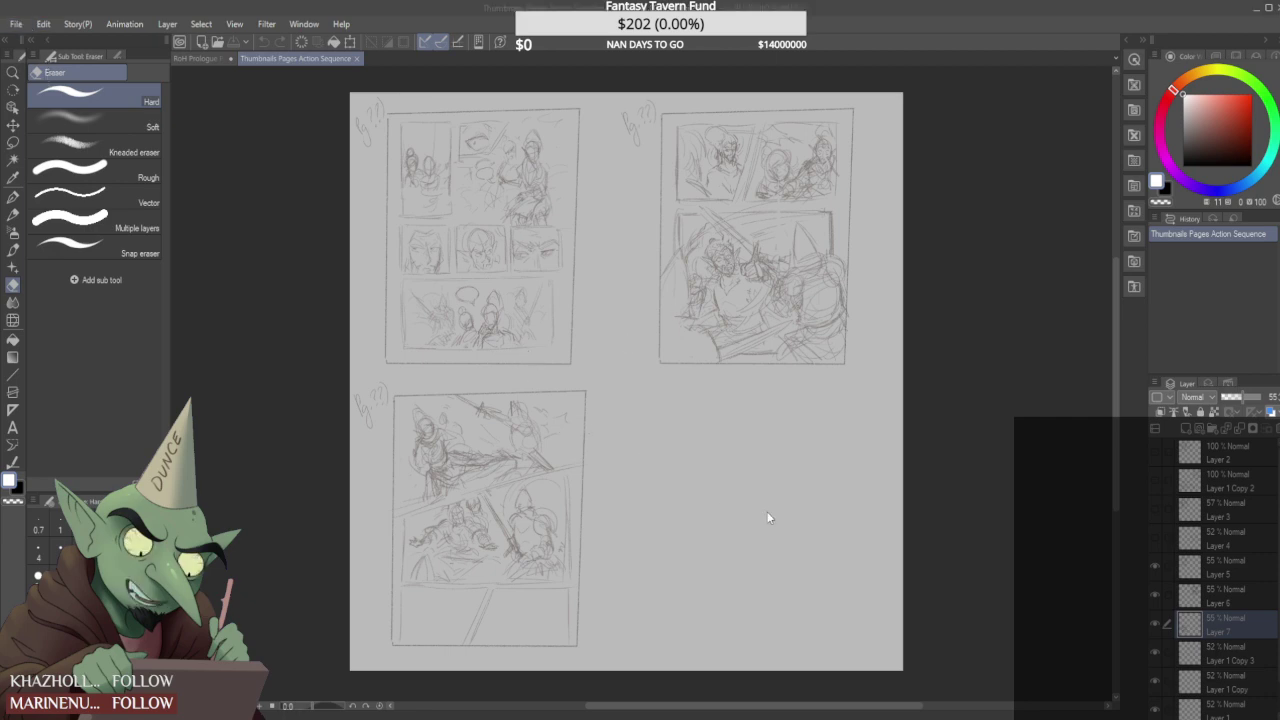
- Open the Thumbnails Page 17 file and look over its rough page layouts
{"action": "left_click", "coordinate": [934, 690]}
{"action": "scroll", "coordinate": [807, 529], "scroll_direction": "down", "scroll_amount": 2}
{"action": "scroll", "coordinate": [760, 540], "scroll_direction": "up", "scroll_amount": 4}
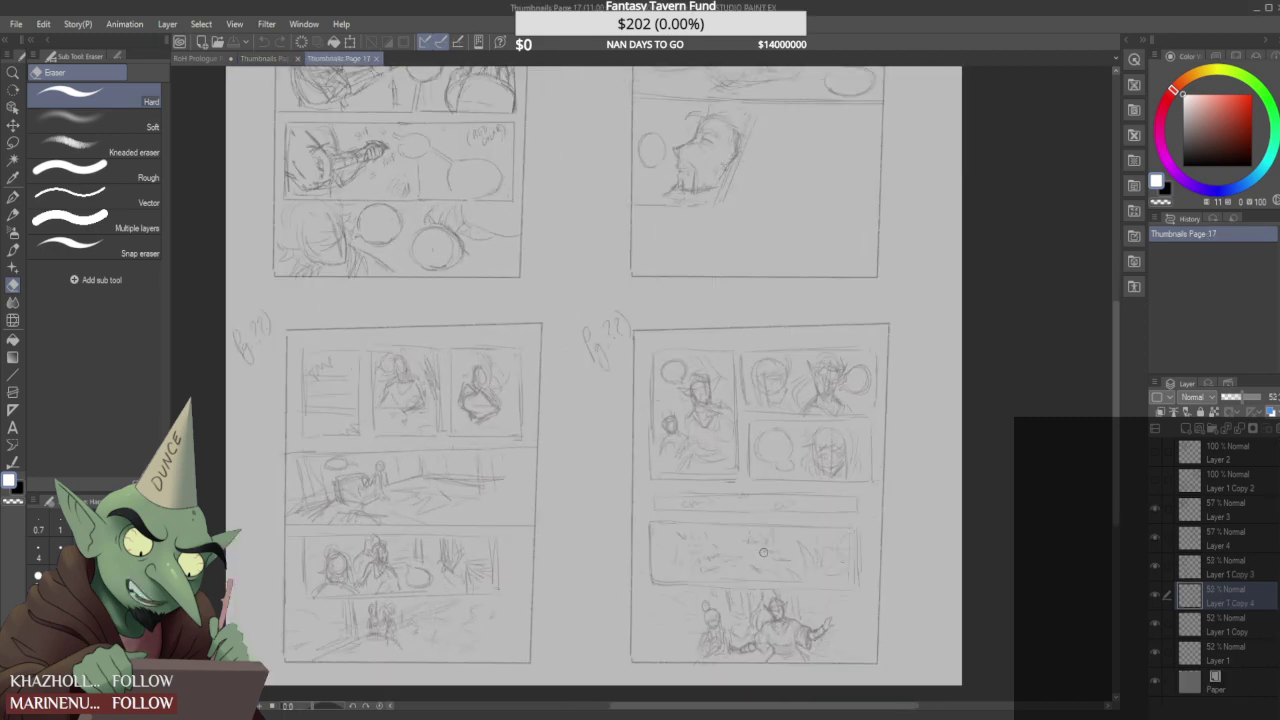
{"action": "scroll", "coordinate": [738, 546], "scroll_direction": "down", "scroll_amount": 1}
{"action": "scroll", "coordinate": [725, 536], "scroll_direction": "up", "scroll_amount": 1}
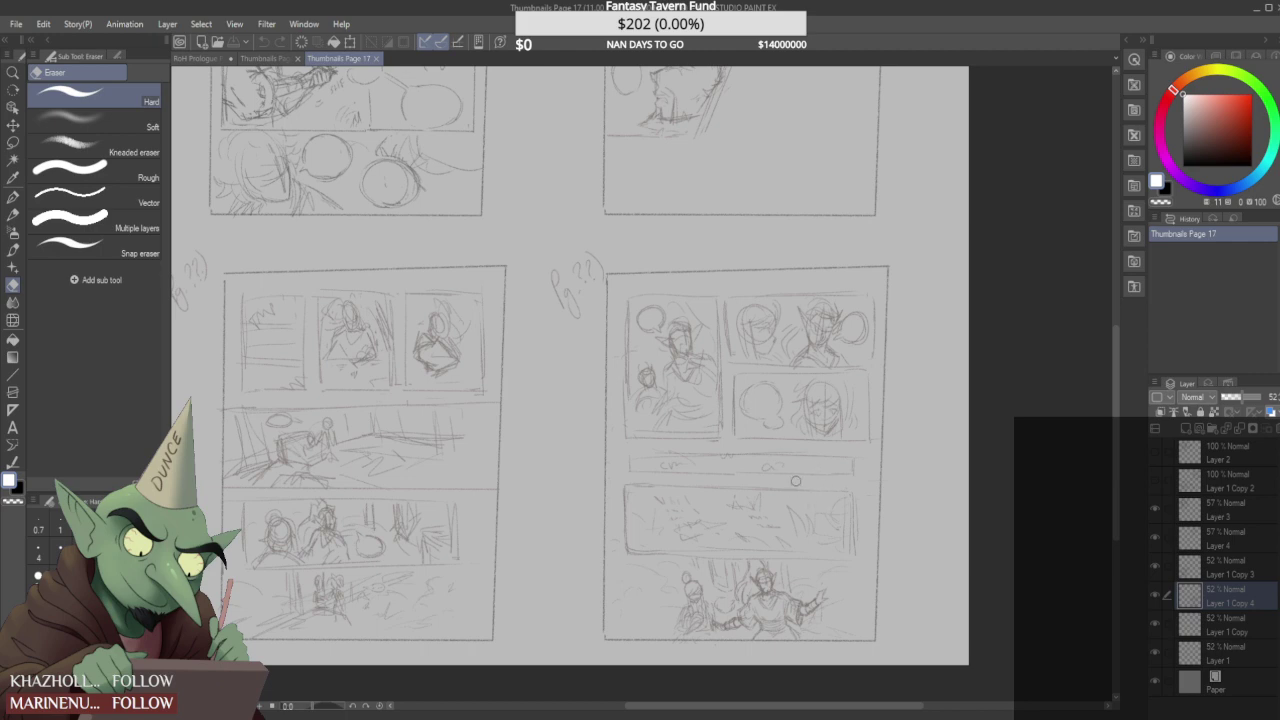
{"action": "scroll", "coordinate": [795, 482], "scroll_direction": "down", "scroll_amount": 2}
{"action": "scroll", "coordinate": [750, 525], "scroll_direction": "up", "scroll_amount": 1}
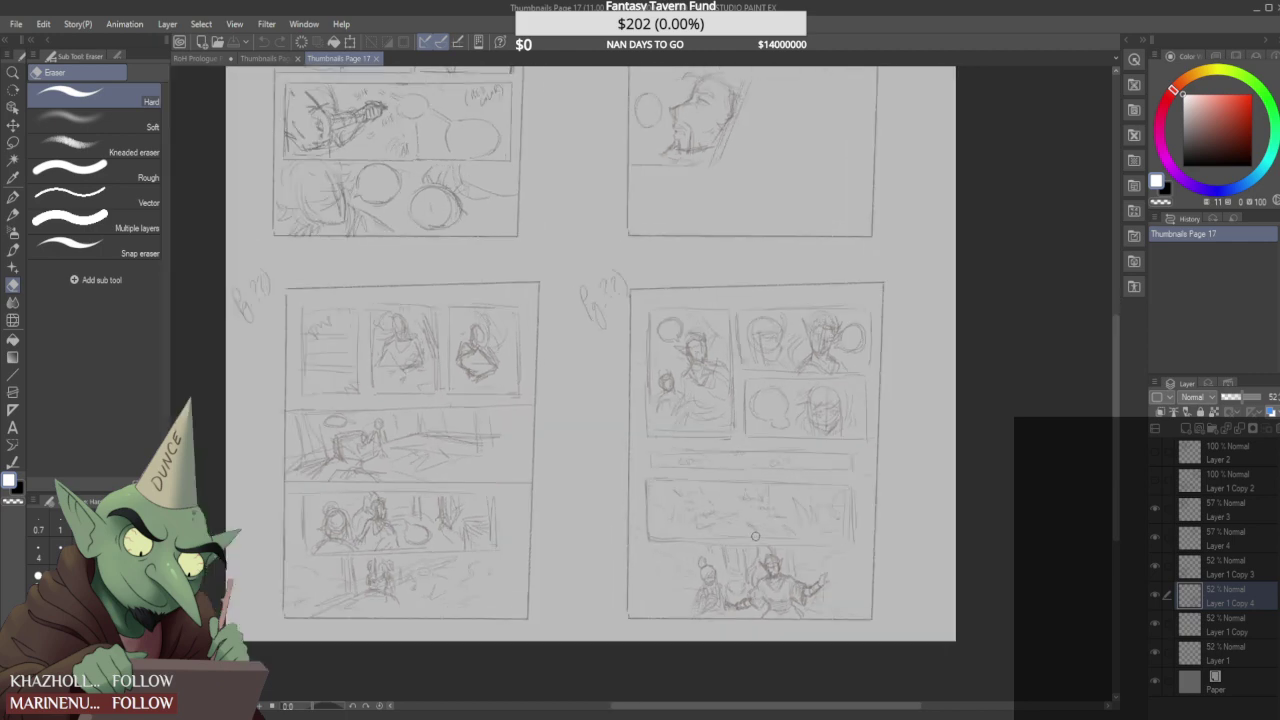
{"action": "scroll", "coordinate": [747, 527], "scroll_direction": "up", "scroll_amount": 2}
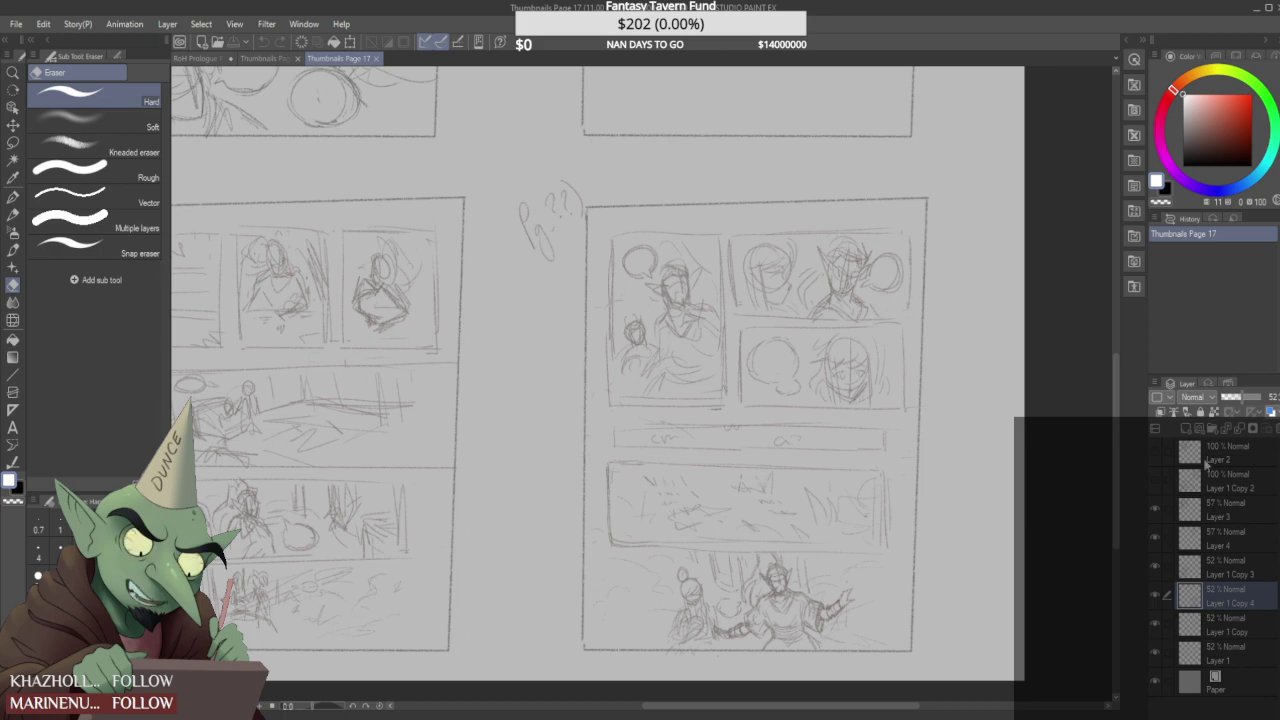
- Check Layer 1 Copy 4 by toggling its visibility, then set up the Real pencil with black as the drawing colour
{"action": "left_click", "coordinate": [1157, 595]}
{"action": "left_click", "coordinate": [1157, 595]}
{"action": "left_click", "coordinate": [13, 213]}
{"action": "scroll", "coordinate": [630, 257], "scroll_direction": "up", "scroll_amount": 10}
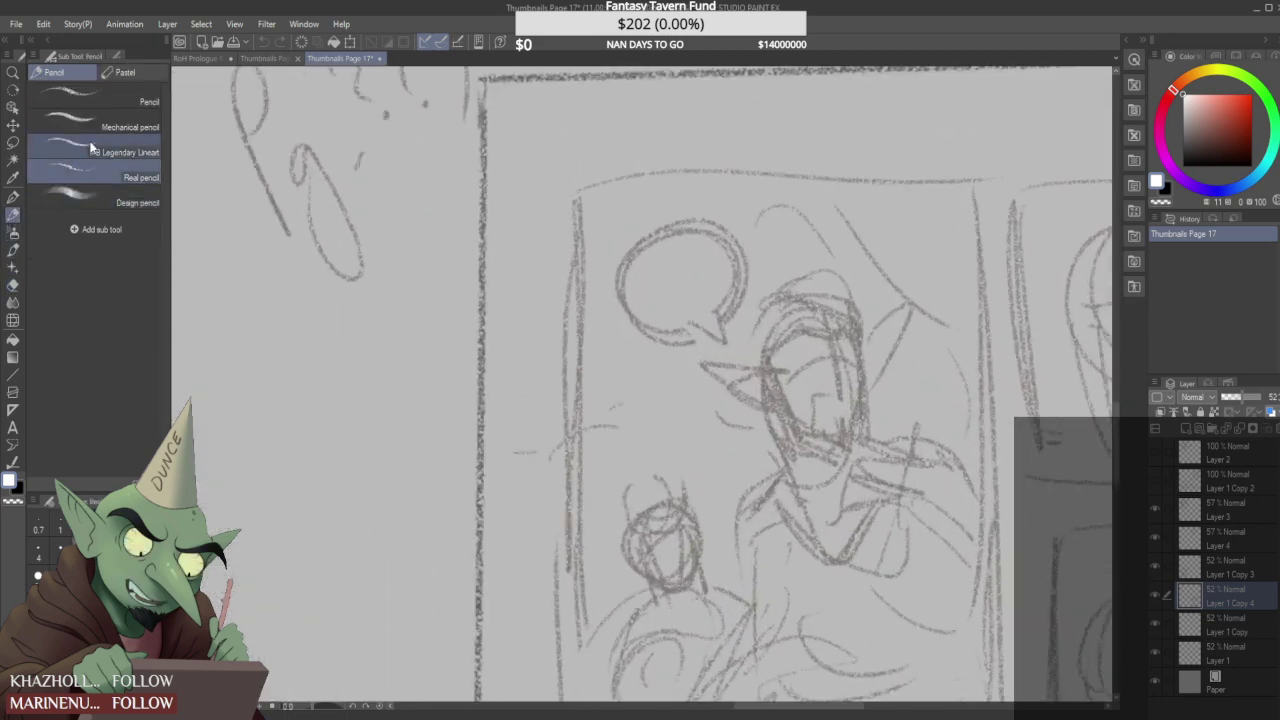
{"action": "mouse_move", "coordinate": [638, 272]}
{"action": "left_mouse_down"}
{"action": "mouse_move", "coordinate": [642, 285]}
{"action": "mouse_move", "coordinate": [643, 274]}
{"action": "left_mouse_up"}
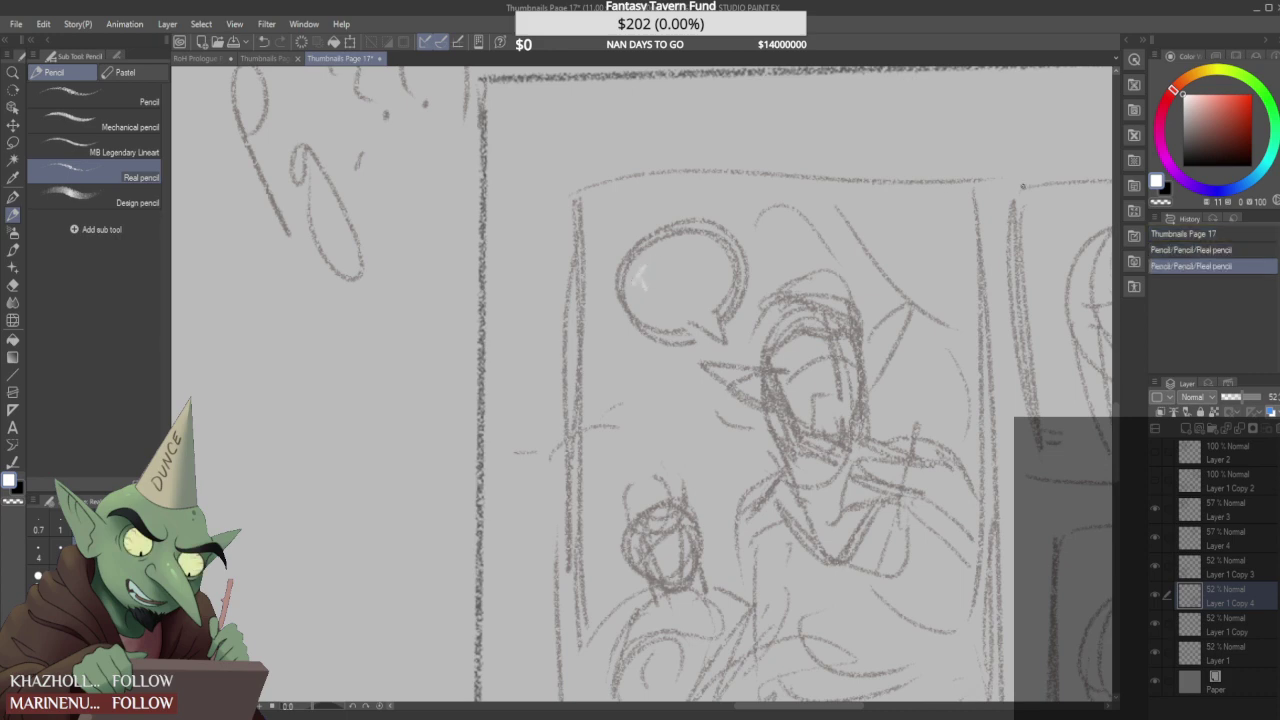
{"action": "key", "text": "x"}
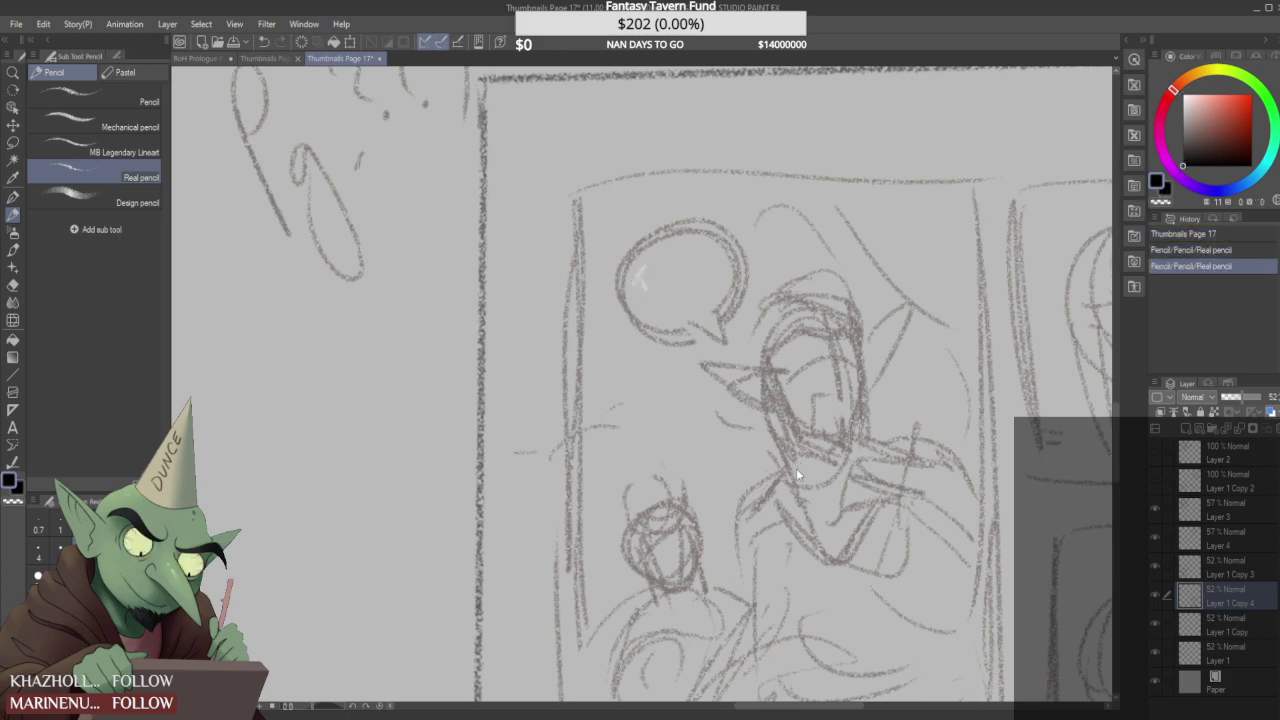
{"action": "key", "text": "ctrl+z"}
{"action": "key", "text": "ctrl+z"}
- Hand-letter "THIS FOG.." in the speech bubble of the last thumbnail page's first panel
{"action": "left_click_drag", "start_coordinate": [629, 276], "coordinate": [643, 272]}
{"action": "mouse_move", "coordinate": [636, 274]}
{"action": "left_mouse_down"}
{"action": "mouse_move", "coordinate": [638, 290]}
{"action": "mouse_move", "coordinate": [654, 278]}
{"action": "left_mouse_up"}
{"action": "left_click_drag", "start_coordinate": [654, 268], "coordinate": [662, 280]}
{"action": "mouse_move", "coordinate": [670, 258]}
{"action": "left_mouse_down"}
{"action": "mouse_move", "coordinate": [666, 276]}
{"action": "mouse_move", "coordinate": [678, 268]}
{"action": "left_mouse_up"}
{"action": "mouse_move", "coordinate": [645, 308]}
{"action": "left_mouse_down"}
{"action": "mouse_move", "coordinate": [650, 322]}
{"action": "mouse_move", "coordinate": [678, 294]}
{"action": "left_mouse_up"}
{"action": "left_click", "coordinate": [708, 279]}
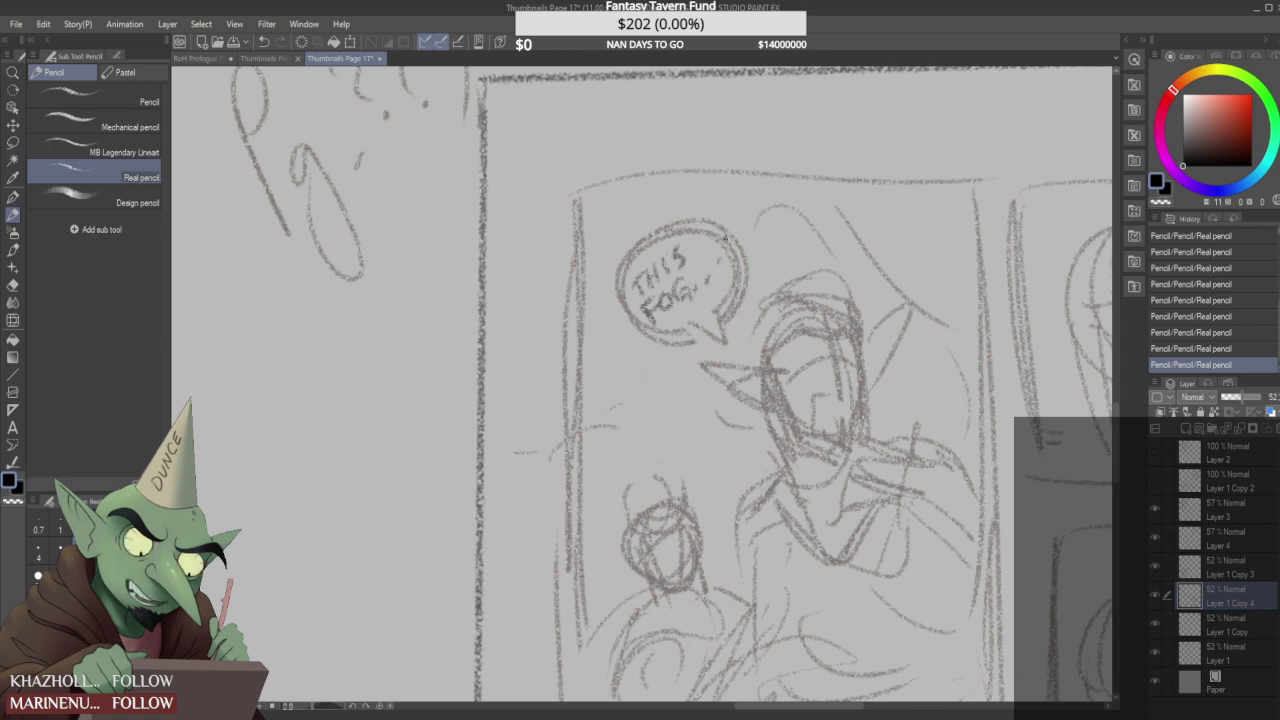
- Hand-letter "ALRI?" in the small bubble attached to the third panel's large speech bubble
{"action": "scroll", "coordinate": [680, 275], "scroll_direction": "down", "scroll_amount": 2}
{"action": "scroll", "coordinate": [675, 272], "scroll_direction": "down", "scroll_amount": 5}
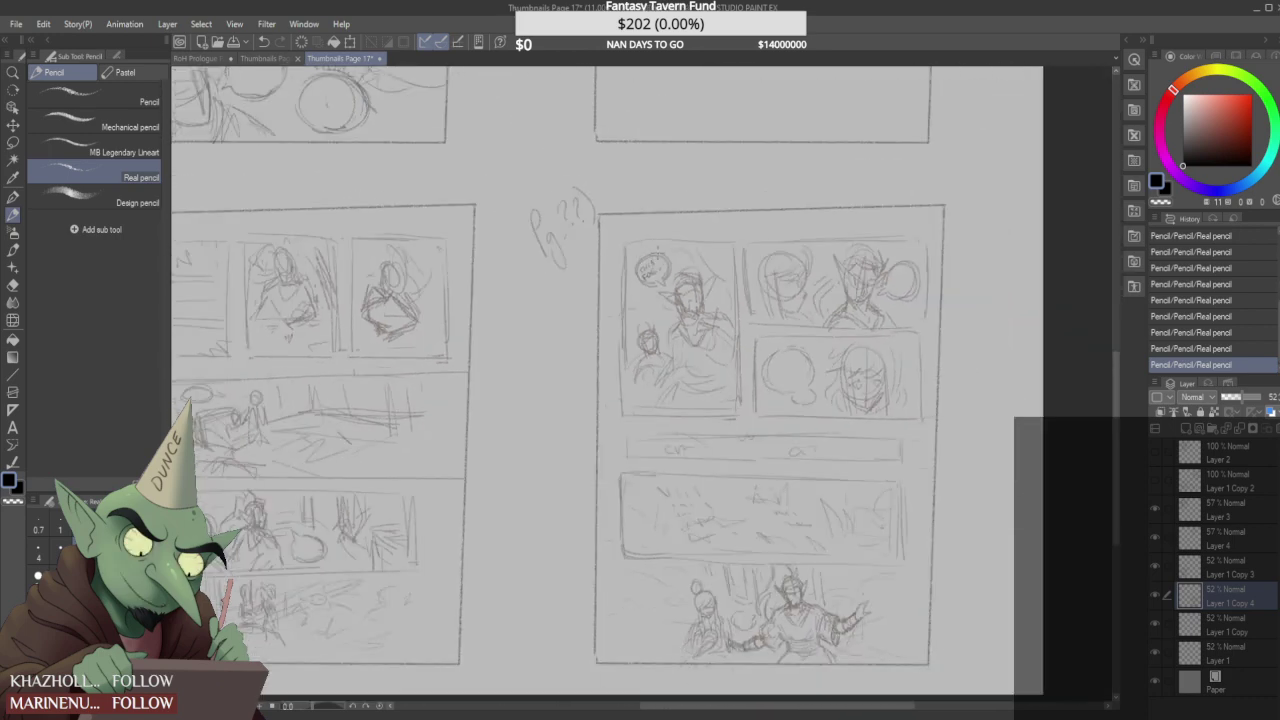
{"action": "scroll", "coordinate": [852, 363], "scroll_direction": "up", "scroll_amount": 5}
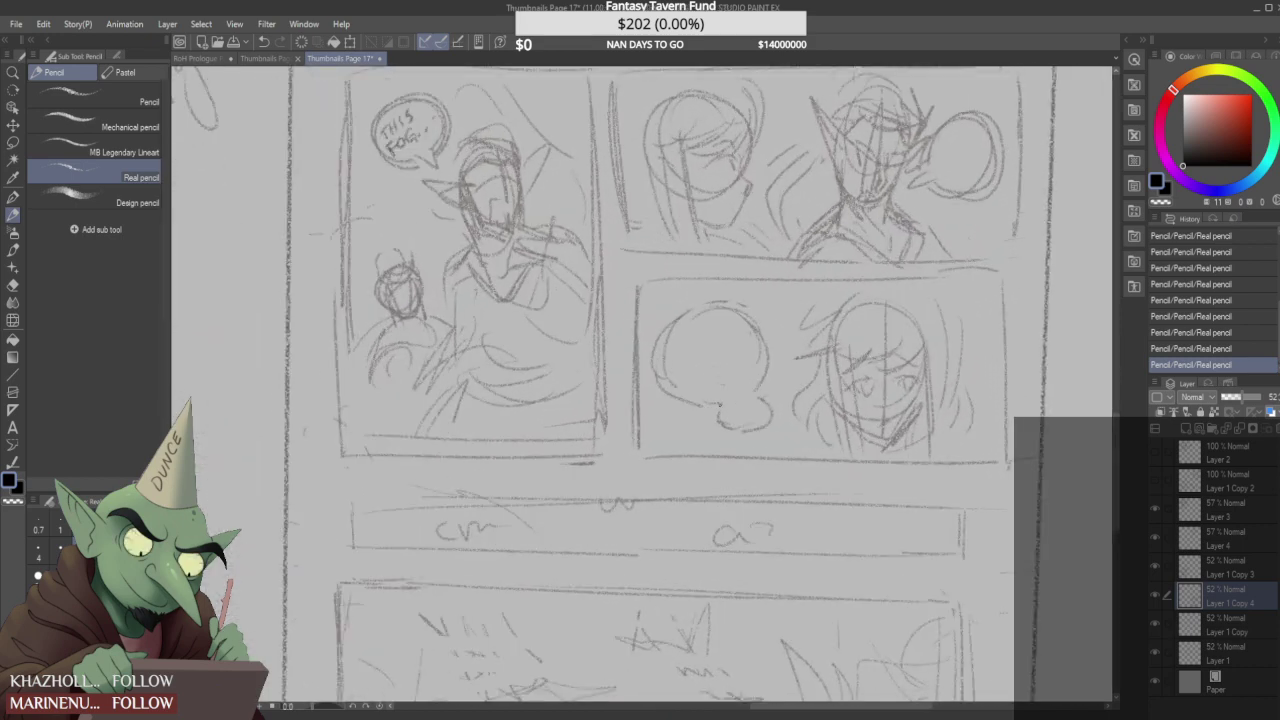
{"action": "scroll", "coordinate": [765, 399], "scroll_direction": "down", "scroll_amount": 3}
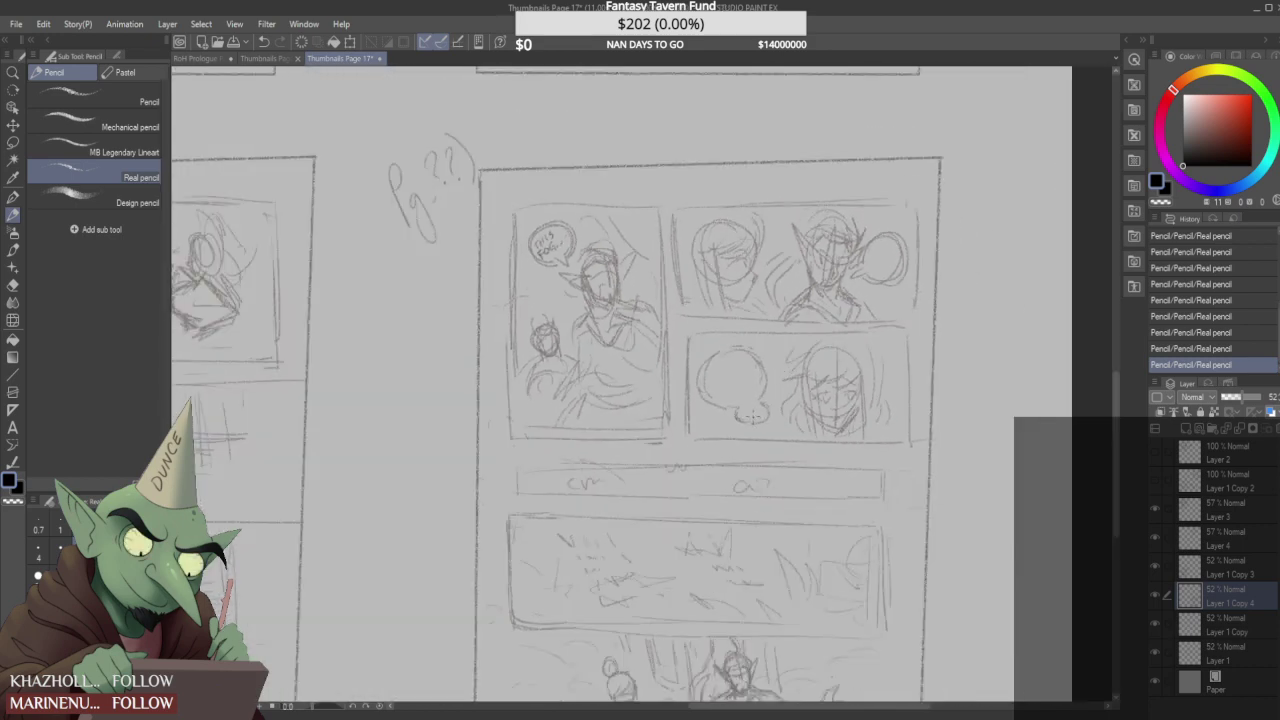
{"action": "scroll", "coordinate": [753, 417], "scroll_direction": "up", "scroll_amount": 4}
{"action": "left_click_drag", "start_coordinate": [746, 400], "coordinate": [772, 414]}
{"action": "mouse_move", "coordinate": [778, 394]}
{"action": "left_mouse_down"}
{"action": "mouse_move", "coordinate": [779, 413]}
{"action": "mouse_move", "coordinate": [794, 402]}
{"action": "left_mouse_up"}
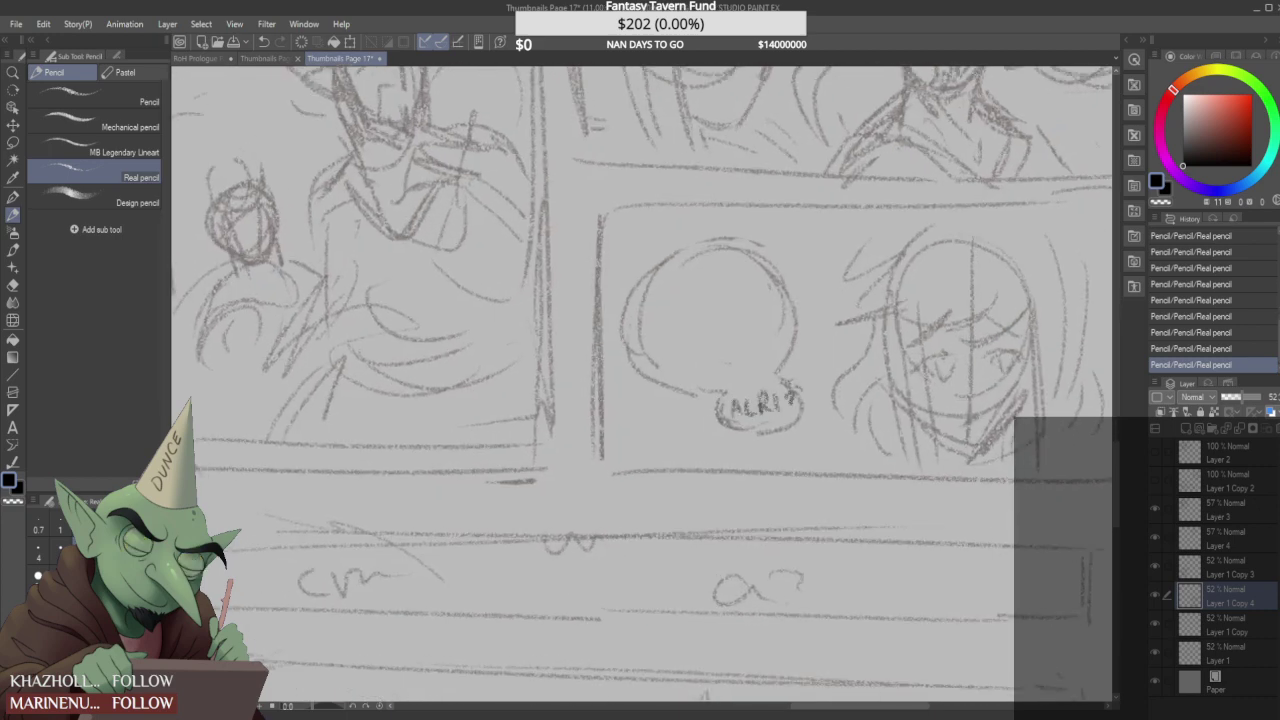
- Erase the outer side of the second panel's speech bubble and redraw it wider, past the panel border
{"action": "scroll", "coordinate": [693, 345], "scroll_direction": "down", "scroll_amount": 5}
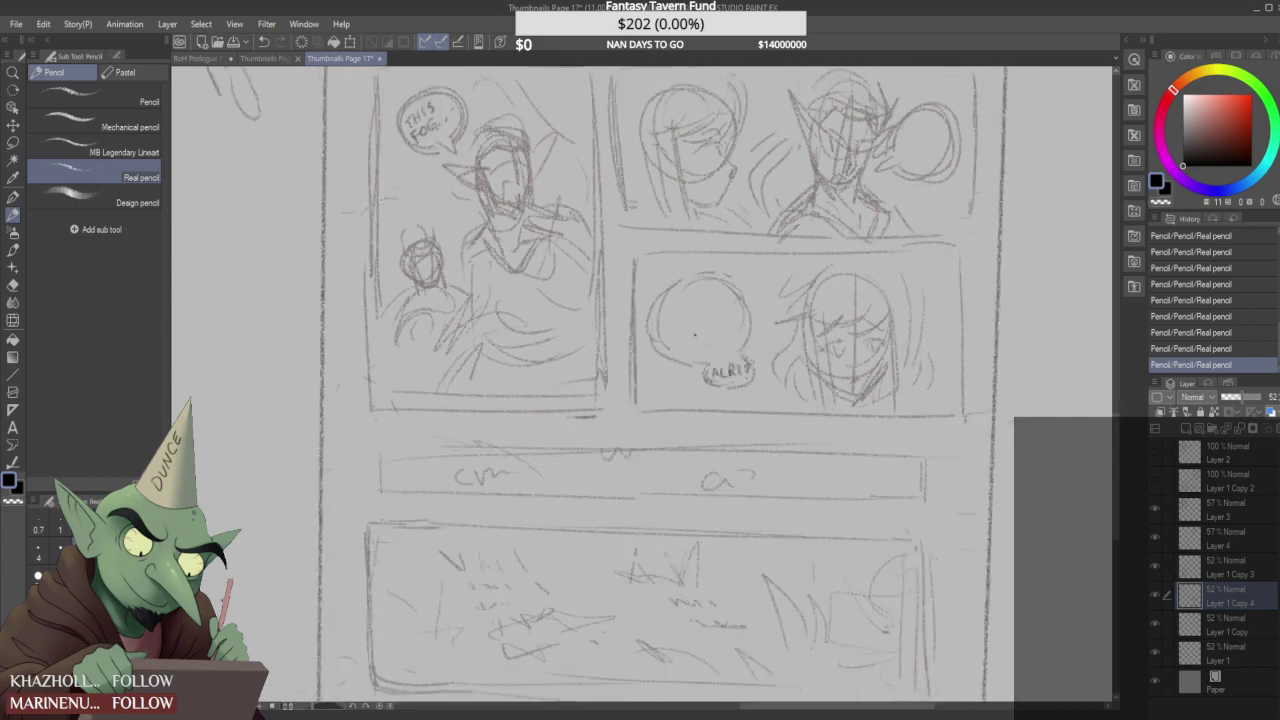
{"action": "scroll", "coordinate": [868, 212], "scroll_direction": "up", "scroll_amount": 4}
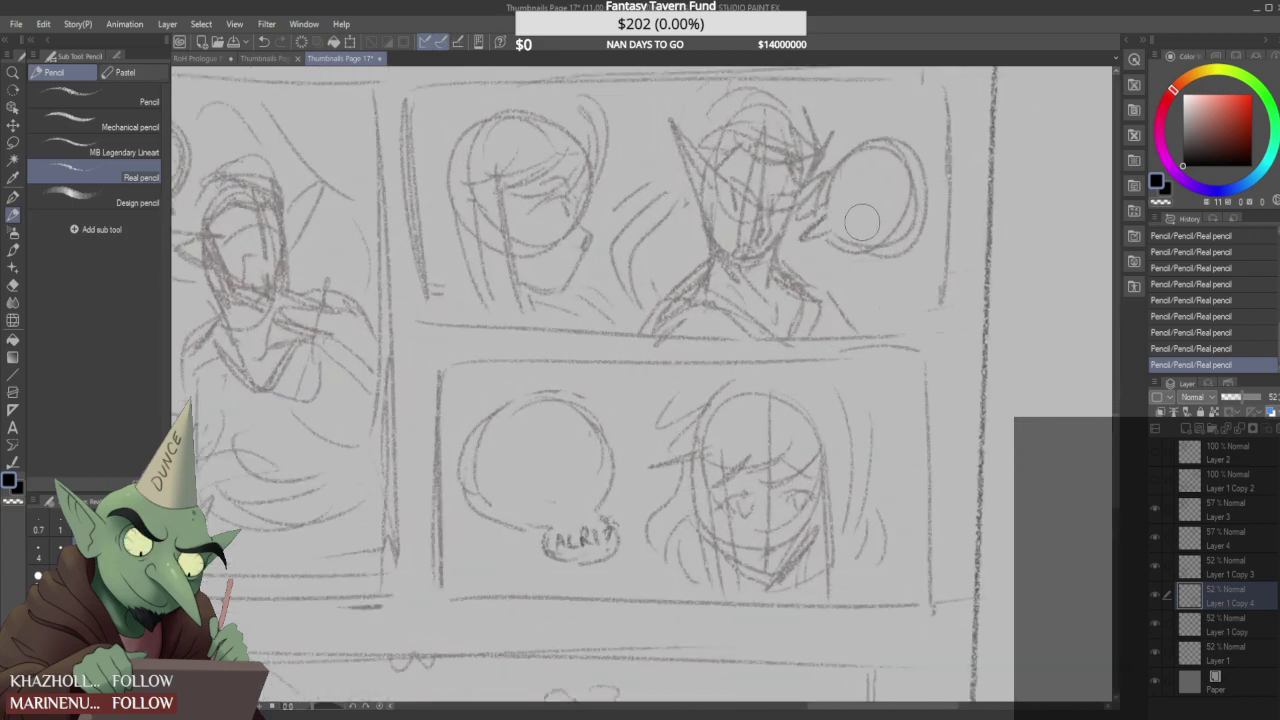
{"action": "mouse_move", "coordinate": [915, 187]}
{"action": "left_mouse_down"}
{"action": "mouse_move", "coordinate": [911, 235]}
{"action": "mouse_move", "coordinate": [916, 200]}
{"action": "left_mouse_up"}
{"action": "mouse_move", "coordinate": [877, 143]}
{"action": "left_mouse_down"}
{"action": "mouse_move", "coordinate": [952, 203]}
{"action": "mouse_move", "coordinate": [955, 190]}
{"action": "mouse_move", "coordinate": [952, 223]}
{"action": "left_mouse_up"}
{"action": "left_click_drag", "start_coordinate": [916, 160], "coordinate": [872, 165]}
{"action": "left_click_drag", "start_coordinate": [822, 238], "coordinate": [922, 249]}
{"action": "mouse_move", "coordinate": [824, 236]}
{"action": "left_mouse_down"}
{"action": "mouse_move", "coordinate": [918, 249]}
{"action": "mouse_move", "coordinate": [963, 226]}
{"action": "left_mouse_up"}
{"action": "mouse_move", "coordinate": [957, 182]}
{"action": "left_mouse_down"}
{"action": "mouse_move", "coordinate": [950, 234]}
{"action": "mouse_move", "coordinate": [907, 217]}
{"action": "left_mouse_up"}
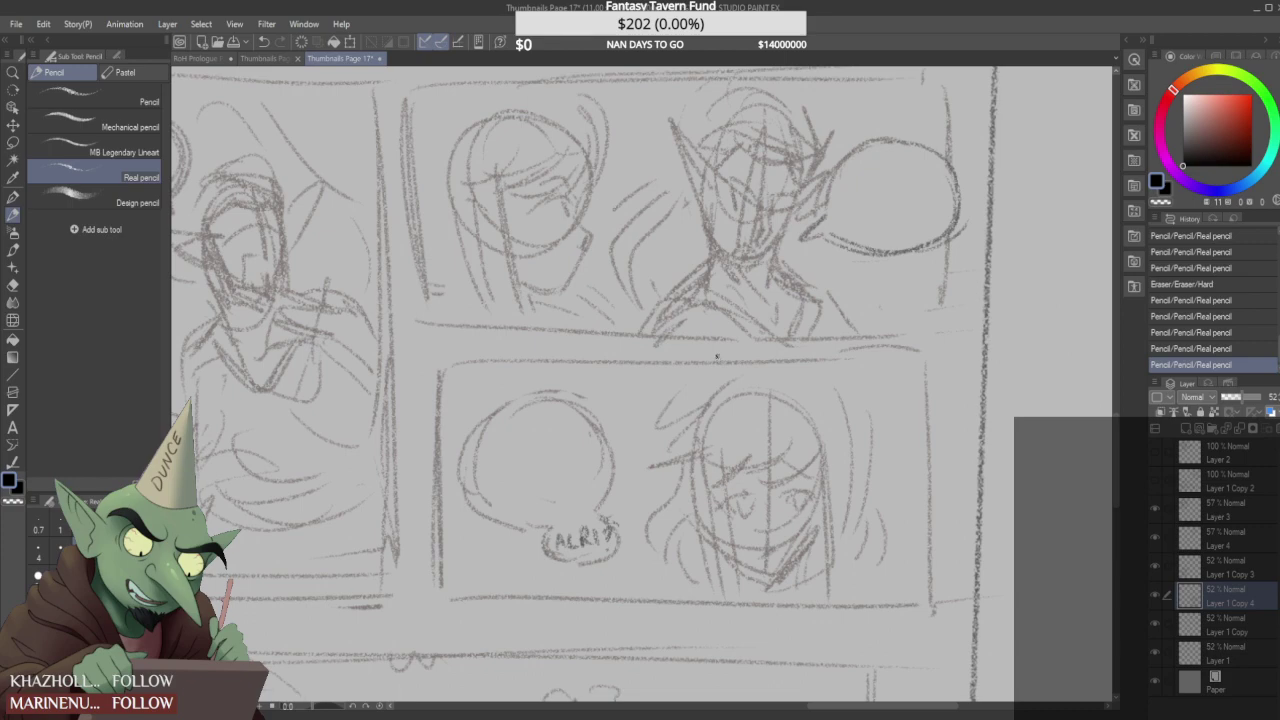
{"action": "scroll", "coordinate": [716, 356], "scroll_direction": "down", "scroll_amount": 5}
{"action": "scroll", "coordinate": [637, 399], "scroll_direction": "up", "scroll_amount": 7}
{"action": "mouse_move", "coordinate": [610, 421]}
{"action": "left_mouse_down"}
{"action": "mouse_move", "coordinate": [661, 375]}
{"action": "mouse_move", "coordinate": [588, 423]}
{"action": "mouse_move", "coordinate": [651, 379]}
{"action": "left_mouse_up"}
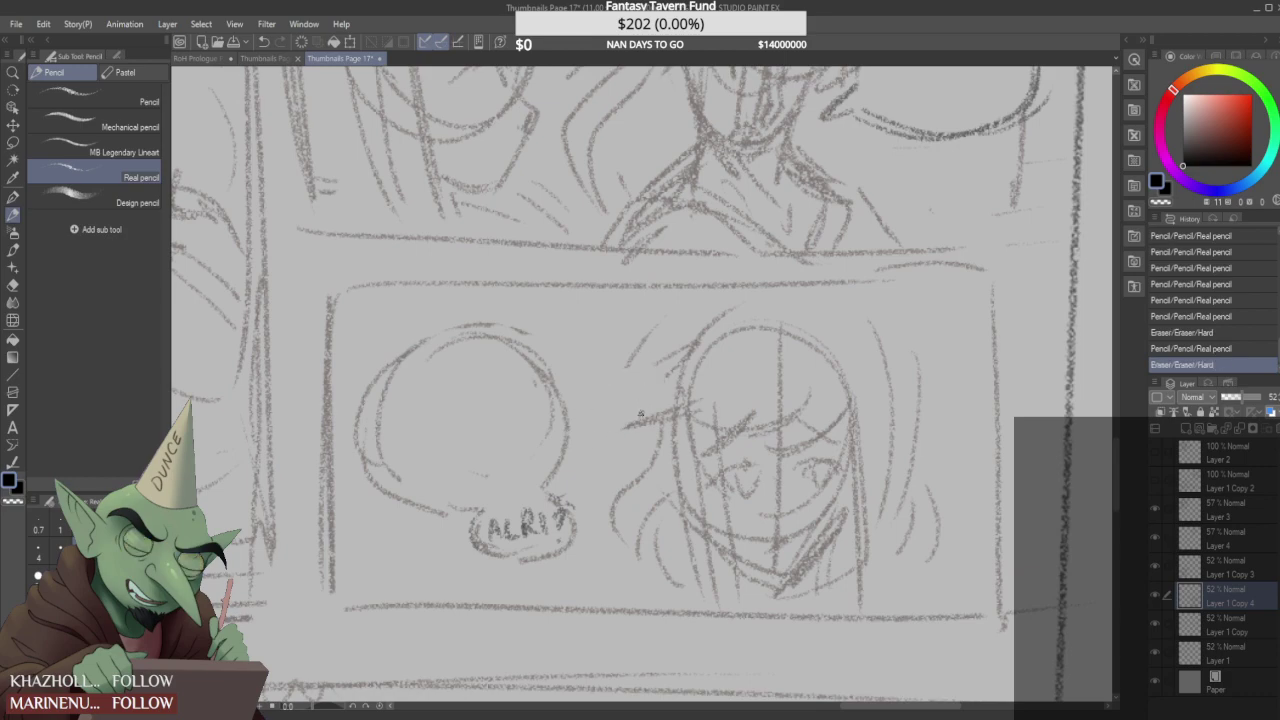
{"action": "scroll", "coordinate": [628, 413], "scroll_direction": "down", "scroll_amount": 6}
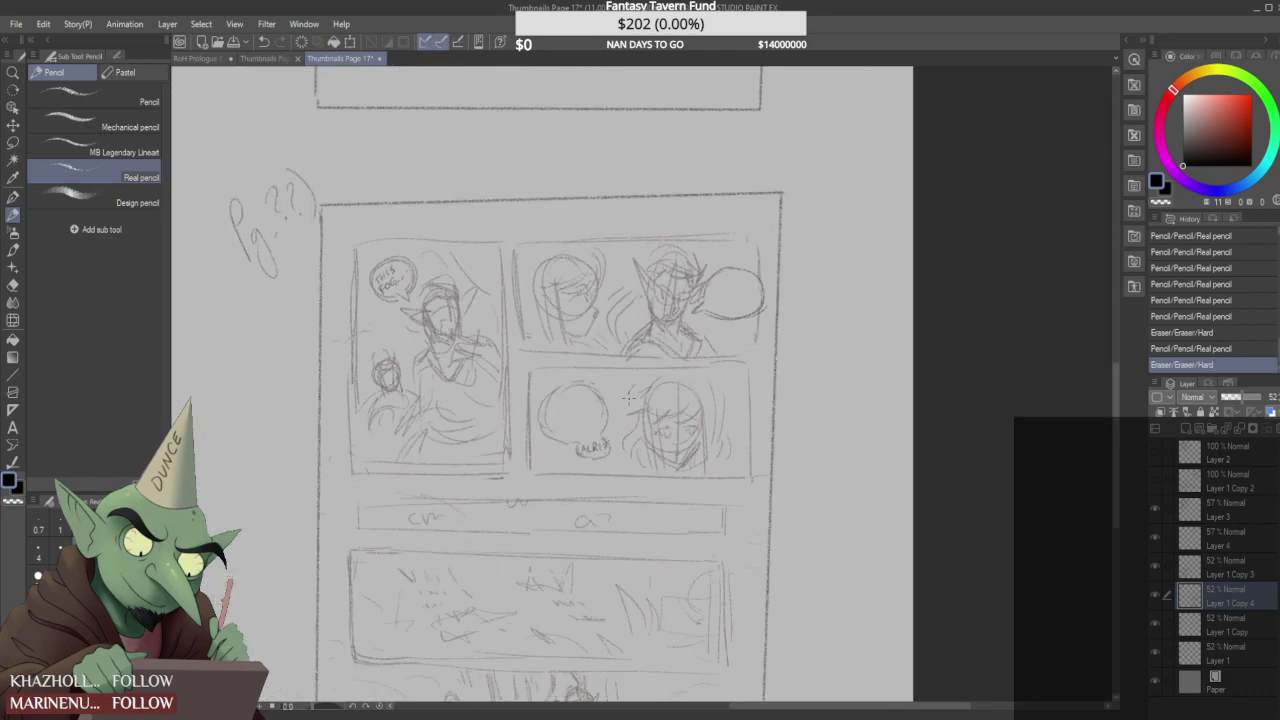
{"action": "scroll", "coordinate": [628, 398], "scroll_direction": "up", "scroll_amount": 5}
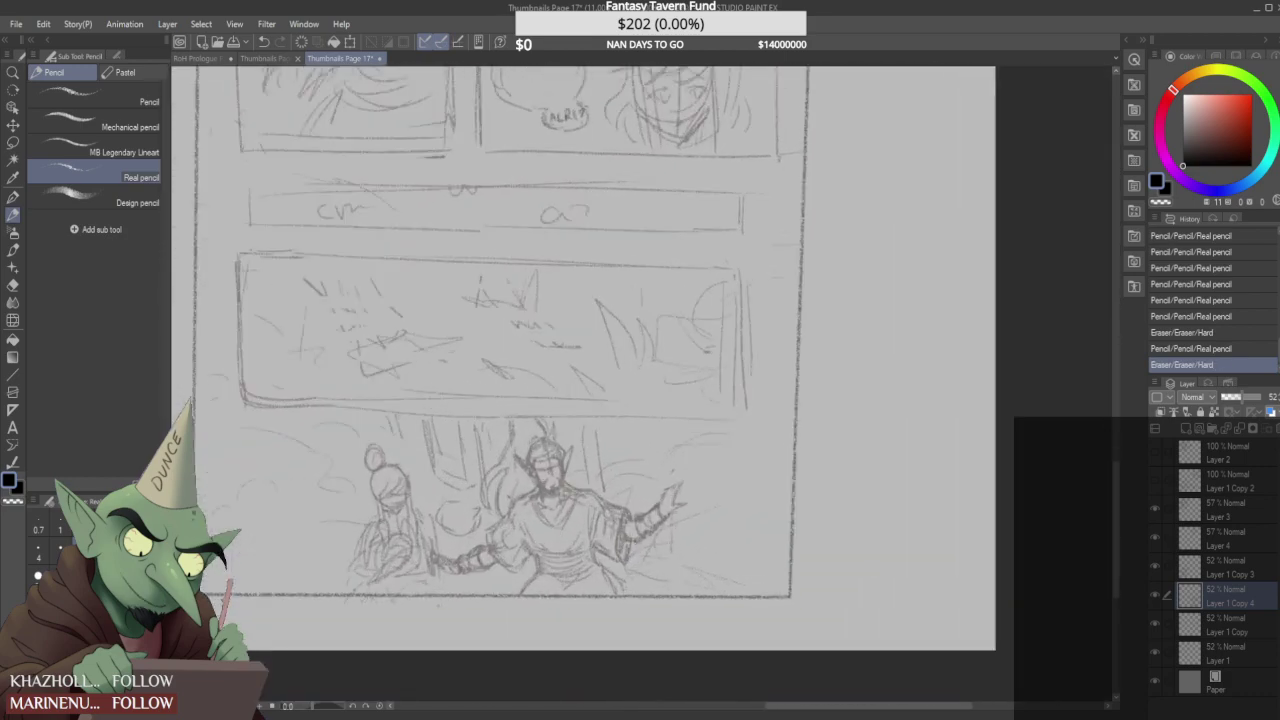
{"action": "scroll", "coordinate": [631, 530], "scroll_direction": "down", "scroll_amount": 3}
{"action": "scroll", "coordinate": [469, 194], "scroll_direction": "up", "scroll_amount": 1}
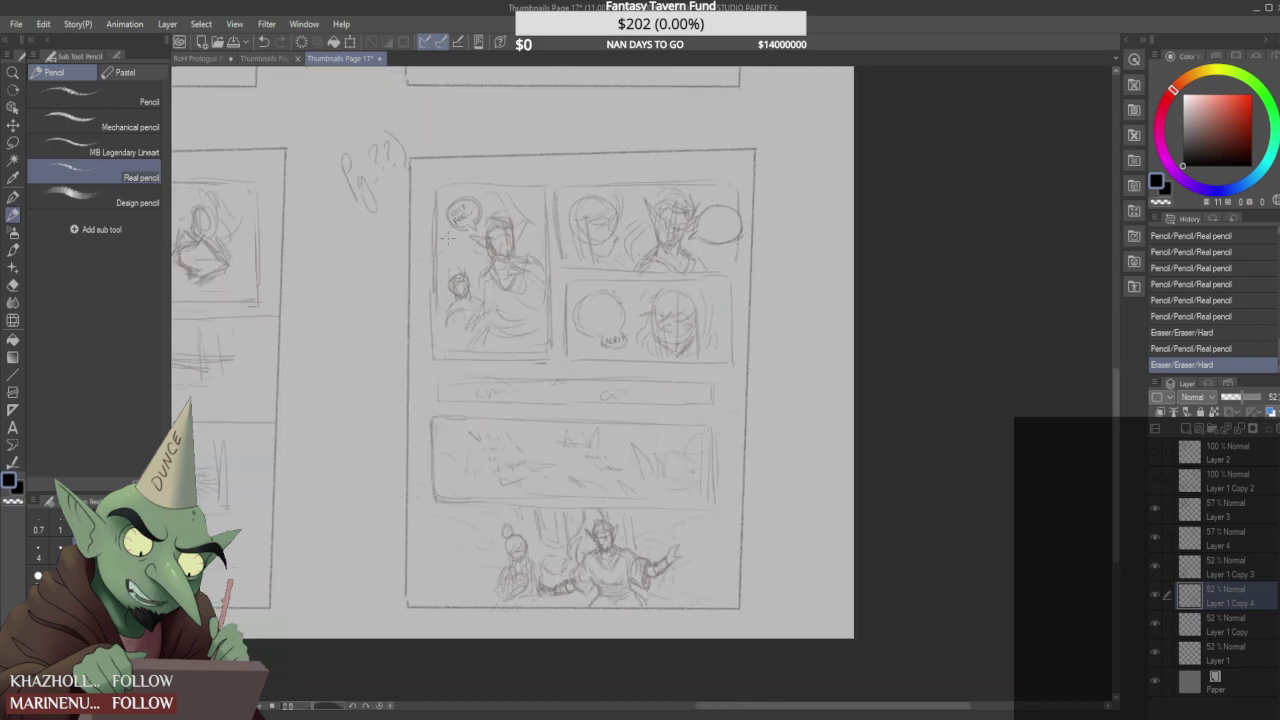
{"action": "left_click_drag", "start_coordinate": [448, 234], "coordinate": [519, 222]}
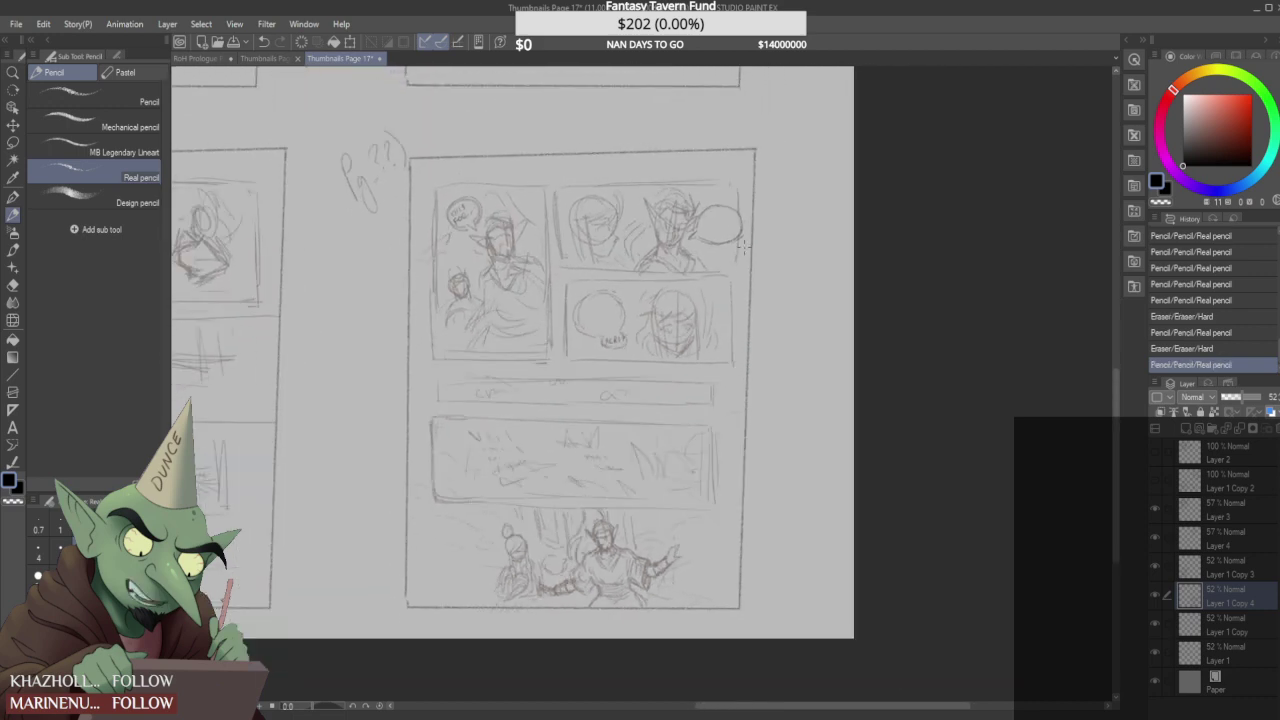
{"action": "left_click_drag", "start_coordinate": [589, 333], "coordinate": [738, 230]}
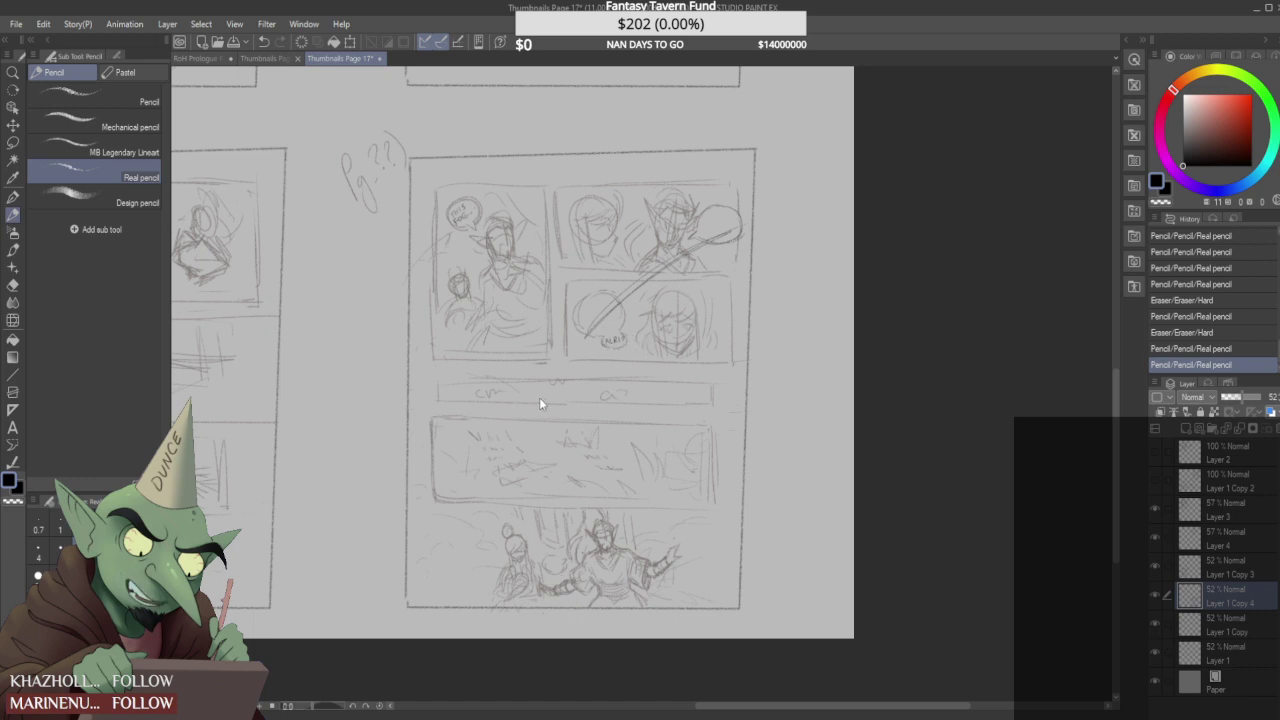
{"action": "key", "text": "ctrl+z"}
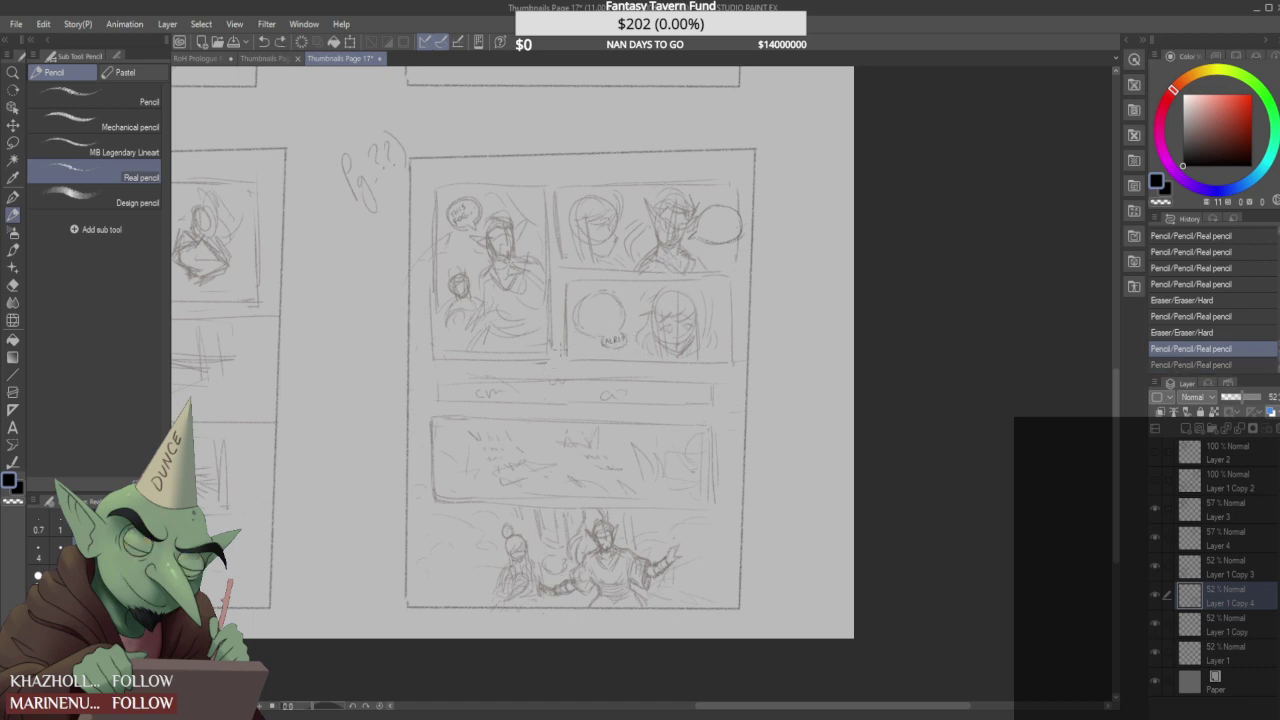
- Hand-letter "STAY CL..." in the large speech bubble of the third panel
{"action": "scroll", "coordinate": [575, 325], "scroll_direction": "up", "scroll_amount": 5}
{"action": "mouse_move", "coordinate": [583, 311]}
{"action": "left_mouse_down"}
{"action": "mouse_move", "coordinate": [570, 321]}
{"action": "mouse_move", "coordinate": [597, 308]}
{"action": "left_mouse_up"}
{"action": "left_click_drag", "start_coordinate": [590, 309], "coordinate": [608, 320]}
{"action": "left_click_drag", "start_coordinate": [599, 316], "coordinate": [614, 311]}
{"action": "mouse_move", "coordinate": [622, 301]}
{"action": "left_mouse_down"}
{"action": "mouse_move", "coordinate": [588, 350]}
{"action": "mouse_move", "coordinate": [608, 348]}
{"action": "left_mouse_up"}
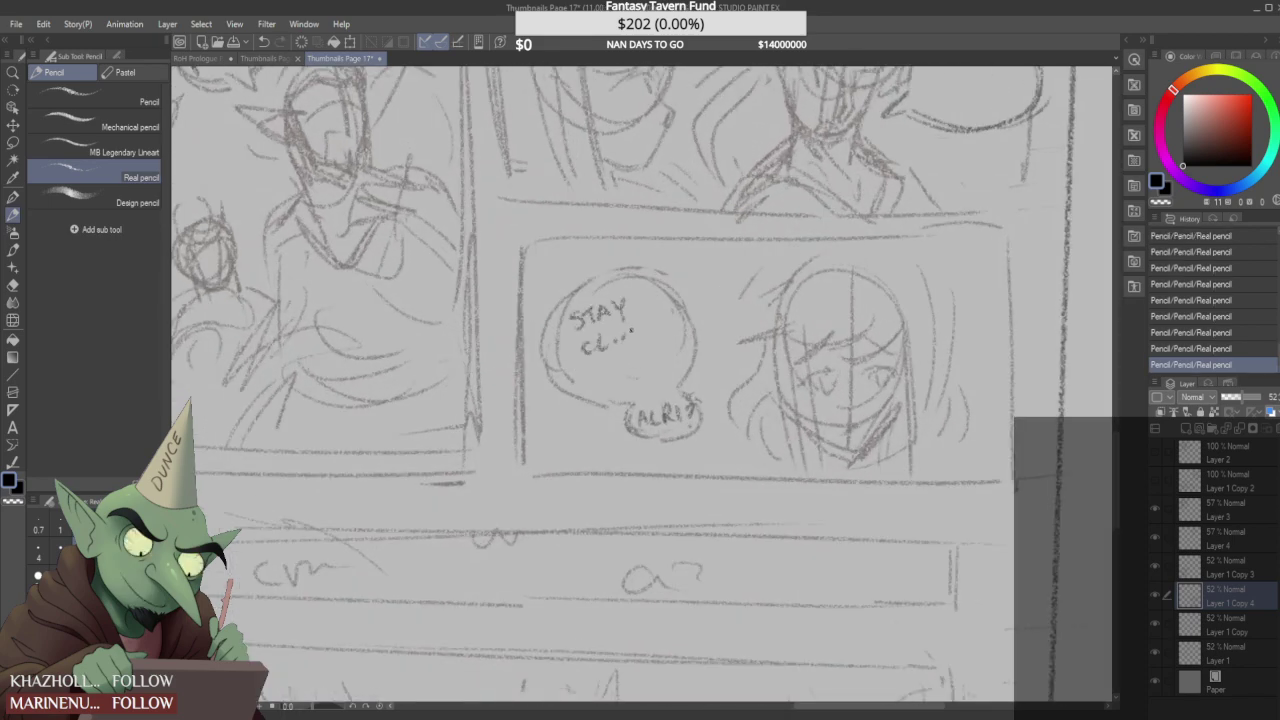
{"action": "left_click", "coordinate": [632, 329]}
{"action": "scroll", "coordinate": [633, 330], "scroll_direction": "down", "scroll_amount": 6}
{"action": "scroll", "coordinate": [692, 248], "scroll_direction": "up", "scroll_amount": 5}
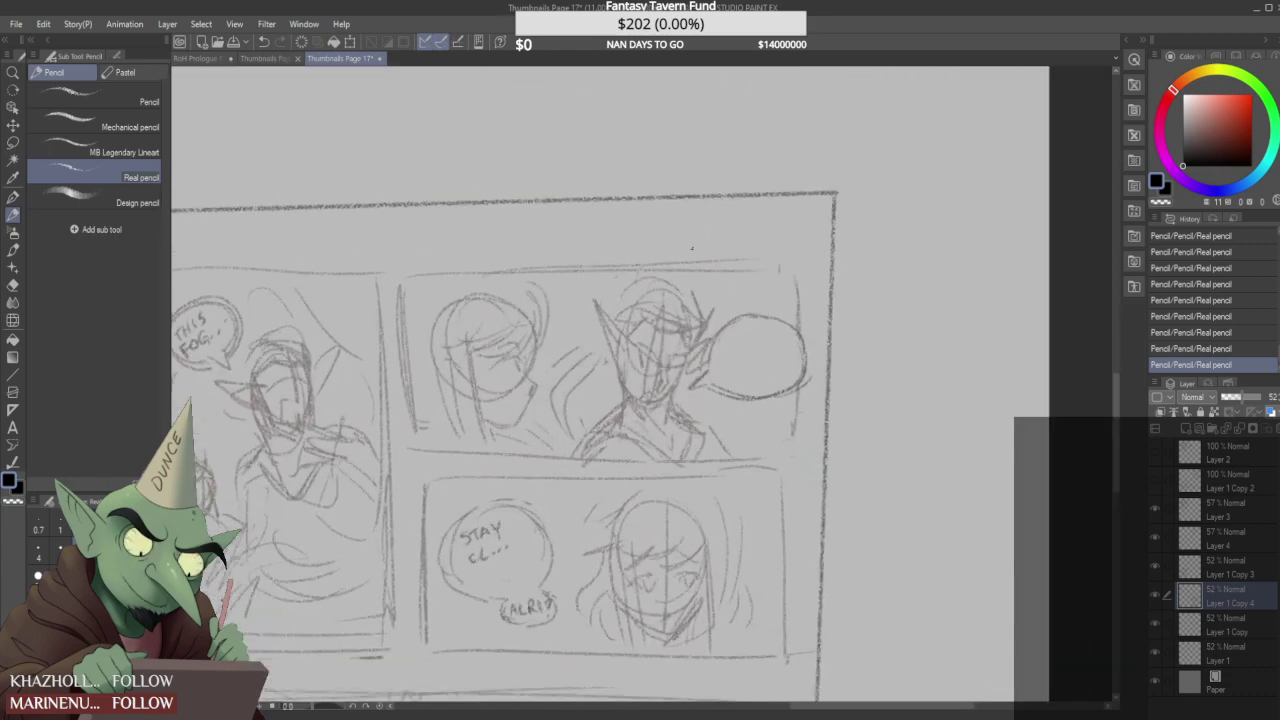
{"action": "scroll", "coordinate": [692, 248], "scroll_direction": "up", "scroll_amount": 1}
{"action": "mouse_move", "coordinate": [803, 276]}
{"action": "left_mouse_down"}
{"action": "mouse_move", "coordinate": [869, 344]}
{"action": "mouse_move", "coordinate": [850, 372]}
{"action": "left_mouse_up"}
{"action": "mouse_move", "coordinate": [885, 311]}
{"action": "left_mouse_down"}
{"action": "mouse_move", "coordinate": [919, 300]}
{"action": "mouse_move", "coordinate": [893, 333]}
{"action": "left_mouse_up"}
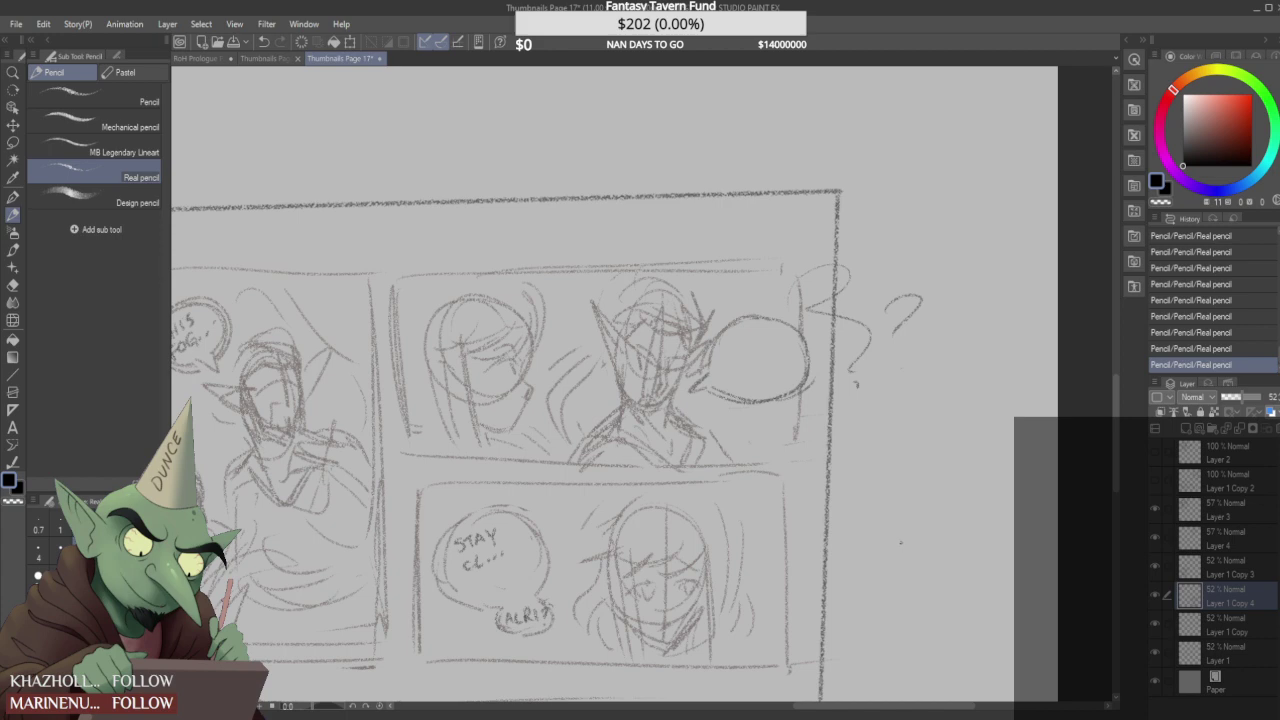
{"action": "key", "text": "ctrl+z"}
{"action": "key", "text": "ctrl+z"}
{"action": "key", "text": "ctrl+z"}
{"action": "key", "text": "ctrl+z"}
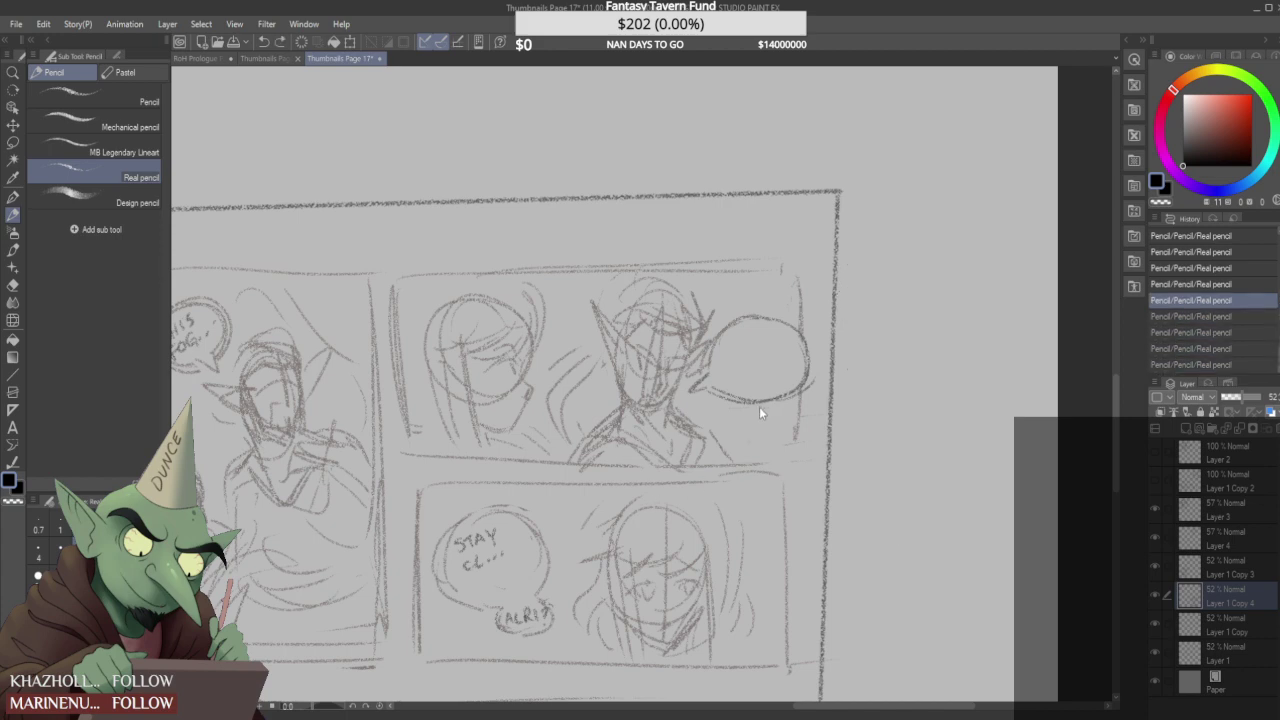
- Open the Standard Page Template file
{"action": "scroll", "coordinate": [606, 307], "scroll_direction": "down", "scroll_amount": 6}
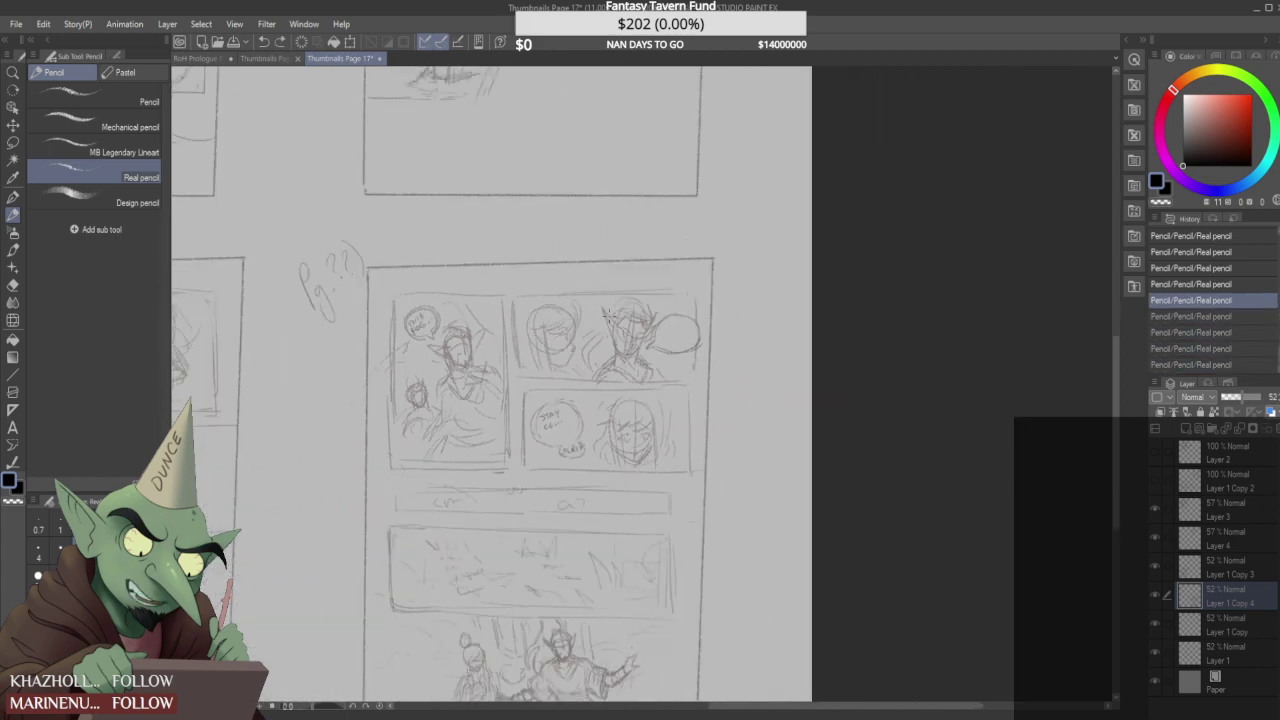
{"action": "scroll", "coordinate": [568, 489], "scroll_direction": "up", "scroll_amount": 1}
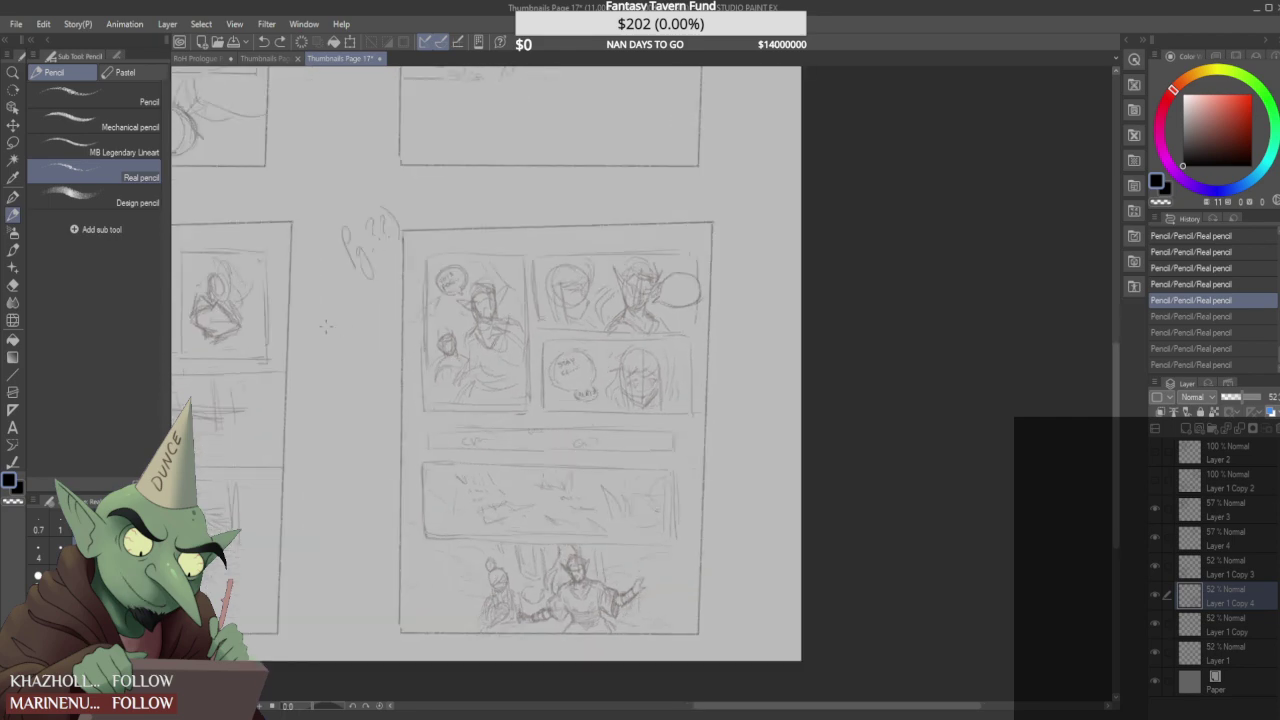
{"action": "scroll", "coordinate": [524, 405], "scroll_direction": "down", "scroll_amount": 1}
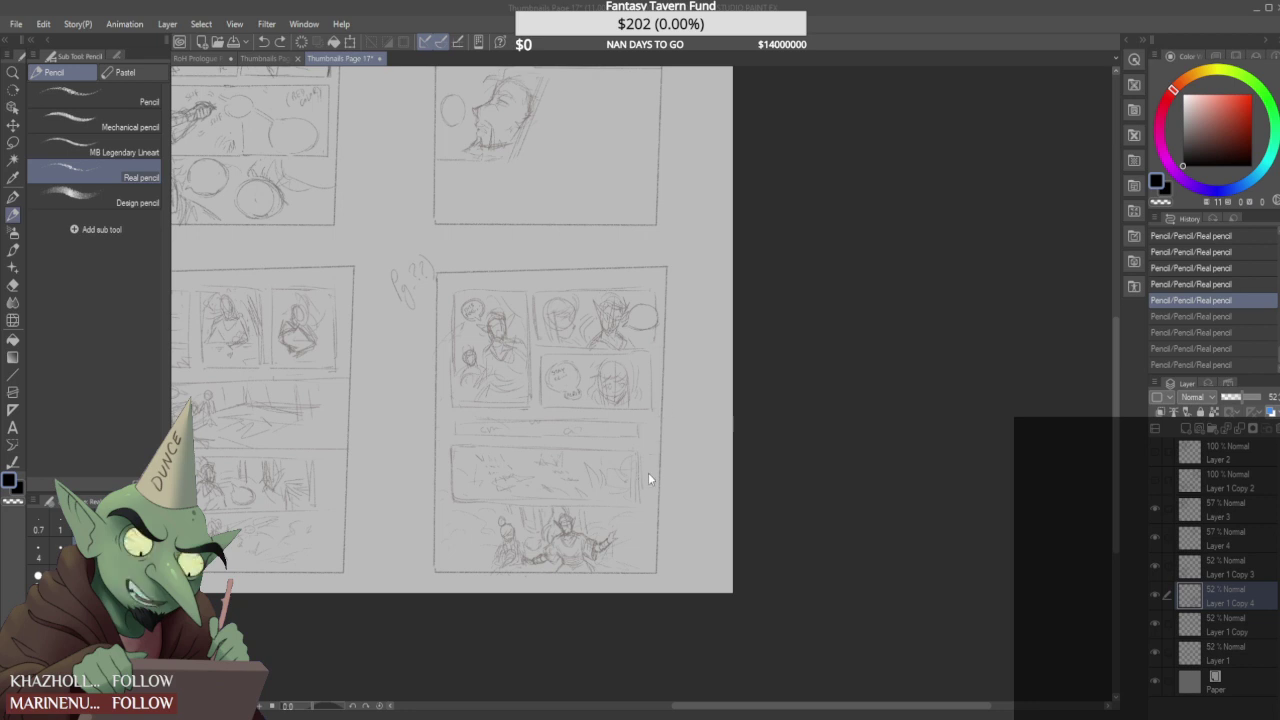
{"action": "left_click", "coordinate": [948, 697]}
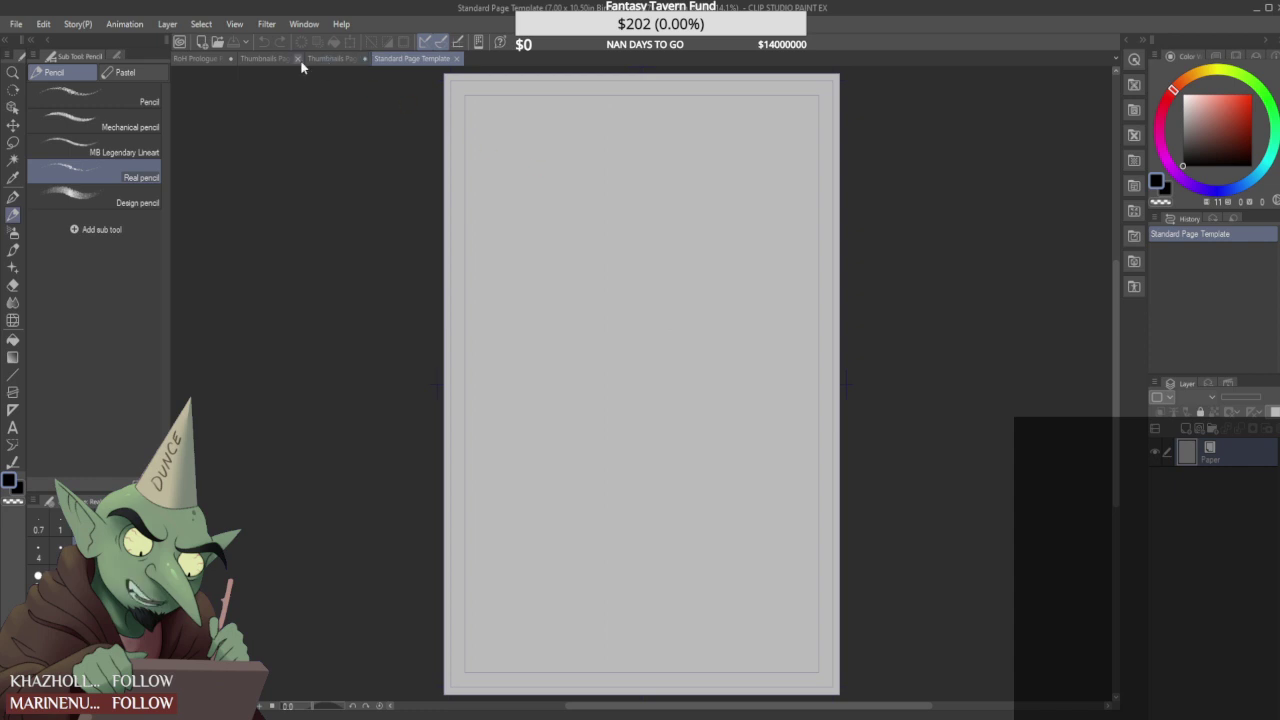
- Switch to the RoH Prologue Page 17 Monologue 2 page and sample the dark gutter colour between its top two panels
{"action": "left_click", "coordinate": [200, 58]}
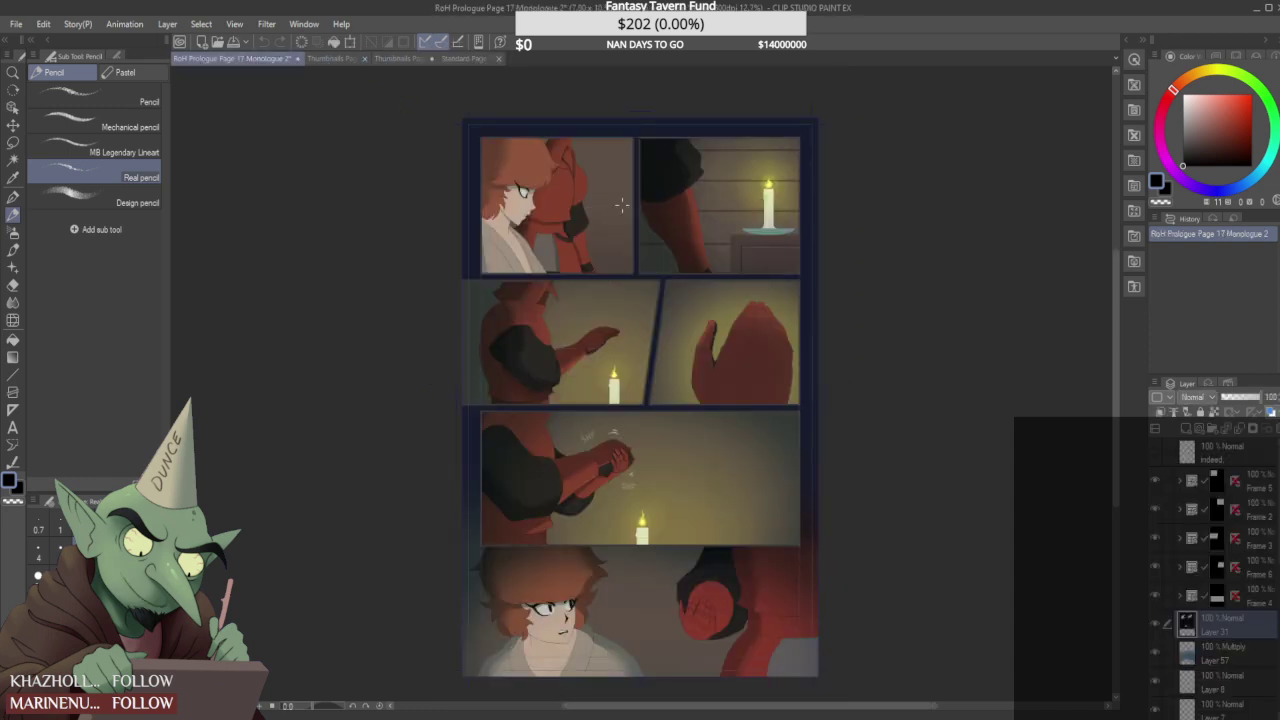
{"action": "scroll", "coordinate": [621, 204], "scroll_direction": "up", "scroll_amount": 4}
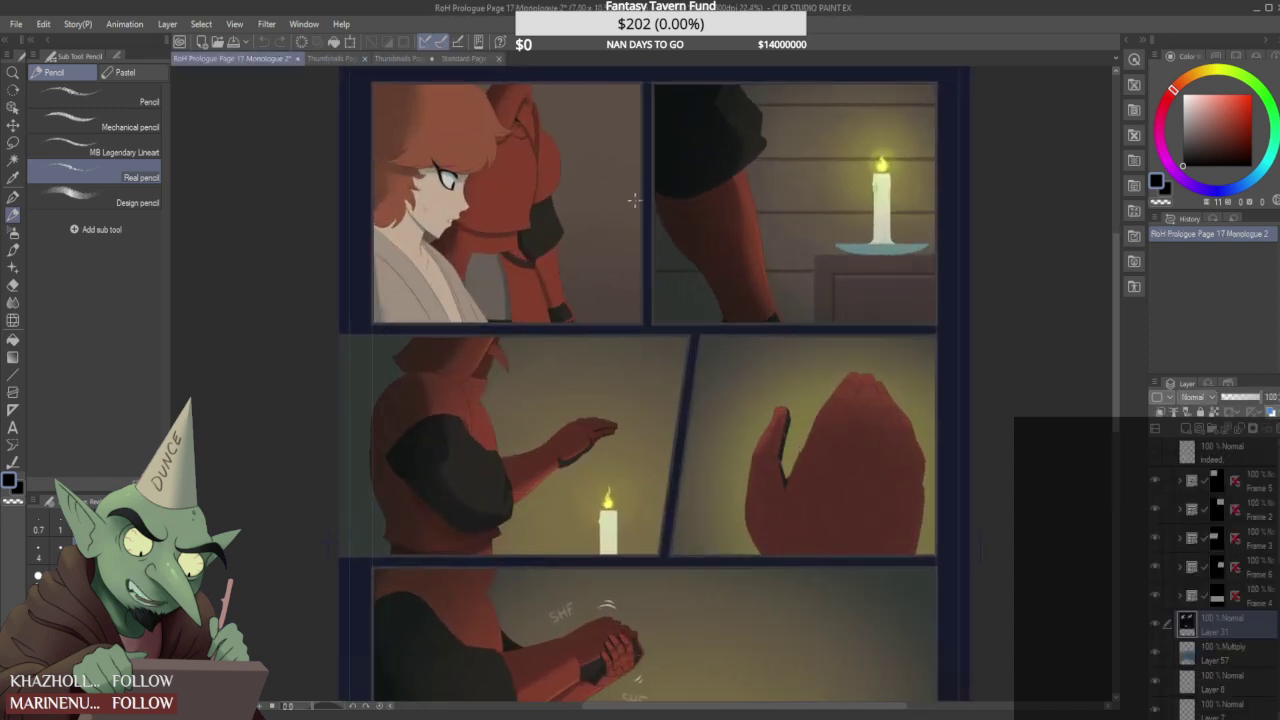
{"action": "left_click_drag", "start_coordinate": [620, 258], "coordinate": [650, 255]}
{"action": "scroll", "coordinate": [648, 258], "scroll_direction": "down", "scroll_amount": 5}
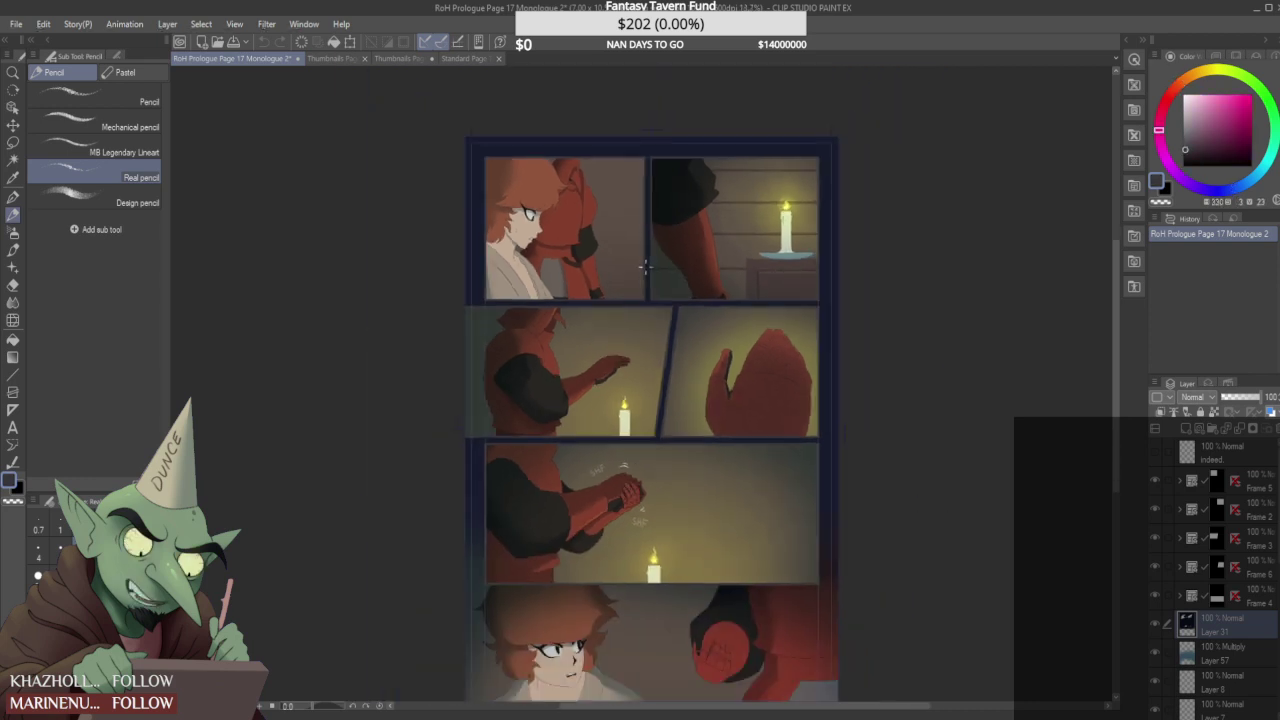
{"action": "scroll", "coordinate": [632, 378], "scroll_direction": "up", "scroll_amount": 1}
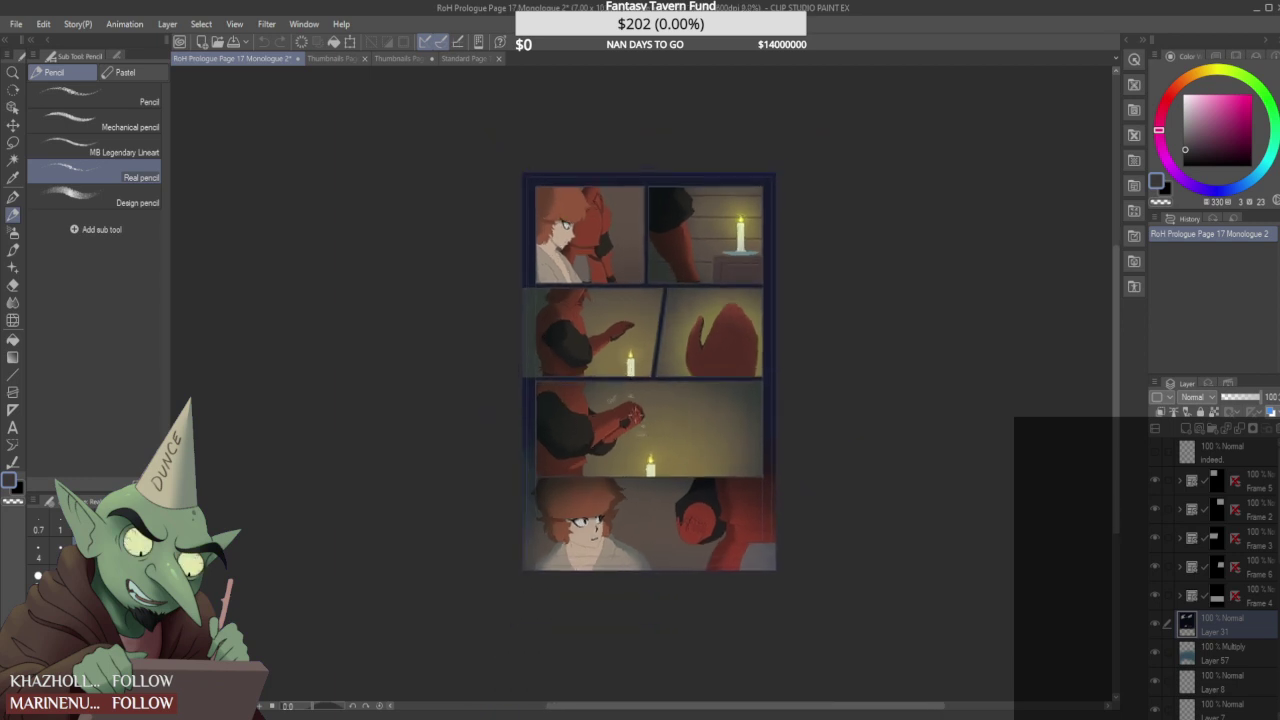
{"action": "scroll", "coordinate": [637, 393], "scroll_direction": "up", "scroll_amount": 1}
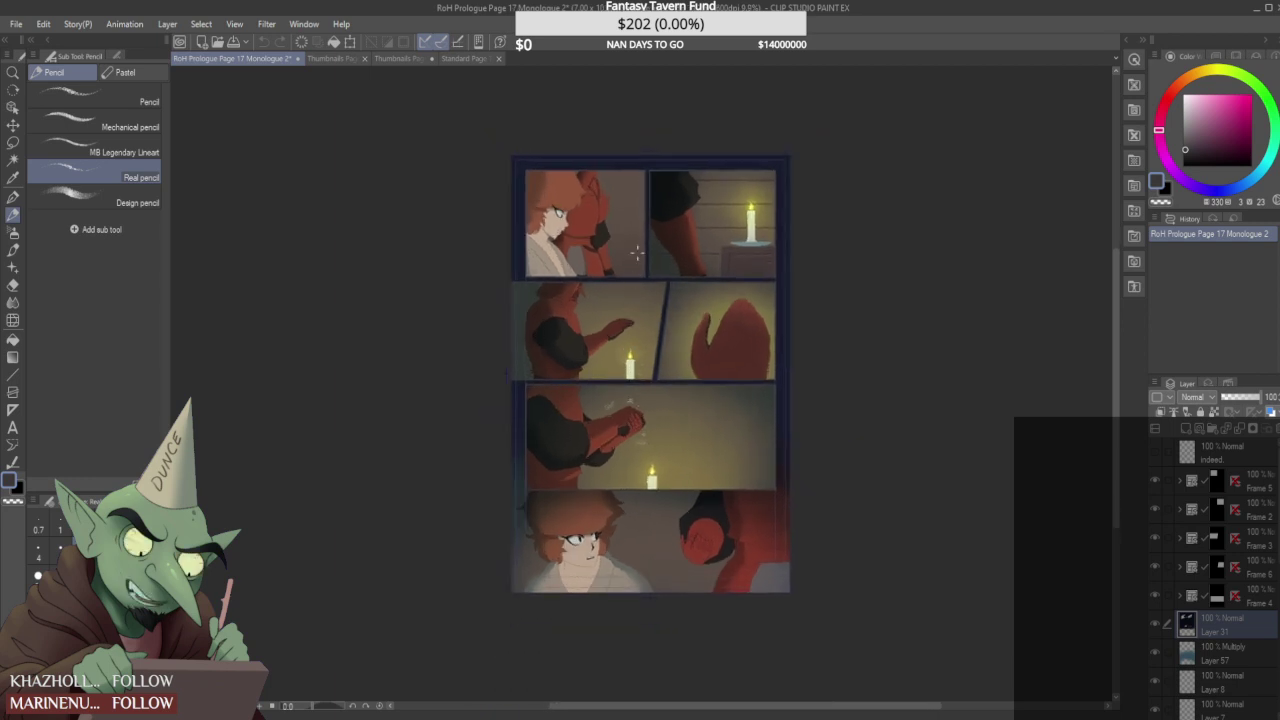
- Switch to the Standard Page Template and create a rectangle frame that fills the page's inner margin guide
{"action": "left_click", "coordinate": [57, 78]}
{"action": "left_click", "coordinate": [481, 60]}
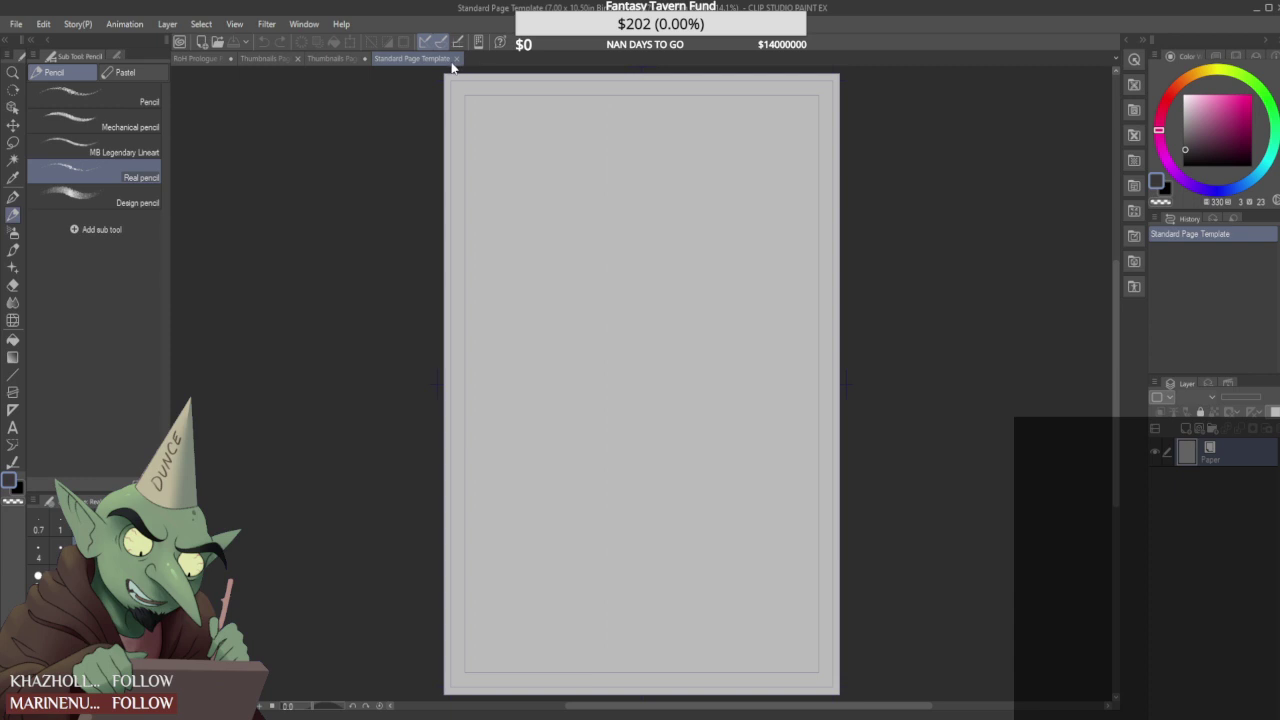
{"action": "left_click", "coordinate": [12, 410]}
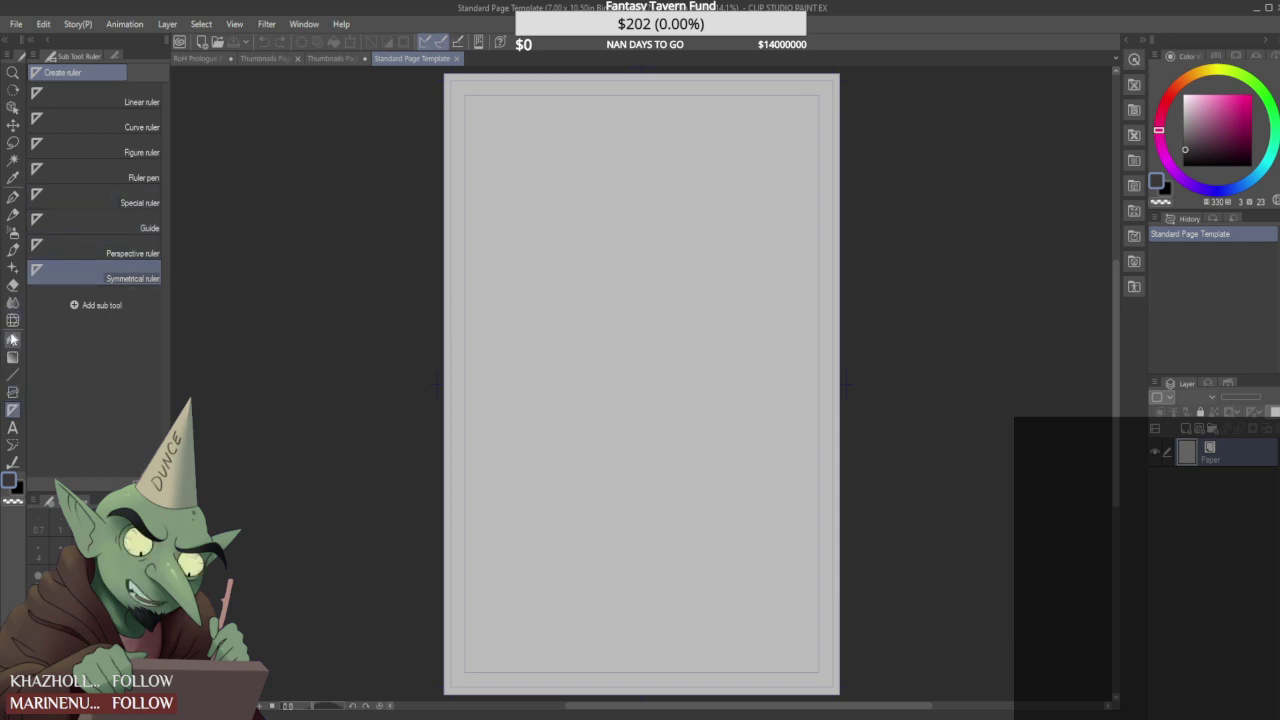
{"action": "left_click", "coordinate": [12, 392]}
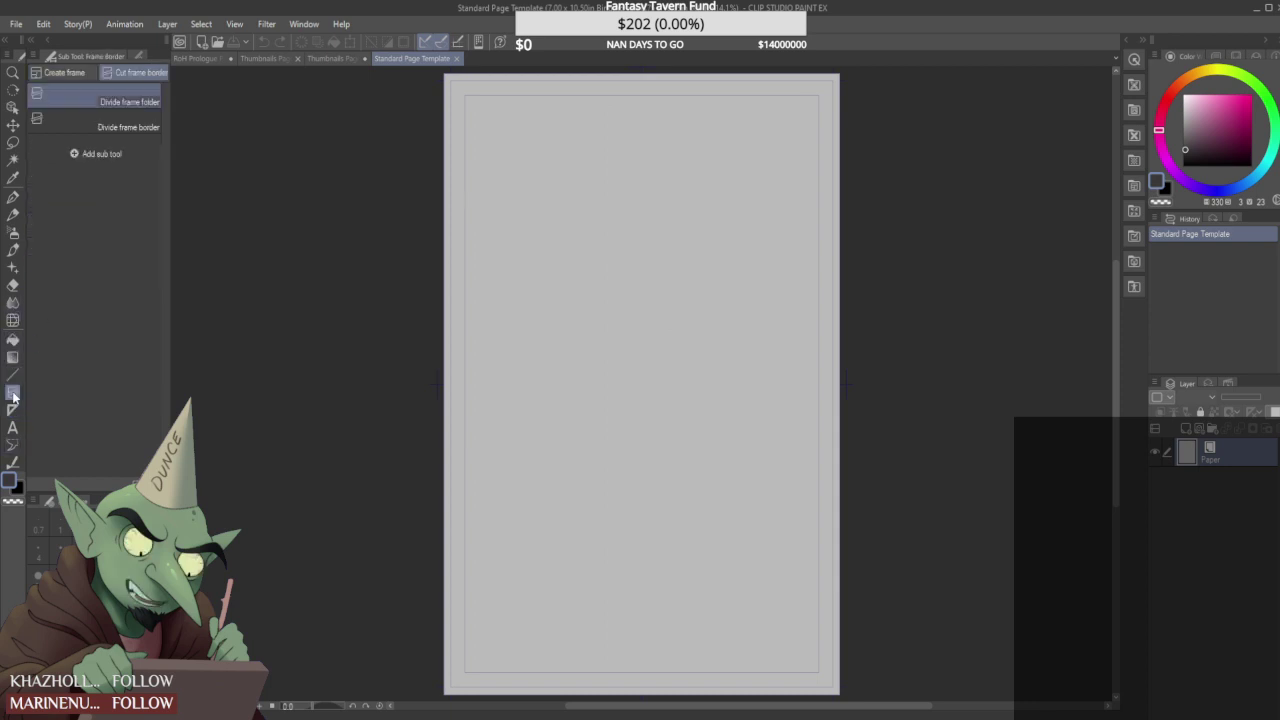
{"action": "left_click", "coordinate": [64, 72]}
{"action": "left_click_drag", "start_coordinate": [465, 96], "coordinate": [819, 673]}
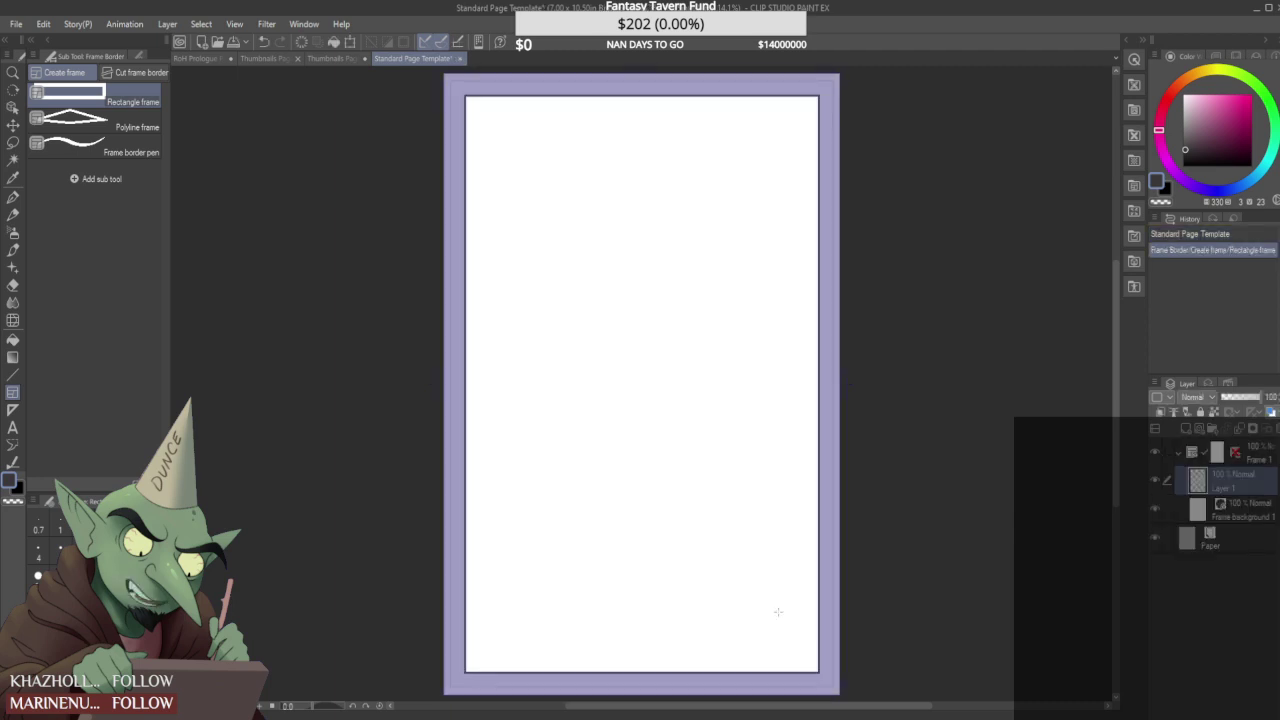
- Following the page thumbnail, divide the frame into a tall upper-left panel, two stacked upper-right panels and one large lower panel
{"action": "left_click", "coordinate": [339, 59]}
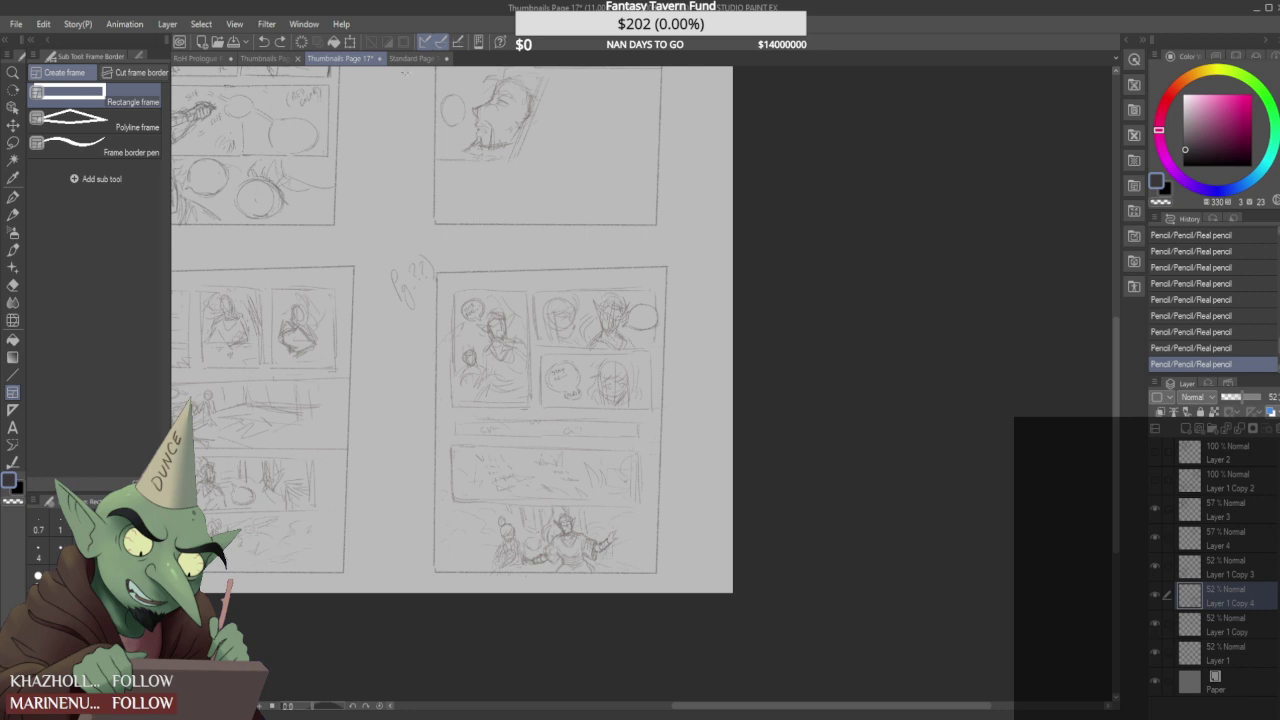
{"action": "left_click", "coordinate": [415, 60]}
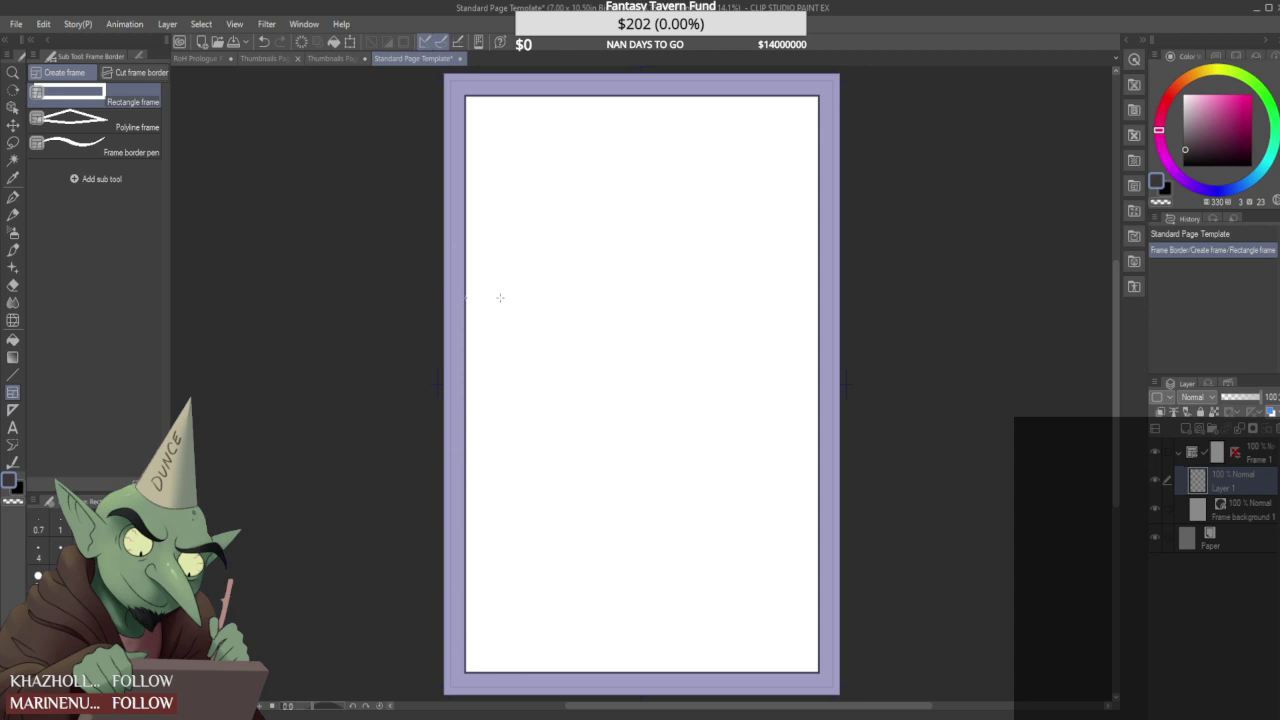
{"action": "left_click", "coordinate": [136, 75]}
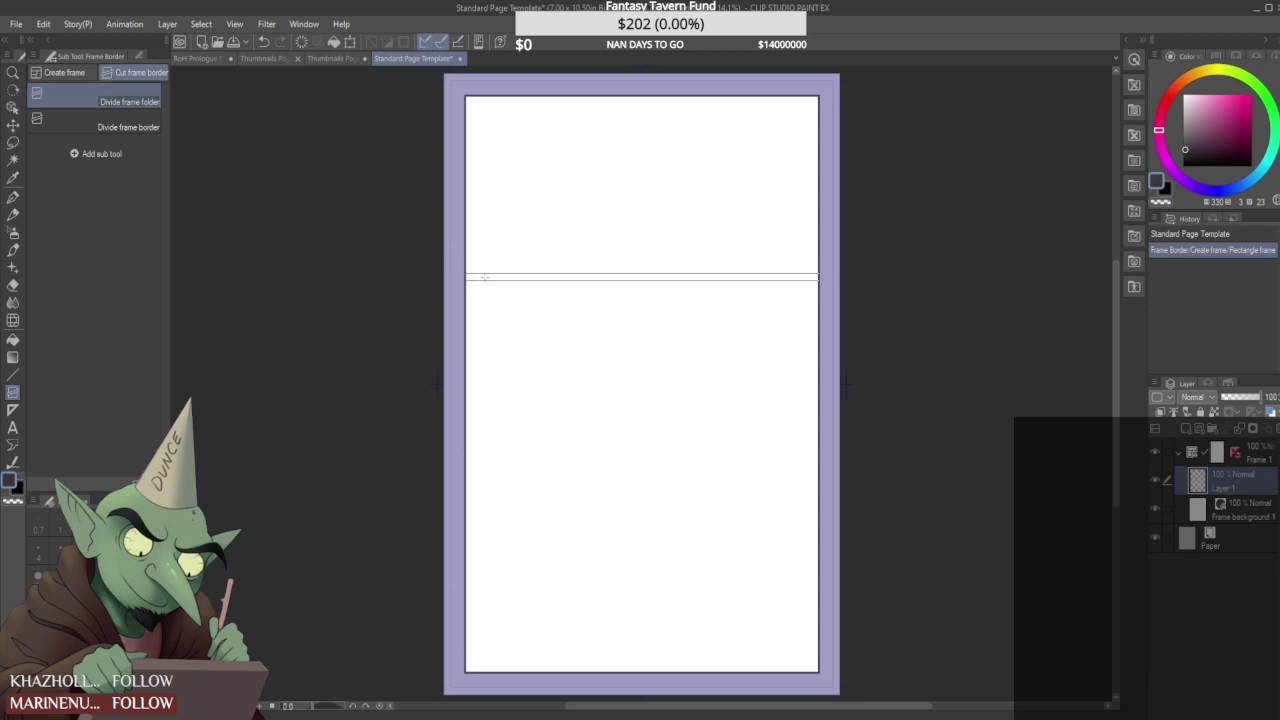
{"action": "left_click", "coordinate": [488, 276]}
{"action": "left_click_drag", "start_coordinate": [624, 102], "coordinate": [623, 256]}
{"action": "key", "text": "ctrl"}
{"action": "left_click_drag", "start_coordinate": [545, 276], "coordinate": [541, 318]}
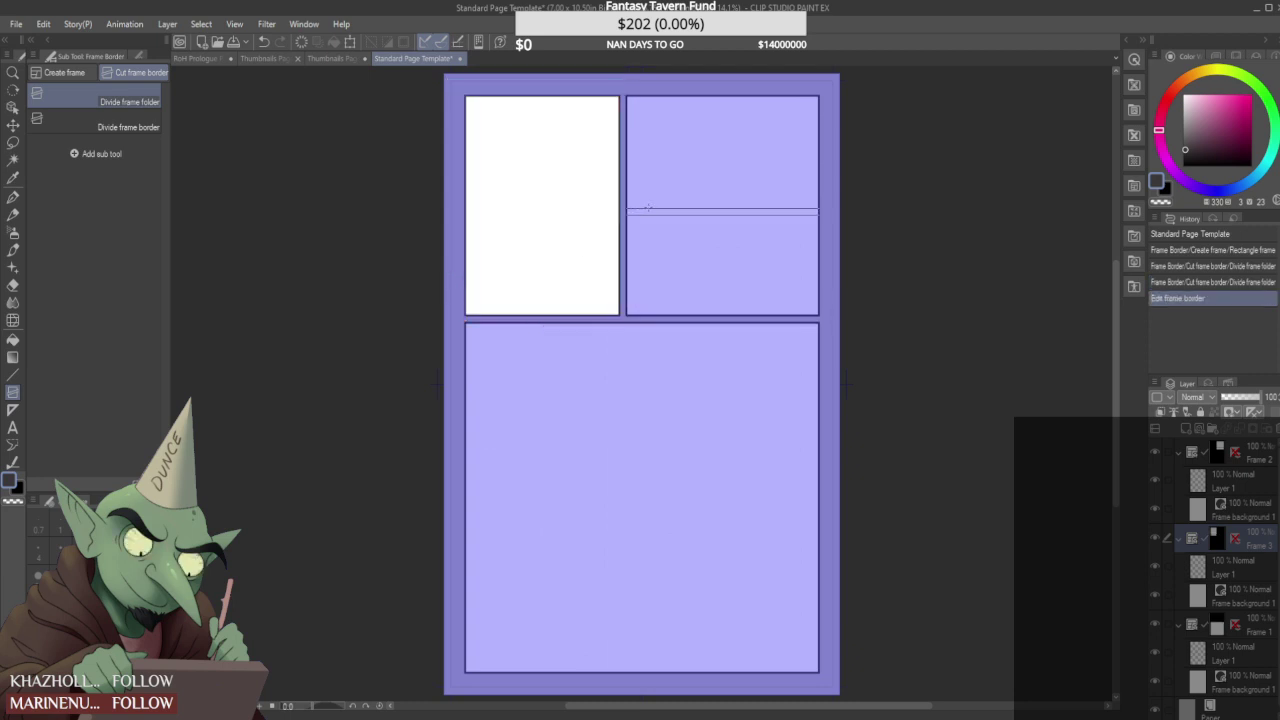
{"action": "left_click", "coordinate": [648, 209]}
{"action": "left_click_drag", "start_coordinate": [722, 215], "coordinate": [722, 214]}
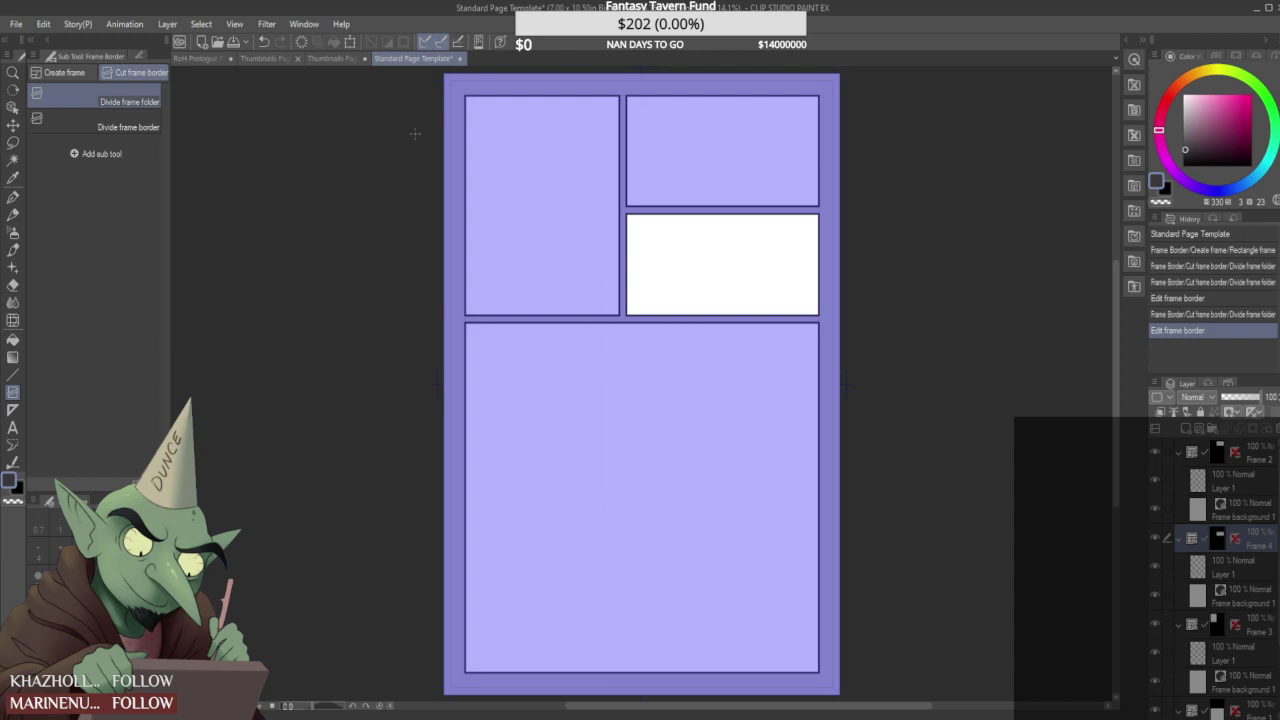
{"action": "left_click", "coordinate": [338, 58]}
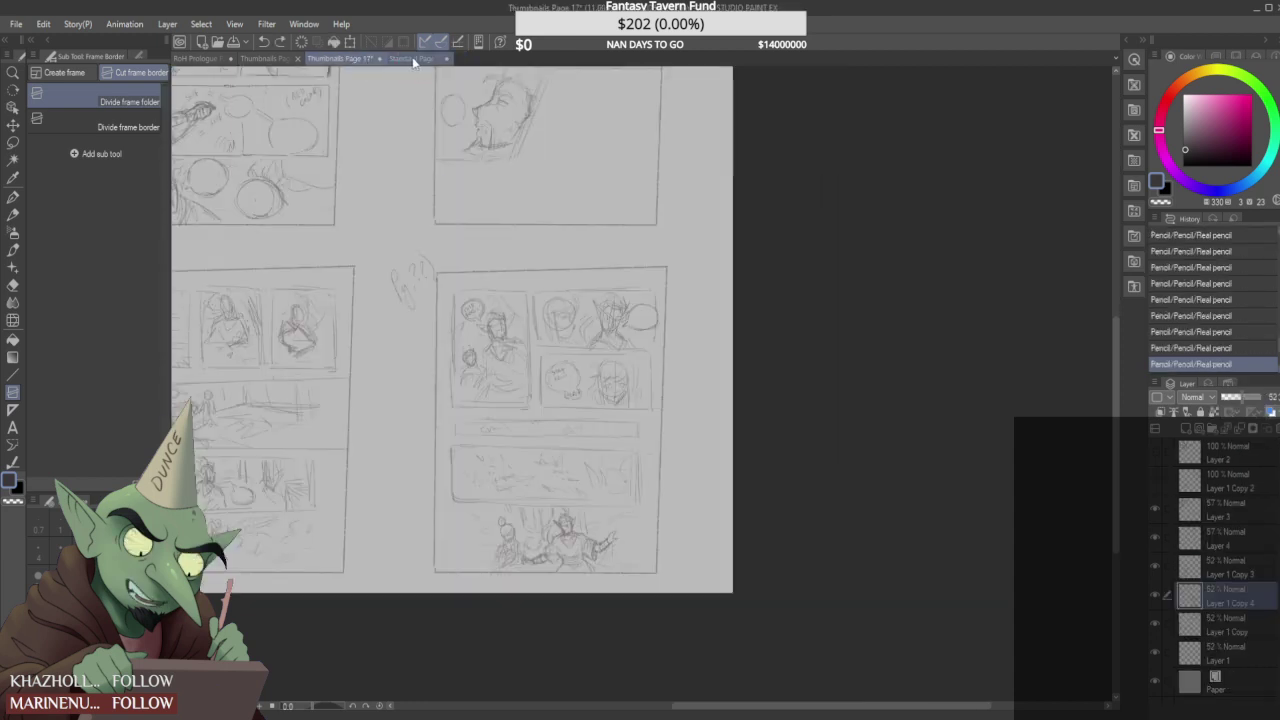
{"action": "left_click", "coordinate": [412, 59]}
{"action": "left_click_drag", "start_coordinate": [468, 375], "coordinate": [490, 381]}
{"action": "key", "text": "ctrl+z"}
- Divide the large lower panel into a narrow full-width strip, a taller middle panel and a bottom panel, following the thumbnail
{"action": "left_click", "coordinate": [340, 58]}
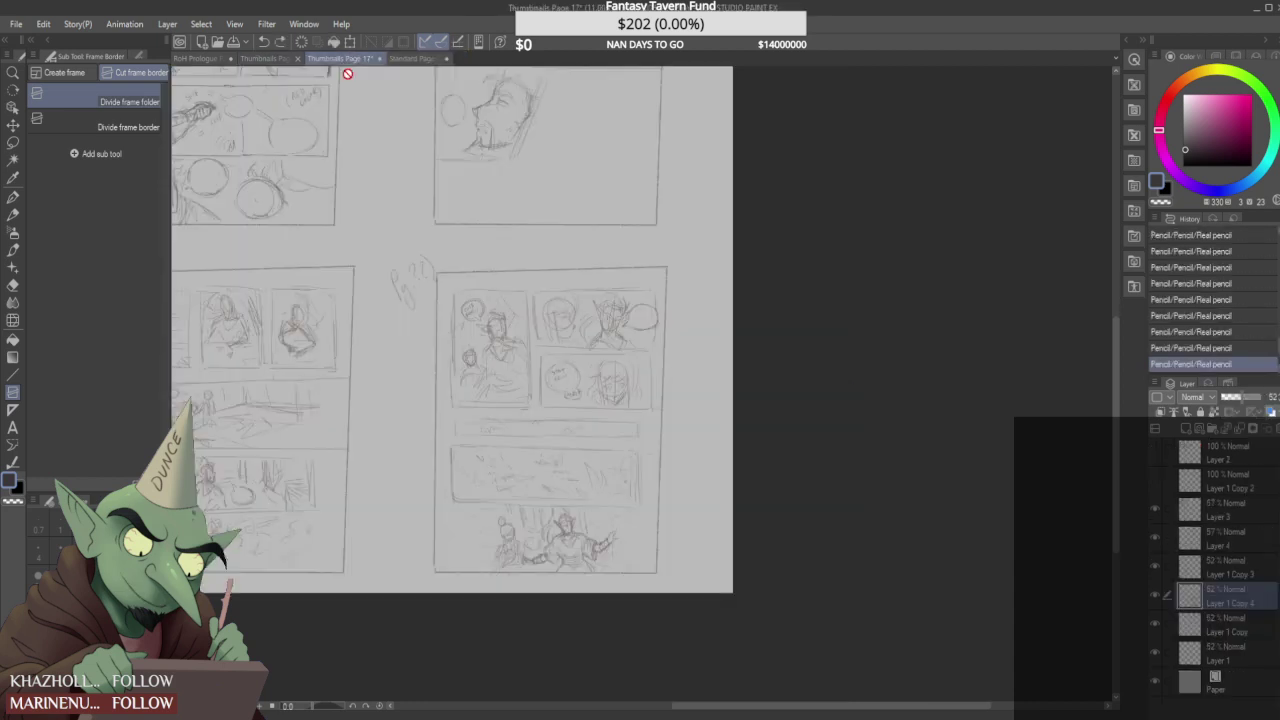
{"action": "left_click", "coordinate": [412, 58]}
{"action": "left_click_drag", "start_coordinate": [468, 534], "coordinate": [490, 528]}
{"action": "key", "text": "ctrl"}
{"action": "left_click_drag", "start_coordinate": [641, 393], "coordinate": [641, 370]}
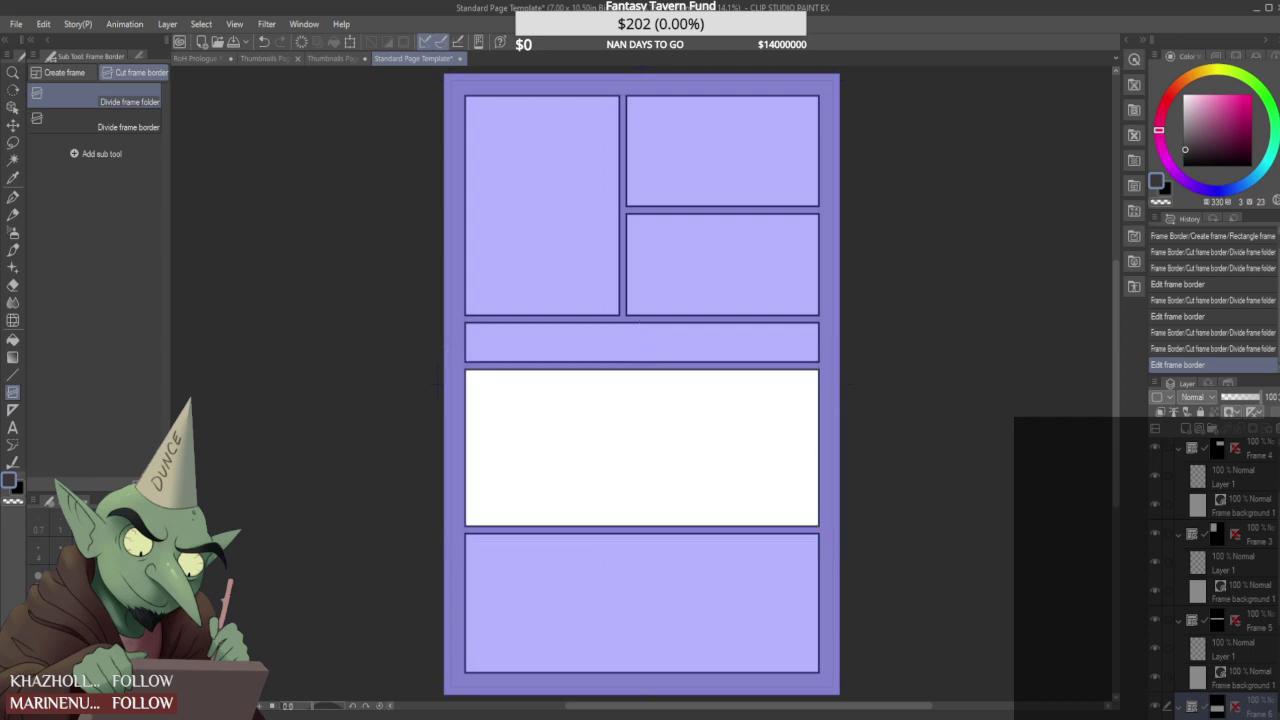
- Lower the gutter beneath the upper panels slightly, making the strip below it thinner
{"action": "left_click", "coordinate": [1221, 457]}
{"action": "key", "text": "ctrl"}
{"action": "left_click_drag", "start_coordinate": [719, 321], "coordinate": [719, 328]}
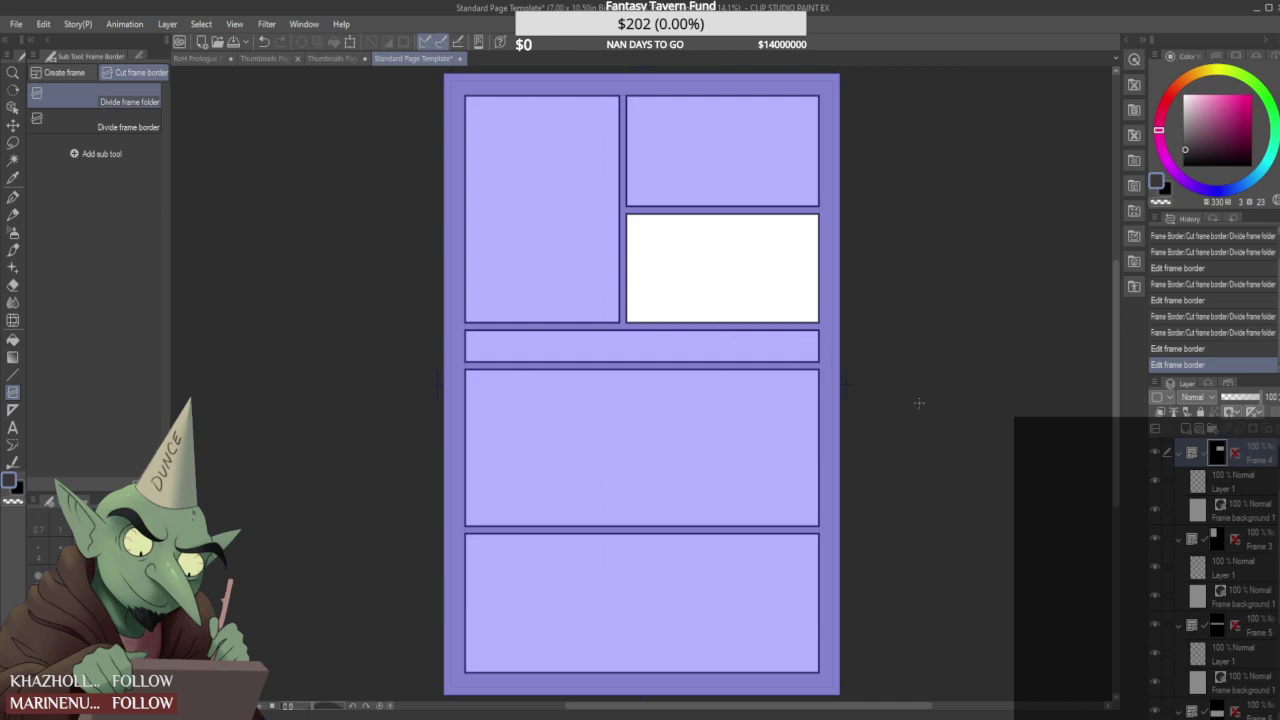
- Collapse all the expanded frame folders in the layer list
{"action": "scroll", "coordinate": [1222, 530], "scroll_direction": "down", "scroll_amount": 2}
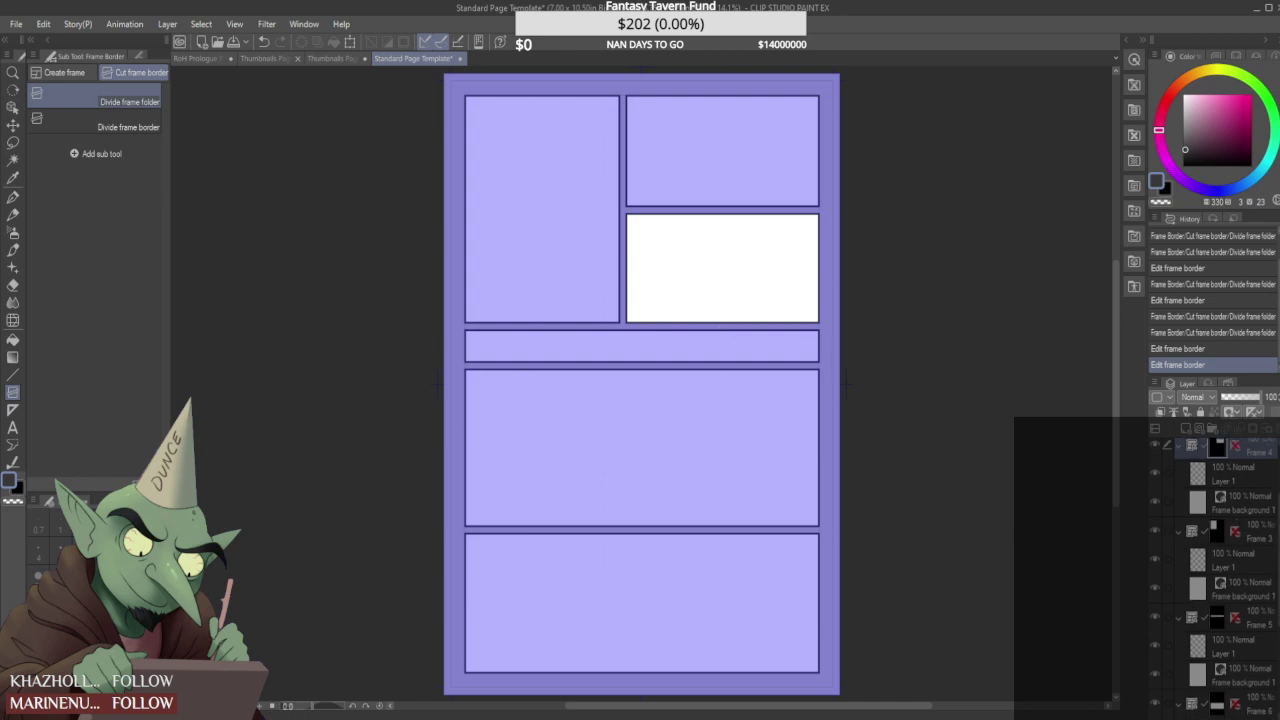
{"action": "left_click", "coordinate": [1180, 568]}
{"action": "left_click", "coordinate": [1181, 597]}
{"action": "scroll", "coordinate": [1183, 625], "scroll_direction": "up", "scroll_amount": 2}
{"action": "left_click", "coordinate": [1180, 536]}
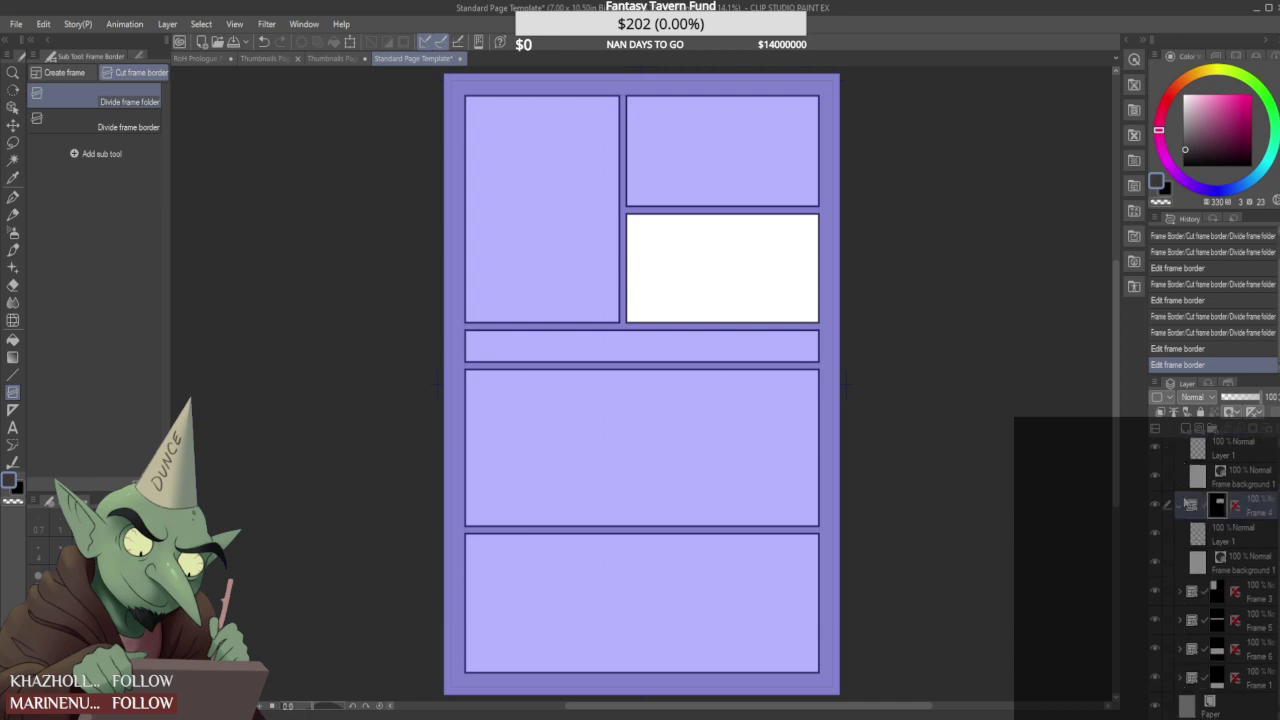
{"action": "left_click", "coordinate": [1181, 508]}
{"action": "left_click", "coordinate": [1181, 453]}
- Move the Frame 3 folder to the top of the layer stack and check that the folders follow the panels' reading order
{"action": "left_click", "coordinate": [1220, 458]}
{"action": "left_click", "coordinate": [1220, 488]}
{"action": "left_click", "coordinate": [1191, 512]}
{"action": "left_click_drag", "start_coordinate": [1191, 512], "coordinate": [1250, 452]}
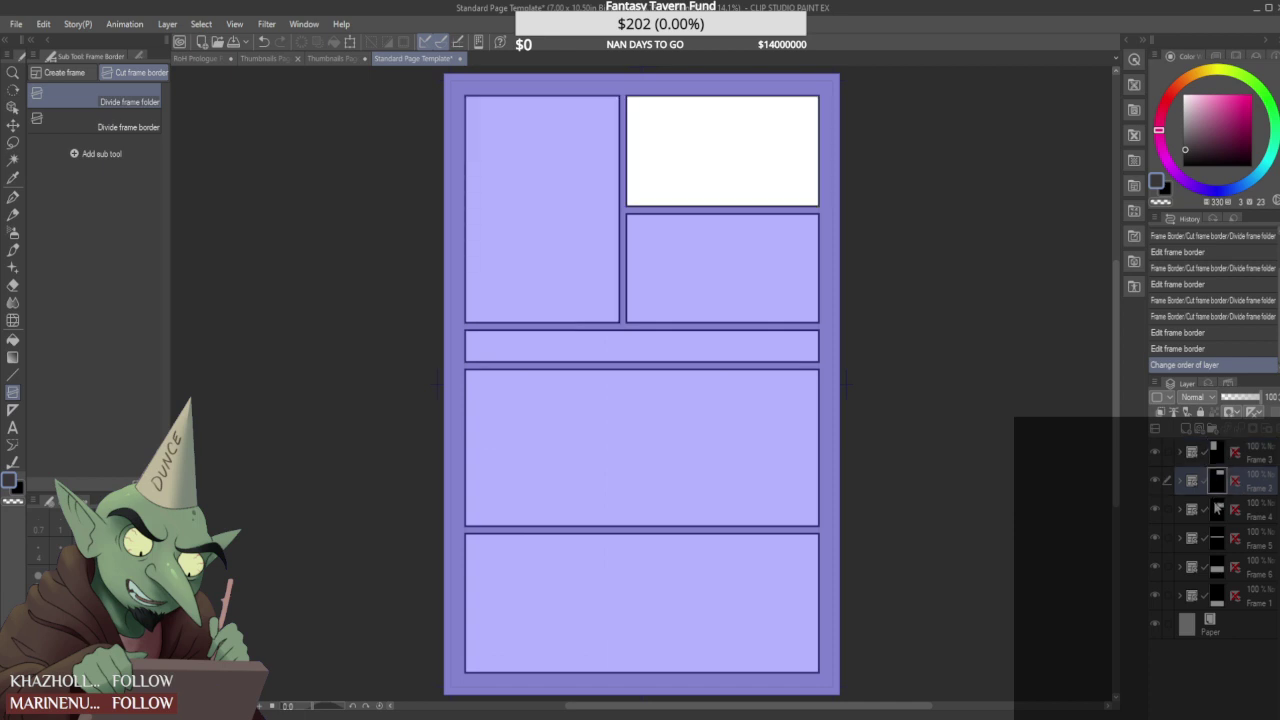
{"action": "left_click", "coordinate": [1216, 507]}
{"action": "left_click", "coordinate": [1217, 539]}
{"action": "left_click", "coordinate": [1218, 562]}
{"action": "left_click", "coordinate": [1216, 588]}
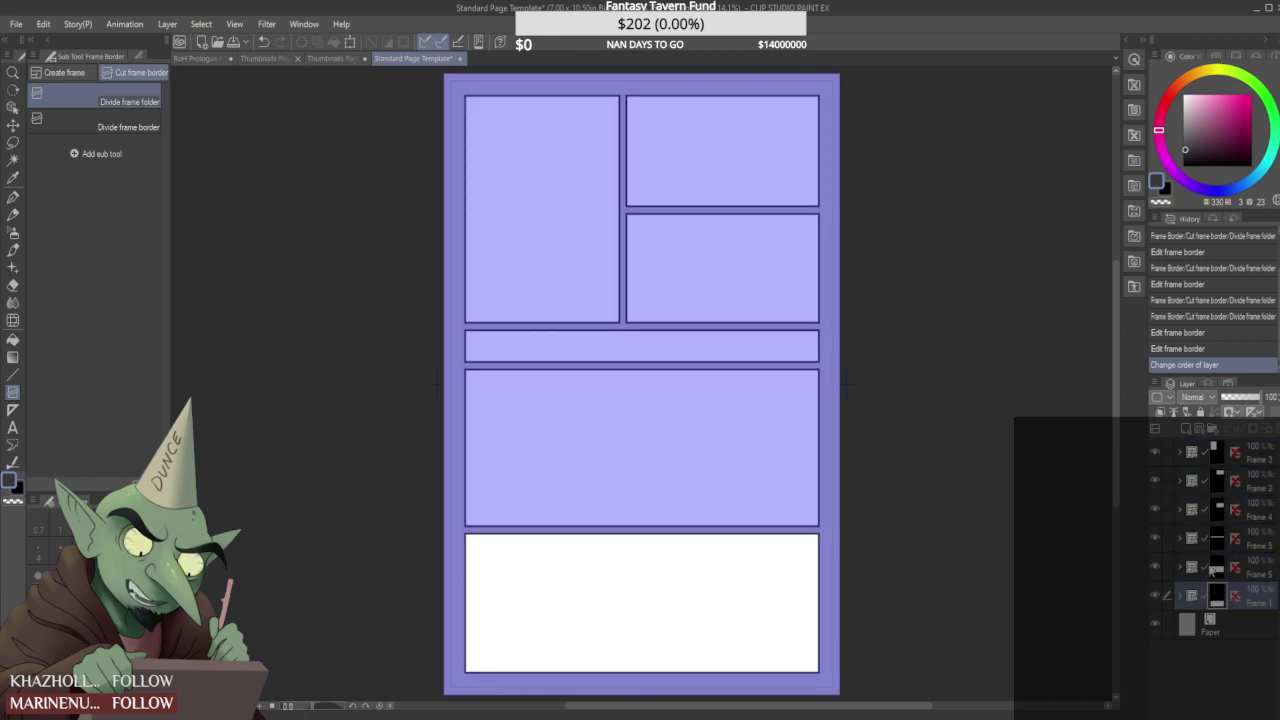
- Delete the bottom panel completely: its Layer 1, its frame background and the Frame 1 folder
{"action": "left_click", "coordinate": [1180, 597]}
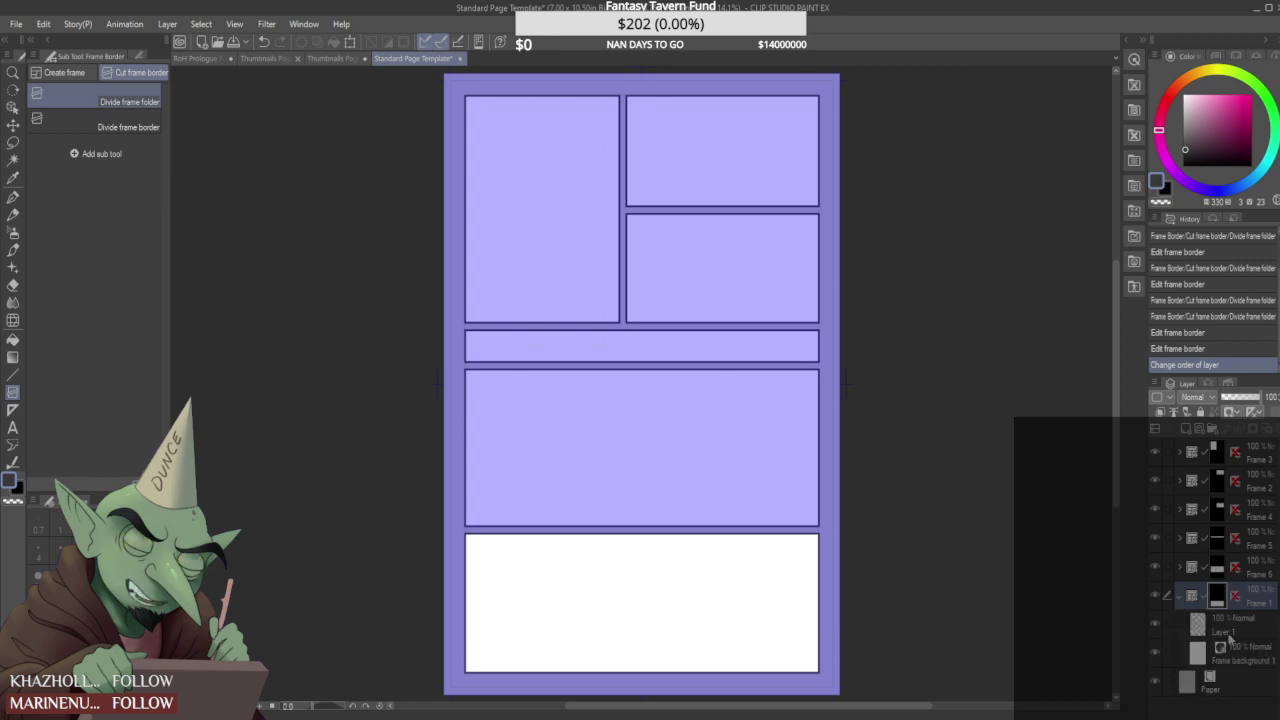
{"action": "left_click", "coordinate": [1232, 632]}
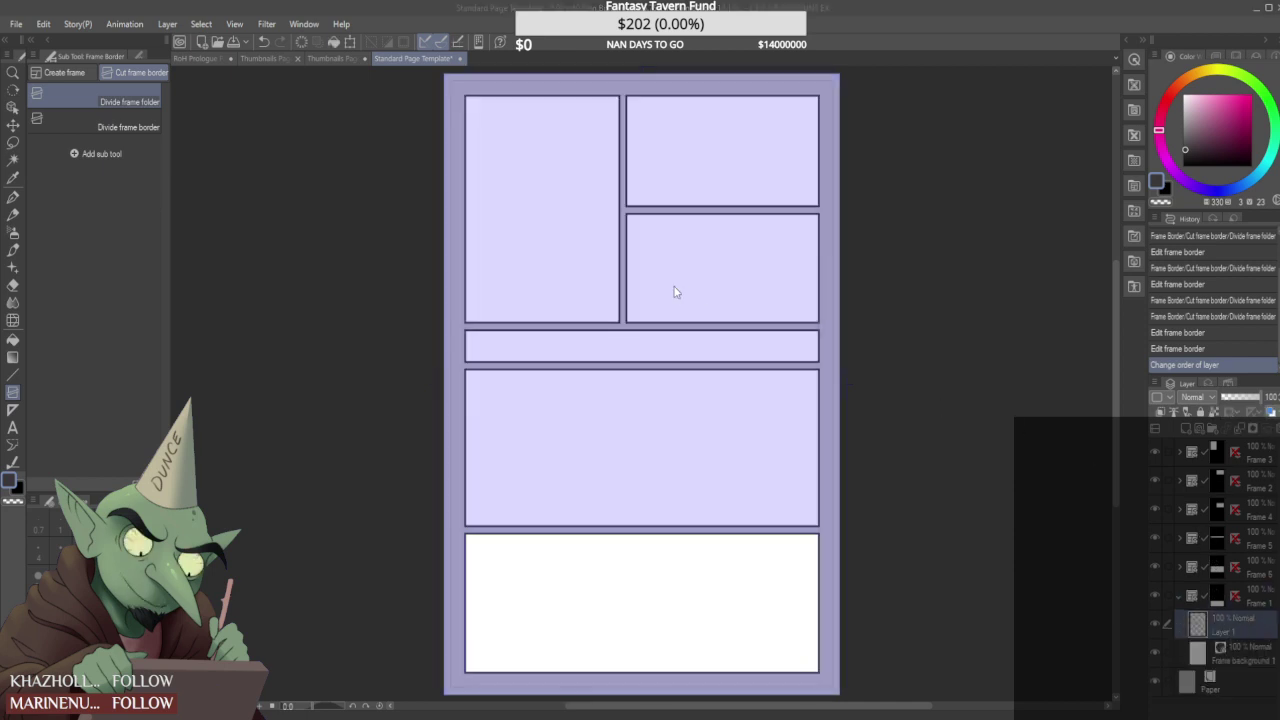
{"action": "key", "text": "Delete"}
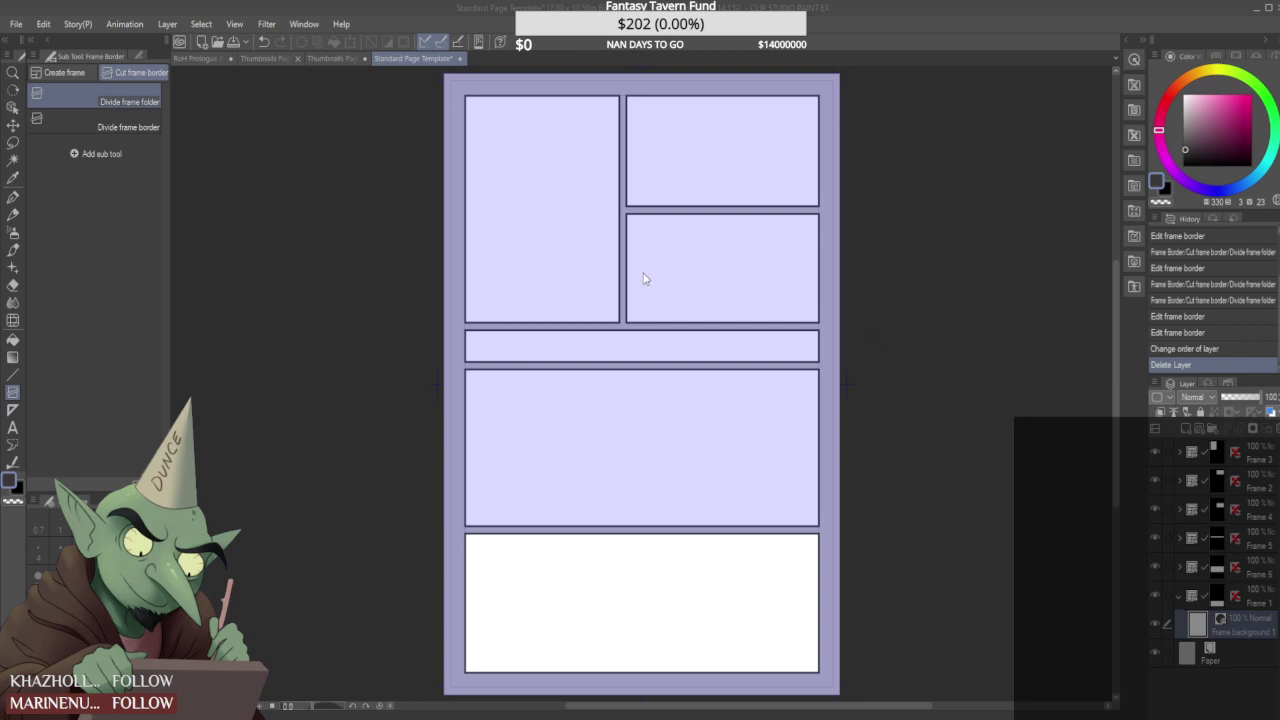
{"action": "key", "text": "Delete"}
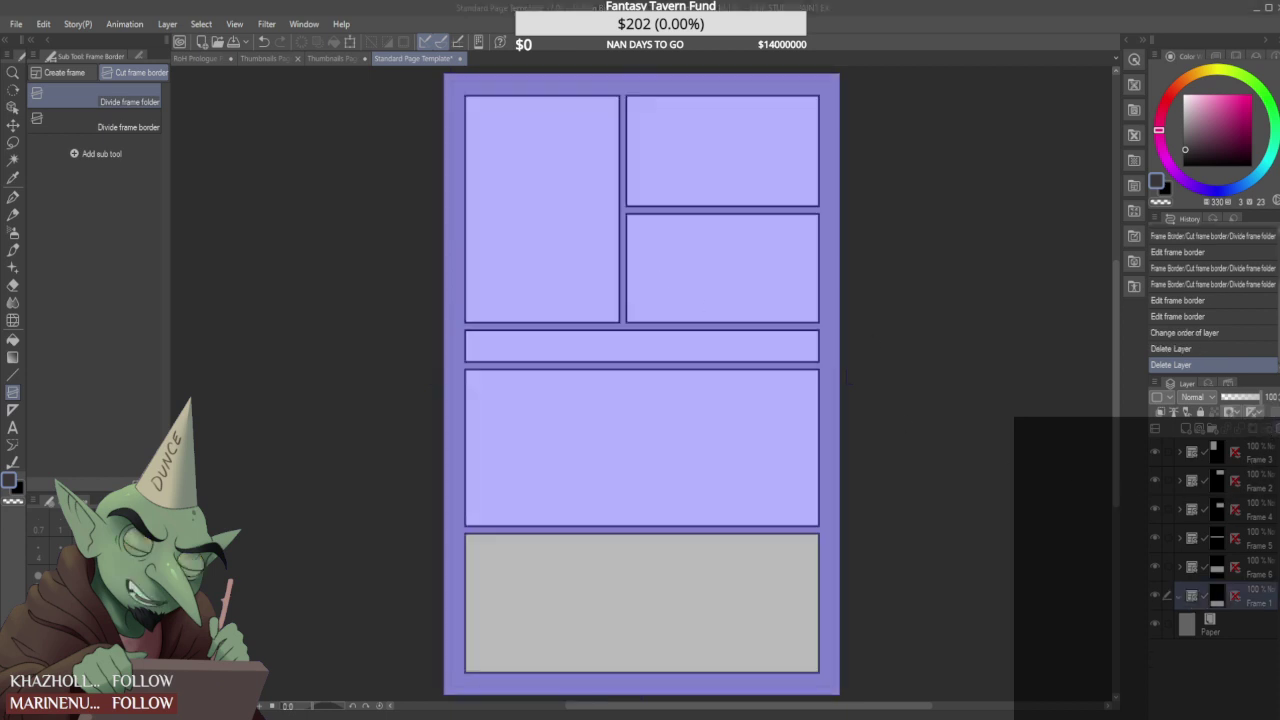
{"action": "key", "text": "Delete"}
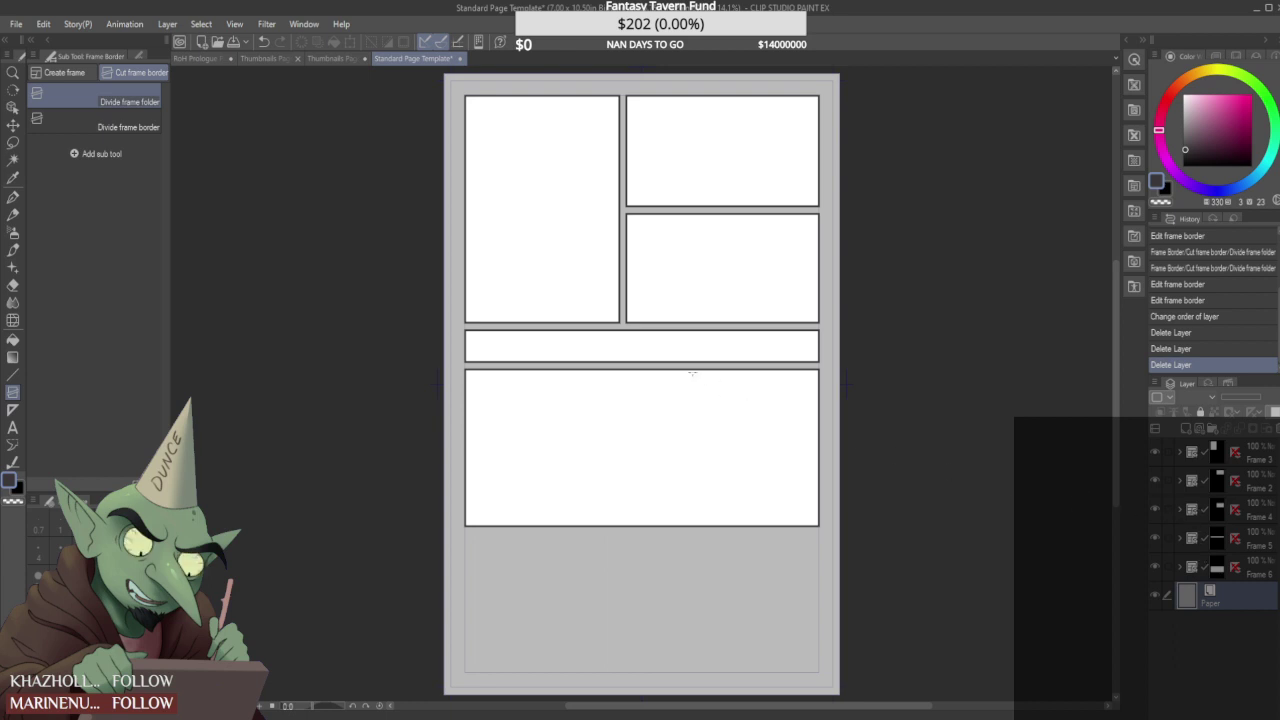
- Inset both ends of the narrow strip panel from the page margin by roughly equal amounts
{"action": "left_click", "coordinate": [1265, 538]}
{"action": "left_click", "coordinate": [472, 349], "text": "ctrl"}
{"action": "left_click_drag", "start_coordinate": [473, 347], "coordinate": [484, 347]}
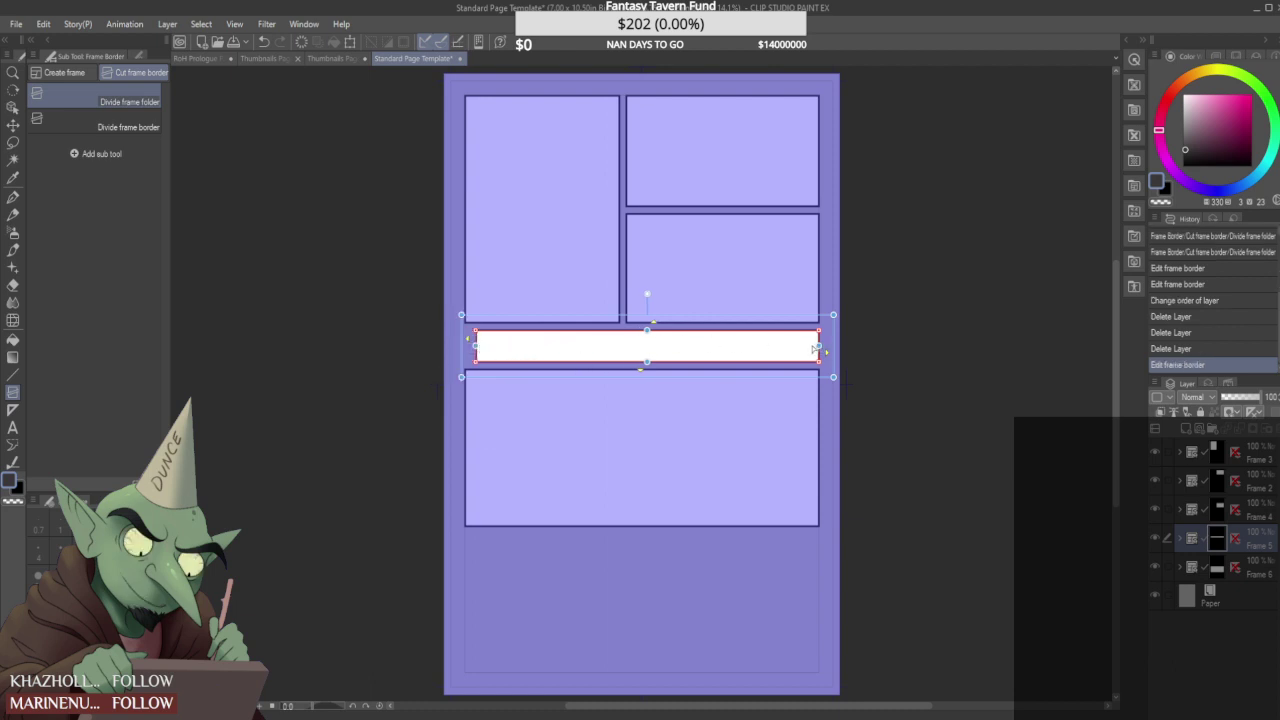
{"action": "left_click_drag", "start_coordinate": [810, 349], "coordinate": [806, 348]}
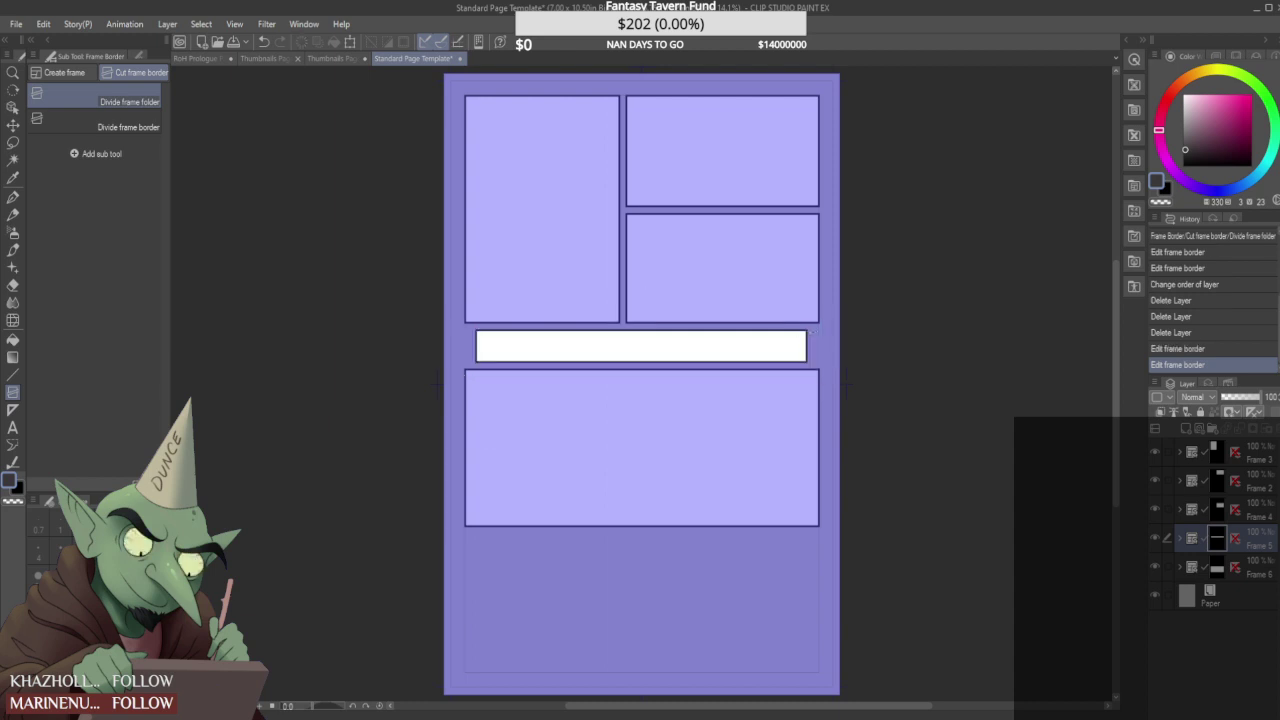
- Show the rulers and place a vertical guide down the centre of the page
{"action": "key", "text": "ctrl+r"}
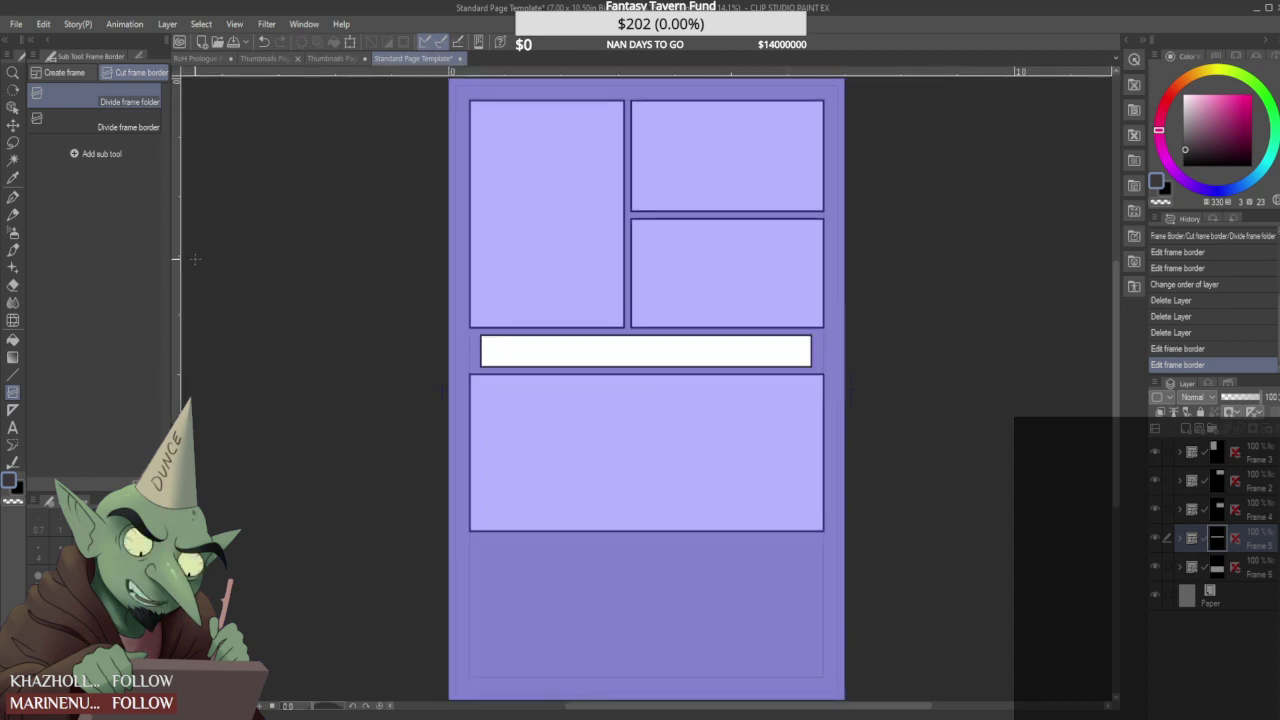
{"action": "left_click_drag", "start_coordinate": [182, 278], "coordinate": [845, 236]}
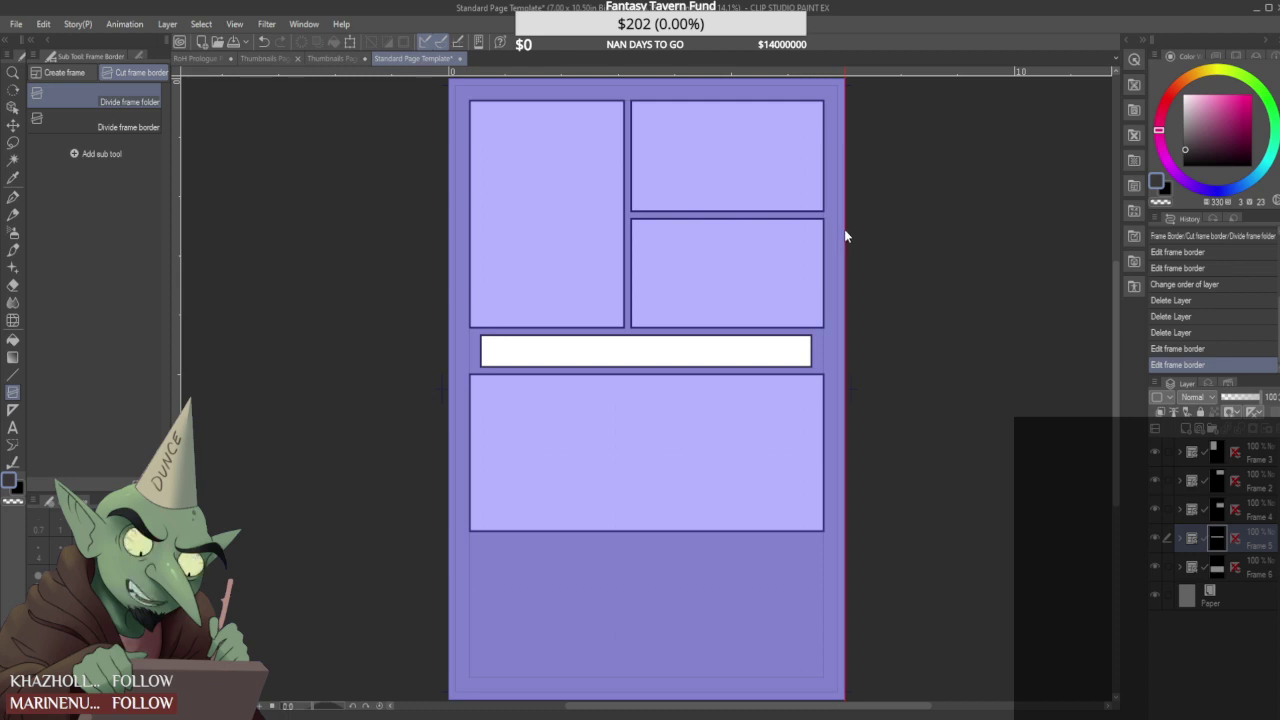
{"action": "left_click_drag", "start_coordinate": [844, 231], "coordinate": [646, 242]}
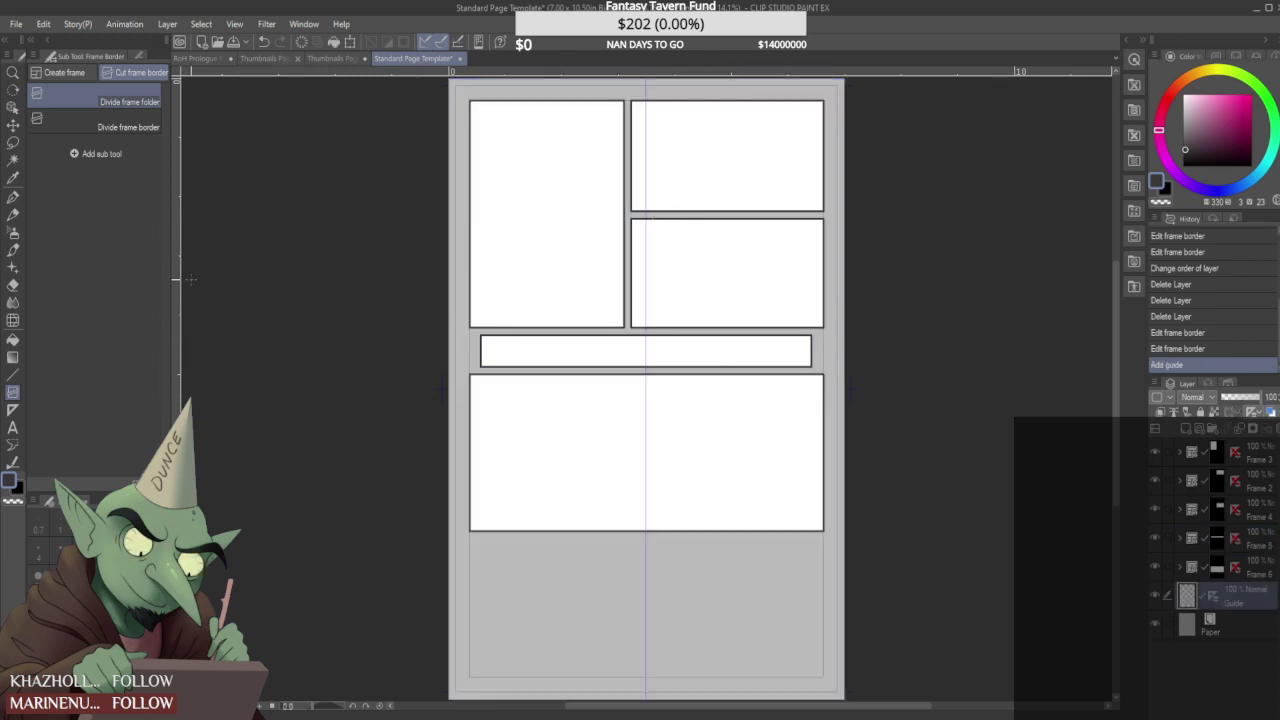
{"action": "left_click_drag", "start_coordinate": [175, 320], "coordinate": [182, 370]}
- Compare with the page thumbnail and lower the gutter beneath the strip panel to make the strip taller
{"action": "left_click", "coordinate": [345, 62]}
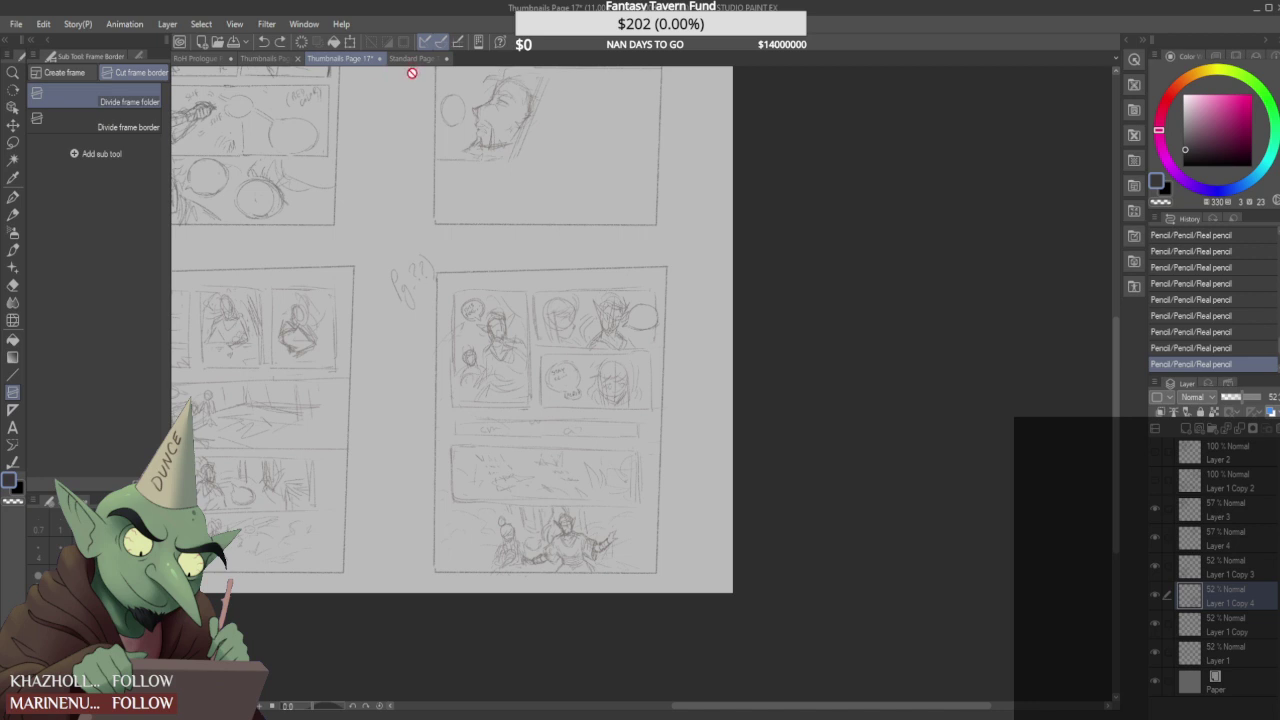
{"action": "left_click", "coordinate": [419, 61]}
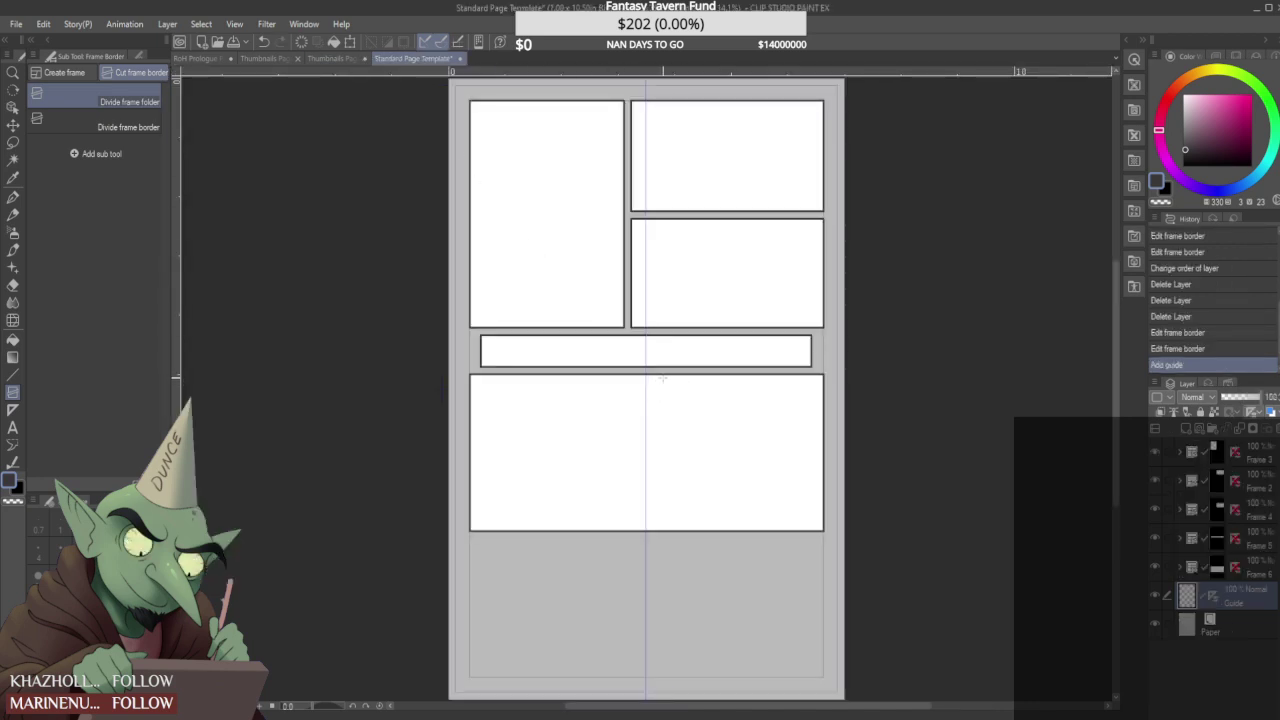
{"action": "left_click", "coordinate": [1215, 540]}
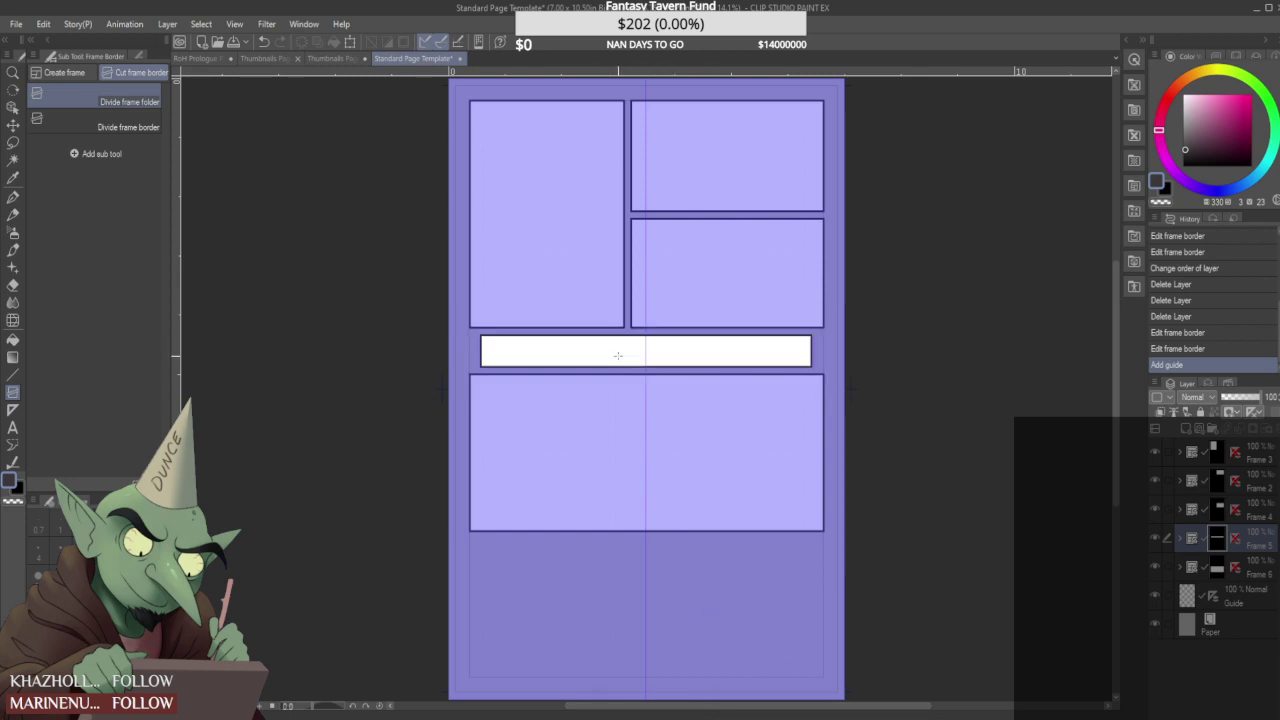
{"action": "left_click_drag", "start_coordinate": [645, 368], "coordinate": [645, 405]}
- Extend the lowest panel's bottom edge slightly downward and raise the gutter above it a little
{"action": "left_click", "coordinate": [1187, 565]}
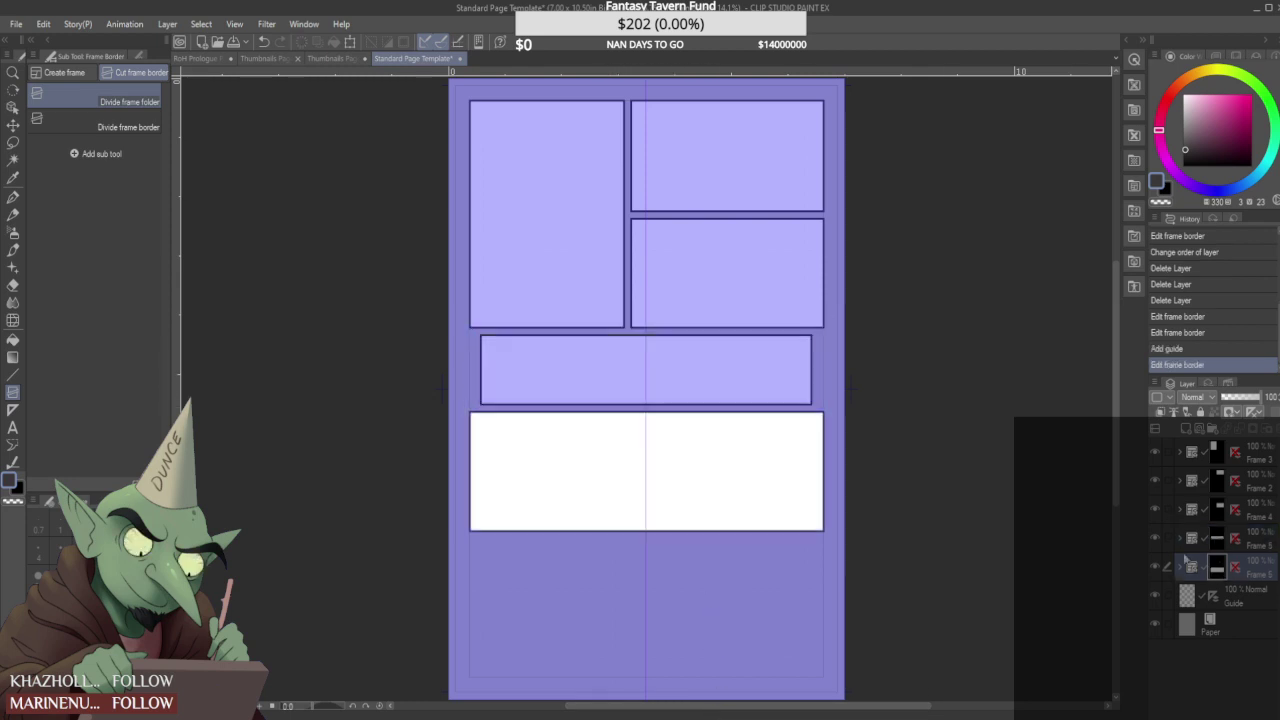
{"action": "left_click_drag", "start_coordinate": [645, 531], "coordinate": [645, 550]}
{"action": "left_click_drag", "start_coordinate": [650, 411], "coordinate": [650, 405]}
{"action": "left_click", "coordinate": [647, 549]}
{"action": "left_click_drag", "start_coordinate": [647, 550], "coordinate": [647, 539]}
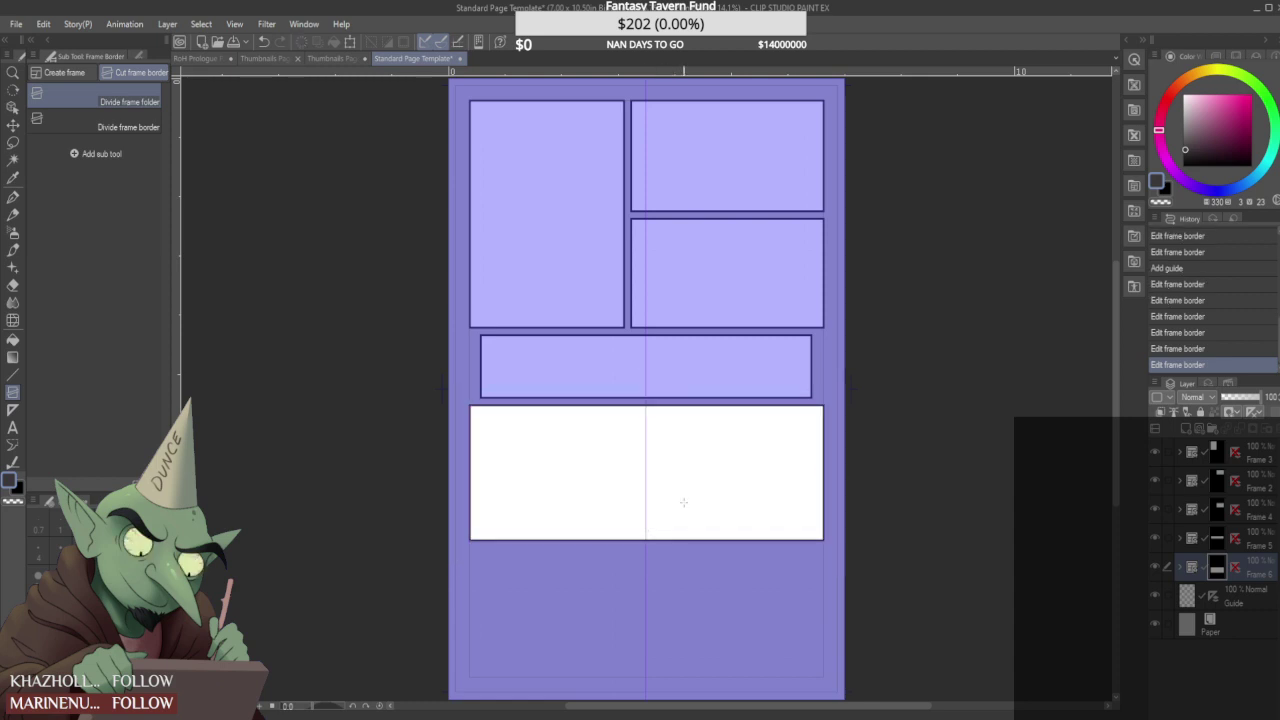
- Check the layout against the thumbnail again and raise the gutter beneath the strip panel to make the strip shorter
{"action": "left_click", "coordinate": [1240, 595]}
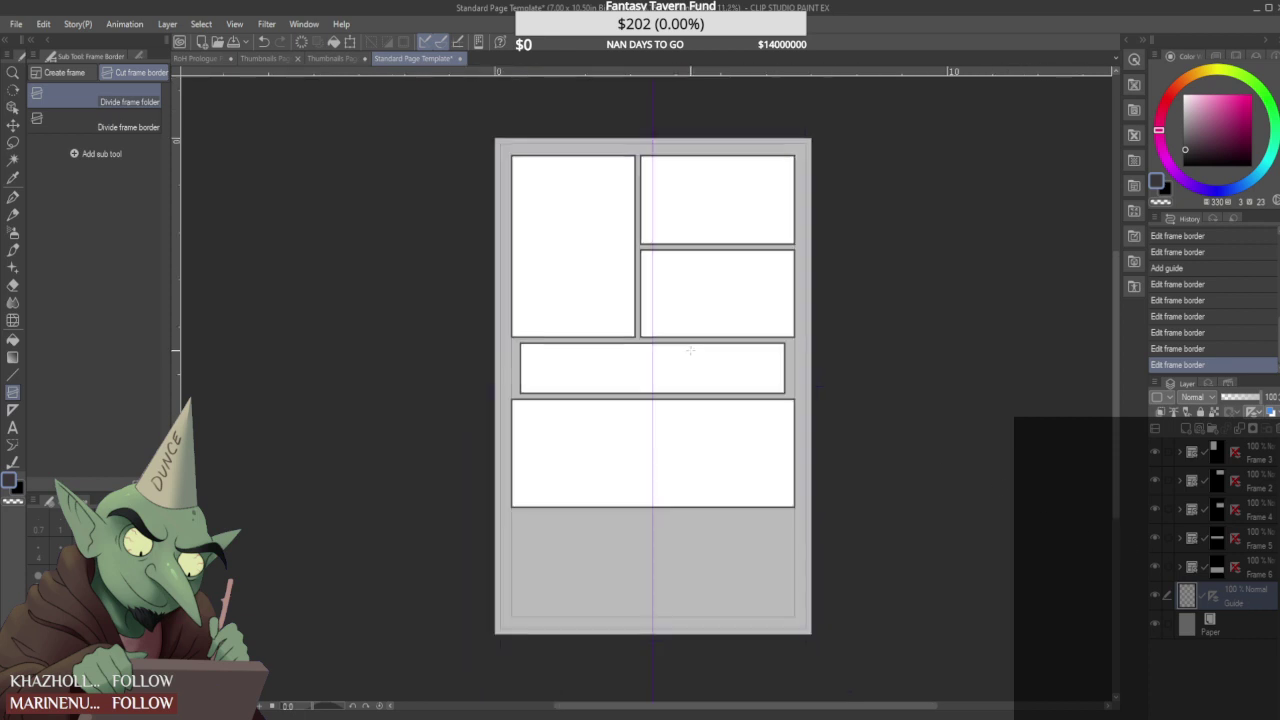
{"action": "scroll", "coordinate": [684, 348], "scroll_direction": "up", "scroll_amount": 2}
{"action": "scroll", "coordinate": [684, 348], "scroll_direction": "down", "scroll_amount": 2}
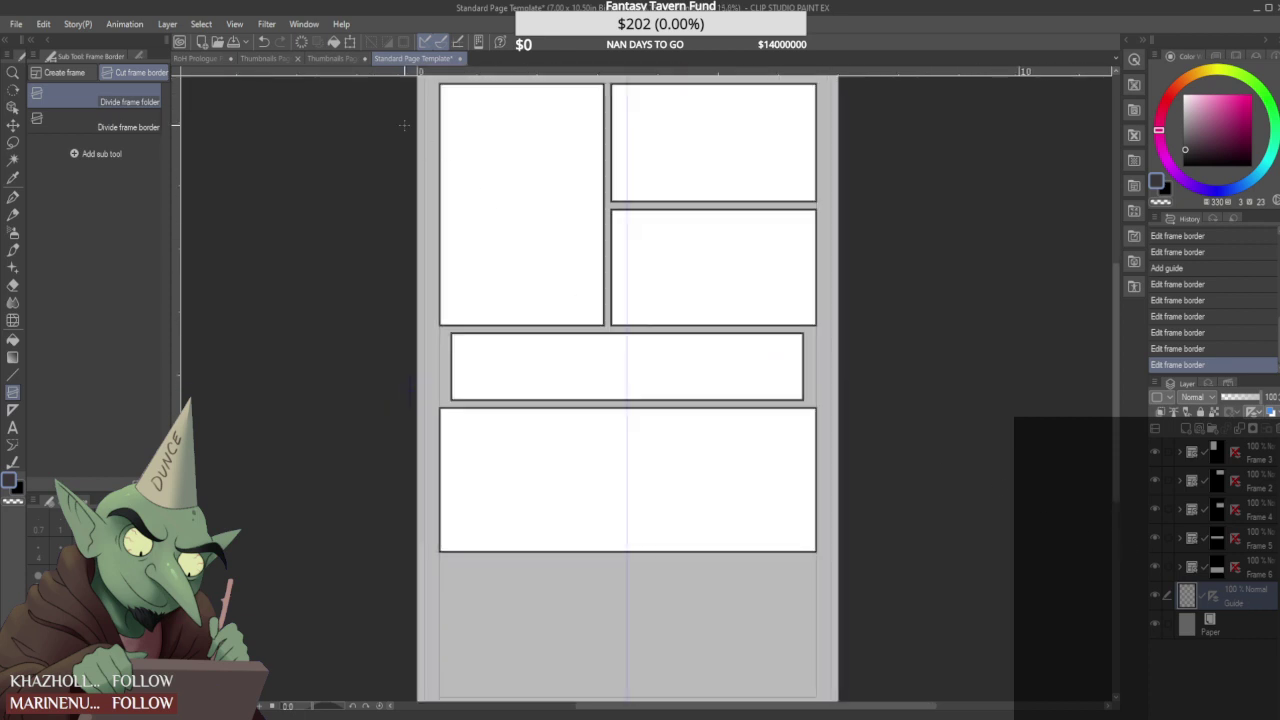
{"action": "left_click", "coordinate": [355, 59]}
{"action": "left_click", "coordinate": [408, 59]}
{"action": "left_click", "coordinate": [1217, 545]}
{"action": "left_click_drag", "start_coordinate": [628, 393], "coordinate": [630, 380]}
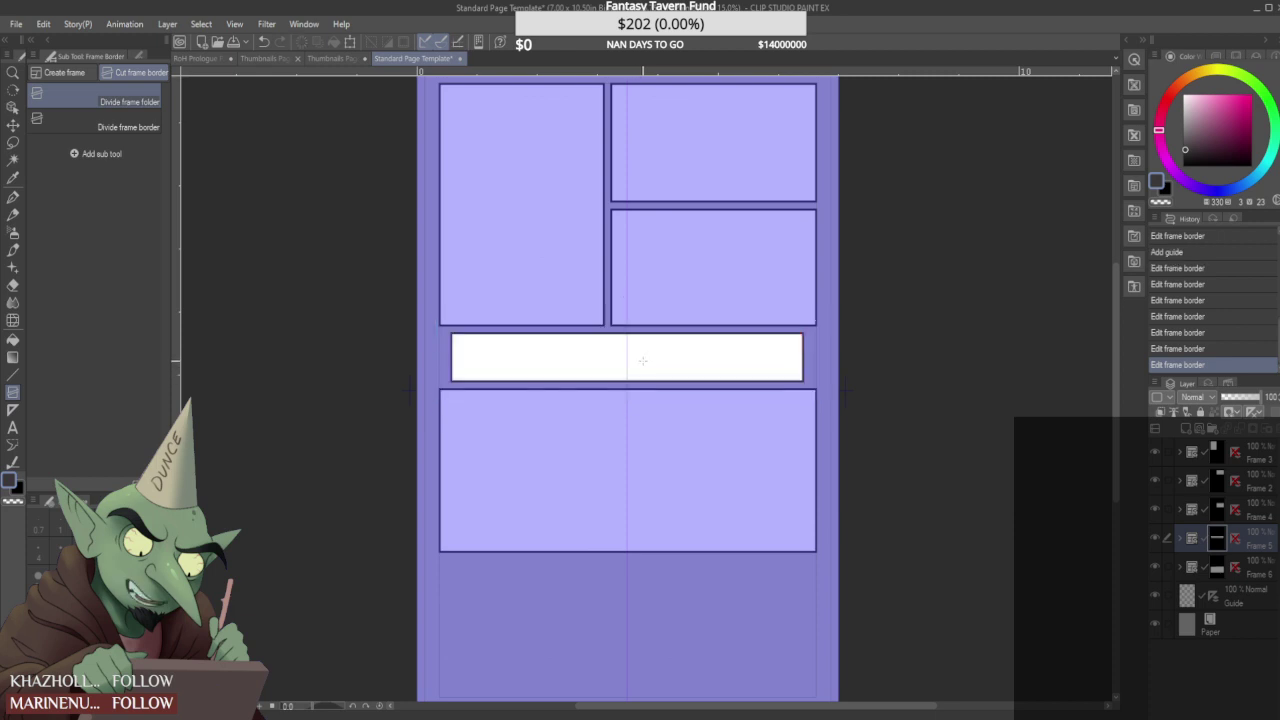
- Select the Paper layer and review the whole page's panel layout without the frame mask tint
{"action": "scroll", "coordinate": [669, 354], "scroll_direction": "down", "scroll_amount": 1}
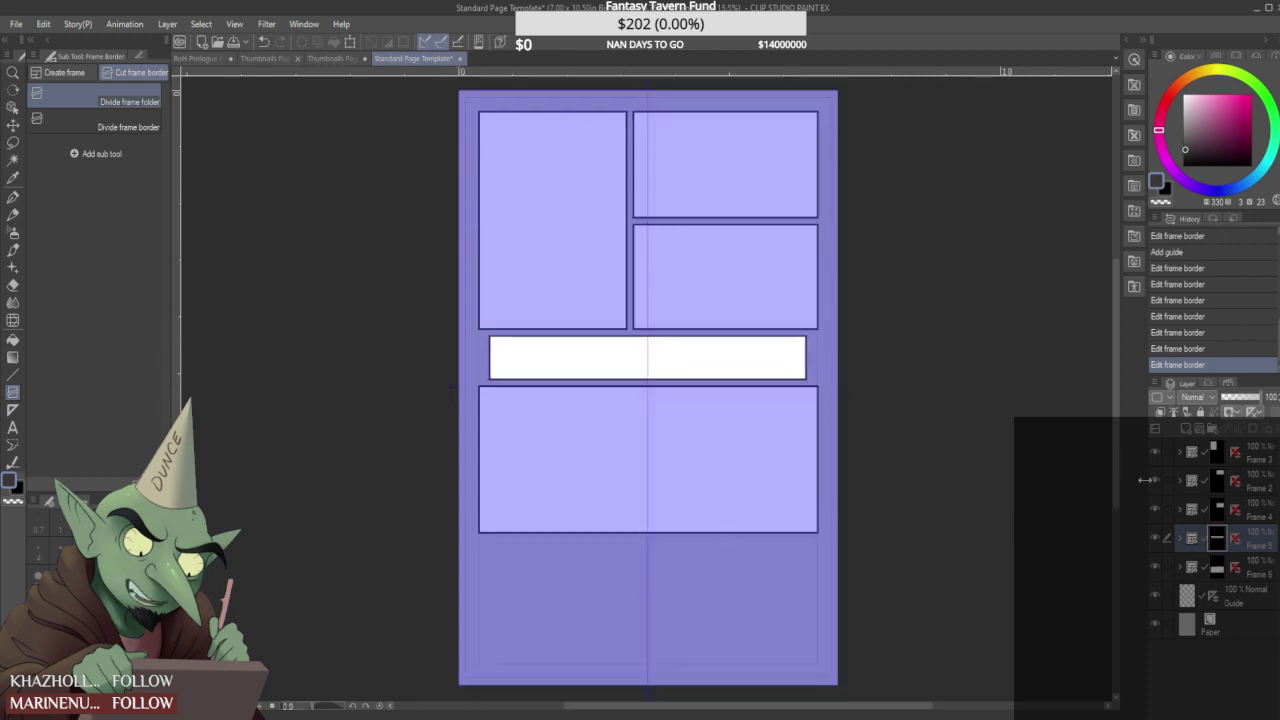
{"action": "scroll", "coordinate": [690, 336], "scroll_direction": "down", "scroll_amount": 1}
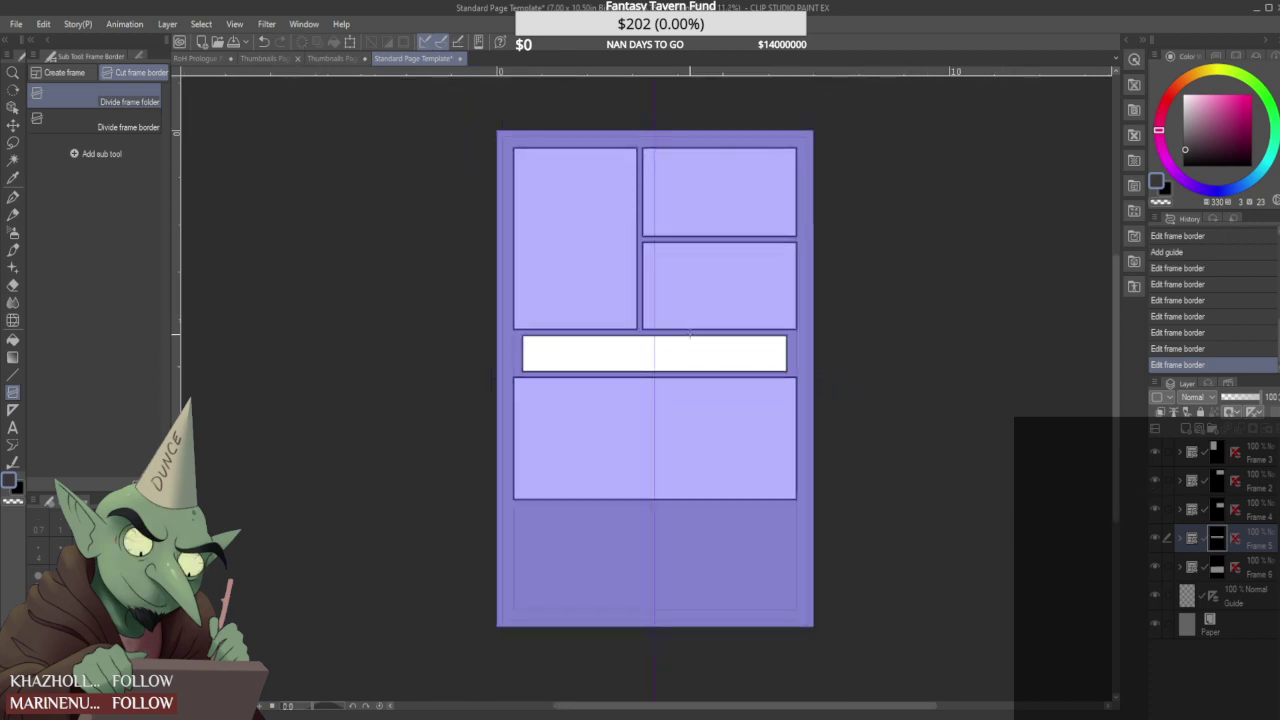
{"action": "scroll", "coordinate": [690, 336], "scroll_direction": "up", "scroll_amount": 2}
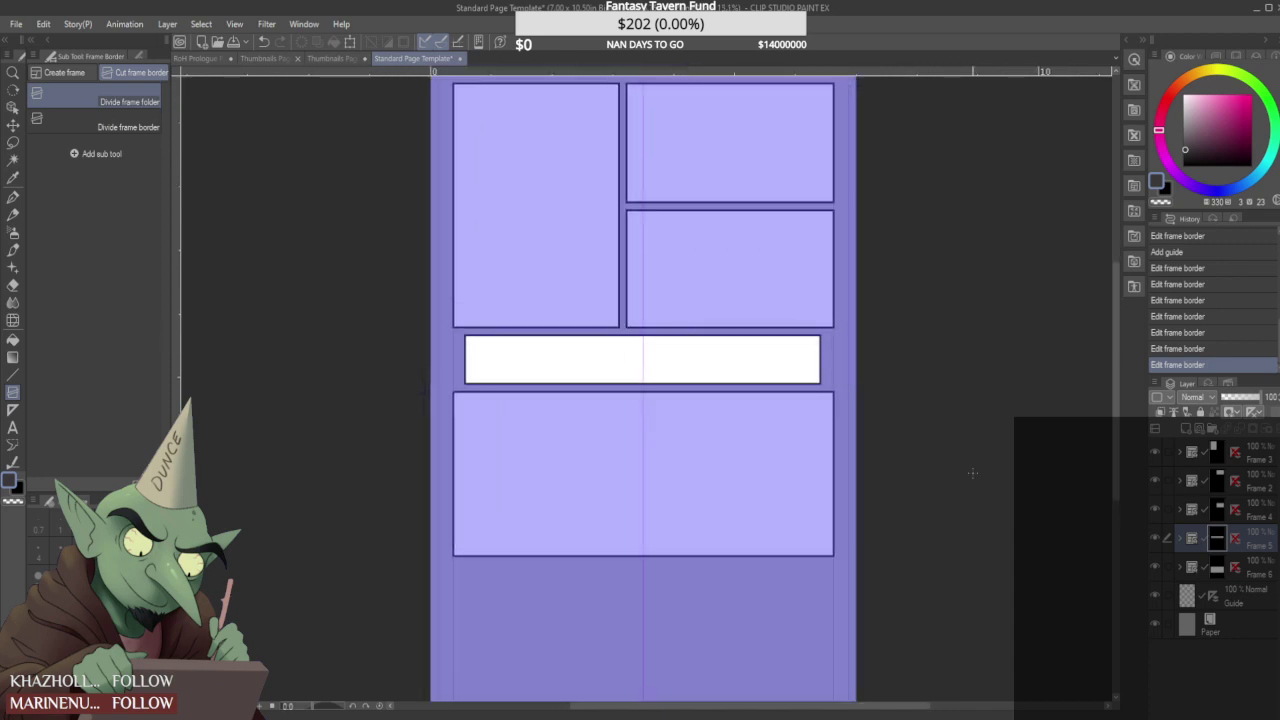
{"action": "left_click", "coordinate": [1252, 596]}
{"action": "left_click", "coordinate": [1252, 626]}
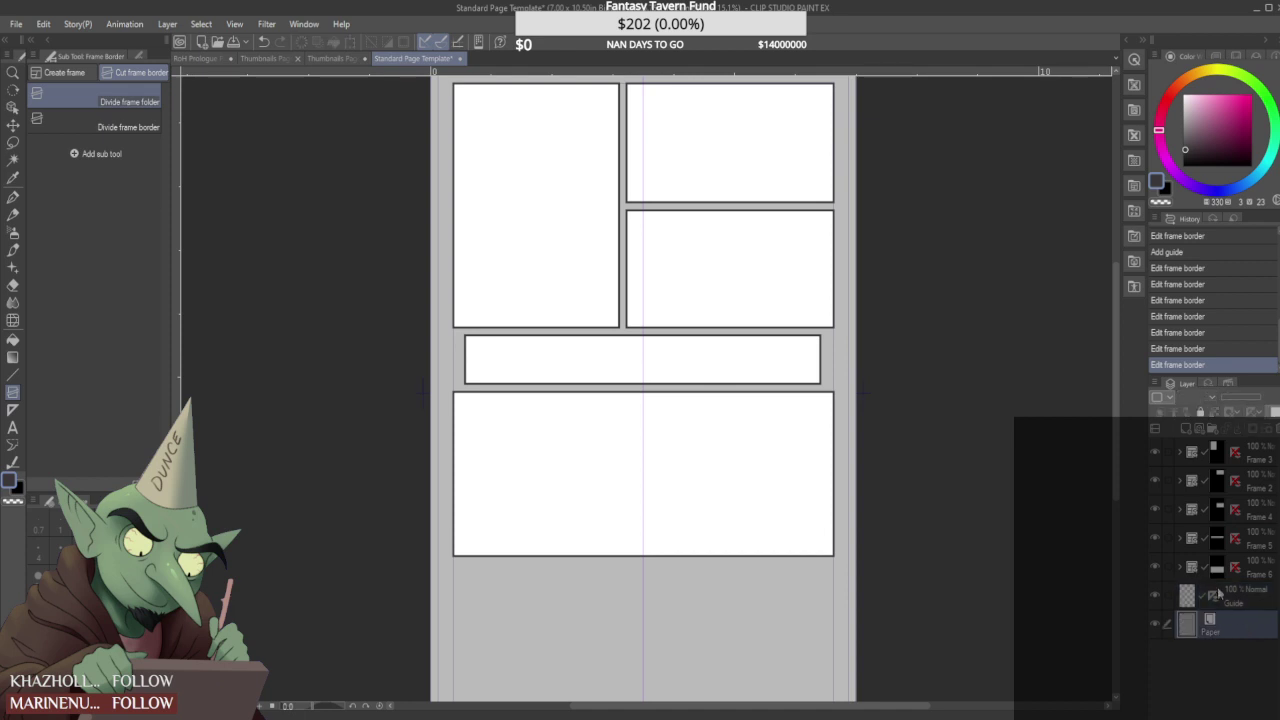
{"action": "scroll", "coordinate": [884, 423], "scroll_direction": "down", "scroll_amount": 1}
{"action": "scroll", "coordinate": [884, 423], "scroll_direction": "down", "scroll_amount": 1}
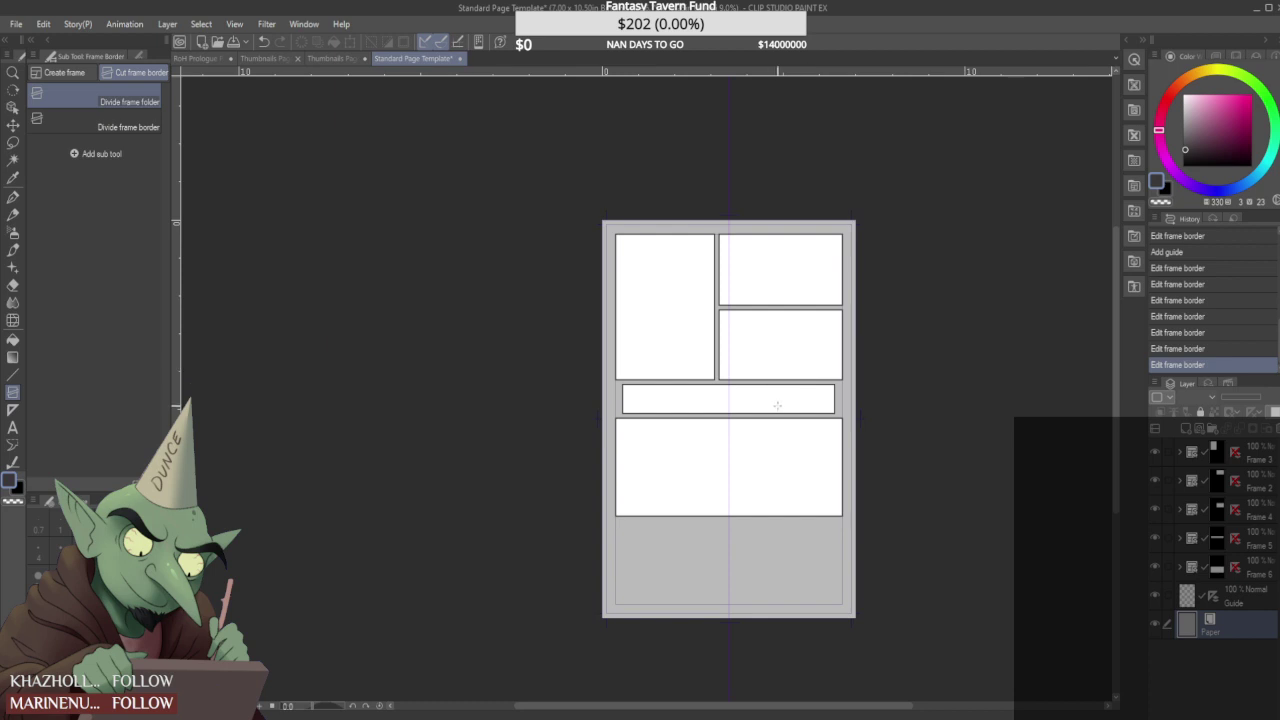
- In the Thumbnails Page 17 document, lasso the tall first panel's sketch including its speech bubble and copy it
{"action": "left_click", "coordinate": [344, 60]}
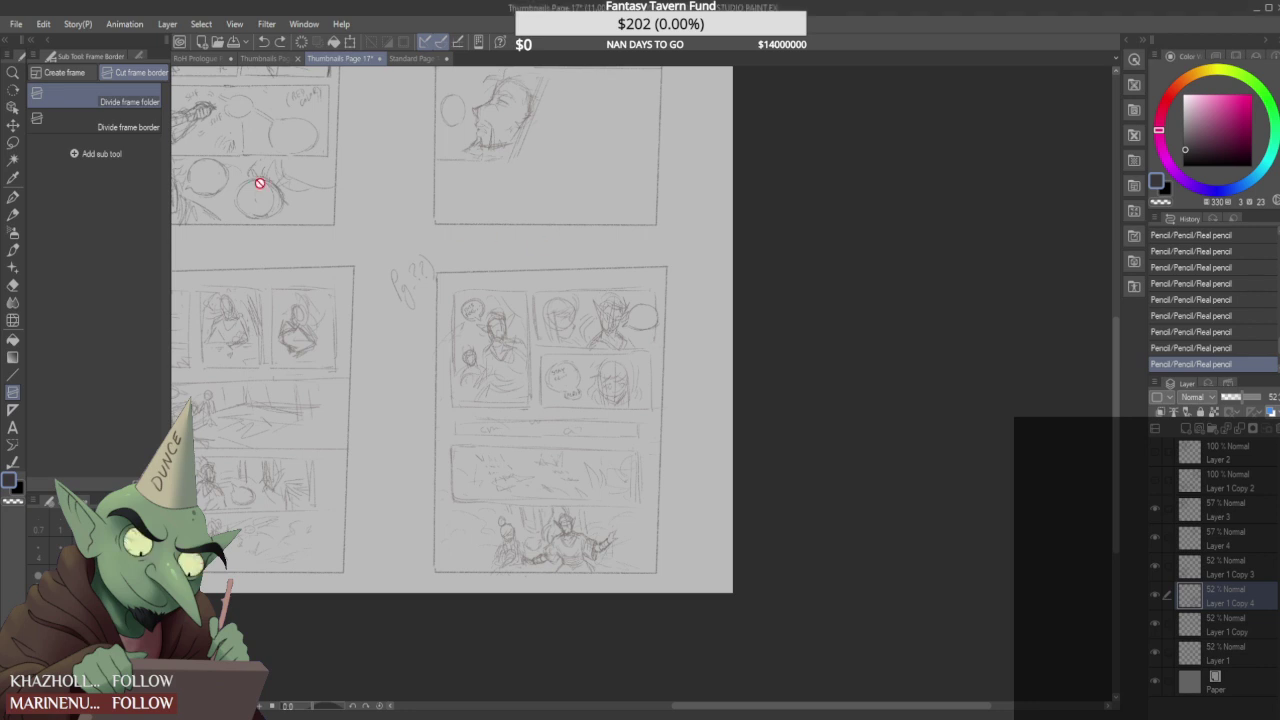
{"action": "left_click", "coordinate": [12, 142]}
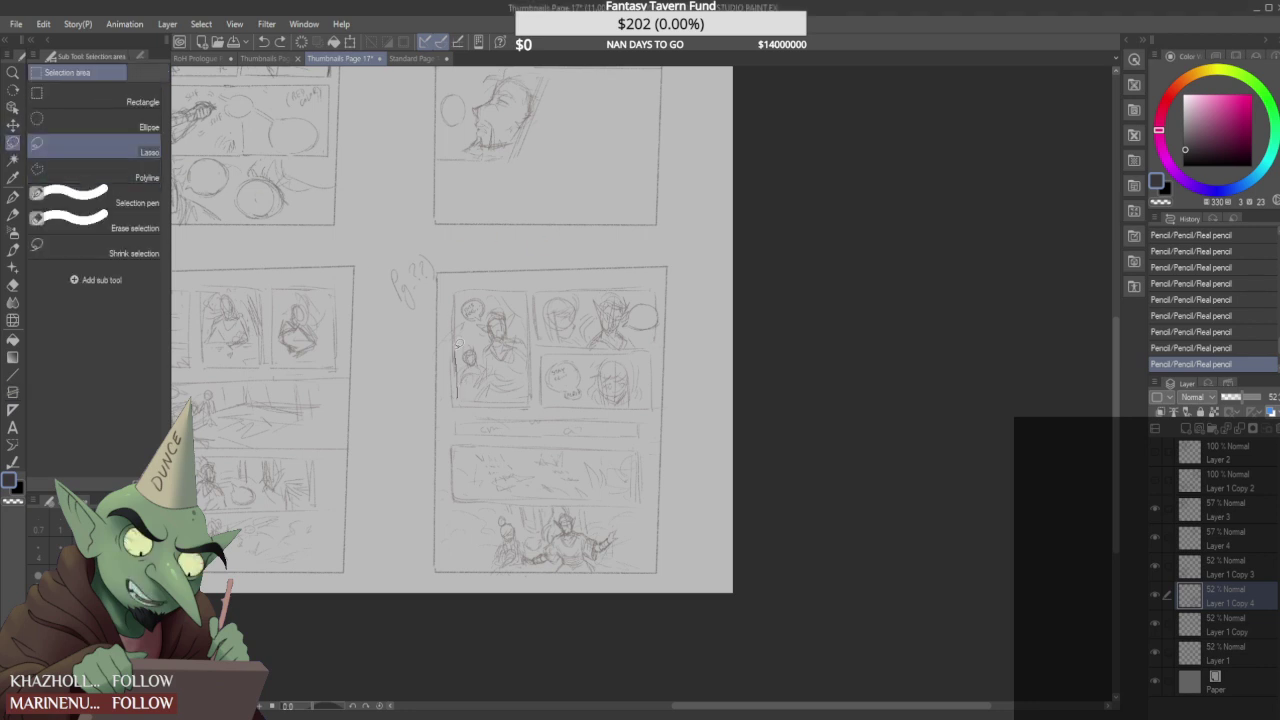
{"action": "mouse_move", "coordinate": [522, 293]}
{"action": "left_mouse_down"}
{"action": "mouse_move", "coordinate": [529, 399]}
{"action": "mouse_move", "coordinate": [470, 402]}
{"action": "left_mouse_up"}
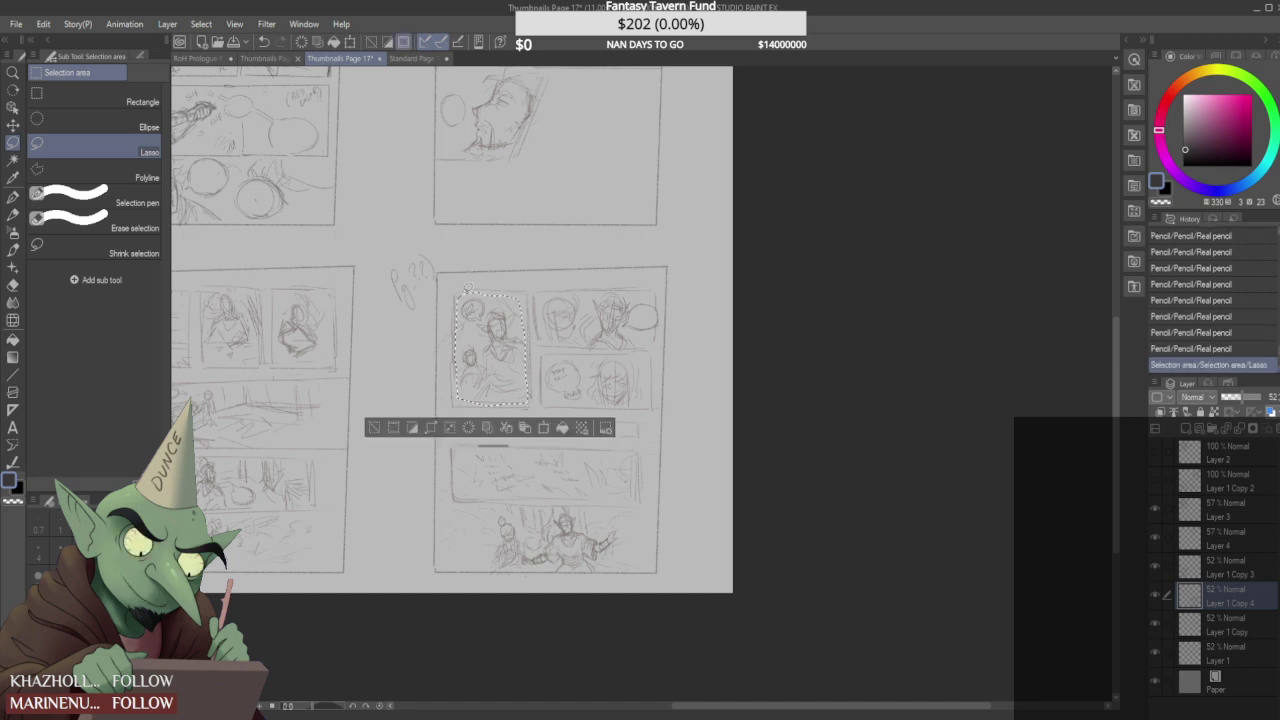
{"action": "mouse_move", "coordinate": [468, 300]}
{"action": "left_mouse_down"}
{"action": "mouse_move", "coordinate": [463, 317]}
{"action": "mouse_move", "coordinate": [484, 309]}
{"action": "mouse_move", "coordinate": [470, 299]}
{"action": "left_mouse_up"}
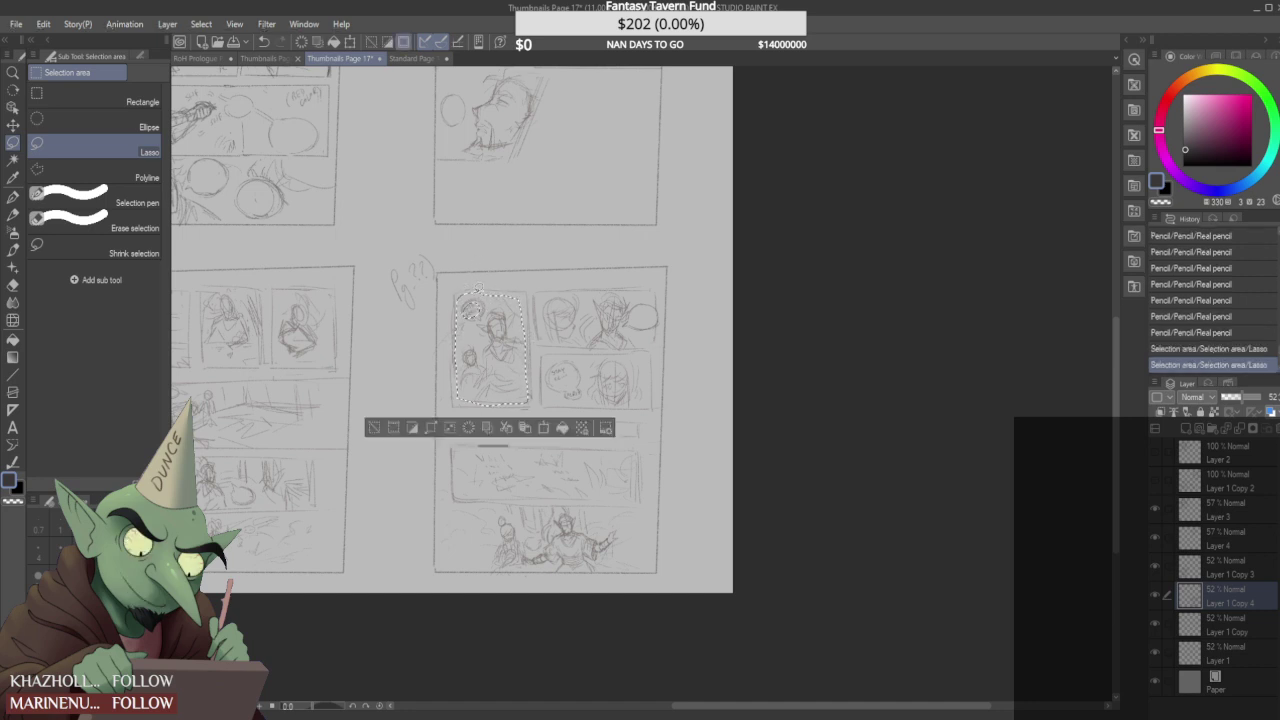
{"action": "left_click", "coordinate": [1156, 595]}
{"action": "left_click", "coordinate": [1156, 595]}
- Paste the sketch above Layer 1 inside Frame 3 of the Standard Page Template and scale it to fill the tall panel
{"action": "left_click", "coordinate": [412, 58]}
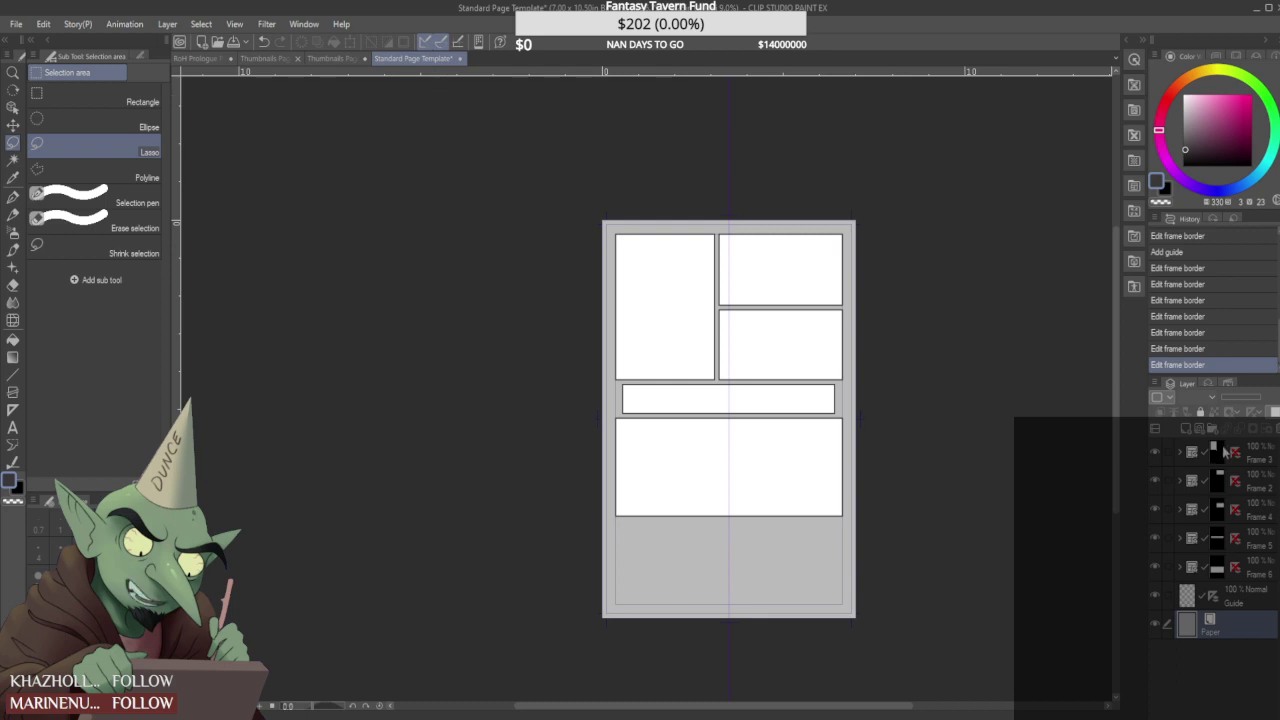
{"action": "left_click", "coordinate": [1186, 455], "text": "ctrl"}
{"action": "left_click", "coordinate": [1181, 454]}
{"action": "left_click", "coordinate": [1257, 487]}
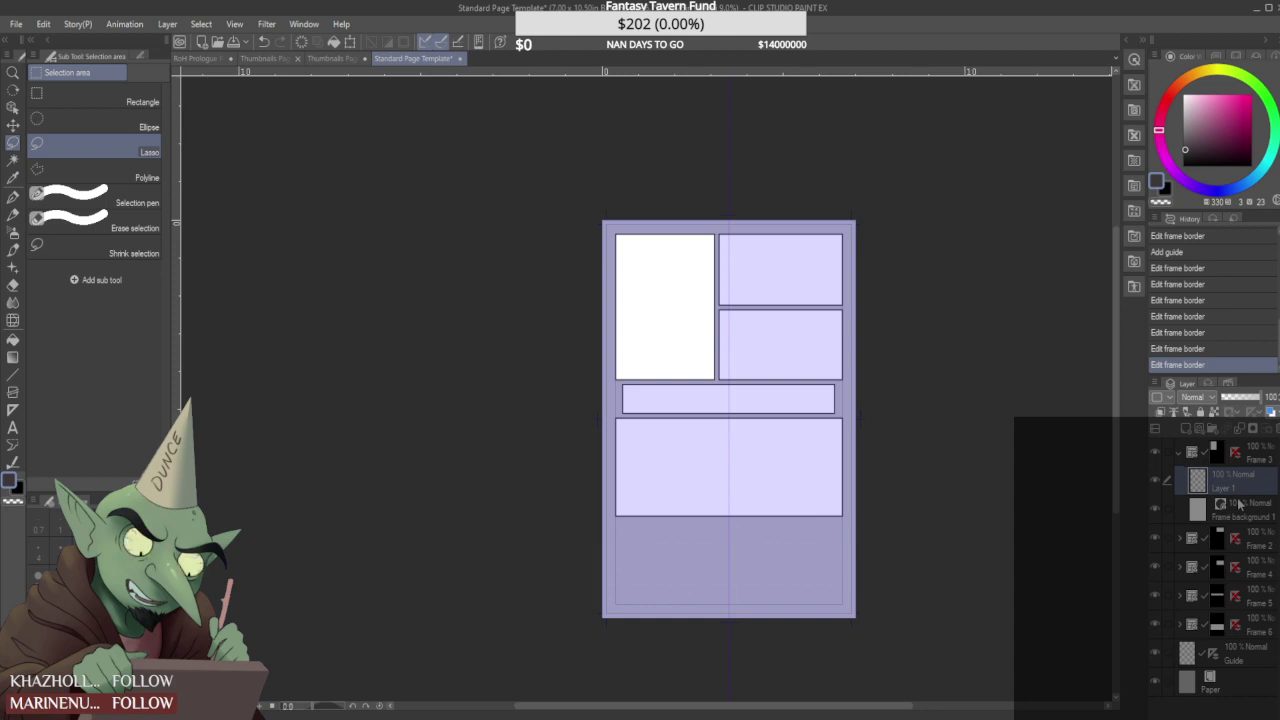
{"action": "key", "text": "ctrl+v"}
{"action": "key", "text": "ctrl+t"}
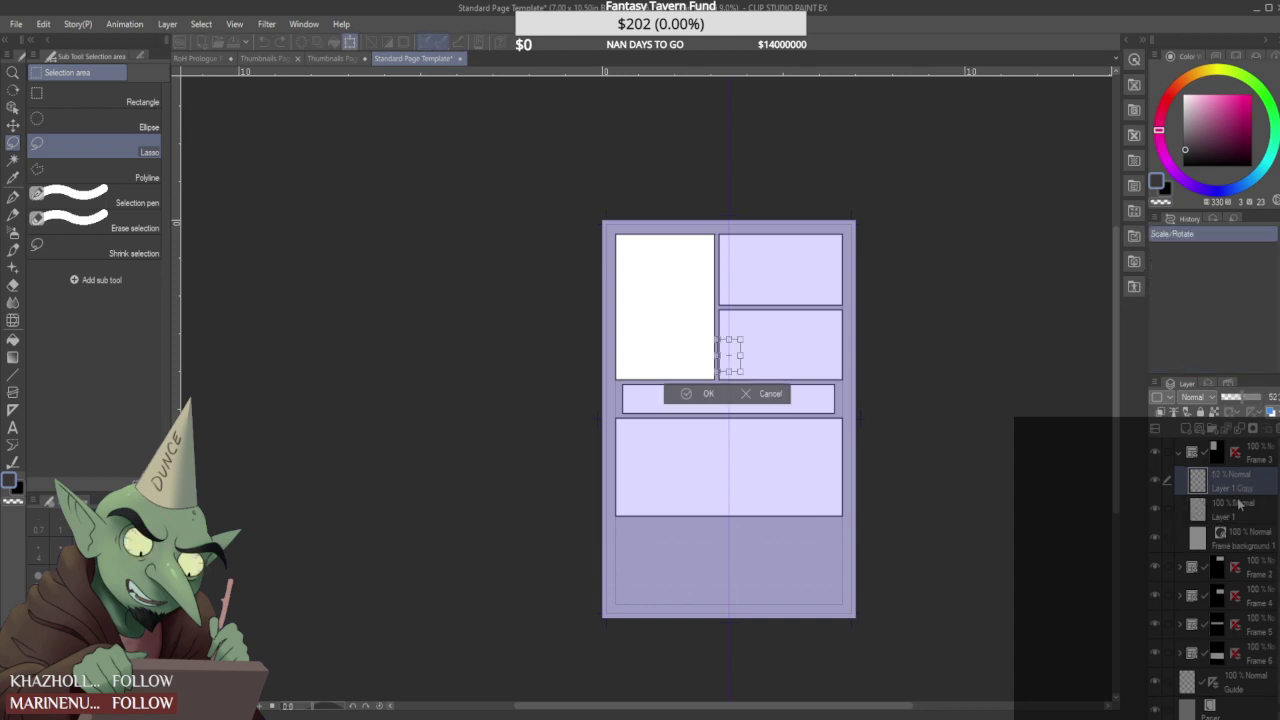
{"action": "scroll", "coordinate": [737, 354], "scroll_direction": "up", "scroll_amount": 3}
{"action": "mouse_move", "coordinate": [737, 354]}
{"action": "left_mouse_down"}
{"action": "mouse_move", "coordinate": [572, 186]}
{"action": "mouse_move", "coordinate": [704, 386]}
{"action": "mouse_move", "coordinate": [680, 364]}
{"action": "left_mouse_up"}
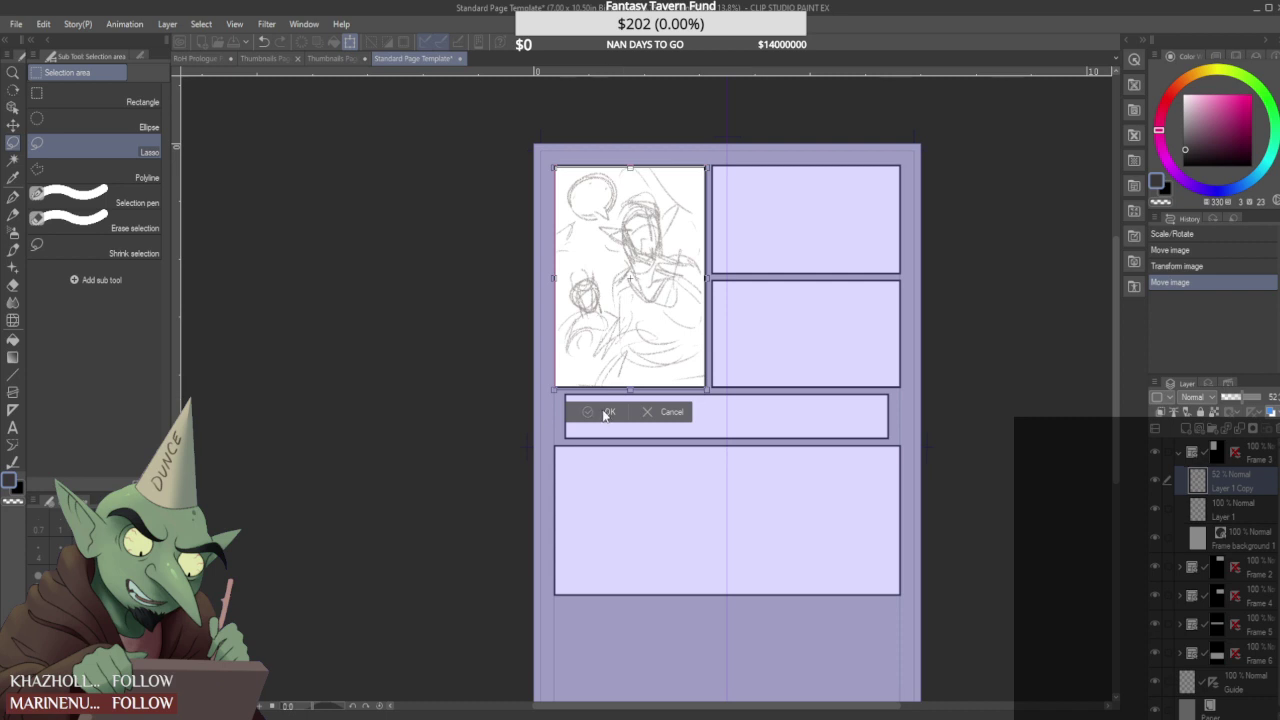
{"action": "left_click", "coordinate": [606, 411]}
{"action": "left_click", "coordinate": [1181, 454]}
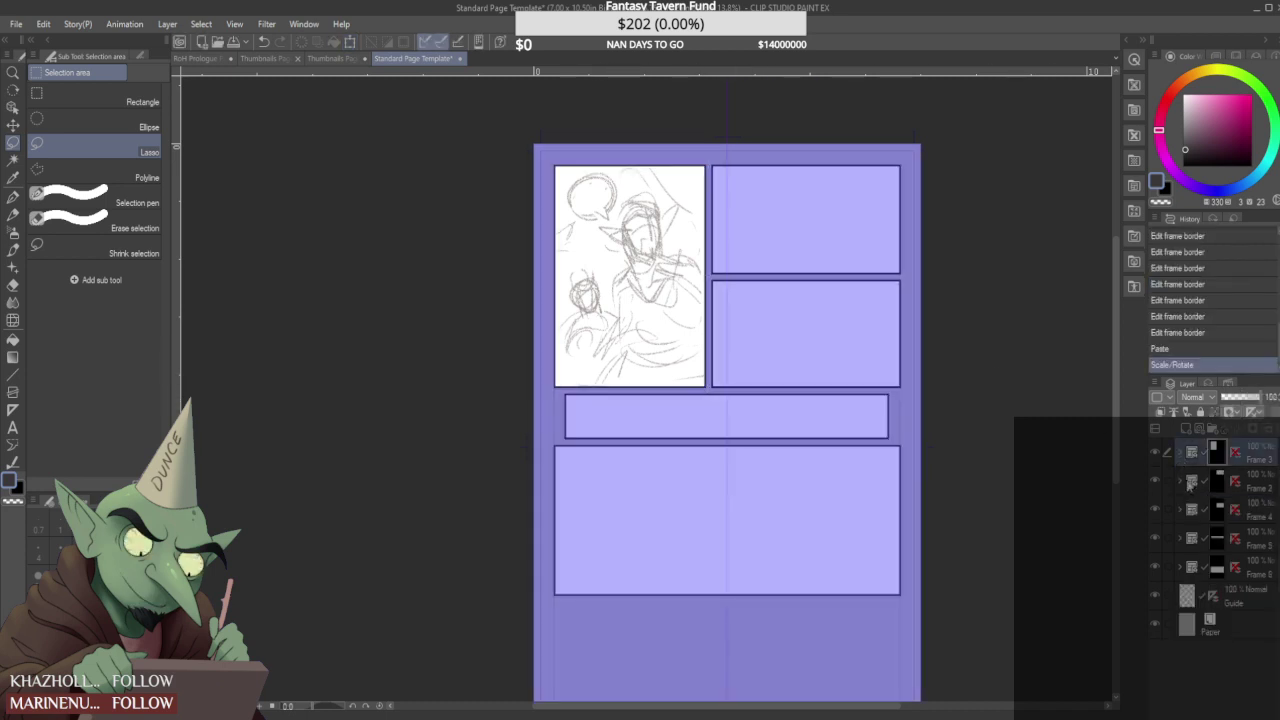
- Make Layer 1 in Frame 2 the paste target and copy the thumbnail's upper-right panel sketch with a lasso selection
{"action": "left_click", "coordinate": [1217, 487]}
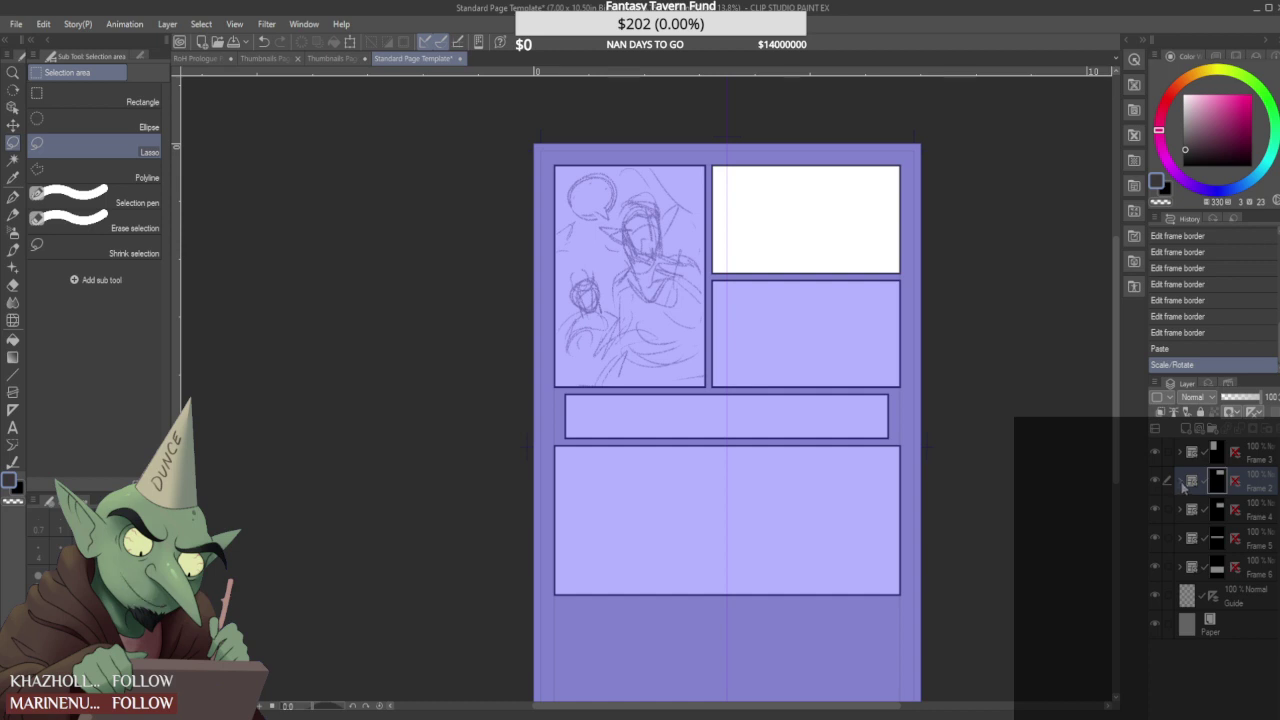
{"action": "left_click", "coordinate": [1180, 484]}
{"action": "left_click", "coordinate": [1255, 510]}
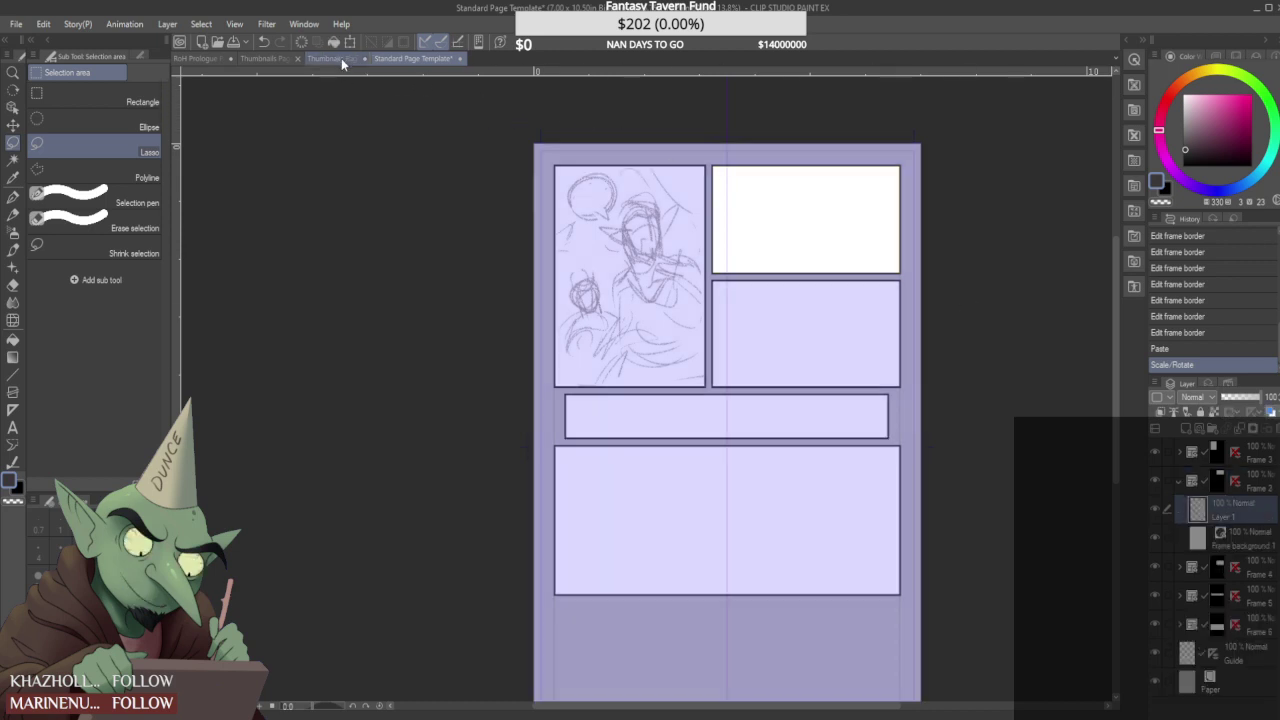
{"action": "left_click", "coordinate": [340, 57]}
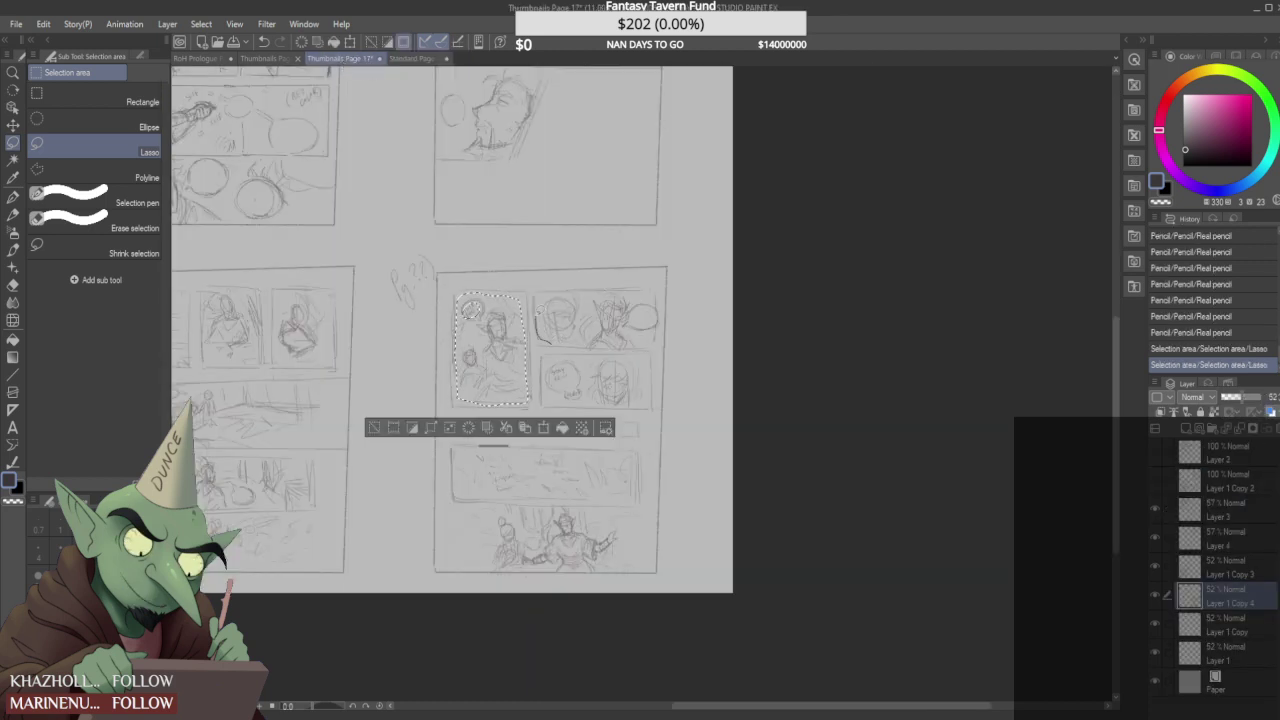
{"action": "mouse_move", "coordinate": [560, 289]}
{"action": "left_mouse_down"}
{"action": "mouse_move", "coordinate": [655, 296]}
{"action": "mouse_move", "coordinate": [662, 320]}
{"action": "mouse_move", "coordinate": [636, 346]}
{"action": "mouse_move", "coordinate": [568, 338]}
{"action": "left_mouse_up"}
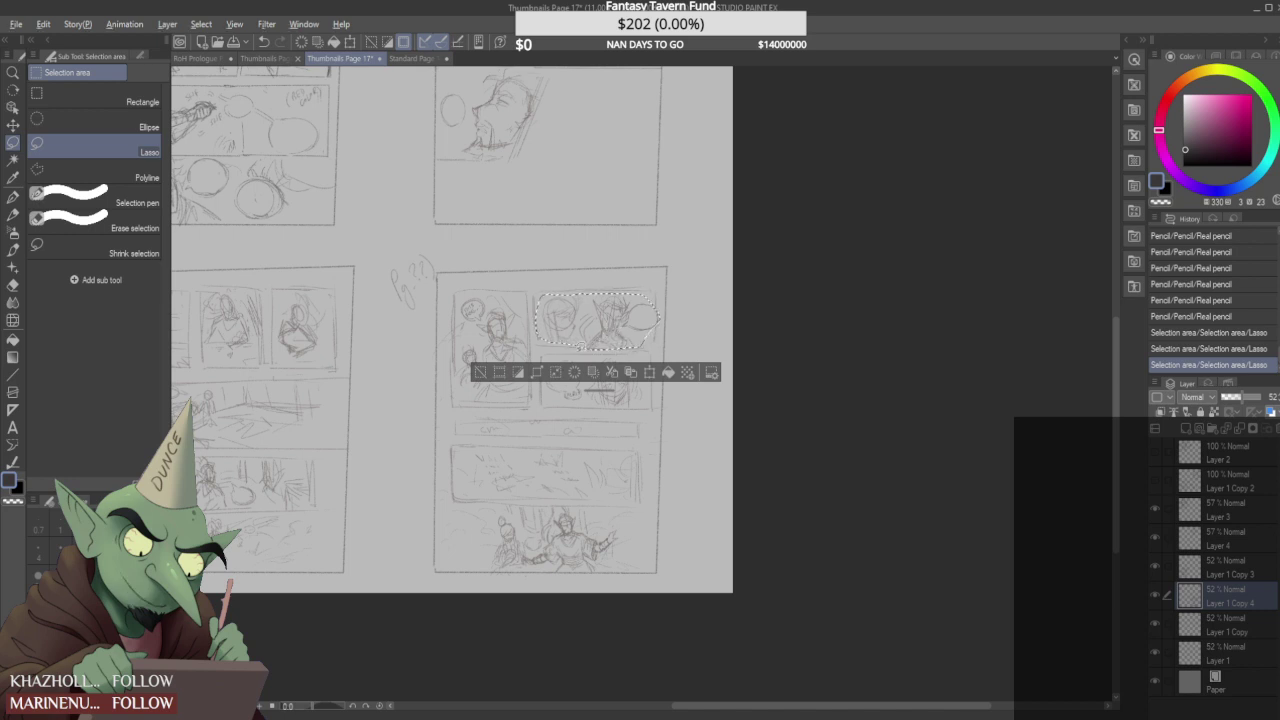
{"action": "left_click_drag", "start_coordinate": [580, 346], "coordinate": [634, 341]}
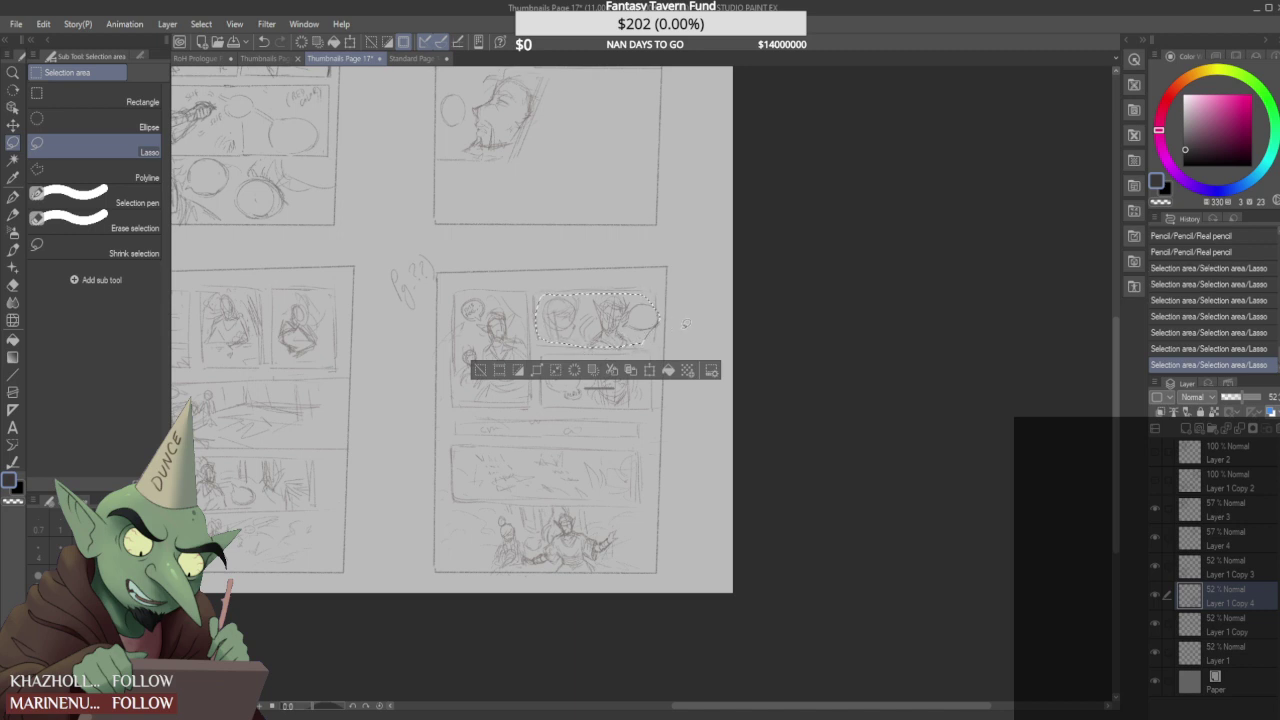
- Paste the two-character sketch into Frame 2 of the page template, scale it to the upper-right panel, and collapse the folder
{"action": "left_click", "coordinate": [408, 62]}
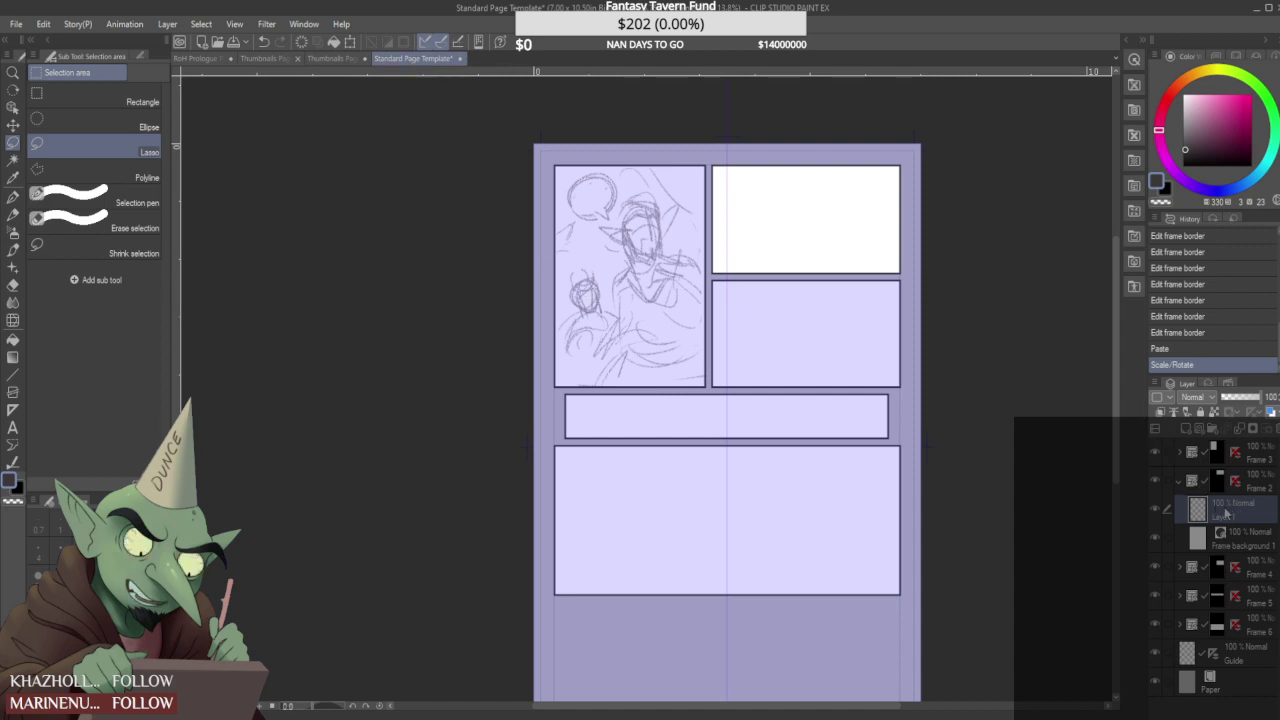
{"action": "key", "text": "ctrl+v"}
{"action": "key", "text": "ctrl+t"}
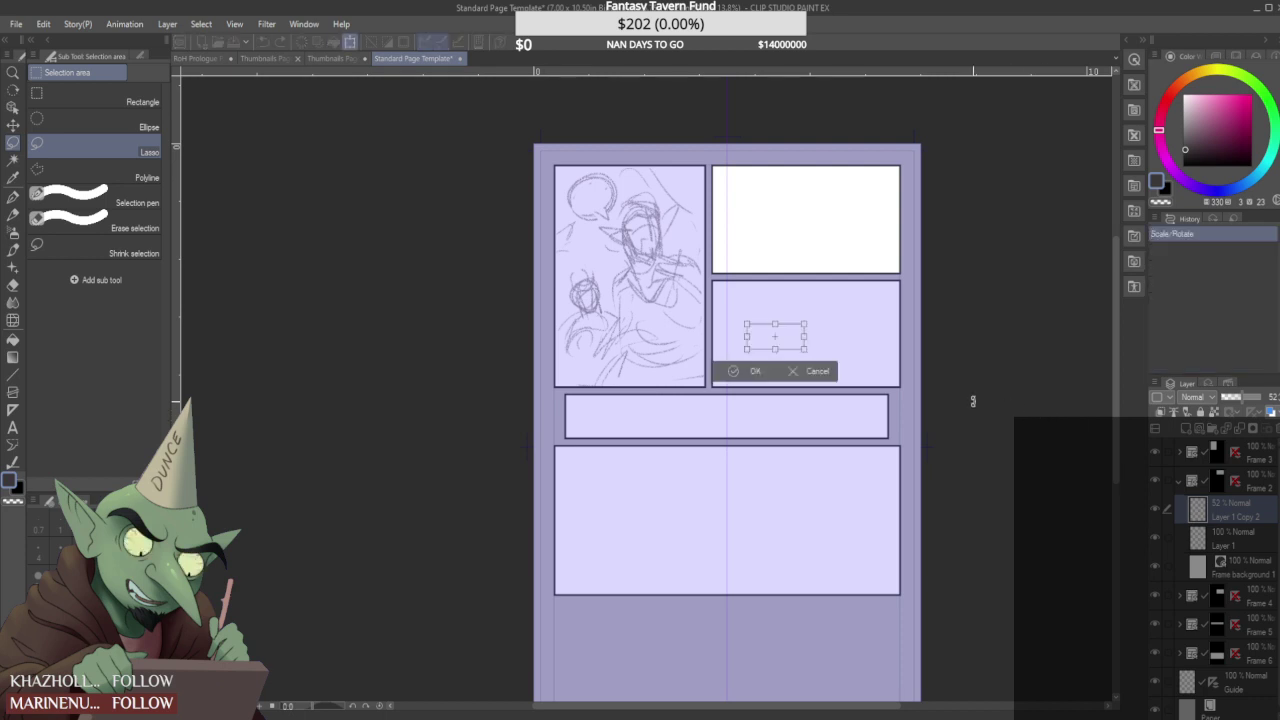
{"action": "mouse_move", "coordinate": [794, 352]}
{"action": "left_mouse_down"}
{"action": "mouse_move", "coordinate": [764, 192]}
{"action": "mouse_move", "coordinate": [843, 250]}
{"action": "mouse_move", "coordinate": [900, 262]}
{"action": "mouse_move", "coordinate": [867, 228]}
{"action": "left_mouse_up"}
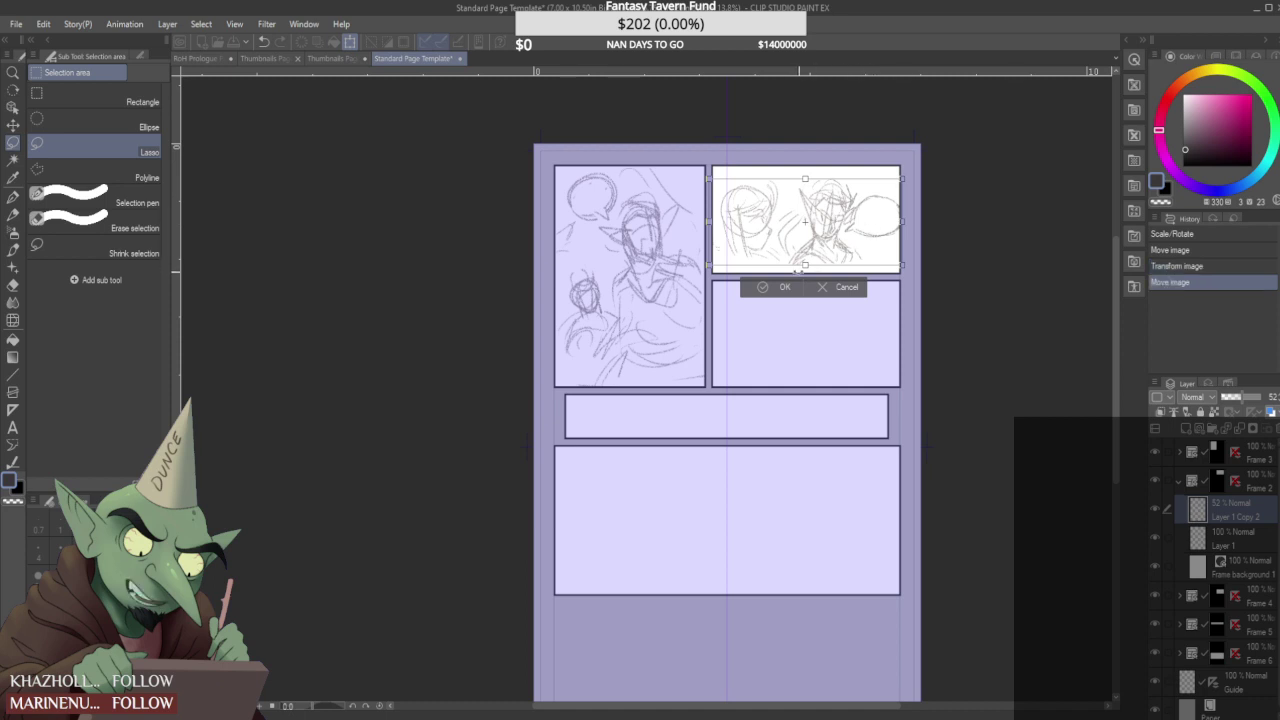
{"action": "left_click", "coordinate": [785, 288]}
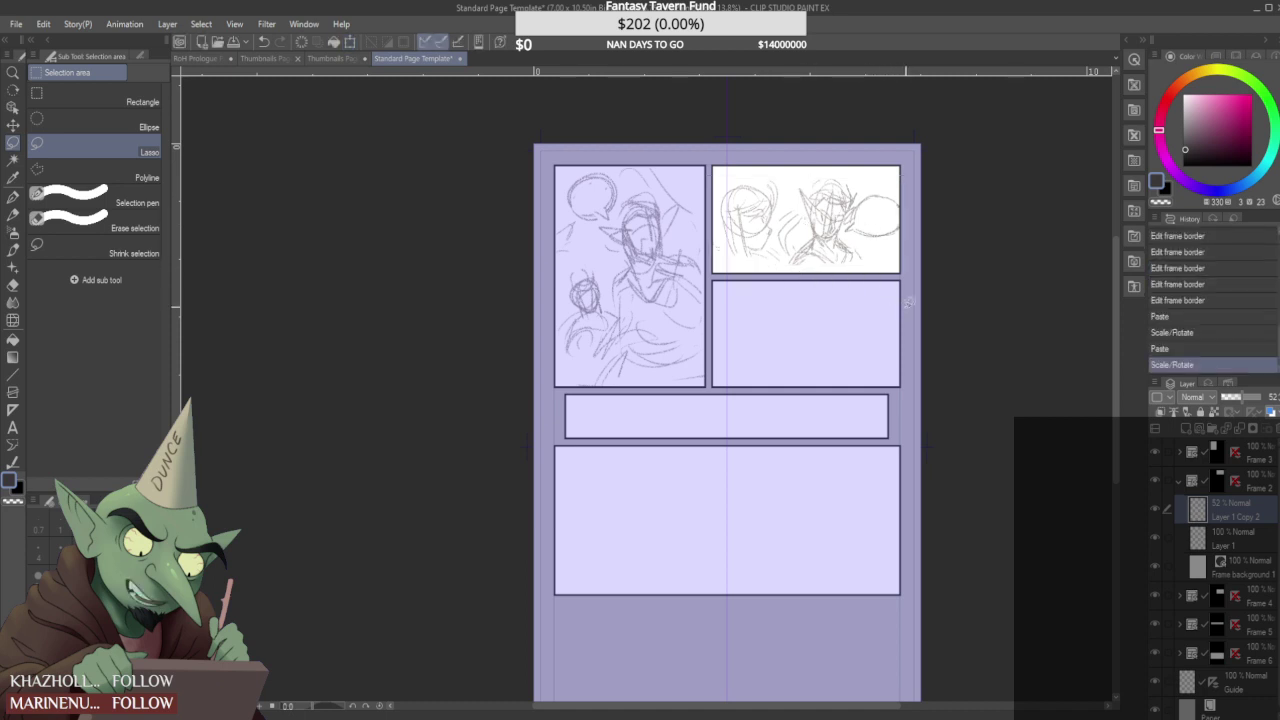
{"action": "left_click", "coordinate": [1222, 536]}
{"action": "left_click", "coordinate": [1180, 481]}
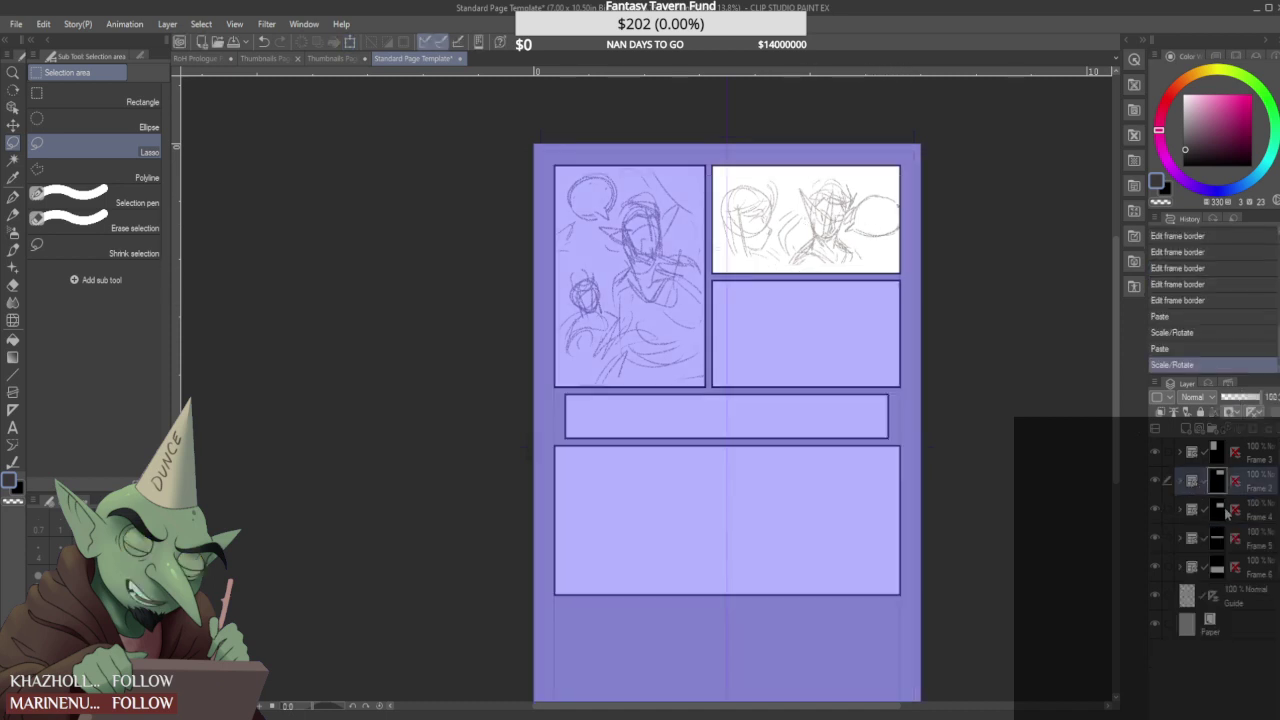
- Select Frame 4, lasso and copy the thumbnail's second right-hand panel sketch with its speech bubble, and return to the page template
{"action": "left_click", "coordinate": [1222, 510]}
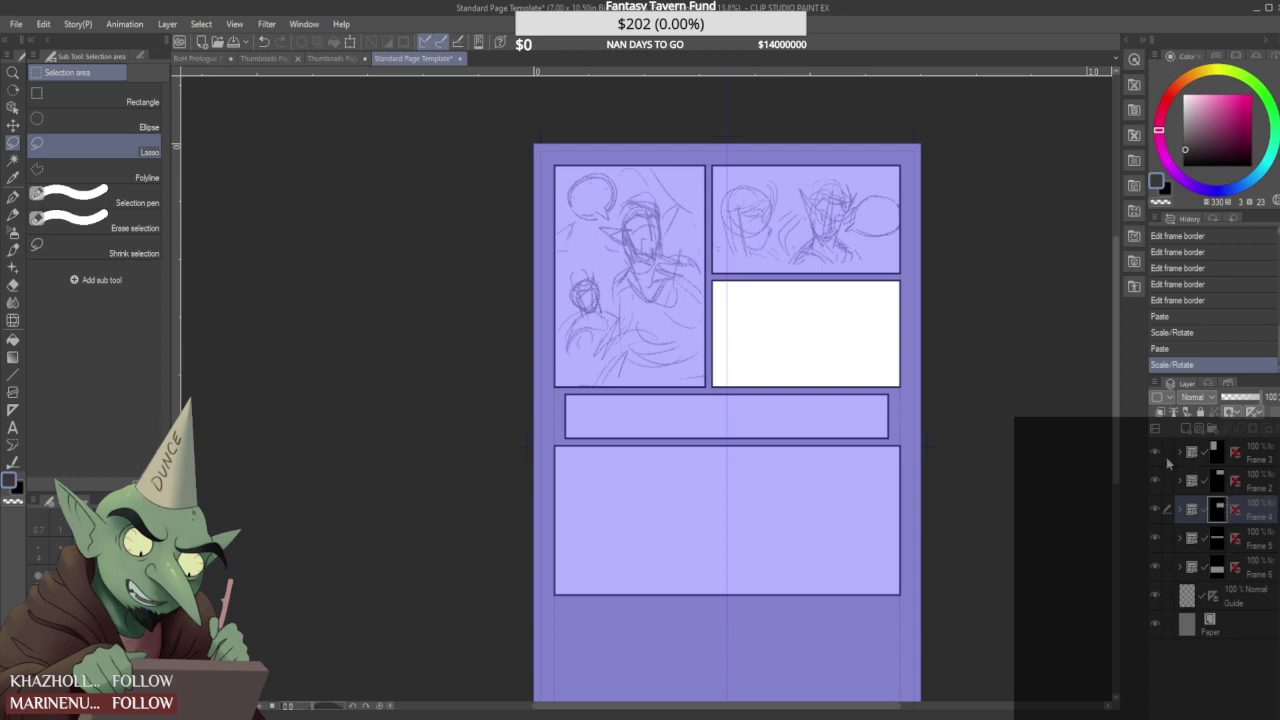
{"action": "left_click", "coordinate": [343, 58]}
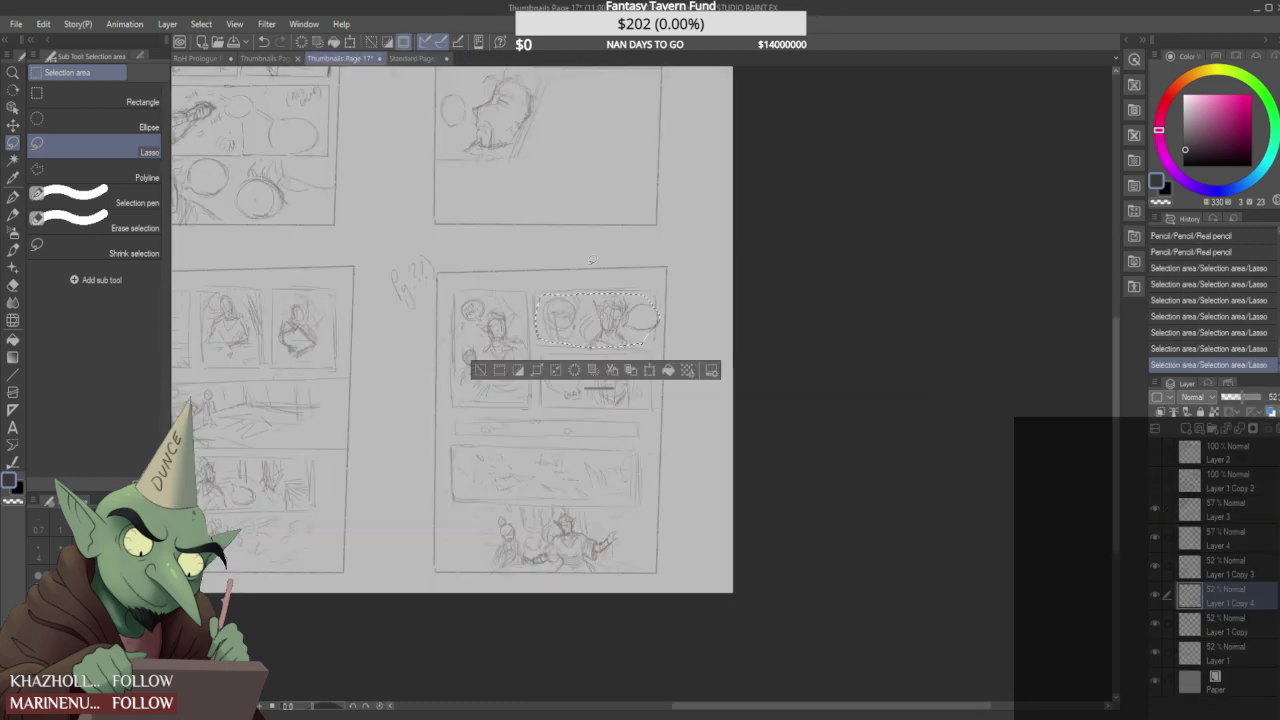
{"action": "key", "text": "ctrl+d"}
{"action": "mouse_move", "coordinate": [551, 396]}
{"action": "left_mouse_down"}
{"action": "mouse_move", "coordinate": [546, 364]}
{"action": "mouse_move", "coordinate": [610, 351]}
{"action": "mouse_move", "coordinate": [634, 402]}
{"action": "mouse_move", "coordinate": [570, 400]}
{"action": "mouse_move", "coordinate": [606, 404]}
{"action": "left_mouse_up"}
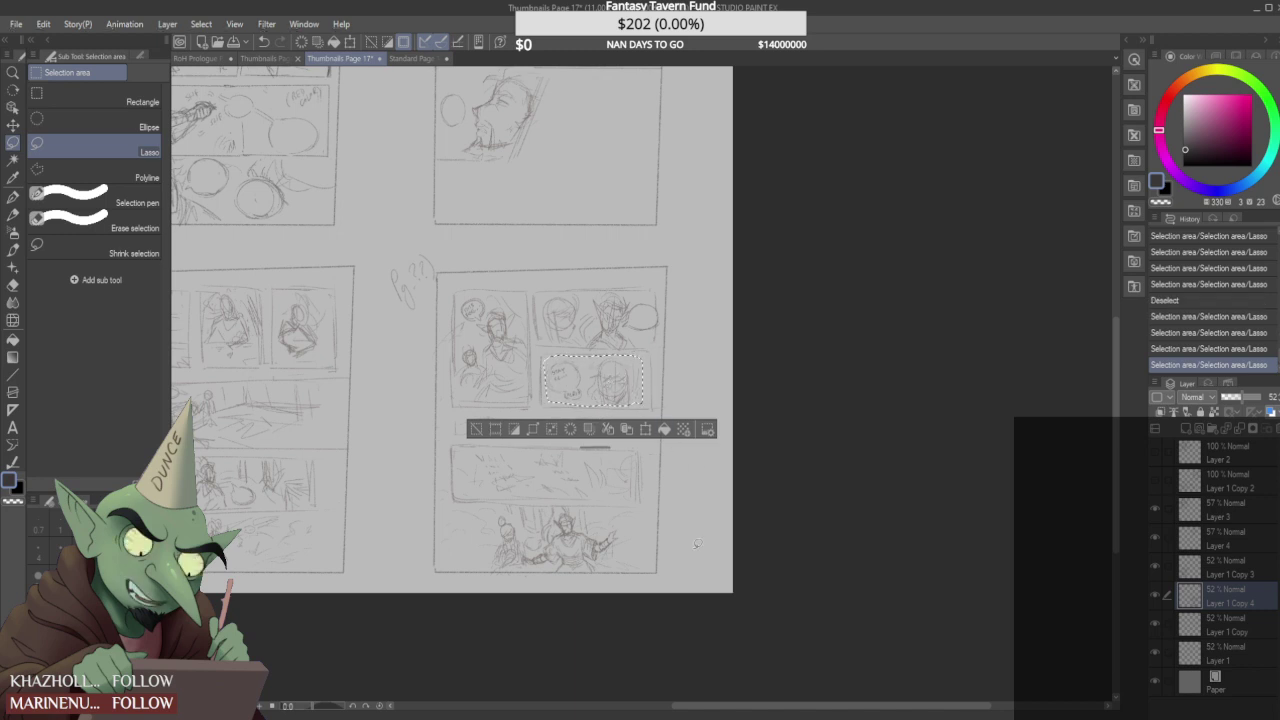
{"action": "mouse_move", "coordinate": [553, 380]}
{"action": "left_mouse_down"}
{"action": "mouse_move", "coordinate": [566, 368]}
{"action": "mouse_move", "coordinate": [556, 382]}
{"action": "mouse_move", "coordinate": [567, 396]}
{"action": "left_mouse_up"}
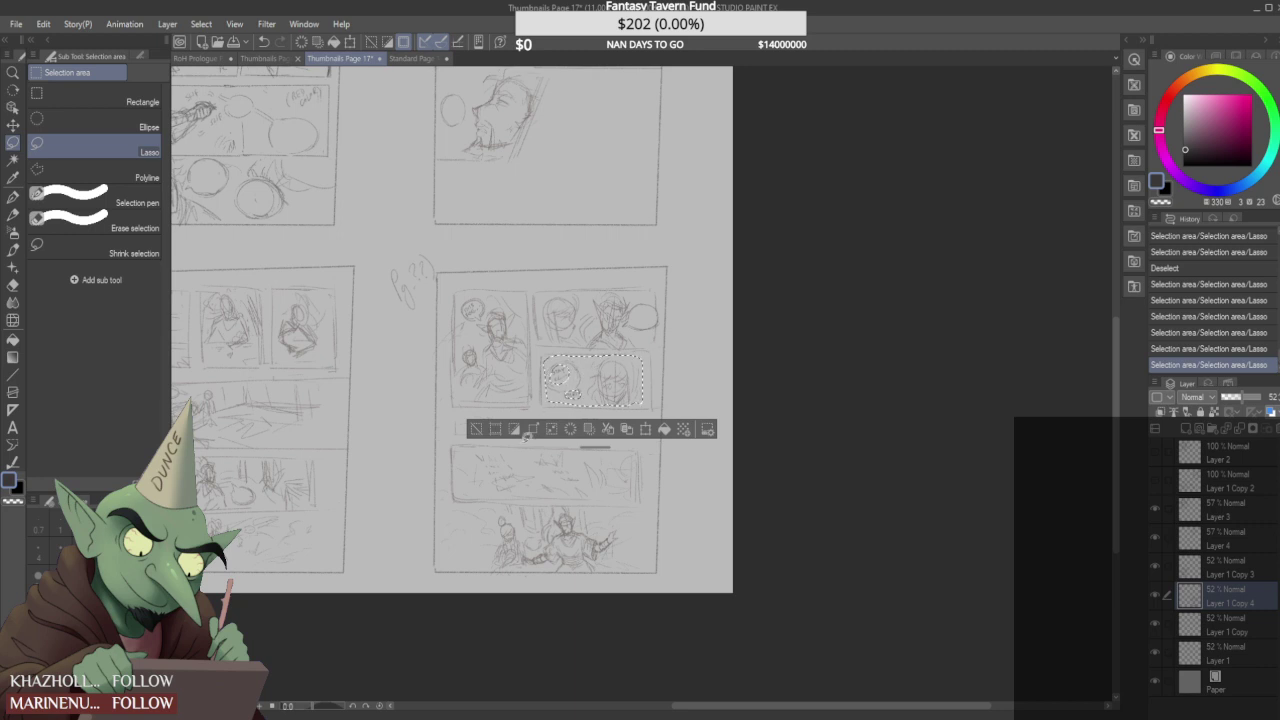
{"action": "left_click", "coordinate": [414, 58]}
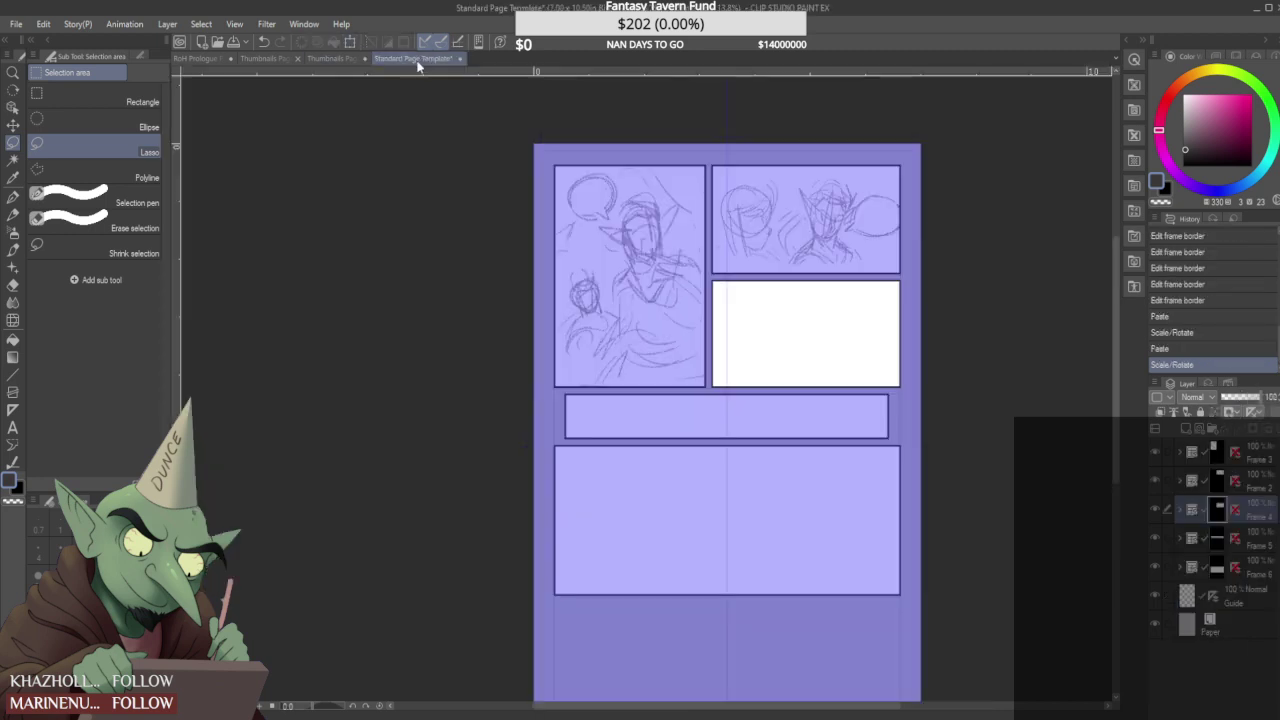
{"action": "key", "text": "ctrl+v"}
{"action": "key", "text": "ctrl+t"}
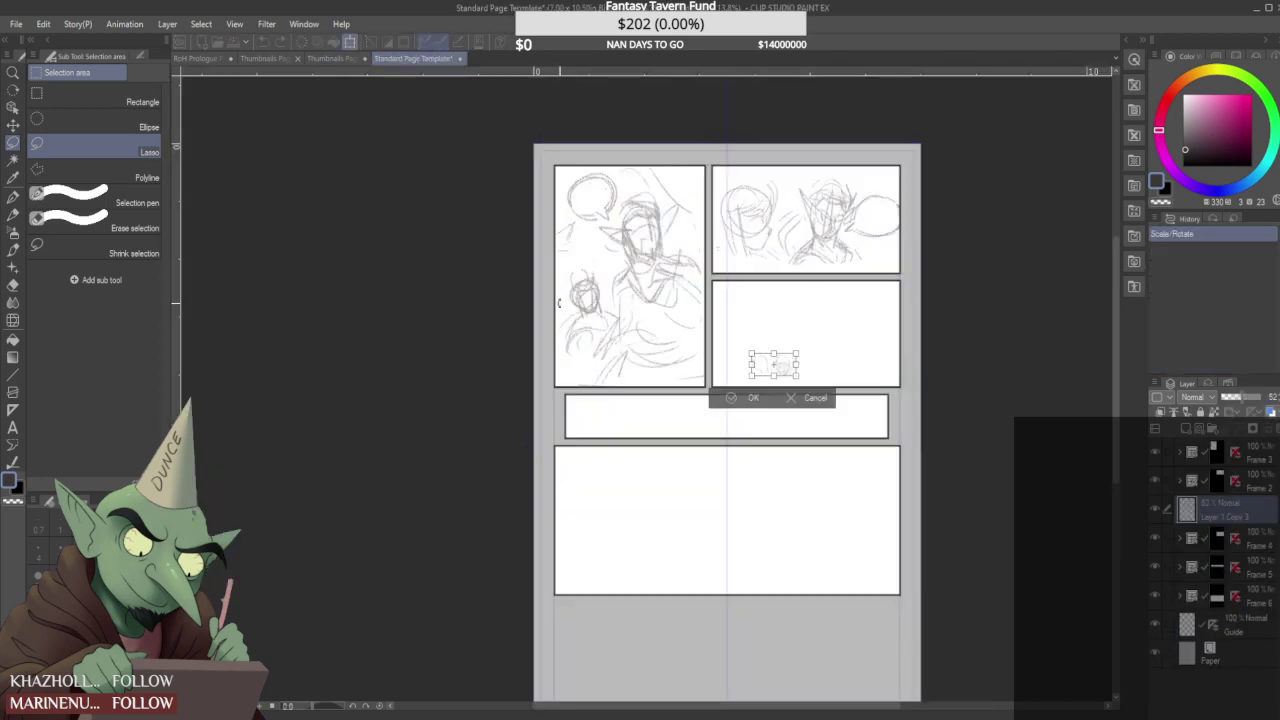
{"action": "left_click", "coordinate": [817, 399]}
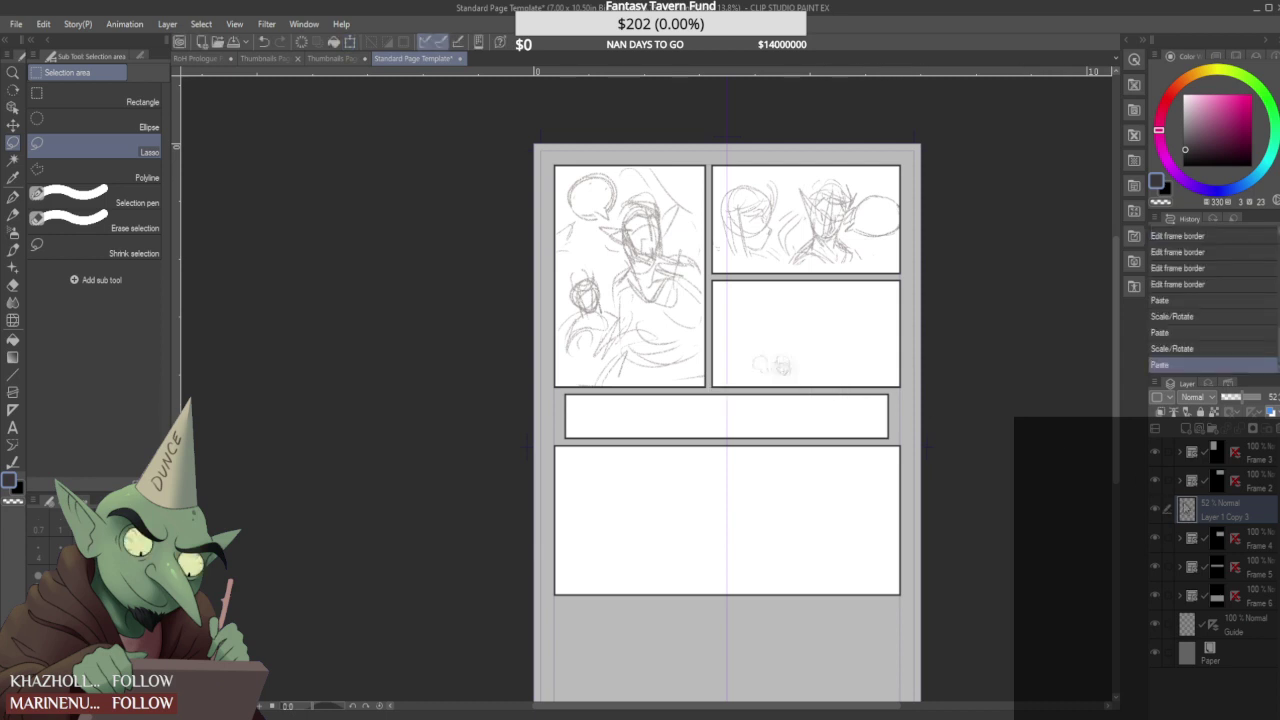
{"action": "key", "text": "ctrl+z"}
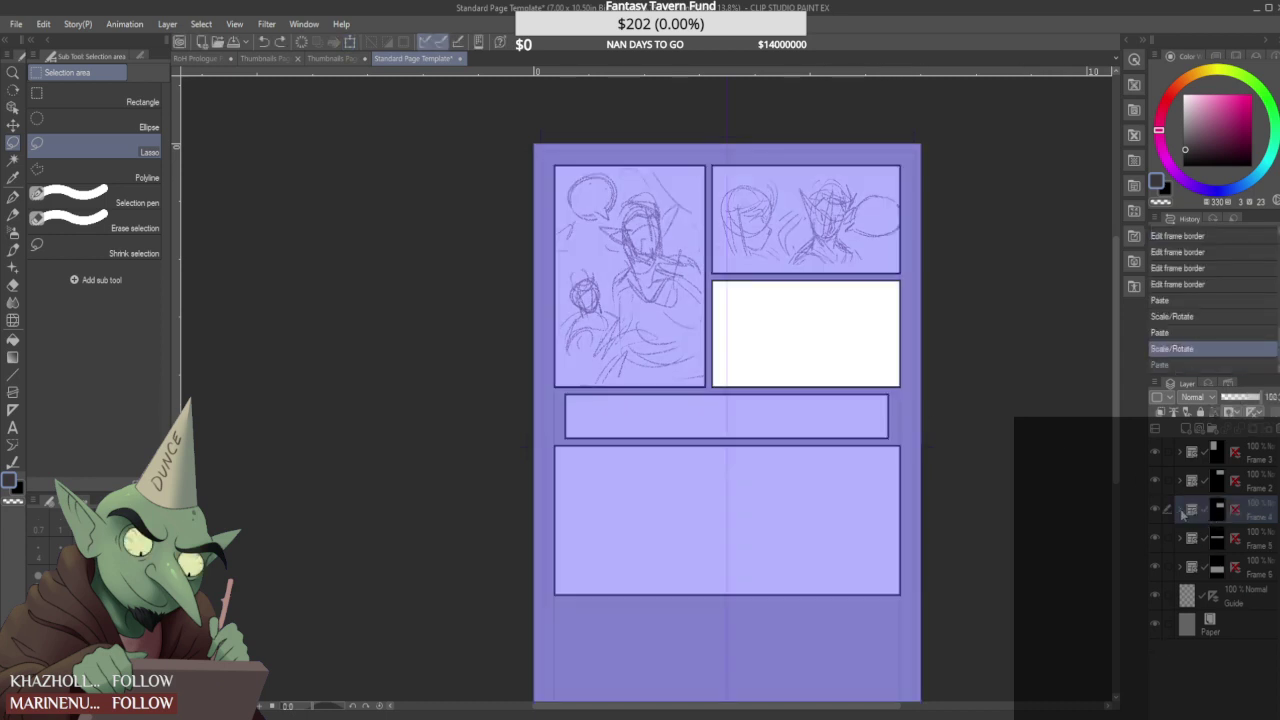
- Paste the speech-bubble and face sketch above the frame background in Frame 4 and scale it to fill the panel
{"action": "left_click", "coordinate": [1183, 510]}
{"action": "left_click", "coordinate": [1243, 562]}
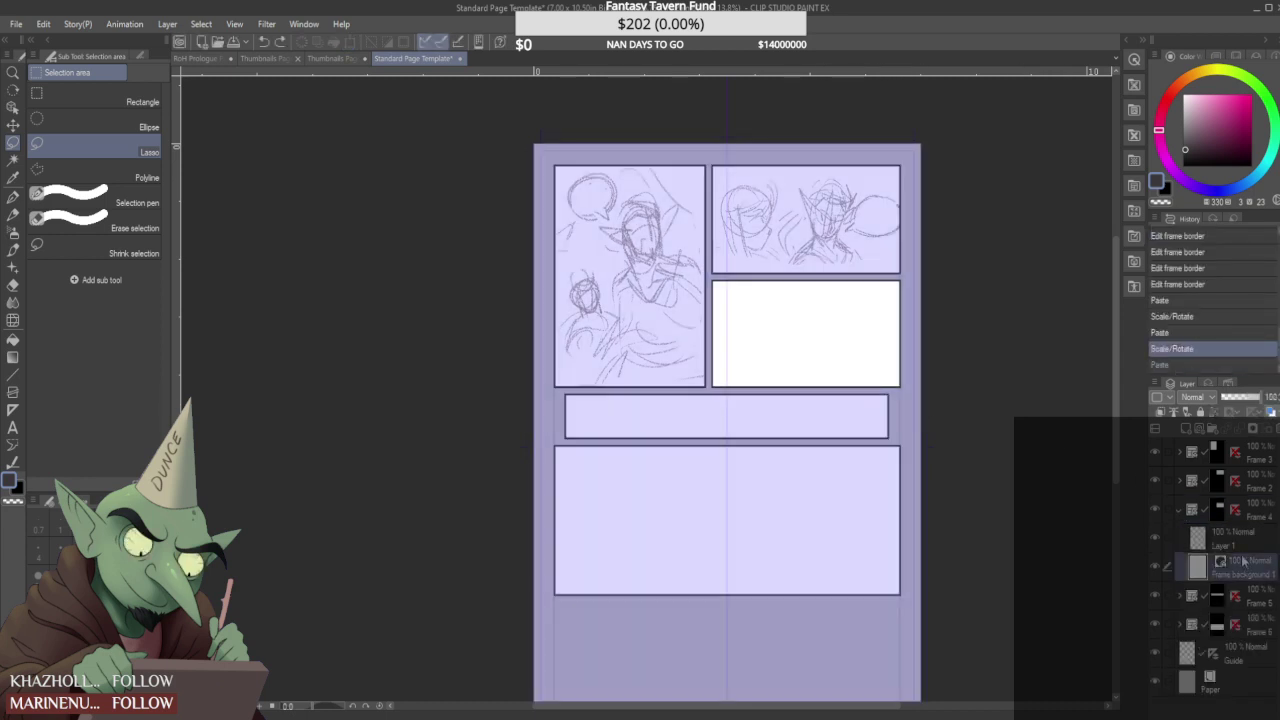
{"action": "key", "text": "ctrl+v"}
{"action": "key", "text": "ctrl+t"}
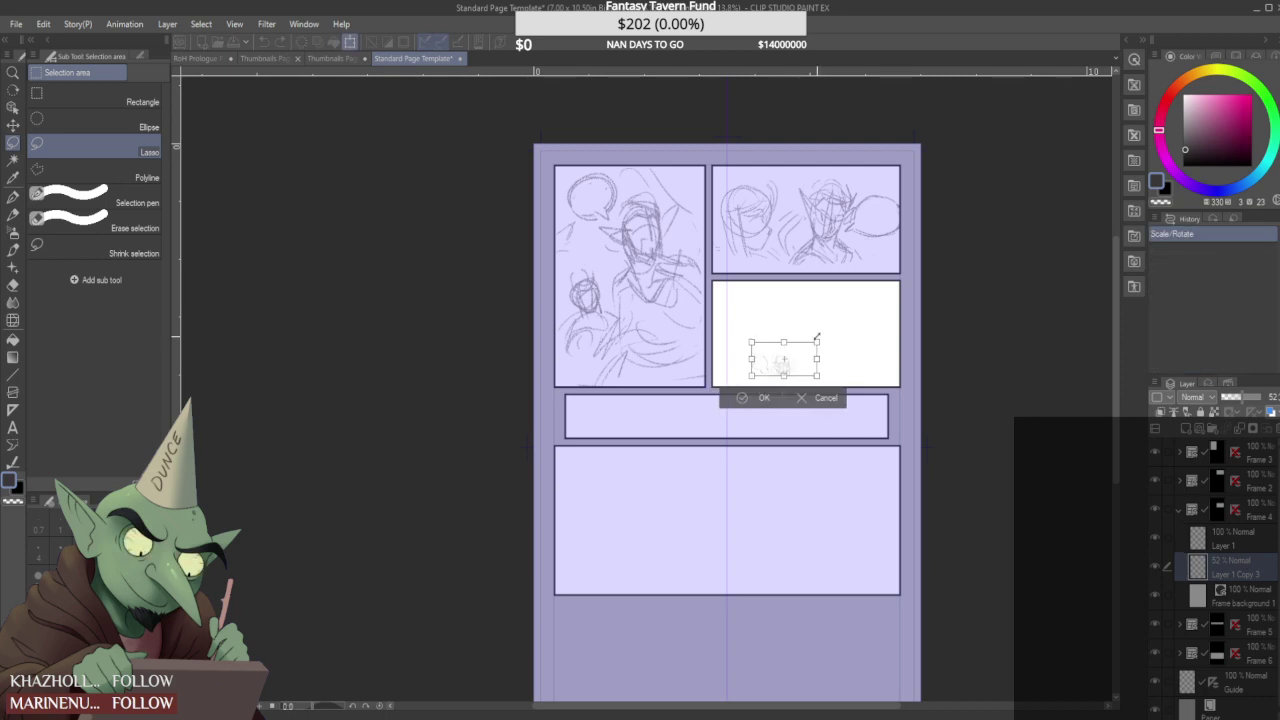
{"action": "left_click_drag", "start_coordinate": [801, 349], "coordinate": [880, 310]}
{"action": "left_click_drag", "start_coordinate": [752, 311], "coordinate": [720, 294]}
{"action": "mouse_move", "coordinate": [880, 376]}
{"action": "left_mouse_down"}
{"action": "mouse_move", "coordinate": [896, 385]}
{"action": "mouse_move", "coordinate": [858, 356]}
{"action": "mouse_move", "coordinate": [853, 368]}
{"action": "mouse_move", "coordinate": [893, 381]}
{"action": "mouse_move", "coordinate": [871, 377]}
{"action": "left_mouse_up"}
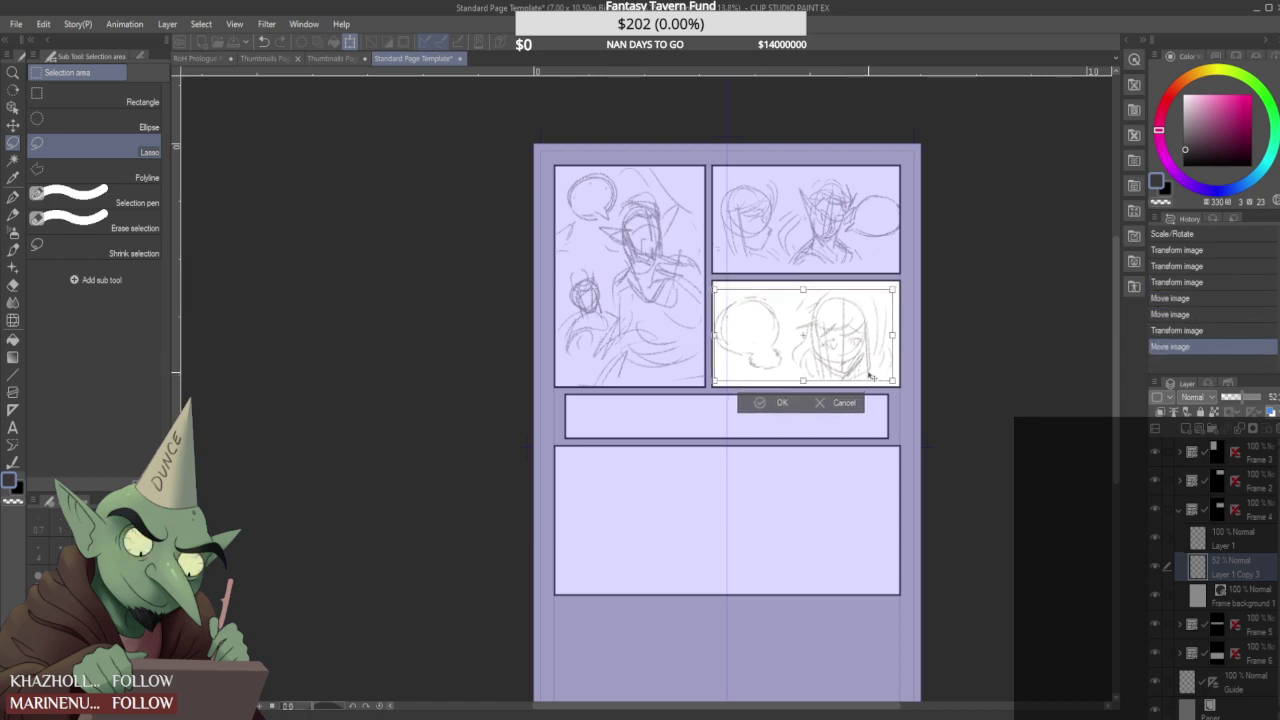
{"action": "left_click", "coordinate": [795, 407]}
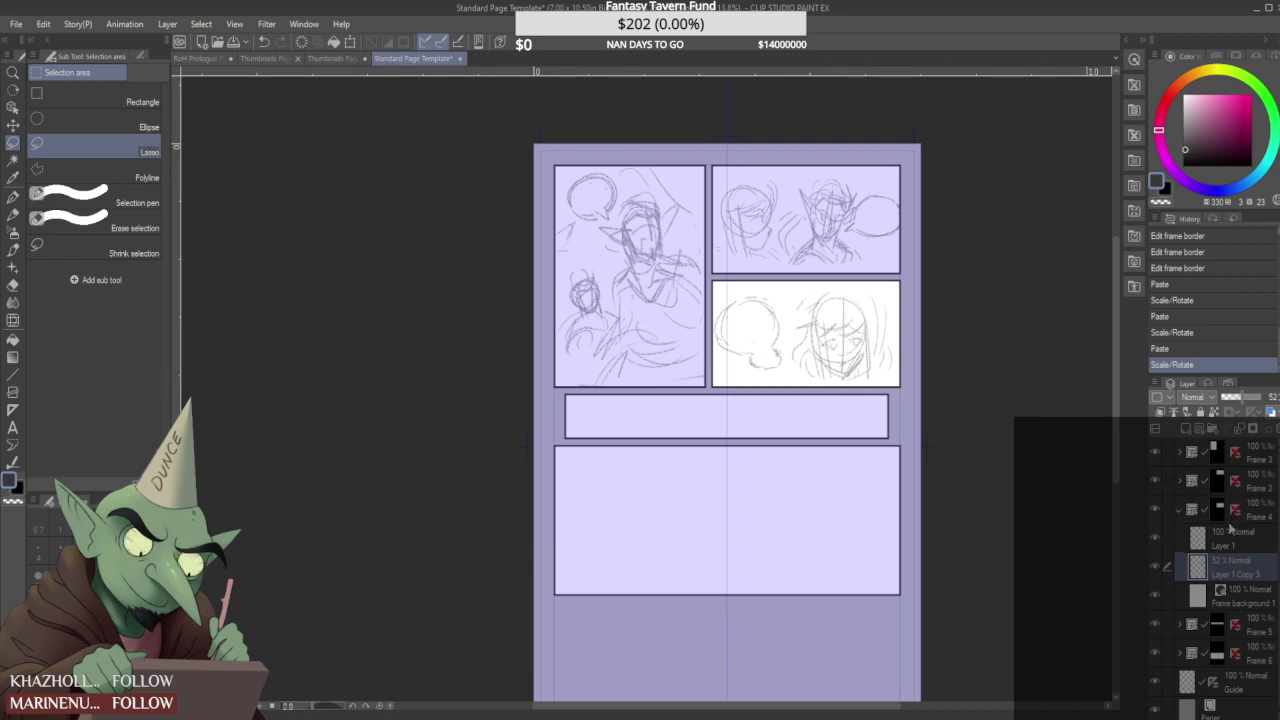
- Lasso and copy the wide panel sketch below the thumbnail's narrow strip, and return to the page template
{"action": "left_click", "coordinate": [360, 59]}
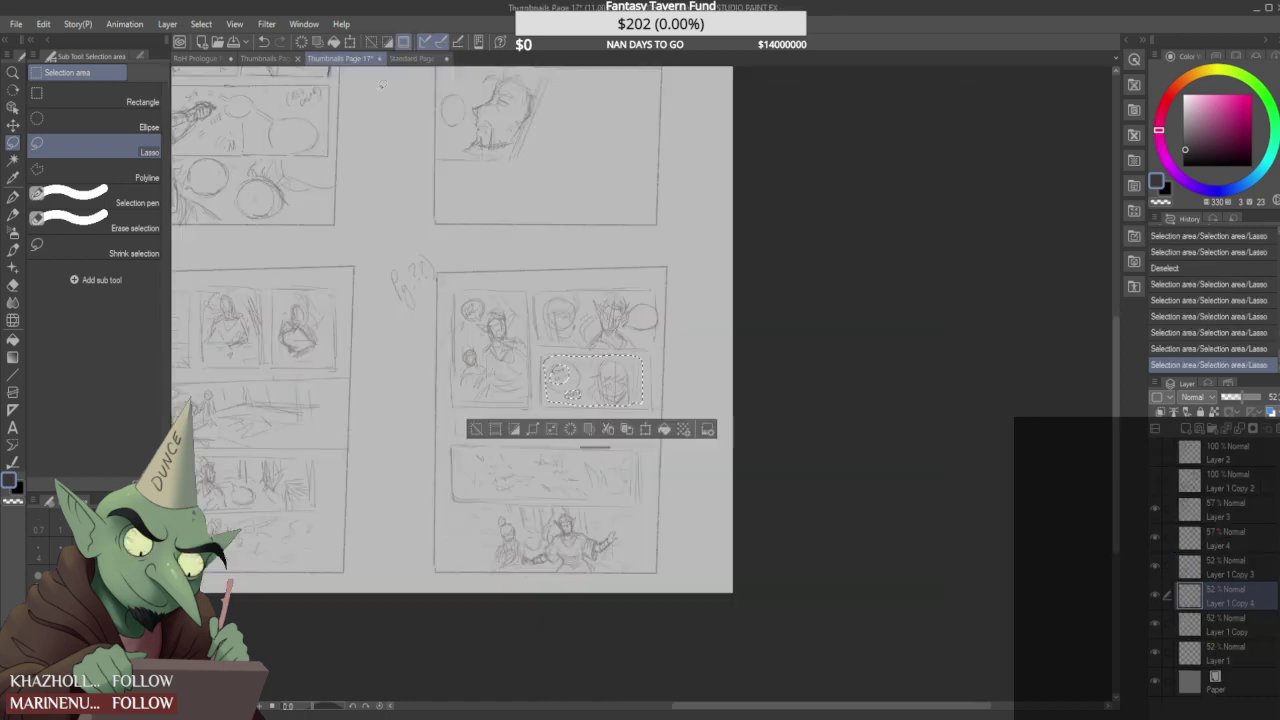
{"action": "left_click", "coordinate": [747, 432]}
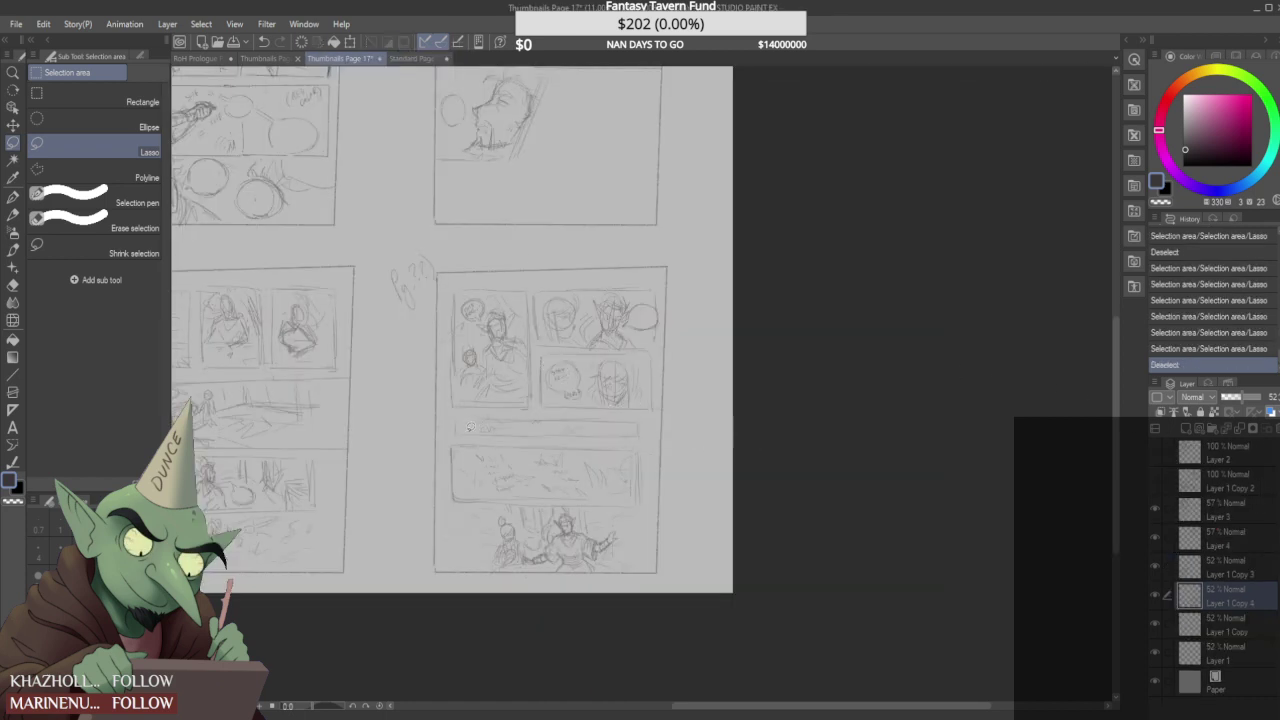
{"action": "mouse_move", "coordinate": [450, 431]}
{"action": "left_mouse_down"}
{"action": "mouse_move", "coordinate": [565, 412]}
{"action": "mouse_move", "coordinate": [545, 440]}
{"action": "mouse_move", "coordinate": [480, 440]}
{"action": "left_mouse_up"}
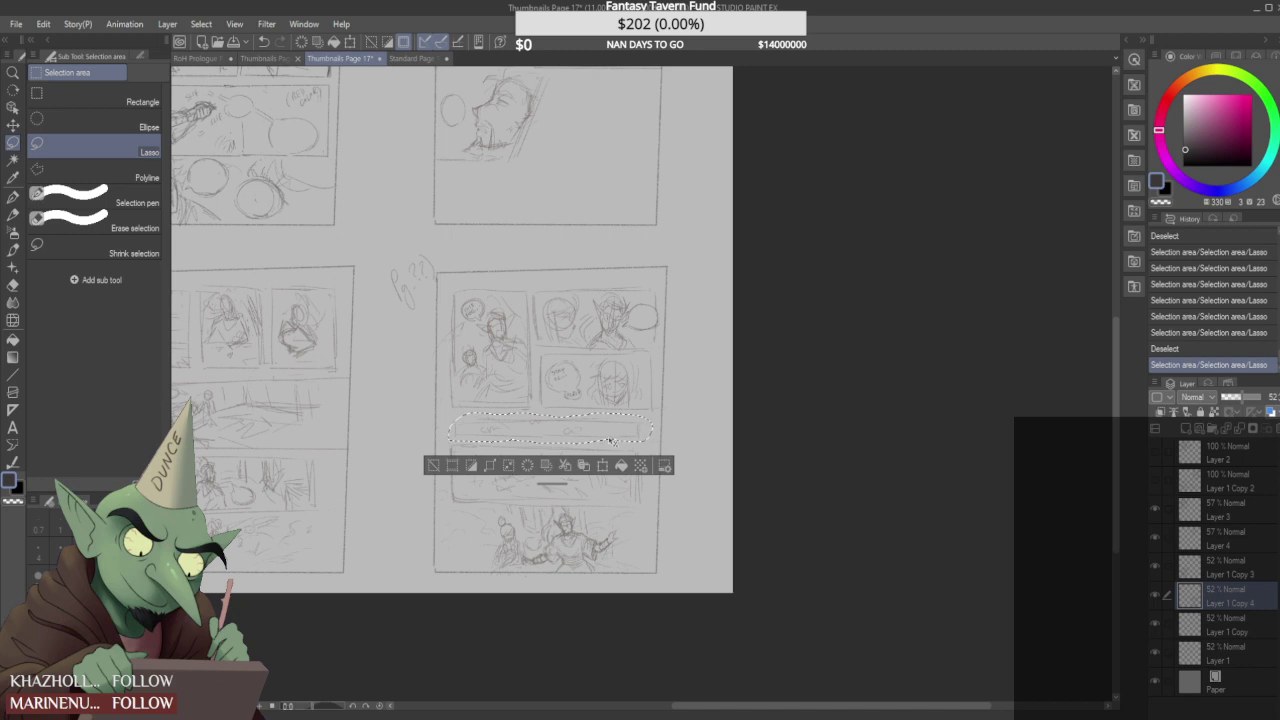
{"action": "key", "text": "ctrl+d"}
{"action": "mouse_move", "coordinate": [446, 500]}
{"action": "left_mouse_down"}
{"action": "mouse_move", "coordinate": [463, 432]}
{"action": "mouse_move", "coordinate": [652, 449]}
{"action": "mouse_move", "coordinate": [644, 508]}
{"action": "mouse_move", "coordinate": [460, 505]}
{"action": "left_mouse_up"}
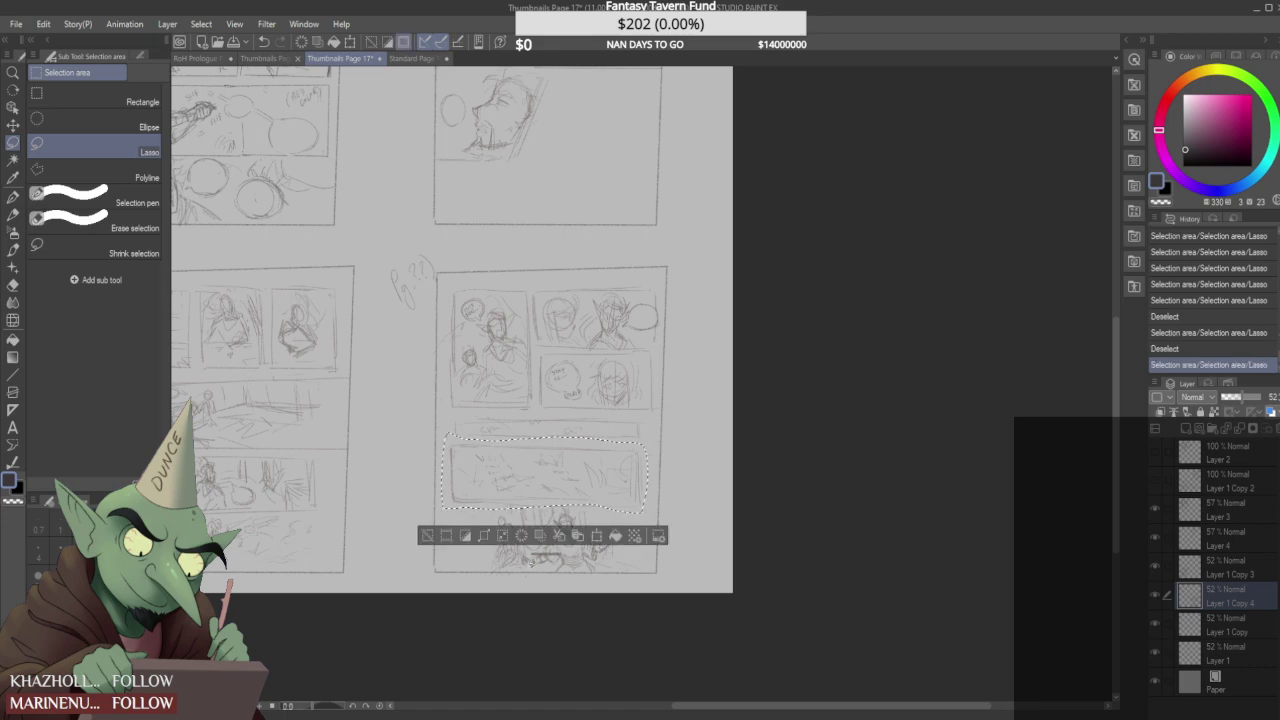
{"action": "left_click", "coordinate": [410, 58]}
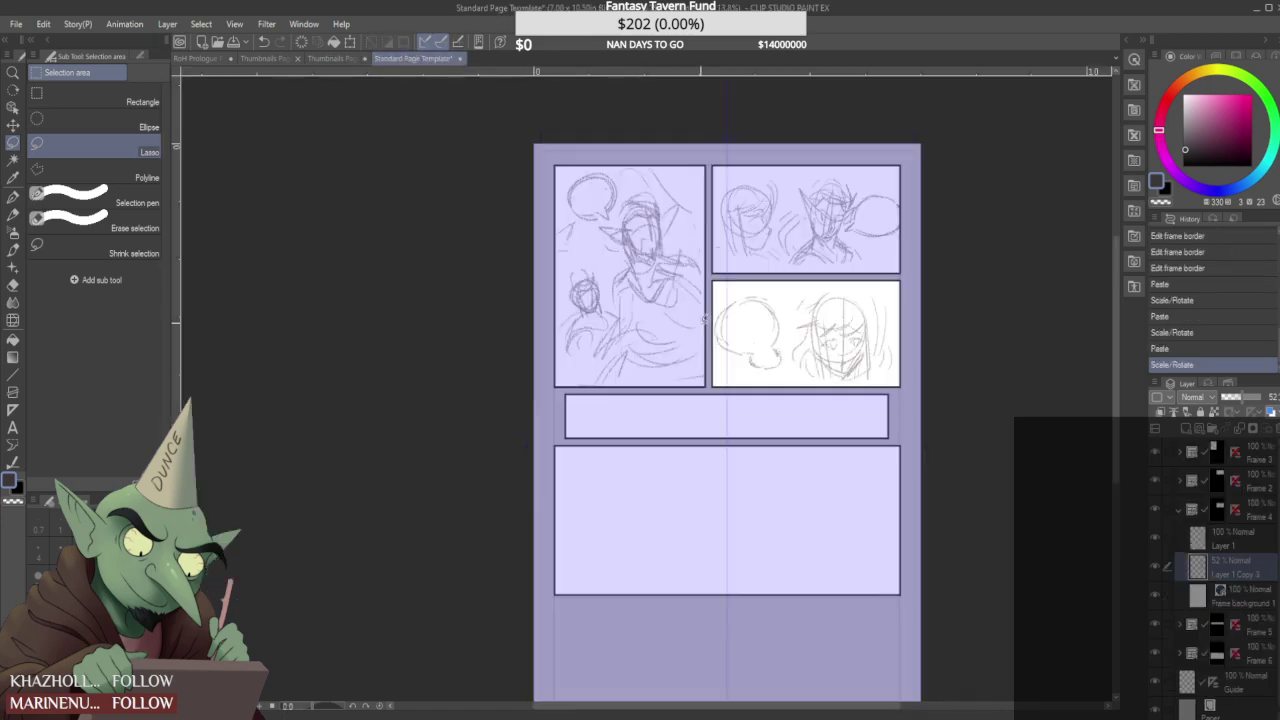
- Add a new raster layer above the frame background in Frame 6 and paste the copied wide sketch
{"action": "left_click", "coordinate": [1219, 656]}
{"action": "left_click", "coordinate": [1180, 653]}
{"action": "left_click_drag", "start_coordinate": [1279, 545], "coordinate": [1279, 615]}
{"action": "key", "text": "ctrl+shift+n"}
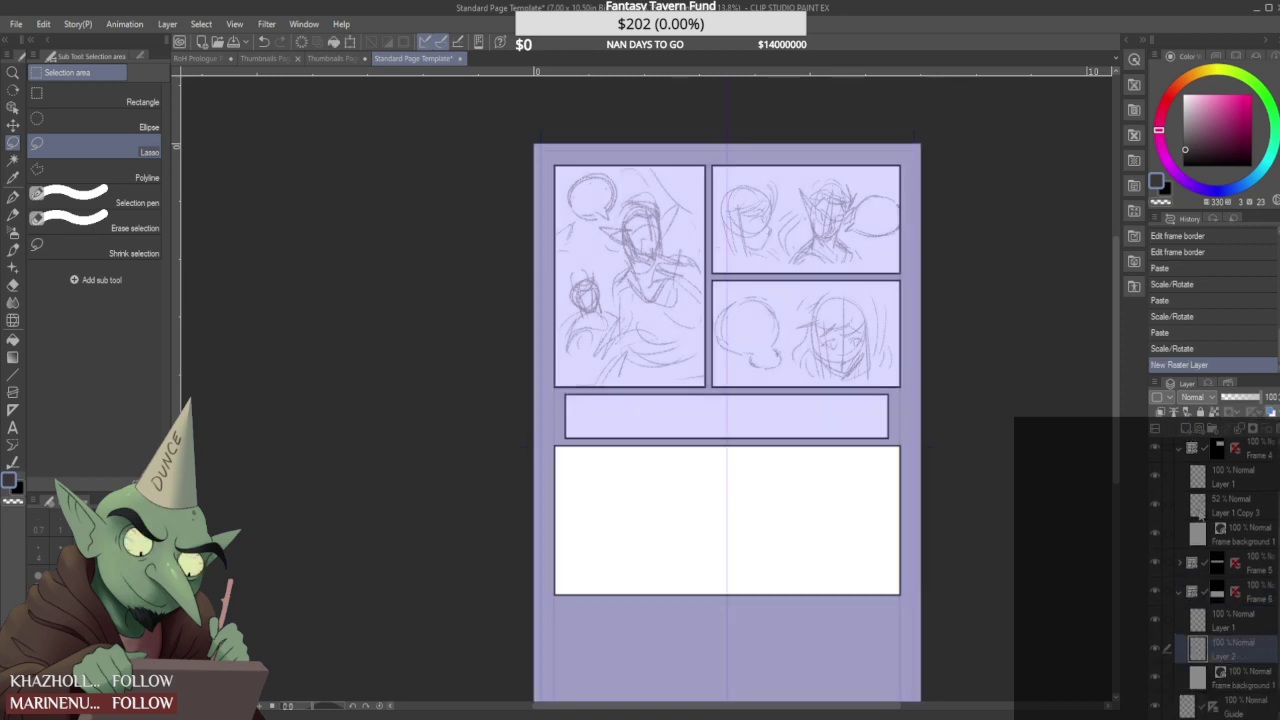
{"action": "key", "text": "ctrl+v"}
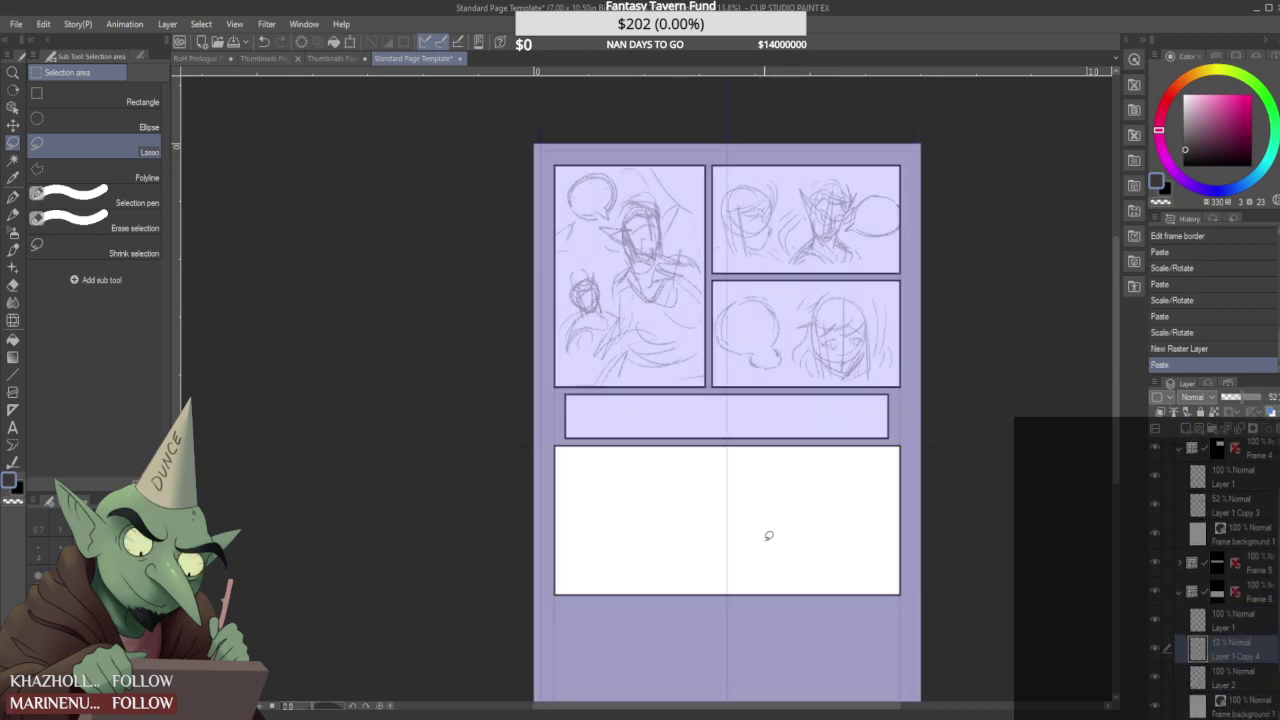
- Enlarge the pasted sketch across Frame 6's wide panel, undo the stray rotation, and apply the transform
{"action": "key", "text": "ctrl+t"}
{"action": "left_click_drag", "start_coordinate": [868, 551], "coordinate": [878, 556]}
{"action": "left_click_drag", "start_coordinate": [842, 414], "coordinate": [689, 469]}
{"action": "mouse_move", "coordinate": [727, 511]}
{"action": "left_mouse_down"}
{"action": "mouse_move", "coordinate": [869, 620]}
{"action": "mouse_move", "coordinate": [879, 583]}
{"action": "mouse_move", "coordinate": [897, 597]}
{"action": "left_mouse_up"}
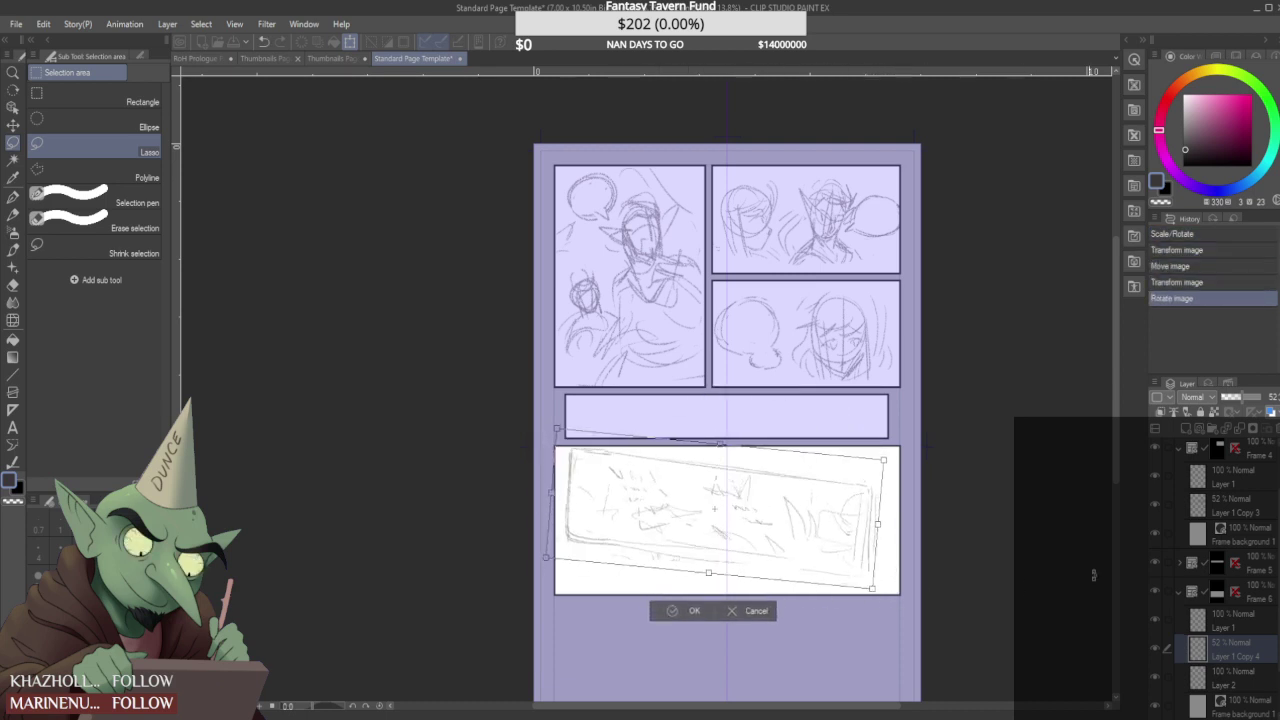
{"action": "key", "text": "ctrl+z"}
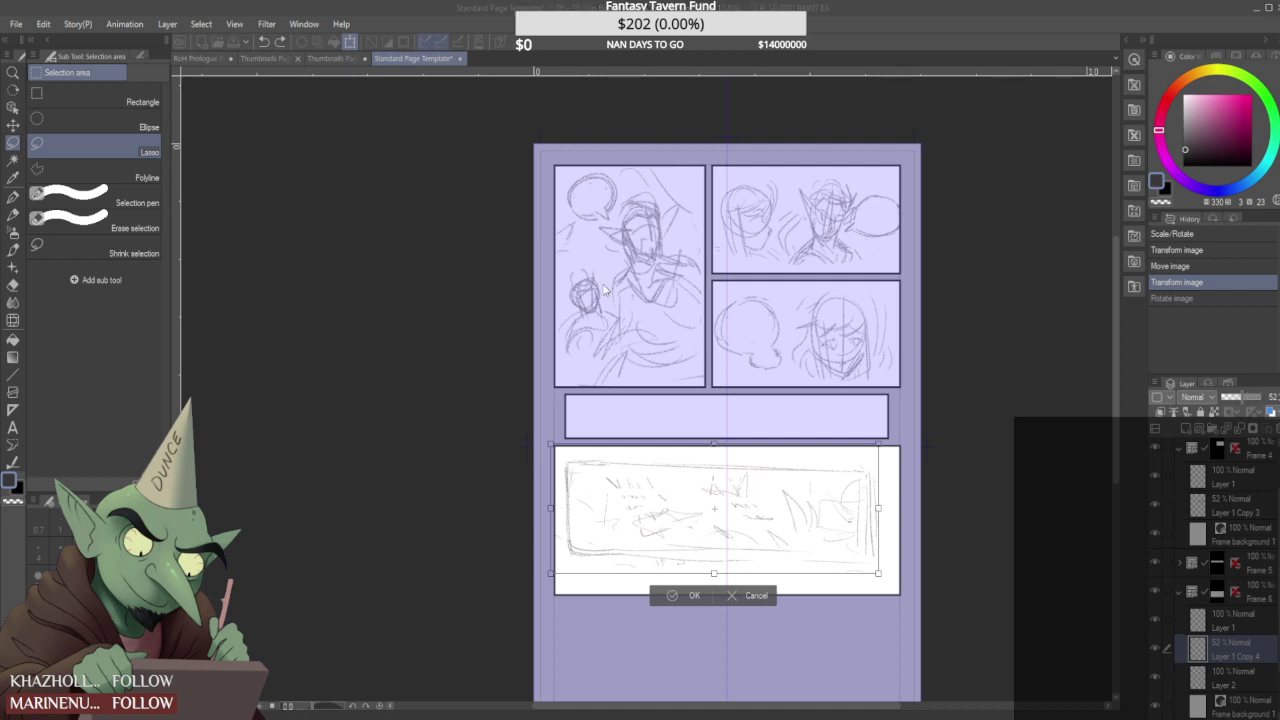
{"action": "key", "text": "Return"}
- Raise the Frame 6 sketch layer's opacity to 81%, and scale and rotate the sketch slightly to fill the wide panel
{"action": "left_click_drag", "start_coordinate": [1237, 397], "coordinate": [1254, 398]}
{"action": "key", "text": "ctrl+t"}
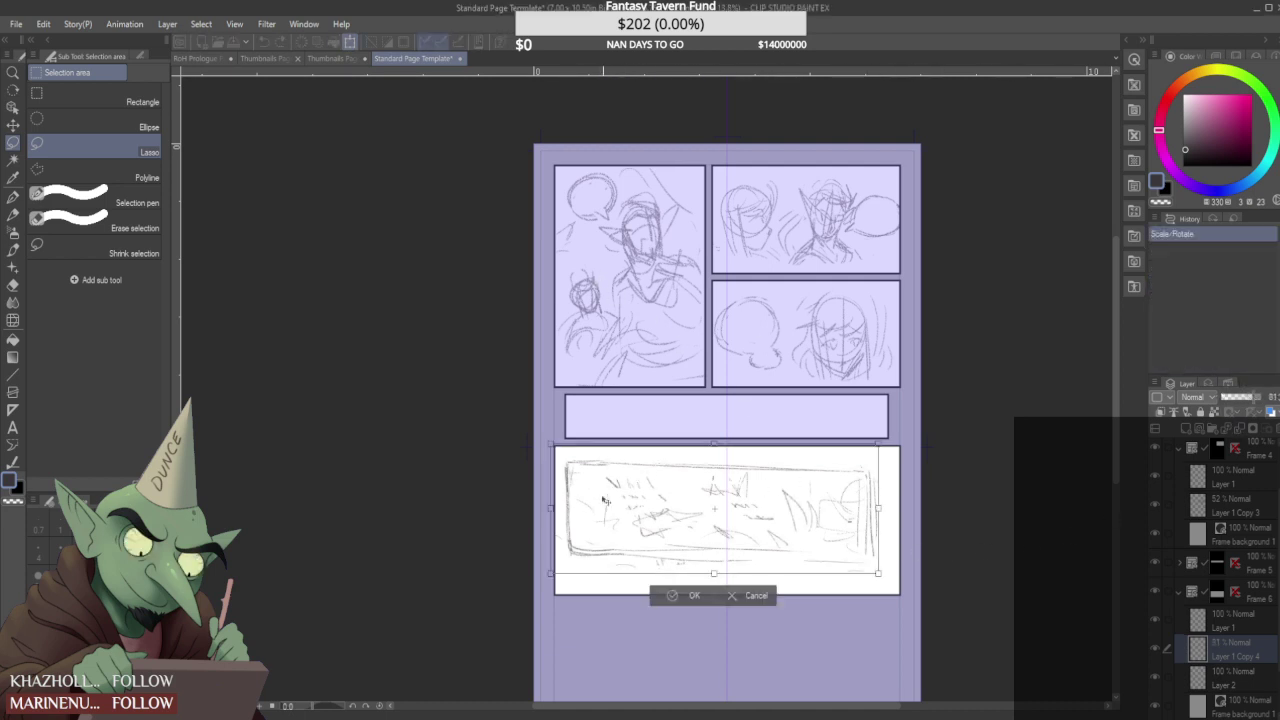
{"action": "left_click_drag", "start_coordinate": [553, 572], "coordinate": [527, 600]}
{"action": "left_click_drag", "start_coordinate": [879, 444], "coordinate": [914, 430]}
{"action": "left_click_drag", "start_coordinate": [883, 472], "coordinate": [937, 453]}
{"action": "left_click_drag", "start_coordinate": [869, 502], "coordinate": [871, 495]}
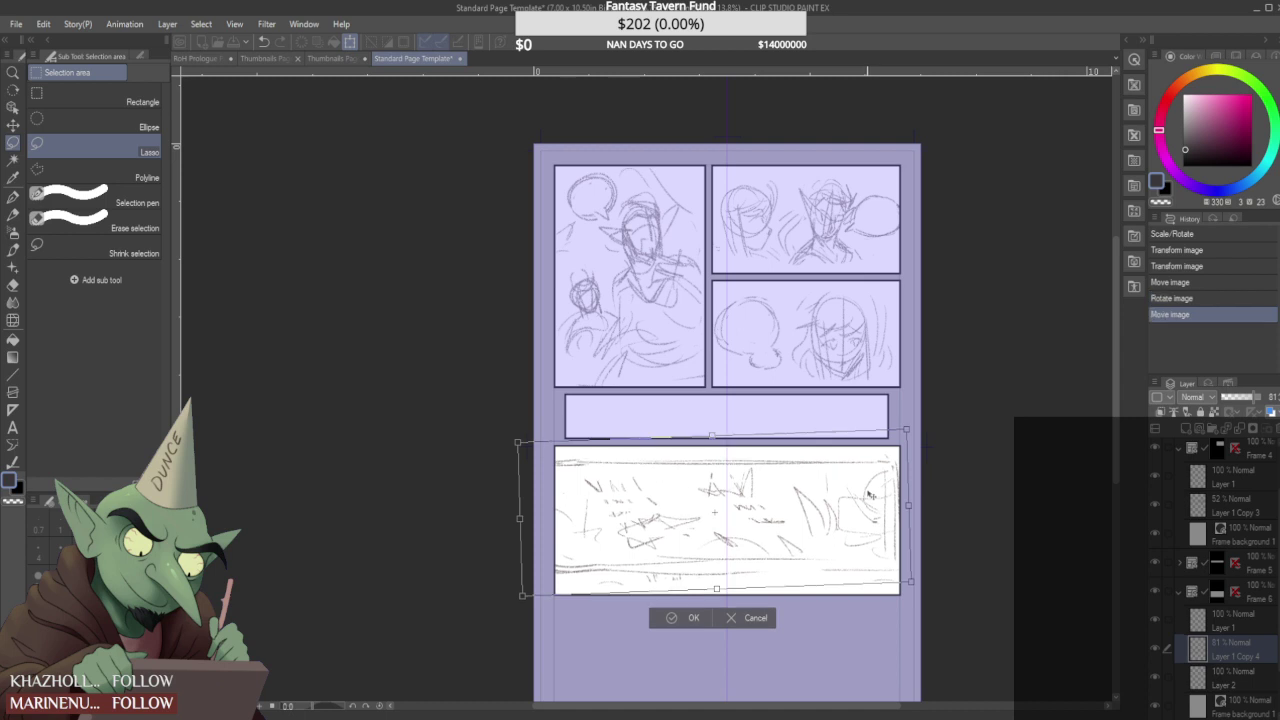
{"action": "left_click", "coordinate": [693, 618]}
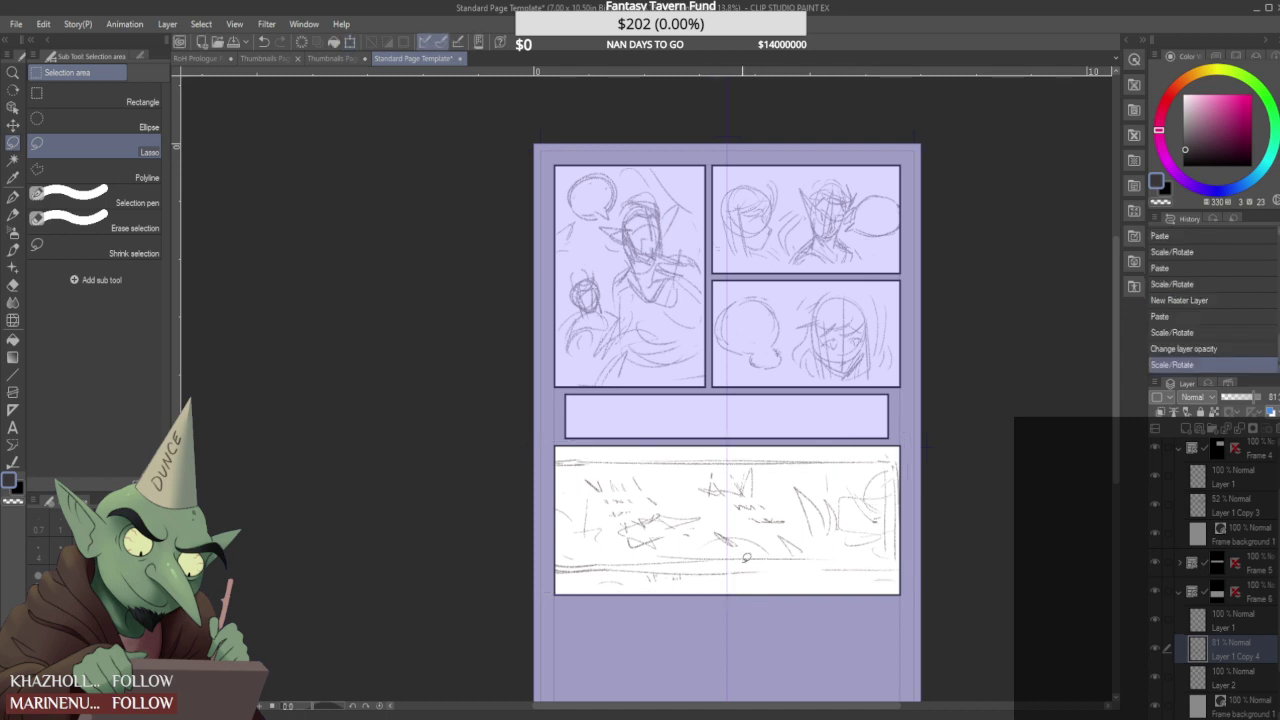
- Collapse the Frame 4 folder, and lasso and copy the thumbnail's bottom two-character sketch for the page template
{"action": "scroll", "coordinate": [710, 396], "scroll_direction": "down", "scroll_amount": 3}
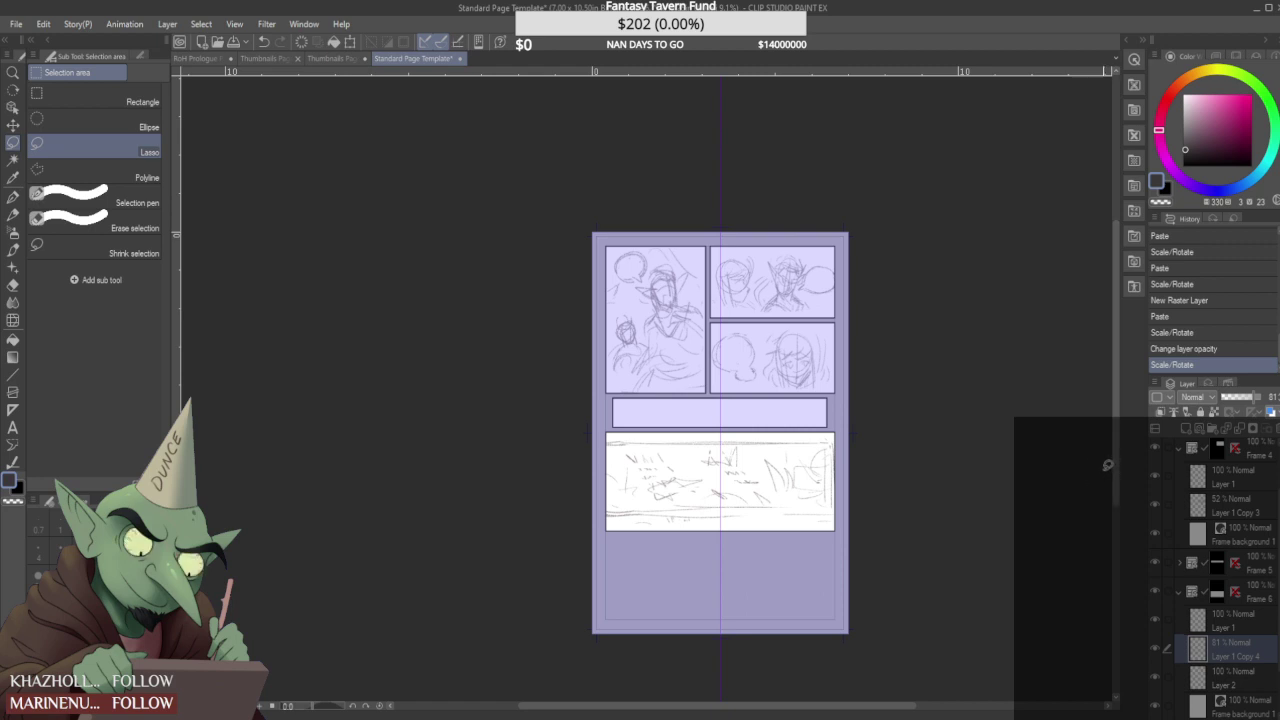
{"action": "left_click", "coordinate": [1179, 450]}
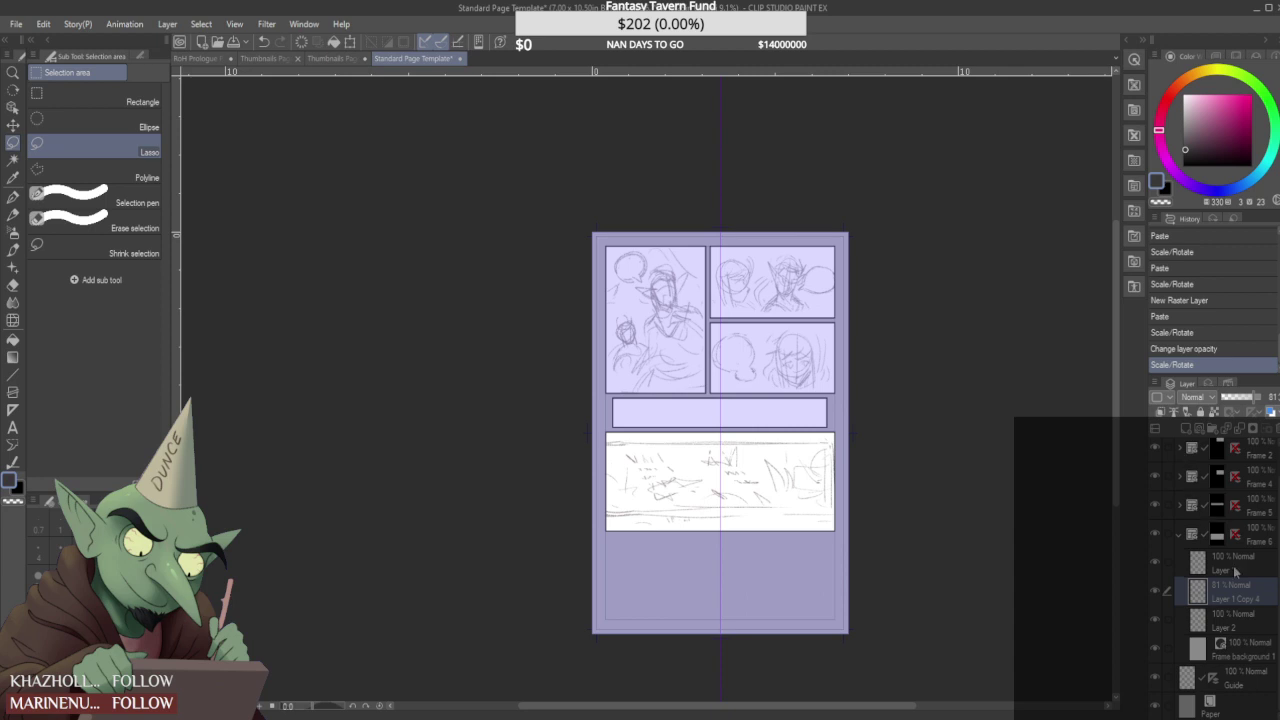
{"action": "left_click", "coordinate": [340, 58]}
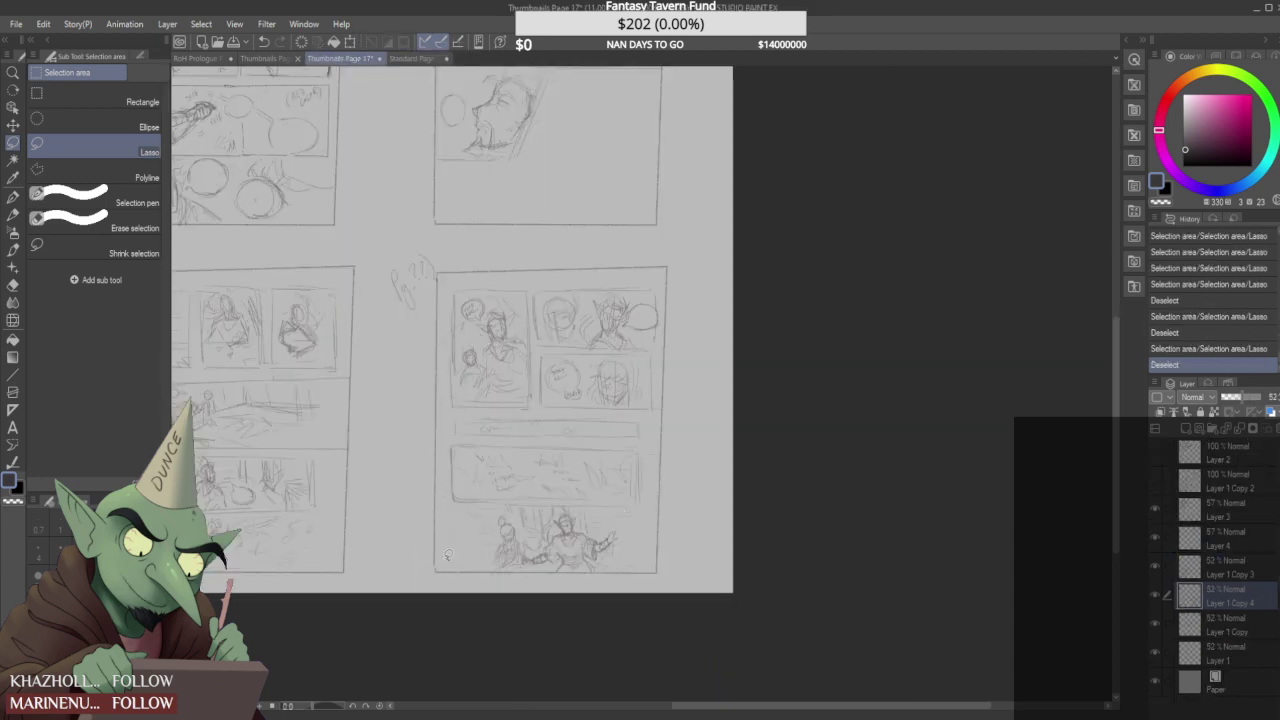
{"action": "left_click_drag", "start_coordinate": [443, 552], "coordinate": [443, 481]}
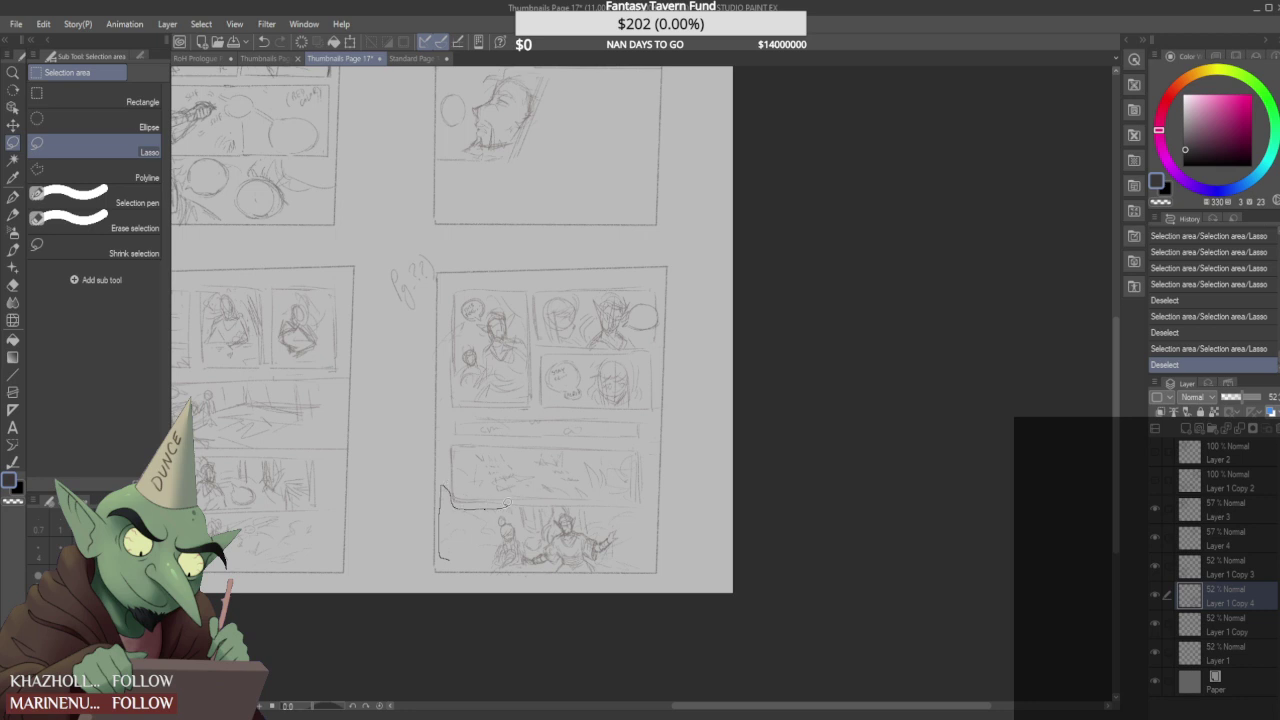
{"action": "left_click_drag", "start_coordinate": [540, 506], "coordinate": [572, 508]}
{"action": "left_click_drag", "start_coordinate": [484, 563], "coordinate": [476, 565]}
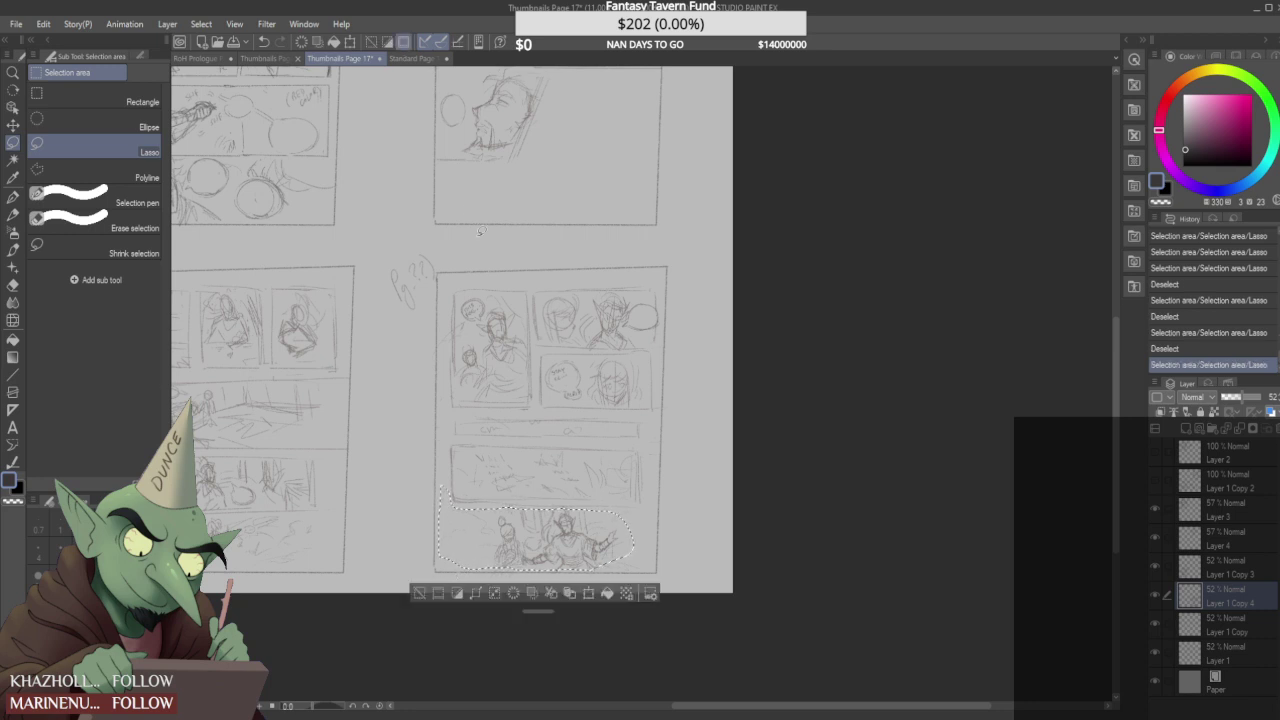
{"action": "left_click", "coordinate": [413, 58]}
- Delete the Guide layer from the page template and collapse the Frame 6 folder
{"action": "left_click_drag", "start_coordinate": [1111, 478], "coordinate": [1117, 501]}
{"action": "left_click_drag", "start_coordinate": [812, 708], "coordinate": [742, 700]}
{"action": "left_click_drag", "start_coordinate": [1117, 484], "coordinate": [1117, 516]}
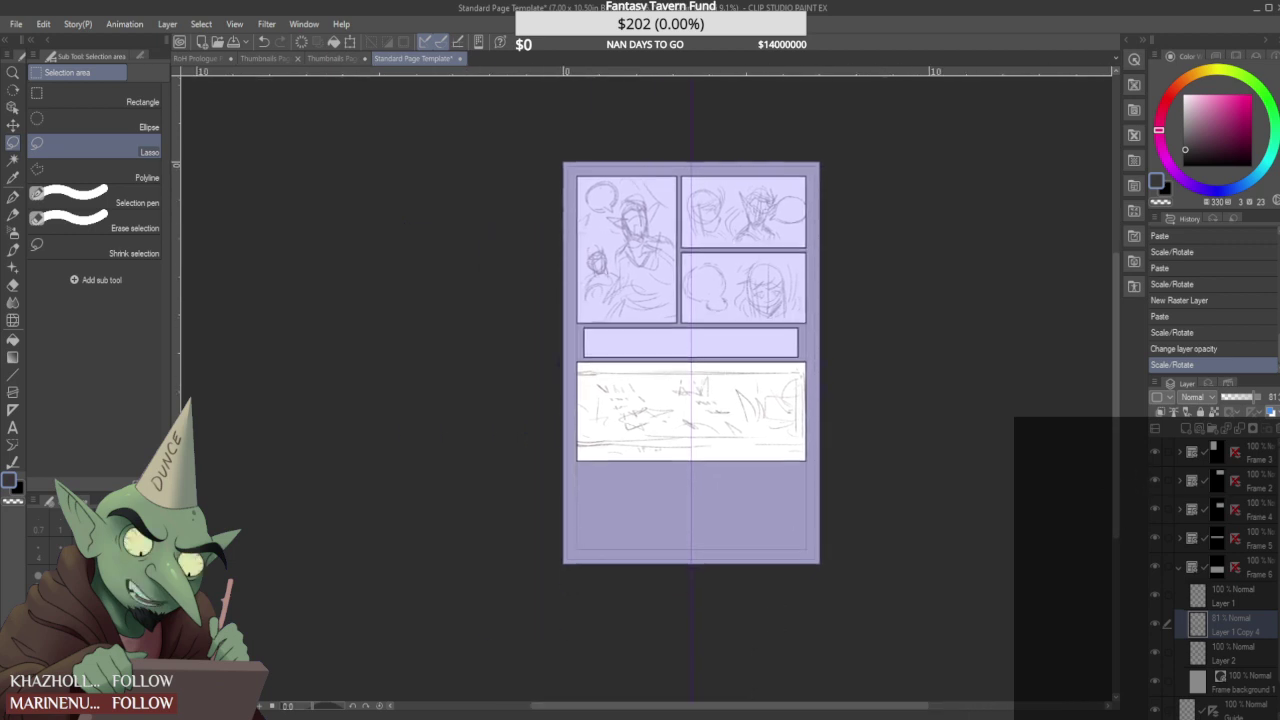
{"action": "scroll", "coordinate": [1250, 650], "scroll_direction": "down", "scroll_amount": 1}
{"action": "left_click", "coordinate": [1224, 679]}
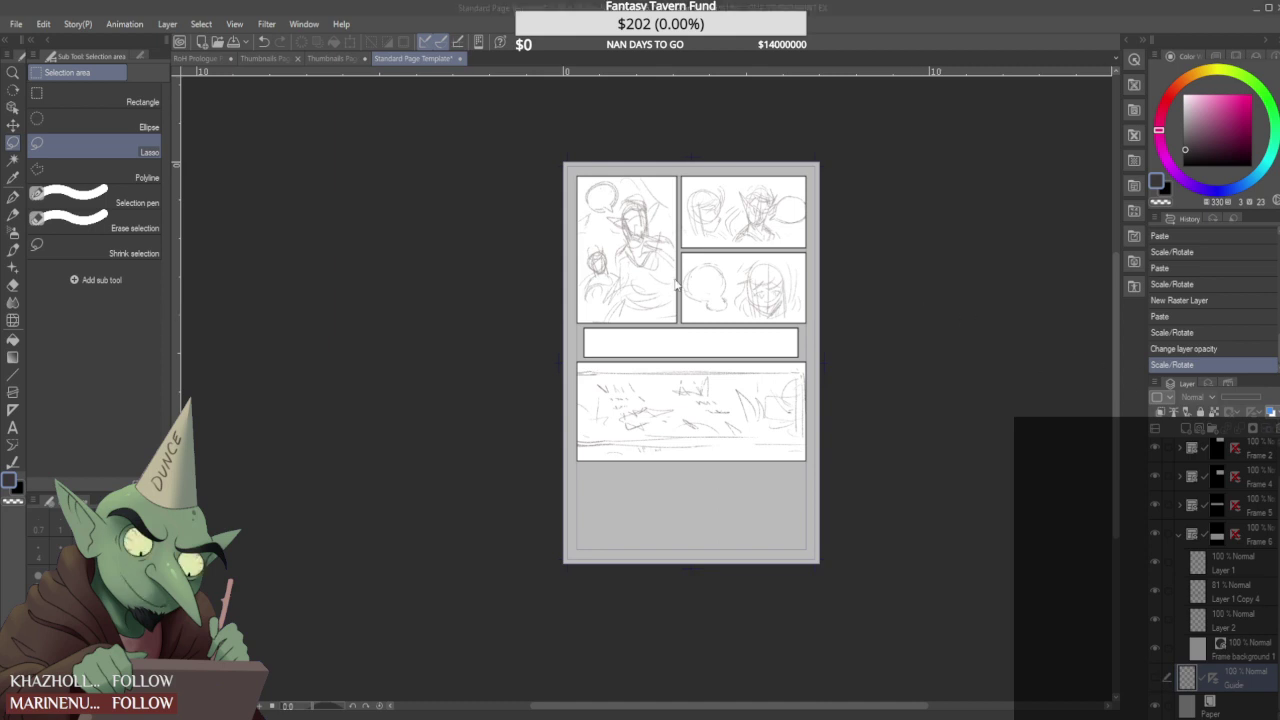
{"action": "key", "text": "Delete"}
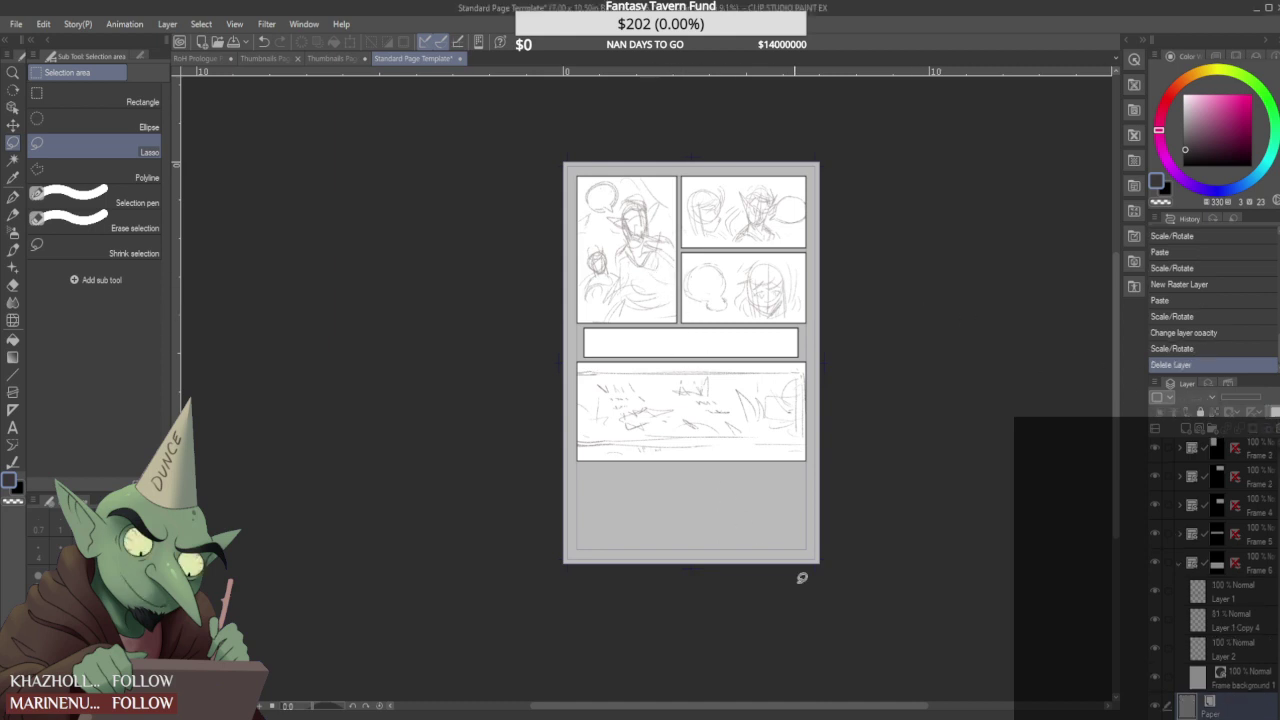
{"action": "left_click", "coordinate": [1180, 564]}
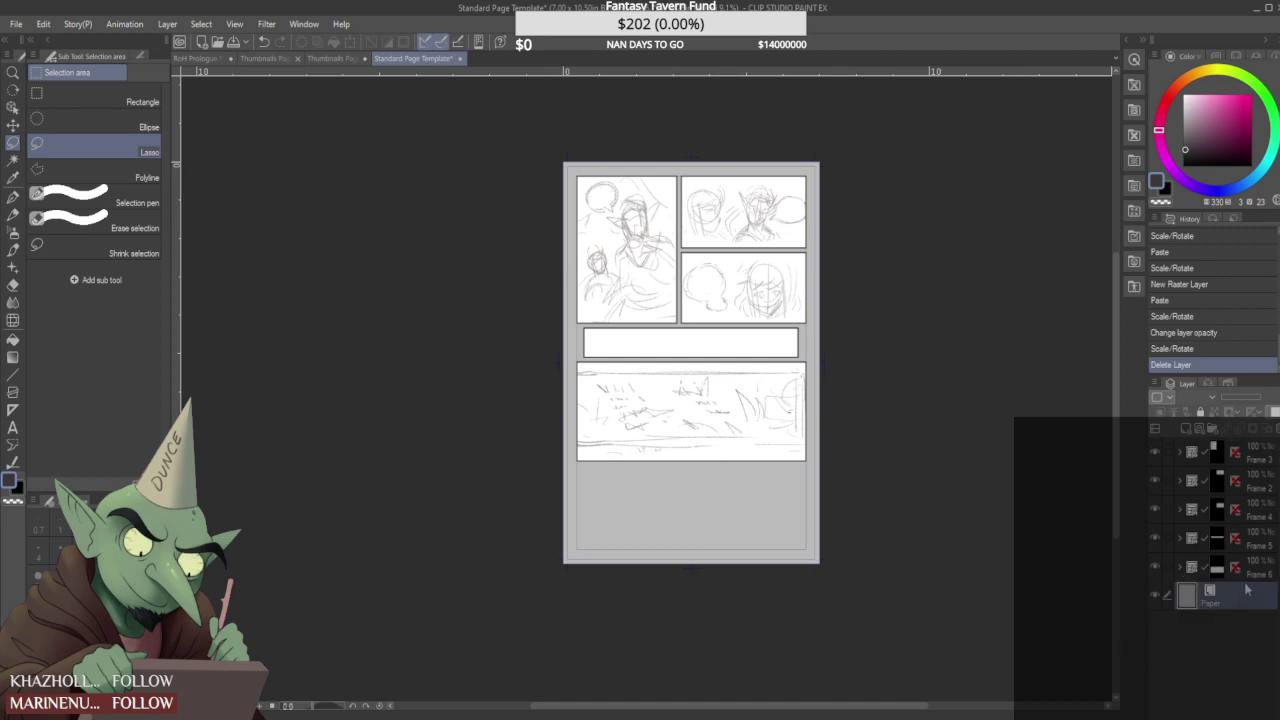
- Paste the two-character sketch directly above the Paper layer and scale it to fill the unframed area at the page bottom
{"action": "key", "text": "ctrl+v"}
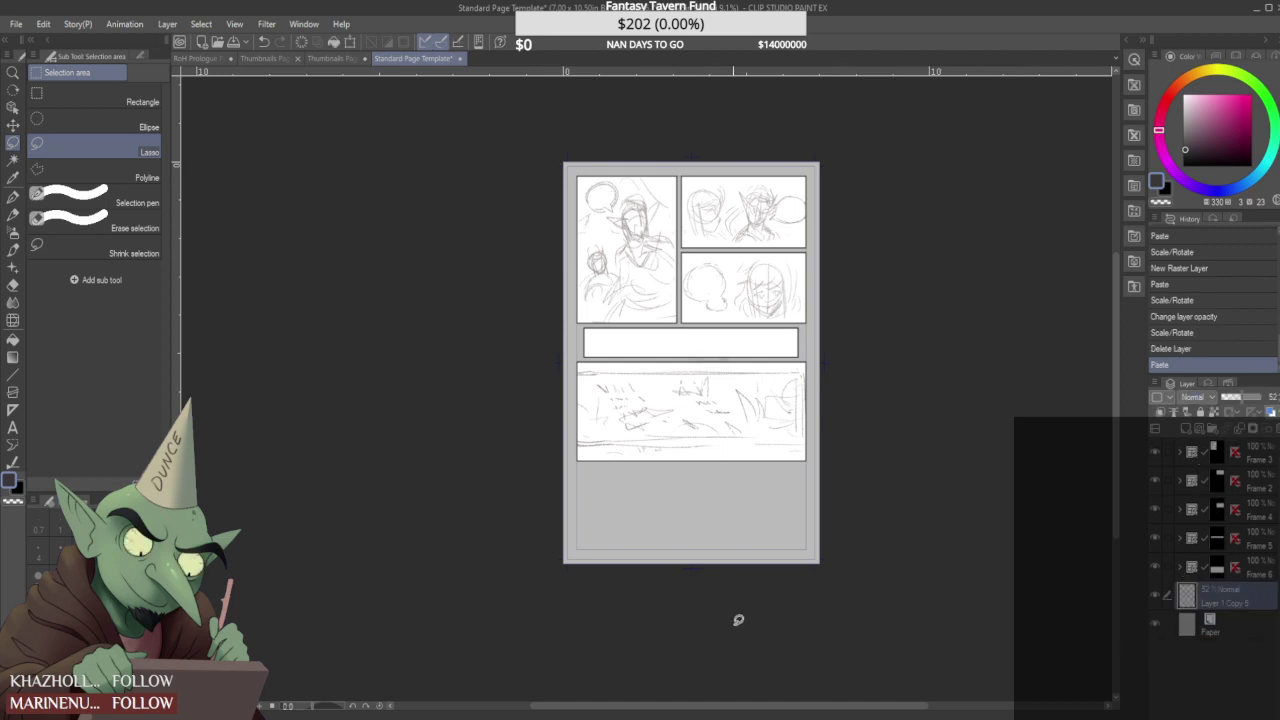
{"action": "key", "text": "ctrl+t"}
{"action": "left_click_drag", "start_coordinate": [737, 369], "coordinate": [829, 512]}
{"action": "key", "text": "ctrl+z"}
{"action": "left_click_drag", "start_coordinate": [677, 367], "coordinate": [562, 492]}
{"action": "mouse_move", "coordinate": [719, 377]}
{"action": "left_mouse_down"}
{"action": "mouse_move", "coordinate": [724, 480]}
{"action": "mouse_move", "coordinate": [826, 553]}
{"action": "left_mouse_up"}
{"action": "mouse_move", "coordinate": [814, 491]}
{"action": "left_mouse_down"}
{"action": "mouse_move", "coordinate": [772, 488]}
{"action": "mouse_move", "coordinate": [793, 501]}
{"action": "left_mouse_up"}
{"action": "mouse_move", "coordinate": [802, 442]}
{"action": "left_mouse_down"}
{"action": "mouse_move", "coordinate": [814, 436]}
{"action": "mouse_move", "coordinate": [785, 490]}
{"action": "left_mouse_up"}
{"action": "left_click_drag", "start_coordinate": [803, 551], "coordinate": [820, 558]}
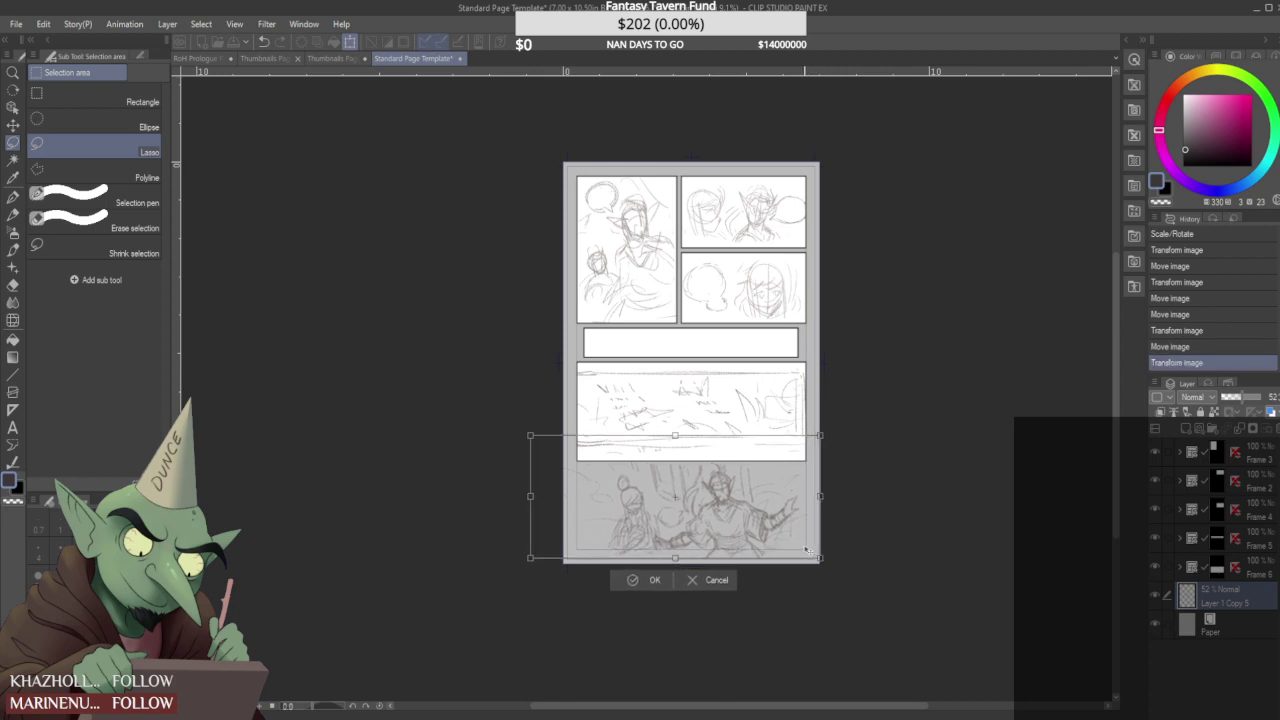
{"action": "left_click", "coordinate": [648, 581]}
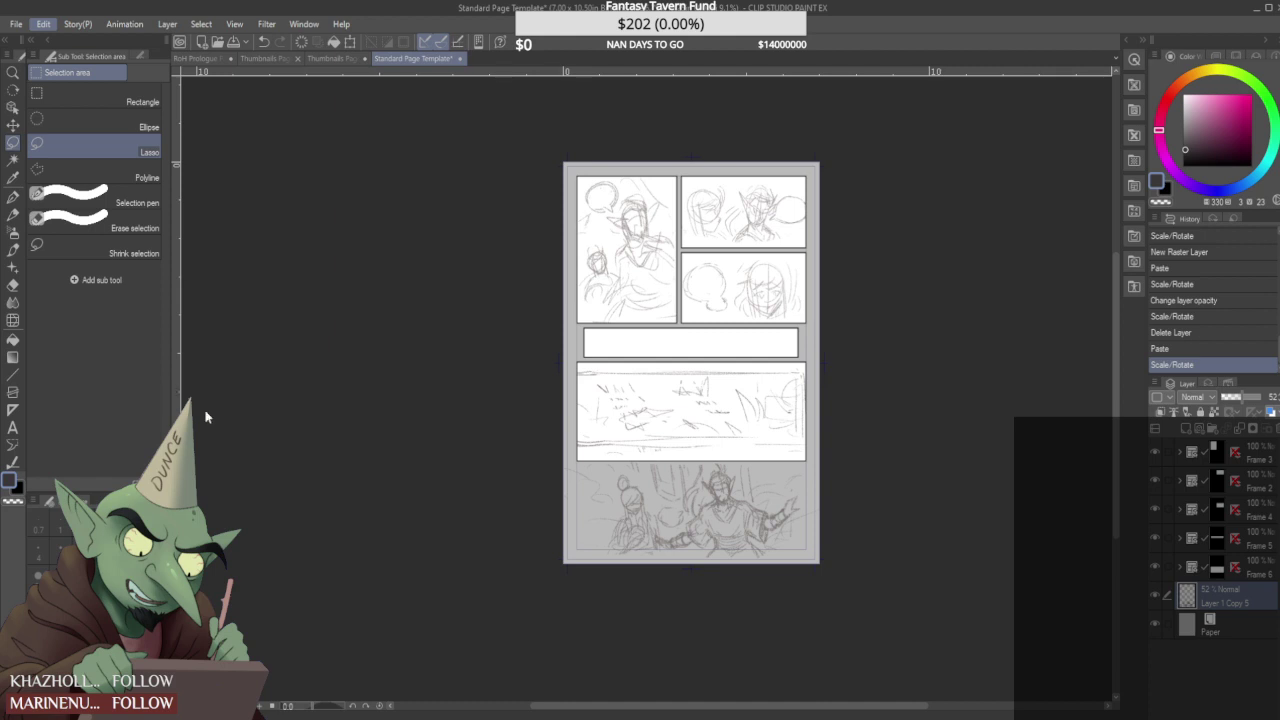
- Try a perspective transform that narrows the left side of the bottom two-character sketch
{"action": "left_click", "coordinate": [289, 504]}
{"action": "left_click_drag", "start_coordinate": [535, 441], "coordinate": [536, 456]}
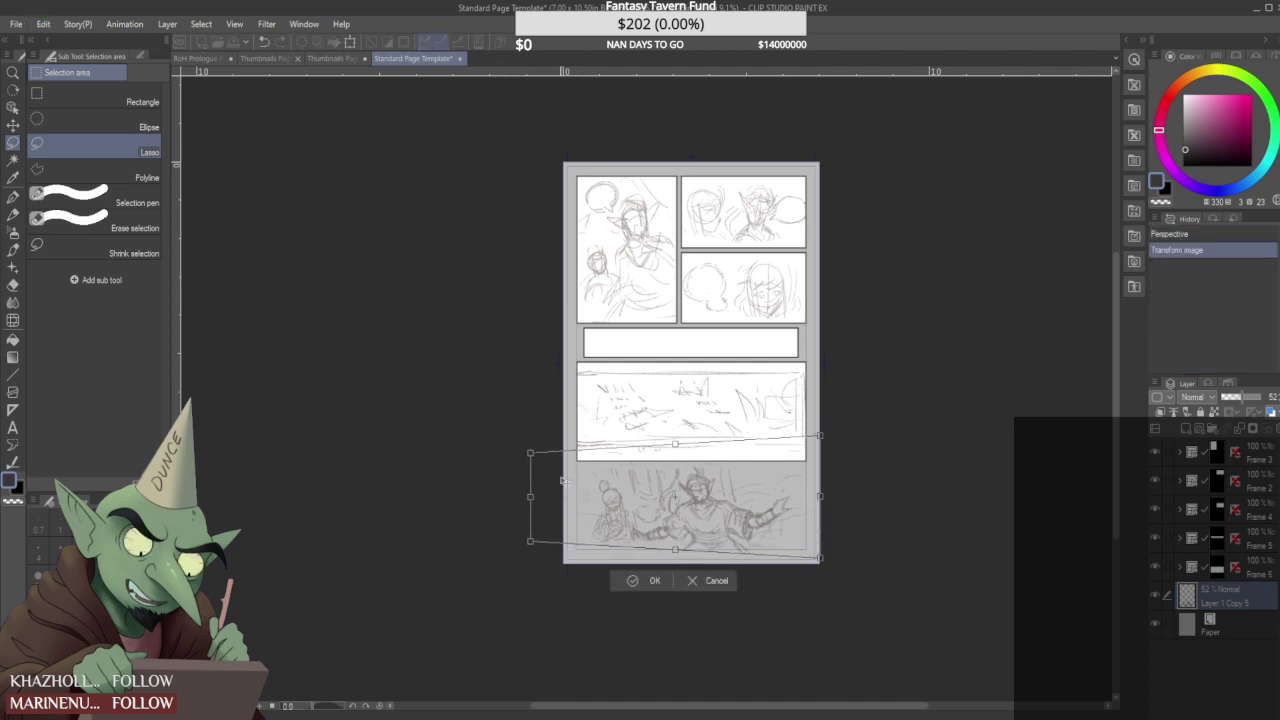
{"action": "key", "text": "Return"}
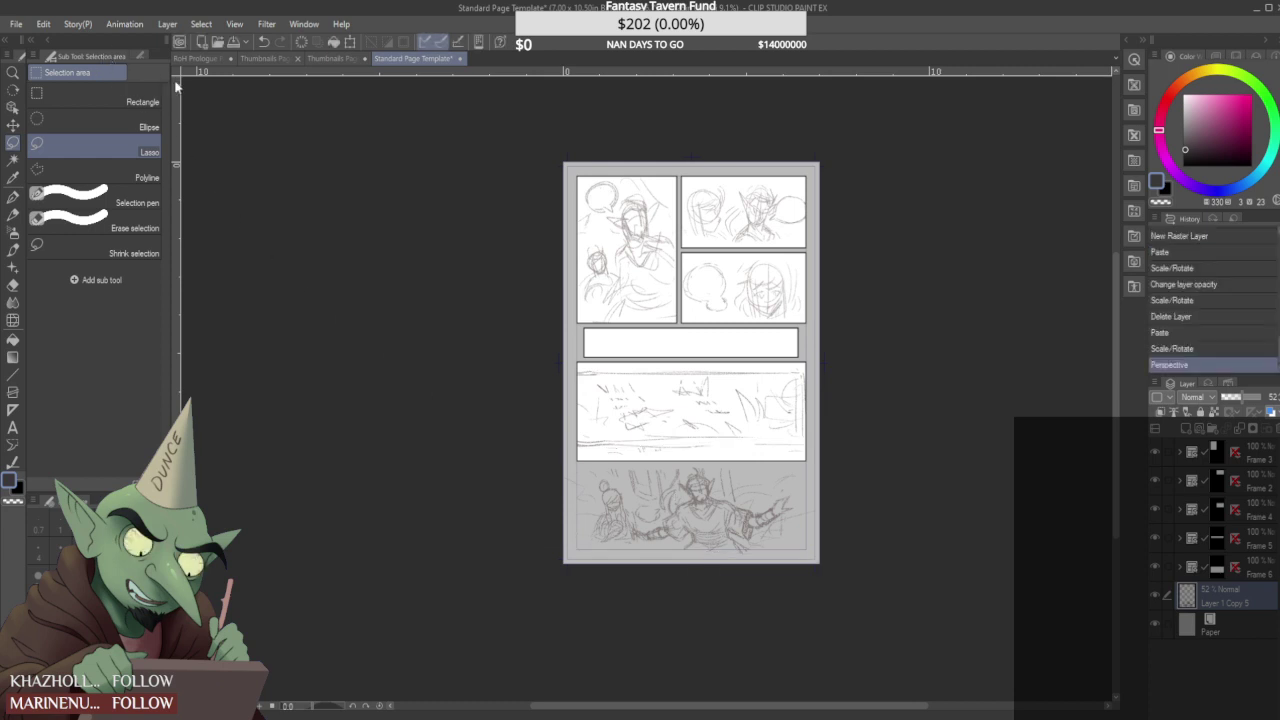
- Try shrinking the bottom sketch toward the page's lower-right corner with Distort, and undo both the distort and perspective transforms
{"action": "left_click", "coordinate": [310, 472]}
{"action": "mouse_move", "coordinate": [532, 453]}
{"action": "left_mouse_down"}
{"action": "mouse_move", "coordinate": [565, 455]}
{"action": "mouse_move", "coordinate": [553, 471]}
{"action": "mouse_move", "coordinate": [603, 470]}
{"action": "left_mouse_up"}
{"action": "left_click_drag", "start_coordinate": [553, 553], "coordinate": [603, 553]}
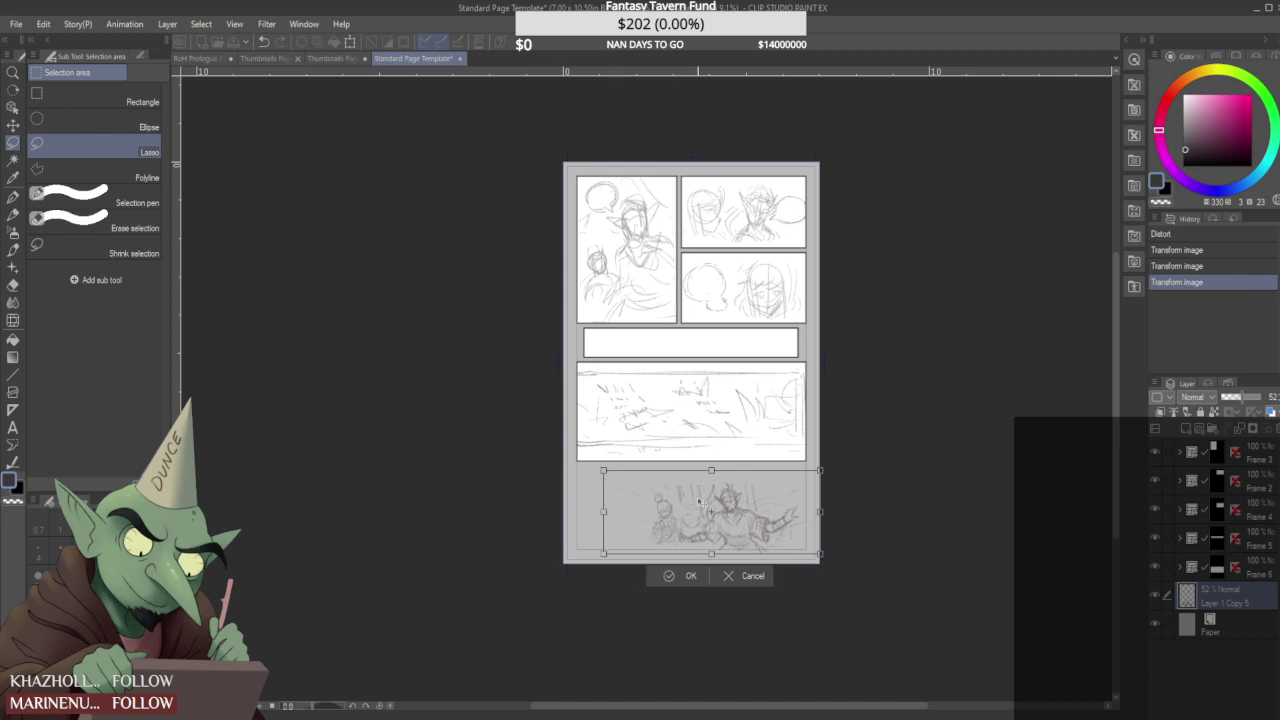
{"action": "left_click", "coordinate": [684, 577]}
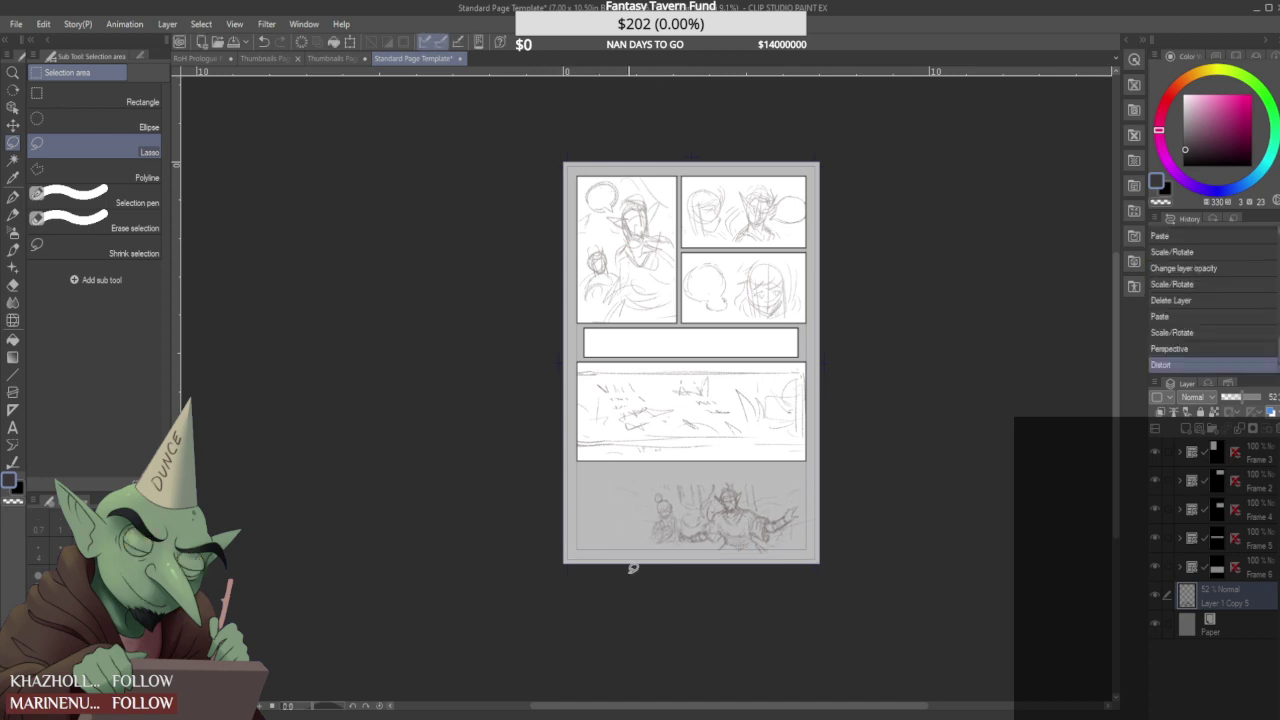
{"action": "key", "text": "ctrl+z"}
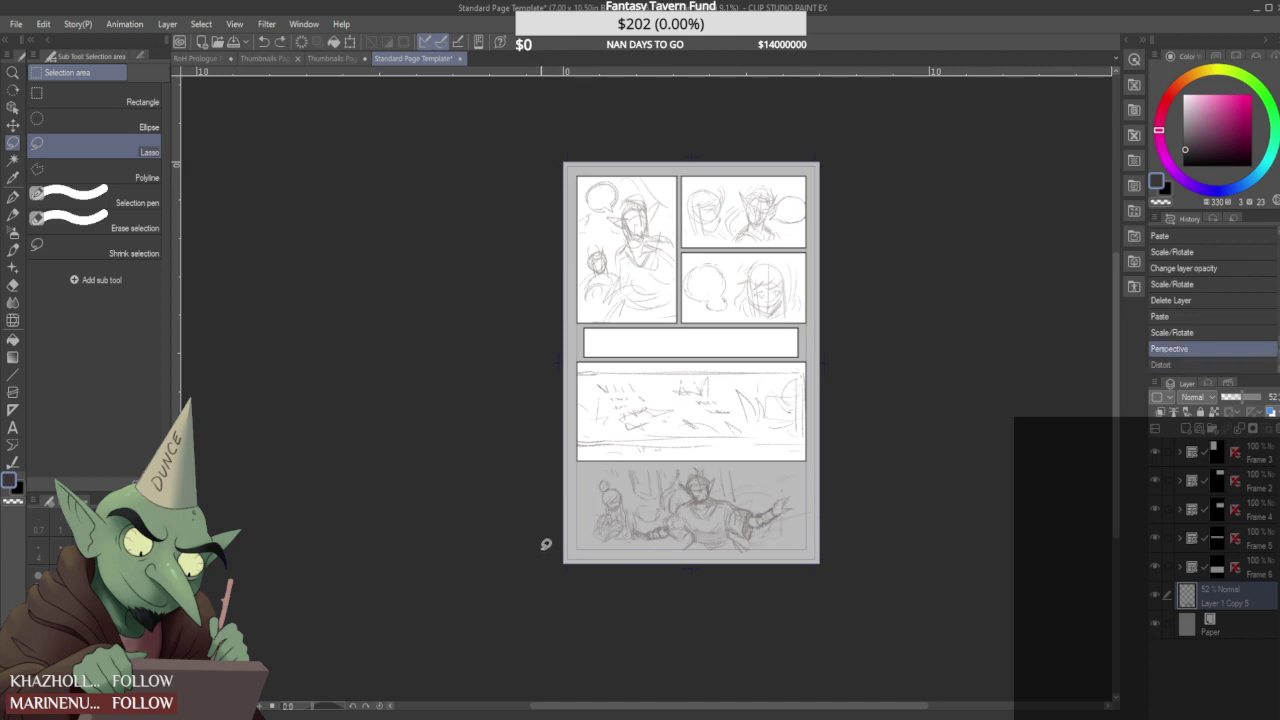
{"action": "key", "text": "ctrl+z"}
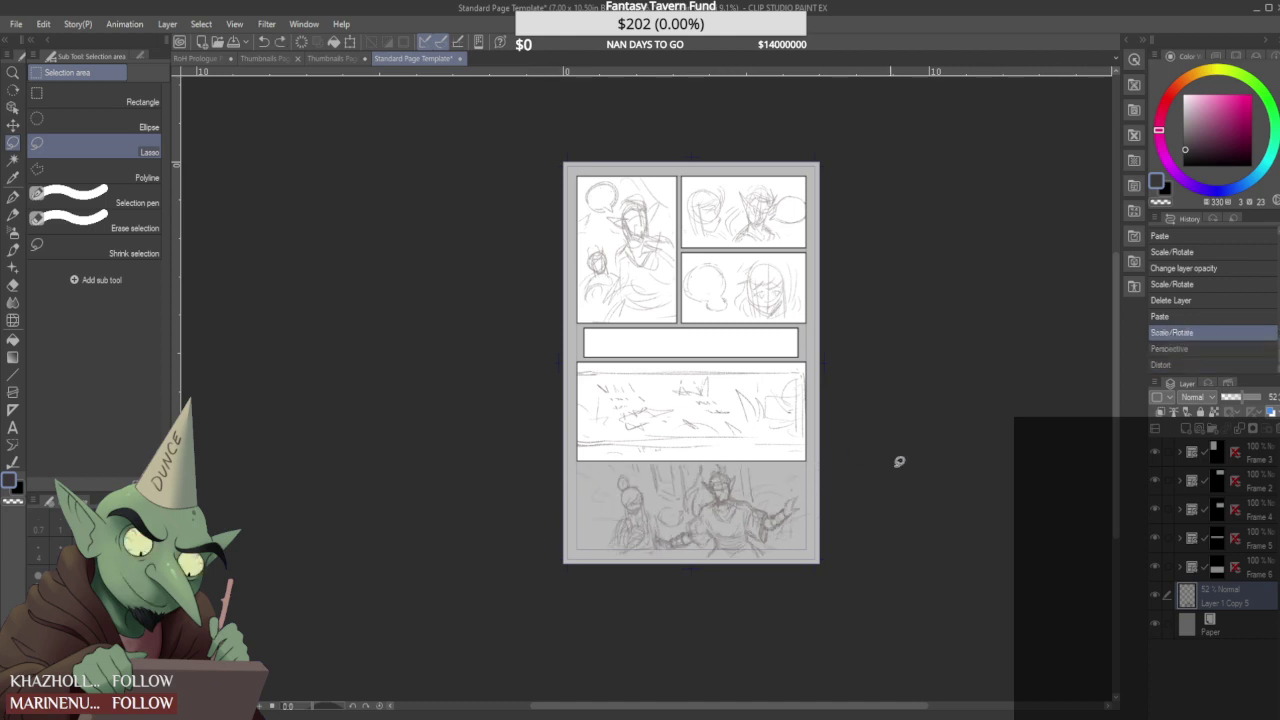
- Open the Orthus and Ahlai Face References image, examine the character faces, and return to the Standard Page Template document
{"action": "left_click", "coordinate": [1210, 453]}
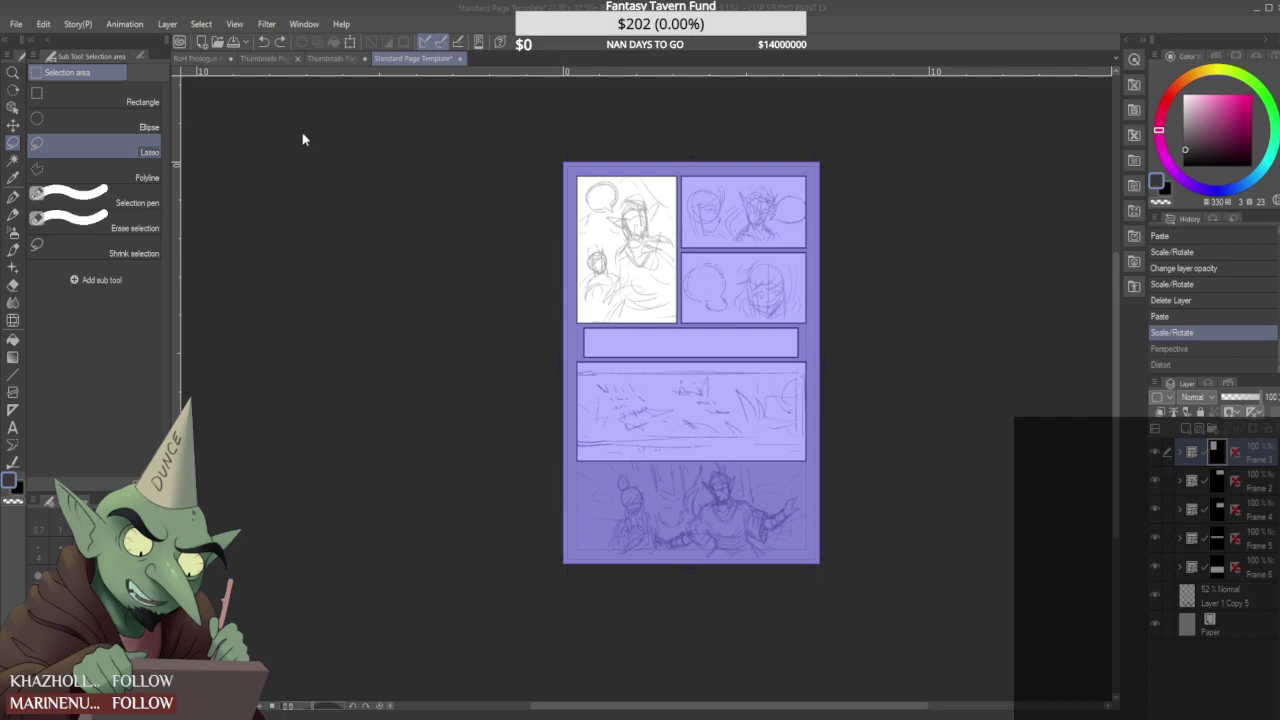
{"action": "left_click", "coordinate": [933, 684]}
{"action": "scroll", "coordinate": [568, 494], "scroll_direction": "up", "scroll_amount": 1}
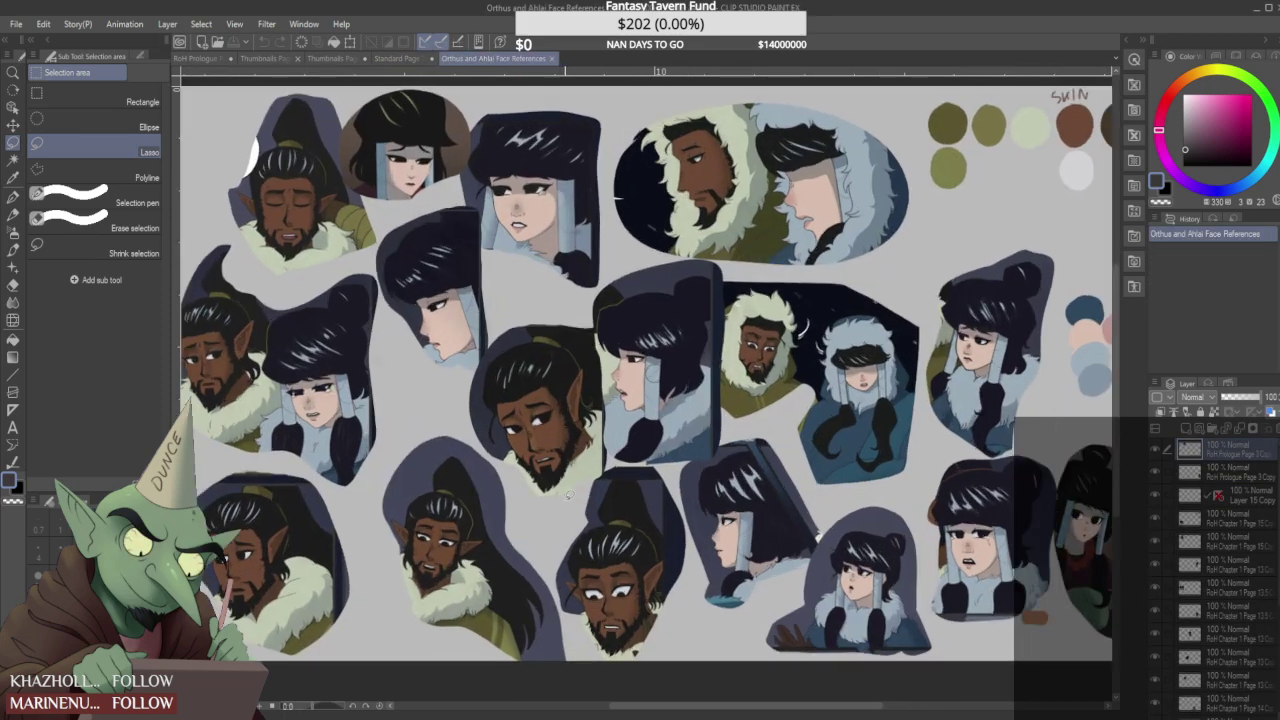
{"action": "scroll", "coordinate": [568, 487], "scroll_direction": "down", "scroll_amount": 1}
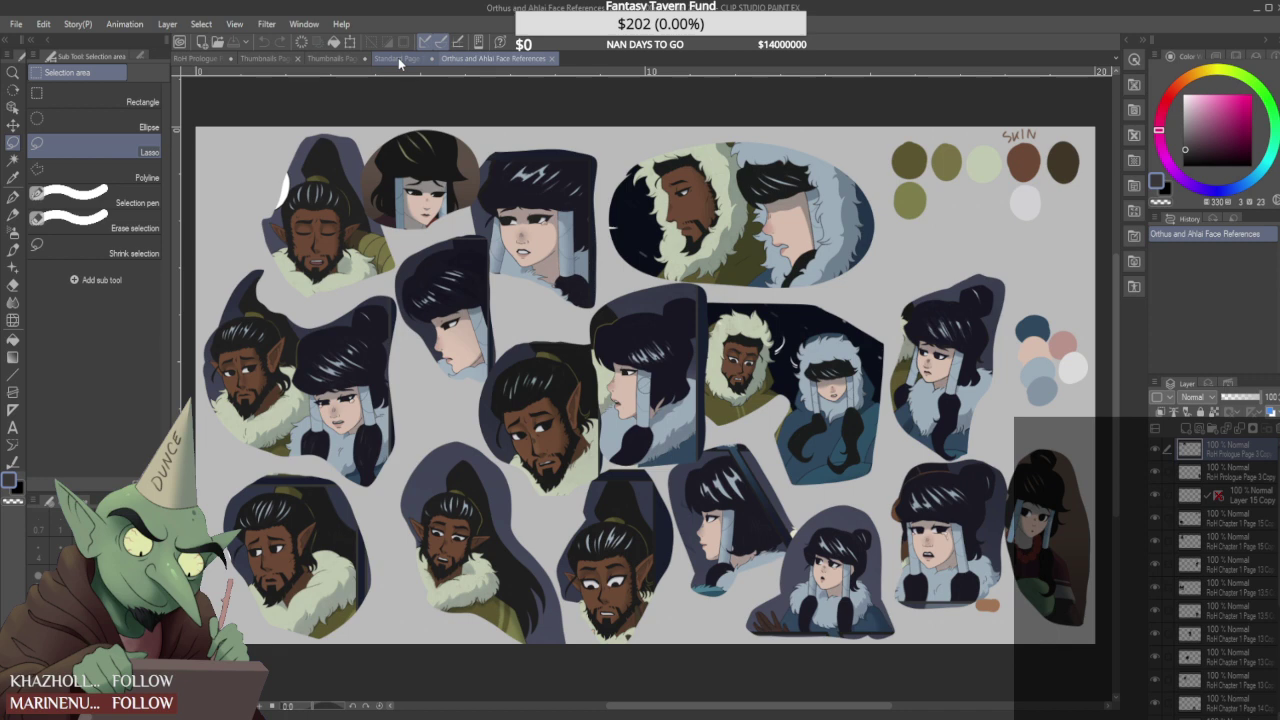
{"action": "scroll", "coordinate": [358, 371], "scroll_direction": "up", "scroll_amount": 1}
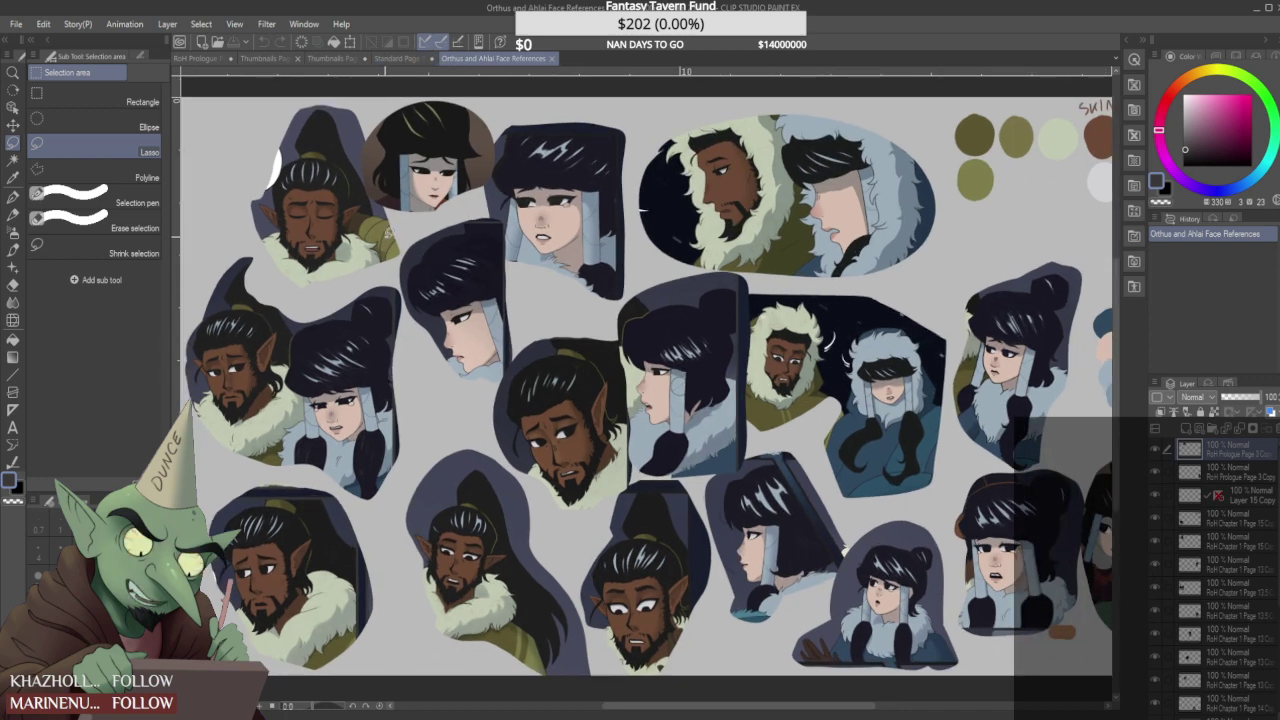
{"action": "left_click", "coordinate": [400, 58]}
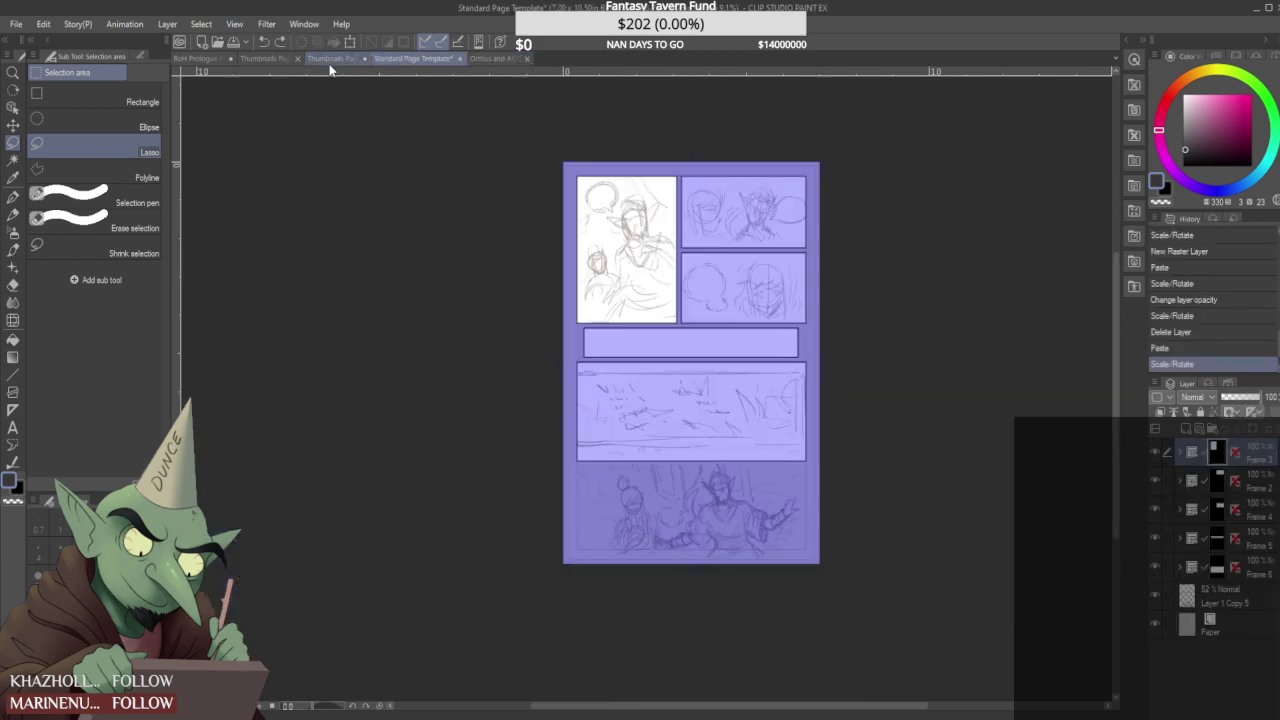
- Choose the Real pencil brush and set a near-black drawing colour
{"action": "left_click", "coordinate": [13, 214]}
{"action": "left_click", "coordinate": [86, 186]}
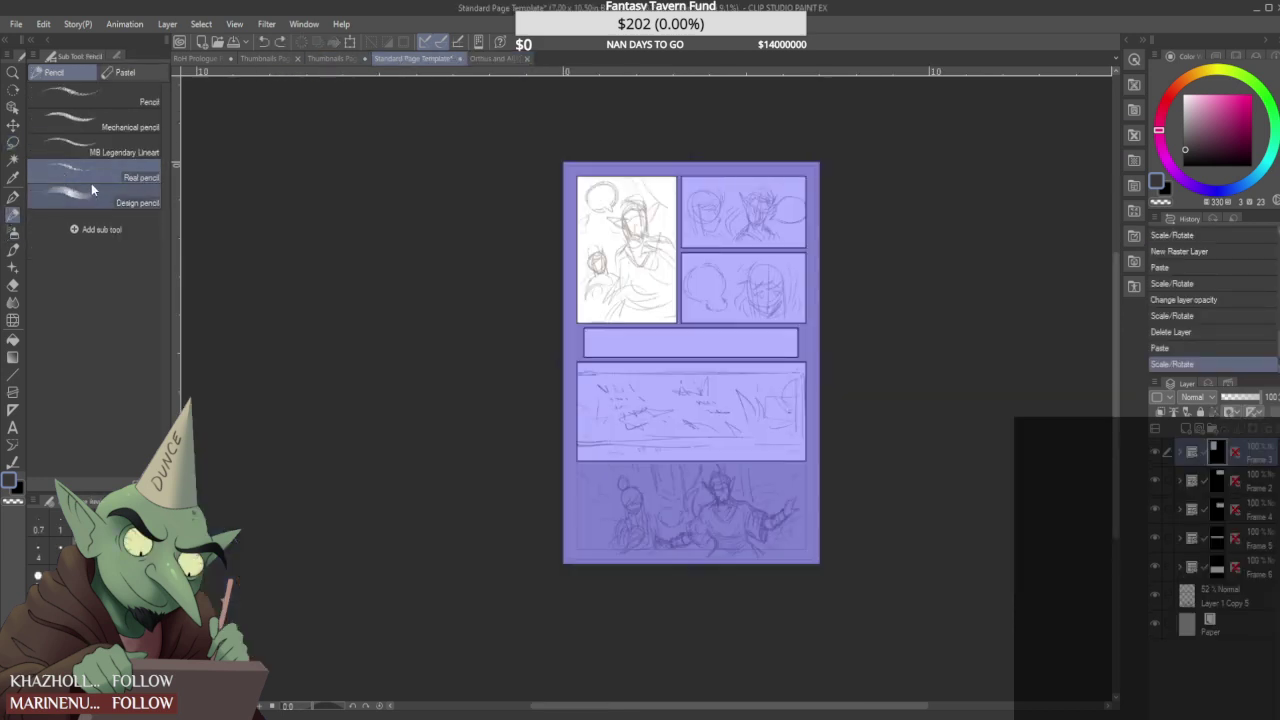
{"action": "left_click_drag", "start_coordinate": [1194, 152], "coordinate": [1190, 157]}
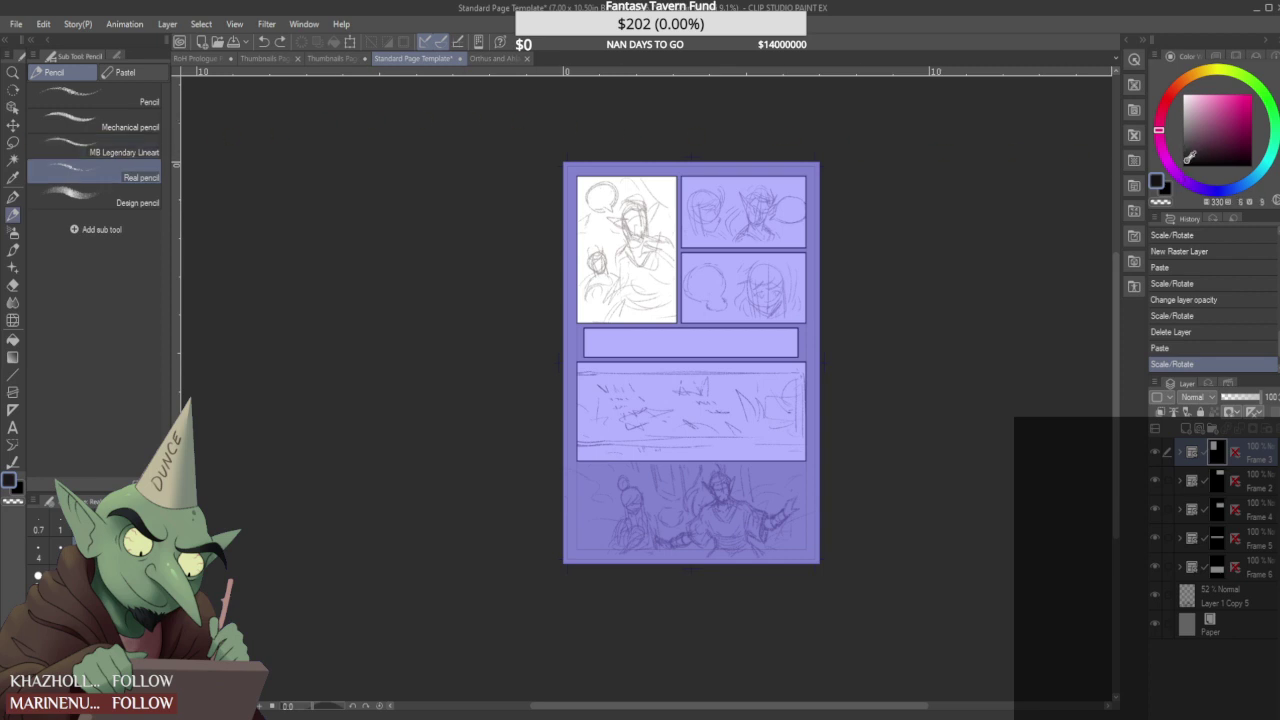
- In the Frame 3 folder, place the pasted sketch layer beneath Layer 1 and lower its opacity to 24%
{"action": "left_click", "coordinate": [1180, 453]}
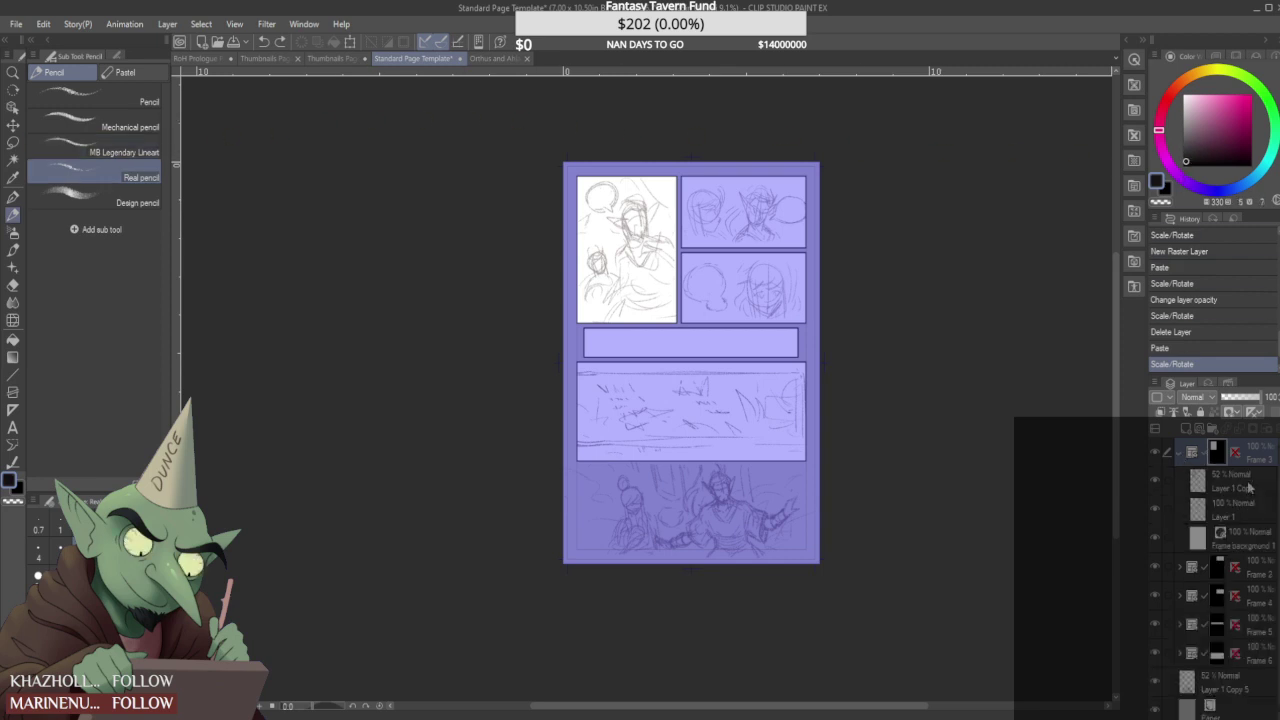
{"action": "left_click", "coordinate": [1247, 487]}
{"action": "left_click", "coordinate": [1234, 512]}
{"action": "left_click_drag", "start_coordinate": [1241, 480], "coordinate": [1243, 484]}
{"action": "left_click_drag", "start_coordinate": [1236, 398], "coordinate": [1228, 399]}
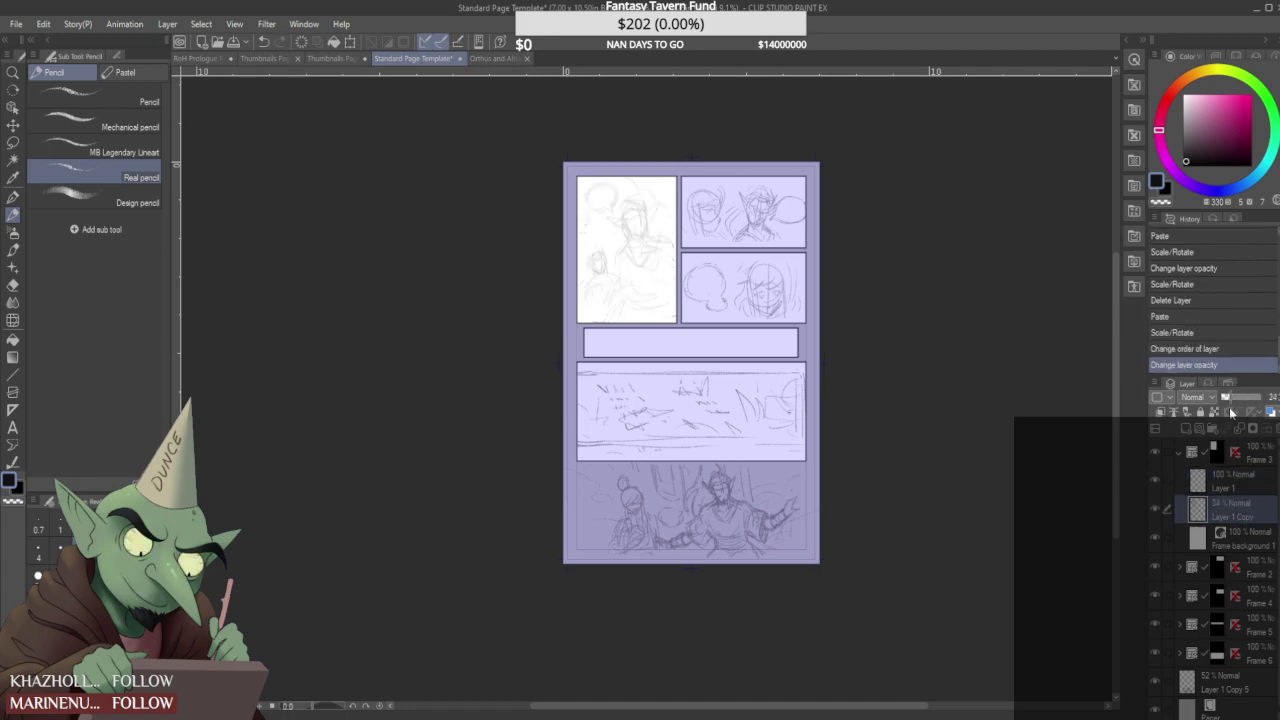
- Pencil the left neck line of the large figure on Layer 1 in Frame 3, over the faded sketch
{"action": "left_click", "coordinate": [1234, 480]}
{"action": "scroll", "coordinate": [600, 214], "scroll_direction": "up", "scroll_amount": 5}
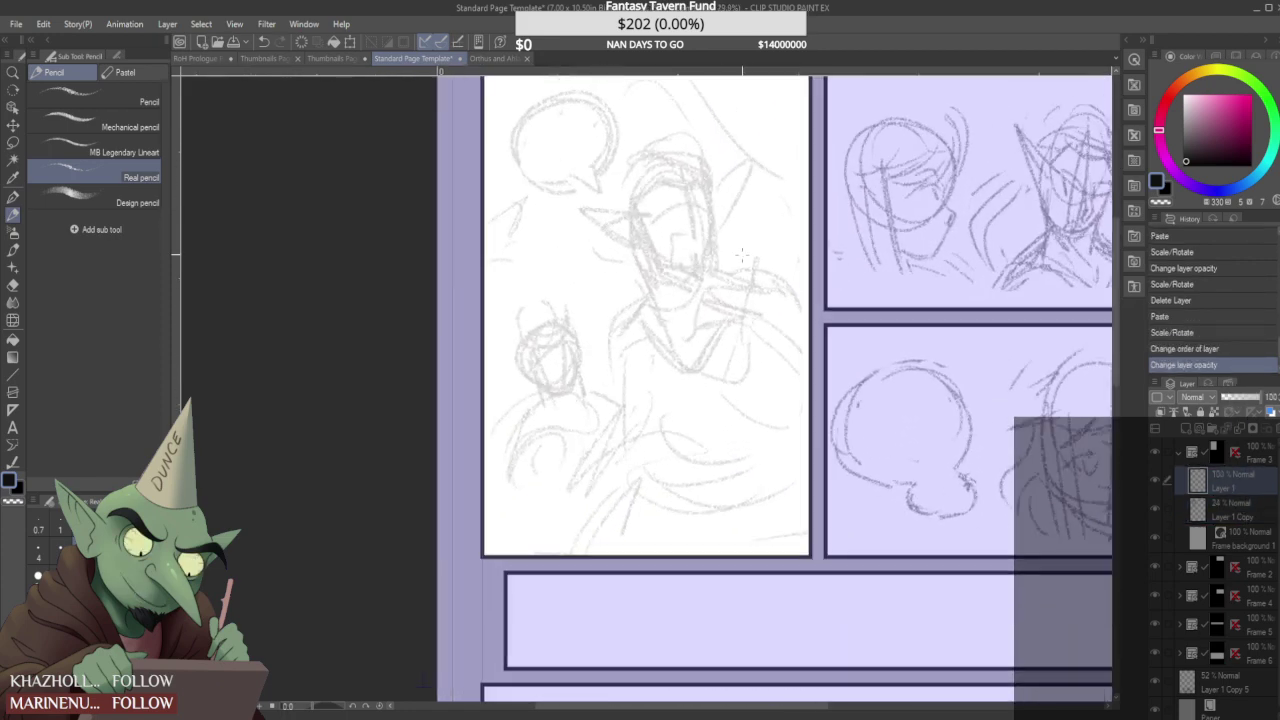
{"action": "scroll", "coordinate": [707, 197], "scroll_direction": "up", "scroll_amount": 1}
{"action": "left_click_drag", "start_coordinate": [632, 259], "coordinate": [664, 341]}
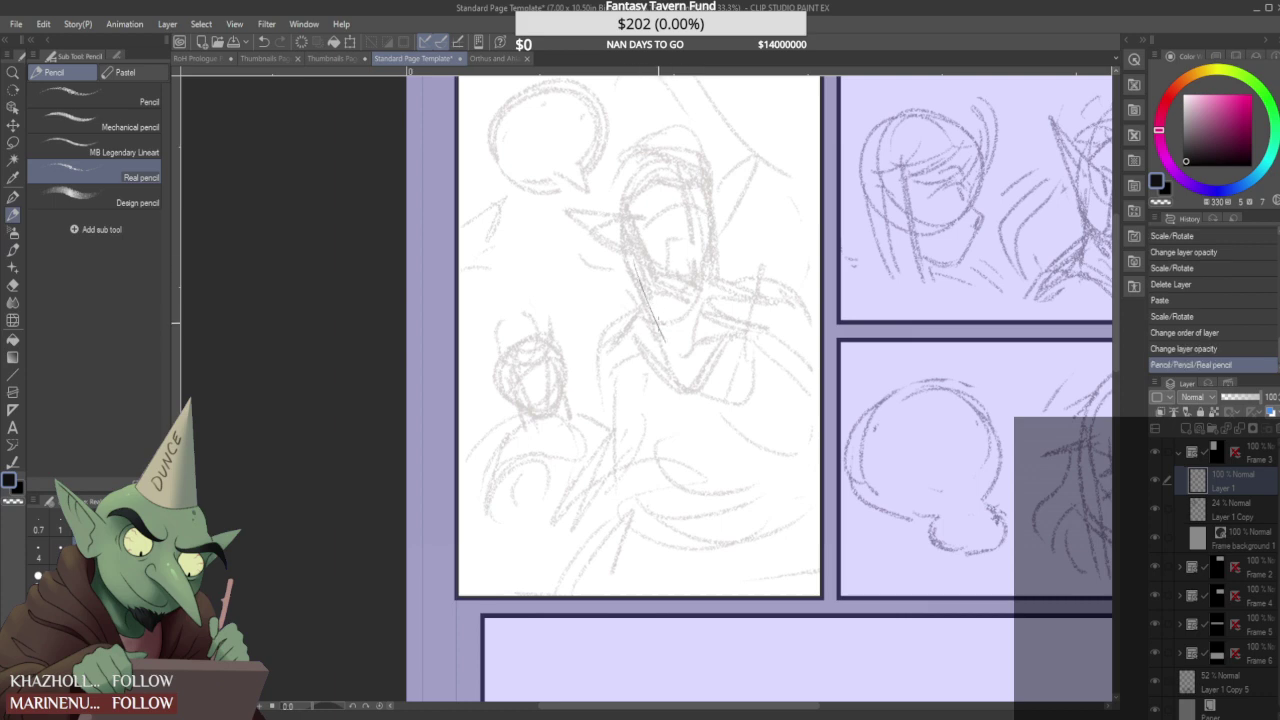
{"action": "scroll", "coordinate": [646, 312], "scroll_direction": "up", "scroll_amount": 2}
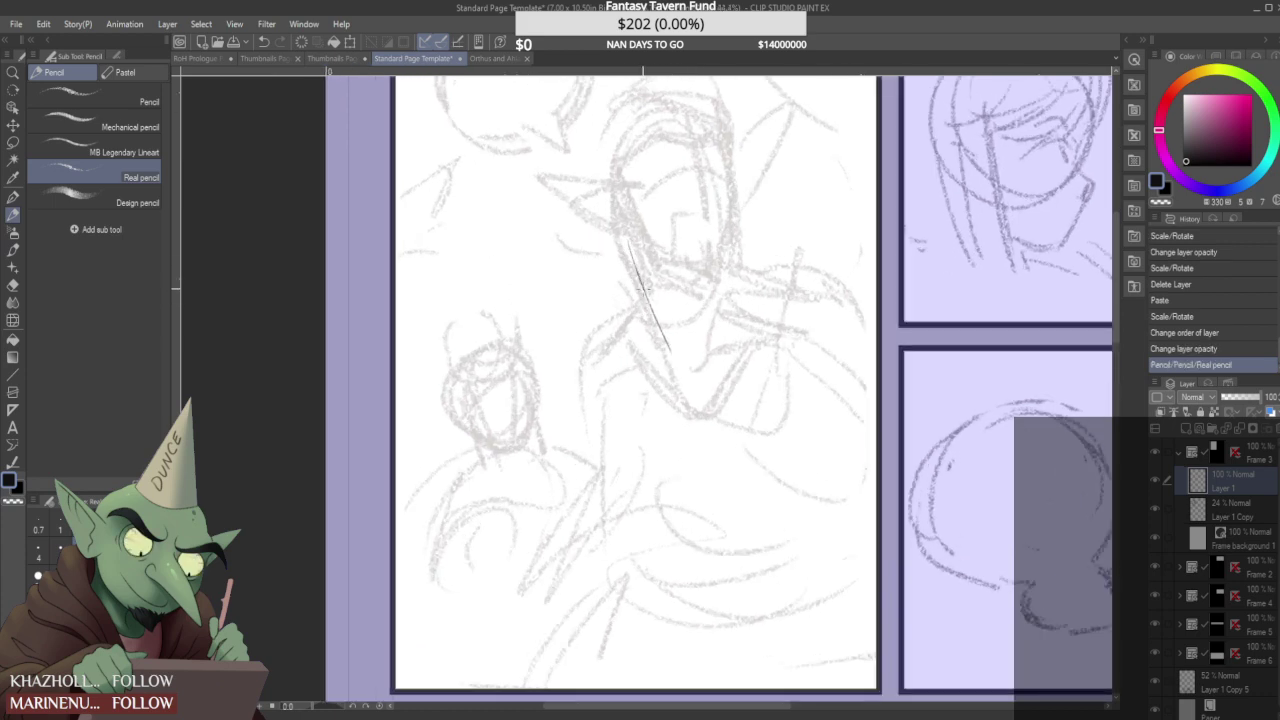
{"action": "key", "text": "ctrl+z"}
{"action": "key", "text": "ctrl+y"}
{"action": "key", "text": "ctrl+z"}
{"action": "key", "text": "ctrl+y"}
- Add the start of the large figure's left shoulder and the right neck line, and erase the excess pencil marks
{"action": "mouse_move", "coordinate": [643, 292]}
{"action": "left_mouse_down"}
{"action": "mouse_move", "coordinate": [613, 344]}
{"action": "mouse_move", "coordinate": [680, 347]}
{"action": "left_mouse_up"}
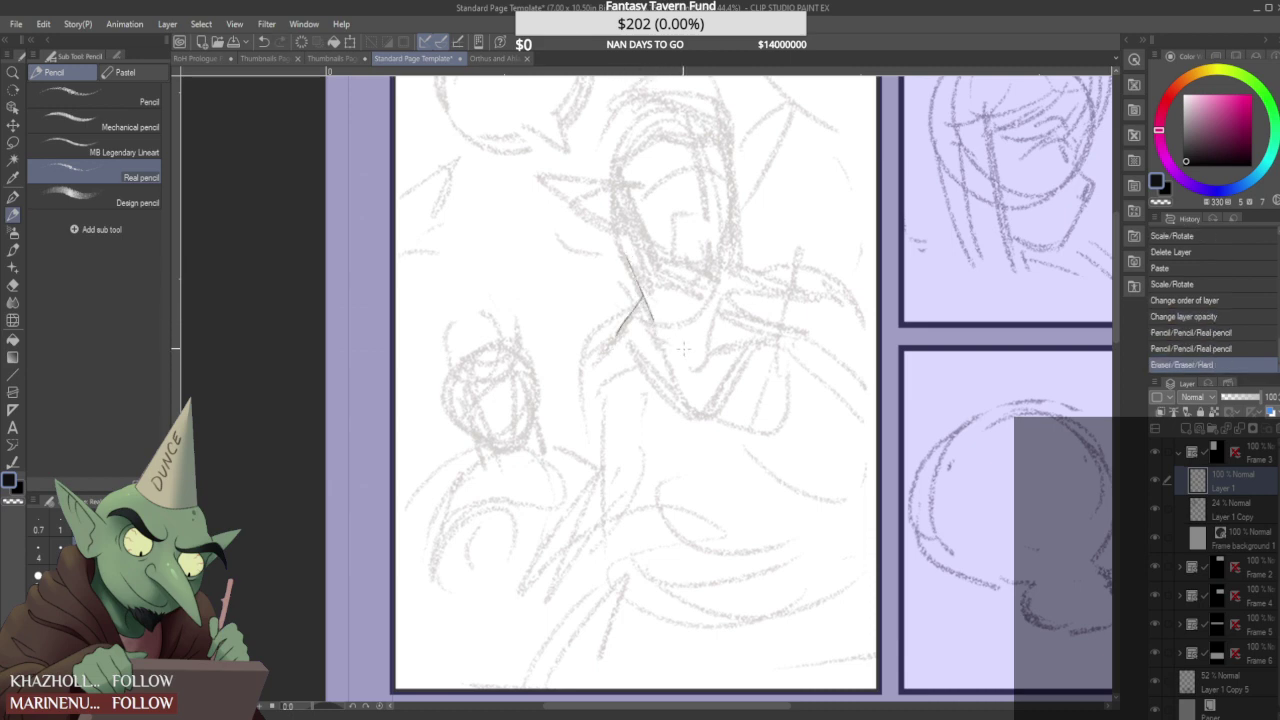
{"action": "mouse_move", "coordinate": [722, 283]}
{"action": "left_mouse_down"}
{"action": "mouse_move", "coordinate": [711, 344]}
{"action": "mouse_move", "coordinate": [737, 290]}
{"action": "left_mouse_up"}
{"action": "key", "text": "ctrl+z"}
{"action": "key", "text": "ctrl+z"}
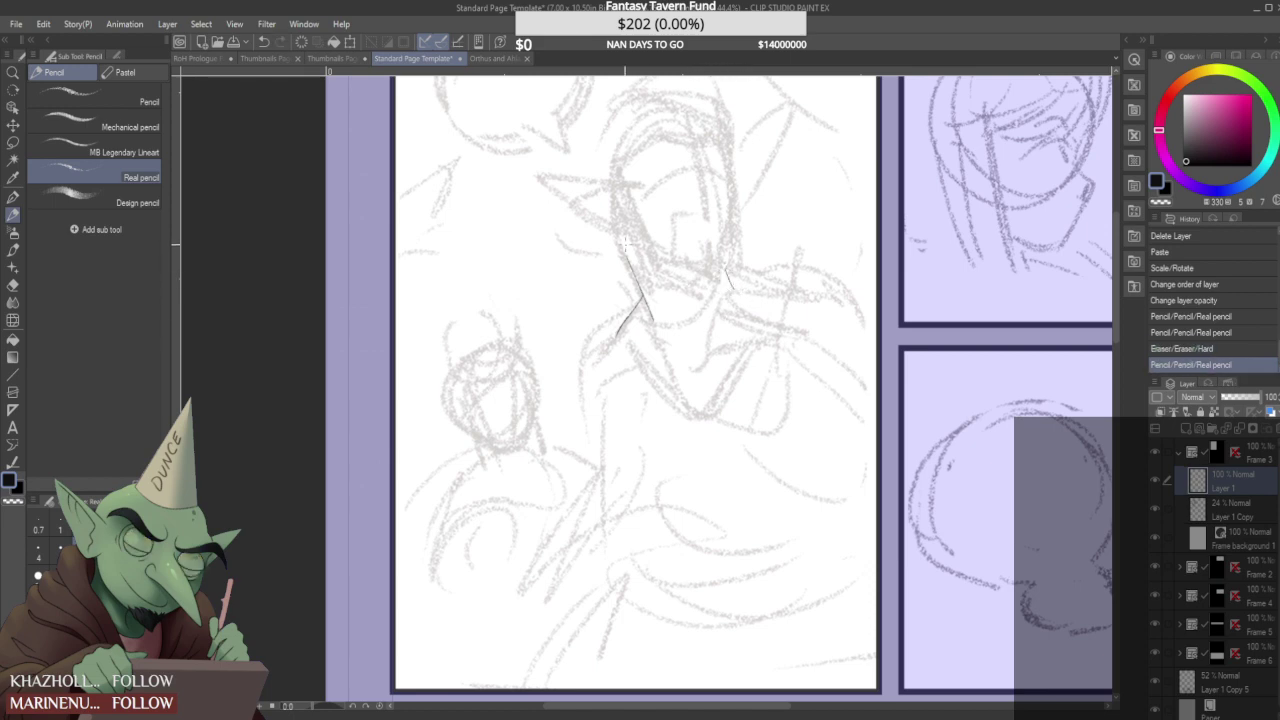
{"action": "left_click_drag", "start_coordinate": [624, 248], "coordinate": [629, 260]}
{"action": "scroll", "coordinate": [627, 235], "scroll_direction": "down", "scroll_amount": 2}
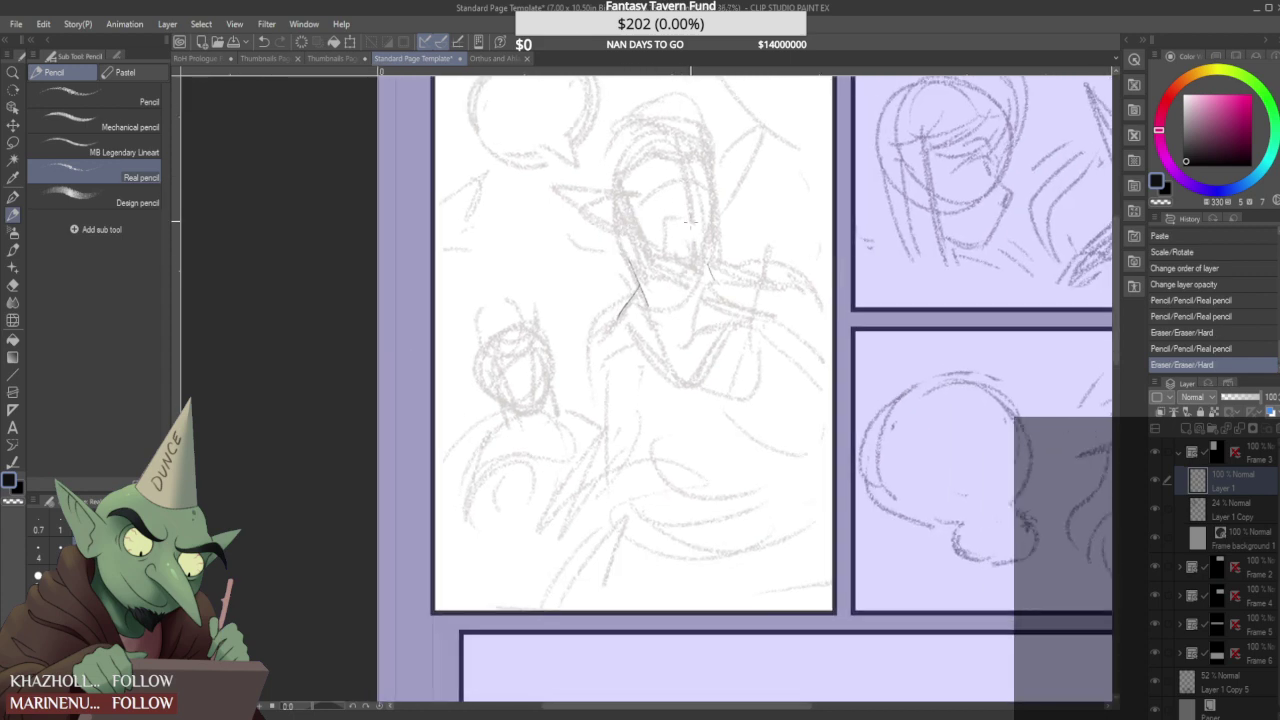
- Draw the large figure's collarbones and the short line of the right shoulder
{"action": "scroll", "coordinate": [690, 206], "scroll_direction": "up", "scroll_amount": 3}
{"action": "mouse_move", "coordinate": [742, 337]}
{"action": "left_mouse_down"}
{"action": "mouse_move", "coordinate": [670, 390]}
{"action": "mouse_move", "coordinate": [607, 372]}
{"action": "left_mouse_up"}
{"action": "scroll", "coordinate": [612, 366], "scroll_direction": "down", "scroll_amount": 3}
{"action": "scroll", "coordinate": [725, 276], "scroll_direction": "up", "scroll_amount": 3}
{"action": "left_click_drag", "start_coordinate": [676, 275], "coordinate": [742, 302]}
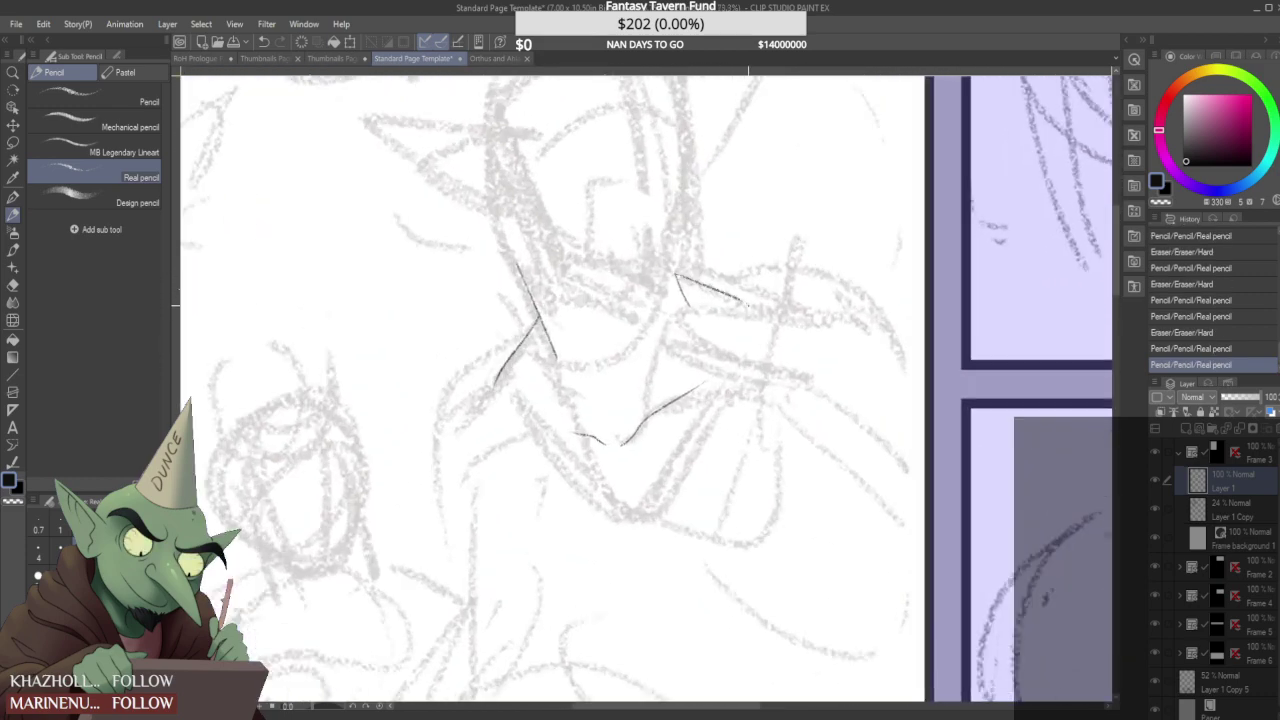
{"action": "scroll", "coordinate": [744, 300], "scroll_direction": "down", "scroll_amount": 4}
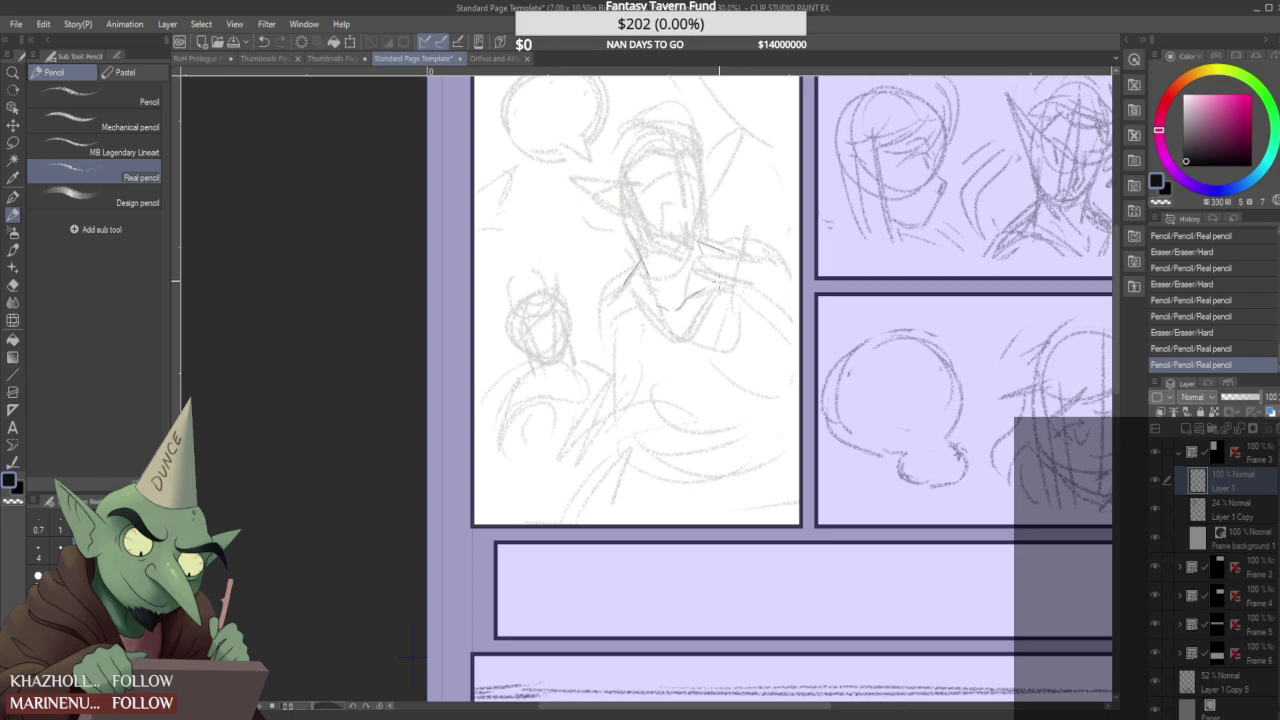
- Draw the left curve of the garment's neckline from the neck down to the chest and clean up its upper end
{"action": "scroll", "coordinate": [642, 284], "scroll_direction": "up", "scroll_amount": 3}
{"action": "mouse_move", "coordinate": [605, 293]}
{"action": "left_mouse_down"}
{"action": "mouse_move", "coordinate": [617, 271]}
{"action": "mouse_move", "coordinate": [692, 384]}
{"action": "left_mouse_up"}
{"action": "scroll", "coordinate": [612, 272], "scroll_direction": "up", "scroll_amount": 2}
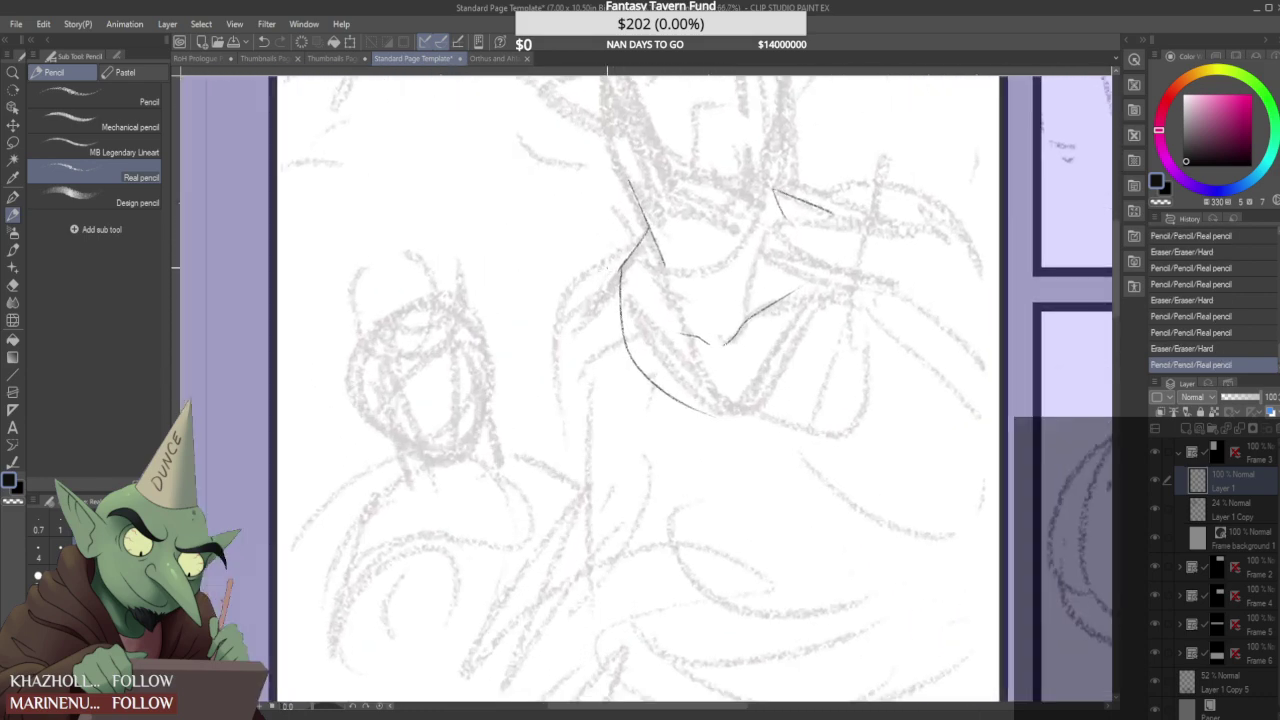
{"action": "mouse_move", "coordinate": [617, 271]}
{"action": "left_mouse_down"}
{"action": "mouse_move", "coordinate": [623, 243]}
{"action": "mouse_move", "coordinate": [634, 259]}
{"action": "left_mouse_up"}
{"action": "scroll", "coordinate": [626, 271], "scroll_direction": "up", "scroll_amount": 1}
{"action": "left_click_drag", "start_coordinate": [657, 193], "coordinate": [582, 314]}
{"action": "scroll", "coordinate": [640, 222], "scroll_direction": "down", "scroll_amount": 5}
{"action": "scroll", "coordinate": [662, 192], "scroll_direction": "down", "scroll_amount": 2}
{"action": "scroll", "coordinate": [673, 160], "scroll_direction": "up", "scroll_amount": 7}
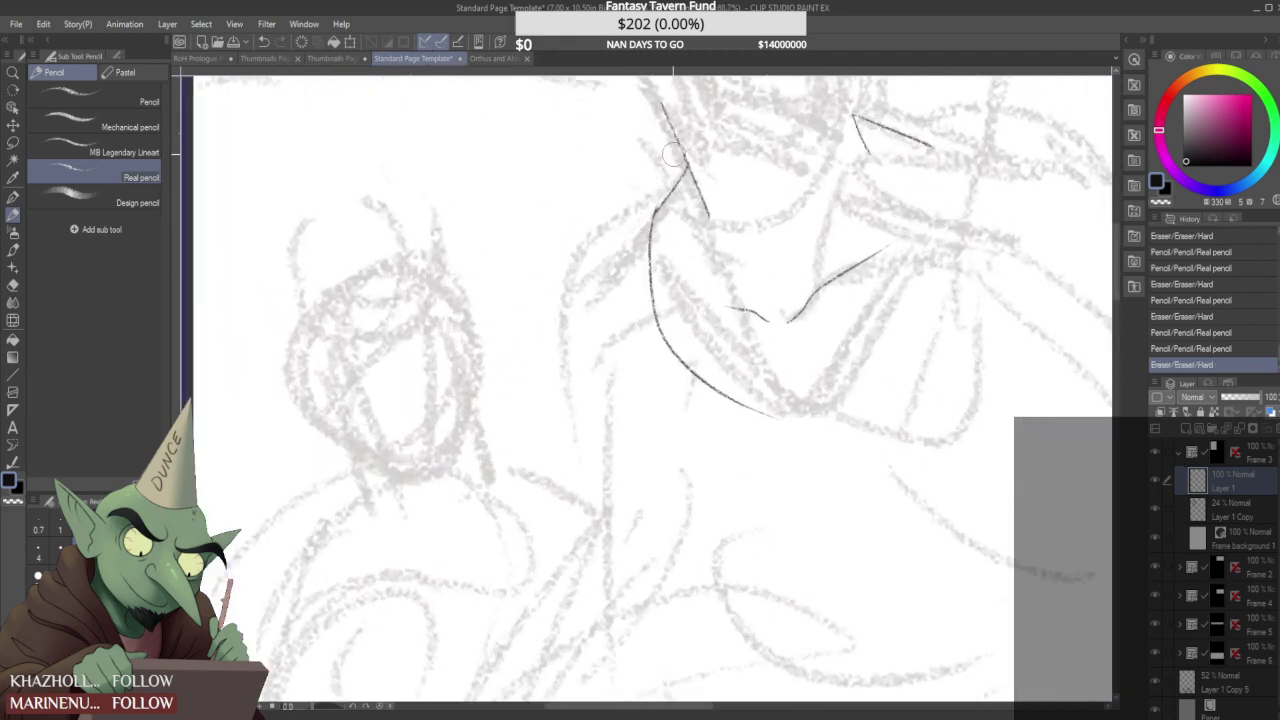
- Draw the large figure's left shoulder slope and continue the outer sleeve line down the arm
{"action": "scroll", "coordinate": [673, 155], "scroll_direction": "up", "scroll_amount": 3}
{"action": "left_click_drag", "start_coordinate": [688, 168], "coordinate": [426, 454]}
{"action": "scroll", "coordinate": [470, 375], "scroll_direction": "down", "scroll_amount": 8}
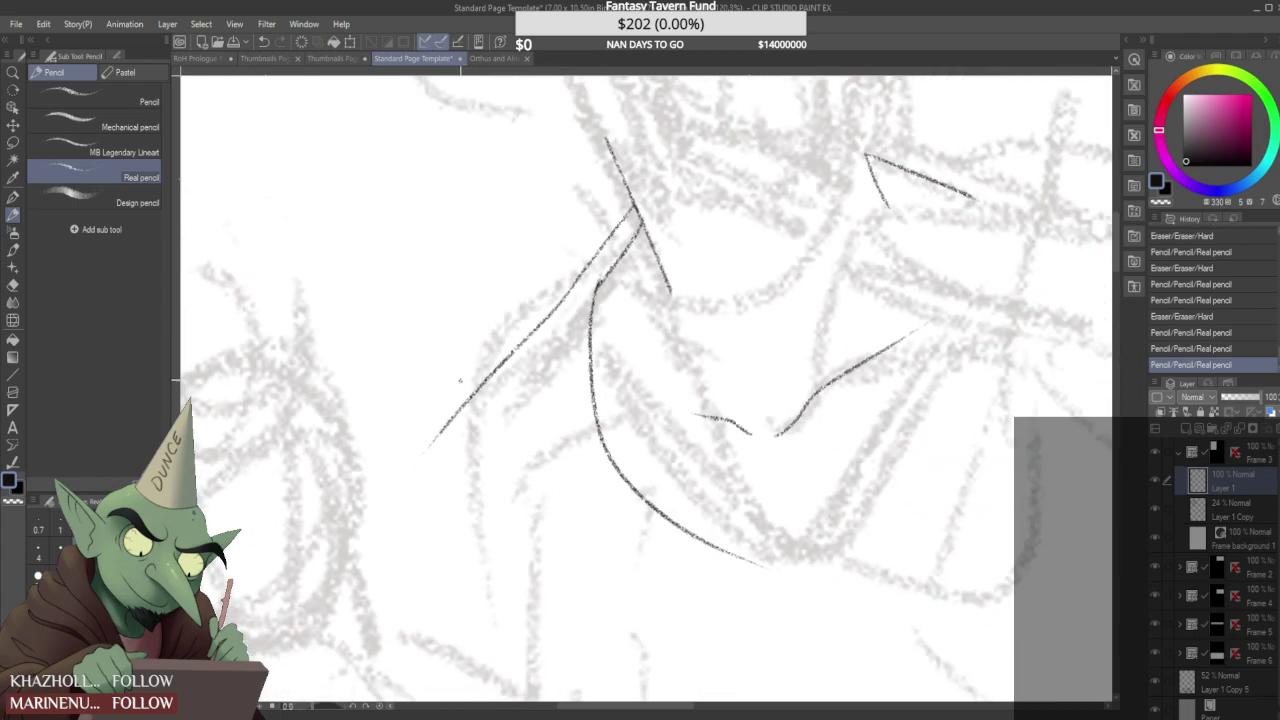
{"action": "scroll", "coordinate": [497, 358], "scroll_direction": "up", "scroll_amount": 5}
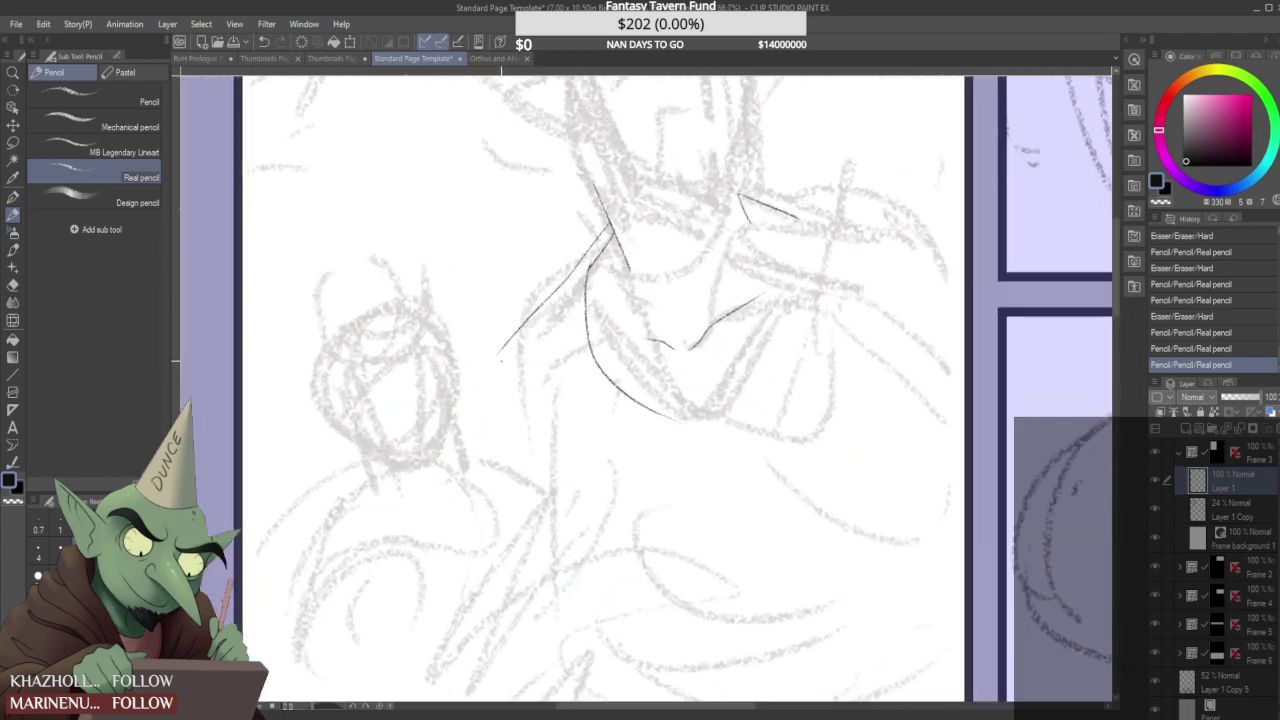
{"action": "mouse_move", "coordinate": [494, 360]}
{"action": "left_mouse_down"}
{"action": "mouse_move", "coordinate": [507, 344]}
{"action": "mouse_move", "coordinate": [500, 454]}
{"action": "mouse_move", "coordinate": [440, 592]}
{"action": "left_mouse_up"}
{"action": "scroll", "coordinate": [498, 419], "scroll_direction": "down", "scroll_amount": 4}
{"action": "scroll", "coordinate": [541, 342], "scroll_direction": "down", "scroll_amount": 4}
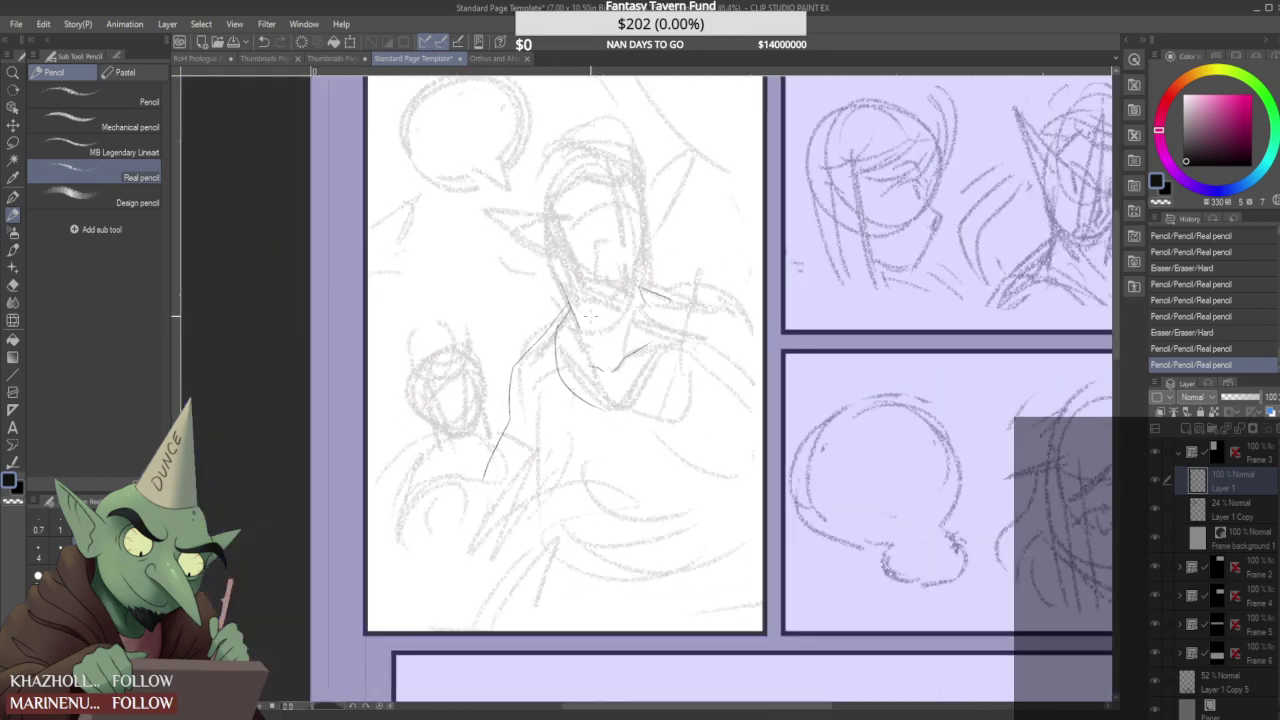
- Outline the left sleeve's opening with an upper curve and a short lower edge, erasing the overlap at the corner
{"action": "scroll", "coordinate": [481, 395], "scroll_direction": "up", "scroll_amount": 5}
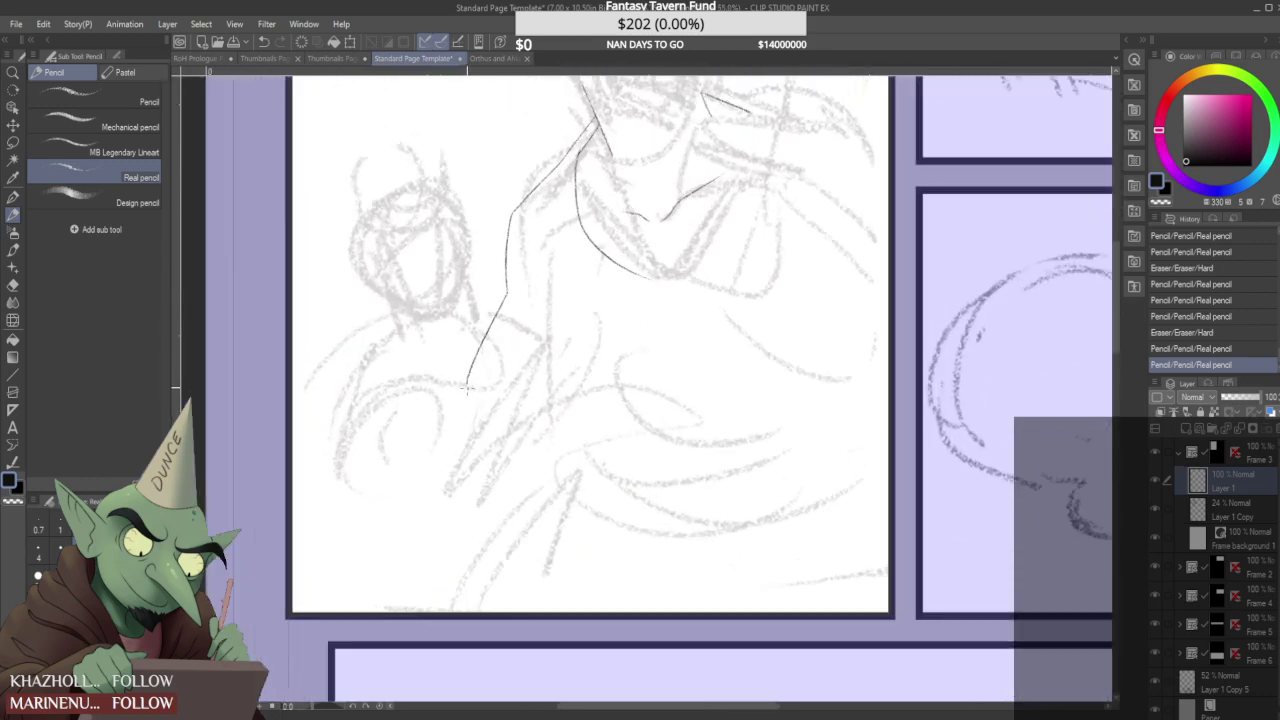
{"action": "left_click_drag", "start_coordinate": [505, 396], "coordinate": [583, 426]}
{"action": "scroll", "coordinate": [510, 405], "scroll_direction": "down", "scroll_amount": 2}
{"action": "scroll", "coordinate": [482, 387], "scroll_direction": "up", "scroll_amount": 1}
{"action": "scroll", "coordinate": [470, 382], "scroll_direction": "up", "scroll_amount": 2}
{"action": "scroll", "coordinate": [463, 382], "scroll_direction": "down", "scroll_amount": 1}
{"action": "scroll", "coordinate": [460, 384], "scroll_direction": "up", "scroll_amount": 3}
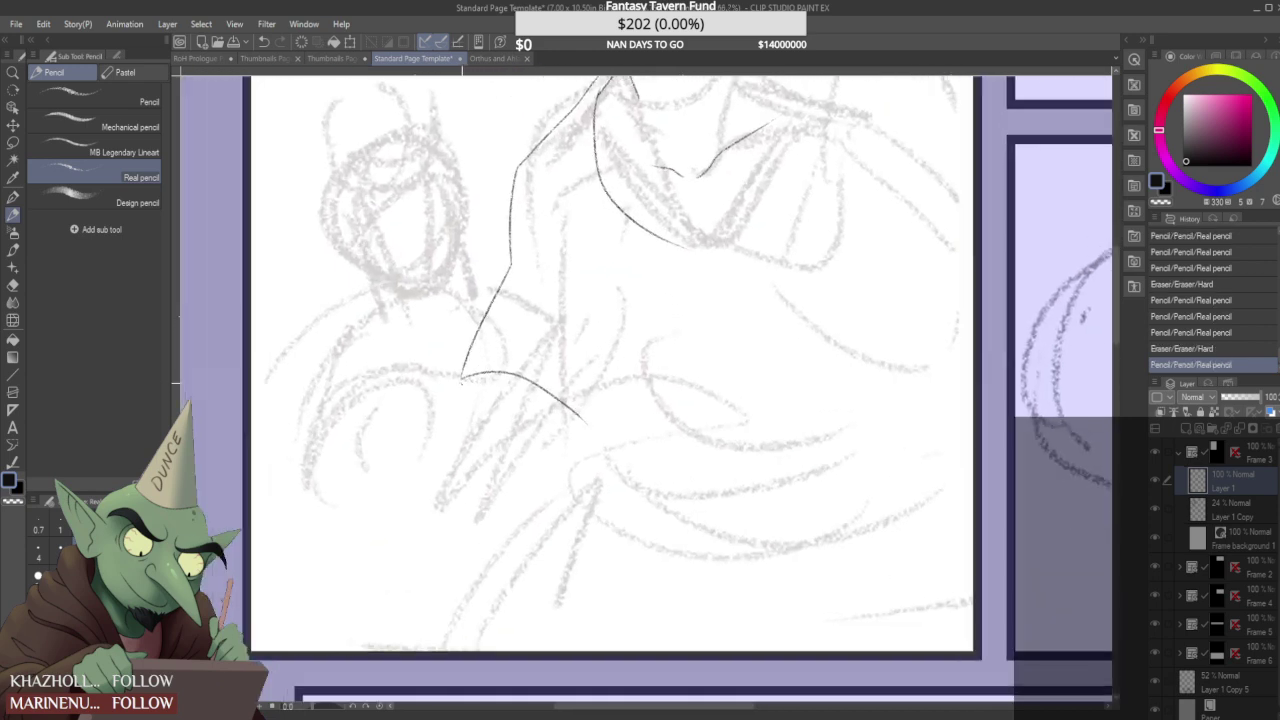
{"action": "left_click_drag", "start_coordinate": [465, 388], "coordinate": [463, 374]}
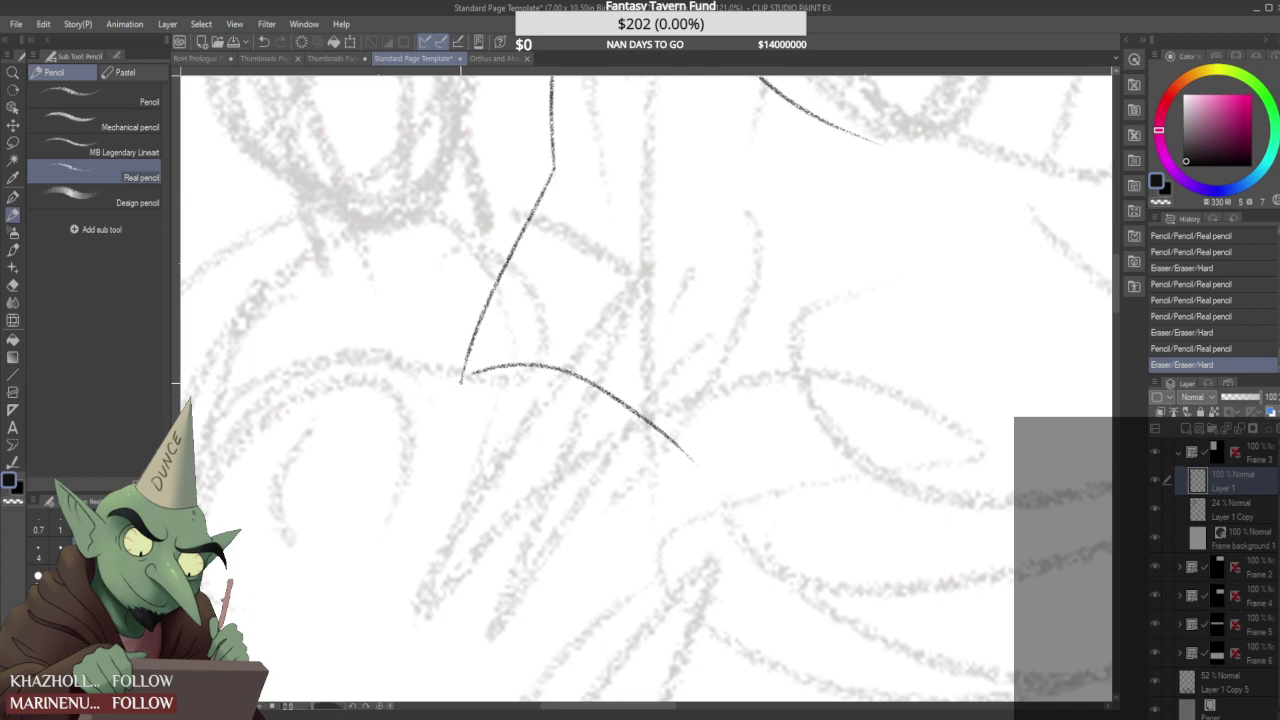
{"action": "mouse_move", "coordinate": [475, 418]}
{"action": "left_mouse_down"}
{"action": "mouse_move", "coordinate": [537, 481]}
{"action": "mouse_move", "coordinate": [537, 459]}
{"action": "left_mouse_up"}
{"action": "scroll", "coordinate": [511, 393], "scroll_direction": "down", "scroll_amount": 3}
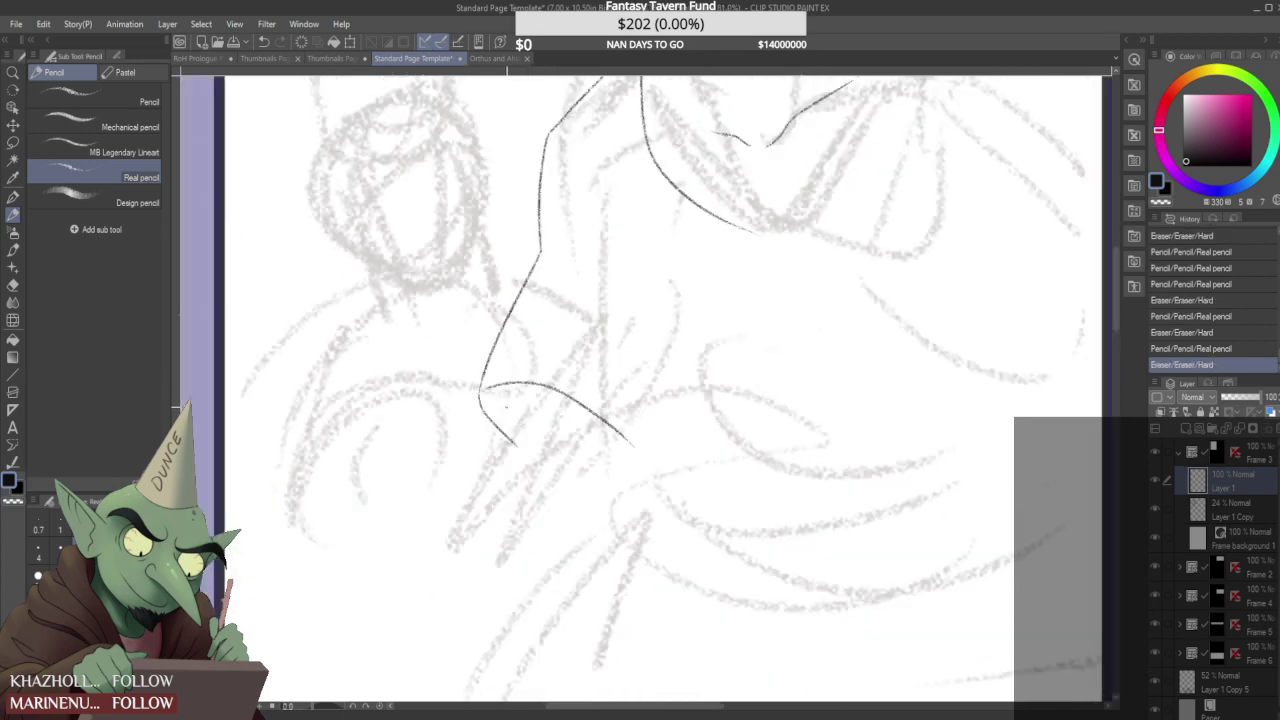
- Draw the long line separating the left arm from the torso, redoing the first attempt
{"action": "scroll", "coordinate": [510, 392], "scroll_direction": "down", "scroll_amount": 2}
{"action": "scroll", "coordinate": [540, 320], "scroll_direction": "up", "scroll_amount": 3}
{"action": "left_click_drag", "start_coordinate": [560, 269], "coordinate": [574, 364]}
{"action": "key", "text": "ctrl+z"}
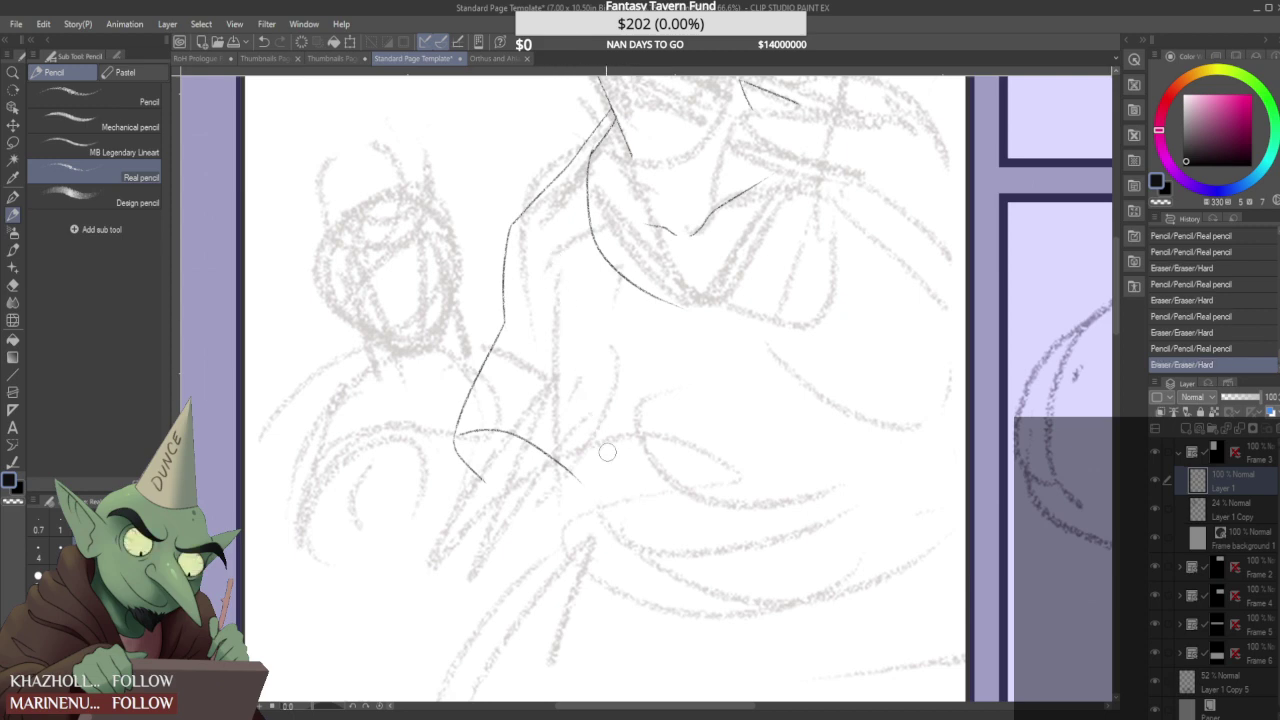
{"action": "mouse_move", "coordinate": [556, 264]}
{"action": "left_mouse_down"}
{"action": "mouse_move", "coordinate": [628, 490]}
{"action": "mouse_move", "coordinate": [616, 472]}
{"action": "left_mouse_up"}
{"action": "scroll", "coordinate": [598, 440], "scroll_direction": "down", "scroll_amount": 3}
{"action": "scroll", "coordinate": [608, 440], "scroll_direction": "up", "scroll_amount": 1}
{"action": "scroll", "coordinate": [613, 376], "scroll_direction": "down", "scroll_amount": 3}
{"action": "scroll", "coordinate": [638, 354], "scroll_direction": "down", "scroll_amount": 1}
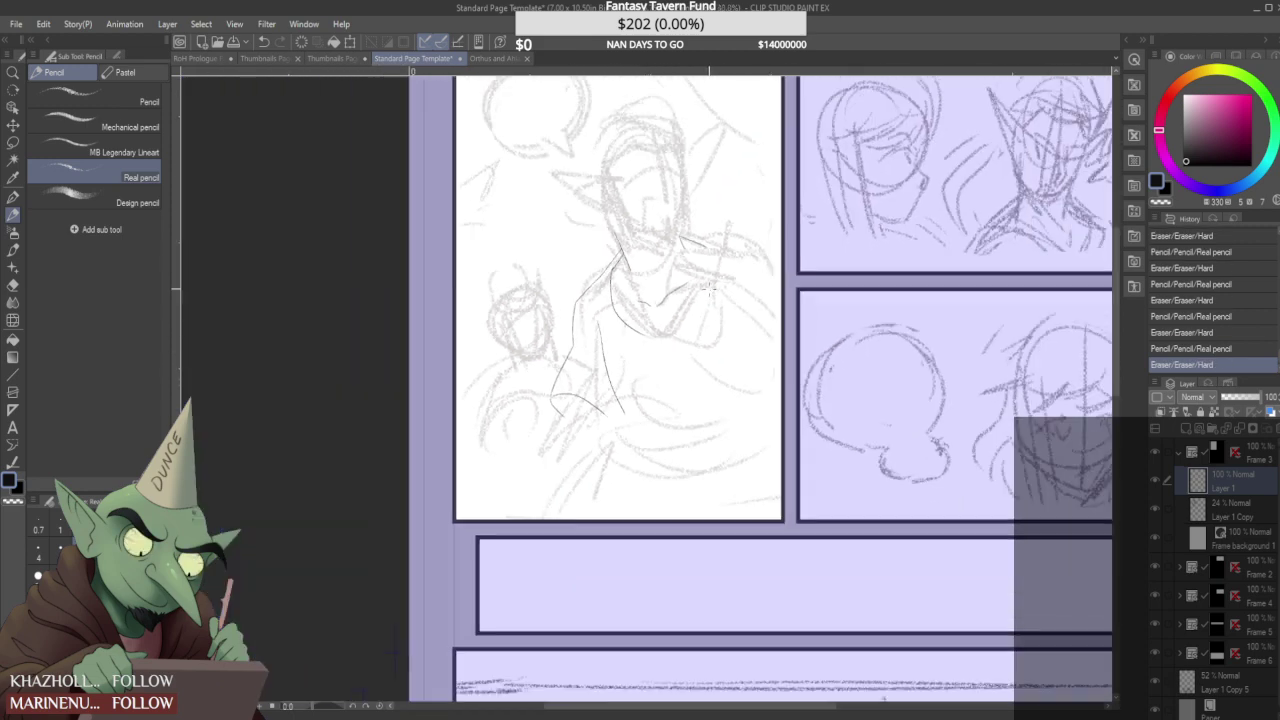
- Add a parallel line at the right shoulder and draw the neckline's right curve down to the chest, redrawing it as needed
{"action": "scroll", "coordinate": [742, 274], "scroll_direction": "up", "scroll_amount": 3}
{"action": "left_click_drag", "start_coordinate": [632, 234], "coordinate": [648, 242]}
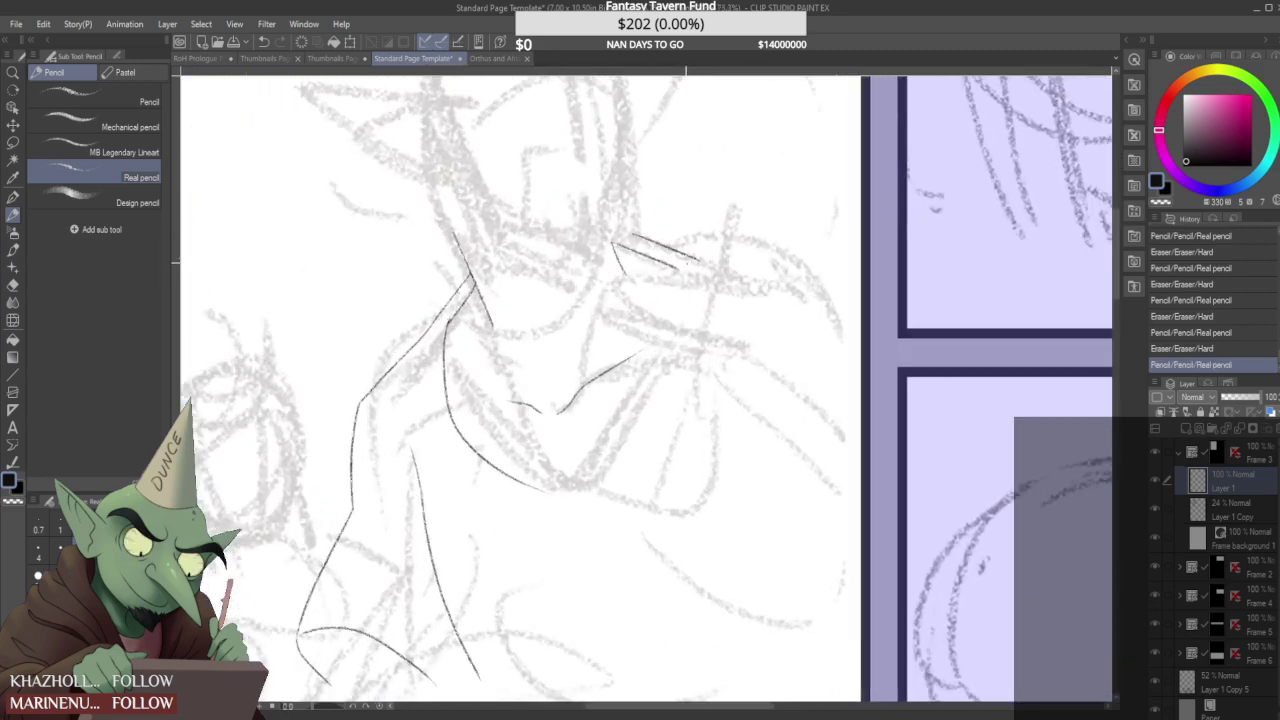
{"action": "mouse_move", "coordinate": [667, 265]}
{"action": "left_mouse_down"}
{"action": "mouse_move", "coordinate": [679, 302]}
{"action": "mouse_move", "coordinate": [649, 449]}
{"action": "left_mouse_up"}
{"action": "scroll", "coordinate": [650, 350], "scroll_direction": "down", "scroll_amount": 3}
{"action": "scroll", "coordinate": [656, 297], "scroll_direction": "up", "scroll_amount": 2}
{"action": "left_click_drag", "start_coordinate": [657, 296], "coordinate": [585, 470]}
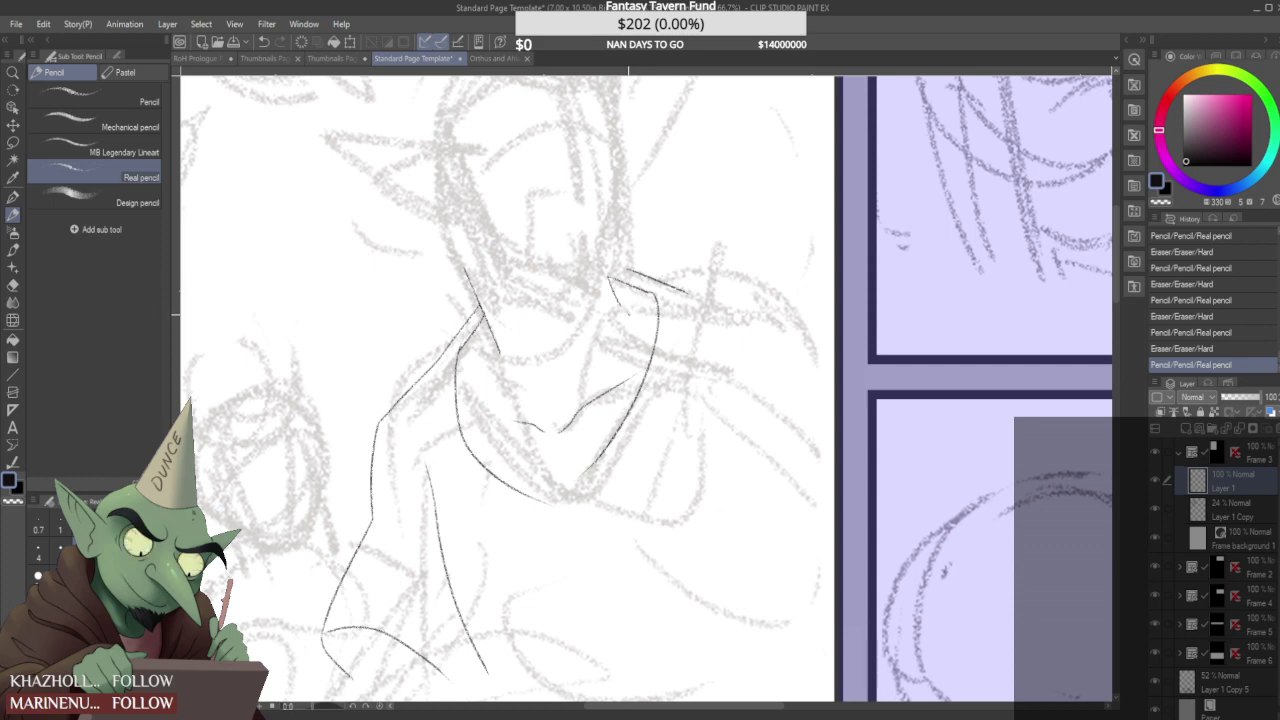
{"action": "key", "text": "ctrl+z"}
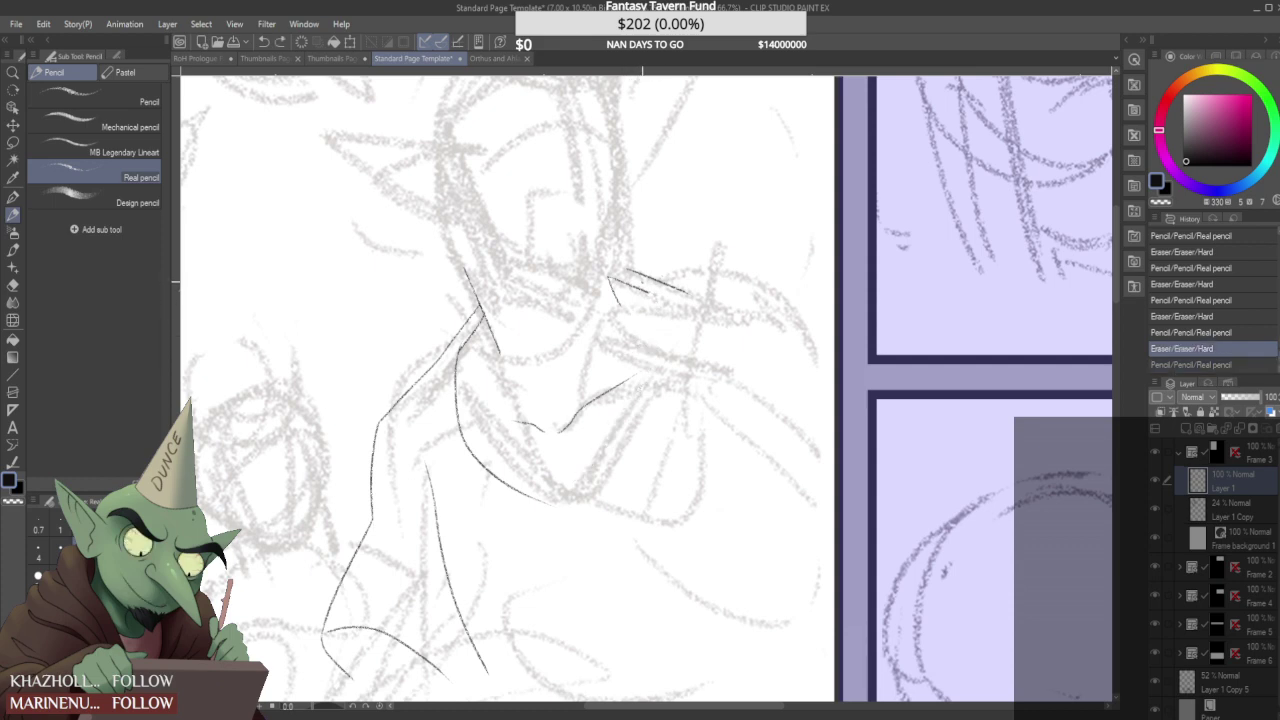
{"action": "mouse_move", "coordinate": [649, 288]}
{"action": "left_mouse_down"}
{"action": "mouse_move", "coordinate": [653, 321]}
{"action": "mouse_move", "coordinate": [600, 460]}
{"action": "left_mouse_up"}
{"action": "key", "text": "ctrl+z"}
{"action": "left_click_drag", "start_coordinate": [652, 286], "coordinate": [632, 478]}
{"action": "left_click_drag", "start_coordinate": [652, 418], "coordinate": [562, 512]}
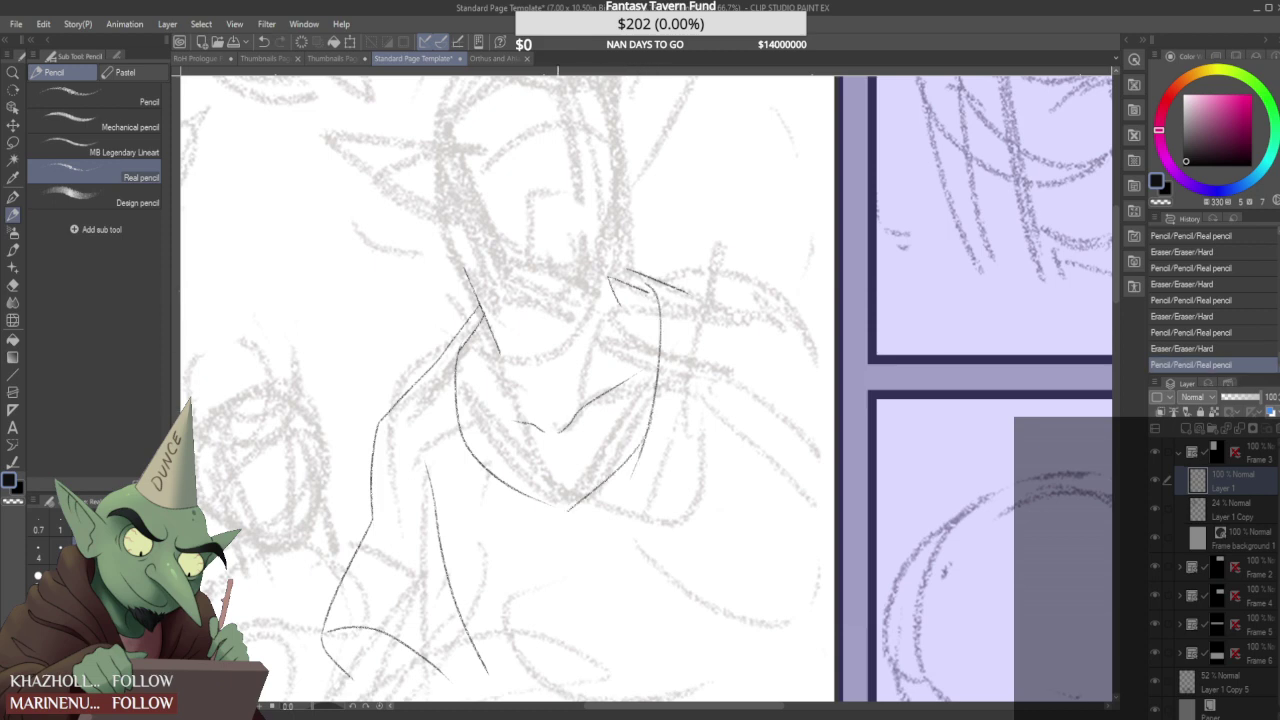
{"action": "left_click_drag", "start_coordinate": [660, 426], "coordinate": [658, 412]}
- Clean up the bottom of the neckline and draw a small V-shaped notch joining its two curves
{"action": "scroll", "coordinate": [648, 421], "scroll_direction": "up", "scroll_amount": 5}
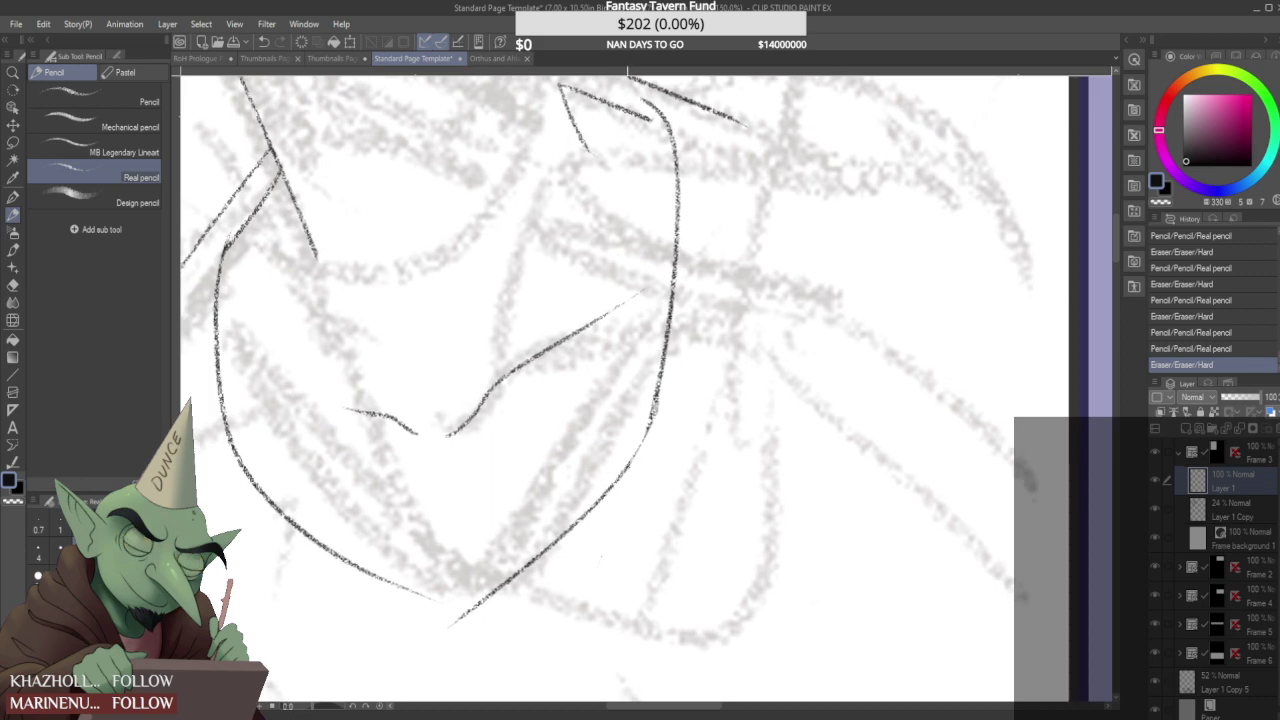
{"action": "scroll", "coordinate": [524, 548], "scroll_direction": "down", "scroll_amount": 3}
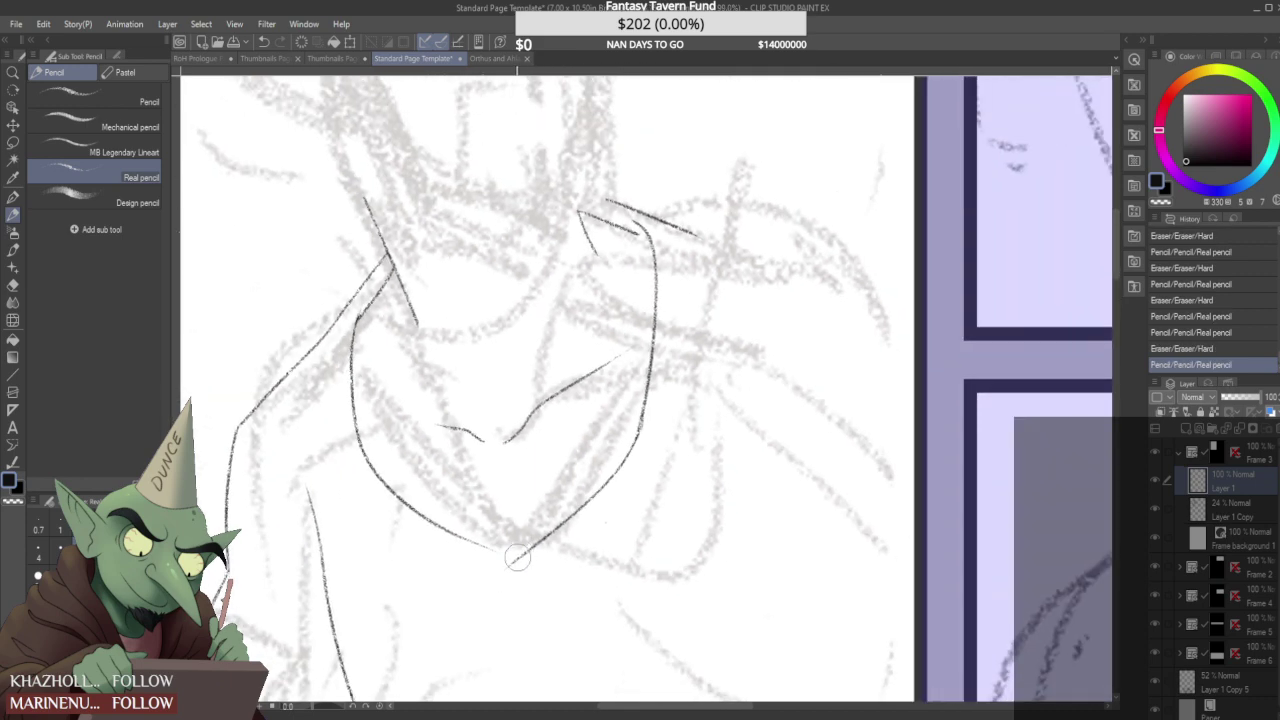
{"action": "scroll", "coordinate": [460, 515], "scroll_direction": "up", "scroll_amount": 2}
{"action": "mouse_move", "coordinate": [458, 545]}
{"action": "left_mouse_down"}
{"action": "mouse_move", "coordinate": [532, 568]}
{"action": "mouse_move", "coordinate": [532, 637]}
{"action": "mouse_move", "coordinate": [566, 548]}
{"action": "left_mouse_up"}
{"action": "key", "text": "ctrl+z"}
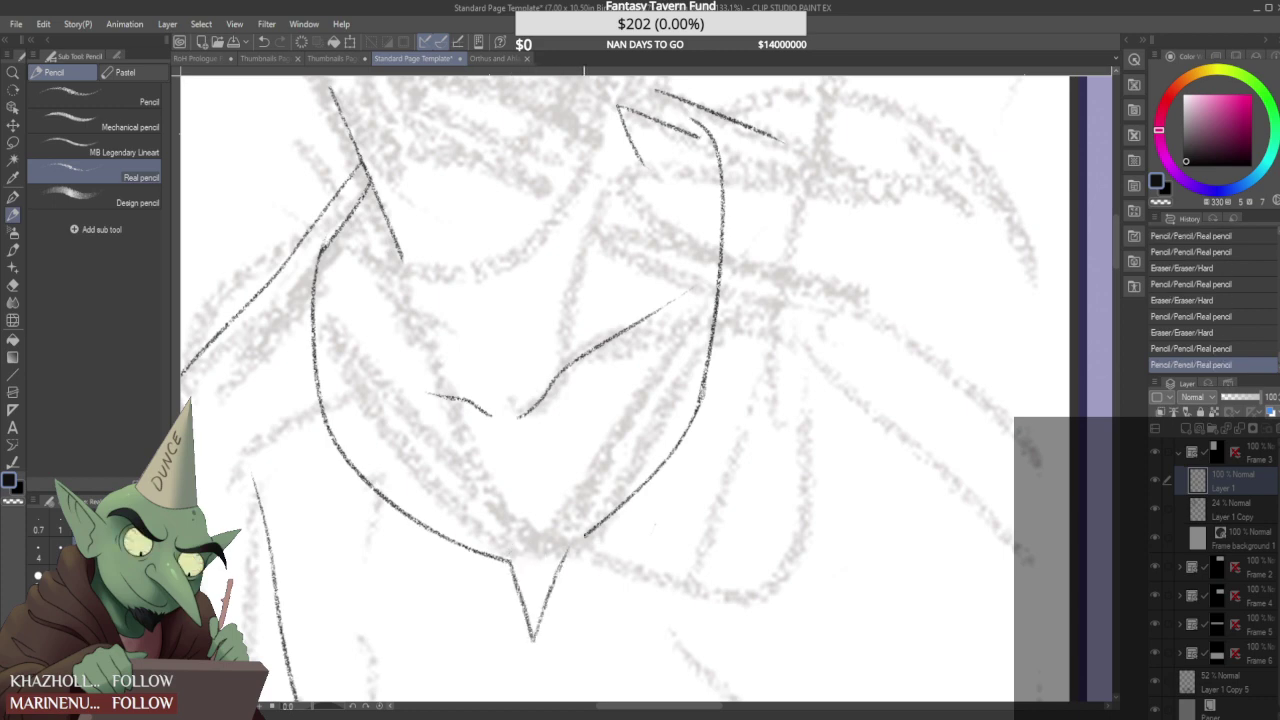
- Draw a thin neck tendon line rising from the right collarbone, redrawing it as needed, and tidy the gap between the collarbones
{"action": "scroll", "coordinate": [729, 212], "scroll_direction": "down", "scroll_amount": 5}
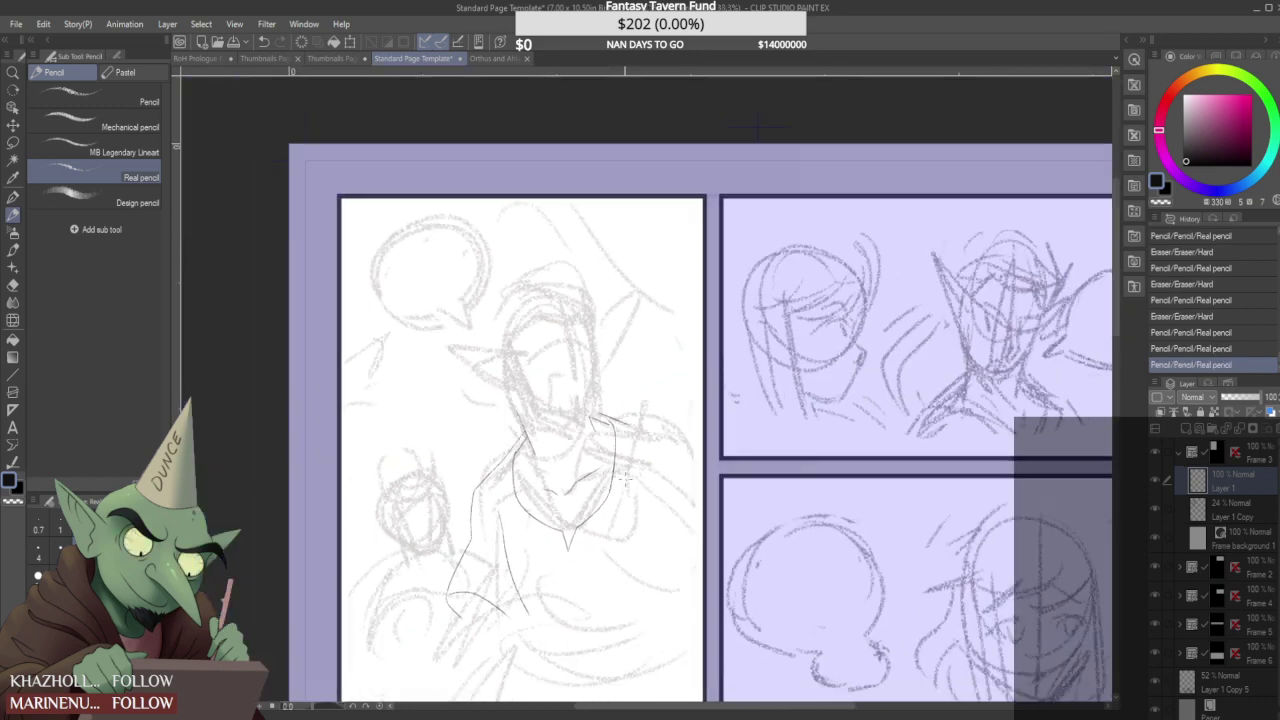
{"action": "scroll", "coordinate": [595, 440], "scroll_direction": "up", "scroll_amount": 5}
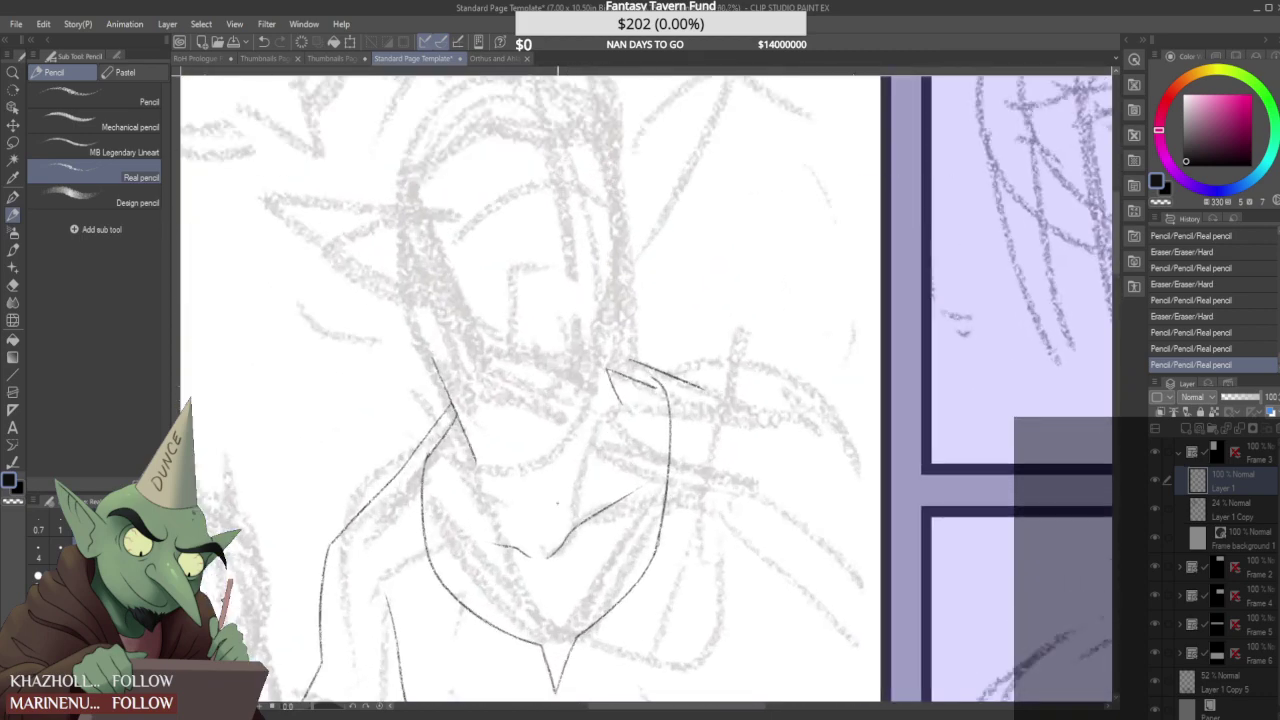
{"action": "mouse_move", "coordinate": [584, 459]}
{"action": "left_mouse_down"}
{"action": "mouse_move", "coordinate": [548, 530]}
{"action": "mouse_move", "coordinate": [574, 520]}
{"action": "mouse_move", "coordinate": [584, 466]}
{"action": "left_mouse_up"}
{"action": "left_click", "coordinate": [550, 511]}
{"action": "scroll", "coordinate": [577, 432], "scroll_direction": "up", "scroll_amount": 2}
{"action": "scroll", "coordinate": [581, 445], "scroll_direction": "up", "scroll_amount": 1}
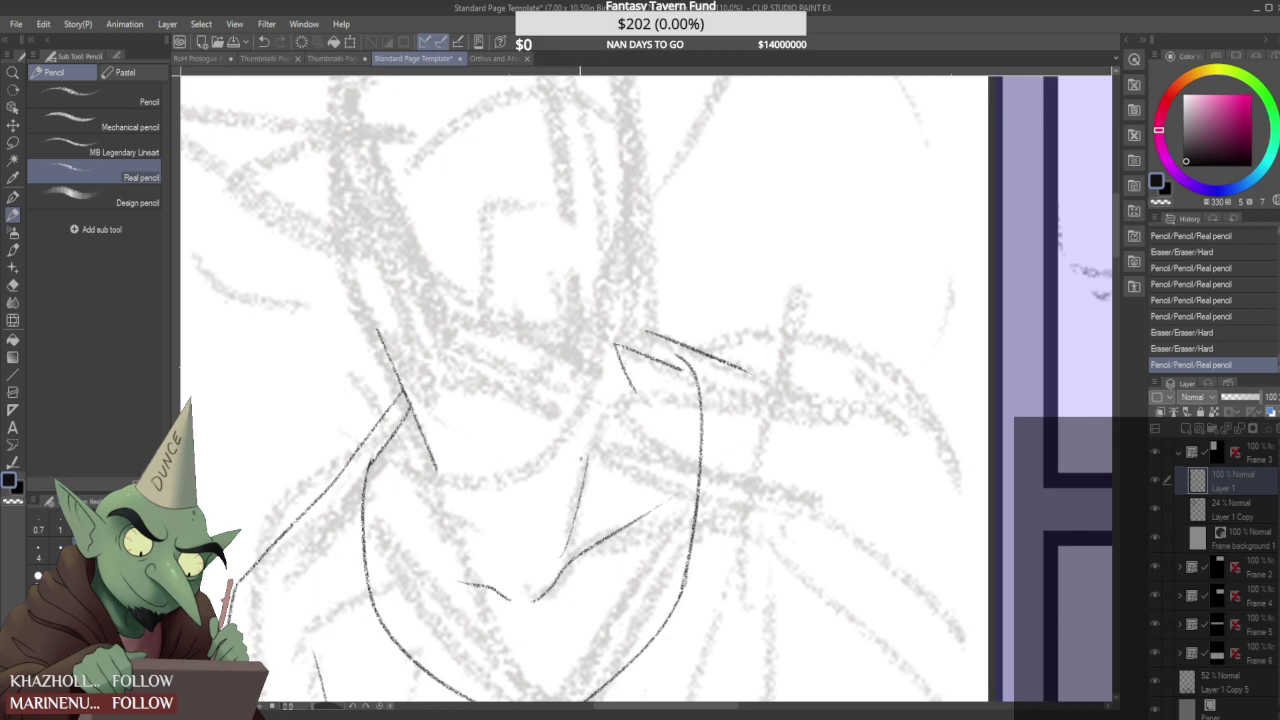
{"action": "scroll", "coordinate": [588, 445], "scroll_direction": "down", "scroll_amount": 3}
{"action": "scroll", "coordinate": [598, 423], "scroll_direction": "down", "scroll_amount": 3}
{"action": "scroll", "coordinate": [598, 423], "scroll_direction": "up", "scroll_amount": 2}
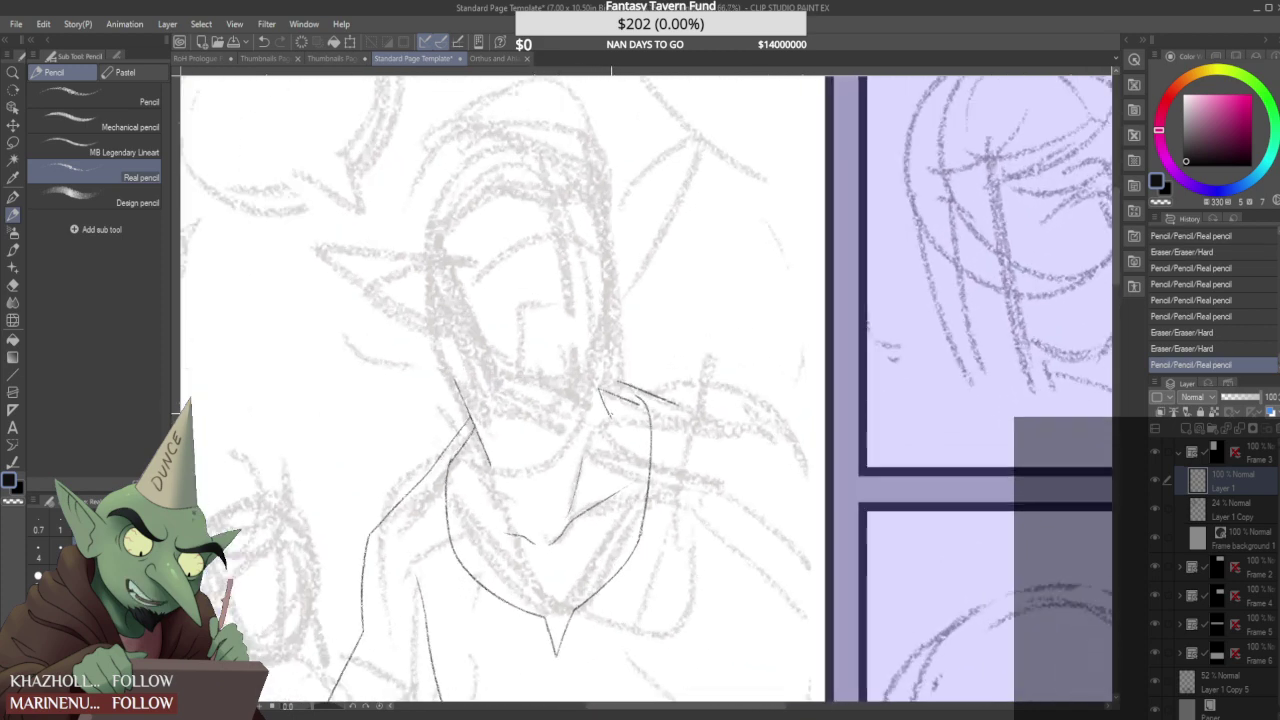
{"action": "key", "text": "ctrl+z"}
{"action": "left_click_drag", "start_coordinate": [561, 512], "coordinate": [574, 461]}
{"action": "key", "text": "ctrl+z"}
{"action": "left_click_drag", "start_coordinate": [564, 517], "coordinate": [575, 462]}
{"action": "left_click_drag", "start_coordinate": [550, 528], "coordinate": [553, 540]}
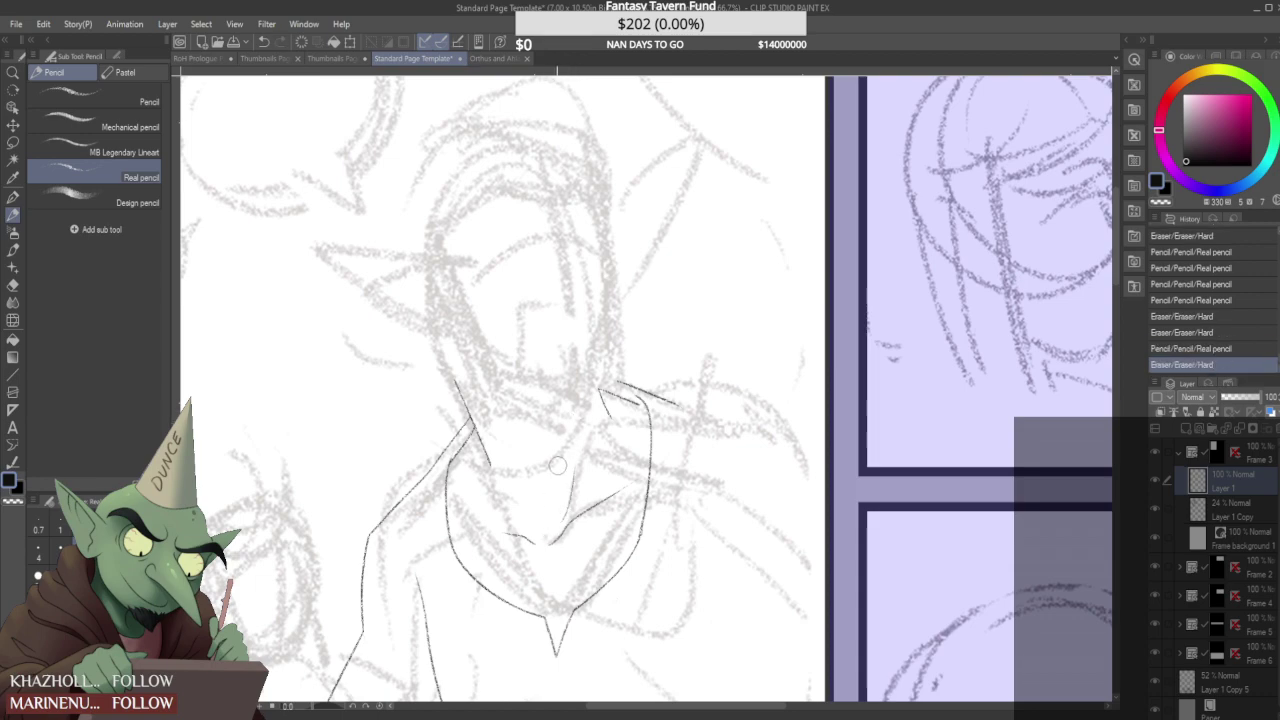
{"action": "scroll", "coordinate": [588, 415], "scroll_direction": "down", "scroll_amount": 3}
{"action": "scroll", "coordinate": [600, 400], "scroll_direction": "down", "scroll_amount": 2}
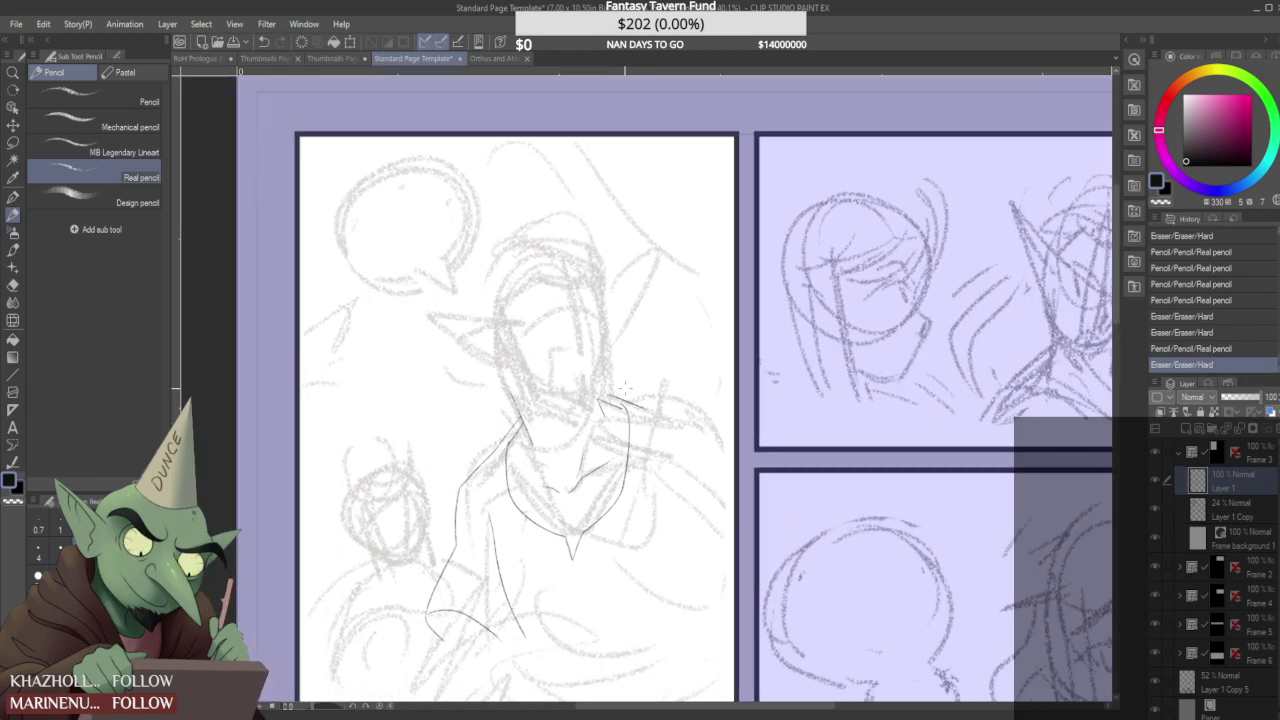
- Add a few short diagonal hatch strokes on the chest just above the bottom of the neckline
{"action": "scroll", "coordinate": [600, 400], "scroll_direction": "up", "scroll_amount": 4}
{"action": "mouse_move", "coordinate": [600, 470]}
{"action": "left_mouse_down"}
{"action": "mouse_move", "coordinate": [584, 505]}
{"action": "mouse_move", "coordinate": [600, 478]}
{"action": "left_mouse_up"}
{"action": "scroll", "coordinate": [600, 478], "scroll_direction": "down", "scroll_amount": 2}
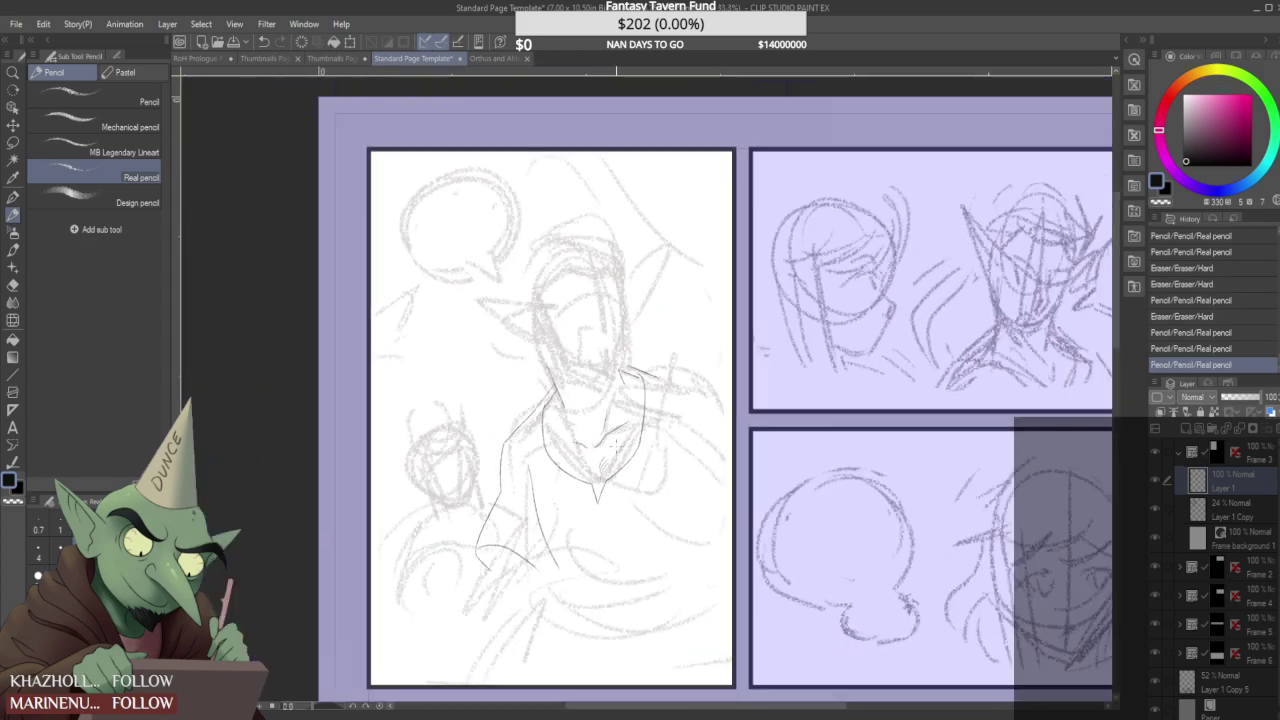
{"action": "scroll", "coordinate": [607, 478], "scroll_direction": "up", "scroll_amount": 2}
{"action": "scroll", "coordinate": [607, 480], "scroll_direction": "down", "scroll_amount": 3}
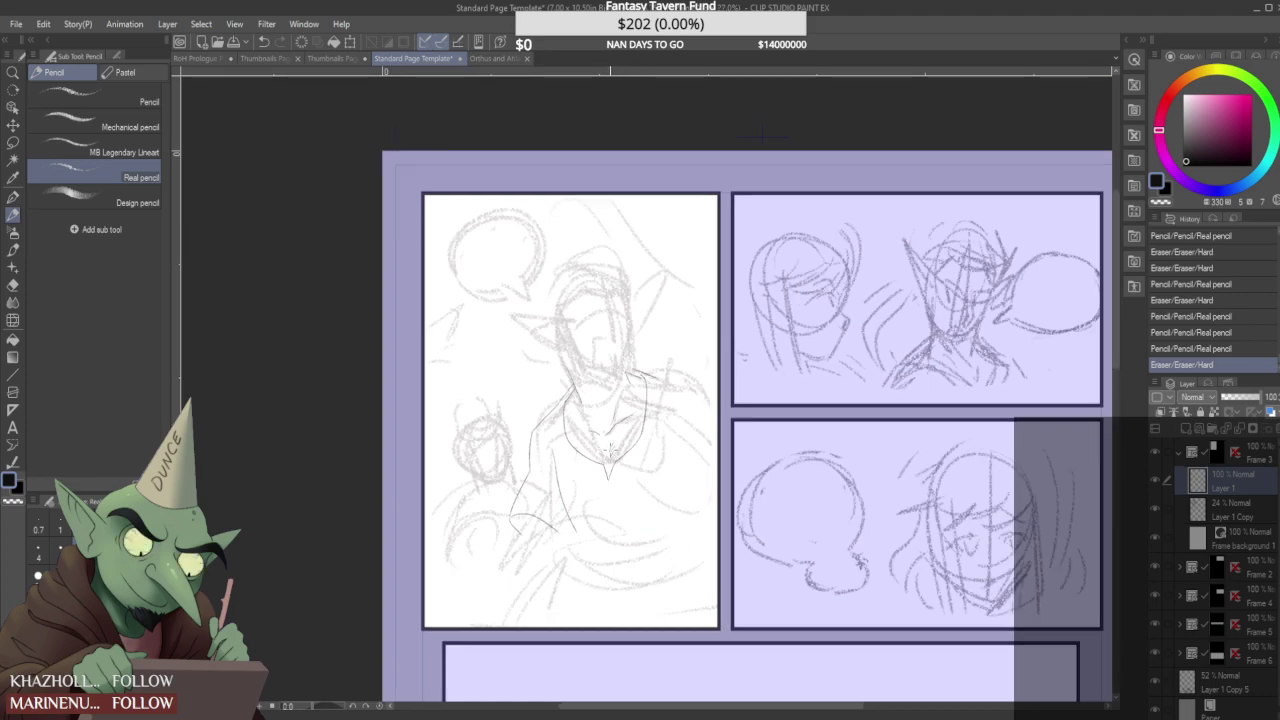
{"action": "scroll", "coordinate": [612, 460], "scroll_direction": "up", "scroll_amount": 3}
{"action": "left_click_drag", "start_coordinate": [612, 466], "coordinate": [616, 440]}
{"action": "scroll", "coordinate": [615, 444], "scroll_direction": "up", "scroll_amount": 1}
{"action": "scroll", "coordinate": [606, 450], "scroll_direction": "up", "scroll_amount": 2}
{"action": "mouse_move", "coordinate": [603, 490]}
{"action": "left_mouse_down"}
{"action": "mouse_move", "coordinate": [619, 449]}
{"action": "mouse_move", "coordinate": [596, 490]}
{"action": "left_mouse_up"}
{"action": "scroll", "coordinate": [636, 417], "scroll_direction": "down", "scroll_amount": 3}
{"action": "scroll", "coordinate": [635, 416], "scroll_direction": "up", "scroll_amount": 3}
{"action": "left_click_drag", "start_coordinate": [612, 450], "coordinate": [598, 506]}
{"action": "left_click_drag", "start_coordinate": [591, 455], "coordinate": [589, 473]}
{"action": "scroll", "coordinate": [630, 412], "scroll_direction": "down", "scroll_amount": 4}
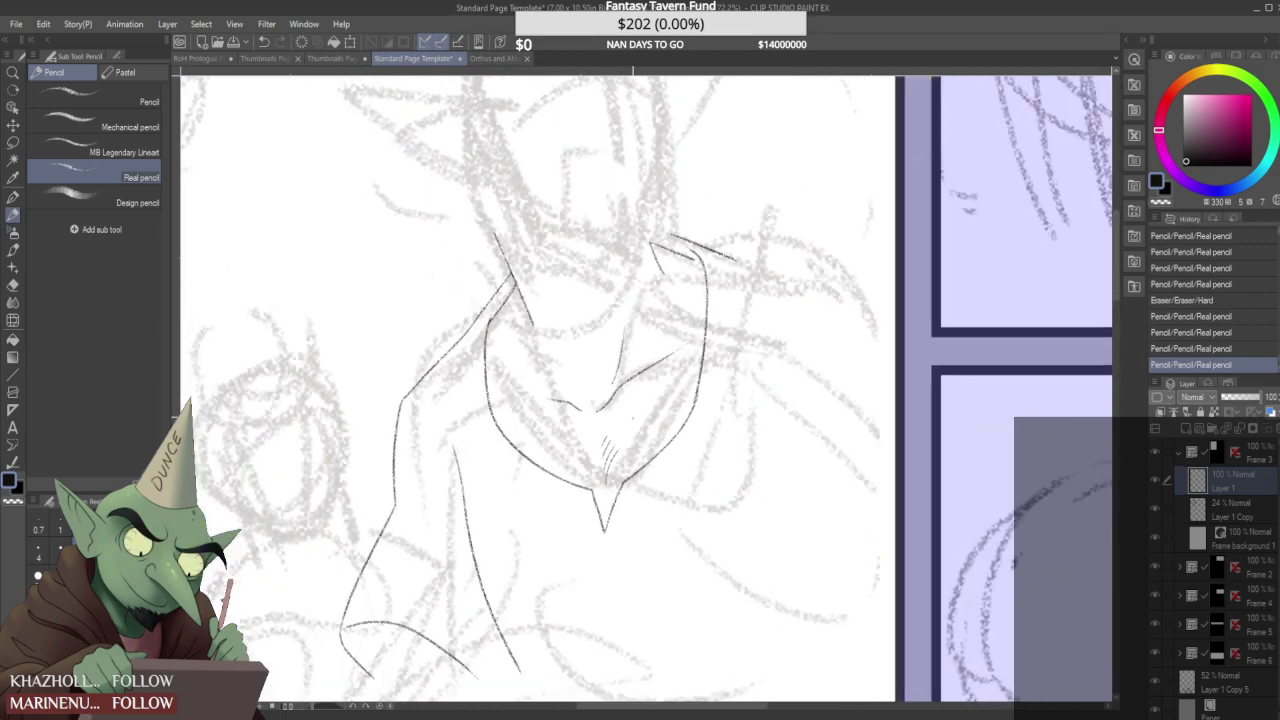
- Close the corner where the collar's top edge meets the neckline at the right shoulder
{"action": "scroll", "coordinate": [659, 382], "scroll_direction": "down", "scroll_amount": 2}
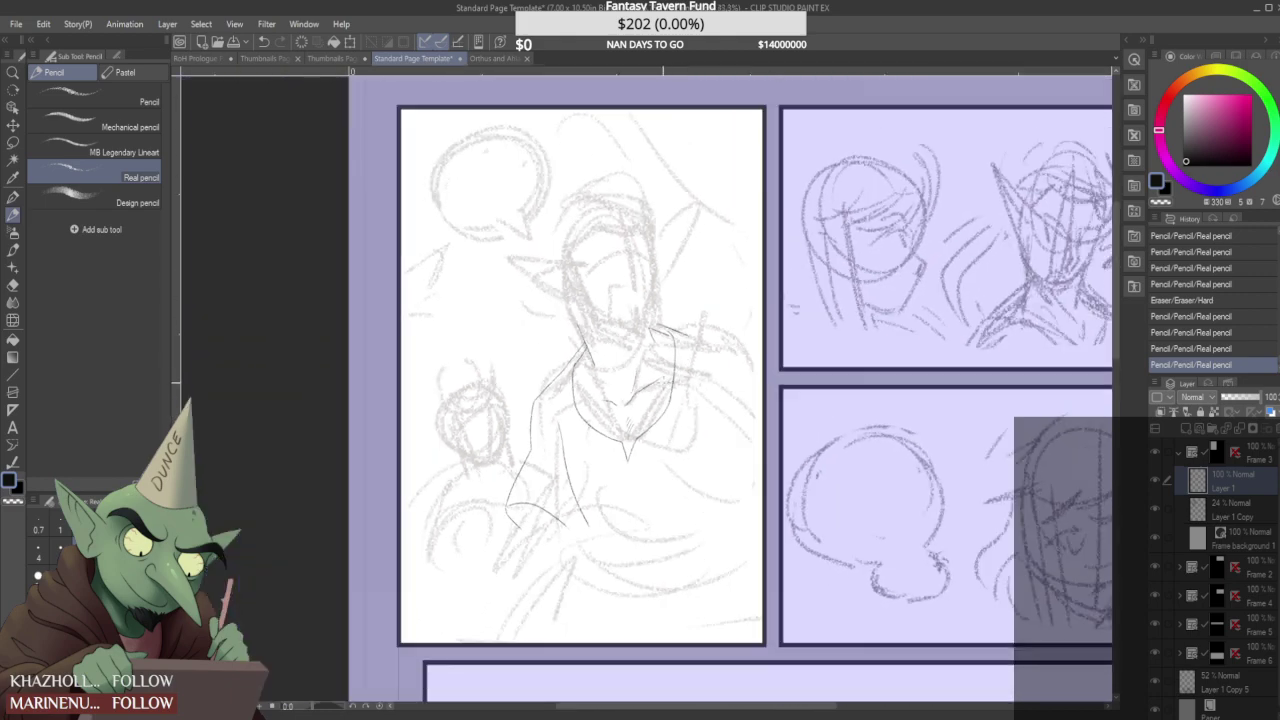
{"action": "scroll", "coordinate": [693, 358], "scroll_direction": "down", "scroll_amount": 2}
{"action": "scroll", "coordinate": [693, 358], "scroll_direction": "up", "scroll_amount": 8}
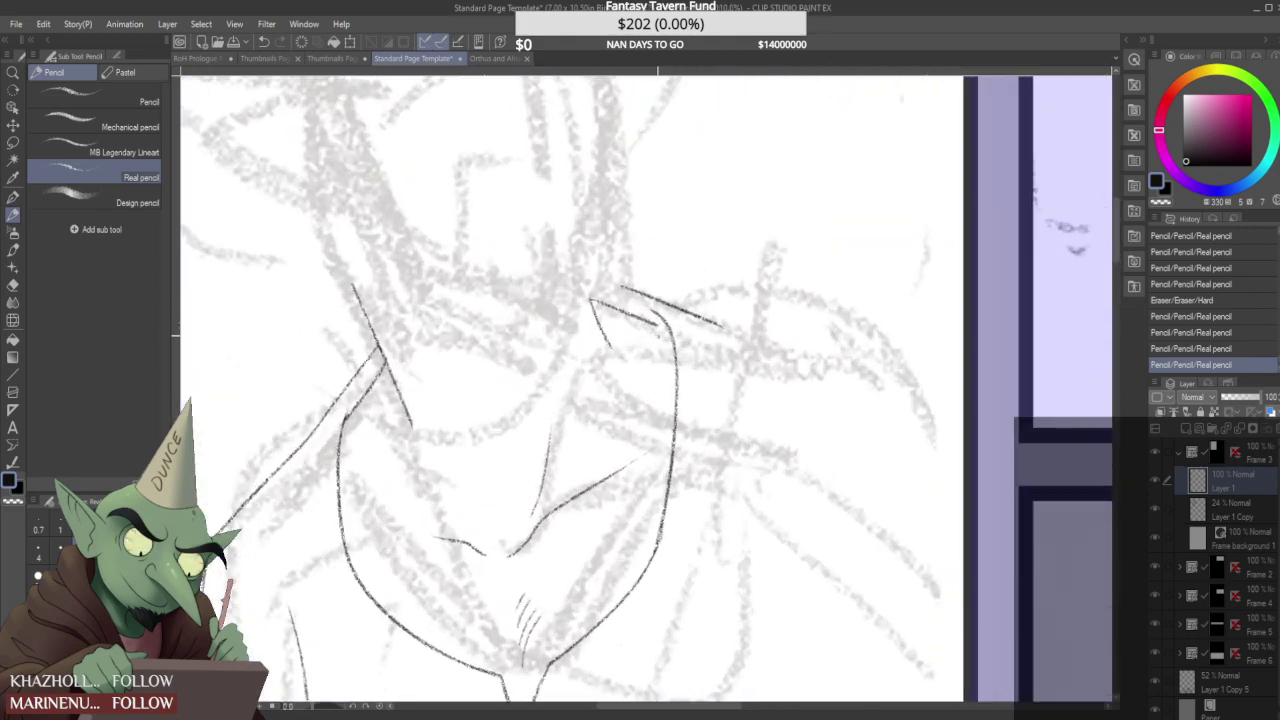
{"action": "left_click_drag", "start_coordinate": [661, 325], "coordinate": [675, 335]}
{"action": "scroll", "coordinate": [697, 334], "scroll_direction": "down", "scroll_amount": 5}
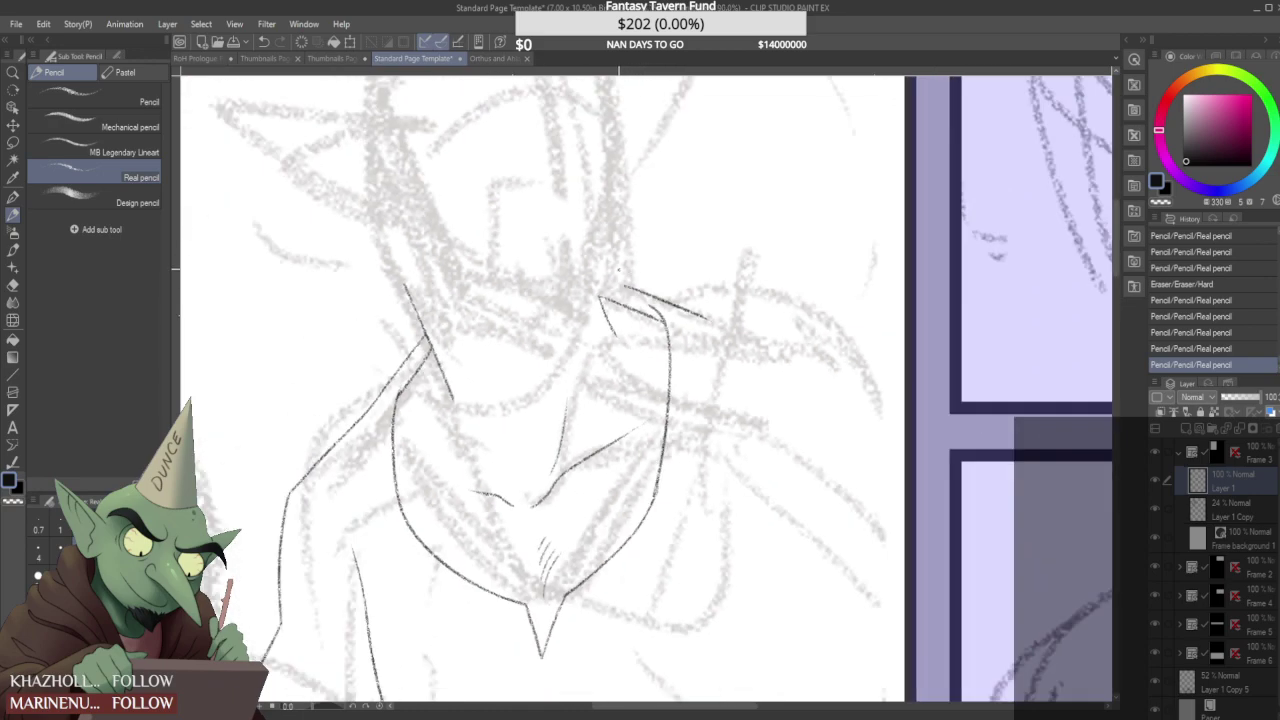
{"action": "scroll", "coordinate": [697, 334], "scroll_direction": "down", "scroll_amount": 3}
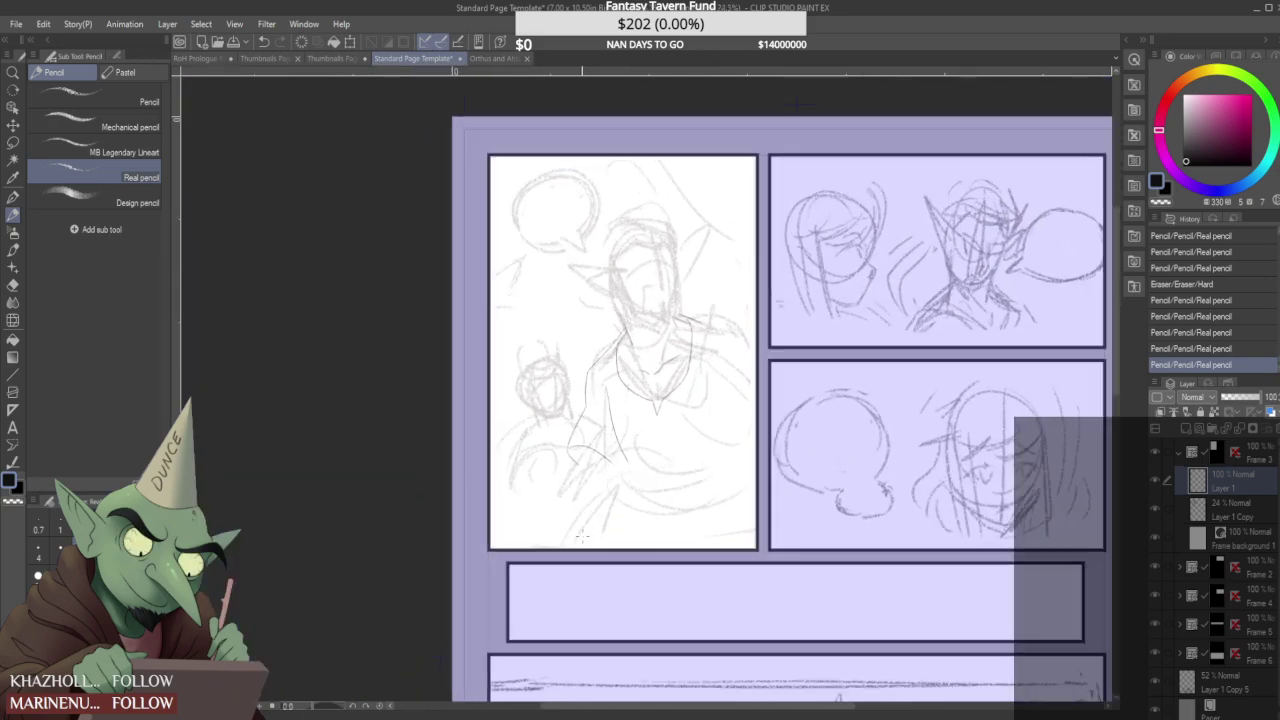
- Draw the forearm's outer edge down from the left sleeve opening and erase the extra strokes around it
{"action": "scroll", "coordinate": [570, 443], "scroll_direction": "up", "scroll_amount": 5}
{"action": "left_click_drag", "start_coordinate": [570, 443], "coordinate": [577, 428]}
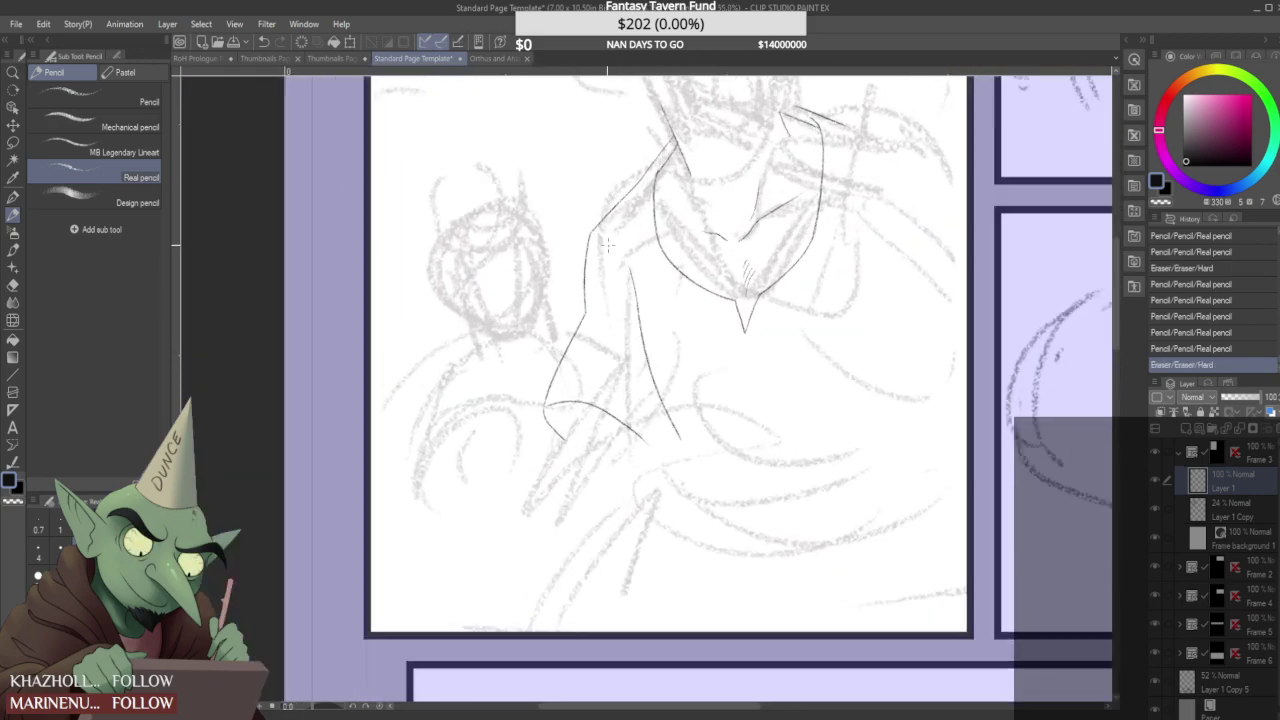
{"action": "left_click_drag", "start_coordinate": [601, 236], "coordinate": [607, 292]}
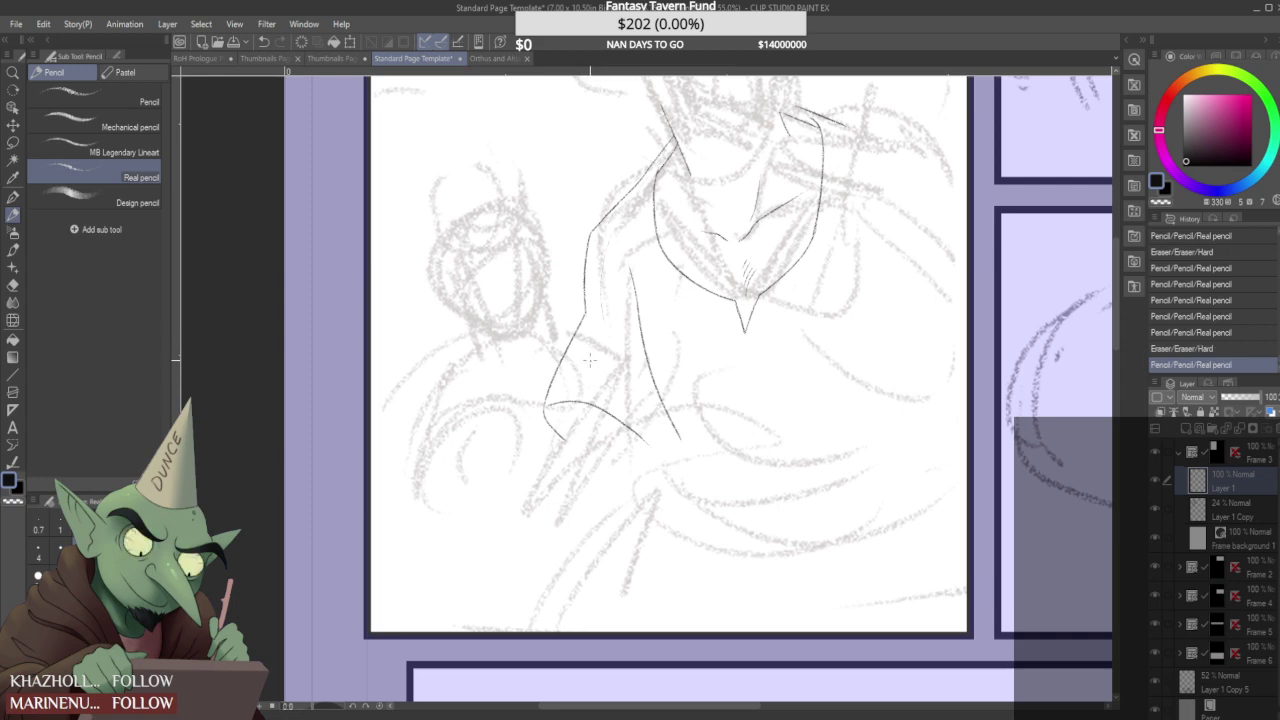
{"action": "left_click_drag", "start_coordinate": [572, 404], "coordinate": [562, 528]}
{"action": "scroll", "coordinate": [655, 452], "scroll_direction": "down", "scroll_amount": 3}
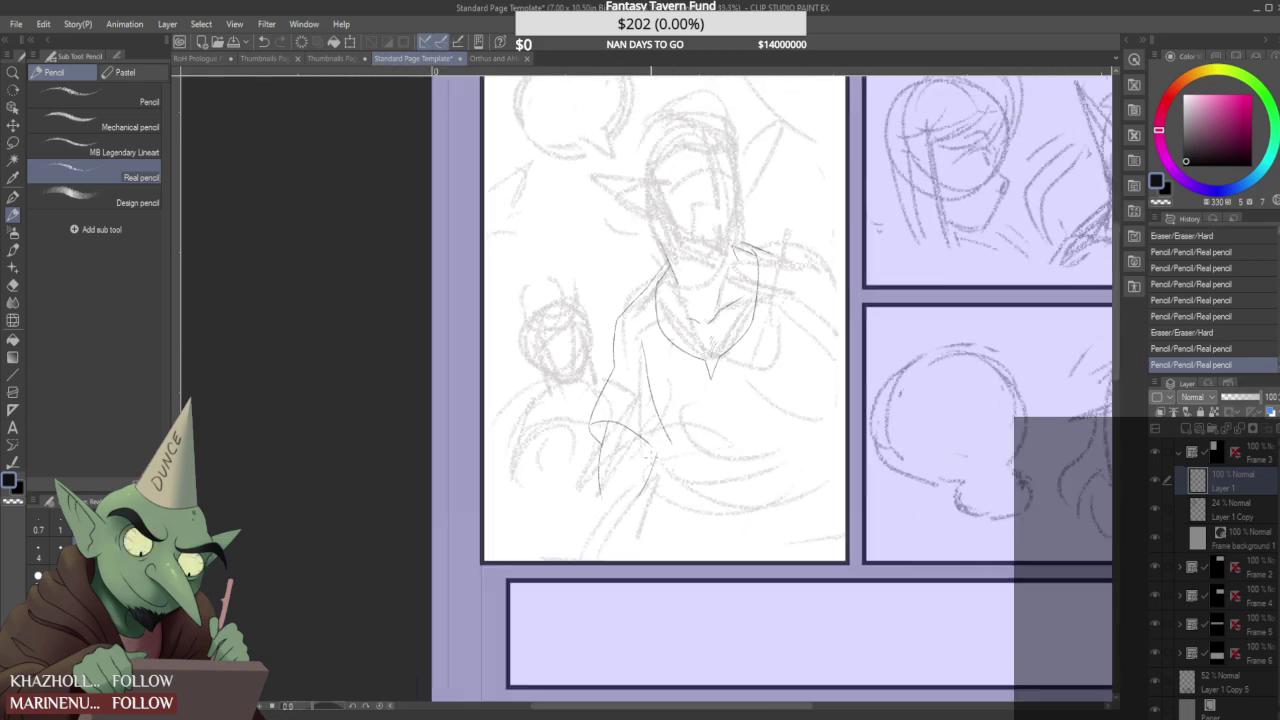
{"action": "scroll", "coordinate": [649, 470], "scroll_direction": "up", "scroll_amount": 2}
{"action": "left_click_drag", "start_coordinate": [633, 503], "coordinate": [661, 449]}
{"action": "scroll", "coordinate": [661, 448], "scroll_direction": "down", "scroll_amount": 3}
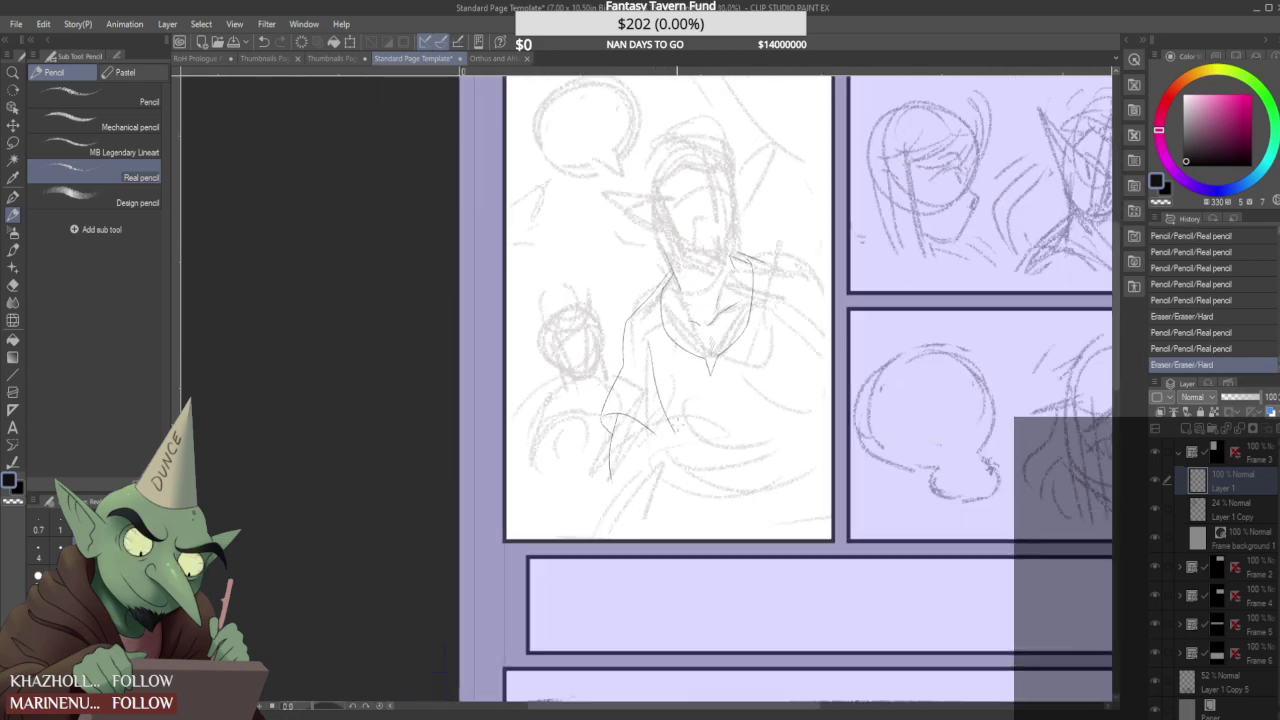
- Erase the lower part of the left sleeve's outer line and redraw it flaring out to the cuff
{"action": "scroll", "coordinate": [680, 468], "scroll_direction": "up", "scroll_amount": 2}
{"action": "scroll", "coordinate": [660, 440], "scroll_direction": "down", "scroll_amount": 4}
{"action": "scroll", "coordinate": [640, 400], "scroll_direction": "up", "scroll_amount": 3}
{"action": "left_click_drag", "start_coordinate": [628, 381], "coordinate": [592, 438]}
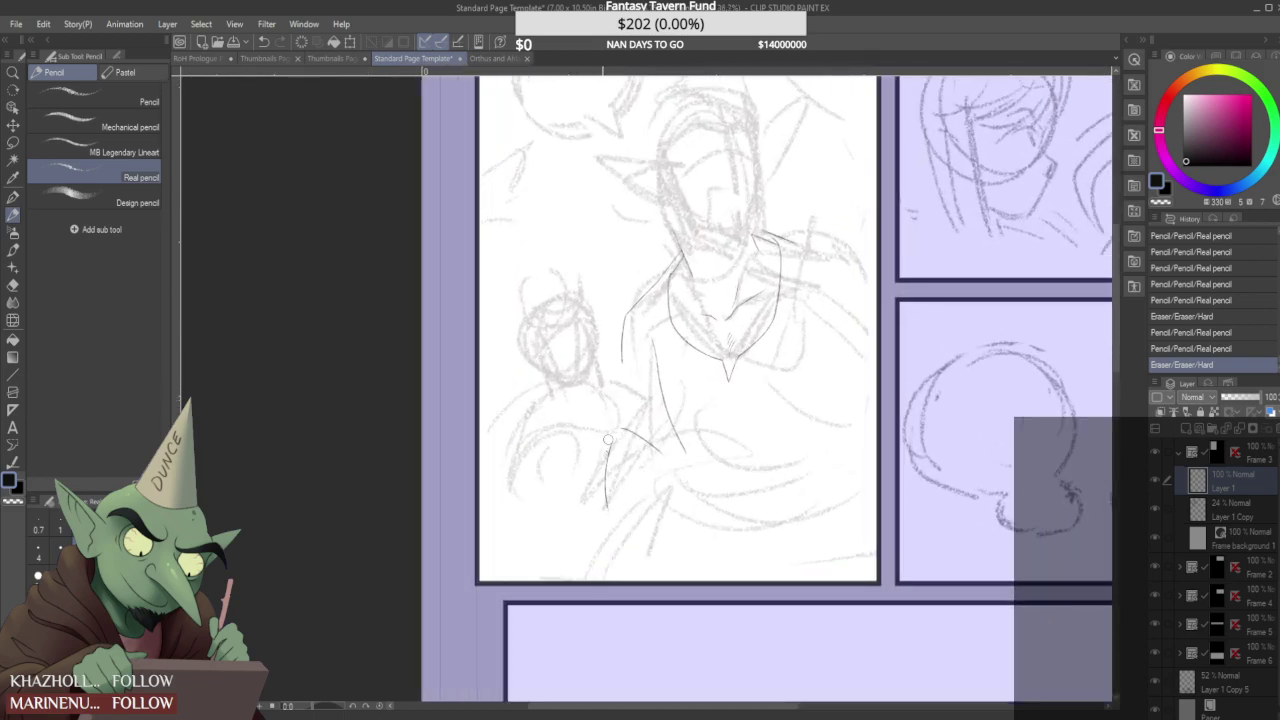
{"action": "scroll", "coordinate": [626, 428], "scroll_direction": "up", "scroll_amount": 2}
{"action": "left_click_drag", "start_coordinate": [628, 305], "coordinate": [620, 375]}
{"action": "mouse_move", "coordinate": [620, 370]}
{"action": "left_mouse_down"}
{"action": "mouse_move", "coordinate": [625, 290]}
{"action": "mouse_move", "coordinate": [613, 377]}
{"action": "mouse_move", "coordinate": [615, 366]}
{"action": "mouse_move", "coordinate": [548, 475]}
{"action": "mouse_move", "coordinate": [592, 517]}
{"action": "left_mouse_up"}
- Redraw the upper curve of the left cuff so it slopes down toward the waist, redoing the first attempt
{"action": "left_click_drag", "start_coordinate": [550, 469], "coordinate": [690, 492]}
{"action": "scroll", "coordinate": [737, 497], "scroll_direction": "down", "scroll_amount": 3}
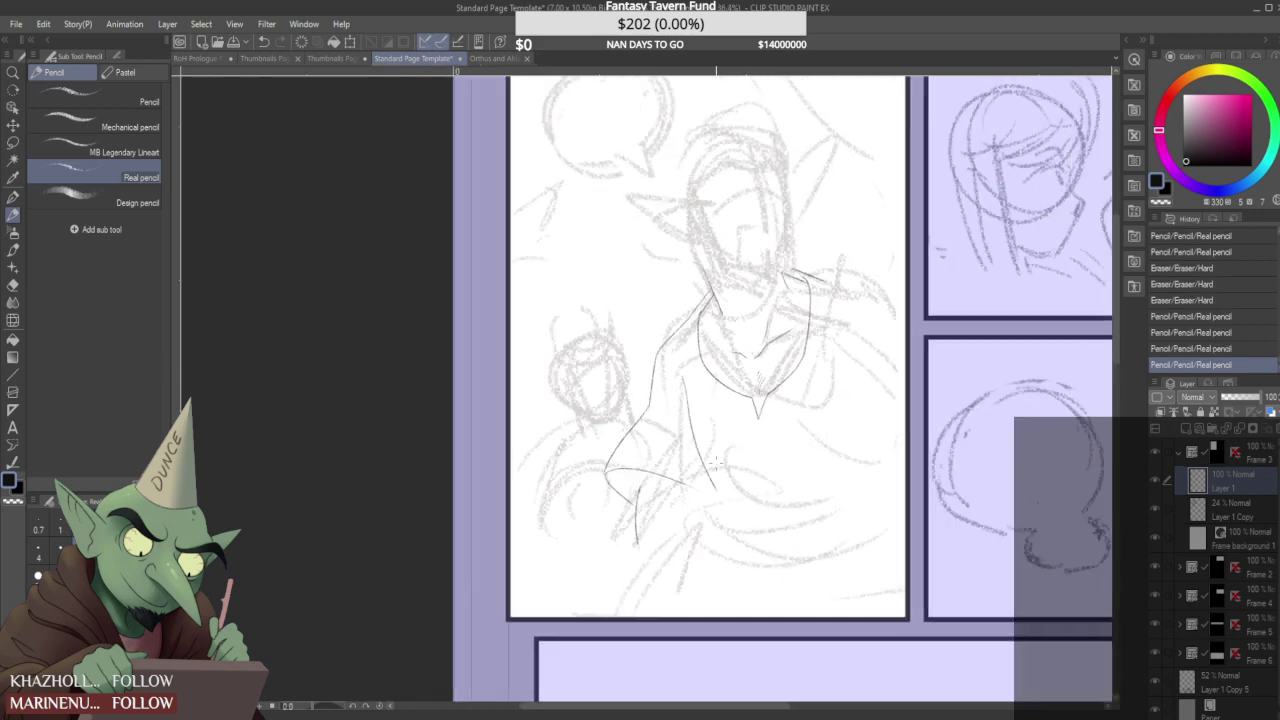
{"action": "scroll", "coordinate": [680, 432], "scroll_direction": "up", "scroll_amount": 3}
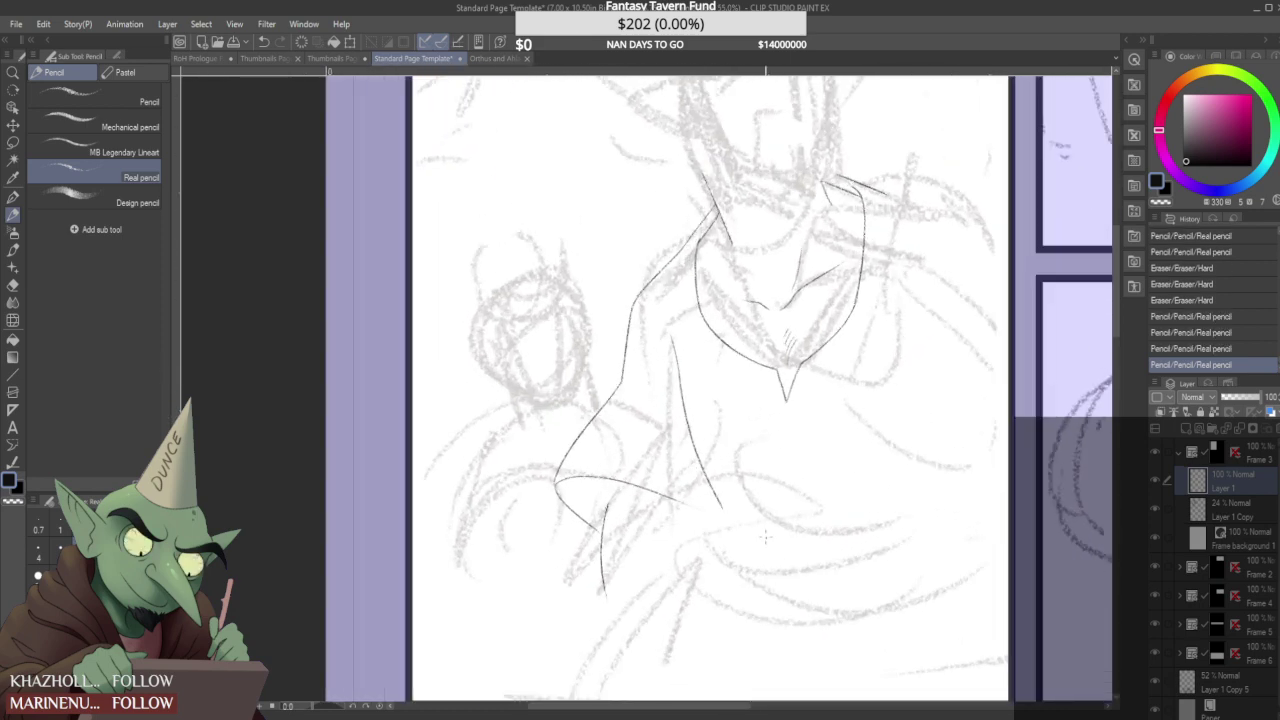
{"action": "key", "text": "ctrl+z"}
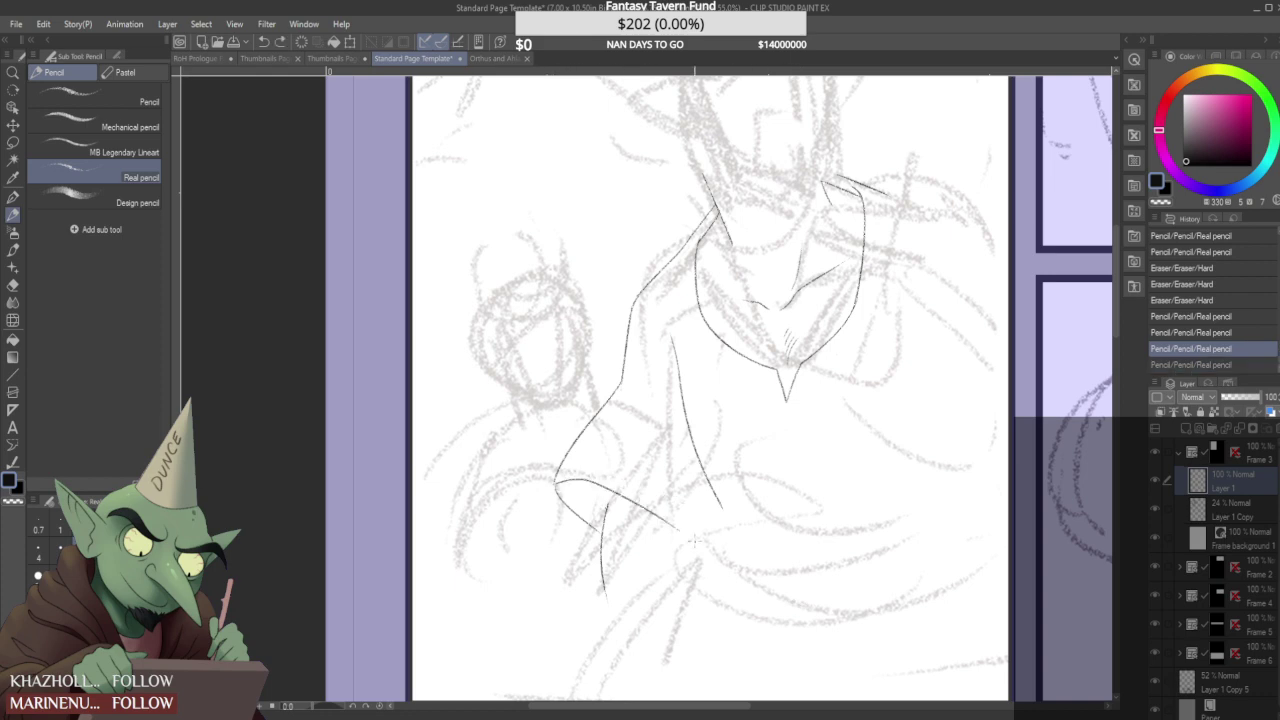
{"action": "left_click_drag", "start_coordinate": [556, 481], "coordinate": [684, 530]}
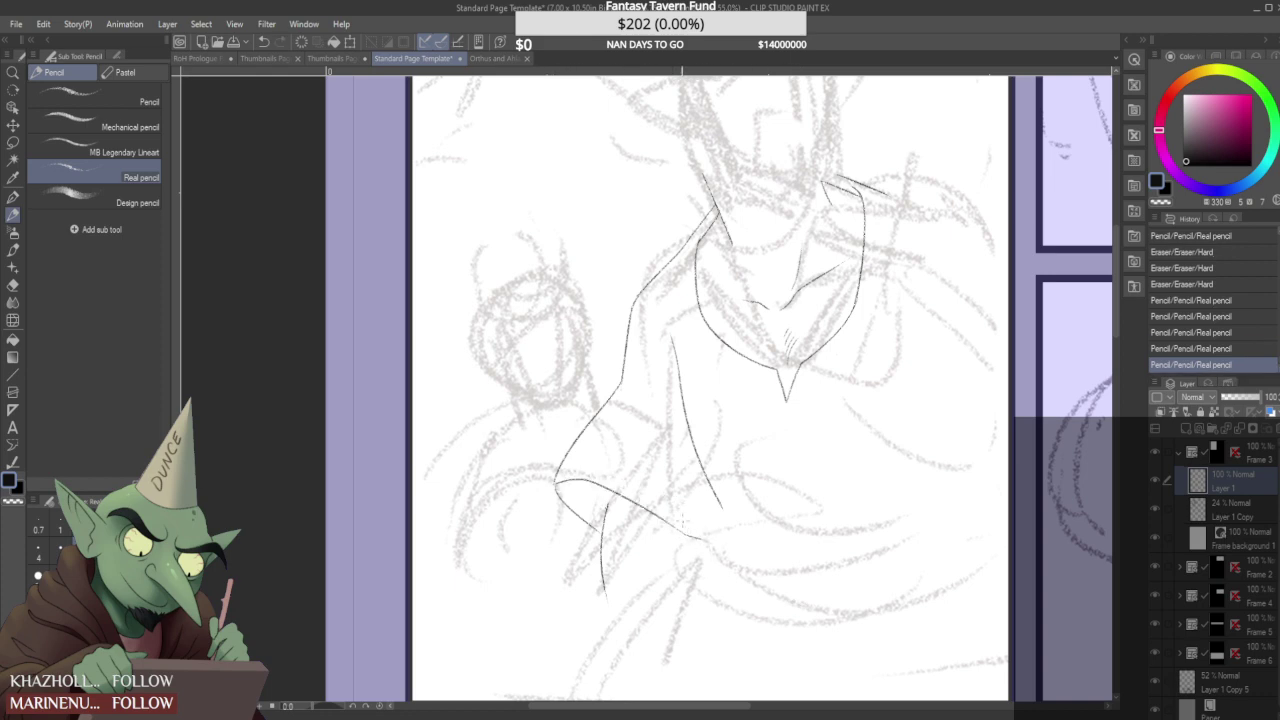
- Erase the forearm line below the left cuff, leaving only a short fold inside the sleeve opening
{"action": "scroll", "coordinate": [680, 455], "scroll_direction": "down", "scroll_amount": 1}
{"action": "scroll", "coordinate": [682, 455], "scroll_direction": "up", "scroll_amount": 2}
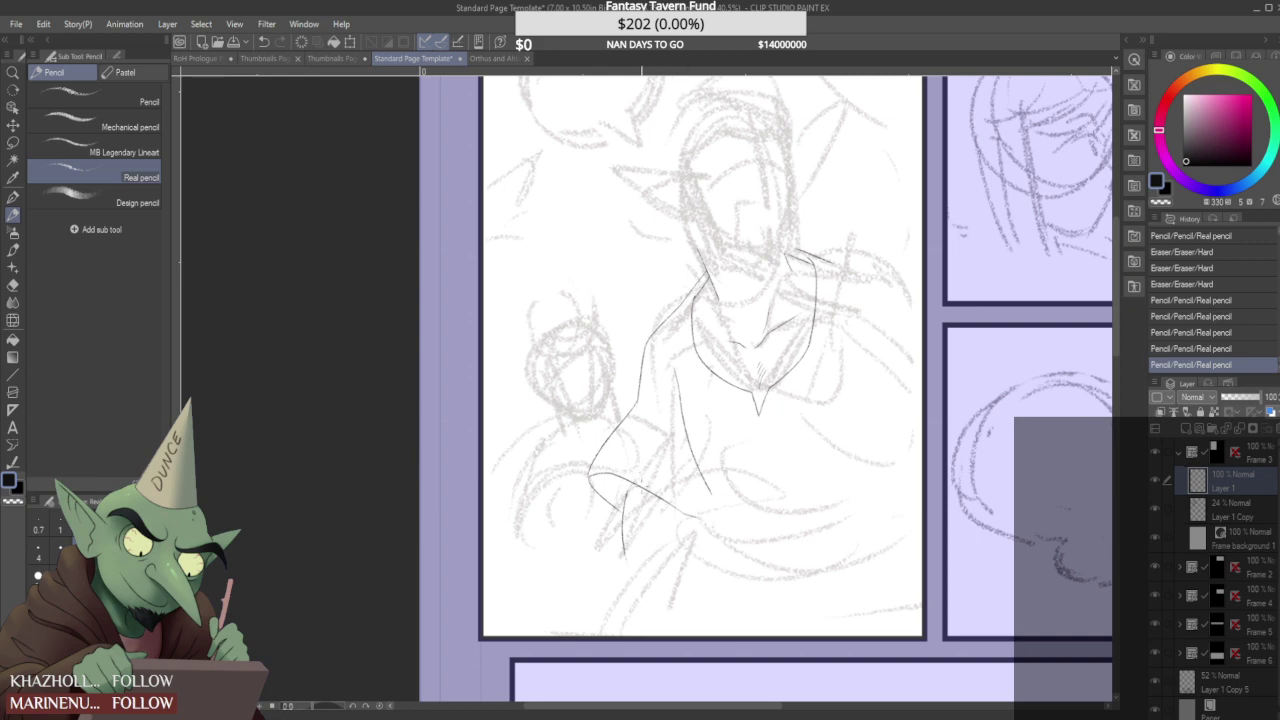
{"action": "left_click_drag", "start_coordinate": [620, 488], "coordinate": [622, 600]}
{"action": "mouse_move", "coordinate": [614, 470]}
{"action": "left_mouse_down"}
{"action": "mouse_move", "coordinate": [618, 538]}
{"action": "mouse_move", "coordinate": [632, 487]}
{"action": "left_mouse_up"}
{"action": "scroll", "coordinate": [620, 538], "scroll_direction": "down", "scroll_amount": 1}
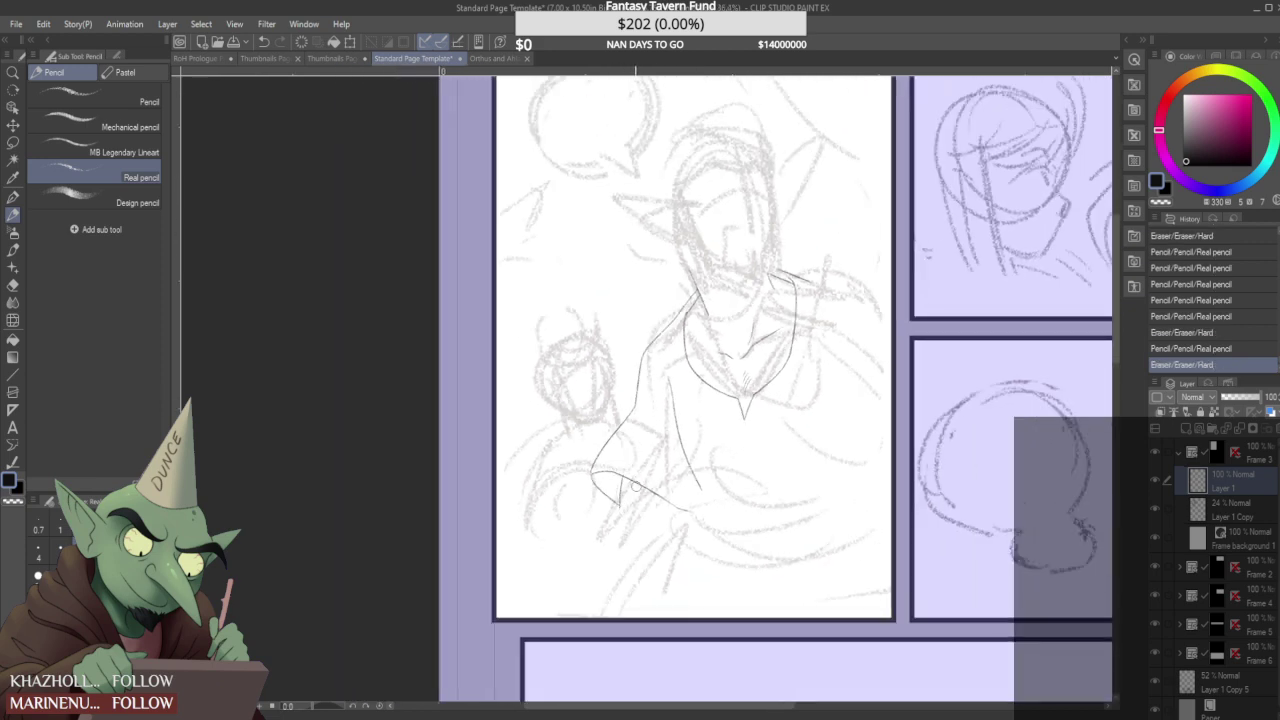
{"action": "scroll", "coordinate": [676, 456], "scroll_direction": "down", "scroll_amount": 2}
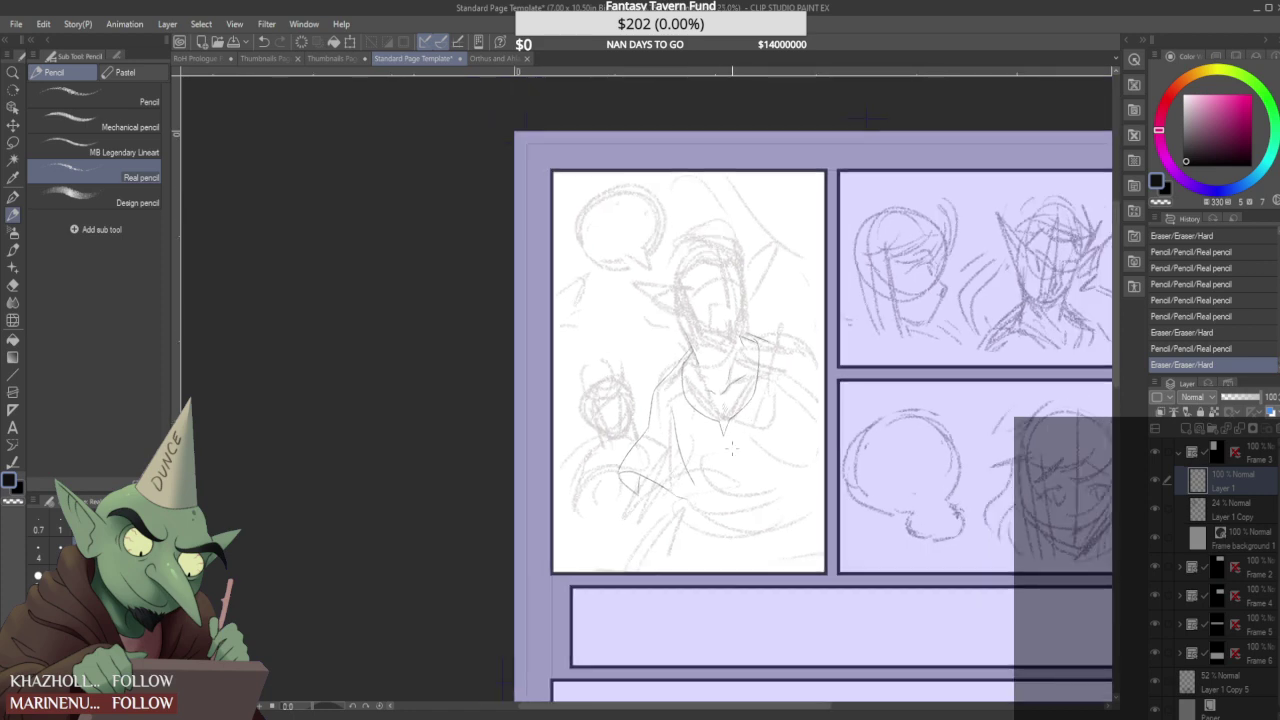
- Add a small kink at the lower end of the torso line and a diagonal waist fold, erasing the overlapping strokes
{"action": "scroll", "coordinate": [708, 507], "scroll_direction": "up", "scroll_amount": 3}
{"action": "mouse_move", "coordinate": [681, 484]}
{"action": "left_mouse_down"}
{"action": "mouse_move", "coordinate": [750, 501]}
{"action": "mouse_move", "coordinate": [838, 431]}
{"action": "mouse_move", "coordinate": [835, 453]}
{"action": "mouse_move", "coordinate": [871, 412]}
{"action": "mouse_move", "coordinate": [822, 449]}
{"action": "left_mouse_up"}
{"action": "scroll", "coordinate": [835, 453], "scroll_direction": "up", "scroll_amount": 2}
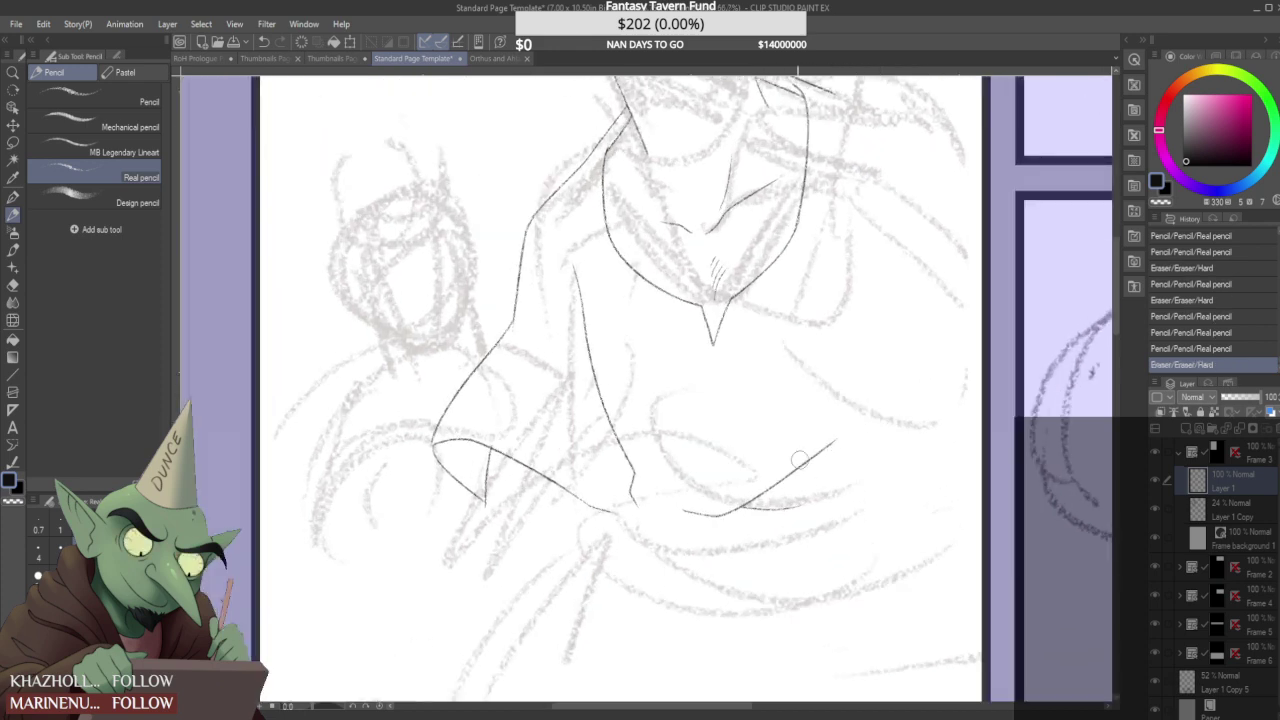
{"action": "scroll", "coordinate": [658, 508], "scroll_direction": "up", "scroll_amount": 2}
{"action": "left_click_drag", "start_coordinate": [688, 510], "coordinate": [752, 506]}
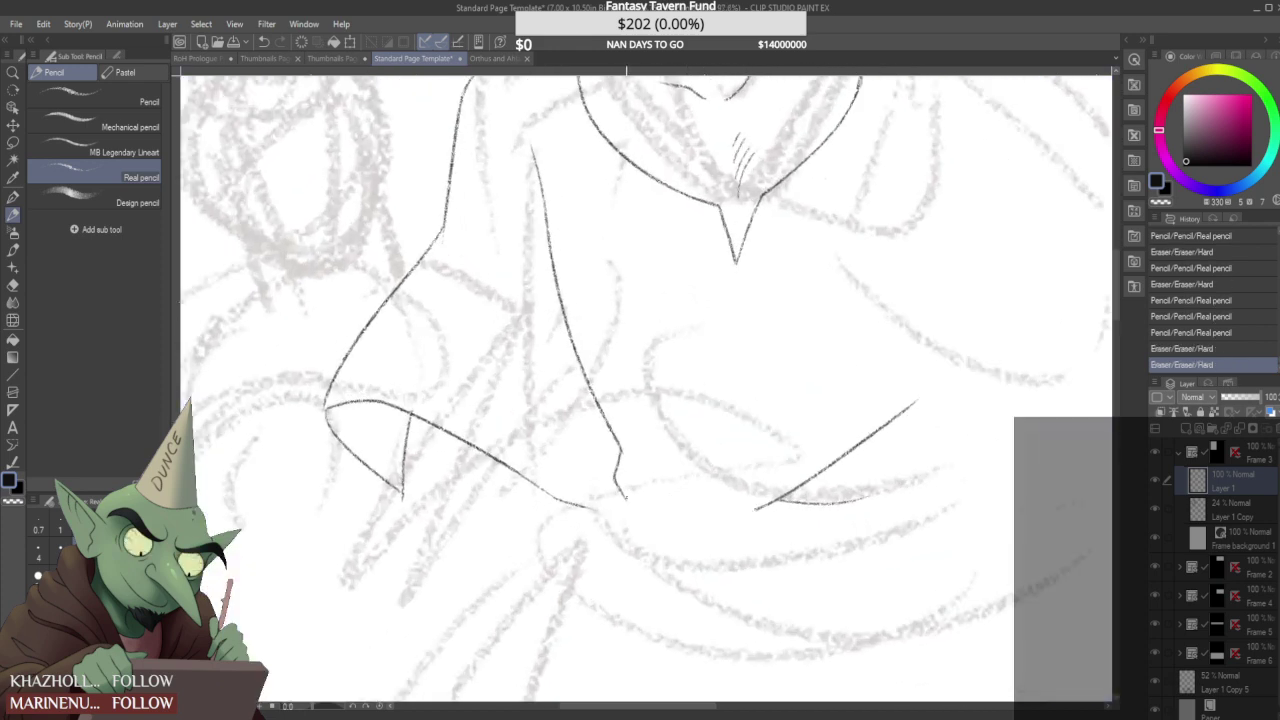
- Draw the shirt's lower edge from the torso kink to the diagonal fold, redoing it until it fits, and trim the excess
{"action": "mouse_move", "coordinate": [624, 491]}
{"action": "left_mouse_down"}
{"action": "mouse_move", "coordinate": [615, 484]}
{"action": "mouse_move", "coordinate": [776, 505]}
{"action": "left_mouse_up"}
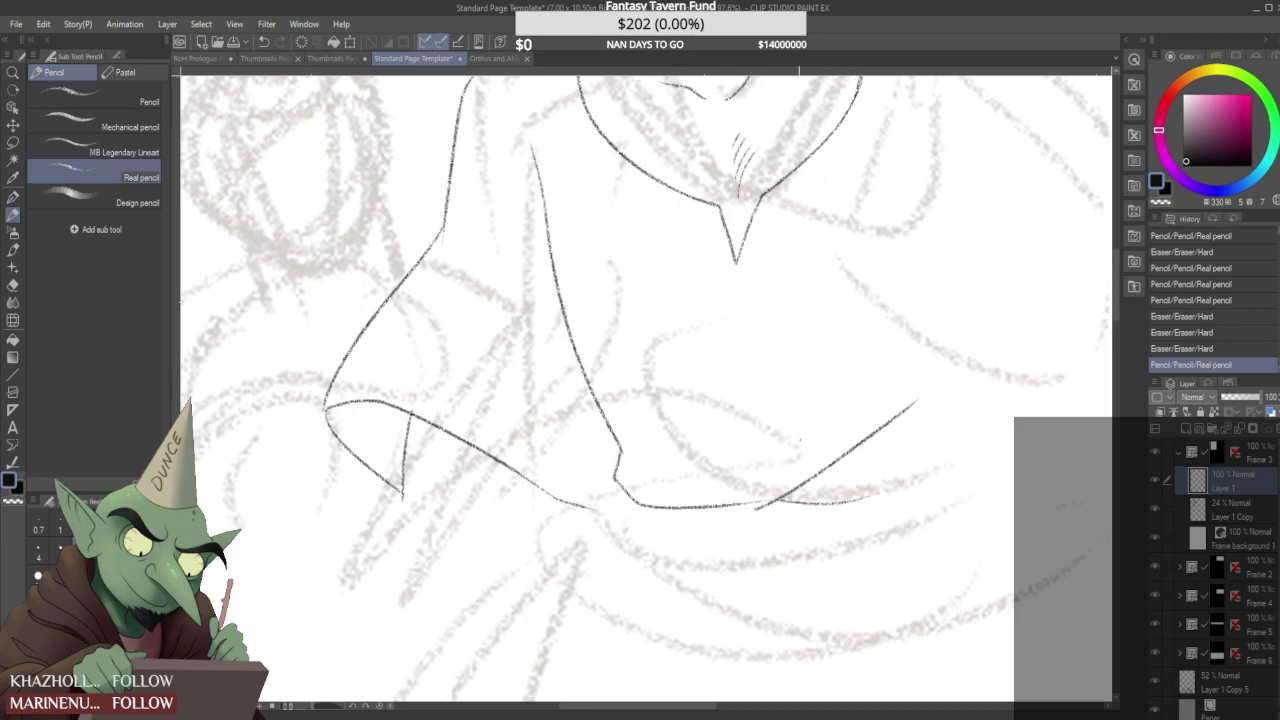
{"action": "key", "text": "ctrl+z"}
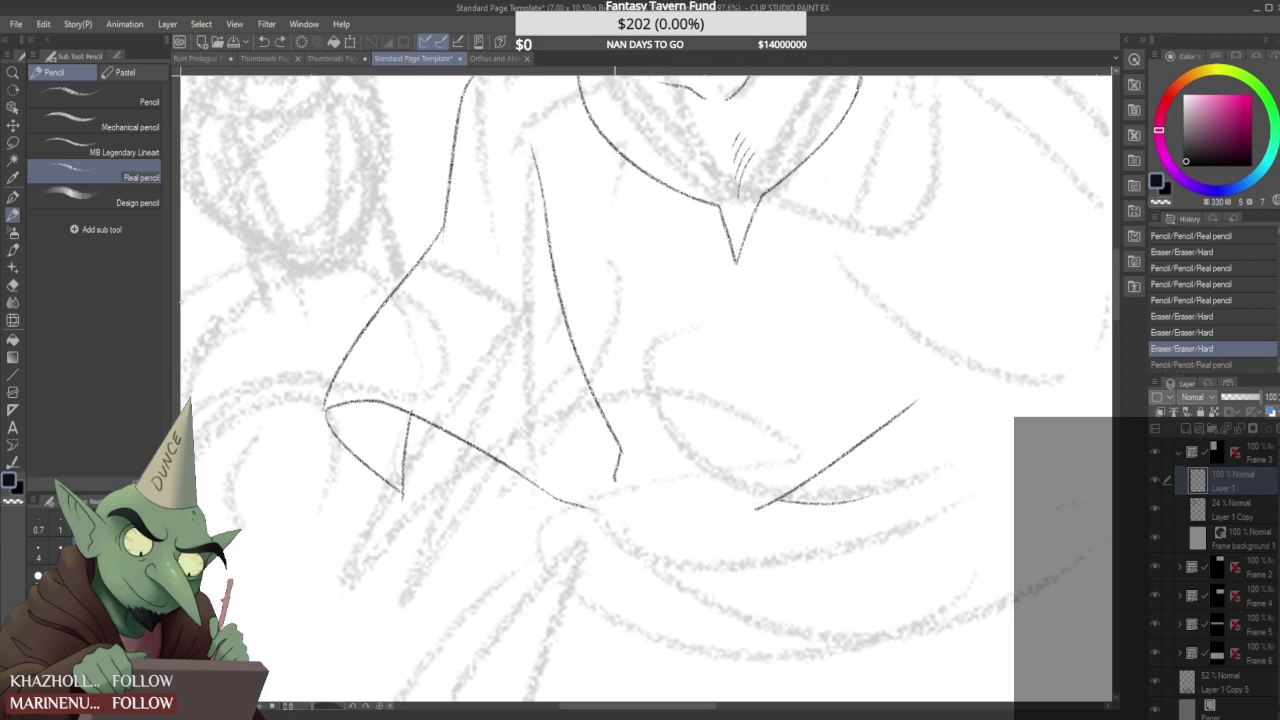
{"action": "left_click_drag", "start_coordinate": [667, 512], "coordinate": [773, 504]}
{"action": "key", "text": "ctrl+z"}
{"action": "left_click_drag", "start_coordinate": [637, 496], "coordinate": [774, 504]}
{"action": "key", "text": "ctrl+z"}
{"action": "mouse_move", "coordinate": [614, 480]}
{"action": "left_mouse_down"}
{"action": "mouse_move", "coordinate": [767, 504]}
{"action": "mouse_move", "coordinate": [630, 490]}
{"action": "mouse_move", "coordinate": [740, 505]}
{"action": "left_mouse_up"}
{"action": "key", "text": "ctrl+z"}
{"action": "key", "text": "ctrl+z"}
{"action": "mouse_move", "coordinate": [652, 495]}
{"action": "left_mouse_down"}
{"action": "mouse_move", "coordinate": [770, 508]}
{"action": "mouse_move", "coordinate": [686, 508]}
{"action": "mouse_move", "coordinate": [626, 489]}
{"action": "mouse_move", "coordinate": [808, 508]}
{"action": "mouse_move", "coordinate": [777, 513]}
{"action": "mouse_move", "coordinate": [808, 502]}
{"action": "left_mouse_up"}
{"action": "scroll", "coordinate": [692, 458], "scroll_direction": "down", "scroll_amount": 7}
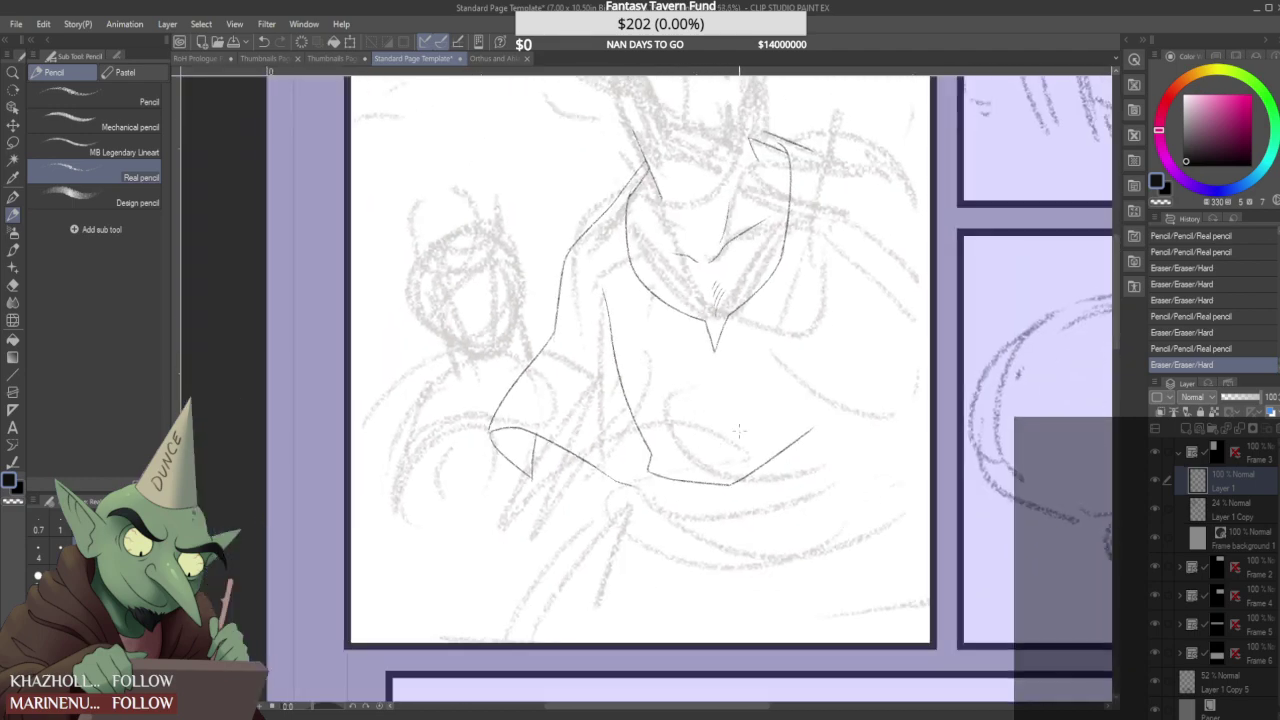
{"action": "scroll", "coordinate": [789, 432], "scroll_direction": "up", "scroll_amount": 6}
{"action": "left_click_drag", "start_coordinate": [833, 416], "coordinate": [814, 437]}
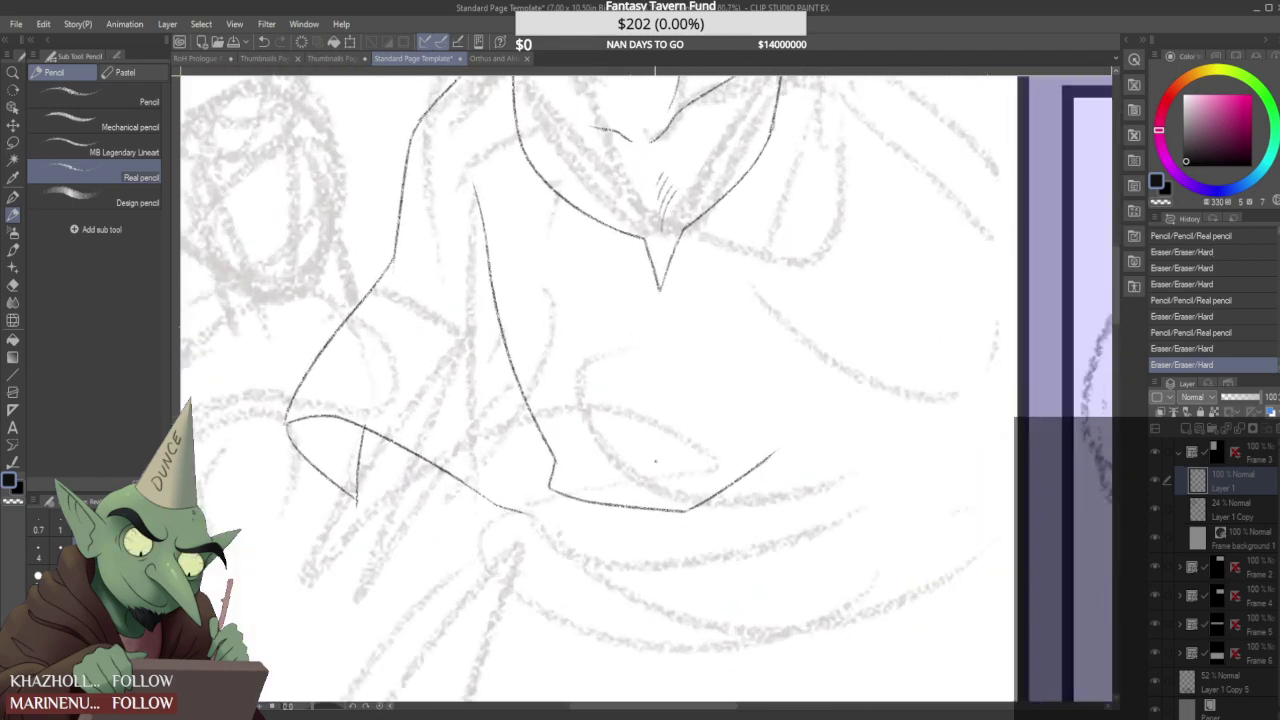
{"action": "left_click_drag", "start_coordinate": [645, 470], "coordinate": [757, 398]}
{"action": "scroll", "coordinate": [763, 384], "scroll_direction": "down", "scroll_amount": 3}
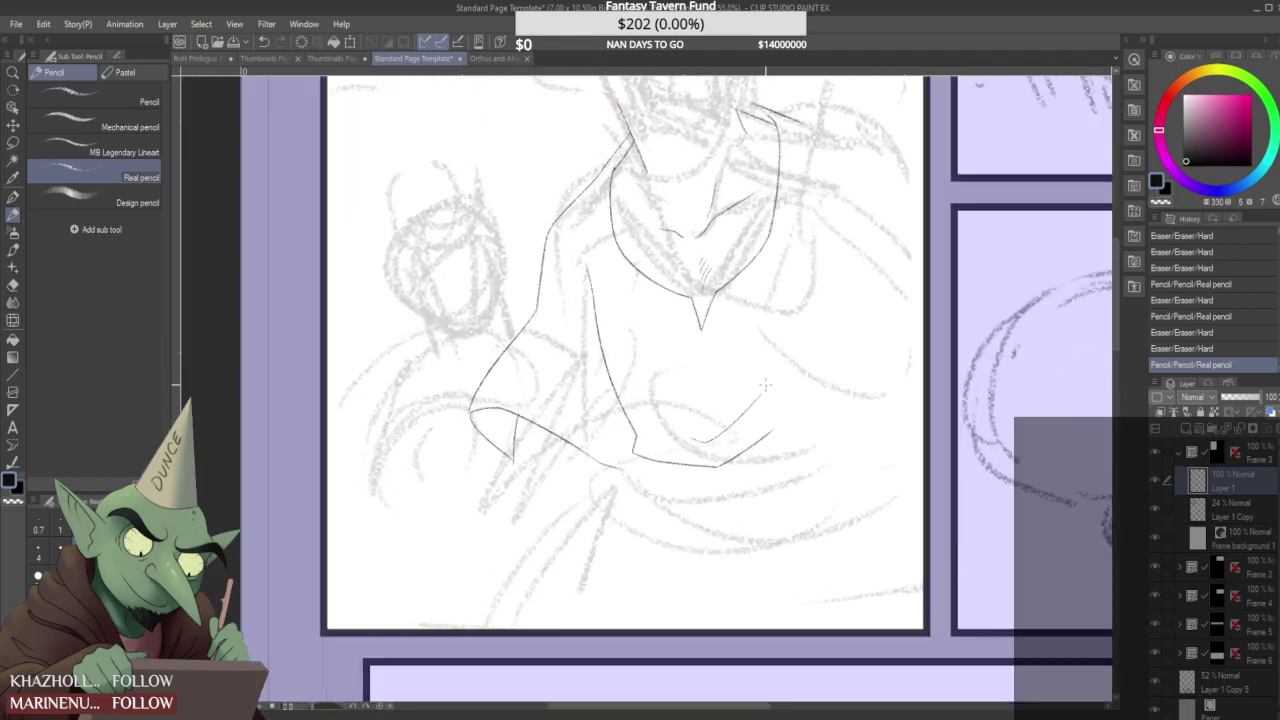
{"action": "scroll", "coordinate": [764, 384], "scroll_direction": "up", "scroll_amount": 2}
{"action": "left_click_drag", "start_coordinate": [672, 449], "coordinate": [762, 403]}
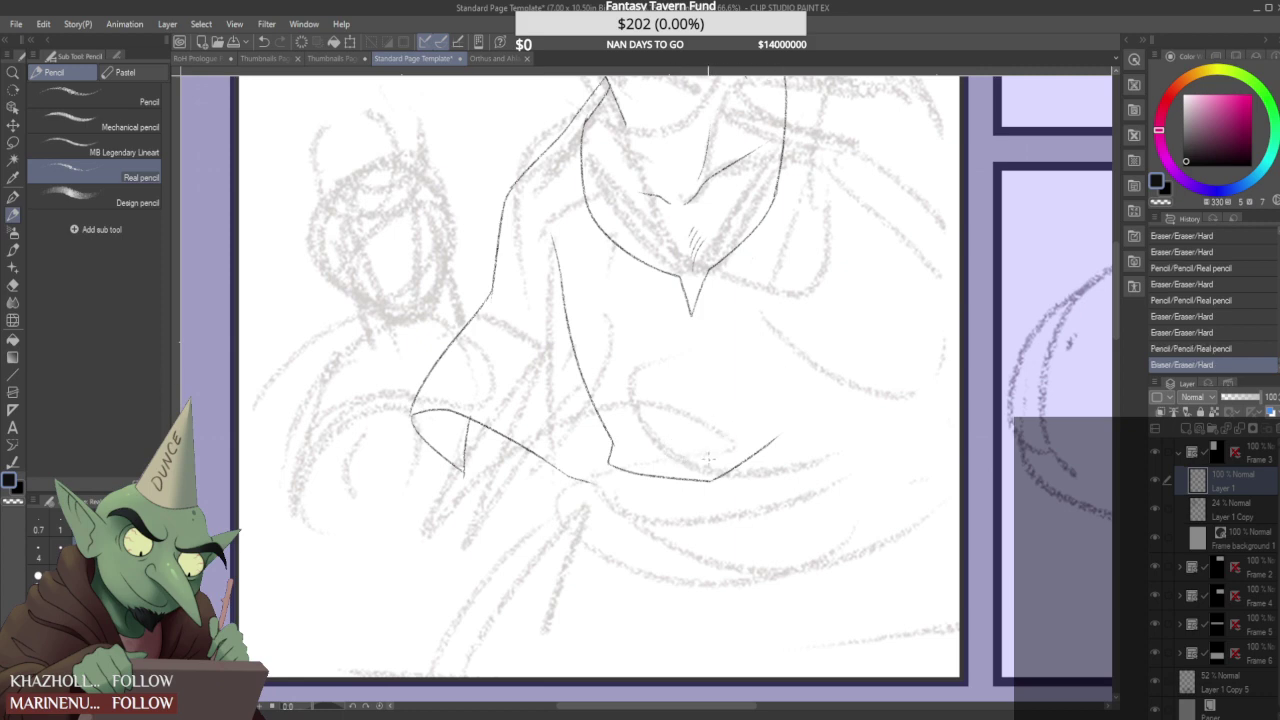
- Draw two thin, steep fold lines above the waist and extend the shirt's lower edge to the right
{"action": "mouse_move", "coordinate": [707, 455]}
{"action": "left_mouse_down"}
{"action": "mouse_move", "coordinate": [745, 369]}
{"action": "mouse_move", "coordinate": [762, 410]}
{"action": "left_mouse_up"}
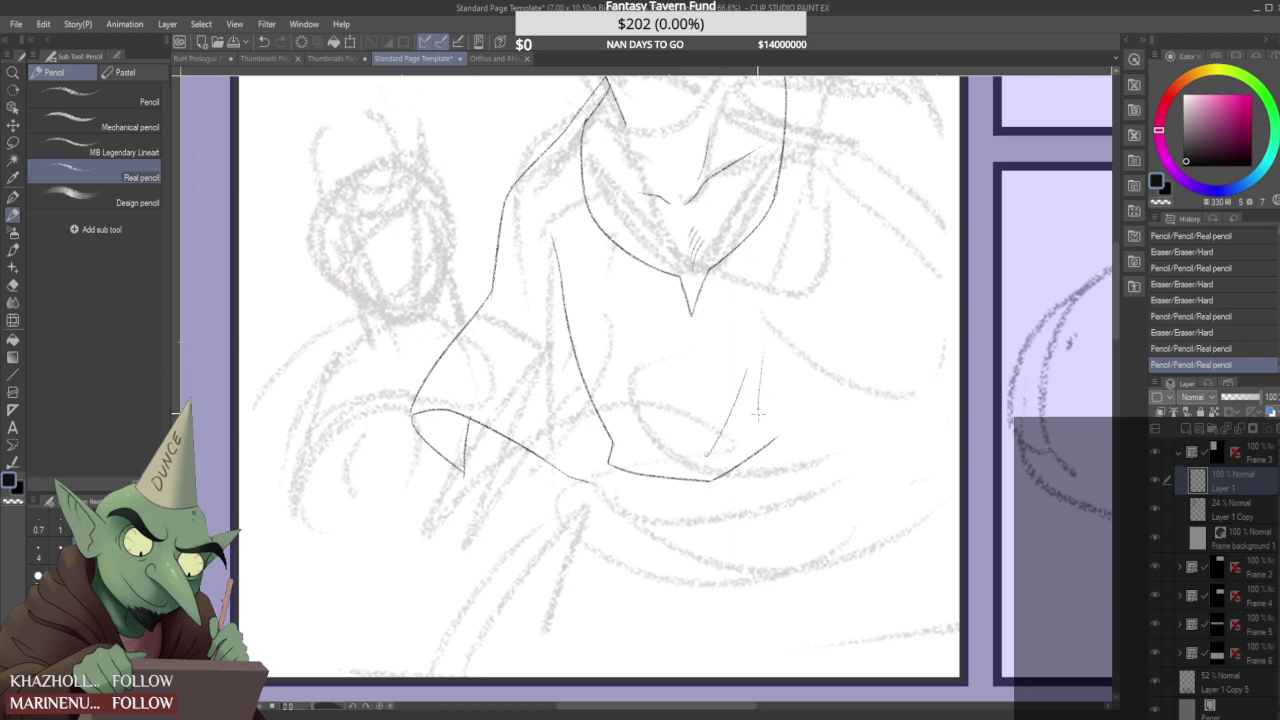
{"action": "scroll", "coordinate": [757, 412], "scroll_direction": "down", "scroll_amount": 3}
{"action": "scroll", "coordinate": [706, 428], "scroll_direction": "up", "scroll_amount": 4}
{"action": "left_click_drag", "start_coordinate": [706, 428], "coordinate": [726, 374]}
{"action": "mouse_move", "coordinate": [732, 455]}
{"action": "left_mouse_down"}
{"action": "mouse_move", "coordinate": [958, 425]}
{"action": "mouse_move", "coordinate": [866, 442]}
{"action": "left_mouse_up"}
{"action": "scroll", "coordinate": [910, 418], "scroll_direction": "down", "scroll_amount": 2}
{"action": "scroll", "coordinate": [910, 418], "scroll_direction": "down", "scroll_amount": 3}
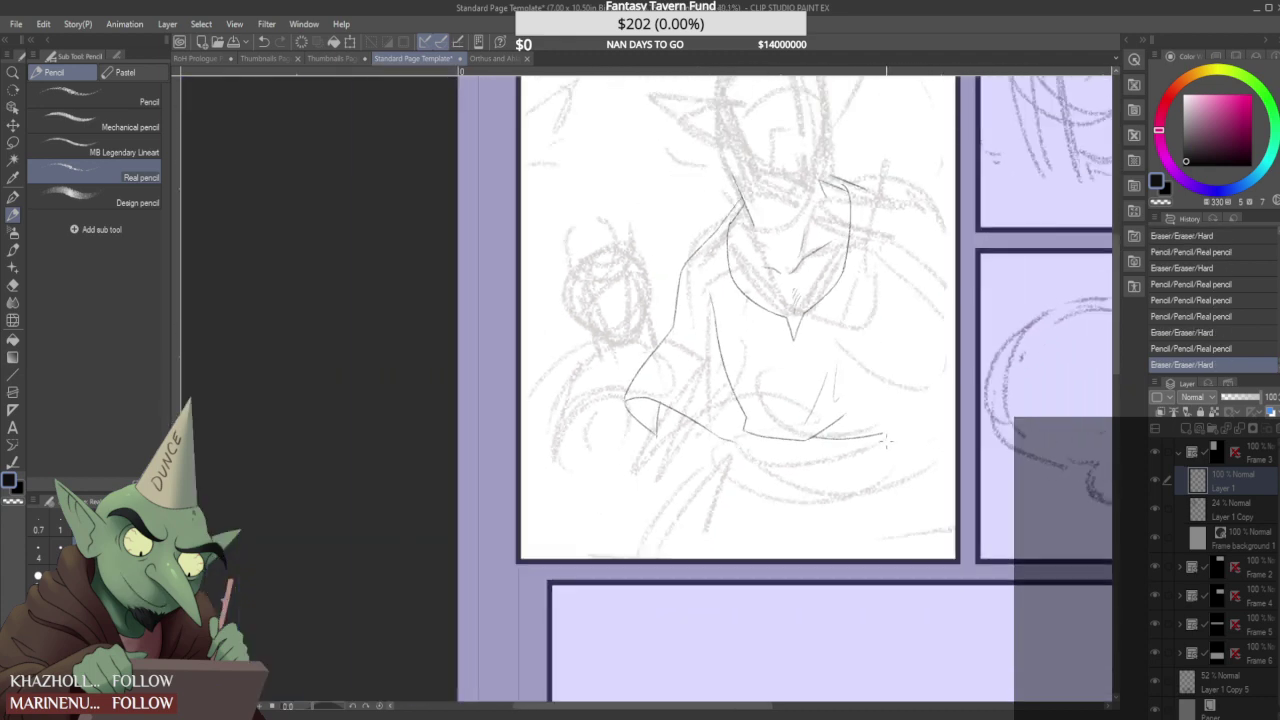
{"action": "scroll", "coordinate": [800, 410], "scroll_direction": "up", "scroll_amount": 2}
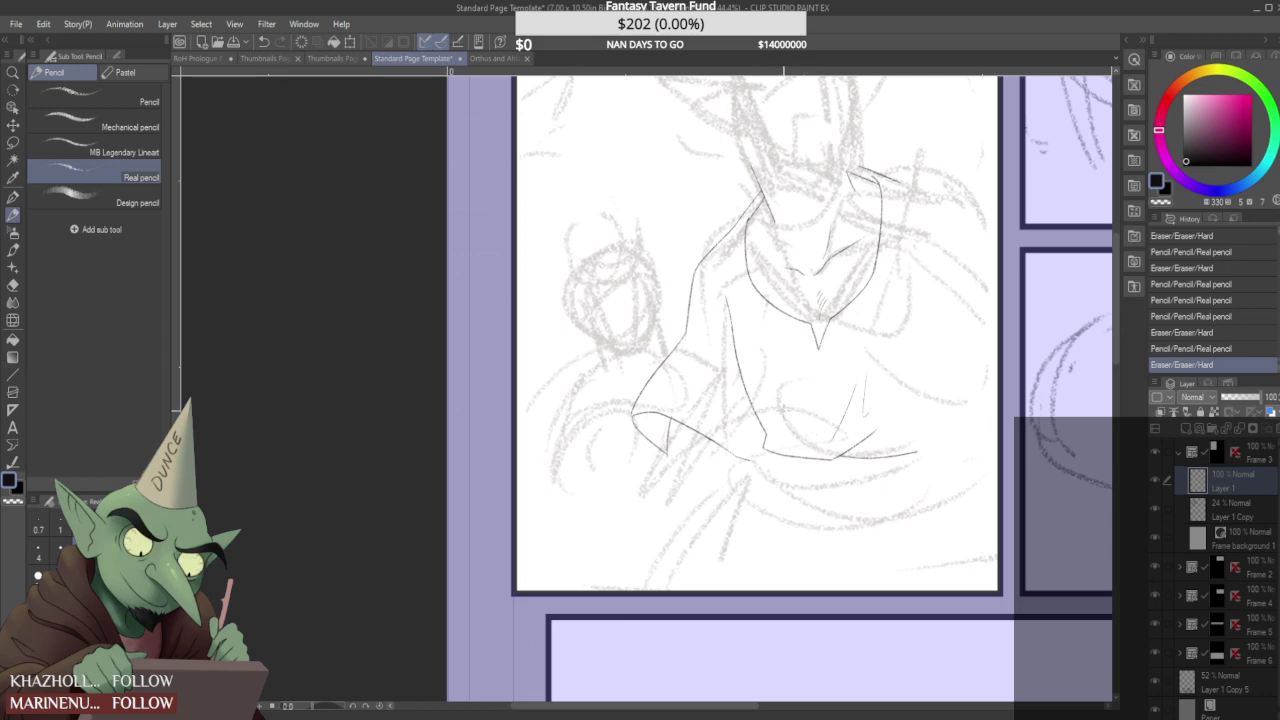
{"action": "left_click_drag", "start_coordinate": [787, 360], "coordinate": [812, 445]}
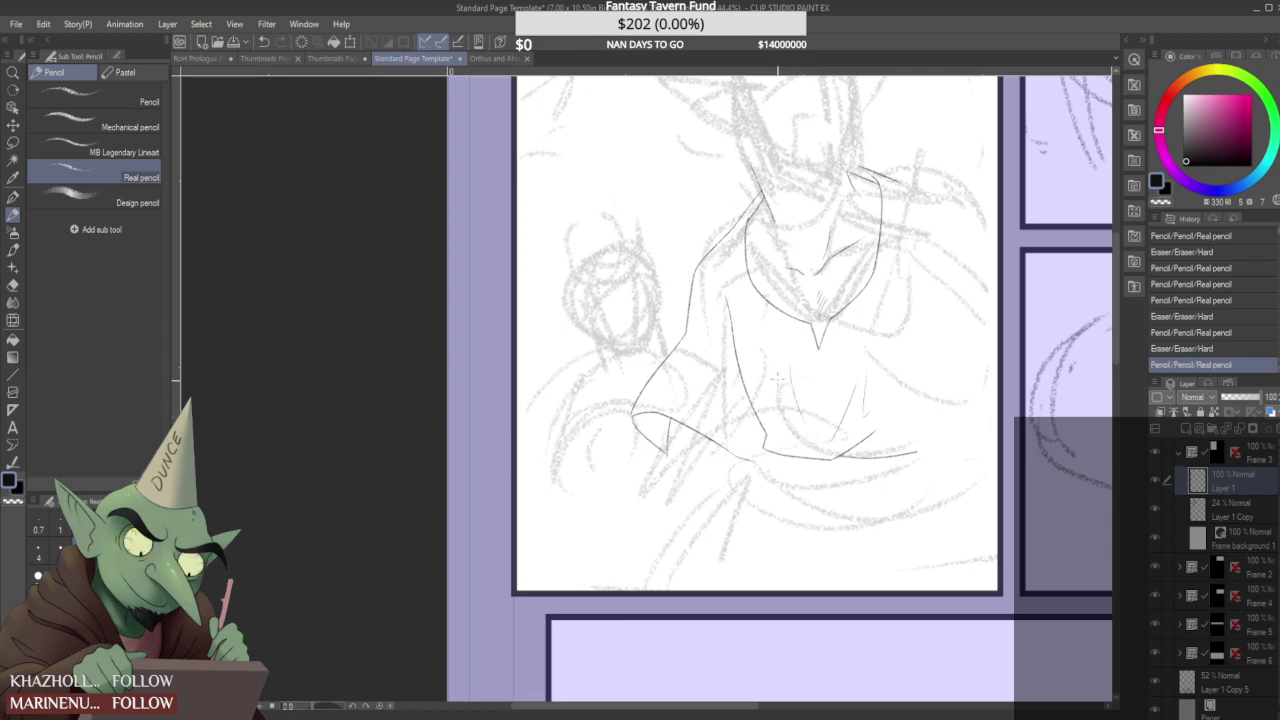
{"action": "scroll", "coordinate": [776, 372], "scroll_direction": "down", "scroll_amount": 2}
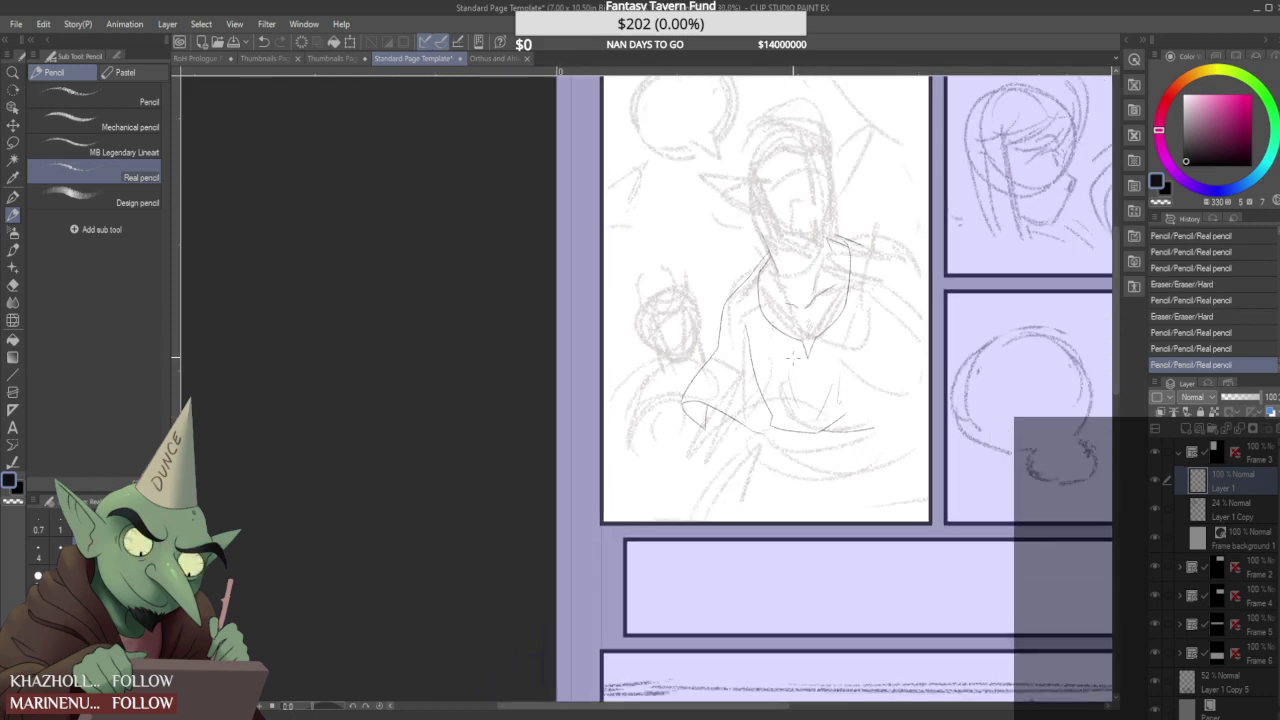
{"action": "left_click_drag", "start_coordinate": [797, 418], "coordinate": [785, 375]}
{"action": "scroll", "coordinate": [785, 375], "scroll_direction": "down", "scroll_amount": 3}
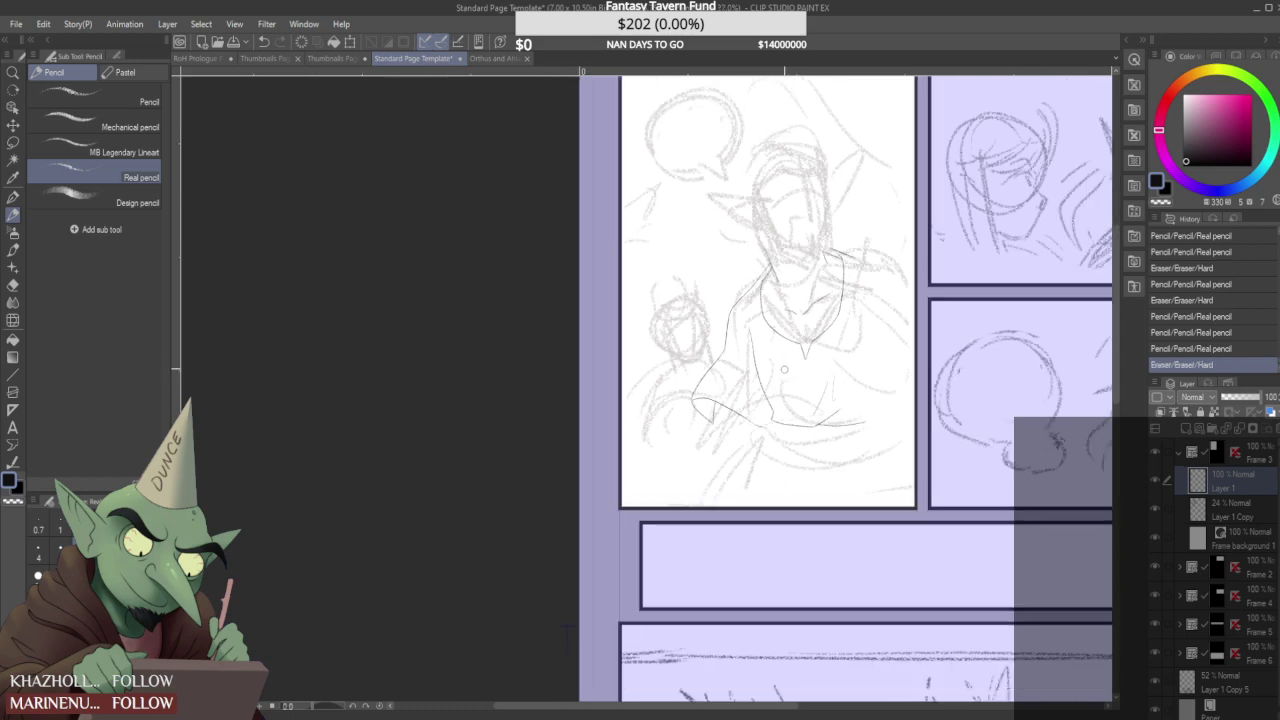
- Draw the shoulder line outward from the right side of the collar, redoing it to sit flatter across the shoulder
{"action": "scroll", "coordinate": [880, 316], "scroll_direction": "up", "scroll_amount": 6}
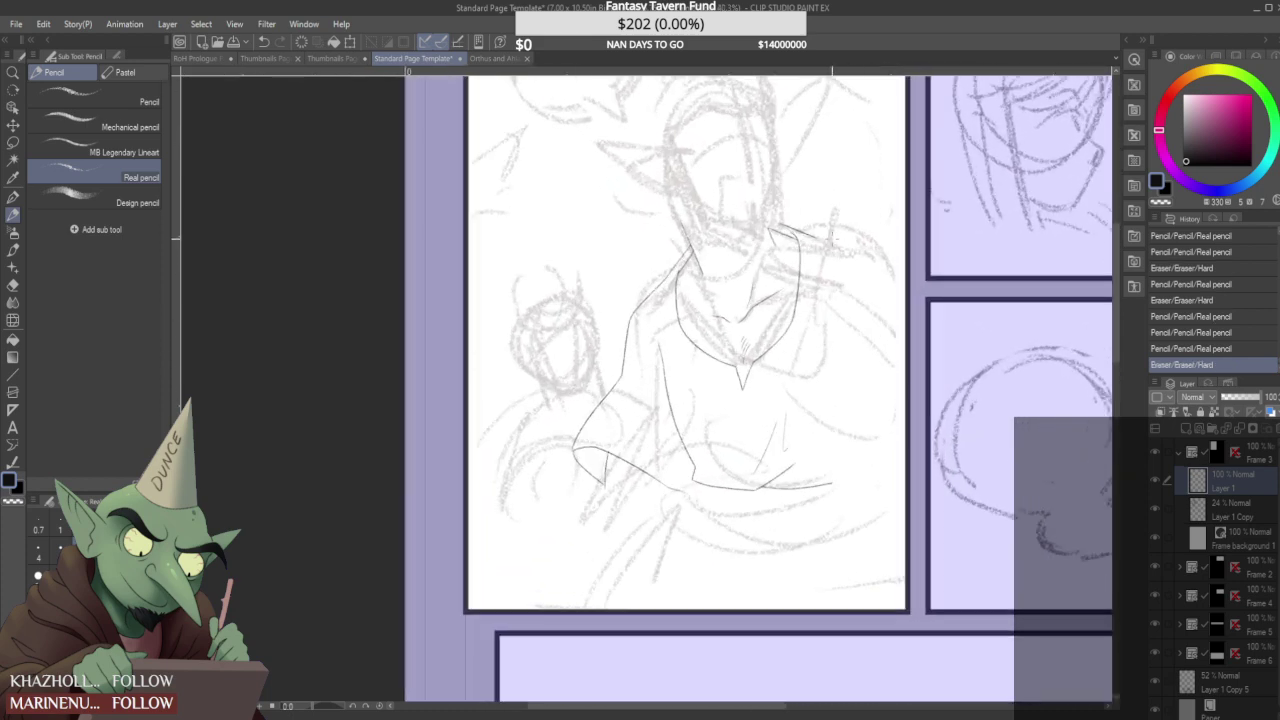
{"action": "left_click_drag", "start_coordinate": [818, 239], "coordinate": [908, 315]}
{"action": "scroll", "coordinate": [905, 268], "scroll_direction": "down", "scroll_amount": 4}
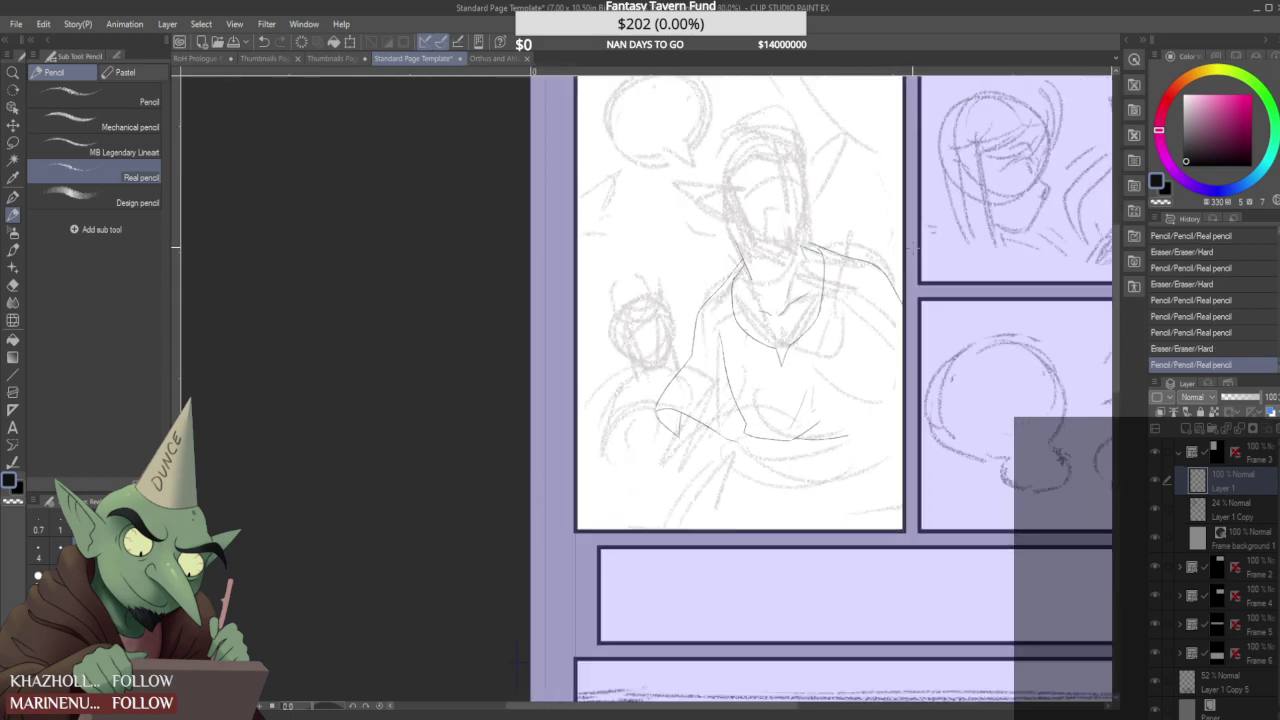
{"action": "scroll", "coordinate": [907, 244], "scroll_direction": "up", "scroll_amount": 2}
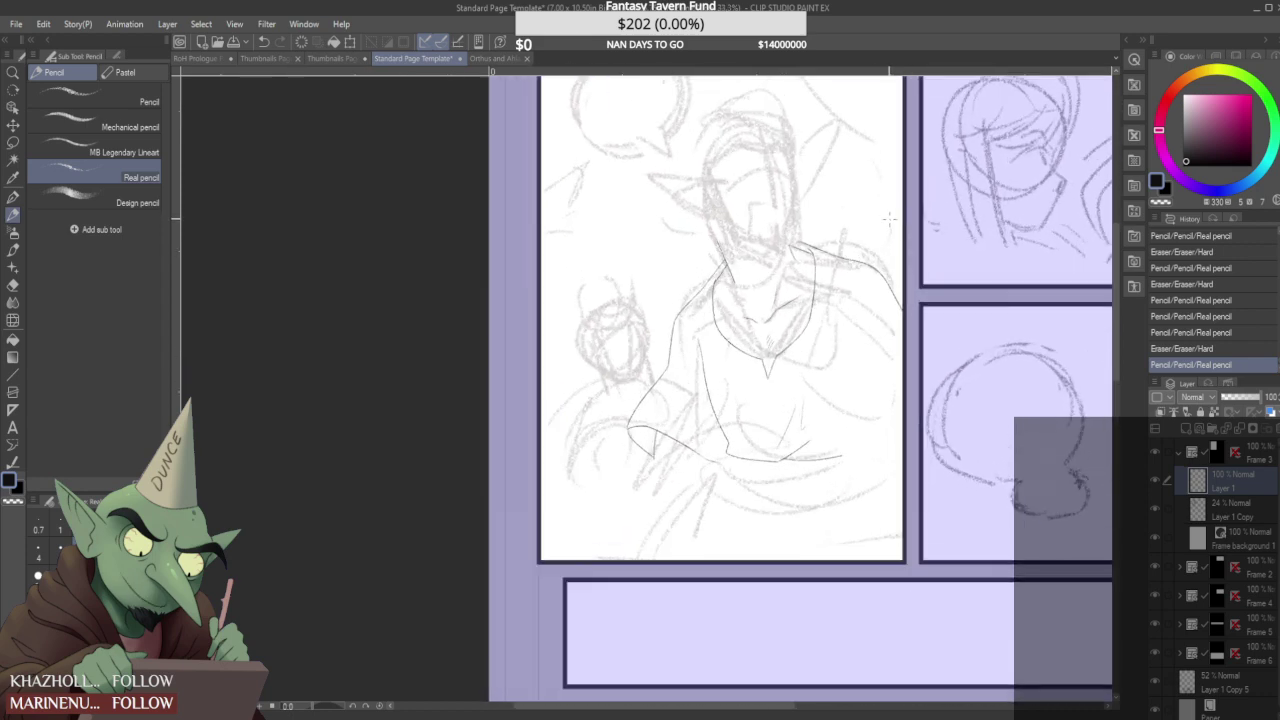
{"action": "key", "text": "ctrl+z"}
{"action": "left_click_drag", "start_coordinate": [830, 253], "coordinate": [898, 280]}
{"action": "key", "text": "ctrl+z"}
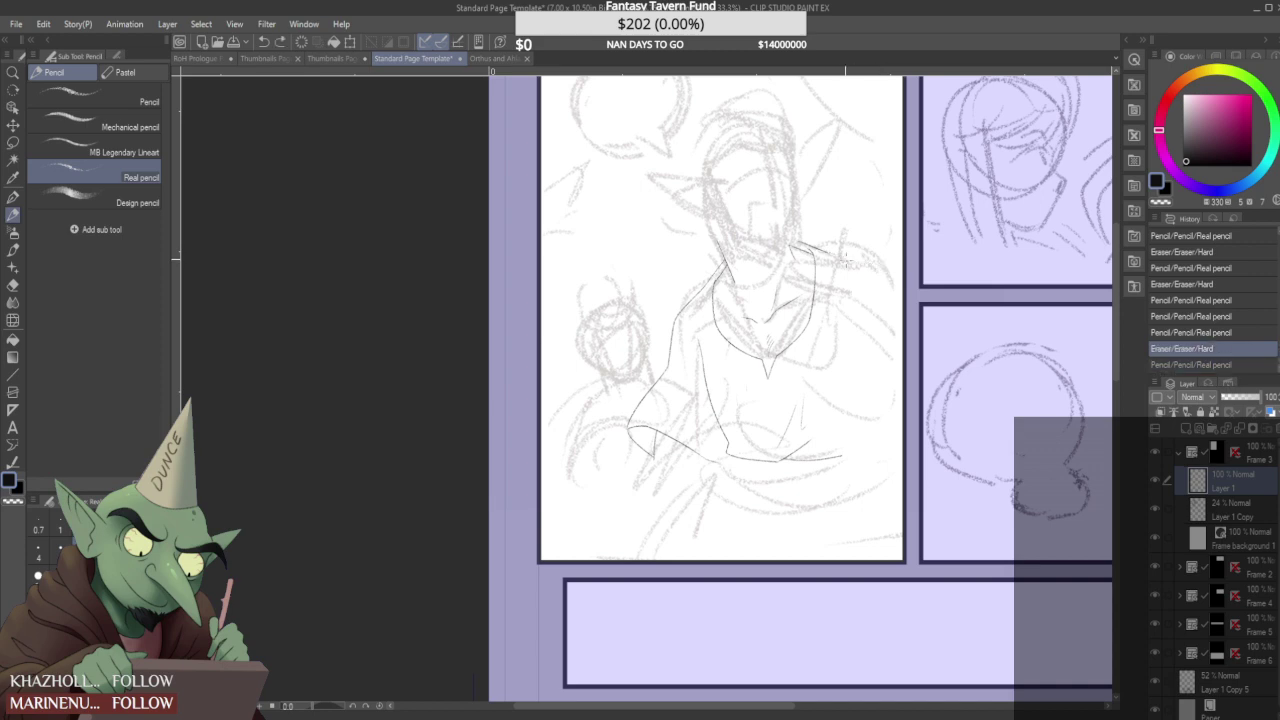
{"action": "key", "text": "ctrl+y"}
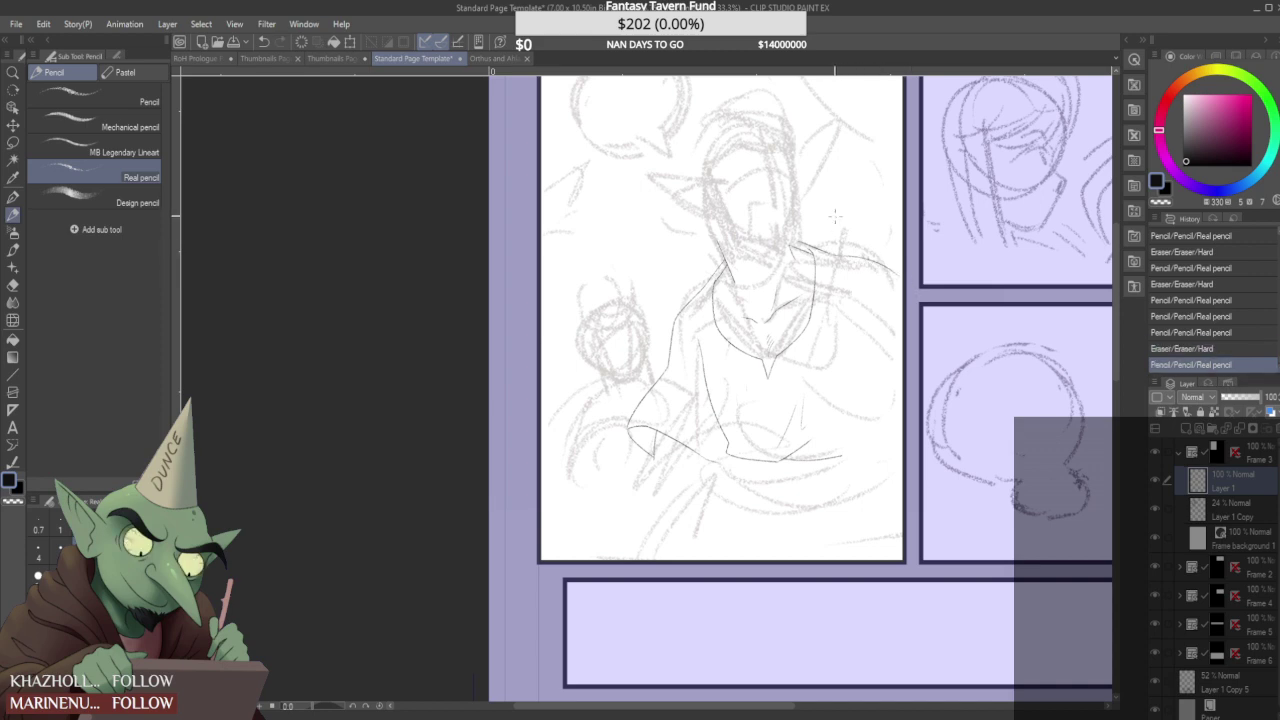
- Draw the outer upper-arm line from the end of the right shoulder down to the frame's right border
{"action": "scroll", "coordinate": [905, 264], "scroll_direction": "up", "scroll_amount": 2}
{"action": "mouse_move", "coordinate": [862, 254]}
{"action": "left_mouse_down"}
{"action": "mouse_move", "coordinate": [898, 288]}
{"action": "mouse_move", "coordinate": [914, 349]}
{"action": "left_mouse_up"}
{"action": "scroll", "coordinate": [800, 235], "scroll_direction": "up", "scroll_amount": 1}
{"action": "left_click_drag", "start_coordinate": [867, 258], "coordinate": [912, 346]}
{"action": "left_click_drag", "start_coordinate": [873, 283], "coordinate": [920, 353]}
{"action": "scroll", "coordinate": [913, 345], "scroll_direction": "down", "scroll_amount": 3}
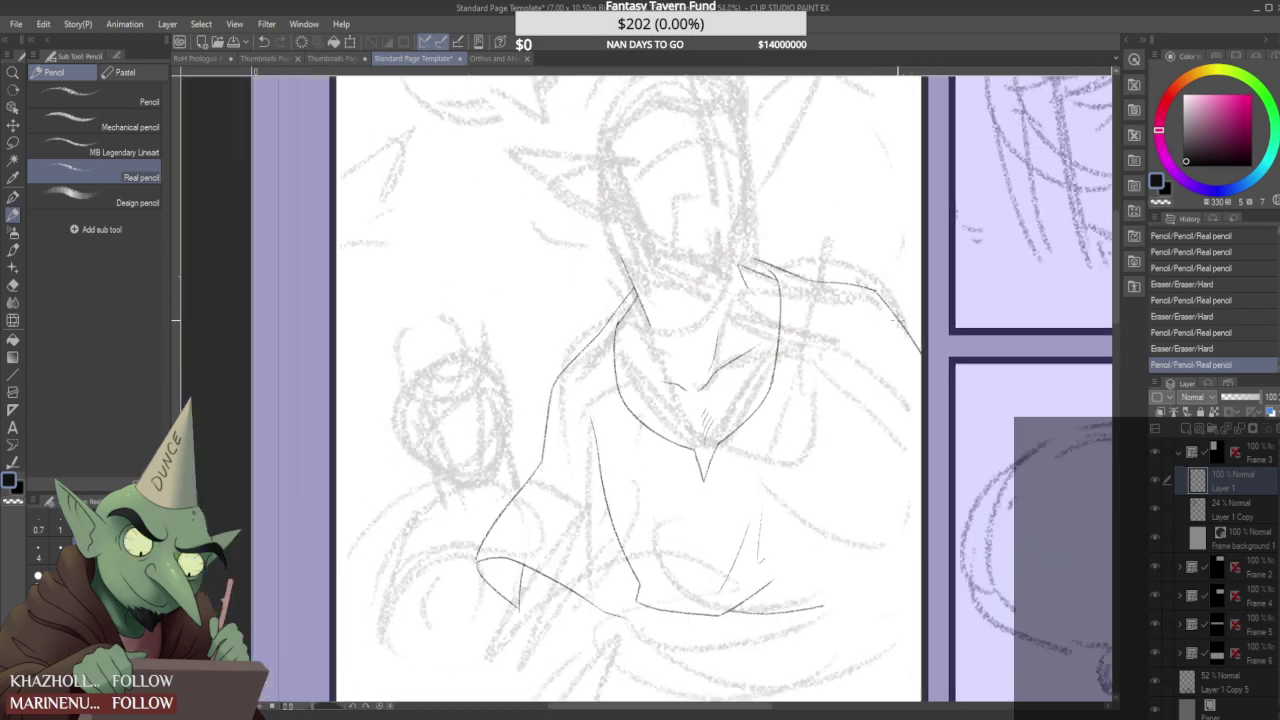
{"action": "scroll", "coordinate": [902, 275], "scroll_direction": "down", "scroll_amount": 4}
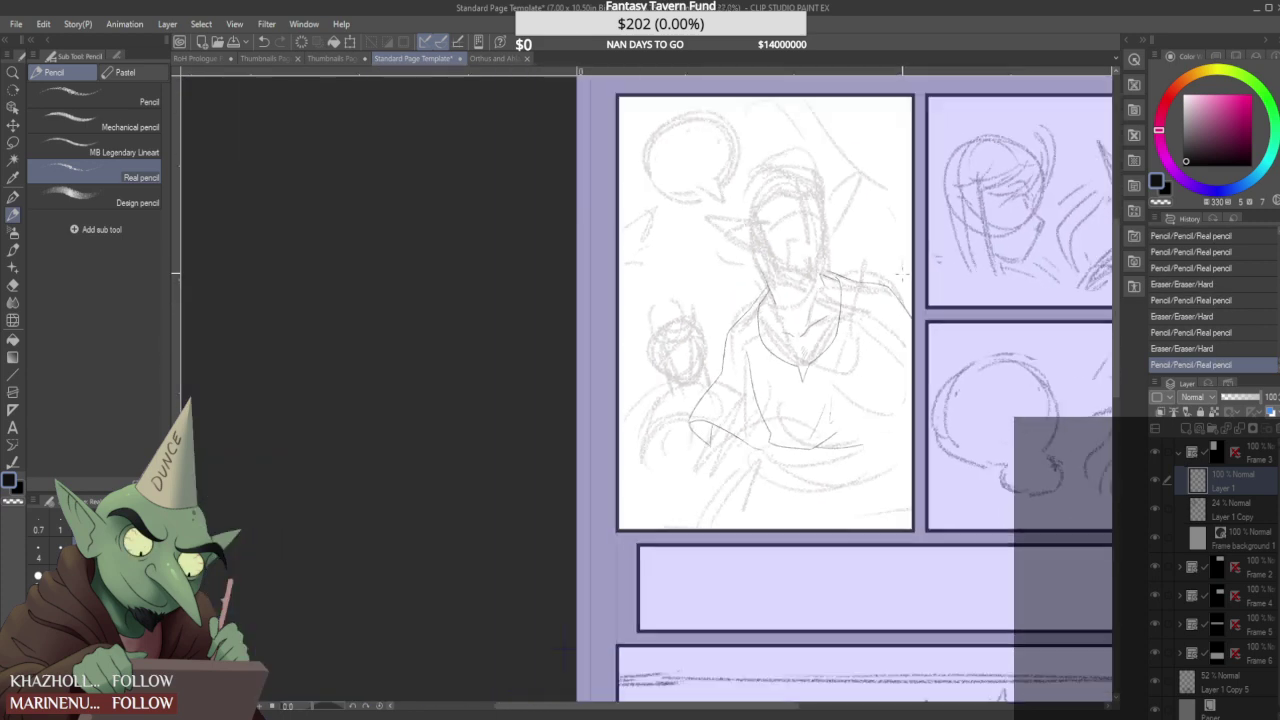
{"action": "scroll", "coordinate": [798, 440], "scroll_direction": "up", "scroll_amount": 1}
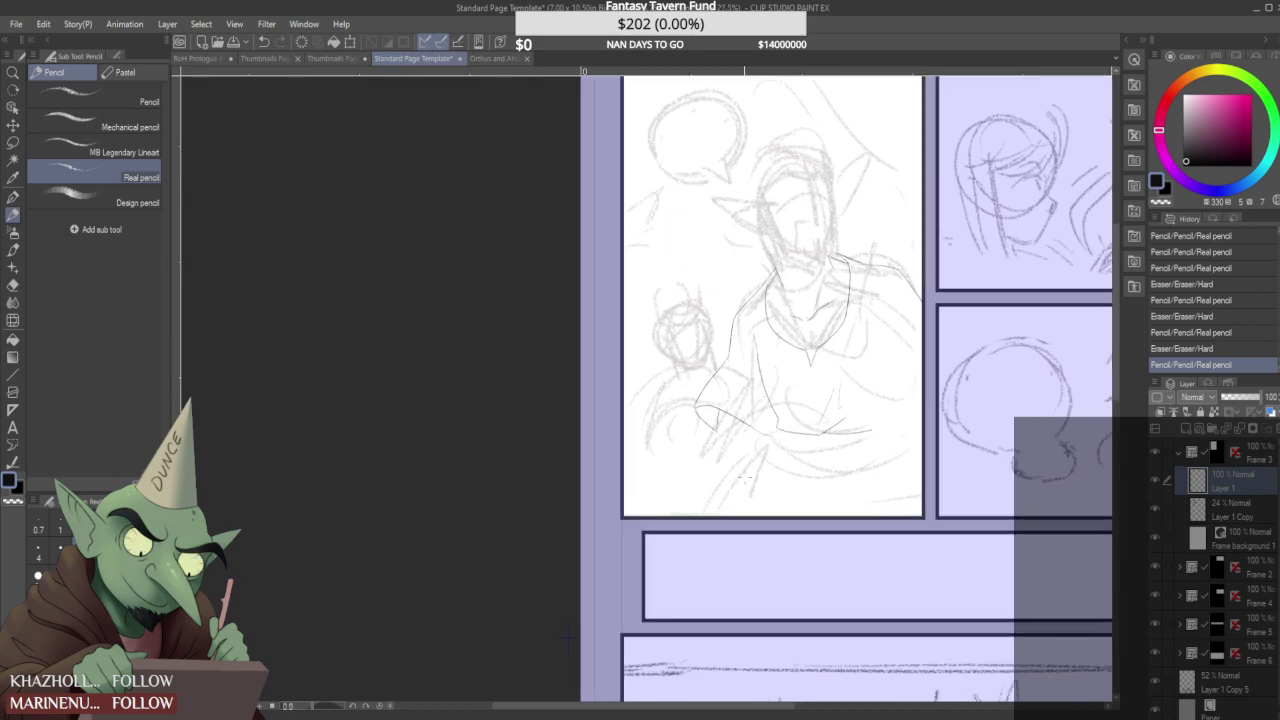
- Draw the outer forearm line from the left cuff to the frame's lower border and add small crease marks inside the arm
{"action": "scroll", "coordinate": [720, 440], "scroll_direction": "up", "scroll_amount": 2}
{"action": "left_click_drag", "start_coordinate": [716, 425], "coordinate": [660, 545]}
{"action": "scroll", "coordinate": [715, 450], "scroll_direction": "up", "scroll_amount": 2}
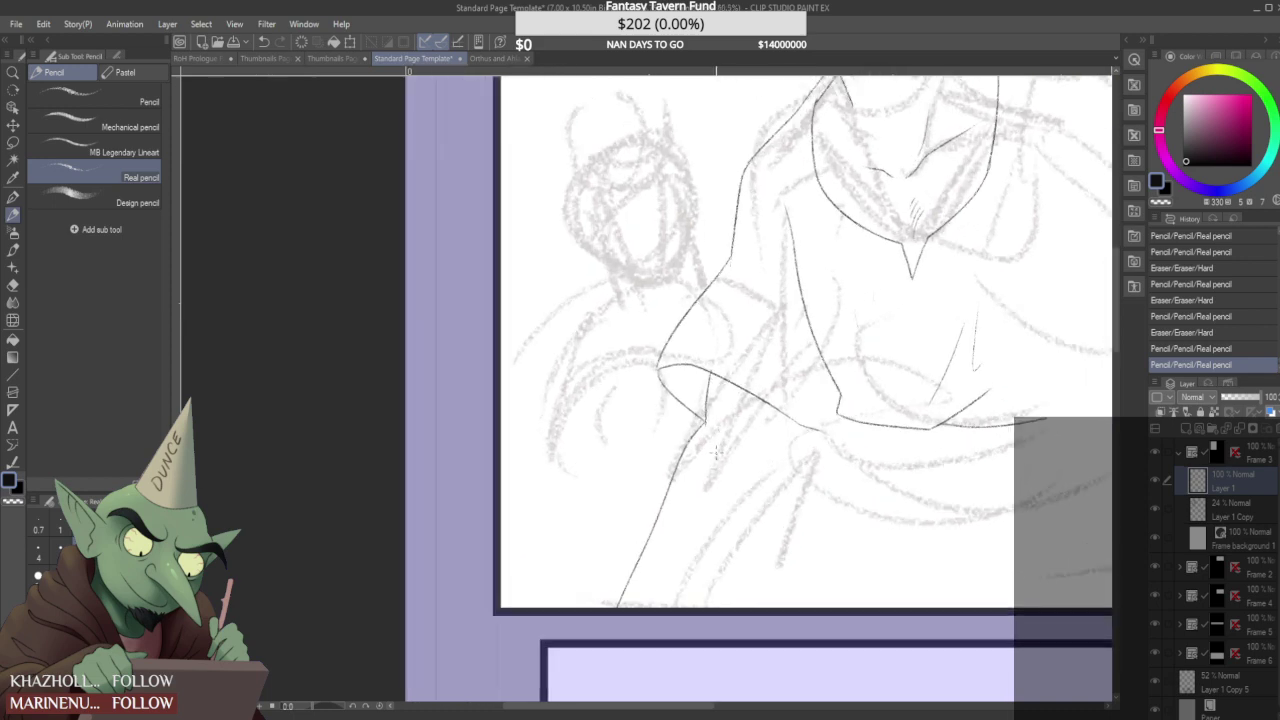
{"action": "left_click_drag", "start_coordinate": [716, 453], "coordinate": [744, 438]}
{"action": "scroll", "coordinate": [738, 434], "scroll_direction": "down", "scroll_amount": 5}
{"action": "scroll", "coordinate": [736, 443], "scroll_direction": "up", "scroll_amount": 5}
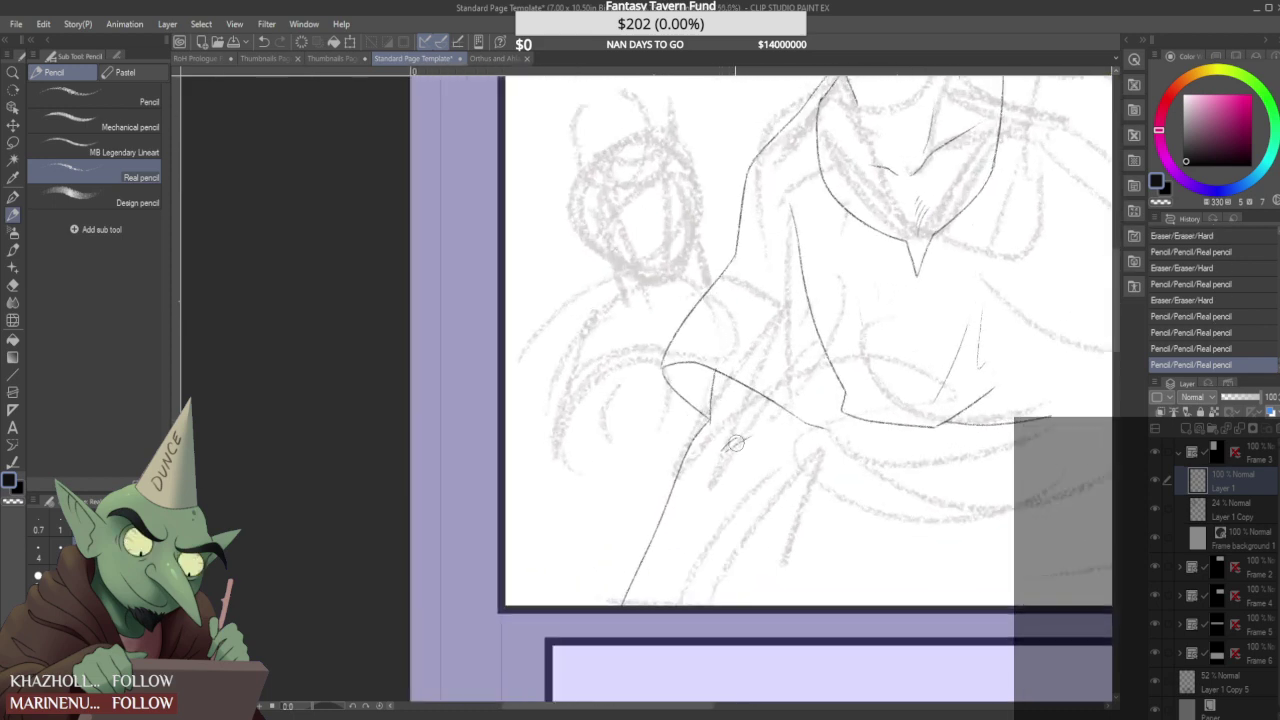
{"action": "scroll", "coordinate": [735, 443], "scroll_direction": "up", "scroll_amount": 1}
{"action": "left_click_drag", "start_coordinate": [762, 423], "coordinate": [740, 445]}
{"action": "scroll", "coordinate": [760, 432], "scroll_direction": "down", "scroll_amount": 3}
{"action": "scroll", "coordinate": [791, 436], "scroll_direction": "up", "scroll_amount": 3}
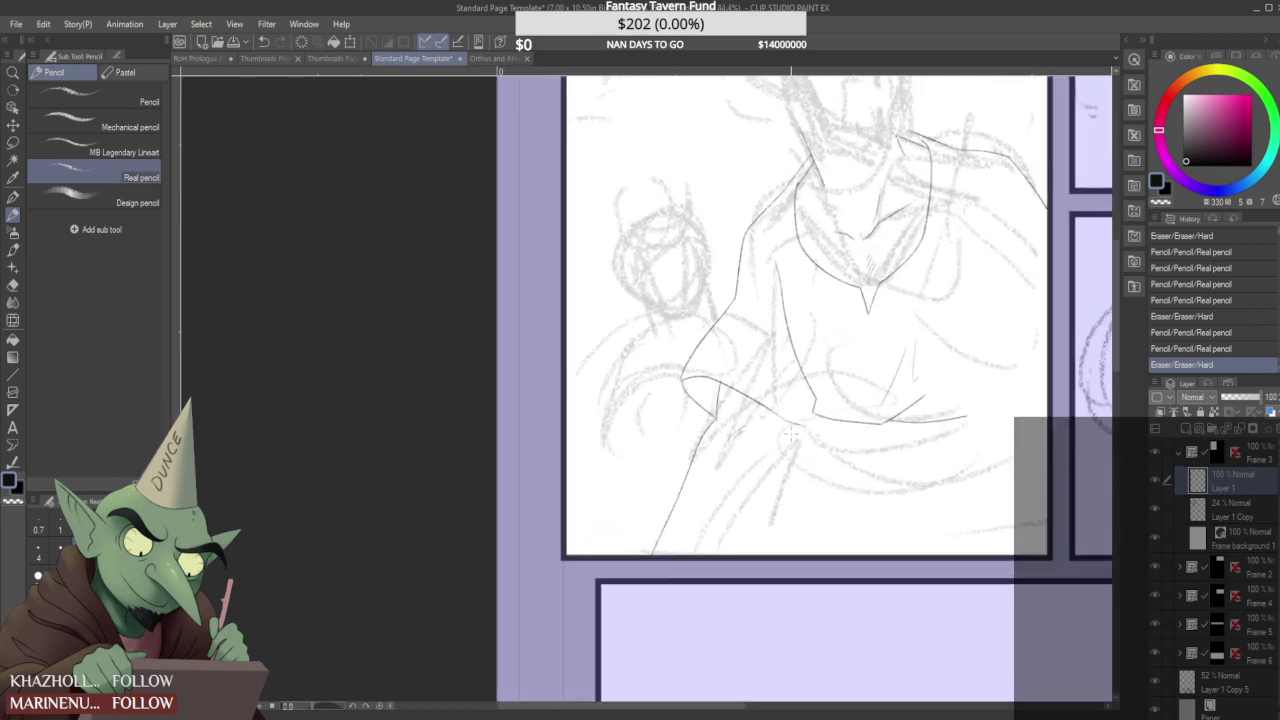
- Draw the inner forearm line from the inner end of the sleeve hem down toward the frame's lower border
{"action": "left_click_drag", "start_coordinate": [786, 440], "coordinate": [782, 452]}
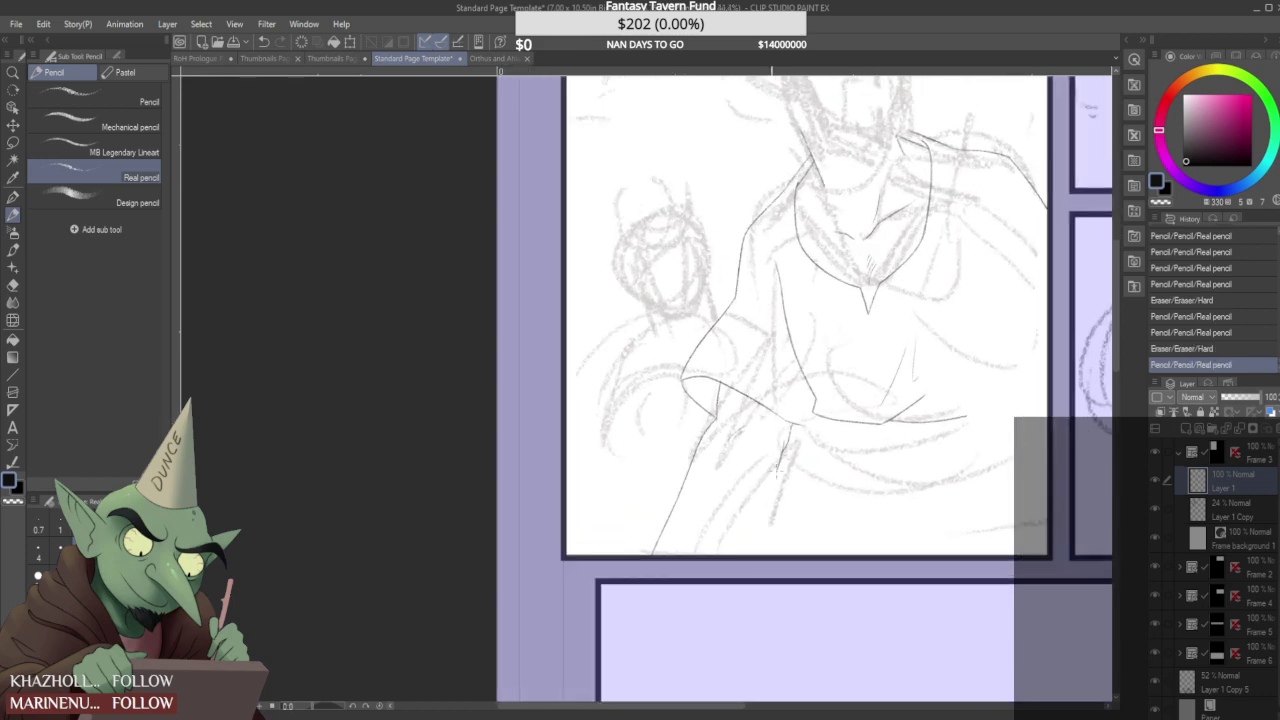
{"action": "scroll", "coordinate": [750, 490], "scroll_direction": "down", "scroll_amount": 3}
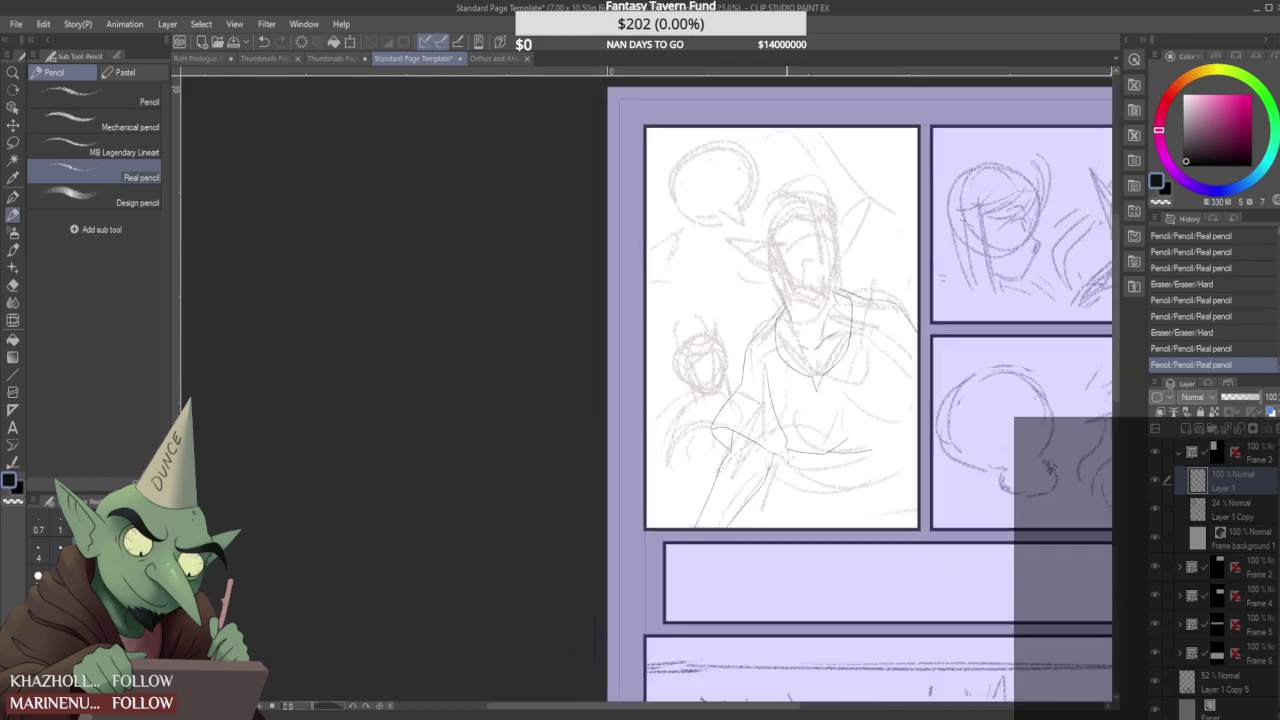
{"action": "scroll", "coordinate": [745, 478], "scroll_direction": "up", "scroll_amount": 2}
{"action": "mouse_move", "coordinate": [716, 510]}
{"action": "left_mouse_down"}
{"action": "mouse_move", "coordinate": [719, 537]}
{"action": "mouse_move", "coordinate": [731, 523]}
{"action": "left_mouse_up"}
- Draw a curved bracer edge across the forearm and redraw both sides of the bracer down to the frame's lower border
{"action": "scroll", "coordinate": [711, 496], "scroll_direction": "up", "scroll_amount": 3}
{"action": "left_click_drag", "start_coordinate": [697, 476], "coordinate": [768, 534]}
{"action": "scroll", "coordinate": [697, 472], "scroll_direction": "up", "scroll_amount": 2}
{"action": "left_click_drag", "start_coordinate": [702, 467], "coordinate": [635, 582]}
{"action": "left_click_drag", "start_coordinate": [779, 529], "coordinate": [746, 587]}
{"action": "left_click_drag", "start_coordinate": [783, 539], "coordinate": [743, 593]}
{"action": "left_click_drag", "start_coordinate": [776, 528], "coordinate": [742, 586]}
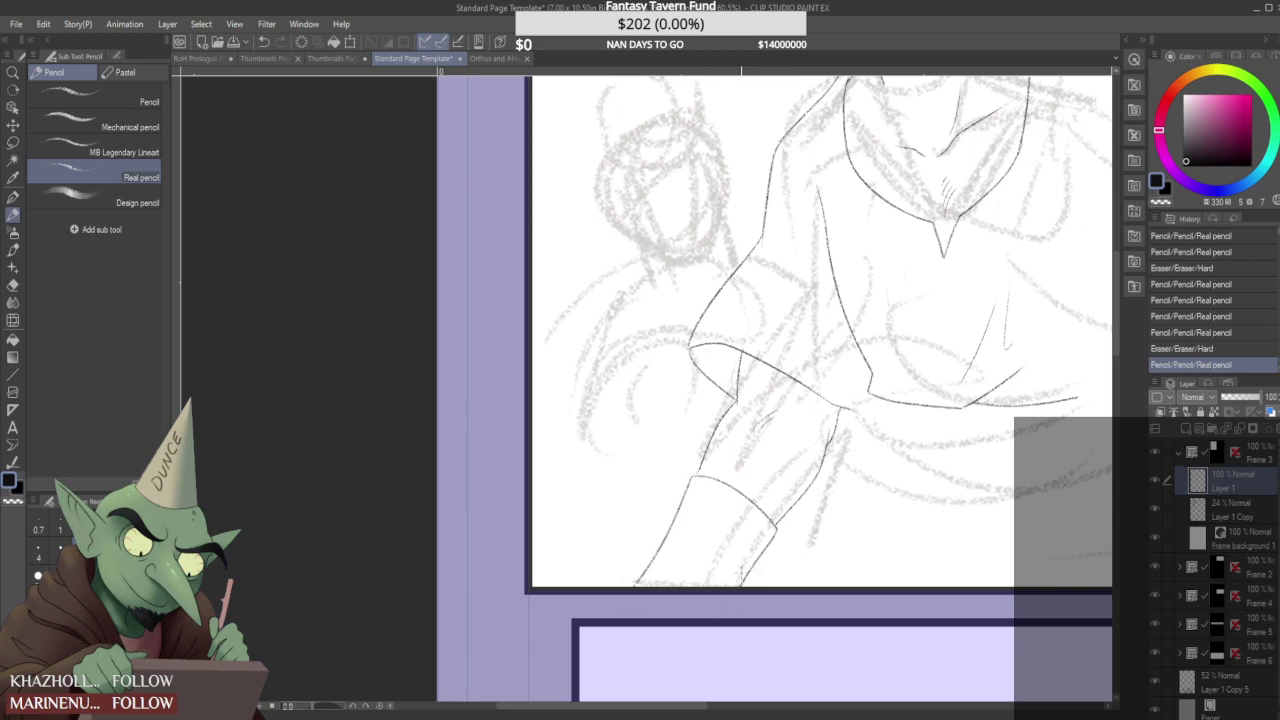
- Erase stray strokes along the forearm between the sleeve and the curved bracer edge
{"action": "scroll", "coordinate": [748, 559], "scroll_direction": "down", "scroll_amount": 7}
{"action": "scroll", "coordinate": [733, 507], "scroll_direction": "up", "scroll_amount": 5}
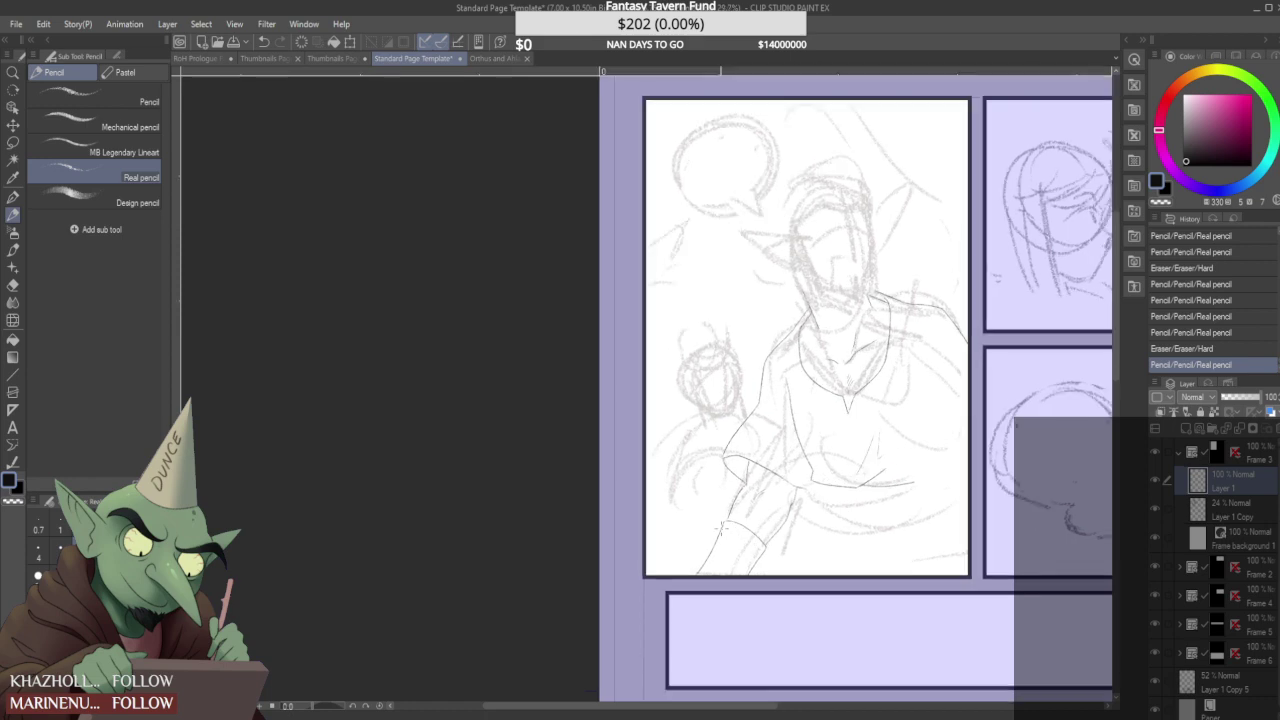
{"action": "mouse_move", "coordinate": [795, 397]}
{"action": "left_mouse_down"}
{"action": "mouse_move", "coordinate": [724, 523]}
{"action": "mouse_move", "coordinate": [731, 537]}
{"action": "left_mouse_up"}
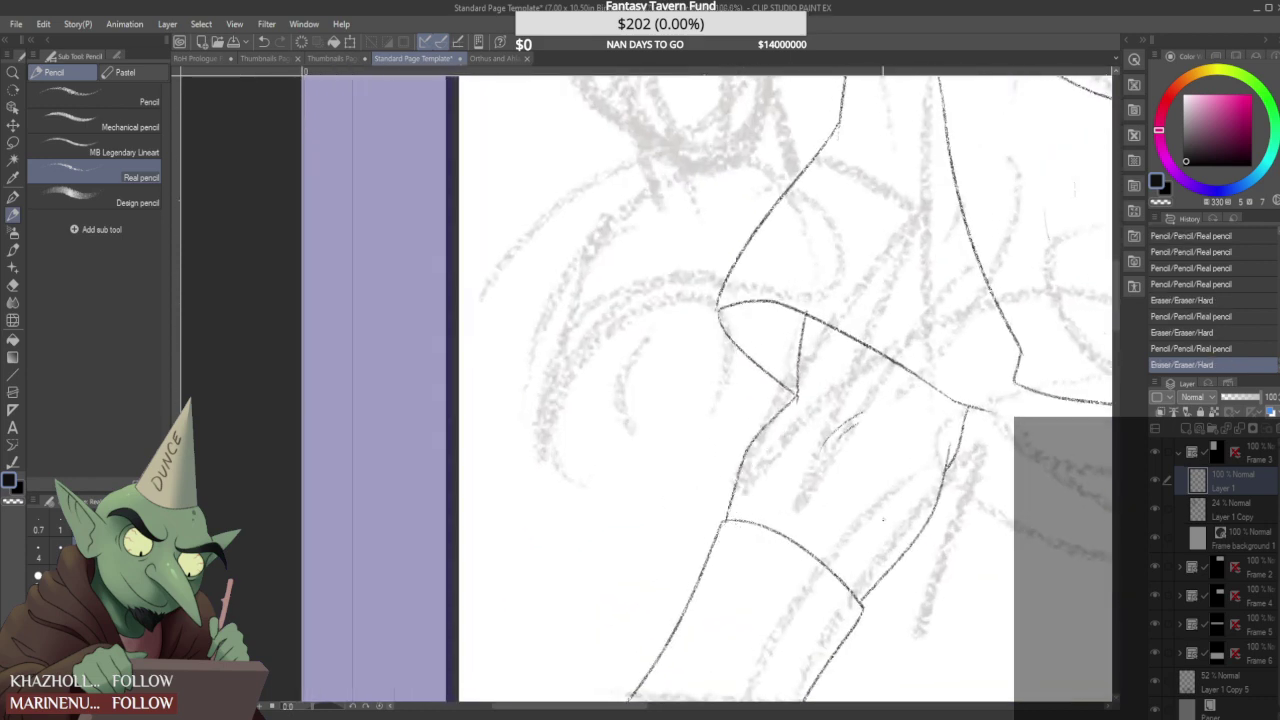
{"action": "scroll", "coordinate": [830, 487], "scroll_direction": "down", "scroll_amount": 5}
{"action": "scroll", "coordinate": [809, 478], "scroll_direction": "down", "scroll_amount": 3}
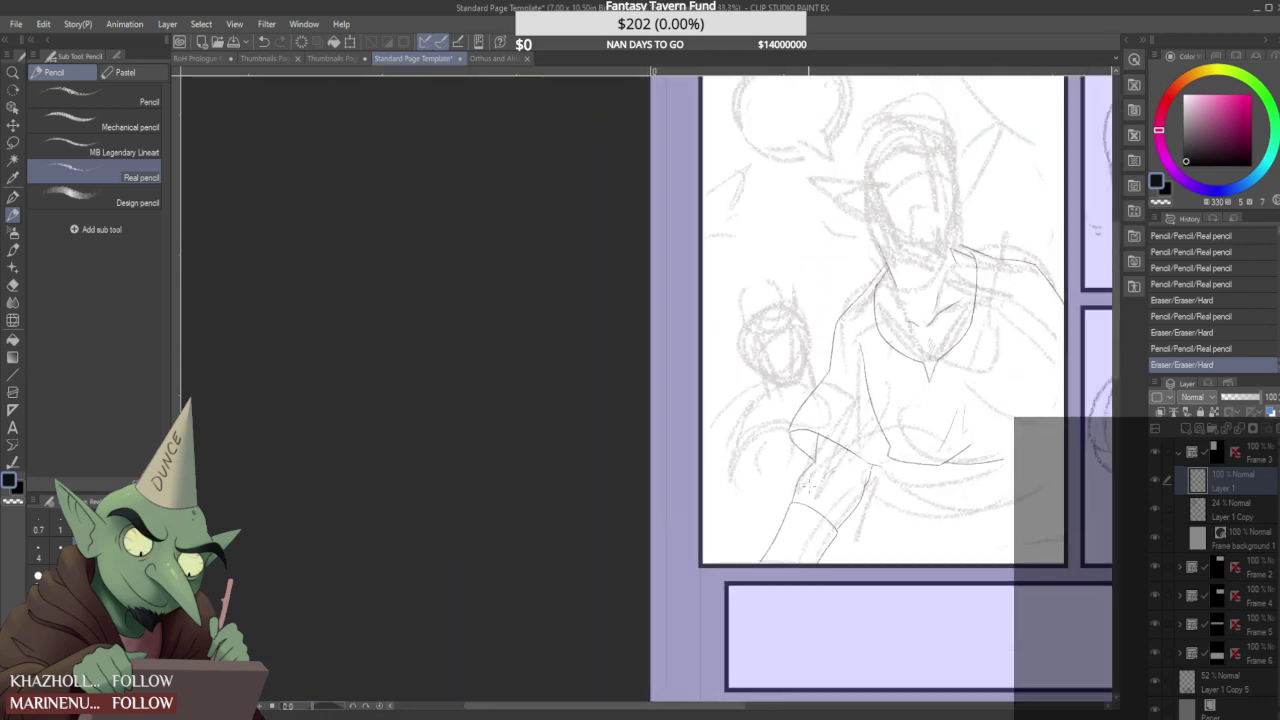
- Erase the bracer's outer side line and redraw it from the curved edge to the frame's lower border
{"action": "scroll", "coordinate": [779, 562], "scroll_direction": "up", "scroll_amount": 5}
{"action": "left_click_drag", "start_coordinate": [722, 563], "coordinate": [745, 535]}
{"action": "left_click_drag", "start_coordinate": [806, 422], "coordinate": [754, 520]}
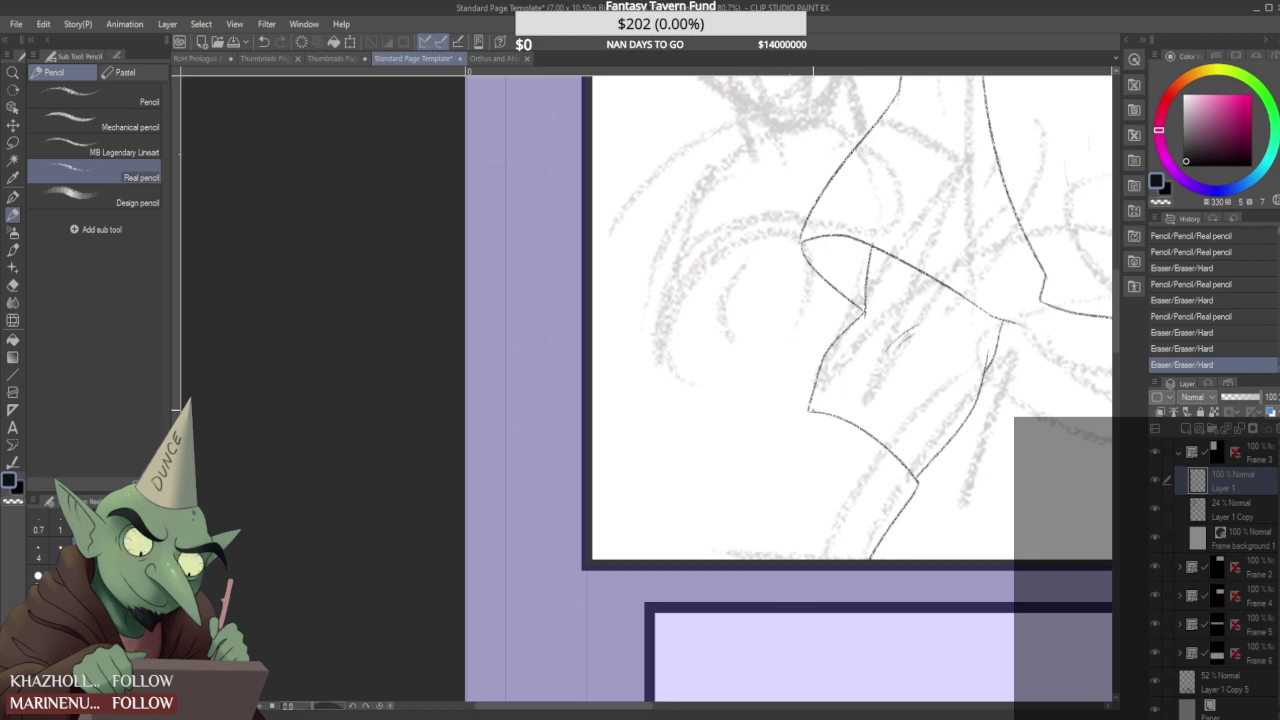
{"action": "left_click_drag", "start_coordinate": [806, 414], "coordinate": [764, 520]}
{"action": "scroll", "coordinate": [783, 507], "scroll_direction": "down", "scroll_amount": 4}
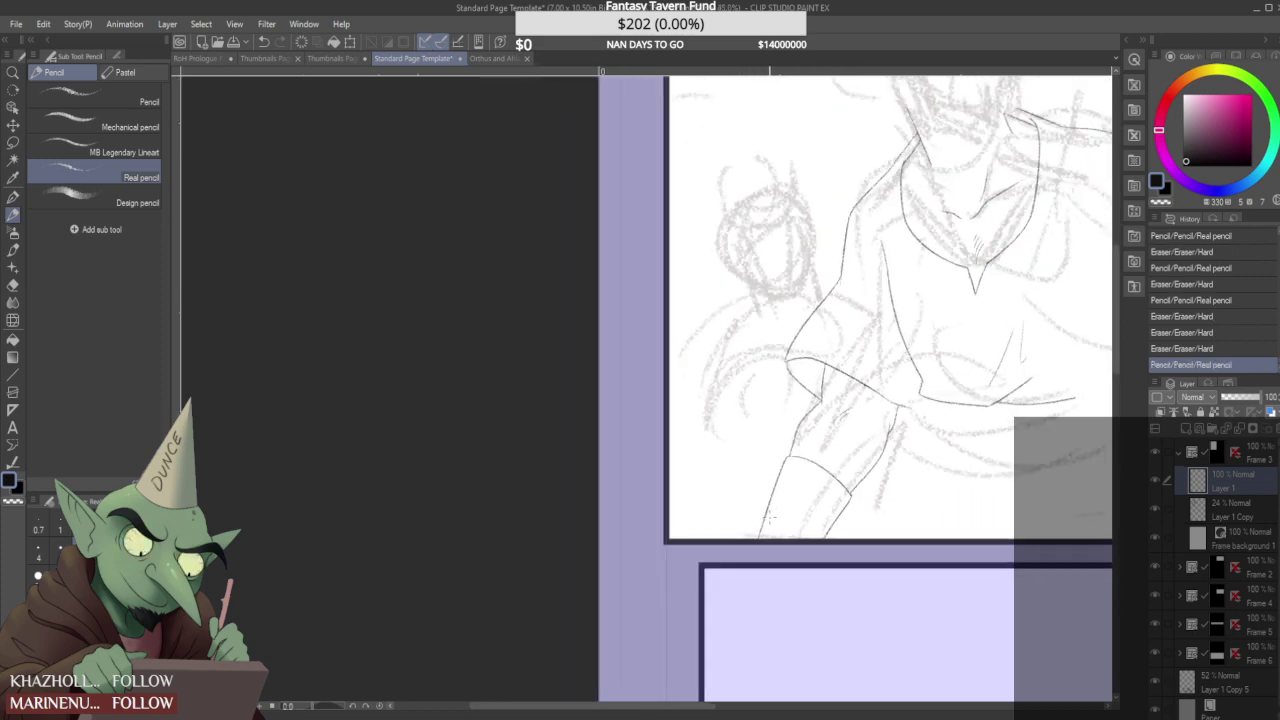
{"action": "scroll", "coordinate": [783, 507], "scroll_direction": "down", "scroll_amount": 2}
{"action": "scroll", "coordinate": [800, 495], "scroll_direction": "up", "scroll_amount": 4}
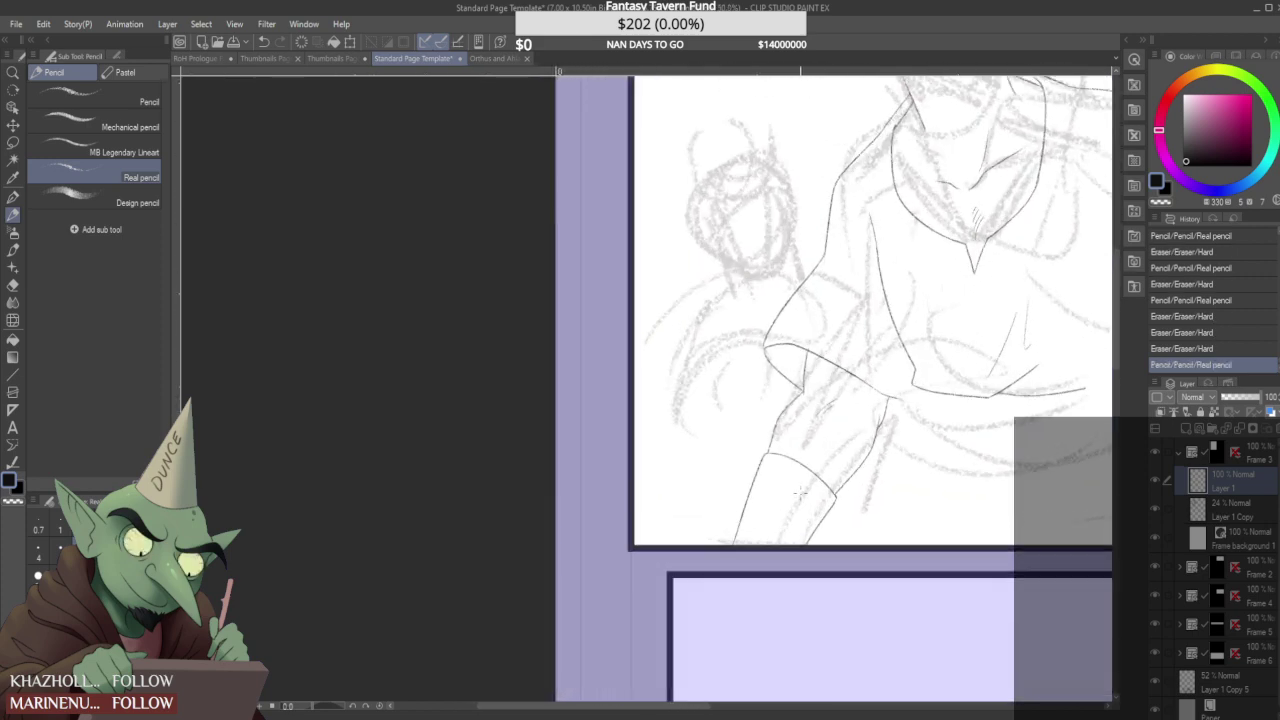
- Undo the select-all and the bracer's outer side line, and redraw that line flaring farther outward
{"action": "key", "text": "ctrl+a"}
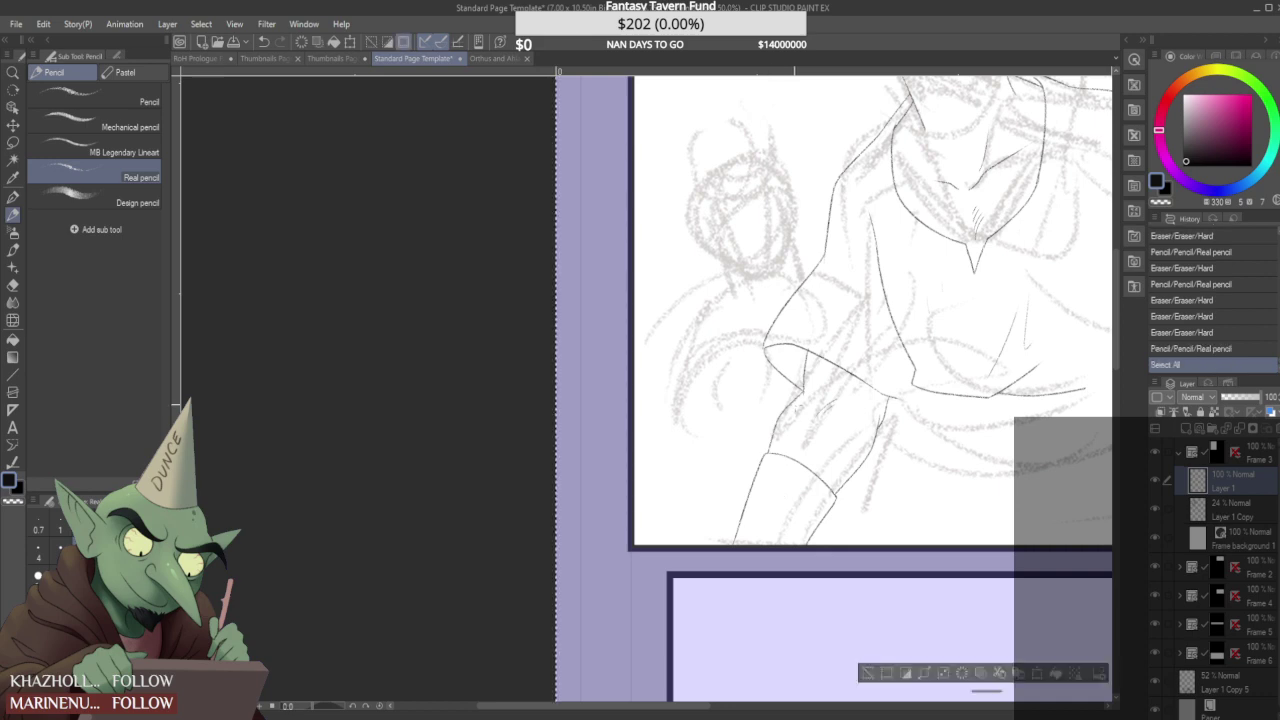
{"action": "key", "text": "ctrl+z"}
{"action": "key", "text": "ctrl+z"}
{"action": "left_click_drag", "start_coordinate": [766, 453], "coordinate": [733, 543]}
{"action": "key", "text": "ctrl+z"}
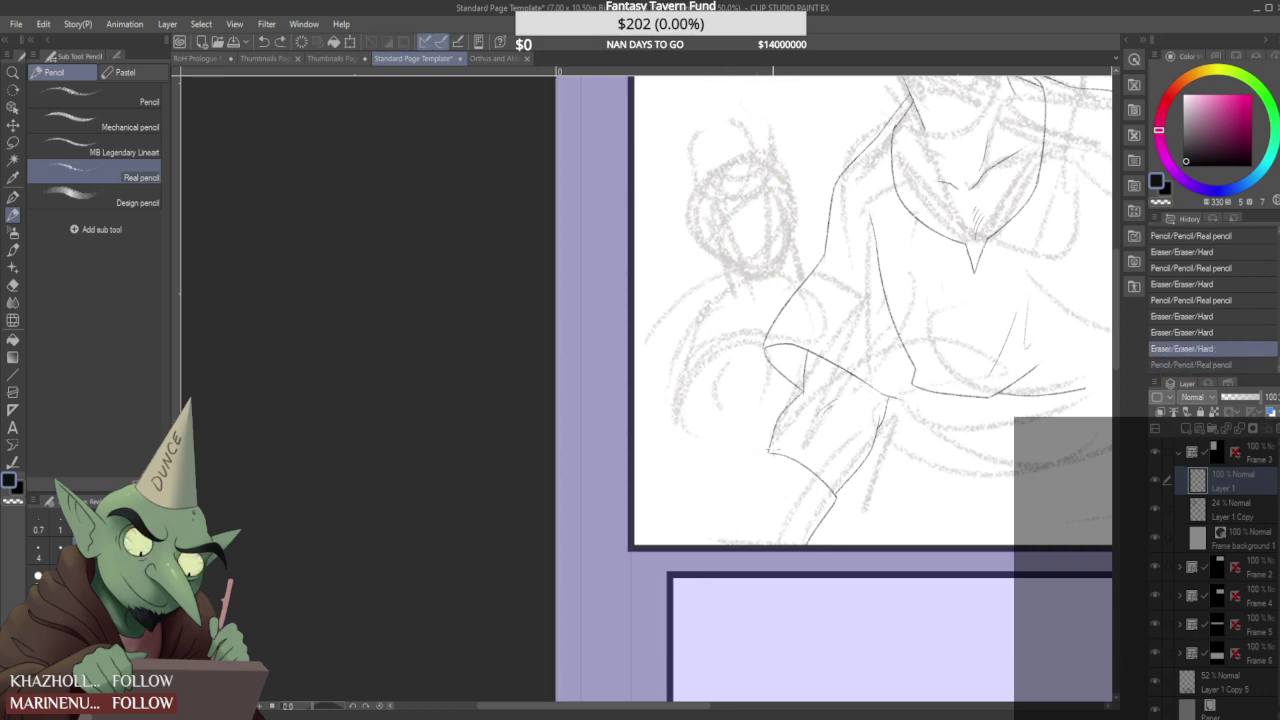
{"action": "key", "text": "ctrl+y"}
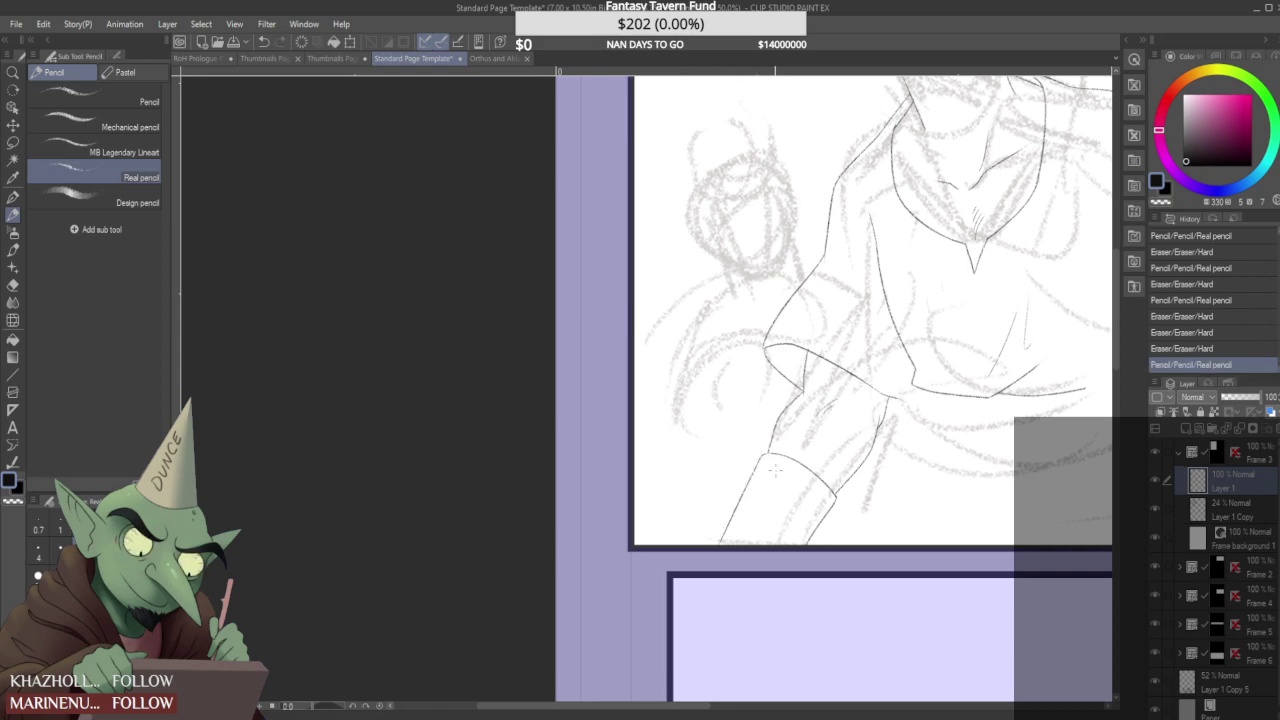
- Draw a short, nearly vertical line down from the shirt's lower edge beside the torso kink
{"action": "scroll", "coordinate": [776, 470], "scroll_direction": "down", "scroll_amount": 5}
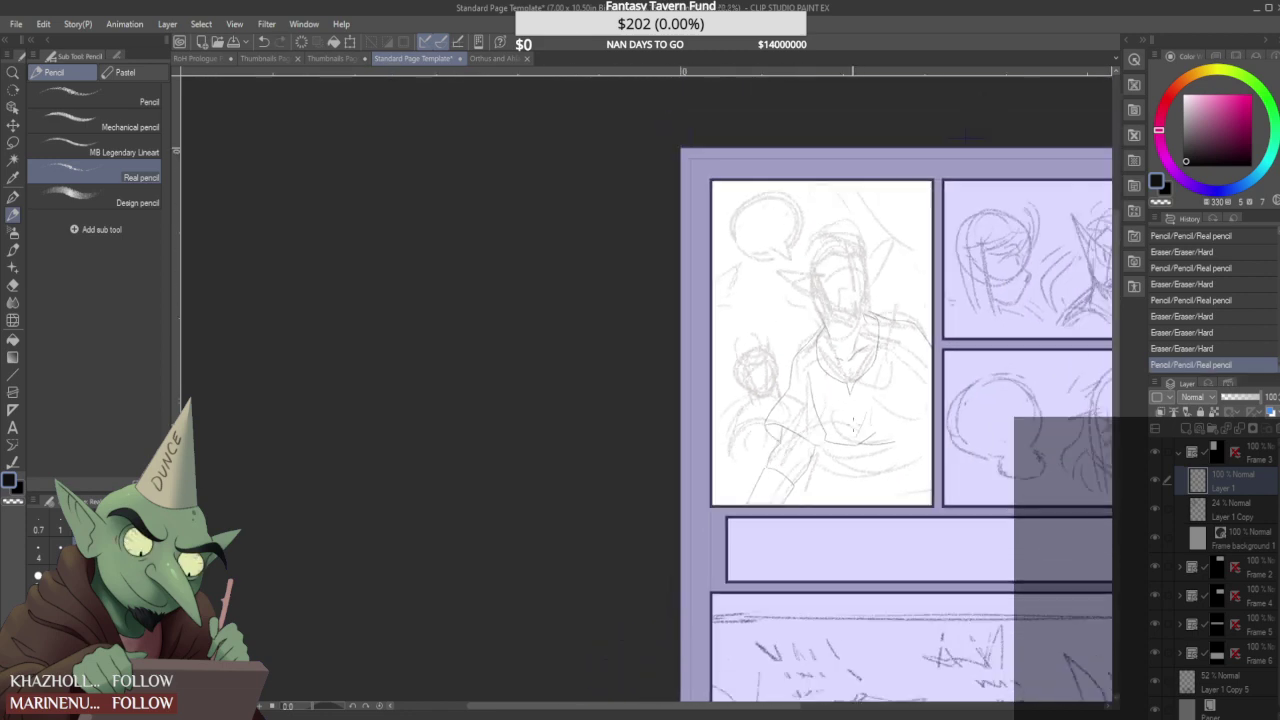
{"action": "scroll", "coordinate": [823, 472], "scroll_direction": "up", "scroll_amount": 5}
{"action": "scroll", "coordinate": [816, 424], "scroll_direction": "down", "scroll_amount": 3}
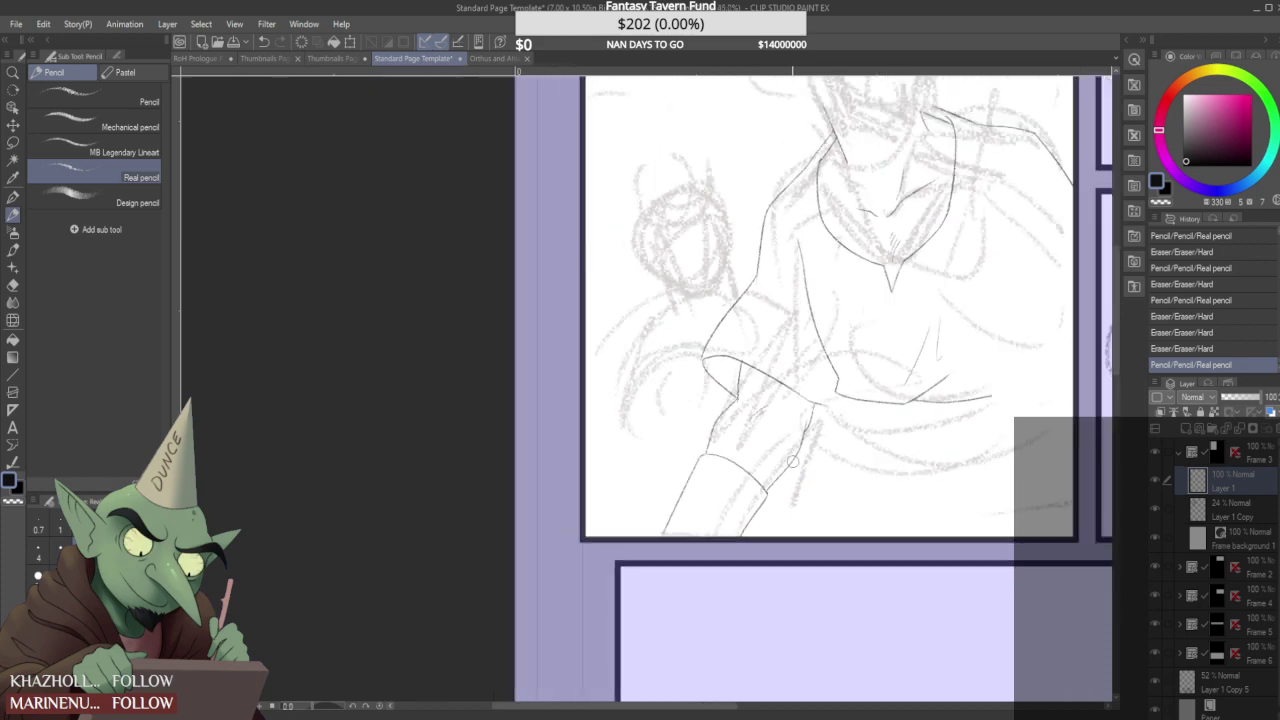
{"action": "scroll", "coordinate": [816, 424], "scroll_direction": "down", "scroll_amount": 3}
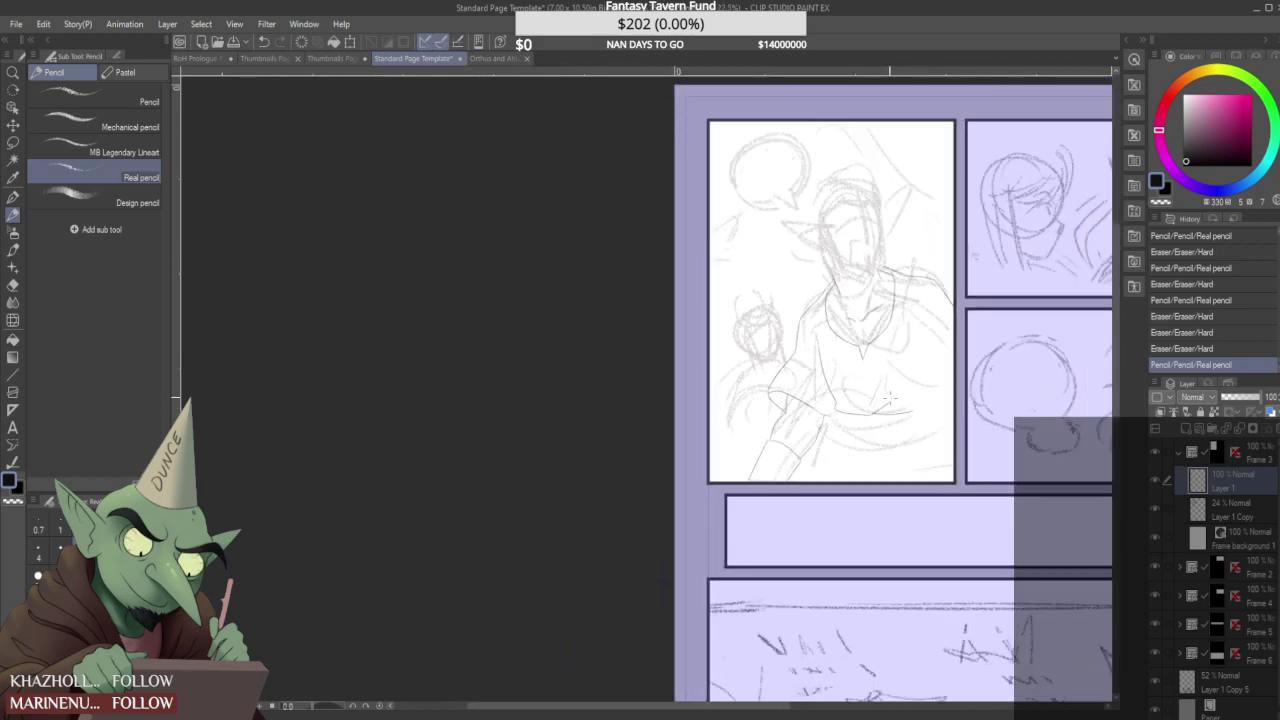
{"action": "scroll", "coordinate": [891, 395], "scroll_direction": "up", "scroll_amount": 3}
{"action": "left_click_drag", "start_coordinate": [840, 422], "coordinate": [839, 448]}
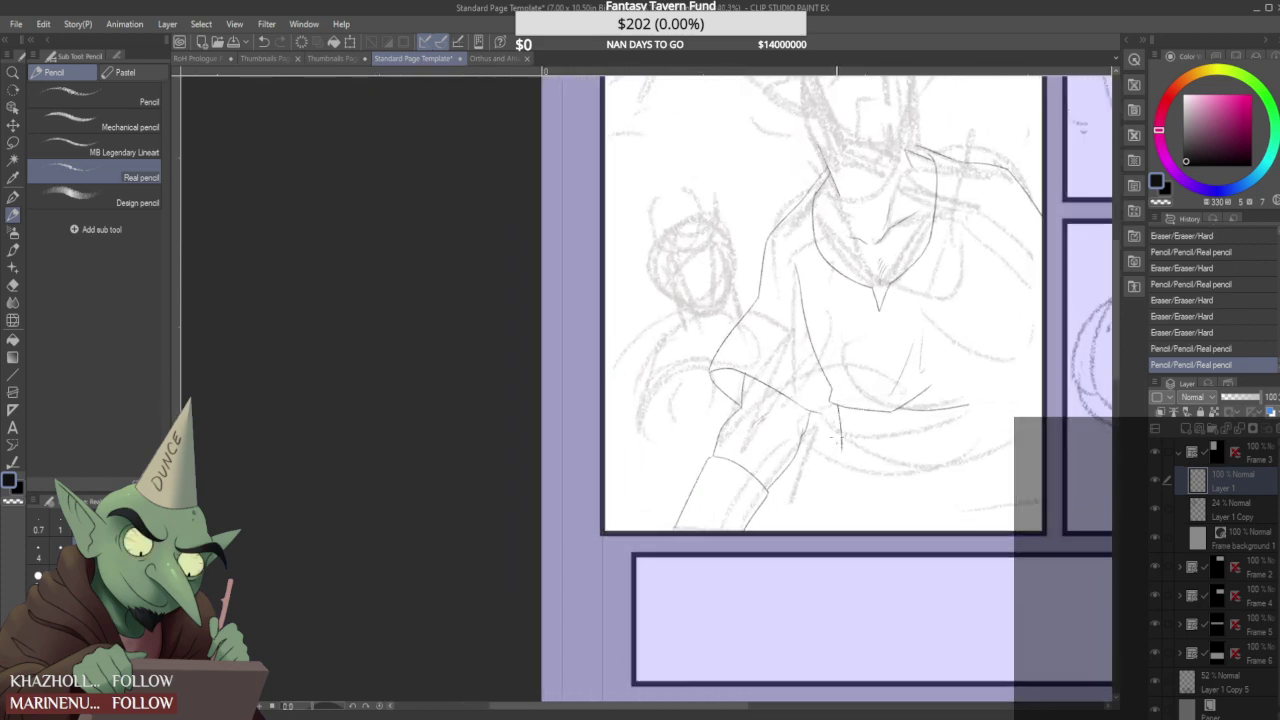
{"action": "scroll", "coordinate": [839, 445], "scroll_direction": "down", "scroll_amount": 5}
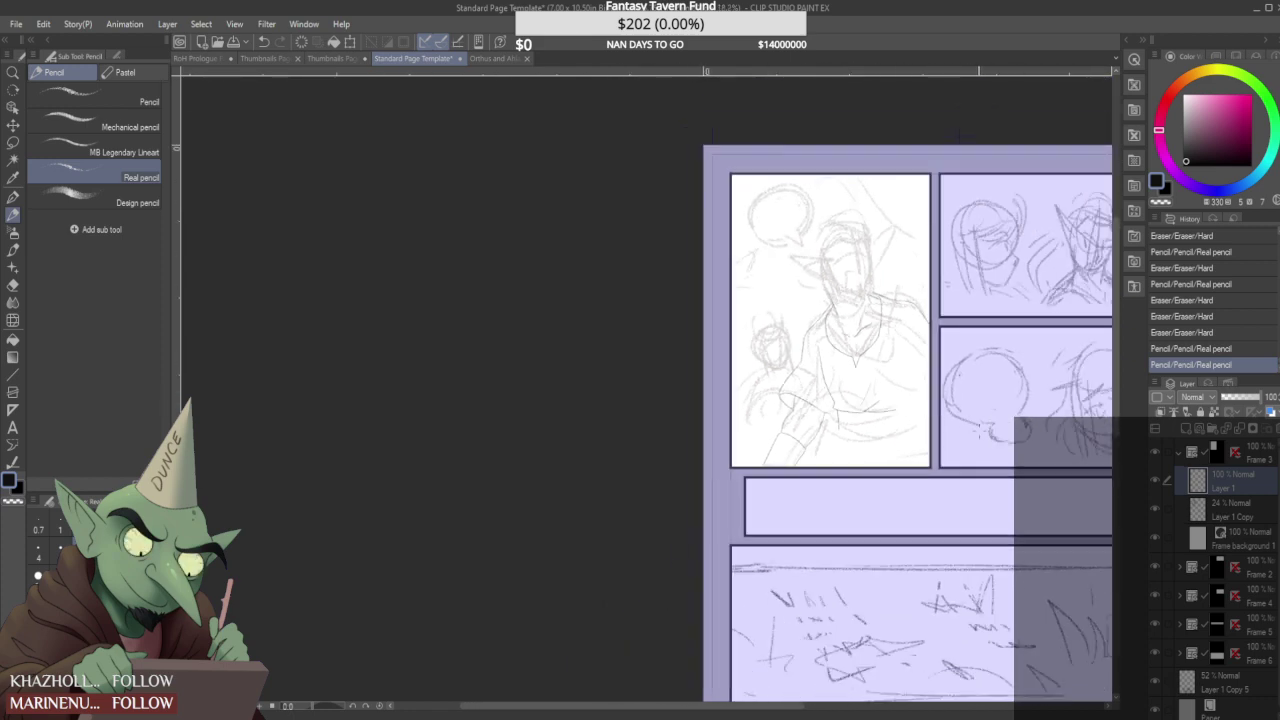
- Draw two curved band lines across the bracer below its upper edge, undoing and redrawing them
{"action": "scroll", "coordinate": [985, 430], "scroll_direction": "up", "scroll_amount": 5}
{"action": "left_click_drag", "start_coordinate": [621, 417], "coordinate": [657, 497]}
{"action": "left_click_drag", "start_coordinate": [577, 479], "coordinate": [630, 498]}
{"action": "scroll", "coordinate": [640, 474], "scroll_direction": "down", "scroll_amount": 5}
{"action": "scroll", "coordinate": [656, 449], "scroll_direction": "up", "scroll_amount": 2}
{"action": "scroll", "coordinate": [656, 450], "scroll_direction": "down", "scroll_amount": 1}
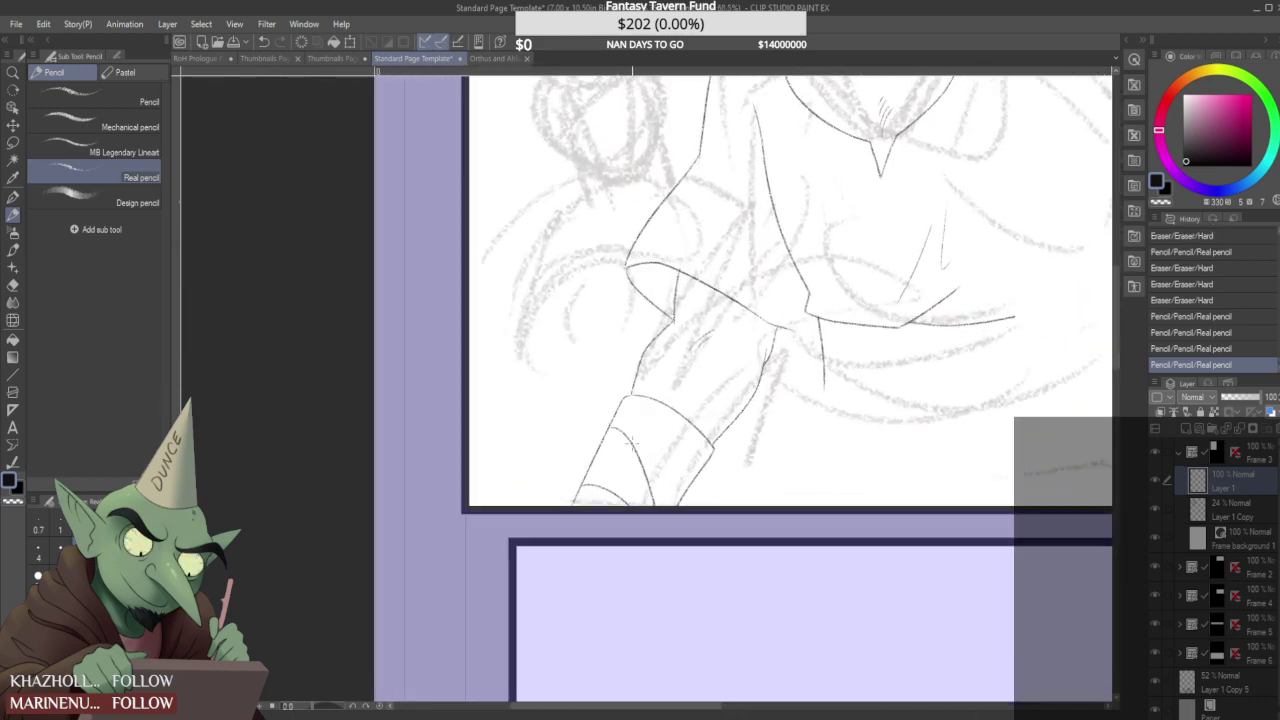
{"action": "scroll", "coordinate": [622, 424], "scroll_direction": "down", "scroll_amount": 2}
{"action": "scroll", "coordinate": [678, 387], "scroll_direction": "up", "scroll_amount": 3}
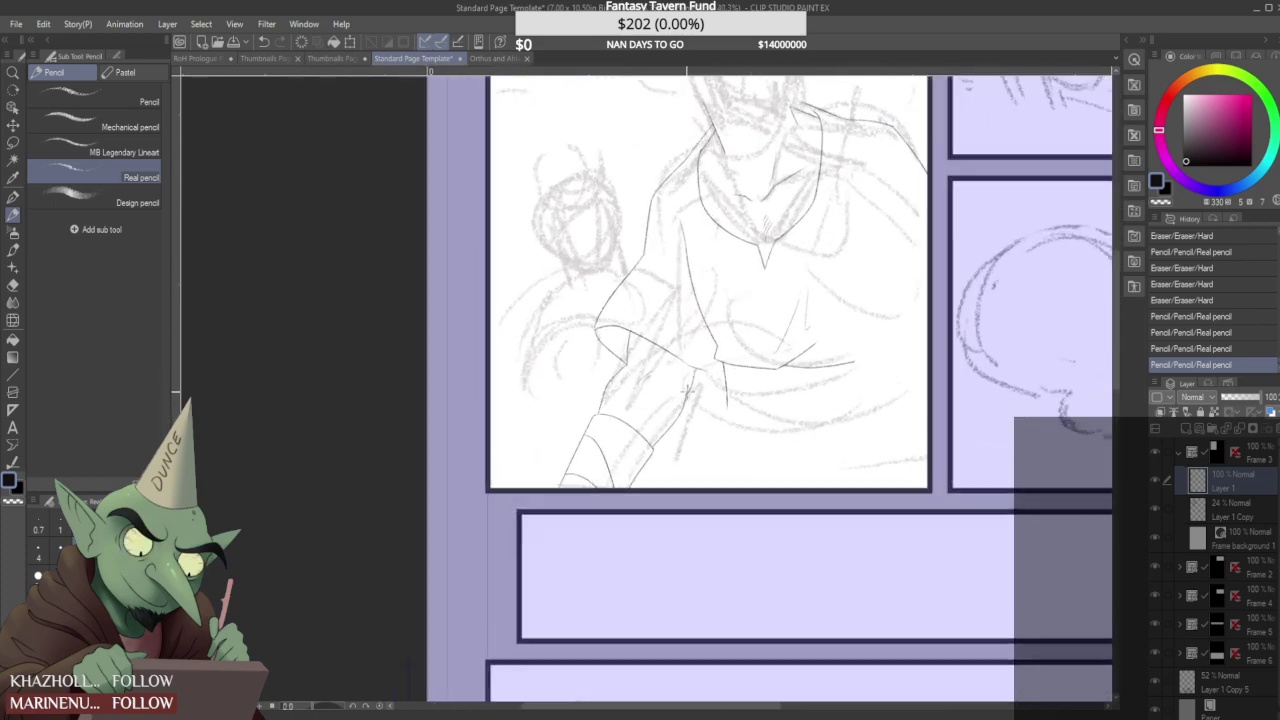
{"action": "key", "text": "ctrl+z"}
{"action": "key", "text": "ctrl+z"}
{"action": "mouse_move", "coordinate": [563, 440]}
{"action": "left_mouse_down"}
{"action": "mouse_move", "coordinate": [605, 514]}
{"action": "mouse_move", "coordinate": [536, 494]}
{"action": "mouse_move", "coordinate": [593, 534]}
{"action": "left_mouse_up"}
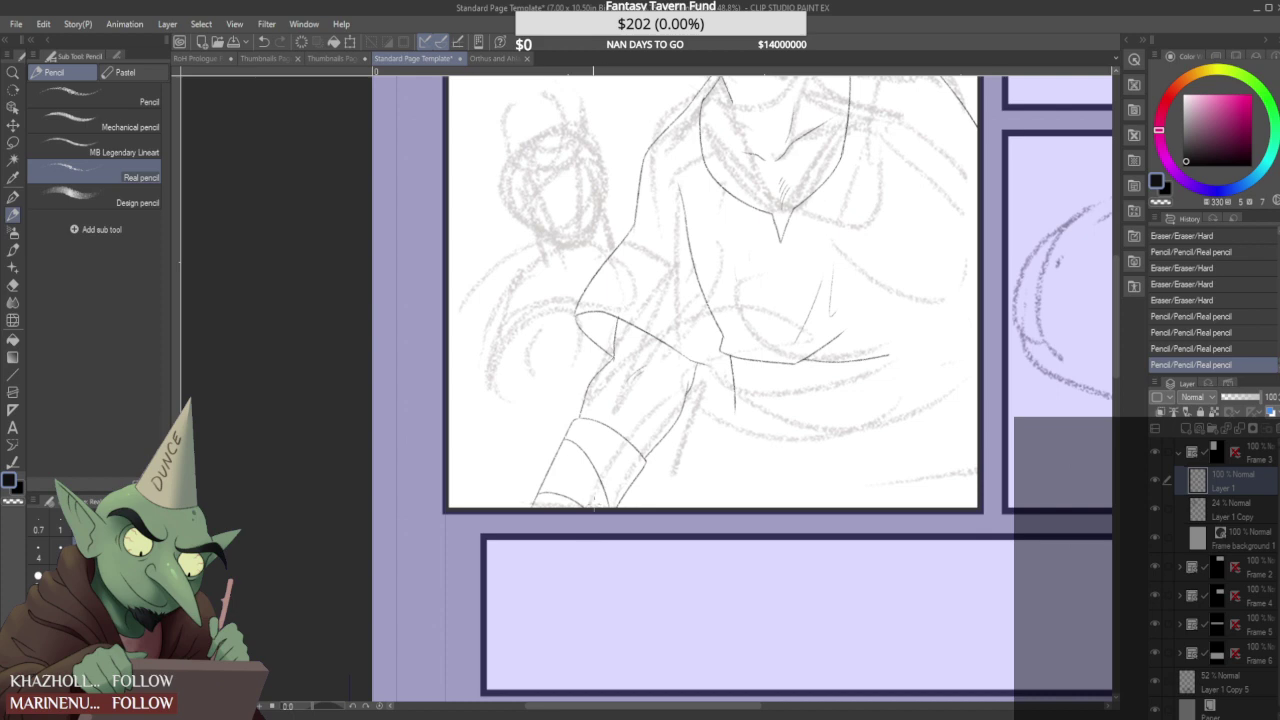
- Draw the waist sash's curved lower edge across to the frame border, plus two lines running down from its inner end
{"action": "scroll", "coordinate": [597, 500], "scroll_direction": "down", "scroll_amount": 8}
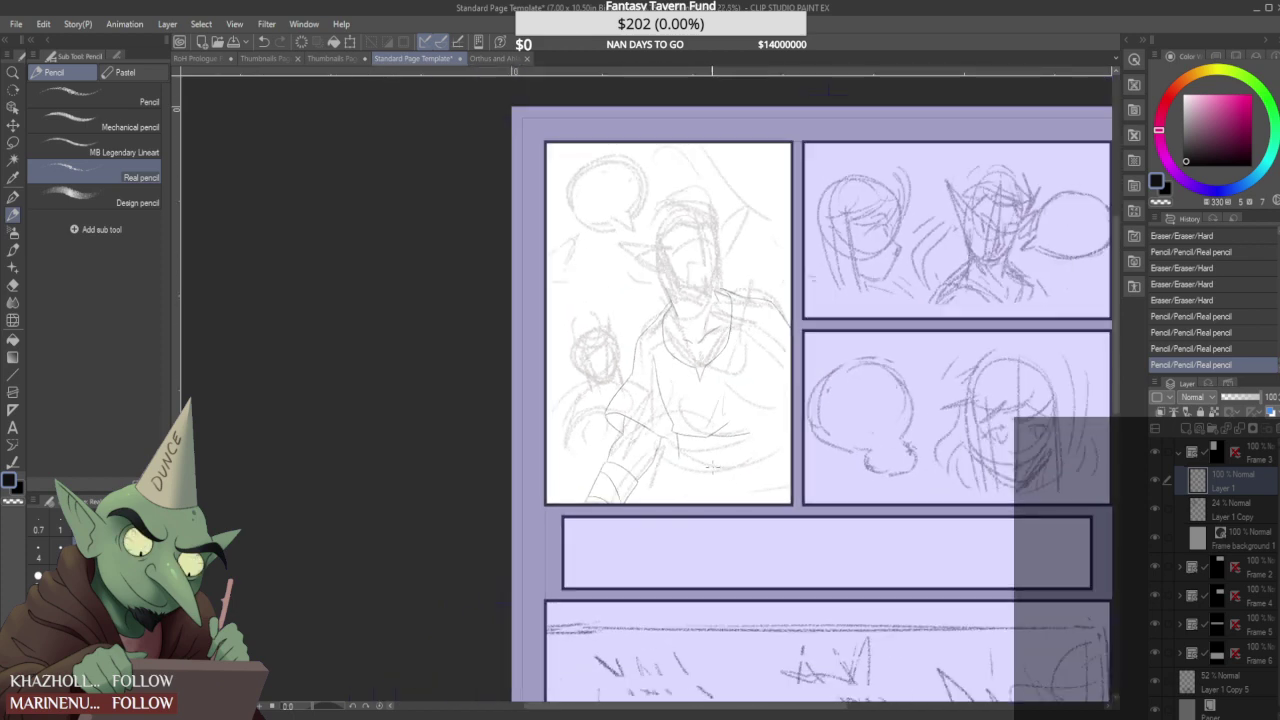
{"action": "scroll", "coordinate": [710, 475], "scroll_direction": "up", "scroll_amount": 5}
{"action": "mouse_move", "coordinate": [660, 445]}
{"action": "left_mouse_down"}
{"action": "mouse_move", "coordinate": [802, 468]}
{"action": "mouse_move", "coordinate": [926, 438]}
{"action": "left_mouse_up"}
{"action": "left_click_drag", "start_coordinate": [648, 452], "coordinate": [590, 550]}
{"action": "scroll", "coordinate": [648, 456], "scroll_direction": "down", "scroll_amount": 1}
{"action": "left_click_drag", "start_coordinate": [655, 450], "coordinate": [625, 545]}
{"action": "scroll", "coordinate": [626, 540], "scroll_direction": "down", "scroll_amount": 6}
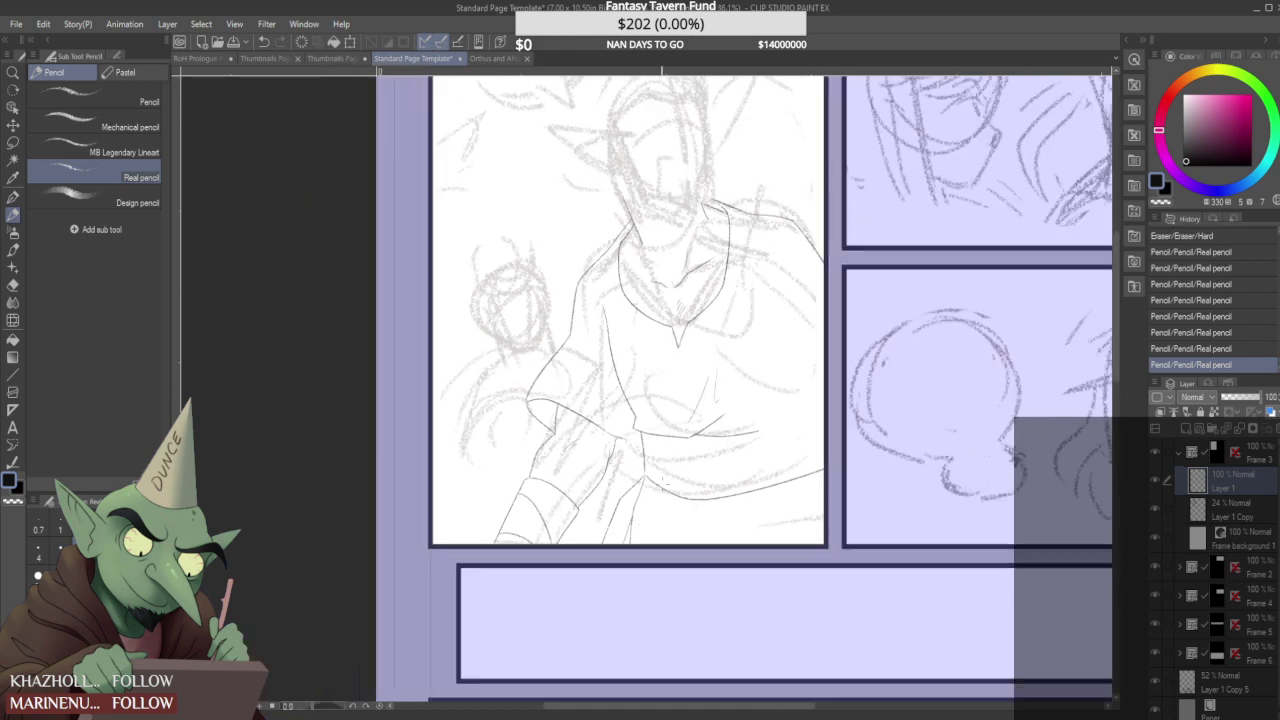
- Draw the sash's outer side line, trim the lower edge past it, and add a line flaring out to the frame border
{"action": "scroll", "coordinate": [720, 427], "scroll_direction": "up", "scroll_amount": 4}
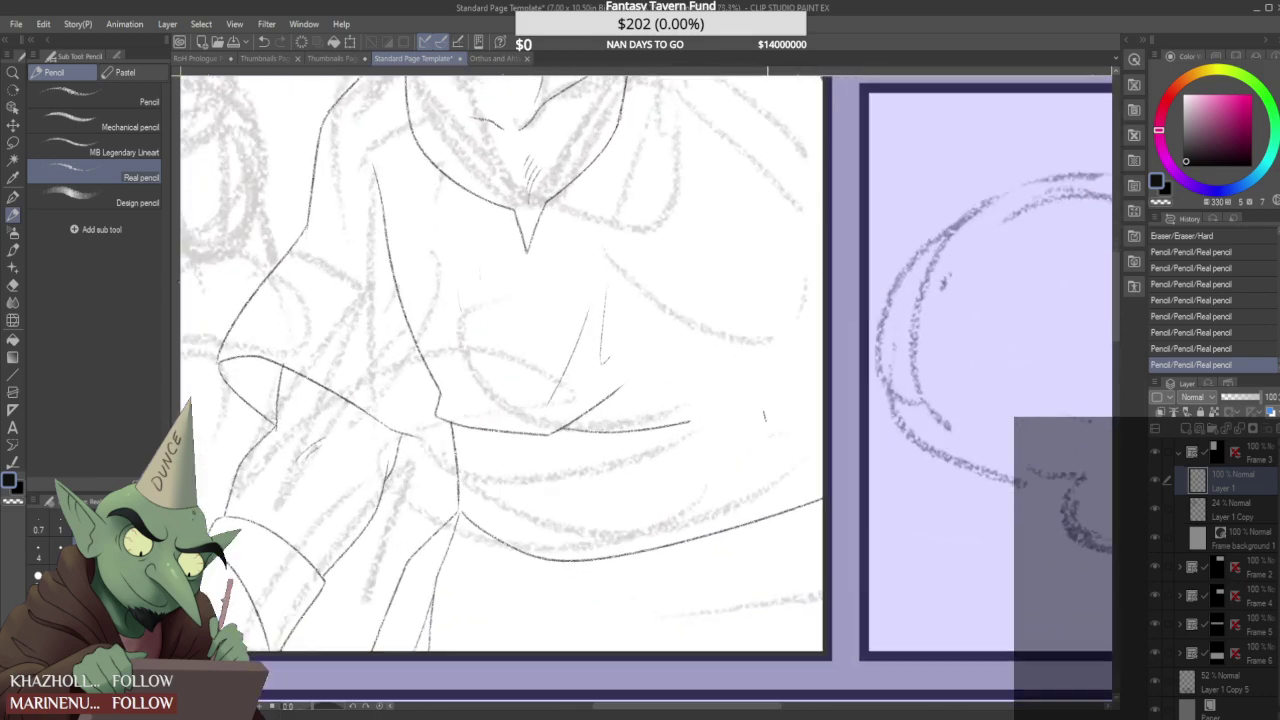
{"action": "mouse_move", "coordinate": [764, 413]}
{"action": "left_mouse_down"}
{"action": "mouse_move", "coordinate": [790, 480]}
{"action": "mouse_move", "coordinate": [820, 512]}
{"action": "left_mouse_up"}
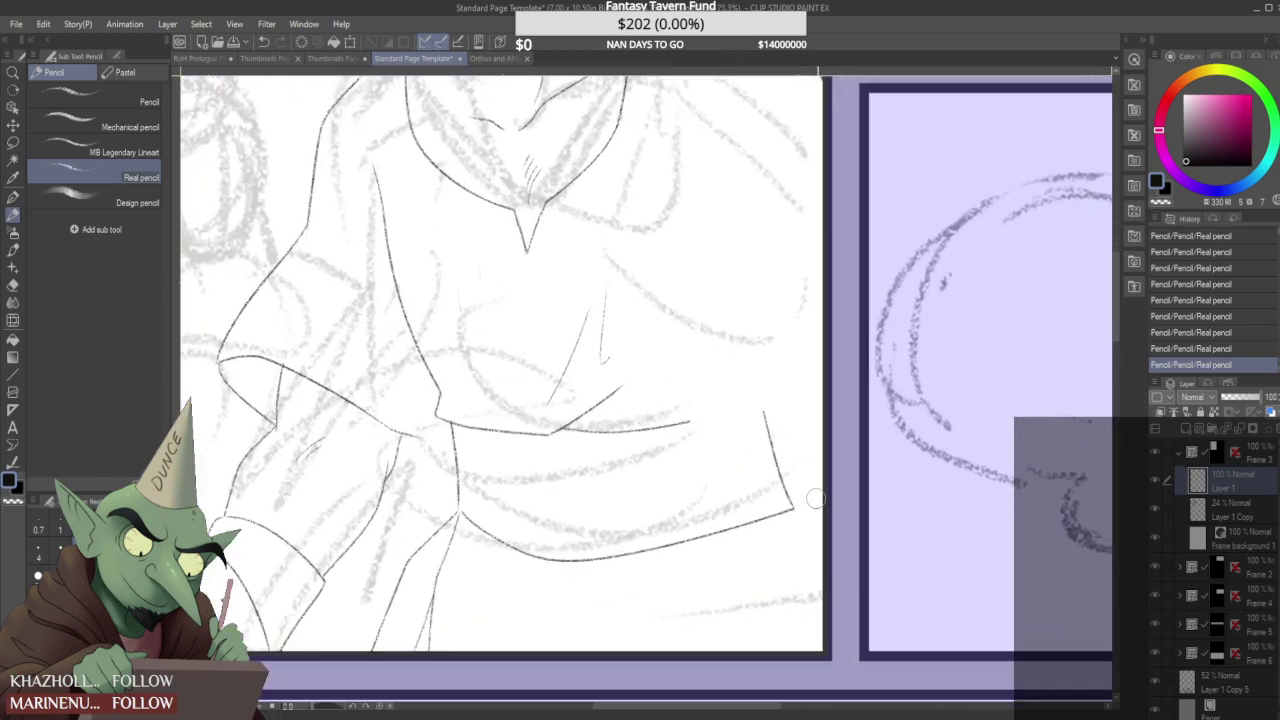
{"action": "scroll", "coordinate": [834, 569], "scroll_direction": "down", "scroll_amount": 4}
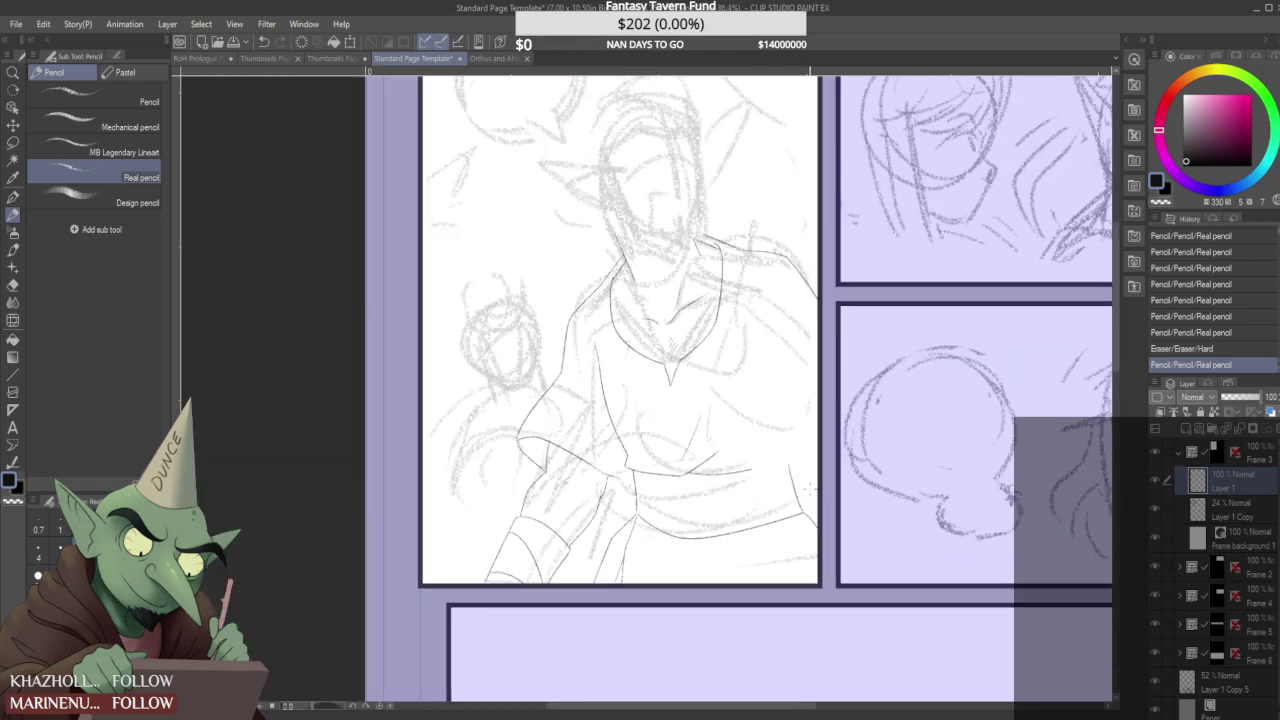
{"action": "scroll", "coordinate": [760, 527], "scroll_direction": "up", "scroll_amount": 5}
{"action": "mouse_move", "coordinate": [761, 528]}
{"action": "left_mouse_down"}
{"action": "mouse_move", "coordinate": [734, 587]}
{"action": "mouse_move", "coordinate": [762, 565]}
{"action": "mouse_move", "coordinate": [797, 570]}
{"action": "mouse_move", "coordinate": [858, 621]}
{"action": "left_mouse_up"}
- Erase the sash's outer side line and redraw it more upright
{"action": "scroll", "coordinate": [764, 559], "scroll_direction": "down", "scroll_amount": 4}
{"action": "scroll", "coordinate": [812, 530], "scroll_direction": "up", "scroll_amount": 4}
{"action": "scroll", "coordinate": [811, 529], "scroll_direction": "up", "scroll_amount": 1}
{"action": "scroll", "coordinate": [845, 600], "scroll_direction": "down", "scroll_amount": 6}
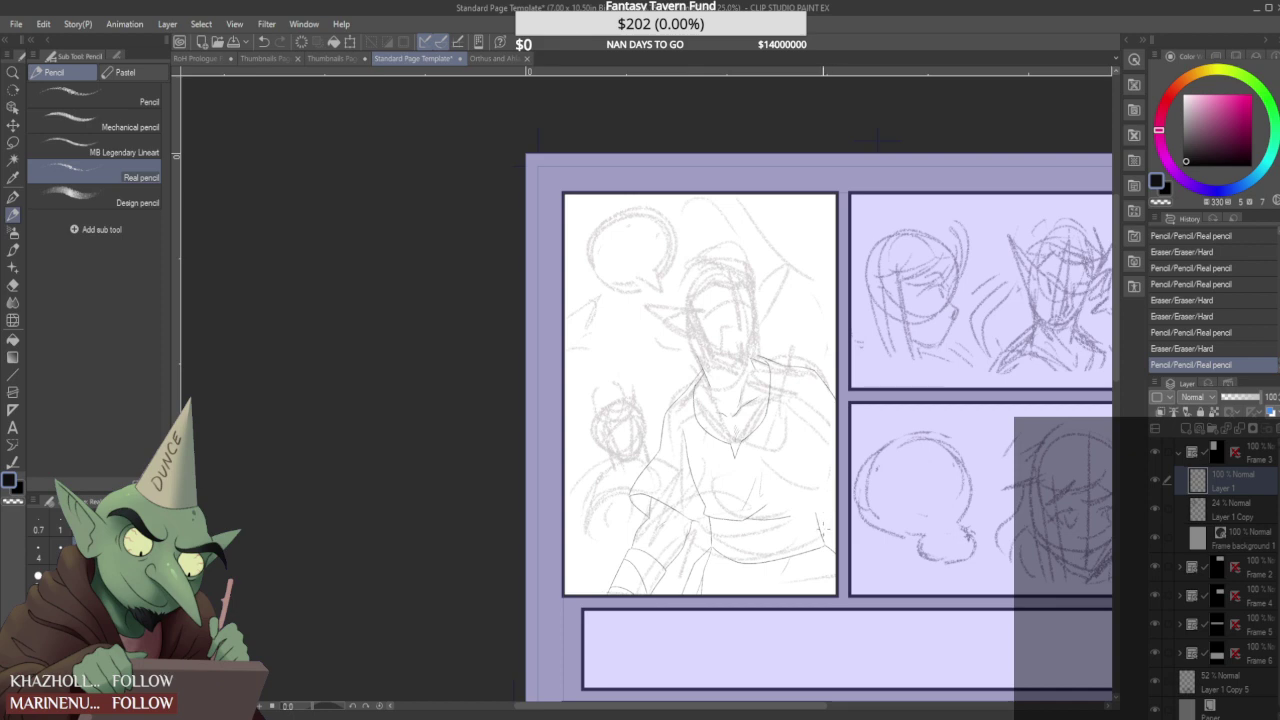
{"action": "scroll", "coordinate": [801, 529], "scroll_direction": "up", "scroll_amount": 4}
{"action": "mouse_move", "coordinate": [812, 510]}
{"action": "left_mouse_down"}
{"action": "mouse_move", "coordinate": [828, 565]}
{"action": "mouse_move", "coordinate": [832, 550]}
{"action": "left_mouse_up"}
{"action": "left_click_drag", "start_coordinate": [824, 506], "coordinate": [827, 563]}
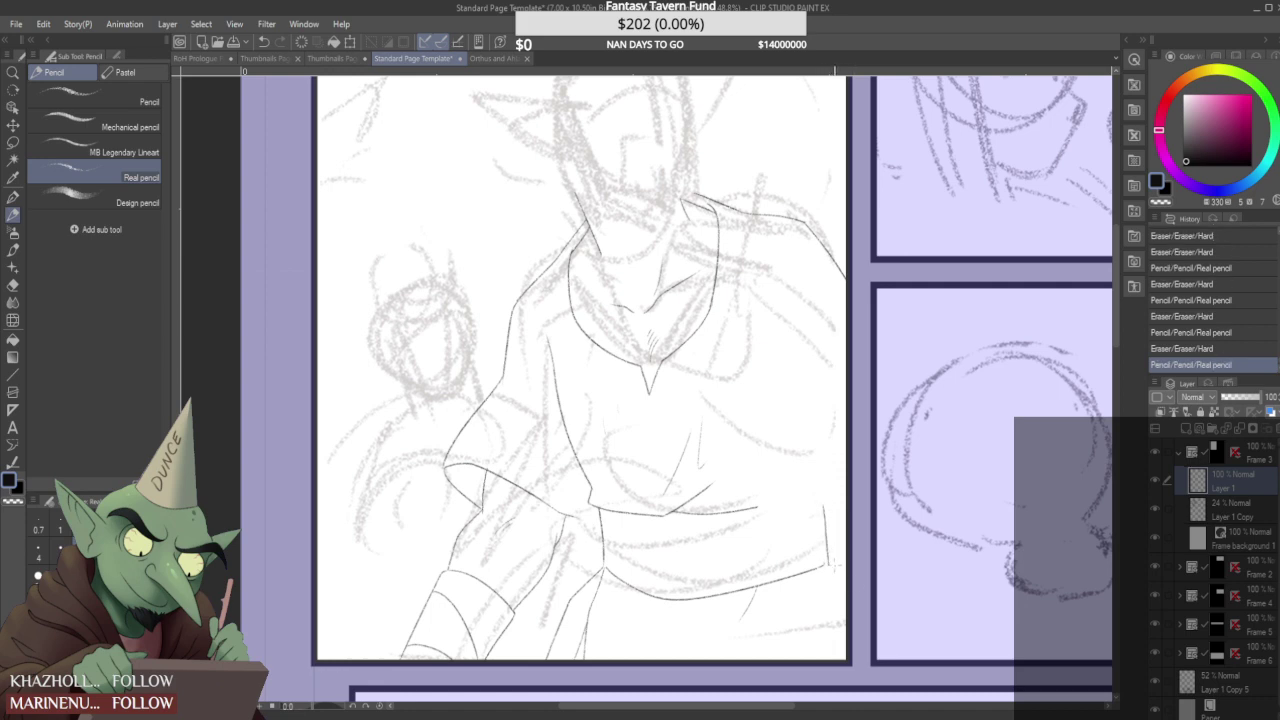
{"action": "scroll", "coordinate": [826, 561], "scroll_direction": "up", "scroll_amount": 2}
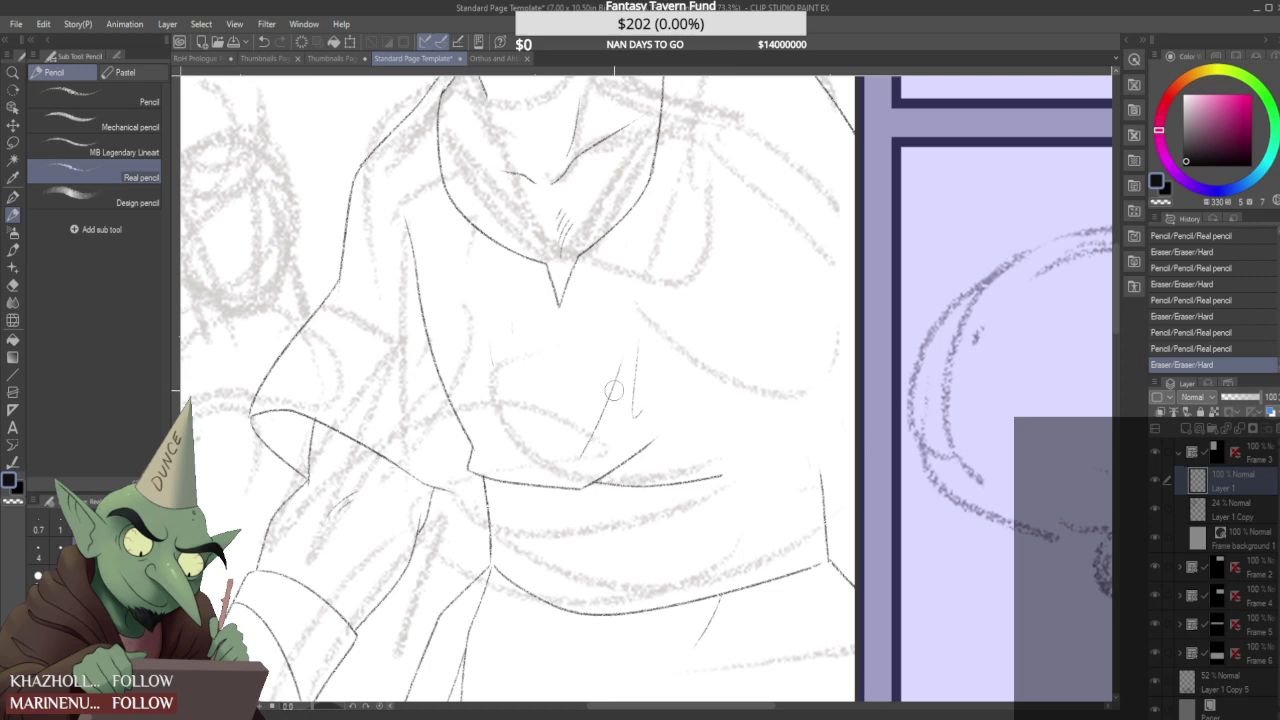
- Rework the upper end of the sash's outer side line, extending it and trimming it to length
{"action": "scroll", "coordinate": [787, 461], "scroll_direction": "up", "scroll_amount": 2}
{"action": "mouse_move", "coordinate": [823, 471]}
{"action": "left_mouse_down"}
{"action": "mouse_move", "coordinate": [830, 545]}
{"action": "mouse_move", "coordinate": [808, 456]}
{"action": "left_mouse_up"}
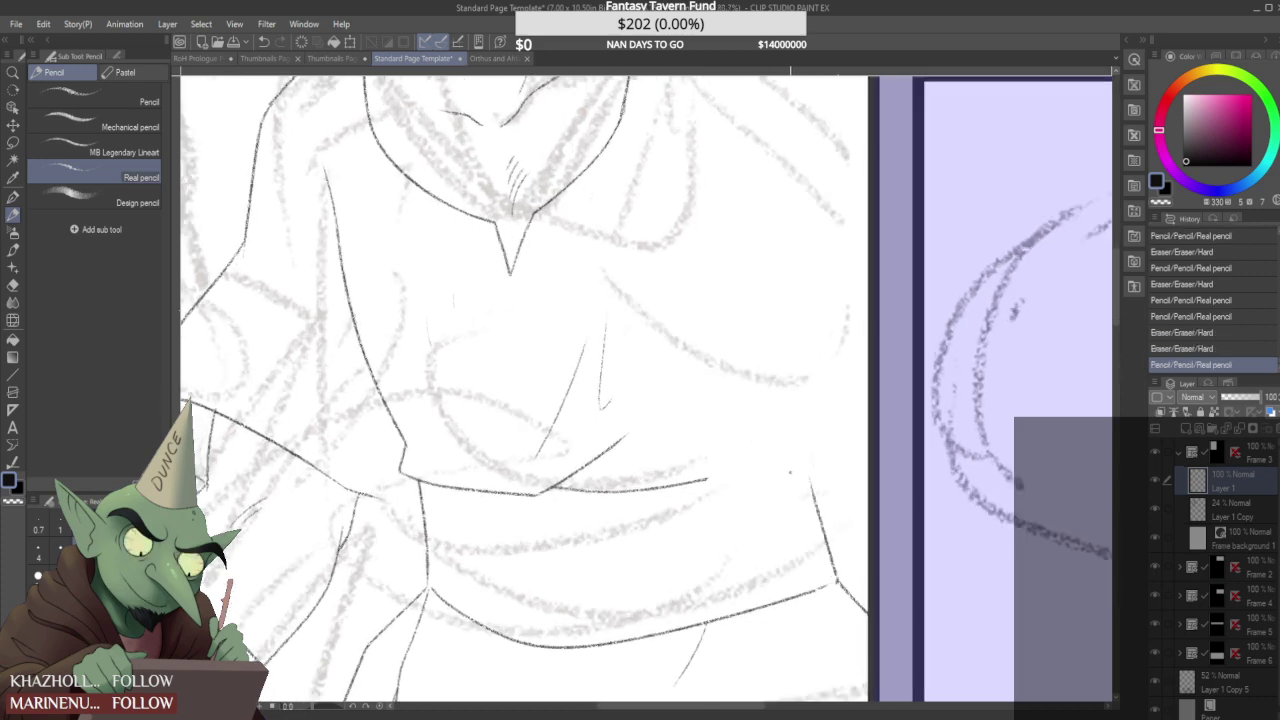
{"action": "key", "text": "ctrl+z"}
{"action": "key", "text": "ctrl+y"}
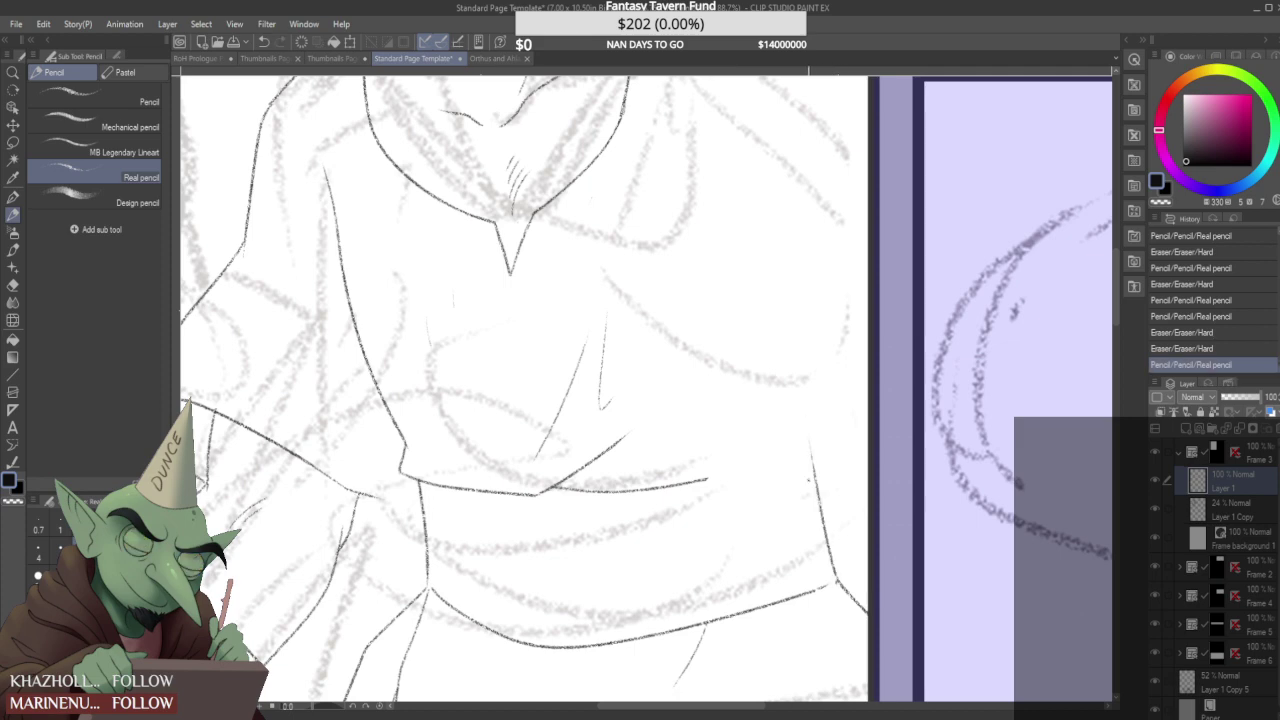
{"action": "left_click_drag", "start_coordinate": [811, 430], "coordinate": [813, 460]}
{"action": "left_click_drag", "start_coordinate": [831, 585], "coordinate": [837, 581]}
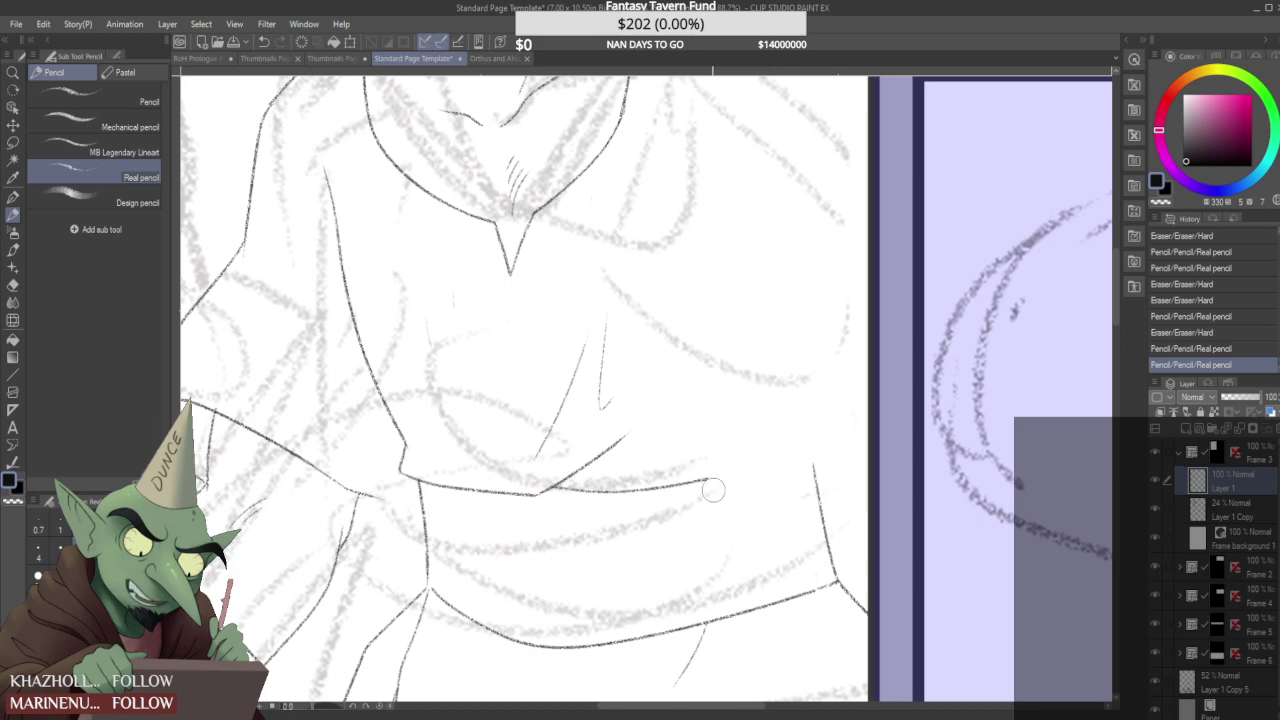
- Try extending the shirt's lower edge across to the sash's outer side line, undoing and redrawing the stroke
{"action": "left_click_drag", "start_coordinate": [728, 487], "coordinate": [862, 438]}
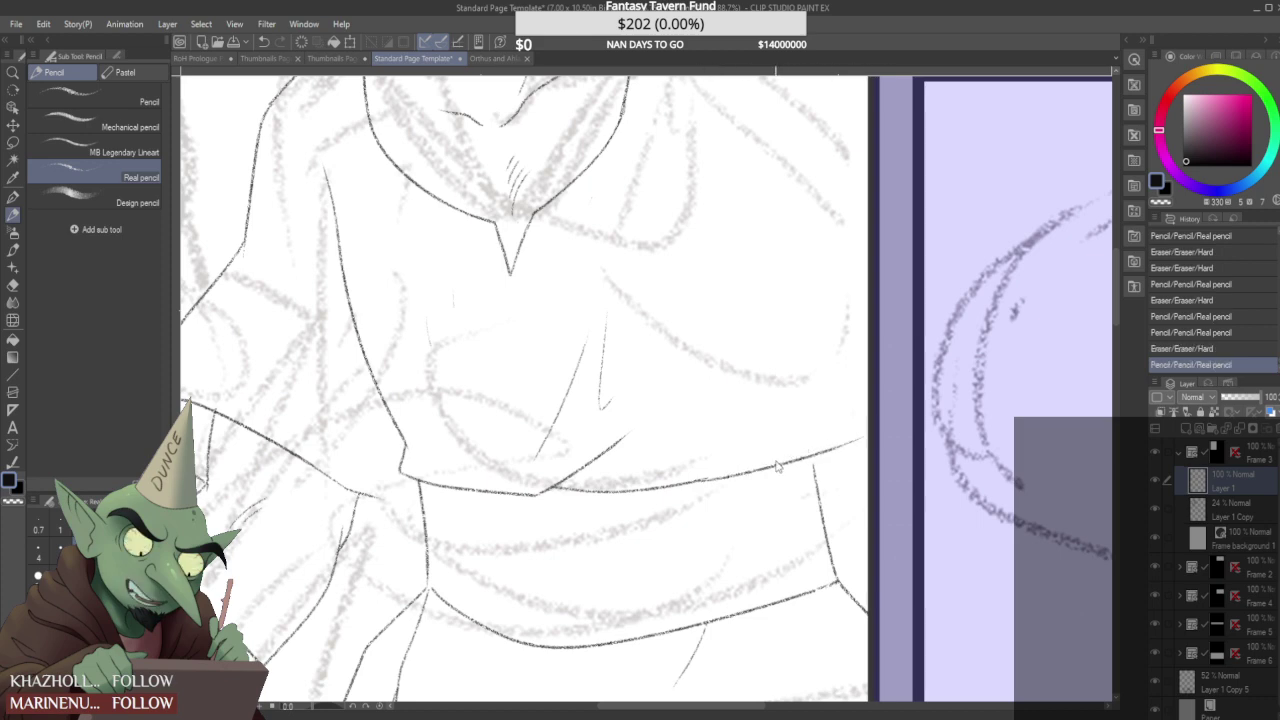
{"action": "key", "text": "ctrl+z"}
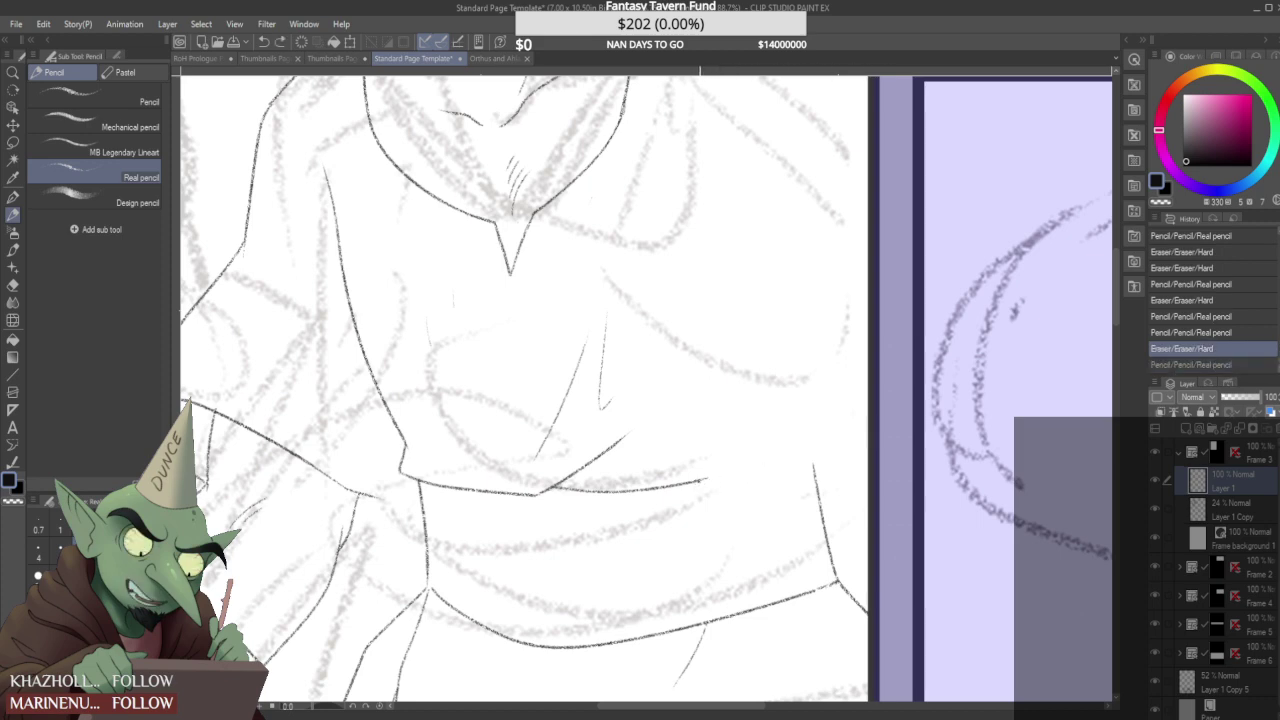
{"action": "left_click_drag", "start_coordinate": [697, 483], "coordinate": [863, 445]}
{"action": "key", "text": "ctrl+z"}
{"action": "mouse_move", "coordinate": [706, 478]}
{"action": "left_mouse_down"}
{"action": "mouse_move", "coordinate": [697, 483]}
{"action": "mouse_move", "coordinate": [822, 456]}
{"action": "left_mouse_up"}
{"action": "scroll", "coordinate": [655, 462], "scroll_direction": "down", "scroll_amount": 3}
{"action": "scroll", "coordinate": [622, 475], "scroll_direction": "up", "scroll_amount": 4}
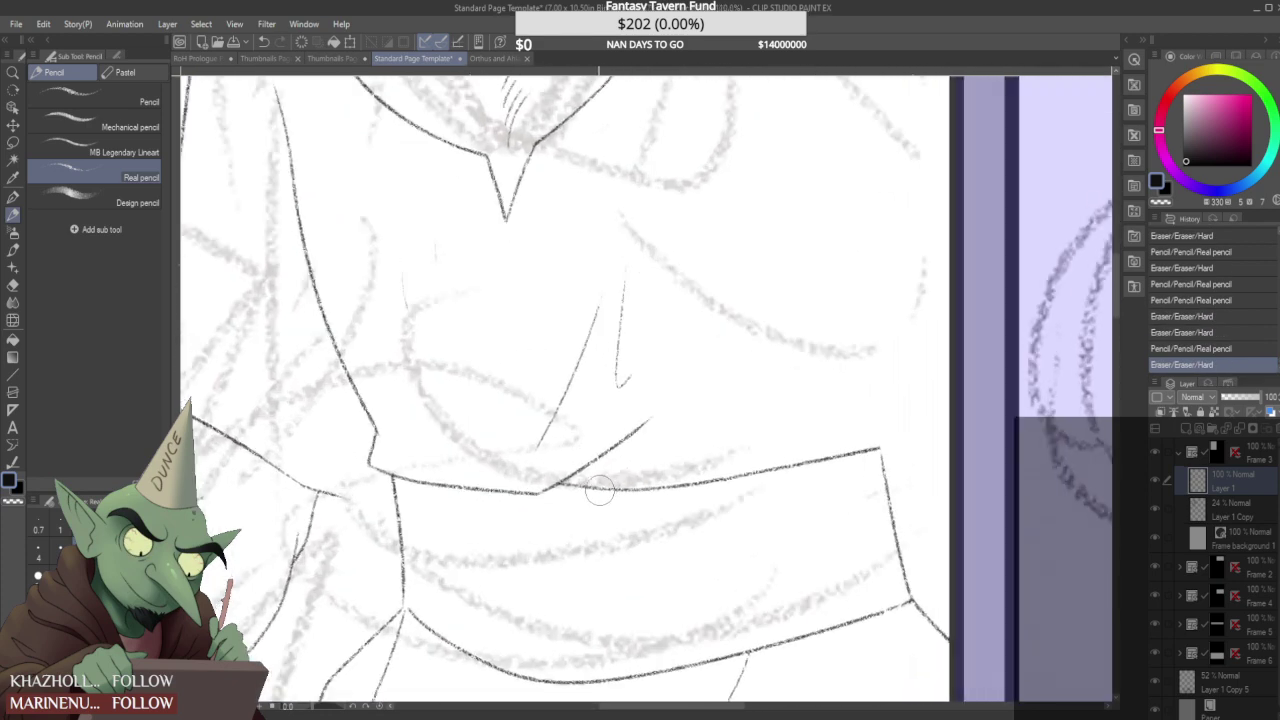
- Erase the shirt's lower edge beyond the diagonal fold, redraw it as one curve to the outer side line, and clean the corner
{"action": "left_click_drag", "start_coordinate": [560, 492], "coordinate": [882, 450]}
{"action": "scroll", "coordinate": [544, 490], "scroll_direction": "up", "scroll_amount": 2}
{"action": "left_click_drag", "start_coordinate": [543, 490], "coordinate": [566, 480]}
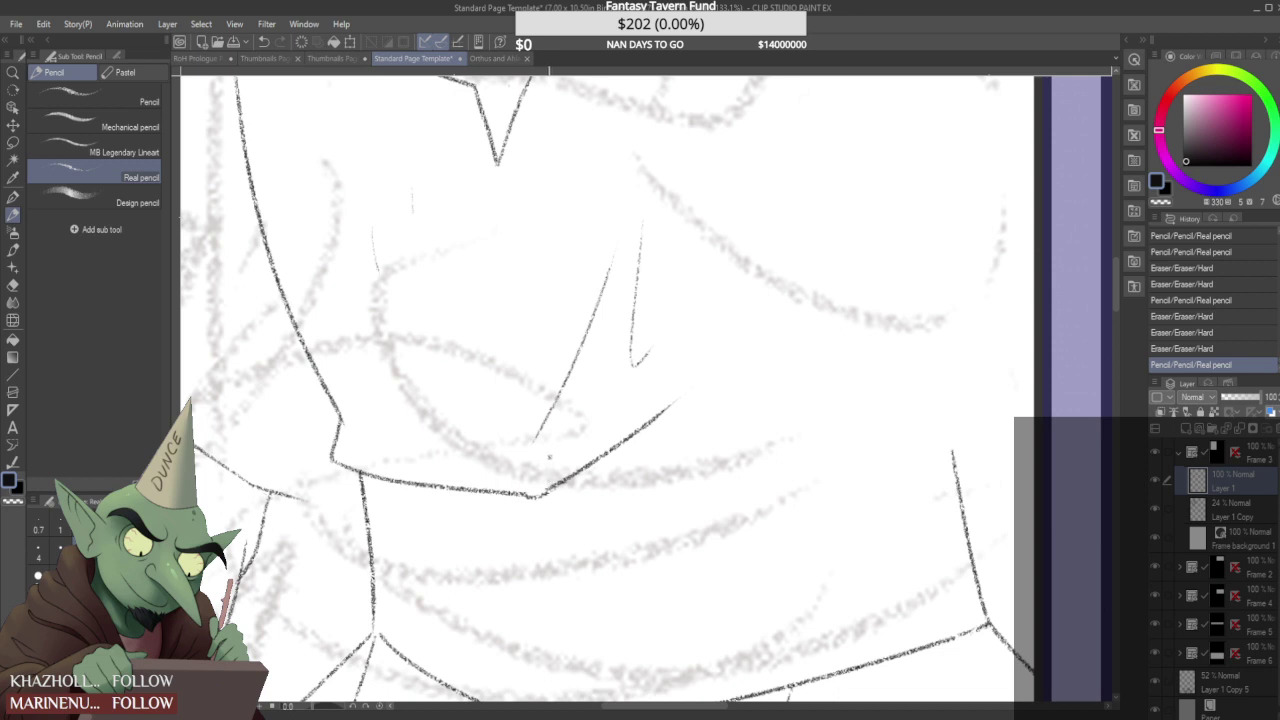
{"action": "key", "text": "ctrl+z"}
{"action": "mouse_move", "coordinate": [528, 494]}
{"action": "left_mouse_down"}
{"action": "mouse_move", "coordinate": [558, 482]}
{"action": "mouse_move", "coordinate": [614, 504]}
{"action": "mouse_move", "coordinate": [1000, 400]}
{"action": "mouse_move", "coordinate": [955, 426]}
{"action": "mouse_move", "coordinate": [931, 472]}
{"action": "left_mouse_up"}
{"action": "scroll", "coordinate": [994, 427], "scroll_direction": "up", "scroll_amount": 2}
{"action": "scroll", "coordinate": [994, 427], "scroll_direction": "up", "scroll_amount": 2}
{"action": "left_click_drag", "start_coordinate": [1014, 414], "coordinate": [986, 417]}
{"action": "scroll", "coordinate": [982, 417], "scroll_direction": "down", "scroll_amount": 5}
{"action": "scroll", "coordinate": [953, 430], "scroll_direction": "down", "scroll_amount": 4}
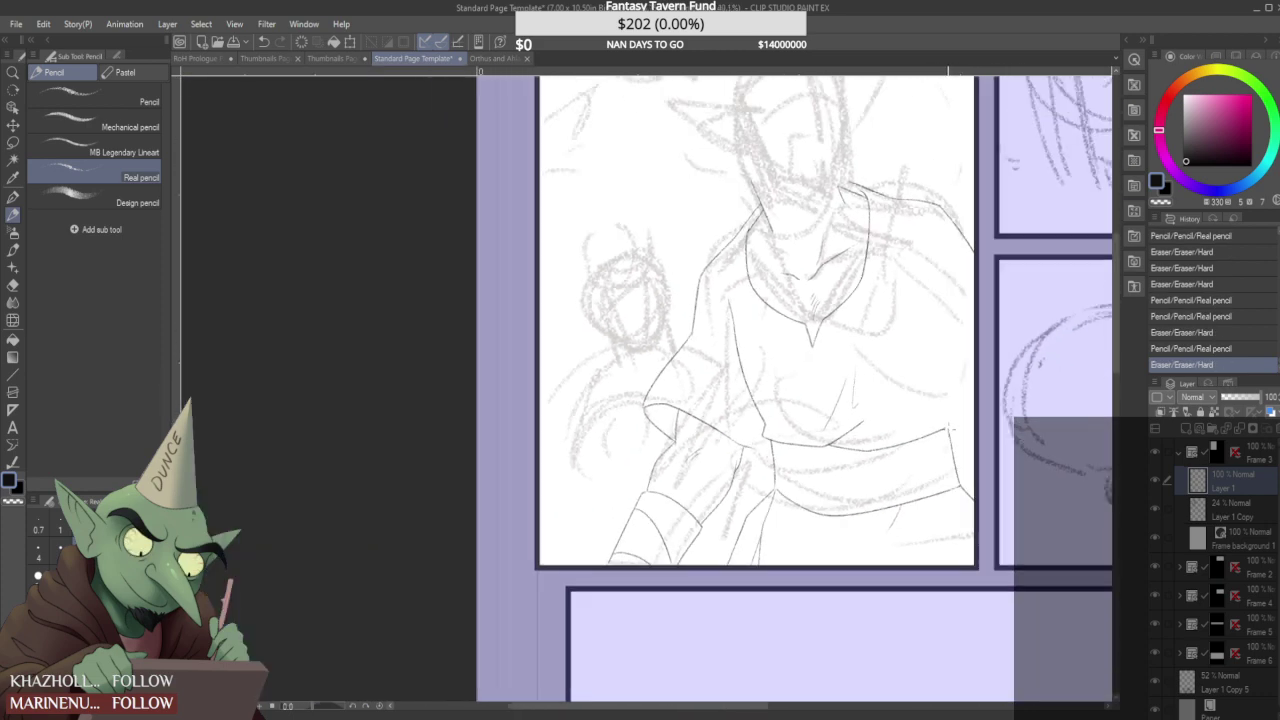
- Extend the sleeve's lower edge to the sash and add a short line between the forearm and the sash
{"action": "scroll", "coordinate": [950, 428], "scroll_direction": "down", "scroll_amount": 2}
{"action": "scroll", "coordinate": [703, 457], "scroll_direction": "up", "scroll_amount": 5}
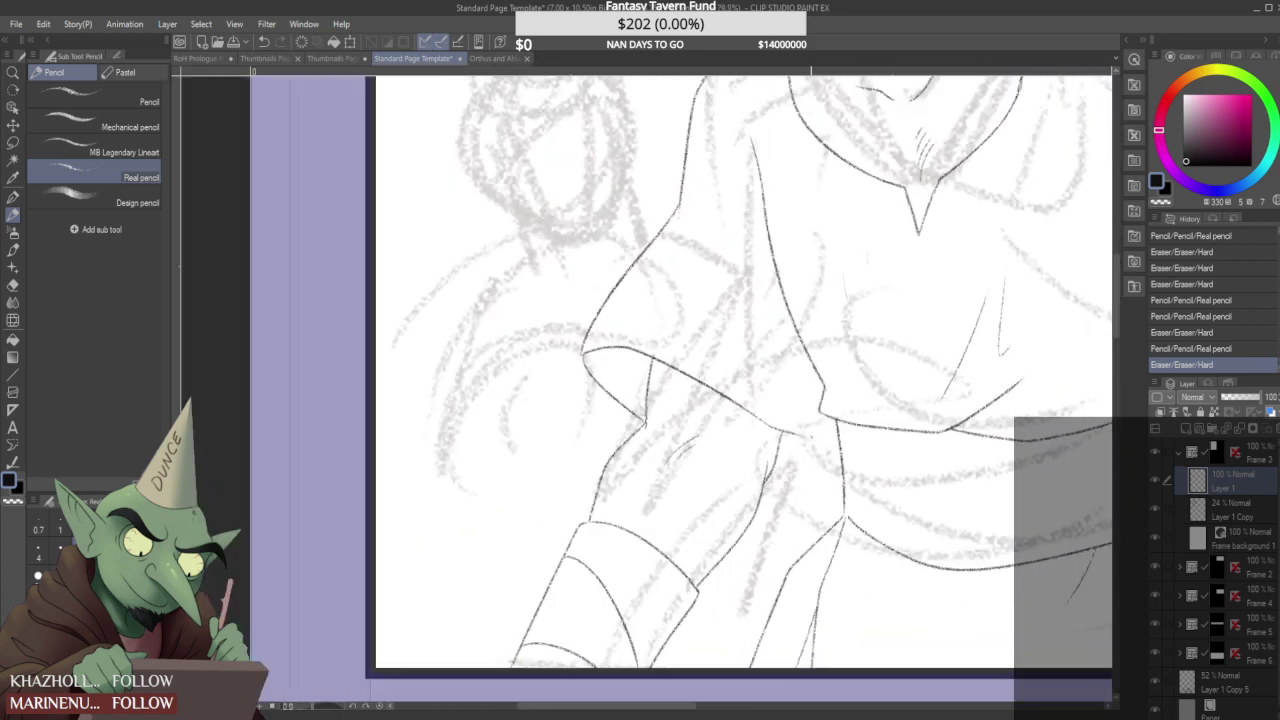
{"action": "scroll", "coordinate": [808, 467], "scroll_direction": "up", "scroll_amount": 1}
{"action": "left_click_drag", "start_coordinate": [826, 447], "coordinate": [848, 462]}
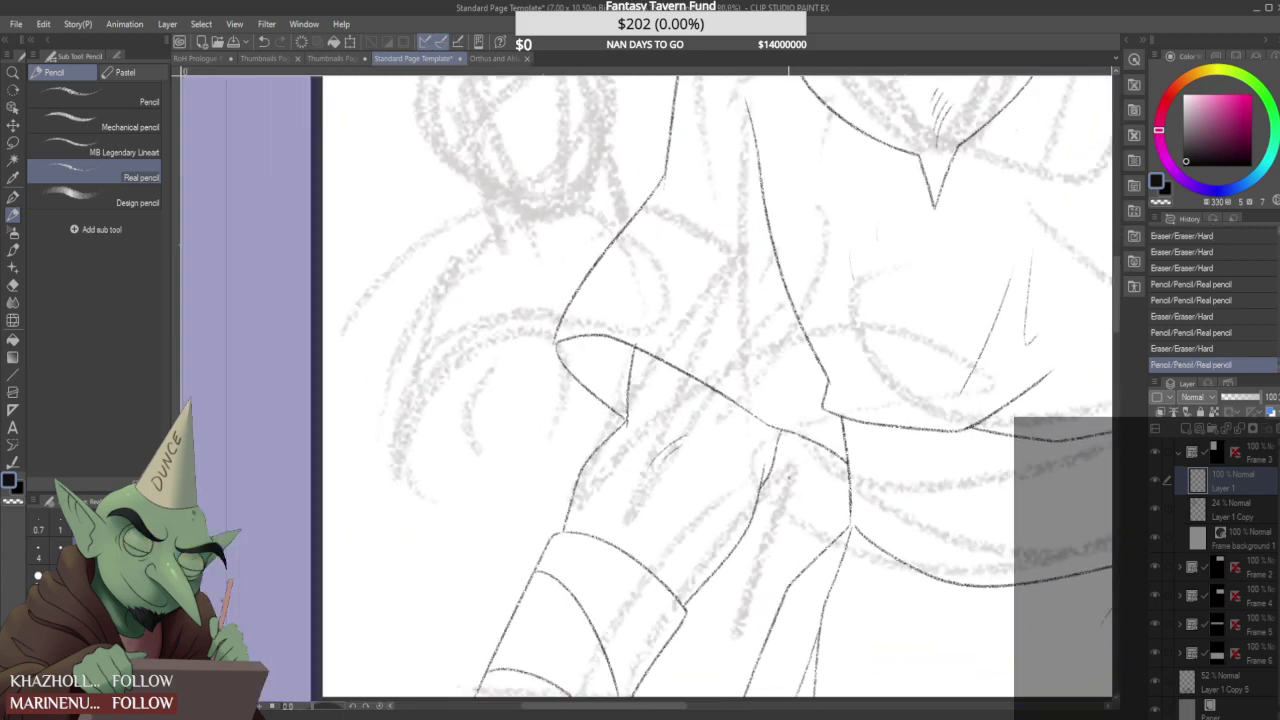
{"action": "left_click_drag", "start_coordinate": [764, 493], "coordinate": [877, 503]}
{"action": "scroll", "coordinate": [846, 484], "scroll_direction": "down", "scroll_amount": 4}
{"action": "scroll", "coordinate": [814, 431], "scroll_direction": "down", "scroll_amount": 2}
{"action": "scroll", "coordinate": [820, 430], "scroll_direction": "up", "scroll_amount": 3}
- Try extra pencil strokes along the upper part of the torso's side line, undoing them
{"action": "left_click_drag", "start_coordinate": [834, 430], "coordinate": [772, 345]}
{"action": "scroll", "coordinate": [778, 357], "scroll_direction": "down", "scroll_amount": 4}
{"action": "scroll", "coordinate": [781, 358], "scroll_direction": "up", "scroll_amount": 2}
{"action": "scroll", "coordinate": [781, 358], "scroll_direction": "up", "scroll_amount": 1}
{"action": "scroll", "coordinate": [765, 339], "scroll_direction": "down", "scroll_amount": 4}
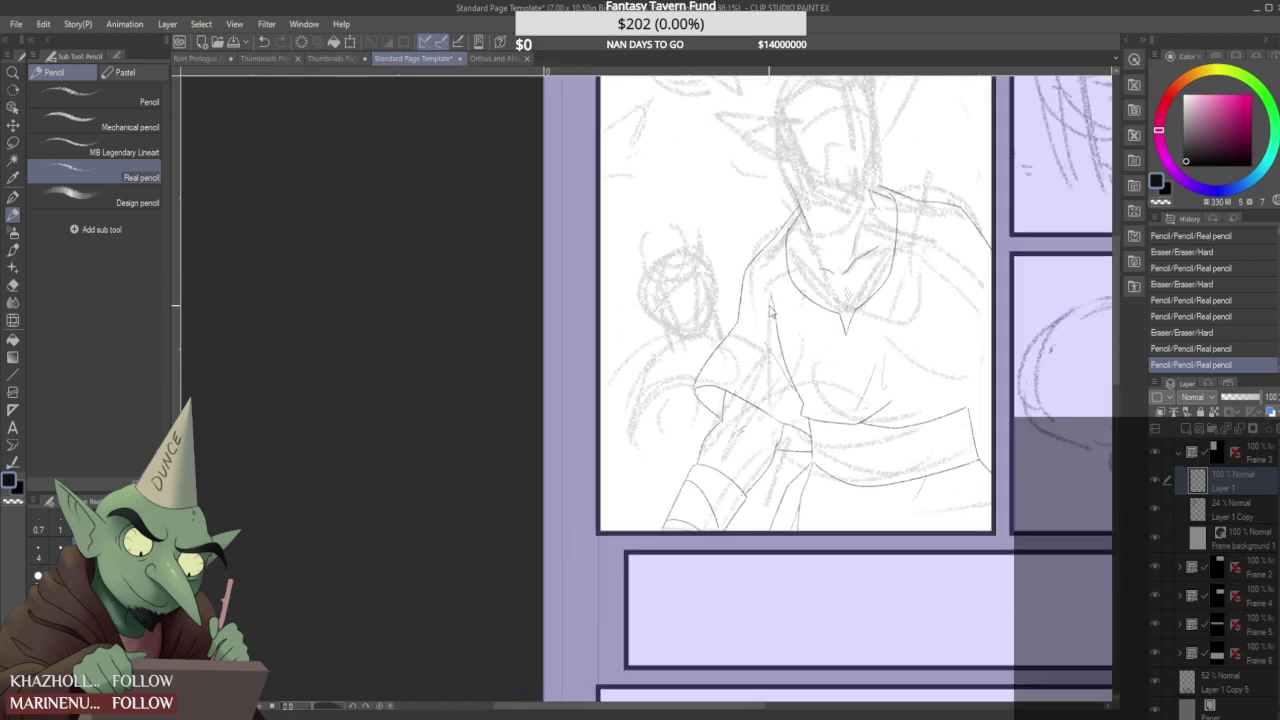
{"action": "key", "text": "ctrl+z"}
{"action": "key", "text": "ctrl+z"}
{"action": "left_click_drag", "start_coordinate": [788, 372], "coordinate": [770, 300]}
{"action": "key", "text": "ctrl+z"}
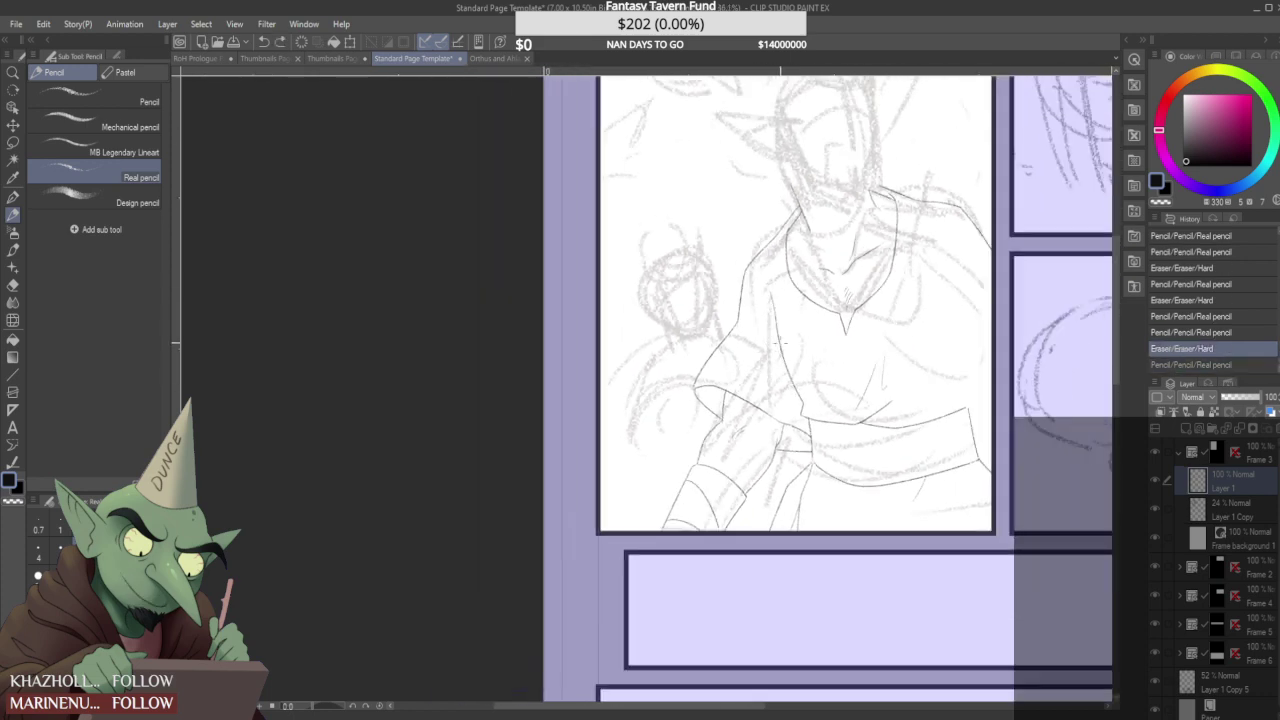
{"action": "key", "text": "ctrl+y"}
{"action": "left_click_drag", "start_coordinate": [784, 374], "coordinate": [794, 388]}
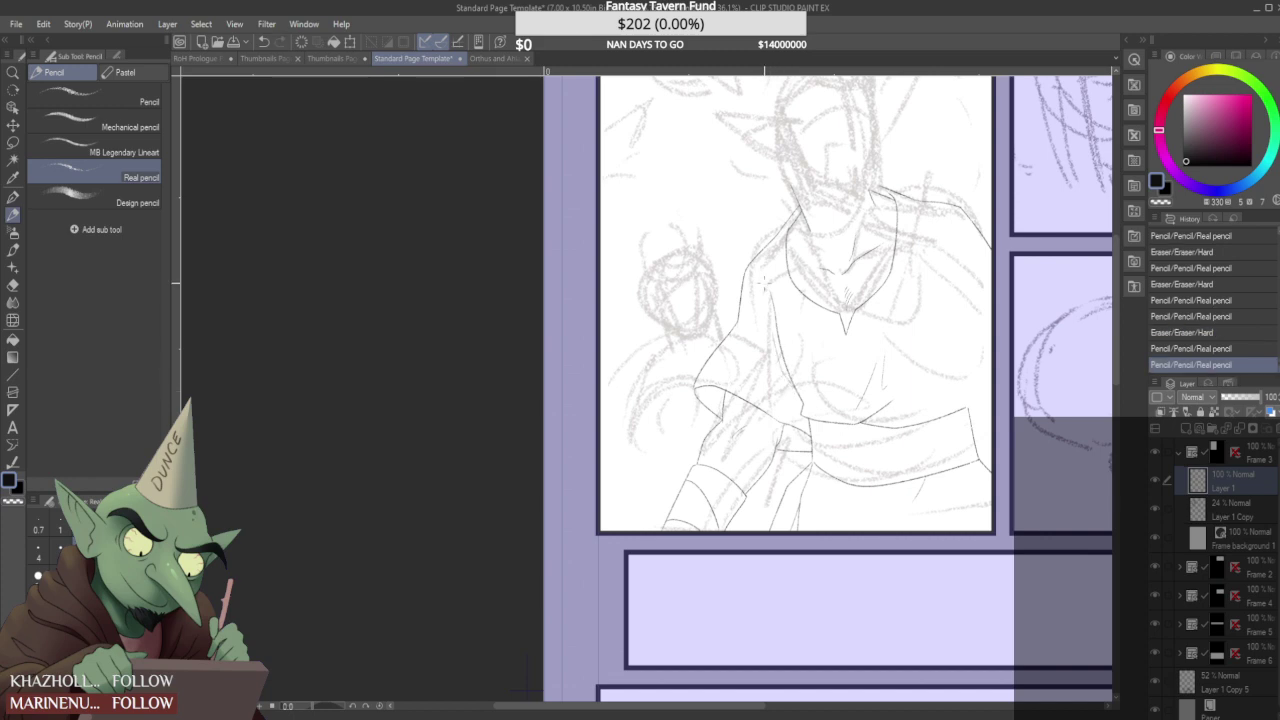
{"action": "key", "text": "ctrl+z"}
{"action": "key", "text": "ctrl+y"}
{"action": "scroll", "coordinate": [669, 401], "scroll_direction": "down", "scroll_amount": 4}
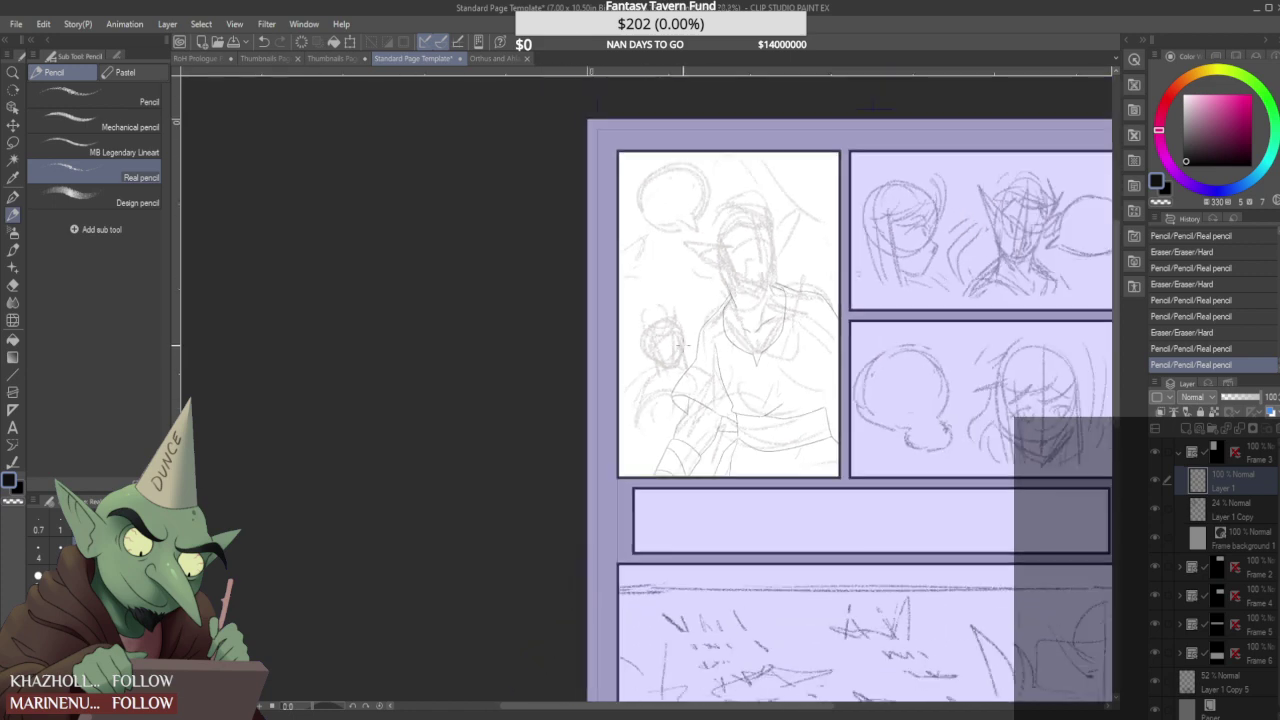
{"action": "key", "text": "ctrl+z"}
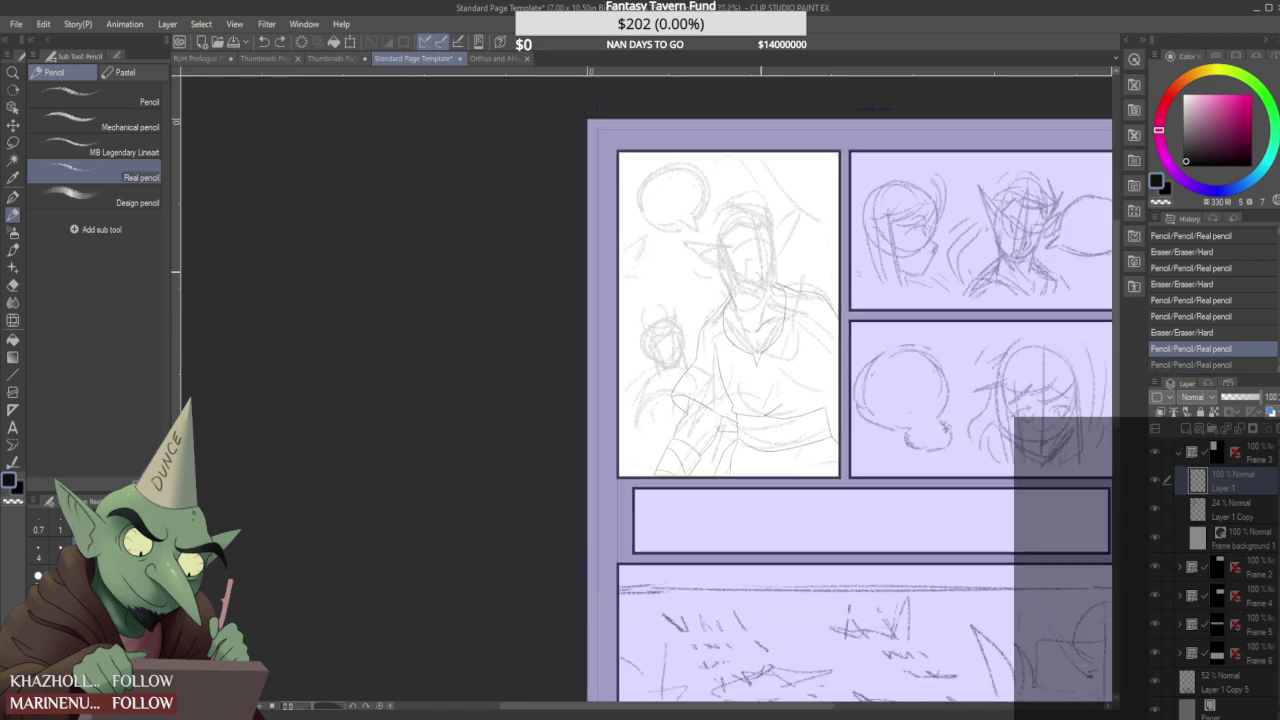
- Erase the outer end of the far shoulder line and redraw it flatter toward the frame border
{"action": "scroll", "coordinate": [837, 336], "scroll_direction": "up", "scroll_amount": 3}
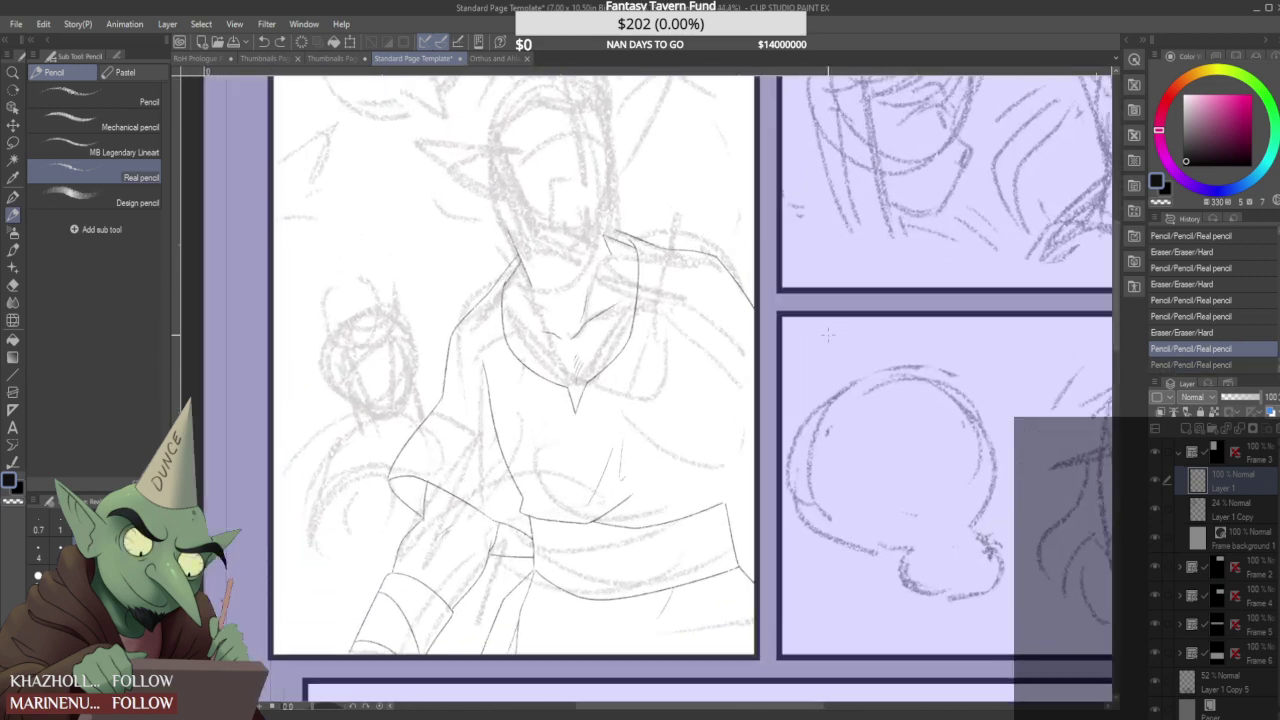
{"action": "left_click_drag", "start_coordinate": [731, 261], "coordinate": [757, 302]}
{"action": "left_click_drag", "start_coordinate": [714, 255], "coordinate": [766, 298]}
{"action": "scroll", "coordinate": [728, 268], "scroll_direction": "down", "scroll_amount": 3}
{"action": "scroll", "coordinate": [728, 268], "scroll_direction": "up", "scroll_amount": 2}
{"action": "scroll", "coordinate": [766, 298], "scroll_direction": "down", "scroll_amount": 5}
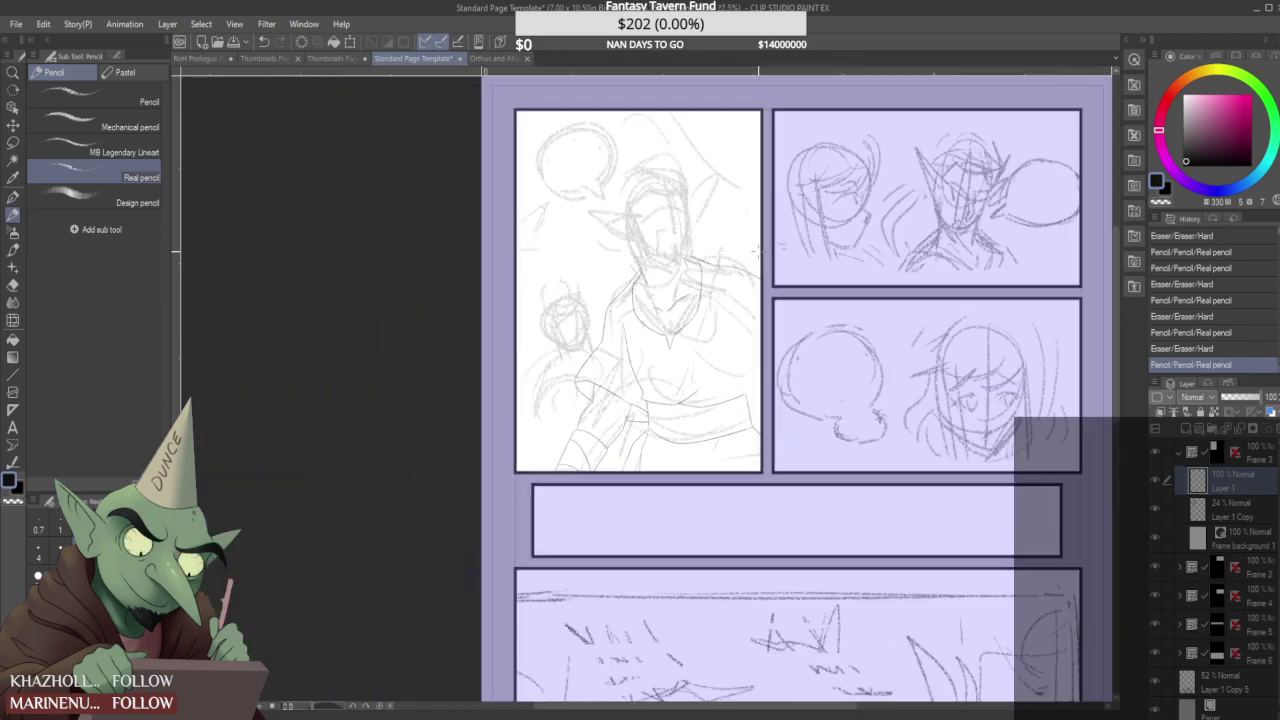
{"action": "scroll", "coordinate": [755, 252], "scroll_direction": "up", "scroll_amount": 5}
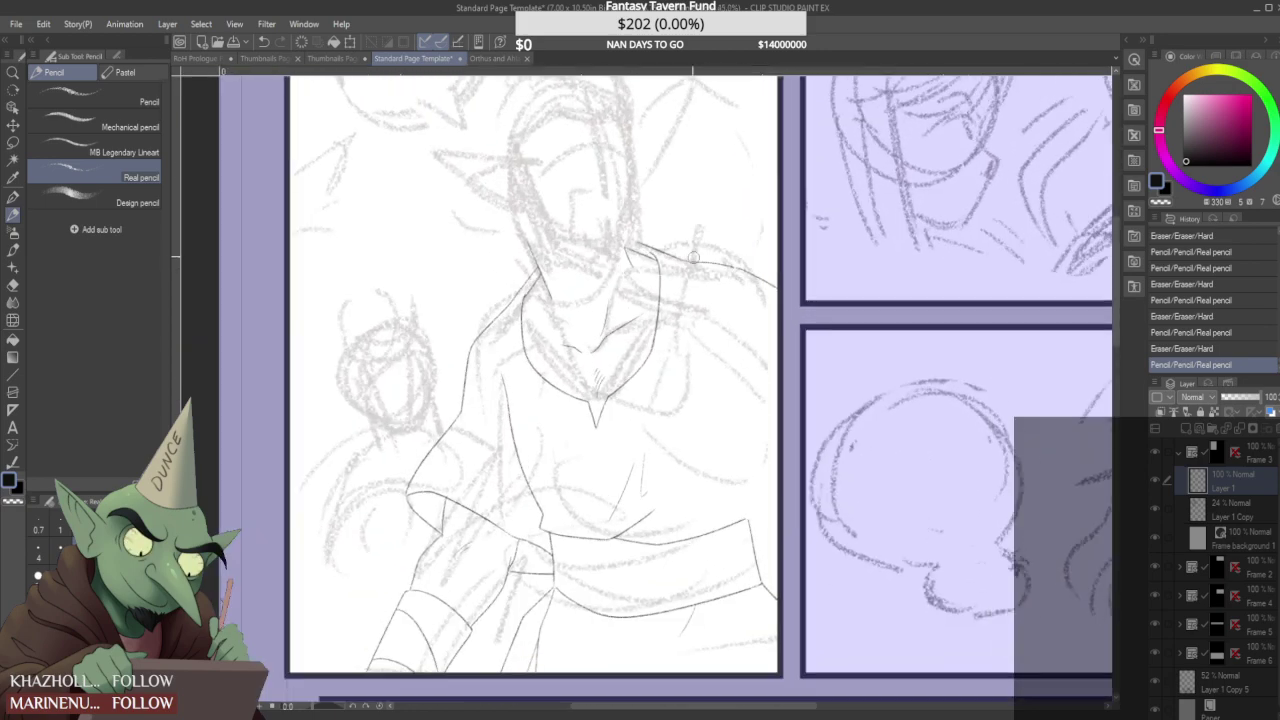
- Erase the outer part of the far shoulder line and redraw it as a flatter line dropping off at the frame border
{"action": "mouse_move", "coordinate": [693, 261]}
{"action": "left_mouse_down"}
{"action": "mouse_move", "coordinate": [720, 262]}
{"action": "mouse_move", "coordinate": [673, 254]}
{"action": "mouse_move", "coordinate": [780, 278]}
{"action": "left_mouse_up"}
{"action": "scroll", "coordinate": [780, 278], "scroll_direction": "down", "scroll_amount": 3}
{"action": "scroll", "coordinate": [700, 280], "scroll_direction": "up", "scroll_amount": 5}
{"action": "left_click_drag", "start_coordinate": [688, 282], "coordinate": [760, 287]}
{"action": "mouse_move", "coordinate": [678, 279]}
{"action": "left_mouse_down"}
{"action": "mouse_move", "coordinate": [756, 283]}
{"action": "mouse_move", "coordinate": [848, 324]}
{"action": "left_mouse_up"}
{"action": "left_click_drag", "start_coordinate": [782, 284], "coordinate": [848, 324]}
{"action": "scroll", "coordinate": [806, 294], "scroll_direction": "down", "scroll_amount": 3}
{"action": "scroll", "coordinate": [803, 288], "scroll_direction": "down", "scroll_amount": 5}
{"action": "scroll", "coordinate": [808, 306], "scroll_direction": "up", "scroll_amount": 6}
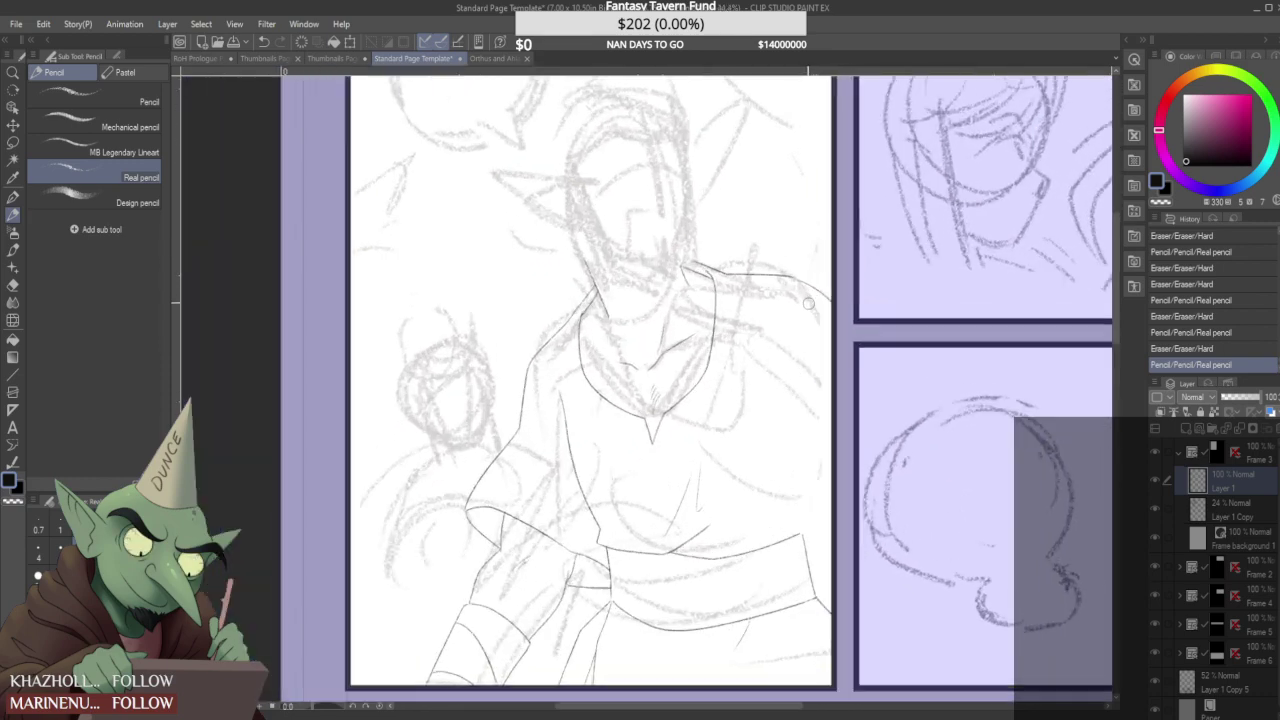
- Erase the end of the shoulder line at the frame border and redraw it with a gentler slope
{"action": "left_click_drag", "start_coordinate": [795, 271], "coordinate": [842, 303]}
{"action": "left_click_drag", "start_coordinate": [789, 270], "coordinate": [835, 292]}
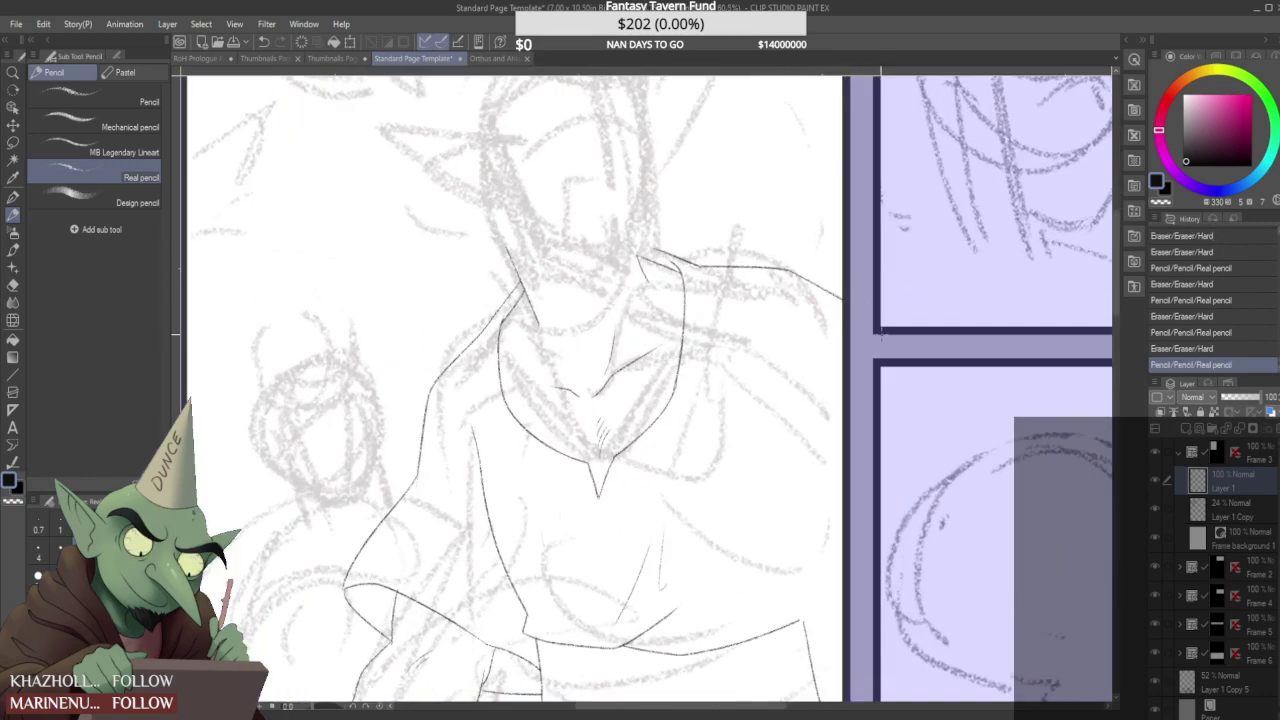
{"action": "scroll", "coordinate": [795, 330], "scroll_direction": "down", "scroll_amount": 3}
{"action": "scroll", "coordinate": [798, 376], "scroll_direction": "up", "scroll_amount": 2}
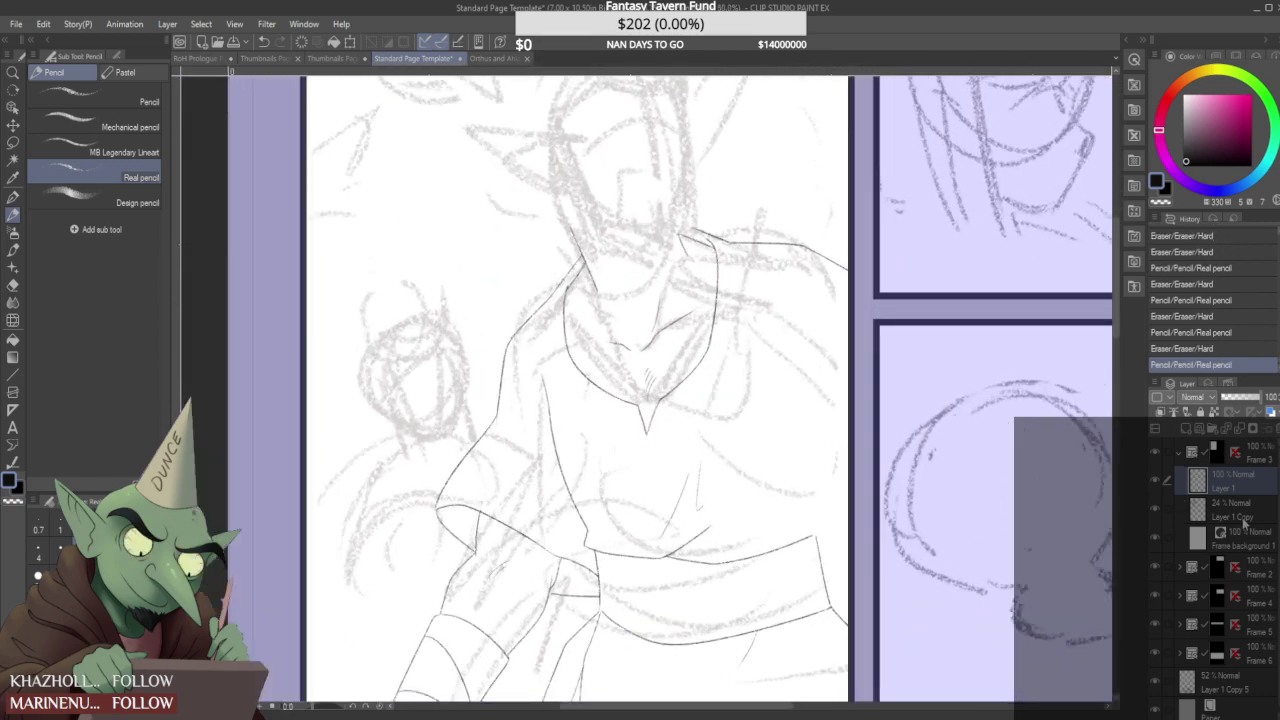
- On the Layer 1 Copy sketch layer, scribble loose looping shapes over the figure's far chest and upper arm
{"action": "left_click", "coordinate": [1240, 518]}
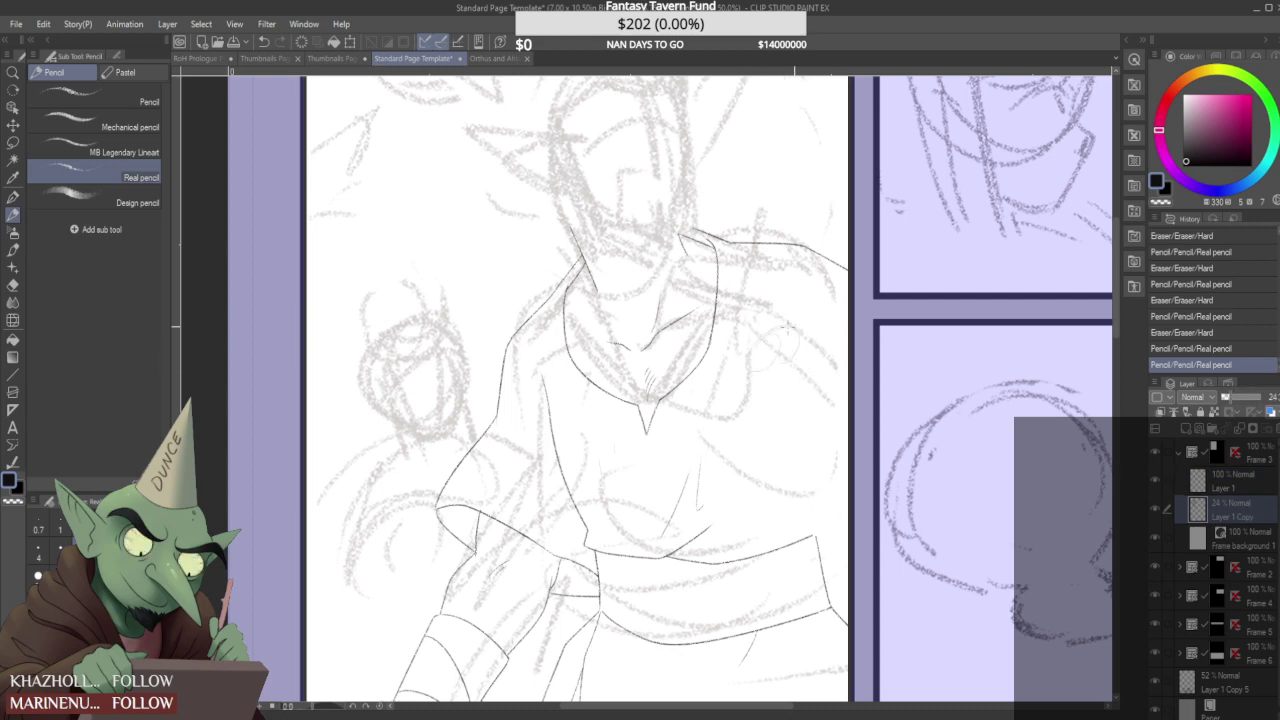
{"action": "mouse_move", "coordinate": [748, 360]}
{"action": "left_mouse_down"}
{"action": "mouse_move", "coordinate": [784, 376]}
{"action": "mouse_move", "coordinate": [812, 352]}
{"action": "mouse_move", "coordinate": [800, 330]}
{"action": "left_mouse_up"}
{"action": "mouse_move", "coordinate": [762, 336]}
{"action": "left_mouse_down"}
{"action": "mouse_move", "coordinate": [762, 336]}
{"action": "mouse_move", "coordinate": [788, 359]}
{"action": "mouse_move", "coordinate": [820, 351]}
{"action": "mouse_move", "coordinate": [778, 371]}
{"action": "mouse_move", "coordinate": [803, 366]}
{"action": "mouse_move", "coordinate": [785, 381]}
{"action": "mouse_move", "coordinate": [742, 391]}
{"action": "mouse_move", "coordinate": [788, 406]}
{"action": "left_mouse_up"}
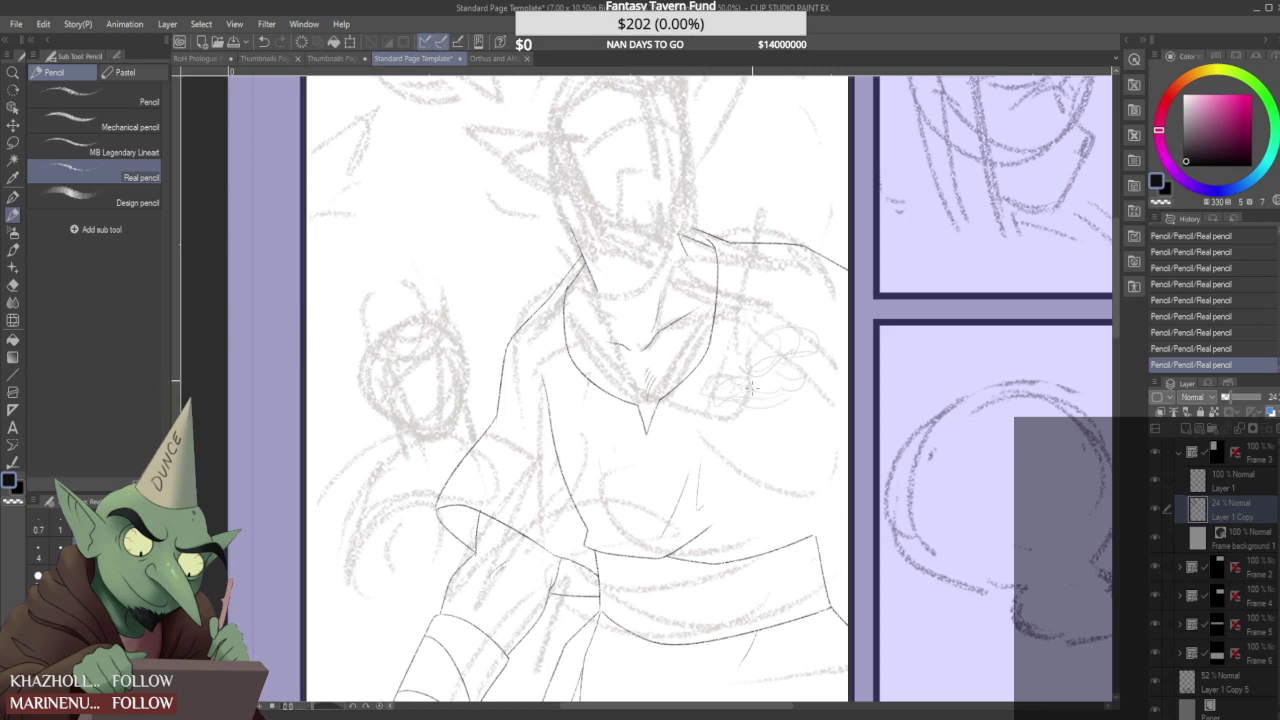
{"action": "mouse_move", "coordinate": [740, 316]}
{"action": "left_mouse_down"}
{"action": "mouse_move", "coordinate": [776, 296]}
{"action": "mouse_move", "coordinate": [816, 321]}
{"action": "left_mouse_up"}
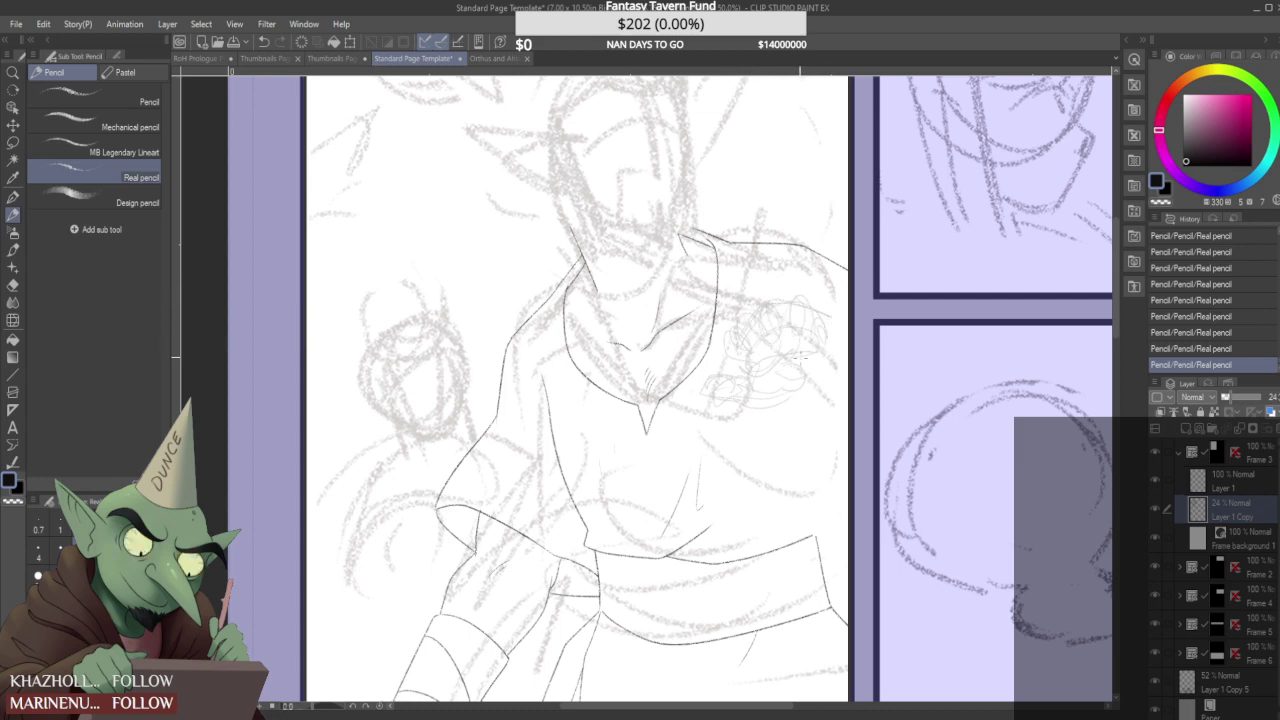
{"action": "left_click_drag", "start_coordinate": [828, 410], "coordinate": [848, 372]}
{"action": "scroll", "coordinate": [841, 376], "scroll_direction": "down", "scroll_amount": 2}
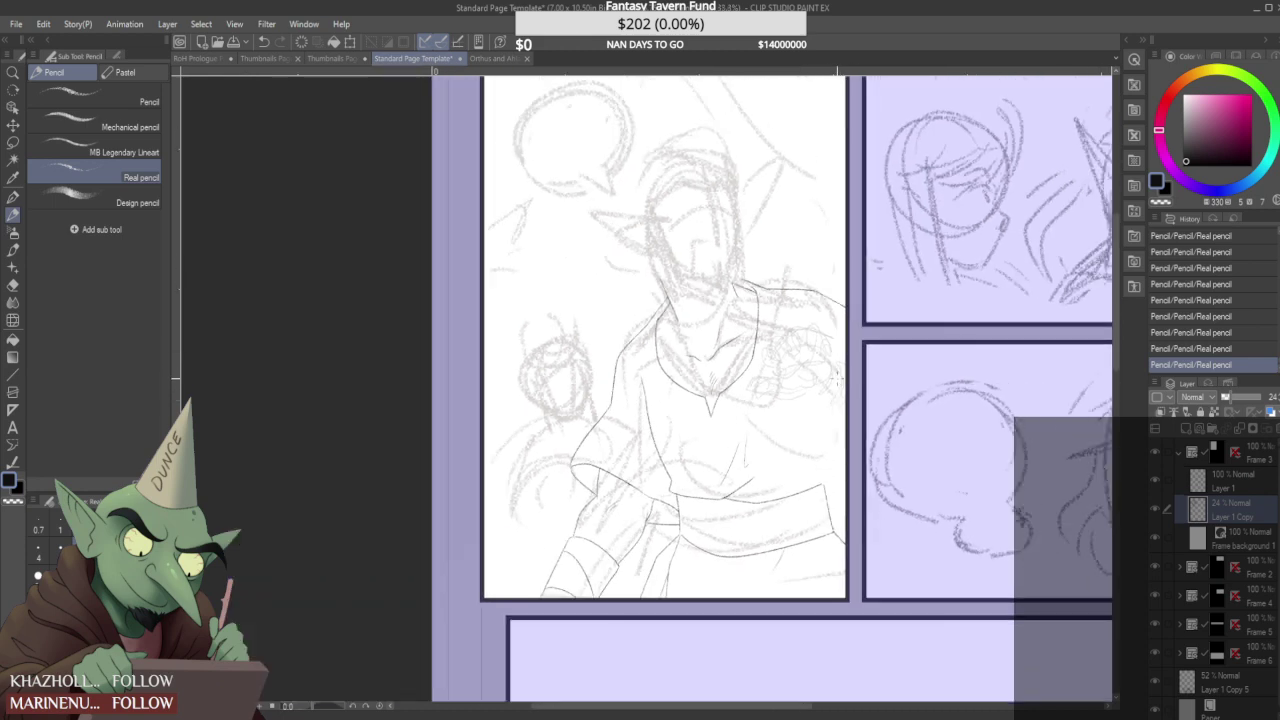
{"action": "scroll", "coordinate": [802, 389], "scroll_direction": "down", "scroll_amount": 1}
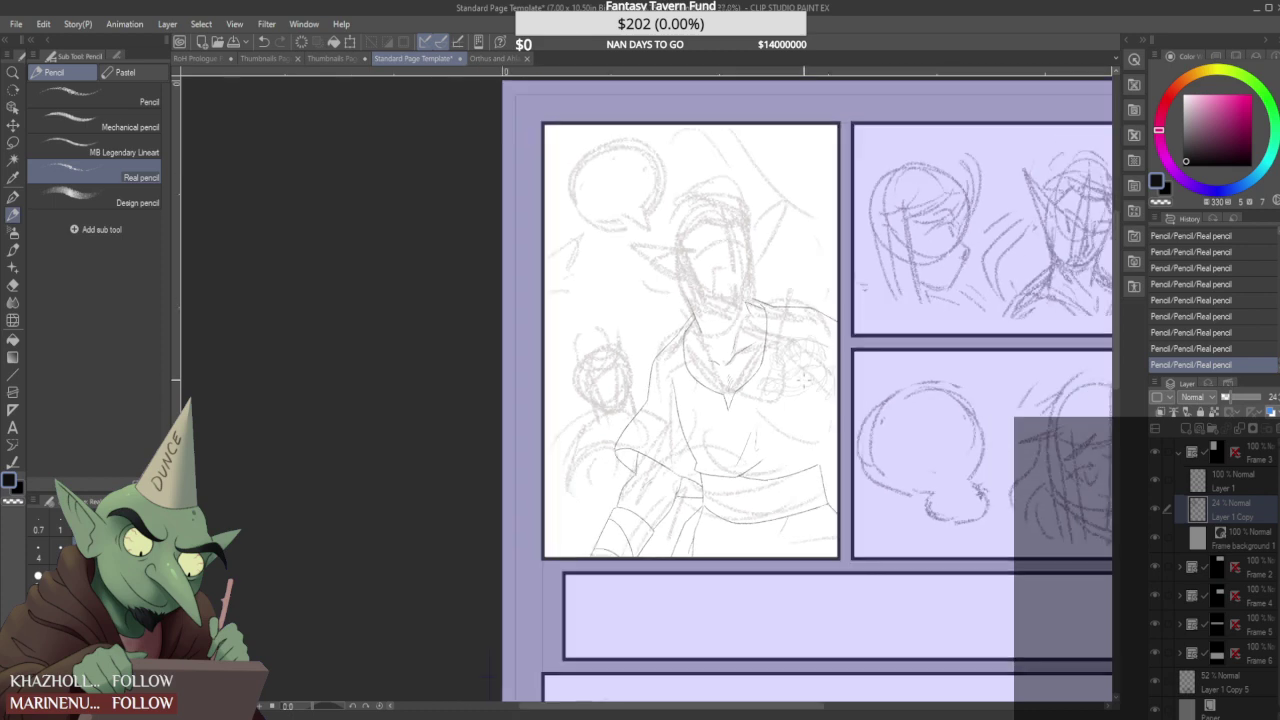
- Add more rough looping strokes below and beside the chest scribble, down along the frame border
{"action": "scroll", "coordinate": [745, 390], "scroll_direction": "up", "scroll_amount": 2}
{"action": "mouse_move", "coordinate": [747, 388]}
{"action": "left_mouse_down"}
{"action": "mouse_move", "coordinate": [720, 399]}
{"action": "mouse_move", "coordinate": [757, 407]}
{"action": "mouse_move", "coordinate": [826, 390]}
{"action": "mouse_move", "coordinate": [824, 430]}
{"action": "left_mouse_up"}
{"action": "mouse_move", "coordinate": [816, 422]}
{"action": "left_mouse_down"}
{"action": "mouse_move", "coordinate": [832, 454]}
{"action": "mouse_move", "coordinate": [852, 441]}
{"action": "mouse_move", "coordinate": [842, 474]}
{"action": "left_mouse_up"}
{"action": "left_click_drag", "start_coordinate": [871, 364], "coordinate": [812, 412]}
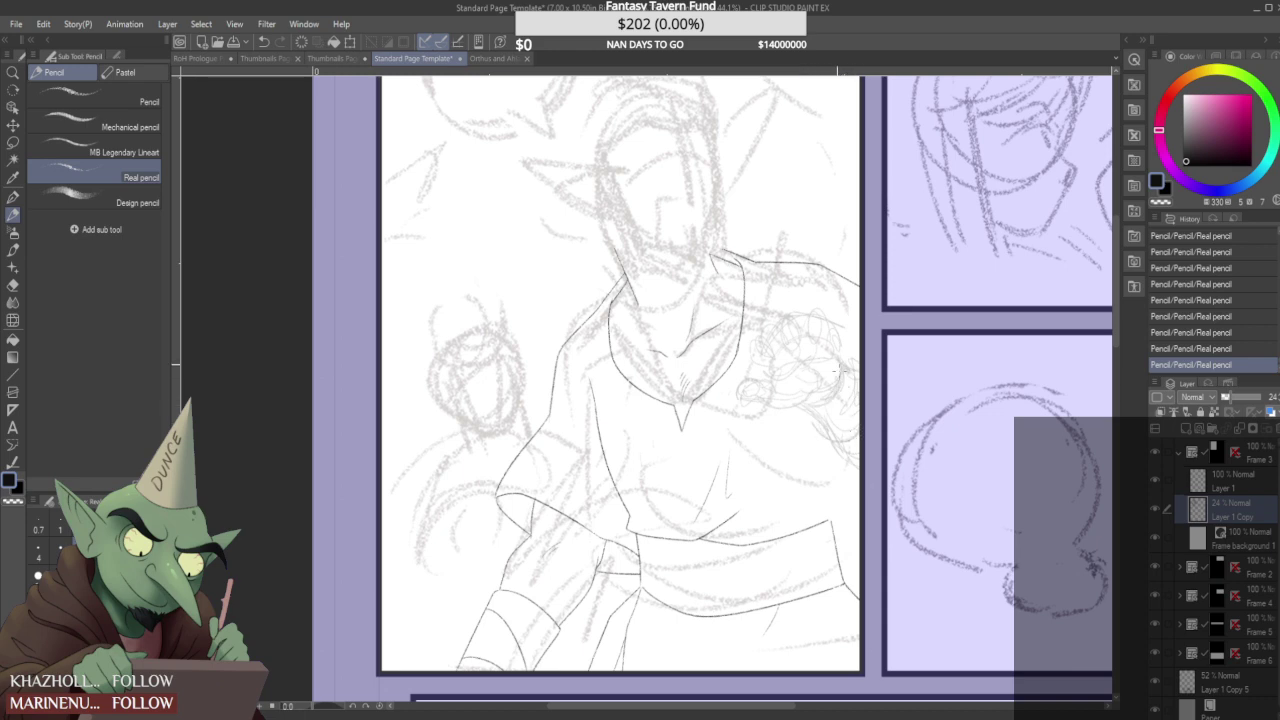
- Lasso the looping scribble over the figure's far chest, enlarge it slightly with Scale/Rotate, and deselect it
{"action": "scroll", "coordinate": [826, 345], "scroll_direction": "down", "scroll_amount": 2}
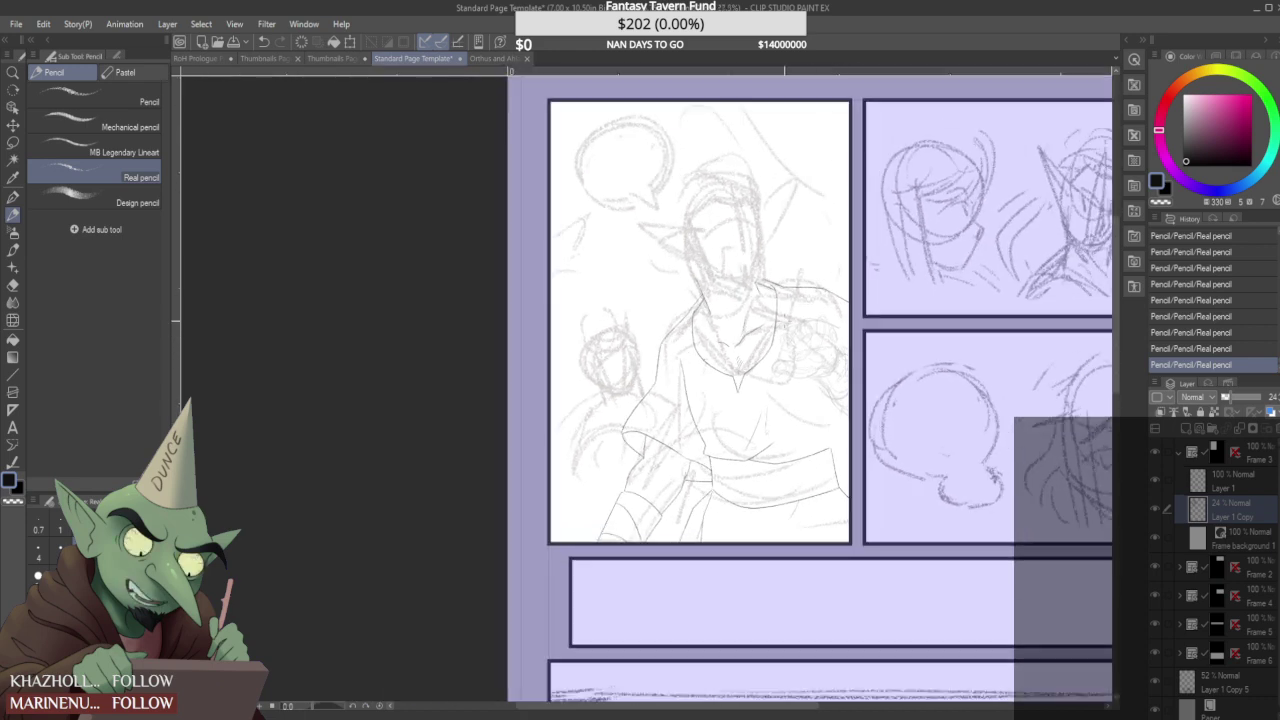
{"action": "key", "text": "m"}
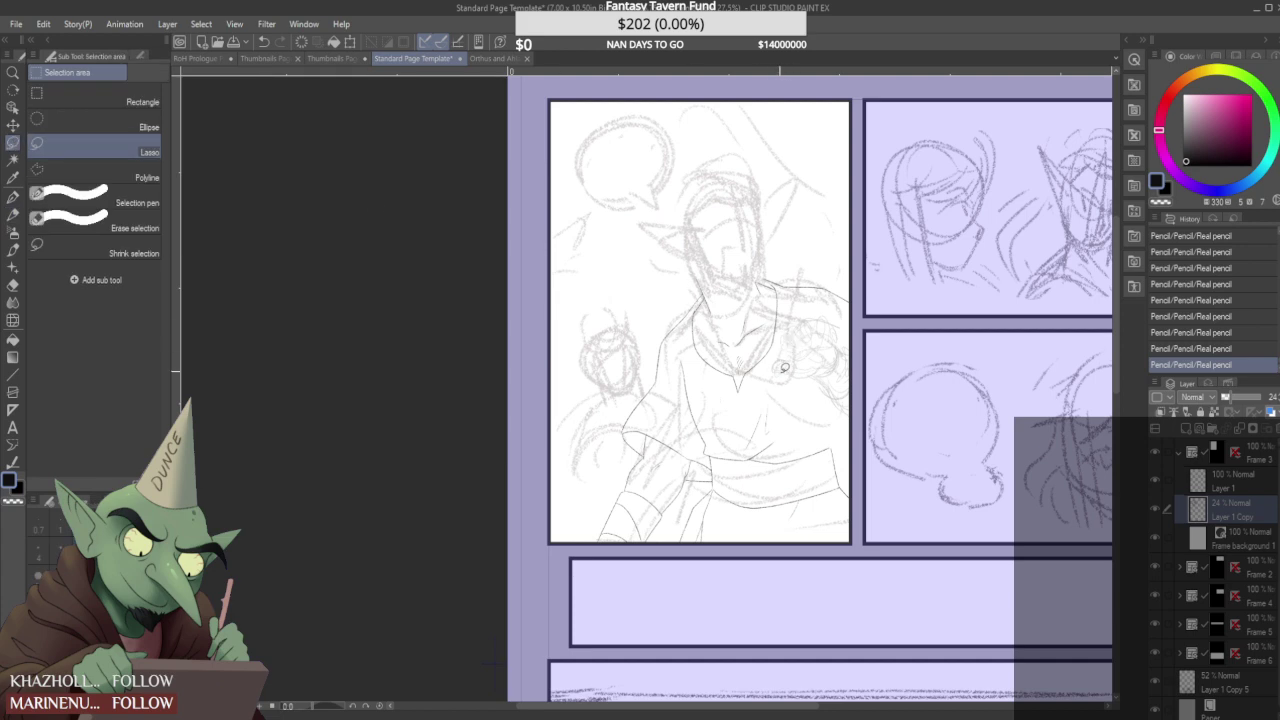
{"action": "left_click_drag", "start_coordinate": [845, 331], "coordinate": [848, 341]}
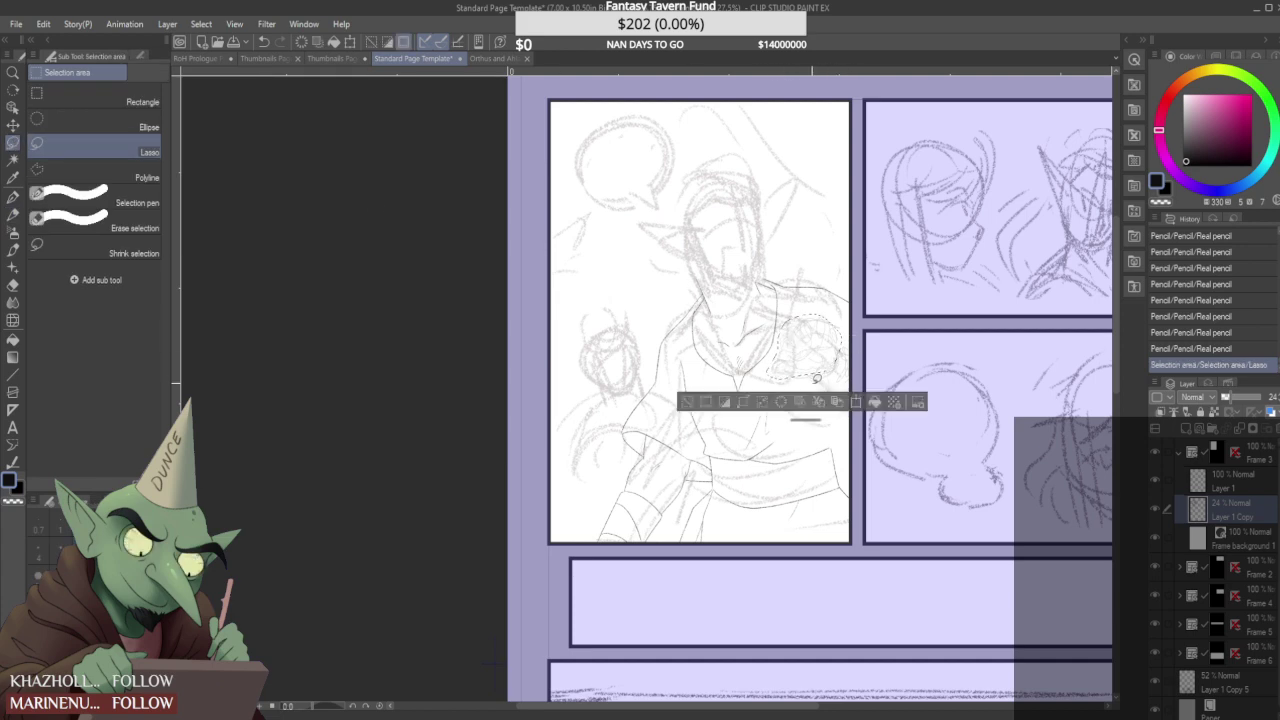
{"action": "key", "text": "ctrl+t"}
{"action": "left_click_drag", "start_coordinate": [766, 314], "coordinate": [757, 306]}
{"action": "mouse_move", "coordinate": [830, 326]}
{"action": "left_mouse_down"}
{"action": "mouse_move", "coordinate": [856, 298]}
{"action": "mouse_move", "coordinate": [822, 320]}
{"action": "mouse_move", "coordinate": [864, 311]}
{"action": "mouse_move", "coordinate": [835, 336]}
{"action": "left_mouse_up"}
{"action": "left_click", "coordinate": [772, 402]}
{"action": "key", "text": "ctrl+d"}
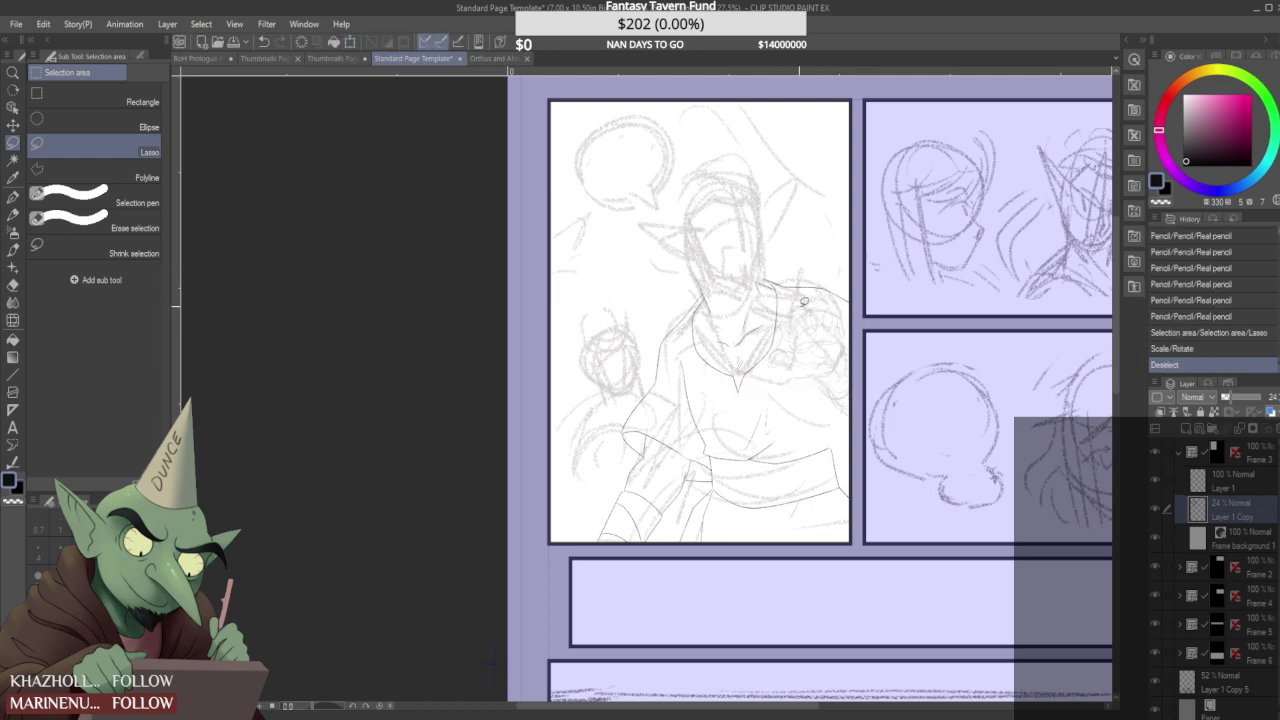
- Erase a bit of the scribble's inner edge and pencil short looping strokes there and through its middle
{"action": "scroll", "coordinate": [800, 300], "scroll_direction": "down", "scroll_amount": 2}
{"action": "scroll", "coordinate": [834, 290], "scroll_direction": "up", "scroll_amount": 3}
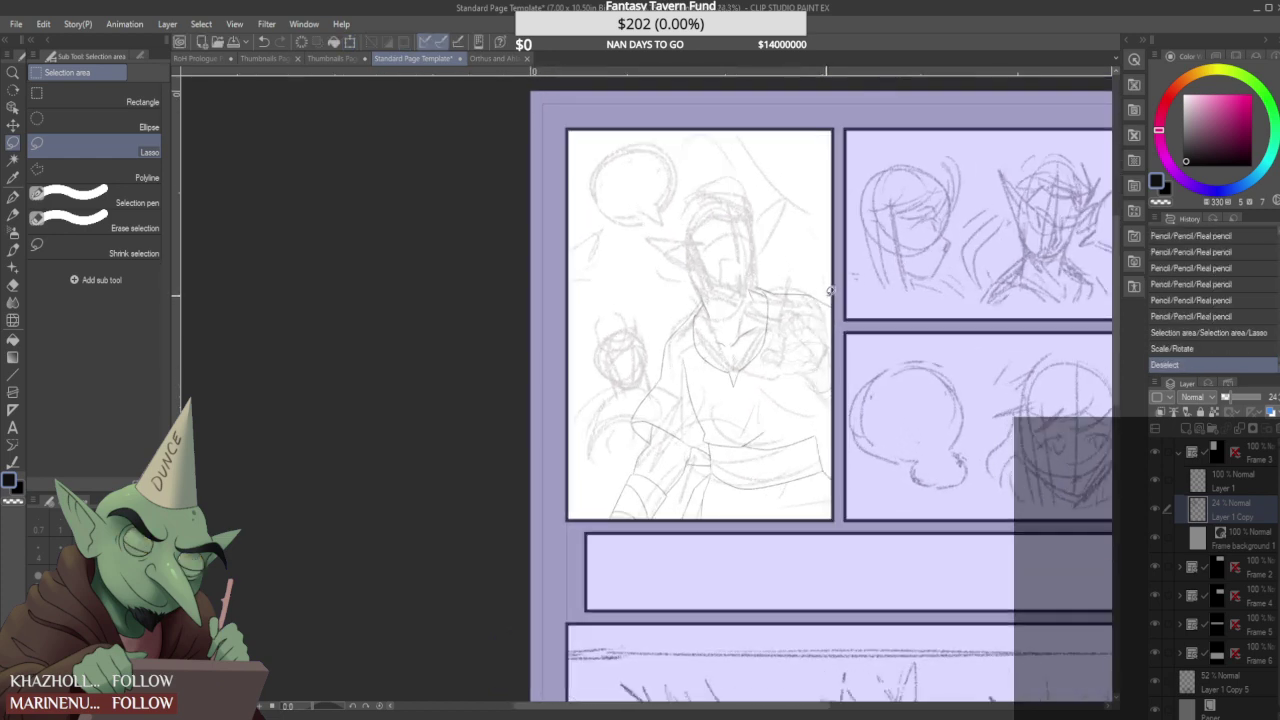
{"action": "key", "text": "p"}
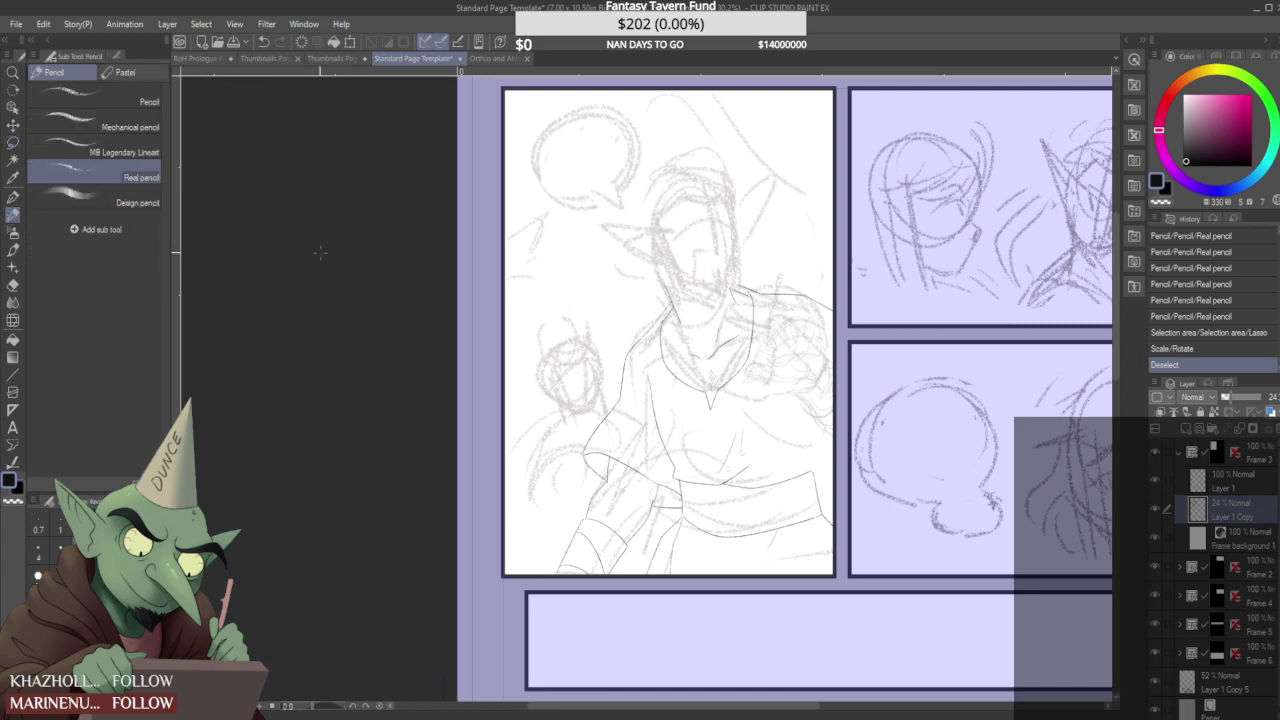
{"action": "scroll", "coordinate": [760, 352], "scroll_direction": "up", "scroll_amount": 2}
{"action": "left_click_drag", "start_coordinate": [760, 352], "coordinate": [777, 376]}
{"action": "left_click_drag", "start_coordinate": [782, 350], "coordinate": [786, 378]}
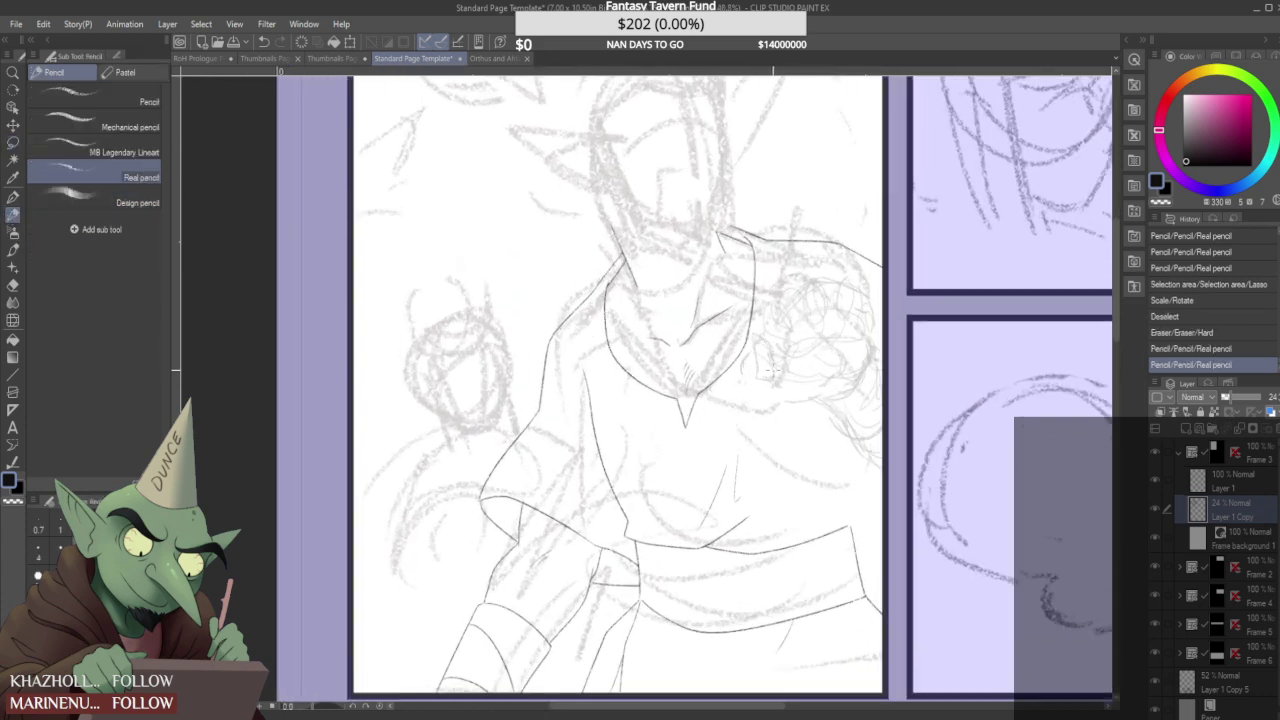
{"action": "left_click_drag", "start_coordinate": [787, 334], "coordinate": [840, 364]}
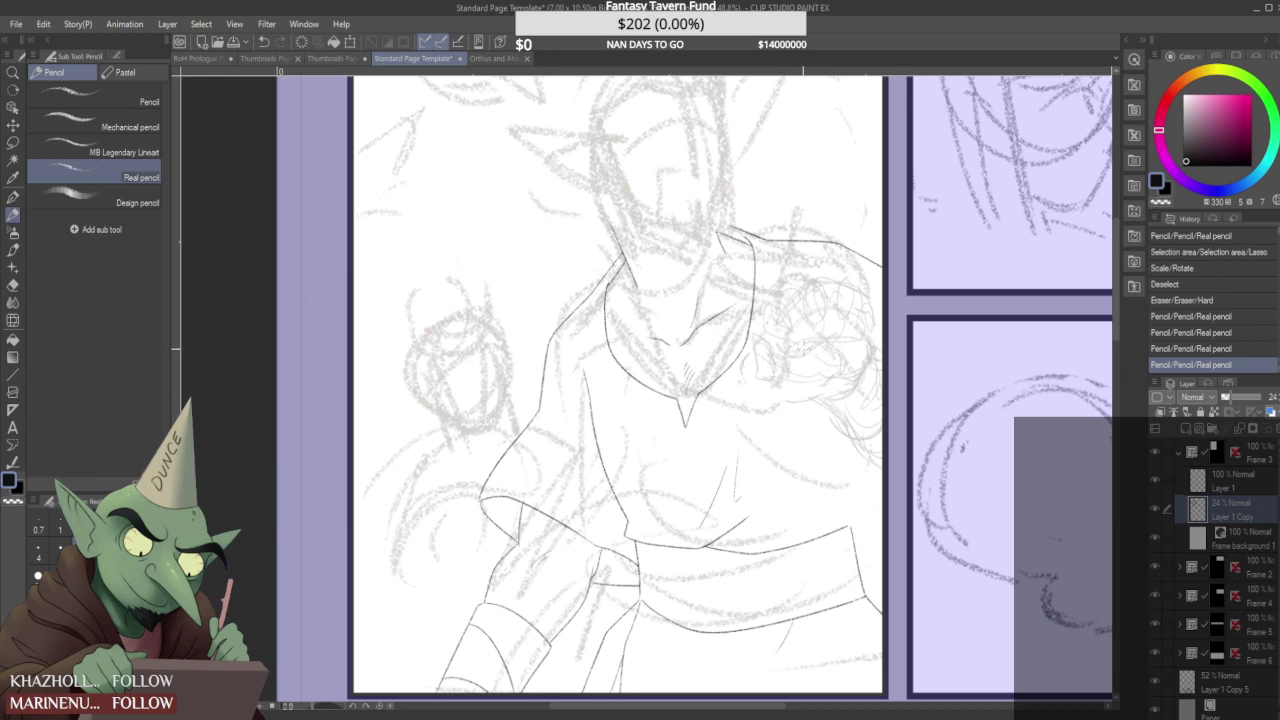
- Add more light rough loops across the middle and upper part of the scribble below the far shoulder
{"action": "scroll", "coordinate": [816, 349], "scroll_direction": "down", "scroll_amount": 2}
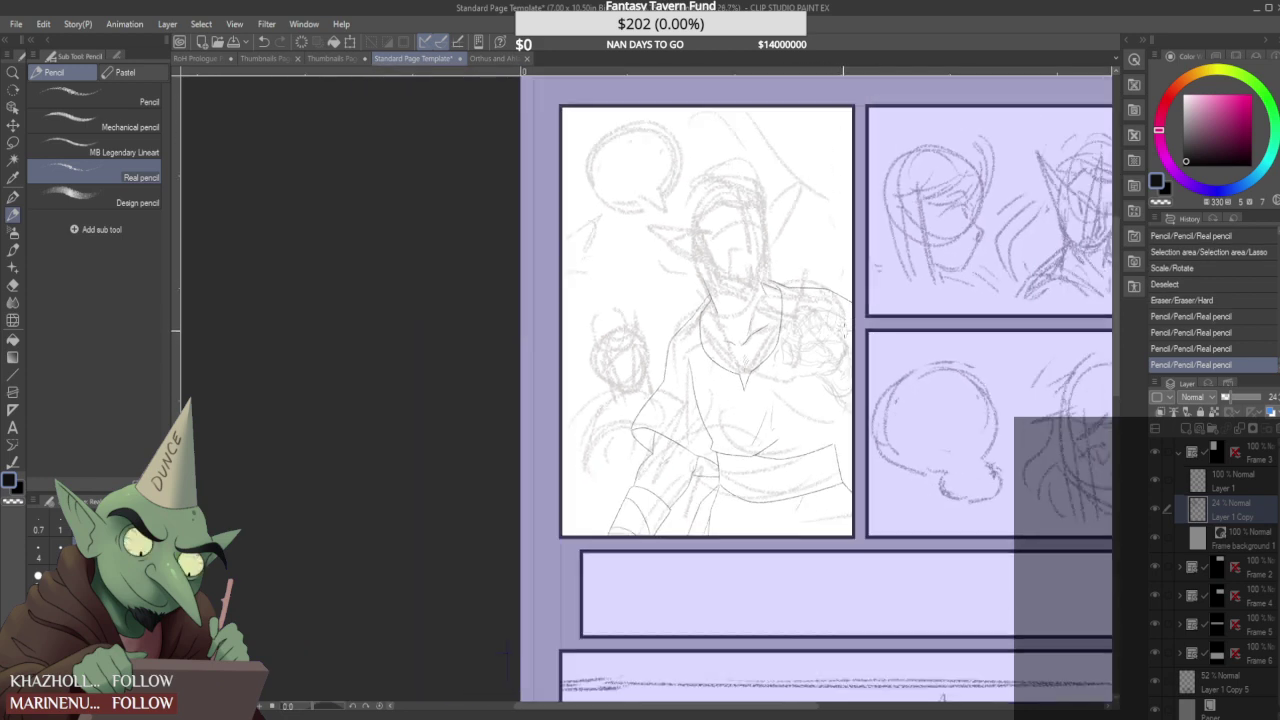
{"action": "mouse_move", "coordinate": [797, 343]}
{"action": "left_mouse_down"}
{"action": "mouse_move", "coordinate": [784, 352]}
{"action": "mouse_move", "coordinate": [812, 348]}
{"action": "left_mouse_up"}
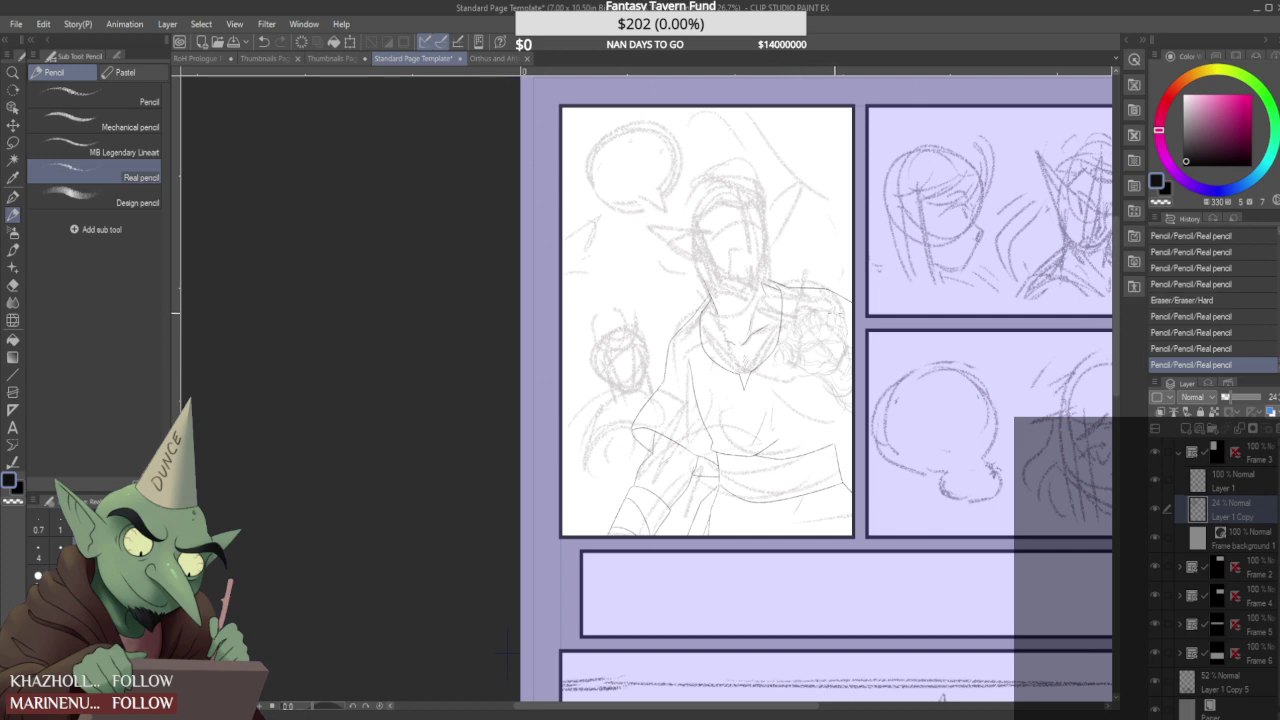
{"action": "scroll", "coordinate": [805, 318], "scroll_direction": "up", "scroll_amount": 2}
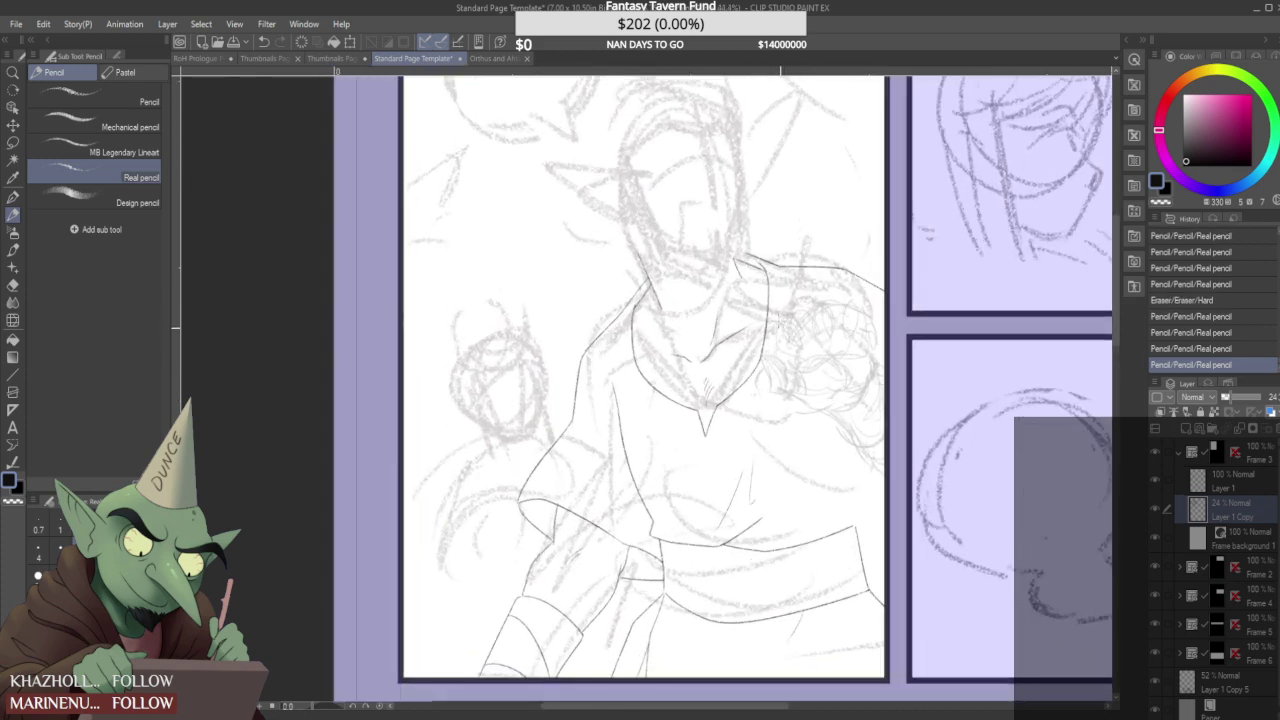
{"action": "mouse_move", "coordinate": [790, 348]}
{"action": "left_mouse_down"}
{"action": "mouse_move", "coordinate": [790, 315]}
{"action": "mouse_move", "coordinate": [817, 339]}
{"action": "mouse_move", "coordinate": [810, 309]}
{"action": "mouse_move", "coordinate": [827, 332]}
{"action": "mouse_move", "coordinate": [820, 307]}
{"action": "mouse_move", "coordinate": [825, 319]}
{"action": "mouse_move", "coordinate": [802, 305]}
{"action": "mouse_move", "coordinate": [819, 304]}
{"action": "mouse_move", "coordinate": [773, 312]}
{"action": "mouse_move", "coordinate": [789, 308]}
{"action": "mouse_move", "coordinate": [803, 328]}
{"action": "mouse_move", "coordinate": [800, 307]}
{"action": "mouse_move", "coordinate": [819, 297]}
{"action": "mouse_move", "coordinate": [844, 316]}
{"action": "left_mouse_up"}
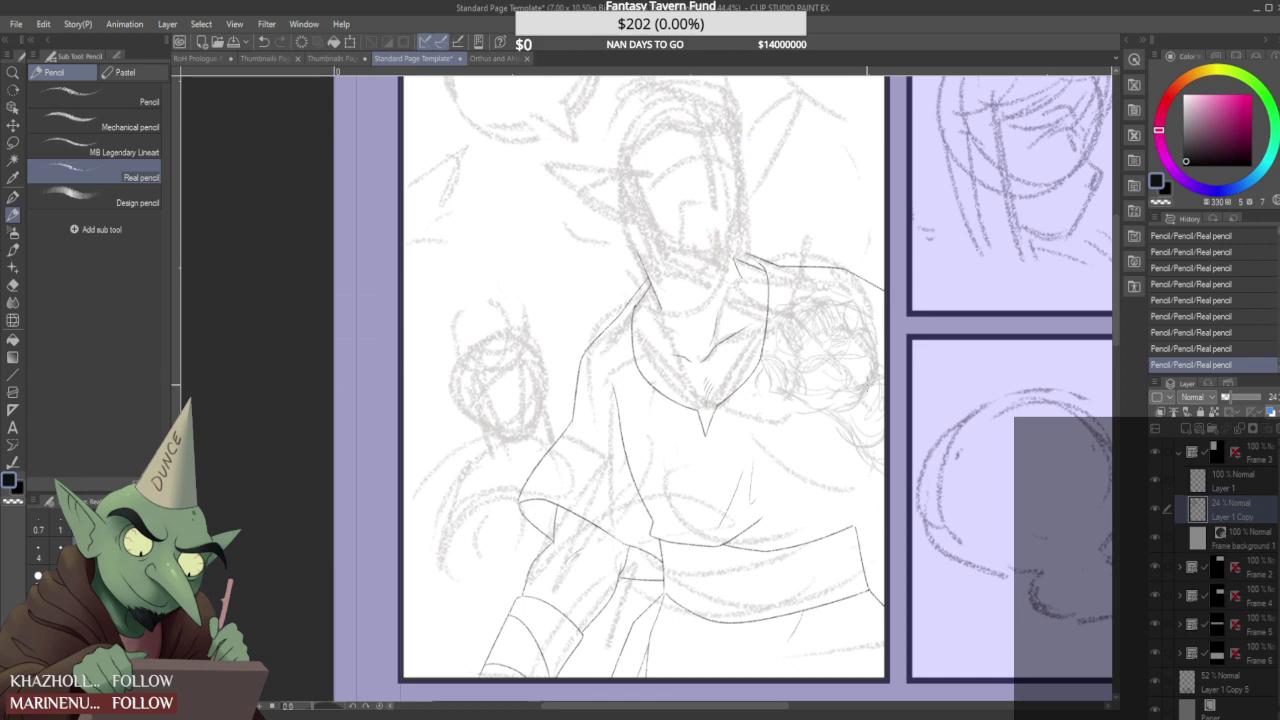
- Erase the tangled inner strokes of the scribble and redraw them as a rounder looped shape
{"action": "scroll", "coordinate": [869, 382], "scroll_direction": "down", "scroll_amount": 2}
{"action": "scroll", "coordinate": [857, 401], "scroll_direction": "down", "scroll_amount": 1}
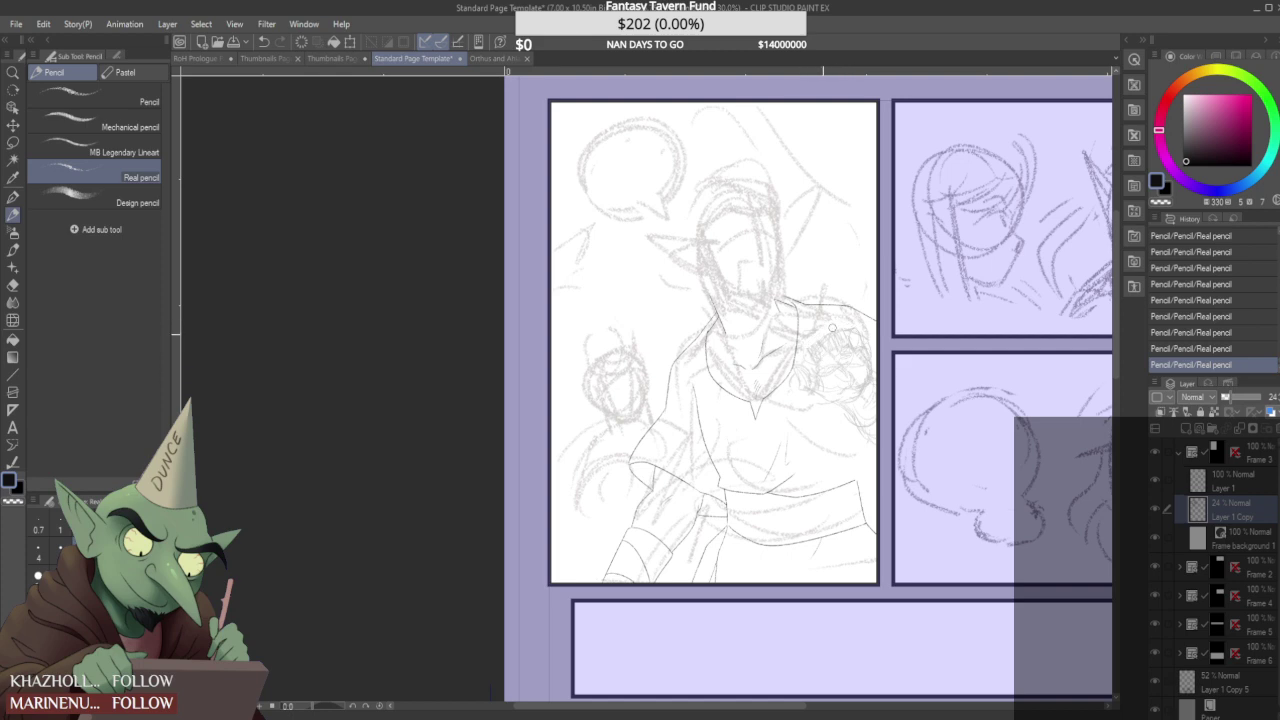
{"action": "mouse_move", "coordinate": [809, 363]}
{"action": "left_mouse_down"}
{"action": "mouse_move", "coordinate": [853, 357]}
{"action": "mouse_move", "coordinate": [843, 389]}
{"action": "left_mouse_up"}
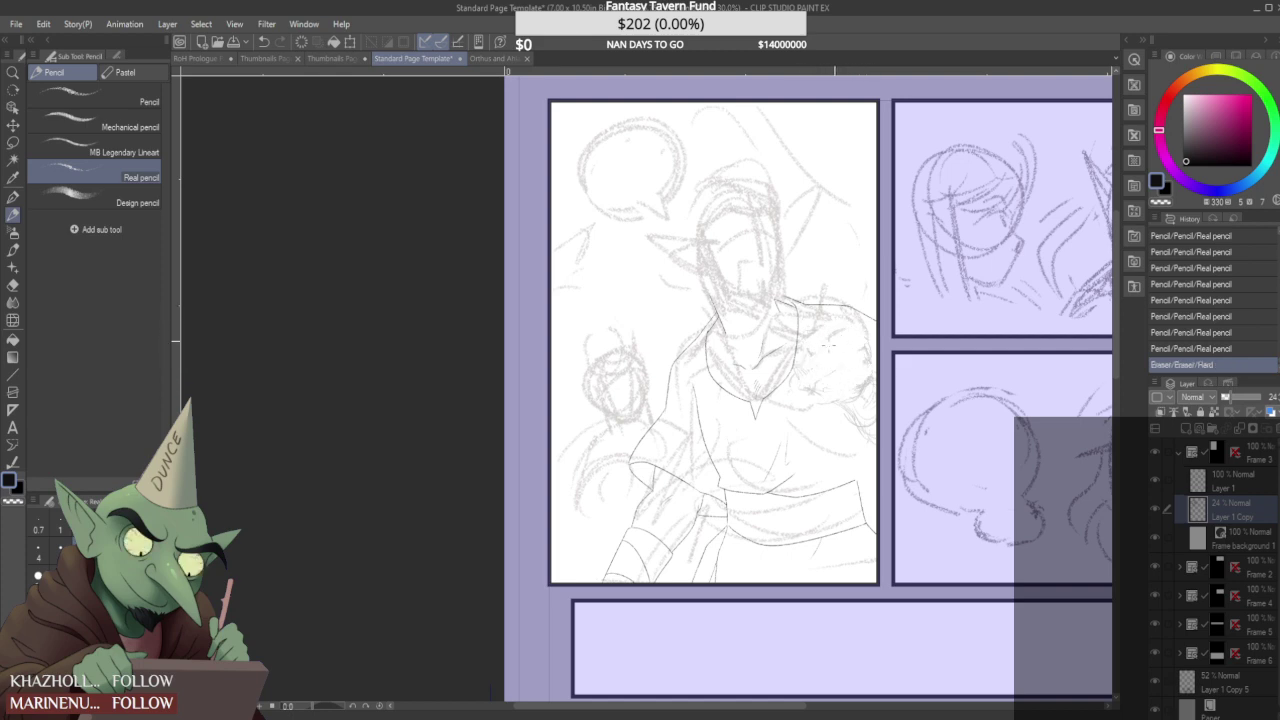
{"action": "mouse_move", "coordinate": [854, 357]}
{"action": "left_mouse_down"}
{"action": "mouse_move", "coordinate": [805, 377]}
{"action": "mouse_move", "coordinate": [817, 397]}
{"action": "mouse_move", "coordinate": [837, 382]}
{"action": "mouse_move", "coordinate": [801, 378]}
{"action": "left_mouse_up"}
{"action": "left_click_drag", "start_coordinate": [855, 358], "coordinate": [860, 372]}
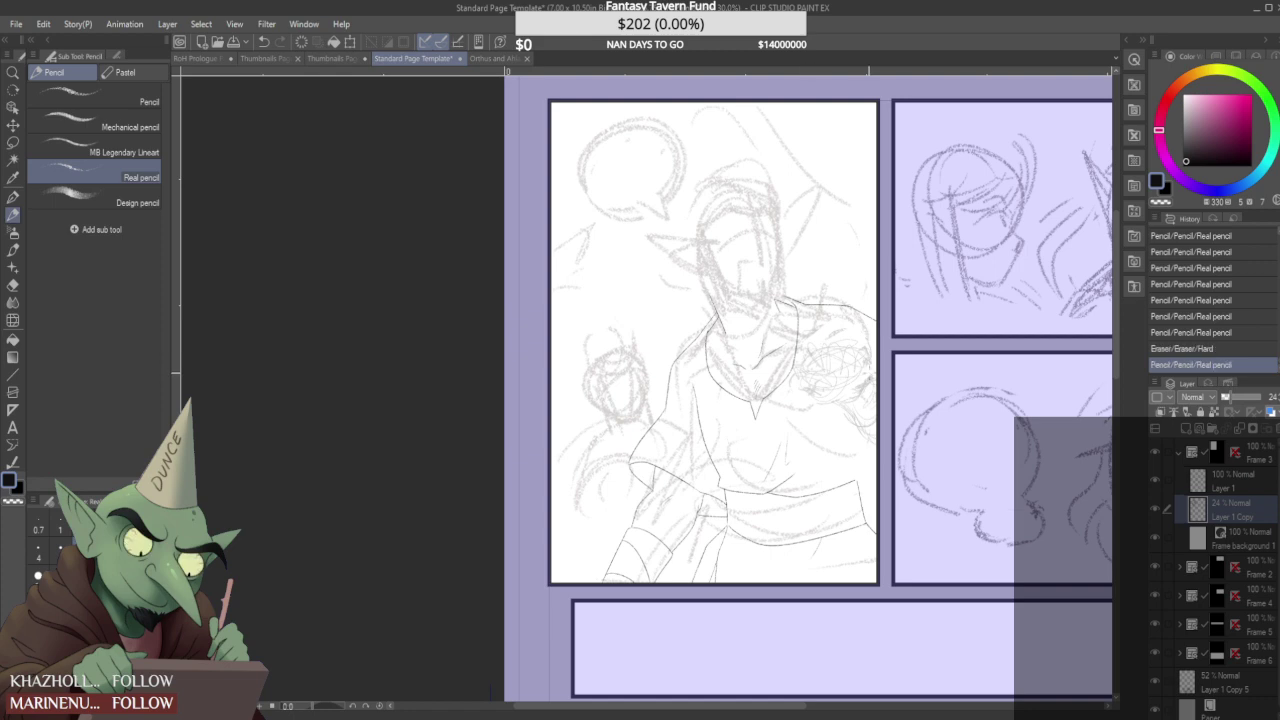
{"action": "scroll", "coordinate": [829, 455], "scroll_direction": "down", "scroll_amount": 1}
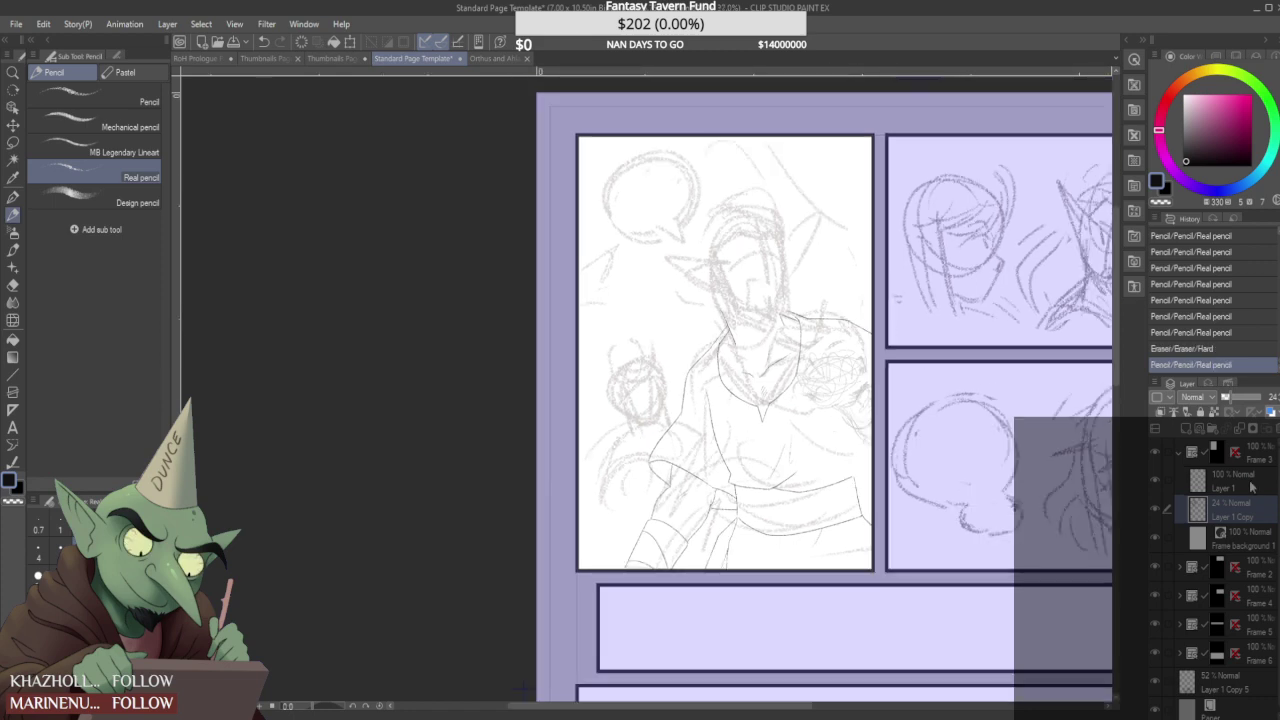
- On Layer 1, pencil the far side contour of the large figure's face, checking the Orthus and Ahlai Face References document first
{"action": "left_click", "coordinate": [1246, 484]}
{"action": "scroll", "coordinate": [675, 205], "scroll_direction": "up", "scroll_amount": 3}
{"action": "left_click", "coordinate": [493, 58]}
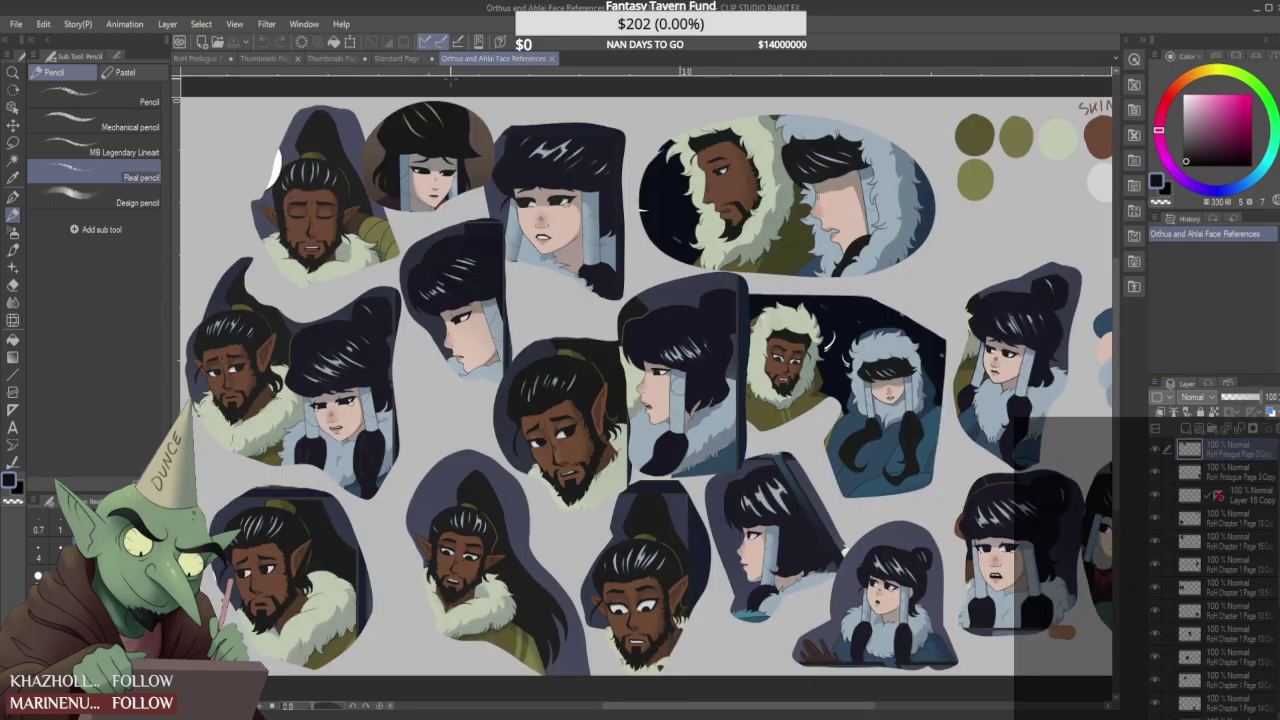
{"action": "left_click", "coordinate": [400, 58]}
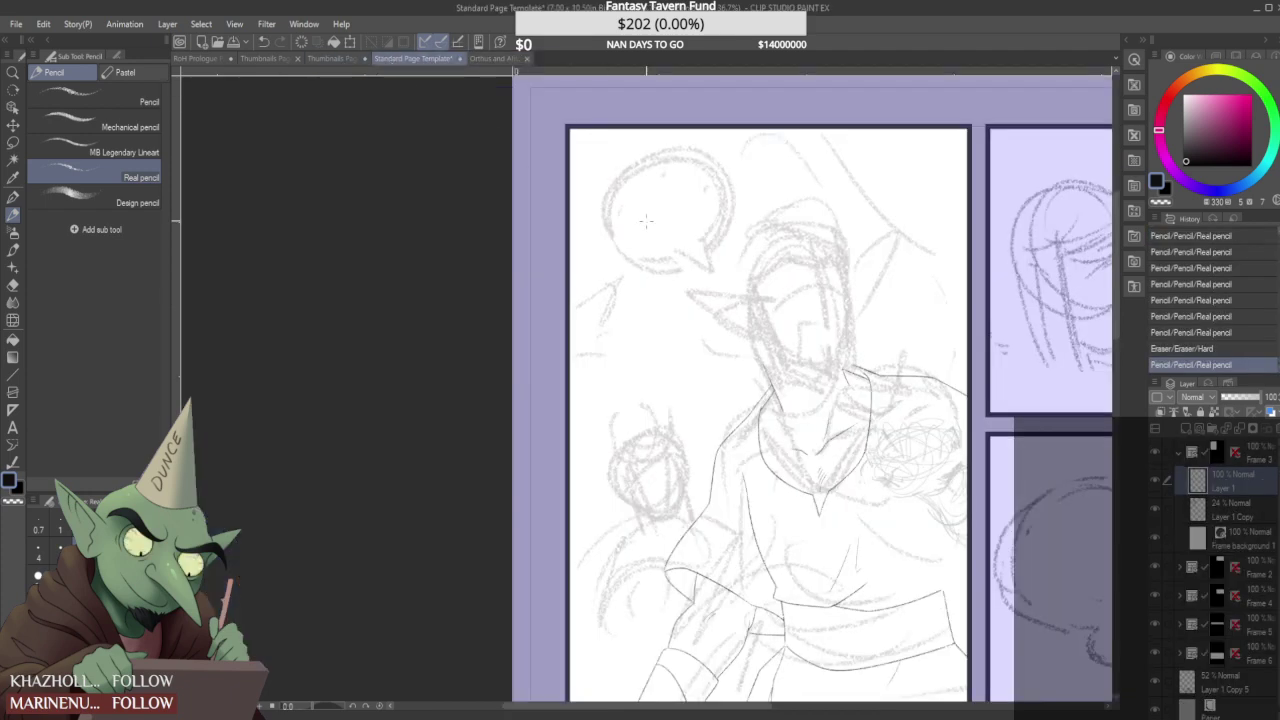
{"action": "scroll", "coordinate": [830, 258], "scroll_direction": "up", "scroll_amount": 3}
{"action": "mouse_move", "coordinate": [831, 258]}
{"action": "left_mouse_down"}
{"action": "mouse_move", "coordinate": [845, 297]}
{"action": "mouse_move", "coordinate": [838, 415]}
{"action": "left_mouse_up"}
{"action": "scroll", "coordinate": [848, 307], "scroll_direction": "up", "scroll_amount": 1}
{"action": "scroll", "coordinate": [846, 328], "scroll_direction": "up", "scroll_amount": 2}
{"action": "left_click_drag", "start_coordinate": [846, 328], "coordinate": [837, 446]}
{"action": "scroll", "coordinate": [860, 320], "scroll_direction": "down", "scroll_amount": 5}
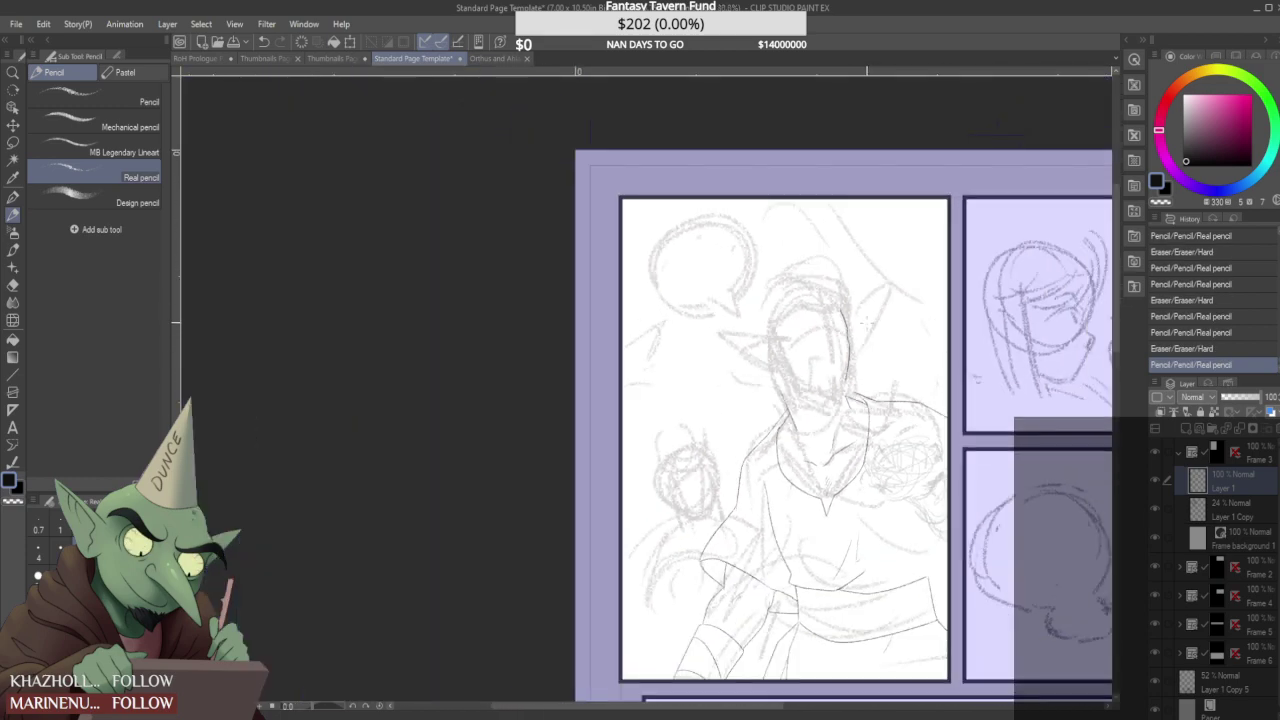
- Erase the lower part of the far face contour and redraw it as a smoother line down towards the collar
{"action": "scroll", "coordinate": [853, 364], "scroll_direction": "up", "scroll_amount": 4}
{"action": "mouse_move", "coordinate": [836, 400]}
{"action": "left_mouse_down"}
{"action": "mouse_move", "coordinate": [836, 364]}
{"action": "mouse_move", "coordinate": [848, 386]}
{"action": "left_mouse_up"}
{"action": "scroll", "coordinate": [845, 366], "scroll_direction": "up", "scroll_amount": 1}
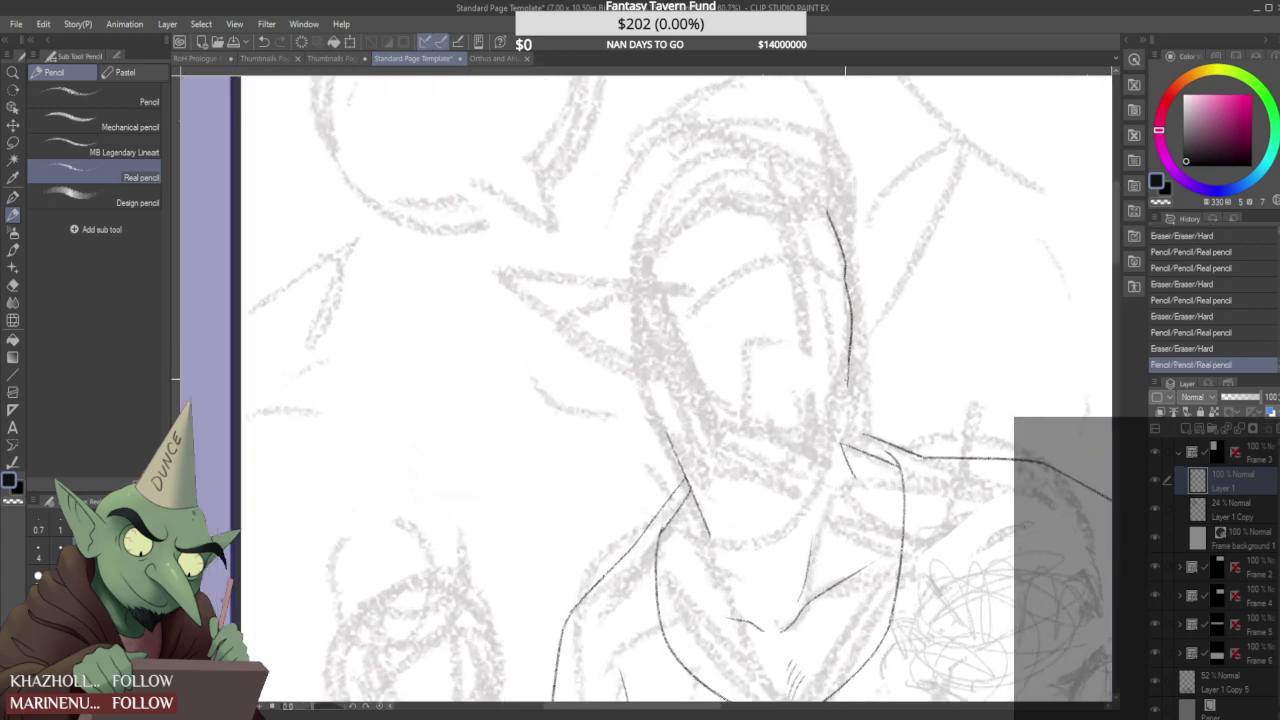
{"action": "left_click_drag", "start_coordinate": [846, 292], "coordinate": [849, 385]}
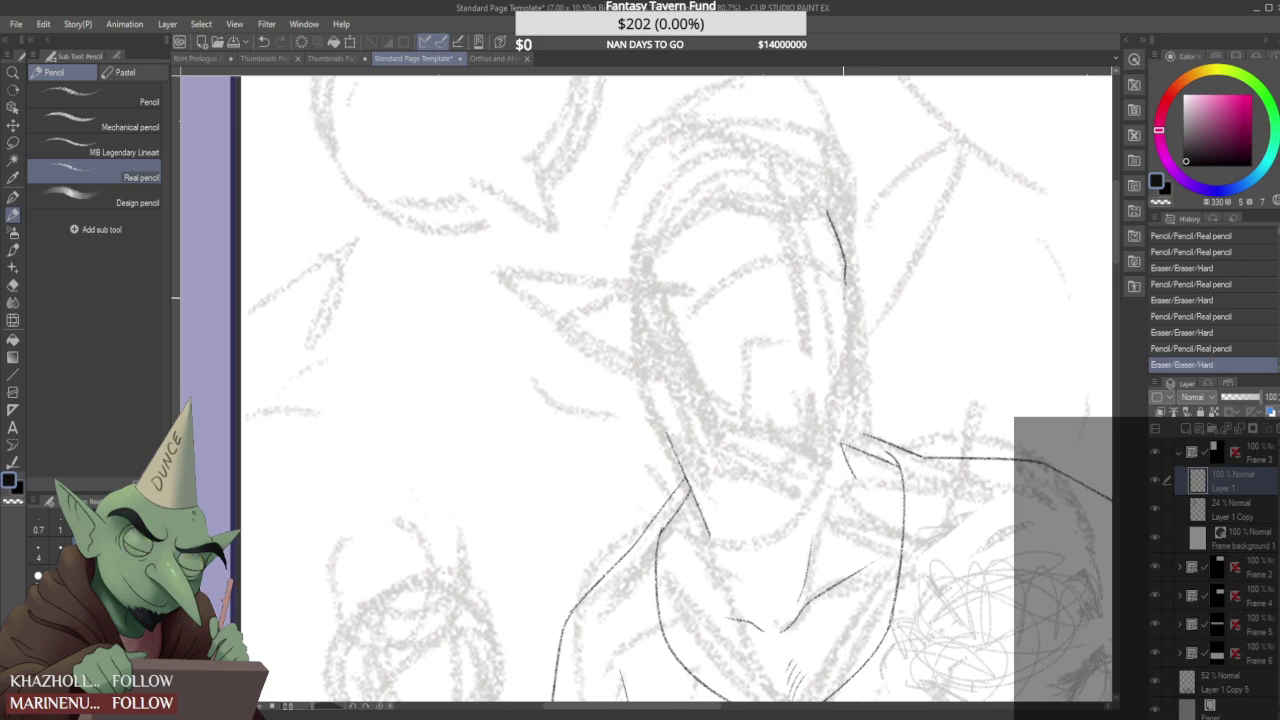
{"action": "left_click_drag", "start_coordinate": [846, 284], "coordinate": [846, 408]}
{"action": "scroll", "coordinate": [828, 354], "scroll_direction": "down", "scroll_amount": 7}
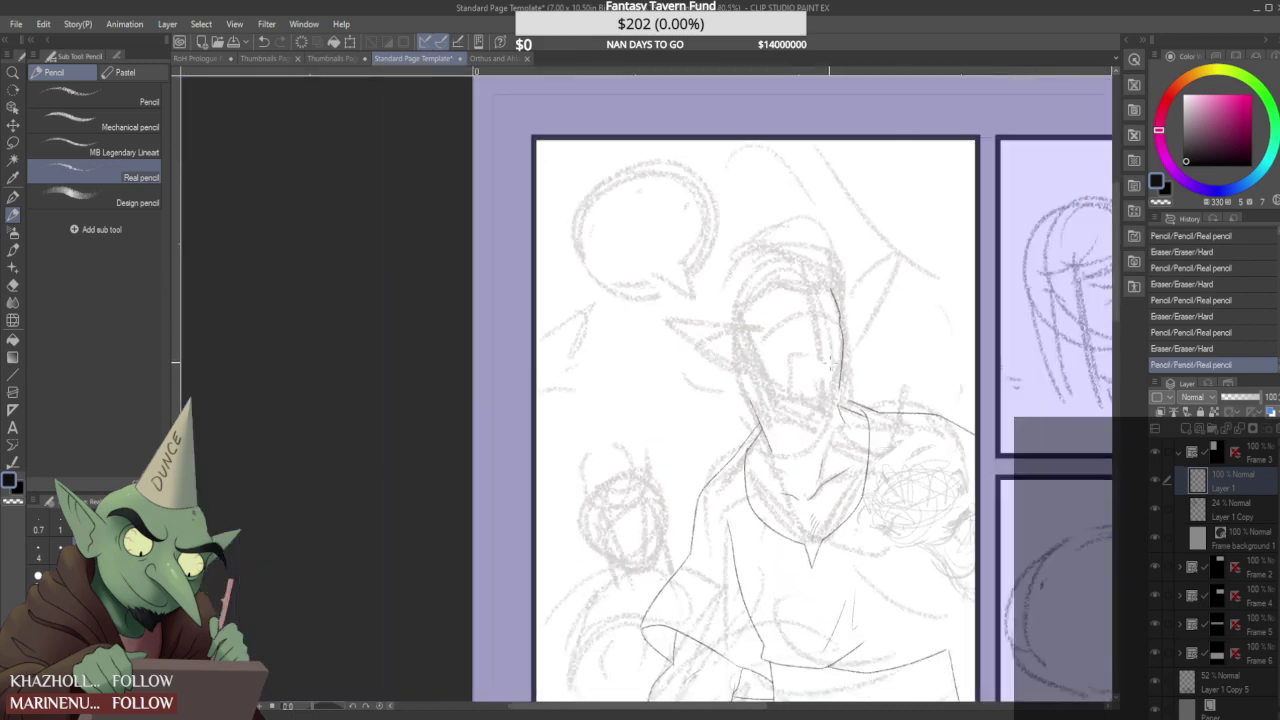
- On the Layer 1 Copy sketch layer, add light guide curves across the face for the temple, brow, nose and mouth
{"action": "scroll", "coordinate": [723, 322], "scroll_direction": "up", "scroll_amount": 3}
{"action": "scroll", "coordinate": [722, 320], "scroll_direction": "up", "scroll_amount": 1}
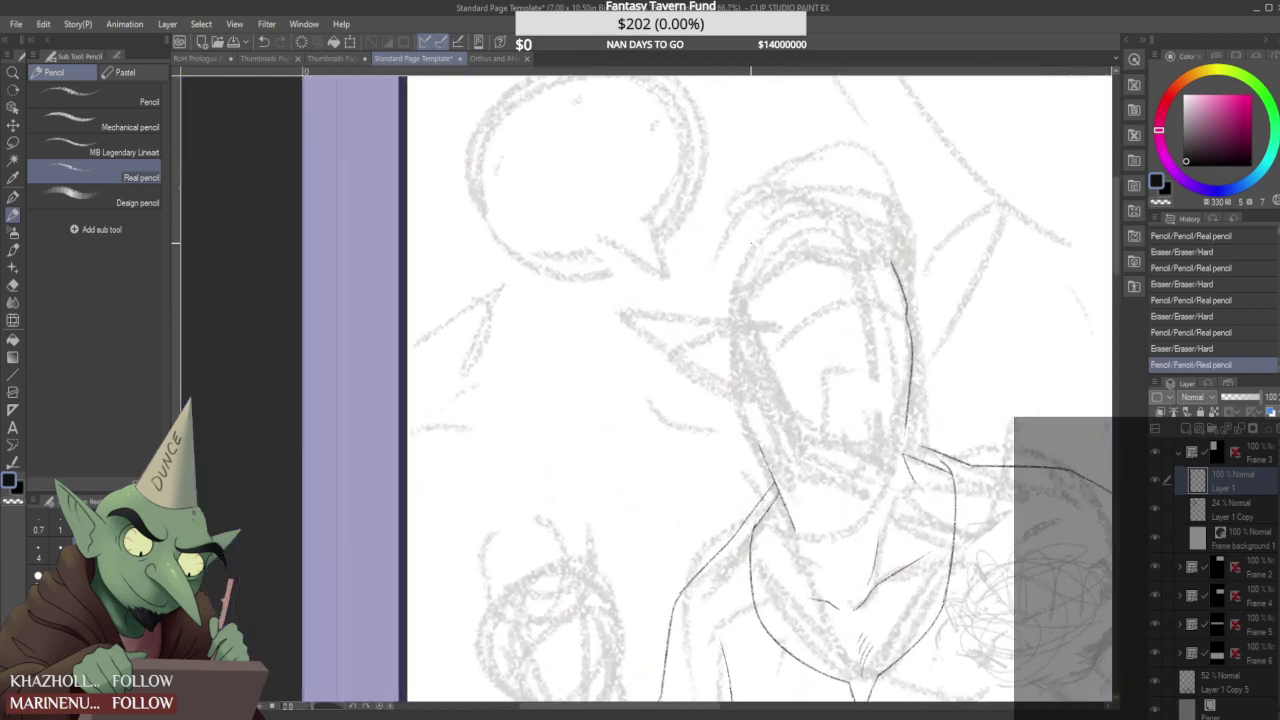
{"action": "left_click", "coordinate": [1232, 509]}
{"action": "left_click_drag", "start_coordinate": [784, 308], "coordinate": [780, 368]}
{"action": "mouse_move", "coordinate": [790, 324]}
{"action": "left_mouse_down"}
{"action": "mouse_move", "coordinate": [852, 302]}
{"action": "mouse_move", "coordinate": [904, 307]}
{"action": "left_mouse_up"}
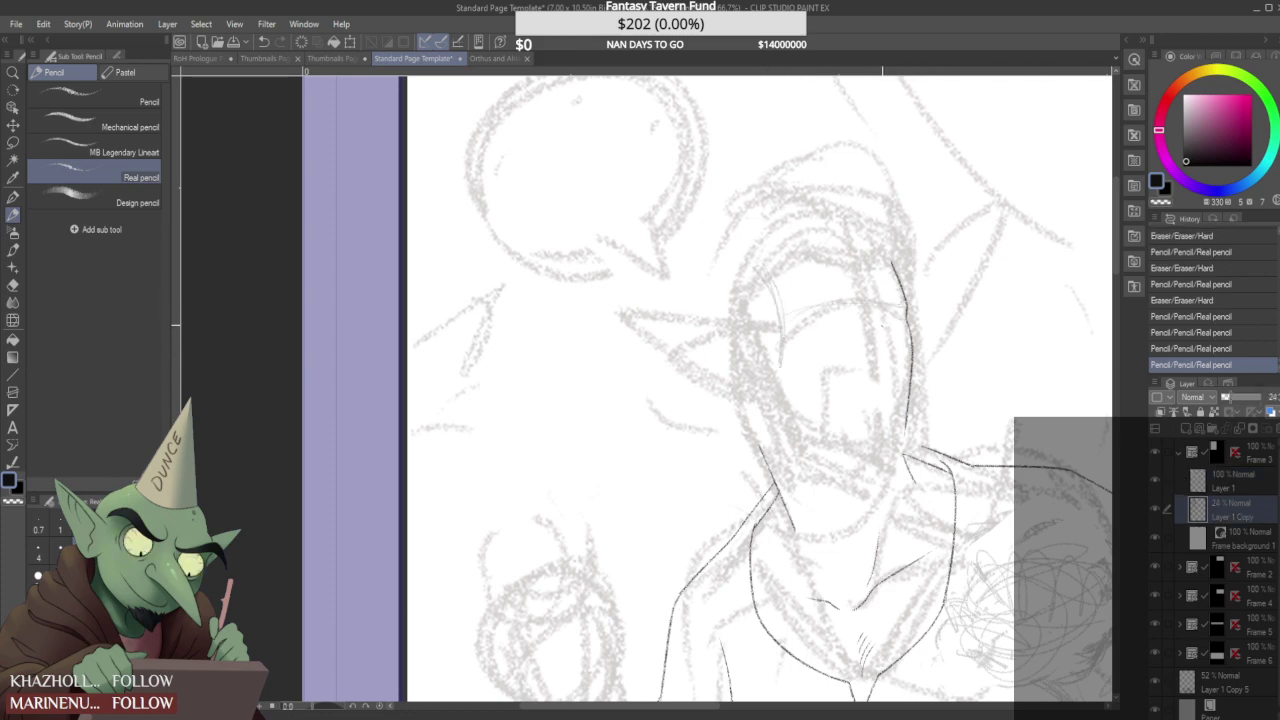
{"action": "left_click_drag", "start_coordinate": [832, 366], "coordinate": [912, 363]}
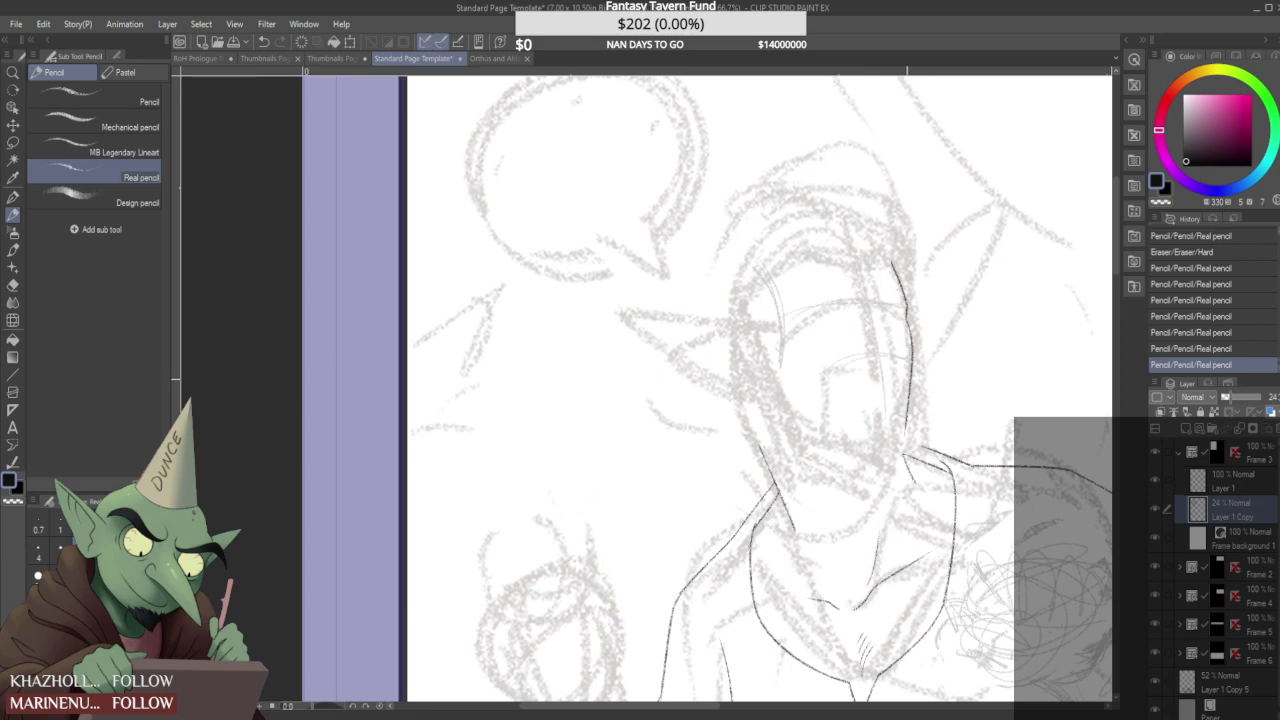
{"action": "left_click_drag", "start_coordinate": [852, 398], "coordinate": [894, 395]}
{"action": "scroll", "coordinate": [866, 380], "scroll_direction": "down", "scroll_amount": 3}
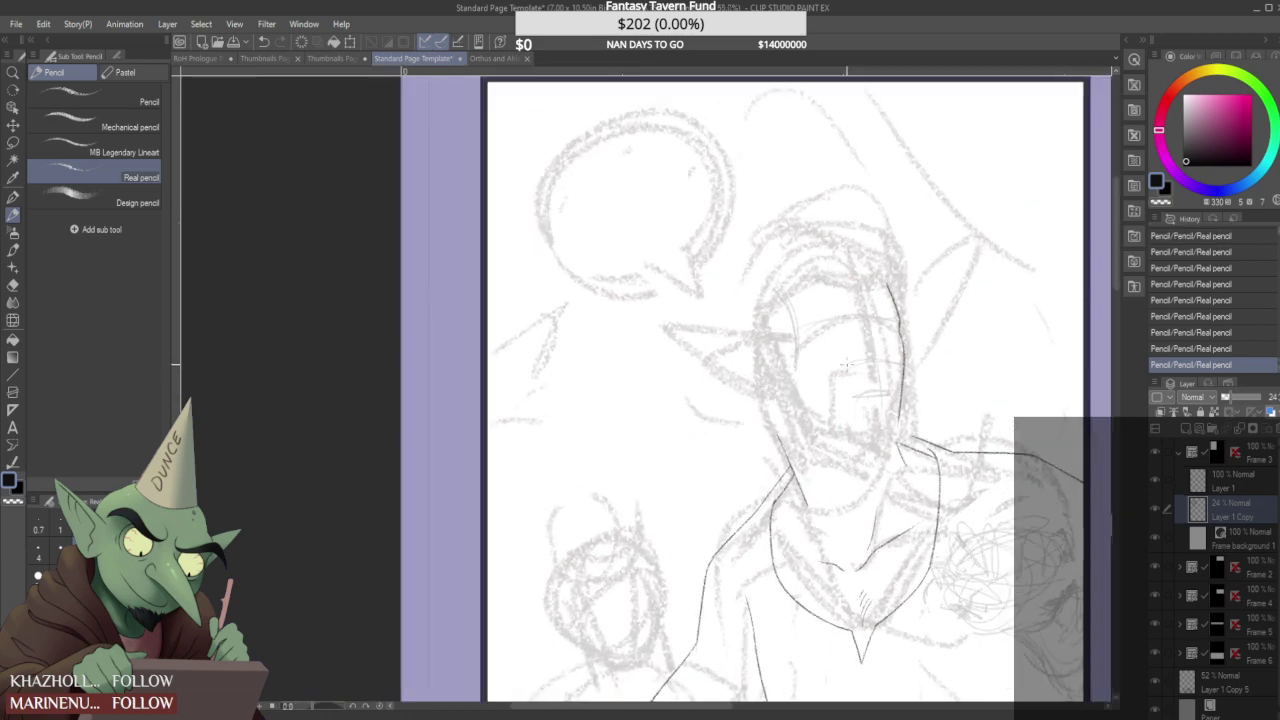
- Sketch a new guide for the far ear and curved cheek lines across the lower face, and reselect Layer 1
{"action": "scroll", "coordinate": [868, 355], "scroll_direction": "up", "scroll_amount": 1}
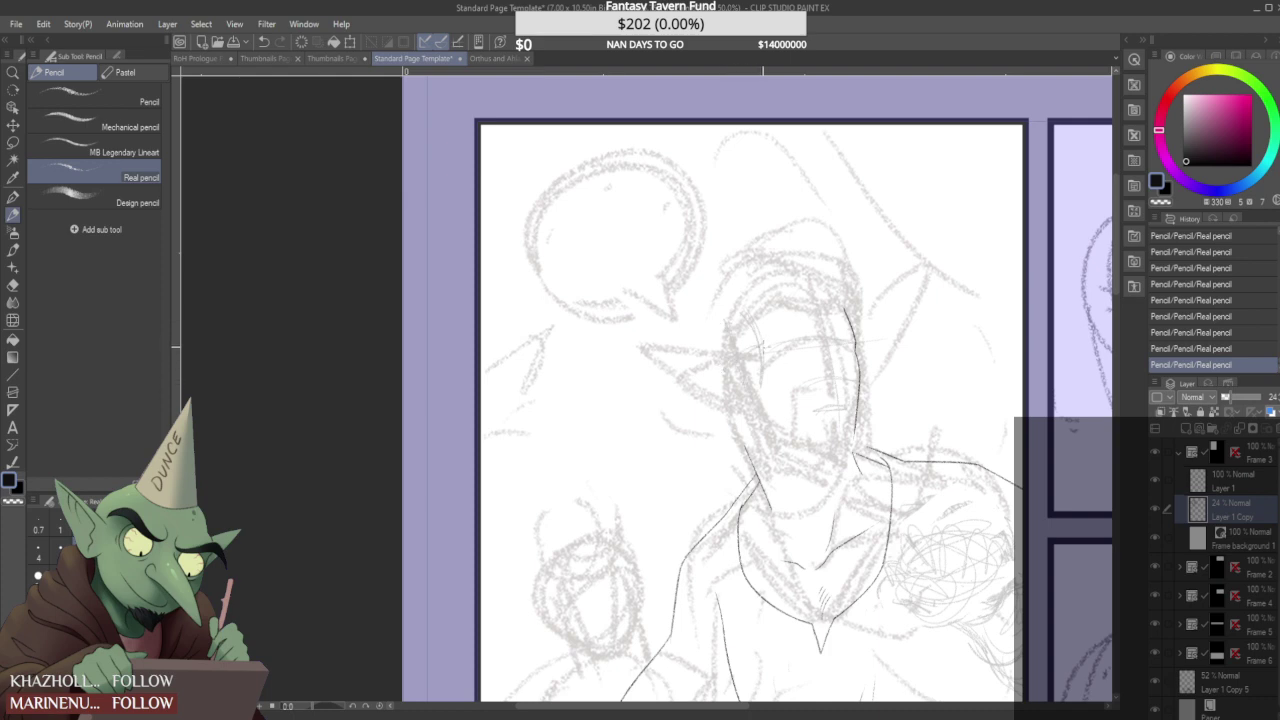
{"action": "mouse_move", "coordinate": [896, 308]}
{"action": "left_mouse_down"}
{"action": "mouse_move", "coordinate": [862, 376]}
{"action": "mouse_move", "coordinate": [878, 356]}
{"action": "left_mouse_up"}
{"action": "left_click_drag", "start_coordinate": [767, 391], "coordinate": [826, 452]}
{"action": "left_click", "coordinate": [1225, 482]}
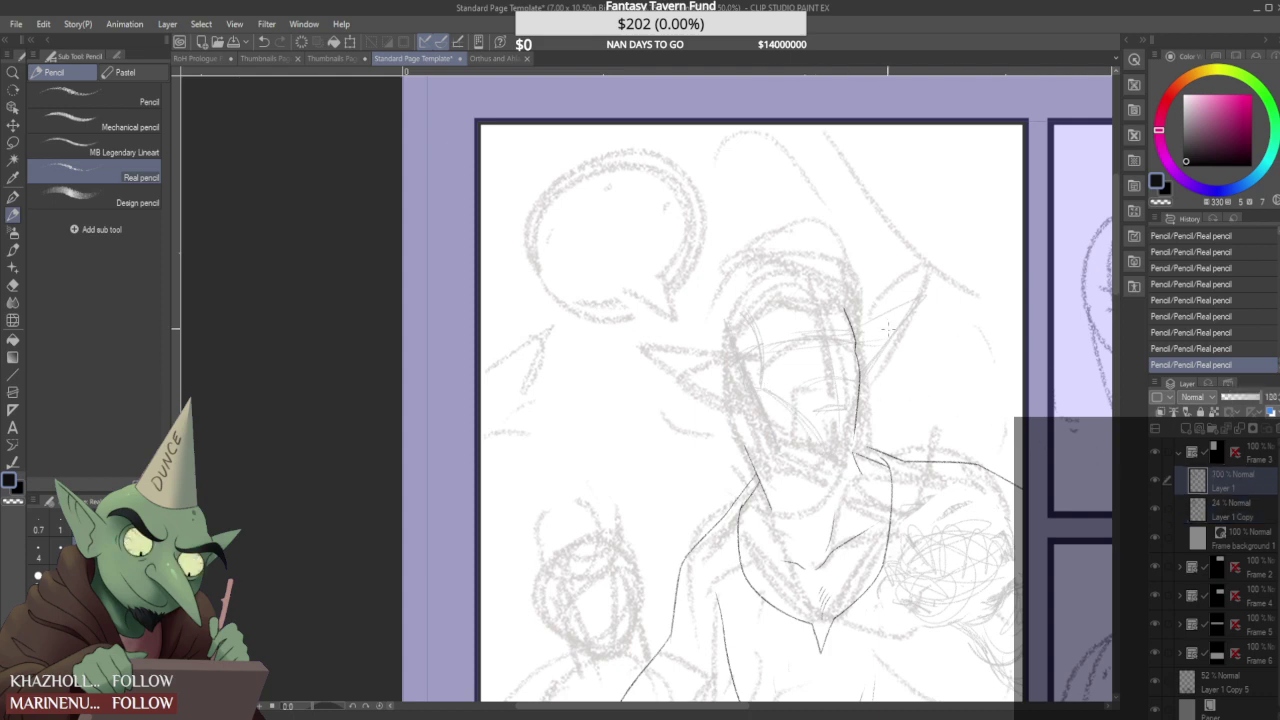
{"action": "scroll", "coordinate": [900, 328], "scroll_direction": "up", "scroll_amount": 1}
{"action": "mouse_move", "coordinate": [847, 340]}
{"action": "left_mouse_down"}
{"action": "mouse_move", "coordinate": [918, 307]}
{"action": "mouse_move", "coordinate": [853, 396]}
{"action": "left_mouse_up"}
{"action": "left_click_drag", "start_coordinate": [922, 298], "coordinate": [908, 314]}
{"action": "scroll", "coordinate": [915, 310], "scroll_direction": "up", "scroll_amount": 3}
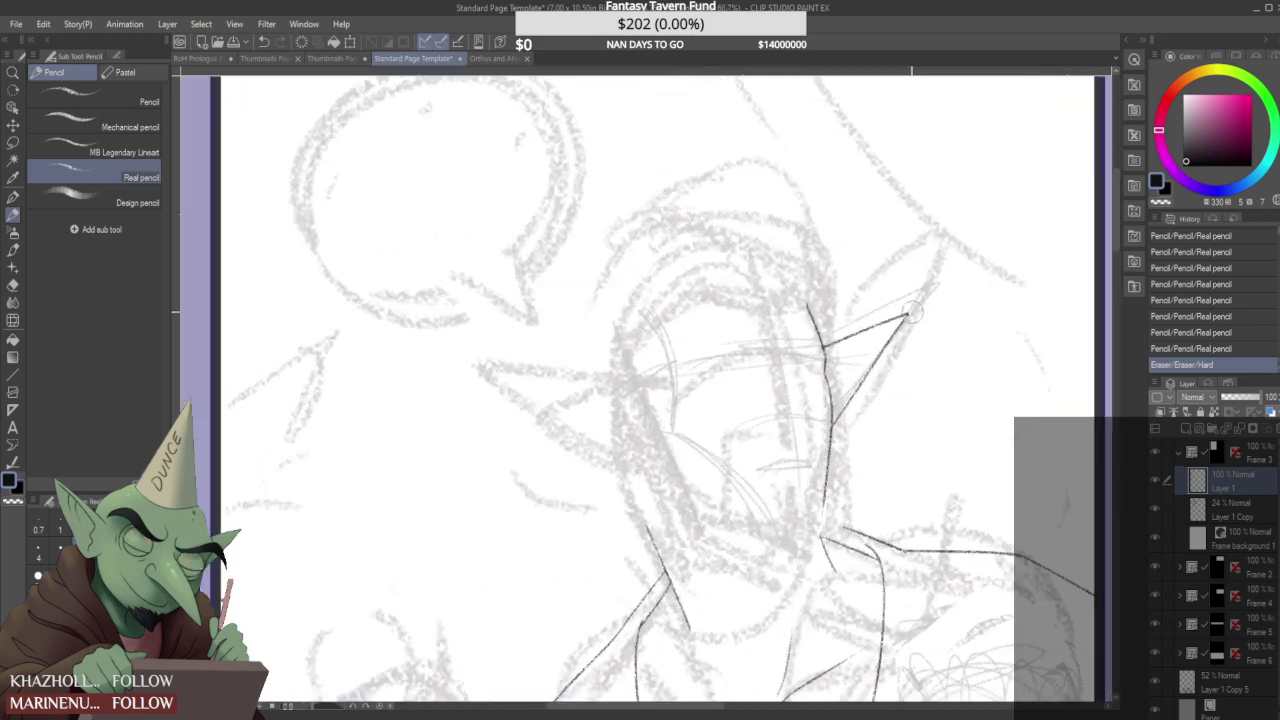
{"action": "key", "text": "ctrl+z"}
{"action": "key", "text": "ctrl+z"}
{"action": "key", "text": "ctrl+z"}
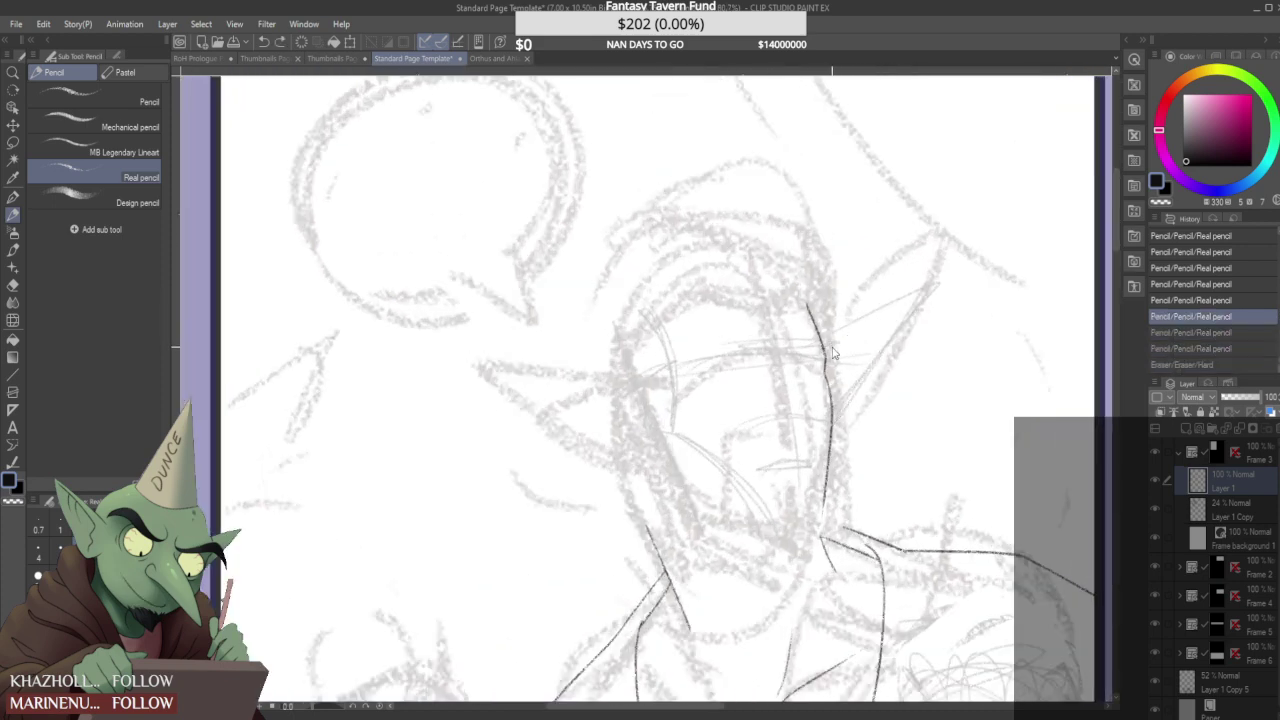
- Pencil the far ear as a narrow pointed outline rising from the face contour and clean up its edges with the eraser
{"action": "mouse_move", "coordinate": [826, 345]}
{"action": "left_mouse_down"}
{"action": "mouse_move", "coordinate": [903, 298]}
{"action": "mouse_move", "coordinate": [818, 442]}
{"action": "left_mouse_up"}
{"action": "left_click_drag", "start_coordinate": [927, 275], "coordinate": [900, 290]}
{"action": "scroll", "coordinate": [760, 338], "scroll_direction": "down", "scroll_amount": 1}
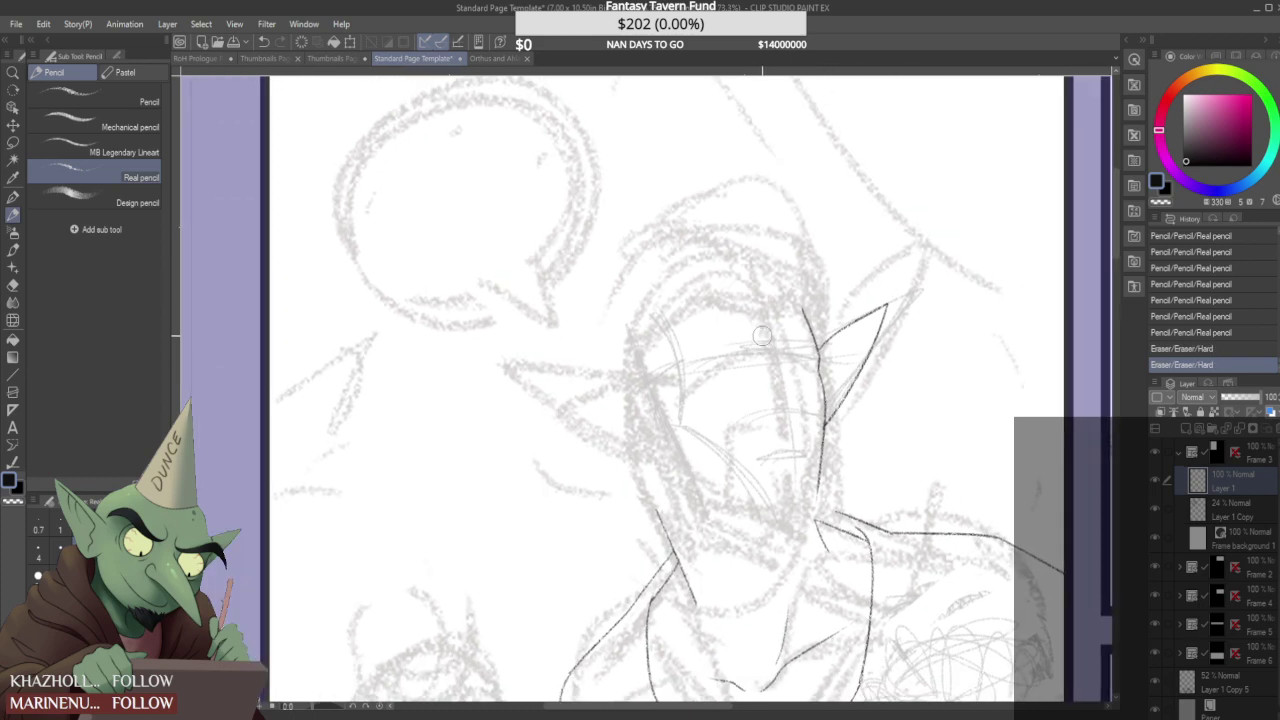
{"action": "scroll", "coordinate": [760, 338], "scroll_direction": "down", "scroll_amount": 4}
{"action": "scroll", "coordinate": [680, 350], "scroll_direction": "up", "scroll_amount": 3}
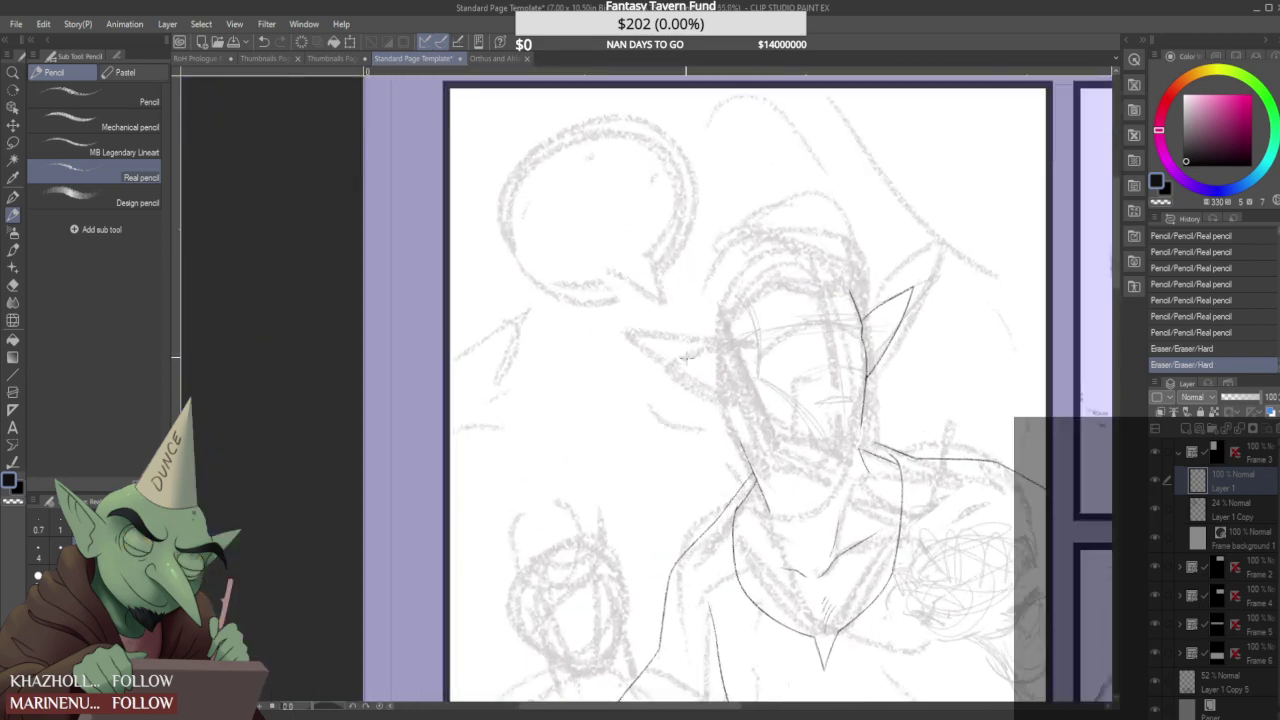
- Pencil the near ear as a long pointed outline, redrawing its upper and lower edges until they meet at the tip
{"action": "left_click_drag", "start_coordinate": [645, 314], "coordinate": [736, 348]}
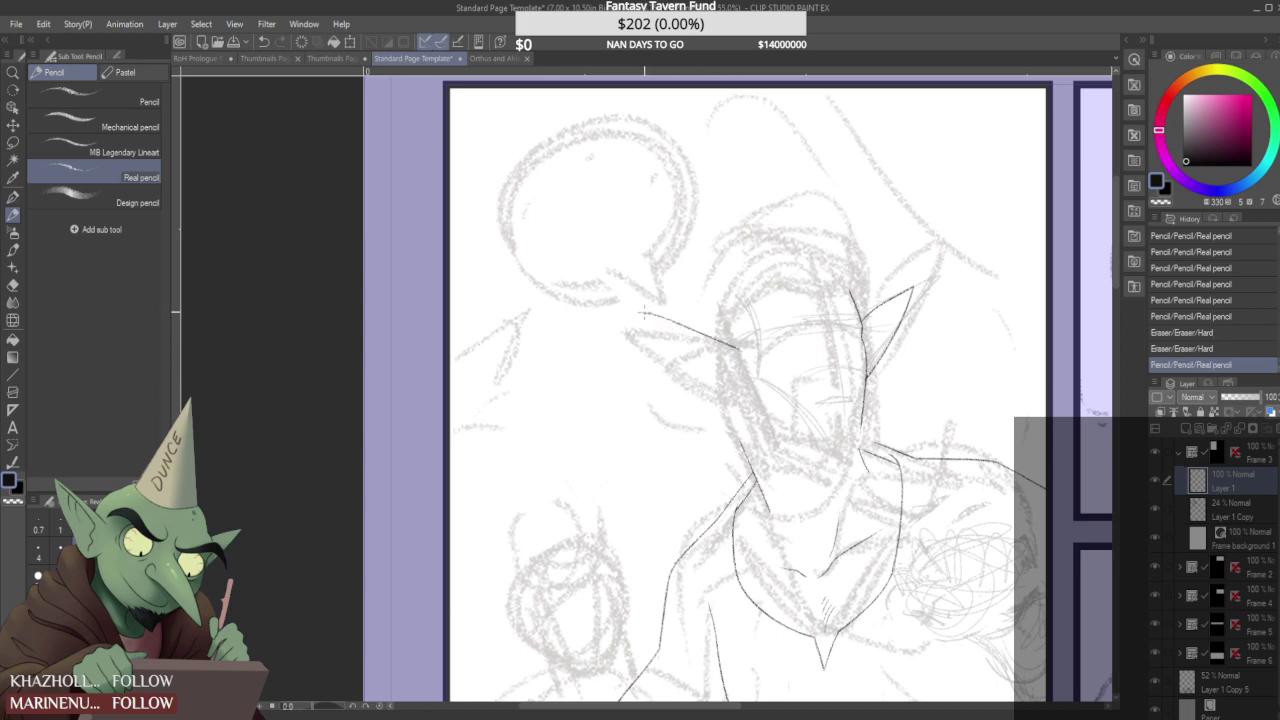
{"action": "left_click_drag", "start_coordinate": [643, 311], "coordinate": [758, 364]}
{"action": "mouse_move", "coordinate": [722, 382]}
{"action": "left_mouse_down"}
{"action": "mouse_move", "coordinate": [650, 318]}
{"action": "mouse_move", "coordinate": [734, 342]}
{"action": "left_mouse_up"}
{"action": "left_click_drag", "start_coordinate": [647, 311], "coordinate": [746, 349]}
{"action": "left_click_drag", "start_coordinate": [654, 326], "coordinate": [734, 392]}
{"action": "left_click_drag", "start_coordinate": [738, 338], "coordinate": [752, 360]}
{"action": "left_click_drag", "start_coordinate": [652, 320], "coordinate": [745, 390]}
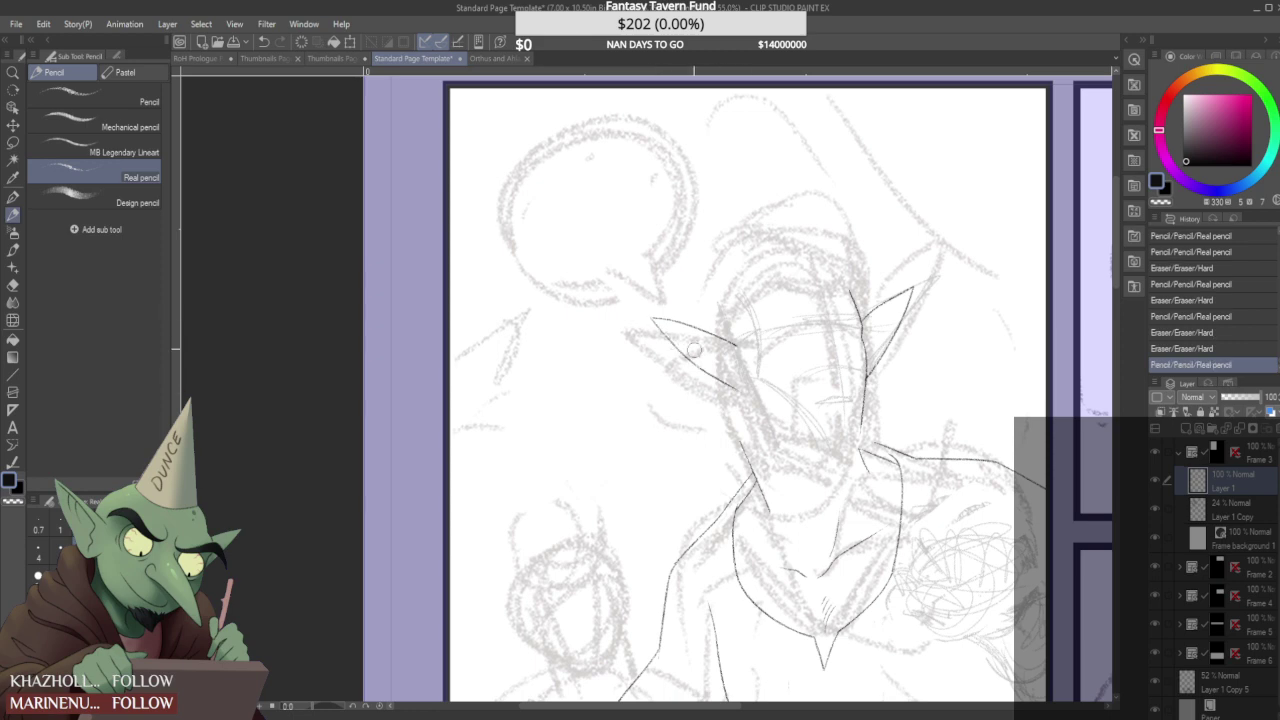
{"action": "scroll", "coordinate": [690, 348], "scroll_direction": "down", "scroll_amount": 4}
{"action": "scroll", "coordinate": [688, 334], "scroll_direction": "up", "scroll_amount": 5}
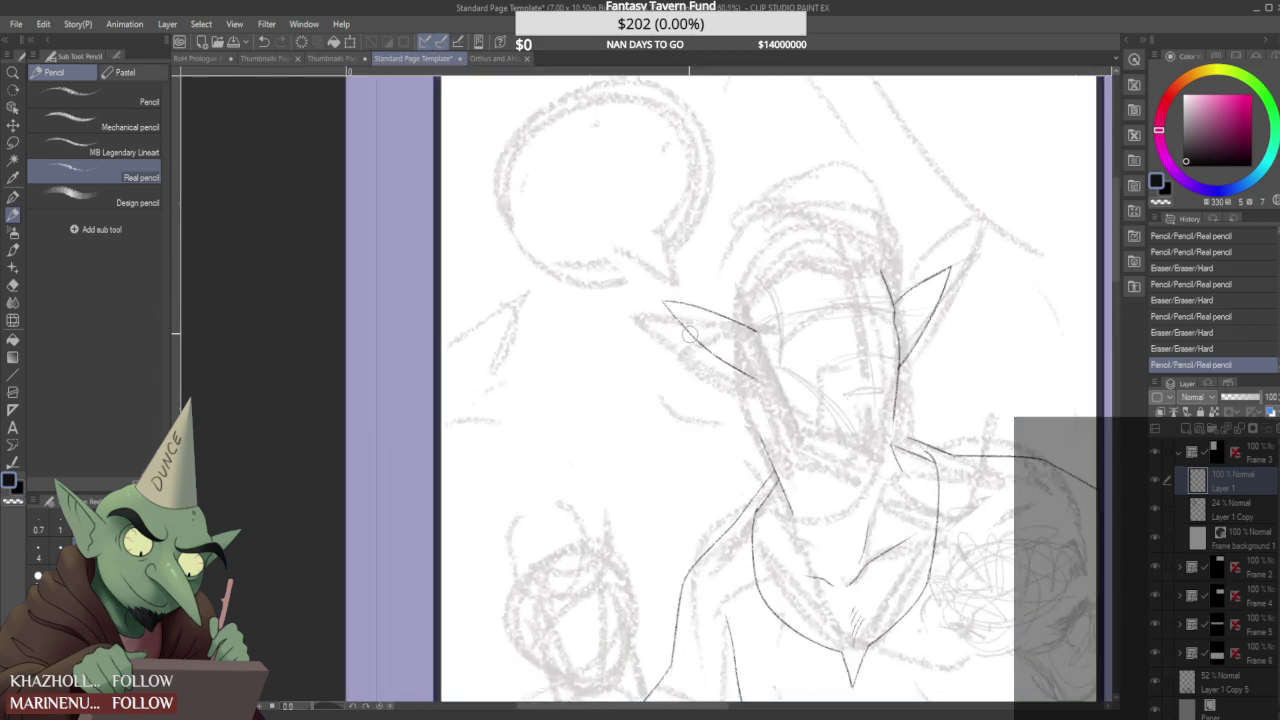
- Redraw the near ear's lower edge down into a rounded earlobe and erase the overshooting end of its upper edge
{"action": "left_click_drag", "start_coordinate": [672, 311], "coordinate": [754, 379]}
{"action": "mouse_move", "coordinate": [667, 302]}
{"action": "left_mouse_down"}
{"action": "mouse_move", "coordinate": [780, 396]}
{"action": "mouse_move", "coordinate": [754, 392]}
{"action": "mouse_move", "coordinate": [772, 387]}
{"action": "left_mouse_up"}
{"action": "scroll", "coordinate": [756, 357], "scroll_direction": "up", "scroll_amount": 2}
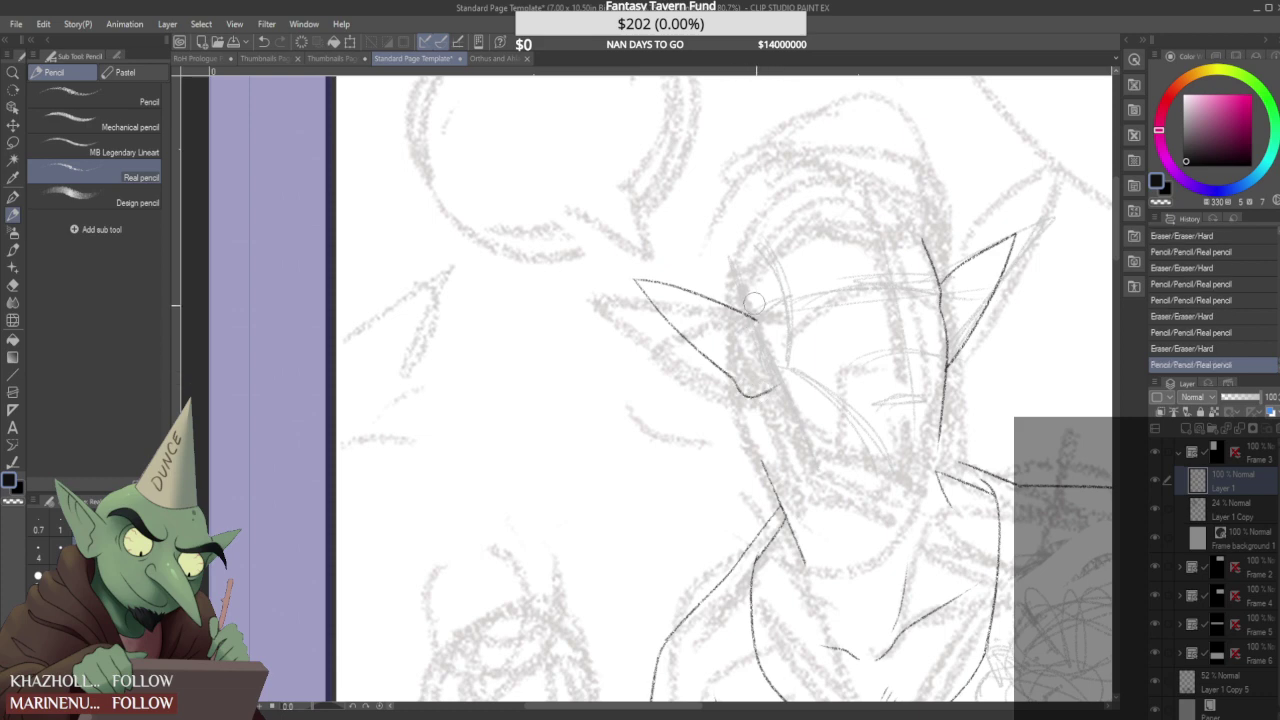
{"action": "left_click_drag", "start_coordinate": [766, 325], "coordinate": [780, 392]}
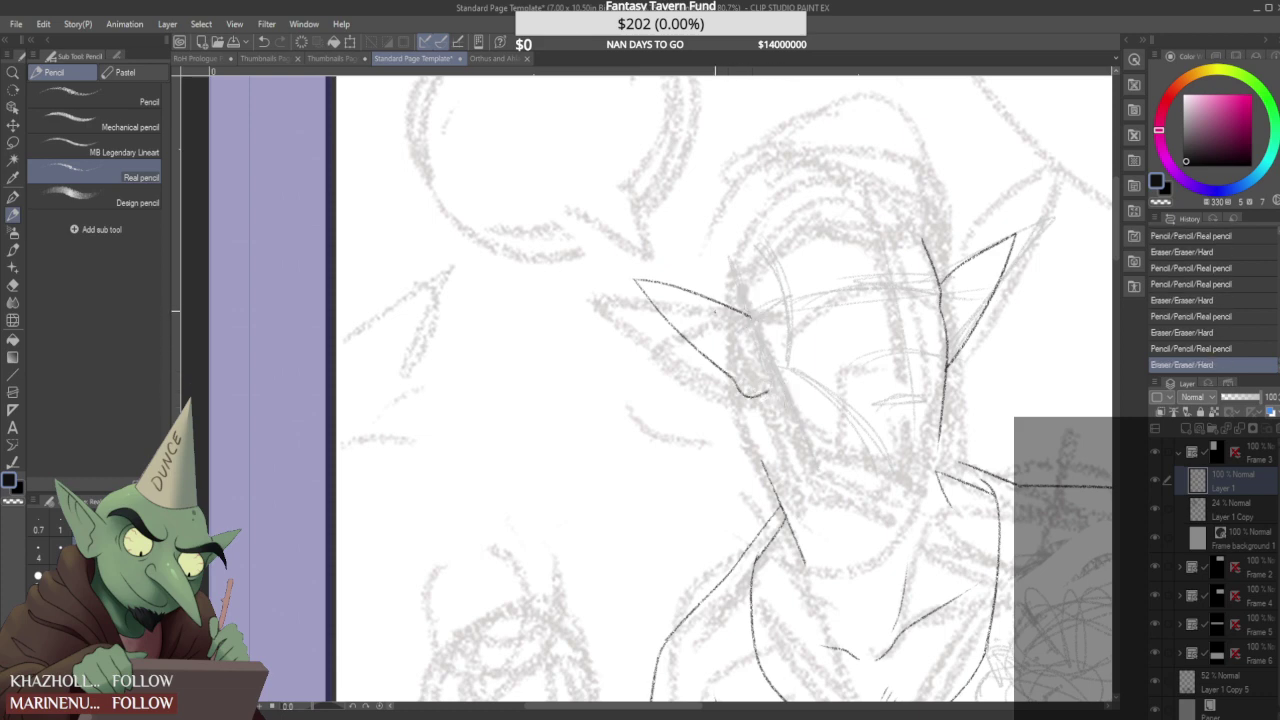
- Pencil the near ear's interior with an inner rim line, a small notch by the face and curved folds
{"action": "mouse_move", "coordinate": [661, 289]}
{"action": "left_mouse_down"}
{"action": "mouse_move", "coordinate": [755, 340]}
{"action": "mouse_move", "coordinate": [757, 372]}
{"action": "mouse_move", "coordinate": [739, 380]}
{"action": "mouse_move", "coordinate": [768, 358]}
{"action": "mouse_move", "coordinate": [762, 376]}
{"action": "left_mouse_up"}
{"action": "scroll", "coordinate": [763, 318], "scroll_direction": "down", "scroll_amount": 4}
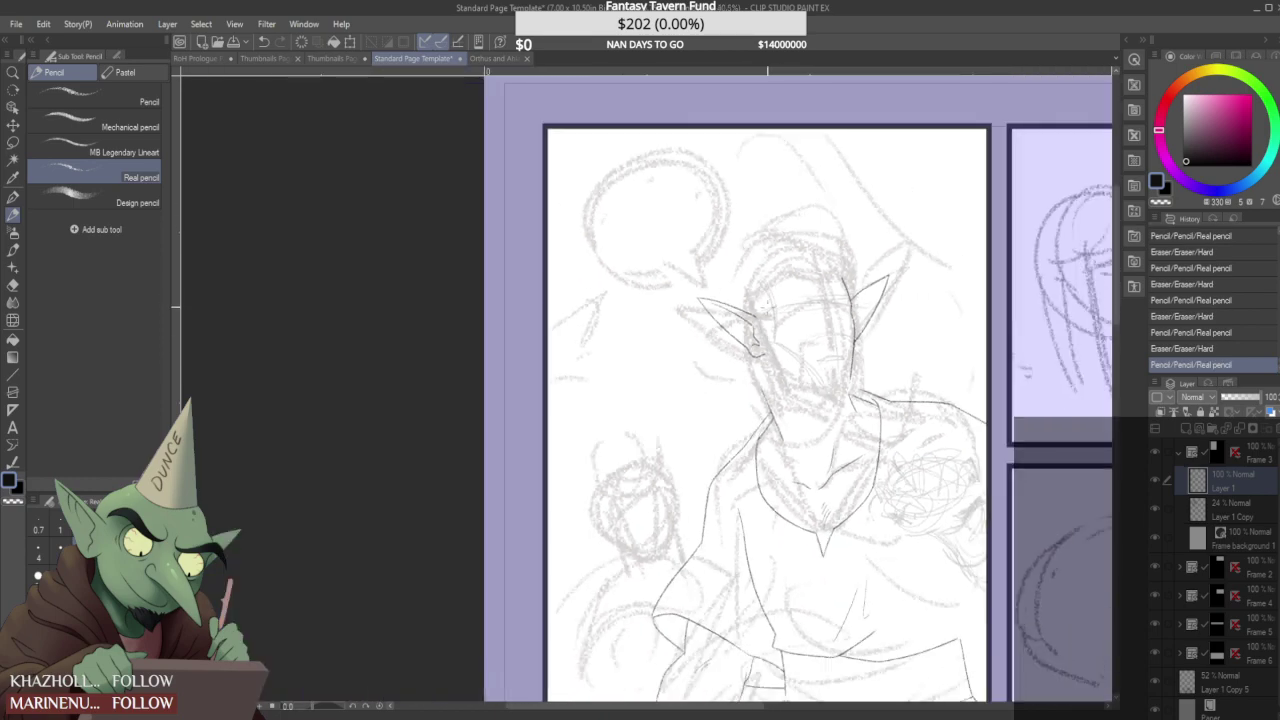
{"action": "scroll", "coordinate": [756, 313], "scroll_direction": "up", "scroll_amount": 3}
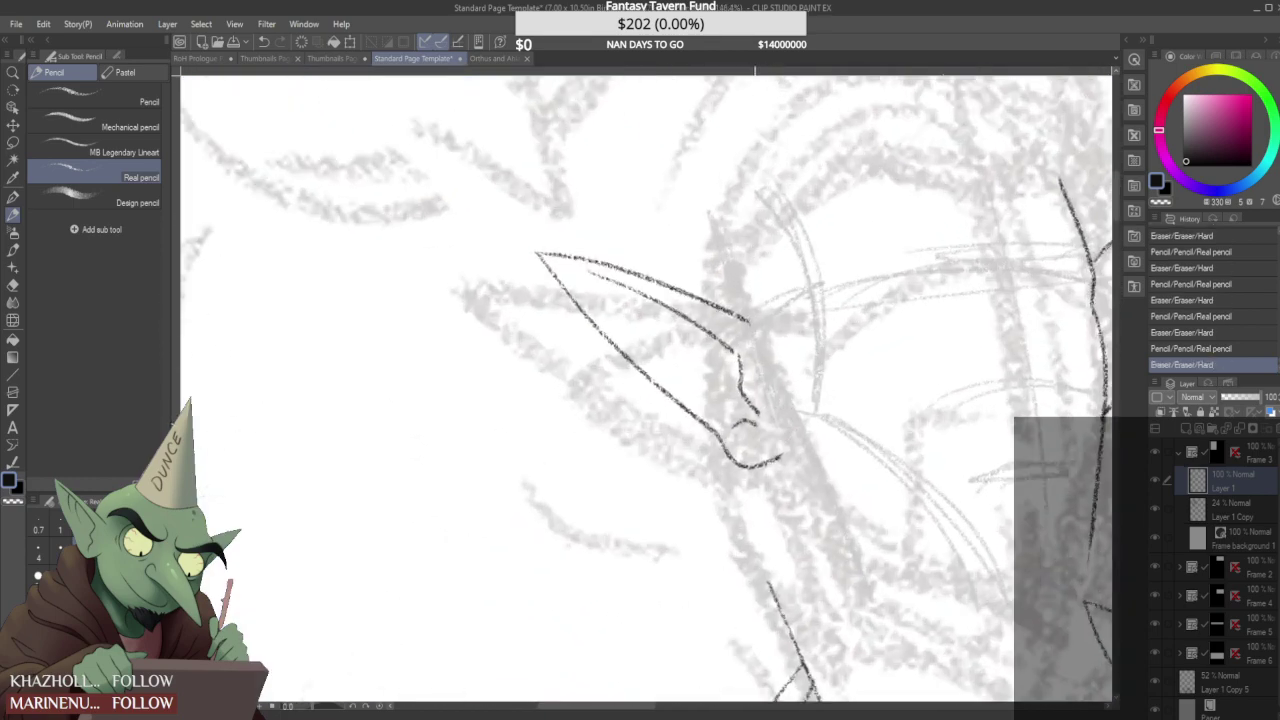
{"action": "mouse_move", "coordinate": [672, 308]}
{"action": "left_mouse_down"}
{"action": "mouse_move", "coordinate": [676, 338]}
{"action": "mouse_move", "coordinate": [660, 308]}
{"action": "left_mouse_up"}
{"action": "scroll", "coordinate": [676, 322], "scroll_direction": "down", "scroll_amount": 2}
{"action": "scroll", "coordinate": [740, 323], "scroll_direction": "down", "scroll_amount": 3}
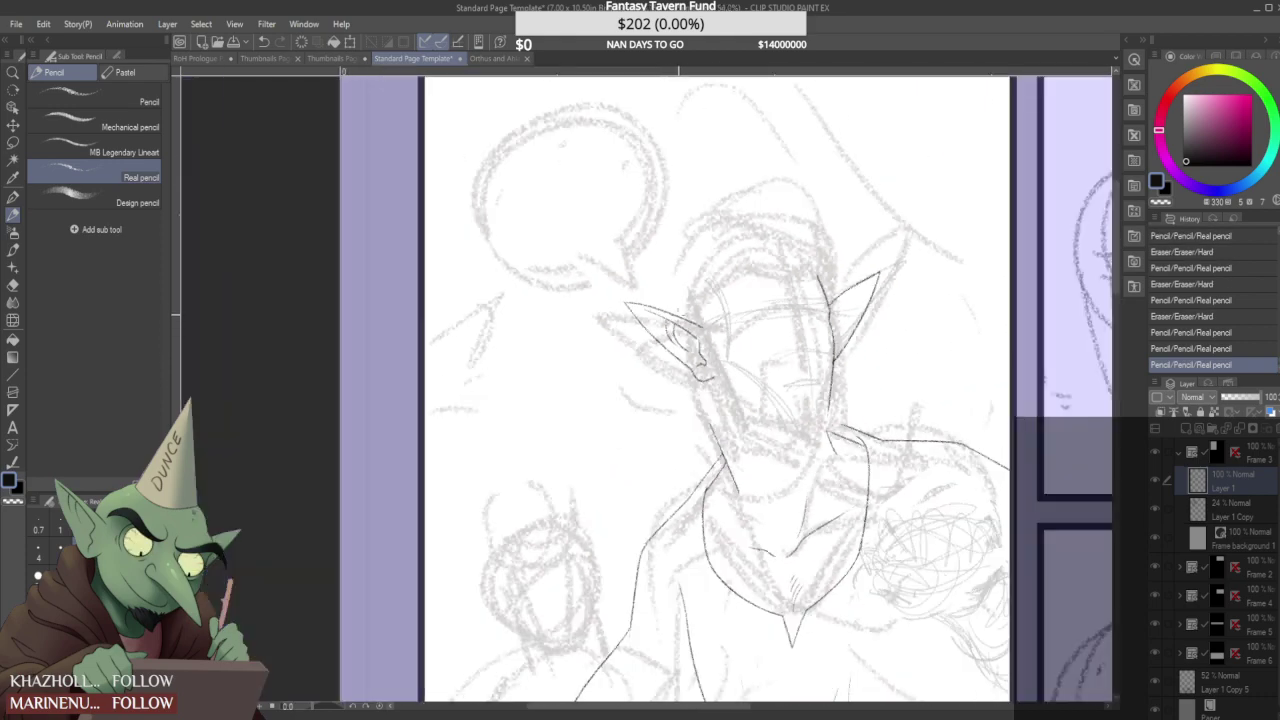
{"action": "scroll", "coordinate": [834, 296], "scroll_direction": "up", "scroll_amount": 7}
{"action": "mouse_move", "coordinate": [590, 402]}
{"action": "left_mouse_down"}
{"action": "mouse_move", "coordinate": [564, 428]}
{"action": "mouse_move", "coordinate": [578, 400]}
{"action": "left_mouse_up"}
{"action": "scroll", "coordinate": [580, 397], "scroll_direction": "down", "scroll_amount": 3}
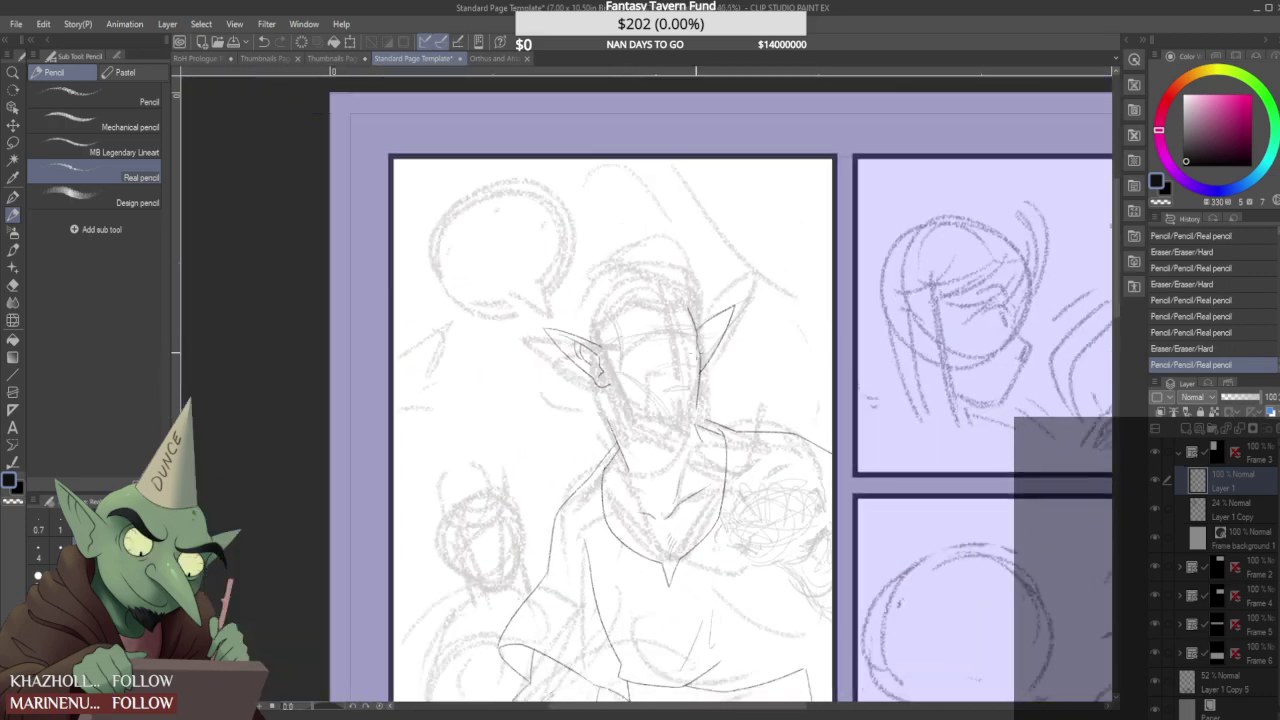
- Pencil the inner rim and small curved fold lines inside the far ear
{"action": "scroll", "coordinate": [718, 330], "scroll_direction": "up", "scroll_amount": 5}
{"action": "left_click_drag", "start_coordinate": [720, 311], "coordinate": [735, 302]}
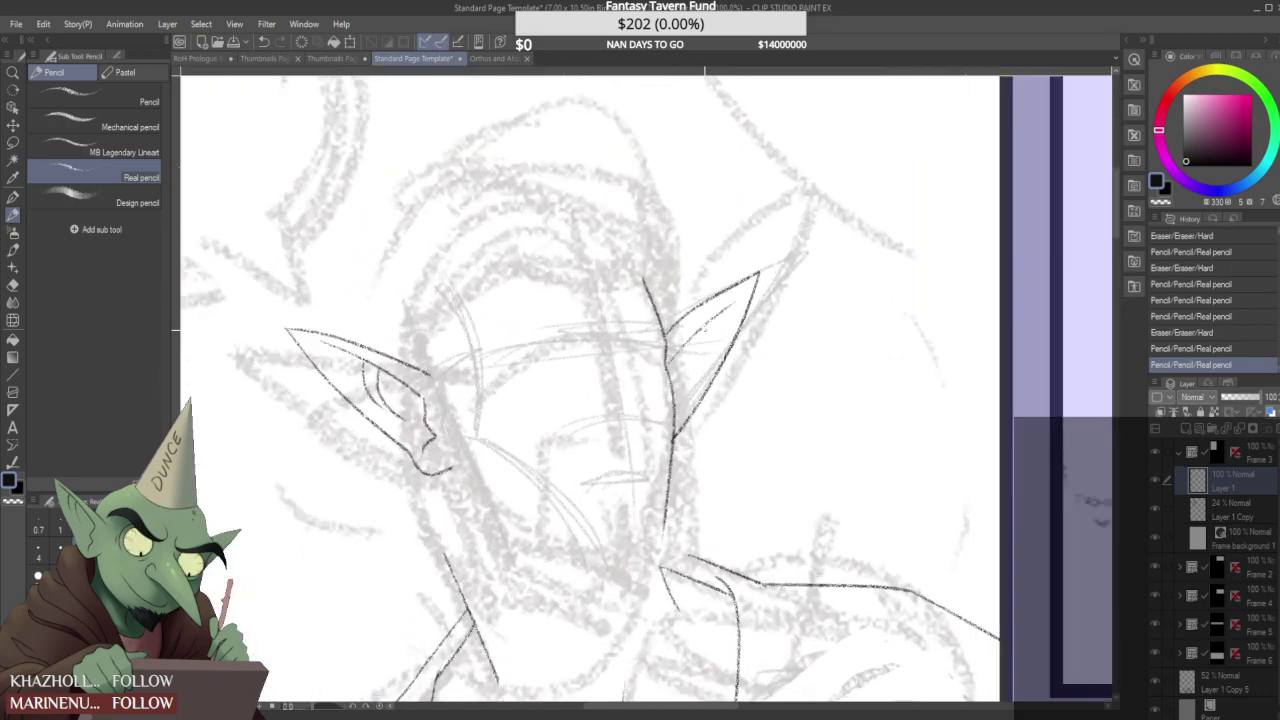
{"action": "mouse_move", "coordinate": [677, 383]}
{"action": "left_mouse_down"}
{"action": "mouse_move", "coordinate": [690, 350]}
{"action": "mouse_move", "coordinate": [684, 376]}
{"action": "left_mouse_up"}
{"action": "scroll", "coordinate": [722, 316], "scroll_direction": "down", "scroll_amount": 7}
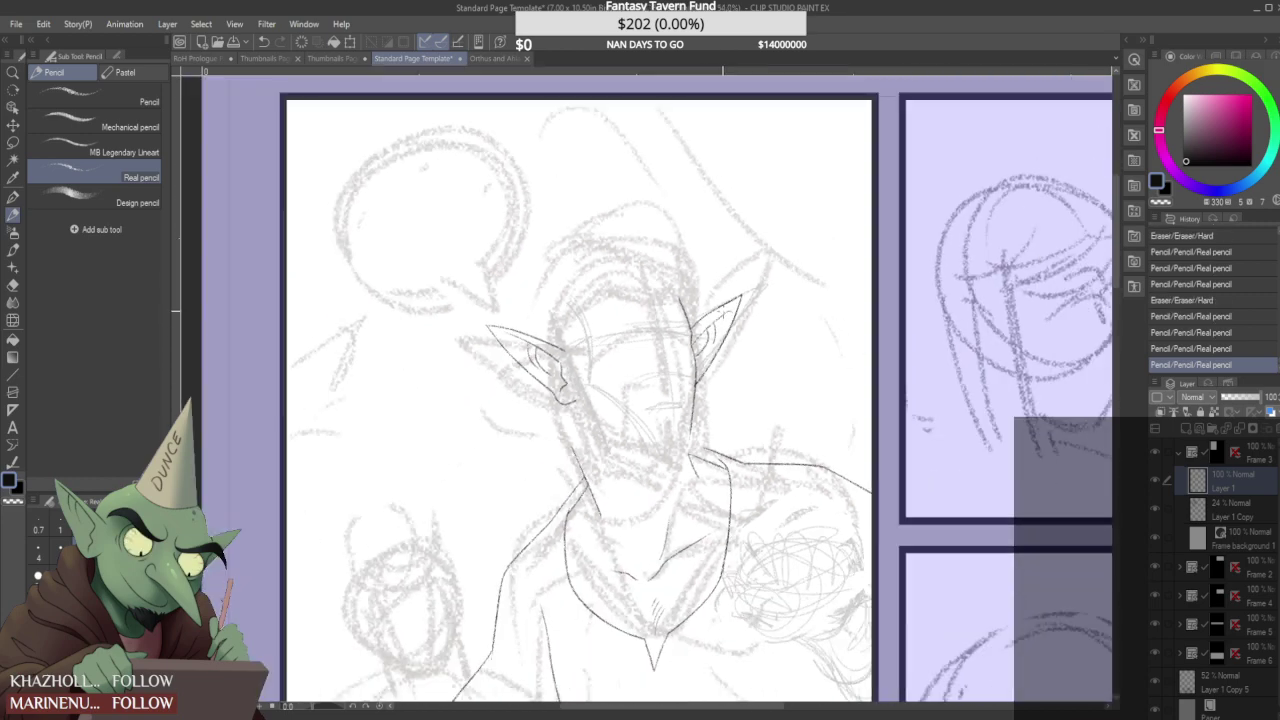
{"action": "scroll", "coordinate": [725, 307], "scroll_direction": "down", "scroll_amount": 2}
{"action": "scroll", "coordinate": [728, 320], "scroll_direction": "up", "scroll_amount": 7}
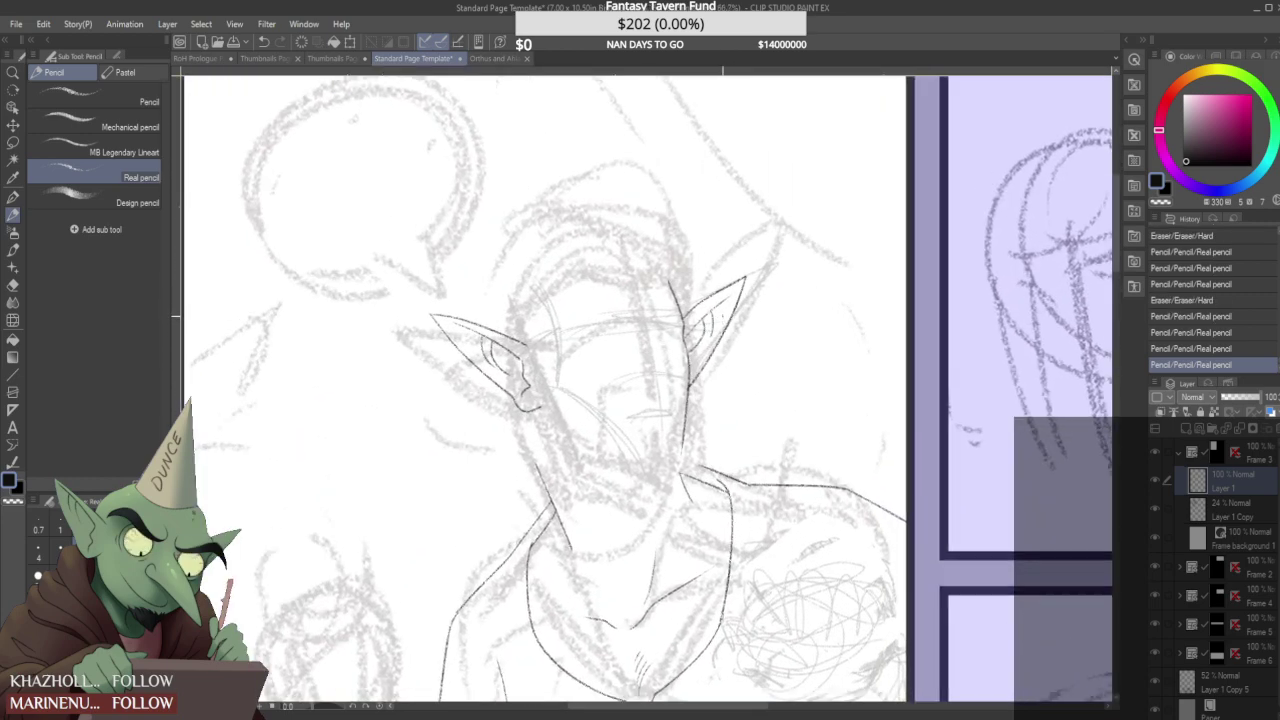
- Lasso the far ear, move it slightly inward and down so it overlaps the face contour, and deselect it
{"action": "key", "text": "m"}
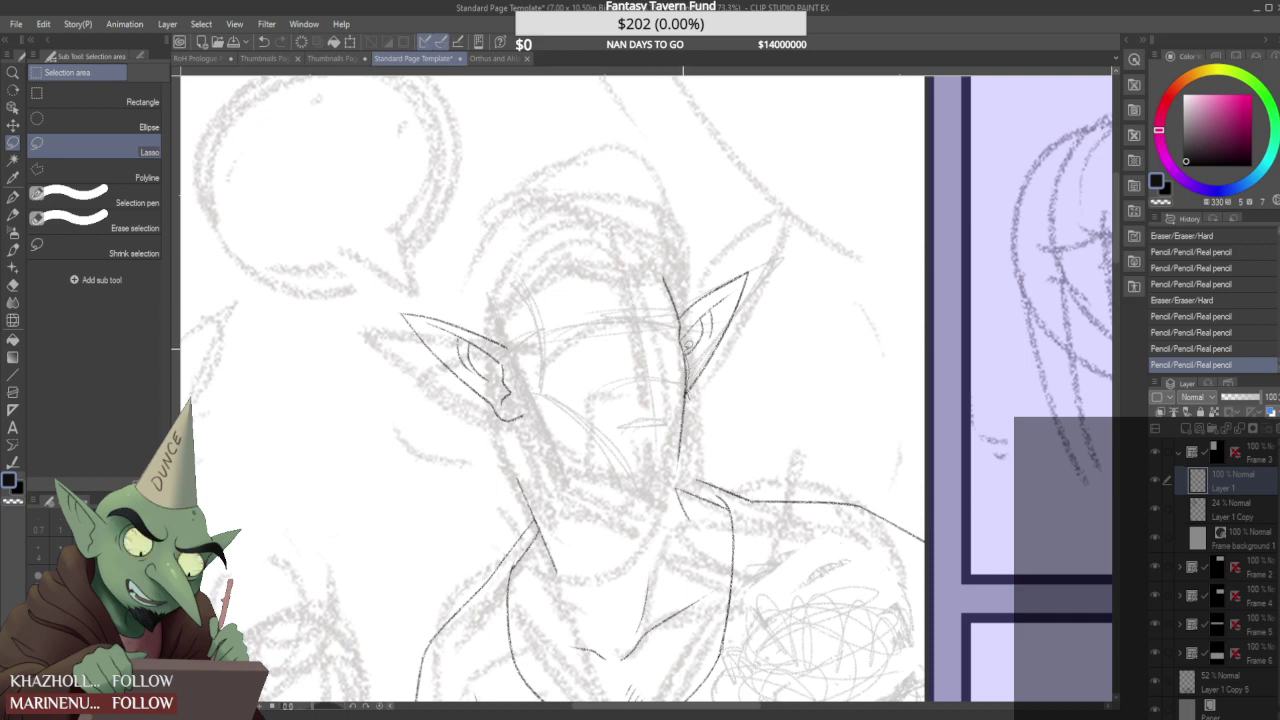
{"action": "mouse_move", "coordinate": [700, 265]}
{"action": "left_mouse_down"}
{"action": "mouse_move", "coordinate": [817, 294]}
{"action": "mouse_move", "coordinate": [735, 425]}
{"action": "left_mouse_up"}
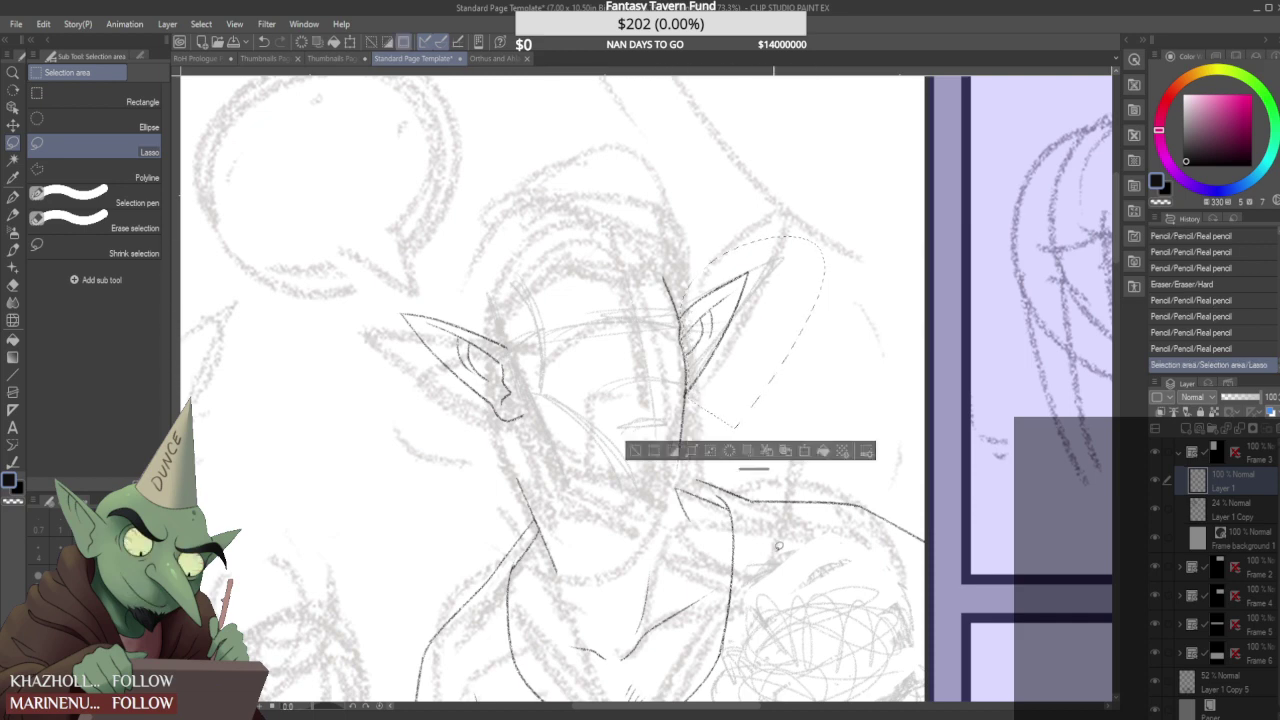
{"action": "key", "text": "ctrl+t"}
{"action": "left_click_drag", "start_coordinate": [743, 366], "coordinate": [722, 376]}
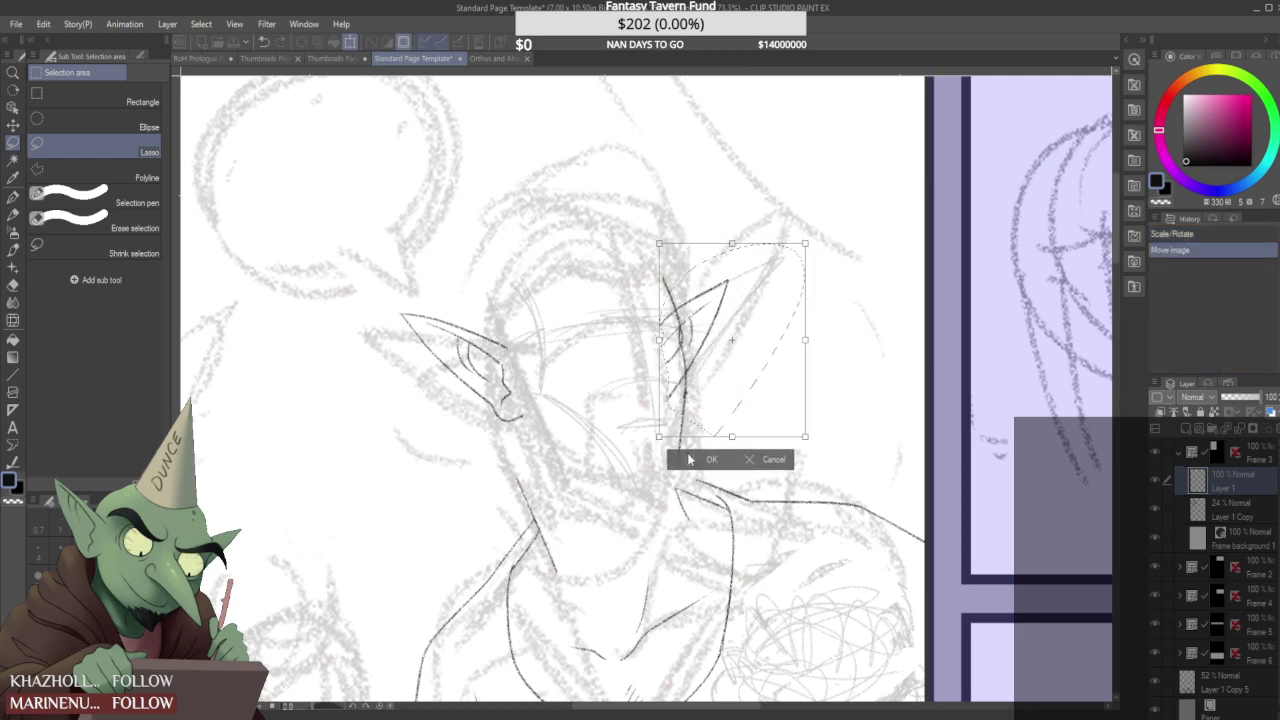
{"action": "left_click", "coordinate": [689, 459]}
{"action": "key", "text": "ctrl+d"}
- Erase the parts of the far ear that cross inside the face contour
{"action": "scroll", "coordinate": [663, 335], "scroll_direction": "up", "scroll_amount": 3}
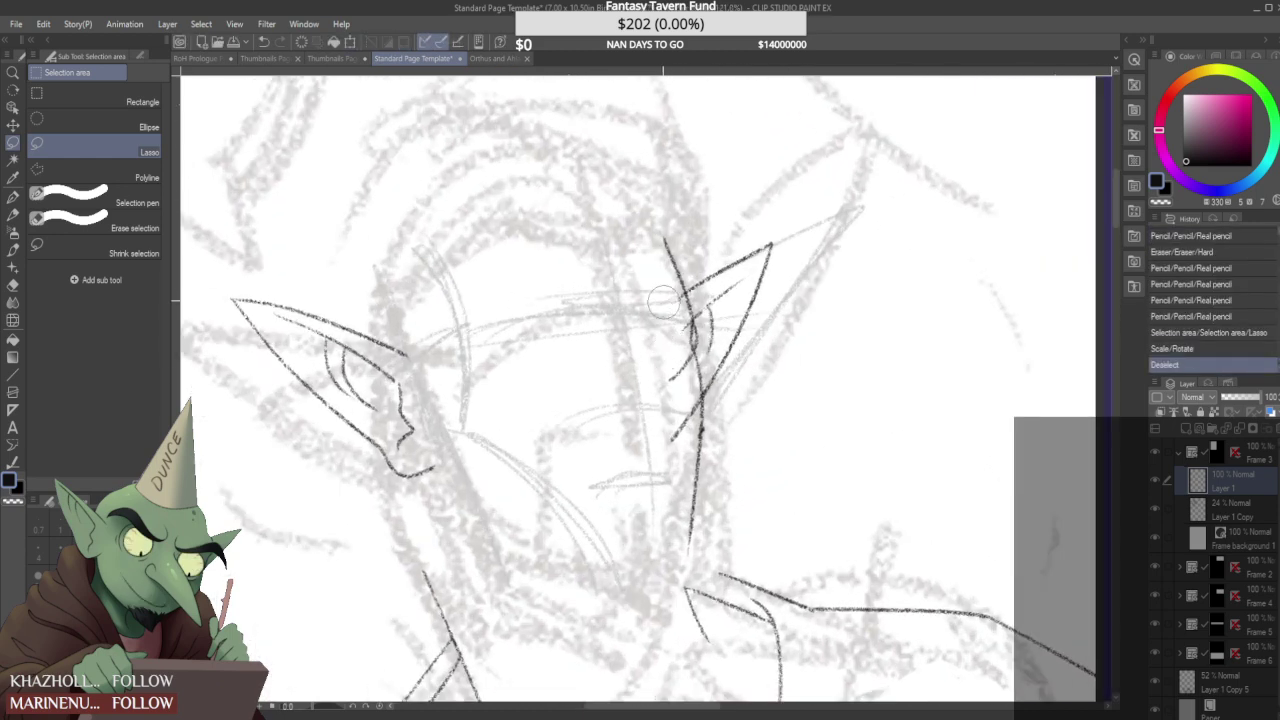
{"action": "left_click_drag", "start_coordinate": [686, 361], "coordinate": [679, 380]}
{"action": "mouse_move", "coordinate": [675, 431]}
{"action": "left_mouse_down"}
{"action": "mouse_move", "coordinate": [685, 388]}
{"action": "mouse_move", "coordinate": [682, 430]}
{"action": "mouse_move", "coordinate": [718, 440]}
{"action": "left_mouse_up"}
{"action": "scroll", "coordinate": [700, 385], "scroll_direction": "down", "scroll_amount": 5}
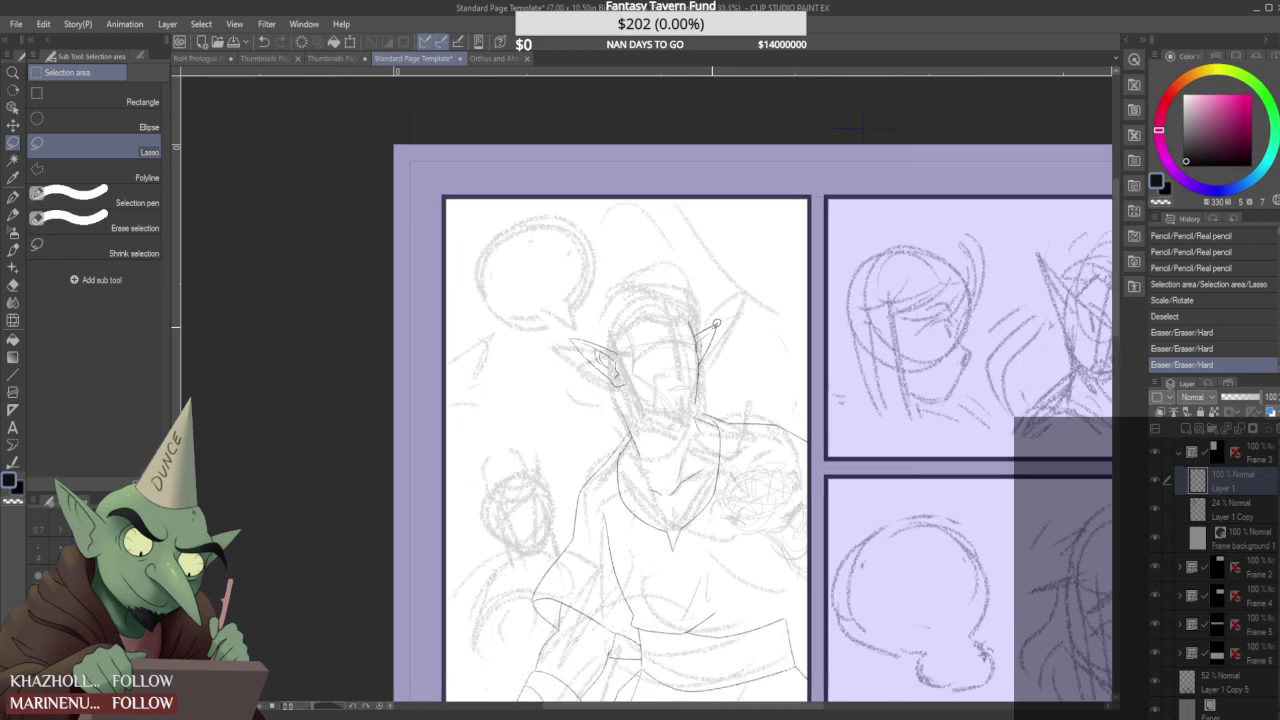
{"action": "scroll", "coordinate": [716, 323], "scroll_direction": "down", "scroll_amount": 1}
{"action": "scroll", "coordinate": [740, 306], "scroll_direction": "down", "scroll_amount": 2}
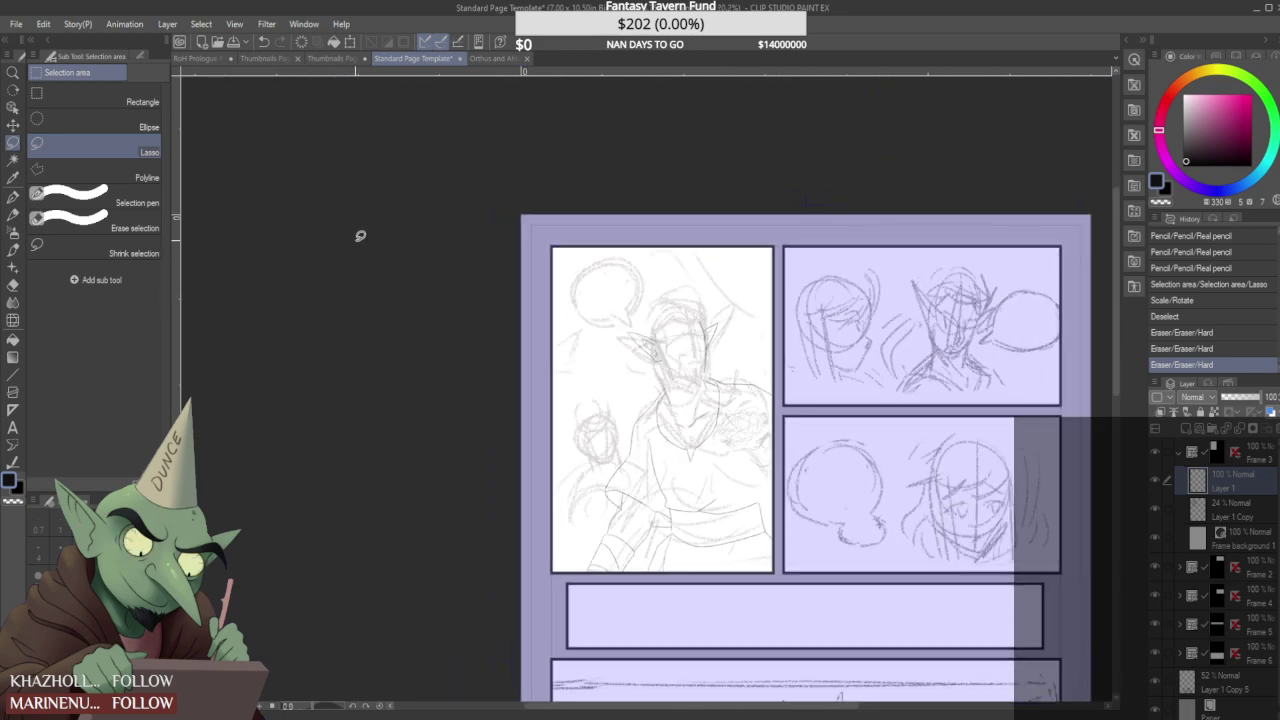
- With the Real pencil, draw the shirt's outer hem corner and the side line rising toward the raised arm
{"action": "left_click", "coordinate": [13, 214]}
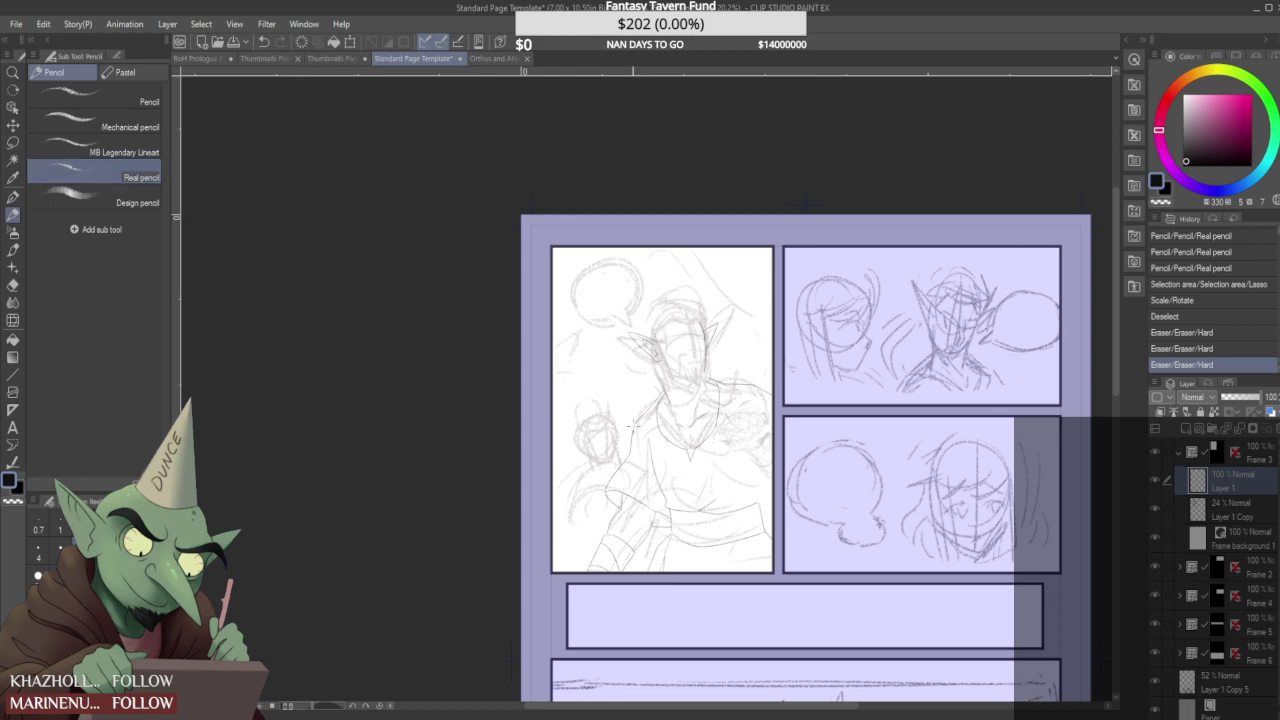
{"action": "scroll", "coordinate": [772, 498], "scroll_direction": "up", "scroll_amount": 4}
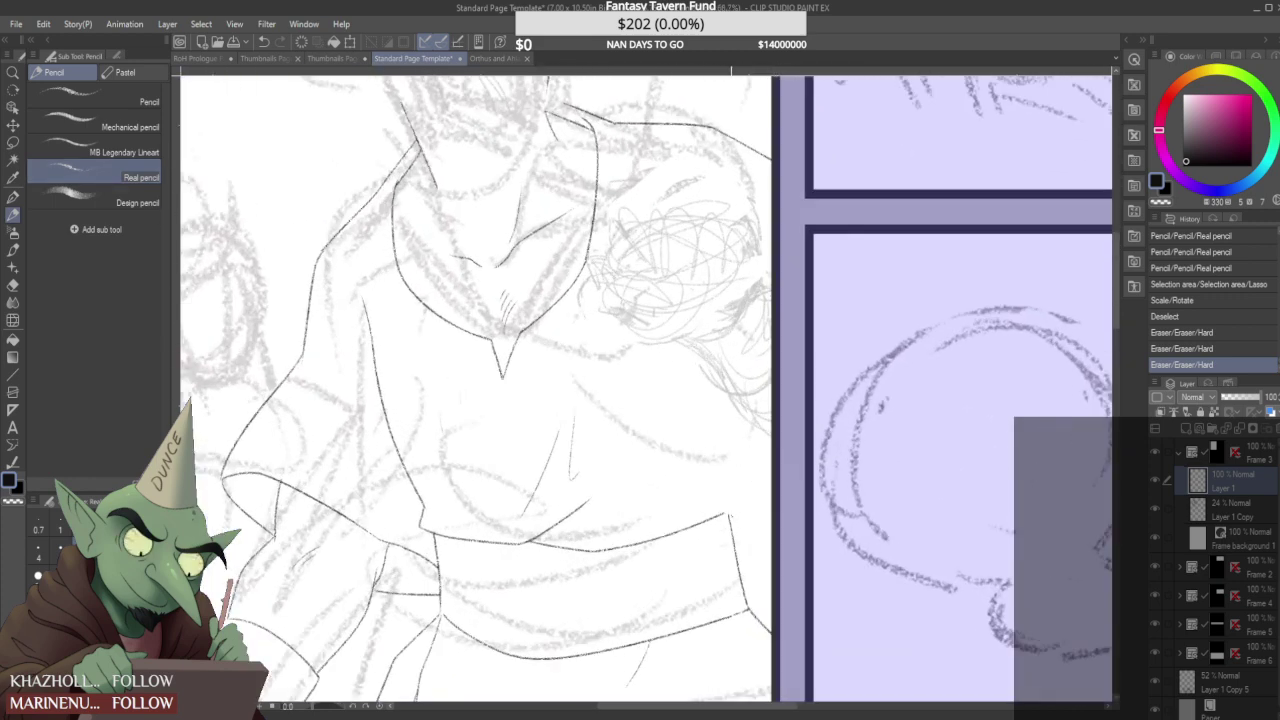
{"action": "left_click_drag", "start_coordinate": [737, 452], "coordinate": [748, 484]}
{"action": "left_click_drag", "start_coordinate": [744, 416], "coordinate": [746, 452]}
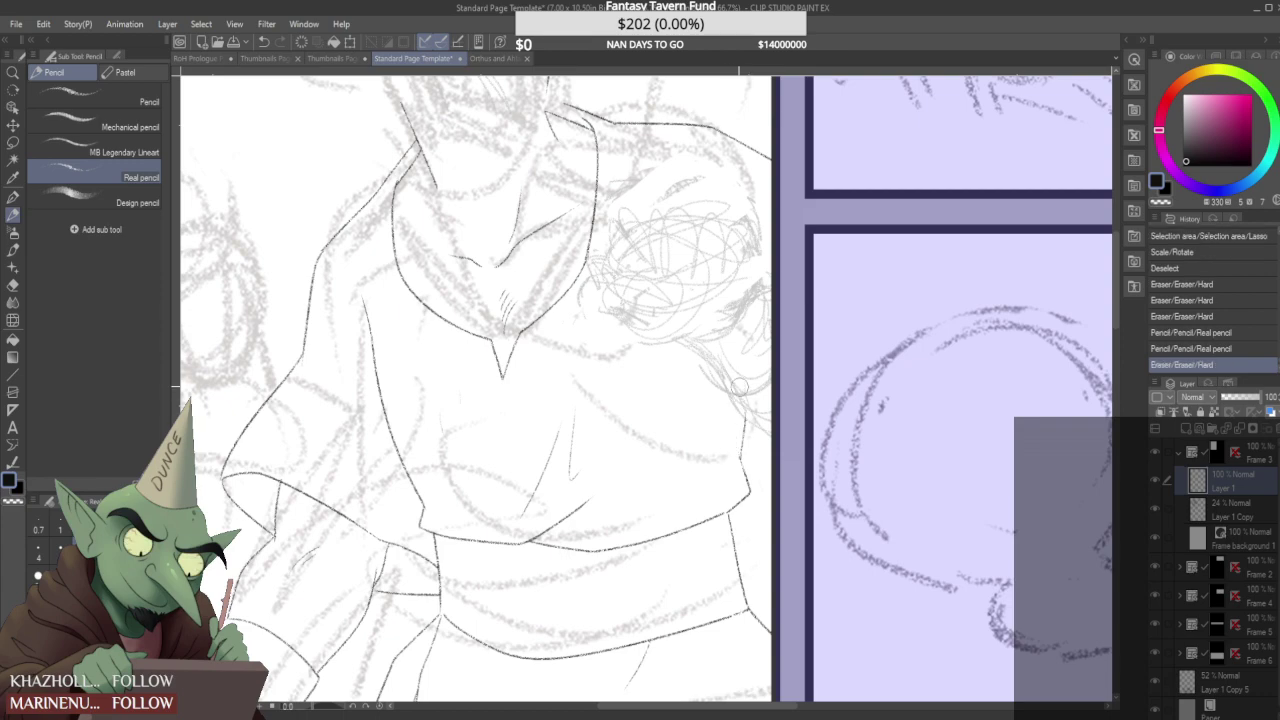
{"action": "left_click_drag", "start_coordinate": [739, 394], "coordinate": [741, 405]}
{"action": "scroll", "coordinate": [741, 405], "scroll_direction": "down", "scroll_amount": 3}
- Rework the shirt's outer hem into a sharp corner, redraw the vertical side line above it and erase the overshoot
{"action": "scroll", "coordinate": [741, 421], "scroll_direction": "up", "scroll_amount": 5}
{"action": "left_click_drag", "start_coordinate": [737, 477], "coordinate": [709, 493]}
{"action": "left_click_drag", "start_coordinate": [690, 412], "coordinate": [746, 472]}
{"action": "left_click_drag", "start_coordinate": [727, 417], "coordinate": [724, 443]}
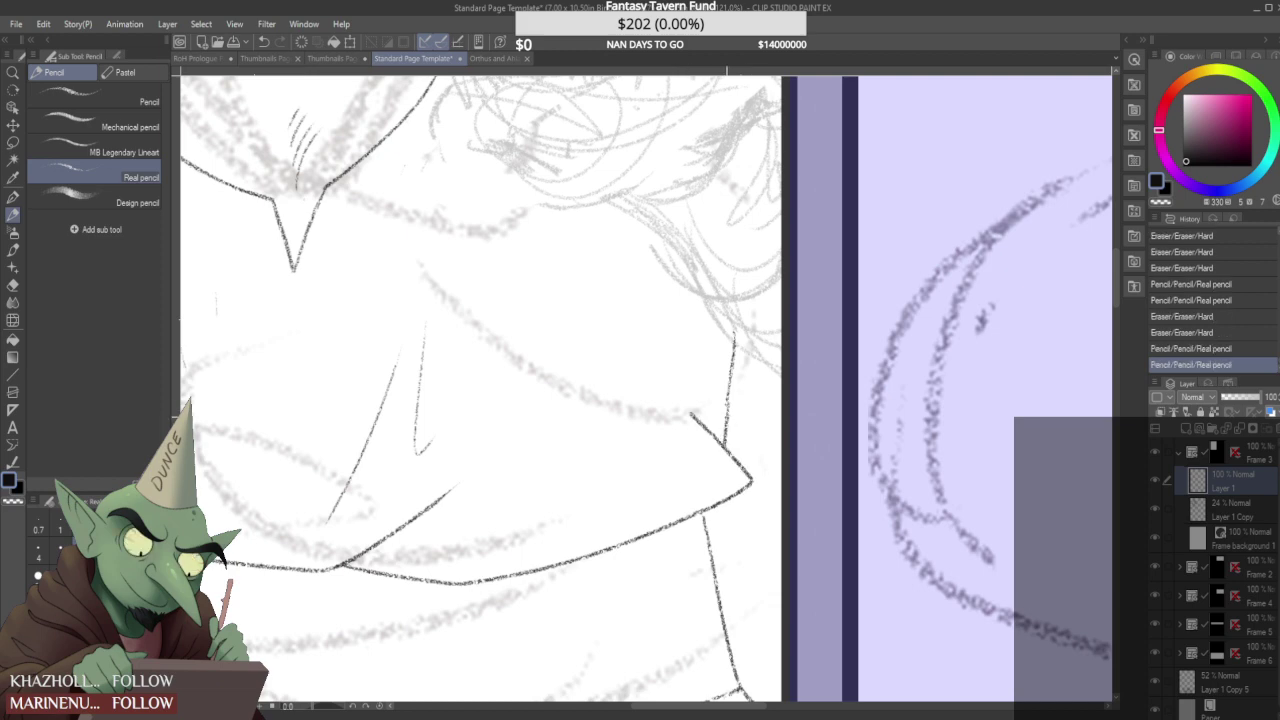
{"action": "left_click_drag", "start_coordinate": [737, 339], "coordinate": [734, 420]}
{"action": "left_click_drag", "start_coordinate": [726, 322], "coordinate": [727, 446]}
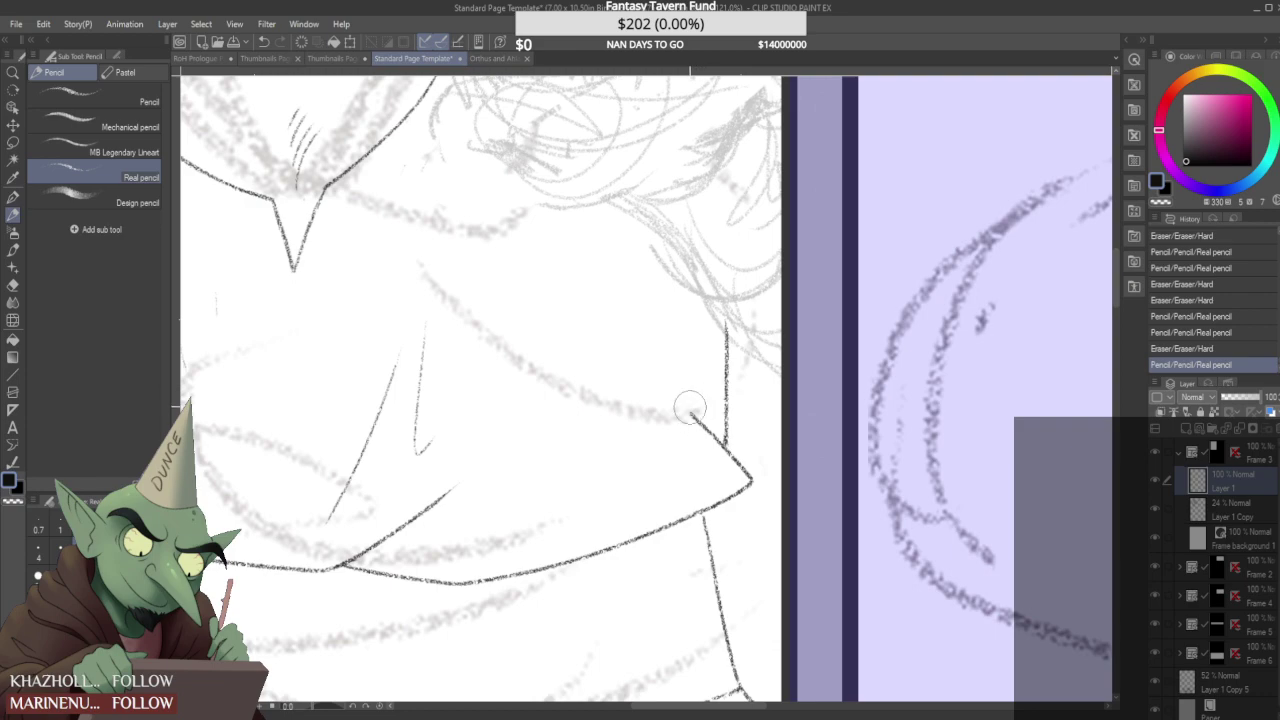
{"action": "left_click_drag", "start_coordinate": [681, 420], "coordinate": [711, 465]}
{"action": "scroll", "coordinate": [695, 427], "scroll_direction": "down", "scroll_amount": 6}
{"action": "scroll", "coordinate": [735, 340], "scroll_direction": "down", "scroll_amount": 4}
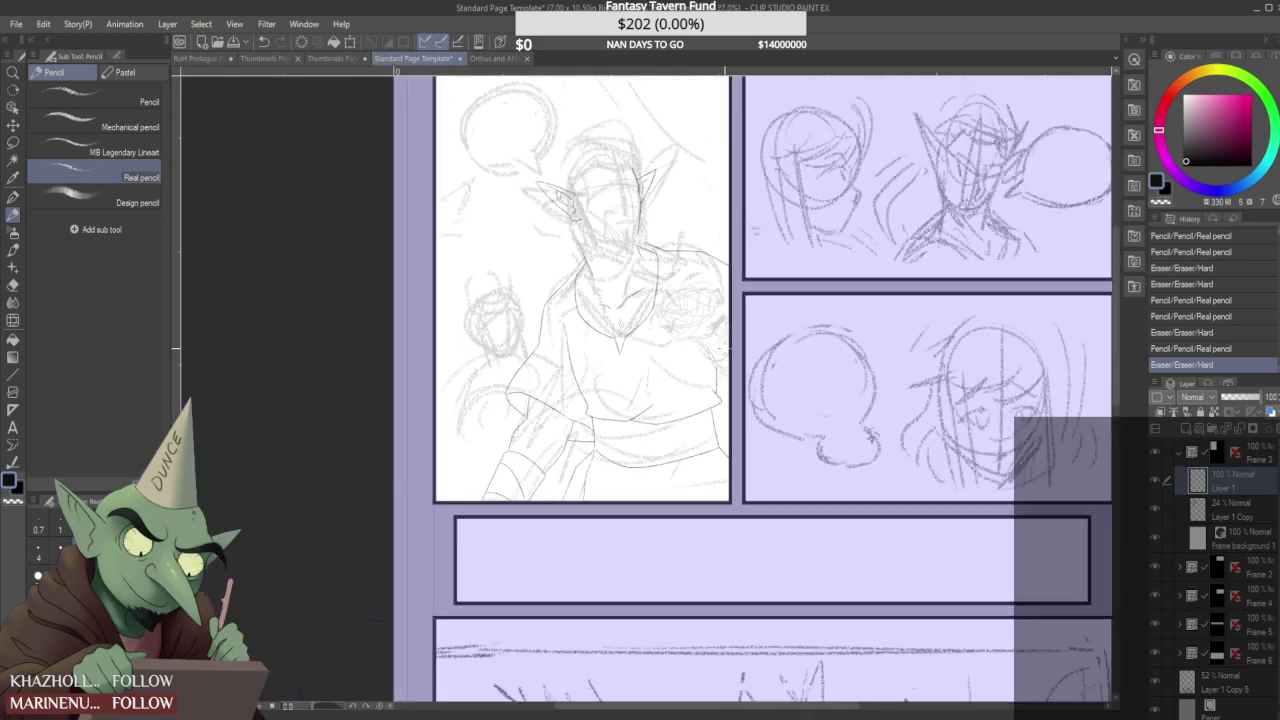
- Add short pencil strokes beside the belt at the figure's waist
{"action": "scroll", "coordinate": [736, 334], "scroll_direction": "down", "scroll_amount": 1}
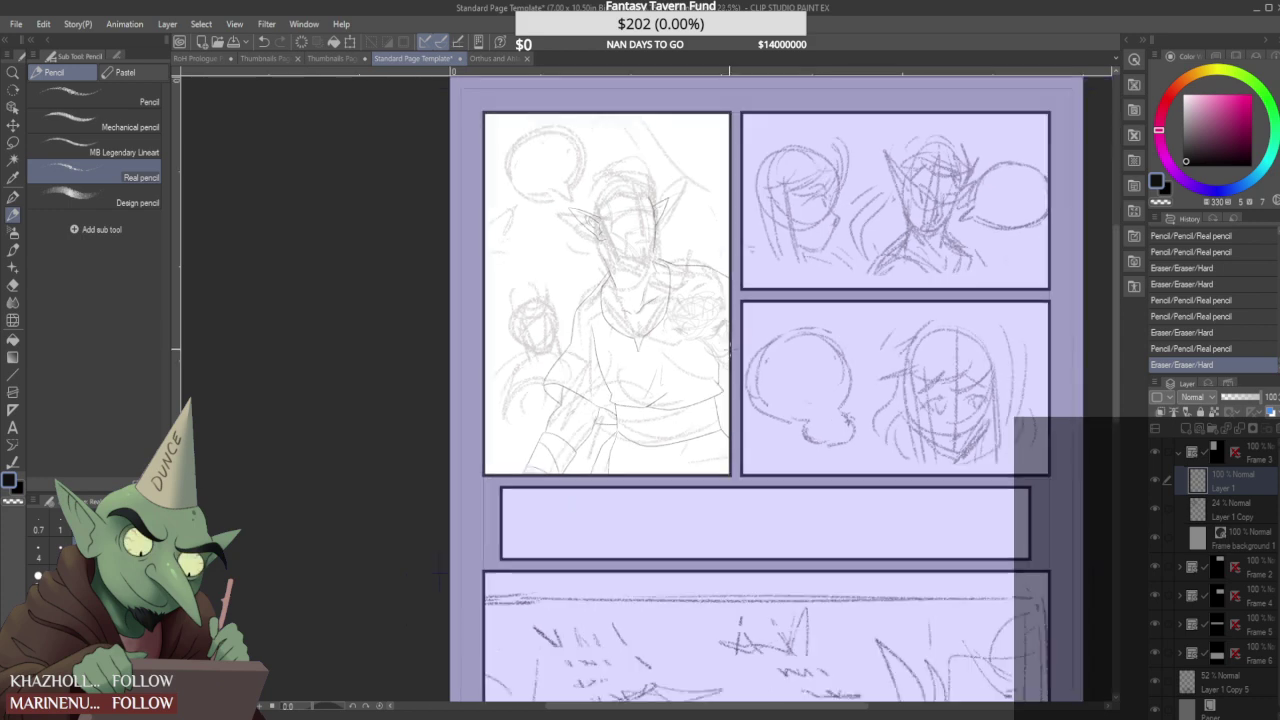
{"action": "scroll", "coordinate": [726, 343], "scroll_direction": "up", "scroll_amount": 3}
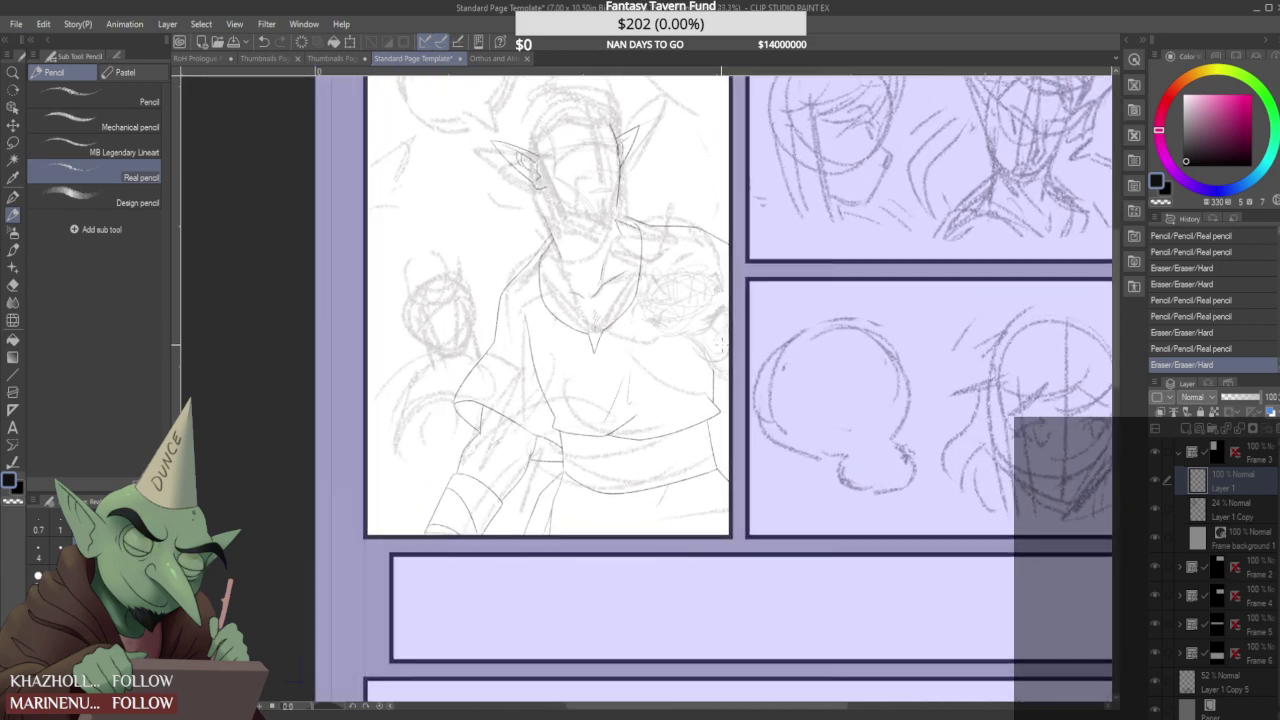
{"action": "scroll", "coordinate": [722, 345], "scroll_direction": "up", "scroll_amount": 3}
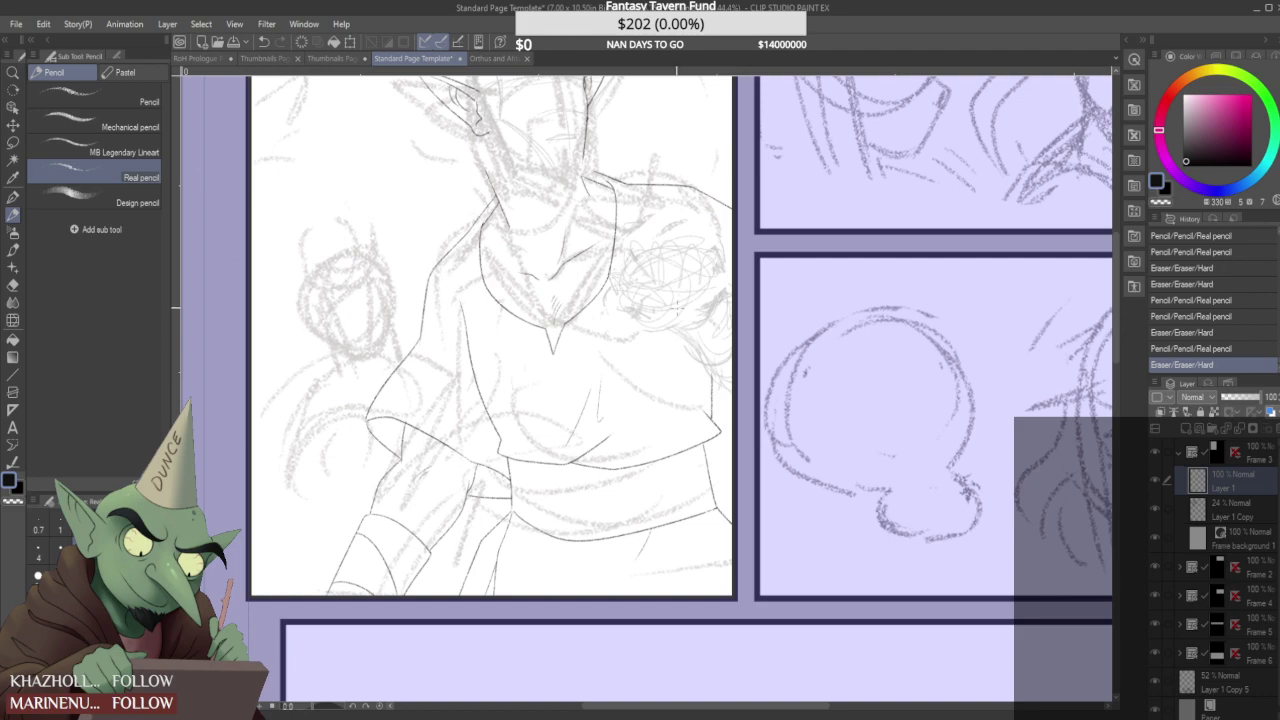
{"action": "scroll", "coordinate": [669, 305], "scroll_direction": "down", "scroll_amount": 6}
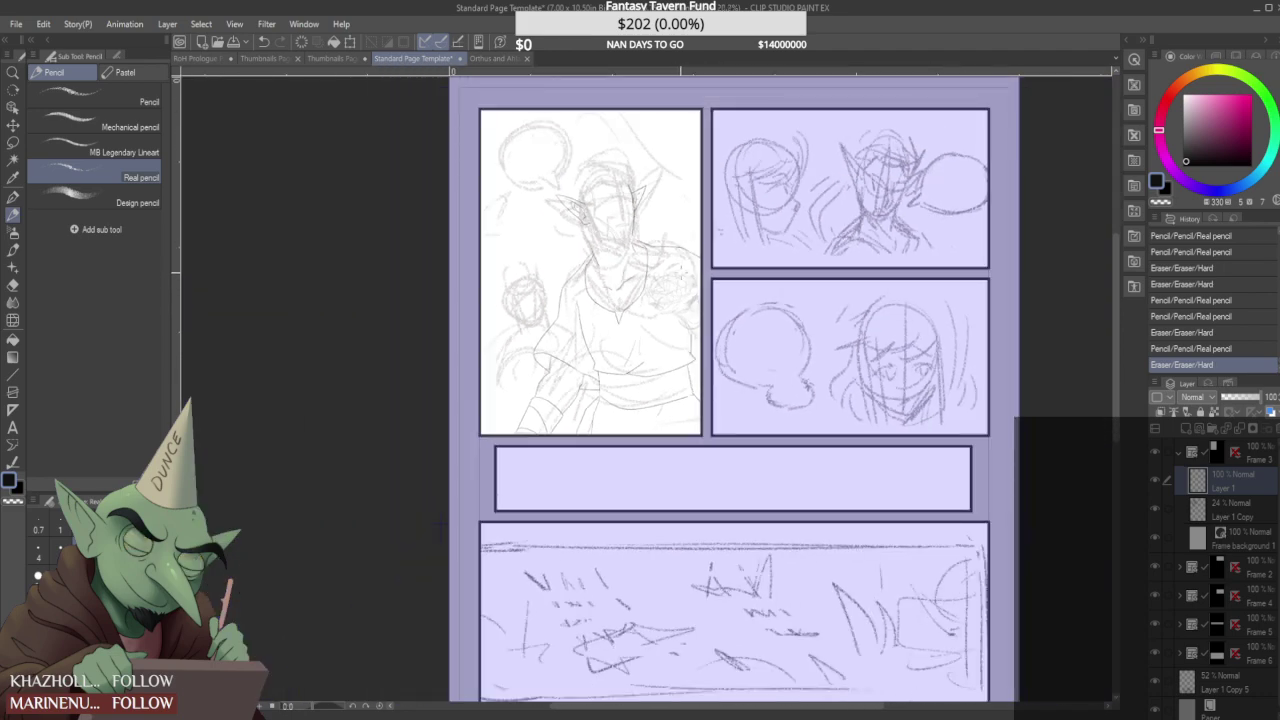
{"action": "scroll", "coordinate": [600, 405], "scroll_direction": "up", "scroll_amount": 10}
{"action": "left_click_drag", "start_coordinate": [619, 398], "coordinate": [610, 402]}
{"action": "scroll", "coordinate": [609, 400], "scroll_direction": "down", "scroll_amount": 1}
{"action": "scroll", "coordinate": [610, 398], "scroll_direction": "down", "scroll_amount": 3}
{"action": "scroll", "coordinate": [600, 404], "scroll_direction": "down", "scroll_amount": 1}
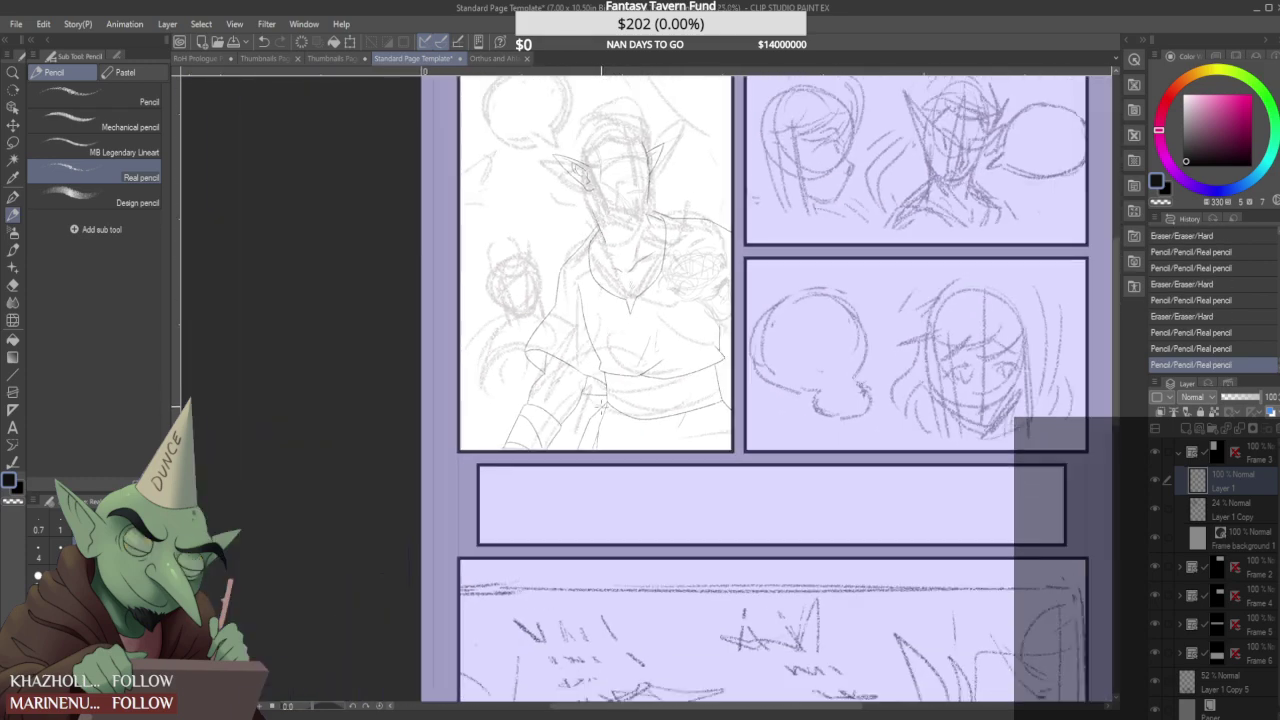
- Pencil the curved sleeve edge and wrist lines of the raised arm beside the panel border
{"action": "scroll", "coordinate": [715, 270], "scroll_direction": "up", "scroll_amount": 2}
{"action": "mouse_move", "coordinate": [744, 365]}
{"action": "left_mouse_down"}
{"action": "mouse_move", "coordinate": [762, 318]}
{"action": "mouse_move", "coordinate": [742, 378]}
{"action": "mouse_move", "coordinate": [712, 371]}
{"action": "mouse_move", "coordinate": [772, 454]}
{"action": "left_mouse_up"}
{"action": "scroll", "coordinate": [768, 319], "scroll_direction": "up", "scroll_amount": 1}
{"action": "mouse_move", "coordinate": [772, 321]}
{"action": "left_mouse_down"}
{"action": "mouse_move", "coordinate": [788, 330]}
{"action": "mouse_move", "coordinate": [797, 312]}
{"action": "left_mouse_up"}
{"action": "scroll", "coordinate": [785, 345], "scroll_direction": "down", "scroll_amount": 4}
{"action": "scroll", "coordinate": [790, 400], "scroll_direction": "up", "scroll_amount": 3}
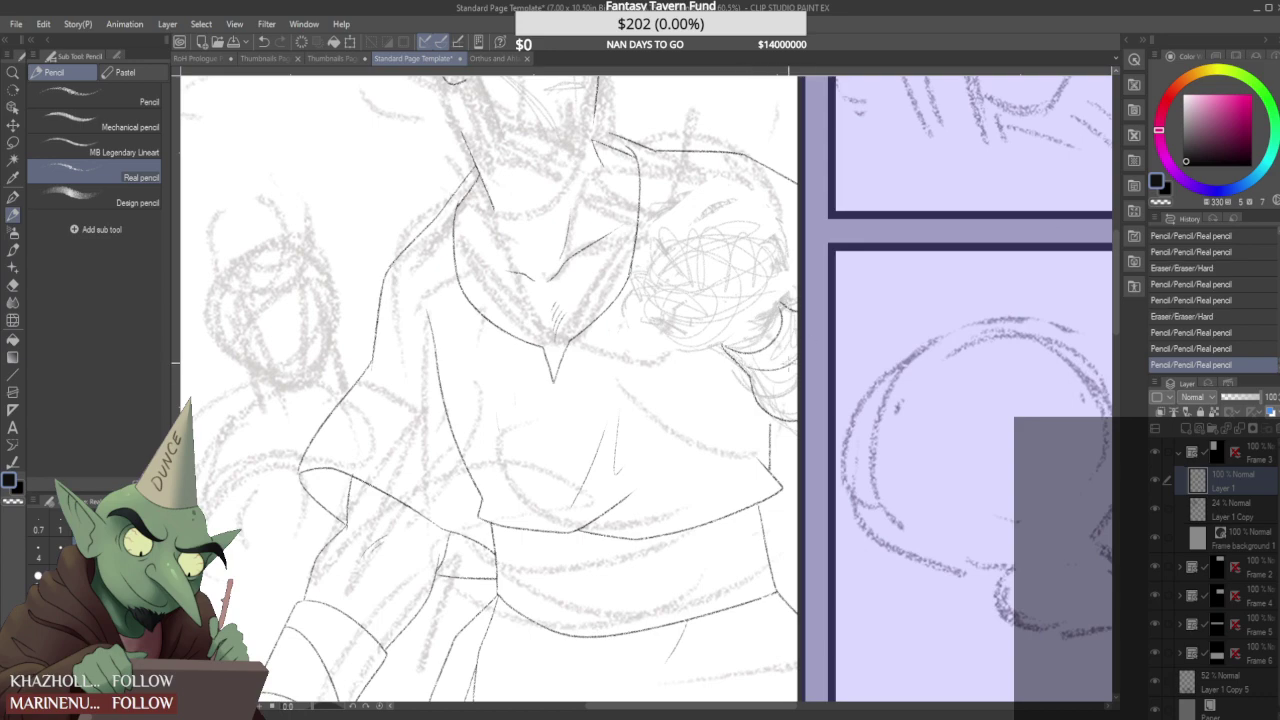
{"action": "mouse_move", "coordinate": [762, 376]}
{"action": "left_mouse_down"}
{"action": "mouse_move", "coordinate": [796, 366]}
{"action": "mouse_move", "coordinate": [801, 411]}
{"action": "left_mouse_up"}
- Add more curved fold strokes to the sleeve below the raised hand
{"action": "scroll", "coordinate": [795, 337], "scroll_direction": "down", "scroll_amount": 4}
{"action": "scroll", "coordinate": [789, 384], "scroll_direction": "up", "scroll_amount": 4}
{"action": "scroll", "coordinate": [801, 397], "scroll_direction": "down", "scroll_amount": 5}
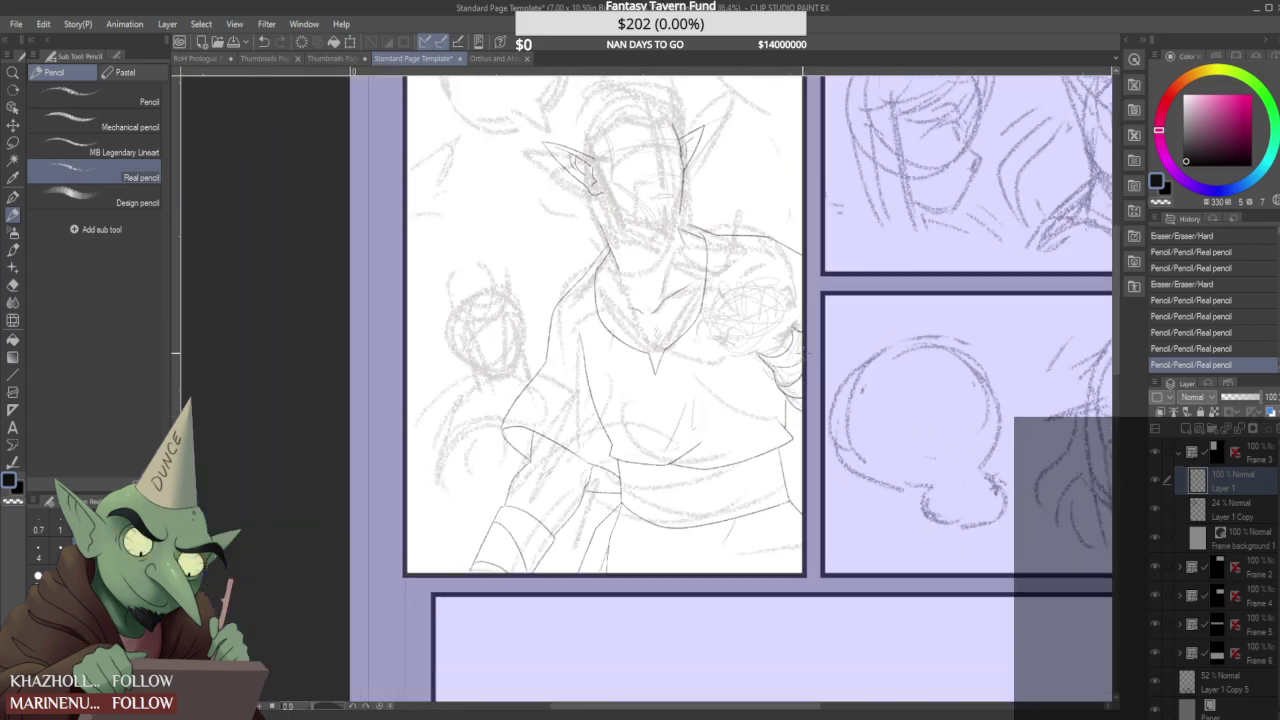
{"action": "scroll", "coordinate": [778, 384], "scroll_direction": "down", "scroll_amount": 2}
{"action": "scroll", "coordinate": [778, 384], "scroll_direction": "up", "scroll_amount": 4}
{"action": "left_click_drag", "start_coordinate": [781, 383], "coordinate": [793, 399]}
{"action": "left_click_drag", "start_coordinate": [771, 355], "coordinate": [788, 372]}
- Refine the heel of the raised hand at the wrist, comparing the last stroke on and off, and erase stray marks
{"action": "scroll", "coordinate": [778, 325], "scroll_direction": "down", "scroll_amount": 1}
{"action": "scroll", "coordinate": [778, 324], "scroll_direction": "down", "scroll_amount": 5}
{"action": "scroll", "coordinate": [789, 327], "scroll_direction": "up", "scroll_amount": 4}
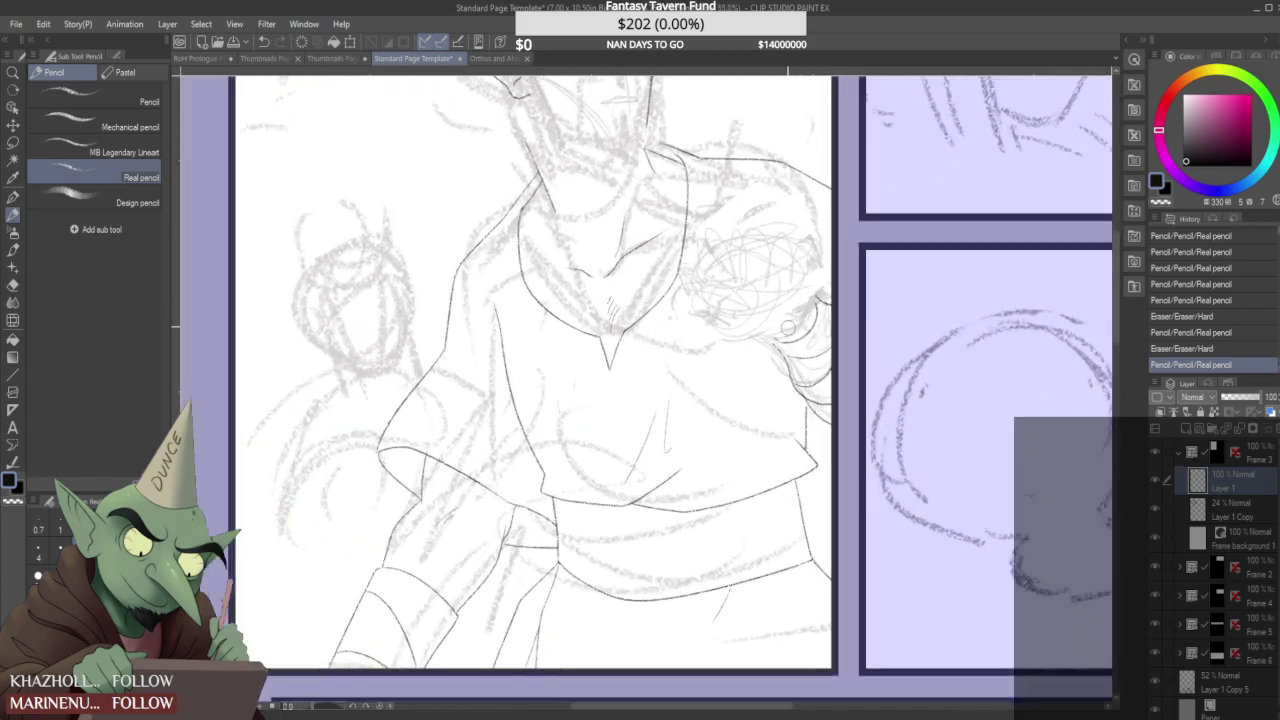
{"action": "left_click_drag", "start_coordinate": [800, 318], "coordinate": [782, 348]}
{"action": "key", "text": "ctrl+z"}
{"action": "key", "text": "ctrl+y"}
{"action": "key", "text": "ctrl+z"}
{"action": "key", "text": "ctrl+y"}
{"action": "key", "text": "ctrl+z"}
{"action": "key", "text": "ctrl+y"}
{"action": "left_click_drag", "start_coordinate": [815, 285], "coordinate": [799, 298]}
{"action": "scroll", "coordinate": [797, 302], "scroll_direction": "down", "scroll_amount": 2}
{"action": "scroll", "coordinate": [788, 303], "scroll_direction": "up", "scroll_amount": 3}
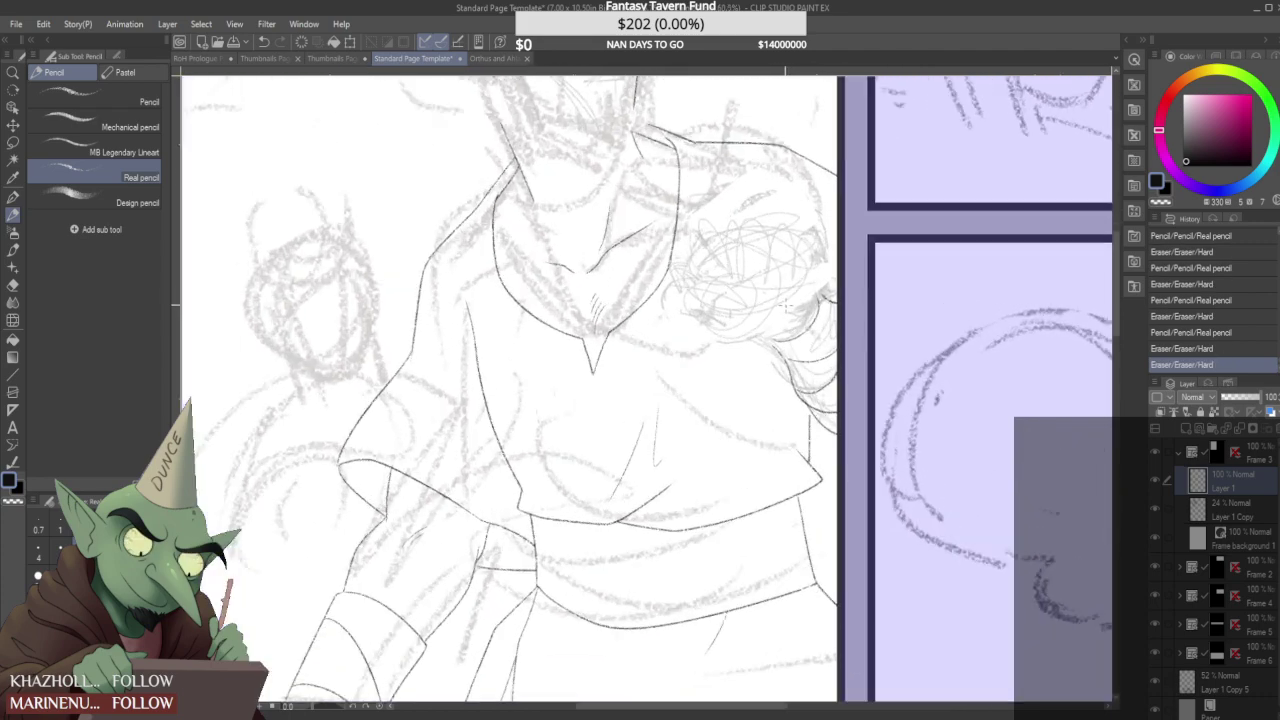
- Pencil the underside of the raised palm and the rounded thumb outline along the lower edge of the scribbled ball
{"action": "left_click_drag", "start_coordinate": [743, 341], "coordinate": [725, 333]}
{"action": "scroll", "coordinate": [715, 318], "scroll_direction": "up", "scroll_amount": 2}
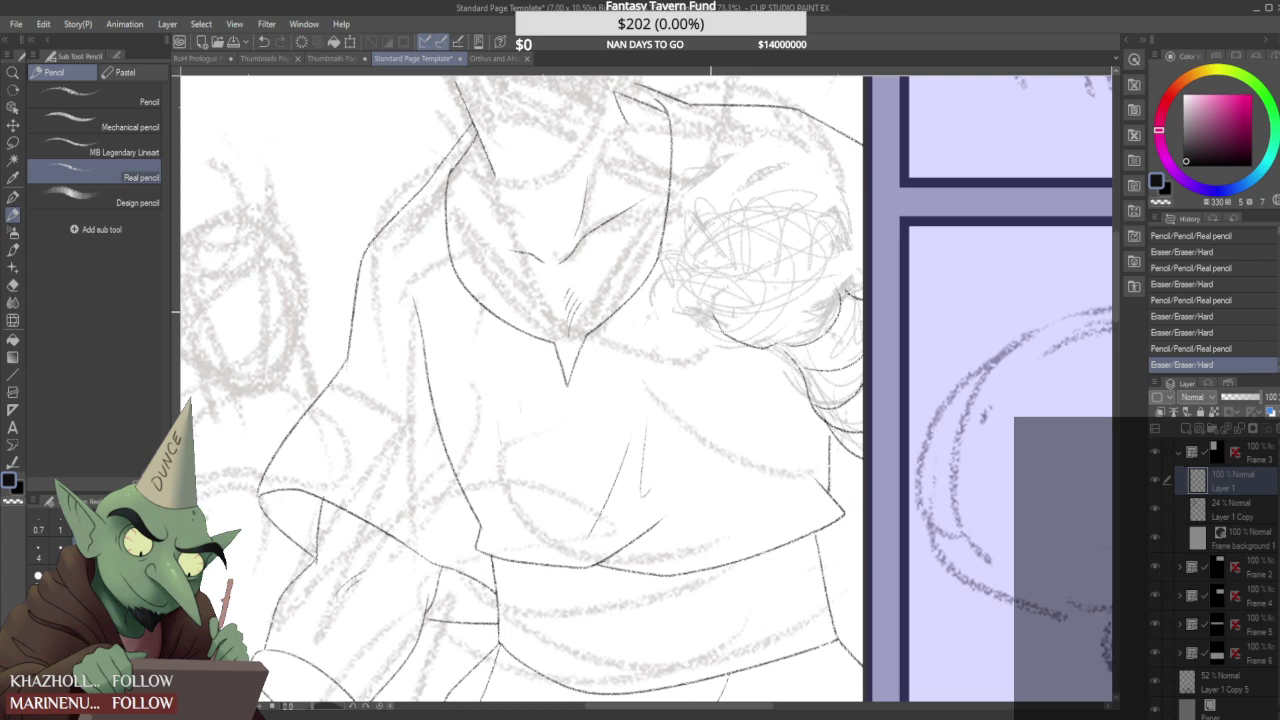
{"action": "mouse_move", "coordinate": [703, 290]}
{"action": "left_mouse_down"}
{"action": "mouse_move", "coordinate": [730, 298]}
{"action": "mouse_move", "coordinate": [716, 310]}
{"action": "mouse_move", "coordinate": [712, 287]}
{"action": "mouse_move", "coordinate": [695, 284]}
{"action": "mouse_move", "coordinate": [720, 290]}
{"action": "mouse_move", "coordinate": [694, 278]}
{"action": "mouse_move", "coordinate": [752, 312]}
{"action": "mouse_move", "coordinate": [748, 301]}
{"action": "left_mouse_up"}
{"action": "scroll", "coordinate": [744, 302], "scroll_direction": "down", "scroll_amount": 5}
{"action": "scroll", "coordinate": [719, 295], "scroll_direction": "up", "scroll_amount": 3}
{"action": "mouse_move", "coordinate": [718, 304]}
{"action": "left_mouse_down"}
{"action": "mouse_move", "coordinate": [730, 320]}
{"action": "mouse_move", "coordinate": [693, 287]}
{"action": "mouse_move", "coordinate": [762, 304]}
{"action": "left_mouse_up"}
{"action": "scroll", "coordinate": [747, 316], "scroll_direction": "down", "scroll_amount": 1}
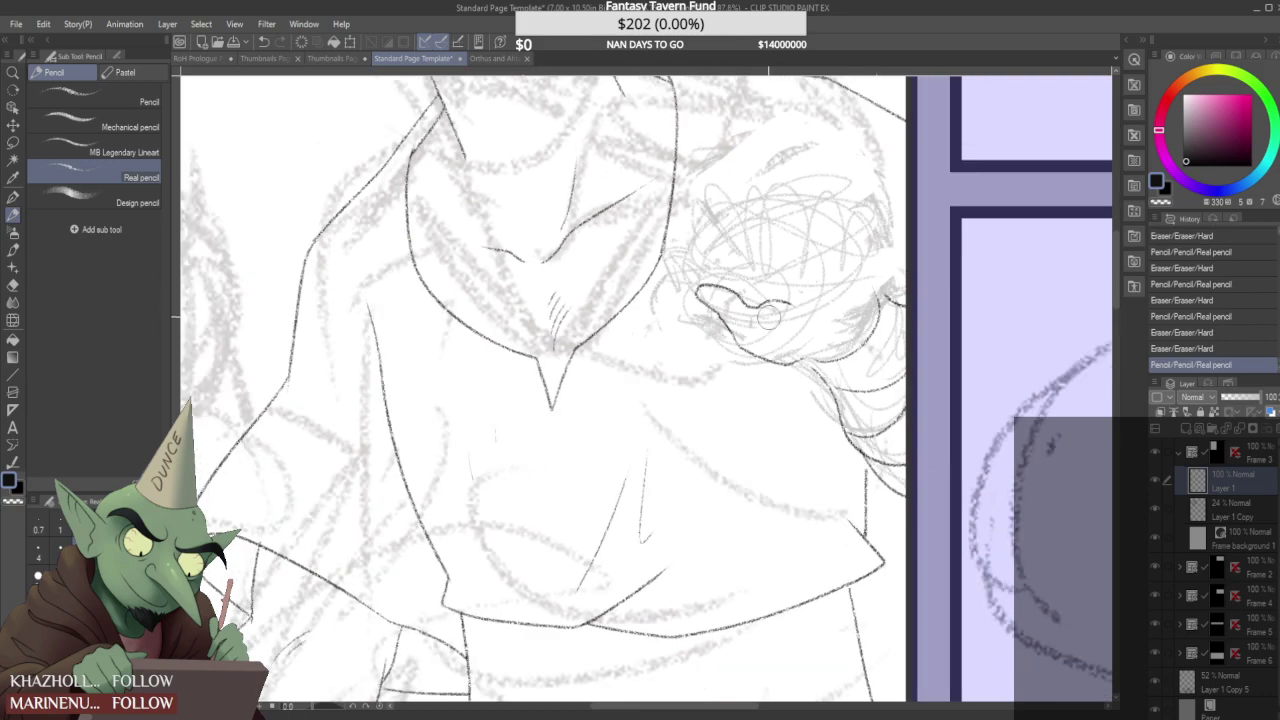
- Clean up the thumb and palm lines with the eraser and rework the palm's lower edge below the thumb
{"action": "left_click", "coordinate": [770, 318]}
{"action": "scroll", "coordinate": [770, 318], "scroll_direction": "down", "scroll_amount": 5}
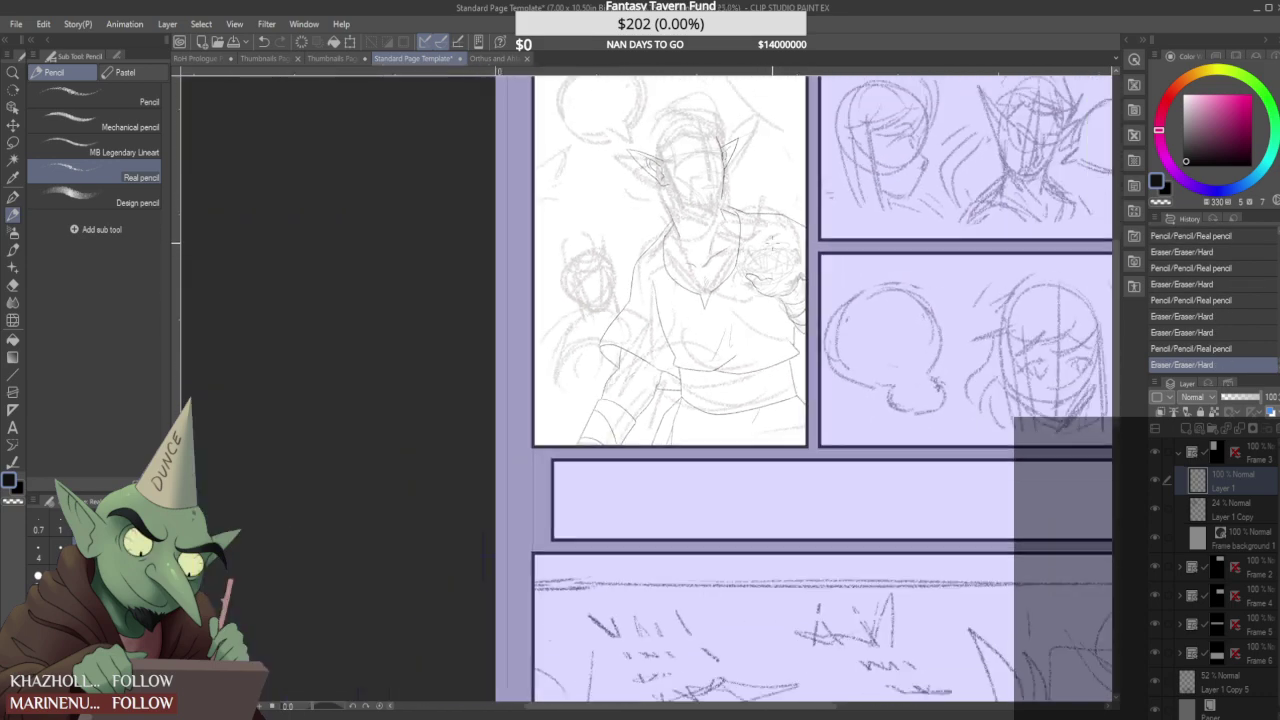
{"action": "scroll", "coordinate": [740, 305], "scroll_direction": "up", "scroll_amount": 5}
{"action": "left_click", "coordinate": [731, 308]}
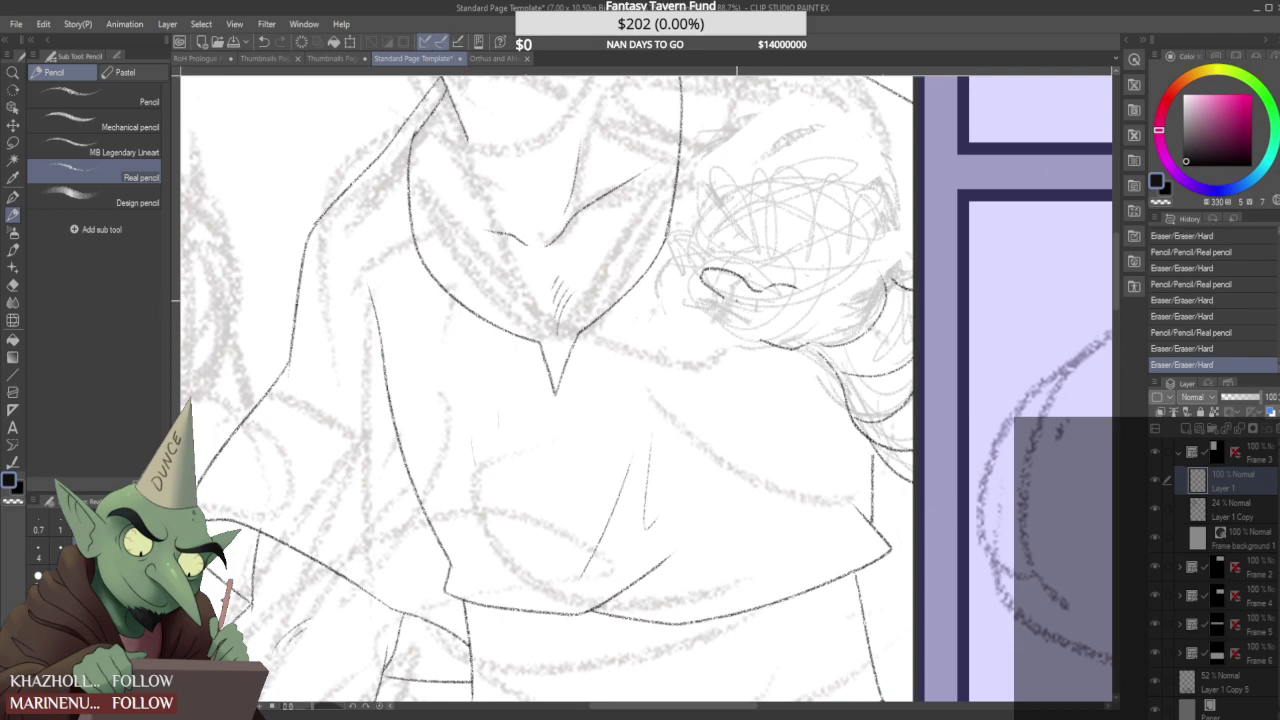
{"action": "left_click_drag", "start_coordinate": [752, 336], "coordinate": [770, 344]}
{"action": "left_click", "coordinate": [758, 323]}
{"action": "scroll", "coordinate": [750, 305], "scroll_direction": "down", "scroll_amount": 5}
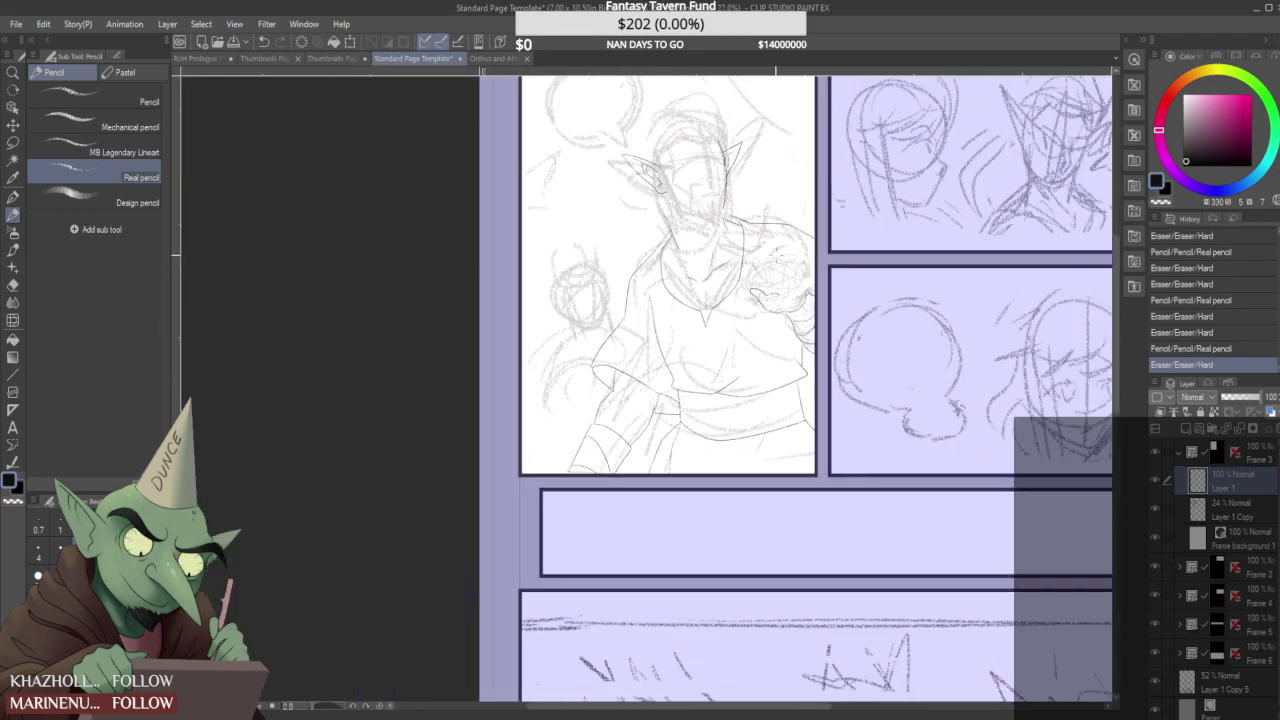
- Erase the remaining dark thumb and palm lines over the scribbled ball of the raised hand in Frame 3
{"action": "scroll", "coordinate": [768, 276], "scroll_direction": "up", "scroll_amount": 1}
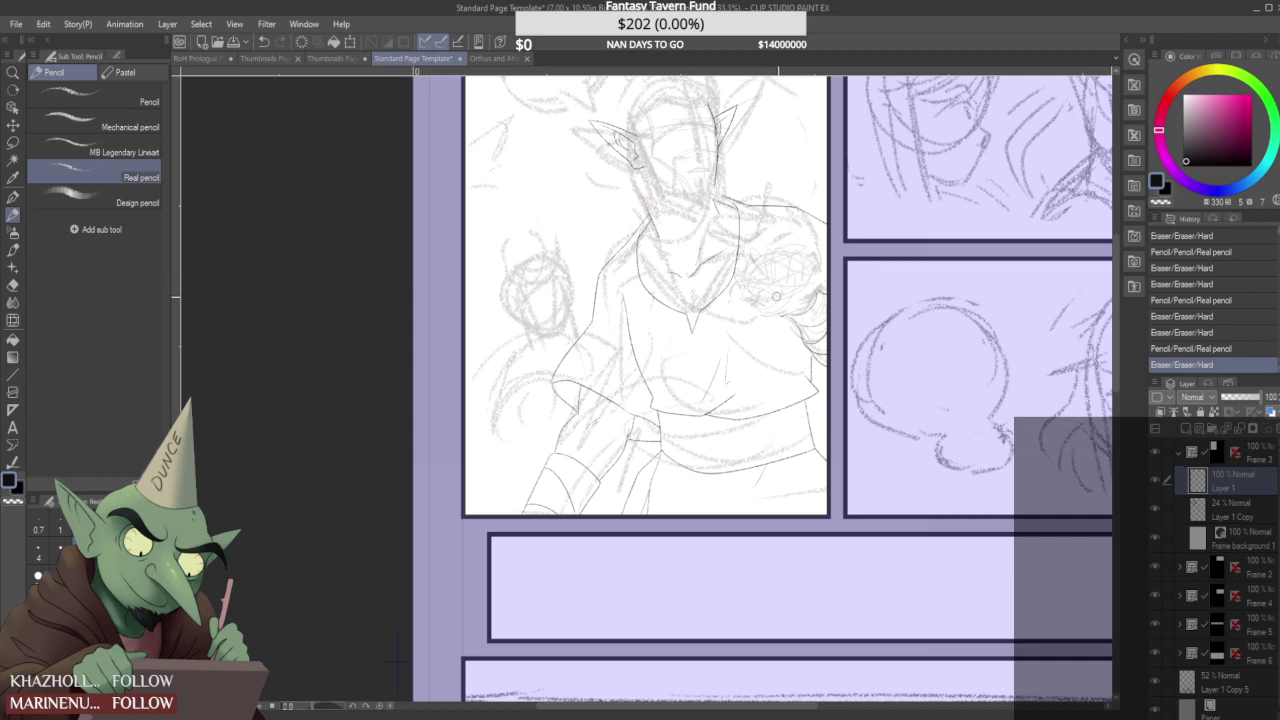
{"action": "left_click_drag", "start_coordinate": [788, 310], "coordinate": [781, 303]}
{"action": "scroll", "coordinate": [770, 272], "scroll_direction": "up", "scroll_amount": 1}
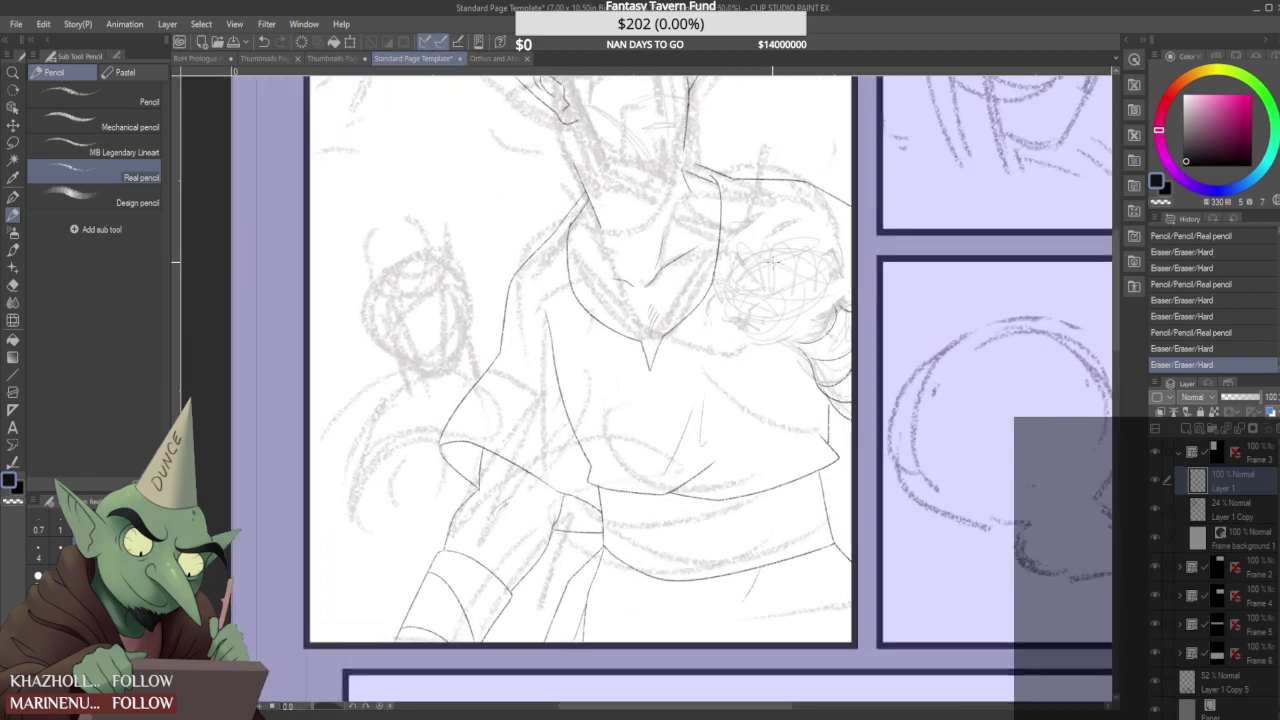
{"action": "scroll", "coordinate": [793, 289], "scroll_direction": "up", "scroll_amount": 2}
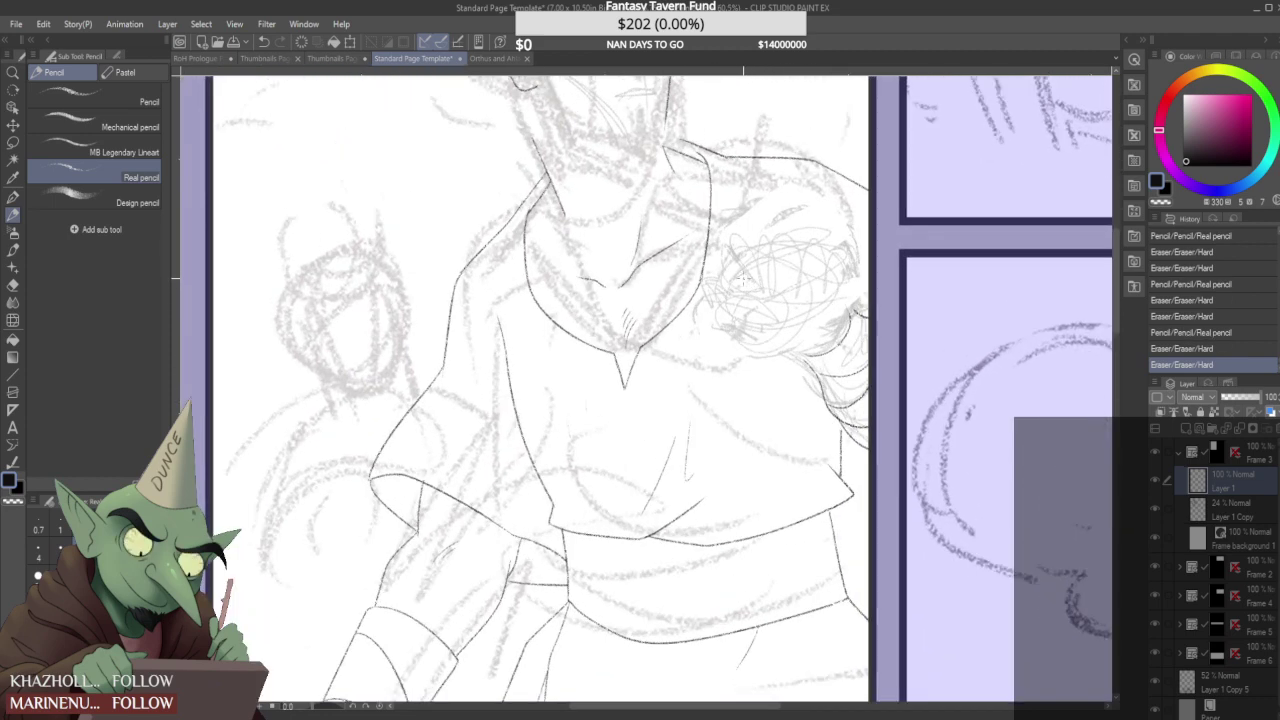
- Pencil two elongated oval finger outlines side by side over the upper part of the scribbled ball
{"action": "left_click_drag", "start_coordinate": [731, 258], "coordinate": [748, 238]}
{"action": "mouse_move", "coordinate": [756, 282]}
{"action": "left_mouse_down"}
{"action": "mouse_move", "coordinate": [750, 248]}
{"action": "mouse_move", "coordinate": [744, 280]}
{"action": "mouse_move", "coordinate": [740, 255]}
{"action": "mouse_move", "coordinate": [757, 252]}
{"action": "mouse_move", "coordinate": [754, 283]}
{"action": "mouse_move", "coordinate": [749, 231]}
{"action": "mouse_move", "coordinate": [768, 268]}
{"action": "mouse_move", "coordinate": [744, 260]}
{"action": "mouse_move", "coordinate": [780, 266]}
{"action": "left_mouse_up"}
{"action": "scroll", "coordinate": [758, 246], "scroll_direction": "down", "scroll_amount": 3}
{"action": "scroll", "coordinate": [758, 246], "scroll_direction": "up", "scroll_amount": 2}
{"action": "scroll", "coordinate": [757, 255], "scroll_direction": "up", "scroll_amount": 2}
{"action": "left_click_drag", "start_coordinate": [760, 222], "coordinate": [768, 285]}
{"action": "mouse_move", "coordinate": [778, 212]}
{"action": "left_mouse_down"}
{"action": "mouse_move", "coordinate": [783, 282]}
{"action": "mouse_move", "coordinate": [768, 262]}
{"action": "mouse_move", "coordinate": [782, 290]}
{"action": "mouse_move", "coordinate": [797, 271]}
{"action": "mouse_move", "coordinate": [772, 300]}
{"action": "left_mouse_up"}
{"action": "scroll", "coordinate": [790, 254], "scroll_direction": "up", "scroll_amount": 3}
{"action": "left_click_drag", "start_coordinate": [792, 242], "coordinate": [796, 278]}
{"action": "scroll", "coordinate": [790, 280], "scroll_direction": "down", "scroll_amount": 5}
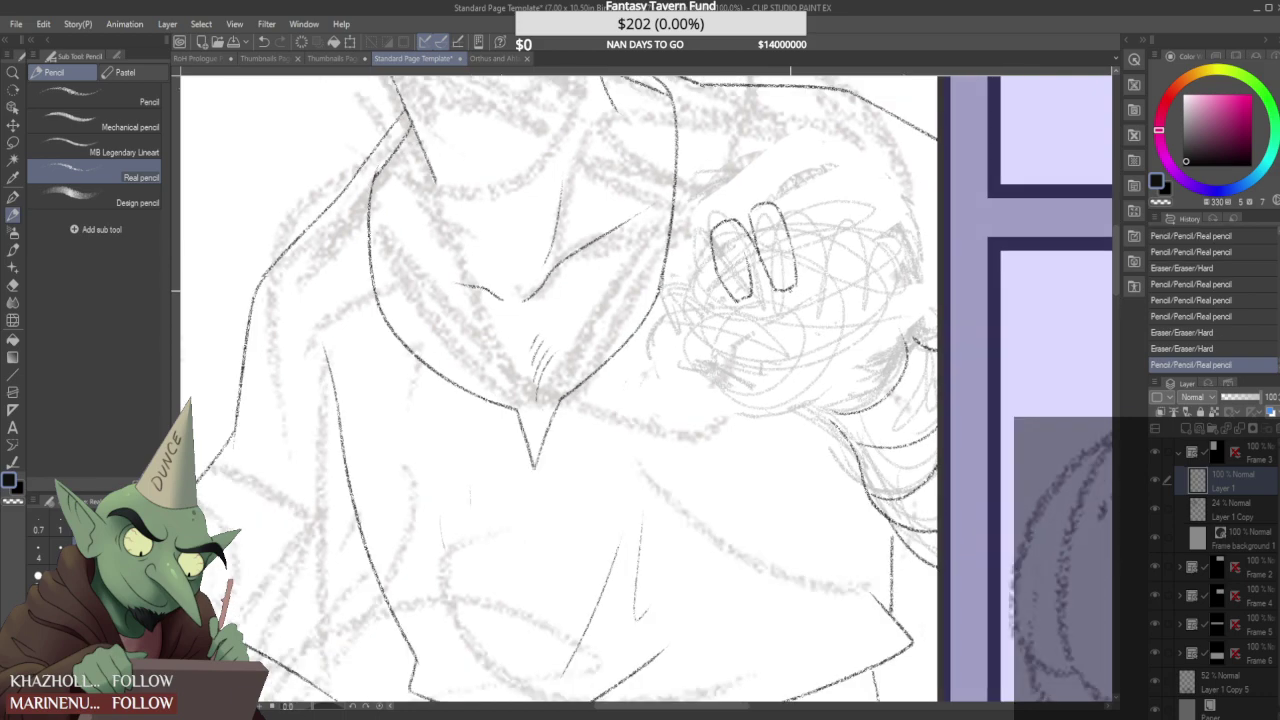
- Lasso the first finger outline, shift it slightly up with Scale/Rotate, and deselect it
{"action": "scroll", "coordinate": [784, 277], "scroll_direction": "down", "scroll_amount": 1}
{"action": "scroll", "coordinate": [784, 277], "scroll_direction": "up", "scroll_amount": 6}
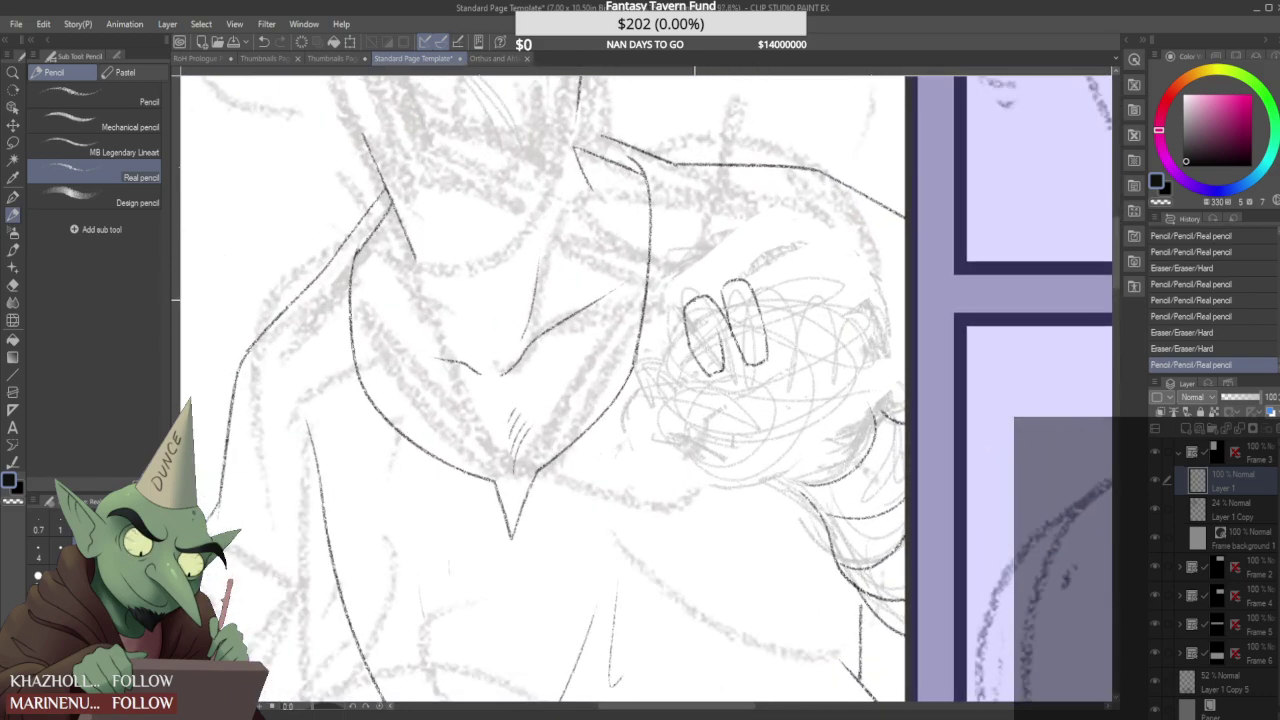
{"action": "left_click", "coordinate": [13, 142]}
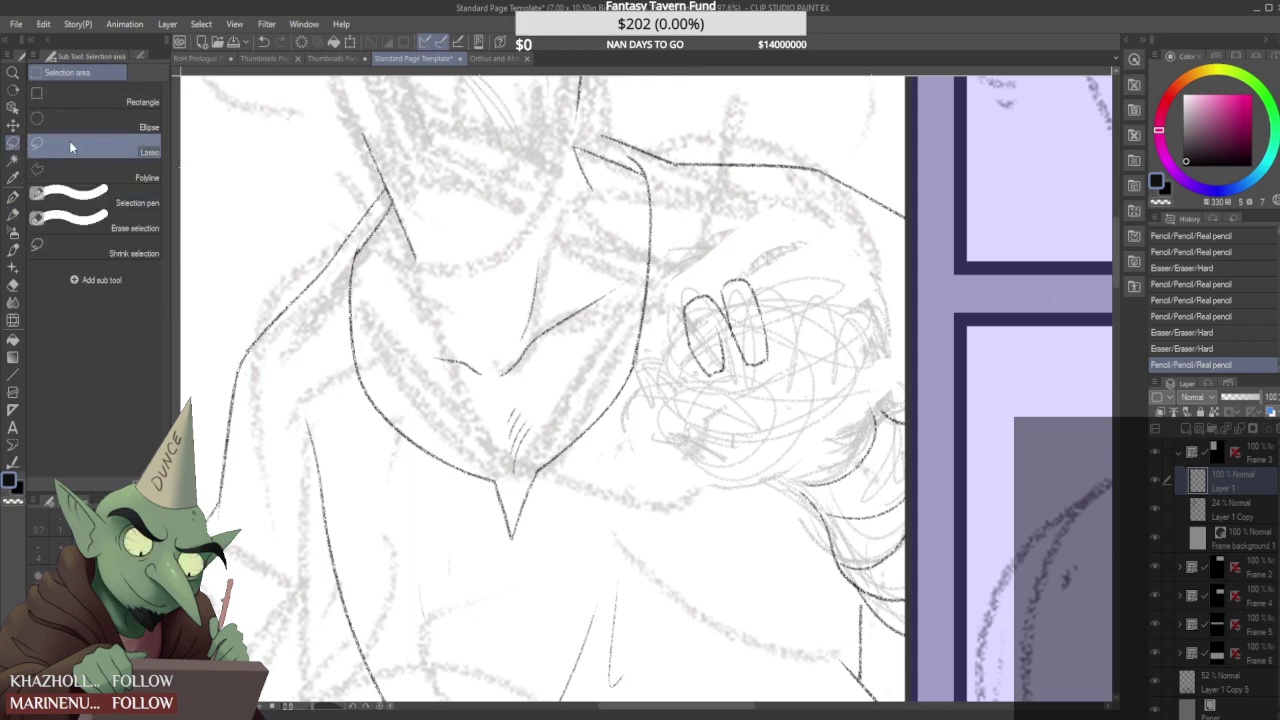
{"action": "mouse_move", "coordinate": [672, 352]}
{"action": "left_mouse_down"}
{"action": "mouse_move", "coordinate": [688, 282]}
{"action": "mouse_move", "coordinate": [722, 294]}
{"action": "mouse_move", "coordinate": [708, 422]}
{"action": "left_mouse_up"}
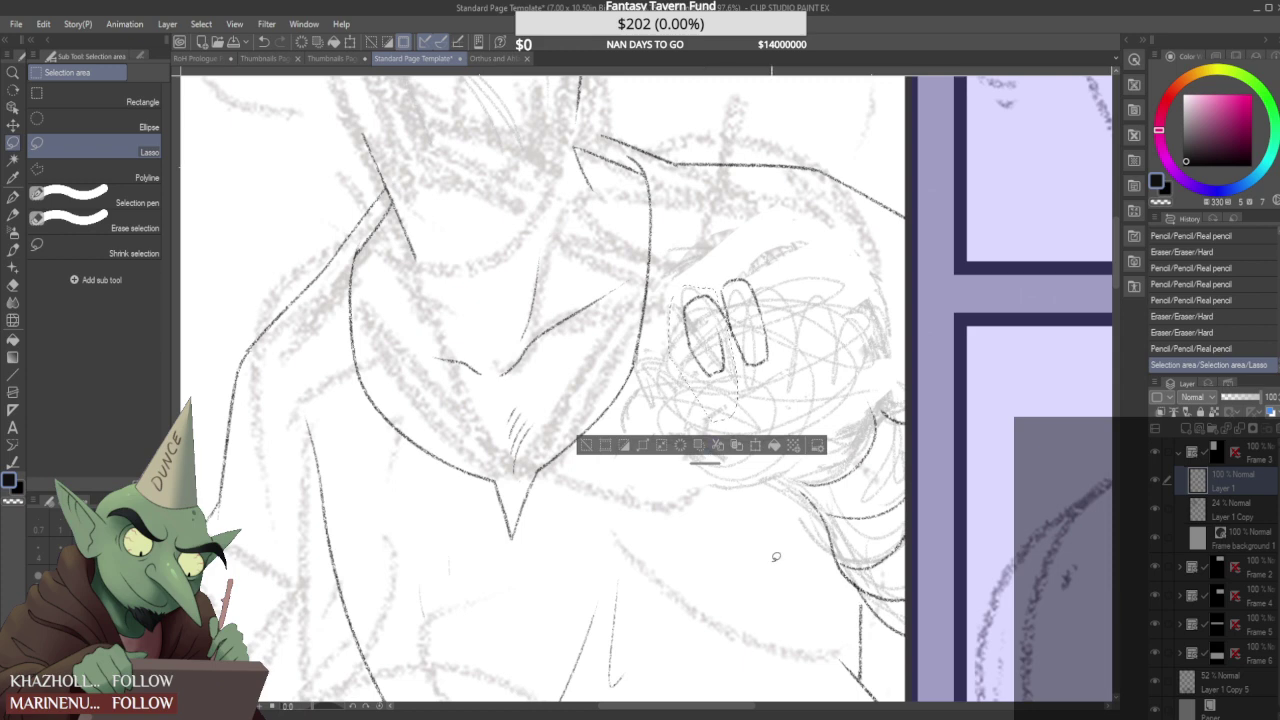
{"action": "key", "text": "ctrl+t"}
{"action": "left_click_drag", "start_coordinate": [727, 364], "coordinate": [722, 344]}
{"action": "left_click", "coordinate": [676, 425]}
{"action": "key", "text": "ctrl+d"}
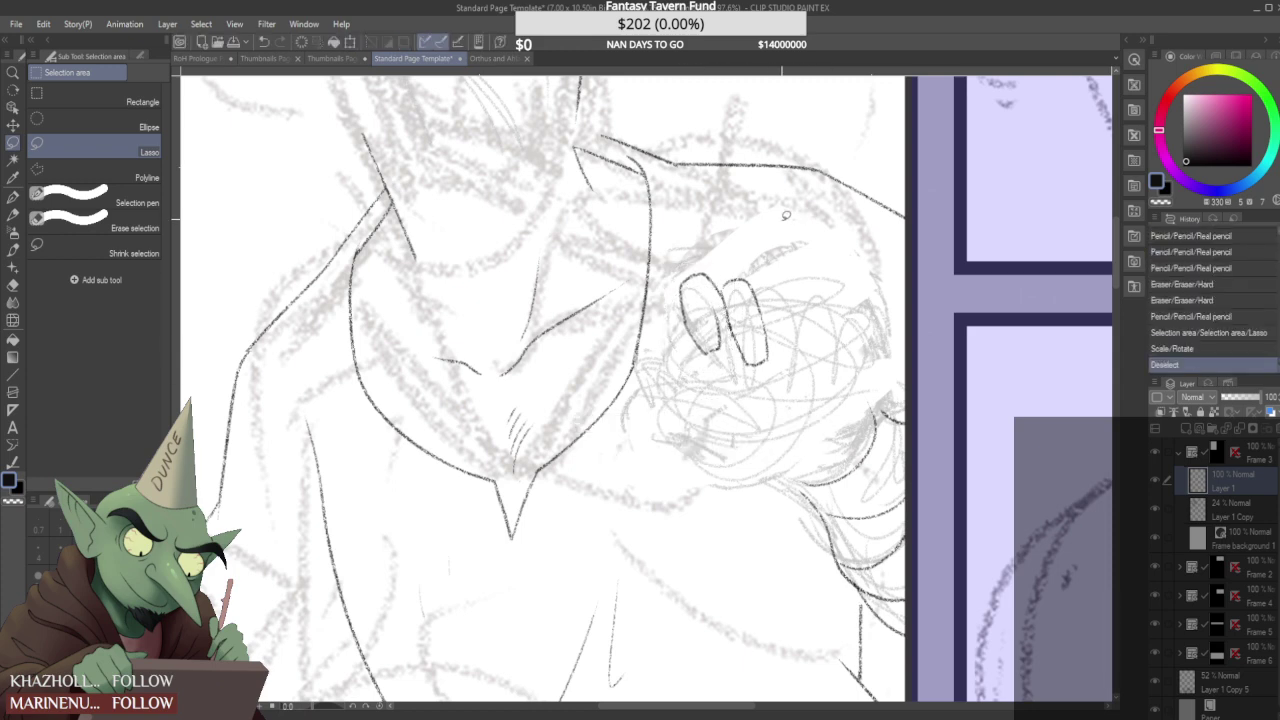
- Pencil a short line at the lower end of the first finger, undoing the longer attempt and an extra stroke
{"action": "key", "text": "p"}
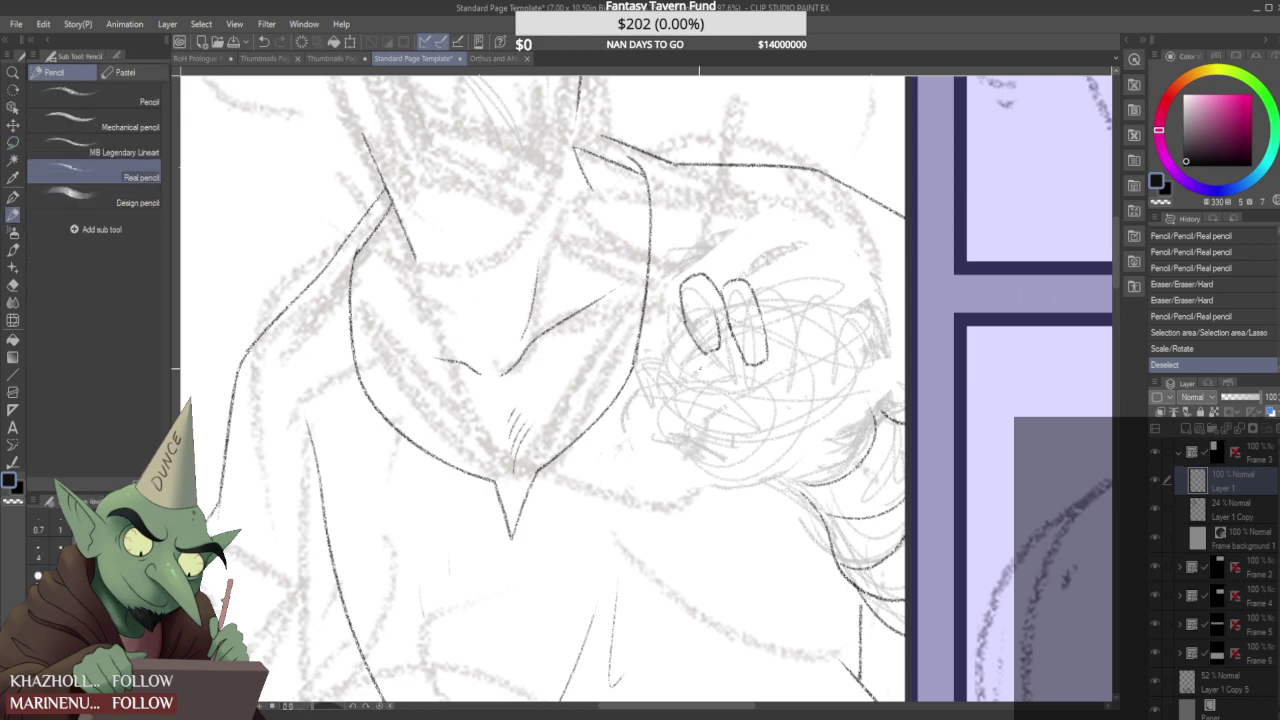
{"action": "left_click_drag", "start_coordinate": [697, 345], "coordinate": [707, 379]}
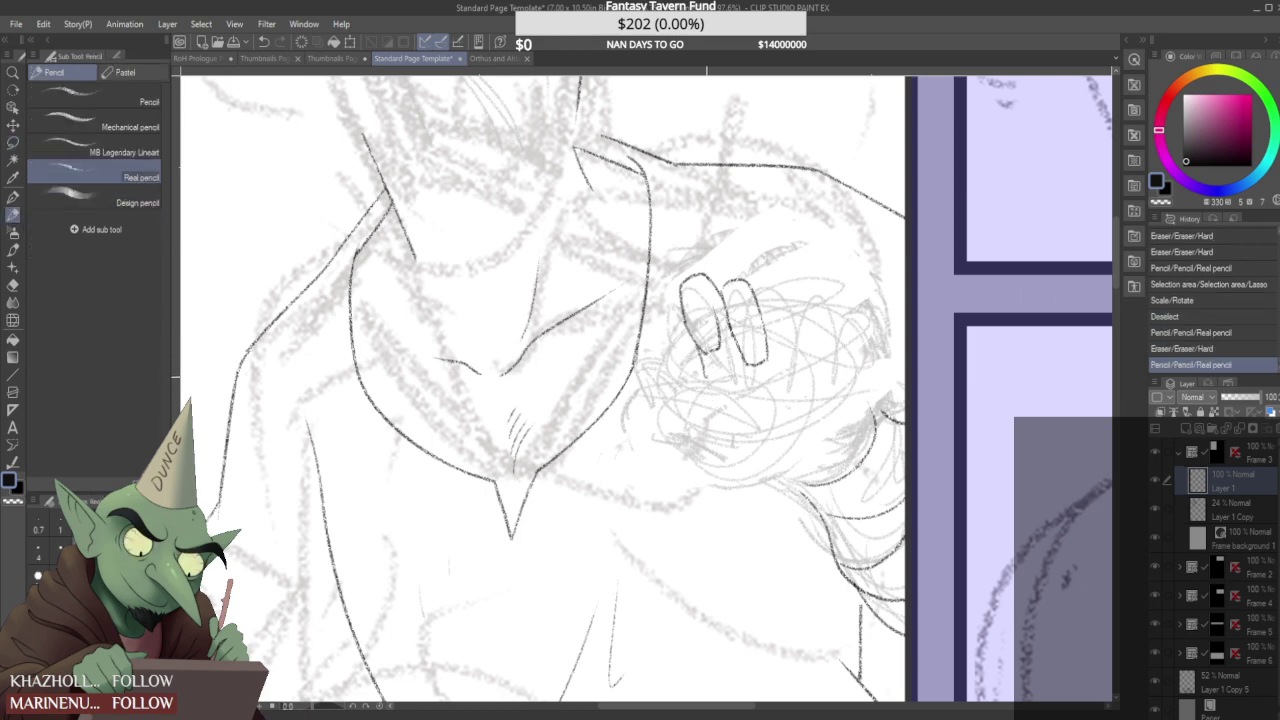
{"action": "scroll", "coordinate": [705, 371], "scroll_direction": "down", "scroll_amount": 3}
{"action": "scroll", "coordinate": [705, 371], "scroll_direction": "up", "scroll_amount": 5}
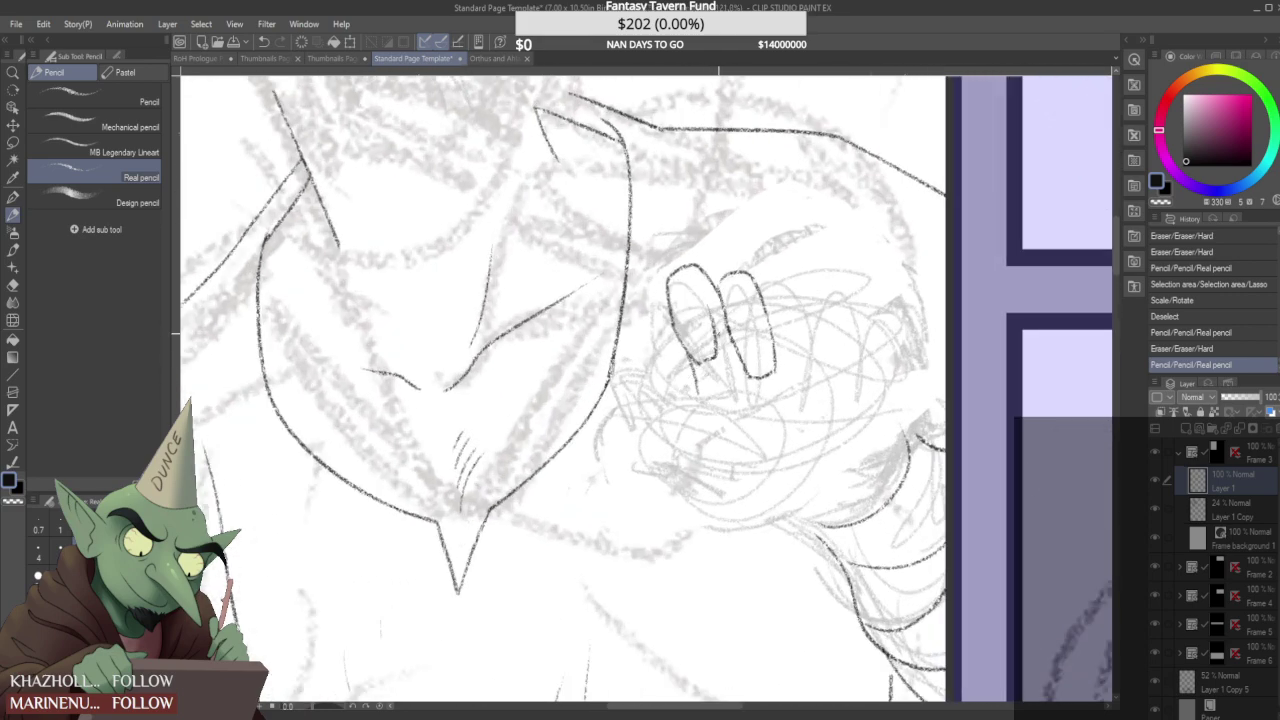
{"action": "key", "text": "ctrl+z"}
{"action": "key", "text": "ctrl+z"}
{"action": "key", "text": "ctrl+z"}
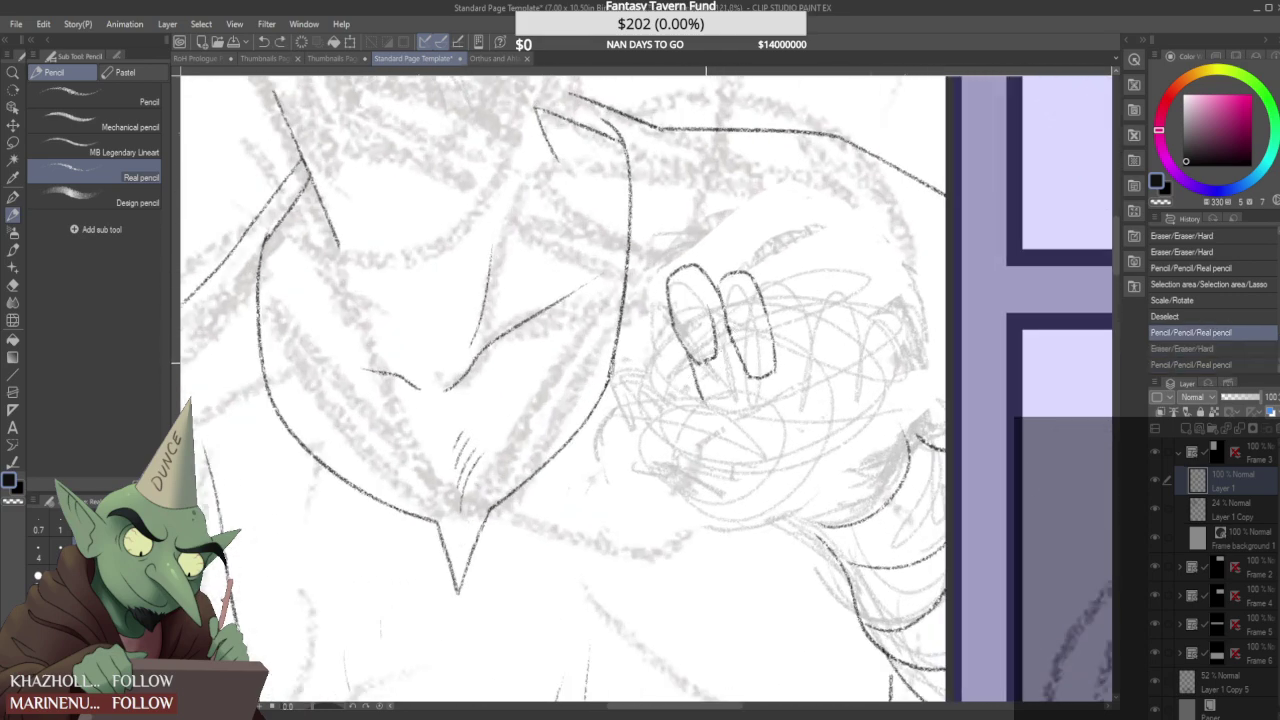
{"action": "left_click_drag", "start_coordinate": [716, 356], "coordinate": [703, 361]}
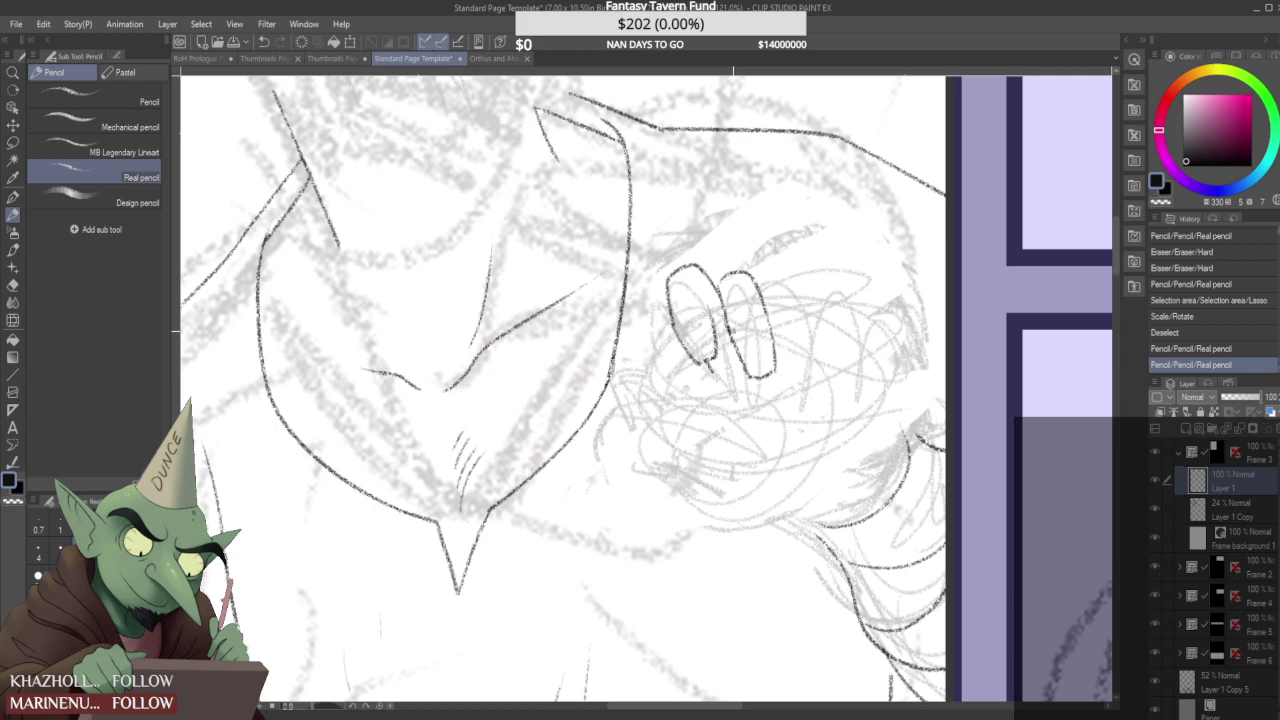
{"action": "key", "text": "ctrl+z"}
{"action": "key", "text": "ctrl+y"}
{"action": "left_click_drag", "start_coordinate": [718, 353], "coordinate": [713, 361]}
{"action": "key", "text": "ctrl+z"}
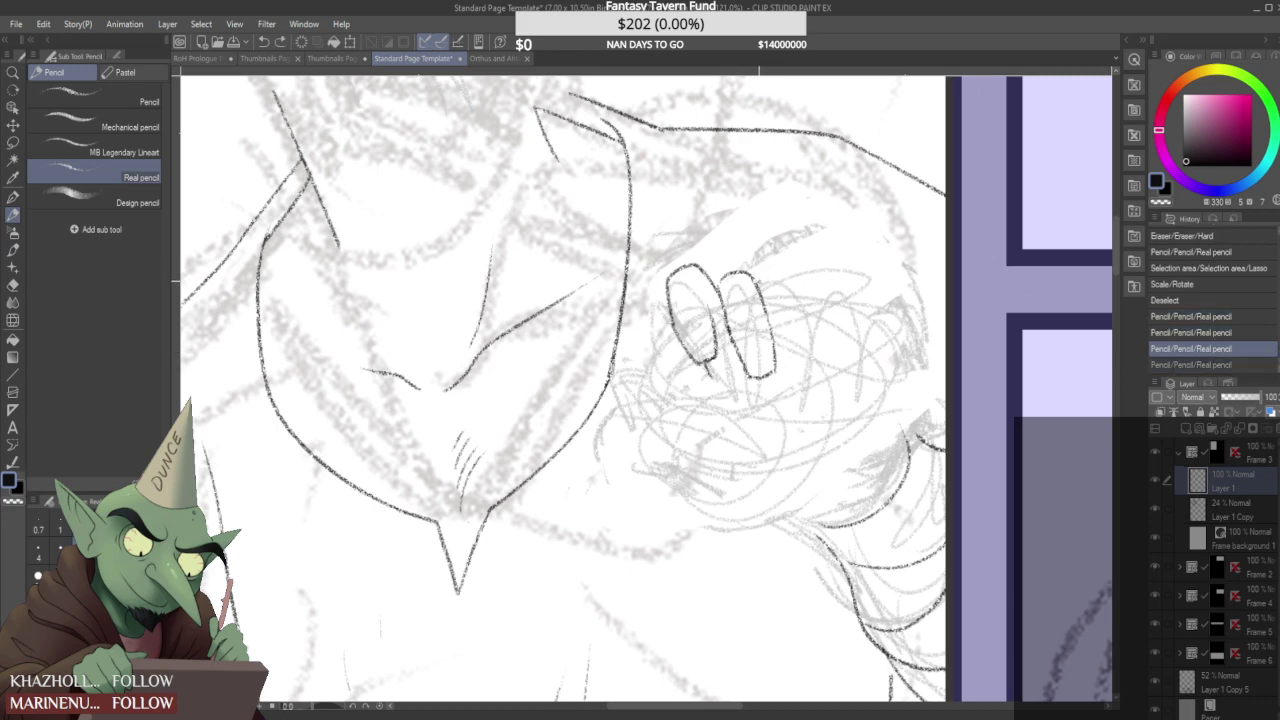
- Pencil the third finger beside the second, with a rounded top and a closed lower end
{"action": "left_click_drag", "start_coordinate": [750, 268], "coordinate": [803, 300]}
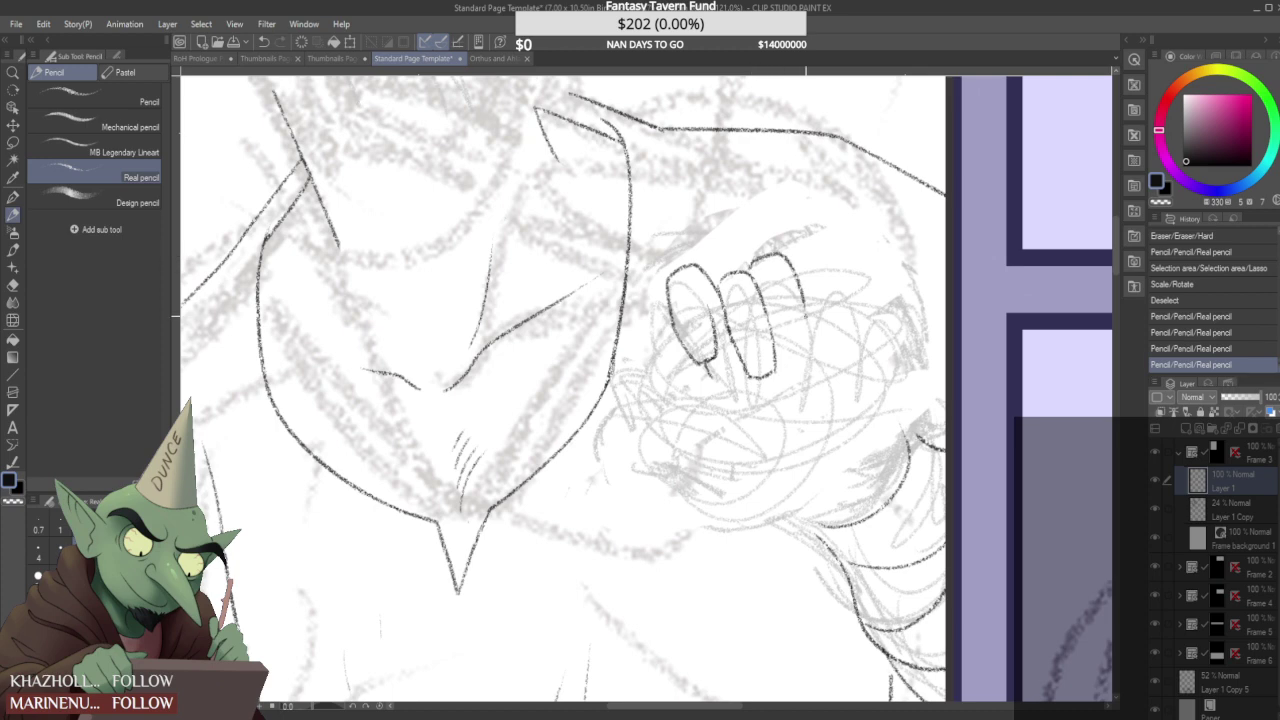
{"action": "left_click_drag", "start_coordinate": [779, 362], "coordinate": [797, 357]}
{"action": "mouse_move", "coordinate": [803, 300]}
{"action": "left_mouse_down"}
{"action": "mouse_move", "coordinate": [808, 358]}
{"action": "mouse_move", "coordinate": [805, 328]}
{"action": "left_mouse_up"}
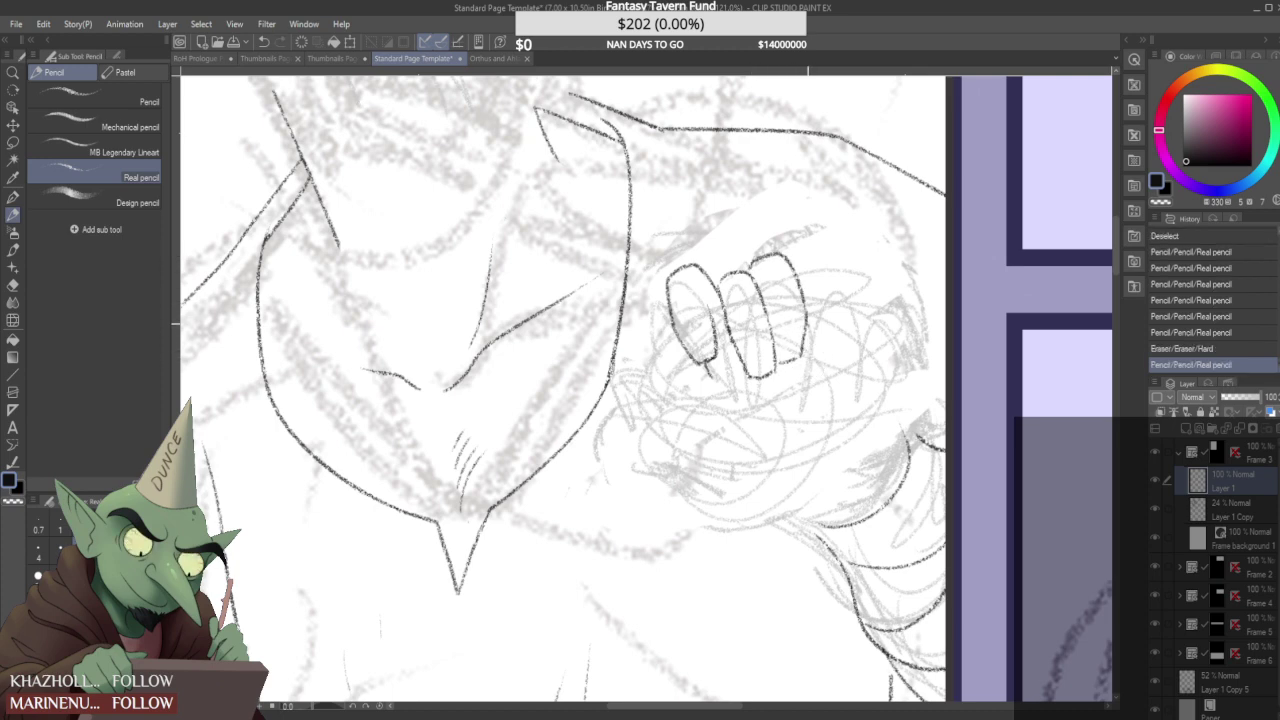
{"action": "left_click_drag", "start_coordinate": [757, 277], "coordinate": [761, 286]}
- Pencil the fourth finger's outline beside the third, erasing the first attempt at its rounded top
{"action": "scroll", "coordinate": [775, 292], "scroll_direction": "down", "scroll_amount": 6}
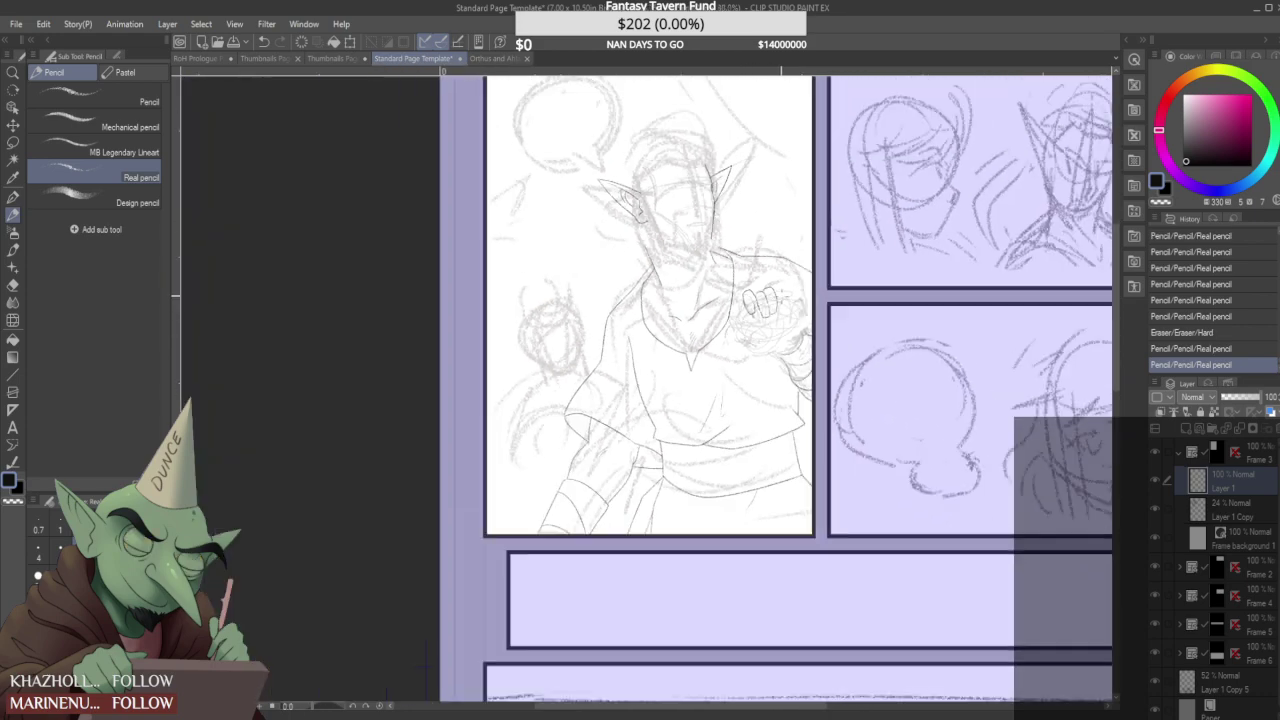
{"action": "scroll", "coordinate": [784, 290], "scroll_direction": "up", "scroll_amount": 5}
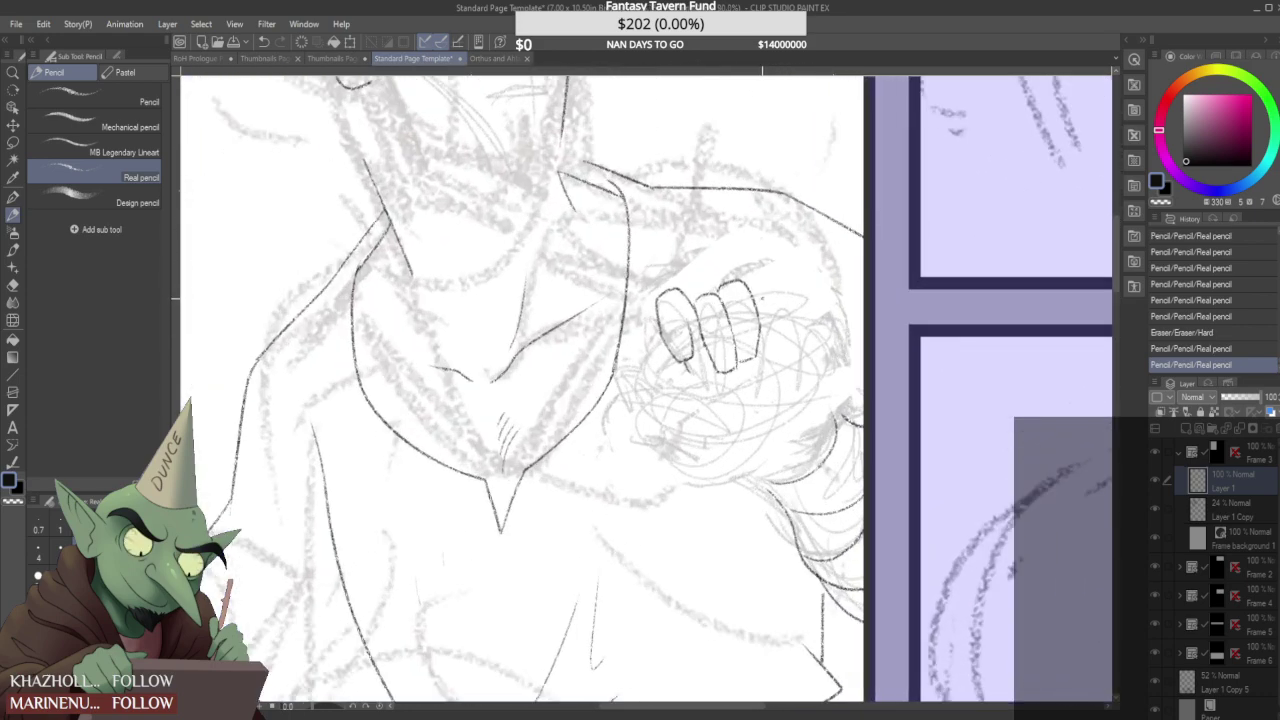
{"action": "left_click_drag", "start_coordinate": [764, 302], "coordinate": [782, 298]}
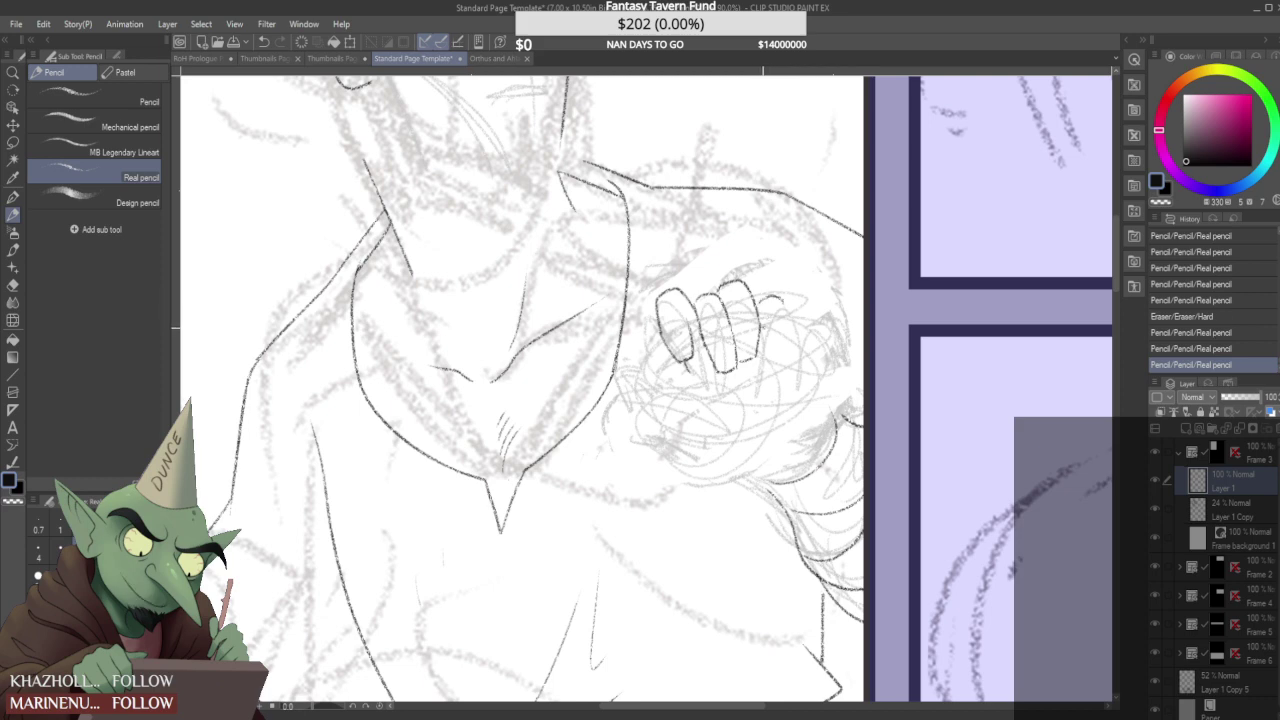
{"action": "left_click_drag", "start_coordinate": [766, 300], "coordinate": [782, 298]}
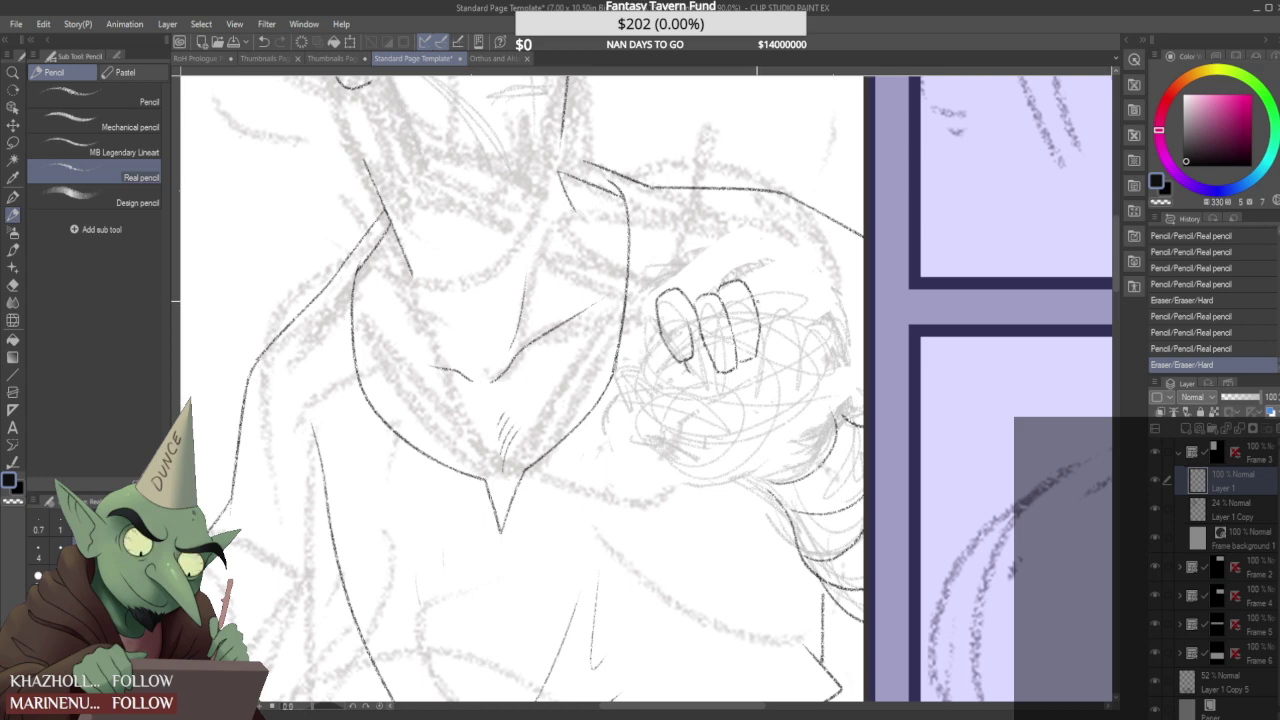
{"action": "mouse_move", "coordinate": [783, 303]}
{"action": "left_mouse_down"}
{"action": "mouse_move", "coordinate": [790, 332]}
{"action": "mouse_move", "coordinate": [768, 354]}
{"action": "mouse_move", "coordinate": [786, 363]}
{"action": "mouse_move", "coordinate": [768, 362]}
{"action": "mouse_move", "coordinate": [788, 350]}
{"action": "mouse_move", "coordinate": [787, 364]}
{"action": "left_mouse_up"}
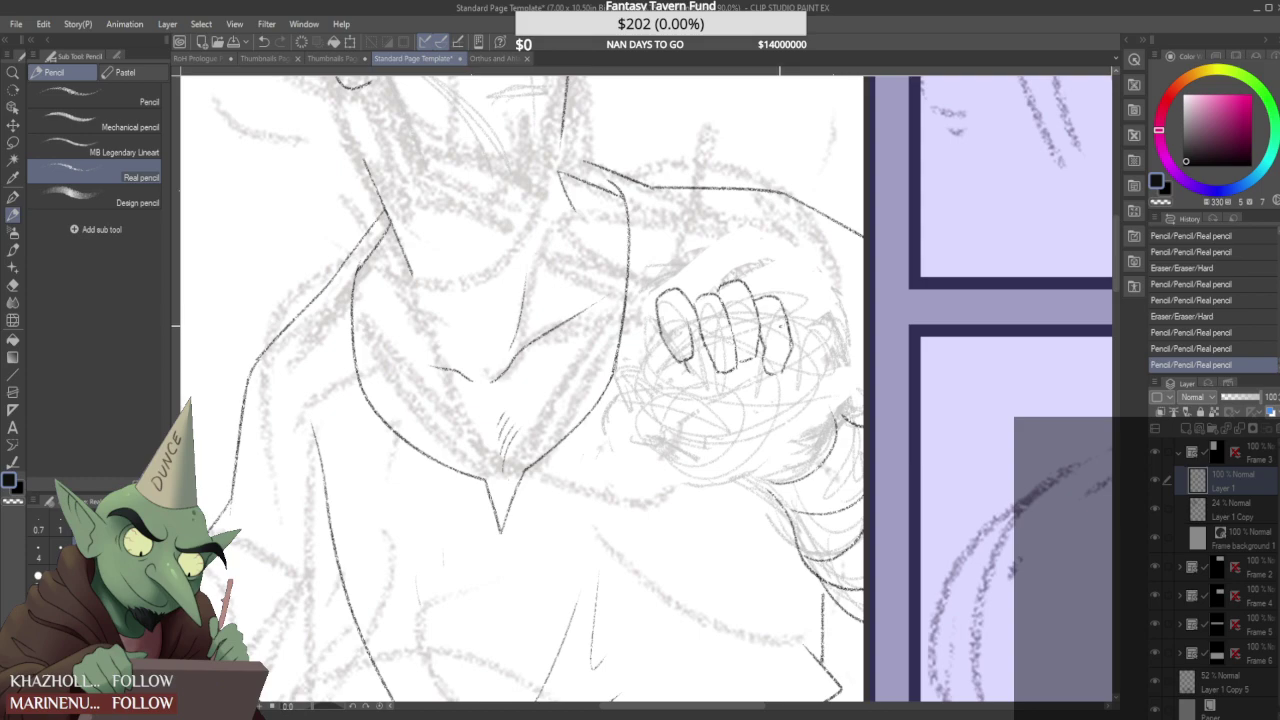
- Erase the upper part and outer side of the fourth finger's outline
{"action": "scroll", "coordinate": [790, 316], "scroll_direction": "down", "scroll_amount": 5}
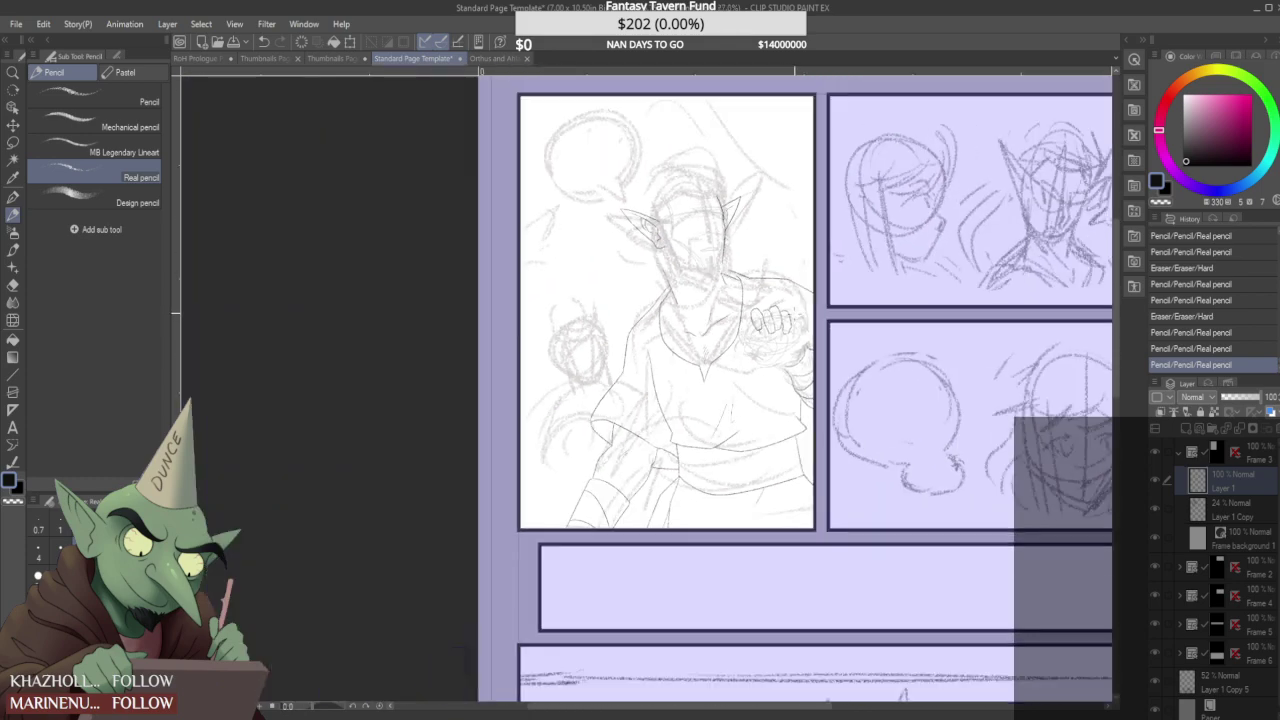
{"action": "scroll", "coordinate": [790, 316], "scroll_direction": "up", "scroll_amount": 4}
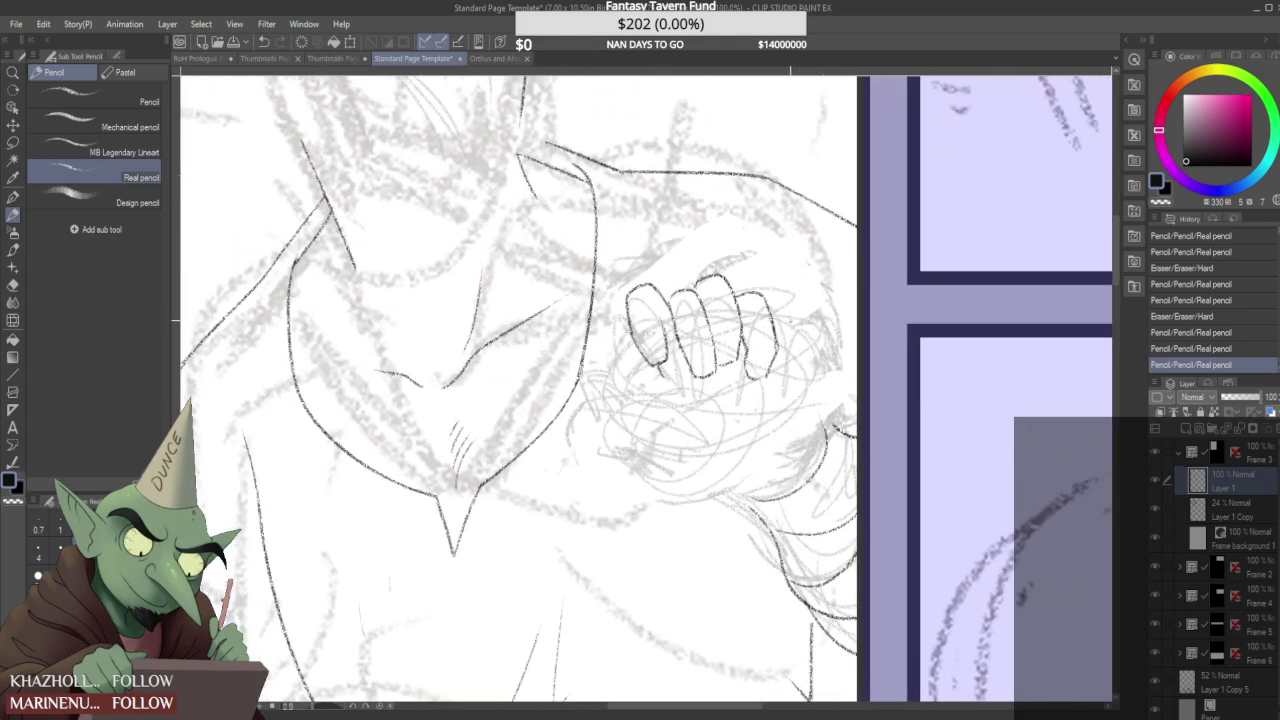
{"action": "scroll", "coordinate": [787, 340], "scroll_direction": "up", "scroll_amount": 1}
{"action": "left_click_drag", "start_coordinate": [764, 356], "coordinate": [758, 332]}
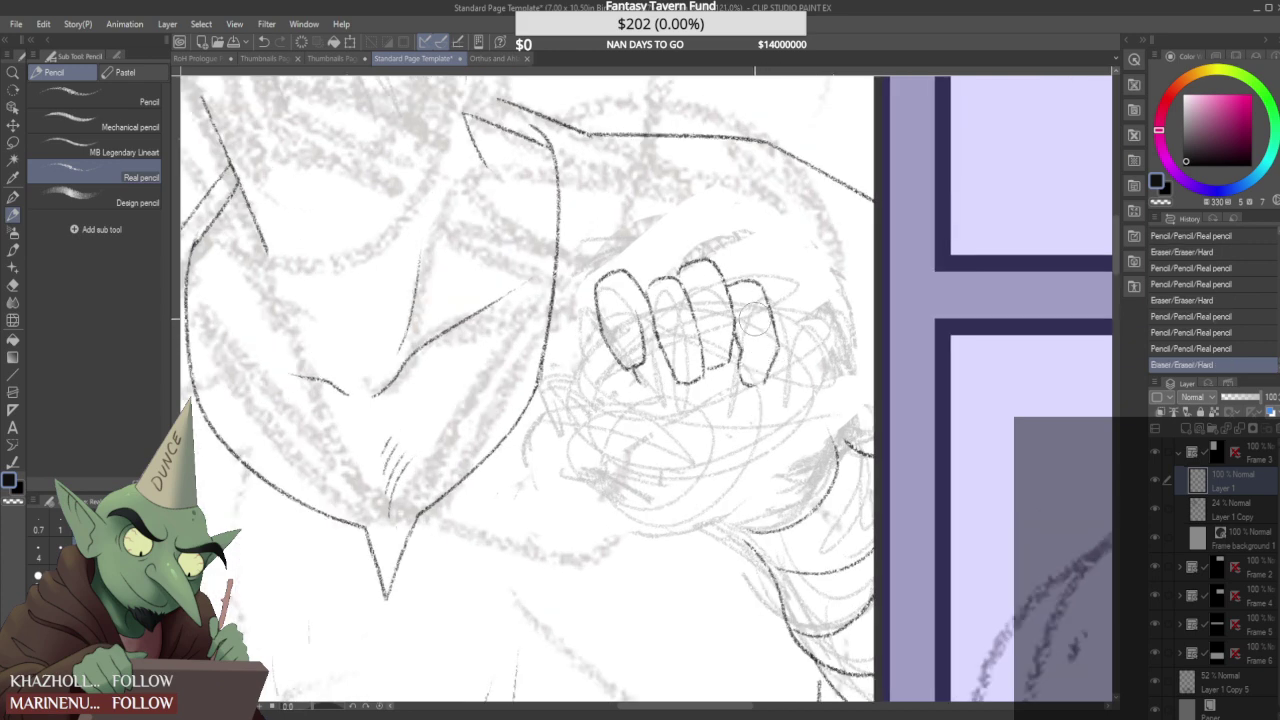
{"action": "scroll", "coordinate": [760, 338], "scroll_direction": "down", "scroll_amount": 2}
{"action": "scroll", "coordinate": [750, 360], "scroll_direction": "up", "scroll_amount": 1}
{"action": "mouse_move", "coordinate": [770, 380]}
{"action": "left_mouse_down"}
{"action": "mouse_move", "coordinate": [745, 345]}
{"action": "mouse_move", "coordinate": [777, 373]}
{"action": "mouse_move", "coordinate": [762, 295]}
{"action": "left_mouse_up"}
{"action": "mouse_move", "coordinate": [770, 345]}
{"action": "left_mouse_down"}
{"action": "mouse_move", "coordinate": [769, 299]}
{"action": "mouse_move", "coordinate": [777, 329]}
{"action": "left_mouse_up"}
{"action": "left_click_drag", "start_coordinate": [744, 288], "coordinate": [772, 333]}
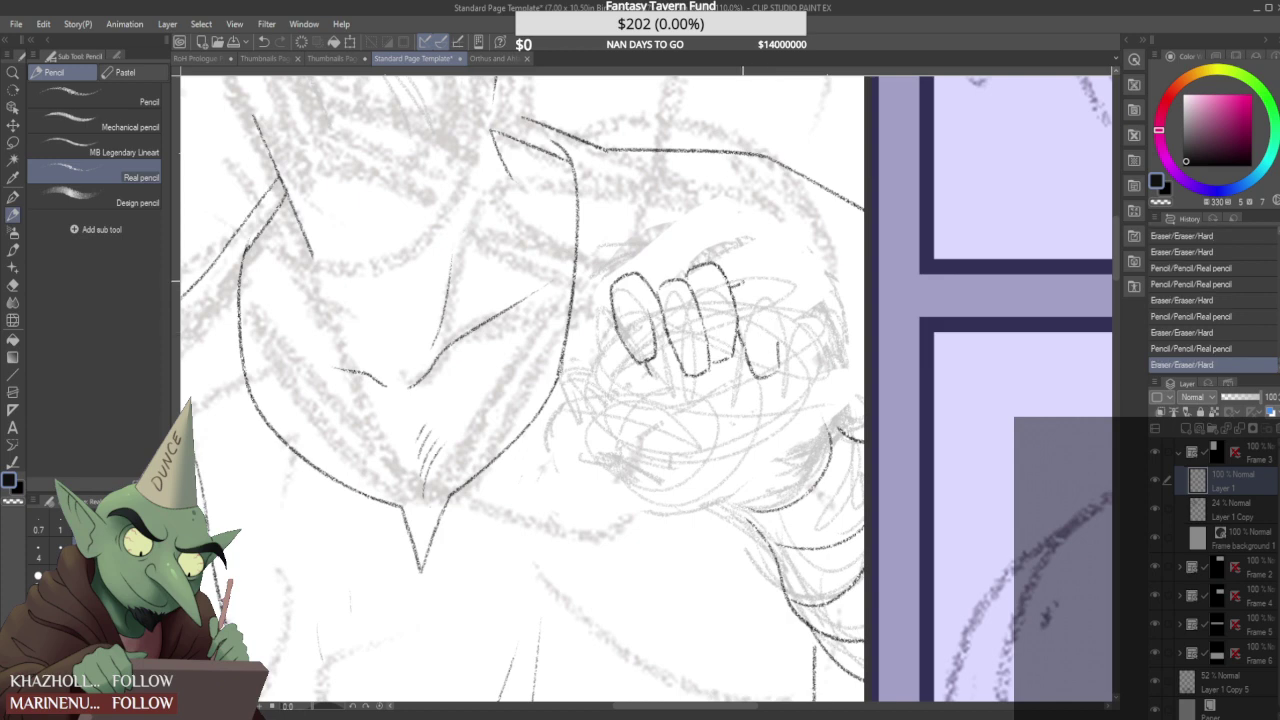
- Redraw the fourth finger as a smooth elongated oval matching the other fingers
{"action": "mouse_move", "coordinate": [750, 282]}
{"action": "left_mouse_down"}
{"action": "mouse_move", "coordinate": [778, 332]}
{"action": "mouse_move", "coordinate": [752, 356]}
{"action": "mouse_move", "coordinate": [772, 384]}
{"action": "left_mouse_up"}
{"action": "left_click_drag", "start_coordinate": [747, 338], "coordinate": [751, 346]}
{"action": "left_click_drag", "start_coordinate": [772, 288], "coordinate": [782, 345]}
{"action": "mouse_move", "coordinate": [782, 340]}
{"action": "left_mouse_down"}
{"action": "mouse_move", "coordinate": [768, 374]}
{"action": "mouse_move", "coordinate": [780, 362]}
{"action": "left_mouse_up"}
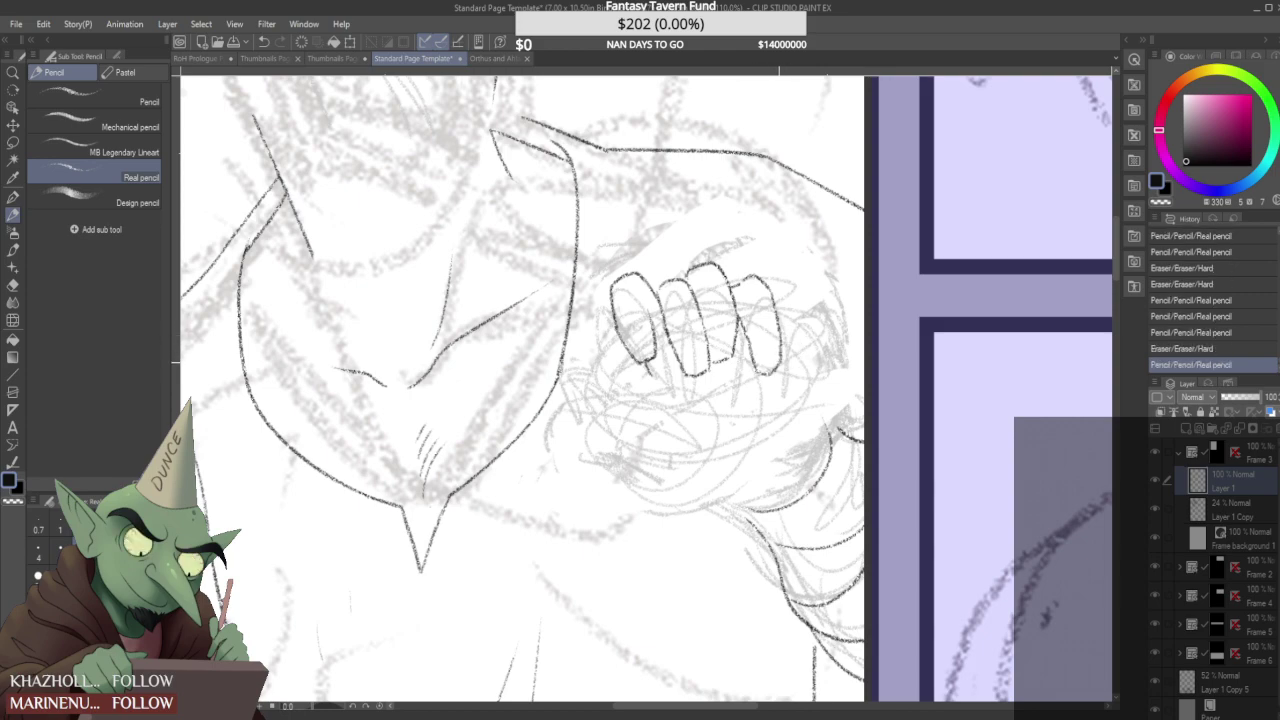
- Touch up the fourth finger's outline with the eraser and pencil
{"action": "scroll", "coordinate": [777, 332], "scroll_direction": "down", "scroll_amount": 5}
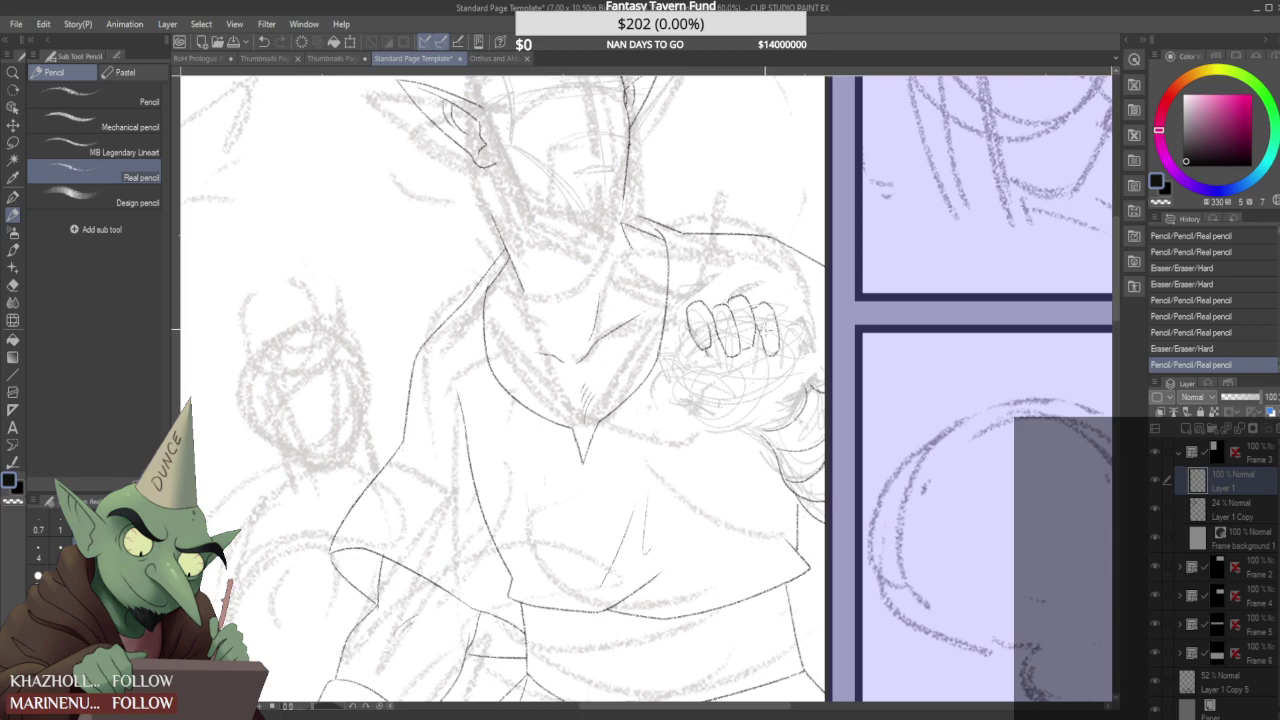
{"action": "scroll", "coordinate": [766, 323], "scroll_direction": "up", "scroll_amount": 3}
{"action": "left_click_drag", "start_coordinate": [764, 320], "coordinate": [766, 308]}
{"action": "scroll", "coordinate": [785, 286], "scroll_direction": "down", "scroll_amount": 7}
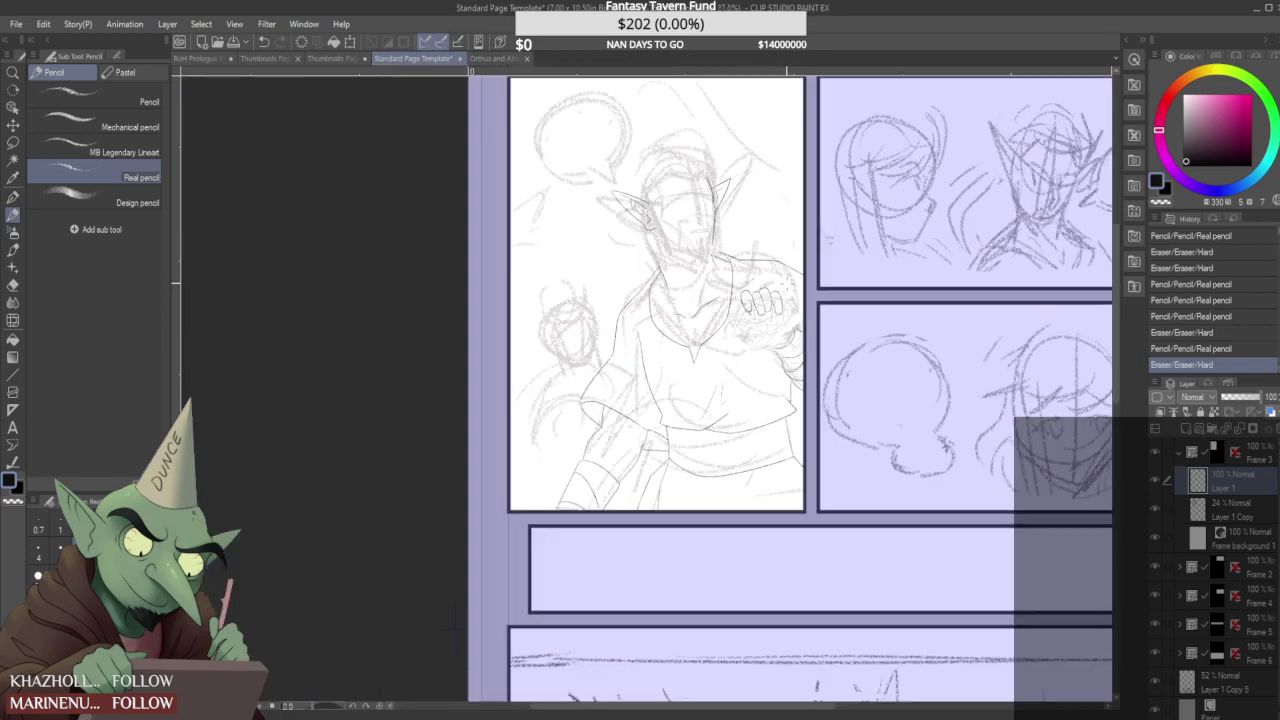
{"action": "scroll", "coordinate": [766, 320], "scroll_direction": "up", "scroll_amount": 5}
{"action": "left_click_drag", "start_coordinate": [760, 314], "coordinate": [790, 302]}
{"action": "scroll", "coordinate": [790, 302], "scroll_direction": "down", "scroll_amount": 5}
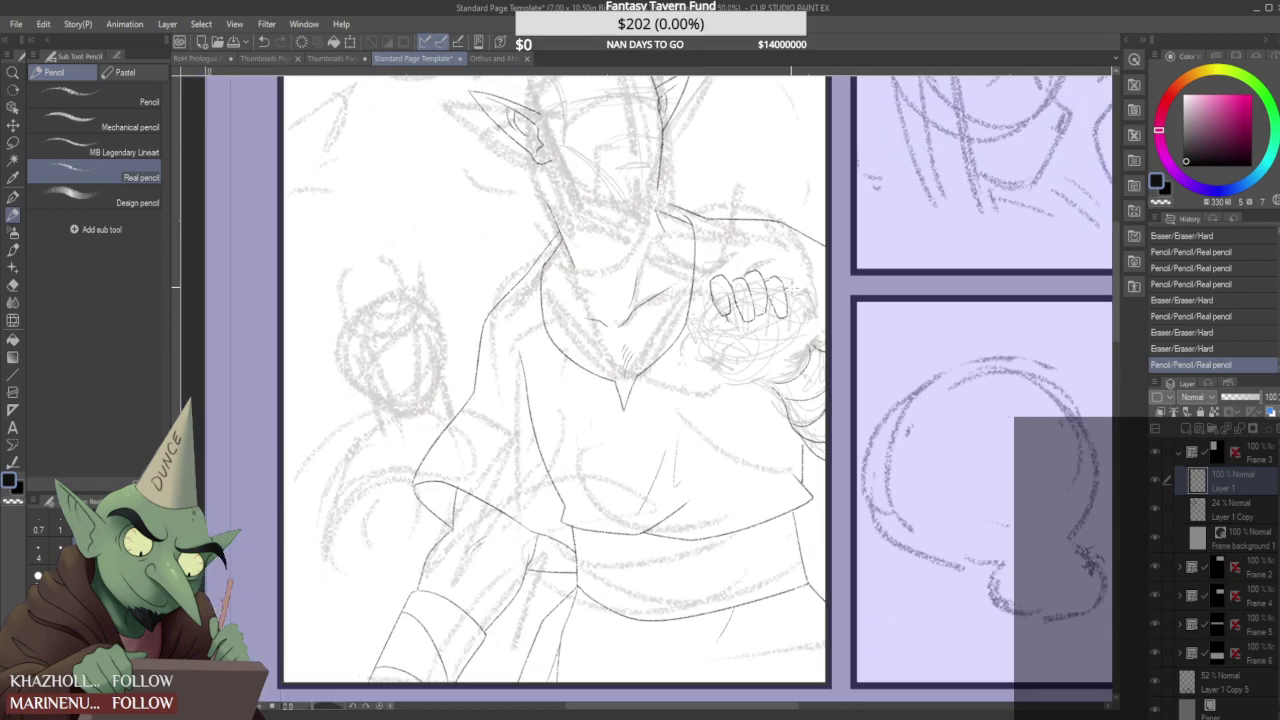
- Rework the rounded top of the fourth finger and close its outline
{"action": "scroll", "coordinate": [790, 300], "scroll_direction": "down", "scroll_amount": 3}
{"action": "scroll", "coordinate": [794, 281], "scroll_direction": "up", "scroll_amount": 6}
{"action": "mouse_move", "coordinate": [770, 282]}
{"action": "left_mouse_down"}
{"action": "mouse_move", "coordinate": [780, 298]}
{"action": "mouse_move", "coordinate": [761, 308]}
{"action": "mouse_move", "coordinate": [780, 322]}
{"action": "mouse_move", "coordinate": [757, 340]}
{"action": "left_mouse_up"}
{"action": "scroll", "coordinate": [775, 296], "scroll_direction": "down", "scroll_amount": 2}
{"action": "scroll", "coordinate": [790, 302], "scroll_direction": "up", "scroll_amount": 2}
{"action": "scroll", "coordinate": [760, 283], "scroll_direction": "down", "scroll_amount": 3}
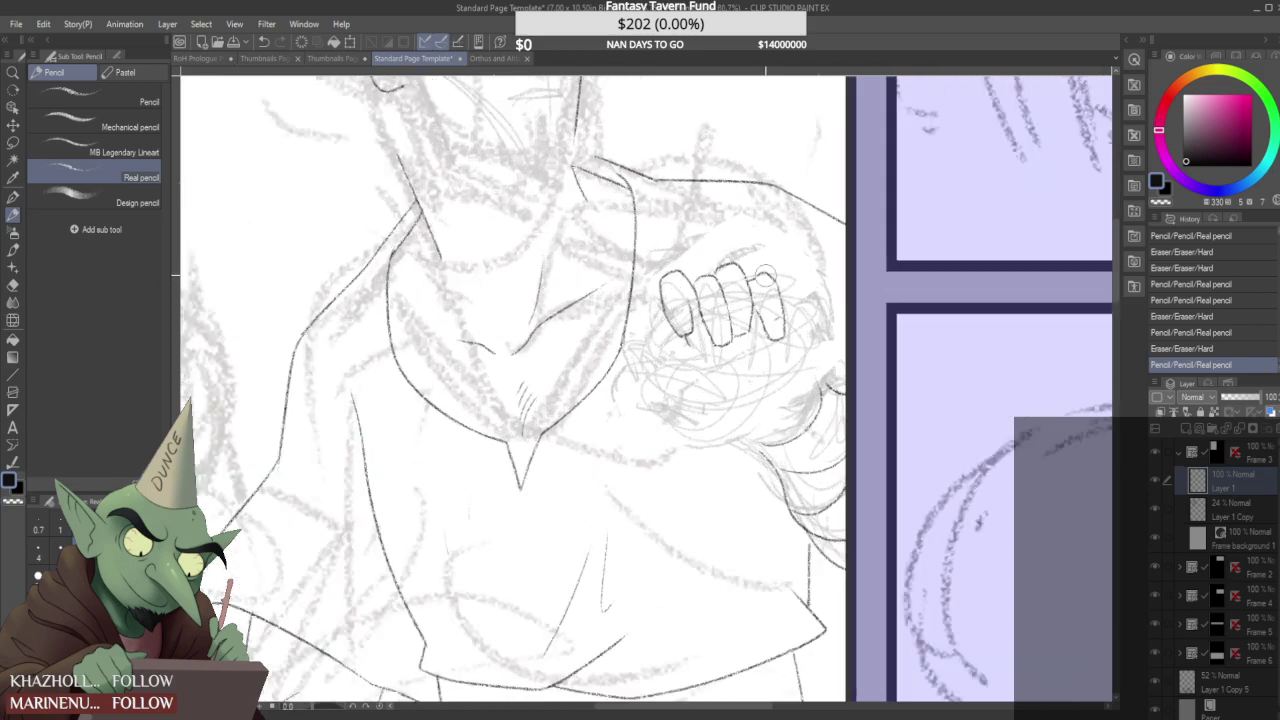
{"action": "scroll", "coordinate": [758, 280], "scroll_direction": "up", "scroll_amount": 4}
{"action": "mouse_move", "coordinate": [760, 283]}
{"action": "left_mouse_down"}
{"action": "mouse_move", "coordinate": [745, 262]}
{"action": "mouse_move", "coordinate": [778, 286]}
{"action": "left_mouse_up"}
{"action": "scroll", "coordinate": [760, 270], "scroll_direction": "up", "scroll_amount": 2}
{"action": "scroll", "coordinate": [776, 288], "scroll_direction": "down", "scroll_amount": 4}
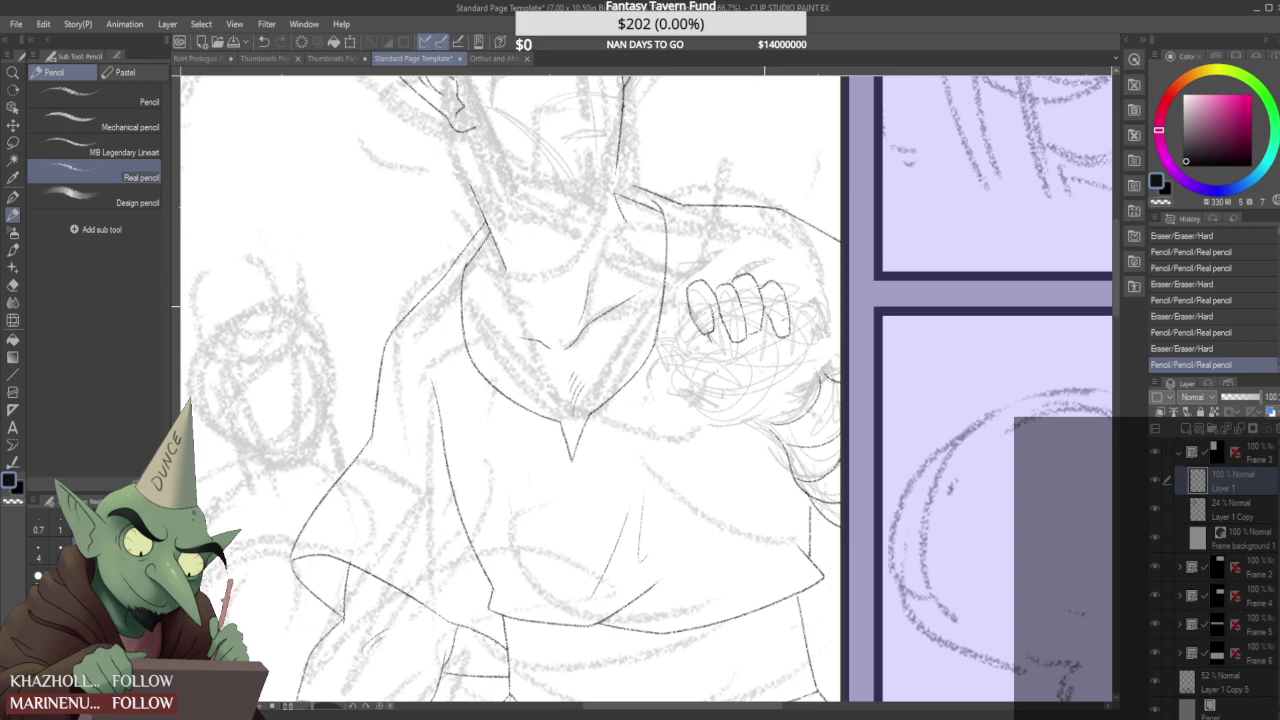
- Pencil a short line running down from the lower end of the first finger toward the palm
{"action": "scroll", "coordinate": [713, 331], "scroll_direction": "up", "scroll_amount": 3}
{"action": "left_click_drag", "start_coordinate": [711, 332], "coordinate": [719, 376]}
{"action": "scroll", "coordinate": [708, 354], "scroll_direction": "down", "scroll_amount": 2}
{"action": "scroll", "coordinate": [794, 349], "scroll_direction": "up", "scroll_amount": 1}
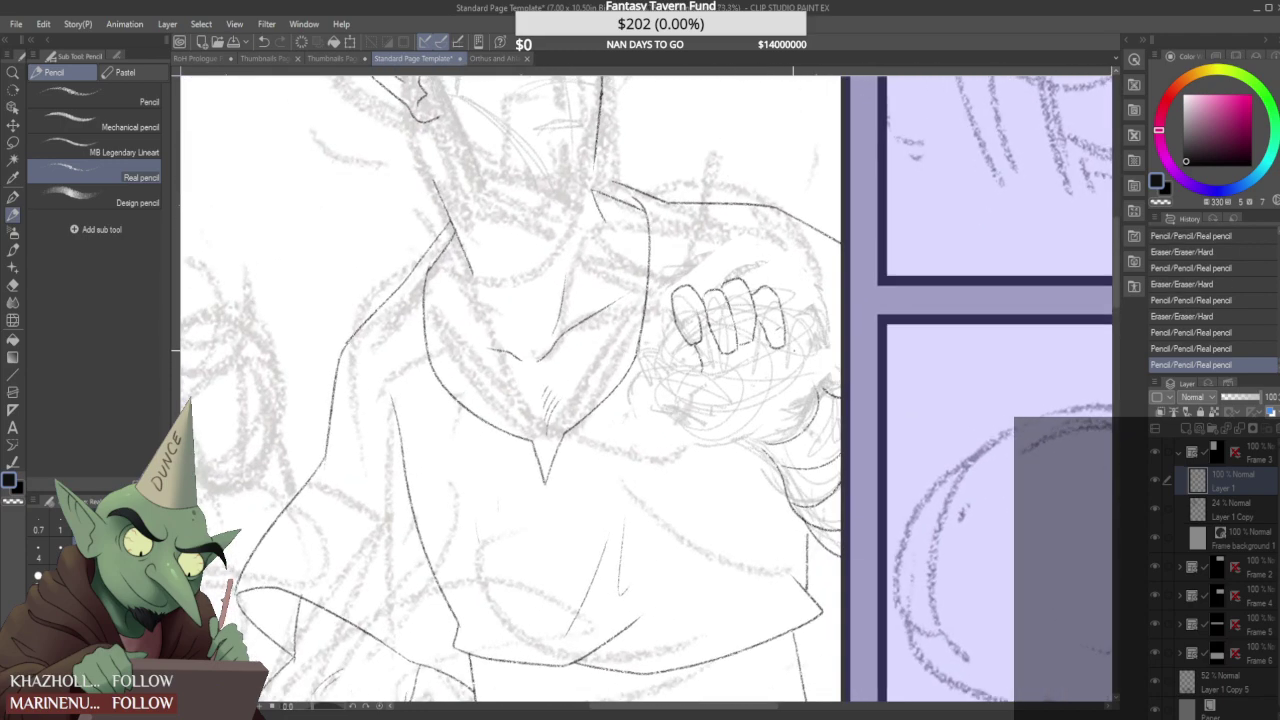
- Try a pencil line for the outer edge of the hand below the fourth finger, and undo it
{"action": "scroll", "coordinate": [784, 383], "scroll_direction": "up", "scroll_amount": 1}
{"action": "left_click_drag", "start_coordinate": [802, 347], "coordinate": [809, 388]}
{"action": "scroll", "coordinate": [806, 340], "scroll_direction": "down", "scroll_amount": 10}
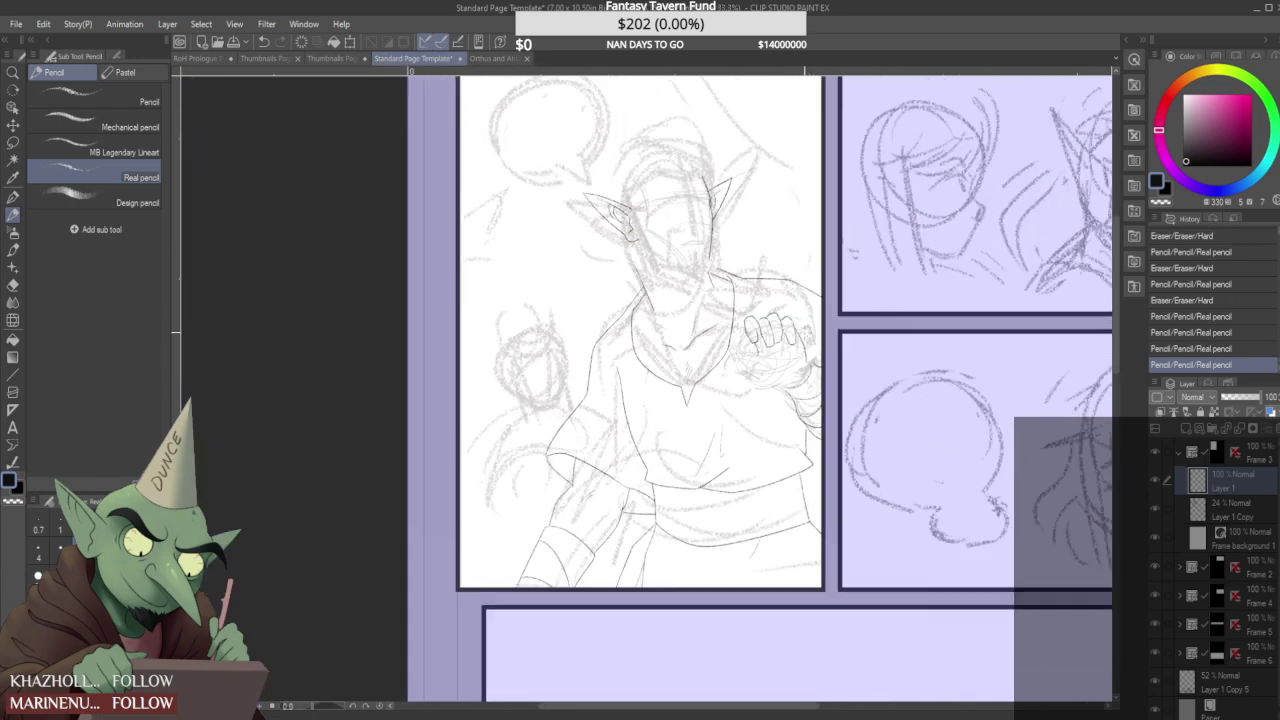
{"action": "scroll", "coordinate": [806, 343], "scroll_direction": "up", "scroll_amount": 10}
{"action": "scroll", "coordinate": [740, 340], "scroll_direction": "down", "scroll_amount": 2}
{"action": "scroll", "coordinate": [740, 340], "scroll_direction": "up", "scroll_amount": 2}
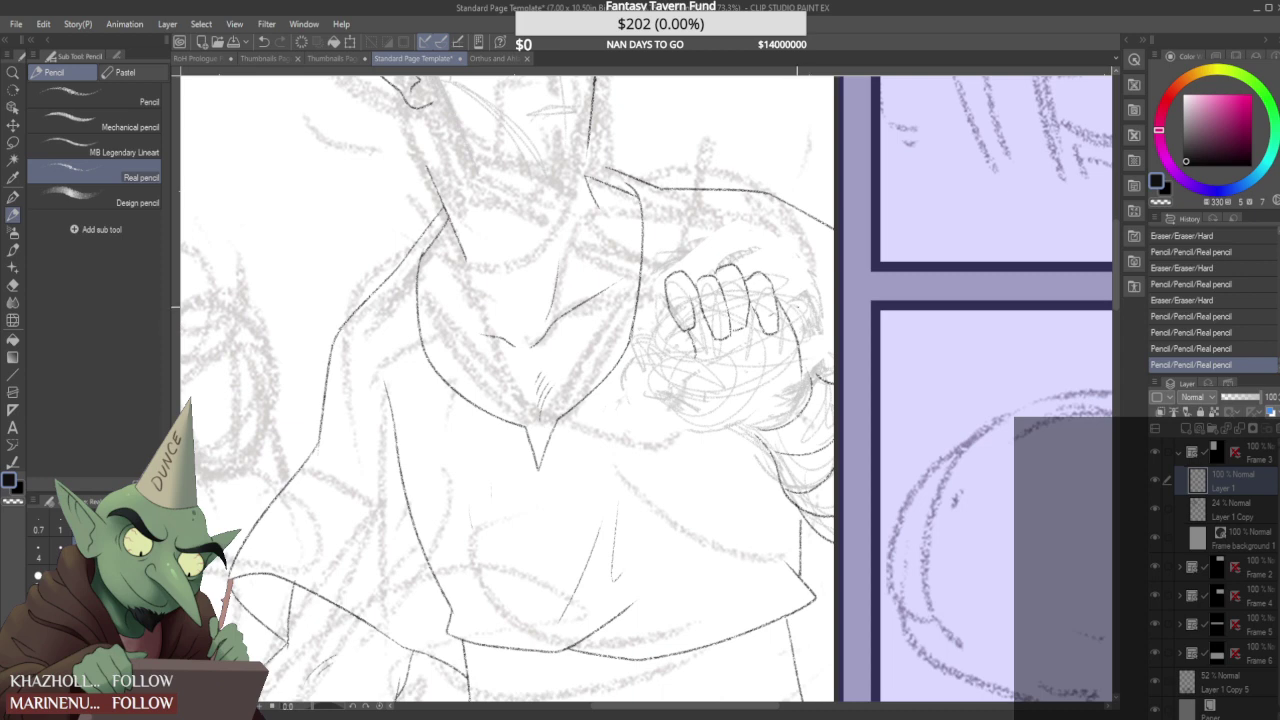
{"action": "key", "text": "ctrl+z"}
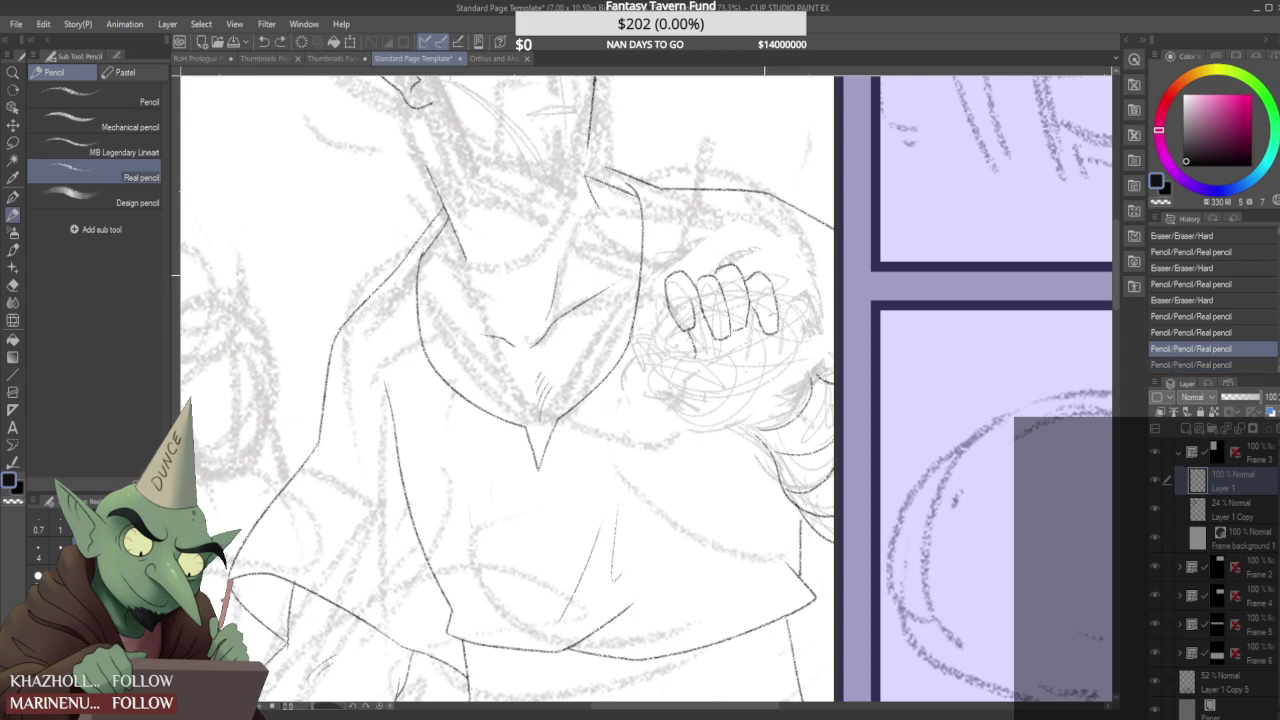
{"action": "key", "text": "ctrl+y"}
{"action": "left_click_drag", "start_coordinate": [783, 298], "coordinate": [798, 336]}
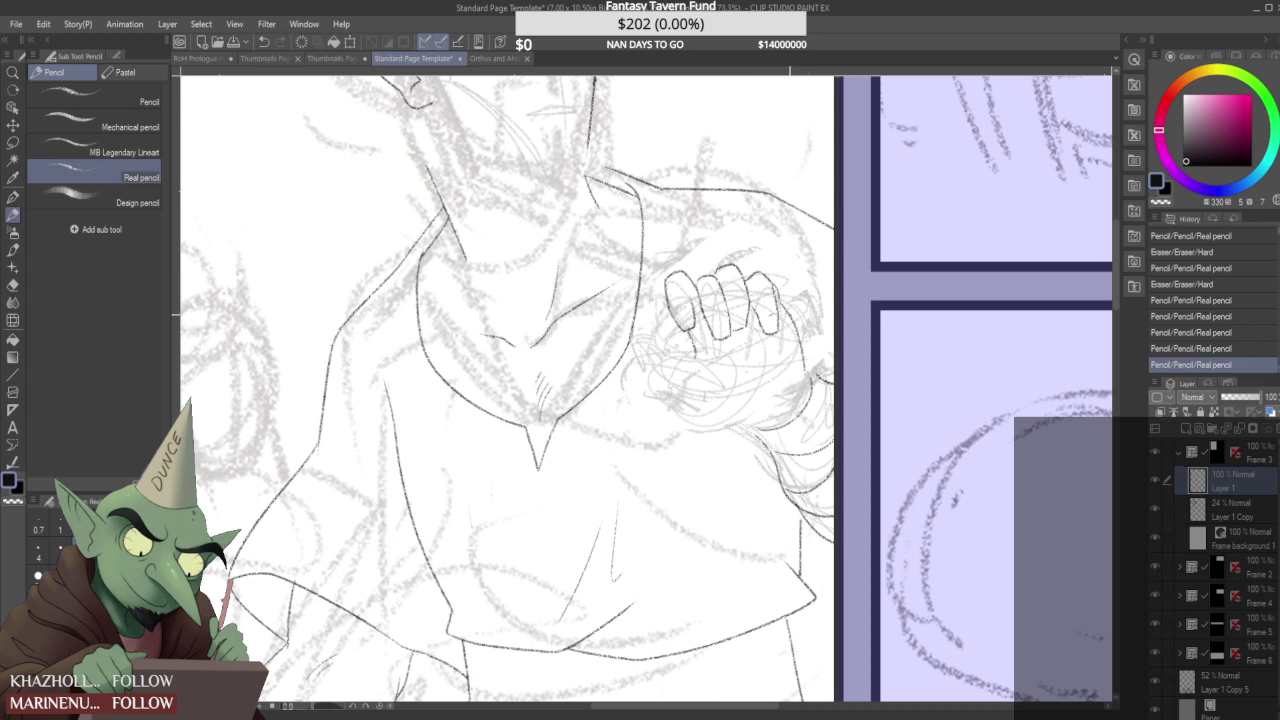
{"action": "key", "text": "ctrl+z"}
{"action": "key", "text": "ctrl+z"}
- Pencil the hand's outer edge from the fourth finger down toward the wrist and add a short stroke along the first finger's inner side
{"action": "mouse_move", "coordinate": [772, 284]}
{"action": "left_mouse_down"}
{"action": "mouse_move", "coordinate": [804, 375]}
{"action": "mouse_move", "coordinate": [797, 330]}
{"action": "mouse_move", "coordinate": [801, 348]}
{"action": "left_mouse_up"}
{"action": "scroll", "coordinate": [799, 348], "scroll_direction": "down", "scroll_amount": 6}
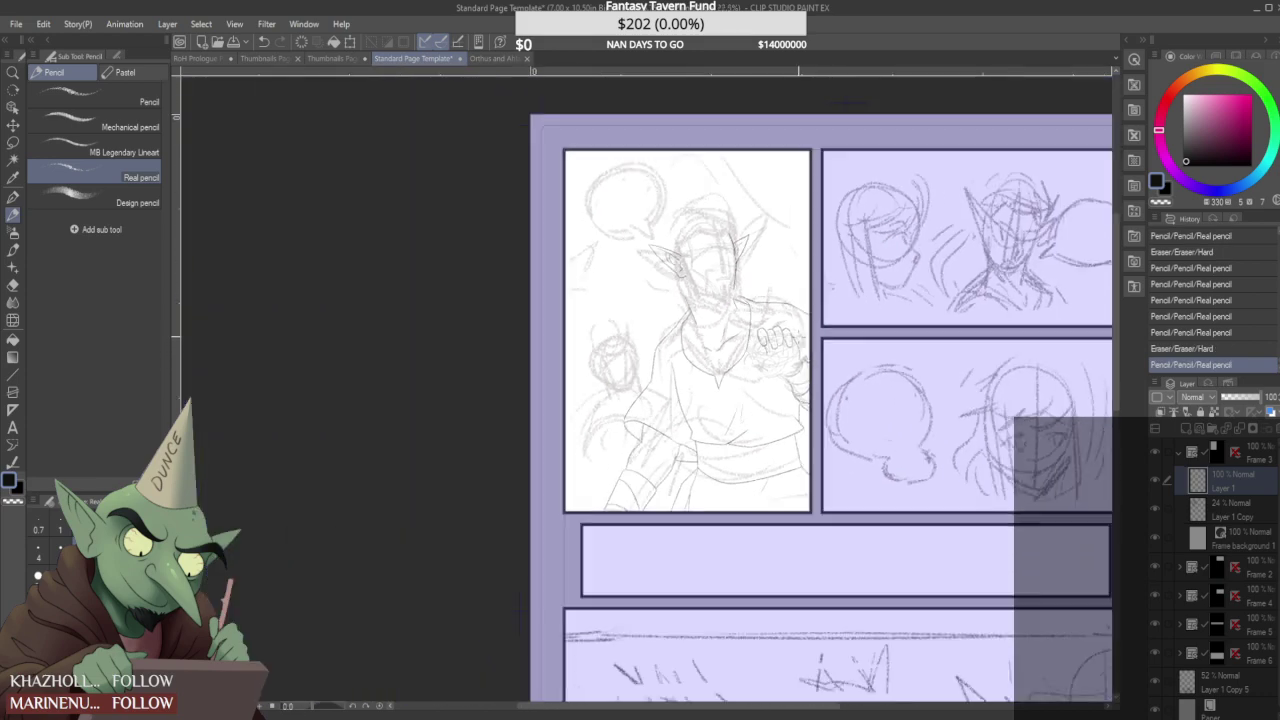
{"action": "scroll", "coordinate": [783, 350], "scroll_direction": "up", "scroll_amount": 5}
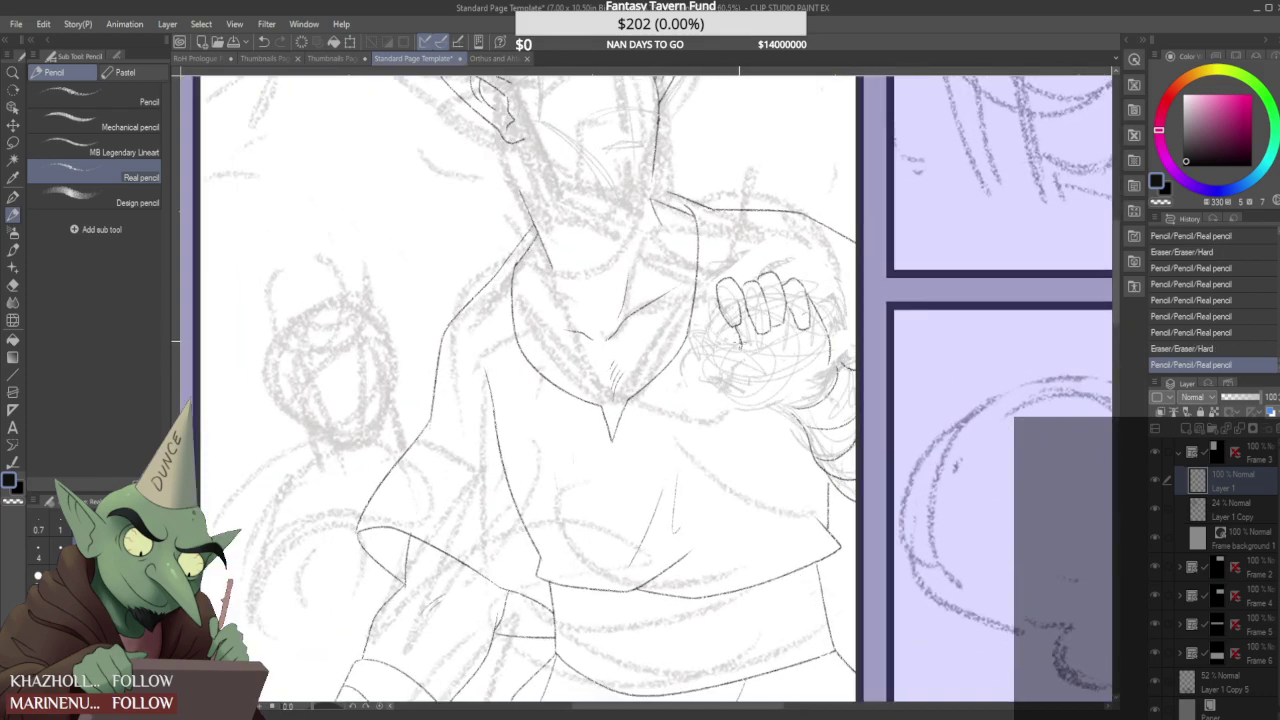
{"action": "scroll", "coordinate": [728, 302], "scroll_direction": "up", "scroll_amount": 4}
{"action": "mouse_move", "coordinate": [741, 296]}
{"action": "left_mouse_down"}
{"action": "mouse_move", "coordinate": [748, 314]}
{"action": "mouse_move", "coordinate": [738, 283]}
{"action": "left_mouse_up"}
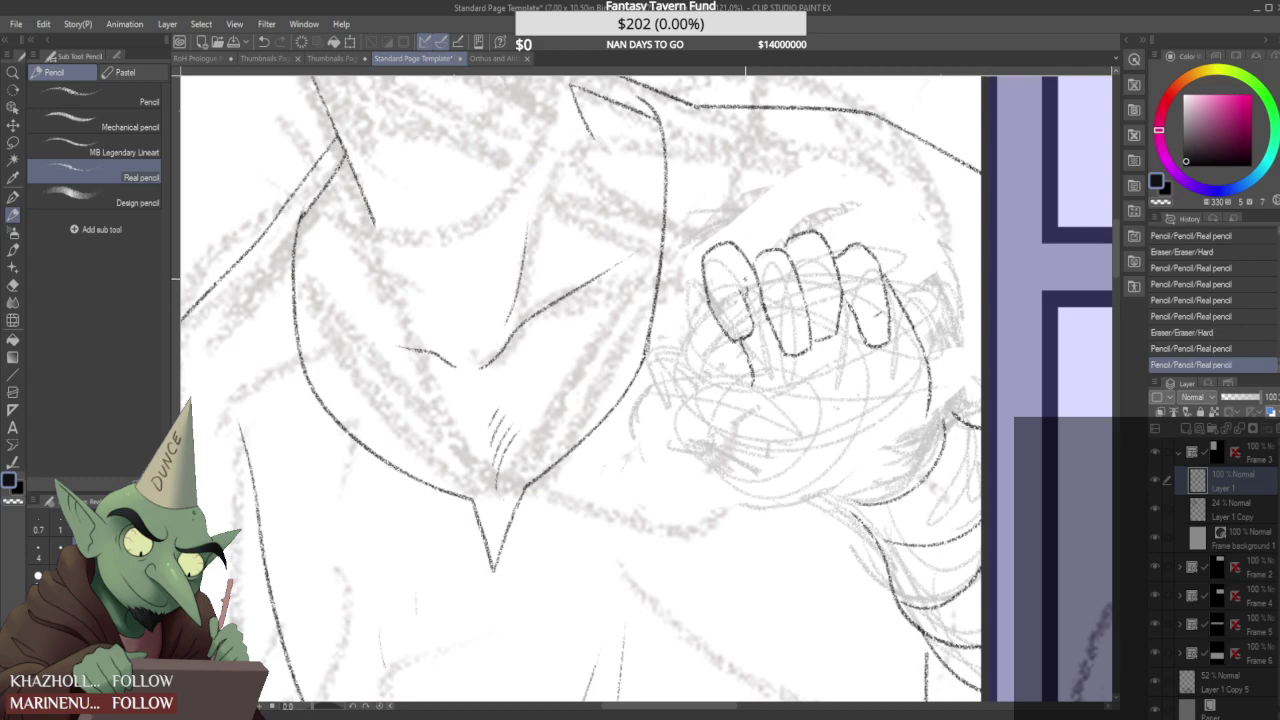
- Pencil small marks in the lower palm and a short line joining the hand's outer edge to the wrist
{"action": "scroll", "coordinate": [760, 290], "scroll_direction": "down", "scroll_amount": 5}
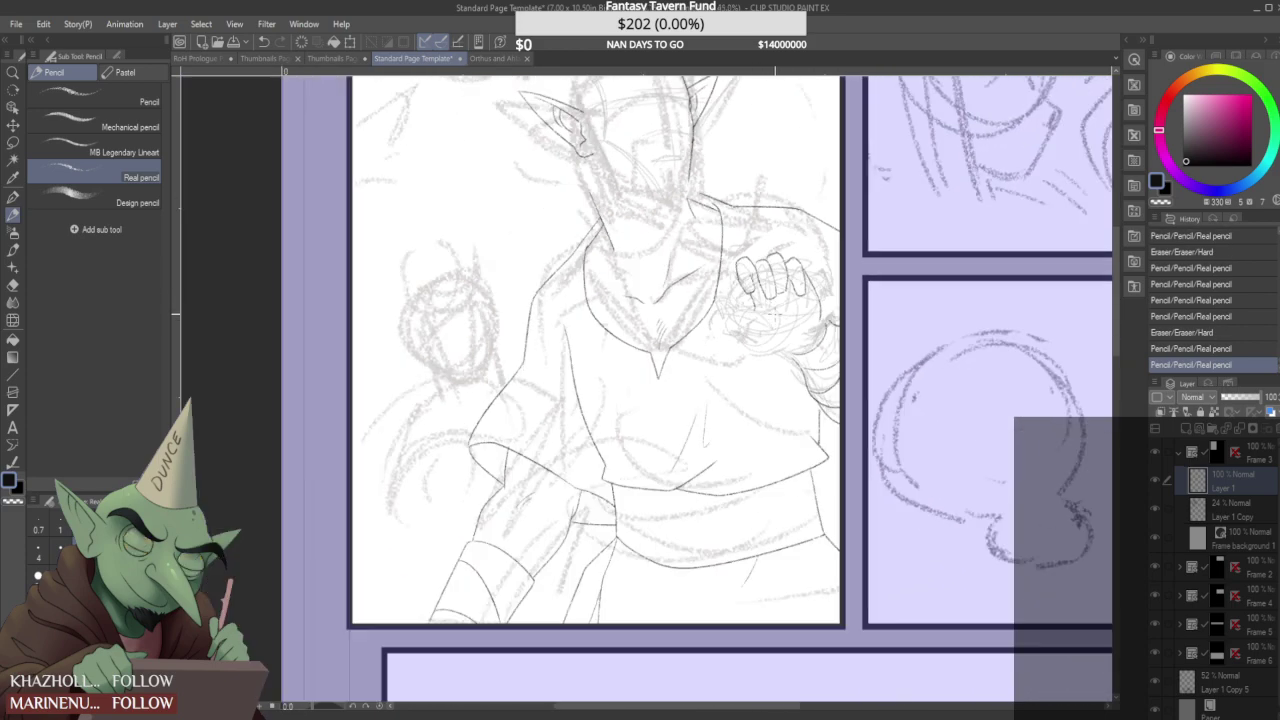
{"action": "scroll", "coordinate": [800, 305], "scroll_direction": "down", "scroll_amount": 1}
{"action": "scroll", "coordinate": [800, 305], "scroll_direction": "up", "scroll_amount": 4}
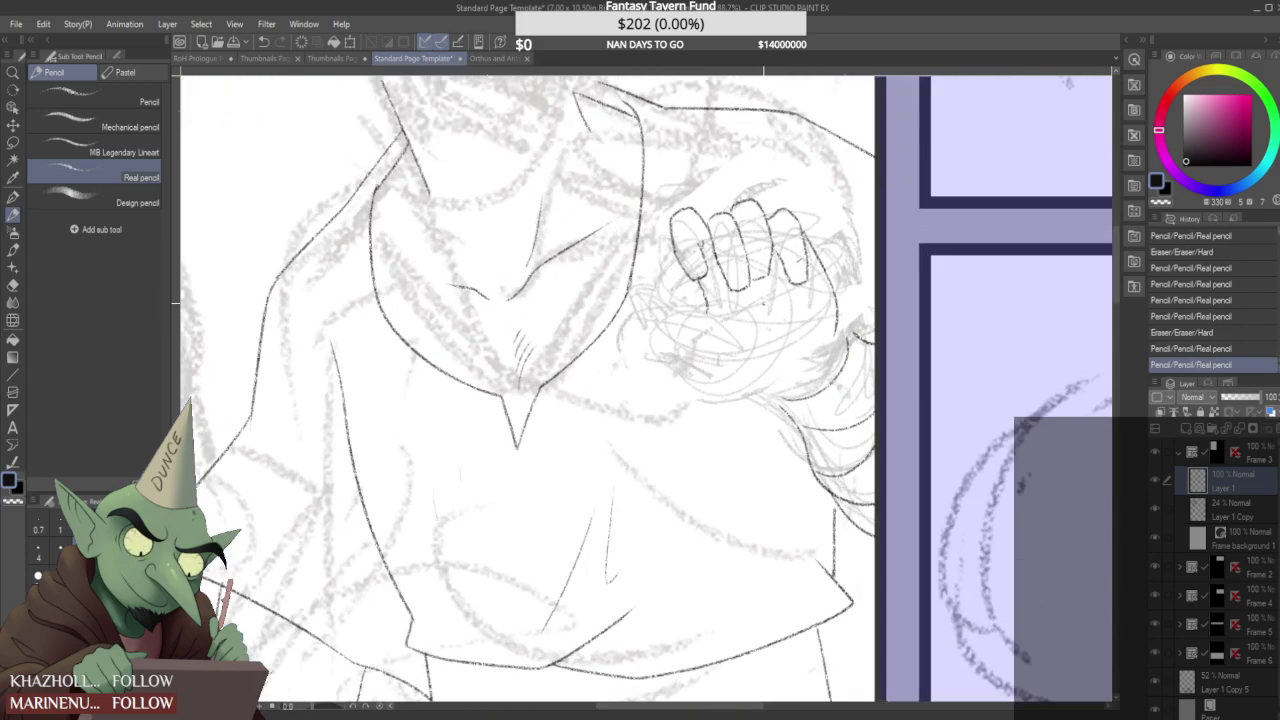
{"action": "left_click", "coordinate": [789, 343]}
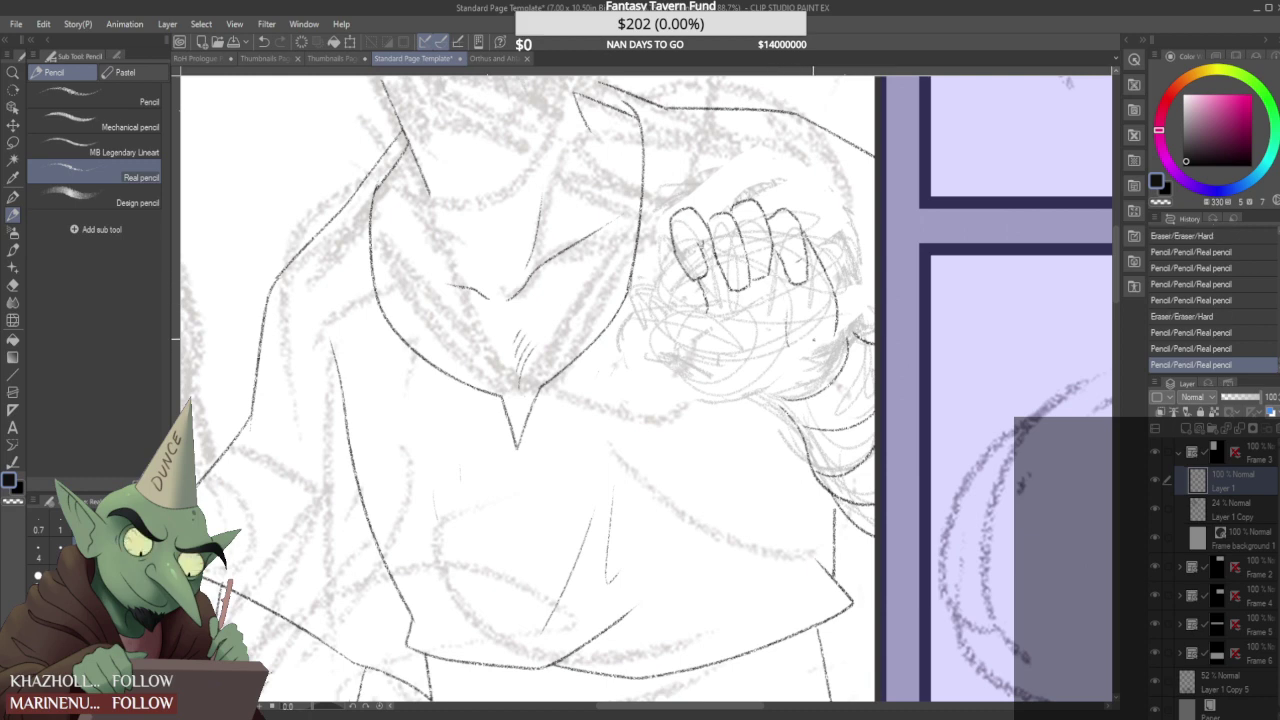
{"action": "left_click", "coordinate": [842, 323]}
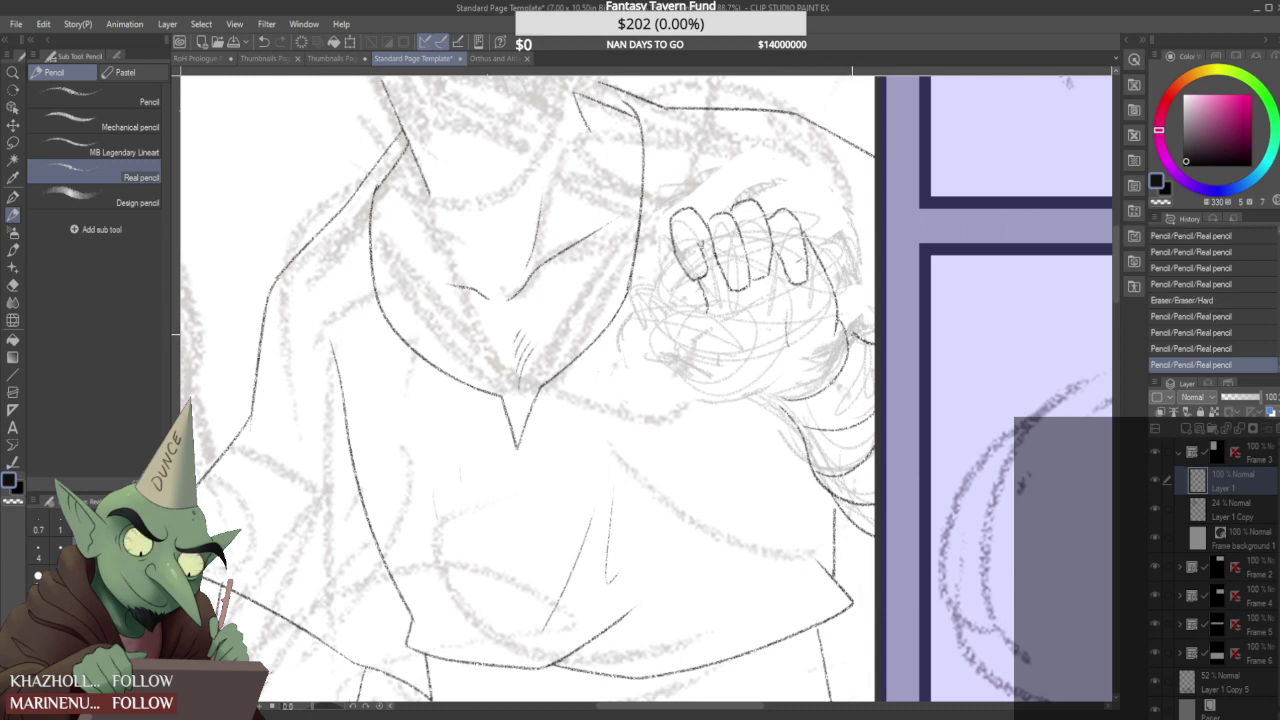
{"action": "left_click_drag", "start_coordinate": [840, 318], "coordinate": [860, 345]}
- Pencil the thumb and the lower edge of the palm beneath the raised hand's fingers
{"action": "scroll", "coordinate": [846, 318], "scroll_direction": "up", "scroll_amount": 1}
{"action": "scroll", "coordinate": [845, 321], "scroll_direction": "down", "scroll_amount": 5}
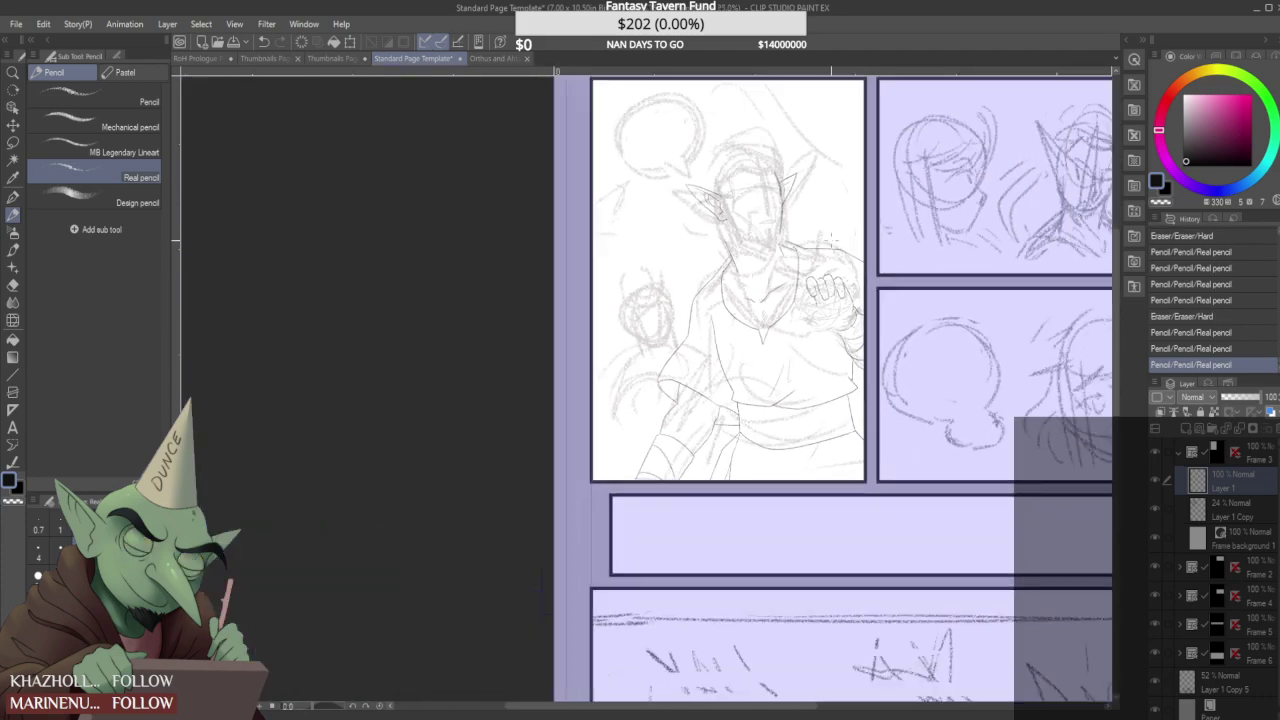
{"action": "scroll", "coordinate": [847, 320], "scroll_direction": "up", "scroll_amount": 3}
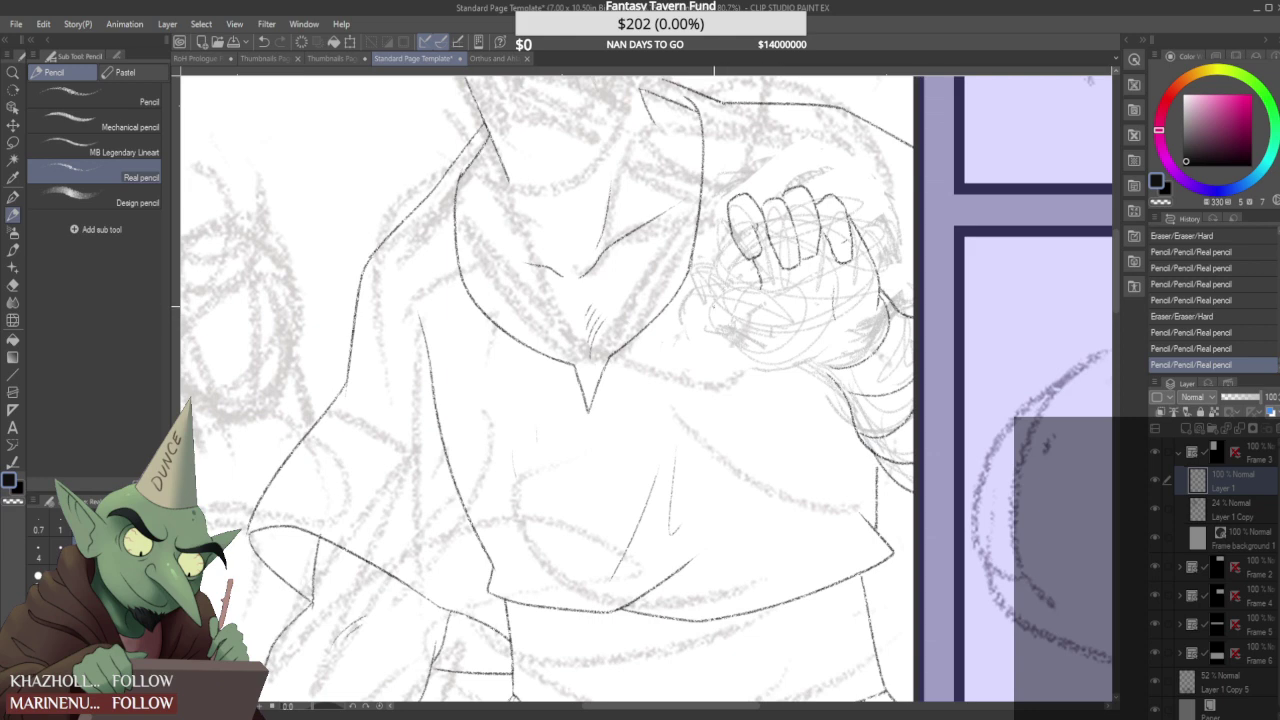
{"action": "mouse_move", "coordinate": [700, 297]}
{"action": "left_mouse_down"}
{"action": "mouse_move", "coordinate": [770, 352]}
{"action": "mouse_move", "coordinate": [768, 304]}
{"action": "mouse_move", "coordinate": [784, 306]}
{"action": "left_mouse_up"}
- Erase the outline at the tip of the raised hand's thumb
{"action": "scroll", "coordinate": [803, 312], "scroll_direction": "down", "scroll_amount": 6}
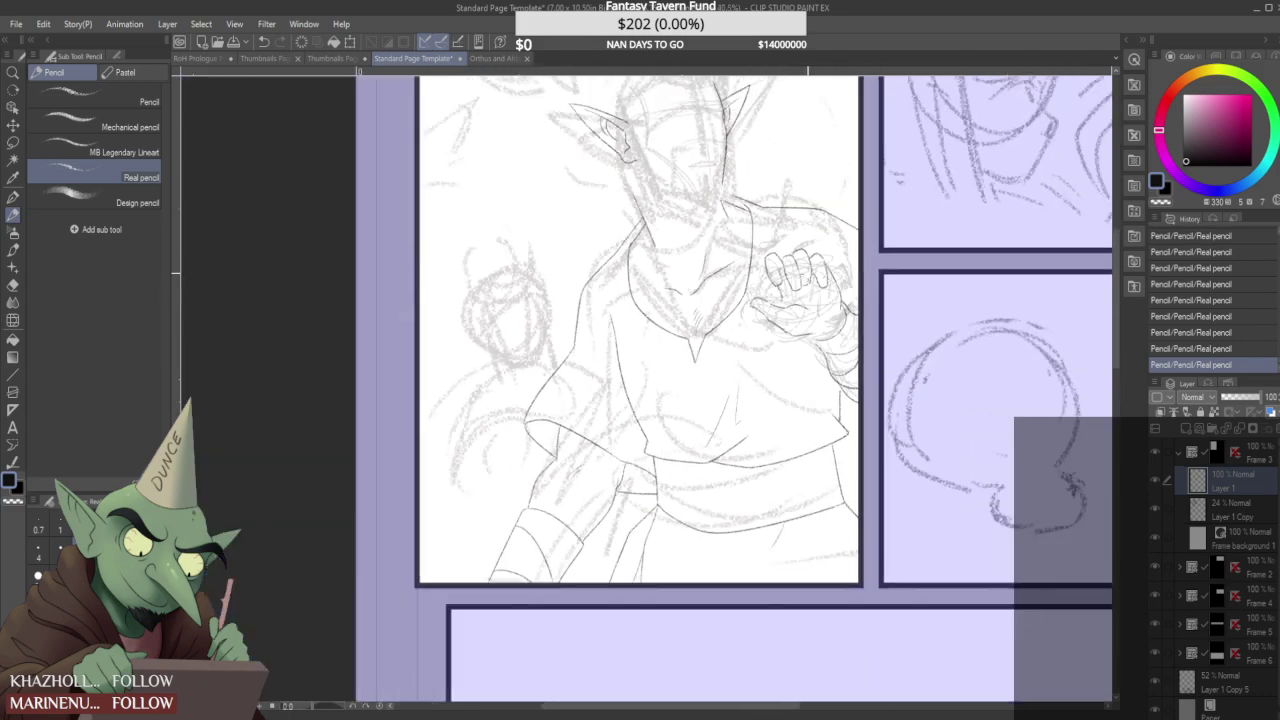
{"action": "scroll", "coordinate": [808, 271], "scroll_direction": "down", "scroll_amount": 6}
{"action": "scroll", "coordinate": [789, 280], "scroll_direction": "up", "scroll_amount": 12}
{"action": "mouse_move", "coordinate": [776, 300]}
{"action": "left_mouse_down"}
{"action": "mouse_move", "coordinate": [772, 268]}
{"action": "mouse_move", "coordinate": [768, 281]}
{"action": "left_mouse_up"}
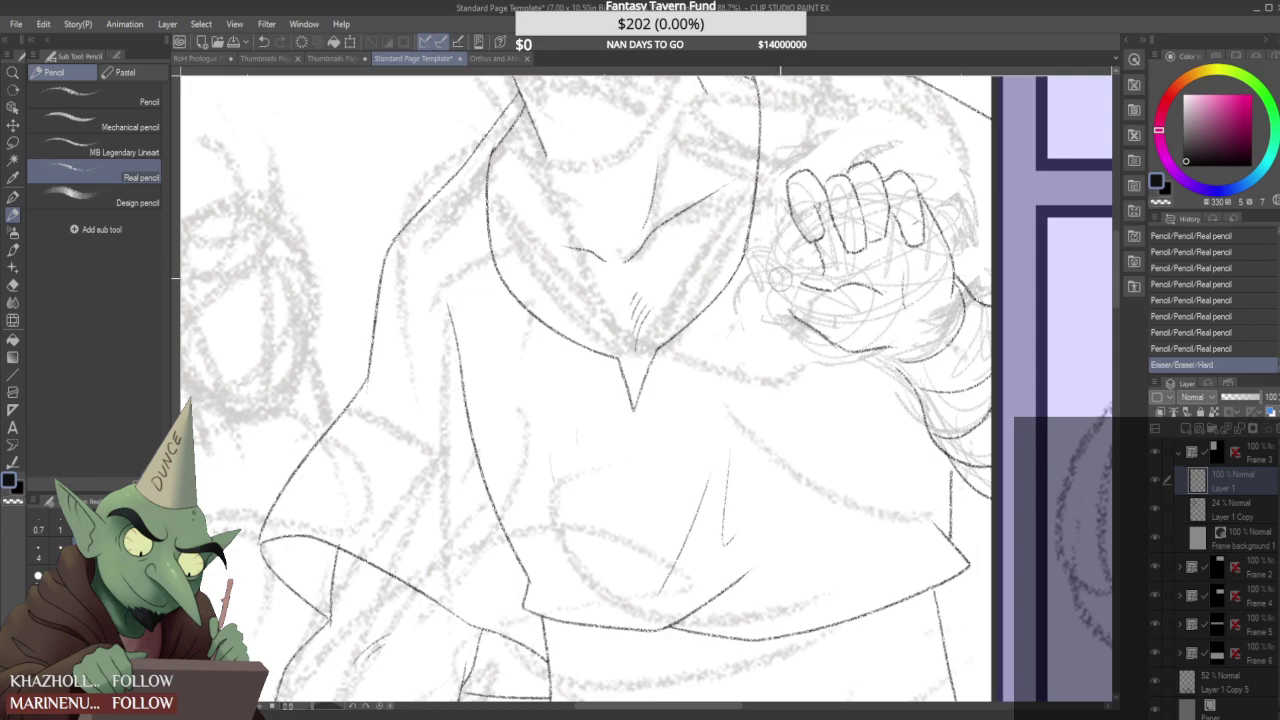
- Draw the rounded thumb tip on the raised hand with the Real pencil, joining the thumb's upper and lower edges
{"action": "scroll", "coordinate": [820, 250], "scroll_direction": "up", "scroll_amount": 1}
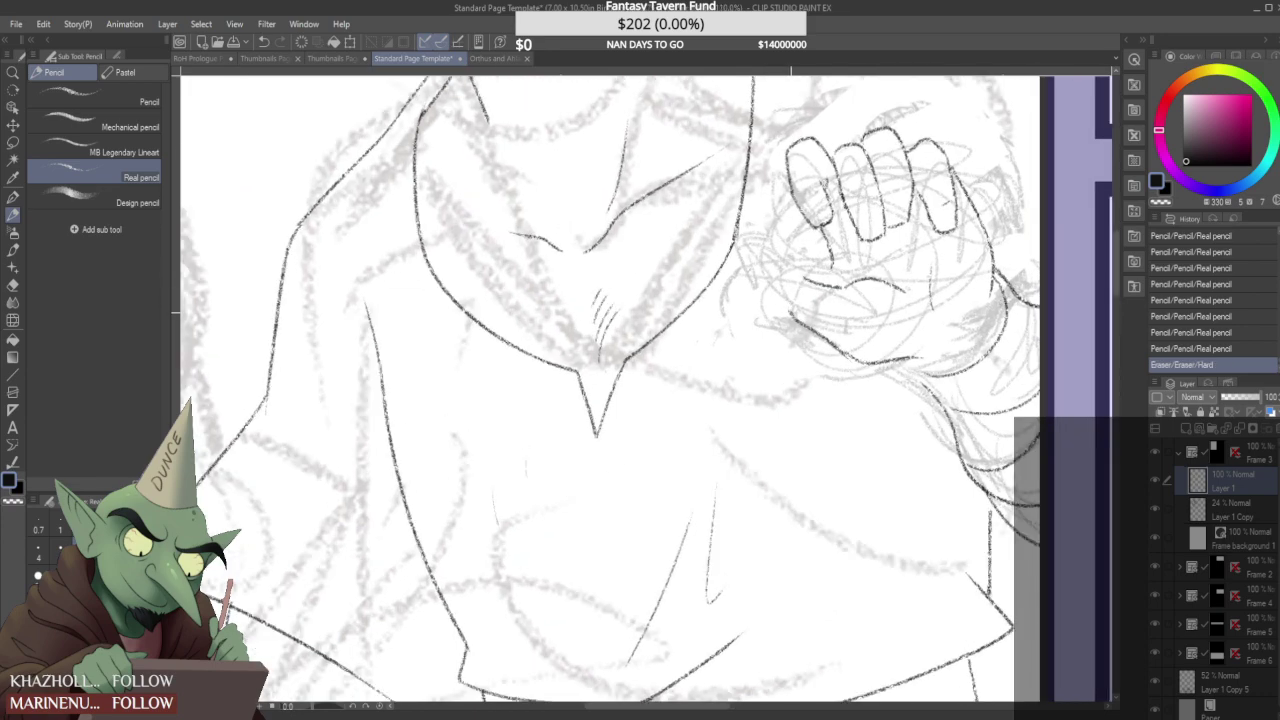
{"action": "mouse_move", "coordinate": [762, 286]}
{"action": "left_mouse_down"}
{"action": "mouse_move", "coordinate": [764, 267]}
{"action": "mouse_move", "coordinate": [803, 279]}
{"action": "left_mouse_up"}
{"action": "scroll", "coordinate": [803, 286], "scroll_direction": "down", "scroll_amount": 8}
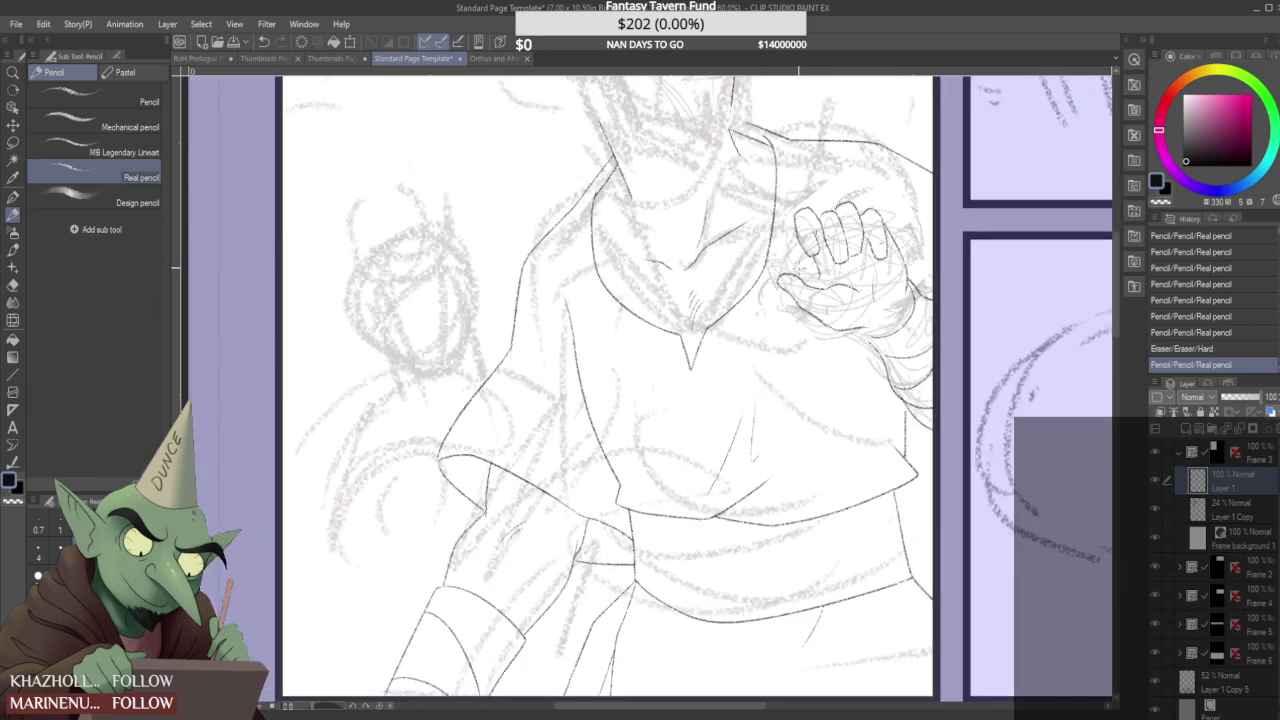
{"action": "scroll", "coordinate": [806, 292], "scroll_direction": "down", "scroll_amount": 2}
{"action": "scroll", "coordinate": [806, 292], "scroll_direction": "up", "scroll_amount": 5}
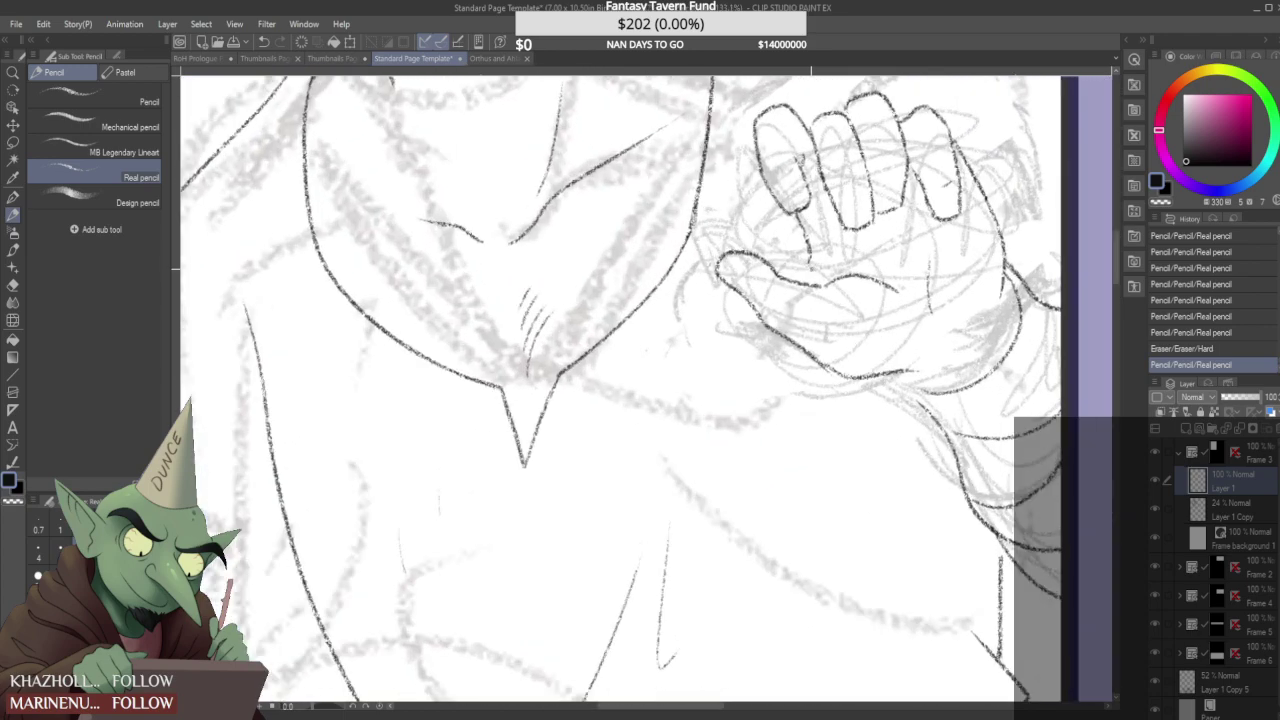
- Extend the line below the raised hand's index finger down to the thumb's upper edge
{"action": "left_click_drag", "start_coordinate": [810, 263], "coordinate": [810, 278]}
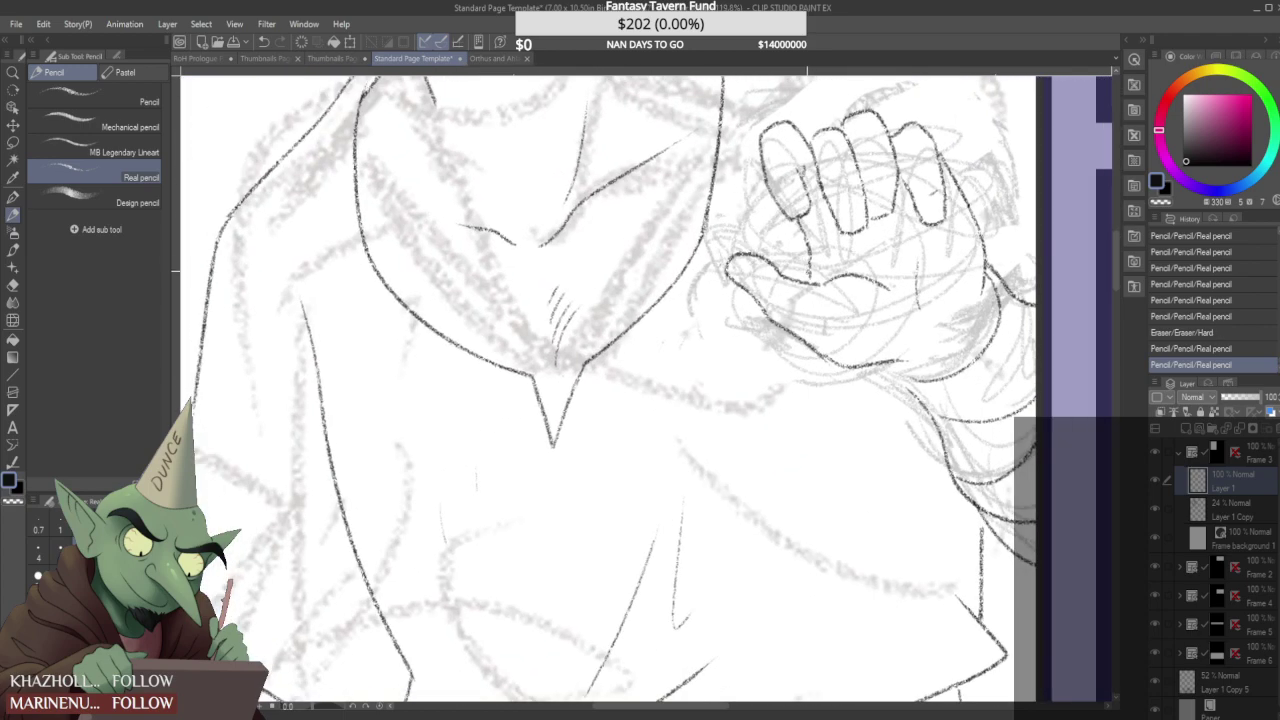
{"action": "scroll", "coordinate": [831, 277], "scroll_direction": "up", "scroll_amount": 2}
{"action": "mouse_move", "coordinate": [798, 276]}
{"action": "left_mouse_down"}
{"action": "mouse_move", "coordinate": [802, 252]}
{"action": "mouse_move", "coordinate": [801, 278]}
{"action": "left_mouse_up"}
{"action": "scroll", "coordinate": [804, 260], "scroll_direction": "down", "scroll_amount": 2}
{"action": "scroll", "coordinate": [800, 262], "scroll_direction": "up", "scroll_amount": 1}
{"action": "scroll", "coordinate": [799, 258], "scroll_direction": "down", "scroll_amount": 3}
{"action": "scroll", "coordinate": [827, 255], "scroll_direction": "up", "scroll_amount": 1}
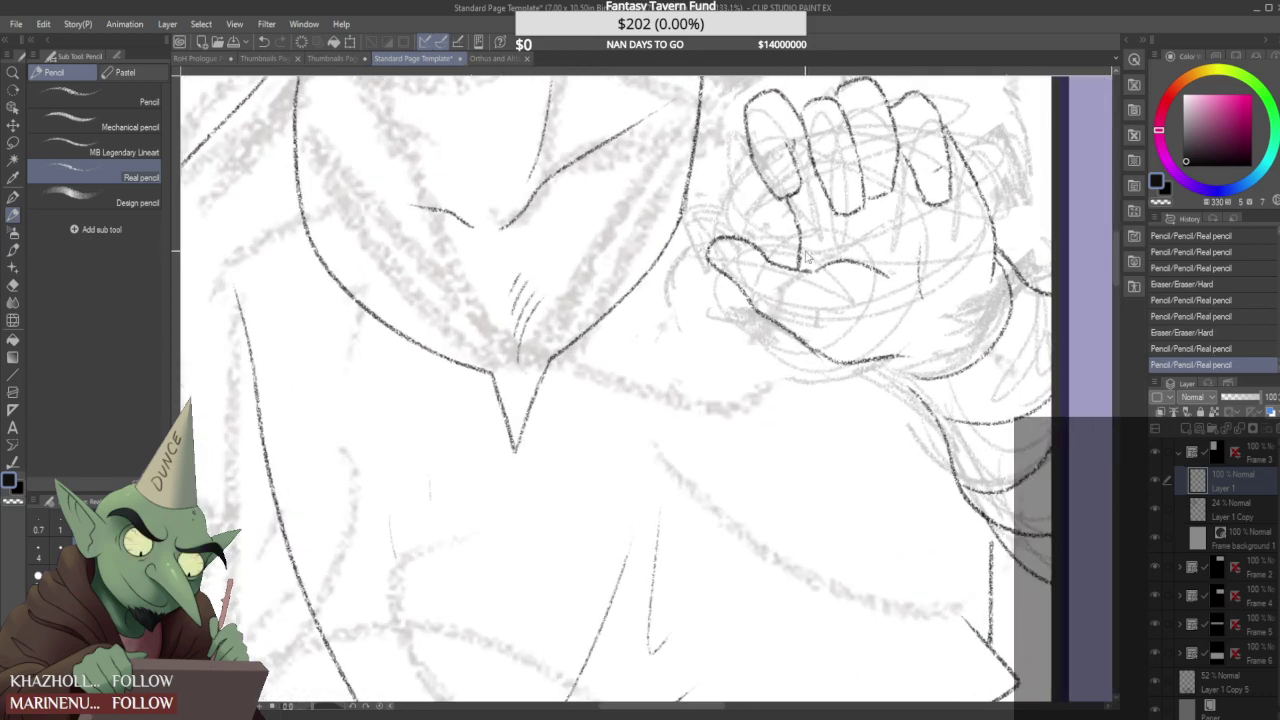
- Undo the latest strokes and rework the line between the index finger's base and the thumb
{"action": "key", "text": "ctrl+z"}
{"action": "key", "text": "ctrl+z"}
{"action": "mouse_move", "coordinate": [800, 222]}
{"action": "left_mouse_down"}
{"action": "mouse_move", "coordinate": [789, 206]}
{"action": "mouse_move", "coordinate": [792, 243]}
{"action": "left_mouse_up"}
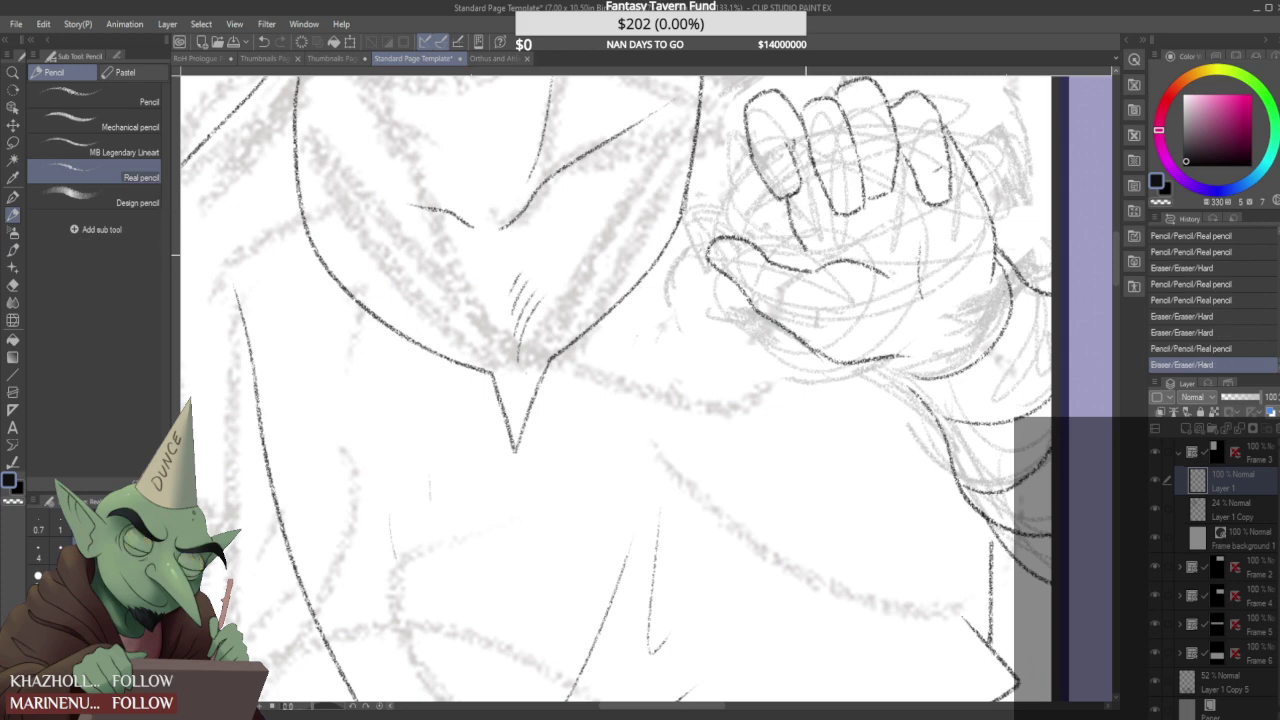
{"action": "scroll", "coordinate": [797, 240], "scroll_direction": "down", "scroll_amount": 5}
{"action": "scroll", "coordinate": [815, 258], "scroll_direction": "down", "scroll_amount": 2}
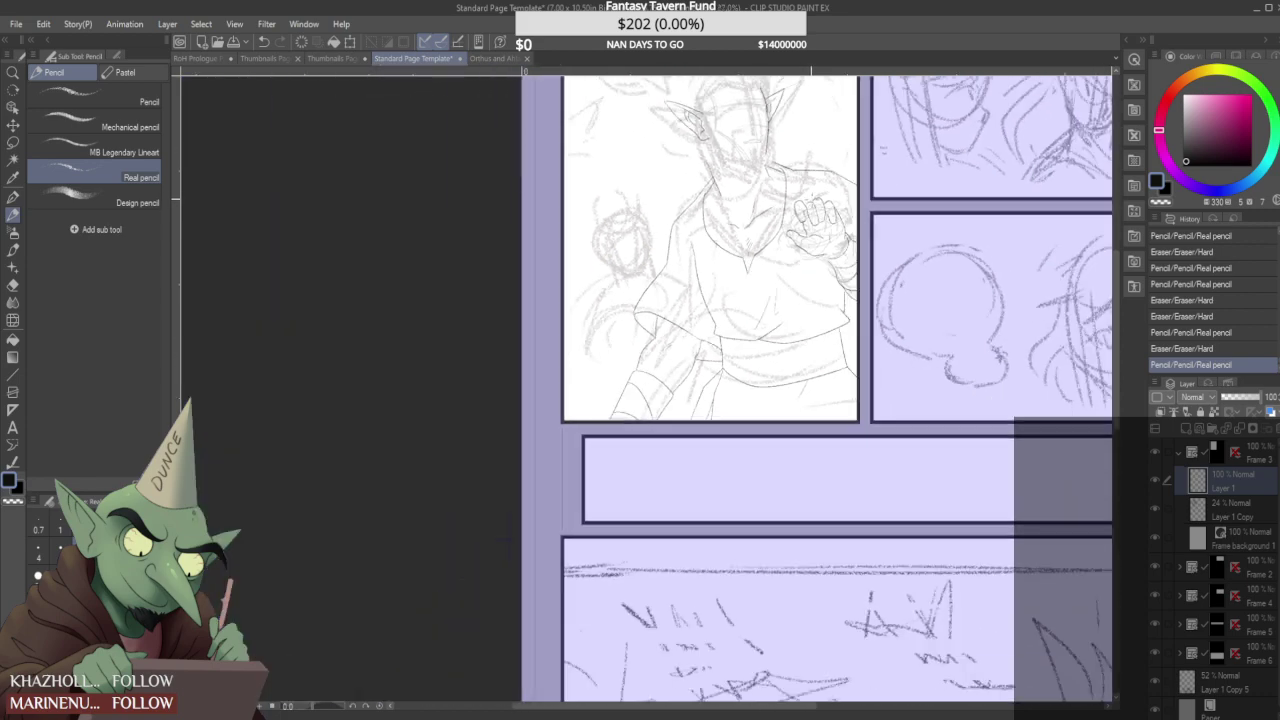
{"action": "scroll", "coordinate": [815, 258], "scroll_direction": "up", "scroll_amount": 6}
{"action": "mouse_move", "coordinate": [815, 262]}
{"action": "left_mouse_down"}
{"action": "mouse_move", "coordinate": [808, 248]}
{"action": "mouse_move", "coordinate": [821, 306]}
{"action": "left_mouse_up"}
- Erase the palm crease and redraw it as an arc running from the thumb's base across the palm
{"action": "scroll", "coordinate": [810, 264], "scroll_direction": "up", "scroll_amount": 2}
{"action": "scroll", "coordinate": [883, 294], "scroll_direction": "up", "scroll_amount": 2}
{"action": "mouse_move", "coordinate": [922, 320]}
{"action": "left_mouse_down"}
{"action": "mouse_move", "coordinate": [880, 301]}
{"action": "mouse_move", "coordinate": [822, 310]}
{"action": "mouse_move", "coordinate": [838, 316]}
{"action": "left_mouse_up"}
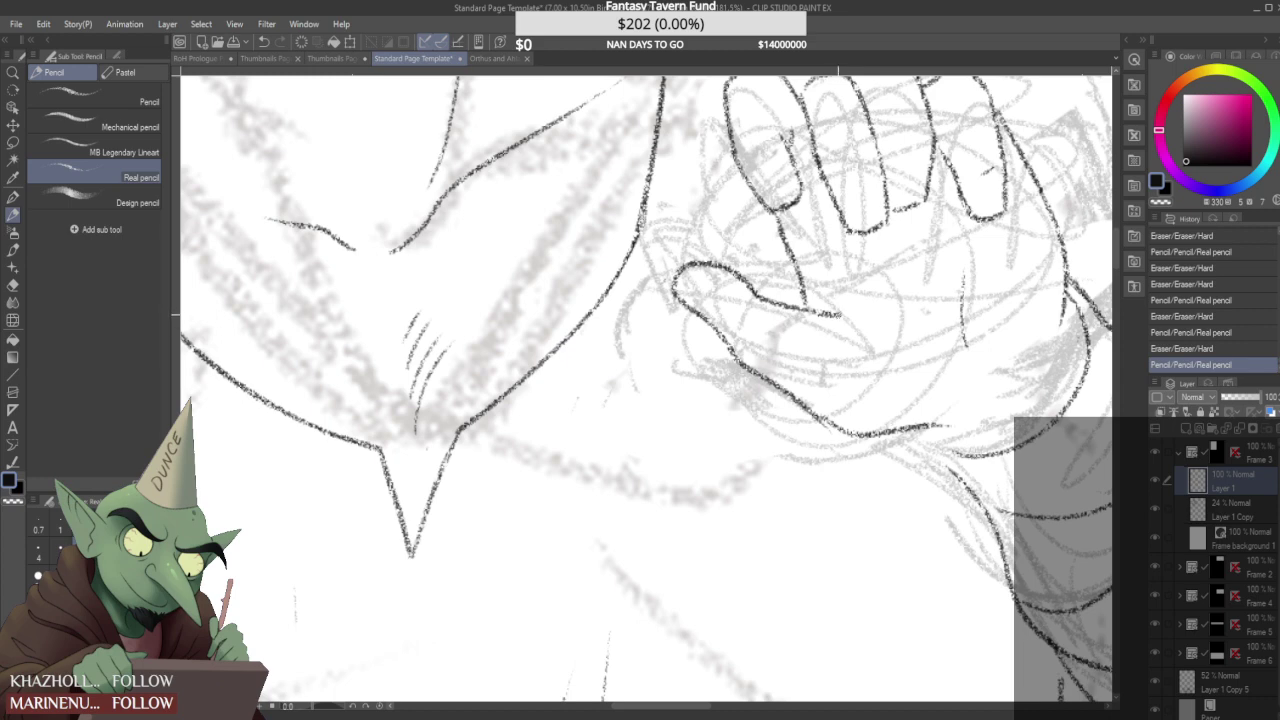
{"action": "left_click_drag", "start_coordinate": [822, 322], "coordinate": [910, 290]}
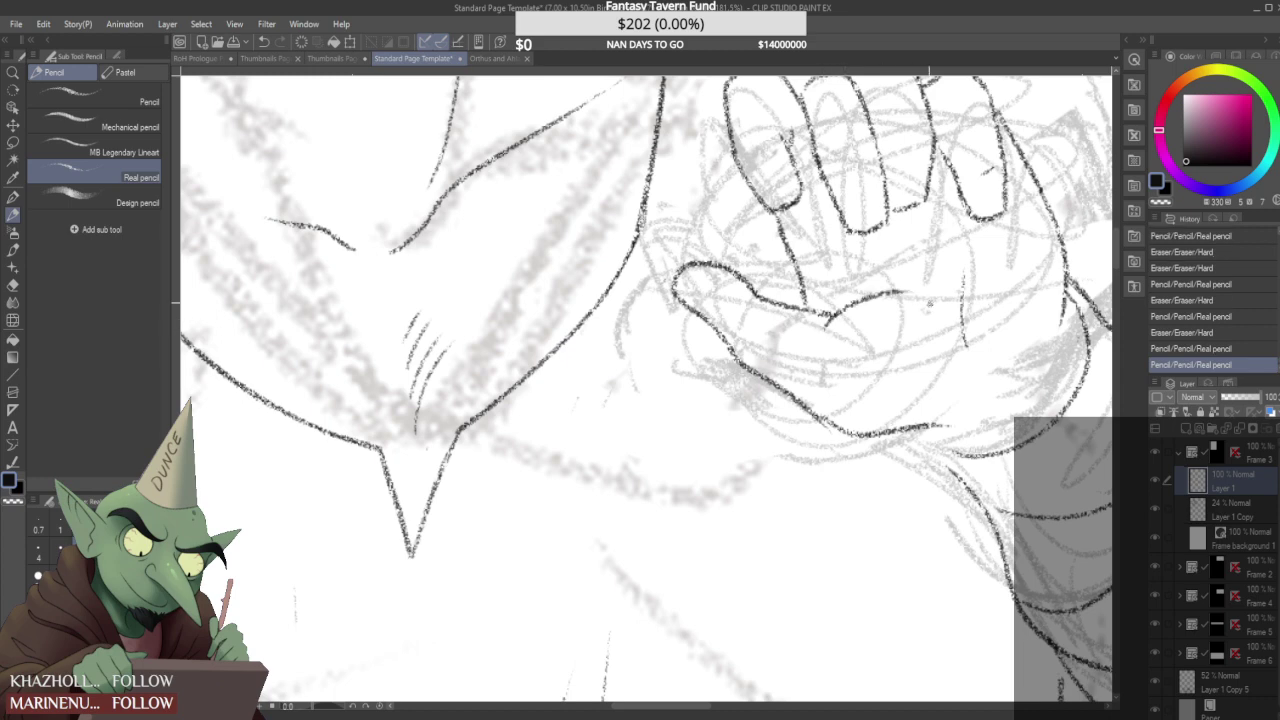
{"action": "mouse_move", "coordinate": [829, 343]}
{"action": "left_mouse_down"}
{"action": "mouse_move", "coordinate": [928, 316]}
{"action": "mouse_move", "coordinate": [950, 348]}
{"action": "left_mouse_up"}
- Reshape the upper edge of the raised hand's thumb with short erasing and pencil strokes
{"action": "scroll", "coordinate": [873, 326], "scroll_direction": "down", "scroll_amount": 2}
{"action": "scroll", "coordinate": [930, 334], "scroll_direction": "down", "scroll_amount": 4}
{"action": "scroll", "coordinate": [837, 314], "scroll_direction": "up", "scroll_amount": 4}
{"action": "mouse_move", "coordinate": [778, 283]}
{"action": "left_mouse_down"}
{"action": "mouse_move", "coordinate": [822, 330]}
{"action": "mouse_move", "coordinate": [800, 307]}
{"action": "mouse_move", "coordinate": [836, 325]}
{"action": "left_mouse_up"}
{"action": "scroll", "coordinate": [789, 309], "scroll_direction": "down", "scroll_amount": 1}
{"action": "scroll", "coordinate": [789, 309], "scroll_direction": "up", "scroll_amount": 2}
{"action": "mouse_move", "coordinate": [742, 292]}
{"action": "left_mouse_down"}
{"action": "mouse_move", "coordinate": [802, 309]}
{"action": "mouse_move", "coordinate": [728, 299]}
{"action": "mouse_move", "coordinate": [809, 315]}
{"action": "left_mouse_up"}
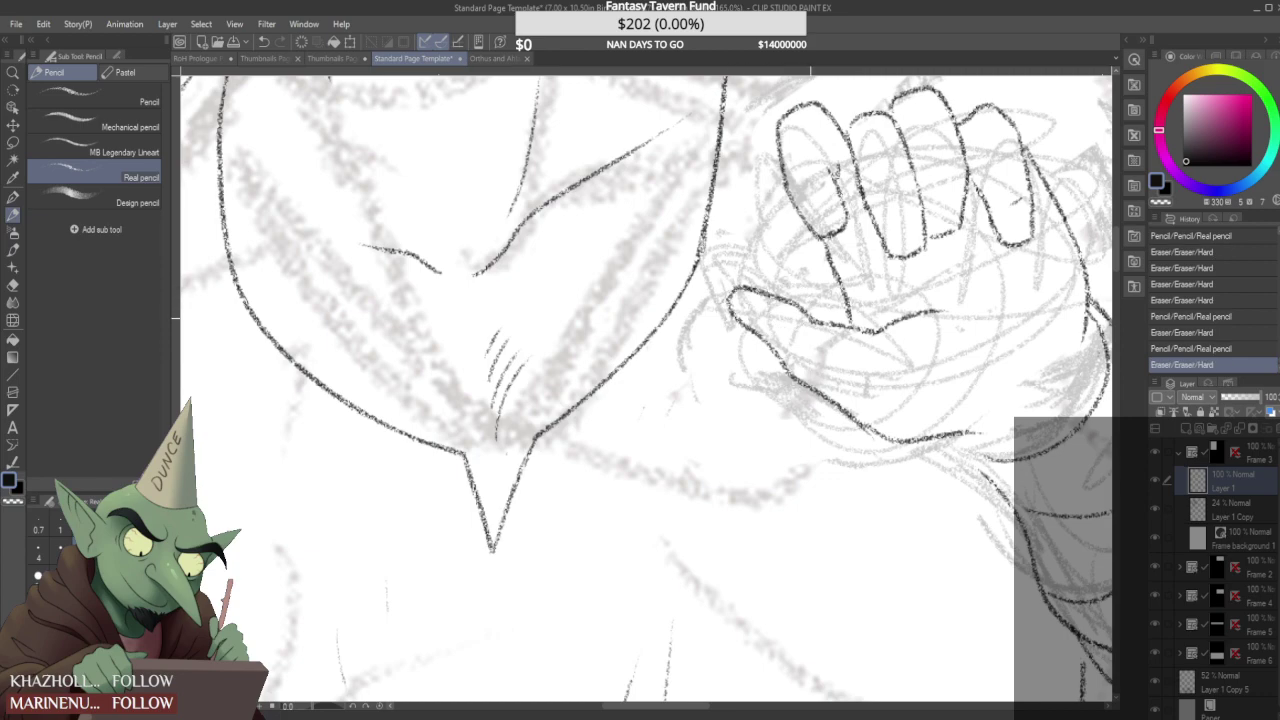
{"action": "scroll", "coordinate": [768, 278], "scroll_direction": "down", "scroll_amount": 6}
{"action": "scroll", "coordinate": [790, 340], "scroll_direction": "down", "scroll_amount": 2}
{"action": "scroll", "coordinate": [790, 340], "scroll_direction": "up", "scroll_amount": 5}
{"action": "mouse_move", "coordinate": [750, 348]}
{"action": "left_mouse_down"}
{"action": "mouse_move", "coordinate": [748, 366]}
{"action": "mouse_move", "coordinate": [794, 352]}
{"action": "mouse_move", "coordinate": [812, 363]}
{"action": "mouse_move", "coordinate": [792, 376]}
{"action": "left_mouse_up"}
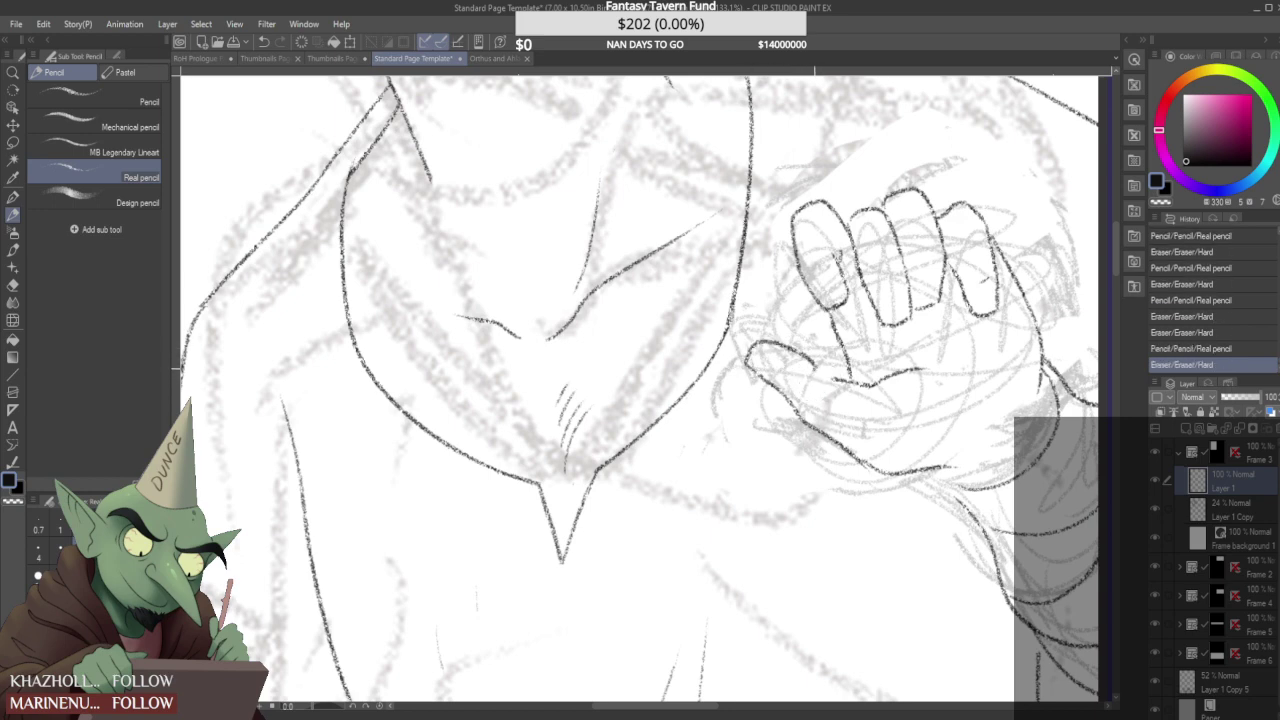
- Erase the lower edge of the palm below the thumb and redraw it with a fuller curve toward the wrist
{"action": "left_click_drag", "start_coordinate": [870, 470], "coordinate": [944, 468]}
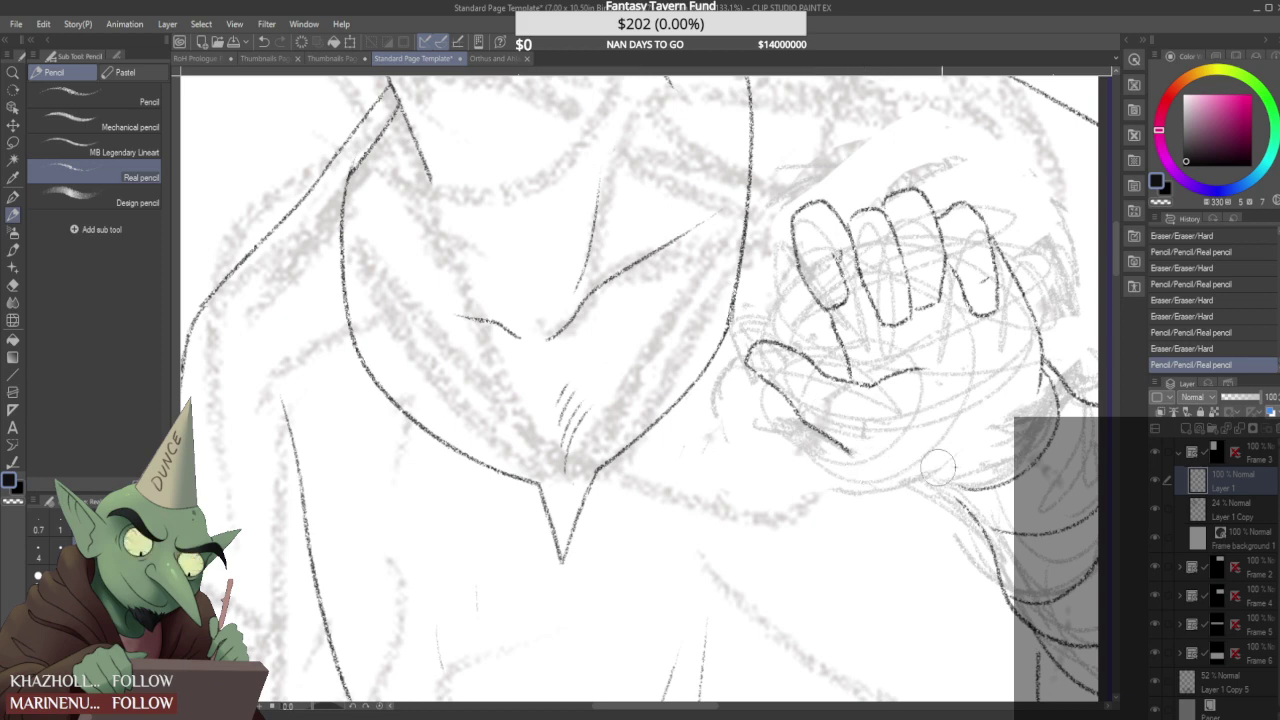
{"action": "left_click_drag", "start_coordinate": [852, 454], "coordinate": [878, 477]}
{"action": "left_click_drag", "start_coordinate": [900, 470], "coordinate": [948, 487]}
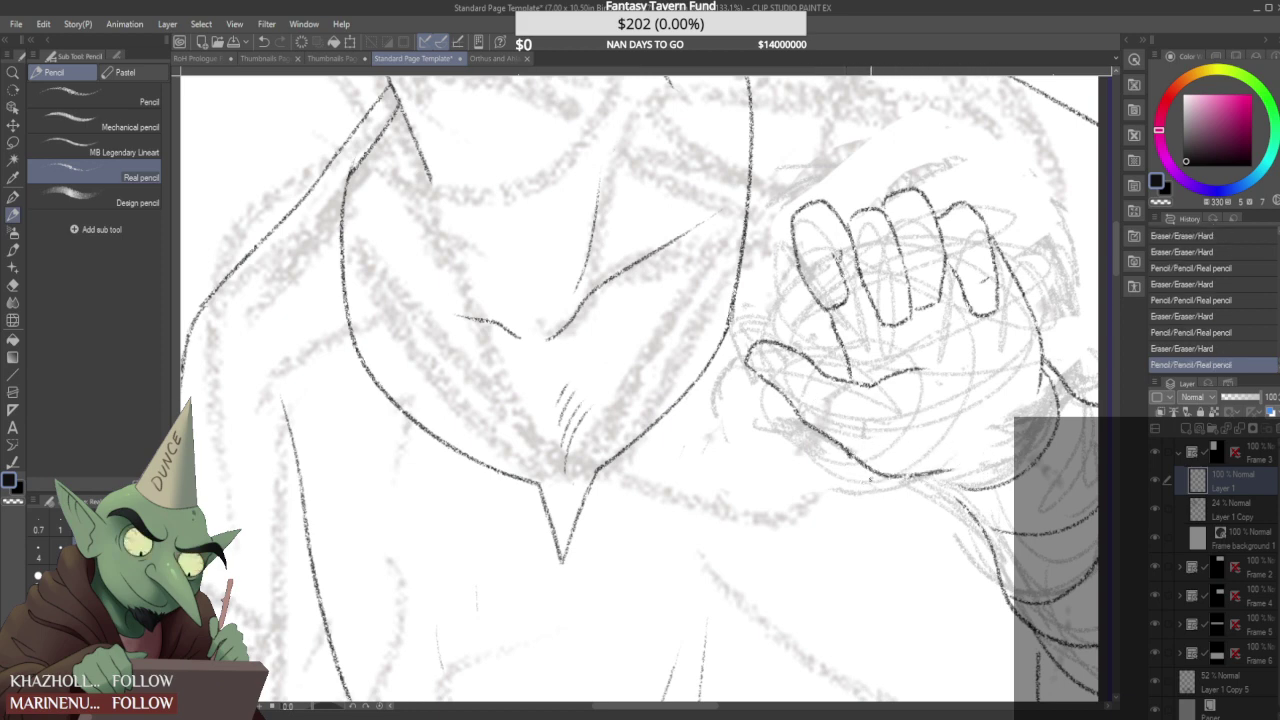
{"action": "left_click_drag", "start_coordinate": [830, 480], "coordinate": [842, 458]}
- Refine the thumb's contour and the lower palm outline of the raised hand
{"action": "scroll", "coordinate": [840, 454], "scroll_direction": "down", "scroll_amount": 8}
{"action": "scroll", "coordinate": [842, 451], "scroll_direction": "down", "scroll_amount": 3}
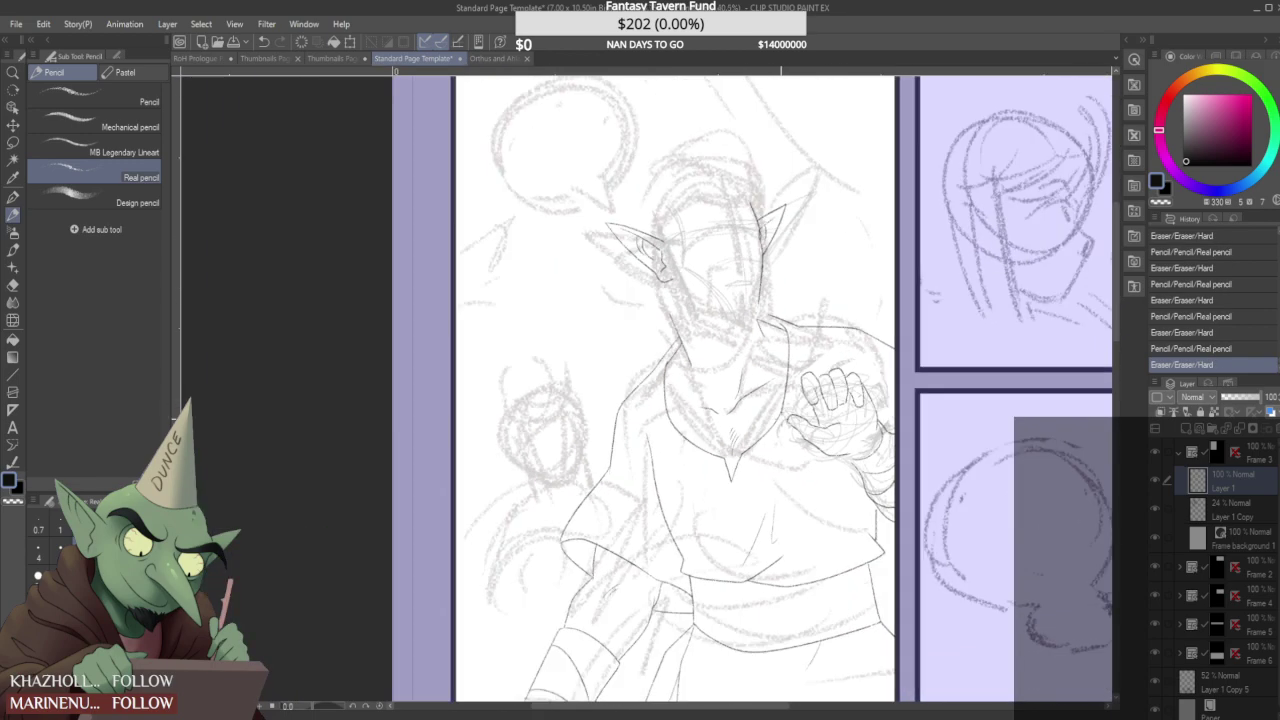
{"action": "scroll", "coordinate": [786, 428], "scroll_direction": "up", "scroll_amount": 6}
{"action": "left_click_drag", "start_coordinate": [762, 416], "coordinate": [817, 428]}
{"action": "scroll", "coordinate": [798, 342], "scroll_direction": "down", "scroll_amount": 2}
{"action": "left_click_drag", "start_coordinate": [838, 490], "coordinate": [874, 516]}
{"action": "scroll", "coordinate": [892, 498], "scroll_direction": "down", "scroll_amount": 5}
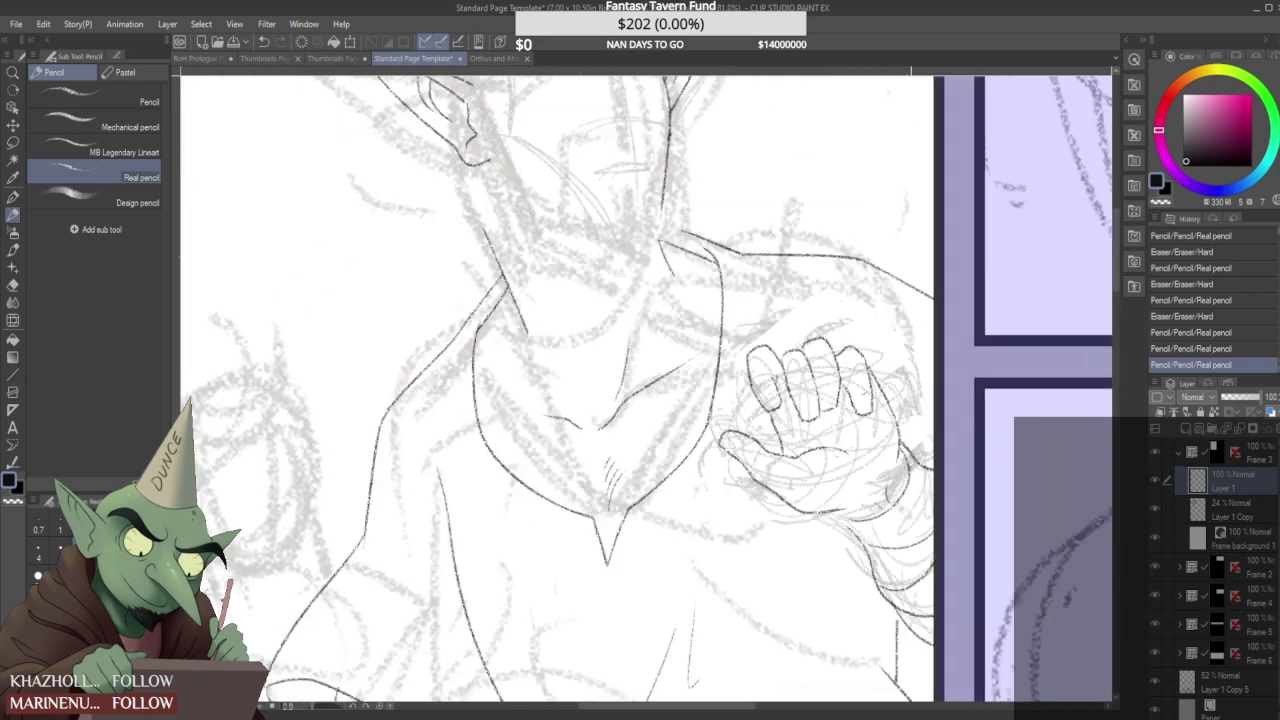
- Retouch the outline where the palm's lower edge meets the forearm, undoing one stray stroke
{"action": "scroll", "coordinate": [640, 390], "scroll_direction": "down", "scroll_amount": 3}
{"action": "scroll", "coordinate": [835, 555], "scroll_direction": "up", "scroll_amount": 5}
{"action": "mouse_move", "coordinate": [836, 494]}
{"action": "left_mouse_down"}
{"action": "mouse_move", "coordinate": [862, 521]}
{"action": "mouse_move", "coordinate": [844, 533]}
{"action": "mouse_move", "coordinate": [848, 520]}
{"action": "mouse_move", "coordinate": [870, 548]}
{"action": "left_mouse_up"}
{"action": "scroll", "coordinate": [856, 497], "scroll_direction": "up", "scroll_amount": 5}
{"action": "scroll", "coordinate": [840, 520], "scroll_direction": "up", "scroll_amount": 1}
{"action": "key", "text": "ctrl+z"}
{"action": "mouse_move", "coordinate": [842, 496]}
{"action": "left_mouse_down"}
{"action": "mouse_move", "coordinate": [849, 504]}
{"action": "mouse_move", "coordinate": [839, 496]}
{"action": "left_mouse_up"}
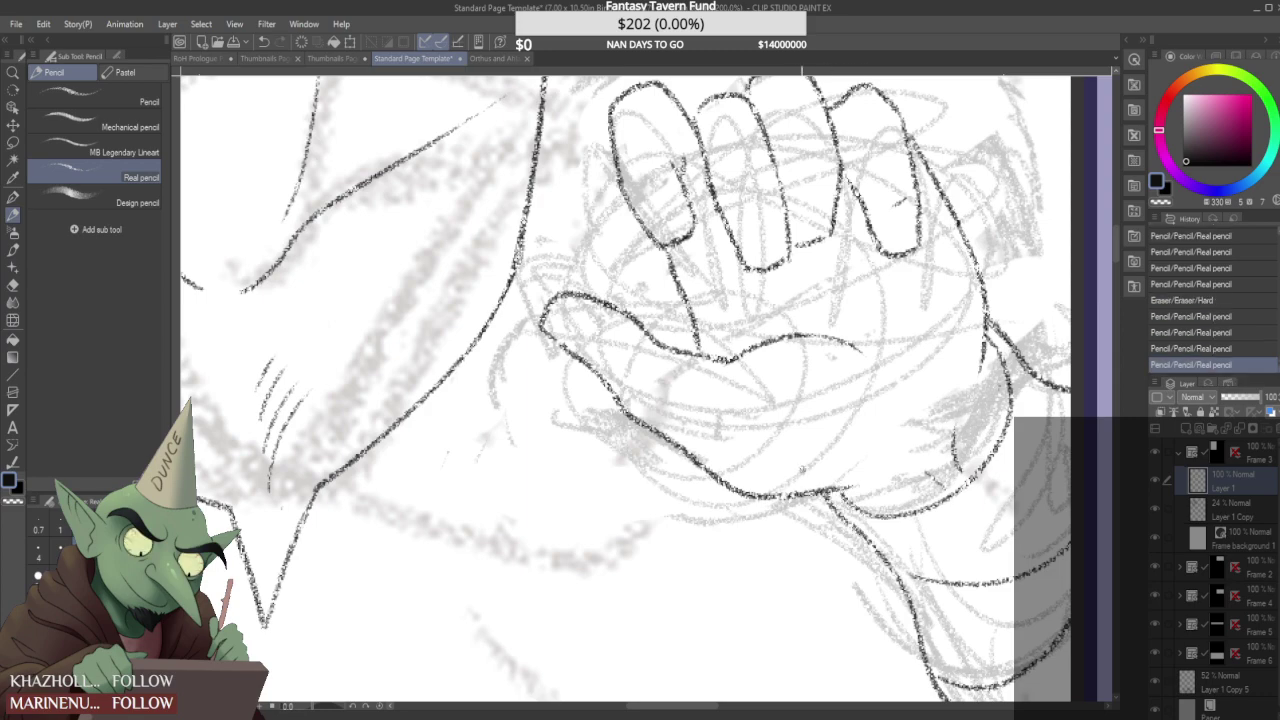
- Erase the middle section of the thumb's lower edge and redraw it as a smooth curve into the palm
{"action": "scroll", "coordinate": [740, 450], "scroll_direction": "down", "scroll_amount": 5}
{"action": "scroll", "coordinate": [652, 455], "scroll_direction": "down", "scroll_amount": 2}
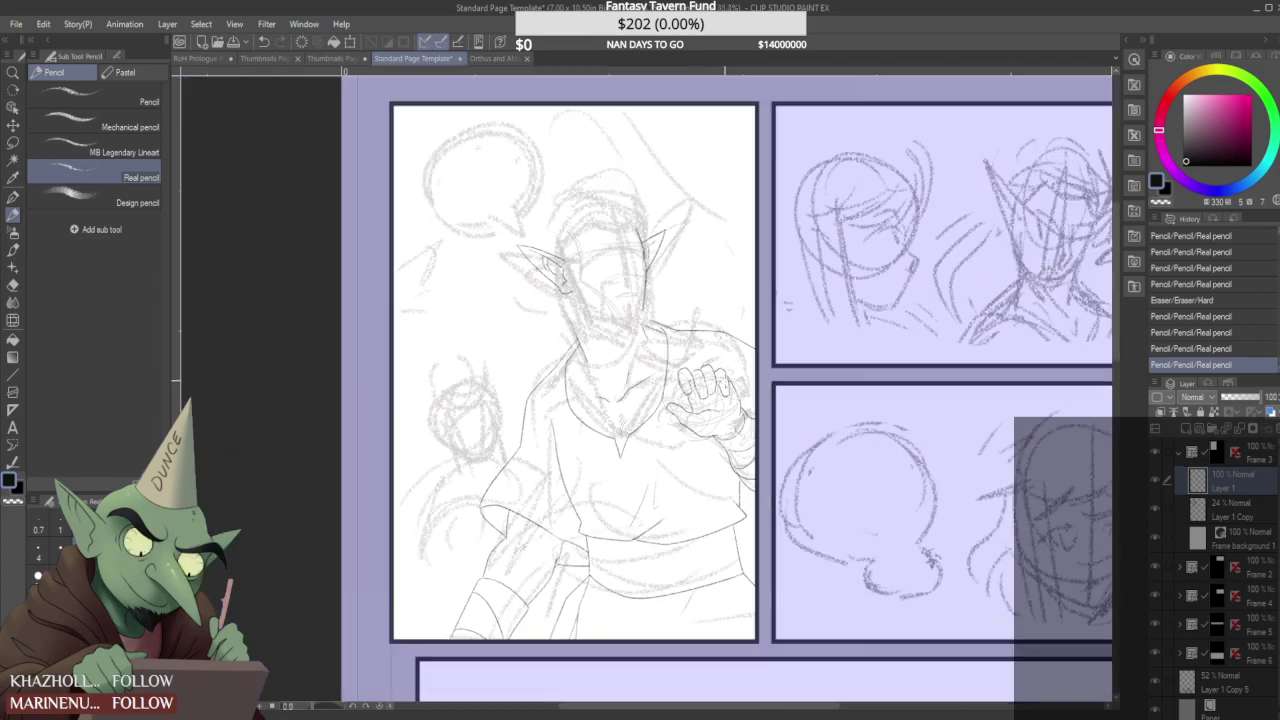
{"action": "scroll", "coordinate": [652, 455], "scroll_direction": "up", "scroll_amount": 8}
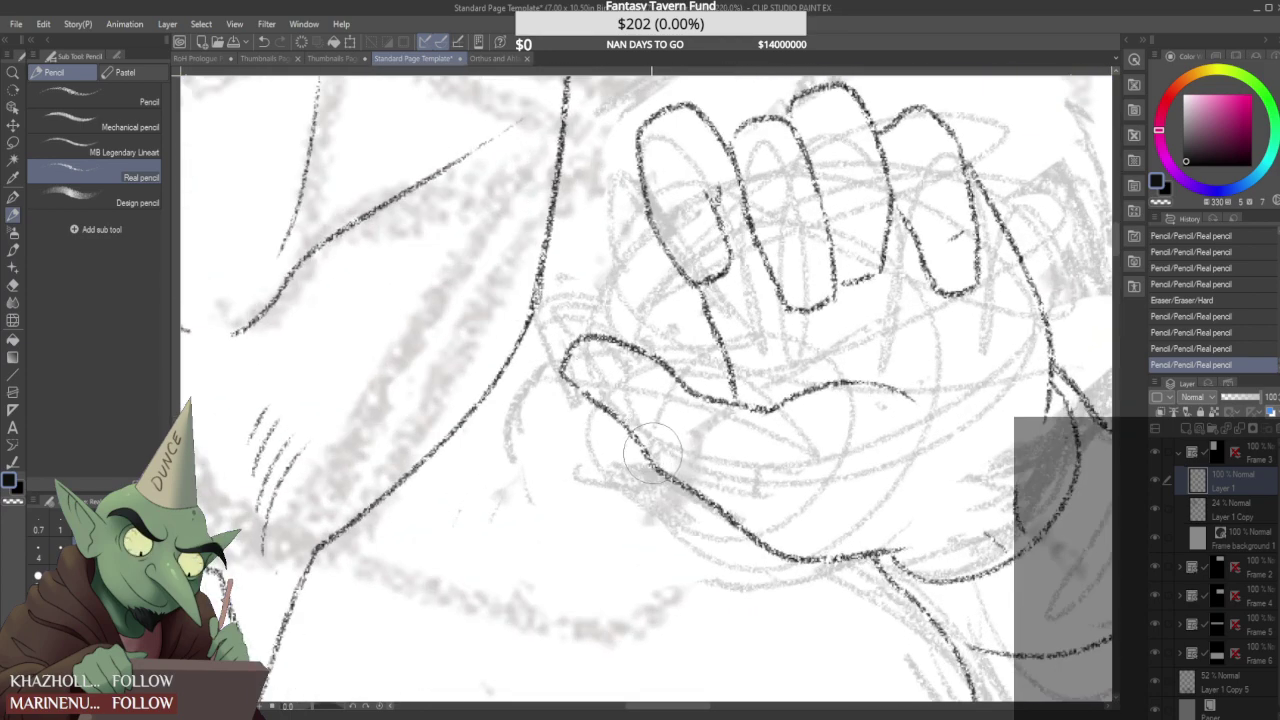
{"action": "left_click", "coordinate": [652, 453]}
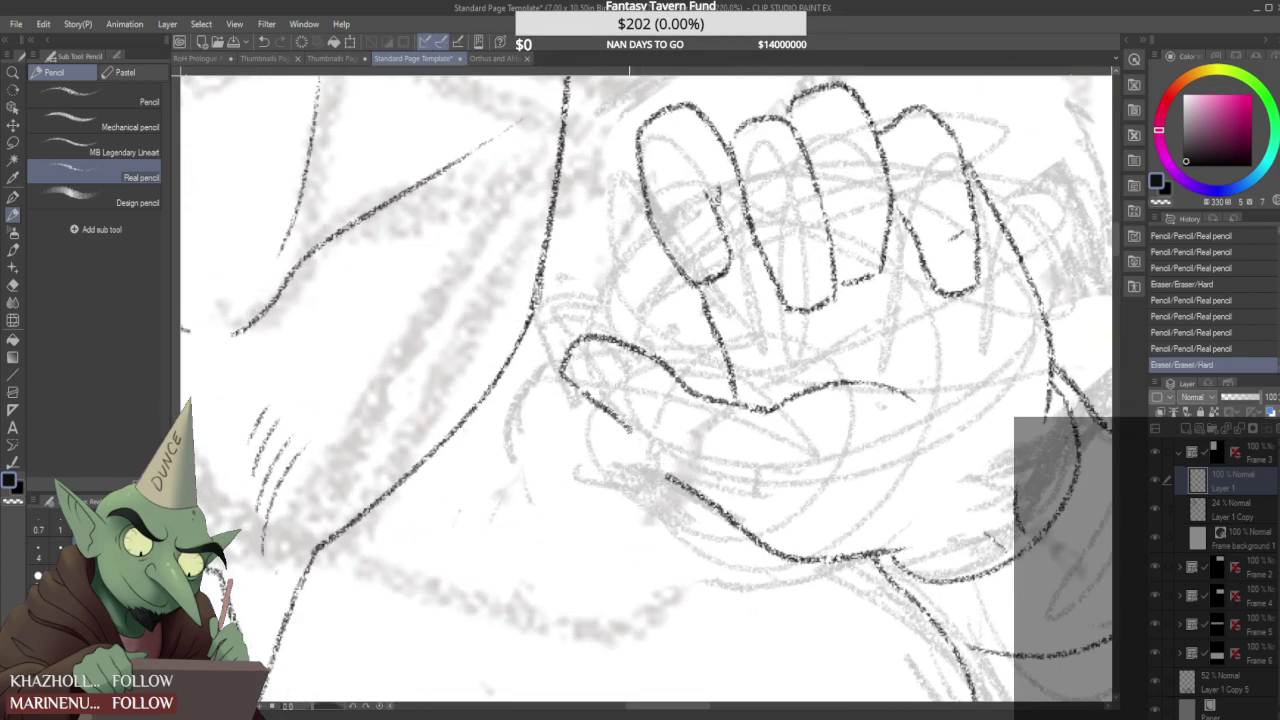
{"action": "left_click_drag", "start_coordinate": [630, 429], "coordinate": [674, 476]}
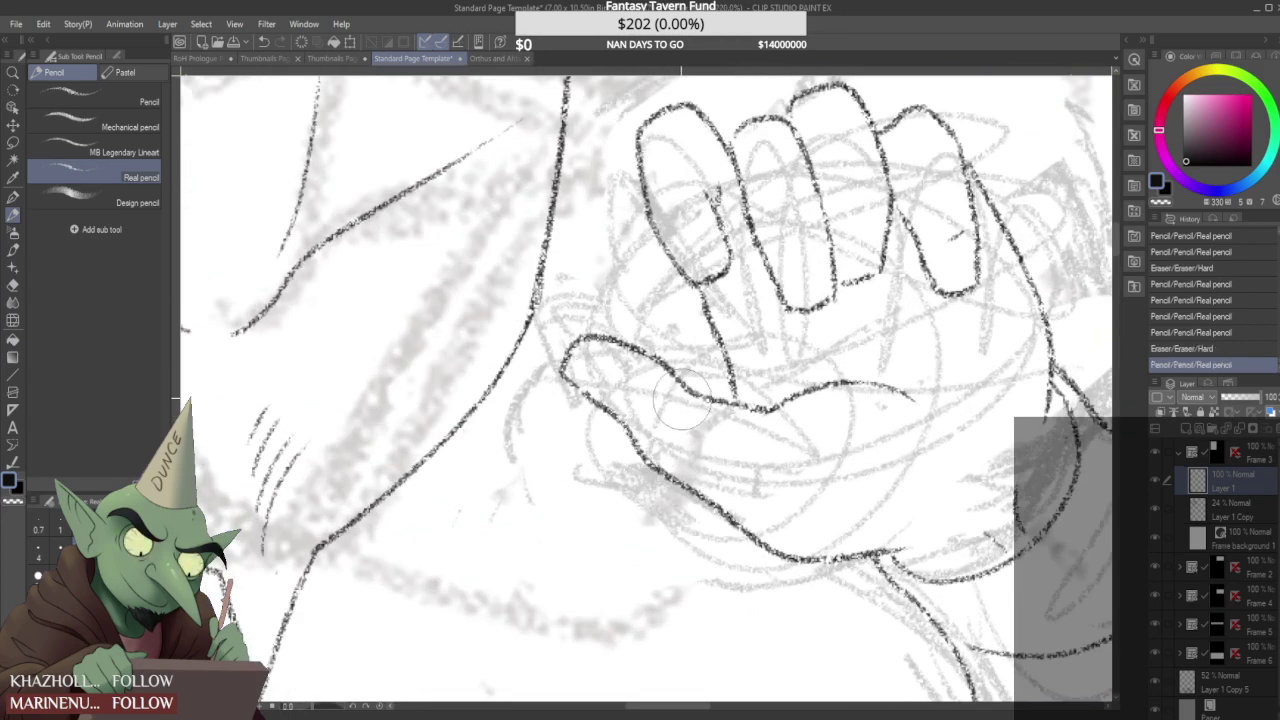
- Flip the canvas horizontally and hide the 24% rough sketch layer, Layer 1 Copy, to check the clean lines
{"action": "scroll", "coordinate": [700, 400], "scroll_direction": "down", "scroll_amount": 6}
{"action": "scroll", "coordinate": [690, 450], "scroll_direction": "down", "scroll_amount": 4}
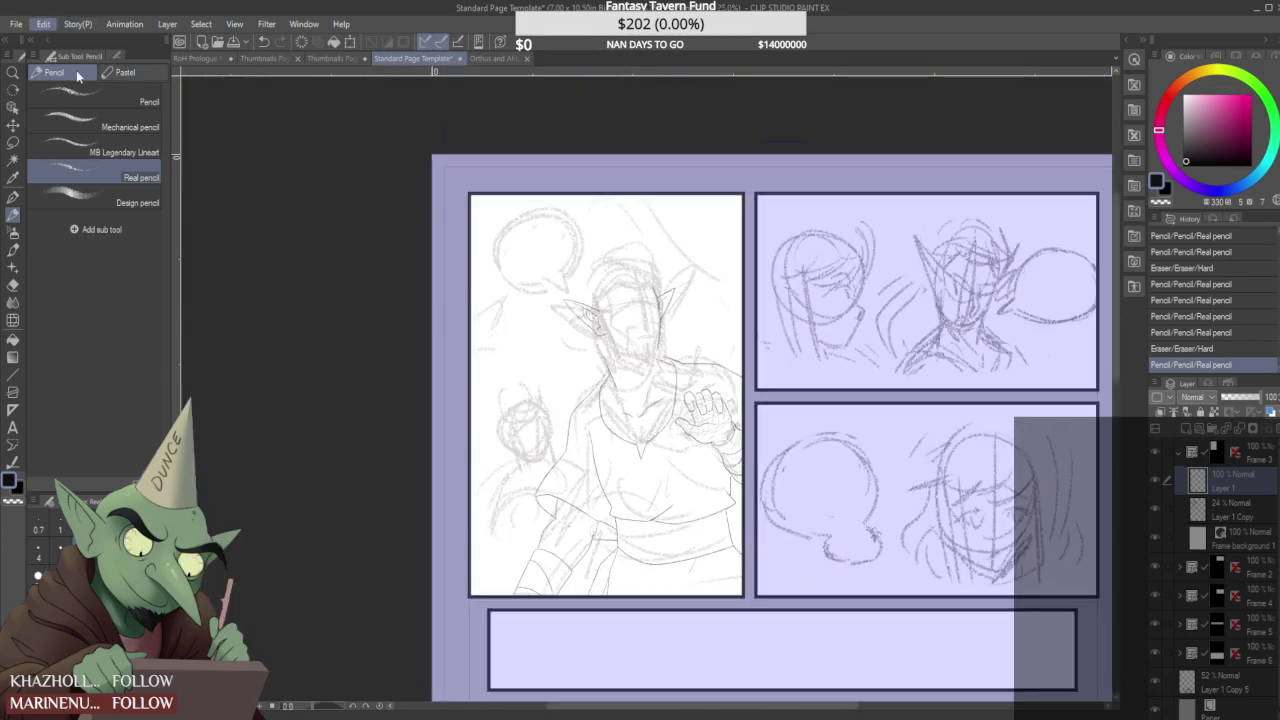
{"action": "key", "text": "h"}
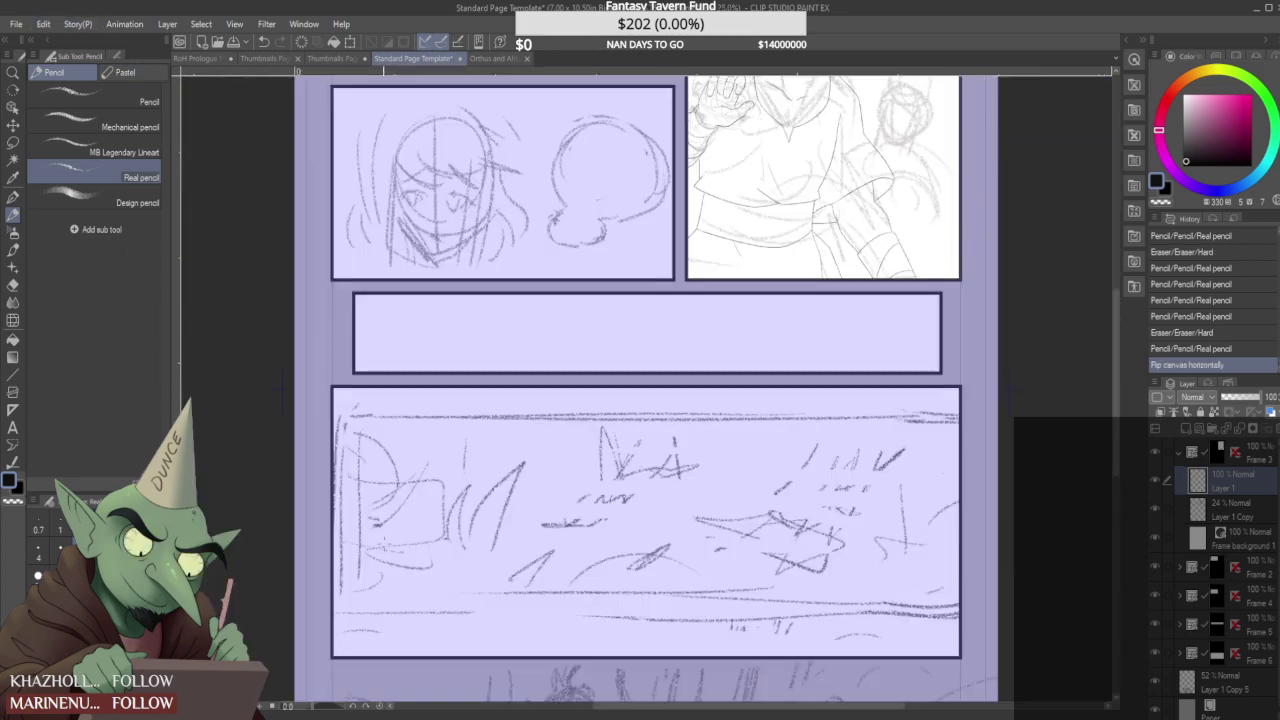
{"action": "scroll", "coordinate": [646, 388], "scroll_direction": "down", "scroll_amount": 3}
{"action": "scroll", "coordinate": [727, 242], "scroll_direction": "up", "scroll_amount": 3}
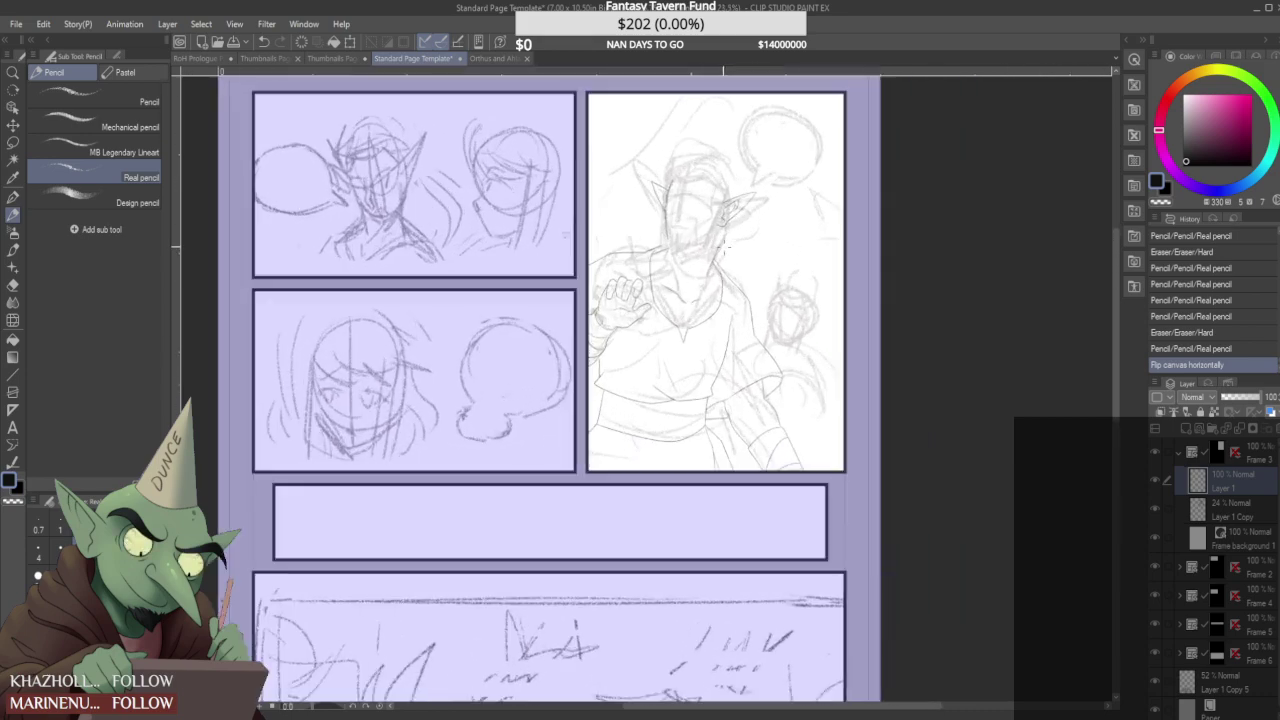
{"action": "left_click", "coordinate": [1155, 510]}
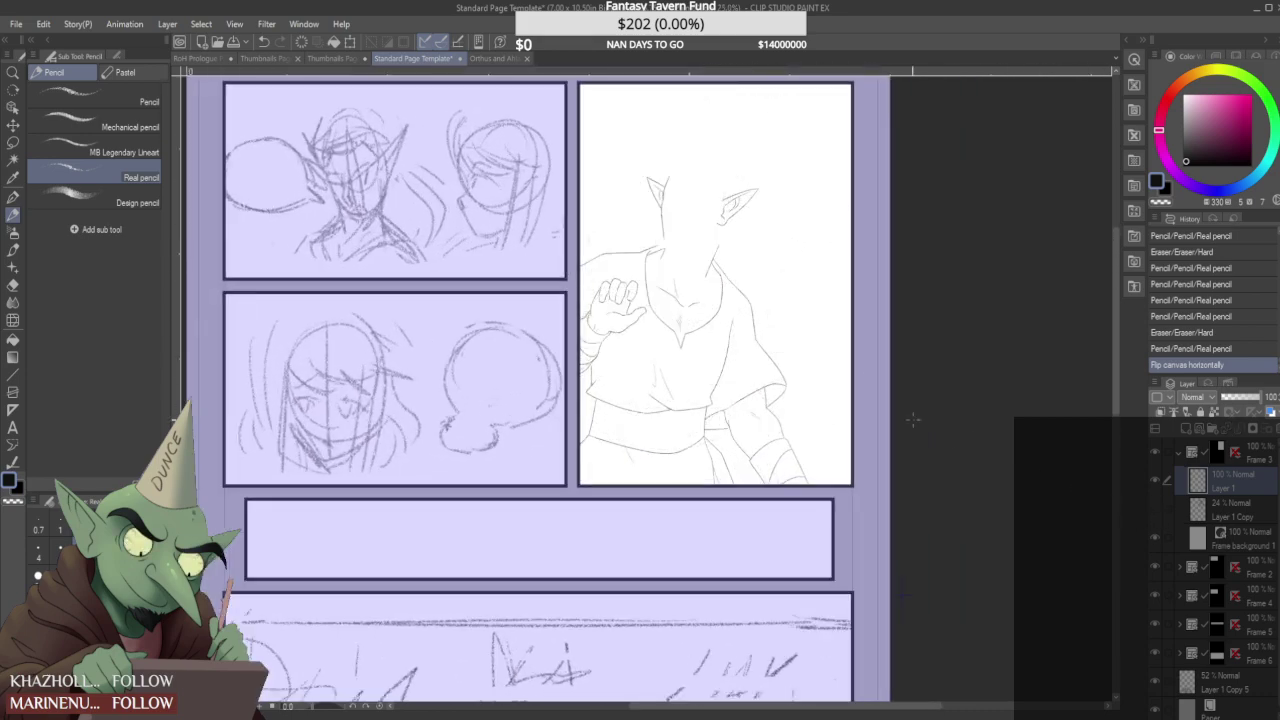
{"action": "scroll", "coordinate": [750, 283], "scroll_direction": "down", "scroll_amount": 2}
{"action": "scroll", "coordinate": [706, 262], "scroll_direction": "up", "scroll_amount": 4}
{"action": "scroll", "coordinate": [640, 320], "scroll_direction": "up", "scroll_amount": 5}
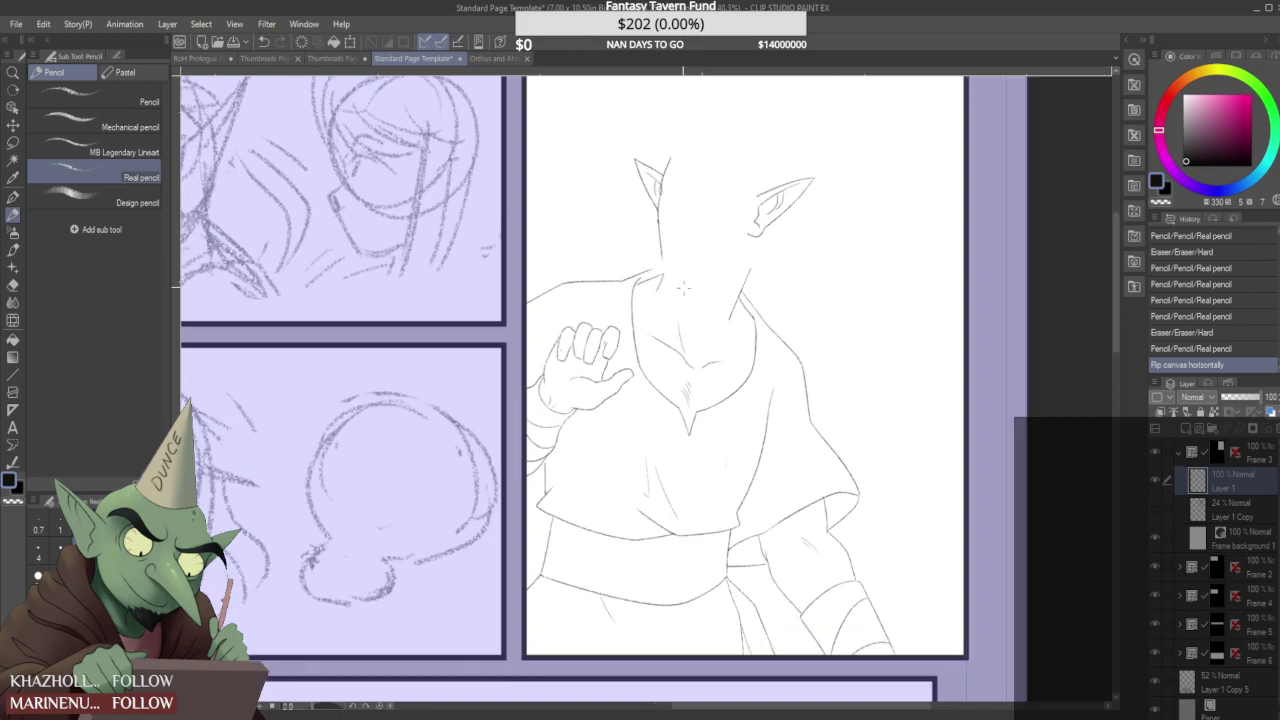
- Try to reshape the index finger's outline on the raised hand with eraser and pencil strokes
{"action": "scroll", "coordinate": [620, 328], "scroll_direction": "up", "scroll_amount": 5}
{"action": "left_click_drag", "start_coordinate": [618, 335], "coordinate": [613, 362]}
{"action": "left_click_drag", "start_coordinate": [620, 406], "coordinate": [613, 313]}
{"action": "scroll", "coordinate": [636, 287], "scroll_direction": "down", "scroll_amount": 5}
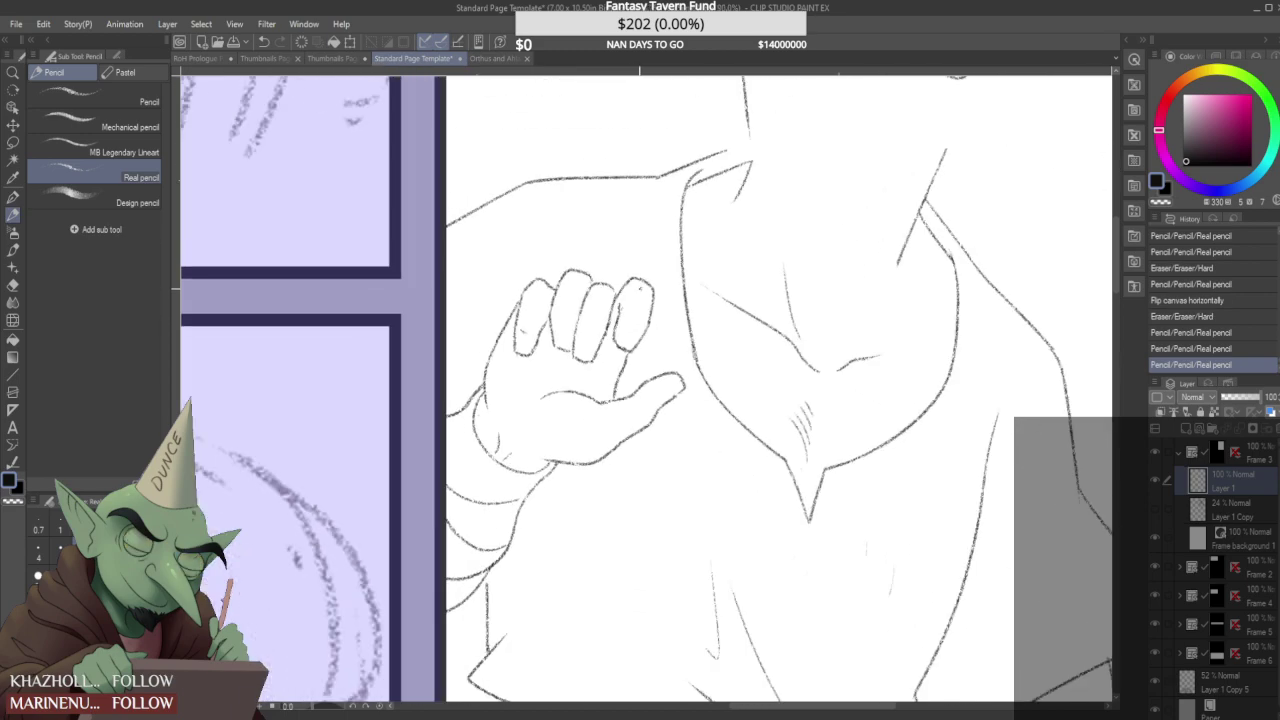
{"action": "scroll", "coordinate": [640, 315], "scroll_direction": "down", "scroll_amount": 5}
{"action": "scroll", "coordinate": [638, 328], "scroll_direction": "up", "scroll_amount": 10}
{"action": "mouse_move", "coordinate": [648, 334]}
{"action": "left_mouse_down"}
{"action": "mouse_move", "coordinate": [638, 346]}
{"action": "mouse_move", "coordinate": [648, 316]}
{"action": "left_mouse_up"}
{"action": "scroll", "coordinate": [642, 330], "scroll_direction": "up", "scroll_amount": 3}
{"action": "left_click_drag", "start_coordinate": [625, 359], "coordinate": [650, 320]}
{"action": "scroll", "coordinate": [640, 320], "scroll_direction": "down", "scroll_amount": 6}
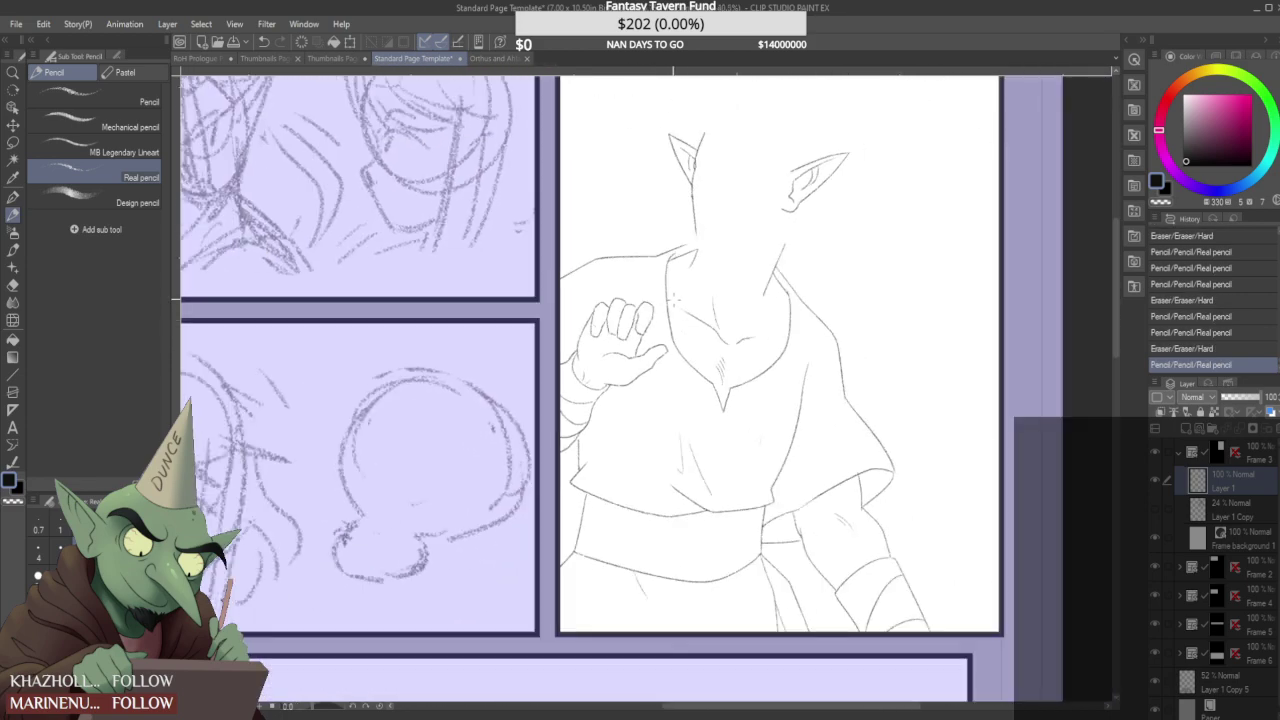
{"action": "scroll", "coordinate": [640, 320], "scroll_direction": "down", "scroll_amount": 2}
{"action": "scroll", "coordinate": [640, 320], "scroll_direction": "up", "scroll_amount": 8}
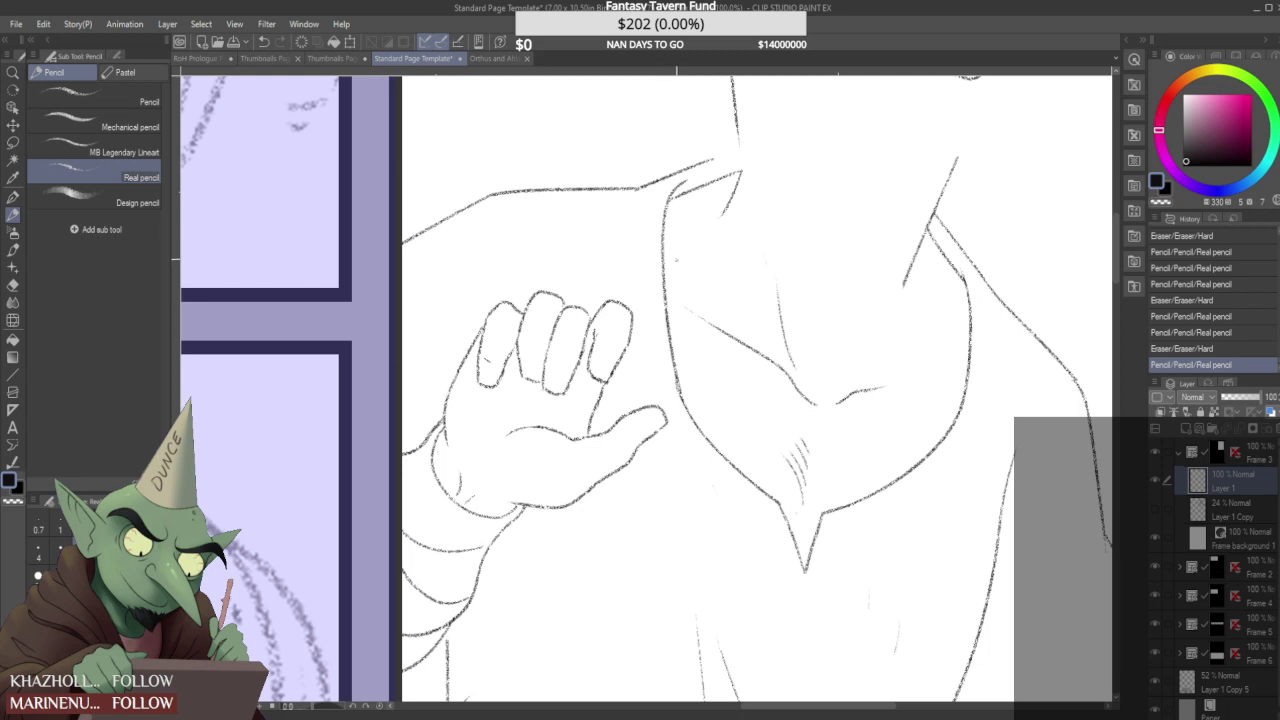
- Undo the index finger retouching strokes back to the horizontal canvas flip
{"action": "key", "text": "ctrl+z"}
{"action": "key", "text": "ctrl+z"}
{"action": "key", "text": "ctrl+z"}
{"action": "key", "text": "ctrl+z"}
{"action": "key", "text": "ctrl+z"}
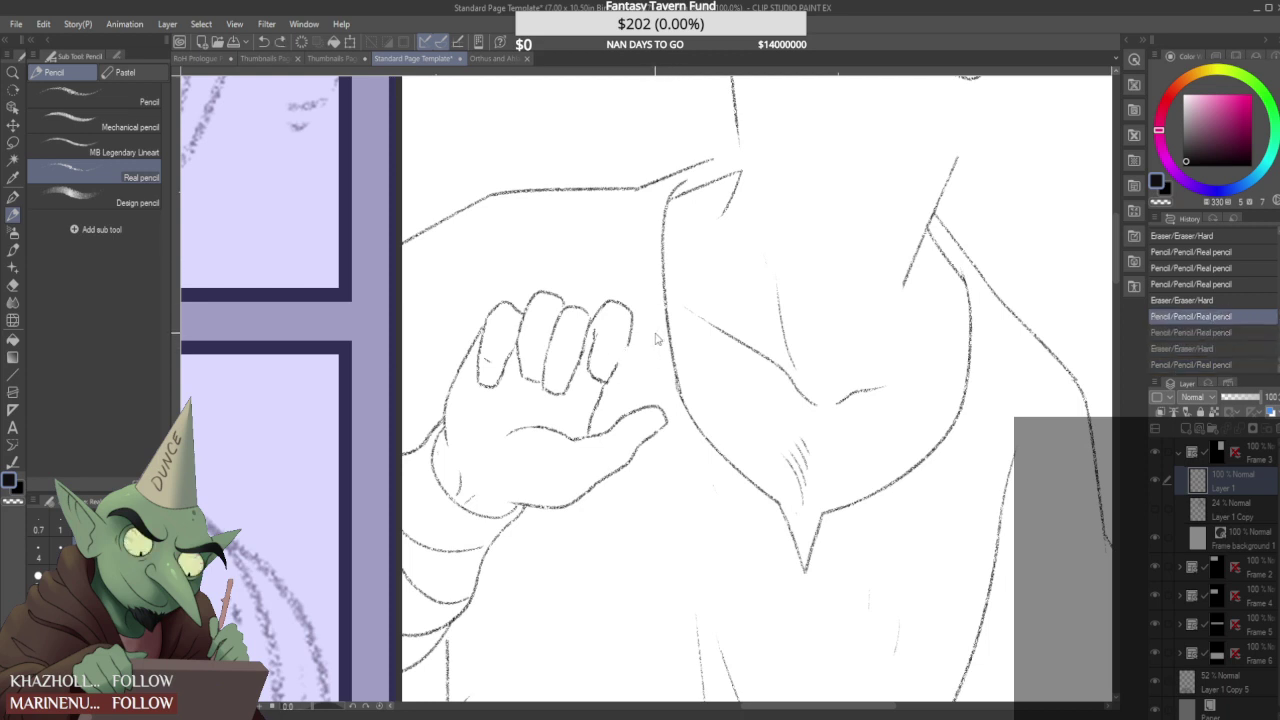
{"action": "key", "text": "ctrl+z"}
{"action": "key", "text": "ctrl+z"}
{"action": "key", "text": "ctrl+z"}
{"action": "key", "text": "ctrl+z"}
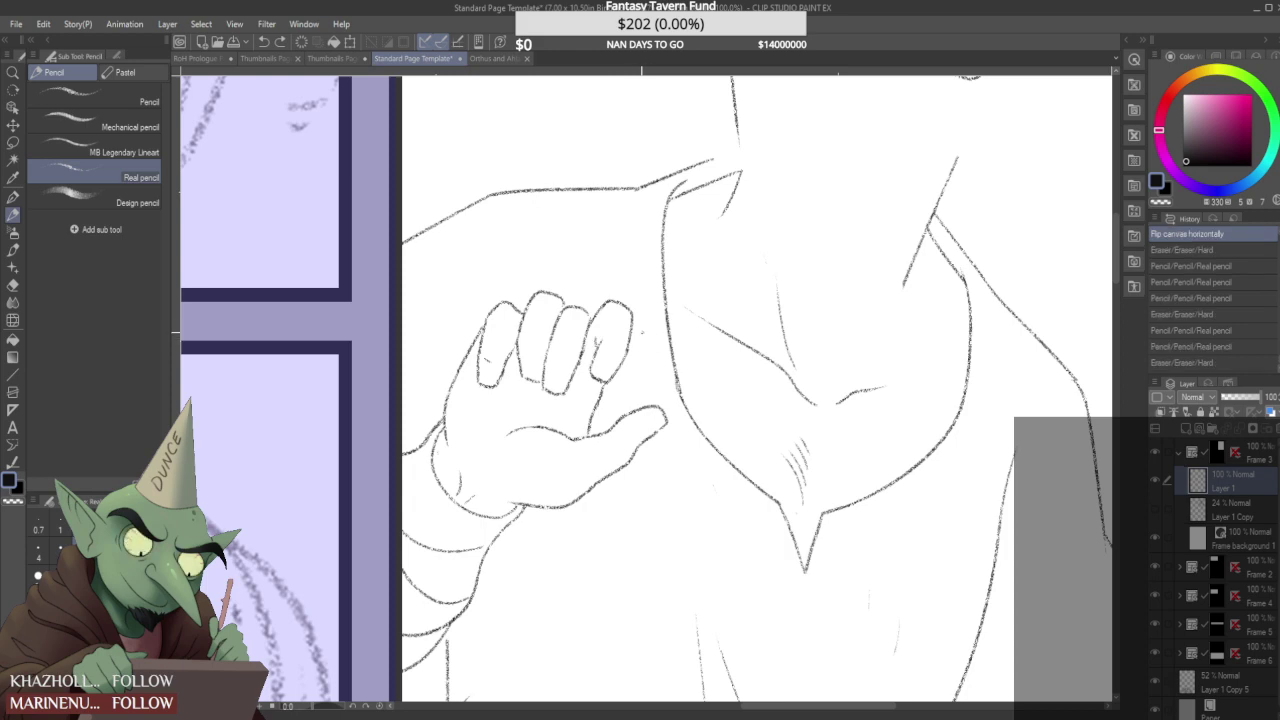
{"action": "scroll", "coordinate": [621, 292], "scroll_direction": "down", "scroll_amount": 1}
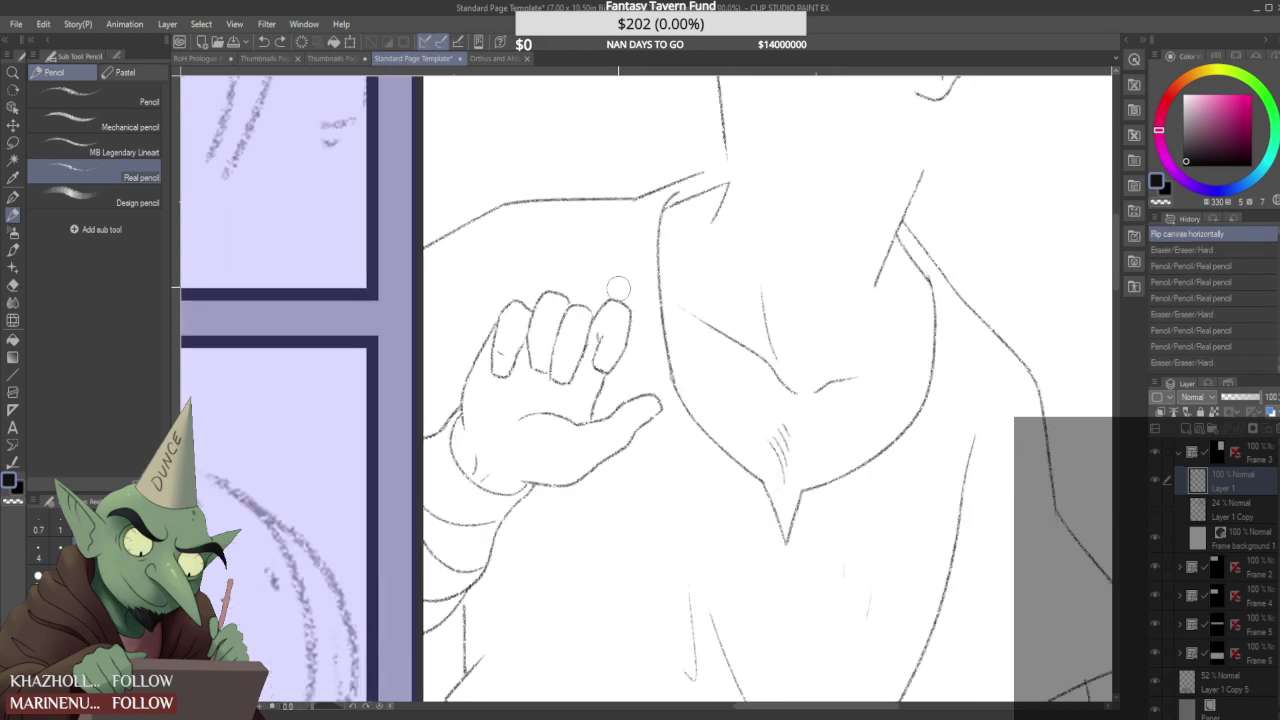
{"action": "scroll", "coordinate": [619, 310], "scroll_direction": "up", "scroll_amount": 1}
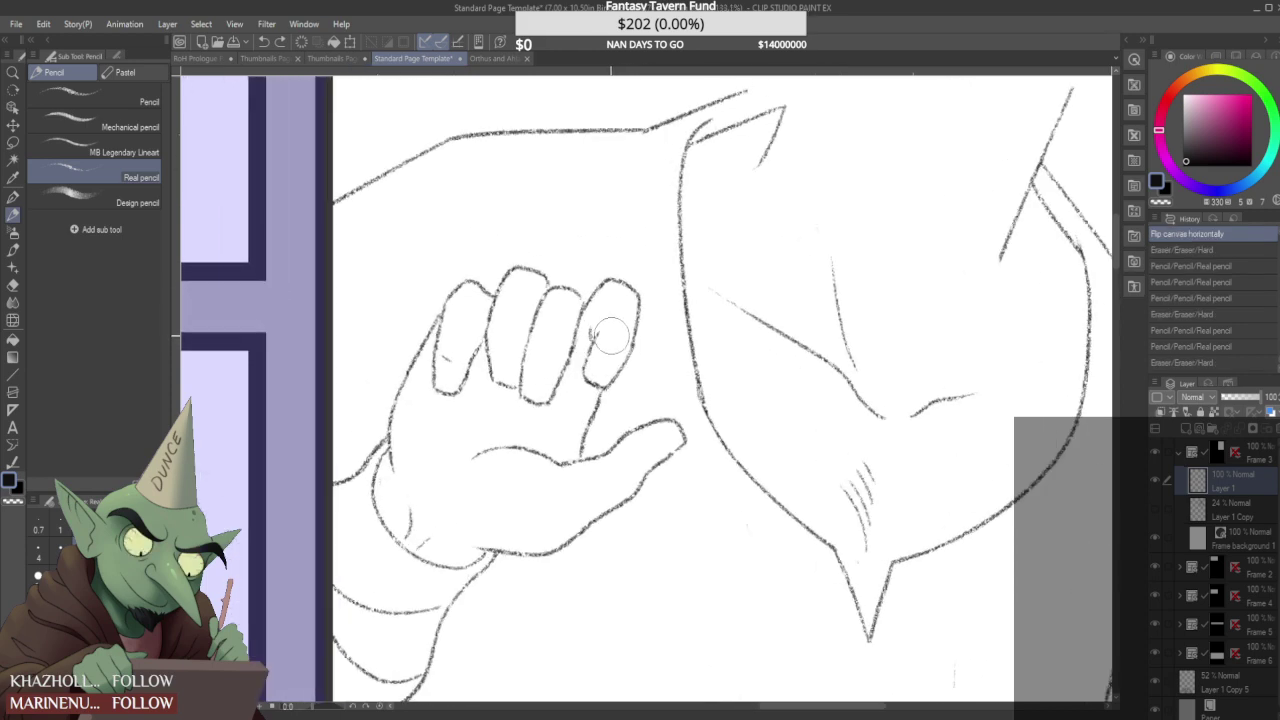
{"action": "scroll", "coordinate": [605, 345], "scroll_direction": "up", "scroll_amount": 1}
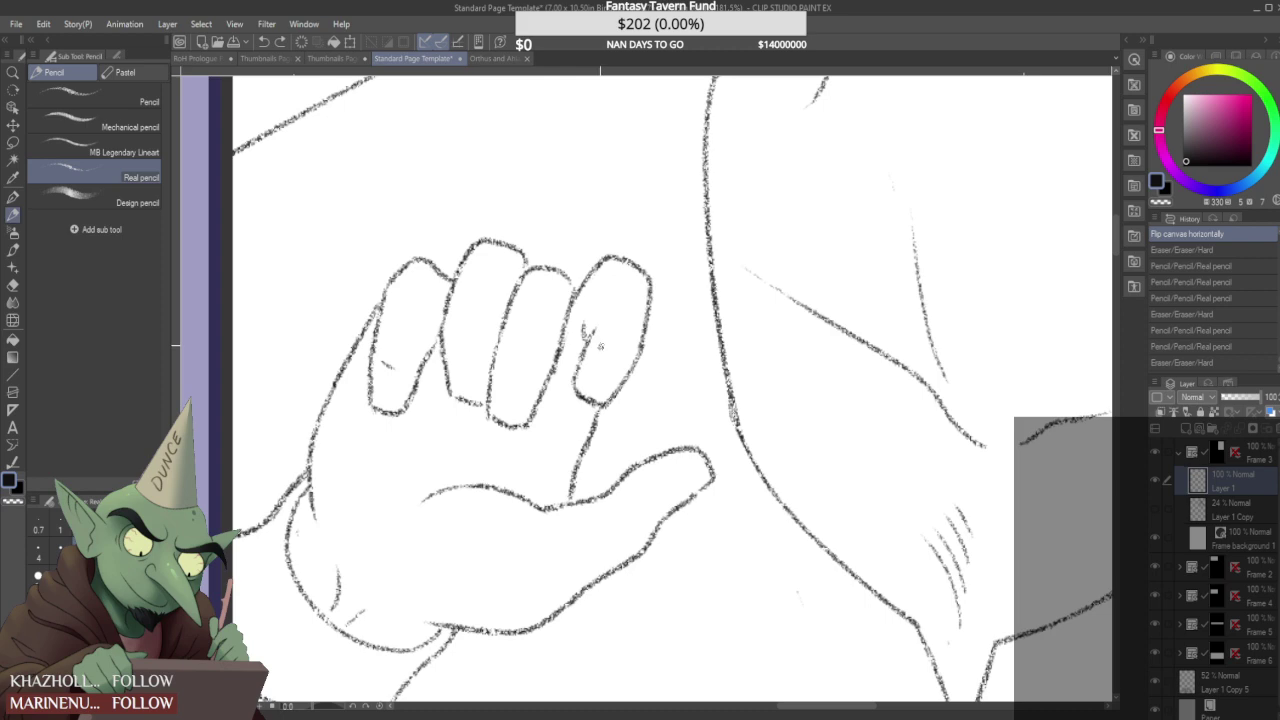
{"action": "scroll", "coordinate": [595, 355], "scroll_direction": "down", "scroll_amount": 4}
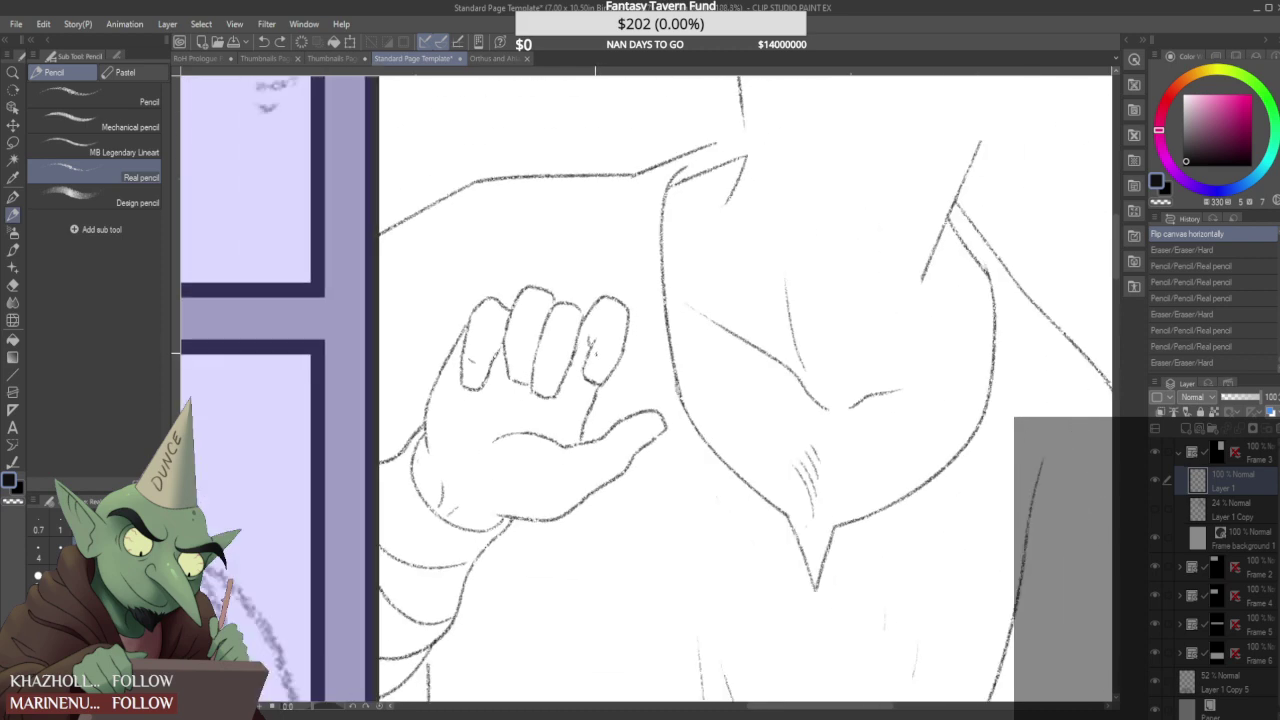
{"action": "scroll", "coordinate": [617, 326], "scroll_direction": "down", "scroll_amount": 3}
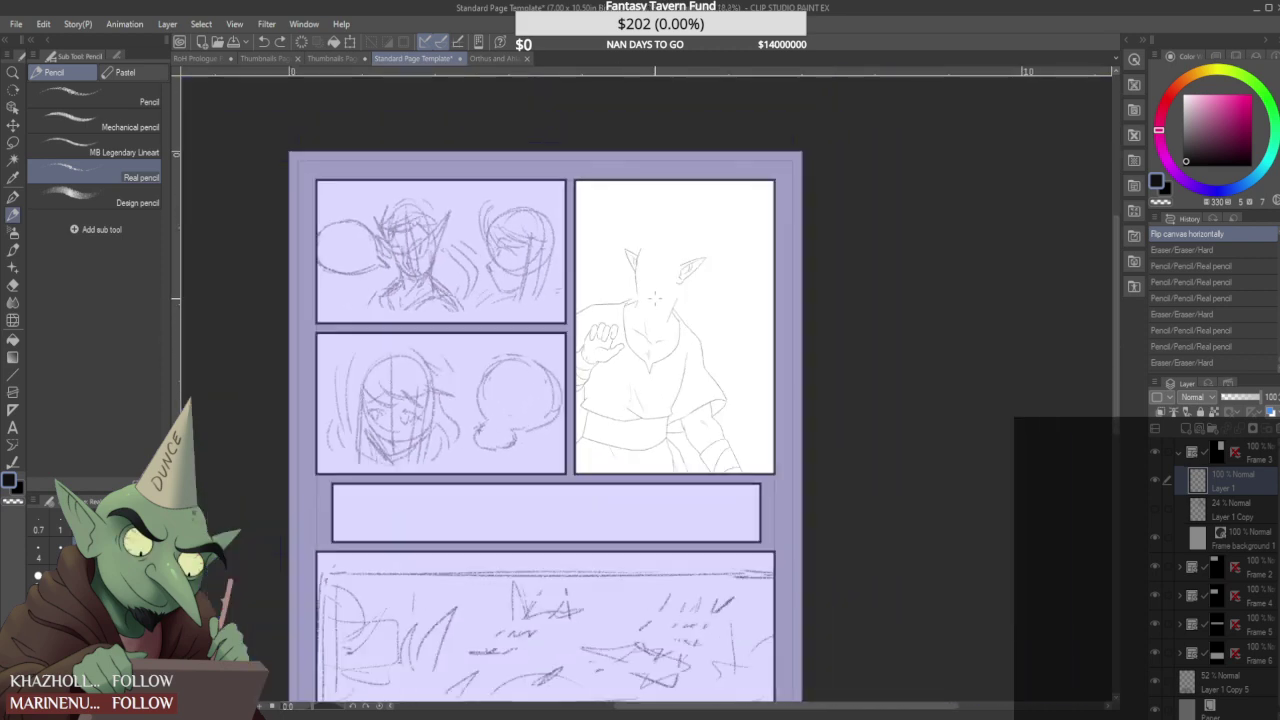
- Try to retouch the outlines of the two middle fingers on the raised hand with pencil and eraser strokes
{"action": "scroll", "coordinate": [619, 334], "scroll_direction": "up", "scroll_amount": 2}
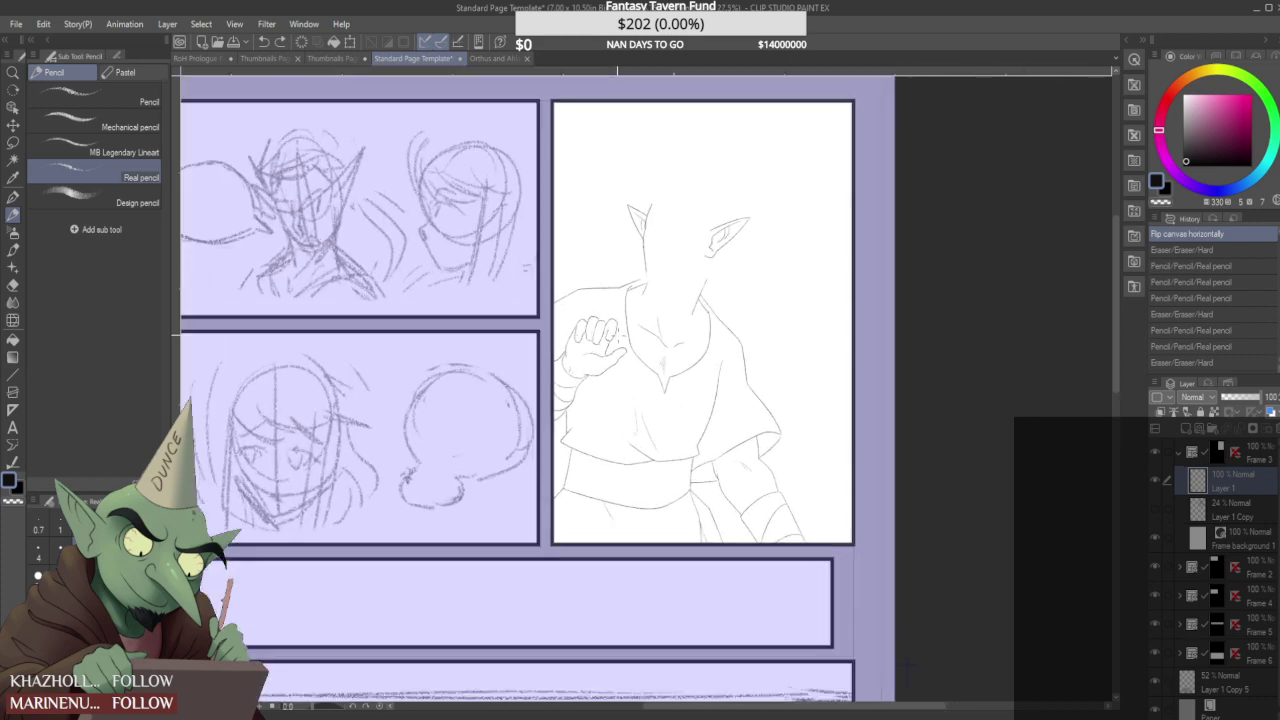
{"action": "scroll", "coordinate": [620, 335], "scroll_direction": "up", "scroll_amount": 5}
{"action": "mouse_move", "coordinate": [584, 392]}
{"action": "left_mouse_down"}
{"action": "mouse_move", "coordinate": [610, 386]}
{"action": "mouse_move", "coordinate": [586, 372]}
{"action": "mouse_move", "coordinate": [579, 332]}
{"action": "left_mouse_up"}
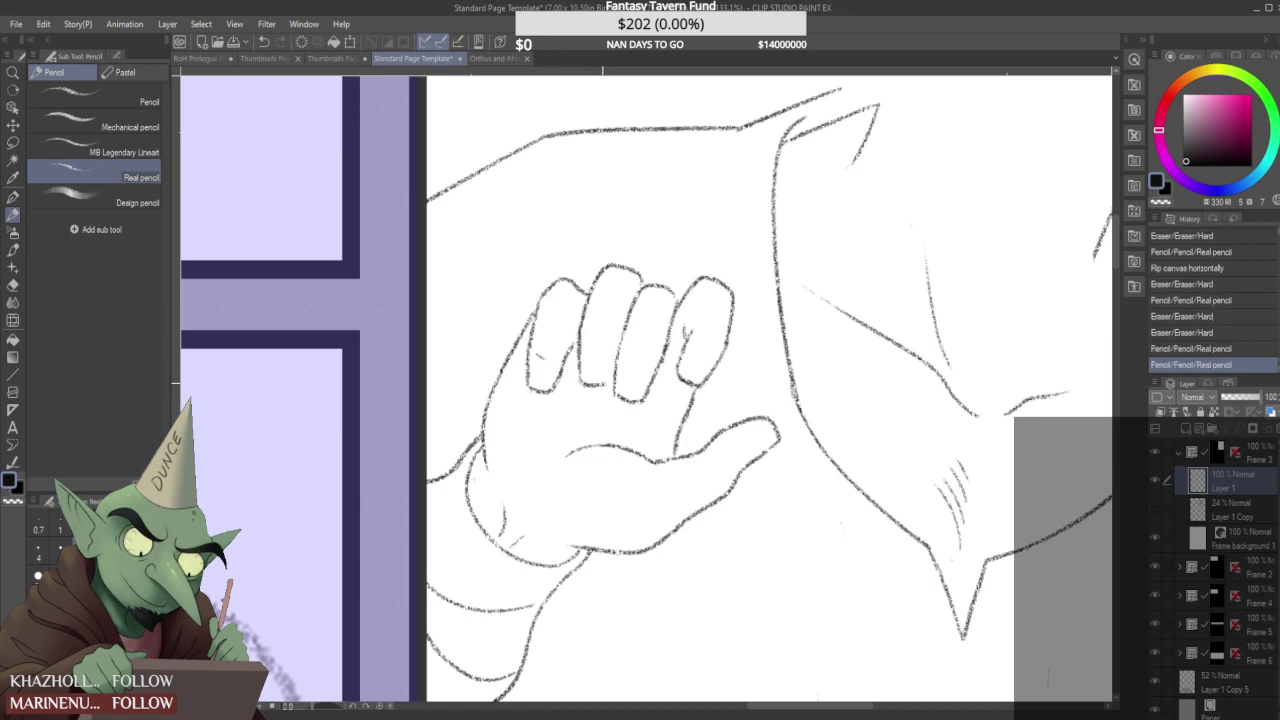
{"action": "left_click_drag", "start_coordinate": [600, 386], "coordinate": [638, 360]}
{"action": "scroll", "coordinate": [639, 345], "scroll_direction": "down", "scroll_amount": 3}
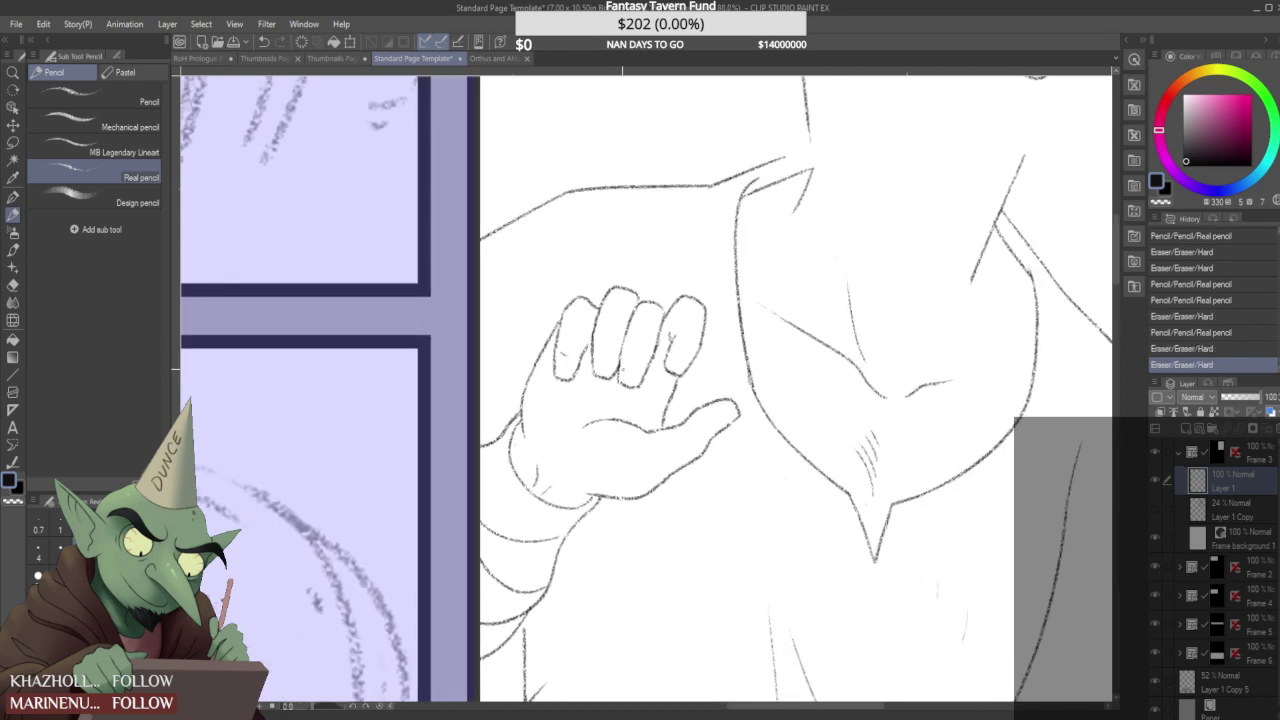
{"action": "scroll", "coordinate": [637, 364], "scroll_direction": "down", "scroll_amount": 5}
{"action": "scroll", "coordinate": [750, 265], "scroll_direction": "up", "scroll_amount": 1}
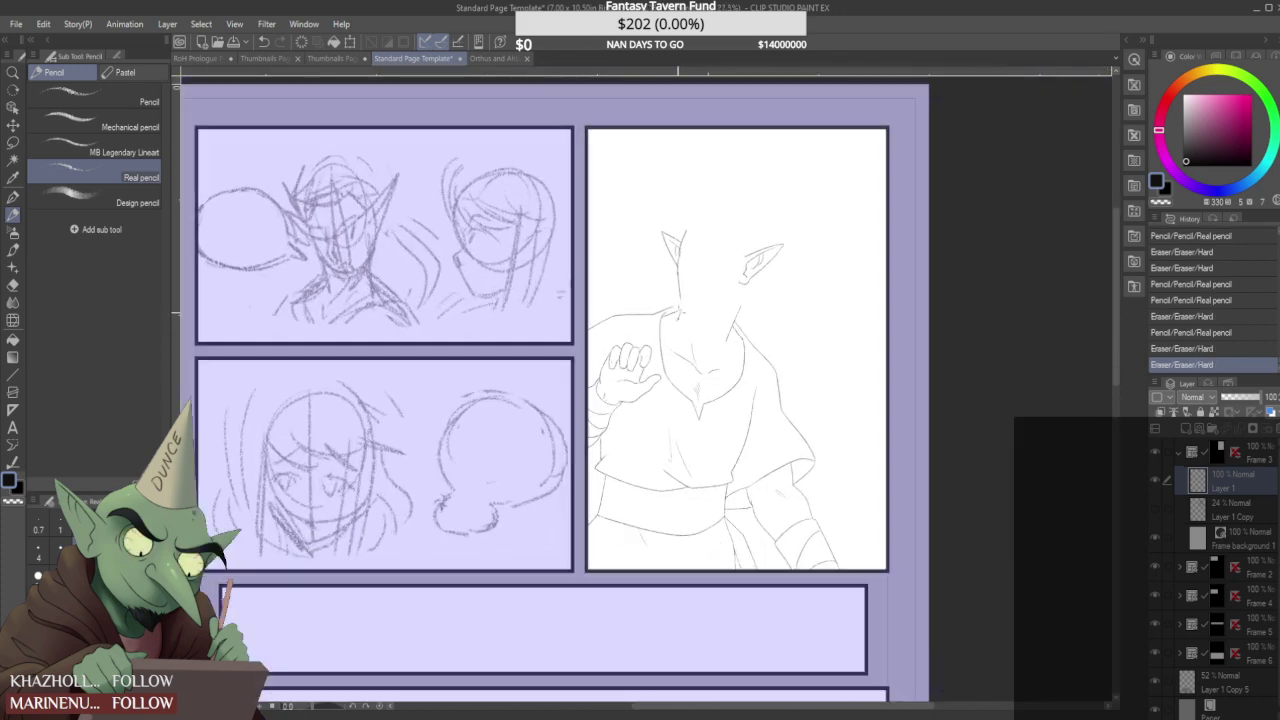
- Undo the retouching strokes on the two middle fingers back to the horizontal canvas flip
{"action": "key", "text": "ctrl+z"}
{"action": "key", "text": "ctrl+z"}
{"action": "key", "text": "ctrl+z"}
{"action": "key", "text": "ctrl+z"}
{"action": "key", "text": "ctrl+z"}
{"action": "key", "text": "ctrl+z"}
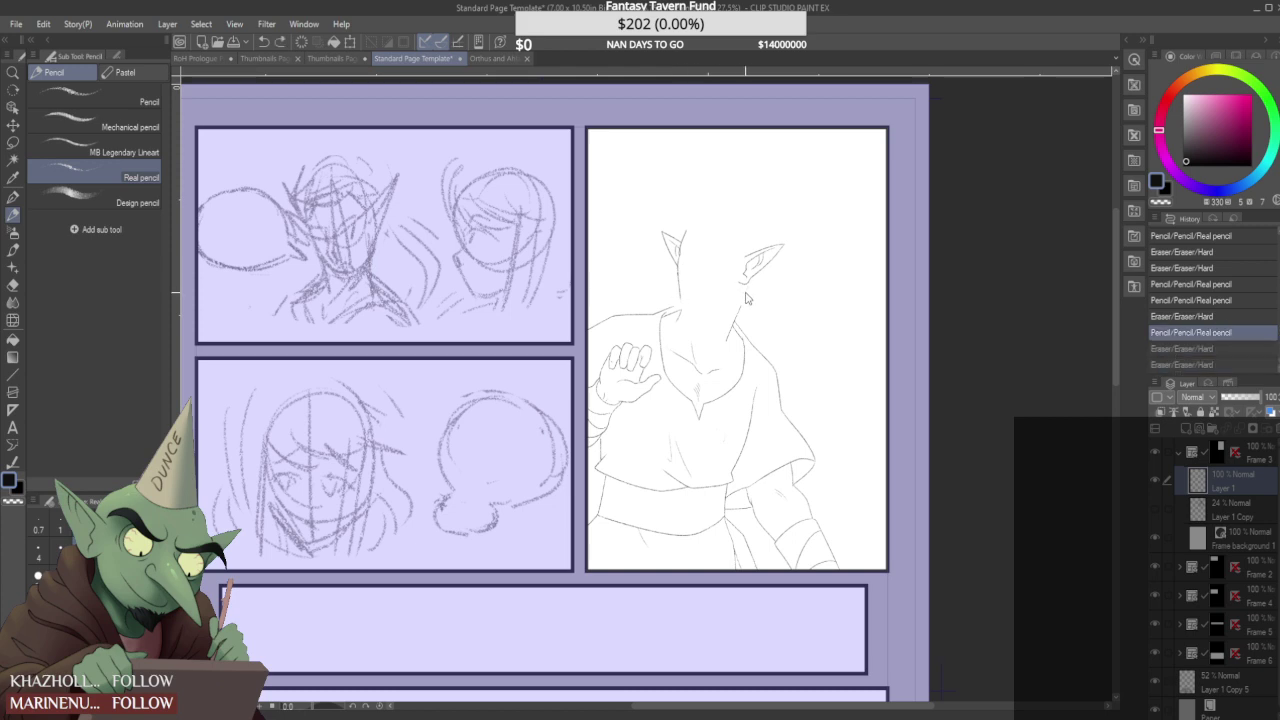
{"action": "key", "text": "ctrl+z"}
{"action": "key", "text": "ctrl+z"}
{"action": "key", "text": "ctrl+z"}
{"action": "key", "text": "ctrl+z"}
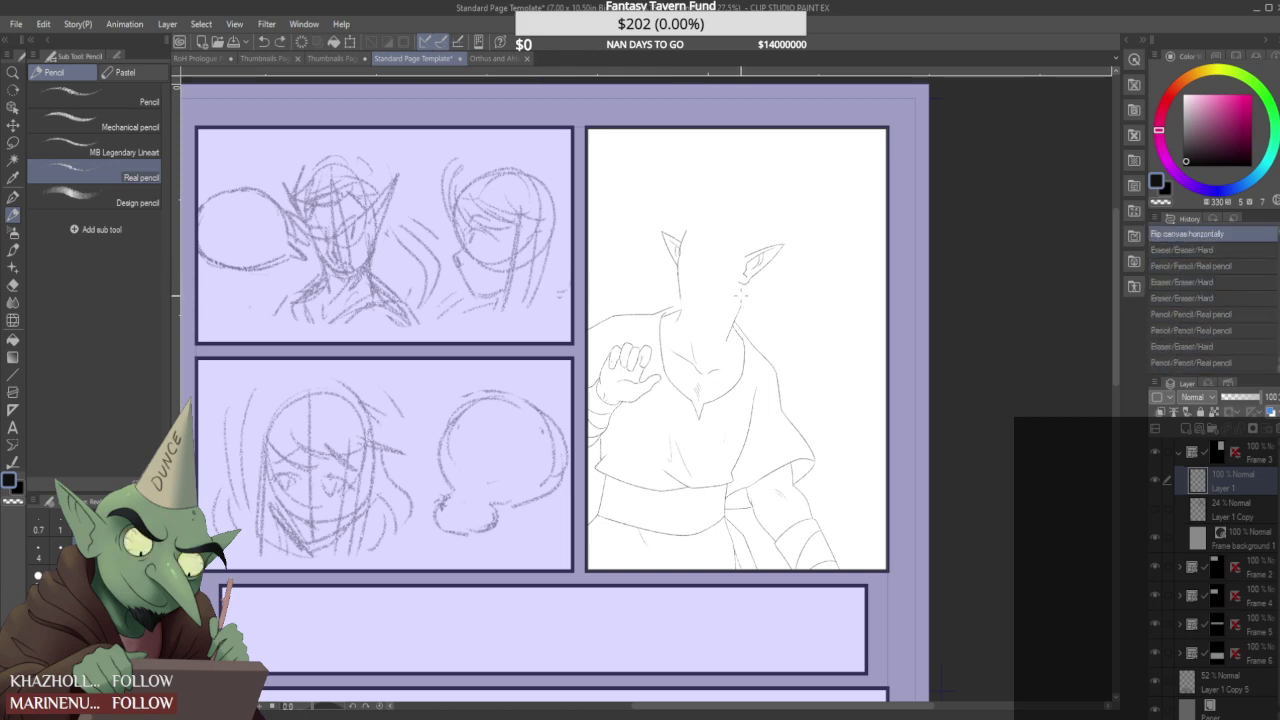
- Erase the tip of the finger beside the index finger and redraw it as a rounded curve meeting the index finger
{"action": "scroll", "coordinate": [650, 337], "scroll_direction": "up", "scroll_amount": 10}
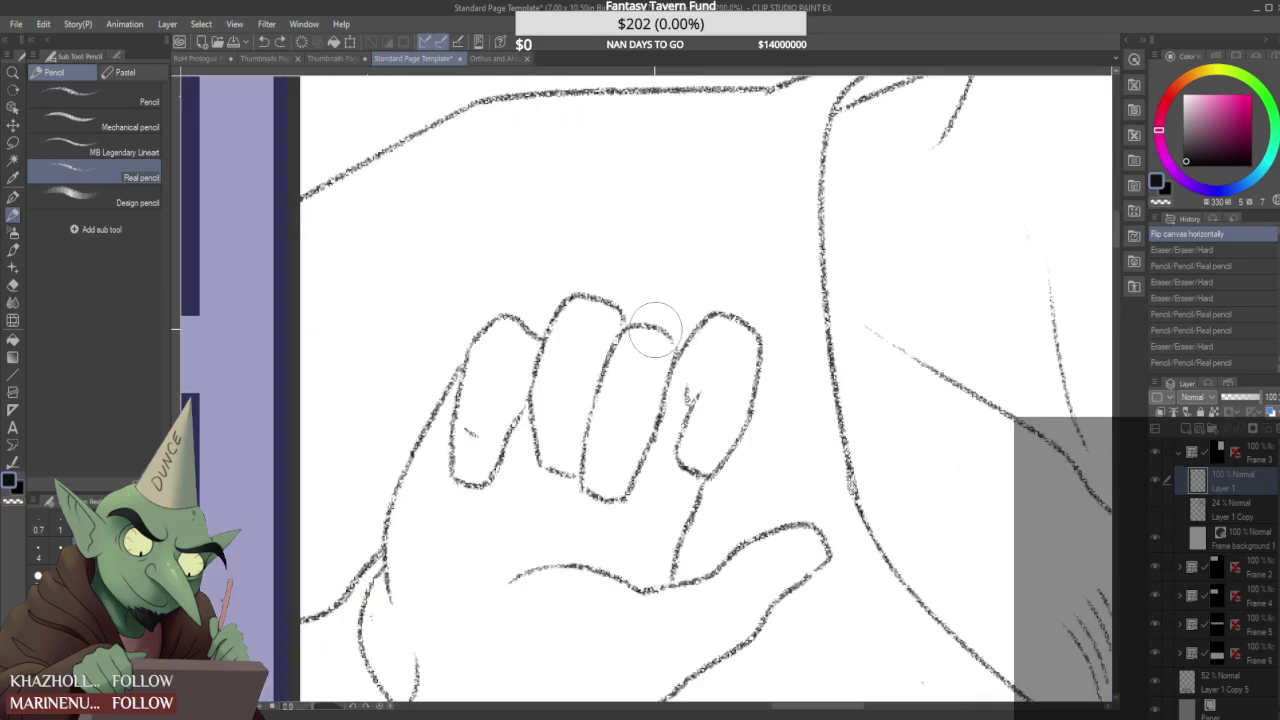
{"action": "left_click", "coordinate": [650, 337]}
{"action": "mouse_move", "coordinate": [674, 335]}
{"action": "left_mouse_down"}
{"action": "mouse_move", "coordinate": [683, 346]}
{"action": "mouse_move", "coordinate": [662, 378]}
{"action": "mouse_move", "coordinate": [666, 400]}
{"action": "left_mouse_up"}
{"action": "scroll", "coordinate": [670, 330], "scroll_direction": "down", "scroll_amount": 8}
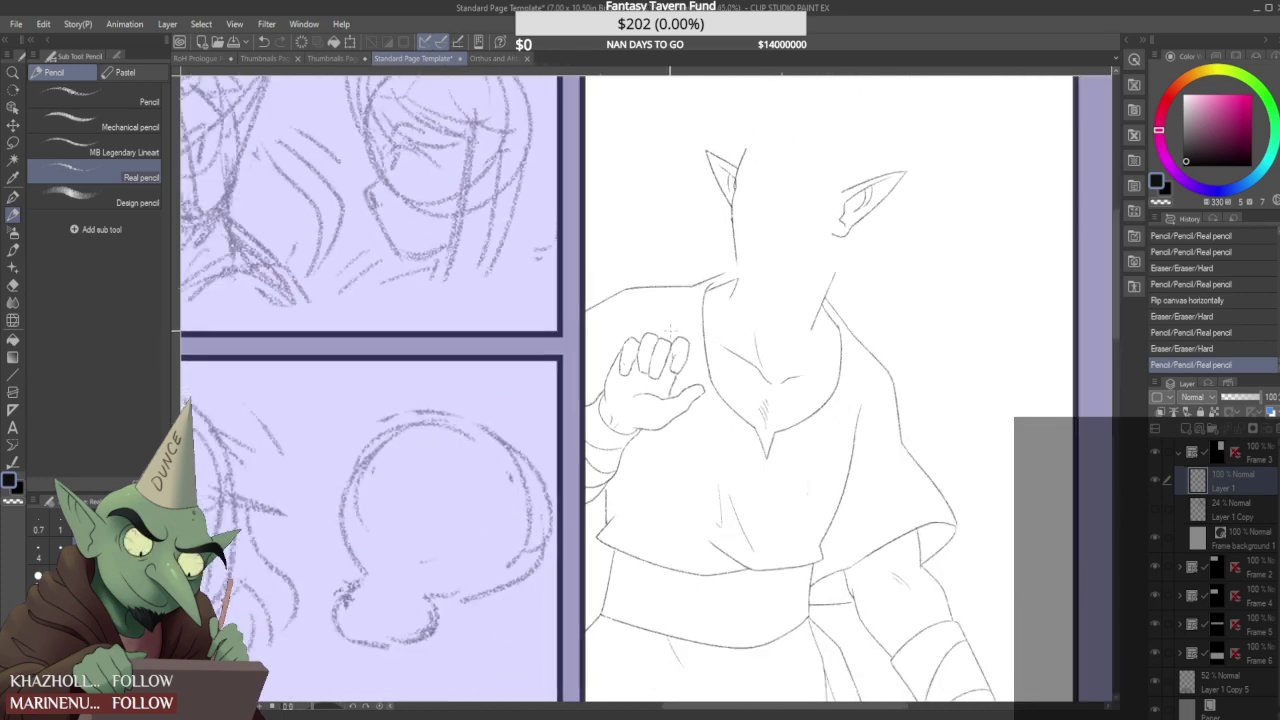
{"action": "scroll", "coordinate": [670, 330], "scroll_direction": "up", "scroll_amount": 5}
{"action": "left_click", "coordinate": [665, 335]}
{"action": "scroll", "coordinate": [660, 340], "scroll_direction": "up", "scroll_amount": 1}
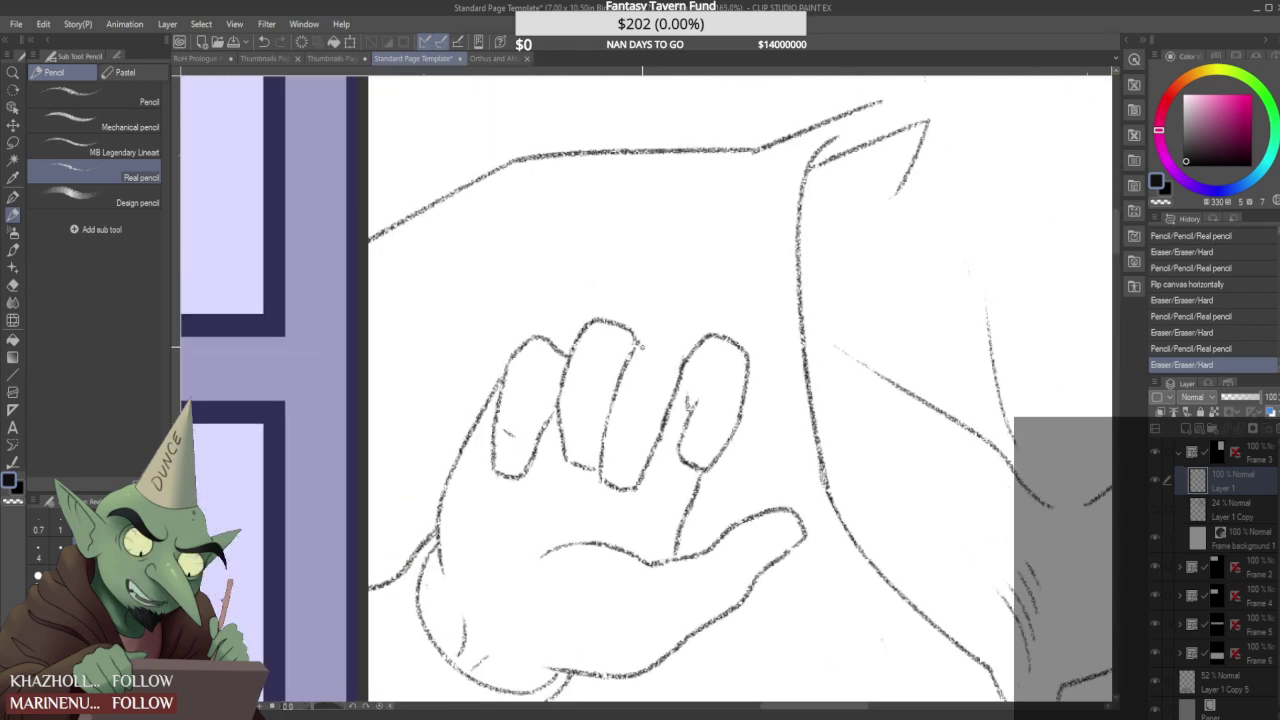
{"action": "scroll", "coordinate": [670, 330], "scroll_direction": "down", "scroll_amount": 2}
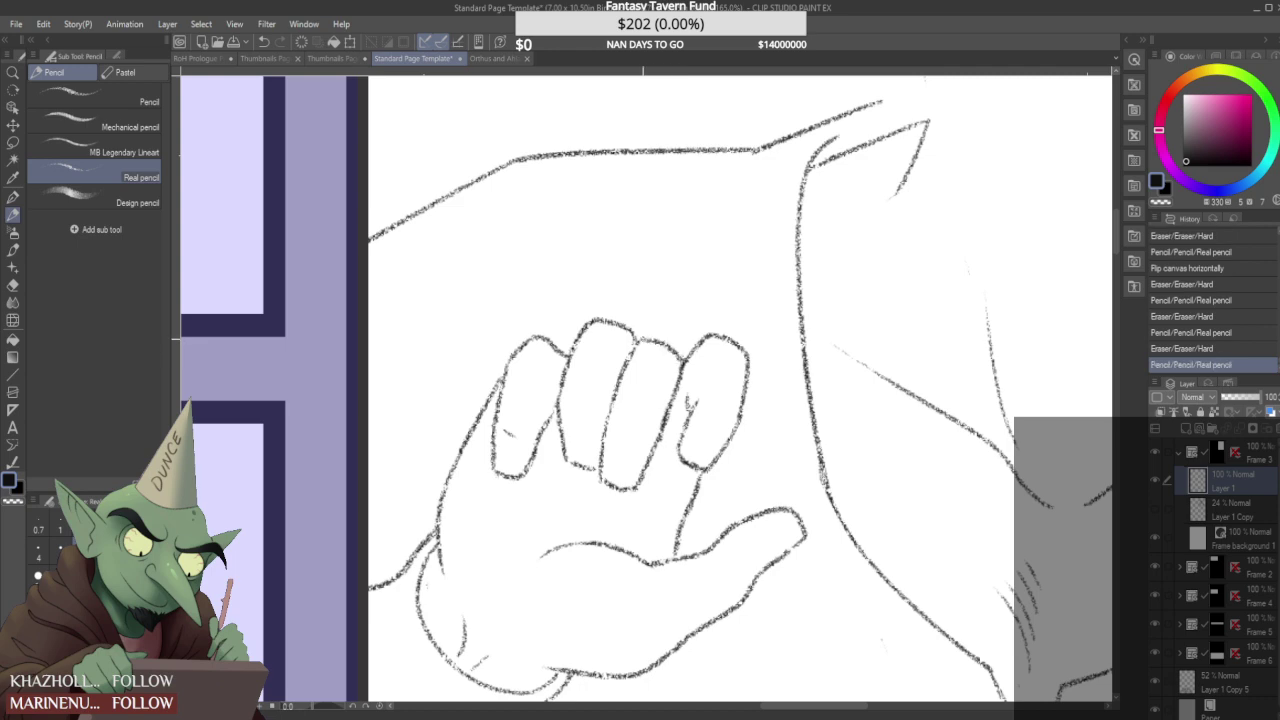
- Erase the short crease inside the little finger, drawing and undoing a trial replacement stroke
{"action": "scroll", "coordinate": [600, 340], "scroll_direction": "down", "scroll_amount": 3}
{"action": "scroll", "coordinate": [600, 360], "scroll_direction": "up", "scroll_amount": 4}
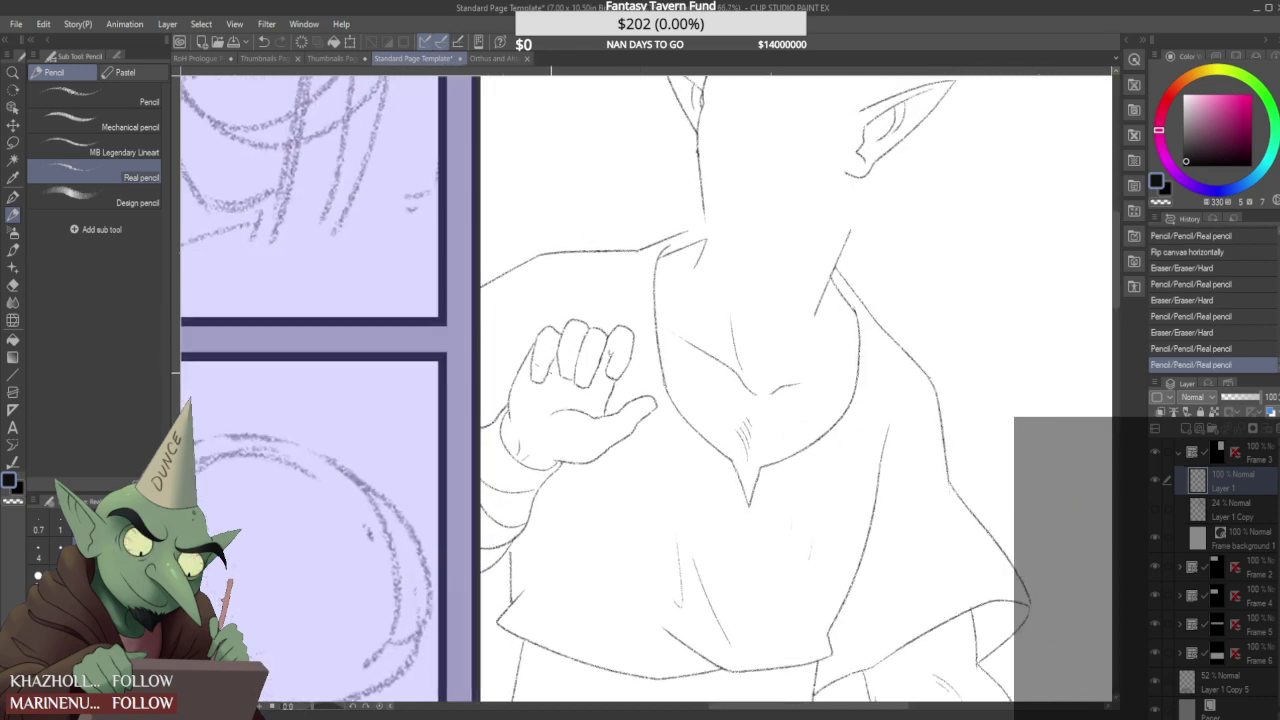
{"action": "left_click", "coordinate": [545, 362]}
{"action": "left_click_drag", "start_coordinate": [540, 366], "coordinate": [555, 369]}
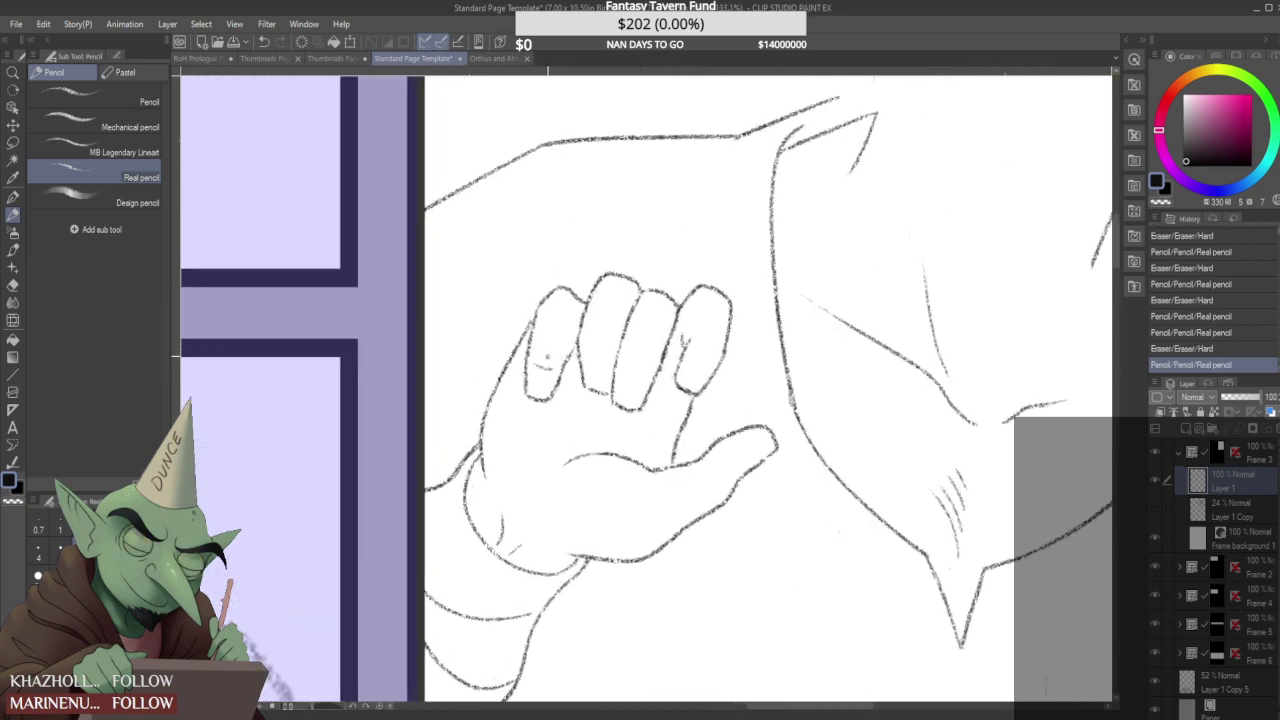
{"action": "scroll", "coordinate": [555, 359], "scroll_direction": "down", "scroll_amount": 3}
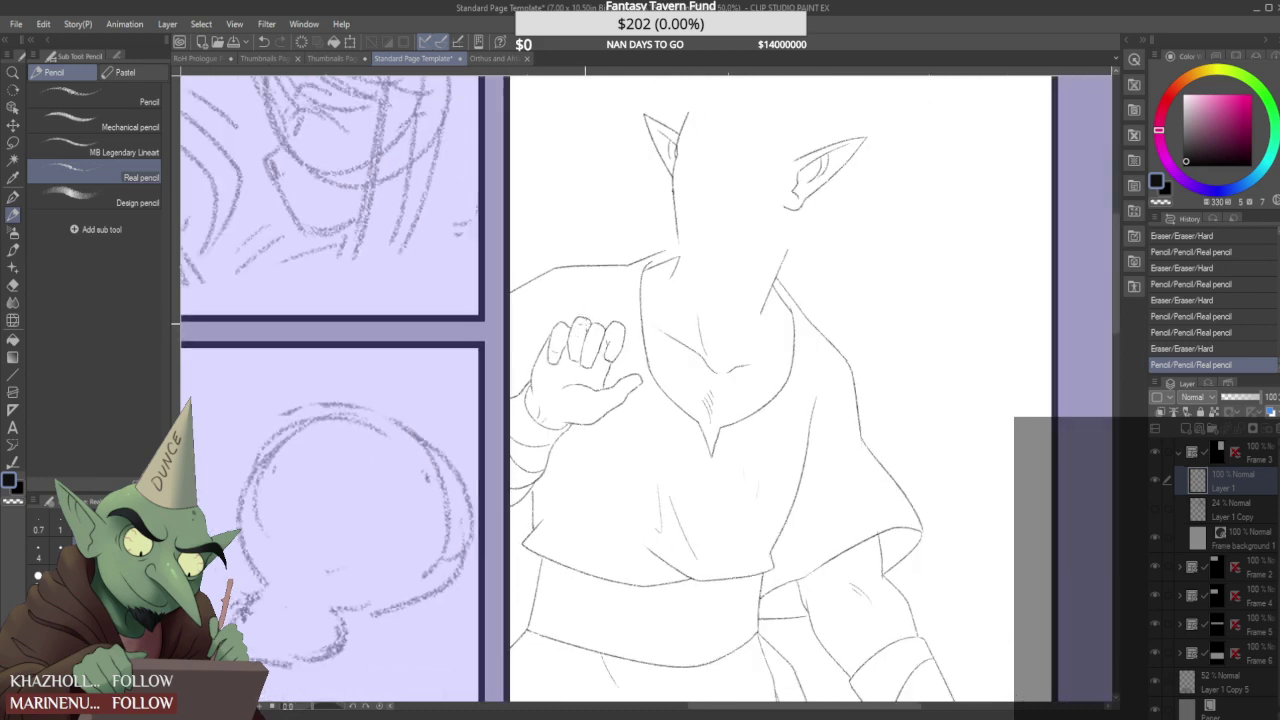
{"action": "scroll", "coordinate": [604, 310], "scroll_direction": "down", "scroll_amount": 3}
{"action": "scroll", "coordinate": [604, 310], "scroll_direction": "up", "scroll_amount": 2}
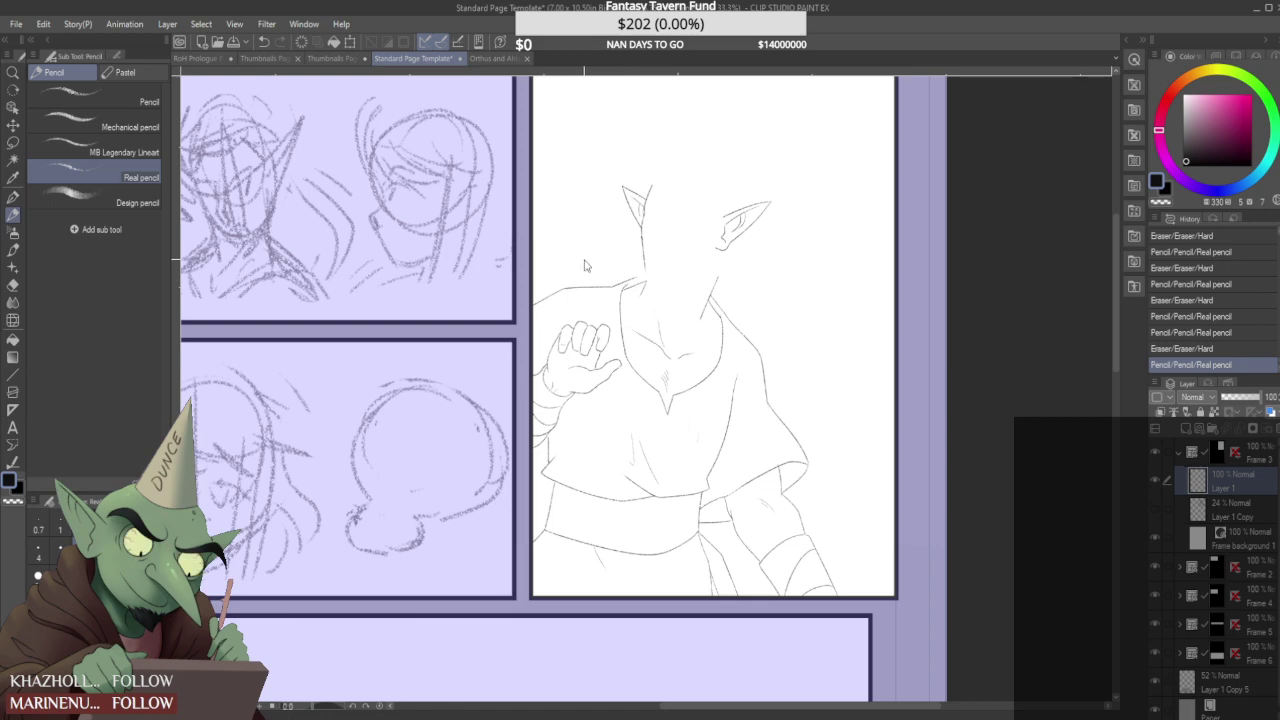
{"action": "key", "text": "ctrl+z"}
- Erase and redraw the upper end of the hand's outer edge where it meets the little finger
{"action": "scroll", "coordinate": [588, 302], "scroll_direction": "up", "scroll_amount": 5}
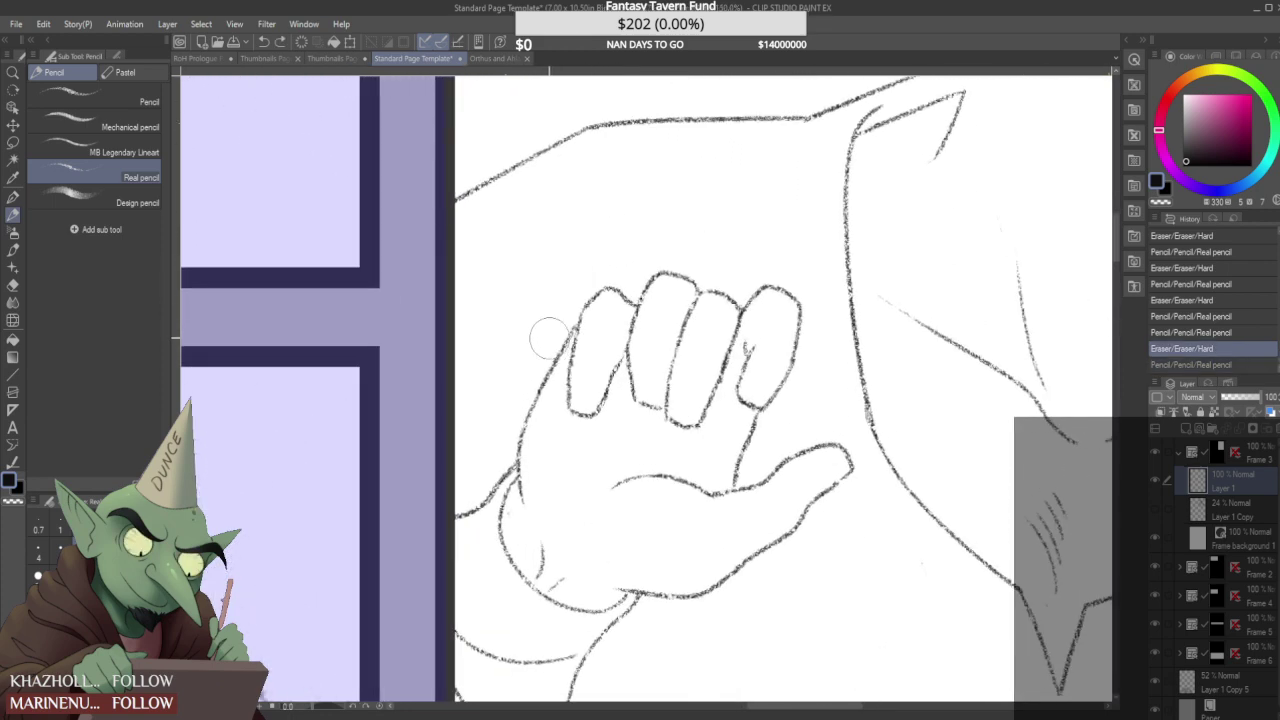
{"action": "left_click_drag", "start_coordinate": [545, 325], "coordinate": [555, 358]}
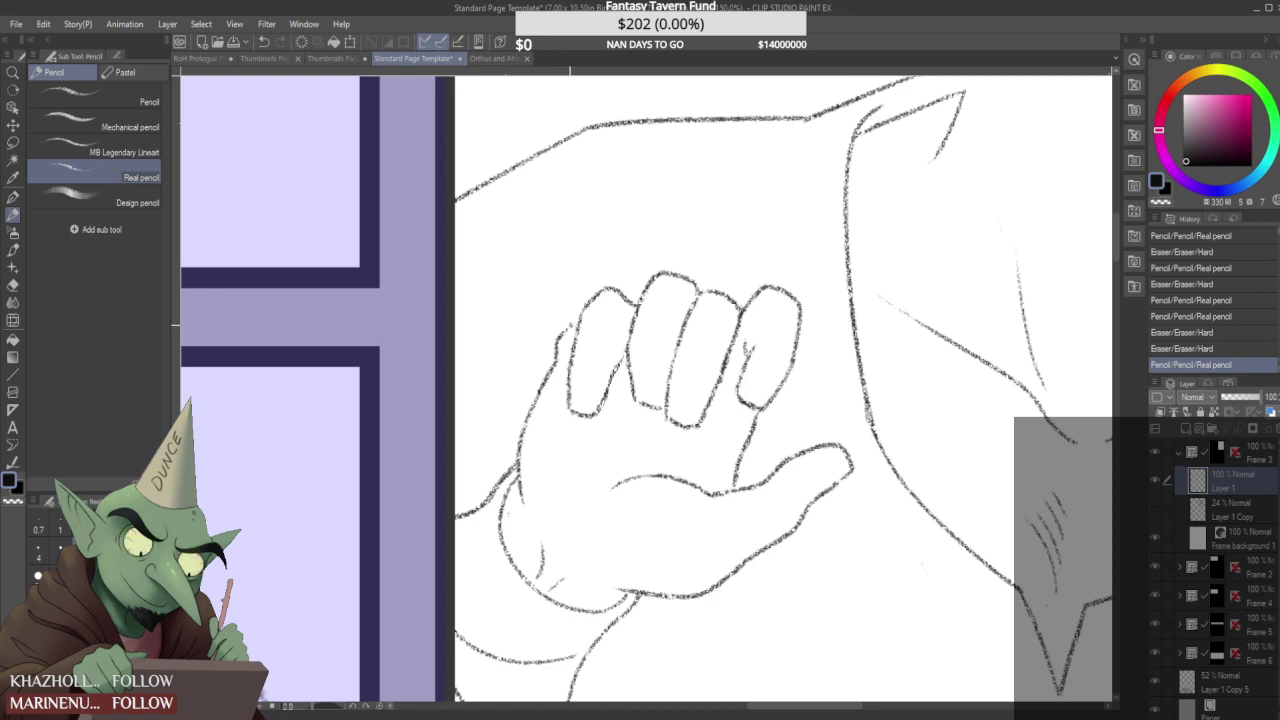
{"action": "scroll", "coordinate": [591, 306], "scroll_direction": "up", "scroll_amount": 2}
{"action": "mouse_move", "coordinate": [565, 305]}
{"action": "left_mouse_down"}
{"action": "mouse_move", "coordinate": [546, 352]}
{"action": "mouse_move", "coordinate": [559, 356]}
{"action": "mouse_move", "coordinate": [577, 302]}
{"action": "left_mouse_up"}
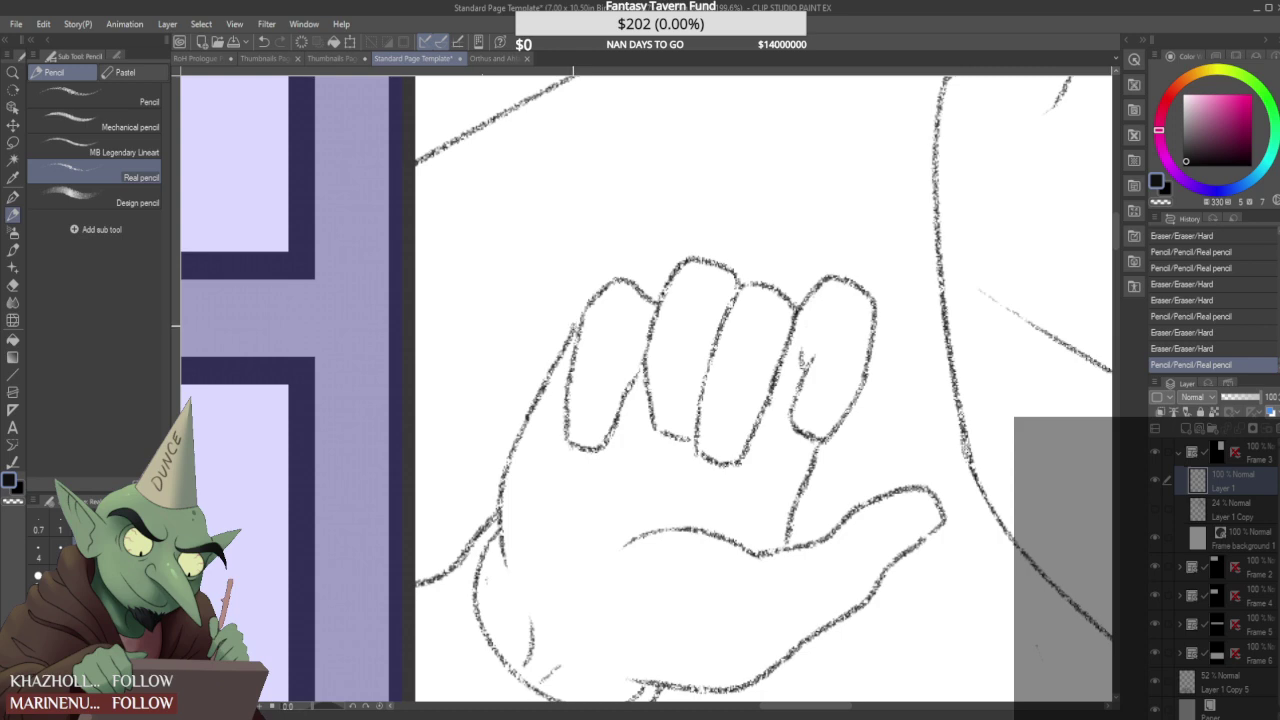
{"action": "left_click_drag", "start_coordinate": [575, 326], "coordinate": [579, 321]}
{"action": "scroll", "coordinate": [586, 318], "scroll_direction": "down", "scroll_amount": 7}
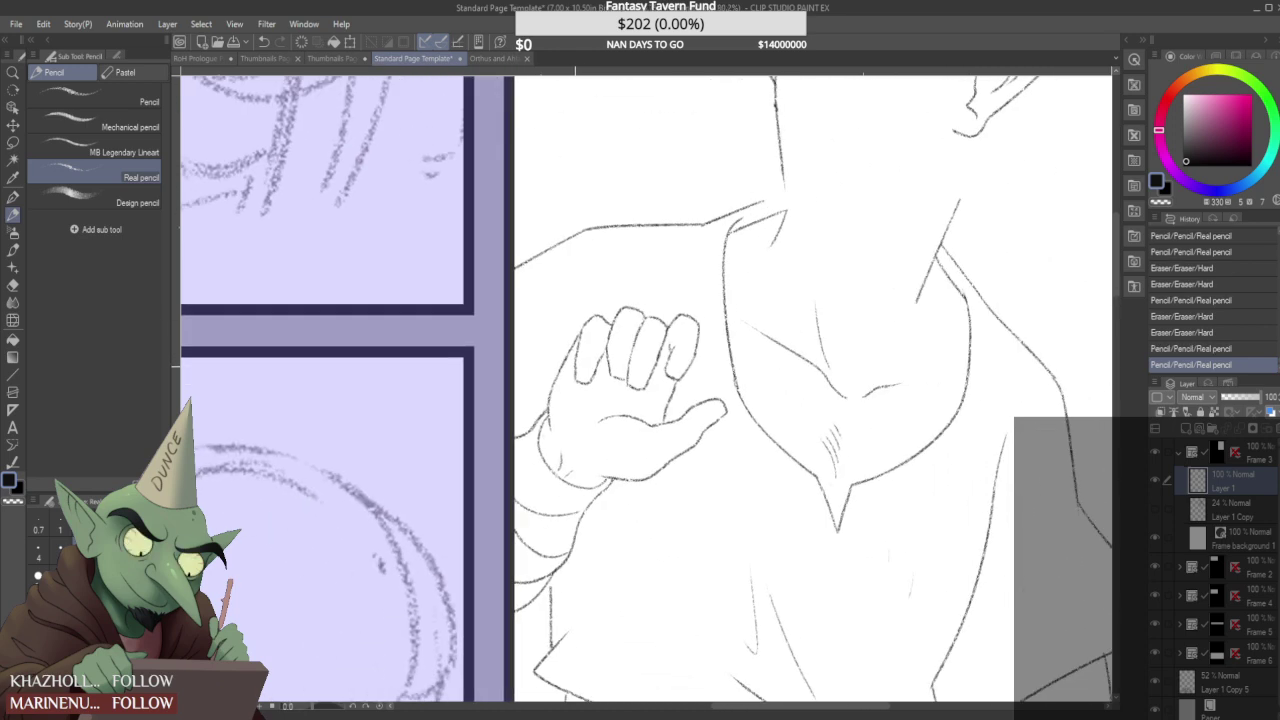
{"action": "scroll", "coordinate": [560, 428], "scroll_direction": "down", "scroll_amount": 4}
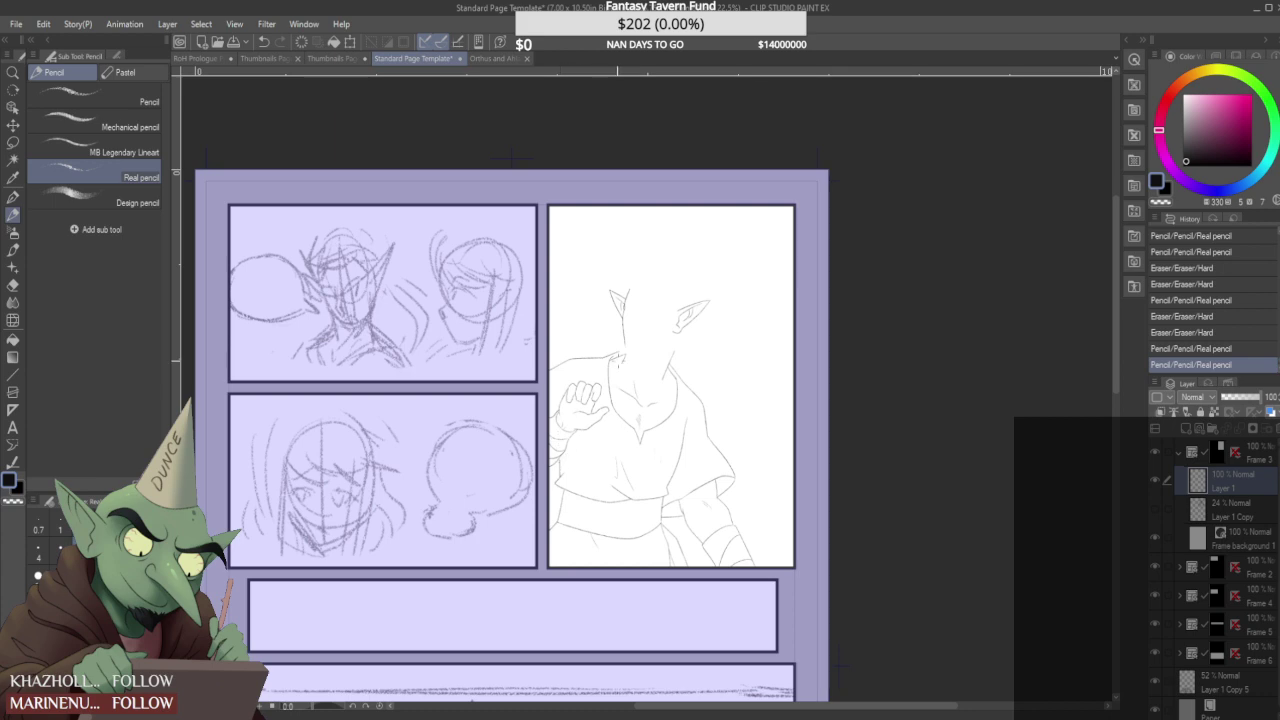
- Try to redraw the index finger narrower, with a flatter base joined to the palm edge
{"action": "scroll", "coordinate": [626, 369], "scroll_direction": "up", "scroll_amount": 6}
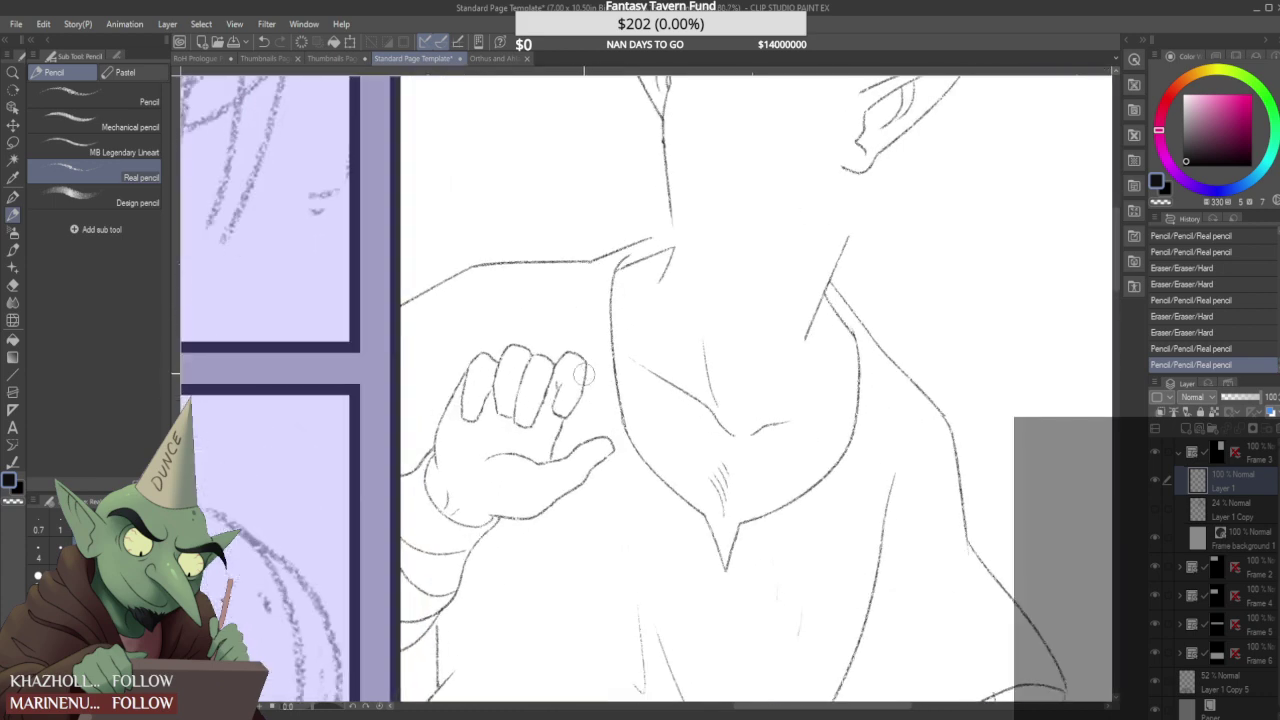
{"action": "left_click_drag", "start_coordinate": [542, 398], "coordinate": [588, 372]}
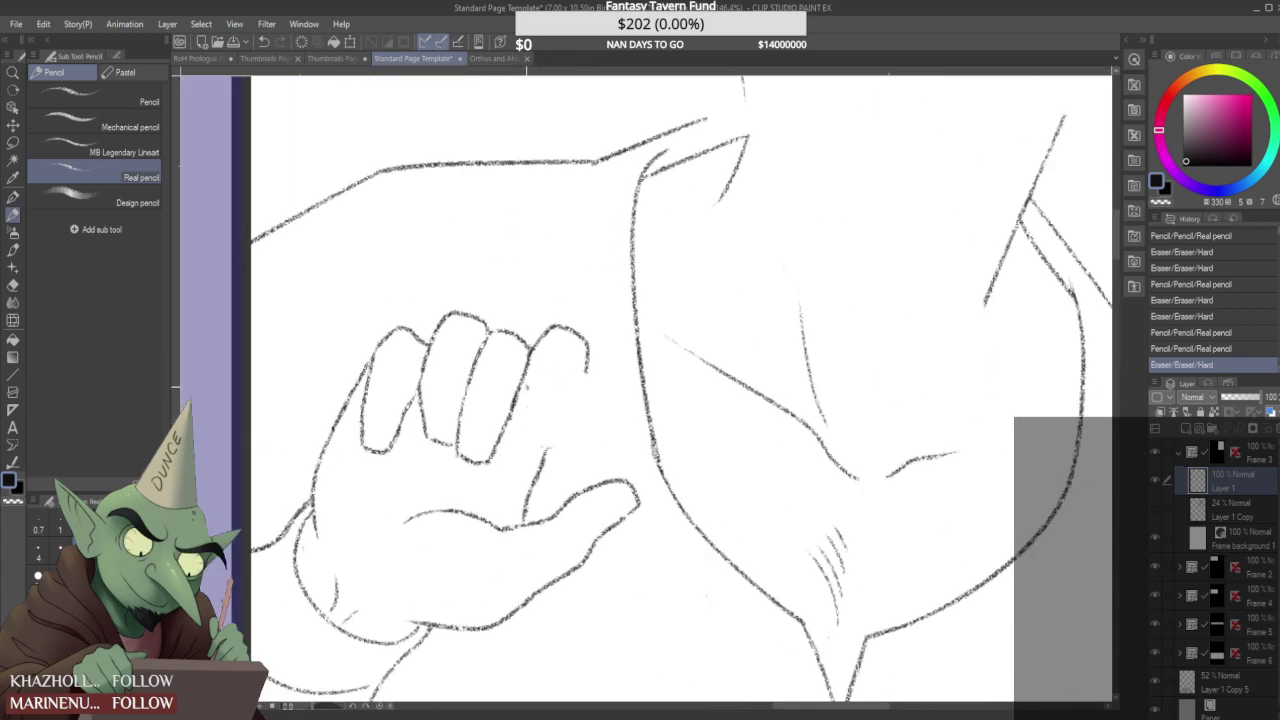
{"action": "mouse_move", "coordinate": [533, 445]}
{"action": "left_mouse_down"}
{"action": "mouse_move", "coordinate": [580, 329]}
{"action": "mouse_move", "coordinate": [589, 353]}
{"action": "mouse_move", "coordinate": [567, 337]}
{"action": "mouse_move", "coordinate": [576, 352]}
{"action": "mouse_move", "coordinate": [549, 430]}
{"action": "left_mouse_up"}
{"action": "mouse_move", "coordinate": [550, 428]}
{"action": "left_mouse_down"}
{"action": "mouse_move", "coordinate": [526, 444]}
{"action": "mouse_move", "coordinate": [552, 420]}
{"action": "mouse_move", "coordinate": [544, 462]}
{"action": "left_mouse_up"}
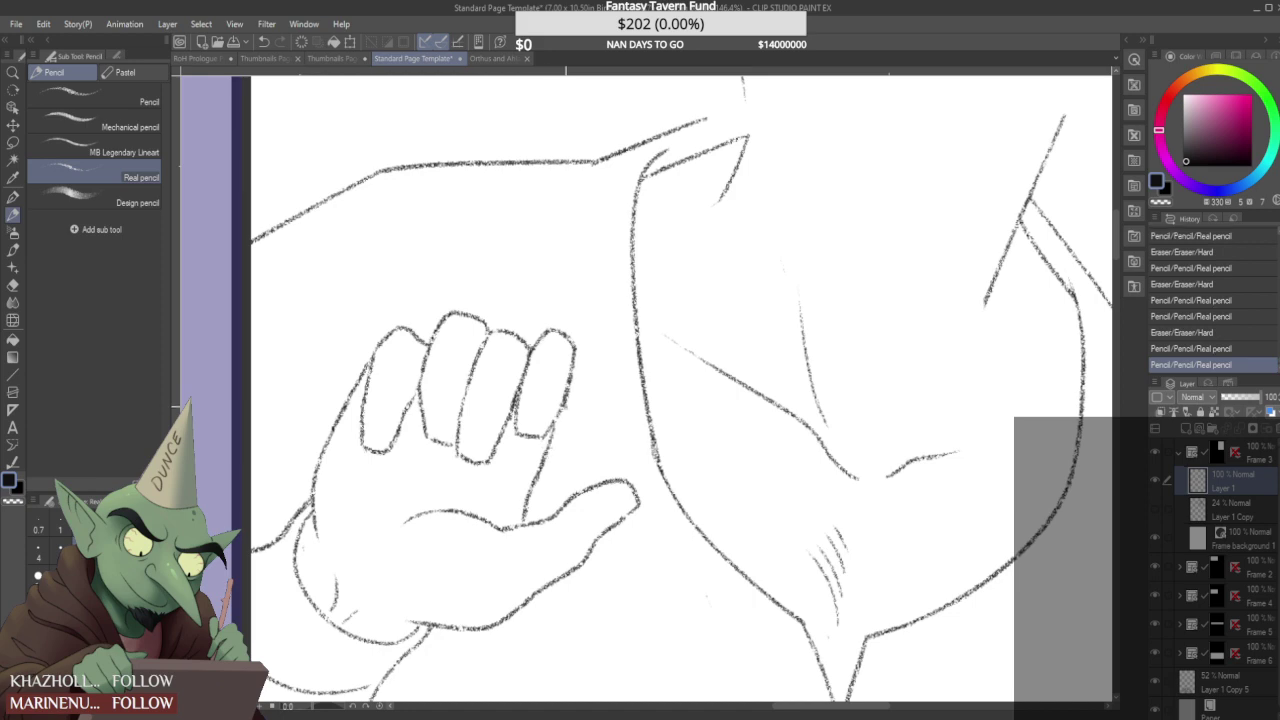
{"action": "scroll", "coordinate": [558, 408], "scroll_direction": "down", "scroll_amount": 14}
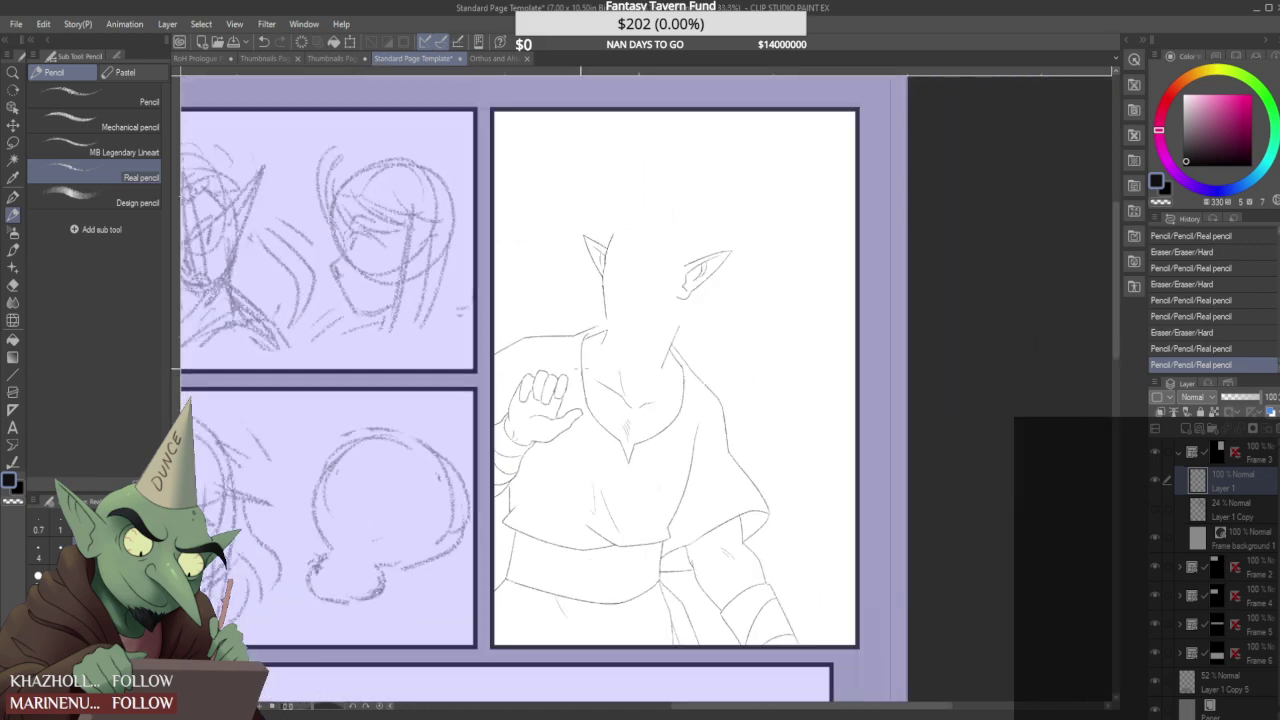
- Undo the eraser and pencil strokes of the narrower index finger
{"action": "key", "text": "ctrl+z"}
{"action": "key", "text": "ctrl+z"}
{"action": "key", "text": "ctrl+z"}
{"action": "key", "text": "ctrl+z"}
{"action": "key", "text": "ctrl+z"}
{"action": "key", "text": "ctrl+z"}
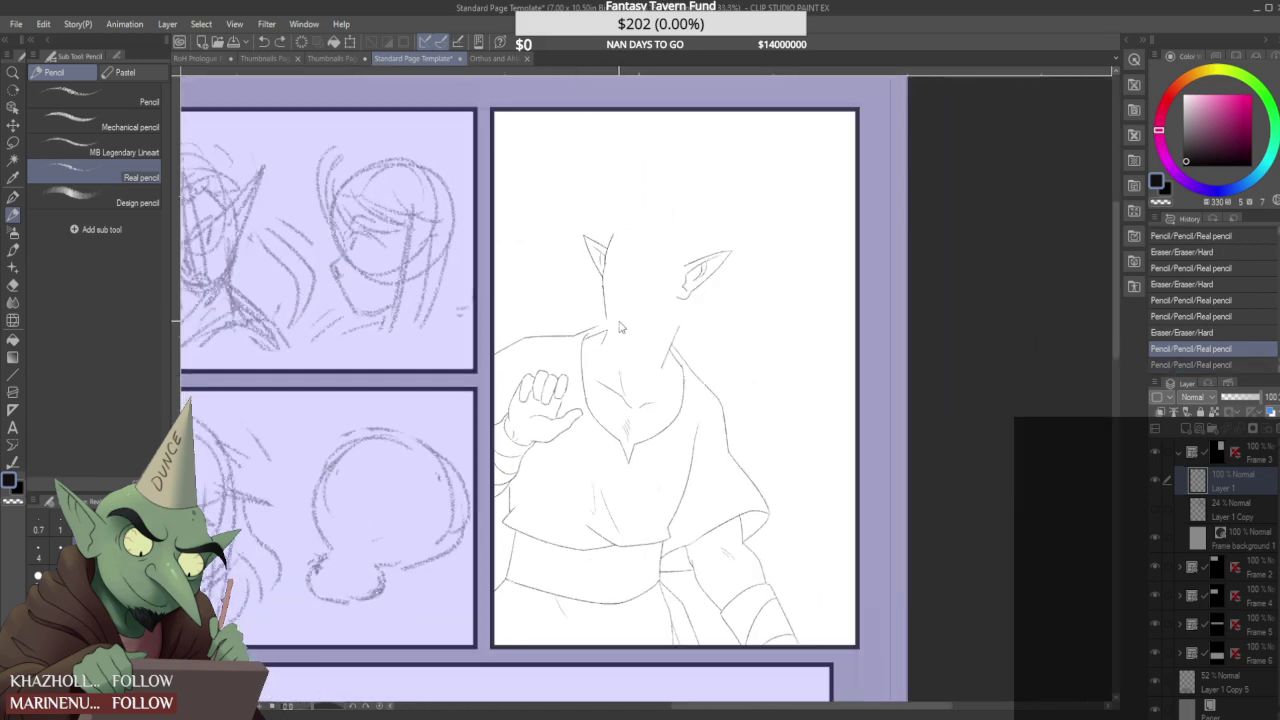
{"action": "key", "text": "ctrl+z"}
{"action": "key", "text": "ctrl+z"}
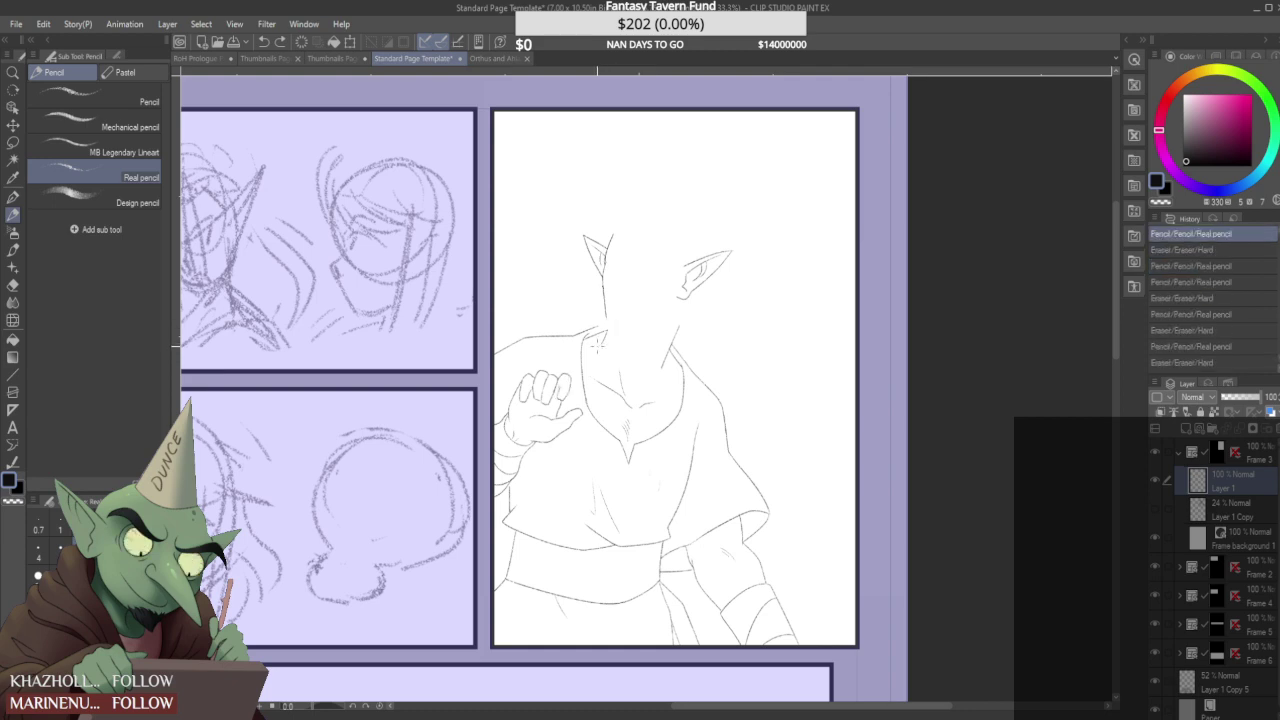
- Flip the canvas horizontally to view the figure mirrored
{"action": "scroll", "coordinate": [597, 350], "scroll_direction": "down", "scroll_amount": 1}
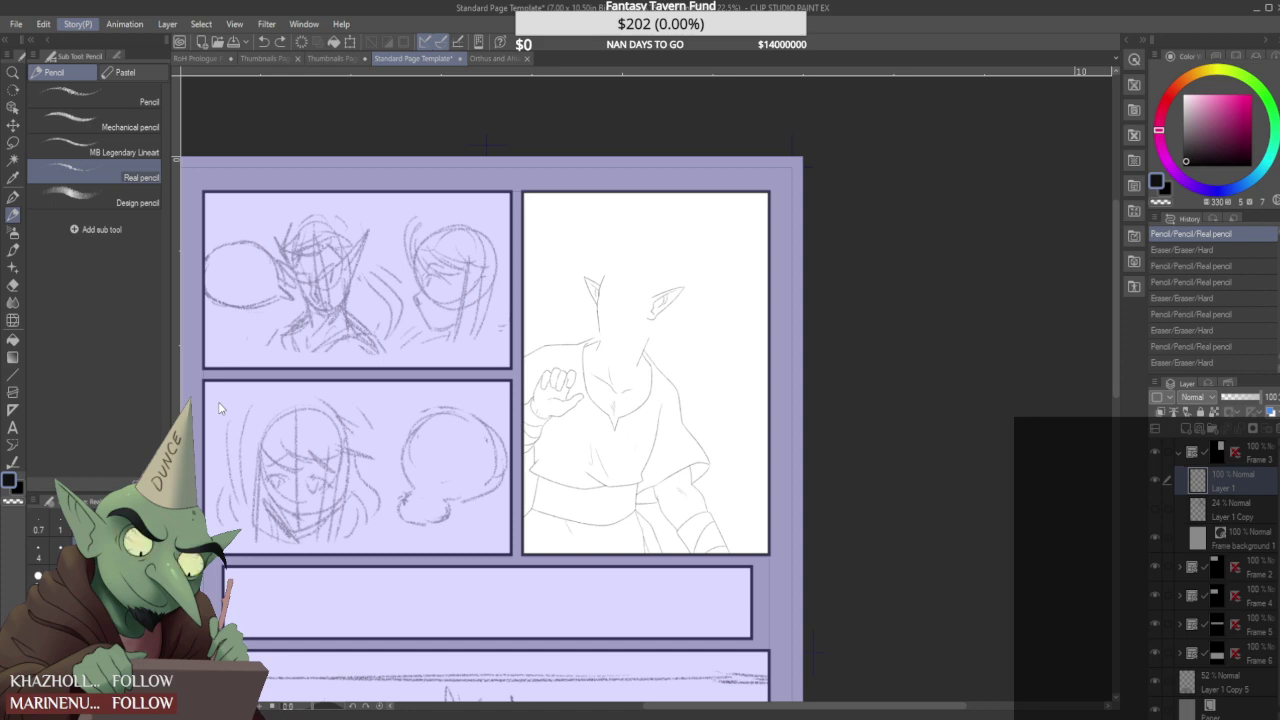
{"action": "left_click", "coordinate": [45, 23]}
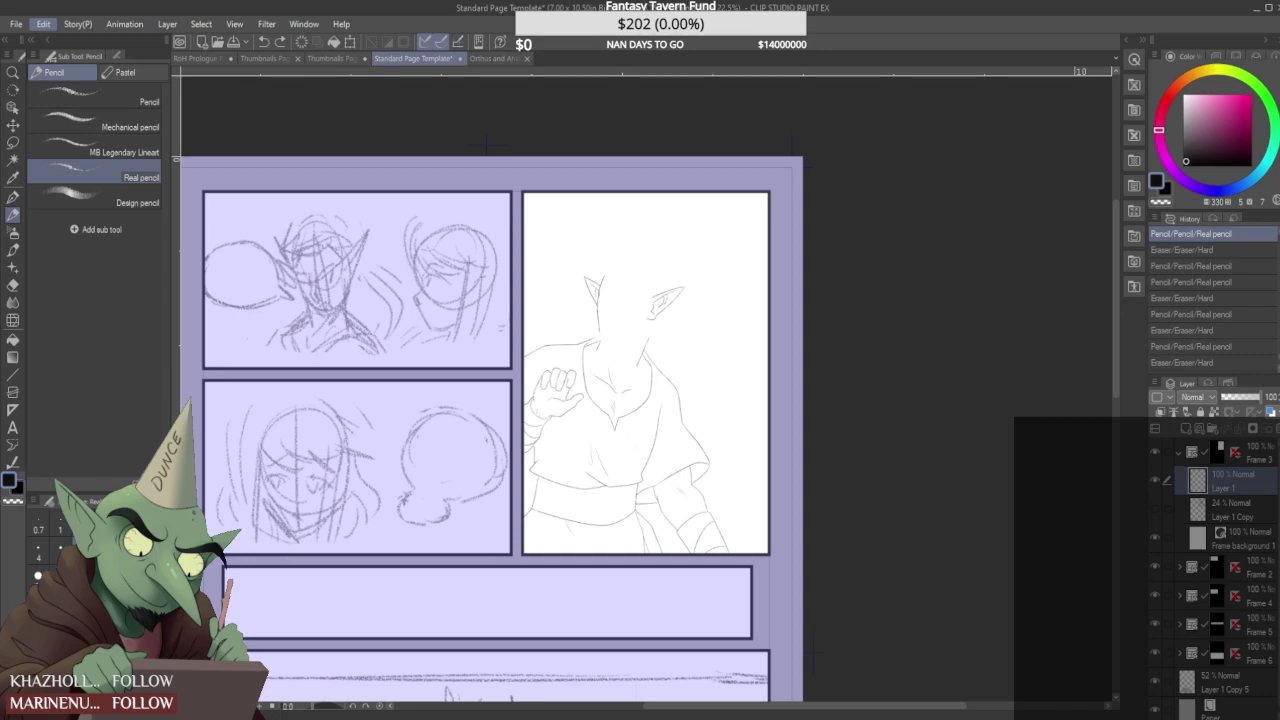
{"action": "left_click", "coordinate": [300, 410]}
{"action": "scroll", "coordinate": [578, 435], "scroll_direction": "up", "scroll_amount": 1}
{"action": "scroll", "coordinate": [610, 390], "scroll_direction": "down", "scroll_amount": 3}
- Try to replace the outstretched thumb on the raised hand with an upward-pointing one
{"action": "scroll", "coordinate": [575, 190], "scroll_direction": "up", "scroll_amount": 9}
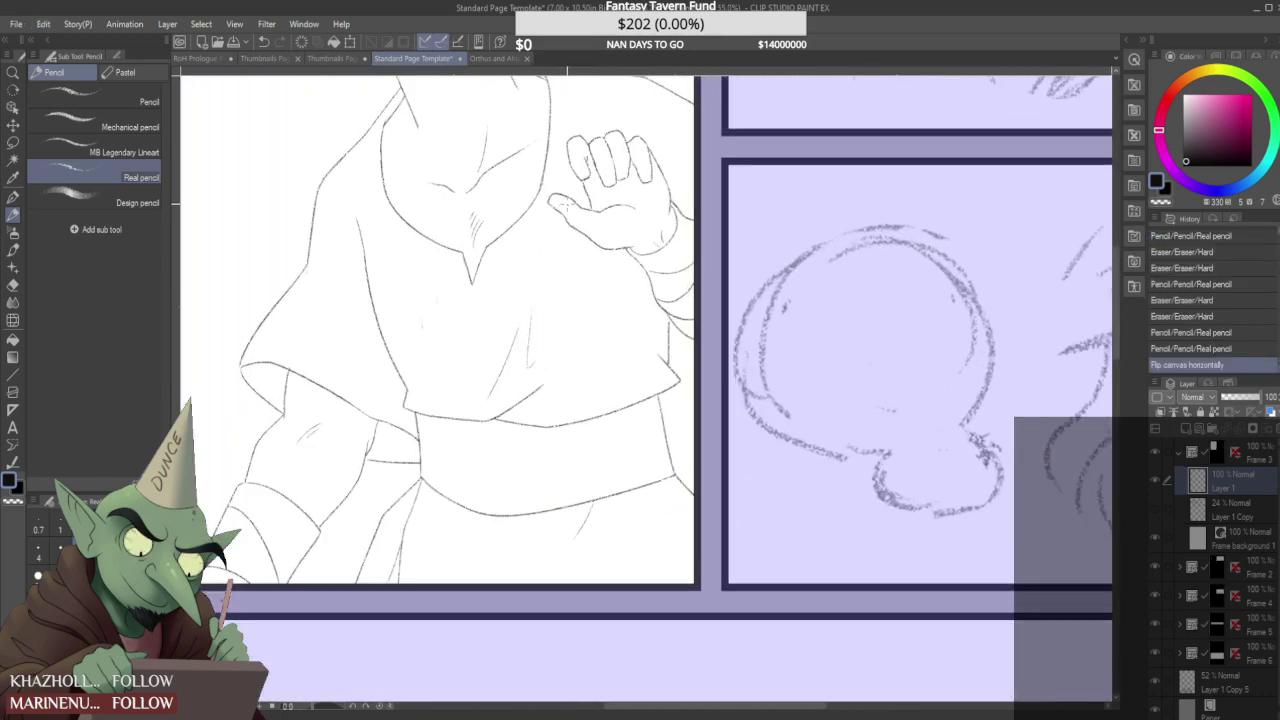
{"action": "scroll", "coordinate": [567, 205], "scroll_direction": "up", "scroll_amount": 4}
{"action": "mouse_move", "coordinate": [550, 200]}
{"action": "left_mouse_down"}
{"action": "mouse_move", "coordinate": [557, 232]}
{"action": "mouse_move", "coordinate": [576, 205]}
{"action": "mouse_move", "coordinate": [601, 205]}
{"action": "mouse_move", "coordinate": [575, 243]}
{"action": "mouse_move", "coordinate": [604, 222]}
{"action": "left_mouse_up"}
{"action": "scroll", "coordinate": [582, 204], "scroll_direction": "up", "scroll_amount": 2}
{"action": "scroll", "coordinate": [600, 236], "scroll_direction": "down", "scroll_amount": 10}
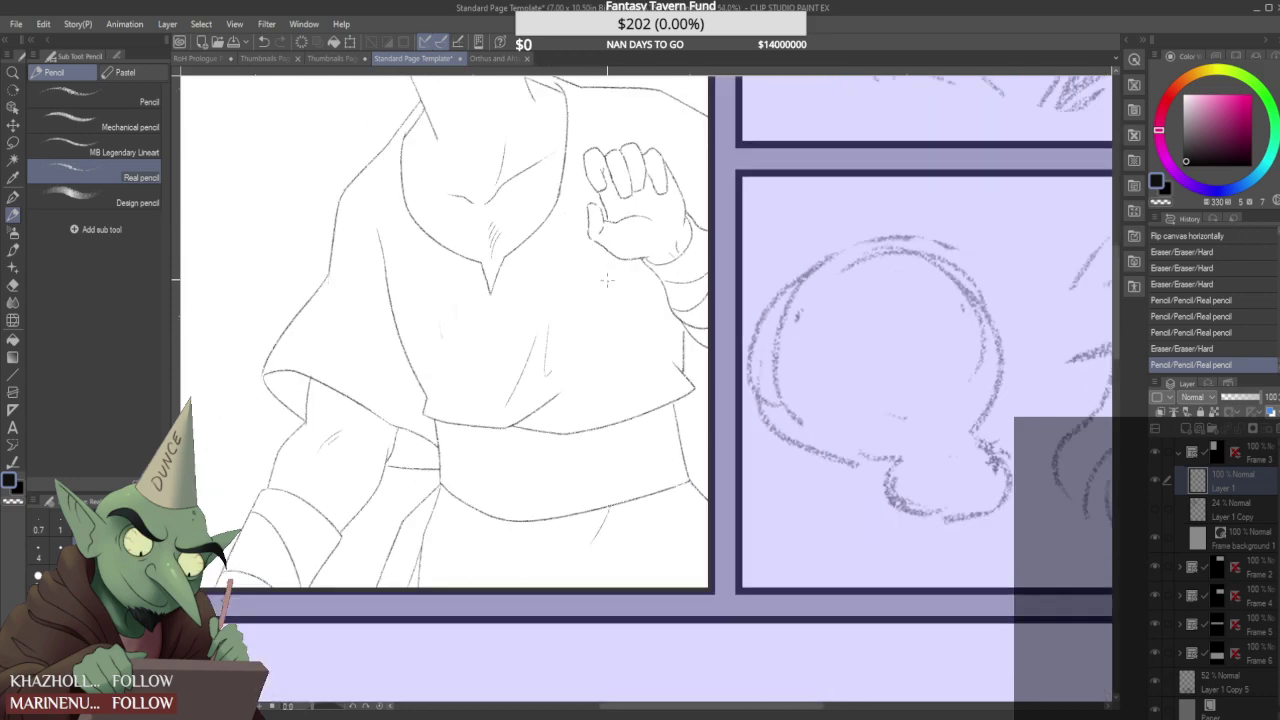
{"action": "scroll", "coordinate": [607, 235], "scroll_direction": "up", "scroll_amount": 1}
{"action": "scroll", "coordinate": [606, 237], "scroll_direction": "up", "scroll_amount": 8}
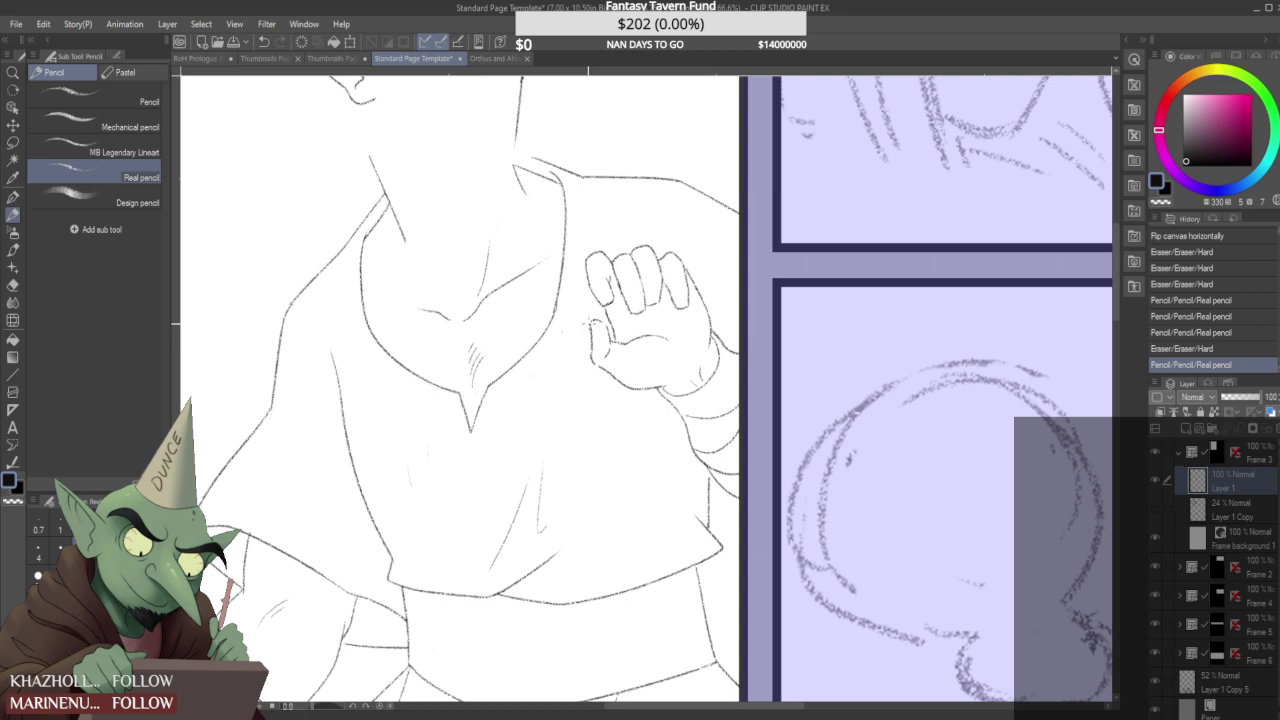
- Erase the thumb and palm lines, and redraw an upright thumb with a small crease and a lower edge curving to the wrist
{"action": "scroll", "coordinate": [590, 320], "scroll_direction": "up", "scroll_amount": 1}
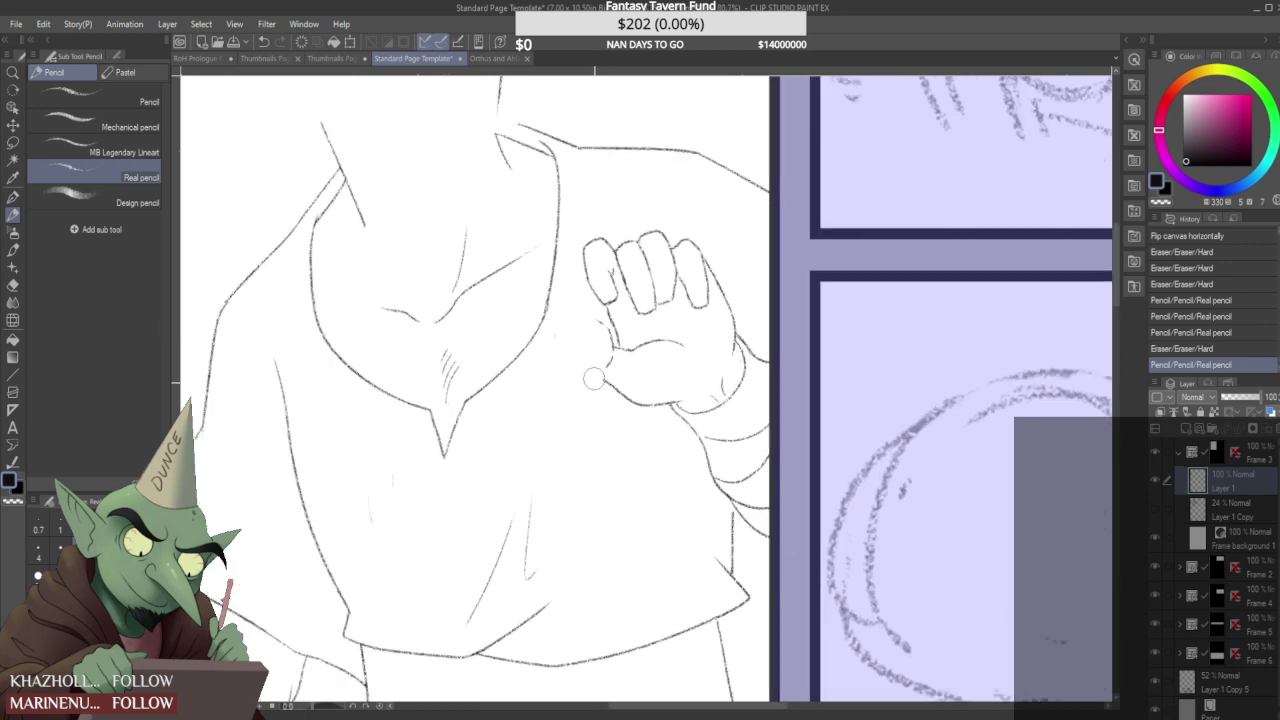
{"action": "mouse_move", "coordinate": [678, 348]}
{"action": "left_mouse_down"}
{"action": "mouse_move", "coordinate": [611, 352]}
{"action": "mouse_move", "coordinate": [595, 333]}
{"action": "mouse_move", "coordinate": [645, 406]}
{"action": "mouse_move", "coordinate": [661, 371]}
{"action": "left_mouse_up"}
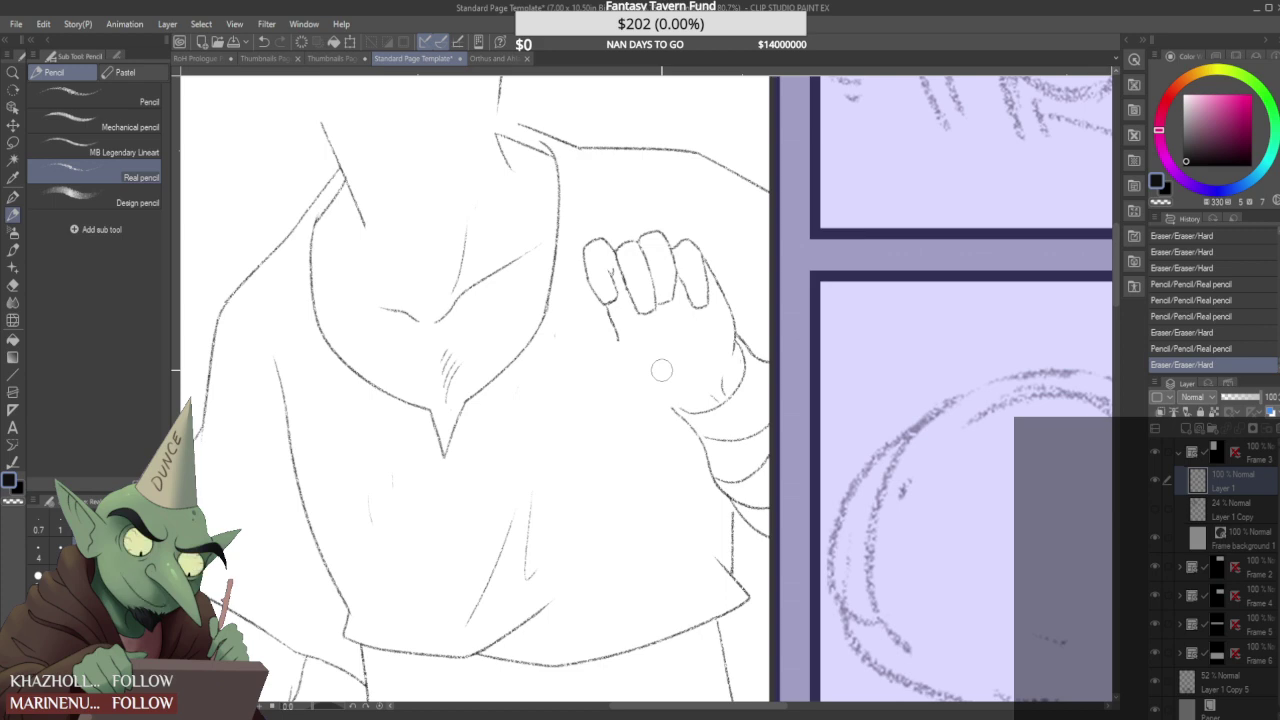
{"action": "scroll", "coordinate": [600, 335], "scroll_direction": "up", "scroll_amount": 2}
{"action": "mouse_move", "coordinate": [630, 378]}
{"action": "left_mouse_down"}
{"action": "mouse_move", "coordinate": [633, 340]}
{"action": "mouse_move", "coordinate": [662, 370]}
{"action": "mouse_move", "coordinate": [640, 405]}
{"action": "mouse_move", "coordinate": [672, 372]}
{"action": "left_mouse_up"}
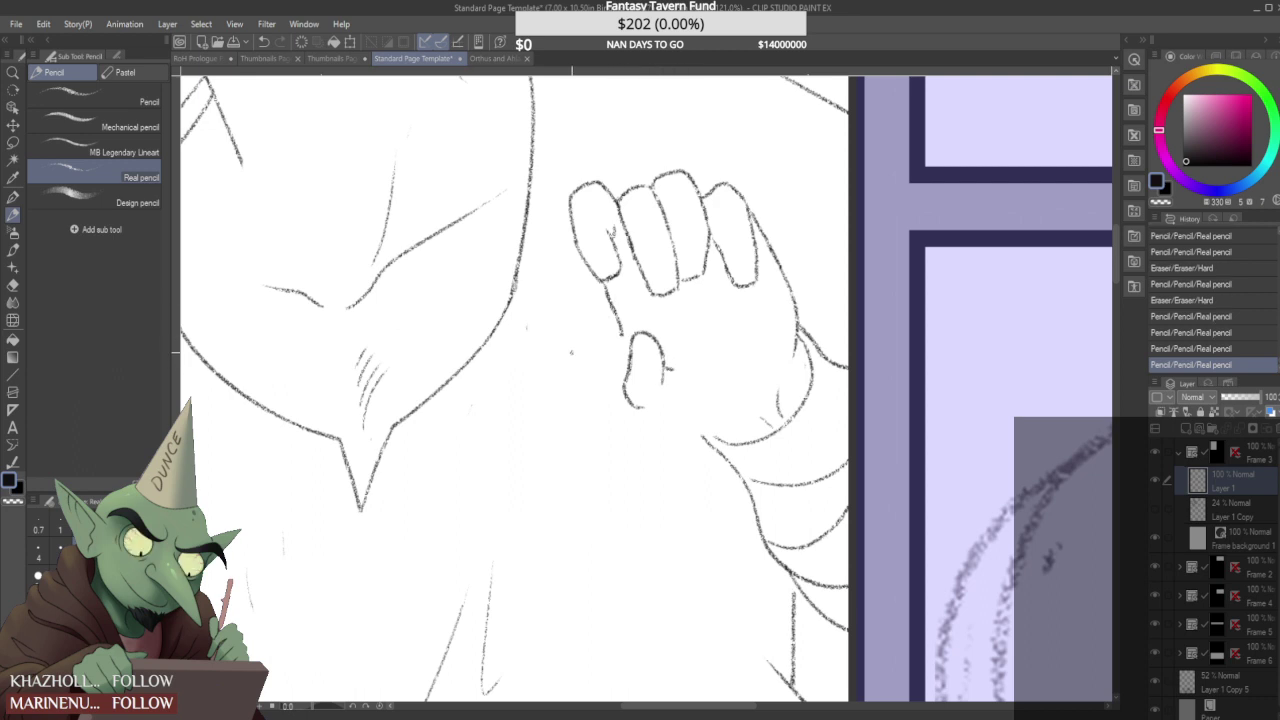
{"action": "left_click_drag", "start_coordinate": [655, 402], "coordinate": [636, 402]}
{"action": "mouse_move", "coordinate": [676, 364]}
{"action": "left_mouse_down"}
{"action": "mouse_move", "coordinate": [650, 421]}
{"action": "mouse_move", "coordinate": [662, 384]}
{"action": "mouse_move", "coordinate": [676, 391]}
{"action": "left_mouse_up"}
{"action": "left_click_drag", "start_coordinate": [681, 405], "coordinate": [730, 440]}
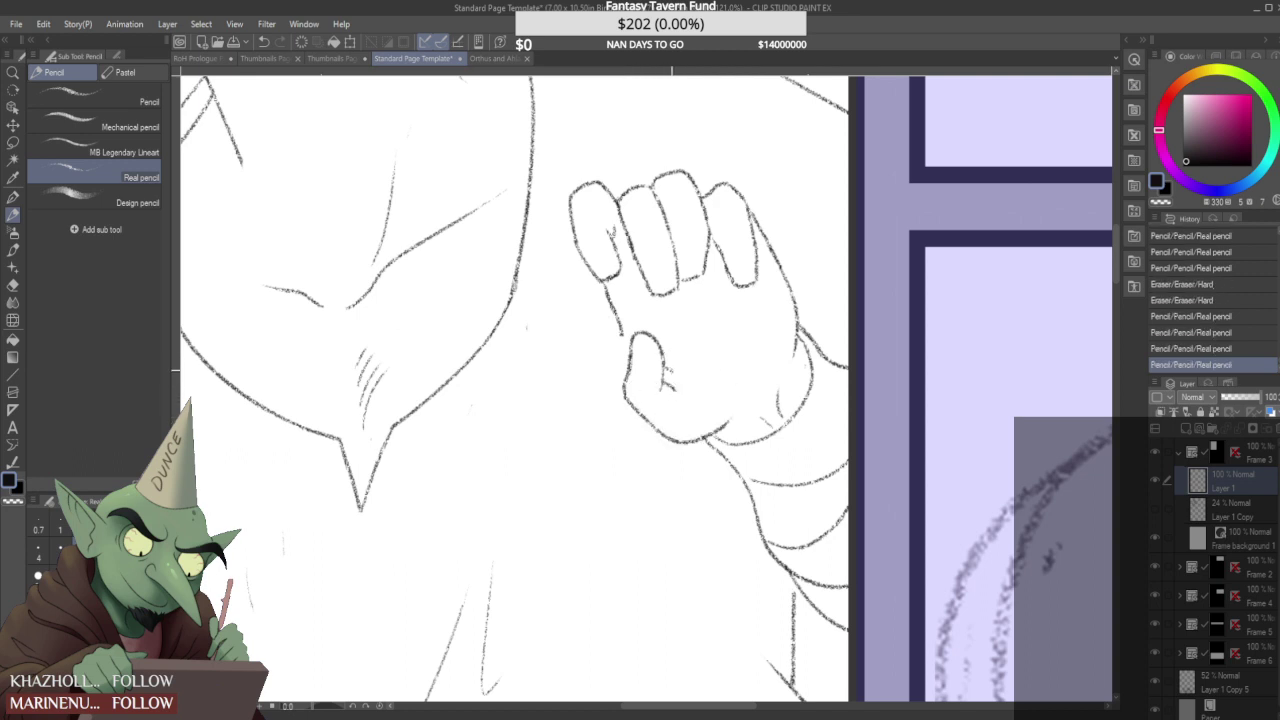
{"action": "scroll", "coordinate": [670, 368], "scroll_direction": "down", "scroll_amount": 5}
{"action": "scroll", "coordinate": [668, 358], "scroll_direction": "up", "scroll_amount": 2}
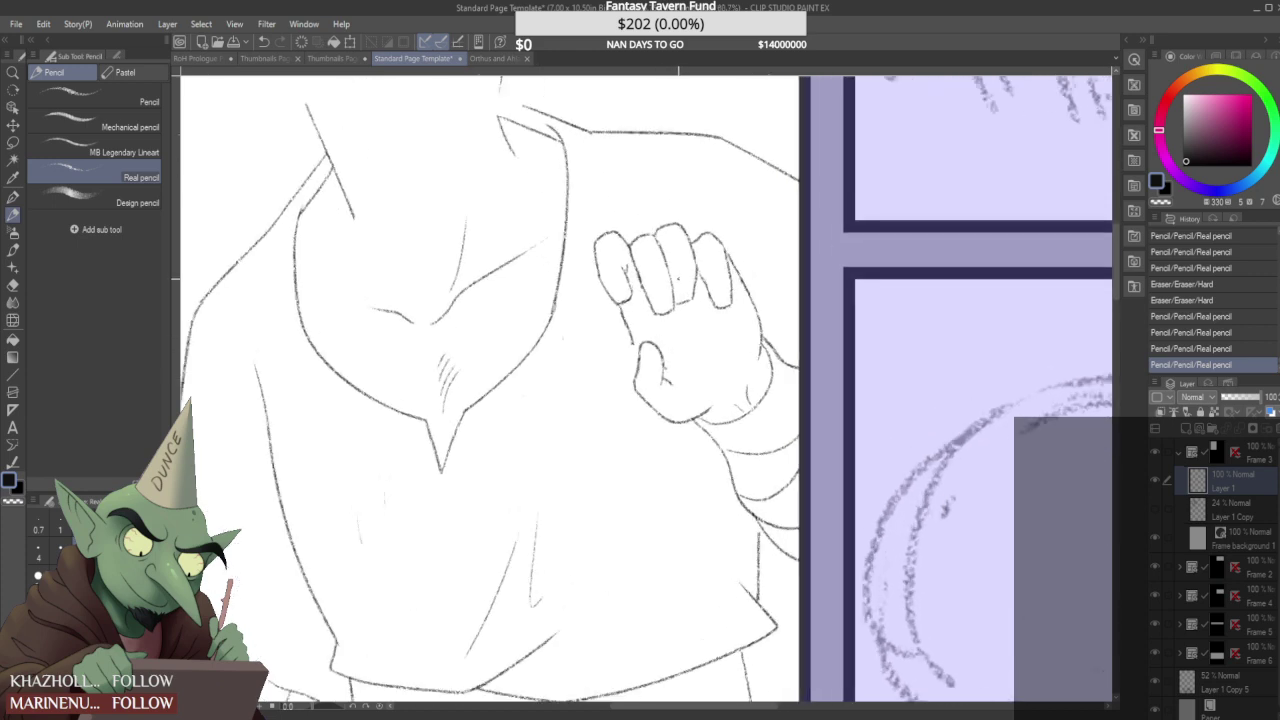
- Undo the upright thumb, its crease and the lower palm edge on the raised hand
{"action": "key", "text": "ctrl+z"}
{"action": "key", "text": "ctrl+z"}
{"action": "key", "text": "ctrl+z"}
{"action": "key", "text": "ctrl+z"}
{"action": "key", "text": "ctrl+z"}
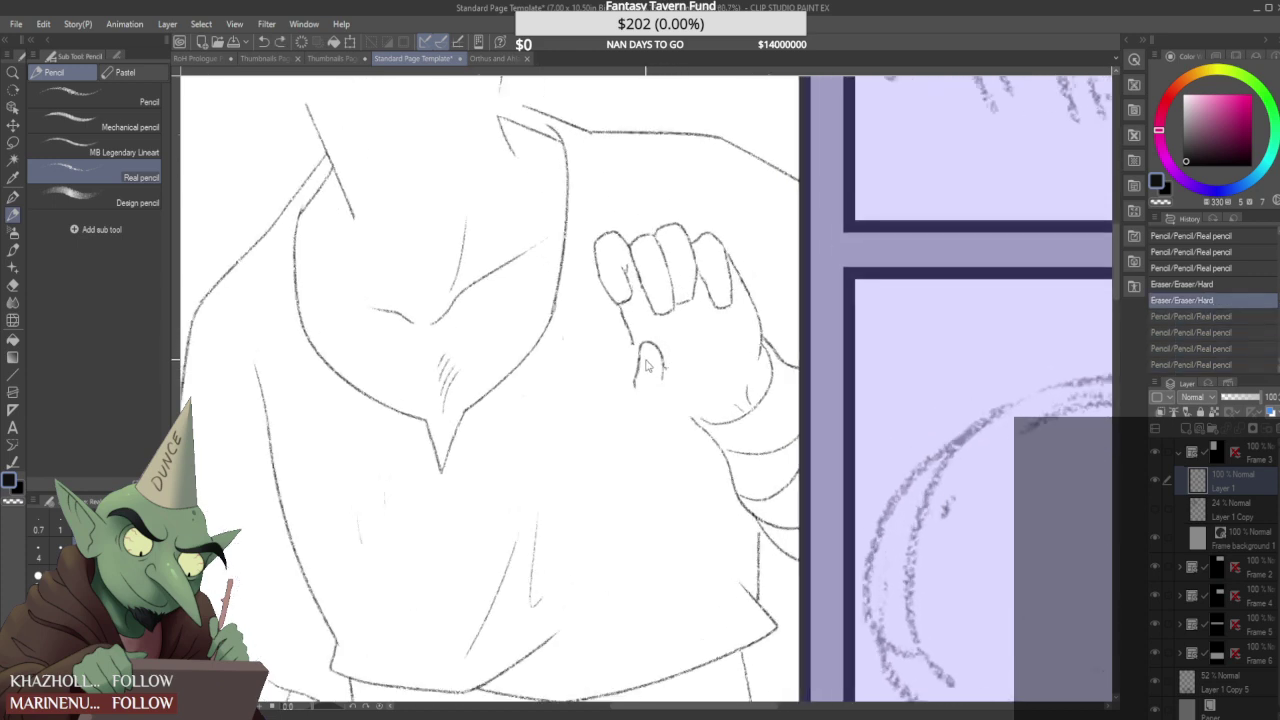
{"action": "key", "text": "ctrl+z"}
{"action": "key", "text": "ctrl+z"}
{"action": "key", "text": "ctrl+z"}
{"action": "key", "text": "ctrl+z"}
{"action": "key", "text": "ctrl+z"}
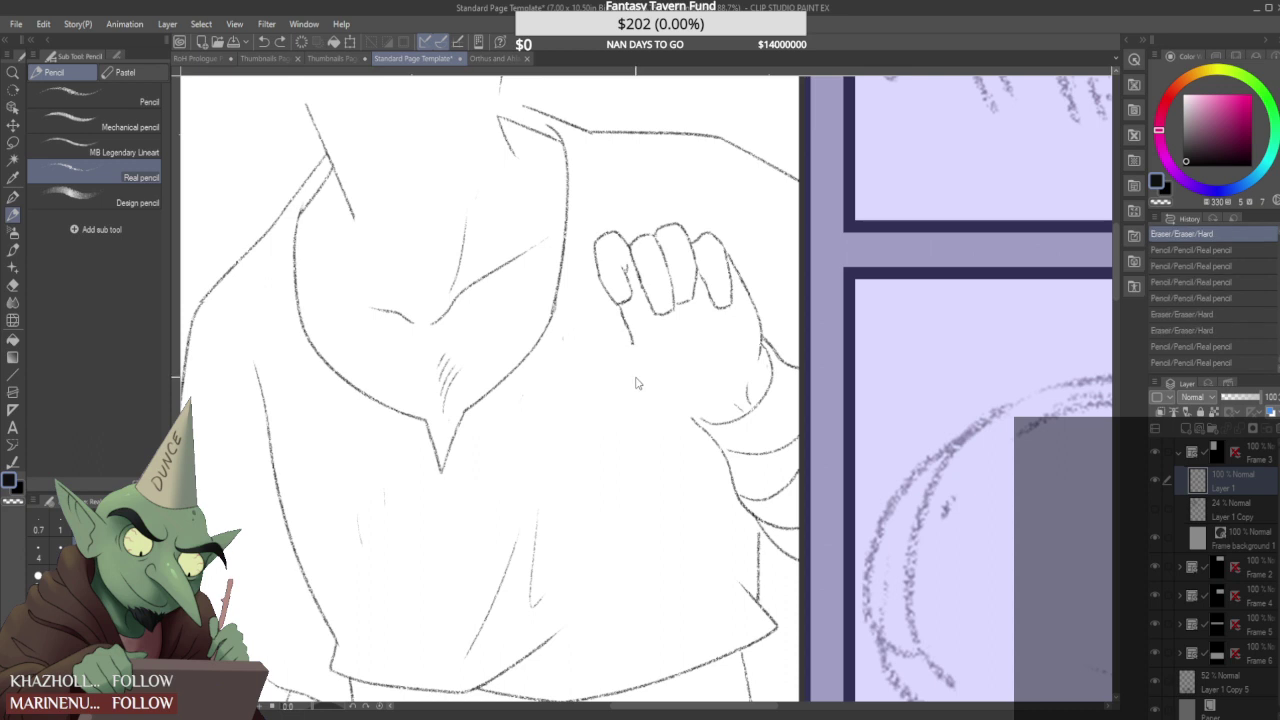
- Try a rounded thumb with a curved lower palm edge and an inner palm crease, and erase those lines
{"action": "mouse_move", "coordinate": [642, 346]}
{"action": "left_mouse_down"}
{"action": "mouse_move", "coordinate": [657, 378]}
{"action": "mouse_move", "coordinate": [641, 426]}
{"action": "mouse_move", "coordinate": [690, 428]}
{"action": "left_mouse_up"}
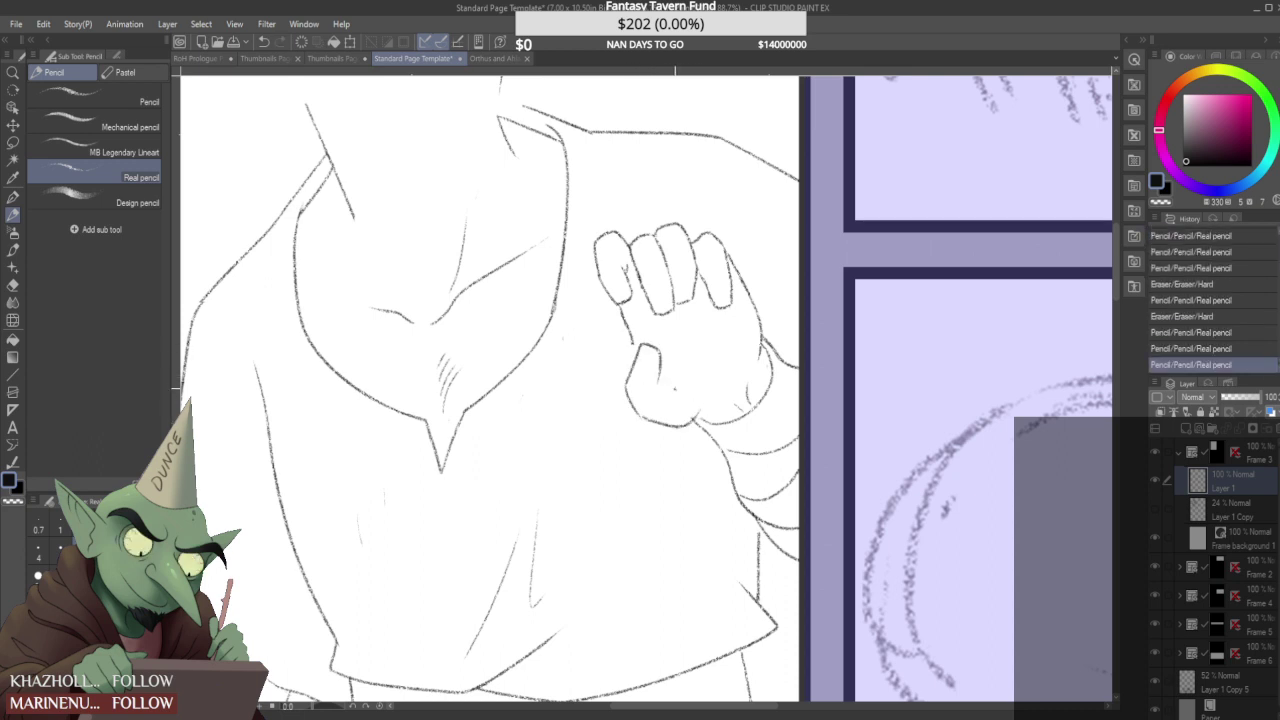
{"action": "left_click_drag", "start_coordinate": [664, 360], "coordinate": [700, 366]}
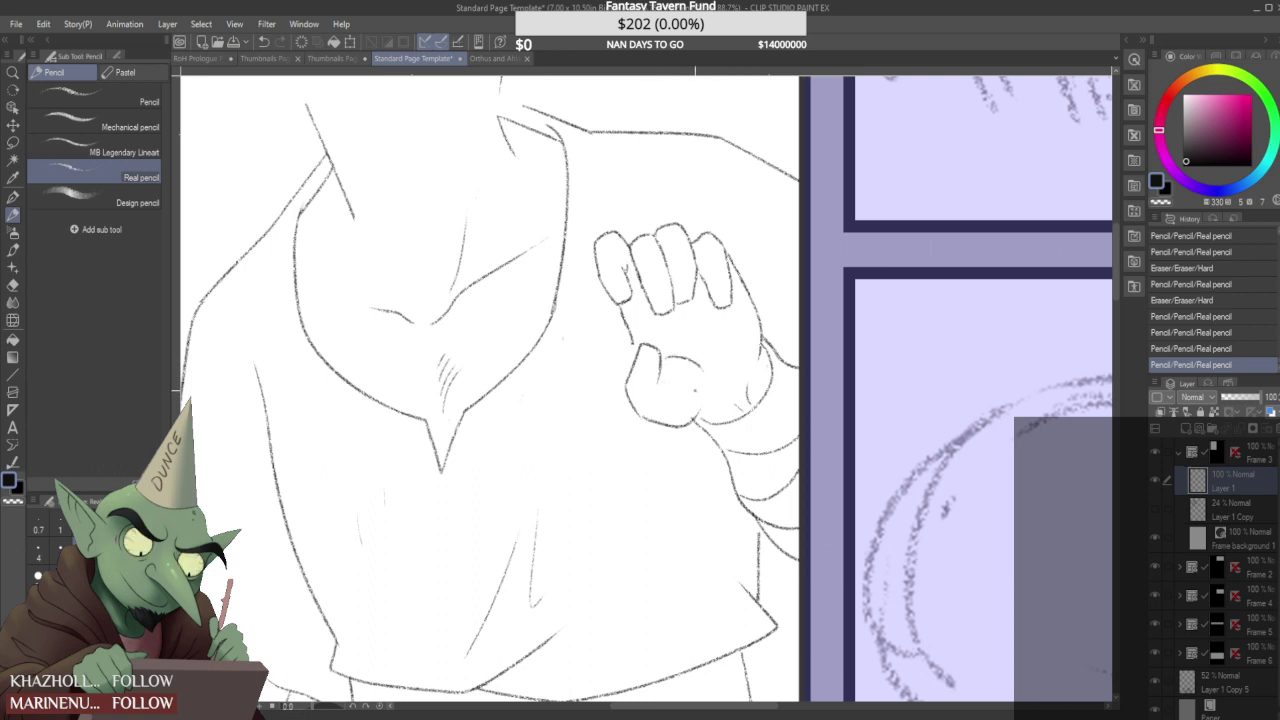
{"action": "key", "text": "ctrl+z"}
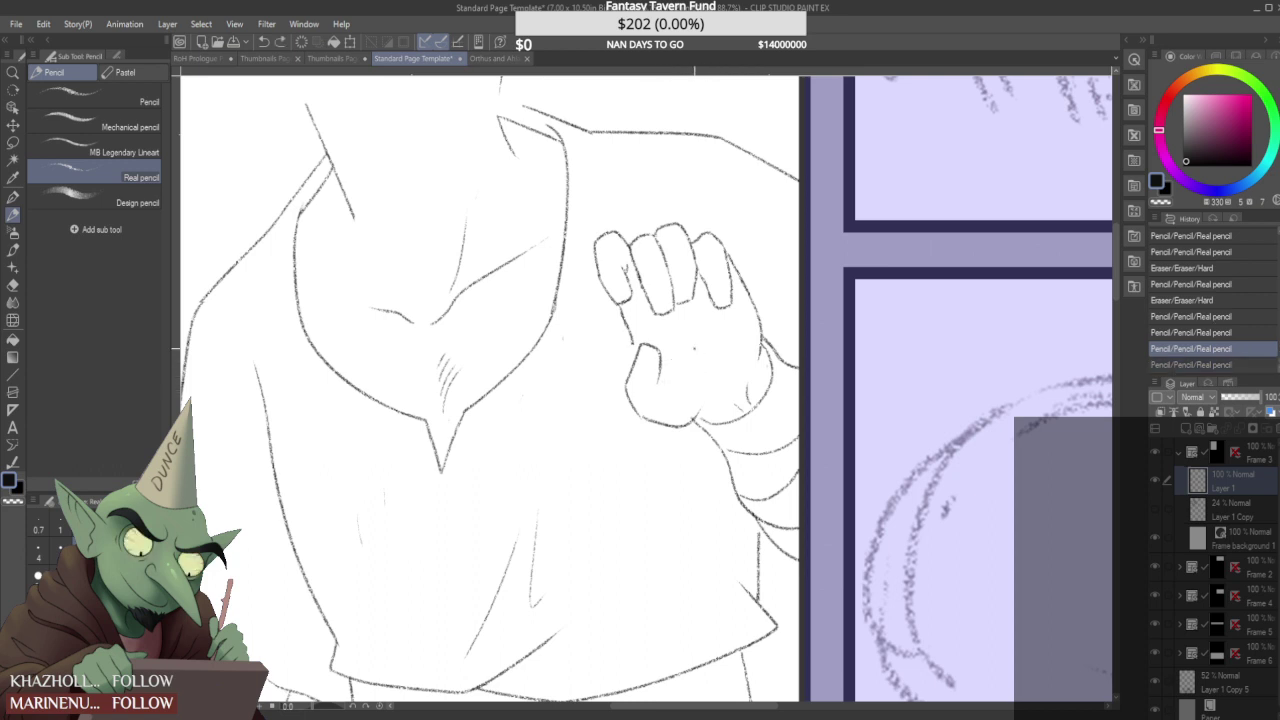
{"action": "mouse_move", "coordinate": [655, 345]}
{"action": "left_mouse_down"}
{"action": "mouse_move", "coordinate": [627, 396]}
{"action": "mouse_move", "coordinate": [638, 388]}
{"action": "mouse_move", "coordinate": [653, 432]}
{"action": "mouse_move", "coordinate": [691, 397]}
{"action": "mouse_move", "coordinate": [650, 378]}
{"action": "left_mouse_up"}
{"action": "scroll", "coordinate": [597, 400], "scroll_direction": "down", "scroll_amount": 5}
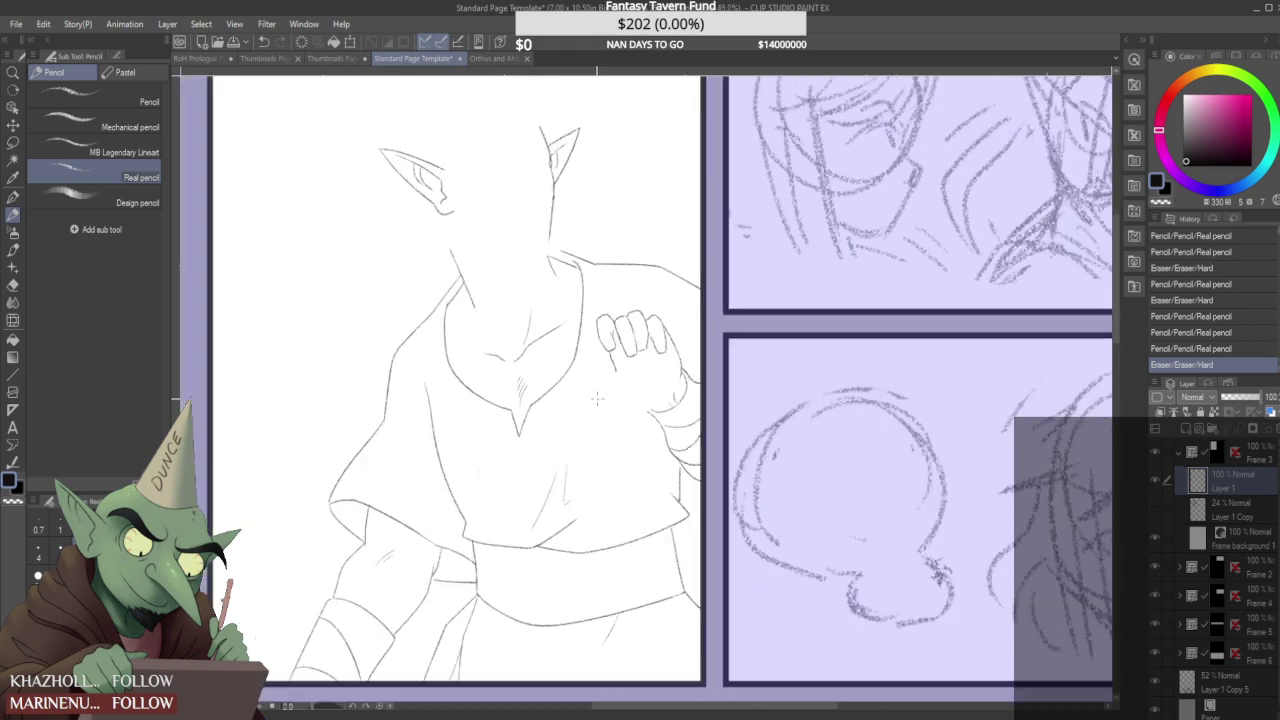
{"action": "scroll", "coordinate": [608, 365], "scroll_direction": "up", "scroll_amount": 5}
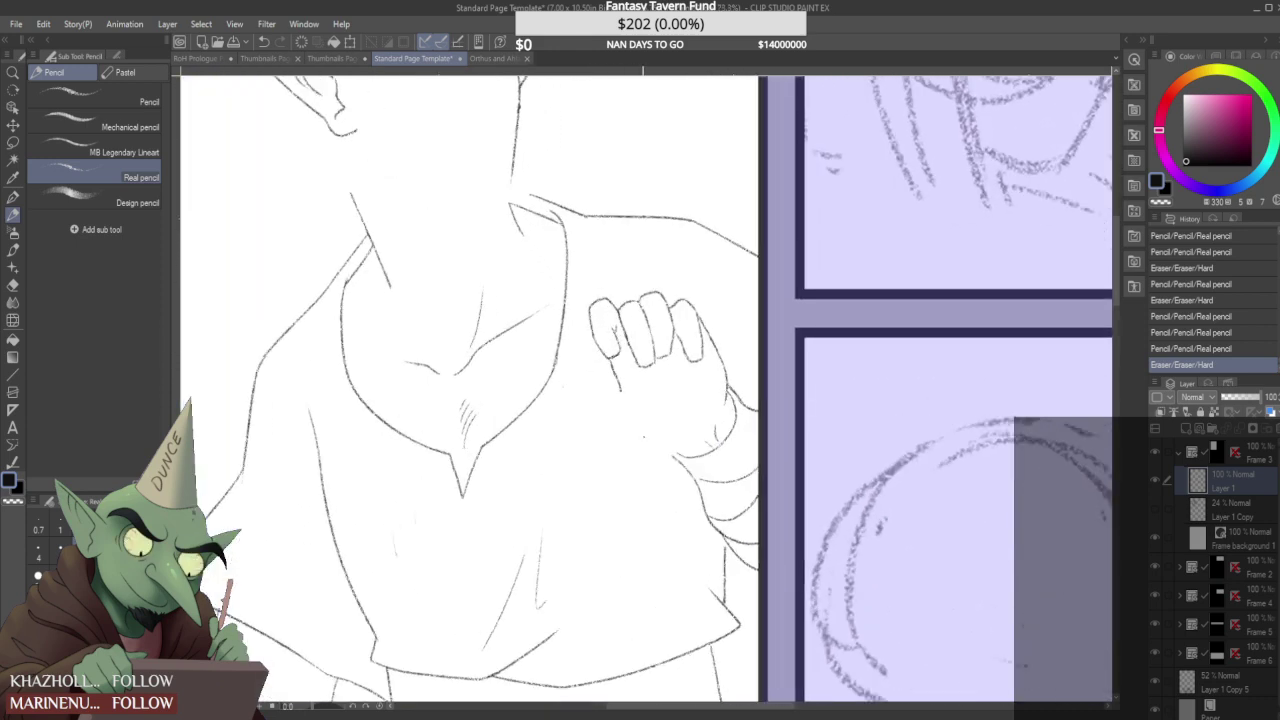
- Draw a short bent thumb with an angular lower palm edge, and trim its palm crease with the eraser
{"action": "mouse_move", "coordinate": [656, 449]}
{"action": "left_mouse_down"}
{"action": "mouse_move", "coordinate": [614, 424]}
{"action": "mouse_move", "coordinate": [657, 411]}
{"action": "left_mouse_up"}
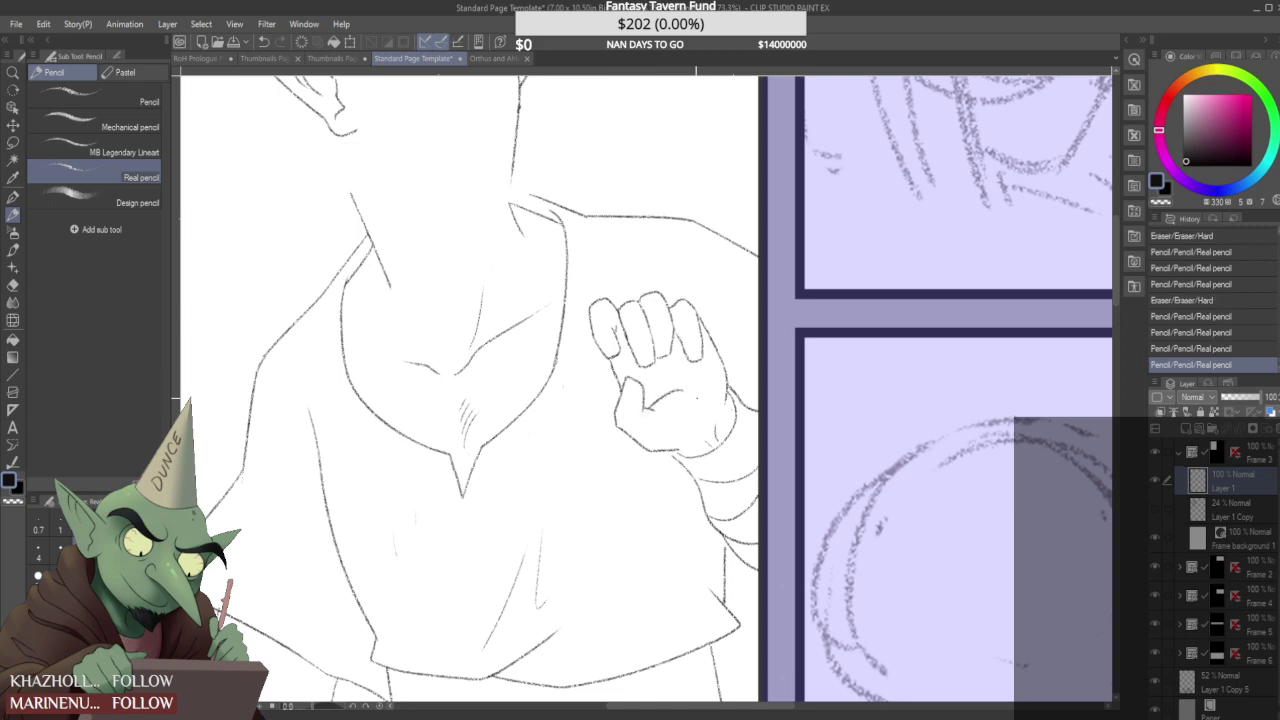
{"action": "scroll", "coordinate": [640, 380], "scroll_direction": "down", "scroll_amount": 3}
{"action": "scroll", "coordinate": [670, 382], "scroll_direction": "up", "scroll_amount": 3}
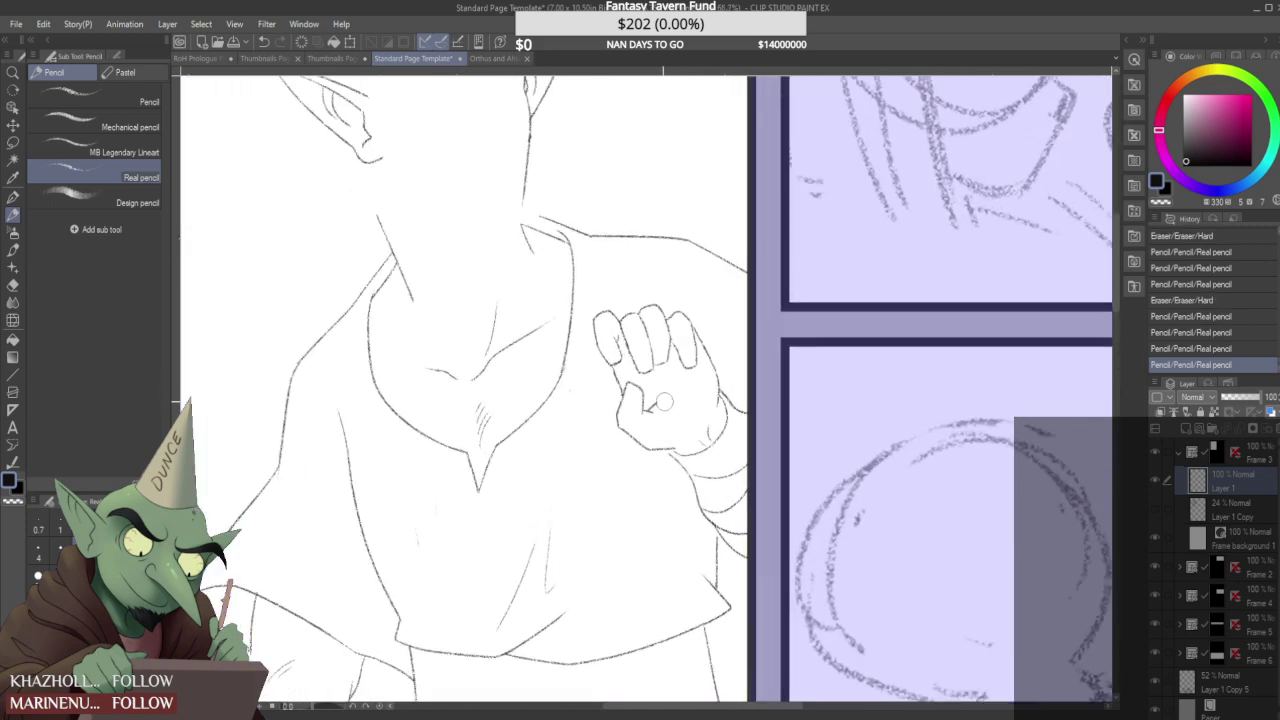
{"action": "left_click_drag", "start_coordinate": [652, 404], "coordinate": [655, 408]}
{"action": "scroll", "coordinate": [652, 404], "scroll_direction": "down", "scroll_amount": 3}
{"action": "scroll", "coordinate": [620, 370], "scroll_direction": "up", "scroll_amount": 3}
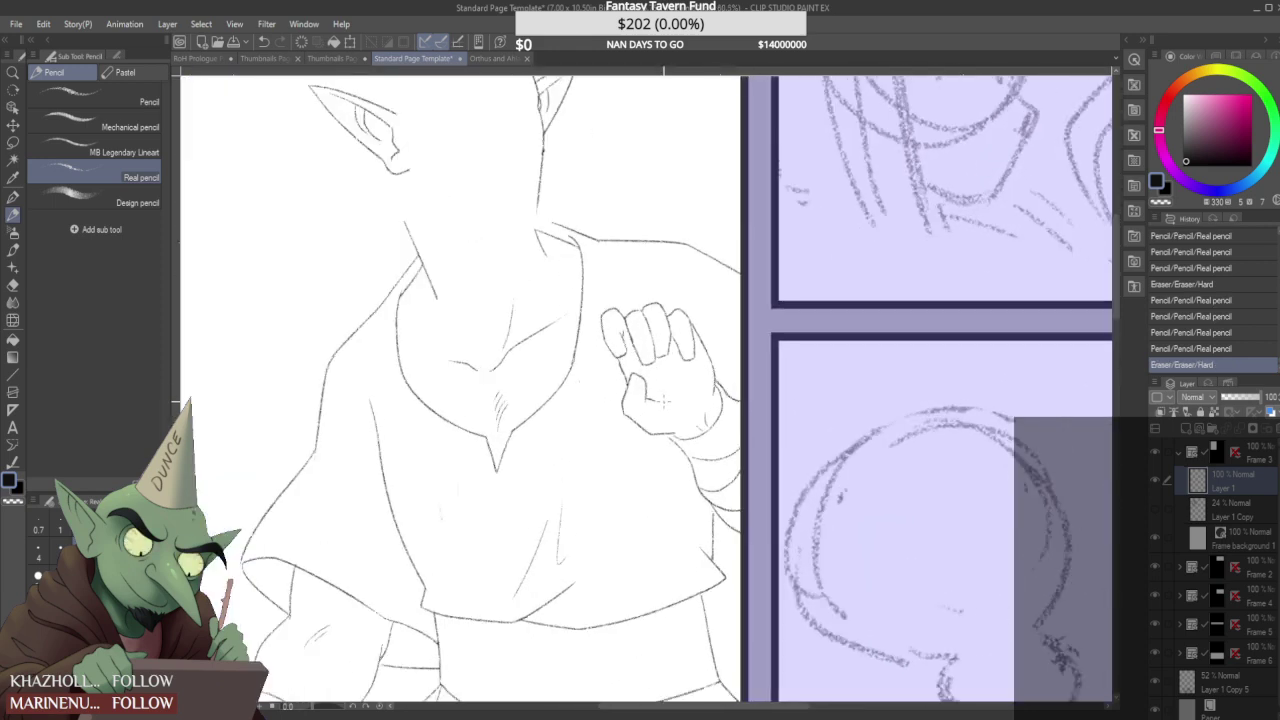
- Lasso the thumb and lower palm edge, shift them outward from the palm with Scale/Rotate, and clear the selection
{"action": "key", "text": "m"}
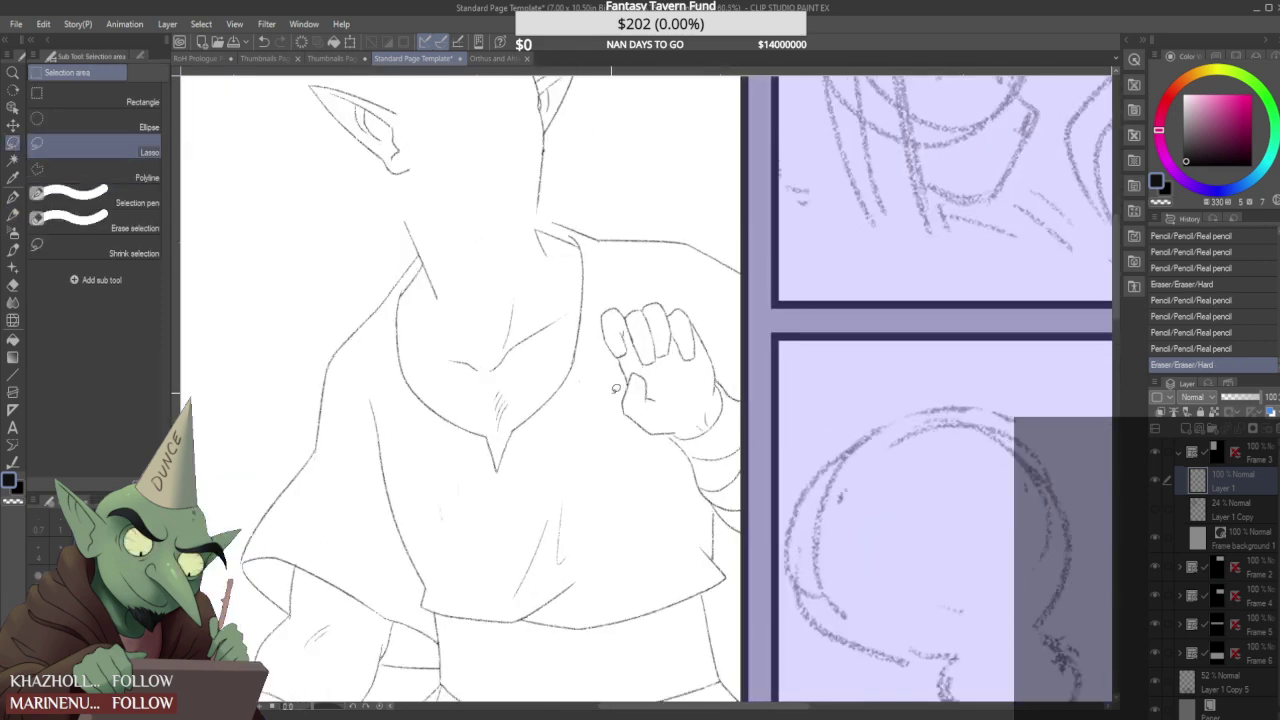
{"action": "mouse_move", "coordinate": [627, 382]}
{"action": "left_mouse_down"}
{"action": "mouse_move", "coordinate": [636, 371]}
{"action": "mouse_move", "coordinate": [675, 397]}
{"action": "mouse_move", "coordinate": [681, 427]}
{"action": "mouse_move", "coordinate": [648, 449]}
{"action": "mouse_move", "coordinate": [643, 415]}
{"action": "left_mouse_up"}
{"action": "key", "text": "ctrl+t"}
{"action": "key", "text": "Return"}
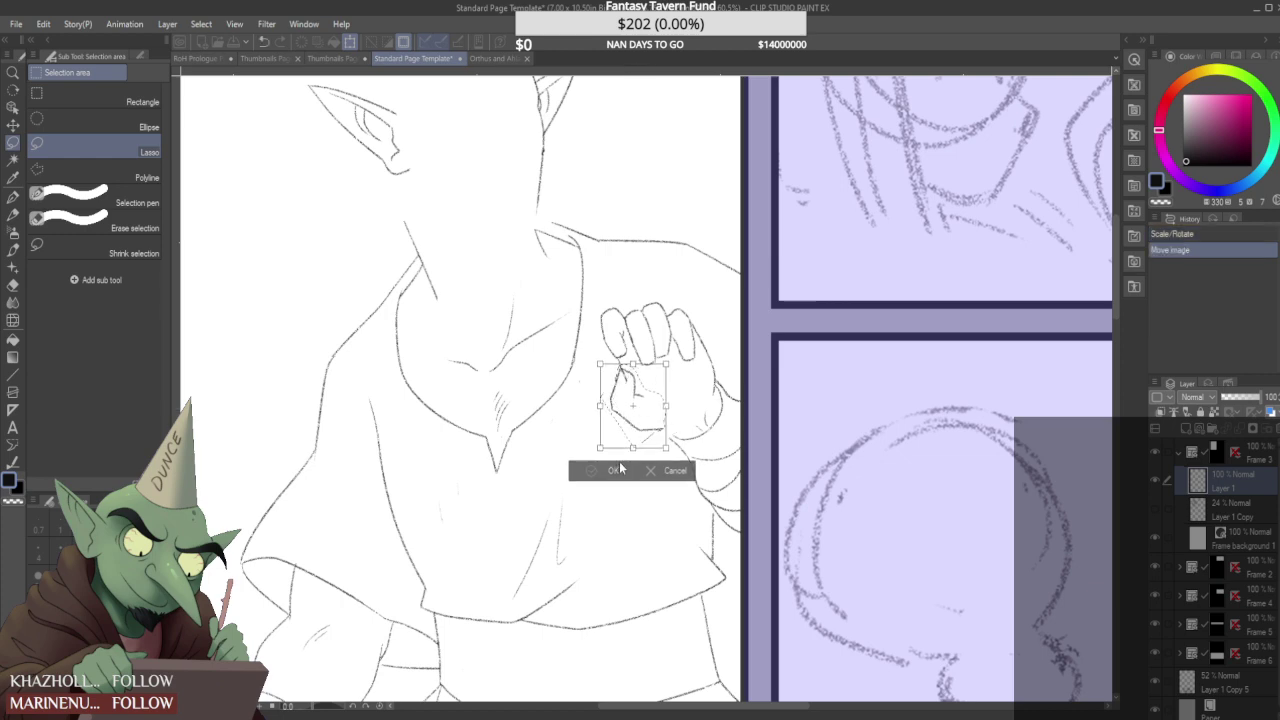
{"action": "key", "text": "ctrl+d"}
{"action": "scroll", "coordinate": [668, 376], "scroll_direction": "up", "scroll_amount": 3}
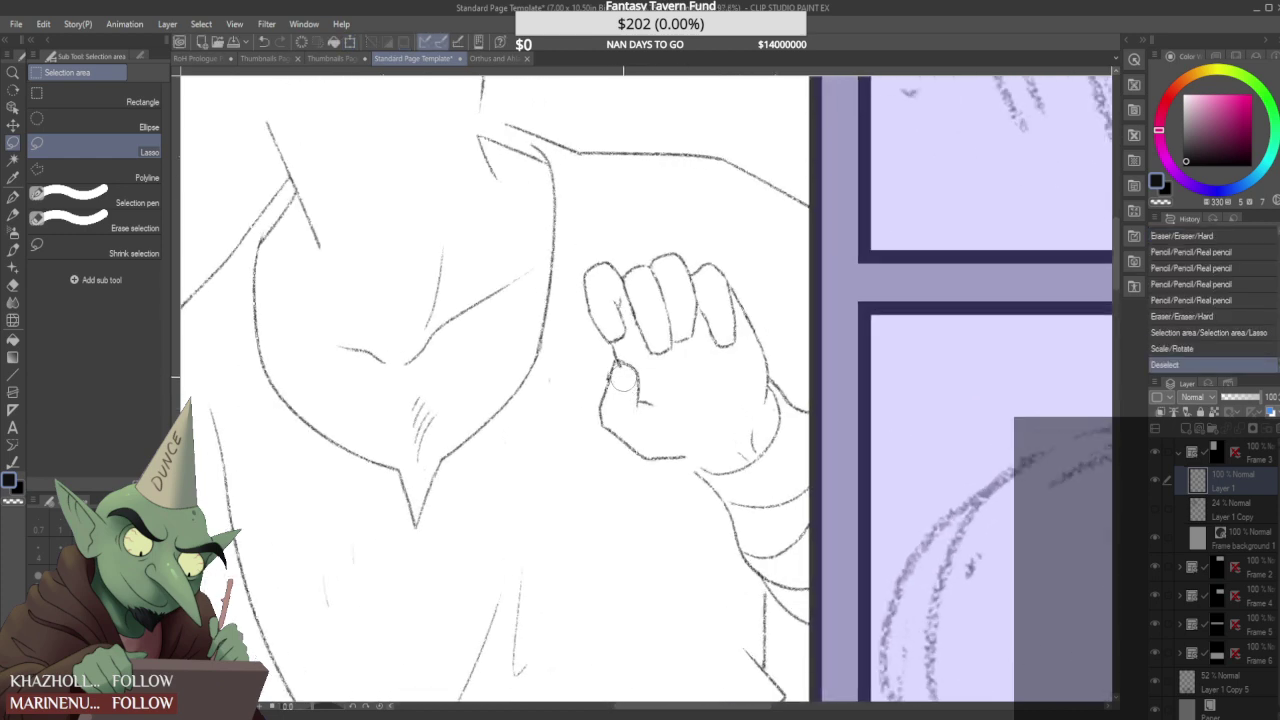
- Erase parts of the moved thumb, and redraw its tip and inner edge with a crease running into the palm
{"action": "mouse_move", "coordinate": [625, 370]}
{"action": "left_mouse_down"}
{"action": "mouse_move", "coordinate": [588, 382]}
{"action": "mouse_move", "coordinate": [606, 401]}
{"action": "mouse_move", "coordinate": [618, 354]}
{"action": "mouse_move", "coordinate": [641, 359]}
{"action": "mouse_move", "coordinate": [656, 431]}
{"action": "mouse_move", "coordinate": [650, 368]}
{"action": "left_mouse_up"}
{"action": "left_click", "coordinate": [13, 215]}
{"action": "scroll", "coordinate": [614, 365], "scroll_direction": "up", "scroll_amount": 3}
{"action": "scroll", "coordinate": [648, 374], "scroll_direction": "down", "scroll_amount": 3}
{"action": "scroll", "coordinate": [660, 378], "scroll_direction": "up", "scroll_amount": 2}
{"action": "scroll", "coordinate": [707, 363], "scroll_direction": "down", "scroll_amount": 5}
{"action": "scroll", "coordinate": [700, 370], "scroll_direction": "down", "scroll_amount": 3}
{"action": "scroll", "coordinate": [710, 340], "scroll_direction": "up", "scroll_amount": 6}
{"action": "left_click_drag", "start_coordinate": [697, 376], "coordinate": [692, 388]}
{"action": "scroll", "coordinate": [685, 367], "scroll_direction": "up", "scroll_amount": 1}
{"action": "left_click_drag", "start_coordinate": [698, 336], "coordinate": [674, 334]}
{"action": "left_click_drag", "start_coordinate": [659, 390], "coordinate": [667, 406]}
- Redraw the lower palm edge from the thumb base toward the wrist, comparing the hand with and without it
{"action": "left_click_drag", "start_coordinate": [729, 447], "coordinate": [790, 425]}
{"action": "scroll", "coordinate": [783, 420], "scroll_direction": "down", "scroll_amount": 3}
{"action": "scroll", "coordinate": [785, 418], "scroll_direction": "up", "scroll_amount": 1}
{"action": "key", "text": "ctrl+z"}
{"action": "key", "text": "ctrl+z"}
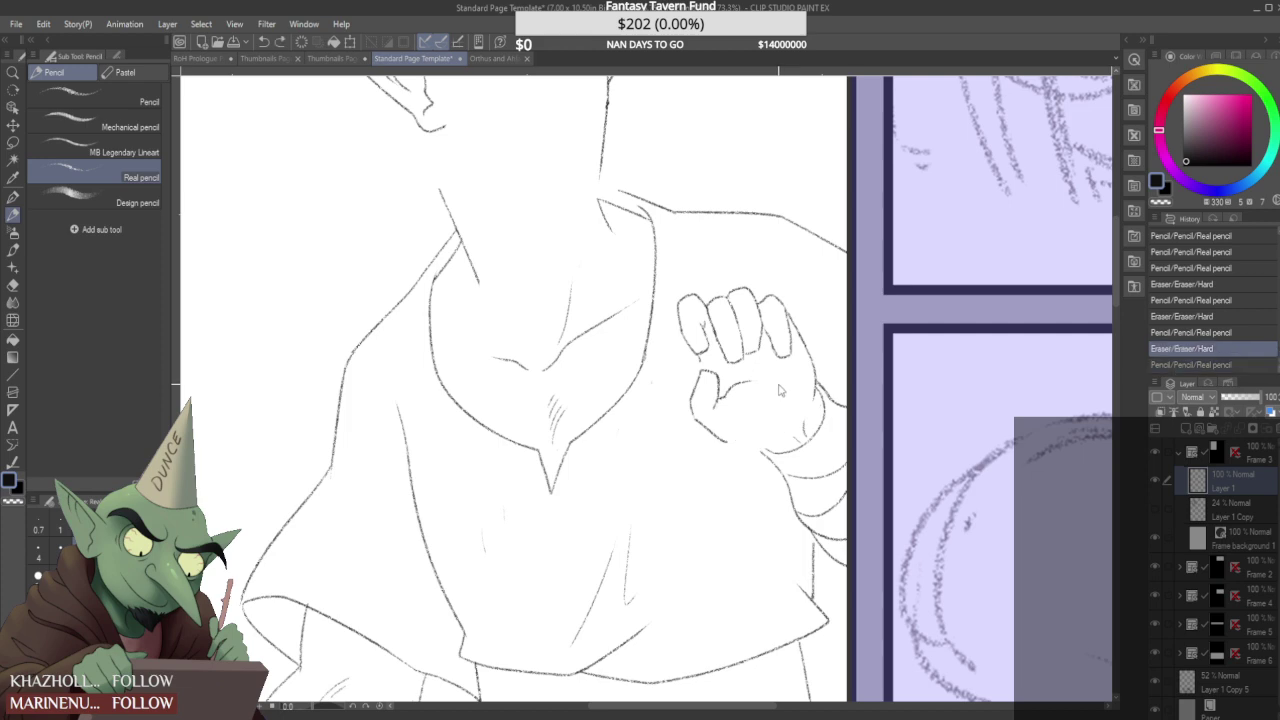
{"action": "key", "text": "ctrl+y"}
{"action": "key", "text": "ctrl+y"}
{"action": "scroll", "coordinate": [727, 432], "scroll_direction": "up", "scroll_amount": 2}
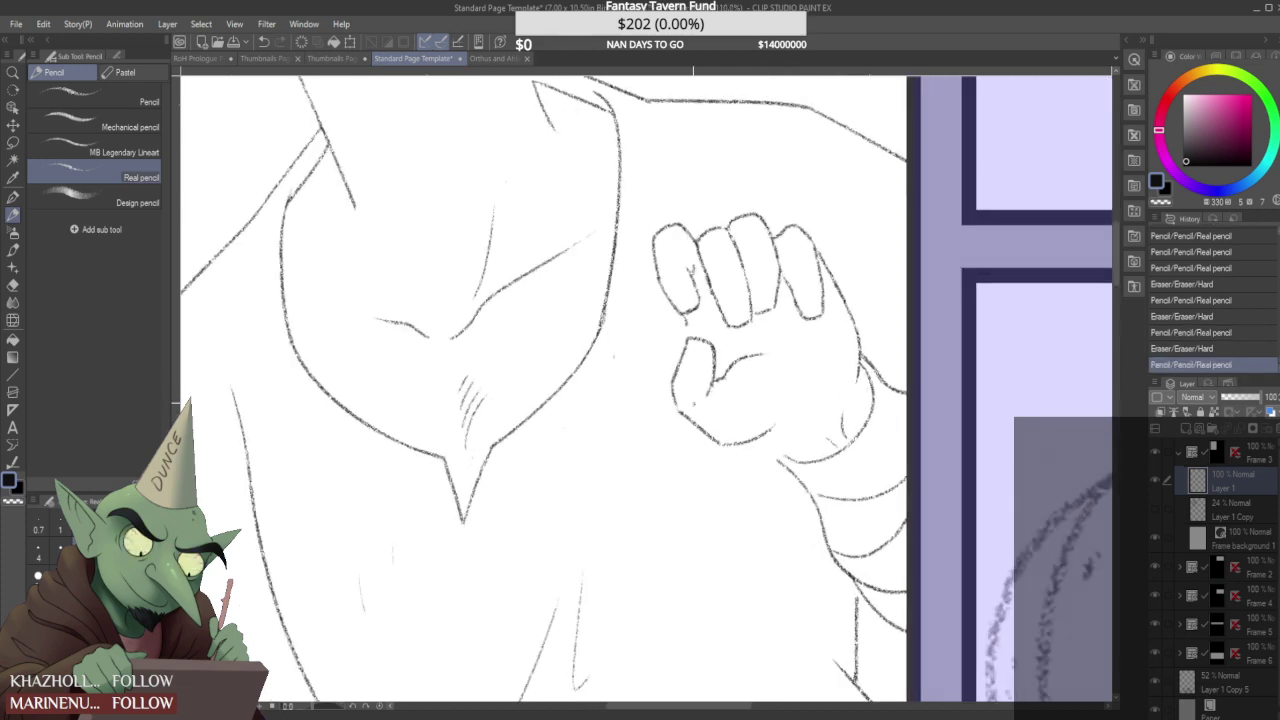
- Smooth the thumb's outer curve with pencil and join the thumb tip to the base of the index finger
{"action": "scroll", "coordinate": [681, 390], "scroll_direction": "up", "scroll_amount": 1}
{"action": "mouse_move", "coordinate": [674, 406]}
{"action": "left_mouse_down"}
{"action": "mouse_move", "coordinate": [686, 424]}
{"action": "mouse_move", "coordinate": [668, 387]}
{"action": "mouse_move", "coordinate": [704, 438]}
{"action": "left_mouse_up"}
{"action": "scroll", "coordinate": [556, 448], "scroll_direction": "up", "scroll_amount": 1}
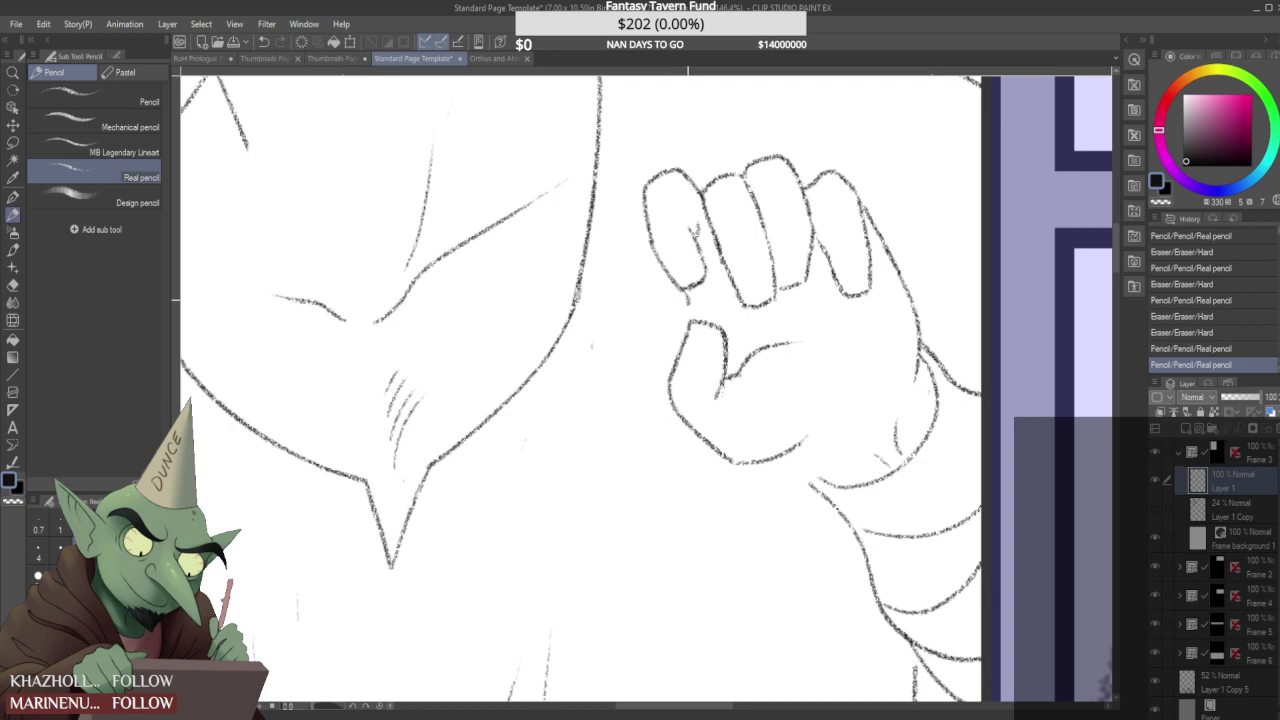
{"action": "left_click_drag", "start_coordinate": [686, 292], "coordinate": [692, 321]}
{"action": "scroll", "coordinate": [717, 357], "scroll_direction": "down", "scroll_amount": 10}
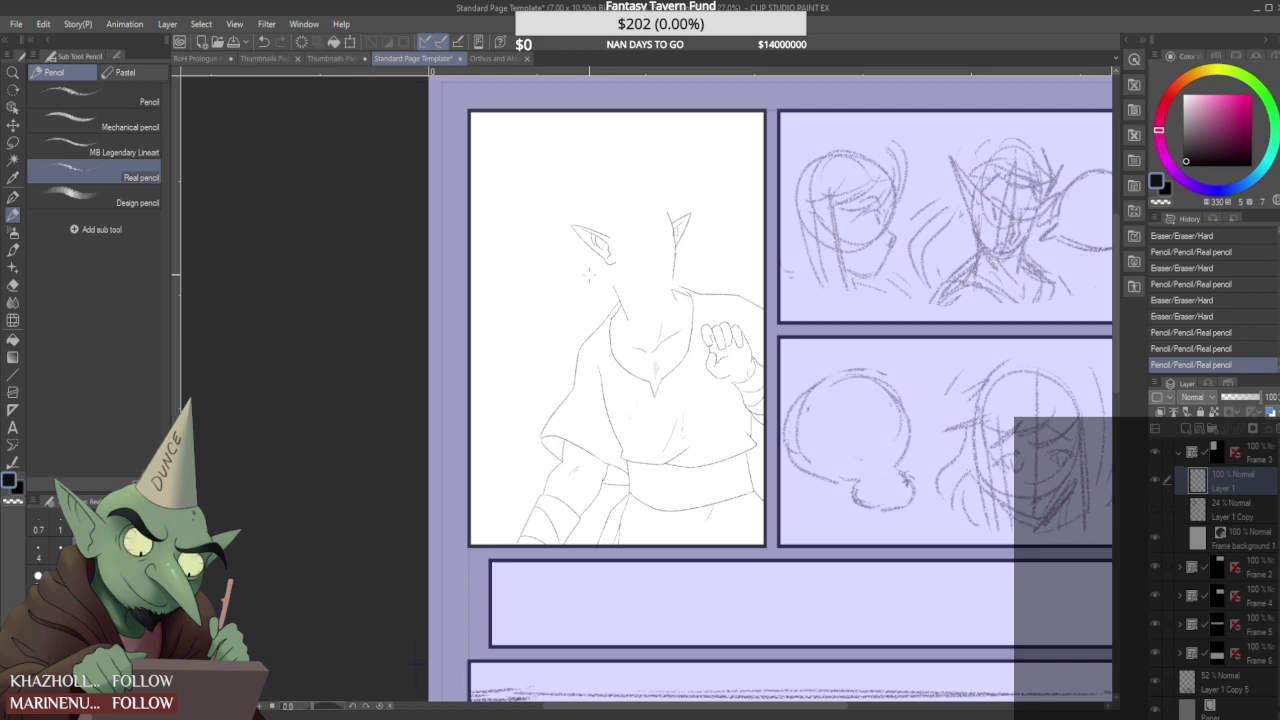
- Step back through the history to the horizontal canvas flip, restoring the outstretched thumb
{"action": "scroll", "coordinate": [718, 345], "scroll_direction": "up", "scroll_amount": 5}
{"action": "left_click_drag", "start_coordinate": [712, 340], "coordinate": [698, 376]}
{"action": "scroll", "coordinate": [1265, 287], "scroll_direction": "up", "scroll_amount": 5}
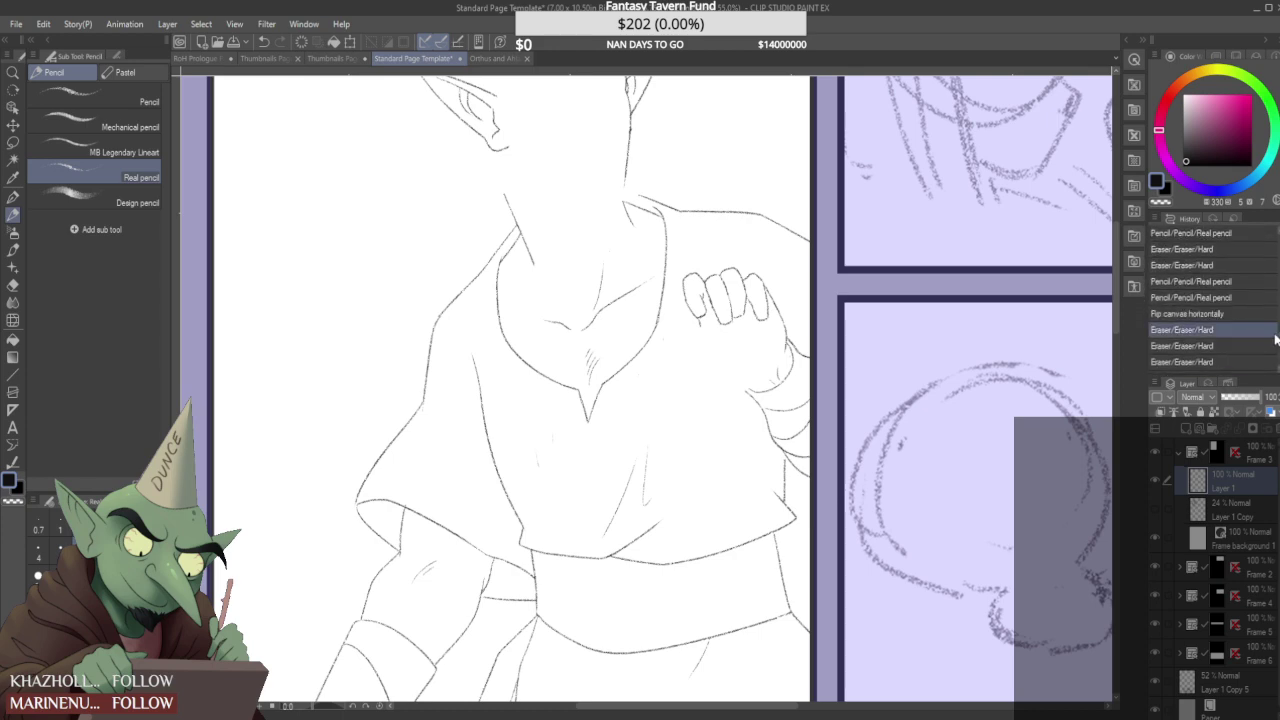
{"action": "left_click", "coordinate": [1249, 265]}
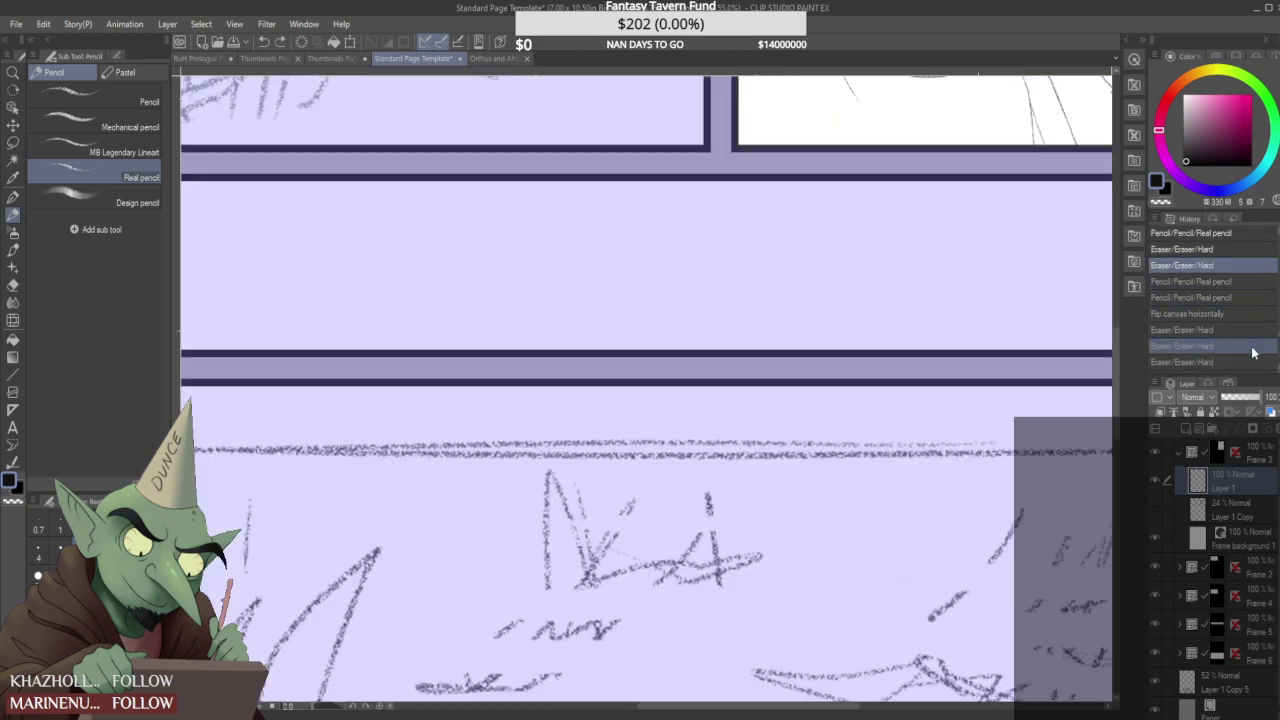
{"action": "left_click", "coordinate": [1257, 361]}
{"action": "left_click_drag", "start_coordinate": [1278, 349], "coordinate": [1278, 359]}
{"action": "left_click", "coordinate": [1243, 342]}
{"action": "scroll", "coordinate": [1236, 342], "scroll_direction": "down", "scroll_amount": 1}
{"action": "scroll", "coordinate": [1072, 376], "scroll_direction": "down", "scroll_amount": 1}
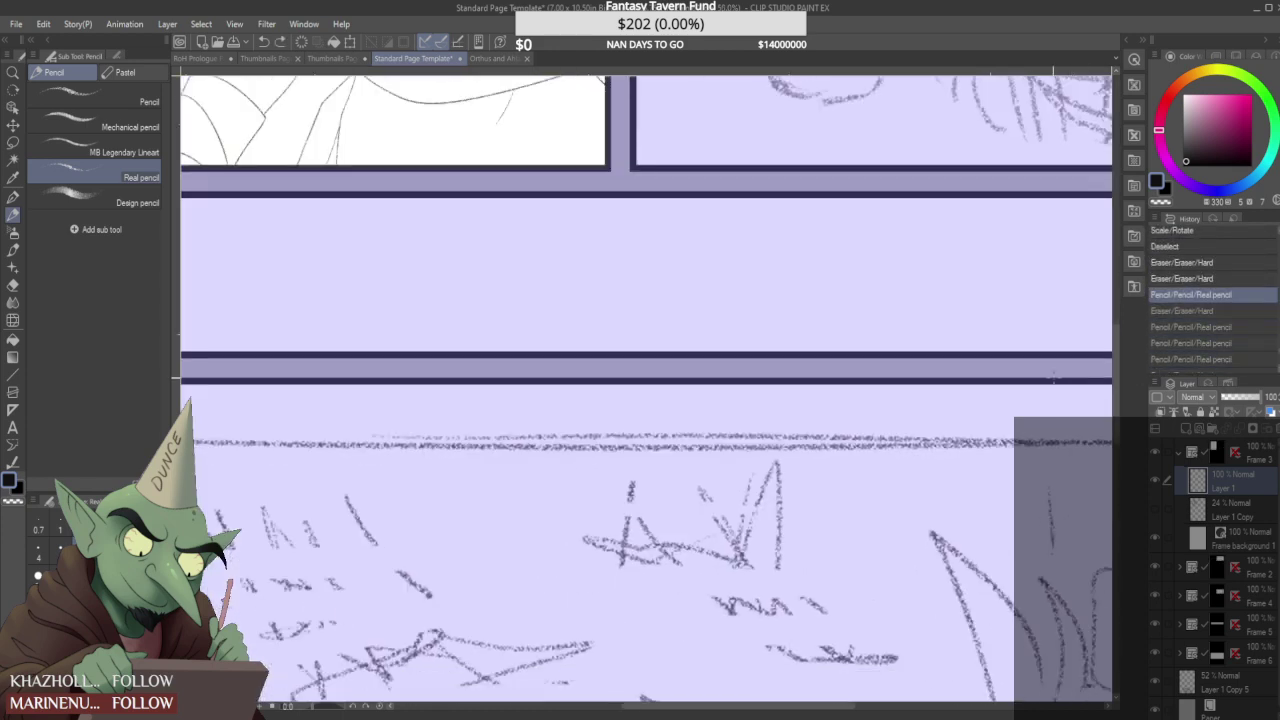
{"action": "scroll", "coordinate": [883, 390], "scroll_direction": "down", "scroll_amount": 12}
{"action": "scroll", "coordinate": [680, 111], "scroll_direction": "up", "scroll_amount": 2}
{"action": "scroll", "coordinate": [680, 111], "scroll_direction": "up", "scroll_amount": 1}
{"action": "left_click", "coordinate": [1231, 249]}
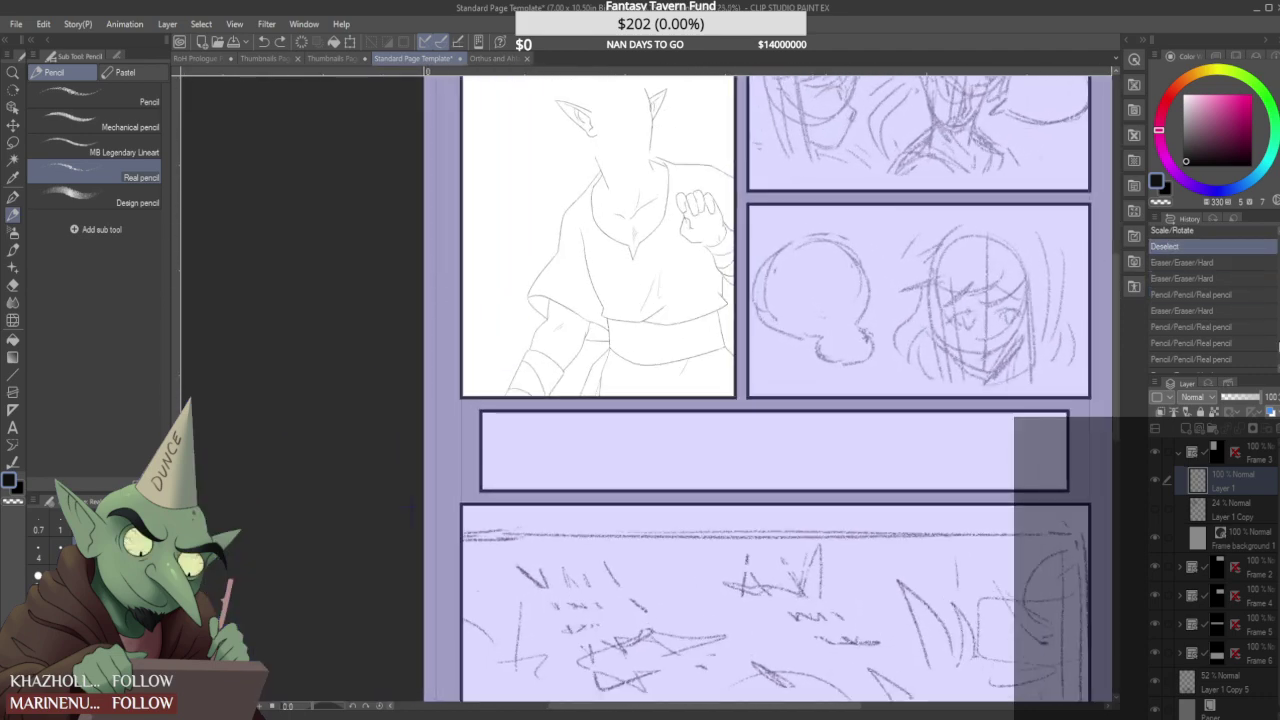
{"action": "scroll", "coordinate": [1250, 320], "scroll_direction": "down", "scroll_amount": 2}
{"action": "left_click", "coordinate": [1243, 310]}
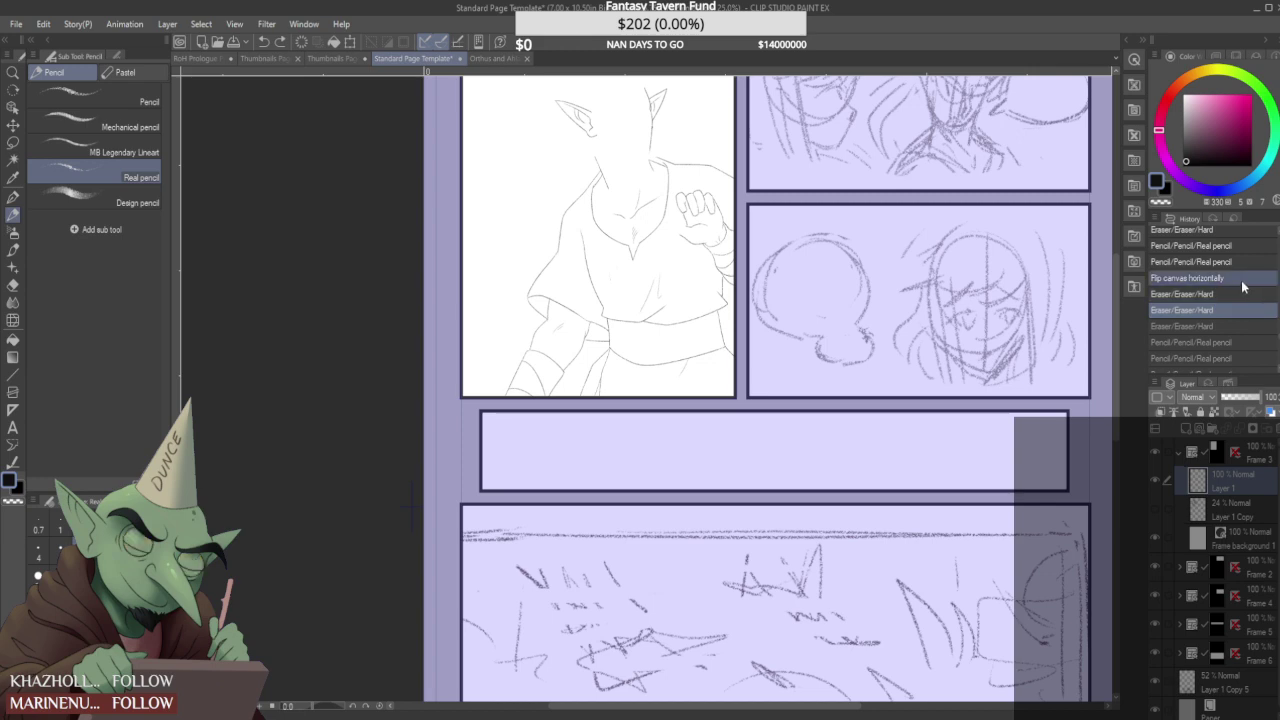
{"action": "left_click", "coordinate": [1243, 294]}
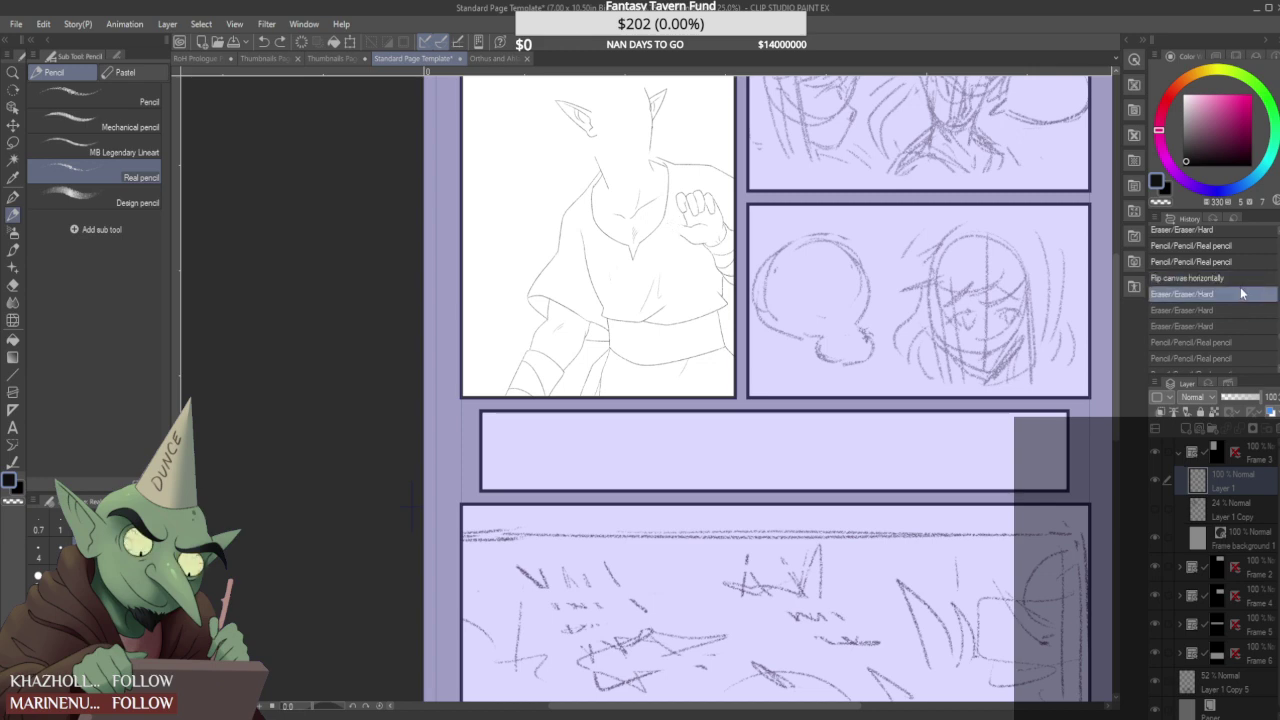
{"action": "left_click", "coordinate": [1231, 310]}
{"action": "left_click", "coordinate": [1227, 327]}
{"action": "left_click", "coordinate": [1222, 342]}
{"action": "left_click", "coordinate": [1224, 357]}
{"action": "left_click", "coordinate": [1221, 277]}
{"action": "left_click", "coordinate": [1224, 275]}
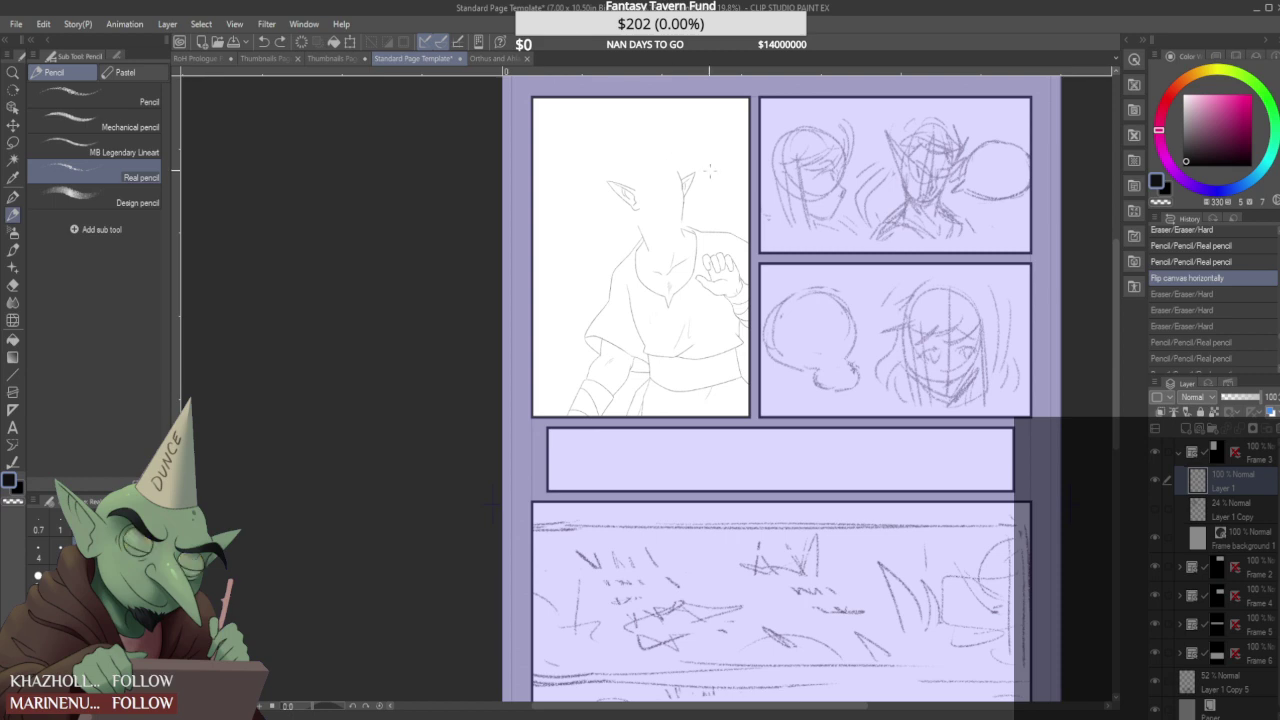
{"action": "scroll", "coordinate": [703, 165], "scroll_direction": "up", "scroll_amount": 5}
{"action": "mouse_move", "coordinate": [692, 332]}
{"action": "left_mouse_down"}
{"action": "mouse_move", "coordinate": [700, 318]}
{"action": "mouse_move", "coordinate": [686, 306]}
{"action": "mouse_move", "coordinate": [668, 324]}
{"action": "mouse_move", "coordinate": [680, 323]}
{"action": "left_mouse_up"}
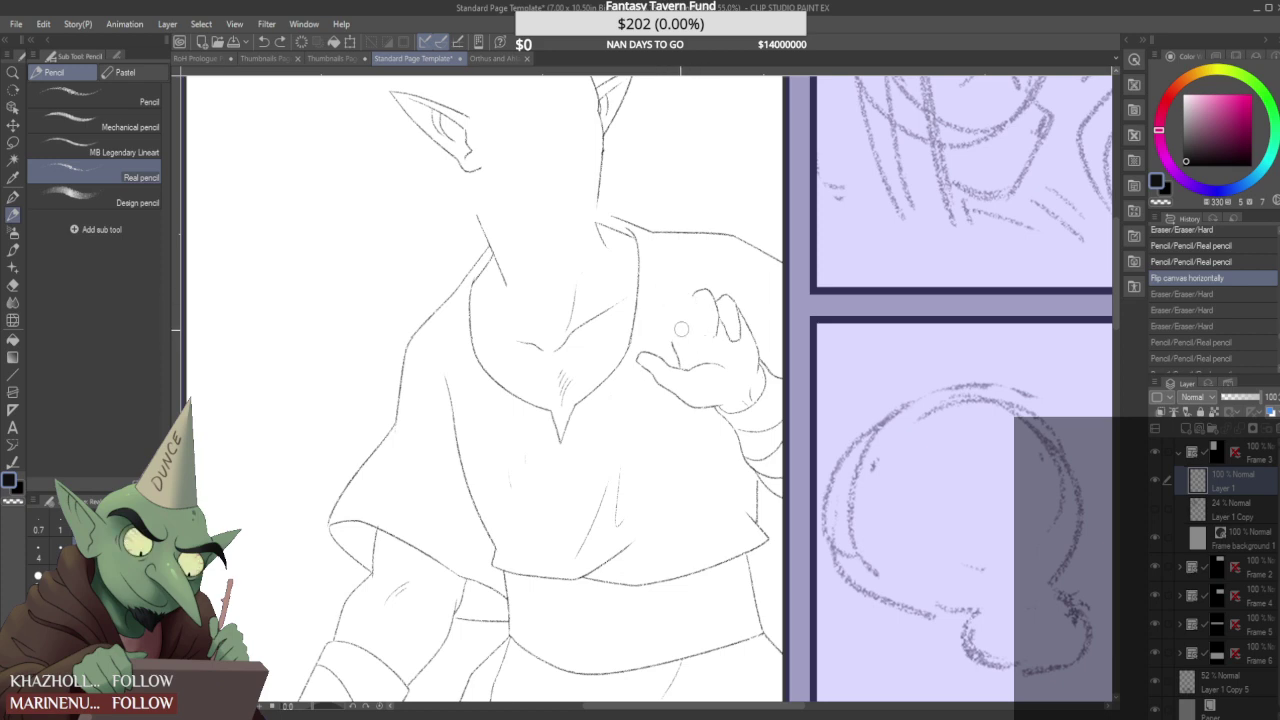
{"action": "key", "text": "ctrl+z"}
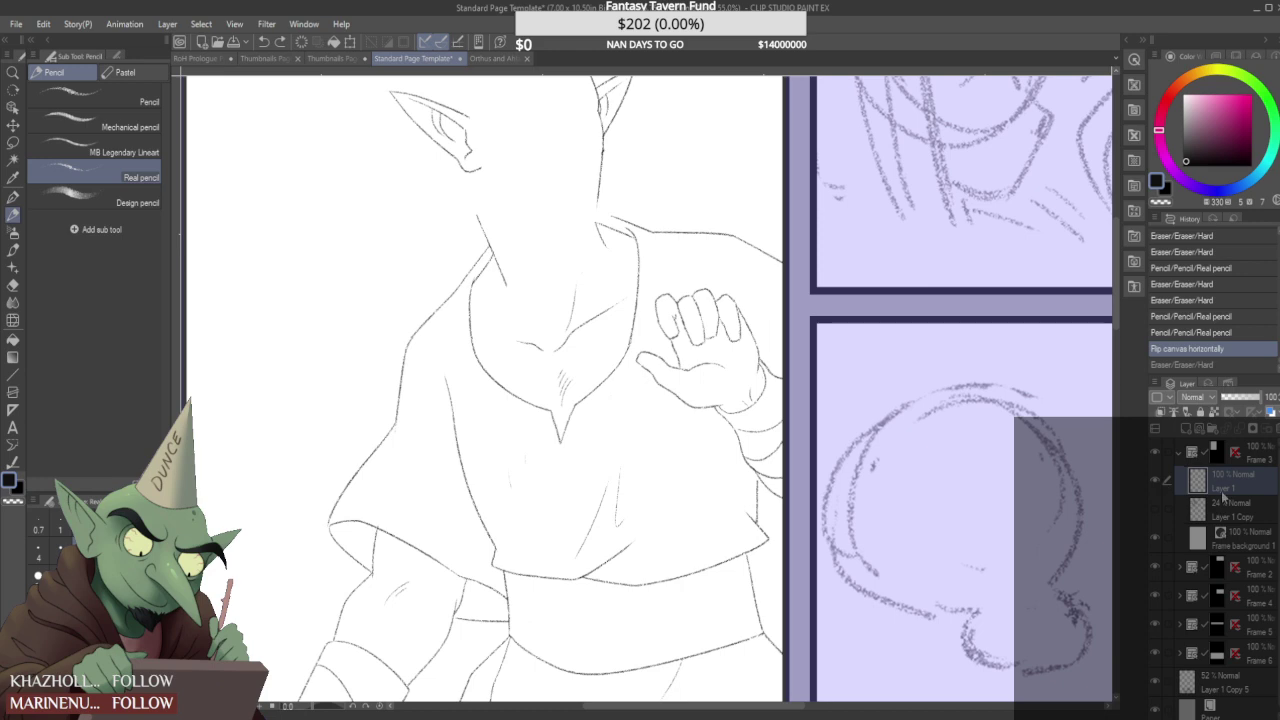
- Paste a copy of the line layer, hide the original Layer 1, and erase the index finger on the copy
{"action": "key", "text": "ctrl+v"}
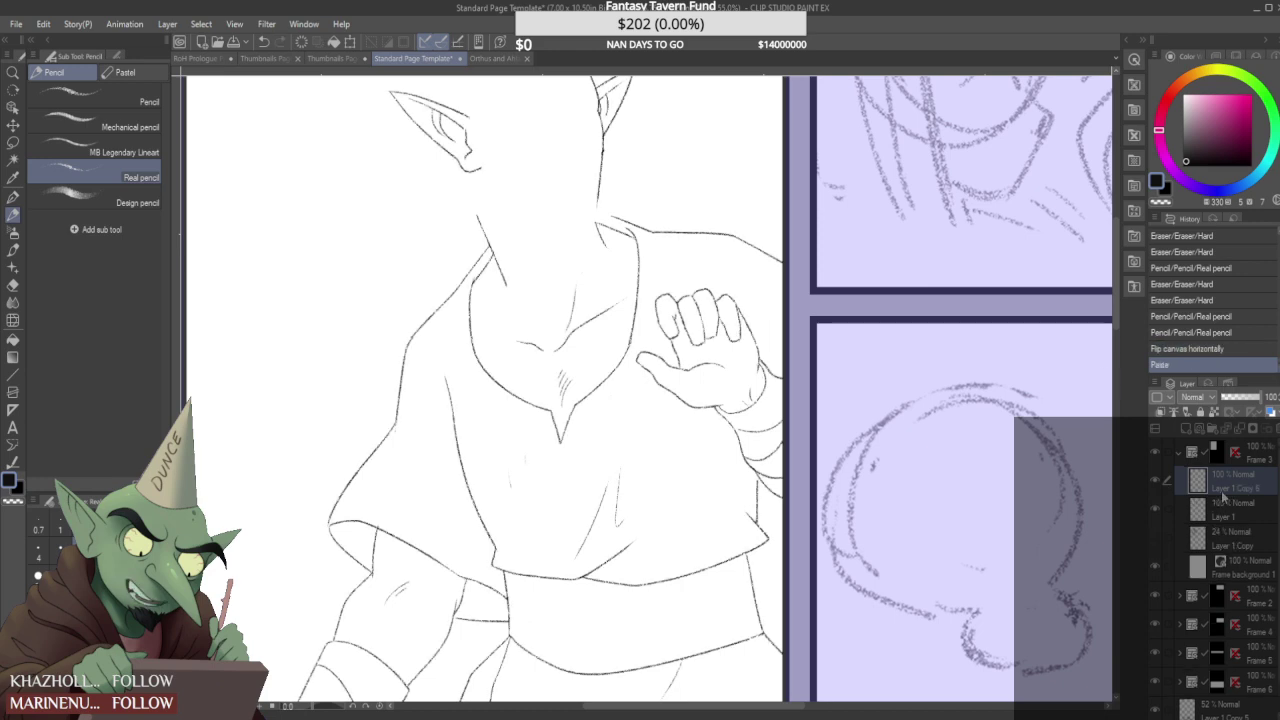
{"action": "mouse_move", "coordinate": [677, 322]}
{"action": "left_mouse_down"}
{"action": "mouse_move", "coordinate": [674, 288]}
{"action": "mouse_move", "coordinate": [699, 306]}
{"action": "mouse_move", "coordinate": [711, 343]}
{"action": "mouse_move", "coordinate": [732, 350]}
{"action": "mouse_move", "coordinate": [725, 296]}
{"action": "mouse_move", "coordinate": [736, 330]}
{"action": "mouse_move", "coordinate": [717, 303]}
{"action": "mouse_move", "coordinate": [671, 331]}
{"action": "left_mouse_up"}
{"action": "key", "text": "ctrl+z"}
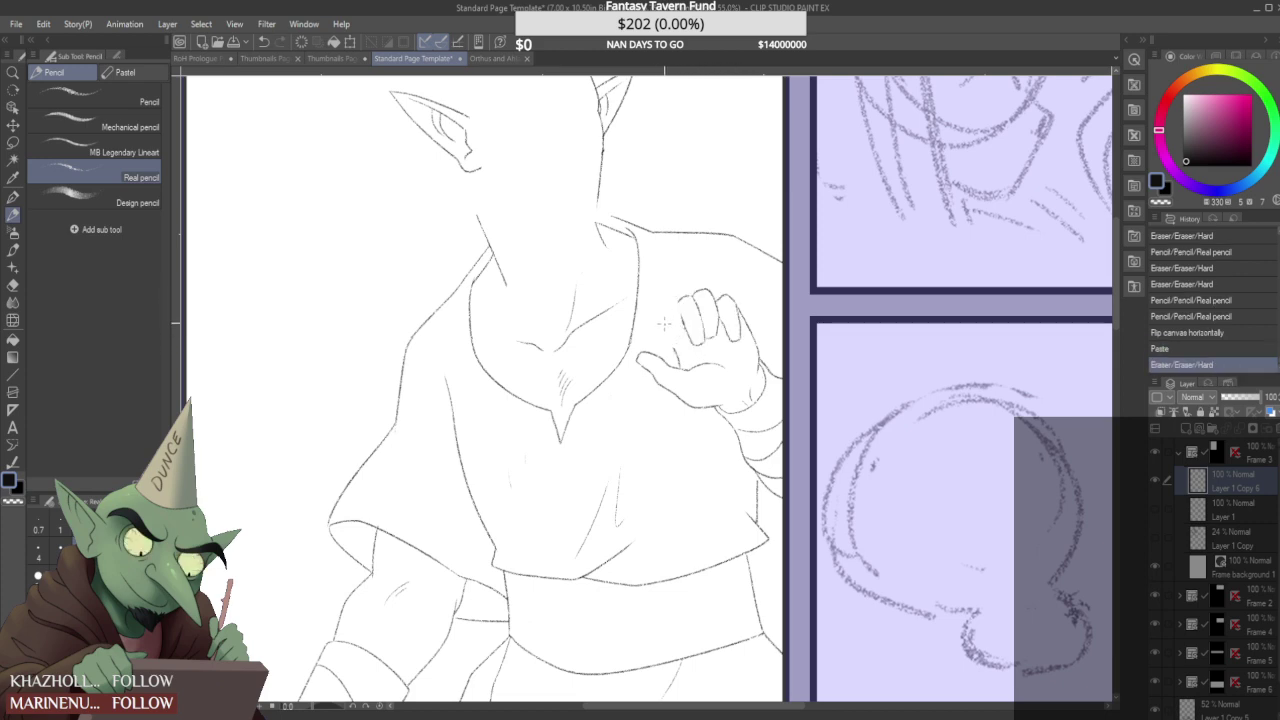
- Sketch overlapping construction circles for the index finger and the adjacent finger of the raised hand
{"action": "mouse_move", "coordinate": [655, 304]}
{"action": "left_mouse_down"}
{"action": "mouse_move", "coordinate": [667, 291]}
{"action": "mouse_move", "coordinate": [681, 326]}
{"action": "mouse_move", "coordinate": [665, 325]}
{"action": "mouse_move", "coordinate": [678, 326]}
{"action": "mouse_move", "coordinate": [664, 318]}
{"action": "mouse_move", "coordinate": [665, 283]}
{"action": "mouse_move", "coordinate": [662, 310]}
{"action": "left_mouse_up"}
{"action": "mouse_move", "coordinate": [647, 289]}
{"action": "left_mouse_down"}
{"action": "mouse_move", "coordinate": [674, 313]}
{"action": "mouse_move", "coordinate": [655, 278]}
{"action": "mouse_move", "coordinate": [670, 328]}
{"action": "mouse_move", "coordinate": [662, 293]}
{"action": "mouse_move", "coordinate": [686, 294]}
{"action": "mouse_move", "coordinate": [696, 316]}
{"action": "mouse_move", "coordinate": [684, 318]}
{"action": "mouse_move", "coordinate": [698, 304]}
{"action": "mouse_move", "coordinate": [688, 293]}
{"action": "mouse_move", "coordinate": [696, 332]}
{"action": "mouse_move", "coordinate": [712, 326]}
{"action": "left_mouse_up"}
{"action": "key", "text": "e"}
{"action": "key", "text": "p"}
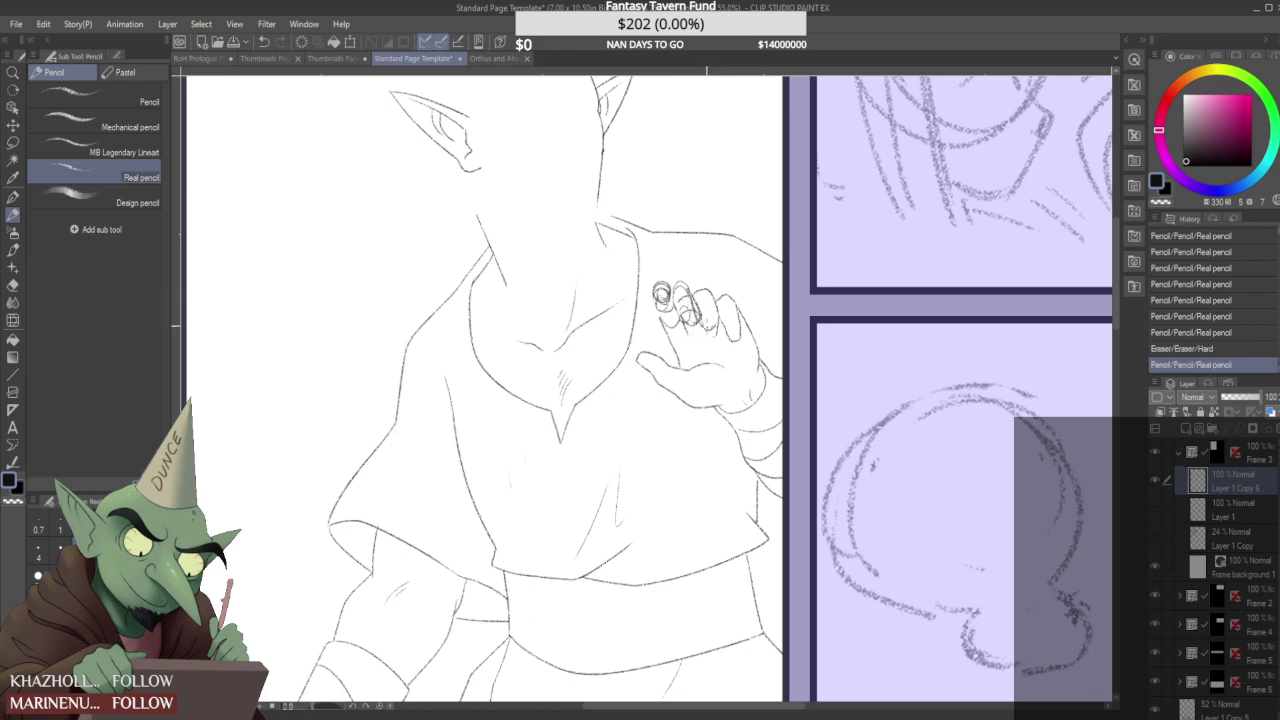
- Sketch construction ovals over the two remaining fingers and reinforce the circles on the index fingertip
{"action": "mouse_move", "coordinate": [691, 282]}
{"action": "left_mouse_down"}
{"action": "mouse_move", "coordinate": [720, 338]}
{"action": "mouse_move", "coordinate": [694, 304]}
{"action": "left_mouse_up"}
{"action": "mouse_move", "coordinate": [695, 299]}
{"action": "left_mouse_down"}
{"action": "mouse_move", "coordinate": [714, 335]}
{"action": "mouse_move", "coordinate": [735, 300]}
{"action": "mouse_move", "coordinate": [720, 318]}
{"action": "mouse_move", "coordinate": [730, 304]}
{"action": "mouse_move", "coordinate": [740, 335]}
{"action": "mouse_move", "coordinate": [738, 304]}
{"action": "mouse_move", "coordinate": [738, 327]}
{"action": "left_mouse_up"}
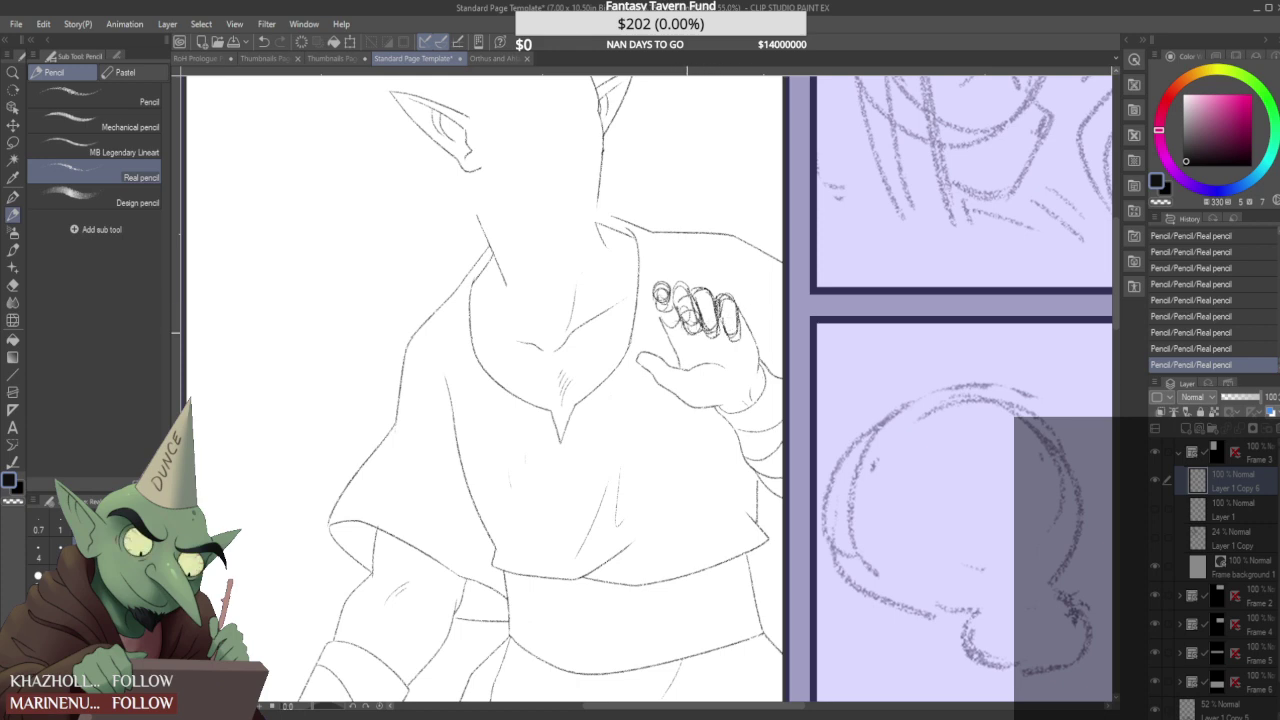
{"action": "mouse_move", "coordinate": [652, 294]}
{"action": "left_mouse_down"}
{"action": "mouse_move", "coordinate": [660, 320]}
{"action": "mouse_move", "coordinate": [672, 307]}
{"action": "left_mouse_up"}
{"action": "mouse_move", "coordinate": [664, 284]}
{"action": "left_mouse_down"}
{"action": "mouse_move", "coordinate": [674, 308]}
{"action": "mouse_move", "coordinate": [666, 288]}
{"action": "left_mouse_up"}
{"action": "scroll", "coordinate": [685, 296], "scroll_direction": "down", "scroll_amount": 5}
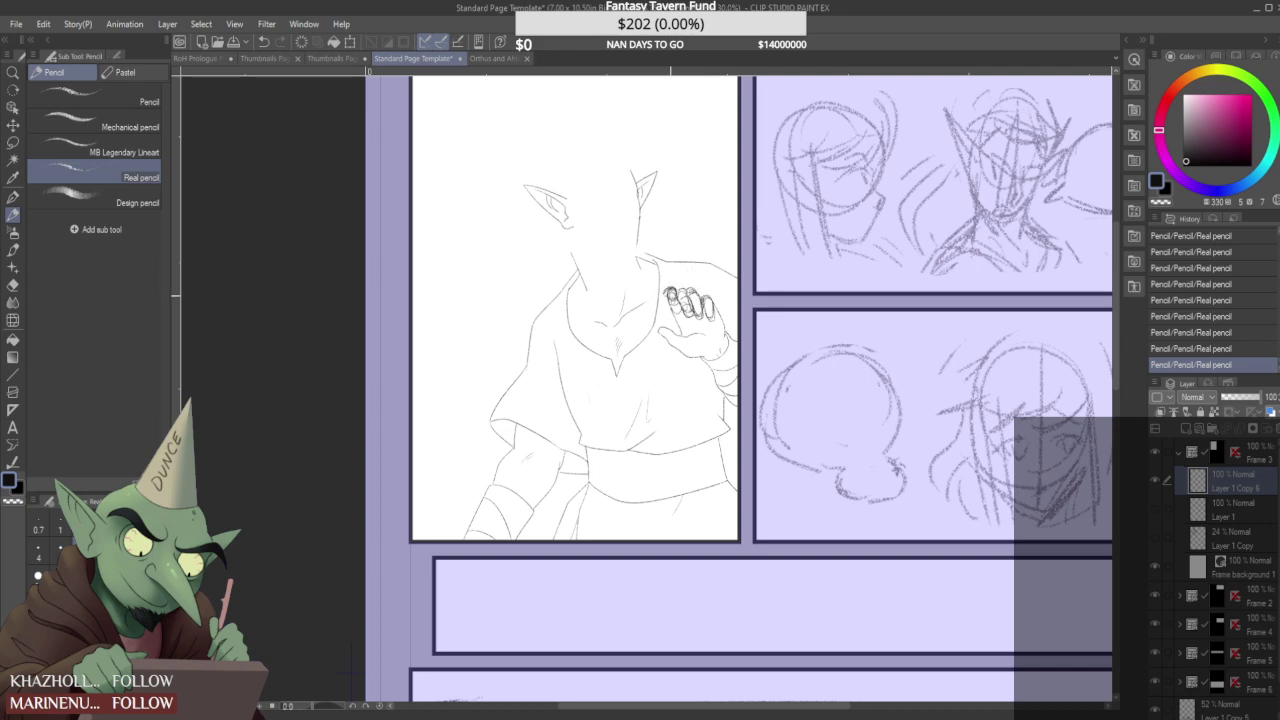
{"action": "left_click_drag", "start_coordinate": [668, 298], "coordinate": [718, 300]}
{"action": "left_click_drag", "start_coordinate": [662, 288], "coordinate": [669, 303]}
{"action": "key", "text": "ctrl+z"}
{"action": "key", "text": "ctrl+z"}
{"action": "key", "text": "ctrl+z"}
{"action": "key", "text": "ctrl+z"}
- Build up all four fingers of the raised hand with stacked rounded construction segments
{"action": "mouse_move", "coordinate": [670, 298]}
{"action": "left_mouse_down"}
{"action": "mouse_move", "coordinate": [673, 309]}
{"action": "mouse_move", "coordinate": [693, 292]}
{"action": "mouse_move", "coordinate": [689, 314]}
{"action": "mouse_move", "coordinate": [693, 300]}
{"action": "mouse_move", "coordinate": [713, 302]}
{"action": "mouse_move", "coordinate": [681, 309]}
{"action": "left_mouse_up"}
{"action": "scroll", "coordinate": [692, 291], "scroll_direction": "up", "scroll_amount": 1}
{"action": "mouse_move", "coordinate": [684, 292]}
{"action": "left_mouse_down"}
{"action": "mouse_move", "coordinate": [688, 282]}
{"action": "mouse_move", "coordinate": [703, 302]}
{"action": "left_mouse_up"}
{"action": "mouse_move", "coordinate": [700, 298]}
{"action": "left_mouse_down"}
{"action": "mouse_move", "coordinate": [706, 328]}
{"action": "mouse_move", "coordinate": [695, 312]}
{"action": "left_mouse_up"}
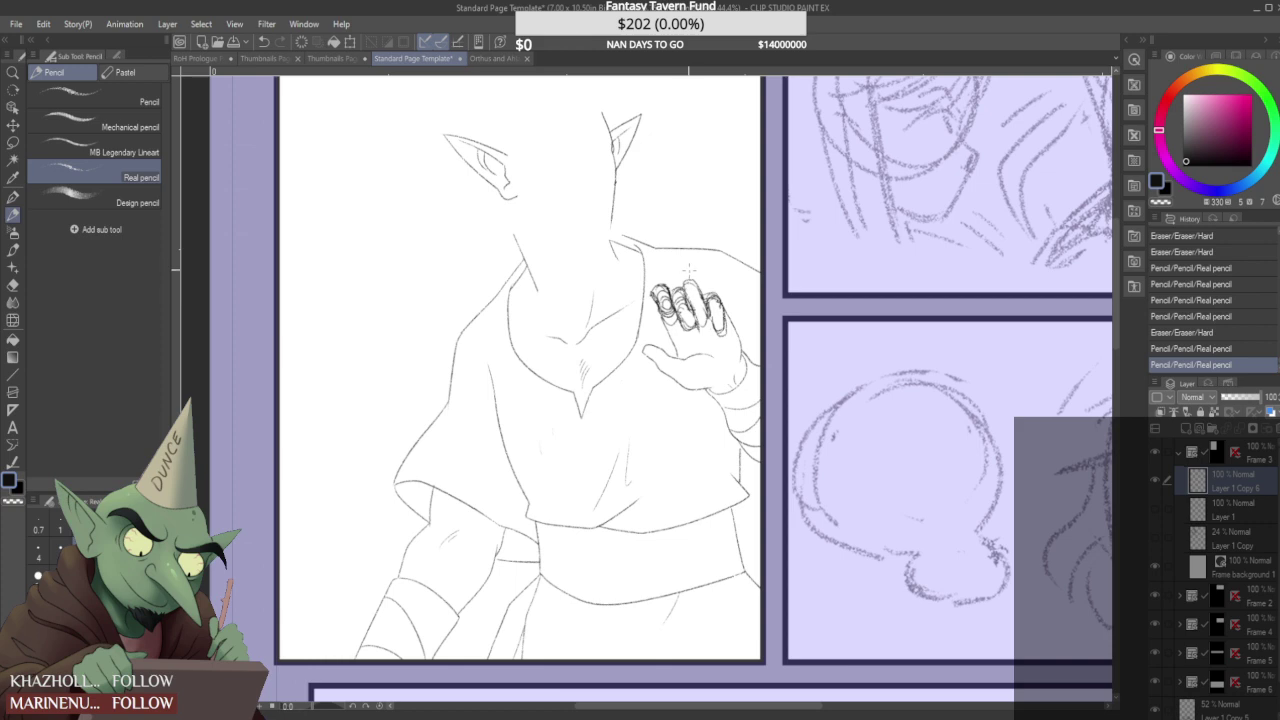
{"action": "mouse_move", "coordinate": [678, 274]}
{"action": "left_mouse_down"}
{"action": "mouse_move", "coordinate": [706, 288]}
{"action": "mouse_move", "coordinate": [683, 301]}
{"action": "mouse_move", "coordinate": [692, 324]}
{"action": "mouse_move", "coordinate": [698, 293]}
{"action": "left_mouse_up"}
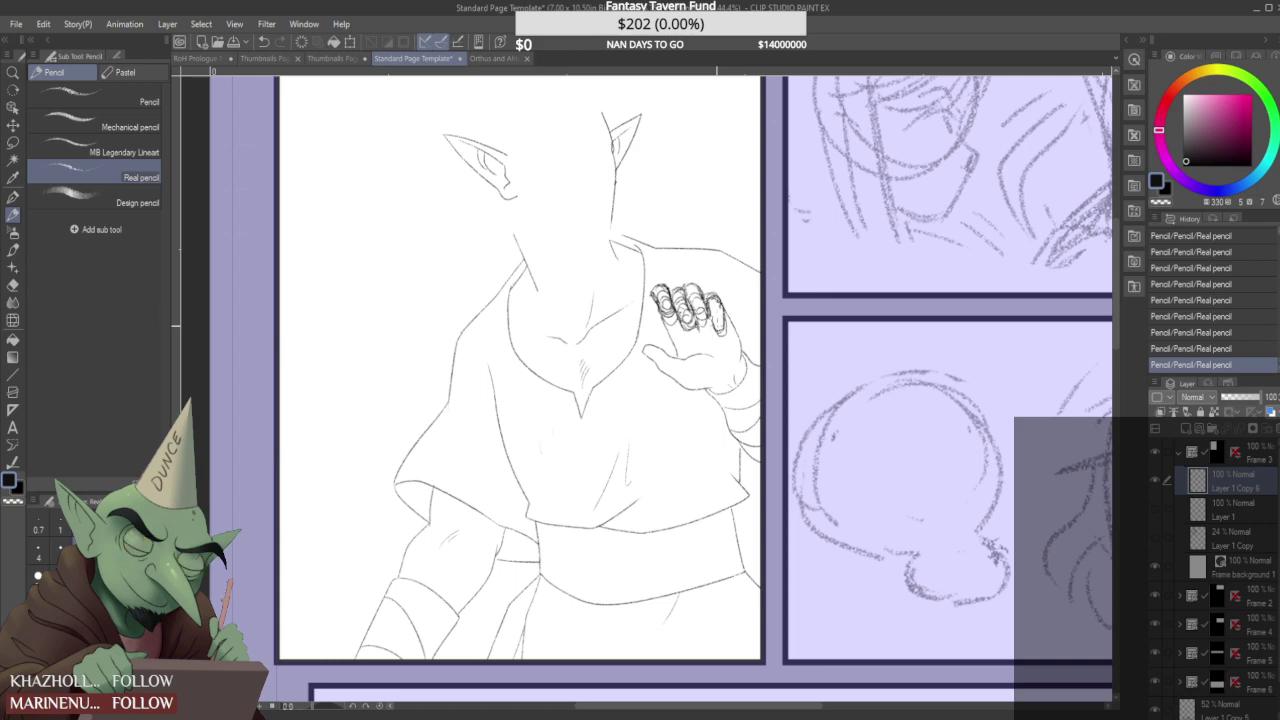
- Lower the opacity of the sketched copy layer to 32%, and make the original Layer 1 active and visible
{"action": "scroll", "coordinate": [717, 318], "scroll_direction": "down", "scroll_amount": 2}
{"action": "left_click", "coordinate": [1231, 398]}
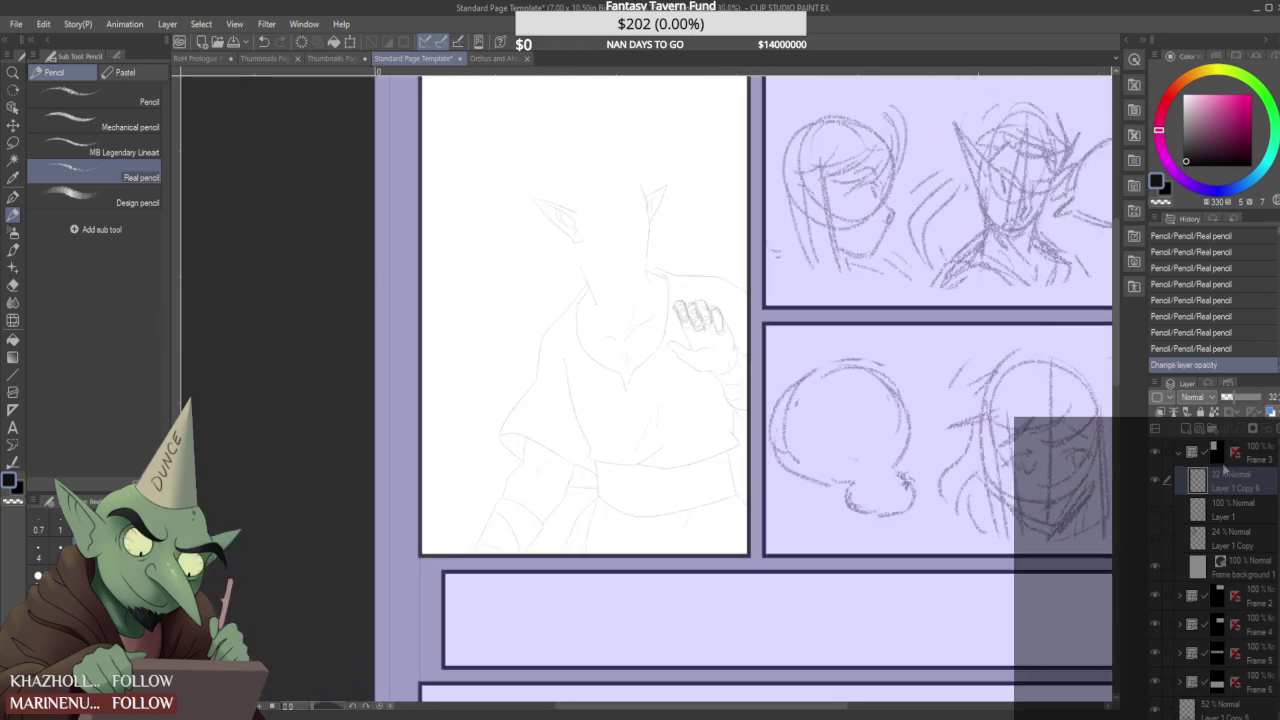
{"action": "left_click", "coordinate": [1230, 510]}
{"action": "left_click", "coordinate": [1156, 509]}
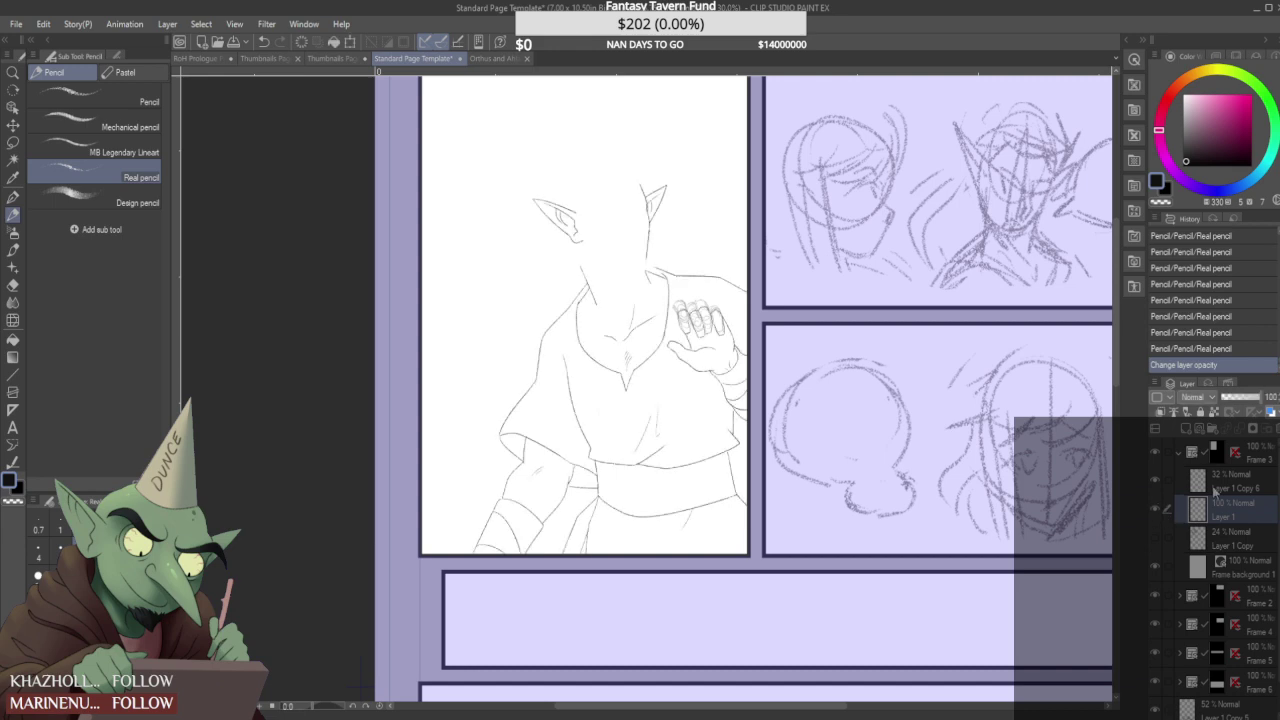
- Paste a duplicate of Layer 1 above it as the working layer and hide the original Layer 1
{"action": "key", "text": "ctrl+plus"}
{"action": "key", "text": "ctrl+plus"}
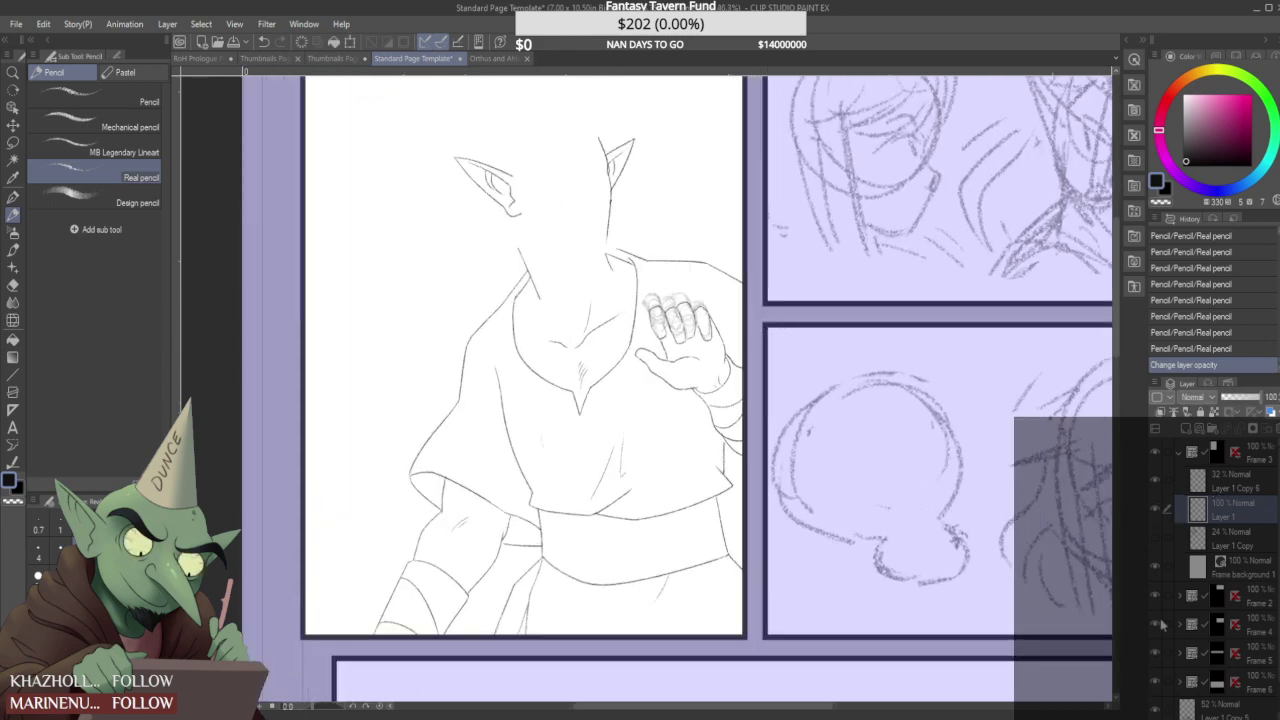
{"action": "key", "text": "ctrl+v"}
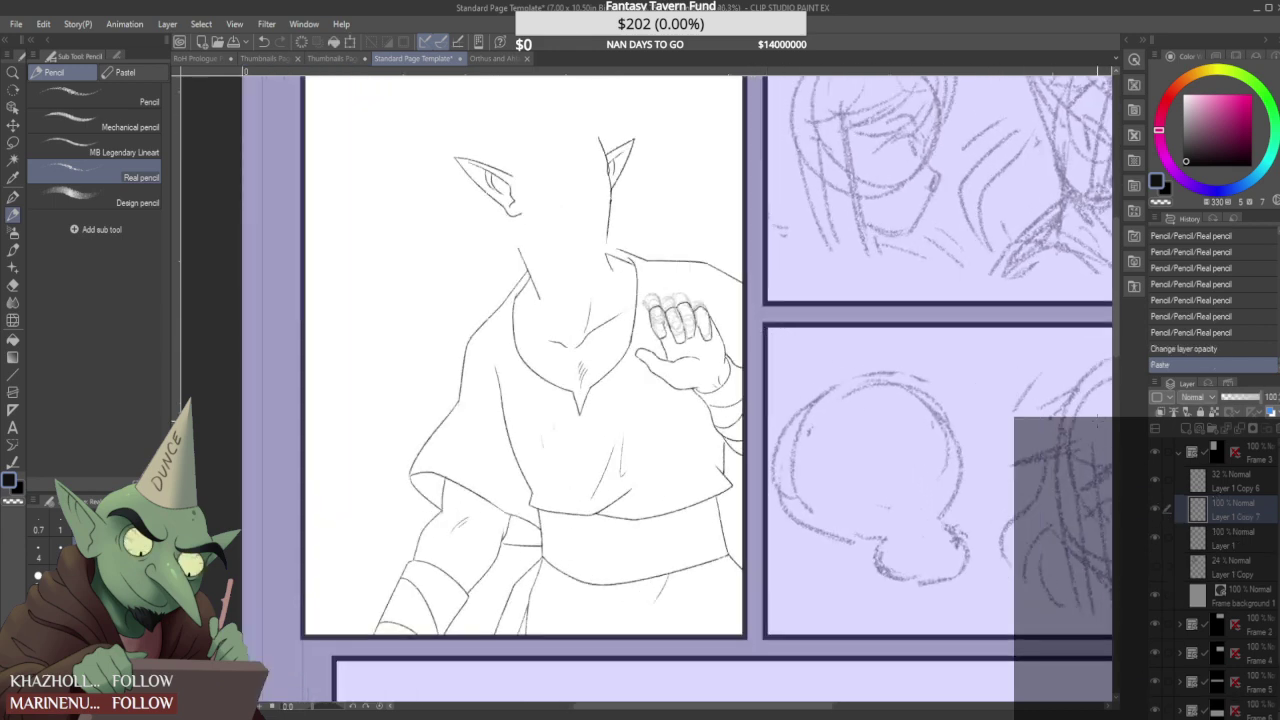
{"action": "left_click", "coordinate": [1155, 538]}
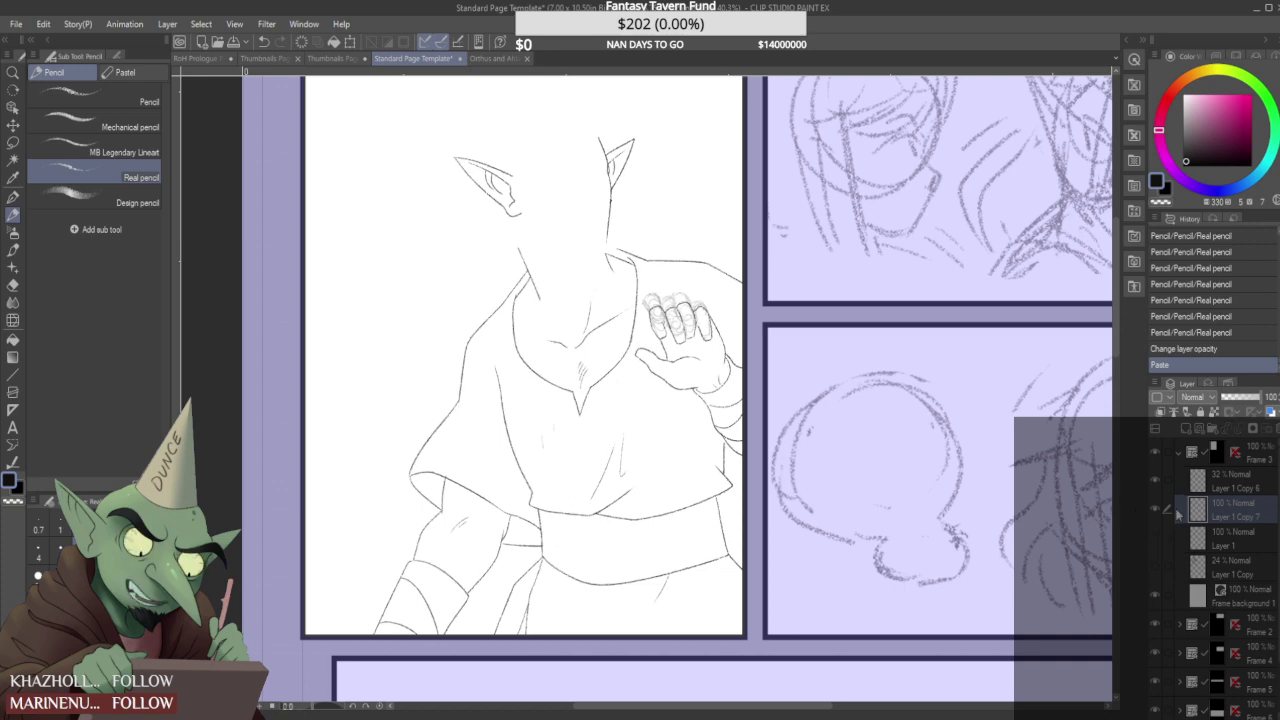
- Erase the old dark finger lines of the raised hand on the duplicate layer, leaving the faded construction sketch as the guide
{"action": "mouse_move", "coordinate": [650, 305]}
{"action": "left_mouse_down"}
{"action": "mouse_move", "coordinate": [675, 318]}
{"action": "mouse_move", "coordinate": [662, 307]}
{"action": "mouse_move", "coordinate": [680, 300]}
{"action": "mouse_move", "coordinate": [697, 323]}
{"action": "mouse_move", "coordinate": [703, 299]}
{"action": "mouse_move", "coordinate": [665, 355]}
{"action": "mouse_move", "coordinate": [642, 300]}
{"action": "left_mouse_up"}
{"action": "scroll", "coordinate": [660, 332], "scroll_direction": "up", "scroll_amount": 3}
{"action": "scroll", "coordinate": [661, 341], "scroll_direction": "up", "scroll_amount": 2}
{"action": "left_click_drag", "start_coordinate": [668, 347], "coordinate": [674, 357]}
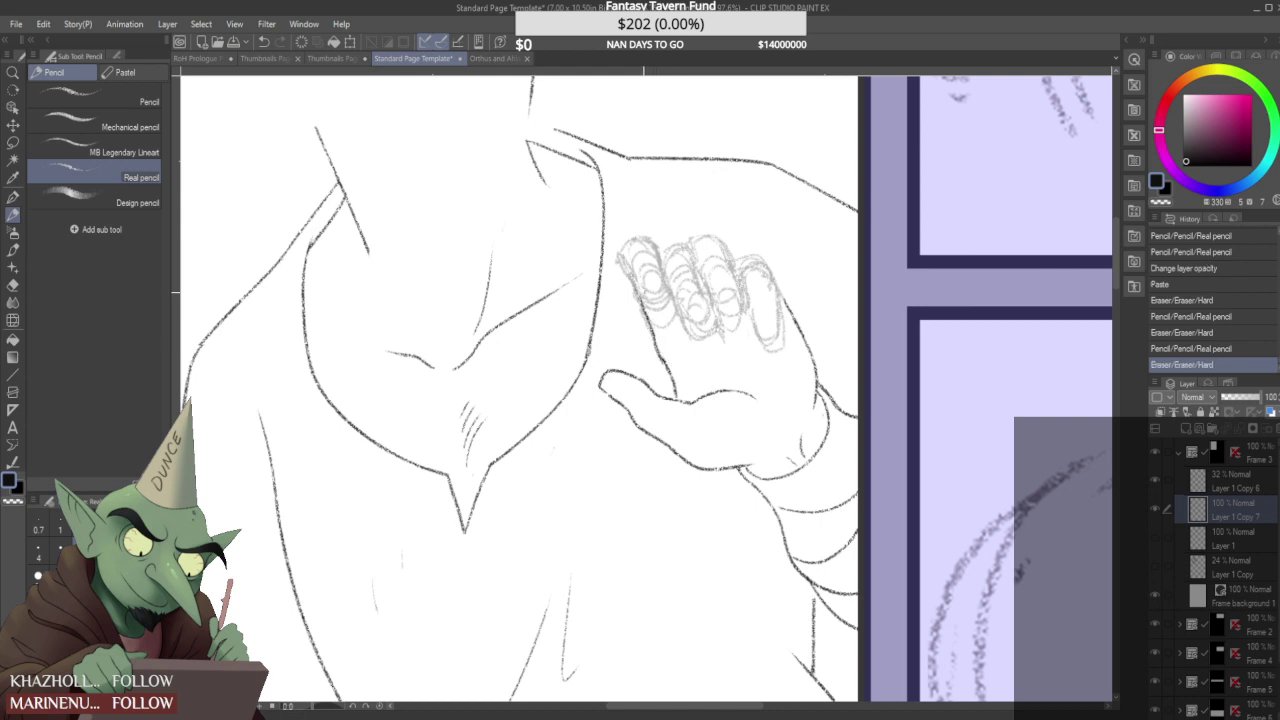
- Draw clean pencil outlines for the index and middle fingers over the faded construction ovals
{"action": "mouse_move", "coordinate": [642, 301]}
{"action": "left_mouse_down"}
{"action": "mouse_move", "coordinate": [628, 254]}
{"action": "mouse_move", "coordinate": [658, 258]}
{"action": "mouse_move", "coordinate": [664, 310]}
{"action": "left_mouse_up"}
{"action": "left_click_drag", "start_coordinate": [632, 244], "coordinate": [684, 244]}
{"action": "key", "text": "ctrl+plus"}
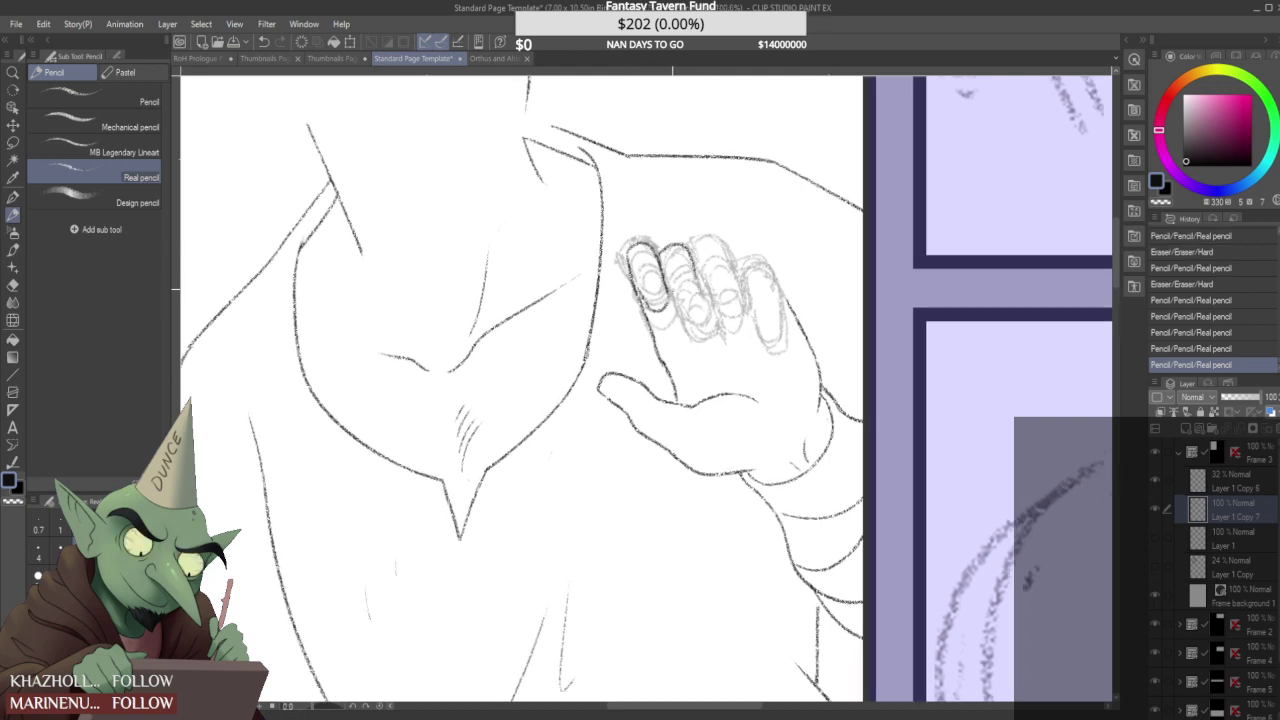
{"action": "left_click_drag", "start_coordinate": [668, 302], "coordinate": [675, 289]}
{"action": "mouse_move", "coordinate": [693, 332]}
{"action": "left_mouse_down"}
{"action": "mouse_move", "coordinate": [698, 272]}
{"action": "mouse_move", "coordinate": [702, 284]}
{"action": "left_mouse_up"}
- Outline the raised hand's ring finger in clean pencil over its faded construction segments
{"action": "scroll", "coordinate": [697, 279], "scroll_direction": "up", "scroll_amount": 2}
{"action": "mouse_move", "coordinate": [684, 240]}
{"action": "left_mouse_down"}
{"action": "mouse_move", "coordinate": [722, 232]}
{"action": "mouse_move", "coordinate": [740, 286]}
{"action": "mouse_move", "coordinate": [724, 318]}
{"action": "left_mouse_up"}
{"action": "left_click_drag", "start_coordinate": [736, 258], "coordinate": [741, 290]}
{"action": "left_click_drag", "start_coordinate": [735, 252], "coordinate": [741, 300]}
{"action": "scroll", "coordinate": [744, 264], "scroll_direction": "down", "scroll_amount": 8}
{"action": "scroll", "coordinate": [725, 268], "scroll_direction": "up", "scroll_amount": 4}
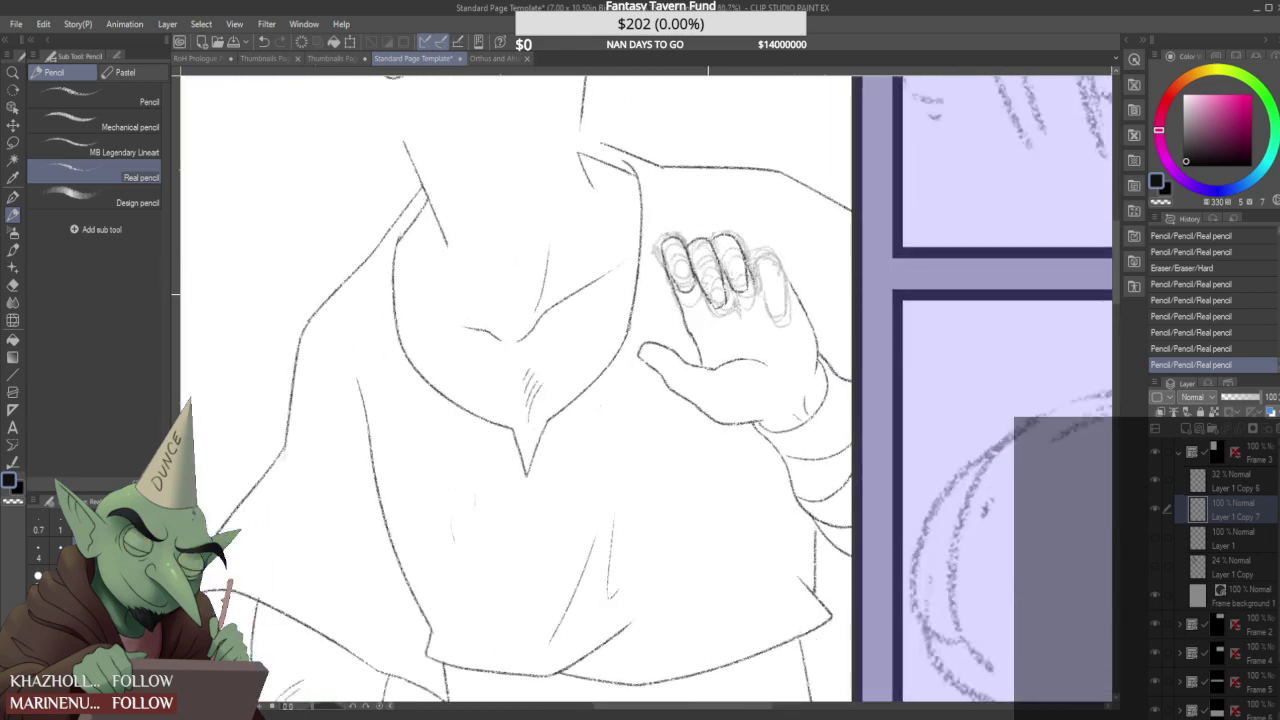
- Touch up the outlines between the first three fingers and draw the little finger over its construction oval
{"action": "scroll", "coordinate": [718, 310], "scroll_direction": "up", "scroll_amount": 3}
{"action": "left_click_drag", "start_coordinate": [689, 308], "coordinate": [718, 296]}
{"action": "mouse_move", "coordinate": [705, 250]}
{"action": "left_mouse_down"}
{"action": "mouse_move", "coordinate": [700, 295]}
{"action": "mouse_move", "coordinate": [698, 280]}
{"action": "left_mouse_up"}
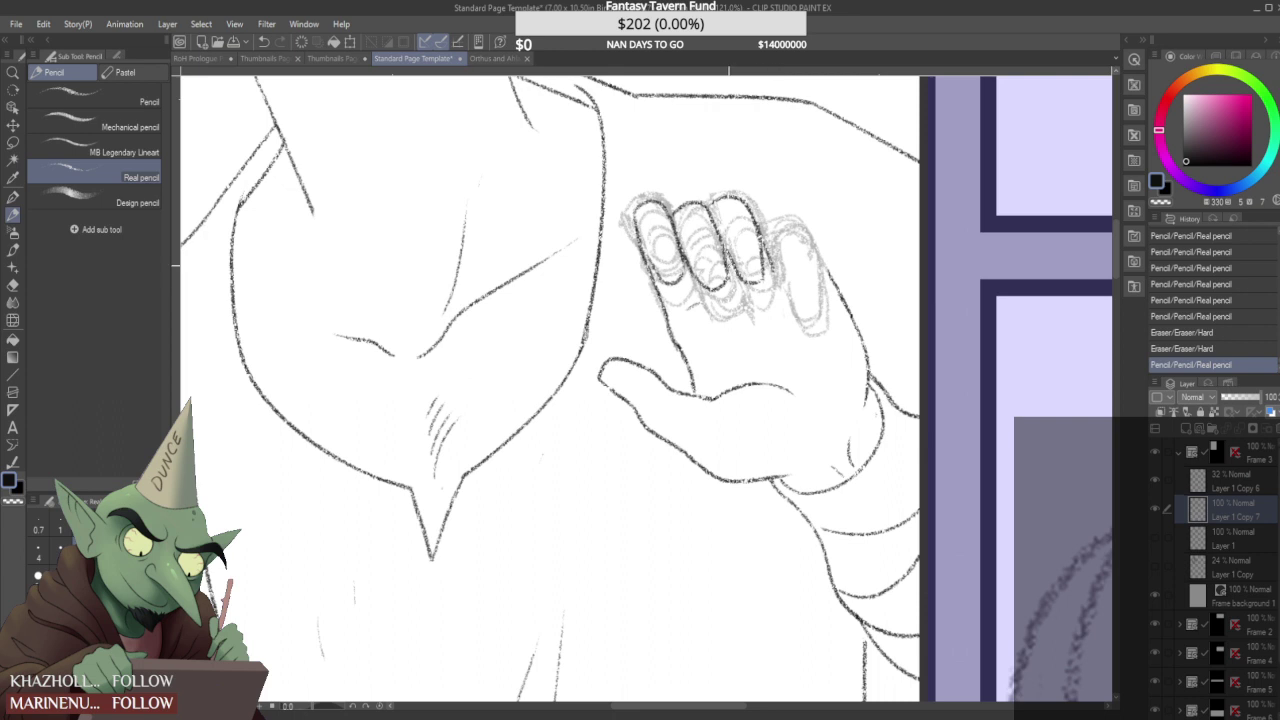
{"action": "left_click_drag", "start_coordinate": [687, 260], "coordinate": [692, 271]}
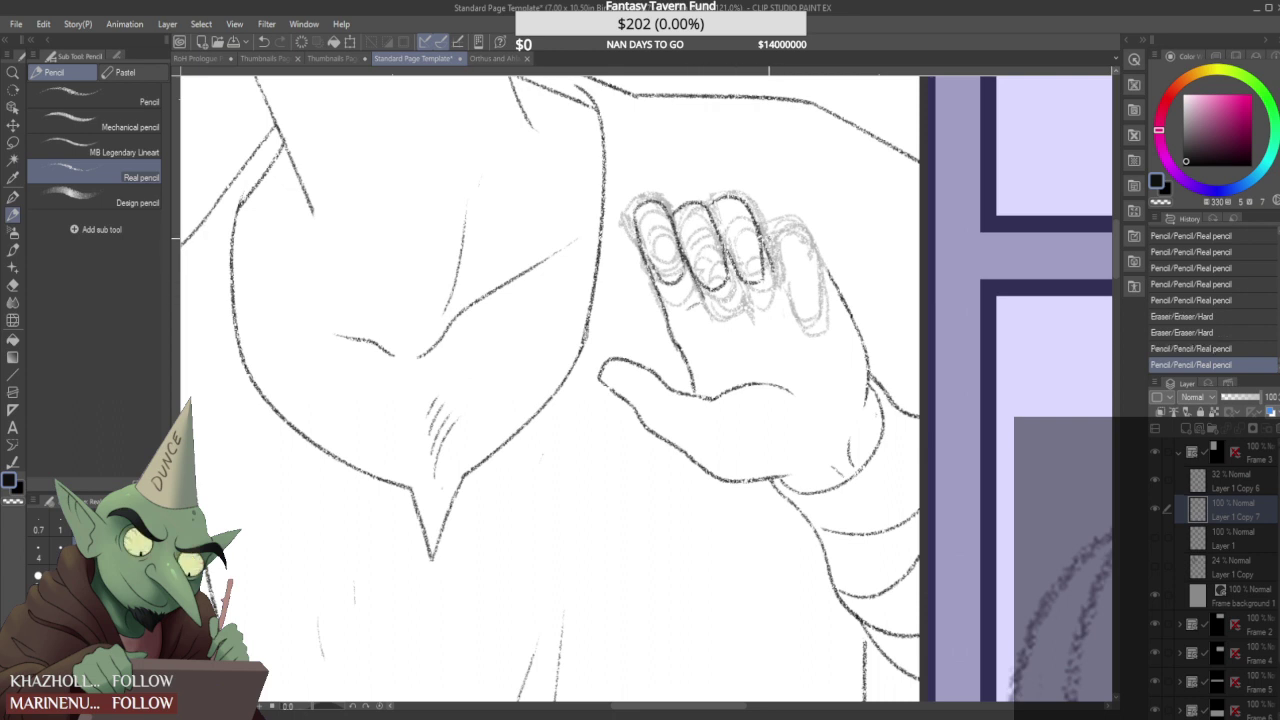
{"action": "mouse_move", "coordinate": [776, 268]}
{"action": "left_mouse_down"}
{"action": "mouse_move", "coordinate": [784, 212]}
{"action": "mouse_move", "coordinate": [800, 212]}
{"action": "mouse_move", "coordinate": [821, 252]}
{"action": "mouse_move", "coordinate": [785, 260]}
{"action": "mouse_move", "coordinate": [798, 298]}
{"action": "mouse_move", "coordinate": [822, 303]}
{"action": "mouse_move", "coordinate": [846, 269]}
{"action": "mouse_move", "coordinate": [825, 254]}
{"action": "left_mouse_up"}
- Hide the 32% construction sketch layer and undo the last few strokes on the raised hand
{"action": "scroll", "coordinate": [834, 307], "scroll_direction": "down", "scroll_amount": 5}
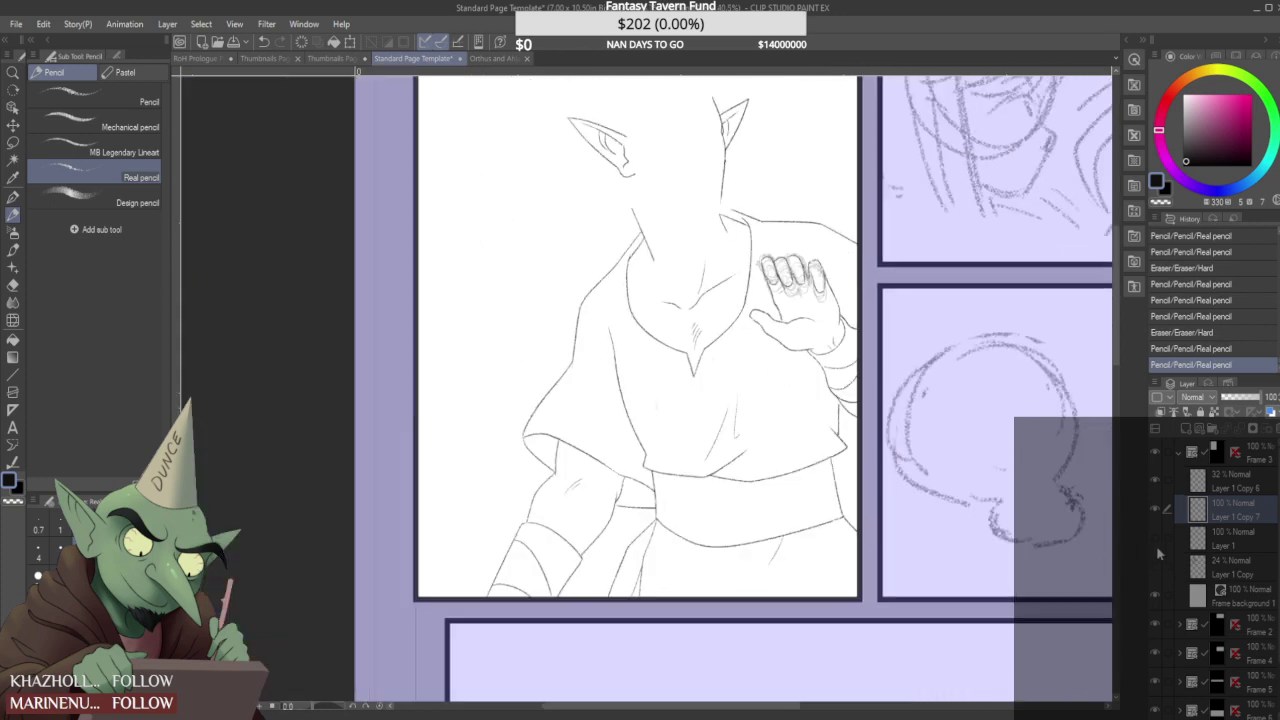
{"action": "left_click", "coordinate": [1155, 484]}
{"action": "scroll", "coordinate": [826, 293], "scroll_direction": "down", "scroll_amount": 4}
{"action": "scroll", "coordinate": [826, 293], "scroll_direction": "up", "scroll_amount": 3}
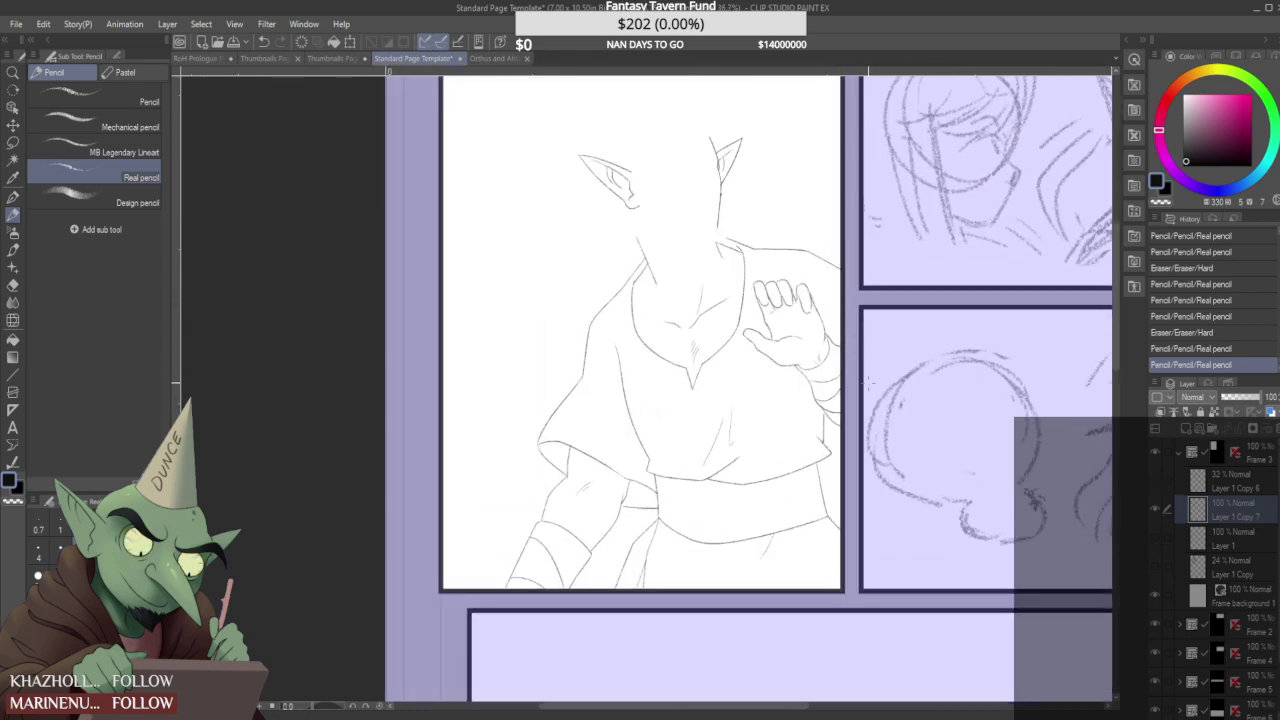
{"action": "key", "text": "ctrl+z"}
{"action": "key", "text": "ctrl+z"}
{"action": "key", "text": "ctrl+z"}
{"action": "key", "text": "ctrl+z"}
{"action": "key", "text": "ctrl+z"}
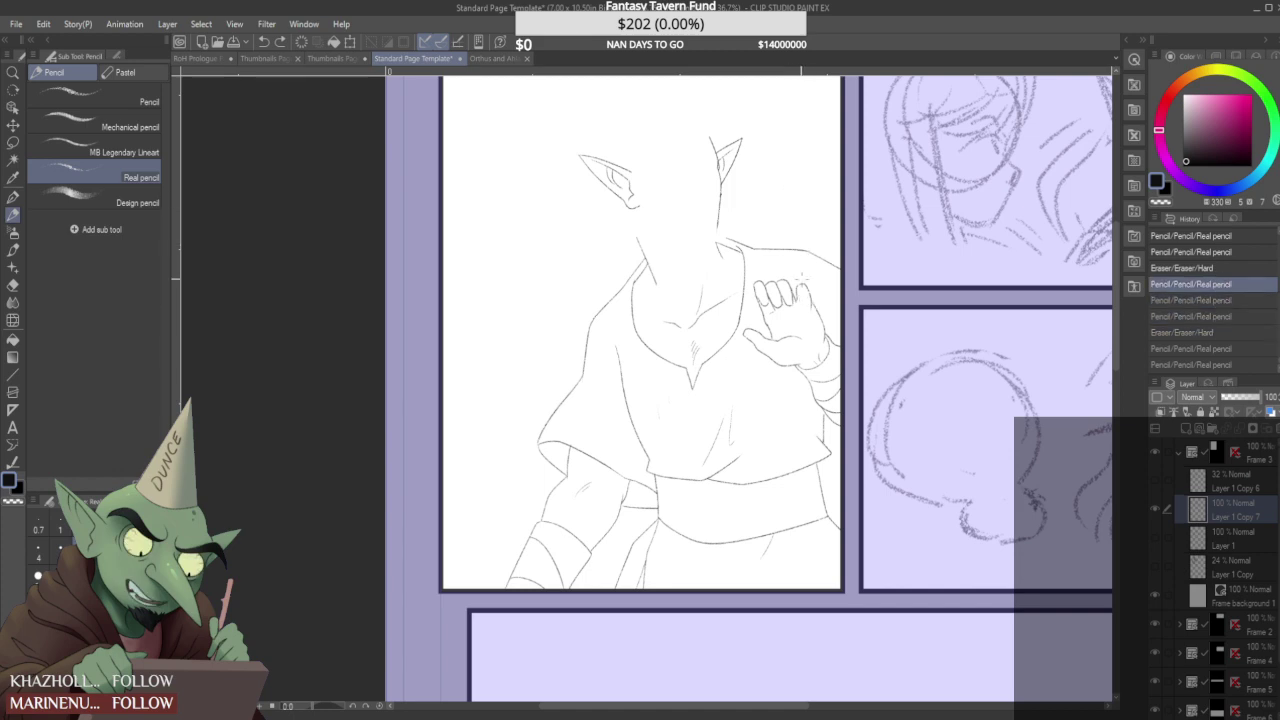
- Redraw the index finger as a closed rounded outline that runs into the palm's edge
{"action": "scroll", "coordinate": [763, 290], "scroll_direction": "up", "scroll_amount": 12}
{"action": "scroll", "coordinate": [752, 255], "scroll_direction": "up", "scroll_amount": 2}
{"action": "mouse_move", "coordinate": [747, 264]}
{"action": "left_mouse_down"}
{"action": "mouse_move", "coordinate": [743, 284]}
{"action": "mouse_move", "coordinate": [770, 280]}
{"action": "mouse_move", "coordinate": [768, 269]}
{"action": "mouse_move", "coordinate": [791, 304]}
{"action": "left_mouse_up"}
{"action": "scroll", "coordinate": [758, 248], "scroll_direction": "up", "scroll_amount": 1}
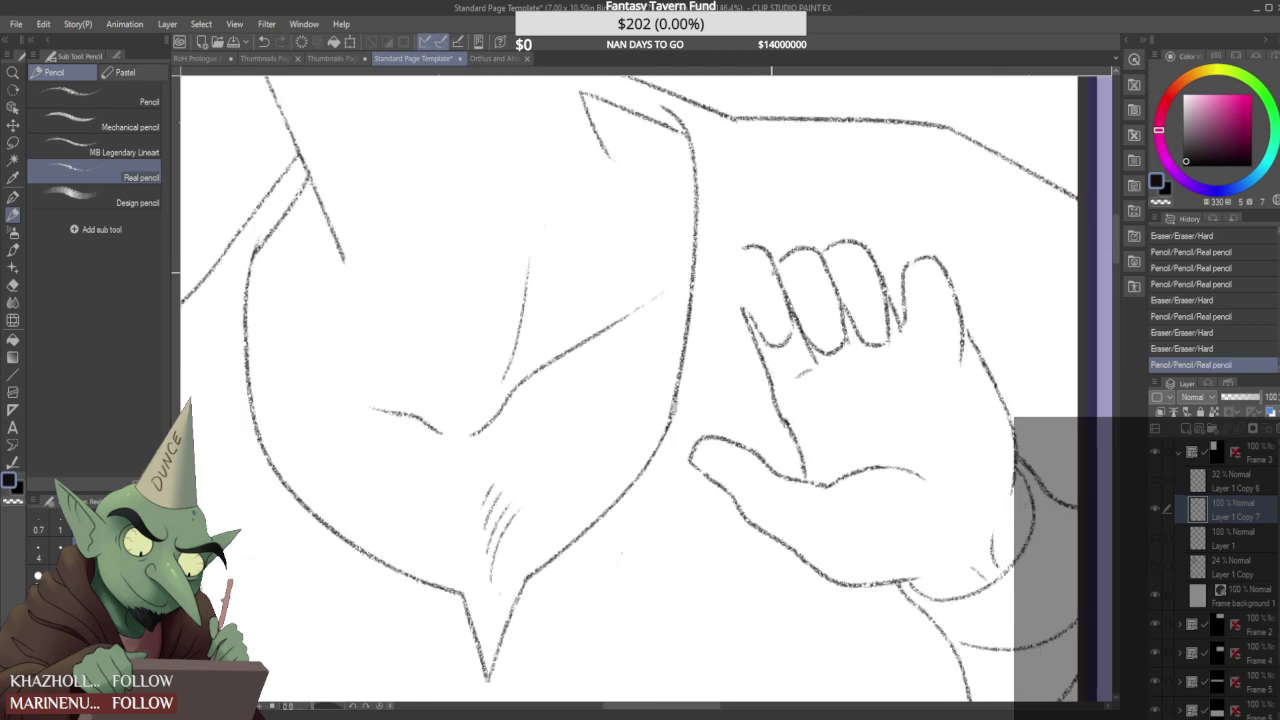
{"action": "mouse_move", "coordinate": [744, 250]}
{"action": "left_mouse_down"}
{"action": "mouse_move", "coordinate": [732, 266]}
{"action": "mouse_move", "coordinate": [746, 314]}
{"action": "mouse_move", "coordinate": [777, 328]}
{"action": "mouse_move", "coordinate": [763, 324]}
{"action": "left_mouse_up"}
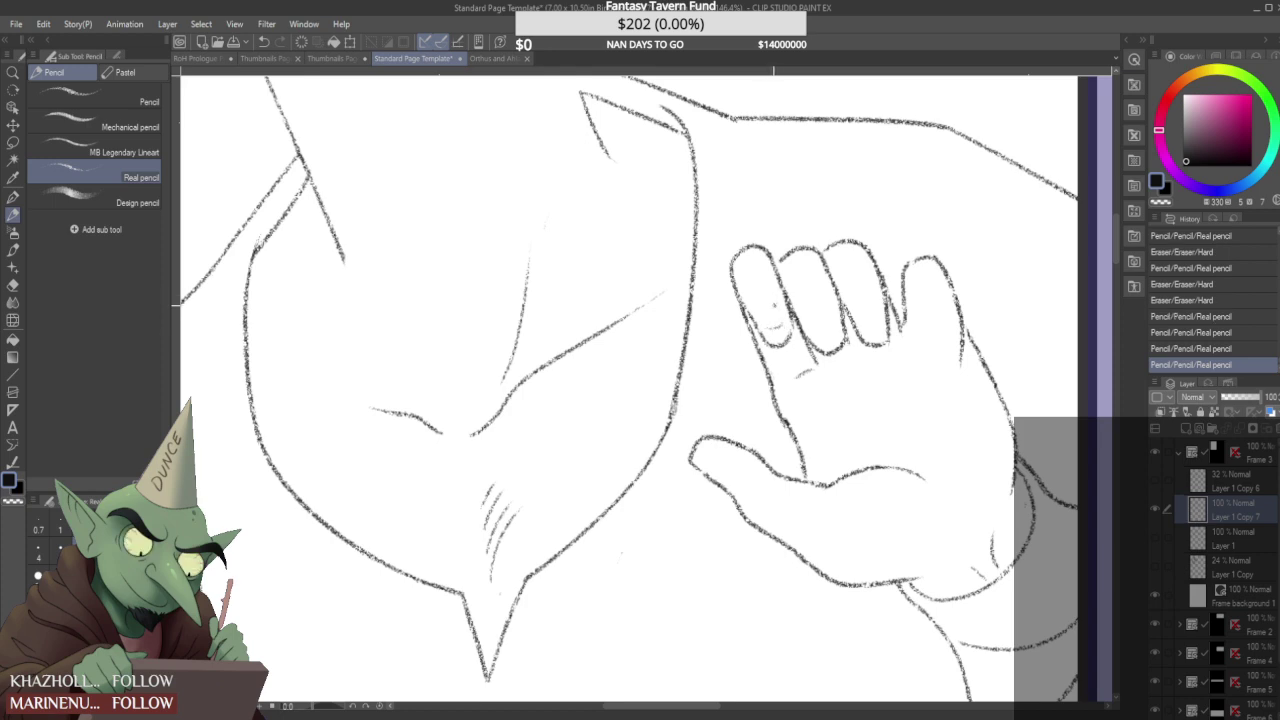
- Rework the middle finger's crease and redraw the little finger as a closed elongated oval
{"action": "scroll", "coordinate": [774, 303], "scroll_direction": "down", "scroll_amount": 8}
{"action": "scroll", "coordinate": [778, 300], "scroll_direction": "up", "scroll_amount": 7}
{"action": "scroll", "coordinate": [803, 284], "scroll_direction": "down", "scroll_amount": 3}
{"action": "scroll", "coordinate": [803, 284], "scroll_direction": "up", "scroll_amount": 3}
{"action": "mouse_move", "coordinate": [795, 308]}
{"action": "left_mouse_down"}
{"action": "mouse_move", "coordinate": [818, 300]}
{"action": "mouse_move", "coordinate": [798, 256]}
{"action": "left_mouse_up"}
{"action": "key", "text": "ctrl+z"}
{"action": "left_click", "coordinate": [893, 325]}
{"action": "mouse_move", "coordinate": [890, 298]}
{"action": "left_mouse_down"}
{"action": "mouse_move", "coordinate": [938, 357]}
{"action": "mouse_move", "coordinate": [943, 311]}
{"action": "mouse_move", "coordinate": [918, 264]}
{"action": "left_mouse_up"}
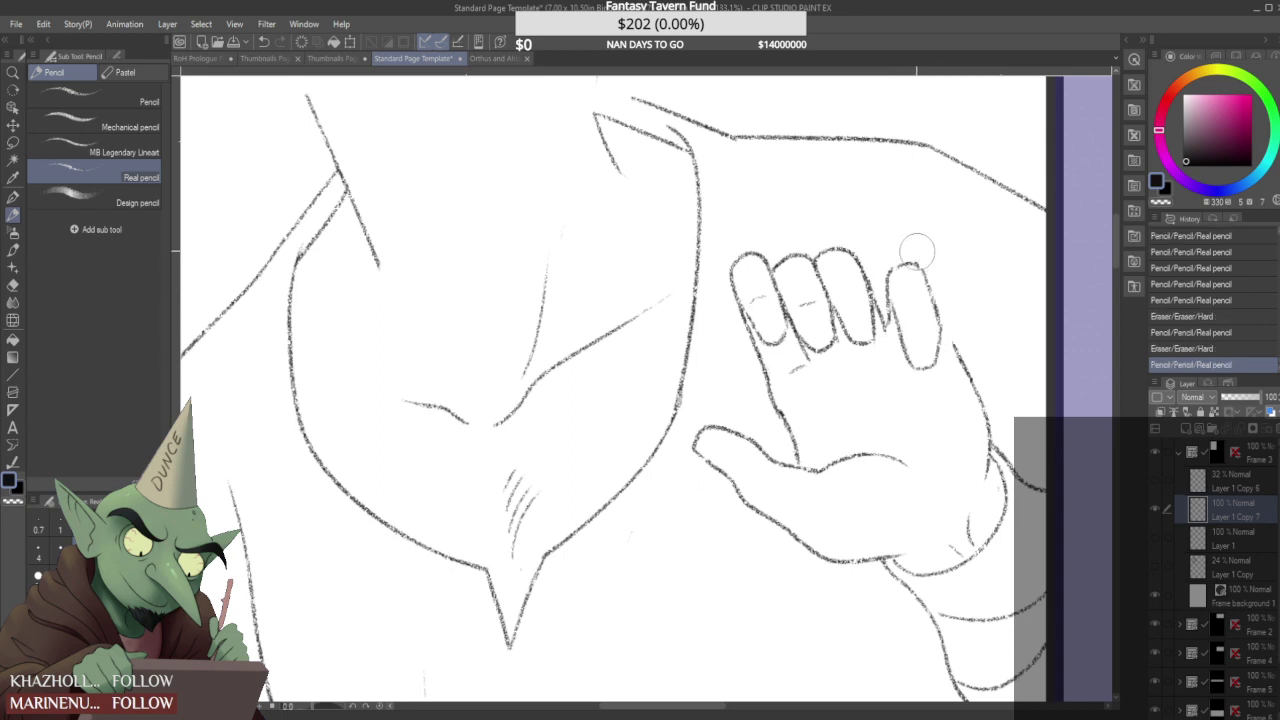
{"action": "mouse_move", "coordinate": [950, 308]}
{"action": "left_mouse_down"}
{"action": "mouse_move", "coordinate": [946, 337]}
{"action": "mouse_move", "coordinate": [938, 285]}
{"action": "mouse_move", "coordinate": [933, 362]}
{"action": "mouse_move", "coordinate": [938, 328]}
{"action": "mouse_move", "coordinate": [944, 337]}
{"action": "mouse_move", "coordinate": [930, 357]}
{"action": "left_mouse_up"}
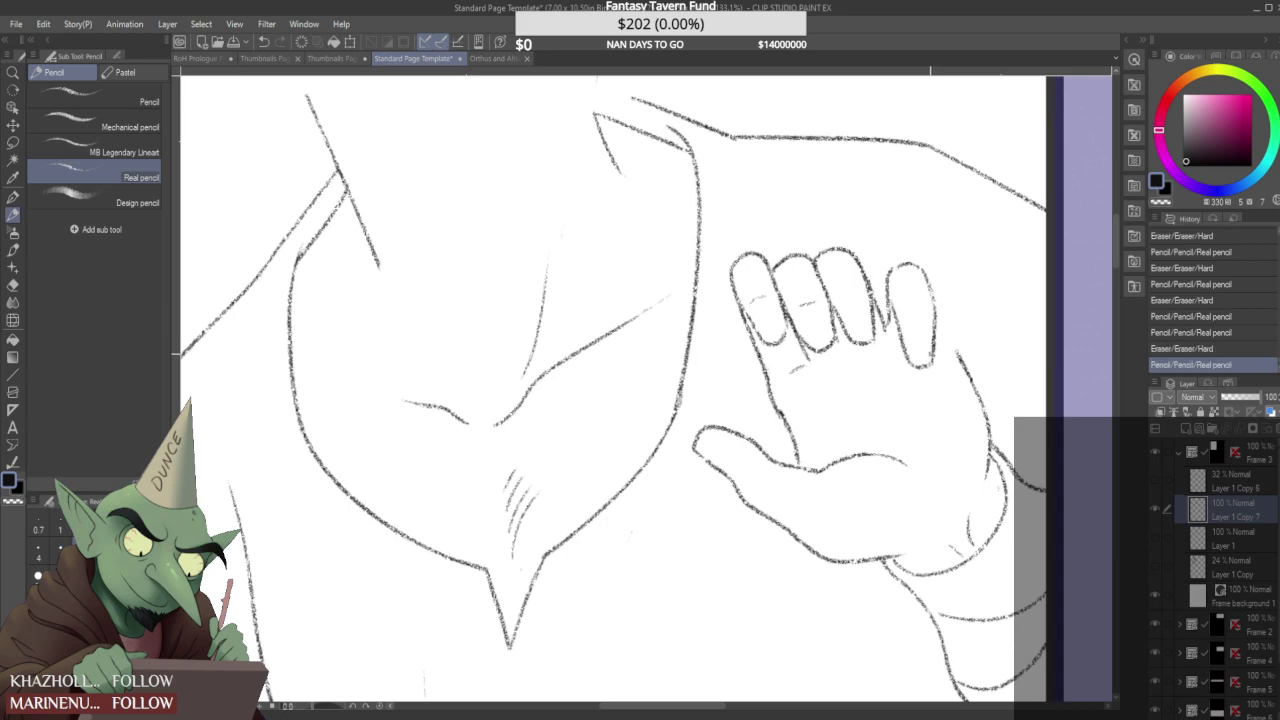
{"action": "scroll", "coordinate": [902, 266], "scroll_direction": "down", "scroll_amount": 6}
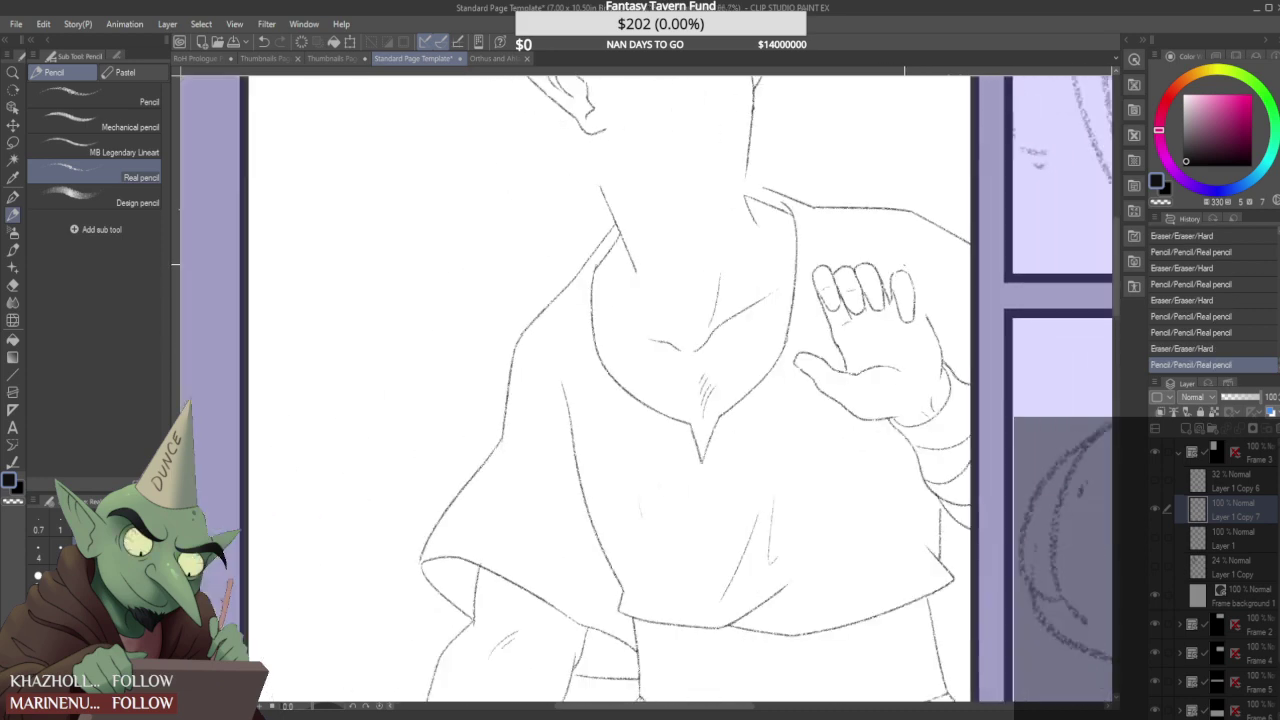
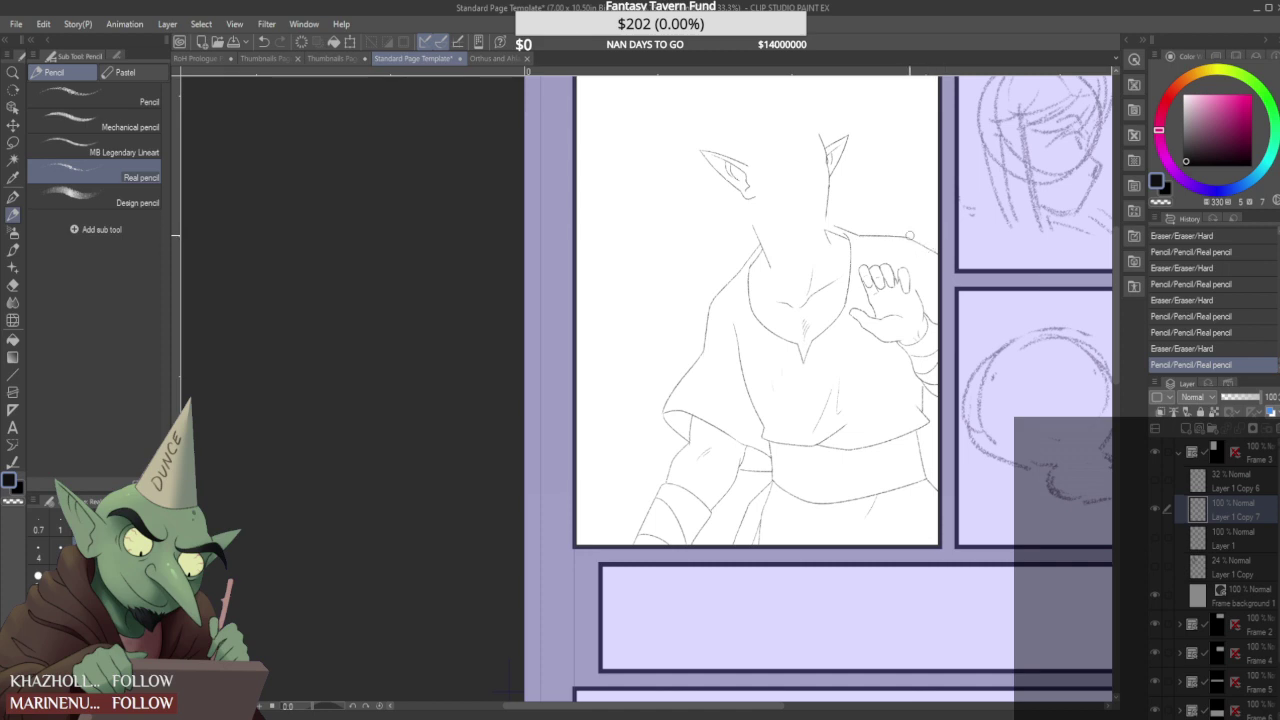
- Redraw the little finger closer to the hand and join its outer side to the palm's edge
{"action": "scroll", "coordinate": [909, 235], "scroll_direction": "up", "scroll_amount": 2}
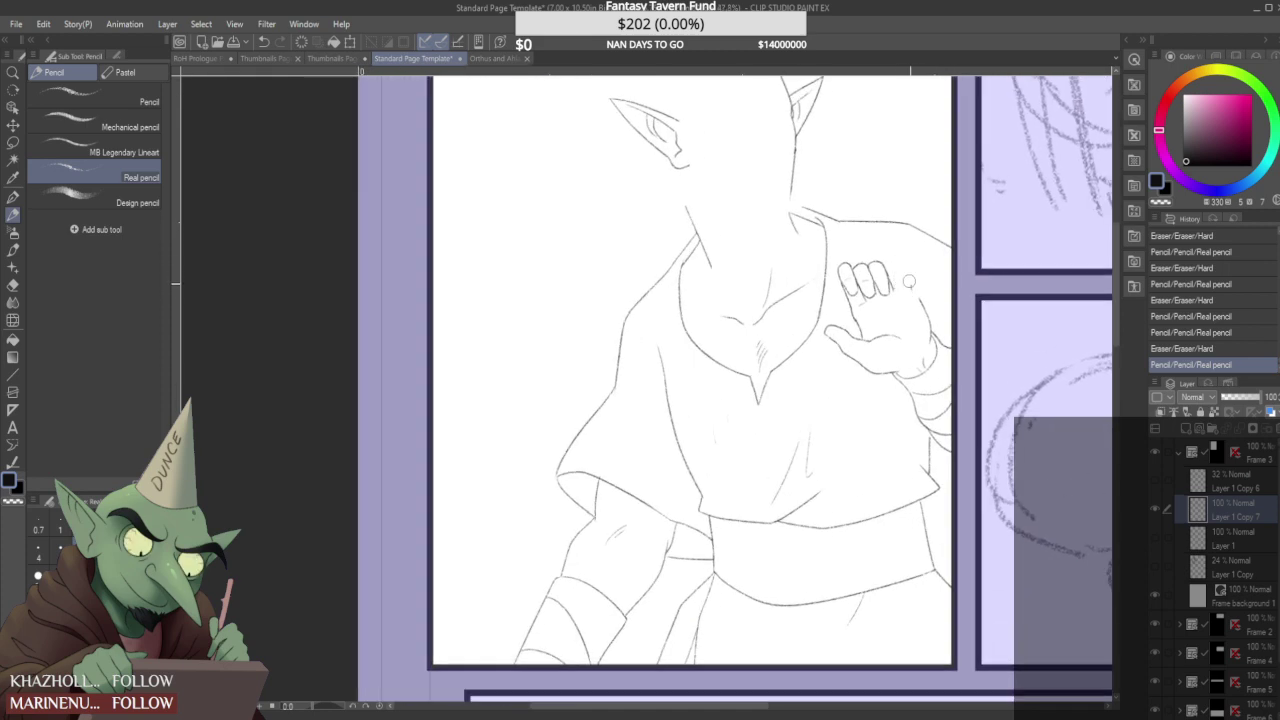
{"action": "scroll", "coordinate": [905, 276], "scroll_direction": "up", "scroll_amount": 2}
{"action": "mouse_move", "coordinate": [893, 287]}
{"action": "left_mouse_down"}
{"action": "mouse_move", "coordinate": [910, 281]}
{"action": "mouse_move", "coordinate": [914, 320]}
{"action": "mouse_move", "coordinate": [919, 290]}
{"action": "mouse_move", "coordinate": [928, 302]}
{"action": "left_mouse_up"}
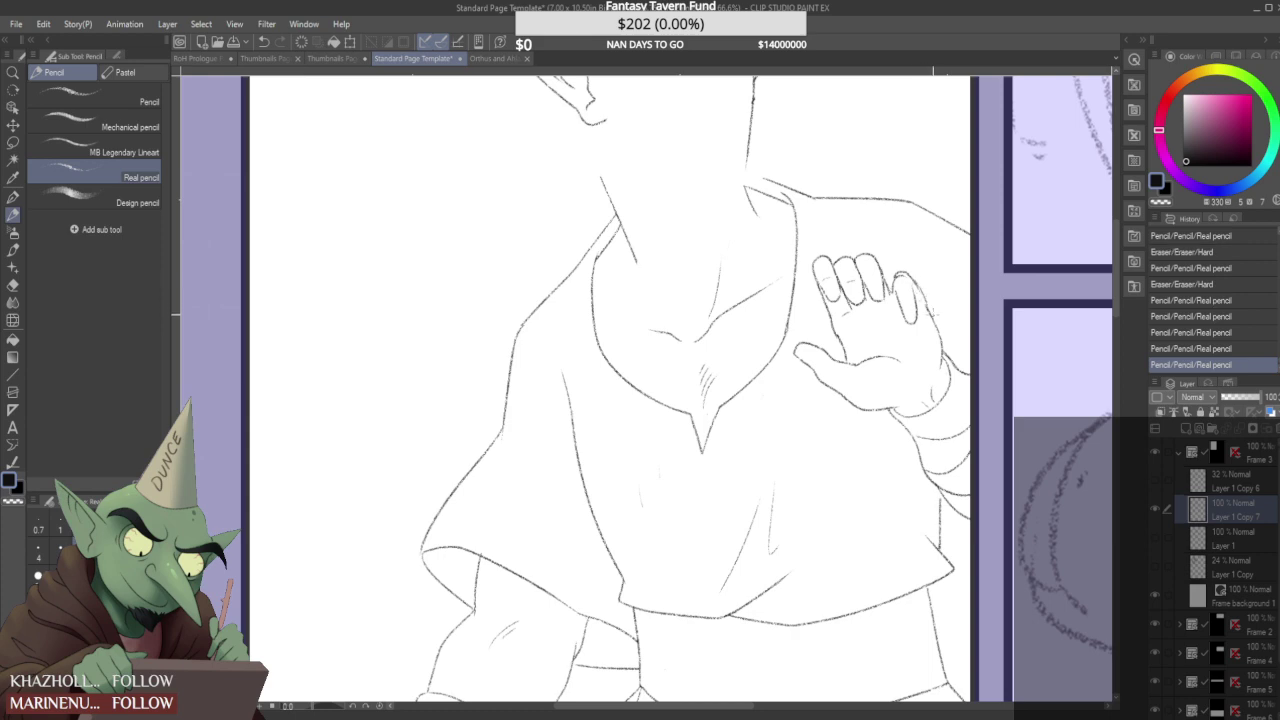
{"action": "scroll", "coordinate": [922, 269], "scroll_direction": "down", "scroll_amount": 3}
{"action": "scroll", "coordinate": [929, 251], "scroll_direction": "down", "scroll_amount": 2}
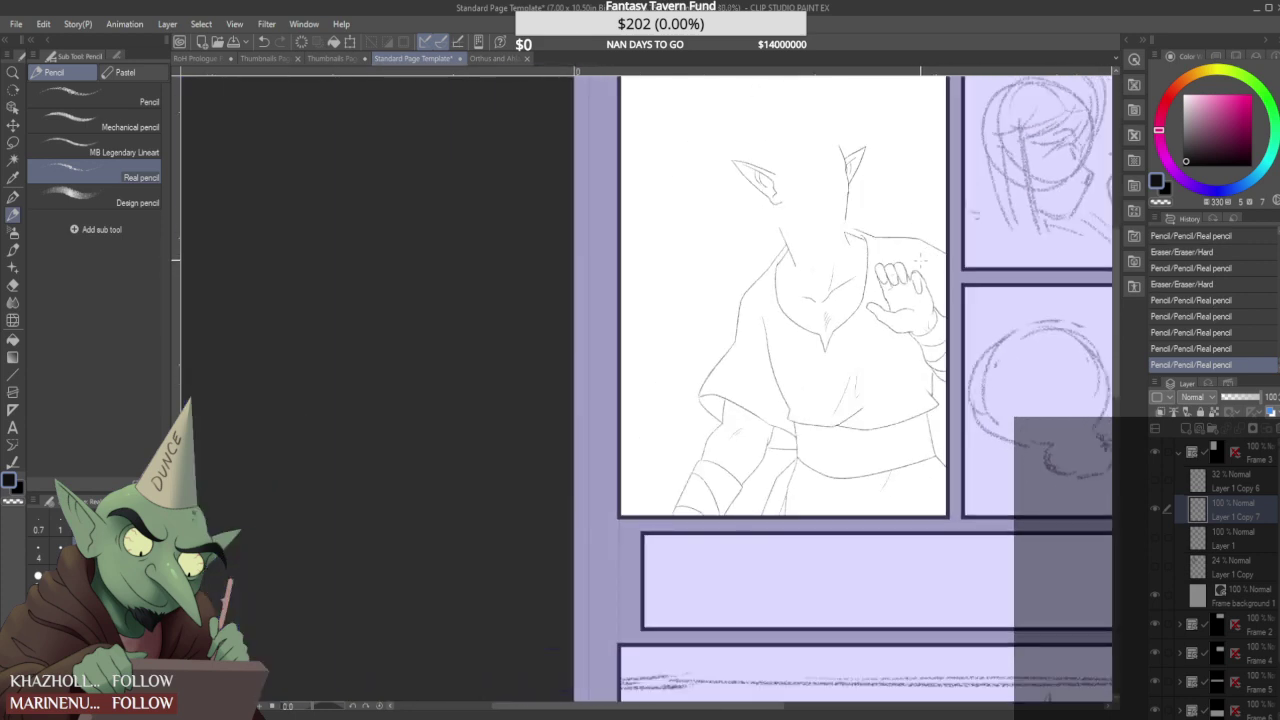
- Reshape the little finger's rounded tip and its outer contour running down to the wrist
{"action": "scroll", "coordinate": [910, 251], "scroll_direction": "up", "scroll_amount": 7}
{"action": "mouse_move", "coordinate": [935, 325]}
{"action": "left_mouse_down"}
{"action": "mouse_move", "coordinate": [895, 233]}
{"action": "mouse_move", "coordinate": [895, 282]}
{"action": "mouse_move", "coordinate": [929, 244]}
{"action": "mouse_move", "coordinate": [928, 292]}
{"action": "mouse_move", "coordinate": [931, 247]}
{"action": "mouse_move", "coordinate": [900, 220]}
{"action": "mouse_move", "coordinate": [905, 260]}
{"action": "mouse_move", "coordinate": [887, 230]}
{"action": "mouse_move", "coordinate": [937, 247]}
{"action": "mouse_move", "coordinate": [886, 254]}
{"action": "mouse_move", "coordinate": [933, 277]}
{"action": "mouse_move", "coordinate": [926, 306]}
{"action": "mouse_move", "coordinate": [938, 224]}
{"action": "mouse_move", "coordinate": [944, 278]}
{"action": "left_mouse_up"}
{"action": "left_click_drag", "start_coordinate": [926, 210], "coordinate": [958, 280]}
{"action": "mouse_move", "coordinate": [938, 238]}
{"action": "left_mouse_down"}
{"action": "mouse_move", "coordinate": [980, 310]}
{"action": "mouse_move", "coordinate": [981, 359]}
{"action": "left_mouse_up"}
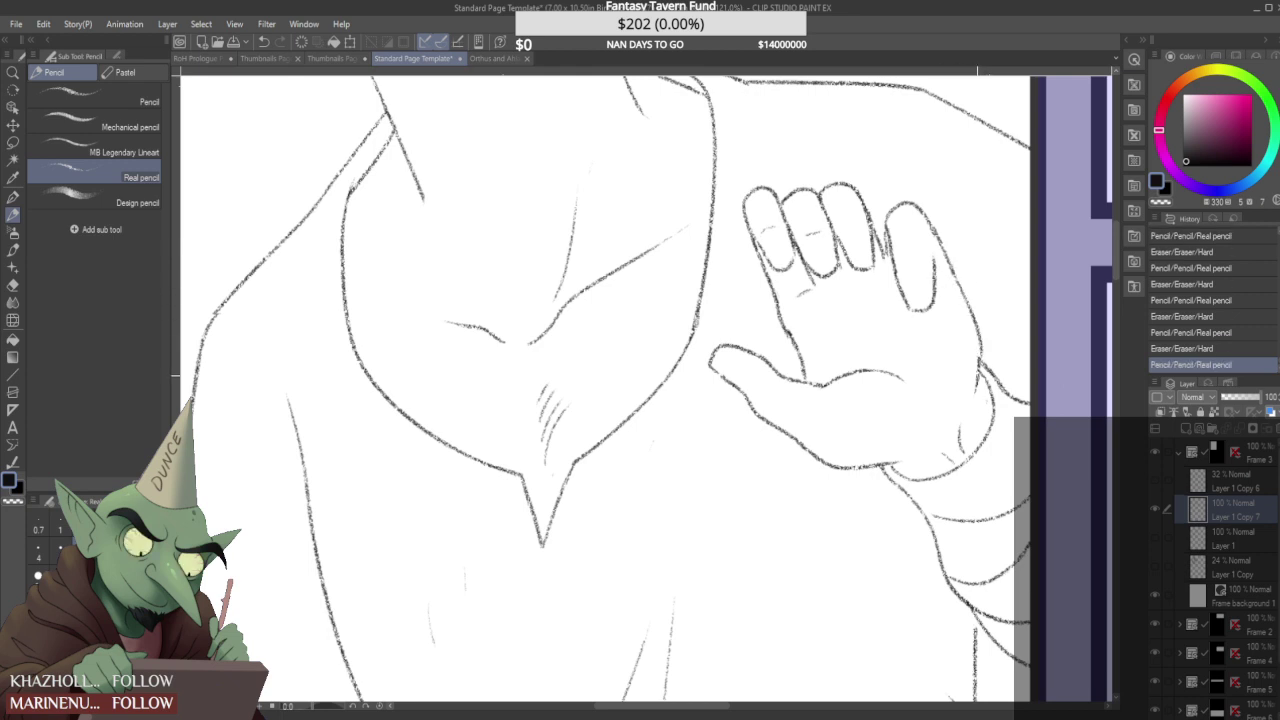
- Undo the last contour strokes and redraw the little finger as a closed oval beside the palm's outer edge
{"action": "key", "text": "ctrl+z"}
{"action": "key", "text": "ctrl+z"}
{"action": "key", "text": "ctrl+z"}
{"action": "key", "text": "ctrl+z"}
{"action": "key", "text": "ctrl+z"}
{"action": "key", "text": "ctrl+z"}
{"action": "key", "text": "ctrl+z"}
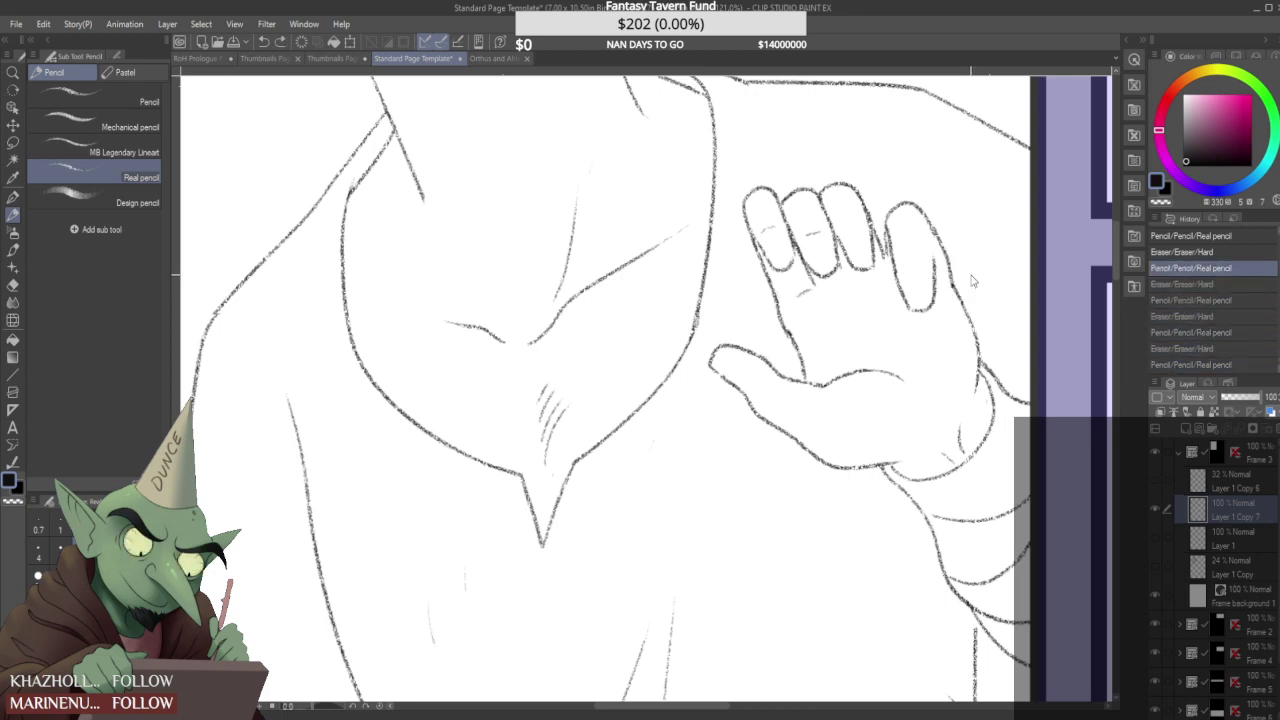
{"action": "left_click_drag", "start_coordinate": [956, 254], "coordinate": [953, 284]}
{"action": "mouse_move", "coordinate": [931, 213]}
{"action": "left_mouse_down"}
{"action": "mouse_move", "coordinate": [955, 294]}
{"action": "mouse_move", "coordinate": [934, 288]}
{"action": "mouse_move", "coordinate": [914, 206]}
{"action": "mouse_move", "coordinate": [891, 217]}
{"action": "mouse_move", "coordinate": [910, 203]}
{"action": "mouse_move", "coordinate": [944, 208]}
{"action": "mouse_move", "coordinate": [933, 224]}
{"action": "mouse_move", "coordinate": [880, 236]}
{"action": "mouse_move", "coordinate": [885, 262]}
{"action": "mouse_move", "coordinate": [884, 213]}
{"action": "mouse_move", "coordinate": [885, 246]}
{"action": "left_mouse_up"}
{"action": "scroll", "coordinate": [919, 234], "scroll_direction": "up", "scroll_amount": 2}
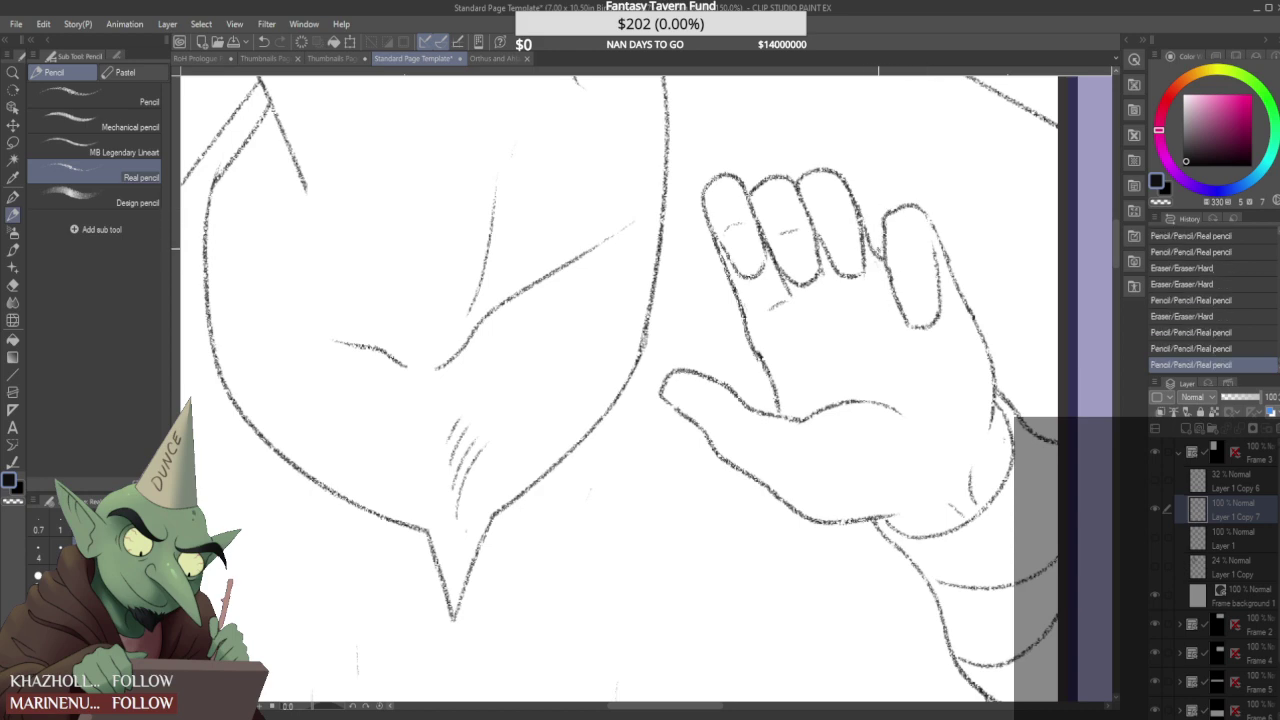
- Erase the little finger and redraw the ring finger's outer side with a squarer lower end
{"action": "scroll", "coordinate": [886, 223], "scroll_direction": "down", "scroll_amount": 4}
{"action": "scroll", "coordinate": [889, 149], "scroll_direction": "down", "scroll_amount": 3}
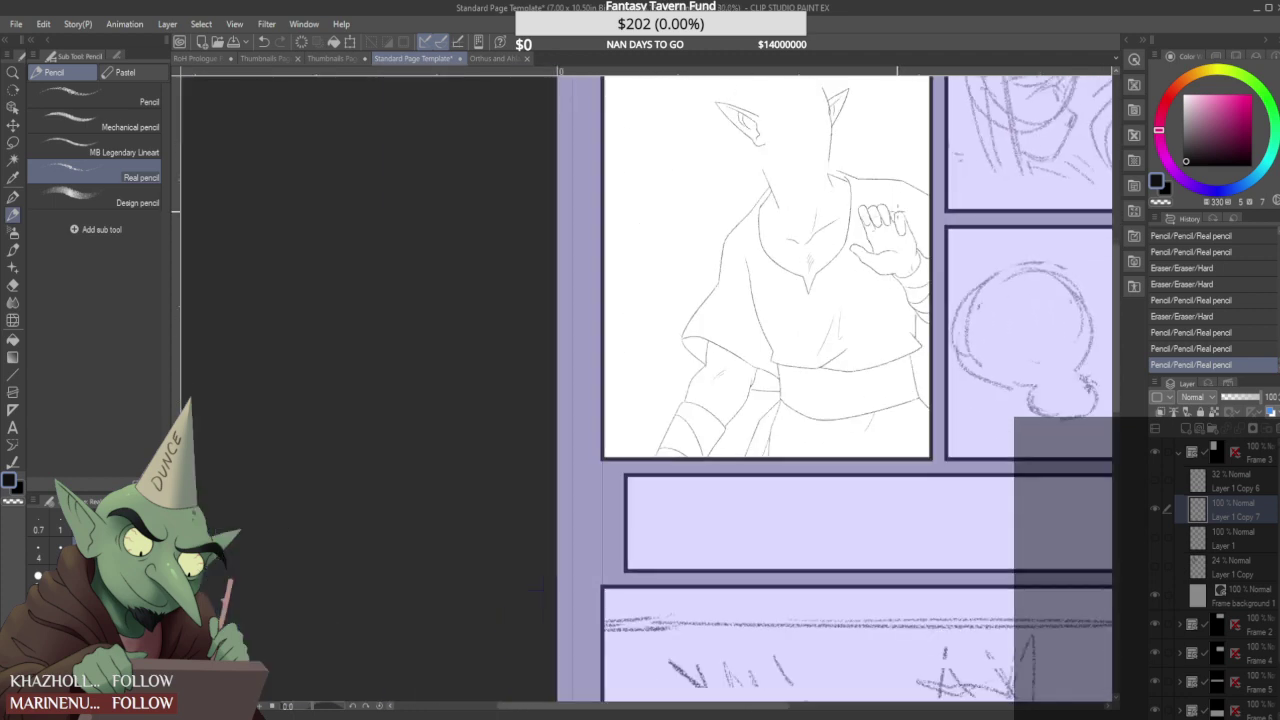
{"action": "scroll", "coordinate": [889, 149], "scroll_direction": "up", "scroll_amount": 5}
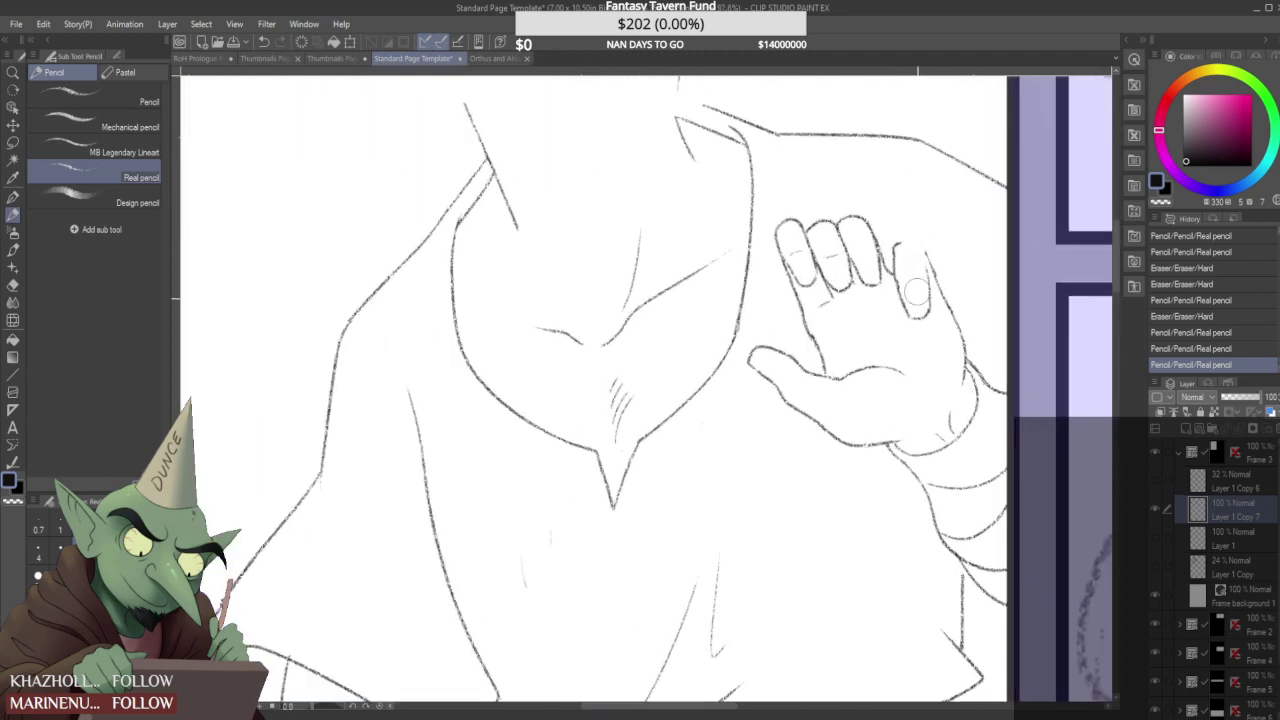
{"action": "scroll", "coordinate": [878, 284], "scroll_direction": "up", "scroll_amount": 2}
{"action": "mouse_move", "coordinate": [881, 268]}
{"action": "left_mouse_down"}
{"action": "mouse_move", "coordinate": [872, 288]}
{"action": "mouse_move", "coordinate": [880, 280]}
{"action": "mouse_move", "coordinate": [841, 253]}
{"action": "mouse_move", "coordinate": [862, 290]}
{"action": "mouse_move", "coordinate": [886, 296]}
{"action": "left_mouse_up"}
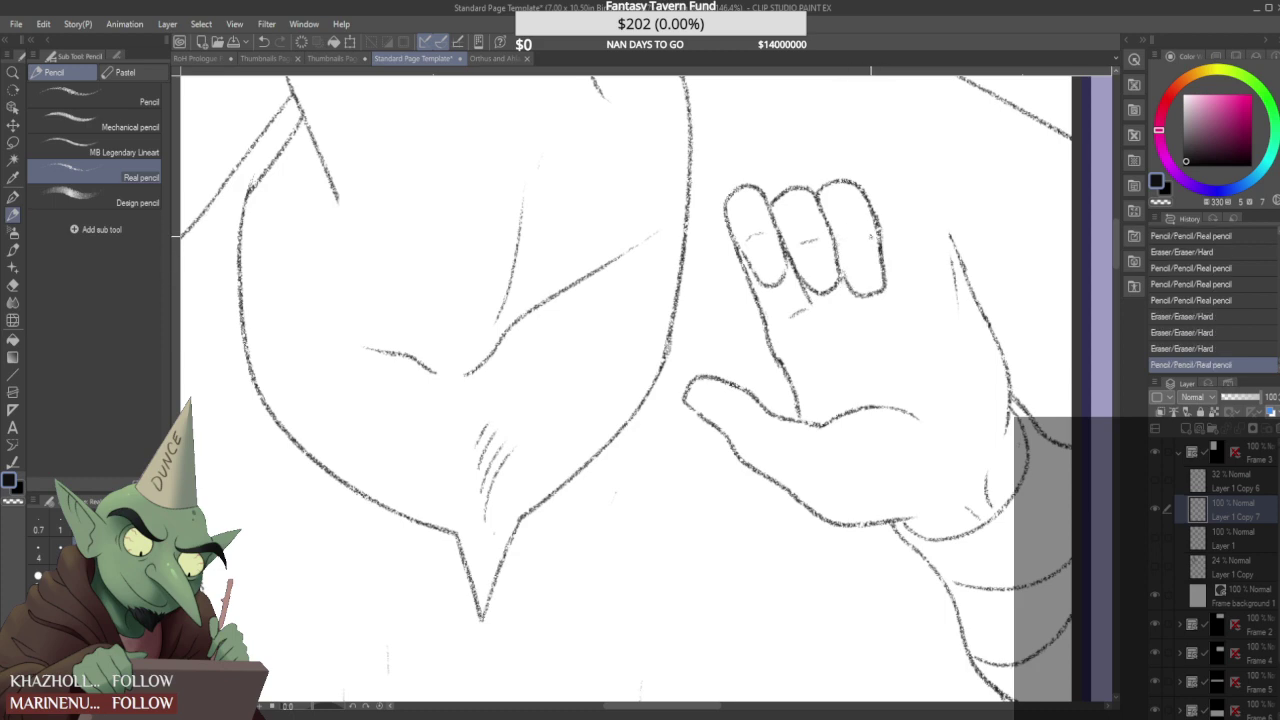
- Erase and redraw the ring finger's upper outer edge as a smoother curve
{"action": "scroll", "coordinate": [888, 254], "scroll_direction": "down", "scroll_amount": 3}
{"action": "scroll", "coordinate": [887, 255], "scroll_direction": "down", "scroll_amount": 5}
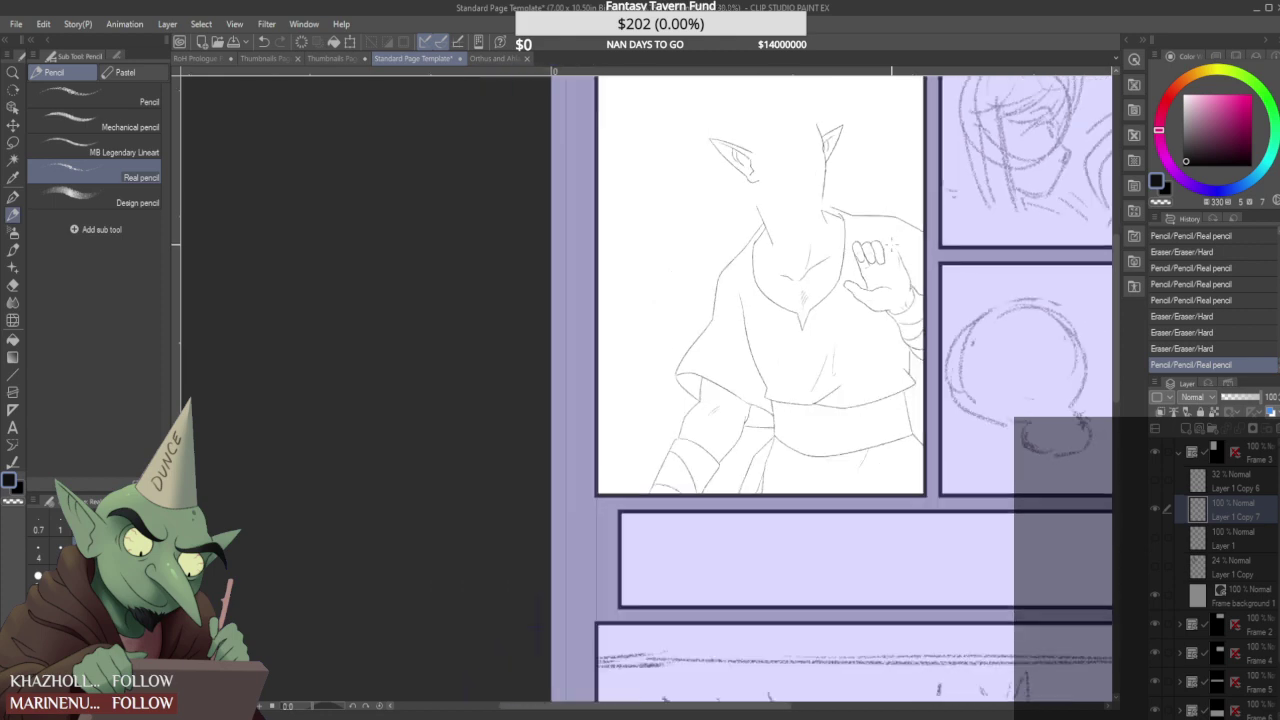
{"action": "scroll", "coordinate": [890, 248], "scroll_direction": "up", "scroll_amount": 3}
{"action": "scroll", "coordinate": [889, 249], "scroll_direction": "up", "scroll_amount": 4}
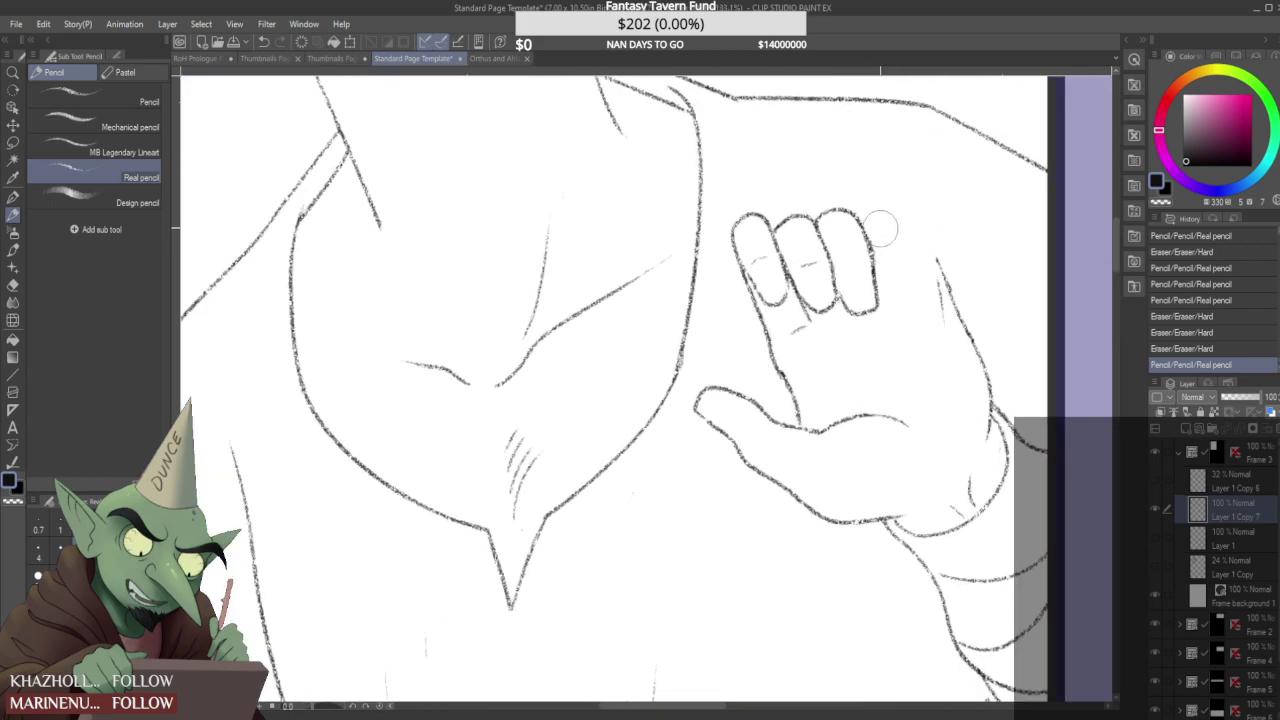
{"action": "mouse_move", "coordinate": [886, 249]}
{"action": "left_mouse_down"}
{"action": "mouse_move", "coordinate": [877, 228]}
{"action": "mouse_move", "coordinate": [876, 262]}
{"action": "left_mouse_up"}
{"action": "left_click_drag", "start_coordinate": [882, 211], "coordinate": [895, 262]}
{"action": "left_click", "coordinate": [852, 264]}
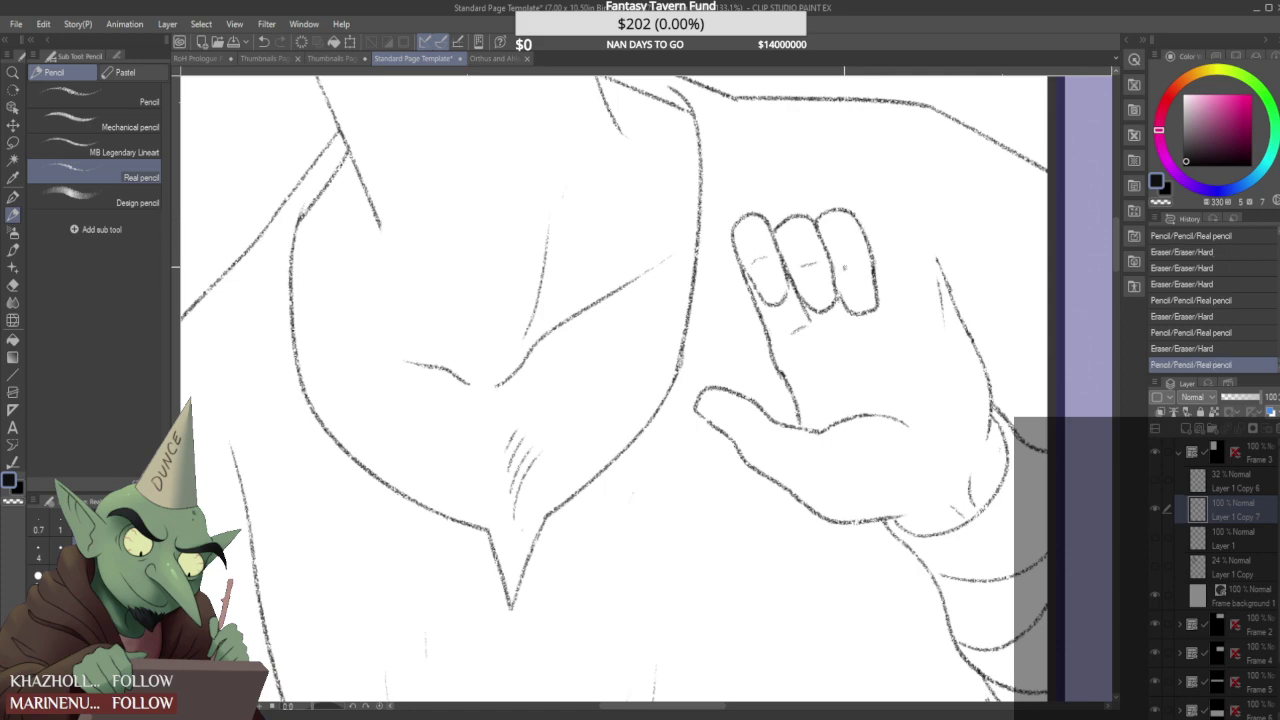
- Pencil the little finger's inner side, the start of its curved tip and its rounded lower end beside the ring finger
{"action": "scroll", "coordinate": [822, 272], "scroll_direction": "down", "scroll_amount": 2}
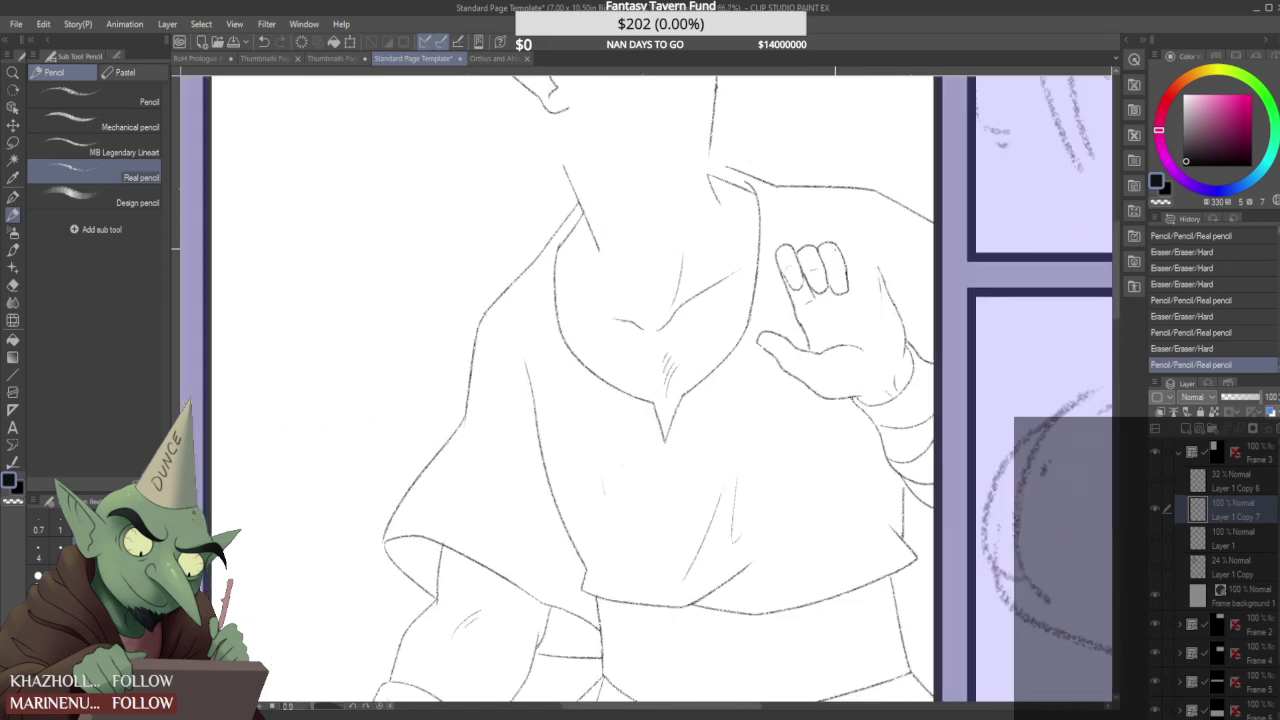
{"action": "scroll", "coordinate": [860, 255], "scroll_direction": "down", "scroll_amount": 3}
{"action": "scroll", "coordinate": [872, 250], "scroll_direction": "up", "scroll_amount": 3}
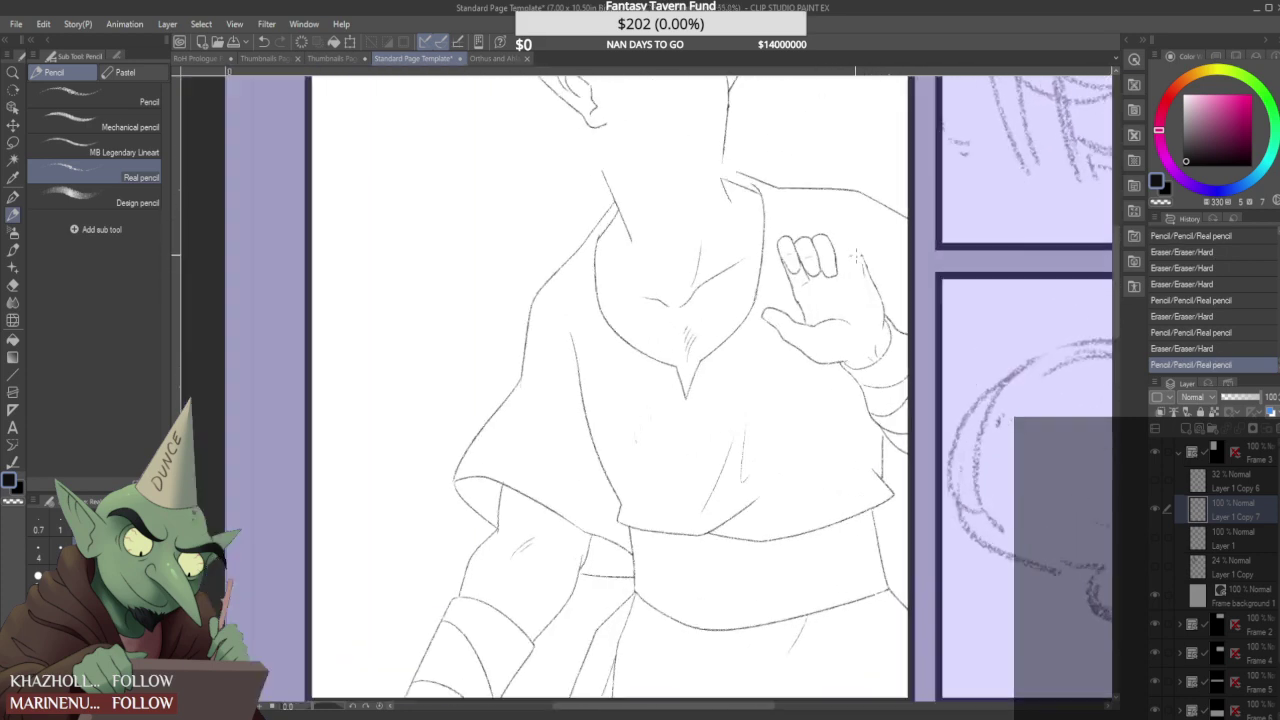
{"action": "left_click", "coordinate": [835, 259]}
{"action": "left_click_drag", "start_coordinate": [868, 290], "coordinate": [861, 236]}
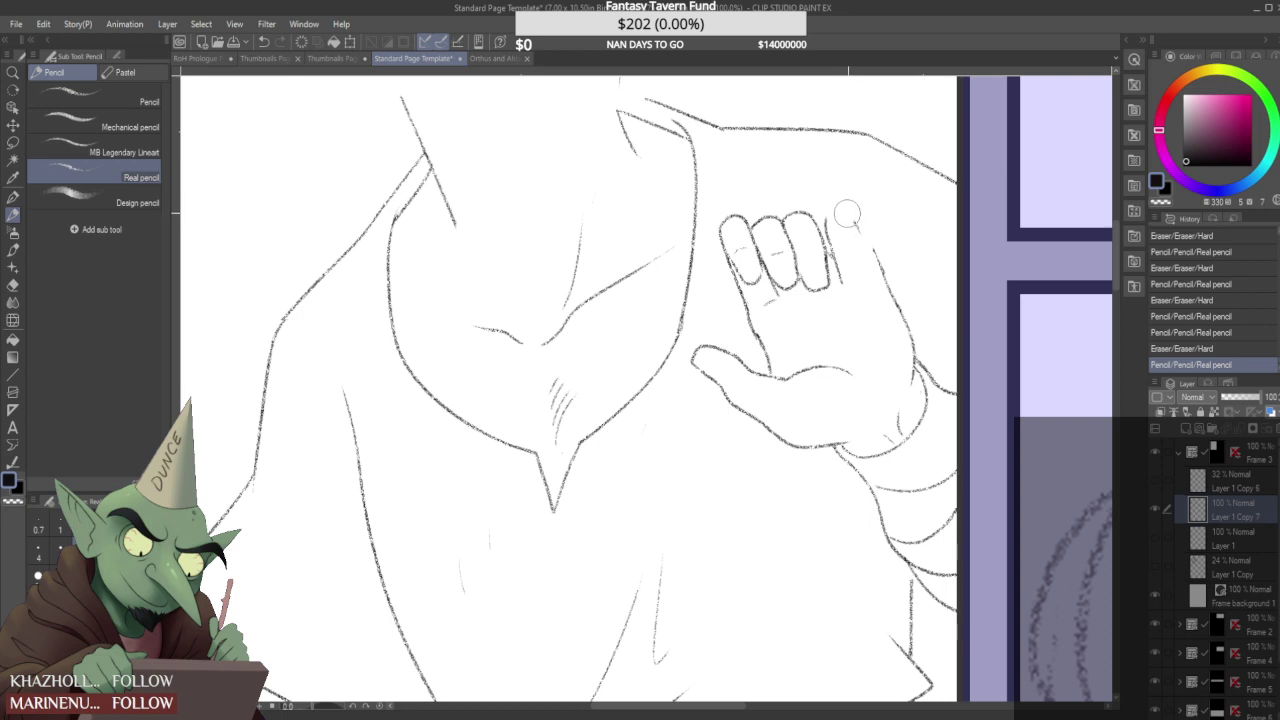
{"action": "mouse_move", "coordinate": [837, 217]}
{"action": "left_mouse_down"}
{"action": "mouse_move", "coordinate": [846, 232]}
{"action": "mouse_move", "coordinate": [854, 220]}
{"action": "left_mouse_up"}
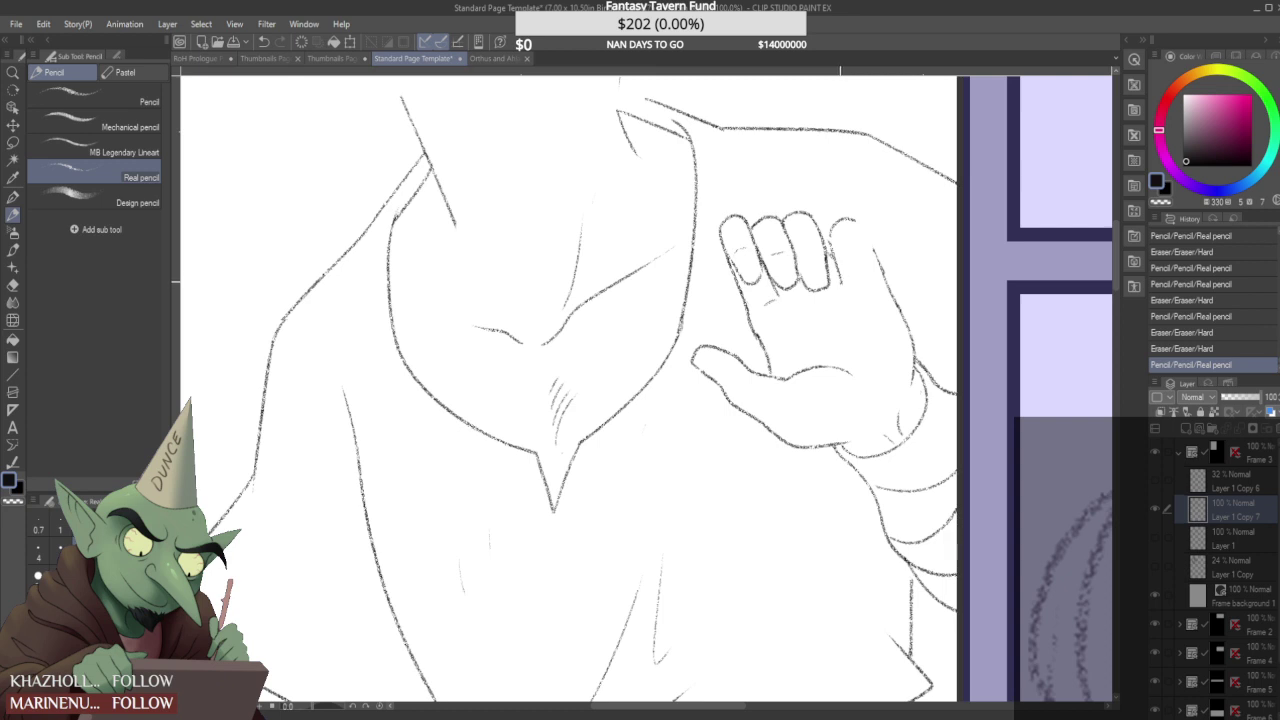
{"action": "left_click_drag", "start_coordinate": [856, 251], "coordinate": [867, 294]}
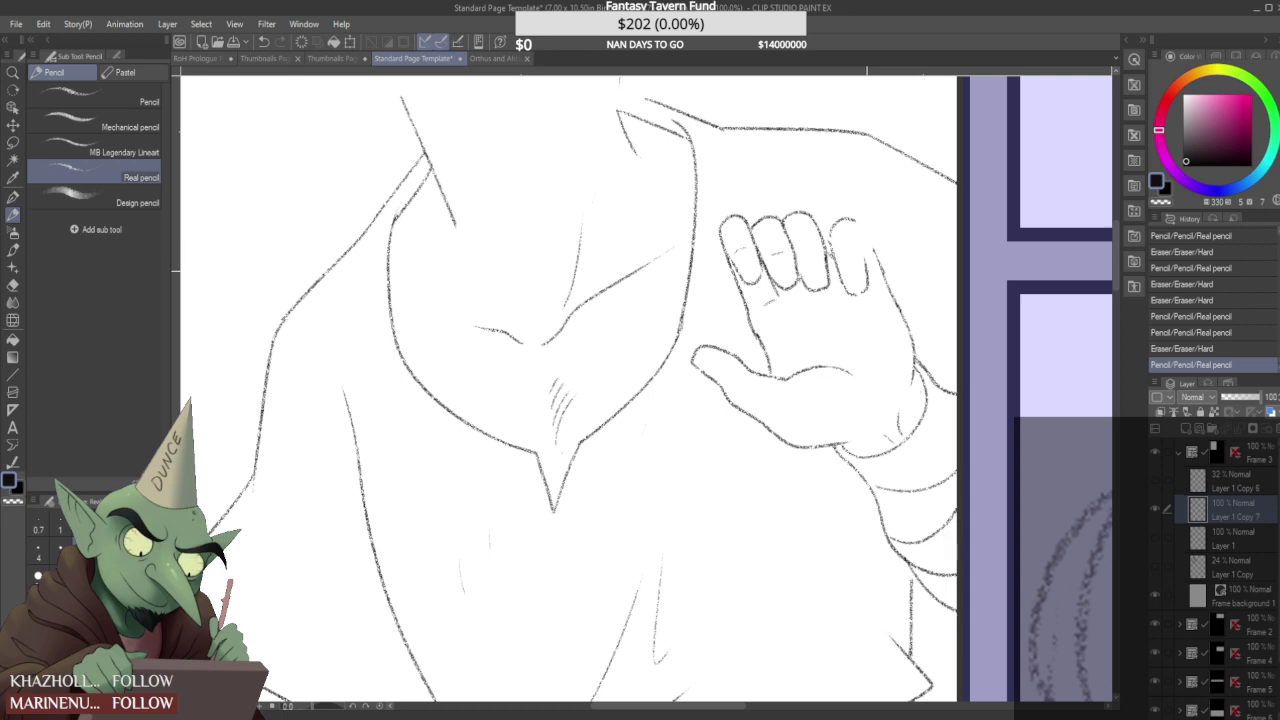
{"action": "left_click_drag", "start_coordinate": [862, 247], "coordinate": [867, 266]}
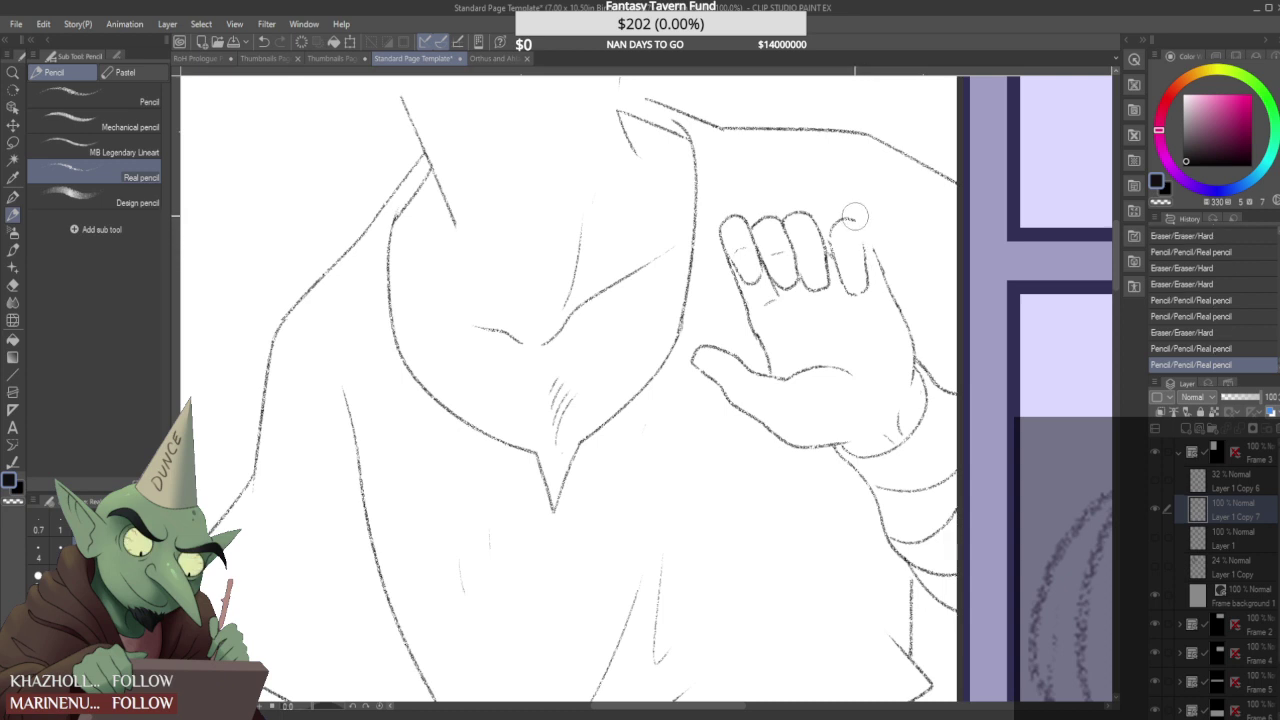
- Complete the little finger's rounded tip and join it to the palm's outer contour
{"action": "mouse_move", "coordinate": [857, 221]}
{"action": "left_mouse_down"}
{"action": "mouse_move", "coordinate": [864, 231]}
{"action": "mouse_move", "coordinate": [836, 230]}
{"action": "mouse_move", "coordinate": [851, 223]}
{"action": "mouse_move", "coordinate": [865, 262]}
{"action": "mouse_move", "coordinate": [875, 234]}
{"action": "mouse_move", "coordinate": [875, 248]}
{"action": "mouse_move", "coordinate": [884, 241]}
{"action": "left_mouse_up"}
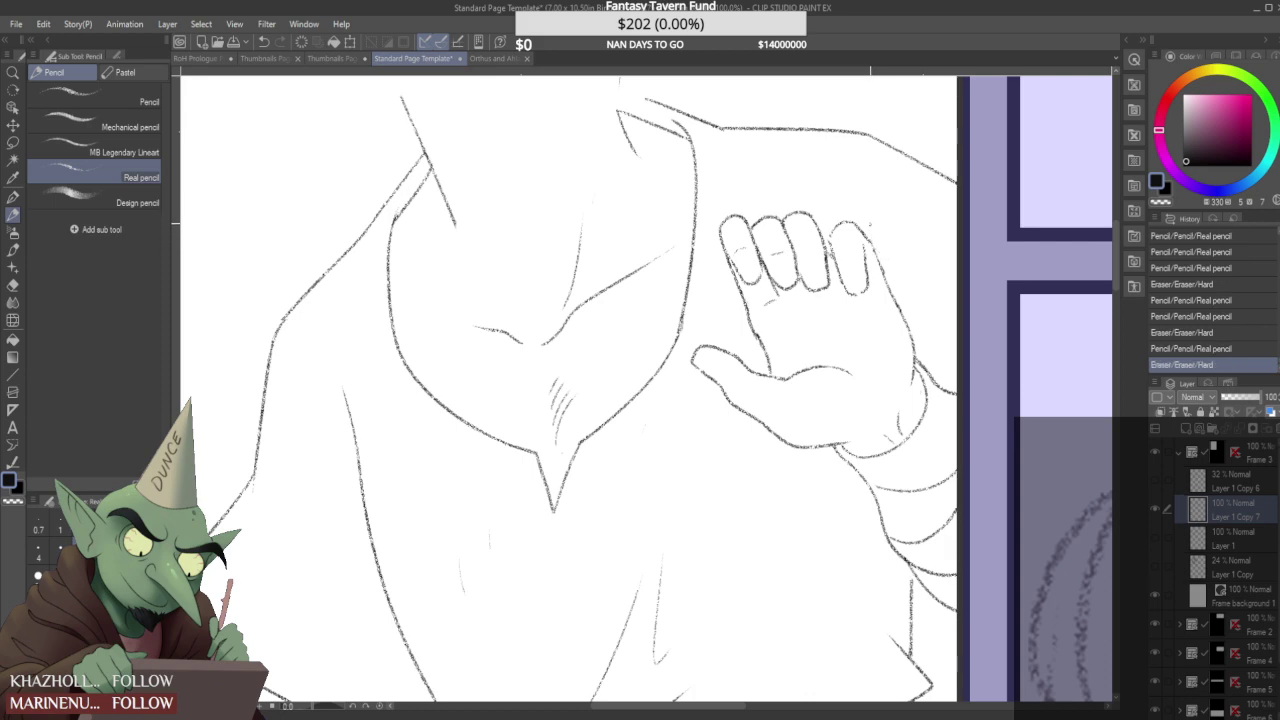
{"action": "scroll", "coordinate": [870, 223], "scroll_direction": "down", "scroll_amount": 10}
{"action": "scroll", "coordinate": [861, 224], "scroll_direction": "up", "scroll_amount": 8}
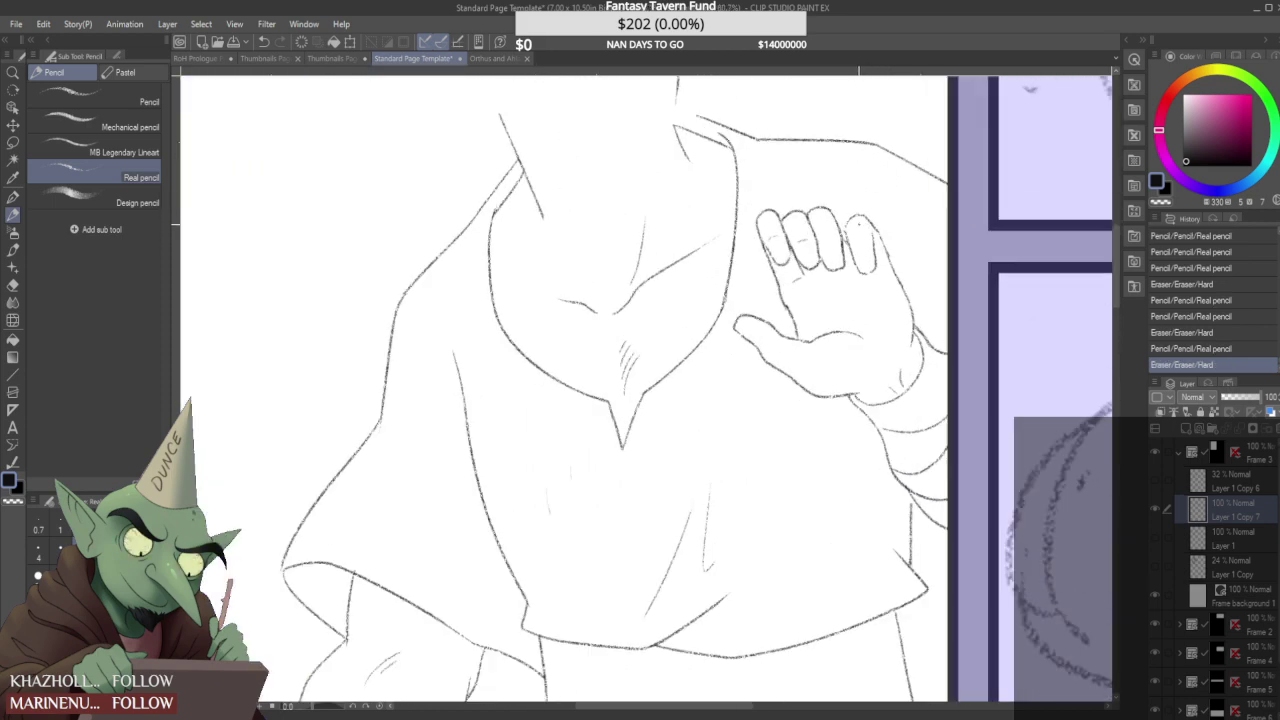
{"action": "scroll", "coordinate": [862, 226], "scroll_direction": "up", "scroll_amount": 4}
{"action": "mouse_move", "coordinate": [846, 214]}
{"action": "left_mouse_down"}
{"action": "mouse_move", "coordinate": [824, 237]}
{"action": "mouse_move", "coordinate": [880, 197]}
{"action": "mouse_move", "coordinate": [843, 193]}
{"action": "mouse_move", "coordinate": [842, 204]}
{"action": "mouse_move", "coordinate": [875, 204]}
{"action": "mouse_move", "coordinate": [847, 198]}
{"action": "mouse_move", "coordinate": [818, 229]}
{"action": "mouse_move", "coordinate": [848, 201]}
{"action": "mouse_move", "coordinate": [888, 214]}
{"action": "left_mouse_up"}
{"action": "scroll", "coordinate": [868, 215], "scroll_direction": "down", "scroll_amount": 10}
{"action": "scroll", "coordinate": [867, 250], "scroll_direction": "up", "scroll_amount": 5}
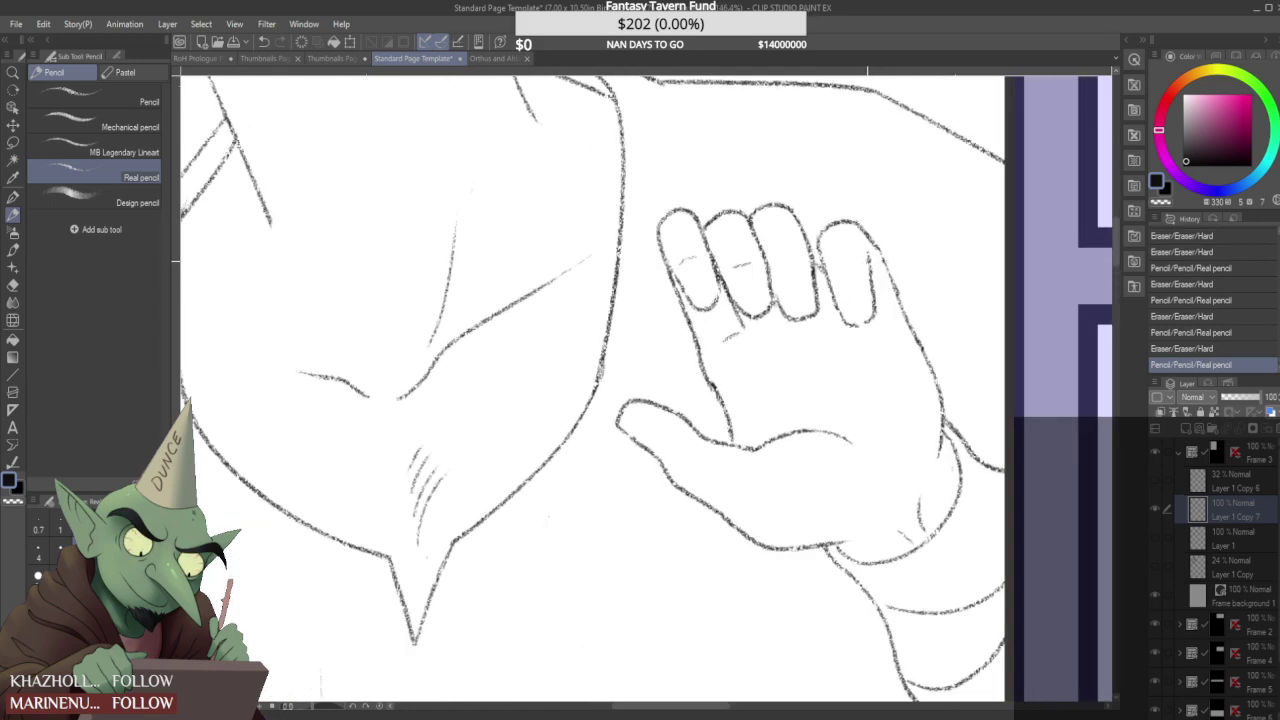
- Shorten and redraw the little finger's outer fold line and retouch the hand contour next to it
{"action": "left_click_drag", "start_coordinate": [863, 262], "coordinate": [871, 311]}
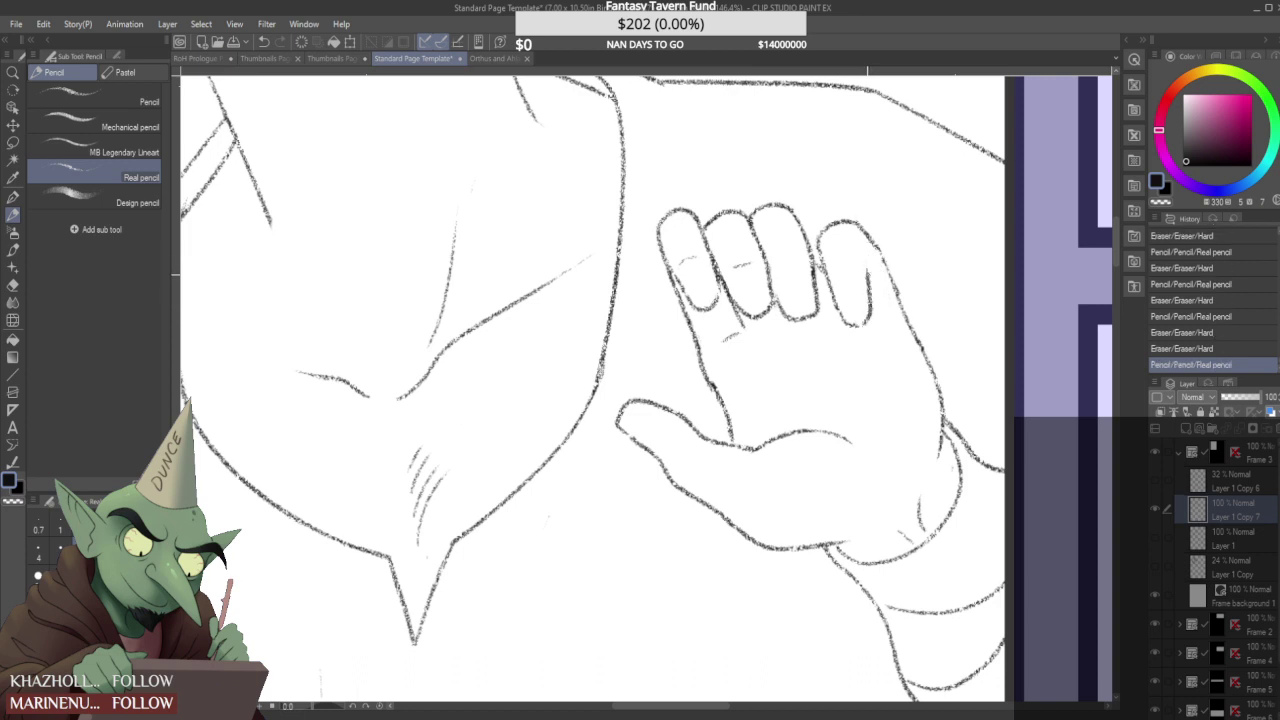
{"action": "left_click_drag", "start_coordinate": [874, 243], "coordinate": [888, 275]}
{"action": "scroll", "coordinate": [862, 268], "scroll_direction": "down", "scroll_amount": 3}
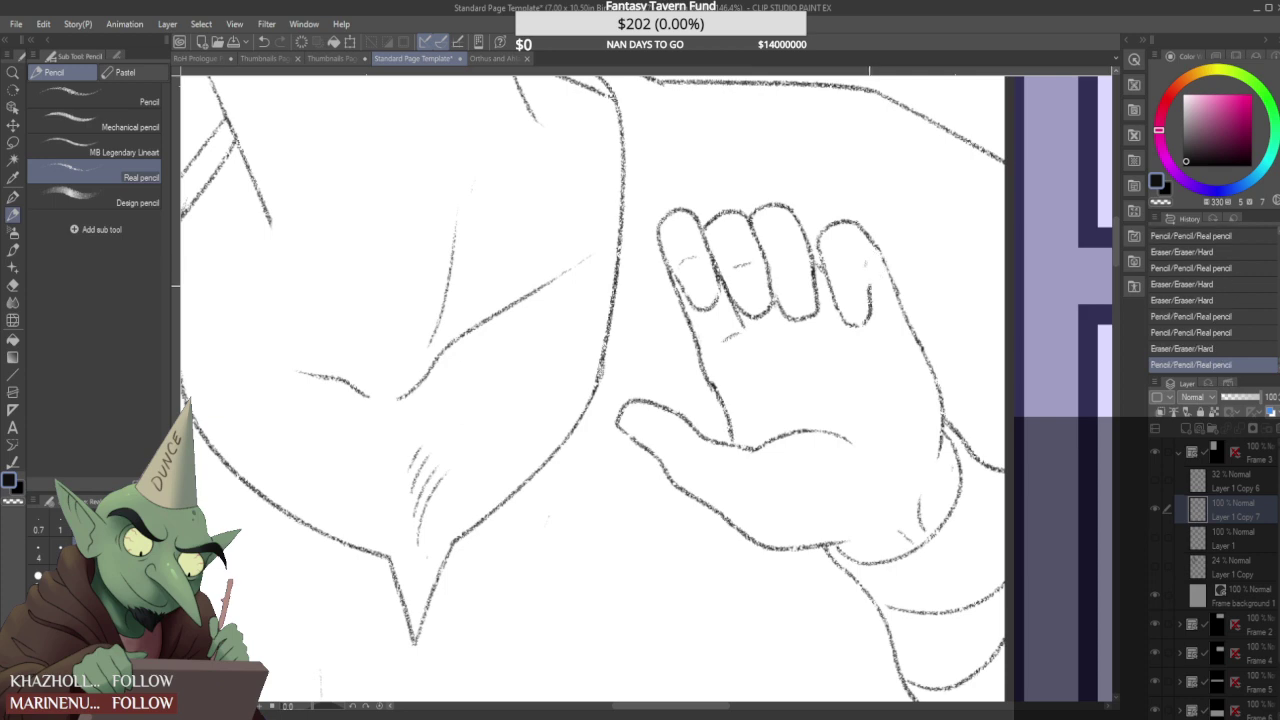
{"action": "scroll", "coordinate": [850, 260], "scroll_direction": "up", "scroll_amount": 1}
{"action": "scroll", "coordinate": [870, 250], "scroll_direction": "down", "scroll_amount": 2}
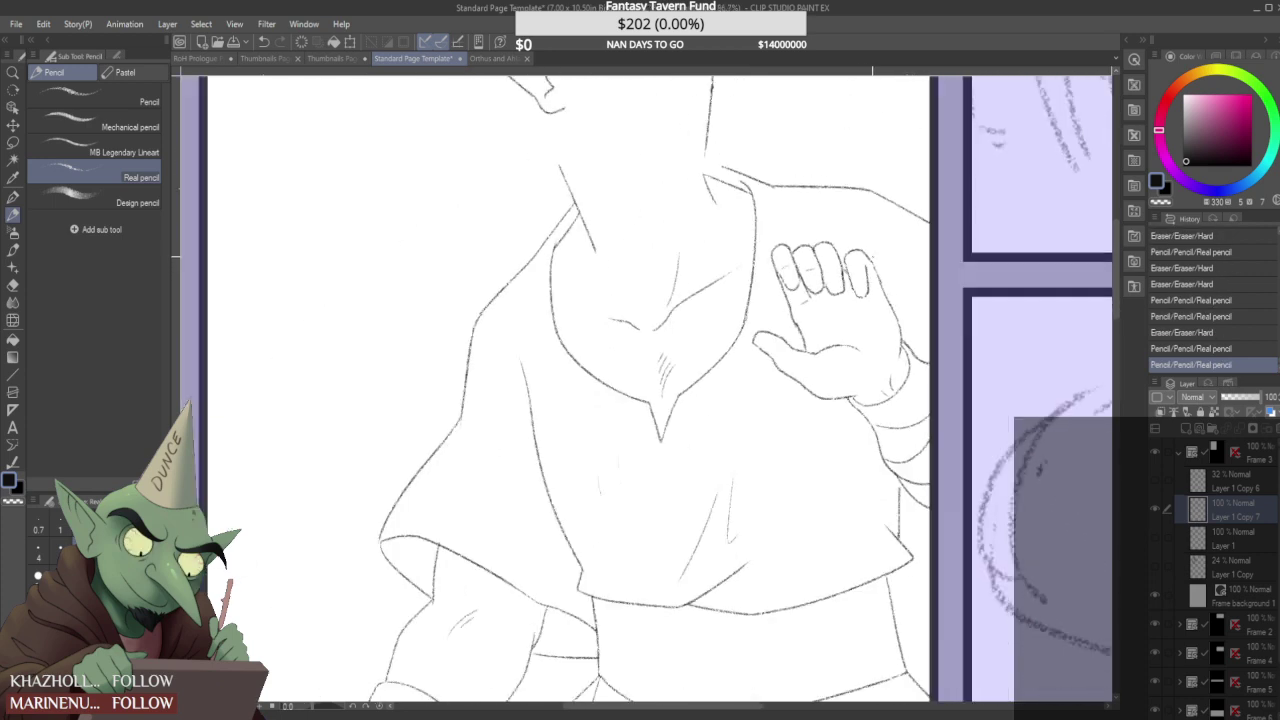
- Erase and redraw the corner where the little finger's tip meets the outer contour, cleaning up stray marks
{"action": "scroll", "coordinate": [877, 234], "scroll_direction": "up", "scroll_amount": 3}
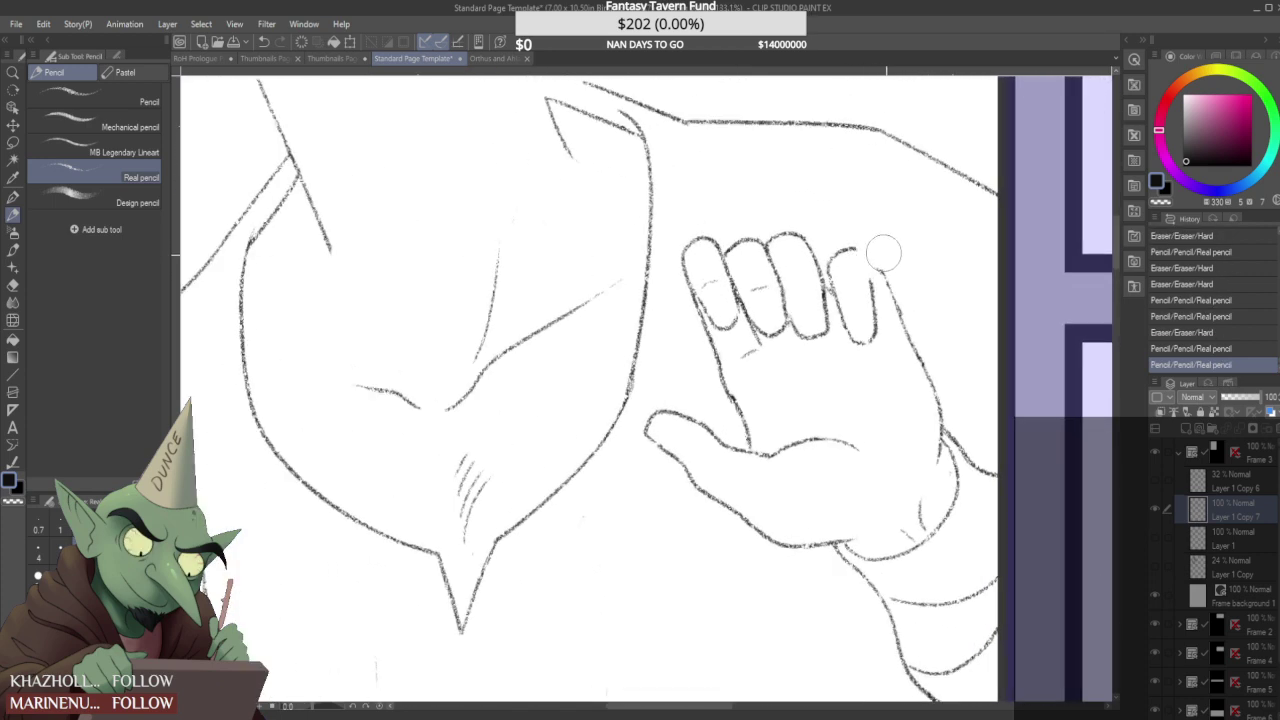
{"action": "scroll", "coordinate": [880, 250], "scroll_direction": "up", "scroll_amount": 2}
{"action": "left_click", "coordinate": [878, 255]}
{"action": "scroll", "coordinate": [878, 250], "scroll_direction": "down", "scroll_amount": 5}
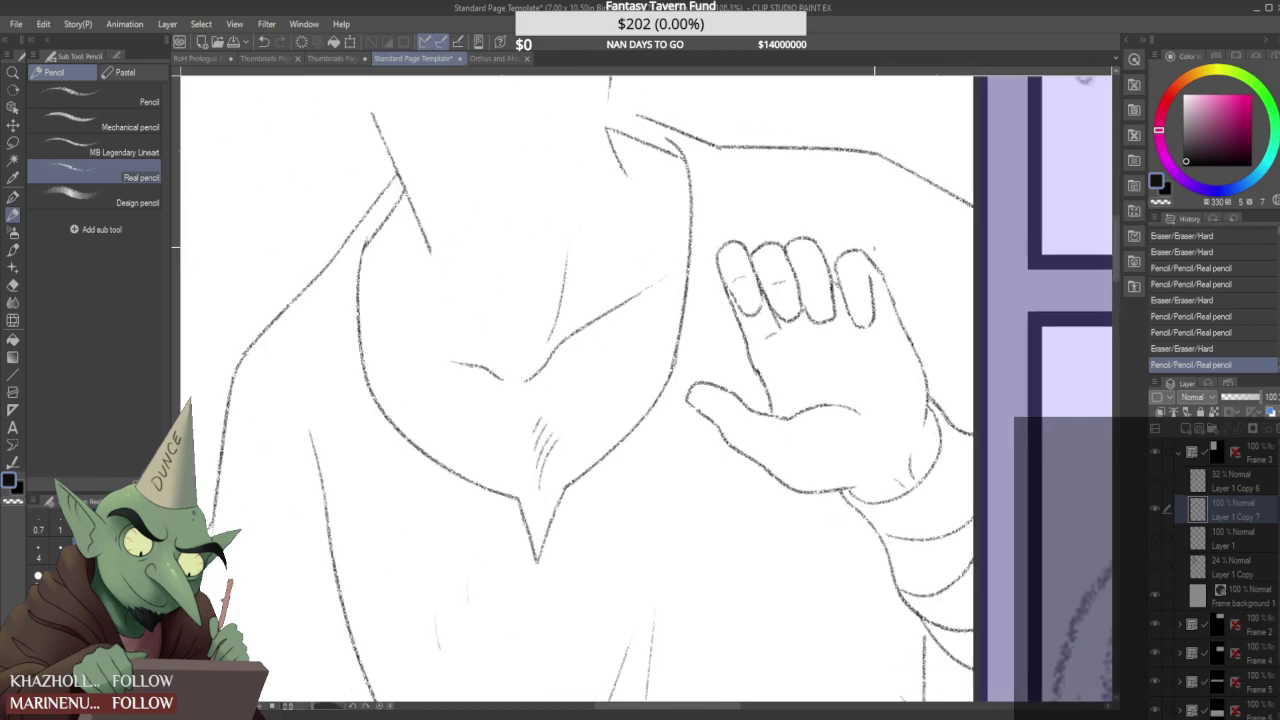
{"action": "scroll", "coordinate": [880, 237], "scroll_direction": "down", "scroll_amount": 2}
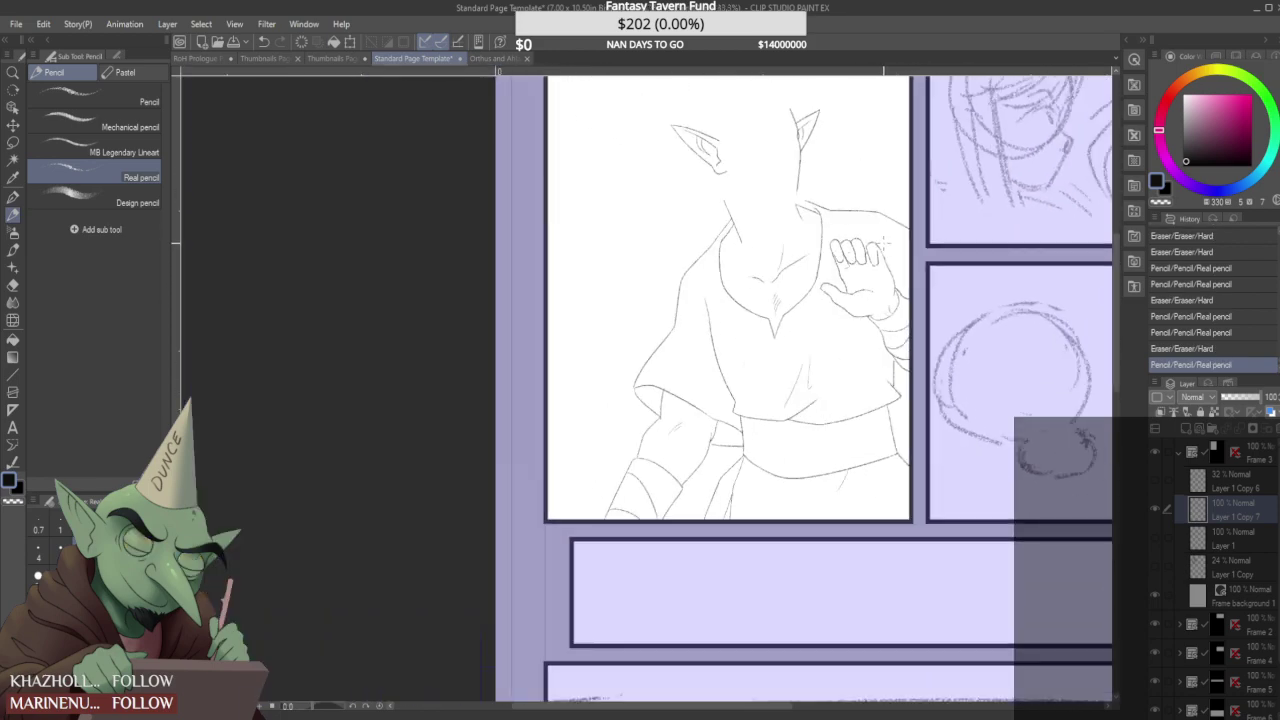
{"action": "scroll", "coordinate": [890, 255], "scroll_direction": "up", "scroll_amount": 4}
{"action": "left_click", "coordinate": [894, 263]}
{"action": "scroll", "coordinate": [780, 262], "scroll_direction": "down", "scroll_amount": 5}
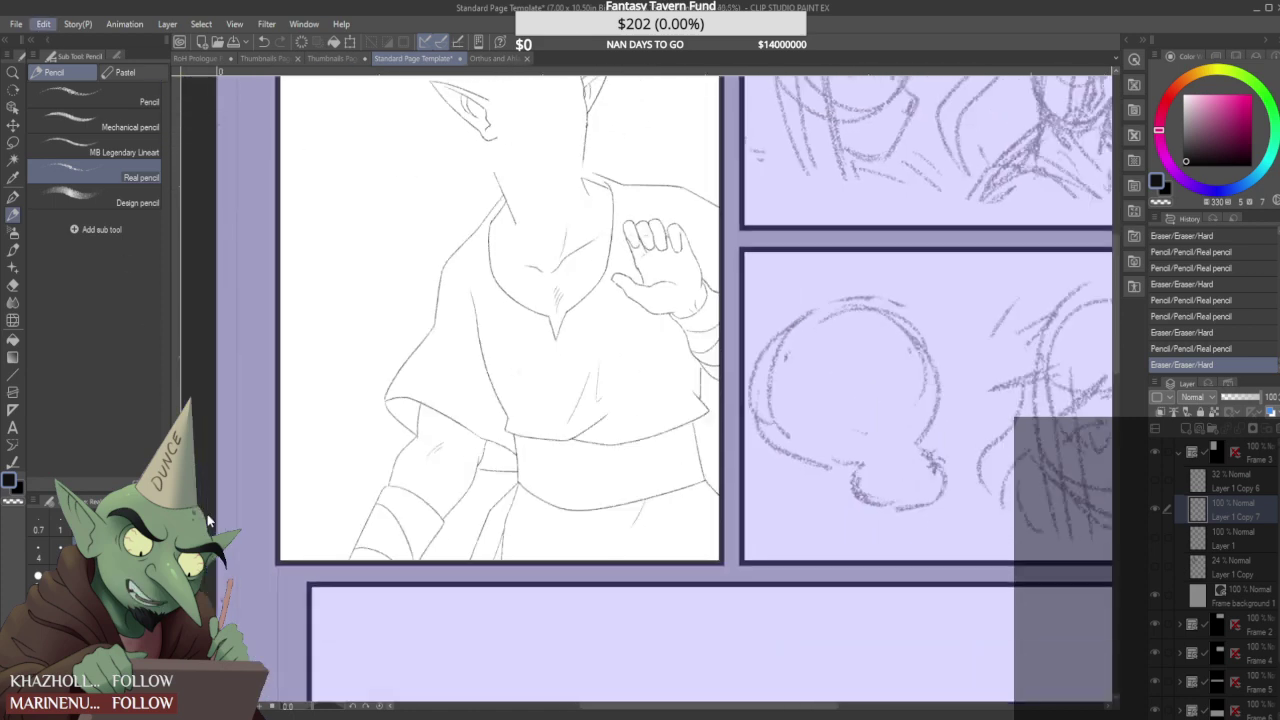
- Flip the canvas horizontally, retouch the raised hand's outer contour and flip the canvas back
{"action": "key", "text": "h"}
{"action": "scroll", "coordinate": [402, 436], "scroll_direction": "down", "scroll_amount": 6}
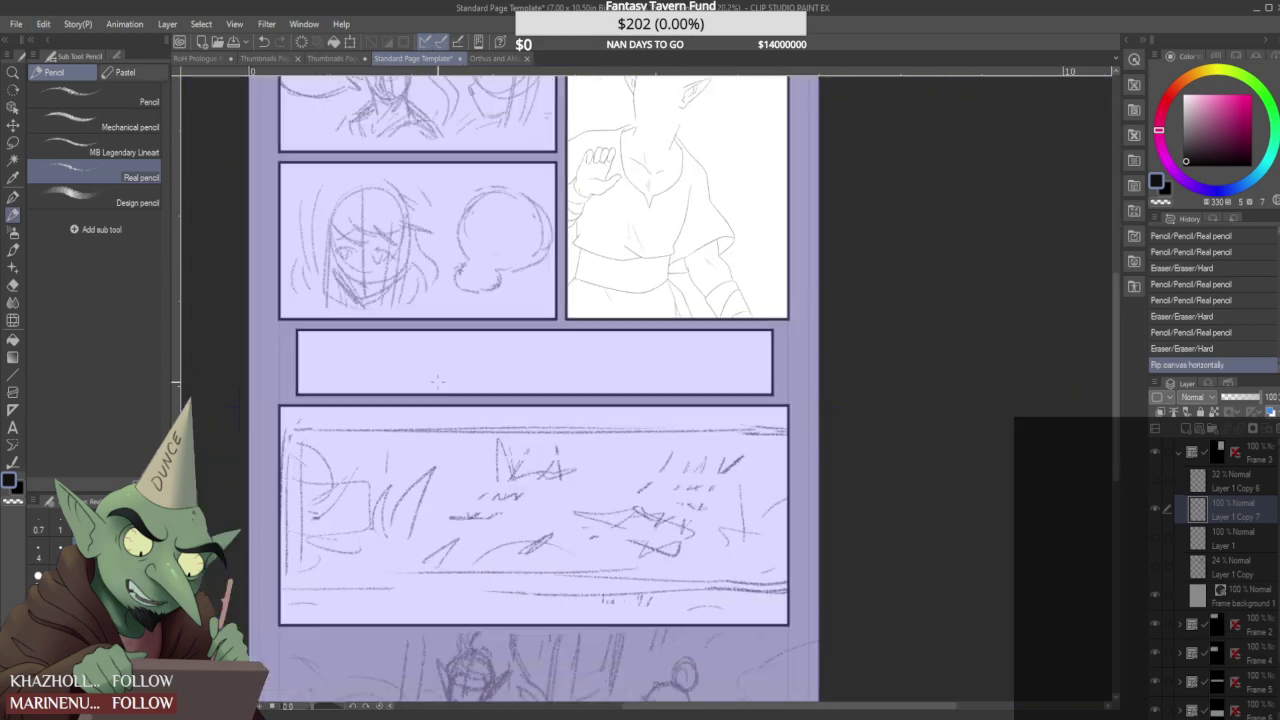
{"action": "scroll", "coordinate": [630, 185], "scroll_direction": "up", "scroll_amount": 3}
{"action": "scroll", "coordinate": [620, 189], "scroll_direction": "up", "scroll_amount": 6}
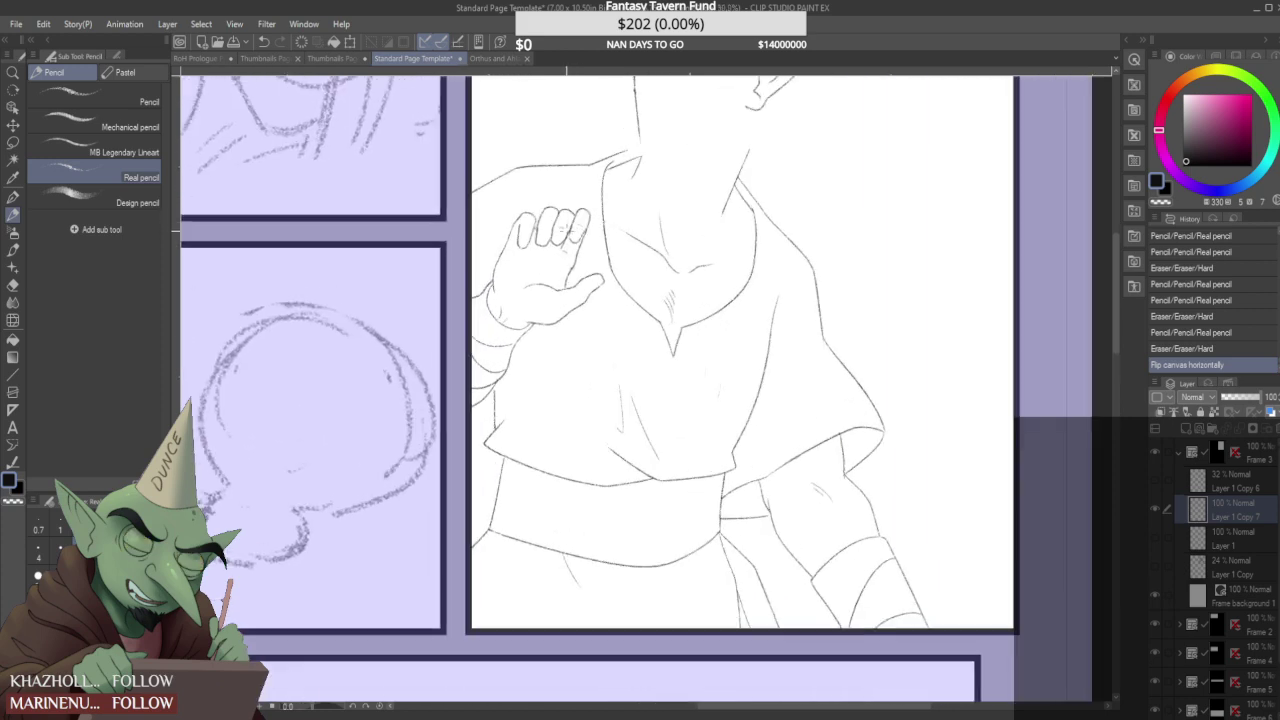
{"action": "mouse_move", "coordinate": [501, 268]}
{"action": "left_mouse_down"}
{"action": "mouse_move", "coordinate": [502, 217]}
{"action": "mouse_move", "coordinate": [494, 252]}
{"action": "mouse_move", "coordinate": [520, 270]}
{"action": "left_mouse_up"}
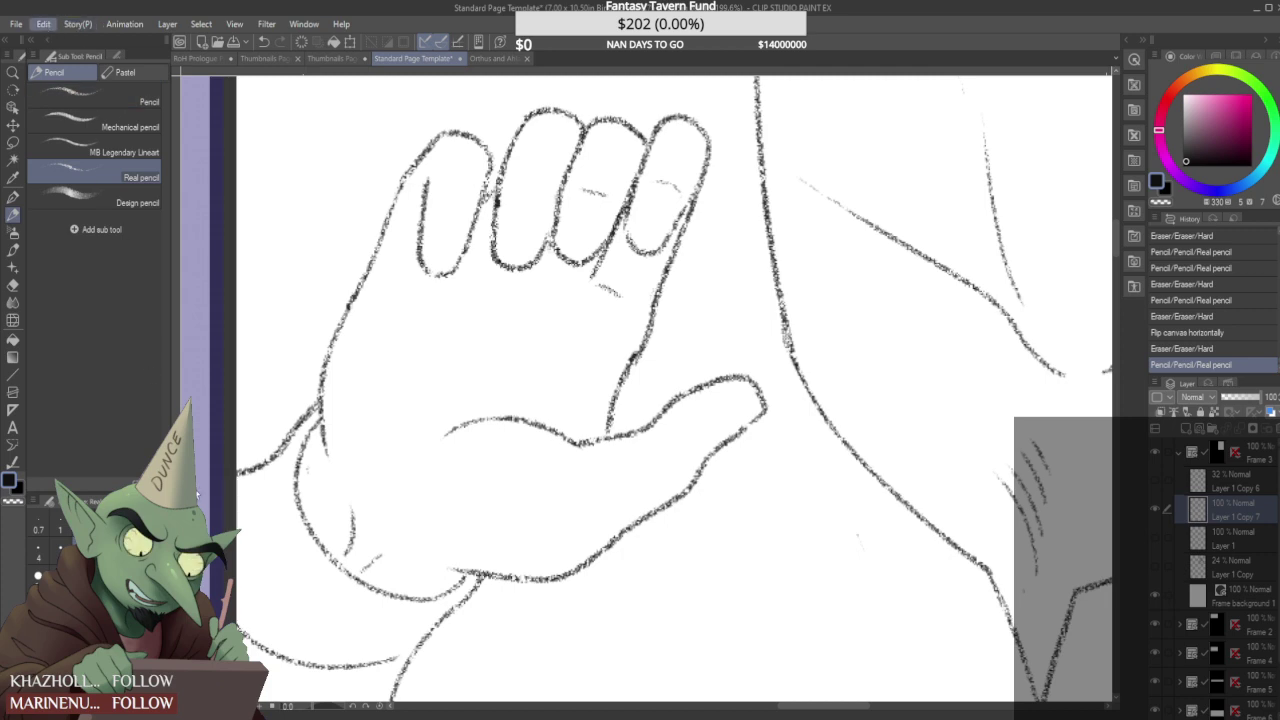
{"action": "left_click", "coordinate": [313, 560]}
{"action": "scroll", "coordinate": [363, 383], "scroll_direction": "down", "scroll_amount": 5}
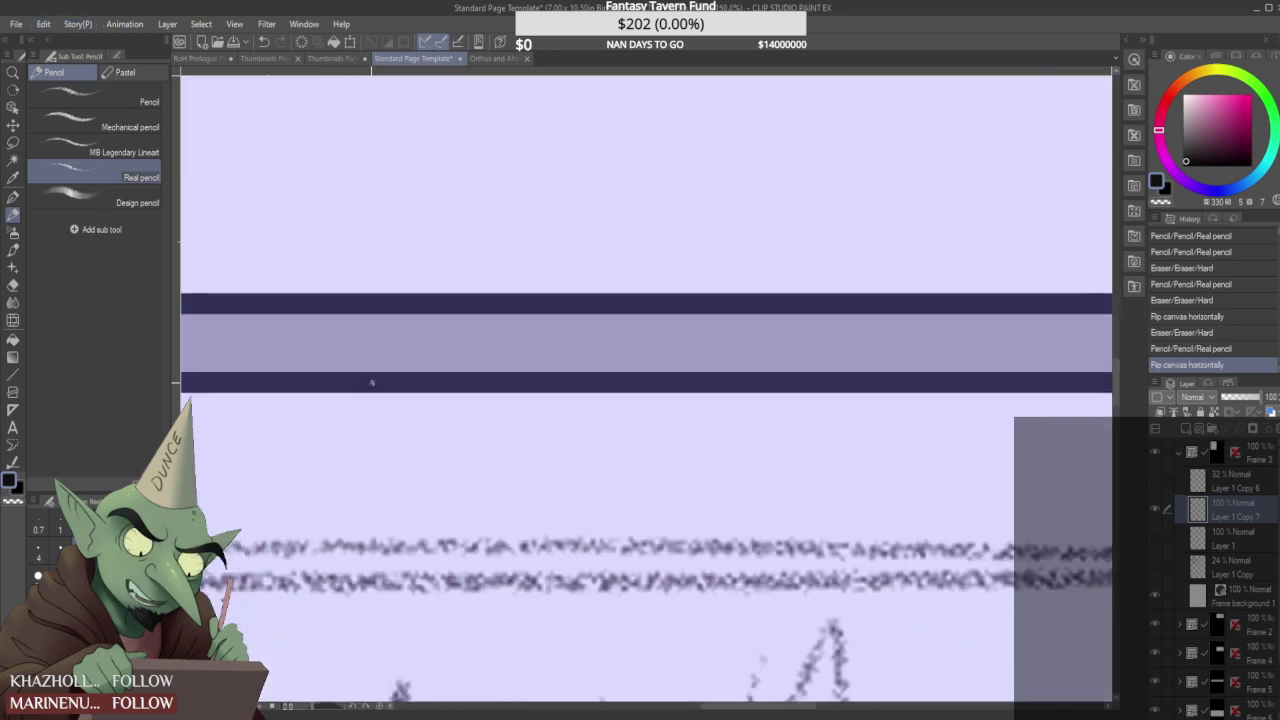
- Clean up the sash's lower corner and extend its pencil line to the panel border below the raised arm
{"action": "scroll", "coordinate": [476, 507], "scroll_direction": "down", "scroll_amount": 6}
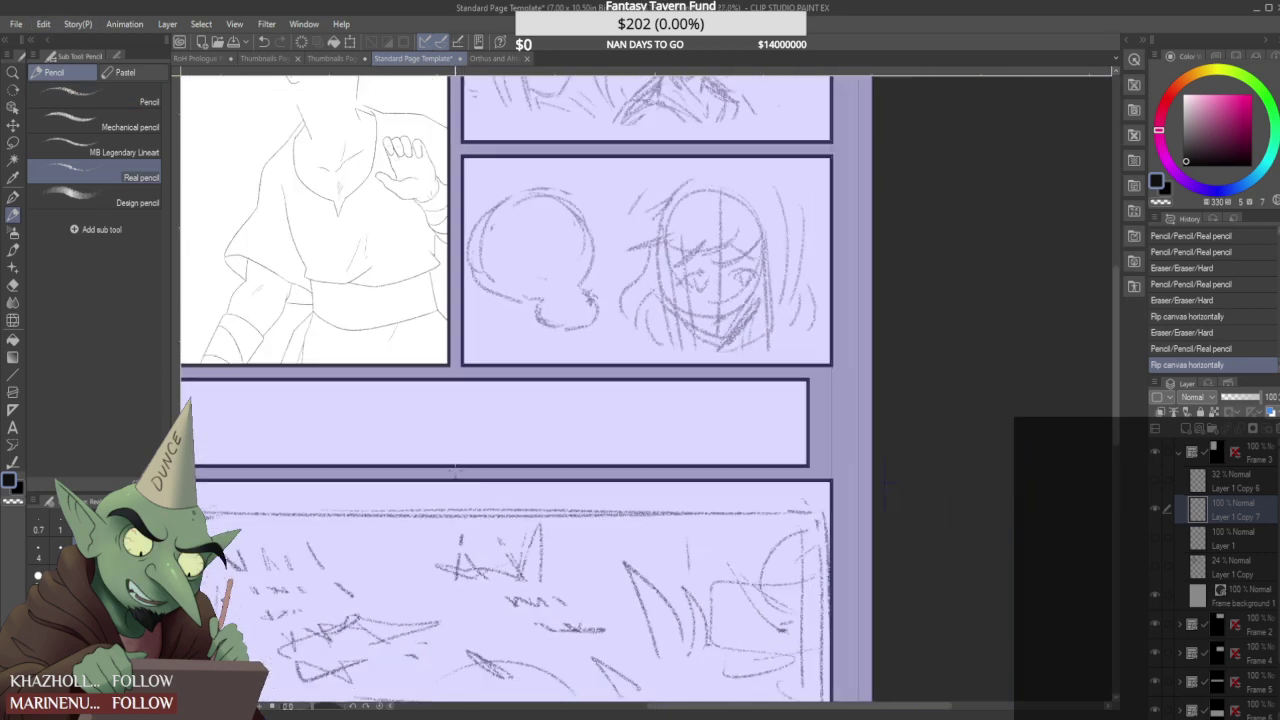
{"action": "scroll", "coordinate": [447, 360], "scroll_direction": "up", "scroll_amount": 7}
{"action": "scroll", "coordinate": [409, 424], "scroll_direction": "up", "scroll_amount": 4}
{"action": "left_click_drag", "start_coordinate": [428, 474], "coordinate": [454, 503]}
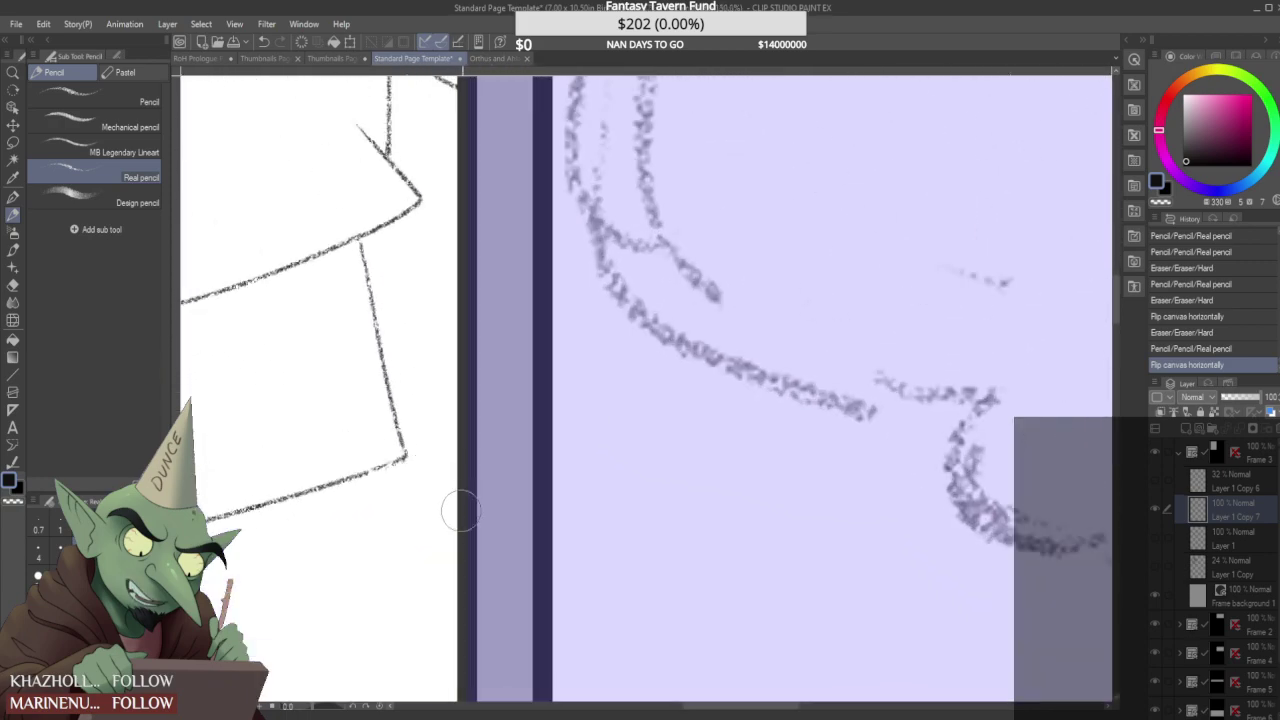
{"action": "left_click_drag", "start_coordinate": [407, 457], "coordinate": [462, 487]}
{"action": "scroll", "coordinate": [473, 509], "scroll_direction": "down", "scroll_amount": 6}
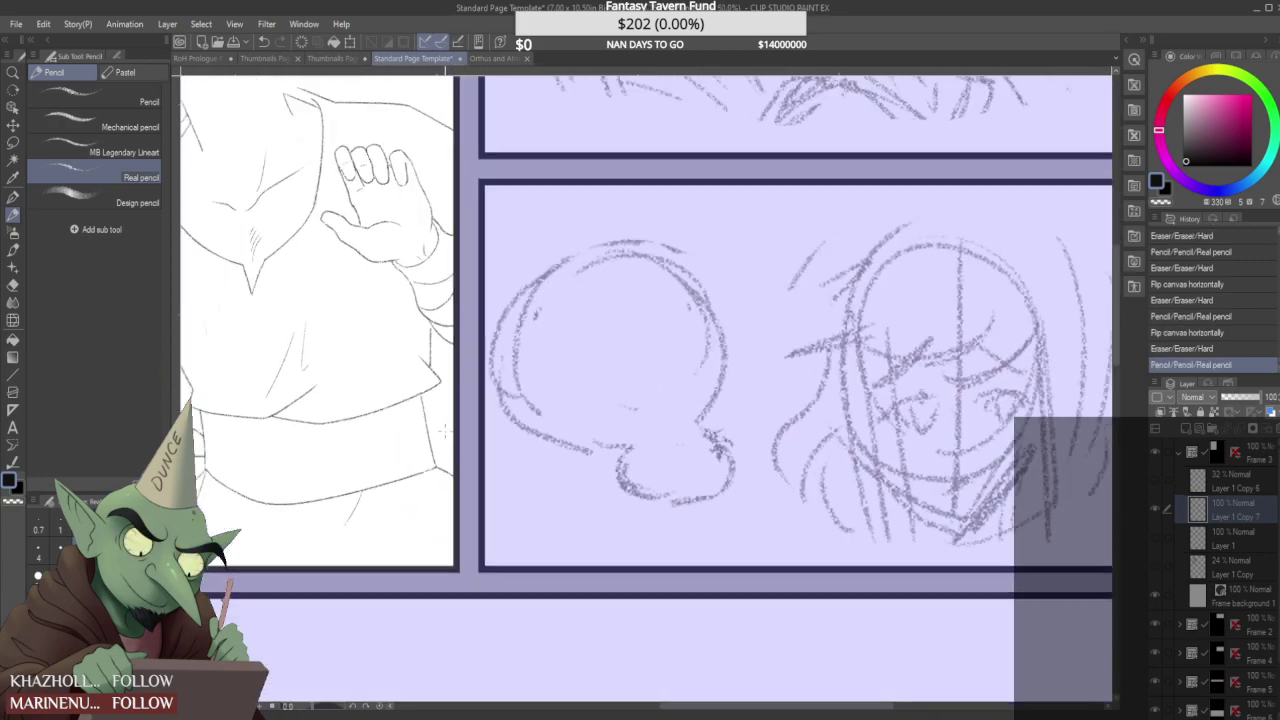
- Delete Layer 1 and show the 24% rough sketch layer, Layer 1 Copy
{"action": "scroll", "coordinate": [448, 406], "scroll_direction": "down", "scroll_amount": 2}
{"action": "scroll", "coordinate": [315, 213], "scroll_direction": "up", "scroll_amount": 5}
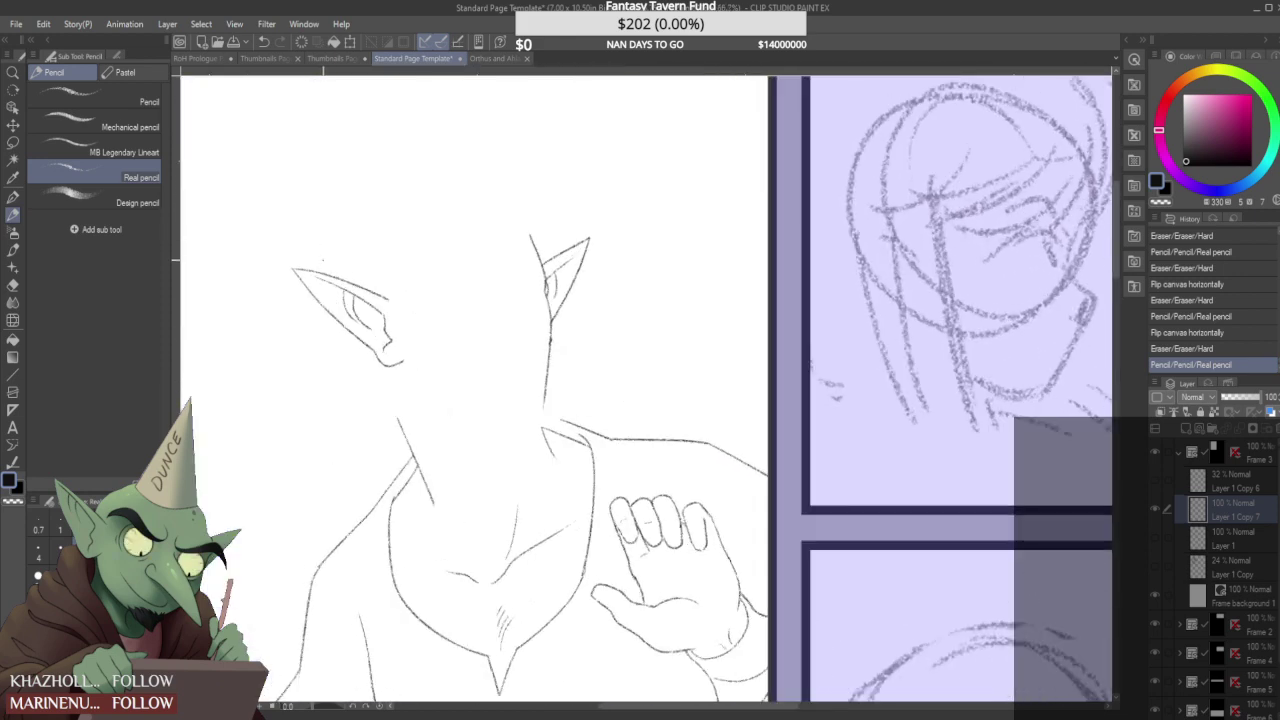
{"action": "left_click", "coordinate": [1178, 540]}
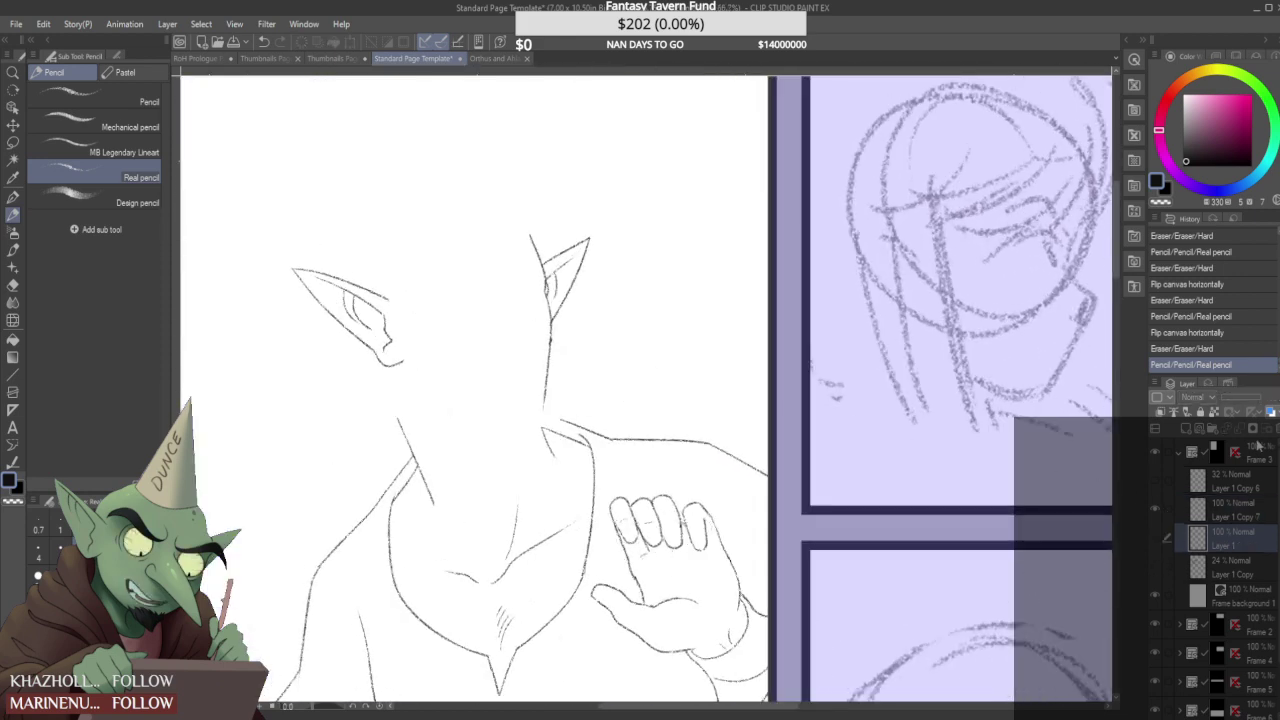
{"action": "left_click", "coordinate": [667, 278]}
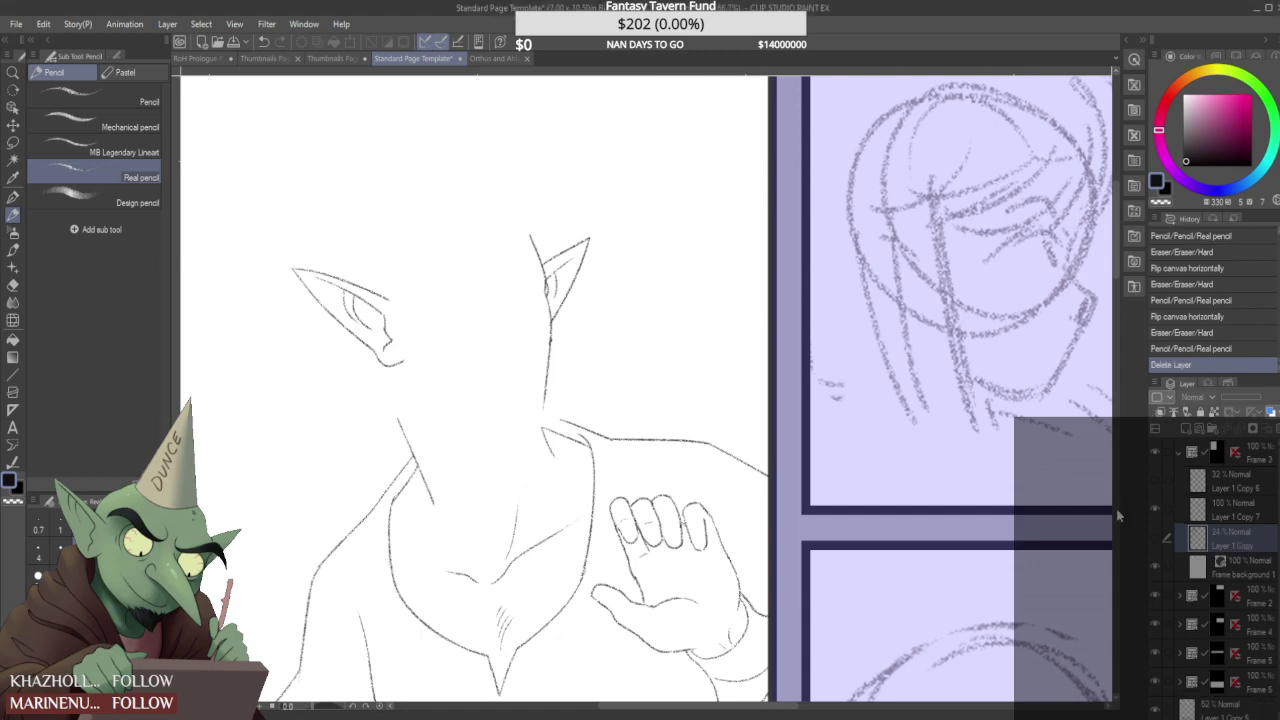
{"action": "left_click", "coordinate": [1157, 540]}
- Select Layer 1 Copy 7 and retouch the ring finger's lower end over the rough sketch
{"action": "scroll", "coordinate": [737, 567], "scroll_direction": "up", "scroll_amount": 4}
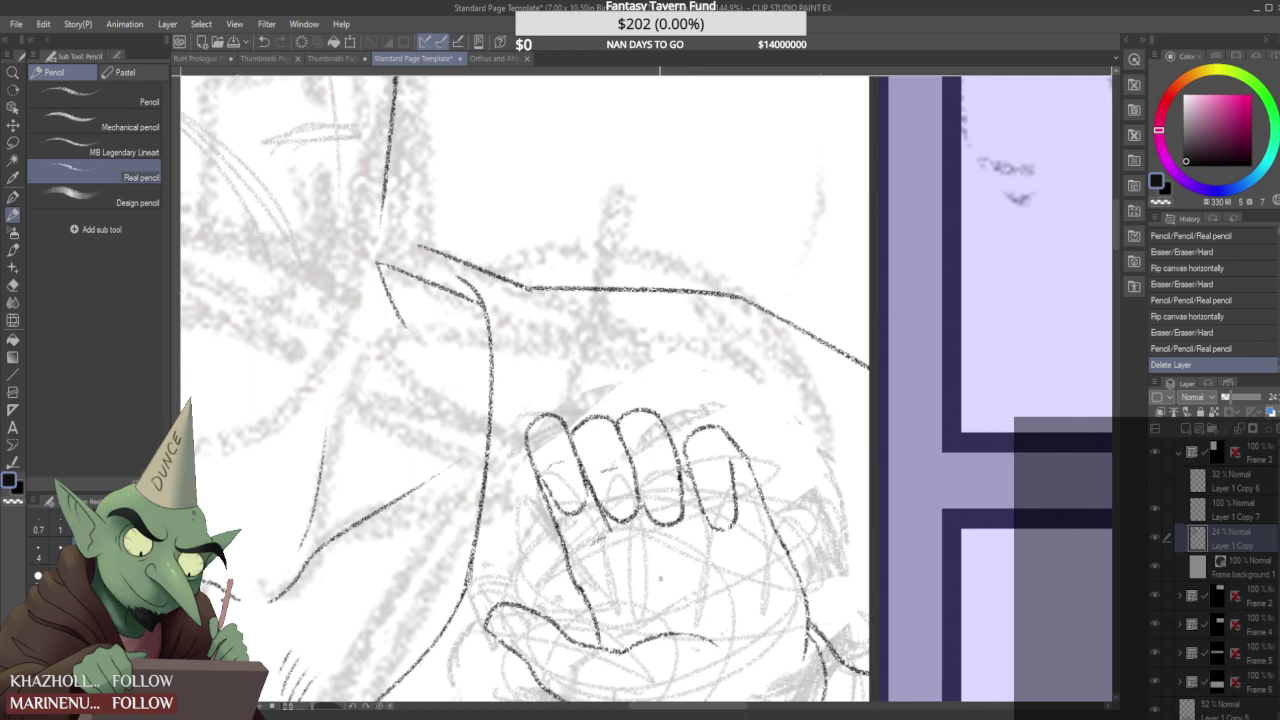
{"action": "left_click", "coordinate": [671, 555]}
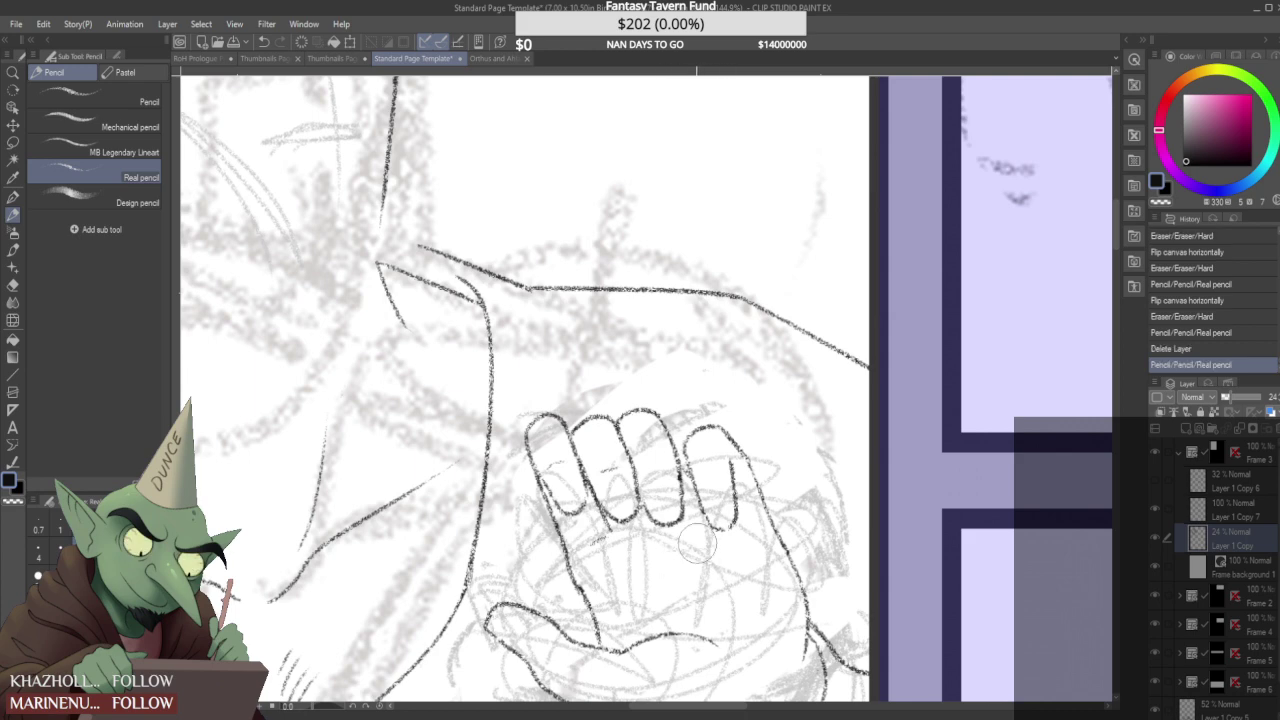
{"action": "left_click", "coordinate": [1253, 512]}
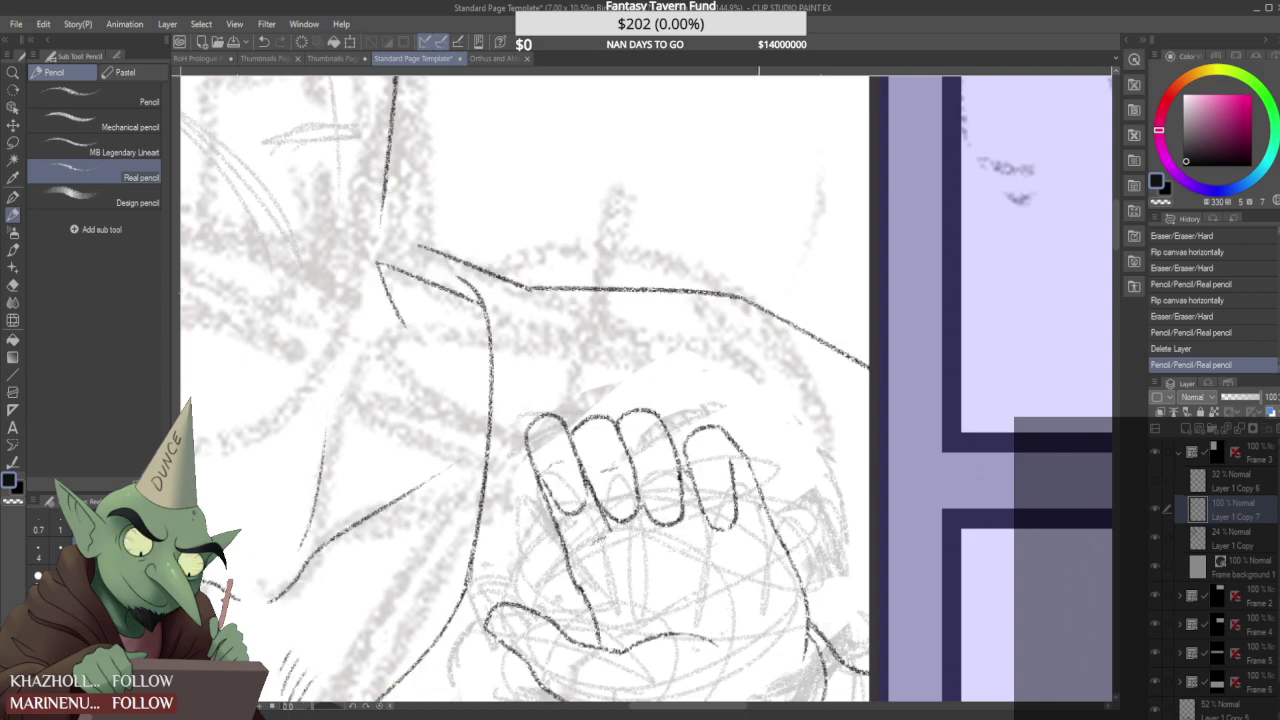
{"action": "scroll", "coordinate": [753, 521], "scroll_direction": "down", "scroll_amount": 4}
{"action": "scroll", "coordinate": [753, 521], "scroll_direction": "up", "scroll_amount": 2}
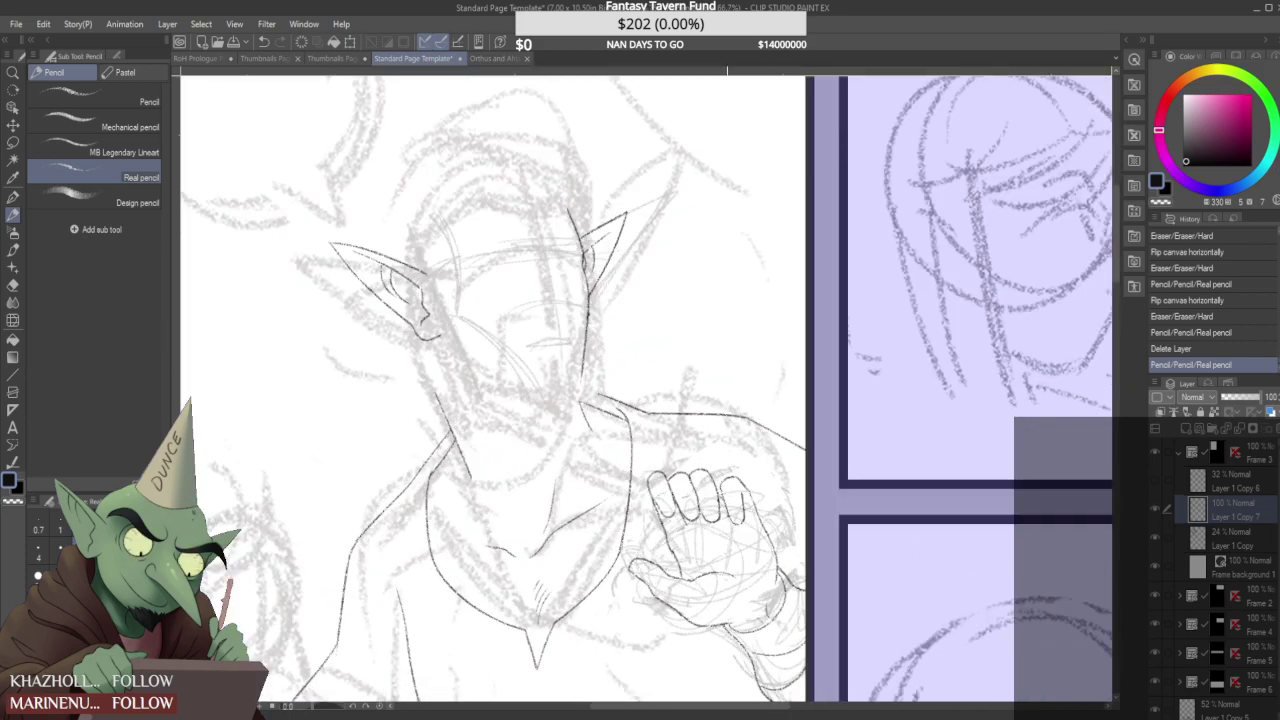
{"action": "scroll", "coordinate": [715, 511], "scroll_direction": "up", "scroll_amount": 3}
{"action": "mouse_move", "coordinate": [700, 503]}
{"action": "left_mouse_down"}
{"action": "mouse_move", "coordinate": [722, 498]}
{"action": "mouse_move", "coordinate": [731, 522]}
{"action": "mouse_move", "coordinate": [714, 522]}
{"action": "mouse_move", "coordinate": [701, 498]}
{"action": "mouse_move", "coordinate": [729, 525]}
{"action": "left_mouse_up"}
{"action": "scroll", "coordinate": [705, 508], "scroll_direction": "up", "scroll_amount": 1}
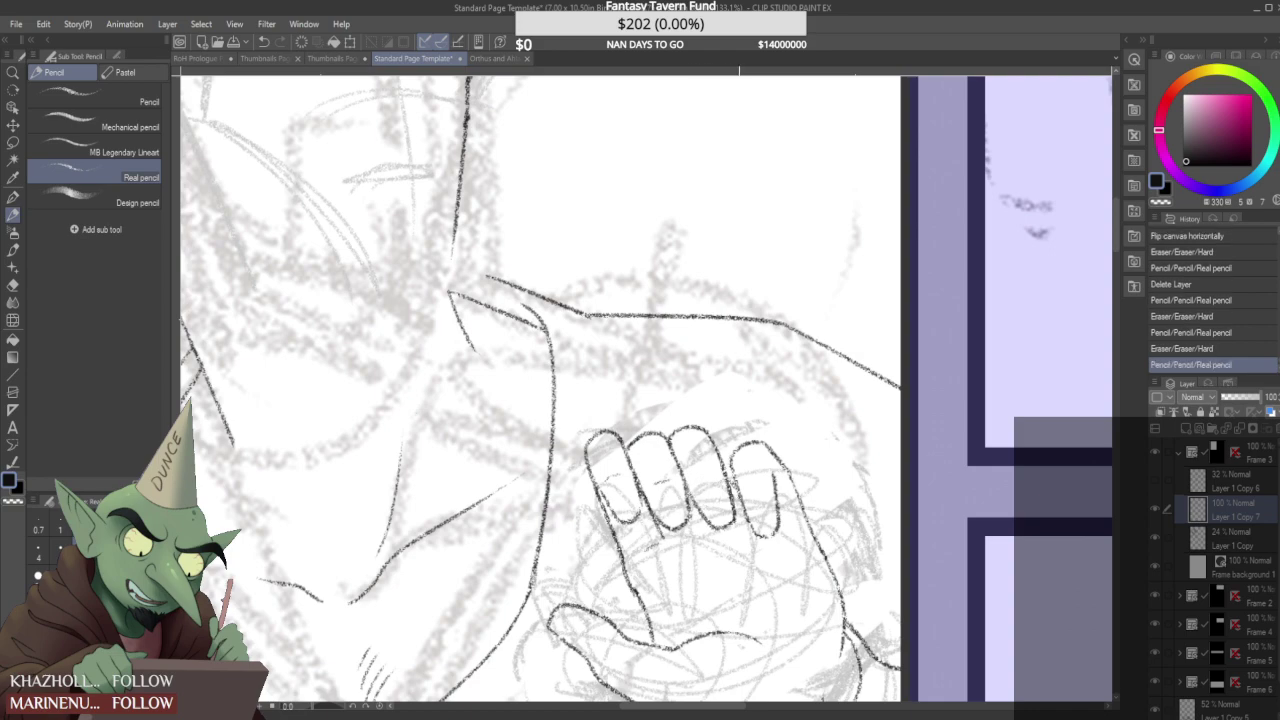
- Hide the rough sketch layer and check the raised hand's line art up close and at page scale
{"action": "scroll", "coordinate": [856, 466], "scroll_direction": "down", "scroll_amount": 4}
{"action": "left_click", "coordinate": [1156, 539]}
{"action": "scroll", "coordinate": [640, 390], "scroll_direction": "down", "scroll_amount": 5}
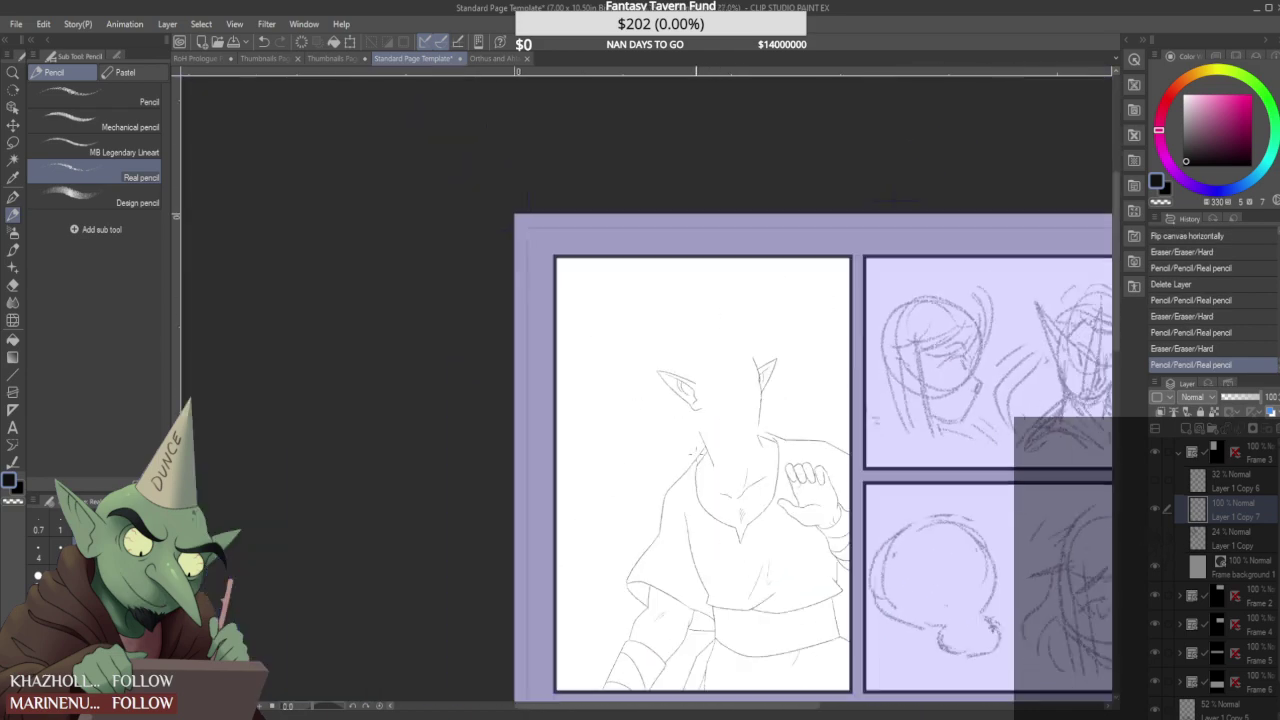
{"action": "scroll", "coordinate": [765, 475], "scroll_direction": "up", "scroll_amount": 5}
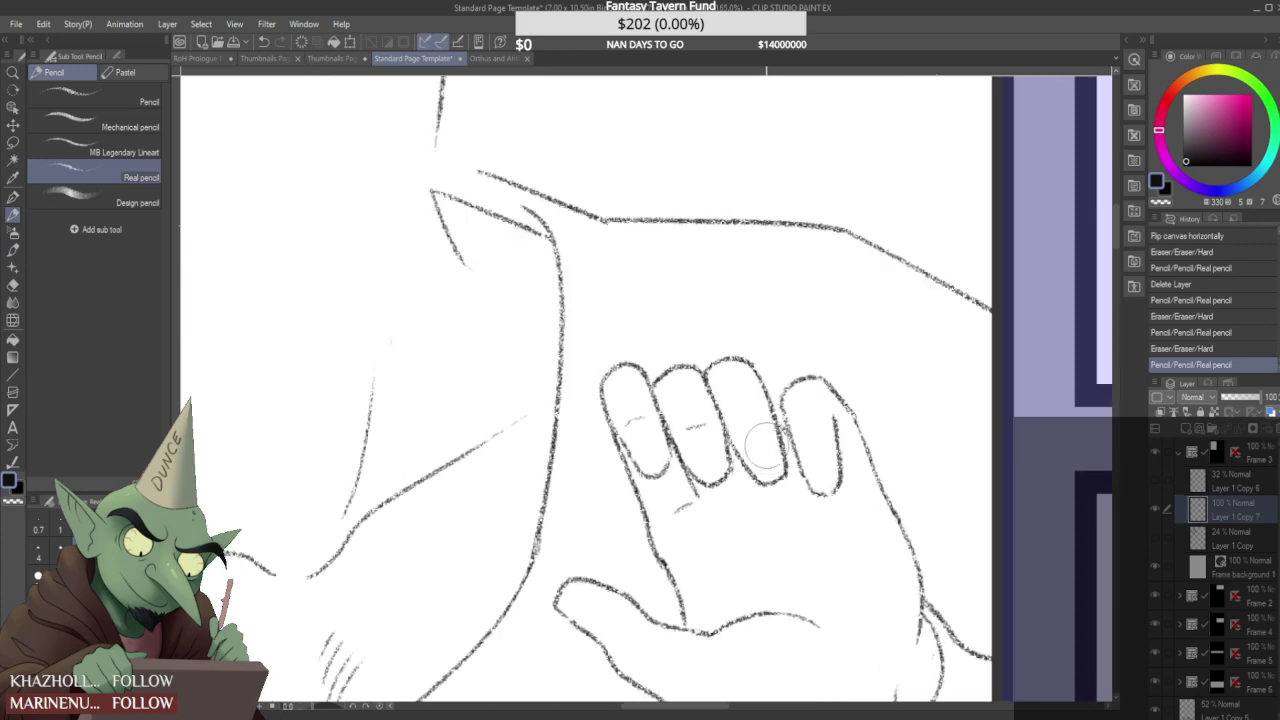
{"action": "scroll", "coordinate": [640, 390], "scroll_direction": "down", "scroll_amount": 5}
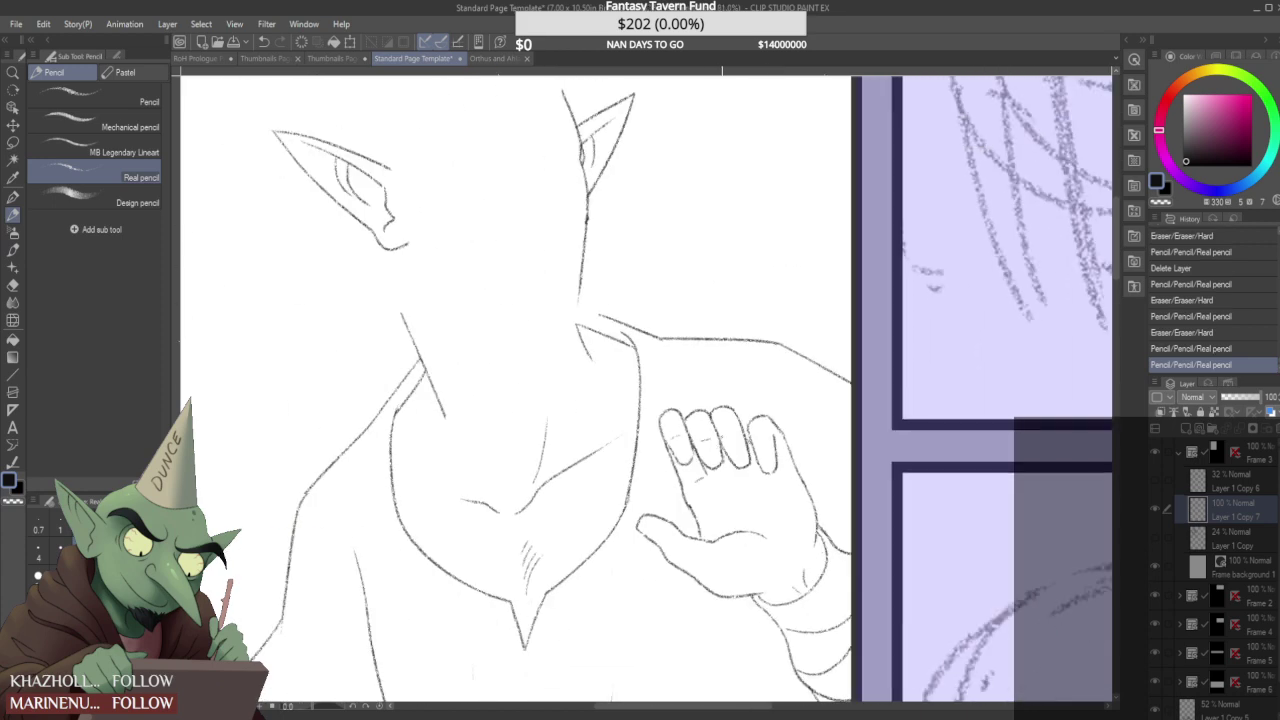
{"action": "scroll", "coordinate": [730, 420], "scroll_direction": "up", "scroll_amount": 4}
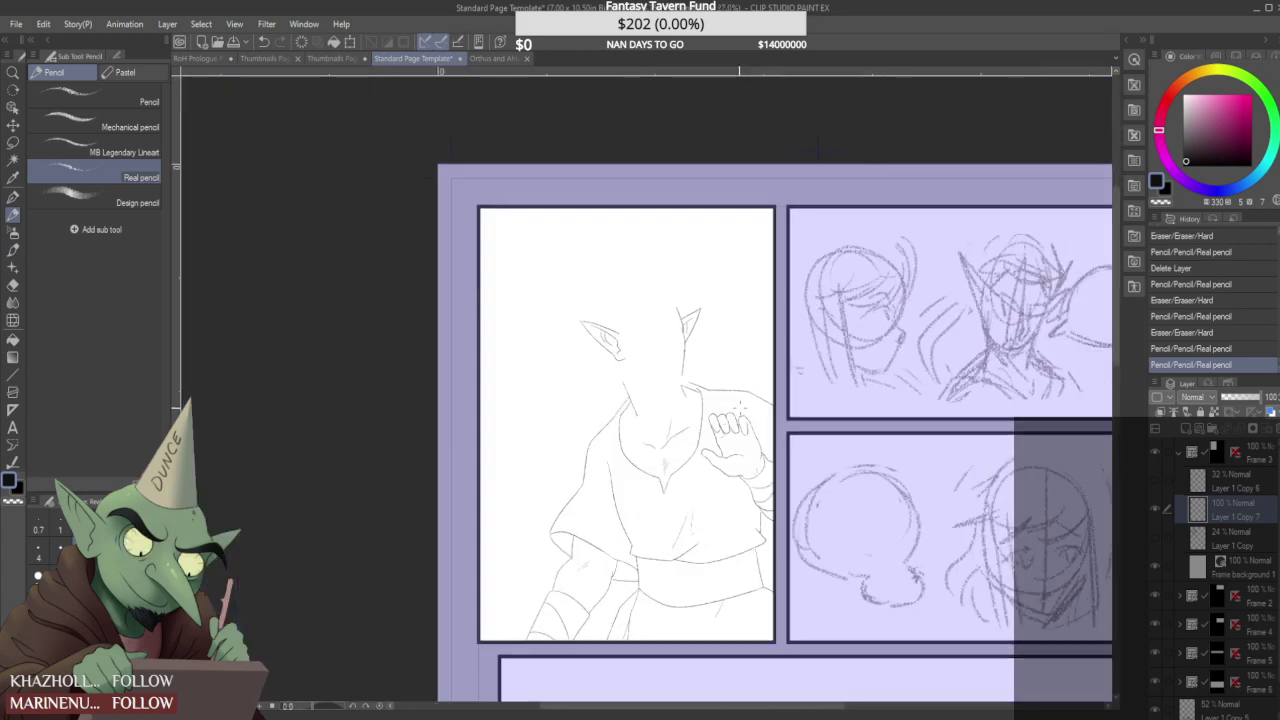
- Check the line art at page scale and show the 24% rough sketch layer, Layer 1 Copy, beneath it
{"action": "scroll", "coordinate": [675, 380], "scroll_direction": "up", "scroll_amount": 5}
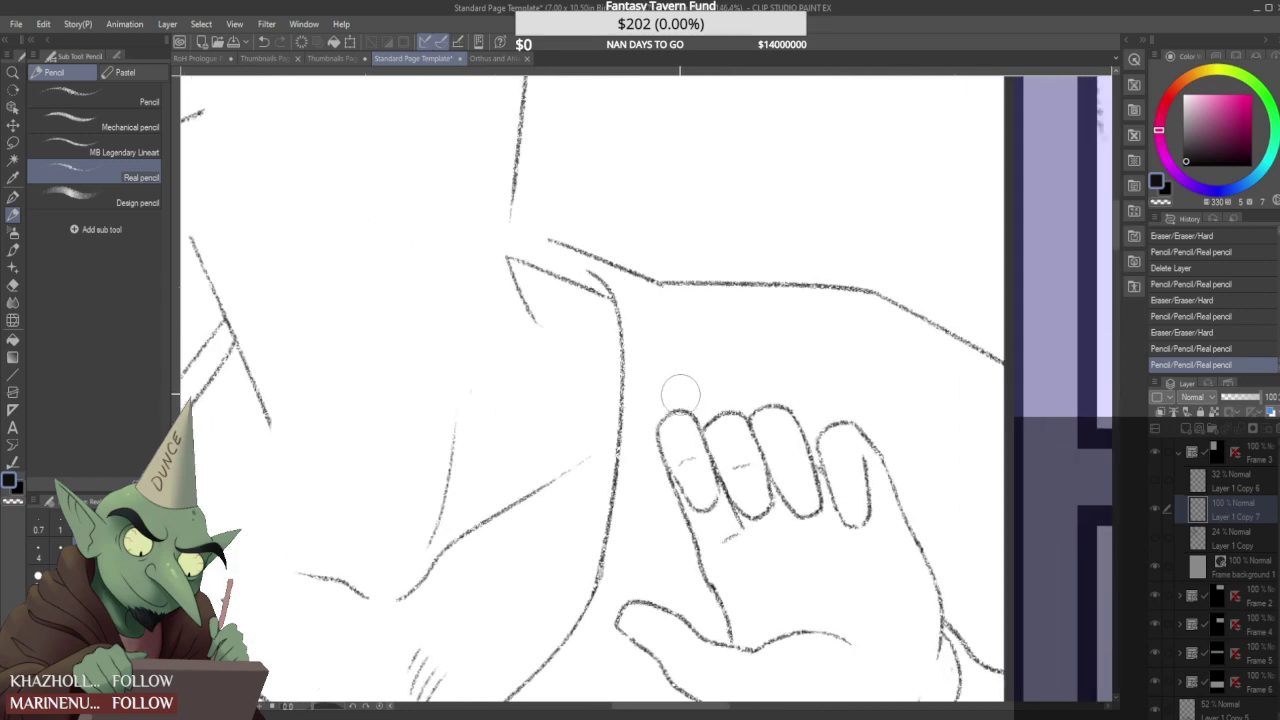
{"action": "scroll", "coordinate": [673, 375], "scroll_direction": "down", "scroll_amount": 6}
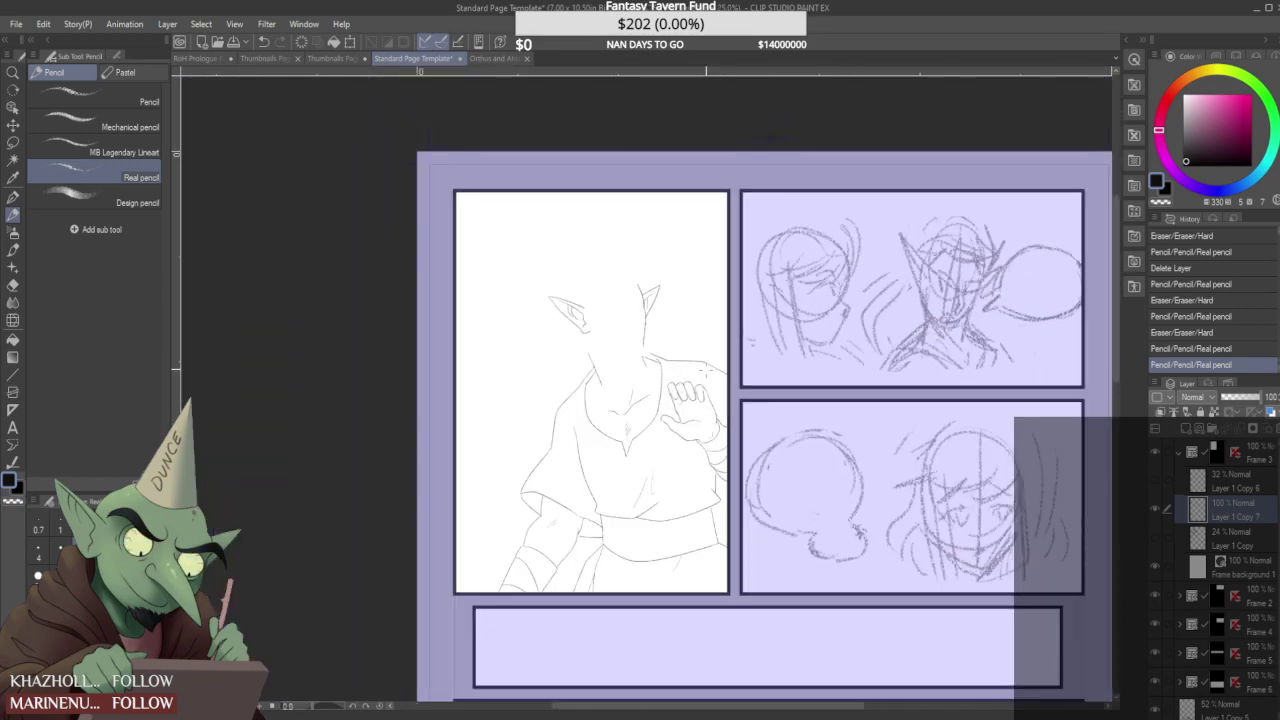
{"action": "scroll", "coordinate": [916, 403], "scroll_direction": "down", "scroll_amount": 2}
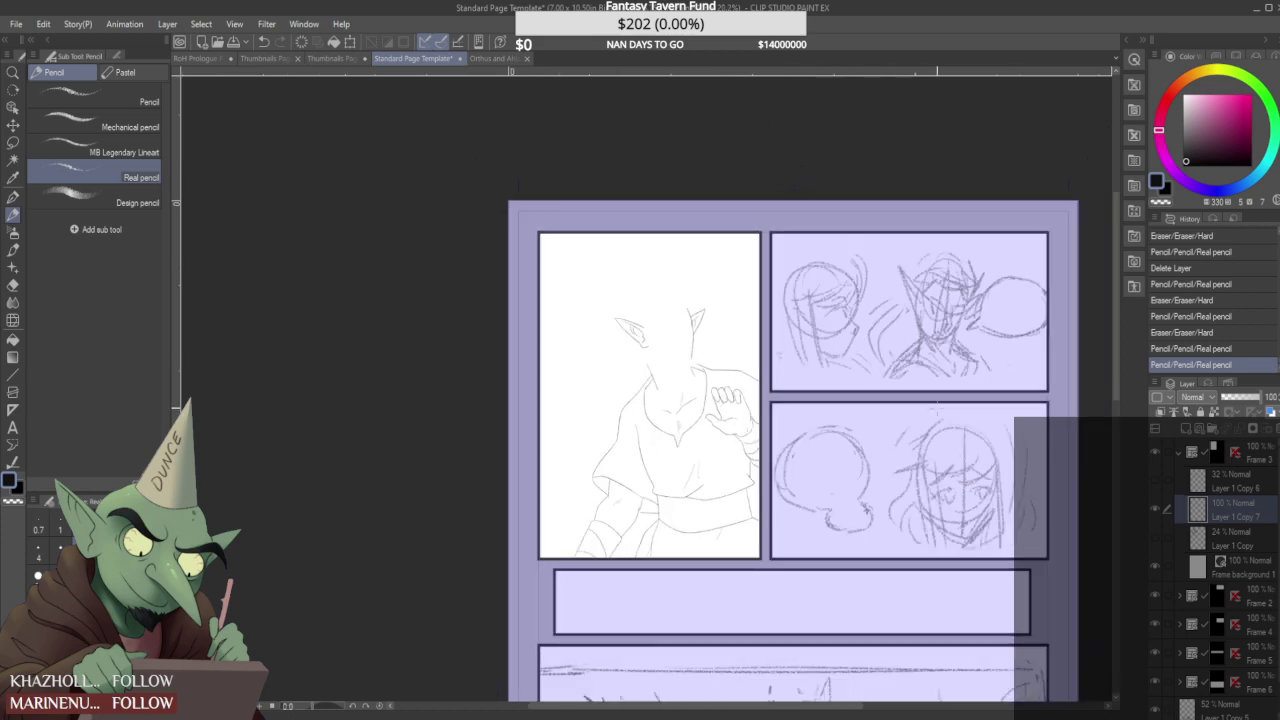
{"action": "scroll", "coordinate": [1027, 494], "scroll_direction": "up", "scroll_amount": 1}
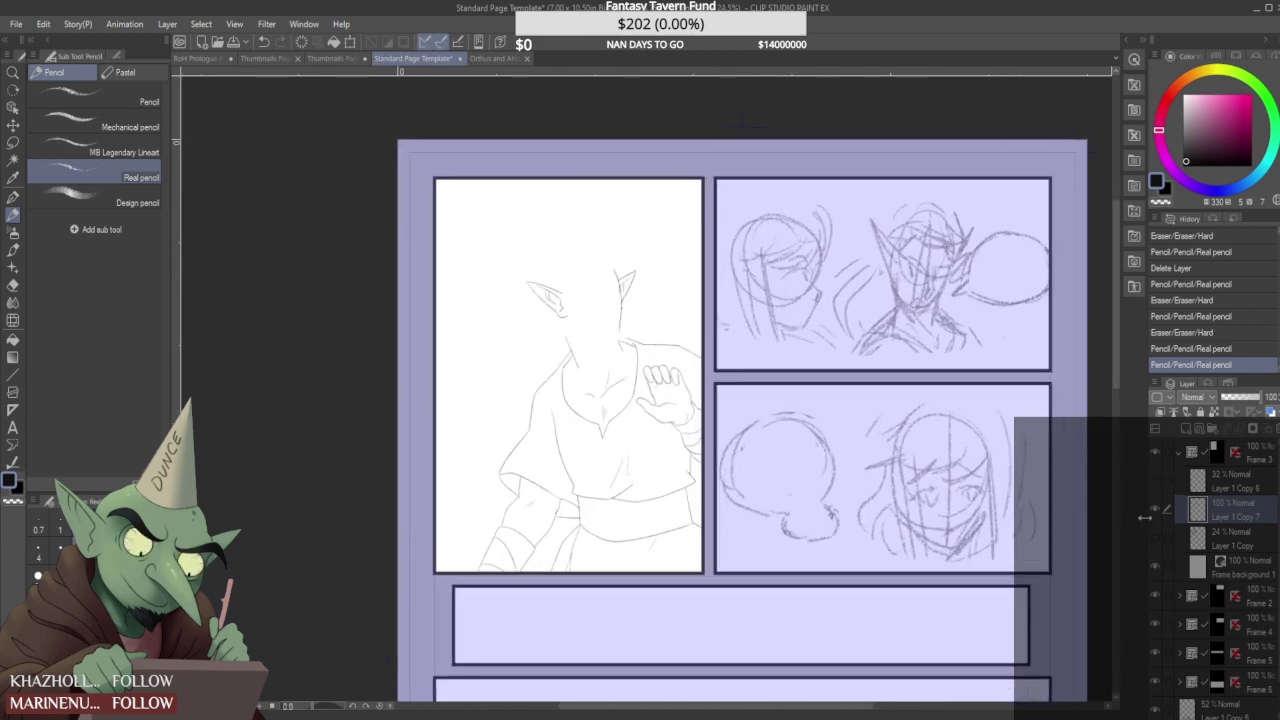
{"action": "left_click", "coordinate": [1156, 538]}
{"action": "scroll", "coordinate": [595, 282], "scroll_direction": "up", "scroll_amount": 5}
{"action": "scroll", "coordinate": [594, 283], "scroll_direction": "up", "scroll_amount": 1}
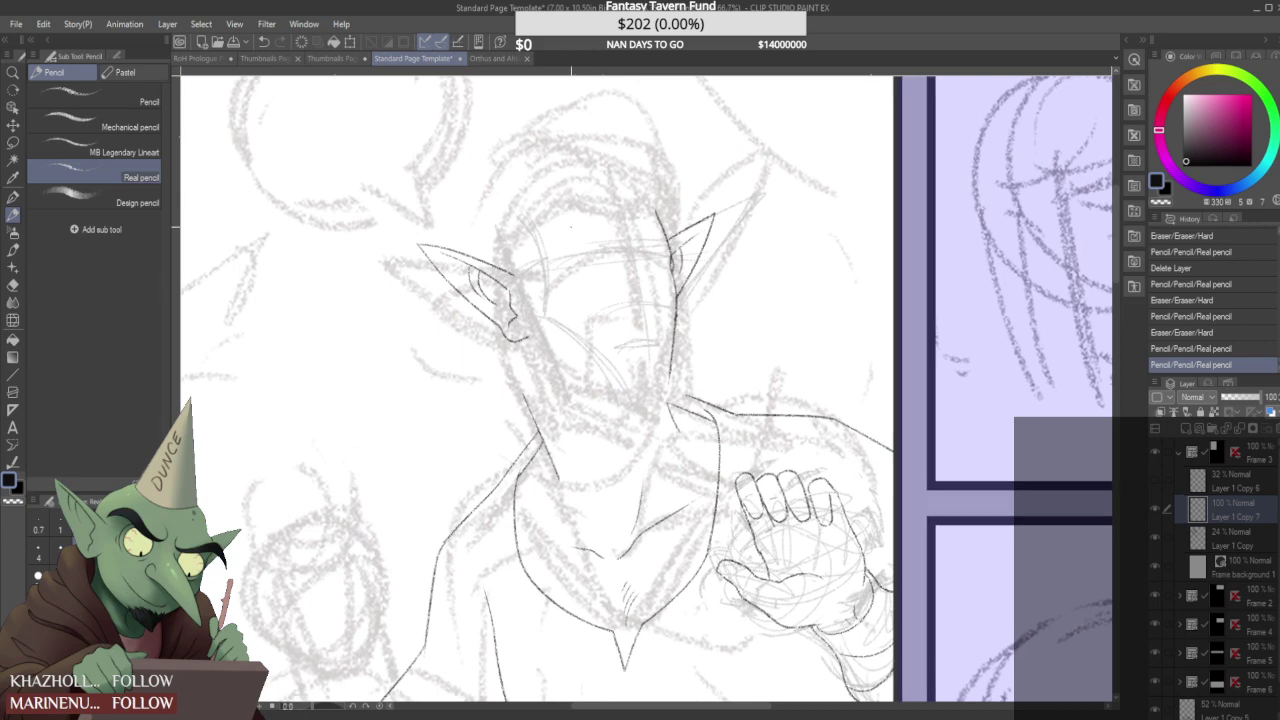
- Glance at the character face references, choose the Design pencil and add a new raster layer above Layer 1 Copy 7
{"action": "left_click", "coordinate": [493, 58]}
{"action": "left_click", "coordinate": [412, 58]}
{"action": "left_click", "coordinate": [133, 202]}
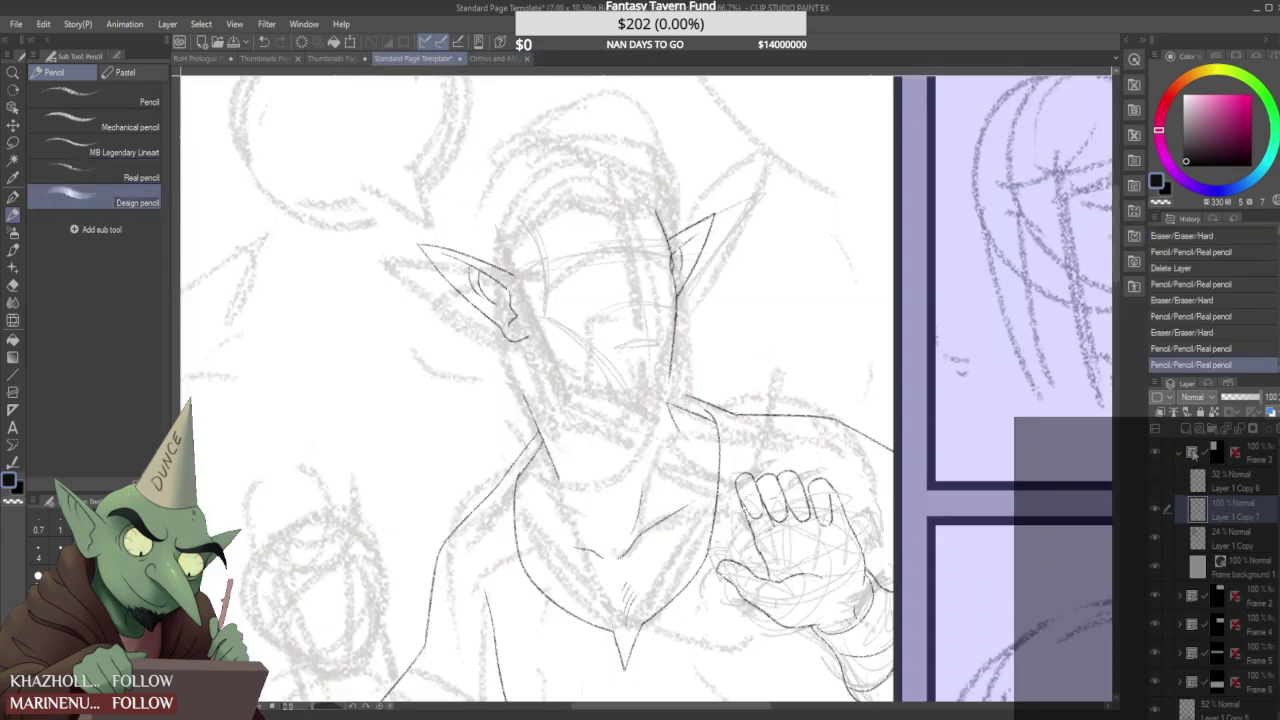
{"action": "left_click", "coordinate": [1200, 430]}
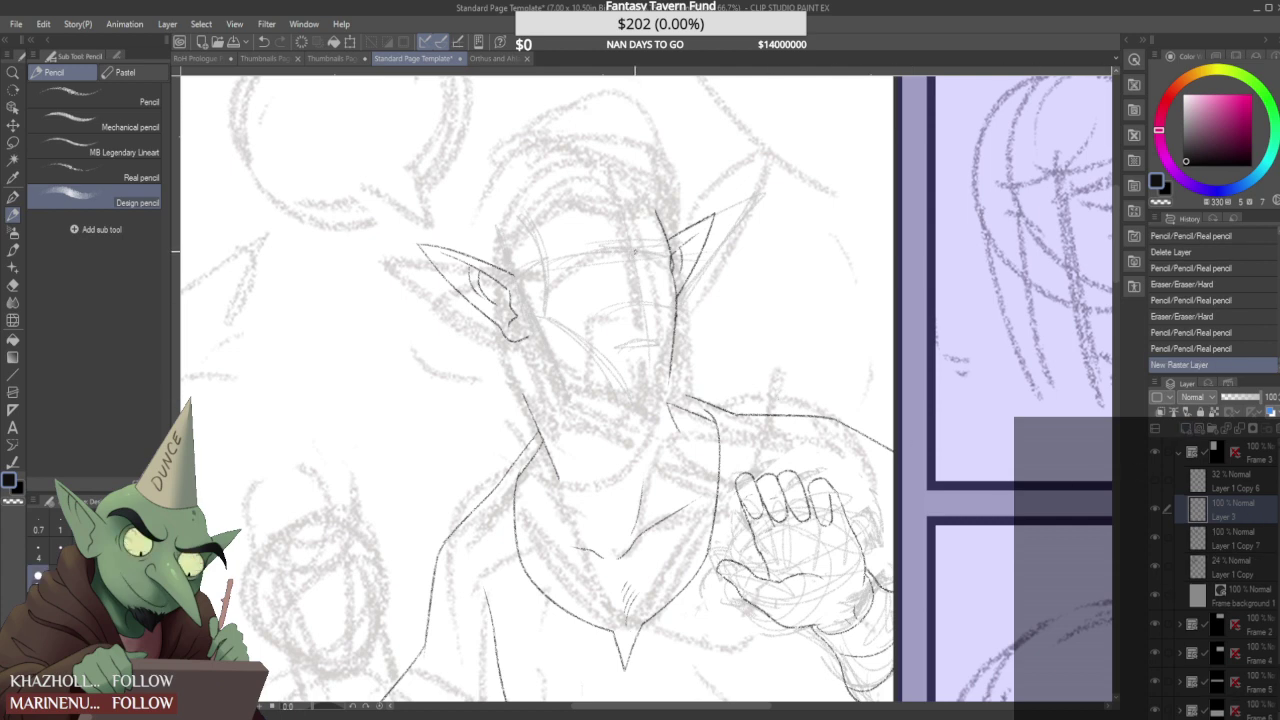
- Draw a bold nose line with a hooked tip over the rough sketch, checking the face references, and thicken it
{"action": "scroll", "coordinate": [634, 250], "scroll_direction": "up", "scroll_amount": 2}
{"action": "left_click_drag", "start_coordinate": [631, 248], "coordinate": [660, 326]}
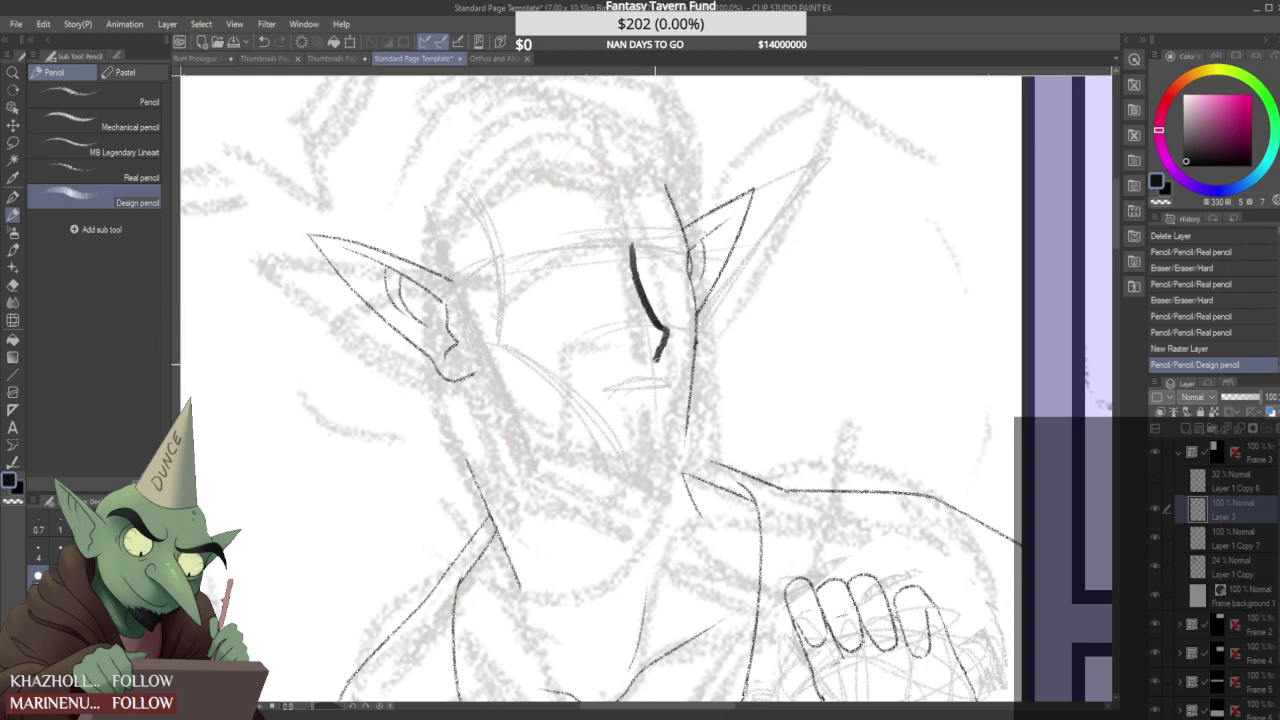
{"action": "mouse_move", "coordinate": [662, 343]}
{"action": "left_mouse_down"}
{"action": "mouse_move", "coordinate": [667, 330]}
{"action": "mouse_move", "coordinate": [654, 362]}
{"action": "left_mouse_up"}
{"action": "left_click", "coordinate": [490, 58]}
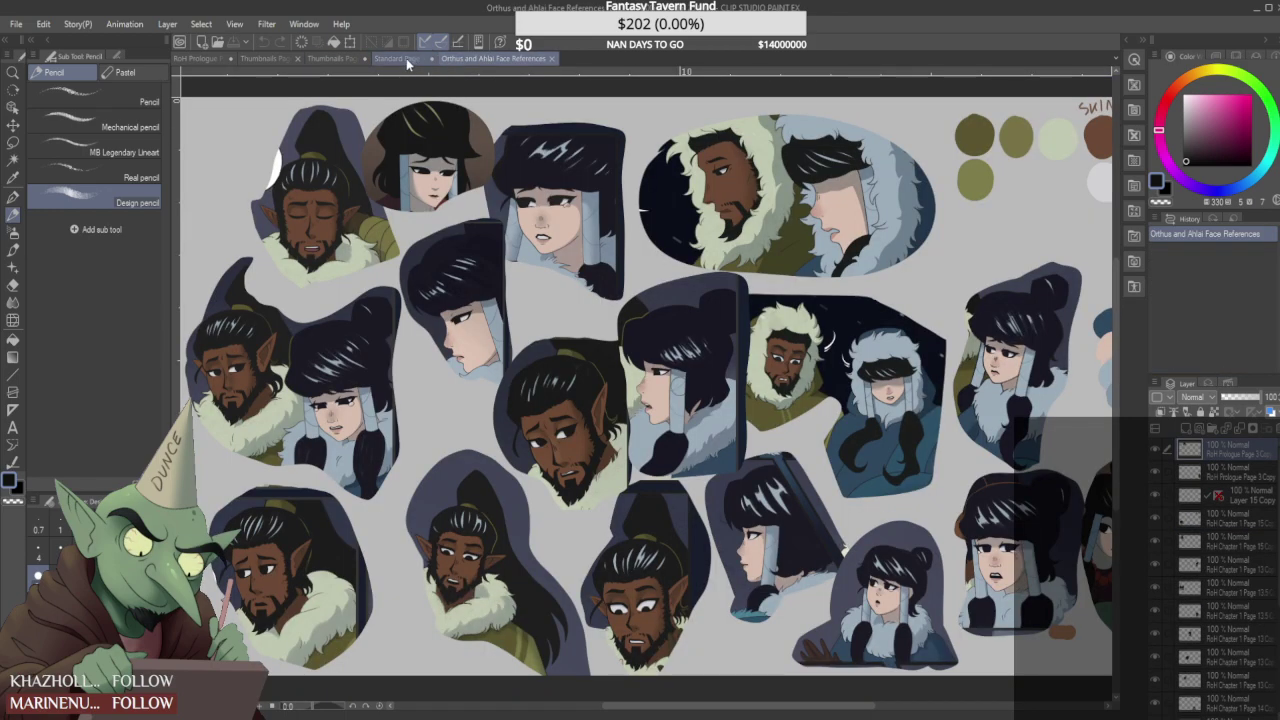
{"action": "left_click", "coordinate": [400, 58]}
{"action": "left_click_drag", "start_coordinate": [664, 320], "coordinate": [690, 362]}
{"action": "mouse_move", "coordinate": [652, 292]}
{"action": "left_mouse_down"}
{"action": "mouse_move", "coordinate": [692, 360]}
{"action": "mouse_move", "coordinate": [681, 353]}
{"action": "mouse_move", "coordinate": [685, 388]}
{"action": "left_mouse_up"}
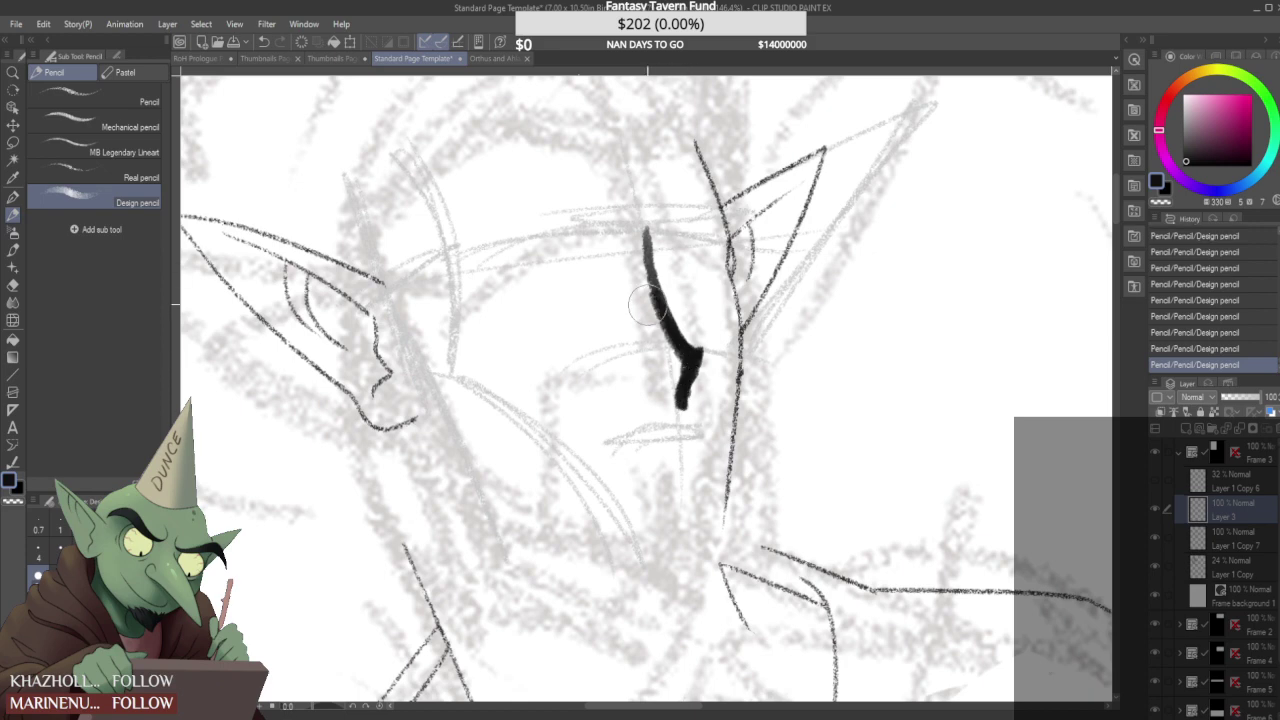
- Shape the nose stroke with the Hard eraser and Design pencil, tapering the bridge to a thin line and sharpening the tip
{"action": "mouse_move", "coordinate": [670, 382]}
{"action": "left_mouse_down"}
{"action": "mouse_move", "coordinate": [672, 406]}
{"action": "mouse_move", "coordinate": [698, 386]}
{"action": "mouse_move", "coordinate": [706, 350]}
{"action": "left_mouse_up"}
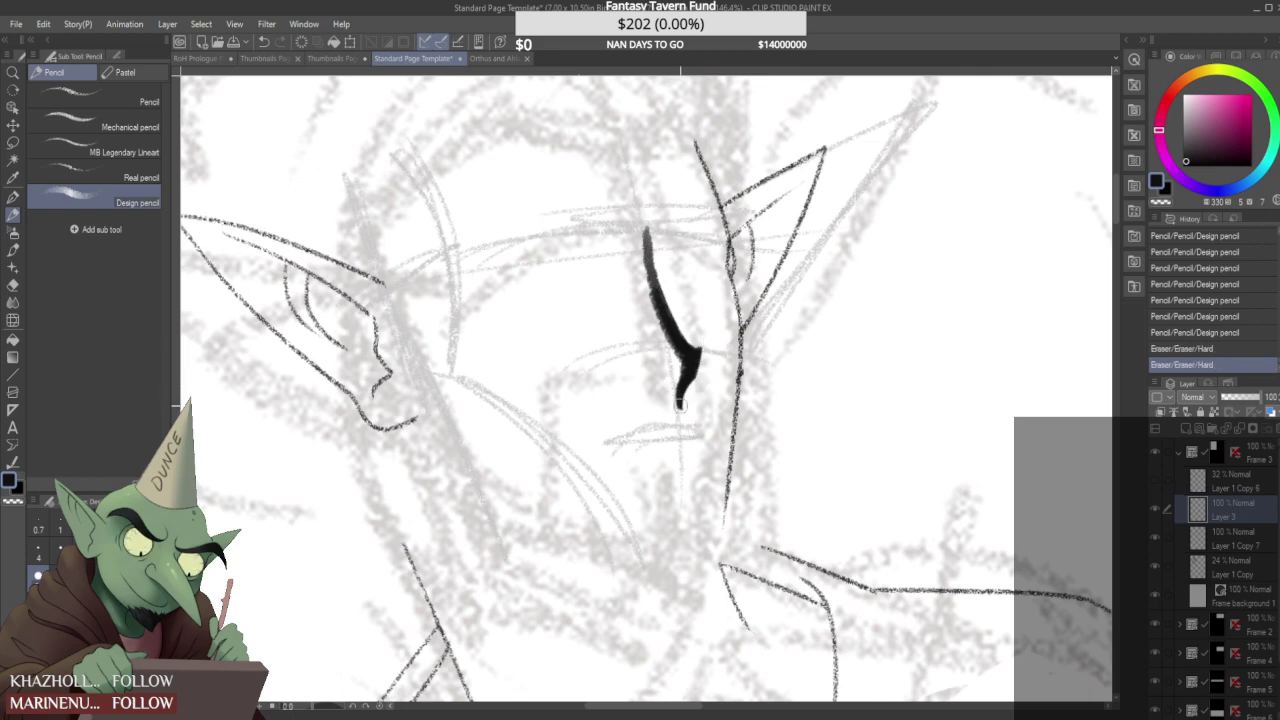
{"action": "left_click_drag", "start_coordinate": [673, 408], "coordinate": [677, 424]}
{"action": "left_click_drag", "start_coordinate": [671, 380], "coordinate": [678, 432]}
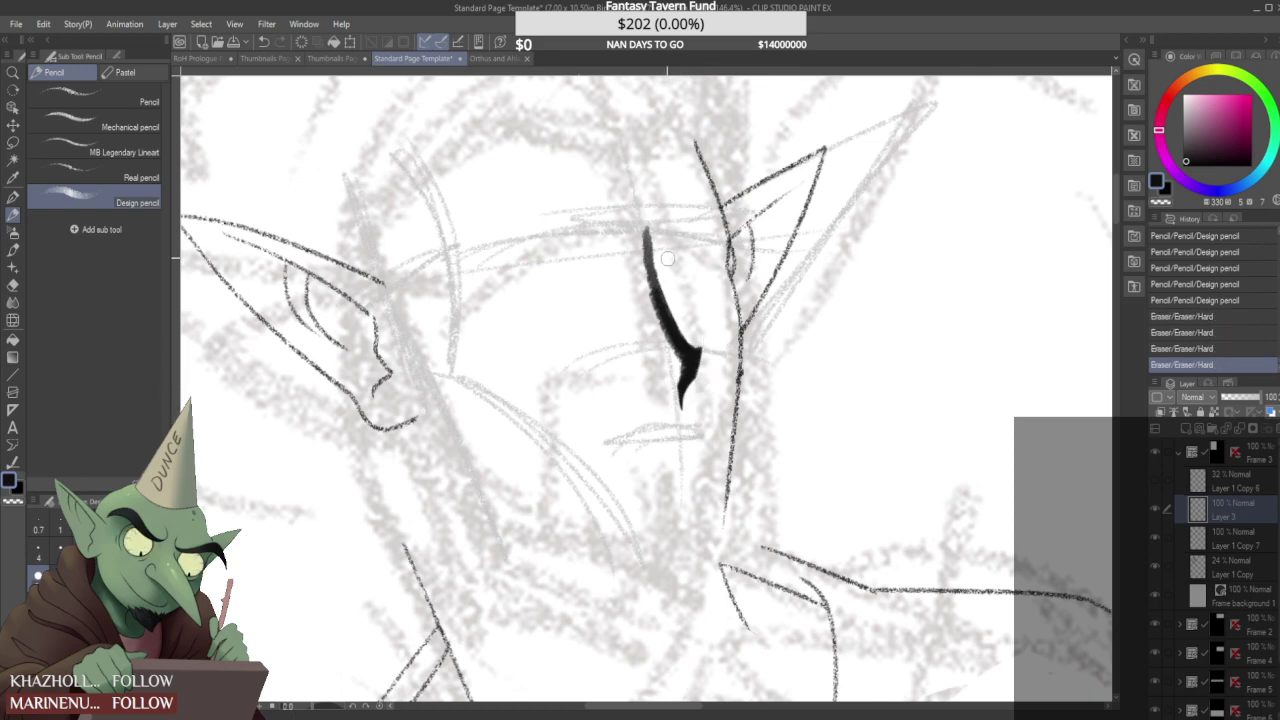
{"action": "left_click_drag", "start_coordinate": [650, 226], "coordinate": [702, 324]}
{"action": "mouse_move", "coordinate": [652, 228]}
{"action": "left_mouse_down"}
{"action": "mouse_move", "coordinate": [707, 350]}
{"action": "mouse_move", "coordinate": [706, 328]}
{"action": "mouse_move", "coordinate": [672, 309]}
{"action": "mouse_move", "coordinate": [688, 346]}
{"action": "mouse_move", "coordinate": [678, 336]}
{"action": "mouse_move", "coordinate": [705, 355]}
{"action": "mouse_move", "coordinate": [678, 337]}
{"action": "mouse_move", "coordinate": [696, 375]}
{"action": "left_mouse_up"}
{"action": "left_click_drag", "start_coordinate": [684, 322], "coordinate": [700, 382]}
{"action": "left_click_drag", "start_coordinate": [716, 350], "coordinate": [713, 337]}
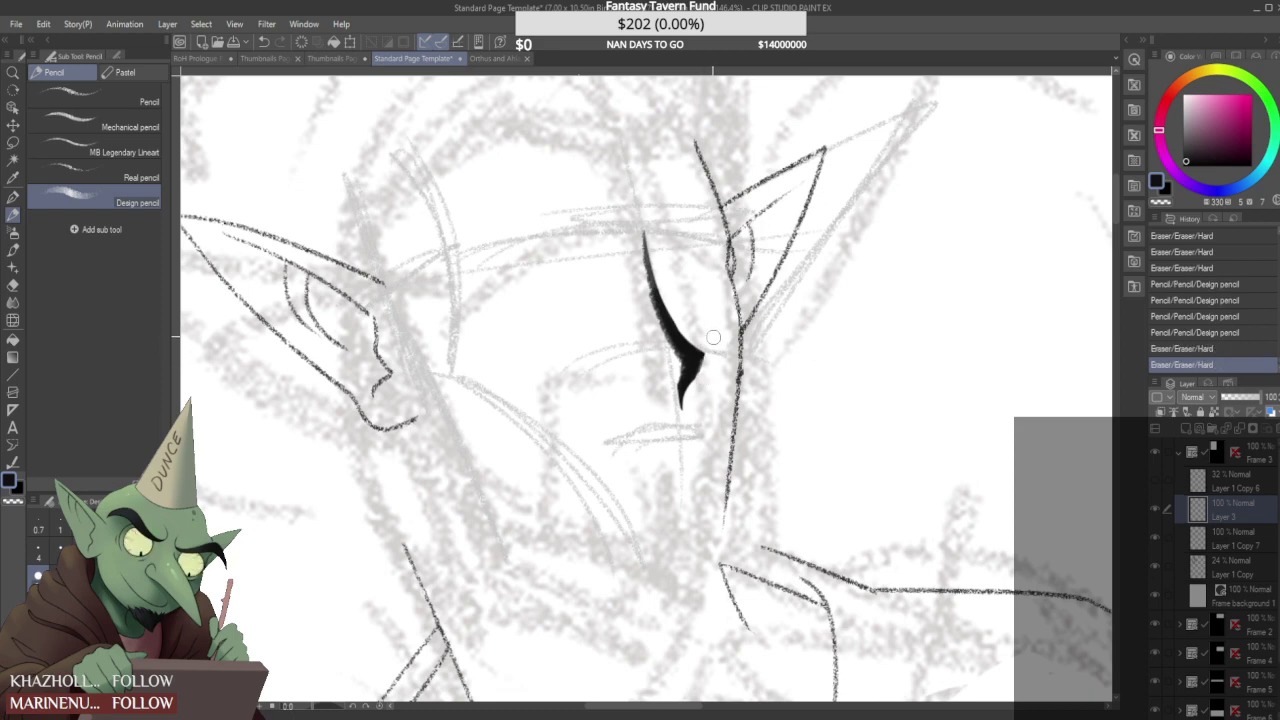
{"action": "left_click_drag", "start_coordinate": [636, 231], "coordinate": [670, 345]}
{"action": "mouse_move", "coordinate": [652, 233]}
{"action": "left_mouse_down"}
{"action": "mouse_move", "coordinate": [674, 306]}
{"action": "mouse_move", "coordinate": [706, 341]}
{"action": "left_mouse_up"}
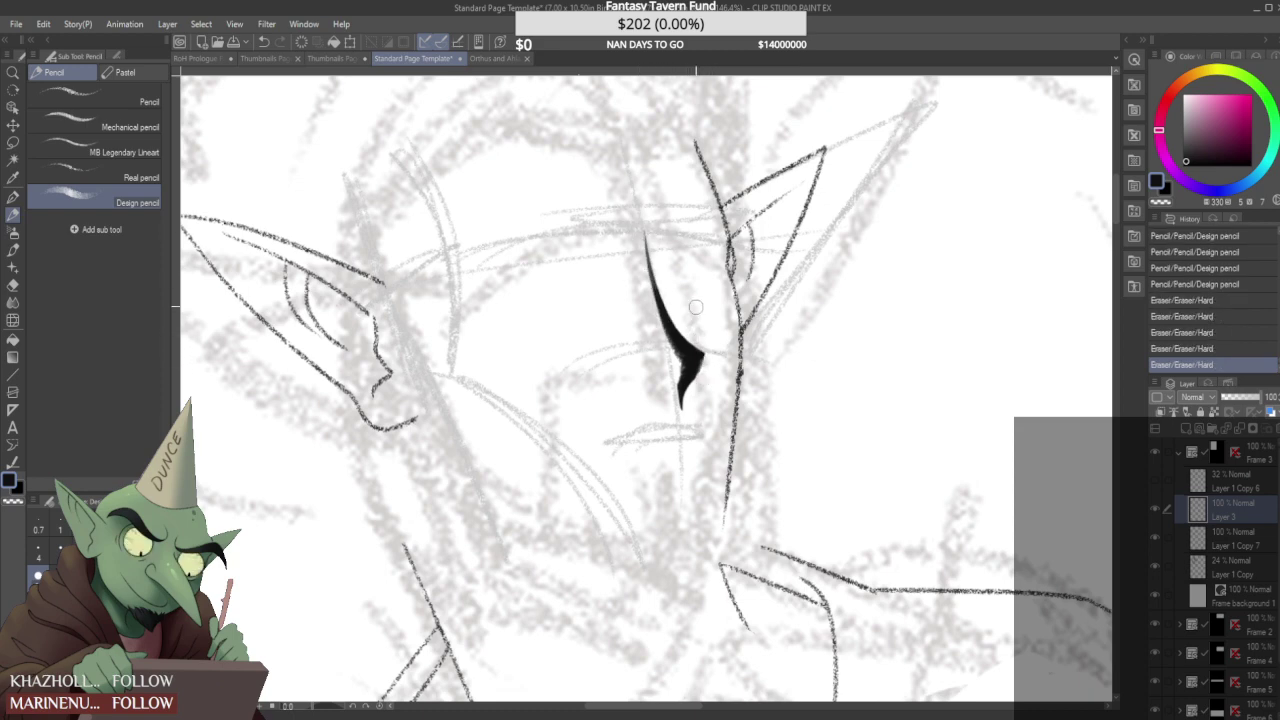
- Check the nose at page scale and trim the edge of its lower hook with the Hard eraser
{"action": "scroll", "coordinate": [668, 322], "scroll_direction": "down", "scroll_amount": 13}
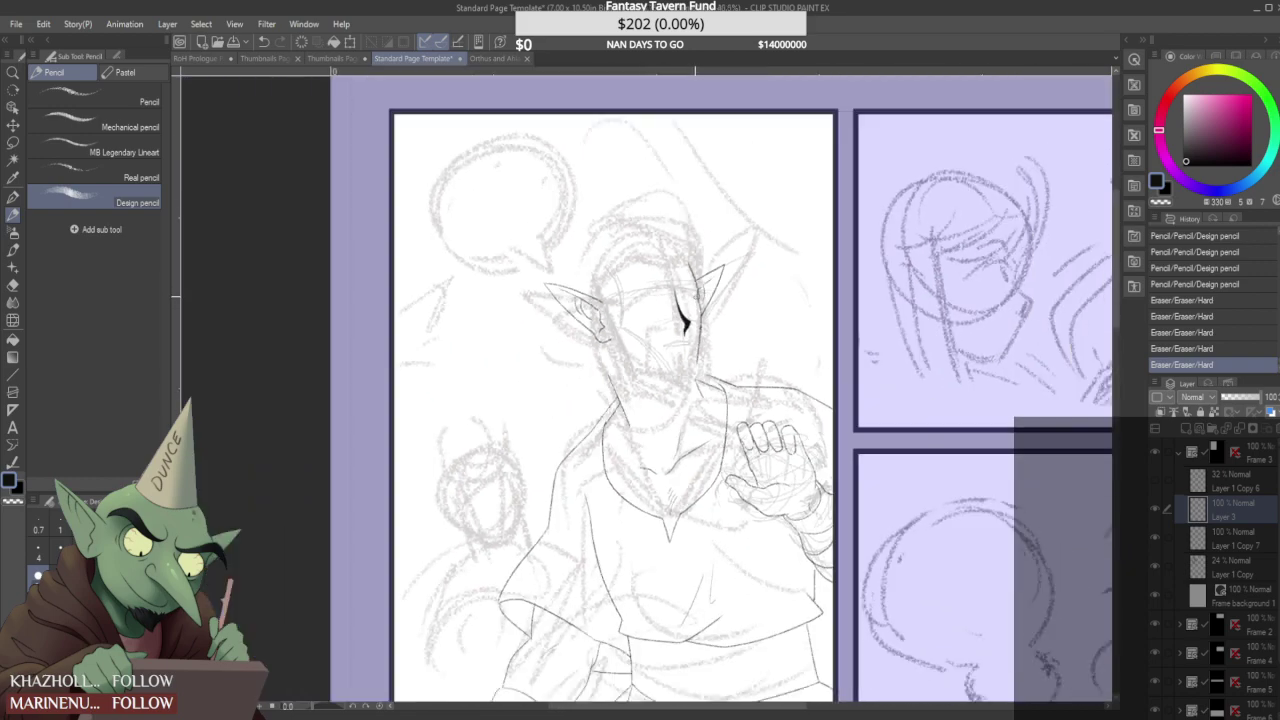
{"action": "scroll", "coordinate": [682, 312], "scroll_direction": "up", "scroll_amount": 4}
{"action": "scroll", "coordinate": [686, 358], "scroll_direction": "up", "scroll_amount": 4}
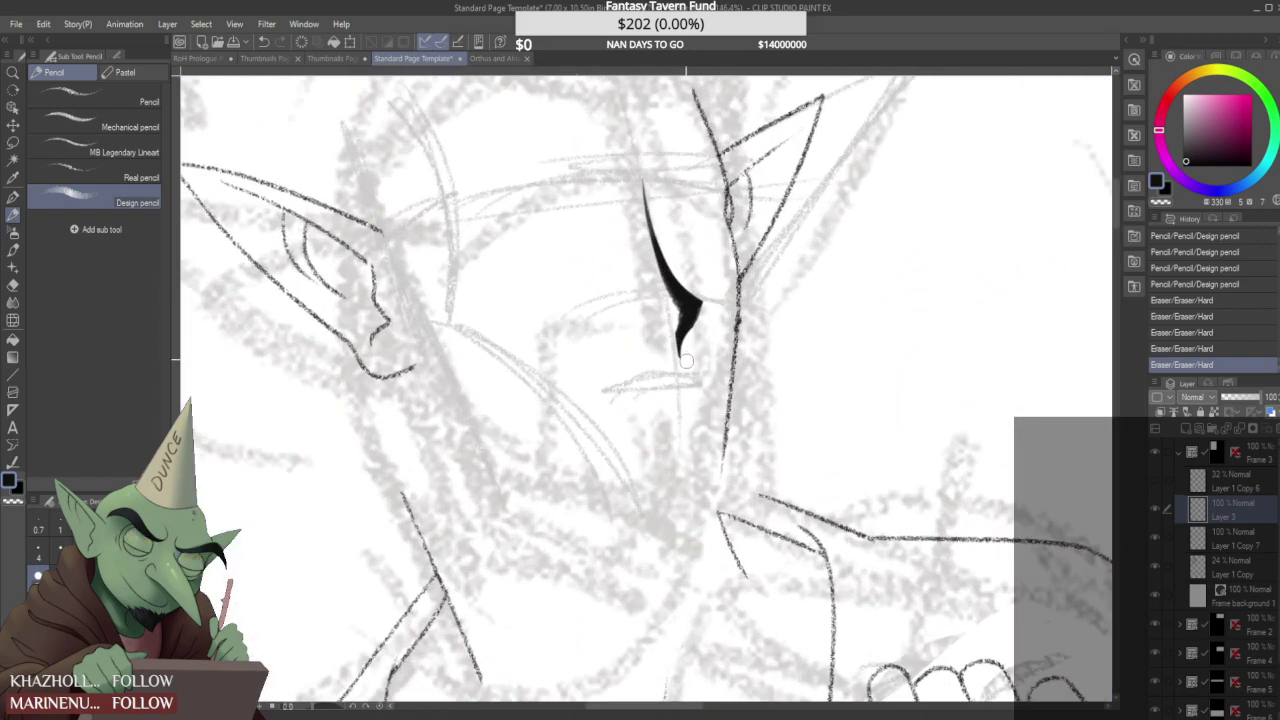
{"action": "mouse_move", "coordinate": [692, 334]}
{"action": "left_mouse_down"}
{"action": "mouse_move", "coordinate": [705, 312]}
{"action": "mouse_move", "coordinate": [690, 336]}
{"action": "left_mouse_up"}
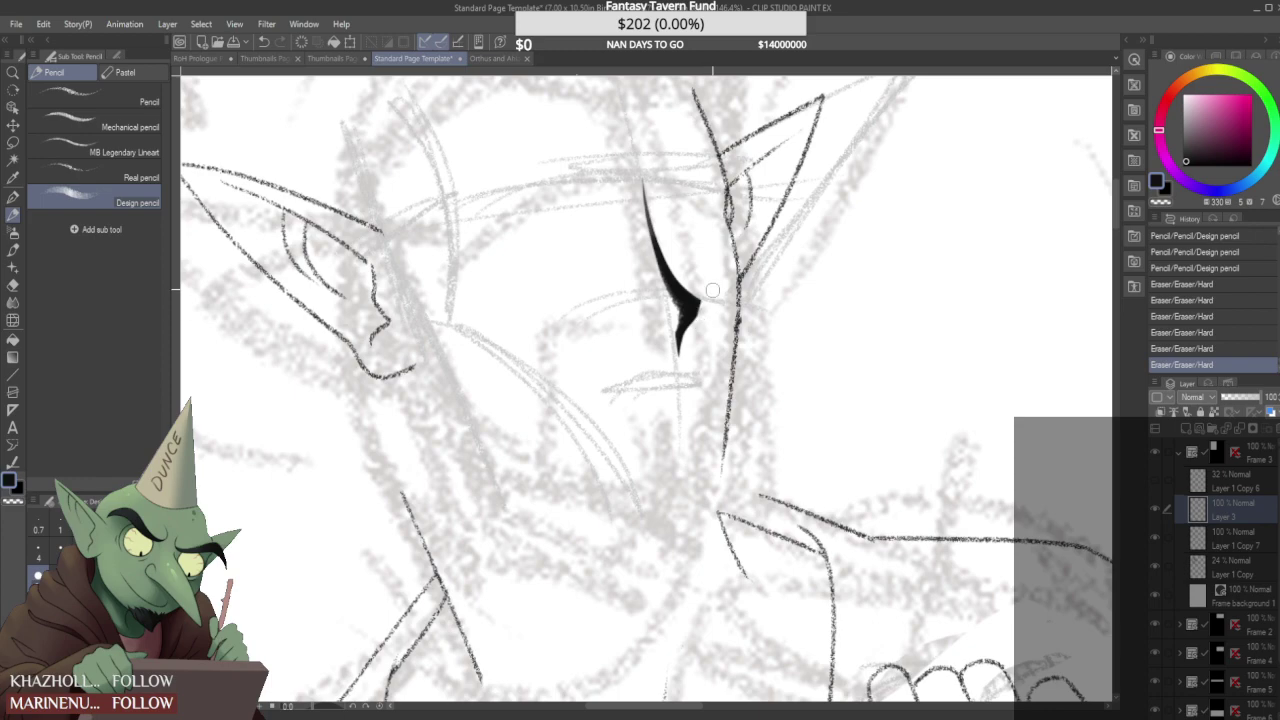
{"action": "scroll", "coordinate": [688, 340], "scroll_direction": "down", "scroll_amount": 1}
{"action": "scroll", "coordinate": [686, 349], "scroll_direction": "down", "scroll_amount": 5}
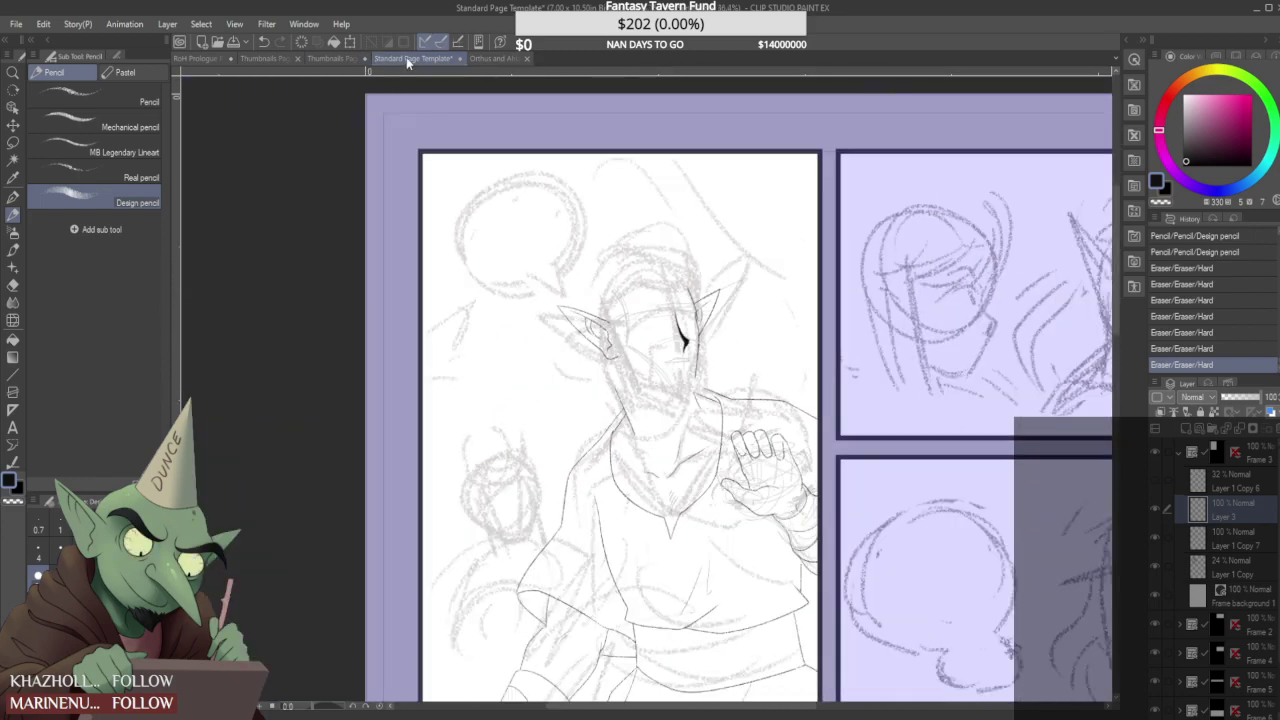
- Consult the face references, select Layer 1 Copy 7 and draw a thick hatched sideburn in front of the near ear
{"action": "left_click", "coordinate": [490, 58]}
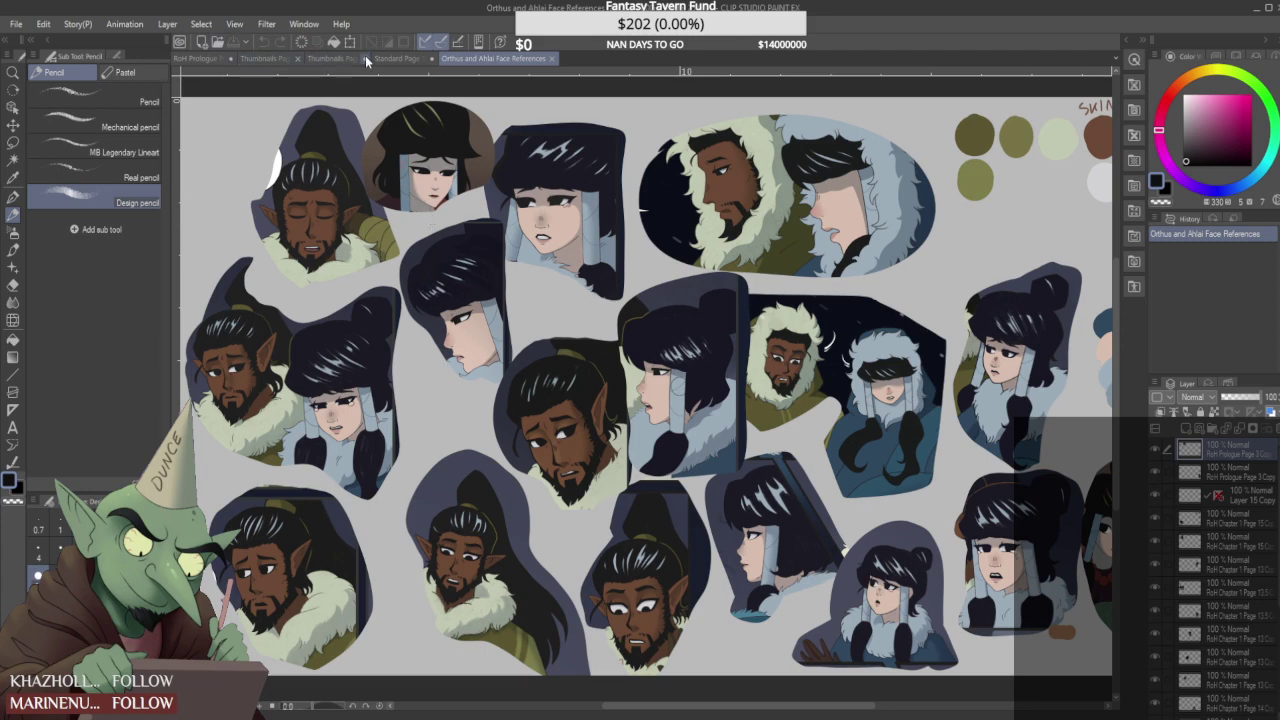
{"action": "left_click", "coordinate": [397, 58]}
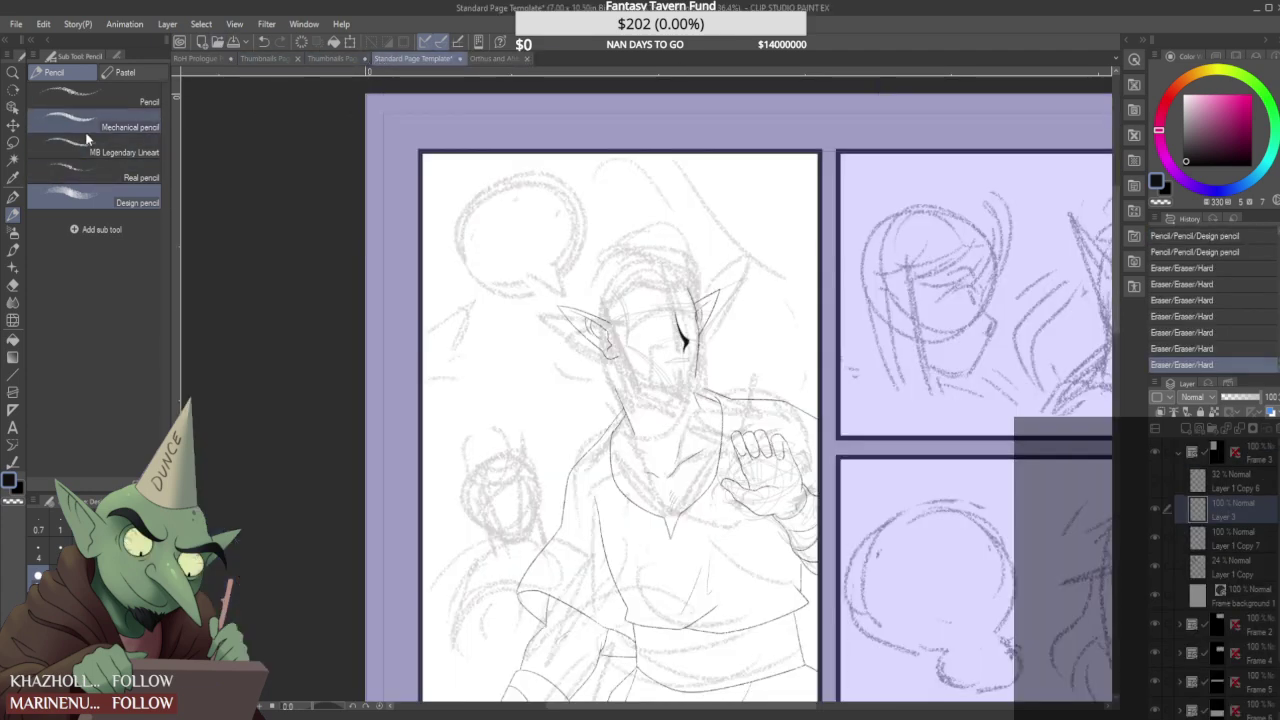
{"action": "scroll", "coordinate": [626, 357], "scroll_direction": "up", "scroll_amount": 3}
{"action": "mouse_move", "coordinate": [621, 369]}
{"action": "left_mouse_down"}
{"action": "mouse_move", "coordinate": [637, 383]}
{"action": "mouse_move", "coordinate": [617, 340]}
{"action": "mouse_move", "coordinate": [635, 383]}
{"action": "left_mouse_up"}
{"action": "left_click", "coordinate": [1234, 538]}
{"action": "left_click_drag", "start_coordinate": [606, 326], "coordinate": [620, 350]}
{"action": "mouse_move", "coordinate": [610, 335]}
{"action": "left_mouse_down"}
{"action": "mouse_move", "coordinate": [628, 372]}
{"action": "mouse_move", "coordinate": [600, 299]}
{"action": "left_mouse_up"}
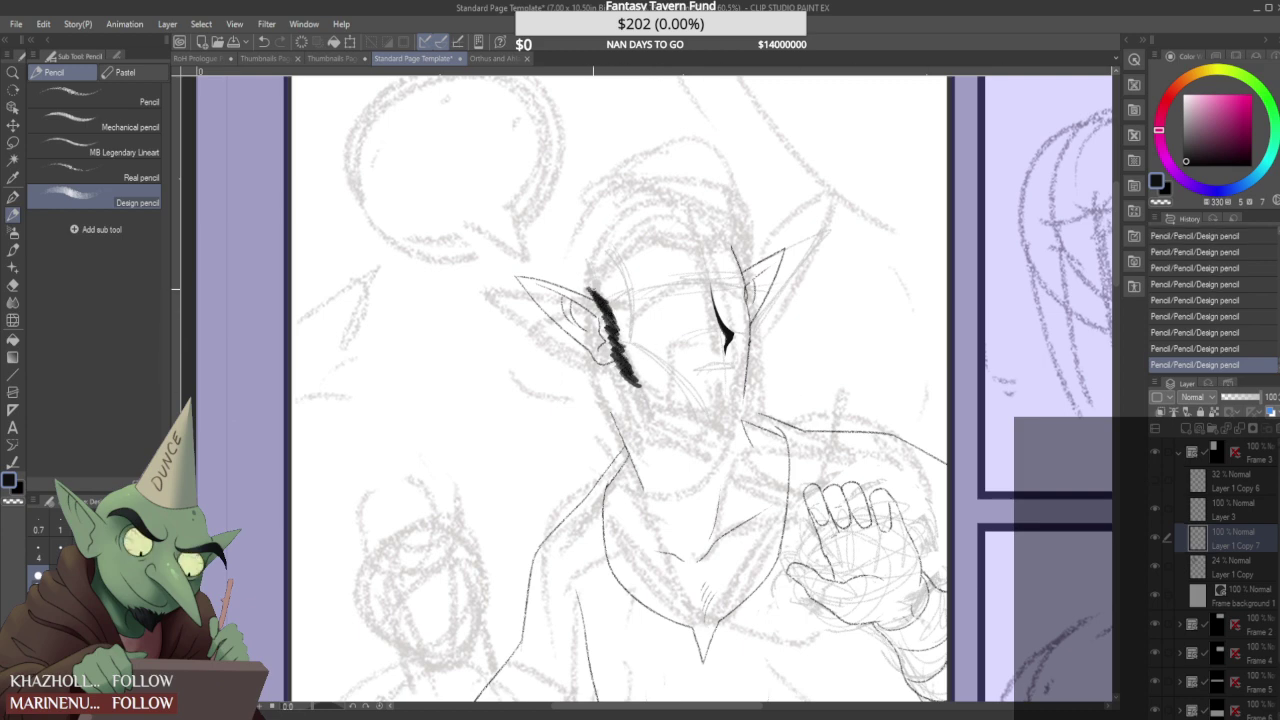
- Draw the hairline across the forehead in short jagged strokes, from above the sideburn to the far temple
{"action": "left_click_drag", "start_coordinate": [606, 267], "coordinate": [668, 230]}
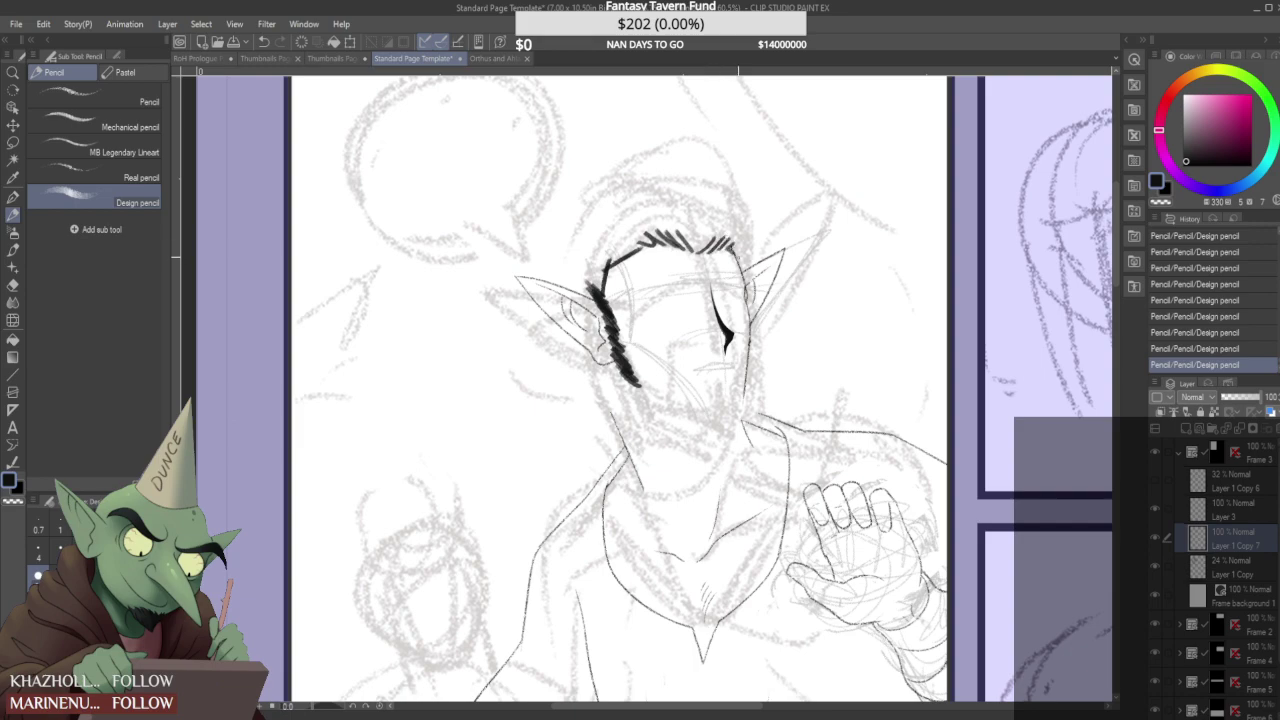
{"action": "scroll", "coordinate": [732, 245], "scroll_direction": "down", "scroll_amount": 7}
{"action": "scroll", "coordinate": [655, 245], "scroll_direction": "up", "scroll_amount": 10}
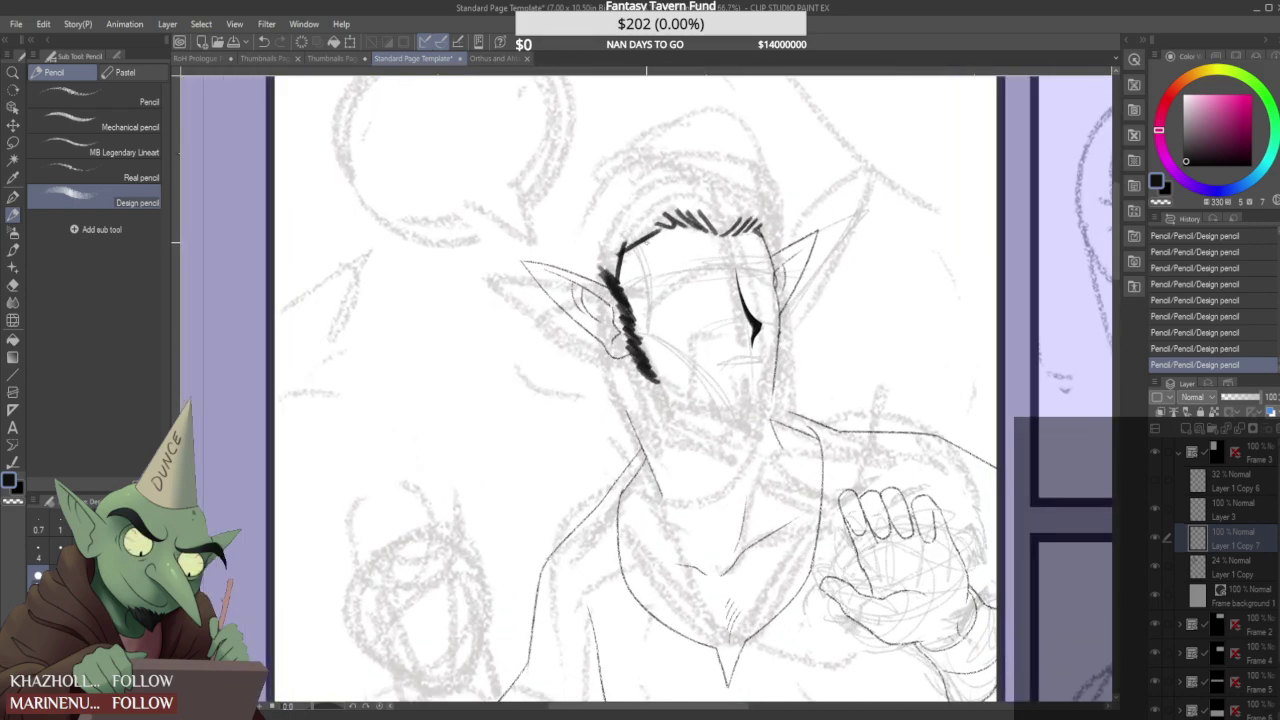
{"action": "left_click_drag", "start_coordinate": [636, 241], "coordinate": [669, 224]}
{"action": "scroll", "coordinate": [628, 262], "scroll_direction": "down", "scroll_amount": 4}
{"action": "scroll", "coordinate": [640, 390], "scroll_direction": "down", "scroll_amount": 3}
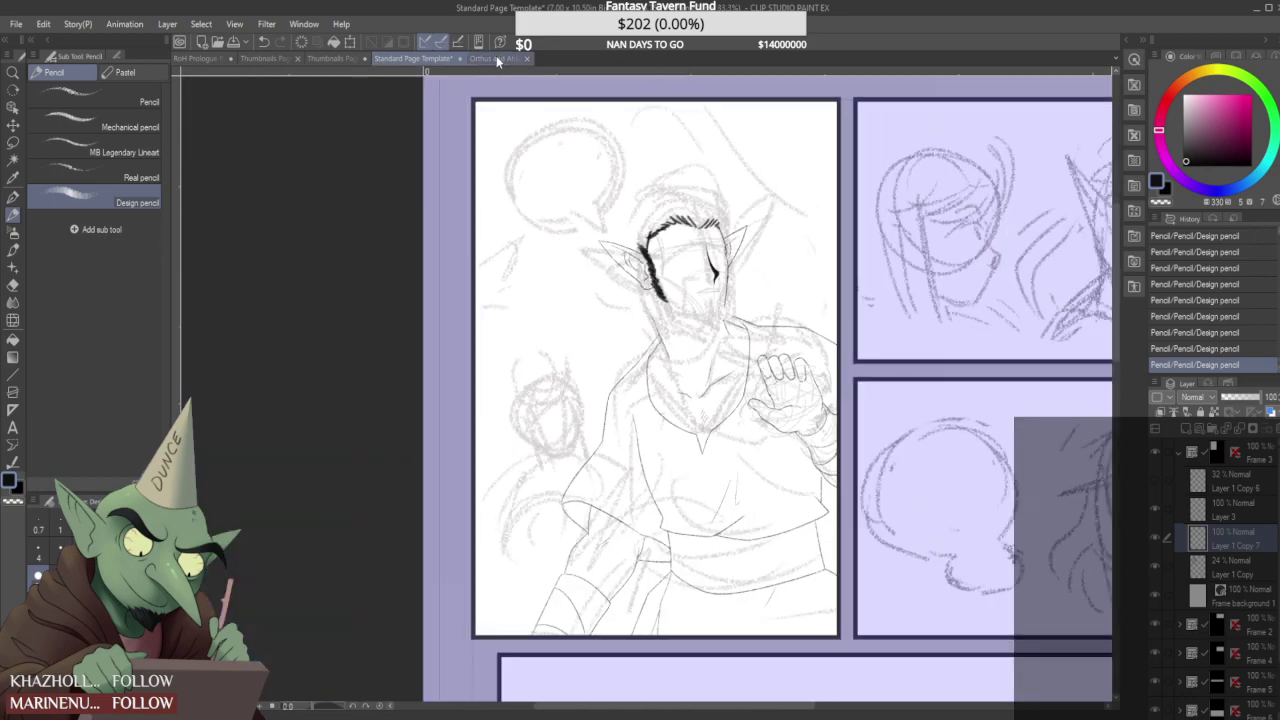
- Recheck the face references and draw the hair's outer edge rising above the far ear
{"action": "left_click", "coordinate": [492, 58]}
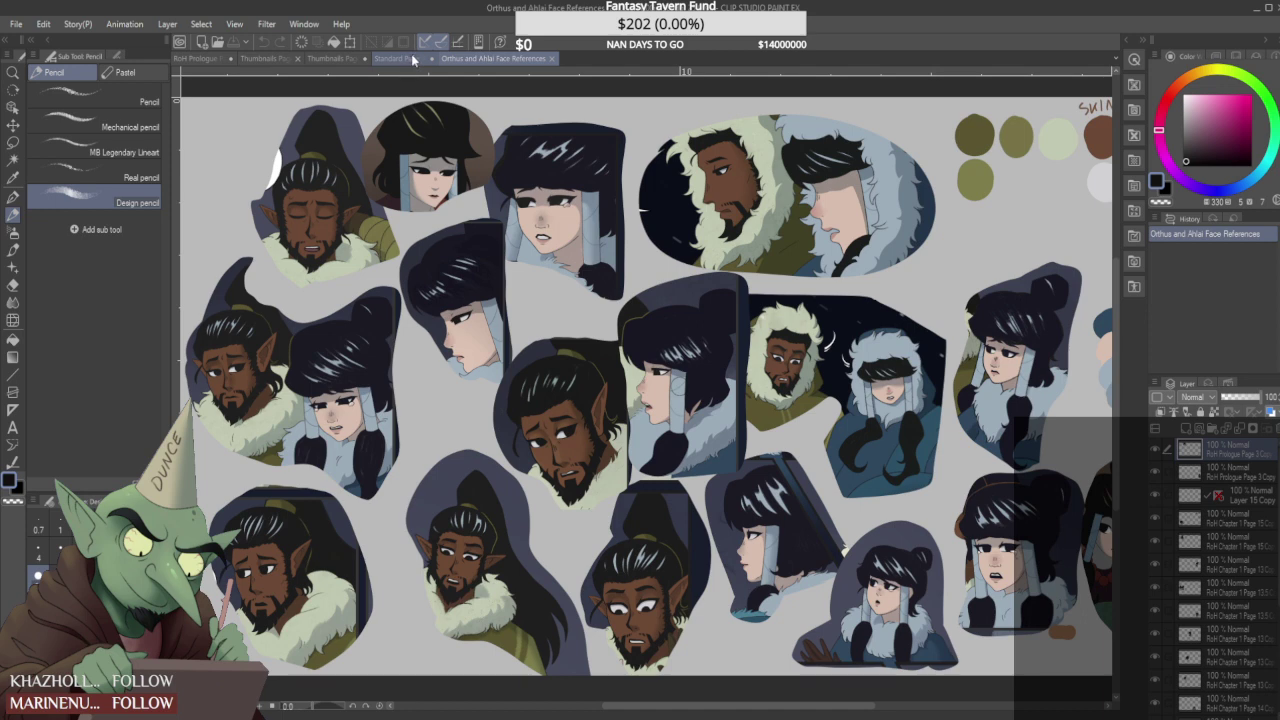
{"action": "left_click", "coordinate": [414, 62]}
{"action": "scroll", "coordinate": [709, 215], "scroll_direction": "up", "scroll_amount": 4}
{"action": "left_click_drag", "start_coordinate": [733, 290], "coordinate": [741, 217]}
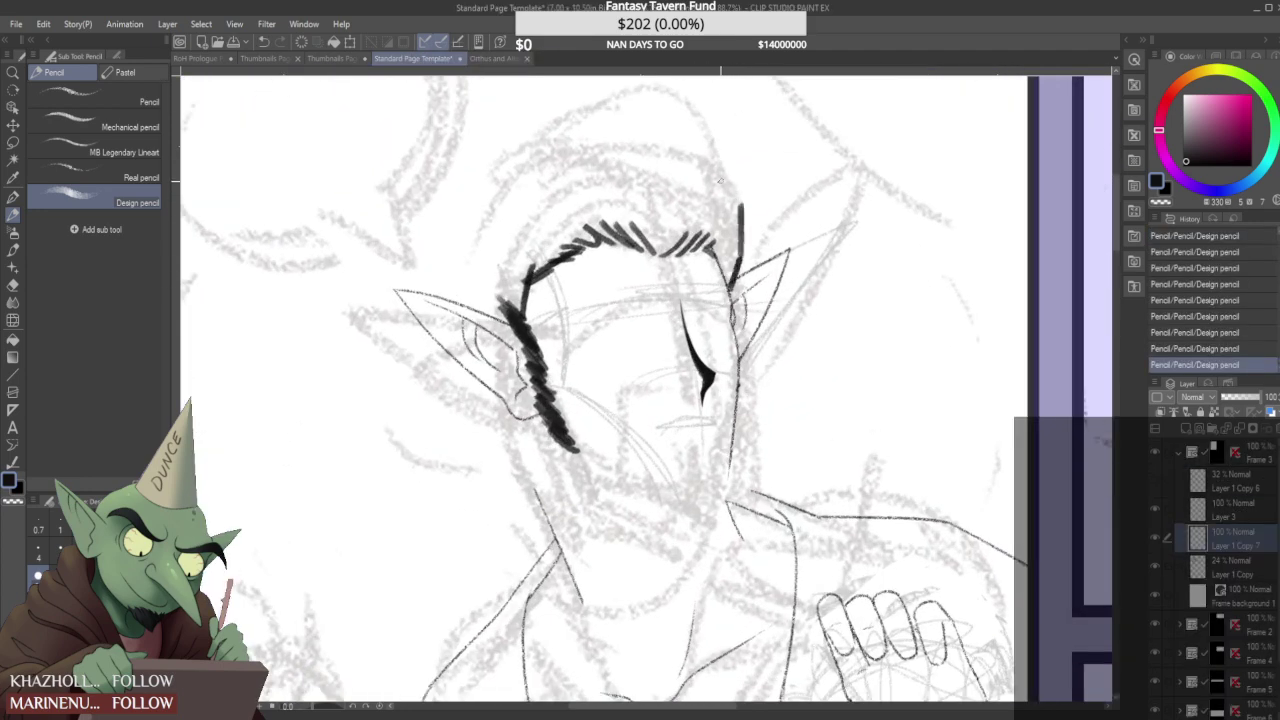
{"action": "scroll", "coordinate": [717, 185], "scroll_direction": "down", "scroll_amount": 5}
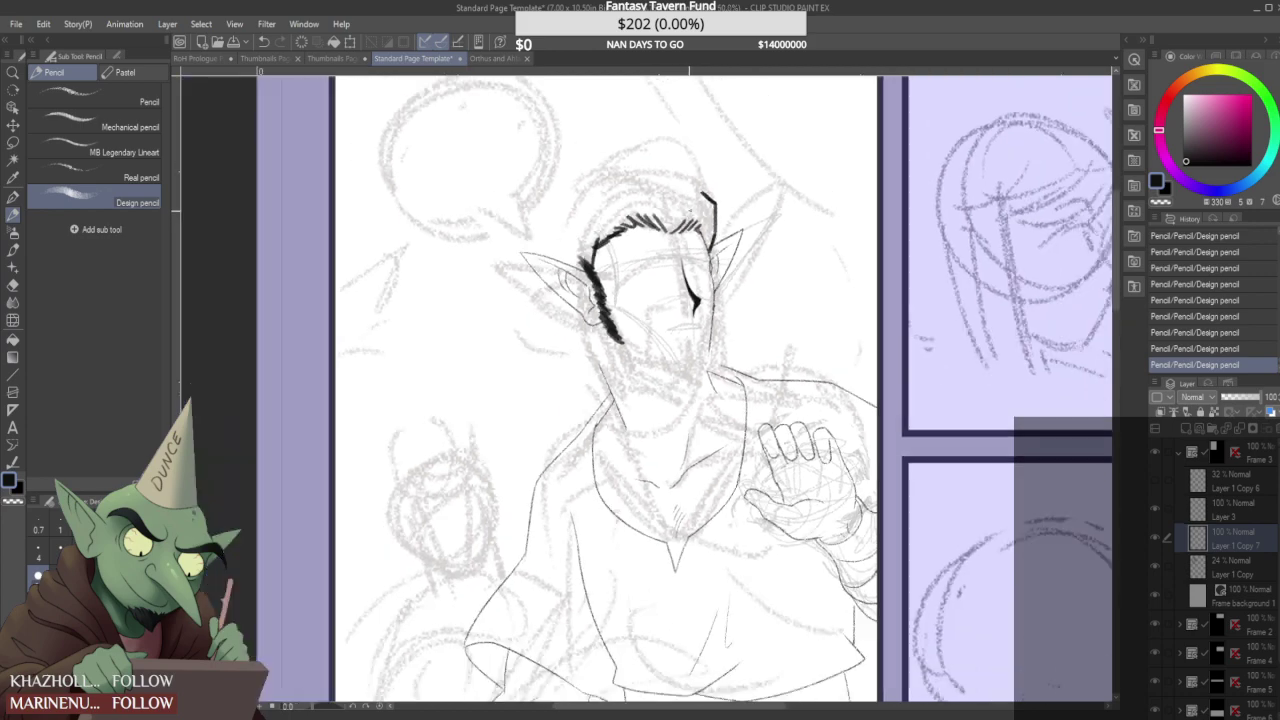
{"action": "scroll", "coordinate": [697, 192], "scroll_direction": "up", "scroll_amount": 5}
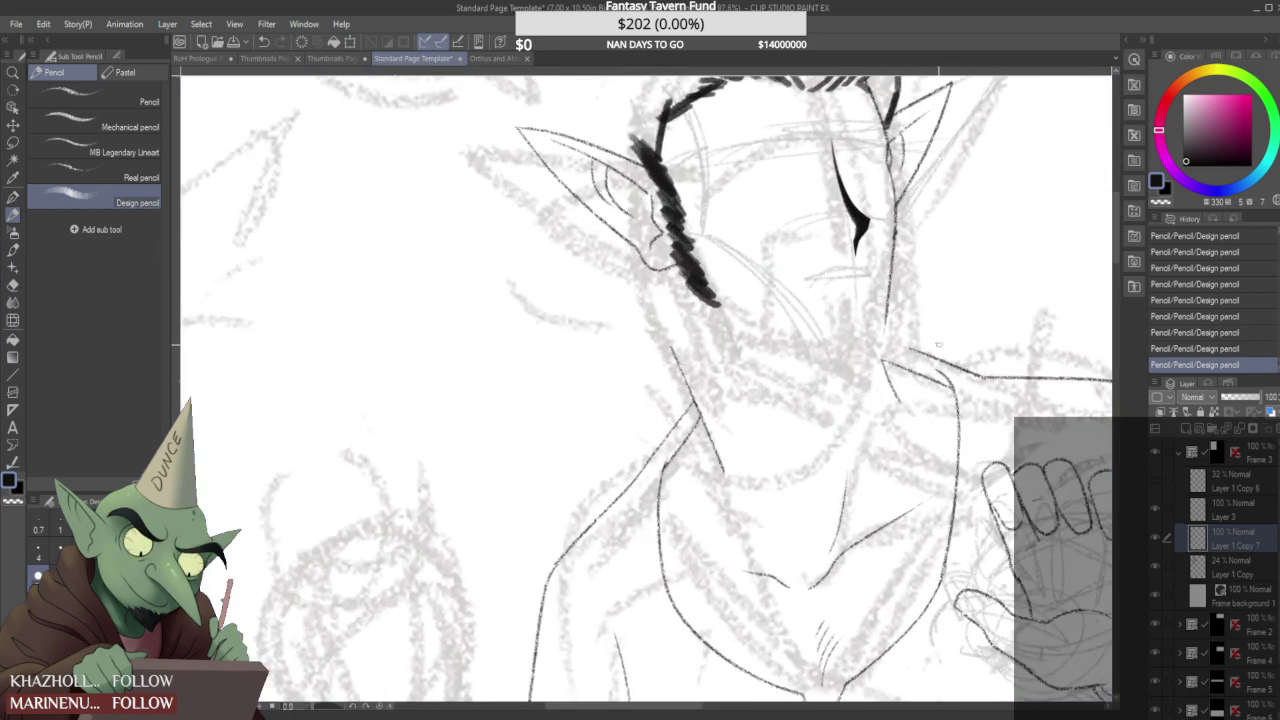
- Add a new raster layer below Layer 1 Copy 7 and draw the hair hanging behind the near ear with inner strands
{"action": "left_click", "coordinate": [1193, 432]}
{"action": "left_click_drag", "start_coordinate": [1230, 540], "coordinate": [1228, 566]}
{"action": "mouse_move", "coordinate": [621, 238]}
{"action": "left_mouse_down"}
{"action": "mouse_move", "coordinate": [602, 321]}
{"action": "mouse_move", "coordinate": [622, 375]}
{"action": "left_mouse_up"}
{"action": "mouse_move", "coordinate": [632, 377]}
{"action": "left_mouse_down"}
{"action": "mouse_move", "coordinate": [611, 354]}
{"action": "mouse_move", "coordinate": [619, 301]}
{"action": "left_mouse_up"}
{"action": "mouse_move", "coordinate": [627, 297]}
{"action": "left_mouse_down"}
{"action": "mouse_move", "coordinate": [641, 382]}
{"action": "mouse_move", "coordinate": [658, 400]}
{"action": "left_mouse_up"}
{"action": "scroll", "coordinate": [703, 323], "scroll_direction": "down", "scroll_amount": 5}
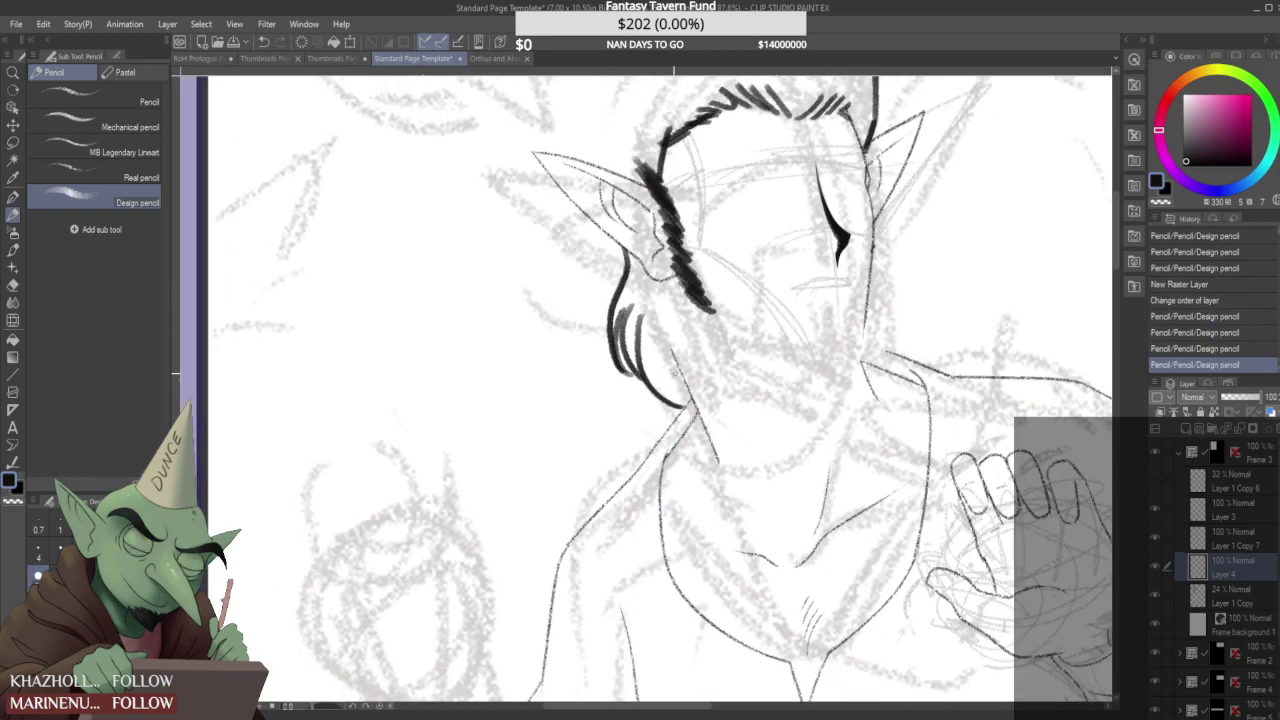
{"action": "scroll", "coordinate": [781, 377], "scroll_direction": "up", "scroll_amount": 5}
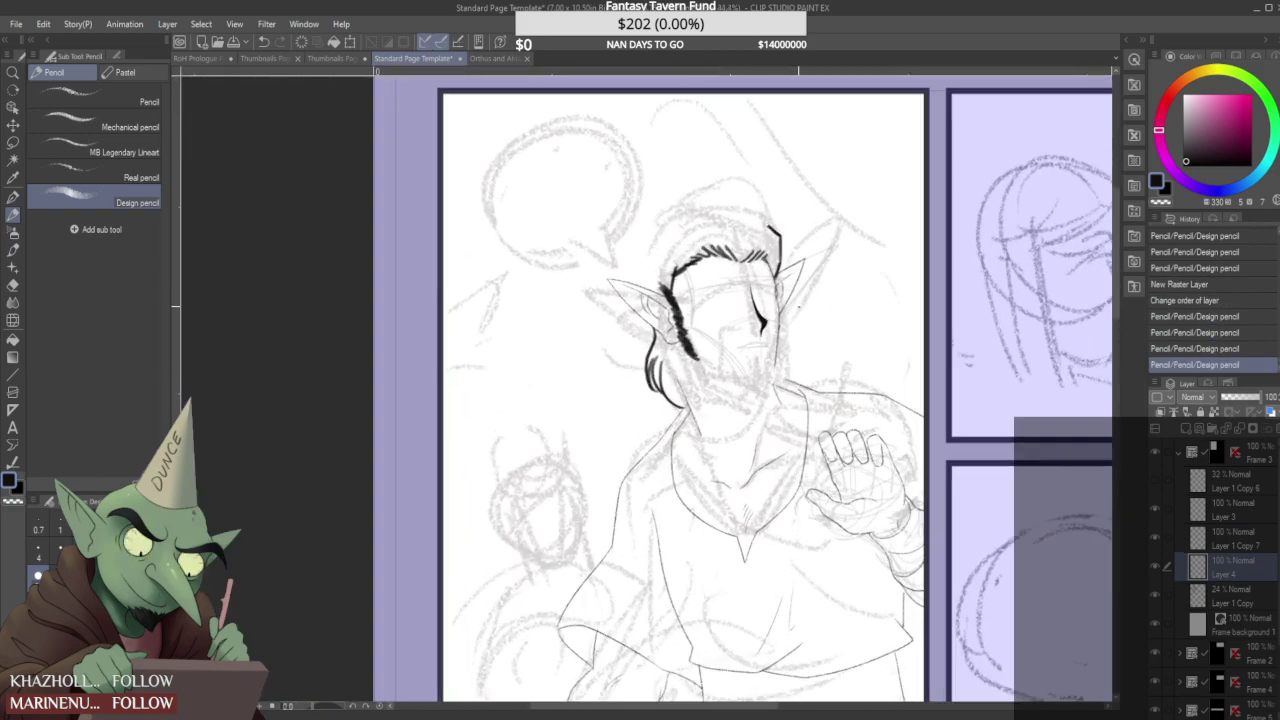
- Draw the bearded jawline from the bottom of the sideburn along the jaw to the chin
{"action": "left_click_drag", "start_coordinate": [562, 340], "coordinate": [574, 390]}
{"action": "mouse_move", "coordinate": [555, 324]}
{"action": "left_mouse_down"}
{"action": "mouse_move", "coordinate": [572, 396]}
{"action": "mouse_move", "coordinate": [576, 359]}
{"action": "mouse_move", "coordinate": [688, 428]}
{"action": "left_mouse_up"}
{"action": "mouse_move", "coordinate": [584, 374]}
{"action": "left_mouse_down"}
{"action": "mouse_move", "coordinate": [696, 426]}
{"action": "mouse_move", "coordinate": [748, 405]}
{"action": "mouse_move", "coordinate": [758, 332]}
{"action": "left_mouse_up"}
{"action": "scroll", "coordinate": [718, 427], "scroll_direction": "up", "scroll_amount": 2}
{"action": "scroll", "coordinate": [759, 296], "scroll_direction": "down", "scroll_amount": 4}
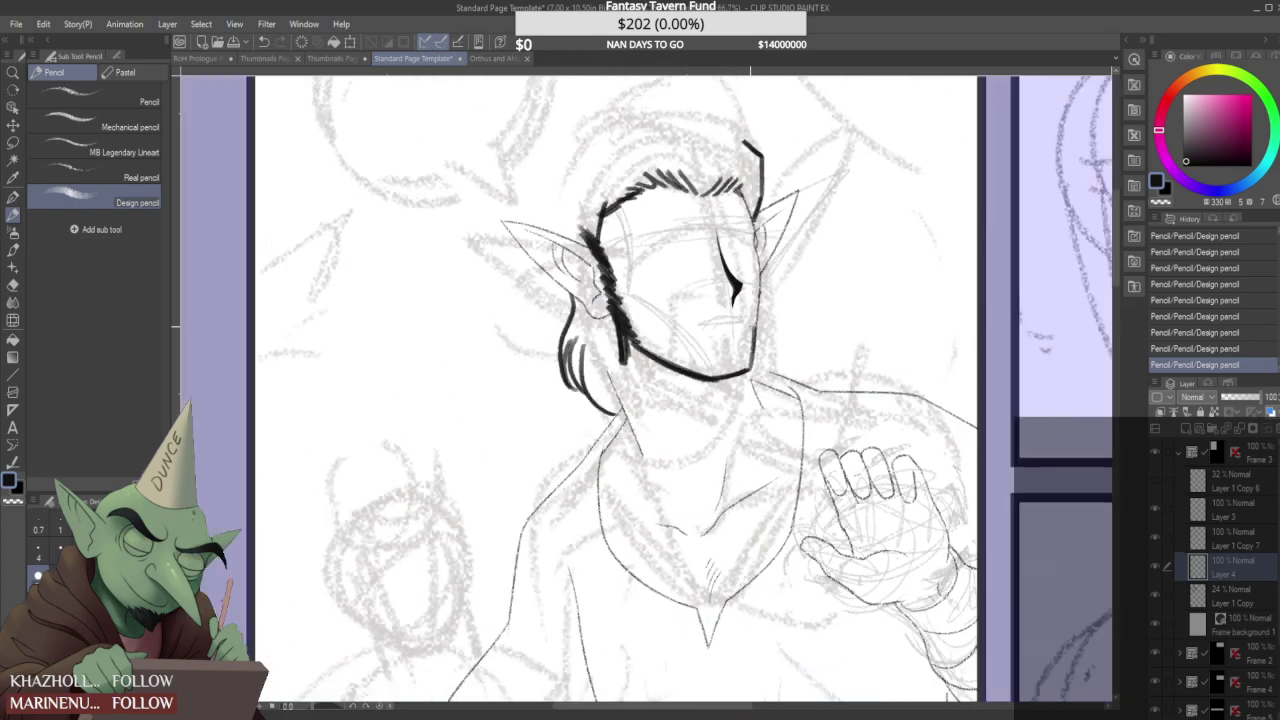
- Thicken the beard along the jaw and draw the moustache from above the mouth down to it, cleaning up with the Hard eraser
{"action": "scroll", "coordinate": [641, 335], "scroll_direction": "up", "scroll_amount": 2}
{"action": "left_click_drag", "start_coordinate": [630, 328], "coordinate": [722, 374]}
{"action": "scroll", "coordinate": [669, 328], "scroll_direction": "up", "scroll_amount": 1}
{"action": "mouse_move", "coordinate": [690, 292]}
{"action": "left_mouse_down"}
{"action": "mouse_move", "coordinate": [668, 360]}
{"action": "mouse_move", "coordinate": [682, 374]}
{"action": "mouse_move", "coordinate": [672, 360]}
{"action": "mouse_move", "coordinate": [684, 356]}
{"action": "mouse_move", "coordinate": [674, 364]}
{"action": "left_mouse_up"}
{"action": "scroll", "coordinate": [710, 300], "scroll_direction": "up", "scroll_amount": 1}
{"action": "mouse_move", "coordinate": [678, 305]}
{"action": "left_mouse_down"}
{"action": "mouse_move", "coordinate": [760, 289]}
{"action": "mouse_move", "coordinate": [754, 302]}
{"action": "left_mouse_up"}
{"action": "scroll", "coordinate": [812, 338], "scroll_direction": "down", "scroll_amount": 5}
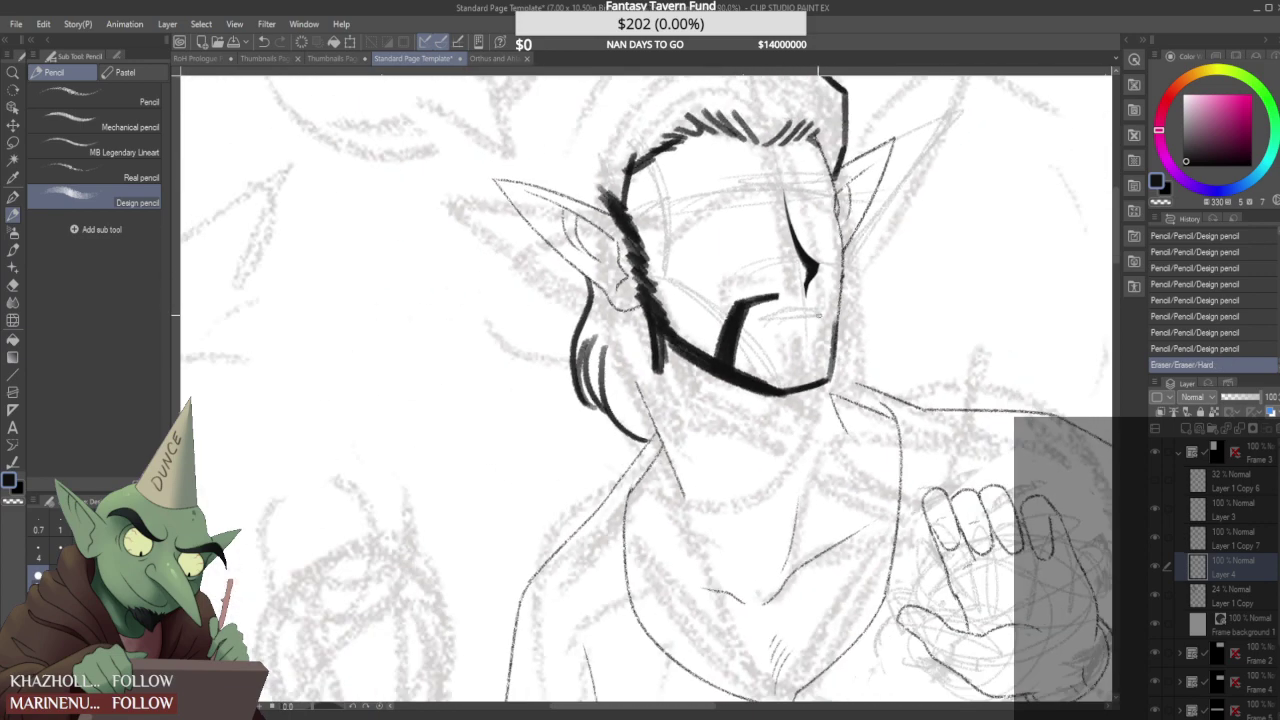
{"action": "scroll", "coordinate": [766, 330], "scroll_direction": "down", "scroll_amount": 2}
- Outline a squared beard patch on the chin below the mouth, fill it solid black and merge it into the jaw beard
{"action": "scroll", "coordinate": [766, 330], "scroll_direction": "up", "scroll_amount": 7}
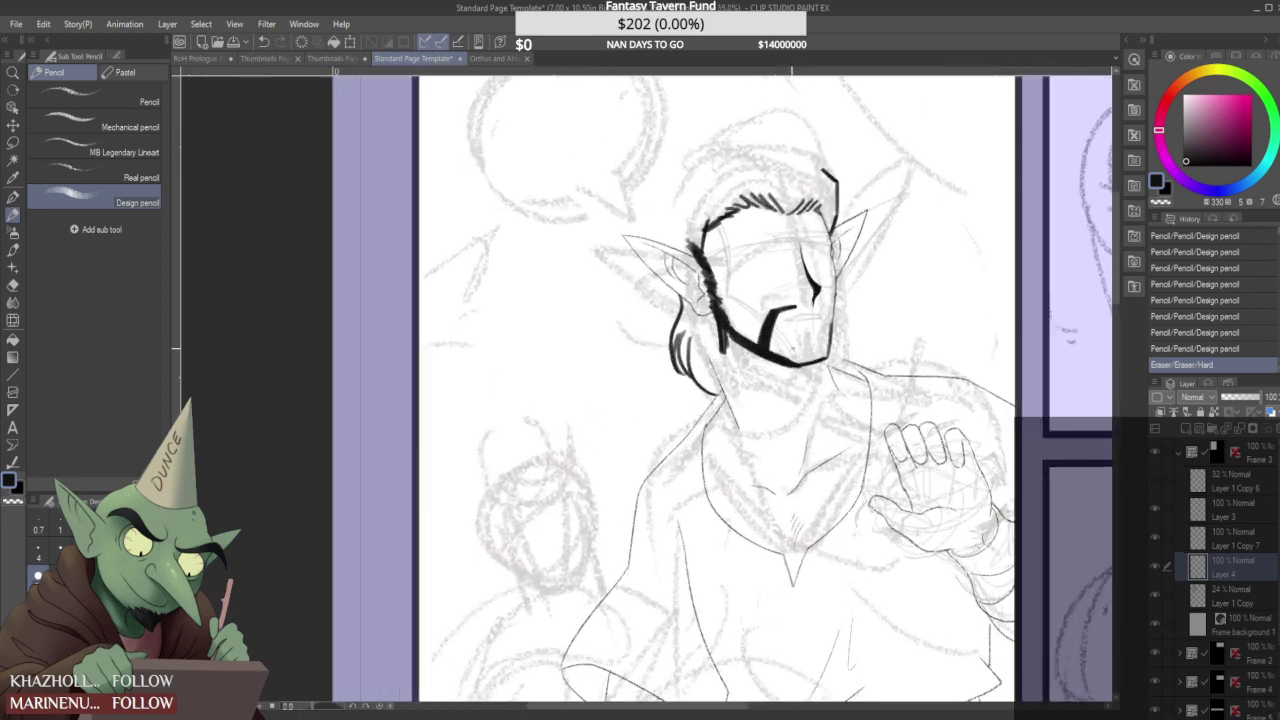
{"action": "mouse_move", "coordinate": [772, 294]}
{"action": "left_mouse_down"}
{"action": "mouse_move", "coordinate": [764, 374]}
{"action": "mouse_move", "coordinate": [768, 312]}
{"action": "mouse_move", "coordinate": [808, 380]}
{"action": "mouse_move", "coordinate": [830, 328]}
{"action": "mouse_move", "coordinate": [850, 330]}
{"action": "left_mouse_up"}
{"action": "left_click_drag", "start_coordinate": [848, 330], "coordinate": [850, 376]}
{"action": "mouse_move", "coordinate": [766, 362]}
{"action": "left_mouse_down"}
{"action": "mouse_move", "coordinate": [810, 377]}
{"action": "mouse_move", "coordinate": [752, 346]}
{"action": "left_mouse_up"}
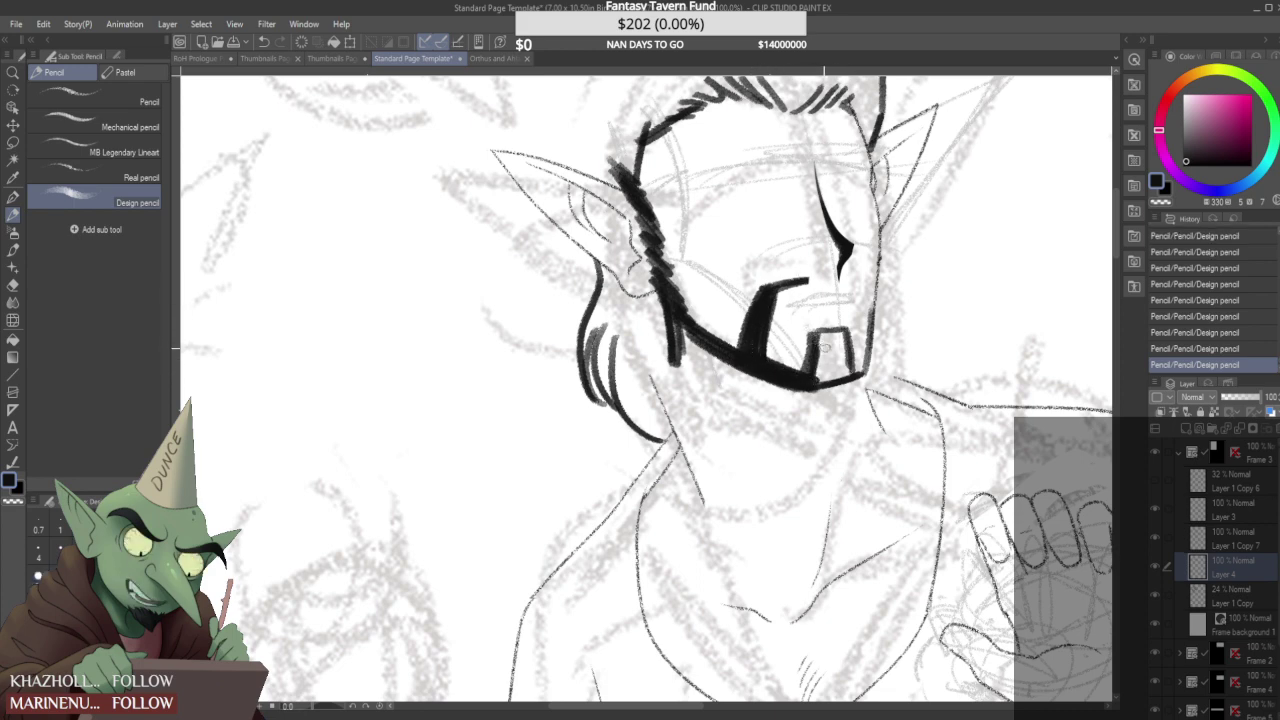
{"action": "mouse_move", "coordinate": [820, 390]}
{"action": "left_mouse_down"}
{"action": "mouse_move", "coordinate": [820, 336]}
{"action": "mouse_move", "coordinate": [821, 383]}
{"action": "mouse_move", "coordinate": [830, 340]}
{"action": "mouse_move", "coordinate": [846, 386]}
{"action": "left_mouse_up"}
{"action": "left_click_drag", "start_coordinate": [829, 333], "coordinate": [866, 325]}
{"action": "scroll", "coordinate": [815, 321], "scroll_direction": "up", "scroll_amount": 2}
{"action": "mouse_move", "coordinate": [822, 404]}
{"action": "left_mouse_down"}
{"action": "mouse_move", "coordinate": [848, 345]}
{"action": "mouse_move", "coordinate": [856, 392]}
{"action": "mouse_move", "coordinate": [838, 342]}
{"action": "left_mouse_up"}
{"action": "scroll", "coordinate": [820, 383], "scroll_direction": "down", "scroll_amount": 2}
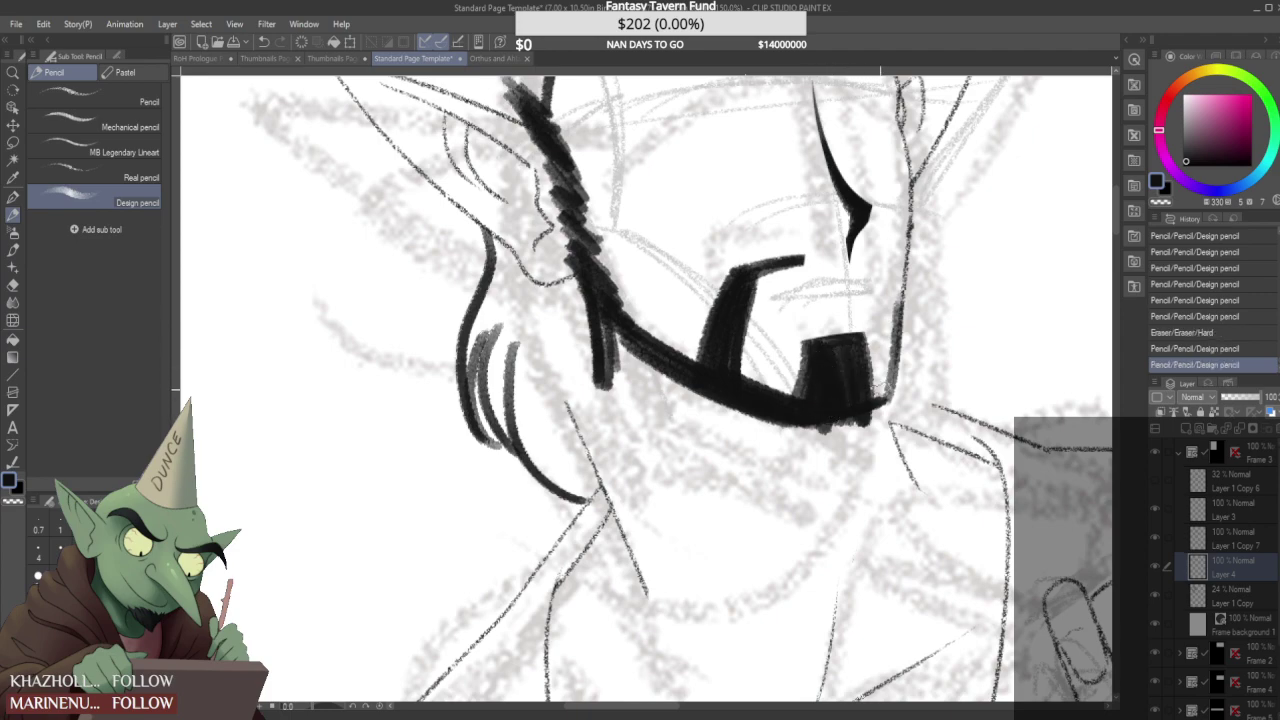
- Check the Orthus and Ahlai face references and fill in a solid beard wedge below the sideburn under the near jaw
{"action": "scroll", "coordinate": [820, 383], "scroll_direction": "down", "scroll_amount": 3}
{"action": "scroll", "coordinate": [828, 400], "scroll_direction": "up", "scroll_amount": 3}
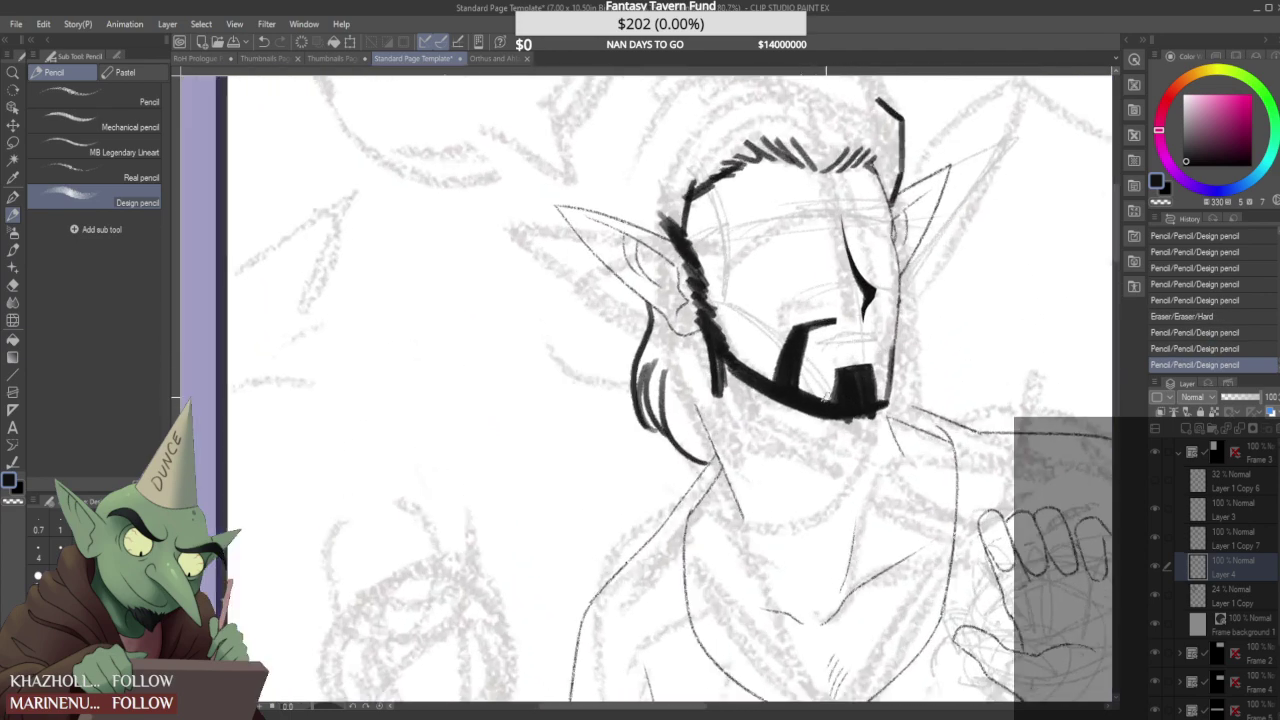
{"action": "left_click", "coordinate": [480, 59]}
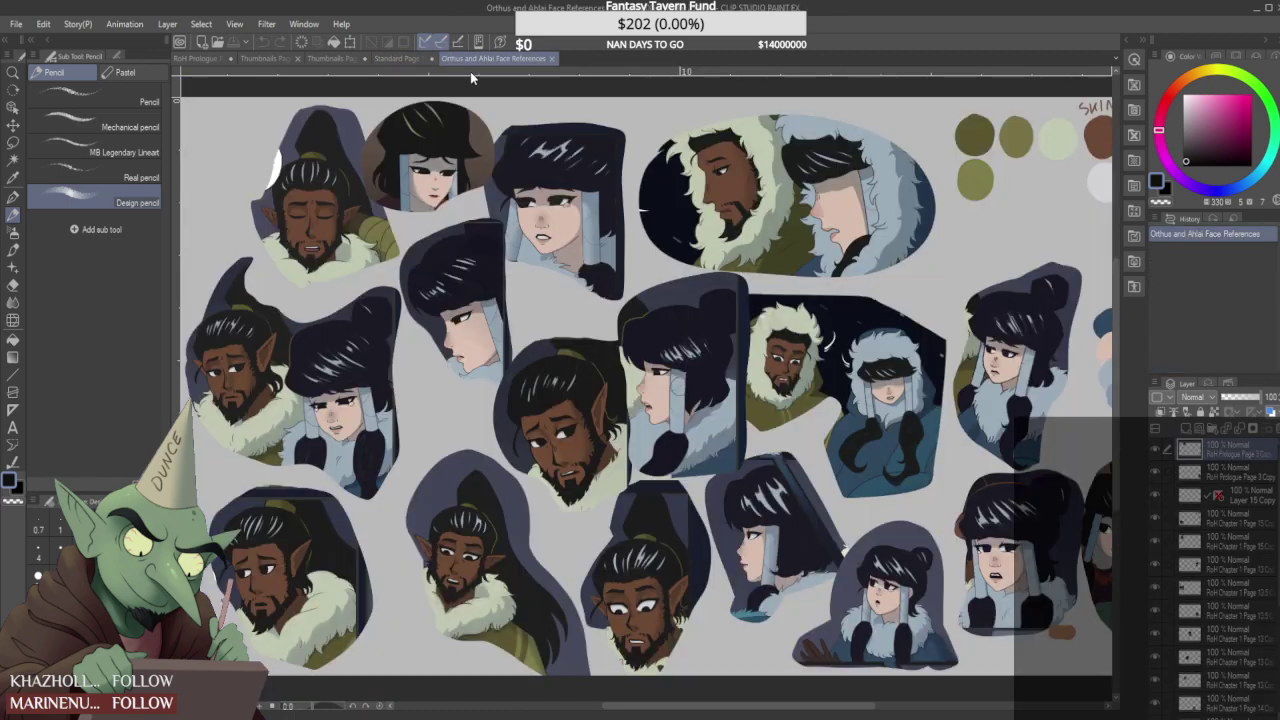
{"action": "left_click", "coordinate": [408, 60]}
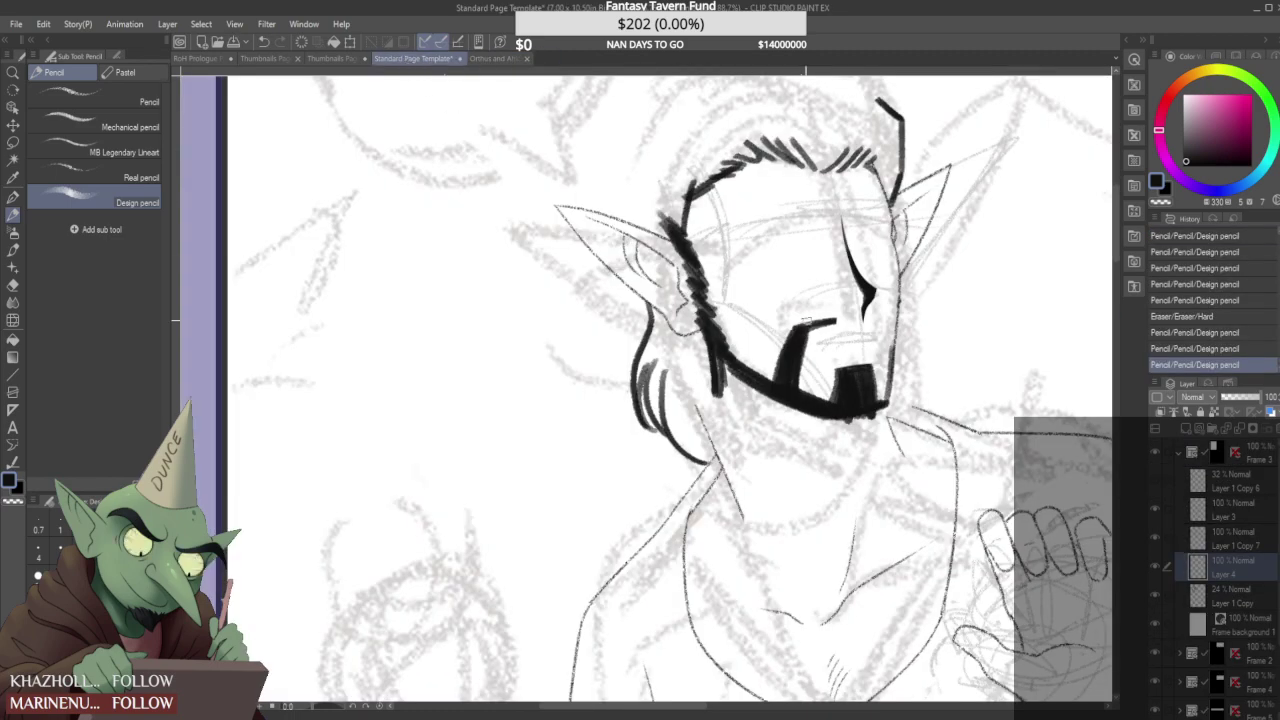
{"action": "scroll", "coordinate": [790, 310], "scroll_direction": "up", "scroll_amount": 2}
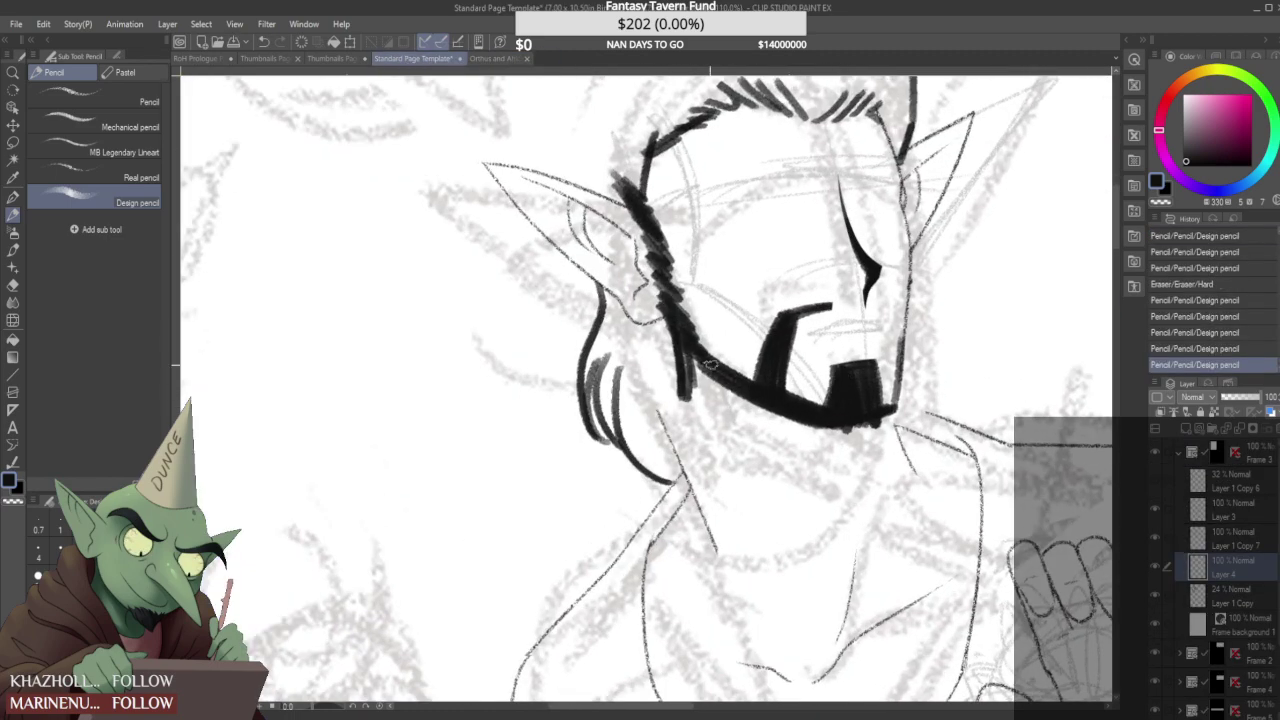
{"action": "mouse_move", "coordinate": [690, 346]}
{"action": "left_mouse_down"}
{"action": "mouse_move", "coordinate": [685, 395]}
{"action": "mouse_move", "coordinate": [672, 392]}
{"action": "mouse_move", "coordinate": [724, 414]}
{"action": "left_mouse_up"}
{"action": "mouse_move", "coordinate": [720, 370]}
{"action": "left_mouse_down"}
{"action": "mouse_move", "coordinate": [689, 372]}
{"action": "mouse_move", "coordinate": [736, 400]}
{"action": "left_mouse_up"}
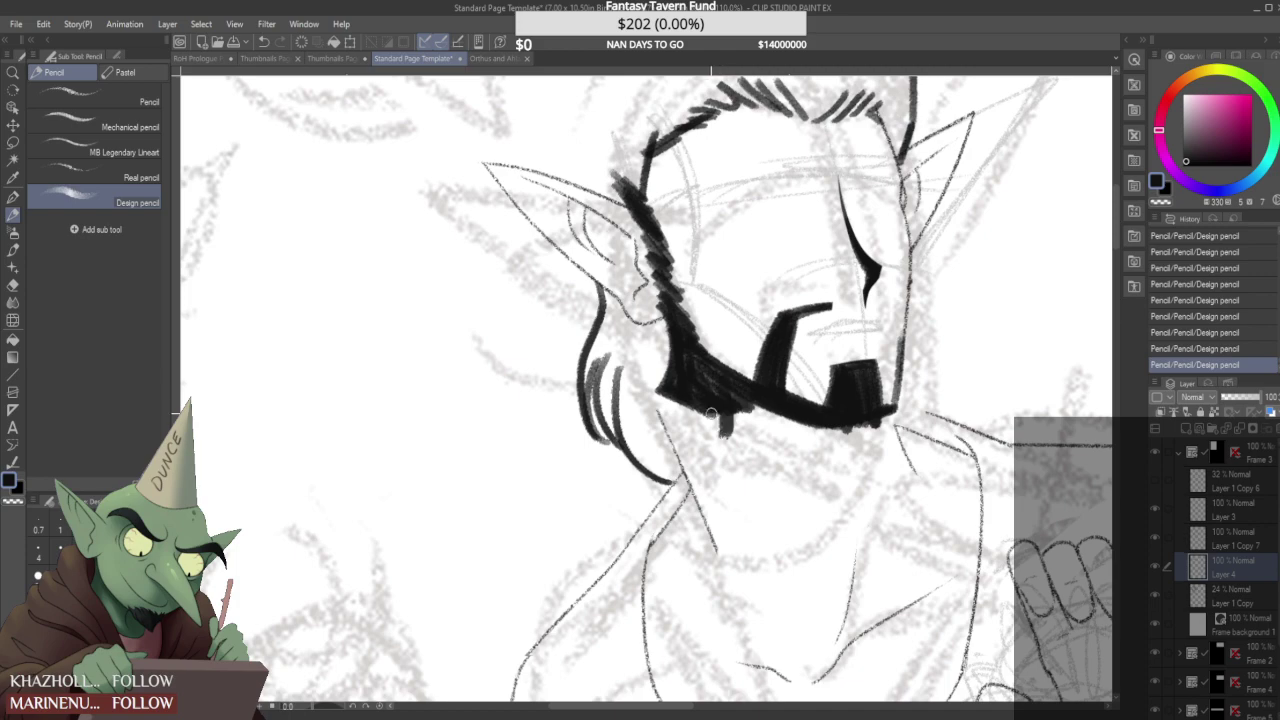
- Extend the beard beneath the near jaw with a second solid tuft, leaving a notch between it and the first
{"action": "mouse_move", "coordinate": [720, 388]}
{"action": "left_mouse_down"}
{"action": "mouse_move", "coordinate": [726, 430]}
{"action": "mouse_move", "coordinate": [728, 418]}
{"action": "mouse_move", "coordinate": [753, 457]}
{"action": "left_mouse_up"}
{"action": "scroll", "coordinate": [690, 400], "scroll_direction": "down", "scroll_amount": 5}
{"action": "mouse_move", "coordinate": [650, 390]}
{"action": "left_mouse_down"}
{"action": "mouse_move", "coordinate": [687, 392]}
{"action": "mouse_move", "coordinate": [698, 336]}
{"action": "mouse_move", "coordinate": [724, 411]}
{"action": "left_mouse_up"}
{"action": "scroll", "coordinate": [711, 370], "scroll_direction": "up", "scroll_amount": 5}
{"action": "left_click_drag", "start_coordinate": [688, 396], "coordinate": [722, 408]}
{"action": "mouse_move", "coordinate": [692, 392]}
{"action": "left_mouse_down"}
{"action": "mouse_move", "coordinate": [663, 352]}
{"action": "mouse_move", "coordinate": [673, 374]}
{"action": "mouse_move", "coordinate": [663, 353]}
{"action": "mouse_move", "coordinate": [696, 371]}
{"action": "left_mouse_up"}
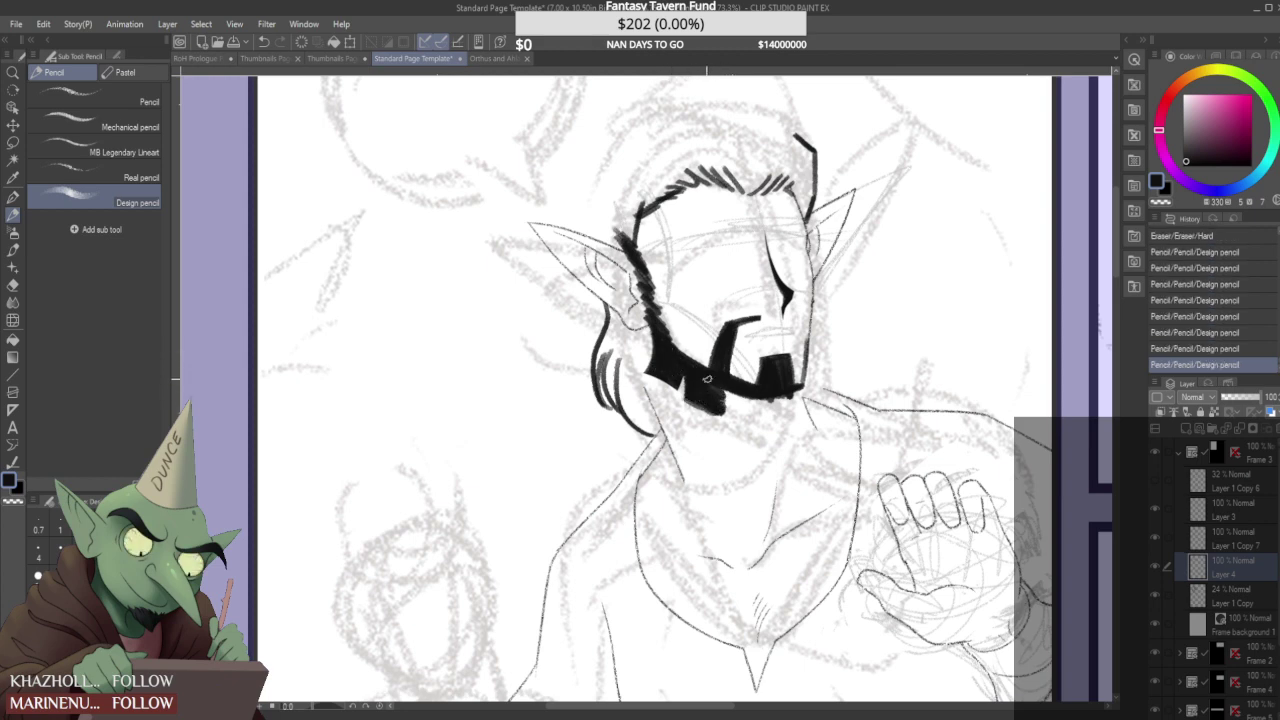
- Add short tufts along the sideburn beside the near ear and thicken the hairline at the temple above it
{"action": "scroll", "coordinate": [693, 354], "scroll_direction": "up", "scroll_amount": 4}
{"action": "mouse_move", "coordinate": [612, 254]}
{"action": "left_mouse_down"}
{"action": "mouse_move", "coordinate": [655, 281]}
{"action": "mouse_move", "coordinate": [641, 256]}
{"action": "left_mouse_up"}
{"action": "scroll", "coordinate": [662, 269], "scroll_direction": "down", "scroll_amount": 5}
{"action": "scroll", "coordinate": [655, 262], "scroll_direction": "up", "scroll_amount": 1}
{"action": "mouse_move", "coordinate": [632, 243]}
{"action": "left_mouse_down"}
{"action": "mouse_move", "coordinate": [643, 251]}
{"action": "mouse_move", "coordinate": [641, 233]}
{"action": "left_mouse_up"}
{"action": "mouse_move", "coordinate": [617, 210]}
{"action": "left_mouse_down"}
{"action": "mouse_move", "coordinate": [636, 225]}
{"action": "mouse_move", "coordinate": [620, 196]}
{"action": "left_mouse_up"}
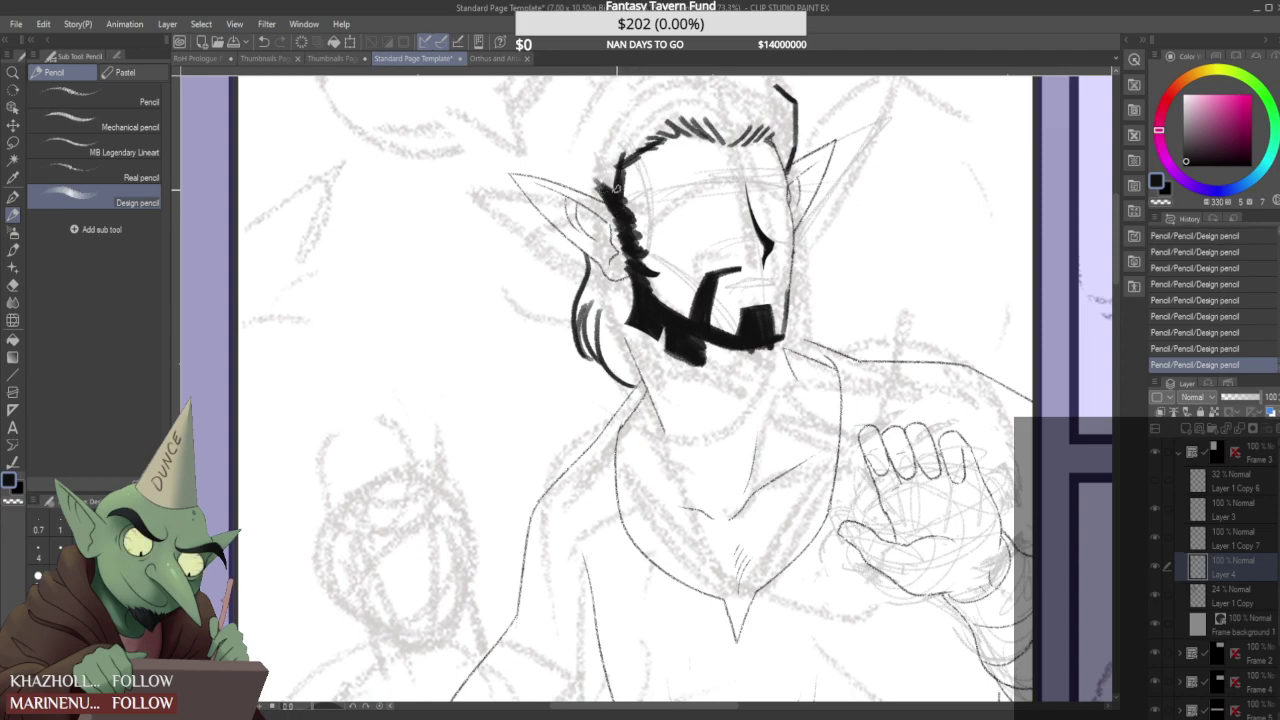
{"action": "scroll", "coordinate": [620, 172], "scroll_direction": "down", "scroll_amount": 5}
{"action": "scroll", "coordinate": [620, 170], "scroll_direction": "up", "scroll_amount": 5}
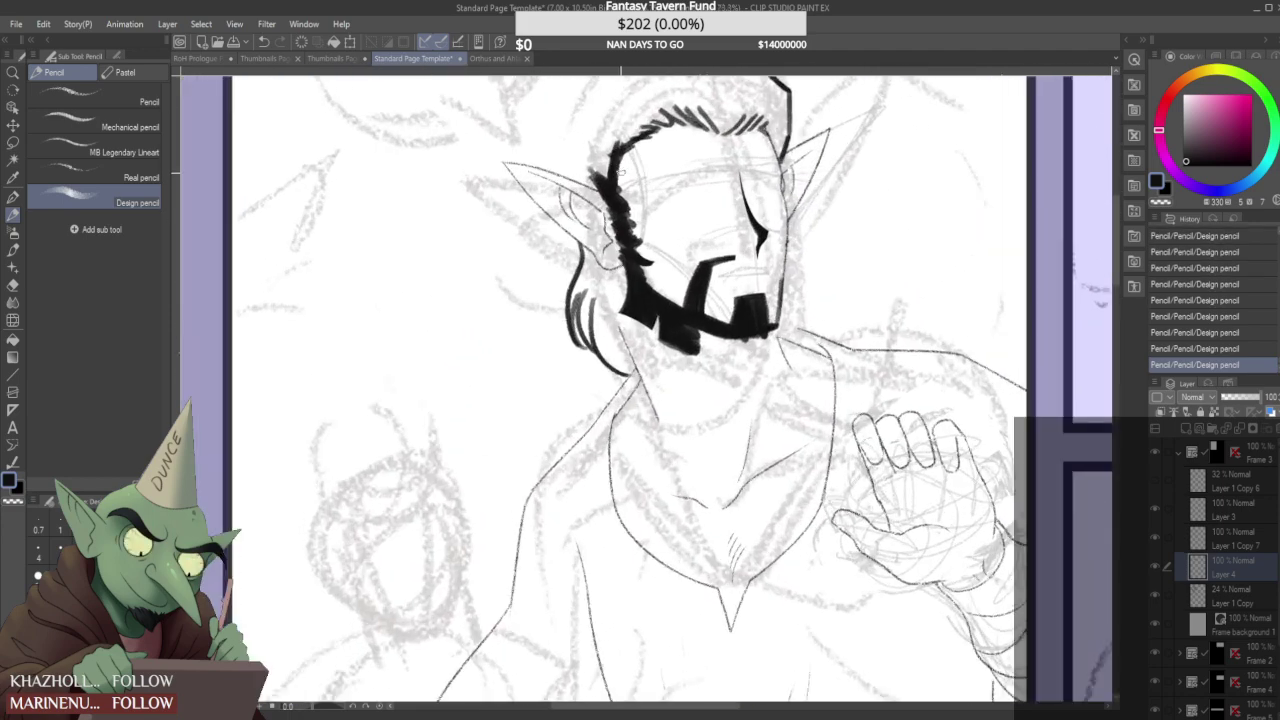
{"action": "left_click_drag", "start_coordinate": [622, 178], "coordinate": [624, 154]}
{"action": "scroll", "coordinate": [616, 194], "scroll_direction": "down", "scroll_amount": 6}
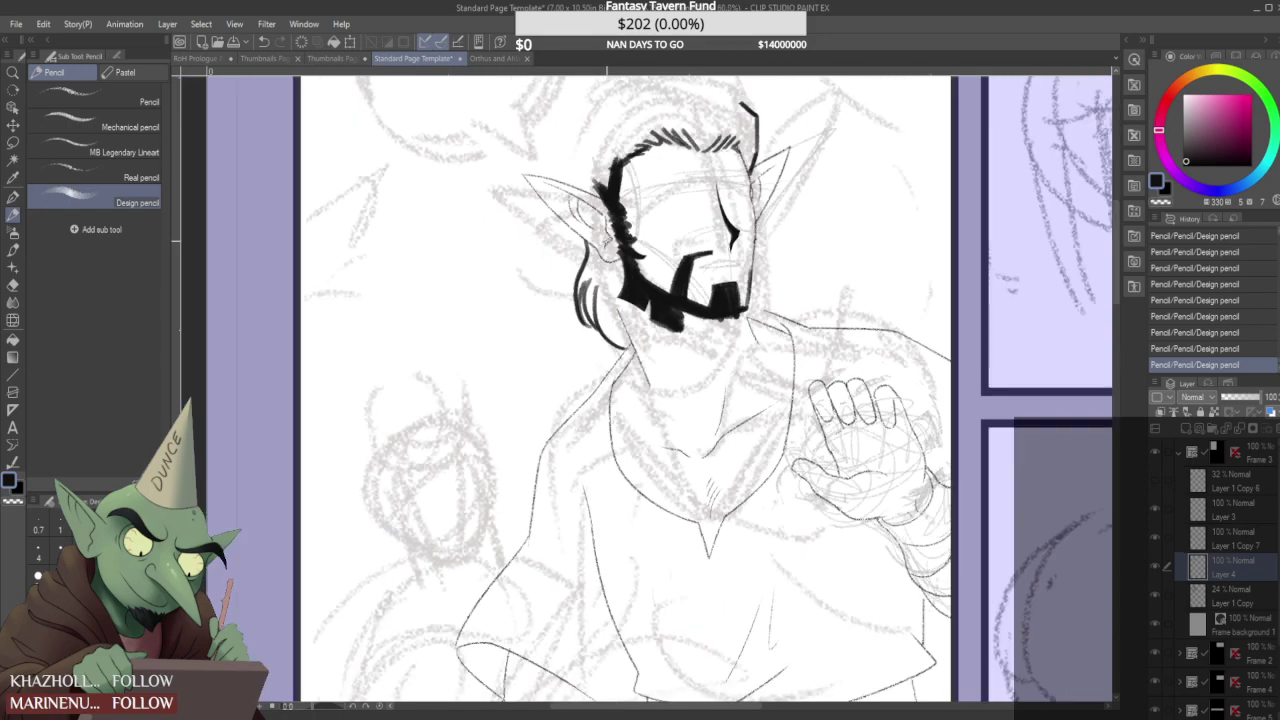
- Draw a third pointed tuft under the jaw beard towards the chin and sharpen its edges with the Hard eraser
{"action": "scroll", "coordinate": [660, 243], "scroll_direction": "up", "scroll_amount": 7}
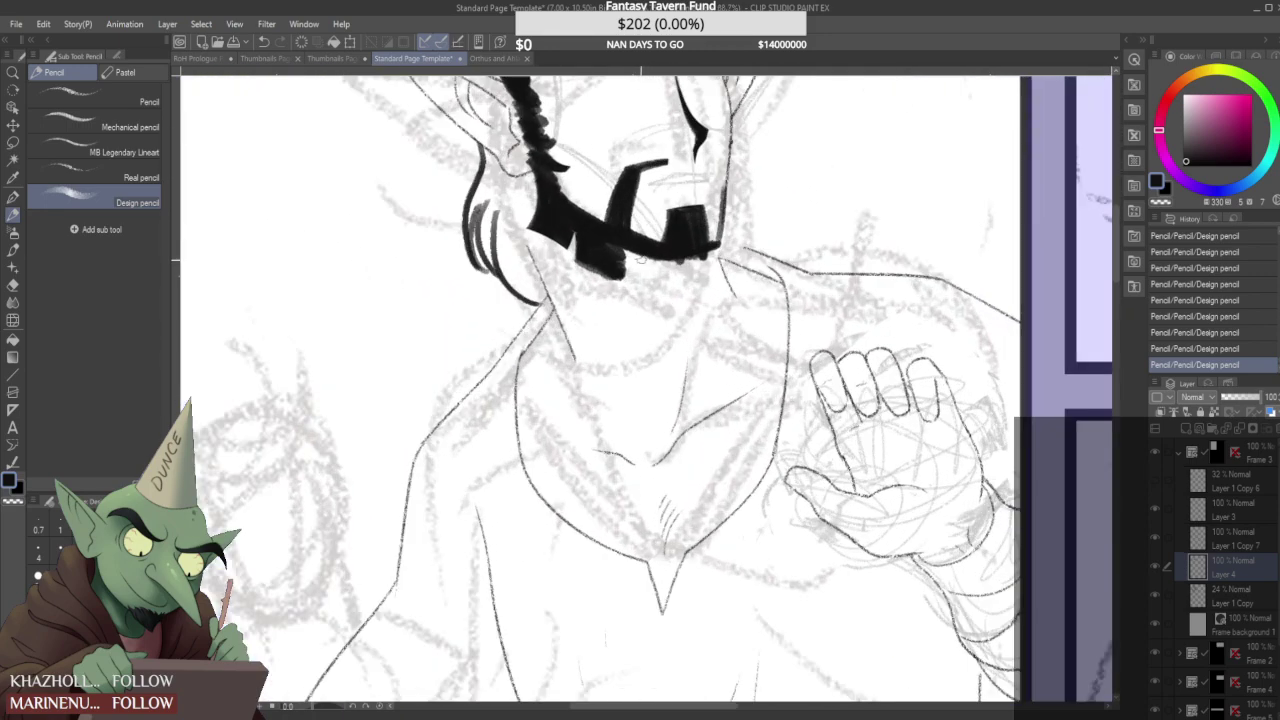
{"action": "mouse_move", "coordinate": [556, 266]}
{"action": "left_mouse_down"}
{"action": "mouse_move", "coordinate": [636, 324]}
{"action": "mouse_move", "coordinate": [621, 242]}
{"action": "mouse_move", "coordinate": [632, 300]}
{"action": "left_mouse_up"}
{"action": "mouse_move", "coordinate": [626, 246]}
{"action": "left_mouse_down"}
{"action": "mouse_move", "coordinate": [633, 303]}
{"action": "mouse_move", "coordinate": [624, 264]}
{"action": "mouse_move", "coordinate": [624, 292]}
{"action": "left_mouse_up"}
{"action": "mouse_move", "coordinate": [628, 302]}
{"action": "left_mouse_down"}
{"action": "mouse_move", "coordinate": [650, 284]}
{"action": "mouse_move", "coordinate": [675, 300]}
{"action": "mouse_move", "coordinate": [640, 255]}
{"action": "mouse_move", "coordinate": [664, 294]}
{"action": "left_mouse_up"}
{"action": "left_click_drag", "start_coordinate": [640, 256], "coordinate": [668, 298]}
{"action": "left_click_drag", "start_coordinate": [636, 252], "coordinate": [654, 292]}
{"action": "left_click_drag", "start_coordinate": [624, 293], "coordinate": [684, 316]}
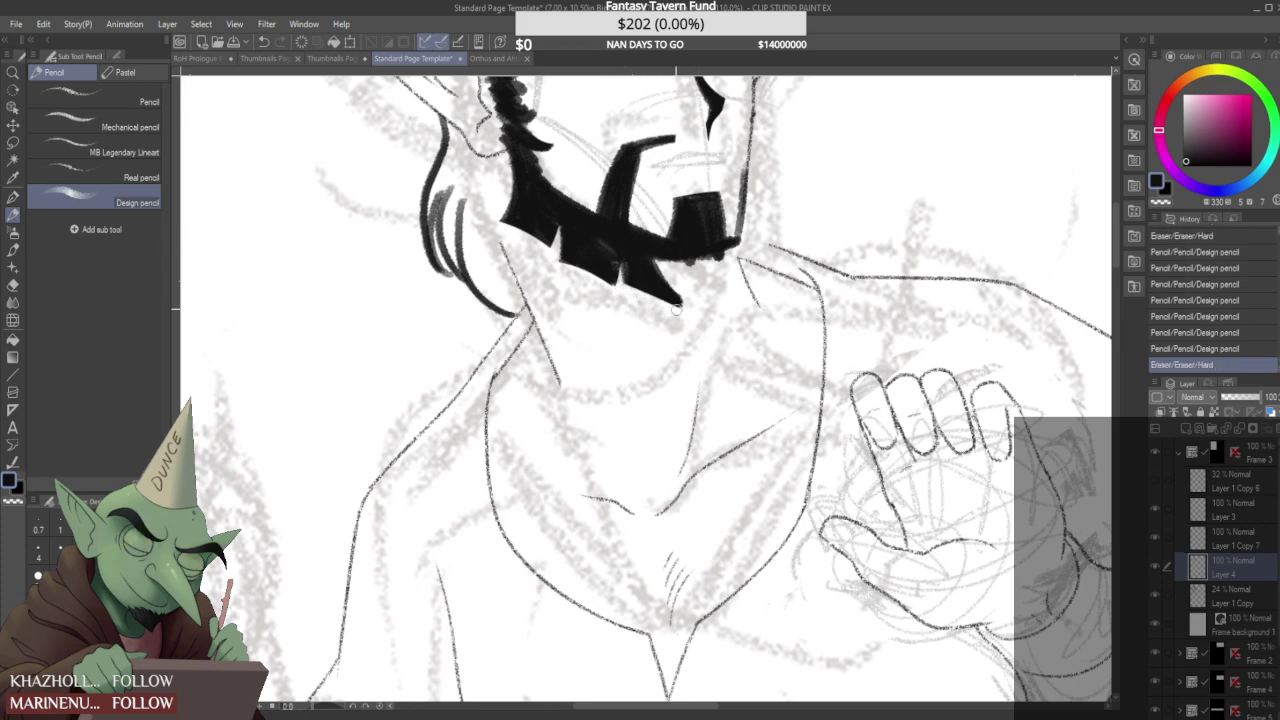
{"action": "left_click_drag", "start_coordinate": [656, 258], "coordinate": [688, 303]}
- Add a pointed beard tuft beneath the chin patch and trim its outline with the Hard eraser
{"action": "scroll", "coordinate": [677, 270], "scroll_direction": "down", "scroll_amount": 10}
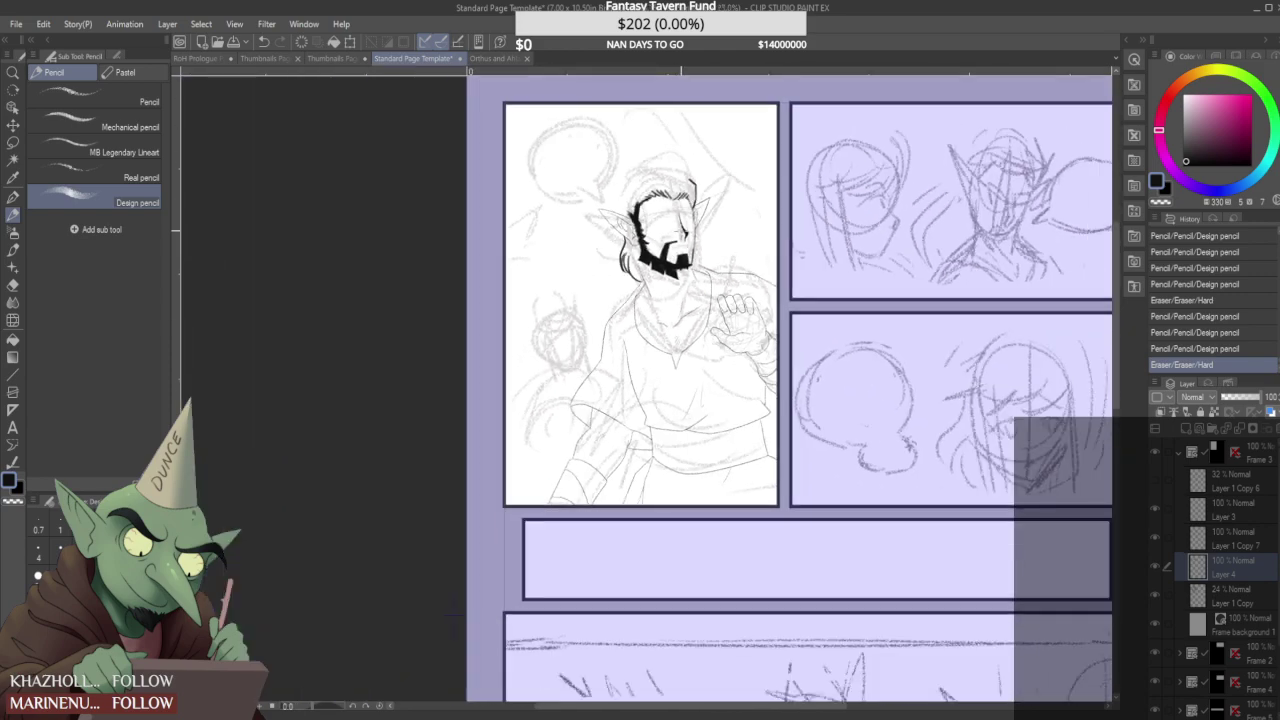
{"action": "scroll", "coordinate": [684, 264], "scroll_direction": "up", "scroll_amount": 8}
{"action": "mouse_move", "coordinate": [667, 272]}
{"action": "left_mouse_down"}
{"action": "mouse_move", "coordinate": [690, 306]}
{"action": "mouse_move", "coordinate": [722, 311]}
{"action": "mouse_move", "coordinate": [698, 284]}
{"action": "left_mouse_up"}
{"action": "scroll", "coordinate": [684, 283], "scroll_direction": "down", "scroll_amount": 5}
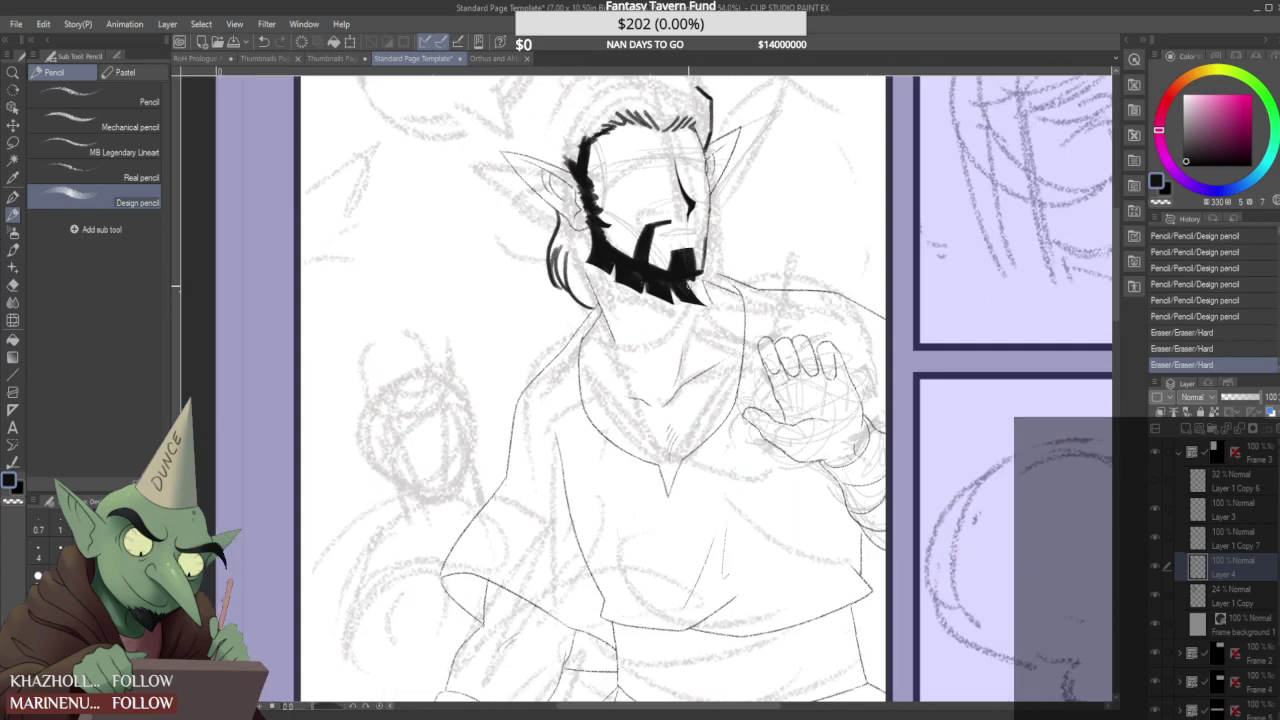
{"action": "scroll", "coordinate": [700, 260], "scroll_direction": "down", "scroll_amount": 6}
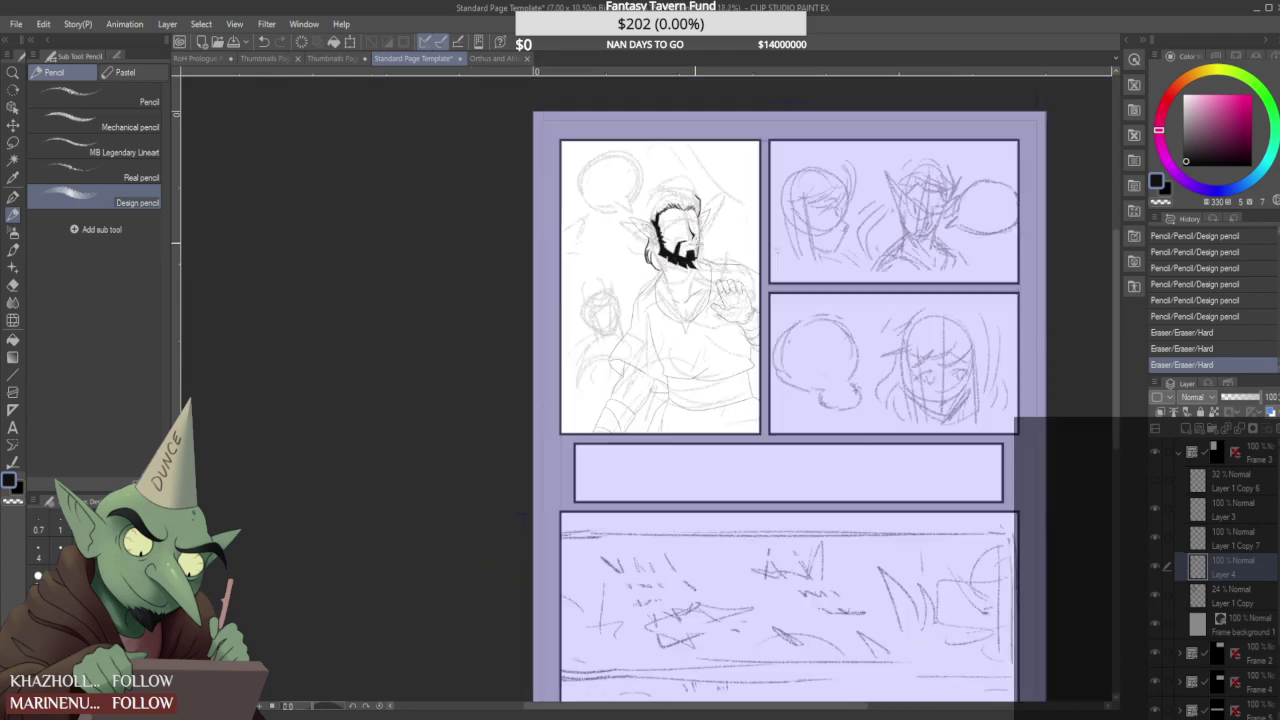
{"action": "scroll", "coordinate": [645, 222], "scroll_direction": "up", "scroll_amount": 6}
{"action": "scroll", "coordinate": [614, 226], "scroll_direction": "down", "scroll_amount": 2}
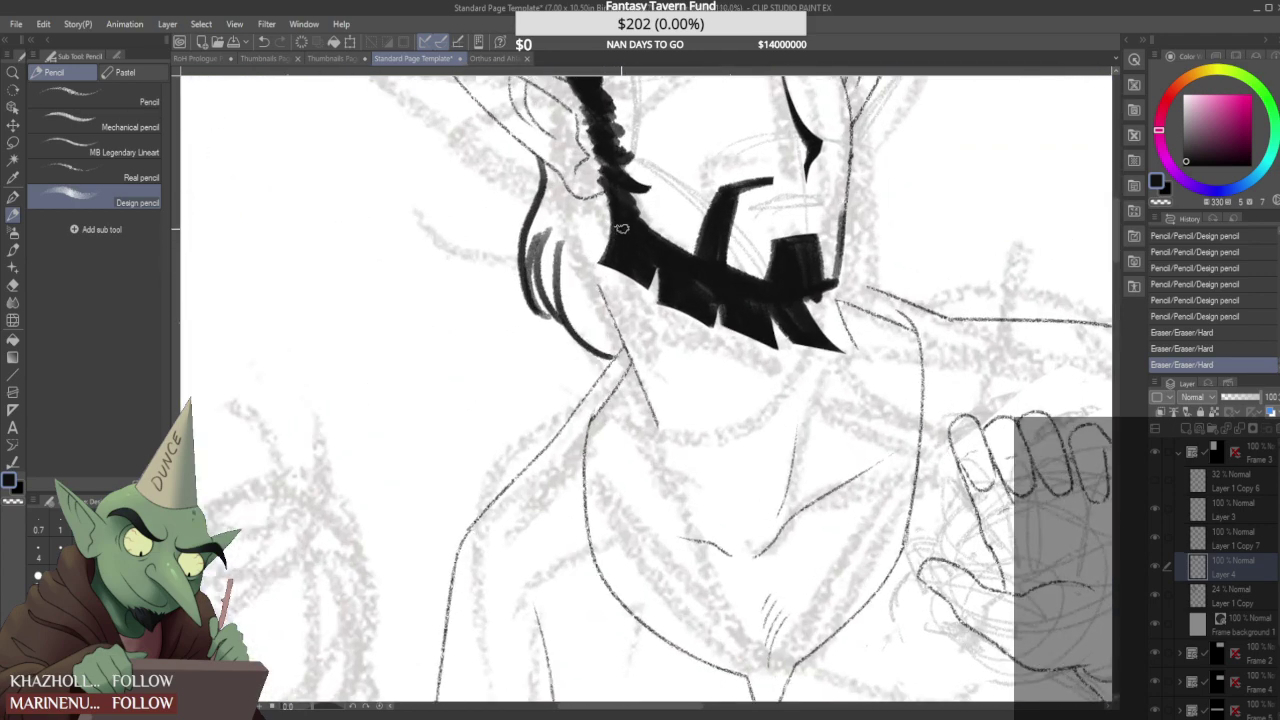
- Consult the face reference sheet again, then fill the wide notches under the jaw beard and trim its lower edge
{"action": "left_click", "coordinate": [485, 60]}
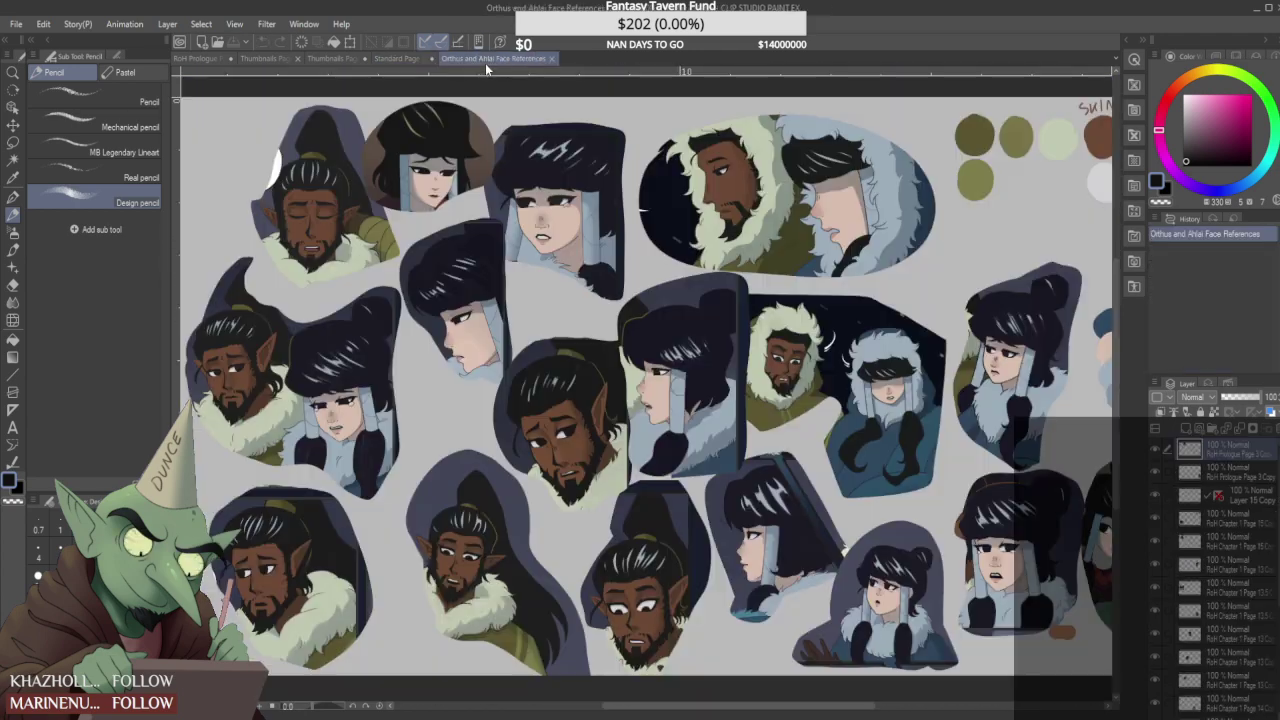
{"action": "left_click", "coordinate": [400, 59]}
{"action": "scroll", "coordinate": [665, 283], "scroll_direction": "up", "scroll_amount": 2}
{"action": "mouse_move", "coordinate": [705, 323]}
{"action": "left_mouse_down"}
{"action": "mouse_move", "coordinate": [700, 308]}
{"action": "mouse_move", "coordinate": [708, 350]}
{"action": "mouse_move", "coordinate": [695, 305]}
{"action": "mouse_move", "coordinate": [680, 338]}
{"action": "mouse_move", "coordinate": [683, 328]}
{"action": "mouse_move", "coordinate": [742, 380]}
{"action": "left_mouse_up"}
{"action": "mouse_move", "coordinate": [754, 412]}
{"action": "left_mouse_down"}
{"action": "mouse_move", "coordinate": [715, 363]}
{"action": "mouse_move", "coordinate": [813, 399]}
{"action": "left_mouse_up"}
{"action": "scroll", "coordinate": [772, 390], "scroll_direction": "down", "scroll_amount": 1}
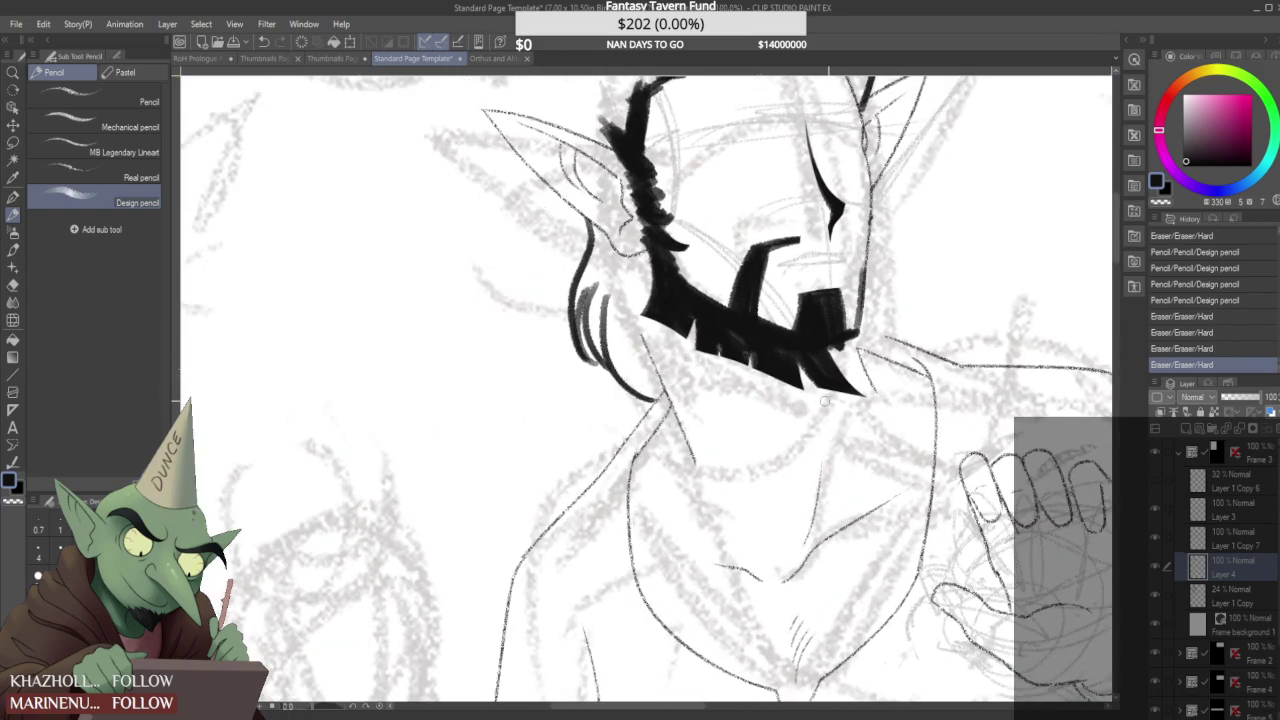
- Build up the beard under the chin with overlapping pointed tufts and cut small gaps between them
{"action": "scroll", "coordinate": [819, 406], "scroll_direction": "down", "scroll_amount": 2}
{"action": "scroll", "coordinate": [819, 406], "scroll_direction": "down", "scroll_amount": 3}
{"action": "scroll", "coordinate": [819, 406], "scroll_direction": "up", "scroll_amount": 3}
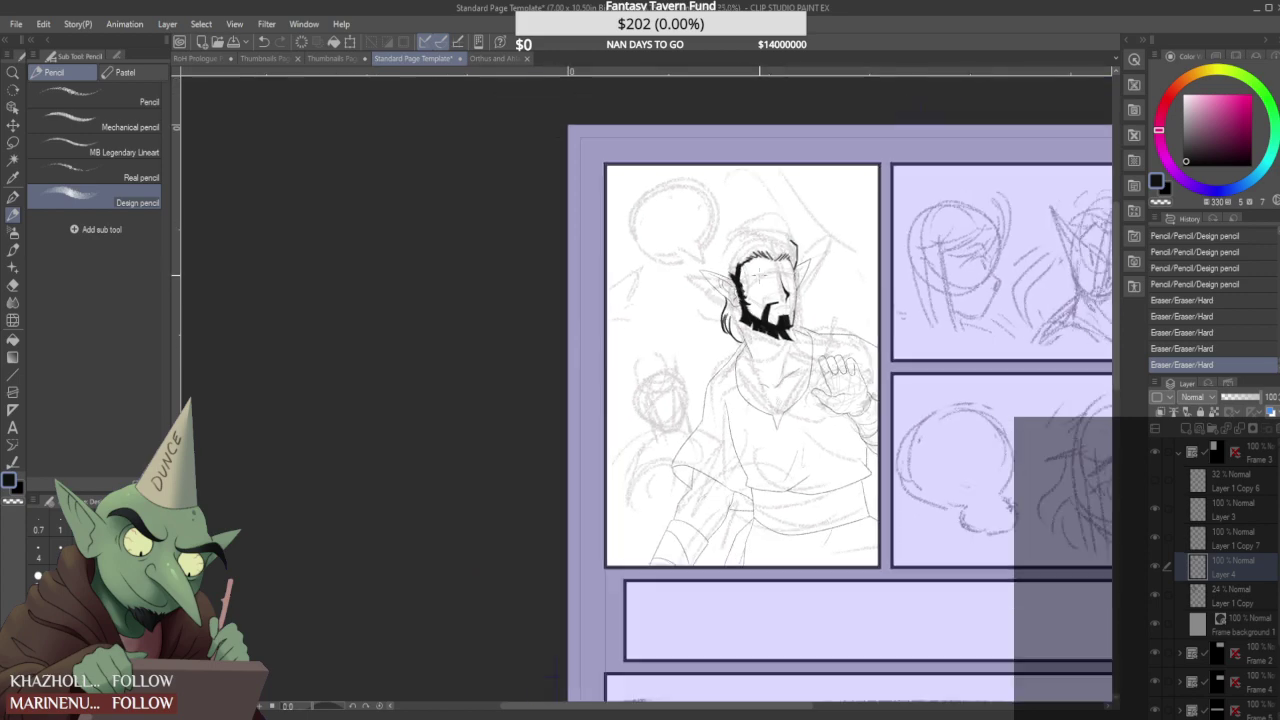
{"action": "scroll", "coordinate": [788, 340], "scroll_direction": "up", "scroll_amount": 3}
{"action": "left_click_drag", "start_coordinate": [760, 360], "coordinate": [830, 376]}
{"action": "left_click_drag", "start_coordinate": [780, 318], "coordinate": [840, 356]}
{"action": "mouse_move", "coordinate": [780, 315]}
{"action": "left_mouse_down"}
{"action": "mouse_move", "coordinate": [835, 362]}
{"action": "mouse_move", "coordinate": [848, 354]}
{"action": "mouse_move", "coordinate": [838, 358]}
{"action": "left_mouse_up"}
{"action": "scroll", "coordinate": [786, 365], "scroll_direction": "down", "scroll_amount": 1}
{"action": "scroll", "coordinate": [748, 320], "scroll_direction": "down", "scroll_amount": 2}
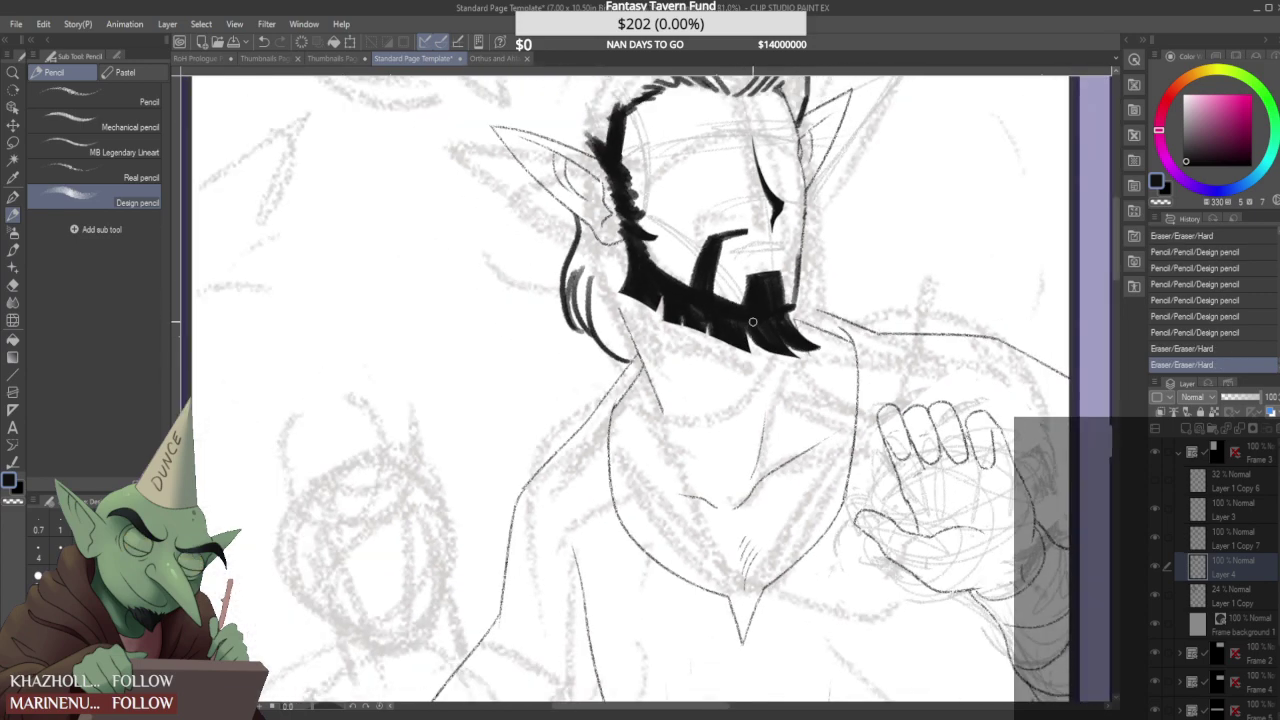
{"action": "scroll", "coordinate": [748, 322], "scroll_direction": "up", "scroll_amount": 2}
{"action": "left_click_drag", "start_coordinate": [724, 316], "coordinate": [779, 350]}
- Erase the upper end of the near moustache and redraw it as a flatter stroke above the mouth
{"action": "scroll", "coordinate": [755, 317], "scroll_direction": "down", "scroll_amount": 5}
{"action": "scroll", "coordinate": [755, 317], "scroll_direction": "down", "scroll_amount": 3}
{"action": "scroll", "coordinate": [754, 330], "scroll_direction": "up", "scroll_amount": 6}
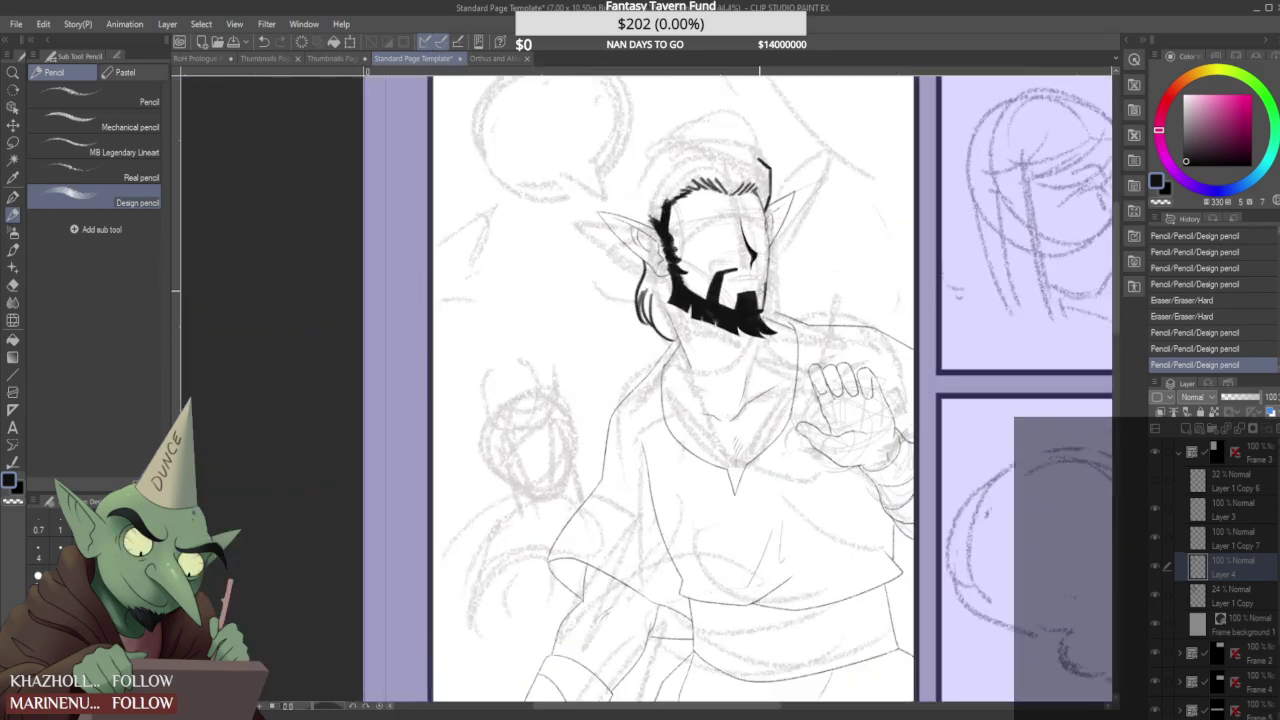
{"action": "mouse_move", "coordinate": [728, 346]}
{"action": "left_mouse_down"}
{"action": "mouse_move", "coordinate": [790, 353]}
{"action": "mouse_move", "coordinate": [710, 320]}
{"action": "mouse_move", "coordinate": [788, 348]}
{"action": "mouse_move", "coordinate": [780, 340]}
{"action": "mouse_move", "coordinate": [810, 329]}
{"action": "mouse_move", "coordinate": [762, 300]}
{"action": "mouse_move", "coordinate": [763, 320]}
{"action": "left_mouse_up"}
{"action": "scroll", "coordinate": [778, 348], "scroll_direction": "up", "scroll_amount": 1}
{"action": "scroll", "coordinate": [763, 320], "scroll_direction": "down", "scroll_amount": 10}
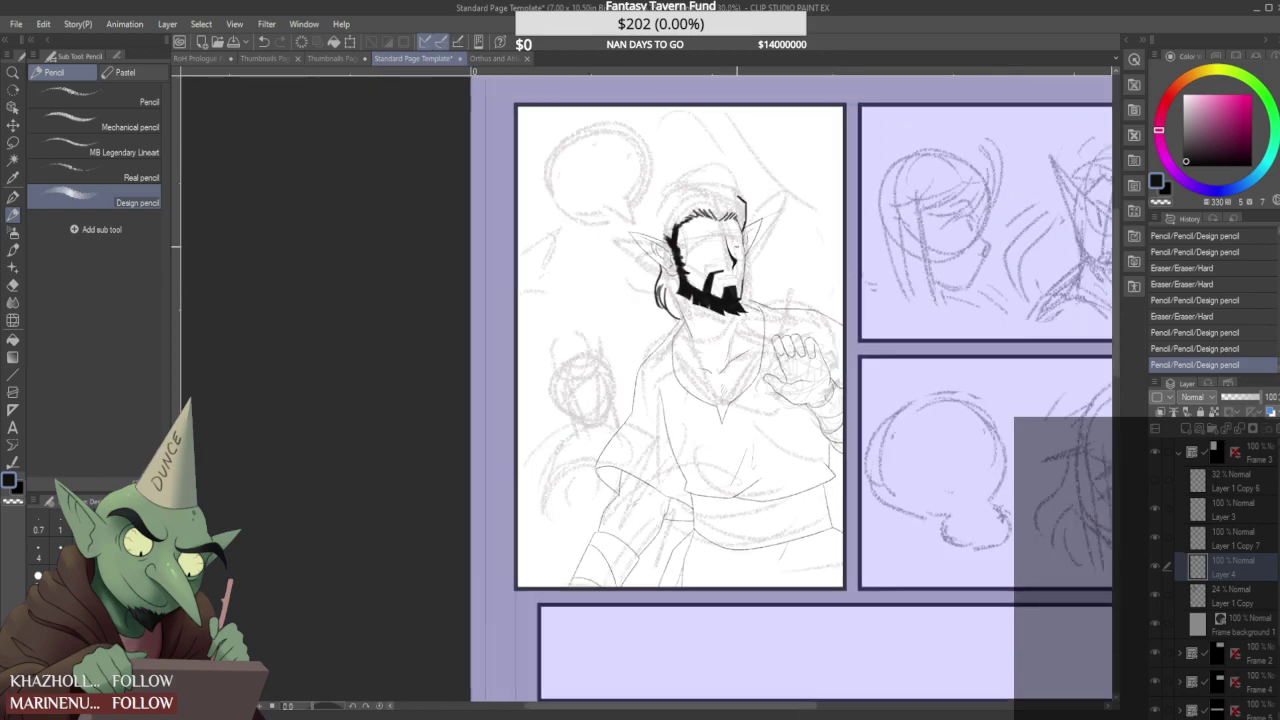
{"action": "scroll", "coordinate": [720, 270], "scroll_direction": "up", "scroll_amount": 10}
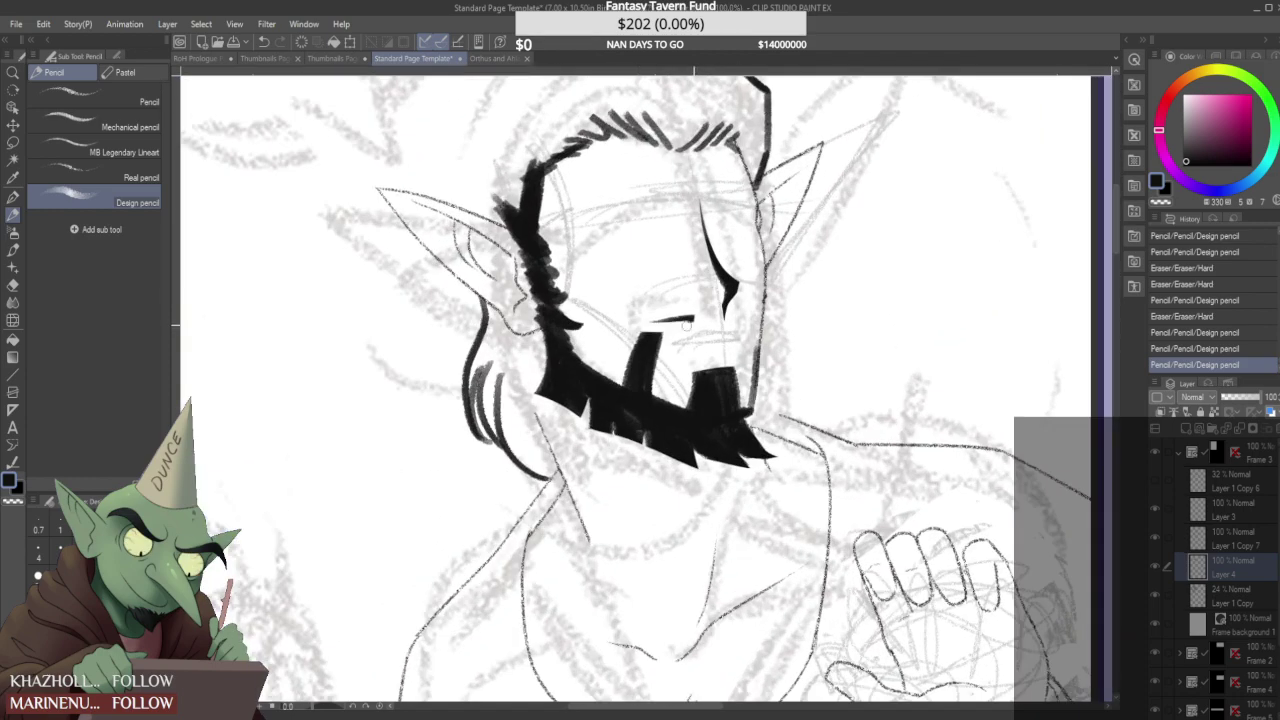
{"action": "mouse_move", "coordinate": [638, 348]}
{"action": "left_mouse_down"}
{"action": "mouse_move", "coordinate": [693, 331]}
{"action": "mouse_move", "coordinate": [642, 334]}
{"action": "left_mouse_up"}
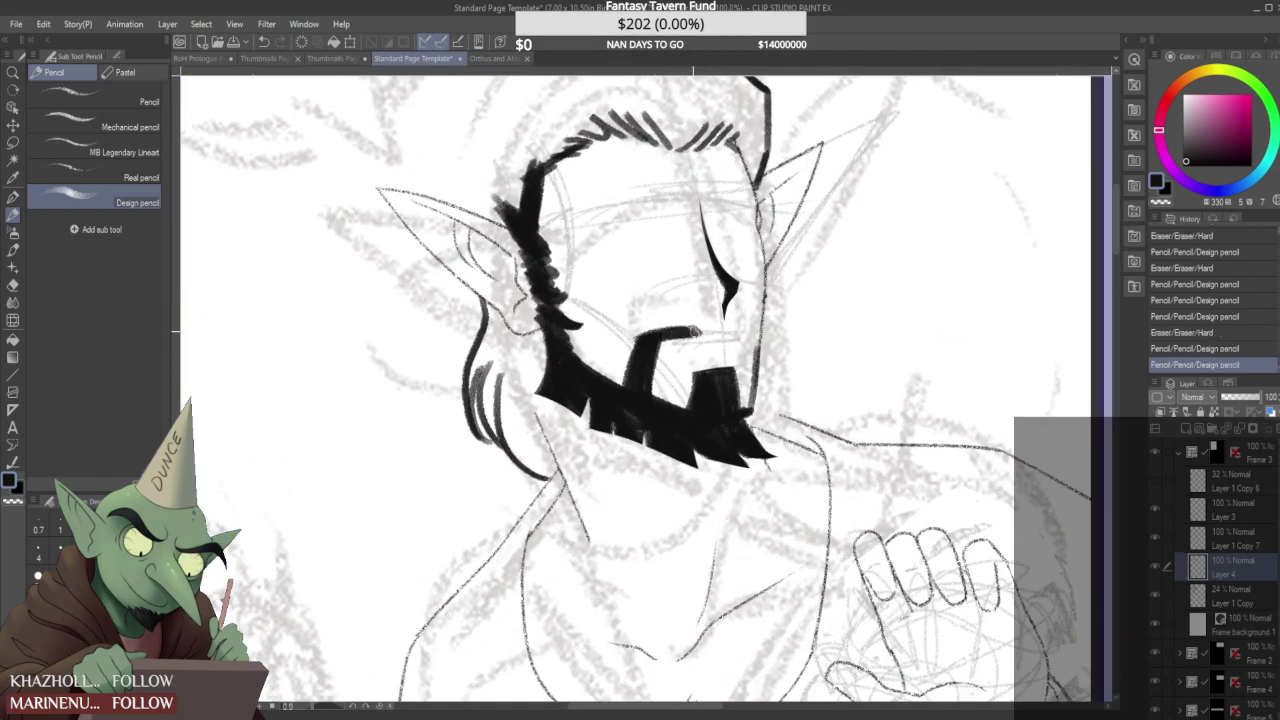
- Draw the beard up the far side of the jaw with jagged outer tufts, shaping them with the Hard eraser
{"action": "mouse_move", "coordinate": [724, 327]}
{"action": "left_mouse_down"}
{"action": "mouse_move", "coordinate": [709, 369]}
{"action": "mouse_move", "coordinate": [686, 377]}
{"action": "mouse_move", "coordinate": [748, 367]}
{"action": "mouse_move", "coordinate": [740, 387]}
{"action": "mouse_move", "coordinate": [763, 361]}
{"action": "mouse_move", "coordinate": [758, 342]}
{"action": "mouse_move", "coordinate": [748, 364]}
{"action": "mouse_move", "coordinate": [770, 358]}
{"action": "mouse_move", "coordinate": [758, 356]}
{"action": "mouse_move", "coordinate": [779, 384]}
{"action": "mouse_move", "coordinate": [763, 373]}
{"action": "mouse_move", "coordinate": [751, 454]}
{"action": "mouse_move", "coordinate": [776, 381]}
{"action": "mouse_move", "coordinate": [750, 434]}
{"action": "left_mouse_up"}
{"action": "scroll", "coordinate": [718, 315], "scroll_direction": "down", "scroll_amount": 3}
{"action": "scroll", "coordinate": [730, 321], "scroll_direction": "up", "scroll_amount": 4}
{"action": "mouse_move", "coordinate": [763, 382]}
{"action": "left_mouse_down"}
{"action": "mouse_move", "coordinate": [744, 422]}
{"action": "mouse_move", "coordinate": [761, 379]}
{"action": "mouse_move", "coordinate": [783, 457]}
{"action": "mouse_move", "coordinate": [786, 365]}
{"action": "mouse_move", "coordinate": [781, 437]}
{"action": "left_mouse_up"}
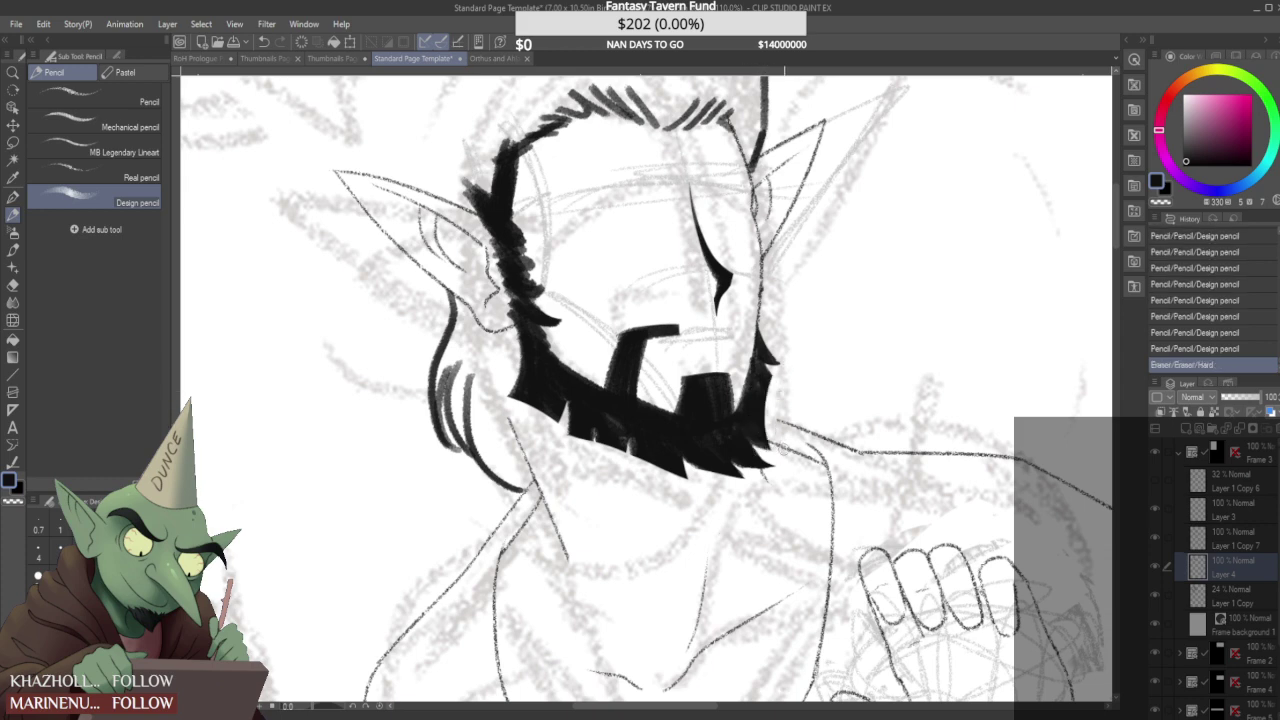
{"action": "scroll", "coordinate": [798, 369], "scroll_direction": "down", "scroll_amount": 1}
{"action": "scroll", "coordinate": [798, 369], "scroll_direction": "down", "scroll_amount": 3}
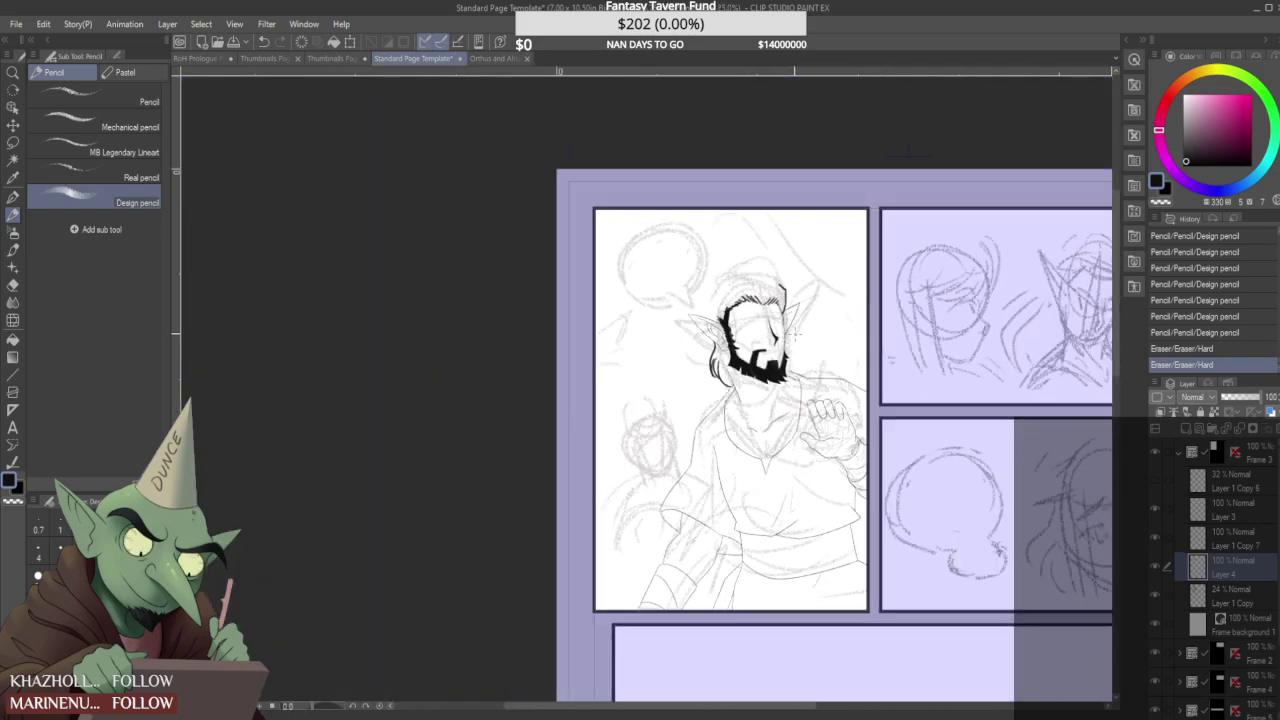
{"action": "scroll", "coordinate": [784, 373], "scroll_direction": "up", "scroll_amount": 2}
{"action": "scroll", "coordinate": [785, 374], "scroll_direction": "up", "scroll_amount": 3}
{"action": "mouse_move", "coordinate": [757, 401]}
{"action": "left_mouse_down"}
{"action": "mouse_move", "coordinate": [786, 377]}
{"action": "mouse_move", "coordinate": [788, 408]}
{"action": "left_mouse_up"}
{"action": "scroll", "coordinate": [785, 380], "scroll_direction": "down", "scroll_amount": 3}
{"action": "scroll", "coordinate": [693, 390], "scroll_direction": "up", "scroll_amount": 2}
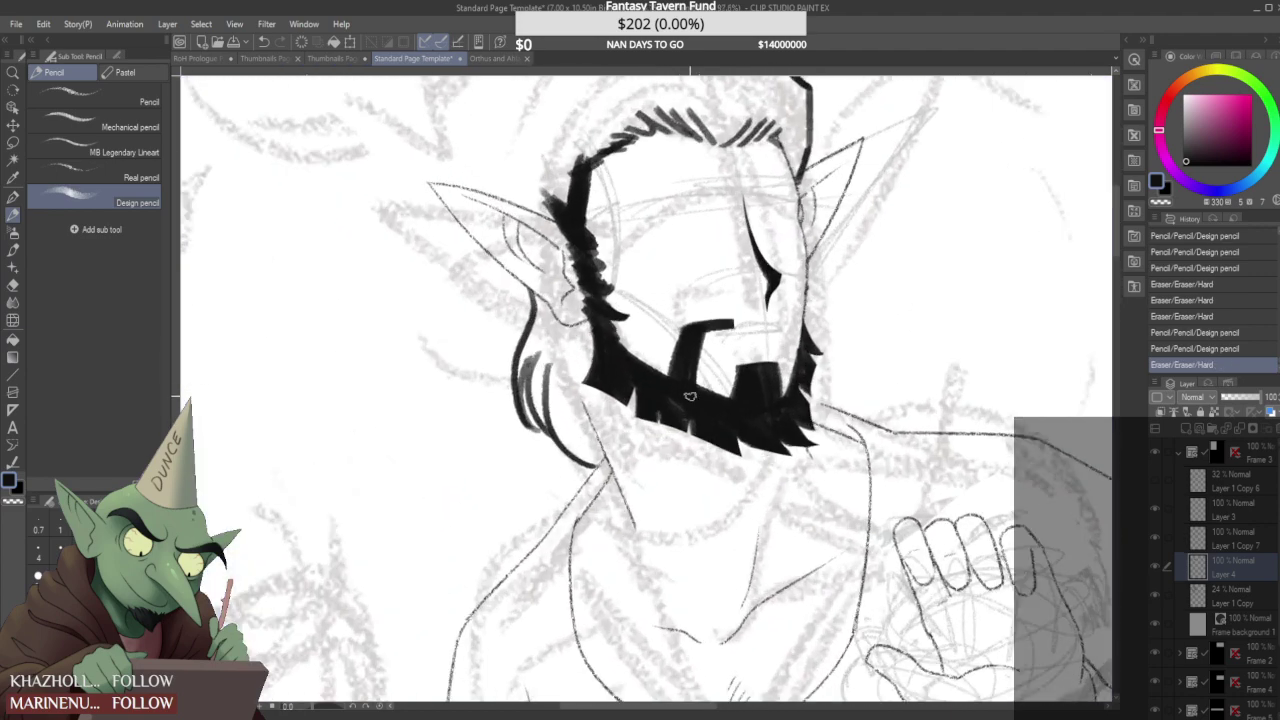
- Draw the far half of the moustache from under the nose down to the beard and square off its top edge
{"action": "left_click_drag", "start_coordinate": [674, 400], "coordinate": [681, 418]}
{"action": "scroll", "coordinate": [784, 317], "scroll_direction": "up", "scroll_amount": 2}
{"action": "mouse_move", "coordinate": [760, 322]}
{"action": "left_mouse_down"}
{"action": "mouse_move", "coordinate": [788, 321]}
{"action": "mouse_move", "coordinate": [764, 323]}
{"action": "mouse_move", "coordinate": [800, 390]}
{"action": "left_mouse_up"}
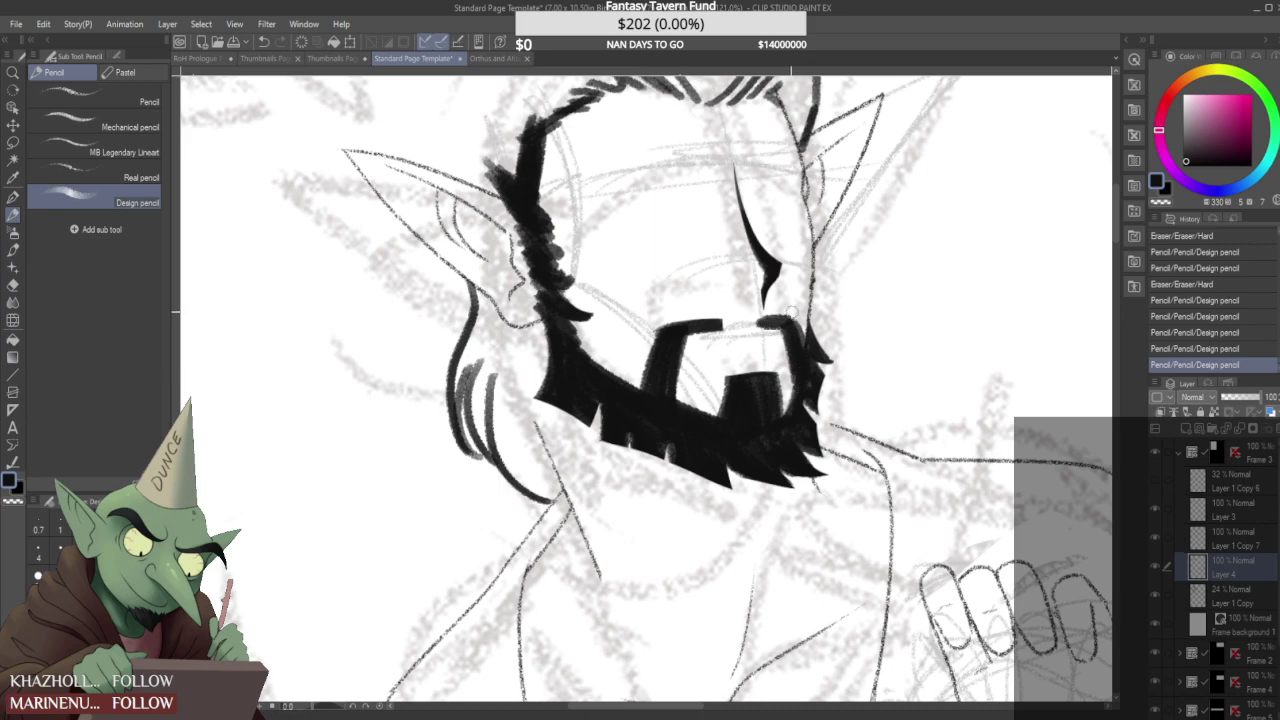
{"action": "mouse_move", "coordinate": [803, 330]}
{"action": "left_mouse_down"}
{"action": "mouse_move", "coordinate": [789, 292]}
{"action": "mouse_move", "coordinate": [754, 315]}
{"action": "mouse_move", "coordinate": [761, 338]}
{"action": "mouse_move", "coordinate": [757, 313]}
{"action": "mouse_move", "coordinate": [799, 312]}
{"action": "mouse_move", "coordinate": [768, 315]}
{"action": "left_mouse_up"}
{"action": "scroll", "coordinate": [759, 273], "scroll_direction": "down", "scroll_amount": 5}
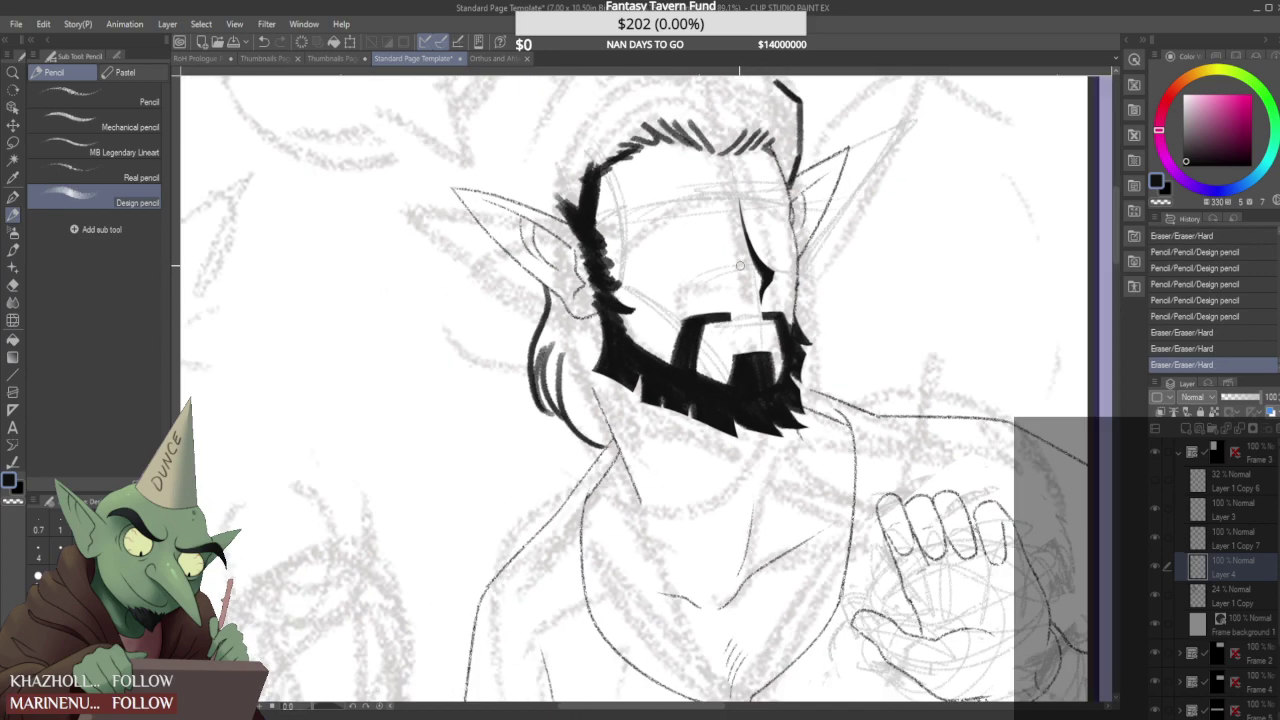
{"action": "scroll", "coordinate": [766, 263], "scroll_direction": "down", "scroll_amount": 2}
- Add small spiky tufts along the cheek edge of the near jaw beard, sharpening them with the Hard eraser
{"action": "scroll", "coordinate": [730, 286], "scroll_direction": "up", "scroll_amount": 9}
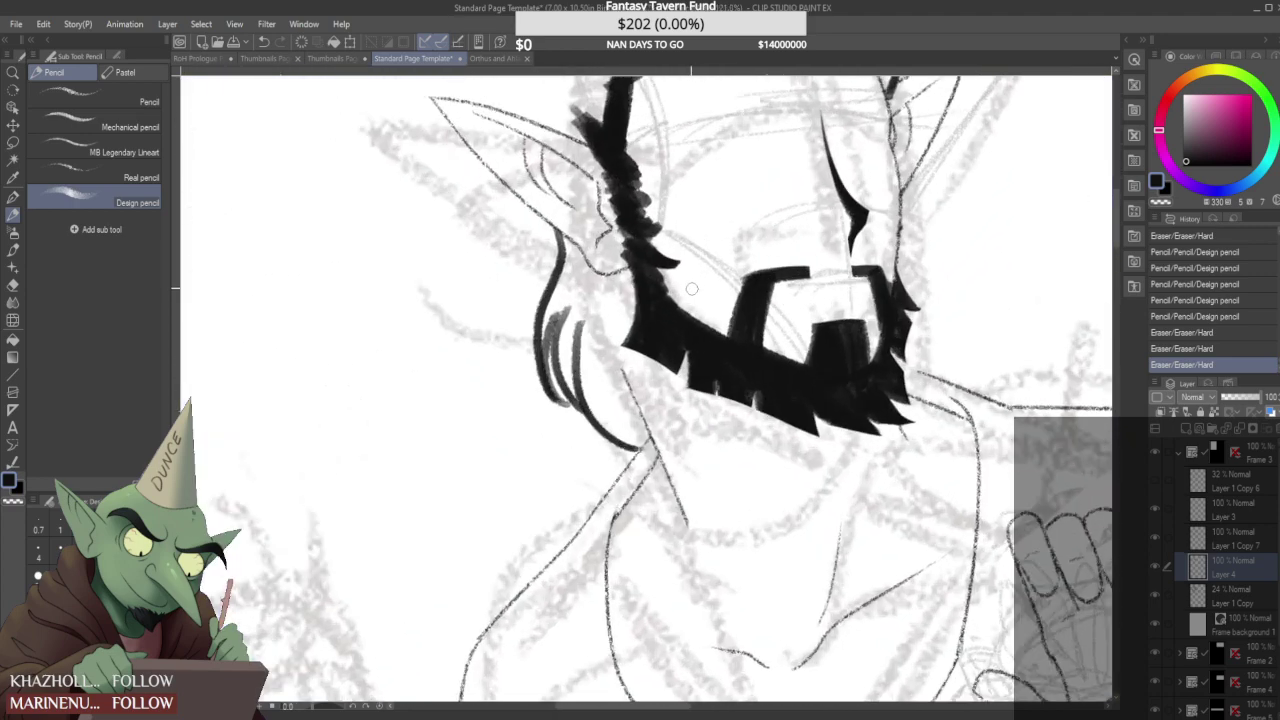
{"action": "mouse_move", "coordinate": [638, 268]}
{"action": "left_mouse_down"}
{"action": "mouse_move", "coordinate": [670, 284]}
{"action": "mouse_move", "coordinate": [630, 293]}
{"action": "left_mouse_up"}
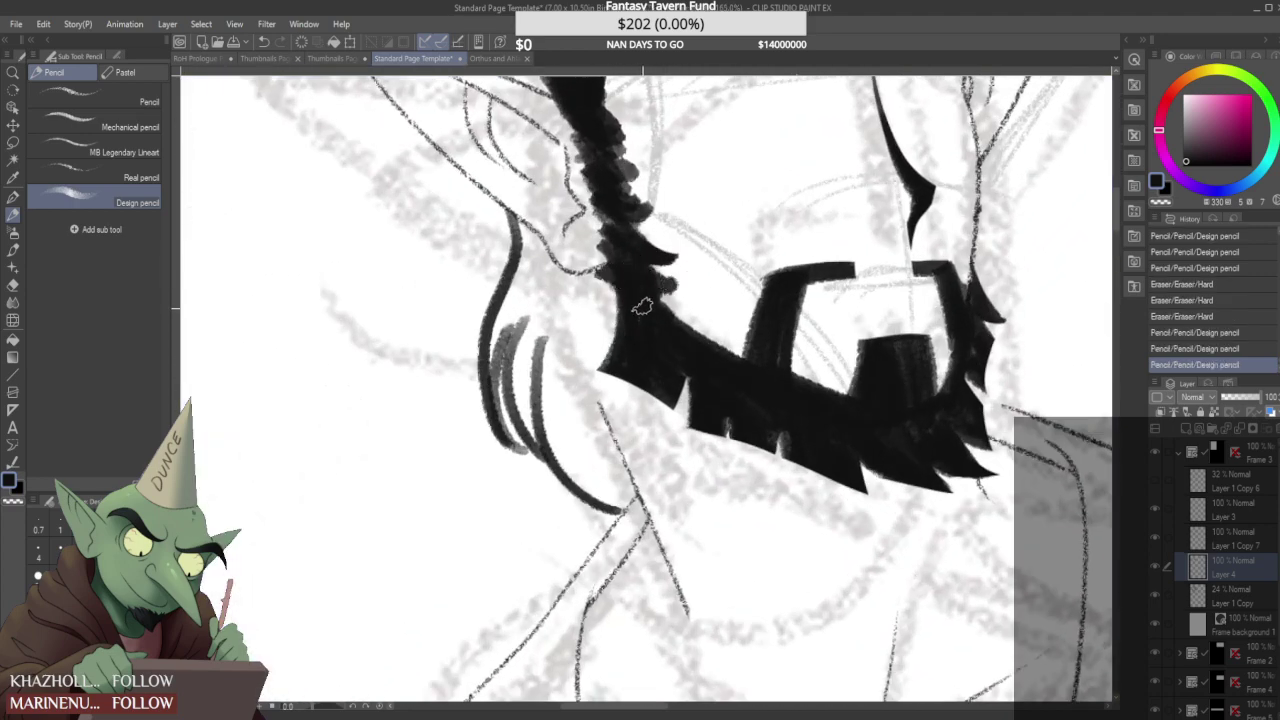
{"action": "mouse_move", "coordinate": [700, 319]}
{"action": "left_mouse_down"}
{"action": "mouse_move", "coordinate": [714, 300]}
{"action": "mouse_move", "coordinate": [688, 300]}
{"action": "left_mouse_up"}
{"action": "scroll", "coordinate": [715, 321], "scroll_direction": "down", "scroll_amount": 4}
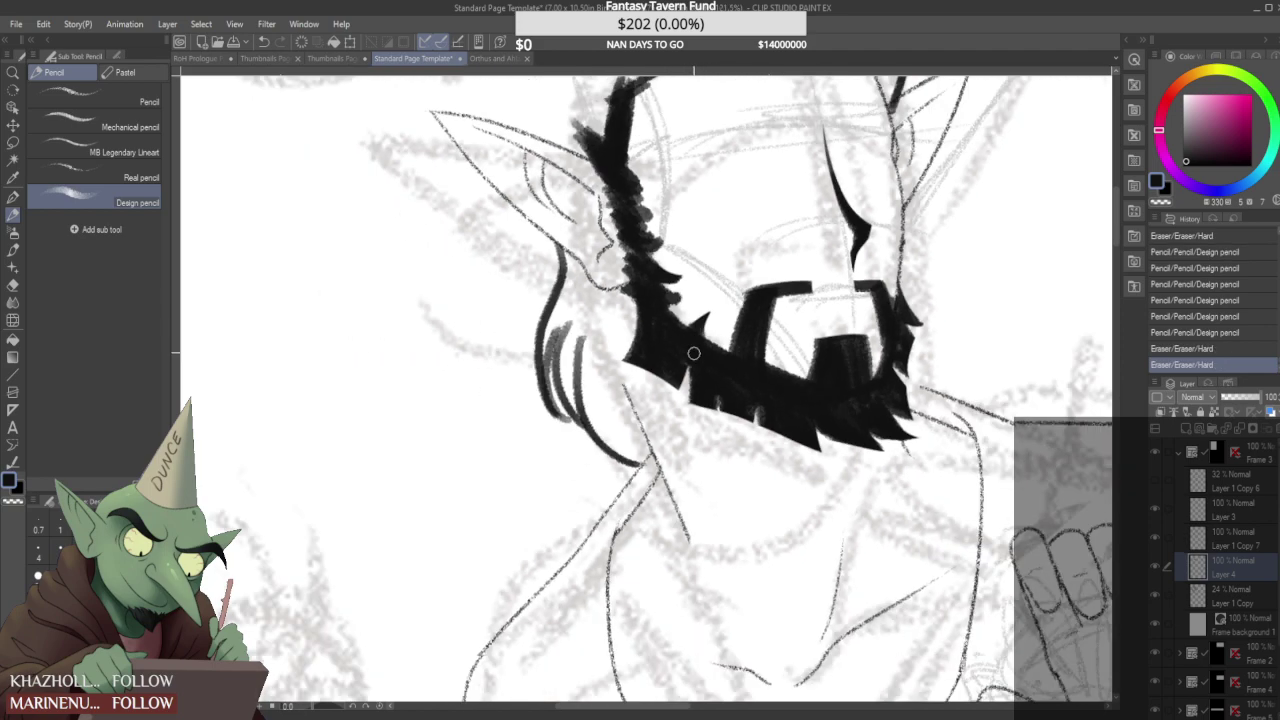
{"action": "scroll", "coordinate": [715, 321], "scroll_direction": "down", "scroll_amount": 4}
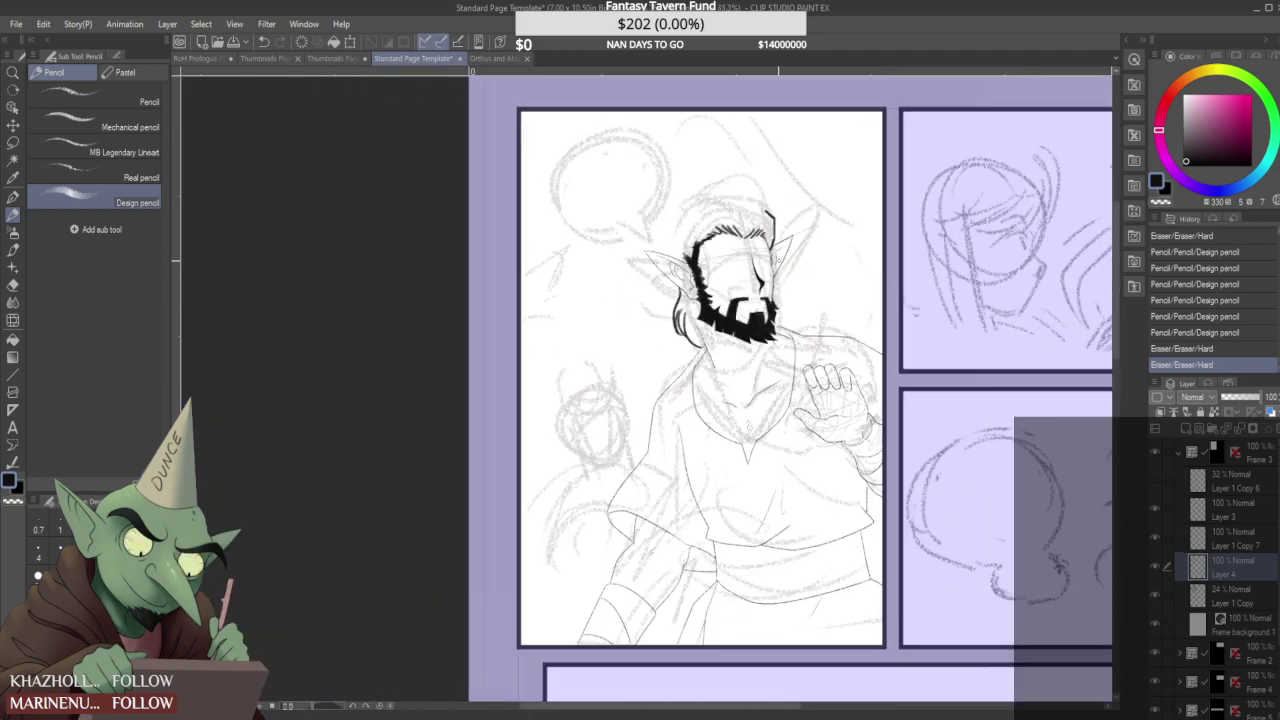
- Draw a thick curved lock of hair hanging below the far ear beside the beard and tidy its edge
{"action": "scroll", "coordinate": [772, 294], "scroll_direction": "up", "scroll_amount": 4}
{"action": "left_click_drag", "start_coordinate": [766, 282], "coordinate": [800, 342]}
{"action": "scroll", "coordinate": [773, 288], "scroll_direction": "up", "scroll_amount": 3}
{"action": "left_click_drag", "start_coordinate": [762, 284], "coordinate": [782, 295]}
{"action": "mouse_move", "coordinate": [764, 285]}
{"action": "left_mouse_down"}
{"action": "mouse_move", "coordinate": [777, 293]}
{"action": "mouse_move", "coordinate": [757, 263]}
{"action": "mouse_move", "coordinate": [786, 272]}
{"action": "left_mouse_up"}
{"action": "scroll", "coordinate": [767, 289], "scroll_direction": "up", "scroll_amount": 2}
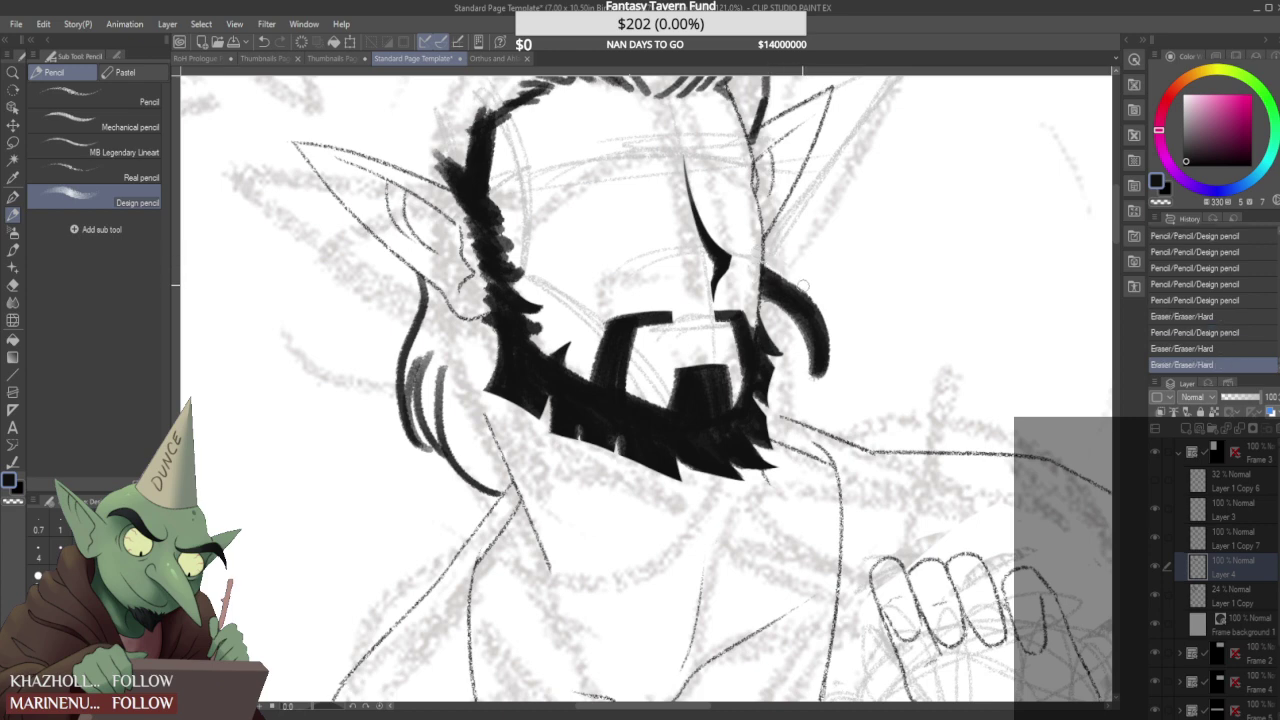
- Extend the far-side hair with several tapering strands curving down beside the beard
{"action": "left_click_drag", "start_coordinate": [826, 310], "coordinate": [825, 378]}
{"action": "left_click_drag", "start_coordinate": [786, 312], "coordinate": [811, 378]}
{"action": "left_click_drag", "start_coordinate": [771, 308], "coordinate": [813, 405]}
{"action": "mouse_move", "coordinate": [764, 302]}
{"action": "left_mouse_down"}
{"action": "mouse_move", "coordinate": [791, 326]}
{"action": "mouse_move", "coordinate": [805, 404]}
{"action": "left_mouse_up"}
{"action": "mouse_move", "coordinate": [774, 306]}
{"action": "left_mouse_down"}
{"action": "mouse_move", "coordinate": [807, 356]}
{"action": "mouse_move", "coordinate": [806, 406]}
{"action": "left_mouse_up"}
{"action": "mouse_move", "coordinate": [776, 310]}
{"action": "left_mouse_down"}
{"action": "mouse_move", "coordinate": [808, 362]}
{"action": "mouse_move", "coordinate": [792, 424]}
{"action": "mouse_move", "coordinate": [790, 333]}
{"action": "mouse_move", "coordinate": [750, 269]}
{"action": "mouse_move", "coordinate": [810, 374]}
{"action": "mouse_move", "coordinate": [806, 404]}
{"action": "mouse_move", "coordinate": [795, 386]}
{"action": "left_mouse_up"}
{"action": "scroll", "coordinate": [764, 297], "scroll_direction": "up", "scroll_amount": 2}
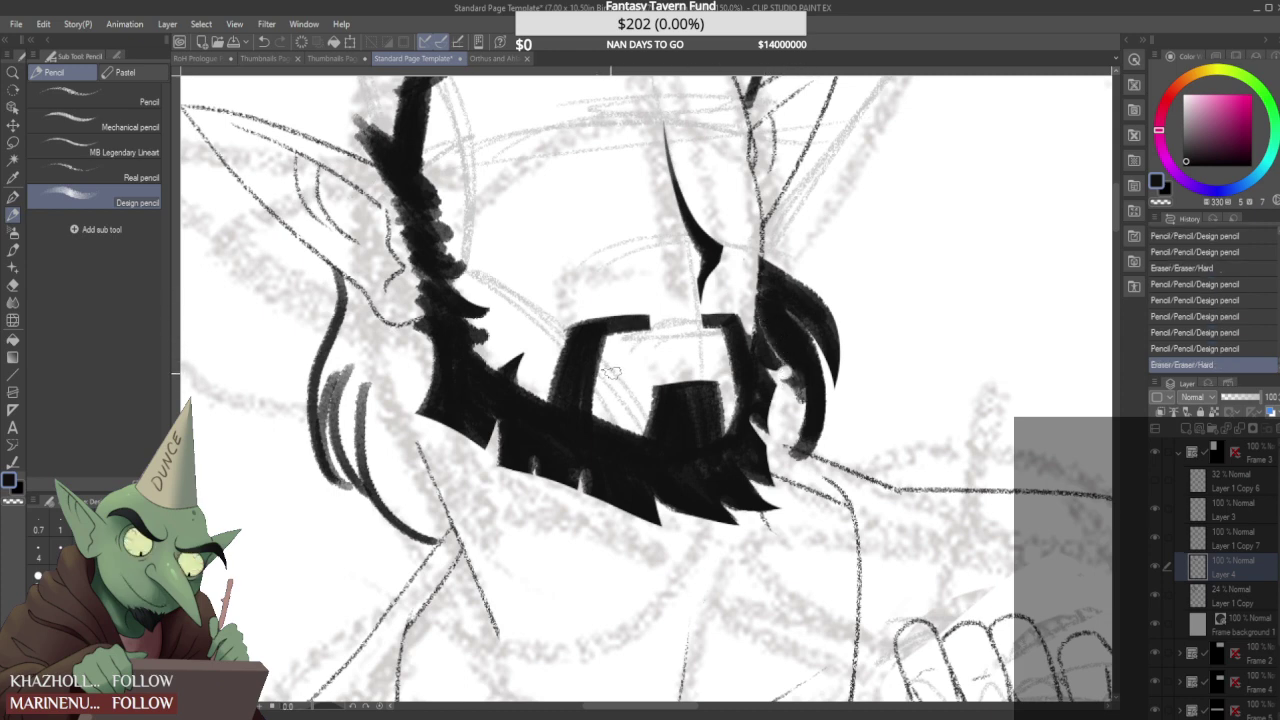
- Undo the last three strokes made on the far-side hair
{"action": "key", "text": "ctrl+z"}
{"action": "key", "text": "ctrl+z"}
{"action": "key", "text": "ctrl+z"}
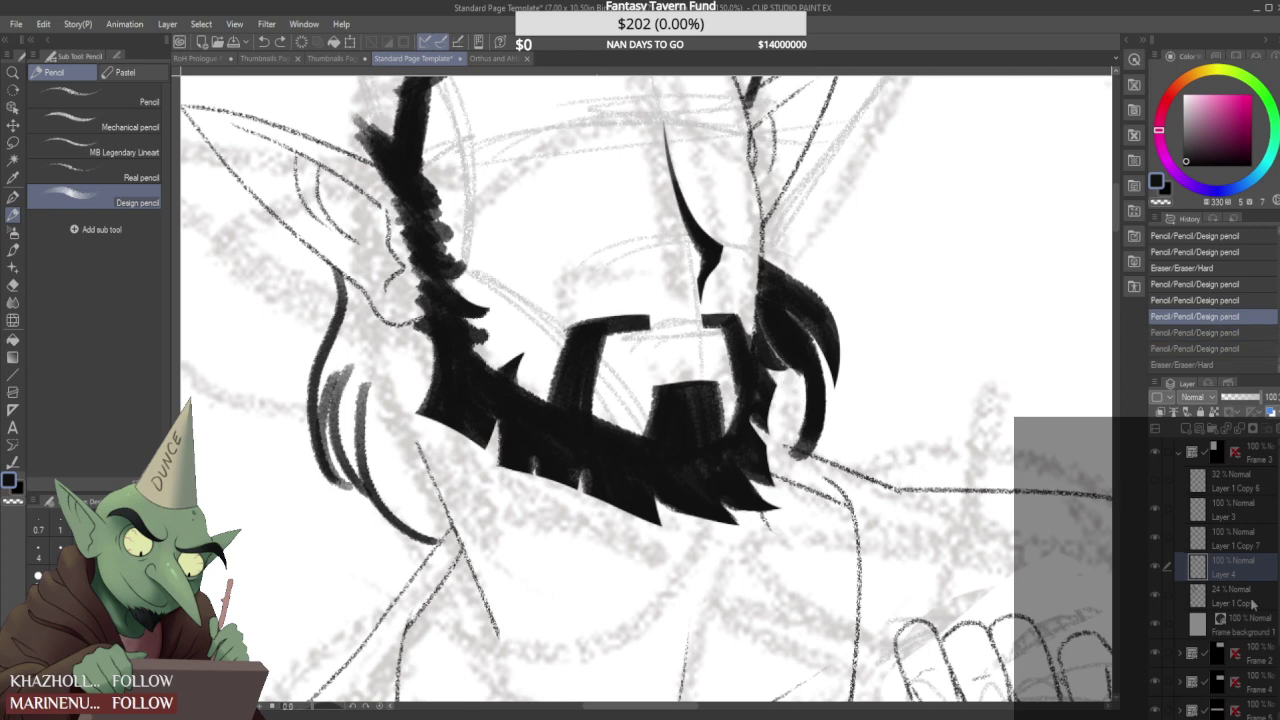
- Add a new raster layer above Layer 1 Copy and fill the inside of the far-side hair lock beside the beard
{"action": "left_click", "coordinate": [1249, 601]}
{"action": "left_click", "coordinate": [1186, 430]}
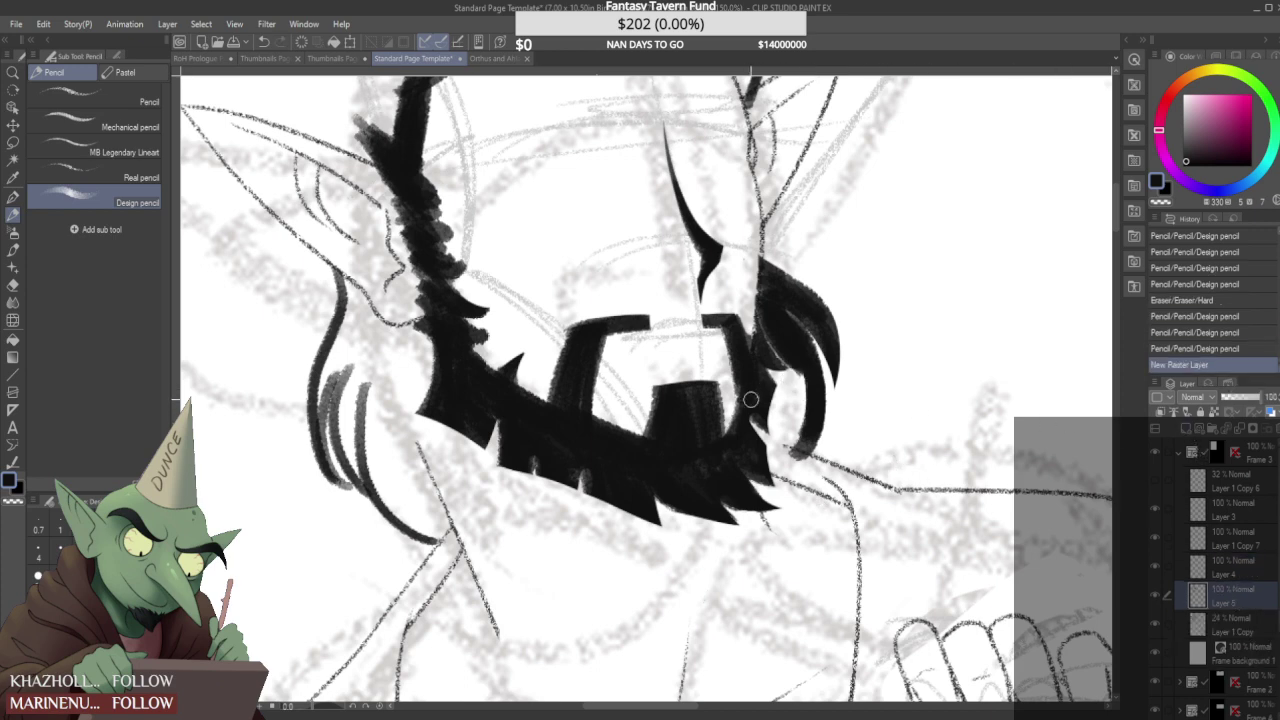
{"action": "mouse_move", "coordinate": [778, 442]}
{"action": "left_mouse_down"}
{"action": "mouse_move", "coordinate": [796, 380]}
{"action": "mouse_move", "coordinate": [799, 455]}
{"action": "left_mouse_up"}
{"action": "mouse_move", "coordinate": [797, 449]}
{"action": "left_mouse_down"}
{"action": "mouse_move", "coordinate": [790, 386]}
{"action": "mouse_move", "coordinate": [802, 382]}
{"action": "mouse_move", "coordinate": [805, 455]}
{"action": "left_mouse_up"}
- Carve a thin white gap between the beard's far edge and the hair, tidying the hair fill on Layer 5 around it
{"action": "left_click", "coordinate": [1257, 568]}
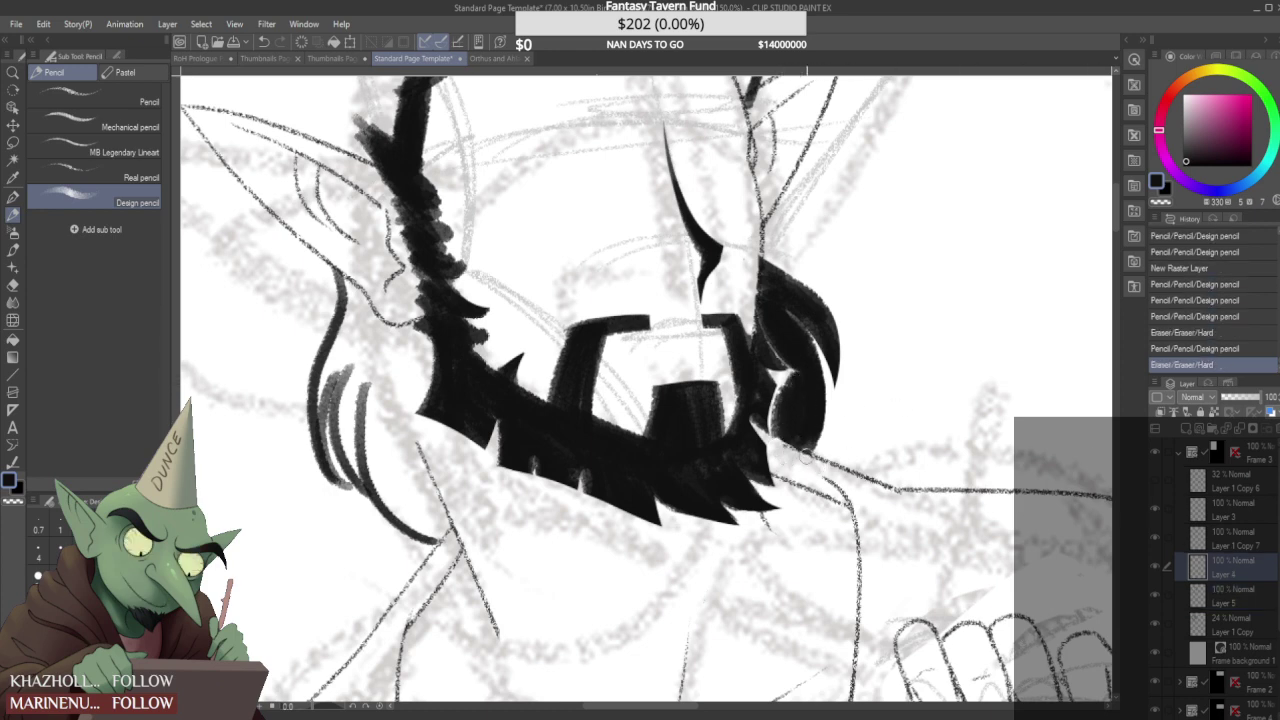
{"action": "left_click", "coordinate": [1252, 546]}
{"action": "left_click", "coordinate": [1238, 598]}
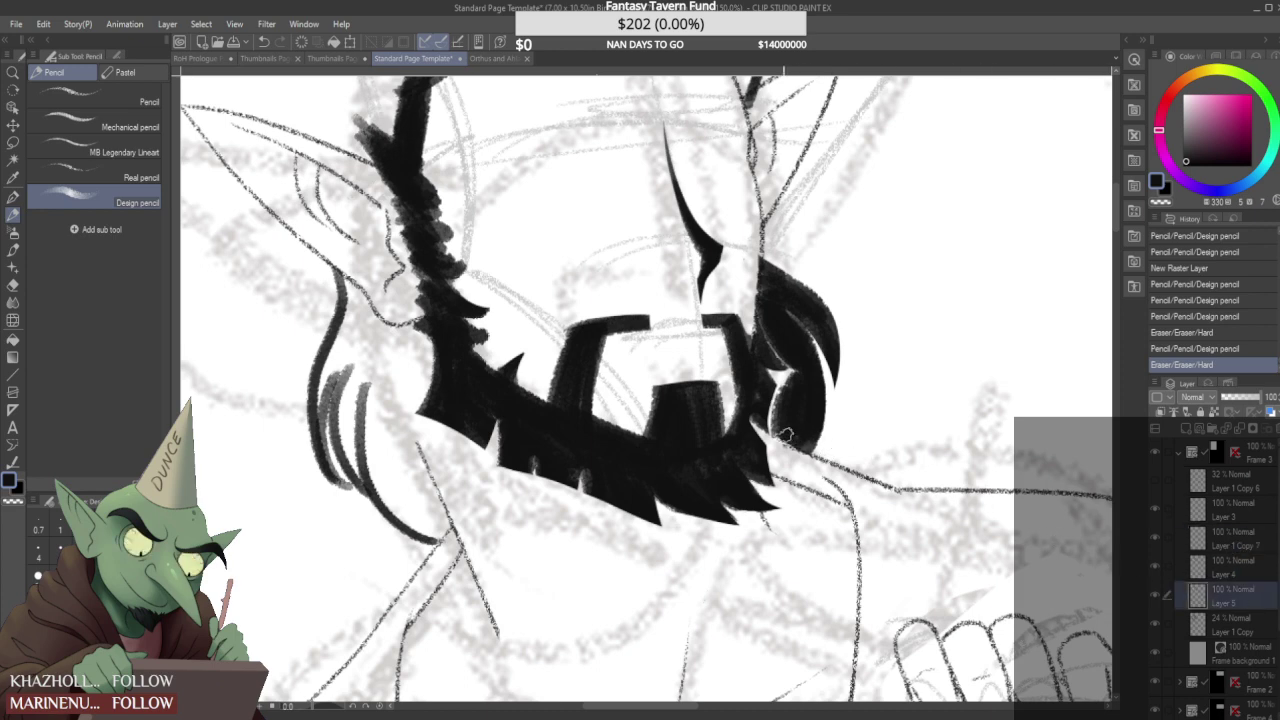
{"action": "mouse_move", "coordinate": [778, 432]}
{"action": "left_mouse_down"}
{"action": "mouse_move", "coordinate": [762, 413]}
{"action": "mouse_move", "coordinate": [773, 438]}
{"action": "mouse_move", "coordinate": [784, 434]}
{"action": "mouse_move", "coordinate": [792, 366]}
{"action": "mouse_move", "coordinate": [772, 368]}
{"action": "left_mouse_up"}
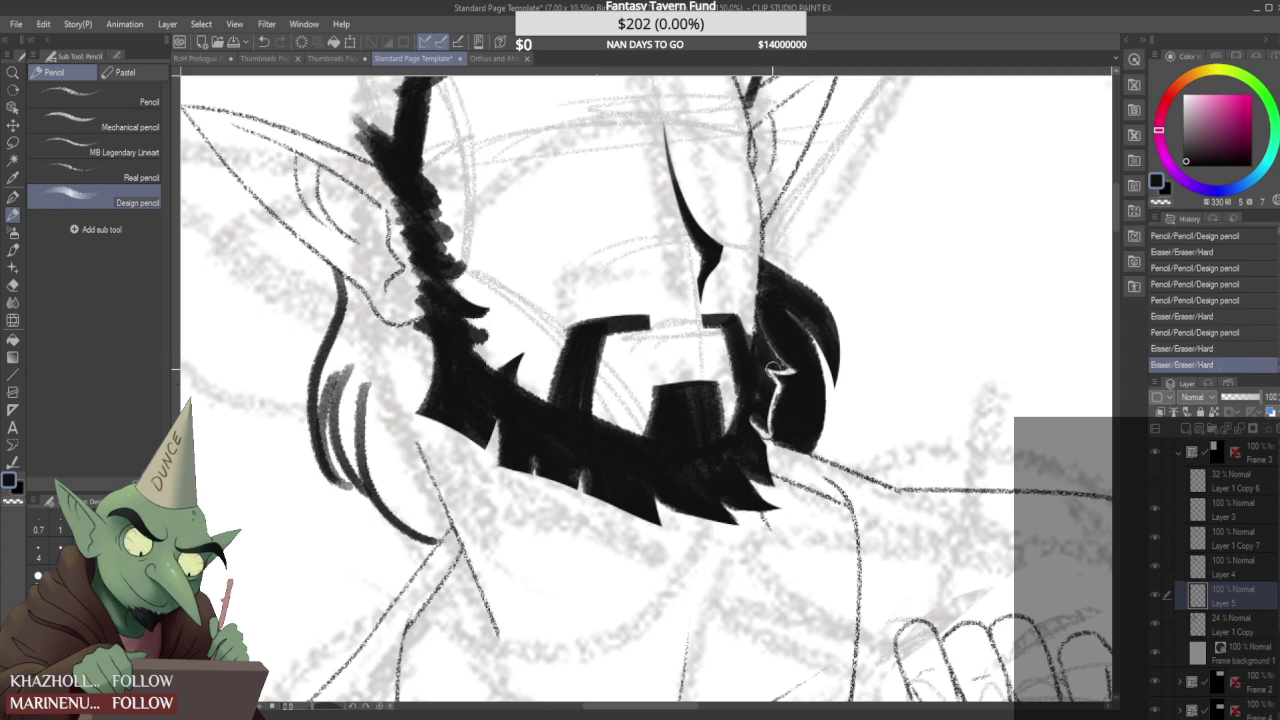
{"action": "left_click_drag", "start_coordinate": [783, 420], "coordinate": [797, 380]}
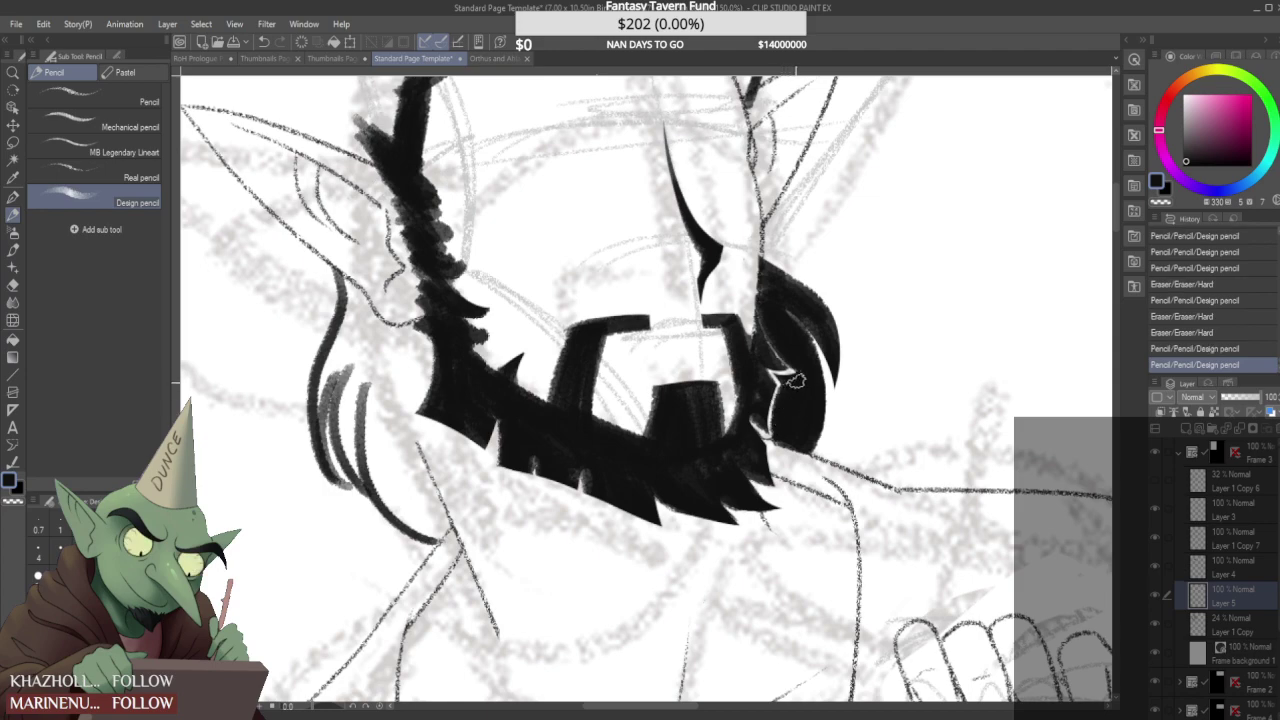
{"action": "scroll", "coordinate": [790, 373], "scroll_direction": "down", "scroll_amount": 6}
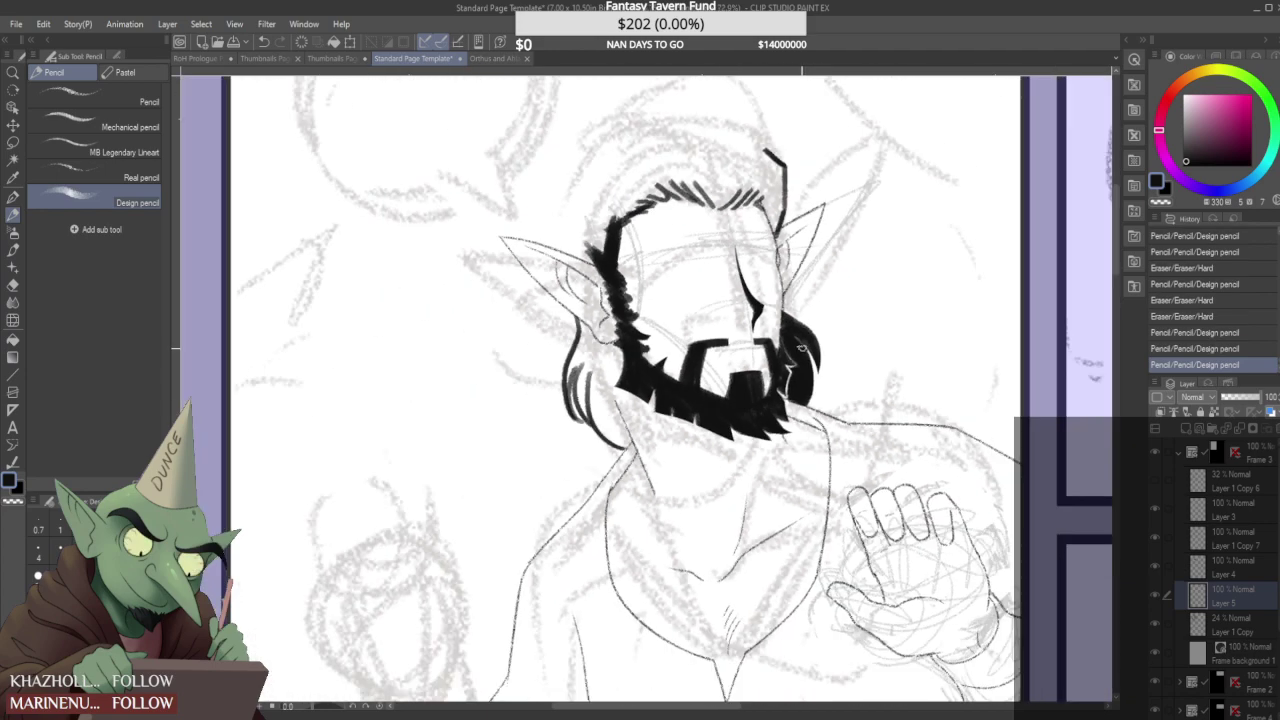
{"action": "scroll", "coordinate": [817, 302], "scroll_direction": "down", "scroll_amount": 1}
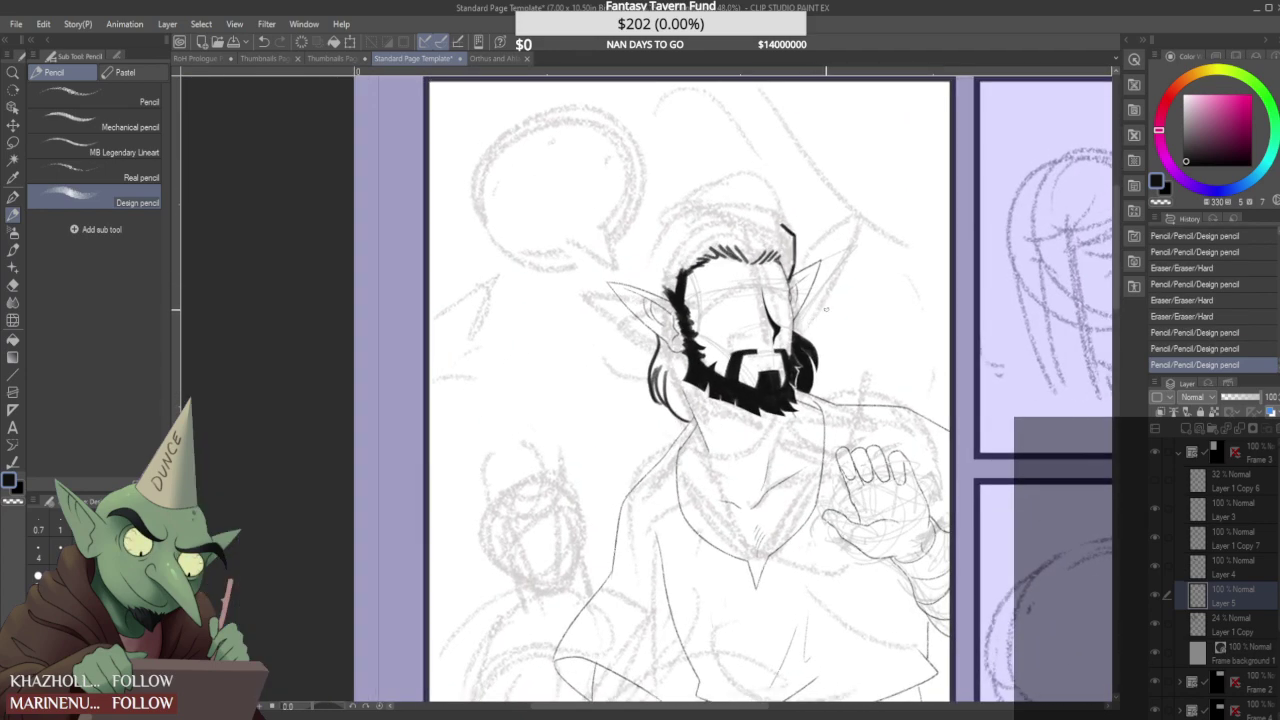
{"action": "scroll", "coordinate": [825, 309], "scroll_direction": "up", "scroll_amount": 6}
{"action": "mouse_move", "coordinate": [780, 358]}
{"action": "left_mouse_down"}
{"action": "mouse_move", "coordinate": [750, 298]}
{"action": "mouse_move", "coordinate": [766, 345]}
{"action": "left_mouse_up"}
{"action": "scroll", "coordinate": [750, 299], "scroll_direction": "down", "scroll_amount": 6}
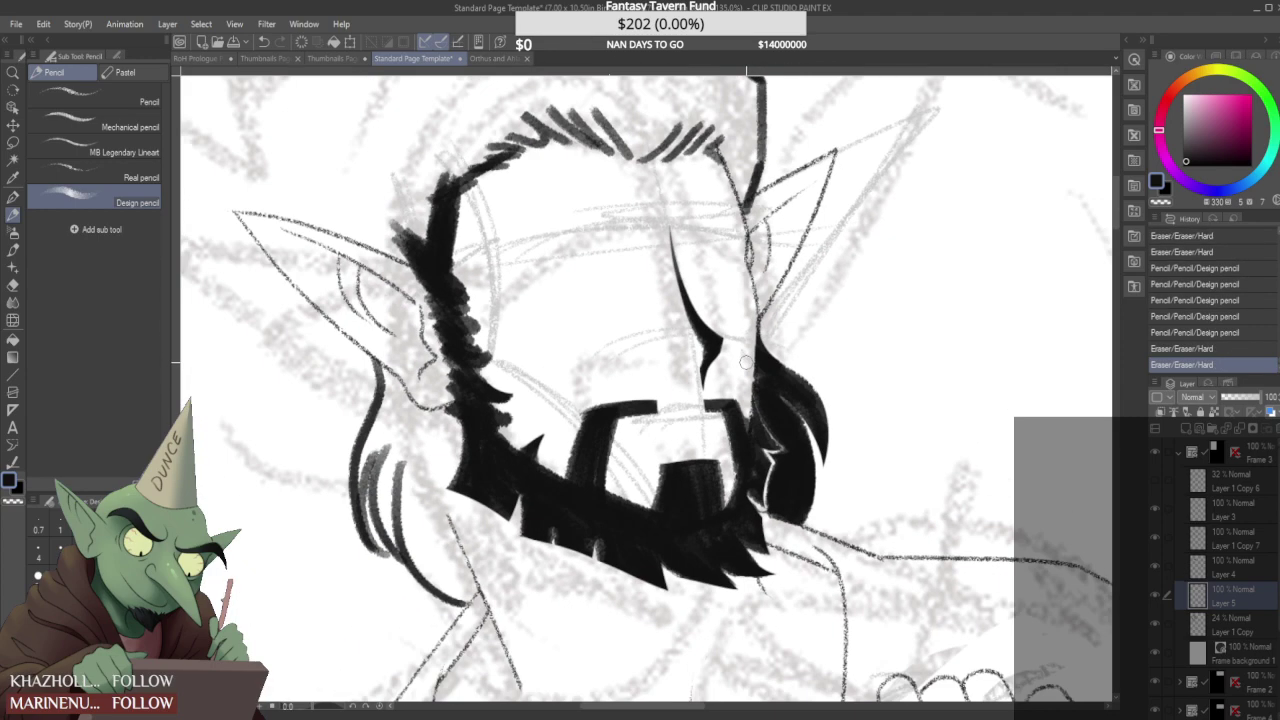
{"action": "scroll", "coordinate": [780, 277], "scroll_direction": "down", "scroll_amount": 5}
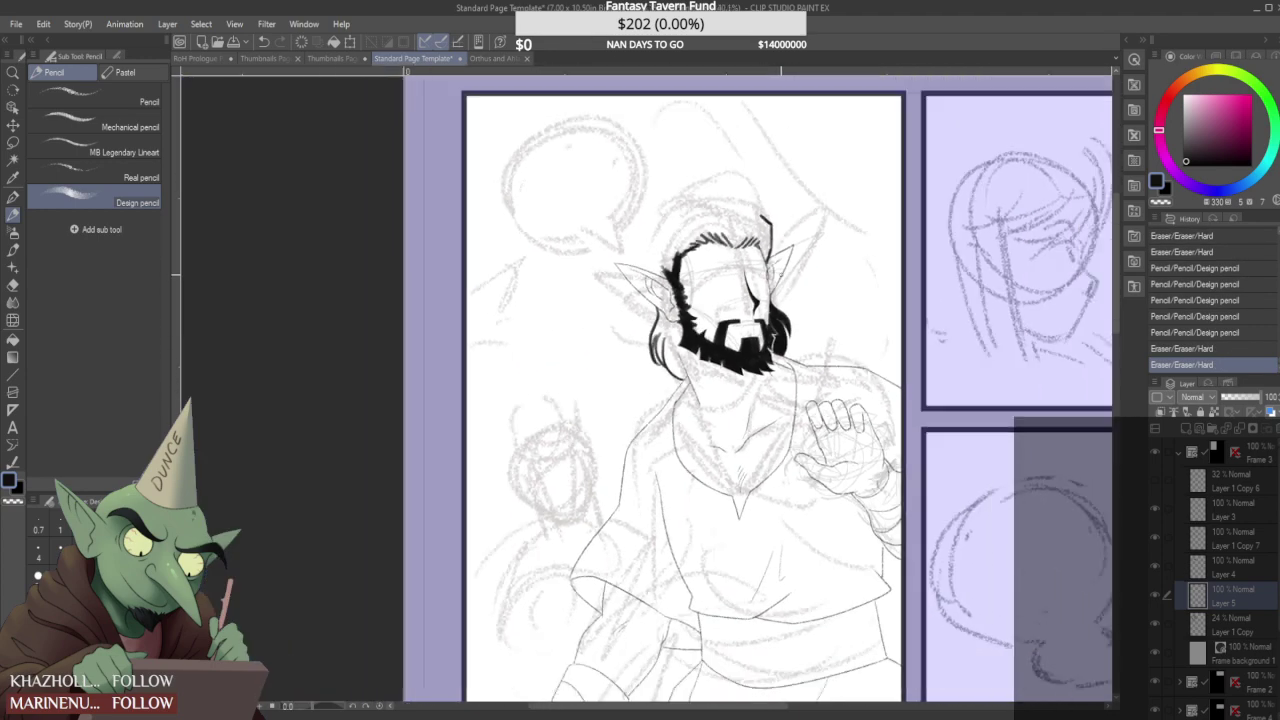
- Trim the lower tips of the near-side hair strands on Layer 4 with the Hard eraser
{"action": "scroll", "coordinate": [730, 292], "scroll_direction": "up", "scroll_amount": 10}
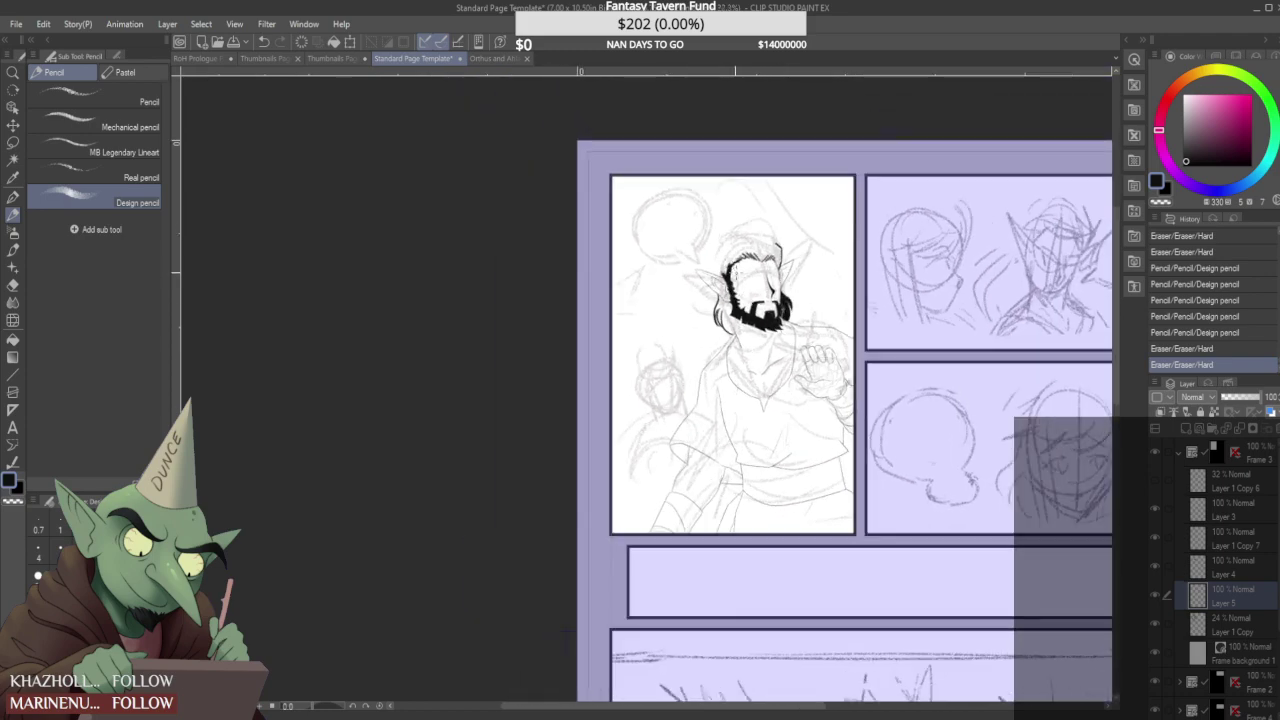
{"action": "scroll", "coordinate": [645, 335], "scroll_direction": "up", "scroll_amount": 2}
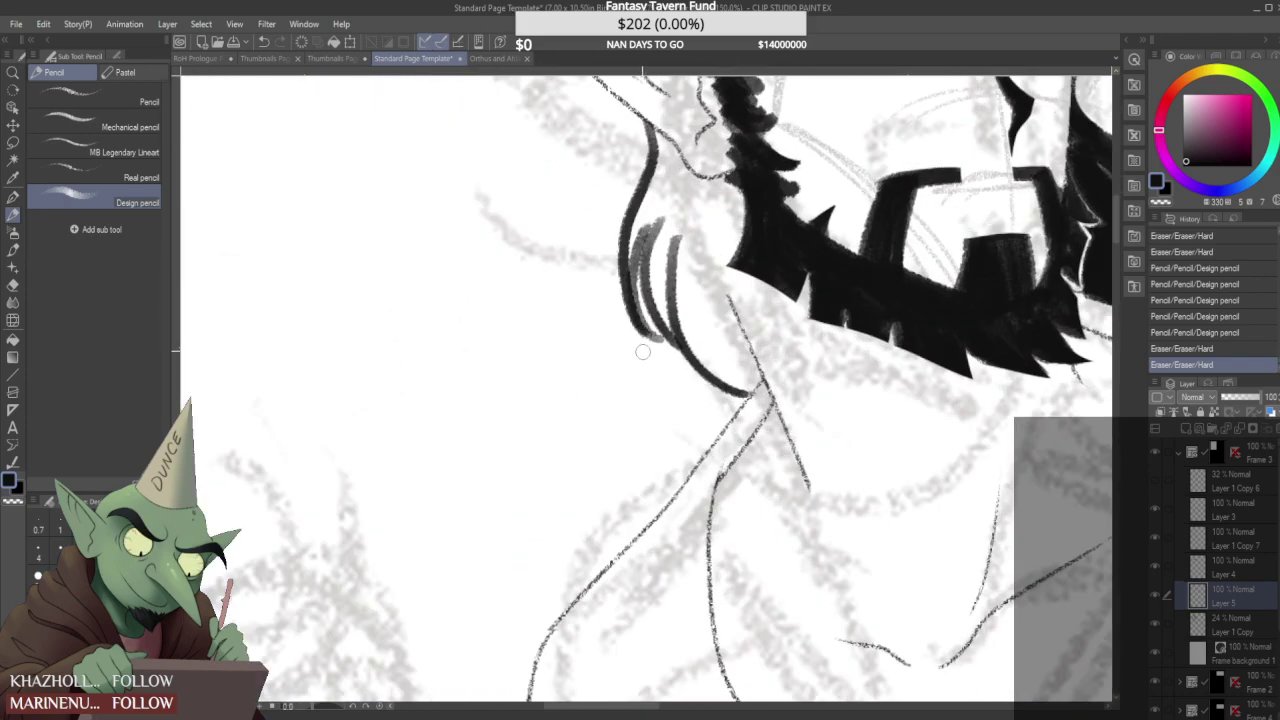
{"action": "left_click_drag", "start_coordinate": [636, 340], "coordinate": [650, 346]}
{"action": "left_click", "coordinate": [1247, 567]}
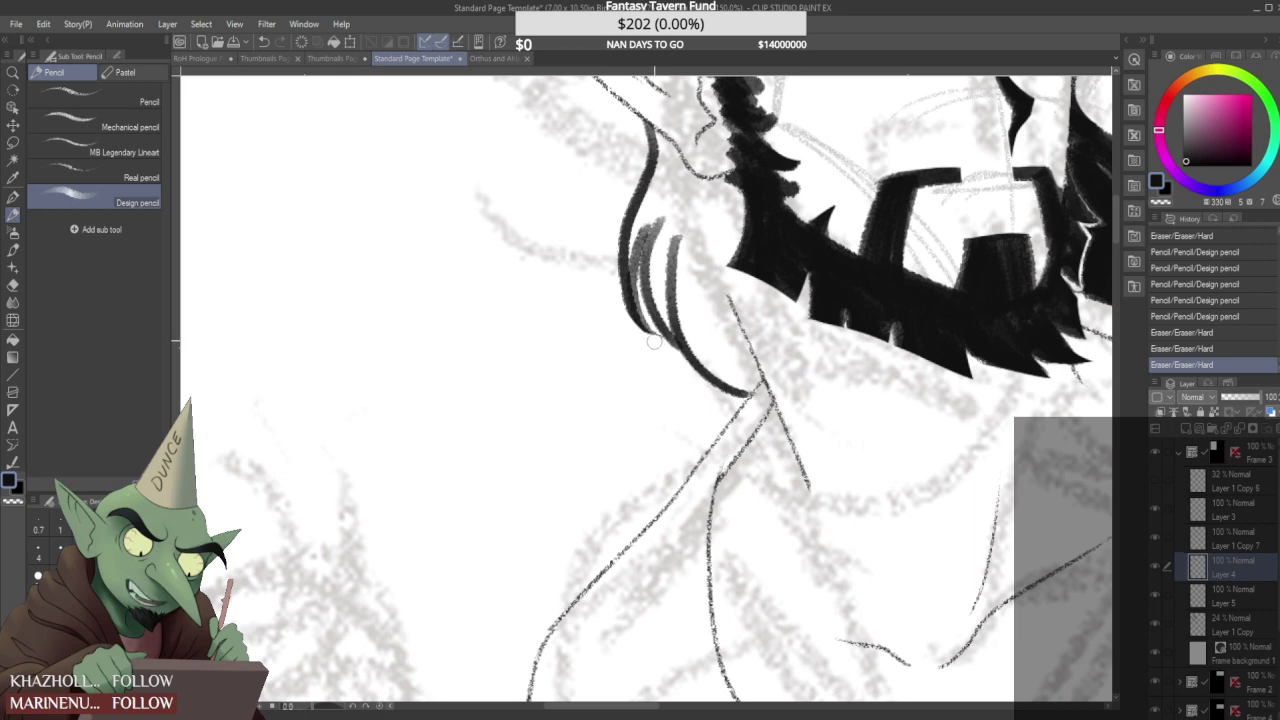
{"action": "left_click_drag", "start_coordinate": [672, 357], "coordinate": [646, 341]}
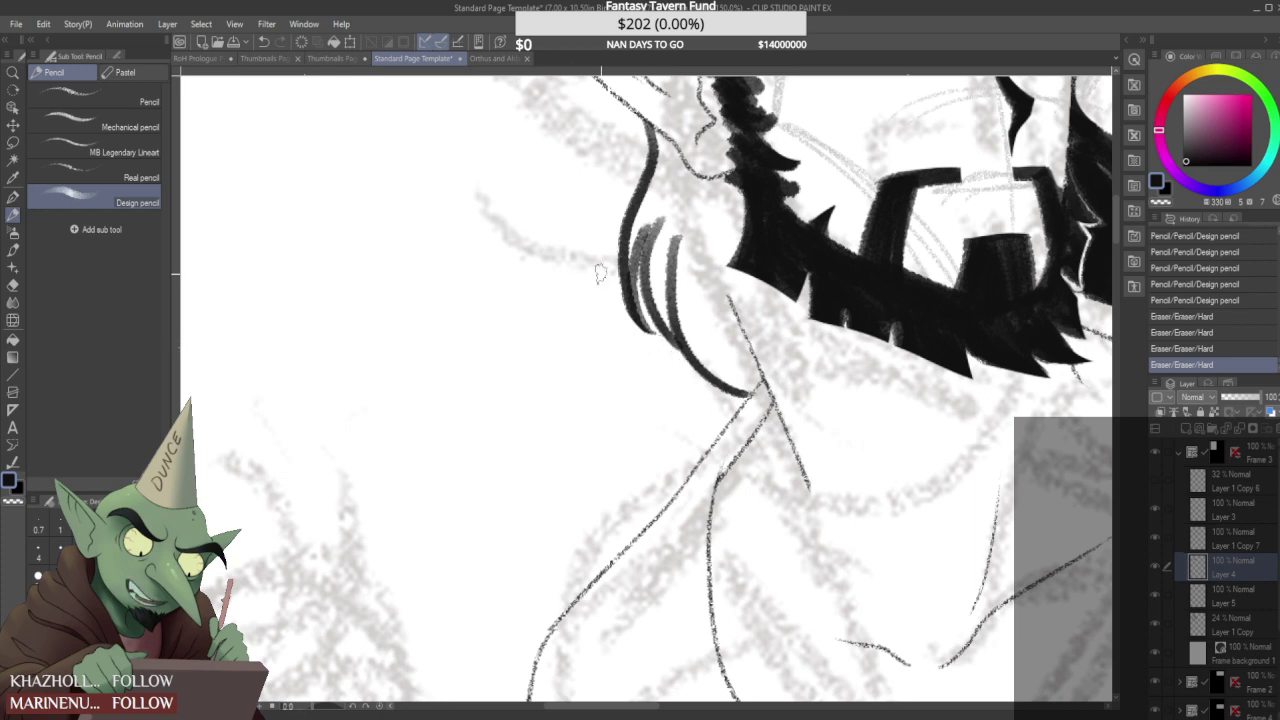
- Fill the near-side hair below the ear with dense curved Design pencil strokes tapering down to the neck
{"action": "left_click_drag", "start_coordinate": [632, 270], "coordinate": [676, 192]}
{"action": "left_click_drag", "start_coordinate": [628, 250], "coordinate": [674, 170]}
{"action": "mouse_move", "coordinate": [648, 220]}
{"action": "left_mouse_down"}
{"action": "mouse_move", "coordinate": [661, 315]}
{"action": "mouse_move", "coordinate": [663, 210]}
{"action": "mouse_move", "coordinate": [671, 320]}
{"action": "mouse_move", "coordinate": [681, 338]}
{"action": "mouse_move", "coordinate": [668, 235]}
{"action": "mouse_move", "coordinate": [677, 332]}
{"action": "mouse_move", "coordinate": [685, 226]}
{"action": "mouse_move", "coordinate": [718, 346]}
{"action": "left_mouse_up"}
{"action": "mouse_move", "coordinate": [690, 300]}
{"action": "left_mouse_down"}
{"action": "mouse_move", "coordinate": [707, 365]}
{"action": "mouse_move", "coordinate": [738, 381]}
{"action": "mouse_move", "coordinate": [689, 271]}
{"action": "left_mouse_up"}
{"action": "left_click_drag", "start_coordinate": [748, 388], "coordinate": [713, 358]}
{"action": "mouse_move", "coordinate": [728, 403]}
{"action": "left_mouse_down"}
{"action": "mouse_move", "coordinate": [762, 408]}
{"action": "mouse_move", "coordinate": [778, 359]}
{"action": "left_mouse_up"}
{"action": "scroll", "coordinate": [771, 409], "scroll_direction": "up", "scroll_amount": 1}
{"action": "left_click_drag", "start_coordinate": [703, 308], "coordinate": [752, 375]}
{"action": "mouse_move", "coordinate": [713, 285]}
{"action": "left_mouse_down"}
{"action": "mouse_move", "coordinate": [751, 375]}
{"action": "mouse_move", "coordinate": [700, 260]}
{"action": "left_mouse_up"}
{"action": "mouse_move", "coordinate": [730, 362]}
{"action": "left_mouse_down"}
{"action": "mouse_move", "coordinate": [668, 242]}
{"action": "mouse_move", "coordinate": [670, 200]}
{"action": "left_mouse_up"}
{"action": "left_click_drag", "start_coordinate": [710, 330], "coordinate": [684, 218]}
{"action": "left_click_drag", "start_coordinate": [716, 288], "coordinate": [680, 218]}
{"action": "scroll", "coordinate": [694, 262], "scroll_direction": "down", "scroll_amount": 5}
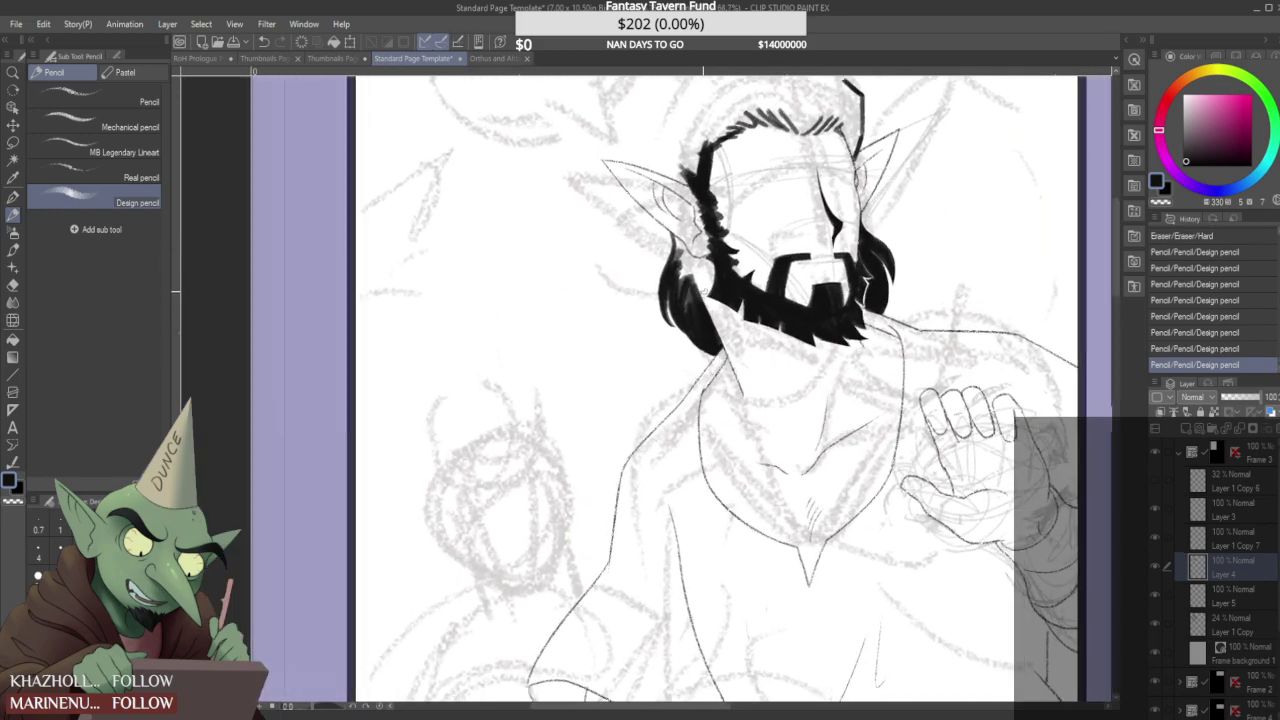
{"action": "scroll", "coordinate": [697, 268], "scroll_direction": "up", "scroll_amount": 2}
{"action": "left_click_drag", "start_coordinate": [710, 334], "coordinate": [693, 262]}
{"action": "left_click_drag", "start_coordinate": [721, 346], "coordinate": [691, 252]}
{"action": "scroll", "coordinate": [705, 308], "scroll_direction": "down", "scroll_amount": 2}
{"action": "scroll", "coordinate": [705, 308], "scroll_direction": "down", "scroll_amount": 1}
{"action": "scroll", "coordinate": [705, 308], "scroll_direction": "up", "scroll_amount": 2}
{"action": "scroll", "coordinate": [712, 288], "scroll_direction": "down", "scroll_amount": 3}
{"action": "scroll", "coordinate": [718, 266], "scroll_direction": "up", "scroll_amount": 1}
{"action": "scroll", "coordinate": [716, 263], "scroll_direction": "up", "scroll_amount": 2}
- Erase the near-side neck line on Layer 1 Copy 7 and redraw it with the Real pencil from beneath the beard to the shoulder
{"action": "left_click", "coordinate": [1246, 548]}
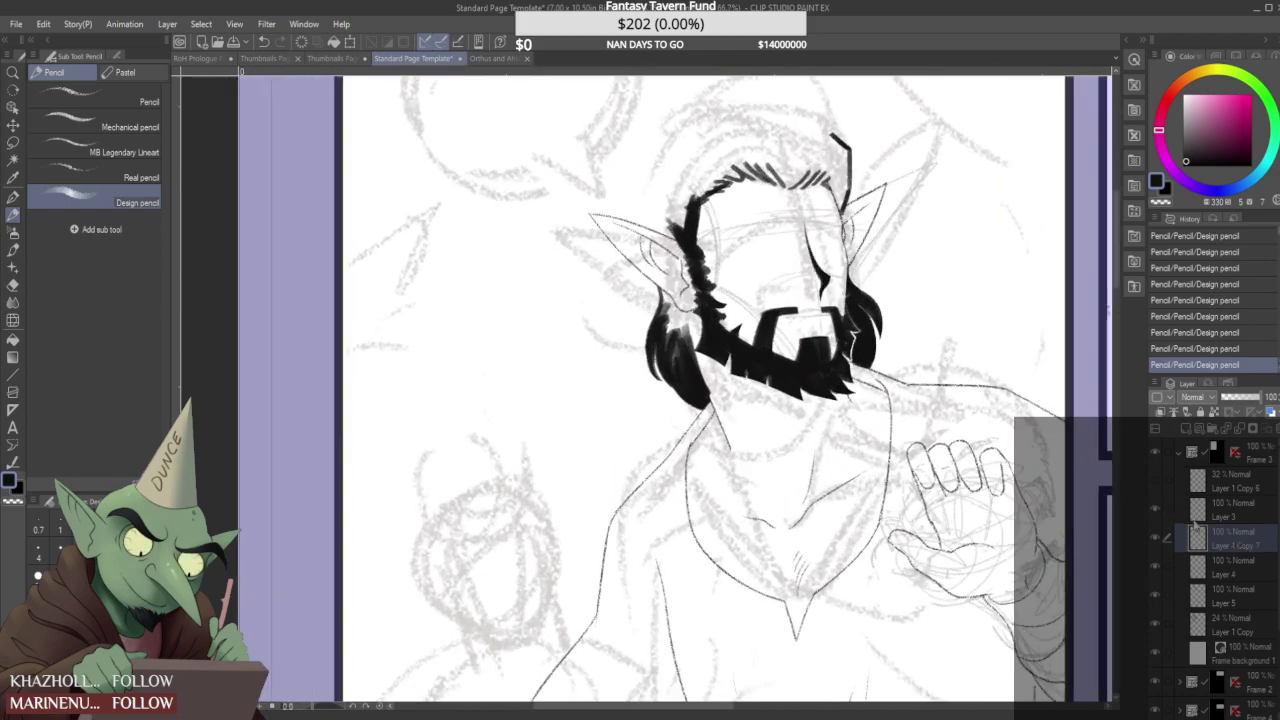
{"action": "left_click", "coordinate": [1154, 541]}
{"action": "left_click", "coordinate": [1154, 541]}
{"action": "scroll", "coordinate": [709, 404], "scroll_direction": "up", "scroll_amount": 2}
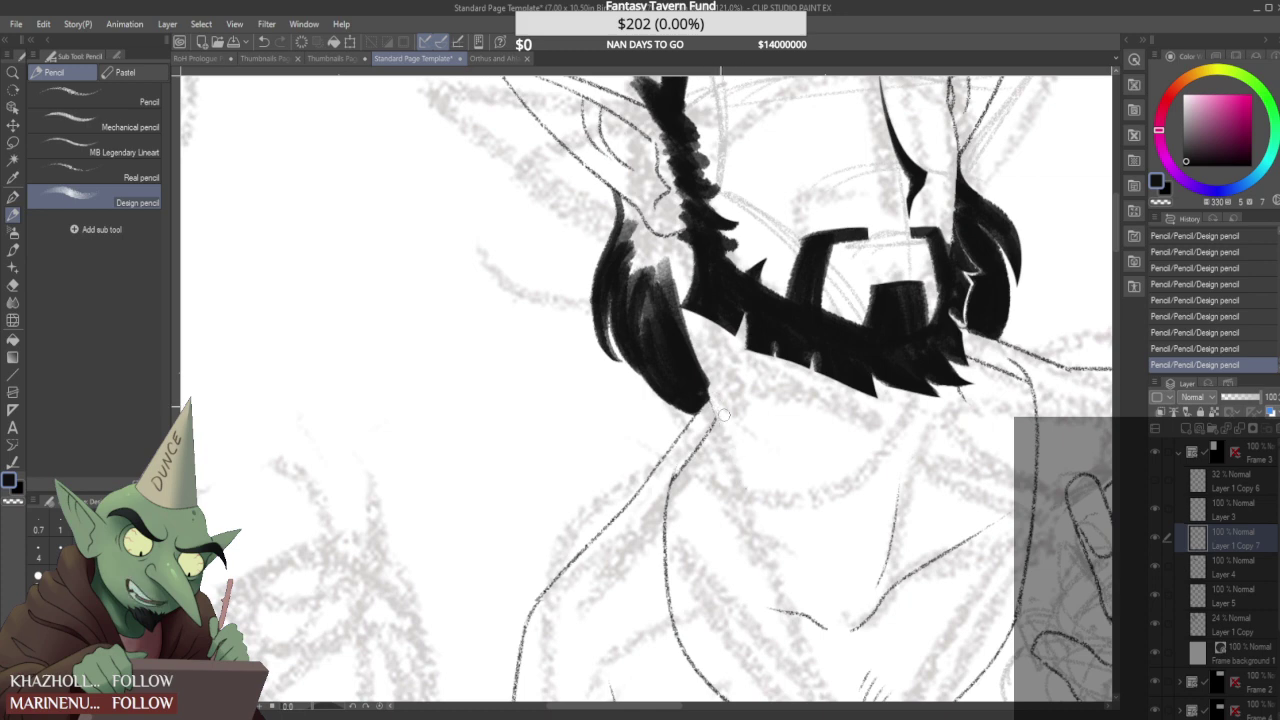
{"action": "left_click", "coordinate": [69, 170]}
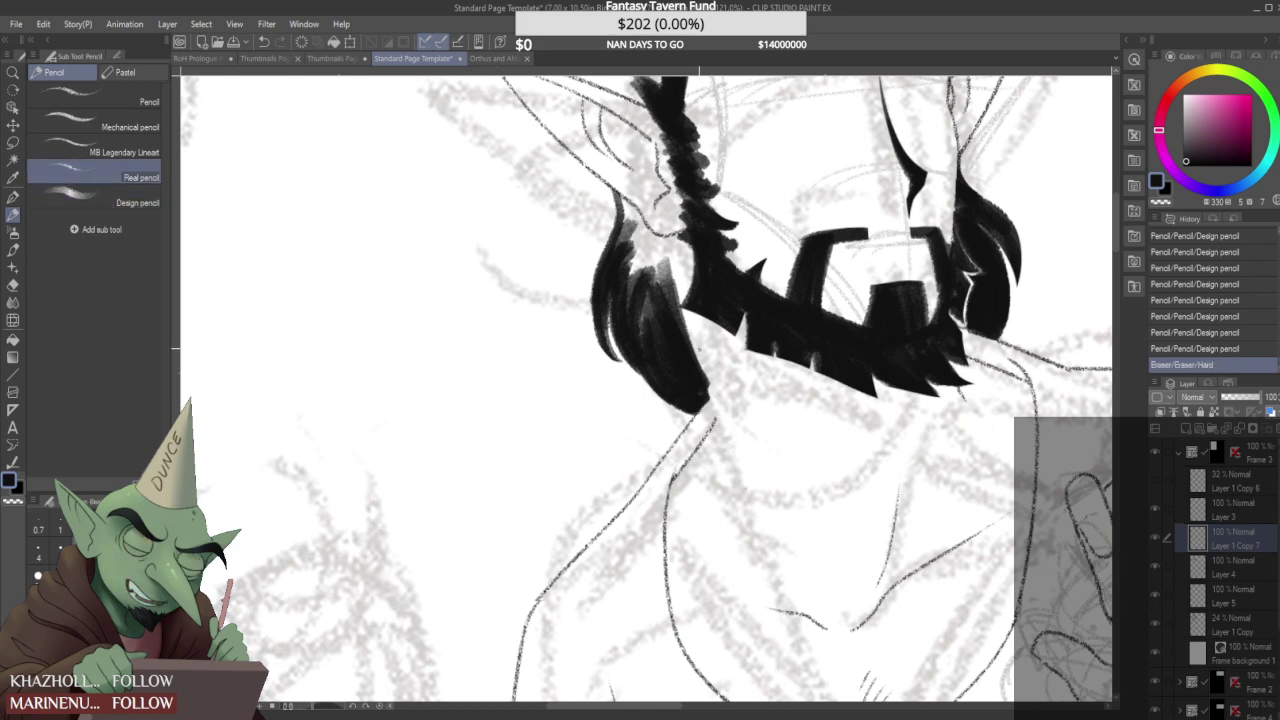
{"action": "left_click_drag", "start_coordinate": [704, 338], "coordinate": [716, 460]}
{"action": "scroll", "coordinate": [718, 440], "scroll_direction": "down", "scroll_amount": 2}
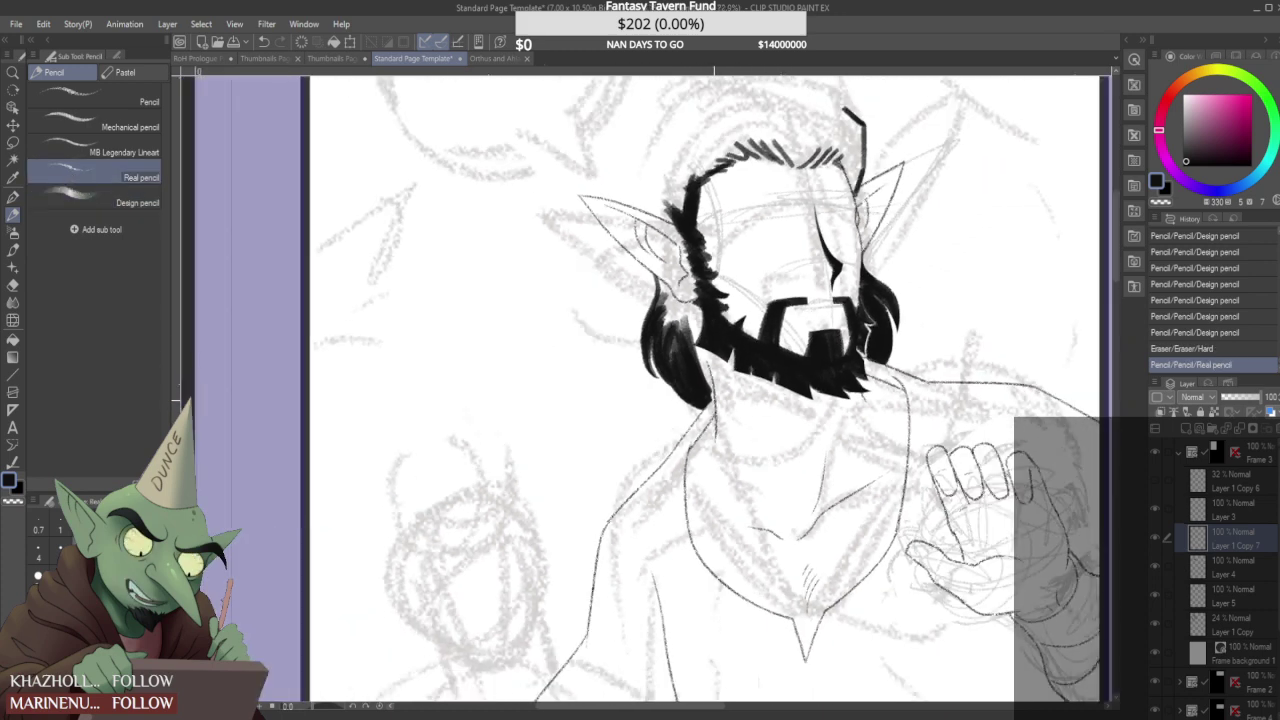
- Rework the short neck line under the beard's far end using the Hard eraser and Real pencil
{"action": "scroll", "coordinate": [824, 398], "scroll_direction": "up", "scroll_amount": 1}
{"action": "scroll", "coordinate": [838, 421], "scroll_direction": "up", "scroll_amount": 2}
{"action": "mouse_move", "coordinate": [834, 430]}
{"action": "left_mouse_down"}
{"action": "mouse_move", "coordinate": [812, 397]}
{"action": "mouse_move", "coordinate": [830, 457]}
{"action": "left_mouse_up"}
{"action": "left_click_drag", "start_coordinate": [817, 406], "coordinate": [824, 436]}
{"action": "scroll", "coordinate": [811, 433], "scroll_direction": "down", "scroll_amount": 1}
{"action": "scroll", "coordinate": [625, 405], "scroll_direction": "up", "scroll_amount": 1}
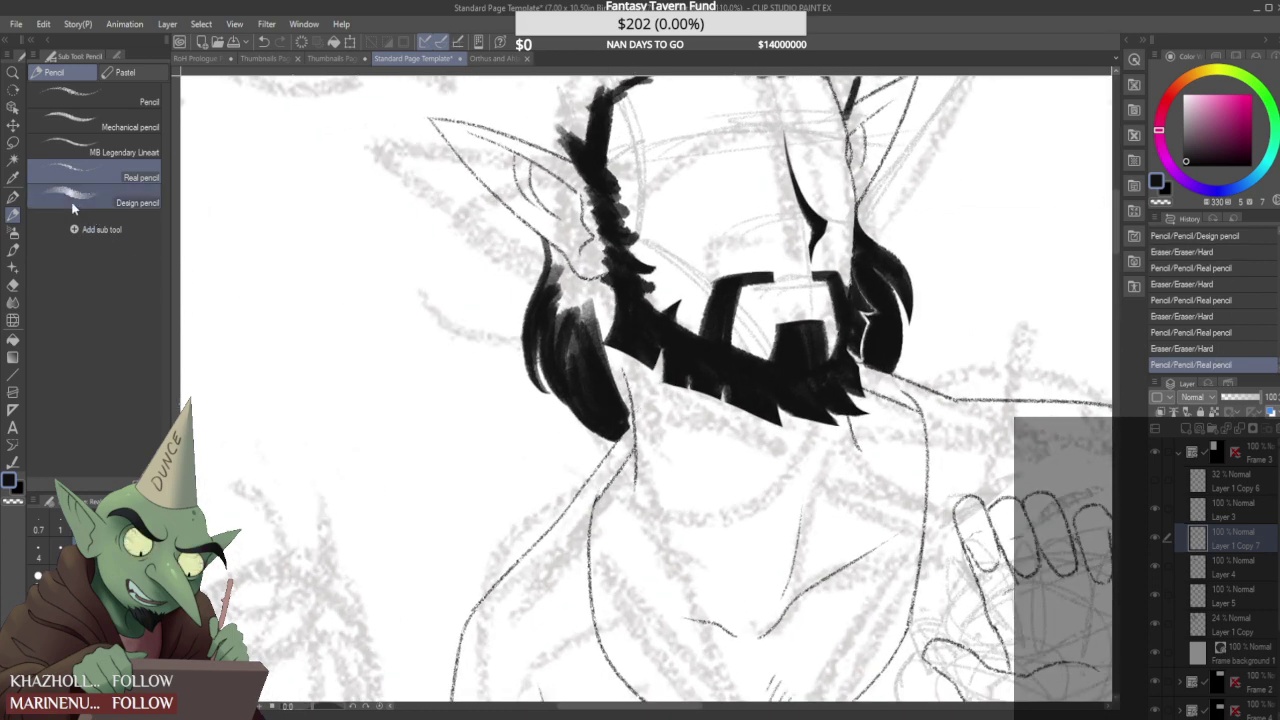
- Thicken the near-side hair's inner edge down to the neck on Layer 4 with the Design pencil and erase a gap beside the jaw
{"action": "left_click", "coordinate": [130, 202]}
{"action": "left_click", "coordinate": [1176, 566]}
{"action": "left_click", "coordinate": [1156, 566]}
{"action": "left_click", "coordinate": [1156, 566]}
{"action": "scroll", "coordinate": [618, 358], "scroll_direction": "up", "scroll_amount": 3}
{"action": "left_click_drag", "start_coordinate": [629, 435], "coordinate": [625, 382]}
{"action": "left_click_drag", "start_coordinate": [628, 431], "coordinate": [630, 444]}
{"action": "mouse_move", "coordinate": [612, 356]}
{"action": "left_mouse_down"}
{"action": "mouse_move", "coordinate": [625, 408]}
{"action": "mouse_move", "coordinate": [607, 340]}
{"action": "left_mouse_up"}
{"action": "scroll", "coordinate": [600, 338], "scroll_direction": "up", "scroll_amount": 1}
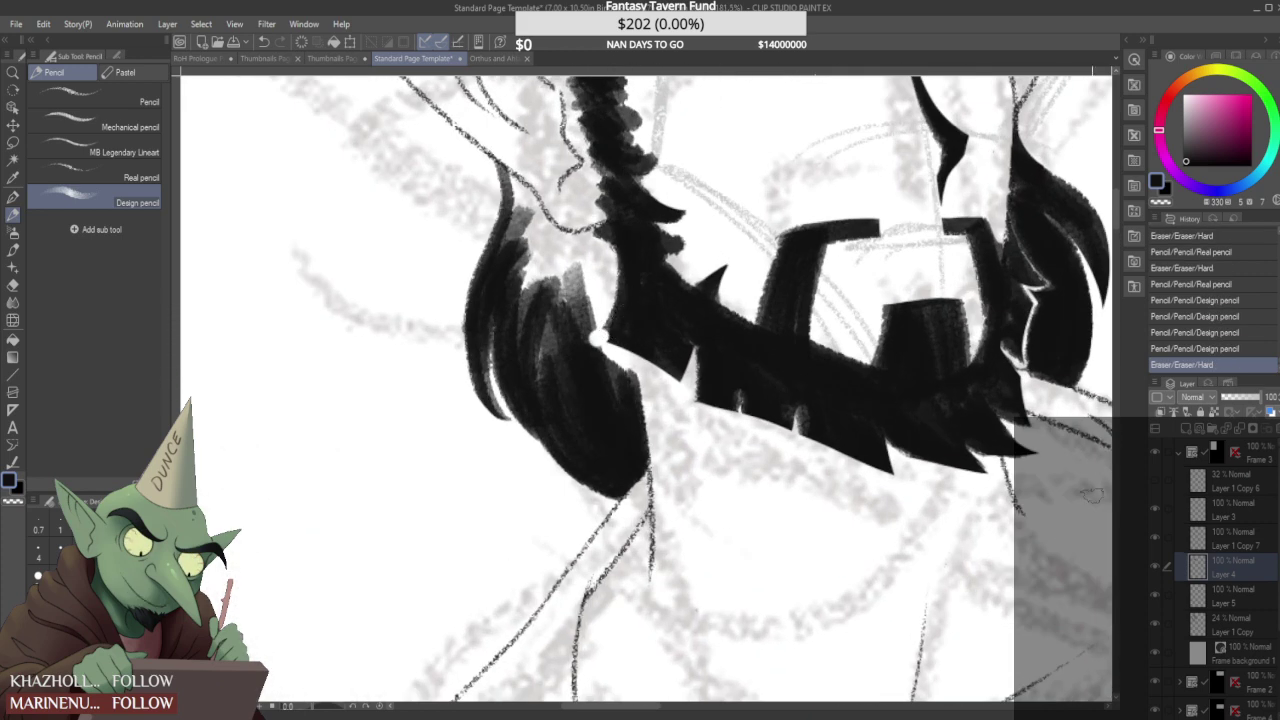
{"action": "left_click", "coordinate": [1248, 597]}
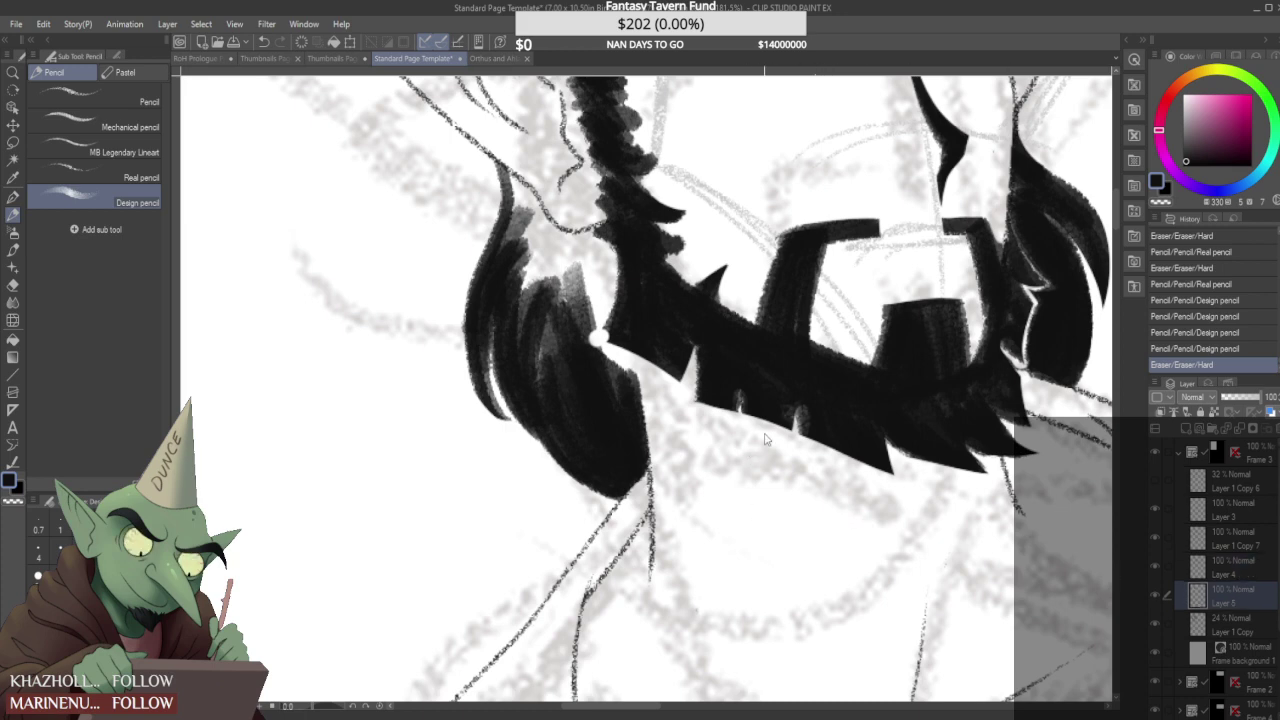
{"action": "key", "text": "ctrl+z"}
{"action": "key", "text": "ctrl+z"}
{"action": "key", "text": "ctrl+z"}
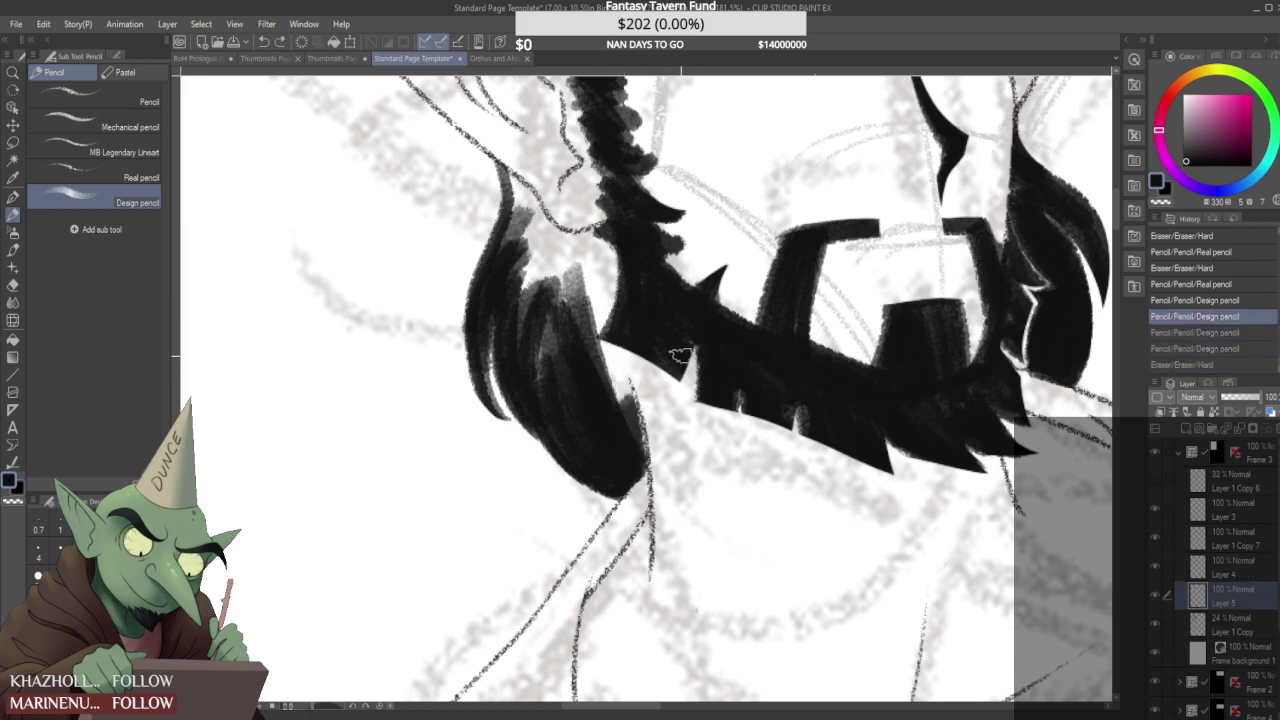
{"action": "key", "text": "ctrl+z"}
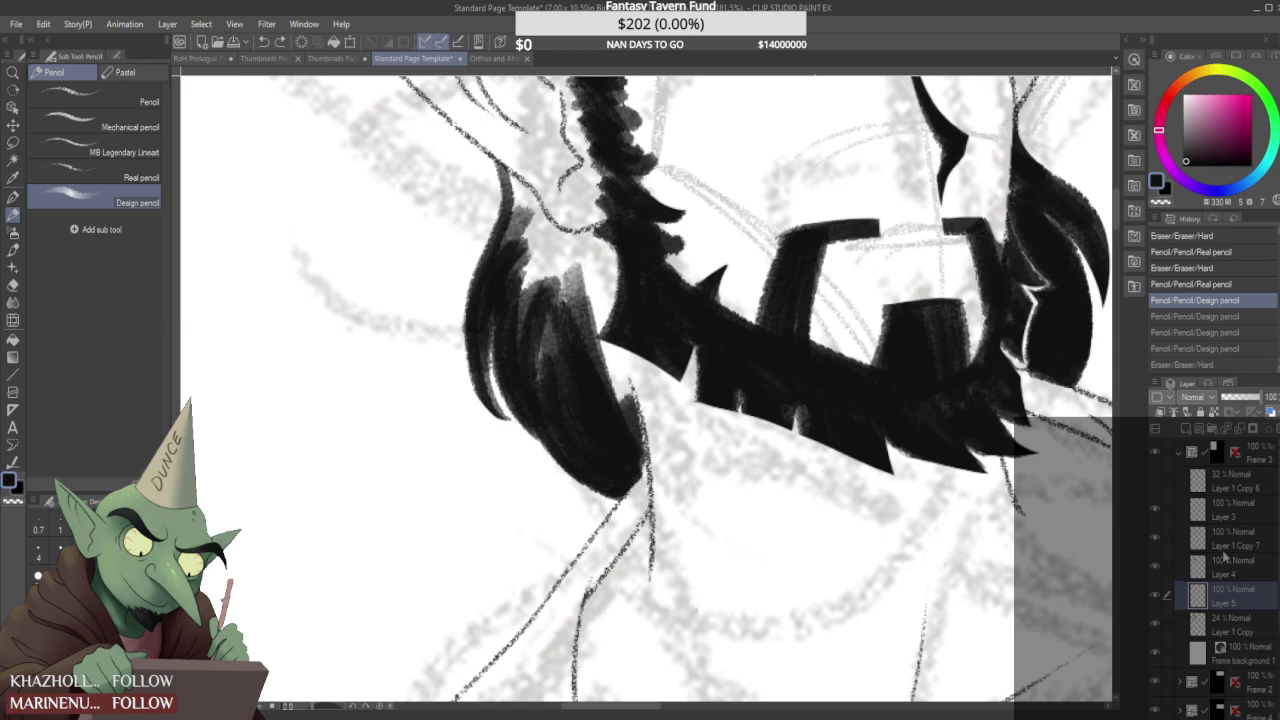
{"action": "left_click", "coordinate": [1244, 578]}
{"action": "key", "text": "ctrl+y"}
{"action": "key", "text": "ctrl+y"}
{"action": "key", "text": "ctrl+y"}
{"action": "left_click", "coordinate": [1157, 565]}
{"action": "left_click", "coordinate": [1157, 565]}
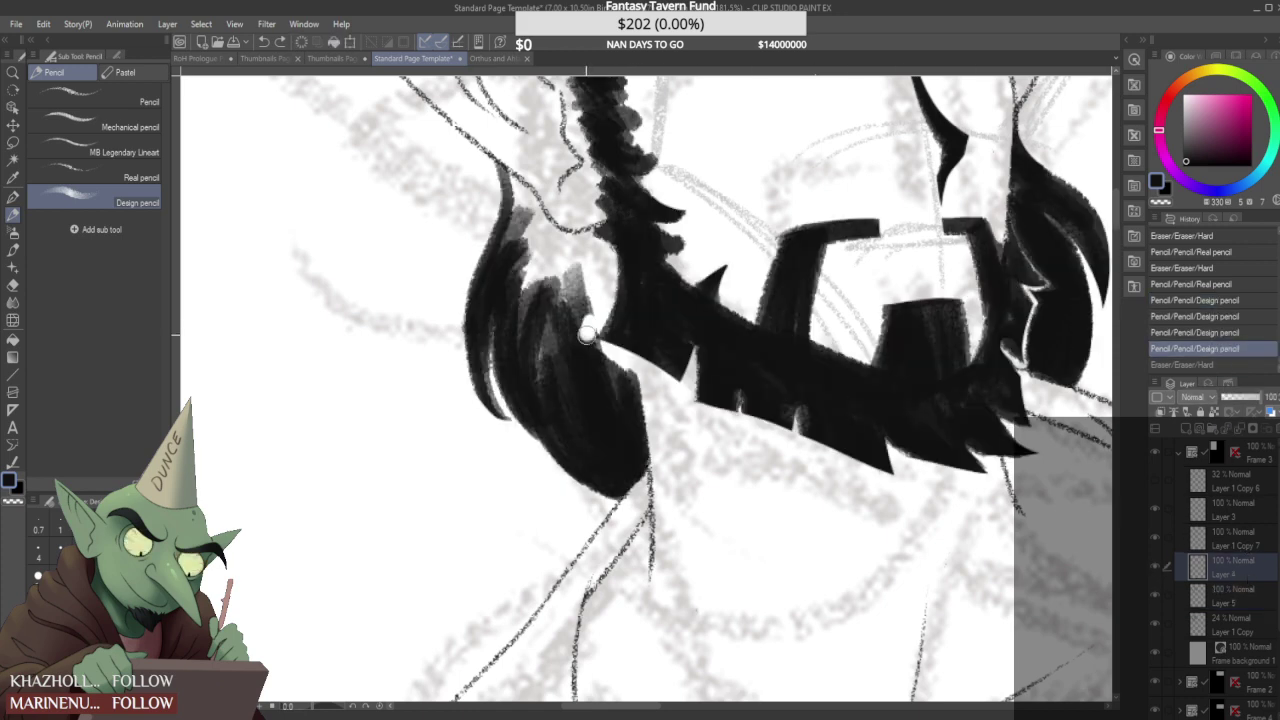
- Fill the near-side hair up to the ear on Layer 5, leaving a thin white gap along the jaw beard
{"action": "key", "text": "ctrl+y"}
{"action": "left_click", "coordinate": [1249, 598]}
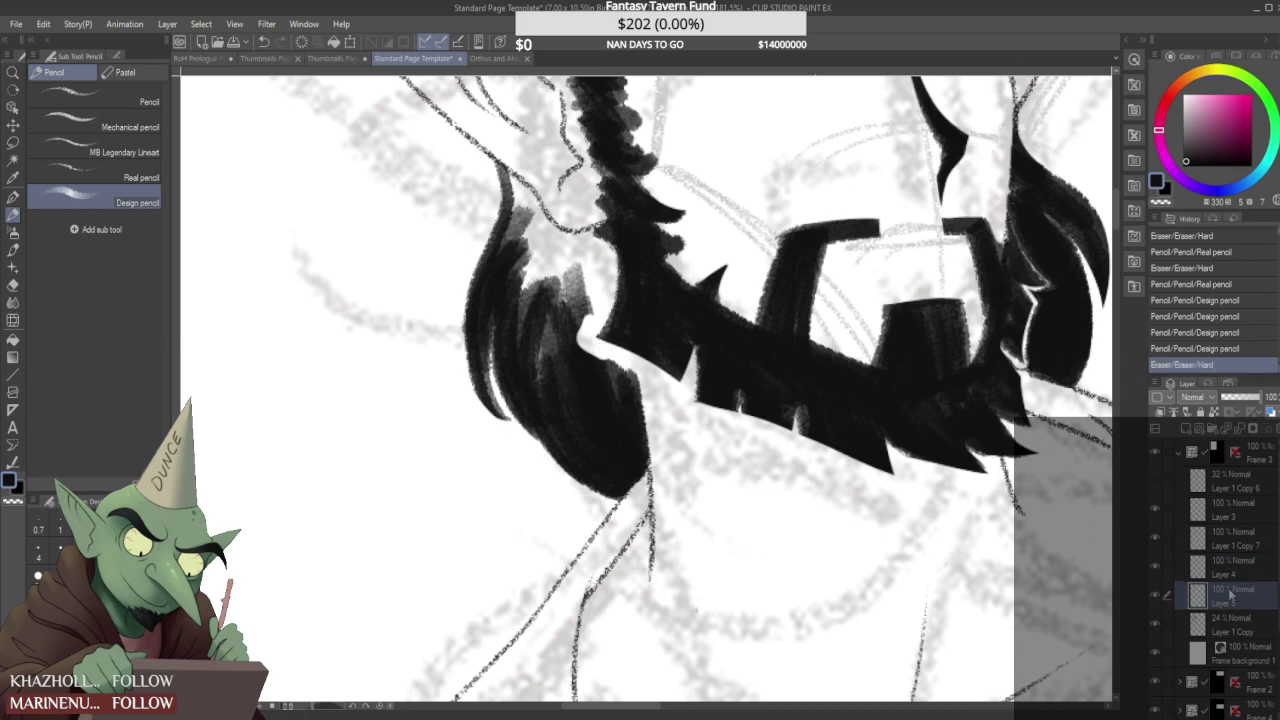
{"action": "mouse_move", "coordinate": [560, 344]}
{"action": "left_mouse_down"}
{"action": "mouse_move", "coordinate": [617, 374]}
{"action": "mouse_move", "coordinate": [563, 347]}
{"action": "mouse_move", "coordinate": [617, 374]}
{"action": "mouse_move", "coordinate": [571, 345]}
{"action": "mouse_move", "coordinate": [597, 258]}
{"action": "mouse_move", "coordinate": [569, 330]}
{"action": "mouse_move", "coordinate": [619, 276]}
{"action": "left_mouse_up"}
{"action": "left_click_drag", "start_coordinate": [606, 262], "coordinate": [570, 240]}
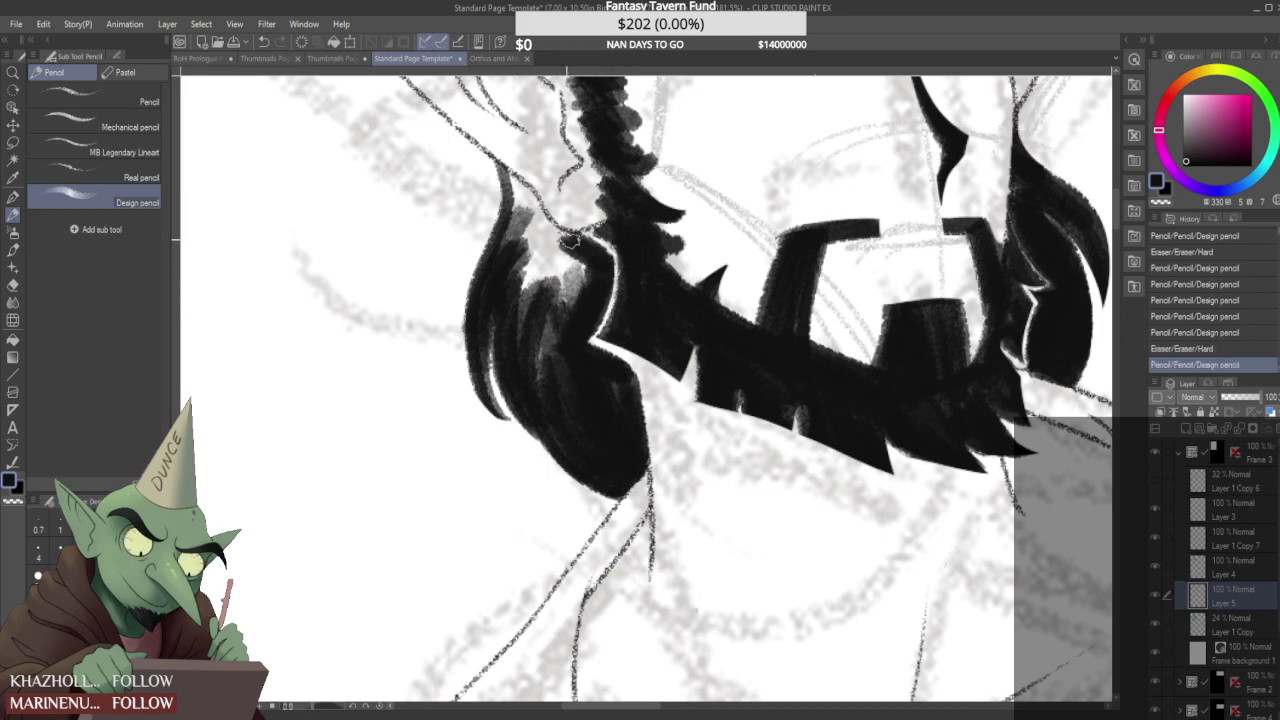
{"action": "mouse_move", "coordinate": [522, 205]}
{"action": "left_mouse_down"}
{"action": "mouse_move", "coordinate": [502, 182]}
{"action": "mouse_move", "coordinate": [559, 248]}
{"action": "left_mouse_up"}
{"action": "mouse_move", "coordinate": [524, 202]}
{"action": "left_mouse_down"}
{"action": "mouse_move", "coordinate": [581, 260]}
{"action": "mouse_move", "coordinate": [583, 287]}
{"action": "mouse_move", "coordinate": [563, 262]}
{"action": "mouse_move", "coordinate": [585, 304]}
{"action": "mouse_move", "coordinate": [559, 325]}
{"action": "mouse_move", "coordinate": [555, 378]}
{"action": "mouse_move", "coordinate": [525, 315]}
{"action": "mouse_move", "coordinate": [547, 373]}
{"action": "mouse_move", "coordinate": [533, 253]}
{"action": "mouse_move", "coordinate": [558, 391]}
{"action": "mouse_move", "coordinate": [552, 300]}
{"action": "left_mouse_up"}
{"action": "mouse_move", "coordinate": [517, 218]}
{"action": "left_mouse_down"}
{"action": "mouse_move", "coordinate": [509, 284]}
{"action": "mouse_move", "coordinate": [522, 233]}
{"action": "left_mouse_up"}
{"action": "mouse_move", "coordinate": [511, 178]}
{"action": "left_mouse_down"}
{"action": "mouse_move", "coordinate": [498, 156]}
{"action": "mouse_move", "coordinate": [505, 174]}
{"action": "mouse_move", "coordinate": [489, 175]}
{"action": "left_mouse_up"}
{"action": "key", "text": "e"}
- Fill the light spots left along the near-side hair's inner edge beneath the jaw beard
{"action": "scroll", "coordinate": [504, 252], "scroll_direction": "down", "scroll_amount": 4}
{"action": "scroll", "coordinate": [556, 304], "scroll_direction": "up", "scroll_amount": 3}
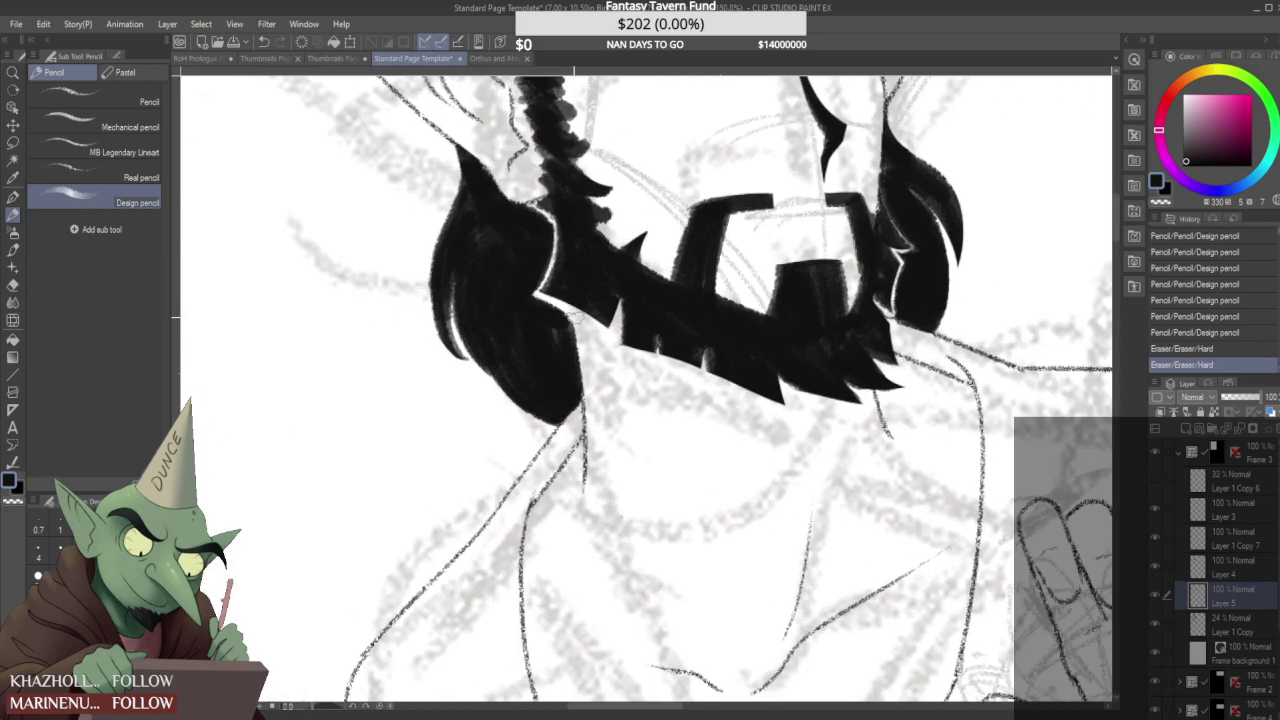
{"action": "mouse_move", "coordinate": [557, 308]}
{"action": "left_mouse_down"}
{"action": "mouse_move", "coordinate": [532, 305]}
{"action": "mouse_move", "coordinate": [571, 365]}
{"action": "left_mouse_up"}
{"action": "mouse_move", "coordinate": [564, 318]}
{"action": "left_mouse_down"}
{"action": "mouse_move", "coordinate": [570, 388]}
{"action": "mouse_move", "coordinate": [528, 316]}
{"action": "left_mouse_up"}
{"action": "scroll", "coordinate": [564, 353], "scroll_direction": "down", "scroll_amount": 6}
{"action": "scroll", "coordinate": [523, 320], "scroll_direction": "down", "scroll_amount": 4}
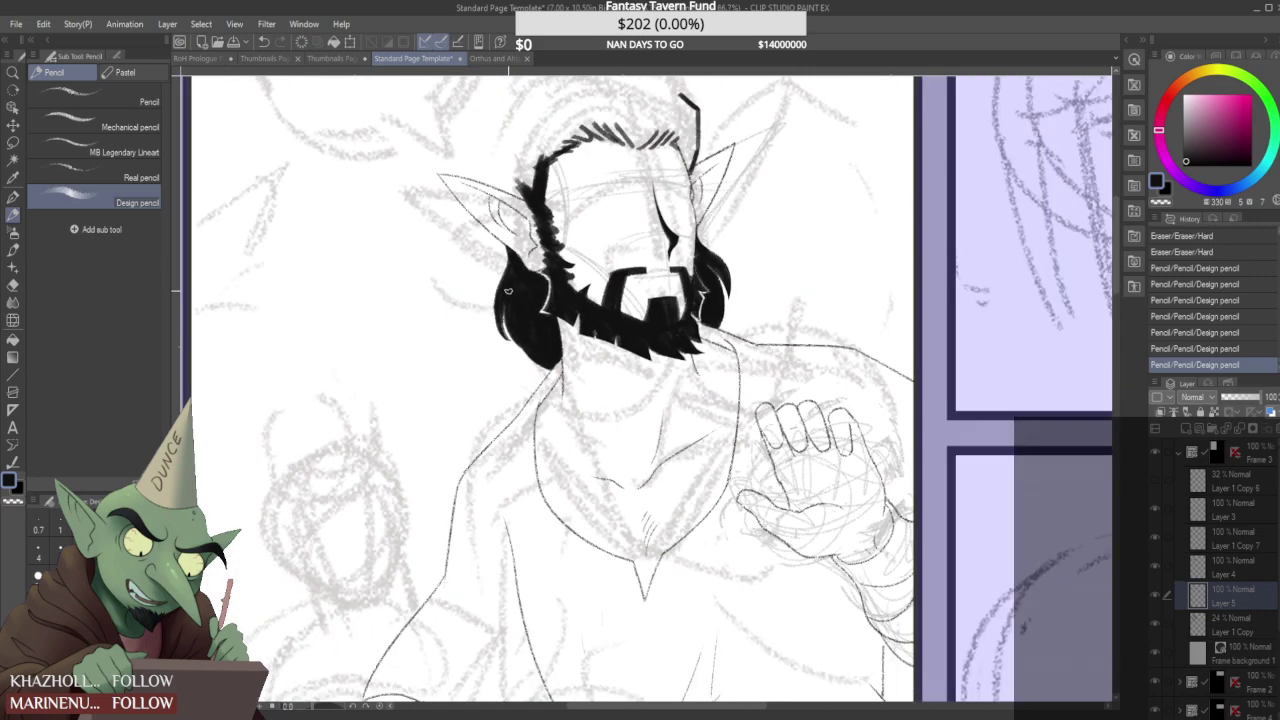
- Darken the upper part of the far-side hair with the Design pencil to close the gaps between strands
{"action": "scroll", "coordinate": [623, 262], "scroll_direction": "up", "scroll_amount": 5}
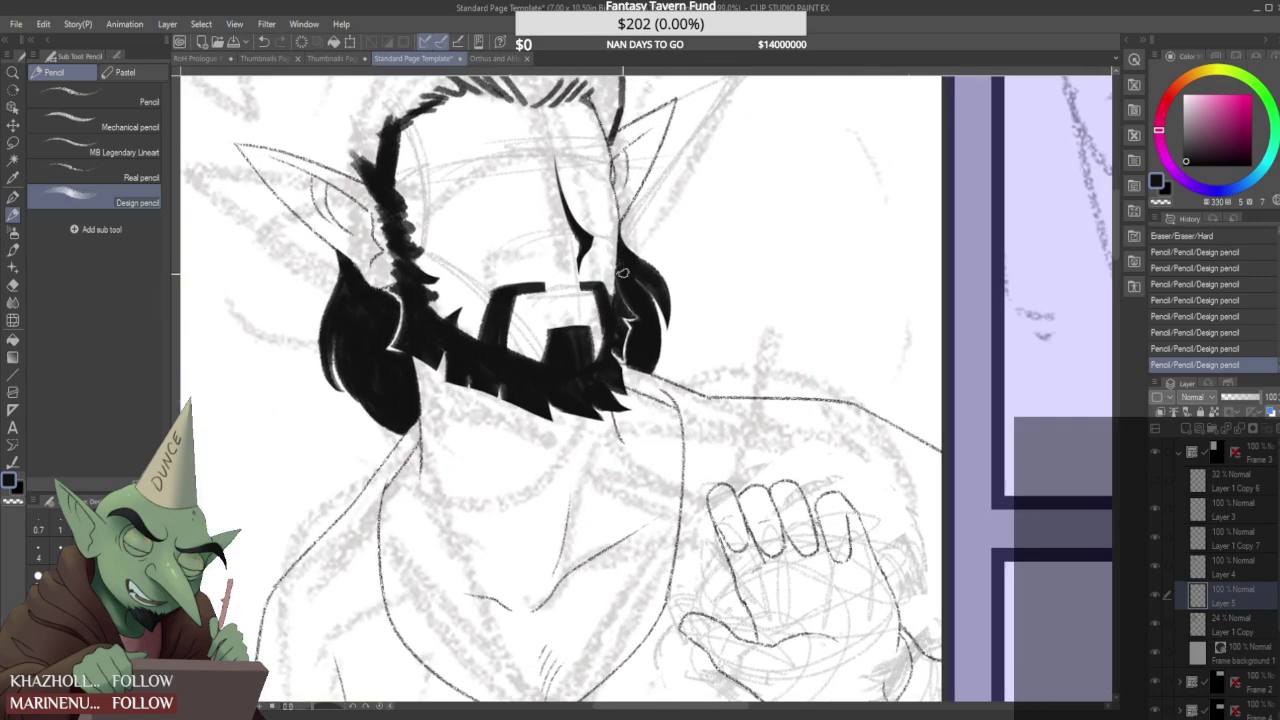
{"action": "scroll", "coordinate": [622, 264], "scroll_direction": "up", "scroll_amount": 3}
{"action": "left_click_drag", "start_coordinate": [664, 278], "coordinate": [646, 275]}
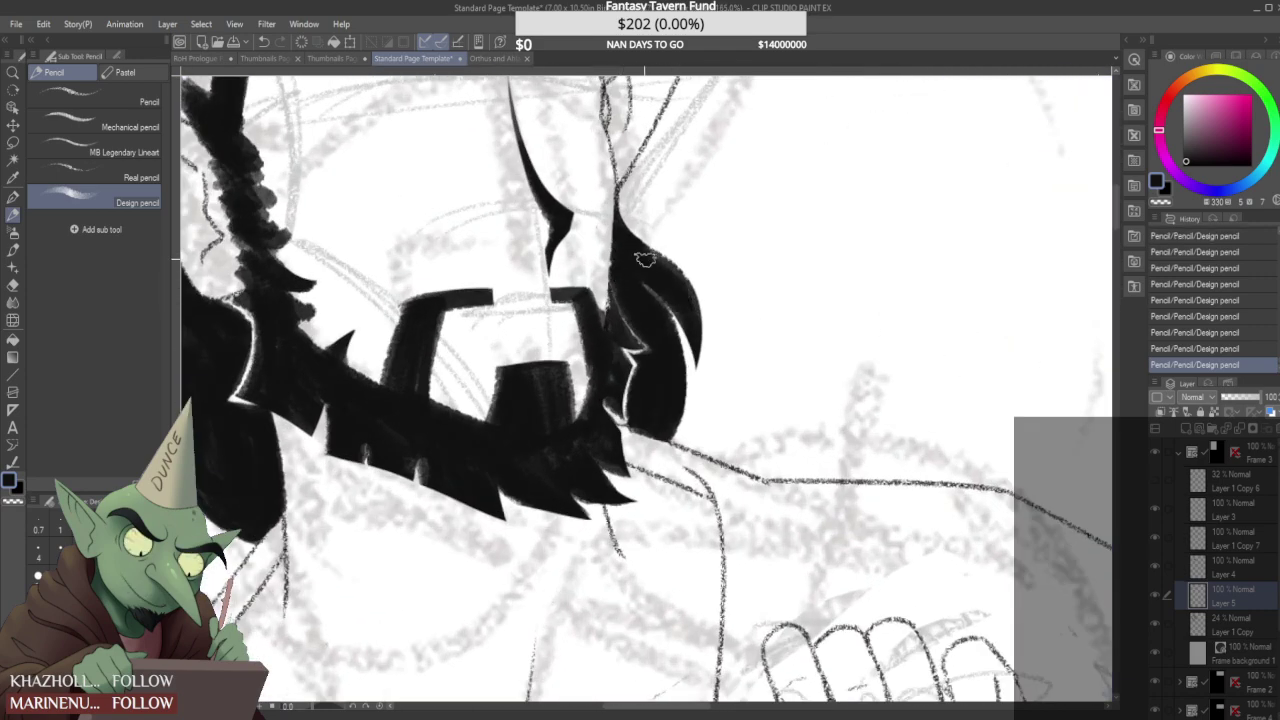
{"action": "scroll", "coordinate": [640, 272], "scroll_direction": "down", "scroll_amount": 1}
{"action": "scroll", "coordinate": [640, 278], "scroll_direction": "down", "scroll_amount": 2}
{"action": "scroll", "coordinate": [590, 230], "scroll_direction": "up", "scroll_amount": 1}
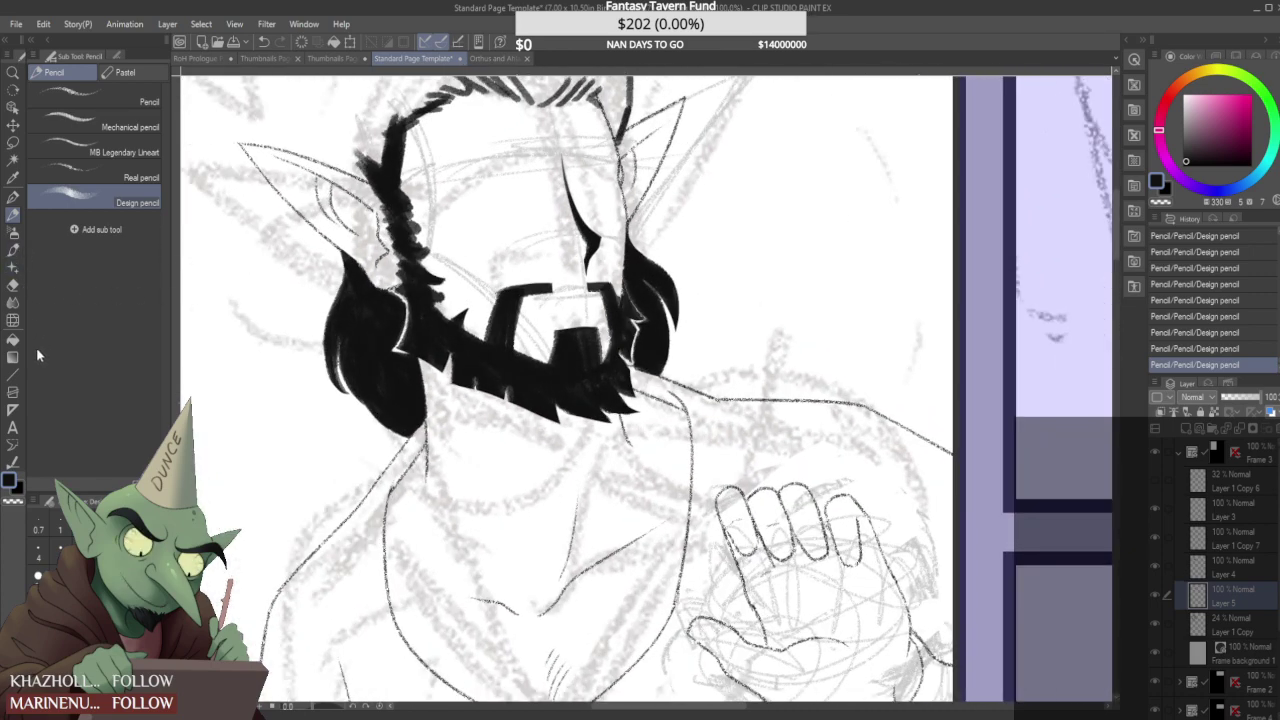
- Cut thin slits across both inner ends of the moustache on Layer 4 with the Hard eraser
{"action": "left_click", "coordinate": [13, 285]}
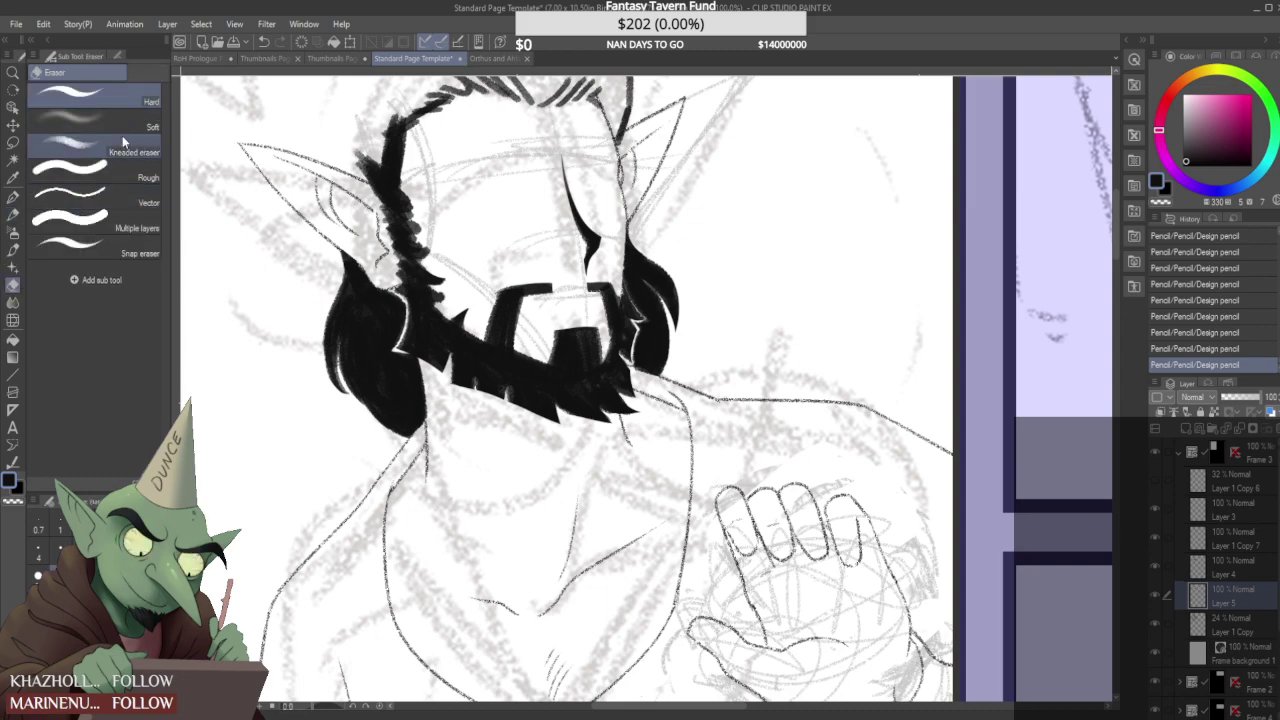
{"action": "scroll", "coordinate": [549, 262], "scroll_direction": "up", "scroll_amount": 5}
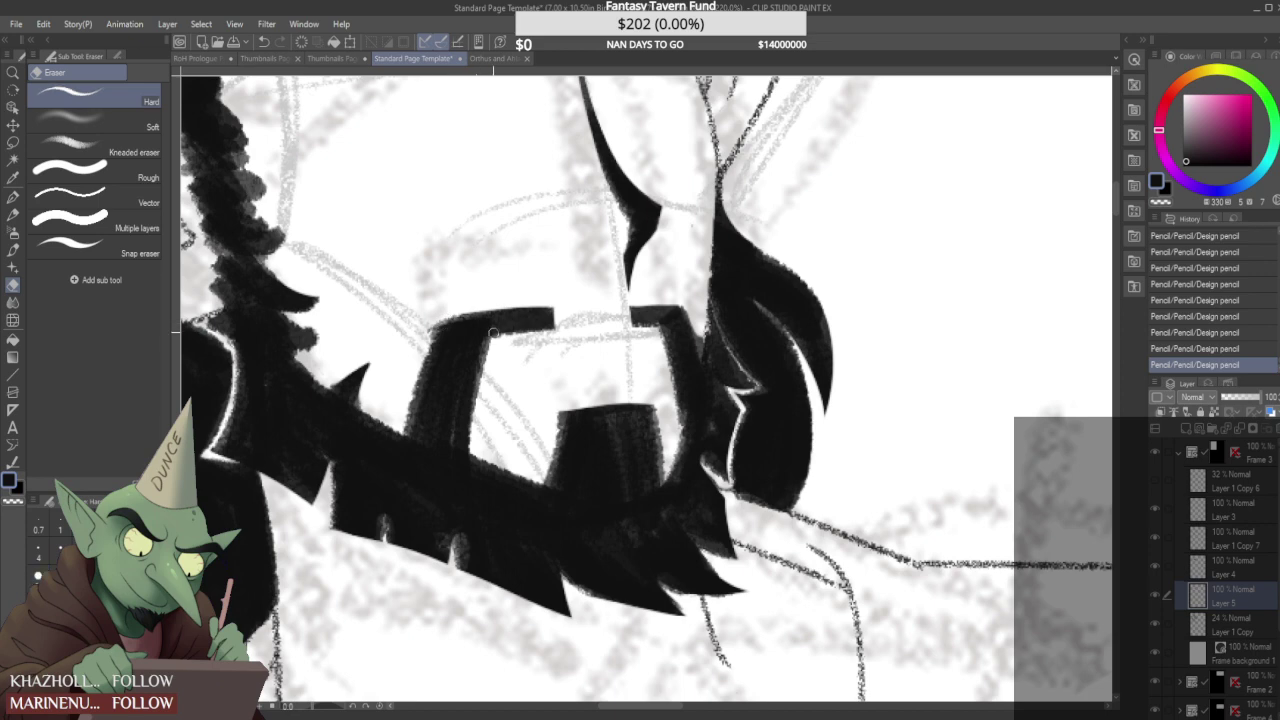
{"action": "left_click", "coordinate": [1185, 567]}
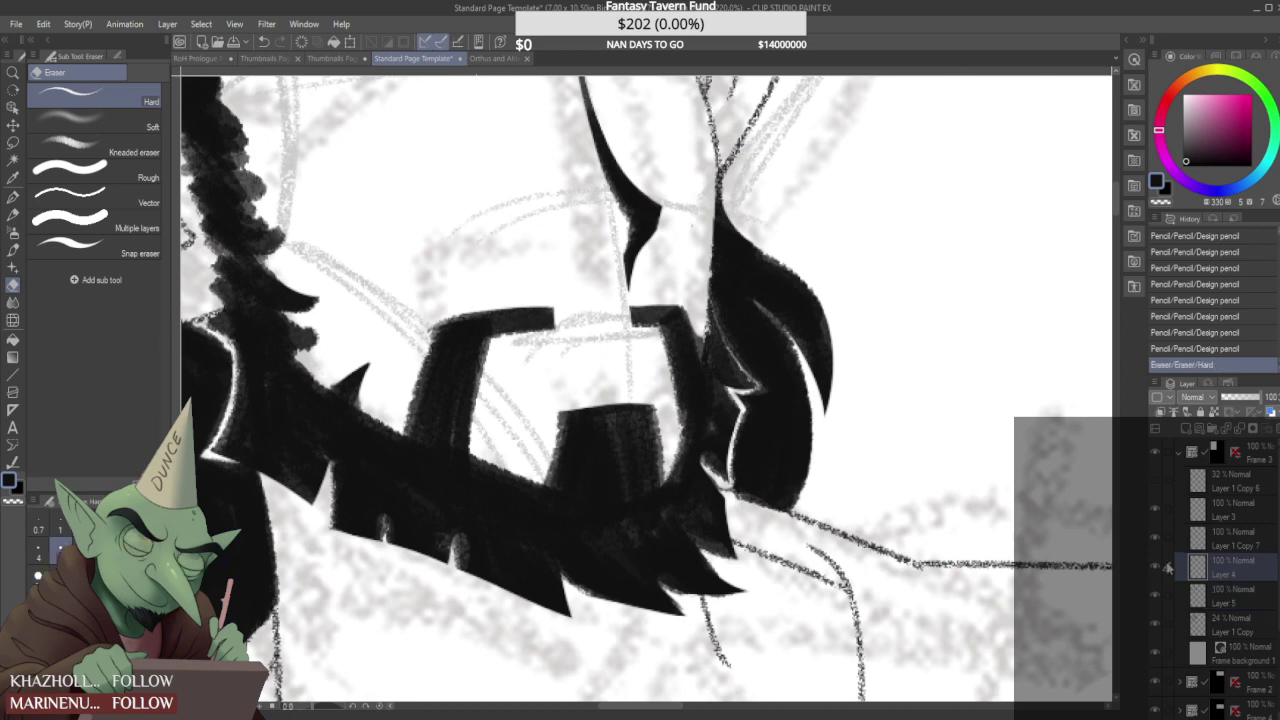
{"action": "mouse_move", "coordinate": [499, 308]}
{"action": "left_mouse_down"}
{"action": "mouse_move", "coordinate": [494, 338]}
{"action": "mouse_move", "coordinate": [522, 335]}
{"action": "mouse_move", "coordinate": [554, 306]}
{"action": "left_mouse_up"}
{"action": "mouse_move", "coordinate": [650, 302]}
{"action": "left_mouse_down"}
{"action": "mouse_move", "coordinate": [657, 334]}
{"action": "mouse_move", "coordinate": [637, 328]}
{"action": "left_mouse_up"}
{"action": "left_click_drag", "start_coordinate": [646, 306], "coordinate": [647, 336]}
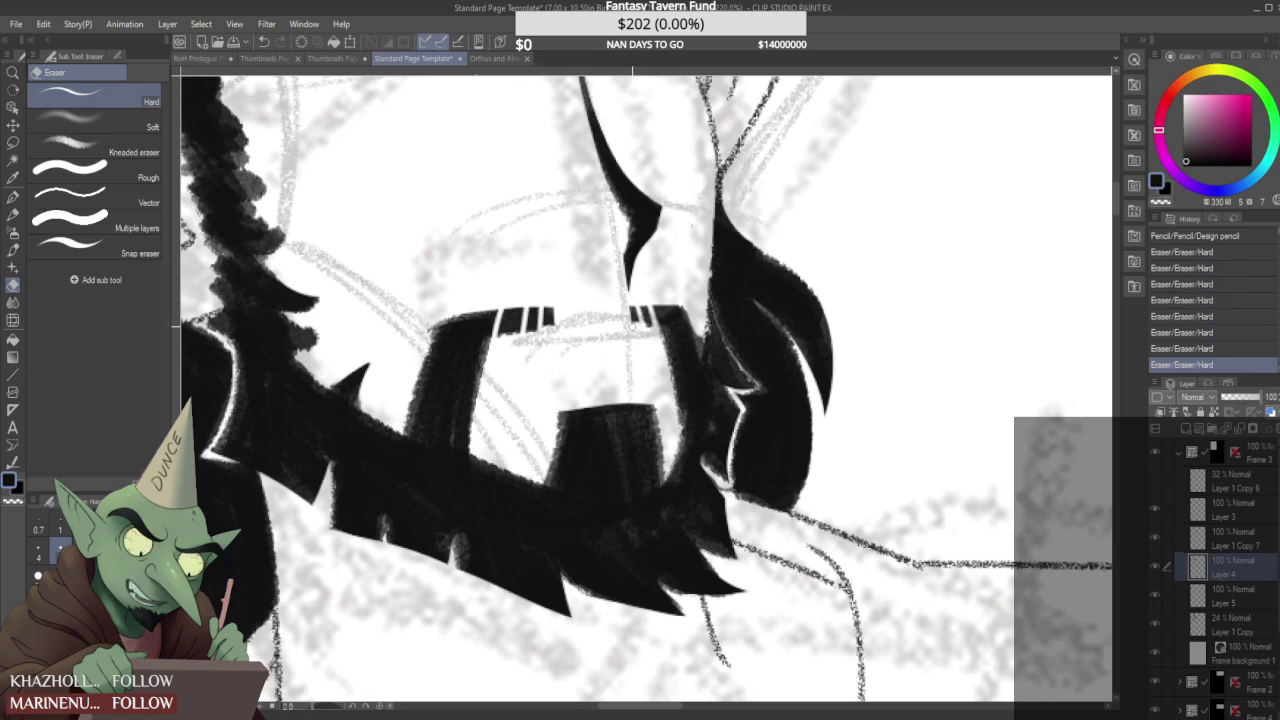
- Examine the moustache slits and the whole head at several magnifications, and compare the character with the Orthus and Ahlai face reference sheet
{"action": "scroll", "coordinate": [640, 330], "scroll_direction": "down", "scroll_amount": 5}
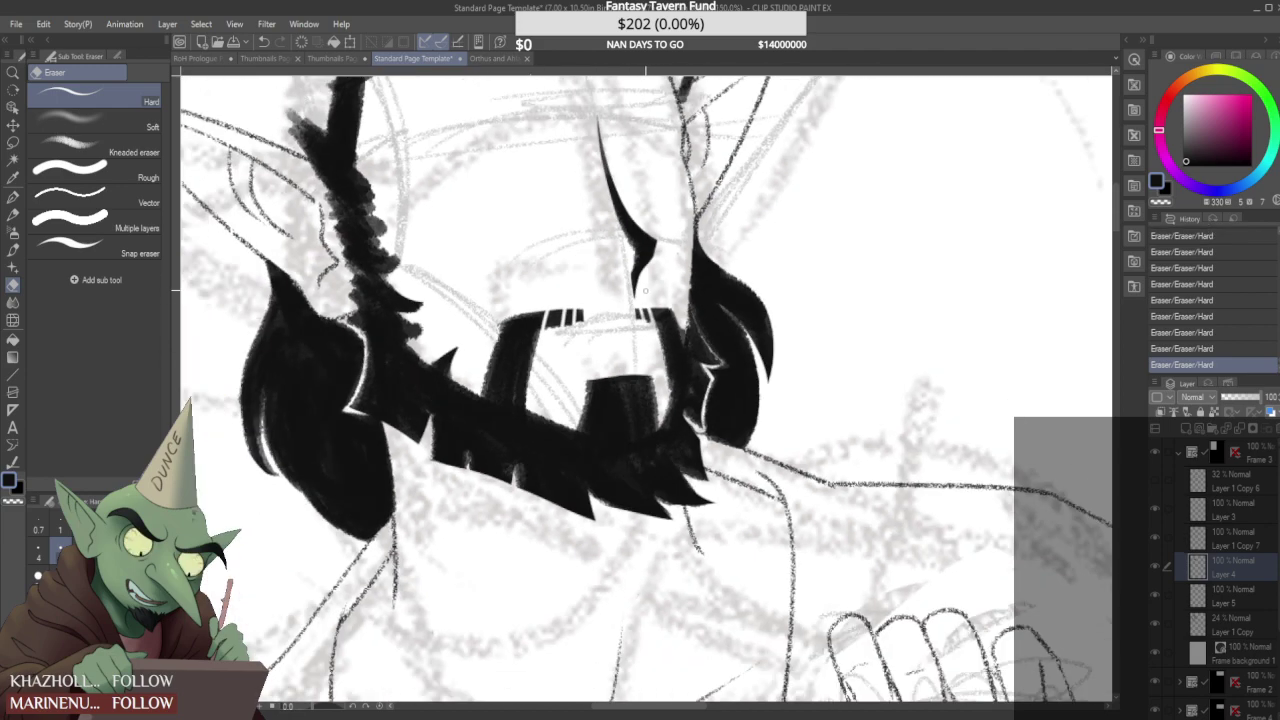
{"action": "scroll", "coordinate": [630, 318], "scroll_direction": "up", "scroll_amount": 5}
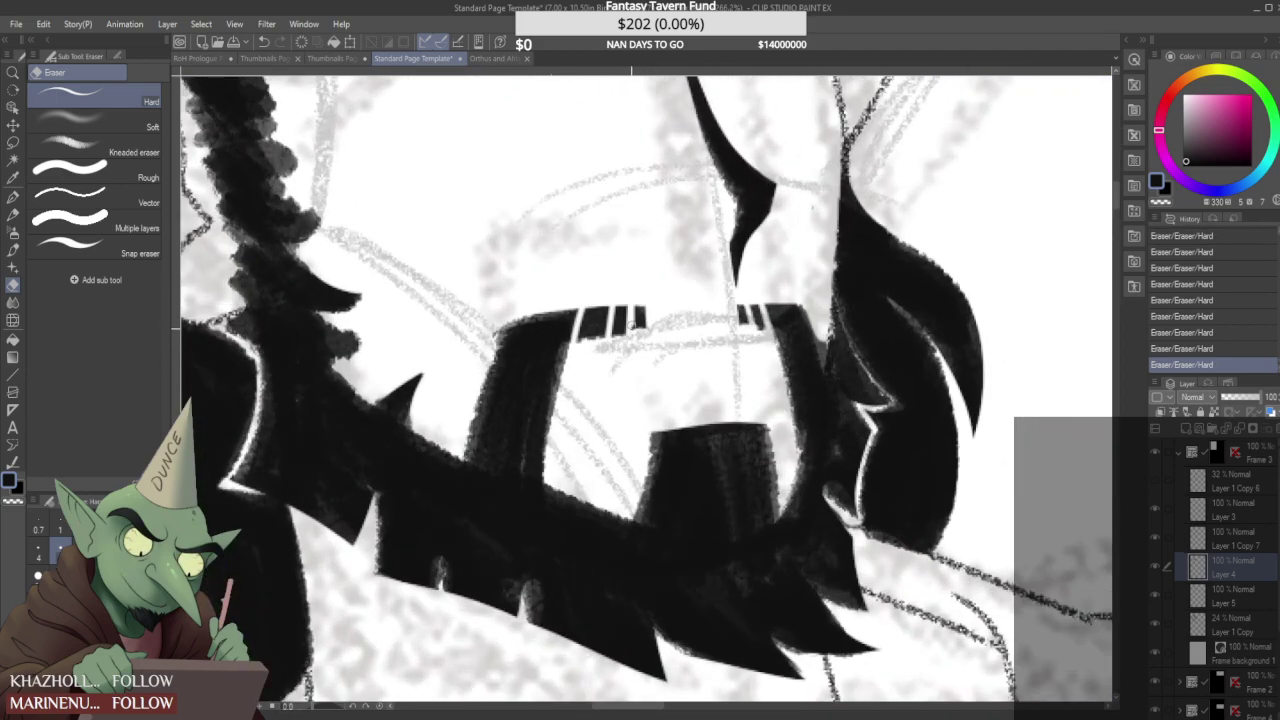
{"action": "scroll", "coordinate": [644, 332], "scroll_direction": "down", "scroll_amount": 5}
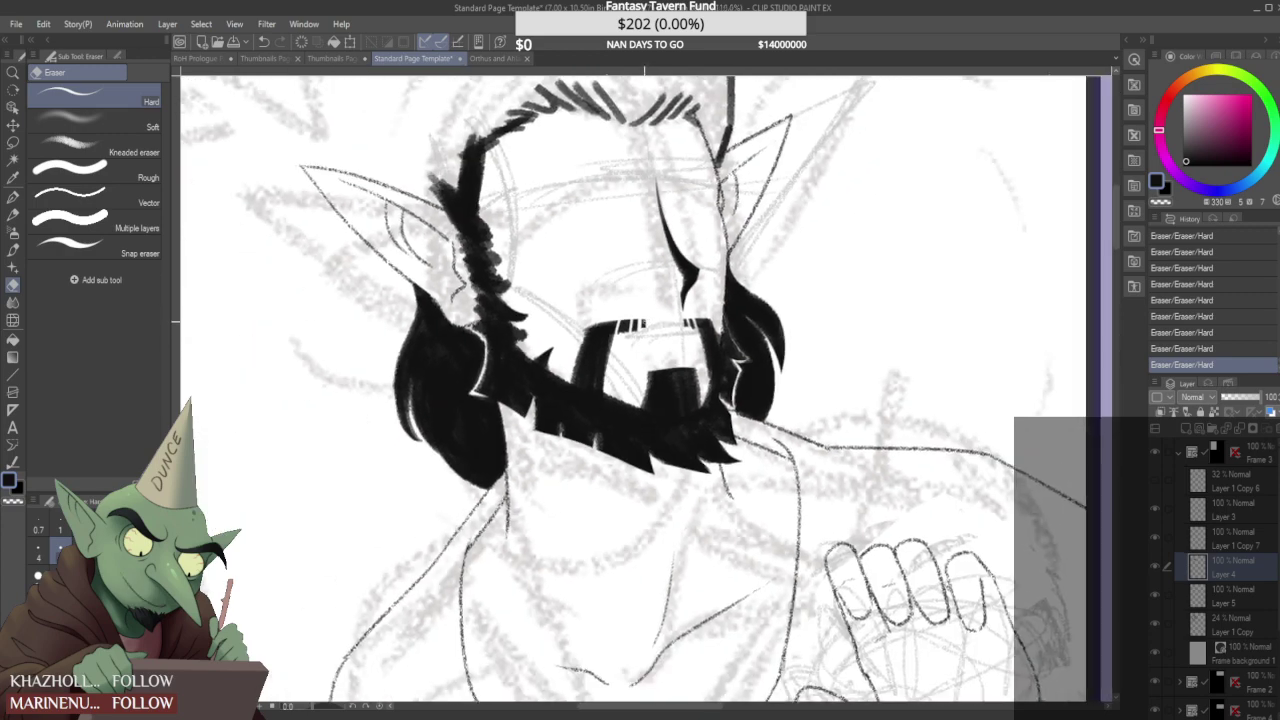
{"action": "scroll", "coordinate": [610, 345], "scroll_direction": "up", "scroll_amount": 5}
{"action": "scroll", "coordinate": [640, 340], "scroll_direction": "down", "scroll_amount": 5}
{"action": "scroll", "coordinate": [620, 340], "scroll_direction": "up", "scroll_amount": 5}
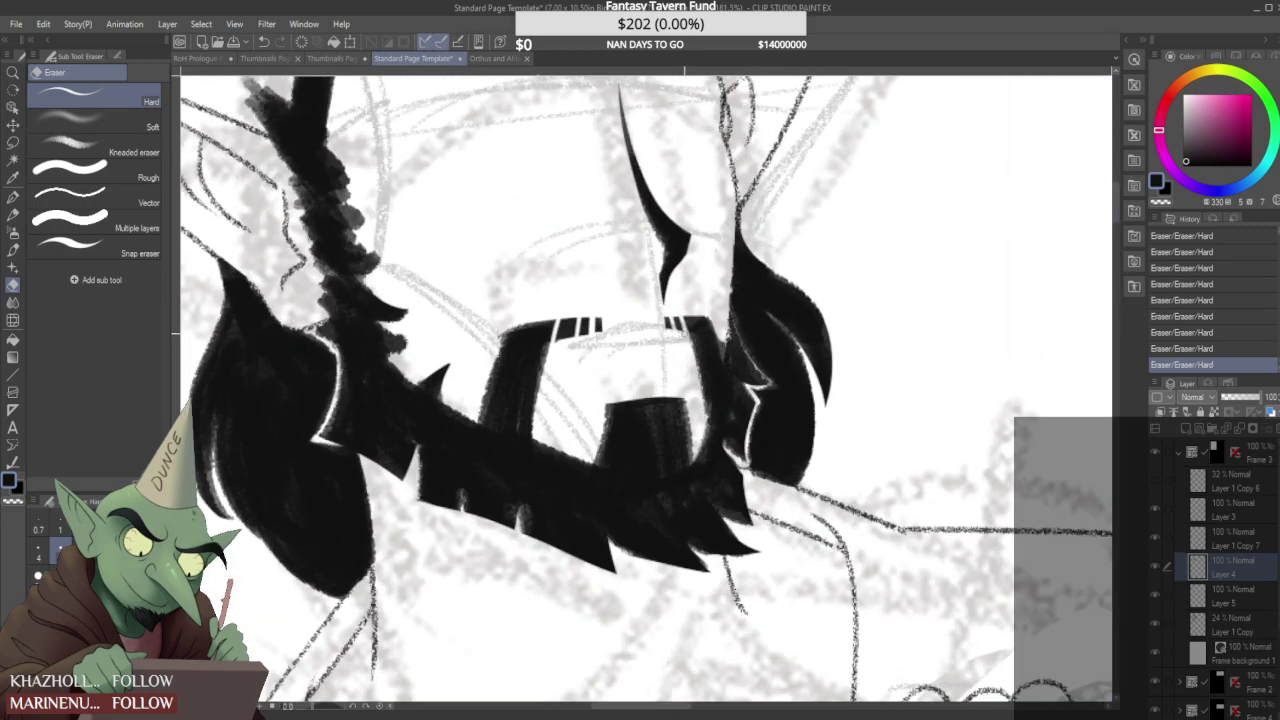
{"action": "scroll", "coordinate": [640, 360], "scroll_direction": "down", "scroll_amount": 8}
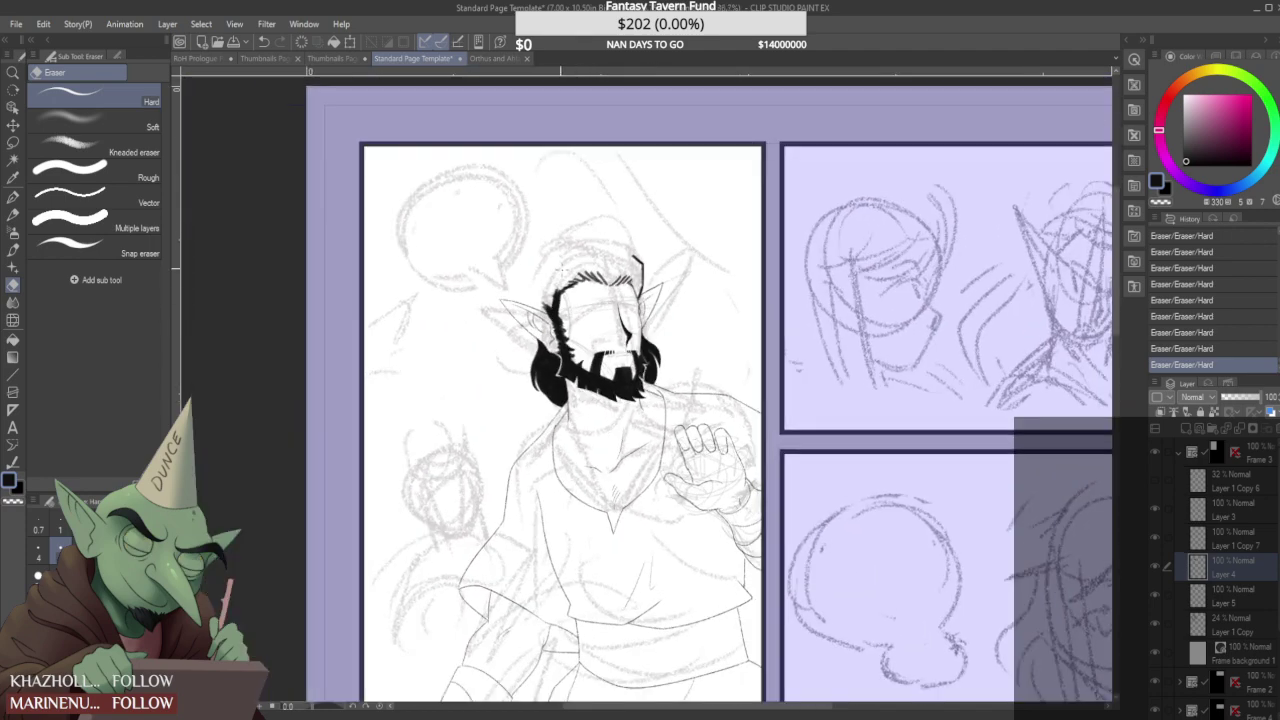
{"action": "left_click", "coordinate": [494, 58]}
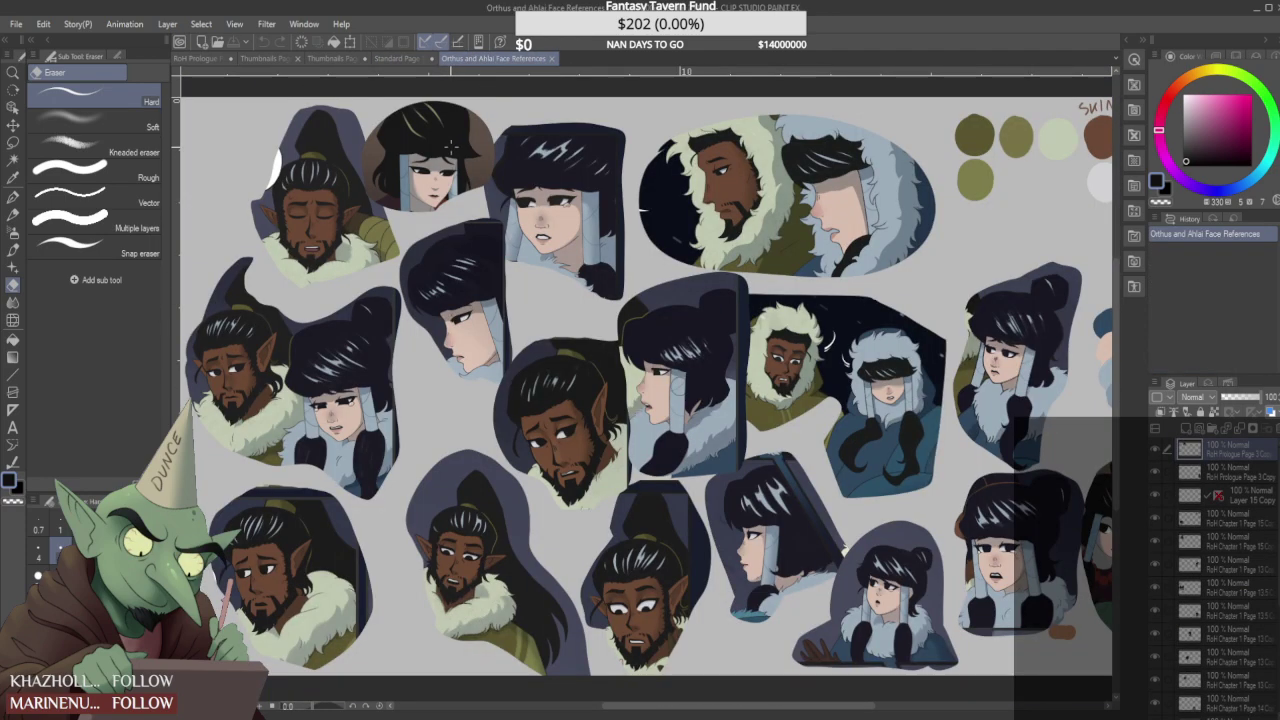
{"action": "left_click", "coordinate": [409, 58]}
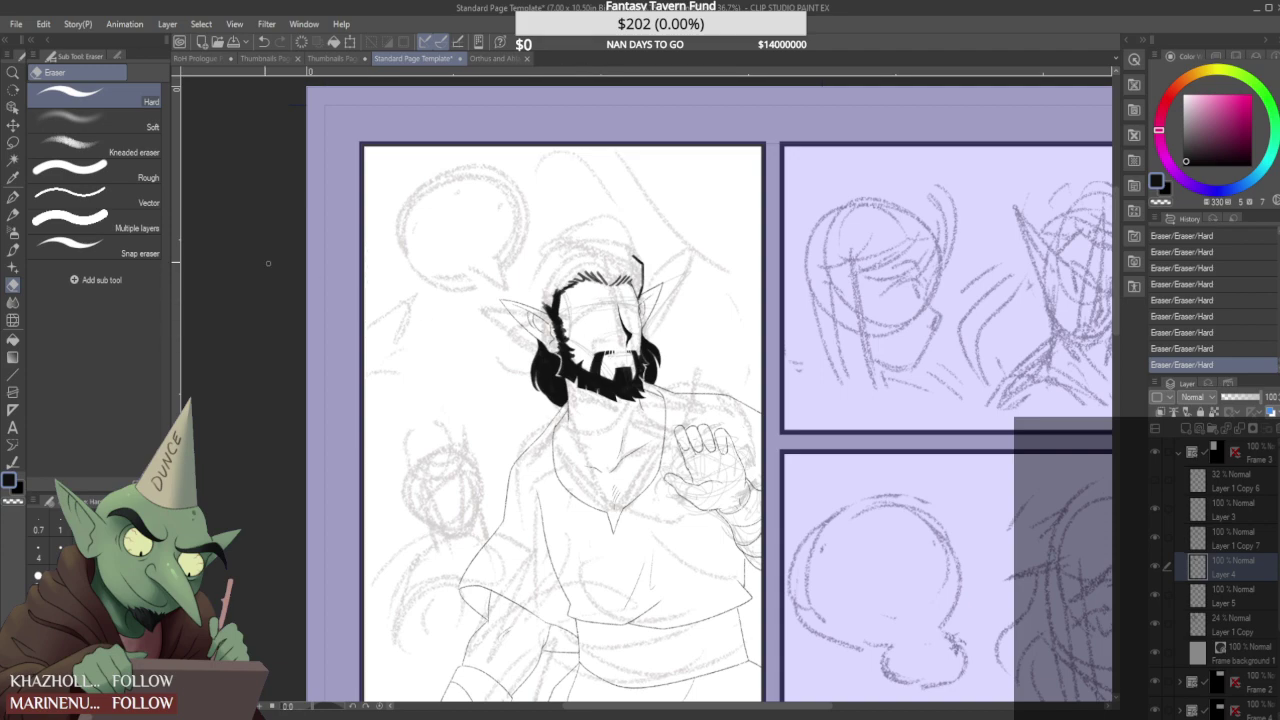
- Hatch short shading lines beside the nose bridge on Layer 4 with the Real pencil, undoing the first attempt and redrawing it
{"action": "left_click", "coordinate": [13, 215]}
{"action": "left_click", "coordinate": [95, 171]}
{"action": "scroll", "coordinate": [590, 303], "scroll_direction": "up", "scroll_amount": 3}
{"action": "scroll", "coordinate": [643, 338], "scroll_direction": "up", "scroll_amount": 3}
{"action": "mouse_move", "coordinate": [661, 336]}
{"action": "left_mouse_down"}
{"action": "mouse_move", "coordinate": [668, 374]}
{"action": "mouse_move", "coordinate": [690, 370]}
{"action": "left_mouse_up"}
{"action": "left_click_drag", "start_coordinate": [672, 356], "coordinate": [680, 364]}
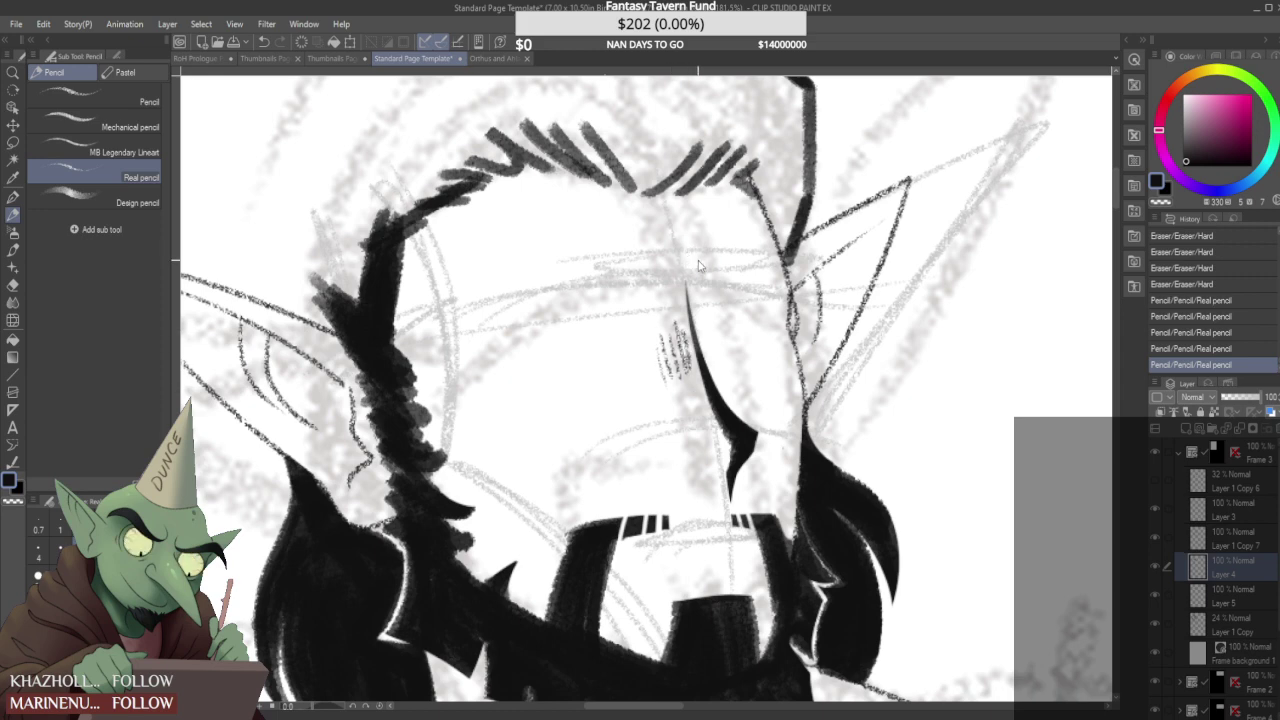
{"action": "key", "text": "ctrl+z"}
{"action": "key", "text": "ctrl+z"}
{"action": "key", "text": "ctrl+z"}
{"action": "key", "text": "ctrl+z"}
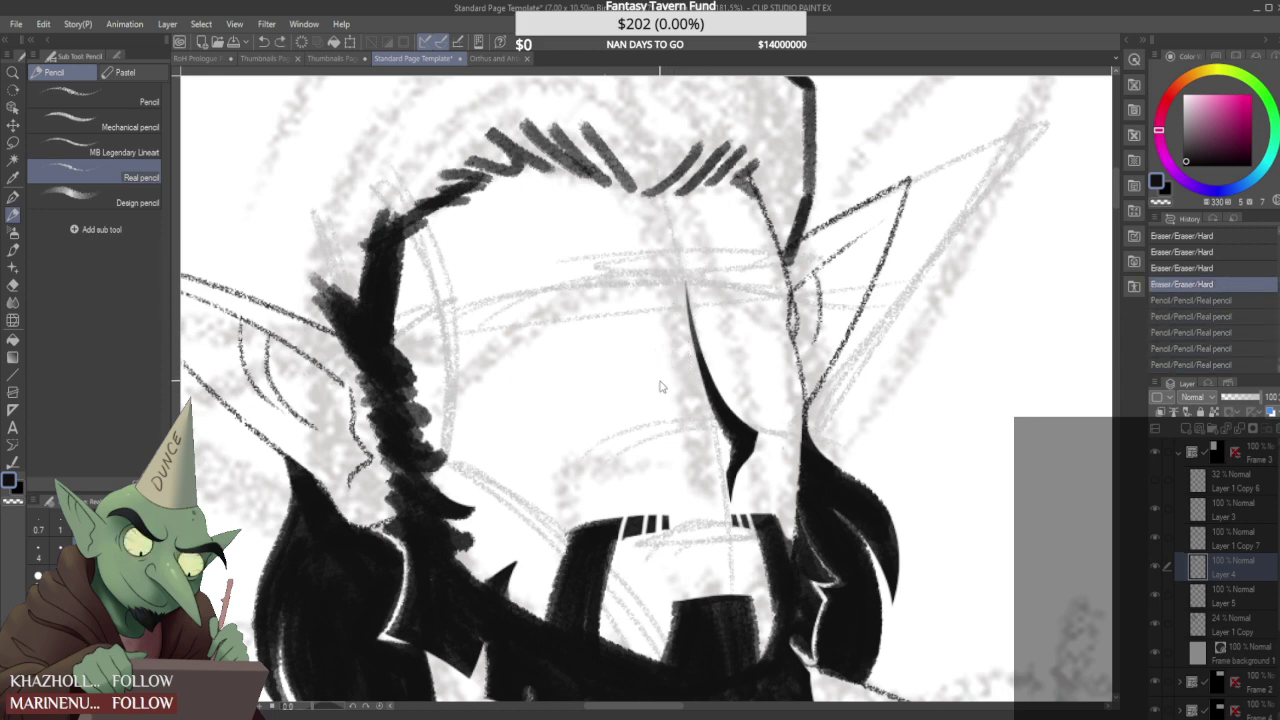
{"action": "mouse_move", "coordinate": [658, 345]}
{"action": "left_mouse_down"}
{"action": "mouse_move", "coordinate": [664, 392]}
{"action": "mouse_move", "coordinate": [692, 370]}
{"action": "left_mouse_up"}
{"action": "scroll", "coordinate": [659, 338], "scroll_direction": "down", "scroll_amount": 7}
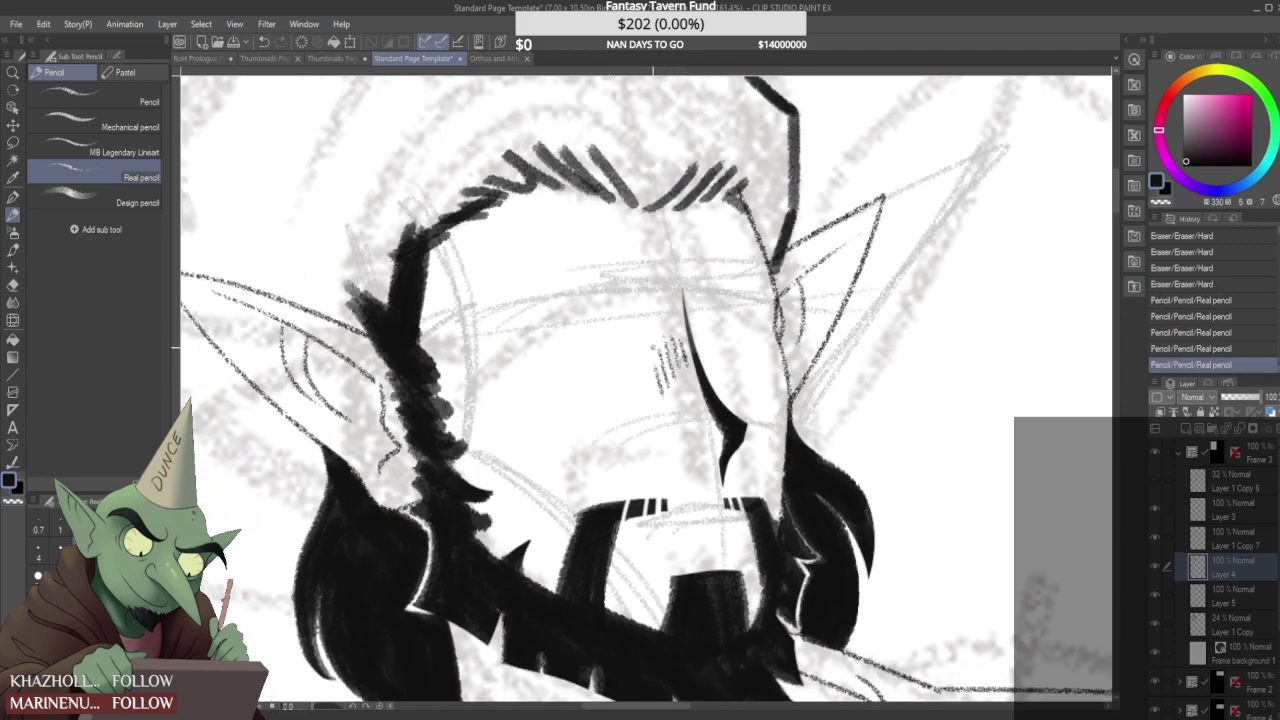
{"action": "scroll", "coordinate": [661, 324], "scroll_direction": "down", "scroll_amount": 5}
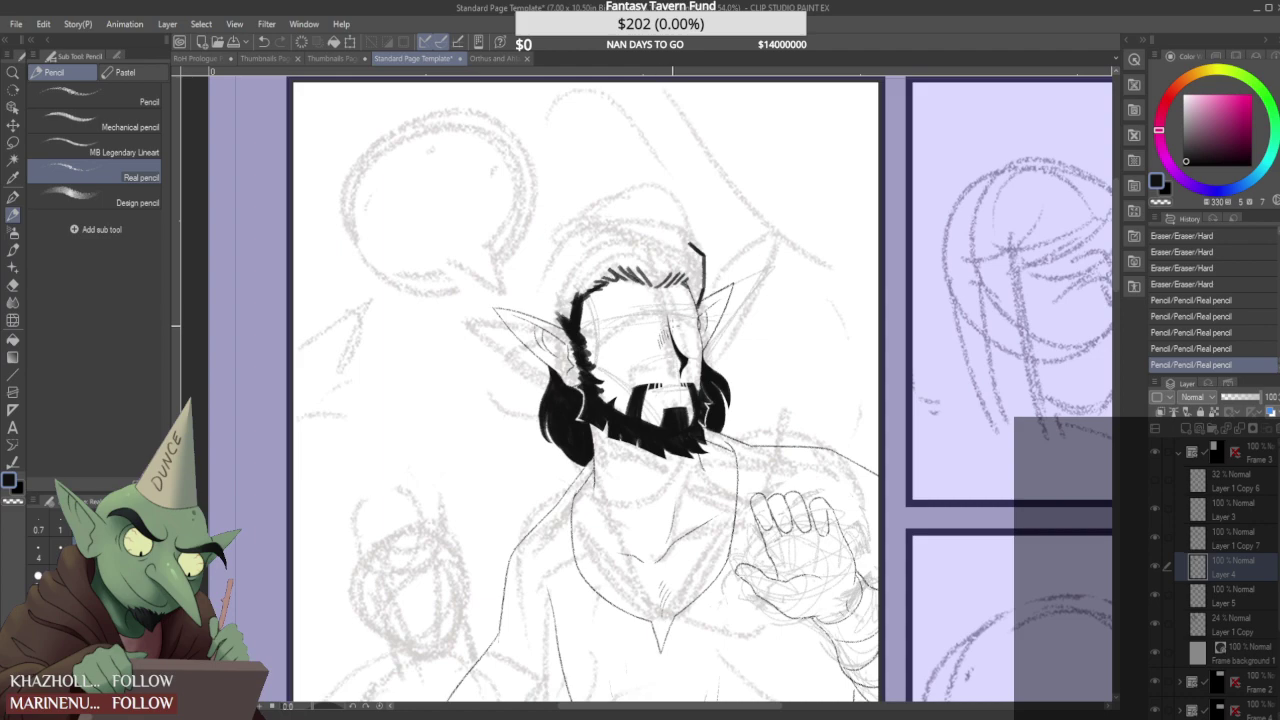
- Draw a small dark nostril mark under the nose with the Design pencil and trim it with the Hard eraser
{"action": "scroll", "coordinate": [562, 272], "scroll_direction": "up", "scroll_amount": 2}
{"action": "left_click", "coordinate": [143, 198]}
{"action": "scroll", "coordinate": [716, 338], "scroll_direction": "up", "scroll_amount": 4}
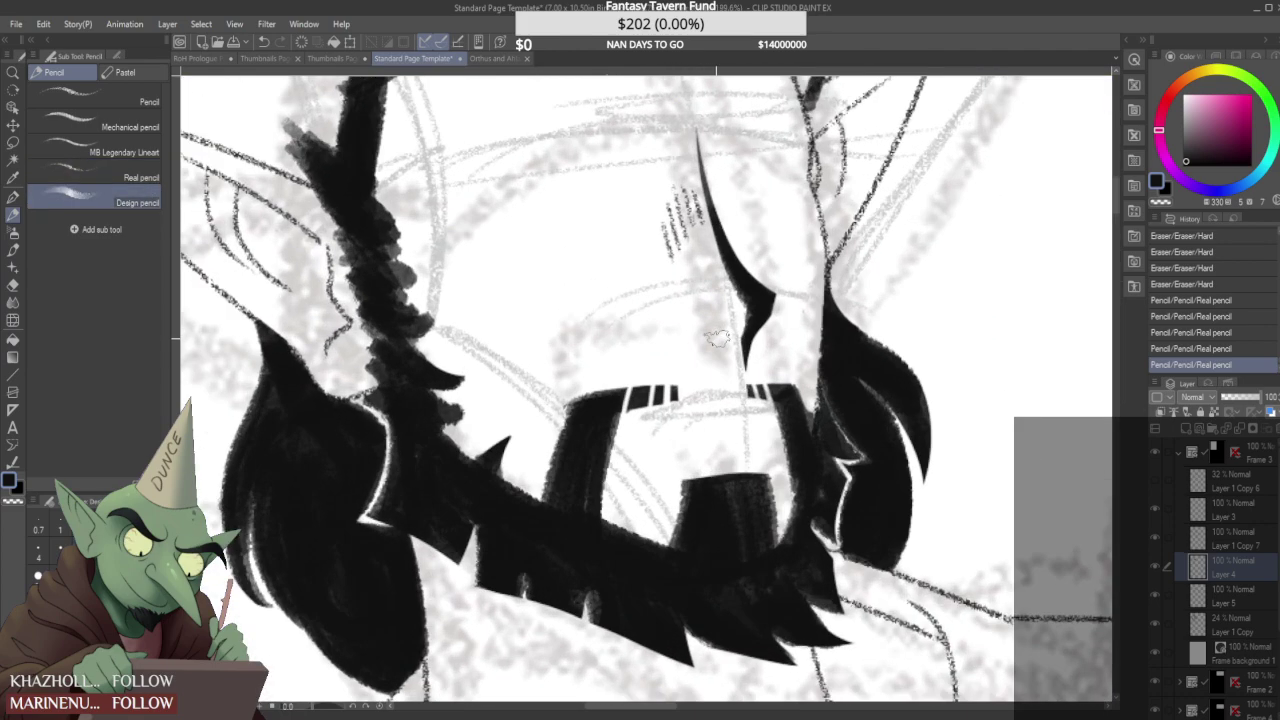
{"action": "left_click_drag", "start_coordinate": [702, 346], "coordinate": [703, 329]}
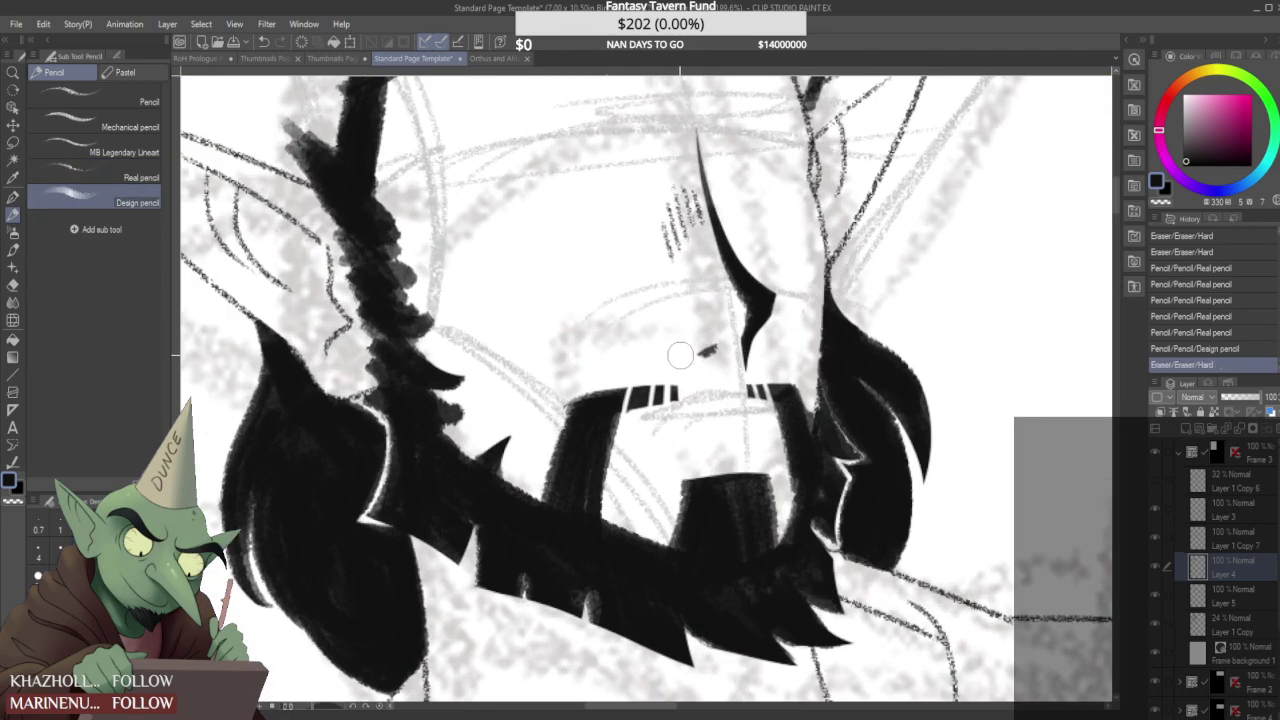
{"action": "scroll", "coordinate": [684, 347], "scroll_direction": "down", "scroll_amount": 5}
{"action": "scroll", "coordinate": [721, 292], "scroll_direction": "down", "scroll_amount": 3}
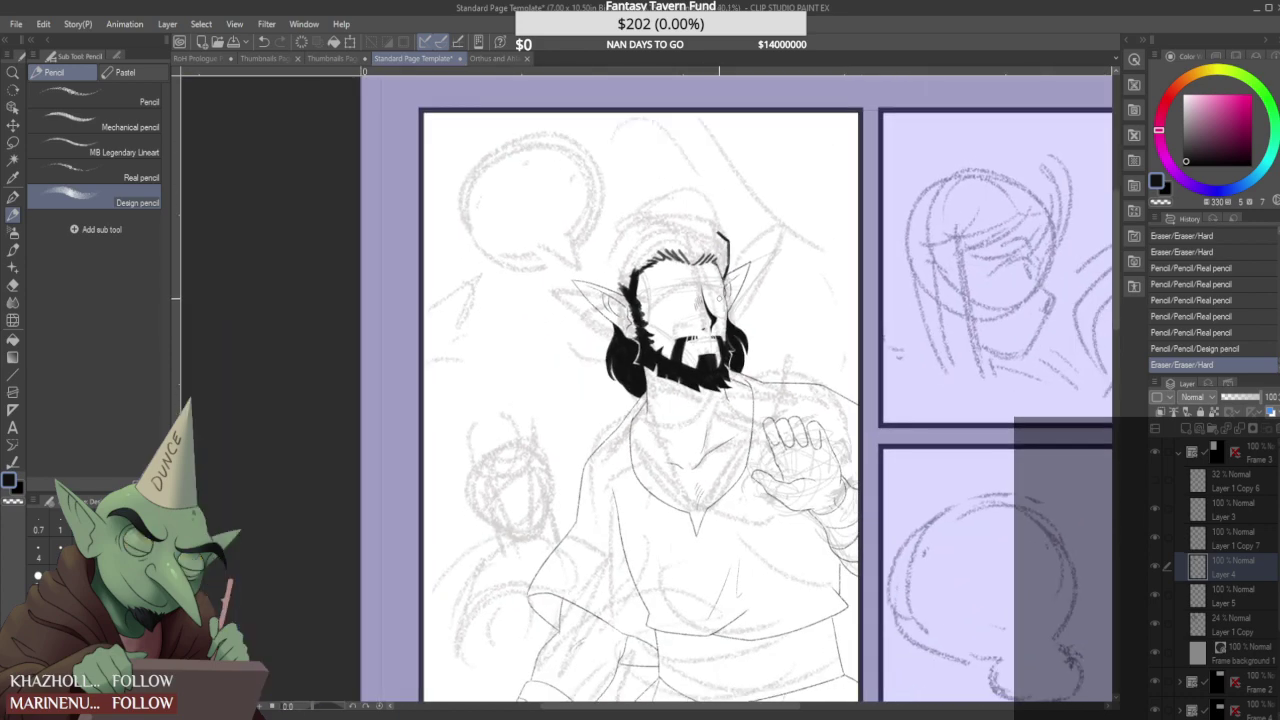
{"action": "scroll", "coordinate": [697, 337], "scroll_direction": "up", "scroll_amount": 5}
{"action": "left_click_drag", "start_coordinate": [697, 337], "coordinate": [708, 332]}
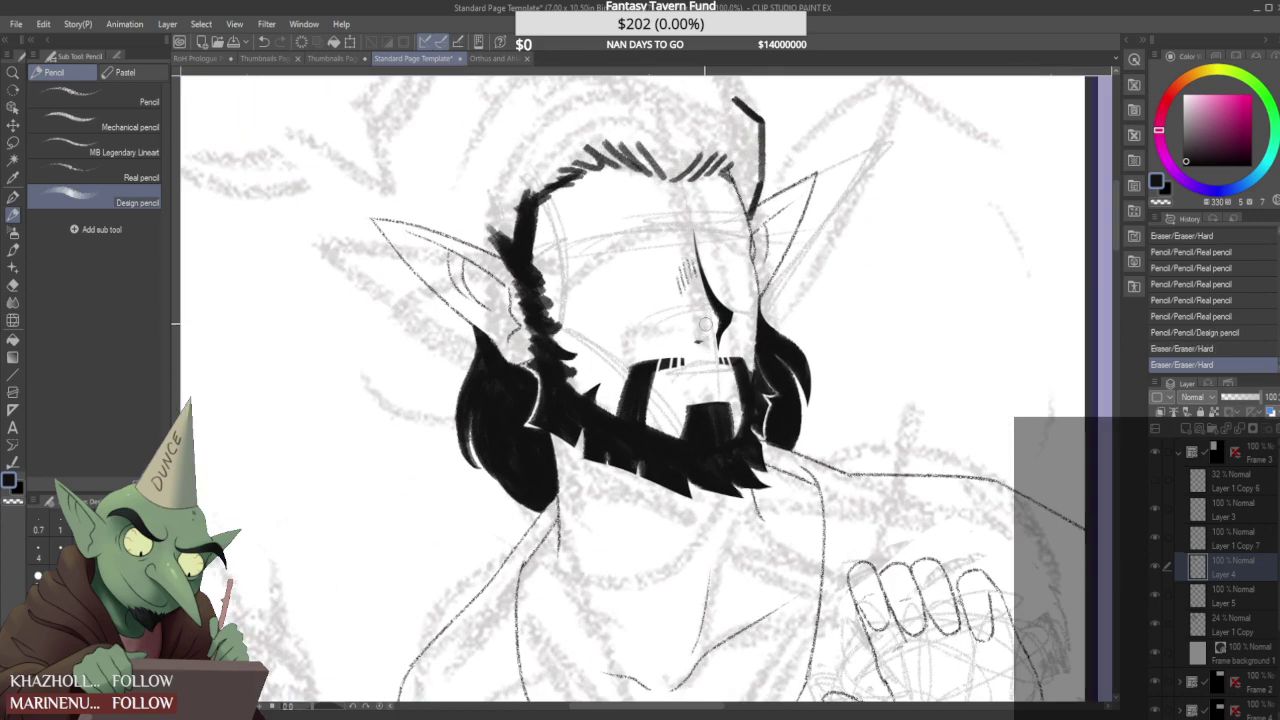
{"action": "scroll", "coordinate": [710, 325], "scroll_direction": "down", "scroll_amount": 3}
{"action": "scroll", "coordinate": [704, 340], "scroll_direction": "up", "scroll_amount": 2}
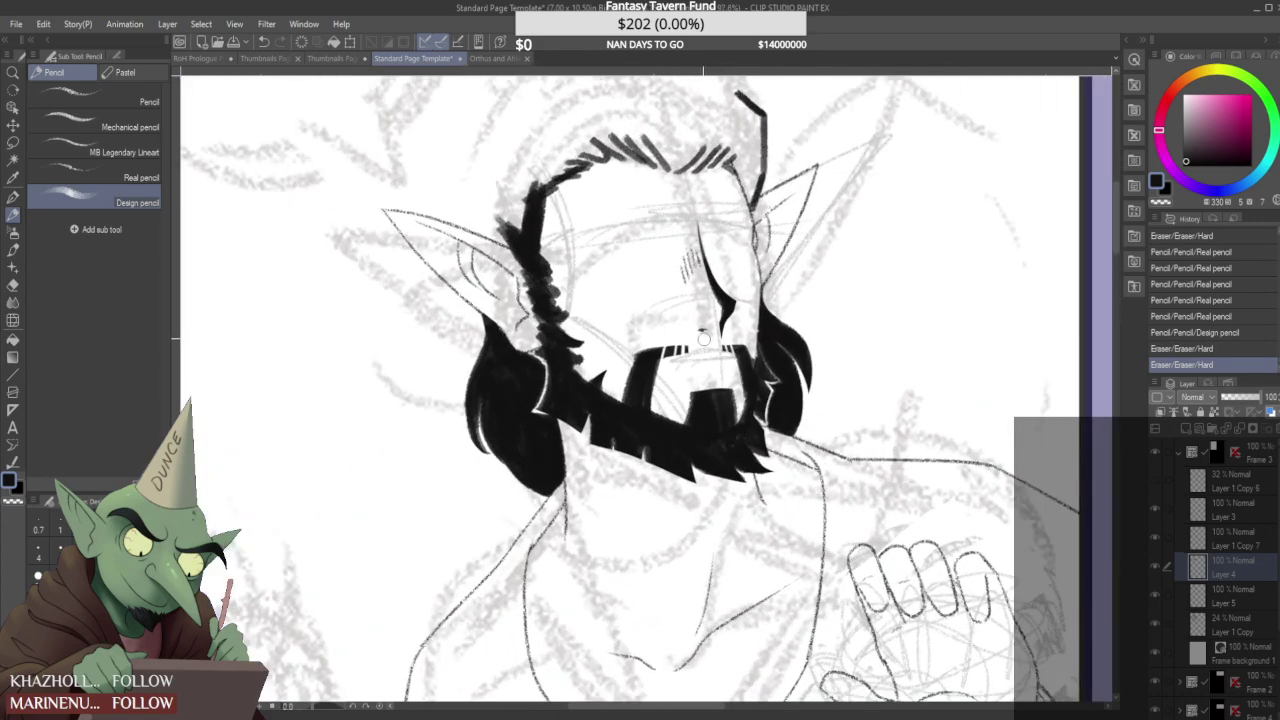
{"action": "left_click", "coordinate": [705, 336]}
{"action": "scroll", "coordinate": [705, 336], "scroll_direction": "down", "scroll_amount": 3}
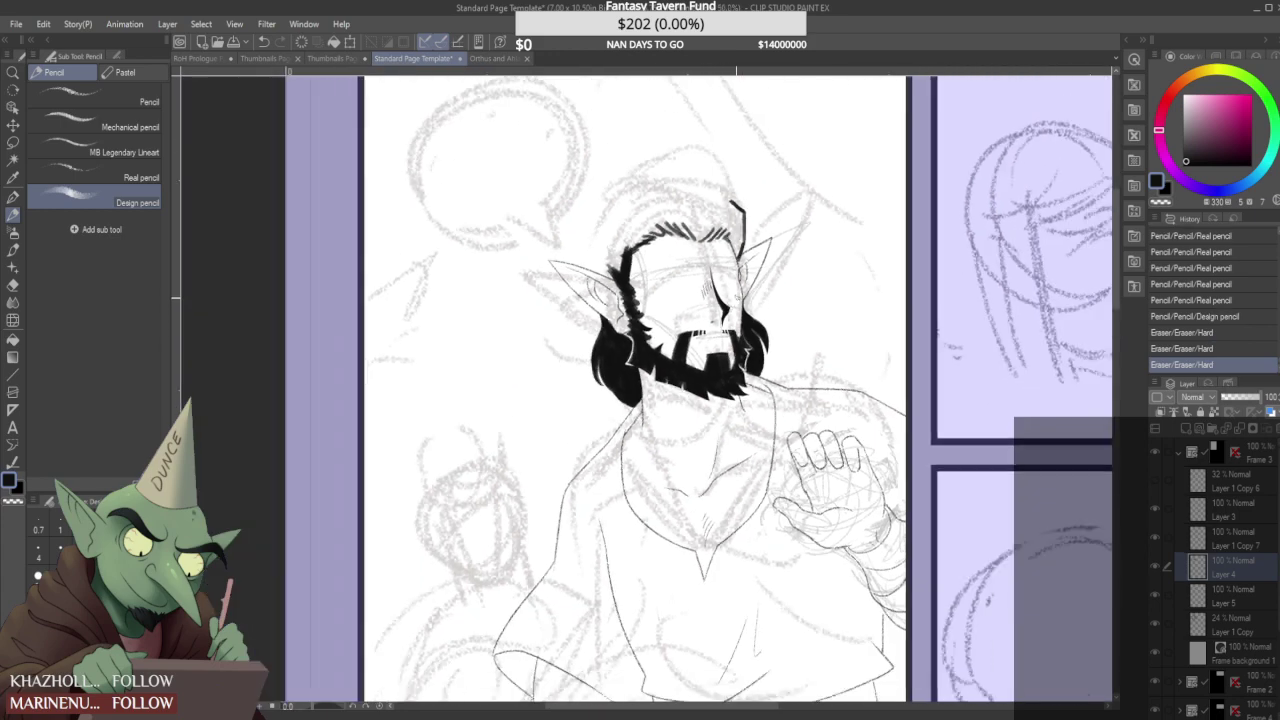
{"action": "scroll", "coordinate": [636, 250], "scroll_direction": "down", "scroll_amount": 1}
{"action": "scroll", "coordinate": [636, 250], "scroll_direction": "up", "scroll_amount": 2}
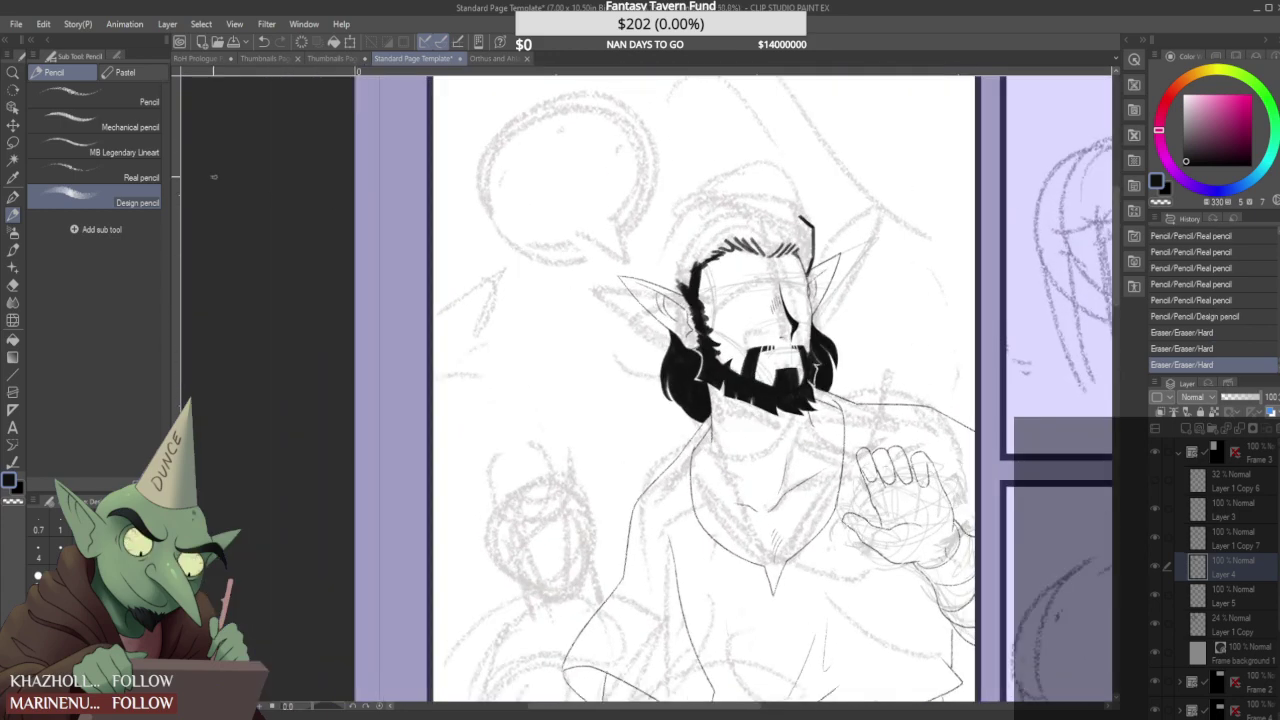
- Lasso the nose together with its bridge shading and nostril, undoing the accidental selection move and cancelling the first transform
{"action": "left_click", "coordinate": [9, 145]}
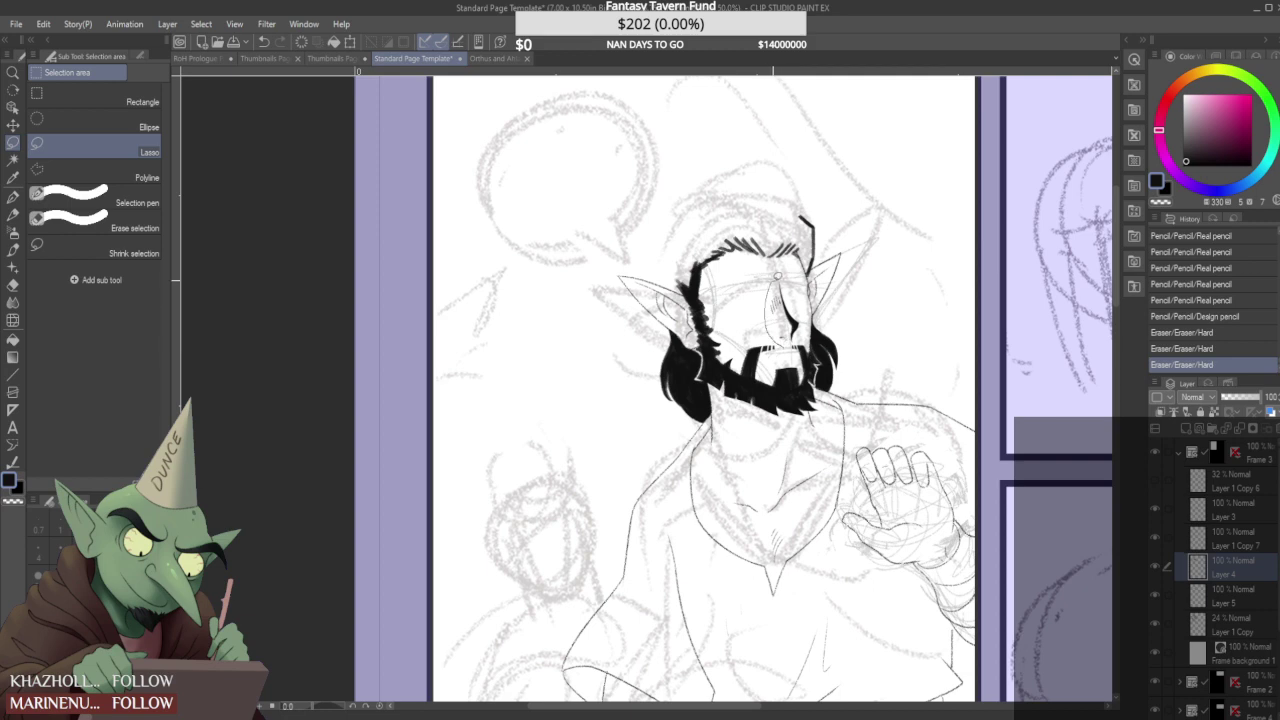
{"action": "mouse_move", "coordinate": [797, 341]}
{"action": "left_mouse_down"}
{"action": "mouse_move", "coordinate": [784, 296]}
{"action": "mouse_move", "coordinate": [800, 326]}
{"action": "left_mouse_up"}
{"action": "key", "text": "ctrl+z"}
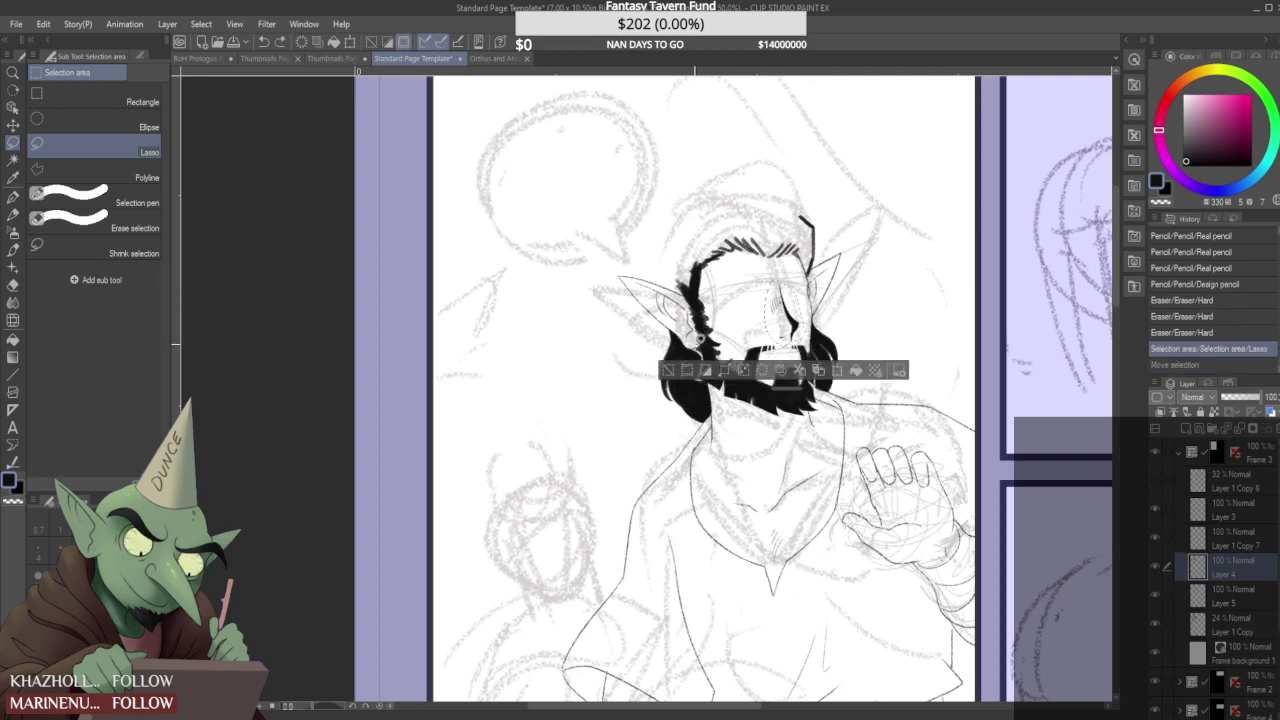
{"action": "mouse_move", "coordinate": [781, 273]}
{"action": "left_mouse_down"}
{"action": "mouse_move", "coordinate": [787, 290]}
{"action": "mouse_move", "coordinate": [826, 275]}
{"action": "left_mouse_up"}
{"action": "key", "text": "ctrl+t"}
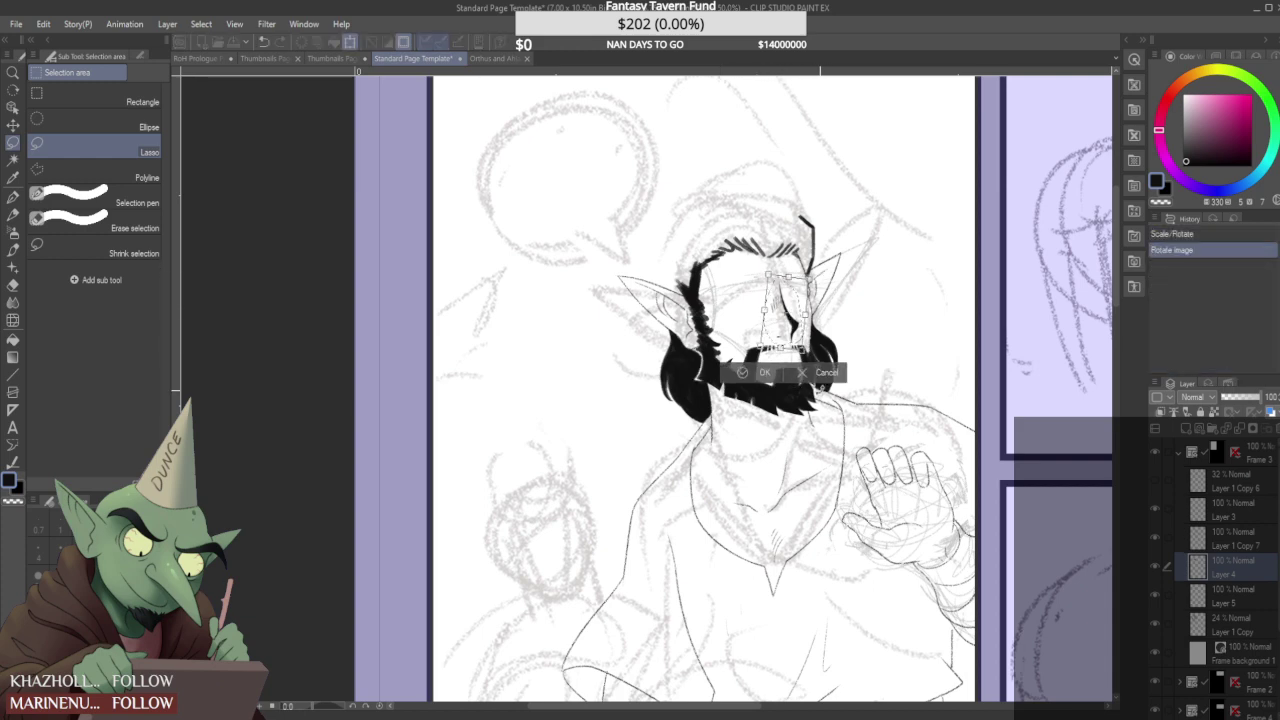
{"action": "left_click", "coordinate": [820, 378]}
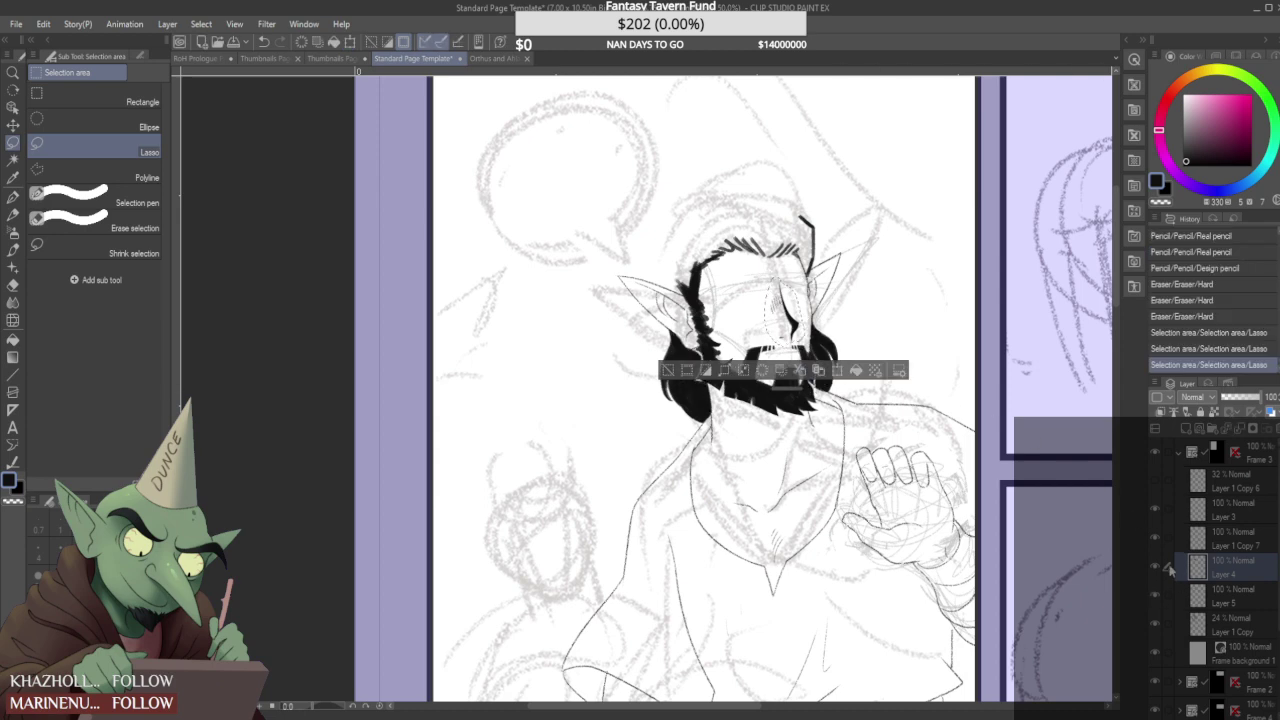
- Select Layer 3 and Layer 4 together, toggling layer visibility to check which layers hold the nose artwork
{"action": "left_click", "coordinate": [1234, 510]}
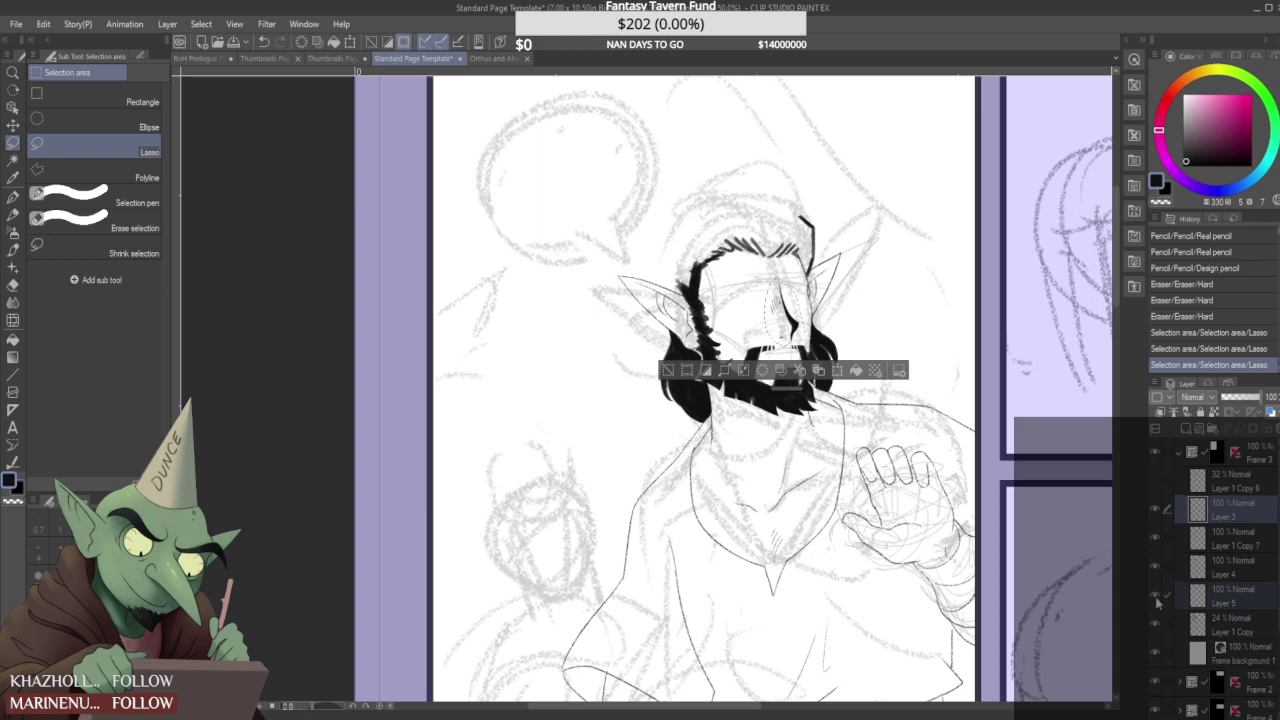
{"action": "left_click", "coordinate": [1242, 594]}
{"action": "left_click", "coordinate": [1247, 516]}
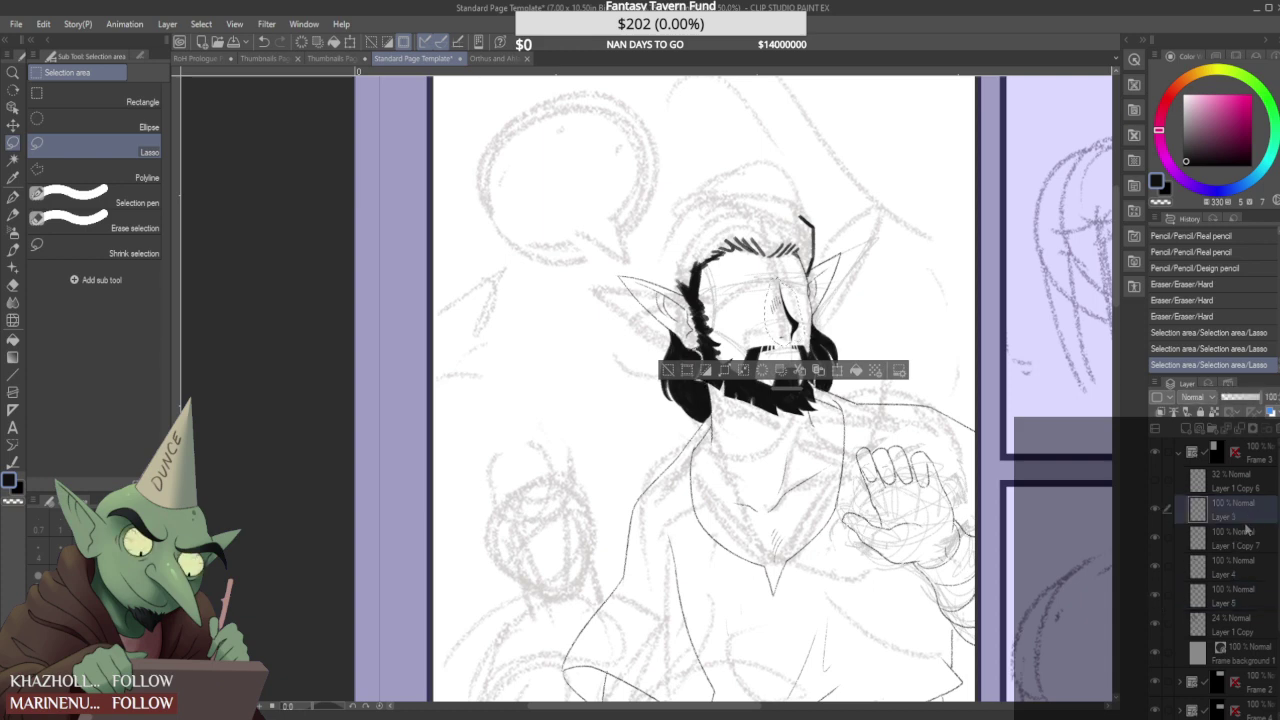
{"action": "left_click", "coordinate": [1157, 566]}
{"action": "left_click", "coordinate": [1160, 567]}
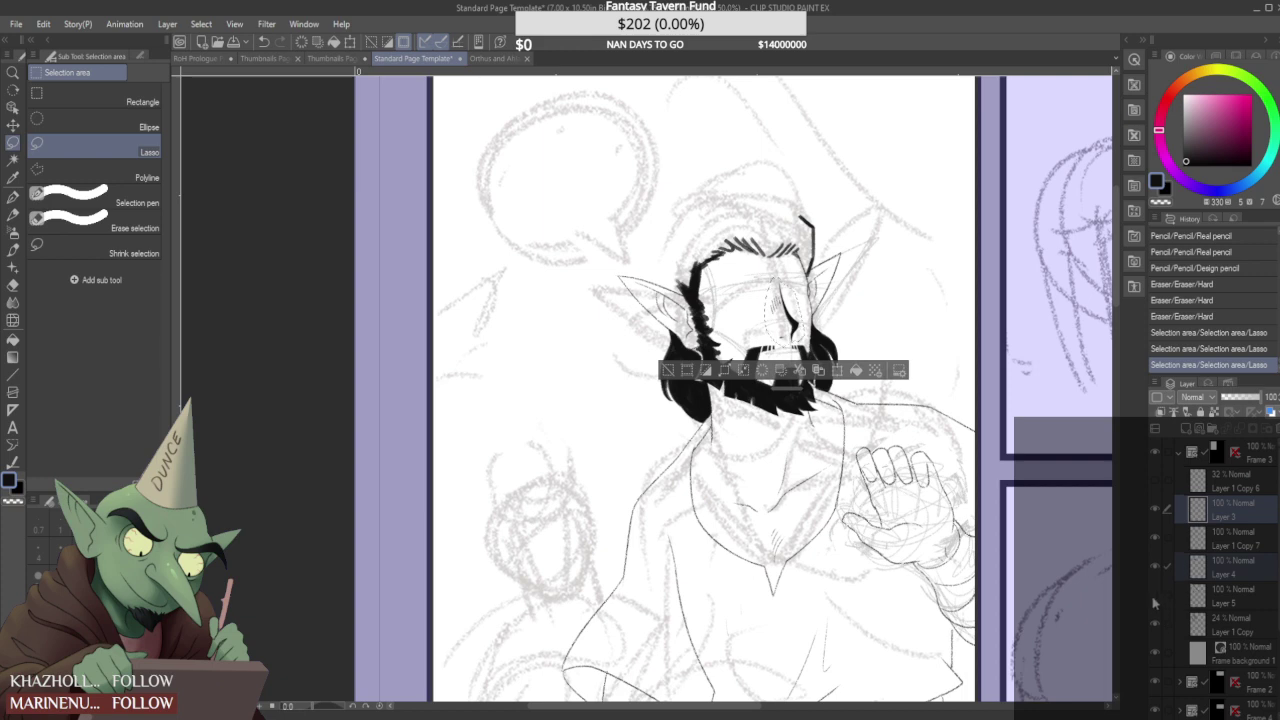
{"action": "left_click", "coordinate": [1157, 566]}
{"action": "left_click", "coordinate": [1157, 566]}
{"action": "left_click", "coordinate": [1155, 540]}
{"action": "left_click", "coordinate": [1155, 540]}
{"action": "left_click", "coordinate": [1157, 566]}
{"action": "left_click", "coordinate": [1157, 566]}
{"action": "left_click", "coordinate": [1156, 541]}
{"action": "left_click", "coordinate": [1156, 541]}
- Rotate the lassoed nose artwork slightly on both selected layers, apply the transform and clear the selection
{"action": "key", "text": "ctrl+t"}
{"action": "left_click_drag", "start_coordinate": [819, 281], "coordinate": [838, 263]}
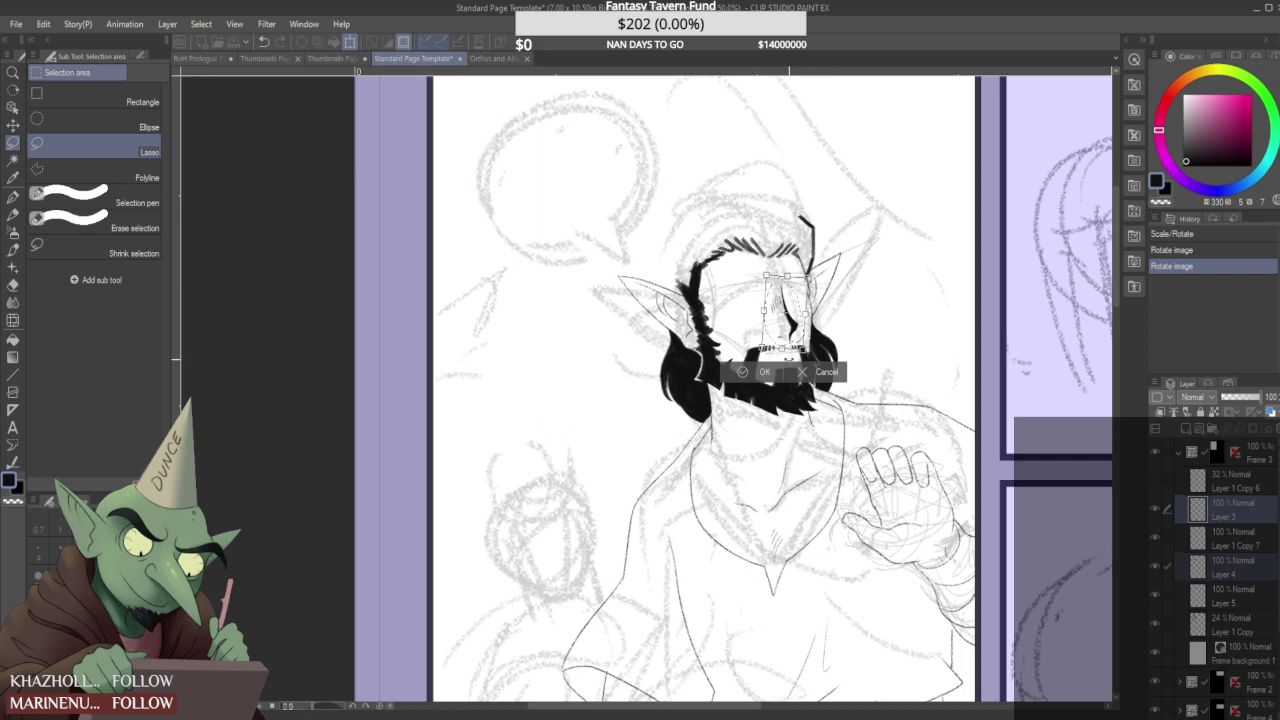
{"action": "left_click", "coordinate": [757, 372]}
{"action": "key", "text": "ctrl+d"}
{"action": "scroll", "coordinate": [671, 259], "scroll_direction": "down", "scroll_amount": 3}
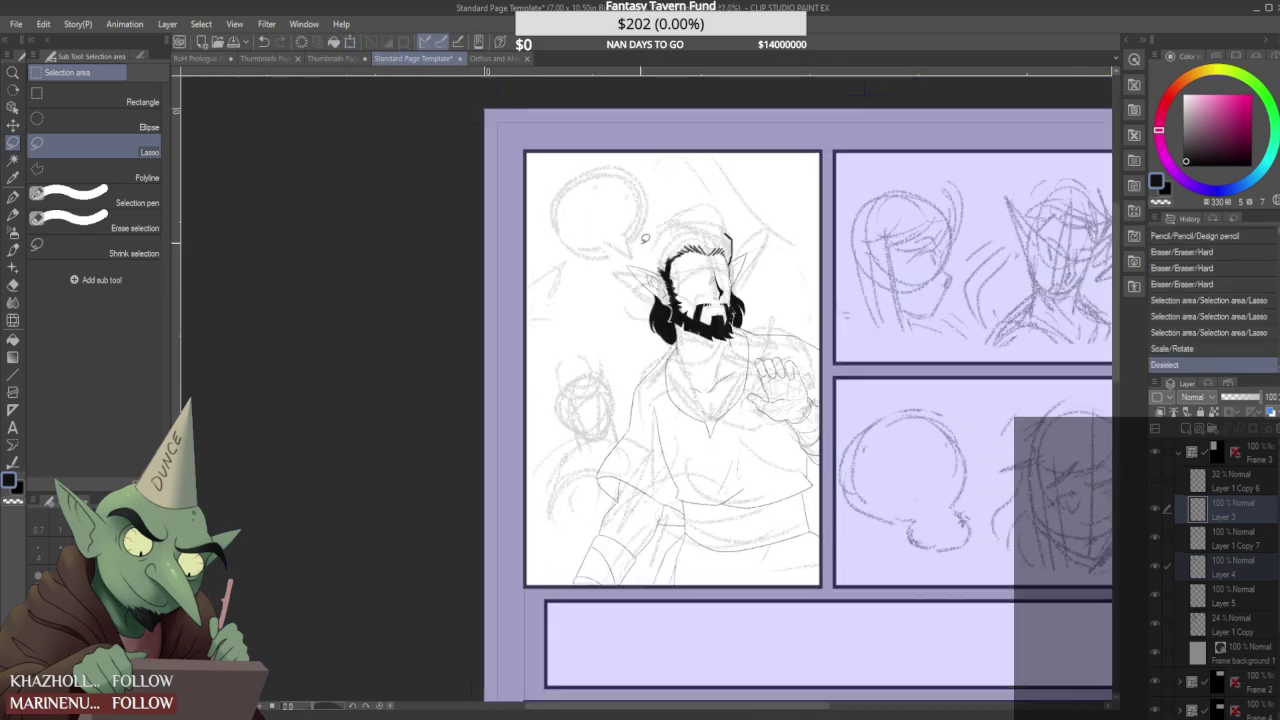
{"action": "scroll", "coordinate": [659, 238], "scroll_direction": "up", "scroll_amount": 1}
- Draw thick outline strokes for the hair sweeping up and back above the near ear on Layer 5 with the Design pencil
{"action": "left_click", "coordinate": [13, 220]}
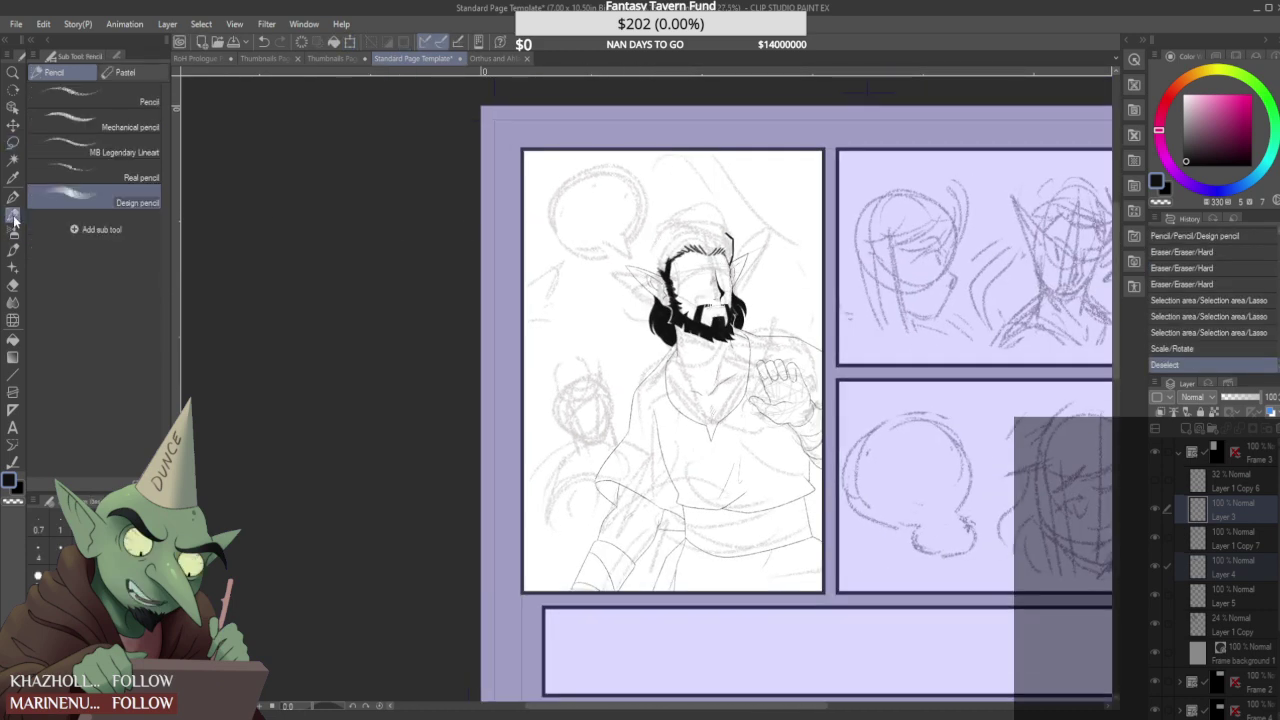
{"action": "scroll", "coordinate": [642, 326], "scroll_direction": "up", "scroll_amount": 3}
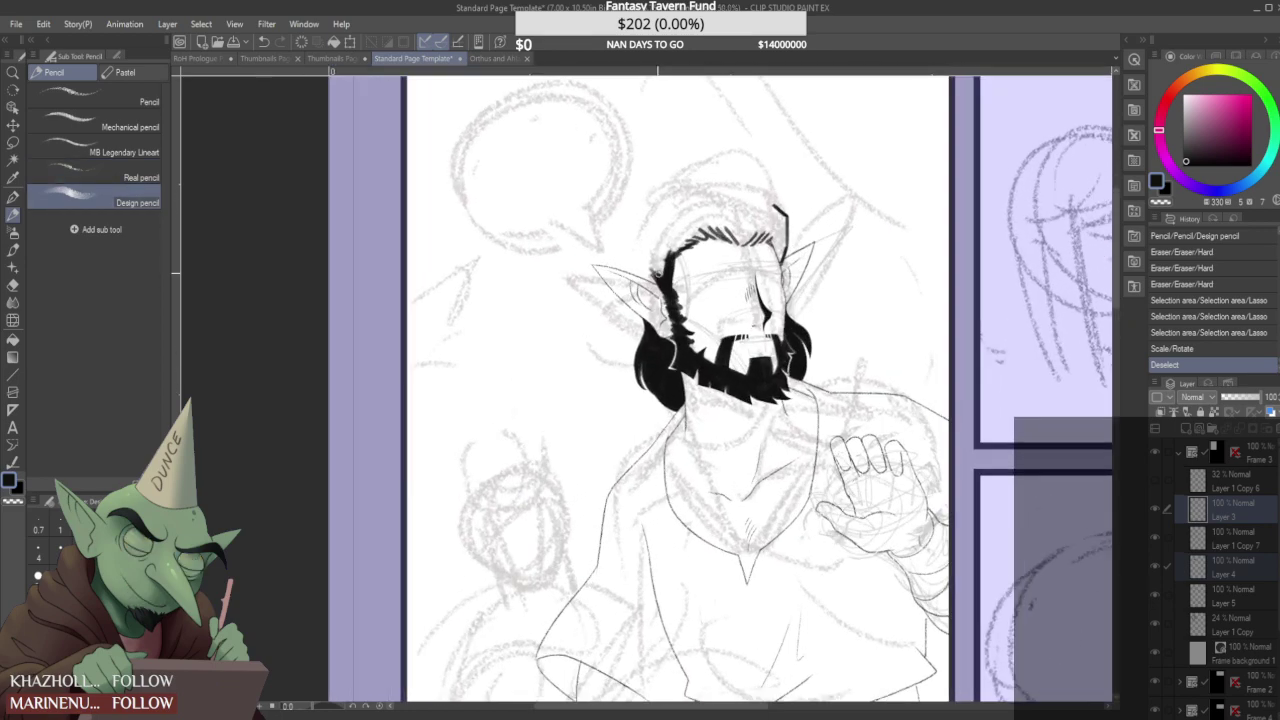
{"action": "scroll", "coordinate": [643, 363], "scroll_direction": "up", "scroll_amount": 2}
{"action": "mouse_move", "coordinate": [647, 365]}
{"action": "left_mouse_down"}
{"action": "mouse_move", "coordinate": [637, 389]}
{"action": "mouse_move", "coordinate": [659, 396]}
{"action": "left_mouse_up"}
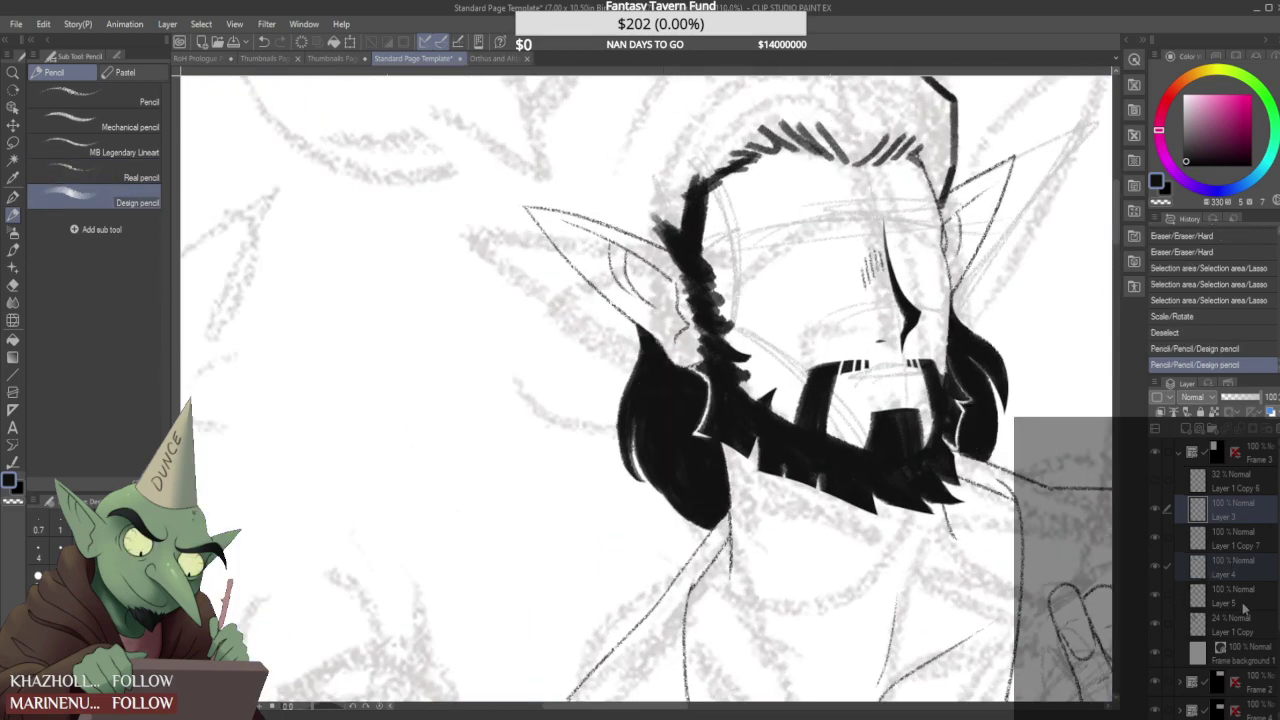
{"action": "left_click", "coordinate": [1180, 592]}
{"action": "left_click_drag", "start_coordinate": [628, 150], "coordinate": [592, 226]}
{"action": "mouse_move", "coordinate": [624, 122]}
{"action": "left_mouse_down"}
{"action": "mouse_move", "coordinate": [588, 220]}
{"action": "mouse_move", "coordinate": [638, 284]}
{"action": "mouse_move", "coordinate": [666, 224]}
{"action": "left_mouse_up"}
- Thicken the front hairline on both sides of its central dip with dense short slanted strokes, darkening the gaps on the near side
{"action": "scroll", "coordinate": [601, 292], "scroll_direction": "down", "scroll_amount": 3}
{"action": "scroll", "coordinate": [600, 292], "scroll_direction": "up", "scroll_amount": 4}
{"action": "scroll", "coordinate": [626, 235], "scroll_direction": "up", "scroll_amount": 2}
{"action": "mouse_move", "coordinate": [646, 278]}
{"action": "left_mouse_down"}
{"action": "mouse_move", "coordinate": [665, 218]}
{"action": "mouse_move", "coordinate": [730, 196]}
{"action": "left_mouse_up"}
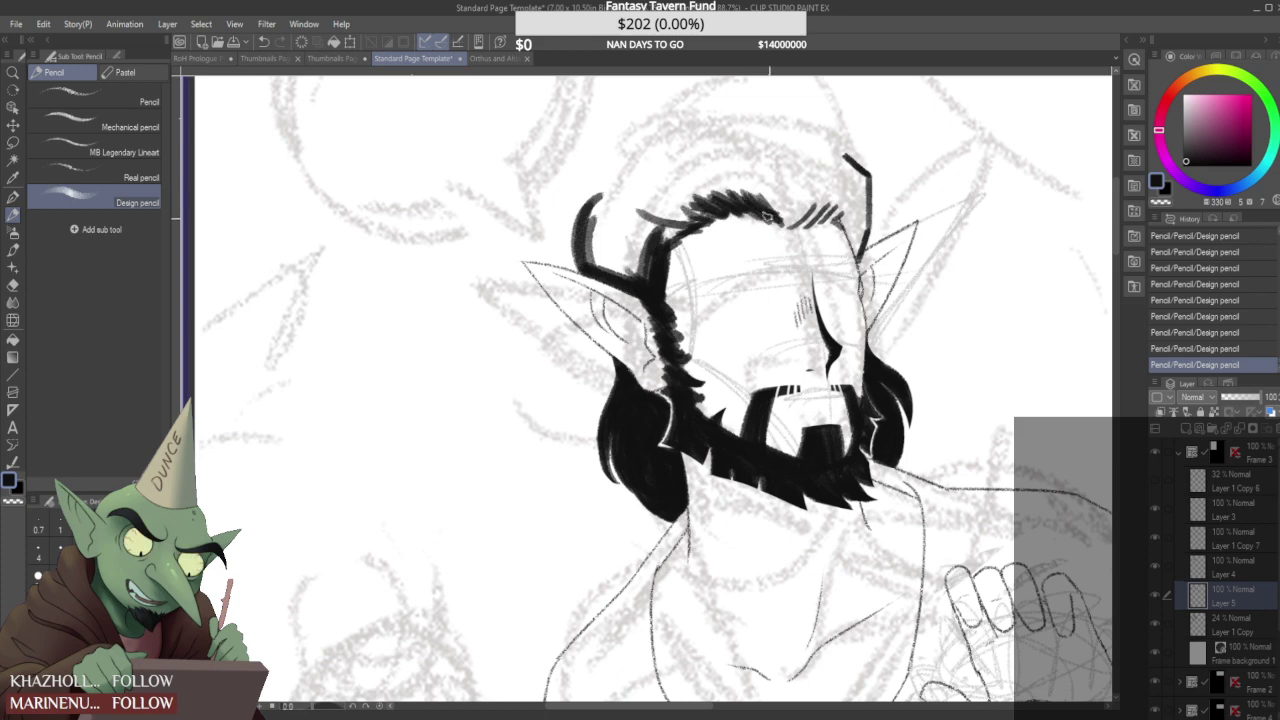
{"action": "mouse_move", "coordinate": [785, 223]}
{"action": "left_mouse_down"}
{"action": "mouse_move", "coordinate": [812, 203]}
{"action": "mouse_move", "coordinate": [854, 204]}
{"action": "left_mouse_up"}
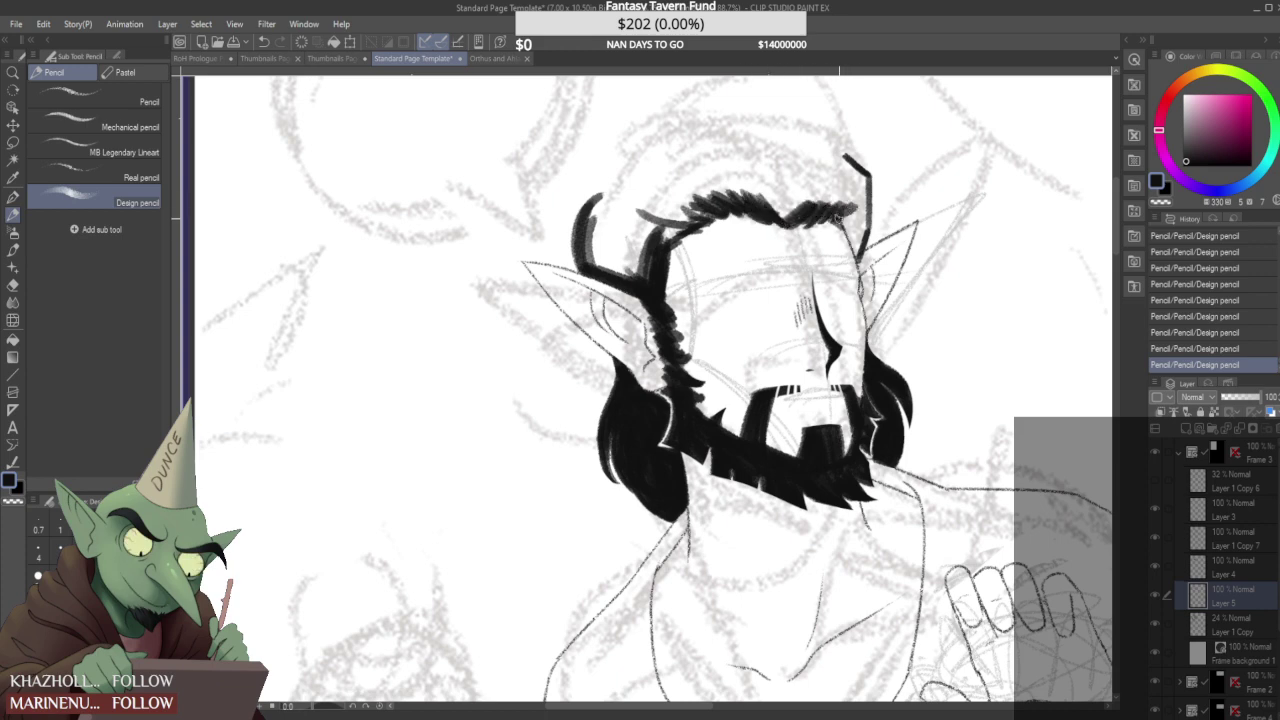
{"action": "scroll", "coordinate": [808, 237], "scroll_direction": "down", "scroll_amount": 5}
{"action": "scroll", "coordinate": [790, 228], "scroll_direction": "up", "scroll_amount": 6}
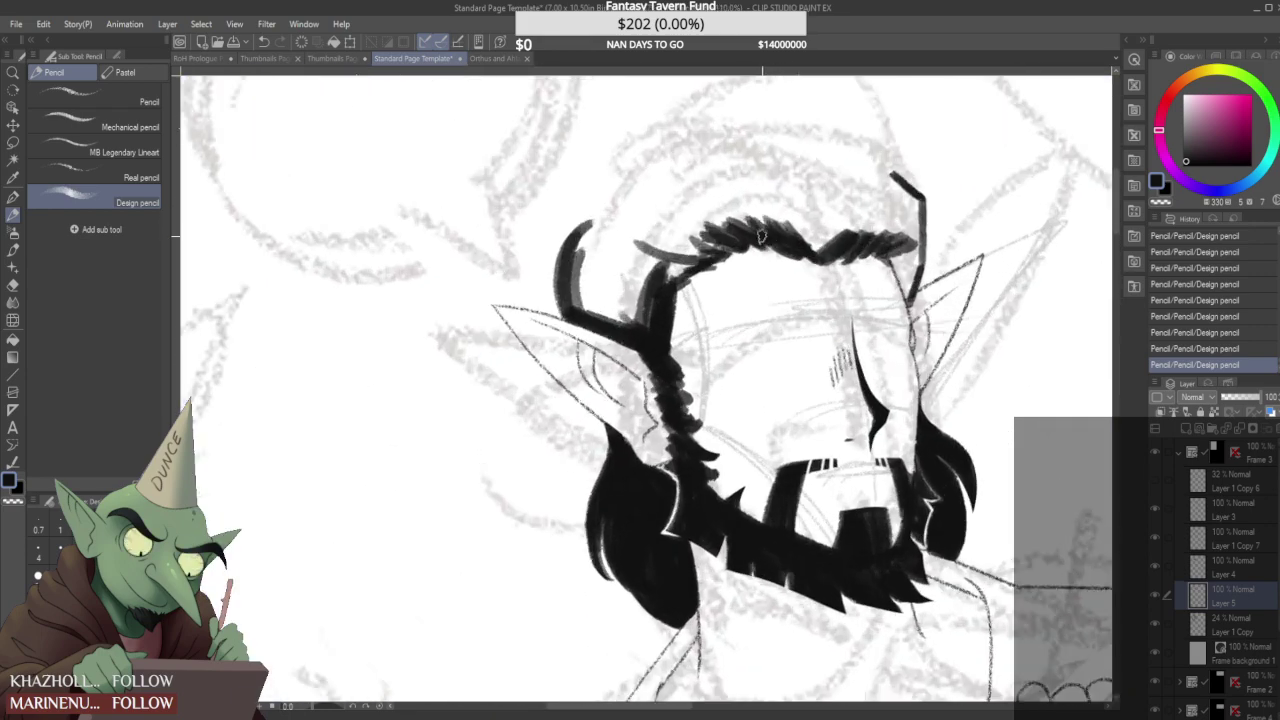
{"action": "left_click_drag", "start_coordinate": [750, 248], "coordinate": [712, 245]}
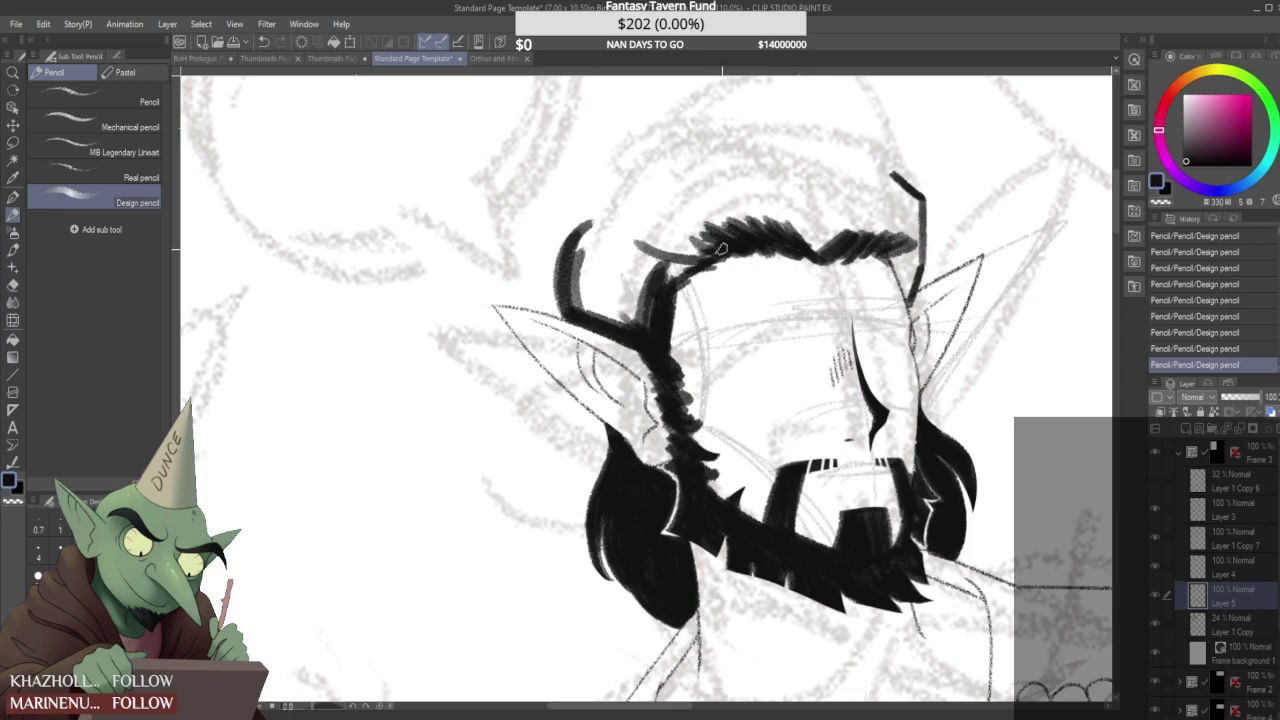
{"action": "scroll", "coordinate": [799, 232], "scroll_direction": "down", "scroll_amount": 5}
{"action": "scroll", "coordinate": [797, 233], "scroll_direction": "up", "scroll_amount": 4}
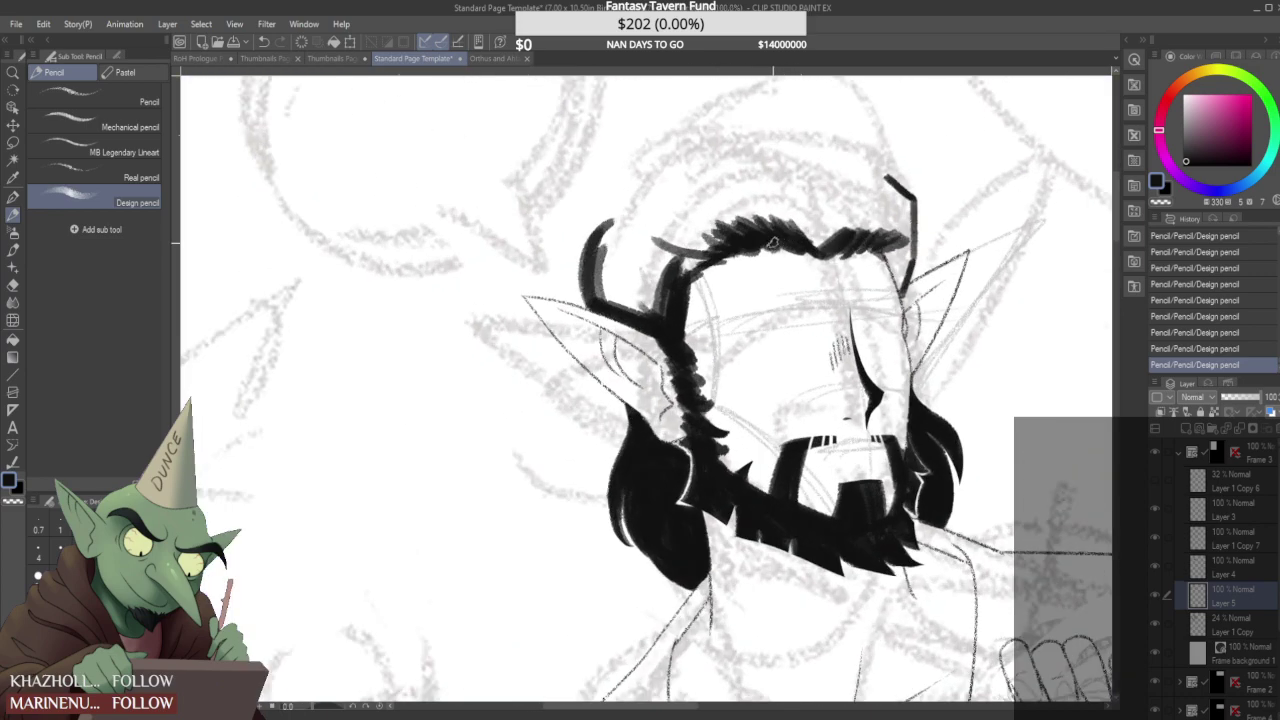
- Draw the hair edge down the far temple towards the far ear on Layer 5 with the Design pencil
{"action": "scroll", "coordinate": [876, 215], "scroll_direction": "up", "scroll_amount": 2}
{"action": "left_click_drag", "start_coordinate": [870, 238], "coordinate": [906, 286]}
{"action": "mouse_move", "coordinate": [911, 240]}
{"action": "left_mouse_down"}
{"action": "mouse_move", "coordinate": [935, 294]}
{"action": "mouse_move", "coordinate": [913, 288]}
{"action": "mouse_move", "coordinate": [915, 308]}
{"action": "mouse_move", "coordinate": [912, 292]}
{"action": "mouse_move", "coordinate": [895, 323]}
{"action": "mouse_move", "coordinate": [887, 312]}
{"action": "mouse_move", "coordinate": [896, 356]}
{"action": "mouse_move", "coordinate": [878, 303]}
{"action": "mouse_move", "coordinate": [904, 366]}
{"action": "left_mouse_up"}
{"action": "scroll", "coordinate": [898, 292], "scroll_direction": "up", "scroll_amount": 1}
{"action": "scroll", "coordinate": [880, 257], "scroll_direction": "up", "scroll_amount": 2}
{"action": "scroll", "coordinate": [900, 340], "scroll_direction": "down", "scroll_amount": 5}
{"action": "scroll", "coordinate": [740, 295], "scroll_direction": "up", "scroll_amount": 5}
- Fill the near side of the hair with black strokes sweeping back from the hairline, leaving thin white highlight gaps between strands
{"action": "mouse_move", "coordinate": [662, 355]}
{"action": "left_mouse_down"}
{"action": "mouse_move", "coordinate": [652, 280]}
{"action": "mouse_move", "coordinate": [684, 254]}
{"action": "left_mouse_up"}
{"action": "mouse_move", "coordinate": [658, 333]}
{"action": "left_mouse_down"}
{"action": "mouse_move", "coordinate": [681, 294]}
{"action": "mouse_move", "coordinate": [681, 326]}
{"action": "mouse_move", "coordinate": [671, 264]}
{"action": "mouse_move", "coordinate": [691, 294]}
{"action": "mouse_move", "coordinate": [684, 345]}
{"action": "left_mouse_up"}
{"action": "mouse_move", "coordinate": [677, 316]}
{"action": "left_mouse_down"}
{"action": "mouse_move", "coordinate": [708, 371]}
{"action": "mouse_move", "coordinate": [664, 325]}
{"action": "mouse_move", "coordinate": [673, 318]}
{"action": "mouse_move", "coordinate": [722, 374]}
{"action": "mouse_move", "coordinate": [693, 312]}
{"action": "mouse_move", "coordinate": [701, 290]}
{"action": "mouse_move", "coordinate": [725, 372]}
{"action": "mouse_move", "coordinate": [701, 293]}
{"action": "mouse_move", "coordinate": [713, 305]}
{"action": "mouse_move", "coordinate": [741, 296]}
{"action": "mouse_move", "coordinate": [722, 302]}
{"action": "mouse_move", "coordinate": [761, 318]}
{"action": "mouse_move", "coordinate": [726, 322]}
{"action": "mouse_move", "coordinate": [769, 314]}
{"action": "mouse_move", "coordinate": [711, 314]}
{"action": "mouse_move", "coordinate": [711, 258]}
{"action": "mouse_move", "coordinate": [691, 266]}
{"action": "mouse_move", "coordinate": [763, 296]}
{"action": "mouse_move", "coordinate": [781, 292]}
{"action": "mouse_move", "coordinate": [693, 263]}
{"action": "mouse_move", "coordinate": [794, 295]}
{"action": "left_mouse_up"}
{"action": "mouse_move", "coordinate": [708, 255]}
{"action": "left_mouse_down"}
{"action": "mouse_move", "coordinate": [798, 285]}
{"action": "mouse_move", "coordinate": [701, 258]}
{"action": "mouse_move", "coordinate": [813, 293]}
{"action": "mouse_move", "coordinate": [727, 250]}
{"action": "mouse_move", "coordinate": [757, 242]}
{"action": "mouse_move", "coordinate": [803, 275]}
{"action": "mouse_move", "coordinate": [715, 246]}
{"action": "mouse_move", "coordinate": [828, 272]}
{"action": "left_mouse_up"}
{"action": "mouse_move", "coordinate": [735, 228]}
{"action": "left_mouse_down"}
{"action": "mouse_move", "coordinate": [845, 270]}
{"action": "mouse_move", "coordinate": [752, 232]}
{"action": "mouse_move", "coordinate": [860, 292]}
{"action": "left_mouse_up"}
{"action": "left_click_drag", "start_coordinate": [798, 228], "coordinate": [876, 302]}
{"action": "left_click_drag", "start_coordinate": [836, 254], "coordinate": [873, 298]}
{"action": "scroll", "coordinate": [740, 205], "scroll_direction": "down", "scroll_amount": 10}
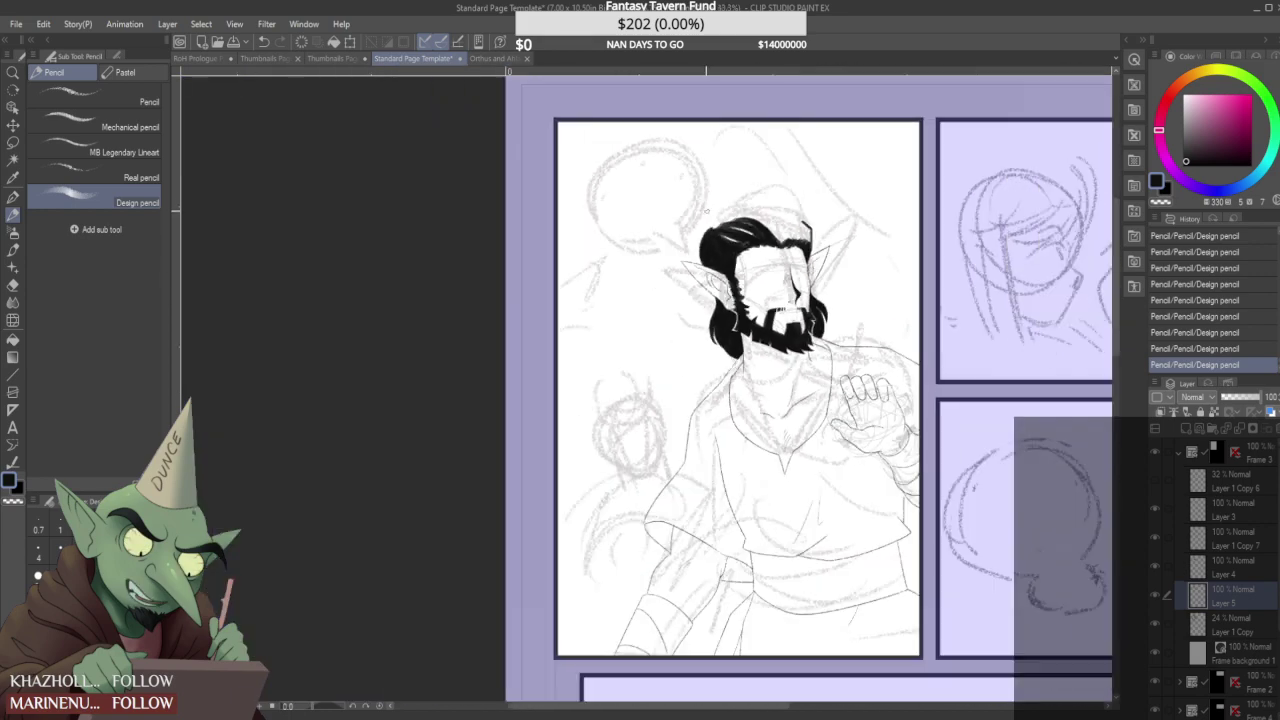
- Round out the back contour of the hair above the near ear and clean its edge with the hard eraser
{"action": "scroll", "coordinate": [720, 197], "scroll_direction": "up", "scroll_amount": 10}
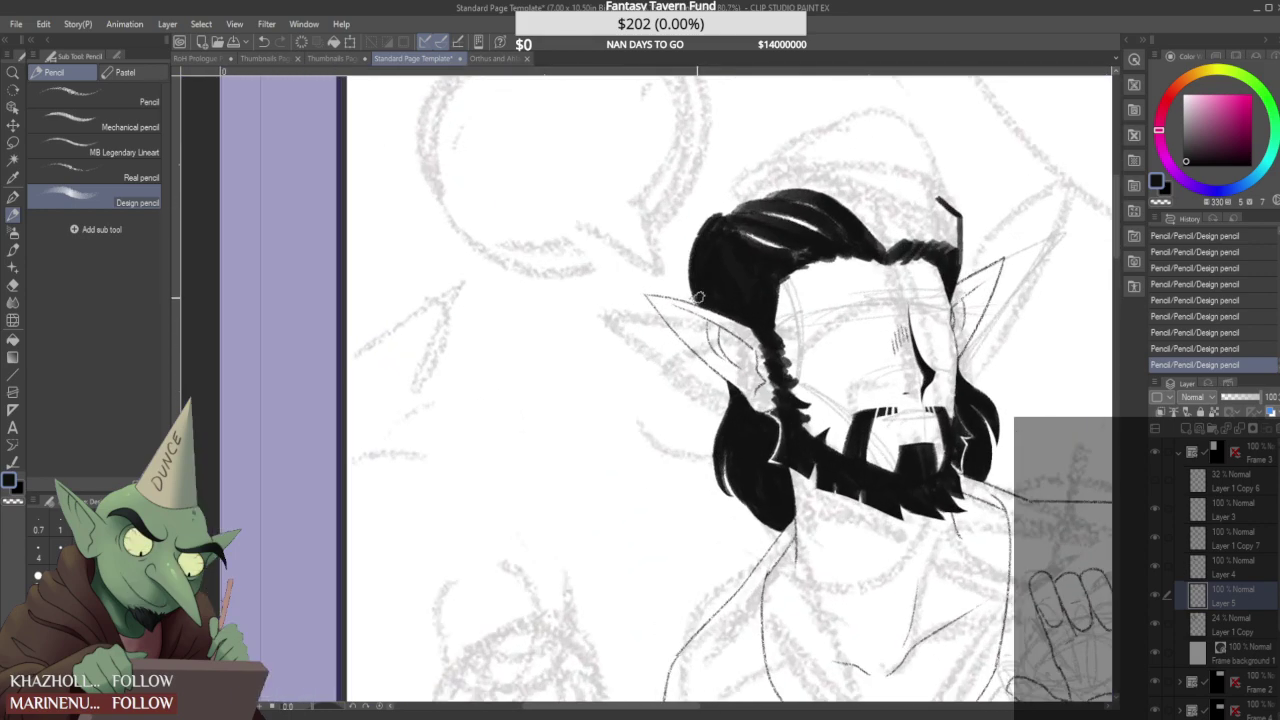
{"action": "left_click_drag", "start_coordinate": [698, 298], "coordinate": [733, 203]}
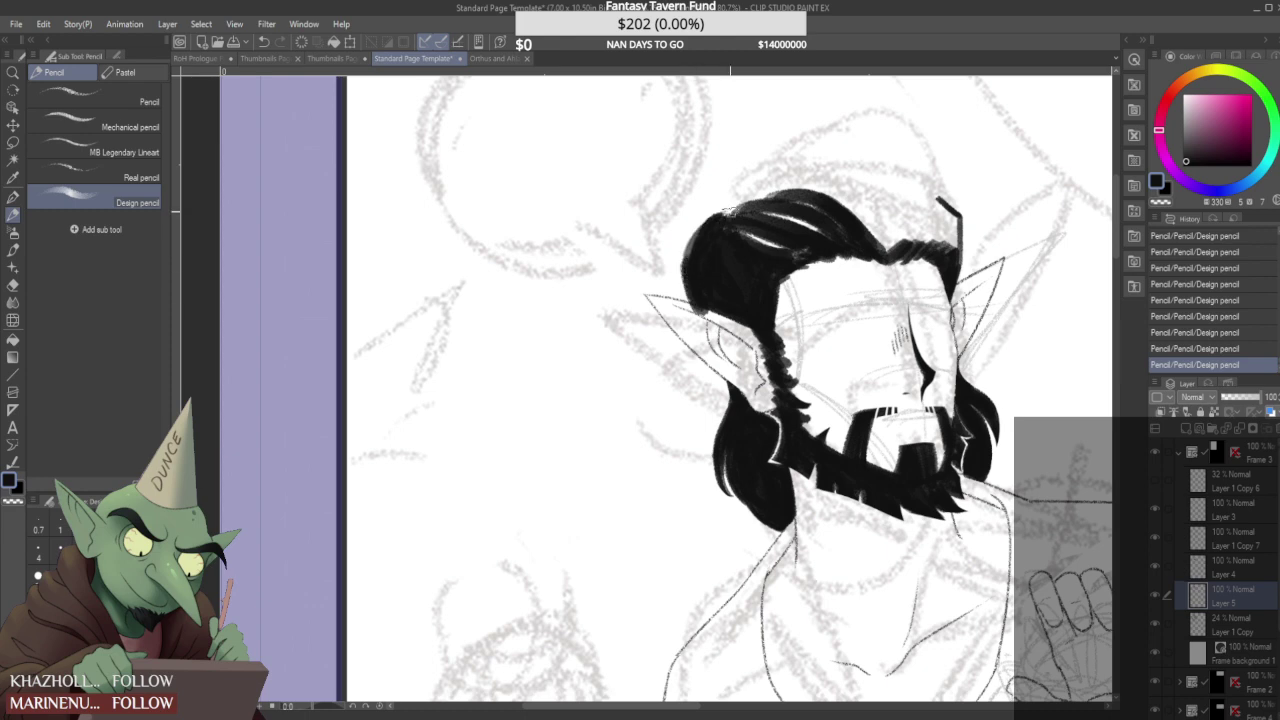
{"action": "left_click_drag", "start_coordinate": [694, 249], "coordinate": [738, 183]}
{"action": "left_click_drag", "start_coordinate": [720, 228], "coordinate": [751, 193]}
{"action": "scroll", "coordinate": [706, 227], "scroll_direction": "up", "scroll_amount": 2}
{"action": "left_click_drag", "start_coordinate": [664, 276], "coordinate": [701, 213]}
{"action": "left_click_drag", "start_coordinate": [680, 325], "coordinate": [720, 343]}
{"action": "scroll", "coordinate": [710, 240], "scroll_direction": "down", "scroll_amount": 5}
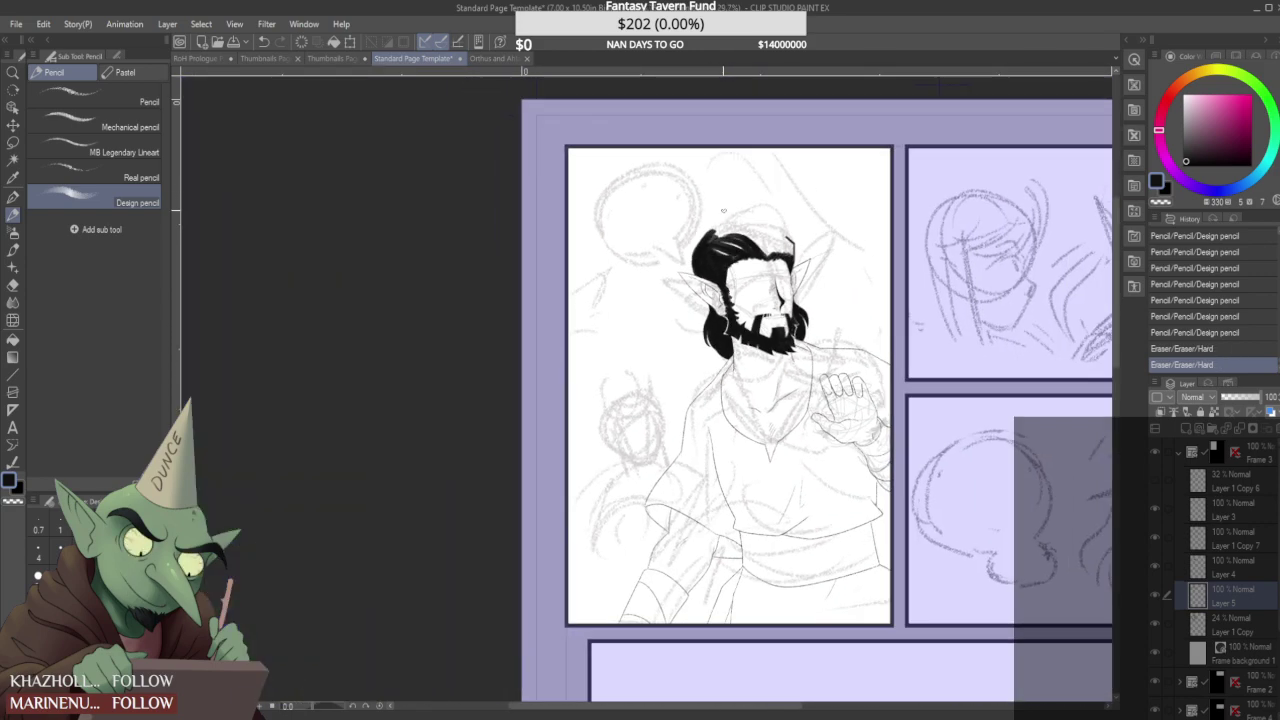
- Draw a thick arc for the top of the hair from the back of the head to the far front corner
{"action": "scroll", "coordinate": [723, 210], "scroll_direction": "up", "scroll_amount": 5}
{"action": "mouse_move", "coordinate": [665, 300]}
{"action": "left_mouse_down"}
{"action": "mouse_move", "coordinate": [813, 268]}
{"action": "mouse_move", "coordinate": [908, 288]}
{"action": "left_mouse_up"}
{"action": "left_click_drag", "start_coordinate": [770, 238], "coordinate": [950, 312]}
{"action": "scroll", "coordinate": [698, 268], "scroll_direction": "down", "scroll_amount": 5}
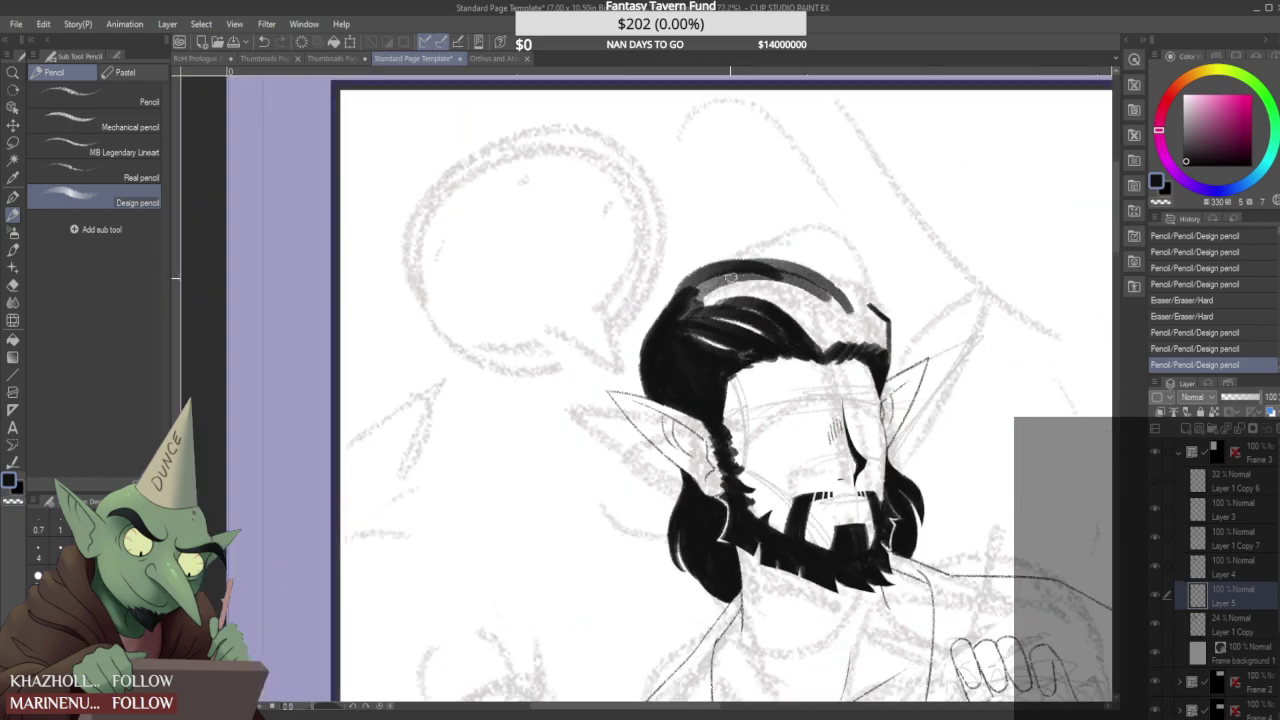
{"action": "scroll", "coordinate": [700, 280], "scroll_direction": "up", "scroll_amount": 3}
{"action": "mouse_move", "coordinate": [642, 327]}
{"action": "left_mouse_down"}
{"action": "mouse_move", "coordinate": [720, 285]}
{"action": "mouse_move", "coordinate": [703, 285]}
{"action": "mouse_move", "coordinate": [805, 305]}
{"action": "mouse_move", "coordinate": [832, 350]}
{"action": "left_mouse_up"}
{"action": "scroll", "coordinate": [703, 285], "scroll_direction": "down", "scroll_amount": 2}
{"action": "mouse_move", "coordinate": [765, 280]}
{"action": "left_mouse_down"}
{"action": "mouse_move", "coordinate": [838, 322]}
{"action": "mouse_move", "coordinate": [812, 303]}
{"action": "mouse_move", "coordinate": [850, 345]}
{"action": "left_mouse_up"}
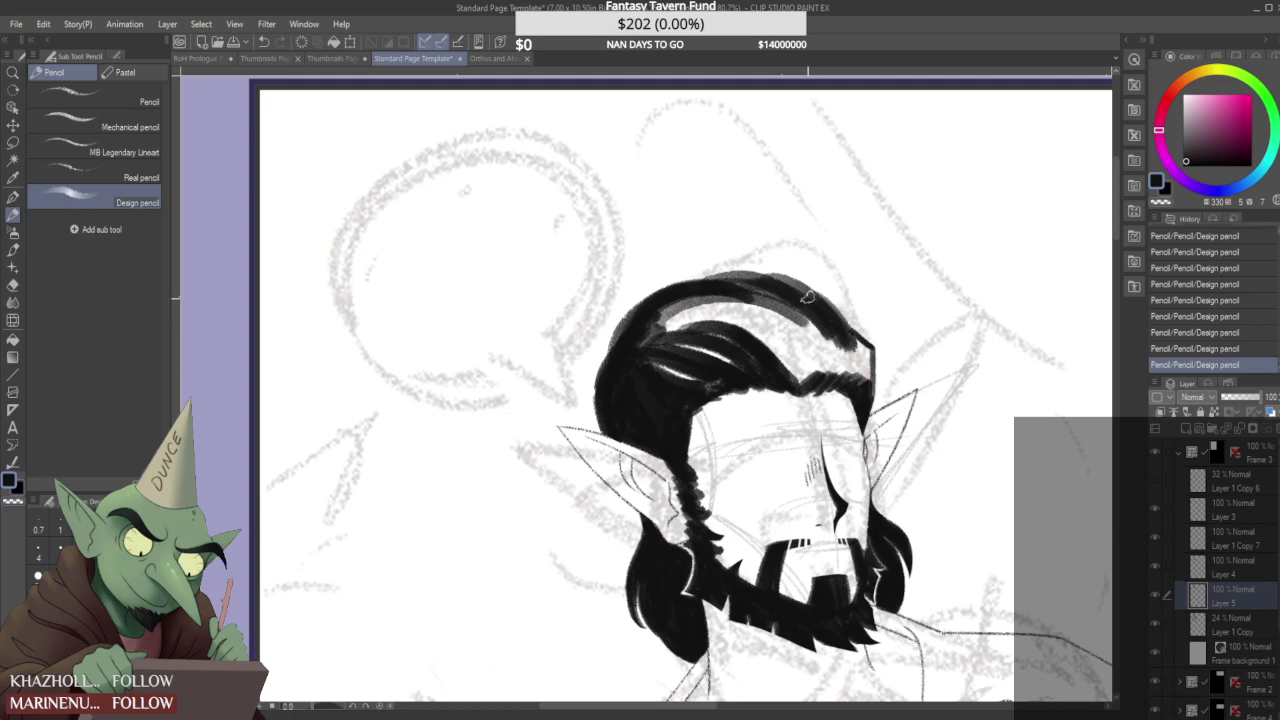
{"action": "scroll", "coordinate": [820, 303], "scroll_direction": "down", "scroll_amount": 4}
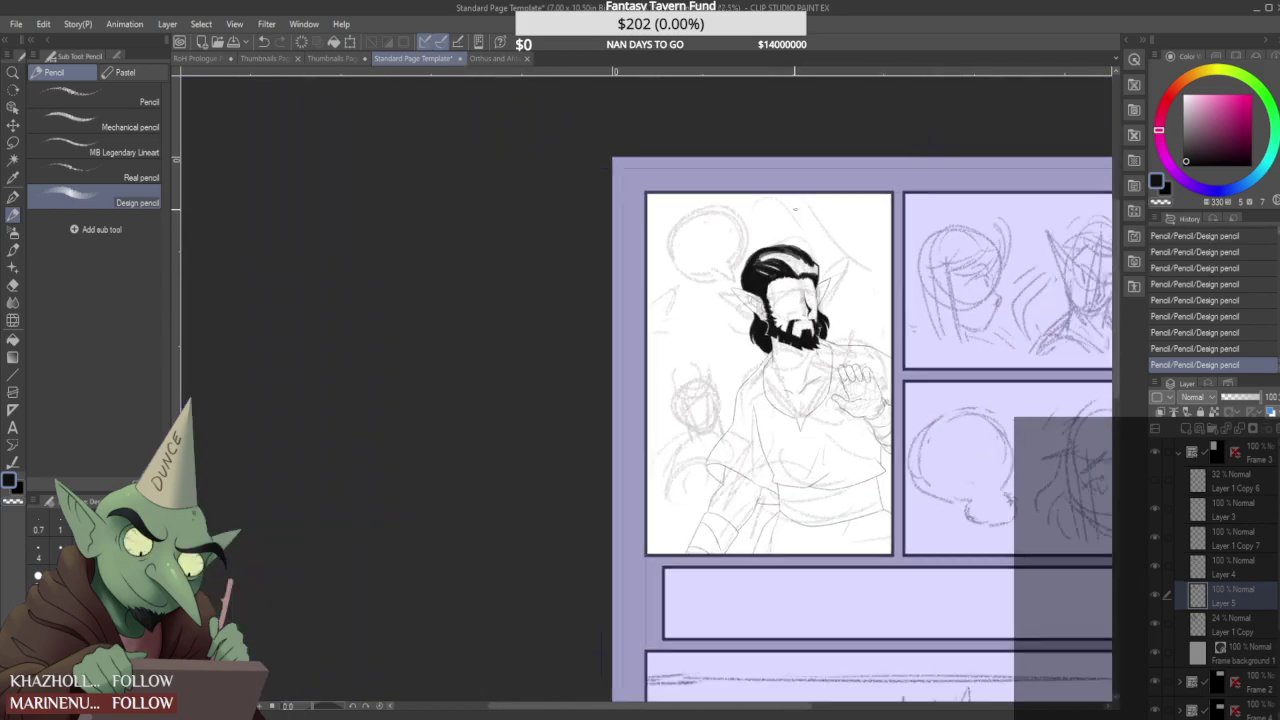
- Fill the crown between the top arc and the swept strands with black strokes, keeping a few thin white highlights
{"action": "scroll", "coordinate": [815, 231], "scroll_direction": "up", "scroll_amount": 5}
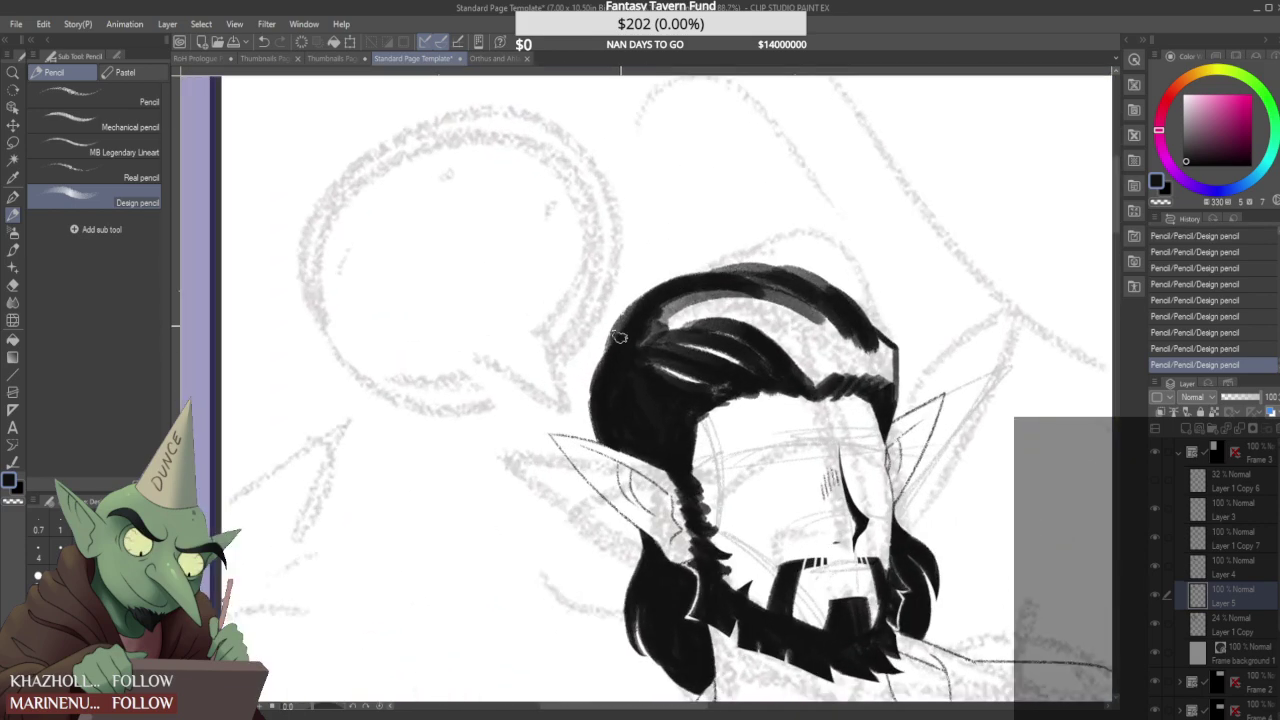
{"action": "left_click_drag", "start_coordinate": [615, 350], "coordinate": [723, 286]}
{"action": "mouse_move", "coordinate": [640, 321]}
{"action": "left_mouse_down"}
{"action": "mouse_move", "coordinate": [753, 270]}
{"action": "mouse_move", "coordinate": [806, 278]}
{"action": "left_mouse_up"}
{"action": "mouse_move", "coordinate": [666, 303]}
{"action": "left_mouse_down"}
{"action": "mouse_move", "coordinate": [823, 289]}
{"action": "mouse_move", "coordinate": [841, 308]}
{"action": "left_mouse_up"}
{"action": "mouse_move", "coordinate": [777, 273]}
{"action": "left_mouse_down"}
{"action": "mouse_move", "coordinate": [649, 322]}
{"action": "mouse_move", "coordinate": [696, 301]}
{"action": "left_mouse_up"}
{"action": "mouse_move", "coordinate": [810, 352]}
{"action": "left_mouse_down"}
{"action": "mouse_move", "coordinate": [750, 280]}
{"action": "mouse_move", "coordinate": [791, 366]}
{"action": "mouse_move", "coordinate": [741, 296]}
{"action": "mouse_move", "coordinate": [797, 385]}
{"action": "mouse_move", "coordinate": [696, 300]}
{"action": "mouse_move", "coordinate": [671, 310]}
{"action": "mouse_move", "coordinate": [759, 347]}
{"action": "mouse_move", "coordinate": [674, 308]}
{"action": "mouse_move", "coordinate": [663, 322]}
{"action": "mouse_move", "coordinate": [743, 346]}
{"action": "mouse_move", "coordinate": [673, 320]}
{"action": "mouse_move", "coordinate": [697, 328]}
{"action": "mouse_move", "coordinate": [647, 335]}
{"action": "mouse_move", "coordinate": [671, 305]}
{"action": "mouse_move", "coordinate": [655, 357]}
{"action": "mouse_move", "coordinate": [729, 373]}
{"action": "left_mouse_up"}
{"action": "mouse_move", "coordinate": [680, 311]}
{"action": "left_mouse_down"}
{"action": "mouse_move", "coordinate": [748, 343]}
{"action": "mouse_move", "coordinate": [760, 332]}
{"action": "left_mouse_up"}
{"action": "left_click_drag", "start_coordinate": [704, 293], "coordinate": [782, 342]}
{"action": "scroll", "coordinate": [742, 281], "scroll_direction": "down", "scroll_amount": 1}
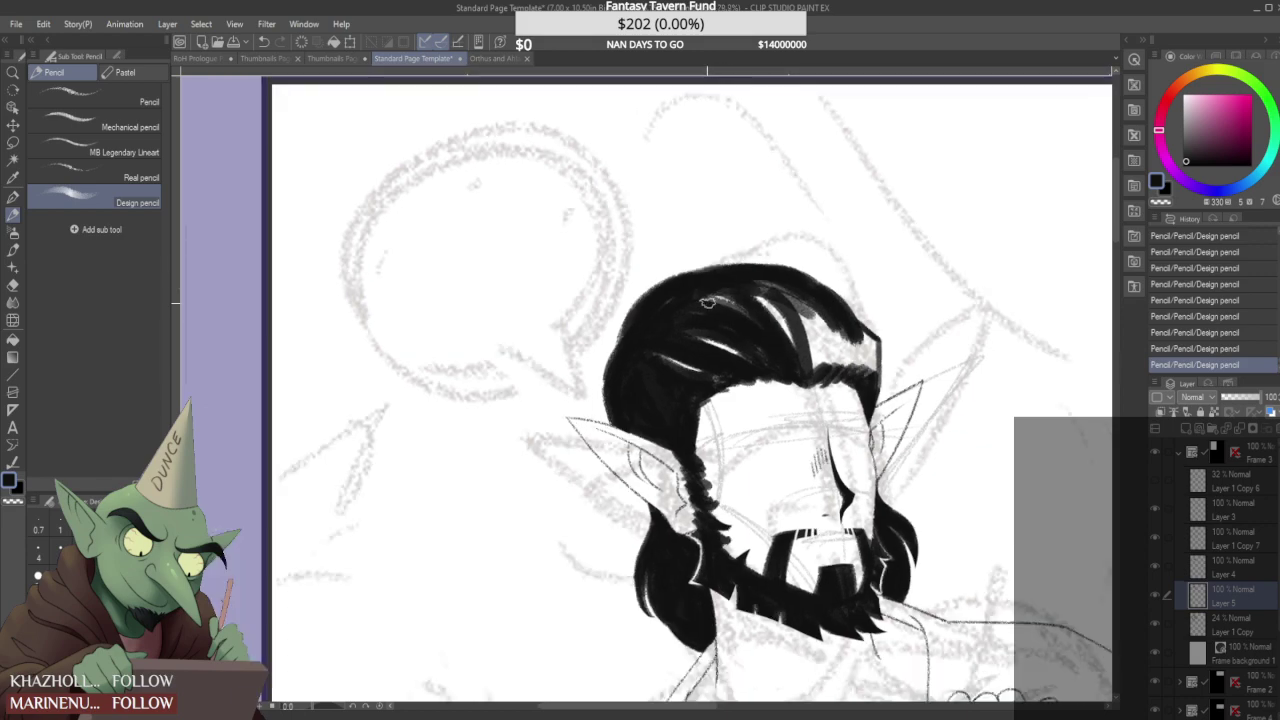
- Fill the remaining gap at the far front of the hair with black and trim its outer edge with the hard eraser
{"action": "scroll", "coordinate": [714, 299], "scroll_direction": "down", "scroll_amount": 5}
{"action": "scroll", "coordinate": [752, 316], "scroll_direction": "up", "scroll_amount": 5}
{"action": "scroll", "coordinate": [752, 316], "scroll_direction": "up", "scroll_amount": 1}
{"action": "left_click_drag", "start_coordinate": [739, 279], "coordinate": [756, 315]}
{"action": "left_click_drag", "start_coordinate": [727, 256], "coordinate": [754, 290]}
{"action": "left_click_drag", "start_coordinate": [713, 250], "coordinate": [761, 298]}
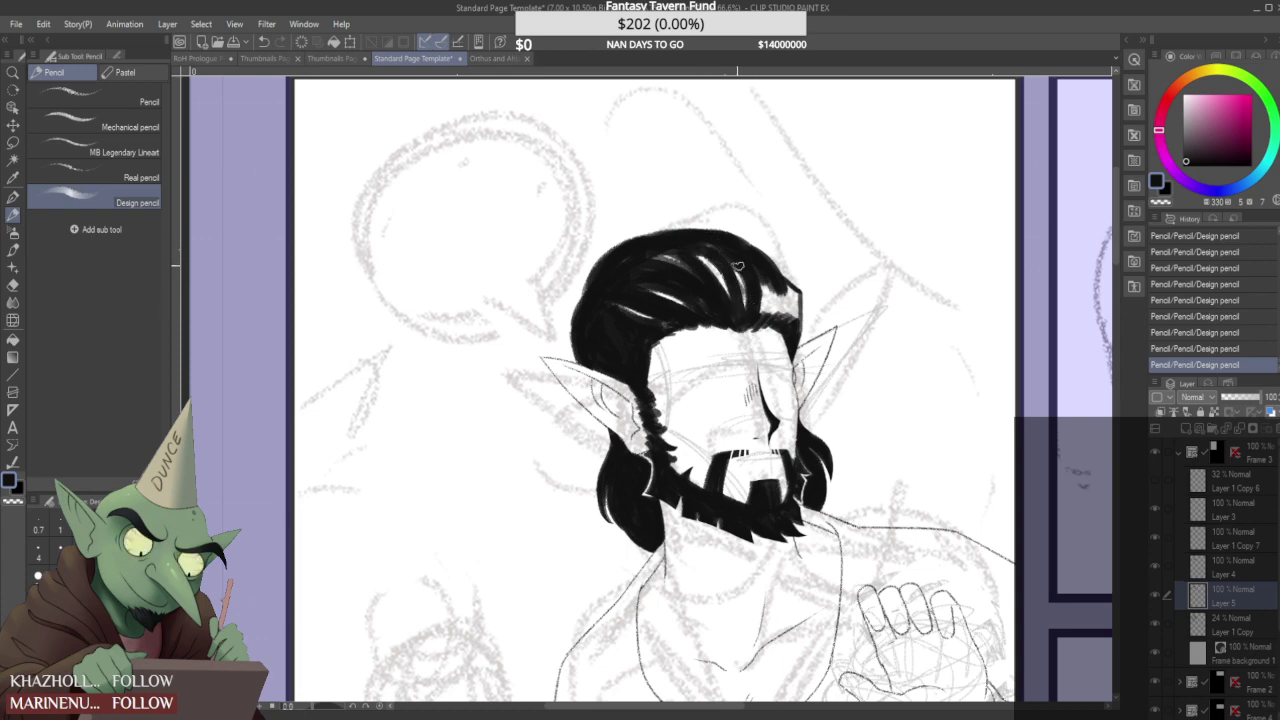
{"action": "mouse_move", "coordinate": [776, 310]}
{"action": "left_mouse_down"}
{"action": "mouse_move", "coordinate": [763, 271]}
{"action": "mouse_move", "coordinate": [787, 323]}
{"action": "mouse_move", "coordinate": [779, 290]}
{"action": "mouse_move", "coordinate": [793, 320]}
{"action": "mouse_move", "coordinate": [787, 287]}
{"action": "mouse_move", "coordinate": [796, 322]}
{"action": "left_mouse_up"}
{"action": "scroll", "coordinate": [786, 280], "scroll_direction": "up", "scroll_amount": 2}
{"action": "left_click_drag", "start_coordinate": [782, 268], "coordinate": [788, 258]}
- Toggle the visibility of Layer 4, Layer 1 Copy 7, Layer 3 and Layer 5 to check what each one holds
{"action": "left_click", "coordinate": [1155, 566]}
{"action": "left_click", "coordinate": [1155, 566]}
{"action": "left_click", "coordinate": [1156, 538]}
{"action": "left_click", "coordinate": [1156, 538]}
{"action": "left_click", "coordinate": [1155, 510]}
{"action": "left_click", "coordinate": [1155, 510]}
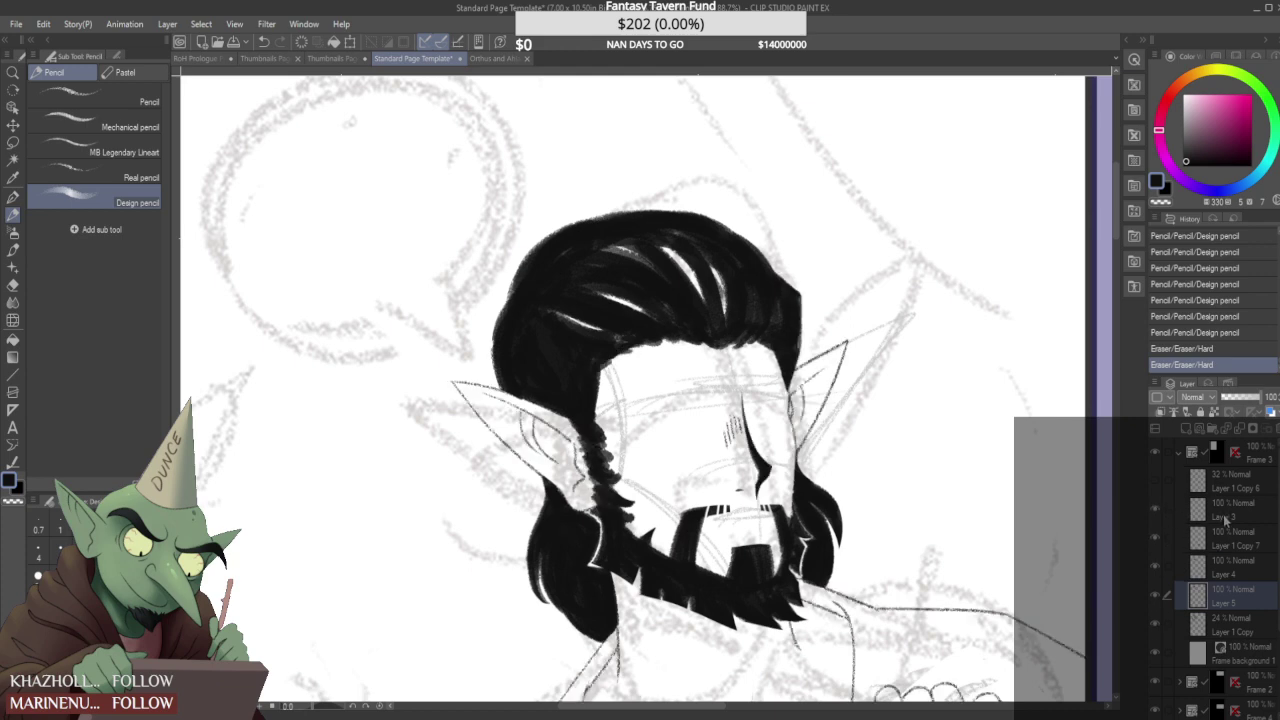
{"action": "left_click", "coordinate": [1156, 595]}
{"action": "left_click", "coordinate": [1156, 595]}
- Refine the upper far edge of the hair with short Design pencil strokes and the hard eraser
{"action": "scroll", "coordinate": [755, 242], "scroll_direction": "up", "scroll_amount": 2}
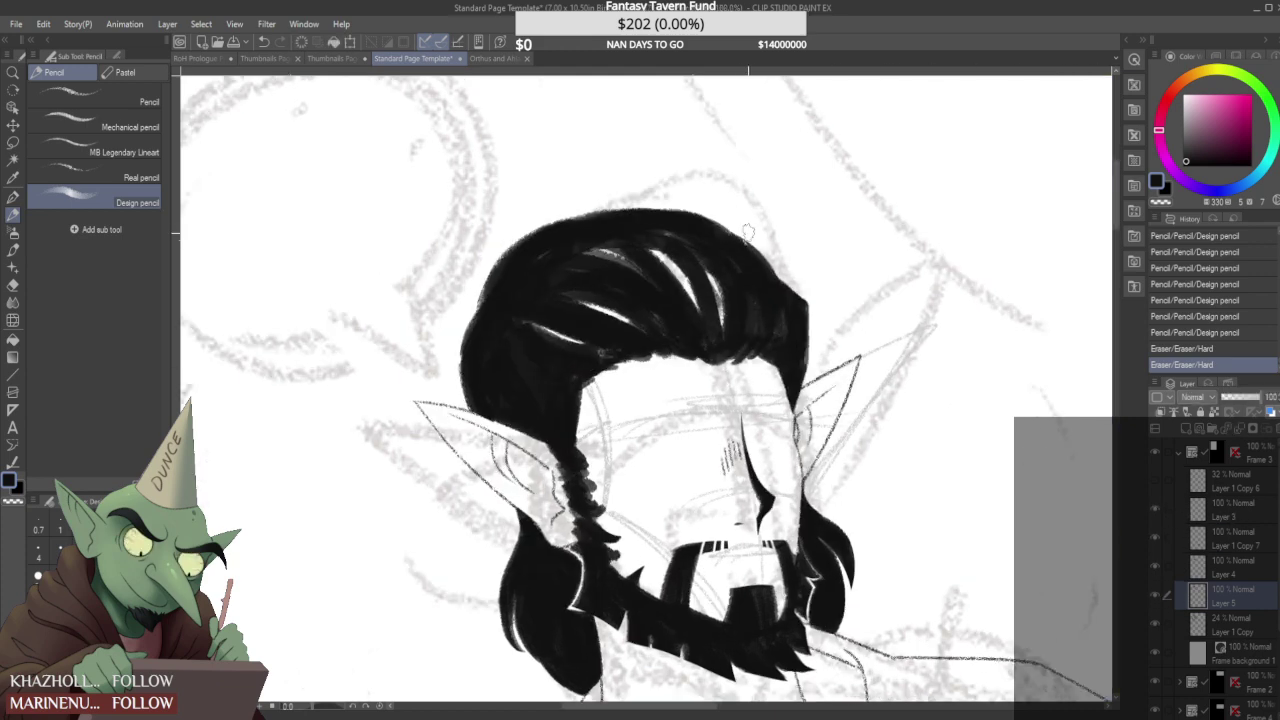
{"action": "mouse_move", "coordinate": [778, 268]}
{"action": "left_mouse_down"}
{"action": "mouse_move", "coordinate": [745, 238]}
{"action": "mouse_move", "coordinate": [736, 252]}
{"action": "mouse_move", "coordinate": [768, 285]}
{"action": "mouse_move", "coordinate": [760, 243]}
{"action": "mouse_move", "coordinate": [766, 254]}
{"action": "left_mouse_up"}
{"action": "scroll", "coordinate": [766, 254], "scroll_direction": "down", "scroll_amount": 8}
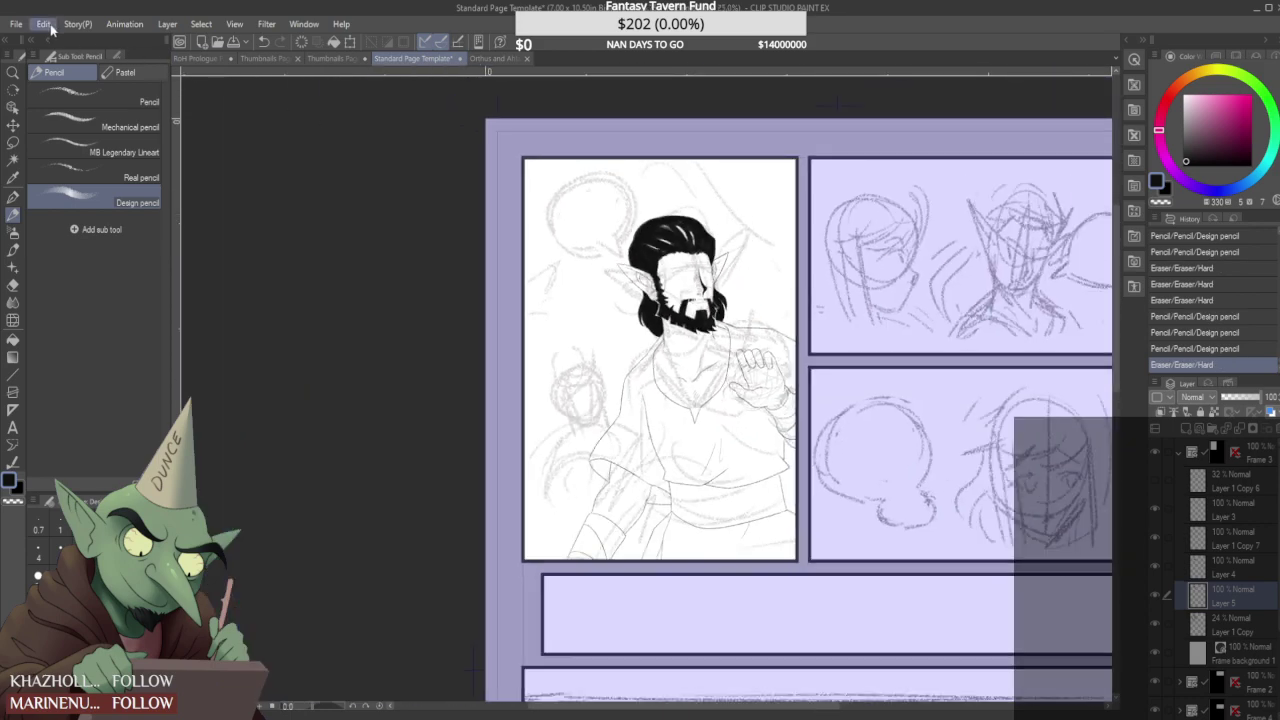
- Flip the canvas horizontally and hide the Layer 1 Copy sketch layer to judge the clean figure
{"action": "left_click", "coordinate": [303, 549]}
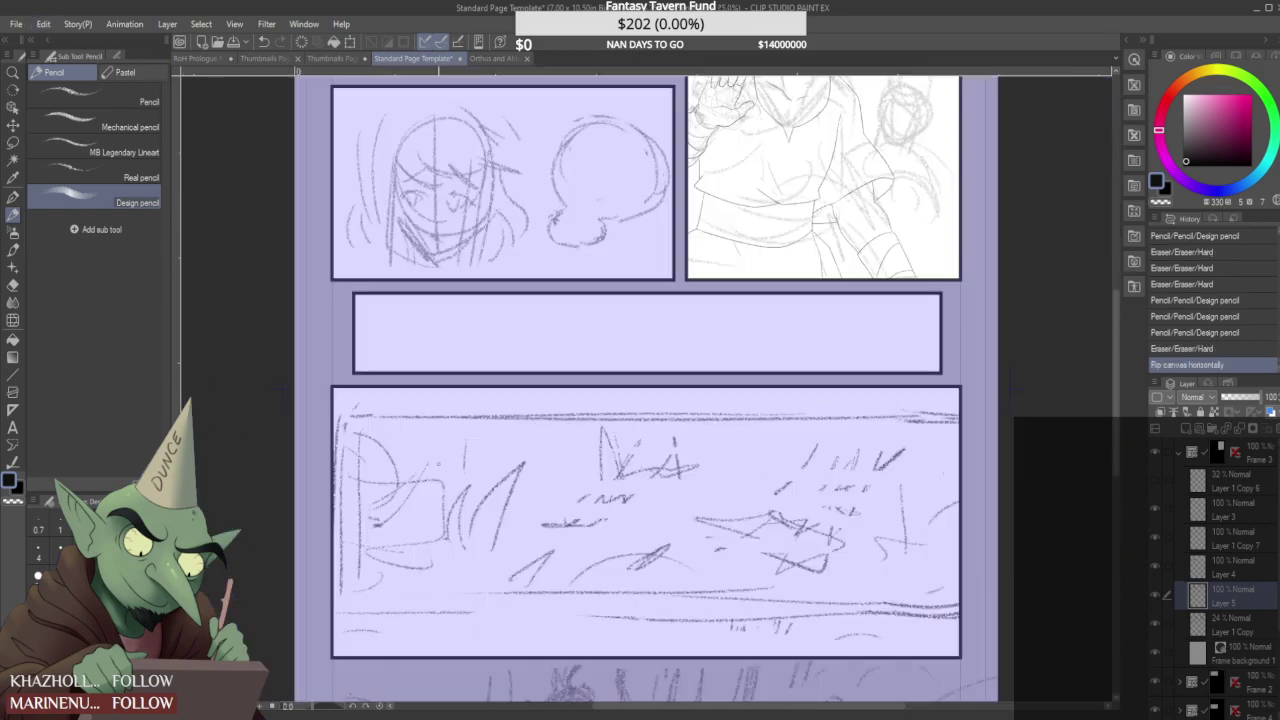
{"action": "scroll", "coordinate": [442, 478], "scroll_direction": "down", "scroll_amount": 4}
{"action": "scroll", "coordinate": [443, 492], "scroll_direction": "down", "scroll_amount": 3}
{"action": "scroll", "coordinate": [606, 256], "scroll_direction": "up", "scroll_amount": 7}
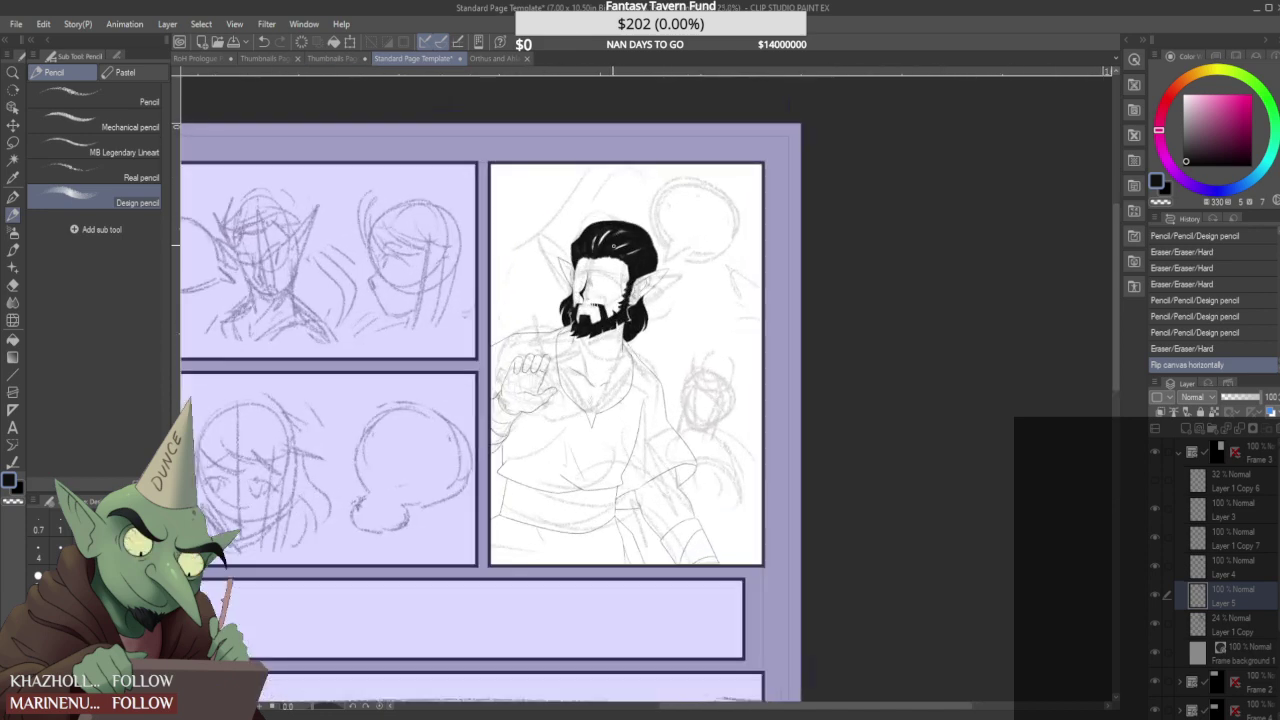
{"action": "left_click", "coordinate": [1157, 623]}
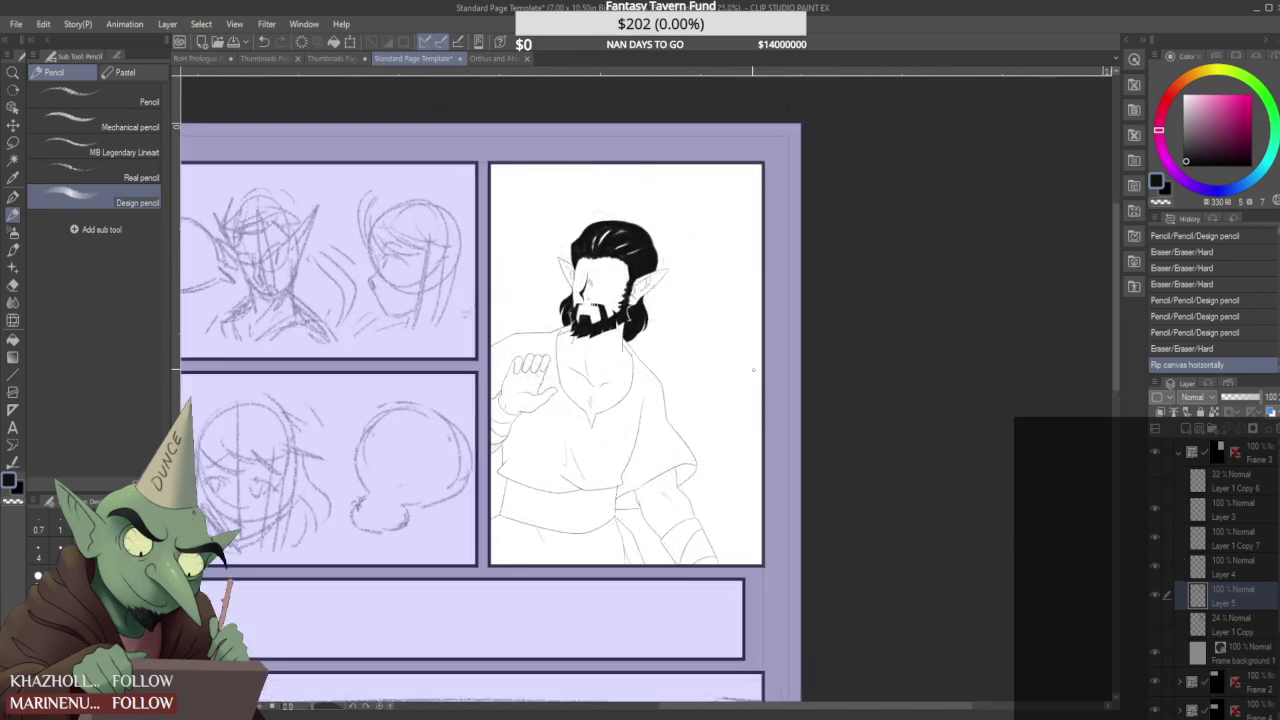
{"action": "scroll", "coordinate": [730, 364], "scroll_direction": "down", "scroll_amount": 3}
{"action": "scroll", "coordinate": [726, 337], "scroll_direction": "up", "scroll_amount": 2}
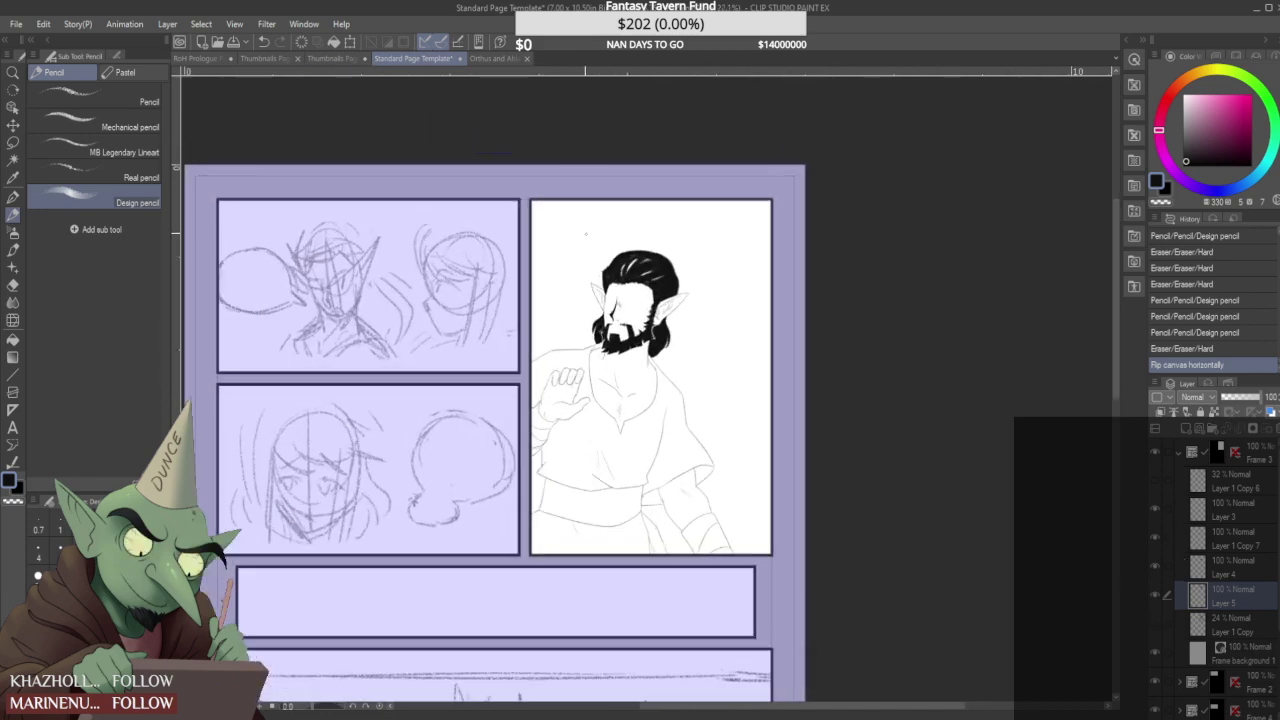
{"action": "scroll", "coordinate": [587, 235], "scroll_direction": "up", "scroll_amount": 1}
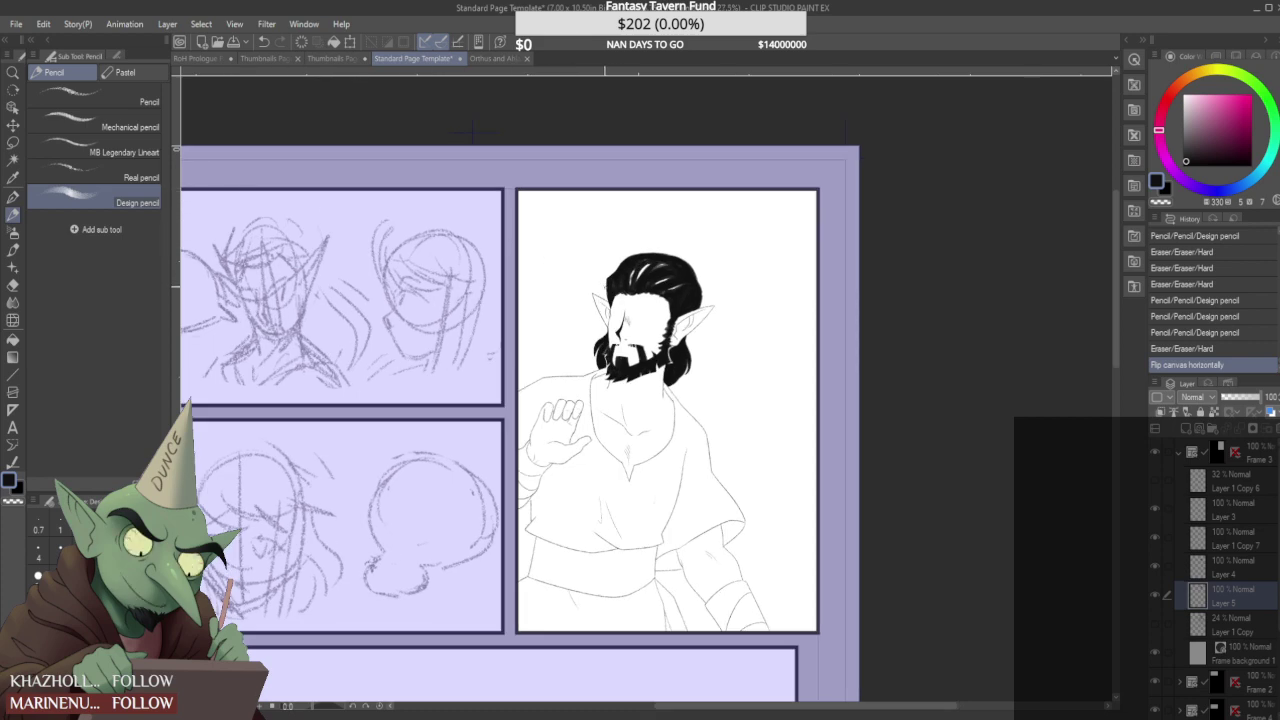
- Build up the hair's front and top contour above the forehead with black strokes to give the crown a fuller curve
{"action": "scroll", "coordinate": [609, 282], "scroll_direction": "up", "scroll_amount": 4}
{"action": "mouse_move", "coordinate": [608, 298]}
{"action": "left_mouse_down"}
{"action": "mouse_move", "coordinate": [612, 256]}
{"action": "mouse_move", "coordinate": [612, 310]}
{"action": "left_mouse_up"}
{"action": "mouse_move", "coordinate": [607, 262]}
{"action": "left_mouse_down"}
{"action": "mouse_move", "coordinate": [603, 250]}
{"action": "mouse_move", "coordinate": [695, 198]}
{"action": "left_mouse_up"}
{"action": "mouse_move", "coordinate": [633, 238]}
{"action": "left_mouse_down"}
{"action": "mouse_move", "coordinate": [698, 186]}
{"action": "mouse_move", "coordinate": [766, 197]}
{"action": "left_mouse_up"}
{"action": "scroll", "coordinate": [668, 230], "scroll_direction": "down", "scroll_amount": 3}
{"action": "scroll", "coordinate": [621, 273], "scroll_direction": "up", "scroll_amount": 1}
{"action": "scroll", "coordinate": [621, 270], "scroll_direction": "up", "scroll_amount": 4}
{"action": "mouse_move", "coordinate": [627, 224]}
{"action": "left_mouse_down"}
{"action": "mouse_move", "coordinate": [622, 286]}
{"action": "mouse_move", "coordinate": [638, 307]}
{"action": "mouse_move", "coordinate": [655, 296]}
{"action": "mouse_move", "coordinate": [652, 260]}
{"action": "mouse_move", "coordinate": [622, 266]}
{"action": "mouse_move", "coordinate": [704, 198]}
{"action": "left_mouse_up"}
{"action": "scroll", "coordinate": [648, 300], "scroll_direction": "down", "scroll_amount": 2}
{"action": "scroll", "coordinate": [641, 270], "scroll_direction": "up", "scroll_amount": 3}
{"action": "scroll", "coordinate": [641, 270], "scroll_direction": "up", "scroll_amount": 1}
{"action": "left_click_drag", "start_coordinate": [653, 270], "coordinate": [708, 212]}
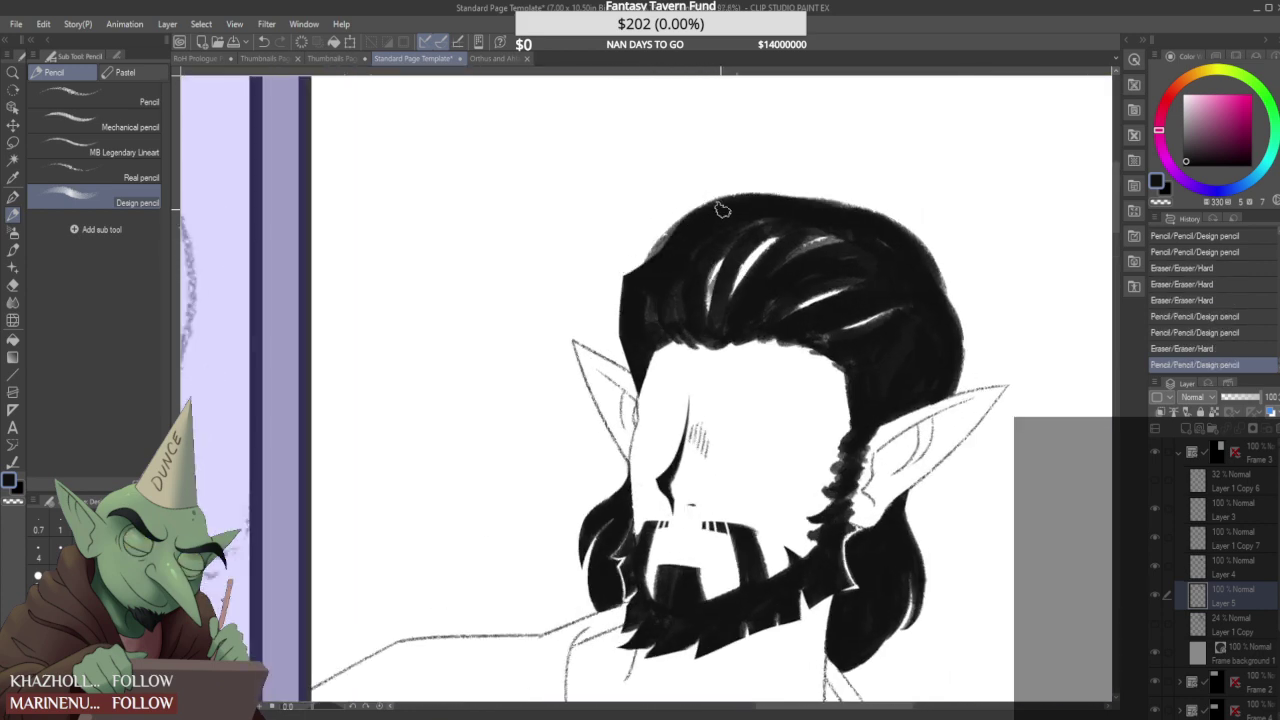
{"action": "left_click_drag", "start_coordinate": [656, 263], "coordinate": [715, 215]}
{"action": "scroll", "coordinate": [659, 261], "scroll_direction": "down", "scroll_amount": 8}
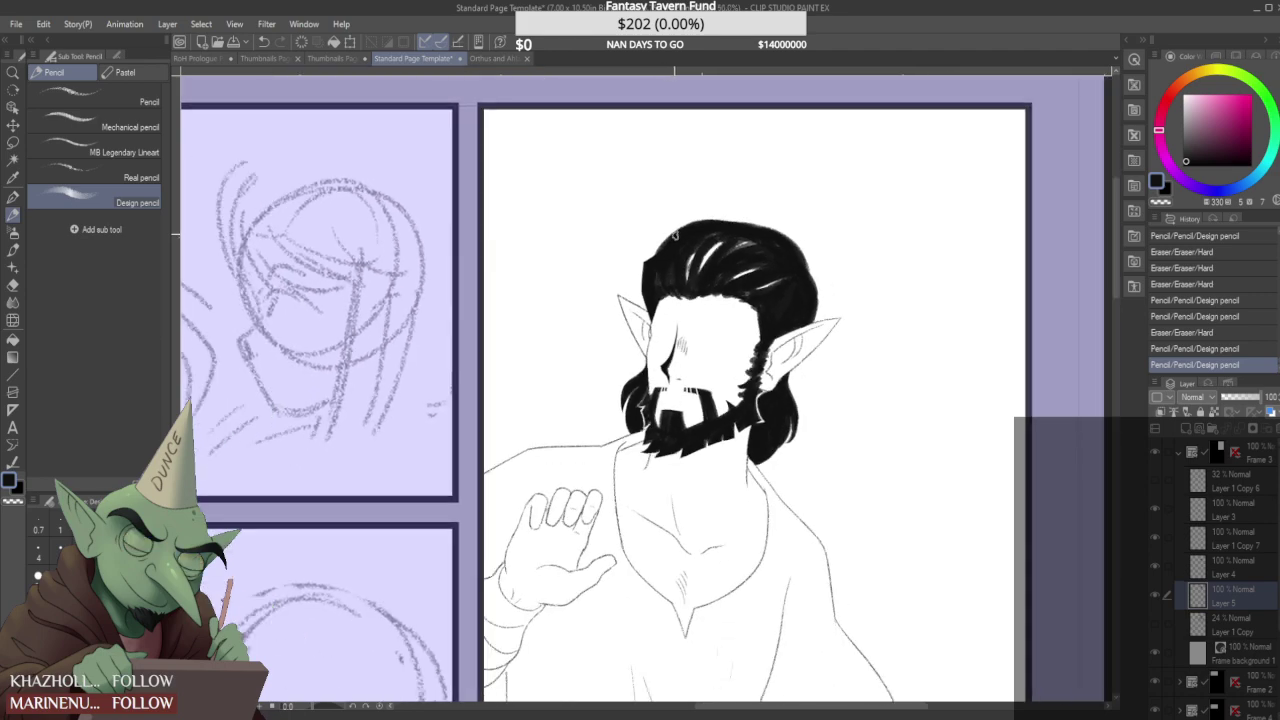
- Trim the outer edge of the hair at the back of the crown with the hard eraser
{"action": "scroll", "coordinate": [706, 221], "scroll_direction": "up", "scroll_amount": 4}
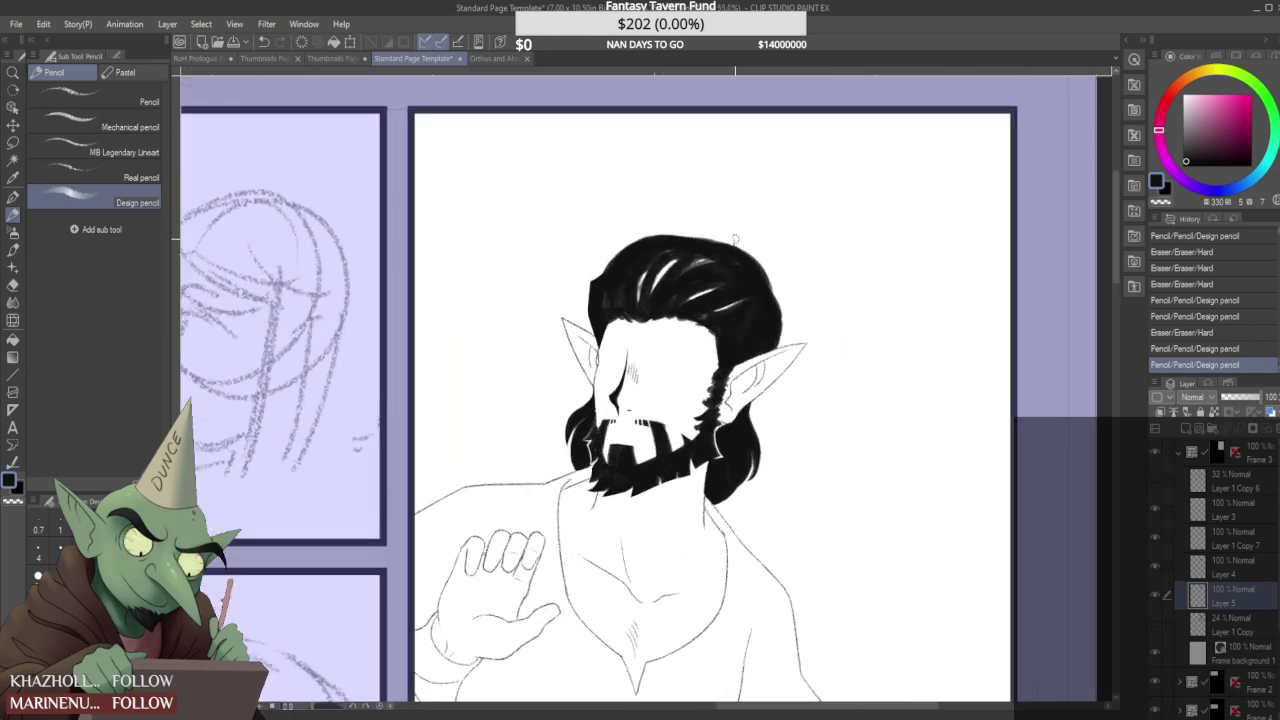
{"action": "left_click_drag", "start_coordinate": [720, 230], "coordinate": [777, 290]}
{"action": "left_click_drag", "start_coordinate": [740, 246], "coordinate": [779, 295]}
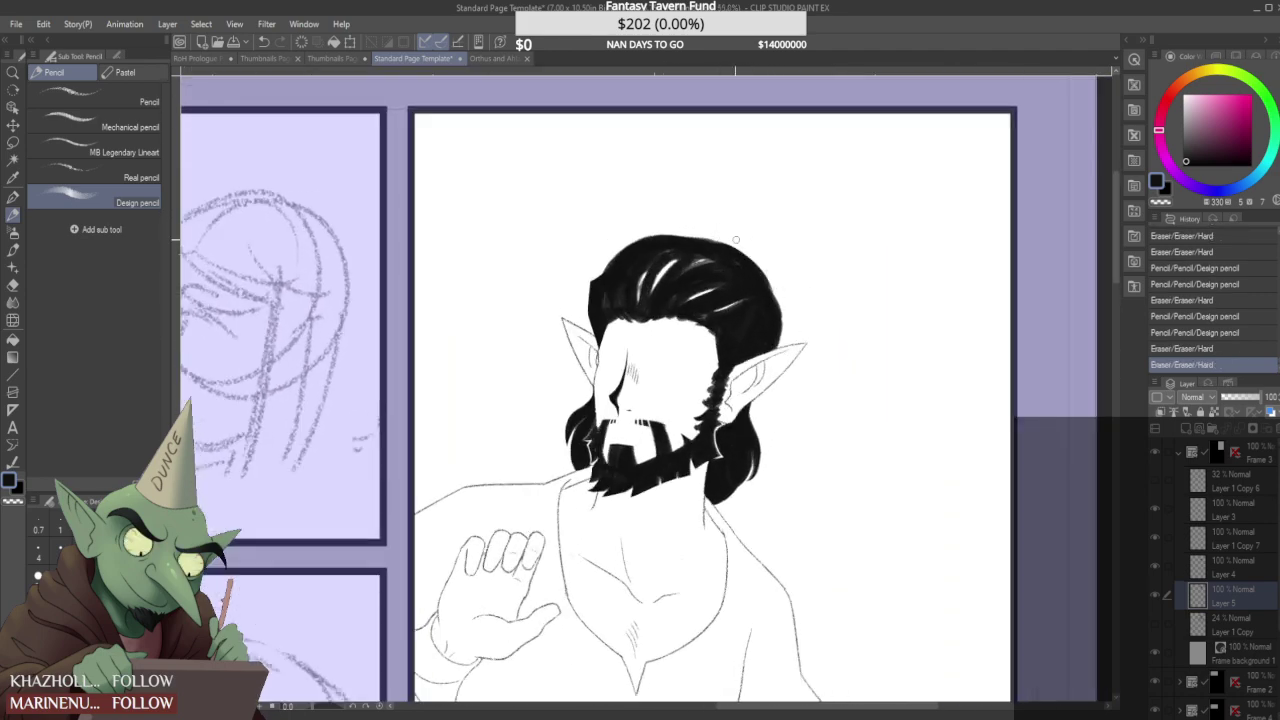
{"action": "scroll", "coordinate": [731, 196], "scroll_direction": "down", "scroll_amount": 3}
- Smooth the top outline of the hair with Design pencil strokes from the front corner across the crown
{"action": "scroll", "coordinate": [731, 196], "scroll_direction": "up", "scroll_amount": 4}
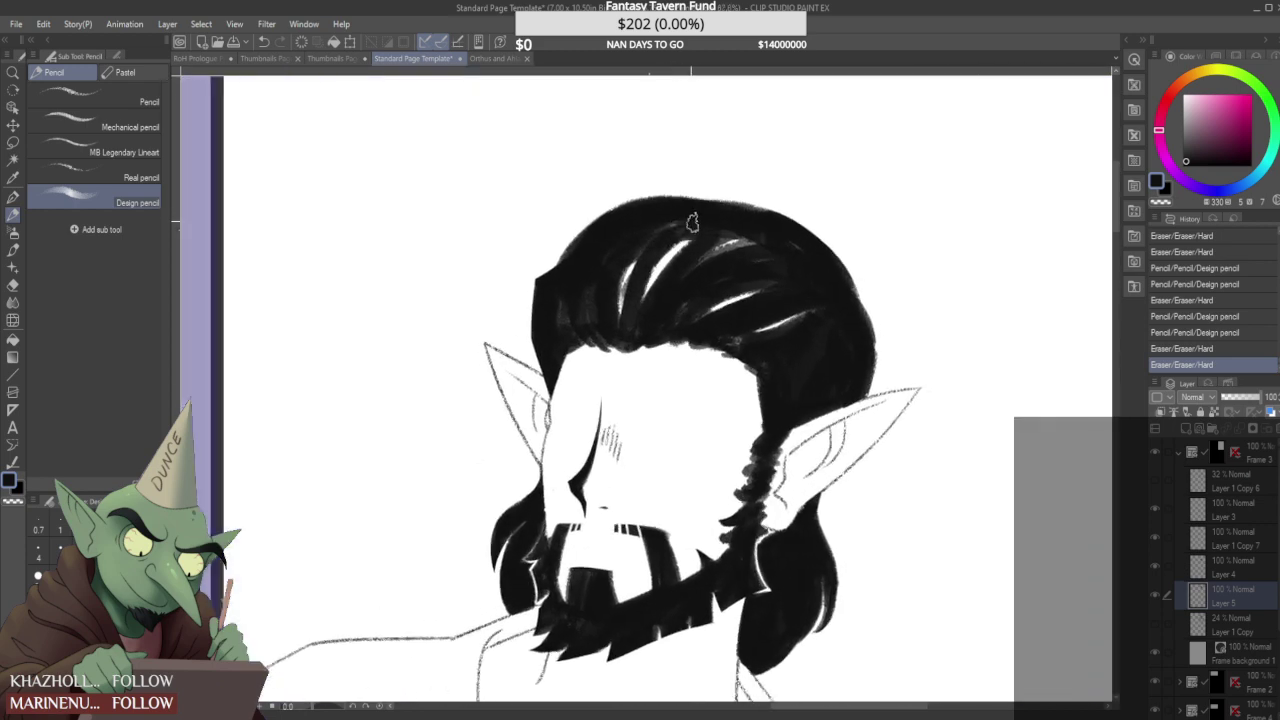
{"action": "left_click_drag", "start_coordinate": [751, 233], "coordinate": [745, 208]}
{"action": "left_click_drag", "start_coordinate": [600, 205], "coordinate": [740, 209]}
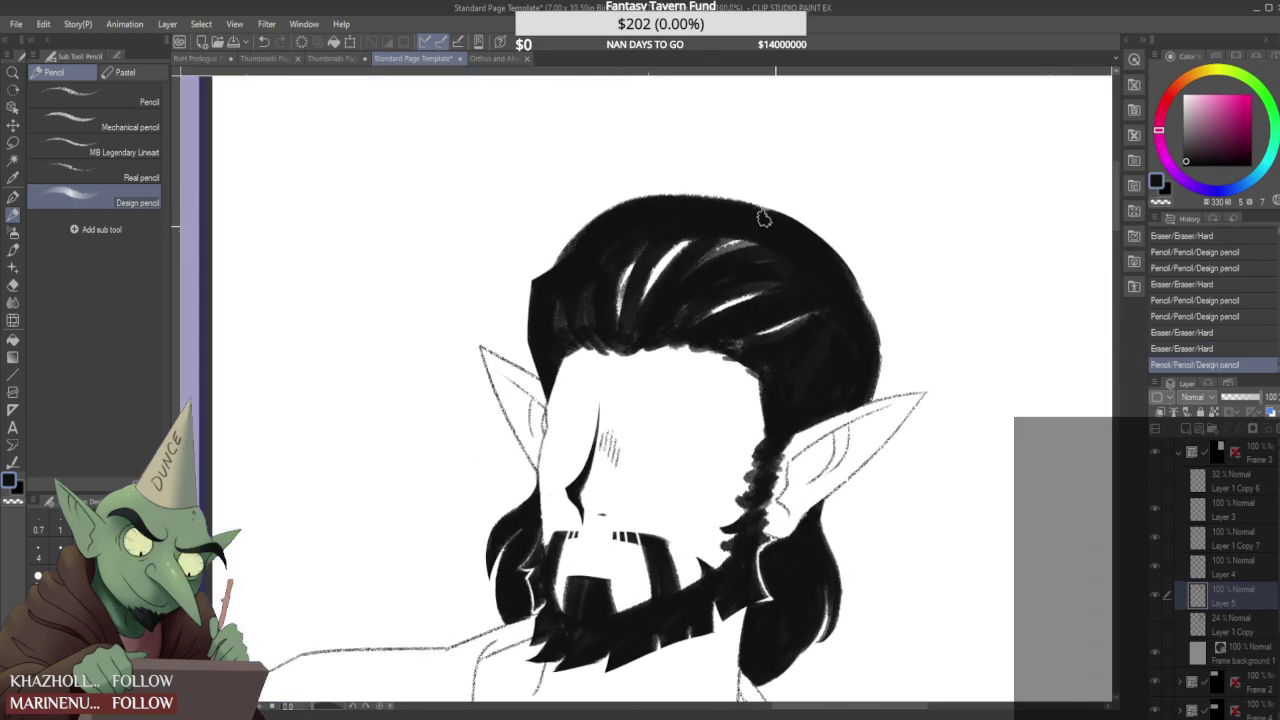
{"action": "left_click_drag", "start_coordinate": [566, 275], "coordinate": [655, 218]}
{"action": "scroll", "coordinate": [660, 275], "scroll_direction": "down", "scroll_amount": 3}
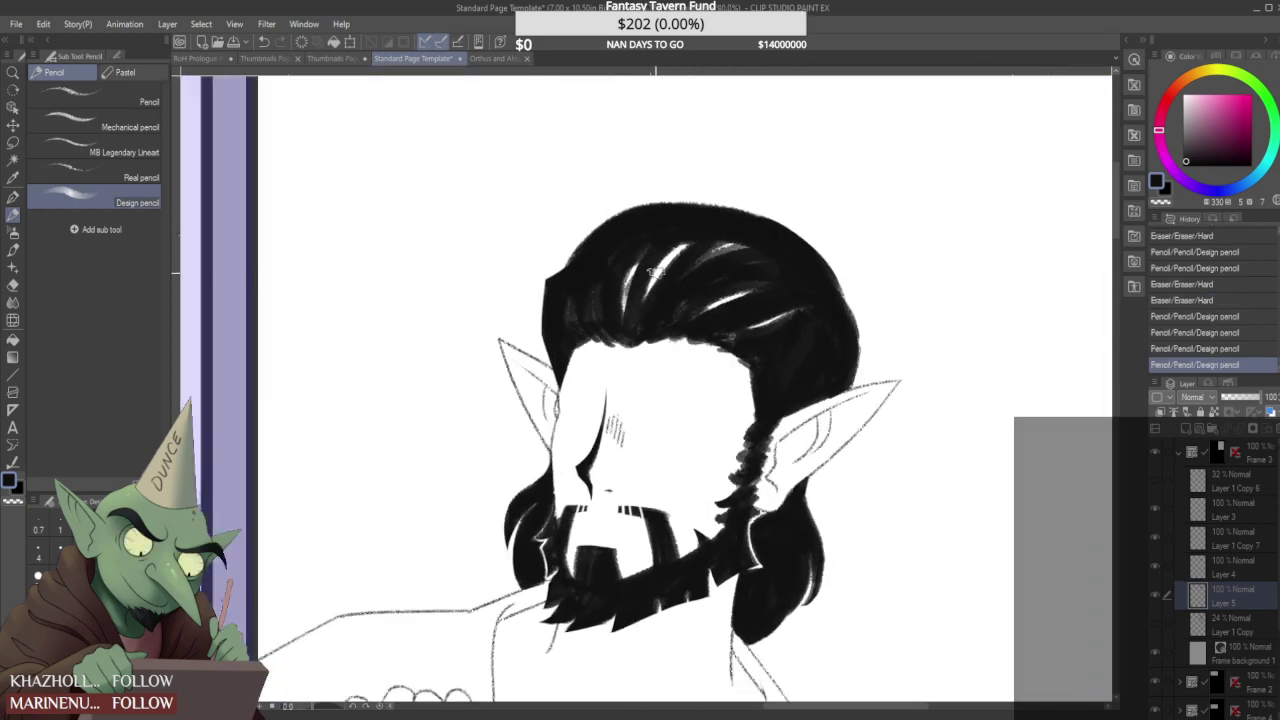
{"action": "scroll", "coordinate": [693, 268], "scroll_direction": "down", "scroll_amount": 3}
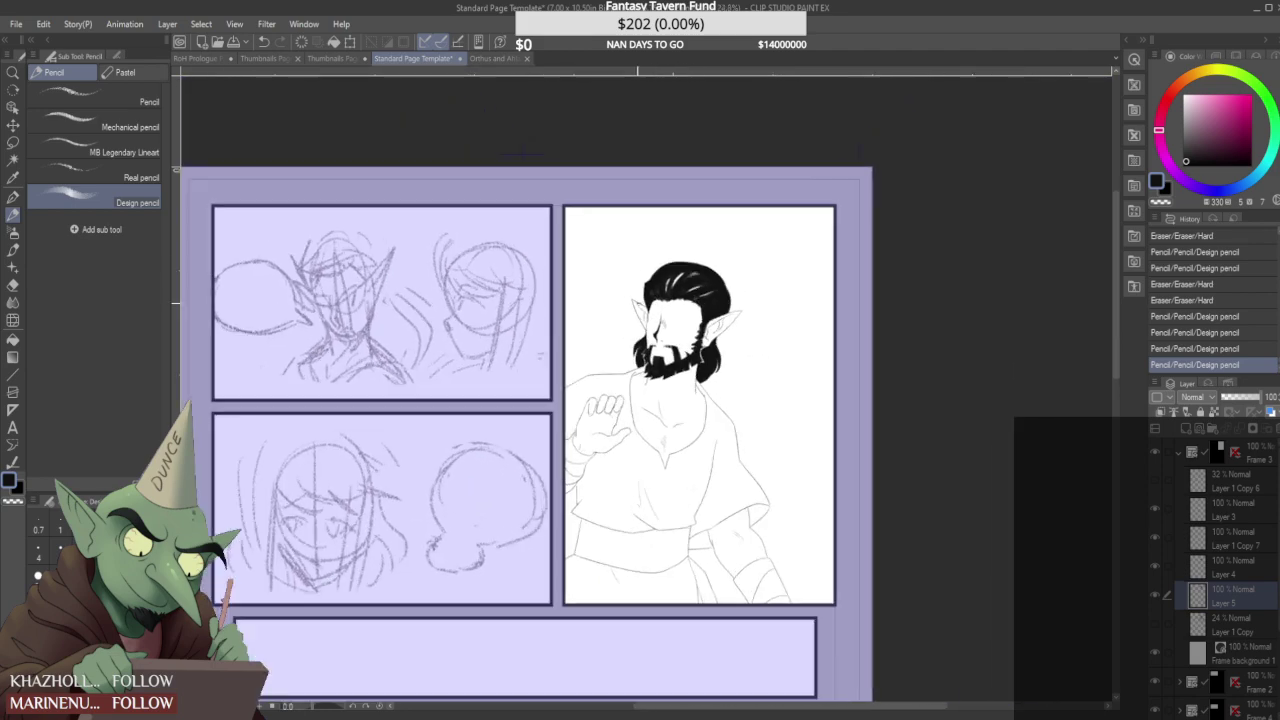
{"action": "scroll", "coordinate": [693, 268], "scroll_direction": "up", "scroll_amount": 5}
{"action": "scroll", "coordinate": [785, 390], "scroll_direction": "down", "scroll_amount": 5}
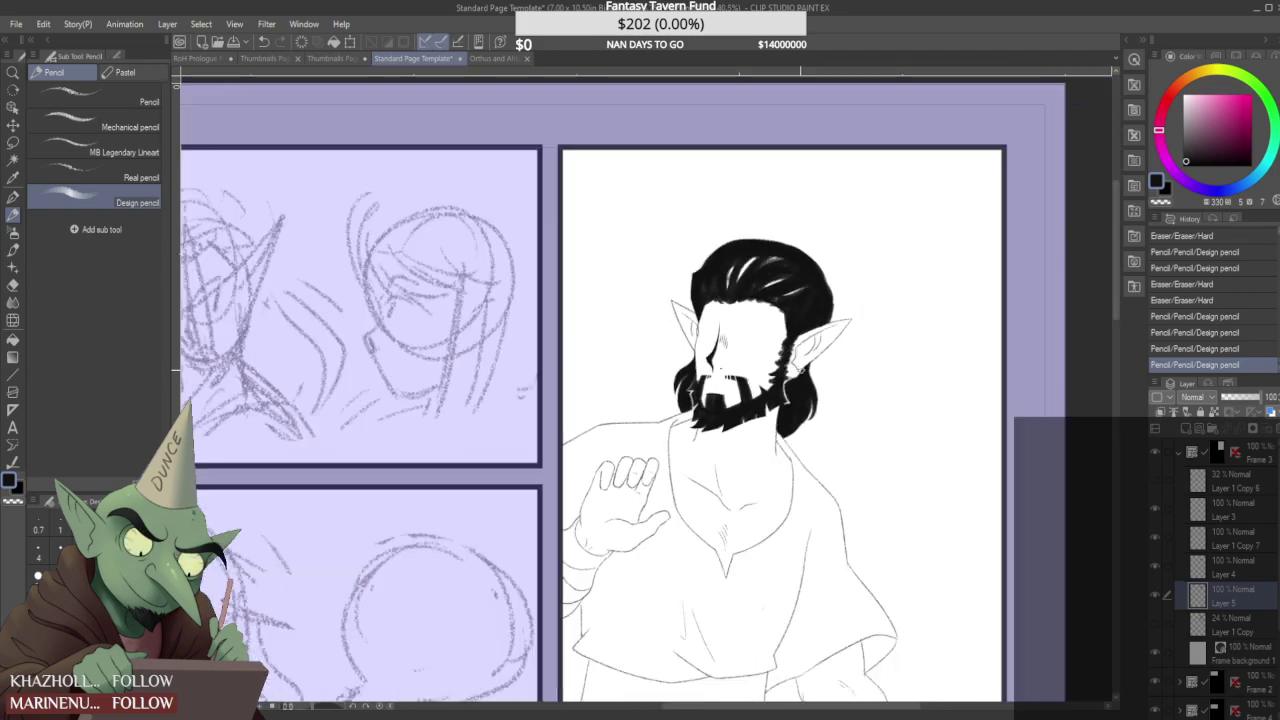
- Flip the canvas horizontally back to its original orientation
{"action": "scroll", "coordinate": [788, 382], "scroll_direction": "down", "scroll_amount": 1}
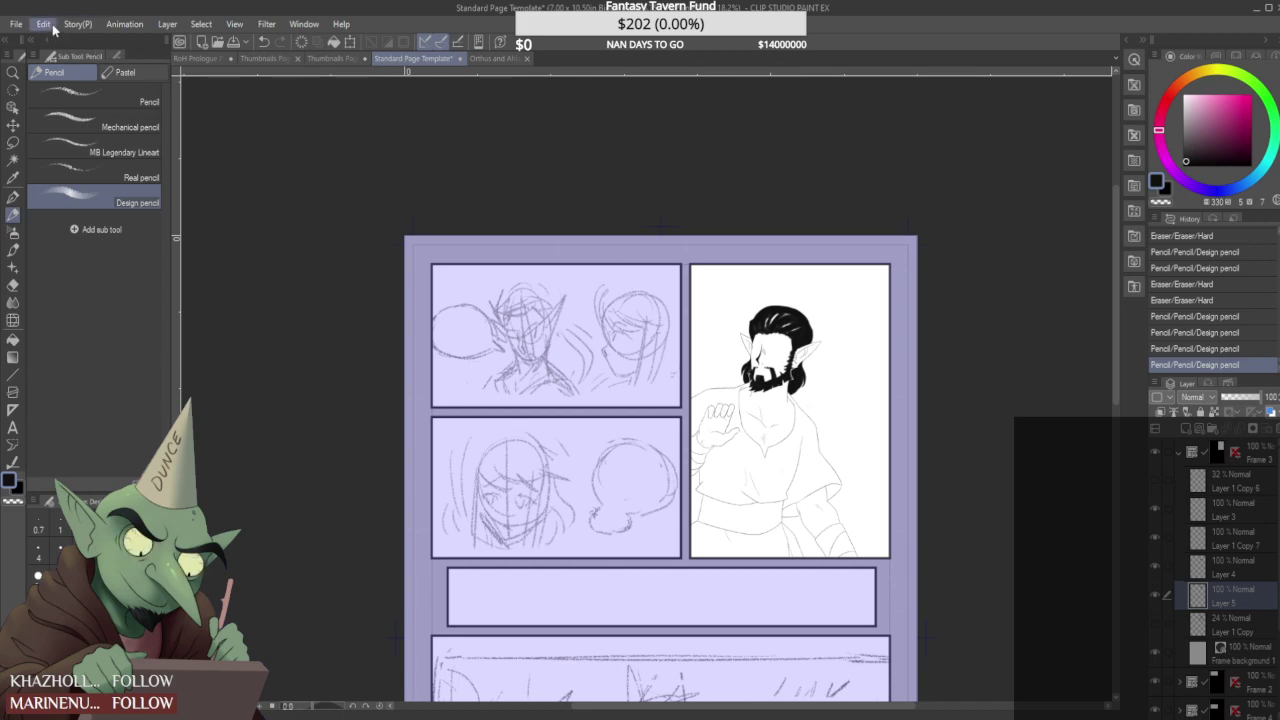
{"action": "left_click", "coordinate": [268, 552]}
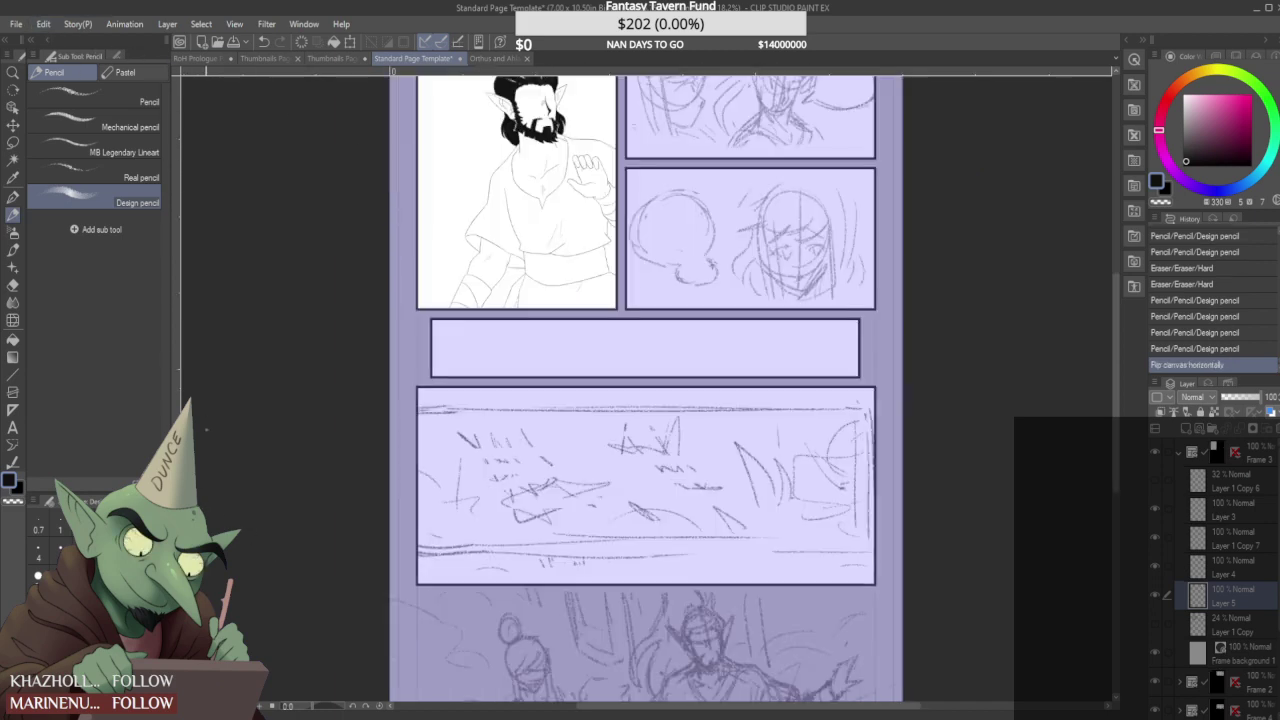
{"action": "scroll", "coordinate": [384, 328], "scroll_direction": "down", "scroll_amount": 2}
{"action": "scroll", "coordinate": [460, 110], "scroll_direction": "up", "scroll_amount": 12}
- Draw a small arched loop of hair above the back of the crown, toggling Layer 5's visibility to check it
{"action": "mouse_move", "coordinate": [519, 238]}
{"action": "left_mouse_down"}
{"action": "mouse_move", "coordinate": [513, 212]}
{"action": "mouse_move", "coordinate": [614, 190]}
{"action": "left_mouse_up"}
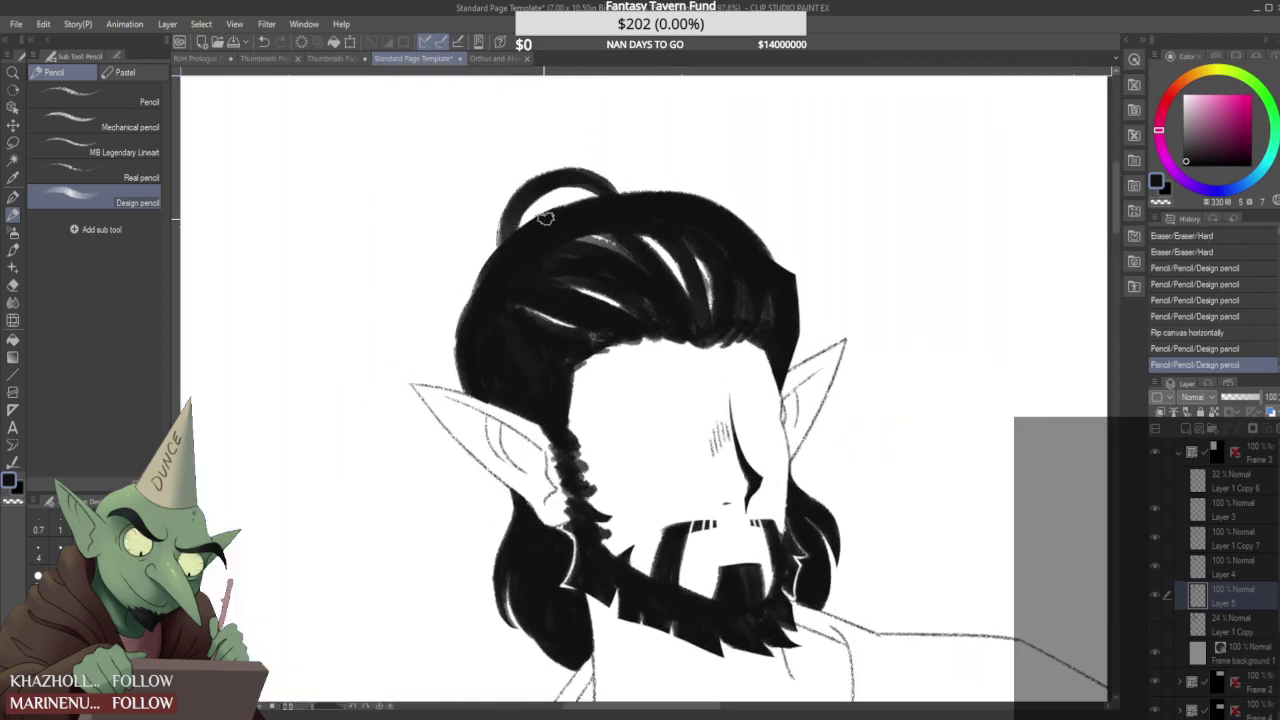
{"action": "scroll", "coordinate": [626, 369], "scroll_direction": "down", "scroll_amount": 3}
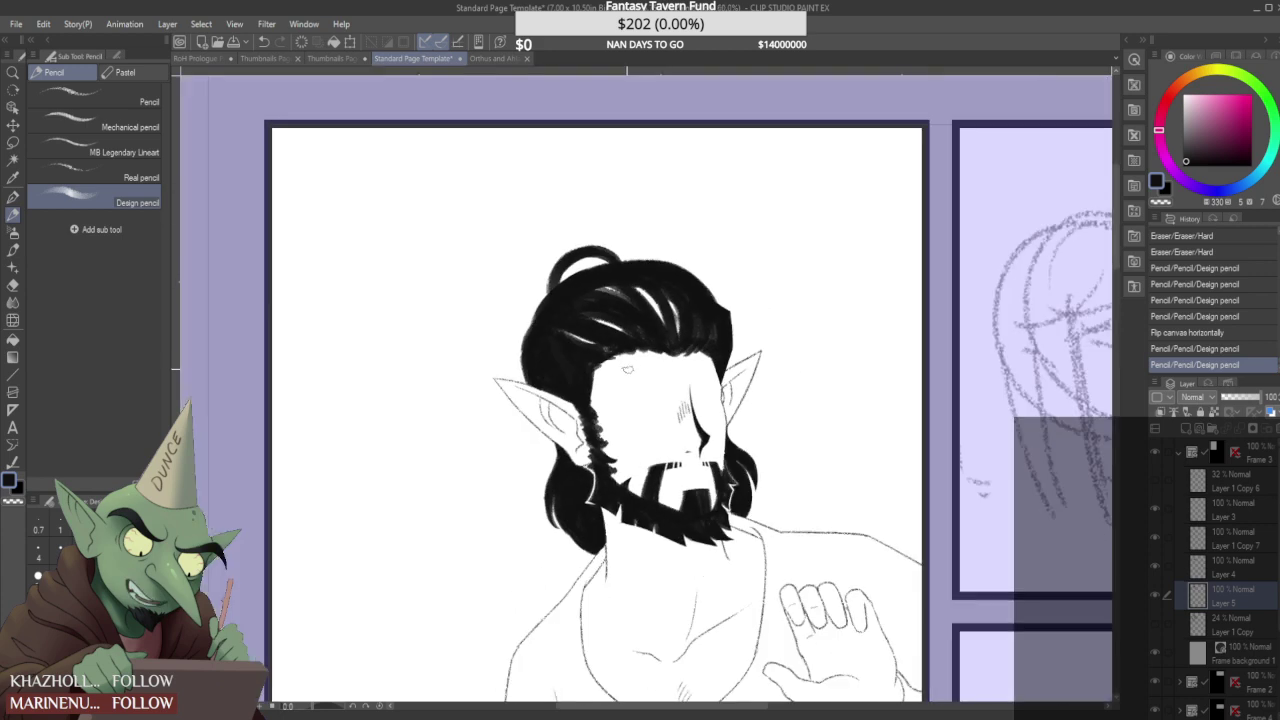
{"action": "left_click", "coordinate": [1156, 598]}
{"action": "left_click", "coordinate": [1156, 598]}
- Create a new raster layer directly above Layer 1 Copy and show the Layer 1 Copy sketch again
{"action": "scroll", "coordinate": [1156, 598], "scroll_direction": "down", "scroll_amount": 1}
{"action": "scroll", "coordinate": [681, 333], "scroll_direction": "down", "scroll_amount": 3}
{"action": "scroll", "coordinate": [596, 245], "scroll_direction": "up", "scroll_amount": 3}
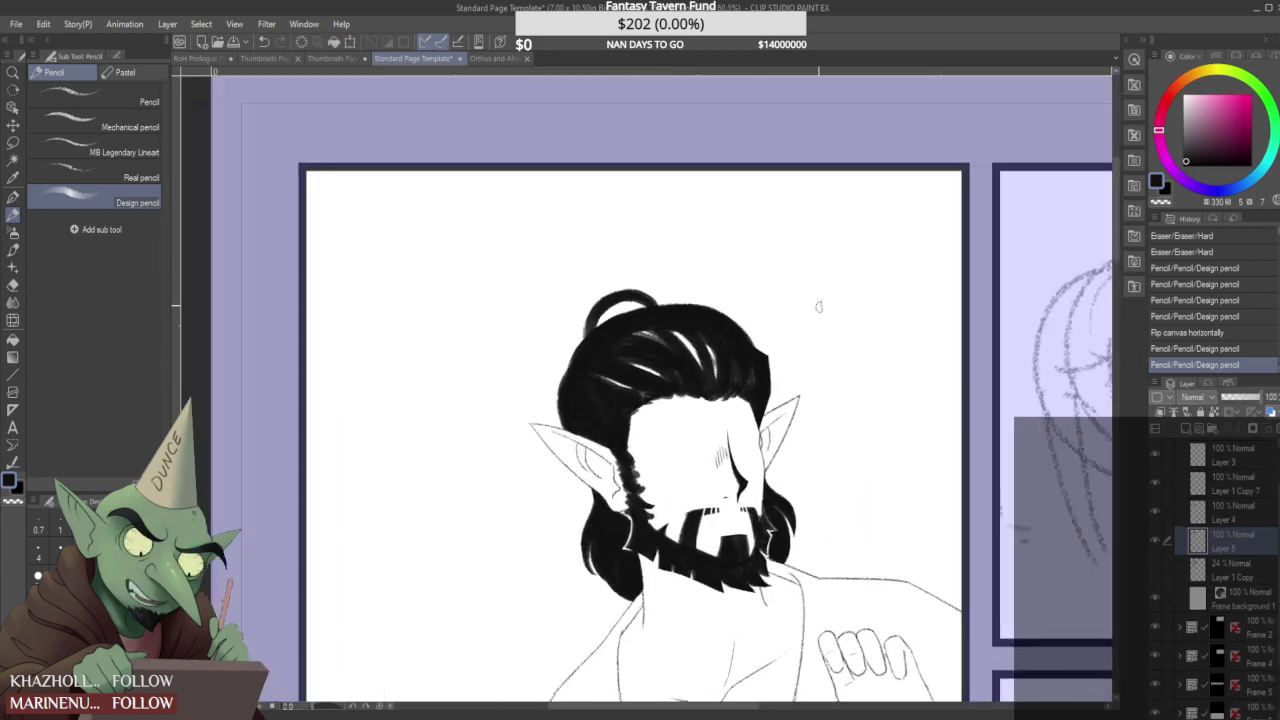
{"action": "left_click", "coordinate": [1237, 568]}
{"action": "left_click", "coordinate": [1184, 433]}
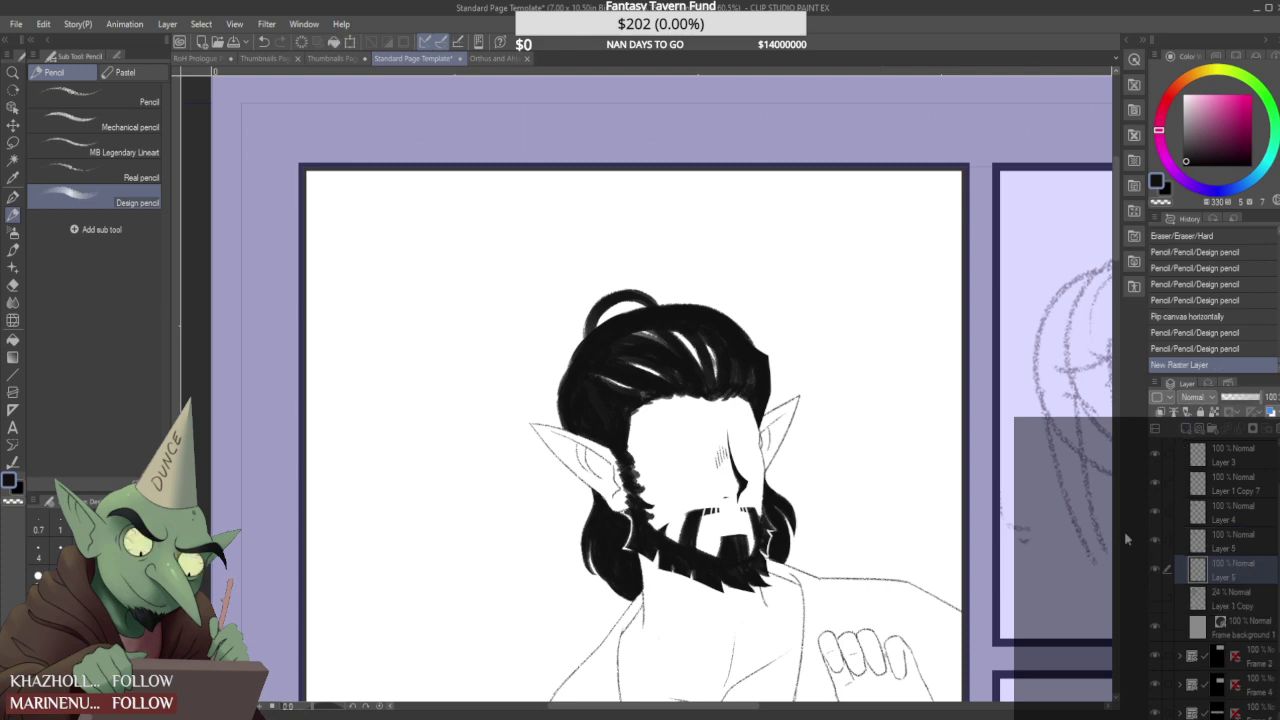
{"action": "scroll", "coordinate": [643, 397], "scroll_direction": "down", "scroll_amount": 3}
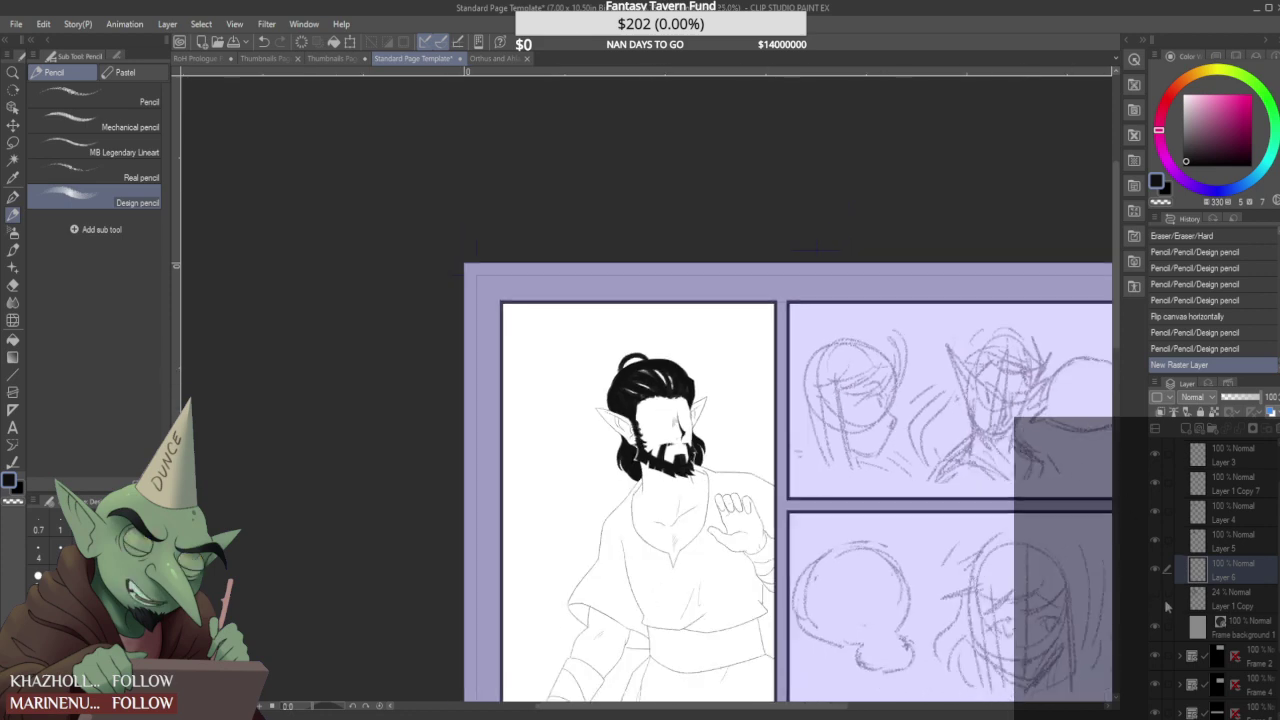
{"action": "scroll", "coordinate": [602, 382], "scroll_direction": "up", "scroll_amount": 1}
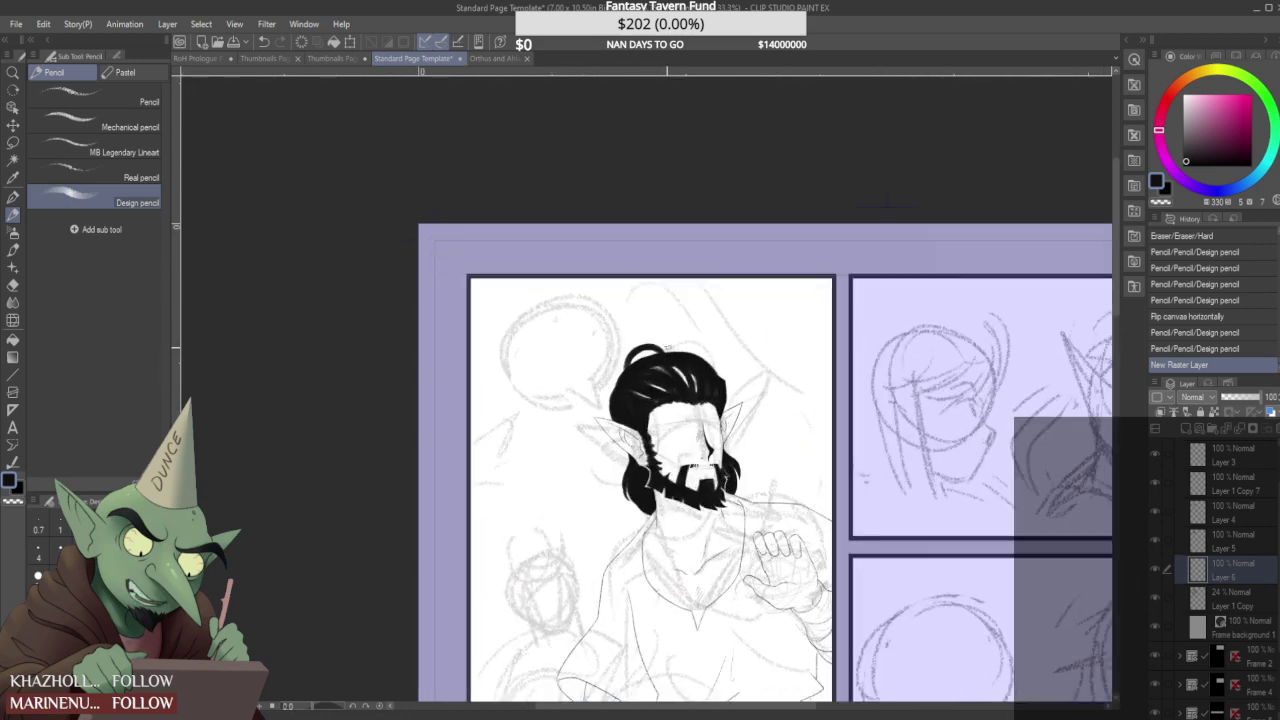
- Outline a tall ponytail on the new layer with Design pencil strokes rising above the crown and sweeping down behind the head to the shoulder
{"action": "left_click_drag", "start_coordinate": [668, 352], "coordinate": [669, 330]}
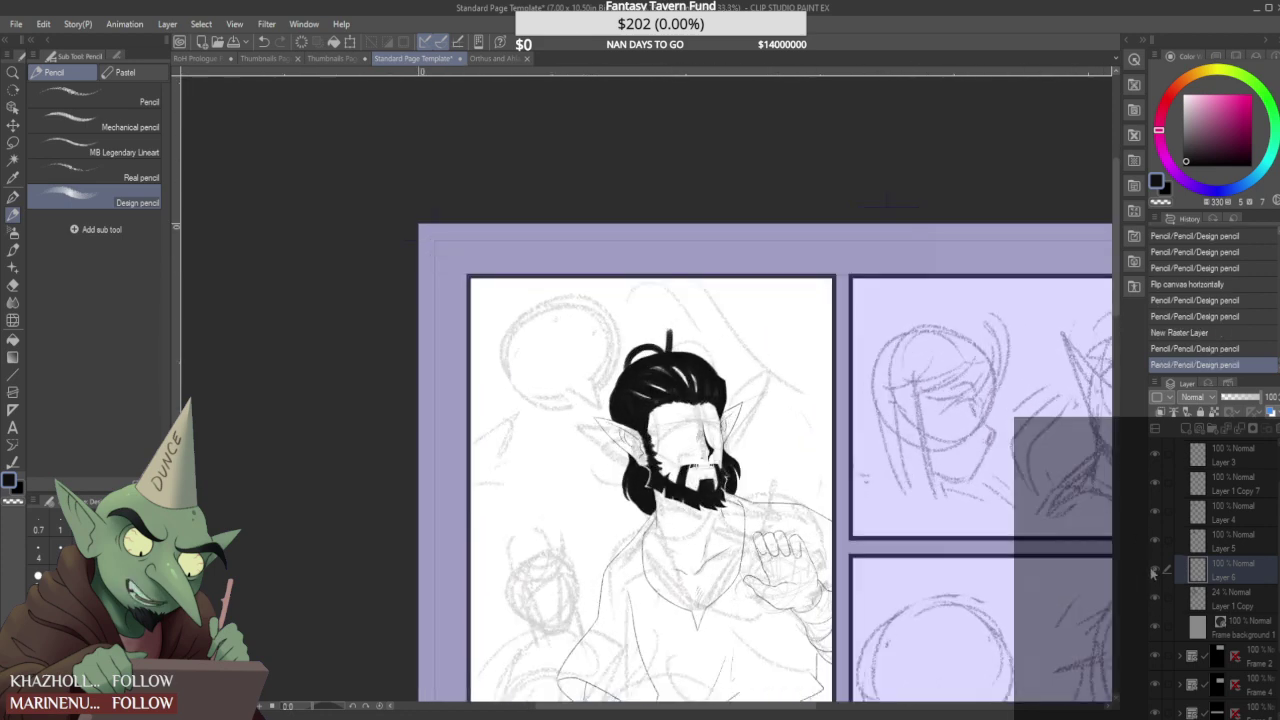
{"action": "scroll", "coordinate": [684, 302], "scroll_direction": "up", "scroll_amount": 1}
{"action": "mouse_move", "coordinate": [622, 286]}
{"action": "left_mouse_down"}
{"action": "mouse_move", "coordinate": [664, 330]}
{"action": "mouse_move", "coordinate": [662, 351]}
{"action": "left_mouse_up"}
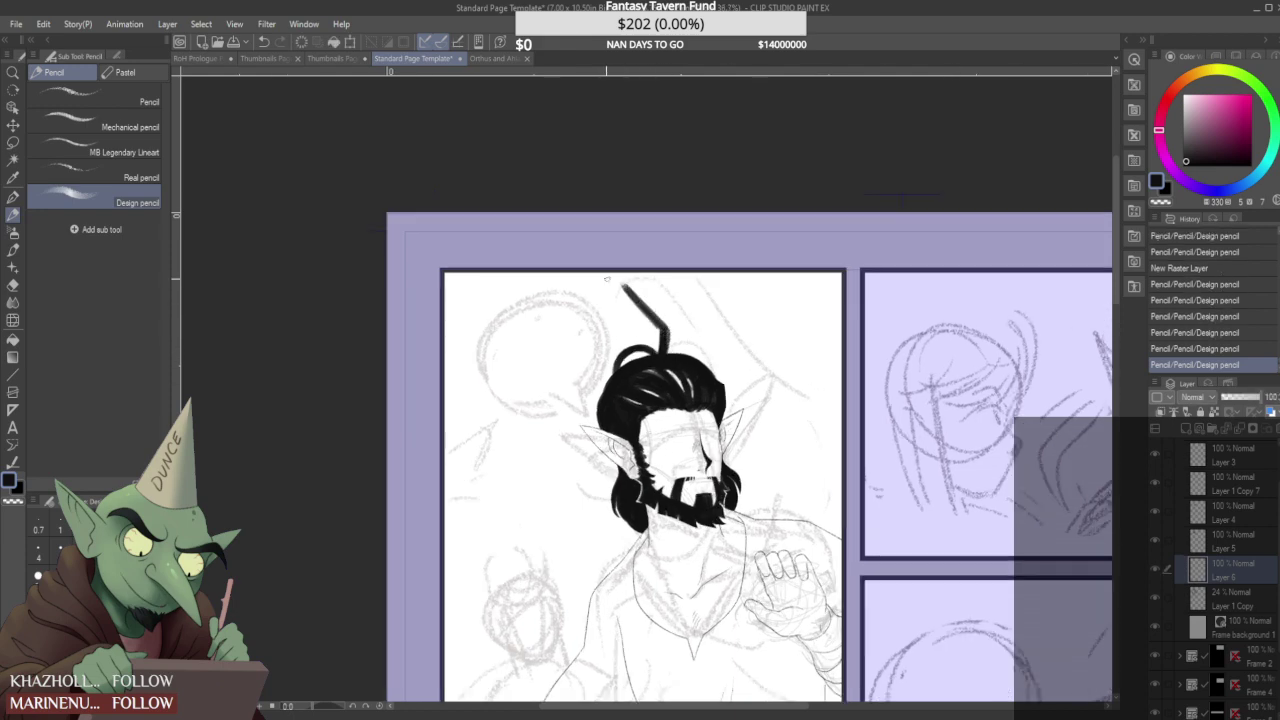
{"action": "mouse_move", "coordinate": [596, 280]}
{"action": "left_mouse_down"}
{"action": "mouse_move", "coordinate": [572, 315]}
{"action": "mouse_move", "coordinate": [579, 365]}
{"action": "mouse_move", "coordinate": [556, 462]}
{"action": "mouse_move", "coordinate": [597, 568]}
{"action": "left_mouse_up"}
{"action": "scroll", "coordinate": [585, 412], "scroll_direction": "down", "scroll_amount": 4}
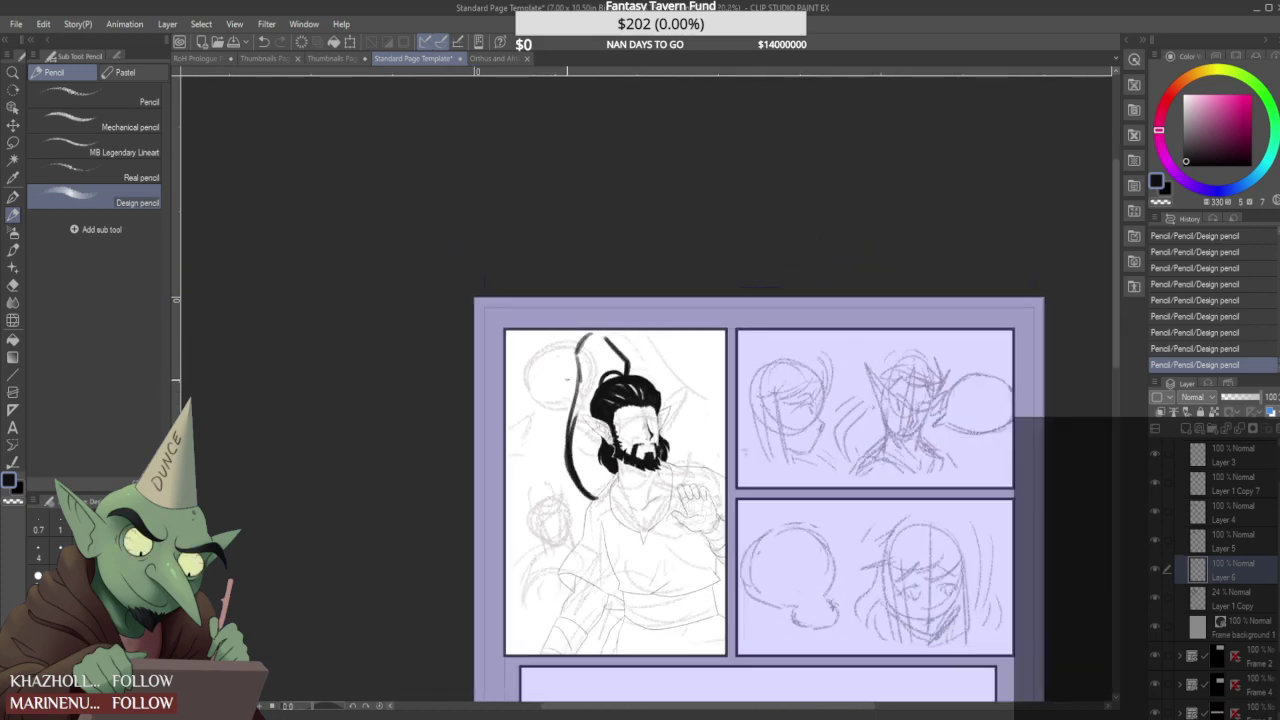
{"action": "scroll", "coordinate": [556, 420], "scroll_direction": "up", "scroll_amount": 4}
{"action": "mouse_move", "coordinate": [555, 466]}
{"action": "left_mouse_down"}
{"action": "mouse_move", "coordinate": [553, 411]}
{"action": "mouse_move", "coordinate": [547, 458]}
{"action": "left_mouse_up"}
{"action": "left_click_drag", "start_coordinate": [575, 351], "coordinate": [550, 485]}
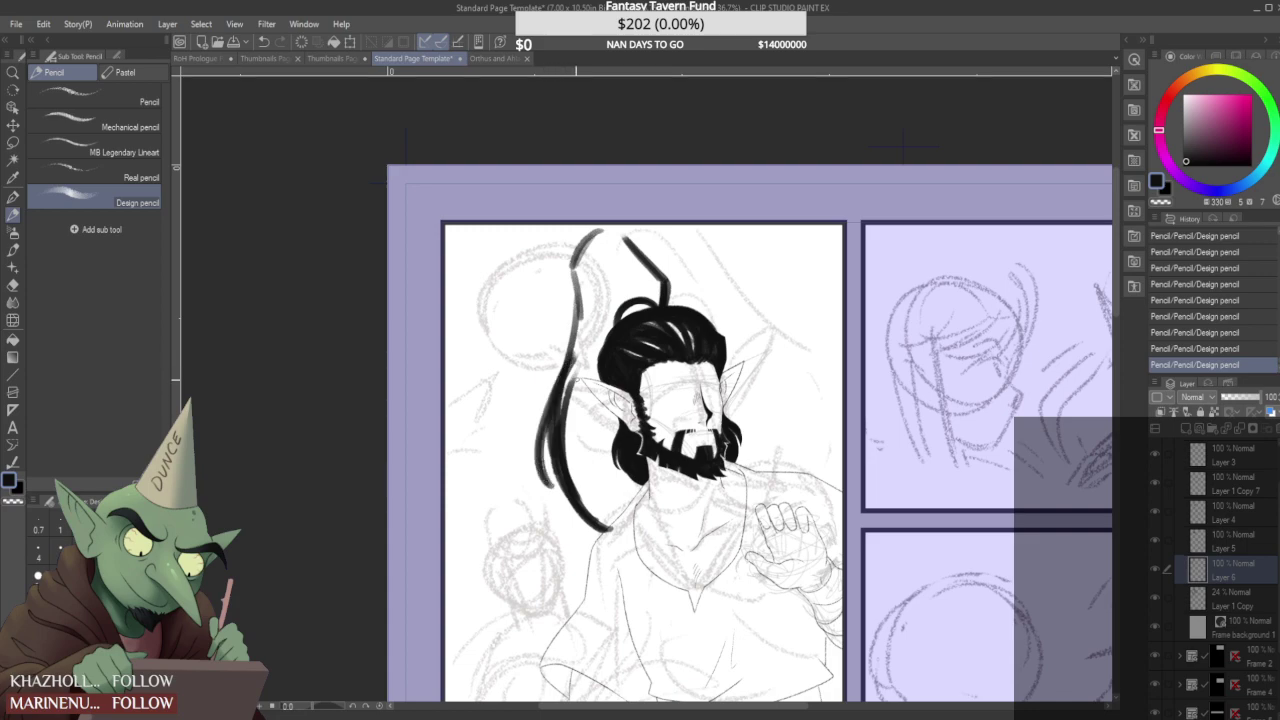
- Clean the lower ponytail lines with the hard eraser, then draw thick hair lines along the near ear's lower edge and down behind it
{"action": "scroll", "coordinate": [568, 387], "scroll_direction": "down", "scroll_amount": 3}
{"action": "scroll", "coordinate": [521, 399], "scroll_direction": "up", "scroll_amount": 4}
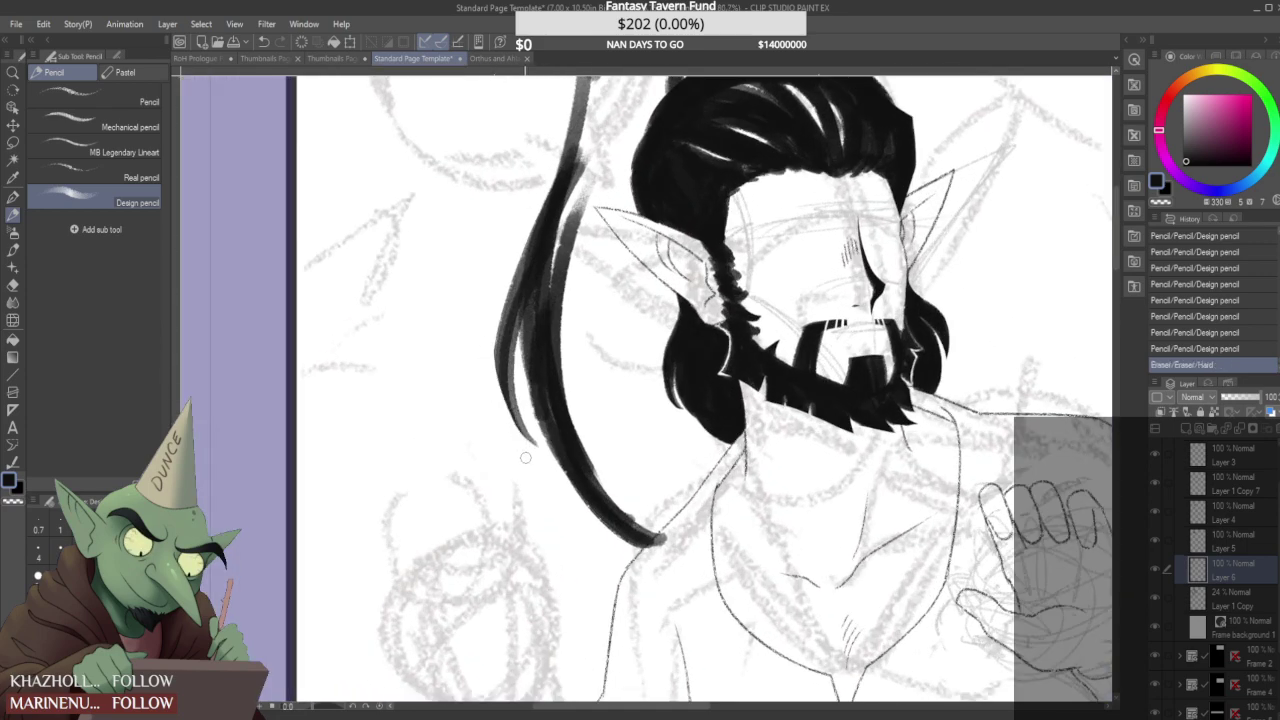
{"action": "scroll", "coordinate": [529, 456], "scroll_direction": "down", "scroll_amount": 3}
{"action": "scroll", "coordinate": [577, 398], "scroll_direction": "up", "scroll_amount": 2}
{"action": "scroll", "coordinate": [577, 398], "scroll_direction": "up", "scroll_amount": 4}
{"action": "scroll", "coordinate": [545, 265], "scroll_direction": "down", "scroll_amount": 2}
{"action": "left_click_drag", "start_coordinate": [500, 222], "coordinate": [565, 290]}
{"action": "scroll", "coordinate": [520, 250], "scroll_direction": "up", "scroll_amount": 2}
{"action": "mouse_move", "coordinate": [527, 238]}
{"action": "left_mouse_down"}
{"action": "mouse_move", "coordinate": [580, 312]}
{"action": "mouse_move", "coordinate": [547, 278]}
{"action": "mouse_move", "coordinate": [588, 301]}
{"action": "left_mouse_up"}
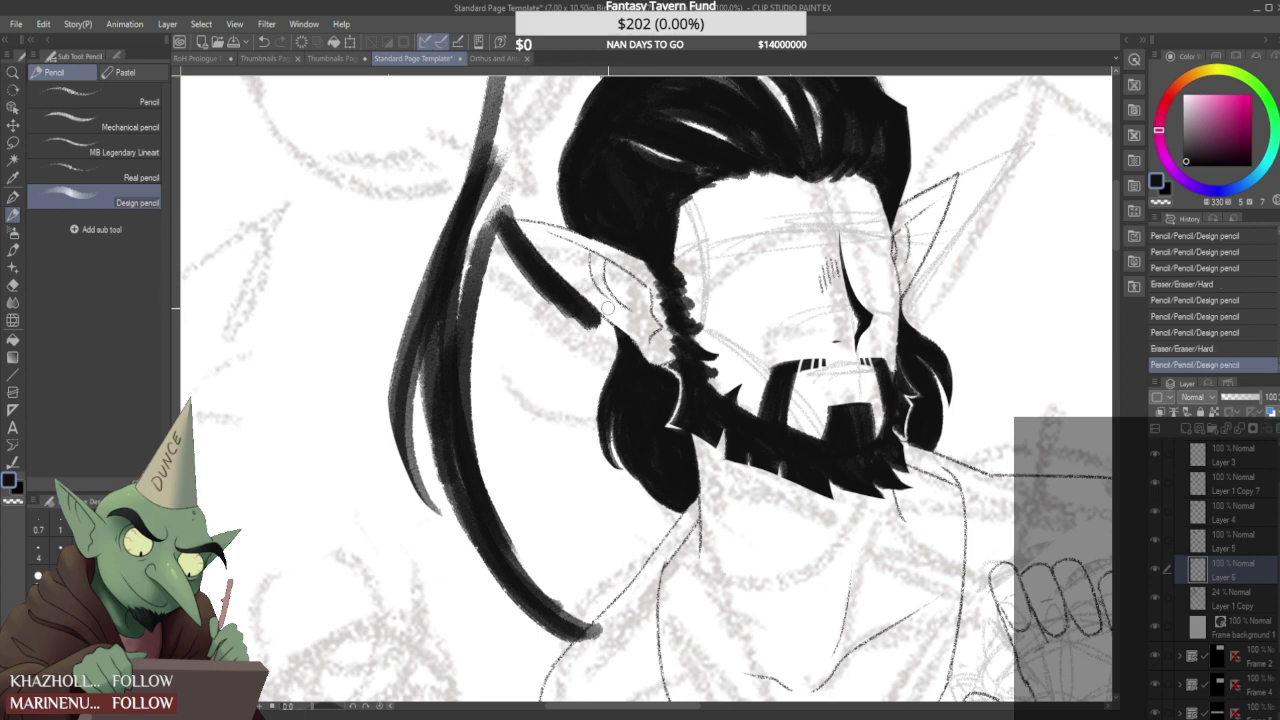
{"action": "left_click_drag", "start_coordinate": [542, 242], "coordinate": [550, 272]}
{"action": "left_click_drag", "start_coordinate": [592, 322], "coordinate": [584, 384]}
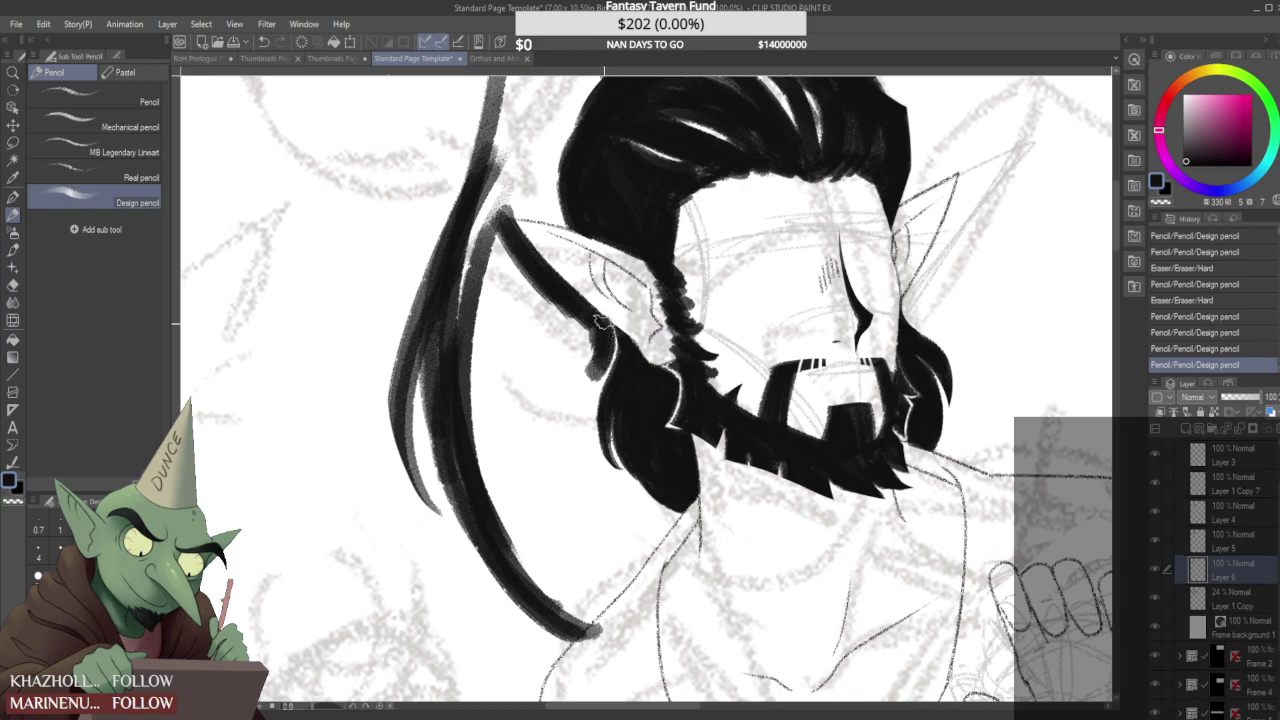
{"action": "left_click_drag", "start_coordinate": [604, 324], "coordinate": [568, 424]}
{"action": "left_click_drag", "start_coordinate": [604, 336], "coordinate": [577, 442]}
- Add long downward Design pencil strands inside the lower ponytail behind the ear
{"action": "scroll", "coordinate": [543, 412], "scroll_direction": "down", "scroll_amount": 2}
{"action": "left_click_drag", "start_coordinate": [514, 302], "coordinate": [524, 462]}
{"action": "left_click_drag", "start_coordinate": [517, 325], "coordinate": [539, 488]}
{"action": "left_click_drag", "start_coordinate": [520, 353], "coordinate": [545, 458]}
{"action": "left_click_drag", "start_coordinate": [525, 356], "coordinate": [547, 462]}
{"action": "scroll", "coordinate": [532, 367], "scroll_direction": "down", "scroll_amount": 1}
{"action": "scroll", "coordinate": [545, 235], "scroll_direction": "up", "scroll_amount": 3}
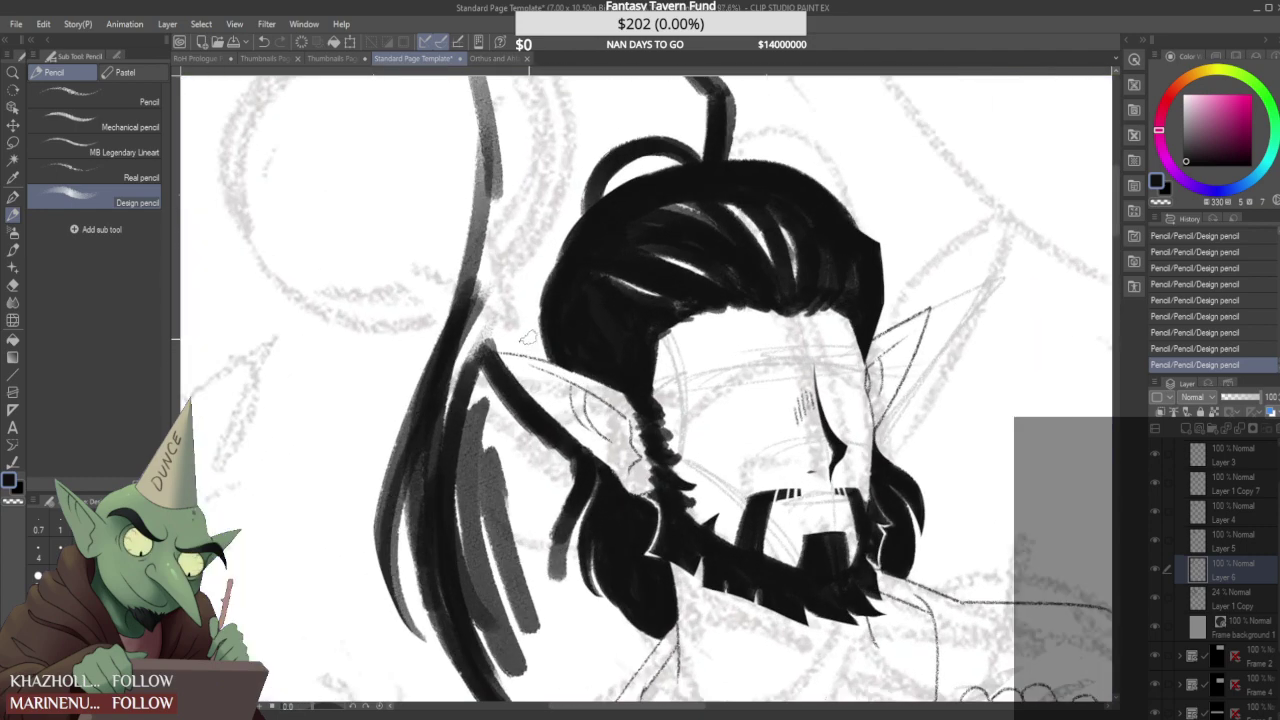
- Draw the hair edge from the near ear's tip up around the back of the crown
{"action": "key", "text": "ctrl+plus"}
{"action": "mouse_move", "coordinate": [488, 340]}
{"action": "left_mouse_down"}
{"action": "mouse_move", "coordinate": [575, 356]}
{"action": "mouse_move", "coordinate": [476, 341]}
{"action": "mouse_move", "coordinate": [459, 290]}
{"action": "mouse_move", "coordinate": [526, 318]}
{"action": "mouse_move", "coordinate": [530, 340]}
{"action": "mouse_move", "coordinate": [528, 272]}
{"action": "mouse_move", "coordinate": [529, 330]}
{"action": "mouse_move", "coordinate": [540, 256]}
{"action": "mouse_move", "coordinate": [586, 195]}
{"action": "mouse_move", "coordinate": [532, 257]}
{"action": "mouse_move", "coordinate": [581, 196]}
{"action": "left_mouse_up"}
{"action": "scroll", "coordinate": [559, 231], "scroll_direction": "down", "scroll_amount": 5}
{"action": "scroll", "coordinate": [555, 233], "scroll_direction": "up", "scroll_amount": 3}
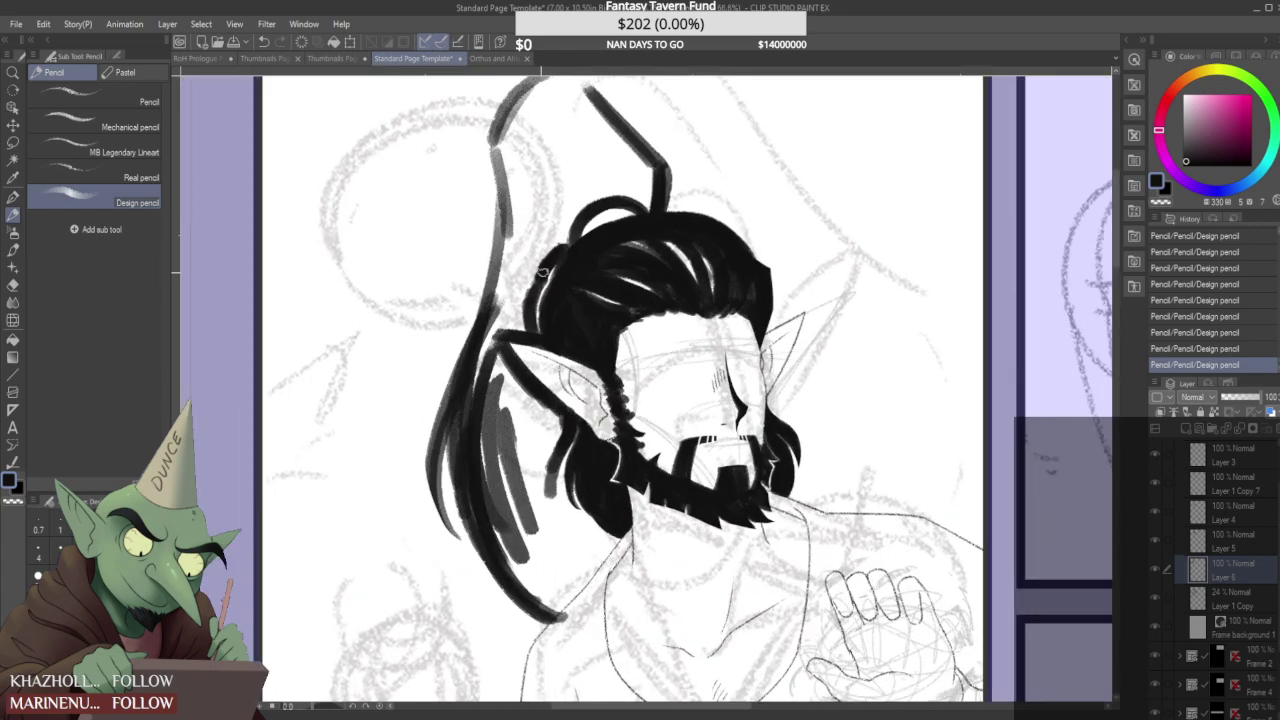
{"action": "scroll", "coordinate": [562, 245], "scroll_direction": "down", "scroll_amount": 4}
{"action": "scroll", "coordinate": [556, 150], "scroll_direction": "up", "scroll_amount": 3}
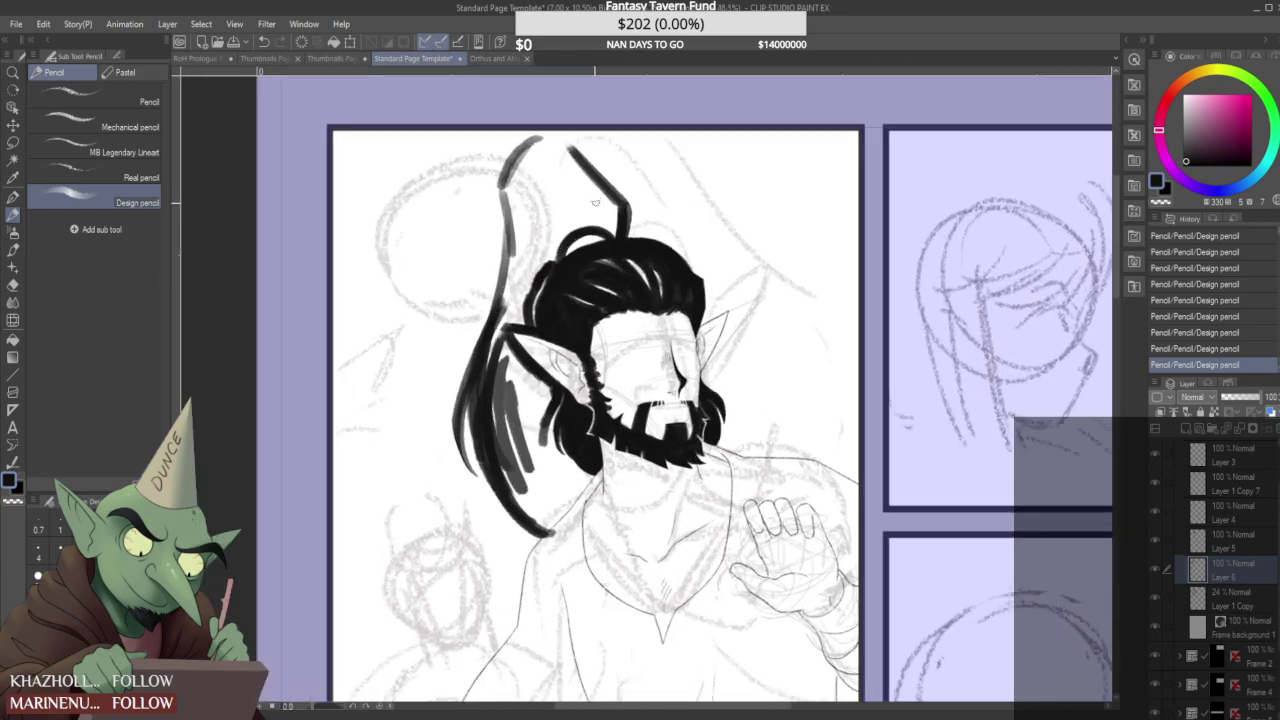
- Join the ponytail outline at its peak and strengthen its long back edge down to ear level
{"action": "left_click_drag", "start_coordinate": [553, 123], "coordinate": [583, 157]}
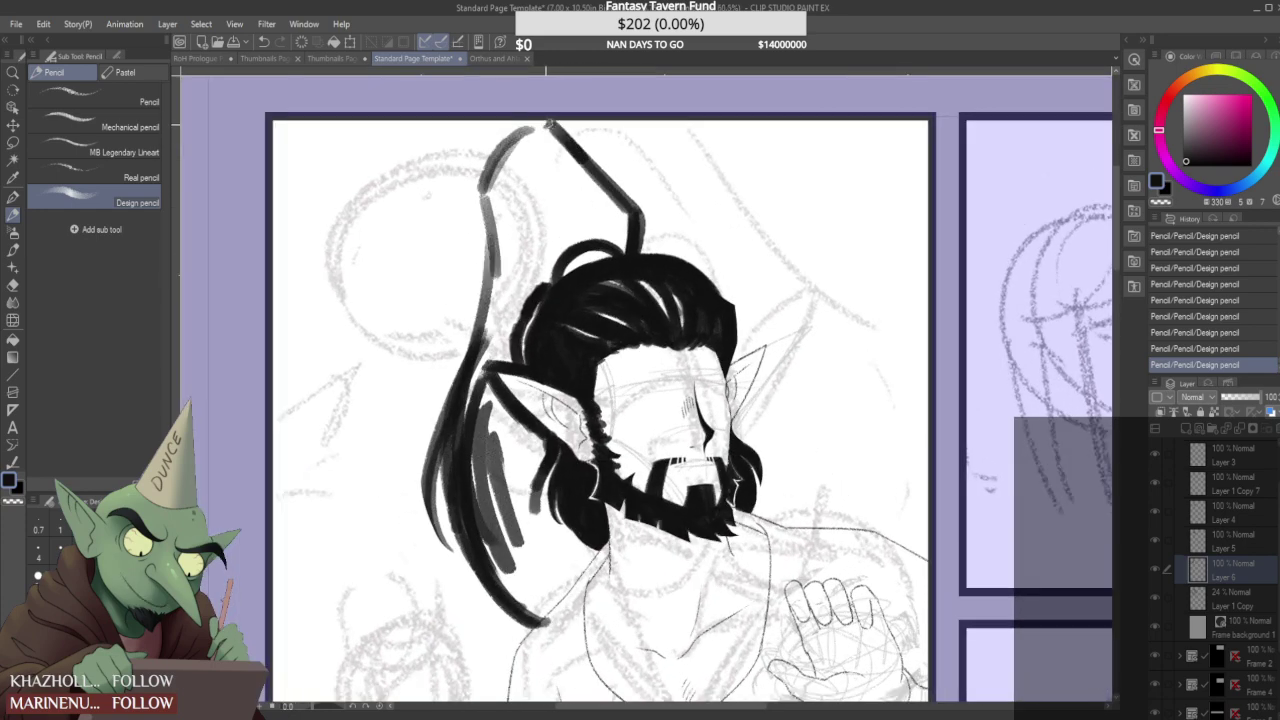
{"action": "scroll", "coordinate": [493, 148], "scroll_direction": "up", "scroll_amount": 1}
{"action": "mouse_move", "coordinate": [484, 188]}
{"action": "left_mouse_down"}
{"action": "mouse_move", "coordinate": [553, 118]}
{"action": "mouse_move", "coordinate": [487, 203]}
{"action": "mouse_move", "coordinate": [489, 230]}
{"action": "mouse_move", "coordinate": [483, 193]}
{"action": "mouse_move", "coordinate": [480, 350]}
{"action": "left_mouse_up"}
{"action": "scroll", "coordinate": [520, 195], "scroll_direction": "down", "scroll_amount": 4}
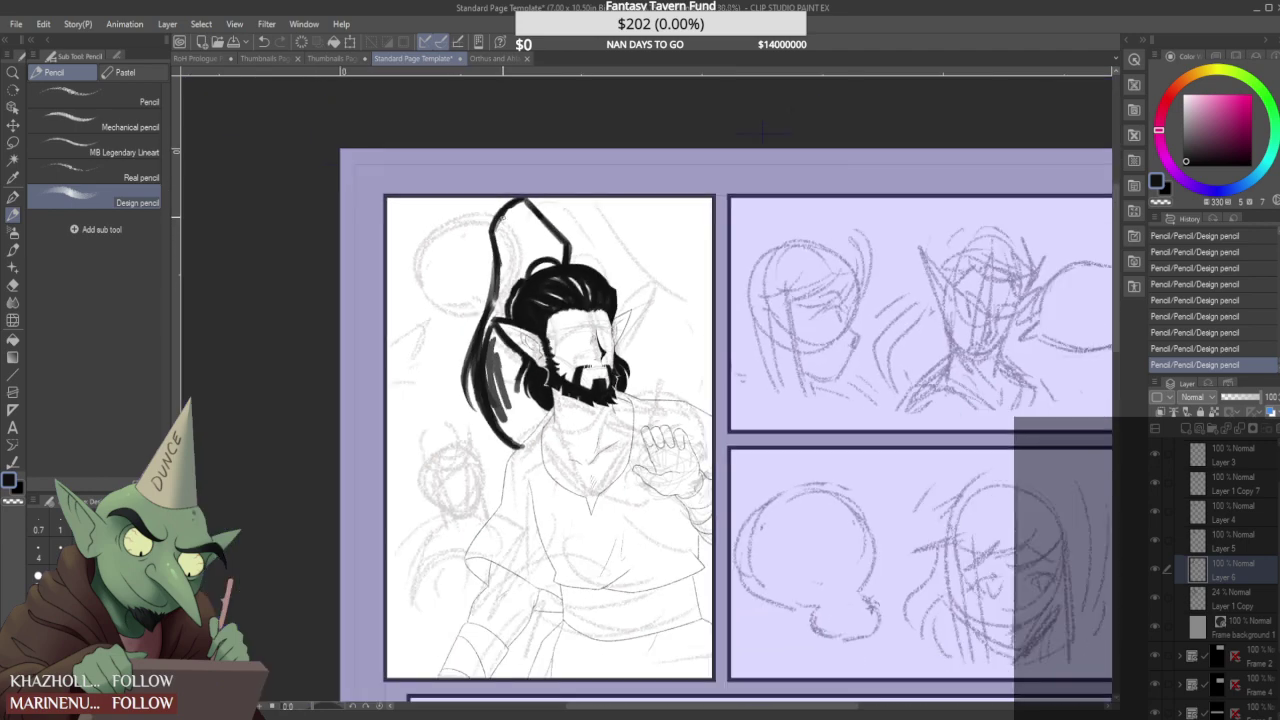
{"action": "scroll", "coordinate": [525, 193], "scroll_direction": "down", "scroll_amount": 4}
{"action": "scroll", "coordinate": [524, 200], "scroll_direction": "up", "scroll_amount": 6}
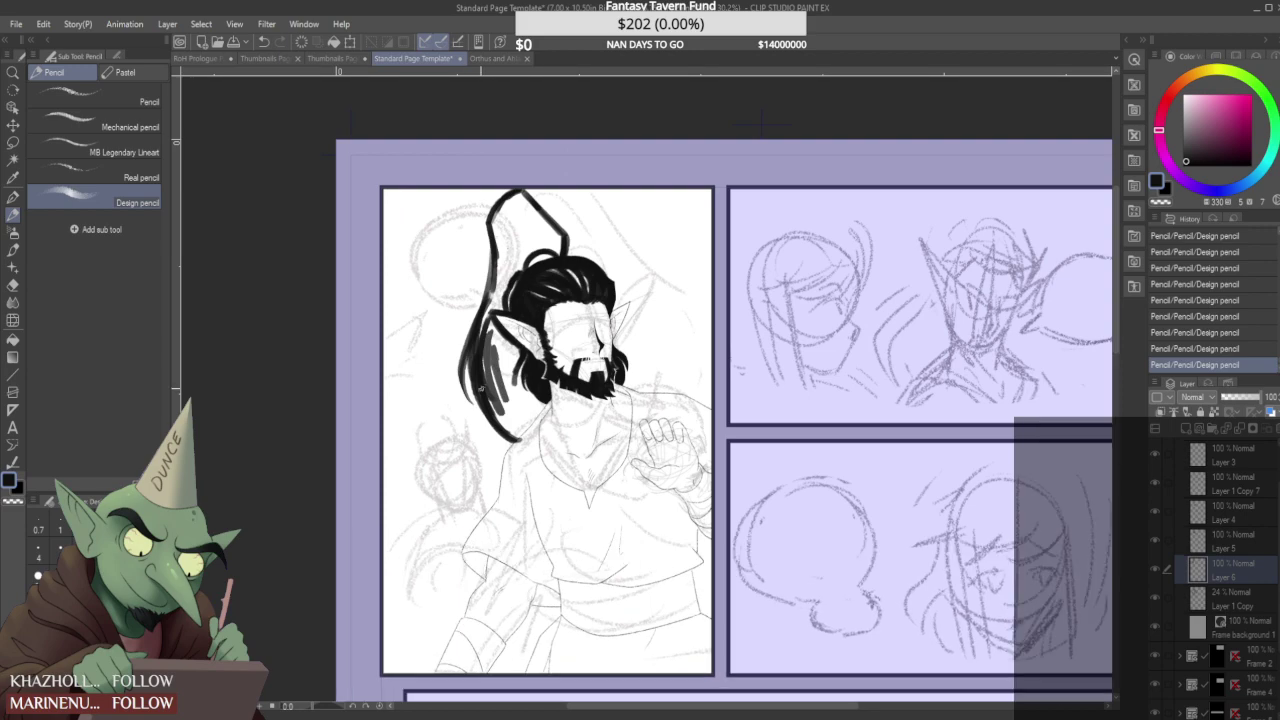
{"action": "scroll", "coordinate": [513, 301], "scroll_direction": "down", "scroll_amount": 6}
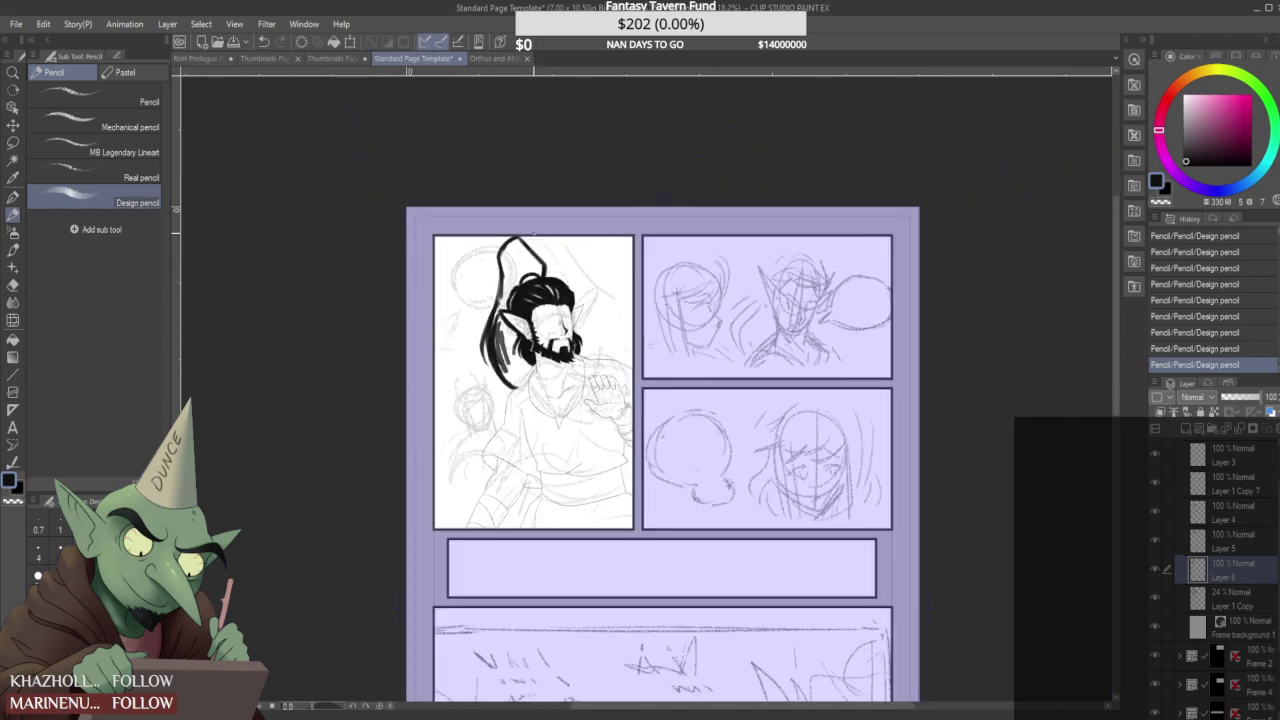
- Trim the outer edge of the ponytail's slanted front line with the hard eraser down to its base on the crown
{"action": "scroll", "coordinate": [527, 241], "scroll_direction": "up", "scroll_amount": 12}
{"action": "left_click_drag", "start_coordinate": [506, 222], "coordinate": [584, 307]}
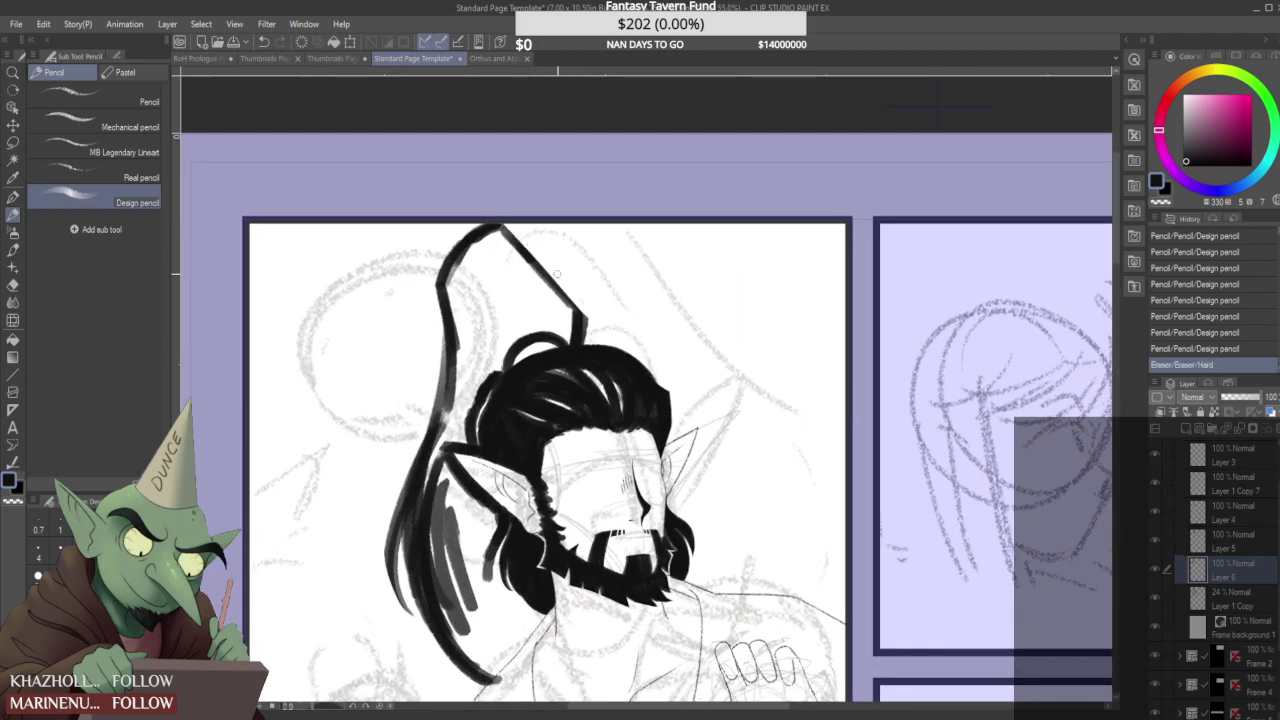
{"action": "left_click", "coordinate": [590, 311]}
{"action": "scroll", "coordinate": [575, 285], "scroll_direction": "down", "scroll_amount": 5}
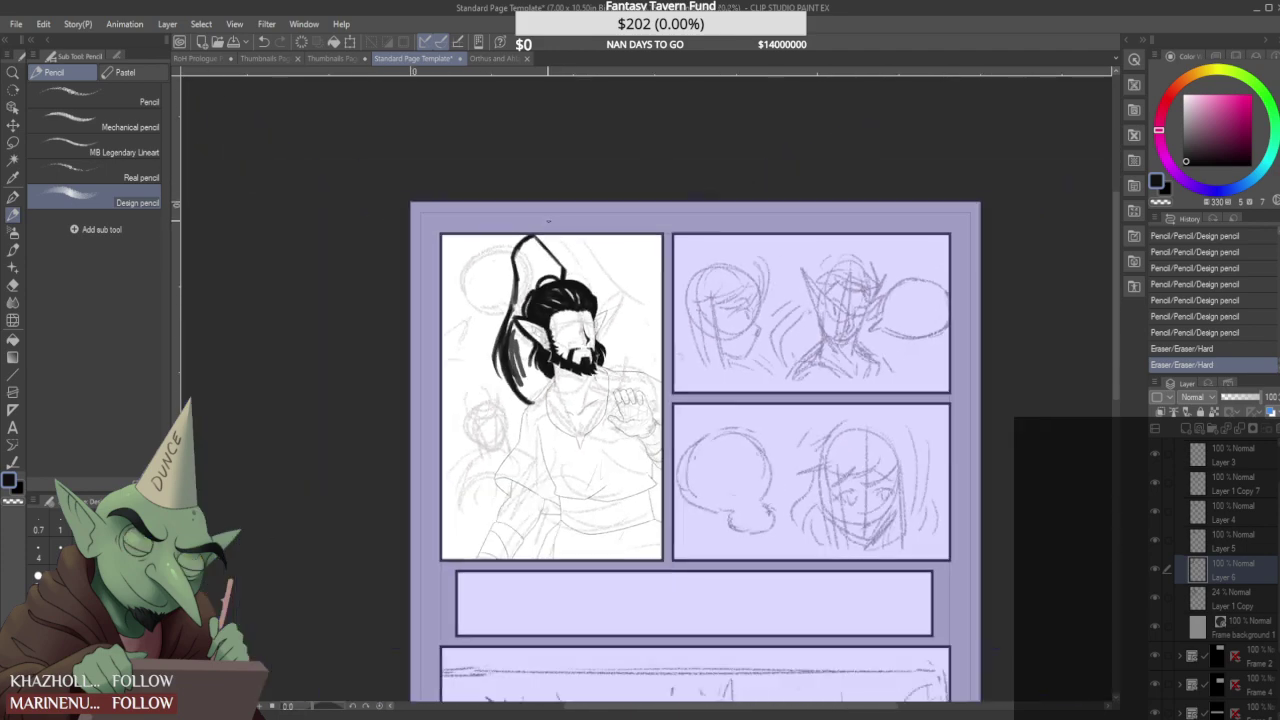
{"action": "scroll", "coordinate": [558, 248], "scroll_direction": "up", "scroll_amount": 5}
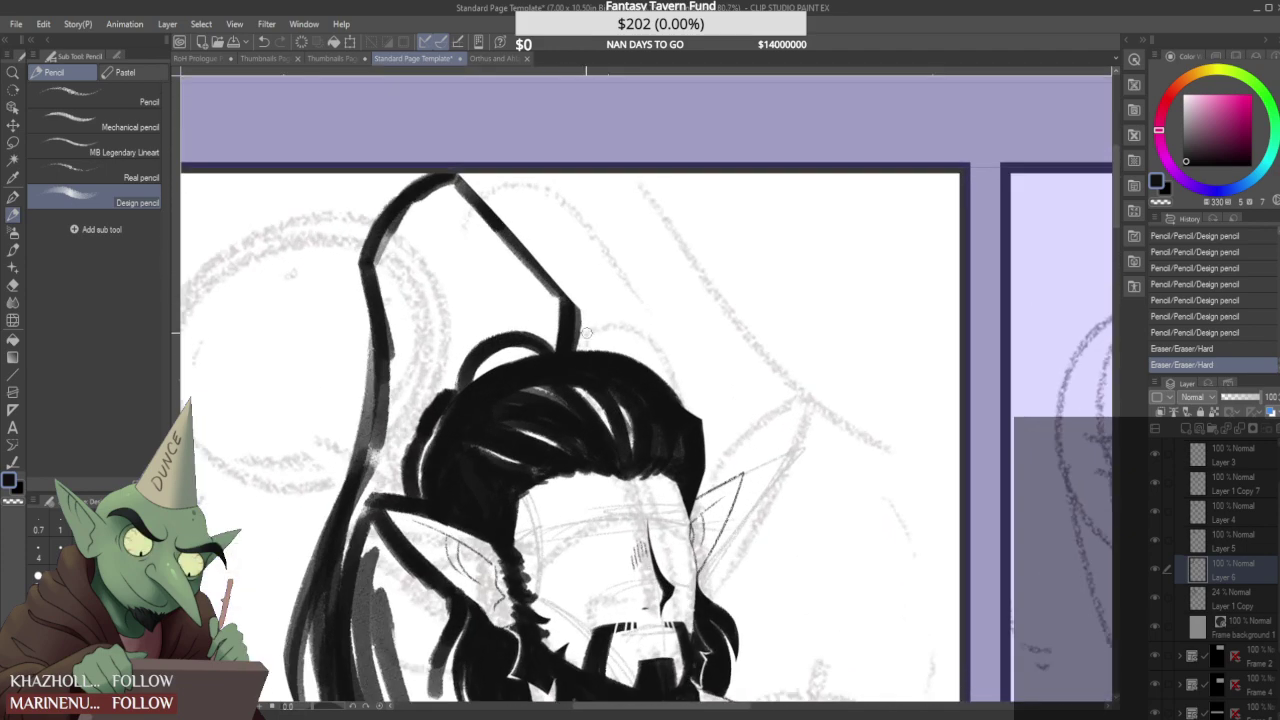
{"action": "left_click", "coordinate": [587, 331]}
{"action": "scroll", "coordinate": [580, 300], "scroll_direction": "down", "scroll_amount": 3}
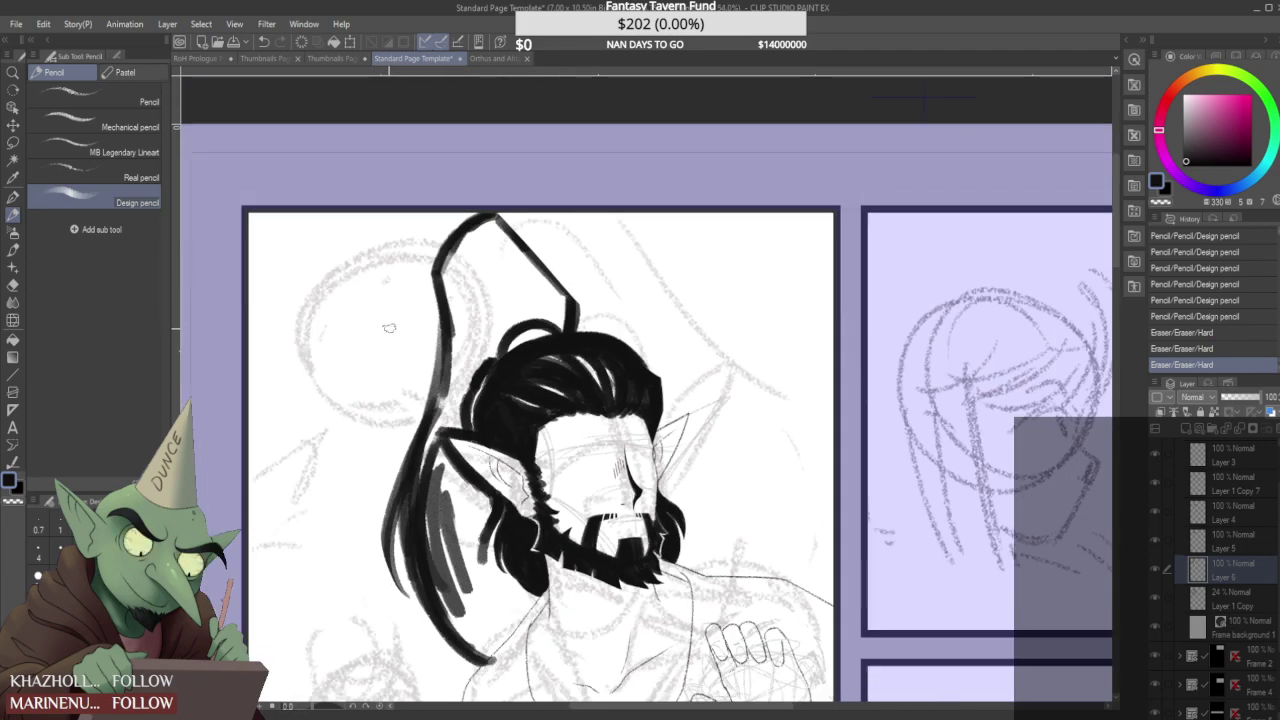
- Fill the rear half of the raised ponytail with solid black Design pencil strokes
{"action": "left_click_drag", "start_coordinate": [474, 270], "coordinate": [468, 305]}
{"action": "left_click_drag", "start_coordinate": [450, 240], "coordinate": [482, 345]}
{"action": "mouse_move", "coordinate": [485, 300]}
{"action": "left_mouse_down"}
{"action": "mouse_move", "coordinate": [471, 334]}
{"action": "mouse_move", "coordinate": [474, 236]}
{"action": "mouse_move", "coordinate": [491, 220]}
{"action": "mouse_move", "coordinate": [466, 265]}
{"action": "mouse_move", "coordinate": [426, 265]}
{"action": "mouse_move", "coordinate": [414, 398]}
{"action": "mouse_move", "coordinate": [454, 242]}
{"action": "mouse_move", "coordinate": [429, 280]}
{"action": "mouse_move", "coordinate": [429, 313]}
{"action": "mouse_move", "coordinate": [431, 245]}
{"action": "left_mouse_up"}
{"action": "scroll", "coordinate": [445, 273], "scroll_direction": "up", "scroll_amount": 1}
{"action": "mouse_move", "coordinate": [435, 350]}
{"action": "left_mouse_down"}
{"action": "mouse_move", "coordinate": [432, 232]}
{"action": "mouse_move", "coordinate": [436, 250]}
{"action": "left_mouse_up"}
{"action": "left_click_drag", "start_coordinate": [443, 407], "coordinate": [440, 338]}
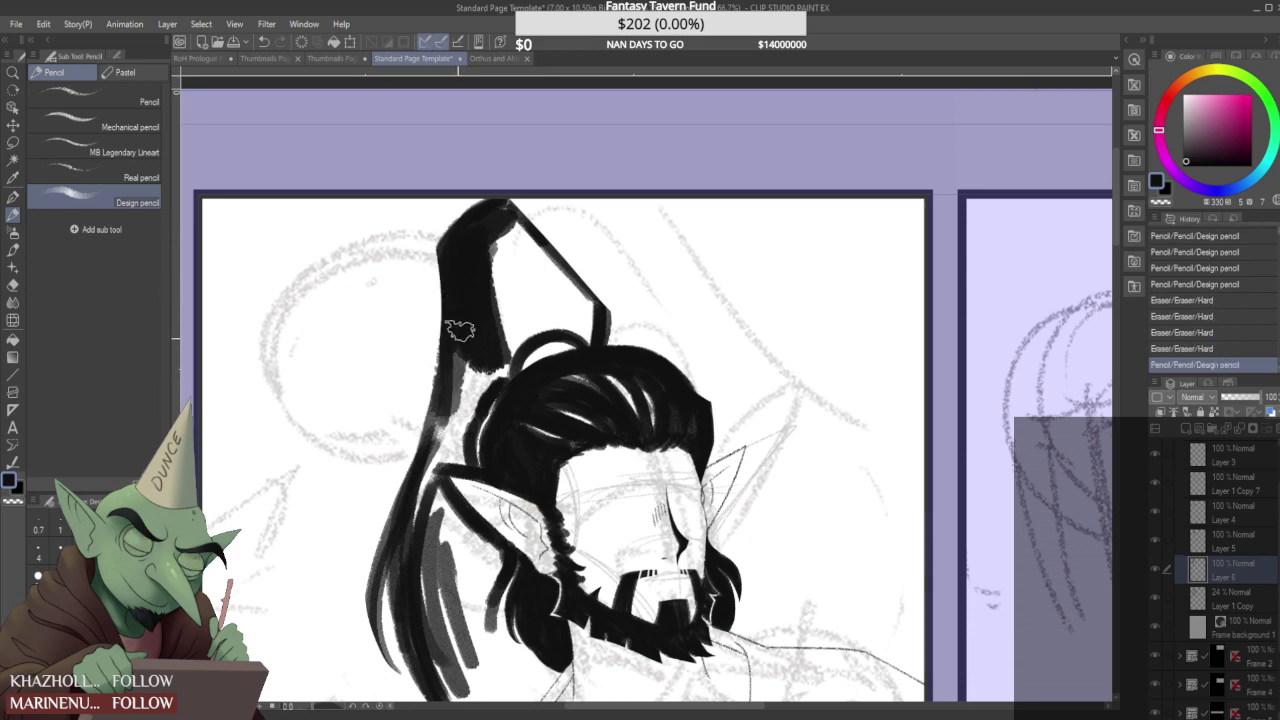
{"action": "left_click_drag", "start_coordinate": [446, 445], "coordinate": [430, 334]}
{"action": "mouse_move", "coordinate": [419, 418]}
{"action": "left_mouse_down"}
{"action": "mouse_move", "coordinate": [435, 343]}
{"action": "mouse_move", "coordinate": [430, 398]}
{"action": "left_mouse_up"}
- Fill the rest of the raised ponytail with black up to its slanted front edge, comparing the last stroke with undo and redo
{"action": "mouse_move", "coordinate": [471, 354]}
{"action": "left_mouse_down"}
{"action": "mouse_move", "coordinate": [459, 405]}
{"action": "mouse_move", "coordinate": [503, 348]}
{"action": "mouse_move", "coordinate": [456, 410]}
{"action": "mouse_move", "coordinate": [501, 293]}
{"action": "mouse_move", "coordinate": [506, 340]}
{"action": "mouse_move", "coordinate": [496, 225]}
{"action": "mouse_move", "coordinate": [521, 245]}
{"action": "mouse_move", "coordinate": [496, 210]}
{"action": "mouse_move", "coordinate": [544, 265]}
{"action": "mouse_move", "coordinate": [504, 218]}
{"action": "mouse_move", "coordinate": [508, 345]}
{"action": "mouse_move", "coordinate": [536, 318]}
{"action": "mouse_move", "coordinate": [490, 268]}
{"action": "mouse_move", "coordinate": [524, 328]}
{"action": "mouse_move", "coordinate": [532, 302]}
{"action": "mouse_move", "coordinate": [575, 315]}
{"action": "left_mouse_up"}
{"action": "left_click_drag", "start_coordinate": [545, 260], "coordinate": [585, 320]}
{"action": "left_click_drag", "start_coordinate": [520, 240], "coordinate": [595, 325]}
{"action": "mouse_move", "coordinate": [535, 265]}
{"action": "left_mouse_down"}
{"action": "mouse_move", "coordinate": [592, 327]}
{"action": "mouse_move", "coordinate": [527, 318]}
{"action": "mouse_move", "coordinate": [569, 324]}
{"action": "mouse_move", "coordinate": [535, 328]}
{"action": "mouse_move", "coordinate": [561, 296]}
{"action": "left_mouse_up"}
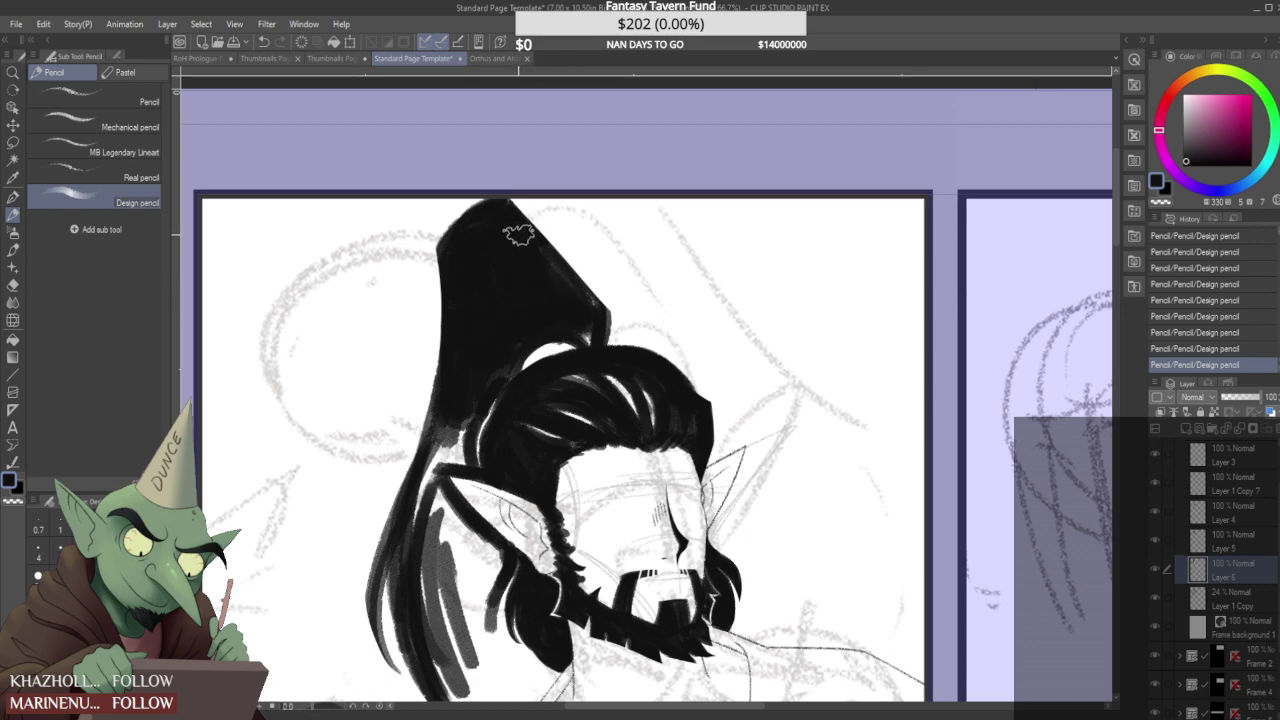
{"action": "key", "text": "ctrl+z"}
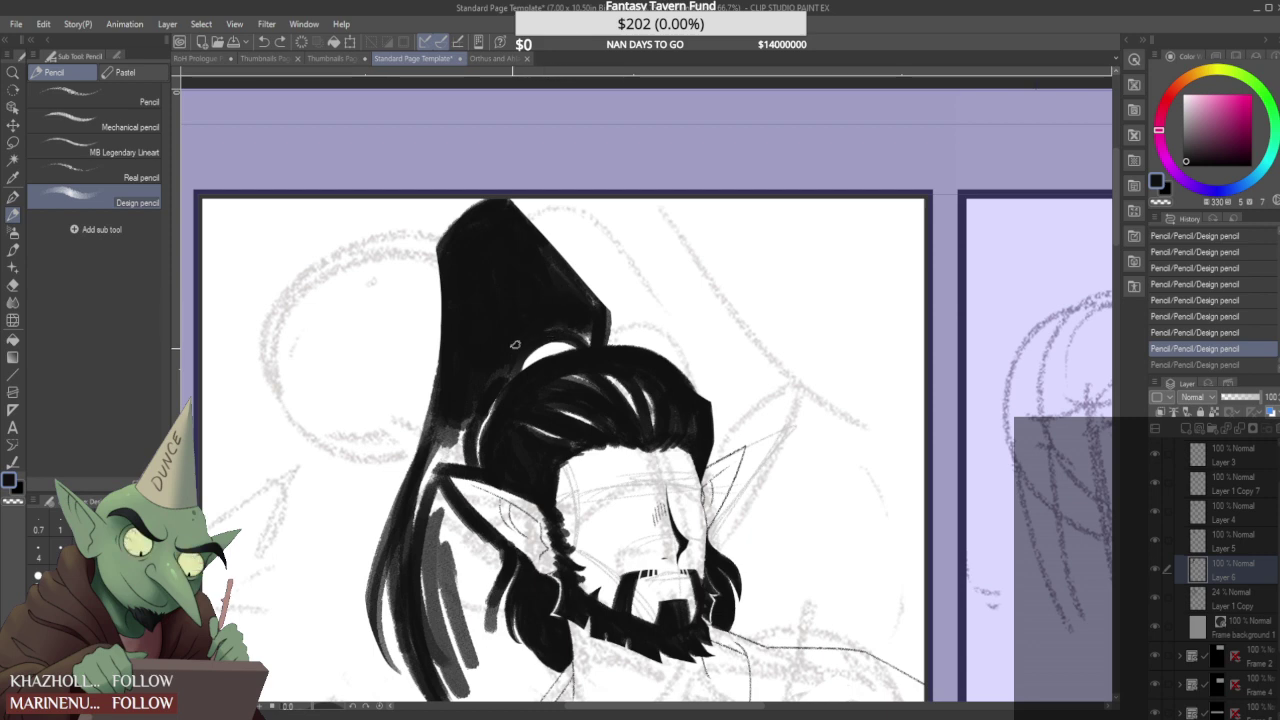
{"action": "key", "text": "ctrl+y"}
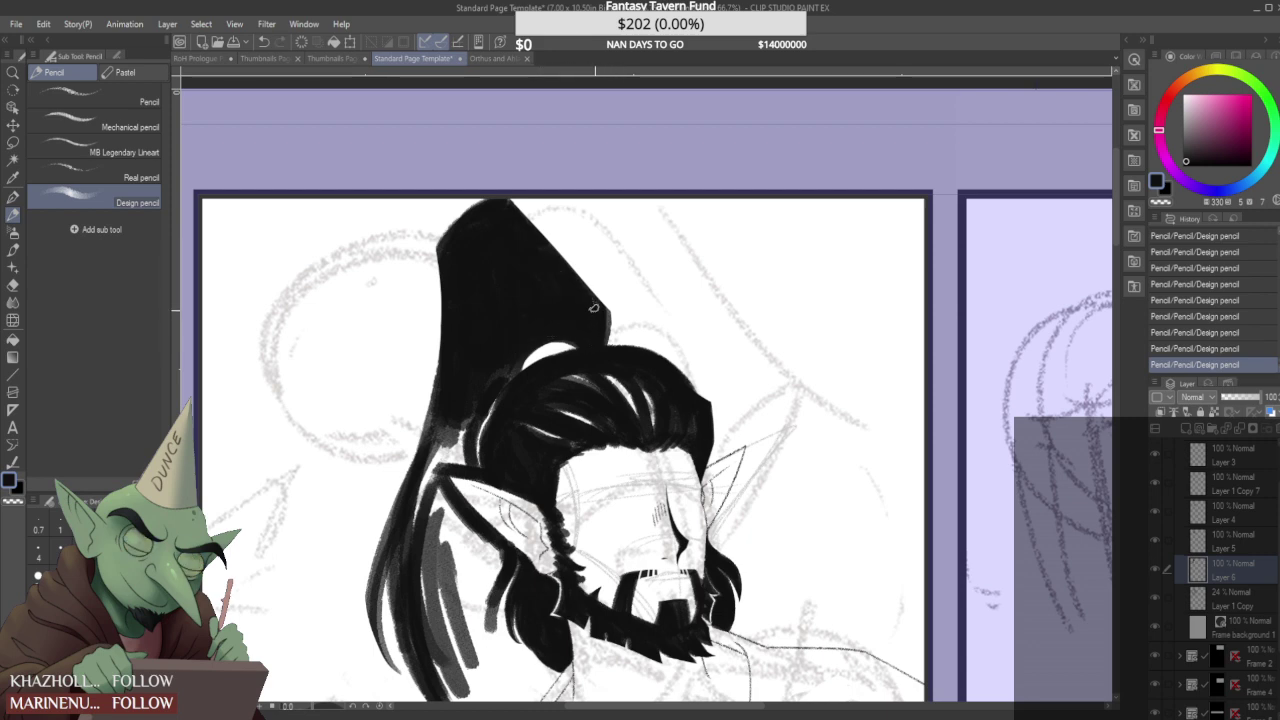
{"action": "scroll", "coordinate": [589, 304], "scroll_direction": "down", "scroll_amount": 5}
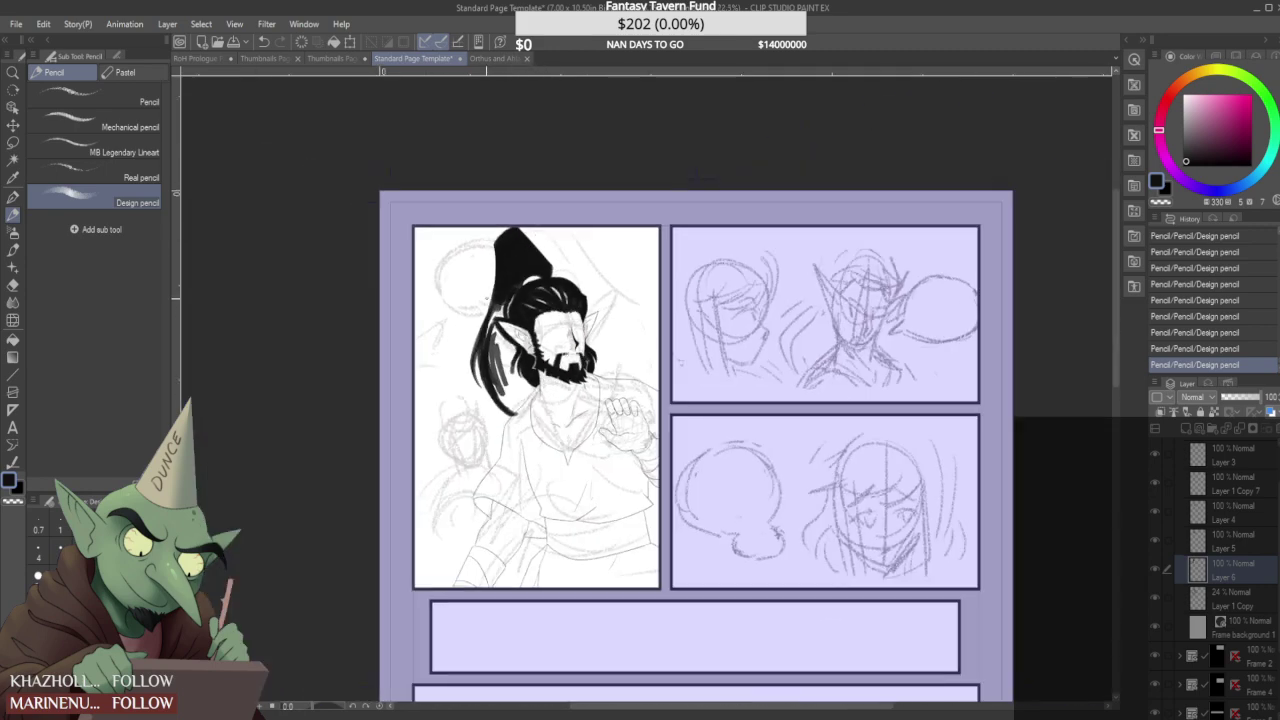
{"action": "scroll", "coordinate": [508, 325], "scroll_direction": "up", "scroll_amount": 5}
- Fill the gap between the ponytail and the back of the head above the ear tip with black strokes
{"action": "left_click_drag", "start_coordinate": [509, 372], "coordinate": [535, 293]}
{"action": "left_click_drag", "start_coordinate": [478, 322], "coordinate": [492, 372]}
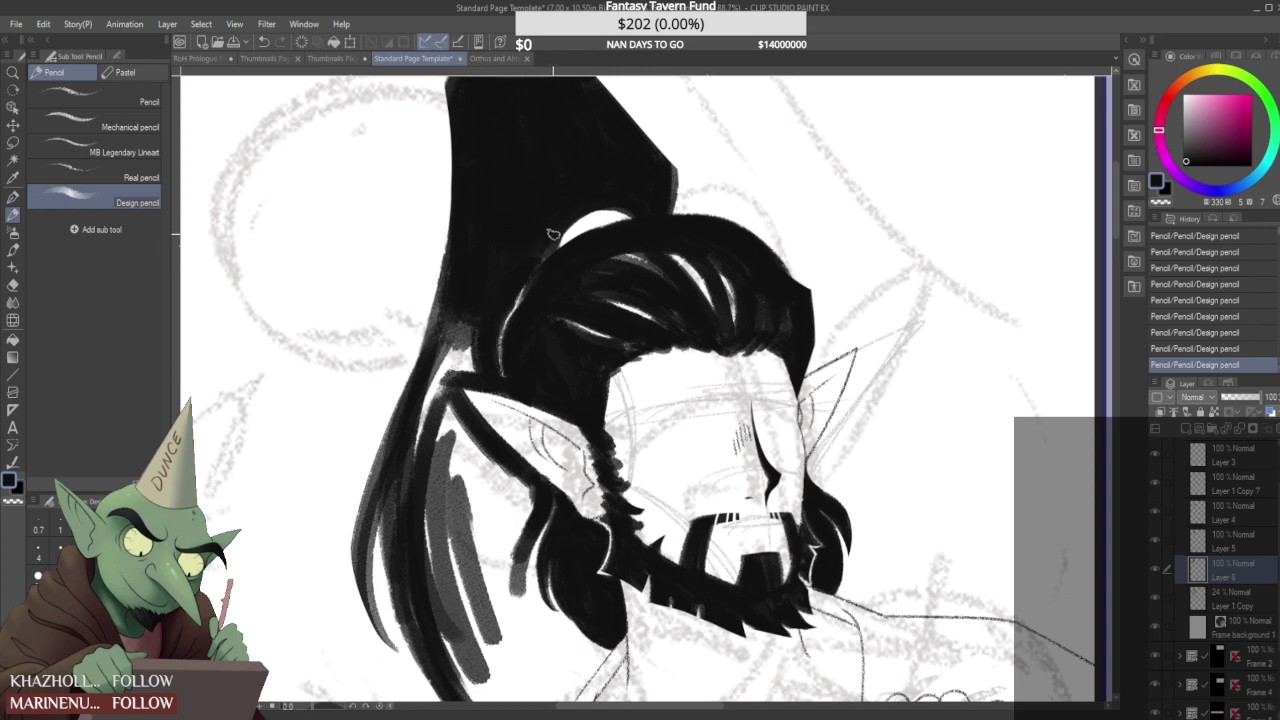
{"action": "scroll", "coordinate": [480, 370], "scroll_direction": "down", "scroll_amount": 1}
{"action": "mouse_move", "coordinate": [457, 342]}
{"action": "left_mouse_down"}
{"action": "mouse_move", "coordinate": [427, 441]}
{"action": "mouse_move", "coordinate": [452, 352]}
{"action": "left_mouse_up"}
{"action": "scroll", "coordinate": [460, 296], "scroll_direction": "up", "scroll_amount": 2}
{"action": "mouse_move", "coordinate": [431, 283]}
{"action": "left_mouse_down"}
{"action": "mouse_move", "coordinate": [413, 330]}
{"action": "mouse_move", "coordinate": [442, 432]}
{"action": "left_mouse_up"}
{"action": "mouse_move", "coordinate": [480, 330]}
{"action": "left_mouse_down"}
{"action": "mouse_move", "coordinate": [446, 414]}
{"action": "mouse_move", "coordinate": [471, 366]}
{"action": "mouse_move", "coordinate": [462, 360]}
{"action": "mouse_move", "coordinate": [473, 373]}
{"action": "mouse_move", "coordinate": [460, 312]}
{"action": "left_mouse_up"}
{"action": "mouse_move", "coordinate": [455, 380]}
{"action": "left_mouse_down"}
{"action": "mouse_move", "coordinate": [508, 368]}
{"action": "mouse_move", "coordinate": [512, 330]}
{"action": "mouse_move", "coordinate": [562, 264]}
{"action": "left_mouse_up"}
- Darken the area where the ponytail meets the back of the crown, keeping a thin white highlight between them
{"action": "scroll", "coordinate": [527, 286], "scroll_direction": "down", "scroll_amount": 4}
{"action": "scroll", "coordinate": [532, 296], "scroll_direction": "up", "scroll_amount": 5}
{"action": "left_click_drag", "start_coordinate": [531, 311], "coordinate": [560, 257]}
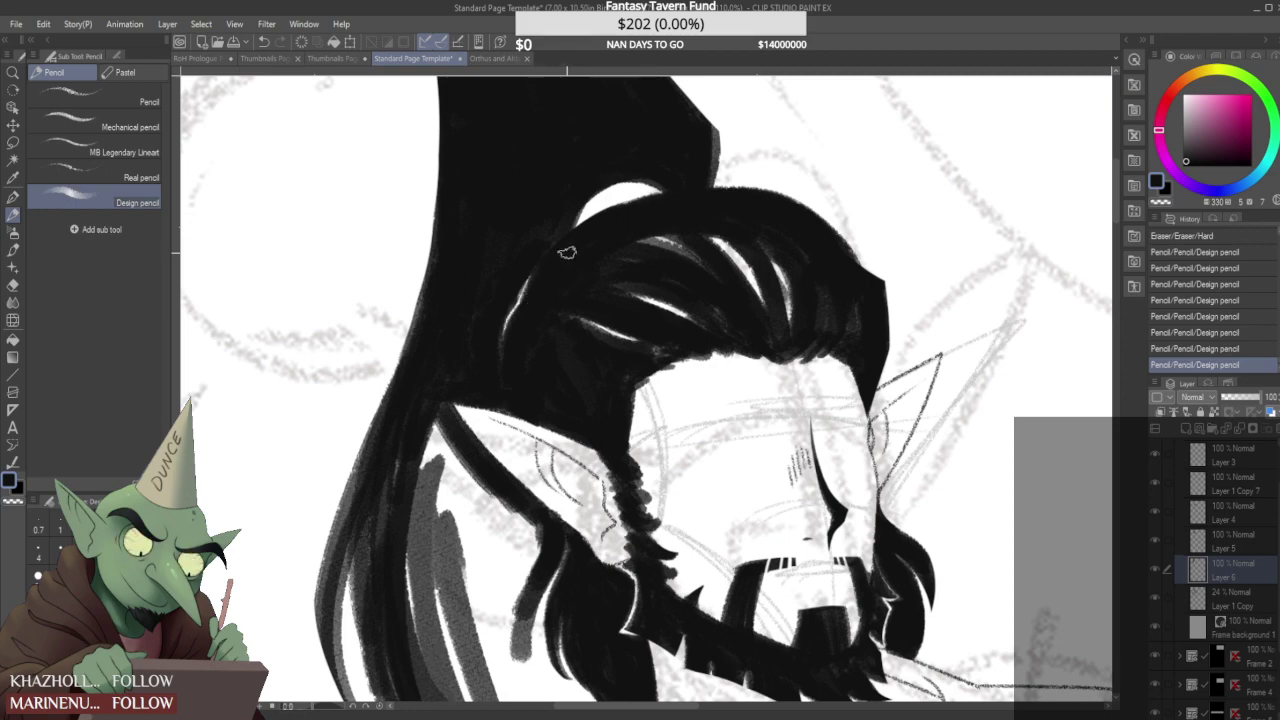
{"action": "scroll", "coordinate": [512, 291], "scroll_direction": "up", "scroll_amount": 2}
{"action": "left_click_drag", "start_coordinate": [507, 304], "coordinate": [540, 248]}
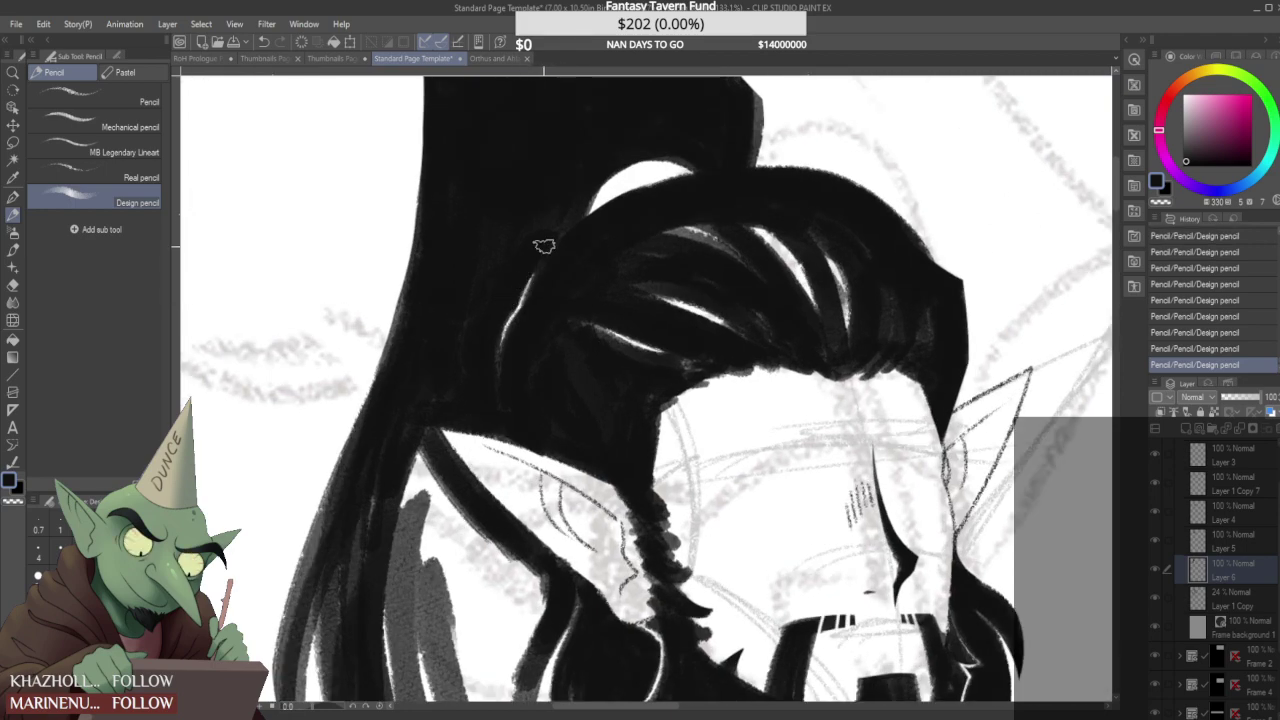
{"action": "scroll", "coordinate": [518, 280], "scroll_direction": "down", "scroll_amount": 4}
{"action": "scroll", "coordinate": [508, 274], "scroll_direction": "down", "scroll_amount": 1}
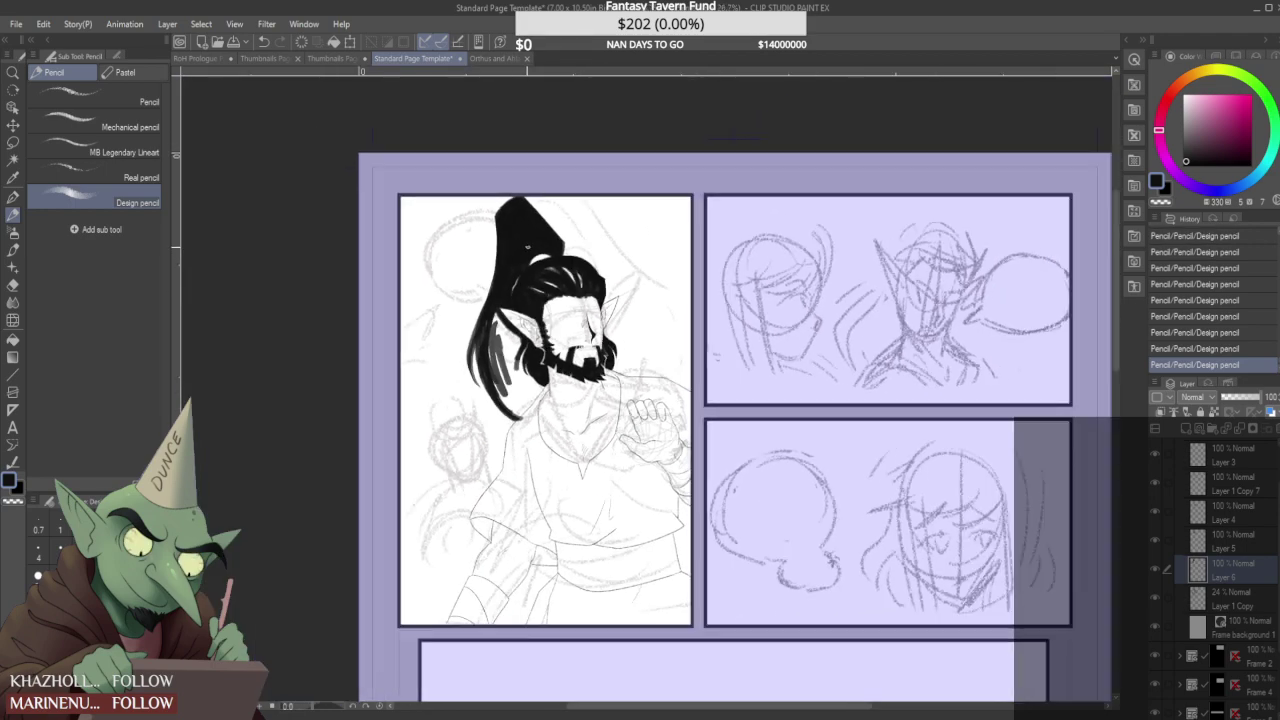
- Thicken the hair along the near ear's lower edge and clean the ear's border with the hard eraser
{"action": "scroll", "coordinate": [508, 274], "scroll_direction": "up", "scroll_amount": 5}
{"action": "left_click_drag", "start_coordinate": [474, 279], "coordinate": [496, 310]}
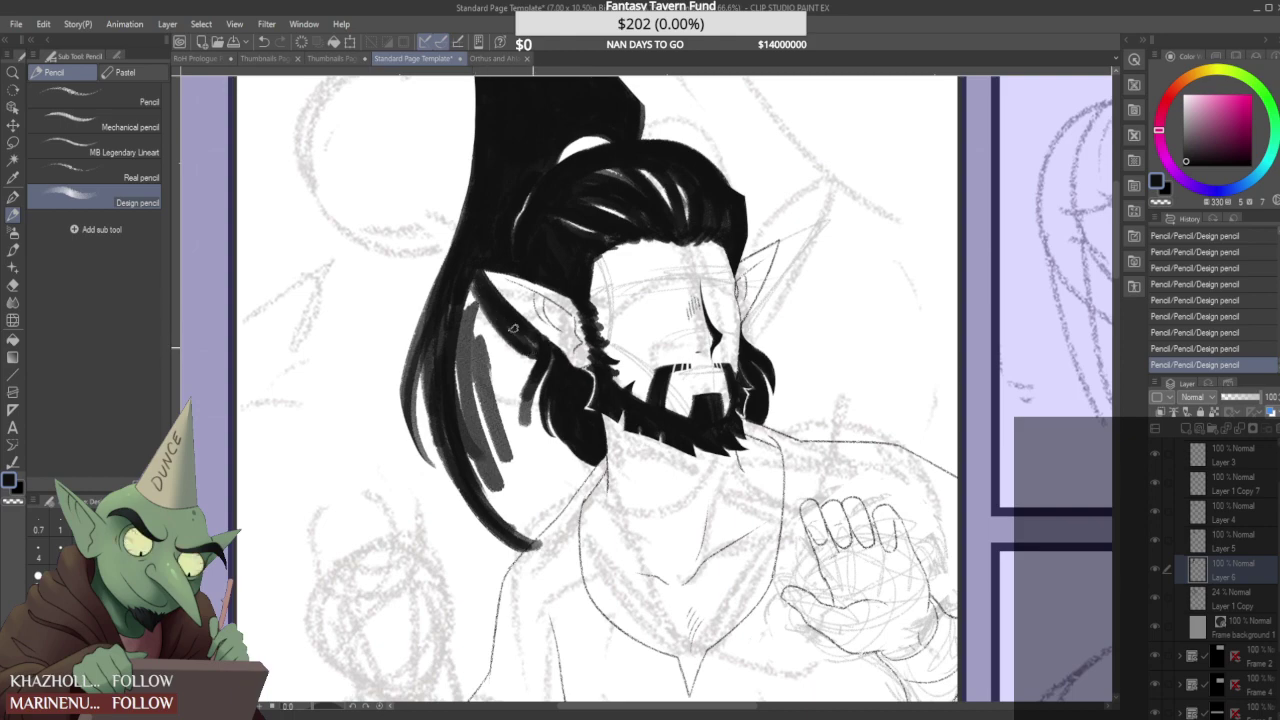
{"action": "scroll", "coordinate": [528, 343], "scroll_direction": "up", "scroll_amount": 2}
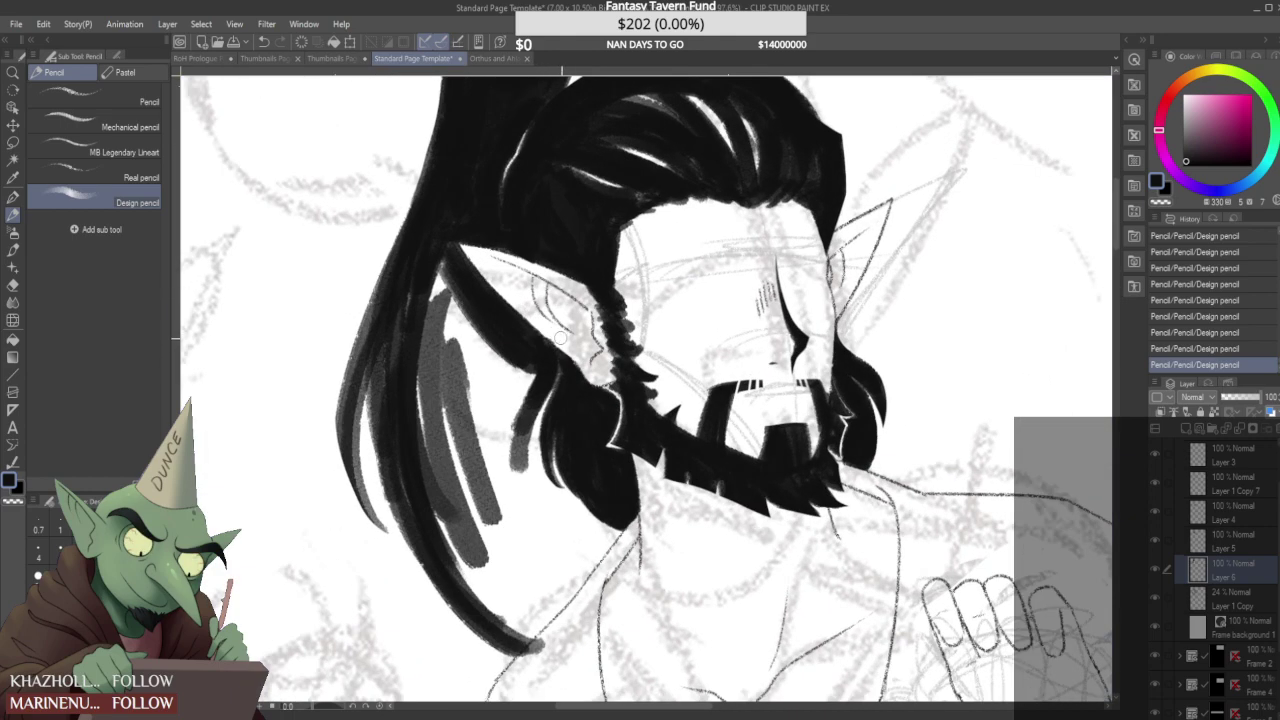
{"action": "left_click", "coordinate": [554, 335]}
{"action": "scroll", "coordinate": [554, 335], "scroll_direction": "down", "scroll_amount": 3}
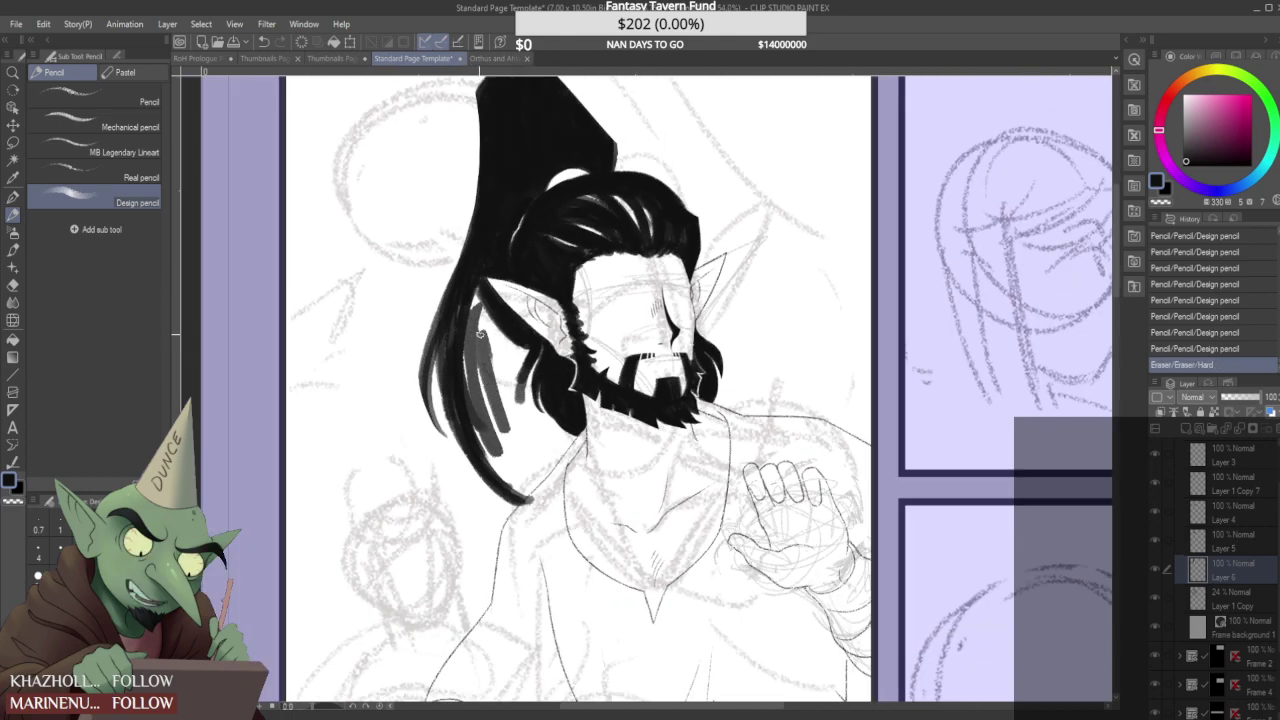
- Darken the hair behind and below the near ear with long black strokes, undoing the unwanted ones
{"action": "mouse_move", "coordinate": [476, 298]}
{"action": "left_mouse_down"}
{"action": "mouse_move", "coordinate": [509, 370]}
{"action": "mouse_move", "coordinate": [474, 293]}
{"action": "mouse_move", "coordinate": [502, 416]}
{"action": "left_mouse_up"}
{"action": "left_click_drag", "start_coordinate": [459, 322], "coordinate": [506, 446]}
{"action": "mouse_move", "coordinate": [479, 288]}
{"action": "left_mouse_down"}
{"action": "mouse_move", "coordinate": [499, 372]}
{"action": "mouse_move", "coordinate": [482, 300]}
{"action": "mouse_move", "coordinate": [515, 367]}
{"action": "mouse_move", "coordinate": [480, 281]}
{"action": "mouse_move", "coordinate": [530, 348]}
{"action": "mouse_move", "coordinate": [509, 397]}
{"action": "left_mouse_up"}
{"action": "key", "text": "ctrl+z"}
{"action": "key", "text": "ctrl+z"}
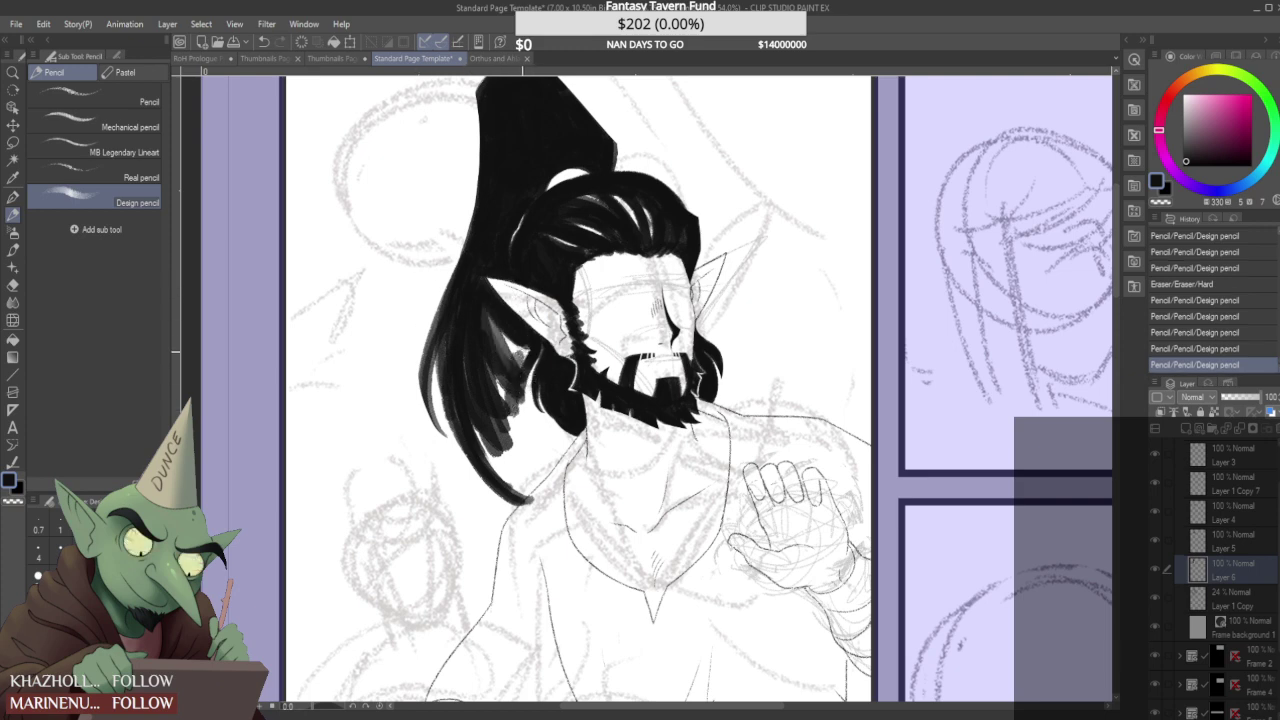
- Extend the ponytail's inner strands down toward its tip and draw its lower edge along the shoulder line
{"action": "left_click_drag", "start_coordinate": [496, 331], "coordinate": [508, 375]}
{"action": "left_click_drag", "start_coordinate": [507, 388], "coordinate": [526, 438]}
{"action": "left_click_drag", "start_coordinate": [511, 358], "coordinate": [547, 464]}
{"action": "left_click_drag", "start_coordinate": [491, 366], "coordinate": [532, 471]}
{"action": "mouse_move", "coordinate": [476, 398]}
{"action": "left_mouse_down"}
{"action": "mouse_move", "coordinate": [526, 492]}
{"action": "mouse_move", "coordinate": [515, 490]}
{"action": "mouse_move", "coordinate": [556, 440]}
{"action": "left_mouse_up"}
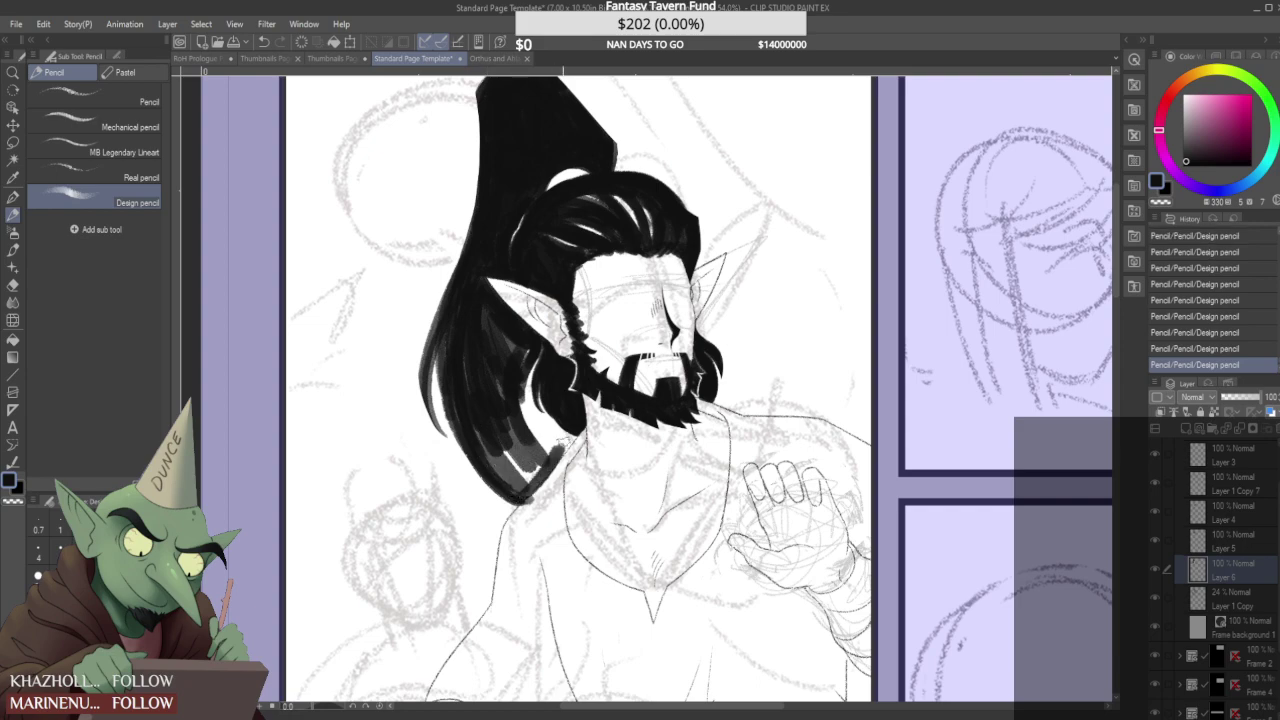
- Trim the ponytail's tip at the shoulder with the hard eraser and darken the gaps between its lower strands
{"action": "scroll", "coordinate": [520, 508], "scroll_direction": "up", "scroll_amount": 3}
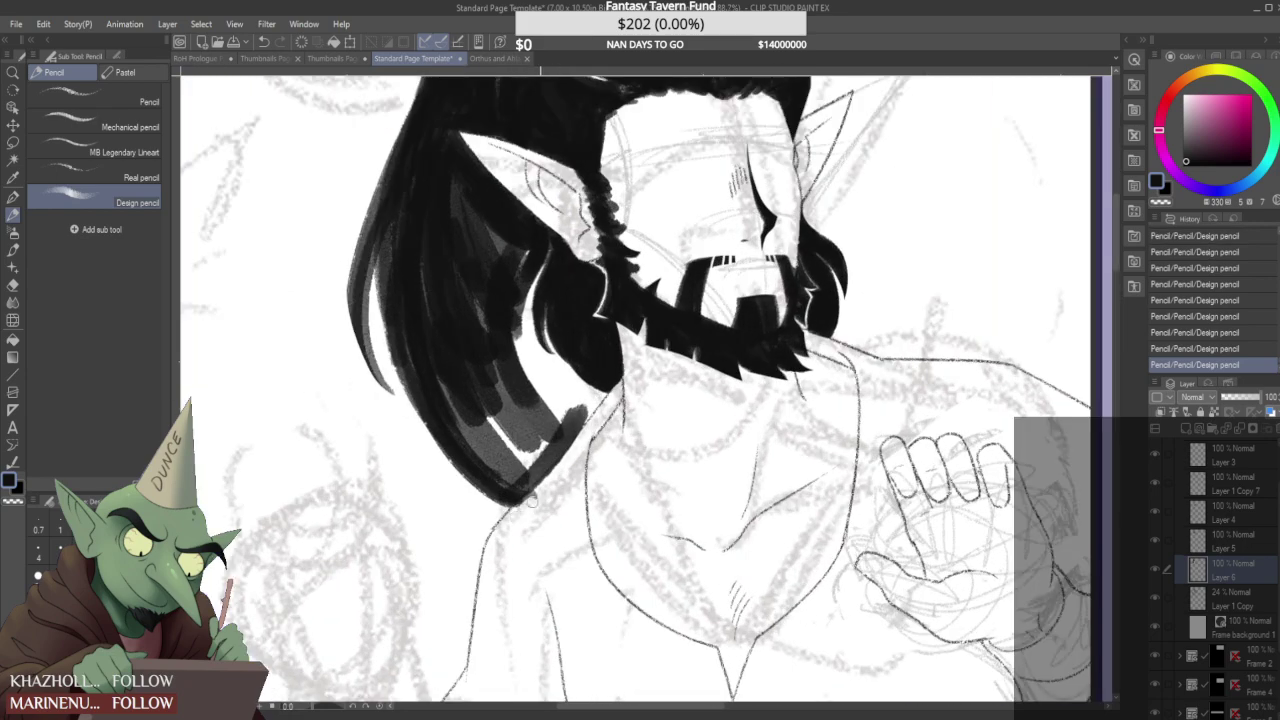
{"action": "mouse_move", "coordinate": [535, 497]}
{"action": "left_mouse_down"}
{"action": "mouse_move", "coordinate": [516, 514]}
{"action": "mouse_move", "coordinate": [540, 485]}
{"action": "left_mouse_up"}
{"action": "scroll", "coordinate": [522, 503], "scroll_direction": "up", "scroll_amount": 1}
{"action": "scroll", "coordinate": [498, 490], "scroll_direction": "up", "scroll_amount": 1}
{"action": "scroll", "coordinate": [500, 476], "scroll_direction": "down", "scroll_amount": 1}
{"action": "scroll", "coordinate": [573, 450], "scroll_direction": "down", "scroll_amount": 3}
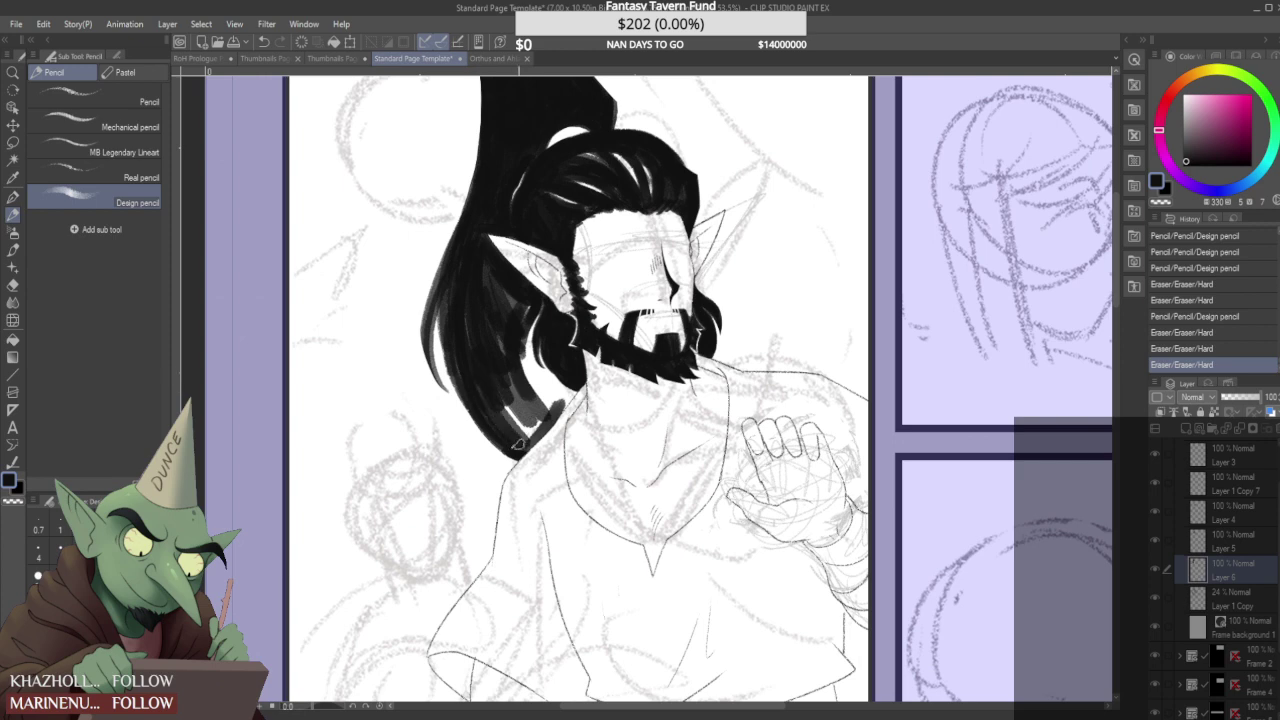
{"action": "mouse_move", "coordinate": [521, 374]}
{"action": "left_mouse_down"}
{"action": "mouse_move", "coordinate": [545, 400]}
{"action": "mouse_move", "coordinate": [519, 412]}
{"action": "left_mouse_up"}
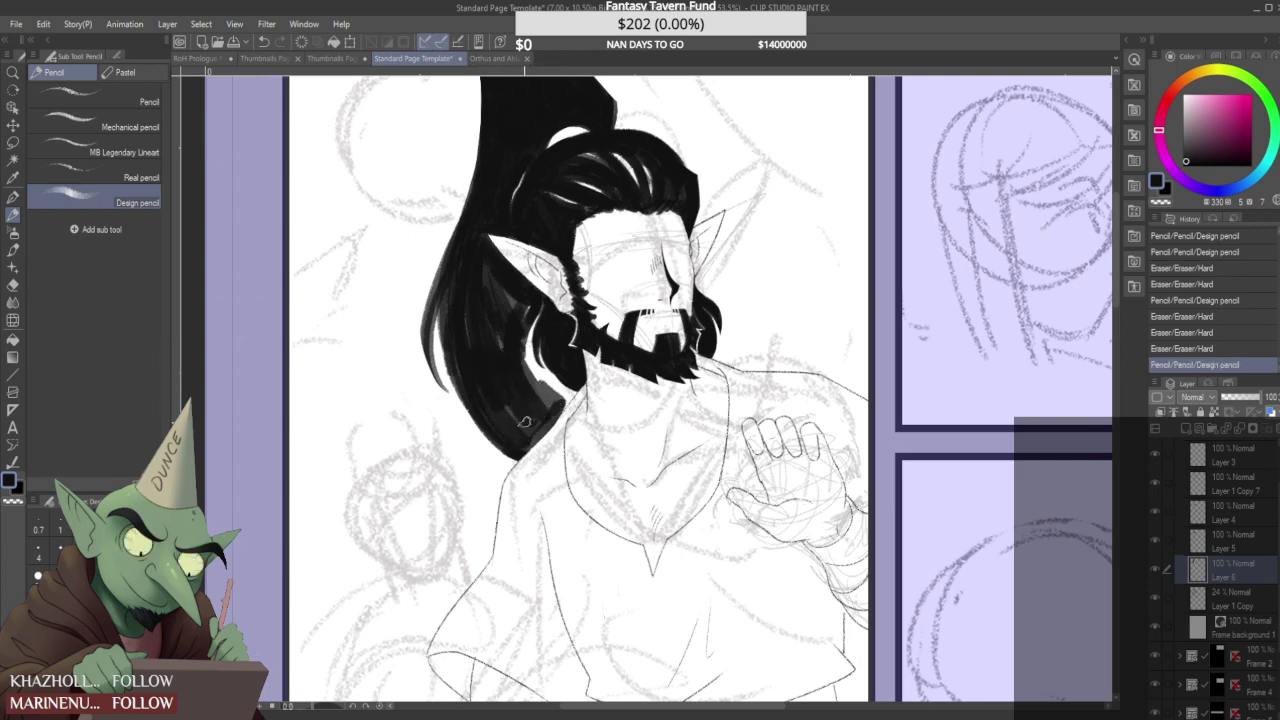
- Darken the hair above and behind the near ear, up to the ear's tip, with black Design pencil strokes
{"action": "left_click_drag", "start_coordinate": [519, 297], "coordinate": [474, 260]}
{"action": "scroll", "coordinate": [480, 350], "scroll_direction": "down", "scroll_amount": 4}
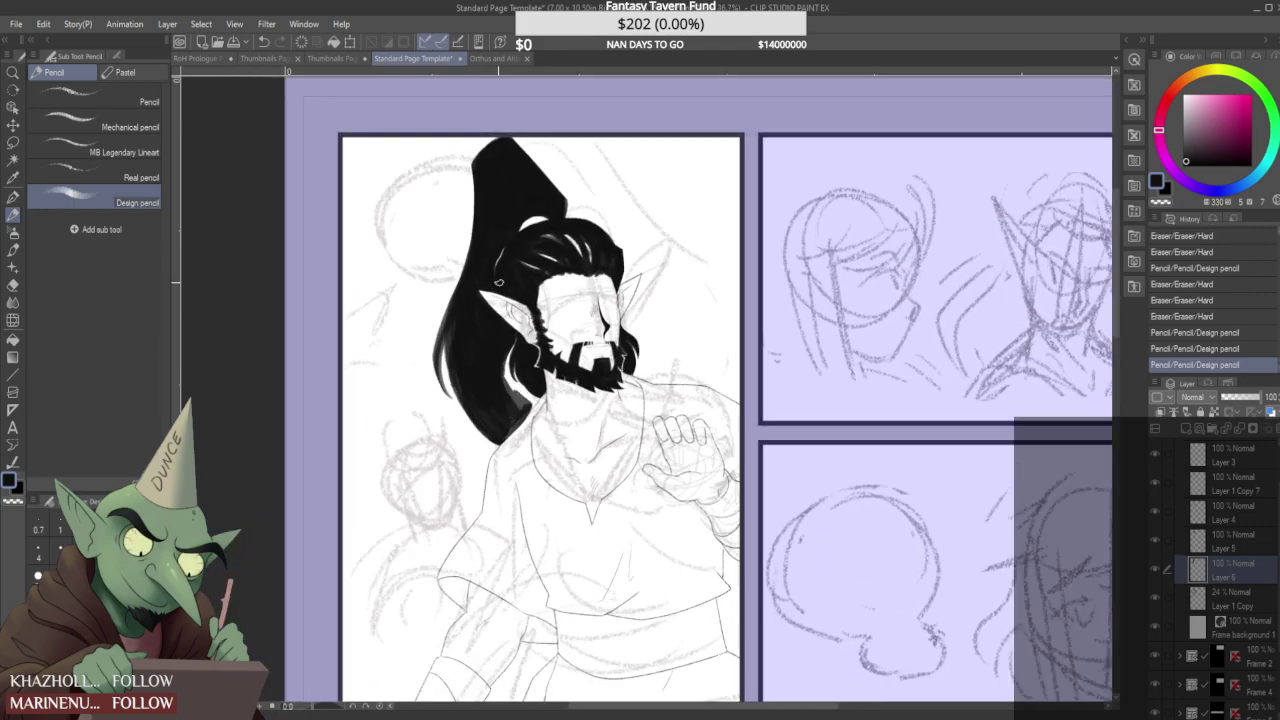
{"action": "scroll", "coordinate": [544, 241], "scroll_direction": "up", "scroll_amount": 8}
{"action": "scroll", "coordinate": [507, 297], "scroll_direction": "up", "scroll_amount": 1}
{"action": "left_click_drag", "start_coordinate": [464, 328], "coordinate": [495, 343]}
{"action": "left_click_drag", "start_coordinate": [420, 277], "coordinate": [545, 317]}
{"action": "left_click_drag", "start_coordinate": [478, 294], "coordinate": [597, 353]}
{"action": "scroll", "coordinate": [597, 350], "scroll_direction": "down", "scroll_amount": 4}
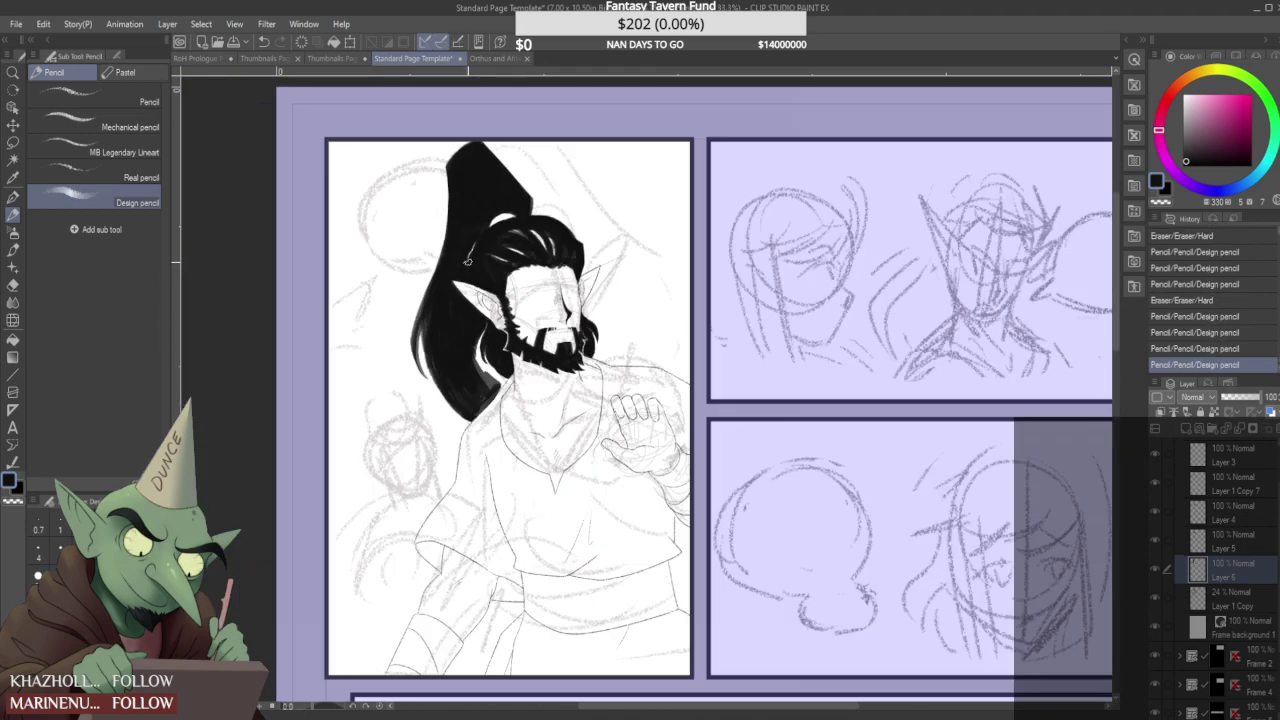
{"action": "scroll", "coordinate": [469, 236], "scroll_direction": "up", "scroll_amount": 4}
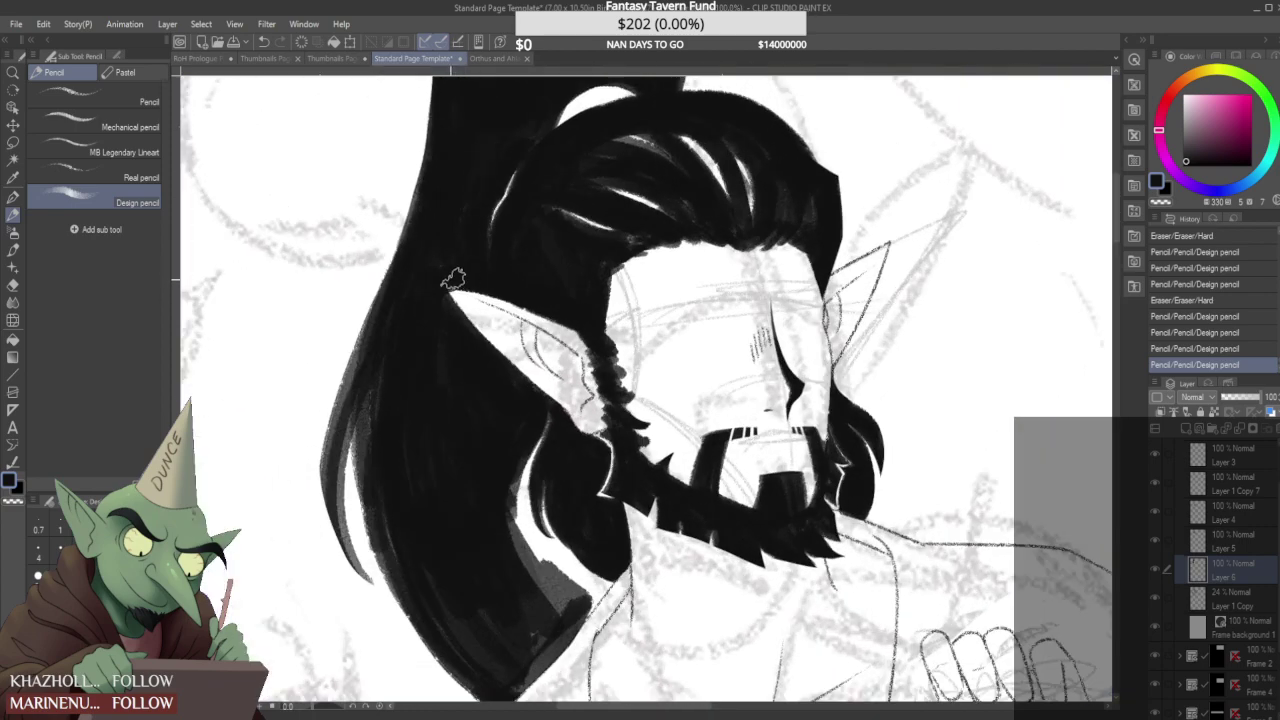
{"action": "left_click", "coordinate": [469, 280]}
- Fill the ponytail's lower body solid black down to its tip at the shoulder
{"action": "scroll", "coordinate": [465, 255], "scroll_direction": "down", "scroll_amount": 4}
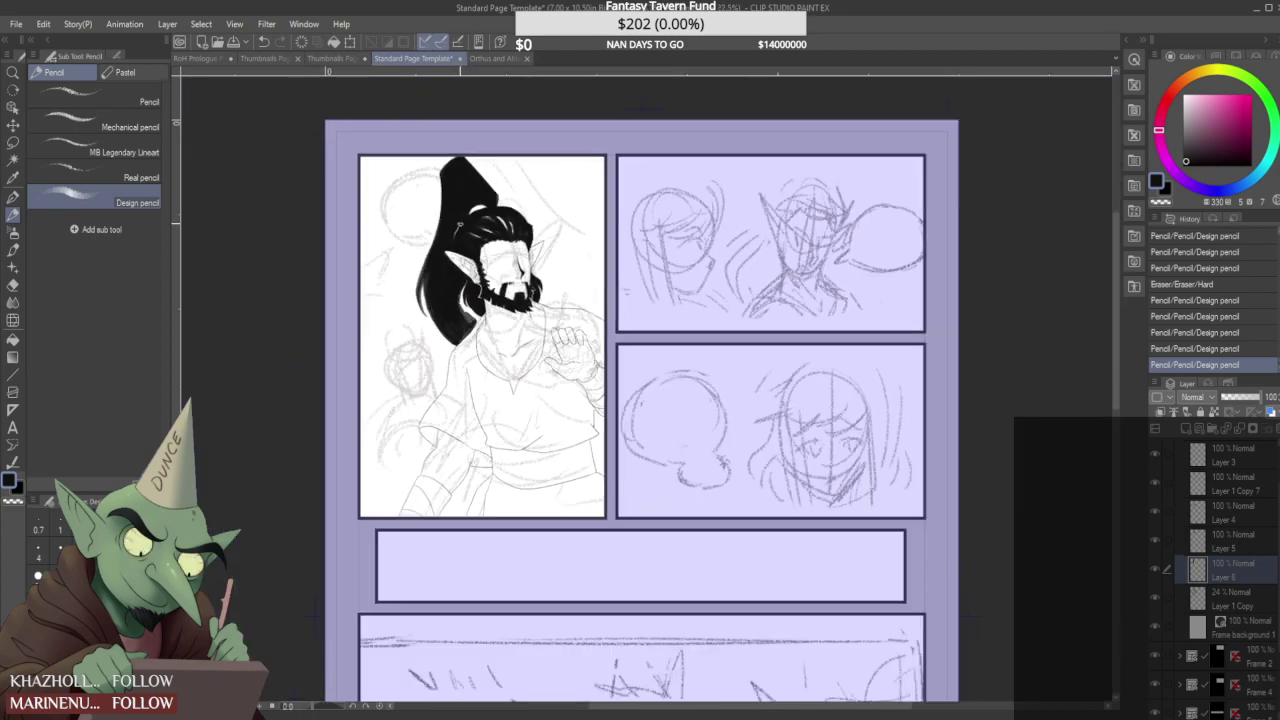
{"action": "scroll", "coordinate": [465, 257], "scroll_direction": "up", "scroll_amount": 4}
{"action": "mouse_move", "coordinate": [485, 465]}
{"action": "left_mouse_down"}
{"action": "mouse_move", "coordinate": [436, 360]}
{"action": "mouse_move", "coordinate": [451, 314]}
{"action": "left_mouse_up"}
{"action": "left_click_drag", "start_coordinate": [456, 308], "coordinate": [454, 424]}
{"action": "mouse_move", "coordinate": [450, 410]}
{"action": "left_mouse_down"}
{"action": "mouse_move", "coordinate": [460, 290]}
{"action": "mouse_move", "coordinate": [485, 468]}
{"action": "mouse_move", "coordinate": [438, 308]}
{"action": "left_mouse_up"}
{"action": "mouse_move", "coordinate": [478, 452]}
{"action": "left_mouse_down"}
{"action": "mouse_move", "coordinate": [463, 417]}
{"action": "mouse_move", "coordinate": [446, 503]}
{"action": "left_mouse_up"}
{"action": "mouse_move", "coordinate": [467, 545]}
{"action": "left_mouse_down"}
{"action": "mouse_move", "coordinate": [470, 515]}
{"action": "mouse_move", "coordinate": [452, 529]}
{"action": "left_mouse_up"}
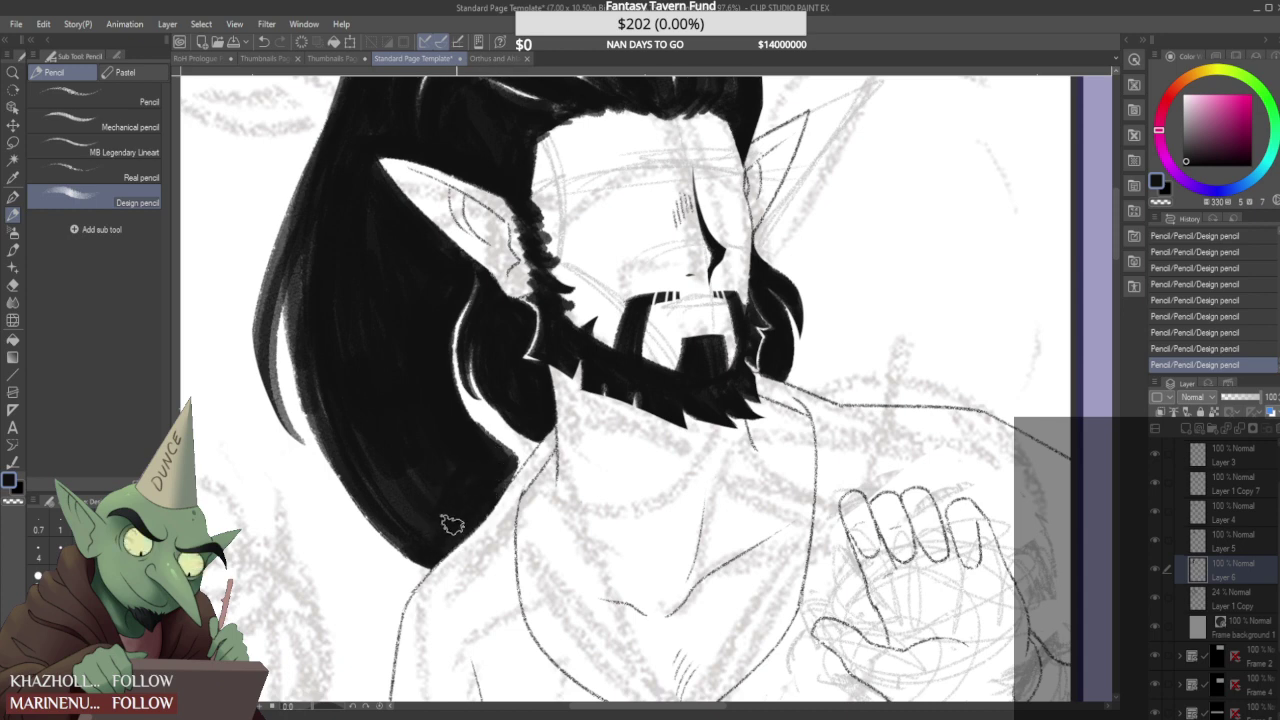
- Clean the ponytail's lower edge along the shoulder with the hard eraser and extend its black edge toward the neck
{"action": "scroll", "coordinate": [485, 520], "scroll_direction": "up", "scroll_amount": 2}
{"action": "left_click_drag", "start_coordinate": [438, 572], "coordinate": [499, 508]}
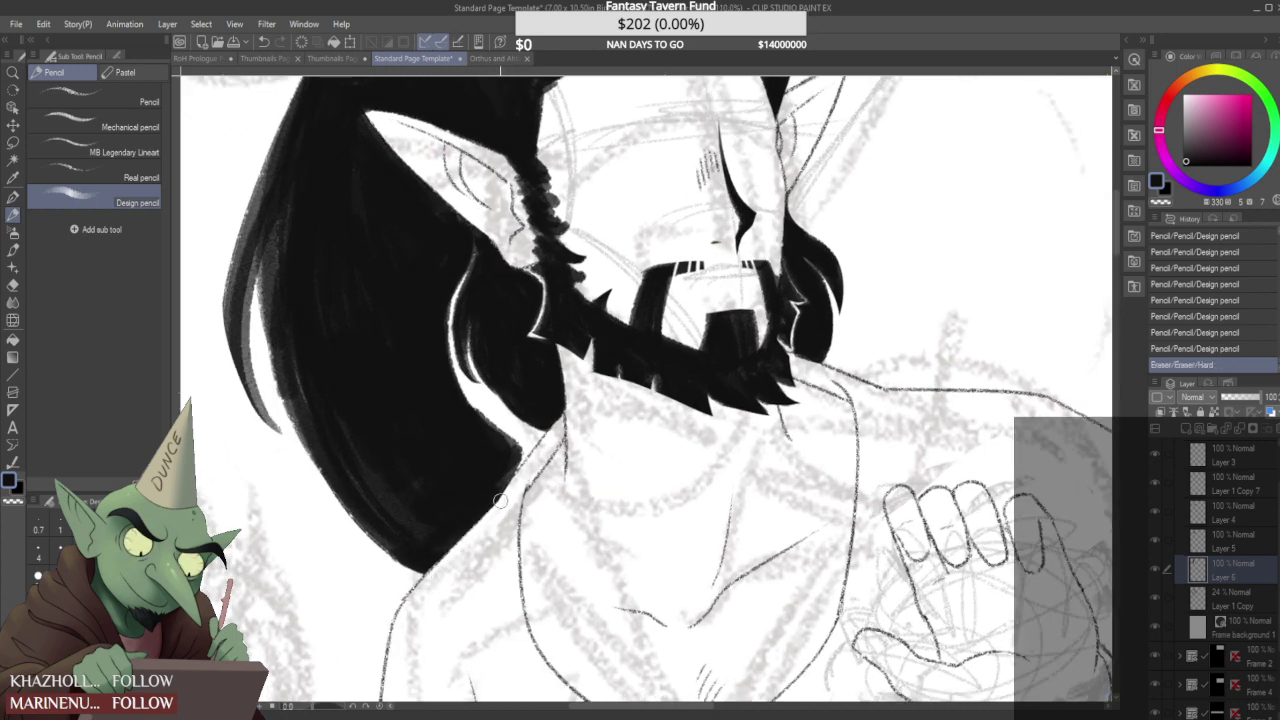
{"action": "left_click_drag", "start_coordinate": [528, 438], "coordinate": [485, 486]}
- Add a new raster layer above the faded sketch layer and blacken the gap between the ponytail and the lock below the ear
{"action": "key", "text": "ctrl+shift+n"}
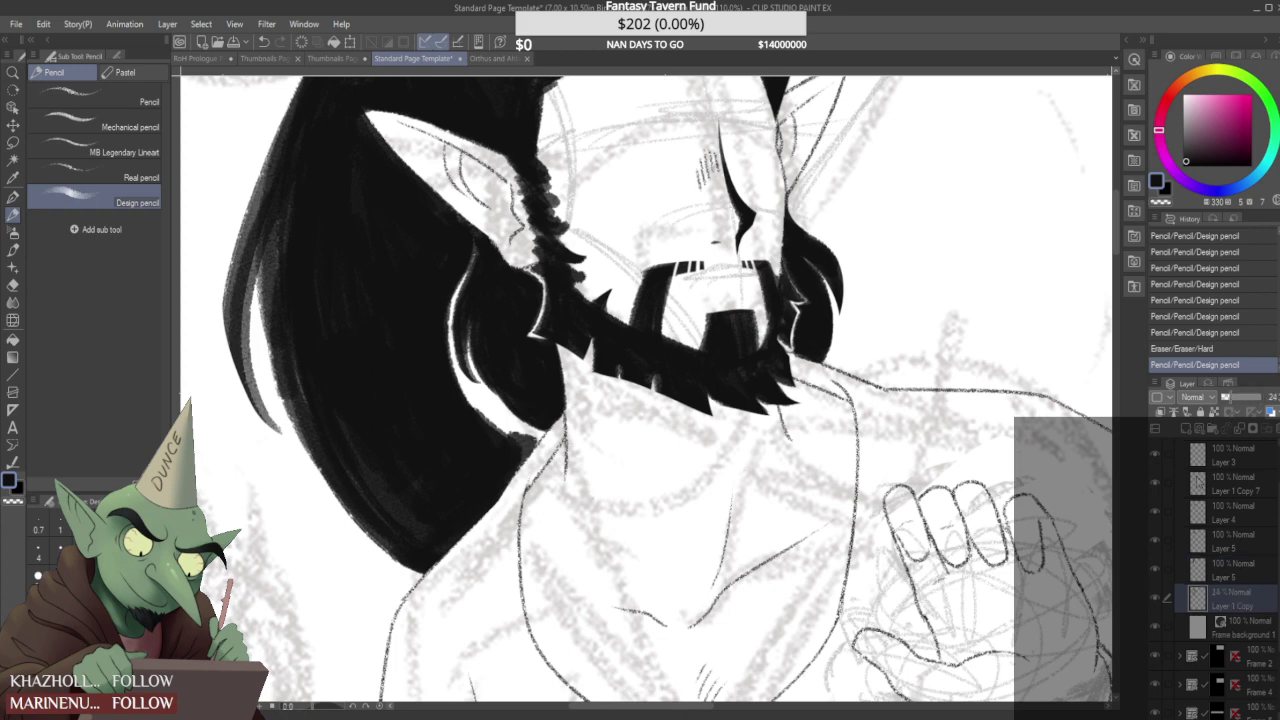
{"action": "left_click_drag", "start_coordinate": [470, 422], "coordinate": [498, 437]}
{"action": "left_click_drag", "start_coordinate": [455, 391], "coordinate": [510, 442]}
{"action": "left_click_drag", "start_coordinate": [444, 356], "coordinate": [502, 437]}
{"action": "left_click_drag", "start_coordinate": [444, 388], "coordinate": [463, 246]}
{"action": "scroll", "coordinate": [489, 425], "scroll_direction": "up", "scroll_amount": 1}
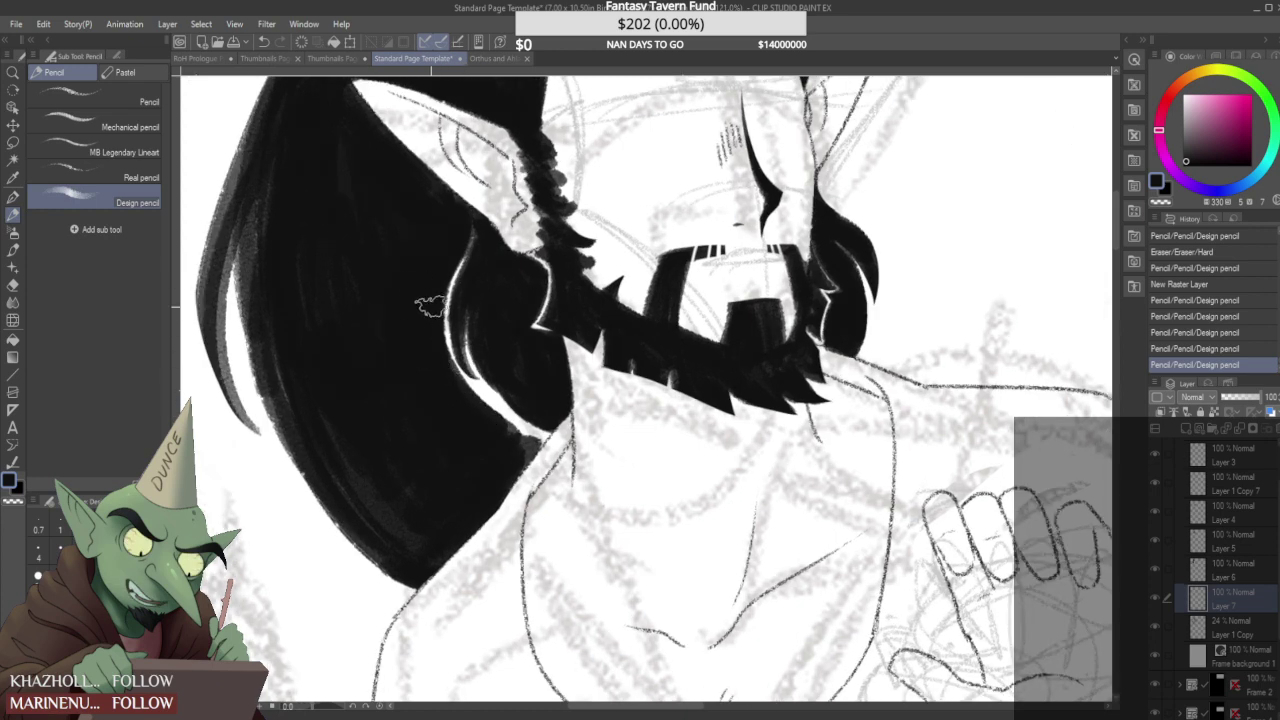
{"action": "mouse_move", "coordinate": [476, 403]}
{"action": "left_mouse_down"}
{"action": "mouse_move", "coordinate": [439, 343]}
{"action": "mouse_move", "coordinate": [485, 399]}
{"action": "mouse_move", "coordinate": [548, 442]}
{"action": "mouse_move", "coordinate": [511, 426]}
{"action": "mouse_move", "coordinate": [530, 447]}
{"action": "mouse_move", "coordinate": [510, 470]}
{"action": "mouse_move", "coordinate": [533, 445]}
{"action": "mouse_move", "coordinate": [525, 459]}
{"action": "mouse_move", "coordinate": [520, 441]}
{"action": "mouse_move", "coordinate": [509, 445]}
{"action": "mouse_move", "coordinate": [522, 487]}
{"action": "mouse_move", "coordinate": [555, 443]}
{"action": "mouse_move", "coordinate": [525, 476]}
{"action": "mouse_move", "coordinate": [542, 427]}
{"action": "mouse_move", "coordinate": [509, 422]}
{"action": "mouse_move", "coordinate": [559, 435]}
{"action": "mouse_move", "coordinate": [539, 462]}
{"action": "mouse_move", "coordinate": [539, 434]}
{"action": "mouse_move", "coordinate": [509, 419]}
{"action": "mouse_move", "coordinate": [548, 430]}
{"action": "left_mouse_up"}
- Thin the white highlight around the lock below the near ear with more black strokes
{"action": "scroll", "coordinate": [520, 465], "scroll_direction": "down", "scroll_amount": 1}
{"action": "scroll", "coordinate": [520, 465], "scroll_direction": "down", "scroll_amount": 4}
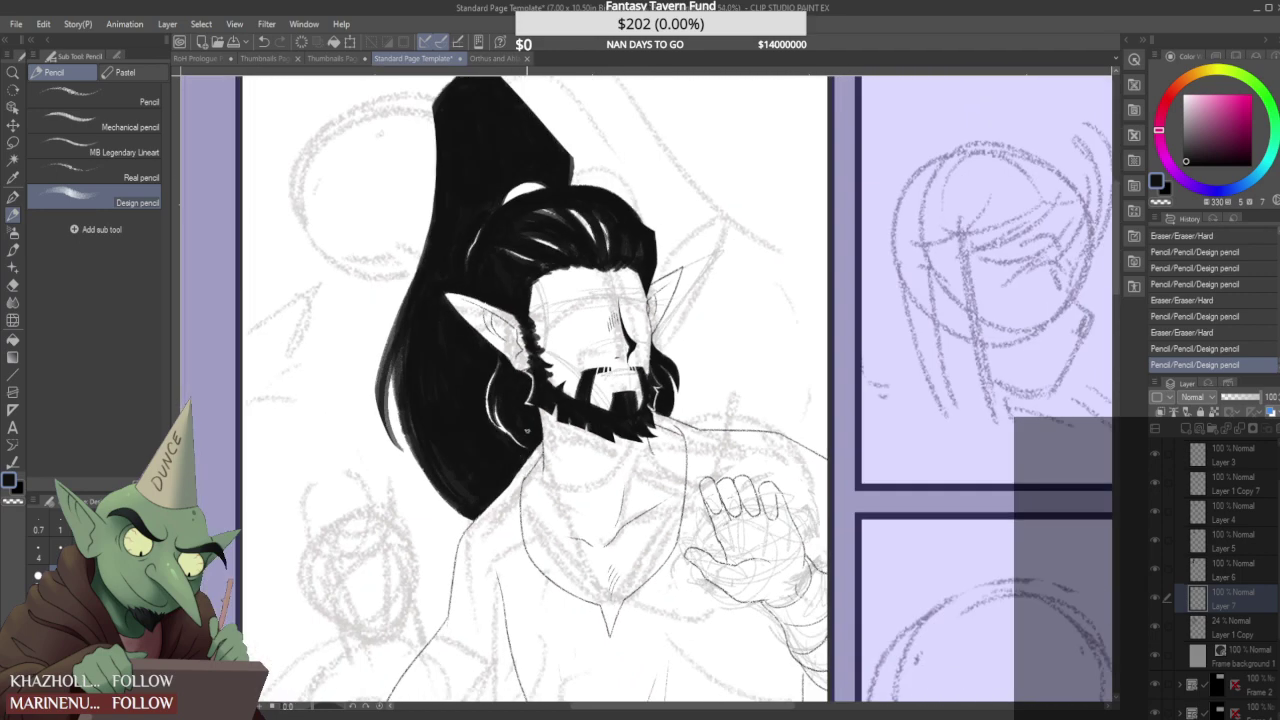
{"action": "scroll", "coordinate": [527, 408], "scroll_direction": "up", "scroll_amount": 6}
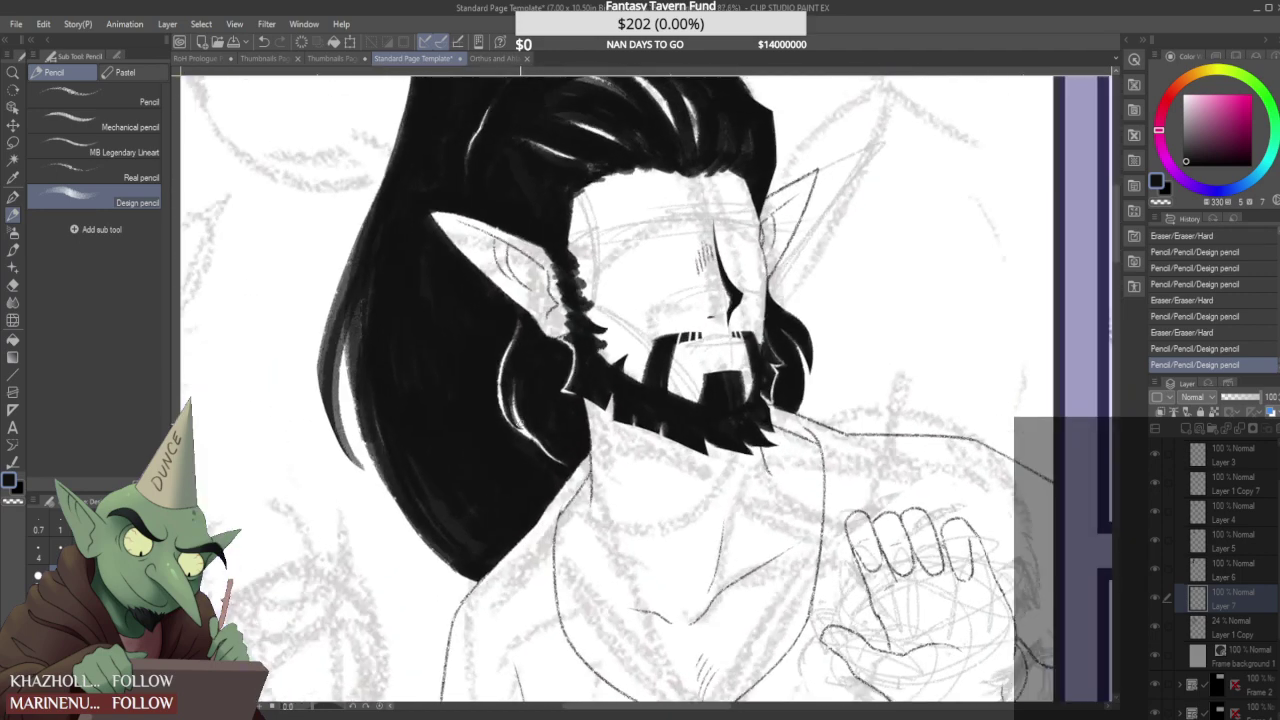
{"action": "mouse_move", "coordinate": [525, 421]}
{"action": "left_mouse_down"}
{"action": "mouse_move", "coordinate": [514, 392]}
{"action": "mouse_move", "coordinate": [513, 435]}
{"action": "mouse_move", "coordinate": [484, 266]}
{"action": "left_mouse_up"}
{"action": "scroll", "coordinate": [495, 380], "scroll_direction": "down", "scroll_amount": 5}
{"action": "scroll", "coordinate": [490, 367], "scroll_direction": "up", "scroll_amount": 3}
{"action": "left_click_drag", "start_coordinate": [531, 413], "coordinate": [508, 362]}
{"action": "scroll", "coordinate": [502, 333], "scroll_direction": "down", "scroll_amount": 4}
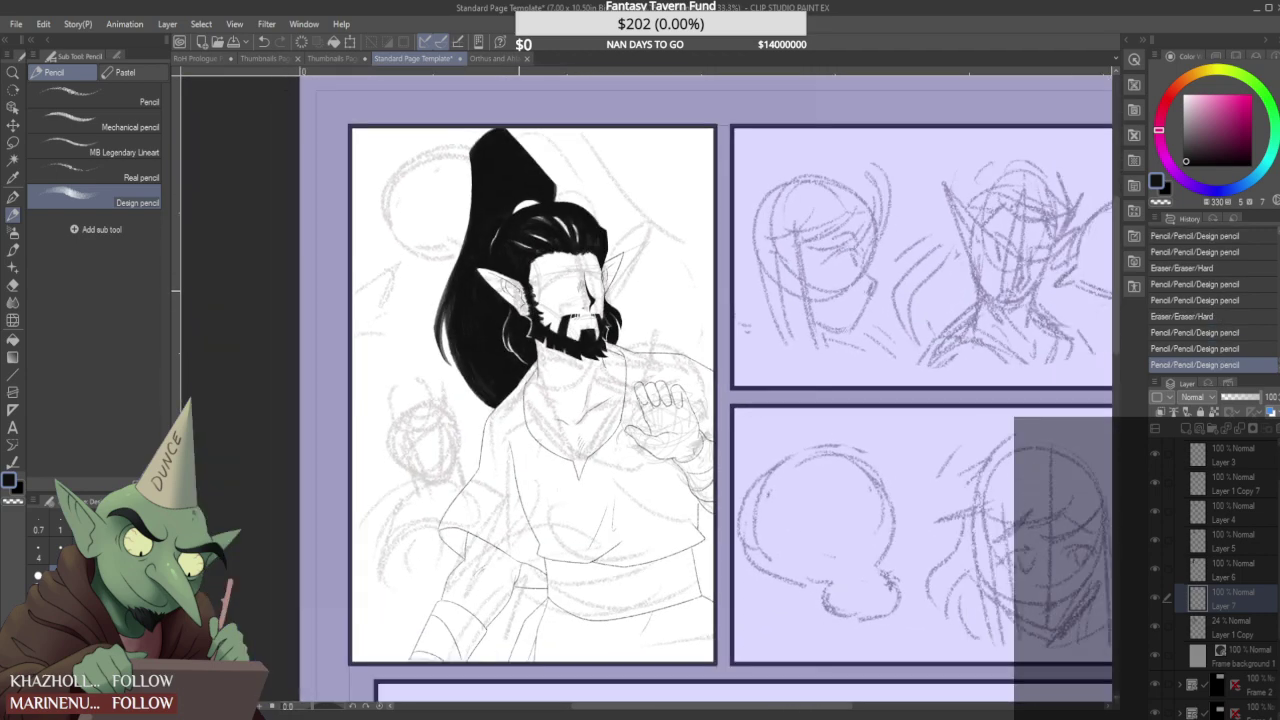
- Darken the hair along the inner edge of the lock beneath the near ear with short black strokes
{"action": "scroll", "coordinate": [530, 301], "scroll_direction": "down", "scroll_amount": 2}
{"action": "scroll", "coordinate": [530, 301], "scroll_direction": "up", "scroll_amount": 6}
{"action": "left_click_drag", "start_coordinate": [530, 301], "coordinate": [511, 390]}
{"action": "left_click_drag", "start_coordinate": [520, 322], "coordinate": [510, 393]}
{"action": "mouse_move", "coordinate": [511, 312]}
{"action": "left_mouse_down"}
{"action": "mouse_move", "coordinate": [493, 372]}
{"action": "mouse_move", "coordinate": [507, 345]}
{"action": "left_mouse_up"}
{"action": "scroll", "coordinate": [521, 351], "scroll_direction": "down", "scroll_amount": 3}
{"action": "scroll", "coordinate": [520, 350], "scroll_direction": "down", "scroll_amount": 5}
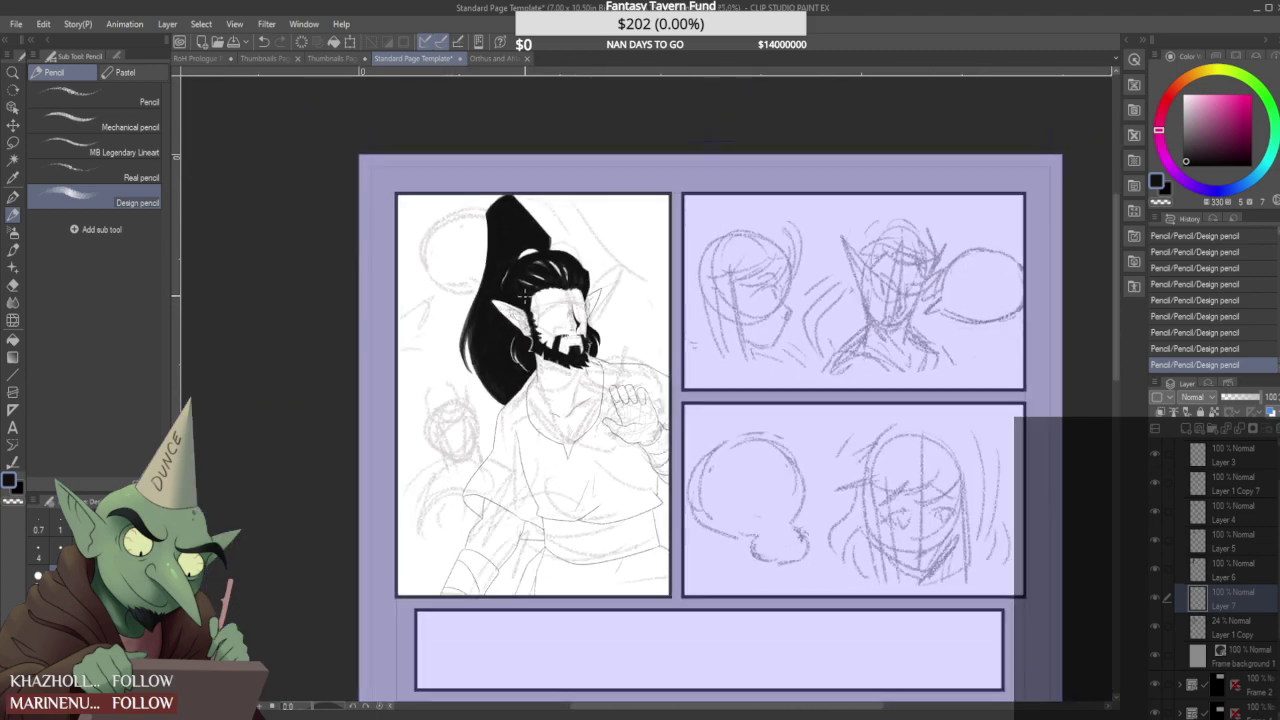
- Flip the canvas horizontally to check the whole page in mirror view
{"action": "scroll", "coordinate": [538, 272], "scroll_direction": "down", "scroll_amount": 1}
{"action": "scroll", "coordinate": [518, 246], "scroll_direction": "up", "scroll_amount": 4}
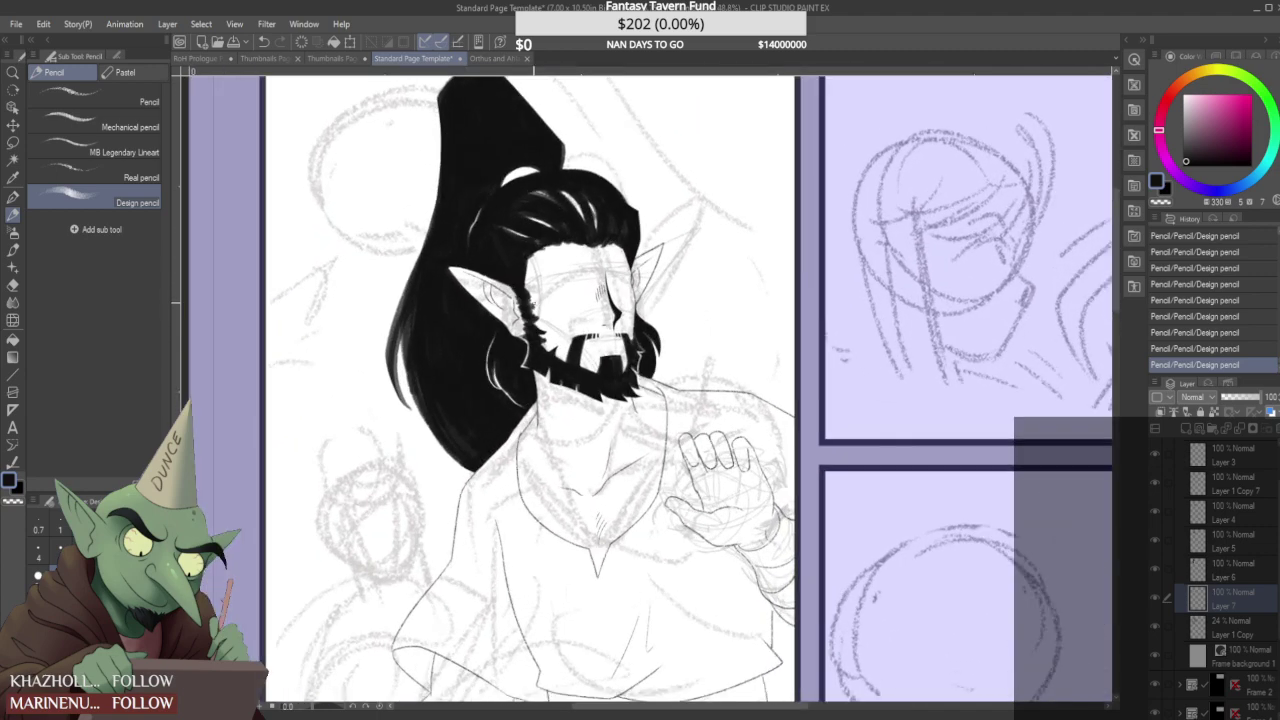
{"action": "scroll", "coordinate": [520, 175], "scroll_direction": "down", "scroll_amount": 2}
{"action": "scroll", "coordinate": [549, 219], "scroll_direction": "down", "scroll_amount": 2}
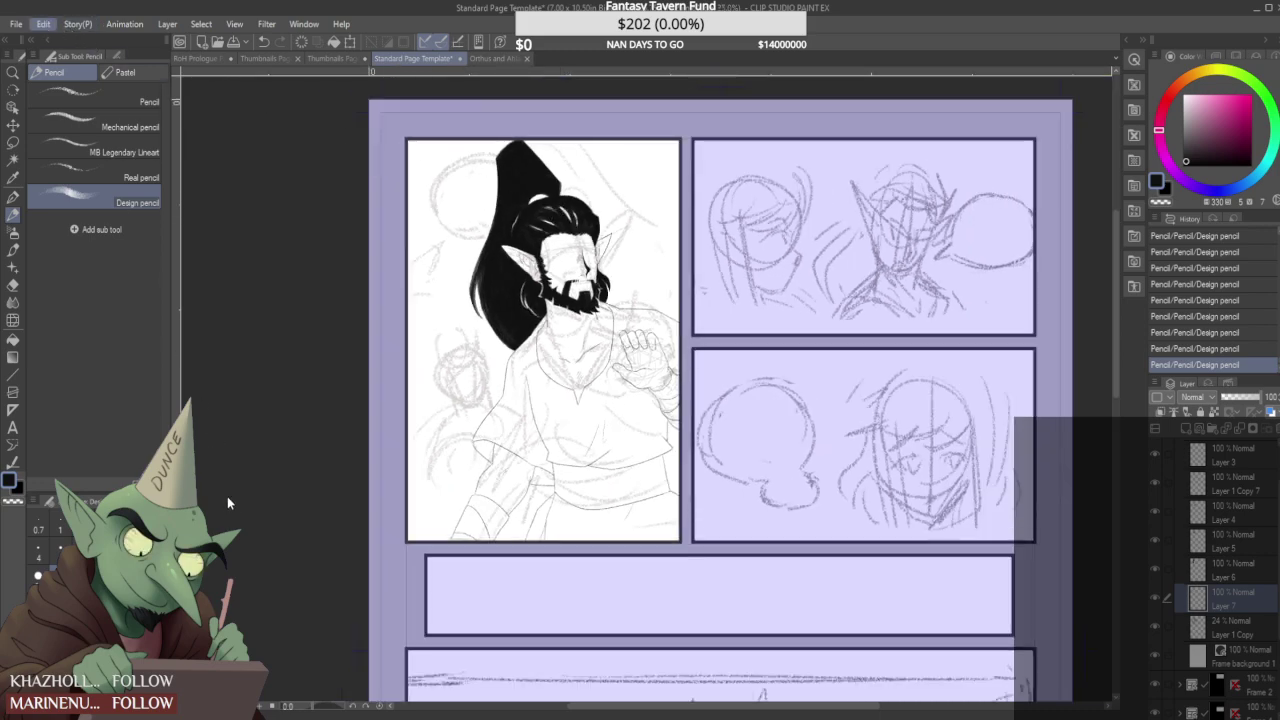
{"action": "left_click", "coordinate": [296, 556]}
{"action": "scroll", "coordinate": [395, 426], "scroll_direction": "down", "scroll_amount": 3}
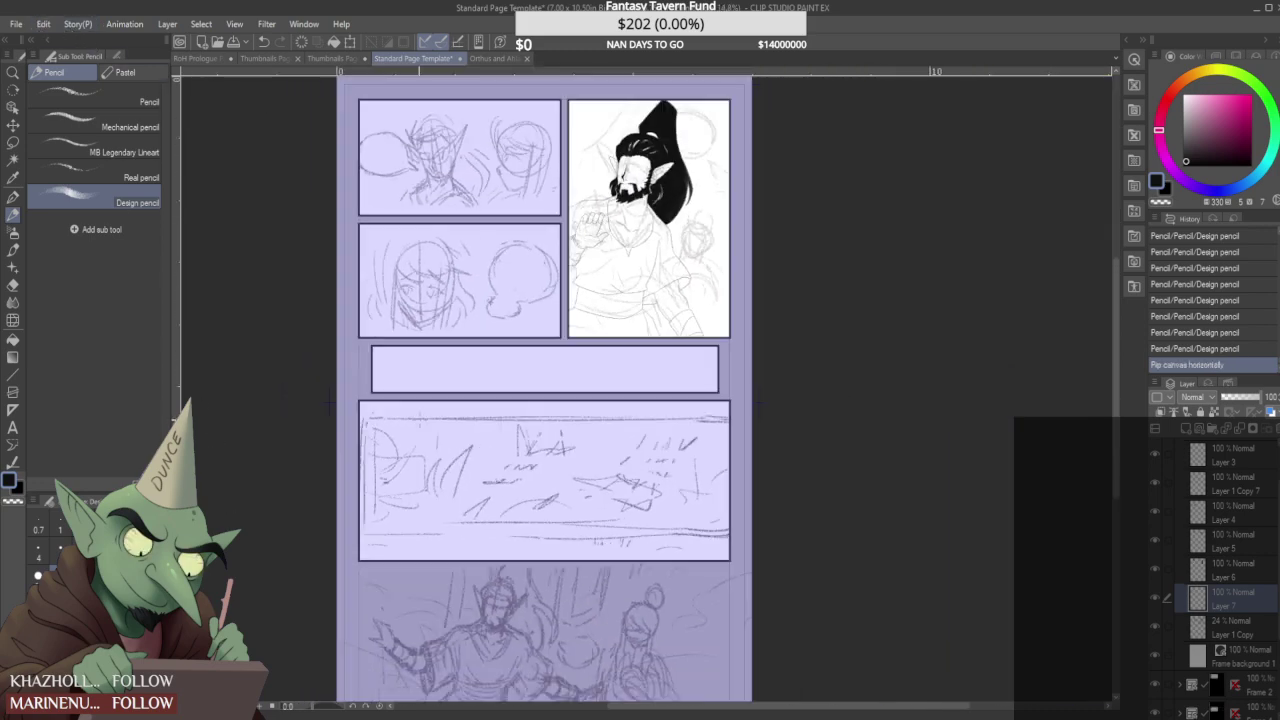
- Save the comic page under the name "RoH Prologue Action Sequence 2"
{"action": "scroll", "coordinate": [550, 158], "scroll_direction": "down", "scroll_amount": 2}
{"action": "scroll", "coordinate": [593, 110], "scroll_direction": "up", "scroll_amount": 4}
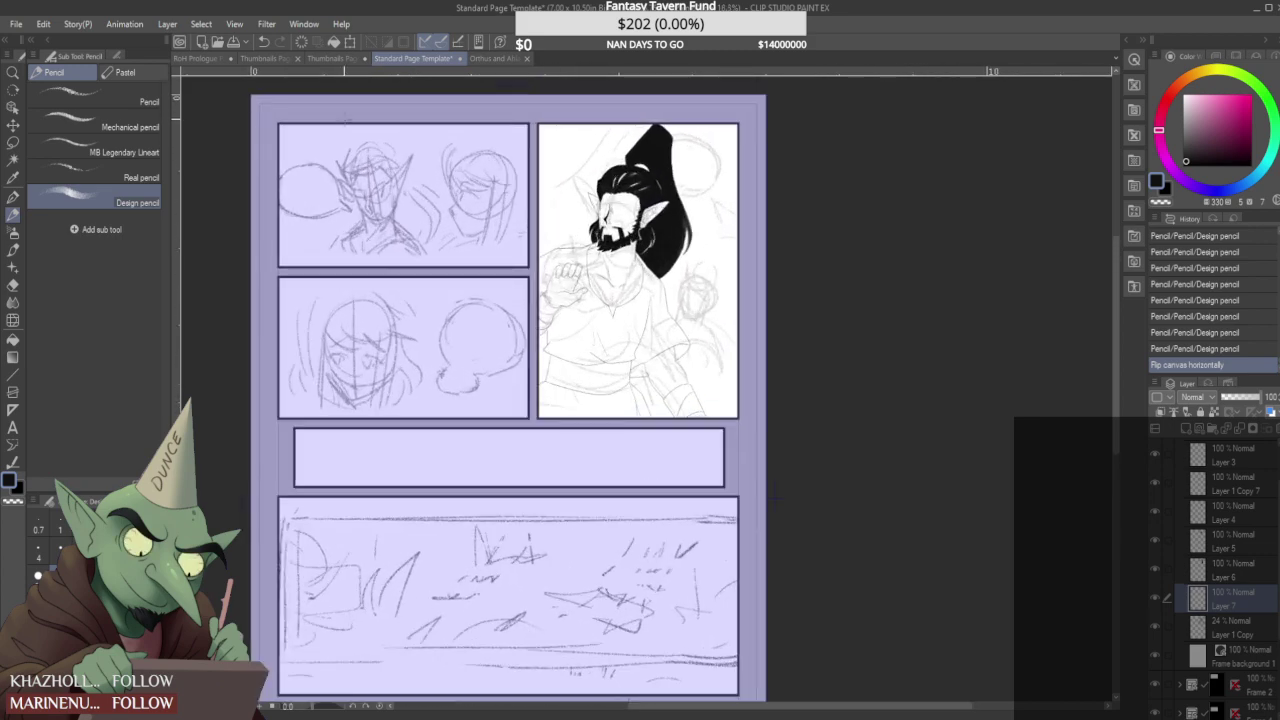
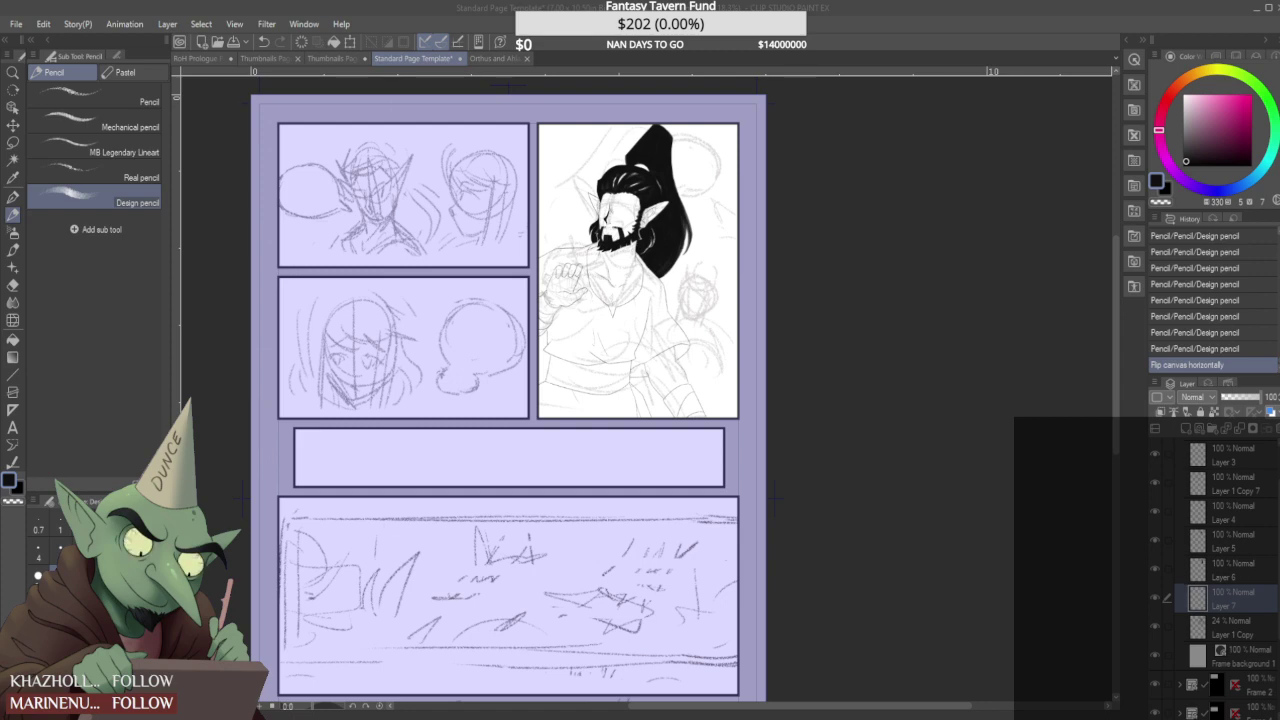
{"action": "left_click", "coordinate": [968, 699]}
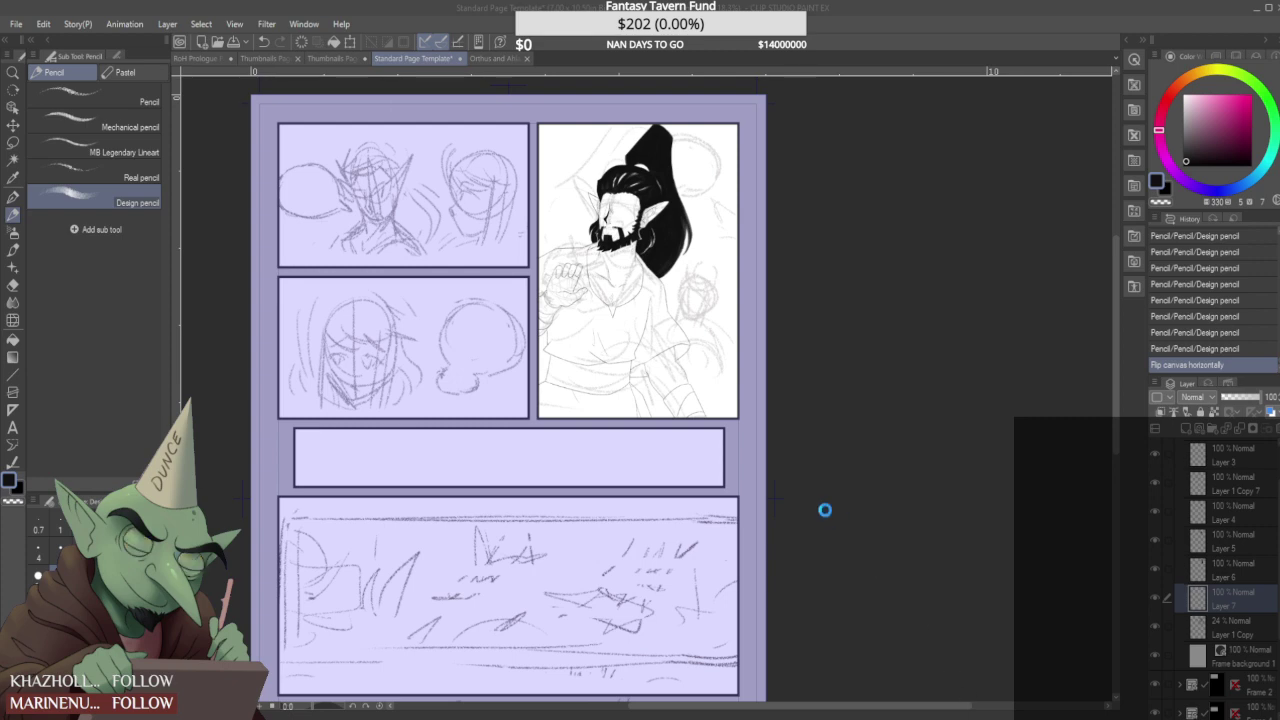
- Hide the 24% opacity rough sketch layer, Layer 1 Copy, to check the bearded figure's clean line art in its panel
{"action": "left_click", "coordinate": [1155, 627]}
{"action": "scroll", "coordinate": [697, 307], "scroll_direction": "down", "scroll_amount": 1}
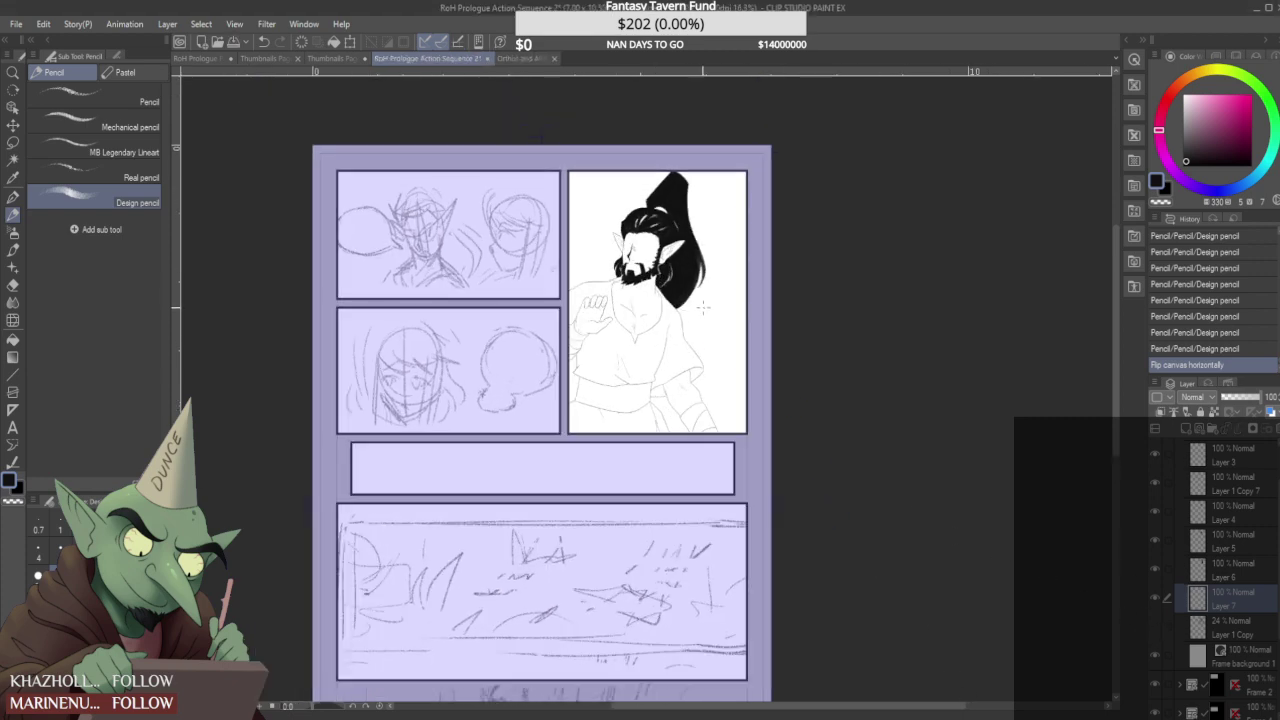
{"action": "scroll", "coordinate": [681, 358], "scroll_direction": "up", "scroll_amount": 1}
{"action": "scroll", "coordinate": [580, 324], "scroll_direction": "down", "scroll_amount": 1}
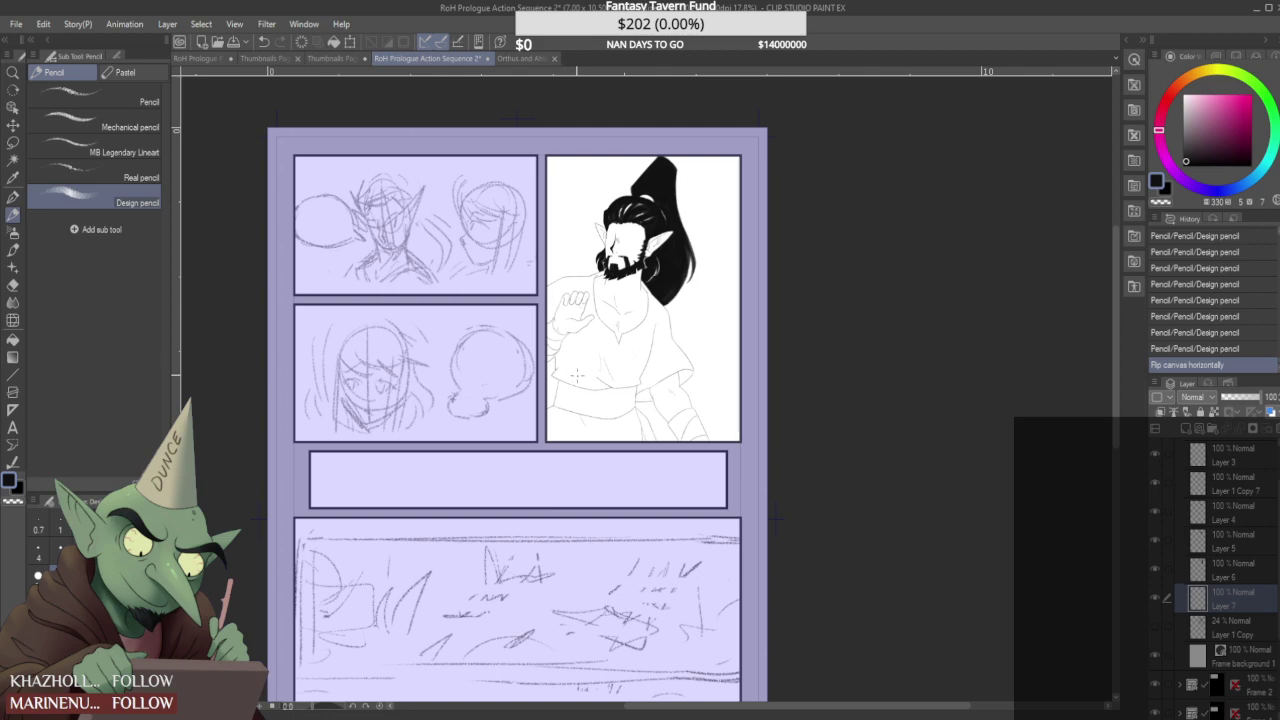
{"action": "scroll", "coordinate": [577, 374], "scroll_direction": "down", "scroll_amount": 1}
{"action": "scroll", "coordinate": [578, 374], "scroll_direction": "up", "scroll_amount": 1}
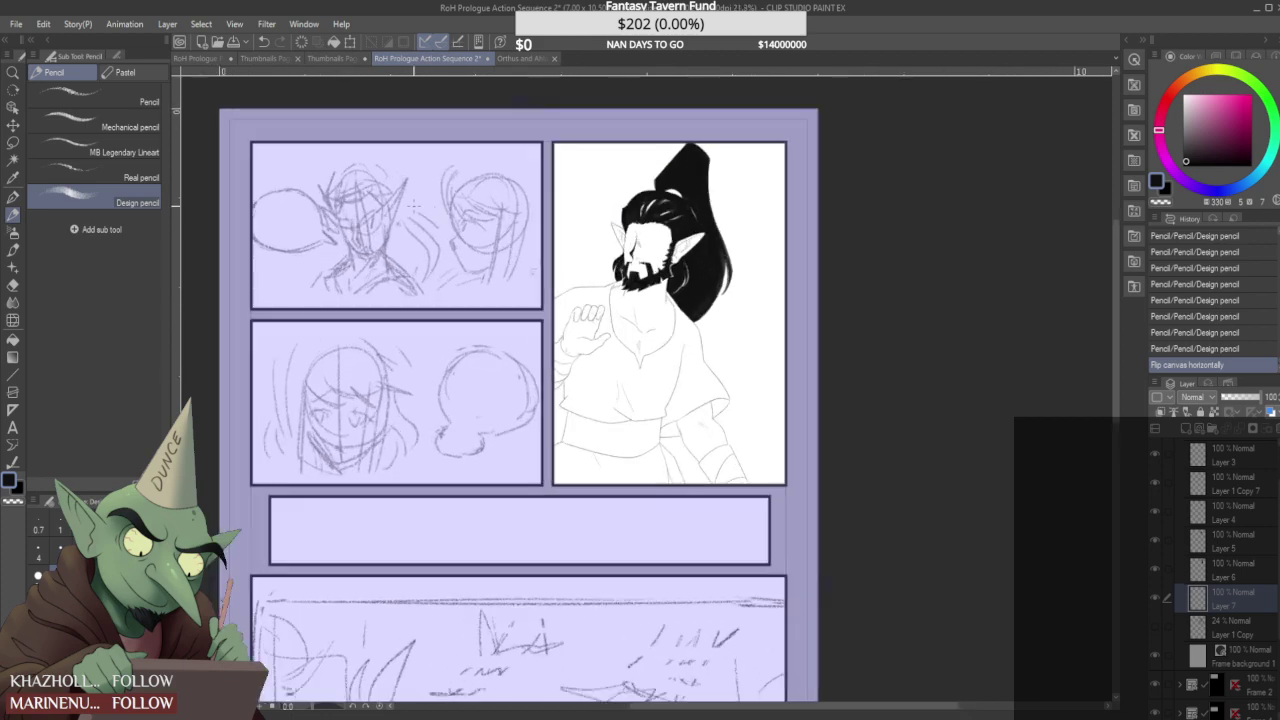
- Choose the Real pencil and make the figure's body line-art layer, Layer 1 Copy 7, the active layer
{"action": "left_click", "coordinate": [78, 158]}
{"action": "left_click", "coordinate": [79, 167]}
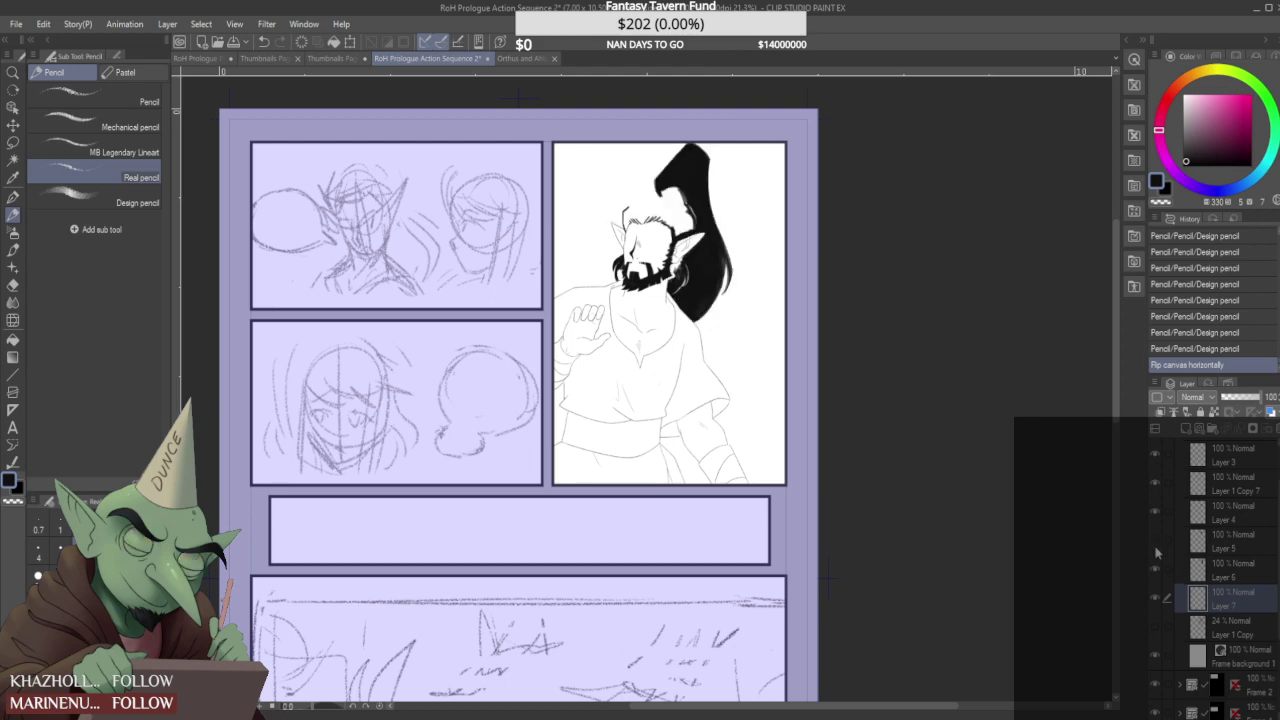
{"action": "left_click", "coordinate": [1156, 511]}
{"action": "left_click", "coordinate": [1156, 511]}
{"action": "left_click", "coordinate": [1234, 484]}
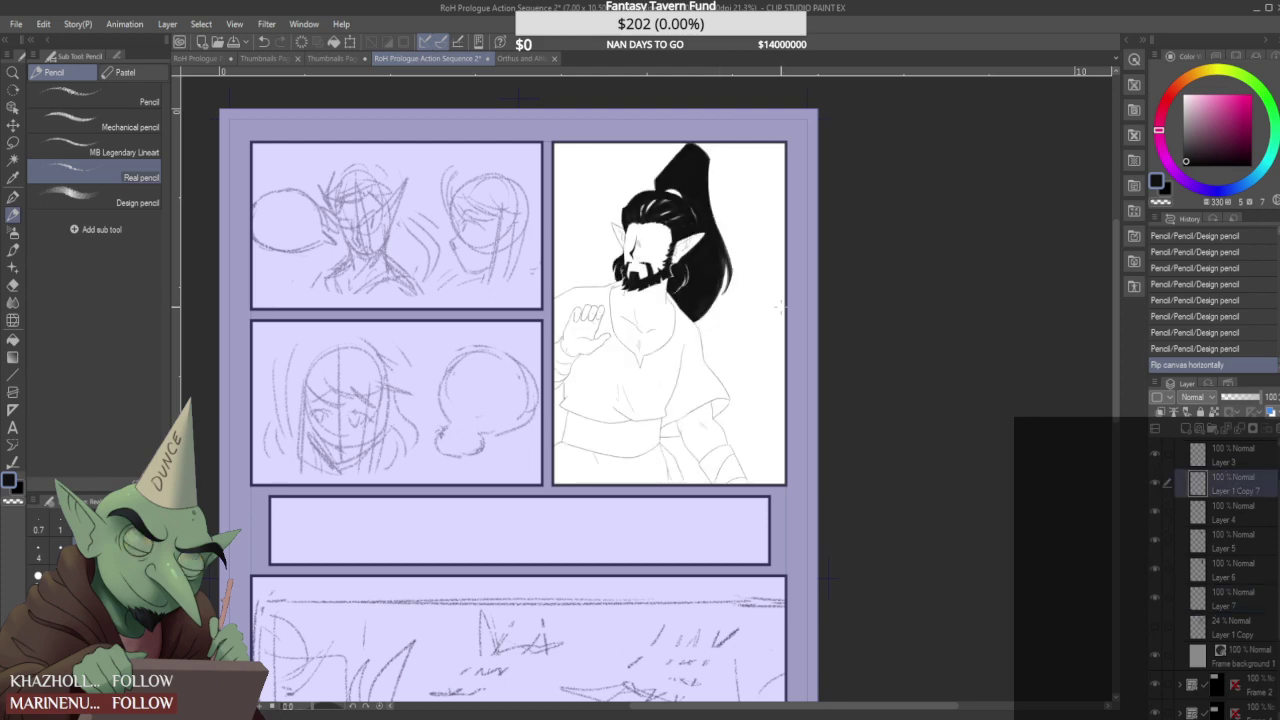
- Erase and redraw the shoulder line above the figure's raised hand, extending it to the panel border with the Real pencil
{"action": "scroll", "coordinate": [565, 290], "scroll_direction": "up", "scroll_amount": 8}
{"action": "left_click_drag", "start_coordinate": [622, 298], "coordinate": [718, 300]}
{"action": "left_click_drag", "start_coordinate": [509, 345], "coordinate": [583, 310]}
{"action": "left_click_drag", "start_coordinate": [704, 288], "coordinate": [624, 292]}
{"action": "scroll", "coordinate": [545, 335], "scroll_direction": "down", "scroll_amount": 6}
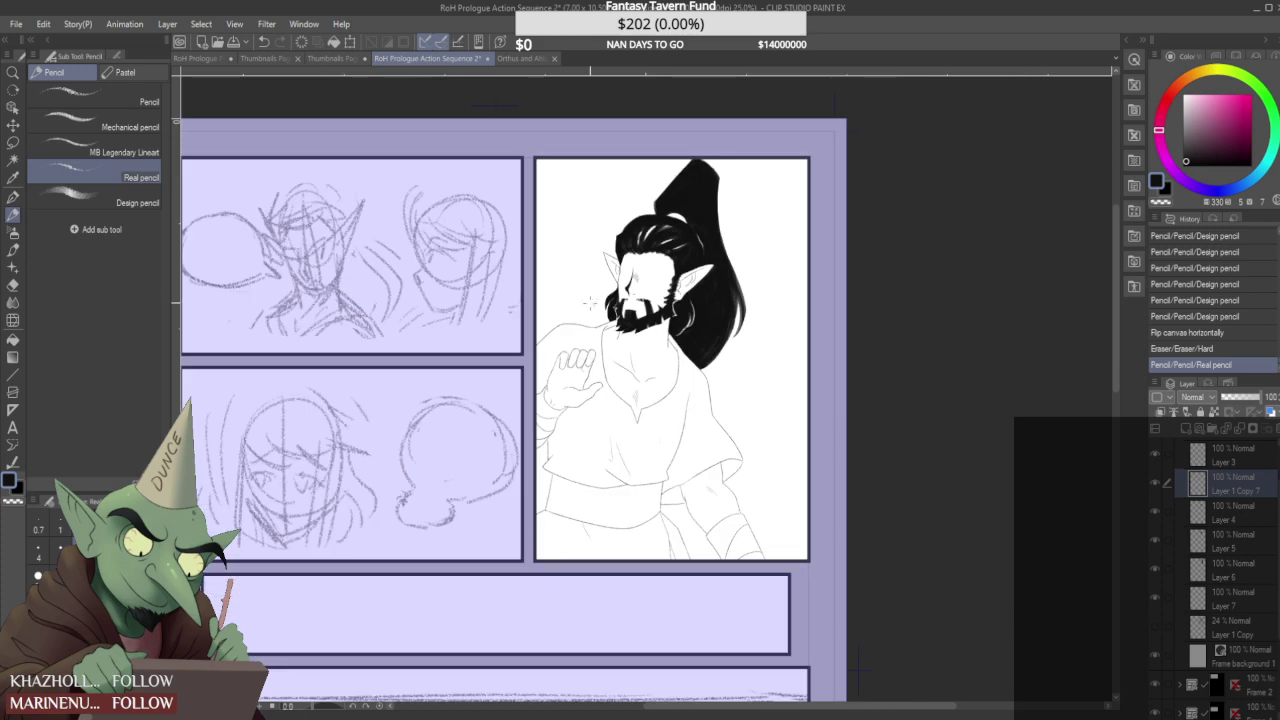
{"action": "scroll", "coordinate": [594, 302], "scroll_direction": "up", "scroll_amount": 3}
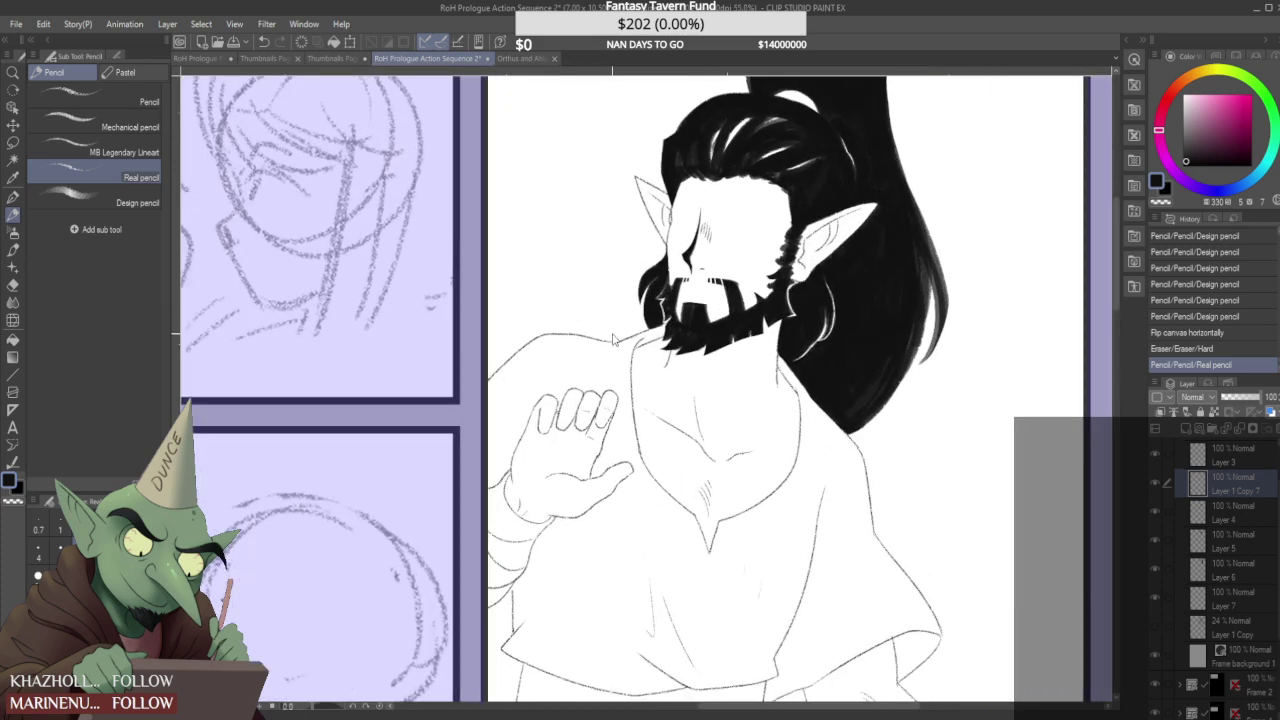
{"action": "key", "text": "ctrl+z"}
{"action": "mouse_move", "coordinate": [616, 340]}
{"action": "left_mouse_down"}
{"action": "mouse_move", "coordinate": [560, 334]}
{"action": "mouse_move", "coordinate": [491, 382]}
{"action": "mouse_move", "coordinate": [489, 365]}
{"action": "left_mouse_up"}
{"action": "scroll", "coordinate": [508, 370], "scroll_direction": "down", "scroll_amount": 5}
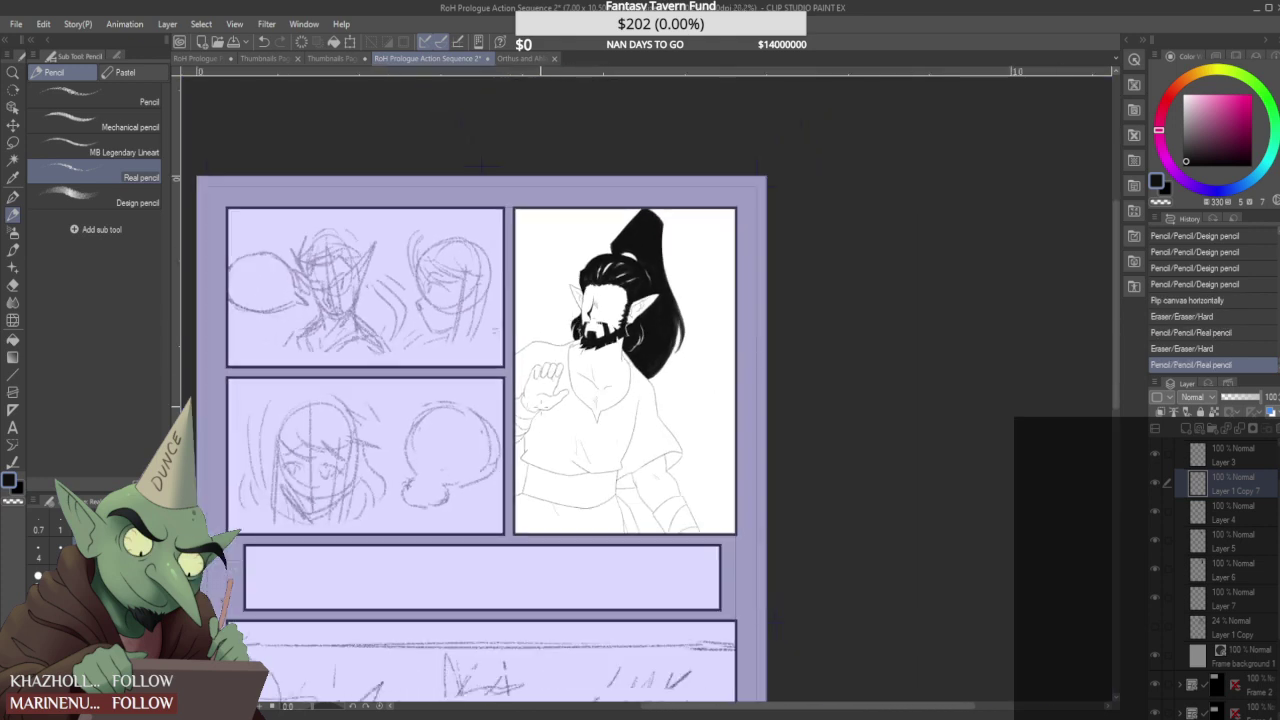
- Refine the side edge of the shirt below the raised forearm, down to the hem corner
{"action": "scroll", "coordinate": [521, 441], "scroll_direction": "up", "scroll_amount": 5}
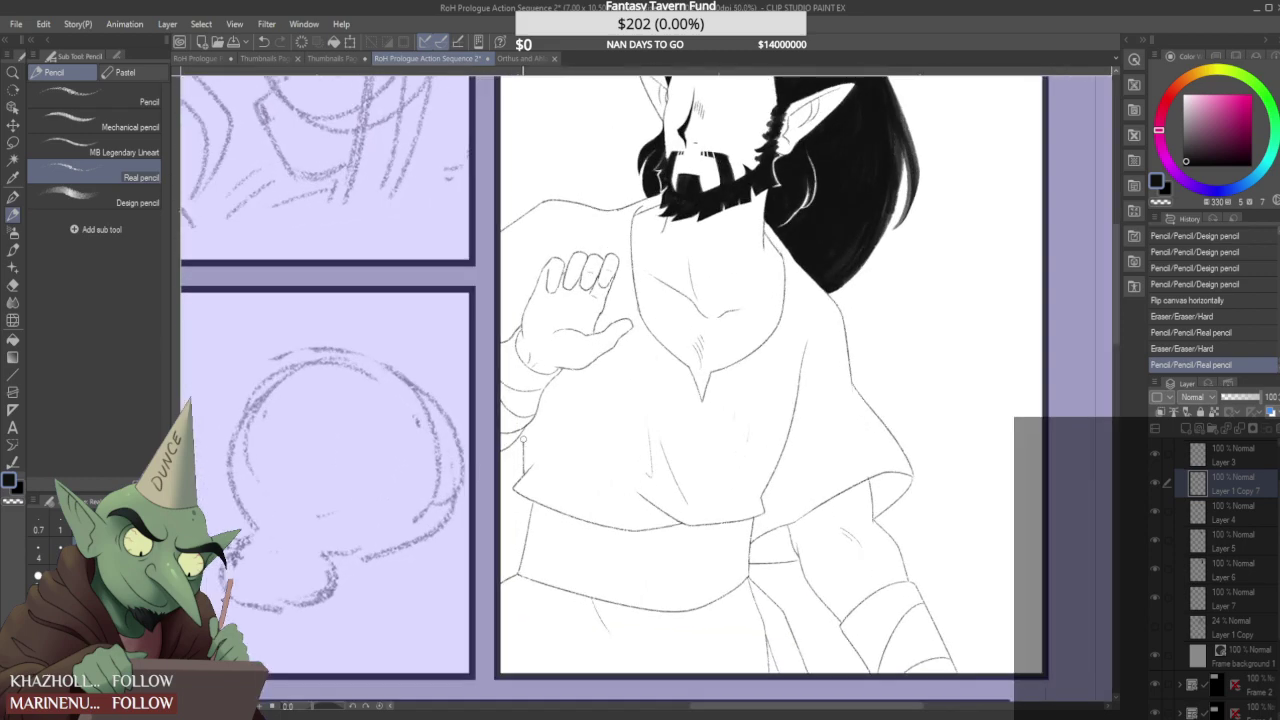
{"action": "mouse_move", "coordinate": [521, 441]}
{"action": "left_mouse_down"}
{"action": "mouse_move", "coordinate": [528, 429]}
{"action": "mouse_move", "coordinate": [506, 488]}
{"action": "left_mouse_up"}
{"action": "scroll", "coordinate": [517, 450], "scroll_direction": "down", "scroll_amount": 3}
{"action": "scroll", "coordinate": [517, 450], "scroll_direction": "up", "scroll_amount": 3}
{"action": "scroll", "coordinate": [510, 455], "scroll_direction": "down", "scroll_amount": 3}
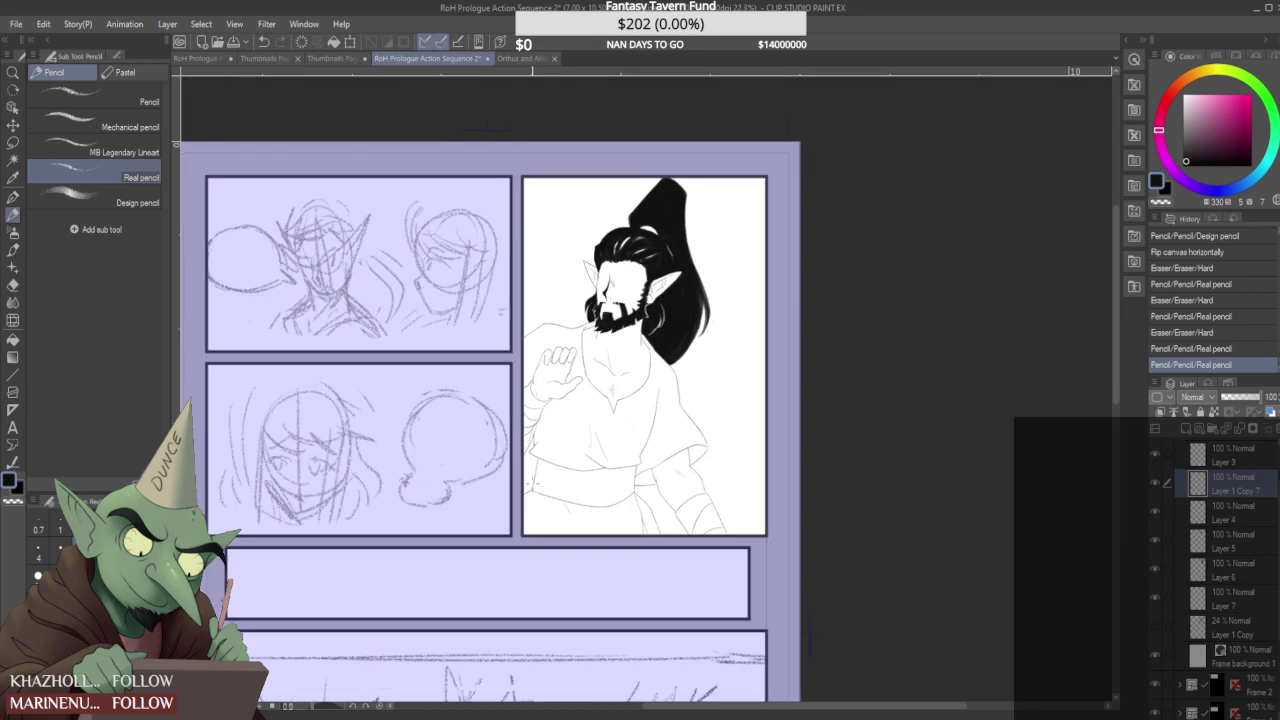
{"action": "scroll", "coordinate": [560, 423], "scroll_direction": "down", "scroll_amount": 2}
{"action": "scroll", "coordinate": [540, 418], "scroll_direction": "up", "scroll_amount": 6}
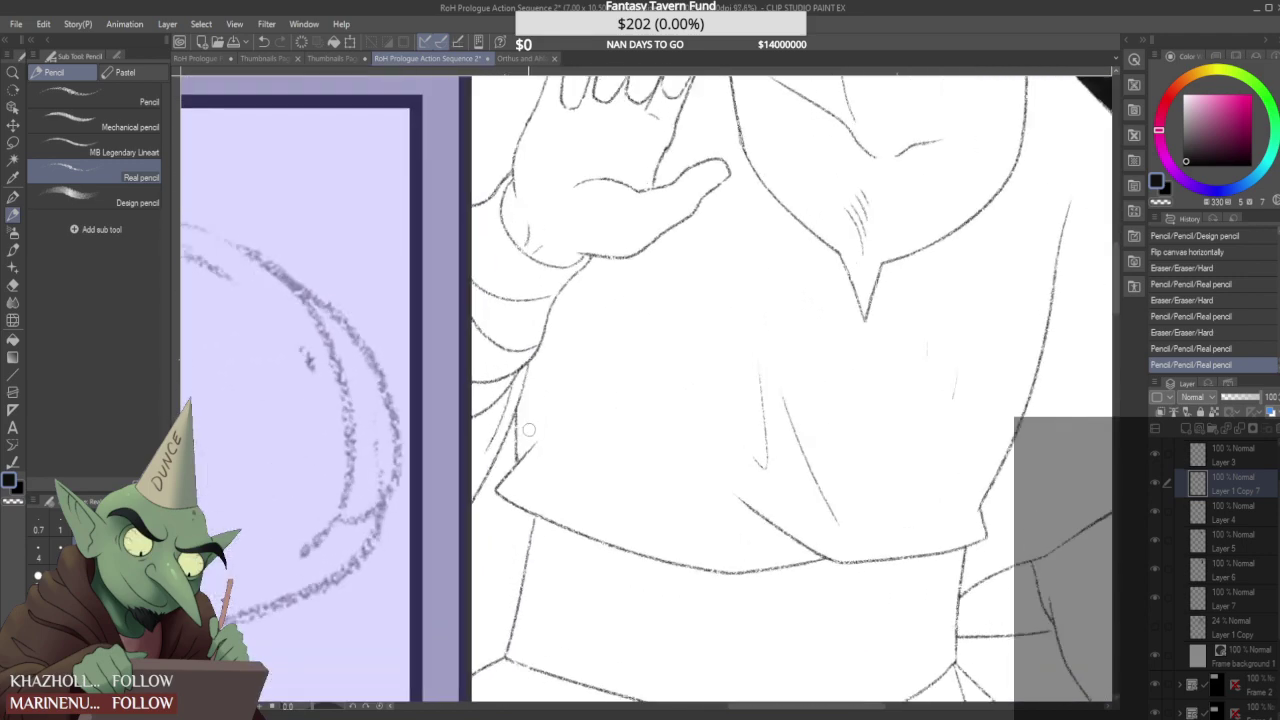
{"action": "left_click_drag", "start_coordinate": [522, 432], "coordinate": [506, 456]}
{"action": "scroll", "coordinate": [515, 420], "scroll_direction": "down", "scroll_amount": 6}
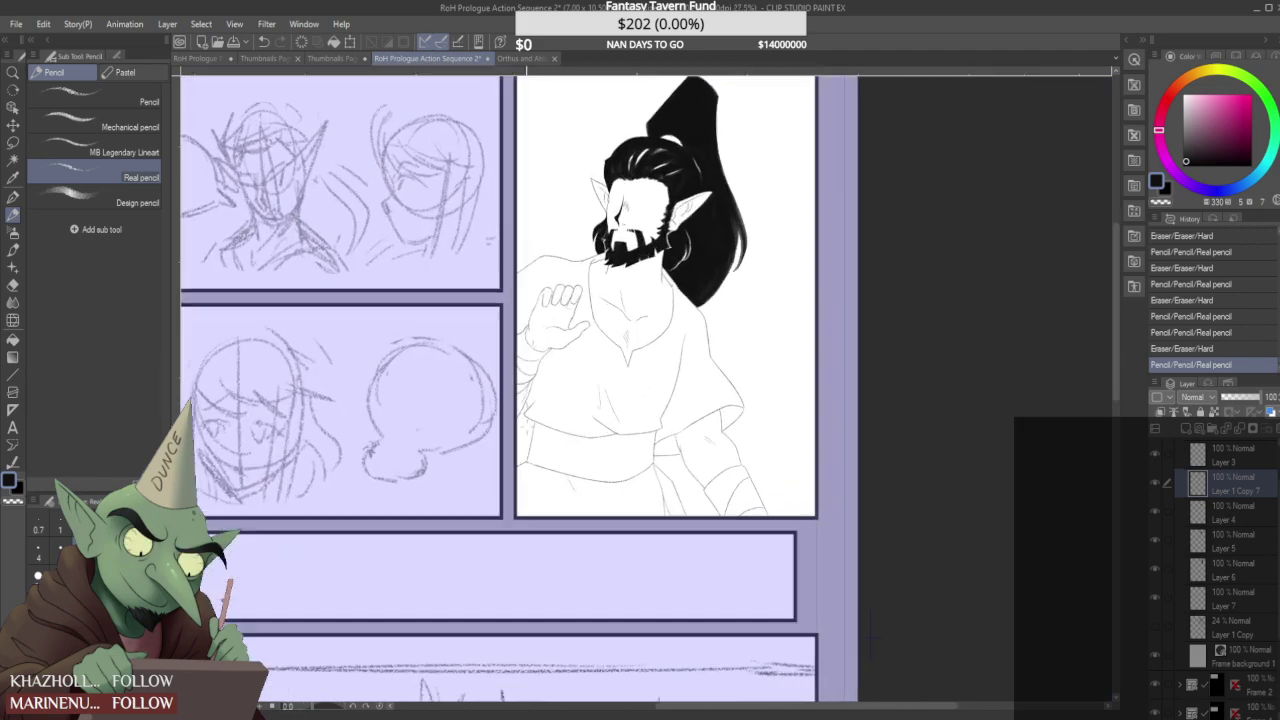
- Redraw the waist sash's side edge under the raised arm and clean up the shirt's hem corner above it
{"action": "scroll", "coordinate": [538, 426], "scroll_direction": "up", "scroll_amount": 6}
{"action": "left_click_drag", "start_coordinate": [538, 440], "coordinate": [521, 516]}
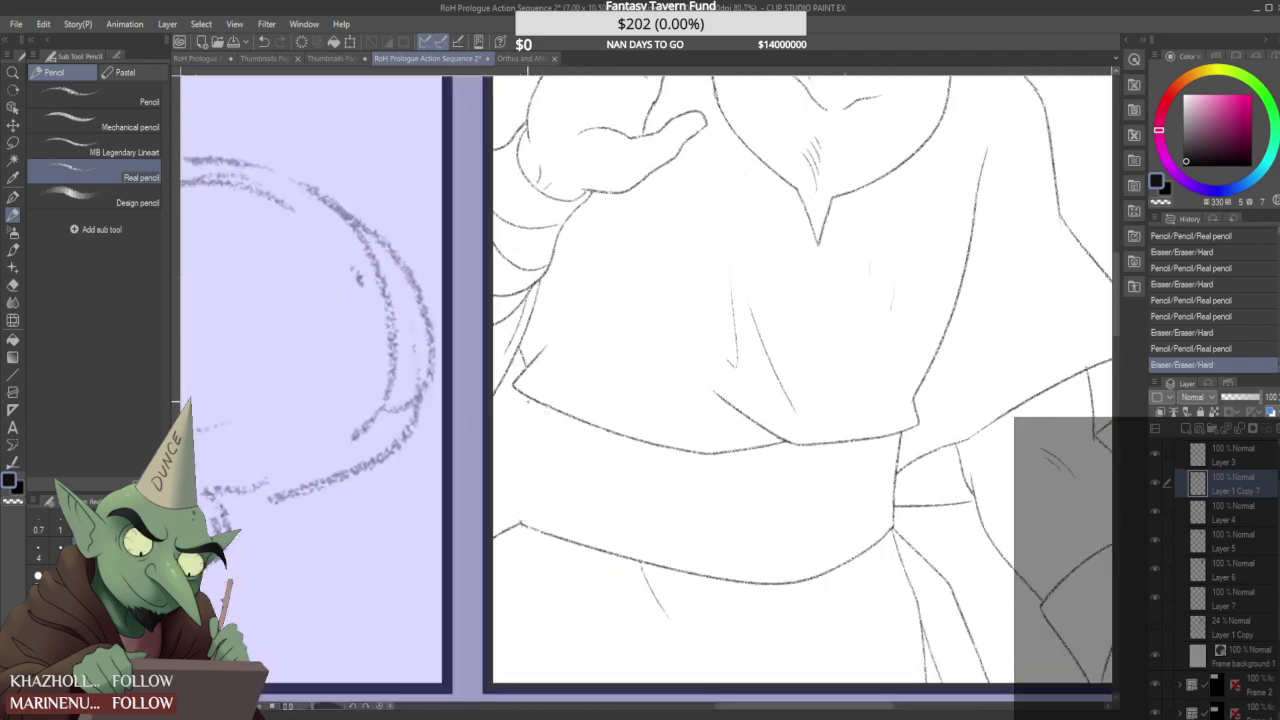
{"action": "scroll", "coordinate": [640, 400], "scroll_direction": "down", "scroll_amount": 4}
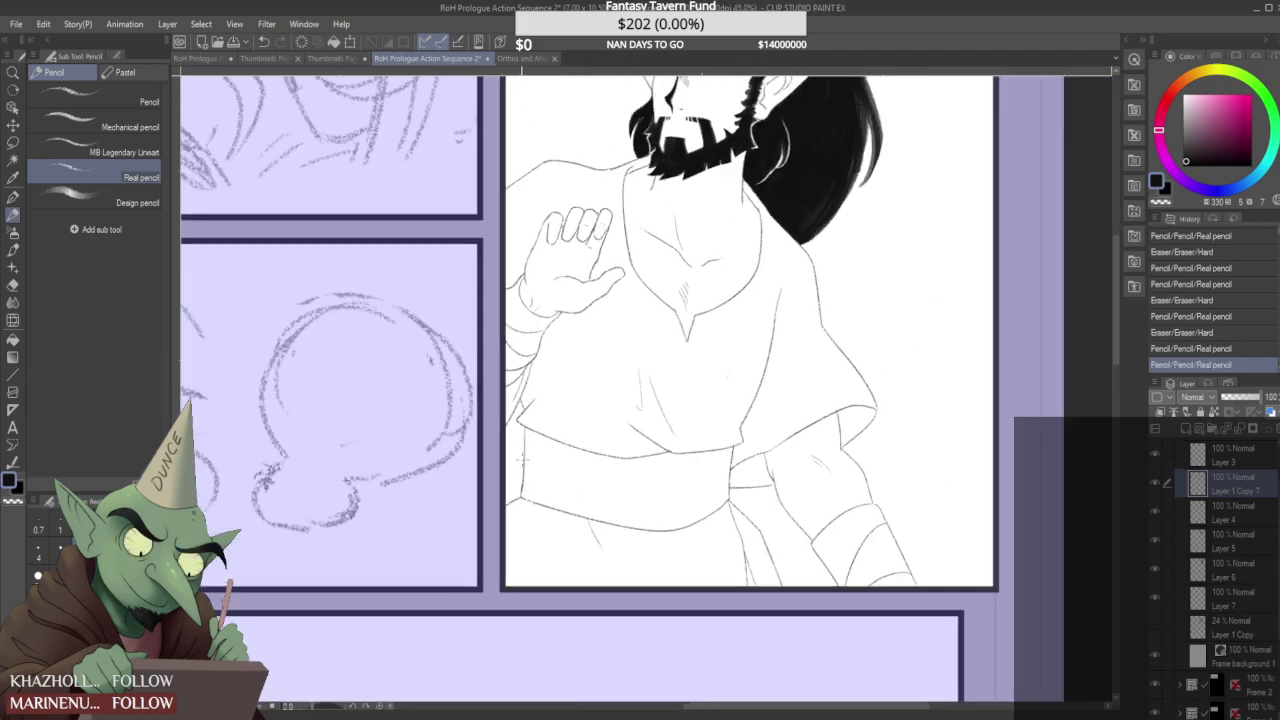
{"action": "scroll", "coordinate": [526, 368], "scroll_direction": "up", "scroll_amount": 5}
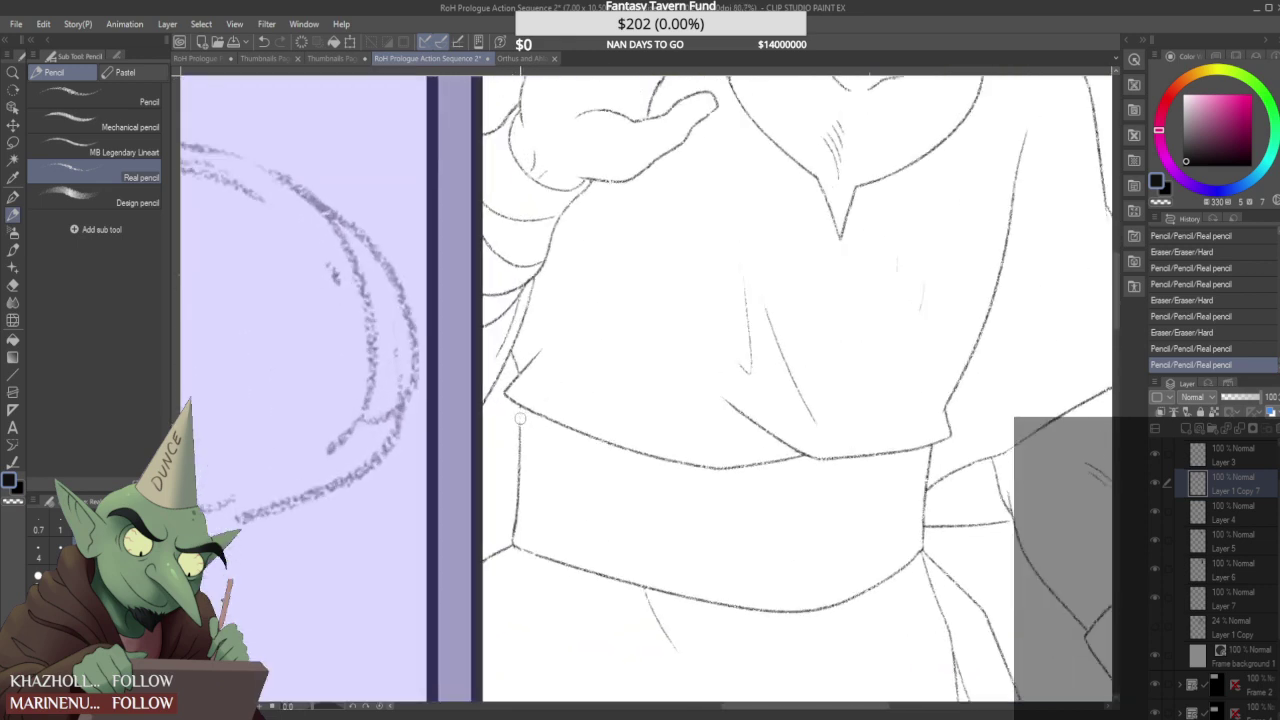
{"action": "mouse_move", "coordinate": [516, 368]}
{"action": "left_mouse_down"}
{"action": "mouse_move", "coordinate": [515, 353]}
{"action": "mouse_move", "coordinate": [500, 380]}
{"action": "mouse_move", "coordinate": [511, 360]}
{"action": "mouse_move", "coordinate": [520, 438]}
{"action": "left_mouse_up"}
{"action": "scroll", "coordinate": [526, 340], "scroll_direction": "down", "scroll_amount": 5}
{"action": "scroll", "coordinate": [528, 360], "scroll_direction": "up", "scroll_amount": 2}
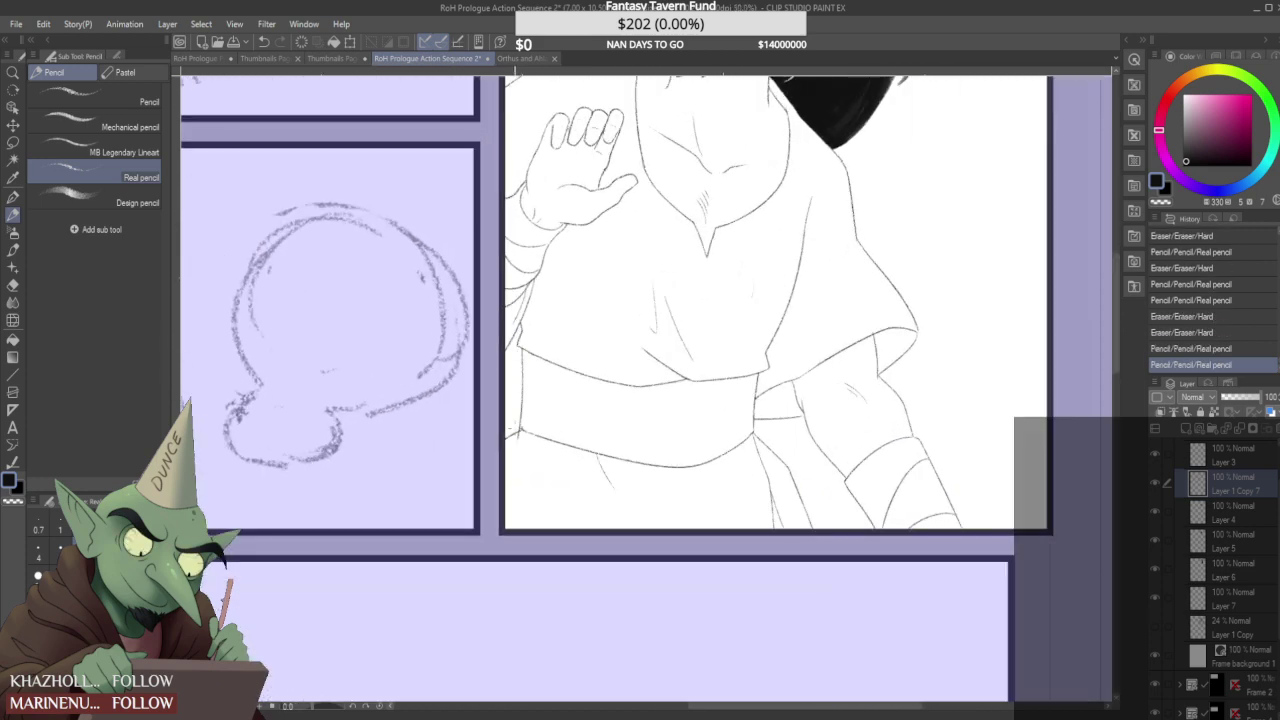
{"action": "scroll", "coordinate": [531, 366], "scroll_direction": "down", "scroll_amount": 4}
{"action": "scroll", "coordinate": [543, 350], "scroll_direction": "up", "scroll_amount": 4}
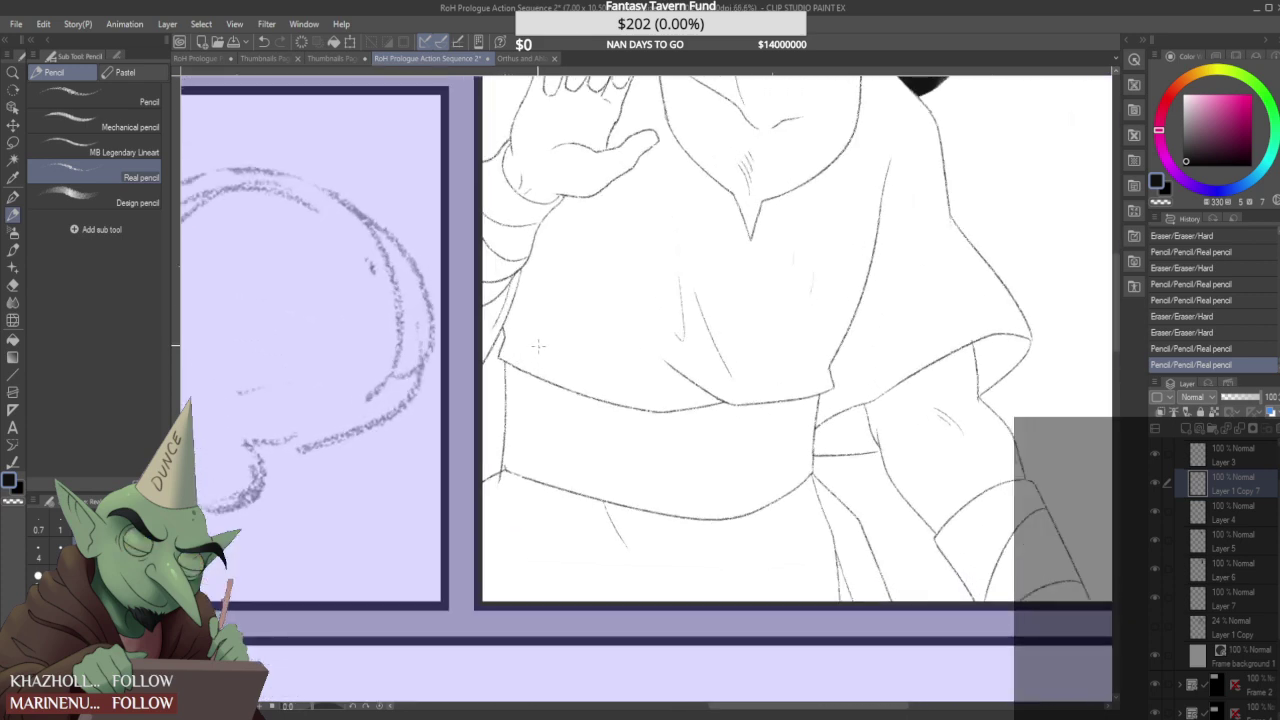
- Undo the sash's side edge, redraw it as a cleaner line, and connect it to the hip line below
{"action": "key", "text": "ctrl+z"}
{"action": "left_click_drag", "start_coordinate": [507, 364], "coordinate": [505, 468]}
{"action": "key", "text": "ctrl+z"}
{"action": "left_click_drag", "start_coordinate": [506, 362], "coordinate": [503, 448]}
{"action": "key", "text": "ctrl+z"}
{"action": "mouse_move", "coordinate": [506, 362]}
{"action": "left_mouse_down"}
{"action": "mouse_move", "coordinate": [505, 493]}
{"action": "mouse_move", "coordinate": [486, 480]}
{"action": "mouse_move", "coordinate": [452, 529]}
{"action": "left_mouse_up"}
{"action": "scroll", "coordinate": [511, 438], "scroll_direction": "down", "scroll_amount": 1}
{"action": "scroll", "coordinate": [510, 471], "scroll_direction": "up", "scroll_amount": 9}
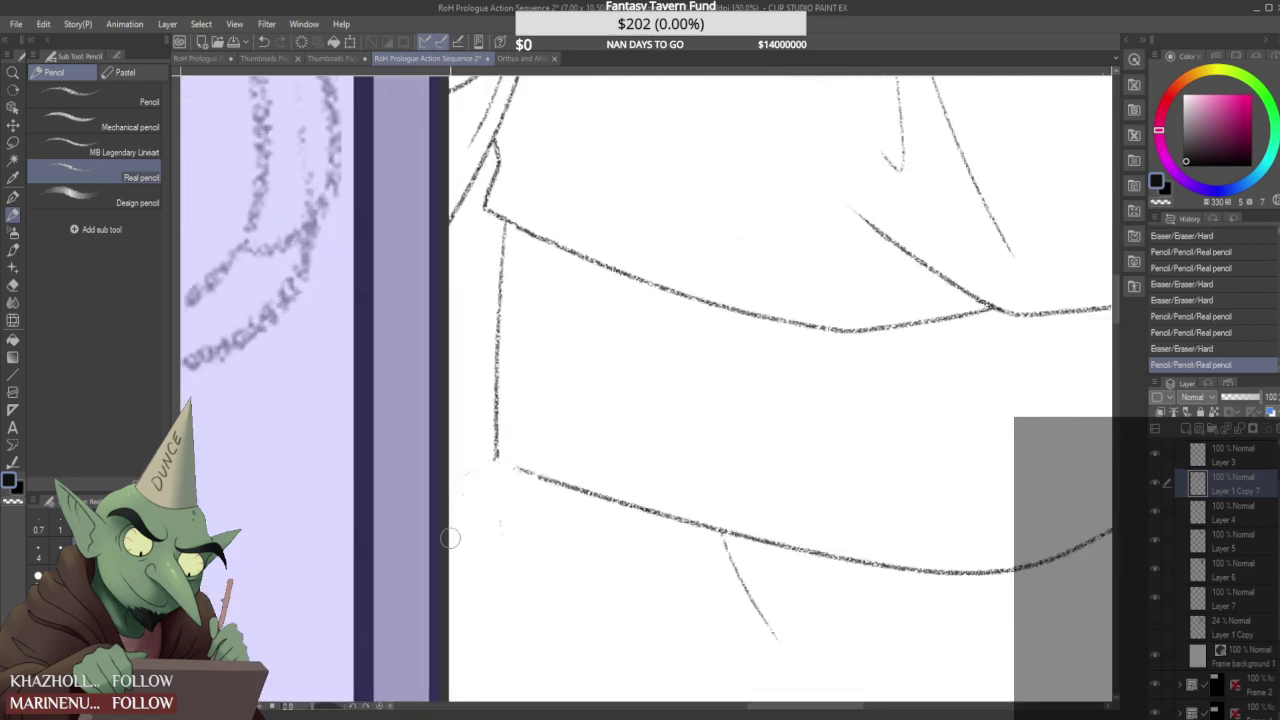
{"action": "left_click_drag", "start_coordinate": [497, 462], "coordinate": [450, 514]}
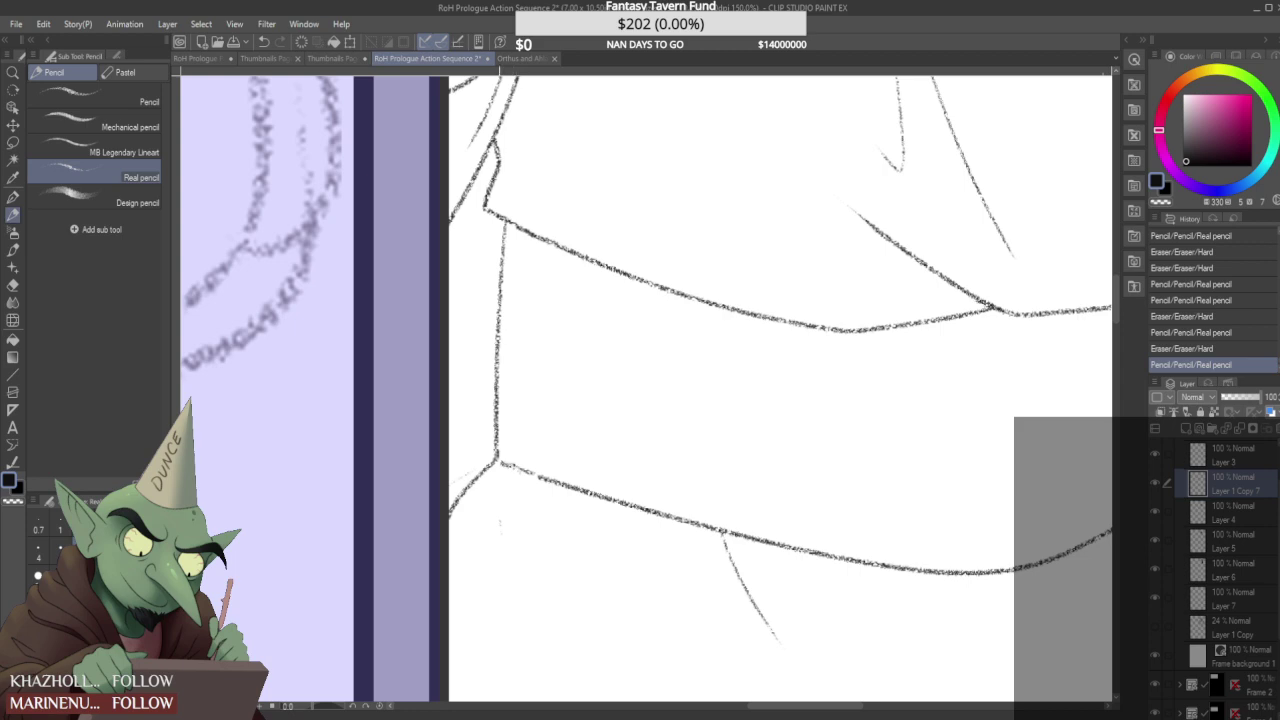
{"action": "scroll", "coordinate": [536, 472], "scroll_direction": "down", "scroll_amount": 5}
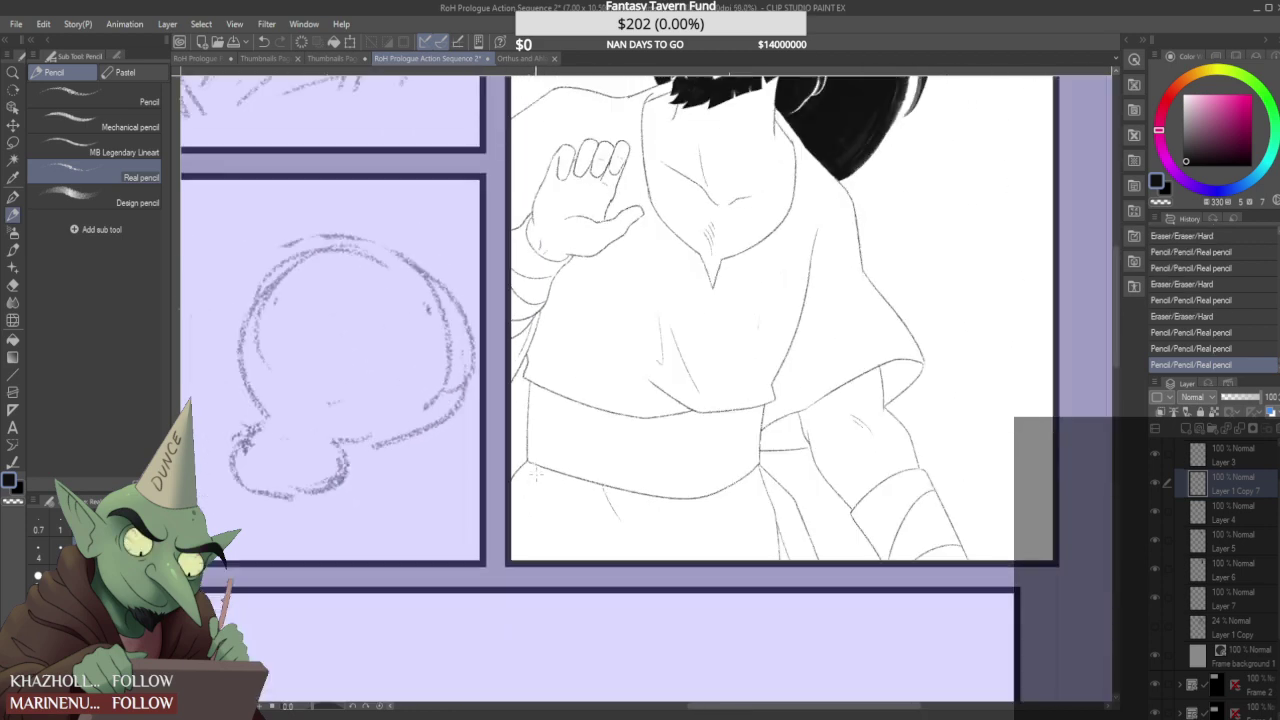
- Erase and redraw the waist sash's opposite side edge, beside the lowered arm, joining the shirt hem to the sash bottom
{"action": "scroll", "coordinate": [533, 470], "scroll_direction": "down", "scroll_amount": 4}
{"action": "scroll", "coordinate": [600, 470], "scroll_direction": "up", "scroll_amount": 5}
{"action": "scroll", "coordinate": [658, 471], "scroll_direction": "up", "scroll_amount": 7}
{"action": "left_click_drag", "start_coordinate": [644, 428], "coordinate": [643, 486]}
{"action": "scroll", "coordinate": [647, 442], "scroll_direction": "up", "scroll_amount": 3}
{"action": "mouse_move", "coordinate": [649, 407]}
{"action": "left_mouse_down"}
{"action": "mouse_move", "coordinate": [652, 490]}
{"action": "mouse_move", "coordinate": [638, 506]}
{"action": "left_mouse_up"}
{"action": "scroll", "coordinate": [645, 465], "scroll_direction": "down", "scroll_amount": 2}
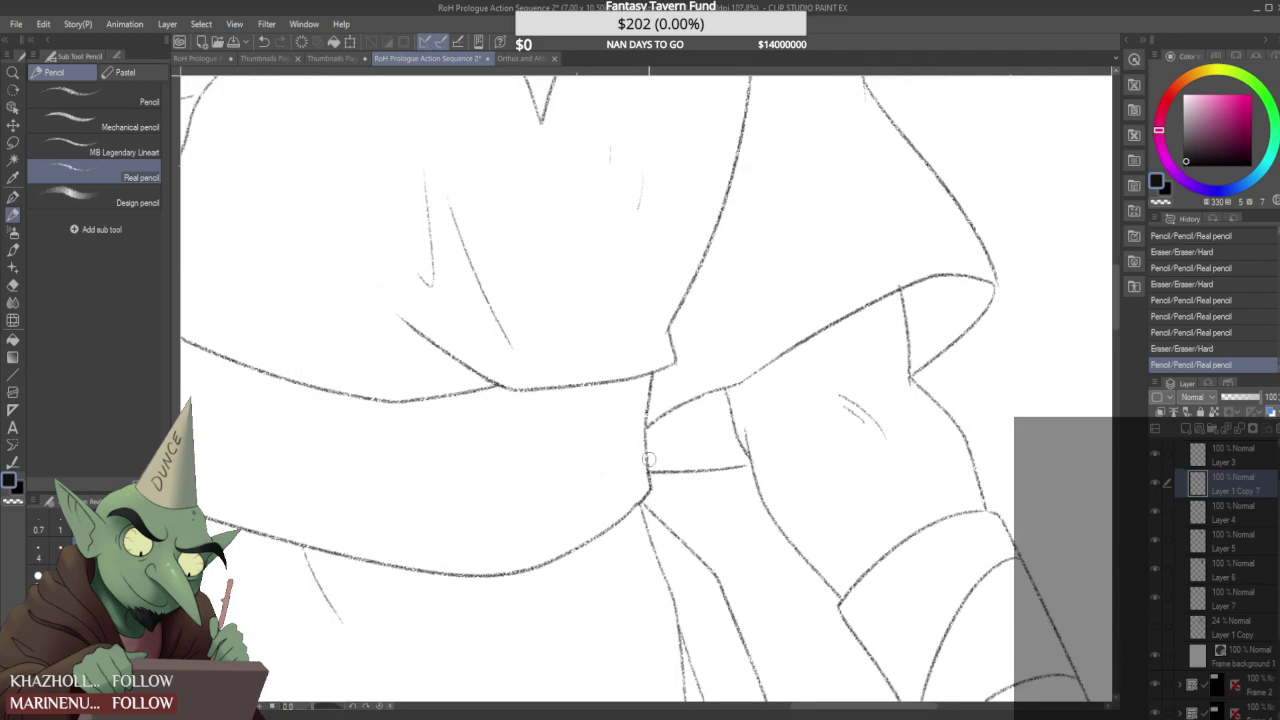
{"action": "scroll", "coordinate": [649, 458], "scroll_direction": "down", "scroll_amount": 5}
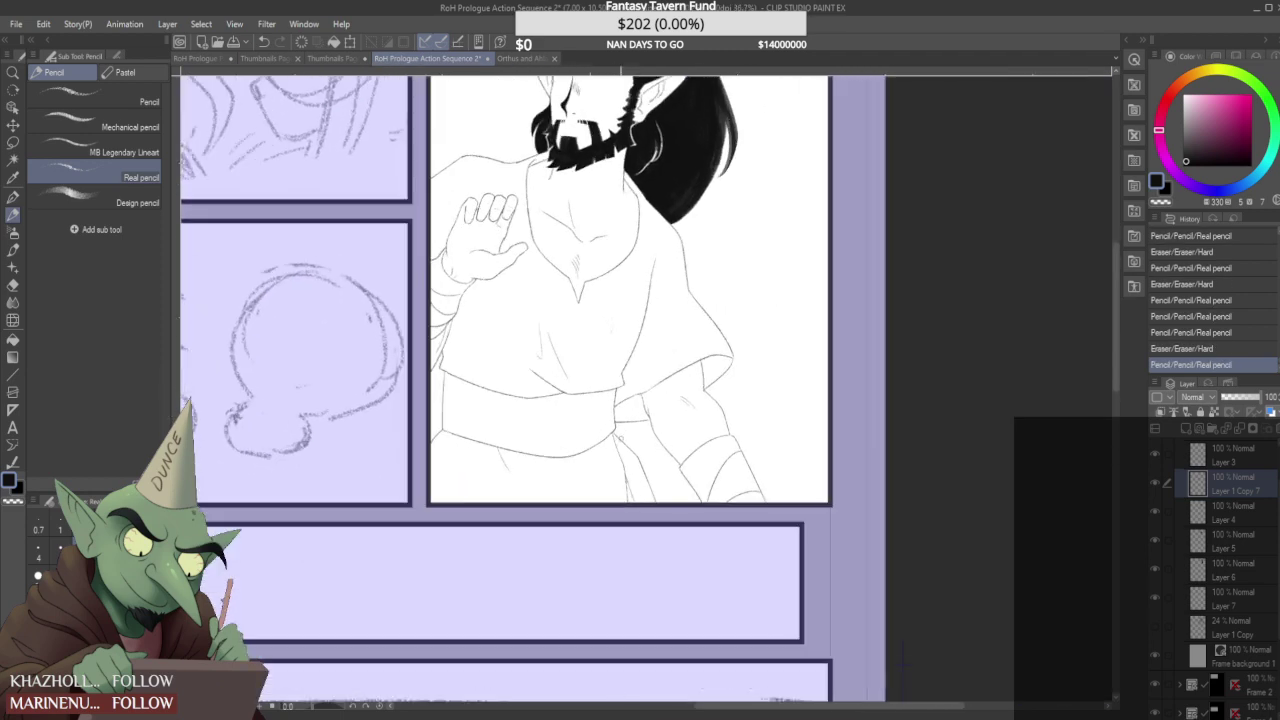
- Clean up and redraw the lines of the sash tail hanging at the hip beside the lowered arm
{"action": "scroll", "coordinate": [620, 440], "scroll_direction": "up", "scroll_amount": 2}
{"action": "left_click_drag", "start_coordinate": [657, 485], "coordinate": [672, 507]}
{"action": "mouse_move", "coordinate": [610, 418]}
{"action": "left_mouse_down"}
{"action": "mouse_move", "coordinate": [662, 478]}
{"action": "mouse_move", "coordinate": [701, 568]}
{"action": "left_mouse_up"}
{"action": "scroll", "coordinate": [697, 592], "scroll_direction": "down", "scroll_amount": 2}
{"action": "scroll", "coordinate": [676, 543], "scroll_direction": "down", "scroll_amount": 5}
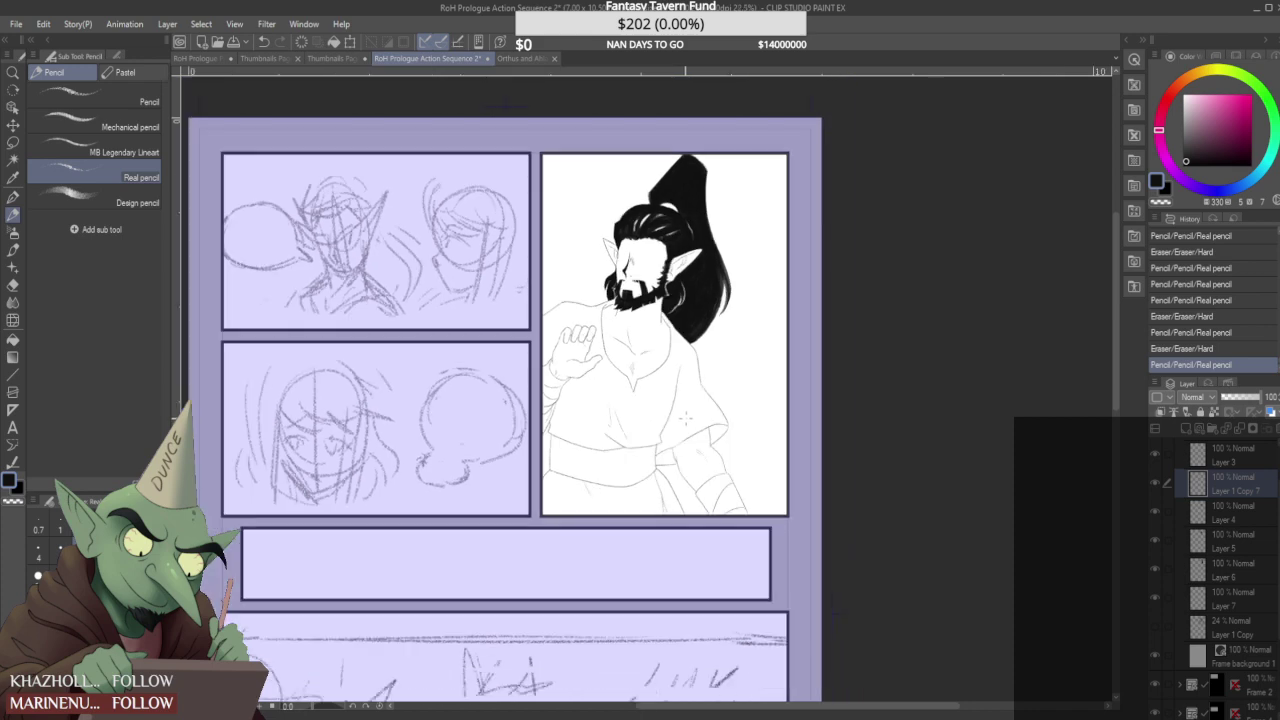
{"action": "scroll", "coordinate": [690, 332], "scroll_direction": "down", "scroll_amount": 2}
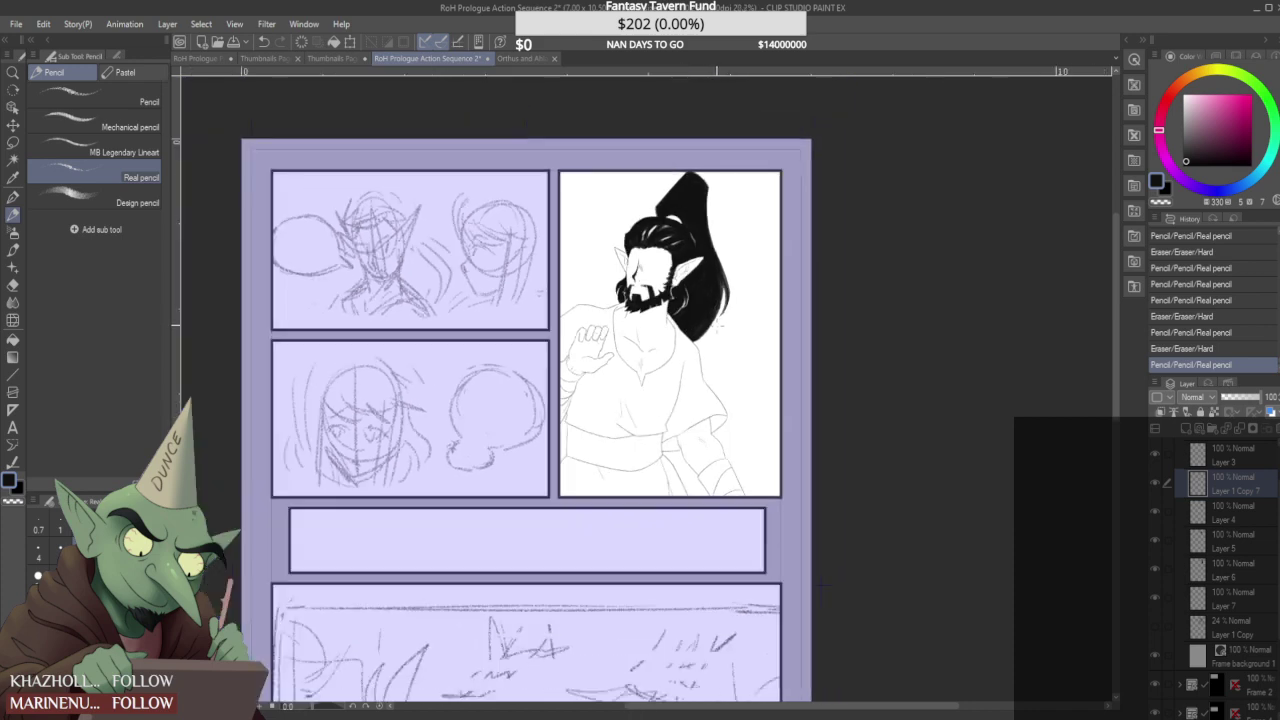
{"action": "scroll", "coordinate": [684, 215], "scroll_direction": "up", "scroll_amount": 1}
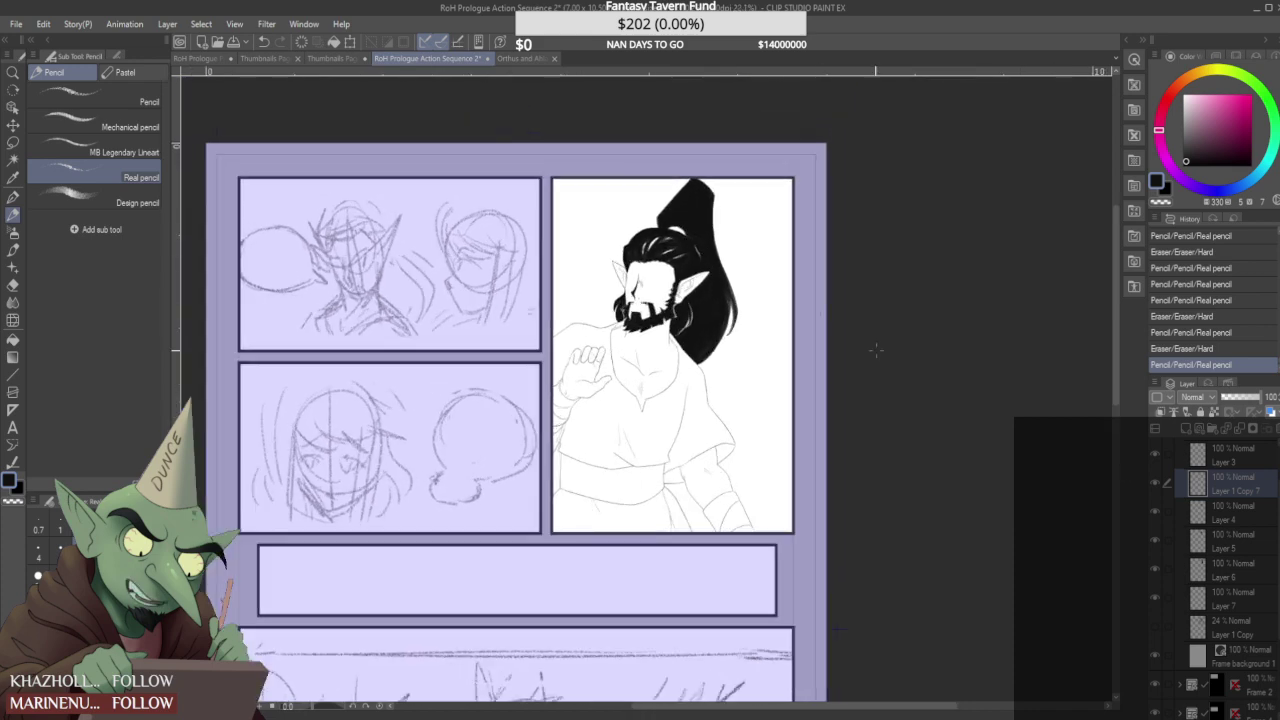
- Rotate the figure's layers, Layer 3 through Layer 7, slightly counter-clockwise with a small nudge, and merge them into one layer
{"action": "left_click", "coordinate": [1244, 567], "text": "shift"}
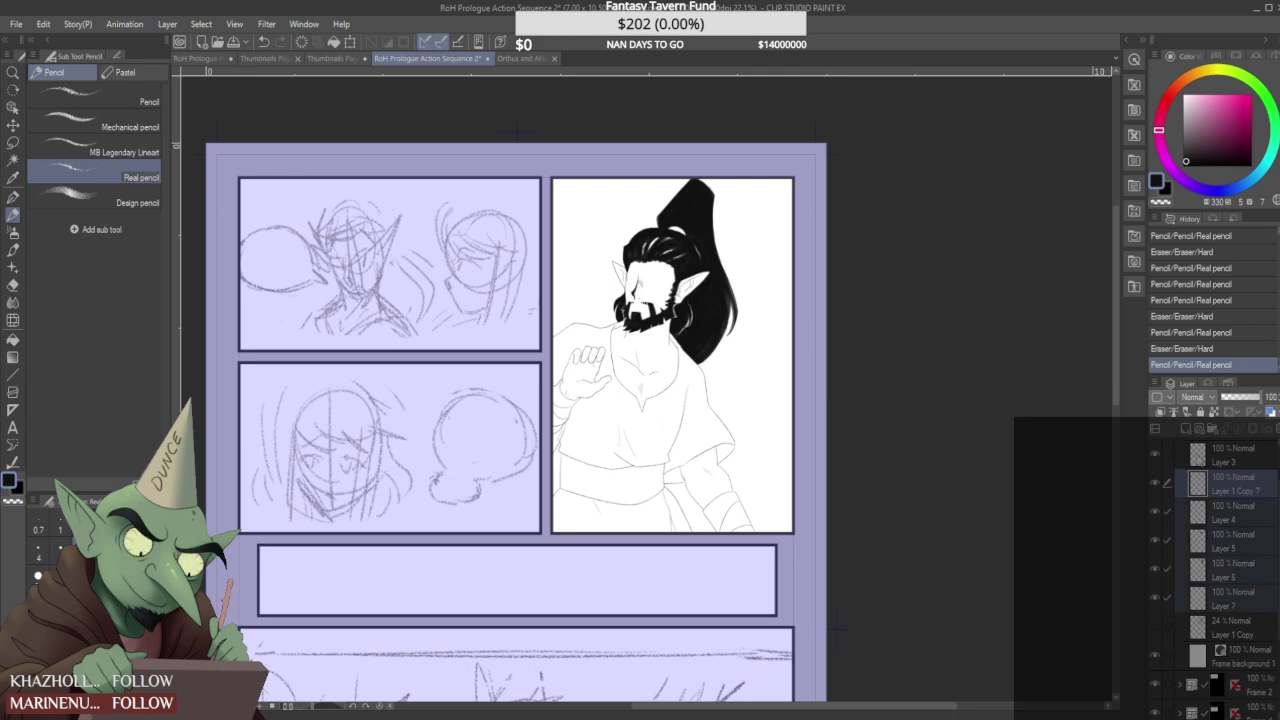
{"action": "scroll", "coordinate": [1225, 520], "scroll_direction": "up", "scroll_amount": 1}
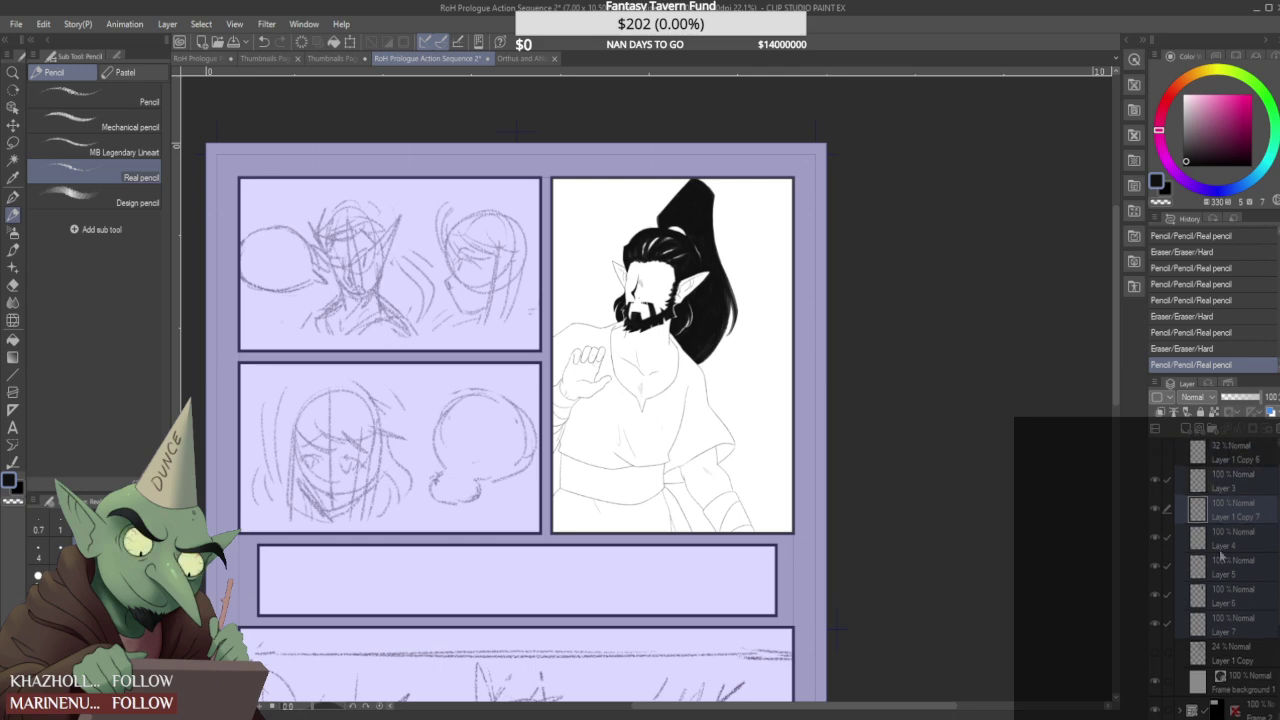
{"action": "key", "text": "ctrl+t"}
{"action": "mouse_move", "coordinate": [677, 157]}
{"action": "left_mouse_down"}
{"action": "mouse_move", "coordinate": [702, 146]}
{"action": "mouse_move", "coordinate": [692, 142]}
{"action": "left_mouse_up"}
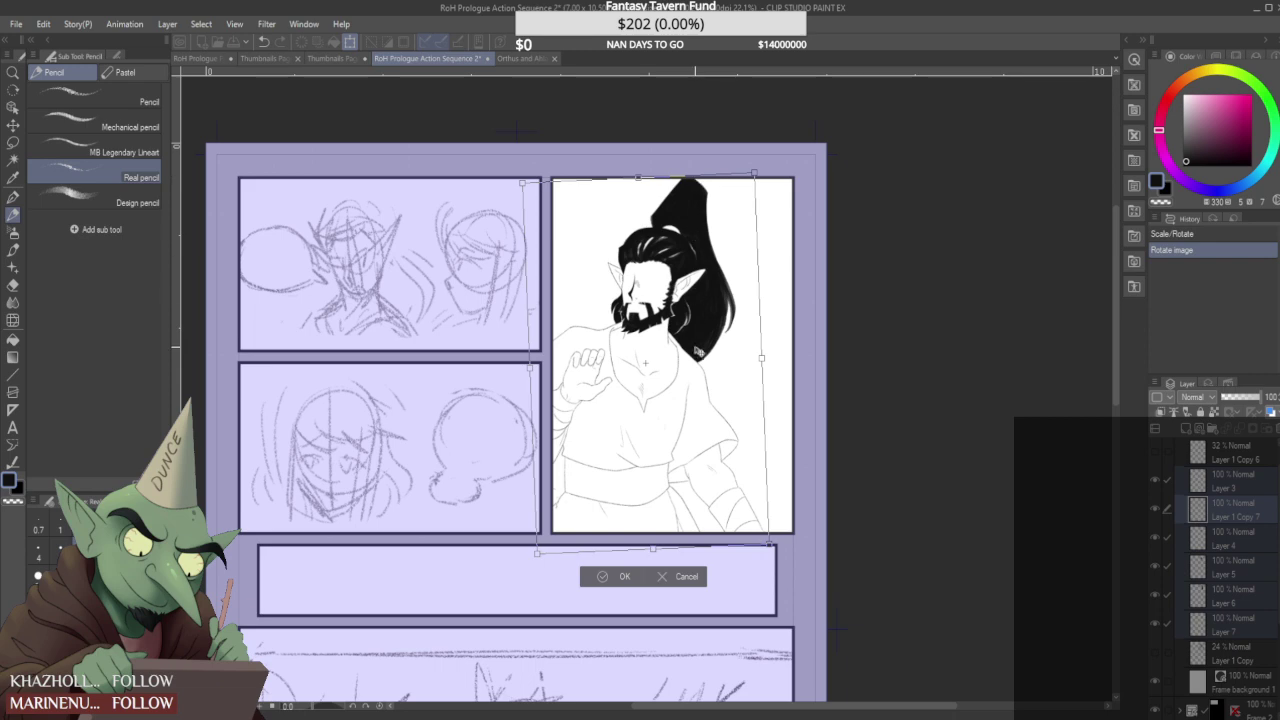
{"action": "left_click_drag", "start_coordinate": [646, 443], "coordinate": [642, 443]}
{"action": "left_click", "coordinate": [620, 577]}
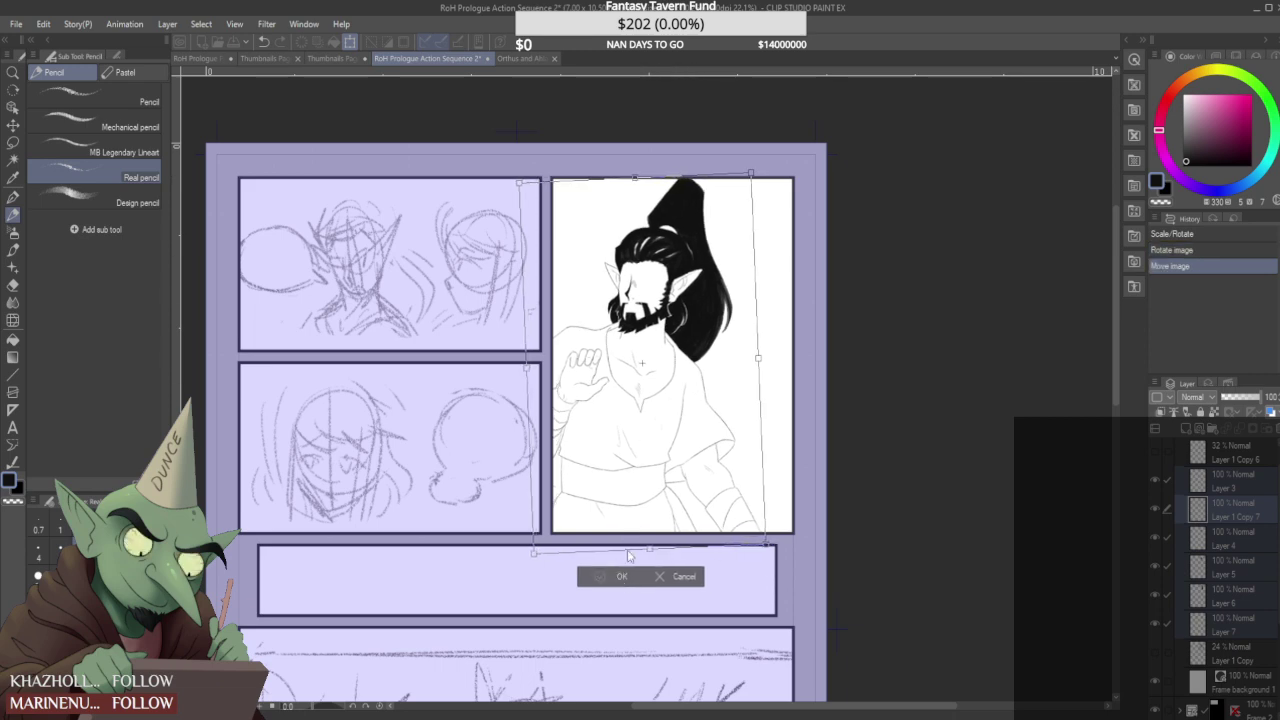
{"action": "left_click", "coordinate": [621, 574]}
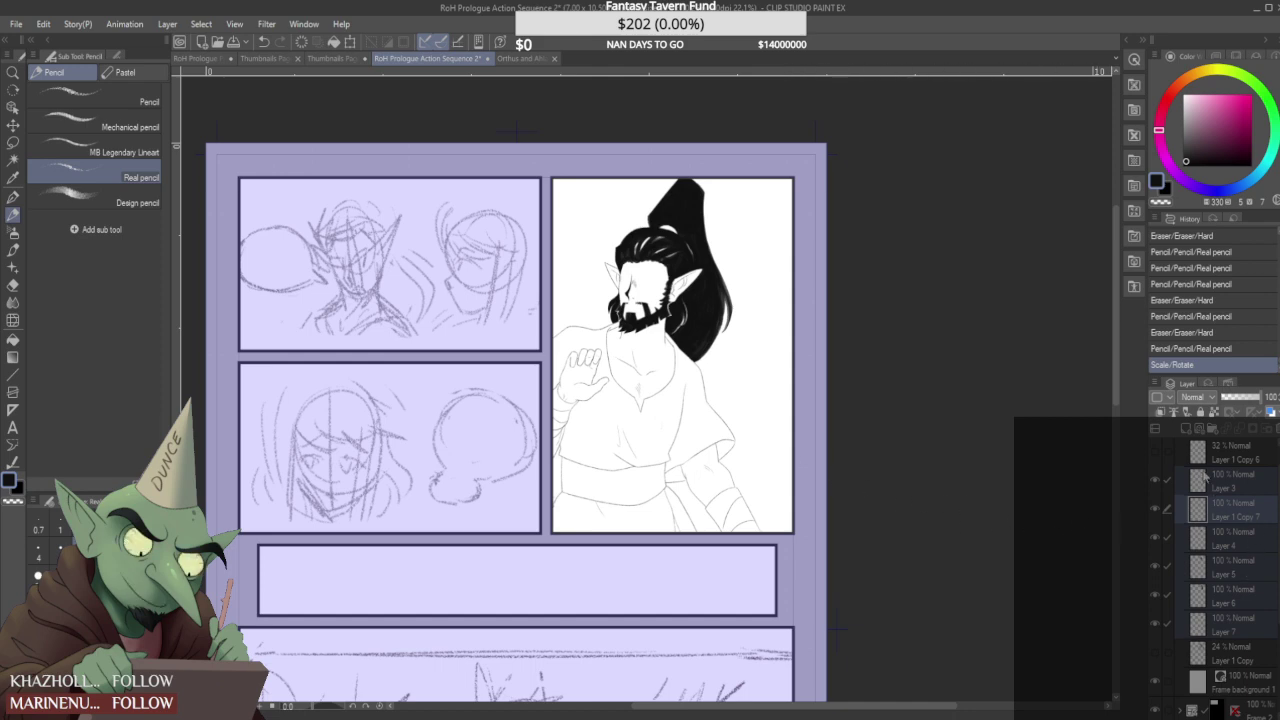
{"action": "key", "text": "shift+alt+e"}
- Redraw the outer shoulder curve above the raised hand on the merged layer, carrying it out to the panel border
{"action": "scroll", "coordinate": [564, 312], "scroll_direction": "up", "scroll_amount": 10}
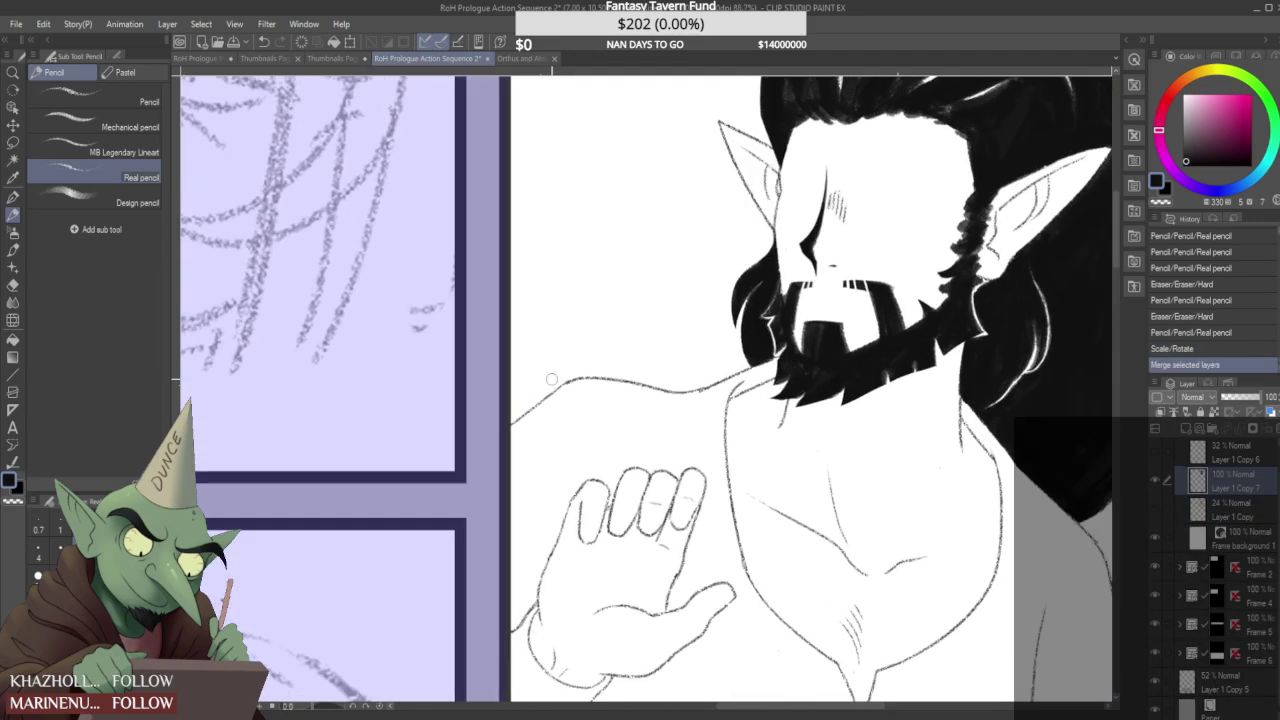
{"action": "left_click_drag", "start_coordinate": [579, 375], "coordinate": [488, 455]}
{"action": "left_click_drag", "start_coordinate": [585, 377], "coordinate": [482, 452]}
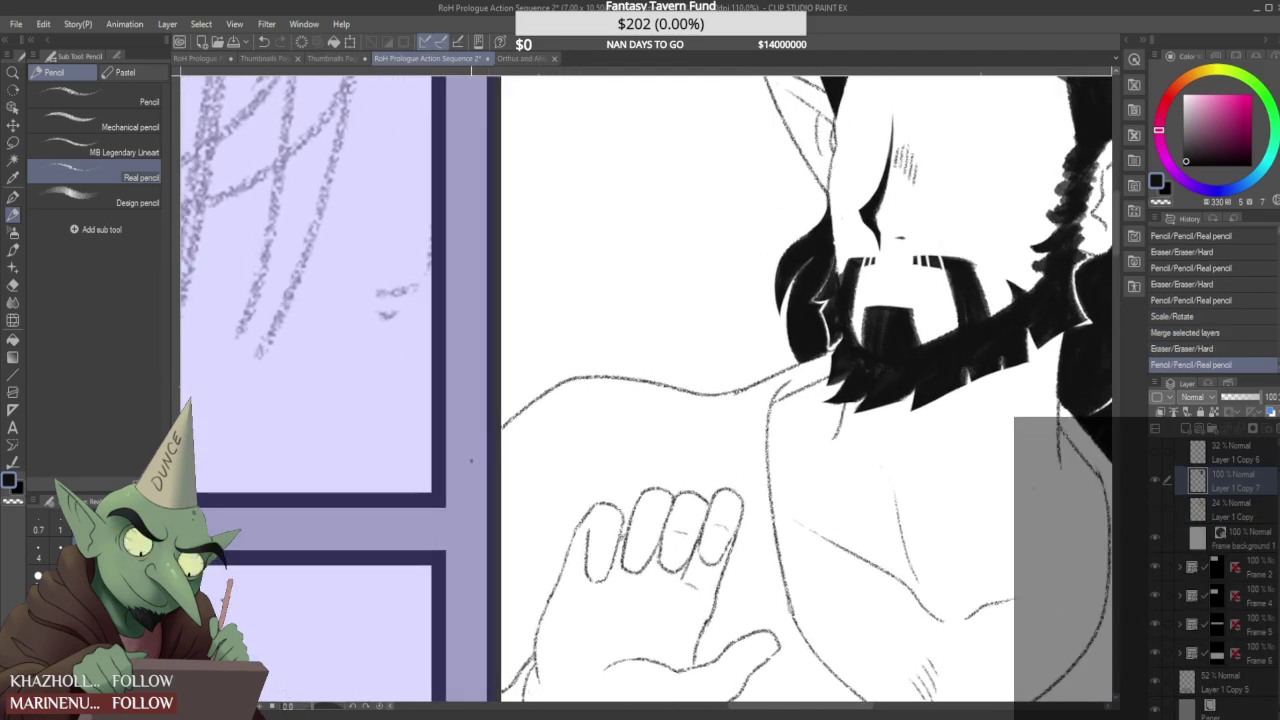
- Erase the shoulder contour near the panel border and redraw the line running towards the neck
{"action": "scroll", "coordinate": [502, 385], "scroll_direction": "down", "scroll_amount": 3}
{"action": "scroll", "coordinate": [524, 376], "scroll_direction": "up", "scroll_amount": 4}
{"action": "left_click_drag", "start_coordinate": [564, 389], "coordinate": [475, 458]}
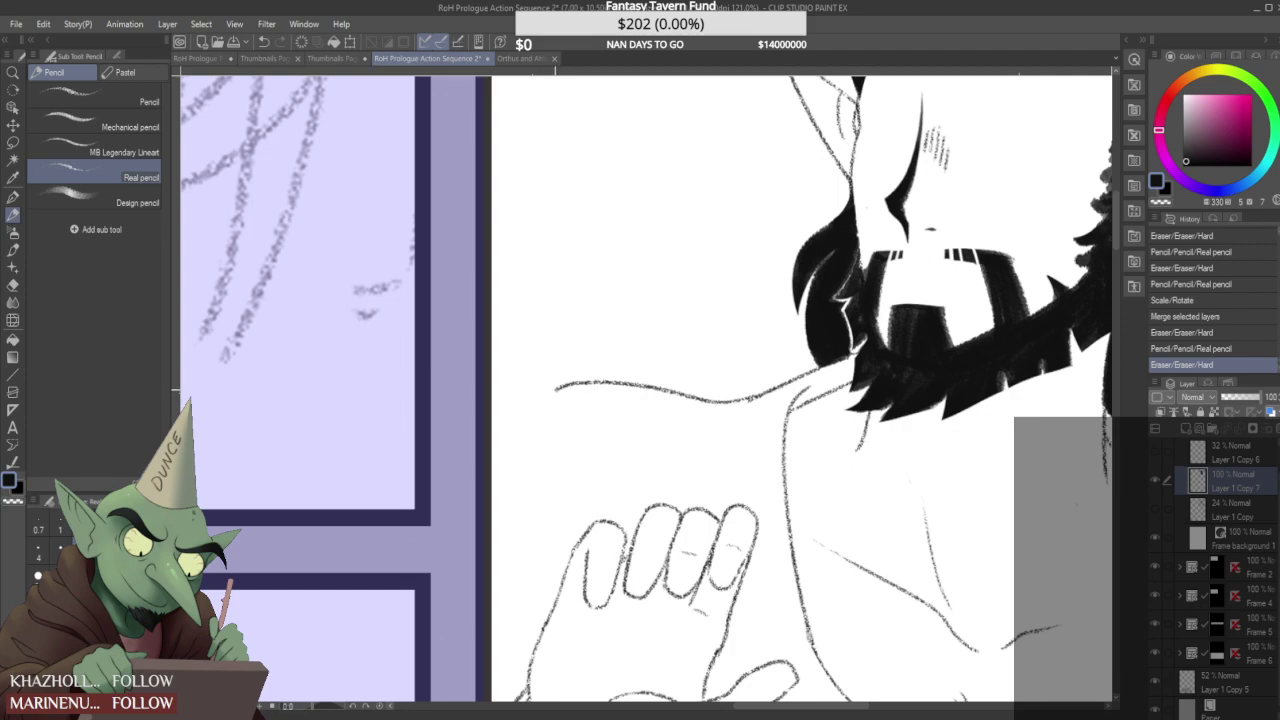
{"action": "scroll", "coordinate": [560, 425], "scroll_direction": "down", "scroll_amount": 5}
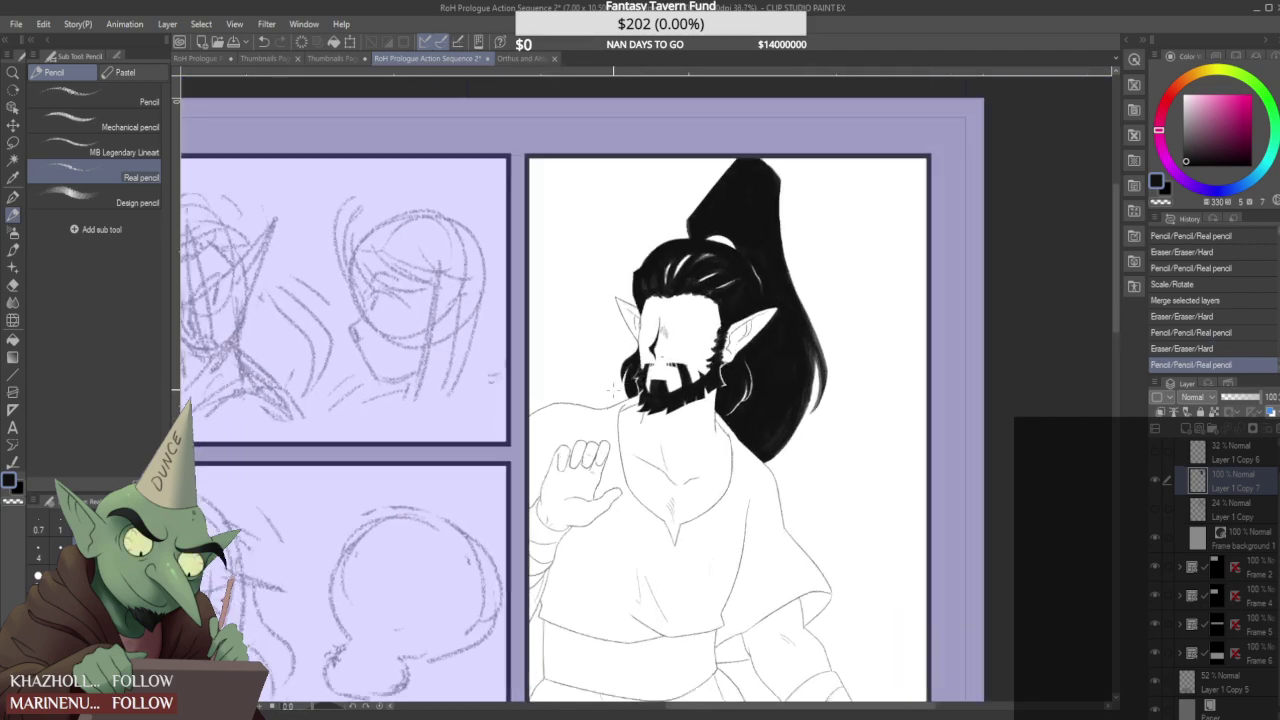
{"action": "scroll", "coordinate": [610, 400], "scroll_direction": "up", "scroll_amount": 5}
{"action": "left_click_drag", "start_coordinate": [592, 414], "coordinate": [632, 406]}
{"action": "scroll", "coordinate": [611, 401], "scroll_direction": "down", "scroll_amount": 3}
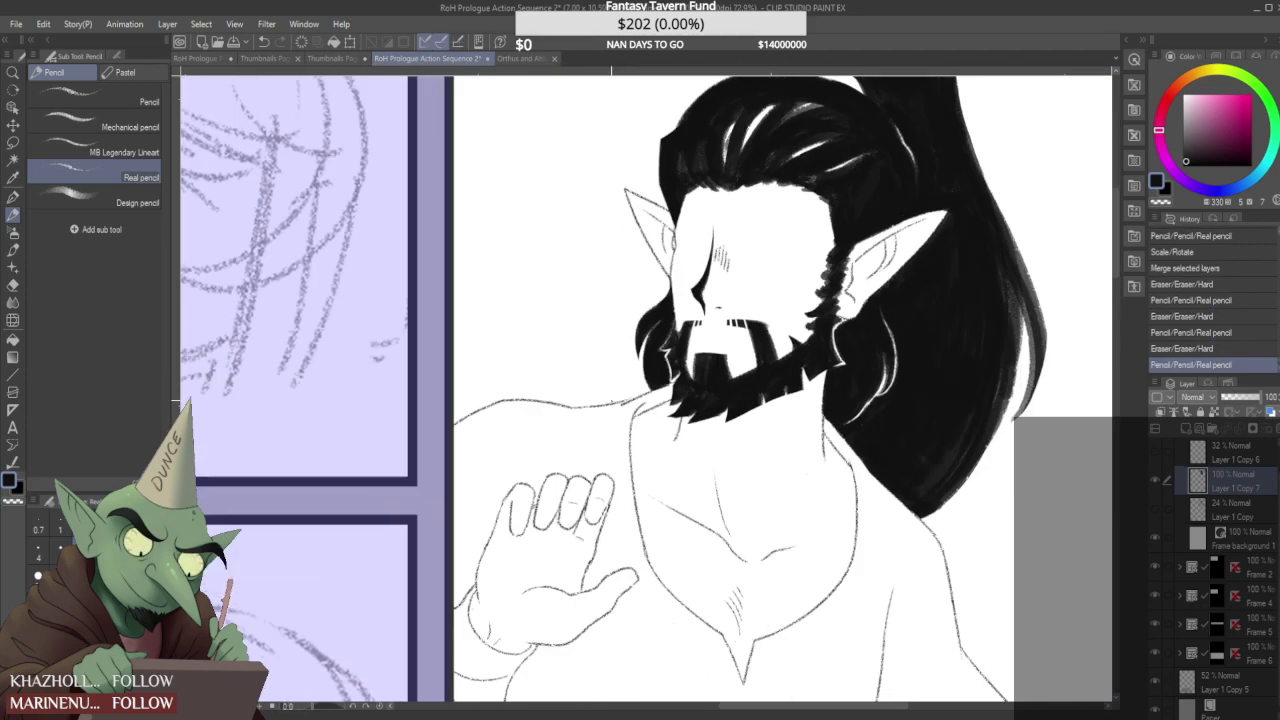
{"action": "scroll", "coordinate": [612, 402], "scroll_direction": "down", "scroll_amount": 4}
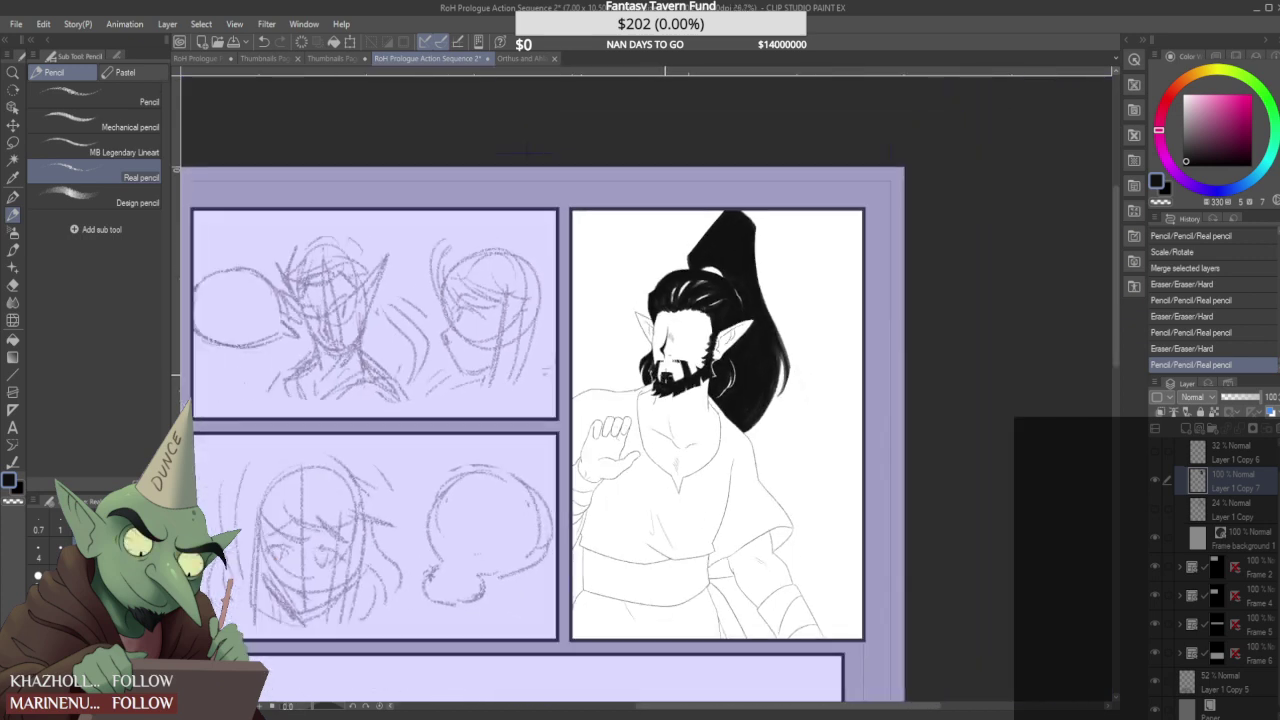
- Undo the shoulder line edits back to the layer merge
{"action": "key", "text": "ctrl+z"}
{"action": "key", "text": "ctrl+z"}
{"action": "key", "text": "ctrl+z"}
{"action": "key", "text": "ctrl+z"}
{"action": "key", "text": "ctrl+z"}
{"action": "key", "text": "ctrl+z"}
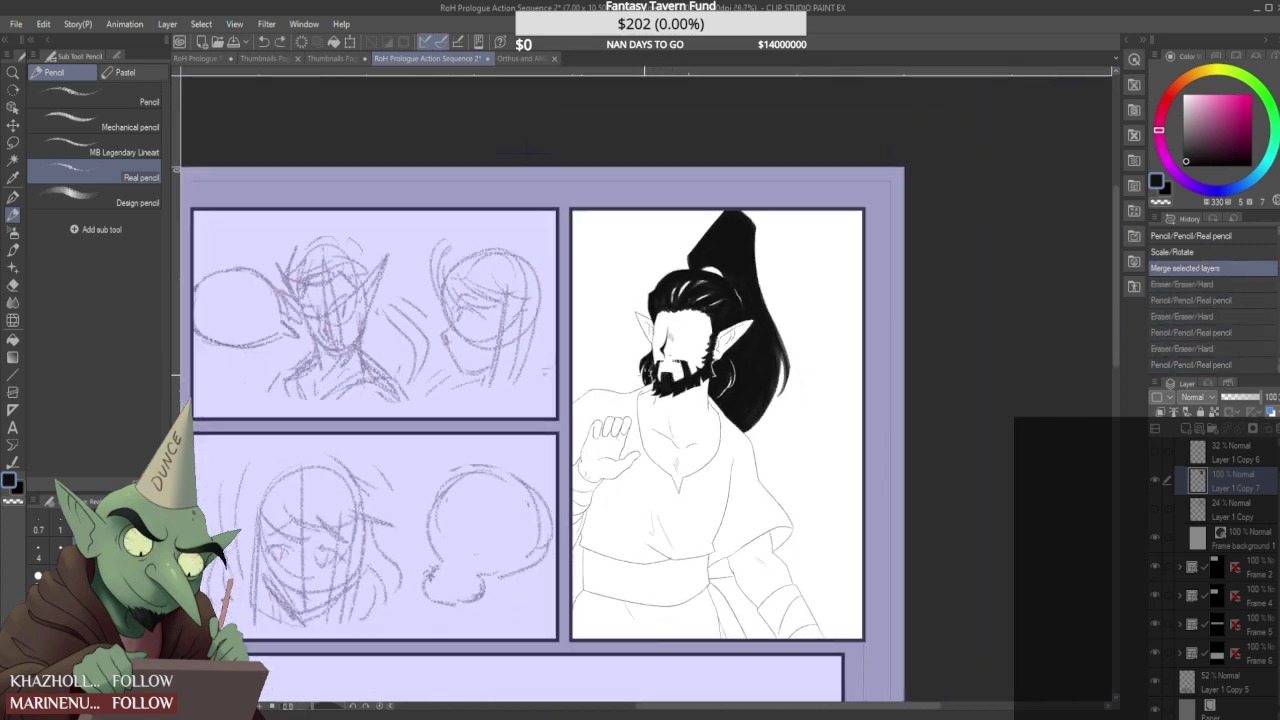
- Draw dark lips between the moustache and goatee with the Design pencil and trim their edges with the eraser
{"action": "scroll", "coordinate": [664, 362], "scroll_direction": "down", "scroll_amount": 6}
{"action": "scroll", "coordinate": [664, 362], "scroll_direction": "up", "scroll_amount": 3}
{"action": "scroll", "coordinate": [664, 362], "scroll_direction": "down", "scroll_amount": 1}
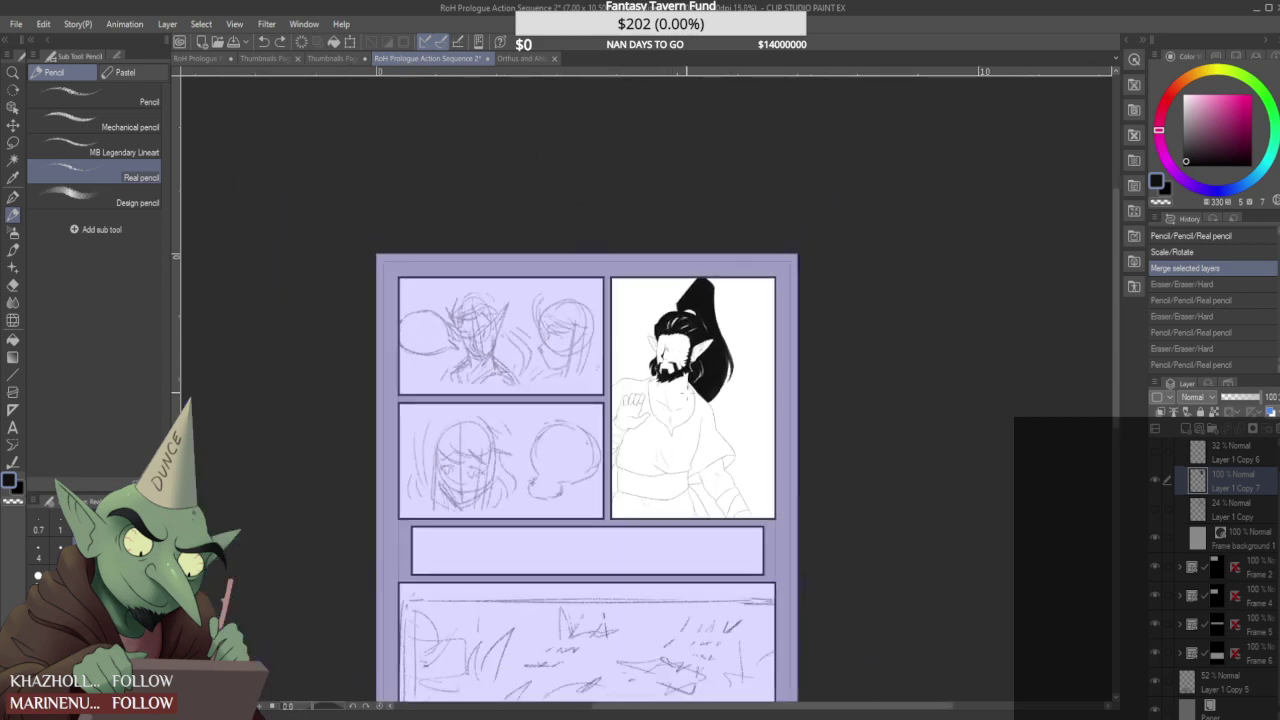
{"action": "scroll", "coordinate": [686, 393], "scroll_direction": "up", "scroll_amount": 2}
{"action": "left_click", "coordinate": [112, 199]}
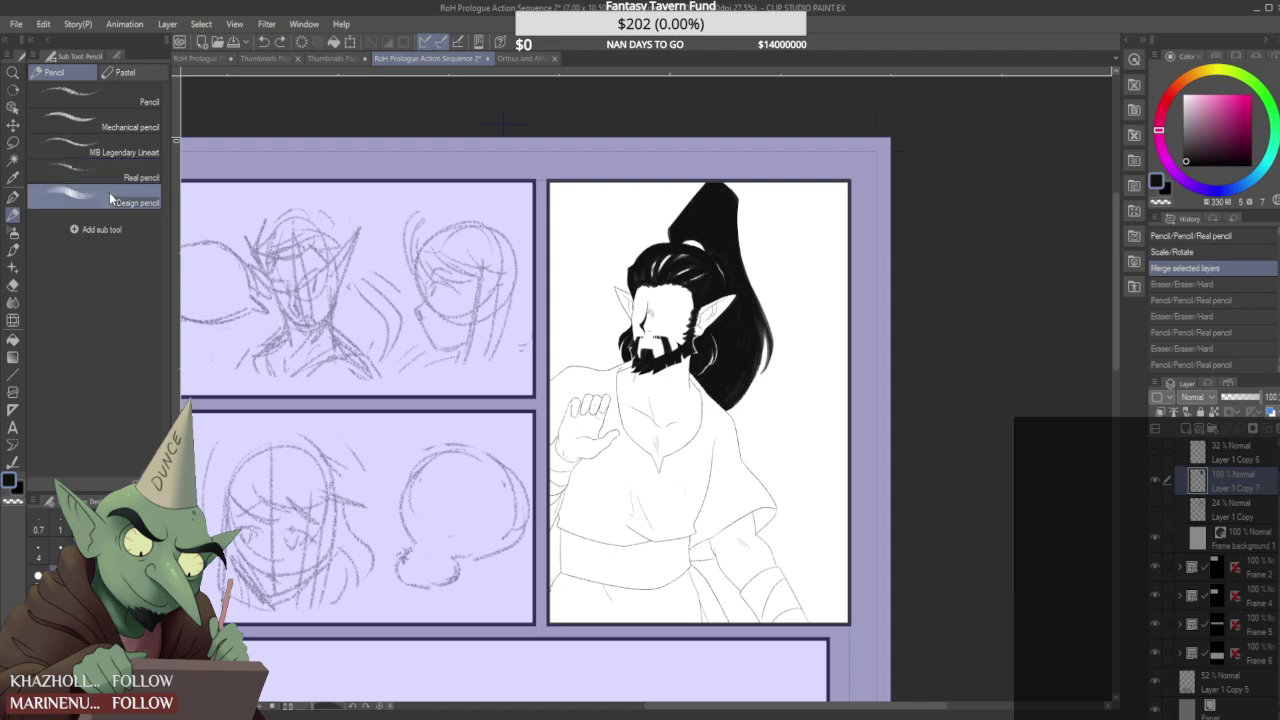
{"action": "scroll", "coordinate": [660, 350], "scroll_direction": "up", "scroll_amount": 5}
{"action": "mouse_move", "coordinate": [563, 326]}
{"action": "left_mouse_down"}
{"action": "mouse_move", "coordinate": [556, 306]}
{"action": "mouse_move", "coordinate": [660, 336]}
{"action": "mouse_move", "coordinate": [630, 338]}
{"action": "left_mouse_up"}
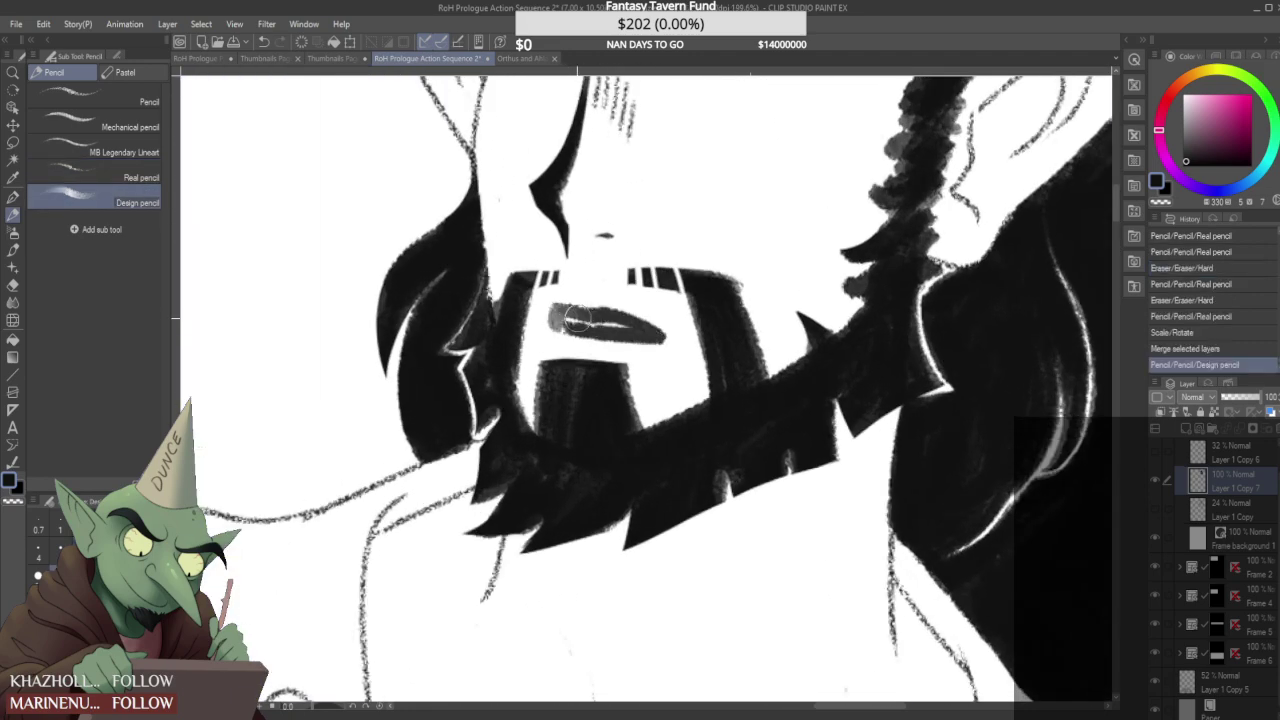
{"action": "mouse_move", "coordinate": [541, 323]}
{"action": "left_mouse_down"}
{"action": "mouse_move", "coordinate": [554, 294]}
{"action": "mouse_move", "coordinate": [644, 309]}
{"action": "mouse_move", "coordinate": [616, 304]}
{"action": "mouse_move", "coordinate": [676, 337]}
{"action": "mouse_move", "coordinate": [610, 305]}
{"action": "mouse_move", "coordinate": [643, 315]}
{"action": "left_mouse_up"}
{"action": "left_click_drag", "start_coordinate": [555, 320], "coordinate": [576, 330]}
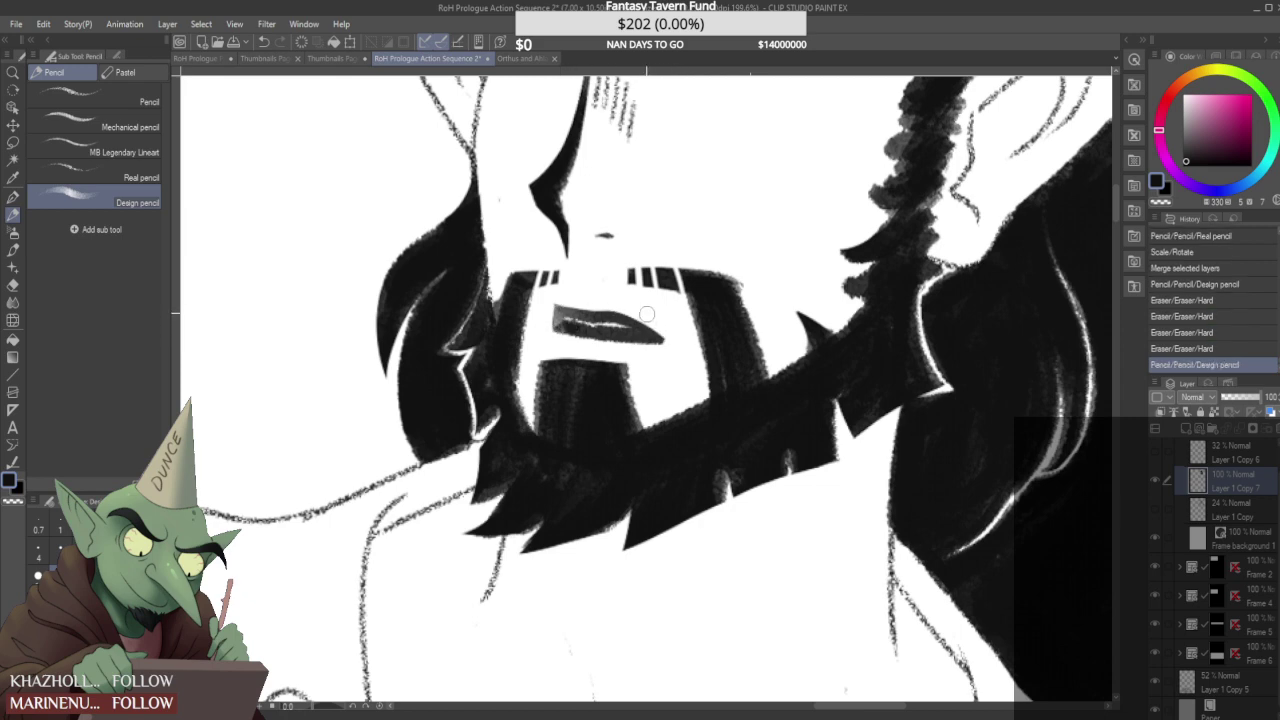
{"action": "left_click_drag", "start_coordinate": [650, 318], "coordinate": [664, 340]}
- Trim the corner of the mouth and erase a light gap between the lips so the mouth is slightly open
{"action": "scroll", "coordinate": [660, 330], "scroll_direction": "down", "scroll_amount": 6}
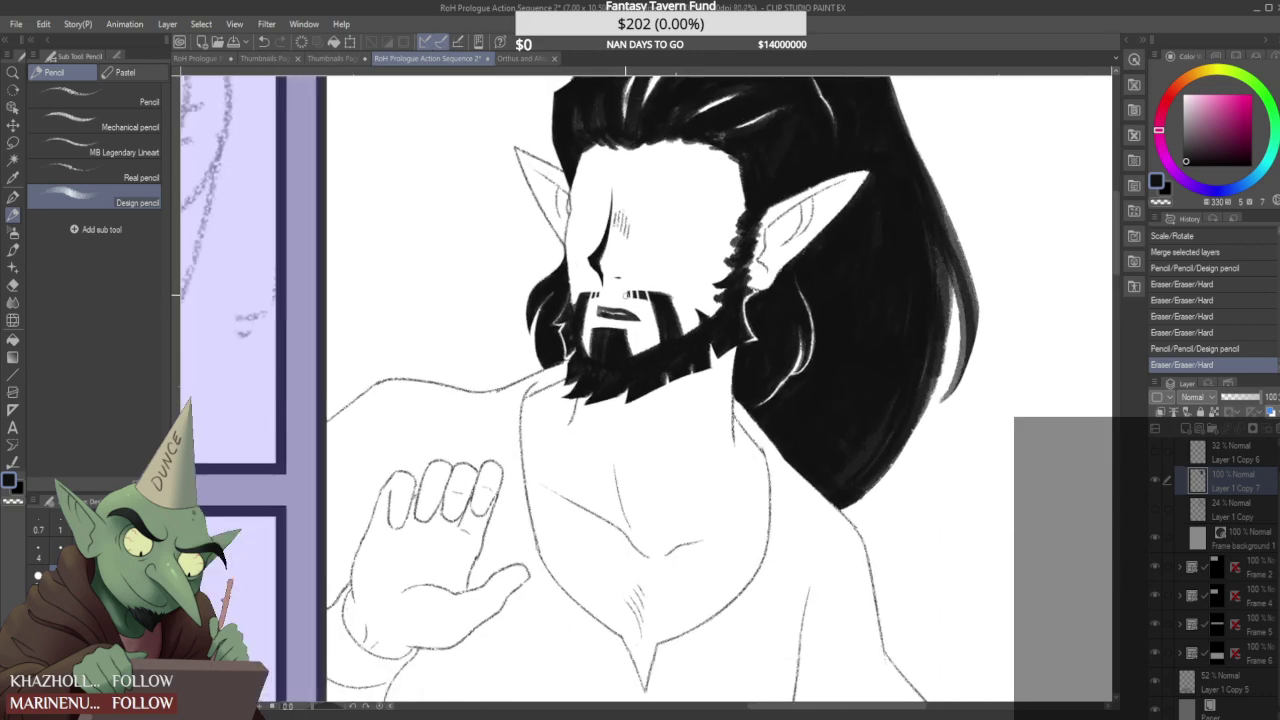
{"action": "scroll", "coordinate": [630, 310], "scroll_direction": "down", "scroll_amount": 2}
{"action": "scroll", "coordinate": [630, 310], "scroll_direction": "up", "scroll_amount": 8}
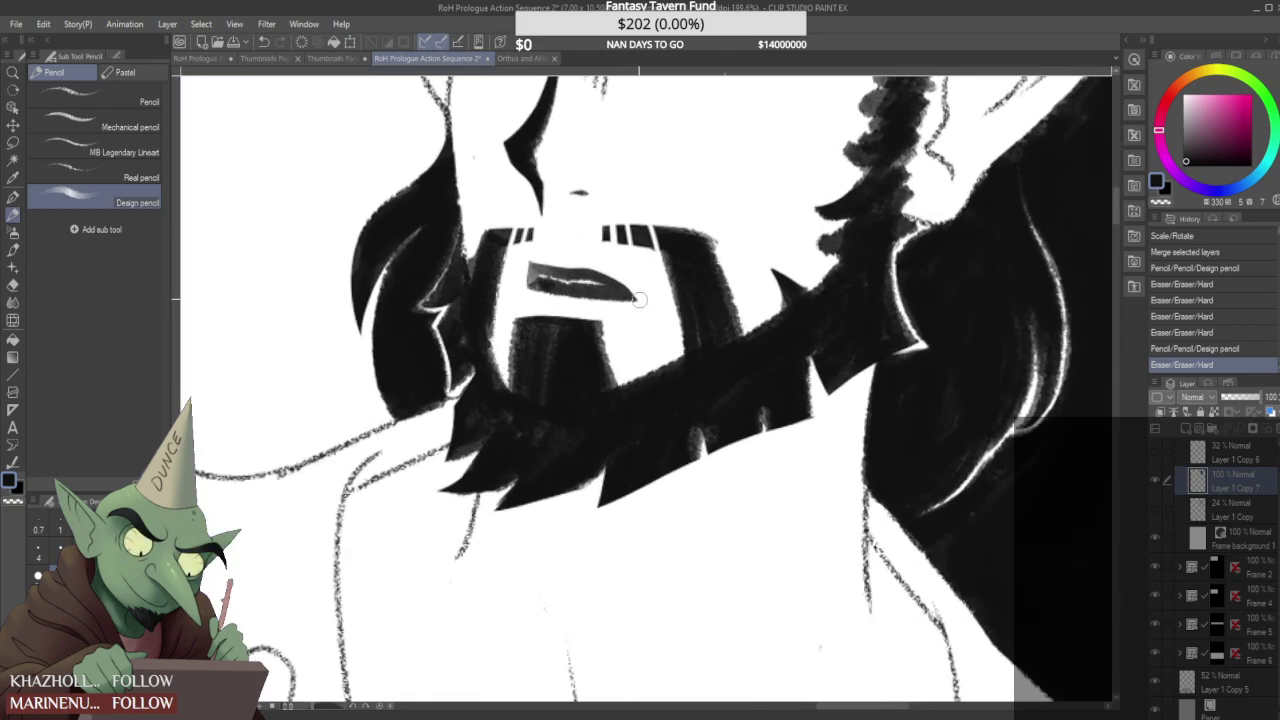
{"action": "left_click_drag", "start_coordinate": [641, 303], "coordinate": [618, 304]}
{"action": "scroll", "coordinate": [572, 267], "scroll_direction": "up", "scroll_amount": 1}
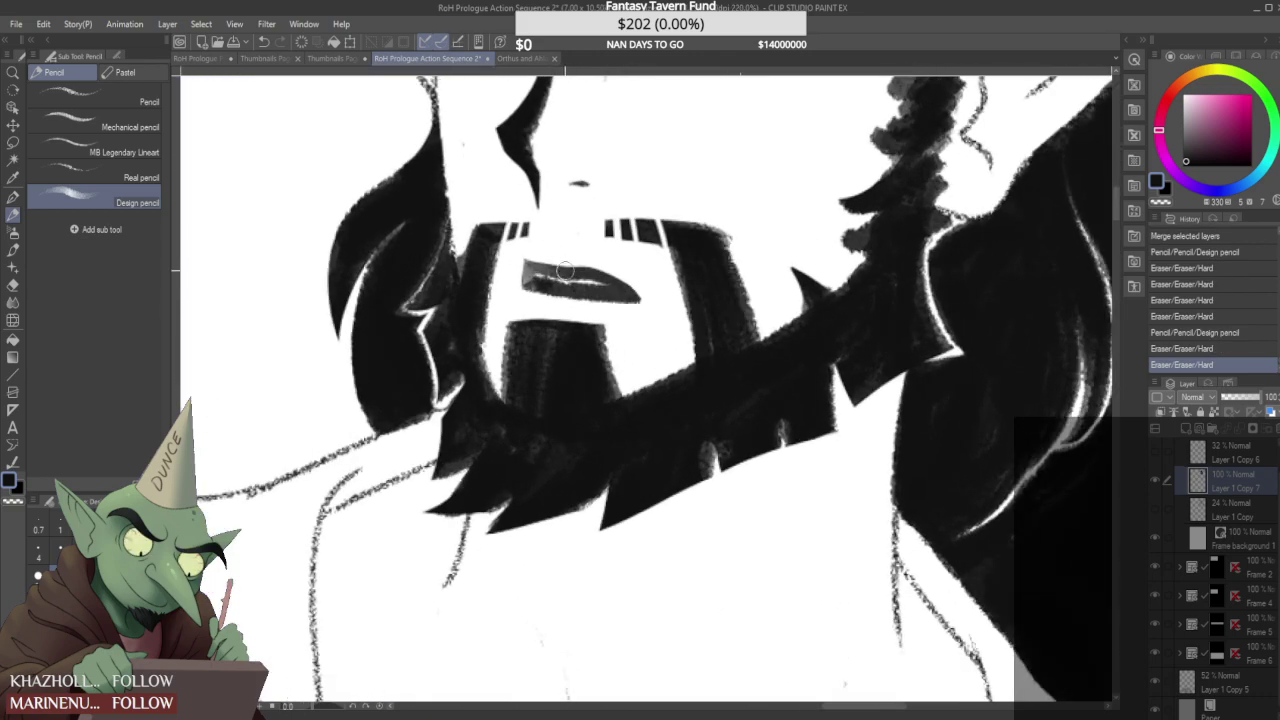
{"action": "left_click_drag", "start_coordinate": [534, 276], "coordinate": [578, 278]}
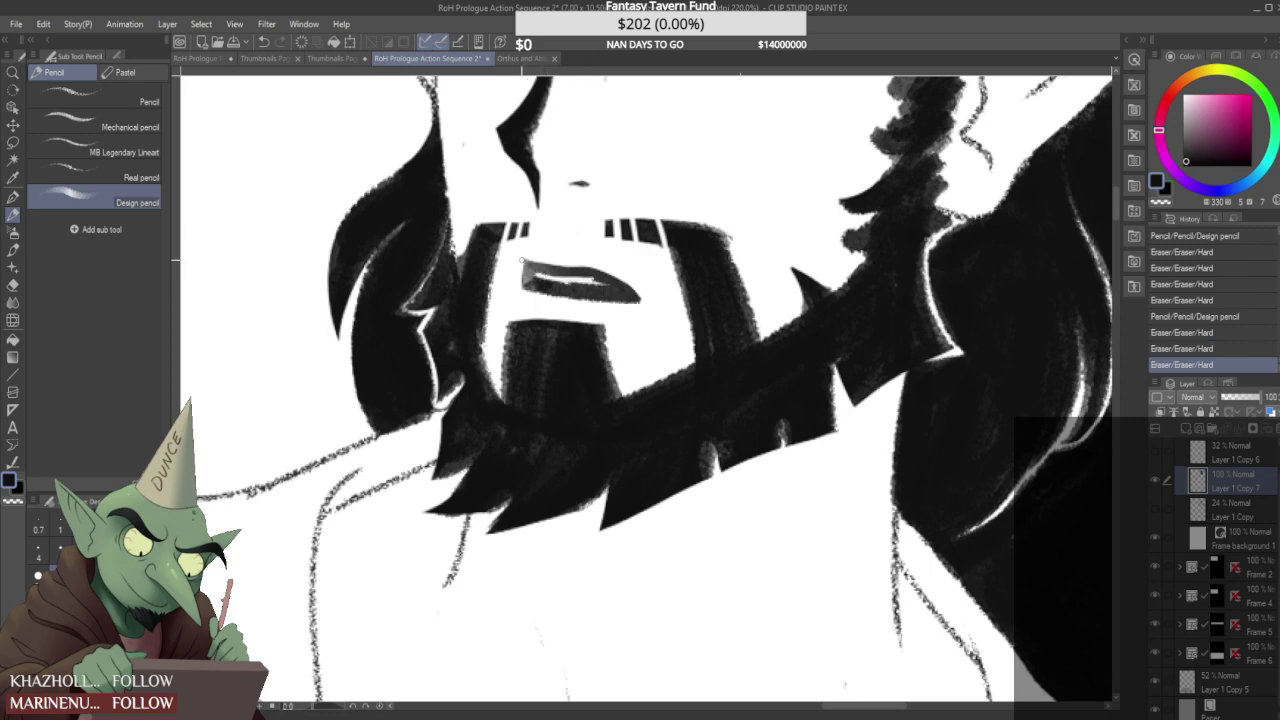
{"action": "key", "text": "ctrl+z"}
{"action": "left_click_drag", "start_coordinate": [538, 274], "coordinate": [608, 284]}
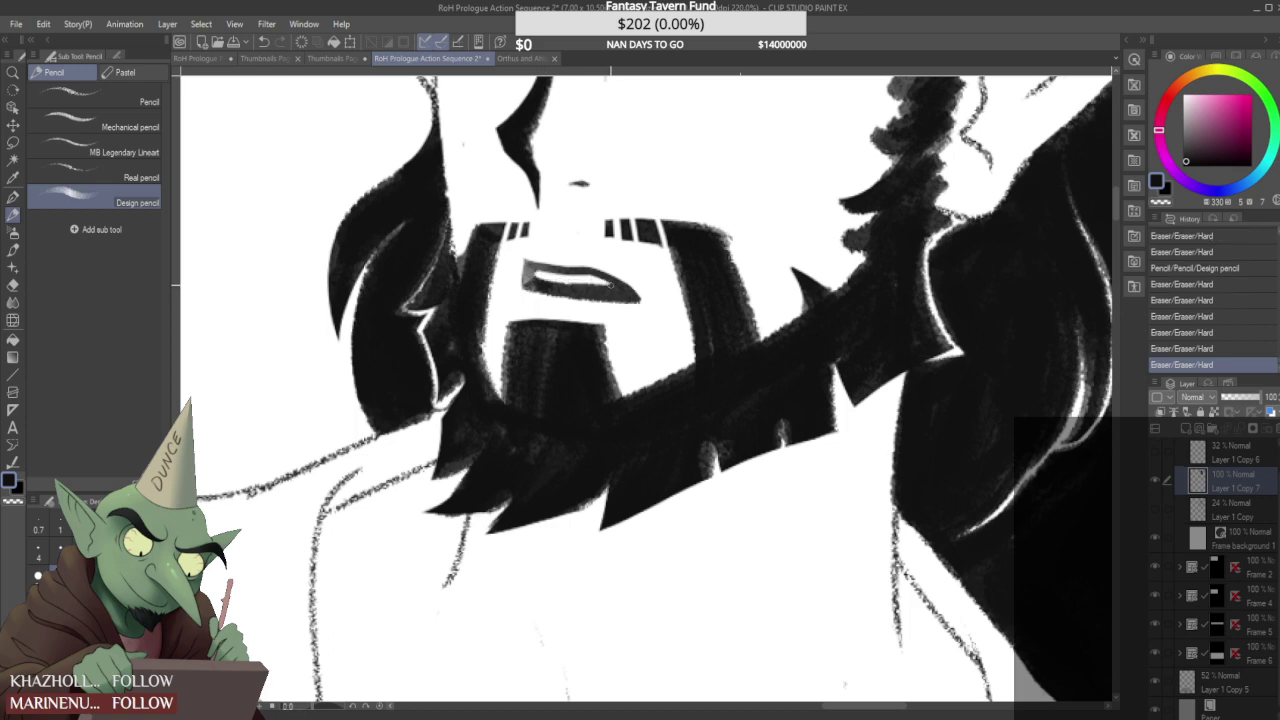
{"action": "scroll", "coordinate": [513, 261], "scroll_direction": "down", "scroll_amount": 10}
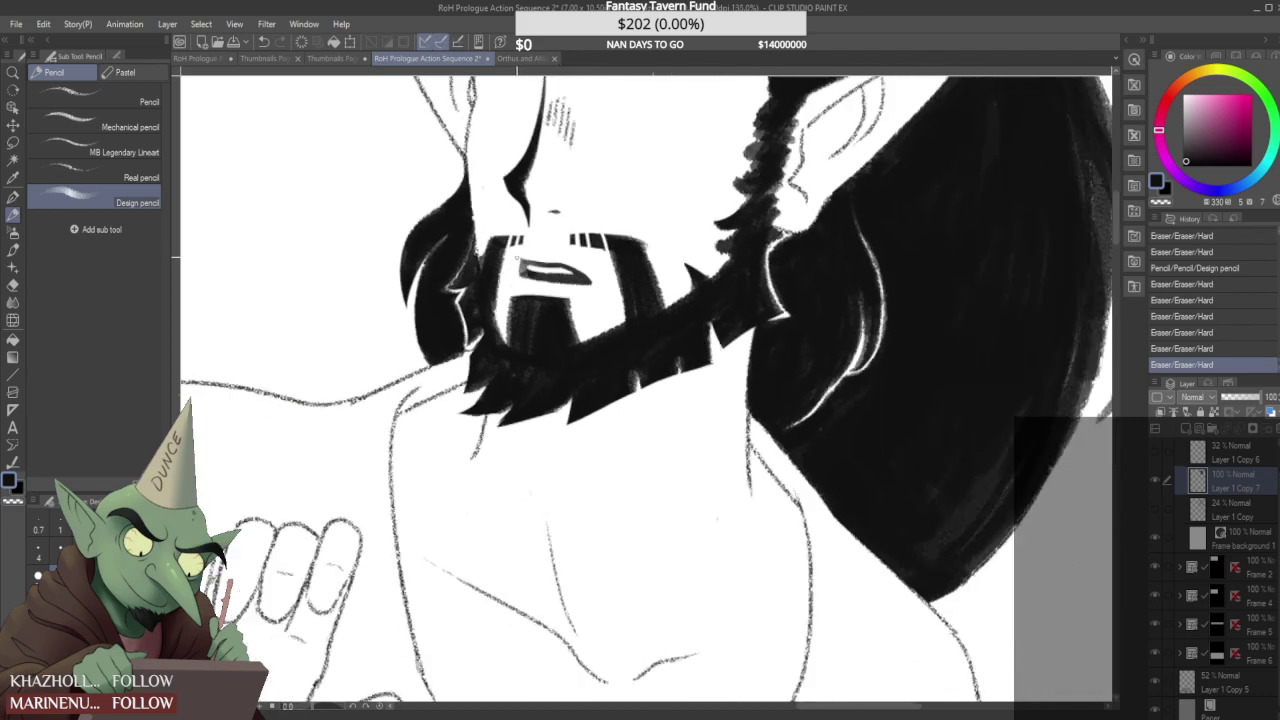
{"action": "scroll", "coordinate": [563, 257], "scroll_direction": "up", "scroll_amount": 6}
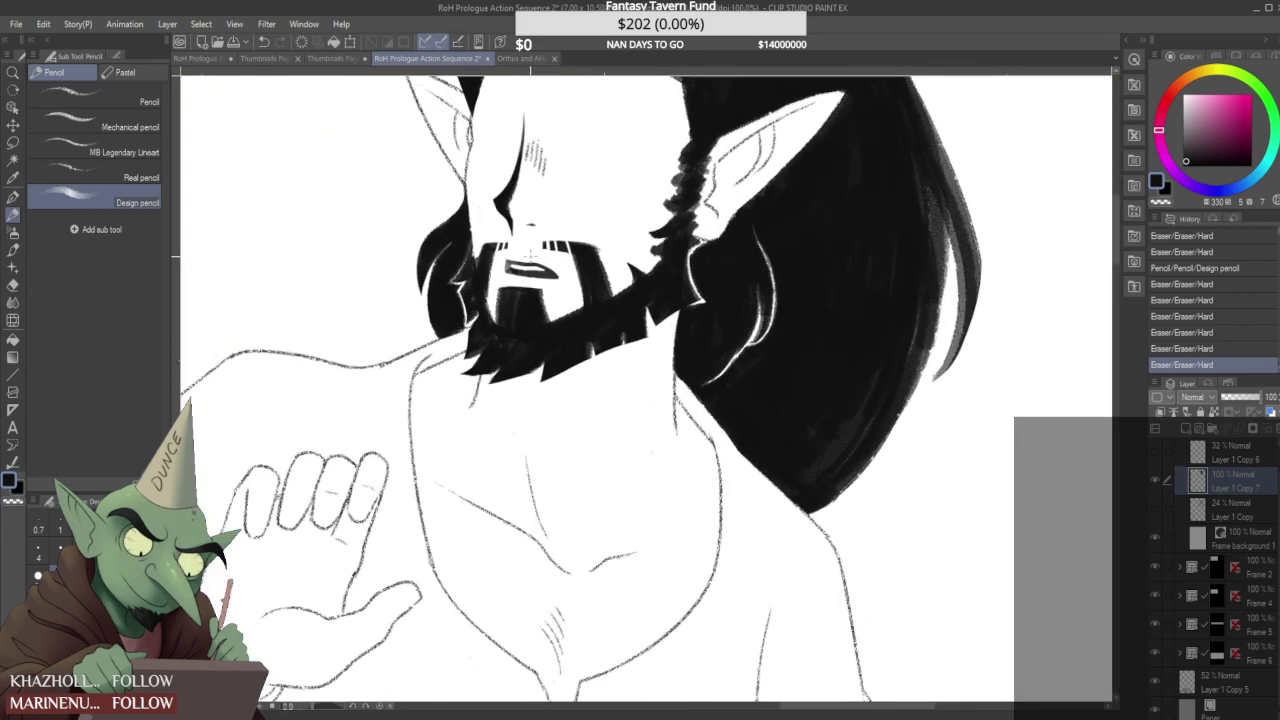
- Check the Orthus and Ahlai face reference sheet, and darken the lower lip and corners of the figure's mouth
{"action": "left_click", "coordinate": [518, 57]}
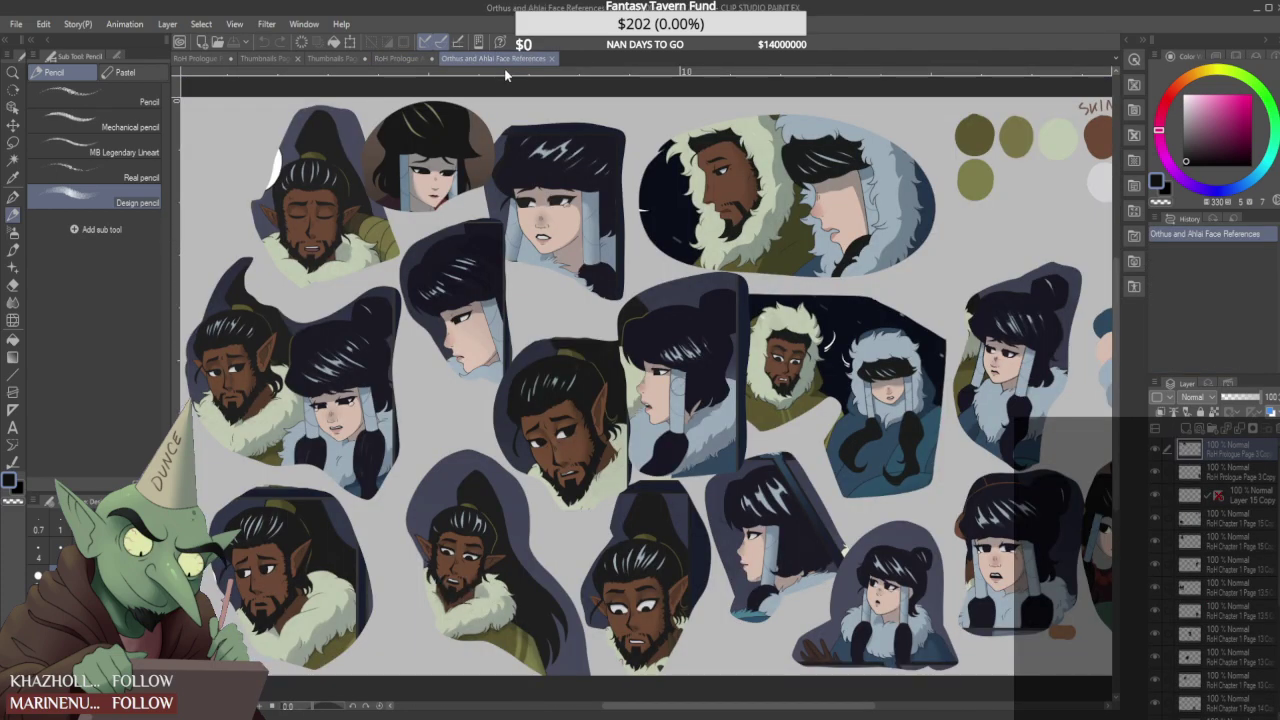
{"action": "left_click", "coordinate": [400, 58]}
{"action": "scroll", "coordinate": [500, 265], "scroll_direction": "up", "scroll_amount": 3}
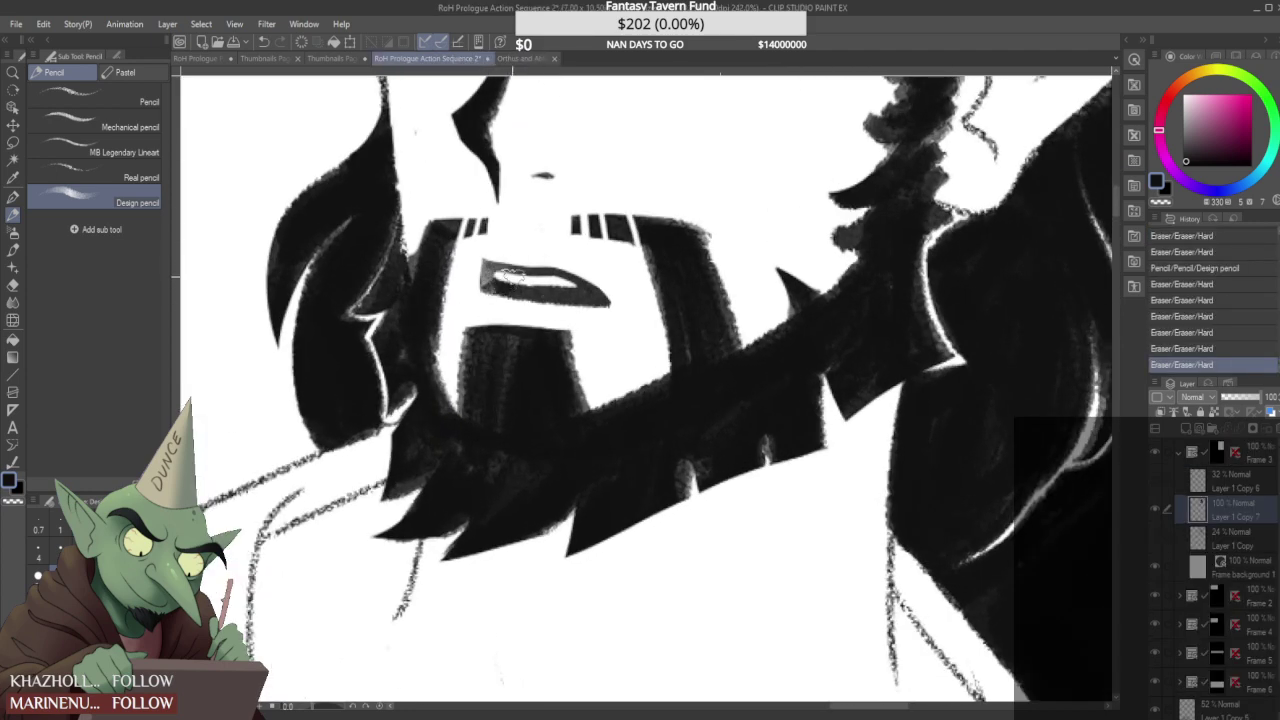
{"action": "left_click_drag", "start_coordinate": [483, 288], "coordinate": [530, 292]}
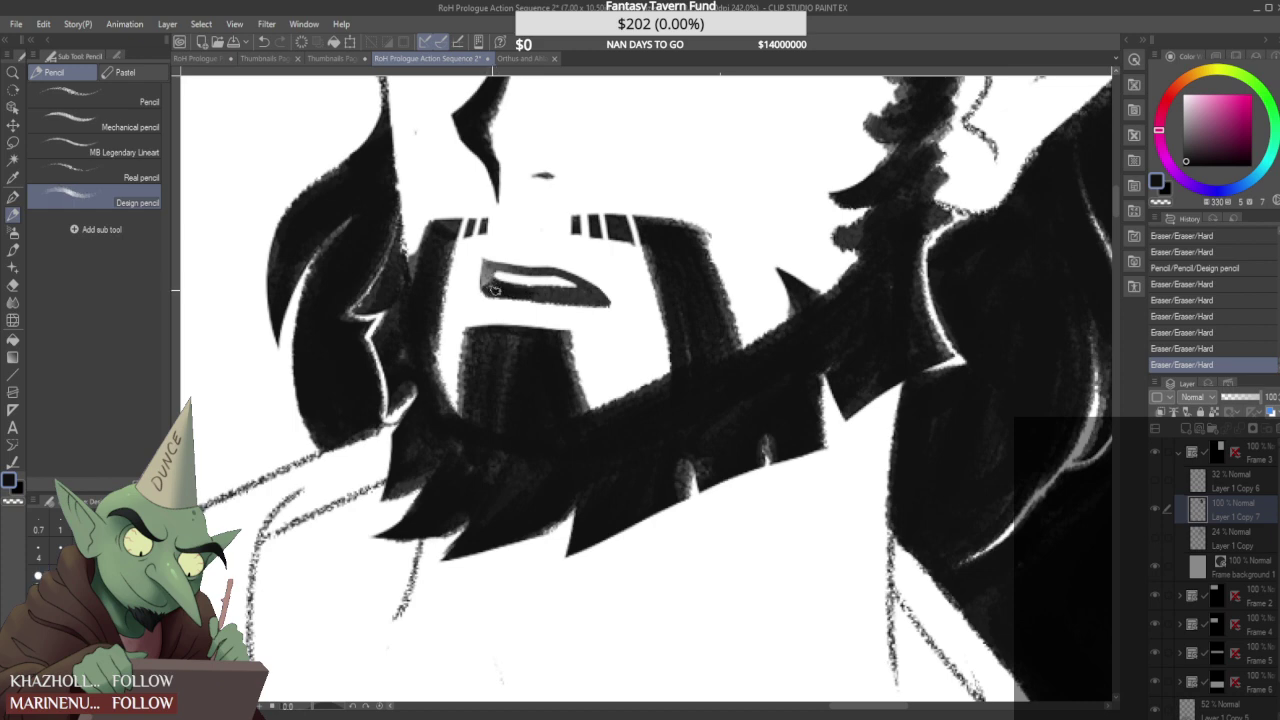
{"action": "mouse_move", "coordinate": [548, 298]}
{"action": "left_mouse_down"}
{"action": "mouse_move", "coordinate": [602, 304]}
{"action": "mouse_move", "coordinate": [566, 292]}
{"action": "mouse_move", "coordinate": [580, 296]}
{"action": "left_mouse_up"}
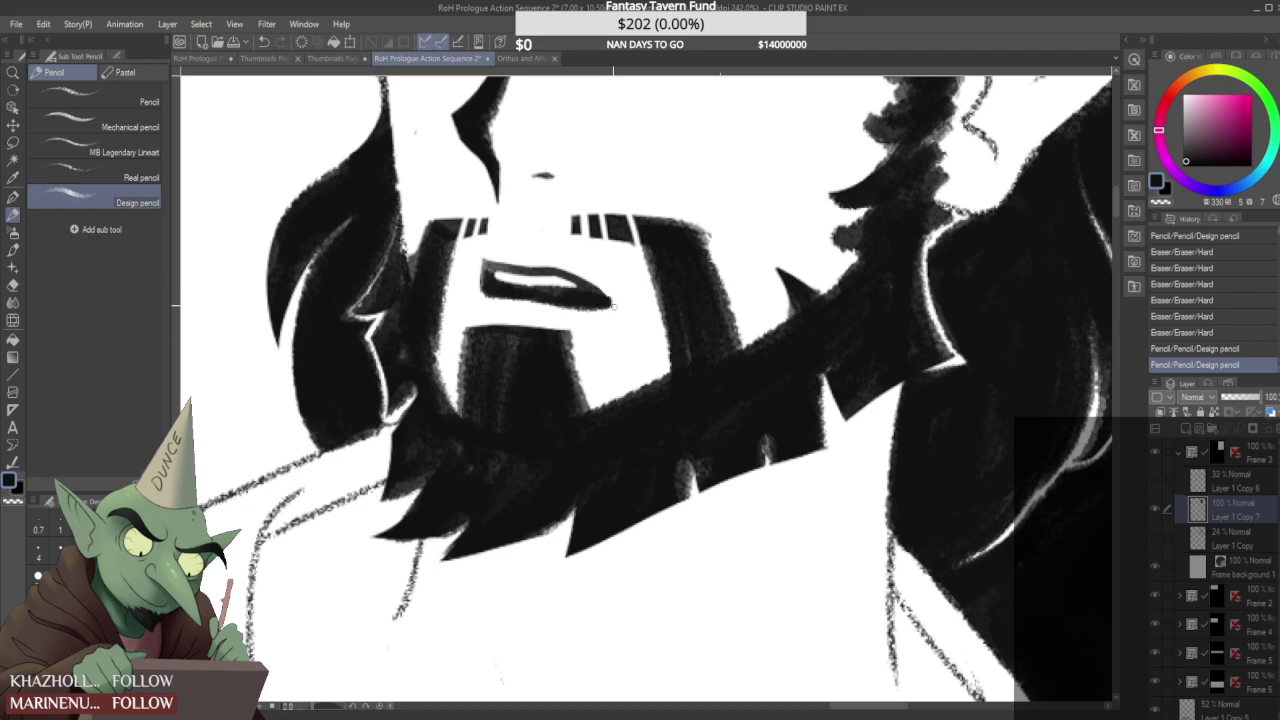
{"action": "scroll", "coordinate": [503, 207], "scroll_direction": "down", "scroll_amount": 14}
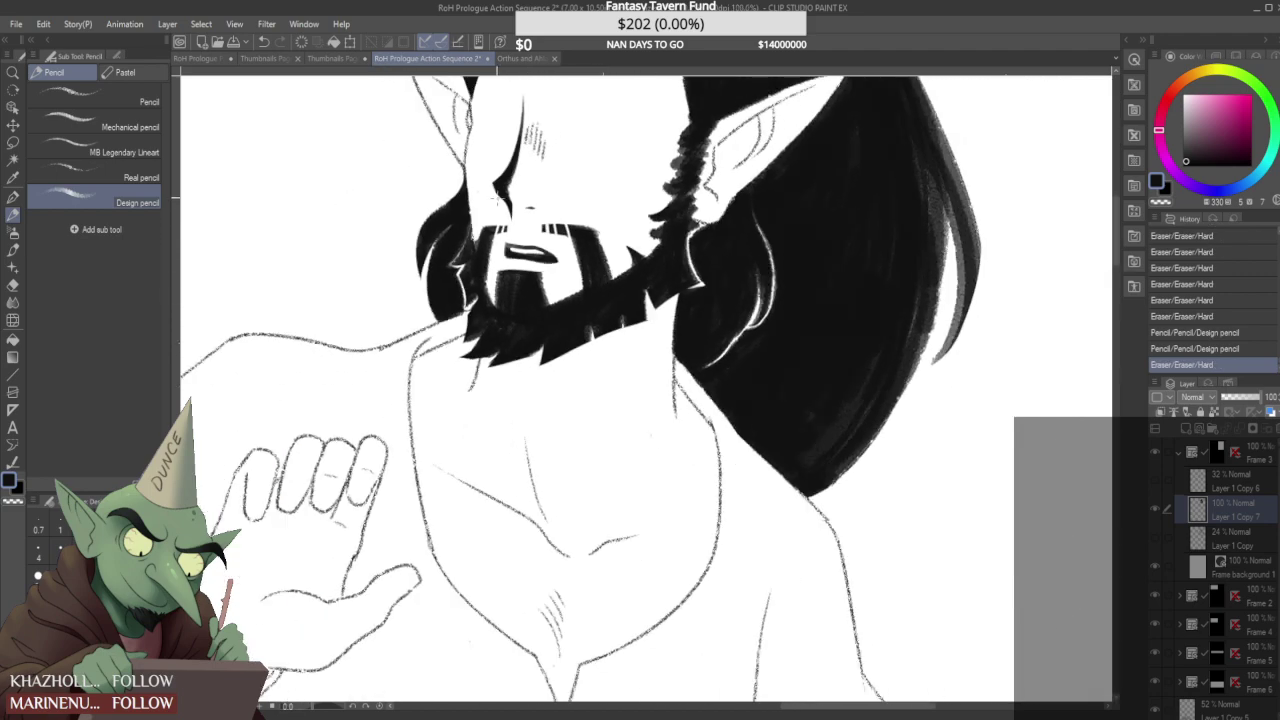
- Refine the mouth and the goatee's top edge just below the lower lip with eraser and Design pencil touches
{"action": "scroll", "coordinate": [504, 208], "scroll_direction": "down", "scroll_amount": 4}
{"action": "scroll", "coordinate": [498, 228], "scroll_direction": "up", "scroll_amount": 15}
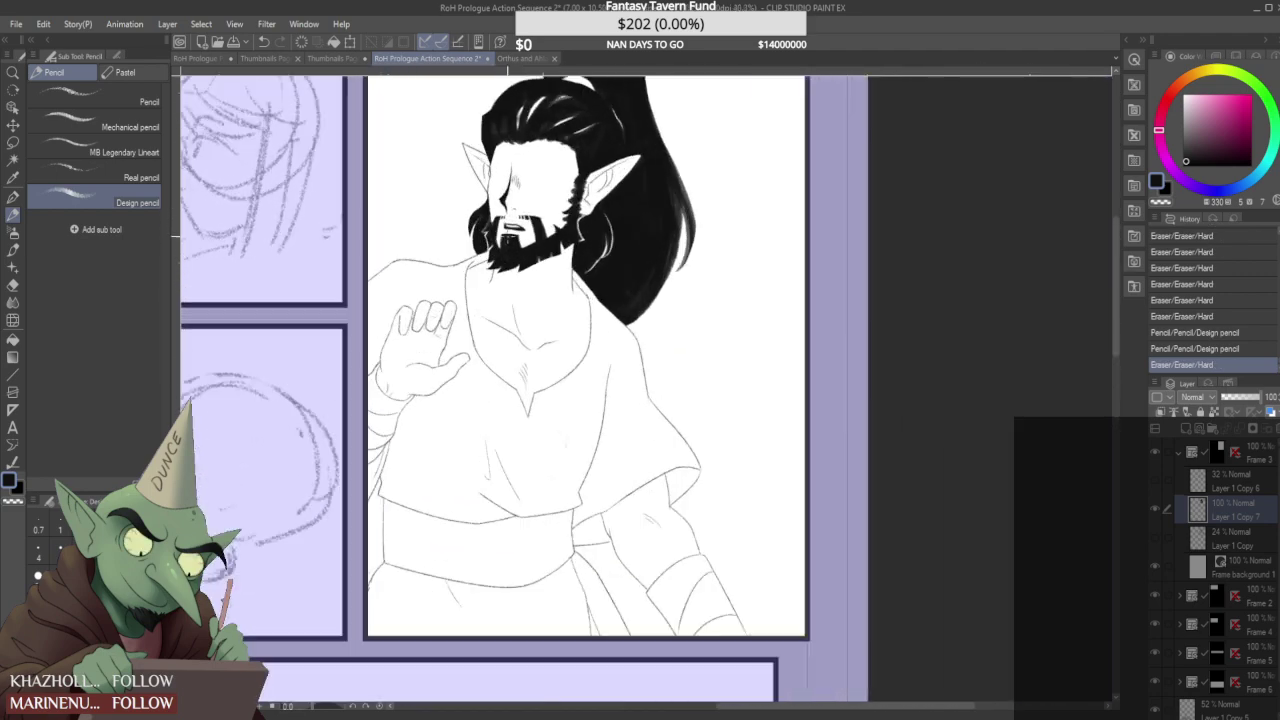
{"action": "left_click_drag", "start_coordinate": [495, 284], "coordinate": [498, 226]}
{"action": "scroll", "coordinate": [495, 280], "scroll_direction": "down", "scroll_amount": 5}
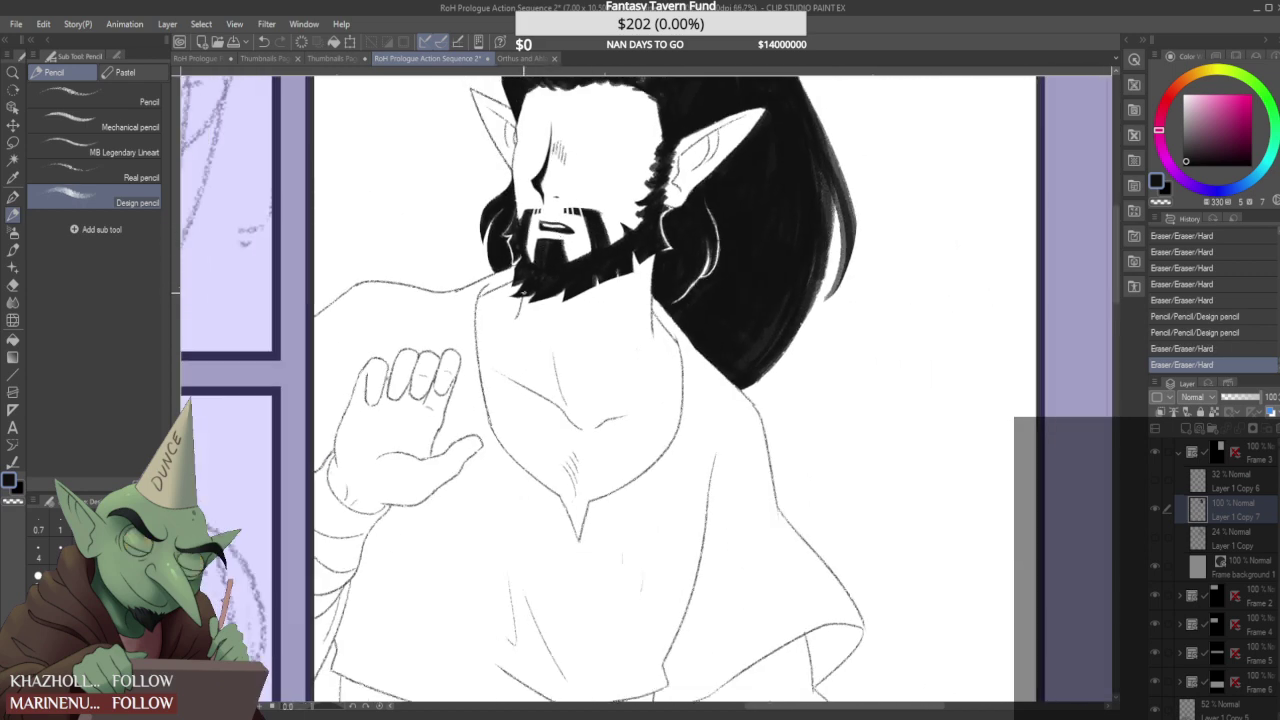
{"action": "left_click_drag", "start_coordinate": [537, 272], "coordinate": [539, 229]}
{"action": "scroll", "coordinate": [541, 227], "scroll_direction": "down", "scroll_amount": 3}
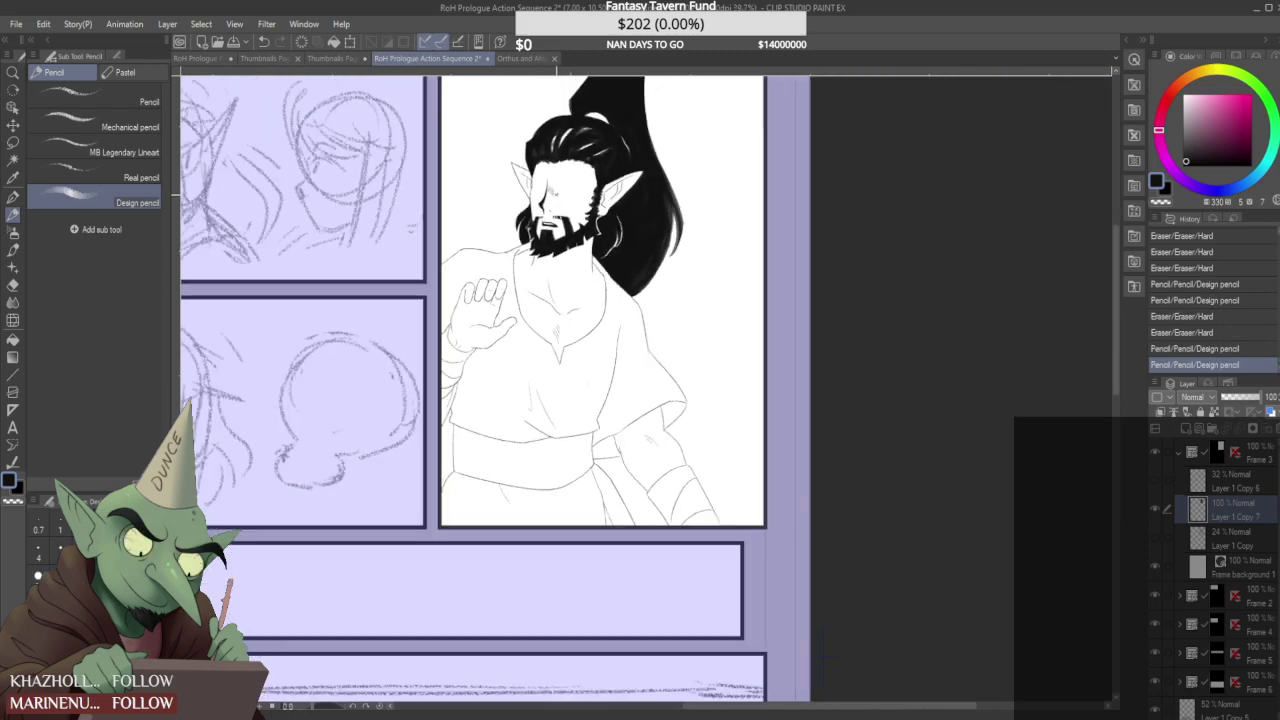
{"action": "scroll", "coordinate": [507, 315], "scroll_direction": "up", "scroll_amount": 6}
{"action": "left_click_drag", "start_coordinate": [491, 296], "coordinate": [546, 300]}
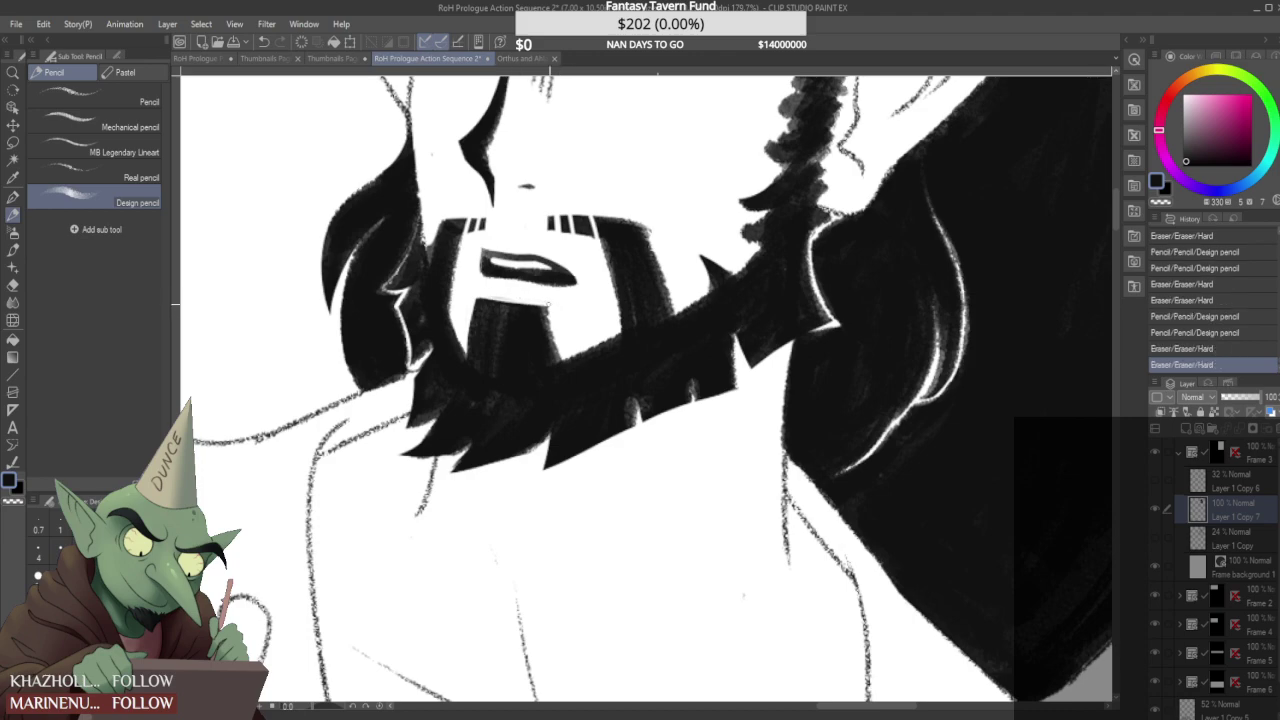
{"action": "scroll", "coordinate": [567, 236], "scroll_direction": "down", "scroll_amount": 5}
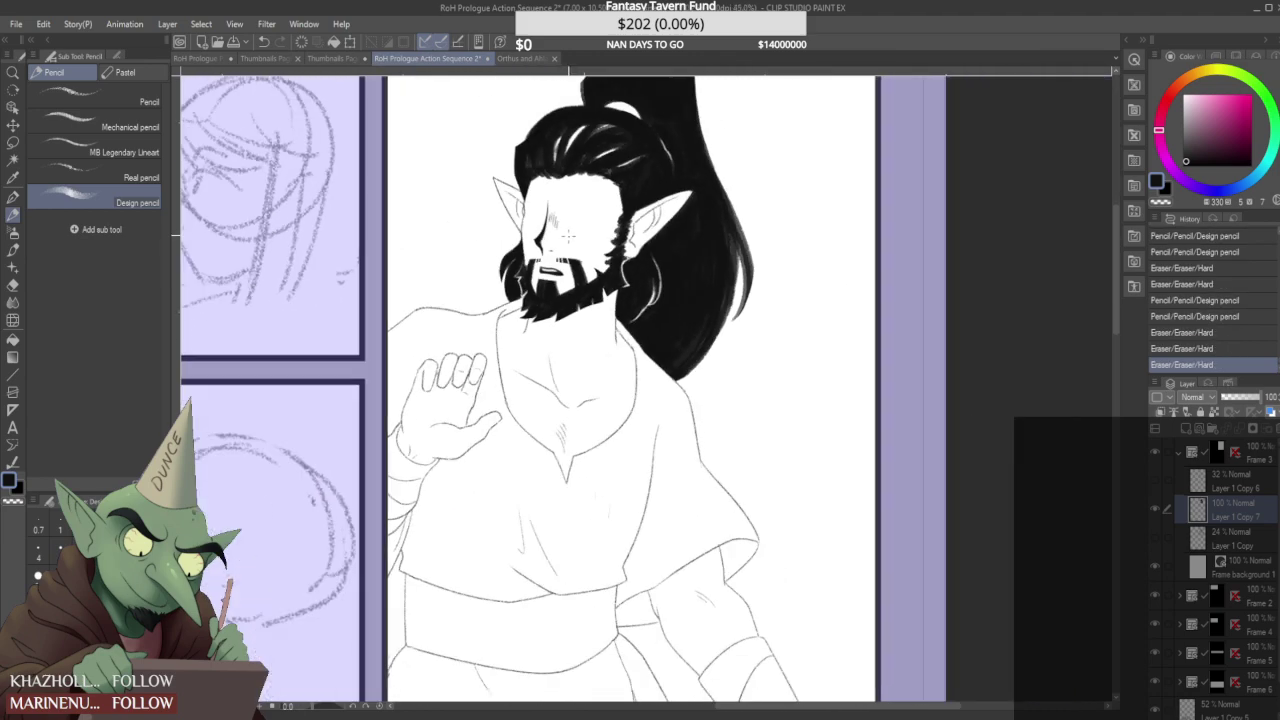
{"action": "scroll", "coordinate": [567, 236], "scroll_direction": "down", "scroll_amount": 3}
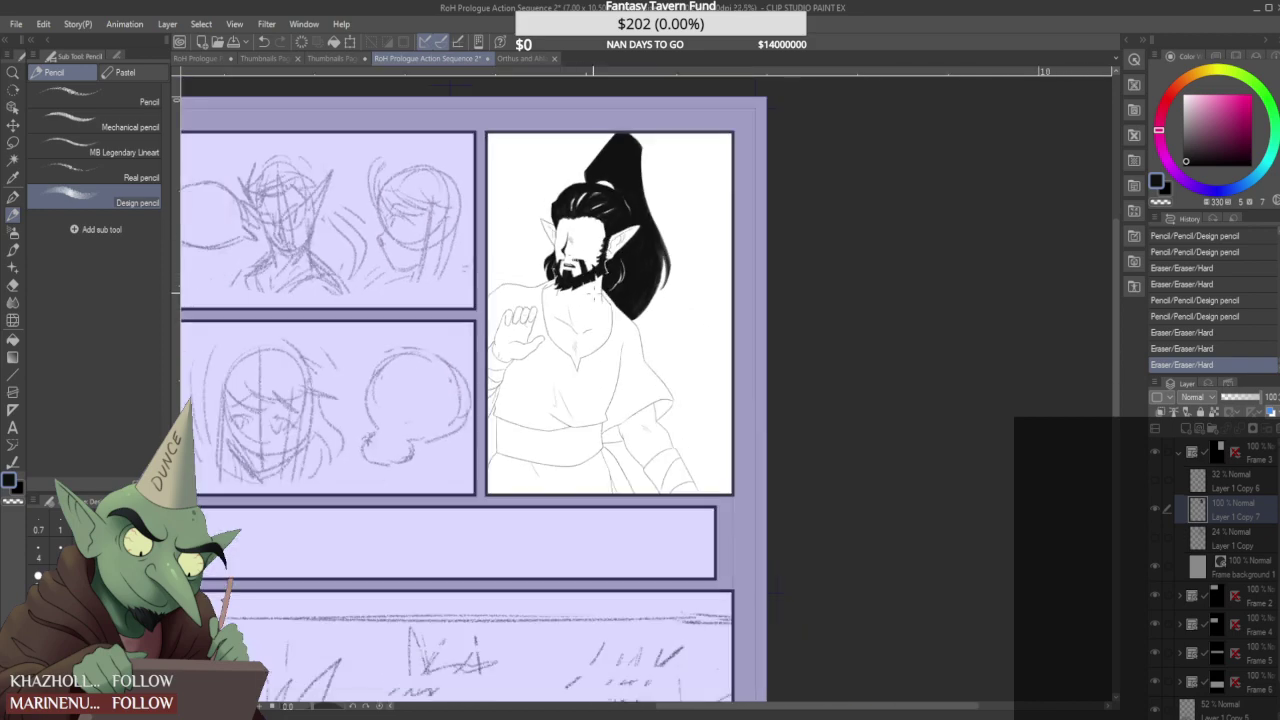
- Clean up the upper edge of the large pointed ear and touch up the black hair around its tip
{"action": "scroll", "coordinate": [608, 230], "scroll_direction": "up", "scroll_amount": 6}
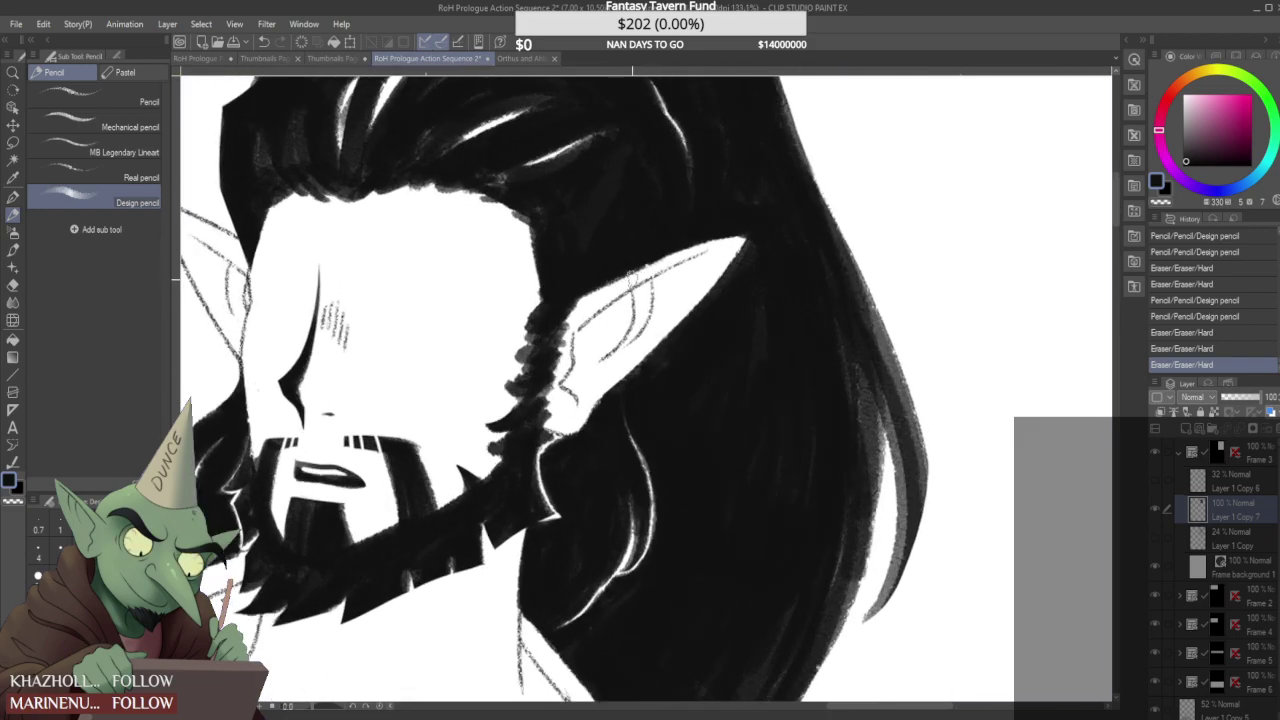
{"action": "left_click_drag", "start_coordinate": [590, 294], "coordinate": [721, 243]}
{"action": "left_click_drag", "start_coordinate": [592, 294], "coordinate": [662, 260]}
{"action": "scroll", "coordinate": [592, 335], "scroll_direction": "down", "scroll_amount": 8}
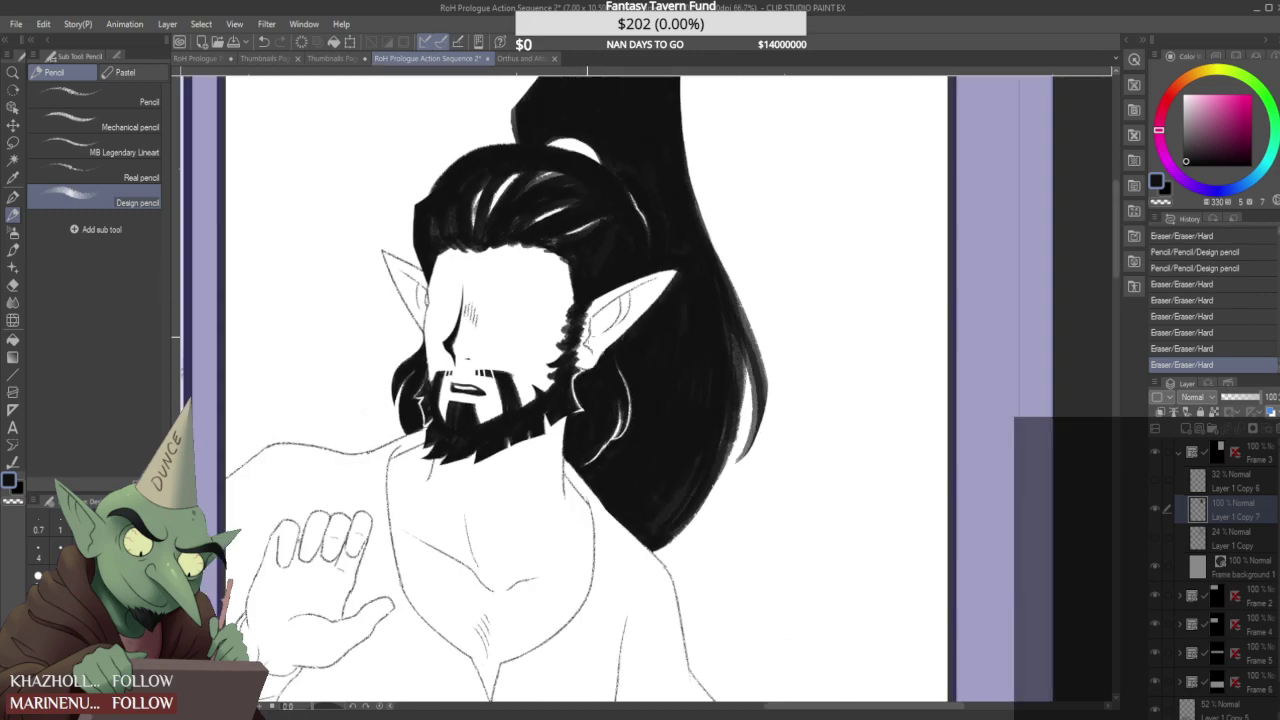
{"action": "scroll", "coordinate": [632, 311], "scroll_direction": "up", "scroll_amount": 3}
{"action": "scroll", "coordinate": [632, 311], "scroll_direction": "up", "scroll_amount": 6}
{"action": "mouse_move", "coordinate": [644, 309]}
{"action": "left_mouse_down"}
{"action": "mouse_move", "coordinate": [612, 355]}
{"action": "mouse_move", "coordinate": [620, 348]}
{"action": "left_mouse_up"}
{"action": "scroll", "coordinate": [642, 311], "scroll_direction": "down", "scroll_amount": 1}
{"action": "scroll", "coordinate": [640, 310], "scroll_direction": "down", "scroll_amount": 4}
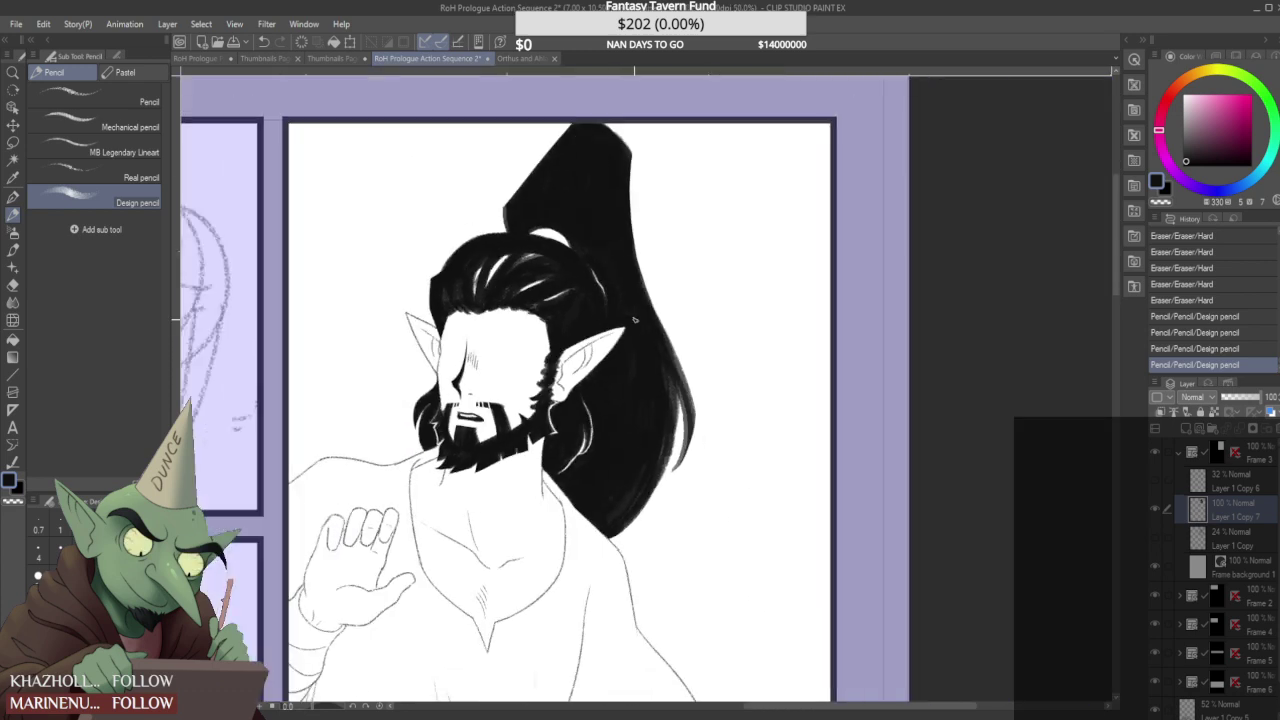
- Flip the canvas horizontally to check the figure mirrored
{"action": "scroll", "coordinate": [642, 300], "scroll_direction": "down", "scroll_amount": 1}
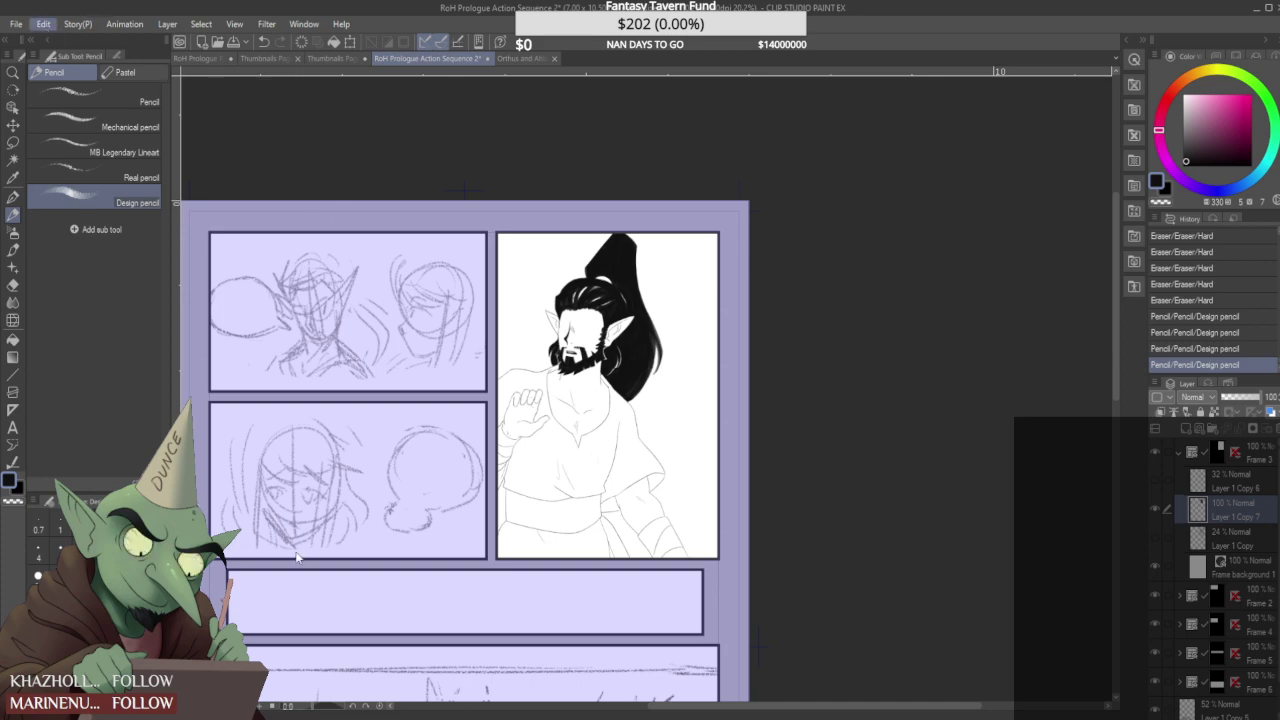
{"action": "left_click", "coordinate": [296, 556]}
{"action": "scroll", "coordinate": [372, 533], "scroll_direction": "down", "scroll_amount": 2}
{"action": "scroll", "coordinate": [517, 209], "scroll_direction": "down", "scroll_amount": 2}
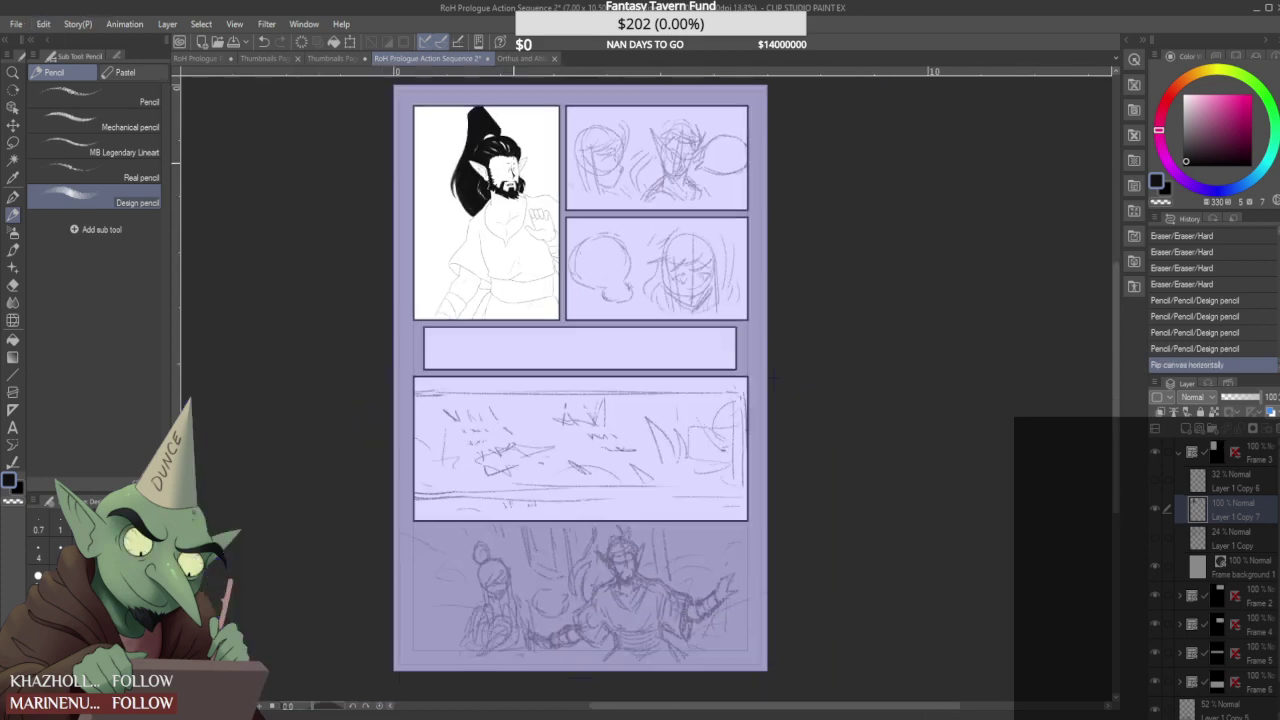
{"action": "scroll", "coordinate": [495, 153], "scroll_direction": "up", "scroll_amount": 6}
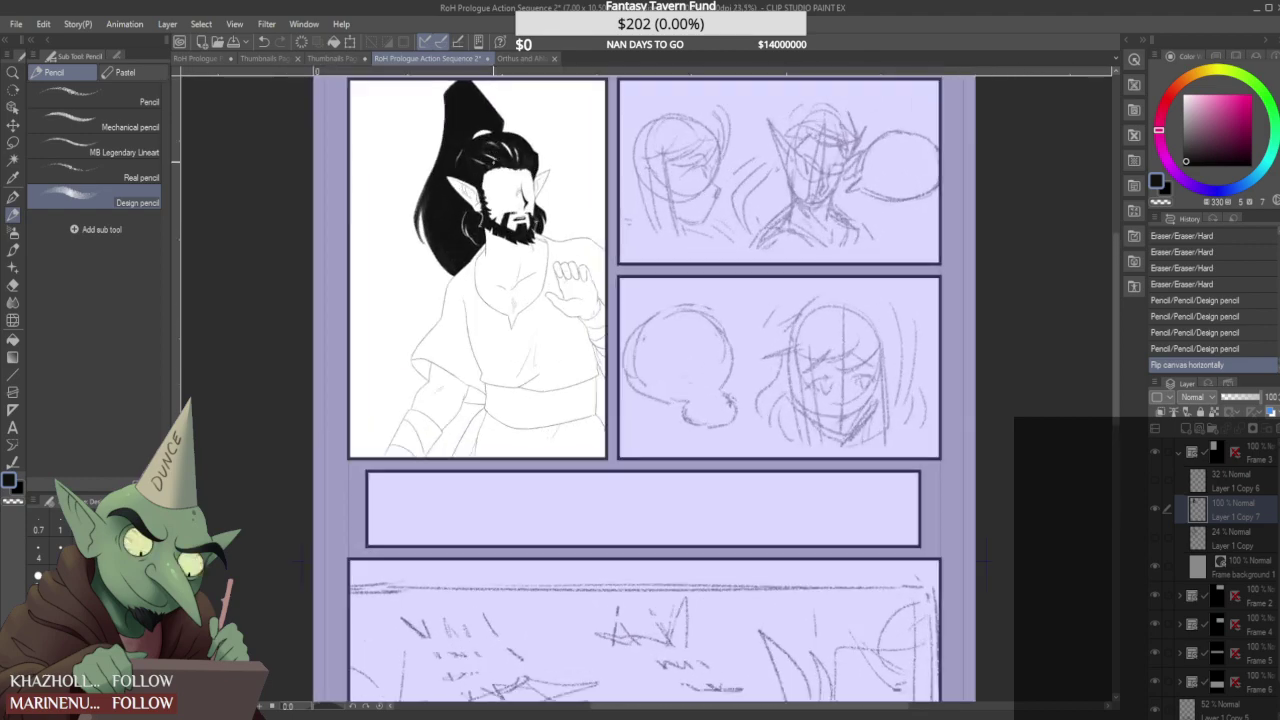
- Show and select the rough sketch layer Layer 1 Copy, and erase the old sketch marks inside the face
{"action": "scroll", "coordinate": [498, 172], "scroll_direction": "up", "scroll_amount": 10}
{"action": "left_click", "coordinate": [1156, 539]}
{"action": "left_click", "coordinate": [1232, 540]}
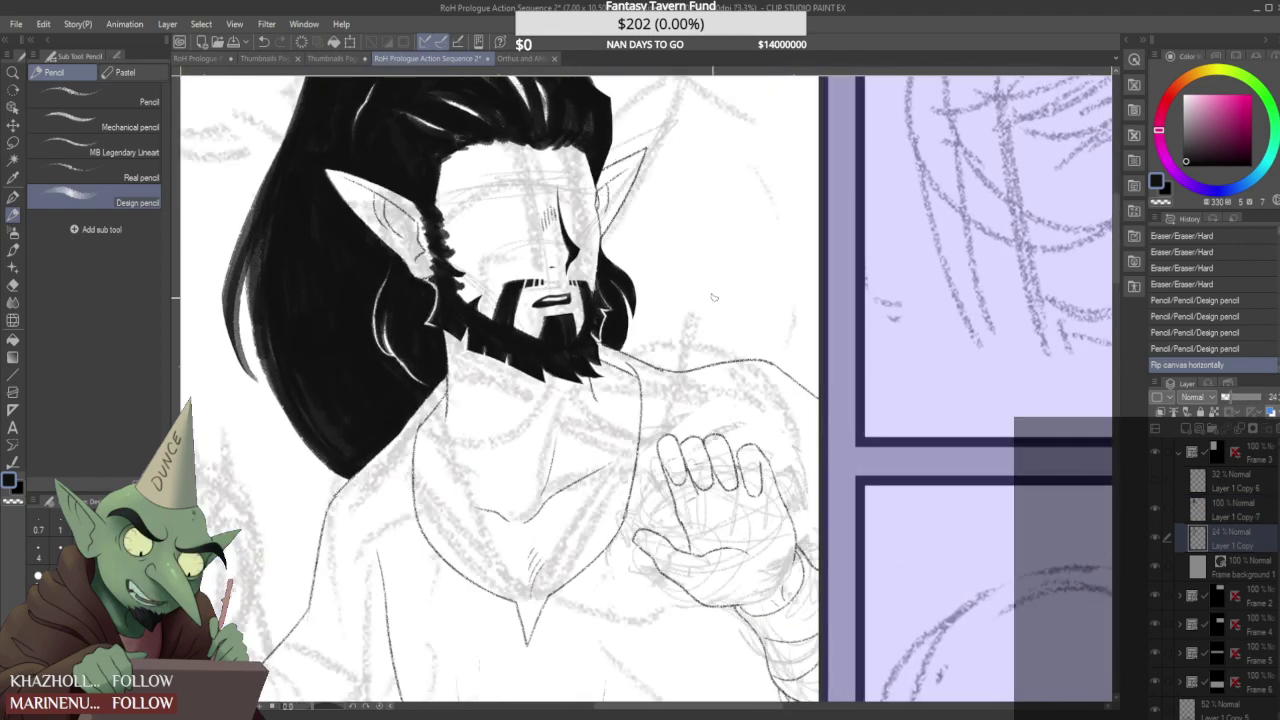
{"action": "scroll", "coordinate": [550, 234], "scroll_direction": "up", "scroll_amount": 1}
{"action": "left_click_drag", "start_coordinate": [518, 191], "coordinate": [510, 195]}
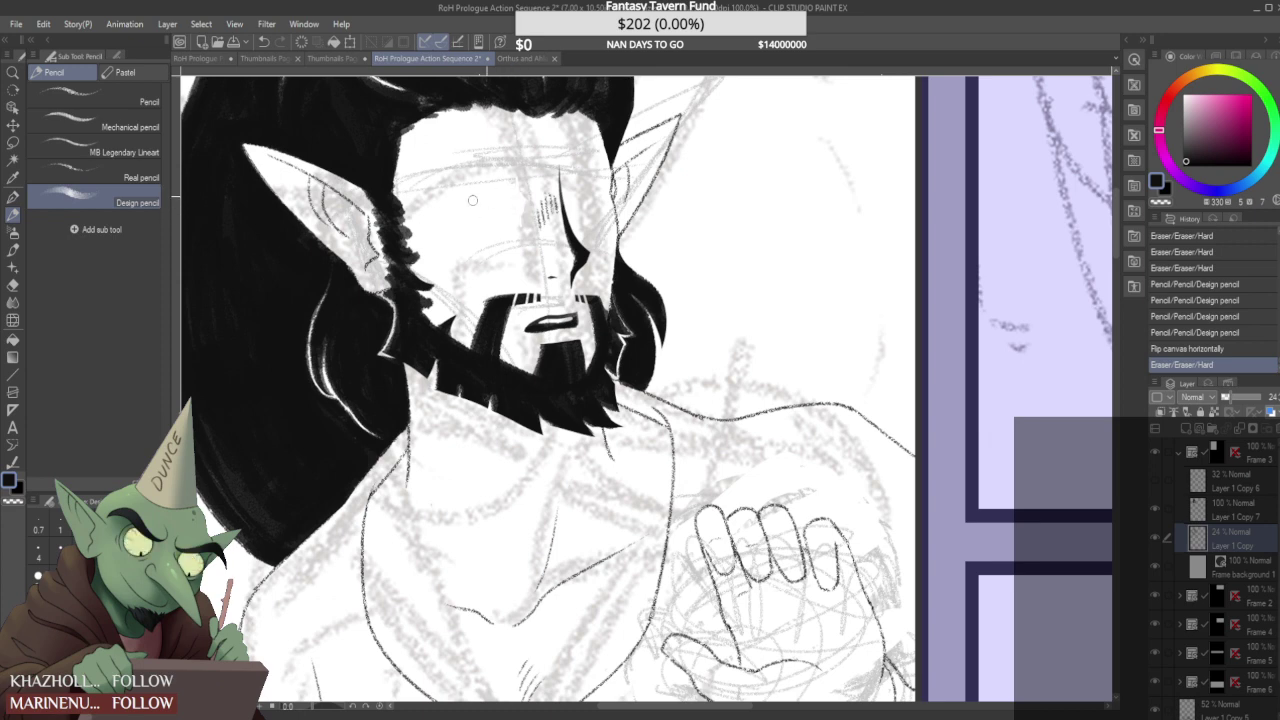
- Rough in both eyebrows and the brow creases on the sketch layer, cleaning their shapes with the hard eraser
{"action": "mouse_move", "coordinate": [444, 190]}
{"action": "left_mouse_down"}
{"action": "mouse_move", "coordinate": [514, 182]}
{"action": "mouse_move", "coordinate": [490, 183]}
{"action": "left_mouse_up"}
{"action": "mouse_move", "coordinate": [426, 156]}
{"action": "left_mouse_down"}
{"action": "mouse_move", "coordinate": [486, 141]}
{"action": "mouse_move", "coordinate": [520, 167]}
{"action": "mouse_move", "coordinate": [486, 153]}
{"action": "mouse_move", "coordinate": [533, 160]}
{"action": "mouse_move", "coordinate": [508, 149]}
{"action": "mouse_move", "coordinate": [517, 138]}
{"action": "left_mouse_up"}
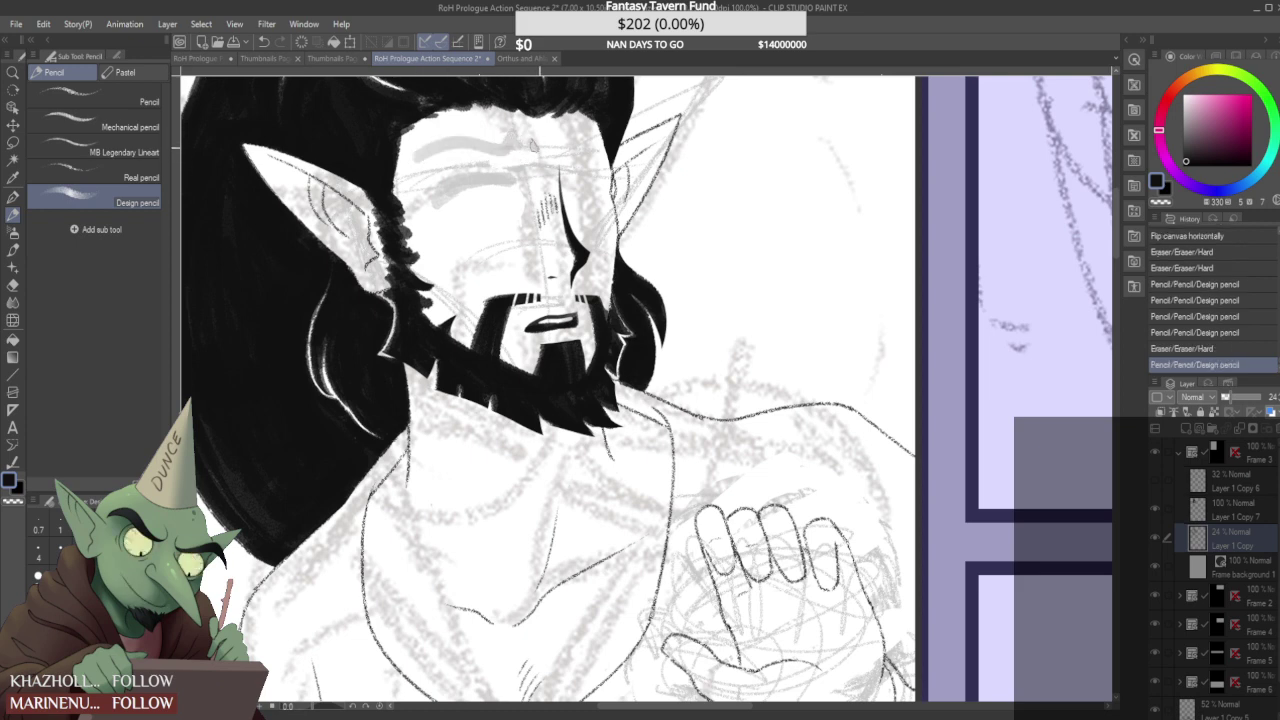
{"action": "mouse_move", "coordinate": [605, 163]}
{"action": "left_mouse_down"}
{"action": "mouse_move", "coordinate": [526, 138]}
{"action": "mouse_move", "coordinate": [565, 156]}
{"action": "mouse_move", "coordinate": [560, 133]}
{"action": "mouse_move", "coordinate": [583, 131]}
{"action": "left_mouse_up"}
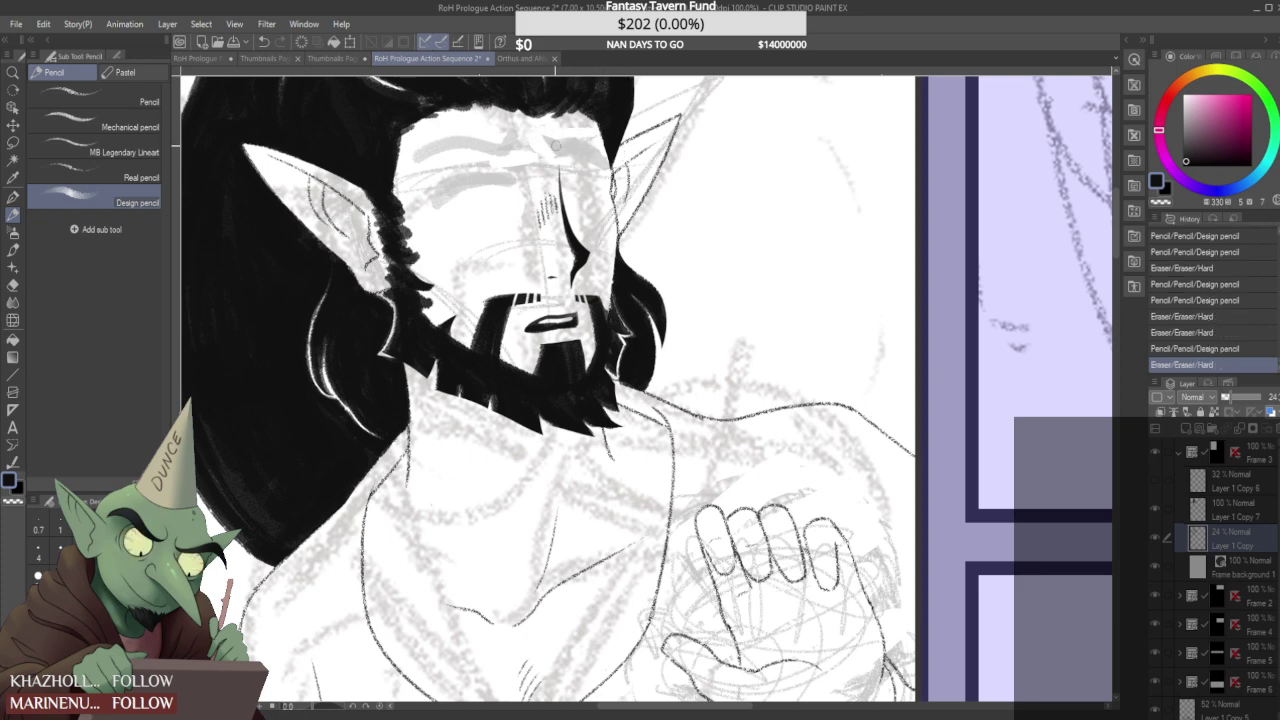
{"action": "left_click_drag", "start_coordinate": [421, 151], "coordinate": [534, 137]}
{"action": "left_click_drag", "start_coordinate": [573, 195], "coordinate": [578, 201]}
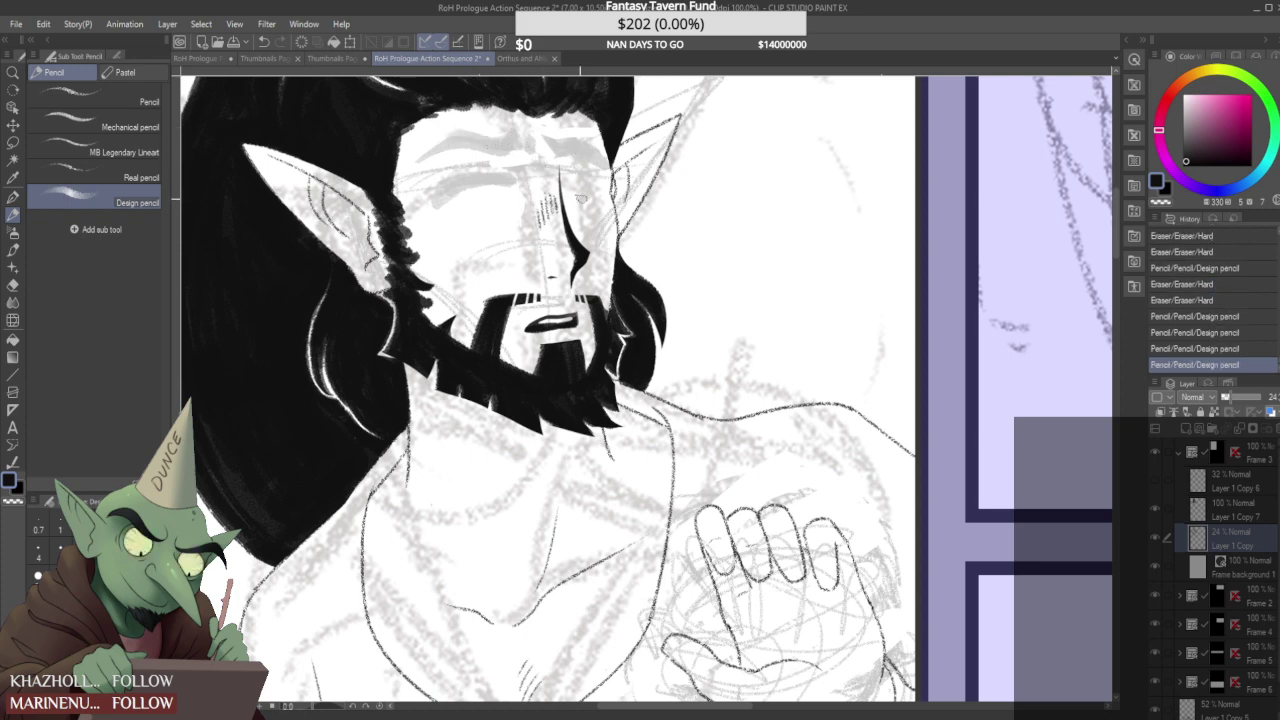
- Lasso the nose on Layer 1 Copy 7, rotate and shift it slightly toward the large ear, and deselect
{"action": "left_click", "coordinate": [1216, 511]}
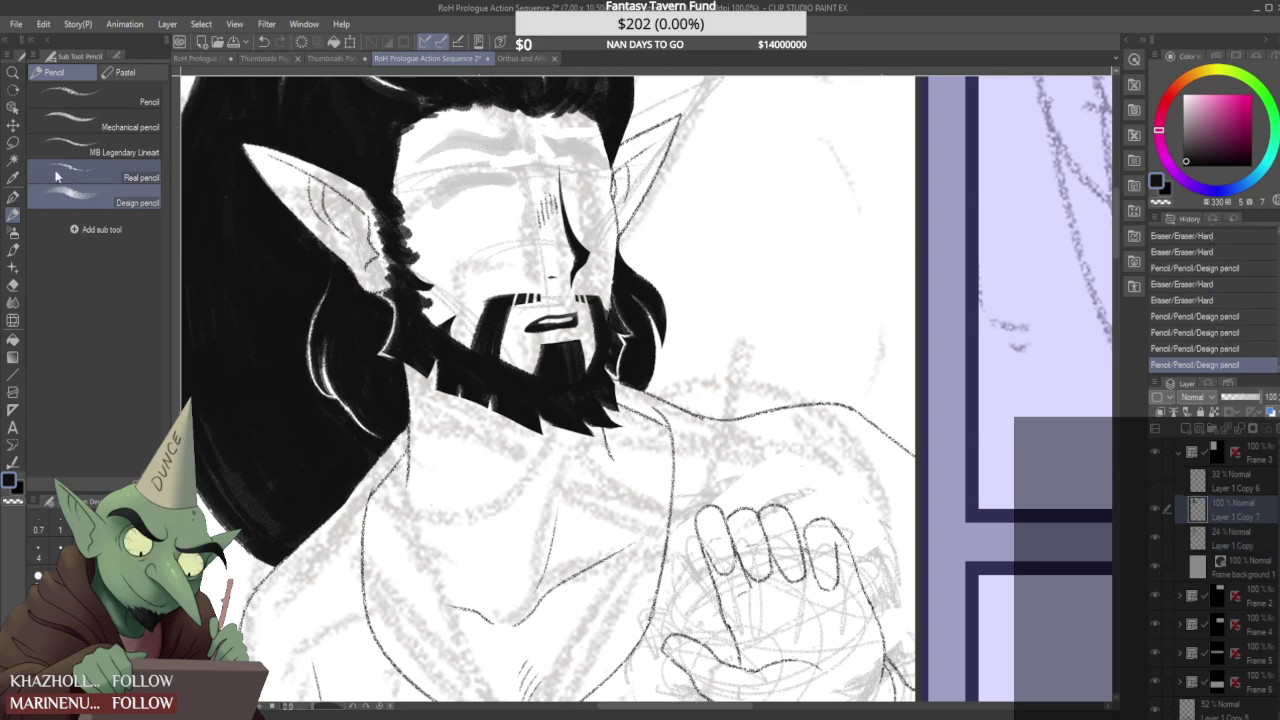
{"action": "left_click", "coordinate": [13, 142]}
{"action": "left_click_drag", "start_coordinate": [530, 250], "coordinate": [549, 155]}
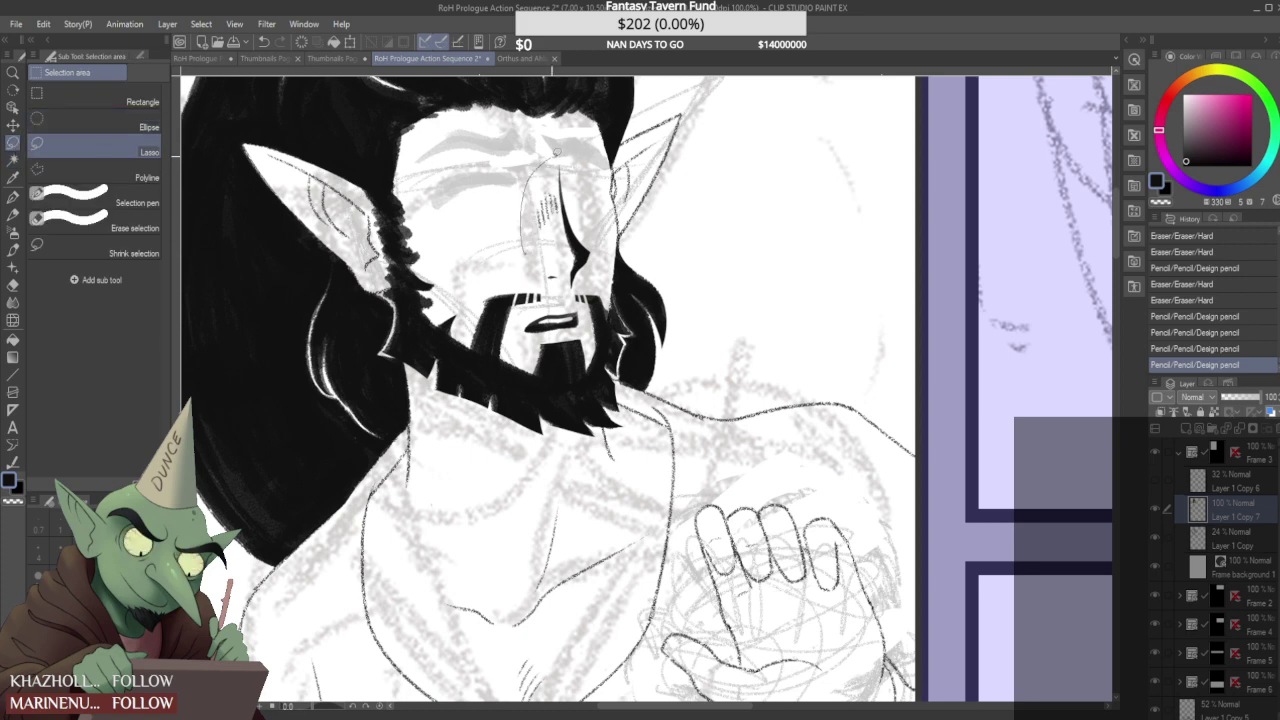
{"action": "left_click_drag", "start_coordinate": [540, 276], "coordinate": [549, 288]}
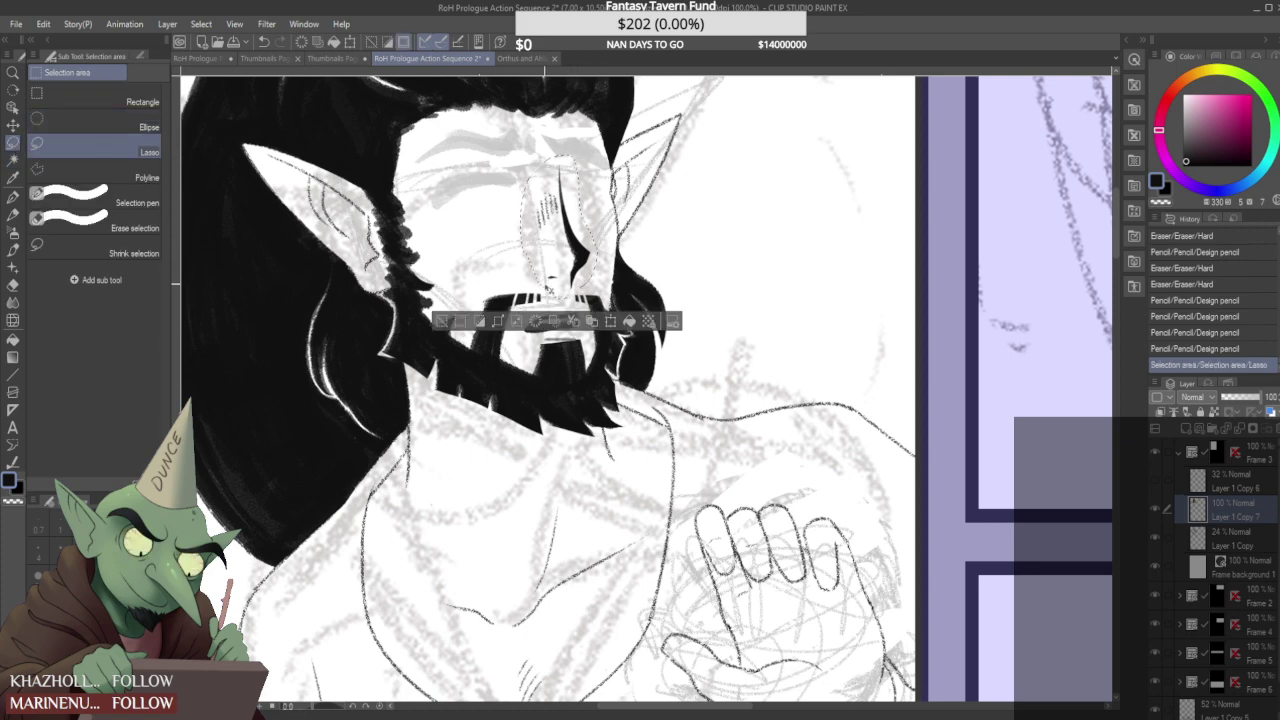
{"action": "key", "text": "ctrl+t"}
{"action": "mouse_move", "coordinate": [603, 213]}
{"action": "left_mouse_down"}
{"action": "mouse_move", "coordinate": [582, 229]}
{"action": "mouse_move", "coordinate": [612, 199]}
{"action": "left_mouse_up"}
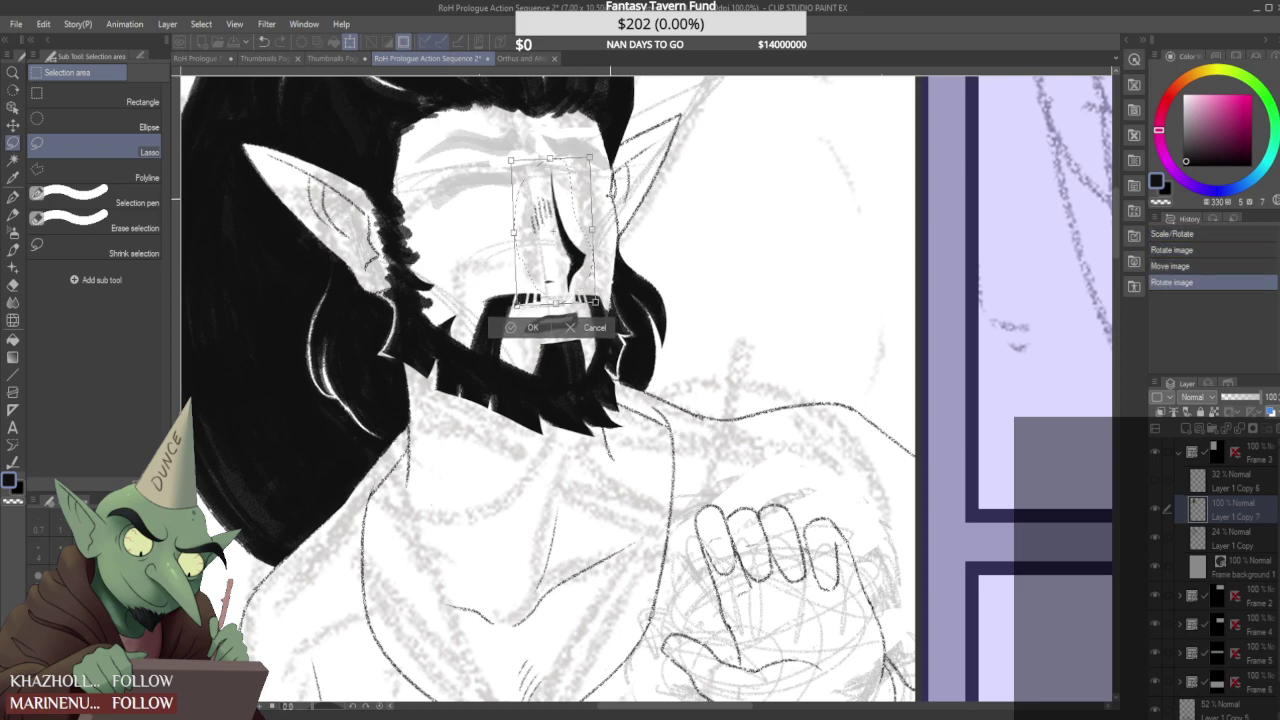
{"action": "left_click", "coordinate": [512, 328]}
{"action": "key", "text": "ctrl+d"}
- Check the repositioned nose at different scales and clean up the bridge lines with the hard eraser
{"action": "scroll", "coordinate": [604, 213], "scroll_direction": "down", "scroll_amount": 5}
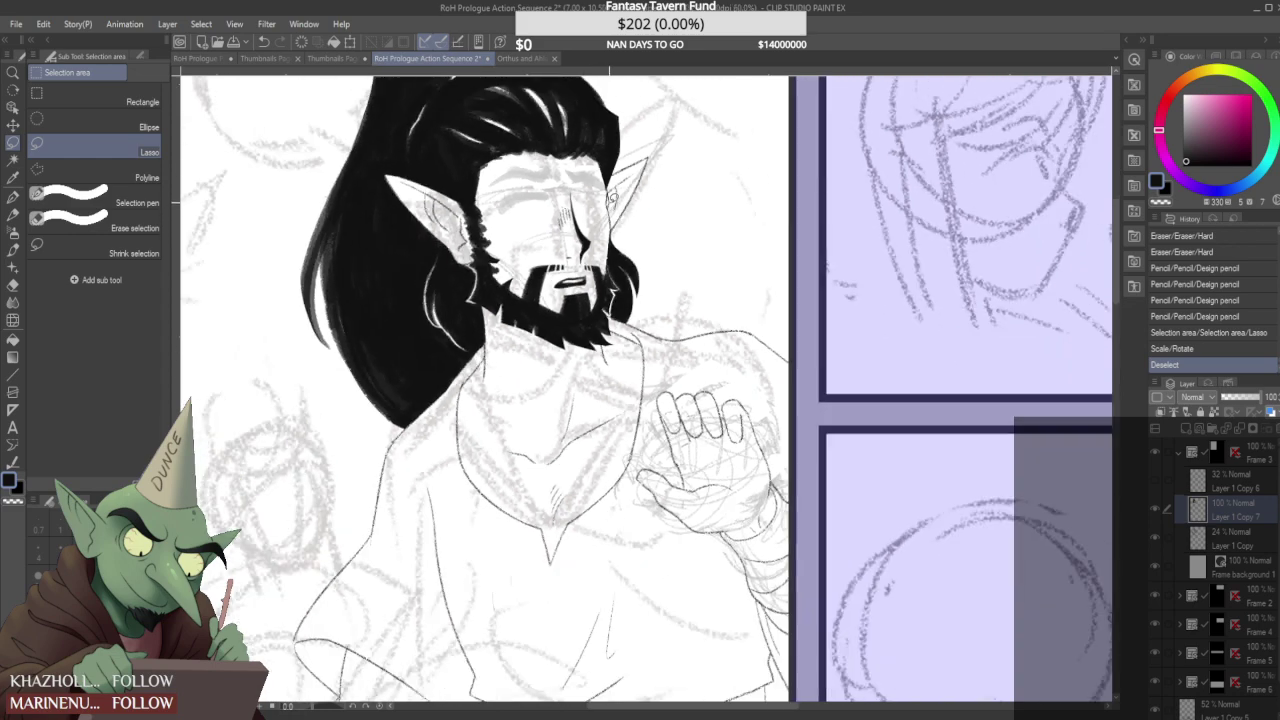
{"action": "scroll", "coordinate": [618, 188], "scroll_direction": "down", "scroll_amount": 2}
{"action": "scroll", "coordinate": [578, 205], "scroll_direction": "up", "scroll_amount": 5}
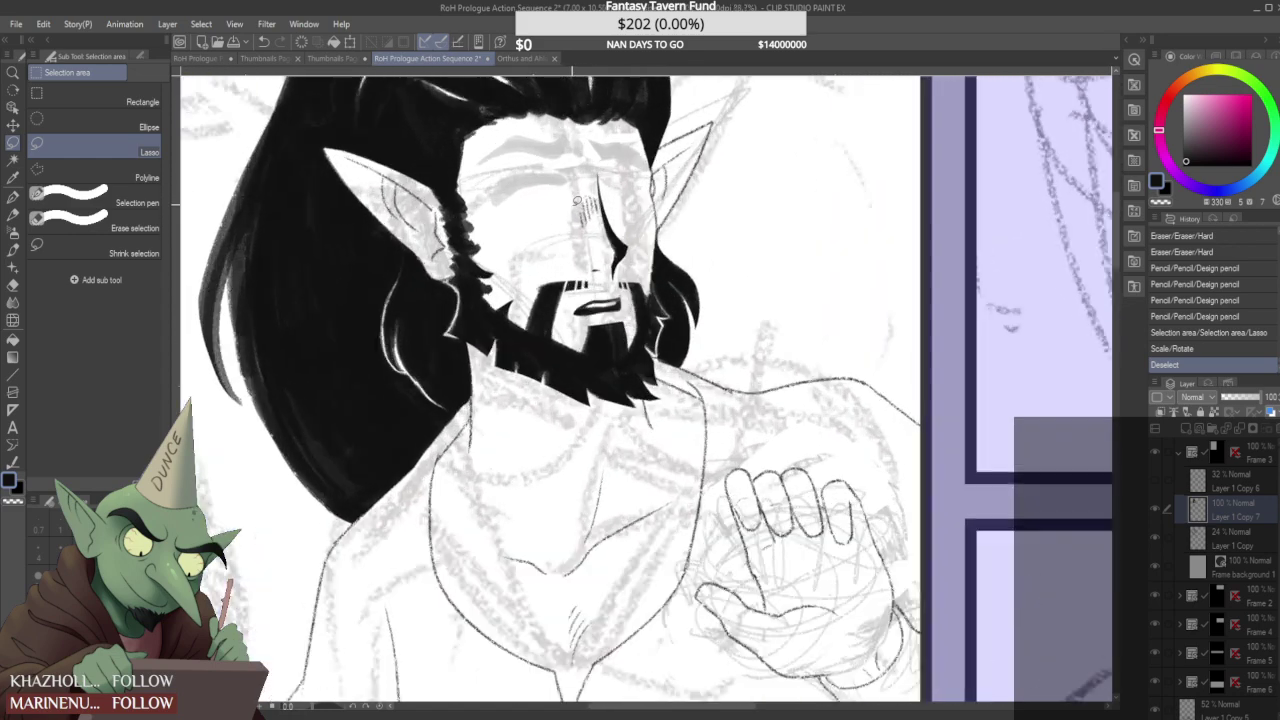
{"action": "mouse_move", "coordinate": [580, 200]}
{"action": "left_mouse_down"}
{"action": "mouse_move", "coordinate": [588, 240]}
{"action": "mouse_move", "coordinate": [575, 211]}
{"action": "mouse_move", "coordinate": [586, 203]}
{"action": "left_mouse_up"}
{"action": "scroll", "coordinate": [575, 211], "scroll_direction": "down", "scroll_amount": 2}
{"action": "scroll", "coordinate": [580, 218], "scroll_direction": "up", "scroll_amount": 3}
{"action": "scroll", "coordinate": [582, 215], "scroll_direction": "down", "scroll_amount": 2}
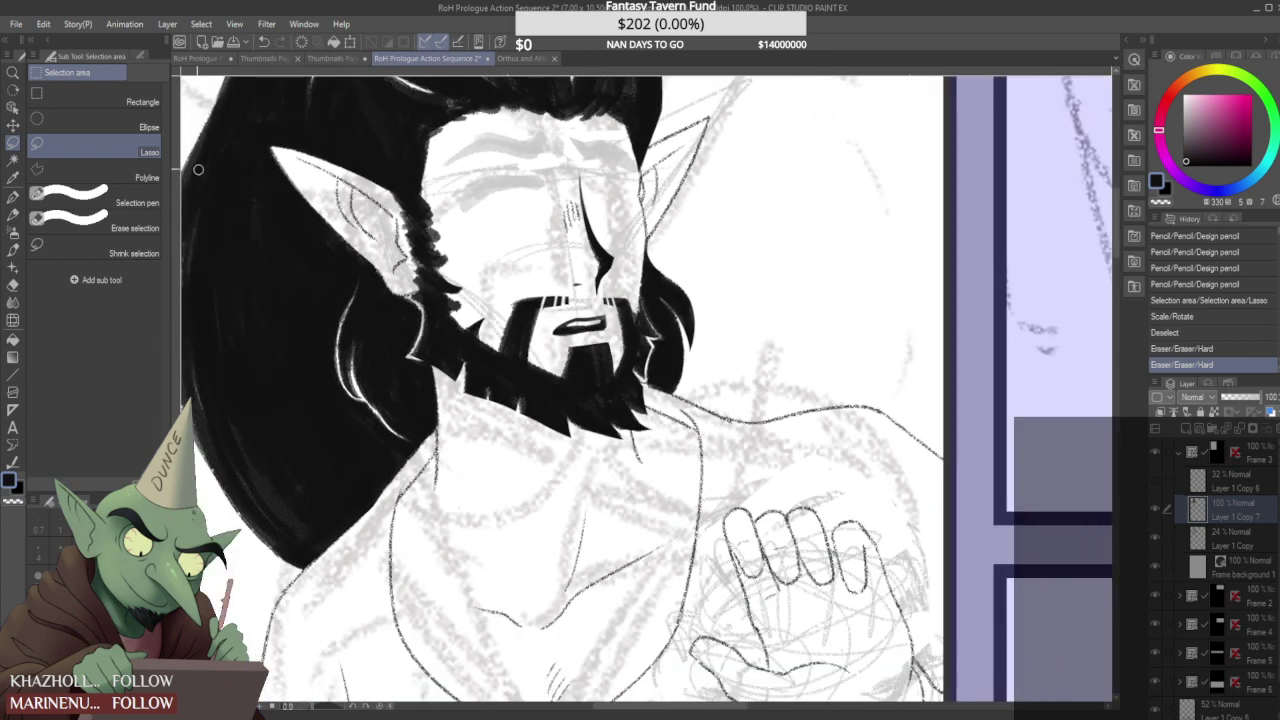
- Return to the Design pencil and Layer 1 Copy, and check the Orthus and Ahlai face reference sheet for the eyes
{"action": "left_click", "coordinate": [13, 214]}
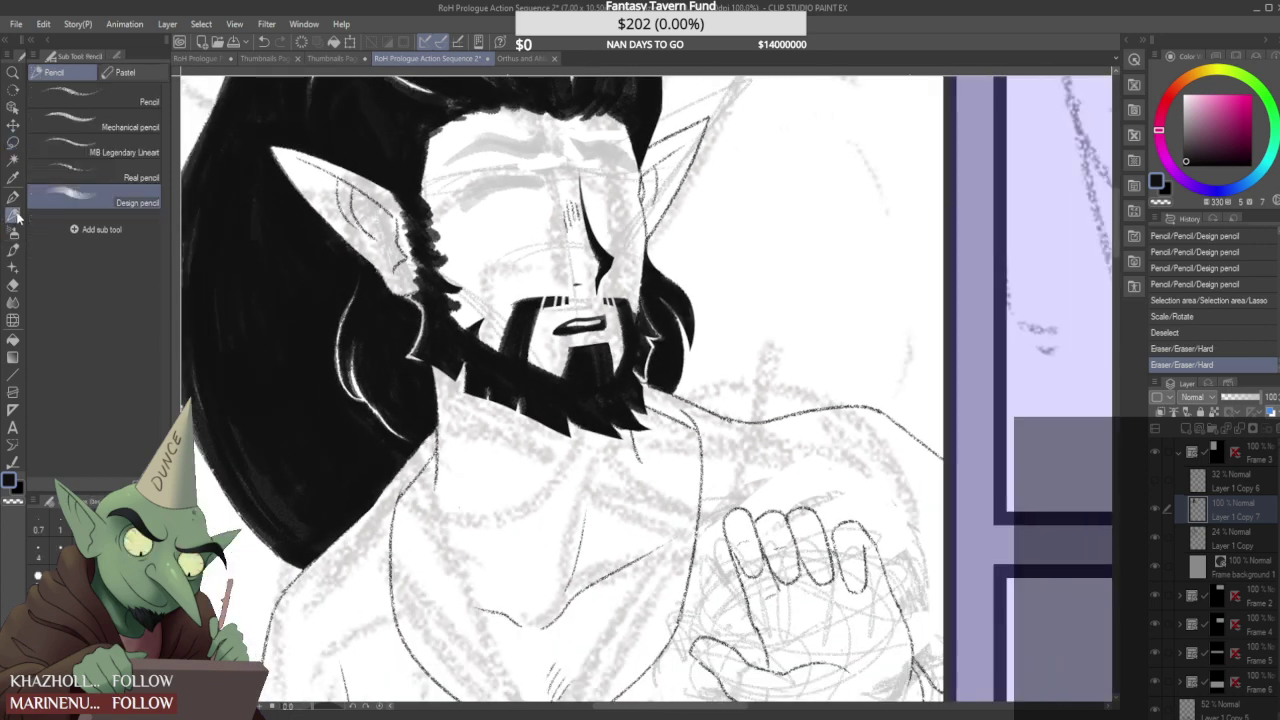
{"action": "key", "text": "alt+bracketleft"}
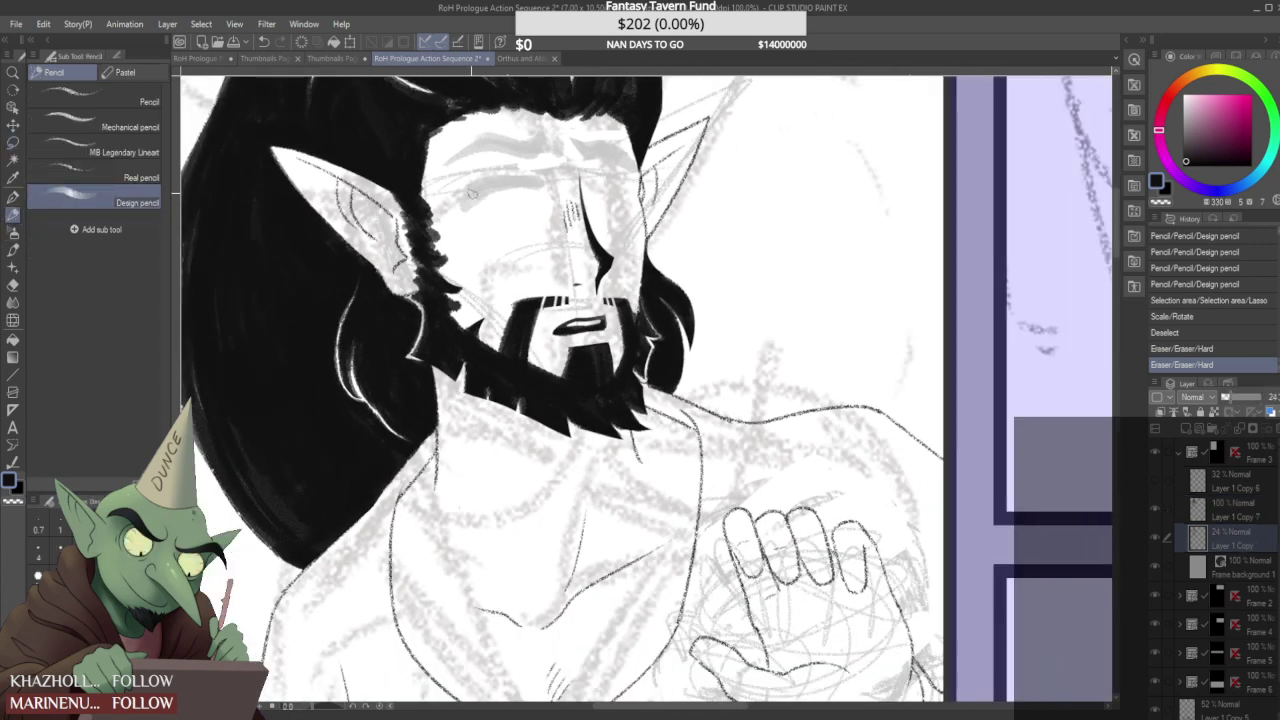
{"action": "left_click", "coordinate": [510, 59]}
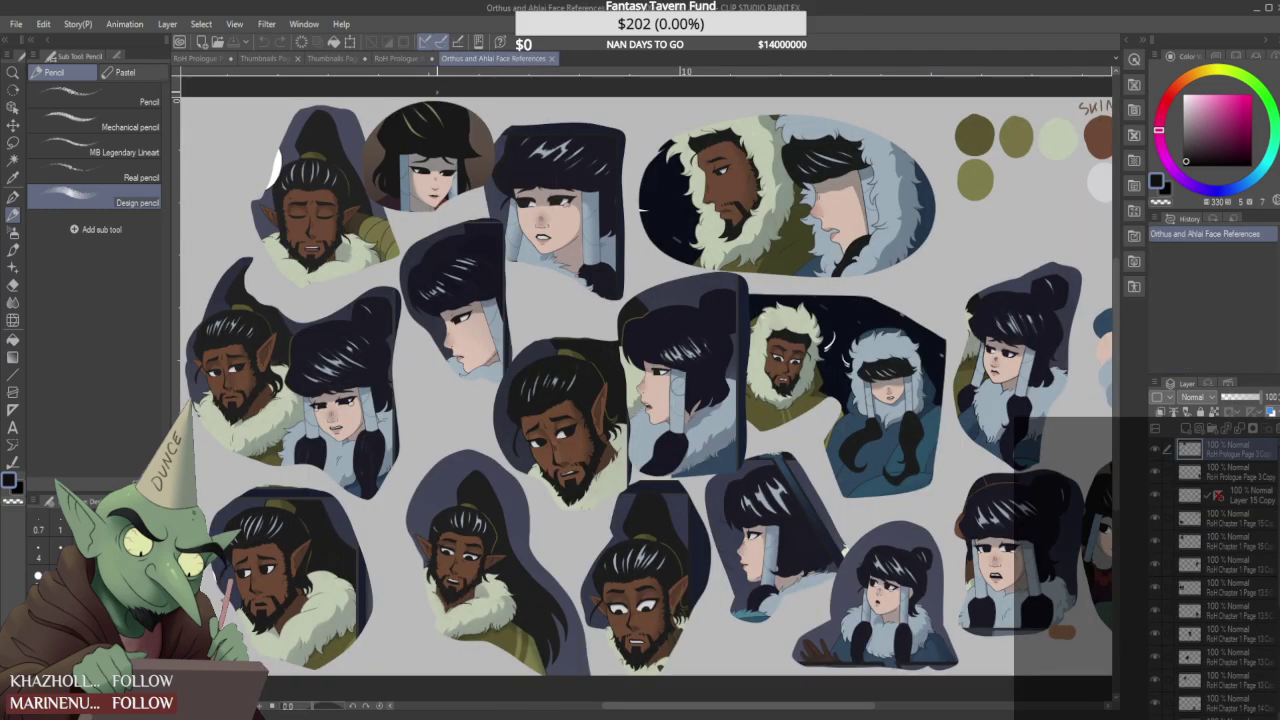
{"action": "left_click", "coordinate": [408, 60]}
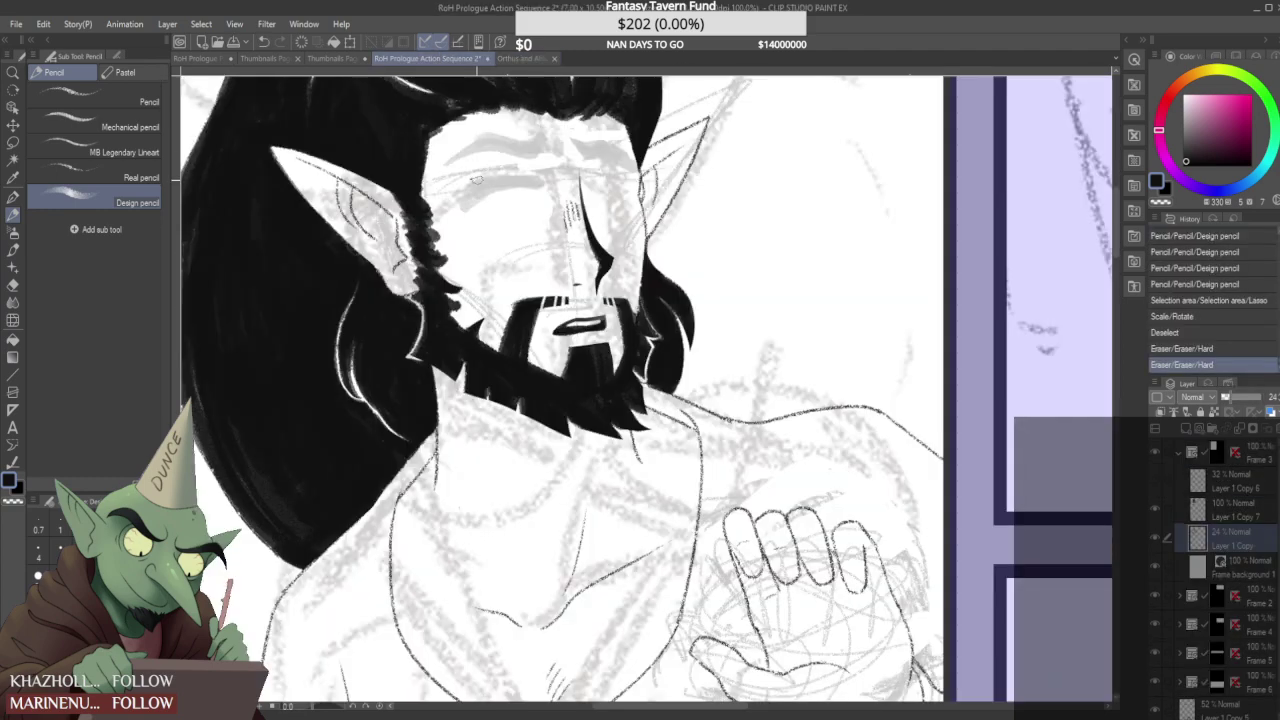
- Sketch the near eye's lids, iris and lower crease, and rough in the far eye beyond the nose
{"action": "left_click_drag", "start_coordinate": [447, 190], "coordinate": [542, 184]}
{"action": "mouse_move", "coordinate": [472, 202]}
{"action": "left_mouse_down"}
{"action": "mouse_move", "coordinate": [527, 204]}
{"action": "mouse_move", "coordinate": [509, 222]}
{"action": "mouse_move", "coordinate": [524, 206]}
{"action": "mouse_move", "coordinate": [501, 187]}
{"action": "mouse_move", "coordinate": [531, 212]}
{"action": "left_mouse_up"}
{"action": "mouse_move", "coordinate": [514, 188]}
{"action": "left_mouse_down"}
{"action": "mouse_move", "coordinate": [519, 202]}
{"action": "mouse_move", "coordinate": [535, 194]}
{"action": "mouse_move", "coordinate": [532, 216]}
{"action": "left_mouse_up"}
{"action": "left_click_drag", "start_coordinate": [532, 218], "coordinate": [508, 219]}
{"action": "mouse_move", "coordinate": [595, 178]}
{"action": "left_mouse_down"}
{"action": "mouse_move", "coordinate": [628, 192]}
{"action": "mouse_move", "coordinate": [626, 213]}
{"action": "mouse_move", "coordinate": [636, 179]}
{"action": "left_mouse_up"}
{"action": "scroll", "coordinate": [643, 230], "scroll_direction": "down", "scroll_amount": 3}
{"action": "scroll", "coordinate": [592, 208], "scroll_direction": "up", "scroll_amount": 2}
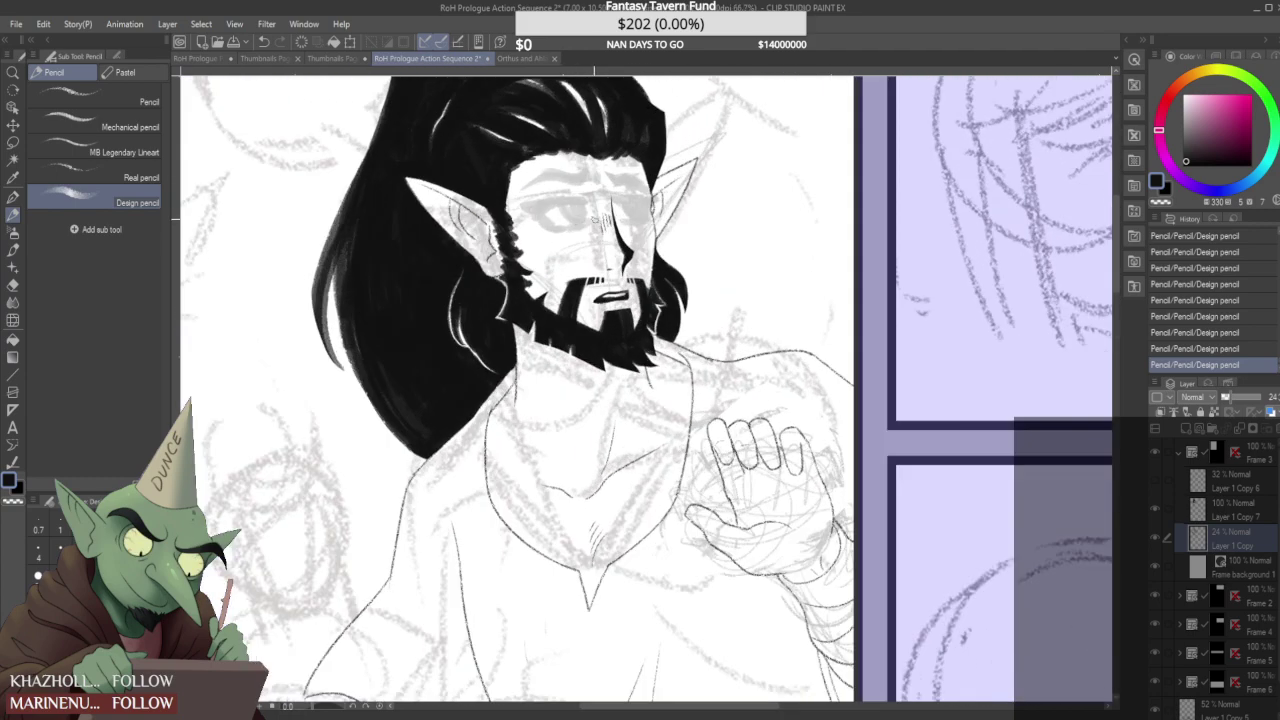
- Undo the last two sketch strokes, touch up the face sketch, and check it against the whole figure
{"action": "key", "text": "ctrl+z"}
{"action": "key", "text": "ctrl+z"}
{"action": "left_click_drag", "start_coordinate": [523, 252], "coordinate": [528, 257]}
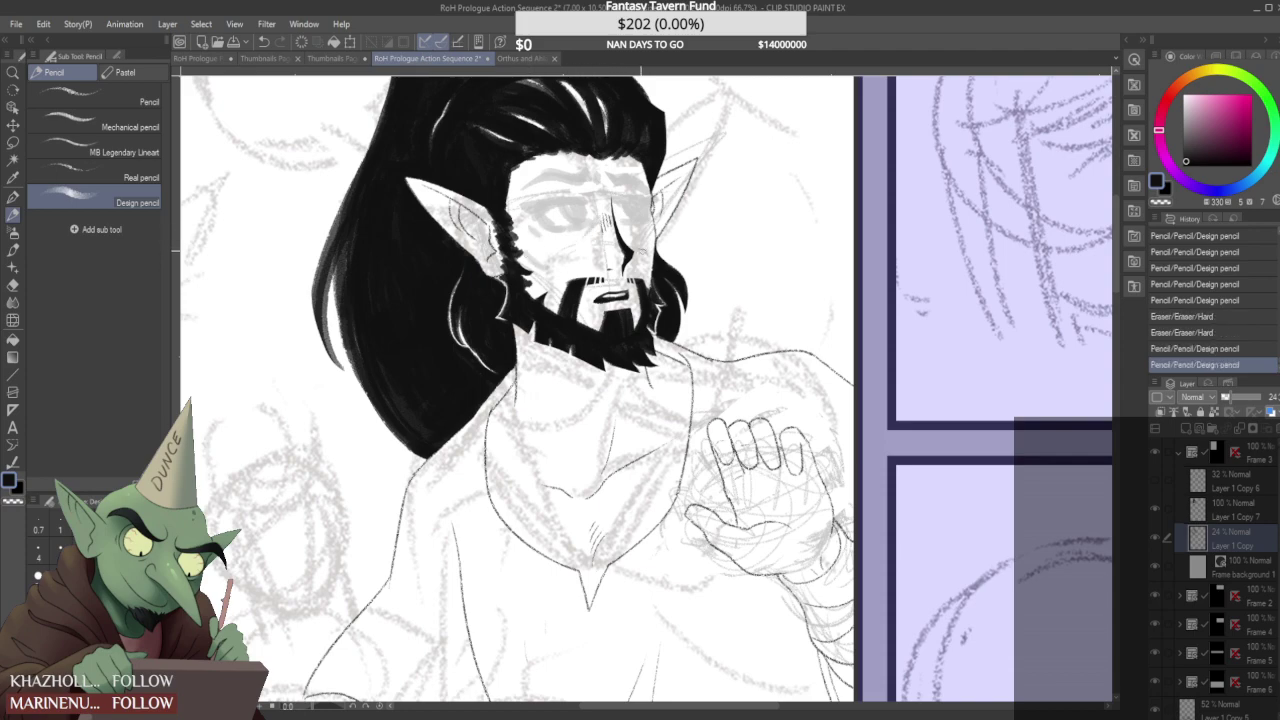
{"action": "scroll", "coordinate": [642, 248], "scroll_direction": "down", "scroll_amount": 3}
{"action": "scroll", "coordinate": [653, 211], "scroll_direction": "up", "scroll_amount": 5}
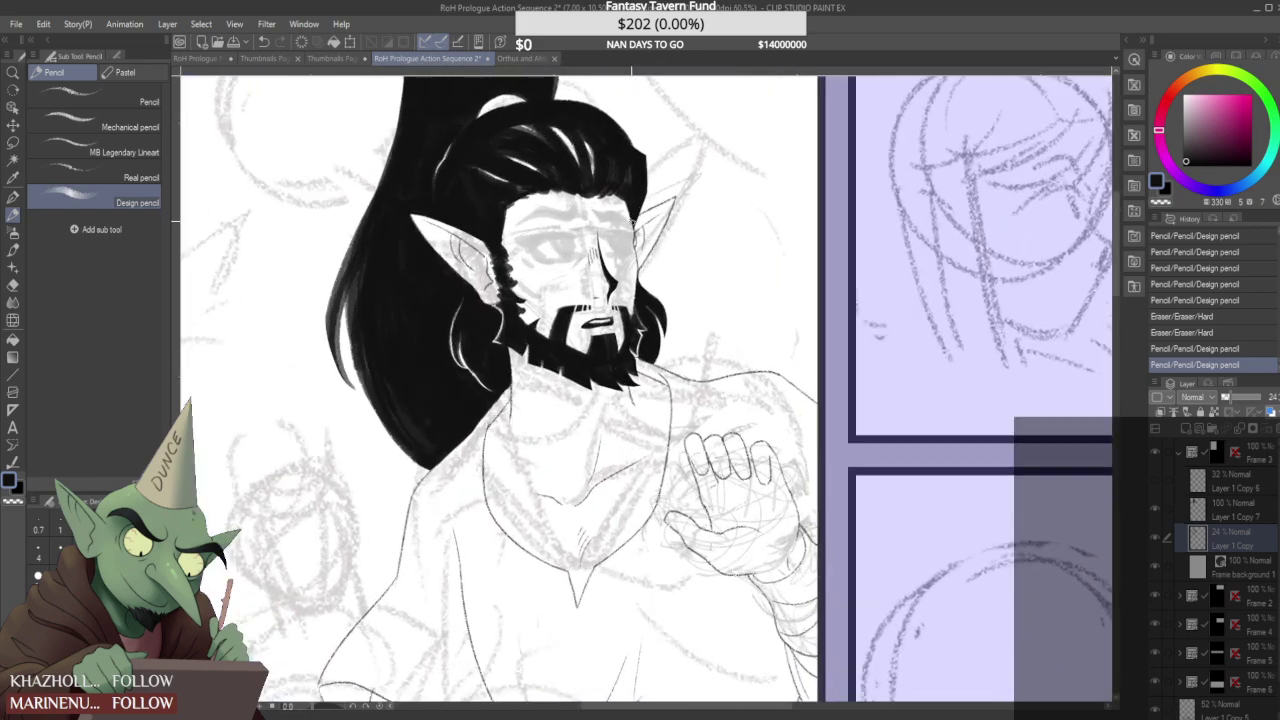
{"action": "scroll", "coordinate": [607, 215], "scroll_direction": "up", "scroll_amount": 1}
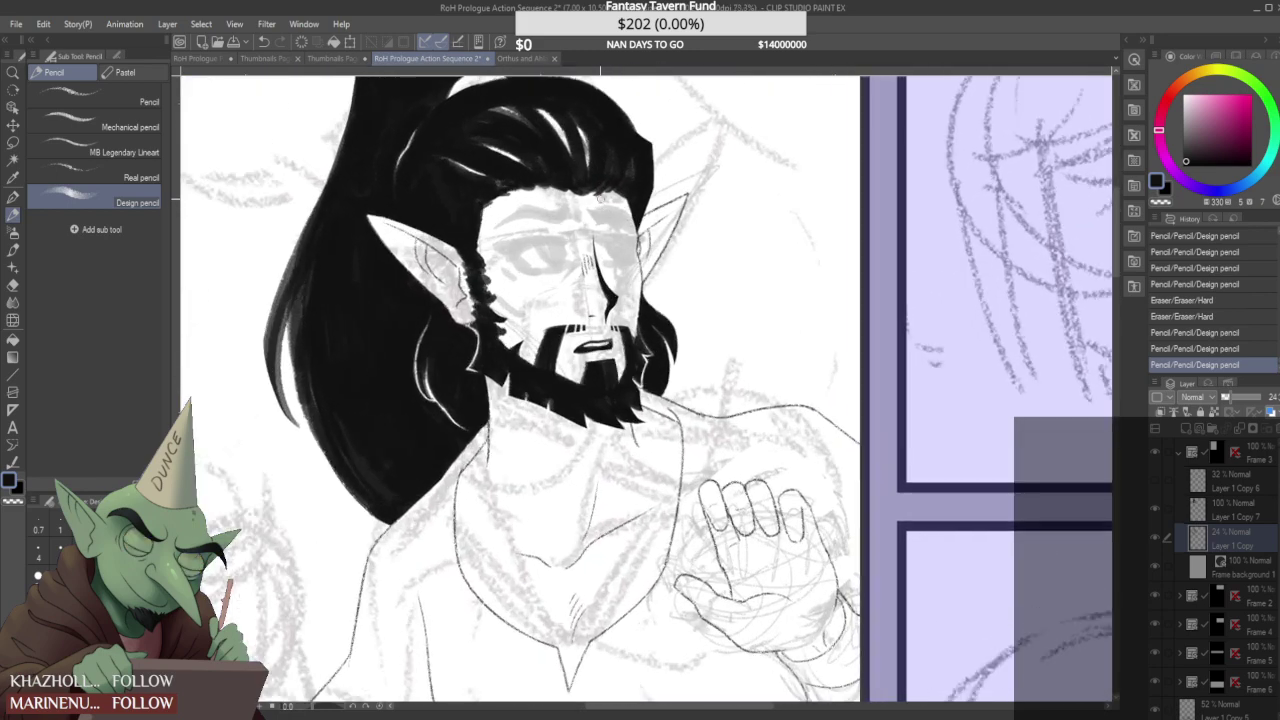
{"action": "scroll", "coordinate": [601, 215], "scroll_direction": "down", "scroll_amount": 3}
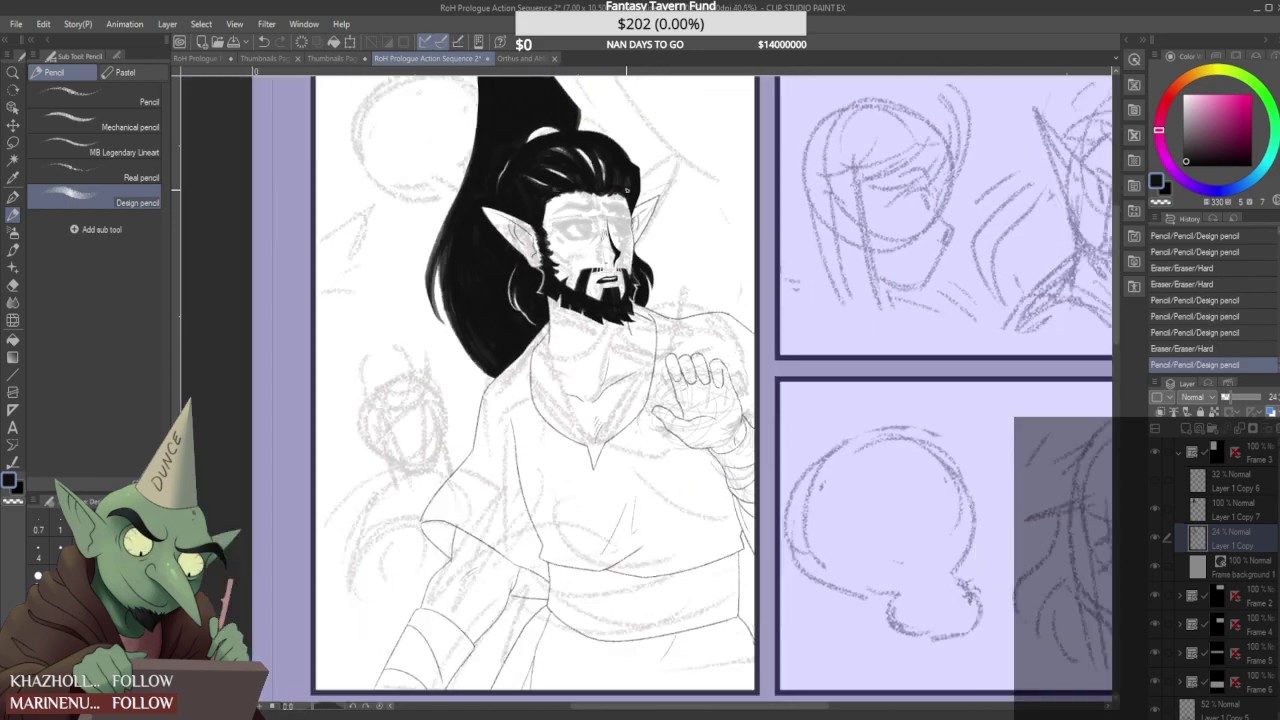
- Reshape the sketched eyes with the hard eraser and check the expression at page scale
{"action": "scroll", "coordinate": [558, 205], "scroll_direction": "up", "scroll_amount": 5}
{"action": "mouse_move", "coordinate": [592, 203]}
{"action": "left_mouse_down"}
{"action": "mouse_move", "coordinate": [627, 209]}
{"action": "mouse_move", "coordinate": [638, 196]}
{"action": "mouse_move", "coordinate": [642, 233]}
{"action": "mouse_move", "coordinate": [666, 230]}
{"action": "left_mouse_up"}
{"action": "scroll", "coordinate": [645, 217], "scroll_direction": "down", "scroll_amount": 1}
{"action": "scroll", "coordinate": [670, 225], "scroll_direction": "down", "scroll_amount": 3}
{"action": "scroll", "coordinate": [680, 205], "scroll_direction": "down", "scroll_amount": 2}
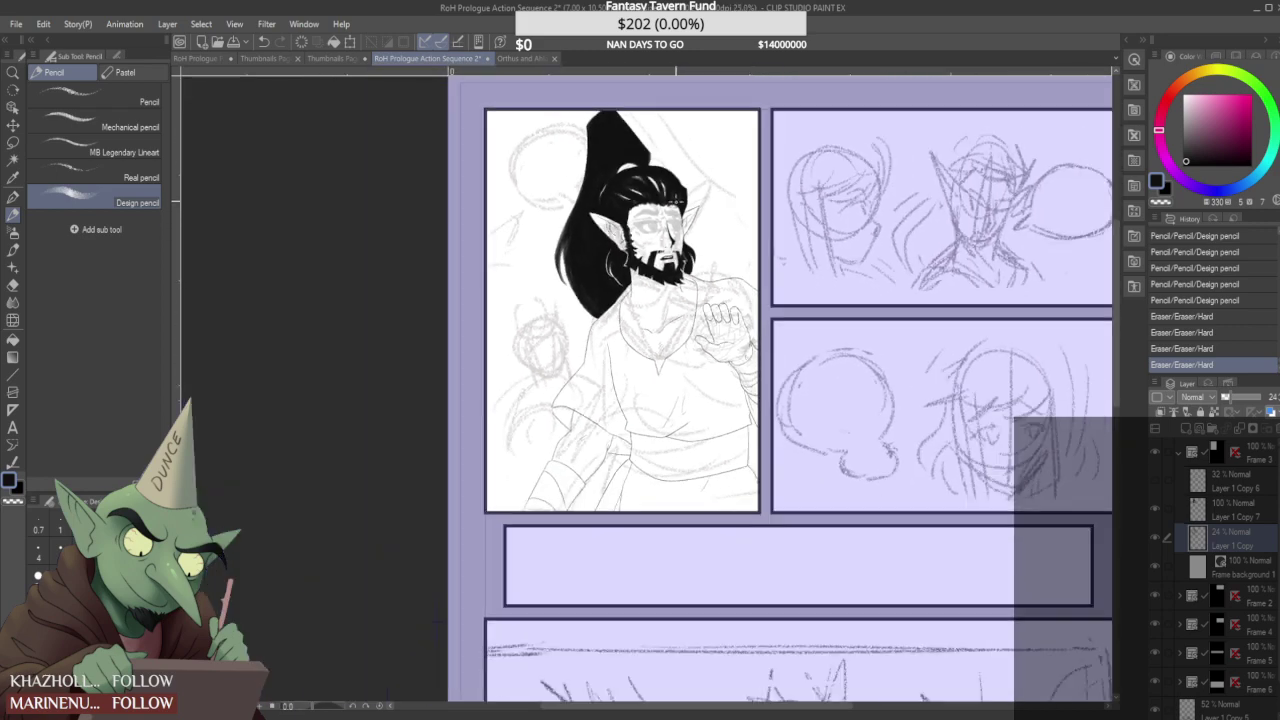
- Refine the far eye's sketch beside the nose bridge with Design pencil and eraser touches
{"action": "scroll", "coordinate": [679, 200], "scroll_direction": "up", "scroll_amount": 5}
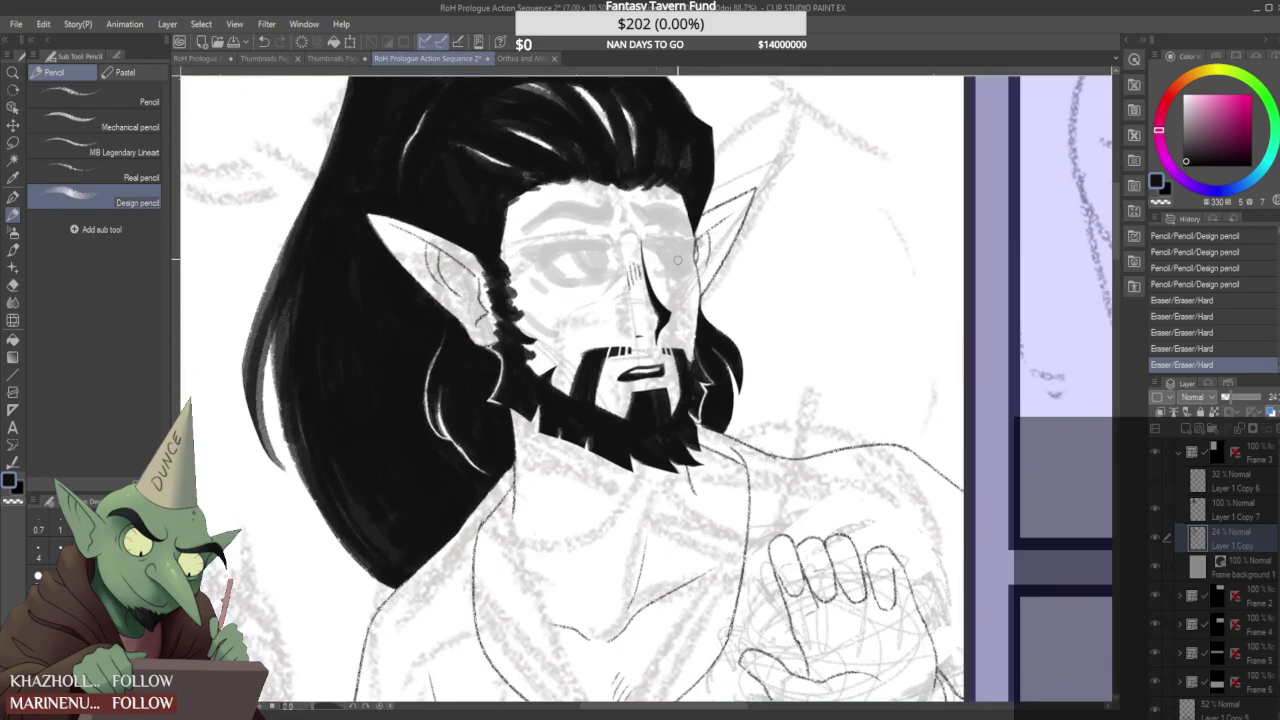
{"action": "left_click_drag", "start_coordinate": [667, 281], "coordinate": [681, 266]}
{"action": "scroll", "coordinate": [688, 272], "scroll_direction": "down", "scroll_amount": 3}
{"action": "scroll", "coordinate": [690, 272], "scroll_direction": "down", "scroll_amount": 1}
{"action": "scroll", "coordinate": [690, 272], "scroll_direction": "up", "scroll_amount": 2}
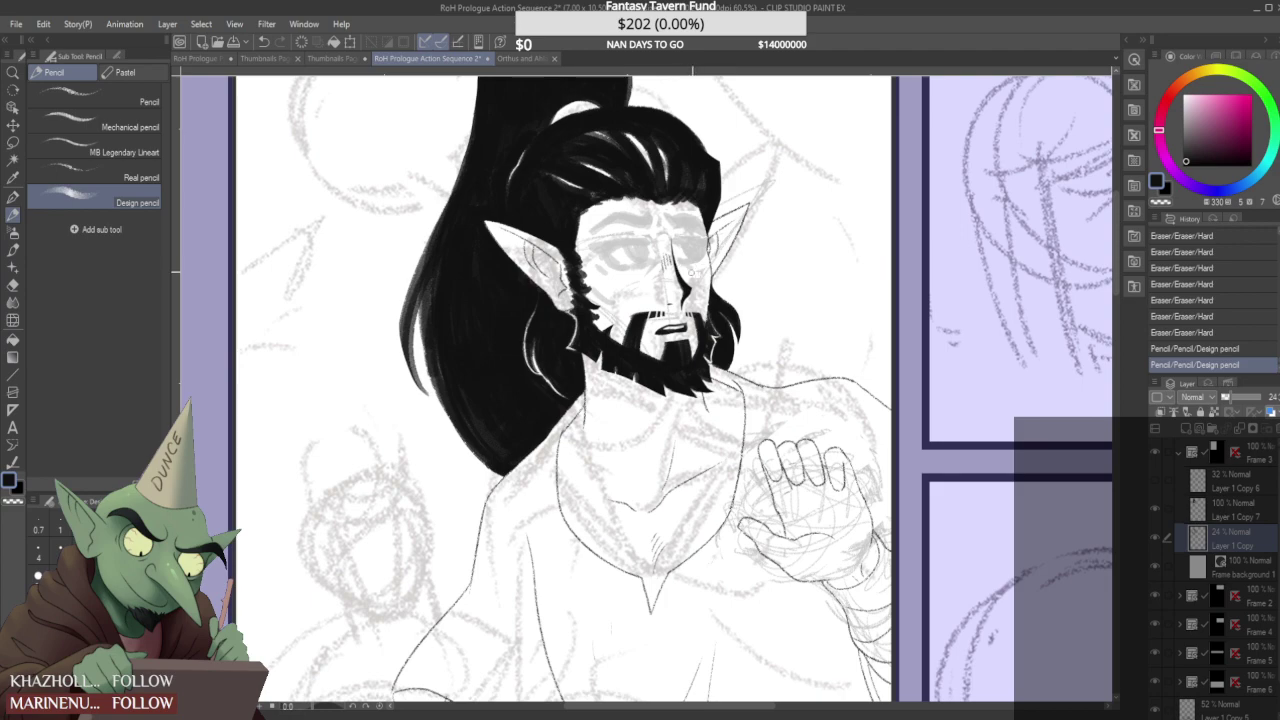
{"action": "scroll", "coordinate": [660, 300], "scroll_direction": "down", "scroll_amount": 4}
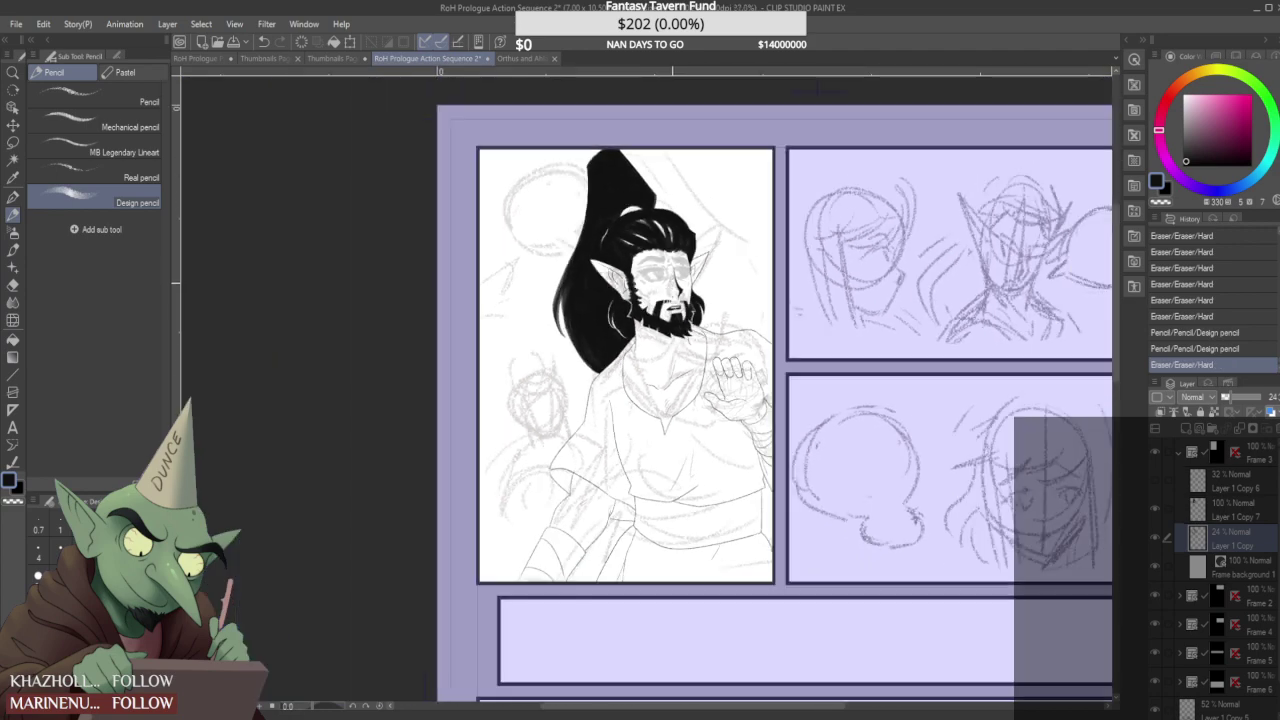
{"action": "scroll", "coordinate": [660, 300], "scroll_direction": "up", "scroll_amount": 4}
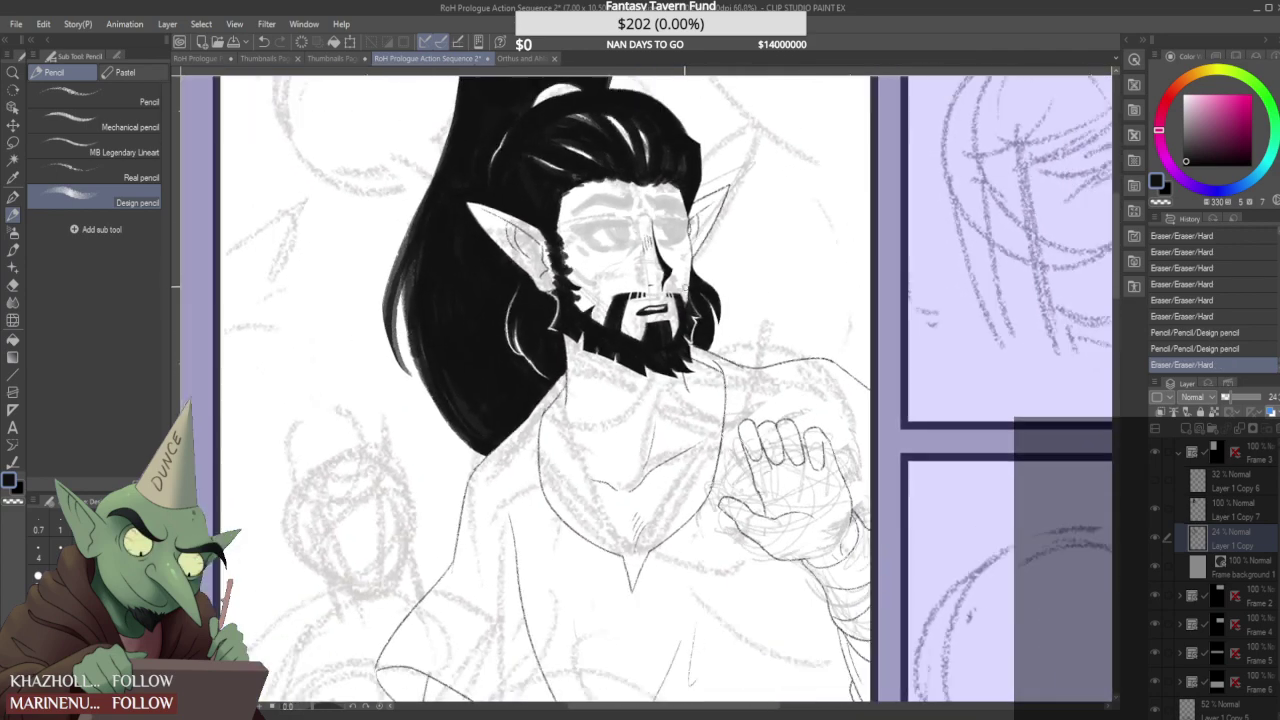
- Add a new raster layer above Layer 1 Copy 7 and ink the near eye's thick upper lid line on it
{"action": "left_click", "coordinate": [1218, 503]}
{"action": "scroll", "coordinate": [648, 215], "scroll_direction": "up", "scroll_amount": 3}
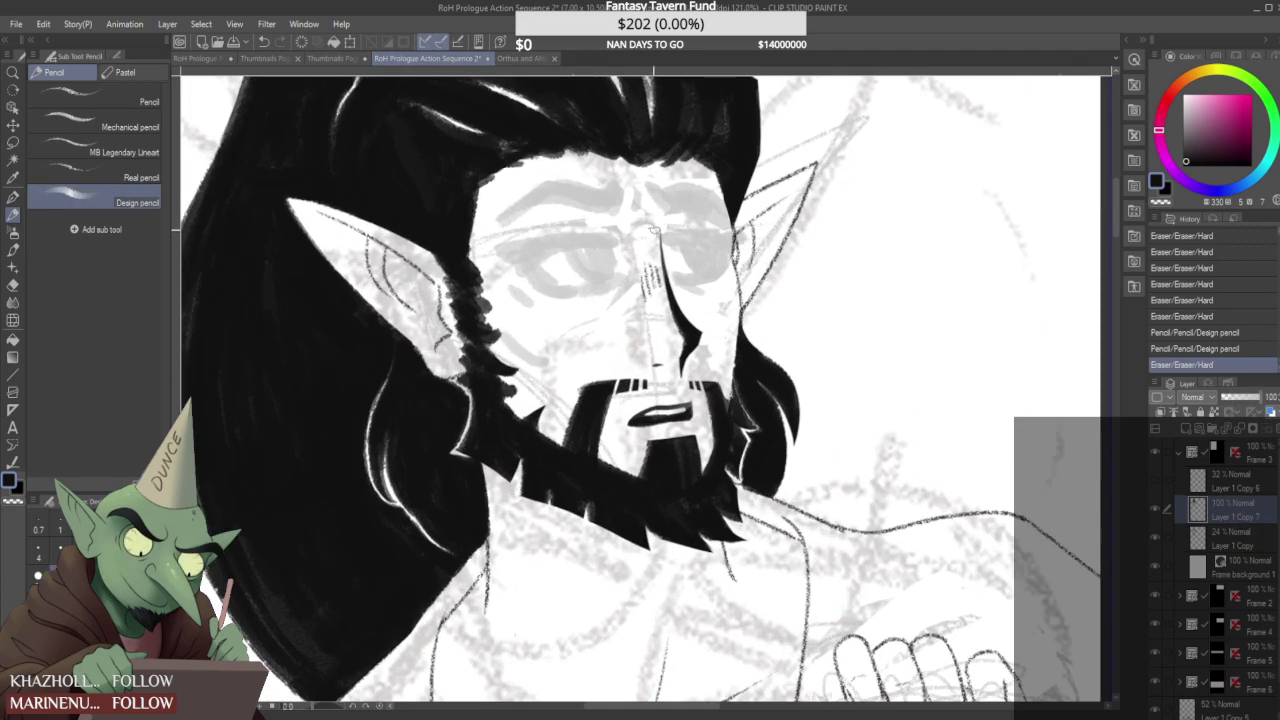
{"action": "left_click", "coordinate": [1182, 424]}
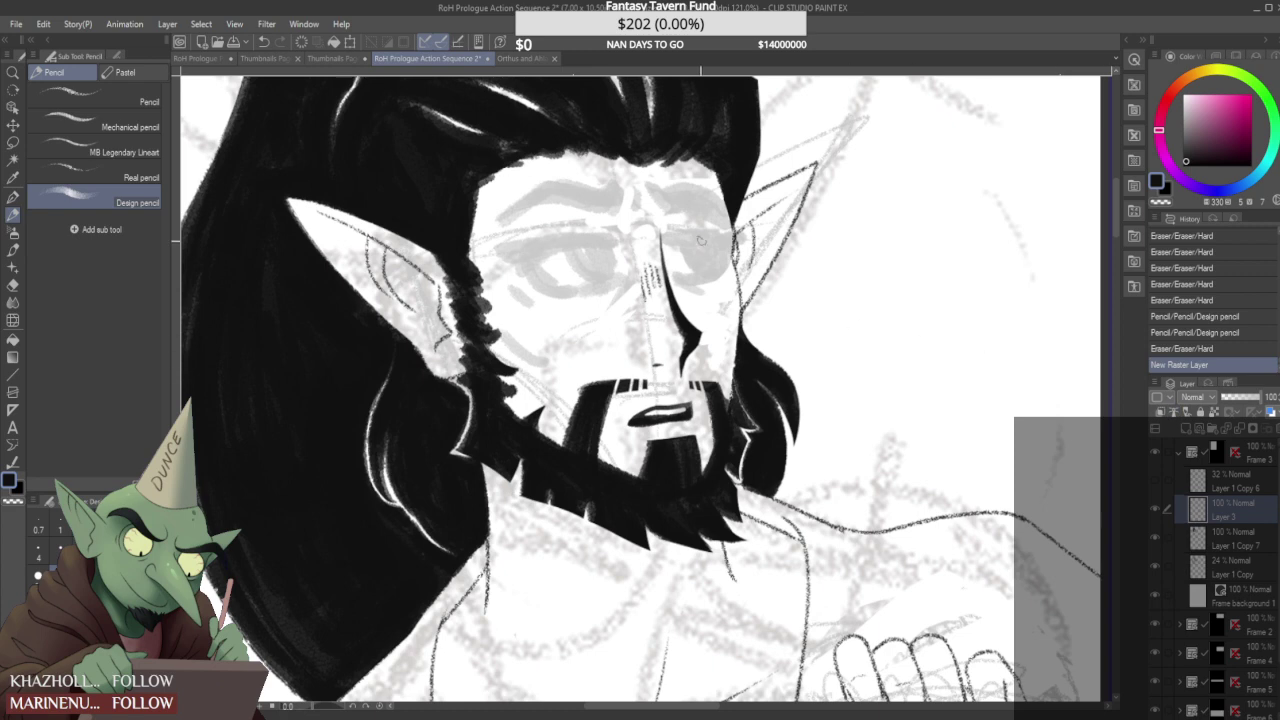
{"action": "mouse_move", "coordinate": [508, 252]}
{"action": "left_mouse_down"}
{"action": "mouse_move", "coordinate": [643, 242]}
{"action": "mouse_move", "coordinate": [594, 242]}
{"action": "mouse_move", "coordinate": [620, 258]}
{"action": "mouse_move", "coordinate": [594, 231]}
{"action": "mouse_move", "coordinate": [633, 259]}
{"action": "mouse_move", "coordinate": [591, 243]}
{"action": "mouse_move", "coordinate": [621, 262]}
{"action": "mouse_move", "coordinate": [591, 243]}
{"action": "mouse_move", "coordinate": [626, 264]}
{"action": "left_mouse_up"}
{"action": "scroll", "coordinate": [626, 222], "scroll_direction": "up", "scroll_amount": 1}
{"action": "scroll", "coordinate": [594, 214], "scroll_direction": "down", "scroll_amount": 6}
{"action": "scroll", "coordinate": [580, 186], "scroll_direction": "up", "scroll_amount": 2}
- Ink the near eye's outer corner and curved lower lid, and trim the line edges with the hard eraser
{"action": "mouse_move", "coordinate": [530, 246]}
{"action": "left_mouse_down"}
{"action": "mouse_move", "coordinate": [580, 281]}
{"action": "mouse_move", "coordinate": [548, 264]}
{"action": "left_mouse_up"}
{"action": "scroll", "coordinate": [546, 241], "scroll_direction": "up", "scroll_amount": 1}
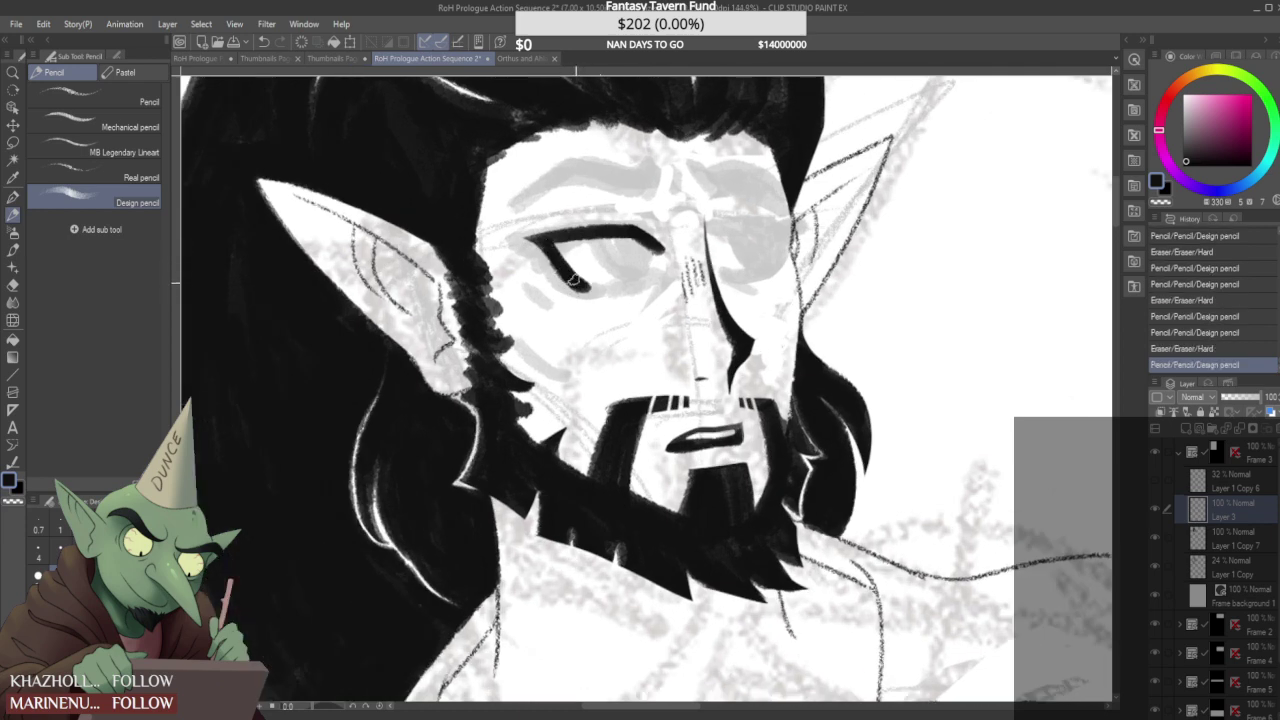
{"action": "scroll", "coordinate": [575, 312], "scroll_direction": "up", "scroll_amount": 1}
{"action": "mouse_move", "coordinate": [586, 286]}
{"action": "left_mouse_down"}
{"action": "mouse_move", "coordinate": [662, 256]}
{"action": "mouse_move", "coordinate": [603, 288]}
{"action": "mouse_move", "coordinate": [639, 258]}
{"action": "mouse_move", "coordinate": [603, 273]}
{"action": "mouse_move", "coordinate": [663, 249]}
{"action": "mouse_move", "coordinate": [646, 287]}
{"action": "mouse_move", "coordinate": [670, 254]}
{"action": "left_mouse_up"}
{"action": "scroll", "coordinate": [623, 275], "scroll_direction": "down", "scroll_amount": 8}
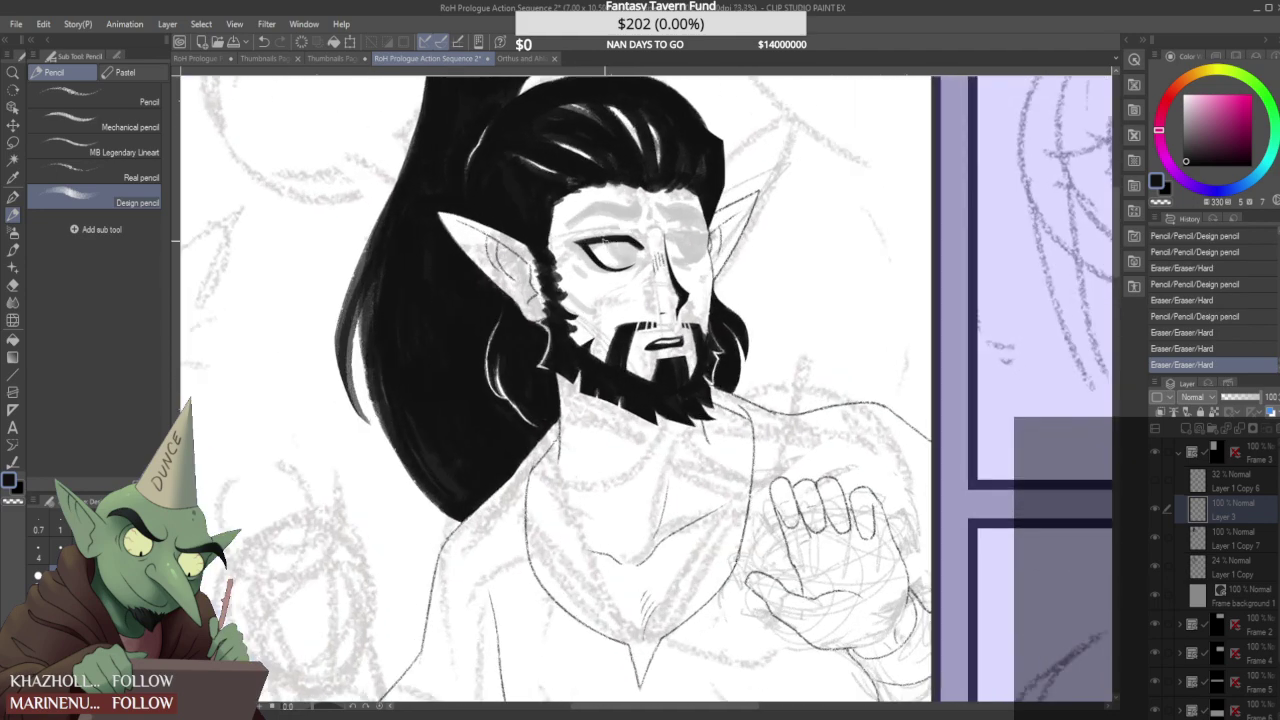
- Refine the near eye's upper lid line and sharpen its outer corner with pencil and eraser touches
{"action": "scroll", "coordinate": [602, 266], "scroll_direction": "up", "scroll_amount": 9}
{"action": "left_click_drag", "start_coordinate": [575, 238], "coordinate": [690, 233]}
{"action": "scroll", "coordinate": [640, 202], "scroll_direction": "down", "scroll_amount": 6}
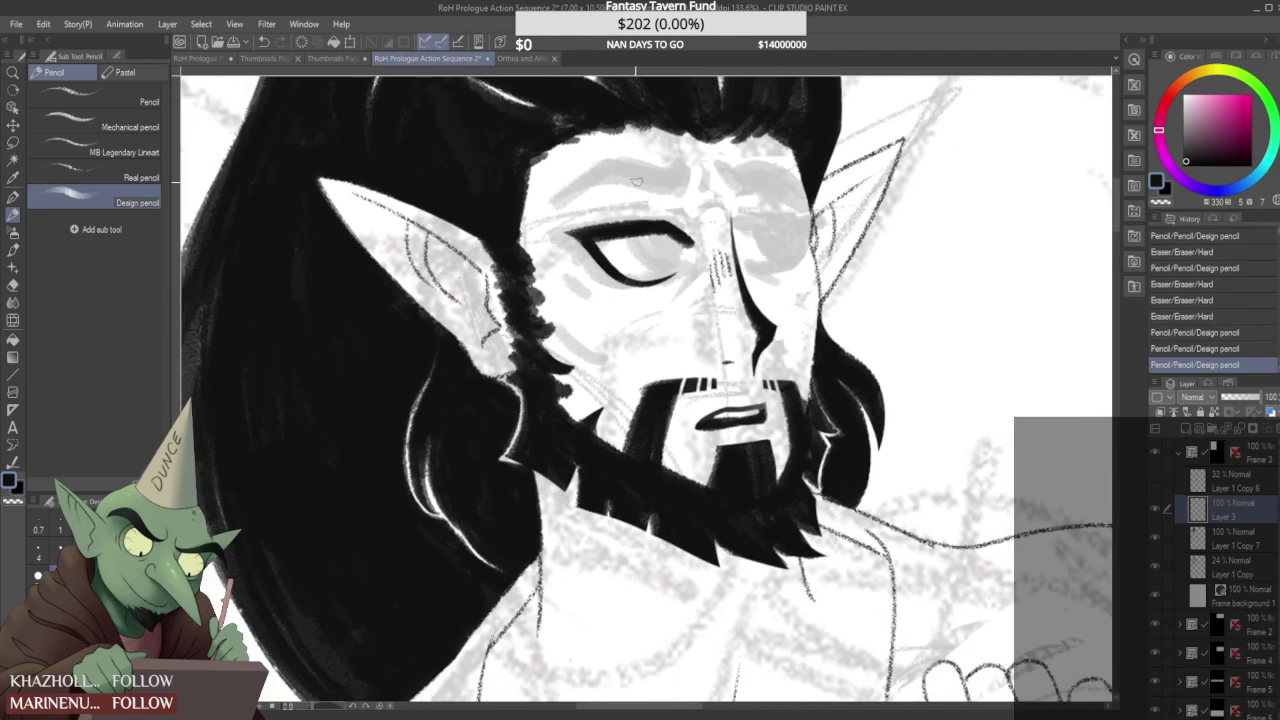
{"action": "scroll", "coordinate": [632, 186], "scroll_direction": "up", "scroll_amount": 5}
{"action": "left_click_drag", "start_coordinate": [495, 250], "coordinate": [540, 246]}
{"action": "scroll", "coordinate": [669, 205], "scroll_direction": "down", "scroll_amount": 6}
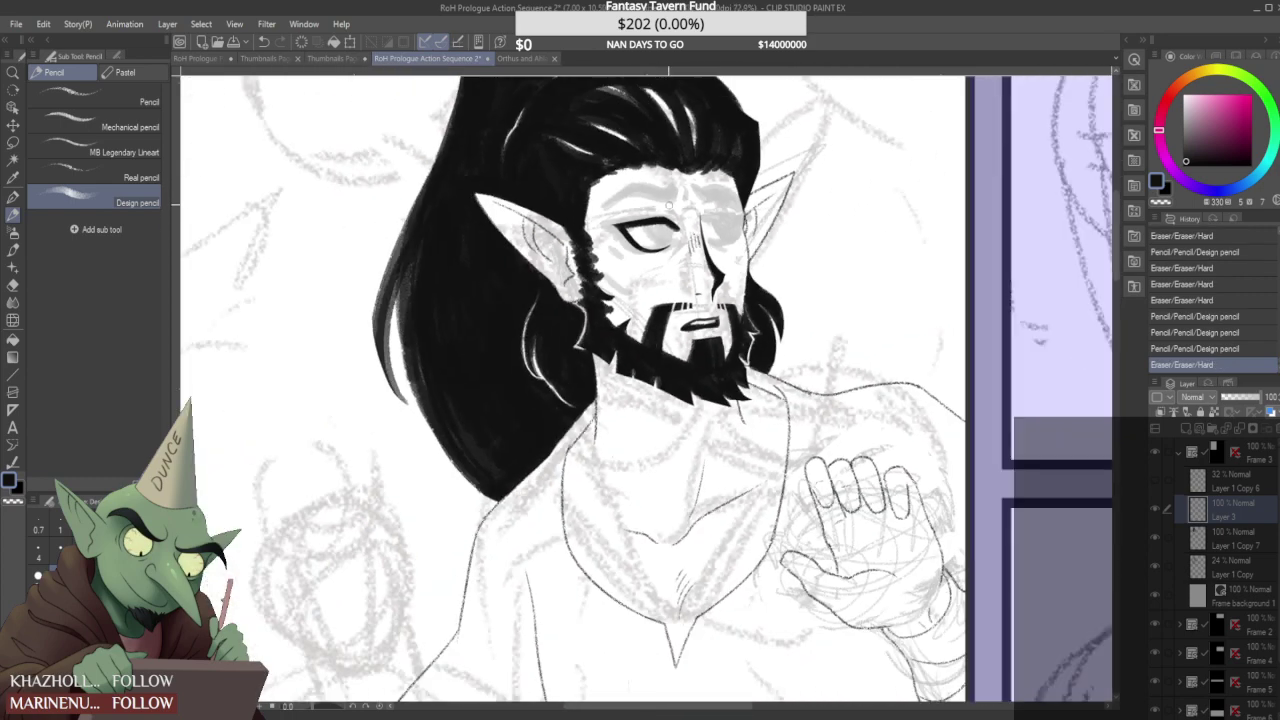
{"action": "scroll", "coordinate": [650, 220], "scroll_direction": "down", "scroll_amount": 2}
{"action": "scroll", "coordinate": [650, 220], "scroll_direction": "up", "scroll_amount": 4}
- Lasso the near eye's line art, shift it slightly outward and shrink it with Scale/Rotate, and clear the selection
{"action": "left_click", "coordinate": [12, 145]}
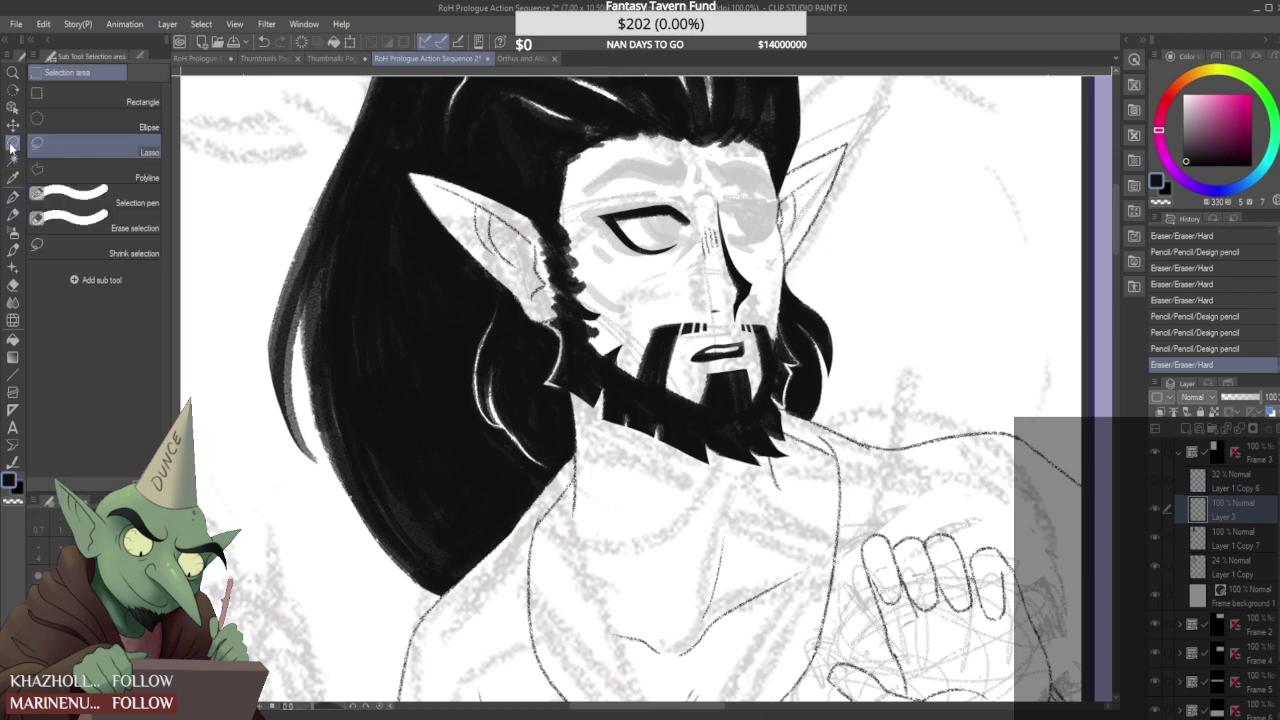
{"action": "left_click_drag", "start_coordinate": [683, 263], "coordinate": [678, 262]}
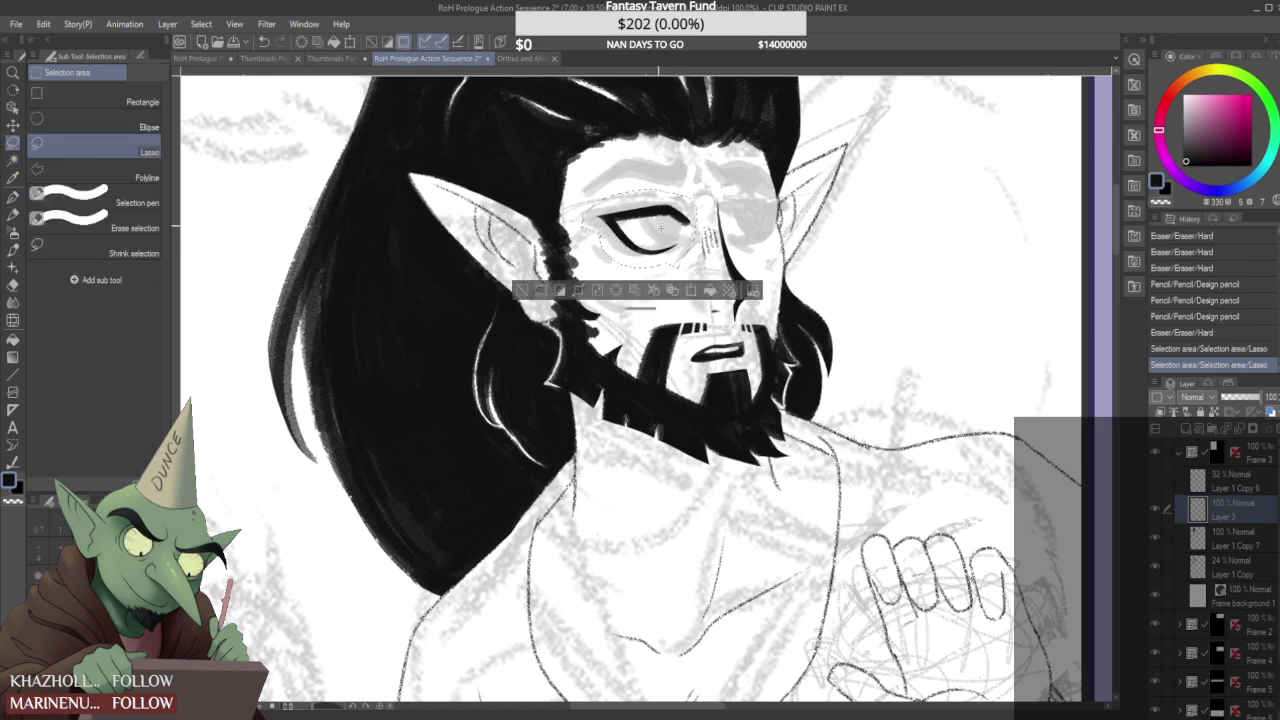
{"action": "key", "text": "ctrl+t"}
{"action": "left_click_drag", "start_coordinate": [657, 243], "coordinate": [651, 243]}
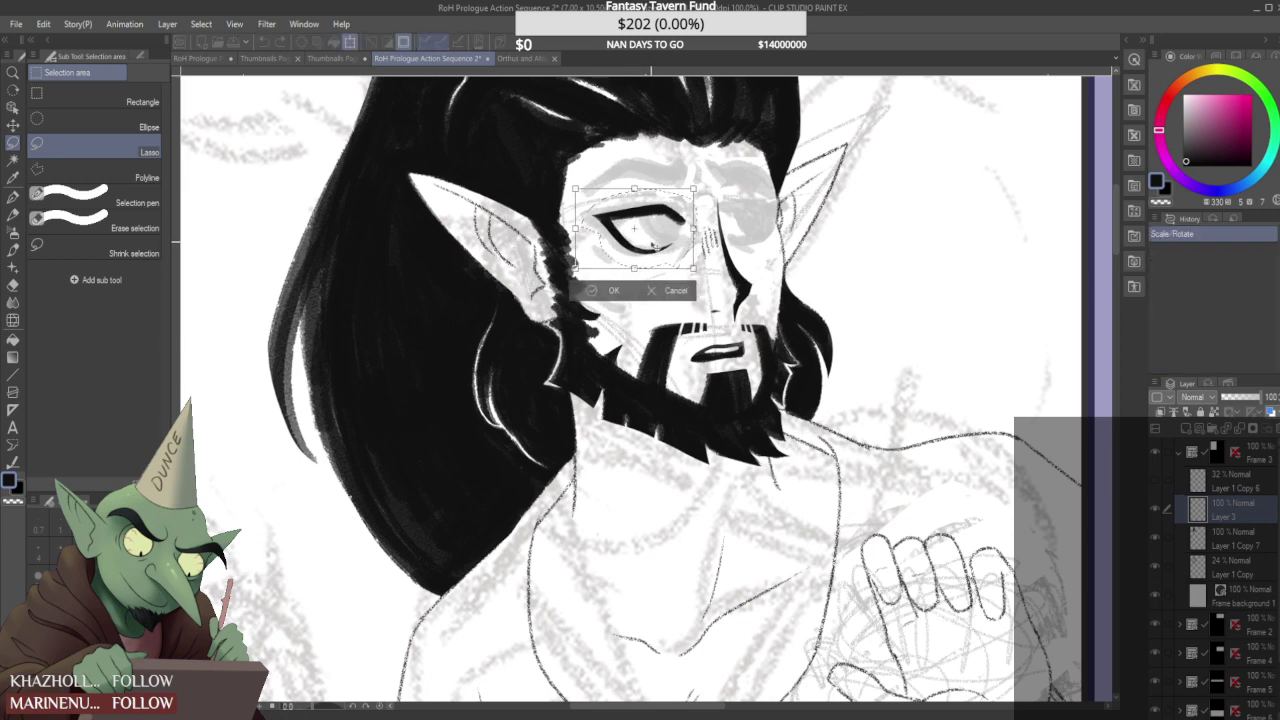
{"action": "left_click_drag", "start_coordinate": [692, 187], "coordinate": [670, 222]}
{"action": "left_click", "coordinate": [609, 290]}
{"action": "key", "text": "ctrl+d"}
{"action": "scroll", "coordinate": [447, 155], "scroll_direction": "down", "scroll_amount": 4}
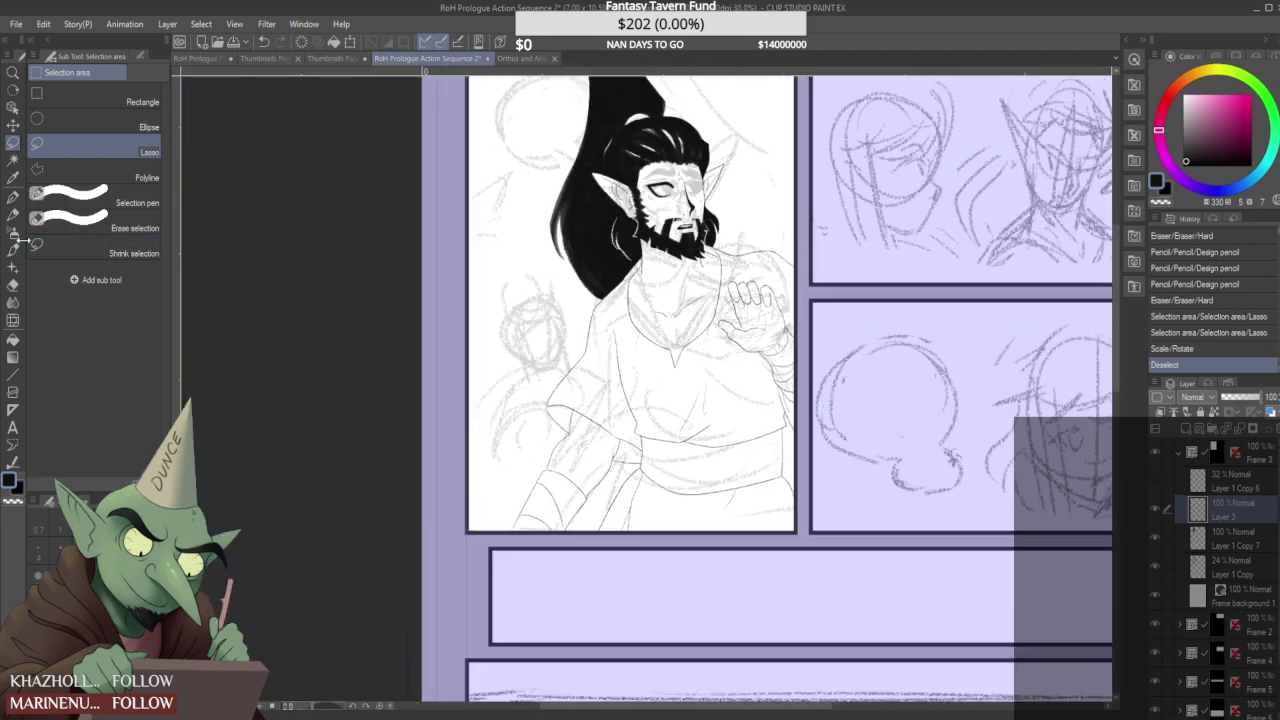
- Draw and fill the near eye's large dark iris with the Design pencil, and trim its edge with the hard eraser
{"action": "key", "text": "p"}
{"action": "scroll", "coordinate": [669, 208], "scroll_direction": "up", "scroll_amount": 5}
{"action": "mouse_move", "coordinate": [669, 211]}
{"action": "left_mouse_down"}
{"action": "mouse_move", "coordinate": [706, 252]}
{"action": "mouse_move", "coordinate": [728, 218]}
{"action": "mouse_move", "coordinate": [700, 238]}
{"action": "mouse_move", "coordinate": [673, 221]}
{"action": "mouse_move", "coordinate": [745, 232]}
{"action": "left_mouse_up"}
{"action": "scroll", "coordinate": [710, 250], "scroll_direction": "up", "scroll_amount": 1}
{"action": "scroll", "coordinate": [740, 215], "scroll_direction": "down", "scroll_amount": 4}
{"action": "scroll", "coordinate": [741, 202], "scroll_direction": "up", "scroll_amount": 1}
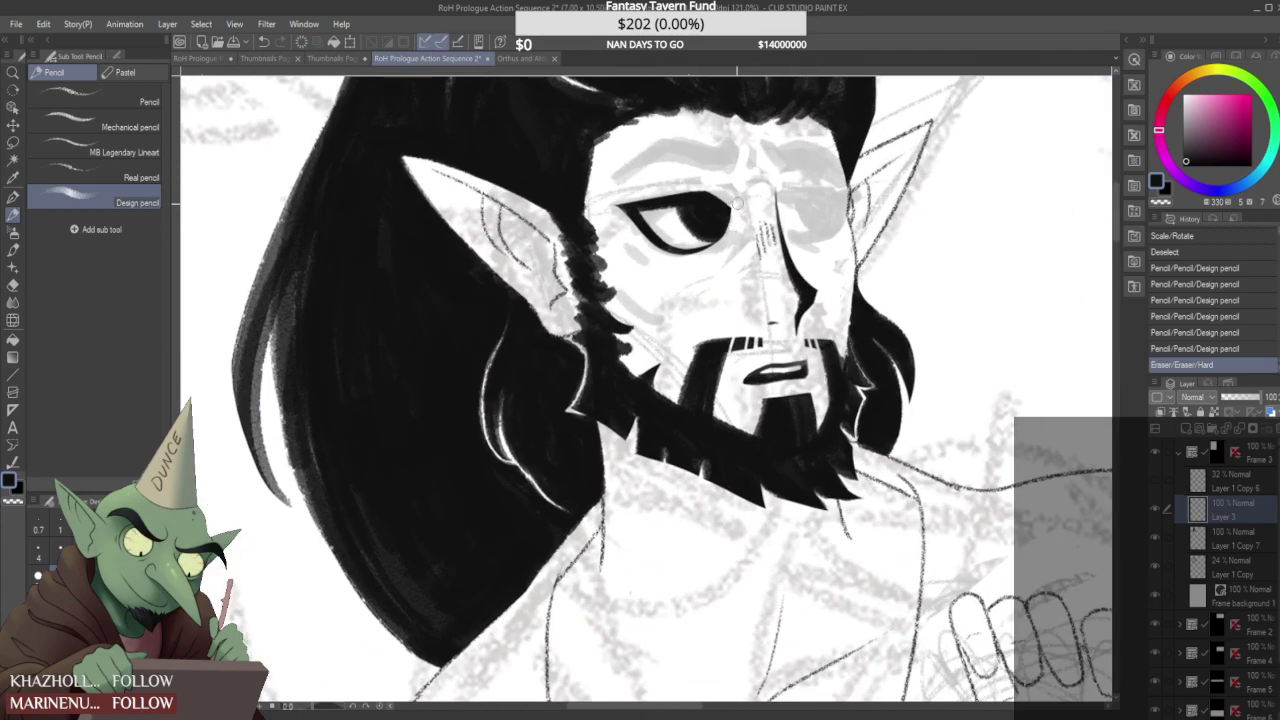
{"action": "left_click", "coordinate": [736, 200]}
{"action": "scroll", "coordinate": [736, 200], "scroll_direction": "down", "scroll_amount": 5}
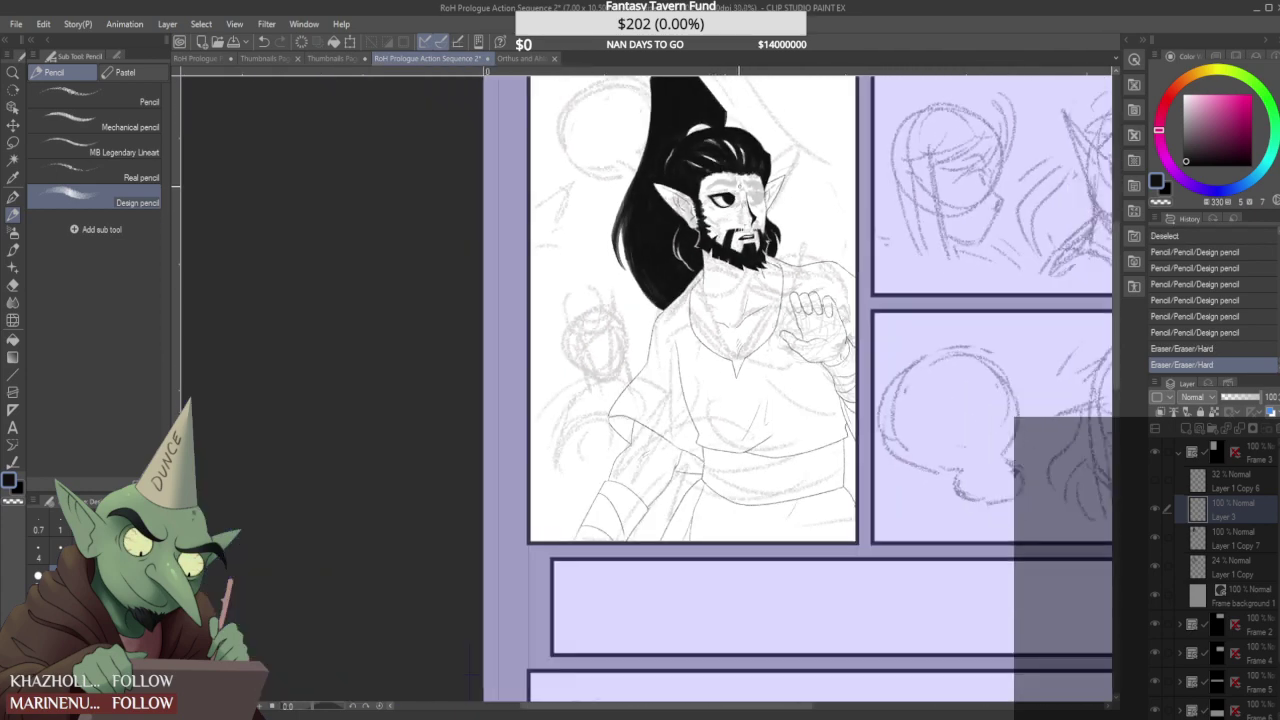
{"action": "scroll", "coordinate": [736, 188], "scroll_direction": "up", "scroll_amount": 5}
- Check the "Orthus and Ahlai Face References" document, and extend the near eye's black to its inner corner while clearing more white beside the iris
{"action": "left_click", "coordinate": [528, 59]}
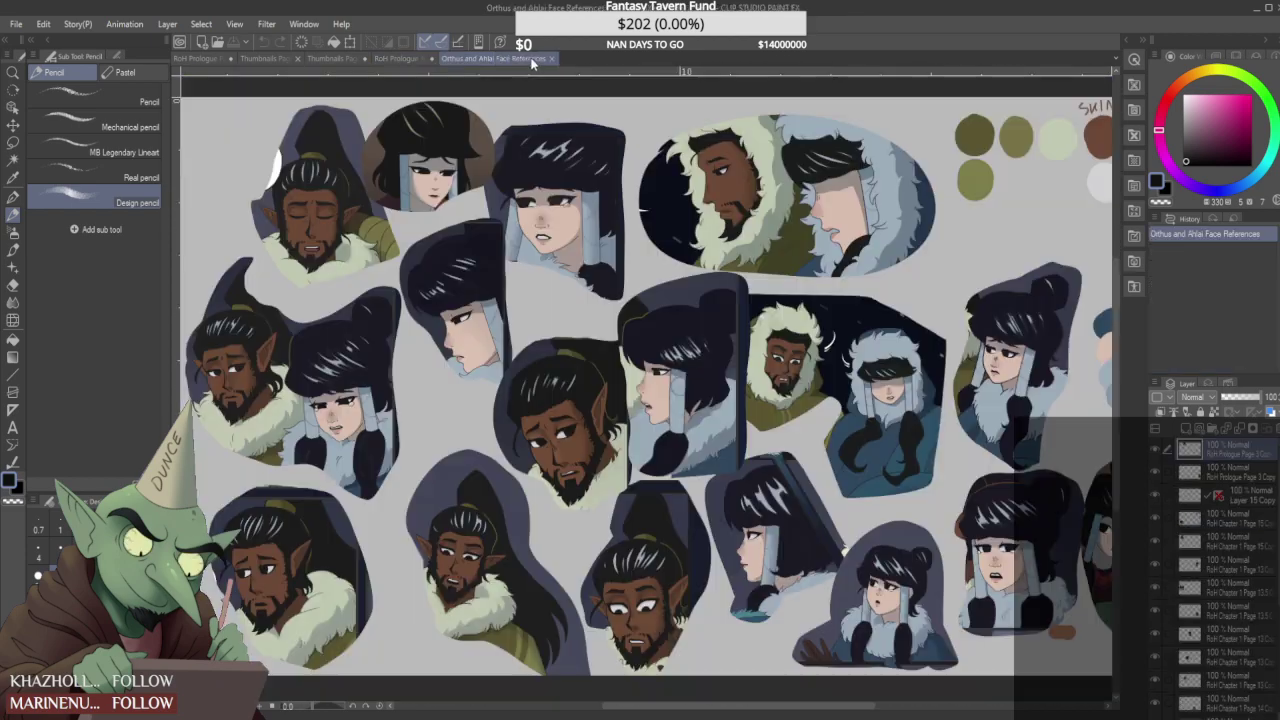
{"action": "left_click", "coordinate": [396, 58]}
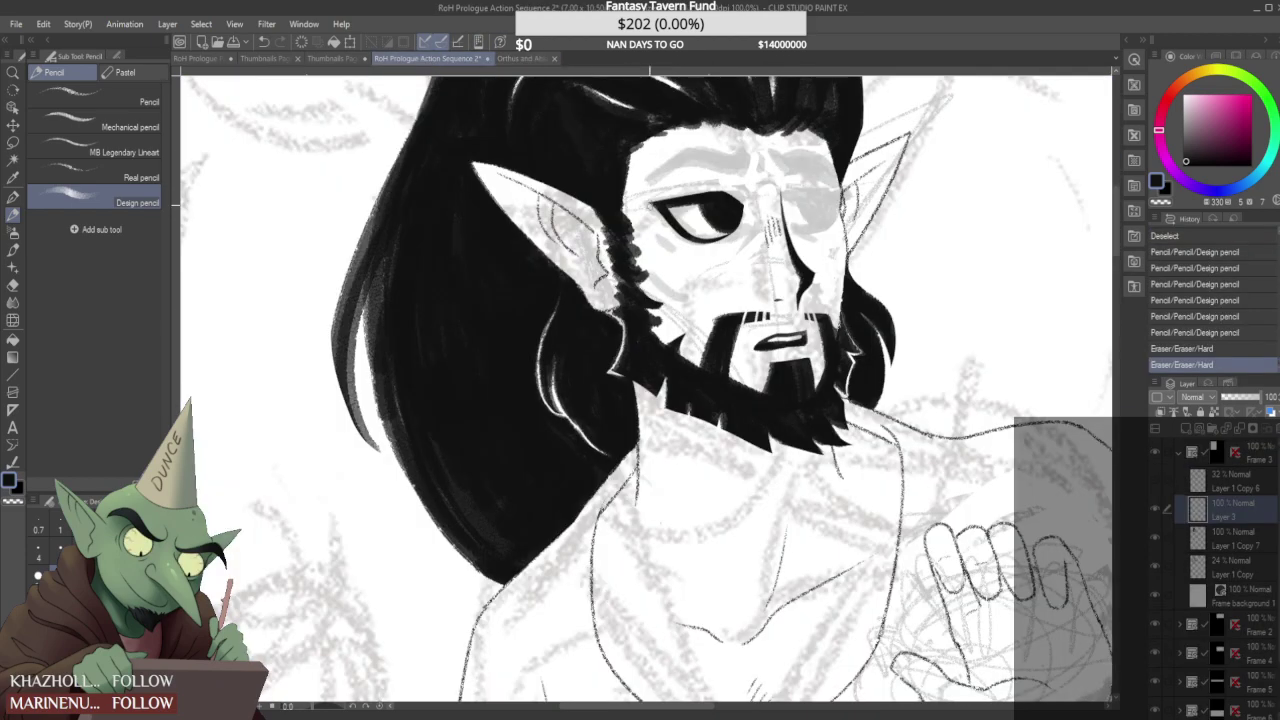
{"action": "scroll", "coordinate": [668, 237], "scroll_direction": "up", "scroll_amount": 3}
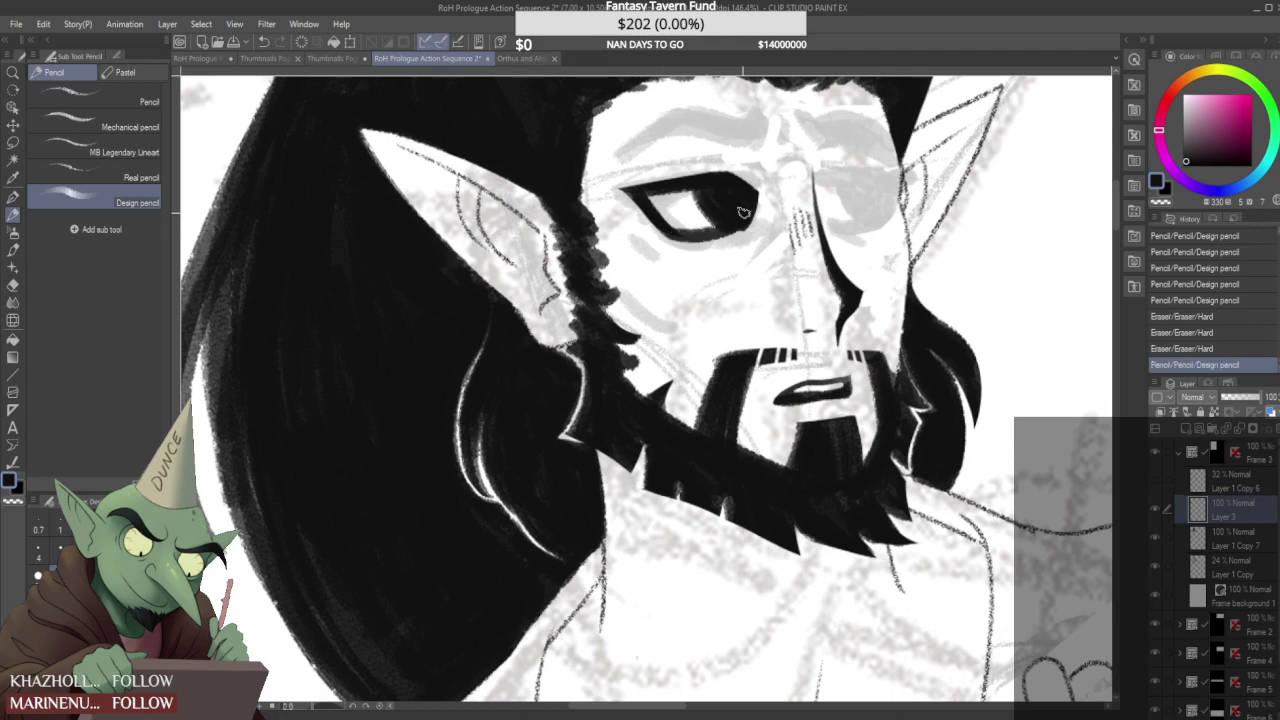
{"action": "mouse_move", "coordinate": [686, 222]}
{"action": "left_mouse_down"}
{"action": "mouse_move", "coordinate": [732, 245]}
{"action": "mouse_move", "coordinate": [745, 240]}
{"action": "mouse_move", "coordinate": [682, 243]}
{"action": "mouse_move", "coordinate": [764, 222]}
{"action": "left_mouse_up"}
{"action": "scroll", "coordinate": [713, 203], "scroll_direction": "down", "scroll_amount": 5}
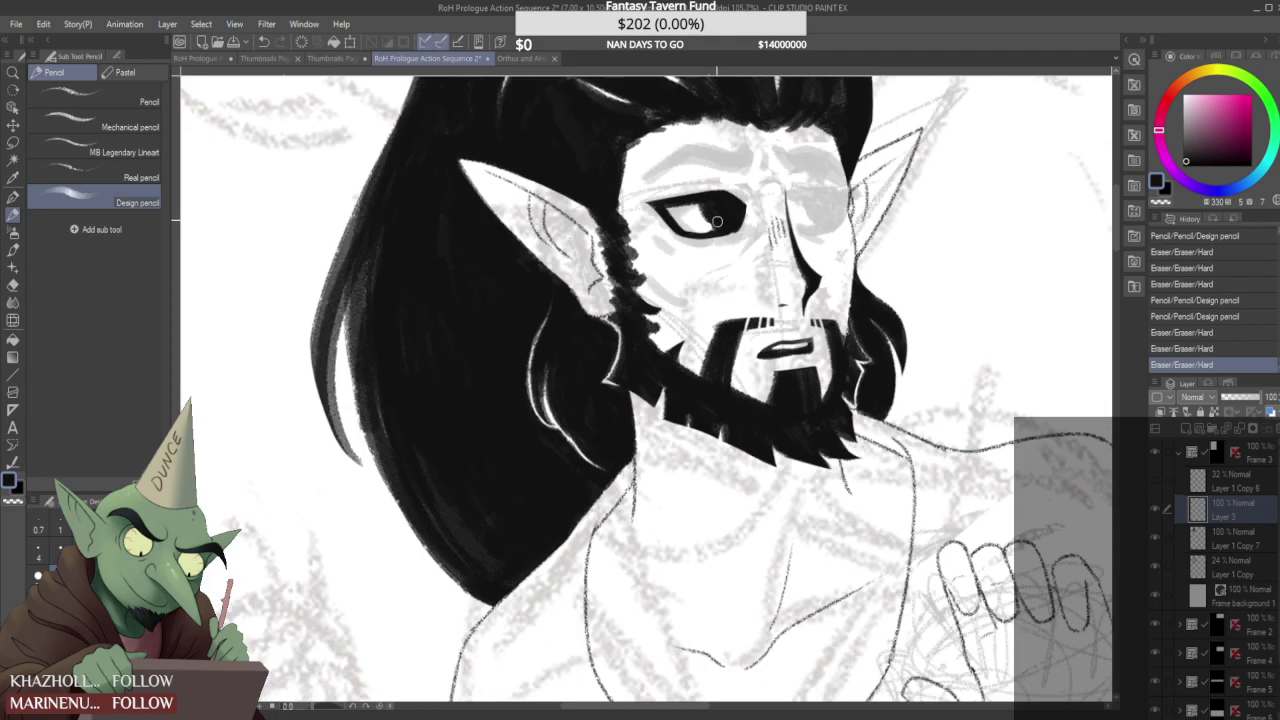
{"action": "scroll", "coordinate": [706, 178], "scroll_direction": "down", "scroll_amount": 2}
{"action": "scroll", "coordinate": [700, 188], "scroll_direction": "up", "scroll_amount": 5}
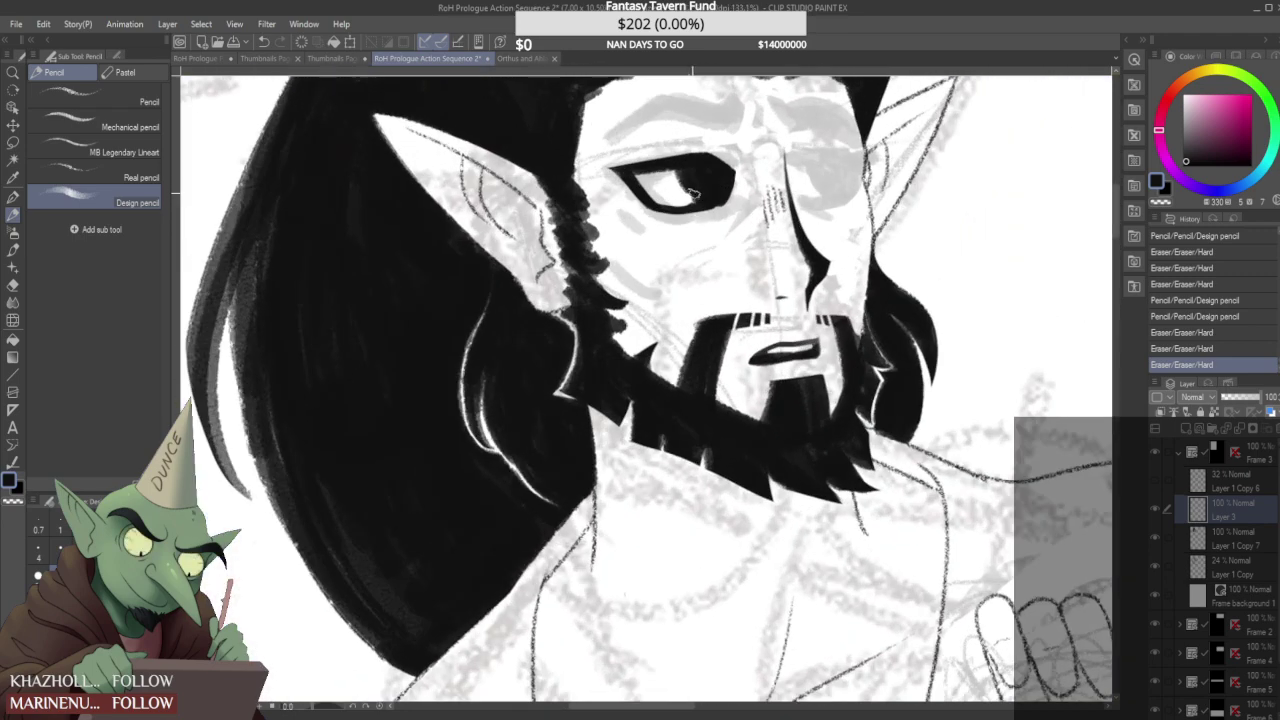
{"action": "mouse_move", "coordinate": [690, 186]}
{"action": "left_mouse_down"}
{"action": "mouse_move", "coordinate": [694, 196]}
{"action": "mouse_move", "coordinate": [688, 180]}
{"action": "left_mouse_up"}
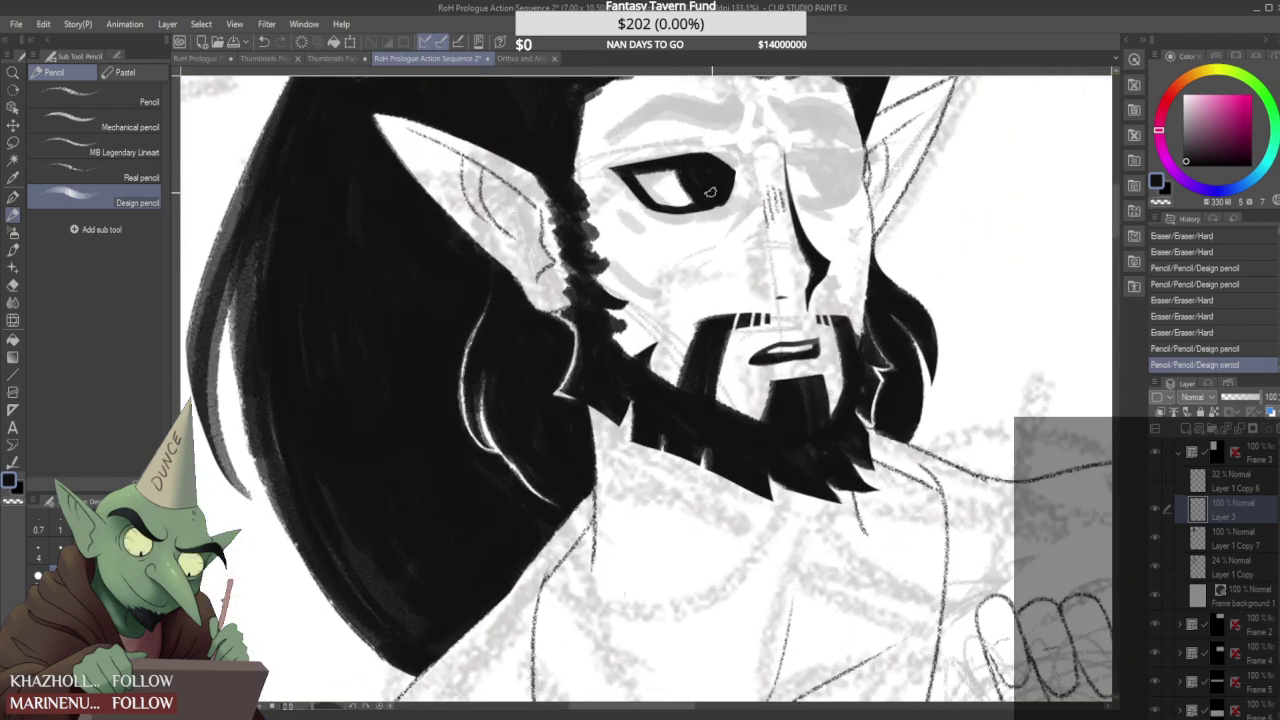
- Refine the curved boundary between the near eye's iris and its white with Design pencil and hard eraser touches
{"action": "scroll", "coordinate": [708, 192], "scroll_direction": "up", "scroll_amount": 2}
{"action": "mouse_move", "coordinate": [711, 227]}
{"action": "left_mouse_down"}
{"action": "mouse_move", "coordinate": [674, 215]}
{"action": "mouse_move", "coordinate": [692, 231]}
{"action": "mouse_move", "coordinate": [718, 222]}
{"action": "mouse_move", "coordinate": [659, 222]}
{"action": "mouse_move", "coordinate": [633, 243]}
{"action": "left_mouse_up"}
{"action": "scroll", "coordinate": [707, 216], "scroll_direction": "up", "scroll_amount": 1}
{"action": "scroll", "coordinate": [637, 241], "scroll_direction": "down", "scroll_amount": 8}
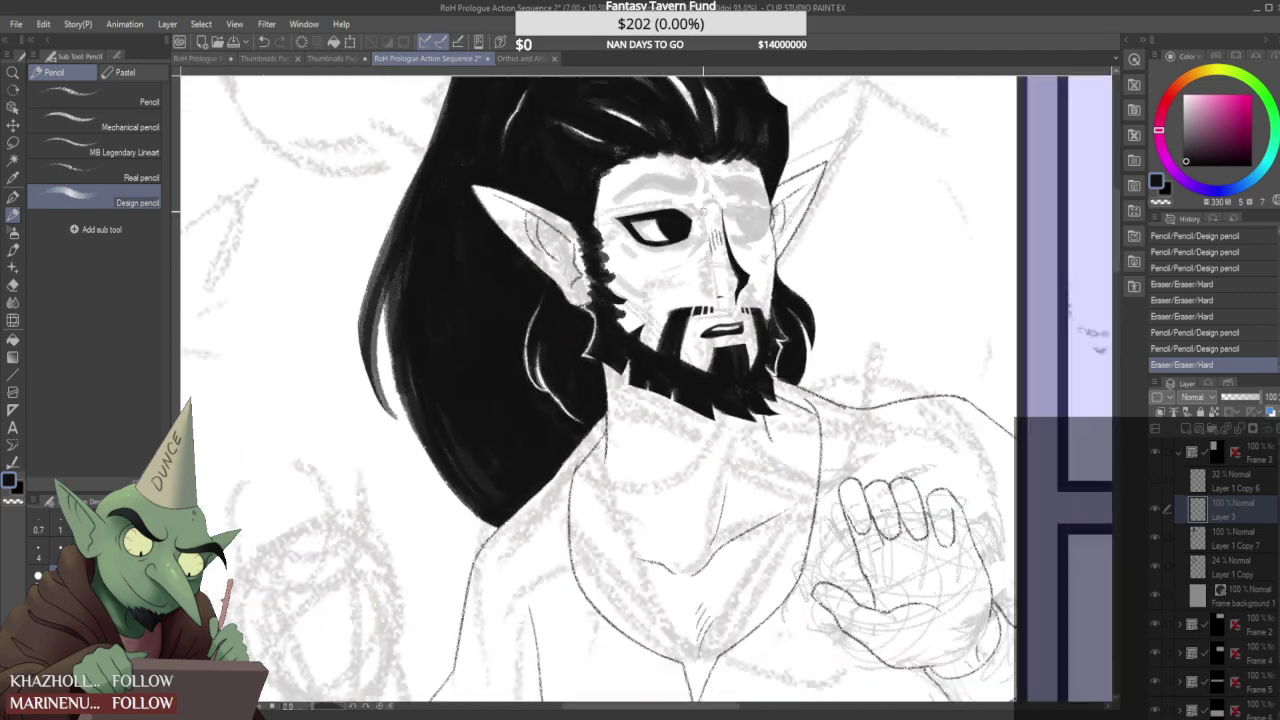
{"action": "scroll", "coordinate": [640, 235], "scroll_direction": "down", "scroll_amount": 2}
{"action": "scroll", "coordinate": [645, 233], "scroll_direction": "up", "scroll_amount": 10}
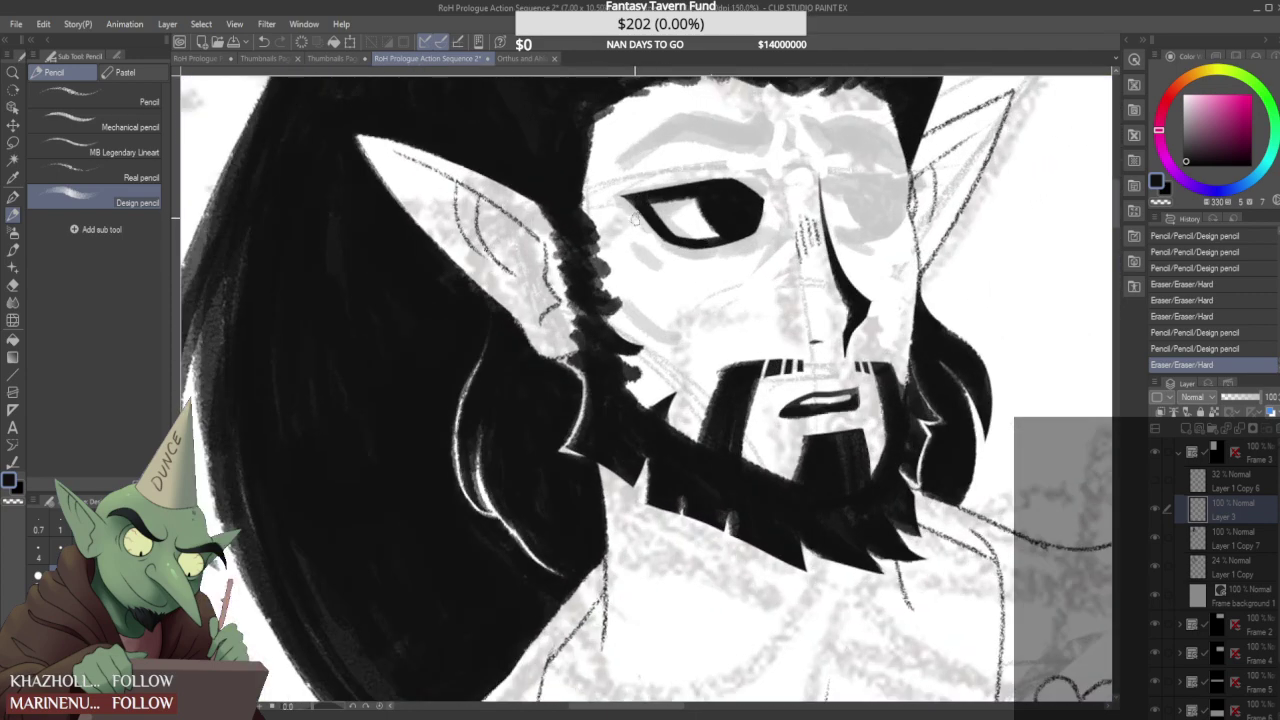
- Trim the near eye's lower lid and outer corner with the hard eraser, and clean up the white of the eye
{"action": "left_click_drag", "start_coordinate": [679, 256], "coordinate": [662, 245]}
{"action": "mouse_move", "coordinate": [650, 198]}
{"action": "left_mouse_down"}
{"action": "mouse_move", "coordinate": [664, 206]}
{"action": "mouse_move", "coordinate": [650, 186]}
{"action": "left_mouse_up"}
{"action": "scroll", "coordinate": [647, 184], "scroll_direction": "down", "scroll_amount": 3}
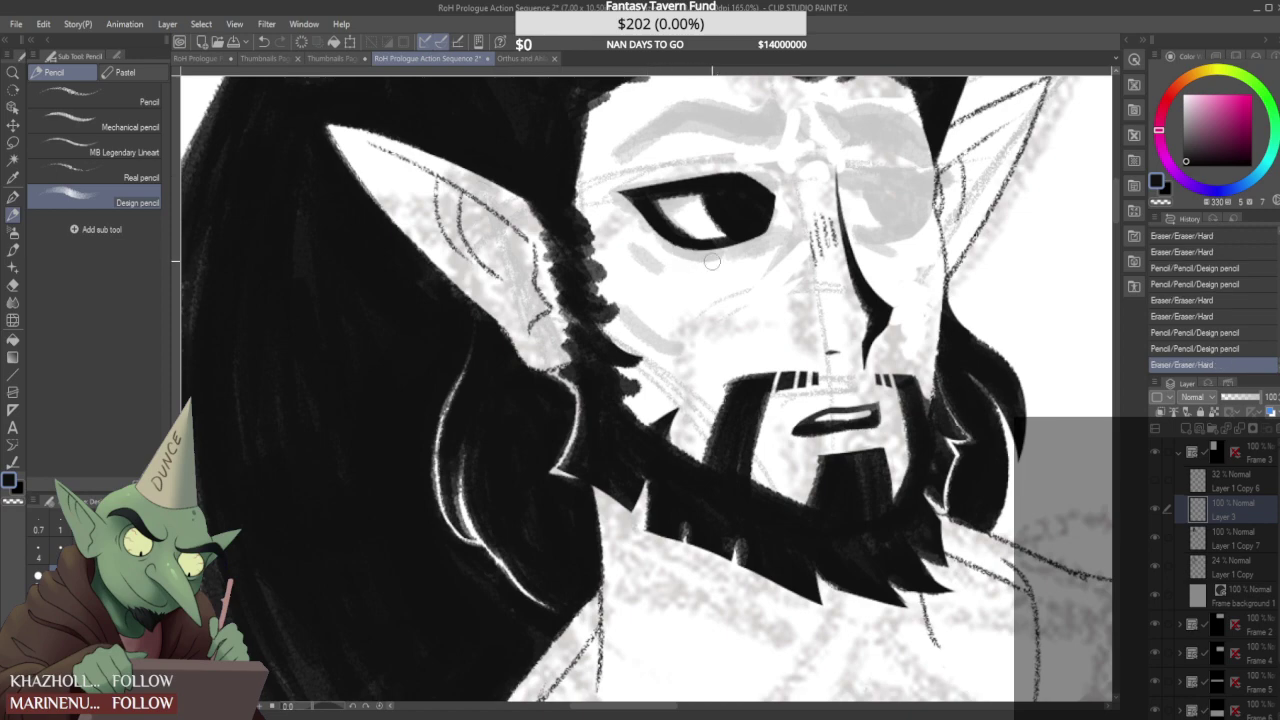
{"action": "scroll", "coordinate": [650, 186], "scroll_direction": "down", "scroll_amount": 5}
{"action": "scroll", "coordinate": [650, 186], "scroll_direction": "down", "scroll_amount": 1}
{"action": "scroll", "coordinate": [640, 188], "scroll_direction": "up", "scroll_amount": 8}
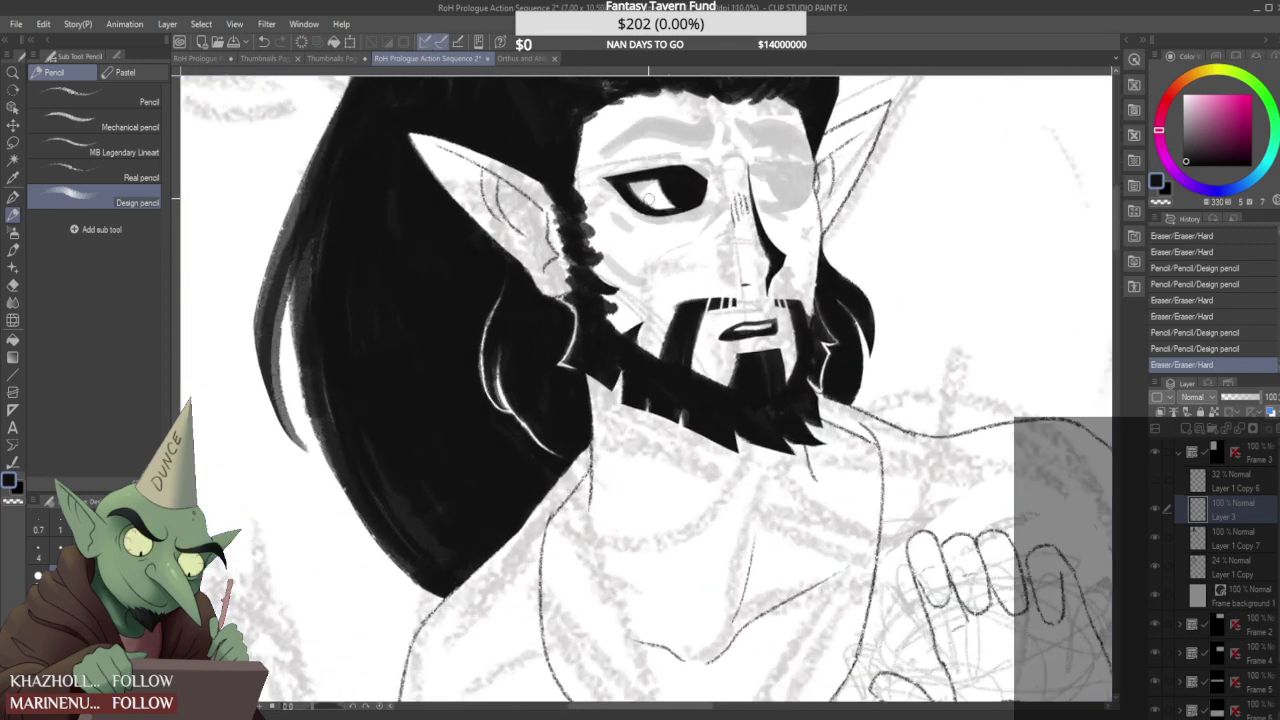
{"action": "left_click_drag", "start_coordinate": [652, 205], "coordinate": [638, 190]}
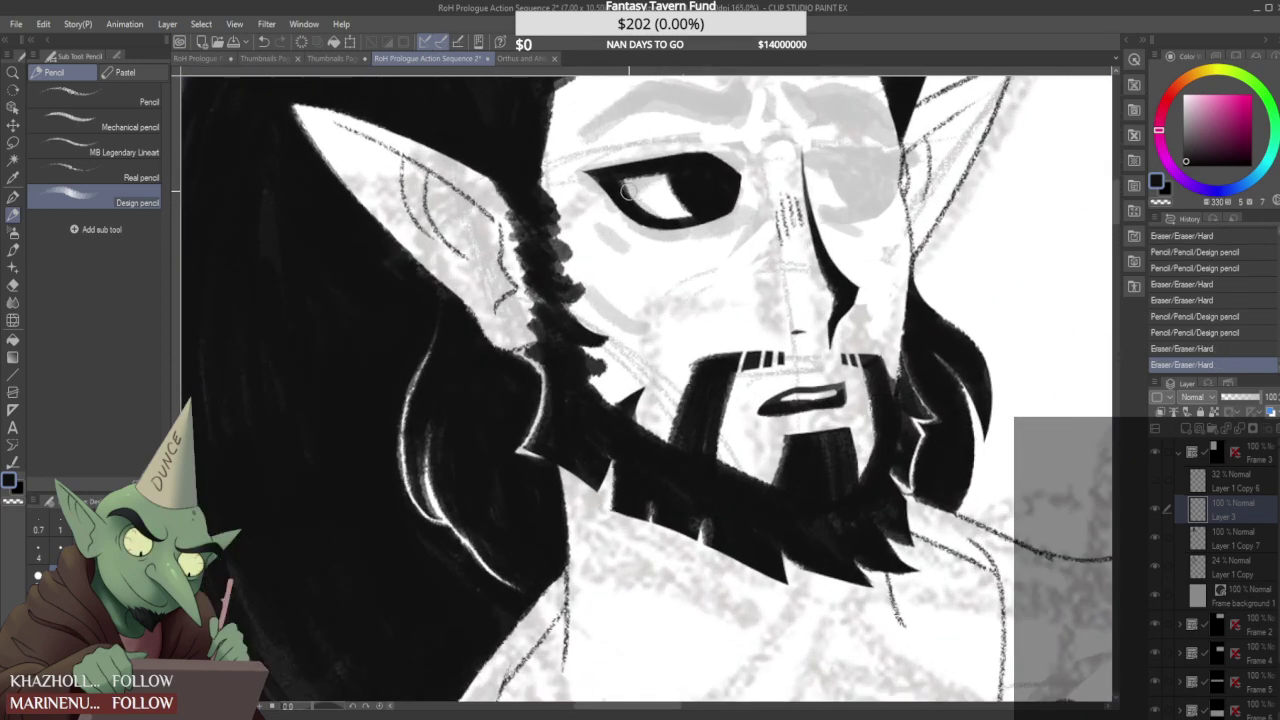
{"action": "scroll", "coordinate": [638, 190], "scroll_direction": "down", "scroll_amount": 8}
{"action": "scroll", "coordinate": [634, 78], "scroll_direction": "down", "scroll_amount": 4}
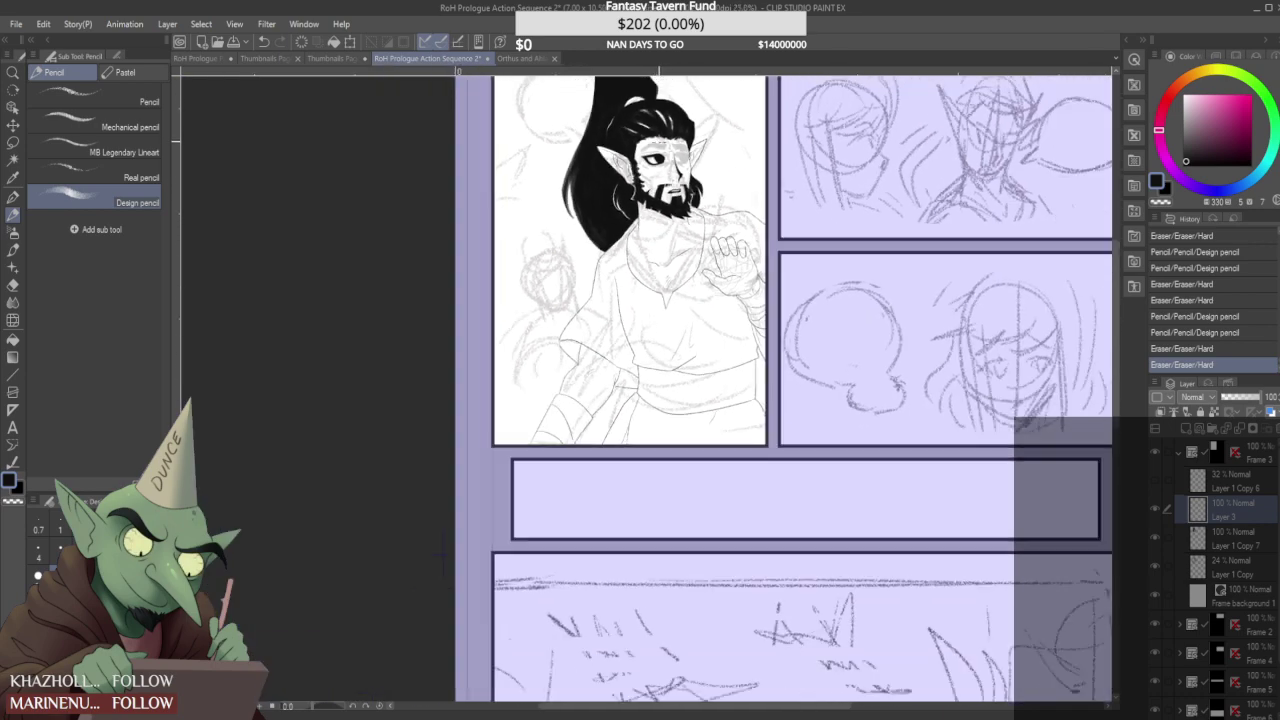
- Draw thin crease lines above and below the near eye's inner corner with the Real pencil, trimming them with the eraser
{"action": "scroll", "coordinate": [600, 80], "scroll_direction": "up", "scroll_amount": 4}
{"action": "left_click", "coordinate": [128, 177]}
{"action": "scroll", "coordinate": [811, 204], "scroll_direction": "up", "scroll_amount": 4}
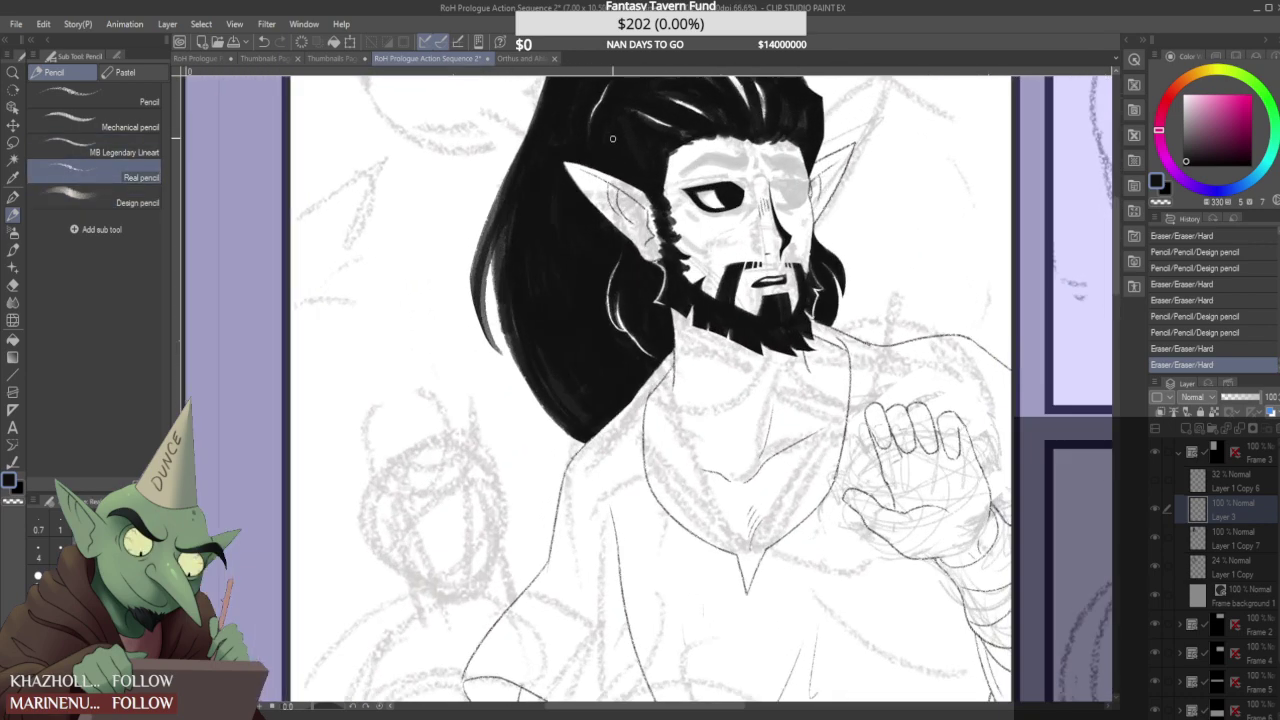
{"action": "left_click_drag", "start_coordinate": [881, 236], "coordinate": [888, 246]}
{"action": "scroll", "coordinate": [731, 212], "scroll_direction": "down", "scroll_amount": 4}
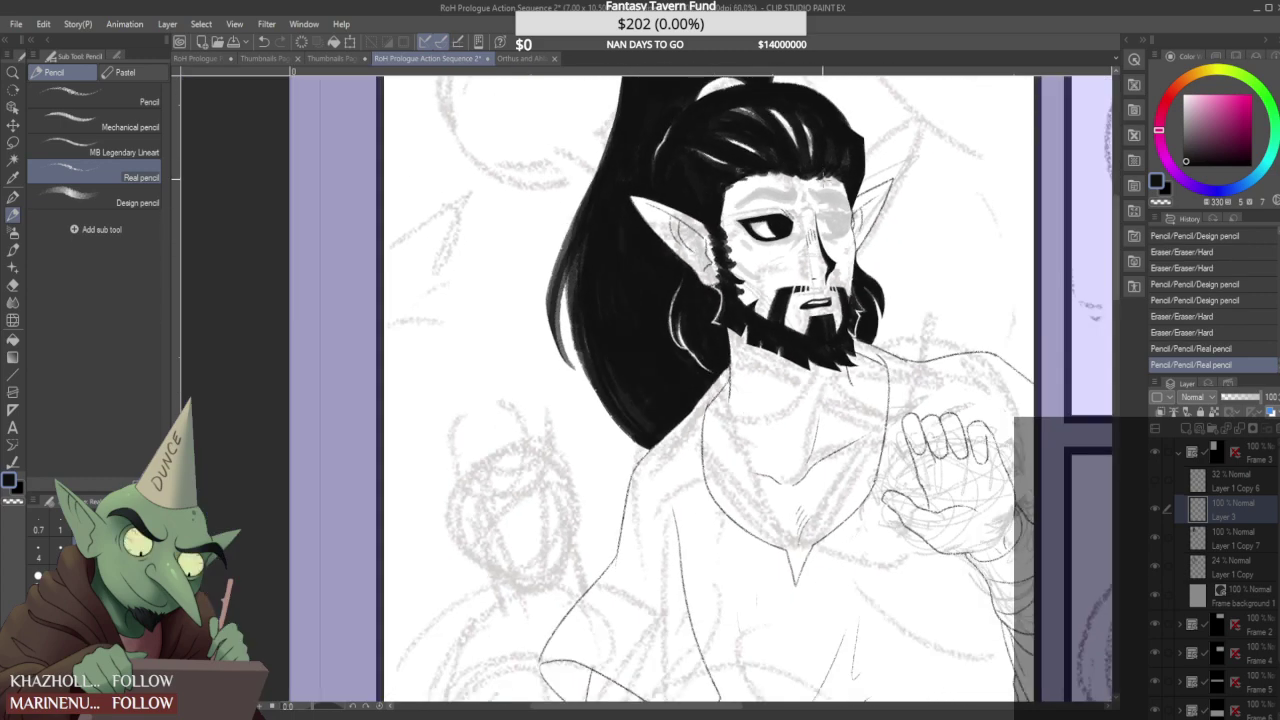
{"action": "scroll", "coordinate": [797, 228], "scroll_direction": "up", "scroll_amount": 4}
{"action": "mouse_move", "coordinate": [797, 250]}
{"action": "left_mouse_down"}
{"action": "mouse_move", "coordinate": [763, 281]}
{"action": "mouse_move", "coordinate": [800, 273]}
{"action": "mouse_move", "coordinate": [785, 272]}
{"action": "left_mouse_up"}
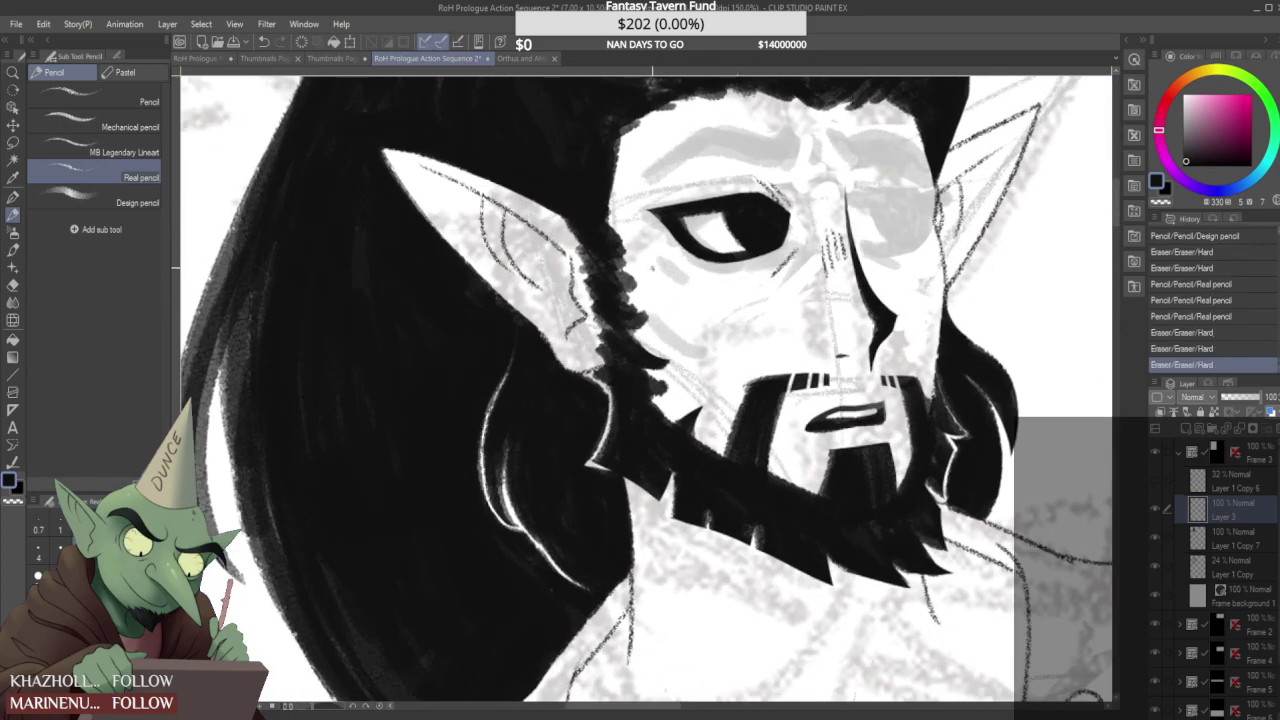
{"action": "scroll", "coordinate": [665, 268], "scroll_direction": "up", "scroll_amount": 1}
- Add short Real pencil lines under the near eye's outer corner and on the cheekbone, and remove the crease above its inner corner
{"action": "left_click_drag", "start_coordinate": [660, 238], "coordinate": [666, 248]}
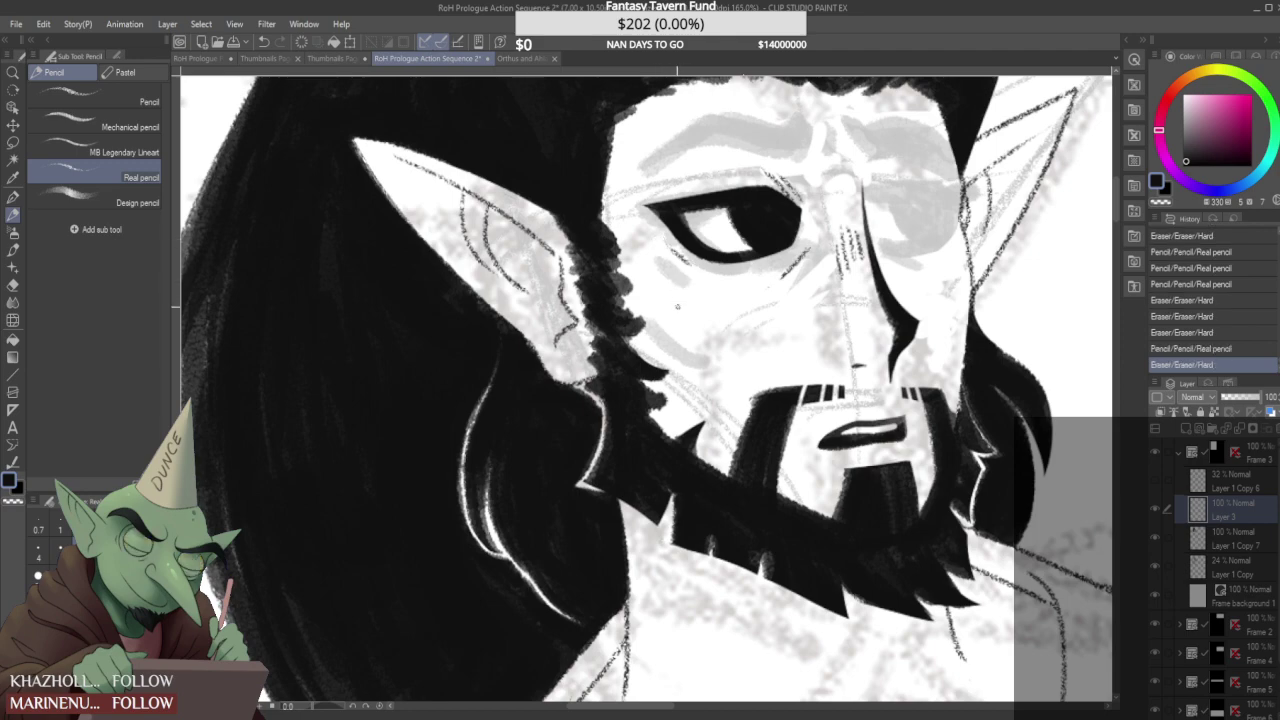
{"action": "left_click_drag", "start_coordinate": [663, 326], "coordinate": [673, 330]}
{"action": "scroll", "coordinate": [667, 280], "scroll_direction": "down", "scroll_amount": 4}
{"action": "scroll", "coordinate": [650, 268], "scroll_direction": "up", "scroll_amount": 1}
{"action": "scroll", "coordinate": [613, 247], "scroll_direction": "down", "scroll_amount": 5}
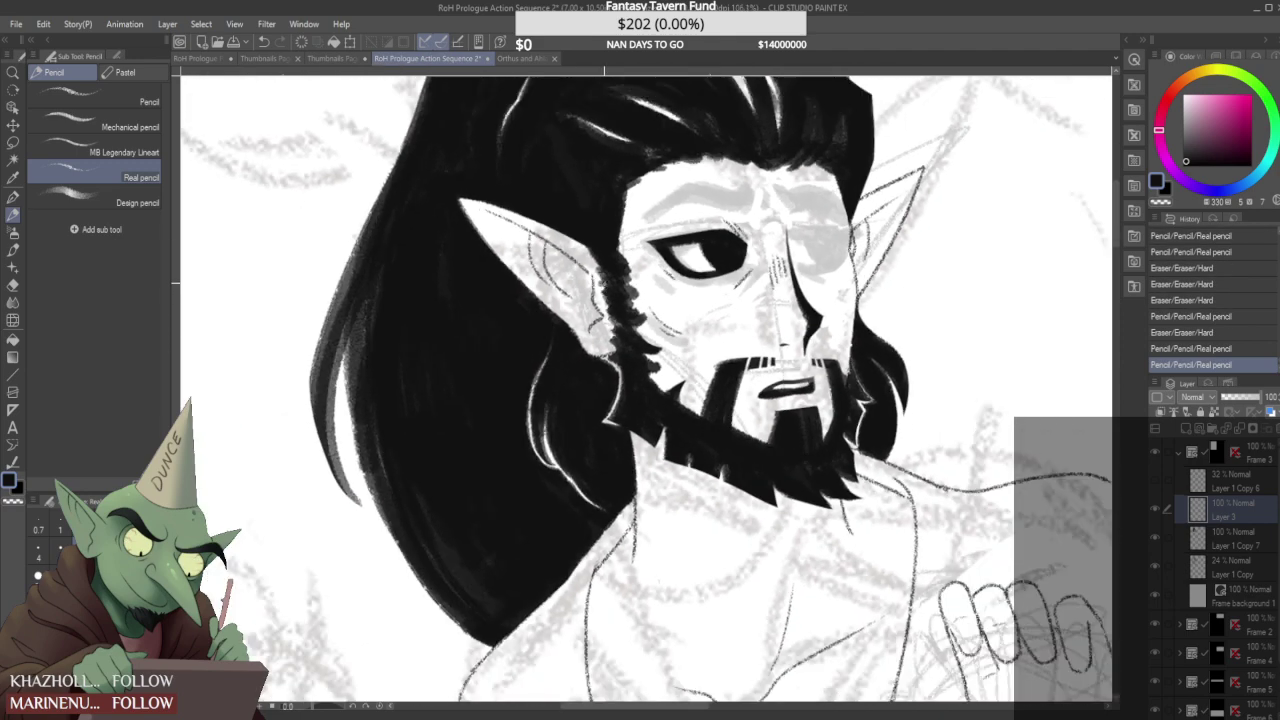
{"action": "scroll", "coordinate": [613, 243], "scroll_direction": "down", "scroll_amount": 1}
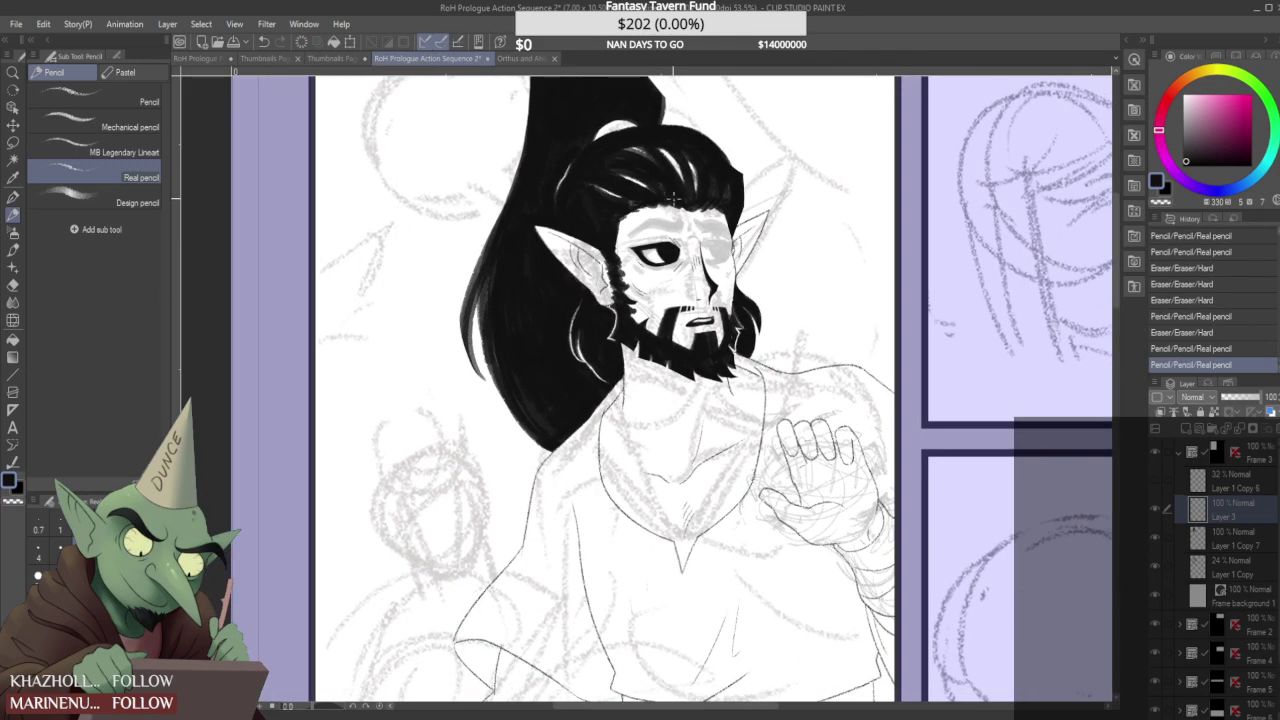
{"action": "scroll", "coordinate": [666, 198], "scroll_direction": "up", "scroll_amount": 4}
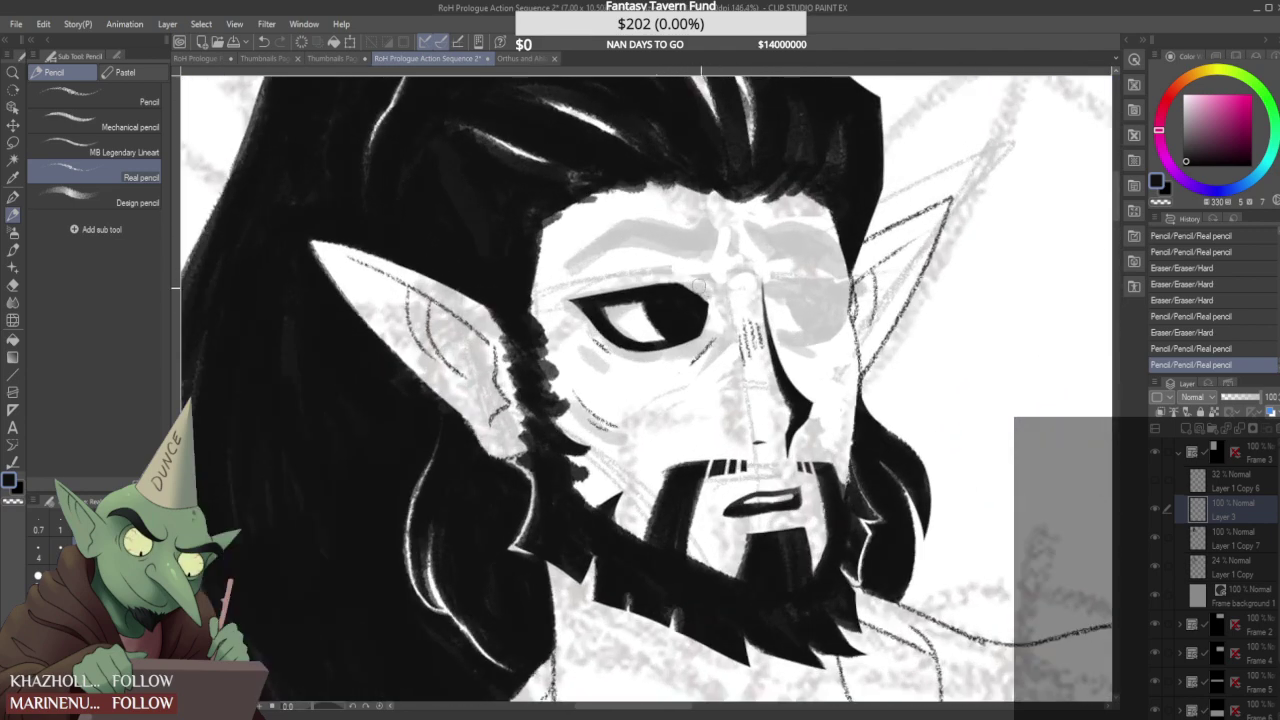
{"action": "left_click_drag", "start_coordinate": [693, 284], "coordinate": [706, 295]}
{"action": "scroll", "coordinate": [694, 276], "scroll_direction": "down", "scroll_amount": 1}
{"action": "scroll", "coordinate": [690, 270], "scroll_direction": "up", "scroll_amount": 1}
- Ink the near eye's thick arched eyebrow with the Design pencil and trim its outline with the hard eraser
{"action": "left_click", "coordinate": [120, 197]}
{"action": "scroll", "coordinate": [580, 222], "scroll_direction": "up", "scroll_amount": 1}
{"action": "mouse_move", "coordinate": [563, 276]}
{"action": "left_mouse_down"}
{"action": "mouse_move", "coordinate": [634, 232]}
{"action": "mouse_move", "coordinate": [718, 250]}
{"action": "left_mouse_up"}
{"action": "mouse_move", "coordinate": [630, 236]}
{"action": "left_mouse_down"}
{"action": "mouse_move", "coordinate": [712, 251]}
{"action": "mouse_move", "coordinate": [632, 236]}
{"action": "mouse_move", "coordinate": [710, 250]}
{"action": "mouse_move", "coordinate": [648, 230]}
{"action": "mouse_move", "coordinate": [701, 243]}
{"action": "mouse_move", "coordinate": [728, 226]}
{"action": "mouse_move", "coordinate": [710, 258]}
{"action": "left_mouse_up"}
{"action": "left_click_drag", "start_coordinate": [565, 270], "coordinate": [640, 212]}
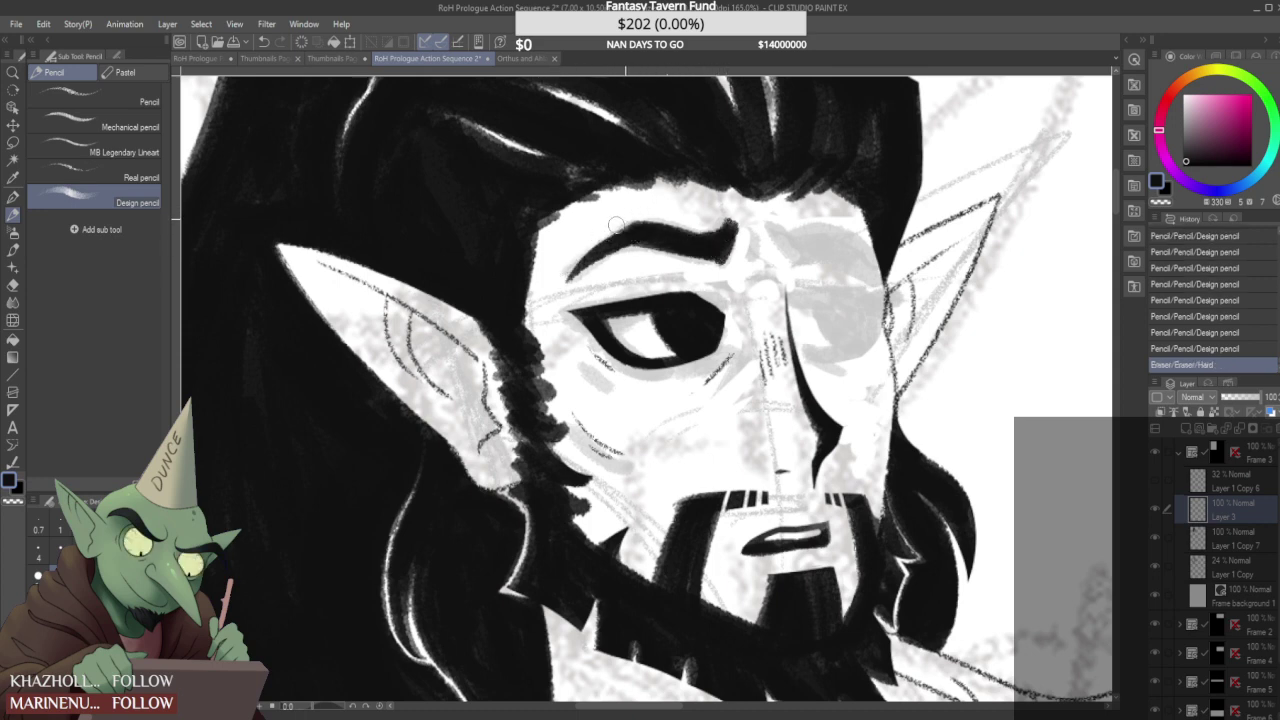
{"action": "left_click_drag", "start_coordinate": [741, 221], "coordinate": [742, 232]}
{"action": "scroll", "coordinate": [741, 221], "scroll_direction": "down", "scroll_amount": 6}
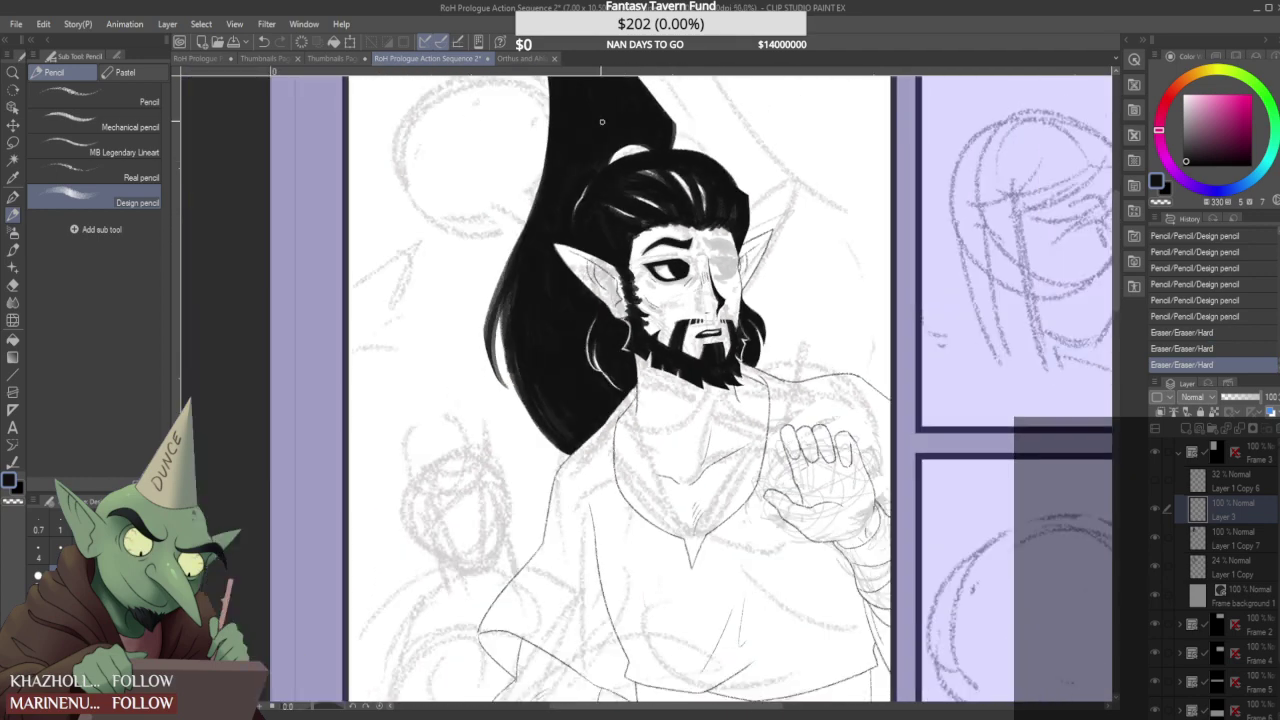
- Check the face references document, and reshape the near eyebrow's arch and inner end
{"action": "left_click", "coordinate": [497, 58]}
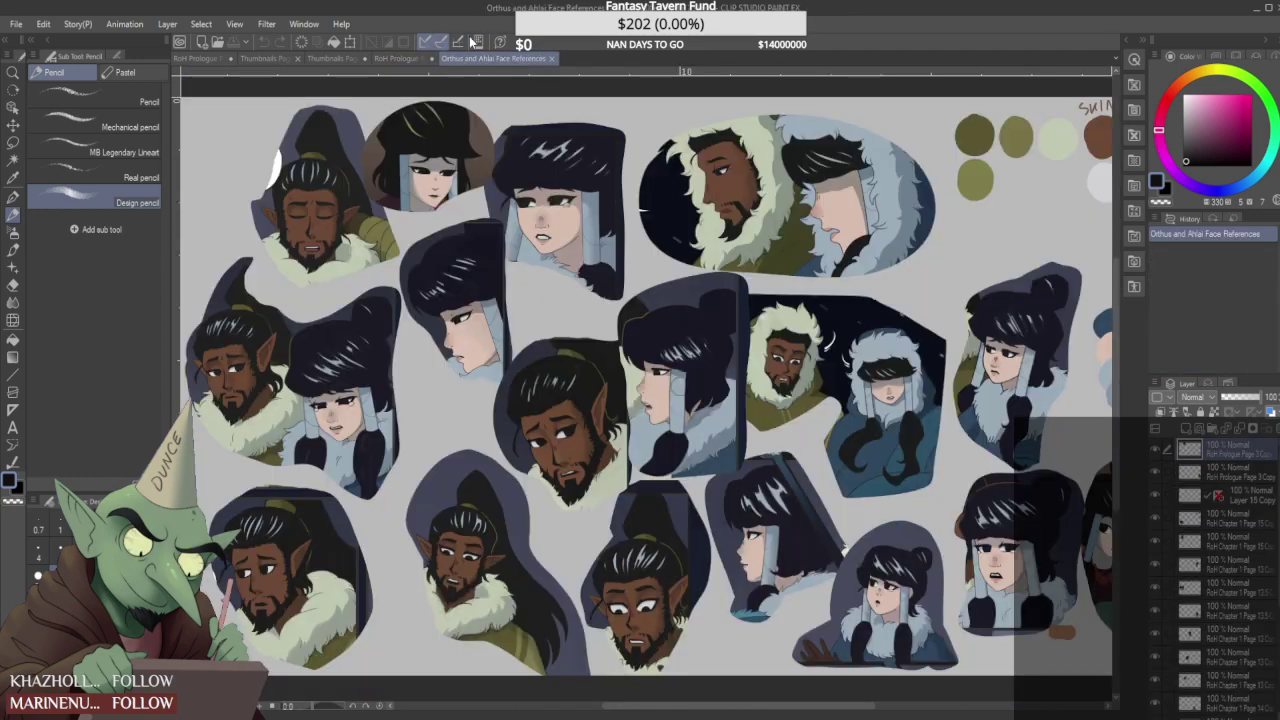
{"action": "left_click", "coordinate": [405, 58]}
{"action": "scroll", "coordinate": [620, 270], "scroll_direction": "up", "scroll_amount": 6}
{"action": "mouse_move", "coordinate": [620, 271]}
{"action": "left_mouse_down"}
{"action": "mouse_move", "coordinate": [643, 264]}
{"action": "mouse_move", "coordinate": [630, 270]}
{"action": "left_mouse_up"}
{"action": "mouse_move", "coordinate": [744, 279]}
{"action": "left_mouse_down"}
{"action": "mouse_move", "coordinate": [716, 264]}
{"action": "mouse_move", "coordinate": [748, 288]}
{"action": "mouse_move", "coordinate": [728, 266]}
{"action": "mouse_move", "coordinate": [746, 286]}
{"action": "mouse_move", "coordinate": [730, 332]}
{"action": "mouse_move", "coordinate": [733, 294]}
{"action": "left_mouse_up"}
{"action": "scroll", "coordinate": [700, 300], "scroll_direction": "down", "scroll_amount": 5}
{"action": "scroll", "coordinate": [720, 257], "scroll_direction": "down", "scroll_amount": 2}
- Sharpen the near eyebrow's inner tip with small hard eraser touches
{"action": "scroll", "coordinate": [720, 257], "scroll_direction": "up", "scroll_amount": 6}
{"action": "scroll", "coordinate": [725, 305], "scroll_direction": "down", "scroll_amount": 2}
{"action": "scroll", "coordinate": [730, 298], "scroll_direction": "up", "scroll_amount": 1}
{"action": "scroll", "coordinate": [733, 294], "scroll_direction": "up", "scroll_amount": 1}
{"action": "left_click", "coordinate": [733, 295]}
{"action": "scroll", "coordinate": [733, 295], "scroll_direction": "down", "scroll_amount": 6}
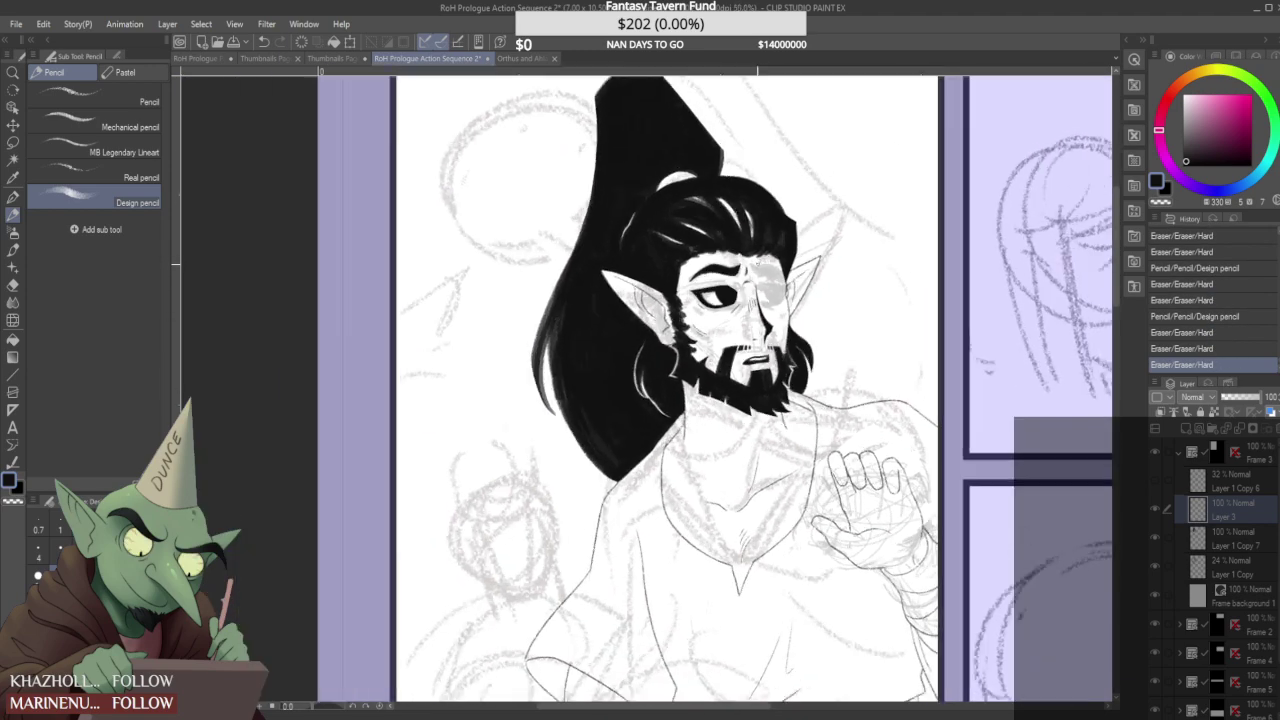
{"action": "scroll", "coordinate": [745, 272], "scroll_direction": "up", "scroll_amount": 4}
{"action": "left_click", "coordinate": [745, 291]}
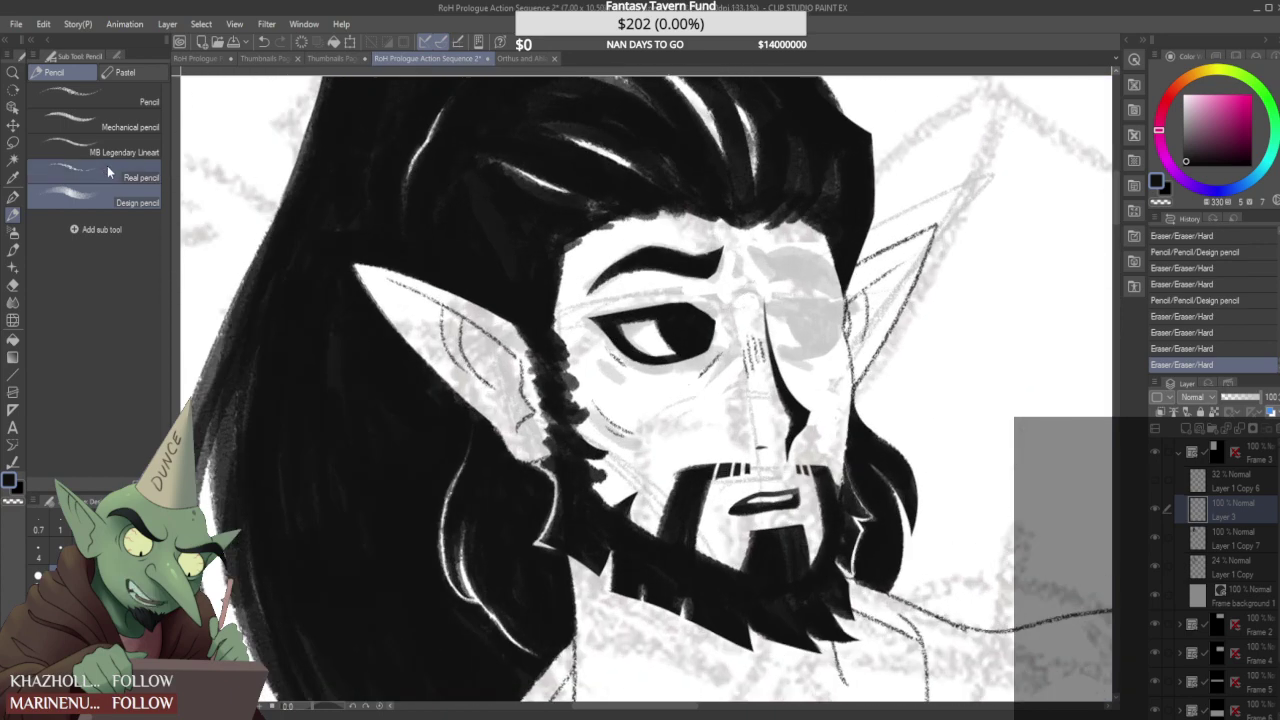
- Draw a thin frown crease between the eyebrows with the Real pencil and trim it with the hard eraser
{"action": "left_click", "coordinate": [130, 177]}
{"action": "scroll", "coordinate": [707, 259], "scroll_direction": "up", "scroll_amount": 3}
{"action": "left_click", "coordinate": [800, 308]}
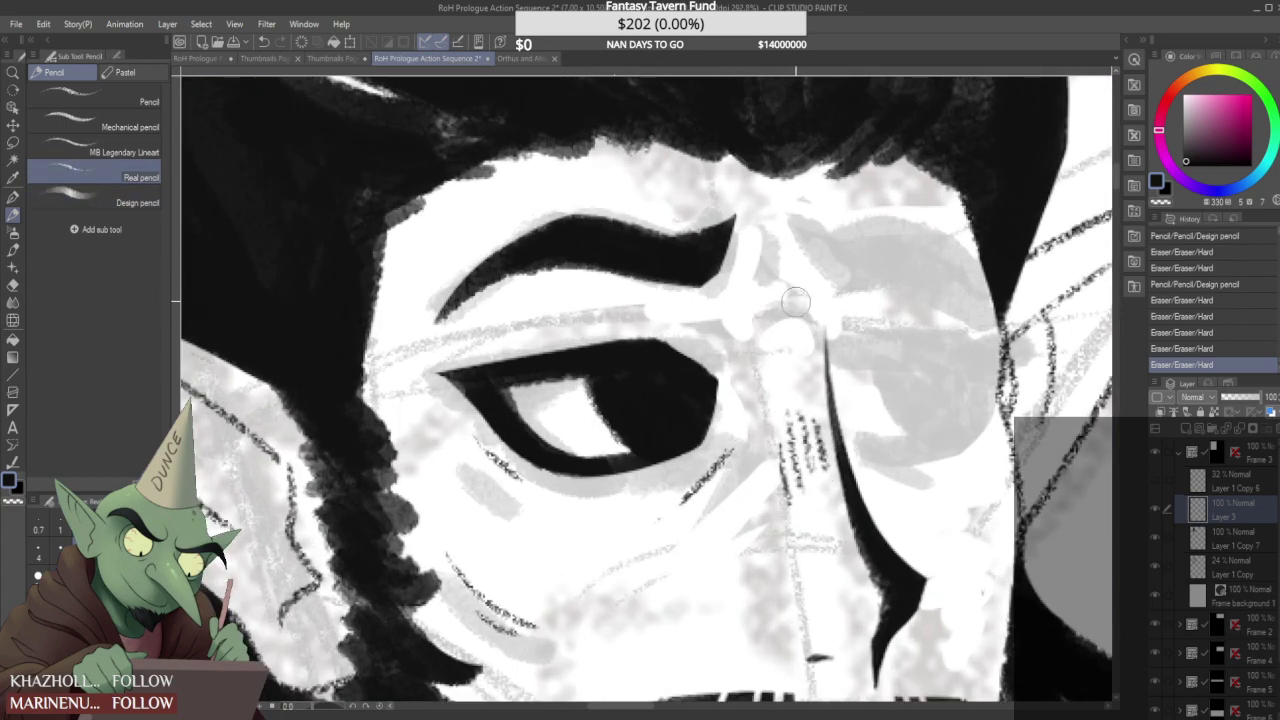
{"action": "mouse_move", "coordinate": [771, 226]}
{"action": "left_mouse_down"}
{"action": "mouse_move", "coordinate": [790, 286]}
{"action": "mouse_move", "coordinate": [793, 275]}
{"action": "mouse_move", "coordinate": [780, 324]}
{"action": "left_mouse_up"}
{"action": "scroll", "coordinate": [775, 321], "scroll_direction": "down", "scroll_amount": 3}
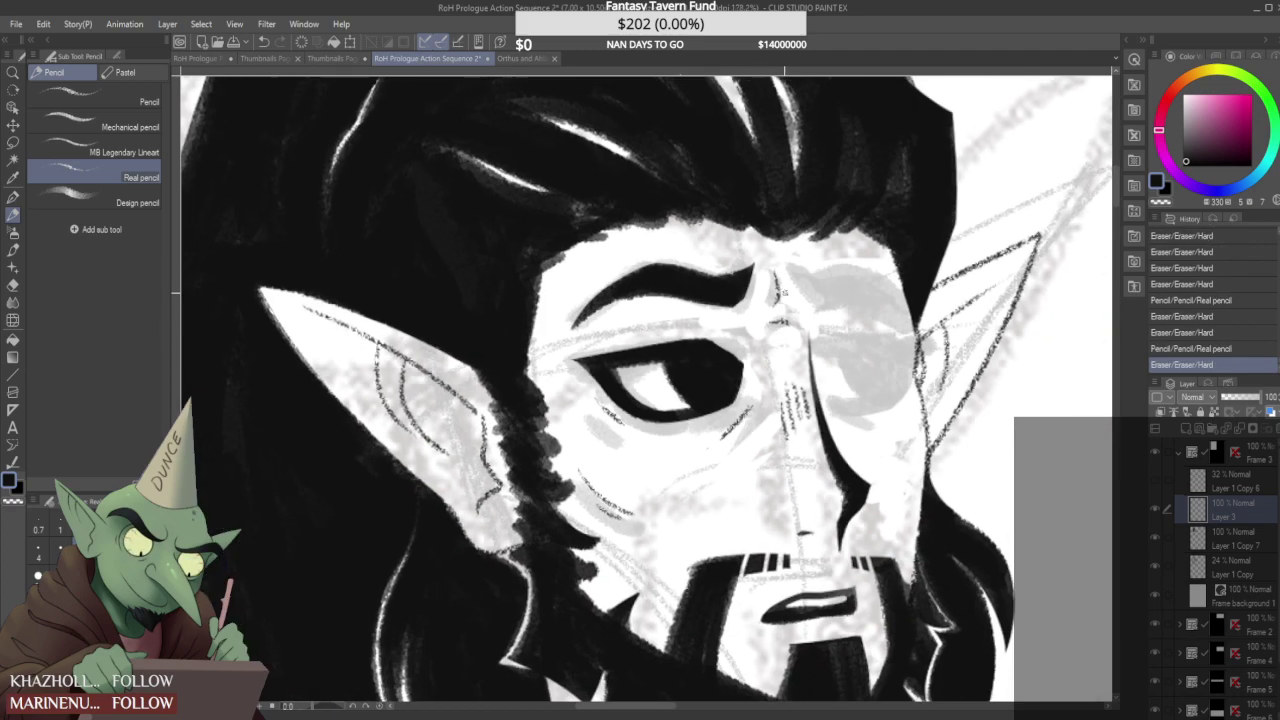
- Ink the far eye's thick eyebrow with the Design pencil, from above the nose bridge to the face's edge
{"action": "scroll", "coordinate": [774, 309], "scroll_direction": "up", "scroll_amount": 2}
{"action": "left_click", "coordinate": [151, 196]}
{"action": "mouse_move", "coordinate": [783, 262]}
{"action": "left_mouse_down"}
{"action": "mouse_move", "coordinate": [824, 305]}
{"action": "mouse_move", "coordinate": [851, 280]}
{"action": "mouse_move", "coordinate": [915, 308]}
{"action": "left_mouse_up"}
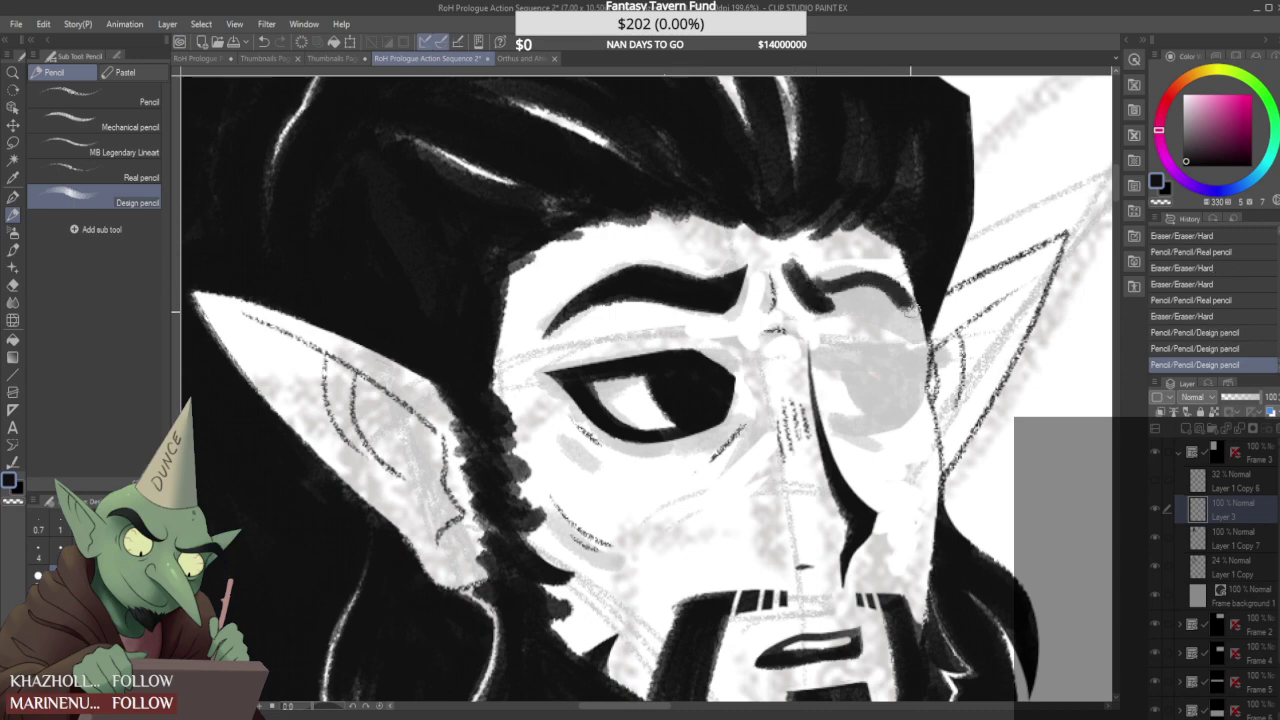
{"action": "mouse_move", "coordinate": [830, 302]}
{"action": "left_mouse_down"}
{"action": "mouse_move", "coordinate": [868, 293]}
{"action": "mouse_move", "coordinate": [828, 298]}
{"action": "mouse_move", "coordinate": [928, 323]}
{"action": "mouse_move", "coordinate": [881, 294]}
{"action": "mouse_move", "coordinate": [911, 309]}
{"action": "mouse_move", "coordinate": [812, 296]}
{"action": "left_mouse_up"}
{"action": "scroll", "coordinate": [910, 313], "scroll_direction": "down", "scroll_amount": 4}
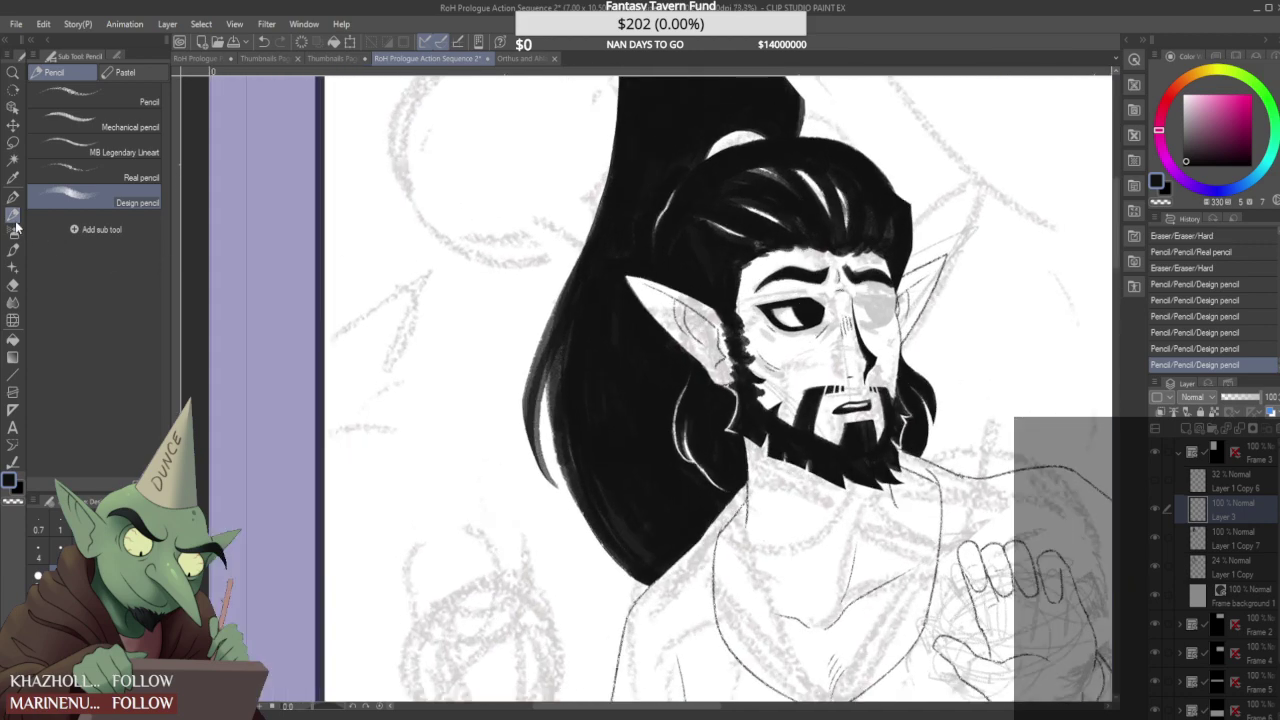
- Extend the face's far contour up to the hair at the temple with the Real pencil on Layer 1 Copy 7
{"action": "left_click", "coordinate": [130, 177]}
{"action": "scroll", "coordinate": [900, 310], "scroll_direction": "up", "scroll_amount": 3}
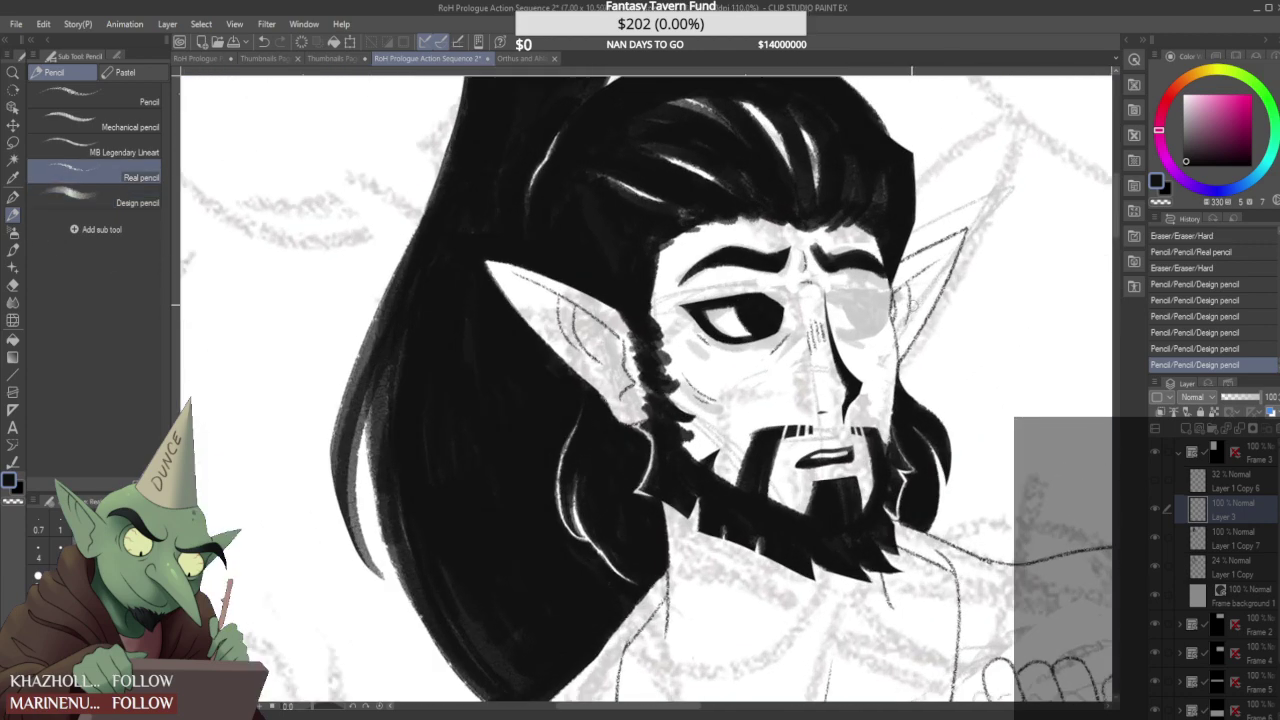
{"action": "key", "text": "alt+bracketleft"}
{"action": "scroll", "coordinate": [875, 278], "scroll_direction": "up", "scroll_amount": 1}
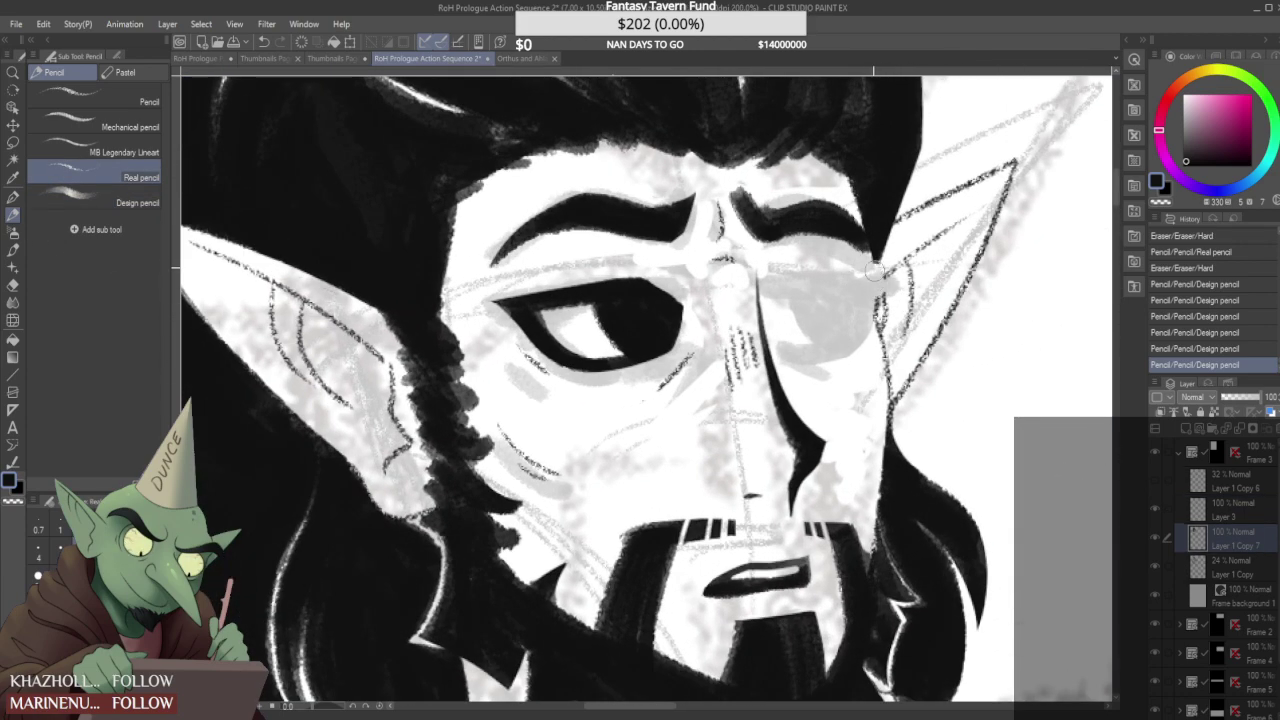
{"action": "left_click_drag", "start_coordinate": [869, 317], "coordinate": [873, 226]}
{"action": "scroll", "coordinate": [867, 238], "scroll_direction": "down", "scroll_amount": 4}
{"action": "scroll", "coordinate": [868, 240], "scroll_direction": "up", "scroll_amount": 3}
{"action": "scroll", "coordinate": [873, 210], "scroll_direction": "down", "scroll_amount": 6}
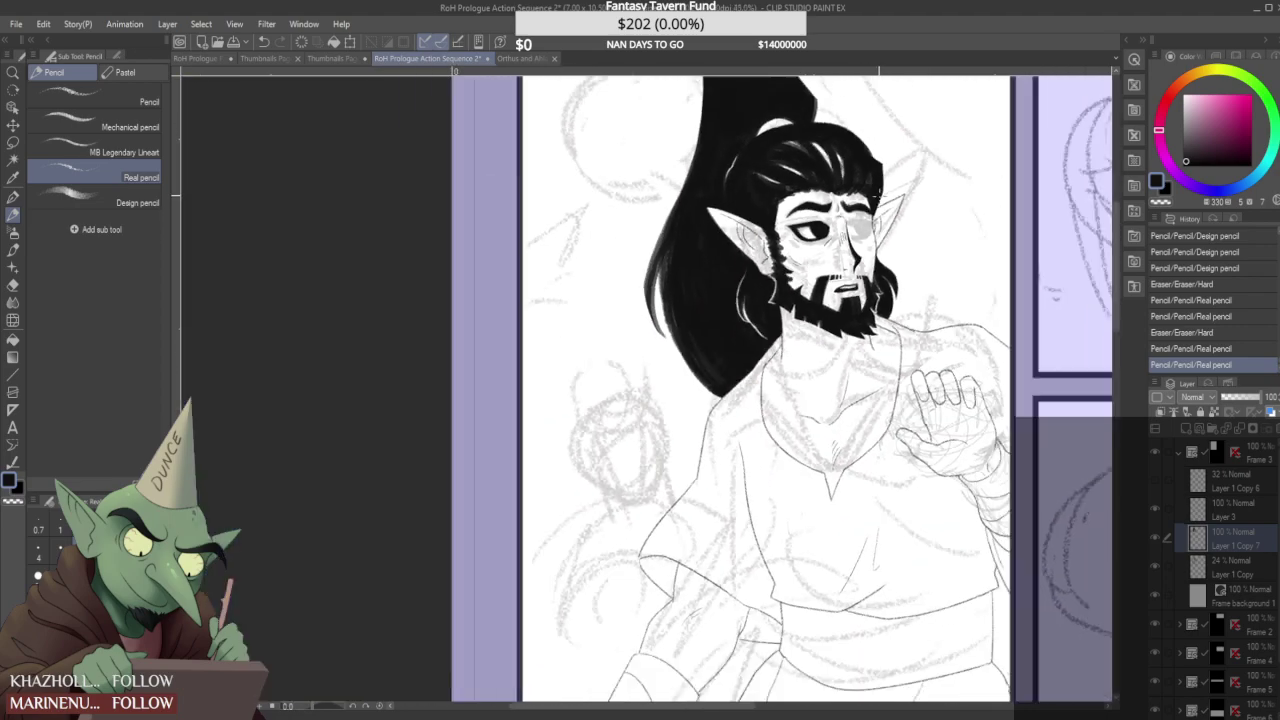
{"action": "scroll", "coordinate": [880, 213], "scroll_direction": "up", "scroll_amount": 7}
{"action": "left_click_drag", "start_coordinate": [850, 243], "coordinate": [862, 233]}
{"action": "scroll", "coordinate": [839, 179], "scroll_direction": "down", "scroll_amount": 3}
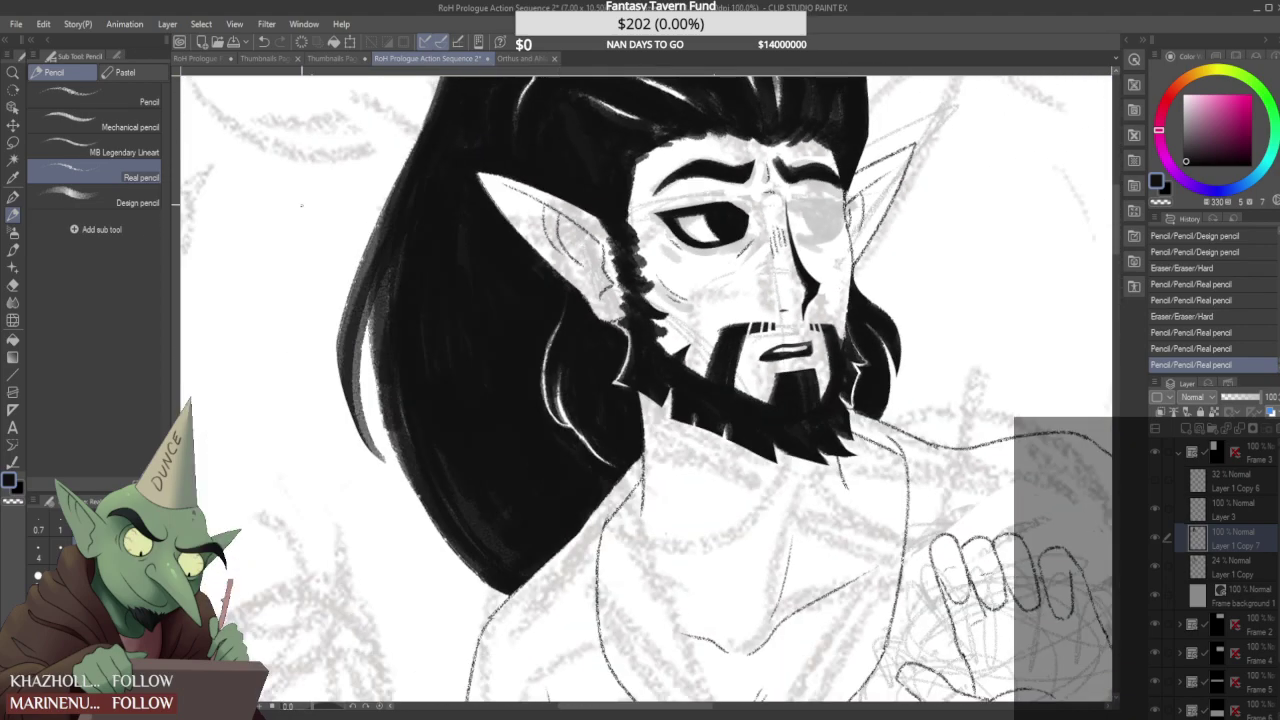
- Fill out the hair edge above the far eyebrow and temple with the Design pencil on Layer 3
{"action": "left_click", "coordinate": [130, 202]}
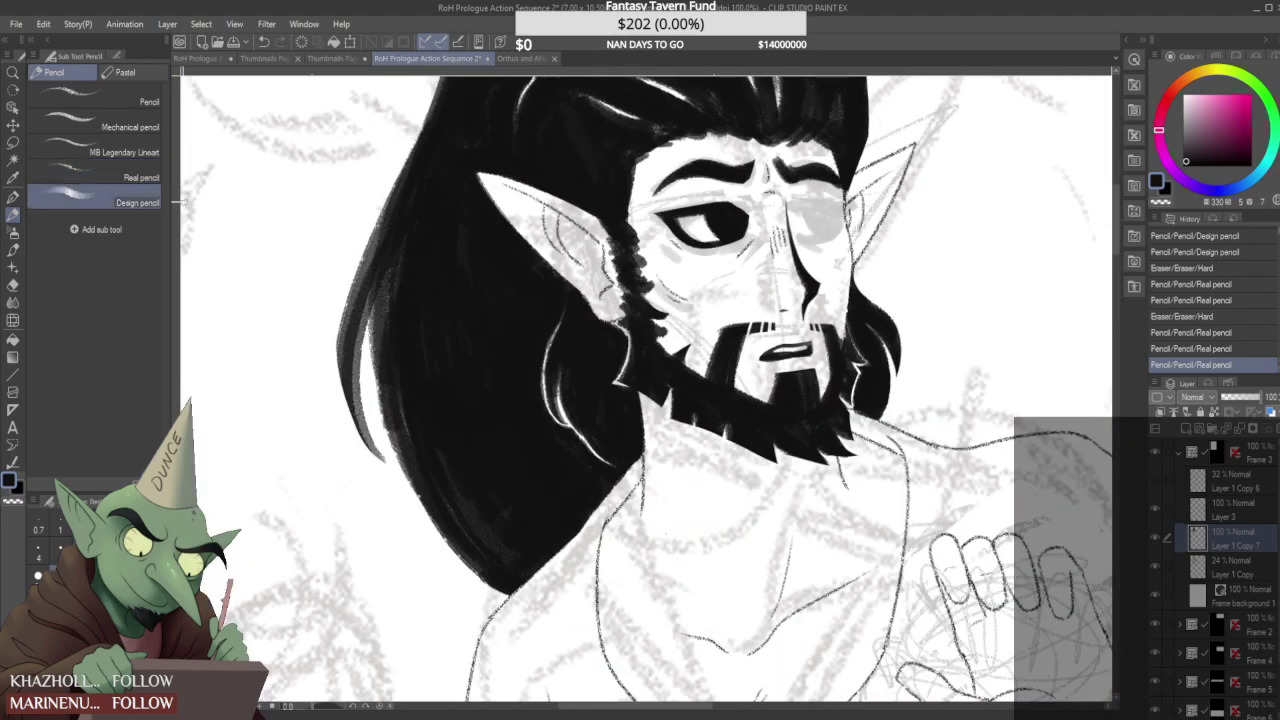
{"action": "left_click", "coordinate": [1232, 510]}
{"action": "scroll", "coordinate": [824, 120], "scroll_direction": "up", "scroll_amount": 1}
{"action": "scroll", "coordinate": [826, 165], "scroll_direction": "up", "scroll_amount": 1}
{"action": "left_click_drag", "start_coordinate": [840, 145], "coordinate": [856, 200]}
{"action": "left_click_drag", "start_coordinate": [832, 118], "coordinate": [848, 90]}
{"action": "scroll", "coordinate": [815, 100], "scroll_direction": "down", "scroll_amount": 3}
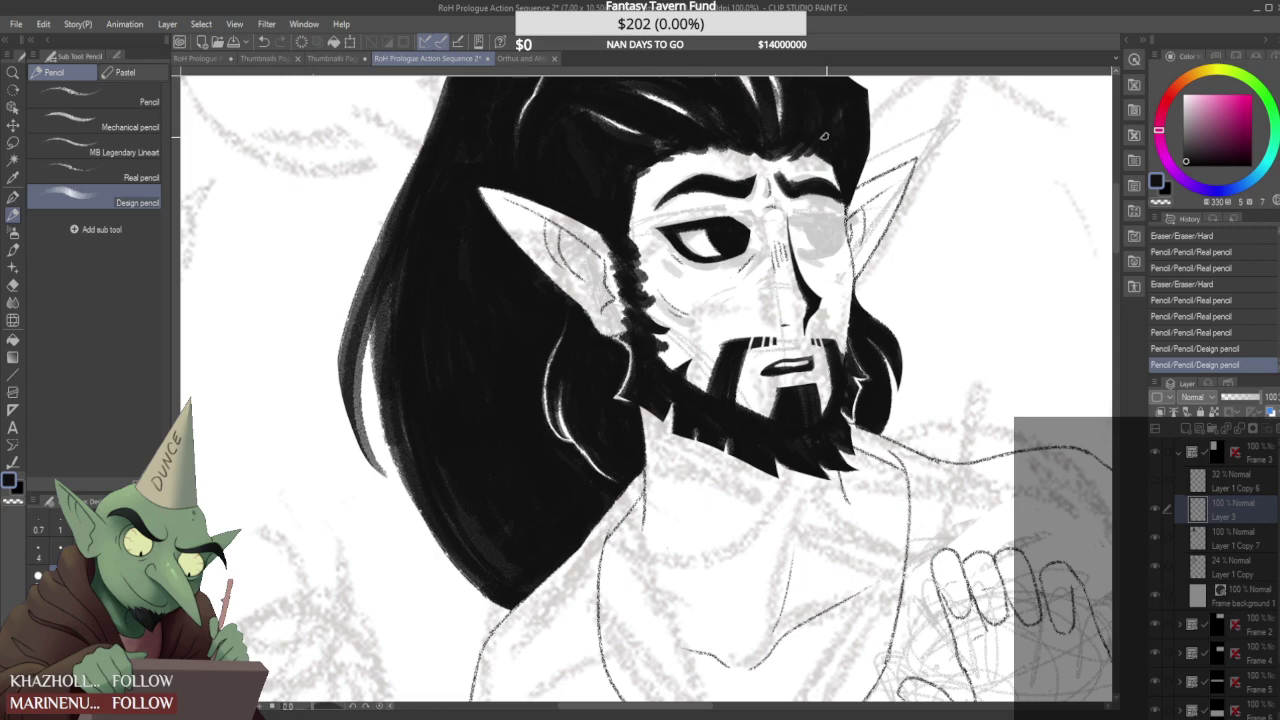
{"action": "scroll", "coordinate": [804, 145], "scroll_direction": "up", "scroll_amount": 4}
{"action": "mouse_move", "coordinate": [824, 137]}
{"action": "left_mouse_down"}
{"action": "mouse_move", "coordinate": [784, 150]}
{"action": "mouse_move", "coordinate": [805, 124]}
{"action": "mouse_move", "coordinate": [811, 145]}
{"action": "mouse_move", "coordinate": [833, 127]}
{"action": "mouse_move", "coordinate": [816, 163]}
{"action": "left_mouse_up"}
{"action": "scroll", "coordinate": [816, 171], "scroll_direction": "down", "scroll_amount": 1}
{"action": "scroll", "coordinate": [814, 170], "scroll_direction": "down", "scroll_amount": 4}
{"action": "scroll", "coordinate": [763, 188], "scroll_direction": "up", "scroll_amount": 5}
- Refine the near eye's upper lid and outer corner with the hard eraser and small Design pencil touches
{"action": "scroll", "coordinate": [672, 264], "scroll_direction": "up", "scroll_amount": 2}
{"action": "left_click_drag", "start_coordinate": [643, 251], "coordinate": [698, 279]}
{"action": "scroll", "coordinate": [660, 230], "scroll_direction": "up", "scroll_amount": 3}
{"action": "left_click_drag", "start_coordinate": [619, 238], "coordinate": [685, 234]}
{"action": "left_click_drag", "start_coordinate": [472, 300], "coordinate": [590, 278]}
{"action": "mouse_move", "coordinate": [397, 300]}
{"action": "left_mouse_down"}
{"action": "mouse_move", "coordinate": [440, 304]}
{"action": "mouse_move", "coordinate": [416, 315]}
{"action": "mouse_move", "coordinate": [436, 336]}
{"action": "mouse_move", "coordinate": [519, 253]}
{"action": "mouse_move", "coordinate": [507, 246]}
{"action": "left_mouse_up"}
{"action": "left_click_drag", "start_coordinate": [673, 221], "coordinate": [680, 222]}
{"action": "mouse_move", "coordinate": [480, 286]}
{"action": "left_mouse_down"}
{"action": "mouse_move", "coordinate": [408, 302]}
{"action": "mouse_move", "coordinate": [470, 290]}
{"action": "left_mouse_up"}
{"action": "mouse_move", "coordinate": [390, 294]}
{"action": "left_mouse_down"}
{"action": "mouse_move", "coordinate": [440, 314]}
{"action": "mouse_move", "coordinate": [440, 338]}
{"action": "left_mouse_up"}
- Round off the near eye's lower inner edge beside the iris with the hard eraser
{"action": "scroll", "coordinate": [465, 310], "scroll_direction": "down", "scroll_amount": 5}
{"action": "scroll", "coordinate": [495, 320], "scroll_direction": "down", "scroll_amount": 3}
{"action": "scroll", "coordinate": [557, 318], "scroll_direction": "up", "scroll_amount": 7}
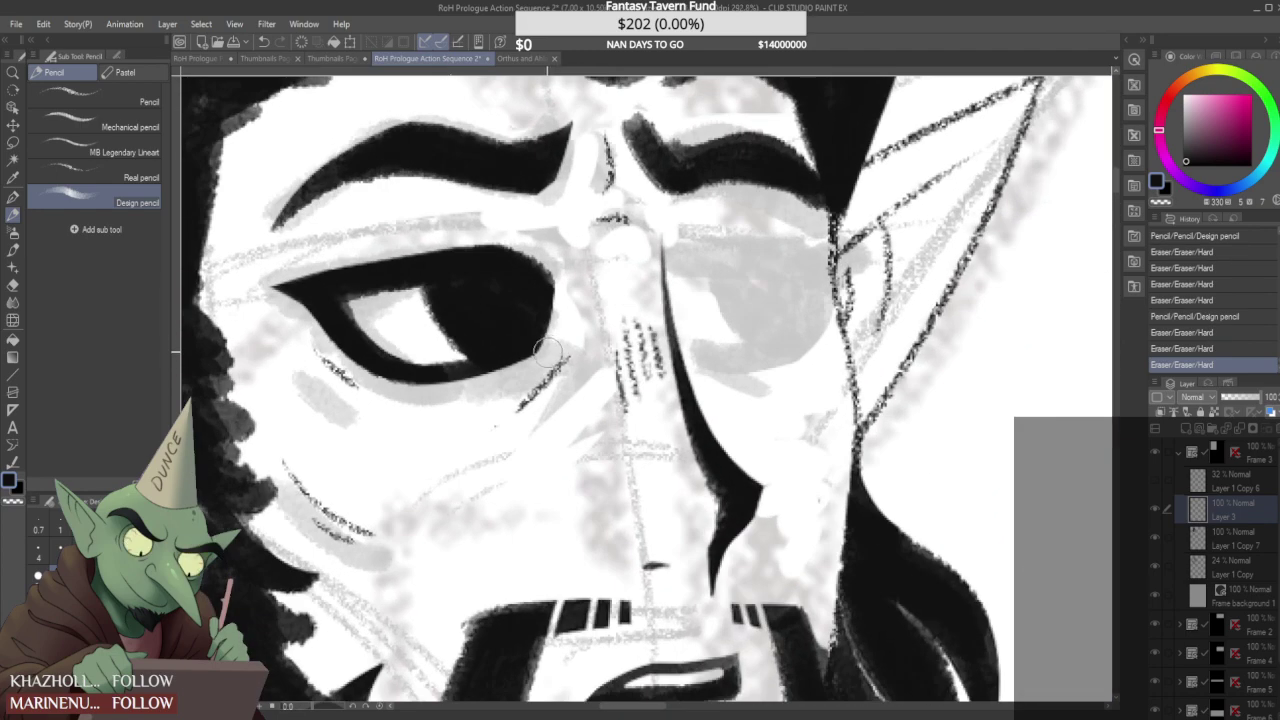
{"action": "left_click_drag", "start_coordinate": [551, 357], "coordinate": [550, 408]}
{"action": "scroll", "coordinate": [563, 380], "scroll_direction": "down", "scroll_amount": 4}
{"action": "scroll", "coordinate": [552, 365], "scroll_direction": "up", "scroll_amount": 3}
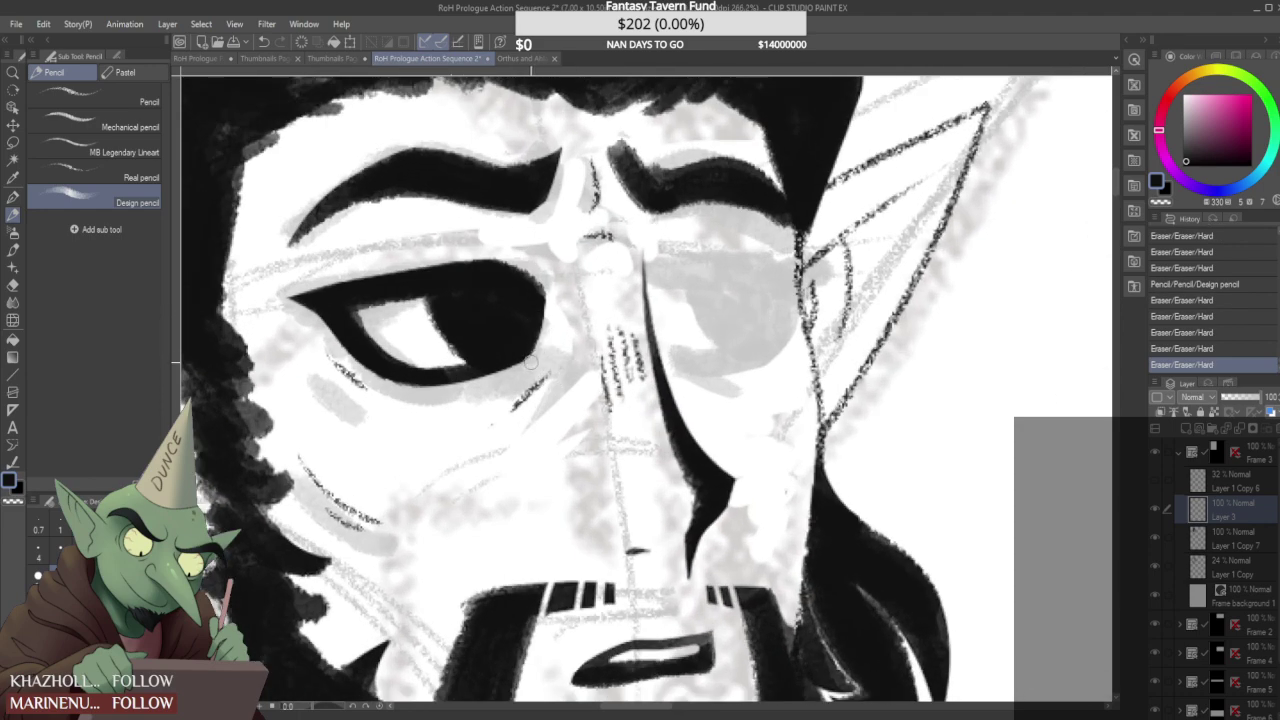
{"action": "left_click_drag", "start_coordinate": [548, 342], "coordinate": [540, 353]}
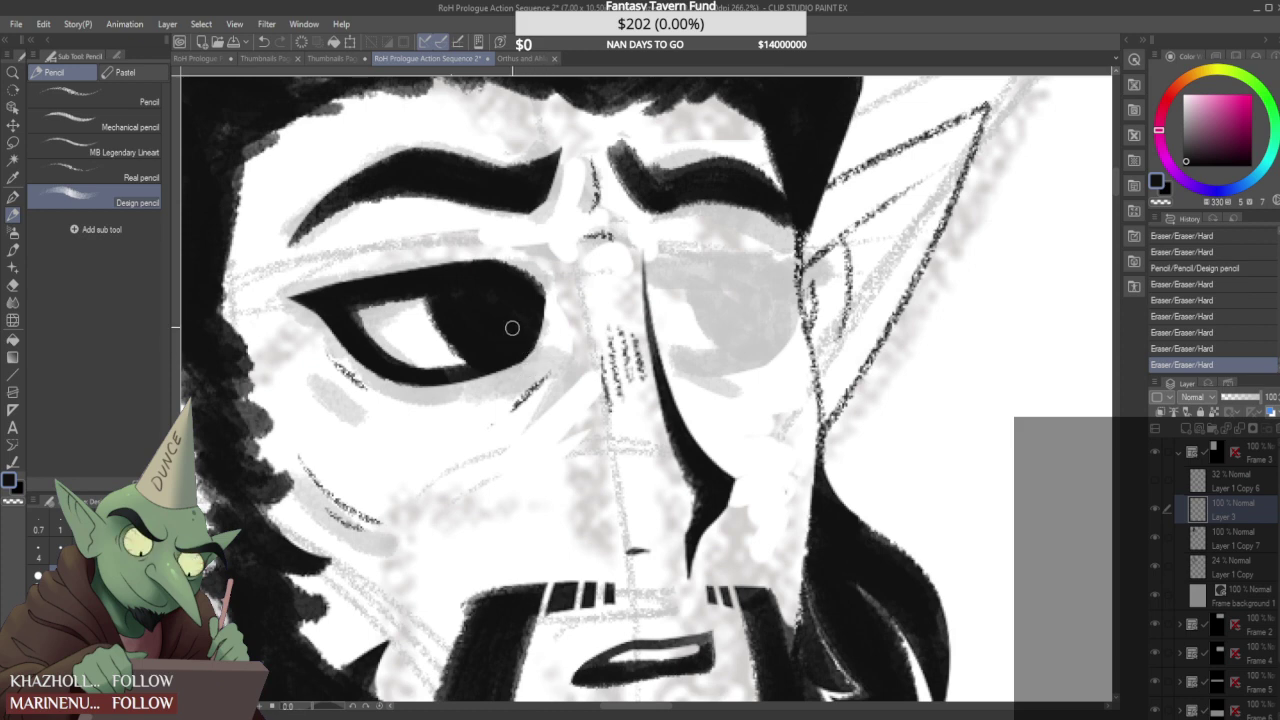
- Smooth the near eyebrow's upper edge with the Design pencil and trim its underside with the hard eraser
{"action": "left_click_drag", "start_coordinate": [432, 162], "coordinate": [528, 168]}
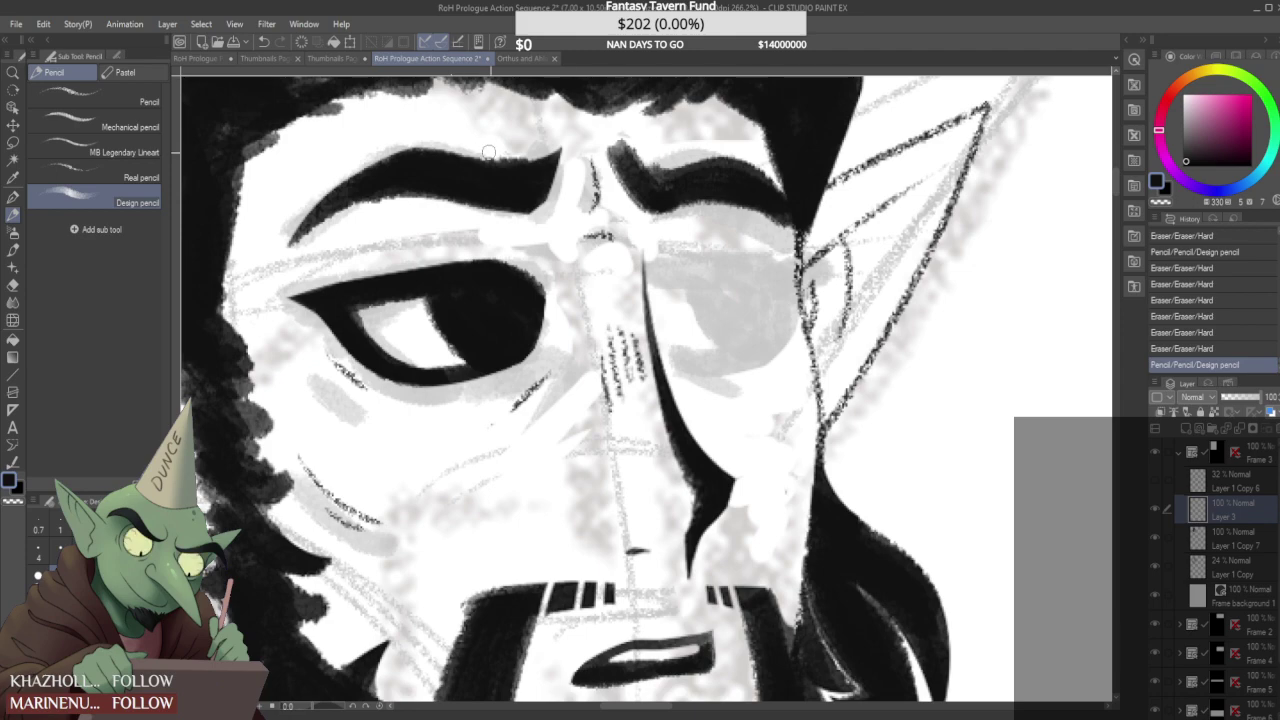
{"action": "scroll", "coordinate": [472, 151], "scroll_direction": "down", "scroll_amount": 5}
{"action": "scroll", "coordinate": [439, 169], "scroll_direction": "up", "scroll_amount": 9}
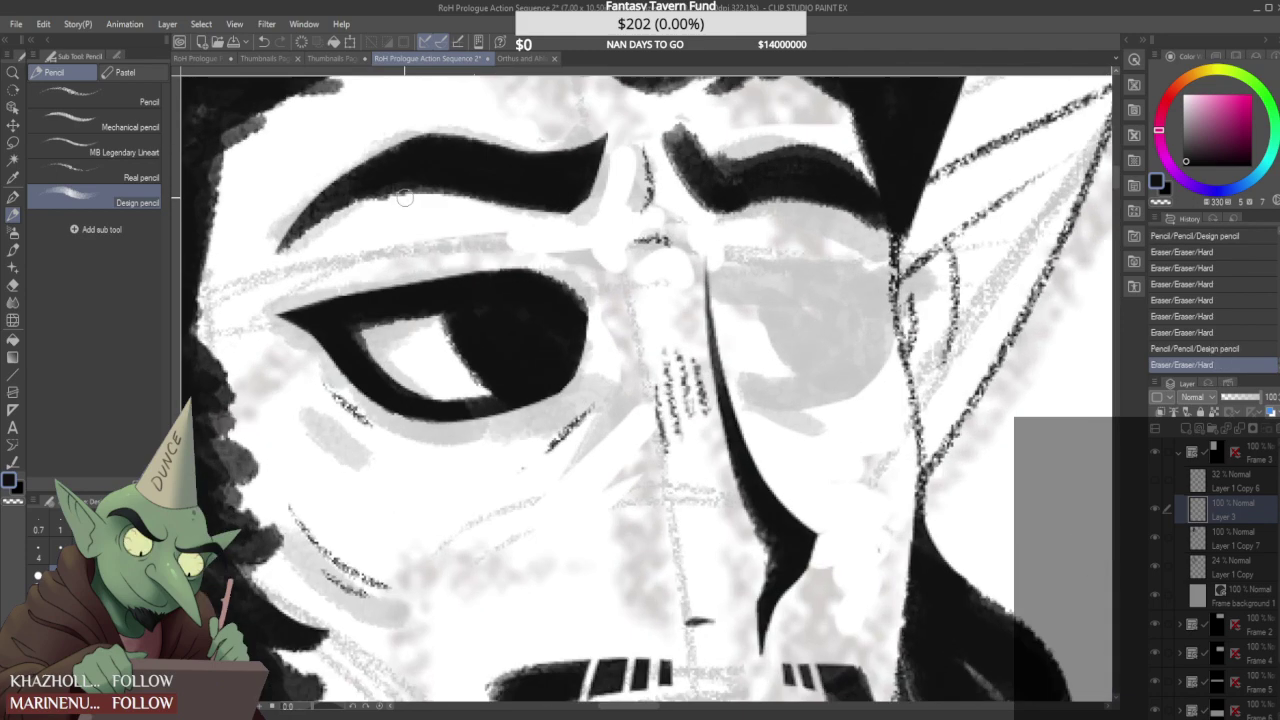
{"action": "left_click_drag", "start_coordinate": [401, 201], "coordinate": [396, 204]}
{"action": "scroll", "coordinate": [380, 216], "scroll_direction": "down", "scroll_amount": 8}
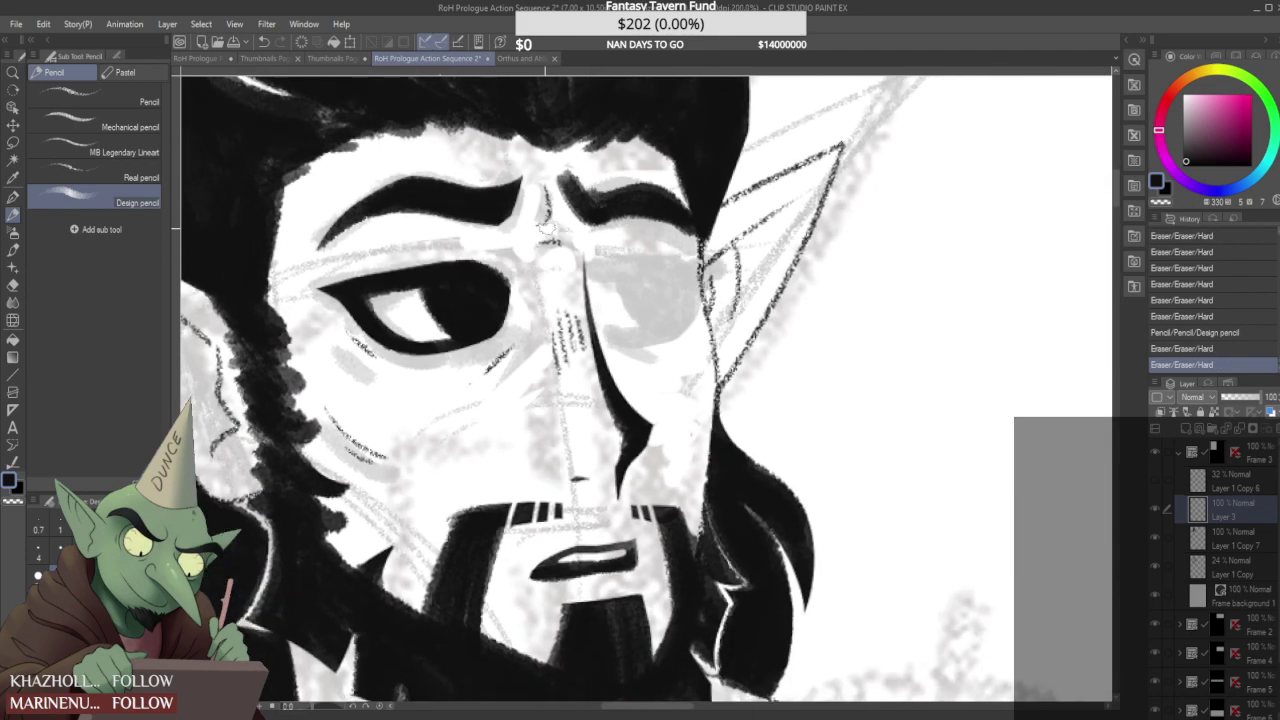
- Sharpen the far eyebrow's inner tip and even out its edges with the Design pencil and hard eraser
{"action": "scroll", "coordinate": [592, 245], "scroll_direction": "up", "scroll_amount": 5}
{"action": "mouse_move", "coordinate": [572, 172]}
{"action": "left_mouse_down"}
{"action": "mouse_move", "coordinate": [612, 192]}
{"action": "mouse_move", "coordinate": [601, 196]}
{"action": "mouse_move", "coordinate": [566, 153]}
{"action": "mouse_move", "coordinate": [587, 173]}
{"action": "mouse_move", "coordinate": [619, 164]}
{"action": "mouse_move", "coordinate": [553, 160]}
{"action": "mouse_move", "coordinate": [550, 148]}
{"action": "mouse_move", "coordinate": [578, 230]}
{"action": "left_mouse_up"}
{"action": "mouse_move", "coordinate": [555, 145]}
{"action": "left_mouse_down"}
{"action": "mouse_move", "coordinate": [562, 201]}
{"action": "mouse_move", "coordinate": [606, 232]}
{"action": "mouse_move", "coordinate": [595, 222]}
{"action": "mouse_move", "coordinate": [621, 203]}
{"action": "mouse_move", "coordinate": [594, 210]}
{"action": "mouse_move", "coordinate": [606, 232]}
{"action": "mouse_move", "coordinate": [676, 196]}
{"action": "mouse_move", "coordinate": [603, 245]}
{"action": "mouse_move", "coordinate": [648, 231]}
{"action": "left_mouse_up"}
{"action": "mouse_move", "coordinate": [575, 186]}
{"action": "left_mouse_down"}
{"action": "mouse_move", "coordinate": [598, 200]}
{"action": "mouse_move", "coordinate": [685, 197]}
{"action": "mouse_move", "coordinate": [702, 230]}
{"action": "left_mouse_up"}
{"action": "scroll", "coordinate": [705, 225], "scroll_direction": "down", "scroll_amount": 10}
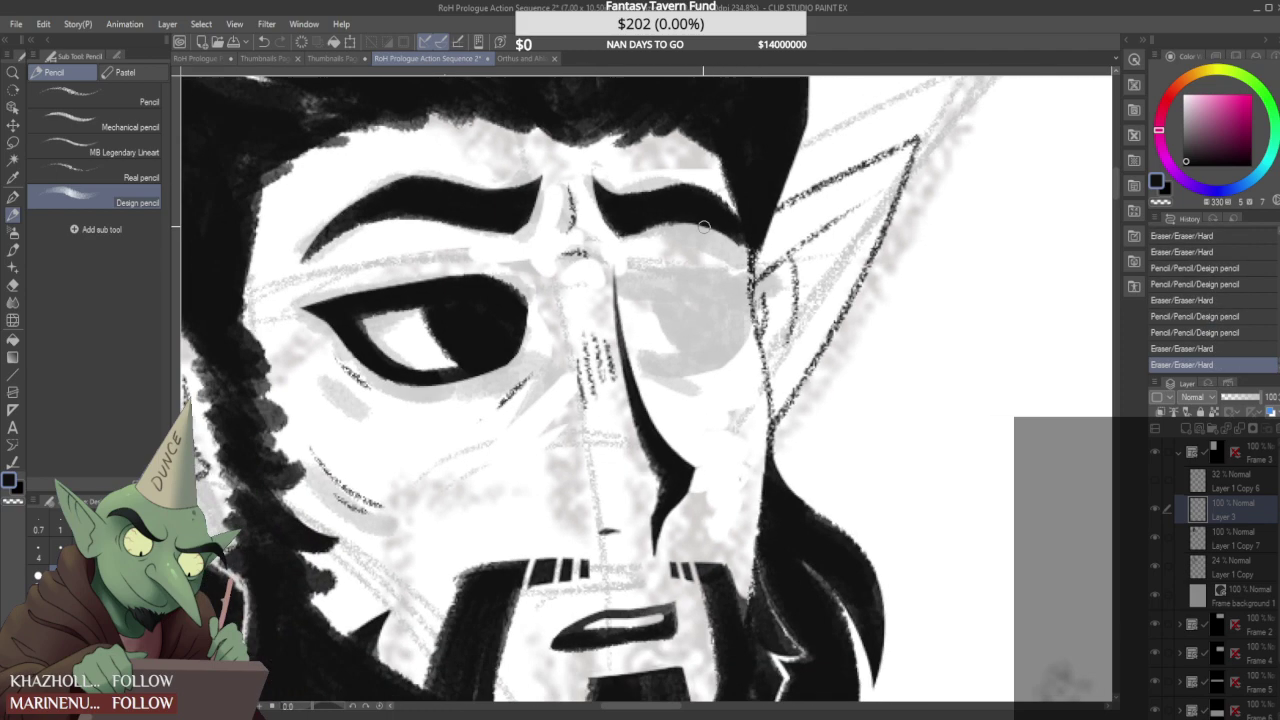
{"action": "scroll", "coordinate": [633, 161], "scroll_direction": "down", "scroll_amount": 5}
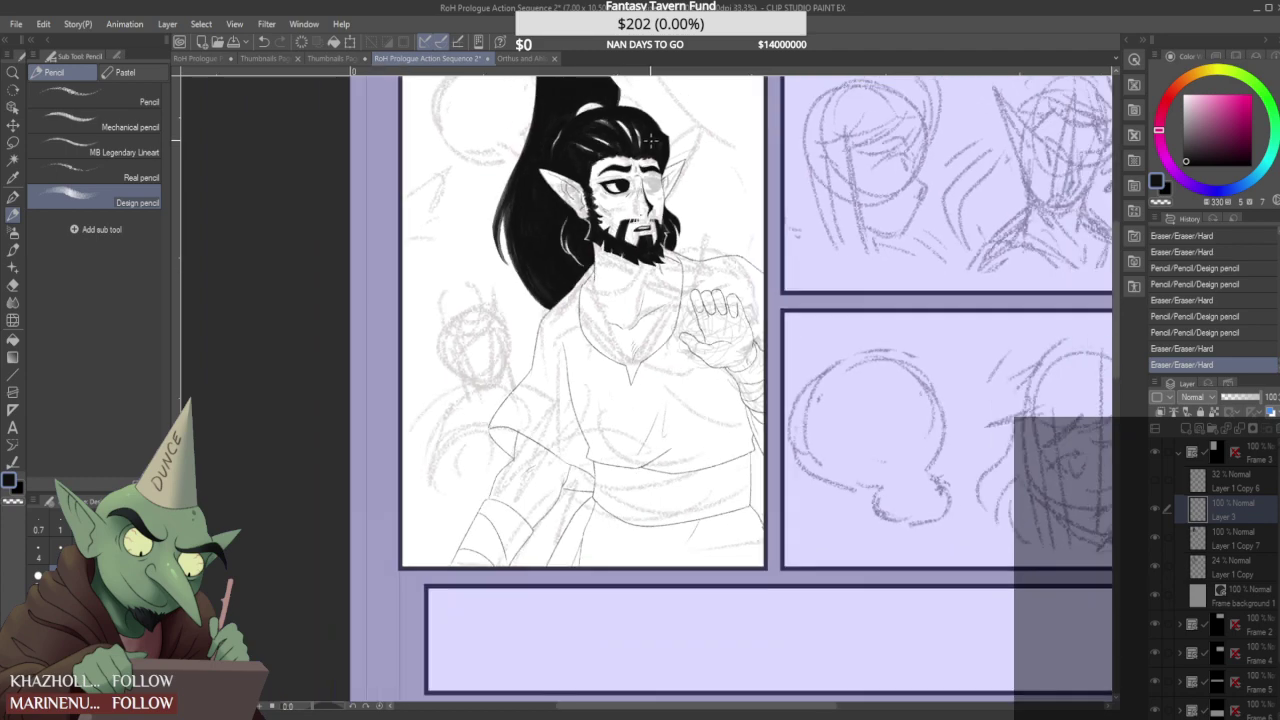
- Lasso the near eyebrow on Layer 3, shift it slightly away from the nose, and deselect it
{"action": "scroll", "coordinate": [596, 167], "scroll_direction": "up", "scroll_amount": 6}
{"action": "left_click", "coordinate": [13, 144]}
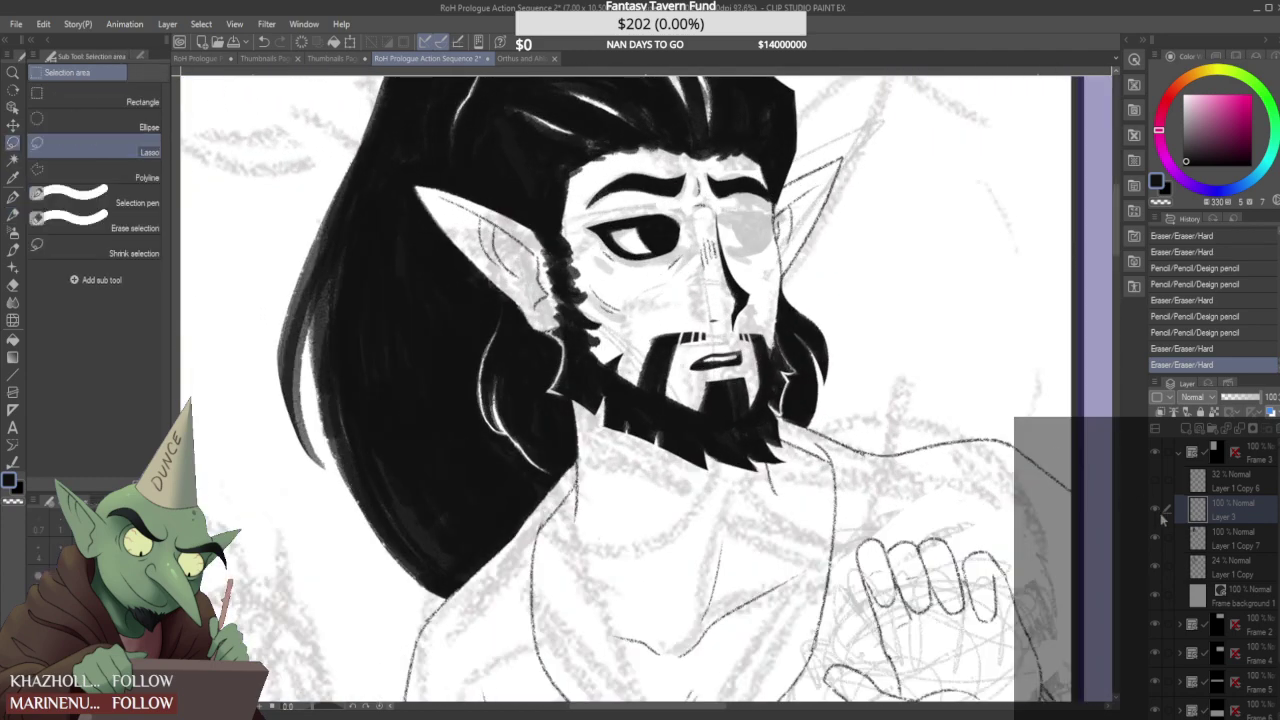
{"action": "left_click", "coordinate": [1202, 536]}
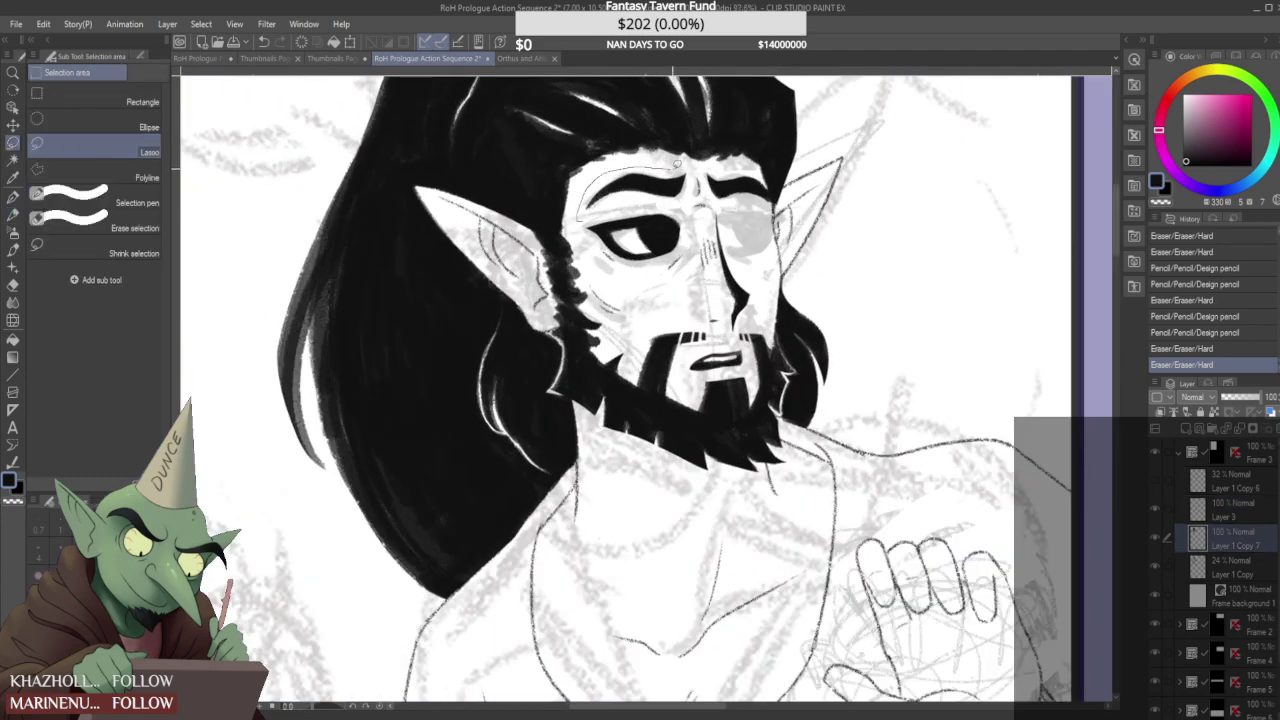
{"action": "left_click_drag", "start_coordinate": [690, 183], "coordinate": [616, 212]}
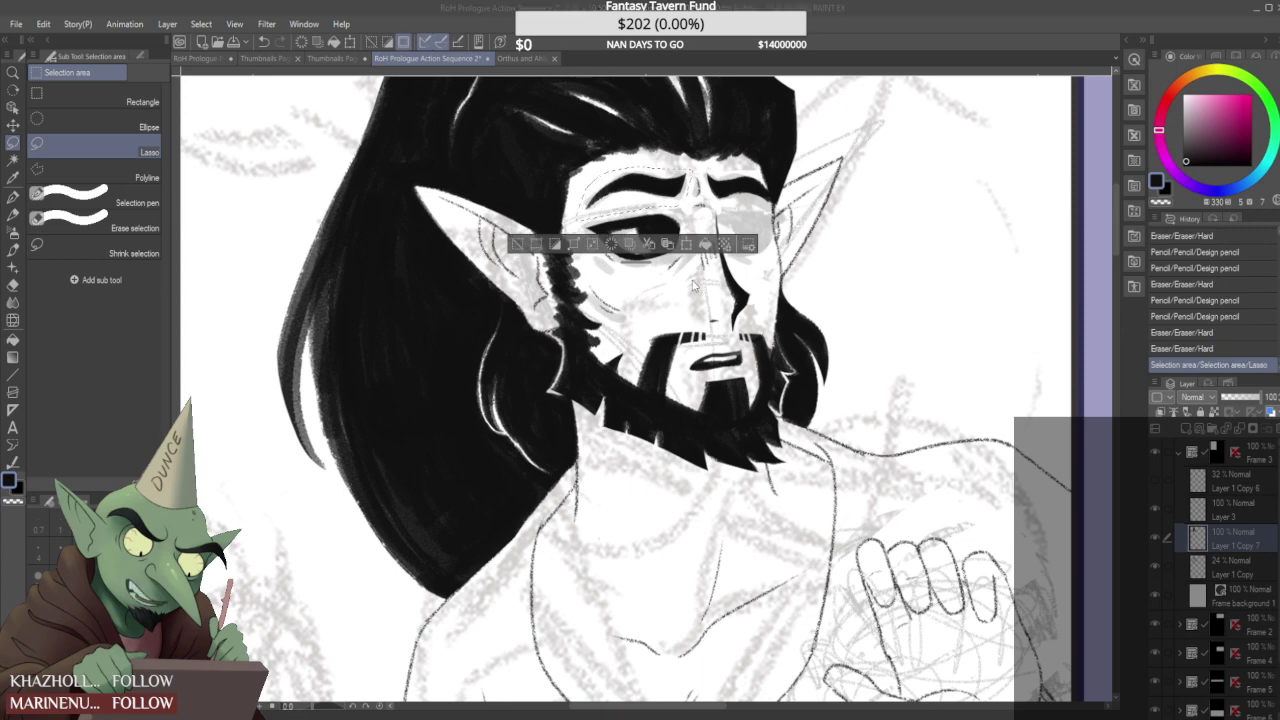
{"action": "left_click", "coordinate": [1252, 514]}
{"action": "key", "text": "ctrl+t"}
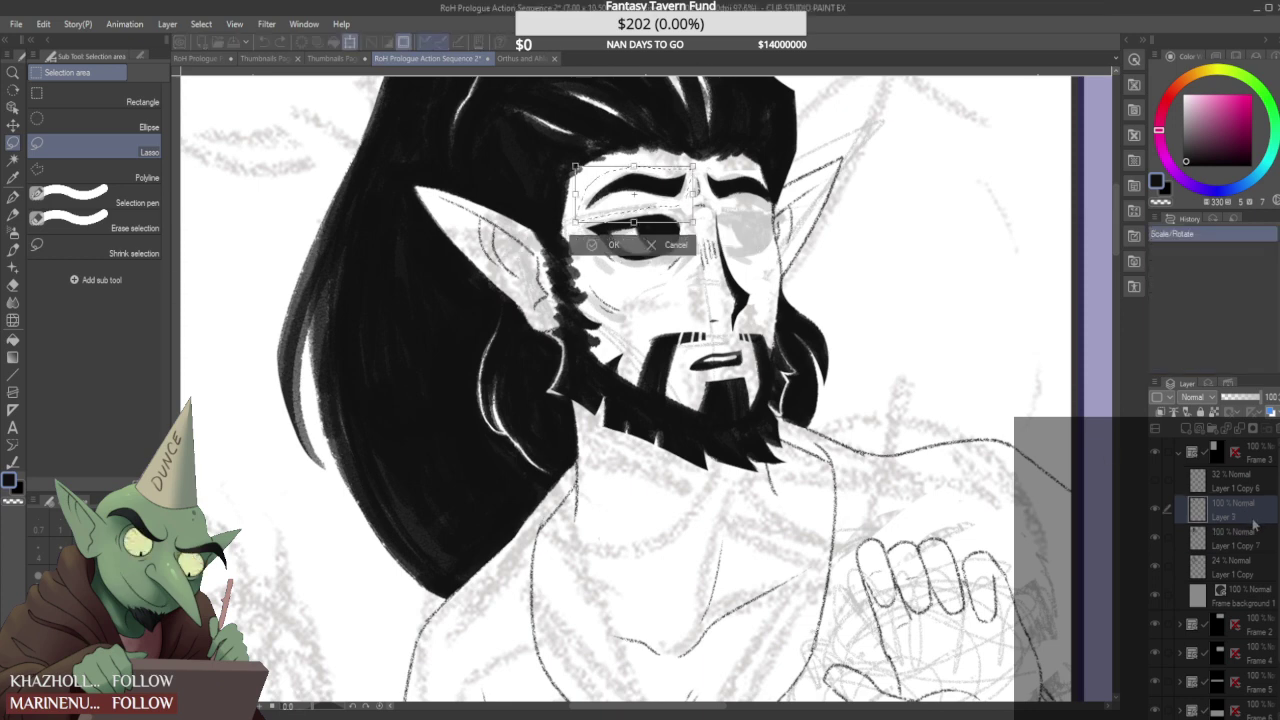
{"action": "key", "text": "Left"}
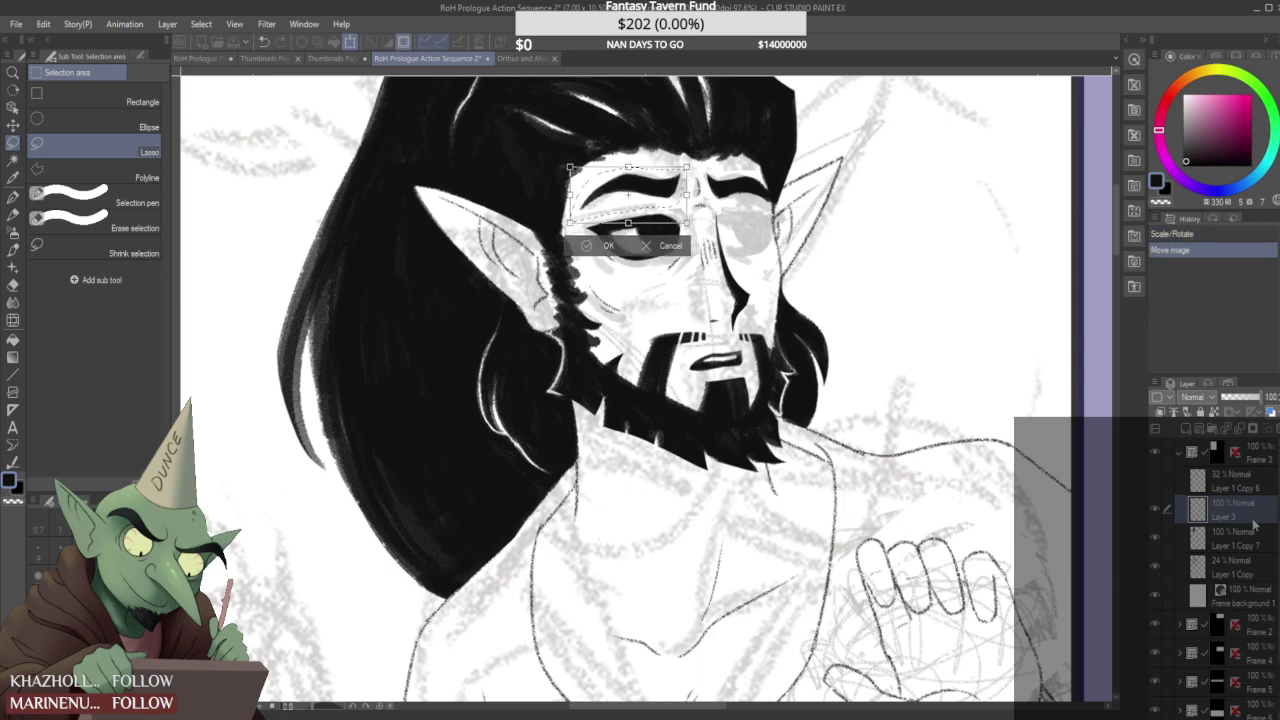
{"action": "key", "text": "Return"}
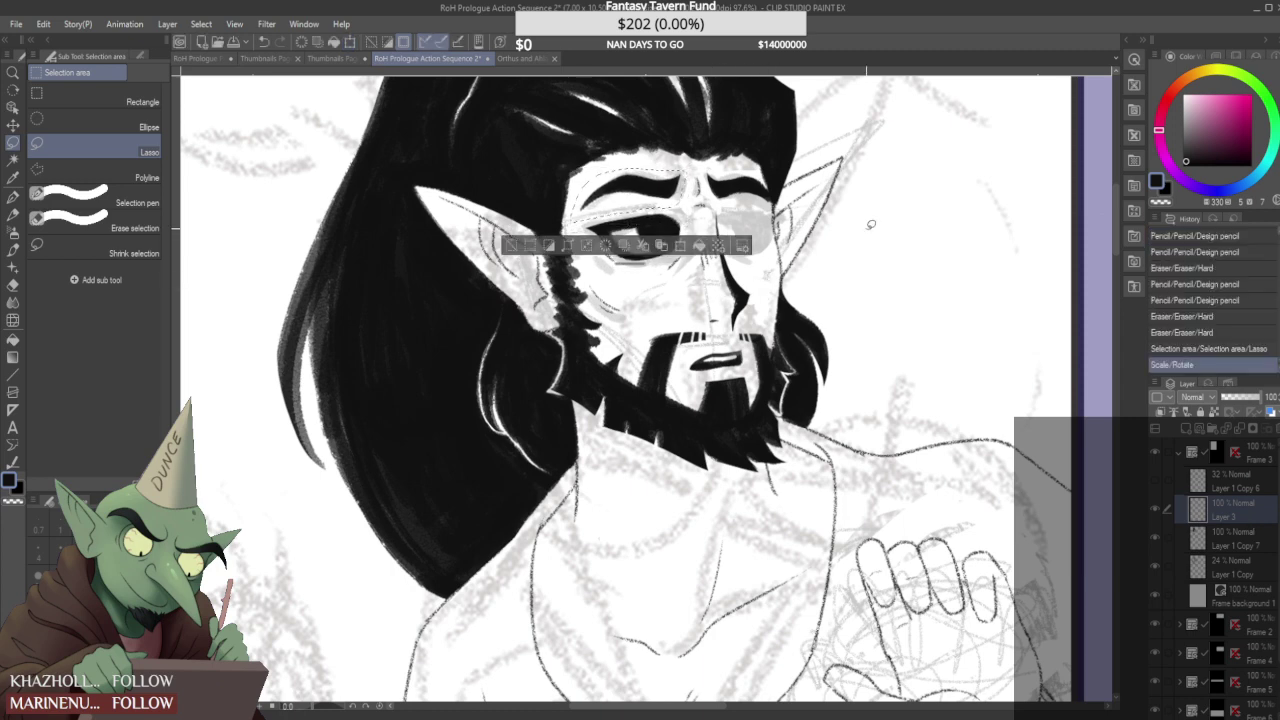
{"action": "key", "text": "ctrl+d"}
- Flip the canvas horizontally and check the mirrored face
{"action": "key", "text": "p"}
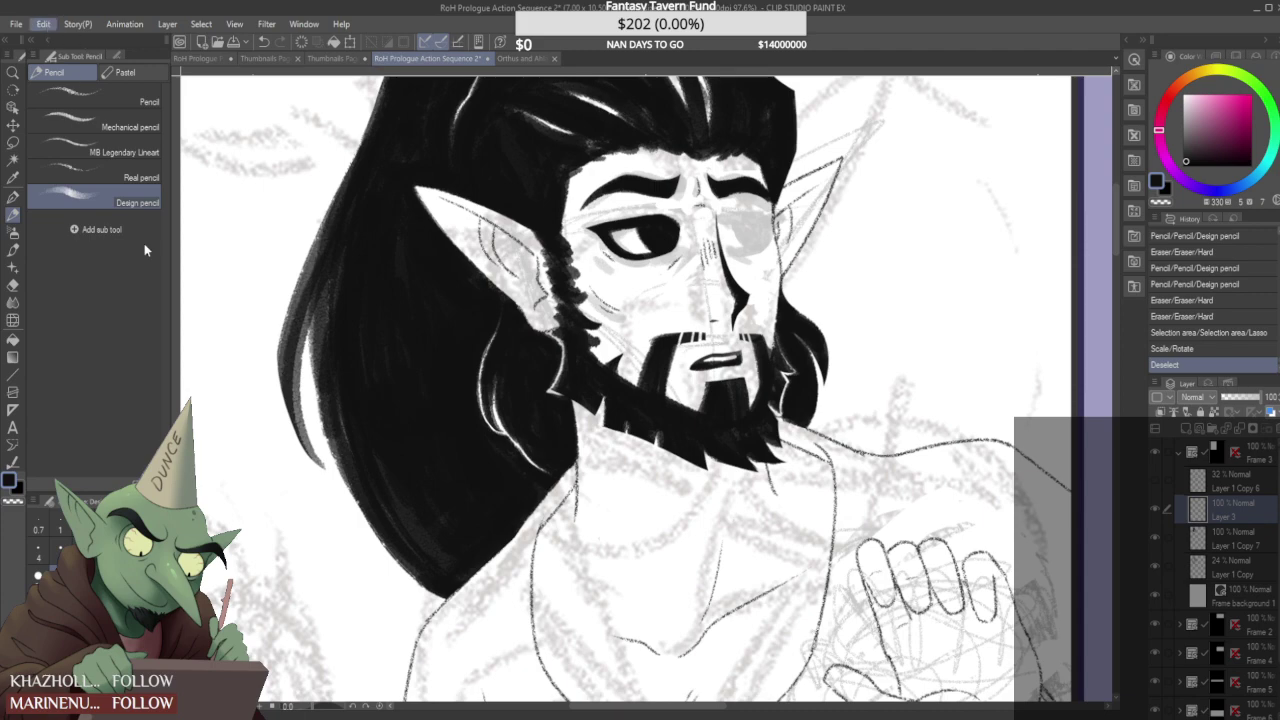
{"action": "key", "text": "h"}
{"action": "scroll", "coordinate": [460, 358], "scroll_direction": "down", "scroll_amount": 2}
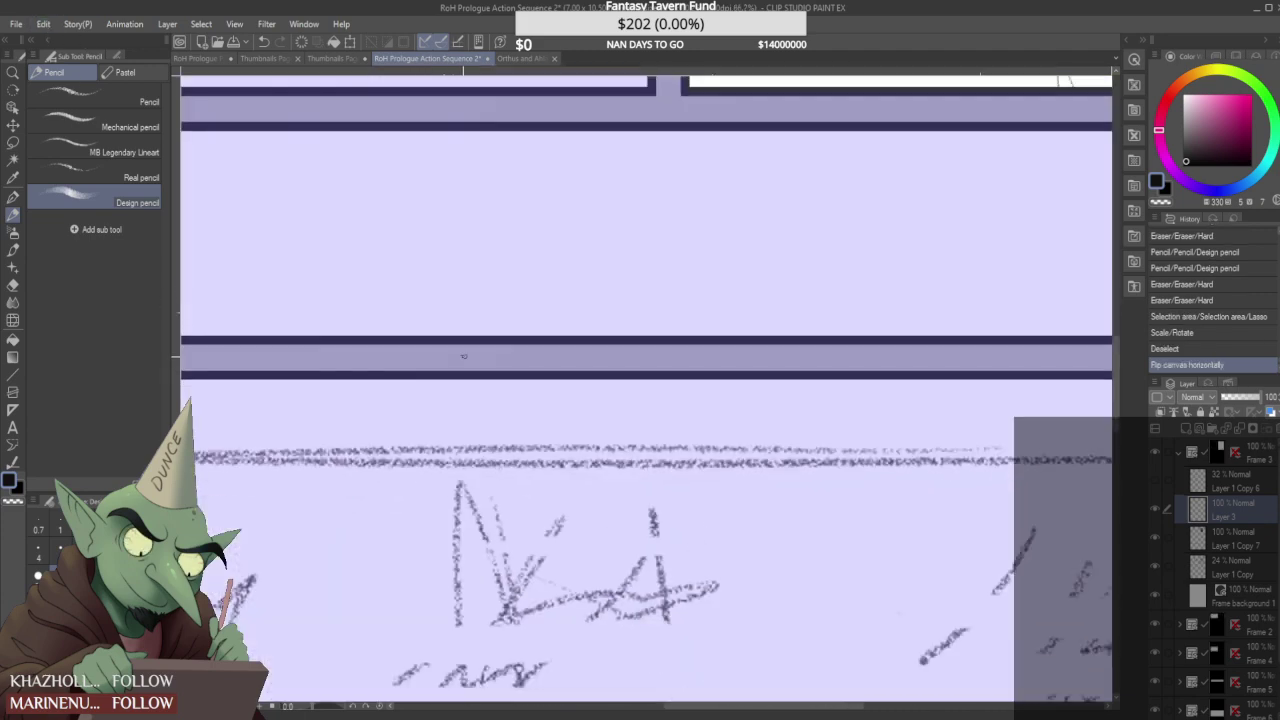
{"action": "left_click_drag", "start_coordinate": [1116, 327], "coordinate": [1116, 221]}
{"action": "scroll", "coordinate": [788, 232], "scroll_direction": "down", "scroll_amount": 2}
{"action": "scroll", "coordinate": [797, 271], "scroll_direction": "up", "scroll_amount": 8}
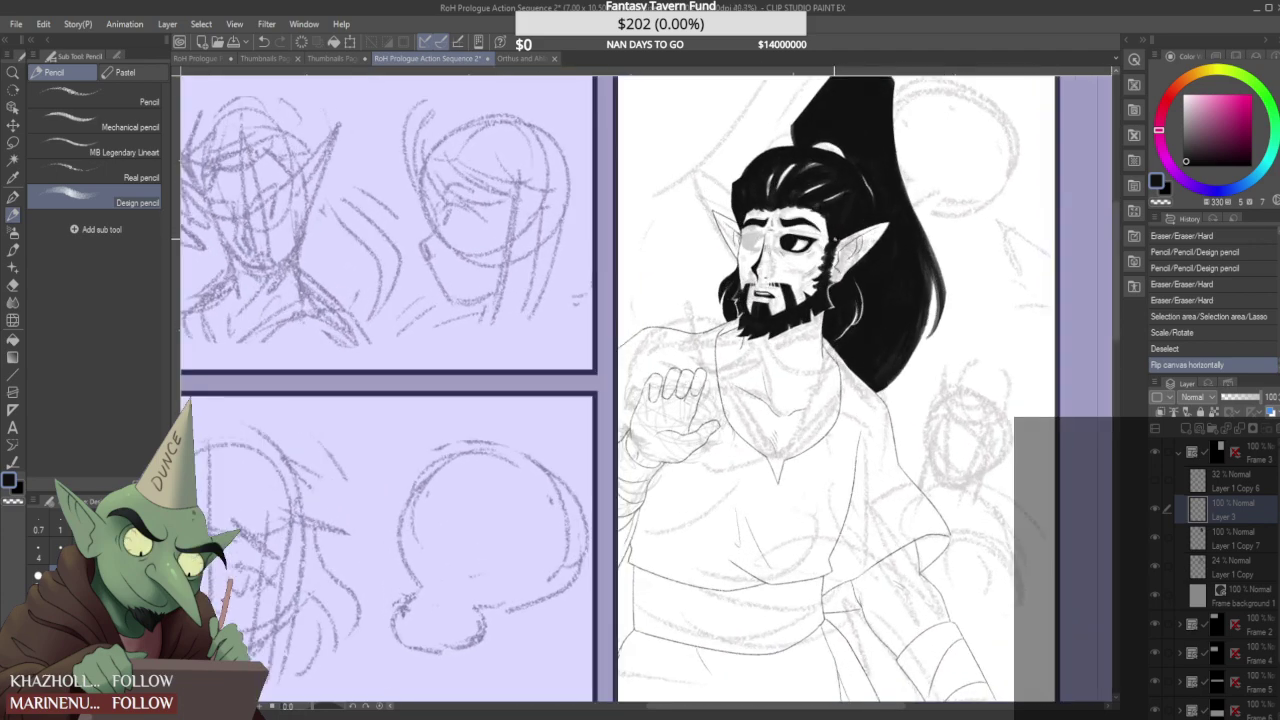
{"action": "scroll", "coordinate": [797, 271], "scroll_direction": "down", "scroll_amount": 4}
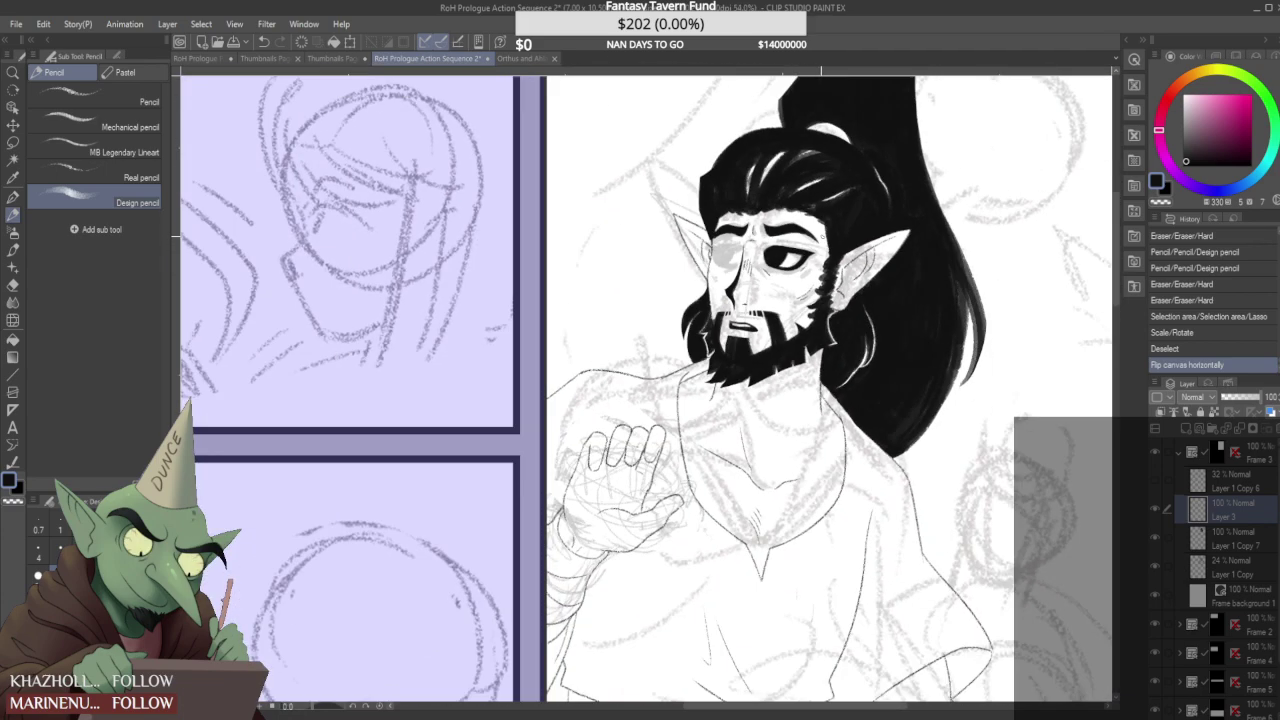
- Lasso the near eye, rotate it slightly with Scale/Rotate, and deselect it
{"action": "left_click", "coordinate": [13, 143]}
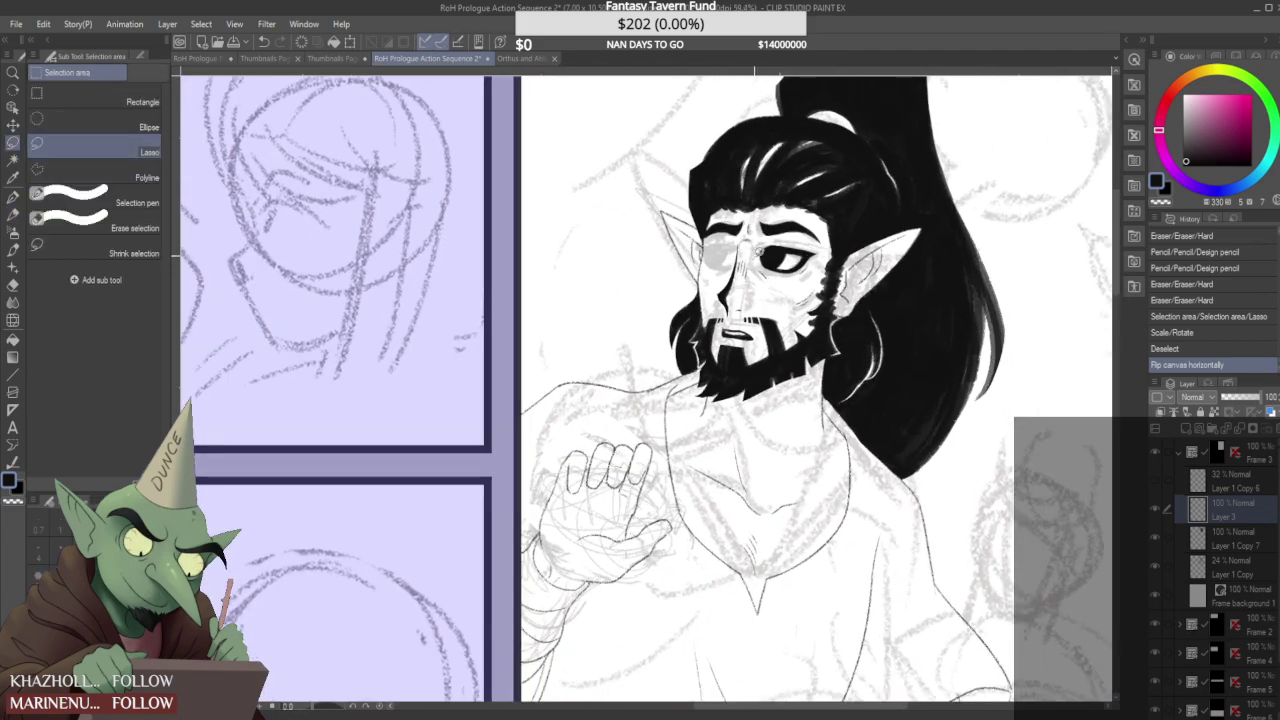
{"action": "mouse_move", "coordinate": [757, 262]}
{"action": "left_mouse_down"}
{"action": "mouse_move", "coordinate": [792, 238]}
{"action": "mouse_move", "coordinate": [828, 272]}
{"action": "left_mouse_up"}
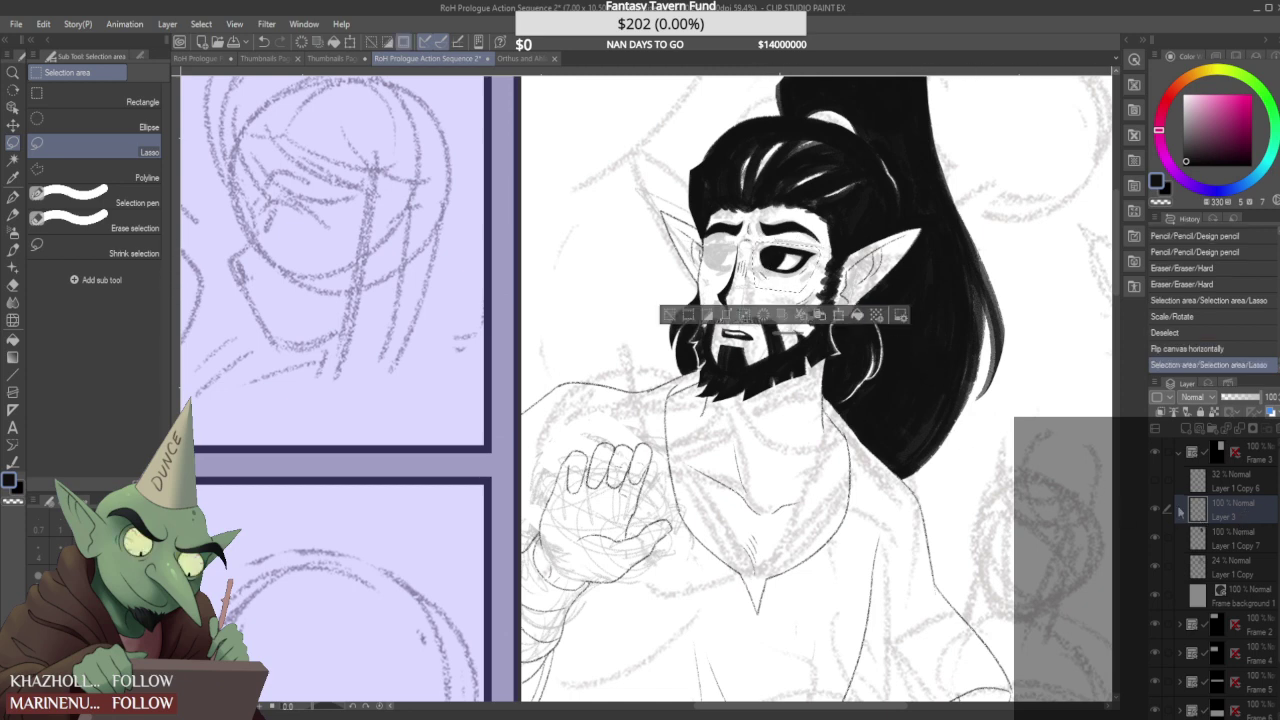
{"action": "key", "text": "ctrl+t"}
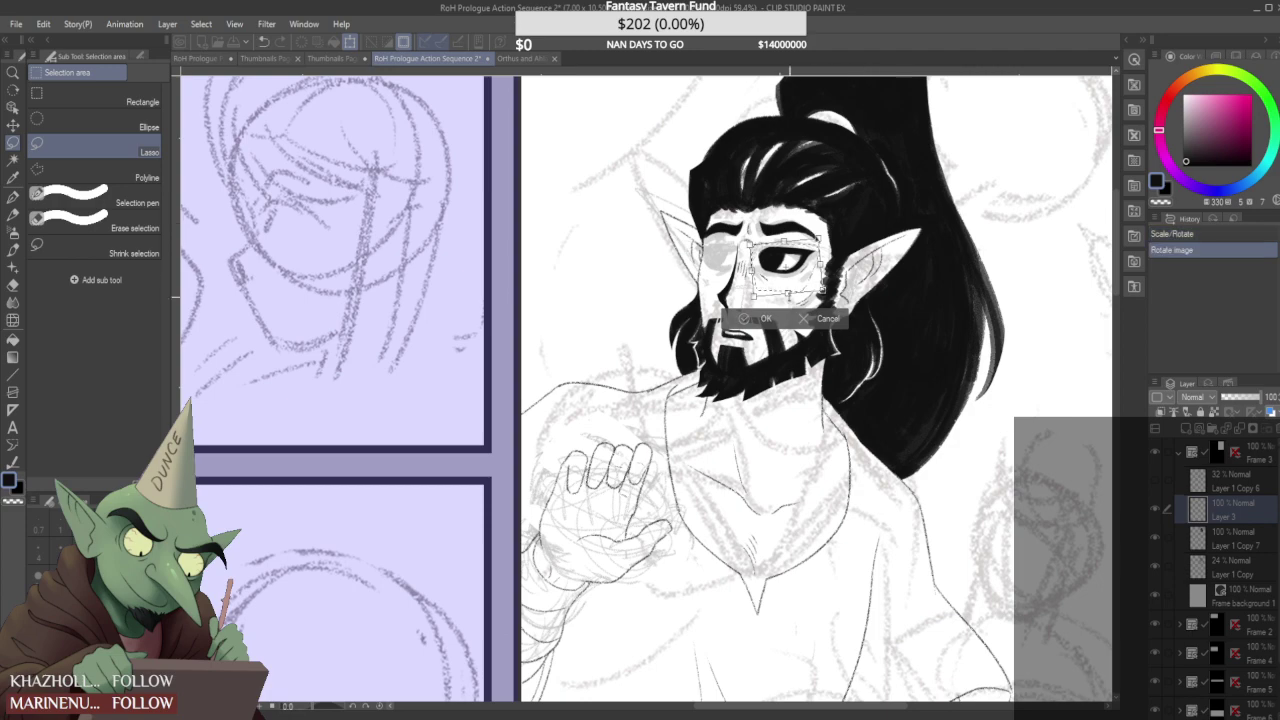
{"action": "key", "text": "Return"}
{"action": "key", "text": "ctrl+d"}
- Ink the far eye's upper lid, outer side and lower lid with the Design pencil, cleaning edges with the hard eraser
{"action": "key", "text": "p"}
{"action": "key", "text": "p"}
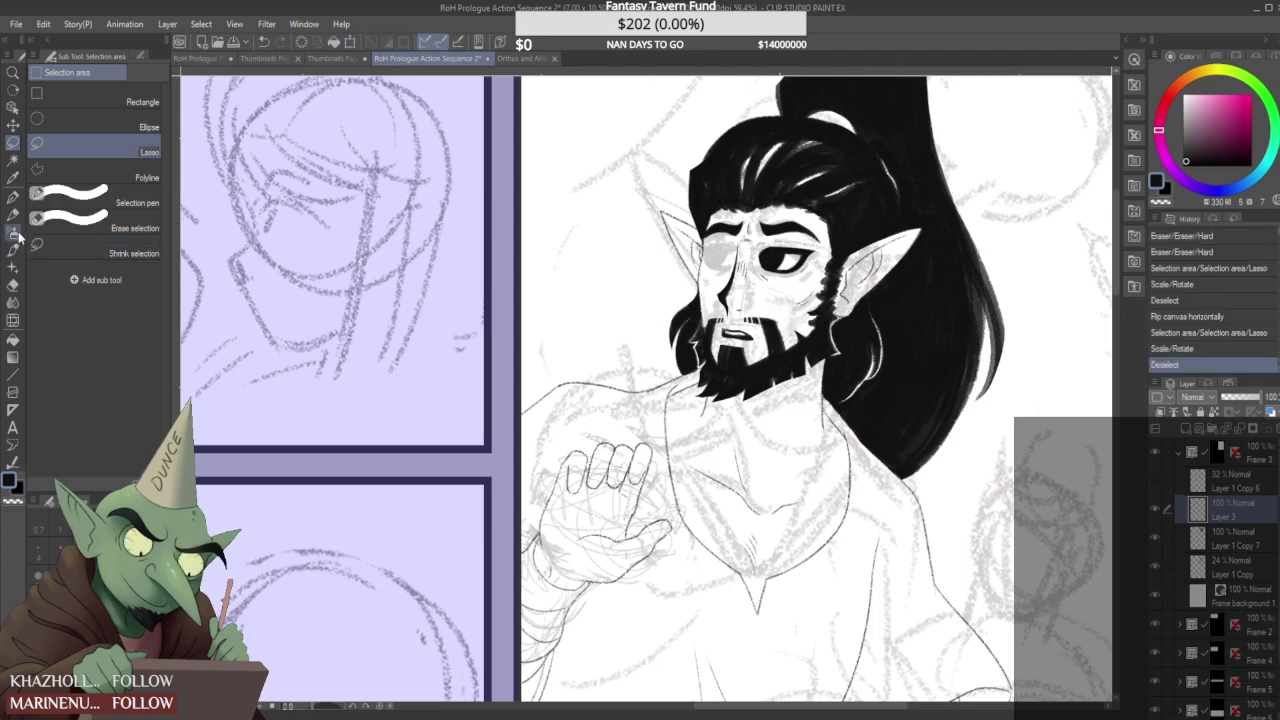
{"action": "scroll", "coordinate": [718, 246], "scroll_direction": "up", "scroll_amount": 4}
{"action": "scroll", "coordinate": [718, 246], "scroll_direction": "up", "scroll_amount": 2}
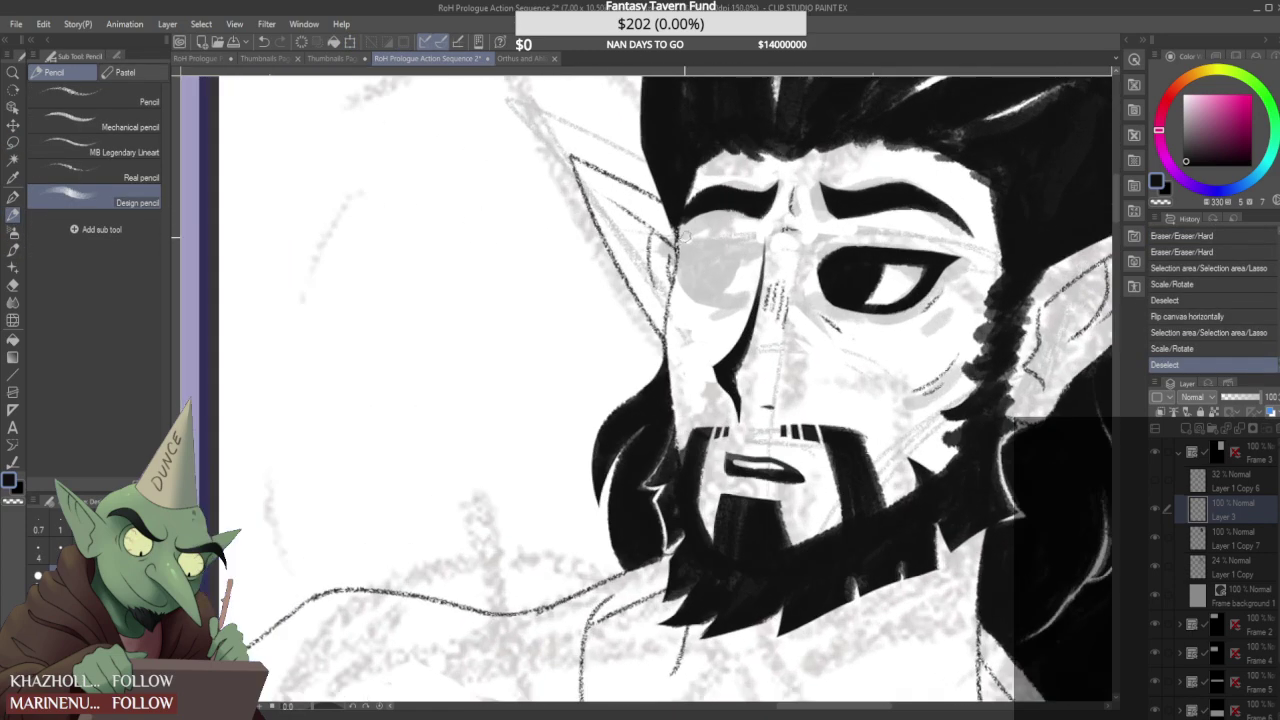
{"action": "mouse_move", "coordinate": [682, 240]}
{"action": "left_mouse_down"}
{"action": "mouse_move", "coordinate": [751, 257]}
{"action": "mouse_move", "coordinate": [704, 237]}
{"action": "mouse_move", "coordinate": [736, 244]}
{"action": "mouse_move", "coordinate": [766, 272]}
{"action": "left_mouse_up"}
{"action": "mouse_move", "coordinate": [730, 244]}
{"action": "left_mouse_down"}
{"action": "mouse_move", "coordinate": [764, 268]}
{"action": "mouse_move", "coordinate": [746, 239]}
{"action": "mouse_move", "coordinate": [767, 277]}
{"action": "left_mouse_up"}
{"action": "mouse_move", "coordinate": [678, 238]}
{"action": "left_mouse_down"}
{"action": "mouse_move", "coordinate": [660, 222]}
{"action": "mouse_move", "coordinate": [700, 293]}
{"action": "mouse_move", "coordinate": [680, 254]}
{"action": "left_mouse_up"}
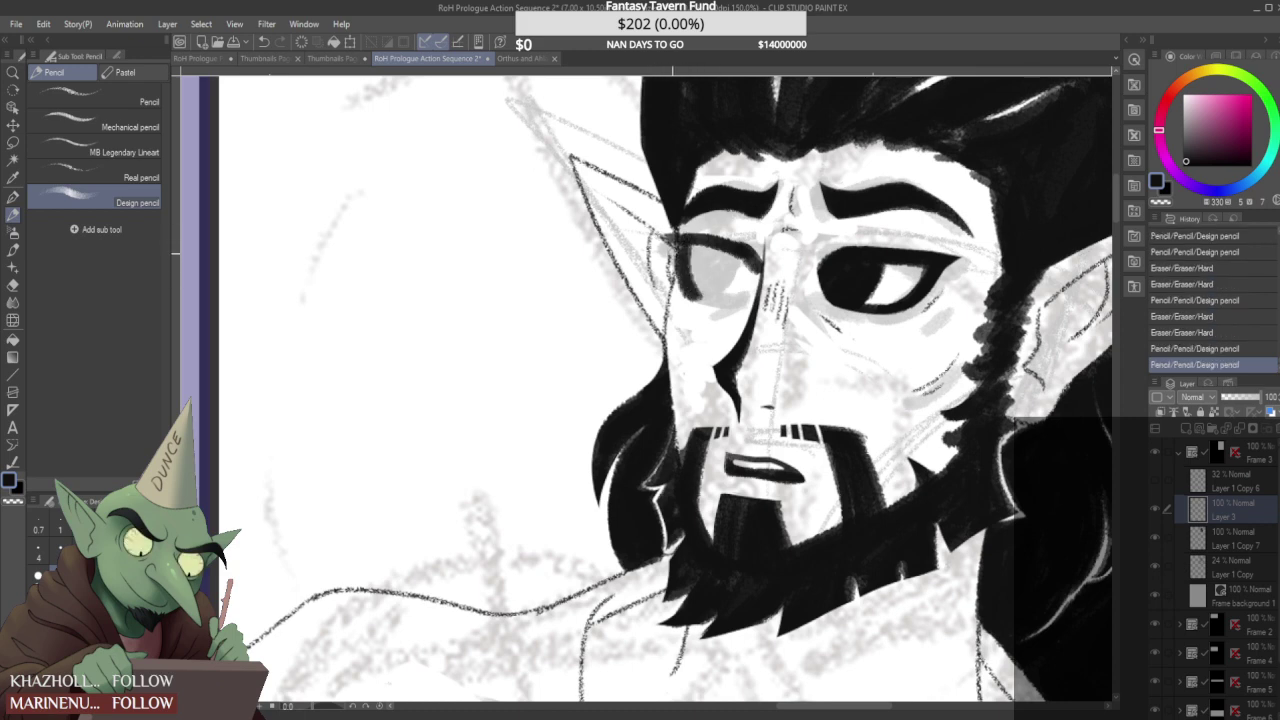
{"action": "mouse_move", "coordinate": [697, 305]}
{"action": "left_mouse_down"}
{"action": "mouse_move", "coordinate": [692, 284]}
{"action": "mouse_move", "coordinate": [750, 304]}
{"action": "mouse_move", "coordinate": [712, 305]}
{"action": "left_mouse_up"}
{"action": "scroll", "coordinate": [712, 305], "scroll_direction": "down", "scroll_amount": 6}
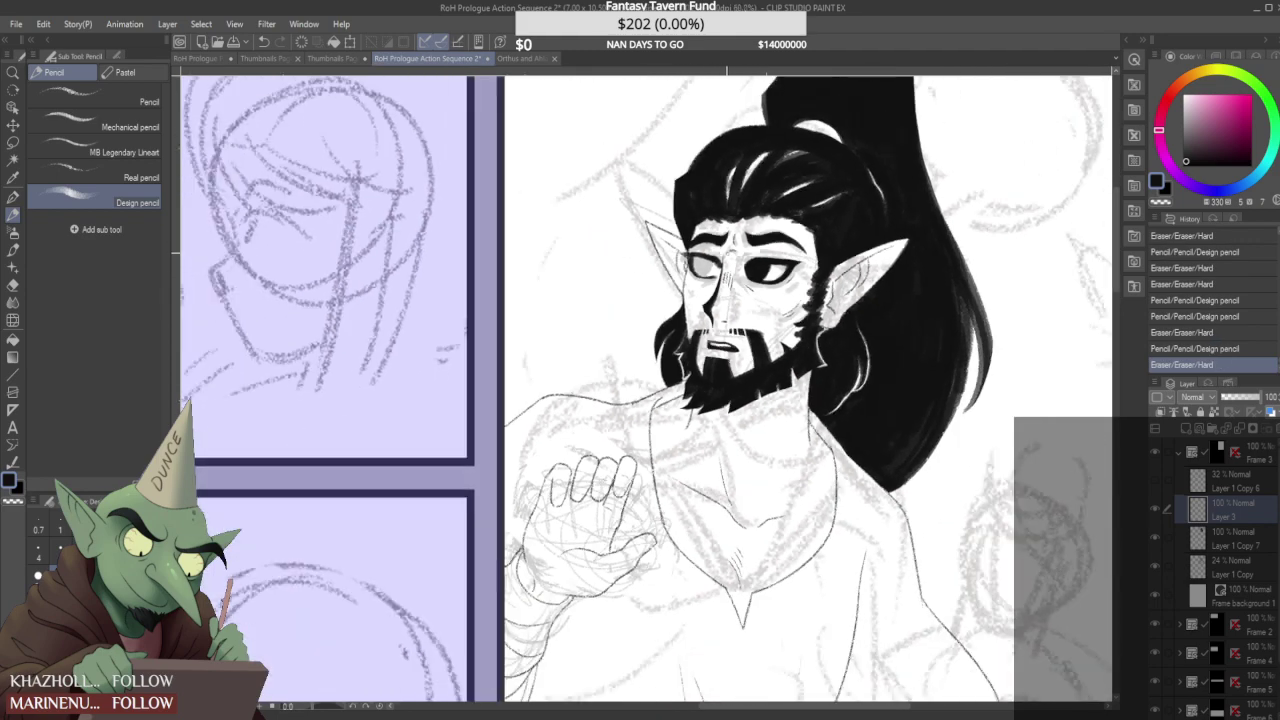
- Thicken the far eye's upper lid and outer lash, and trim the lower lid thinner with the hard eraser
{"action": "scroll", "coordinate": [720, 262], "scroll_direction": "up", "scroll_amount": 6}
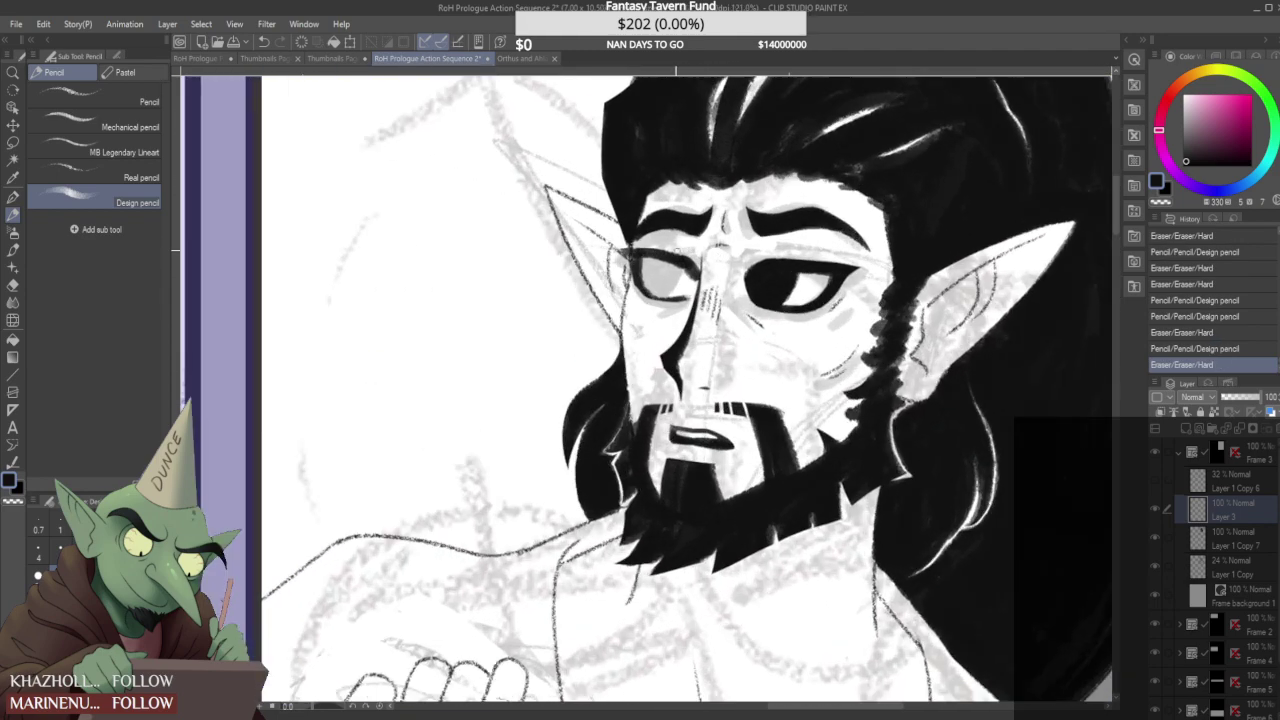
{"action": "left_click_drag", "start_coordinate": [667, 270], "coordinate": [700, 290]}
{"action": "mouse_move", "coordinate": [632, 252]}
{"action": "left_mouse_down"}
{"action": "mouse_move", "coordinate": [692, 262]}
{"action": "mouse_move", "coordinate": [622, 256]}
{"action": "mouse_move", "coordinate": [617, 241]}
{"action": "mouse_move", "coordinate": [698, 269]}
{"action": "mouse_move", "coordinate": [709, 251]}
{"action": "left_mouse_up"}
{"action": "scroll", "coordinate": [633, 264], "scroll_direction": "up", "scroll_amount": 2}
{"action": "scroll", "coordinate": [665, 208], "scroll_direction": "down", "scroll_amount": 10}
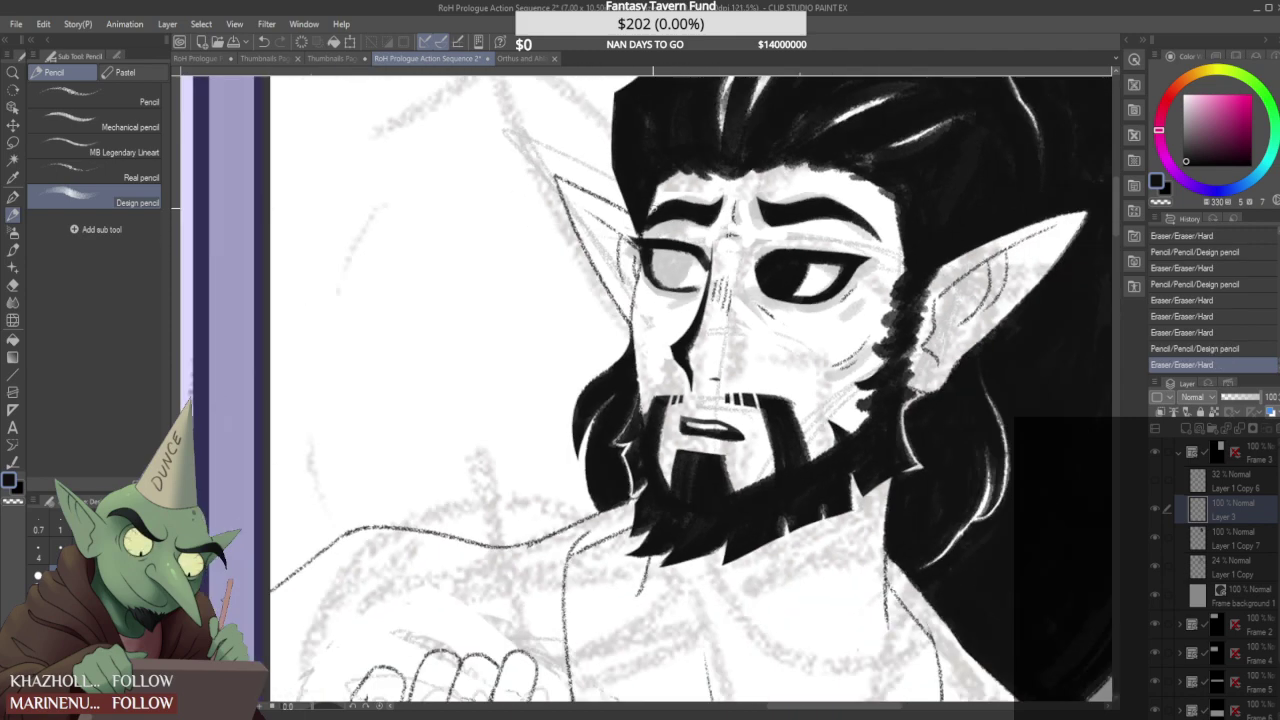
{"action": "scroll", "coordinate": [582, 293], "scroll_direction": "up", "scroll_amount": 6}
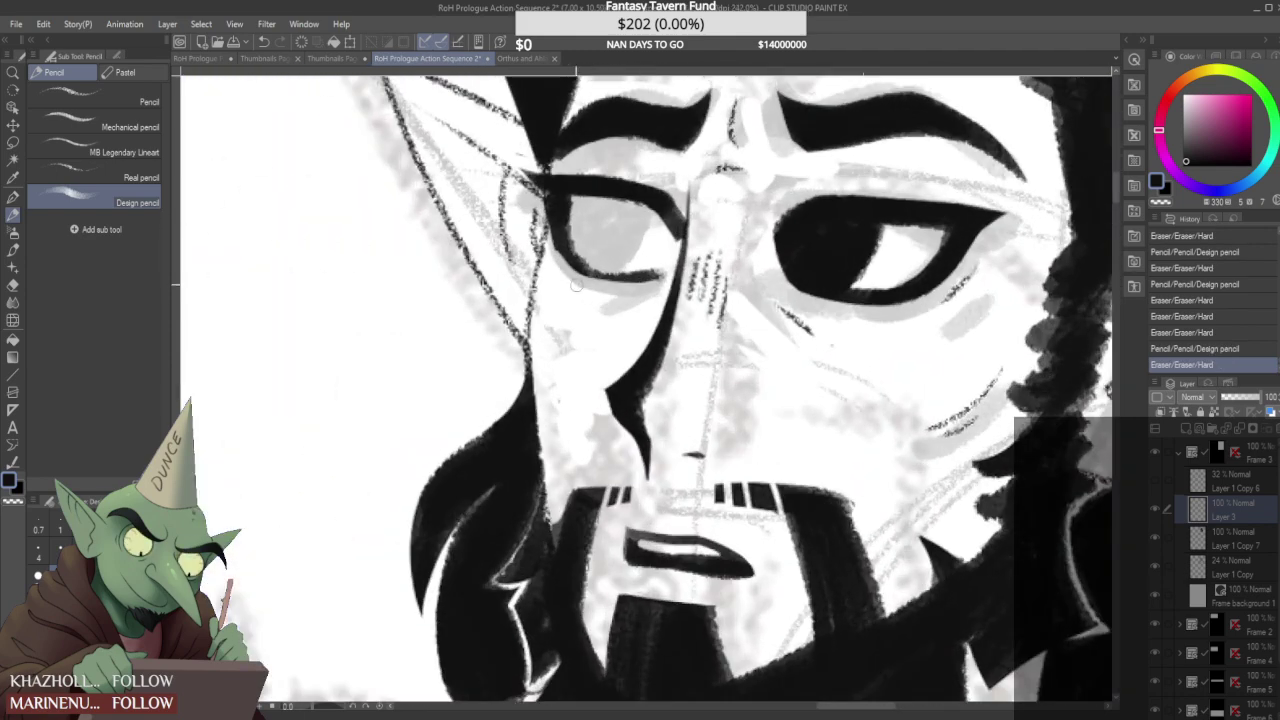
{"action": "mouse_move", "coordinate": [556, 264]}
{"action": "left_mouse_down"}
{"action": "mouse_move", "coordinate": [625, 290]}
{"action": "mouse_move", "coordinate": [680, 279]}
{"action": "mouse_move", "coordinate": [660, 287]}
{"action": "mouse_move", "coordinate": [660, 270]}
{"action": "mouse_move", "coordinate": [676, 266]}
{"action": "left_mouse_up"}
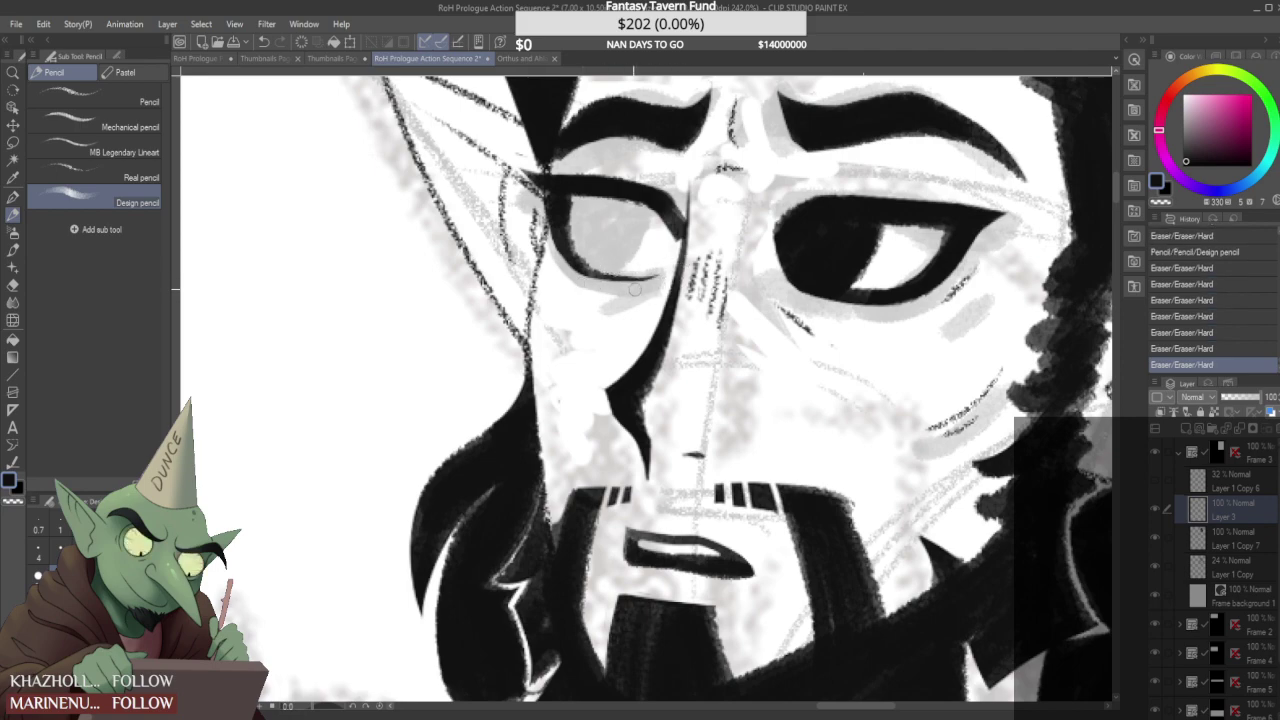
- Fill the far eye's iris with black using the Design pencil
{"action": "scroll", "coordinate": [646, 287], "scroll_direction": "down", "scroll_amount": 5}
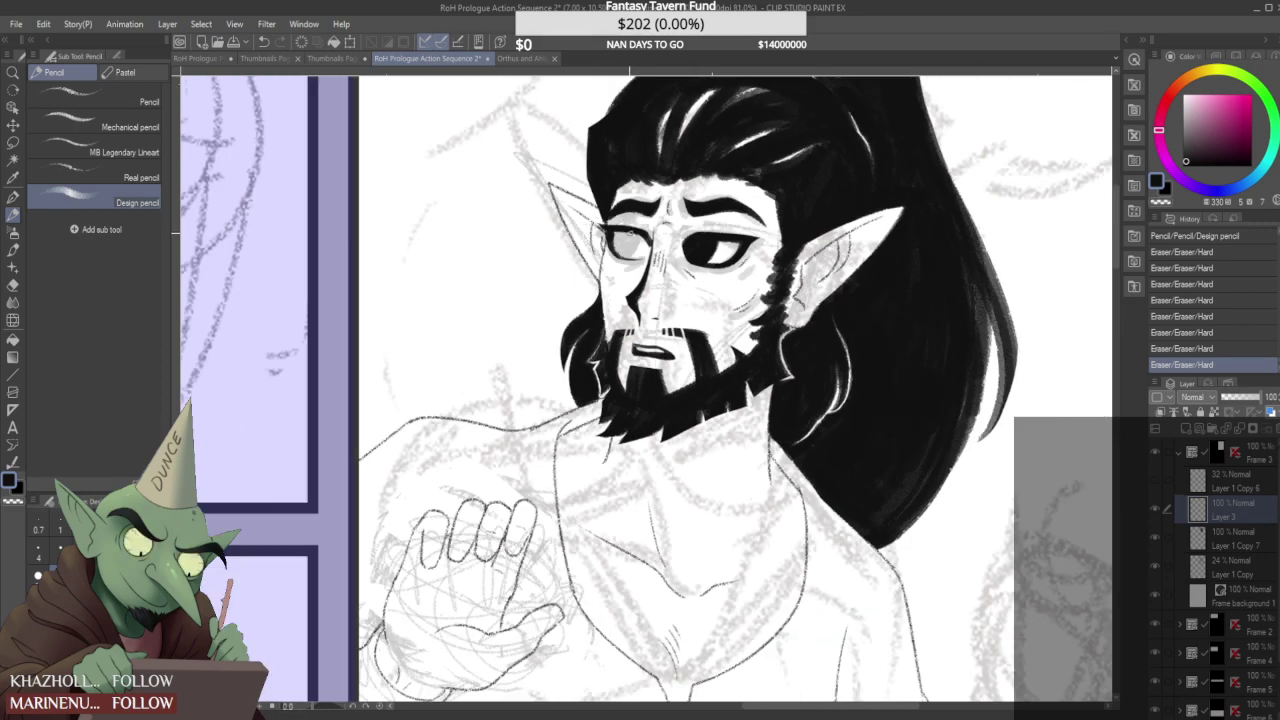
{"action": "scroll", "coordinate": [617, 256], "scroll_direction": "up", "scroll_amount": 5}
{"action": "mouse_move", "coordinate": [617, 256]}
{"action": "left_mouse_down"}
{"action": "mouse_move", "coordinate": [641, 213]}
{"action": "mouse_move", "coordinate": [628, 258]}
{"action": "left_mouse_up"}
{"action": "mouse_move", "coordinate": [645, 212]}
{"action": "left_mouse_down"}
{"action": "mouse_move", "coordinate": [631, 259]}
{"action": "mouse_move", "coordinate": [598, 236]}
{"action": "mouse_move", "coordinate": [598, 260]}
{"action": "mouse_move", "coordinate": [590, 210]}
{"action": "mouse_move", "coordinate": [589, 244]}
{"action": "mouse_move", "coordinate": [595, 221]}
{"action": "mouse_move", "coordinate": [613, 264]}
{"action": "mouse_move", "coordinate": [608, 210]}
{"action": "mouse_move", "coordinate": [630, 245]}
{"action": "left_mouse_up"}
{"action": "scroll", "coordinate": [610, 215], "scroll_direction": "down", "scroll_amount": 7}
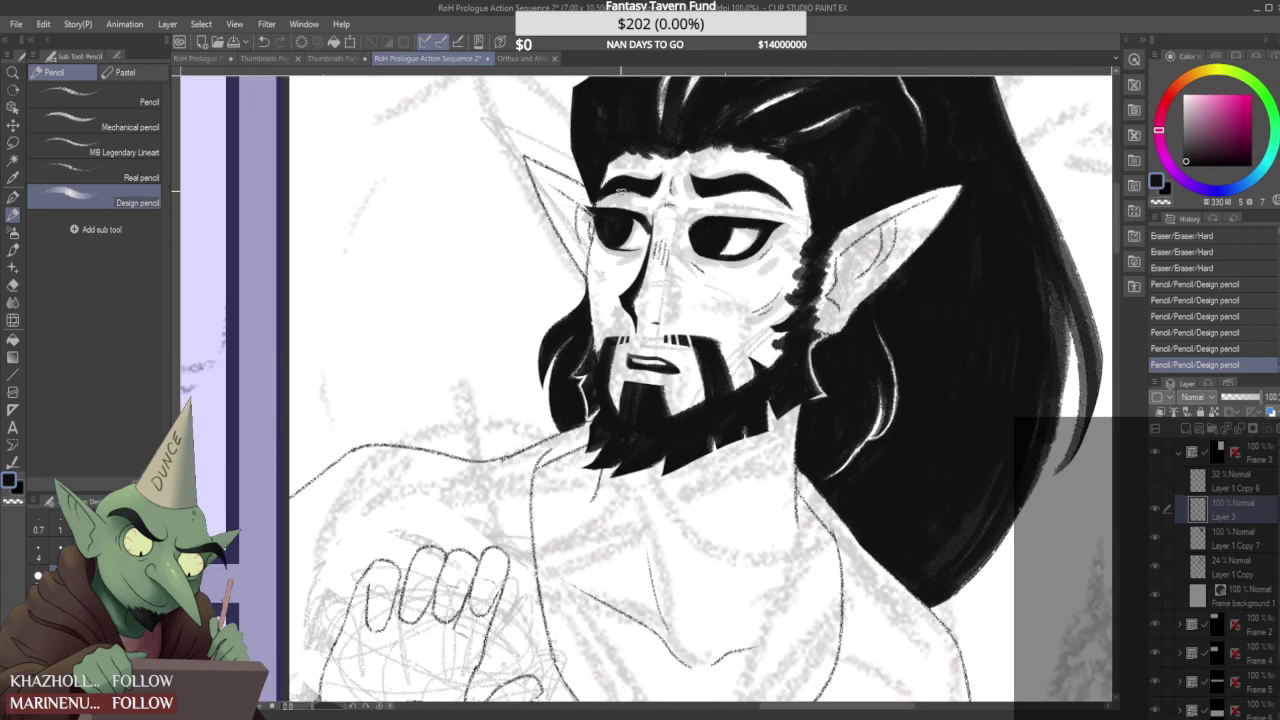
{"action": "scroll", "coordinate": [610, 260], "scroll_direction": "down", "scroll_amount": 3}
{"action": "scroll", "coordinate": [598, 279], "scroll_direction": "up", "scroll_amount": 8}
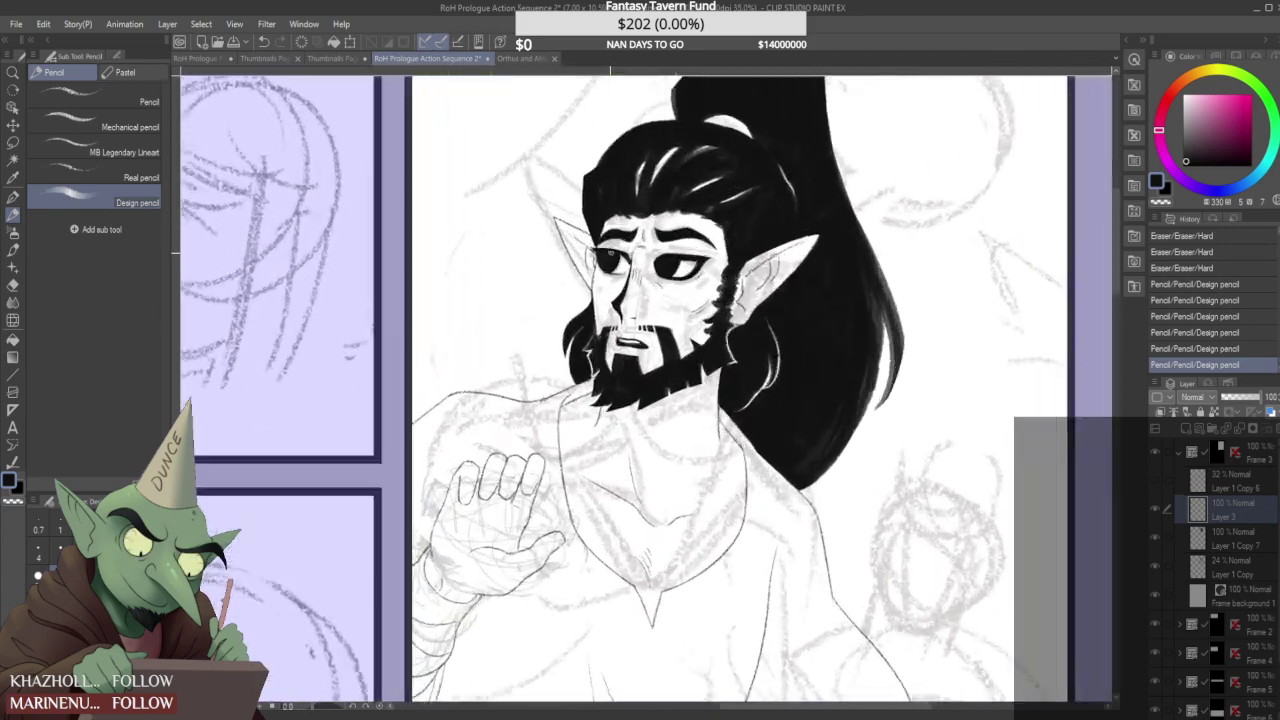
- Refine the far eye's iris and lid edges with the Design pencil and hard eraser
{"action": "mouse_move", "coordinate": [568, 265]}
{"action": "left_mouse_down"}
{"action": "mouse_move", "coordinate": [603, 280]}
{"action": "mouse_move", "coordinate": [583, 308]}
{"action": "mouse_move", "coordinate": [642, 285]}
{"action": "mouse_move", "coordinate": [611, 287]}
{"action": "mouse_move", "coordinate": [607, 264]}
{"action": "mouse_move", "coordinate": [600, 280]}
{"action": "mouse_move", "coordinate": [611, 259]}
{"action": "mouse_move", "coordinate": [614, 292]}
{"action": "mouse_move", "coordinate": [602, 294]}
{"action": "mouse_move", "coordinate": [623, 291]}
{"action": "mouse_move", "coordinate": [591, 288]}
{"action": "mouse_move", "coordinate": [618, 236]}
{"action": "mouse_move", "coordinate": [599, 268]}
{"action": "mouse_move", "coordinate": [616, 256]}
{"action": "mouse_move", "coordinate": [607, 245]}
{"action": "mouse_move", "coordinate": [627, 248]}
{"action": "mouse_move", "coordinate": [605, 240]}
{"action": "mouse_move", "coordinate": [641, 258]}
{"action": "mouse_move", "coordinate": [624, 244]}
{"action": "mouse_move", "coordinate": [626, 268]}
{"action": "mouse_move", "coordinate": [610, 241]}
{"action": "mouse_move", "coordinate": [646, 268]}
{"action": "mouse_move", "coordinate": [640, 250]}
{"action": "mouse_move", "coordinate": [659, 283]}
{"action": "mouse_move", "coordinate": [660, 246]}
{"action": "left_mouse_up"}
{"action": "scroll", "coordinate": [605, 267], "scroll_direction": "up", "scroll_amount": 1}
{"action": "scroll", "coordinate": [597, 266], "scroll_direction": "down", "scroll_amount": 7}
{"action": "scroll", "coordinate": [608, 248], "scroll_direction": "up", "scroll_amount": 6}
{"action": "scroll", "coordinate": [615, 246], "scroll_direction": "up", "scroll_amount": 1}
{"action": "scroll", "coordinate": [633, 237], "scroll_direction": "down", "scroll_amount": 8}
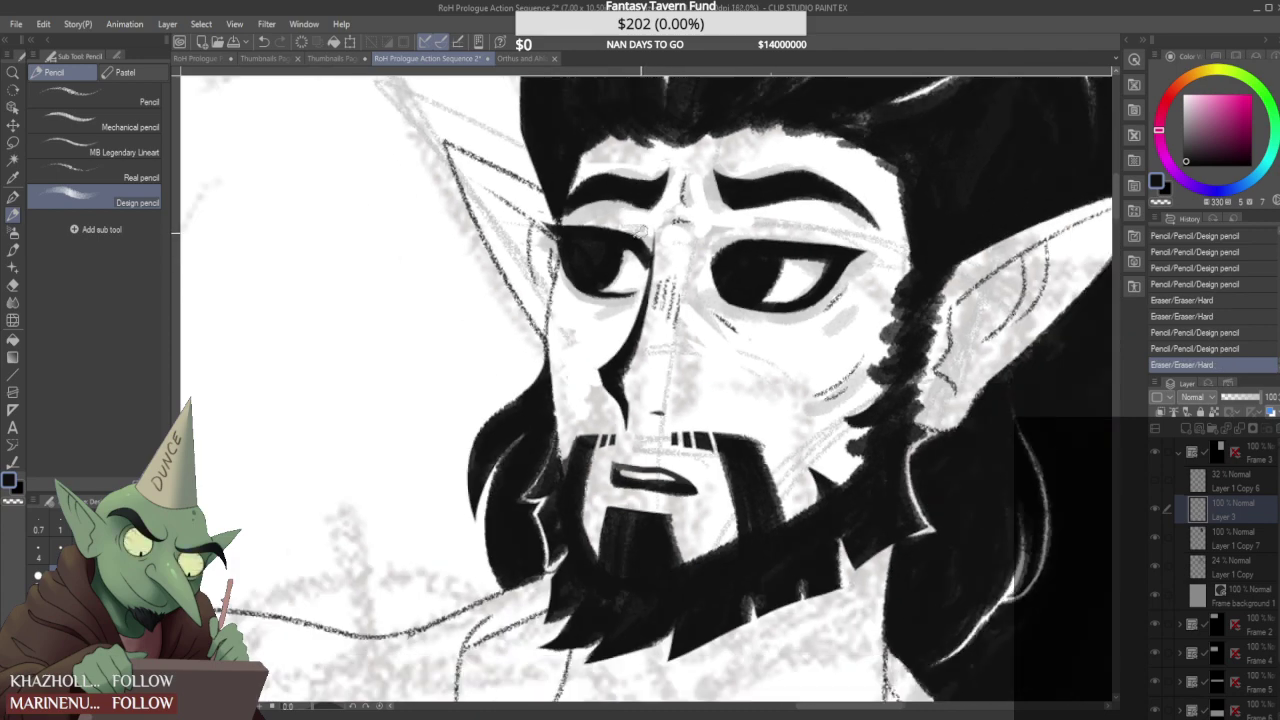
{"action": "scroll", "coordinate": [615, 205], "scroll_direction": "down", "scroll_amount": 3}
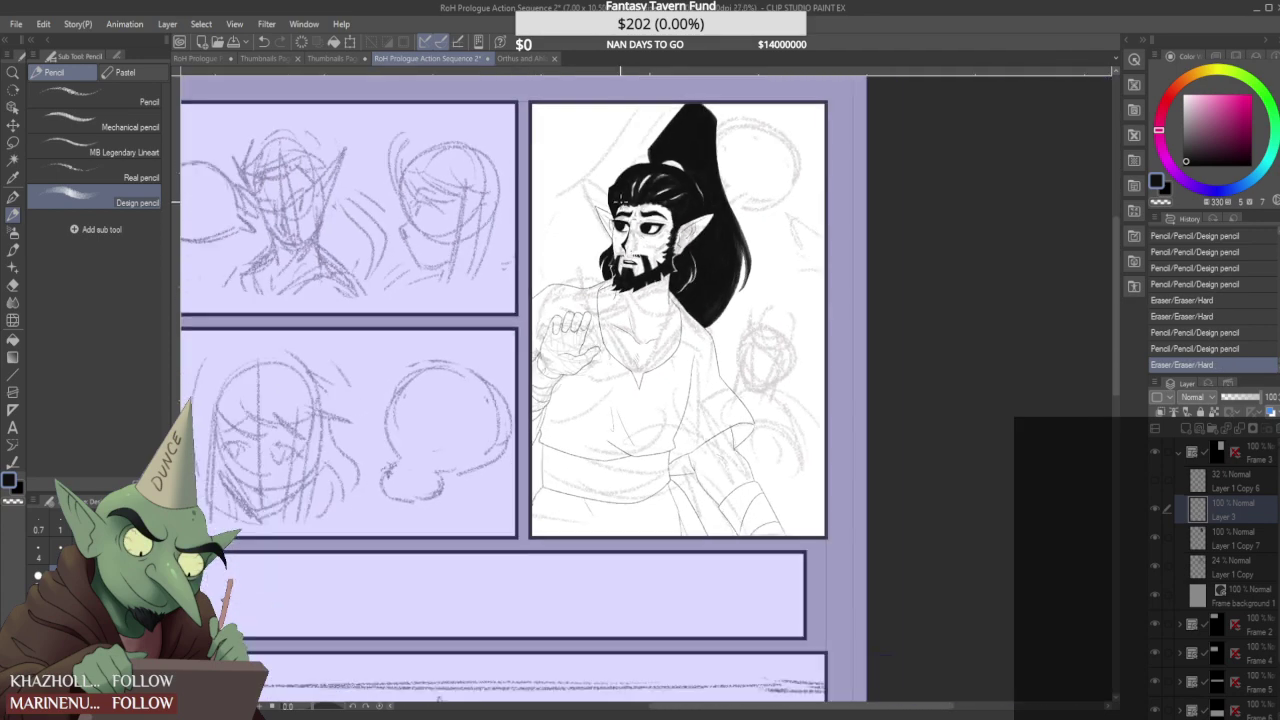
{"action": "scroll", "coordinate": [620, 205], "scroll_direction": "up", "scroll_amount": 4}
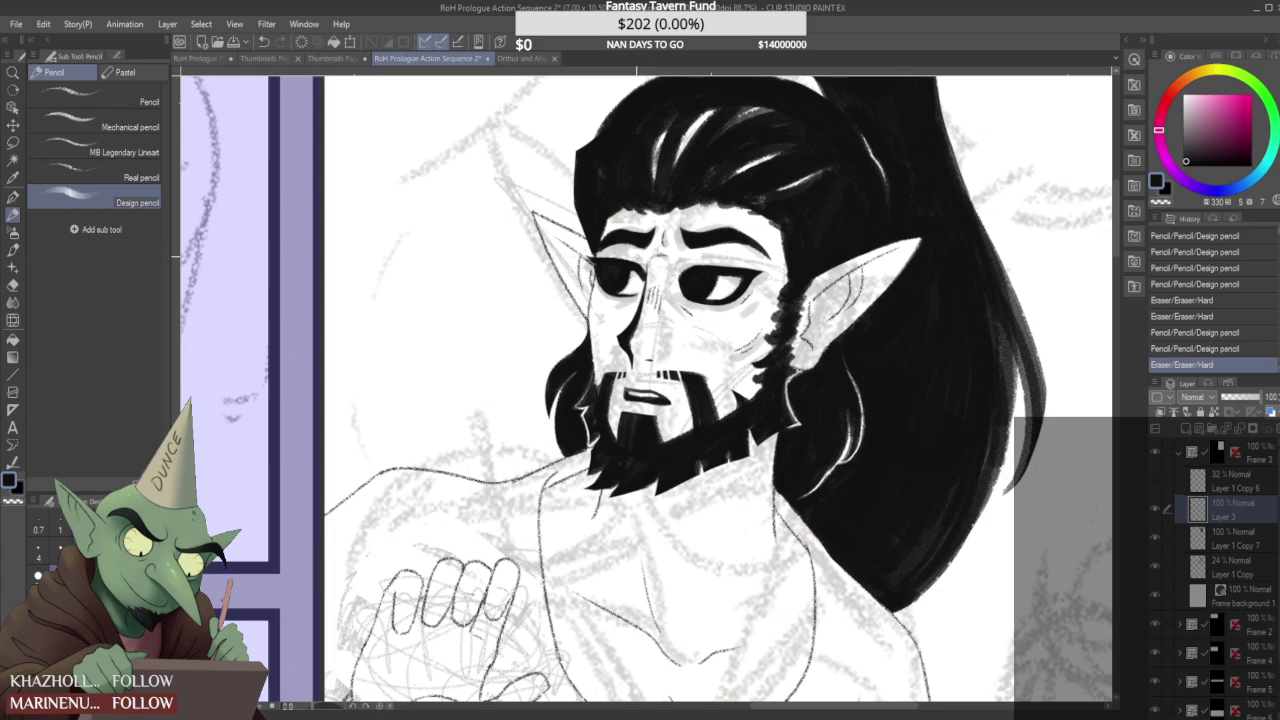
- Reshape the outer end of the far eyebrow with the Design pencil
{"action": "scroll", "coordinate": [635, 247], "scroll_direction": "up", "scroll_amount": 2}
{"action": "left_click_drag", "start_coordinate": [587, 252], "coordinate": [635, 227]}
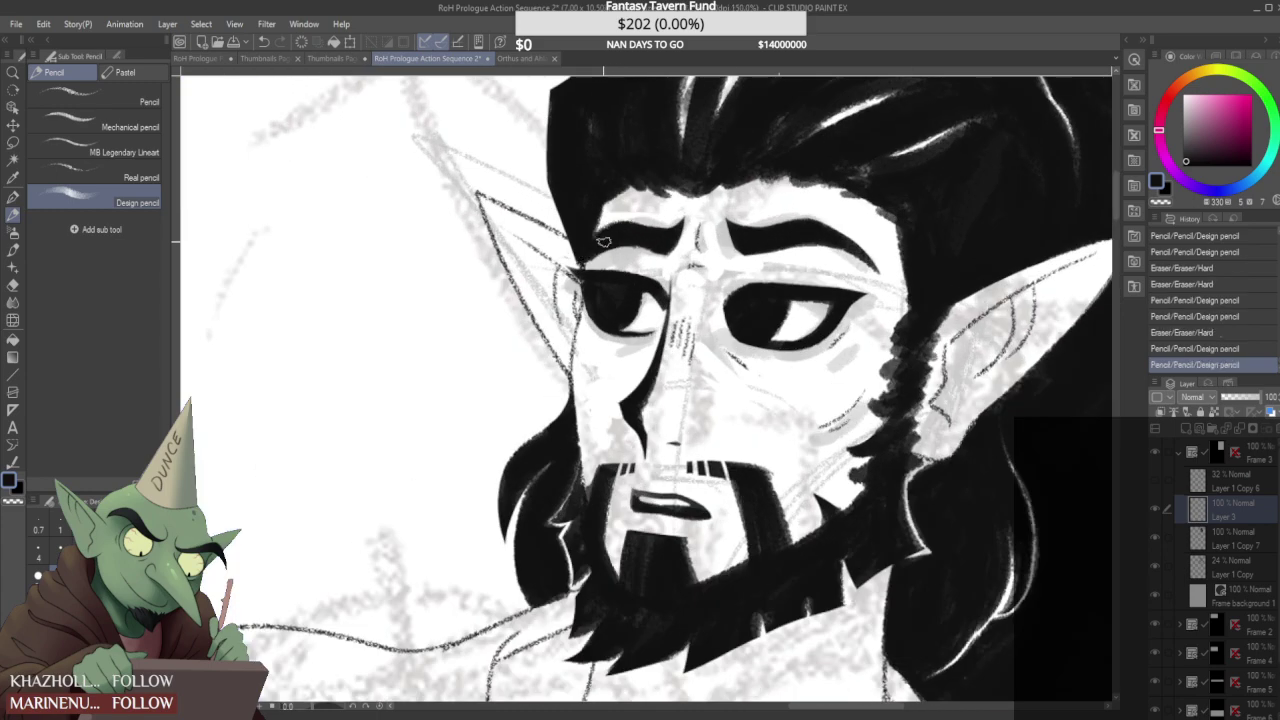
{"action": "scroll", "coordinate": [611, 239], "scroll_direction": "down", "scroll_amount": 4}
{"action": "scroll", "coordinate": [632, 228], "scroll_direction": "down", "scroll_amount": 1}
{"action": "scroll", "coordinate": [632, 228], "scroll_direction": "up", "scroll_amount": 2}
{"action": "scroll", "coordinate": [583, 230], "scroll_direction": "up", "scroll_amount": 2}
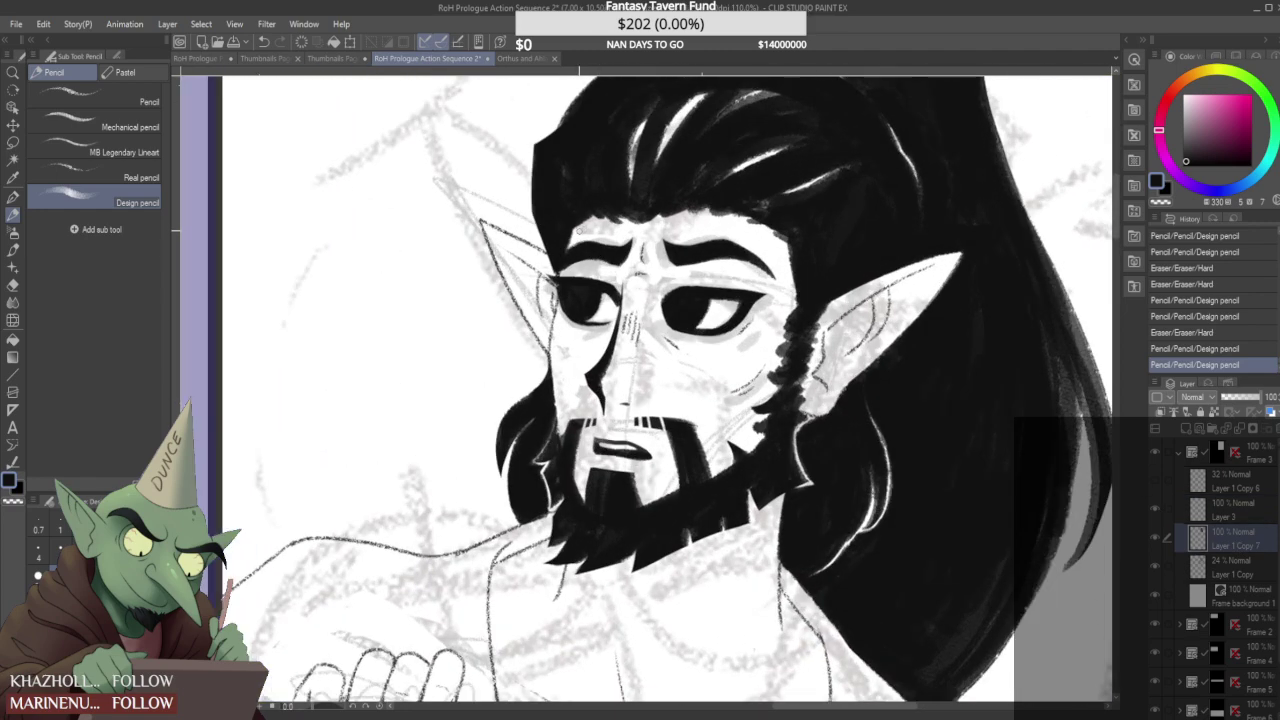
- Trim the hairline above the far eyebrow with the hard eraser on Layer 1 Copy 7 and Layer 3
{"action": "left_click_drag", "start_coordinate": [595, 220], "coordinate": [578, 228]}
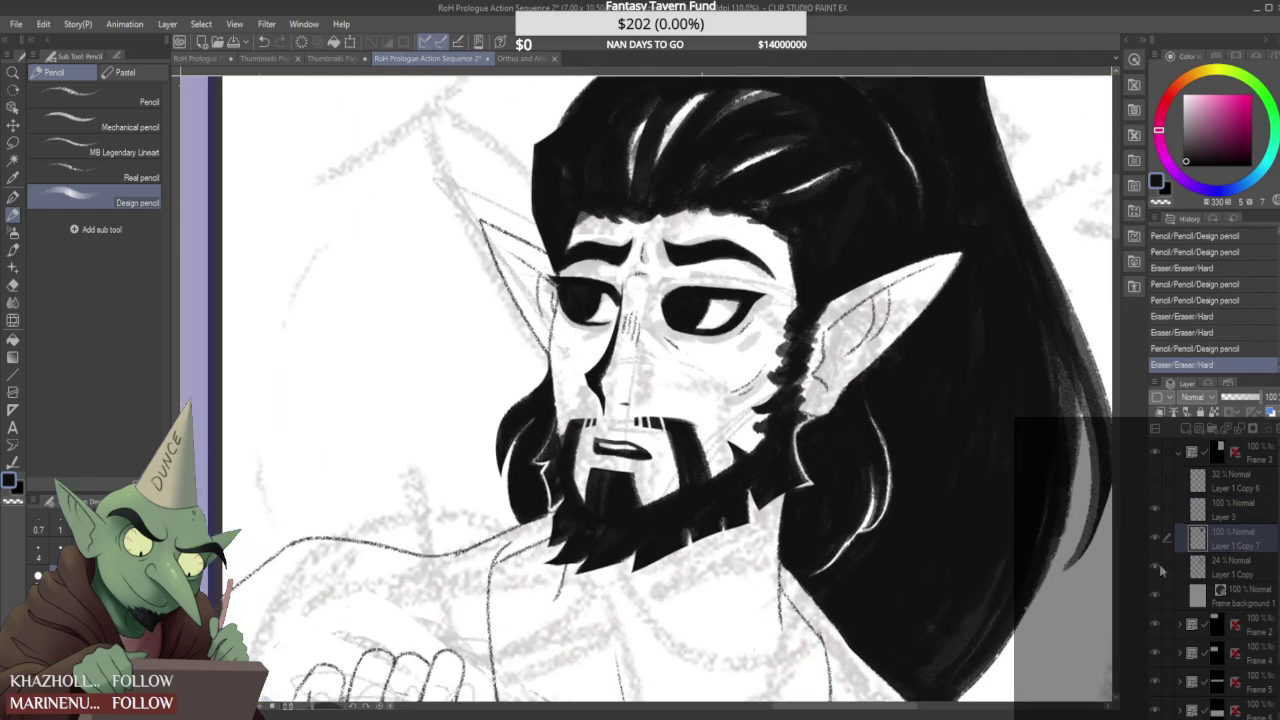
{"action": "left_click", "coordinate": [1244, 513]}
{"action": "left_click", "coordinate": [1158, 509]}
{"action": "left_click", "coordinate": [1155, 508]}
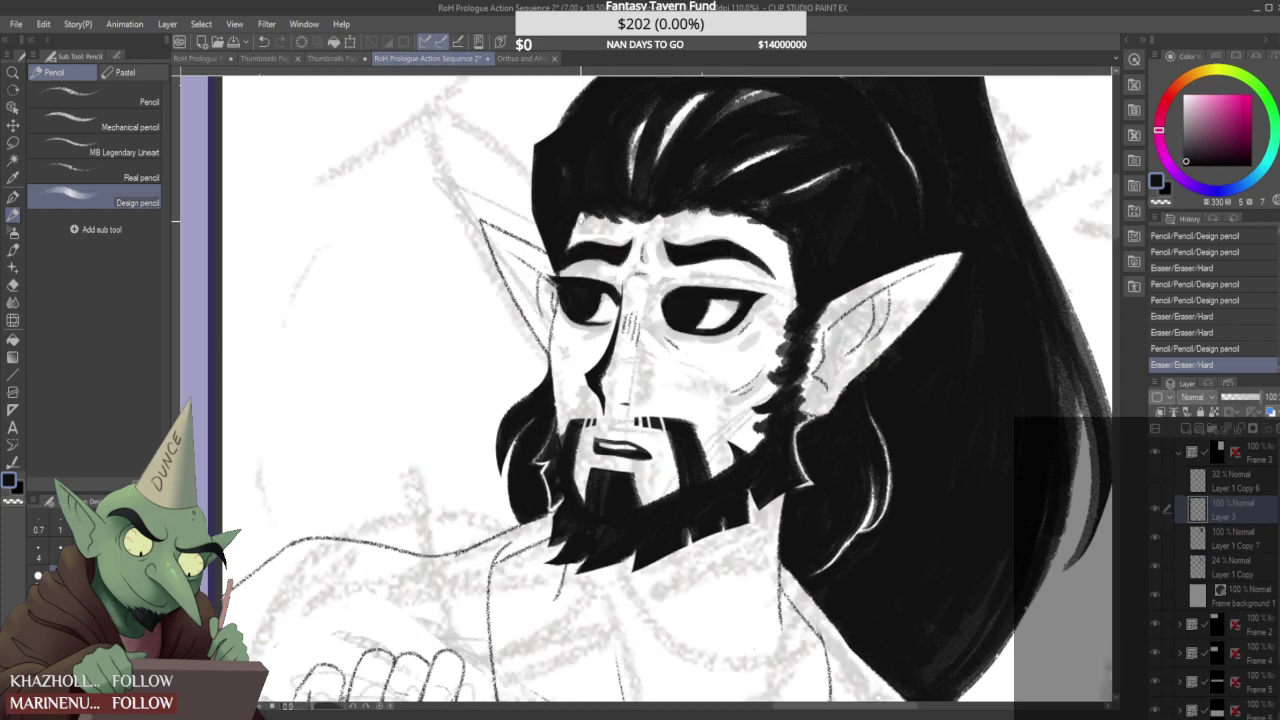
{"action": "left_click_drag", "start_coordinate": [575, 229], "coordinate": [576, 222]}
{"action": "scroll", "coordinate": [588, 212], "scroll_direction": "down", "scroll_amount": 7}
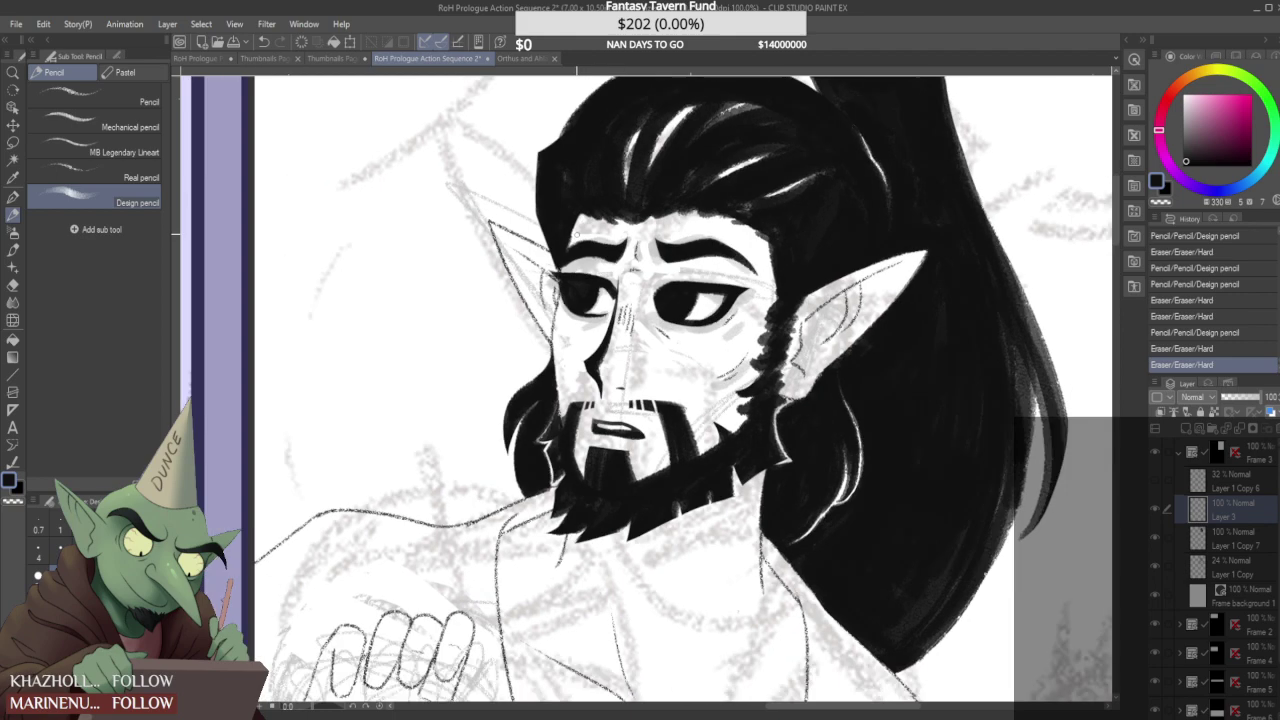
{"action": "scroll", "coordinate": [592, 198], "scroll_direction": "down", "scroll_amount": 4}
{"action": "scroll", "coordinate": [600, 200], "scroll_direction": "up", "scroll_amount": 6}
{"action": "left_click_drag", "start_coordinate": [576, 211], "coordinate": [590, 213]}
- Erase stray marks along the middle of the forehead on Layer 1 Copy 7 with the hard eraser
{"action": "left_click", "coordinate": [1238, 538]}
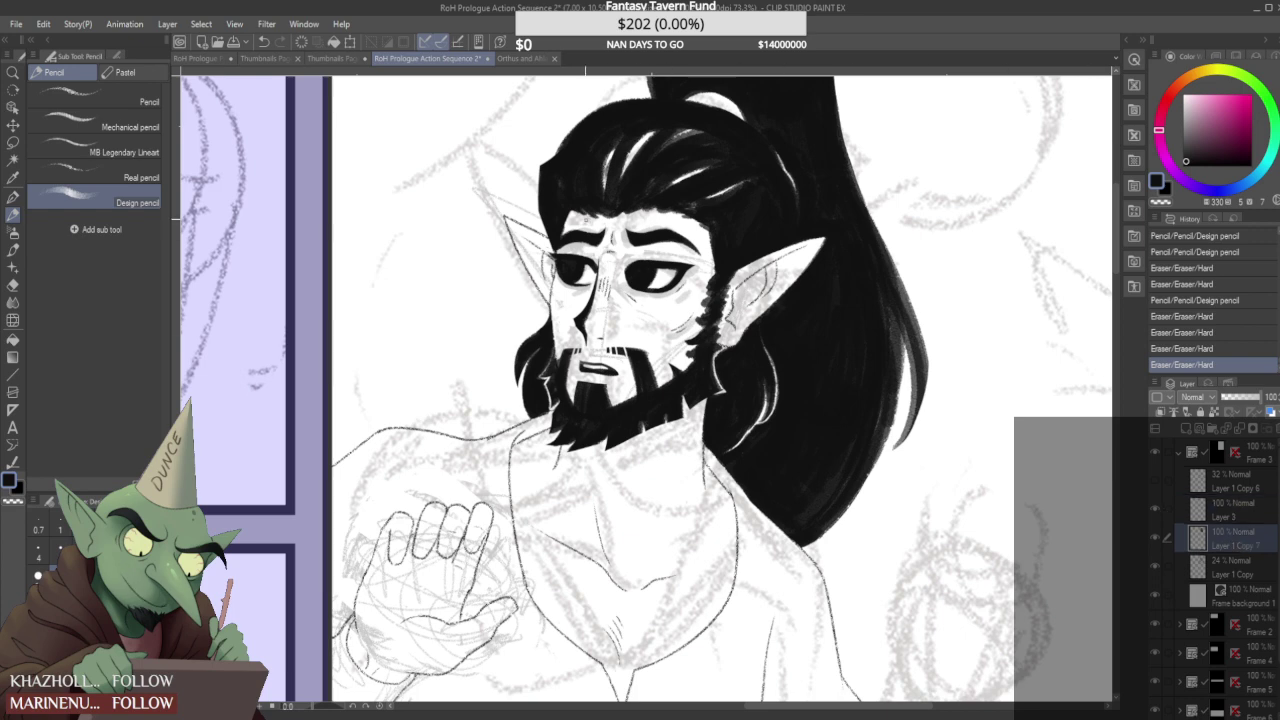
{"action": "left_click_drag", "start_coordinate": [609, 217], "coordinate": [634, 215]}
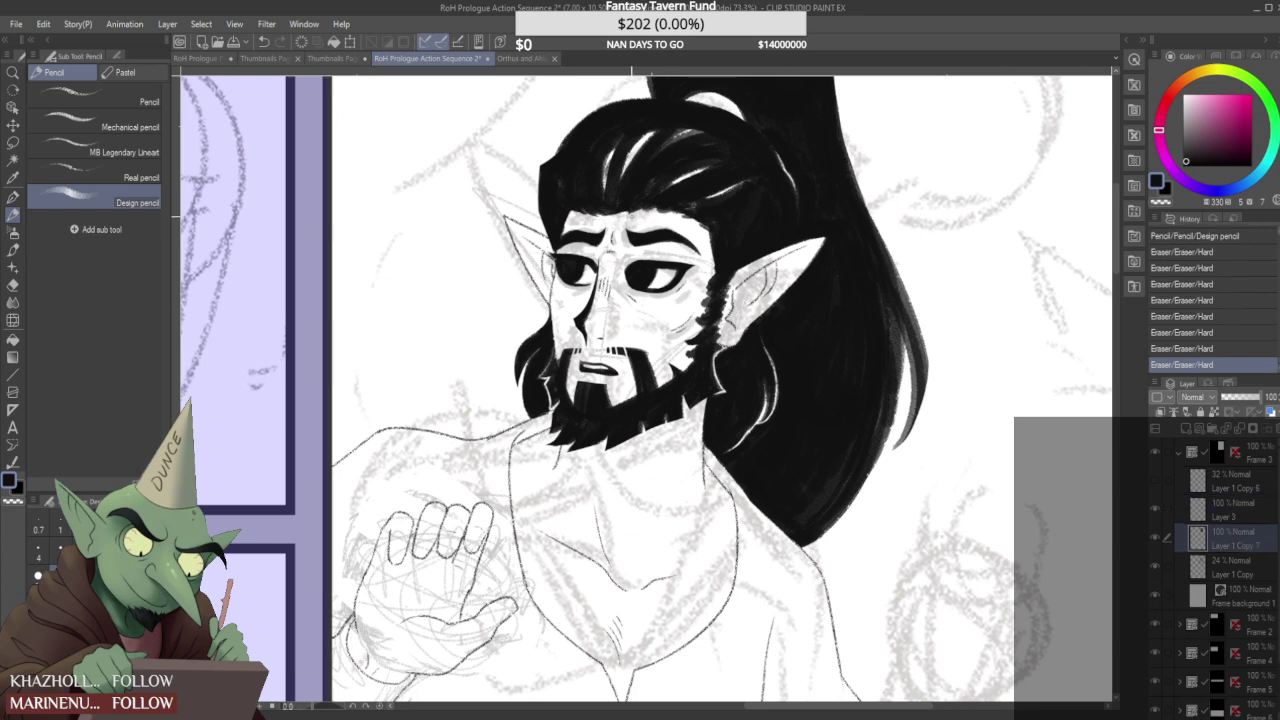
{"action": "scroll", "coordinate": [632, 216], "scroll_direction": "down", "scroll_amount": 6}
{"action": "scroll", "coordinate": [611, 193], "scroll_direction": "up", "scroll_amount": 3}
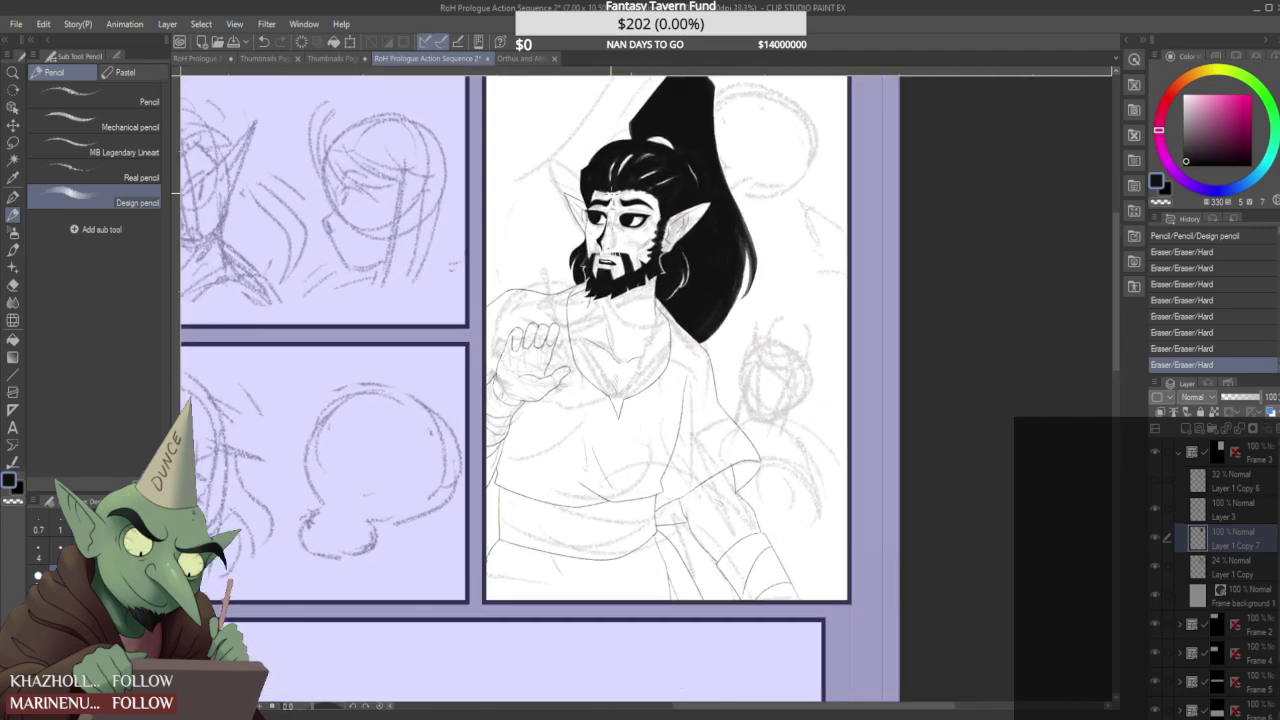
{"action": "scroll", "coordinate": [611, 200], "scroll_direction": "up", "scroll_amount": 3}
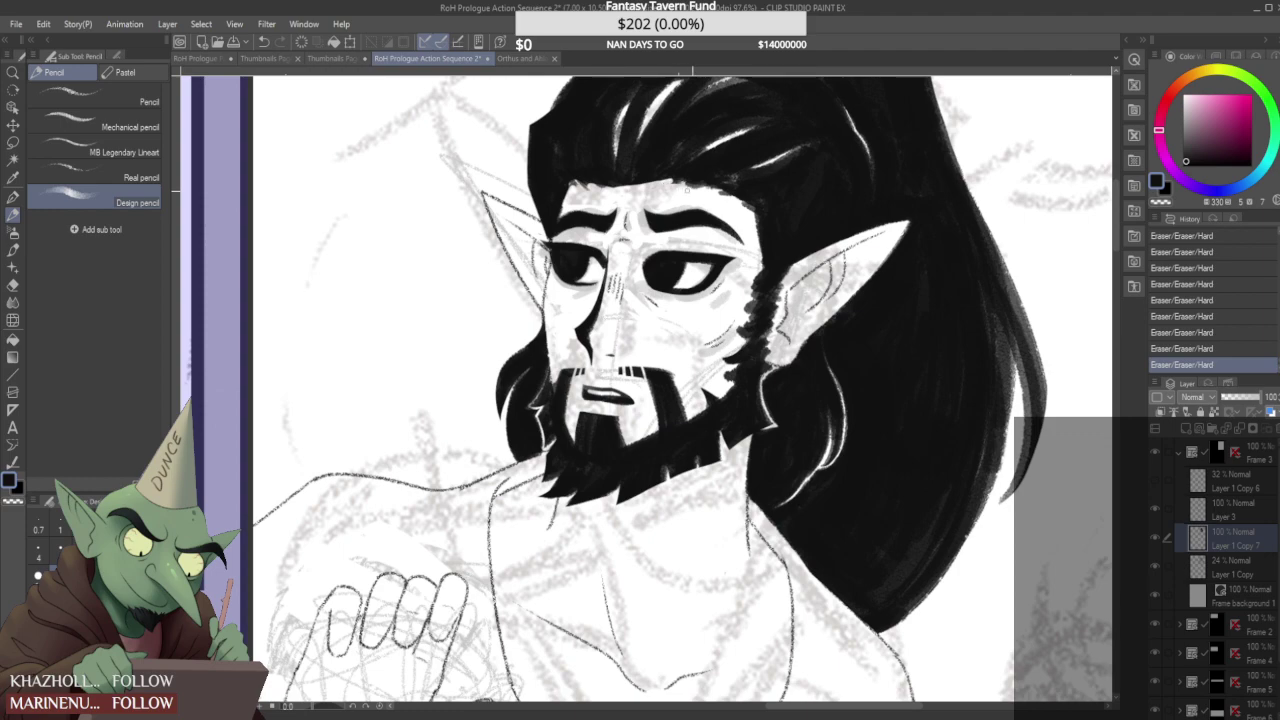
{"action": "scroll", "coordinate": [683, 190], "scroll_direction": "down", "scroll_amount": 4}
{"action": "scroll", "coordinate": [687, 205], "scroll_direction": "up", "scroll_amount": 4}
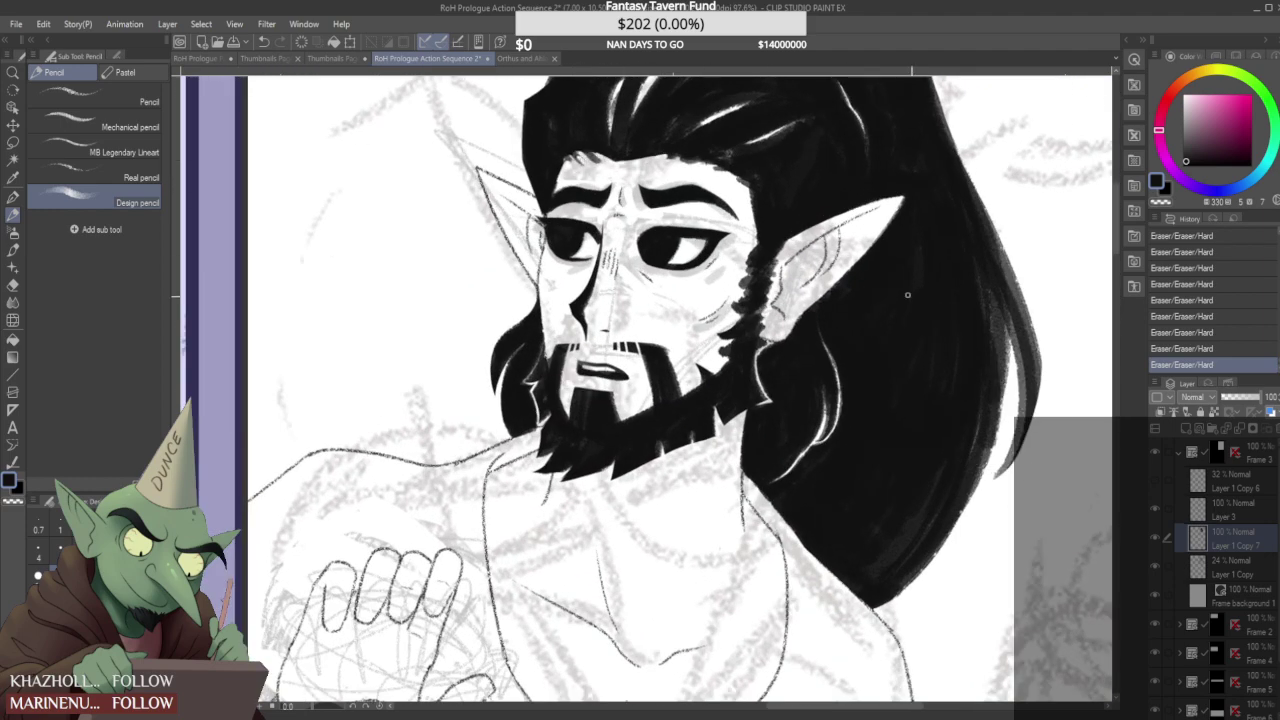
{"action": "left_click", "coordinate": [1226, 508]}
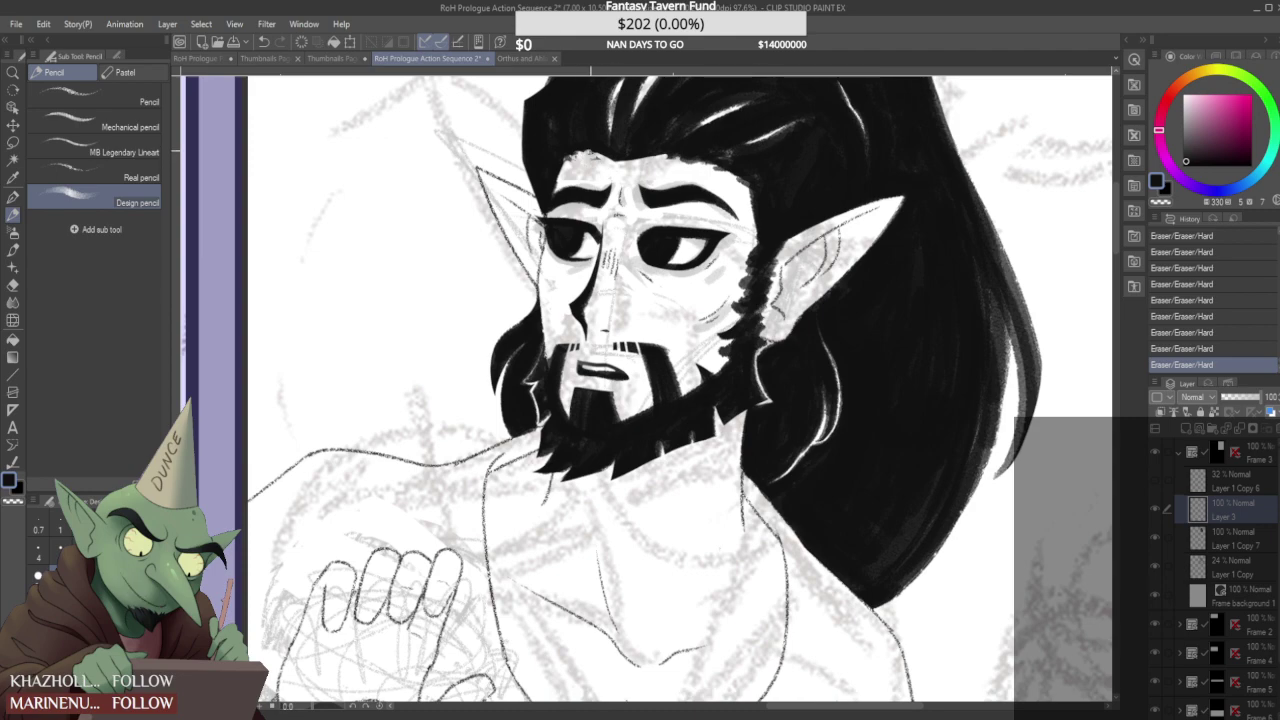
{"action": "scroll", "coordinate": [593, 152], "scroll_direction": "down", "scroll_amount": 5}
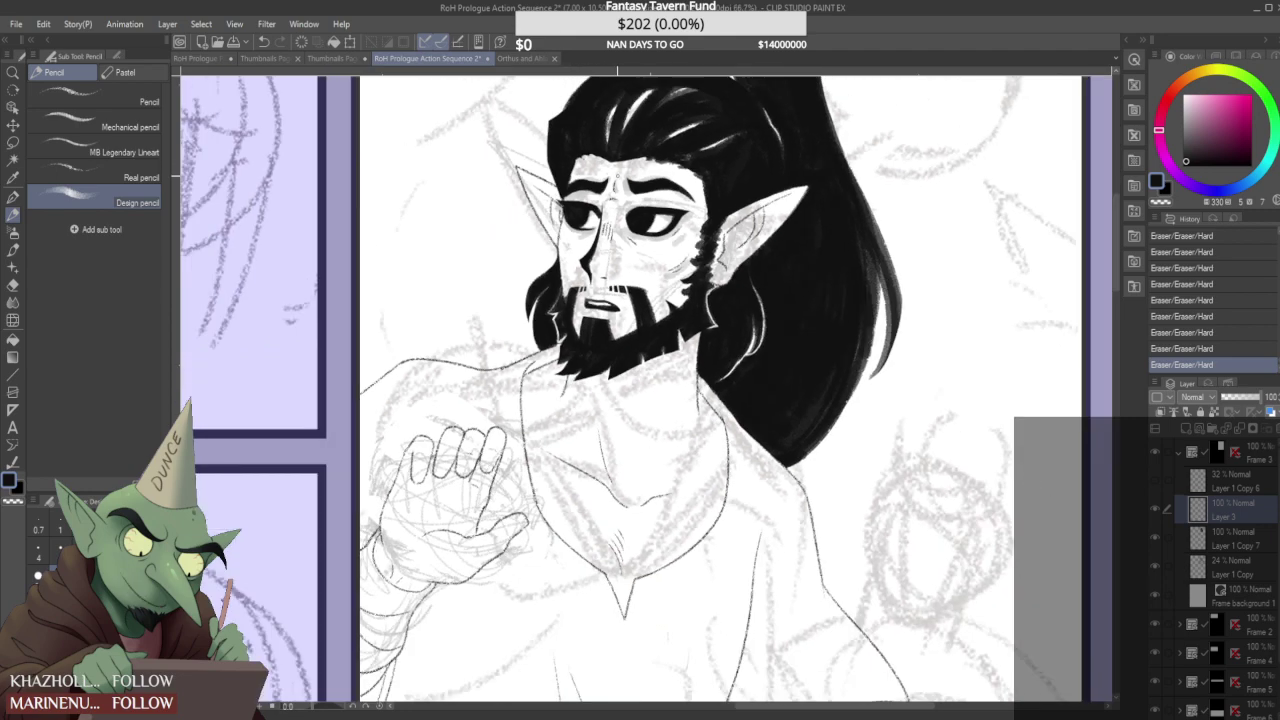
{"action": "scroll", "coordinate": [600, 160], "scroll_direction": "up", "scroll_amount": 2}
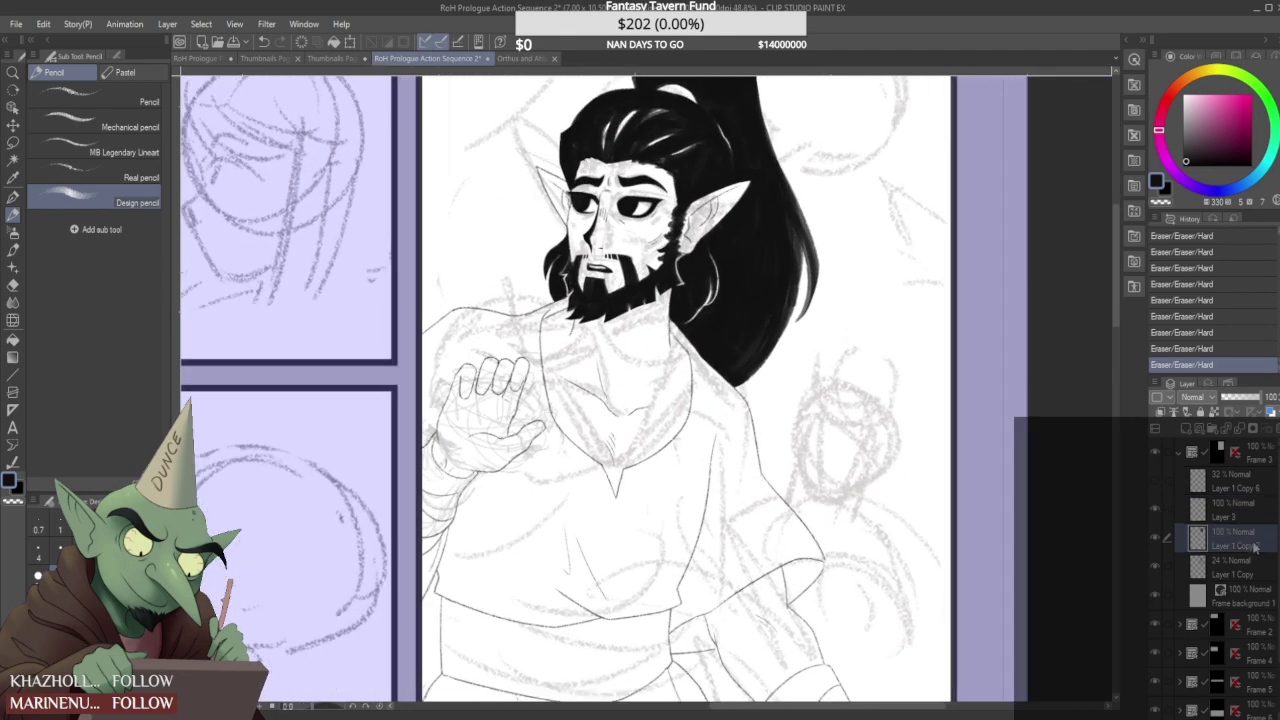
{"action": "left_click", "coordinate": [1254, 547]}
{"action": "scroll", "coordinate": [597, 139], "scroll_direction": "up", "scroll_amount": 5}
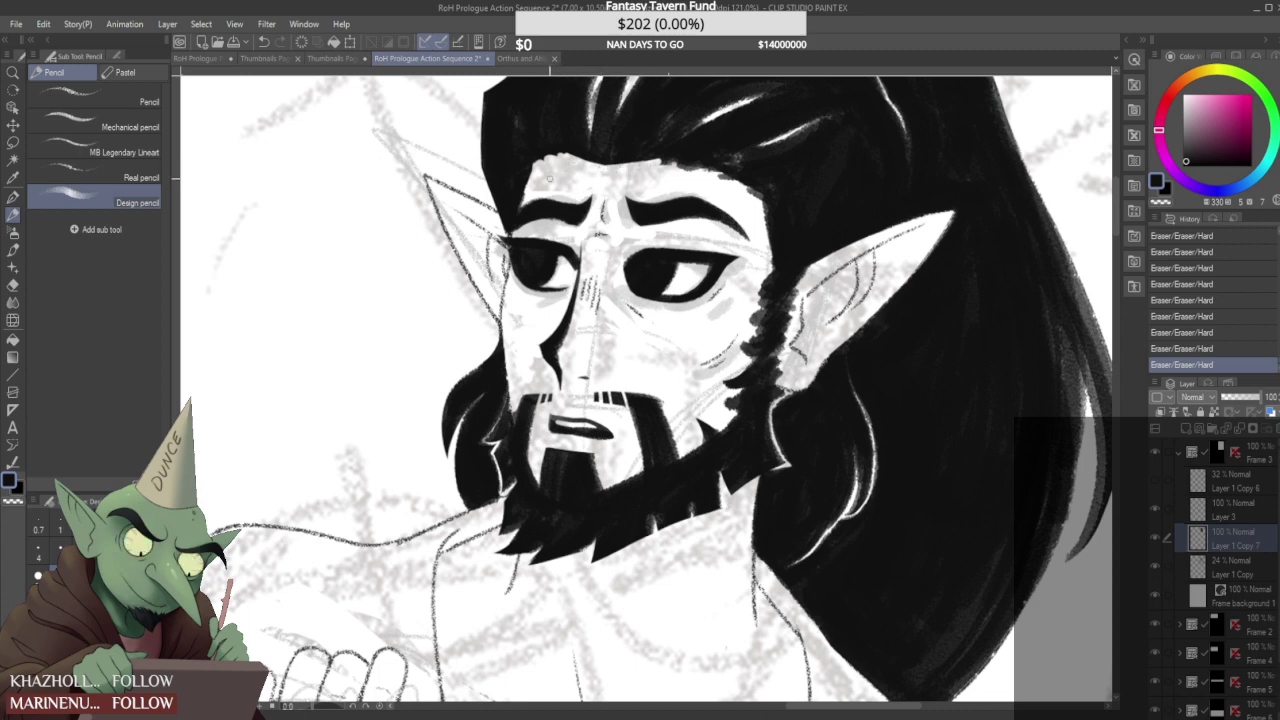
- Ink the hairline from the forehead down to the far temple on Layer 3 with the Design pencil
{"action": "left_click", "coordinate": [1244, 516]}
{"action": "mouse_move", "coordinate": [566, 153]}
{"action": "left_mouse_down"}
{"action": "mouse_move", "coordinate": [576, 156]}
{"action": "mouse_move", "coordinate": [530, 149]}
{"action": "mouse_move", "coordinate": [506, 245]}
{"action": "left_mouse_up"}
{"action": "scroll", "coordinate": [537, 133], "scroll_direction": "up", "scroll_amount": 1}
{"action": "left_click_drag", "start_coordinate": [510, 190], "coordinate": [500, 214]}
{"action": "scroll", "coordinate": [500, 214], "scroll_direction": "down", "scroll_amount": 5}
{"action": "scroll", "coordinate": [500, 197], "scroll_direction": "up", "scroll_amount": 5}
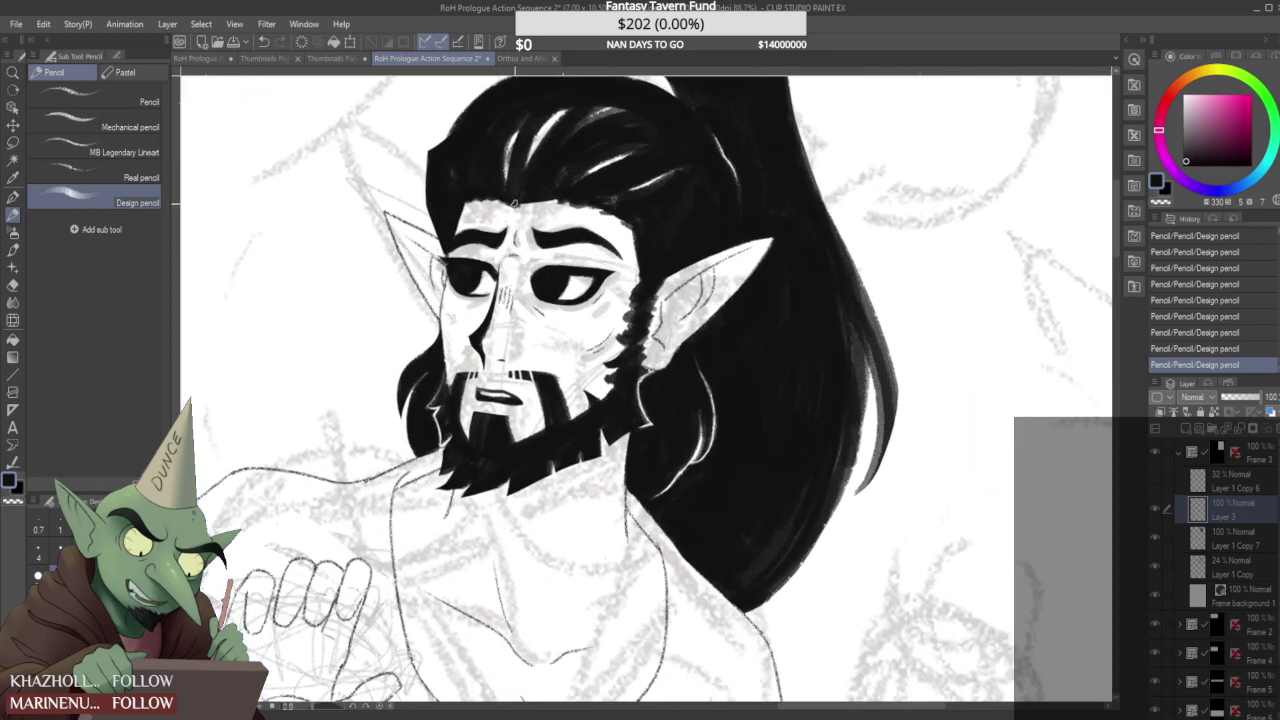
{"action": "scroll", "coordinate": [514, 202], "scroll_direction": "up", "scroll_amount": 3}
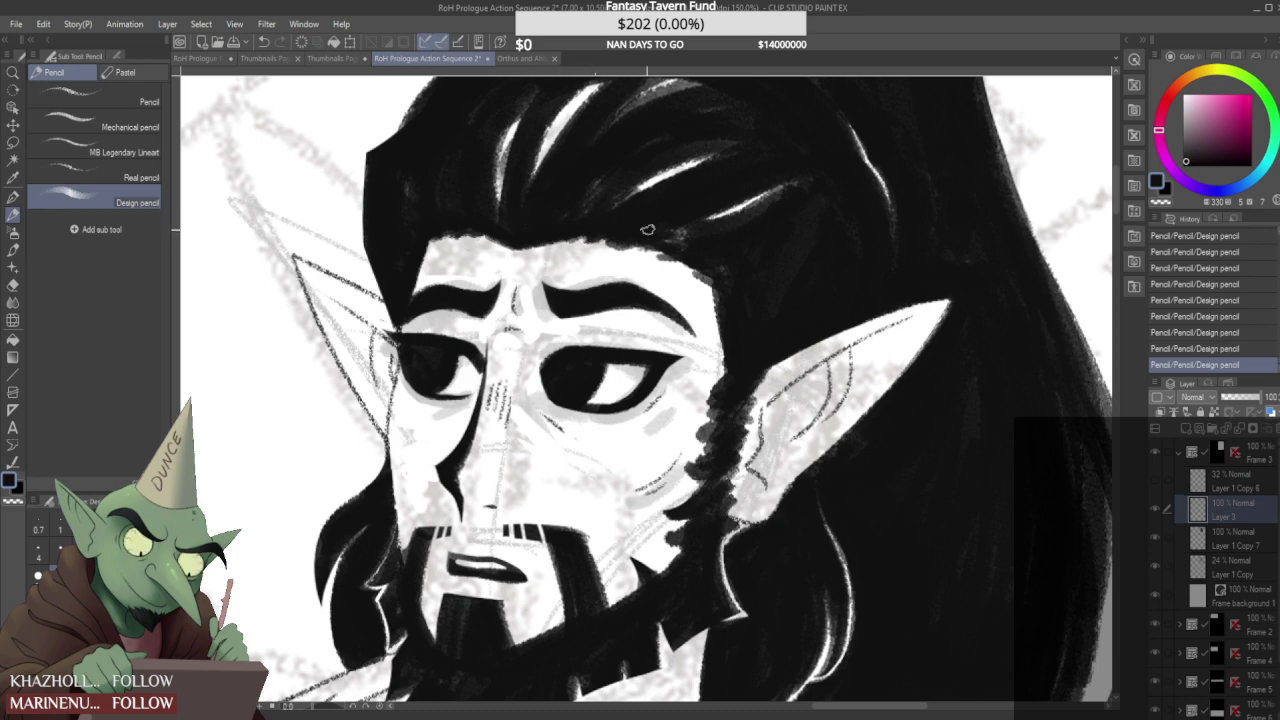
- Smooth the hairline across the near side of the forehead with the Design pencil and hard eraser
{"action": "scroll", "coordinate": [676, 251], "scroll_direction": "down", "scroll_amount": 3}
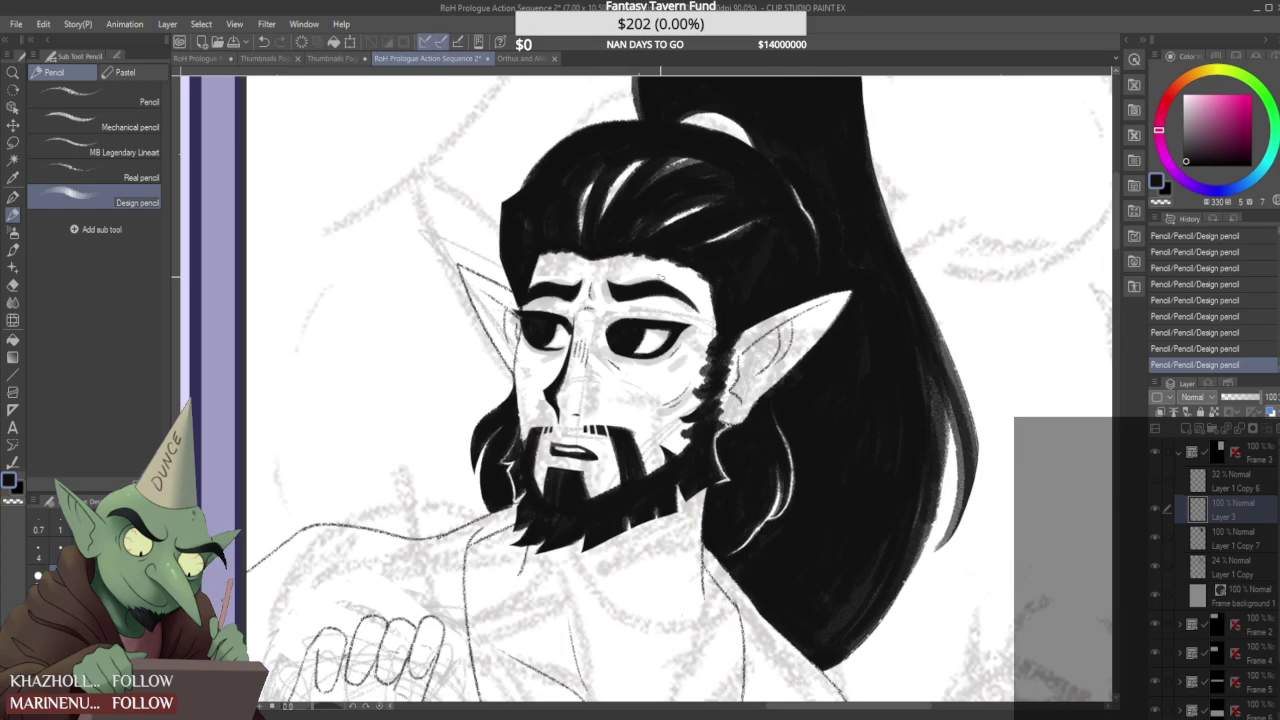
{"action": "scroll", "coordinate": [673, 278], "scroll_direction": "down", "scroll_amount": 5}
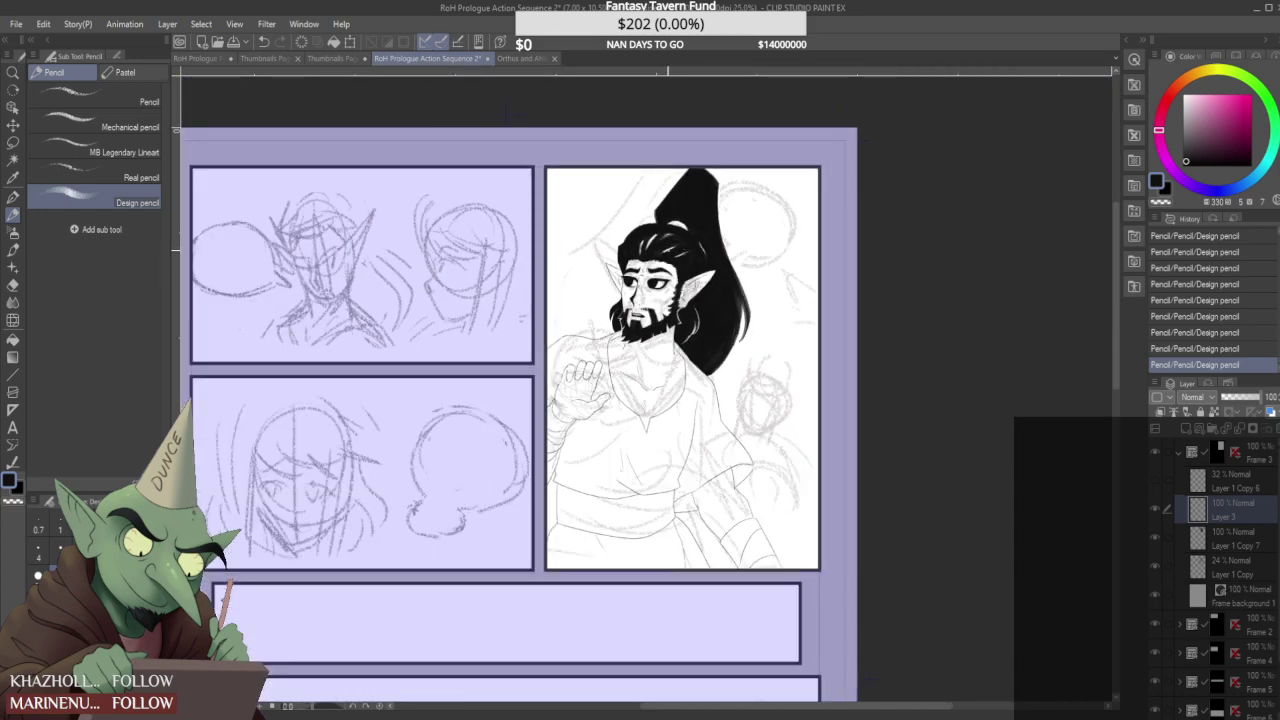
{"action": "scroll", "coordinate": [620, 272], "scroll_direction": "up", "scroll_amount": 5}
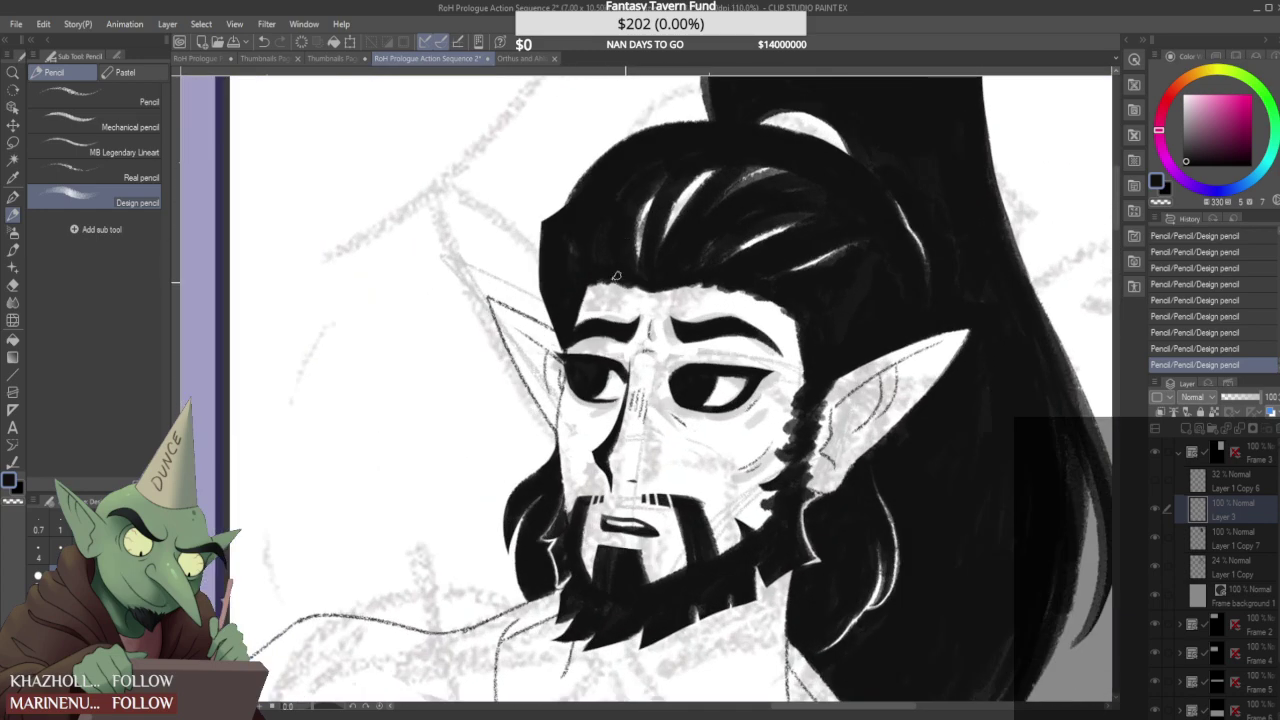
{"action": "scroll", "coordinate": [611, 228], "scroll_direction": "down", "scroll_amount": 1}
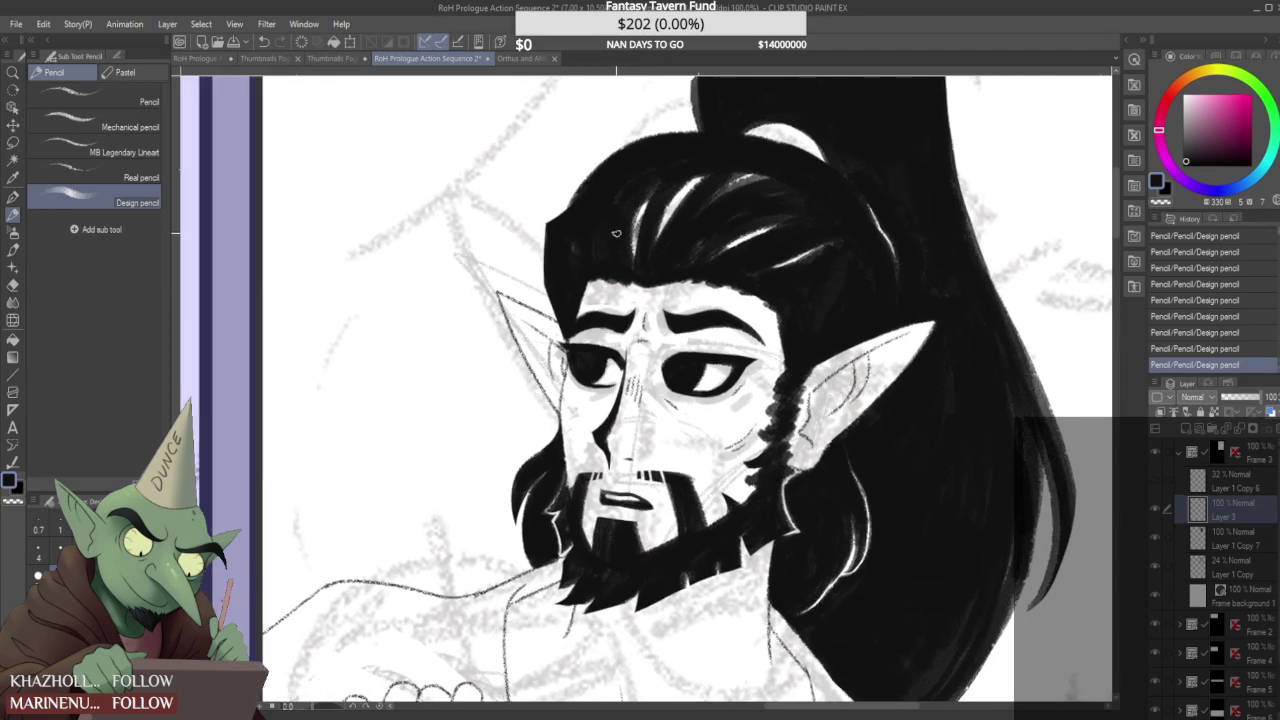
{"action": "scroll", "coordinate": [611, 228], "scroll_direction": "up", "scroll_amount": 3}
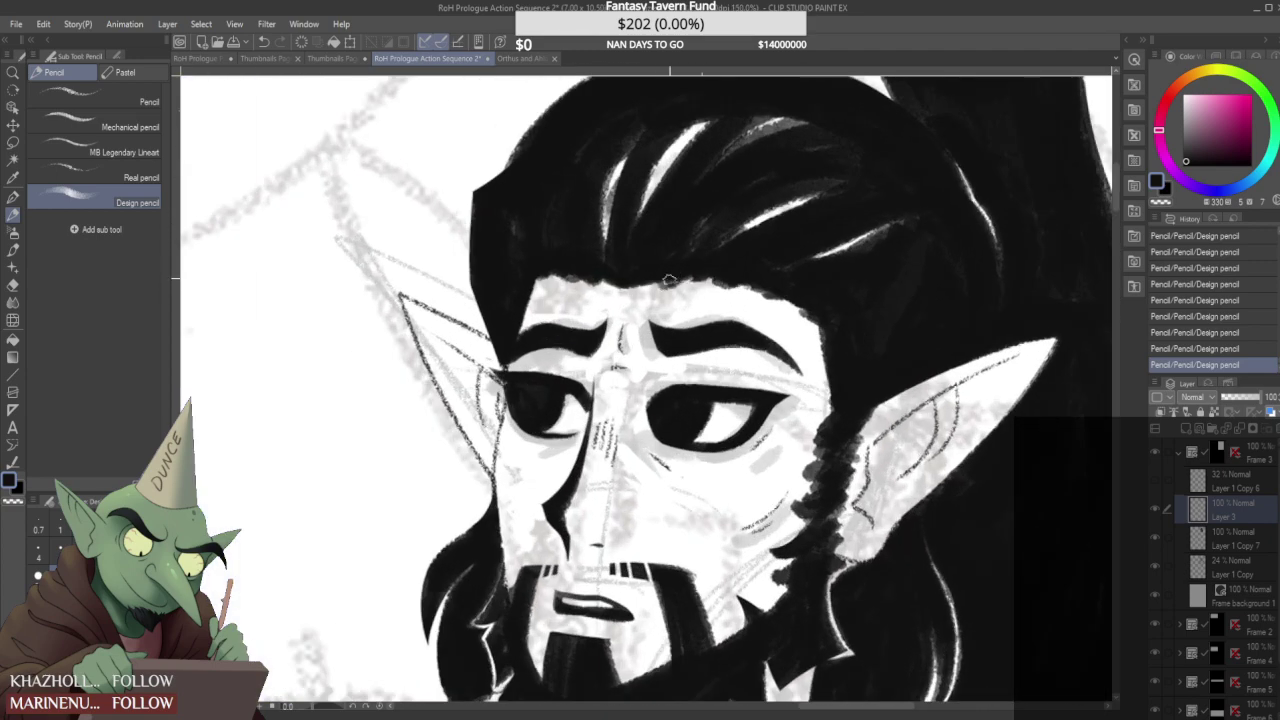
{"action": "scroll", "coordinate": [660, 280], "scroll_direction": "up", "scroll_amount": 1}
{"action": "mouse_move", "coordinate": [651, 286]}
{"action": "left_mouse_down"}
{"action": "mouse_move", "coordinate": [714, 257]}
{"action": "mouse_move", "coordinate": [776, 257]}
{"action": "left_mouse_up"}
{"action": "scroll", "coordinate": [713, 292], "scroll_direction": "down", "scroll_amount": 5}
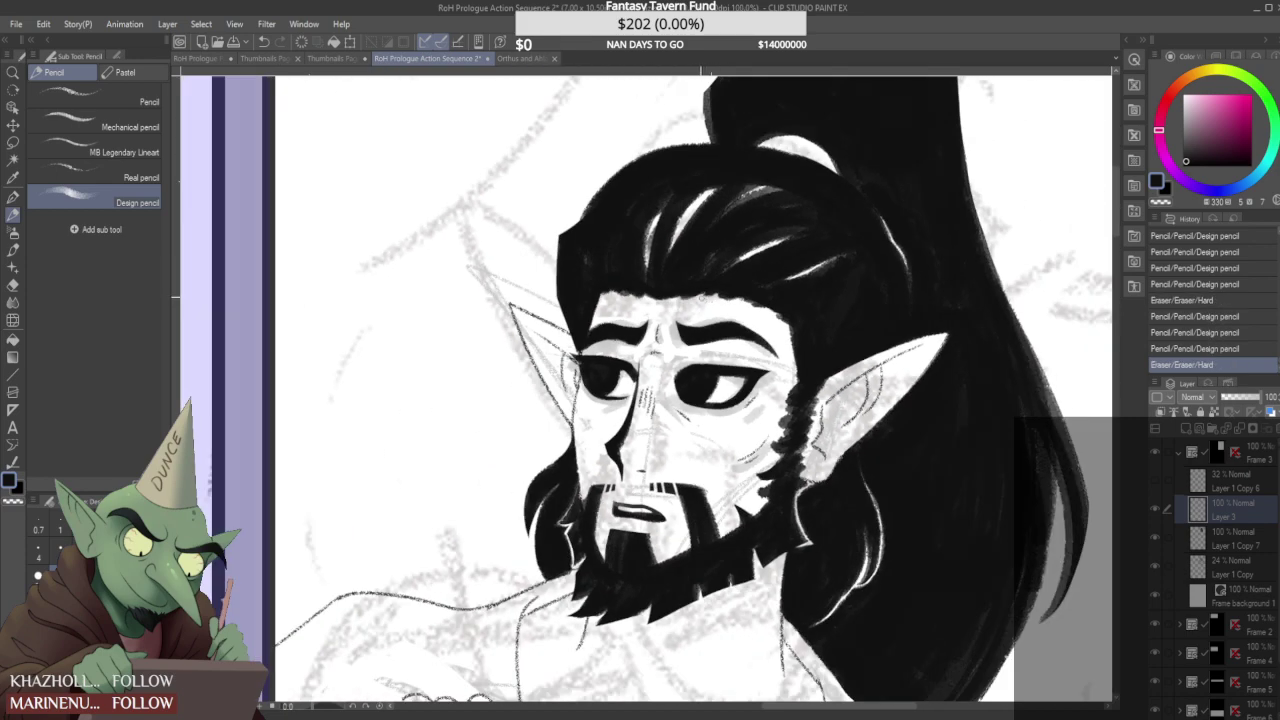
- Ink the beard's inner edge around the chin on Layer 3 with the Design pencil
{"action": "scroll", "coordinate": [723, 279], "scroll_direction": "down", "scroll_amount": 2}
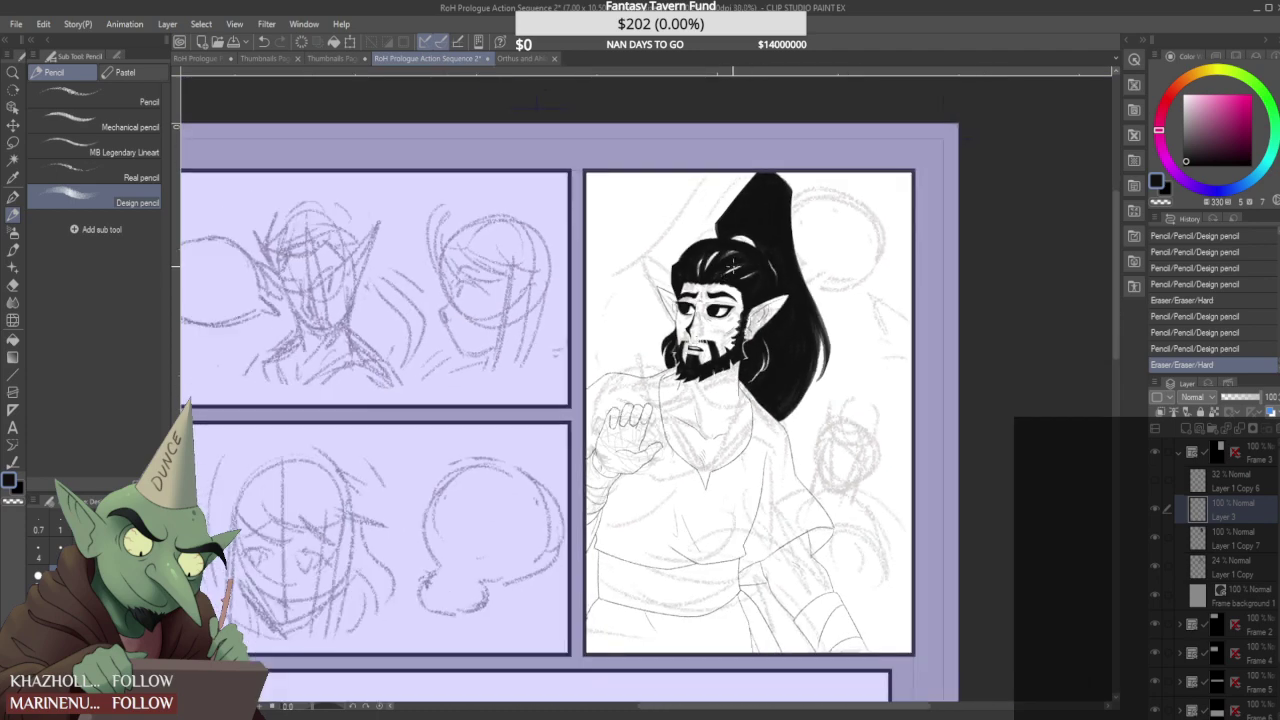
{"action": "scroll", "coordinate": [745, 318], "scroll_direction": "up", "scroll_amount": 3}
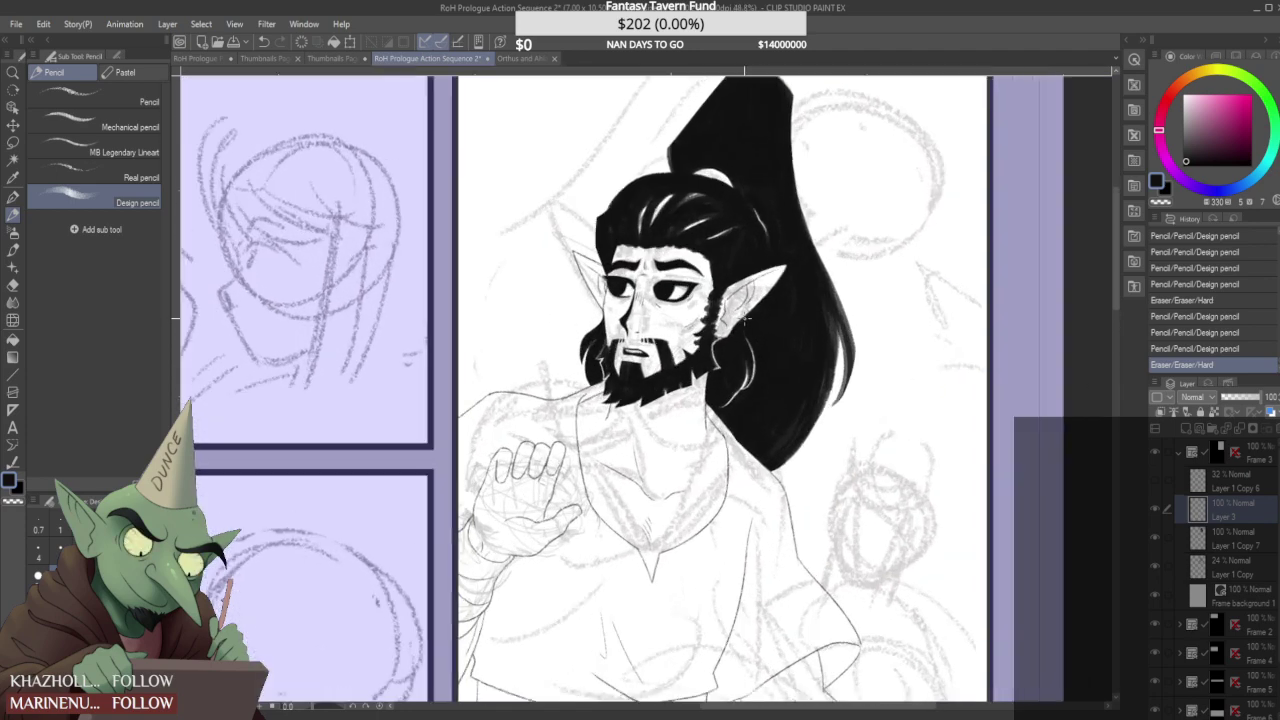
{"action": "scroll", "coordinate": [739, 320], "scroll_direction": "down", "scroll_amount": 2}
{"action": "scroll", "coordinate": [722, 312], "scroll_direction": "down", "scroll_amount": 1}
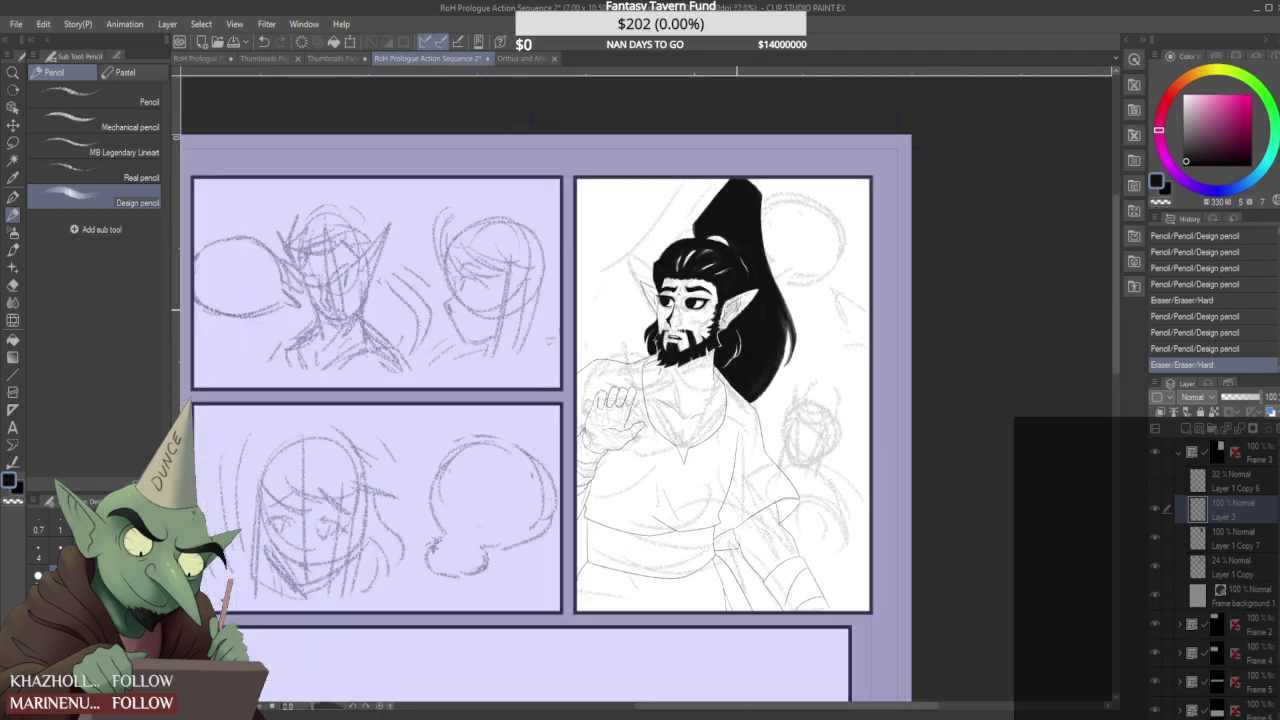
{"action": "scroll", "coordinate": [676, 338], "scroll_direction": "up", "scroll_amount": 6}
{"action": "left_click_drag", "start_coordinate": [624, 344], "coordinate": [627, 359]}
{"action": "mouse_move", "coordinate": [625, 314]}
{"action": "left_mouse_down"}
{"action": "mouse_move", "coordinate": [645, 386]}
{"action": "mouse_move", "coordinate": [692, 369]}
{"action": "left_mouse_up"}
{"action": "scroll", "coordinate": [680, 372], "scroll_direction": "up", "scroll_amount": 1}
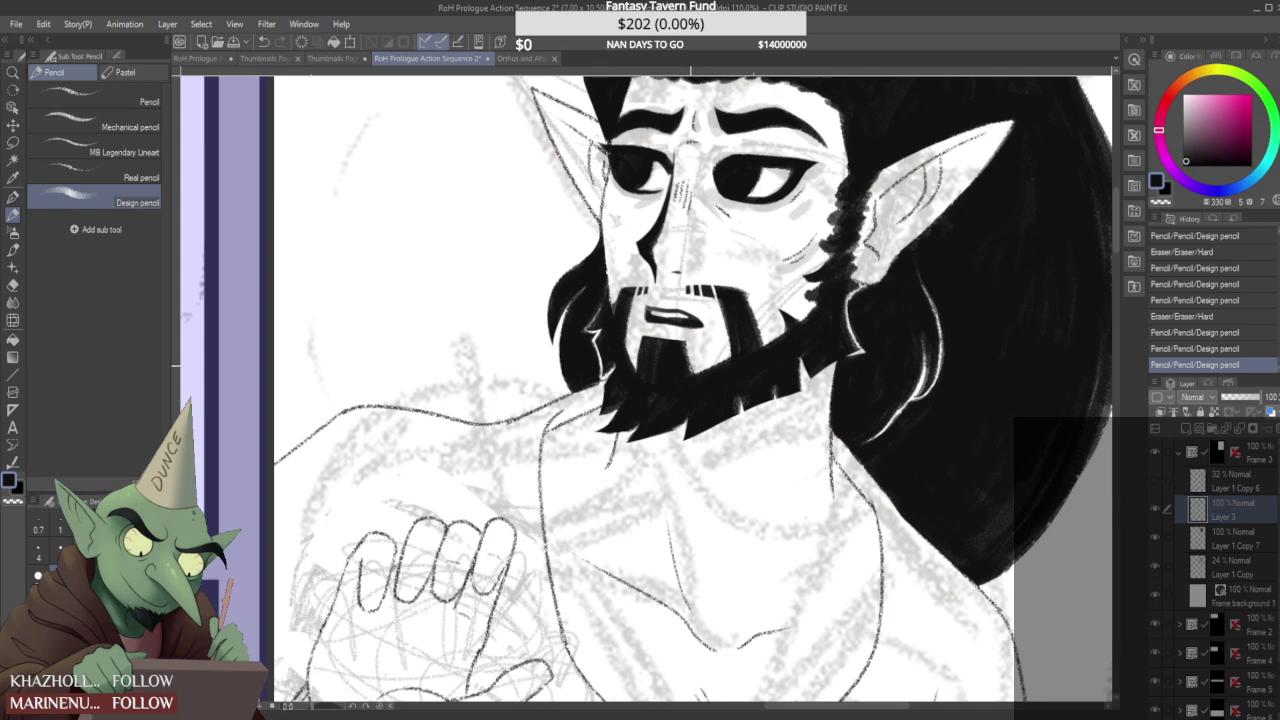
- Clean up the beard edge and the gap beside the chin patch on Layer 1 Copy 7 with the hard eraser
{"action": "left_click", "coordinate": [1254, 539]}
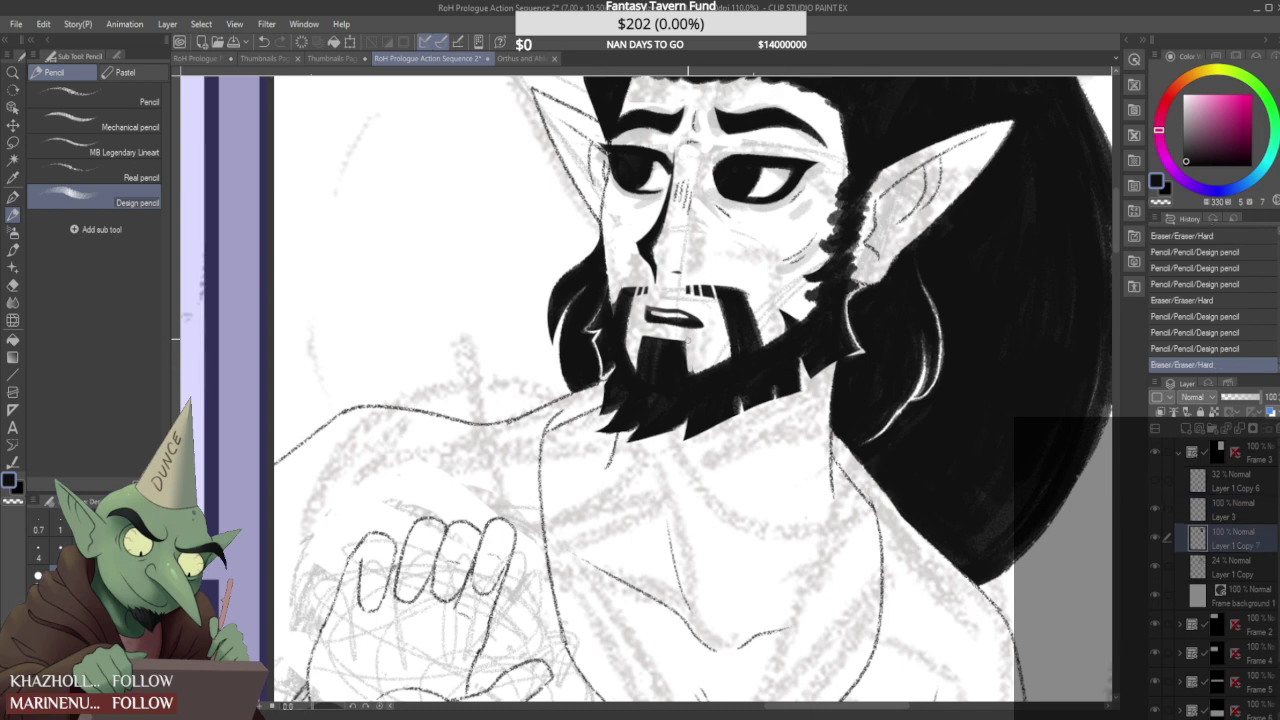
{"action": "left_click_drag", "start_coordinate": [690, 372], "coordinate": [691, 378]}
{"action": "scroll", "coordinate": [640, 352], "scroll_direction": "up", "scroll_amount": 1}
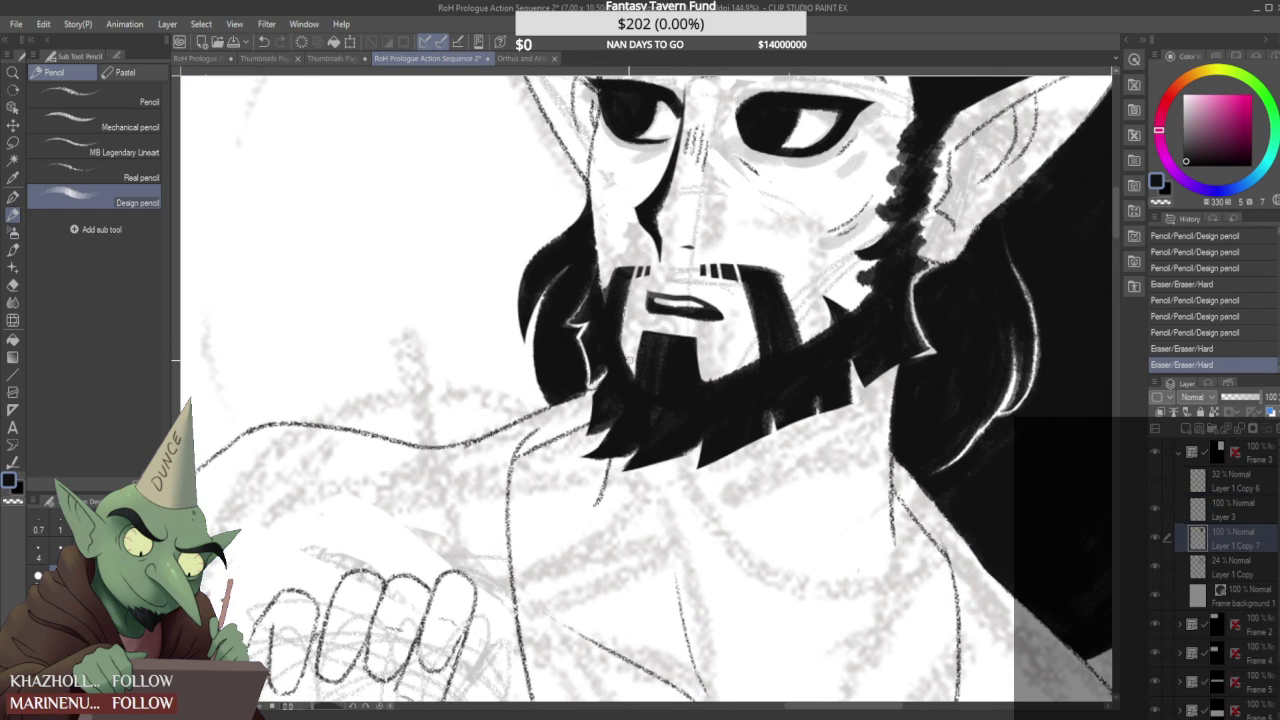
{"action": "left_click_drag", "start_coordinate": [640, 344], "coordinate": [639, 320]}
{"action": "left_click_drag", "start_coordinate": [637, 376], "coordinate": [641, 322]}
{"action": "left_click", "coordinate": [640, 322]}
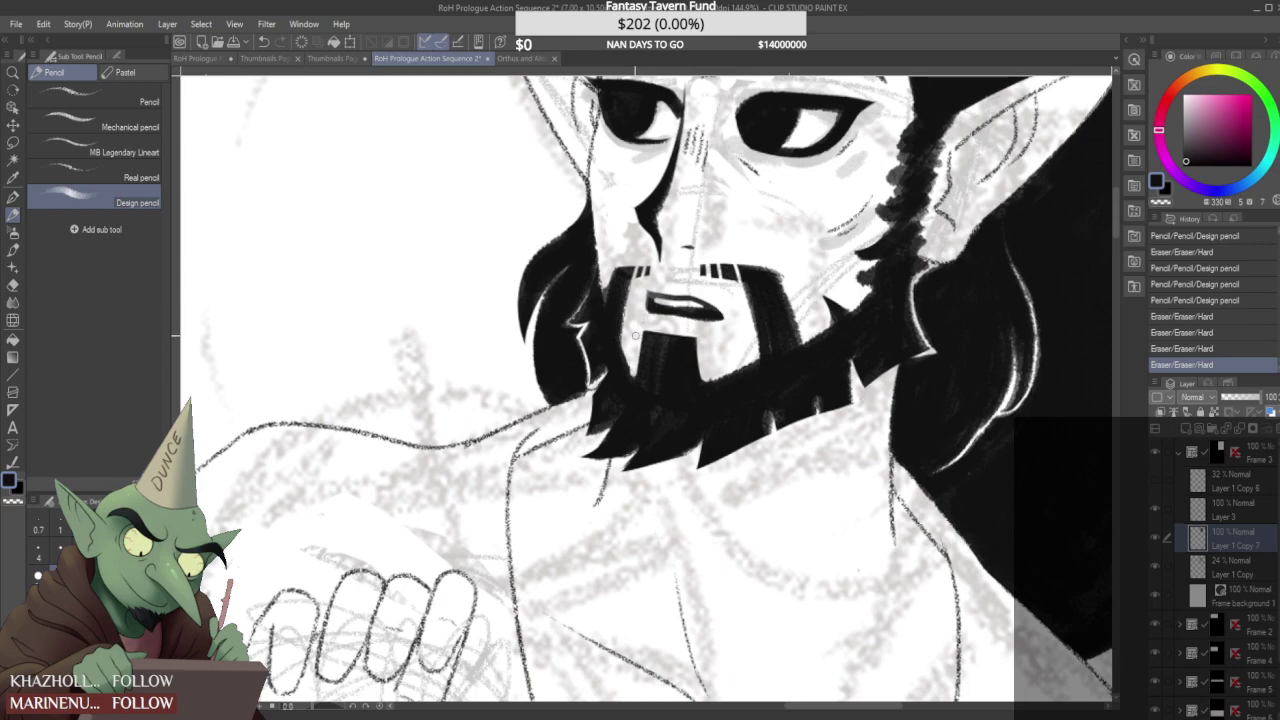
- Draw a Design pencil stroke down the beard's far side beside the chin patch on Layer 1 Copy 7
{"action": "scroll", "coordinate": [641, 321], "scroll_direction": "down", "scroll_amount": 3}
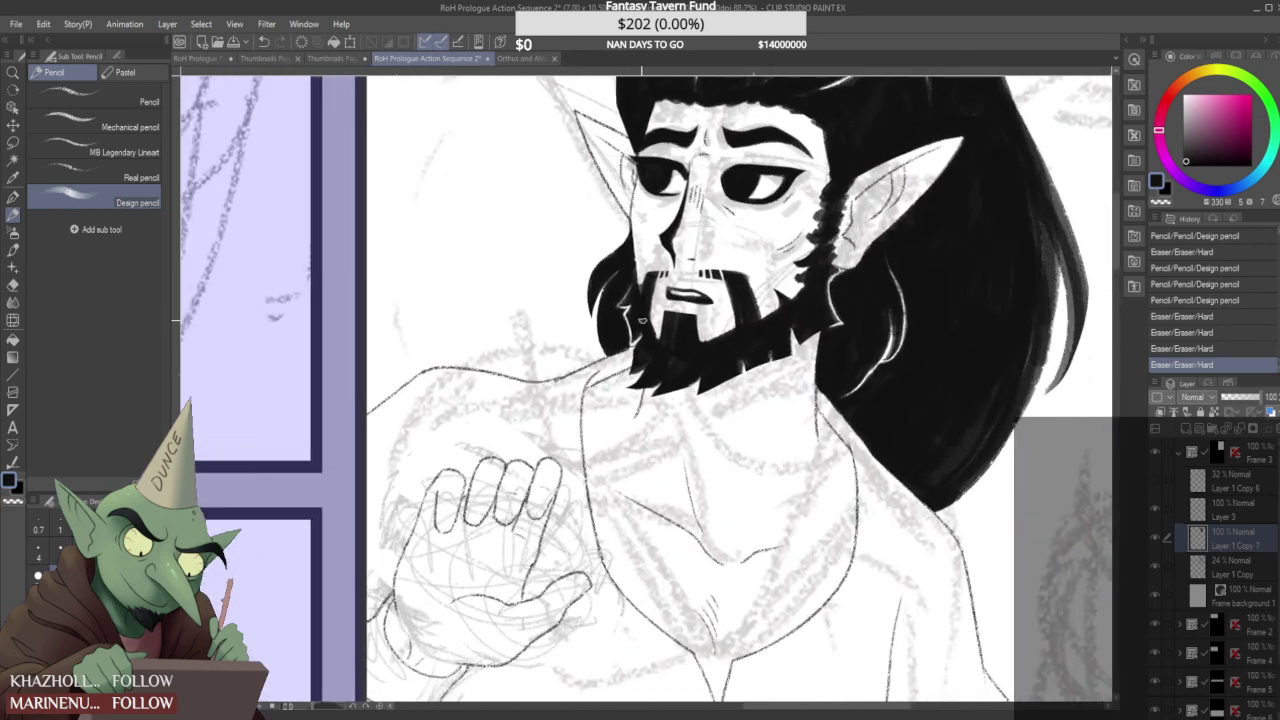
{"action": "scroll", "coordinate": [642, 321], "scroll_direction": "up", "scroll_amount": 1}
{"action": "left_click_drag", "start_coordinate": [646, 319], "coordinate": [664, 356]}
- Try further short Design pencil strokes along the beard's far edge and up toward the far cheek
{"action": "left_click_drag", "start_coordinate": [664, 350], "coordinate": [674, 364]}
{"action": "left_click", "coordinate": [648, 318]}
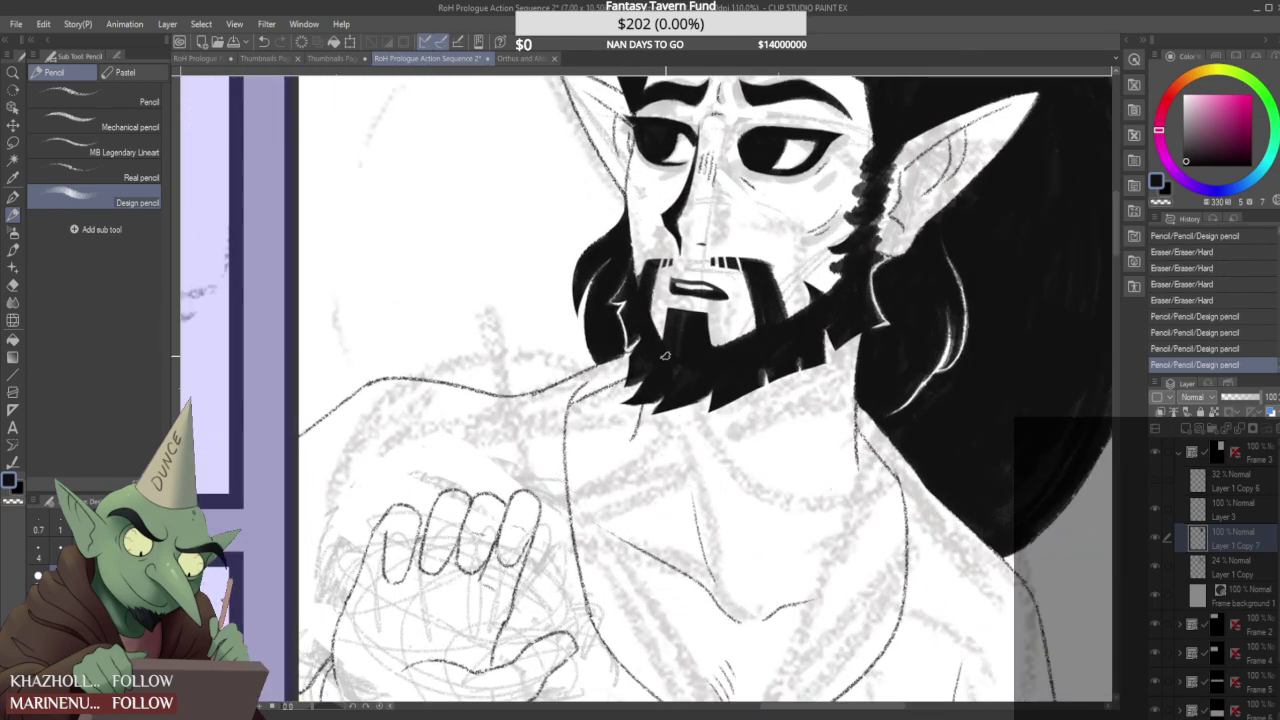
{"action": "left_click", "coordinate": [650, 322]}
{"action": "left_click", "coordinate": [652, 336]}
{"action": "mouse_move", "coordinate": [626, 243]}
{"action": "left_mouse_down"}
{"action": "mouse_move", "coordinate": [642, 314]}
{"action": "mouse_move", "coordinate": [632, 262]}
{"action": "left_mouse_up"}
{"action": "scroll", "coordinate": [653, 299], "scroll_direction": "down", "scroll_amount": 3}
{"action": "scroll", "coordinate": [658, 300], "scroll_direction": "down", "scroll_amount": 2}
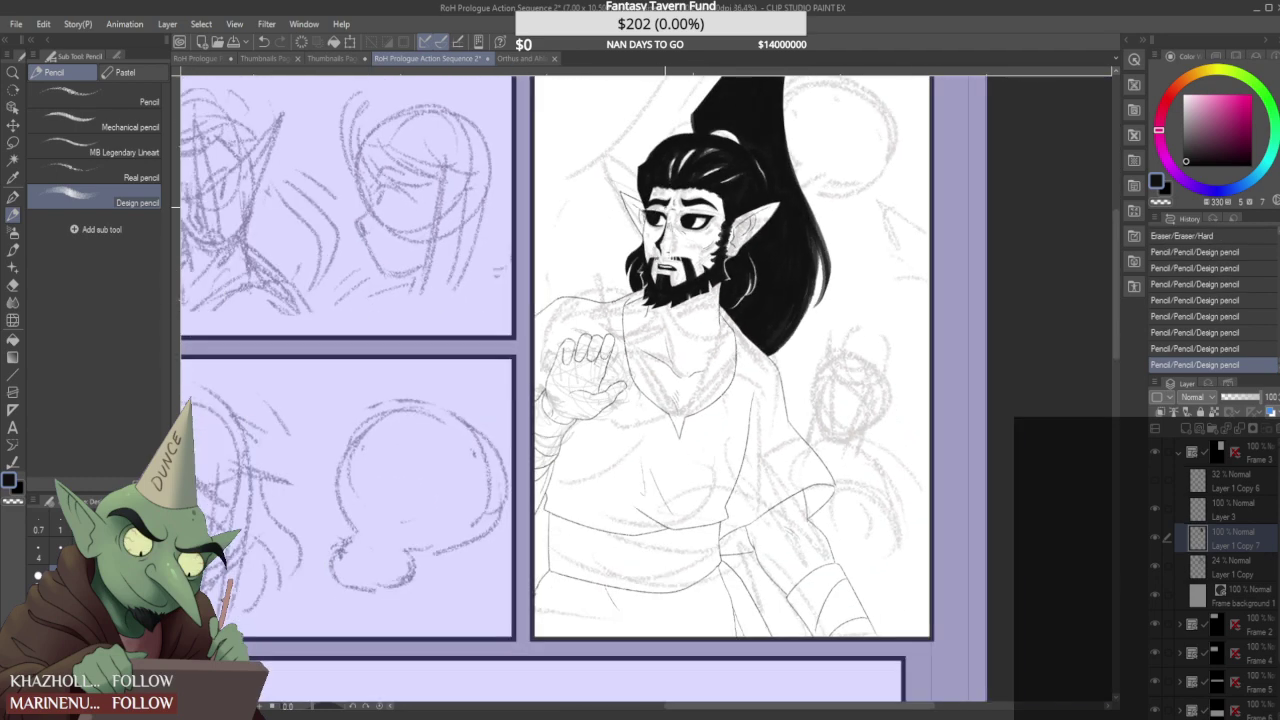
- Undo the latest run of Design pencil strokes on the far side of the beard
{"action": "key", "text": "ctrl+z"}
{"action": "key", "text": "ctrl+z"}
{"action": "key", "text": "ctrl+z"}
{"action": "key", "text": "ctrl+z"}
{"action": "key", "text": "ctrl+z"}
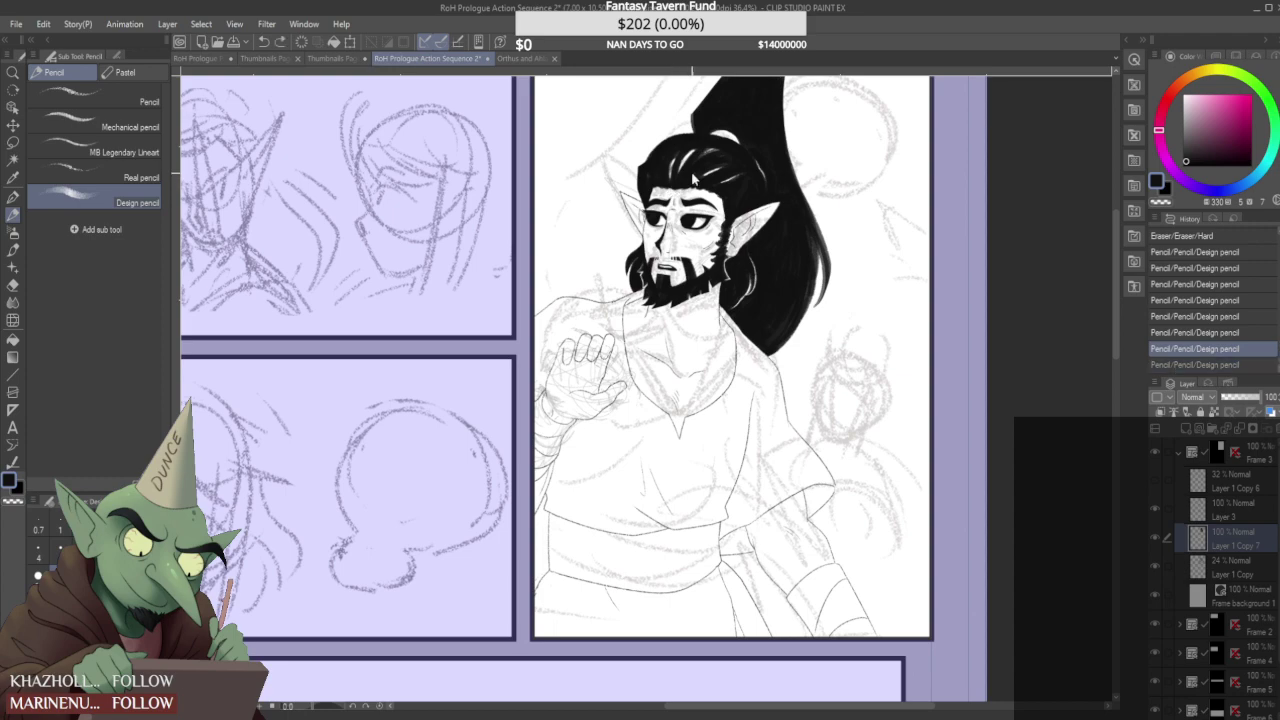
{"action": "key", "text": "ctrl+z"}
{"action": "key", "text": "ctrl+z"}
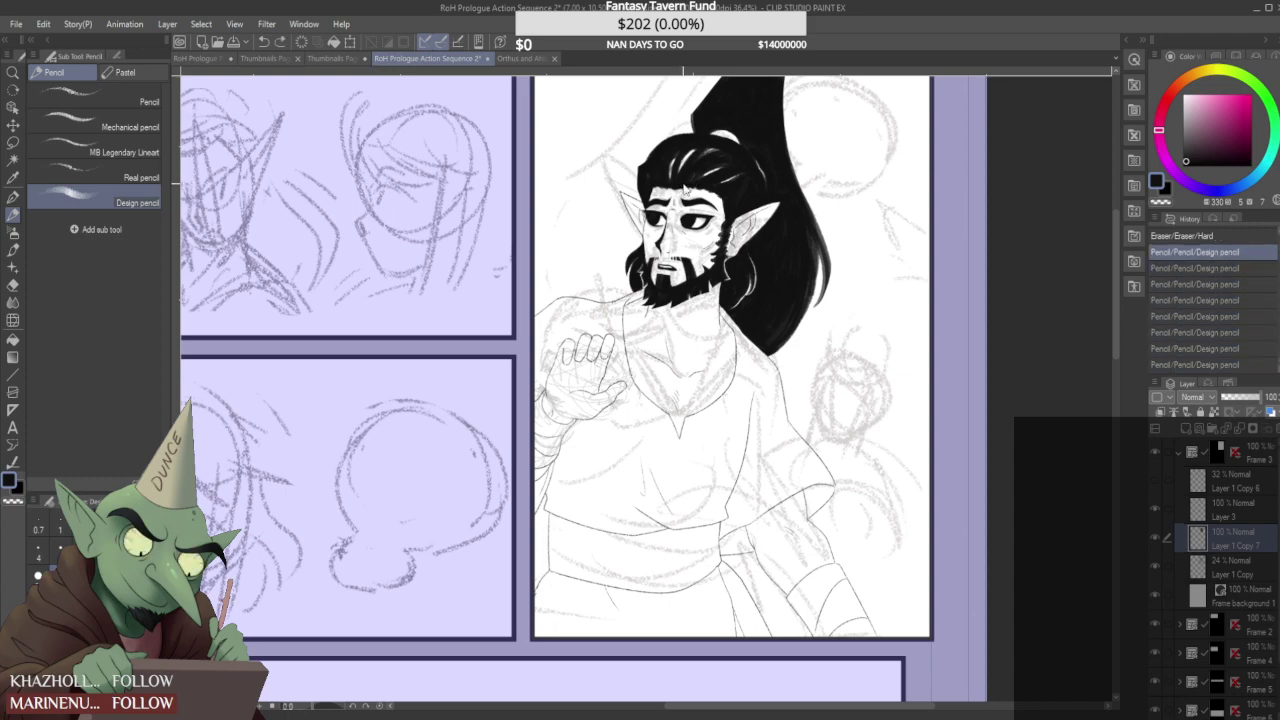
- Fill out the beard's far side between the moustache and chin patch with the Design pencil on Layer 1 Copy 7
{"action": "scroll", "coordinate": [642, 250], "scroll_direction": "up", "scroll_amount": 4}
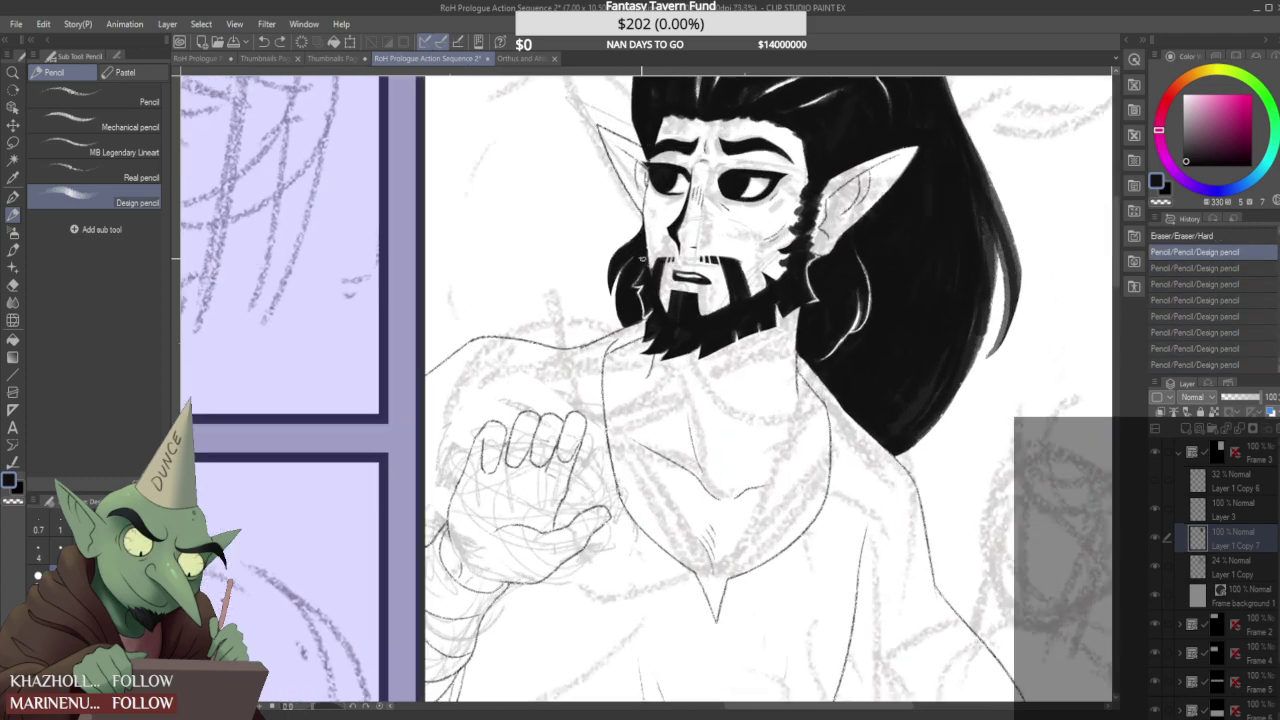
{"action": "left_click_drag", "start_coordinate": [653, 289], "coordinate": [650, 300]}
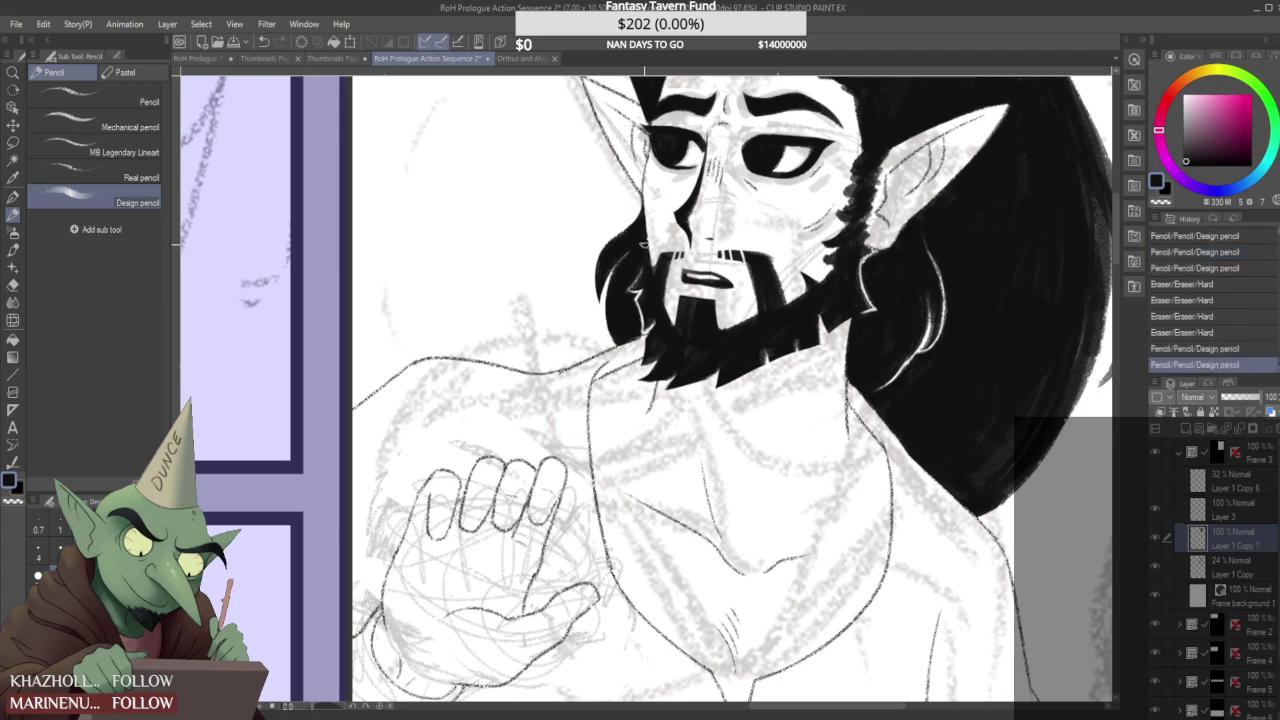
{"action": "scroll", "coordinate": [647, 242], "scroll_direction": "down", "scroll_amount": 6}
{"action": "scroll", "coordinate": [654, 263], "scroll_direction": "up", "scroll_amount": 2}
{"action": "scroll", "coordinate": [655, 275], "scroll_direction": "up", "scroll_amount": 4}
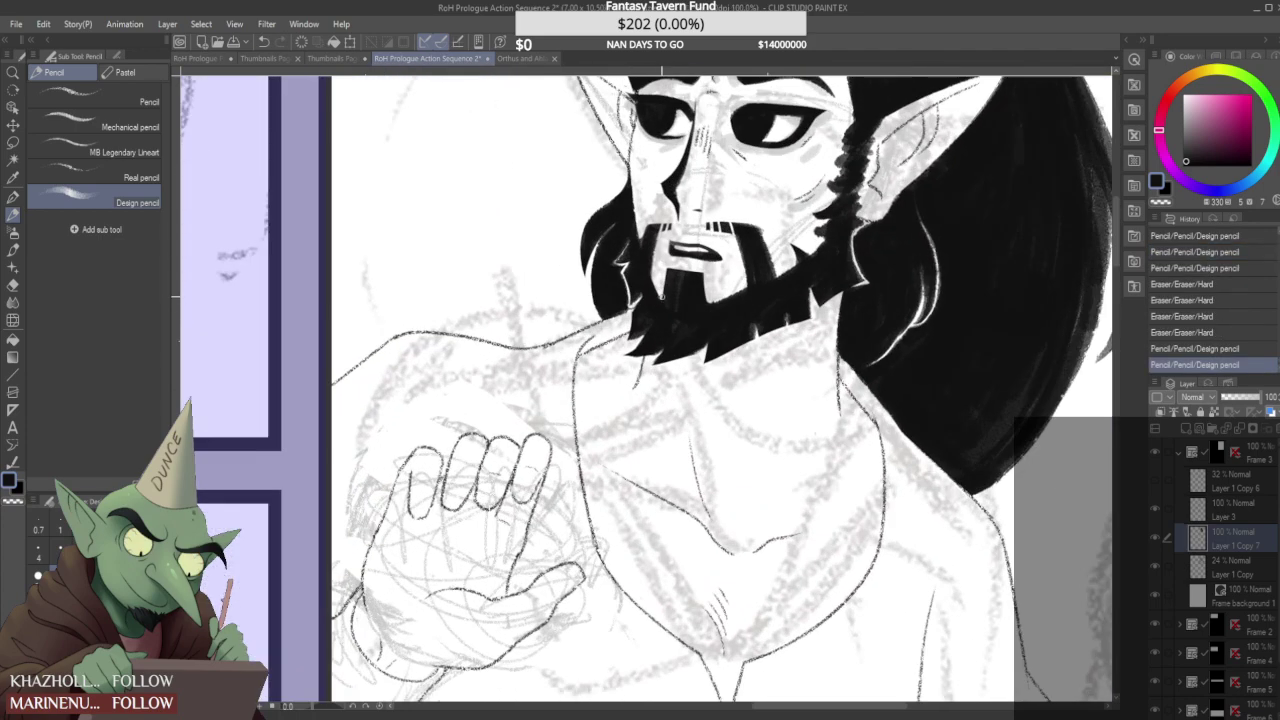
{"action": "left_click_drag", "start_coordinate": [661, 299], "coordinate": [661, 315]}
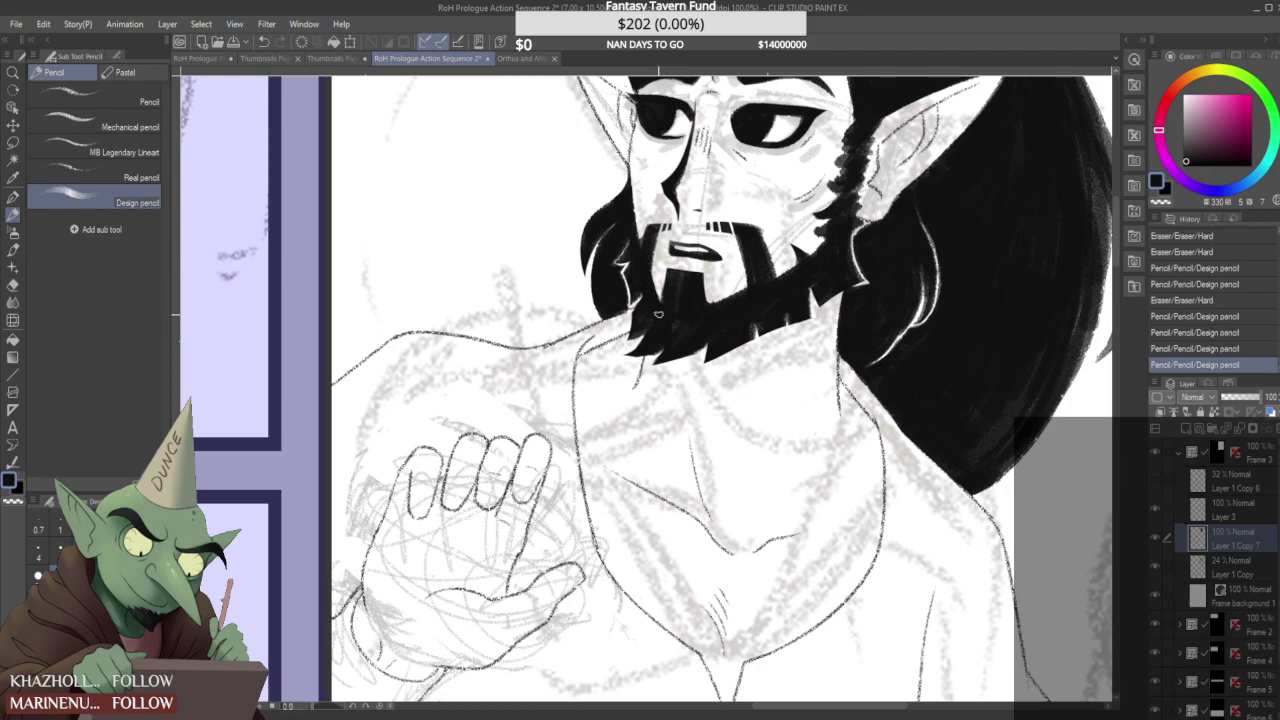
{"action": "scroll", "coordinate": [657, 247], "scroll_direction": "down", "scroll_amount": 6}
{"action": "scroll", "coordinate": [660, 265], "scroll_direction": "up", "scroll_amount": 6}
{"action": "left_click_drag", "start_coordinate": [654, 250], "coordinate": [660, 255]}
{"action": "scroll", "coordinate": [652, 277], "scroll_direction": "down", "scroll_amount": 5}
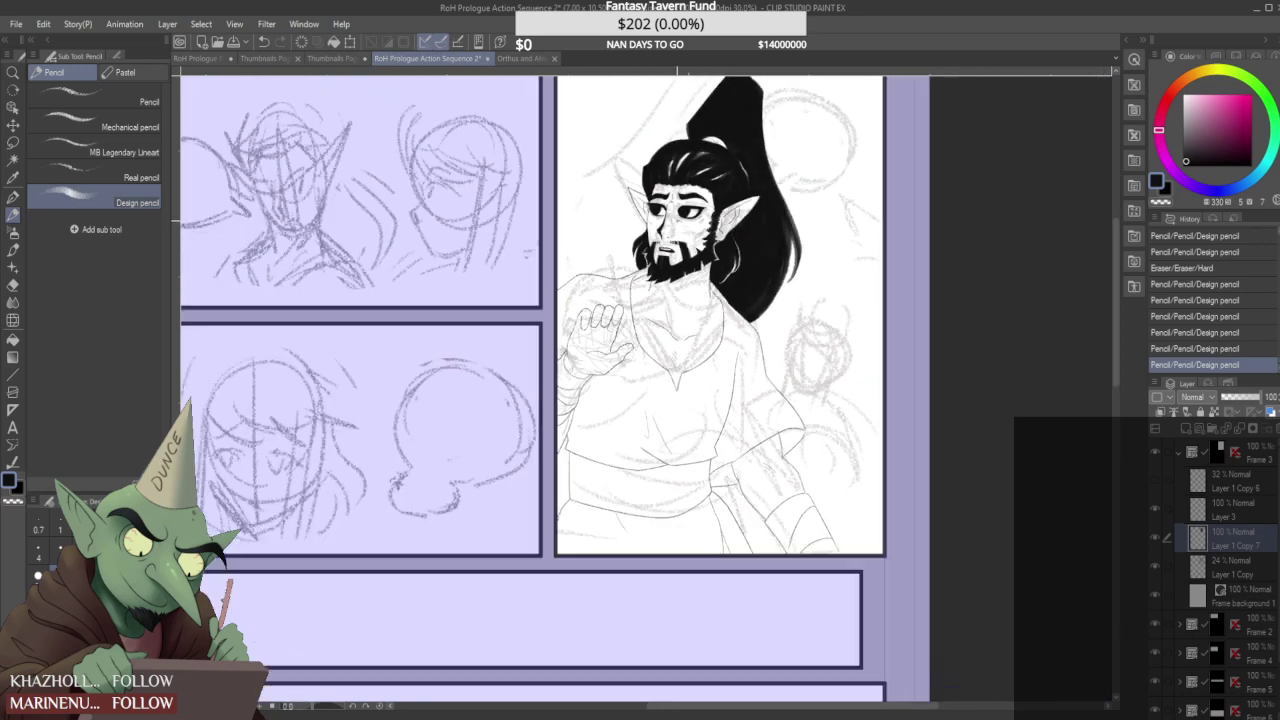
- Reshape the chin patch's upper edge and the beard gap beside it with the hard eraser and Design pencil
{"action": "scroll", "coordinate": [668, 255], "scroll_direction": "up", "scroll_amount": 5}
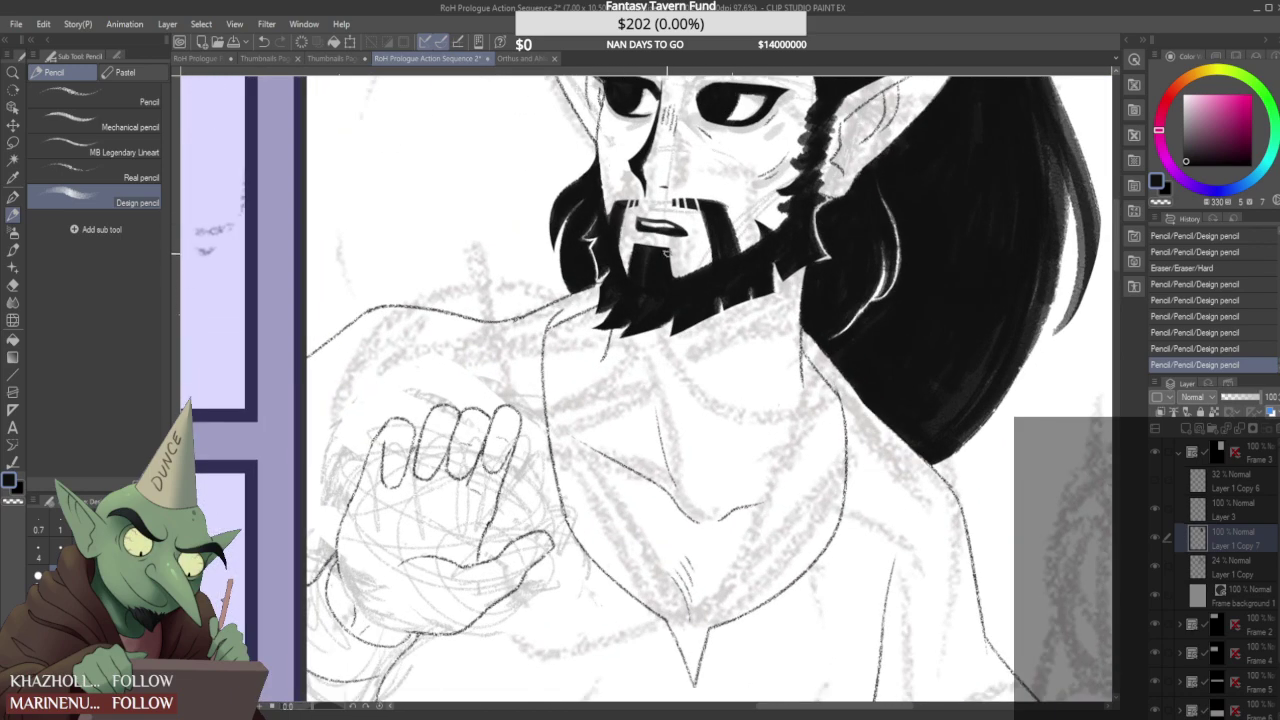
{"action": "left_click_drag", "start_coordinate": [664, 250], "coordinate": [686, 247]}
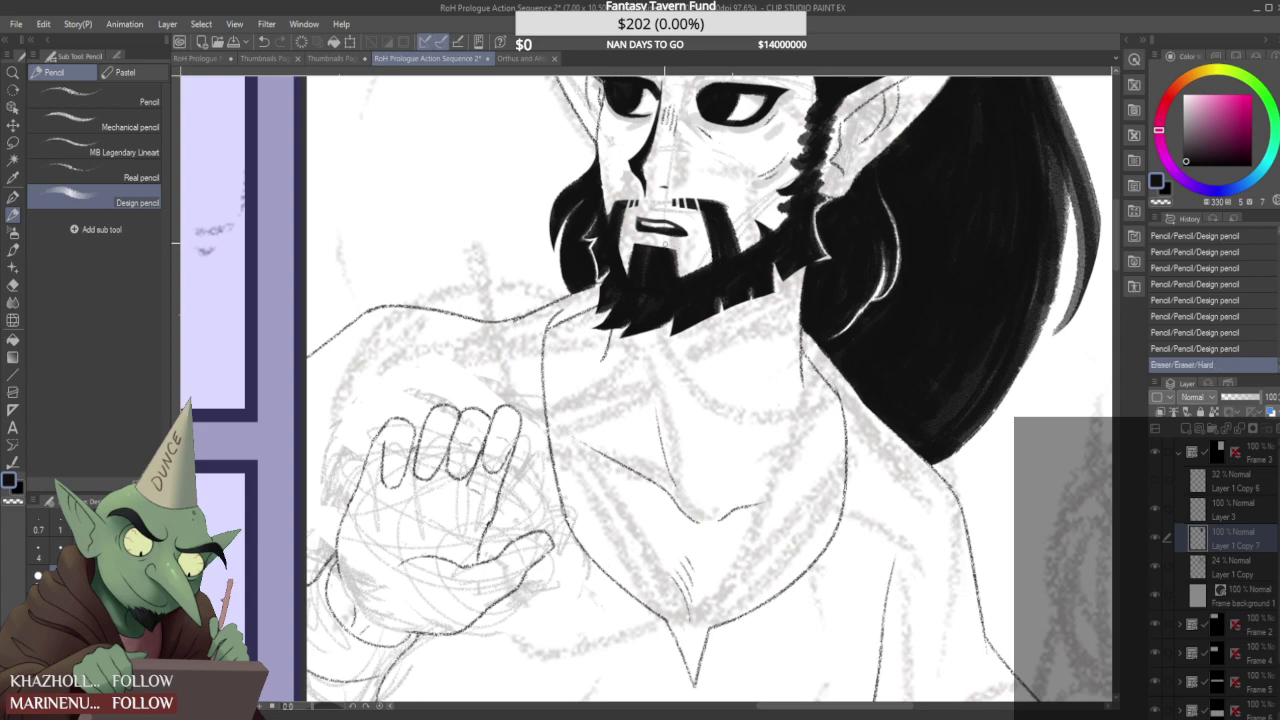
{"action": "scroll", "coordinate": [670, 245], "scroll_direction": "down", "scroll_amount": 4}
{"action": "scroll", "coordinate": [680, 262], "scroll_direction": "up", "scroll_amount": 4}
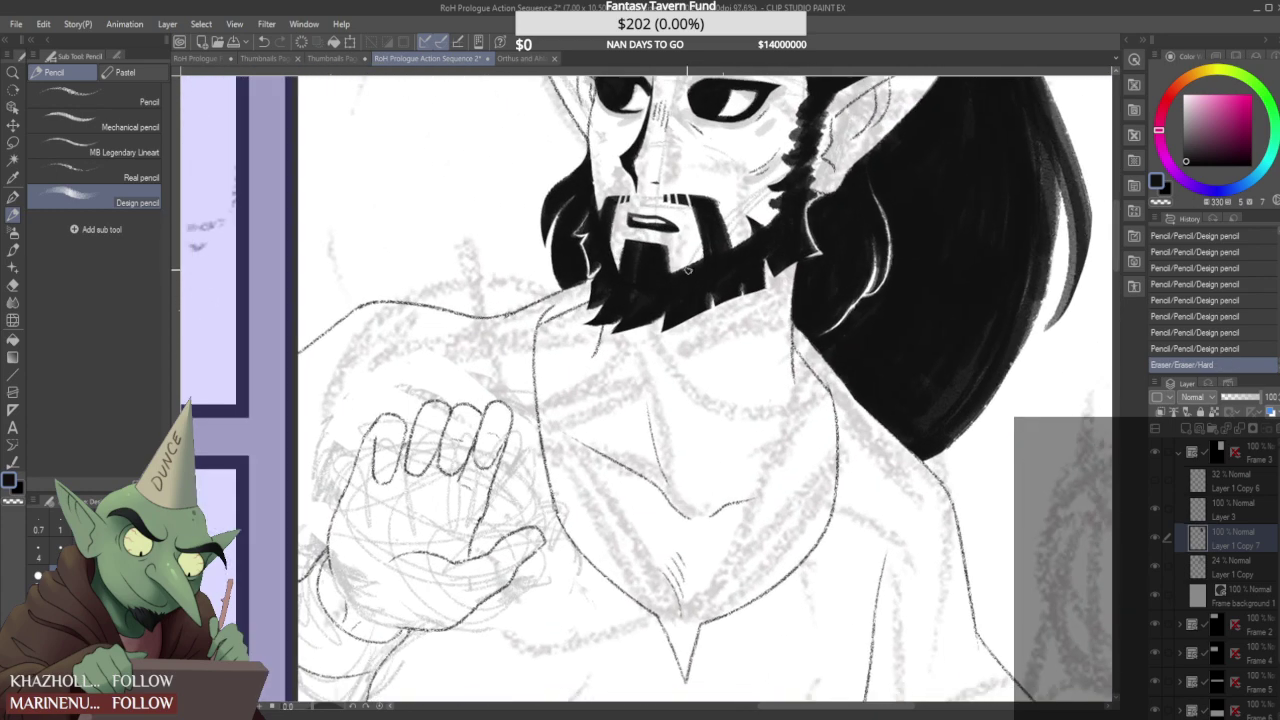
{"action": "left_click_drag", "start_coordinate": [700, 260], "coordinate": [669, 274]}
{"action": "scroll", "coordinate": [676, 278], "scroll_direction": "down", "scroll_amount": 4}
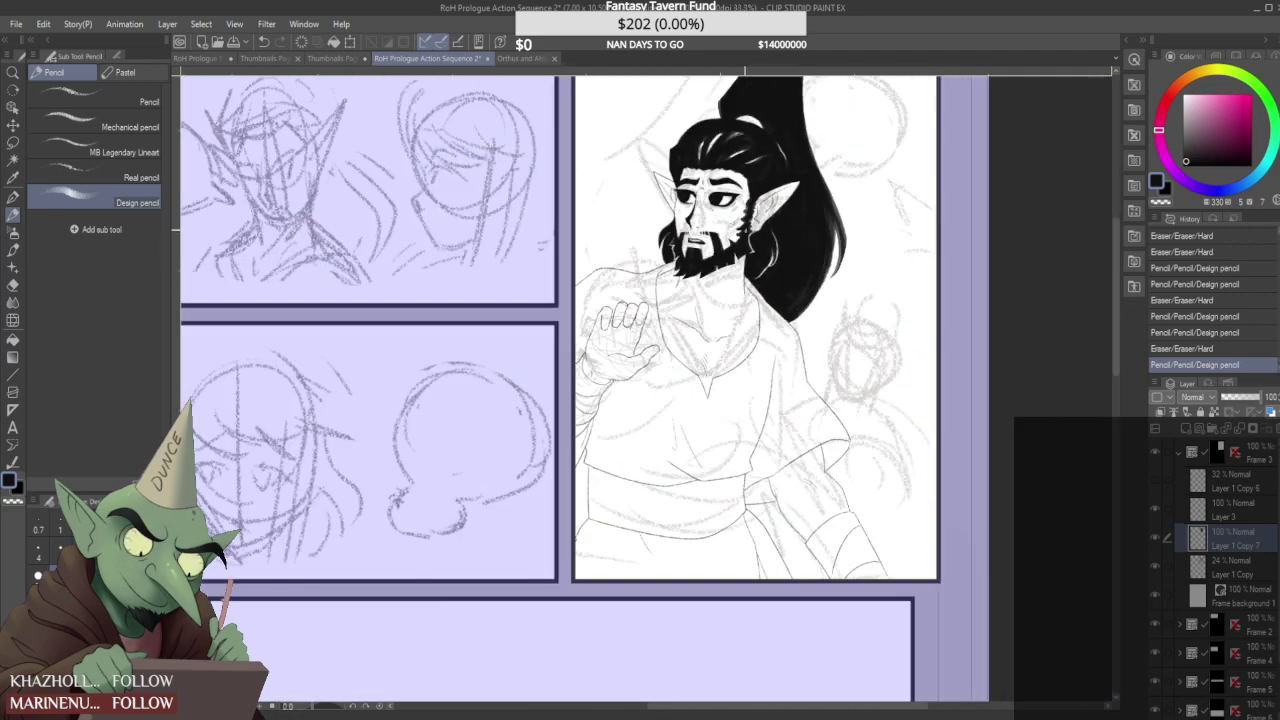
- Ink the near sideburn and temple edge in front of the ear with the Design pencil
{"action": "scroll", "coordinate": [762, 220], "scroll_direction": "up", "scroll_amount": 4}
{"action": "left_click_drag", "start_coordinate": [730, 240], "coordinate": [730, 256]}
{"action": "scroll", "coordinate": [680, 280], "scroll_direction": "down", "scroll_amount": 3}
{"action": "scroll", "coordinate": [735, 165], "scroll_direction": "up", "scroll_amount": 5}
{"action": "mouse_move", "coordinate": [745, 166]}
{"action": "left_mouse_down"}
{"action": "mouse_move", "coordinate": [705, 178]}
{"action": "mouse_move", "coordinate": [724, 172]}
{"action": "mouse_move", "coordinate": [717, 186]}
{"action": "left_mouse_up"}
{"action": "left_click_drag", "start_coordinate": [737, 160], "coordinate": [714, 194]}
{"action": "scroll", "coordinate": [683, 212], "scroll_direction": "down", "scroll_amount": 5}
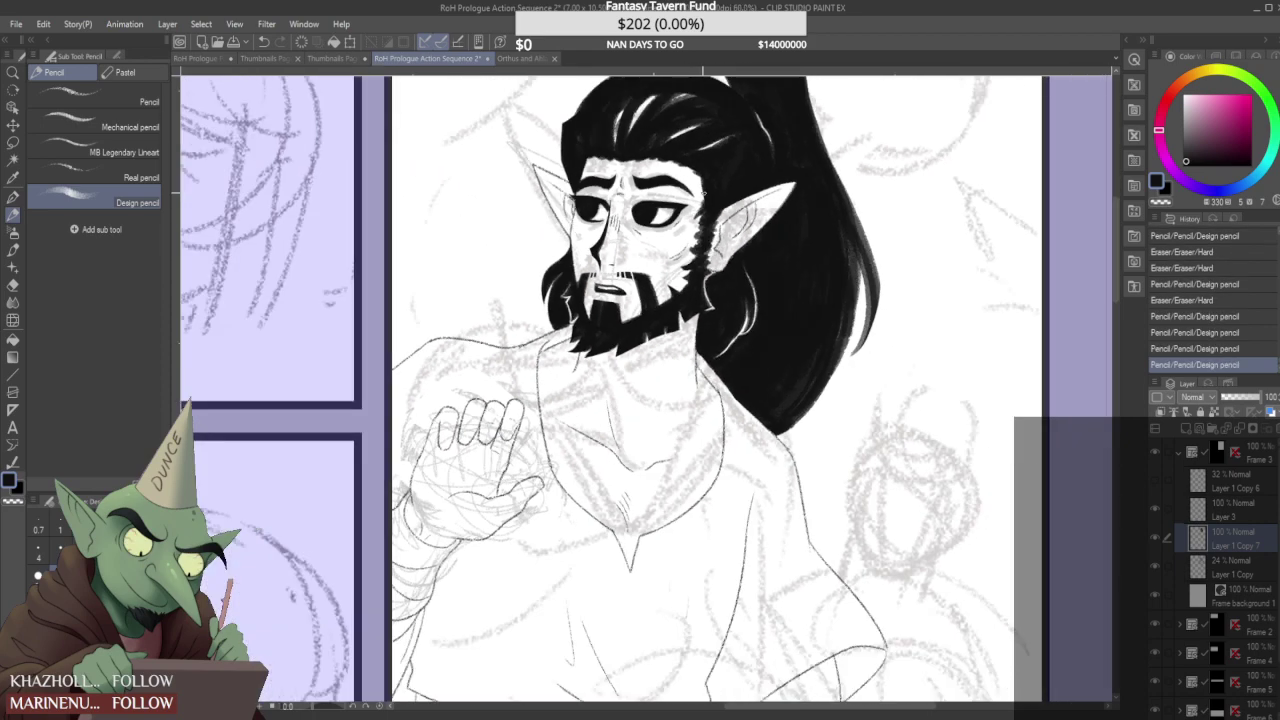
- Refine the hairline corner at the near temple with Design pencil strokes and the hard eraser
{"action": "scroll", "coordinate": [687, 232], "scroll_direction": "up", "scroll_amount": 4}
{"action": "mouse_move", "coordinate": [686, 237]}
{"action": "left_mouse_down"}
{"action": "mouse_move", "coordinate": [703, 226]}
{"action": "mouse_move", "coordinate": [700, 238]}
{"action": "left_mouse_up"}
{"action": "left_click_drag", "start_coordinate": [722, 234], "coordinate": [696, 261]}
{"action": "scroll", "coordinate": [715, 232], "scroll_direction": "down", "scroll_amount": 6}
{"action": "scroll", "coordinate": [723, 212], "scroll_direction": "down", "scroll_amount": 2}
{"action": "scroll", "coordinate": [715, 218], "scroll_direction": "up", "scroll_amount": 6}
{"action": "mouse_move", "coordinate": [710, 221]}
{"action": "left_mouse_down"}
{"action": "mouse_move", "coordinate": [713, 202]}
{"action": "mouse_move", "coordinate": [704, 222]}
{"action": "left_mouse_up"}
{"action": "scroll", "coordinate": [720, 200], "scroll_direction": "down", "scroll_amount": 5}
{"action": "scroll", "coordinate": [735, 180], "scroll_direction": "up", "scroll_amount": 5}
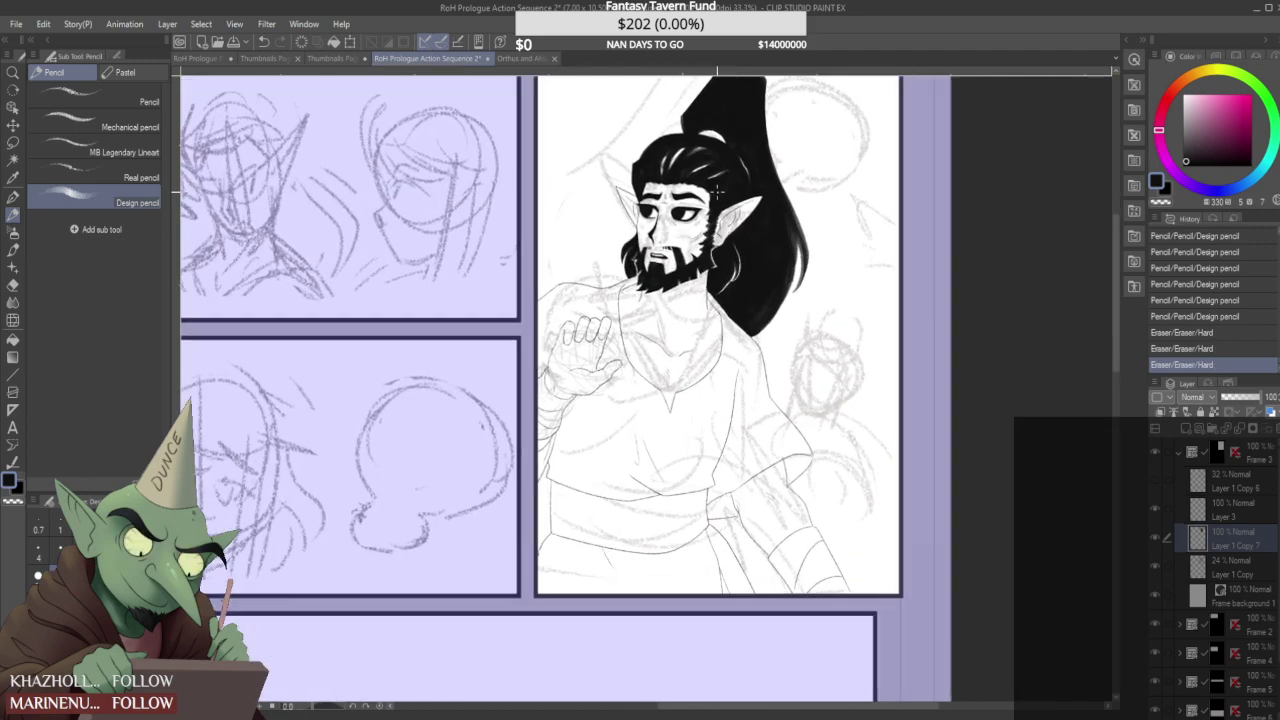
{"action": "scroll", "coordinate": [903, 605], "scroll_direction": "down", "scroll_amount": 5}
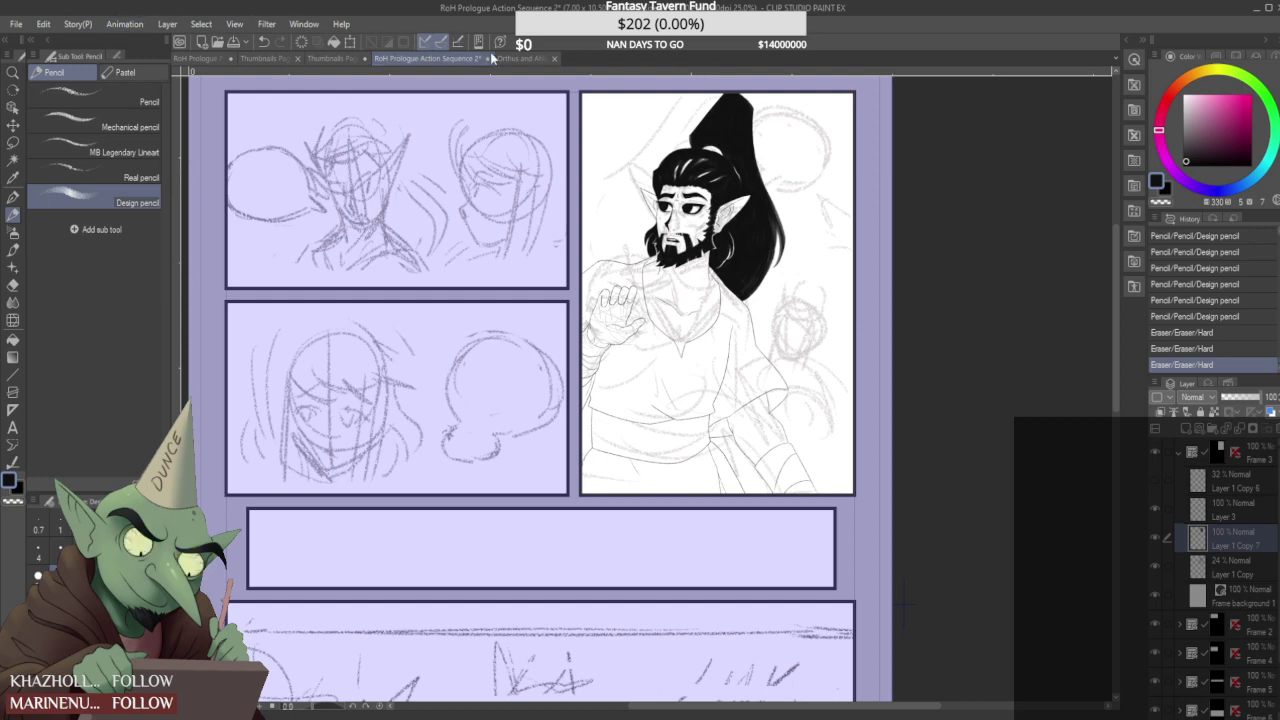
- Examine the character face references and page thumbnails in the other open documents, and return to "RoH Prologue Action Sequence 2"
{"action": "left_click", "coordinate": [516, 58]}
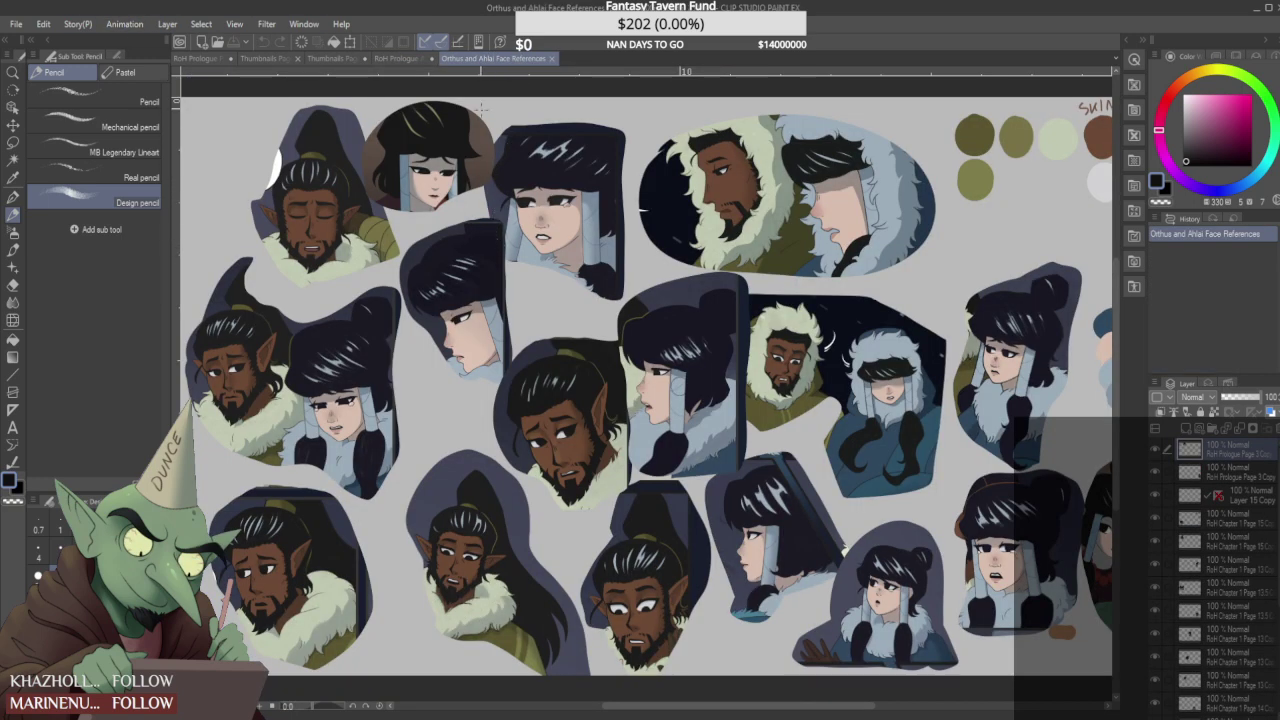
{"action": "left_click", "coordinate": [407, 59]}
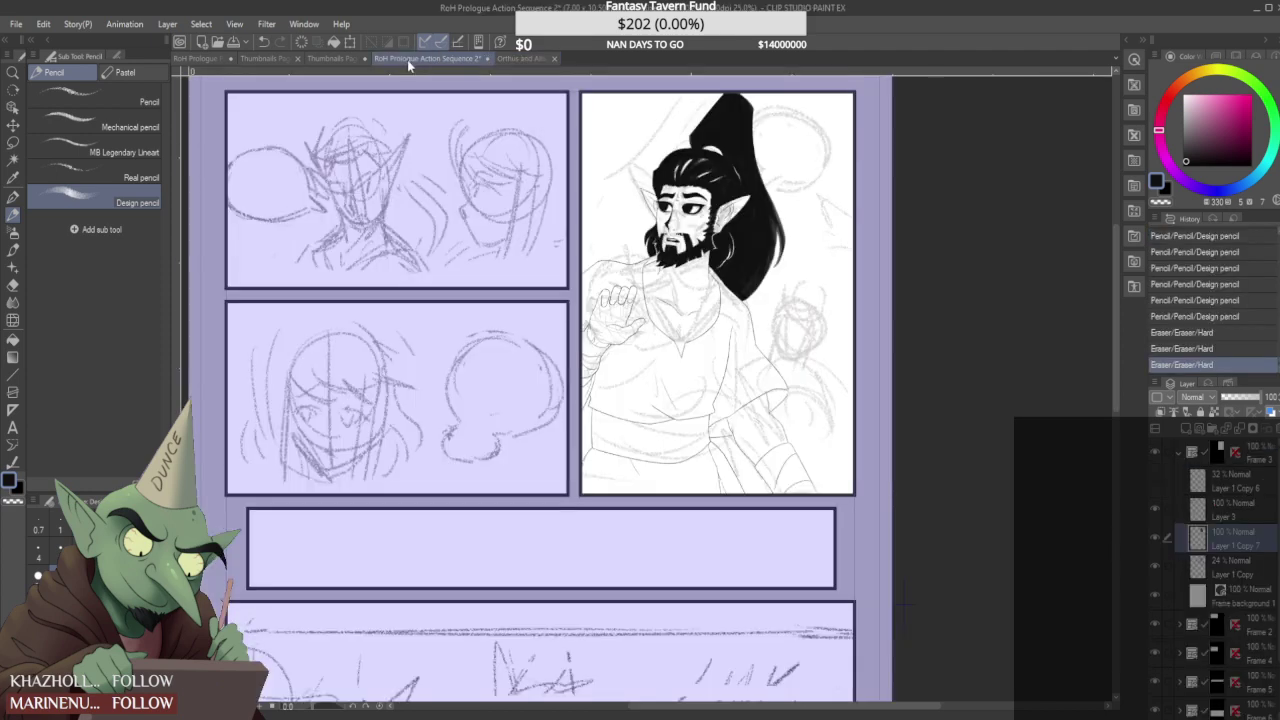
{"action": "left_click", "coordinate": [326, 59]}
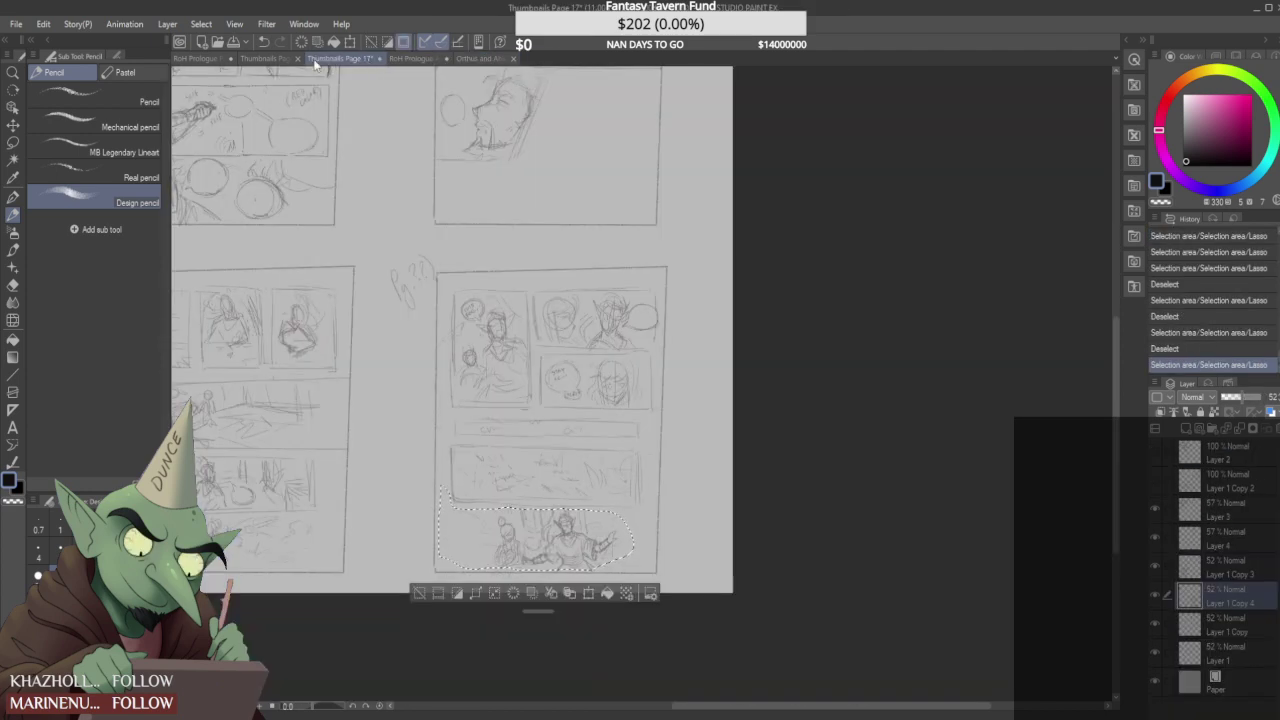
{"action": "left_click", "coordinate": [258, 59]}
{"action": "left_click", "coordinate": [512, 59]}
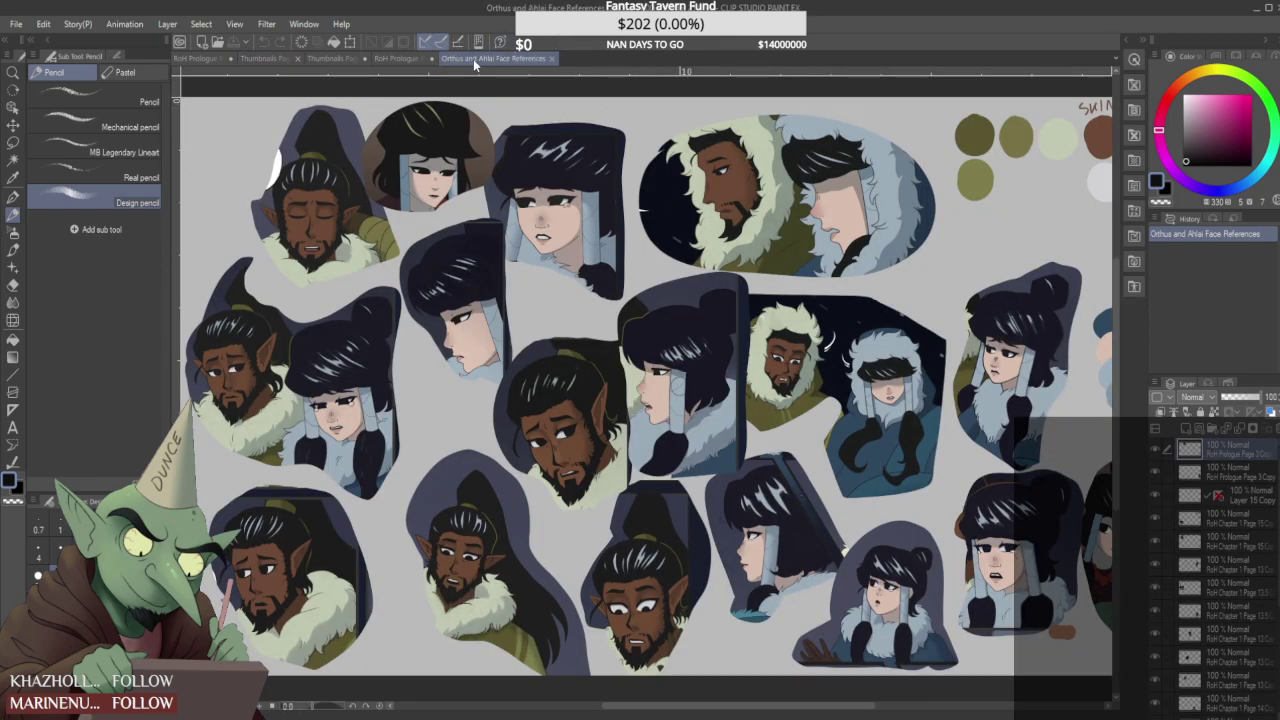
{"action": "left_click", "coordinate": [428, 59]}
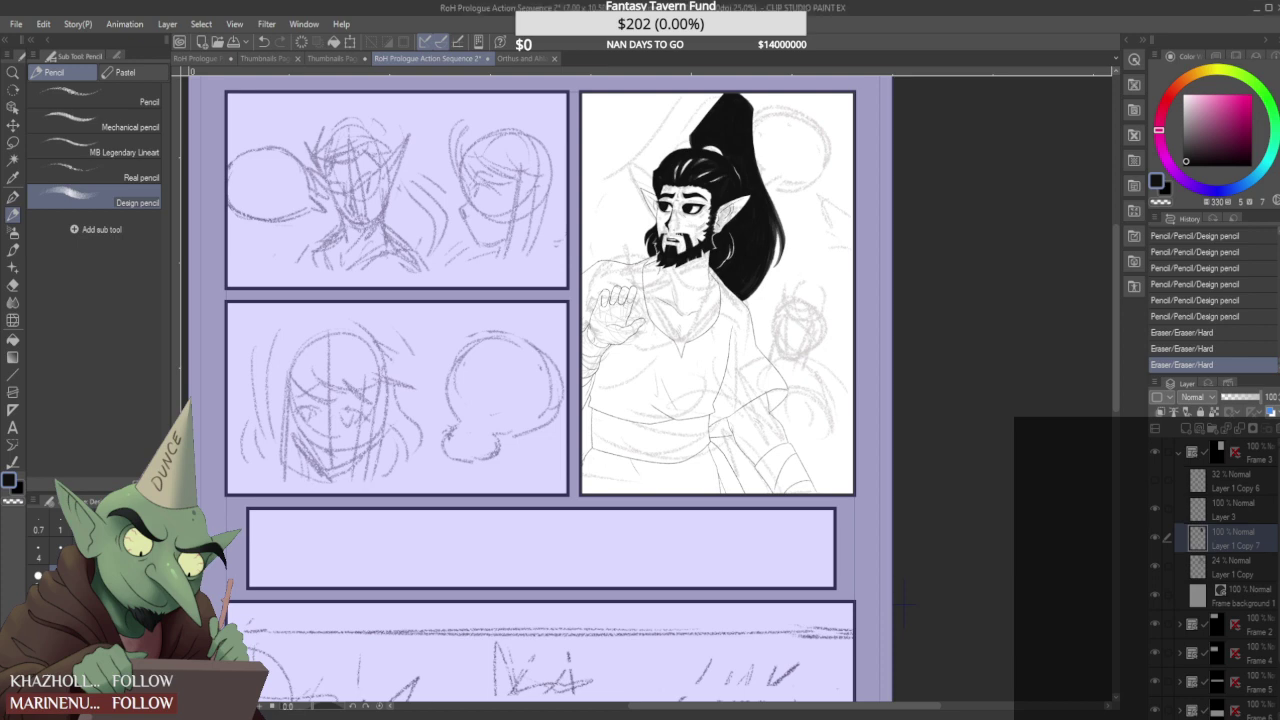
- Flip the canvas horizontally and hide the rough sketch on Layer 1 Copy
{"action": "scroll", "coordinate": [707, 179], "scroll_direction": "up", "scroll_amount": 4}
{"action": "scroll", "coordinate": [701, 165], "scroll_direction": "down", "scroll_amount": 4}
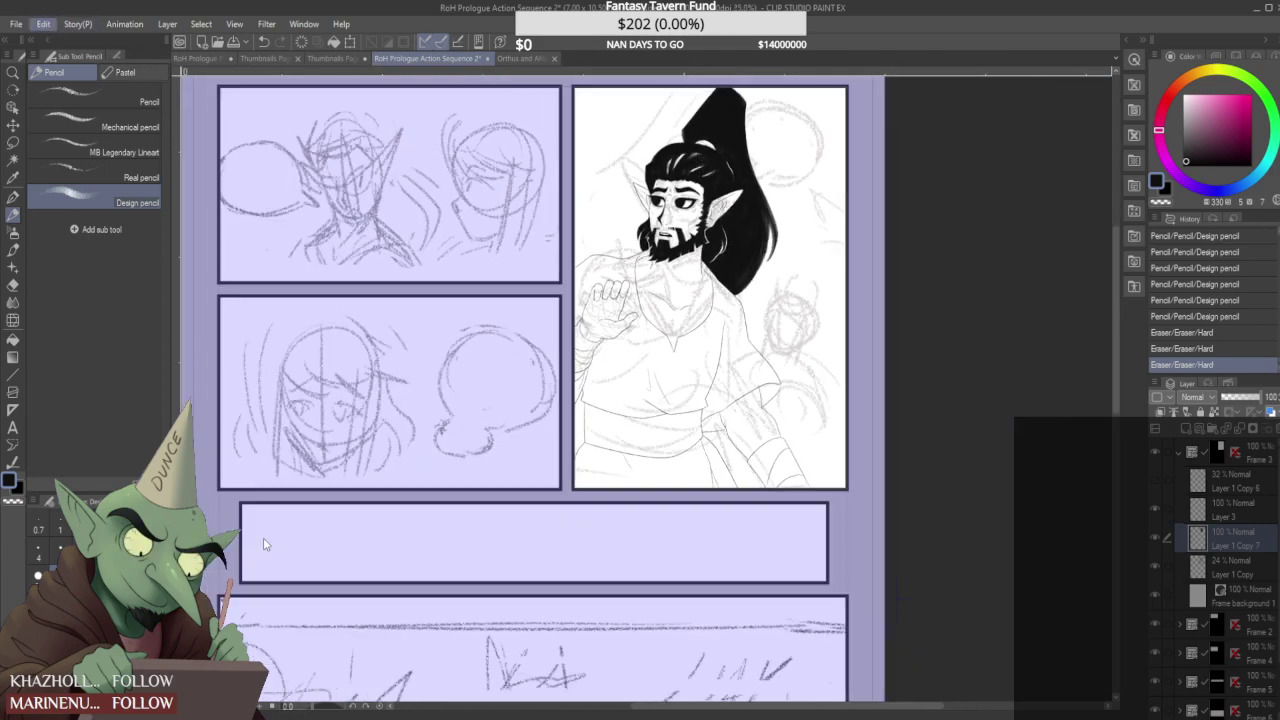
{"action": "left_click", "coordinate": [291, 558]}
{"action": "scroll", "coordinate": [288, 391], "scroll_direction": "down", "scroll_amount": 2}
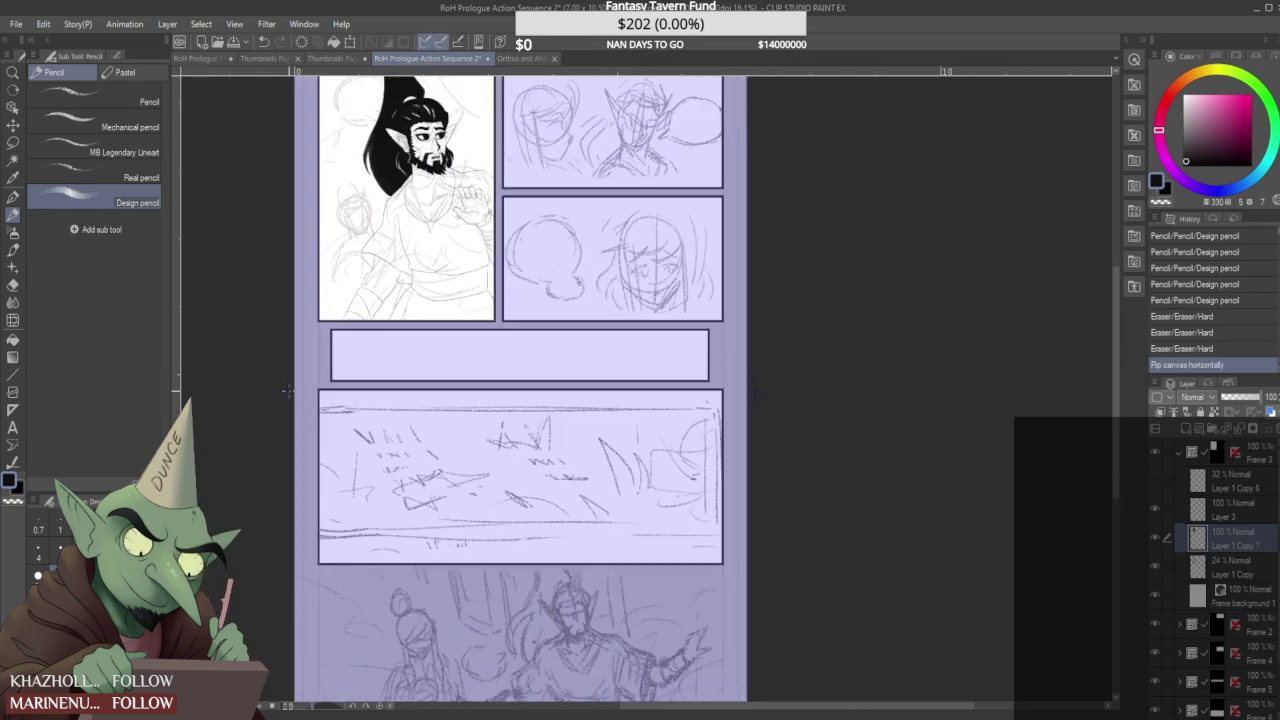
{"action": "left_click", "coordinate": [1155, 571]}
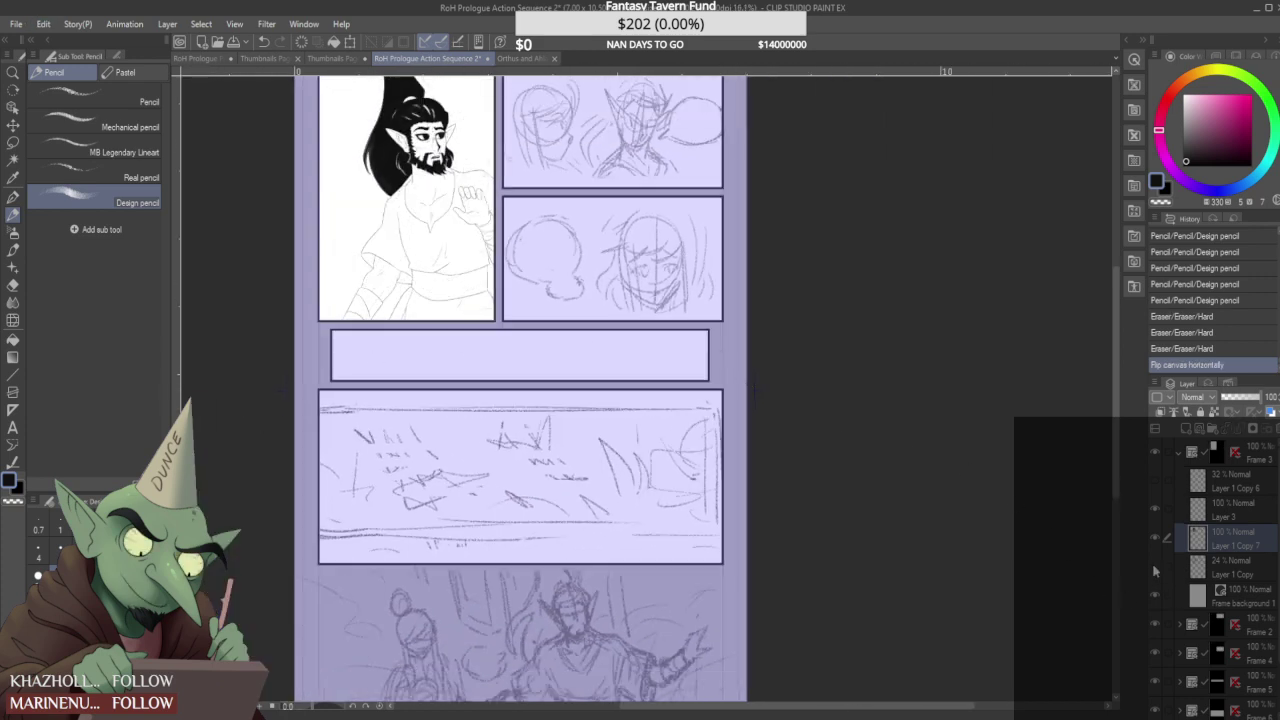
{"action": "scroll", "coordinate": [376, 82], "scroll_direction": "down", "scroll_amount": 2}
{"action": "left_click_drag", "start_coordinate": [1117, 466], "coordinate": [1108, 232]}
{"action": "scroll", "coordinate": [331, 289], "scroll_direction": "up", "scroll_amount": 3}
{"action": "scroll", "coordinate": [330, 288], "scroll_direction": "up", "scroll_amount": 2}
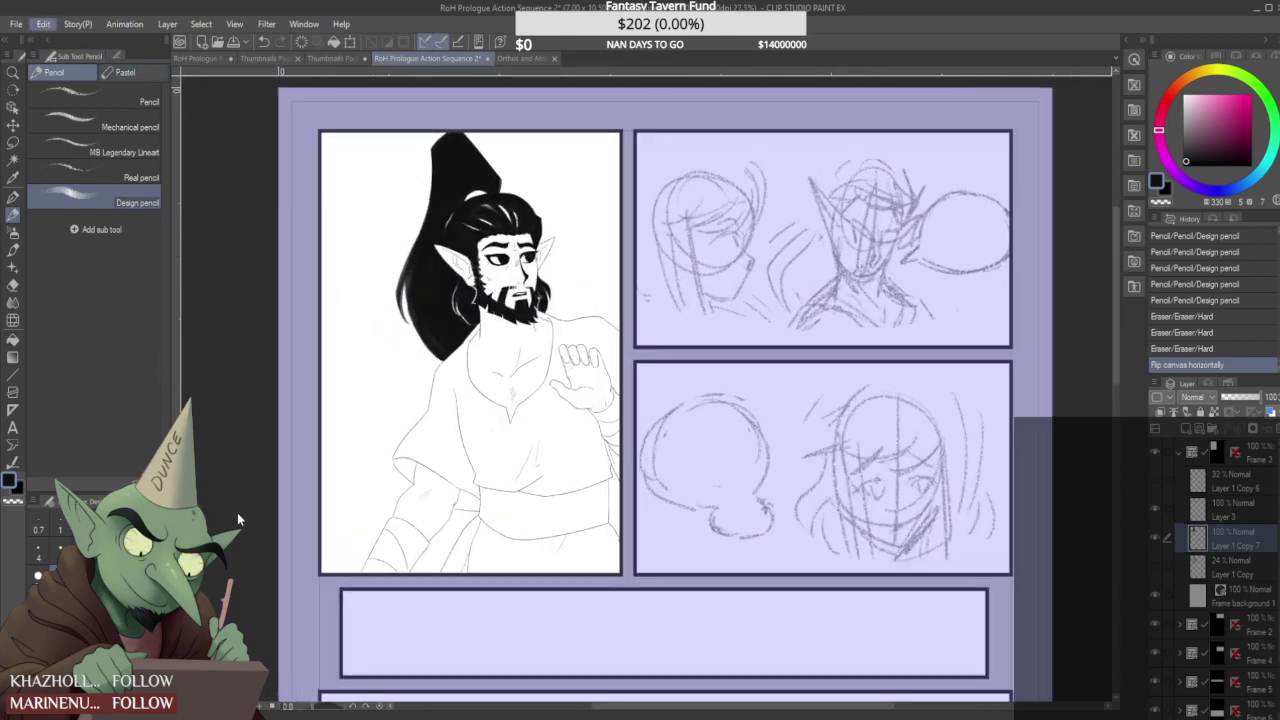
- Flip the canvas horizontally back to its original orientation and focus on the bearded figure's face
{"action": "left_click", "coordinate": [297, 549]}
{"action": "scroll", "coordinate": [317, 470], "scroll_direction": "down", "scroll_amount": 4}
{"action": "scroll", "coordinate": [412, 334], "scroll_direction": "up", "scroll_amount": 1}
{"action": "scroll", "coordinate": [560, 215], "scroll_direction": "up", "scroll_amount": 3}
{"action": "scroll", "coordinate": [582, 211], "scroll_direction": "up", "scroll_amount": 8}
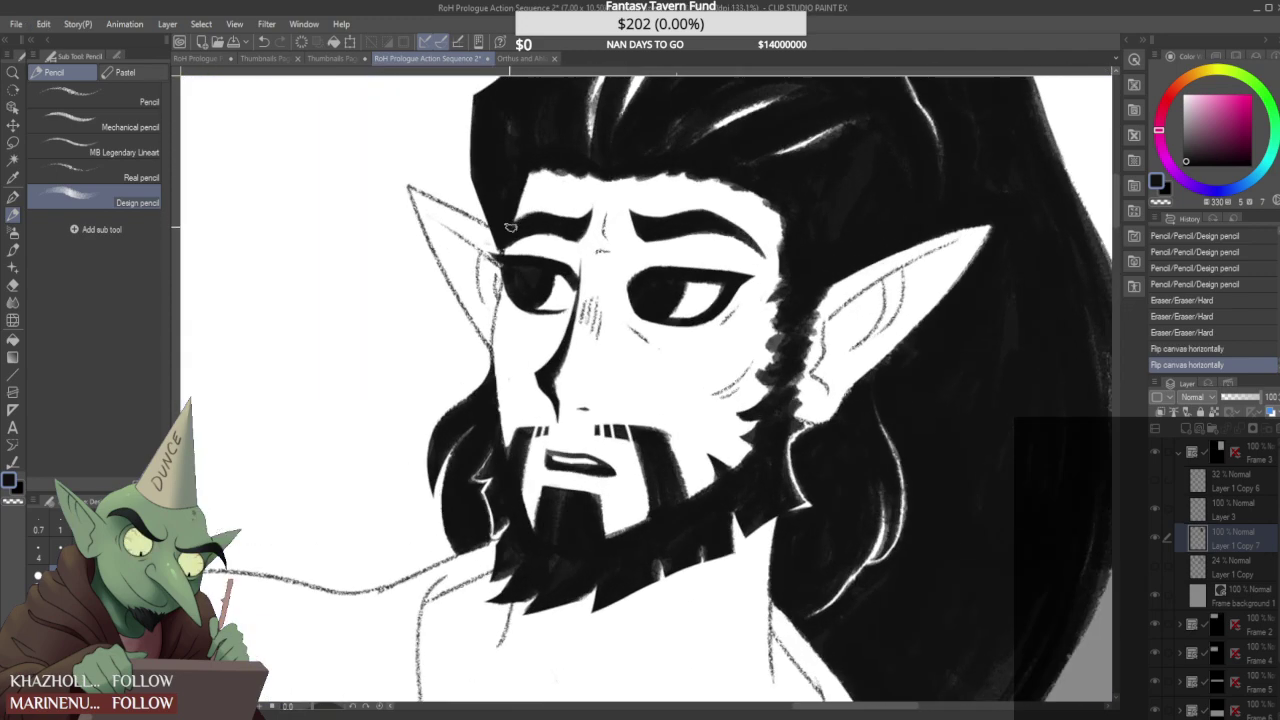
- Clean up the outer end of the far eyebrow on Layer 1 Copy 7 and Layer 3 with the Design pencil and hard eraser
{"action": "mouse_move", "coordinate": [510, 227]}
{"action": "left_mouse_down"}
{"action": "mouse_move", "coordinate": [548, 209]}
{"action": "mouse_move", "coordinate": [570, 226]}
{"action": "mouse_move", "coordinate": [542, 204]}
{"action": "mouse_move", "coordinate": [528, 236]}
{"action": "left_mouse_up"}
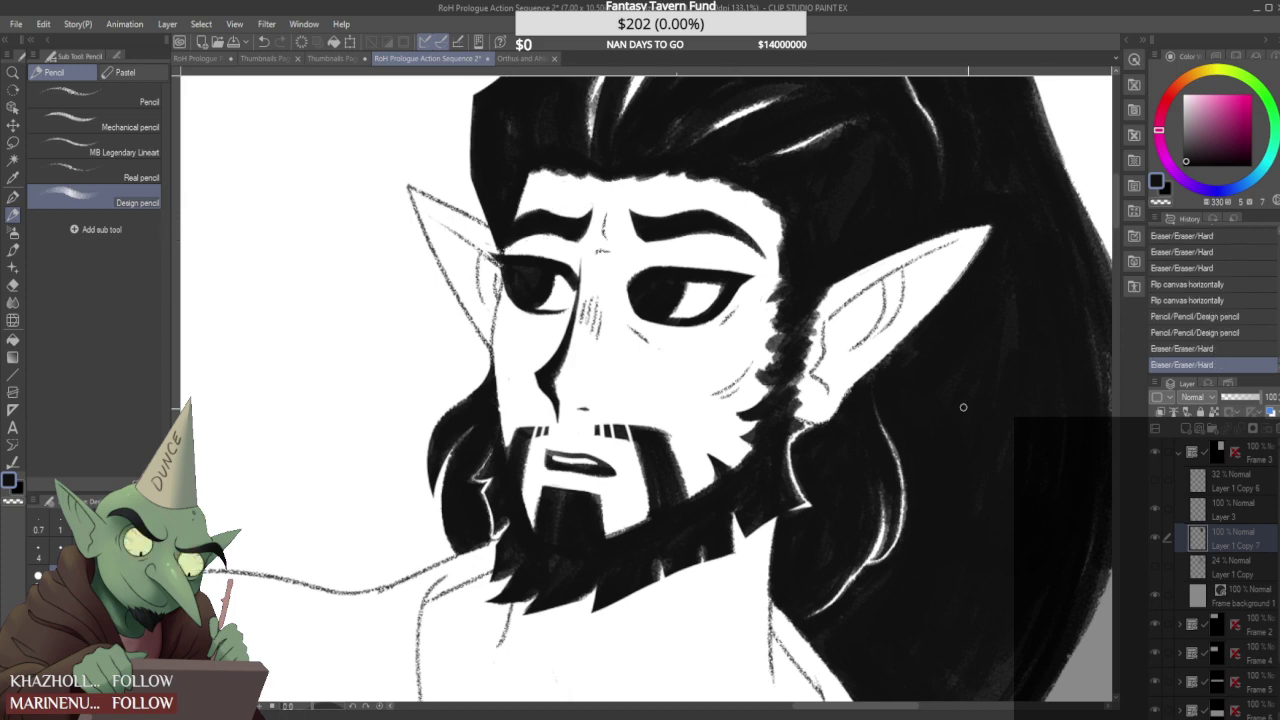
{"action": "left_click", "coordinate": [1228, 518]}
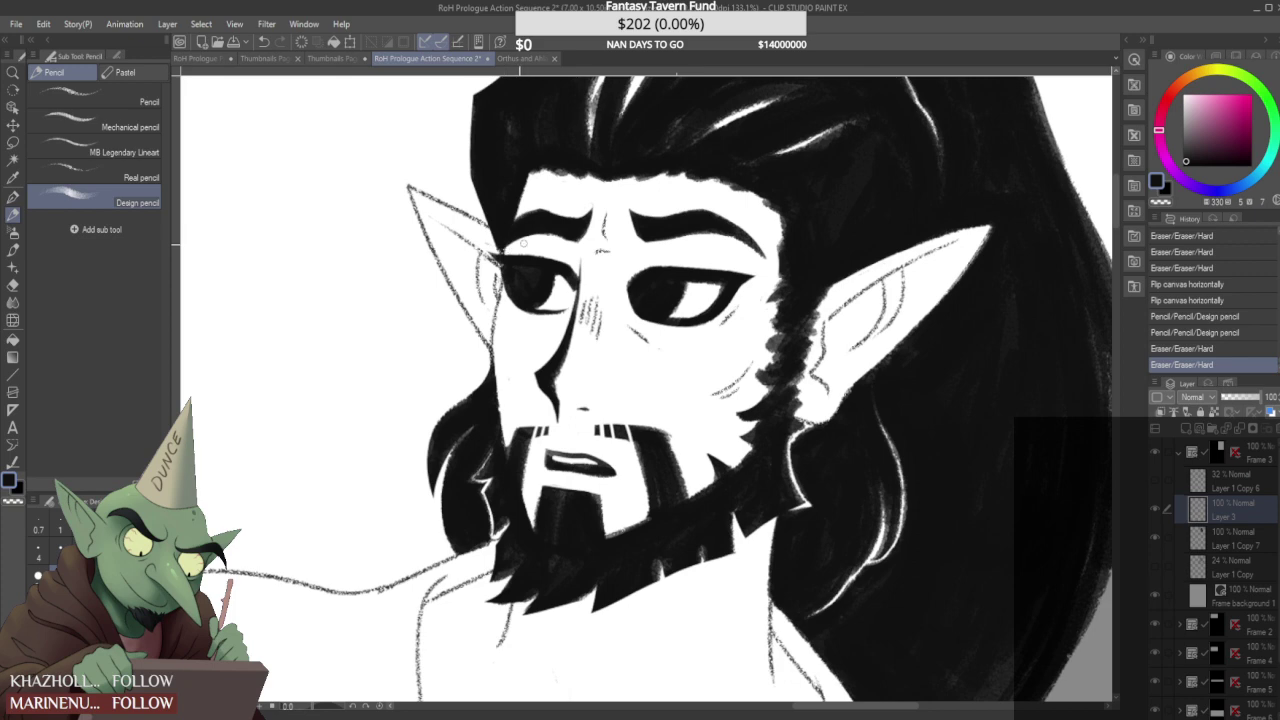
{"action": "left_click_drag", "start_coordinate": [541, 233], "coordinate": [534, 236]}
{"action": "scroll", "coordinate": [540, 232], "scroll_direction": "down", "scroll_amount": 6}
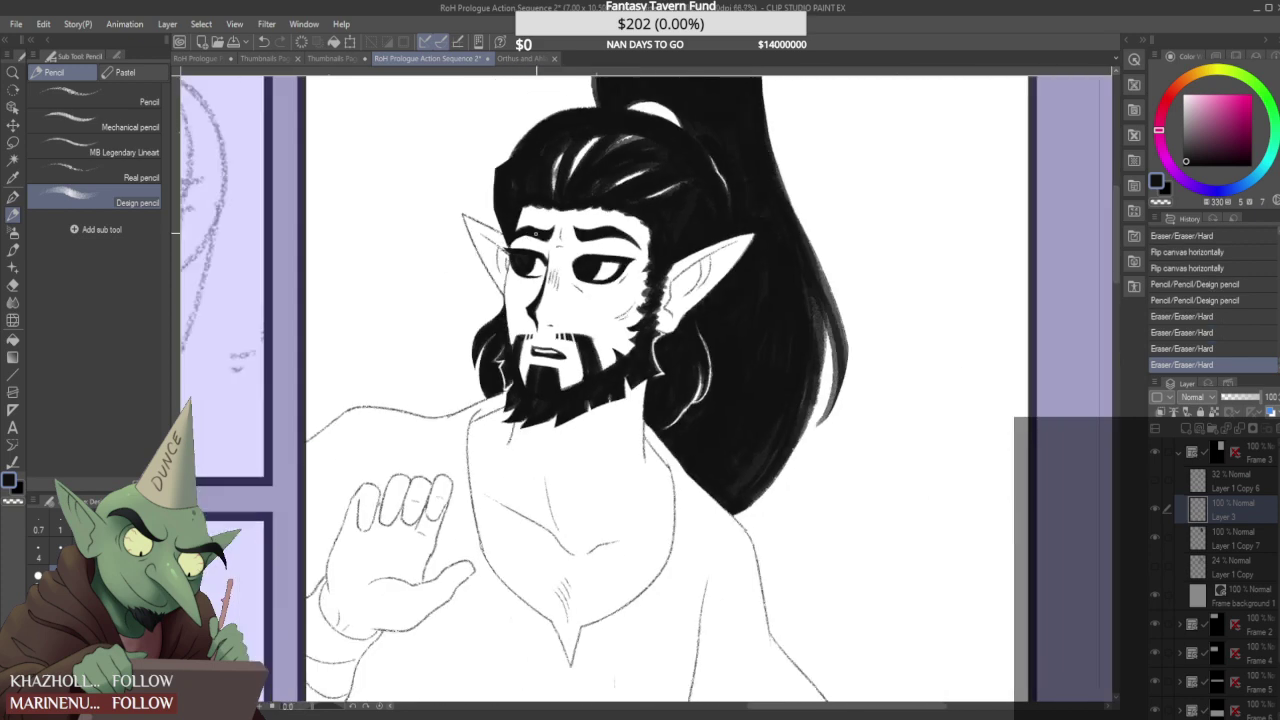
{"action": "scroll", "coordinate": [612, 202], "scroll_direction": "down", "scroll_amount": 2}
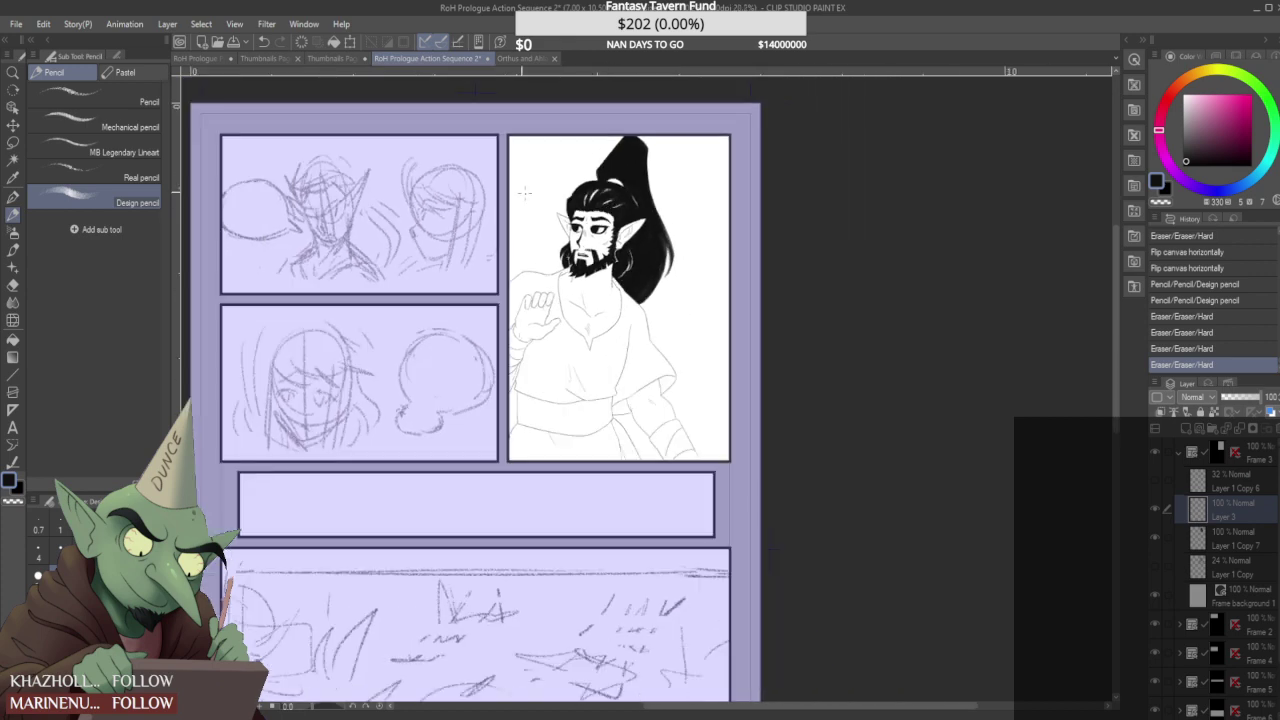
- Mirror the canvas horizontally to check the inked figure in the whole page
{"action": "key", "text": "h"}
{"action": "scroll", "coordinate": [437, 391], "scroll_direction": "down", "scroll_amount": 2}
{"action": "scroll", "coordinate": [467, 138], "scroll_direction": "up", "scroll_amount": 2}
{"action": "scroll", "coordinate": [467, 140], "scroll_direction": "up", "scroll_amount": 2}
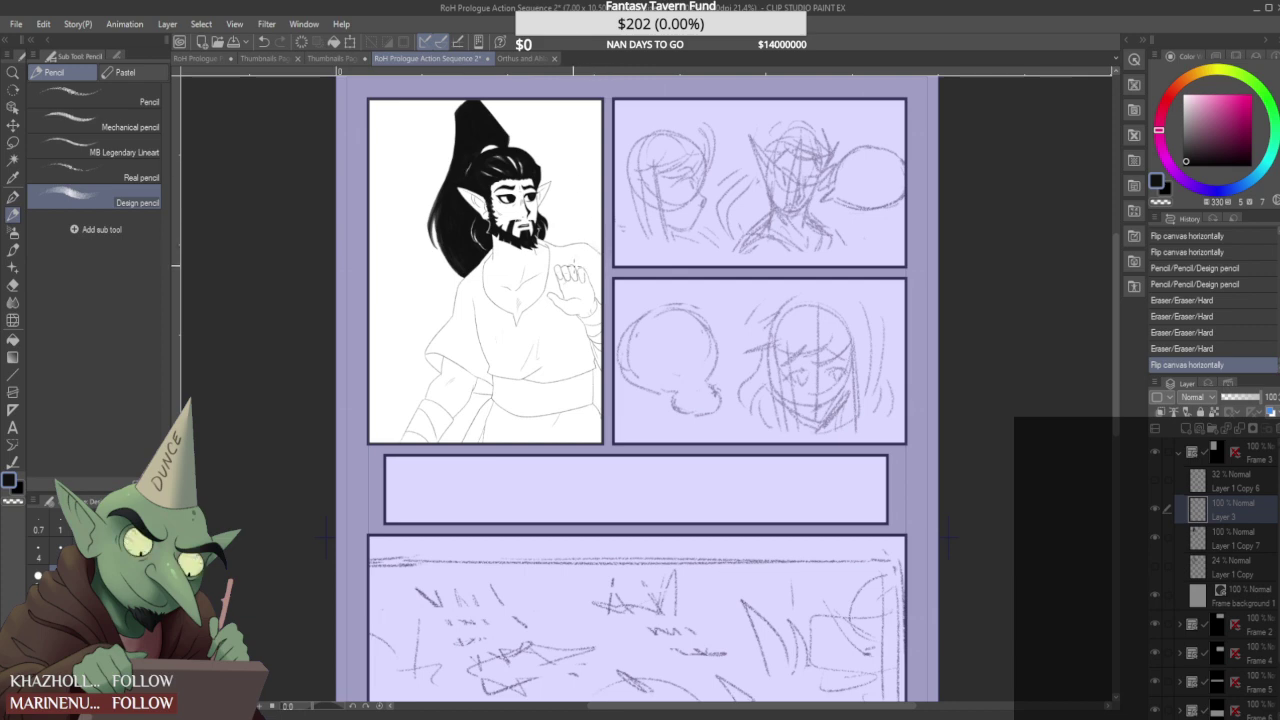
- Choose the Real pencil and save the document
{"action": "left_click", "coordinate": [88, 175]}
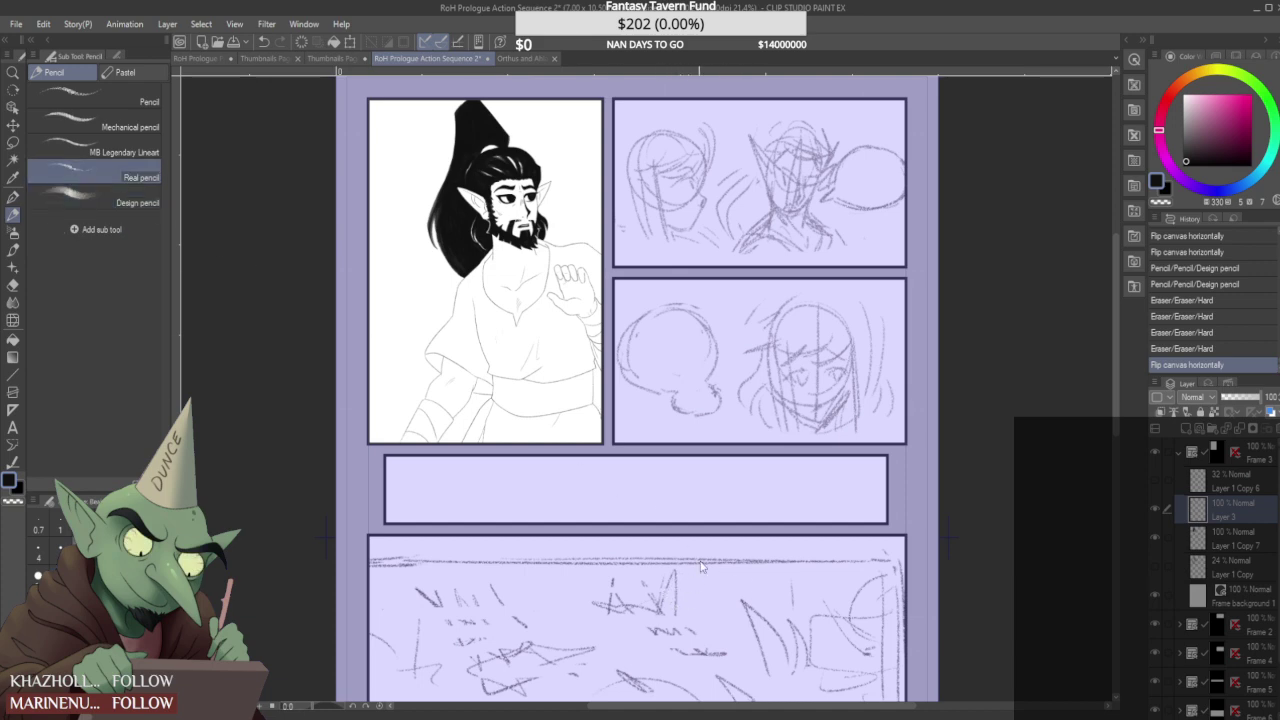
{"action": "key", "text": "ctrl+s"}
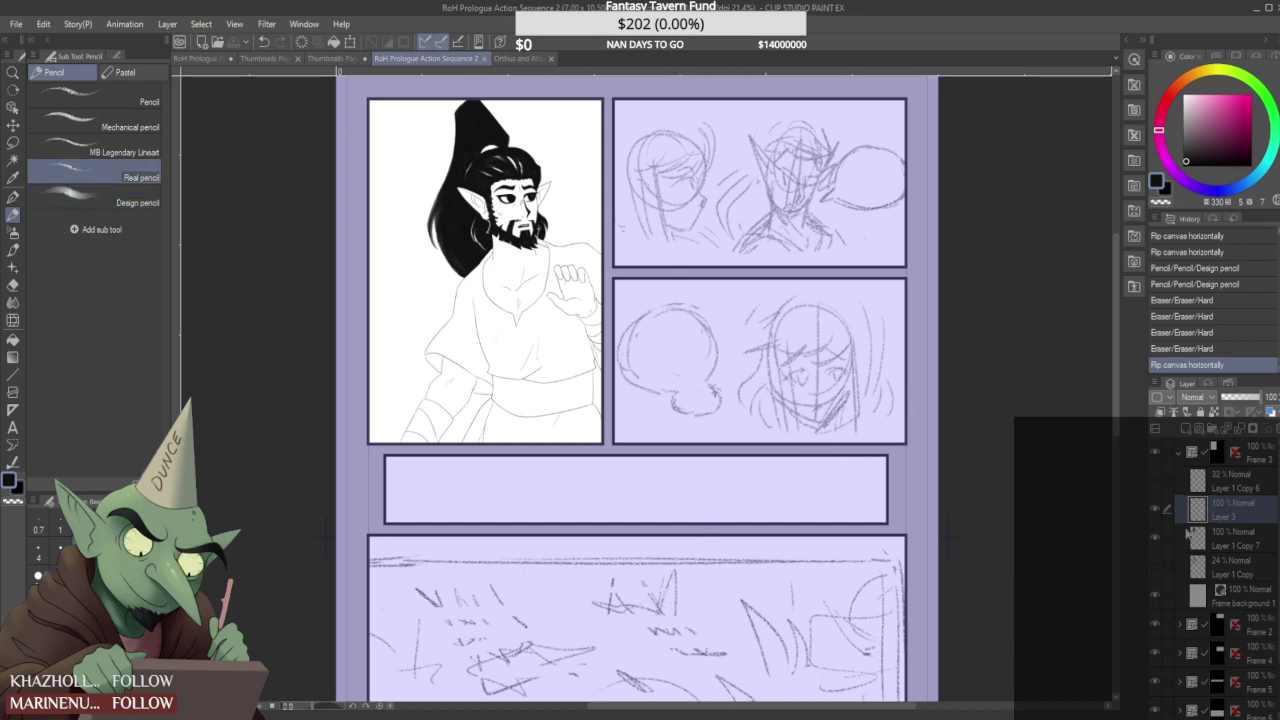
- Toggle Layer 3 and Layer 1 Copy 7 off and on to check what each contains
{"action": "left_click", "coordinate": [1156, 510]}
{"action": "left_click", "coordinate": [1156, 510]}
{"action": "left_click", "coordinate": [1156, 538]}
{"action": "left_click", "coordinate": [1156, 538]}
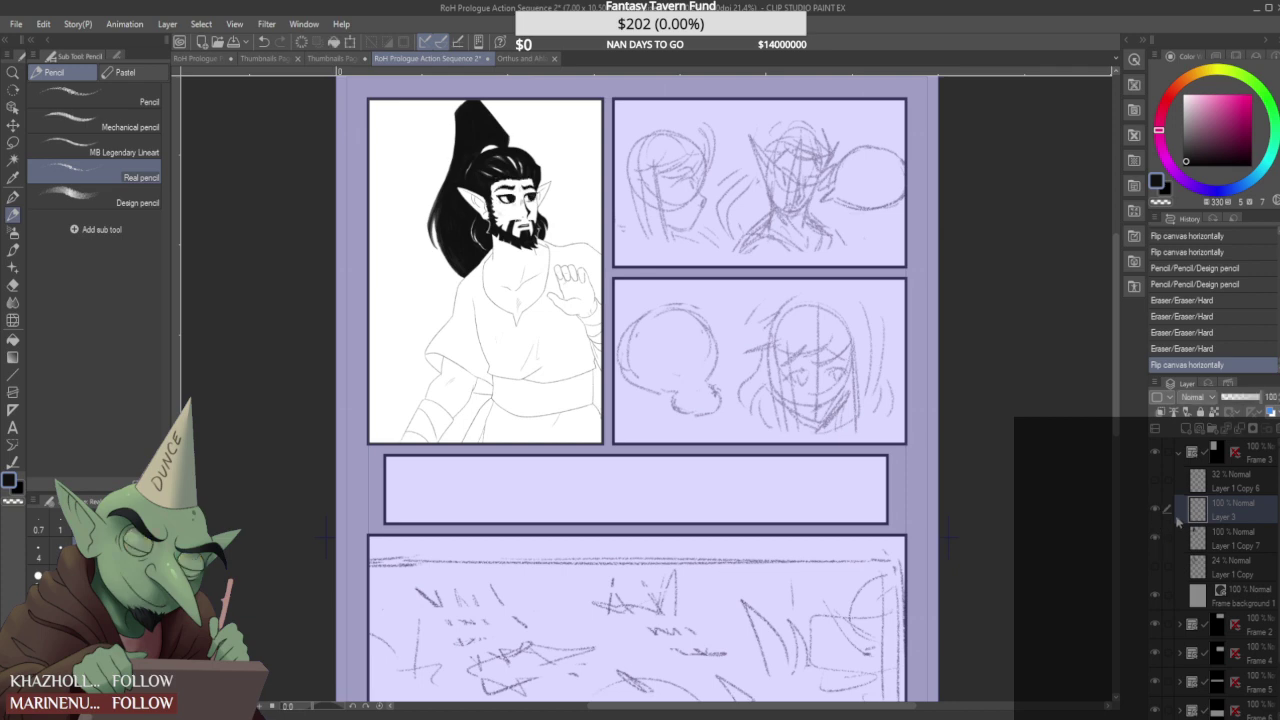
- On Layer 1 Copy 7, draw the inner edge of the lowered arm's sleeve opening with the Real pencil
{"action": "left_click", "coordinate": [1222, 536]}
{"action": "scroll", "coordinate": [434, 378], "scroll_direction": "up", "scroll_amount": 10}
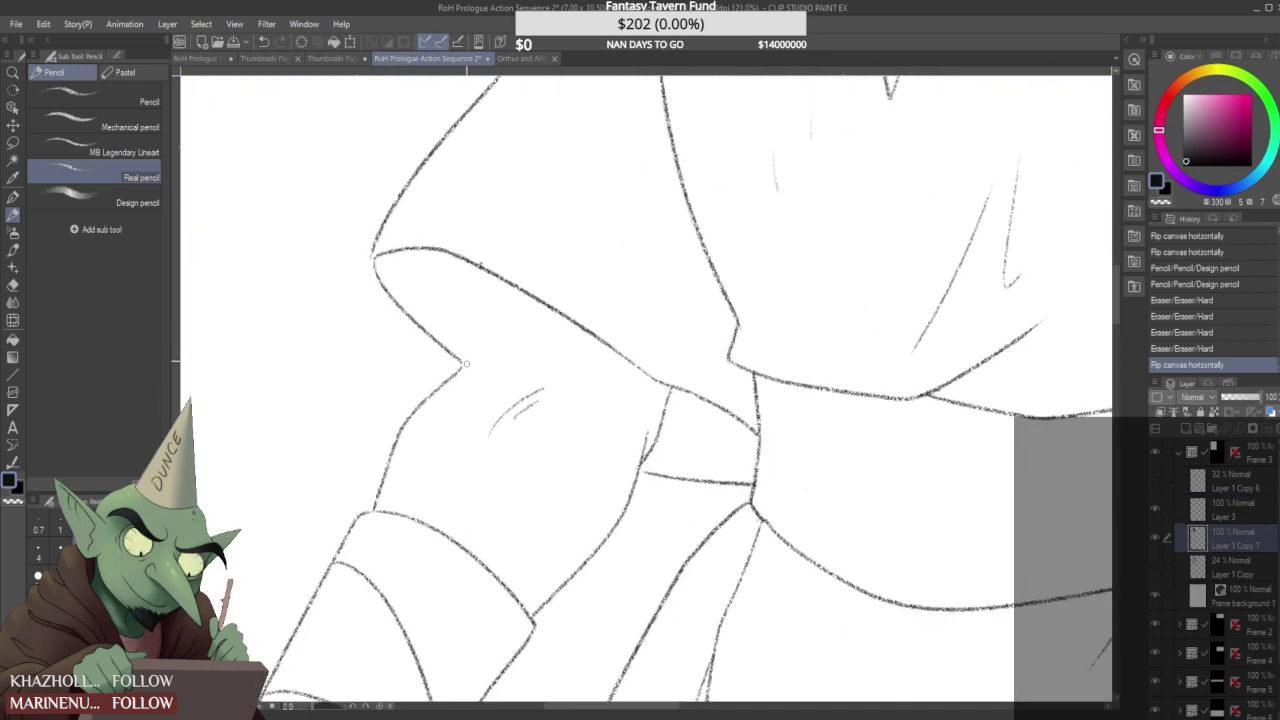
{"action": "mouse_move", "coordinate": [462, 376]}
{"action": "left_mouse_down"}
{"action": "mouse_move", "coordinate": [480, 228]}
{"action": "mouse_move", "coordinate": [463, 371]}
{"action": "mouse_move", "coordinate": [466, 346]}
{"action": "left_mouse_up"}
{"action": "scroll", "coordinate": [474, 380], "scroll_direction": "down", "scroll_amount": 6}
{"action": "scroll", "coordinate": [465, 365], "scroll_direction": "up", "scroll_amount": 5}
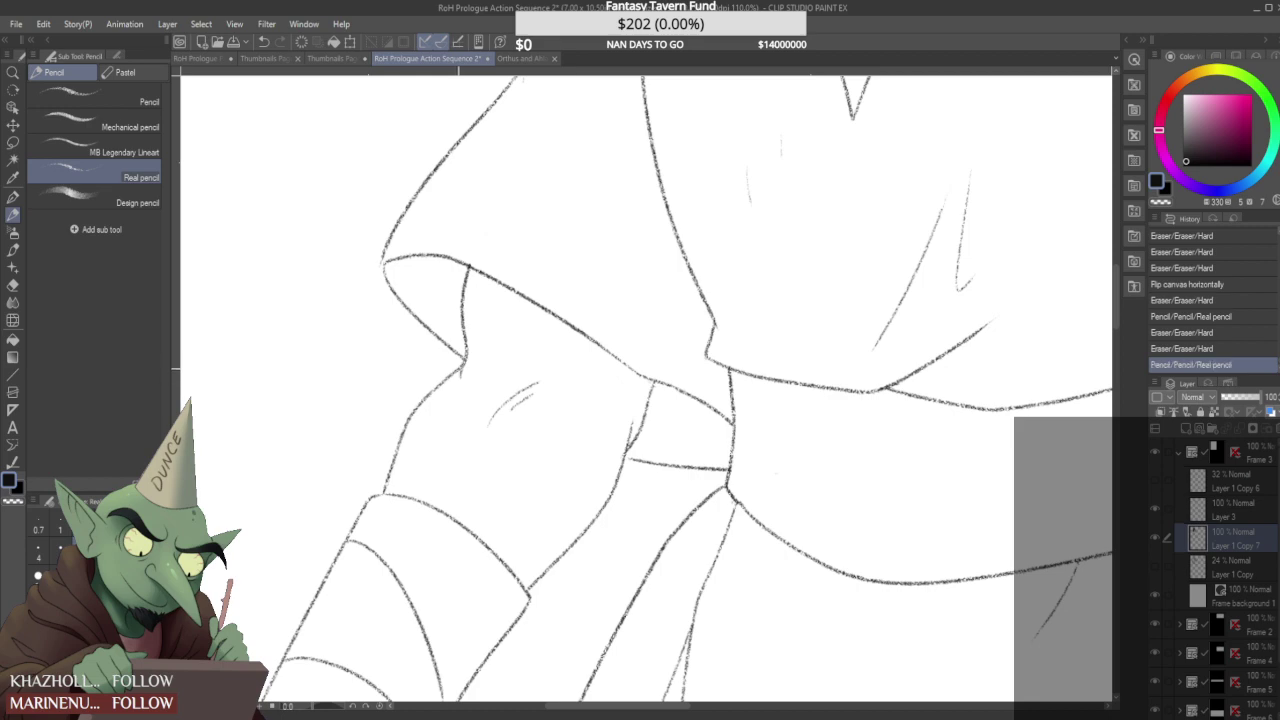
{"action": "scroll", "coordinate": [471, 335], "scroll_direction": "down", "scroll_amount": 5}
{"action": "scroll", "coordinate": [477, 320], "scroll_direction": "down", "scroll_amount": 2}
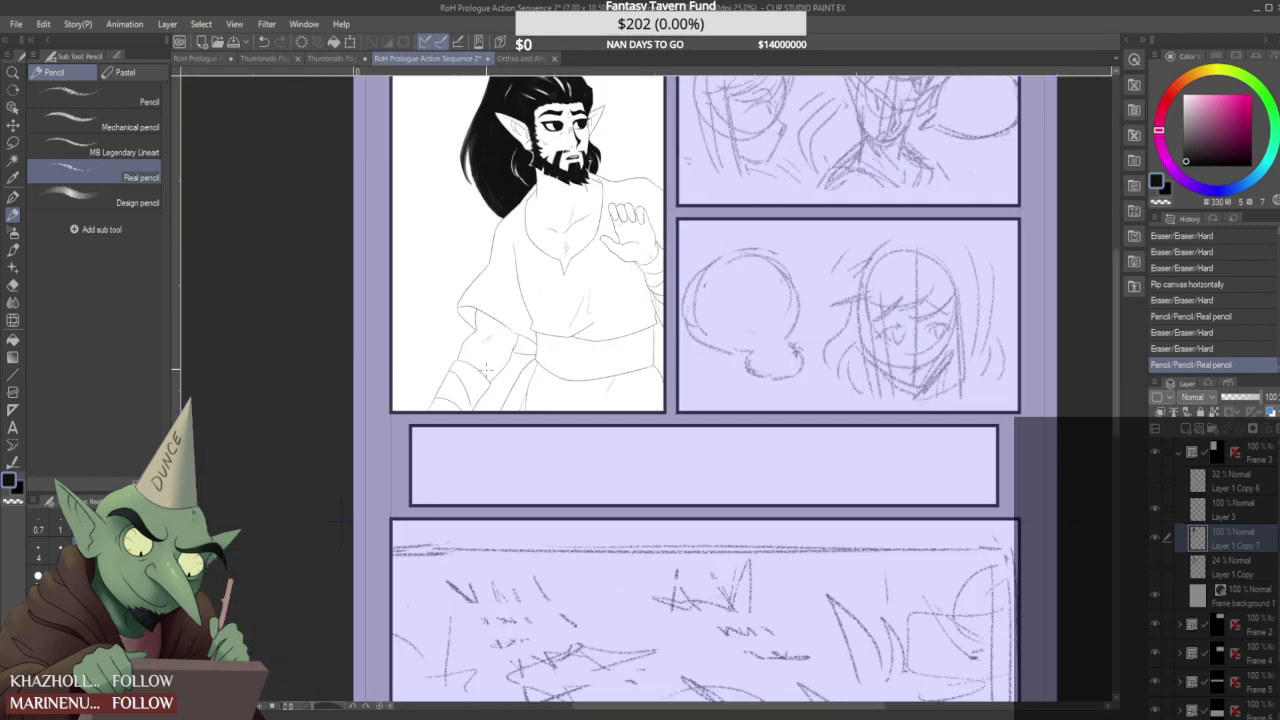
- Refine the sleeve opening's inner line where it meets the hem, using the Real pencil and hard eraser
{"action": "scroll", "coordinate": [477, 320], "scroll_direction": "up", "scroll_amount": 7}
{"action": "left_click_drag", "start_coordinate": [459, 341], "coordinate": [467, 335]}
{"action": "scroll", "coordinate": [481, 309], "scroll_direction": "down", "scroll_amount": 8}
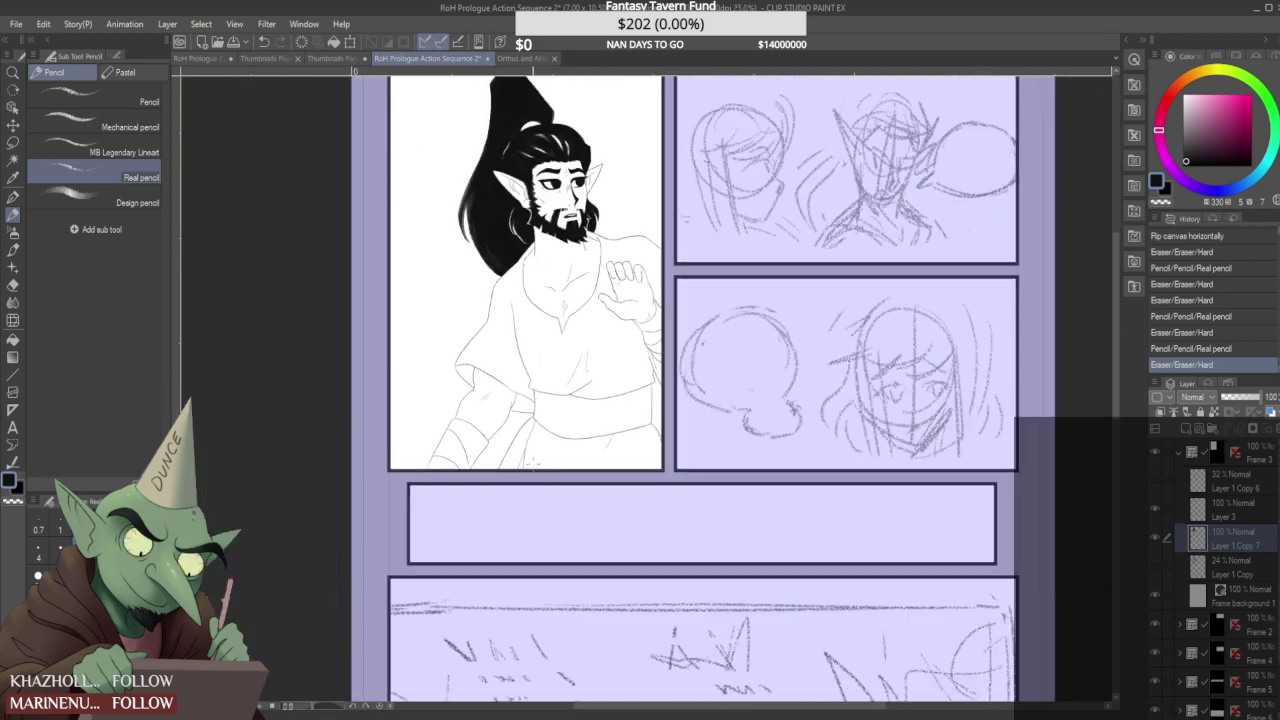
{"action": "scroll", "coordinate": [533, 483], "scroll_direction": "down", "scroll_amount": 2}
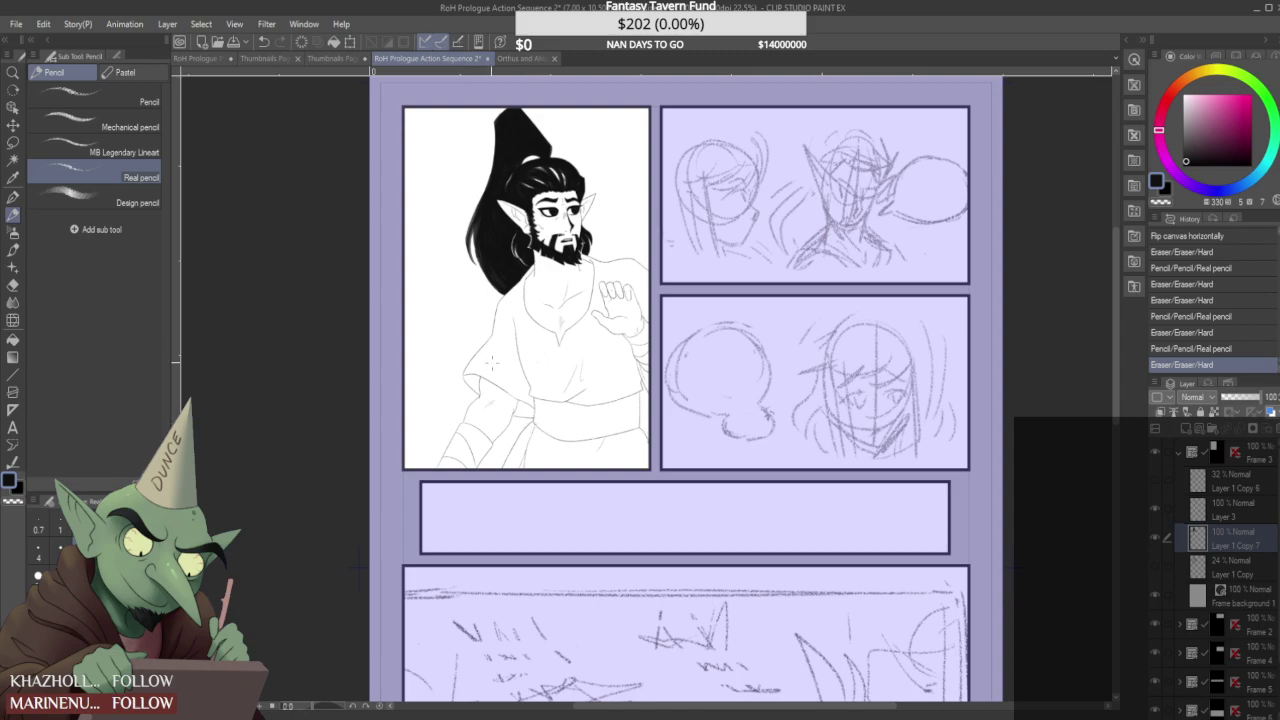
{"action": "scroll", "coordinate": [491, 362], "scroll_direction": "up", "scroll_amount": 10}
{"action": "left_click_drag", "start_coordinate": [471, 342], "coordinate": [466, 408]}
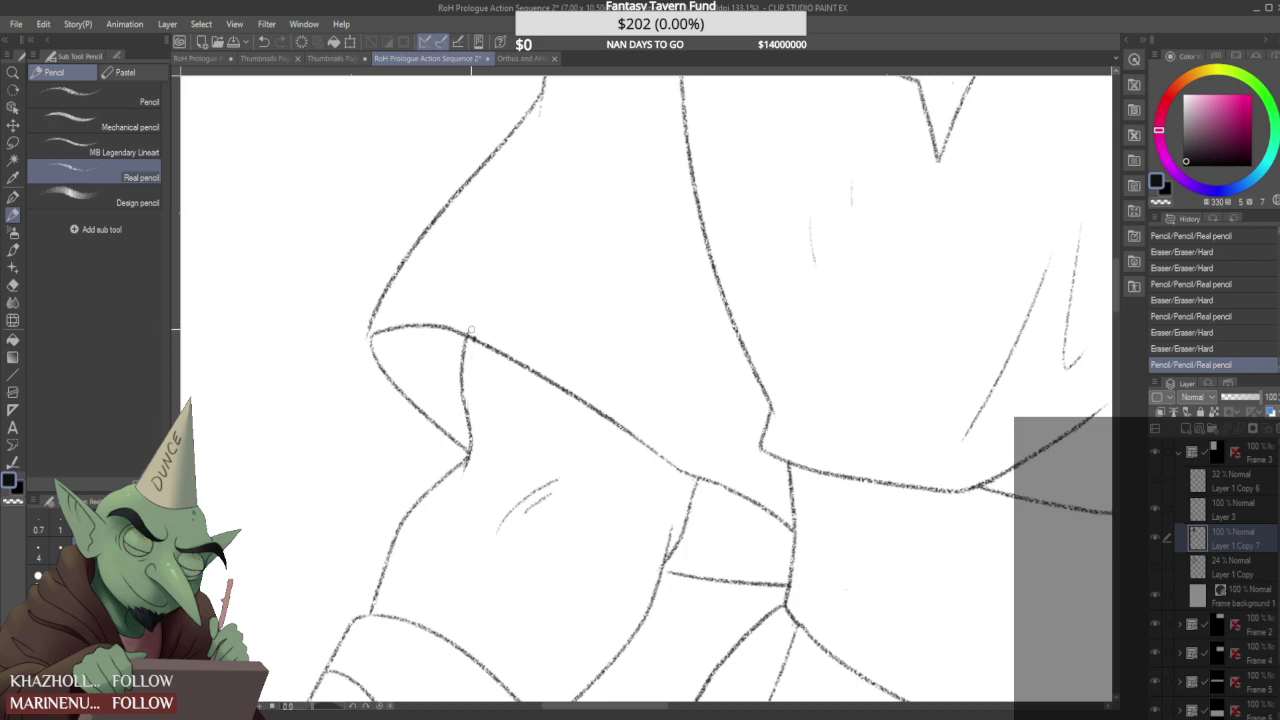
{"action": "scroll", "coordinate": [496, 441], "scroll_direction": "down", "scroll_amount": 5}
{"action": "scroll", "coordinate": [496, 441], "scroll_direction": "down", "scroll_amount": 5}
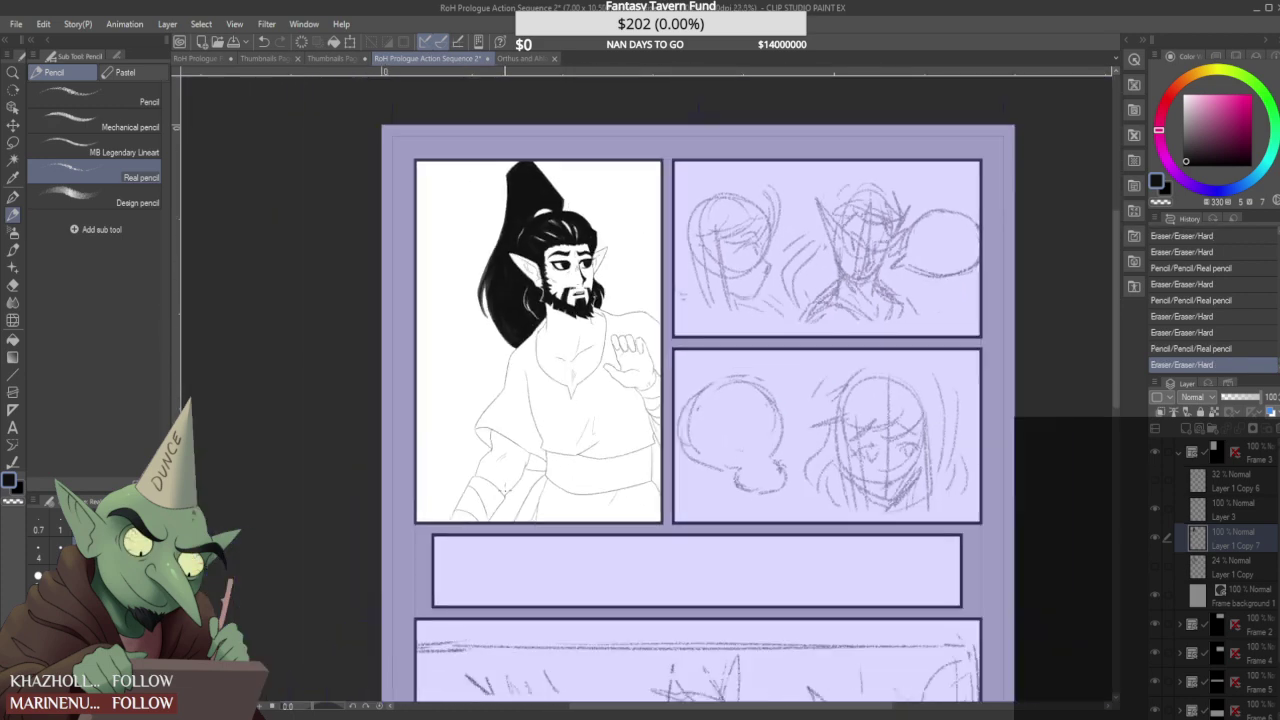
- Erase the outer contour of the lowered arm and redraw it from the sleeve down to the frame's lower edge
{"action": "scroll", "coordinate": [523, 494], "scroll_direction": "up", "scroll_amount": 5}
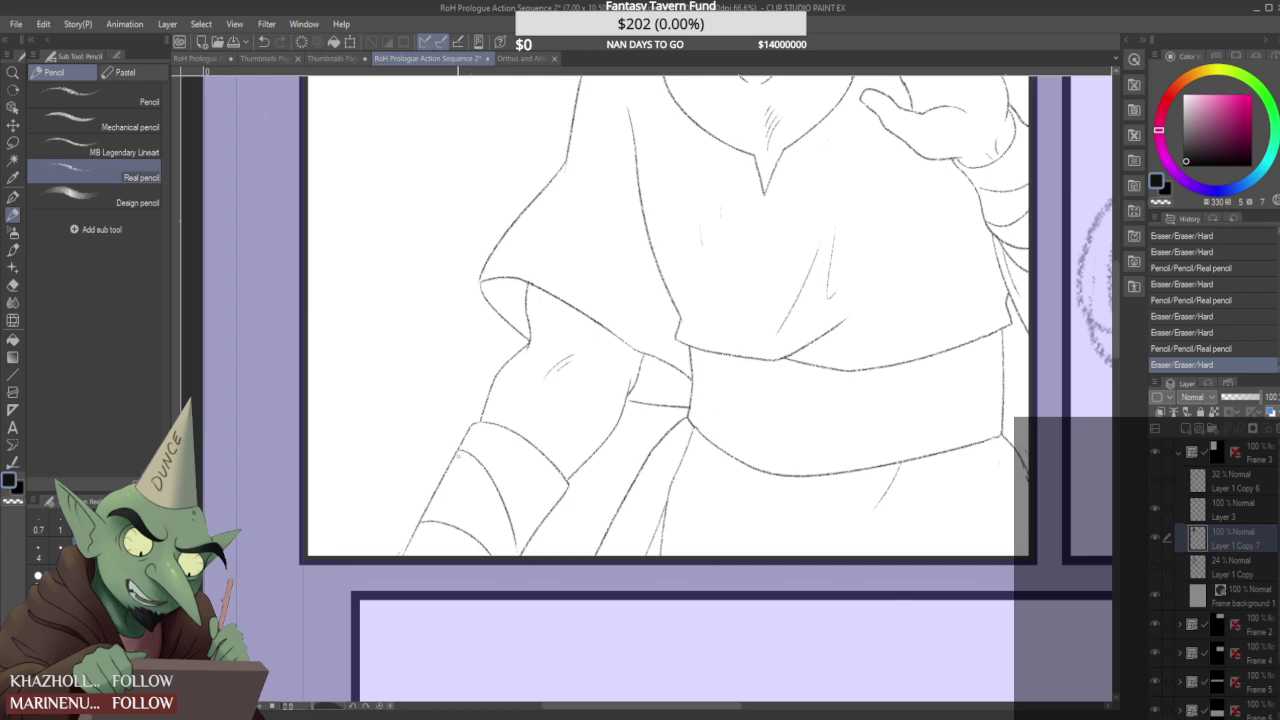
{"action": "left_click_drag", "start_coordinate": [472, 419], "coordinate": [408, 553]}
{"action": "left_click_drag", "start_coordinate": [485, 393], "coordinate": [482, 410]}
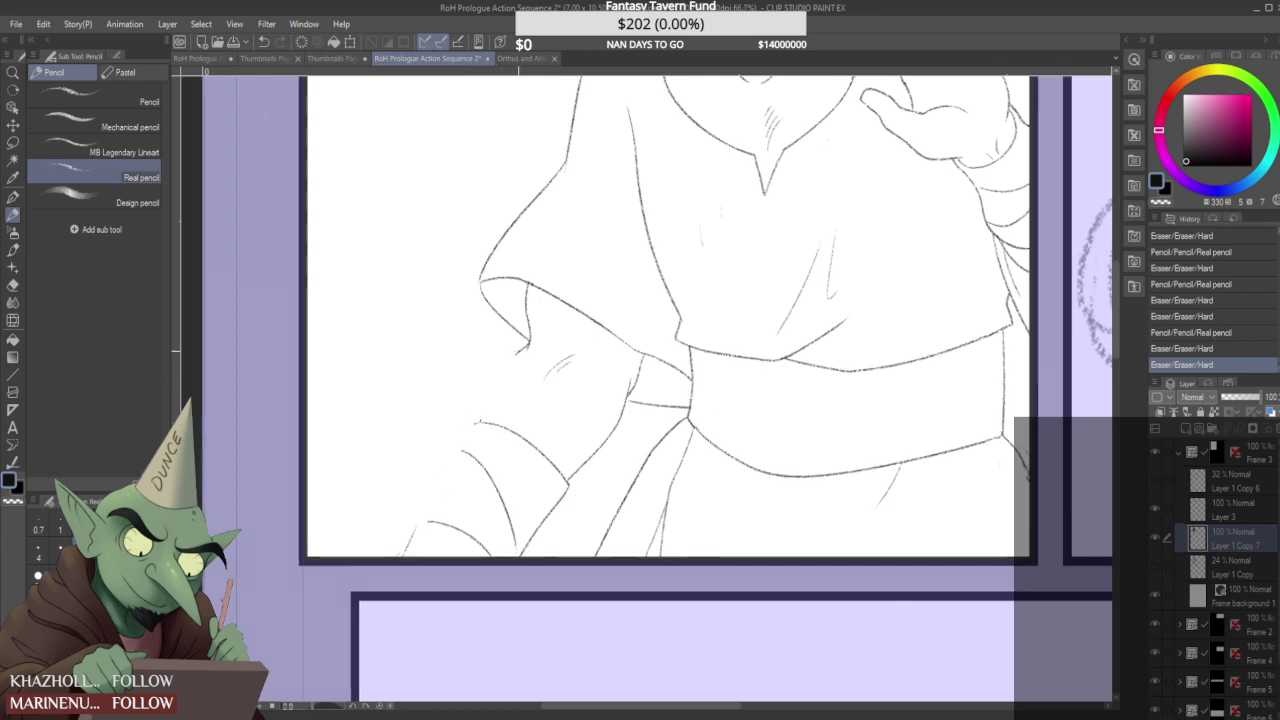
{"action": "scroll", "coordinate": [516, 352], "scroll_direction": "up", "scroll_amount": 2}
{"action": "mouse_move", "coordinate": [513, 355]}
{"action": "left_mouse_down"}
{"action": "mouse_move", "coordinate": [398, 540]}
{"action": "mouse_move", "coordinate": [384, 592]}
{"action": "left_mouse_up"}
{"action": "left_click_drag", "start_coordinate": [440, 472], "coordinate": [367, 597]}
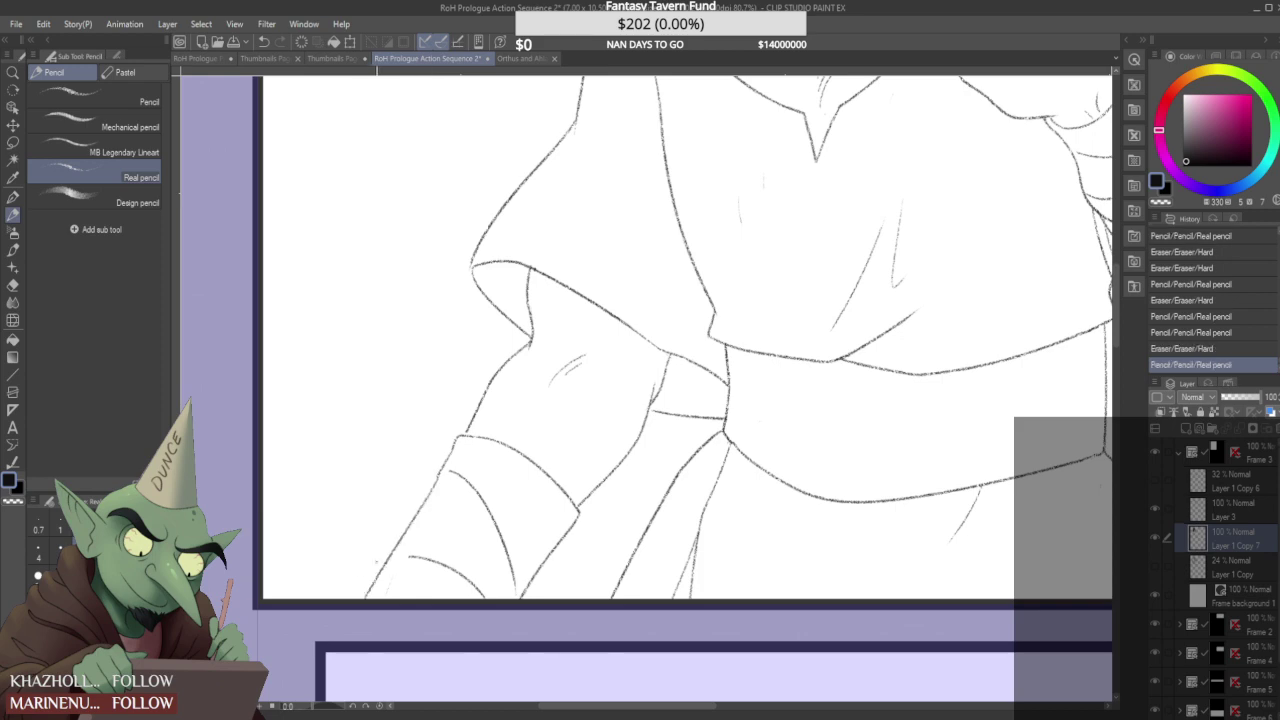
- Redraw the lowest wrap line on the lowered forearm so it reaches the arm's outer edge
{"action": "scroll", "coordinate": [430, 520], "scroll_direction": "down", "scroll_amount": 5}
{"action": "scroll", "coordinate": [427, 536], "scroll_direction": "up", "scroll_amount": 7}
{"action": "left_click_drag", "start_coordinate": [409, 539], "coordinate": [501, 594]}
{"action": "mouse_move", "coordinate": [380, 546]}
{"action": "left_mouse_down"}
{"action": "mouse_move", "coordinate": [487, 595]}
{"action": "mouse_move", "coordinate": [533, 596]}
{"action": "left_mouse_up"}
{"action": "scroll", "coordinate": [554, 579], "scroll_direction": "up", "scroll_amount": 3}
{"action": "scroll", "coordinate": [527, 570], "scroll_direction": "down", "scroll_amount": 4}
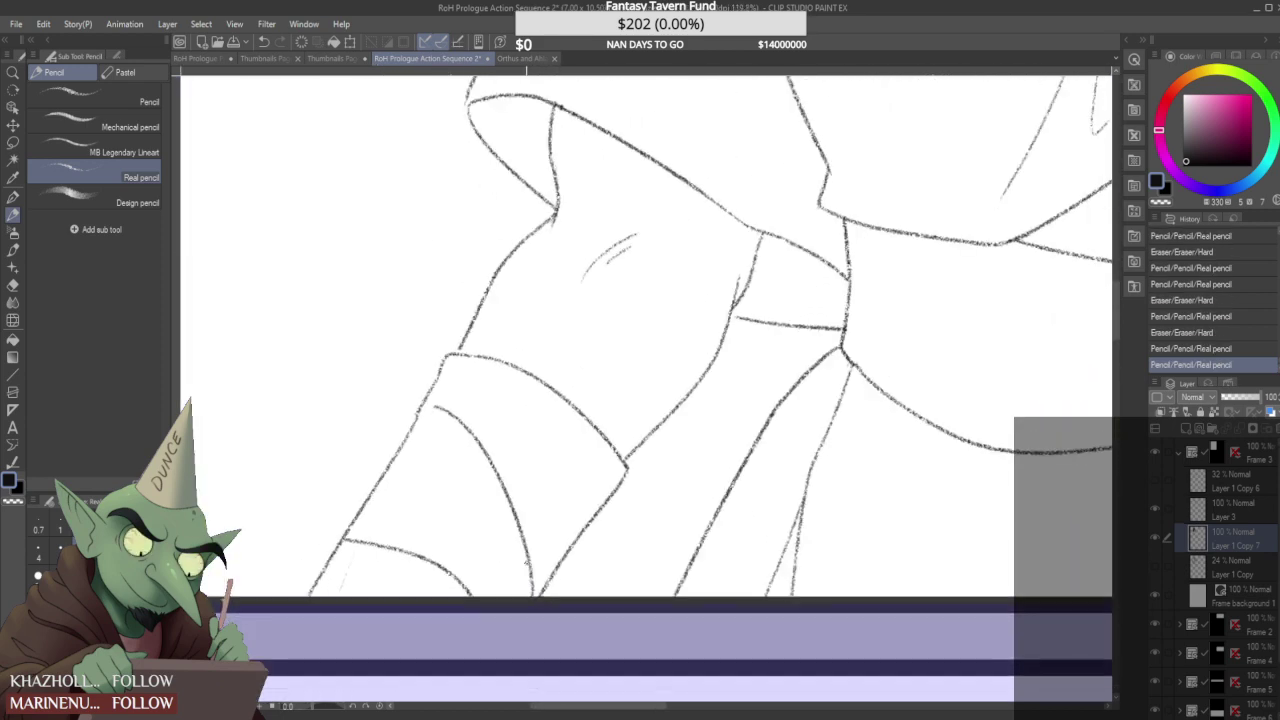
- Rework the forearm's outer edge beside the upper wrap lines and undo the last pencil stroke
{"action": "scroll", "coordinate": [457, 440], "scroll_direction": "up", "scroll_amount": 6}
{"action": "left_click_drag", "start_coordinate": [425, 462], "coordinate": [465, 378]}
{"action": "left_click_drag", "start_coordinate": [422, 472], "coordinate": [466, 376]}
{"action": "scroll", "coordinate": [486, 390], "scroll_direction": "down", "scroll_amount": 3}
{"action": "scroll", "coordinate": [486, 390], "scroll_direction": "down", "scroll_amount": 5}
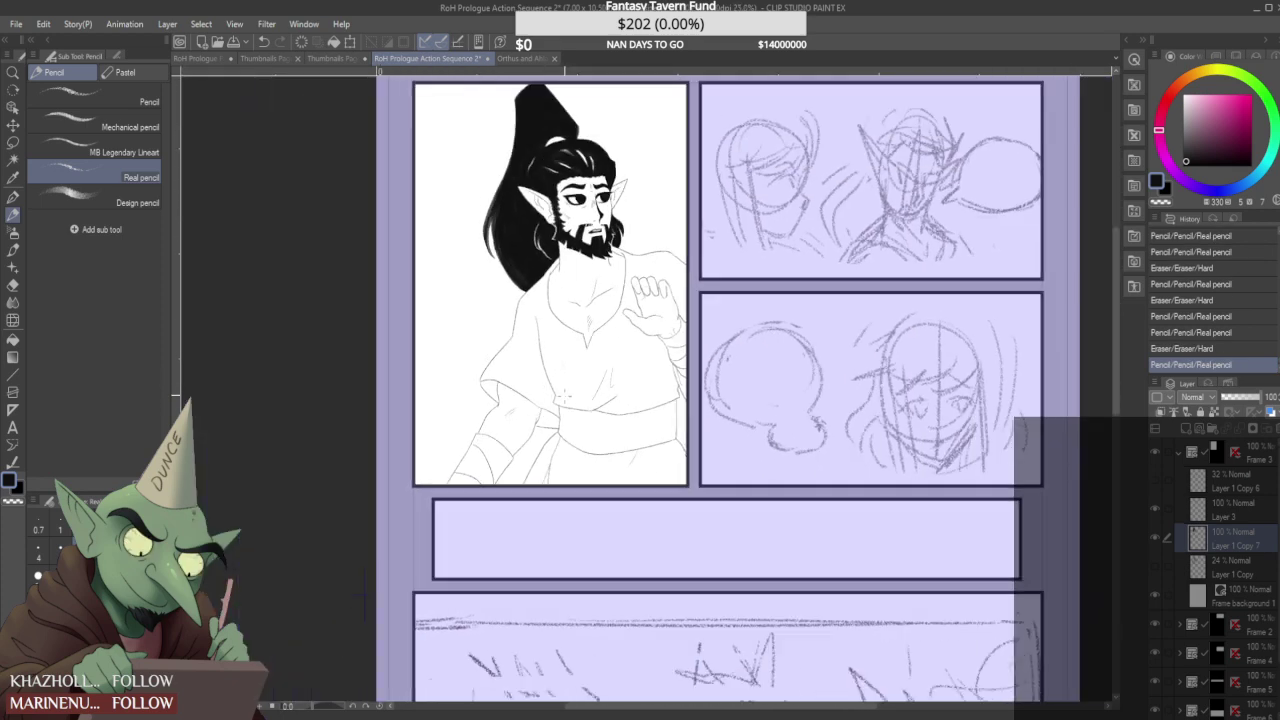
{"action": "scroll", "coordinate": [565, 397], "scroll_direction": "down", "scroll_amount": 2}
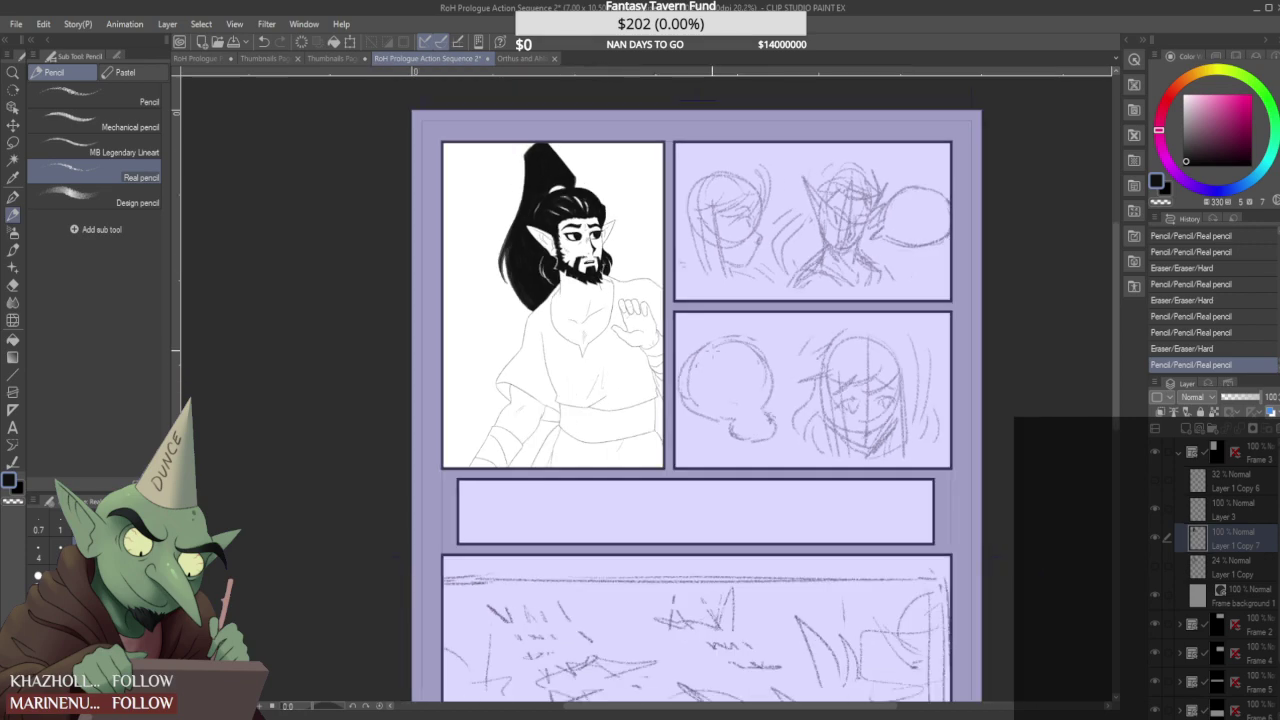
{"action": "key", "text": "ctrl+z"}
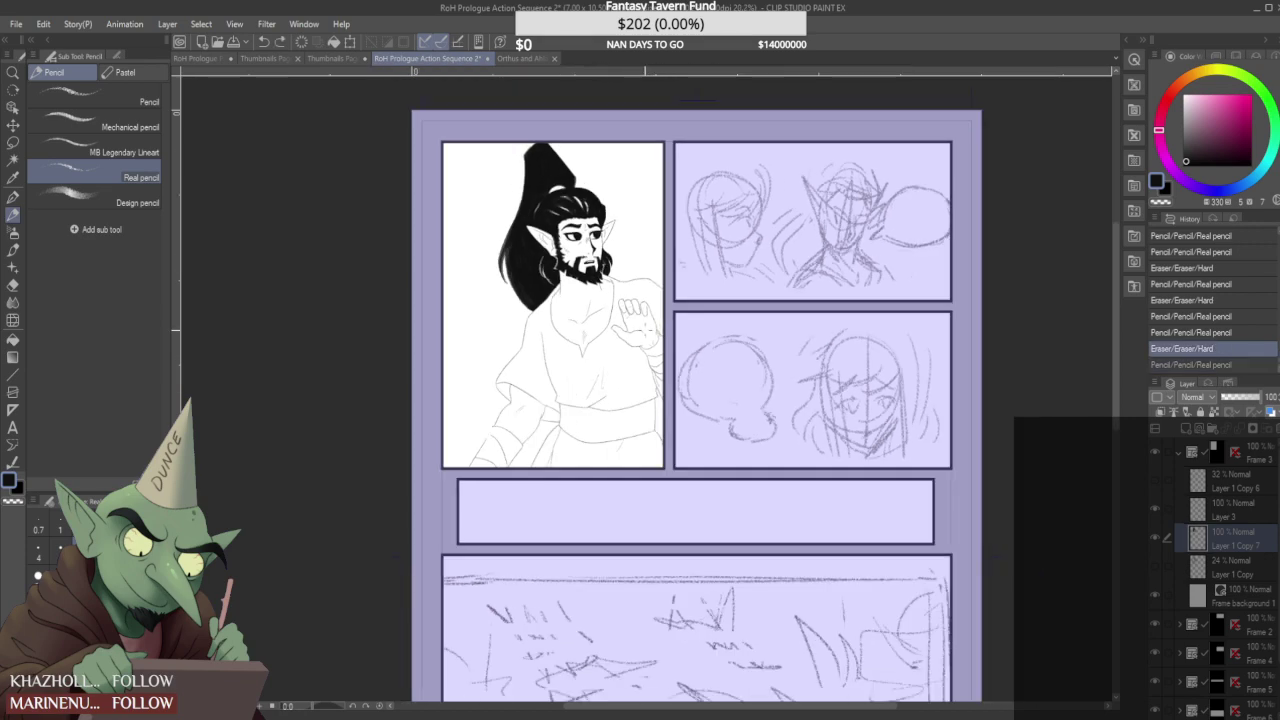
- Redraw the wrist contour below the raised hand's palm with the Real pencil and save the document
{"action": "scroll", "coordinate": [644, 356], "scroll_direction": "up", "scroll_amount": 5}
{"action": "mouse_move", "coordinate": [698, 310]}
{"action": "left_mouse_down"}
{"action": "mouse_move", "coordinate": [690, 330]}
{"action": "mouse_move", "coordinate": [641, 330]}
{"action": "left_mouse_up"}
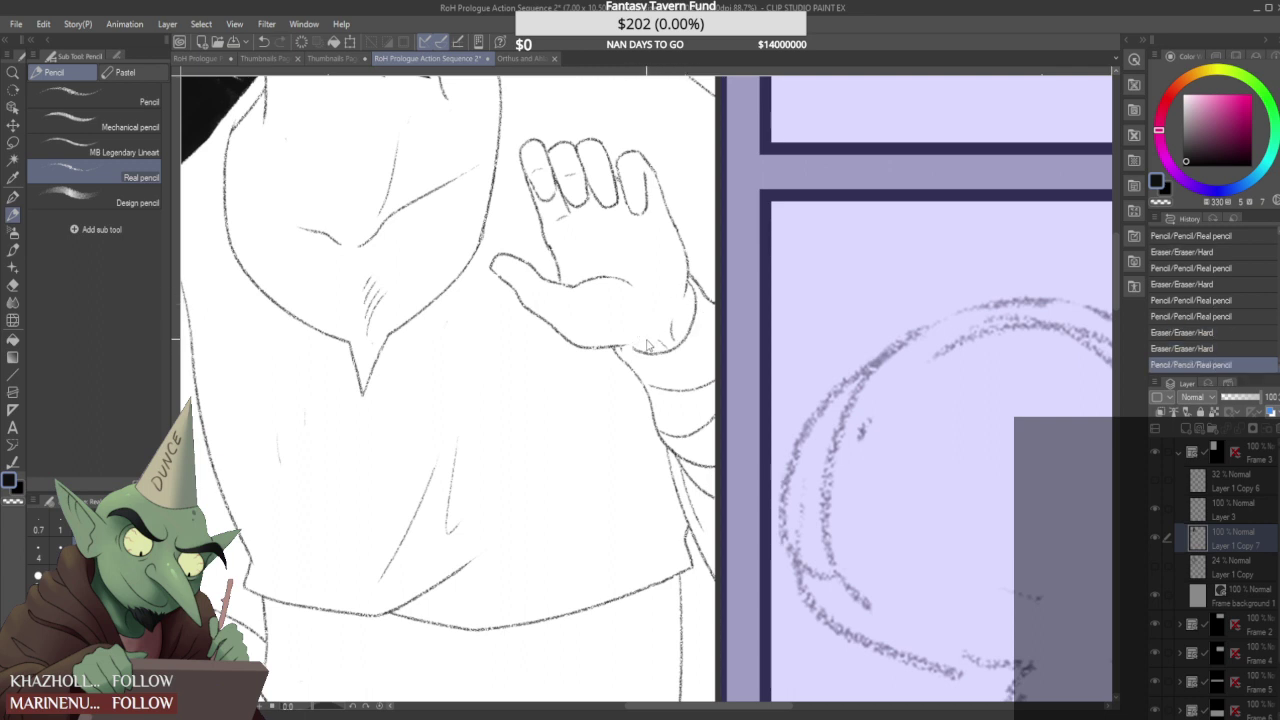
{"action": "key", "text": "ctrl+z"}
{"action": "mouse_move", "coordinate": [694, 342]}
{"action": "left_mouse_down"}
{"action": "mouse_move", "coordinate": [693, 289]}
{"action": "mouse_move", "coordinate": [688, 299]}
{"action": "left_mouse_up"}
{"action": "scroll", "coordinate": [692, 290], "scroll_direction": "up", "scroll_amount": 2}
{"action": "scroll", "coordinate": [687, 299], "scroll_direction": "down", "scroll_amount": 5}
{"action": "scroll", "coordinate": [680, 290], "scroll_direction": "down", "scroll_amount": 2}
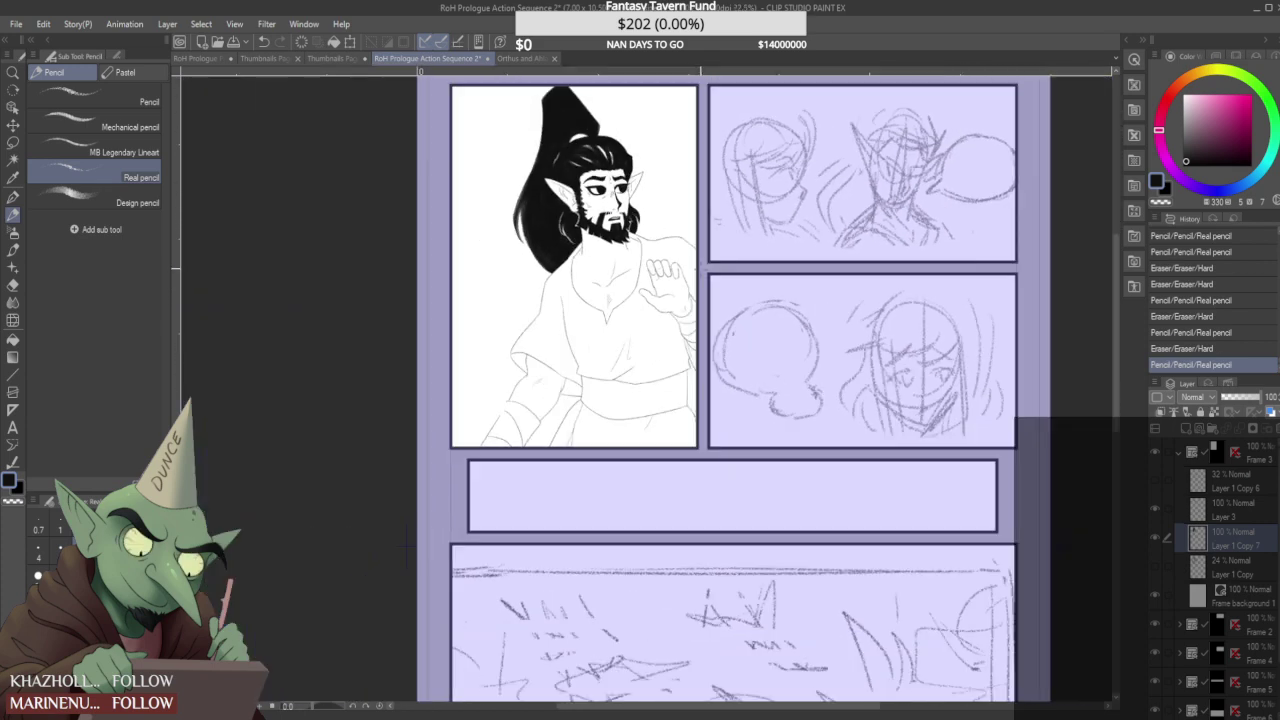
{"action": "scroll", "coordinate": [697, 275], "scroll_direction": "down", "scroll_amount": 1}
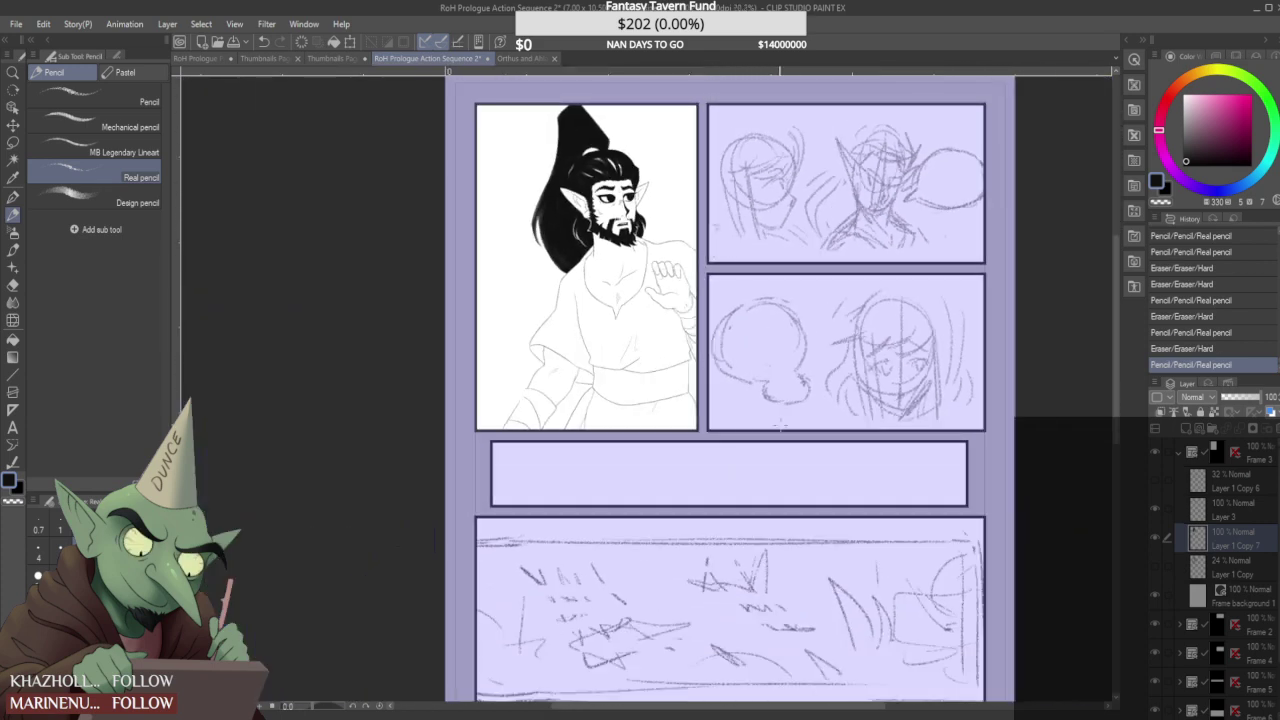
{"action": "key", "text": "ctrl+s"}
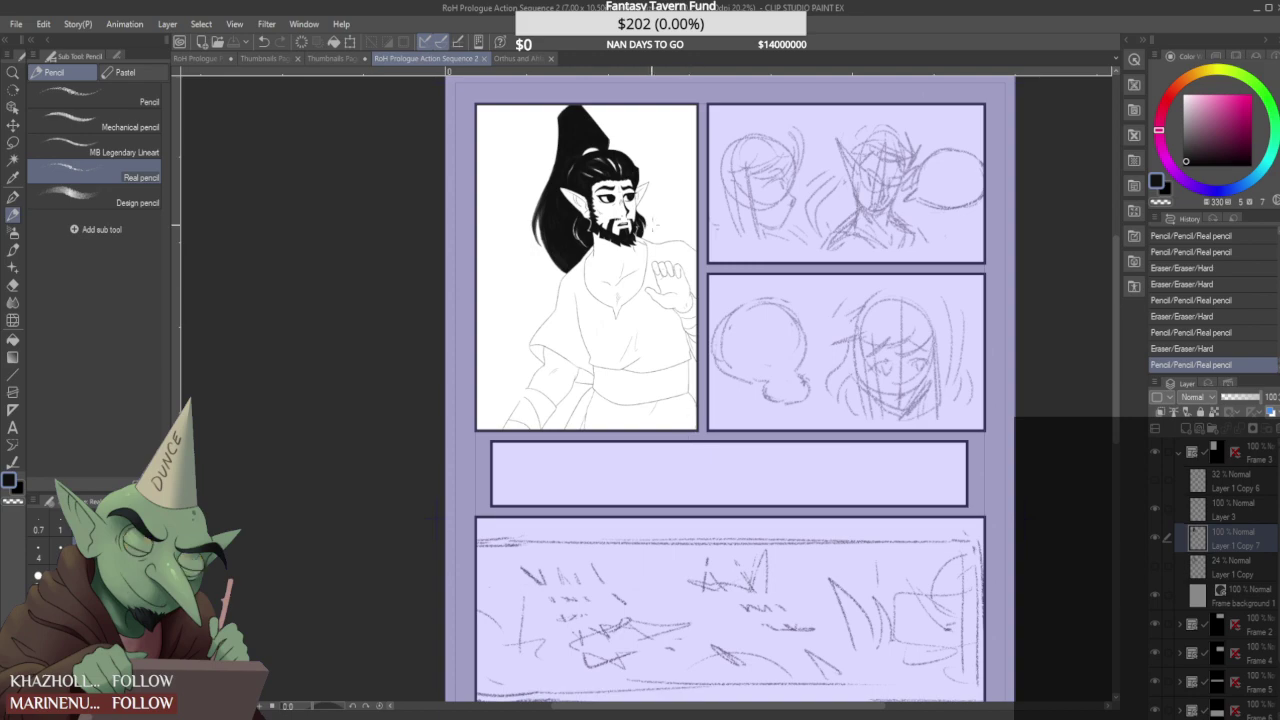
- Touch up the inked face around the far eye with short Real pencil strokes
{"action": "scroll", "coordinate": [648, 228], "scroll_direction": "up", "scroll_amount": 2}
{"action": "scroll", "coordinate": [605, 236], "scroll_direction": "up", "scroll_amount": 4}
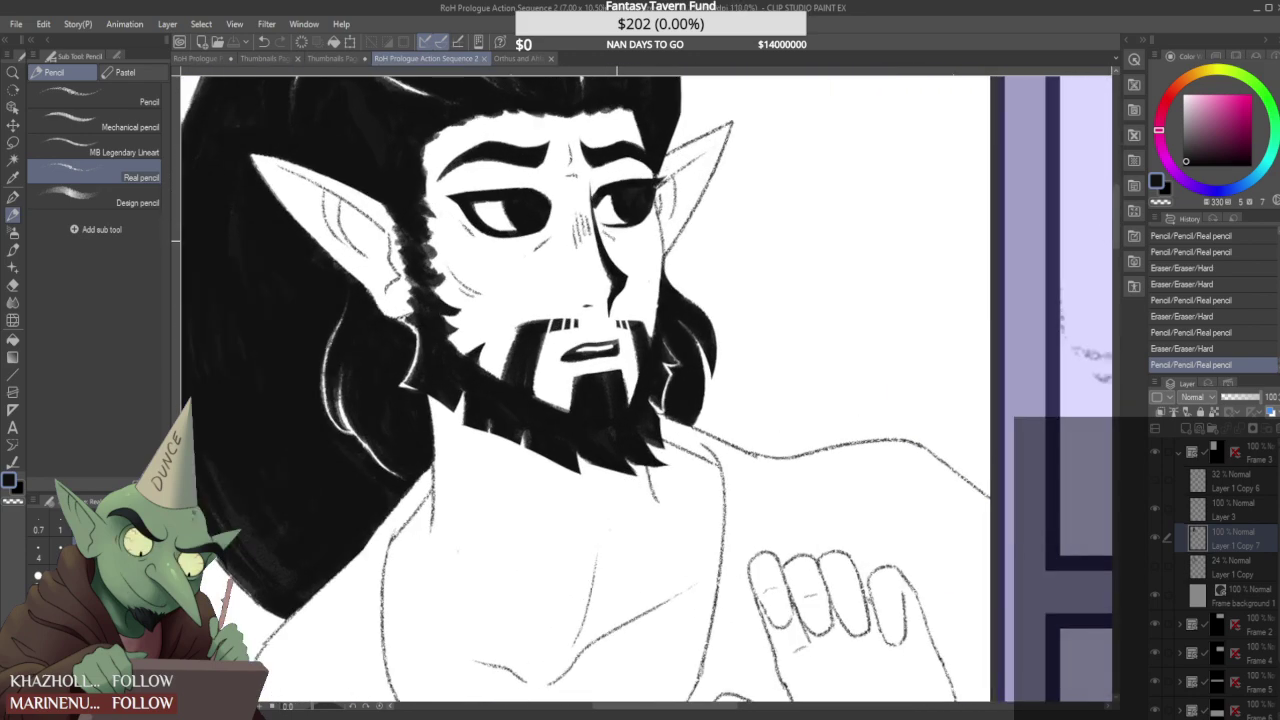
{"action": "scroll", "coordinate": [625, 236], "scroll_direction": "down", "scroll_amount": 8}
{"action": "left_click_drag", "start_coordinate": [606, 232], "coordinate": [622, 236]}
{"action": "scroll", "coordinate": [613, 235], "scroll_direction": "up", "scroll_amount": 10}
{"action": "scroll", "coordinate": [603, 182], "scroll_direction": "down", "scroll_amount": 6}
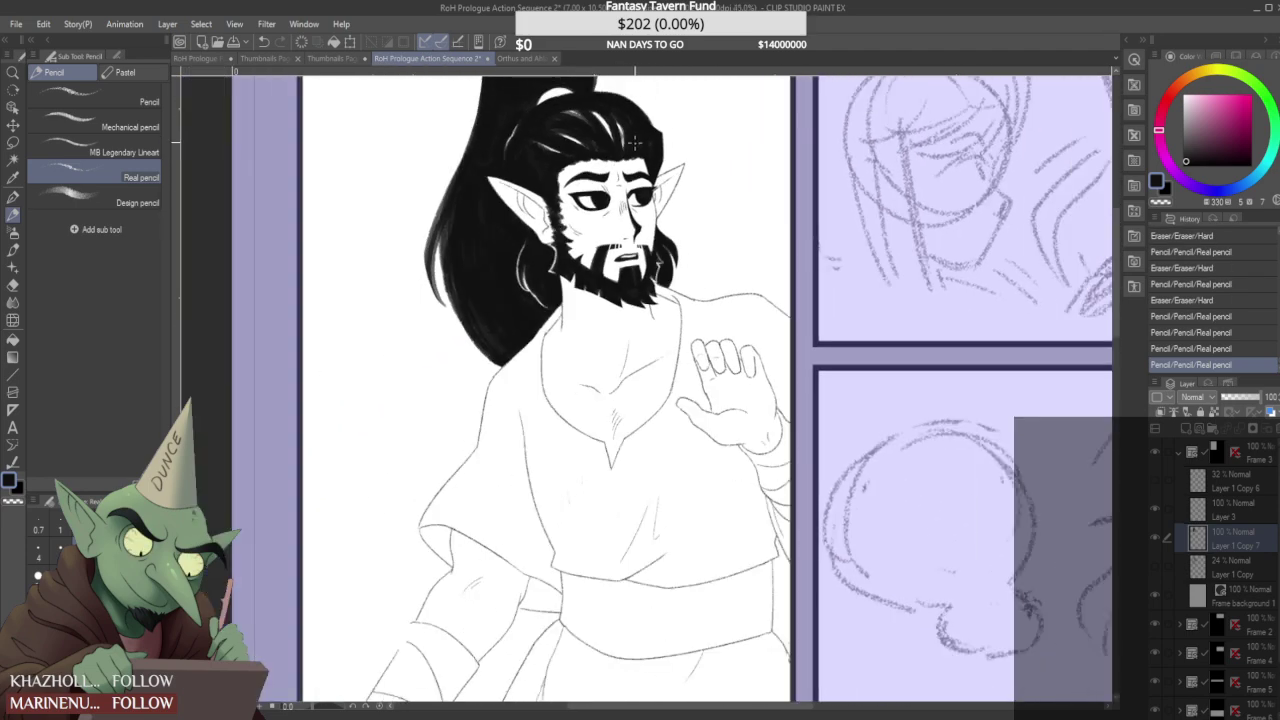
{"action": "scroll", "coordinate": [615, 72], "scroll_direction": "up", "scroll_amount": 3}
{"action": "scroll", "coordinate": [620, 72], "scroll_direction": "down", "scroll_amount": 3}
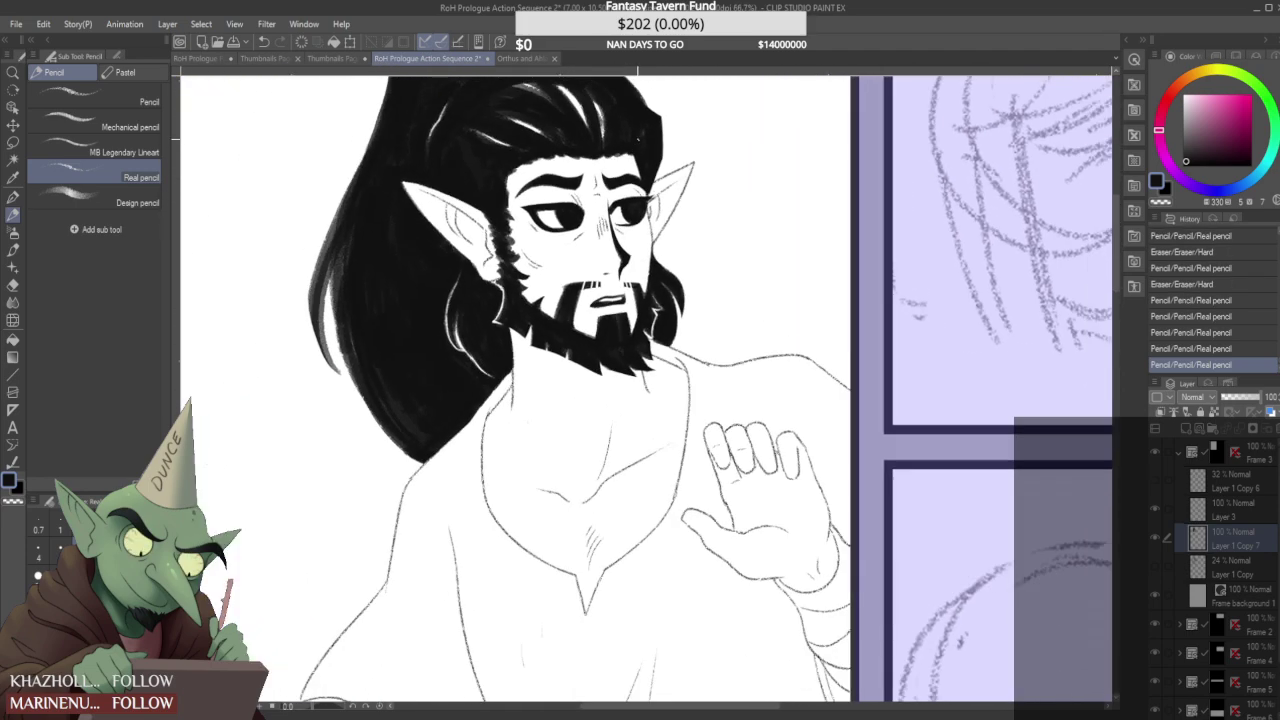
- Examine the inked face close up and within the whole page
{"action": "scroll", "coordinate": [640, 72], "scroll_direction": "up", "scroll_amount": 3}
{"action": "scroll", "coordinate": [650, 226], "scroll_direction": "down", "scroll_amount": 3}
{"action": "scroll", "coordinate": [648, 224], "scroll_direction": "up", "scroll_amount": 3}
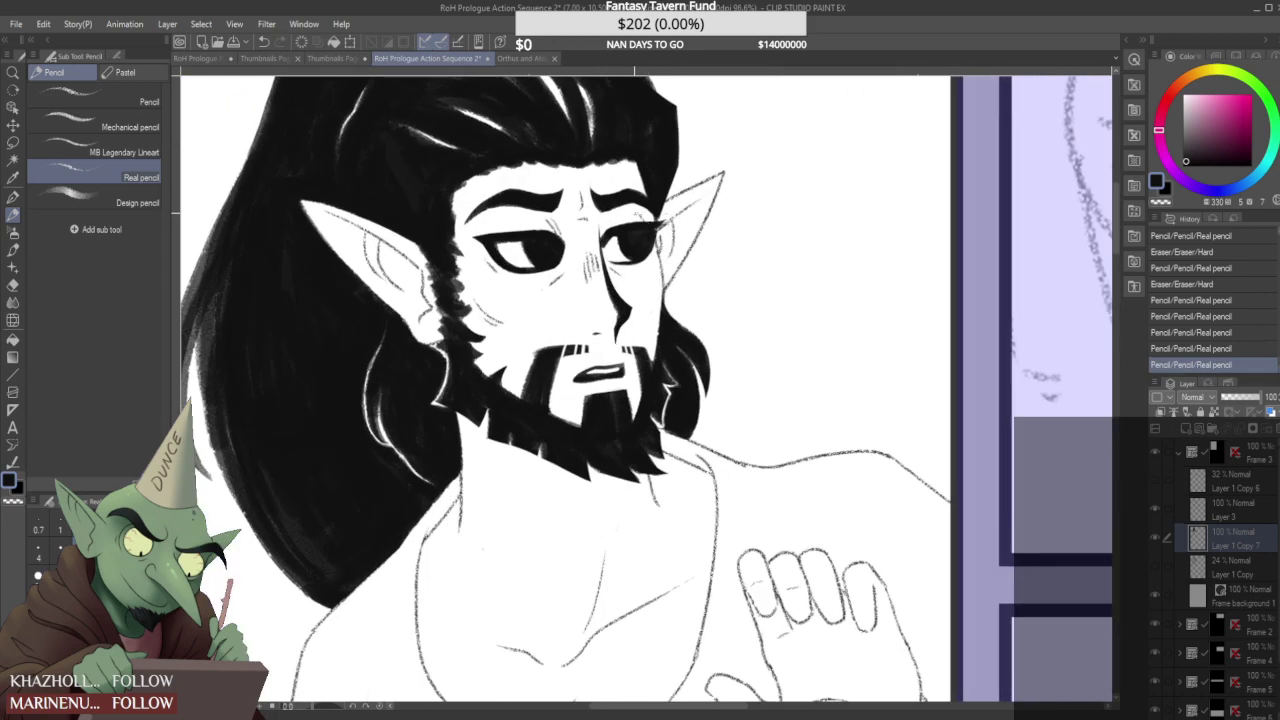
{"action": "scroll", "coordinate": [632, 190], "scroll_direction": "down", "scroll_amount": 4}
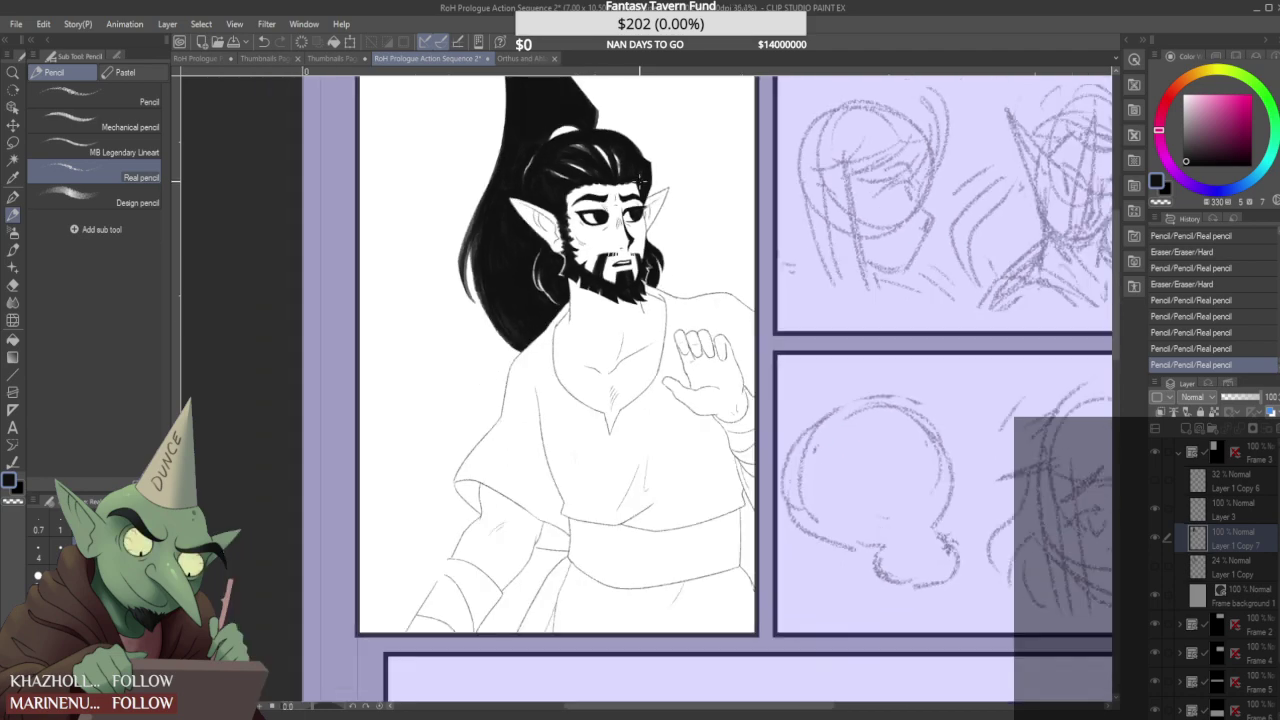
{"action": "scroll", "coordinate": [640, 180], "scroll_direction": "down", "scroll_amount": 2}
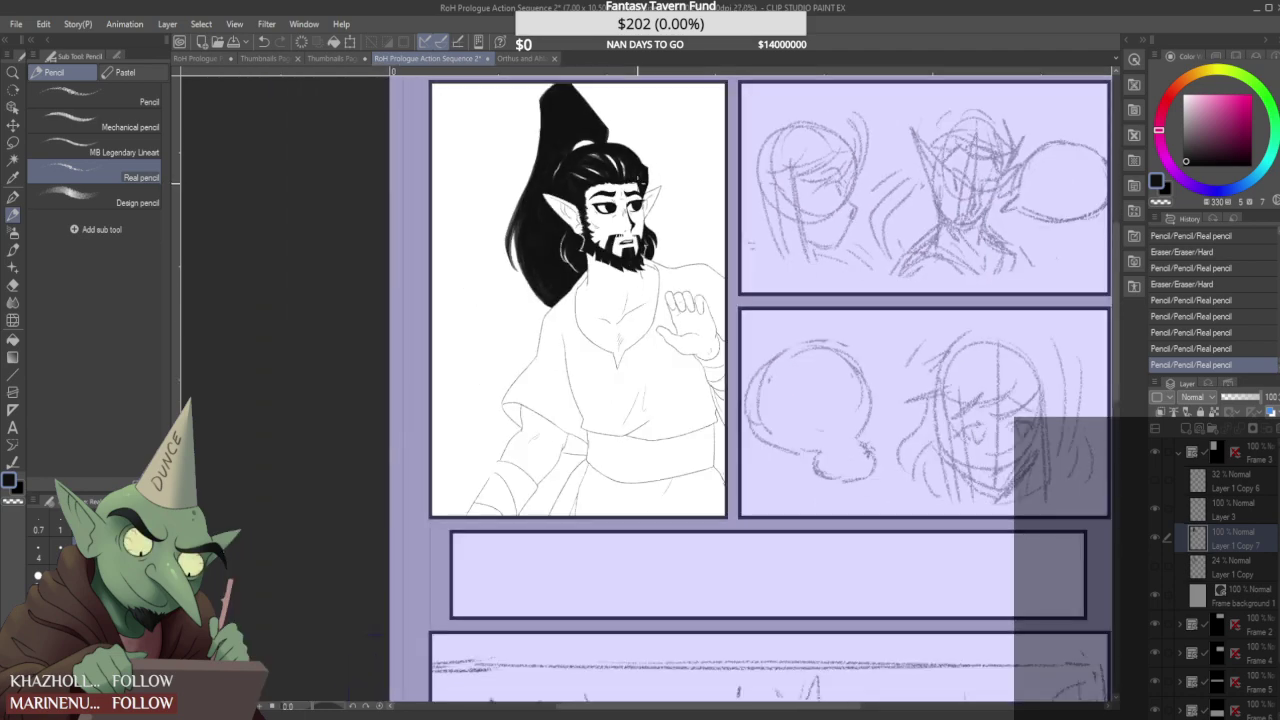
{"action": "scroll", "coordinate": [635, 190], "scroll_direction": "up", "scroll_amount": 3}
{"action": "scroll", "coordinate": [617, 188], "scroll_direction": "up", "scroll_amount": 1}
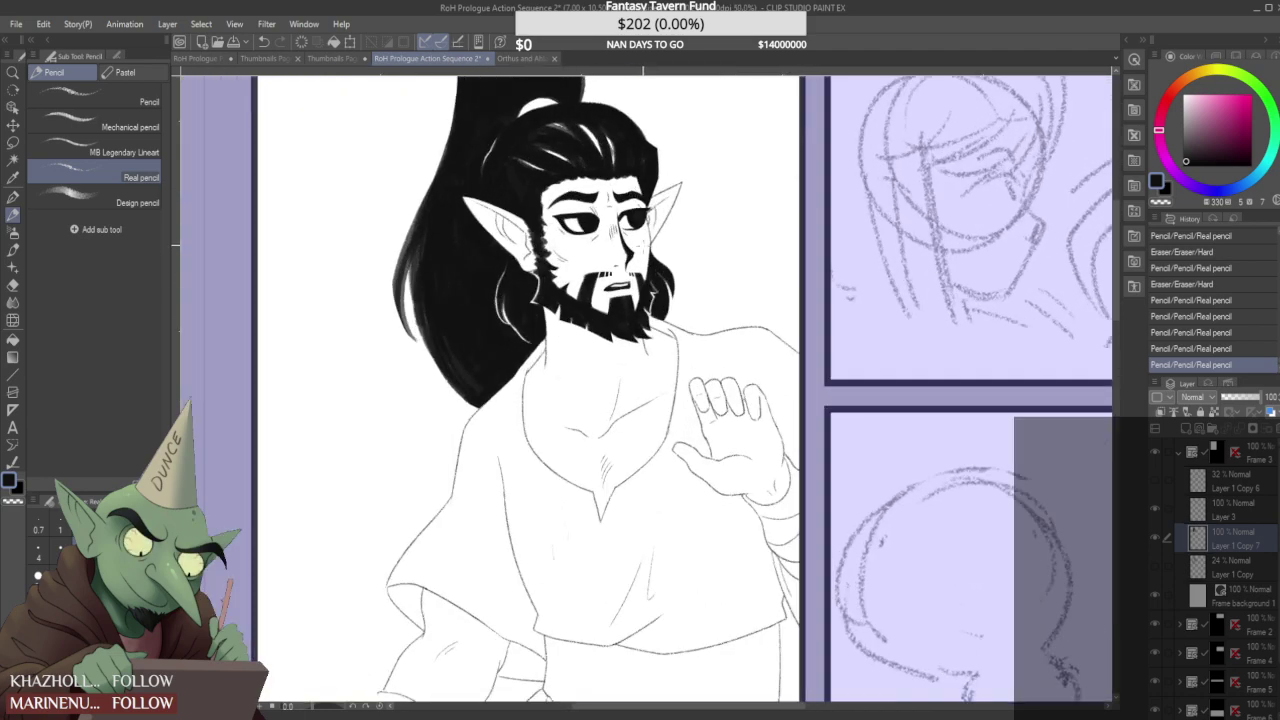
{"action": "scroll", "coordinate": [600, 370], "scroll_direction": "down", "scroll_amount": 4}
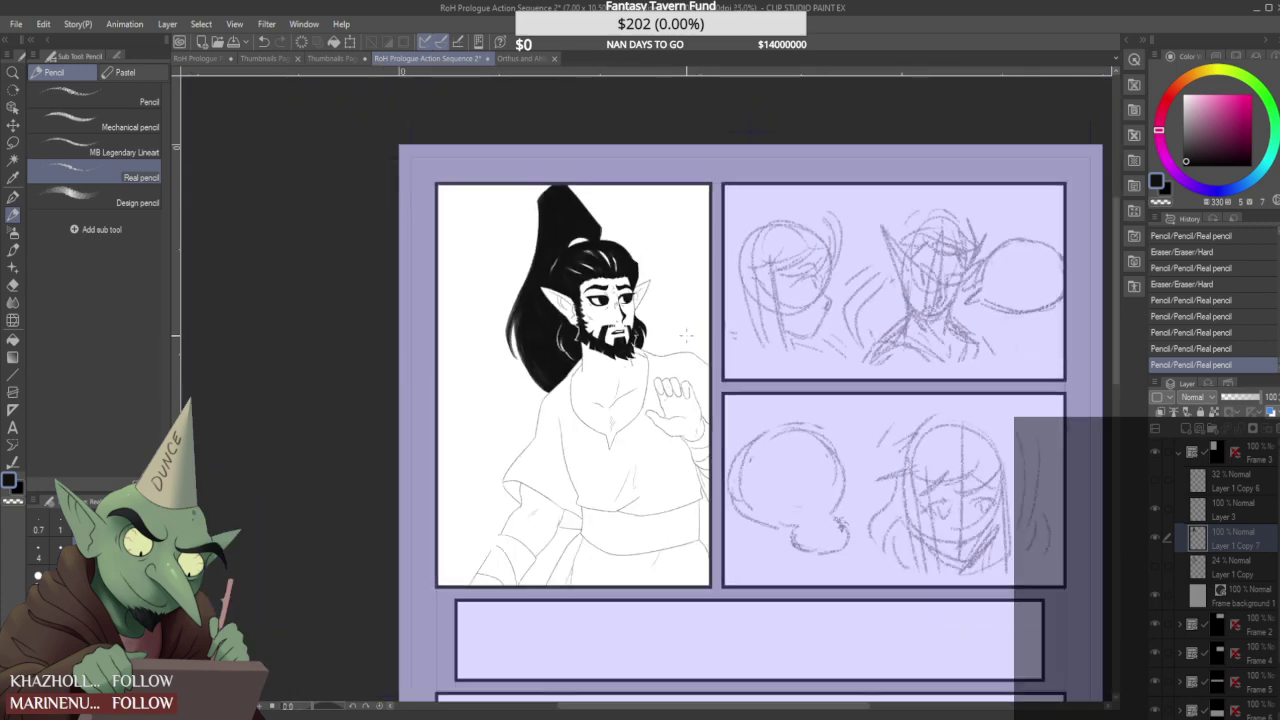
{"action": "scroll", "coordinate": [686, 336], "scroll_direction": "down", "scroll_amount": 1}
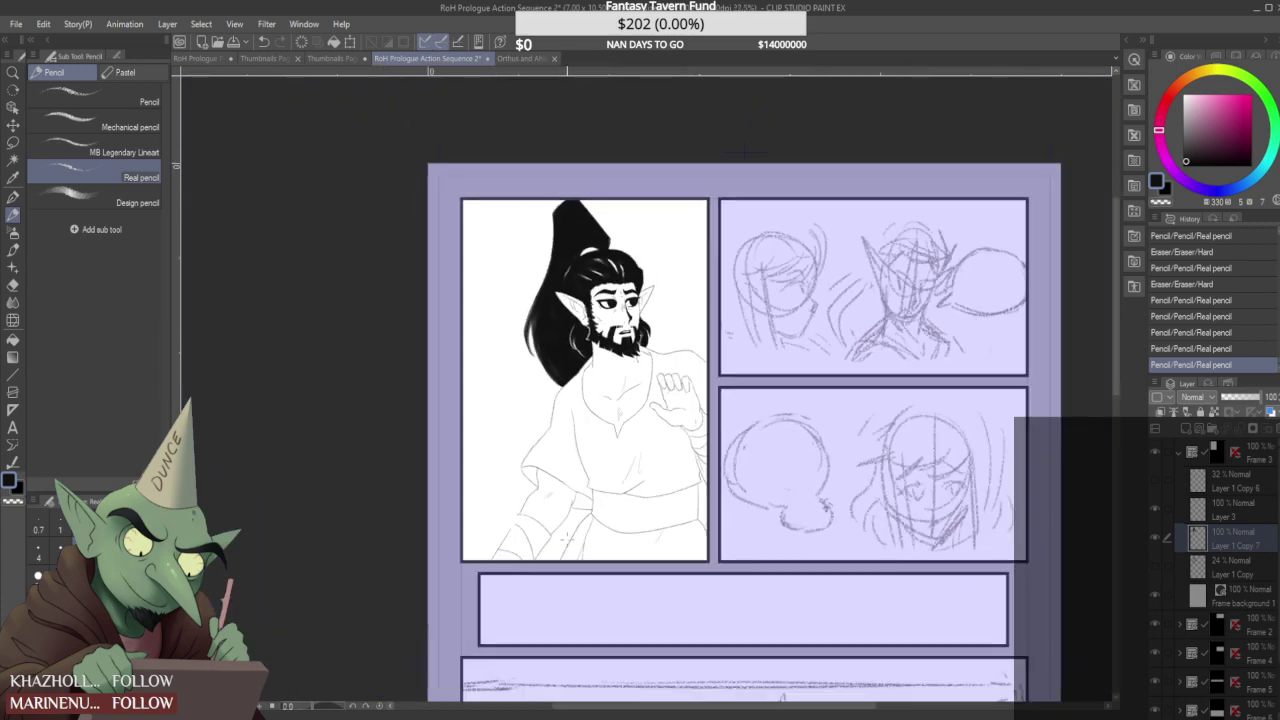
- Erase and redraw the cloth edge running from the waist sash down beside the lowered forearm
{"action": "scroll", "coordinate": [575, 530], "scroll_direction": "up", "scroll_amount": 4}
{"action": "left_click_drag", "start_coordinate": [593, 505], "coordinate": [550, 592]}
{"action": "scroll", "coordinate": [560, 530], "scroll_direction": "up", "scroll_amount": 1}
{"action": "left_click_drag", "start_coordinate": [626, 469], "coordinate": [552, 560]}
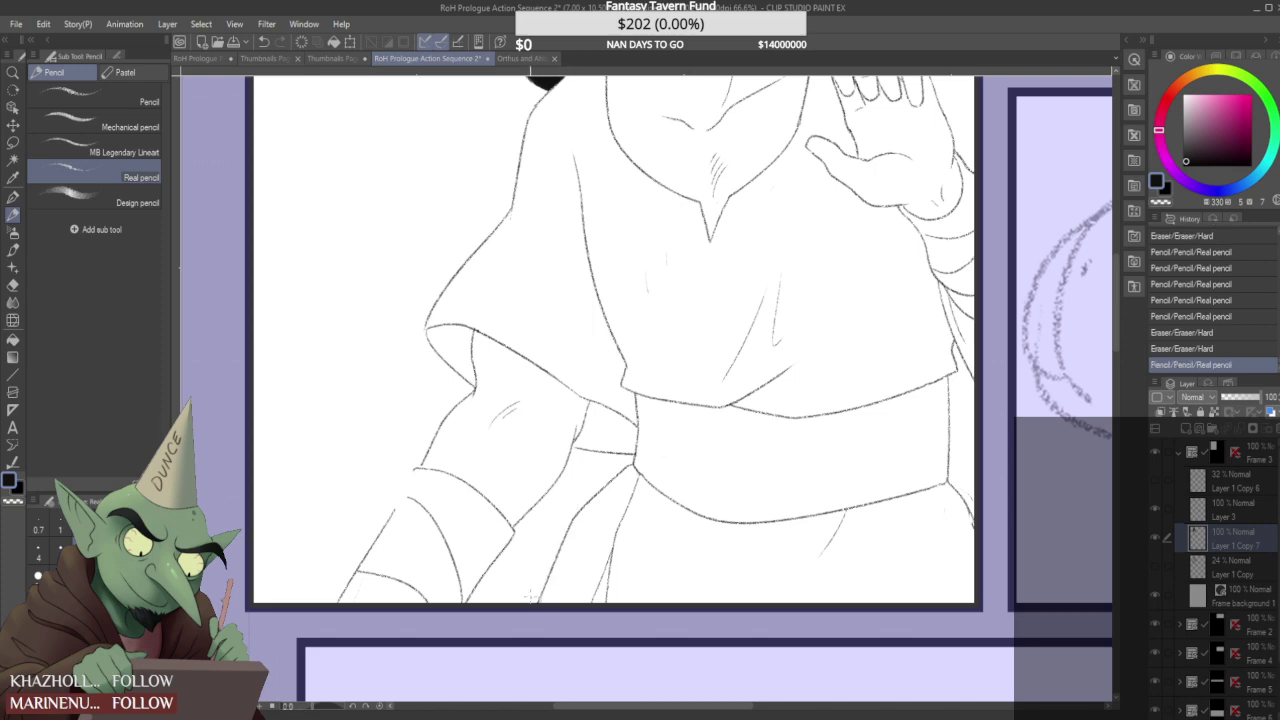
{"action": "scroll", "coordinate": [552, 560], "scroll_direction": "down", "scroll_amount": 3}
{"action": "scroll", "coordinate": [660, 447], "scroll_direction": "down", "scroll_amount": 1}
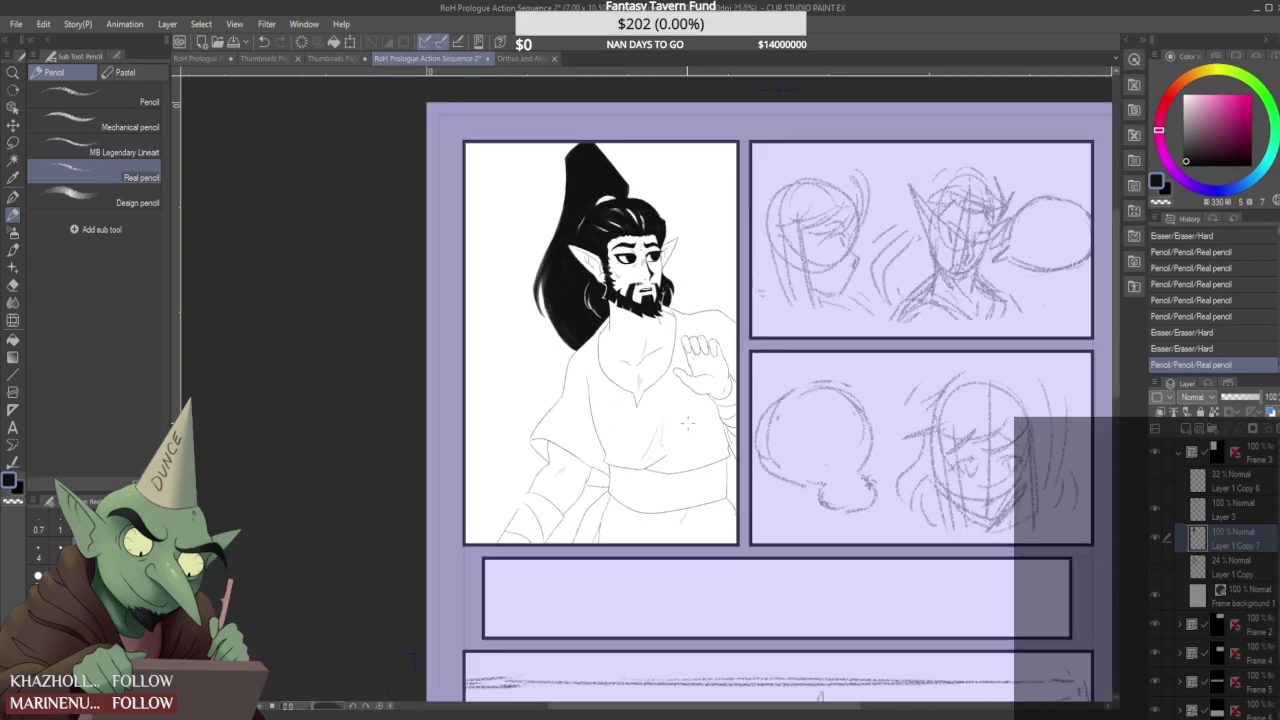
- Show the rough sketch on Layer 1 Copy beneath the line art and save the document
{"action": "left_click", "coordinate": [1156, 566]}
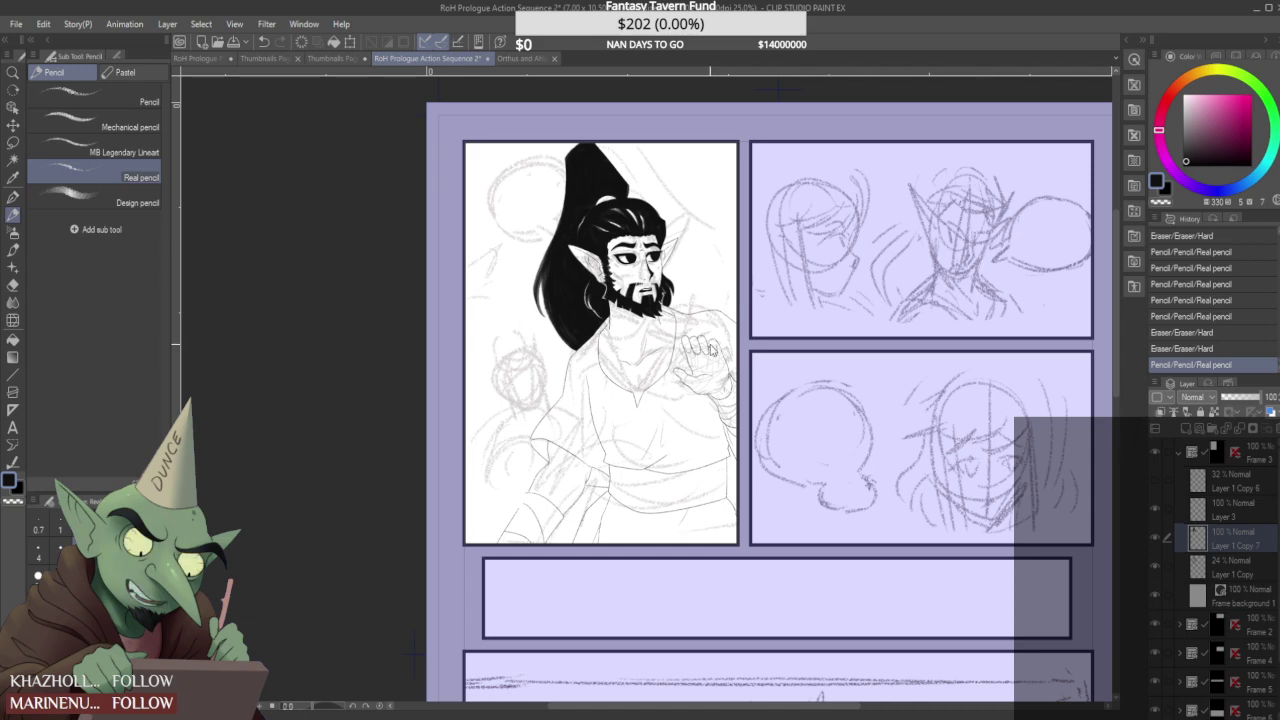
{"action": "key", "text": "ctrl+s"}
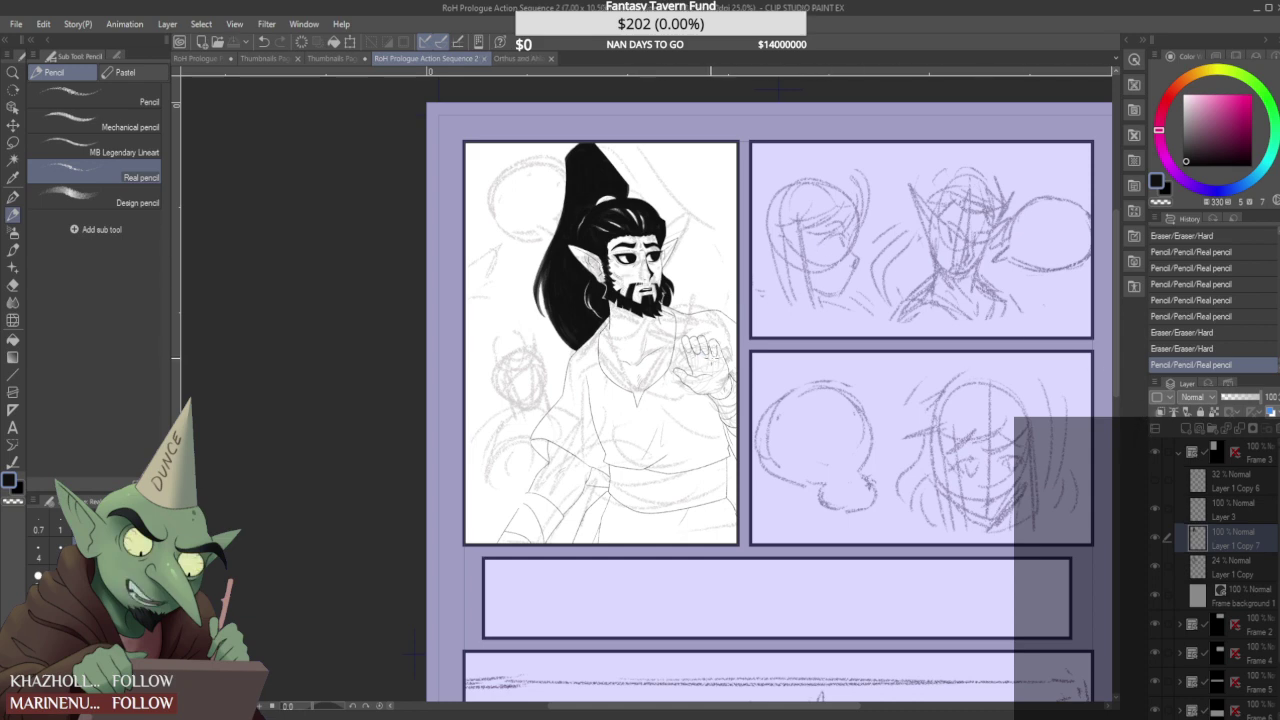
{"action": "key", "text": "ctrl+minus"}
{"action": "key", "text": "ctrl+minus"}
{"action": "key", "text": "ctrl+minus"}
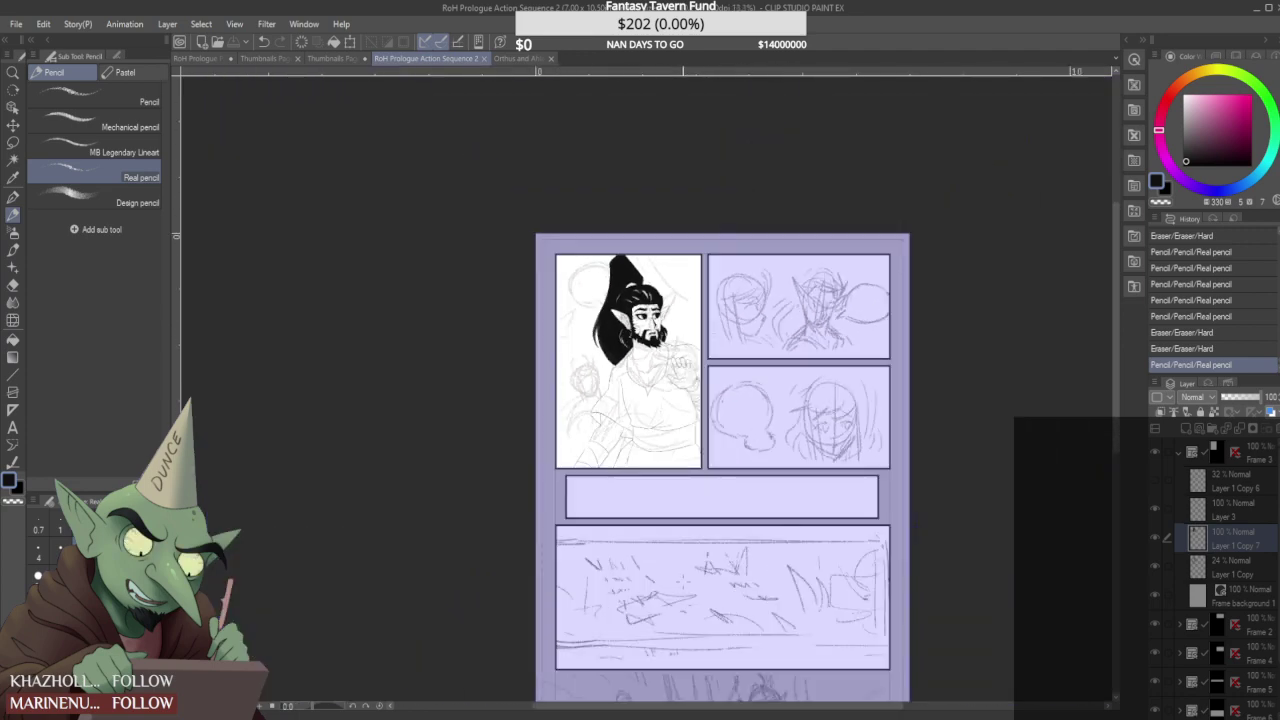
{"action": "scroll", "coordinate": [595, 366], "scroll_direction": "up", "scroll_amount": 6}
{"action": "scroll", "coordinate": [590, 368], "scroll_direction": "down", "scroll_amount": 1}
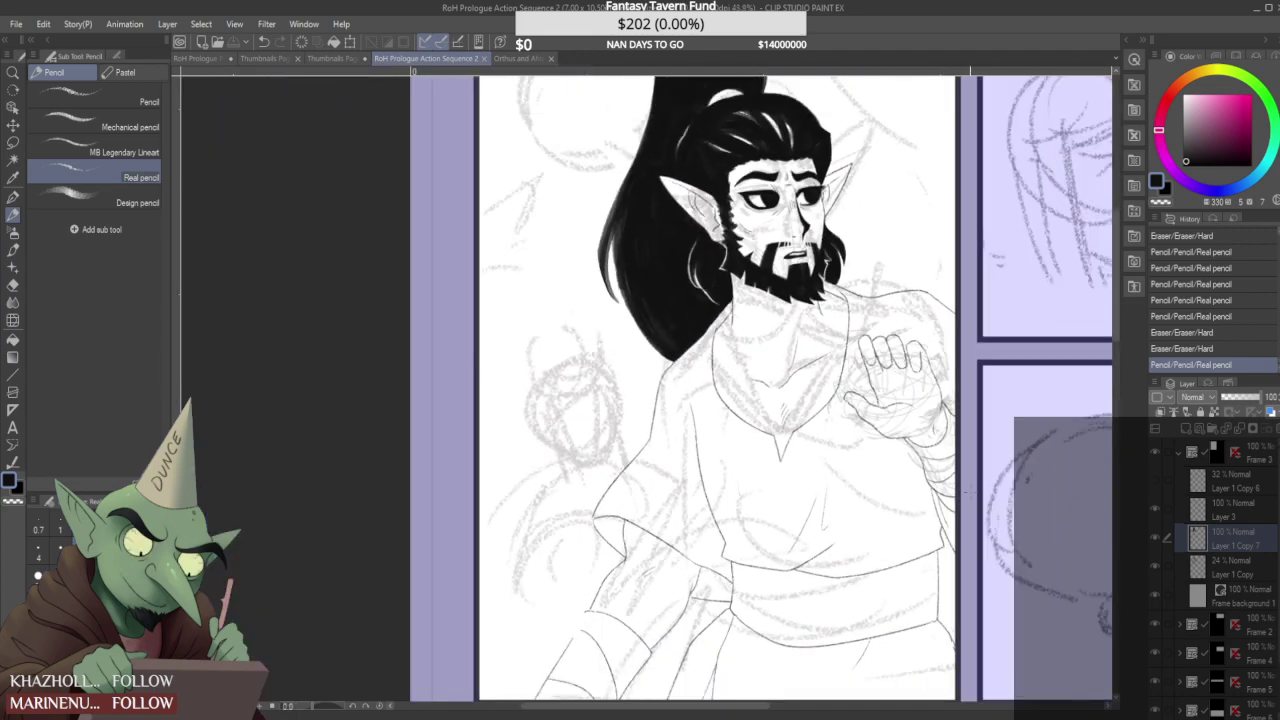
- Consult the "Orthus and Ahlai Face References" document and return to "RoH Prologue Action Sequence 2"
{"action": "scroll", "coordinate": [584, 460], "scroll_direction": "up", "scroll_amount": 3}
{"action": "left_click", "coordinate": [514, 59]}
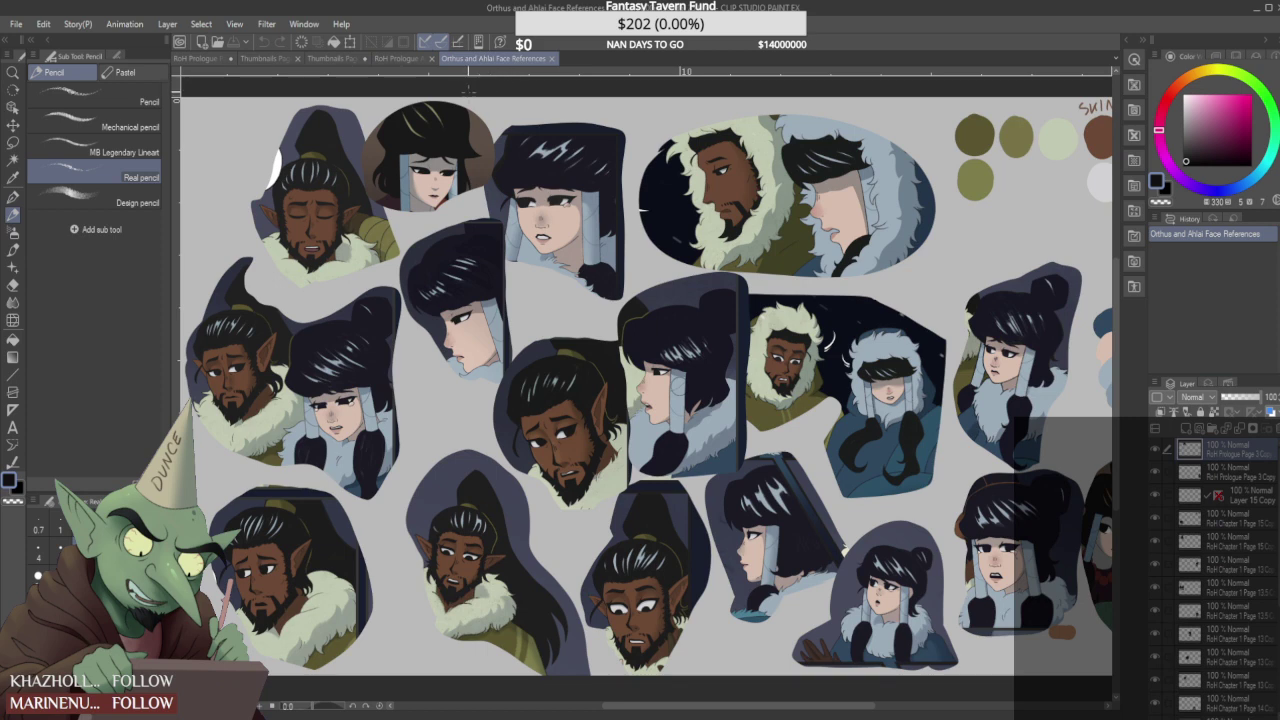
{"action": "left_click", "coordinate": [400, 60]}
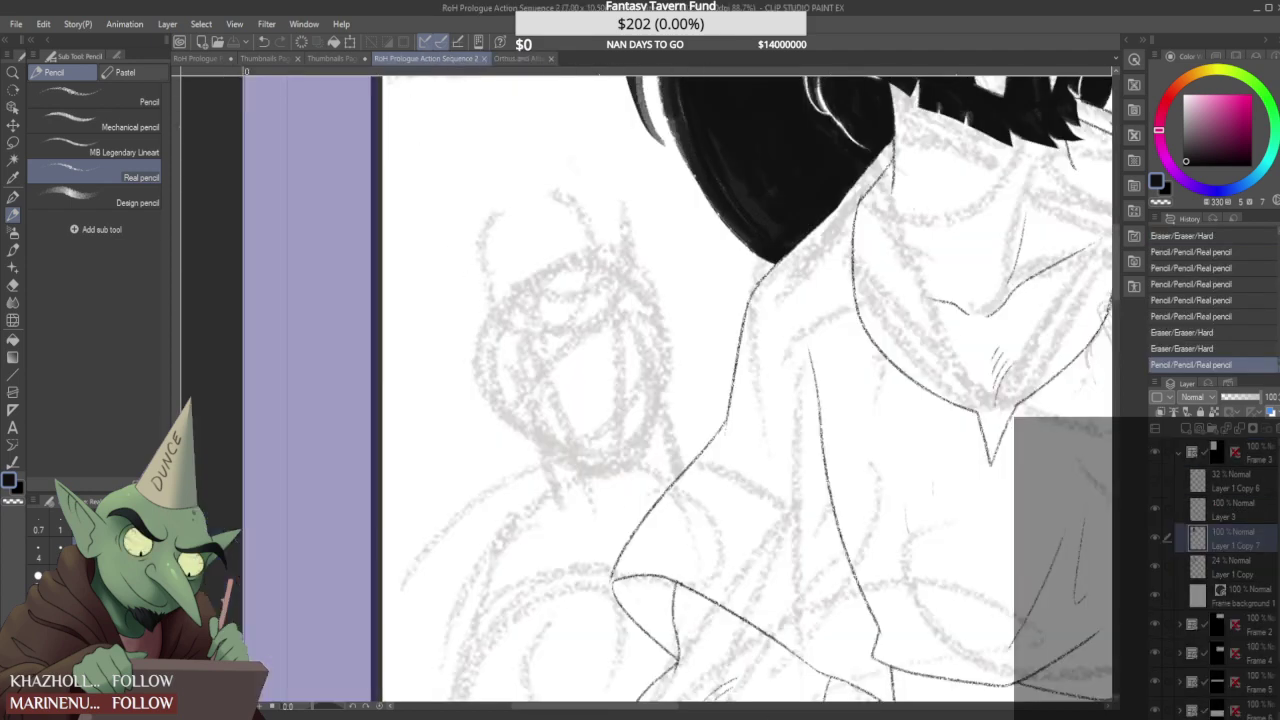
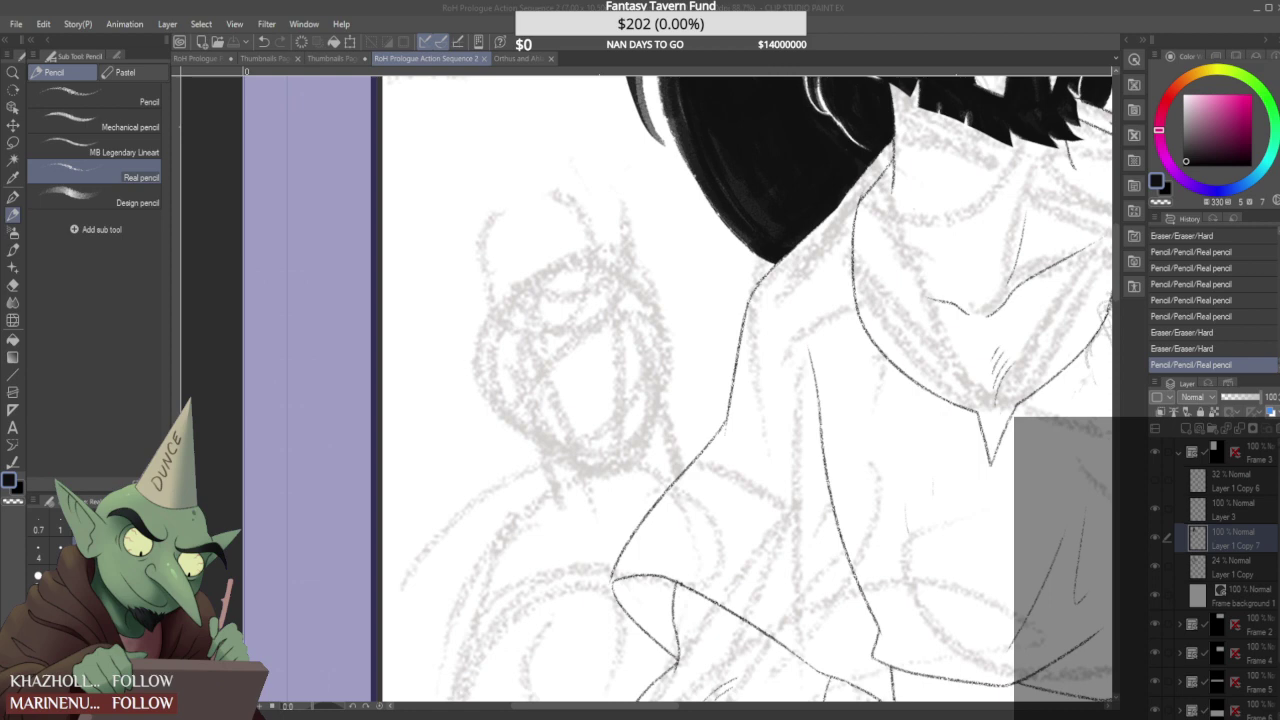
- Draw the jaw and chin line of the smaller background figure with the Real pencil and trim its upper end with the eraser
{"action": "mouse_move", "coordinate": [530, 413]}
{"action": "left_mouse_down"}
{"action": "mouse_move", "coordinate": [577, 469]}
{"action": "mouse_move", "coordinate": [636, 479]}
{"action": "left_mouse_up"}
{"action": "scroll", "coordinate": [528, 410], "scroll_direction": "up", "scroll_amount": 1}
{"action": "left_click_drag", "start_coordinate": [528, 410], "coordinate": [531, 419]}
{"action": "left_click_drag", "start_coordinate": [648, 486], "coordinate": [635, 489]}
{"action": "scroll", "coordinate": [624, 409], "scroll_direction": "down", "scroll_amount": 5}
{"action": "scroll", "coordinate": [617, 440], "scroll_direction": "up", "scroll_amount": 4}
{"action": "left_click_drag", "start_coordinate": [618, 440], "coordinate": [656, 352]}
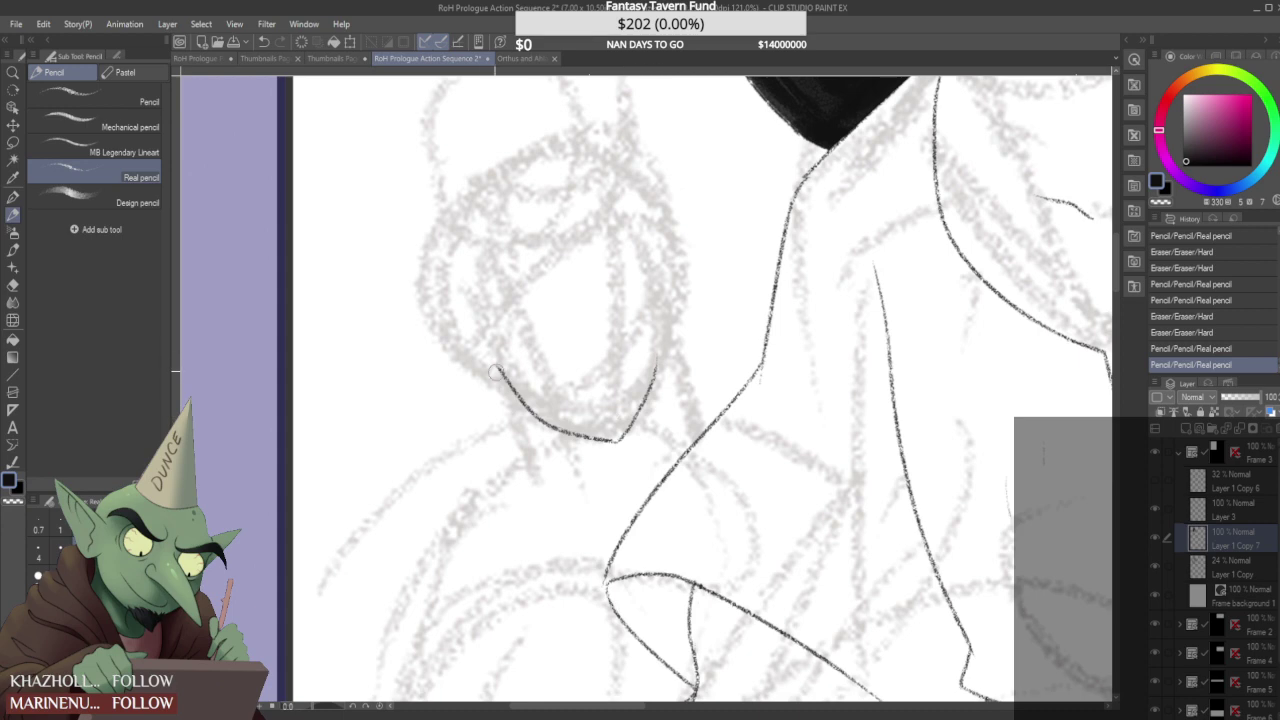
{"action": "left_click_drag", "start_coordinate": [497, 368], "coordinate": [512, 390]}
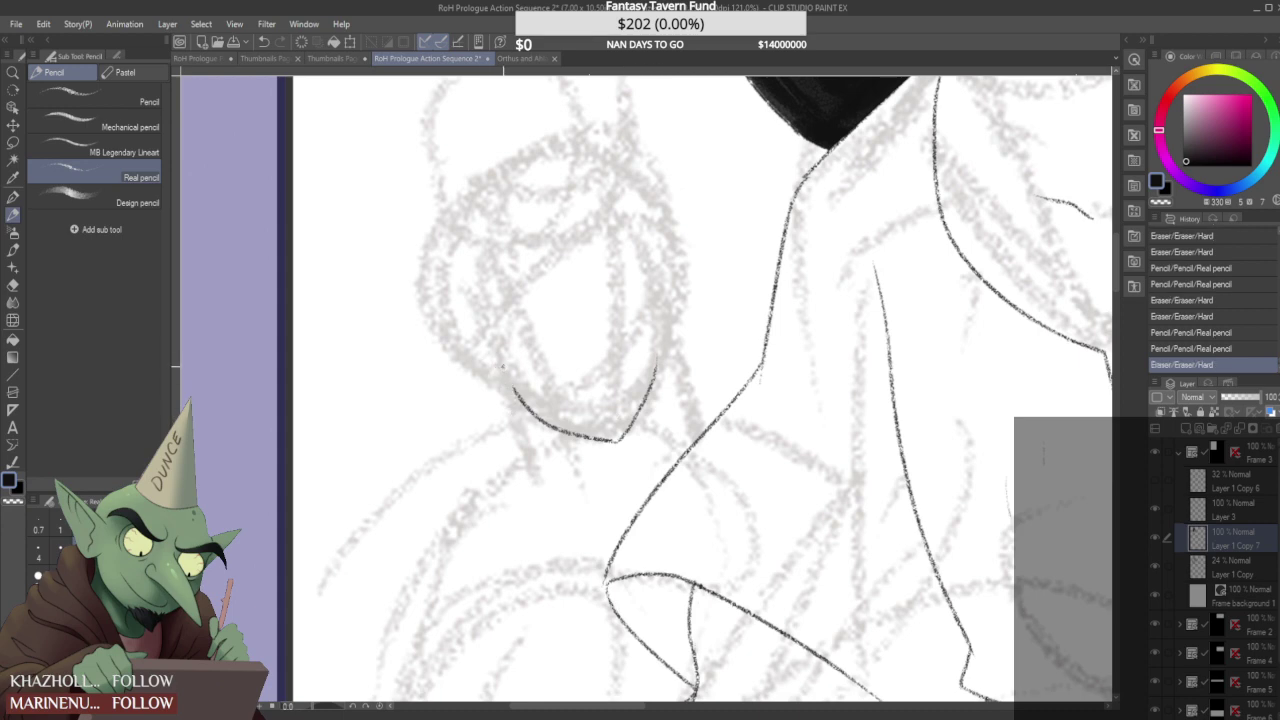
- On Layer 1 Copy, sketch the smaller figure's face guidelines and the long hair locks framing both sides of the face
{"action": "scroll", "coordinate": [507, 370], "scroll_direction": "down", "scroll_amount": 1}
{"action": "left_click", "coordinate": [1228, 565]}
{"action": "left_click_drag", "start_coordinate": [558, 278], "coordinate": [600, 446]}
{"action": "left_click_drag", "start_coordinate": [546, 252], "coordinate": [578, 356]}
{"action": "left_click_drag", "start_coordinate": [508, 318], "coordinate": [526, 390]}
{"action": "left_click_drag", "start_coordinate": [468, 318], "coordinate": [520, 470]}
{"action": "left_click_drag", "start_coordinate": [614, 276], "coordinate": [647, 436]}
{"action": "left_click_drag", "start_coordinate": [645, 330], "coordinate": [661, 418]}
{"action": "left_click_drag", "start_coordinate": [630, 240], "coordinate": [646, 300]}
- Consult the "Orthus and Ahlai Face References" document, then sketch hair wisps and loops around the sides of the smaller figure's head
{"action": "left_click", "coordinate": [519, 58]}
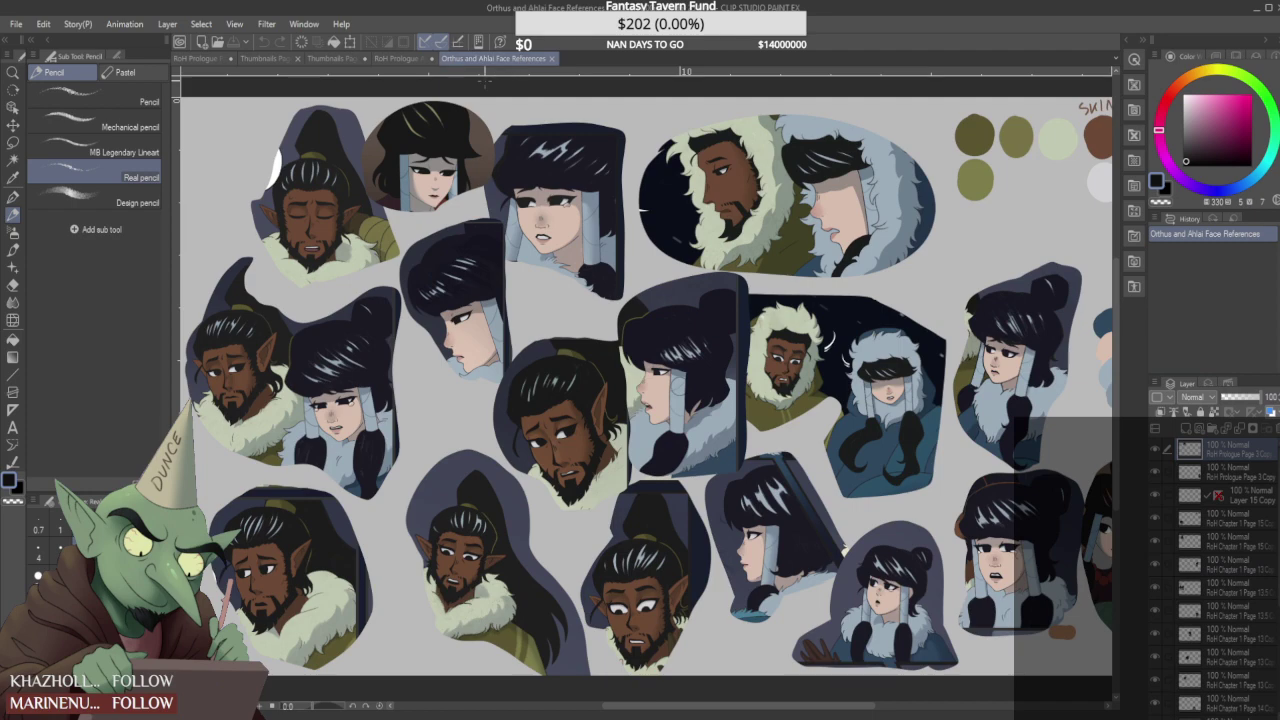
{"action": "left_click", "coordinate": [415, 59]}
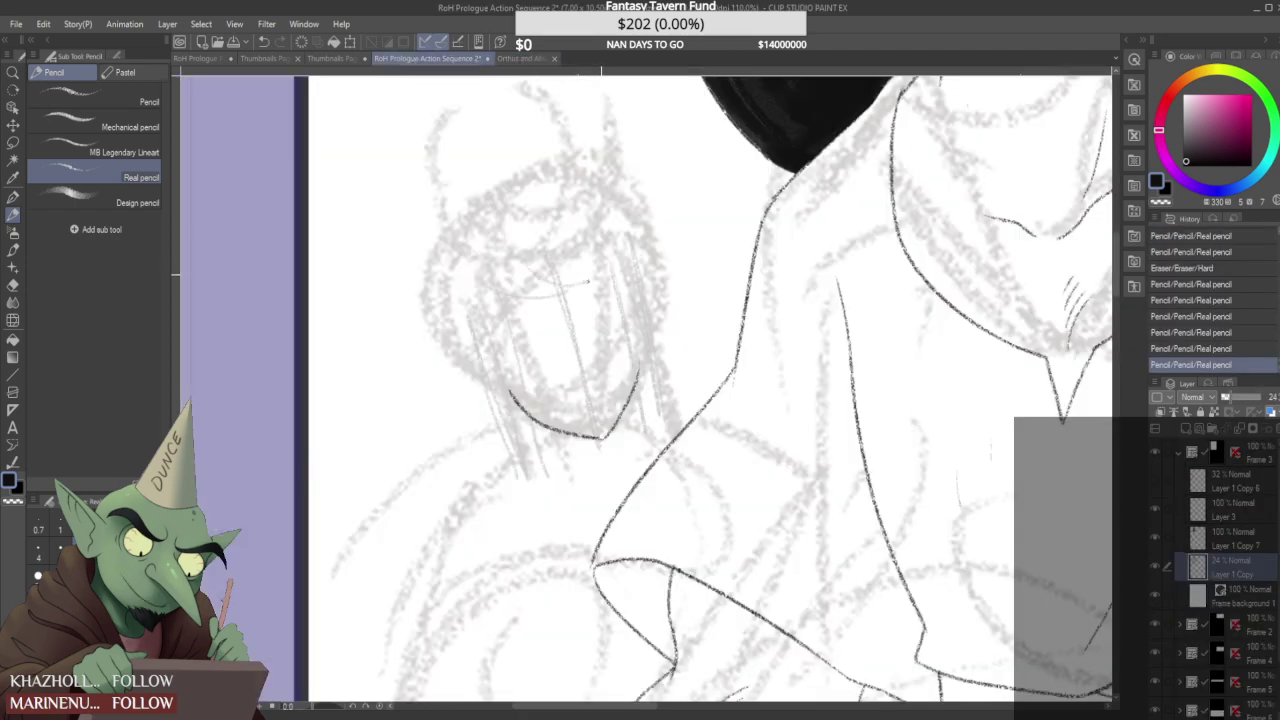
{"action": "mouse_move", "coordinate": [654, 256]}
{"action": "left_mouse_down"}
{"action": "mouse_move", "coordinate": [684, 248]}
{"action": "mouse_move", "coordinate": [668, 230]}
{"action": "left_mouse_up"}
{"action": "left_click_drag", "start_coordinate": [664, 226], "coordinate": [694, 234]}
{"action": "mouse_move", "coordinate": [428, 226]}
{"action": "left_mouse_down"}
{"action": "mouse_move", "coordinate": [412, 318]}
{"action": "mouse_move", "coordinate": [438, 206]}
{"action": "left_mouse_up"}
{"action": "left_click_drag", "start_coordinate": [451, 367], "coordinate": [470, 436]}
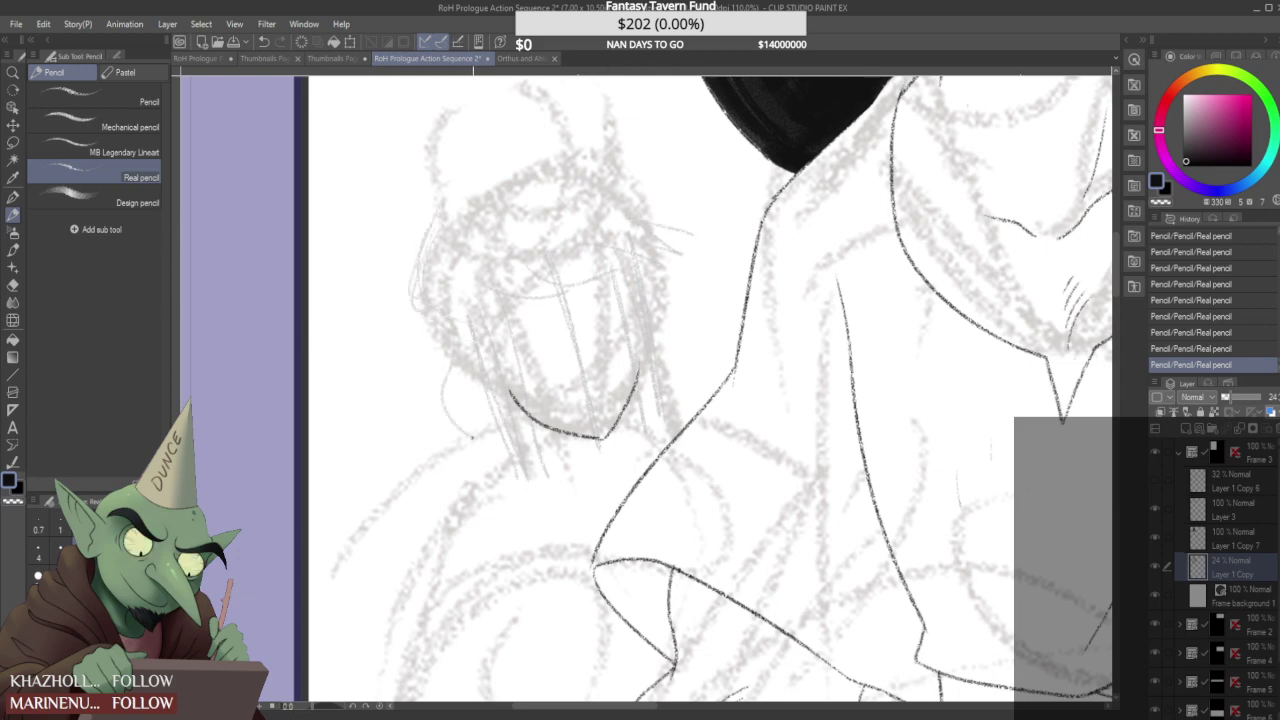
{"action": "left_click_drag", "start_coordinate": [666, 328], "coordinate": [688, 406]}
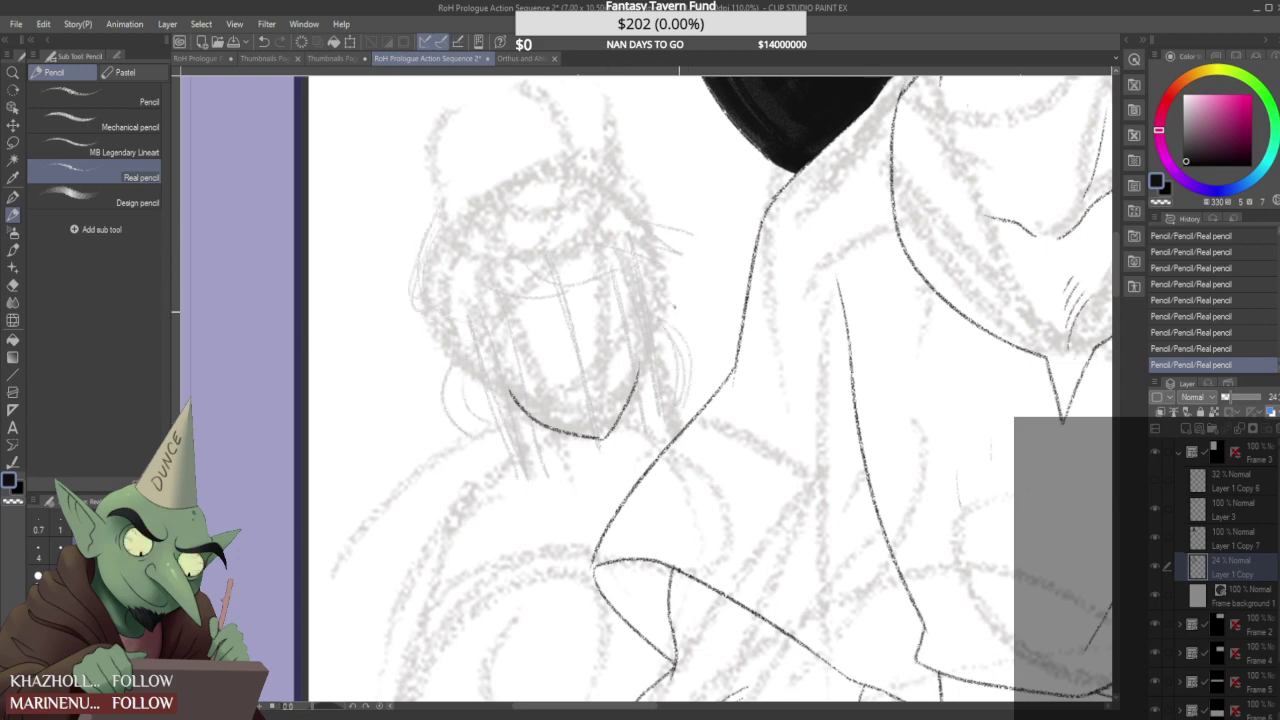
- Sketch a round hair bun on the smaller figure's head and rough in the outer contour of the hair
{"action": "mouse_move", "coordinate": [458, 134]}
{"action": "left_mouse_down"}
{"action": "mouse_move", "coordinate": [467, 90]}
{"action": "mouse_move", "coordinate": [449, 118]}
{"action": "left_mouse_up"}
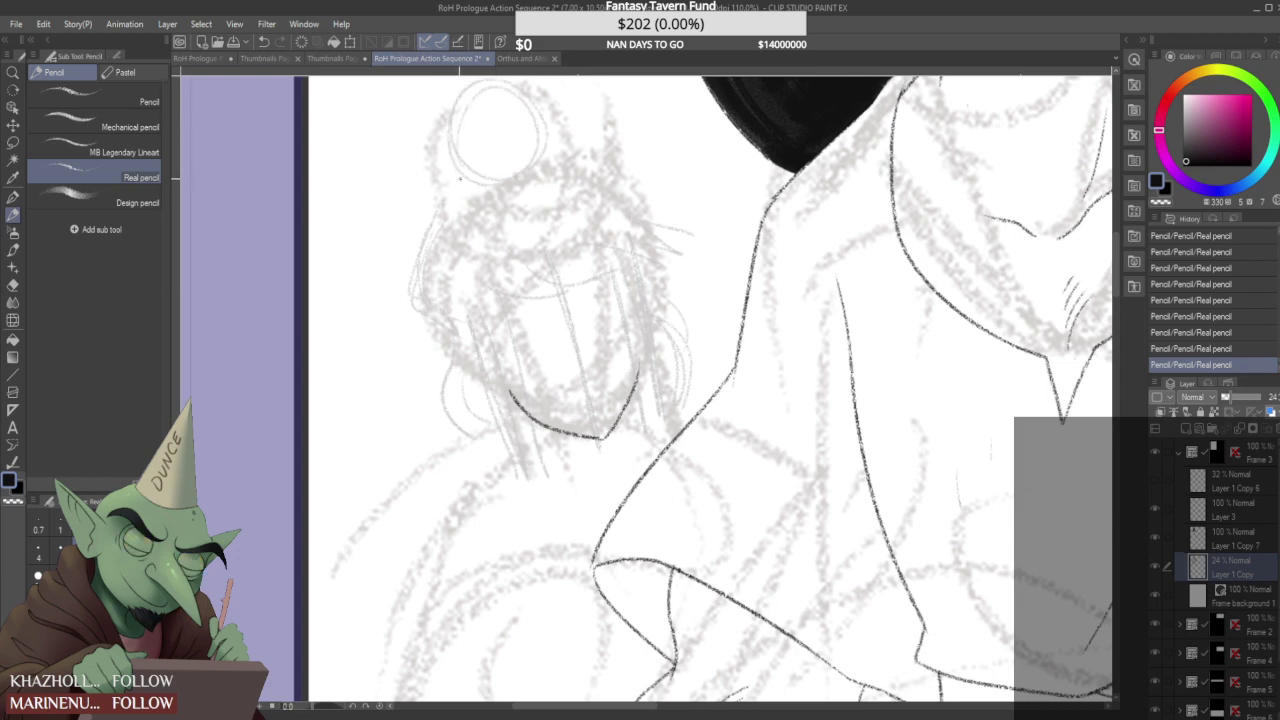
{"action": "mouse_move", "coordinate": [426, 230]}
{"action": "left_mouse_down"}
{"action": "mouse_move", "coordinate": [474, 160]}
{"action": "mouse_move", "coordinate": [488, 160]}
{"action": "left_mouse_up"}
{"action": "mouse_move", "coordinate": [436, 340]}
{"action": "left_mouse_down"}
{"action": "mouse_move", "coordinate": [432, 250]}
{"action": "mouse_move", "coordinate": [404, 318]}
{"action": "left_mouse_up"}
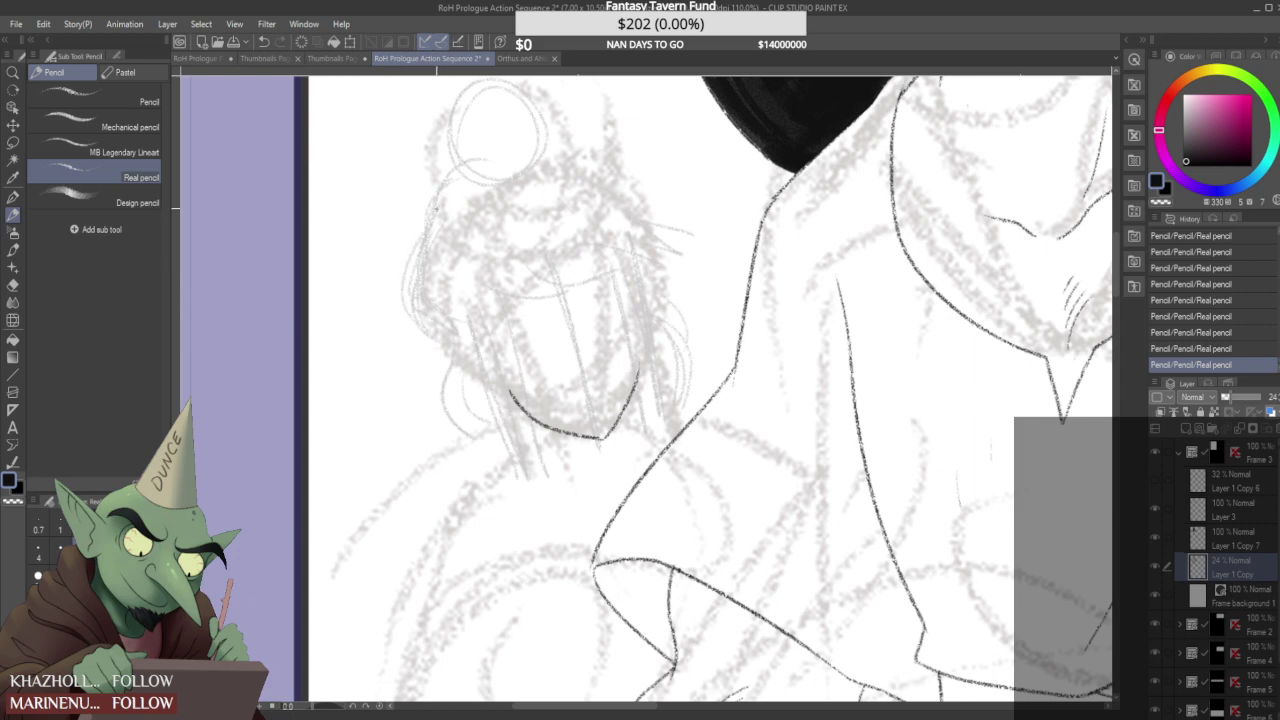
{"action": "mouse_move", "coordinate": [566, 128]}
{"action": "left_mouse_down"}
{"action": "mouse_move", "coordinate": [578, 171]}
{"action": "mouse_move", "coordinate": [641, 188]}
{"action": "mouse_move", "coordinate": [611, 172]}
{"action": "mouse_move", "coordinate": [647, 206]}
{"action": "left_mouse_up"}
{"action": "mouse_move", "coordinate": [621, 151]}
{"action": "left_mouse_down"}
{"action": "mouse_move", "coordinate": [662, 220]}
{"action": "mouse_move", "coordinate": [709, 205]}
{"action": "left_mouse_up"}
{"action": "left_click_drag", "start_coordinate": [460, 161], "coordinate": [422, 230]}
- Sketch long hair strands hanging down the smaller figure's chest, with rounded shapes just below the chin
{"action": "scroll", "coordinate": [600, 262], "scroll_direction": "down", "scroll_amount": 4}
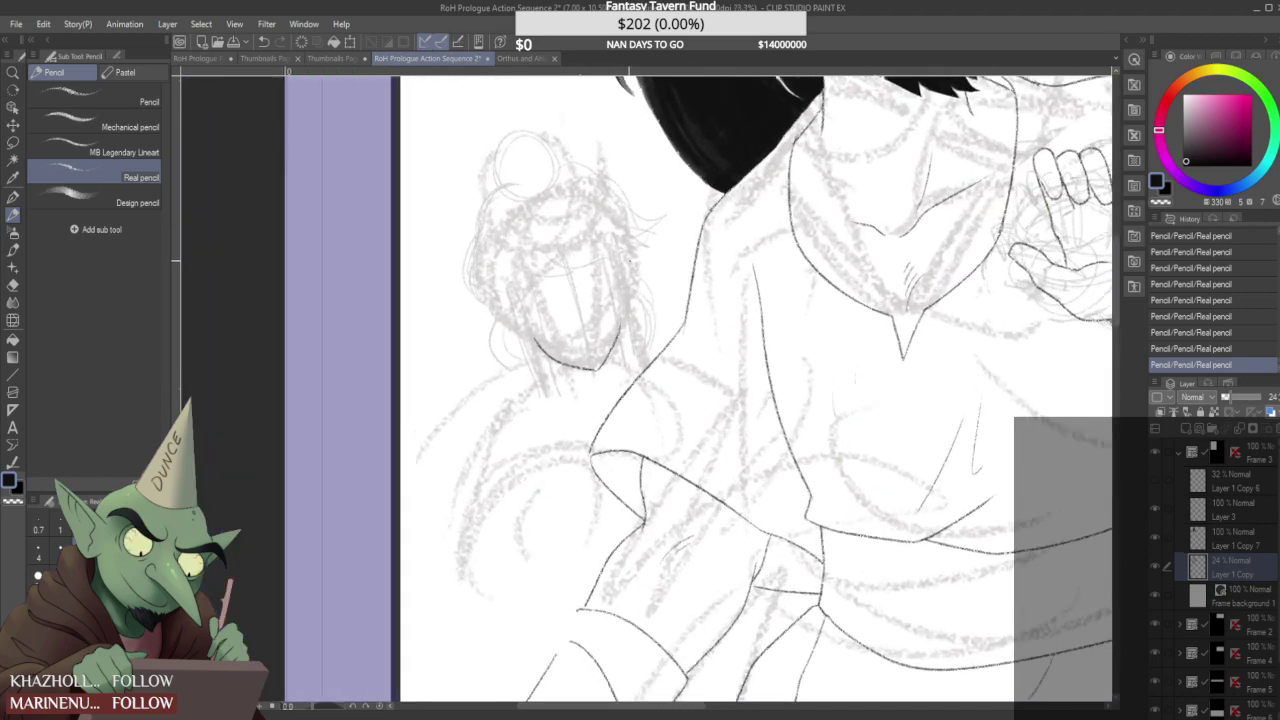
{"action": "scroll", "coordinate": [641, 335], "scroll_direction": "down", "scroll_amount": 3}
{"action": "scroll", "coordinate": [590, 349], "scroll_direction": "up", "scroll_amount": 2}
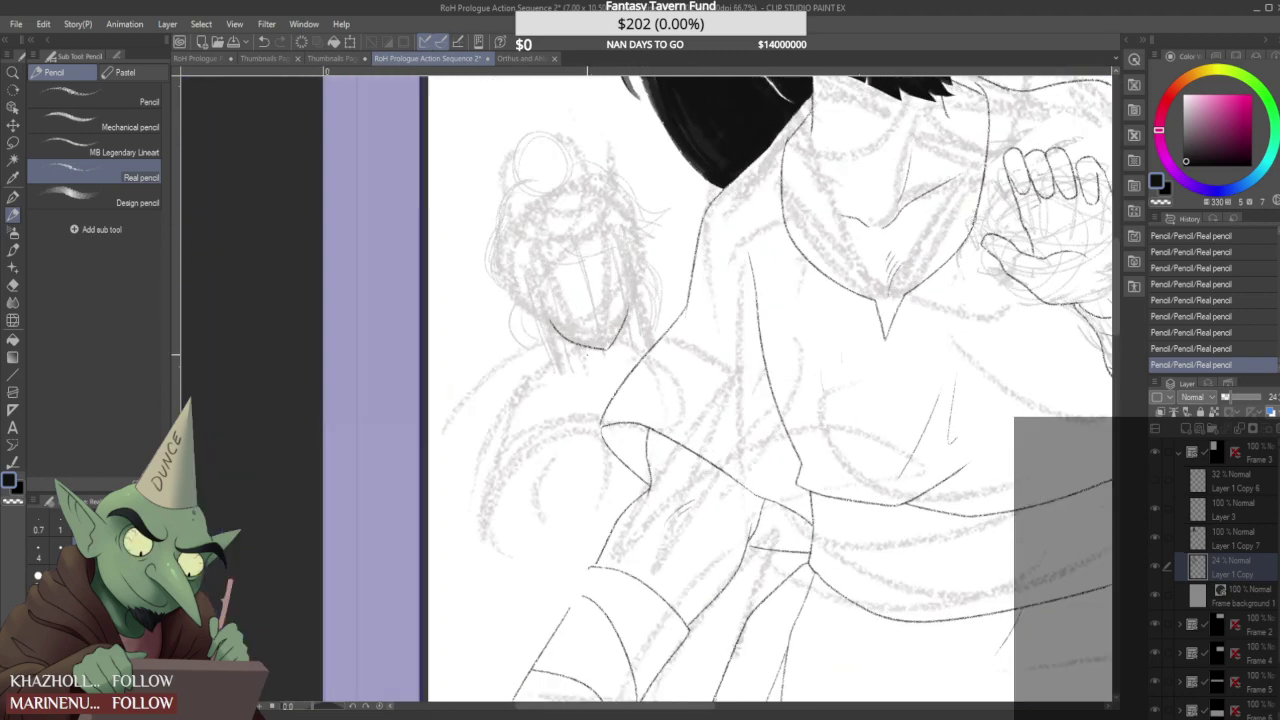
{"action": "mouse_move", "coordinate": [566, 358]}
{"action": "left_mouse_down"}
{"action": "mouse_move", "coordinate": [539, 382]}
{"action": "mouse_move", "coordinate": [554, 387]}
{"action": "mouse_move", "coordinate": [597, 347]}
{"action": "mouse_move", "coordinate": [569, 382]}
{"action": "mouse_move", "coordinate": [634, 390]}
{"action": "left_mouse_up"}
{"action": "left_click_drag", "start_coordinate": [548, 382], "coordinate": [586, 490]}
{"action": "mouse_move", "coordinate": [540, 414]}
{"action": "left_mouse_down"}
{"action": "mouse_move", "coordinate": [584, 502]}
{"action": "mouse_move", "coordinate": [598, 504]}
{"action": "left_mouse_up"}
{"action": "left_click_drag", "start_coordinate": [588, 432], "coordinate": [598, 506]}
{"action": "scroll", "coordinate": [583, 394], "scroll_direction": "down", "scroll_amount": 1}
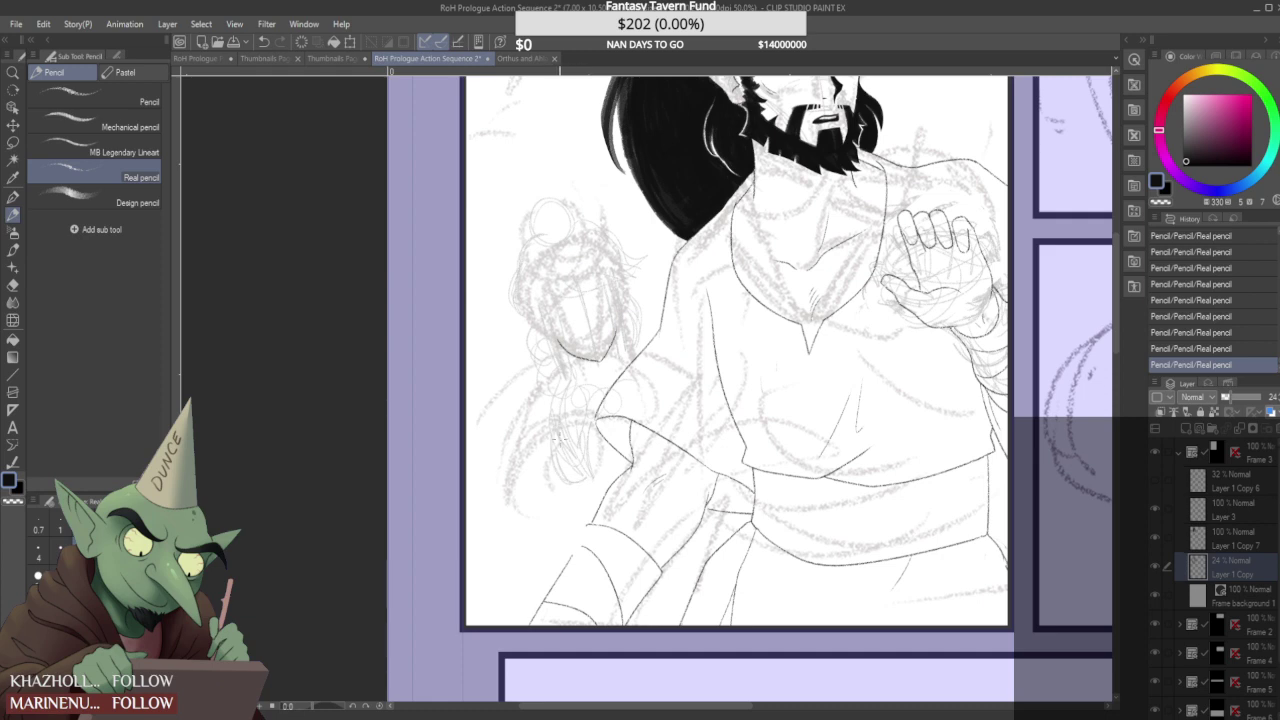
{"action": "left_click_drag", "start_coordinate": [587, 448], "coordinate": [586, 462]}
{"action": "left_click_drag", "start_coordinate": [582, 393], "coordinate": [585, 404]}
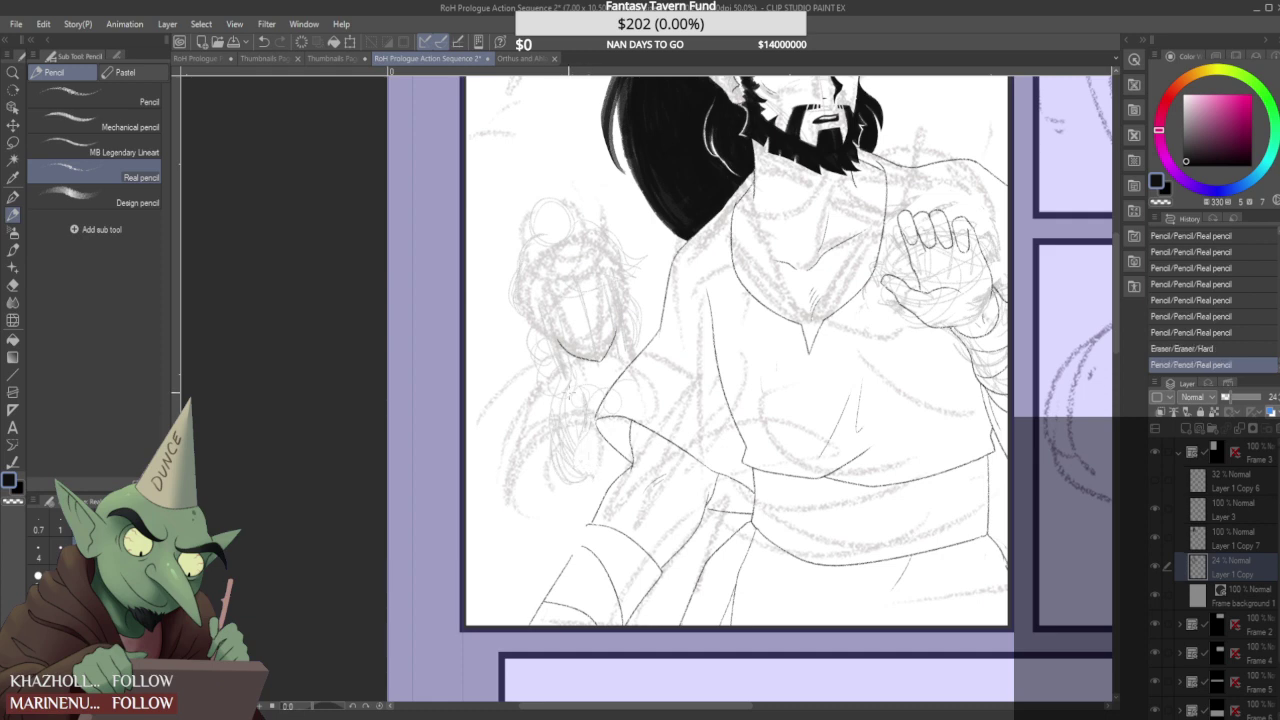
{"action": "scroll", "coordinate": [583, 350], "scroll_direction": "down", "scroll_amount": 1}
{"action": "scroll", "coordinate": [585, 360], "scroll_direction": "up", "scroll_amount": 2}
{"action": "left_click", "coordinate": [592, 389]}
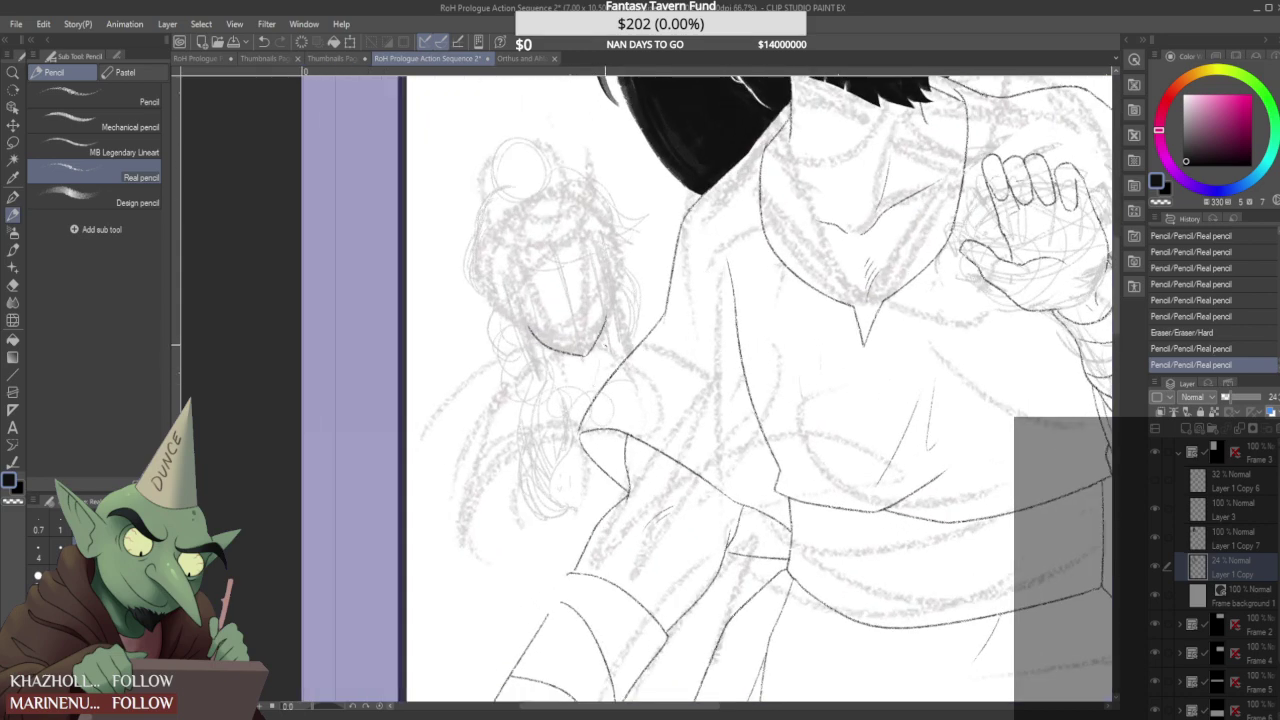
- Rework the smaller figure's face guidelines, sketching cross lines for the facial features and erasing stray marks
{"action": "scroll", "coordinate": [592, 389], "scroll_direction": "down", "scroll_amount": 2}
{"action": "scroll", "coordinate": [544, 293], "scroll_direction": "up", "scroll_amount": 3}
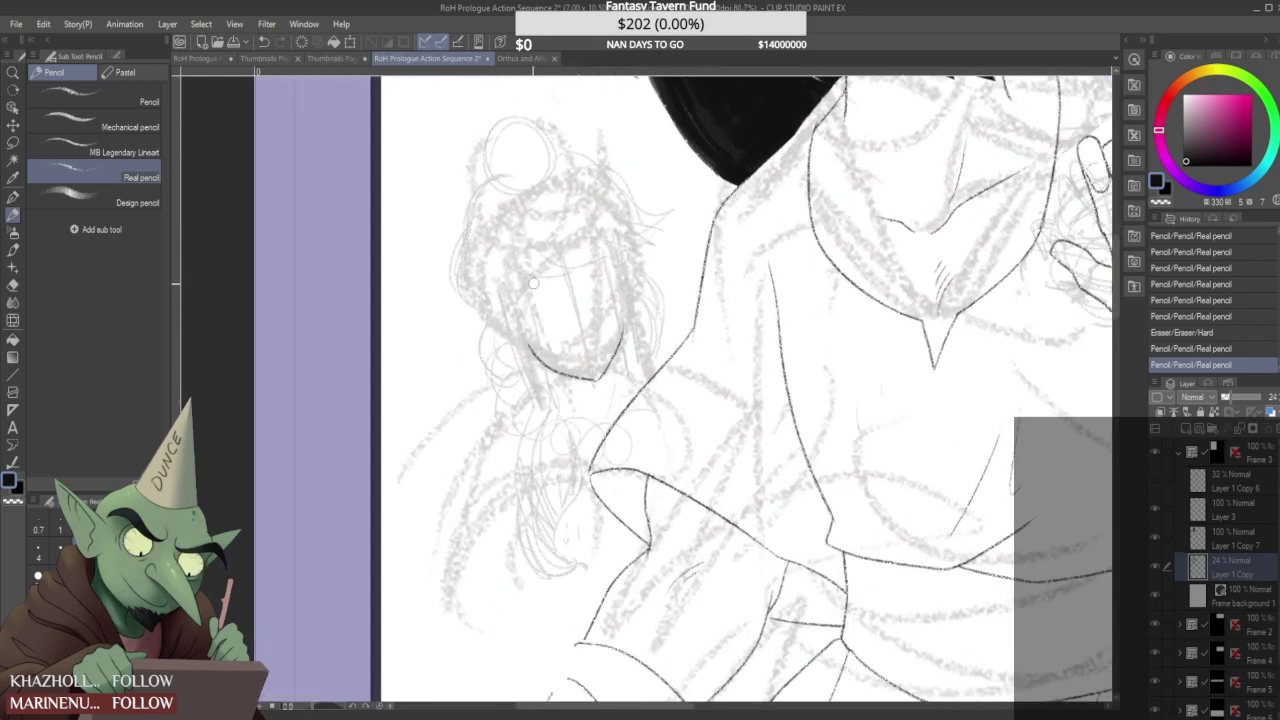
{"action": "mouse_move", "coordinate": [550, 352]}
{"action": "left_mouse_down"}
{"action": "mouse_move", "coordinate": [578, 368]}
{"action": "mouse_move", "coordinate": [597, 345]}
{"action": "mouse_move", "coordinate": [595, 310]}
{"action": "mouse_move", "coordinate": [610, 350]}
{"action": "mouse_move", "coordinate": [590, 335]}
{"action": "left_mouse_up"}
{"action": "left_click_drag", "start_coordinate": [528, 298], "coordinate": [612, 263]}
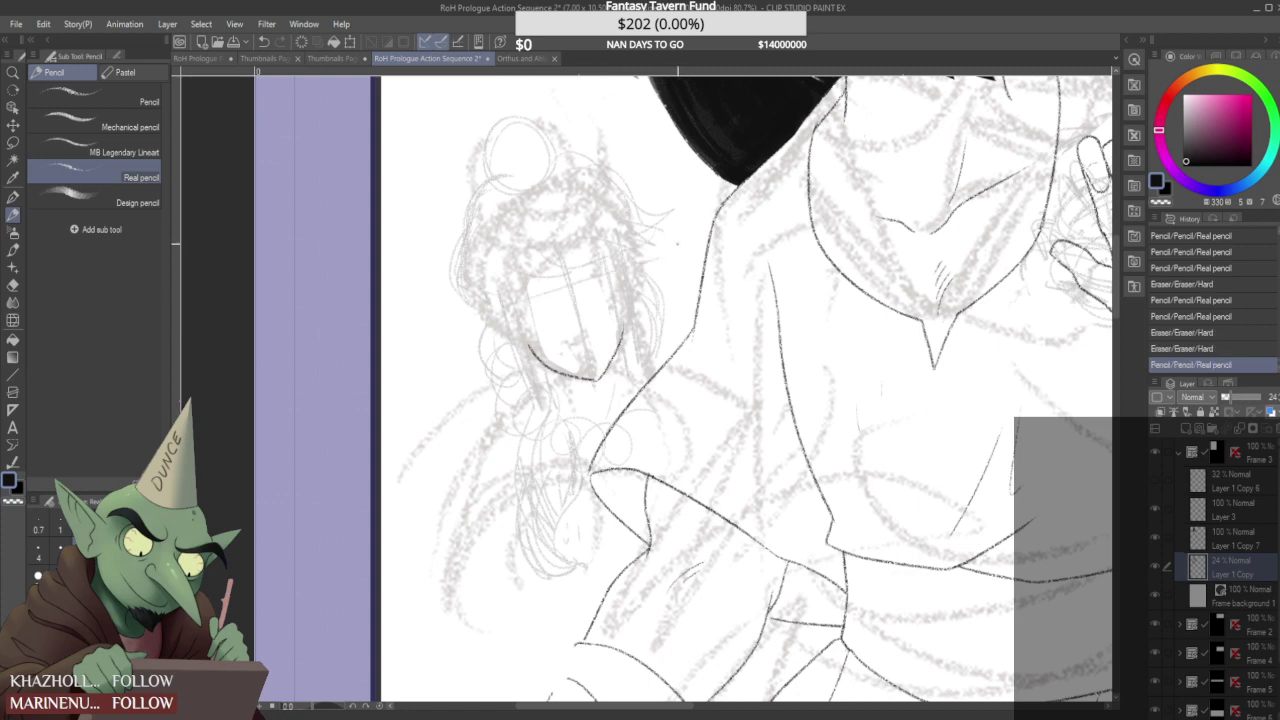
{"action": "left_click_drag", "start_coordinate": [537, 341], "coordinate": [620, 317]}
{"action": "mouse_move", "coordinate": [577, 357]}
{"action": "left_mouse_down"}
{"action": "mouse_move", "coordinate": [588, 352]}
{"action": "mouse_move", "coordinate": [586, 369]}
{"action": "mouse_move", "coordinate": [576, 363]}
{"action": "left_mouse_up"}
{"action": "scroll", "coordinate": [565, 347], "scroll_direction": "down", "scroll_amount": 2}
{"action": "scroll", "coordinate": [621, 288], "scroll_direction": "down", "scroll_amount": 2}
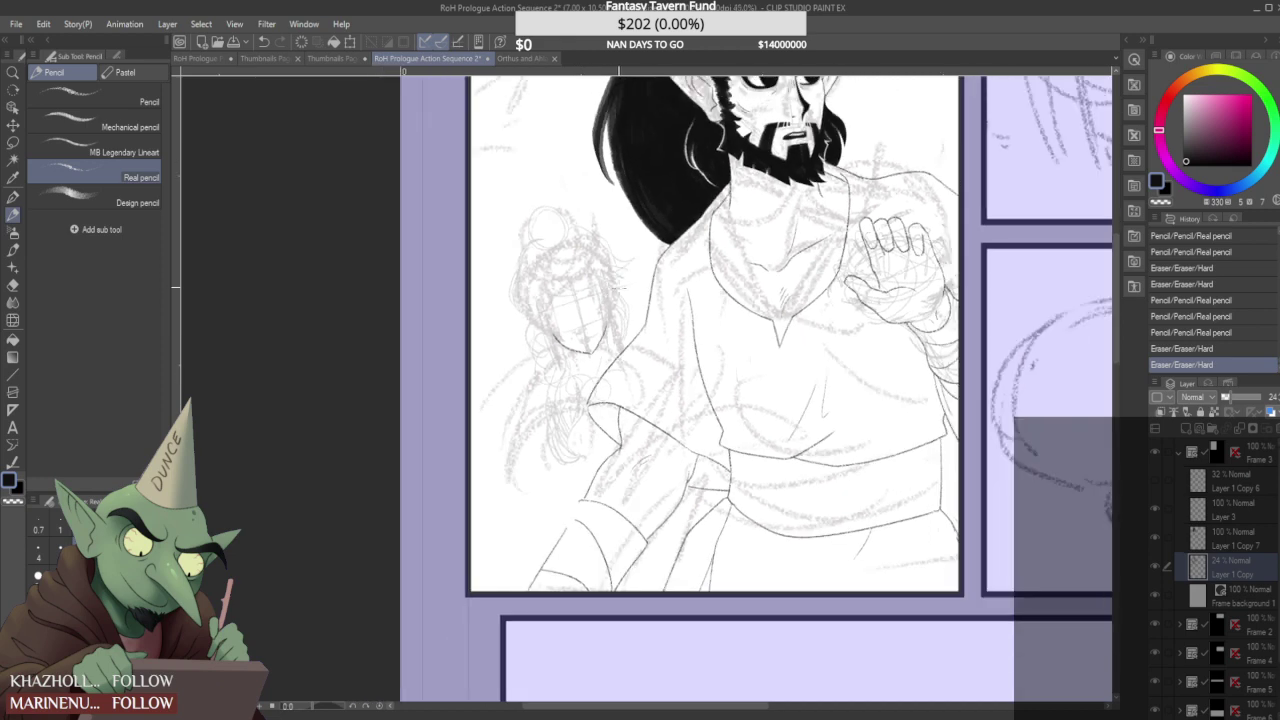
{"action": "scroll", "coordinate": [560, 260], "scroll_direction": "up", "scroll_amount": 1}
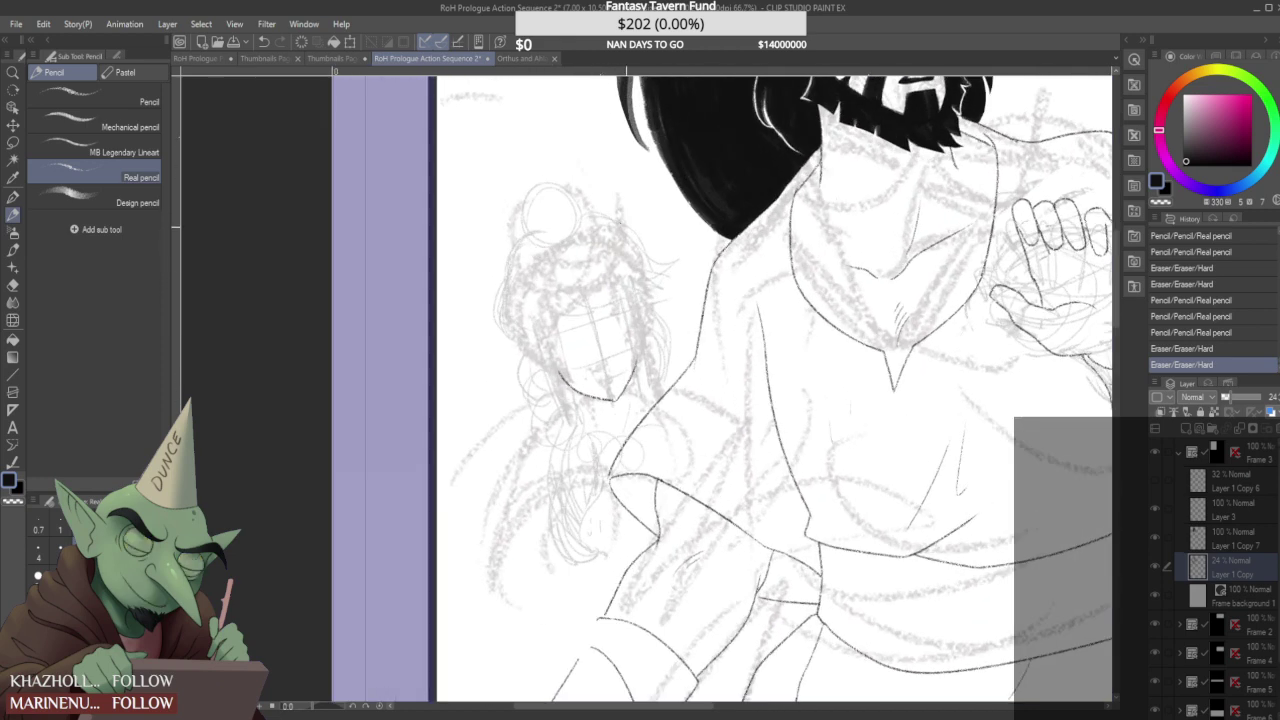
- Sketch more hair strands over the crown, around the bun and beside the jaw of the smaller figure
{"action": "left_click_drag", "start_coordinate": [569, 219], "coordinate": [618, 282]}
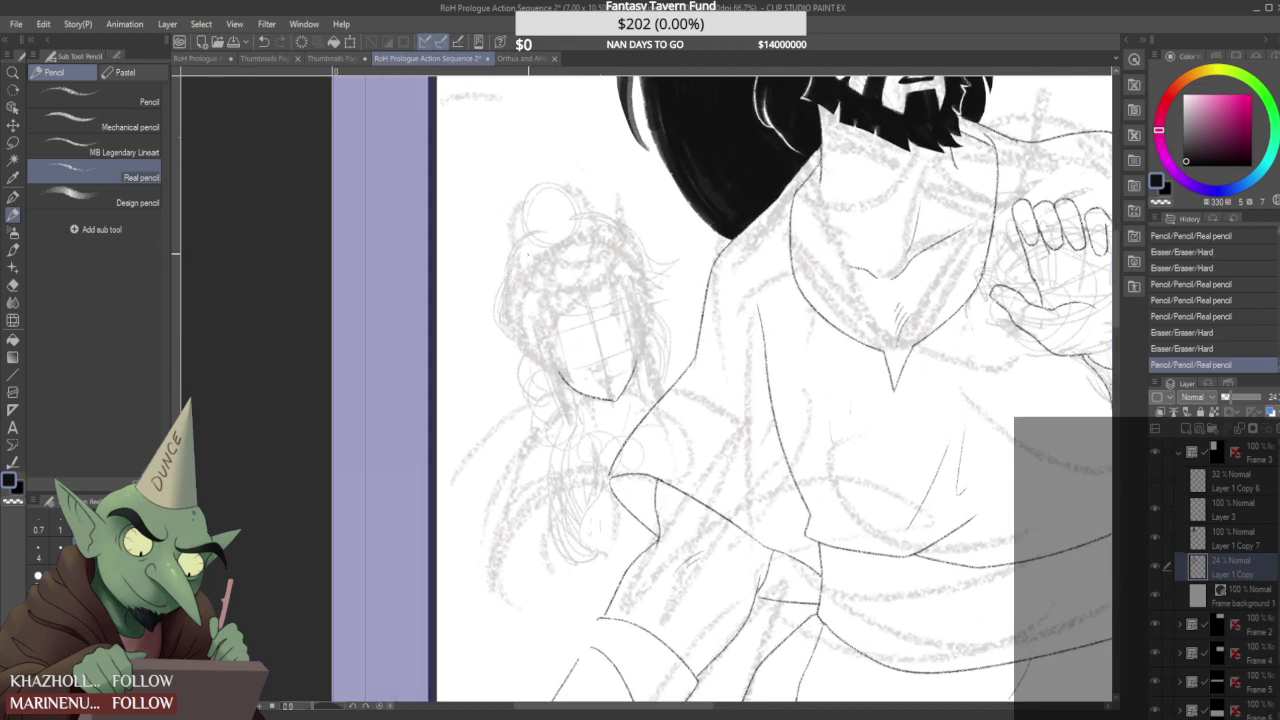
{"action": "scroll", "coordinate": [528, 254], "scroll_direction": "up", "scroll_amount": 2}
{"action": "mouse_move", "coordinate": [525, 232]}
{"action": "left_mouse_down"}
{"action": "mouse_move", "coordinate": [554, 216]}
{"action": "mouse_move", "coordinate": [553, 192]}
{"action": "mouse_move", "coordinate": [568, 184]}
{"action": "mouse_move", "coordinate": [590, 181]}
{"action": "mouse_move", "coordinate": [596, 198]}
{"action": "left_mouse_up"}
{"action": "left_click_drag", "start_coordinate": [508, 358], "coordinate": [524, 372]}
{"action": "mouse_move", "coordinate": [512, 340]}
{"action": "left_mouse_down"}
{"action": "mouse_move", "coordinate": [530, 368]}
{"action": "mouse_move", "coordinate": [540, 360]}
{"action": "left_mouse_up"}
{"action": "scroll", "coordinate": [568, 325], "scroll_direction": "down", "scroll_amount": 4}
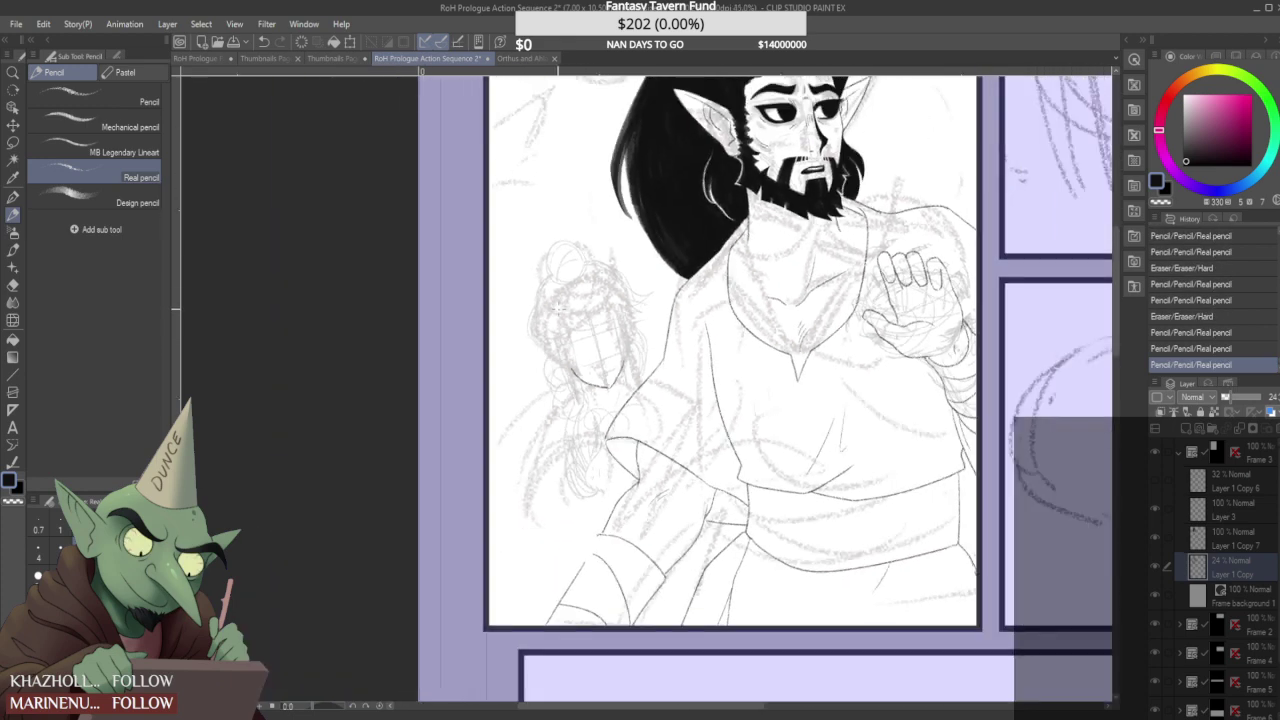
- Sketch the smaller figure's arm outline from the shoulder down to the bent elbow and along the forearm
{"action": "scroll", "coordinate": [560, 306], "scroll_direction": "down", "scroll_amount": 1}
{"action": "scroll", "coordinate": [552, 390], "scroll_direction": "up", "scroll_amount": 2}
{"action": "mouse_move", "coordinate": [511, 472]}
{"action": "left_mouse_down"}
{"action": "mouse_move", "coordinate": [516, 519]}
{"action": "mouse_move", "coordinate": [560, 530]}
{"action": "left_mouse_up"}
{"action": "scroll", "coordinate": [580, 482], "scroll_direction": "down", "scroll_amount": 2}
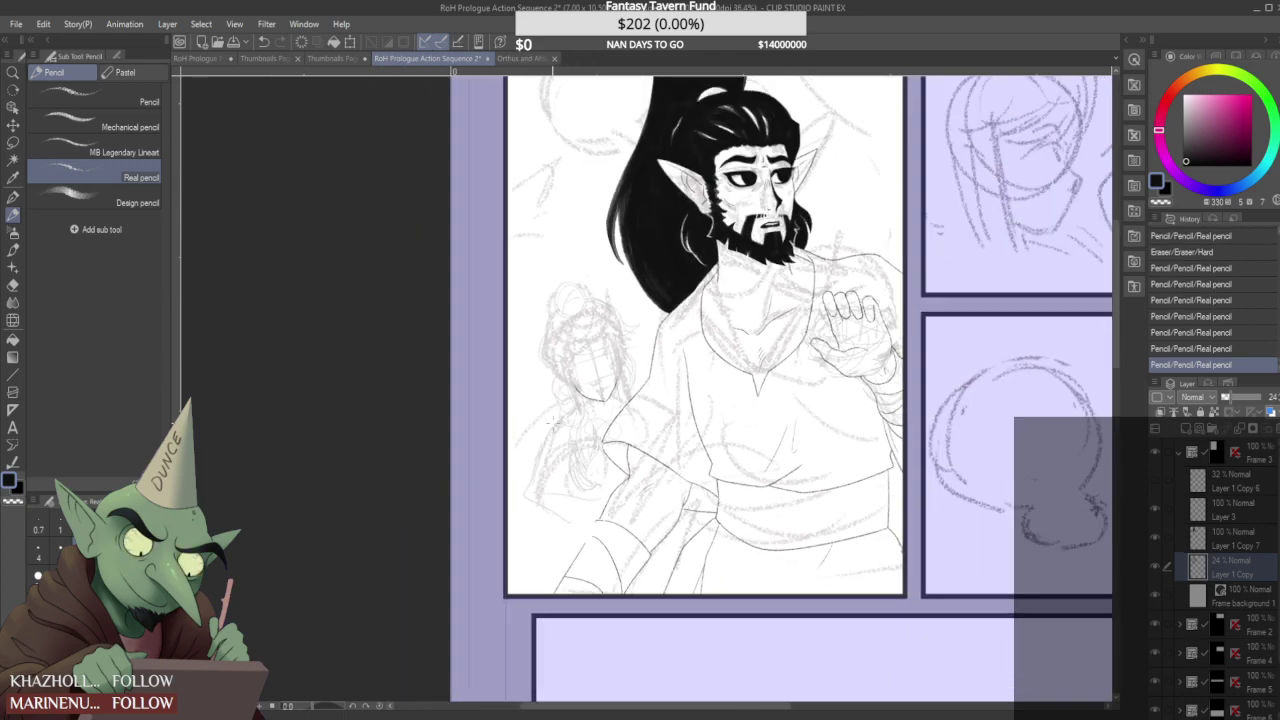
{"action": "scroll", "coordinate": [575, 543], "scroll_direction": "up", "scroll_amount": 4}
{"action": "left_click_drag", "start_coordinate": [454, 411], "coordinate": [573, 494]}
{"action": "left_click_drag", "start_coordinate": [448, 430], "coordinate": [548, 486]}
{"action": "left_click_drag", "start_coordinate": [480, 412], "coordinate": [655, 418]}
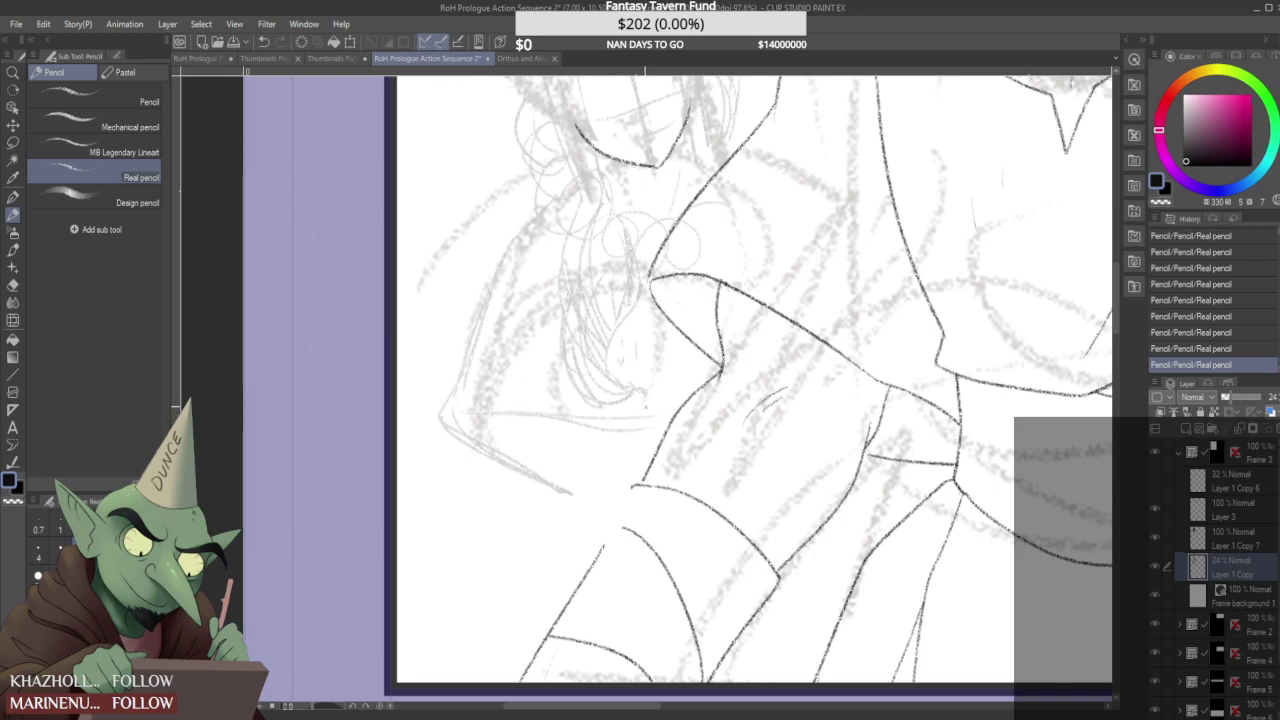
{"action": "mouse_move", "coordinate": [456, 403]}
{"action": "left_mouse_down"}
{"action": "mouse_move", "coordinate": [518, 239]}
{"action": "mouse_move", "coordinate": [573, 184]}
{"action": "left_mouse_up"}
{"action": "left_click_drag", "start_coordinate": [554, 197], "coordinate": [479, 347]}
- Fill the smaller figure's bent sleeve with loose strokes marking the fabric folds around the elbow and forearm
{"action": "mouse_move", "coordinate": [489, 285]}
{"action": "left_mouse_down"}
{"action": "mouse_move", "coordinate": [463, 368]}
{"action": "mouse_move", "coordinate": [494, 332]}
{"action": "mouse_move", "coordinate": [584, 354]}
{"action": "left_mouse_up"}
{"action": "mouse_move", "coordinate": [522, 326]}
{"action": "left_mouse_down"}
{"action": "mouse_move", "coordinate": [584, 328]}
{"action": "mouse_move", "coordinate": [554, 306]}
{"action": "left_mouse_up"}
{"action": "left_click_drag", "start_coordinate": [610, 358], "coordinate": [682, 350]}
{"action": "left_click_drag", "start_coordinate": [578, 390], "coordinate": [528, 428]}
{"action": "mouse_move", "coordinate": [688, 372]}
{"action": "left_mouse_down"}
{"action": "mouse_move", "coordinate": [612, 428]}
{"action": "mouse_move", "coordinate": [632, 398]}
{"action": "left_mouse_up"}
{"action": "mouse_move", "coordinate": [542, 404]}
{"action": "left_mouse_down"}
{"action": "mouse_move", "coordinate": [508, 412]}
{"action": "mouse_move", "coordinate": [488, 444]}
{"action": "left_mouse_up"}
{"action": "left_click_drag", "start_coordinate": [512, 460], "coordinate": [494, 506]}
{"action": "left_click_drag", "start_coordinate": [598, 372], "coordinate": [508, 386]}
{"action": "left_click_drag", "start_coordinate": [528, 378], "coordinate": [450, 416]}
{"action": "mouse_move", "coordinate": [474, 428]}
{"action": "left_mouse_down"}
{"action": "mouse_move", "coordinate": [444, 464]}
{"action": "mouse_move", "coordinate": [448, 450]}
{"action": "left_mouse_up"}
{"action": "left_click_drag", "start_coordinate": [466, 458], "coordinate": [490, 482]}
{"action": "left_click_drag", "start_coordinate": [474, 392], "coordinate": [460, 422]}
{"action": "left_click_drag", "start_coordinate": [462, 400], "coordinate": [456, 442]}
{"action": "left_click_drag", "start_coordinate": [472, 366], "coordinate": [462, 450]}
{"action": "left_click_drag", "start_coordinate": [468, 390], "coordinate": [462, 460]}
{"action": "left_click_drag", "start_coordinate": [470, 438], "coordinate": [482, 470]}
{"action": "mouse_move", "coordinate": [512, 342]}
{"action": "left_mouse_down"}
{"action": "mouse_move", "coordinate": [624, 353]}
{"action": "mouse_move", "coordinate": [530, 396]}
{"action": "mouse_move", "coordinate": [538, 422]}
{"action": "left_mouse_up"}
- Round out the sleeve's lower edge, then switch to the MB Legendary Lineart pencil and reinforce the arm and cloth outlines
{"action": "scroll", "coordinate": [582, 394], "scroll_direction": "down", "scroll_amount": 3}
{"action": "scroll", "coordinate": [578, 346], "scroll_direction": "down", "scroll_amount": 3}
{"action": "scroll", "coordinate": [578, 346], "scroll_direction": "up", "scroll_amount": 1}
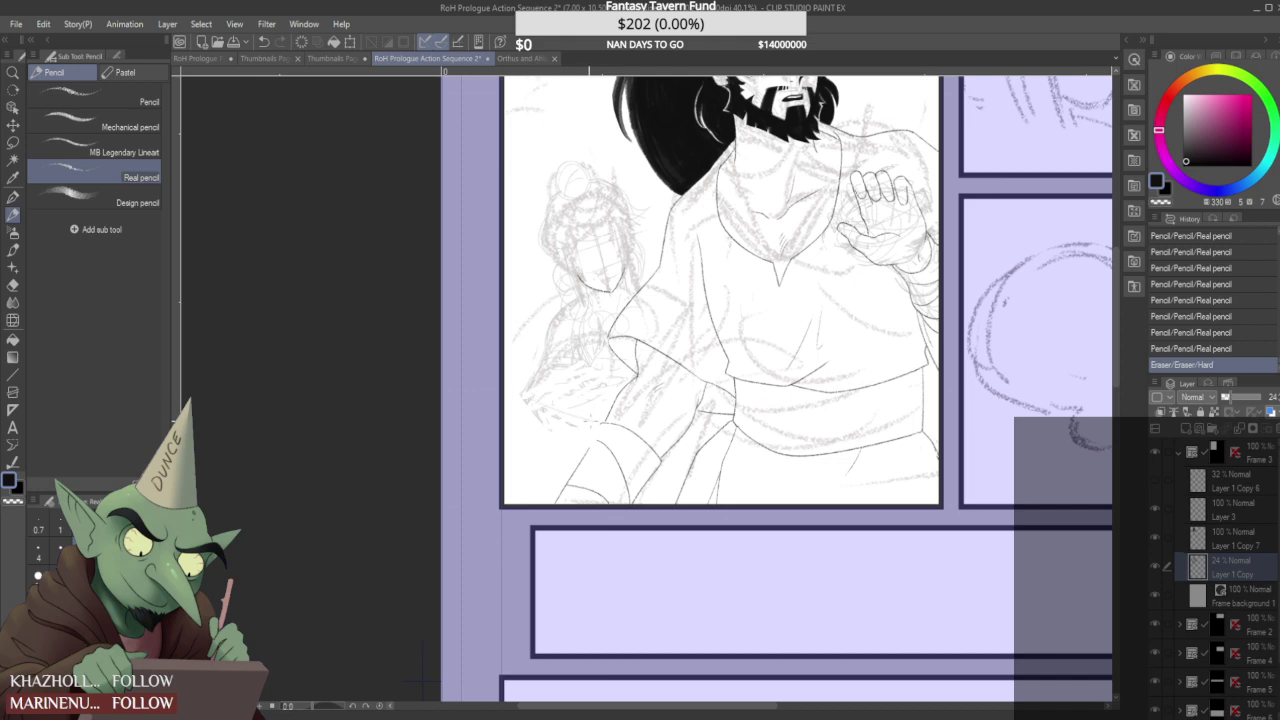
{"action": "left_click_drag", "start_coordinate": [556, 408], "coordinate": [563, 424]}
{"action": "left_click", "coordinate": [124, 152]}
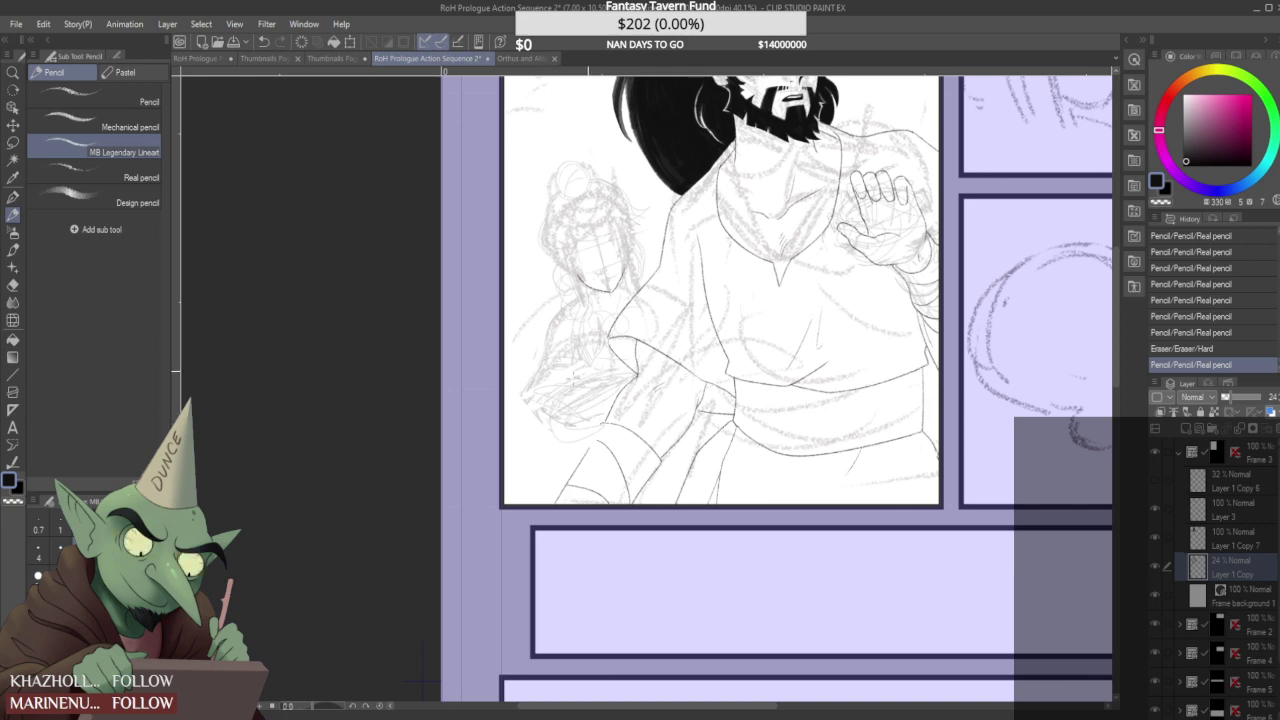
{"action": "left_click_drag", "start_coordinate": [568, 372], "coordinate": [550, 385]}
{"action": "left_click_drag", "start_coordinate": [558, 318], "coordinate": [535, 390]}
{"action": "left_click_drag", "start_coordinate": [598, 284], "coordinate": [607, 296]}
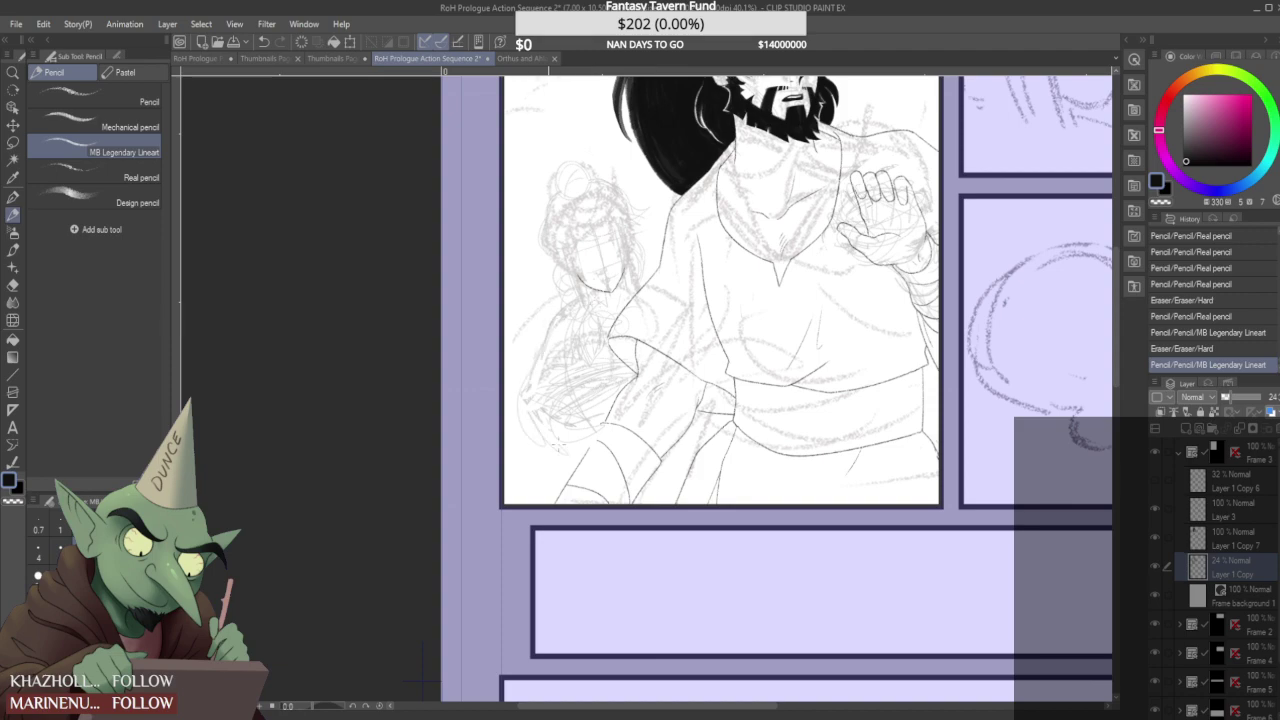
{"action": "left_click_drag", "start_coordinate": [535, 429], "coordinate": [506, 483]}
- Raise the opacity of Layer 1 Copy to 39% and rework the sleeve and forearm sketch with erasing and new strokes
{"action": "scroll", "coordinate": [551, 365], "scroll_direction": "down", "scroll_amount": 3}
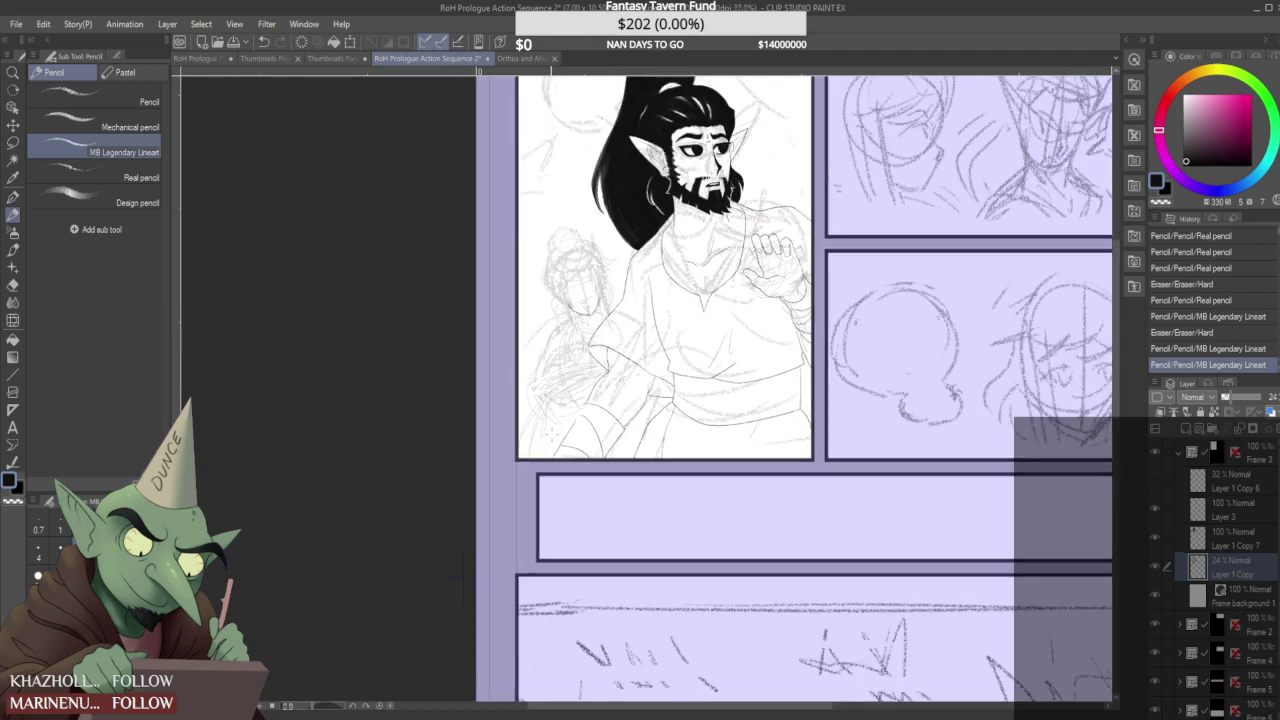
{"action": "scroll", "coordinate": [541, 443], "scroll_direction": "up", "scroll_amount": 4}
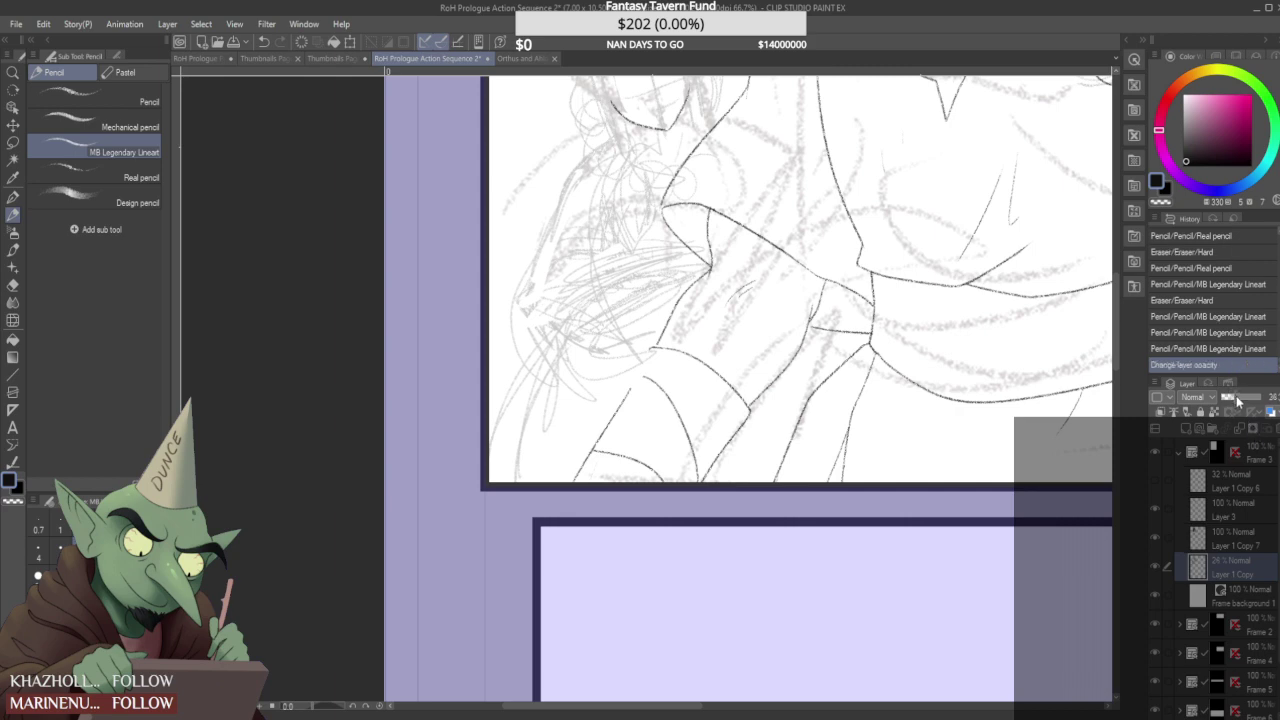
{"action": "left_click", "coordinate": [1237, 397]}
{"action": "scroll", "coordinate": [626, 400], "scroll_direction": "down", "scroll_amount": 4}
{"action": "scroll", "coordinate": [625, 300], "scroll_direction": "up", "scroll_amount": 1}
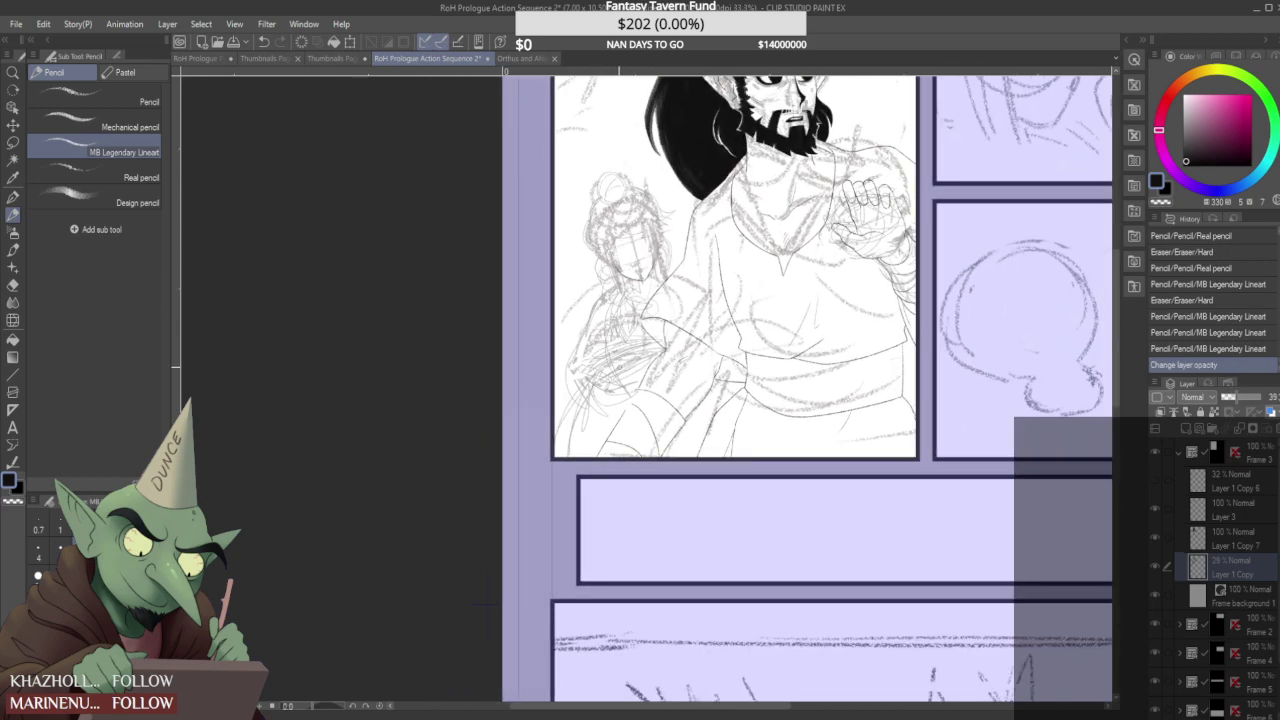
{"action": "mouse_move", "coordinate": [632, 358]}
{"action": "left_mouse_down"}
{"action": "mouse_move", "coordinate": [598, 378]}
{"action": "mouse_move", "coordinate": [594, 398]}
{"action": "left_mouse_up"}
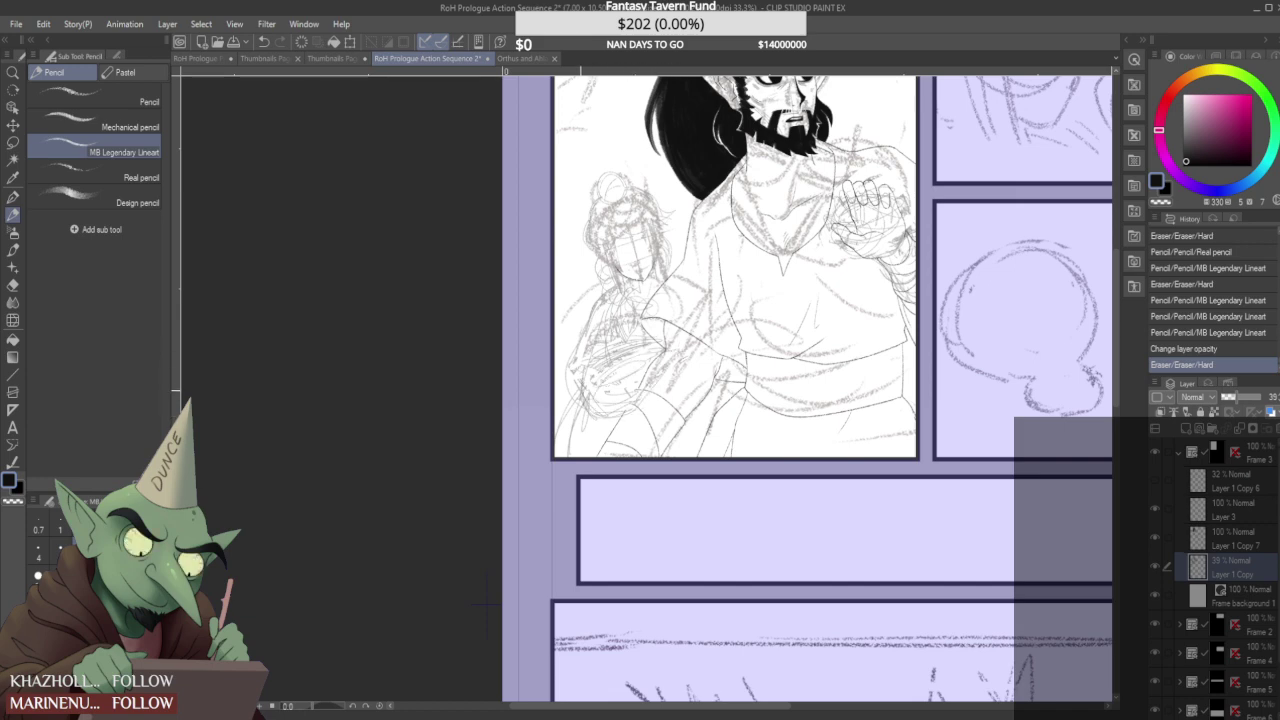
{"action": "left_click_drag", "start_coordinate": [610, 376], "coordinate": [652, 350]}
{"action": "mouse_move", "coordinate": [595, 391]}
{"action": "left_mouse_down"}
{"action": "mouse_move", "coordinate": [588, 326]}
{"action": "mouse_move", "coordinate": [622, 289]}
{"action": "left_mouse_up"}
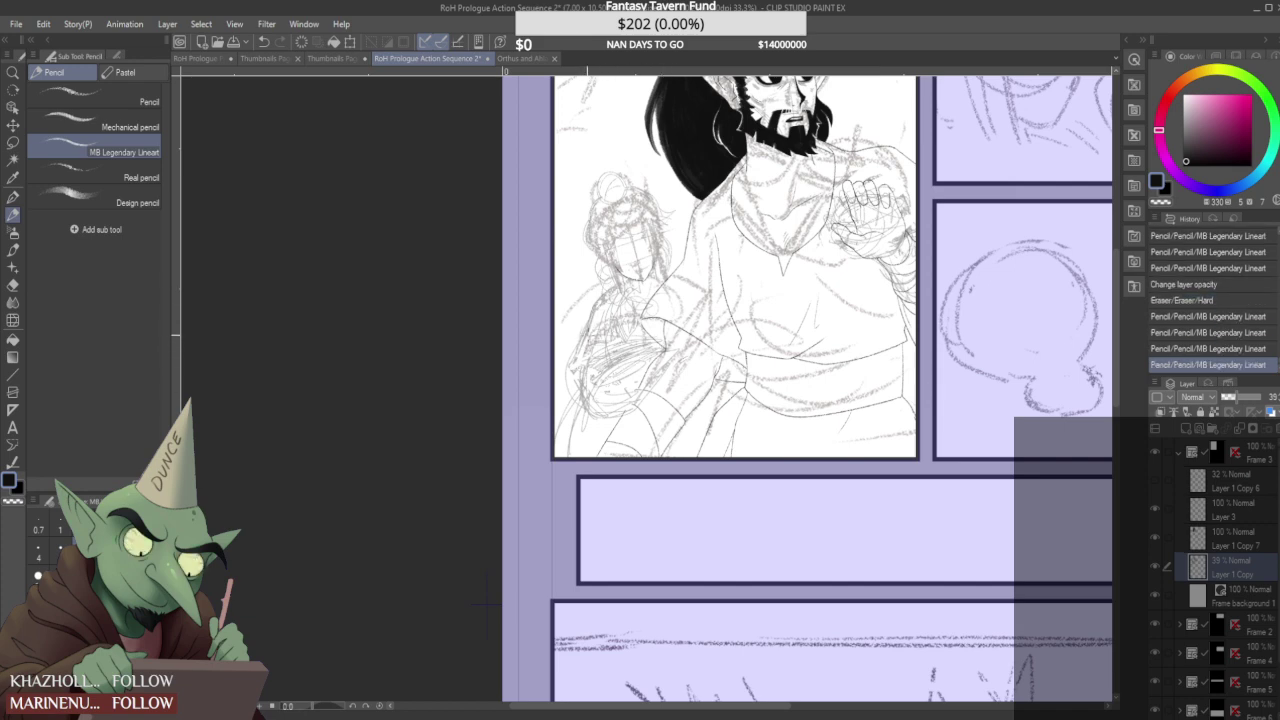
- Sketch garment lines falling from the smaller figure's elbow and sleeve down to the frame's lower edge
{"action": "mouse_move", "coordinate": [577, 351]}
{"action": "left_mouse_down"}
{"action": "mouse_move", "coordinate": [600, 312]}
{"action": "mouse_move", "coordinate": [570, 414]}
{"action": "left_mouse_up"}
{"action": "scroll", "coordinate": [659, 317], "scroll_direction": "down", "scroll_amount": 2}
{"action": "scroll", "coordinate": [590, 362], "scroll_direction": "up", "scroll_amount": 1}
{"action": "left_click_drag", "start_coordinate": [589, 373], "coordinate": [570, 407]}
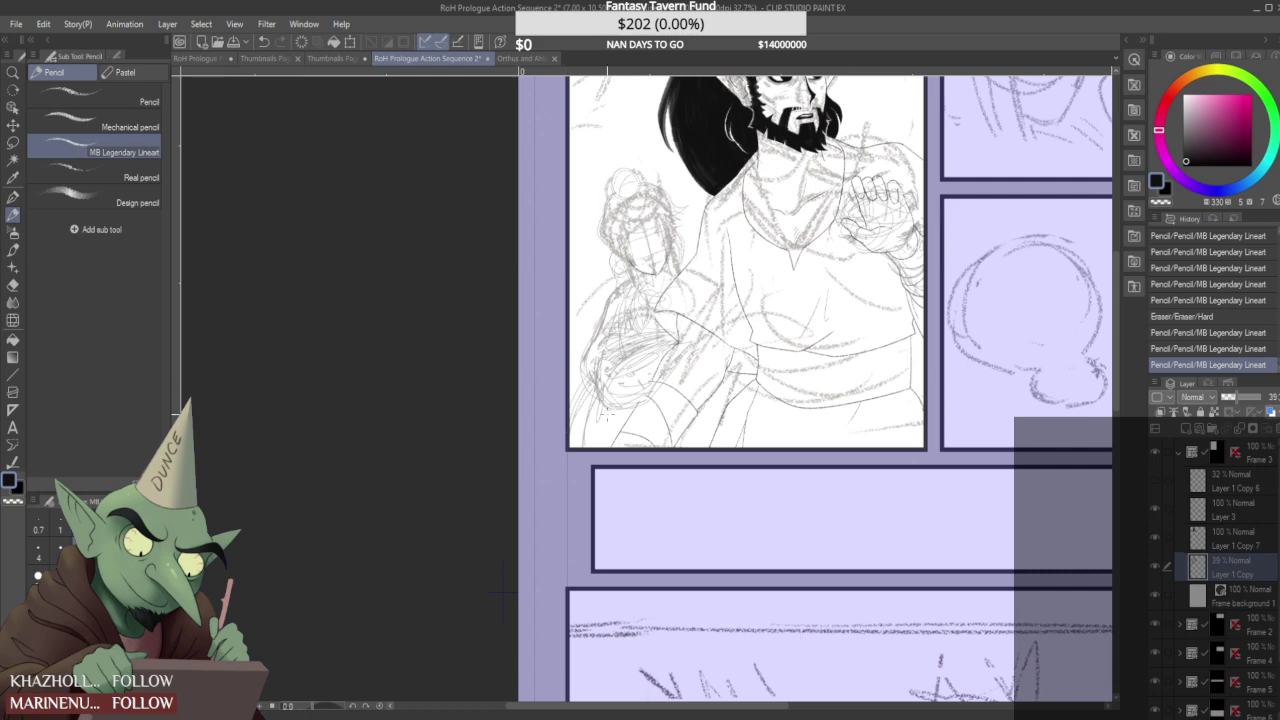
{"action": "mouse_move", "coordinate": [594, 452]}
{"action": "left_mouse_down"}
{"action": "mouse_move", "coordinate": [590, 418]}
{"action": "mouse_move", "coordinate": [608, 422]}
{"action": "left_mouse_up"}
{"action": "scroll", "coordinate": [618, 420], "scroll_direction": "down", "scroll_amount": 2}
{"action": "scroll", "coordinate": [706, 418], "scroll_direction": "up", "scroll_amount": 1}
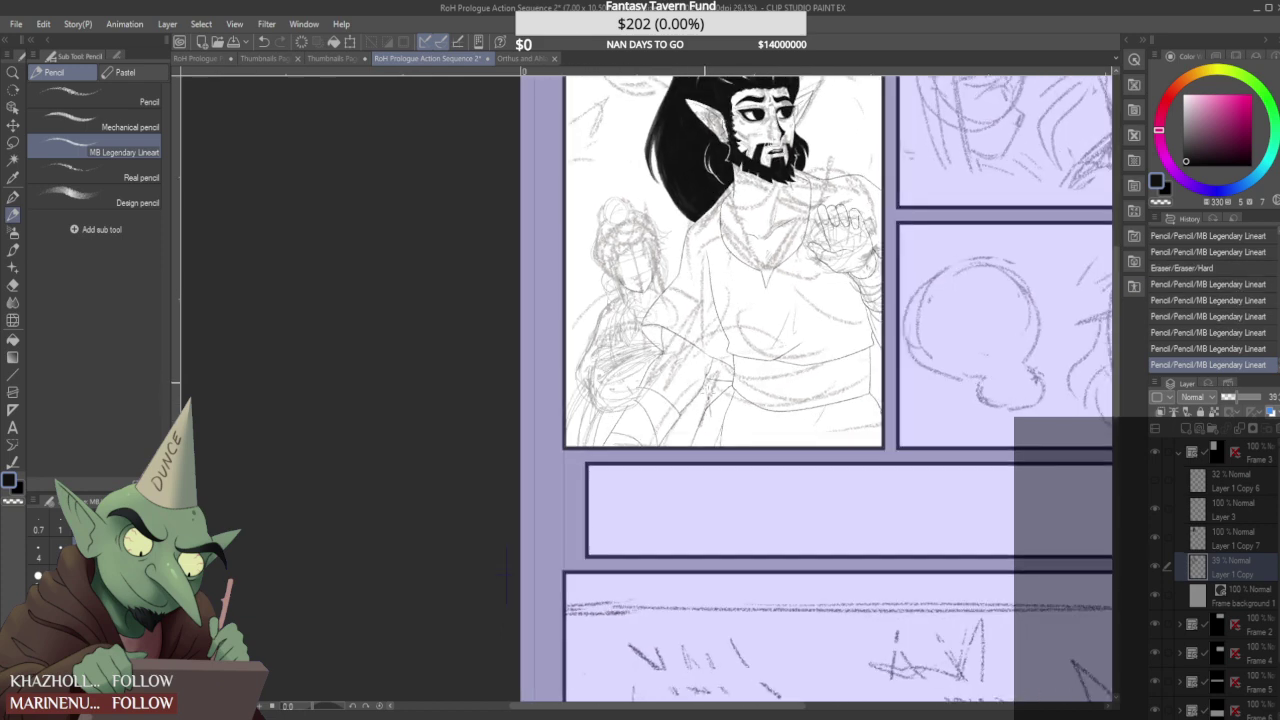
- Sketch the smaller figure's far sleeve and garment folds across the bearded figure's lowered arm, adjusting them with the eraser
{"action": "mouse_move", "coordinate": [695, 355]}
{"action": "left_mouse_down"}
{"action": "mouse_move", "coordinate": [690, 318]}
{"action": "mouse_move", "coordinate": [694, 436]}
{"action": "left_mouse_up"}
{"action": "left_click_drag", "start_coordinate": [686, 346], "coordinate": [706, 446]}
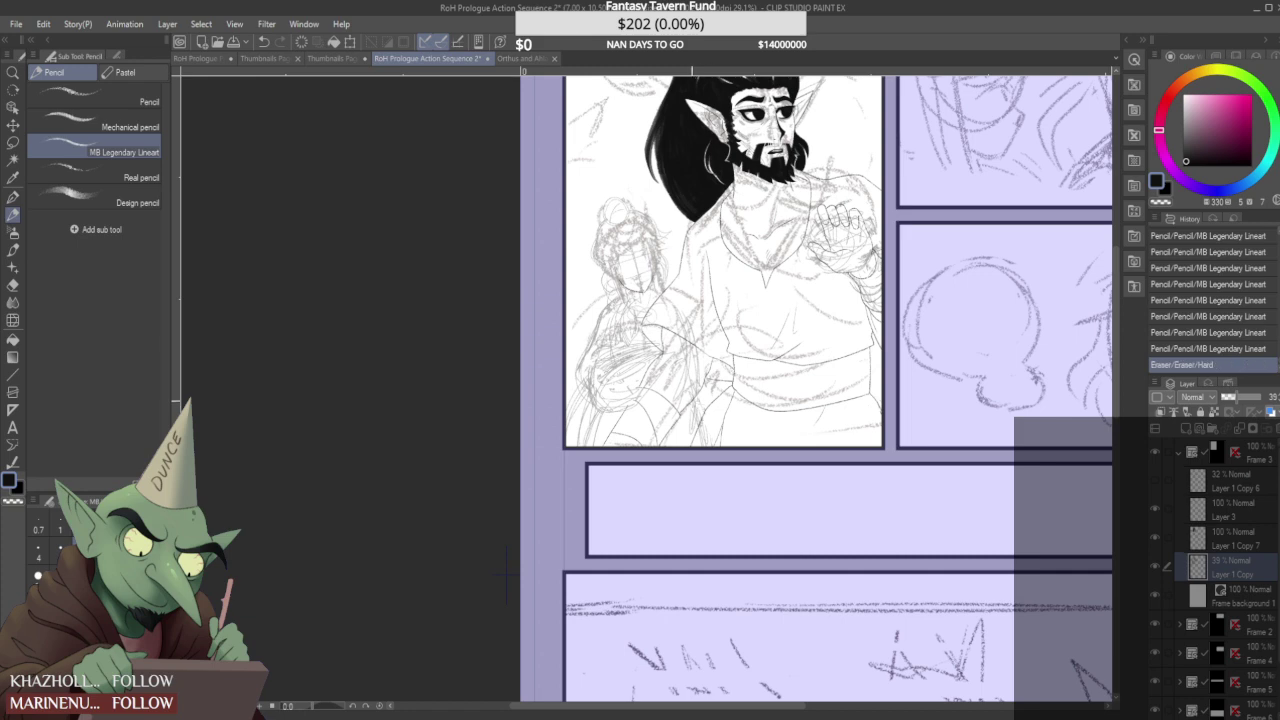
{"action": "scroll", "coordinate": [668, 438], "scroll_direction": "down", "scroll_amount": 2}
{"action": "mouse_move", "coordinate": [696, 402]}
{"action": "left_mouse_down"}
{"action": "mouse_move", "coordinate": [706, 440]}
{"action": "mouse_move", "coordinate": [722, 392]}
{"action": "mouse_move", "coordinate": [700, 449]}
{"action": "left_mouse_up"}
{"action": "scroll", "coordinate": [697, 420], "scroll_direction": "up", "scroll_amount": 2}
{"action": "mouse_move", "coordinate": [660, 345]}
{"action": "left_mouse_down"}
{"action": "mouse_move", "coordinate": [672, 341]}
{"action": "mouse_move", "coordinate": [662, 354]}
{"action": "mouse_move", "coordinate": [717, 393]}
{"action": "mouse_move", "coordinate": [706, 356]}
{"action": "left_mouse_up"}
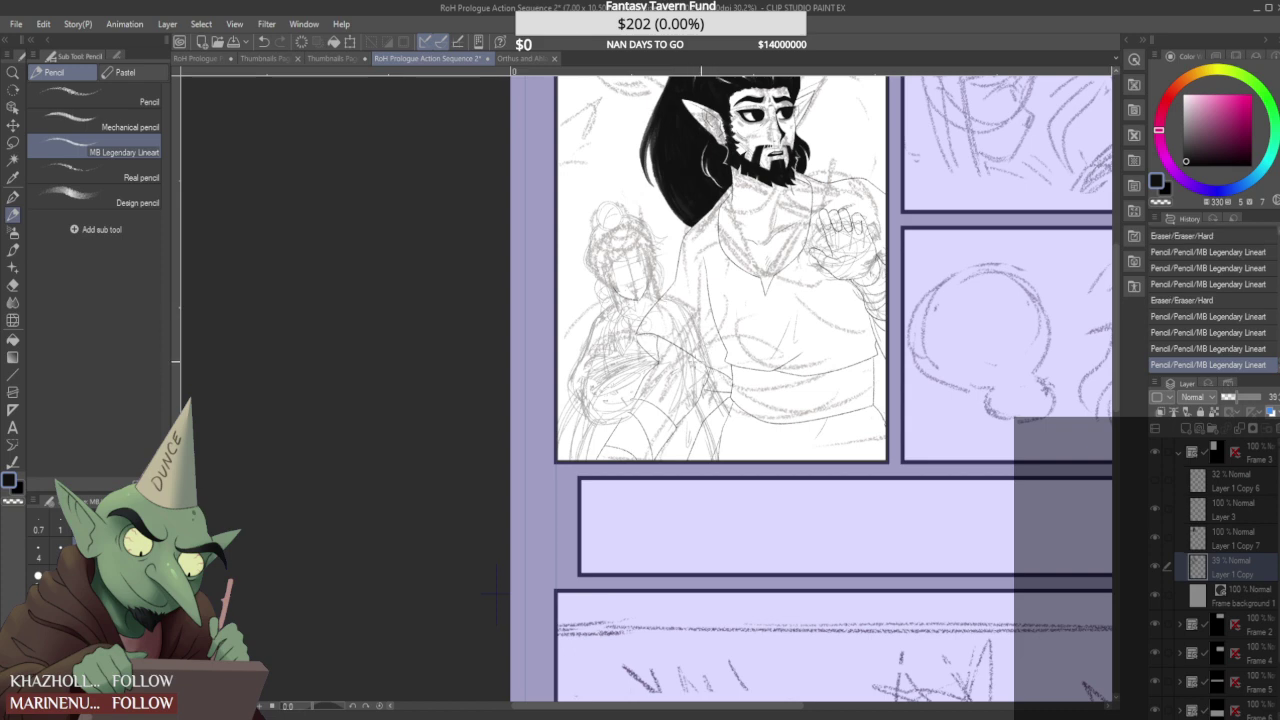
{"action": "left_click_drag", "start_coordinate": [701, 386], "coordinate": [707, 397]}
{"action": "scroll", "coordinate": [706, 393], "scroll_direction": "down", "scroll_amount": 2}
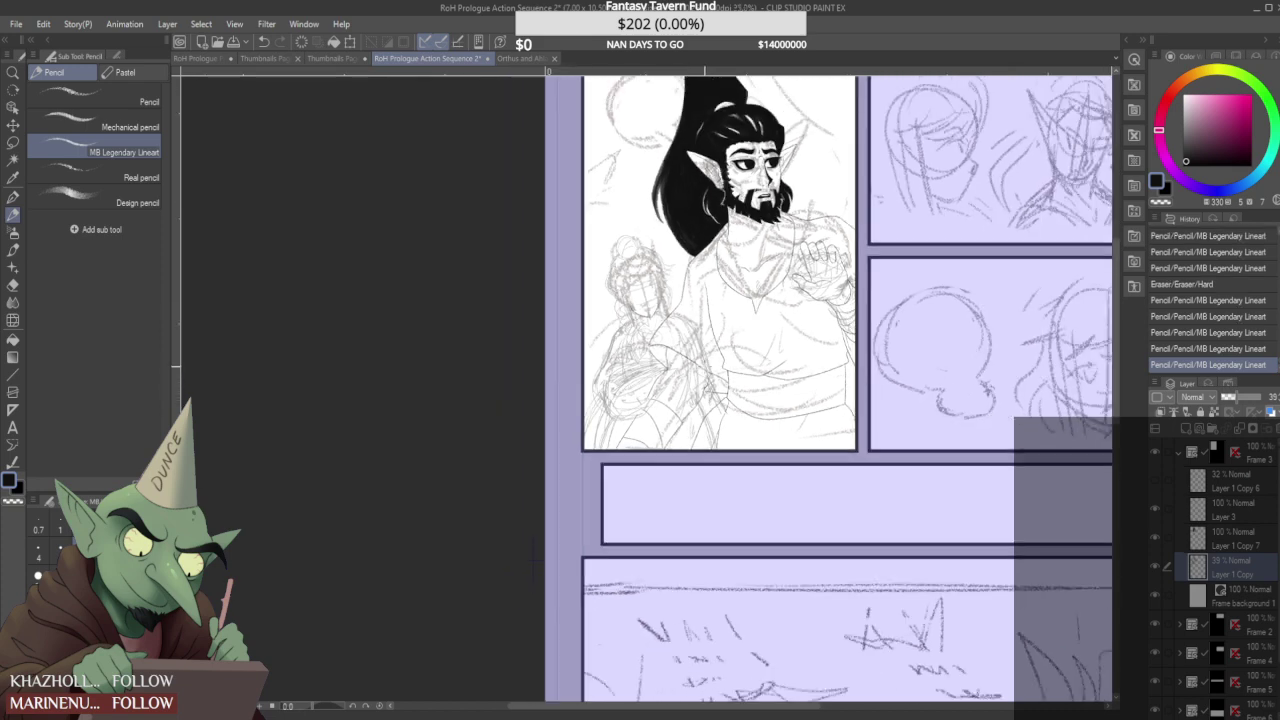
- Erase stray sketch lines around the smaller figure's head and face with the Hard eraser
{"action": "scroll", "coordinate": [690, 350], "scroll_direction": "down", "scroll_amount": 2}
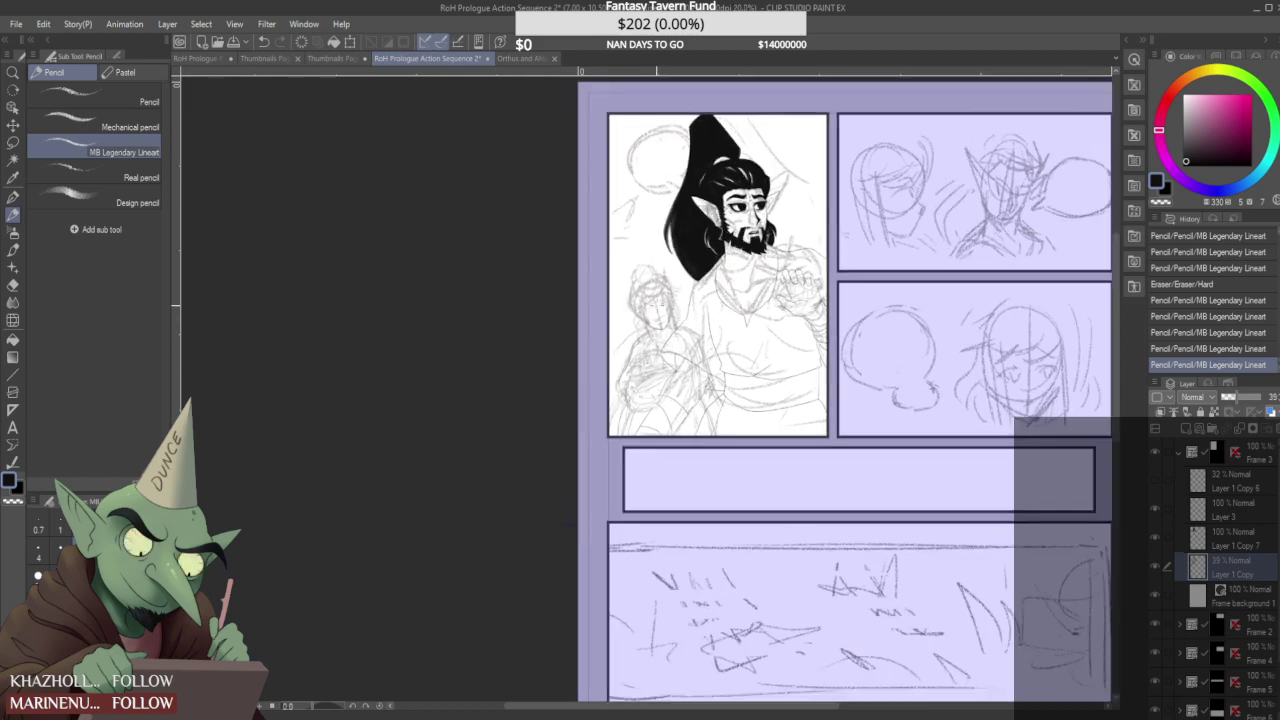
{"action": "scroll", "coordinate": [643, 295], "scroll_direction": "up", "scroll_amount": 4}
{"action": "mouse_move", "coordinate": [608, 226]}
{"action": "left_mouse_down"}
{"action": "mouse_move", "coordinate": [627, 254]}
{"action": "mouse_move", "coordinate": [681, 274]}
{"action": "mouse_move", "coordinate": [624, 300]}
{"action": "mouse_move", "coordinate": [632, 316]}
{"action": "left_mouse_up"}
{"action": "scroll", "coordinate": [668, 252], "scroll_direction": "down", "scroll_amount": 2}
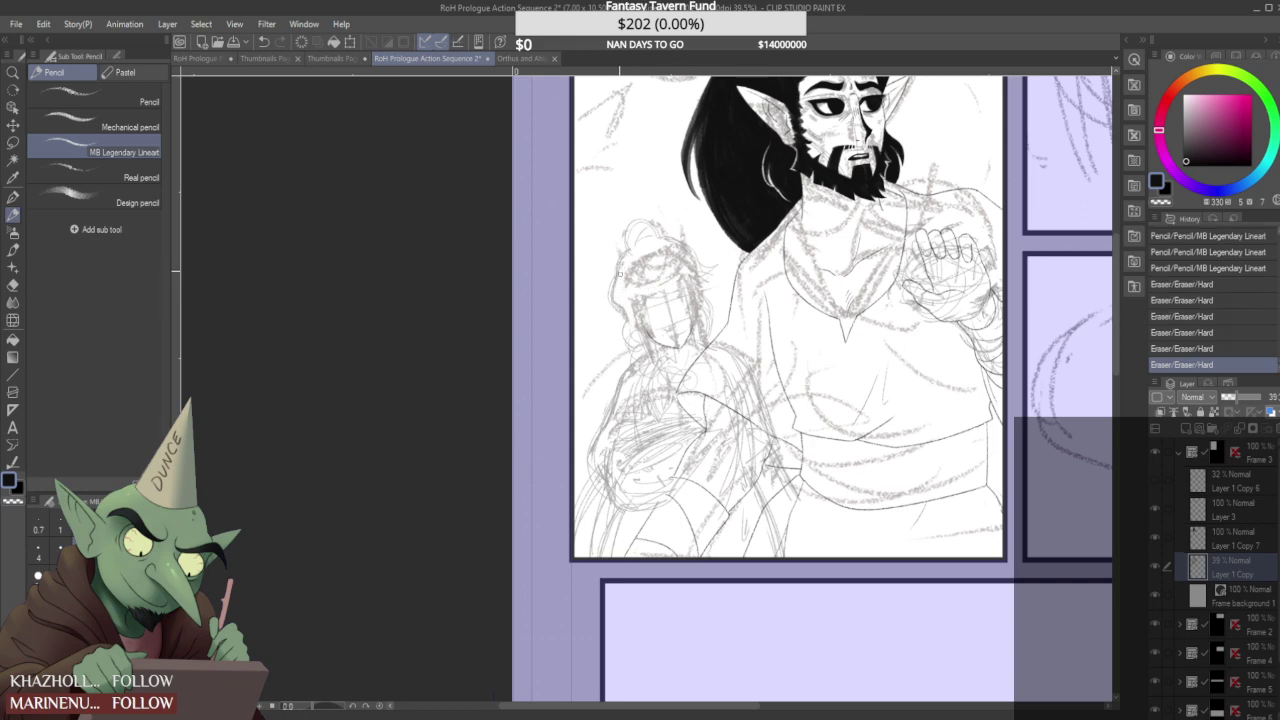
- Consult the Orthus and Ahlai face references, then draw the smaller figure's jawline and rework the hair locks framing the face
{"action": "left_click", "coordinate": [530, 58]}
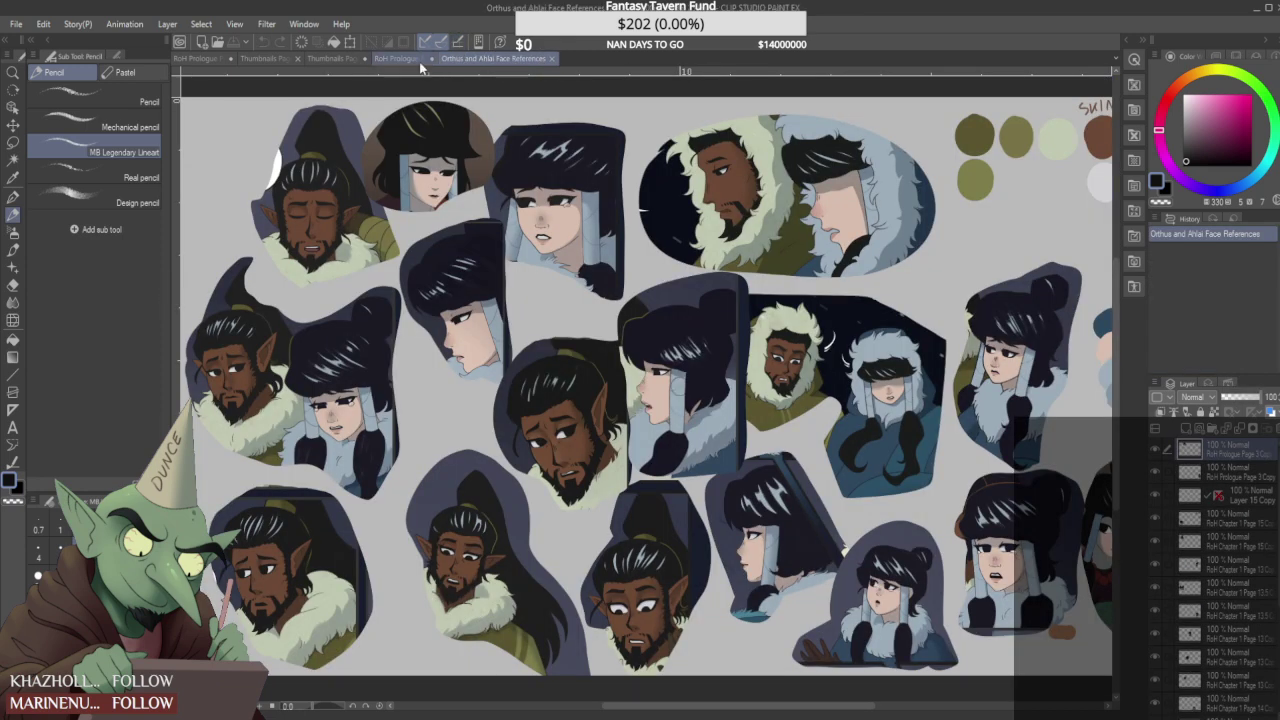
{"action": "left_click", "coordinate": [412, 58]}
{"action": "scroll", "coordinate": [607, 244], "scroll_direction": "up", "scroll_amount": 4}
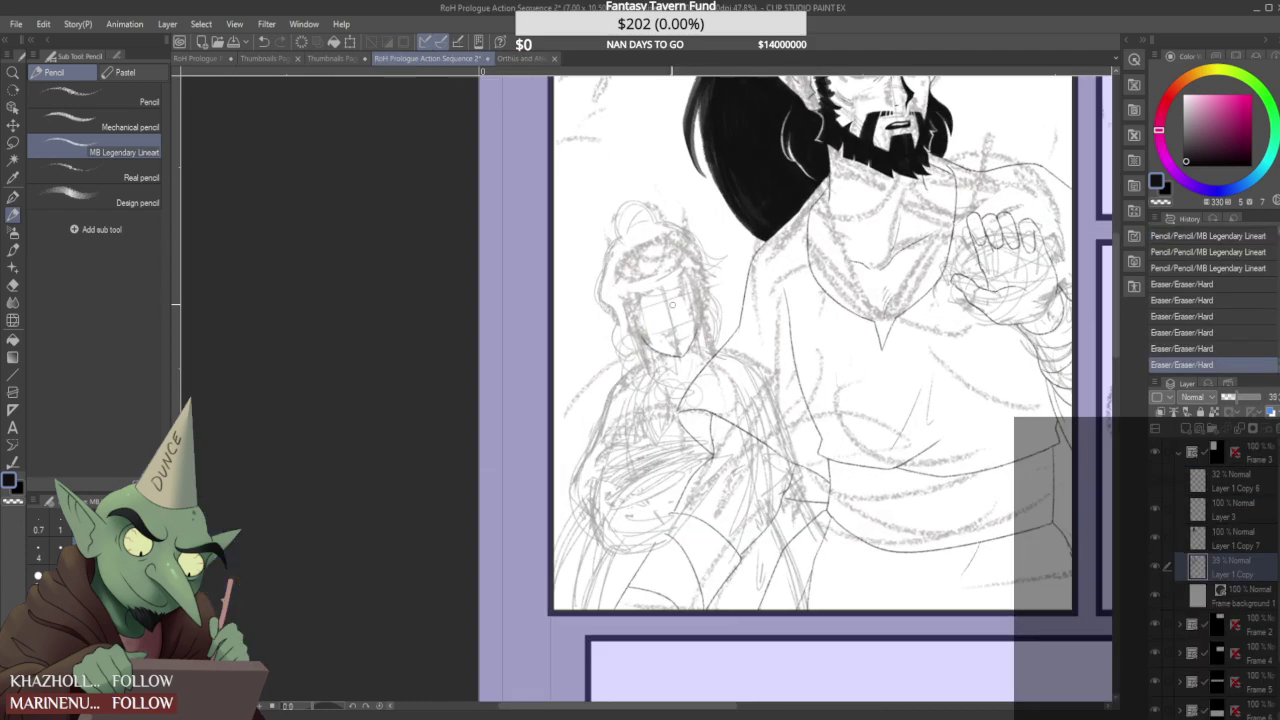
{"action": "left_click_drag", "start_coordinate": [622, 362], "coordinate": [716, 360]}
{"action": "mouse_move", "coordinate": [632, 346]}
{"action": "left_mouse_down"}
{"action": "mouse_move", "coordinate": [614, 318]}
{"action": "mouse_move", "coordinate": [630, 400]}
{"action": "left_mouse_up"}
{"action": "mouse_move", "coordinate": [592, 312]}
{"action": "left_mouse_down"}
{"action": "mouse_move", "coordinate": [632, 418]}
{"action": "mouse_move", "coordinate": [630, 400]}
{"action": "left_mouse_up"}
{"action": "left_click_drag", "start_coordinate": [613, 298], "coordinate": [645, 415]}
{"action": "mouse_move", "coordinate": [709, 268]}
{"action": "left_mouse_down"}
{"action": "mouse_move", "coordinate": [734, 389]}
{"action": "mouse_move", "coordinate": [726, 308]}
{"action": "mouse_move", "coordinate": [746, 388]}
{"action": "left_mouse_up"}
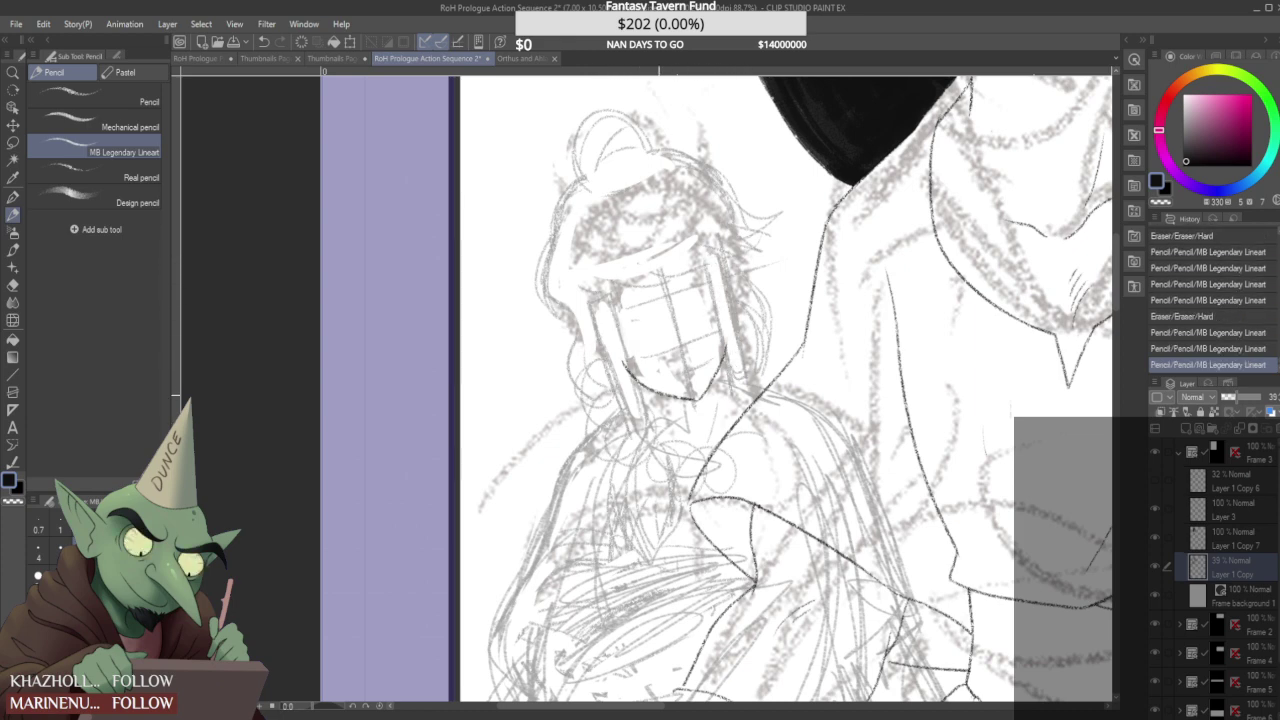
- Add short pencil strokes below the smaller figure's chin and beside the face to define the neck and side hair
{"action": "left_click_drag", "start_coordinate": [645, 404], "coordinate": [648, 420]}
{"action": "left_click_drag", "start_coordinate": [637, 396], "coordinate": [647, 419]}
{"action": "scroll", "coordinate": [730, 369], "scroll_direction": "down", "scroll_amount": 8}
{"action": "scroll", "coordinate": [730, 369], "scroll_direction": "up", "scroll_amount": 4}
{"action": "left_click_drag", "start_coordinate": [718, 314], "coordinate": [740, 380]}
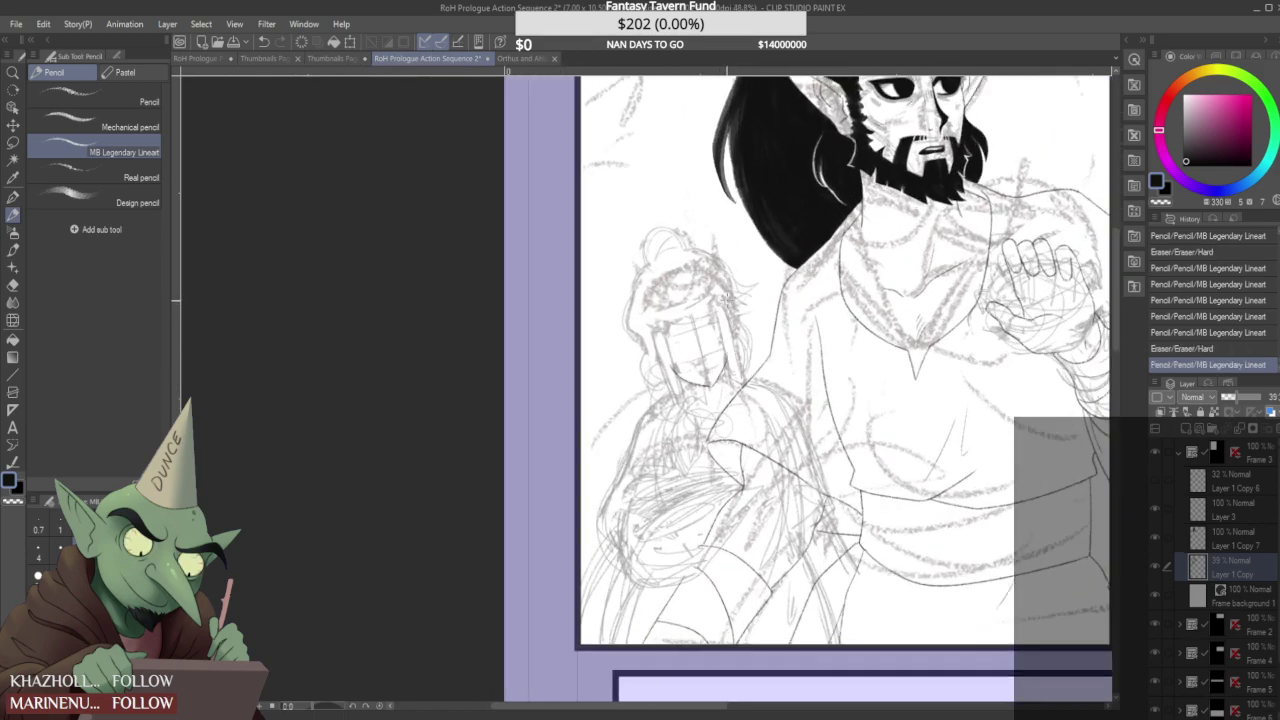
{"action": "scroll", "coordinate": [740, 380], "scroll_direction": "down", "scroll_amount": 3}
{"action": "scroll", "coordinate": [675, 345], "scroll_direction": "up", "scroll_amount": 3}
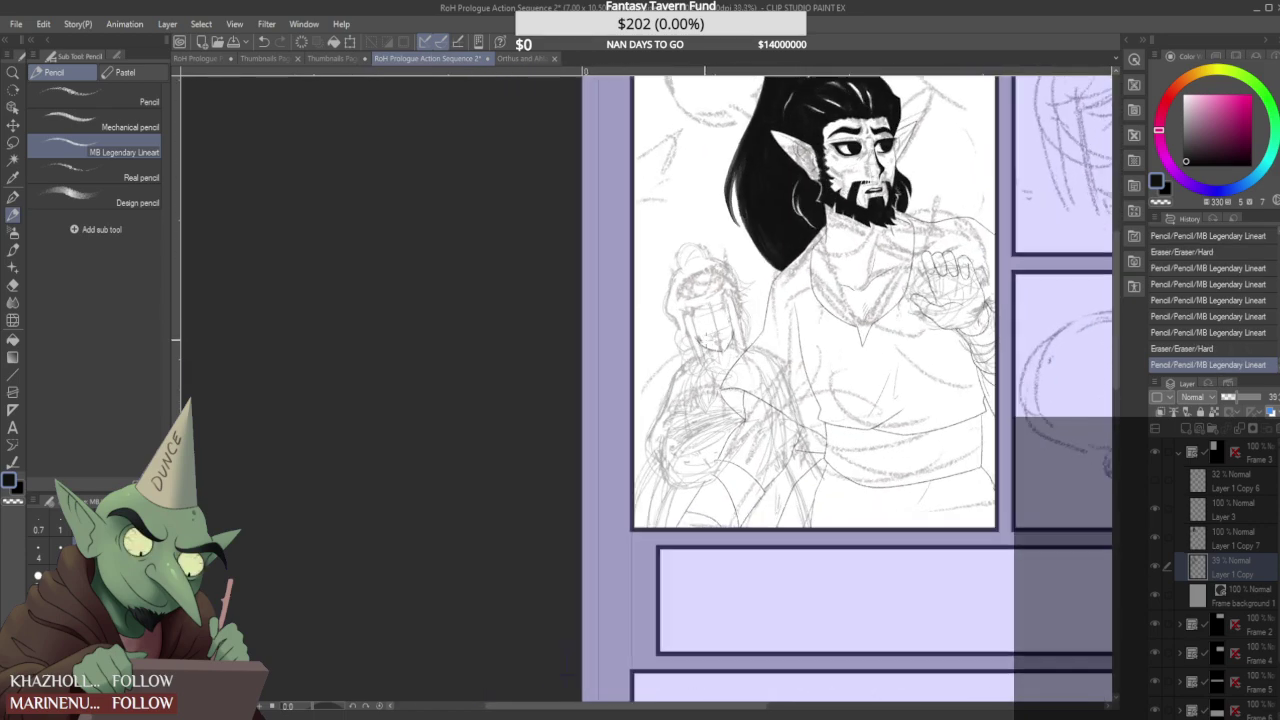
- Sketch loose hair strands along the outer side of the smaller figure's head, from the crown down to the shoulder
{"action": "left_click_drag", "start_coordinate": [675, 346], "coordinate": [682, 374]}
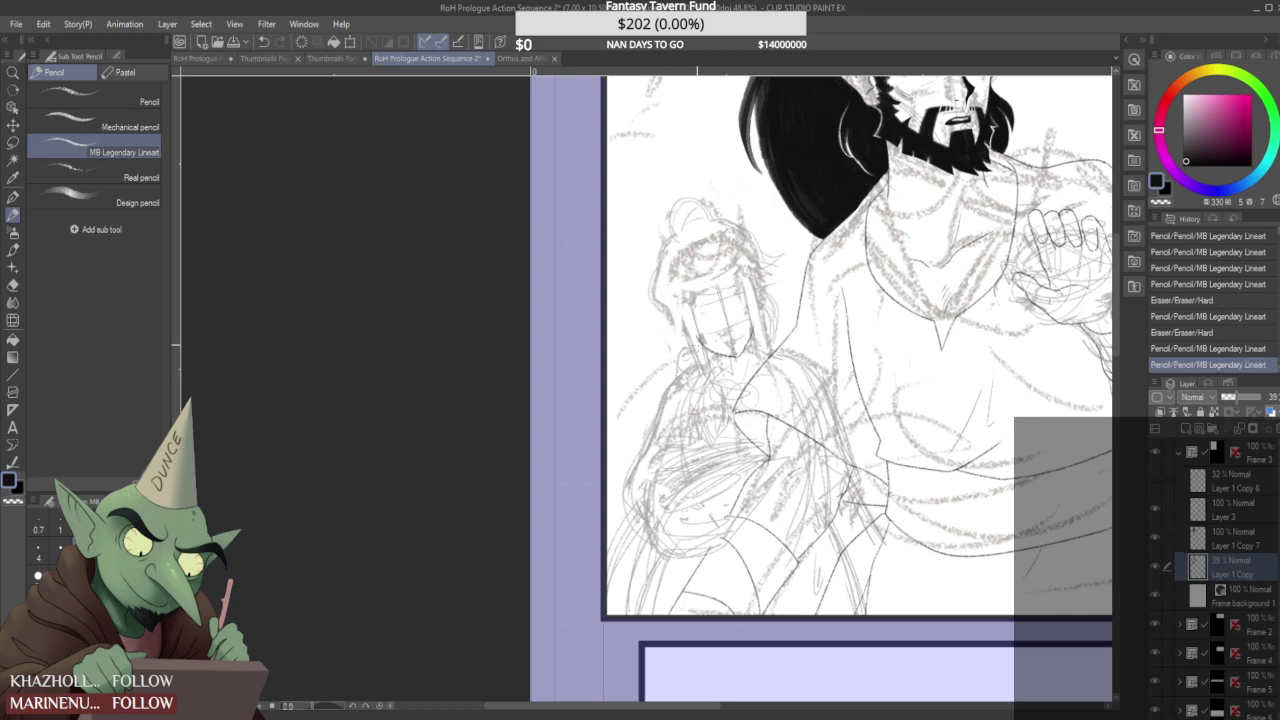
{"action": "left_click_drag", "start_coordinate": [682, 319], "coordinate": [678, 373]}
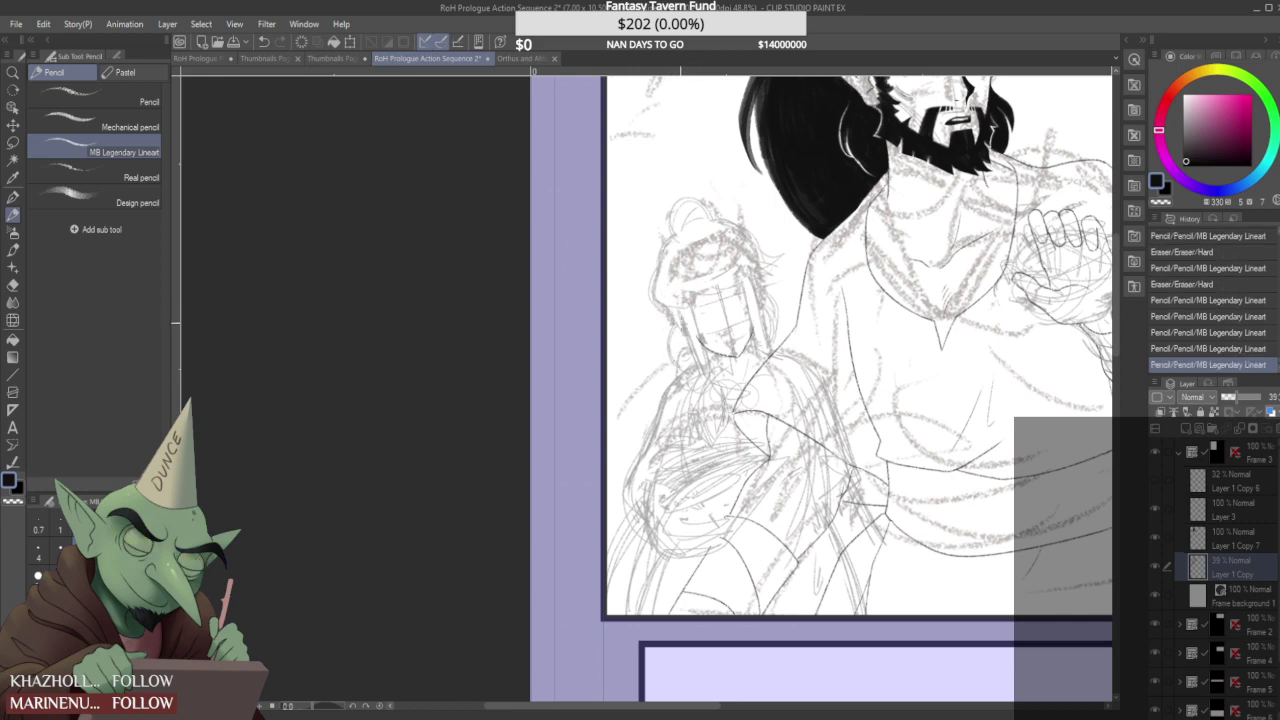
{"action": "scroll", "coordinate": [696, 322], "scroll_direction": "down", "scroll_amount": 2}
{"action": "scroll", "coordinate": [688, 315], "scroll_direction": "up", "scroll_amount": 2}
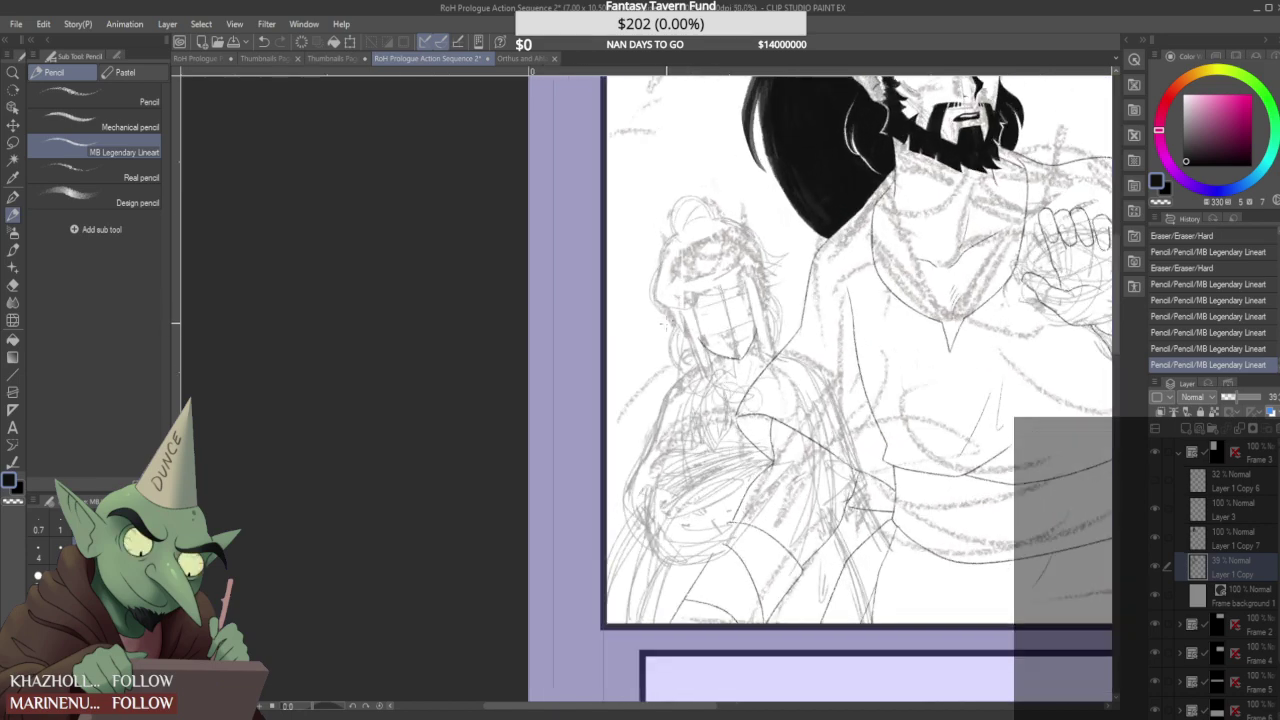
{"action": "left_click_drag", "start_coordinate": [660, 330], "coordinate": [668, 354]}
{"action": "scroll", "coordinate": [666, 342], "scroll_direction": "down", "scroll_amount": 2}
{"action": "scroll", "coordinate": [680, 280], "scroll_direction": "up", "scroll_amount": 3}
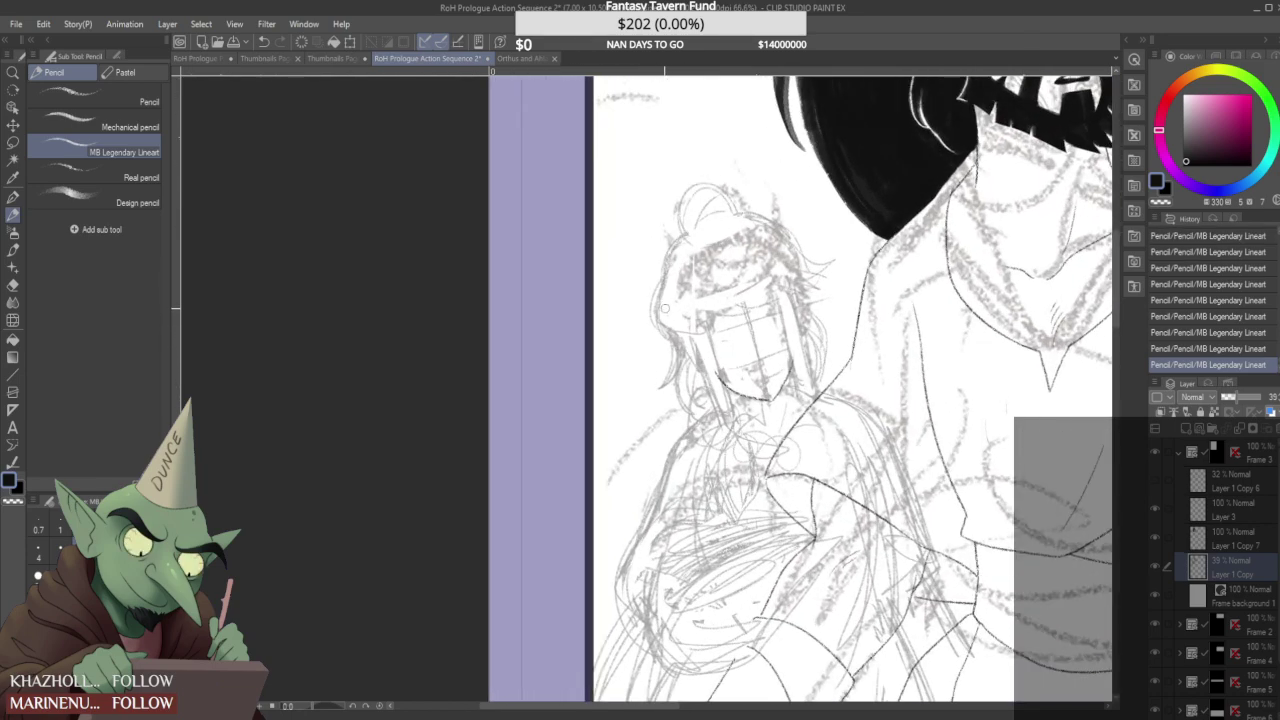
{"action": "mouse_move", "coordinate": [662, 295]}
{"action": "left_mouse_down"}
{"action": "mouse_move", "coordinate": [680, 258]}
{"action": "mouse_move", "coordinate": [654, 314]}
{"action": "mouse_move", "coordinate": [663, 269]}
{"action": "left_mouse_up"}
{"action": "mouse_move", "coordinate": [656, 290]}
{"action": "left_mouse_down"}
{"action": "mouse_move", "coordinate": [672, 254]}
{"action": "mouse_move", "coordinate": [655, 306]}
{"action": "mouse_move", "coordinate": [677, 330]}
{"action": "left_mouse_up"}
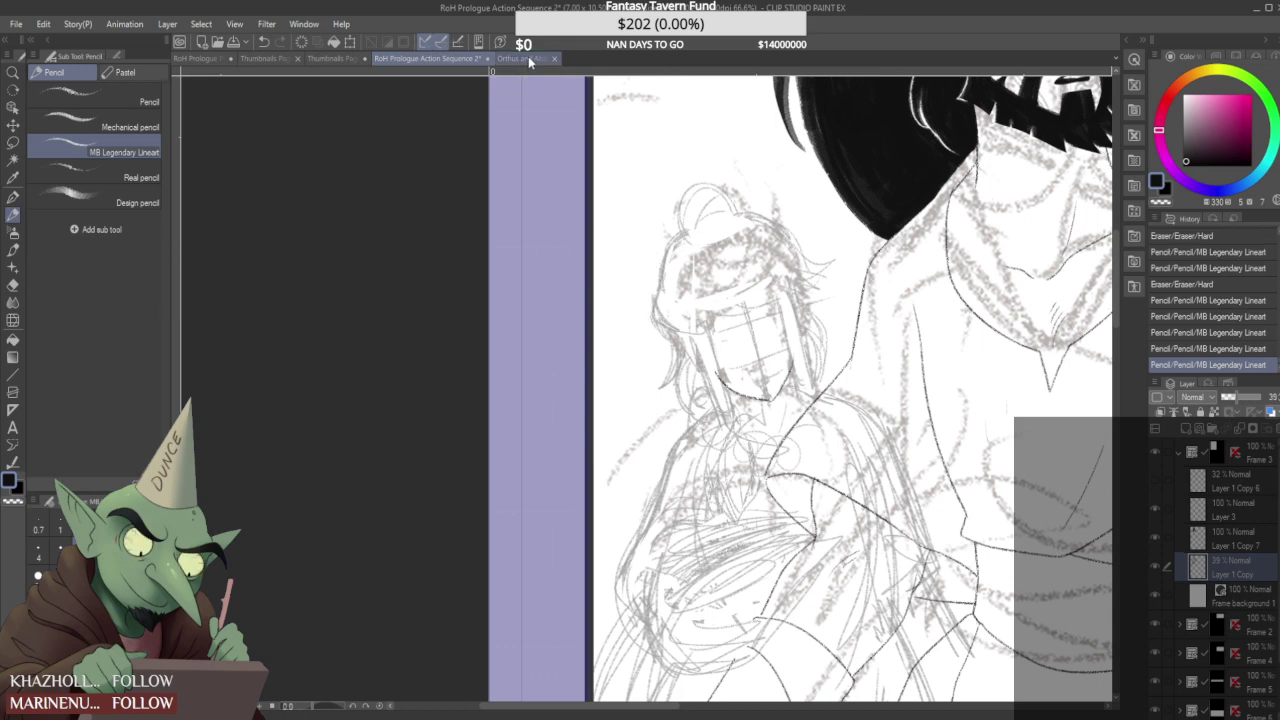
- Check the character face references again and refine the smaller figure's hair outline from the bun to the side of the head
{"action": "left_click", "coordinate": [515, 58]}
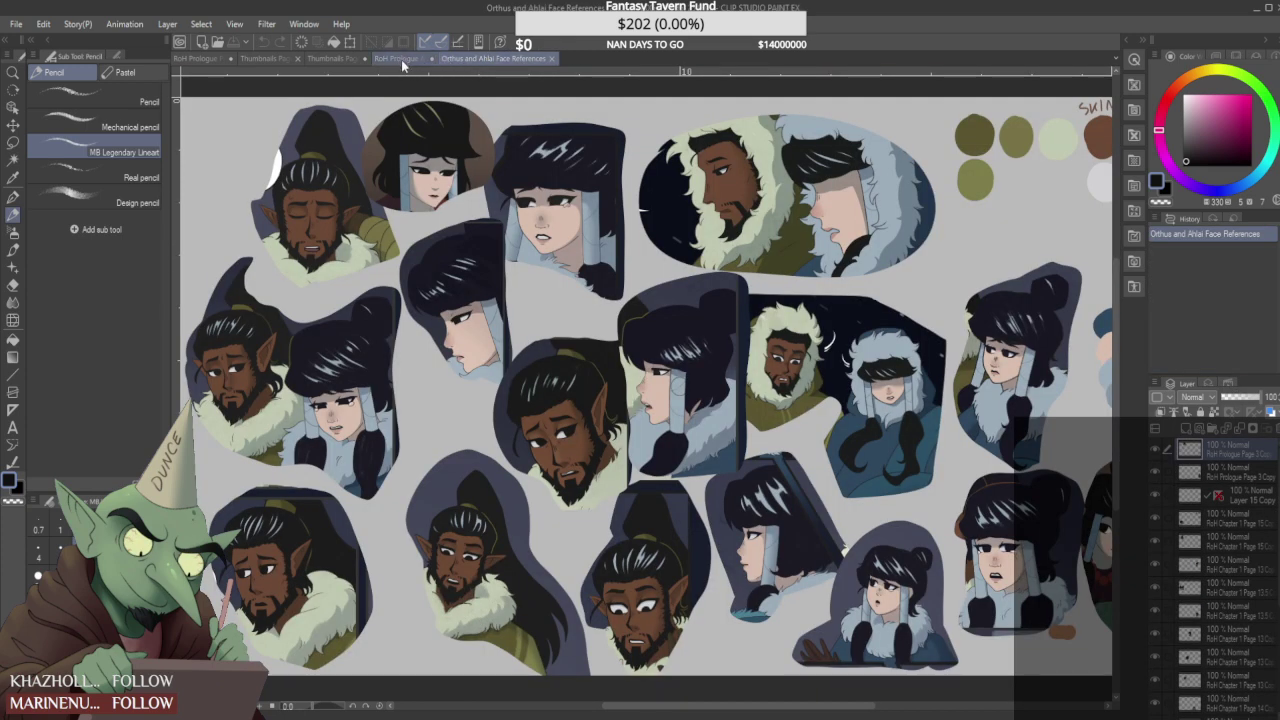
{"action": "left_click", "coordinate": [415, 59]}
{"action": "mouse_move", "coordinate": [687, 228]}
{"action": "left_mouse_down"}
{"action": "mouse_move", "coordinate": [664, 256]}
{"action": "mouse_move", "coordinate": [689, 276]}
{"action": "mouse_move", "coordinate": [651, 262]}
{"action": "mouse_move", "coordinate": [683, 250]}
{"action": "mouse_move", "coordinate": [653, 292]}
{"action": "mouse_move", "coordinate": [667, 329]}
{"action": "left_mouse_up"}
{"action": "scroll", "coordinate": [700, 277], "scroll_direction": "down", "scroll_amount": 3}
{"action": "scroll", "coordinate": [740, 266], "scroll_direction": "up", "scroll_amount": 2}
{"action": "scroll", "coordinate": [700, 285], "scroll_direction": "down", "scroll_amount": 1}
{"action": "scroll", "coordinate": [727, 233], "scroll_direction": "down", "scroll_amount": 2}
{"action": "scroll", "coordinate": [661, 231], "scroll_direction": "up", "scroll_amount": 3}
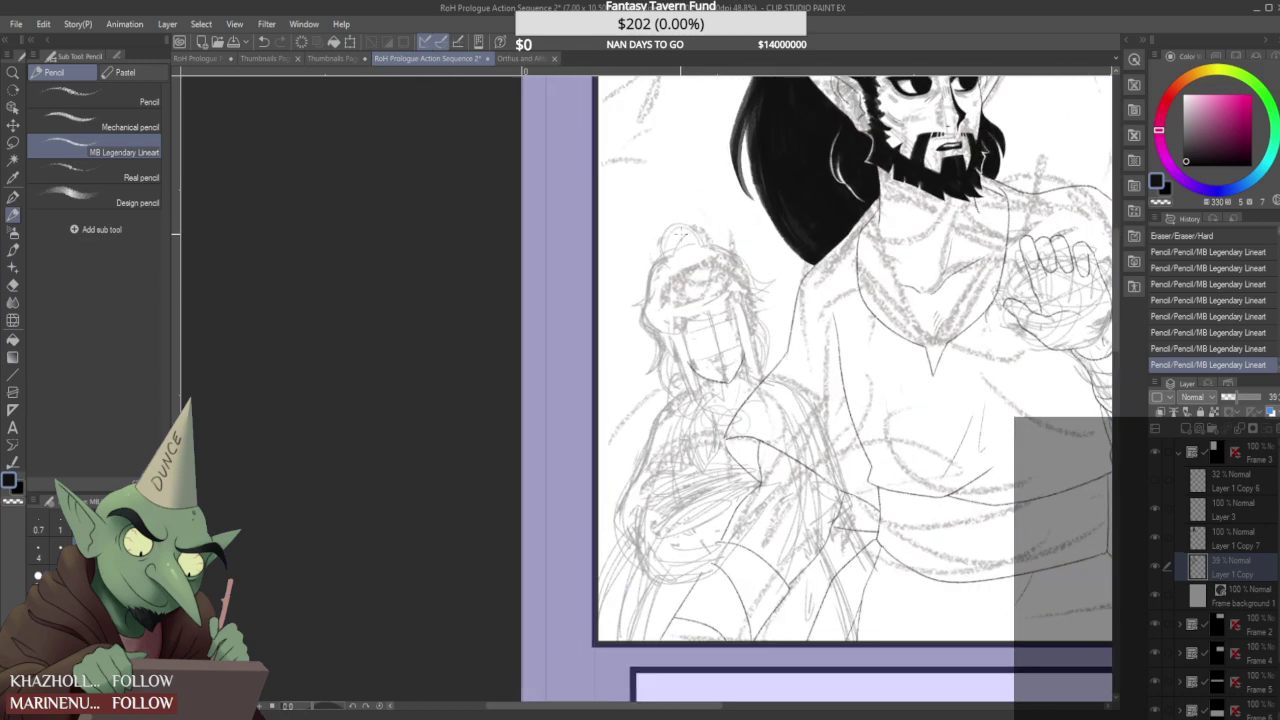
{"action": "scroll", "coordinate": [677, 320], "scroll_direction": "down", "scroll_amount": 7}
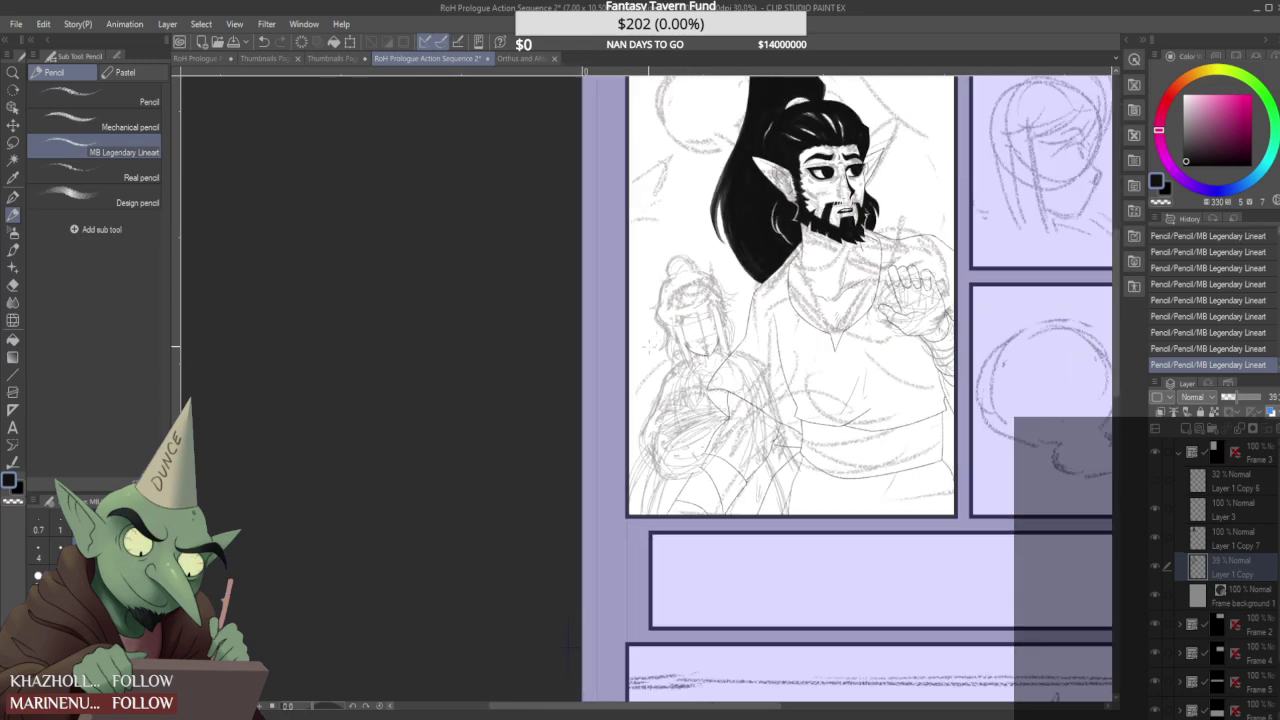
{"action": "scroll", "coordinate": [700, 339], "scroll_direction": "up", "scroll_amount": 5}
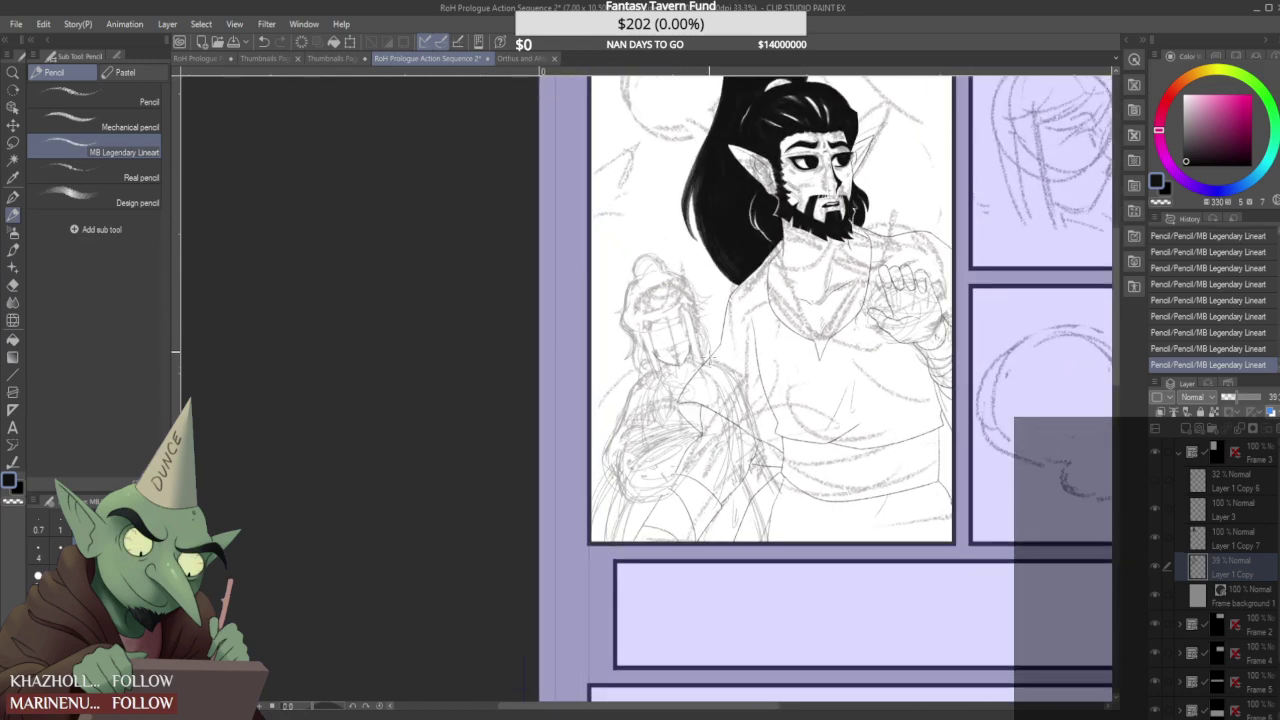
{"action": "scroll", "coordinate": [826, 357], "scroll_direction": "up", "scroll_amount": 3}
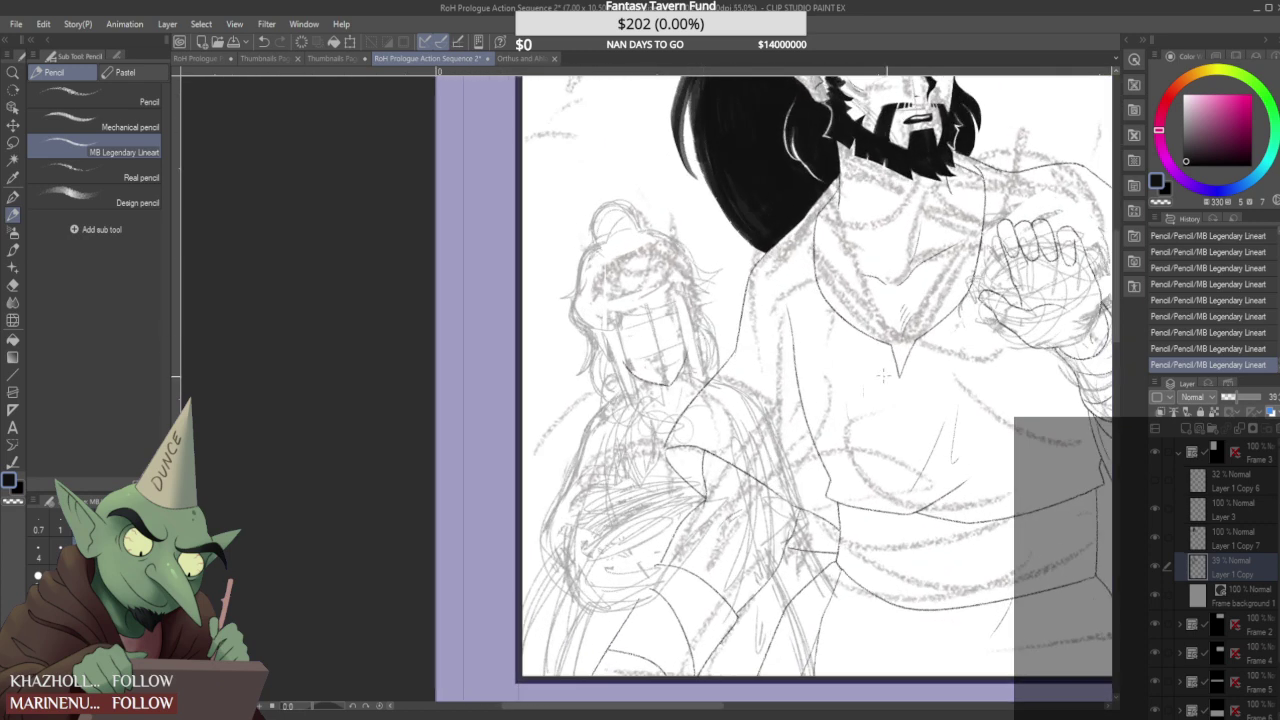
- Add a new raster layer directly above Layer 1 Copy in Frame 3
{"action": "left_click", "coordinate": [1160, 540]}
{"action": "left_click", "coordinate": [1160, 512]}
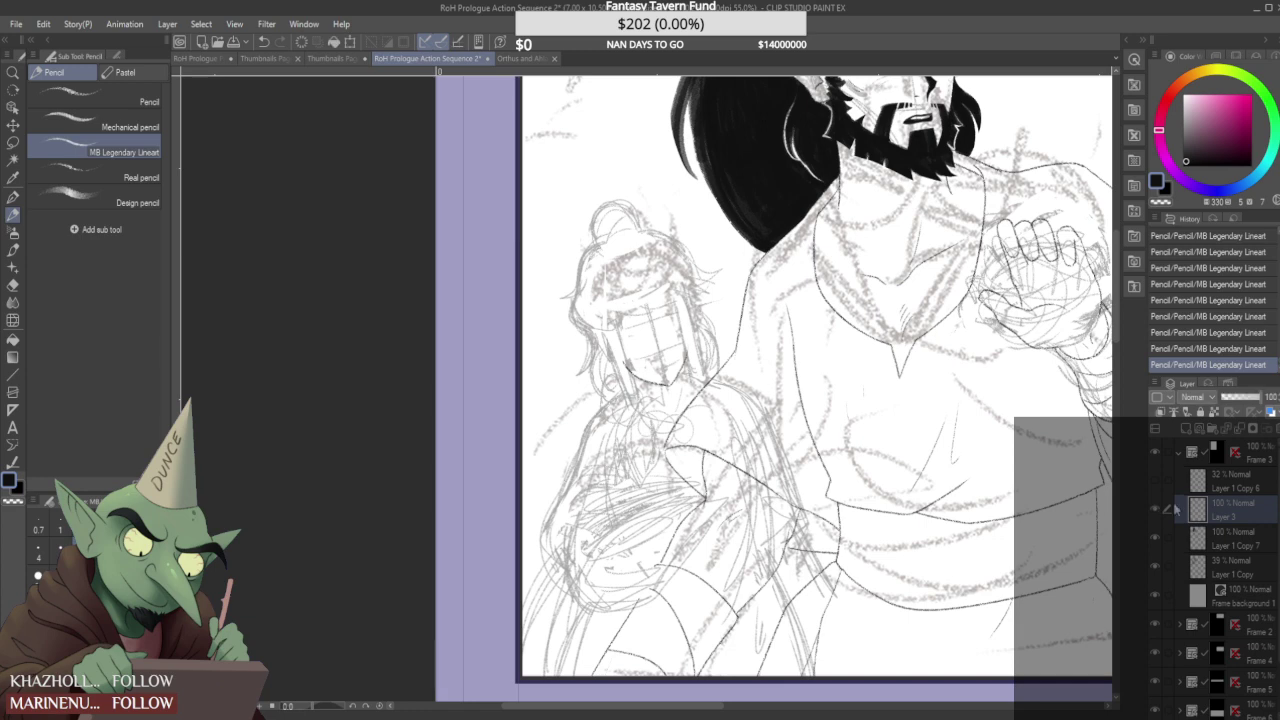
{"action": "left_click", "coordinate": [1203, 563]}
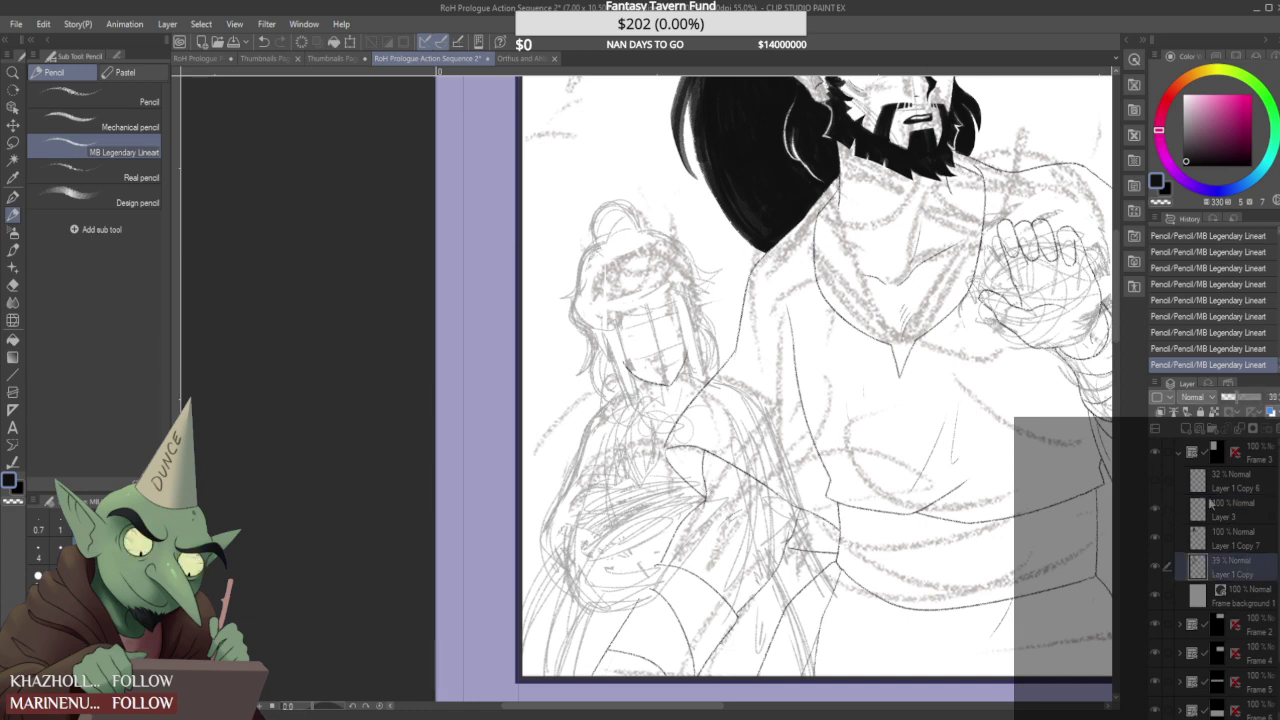
{"action": "left_click", "coordinate": [1185, 430]}
{"action": "scroll", "coordinate": [1080, 390], "scroll_direction": "up", "scroll_amount": 1}
{"action": "scroll", "coordinate": [750, 410], "scroll_direction": "down", "scroll_amount": 5}
{"action": "scroll", "coordinate": [732, 370], "scroll_direction": "up", "scroll_amount": 3}
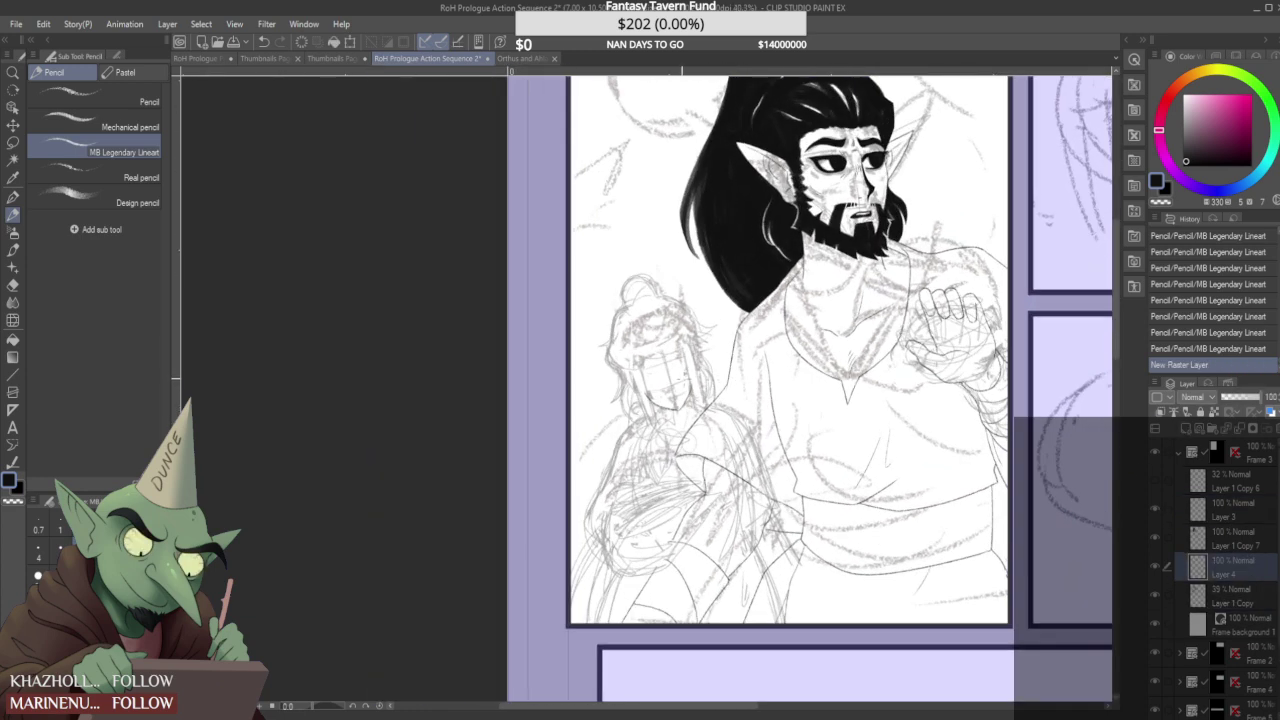
- Switch to the Real pencil and lower the opacity of Layer 1 Copy to 25%
{"action": "left_click", "coordinate": [130, 165]}
{"action": "left_click", "coordinate": [1236, 590]}
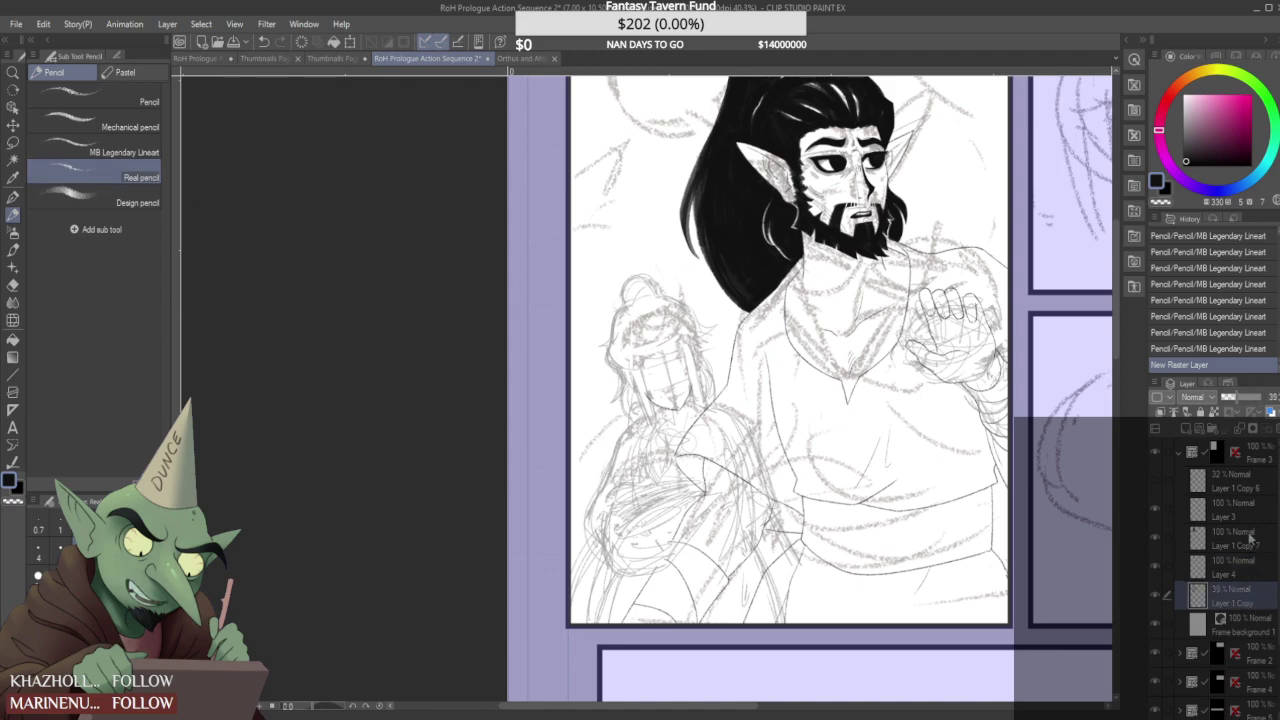
{"action": "left_click_drag", "start_coordinate": [1230, 398], "coordinate": [1224, 398]}
{"action": "scroll", "coordinate": [592, 388], "scroll_direction": "up", "scroll_amount": 5}
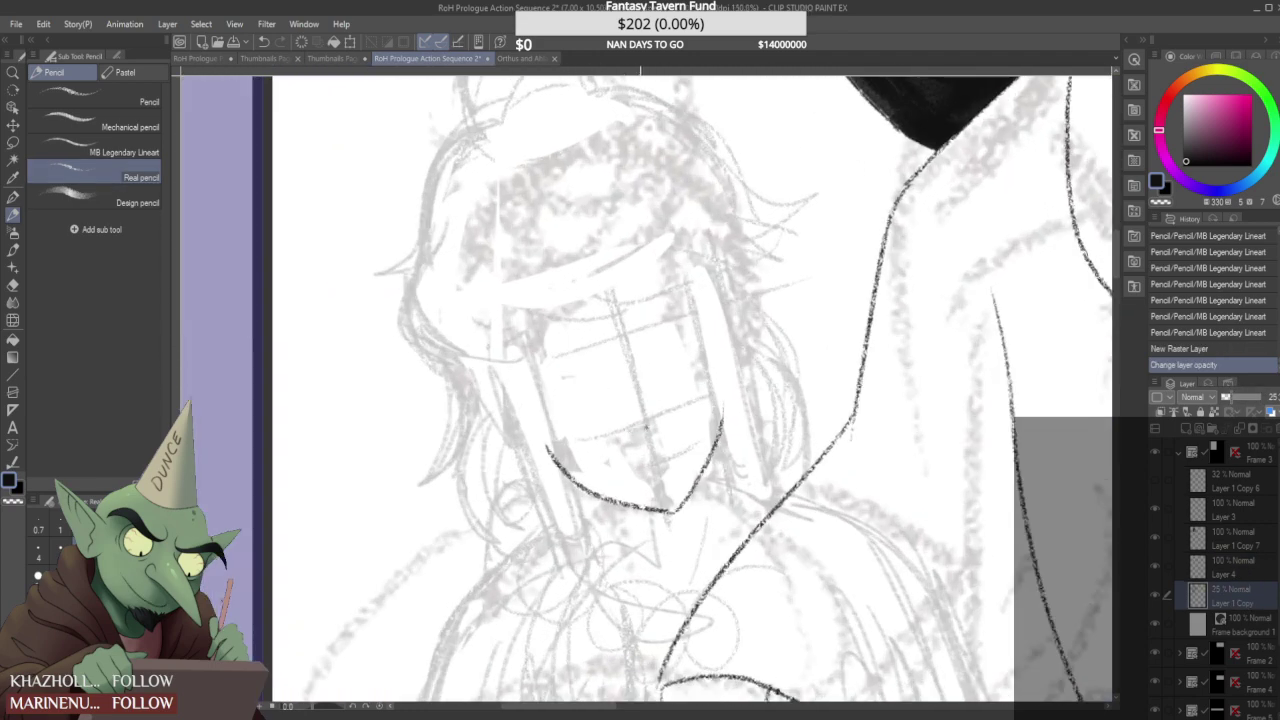
- Sketch the smaller figure's near eye and eyebrows over the facial guide lines, correcting strokes with the eraser
{"action": "mouse_move", "coordinate": [555, 384]}
{"action": "left_mouse_down"}
{"action": "mouse_move", "coordinate": [592, 363]}
{"action": "mouse_move", "coordinate": [605, 369]}
{"action": "mouse_move", "coordinate": [559, 393]}
{"action": "mouse_move", "coordinate": [602, 366]}
{"action": "mouse_move", "coordinate": [554, 383]}
{"action": "mouse_move", "coordinate": [604, 367]}
{"action": "mouse_move", "coordinate": [560, 381]}
{"action": "mouse_move", "coordinate": [593, 338]}
{"action": "left_mouse_up"}
{"action": "mouse_move", "coordinate": [558, 348]}
{"action": "left_mouse_down"}
{"action": "mouse_move", "coordinate": [600, 304]}
{"action": "mouse_move", "coordinate": [552, 359]}
{"action": "left_mouse_up"}
{"action": "mouse_move", "coordinate": [633, 302]}
{"action": "left_mouse_down"}
{"action": "mouse_move", "coordinate": [705, 310]}
{"action": "mouse_move", "coordinate": [692, 312]}
{"action": "left_mouse_up"}
{"action": "mouse_move", "coordinate": [553, 374]}
{"action": "left_mouse_down"}
{"action": "mouse_move", "coordinate": [612, 348]}
{"action": "mouse_move", "coordinate": [601, 375]}
{"action": "mouse_move", "coordinate": [565, 377]}
{"action": "mouse_move", "coordinate": [571, 391]}
{"action": "mouse_move", "coordinate": [604, 350]}
{"action": "mouse_move", "coordinate": [613, 357]}
{"action": "left_mouse_up"}
{"action": "scroll", "coordinate": [600, 348], "scroll_direction": "down", "scroll_amount": 4}
{"action": "scroll", "coordinate": [602, 351], "scroll_direction": "up", "scroll_amount": 3}
{"action": "scroll", "coordinate": [607, 351], "scroll_direction": "down", "scroll_amount": 3}
{"action": "scroll", "coordinate": [622, 320], "scroll_direction": "up", "scroll_amount": 4}
{"action": "scroll", "coordinate": [613, 357], "scroll_direction": "down", "scroll_amount": 5}
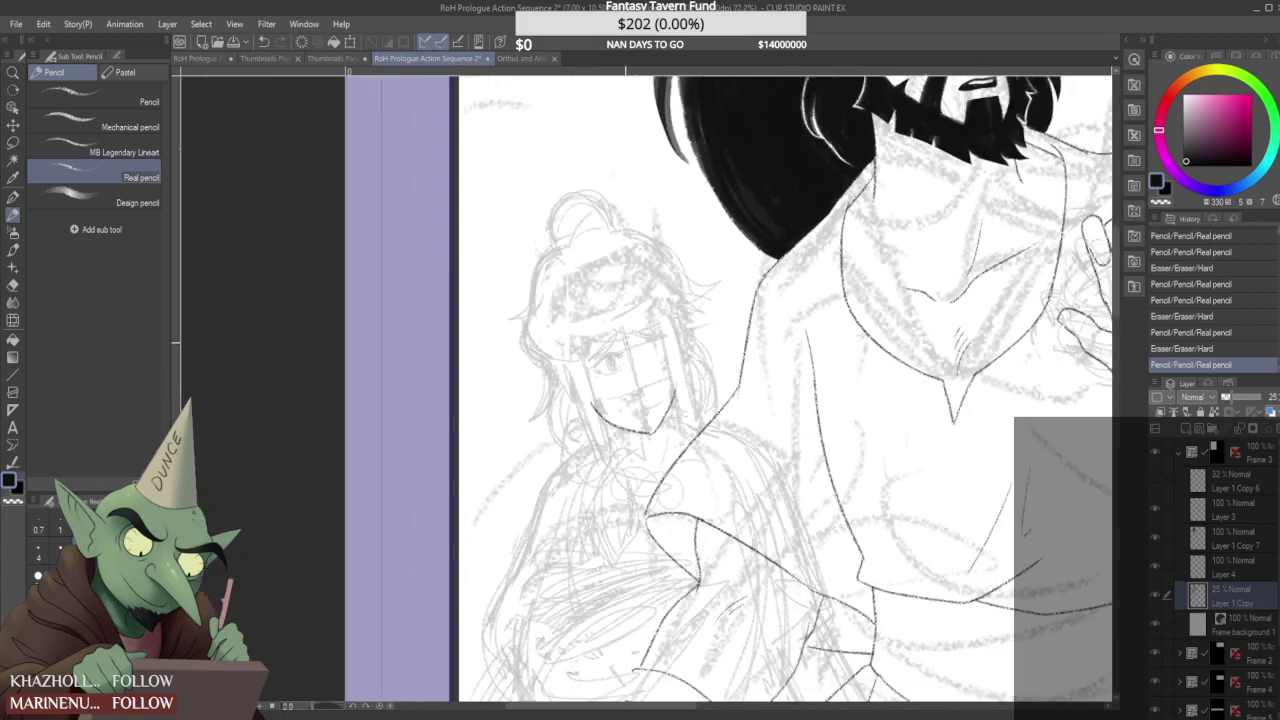
{"action": "scroll", "coordinate": [613, 357], "scroll_direction": "up", "scroll_amount": 5}
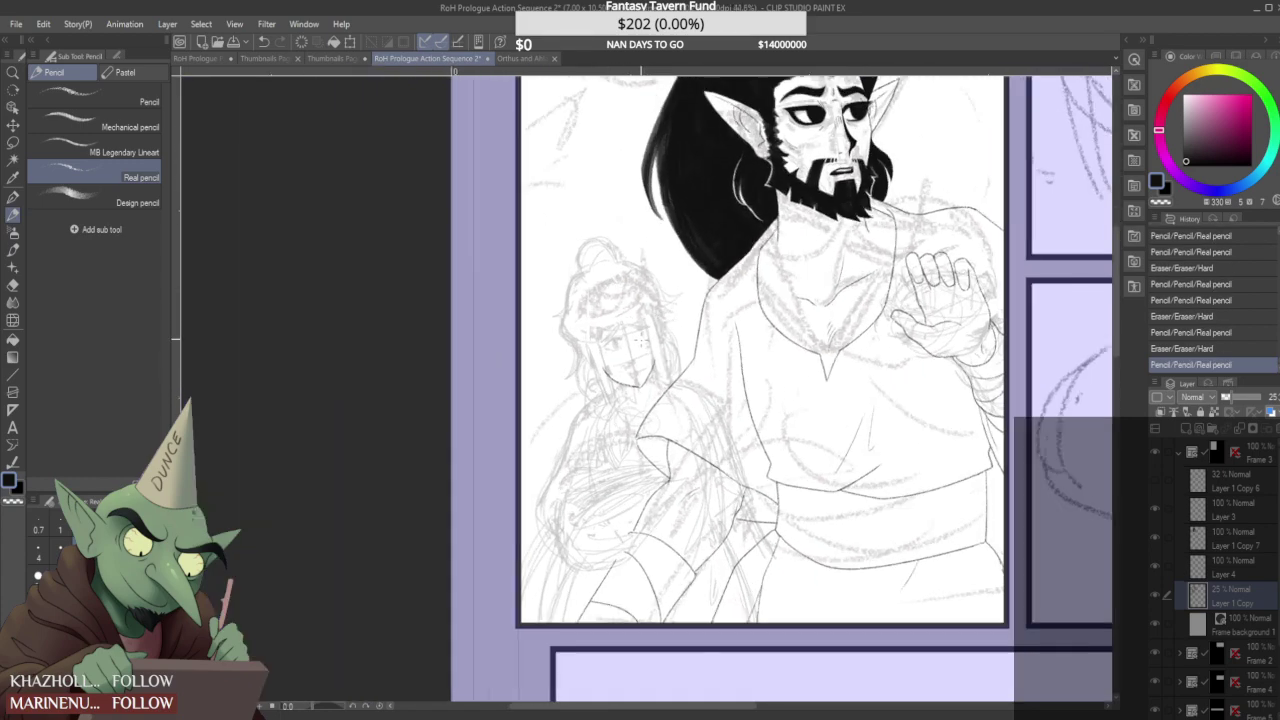
- Rough in the smaller figure's nose and mouth with small Real pencil marks
{"action": "left_click_drag", "start_coordinate": [577, 356], "coordinate": [577, 357]}
{"action": "left_click", "coordinate": [615, 401]}
{"action": "scroll", "coordinate": [635, 441], "scroll_direction": "up", "scroll_amount": 2}
{"action": "mouse_move", "coordinate": [645, 440]}
{"action": "left_mouse_down"}
{"action": "mouse_move", "coordinate": [640, 450]}
{"action": "mouse_move", "coordinate": [684, 424]}
{"action": "mouse_move", "coordinate": [643, 449]}
{"action": "left_mouse_up"}
{"action": "scroll", "coordinate": [652, 436], "scroll_direction": "down", "scroll_amount": 1}
{"action": "scroll", "coordinate": [662, 410], "scroll_direction": "down", "scroll_amount": 2}
{"action": "scroll", "coordinate": [680, 400], "scroll_direction": "down", "scroll_amount": 3}
{"action": "scroll", "coordinate": [681, 398], "scroll_direction": "up", "scroll_amount": 1}
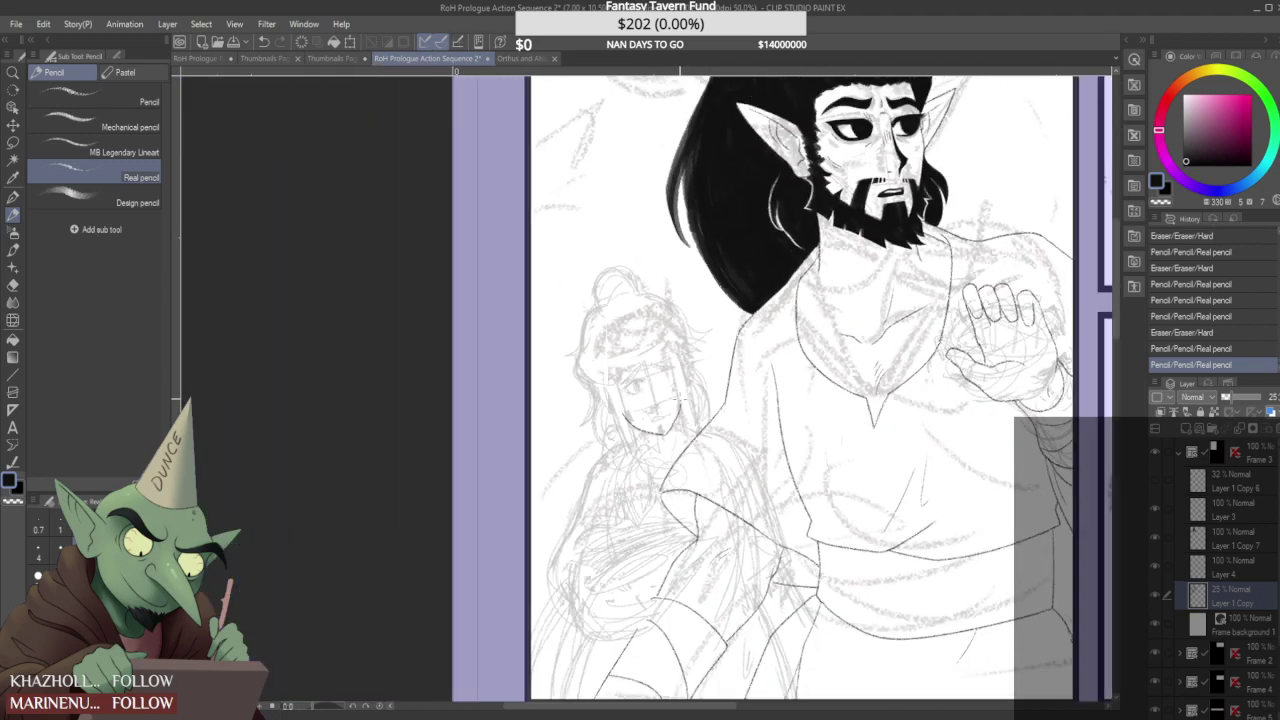
- Erase the rough marks above the chin and redraw the smaller figure's mouth
{"action": "scroll", "coordinate": [680, 402], "scroll_direction": "up", "scroll_amount": 5}
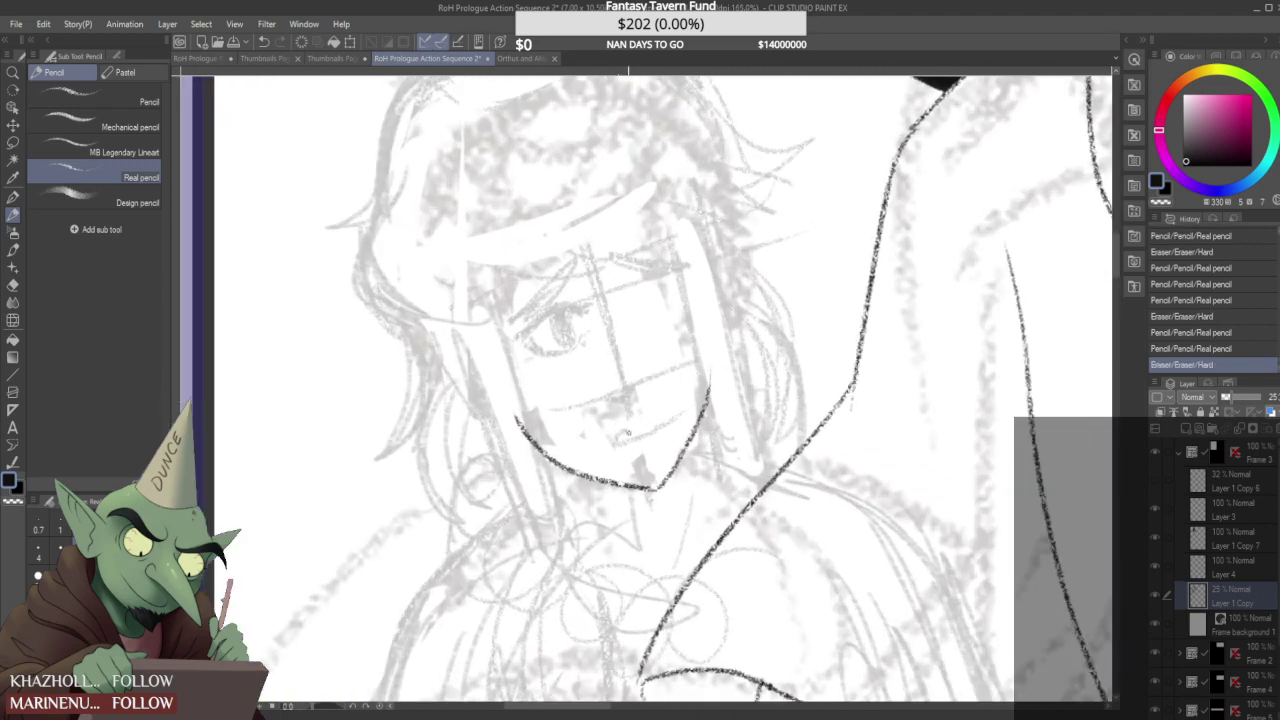
{"action": "mouse_move", "coordinate": [654, 429]}
{"action": "left_mouse_down"}
{"action": "mouse_move", "coordinate": [623, 433]}
{"action": "mouse_move", "coordinate": [657, 431]}
{"action": "left_mouse_up"}
{"action": "scroll", "coordinate": [660, 429], "scroll_direction": "down", "scroll_amount": 3}
{"action": "scroll", "coordinate": [700, 400], "scroll_direction": "down", "scroll_amount": 4}
{"action": "scroll", "coordinate": [700, 400], "scroll_direction": "up", "scroll_amount": 3}
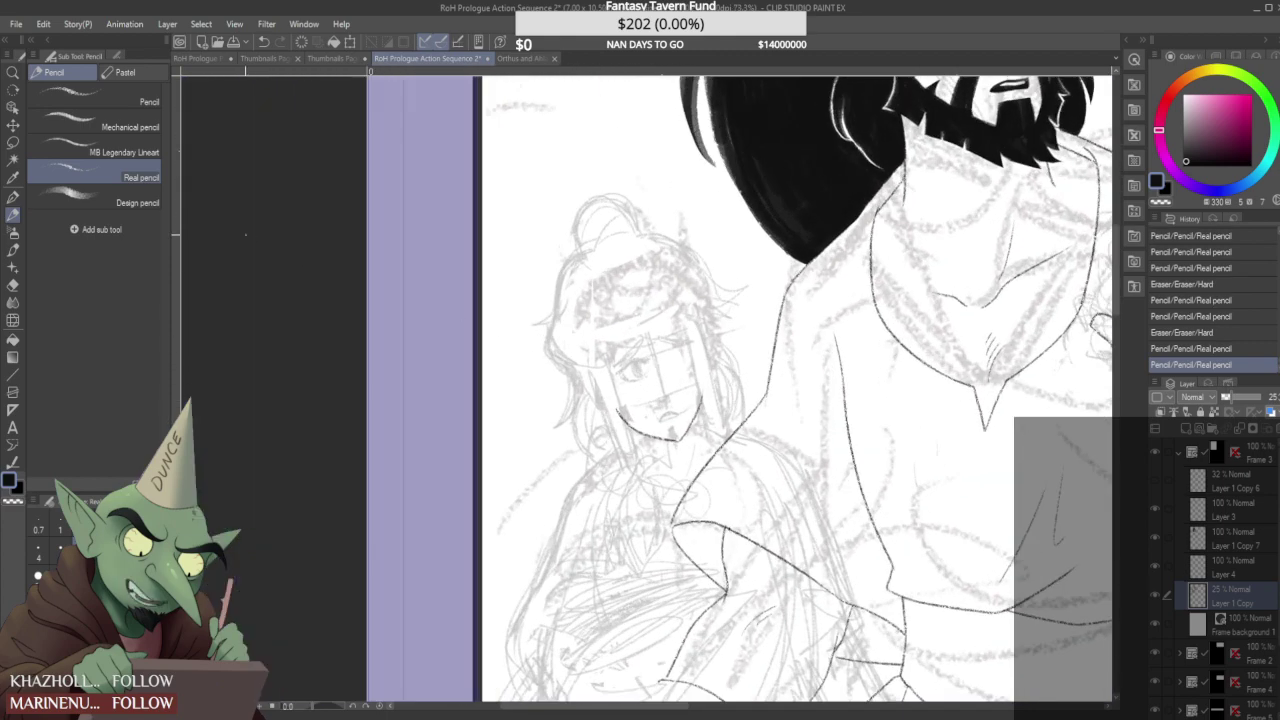
- Lasso the smaller figure's near eye, adjust it with Scale/Rotate, and deselect it
{"action": "left_click", "coordinate": [13, 142]}
{"action": "mouse_move", "coordinate": [624, 384]}
{"action": "left_mouse_down"}
{"action": "mouse_move", "coordinate": [641, 340]}
{"action": "mouse_move", "coordinate": [659, 363]}
{"action": "mouse_move", "coordinate": [611, 402]}
{"action": "mouse_move", "coordinate": [651, 395]}
{"action": "left_mouse_up"}
{"action": "key", "text": "ctrl+t"}
{"action": "left_click", "coordinate": [588, 420]}
{"action": "key", "text": "ctrl+d"}
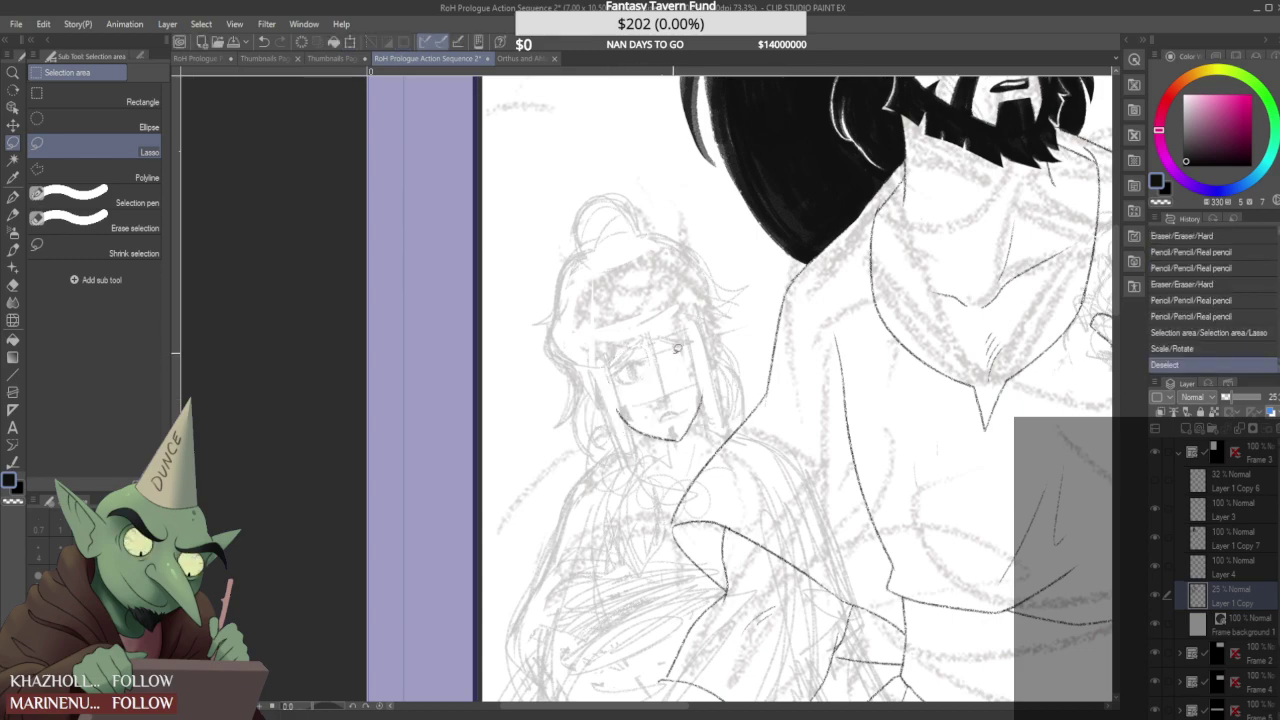
- Return to the Real pencil and sketch the smaller figure's far eye and the brow lines beside the hair lock
{"action": "scroll", "coordinate": [606, 322], "scroll_direction": "down", "scroll_amount": 4}
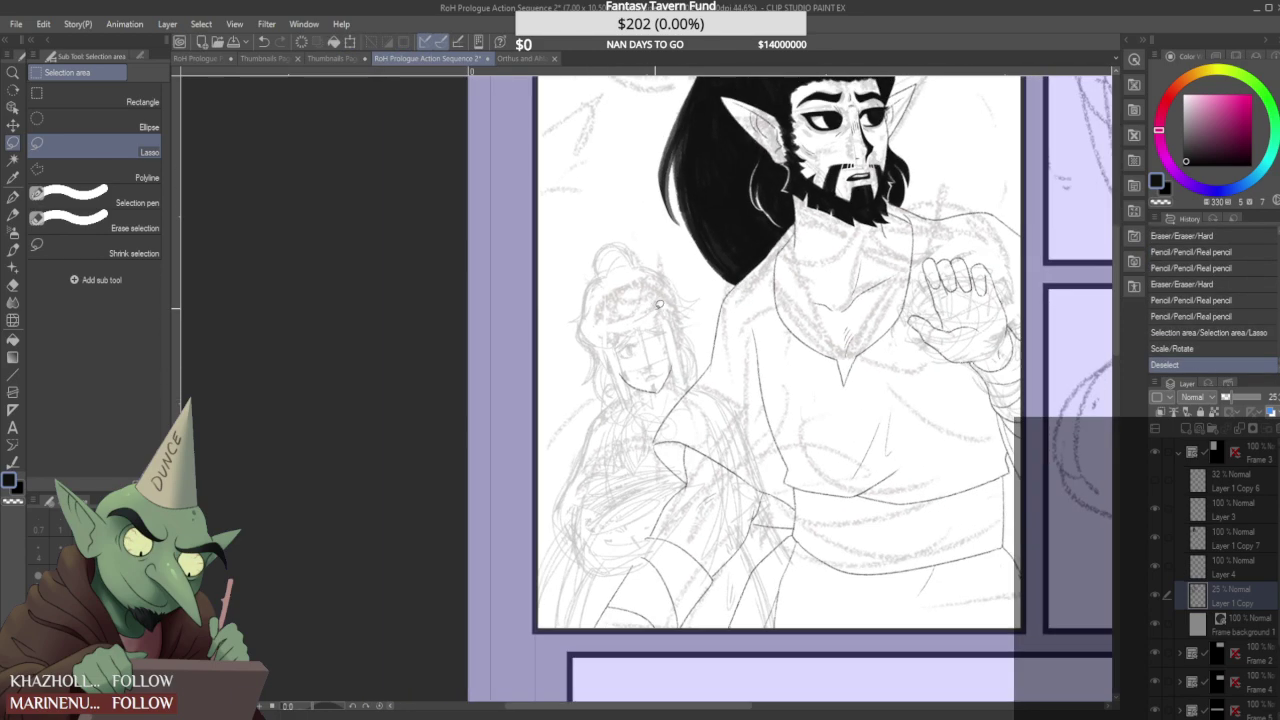
{"action": "scroll", "coordinate": [615, 334], "scroll_direction": "up", "scroll_amount": 3}
{"action": "left_click", "coordinate": [14, 196]}
{"action": "scroll", "coordinate": [615, 343], "scroll_direction": "up", "scroll_amount": 4}
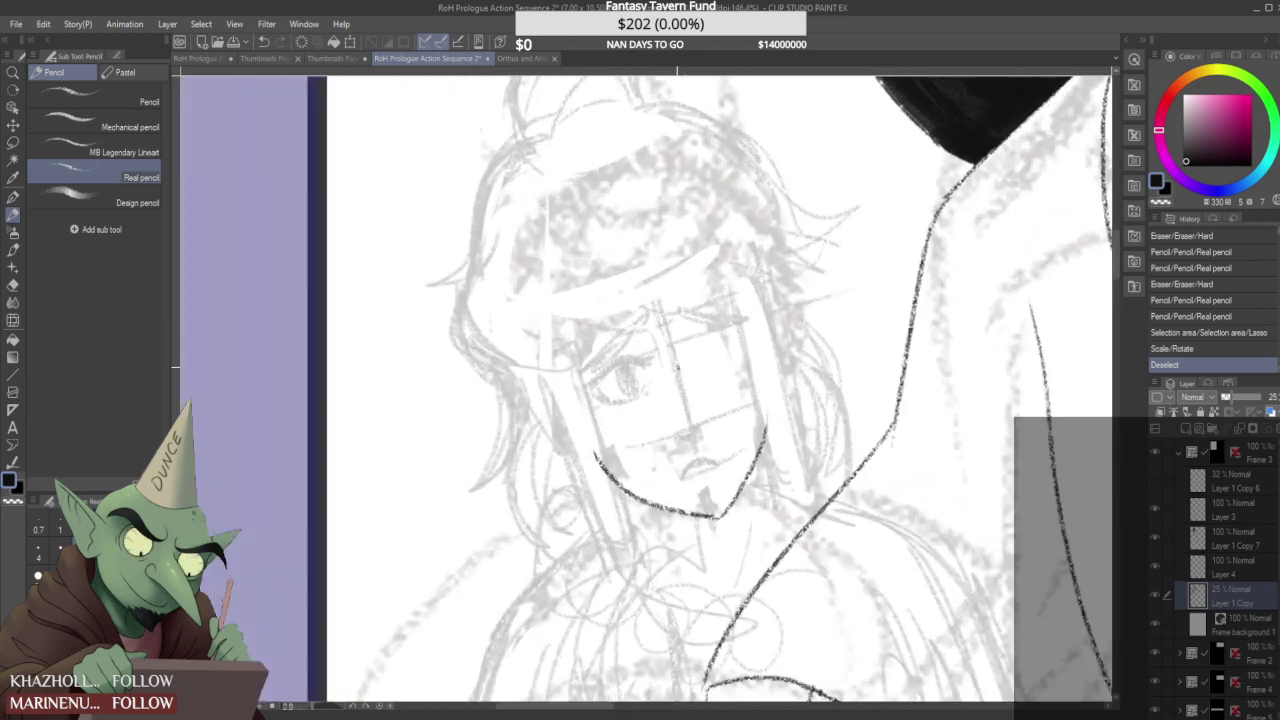
{"action": "left_click_drag", "start_coordinate": [675, 356], "coordinate": [716, 338]}
{"action": "mouse_move", "coordinate": [684, 353]}
{"action": "left_mouse_down"}
{"action": "mouse_move", "coordinate": [722, 337]}
{"action": "mouse_move", "coordinate": [705, 360]}
{"action": "left_mouse_up"}
{"action": "left_click_drag", "start_coordinate": [617, 403], "coordinate": [633, 400]}
{"action": "mouse_move", "coordinate": [740, 345]}
{"action": "left_mouse_down"}
{"action": "mouse_move", "coordinate": [697, 378]}
{"action": "mouse_move", "coordinate": [727, 363]}
{"action": "left_mouse_up"}
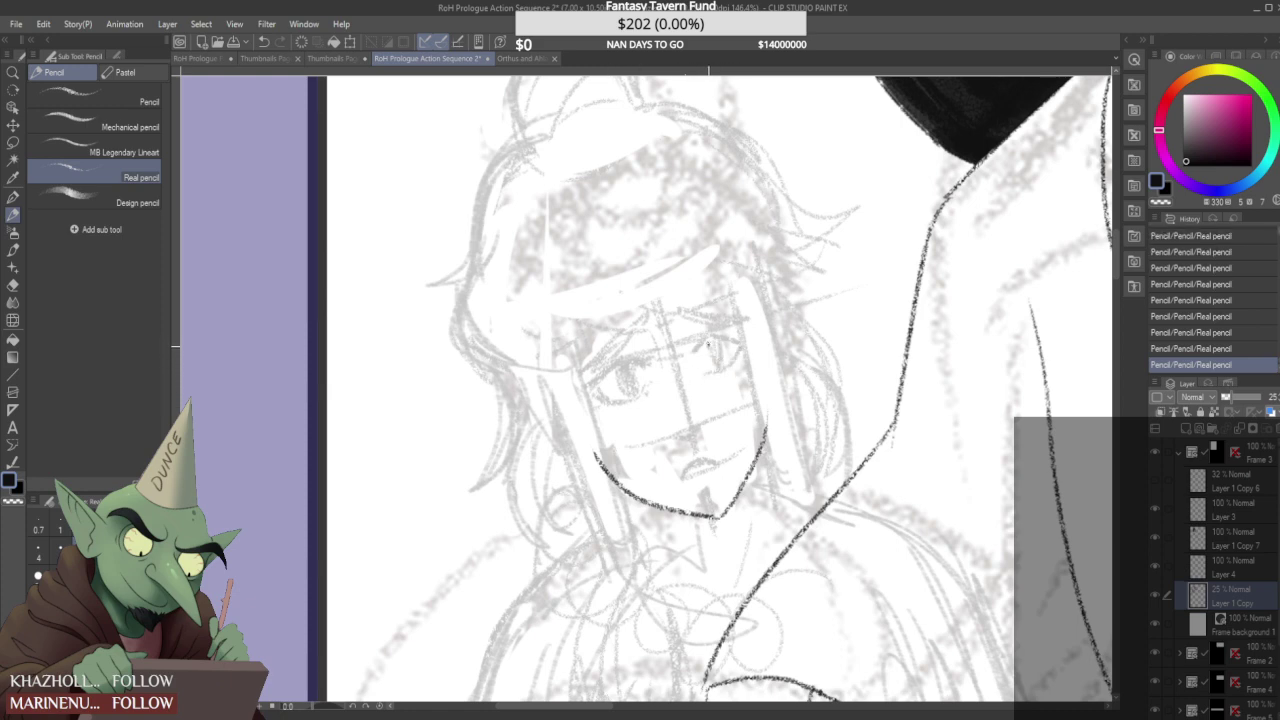
{"action": "scroll", "coordinate": [716, 347], "scroll_direction": "down", "scroll_amount": 10}
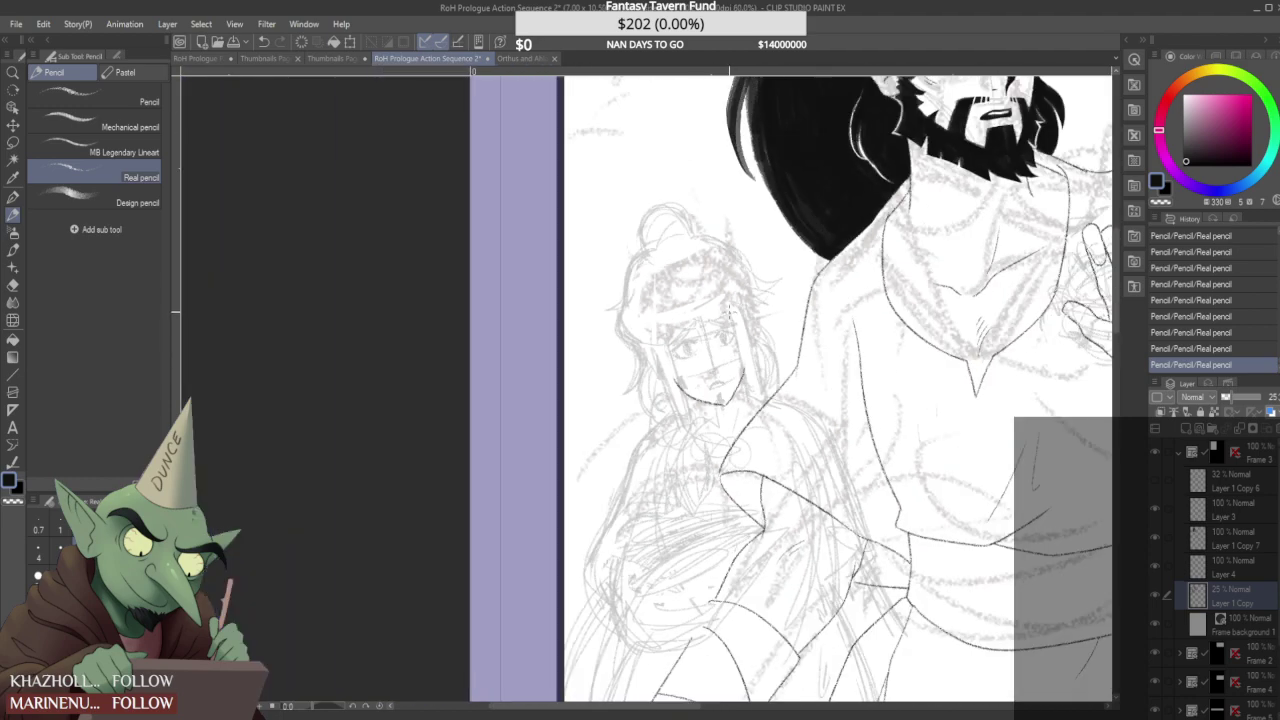
{"action": "scroll", "coordinate": [719, 333], "scroll_direction": "up", "scroll_amount": 6}
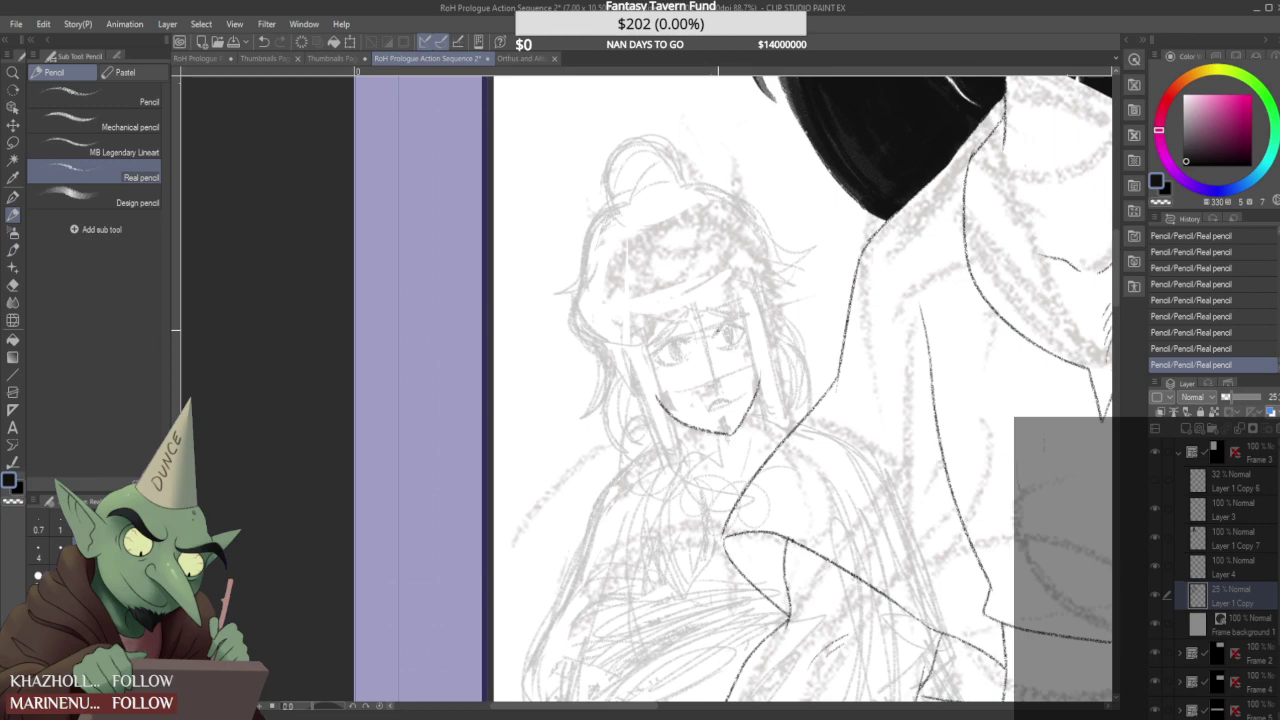
{"action": "scroll", "coordinate": [665, 385], "scroll_direction": "up", "scroll_amount": 1}
{"action": "scroll", "coordinate": [708, 340], "scroll_direction": "down", "scroll_amount": 3}
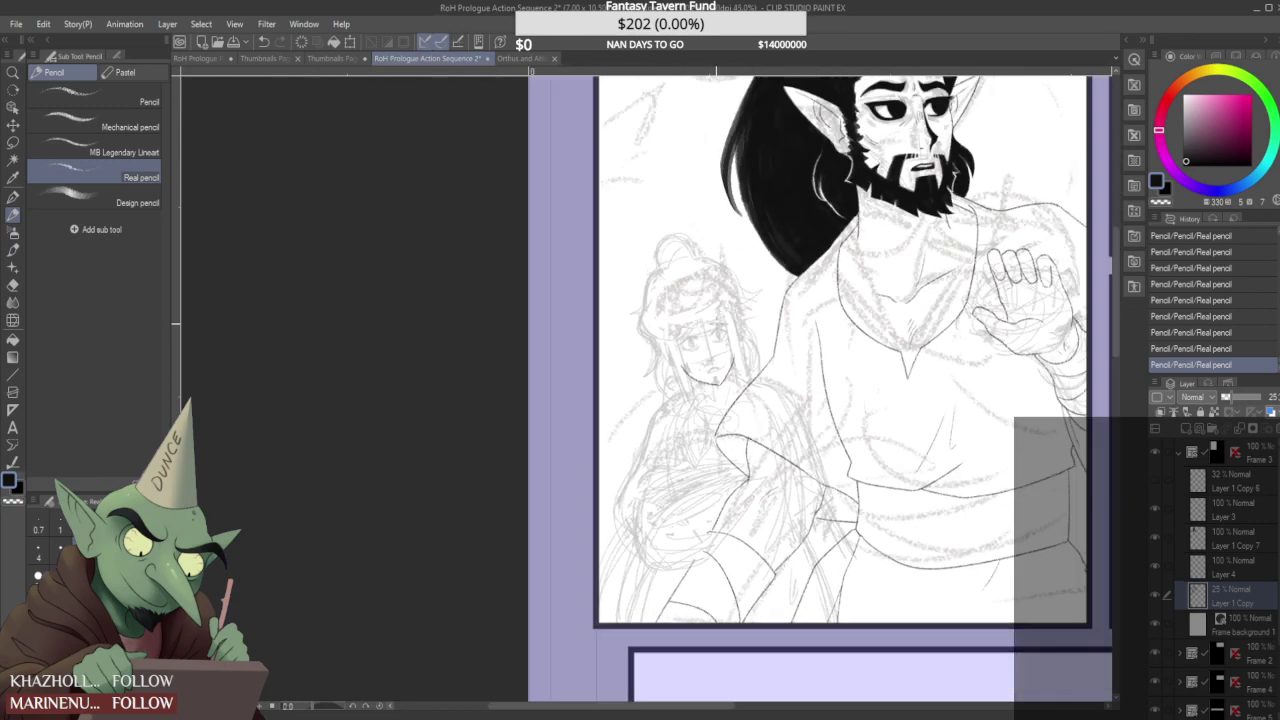
{"action": "scroll", "coordinate": [706, 329], "scroll_direction": "down", "scroll_amount": 2}
{"action": "scroll", "coordinate": [706, 330], "scroll_direction": "up", "scroll_amount": 2}
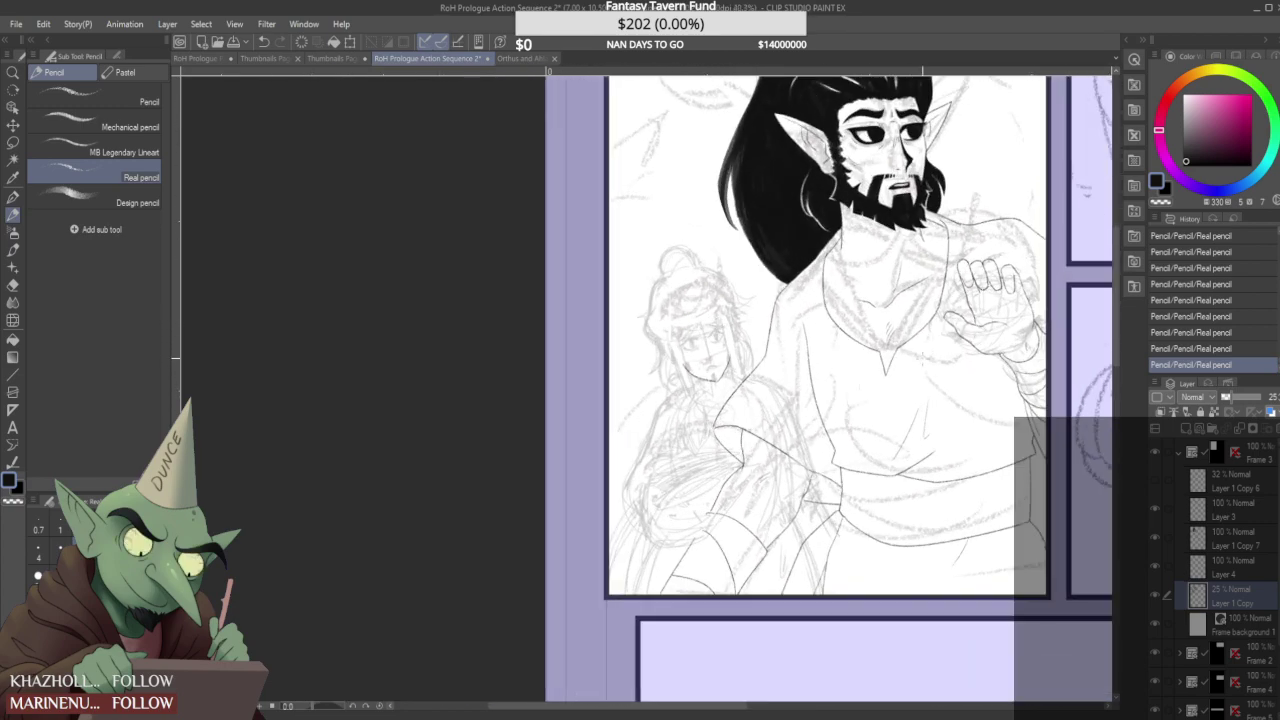
- Select Layer 1 Copy 7 and erase both ends of the smaller figure's dark jawline
{"action": "scroll", "coordinate": [709, 364], "scroll_direction": "up", "scroll_amount": 1}
{"action": "scroll", "coordinate": [710, 345], "scroll_direction": "up", "scroll_amount": 2}
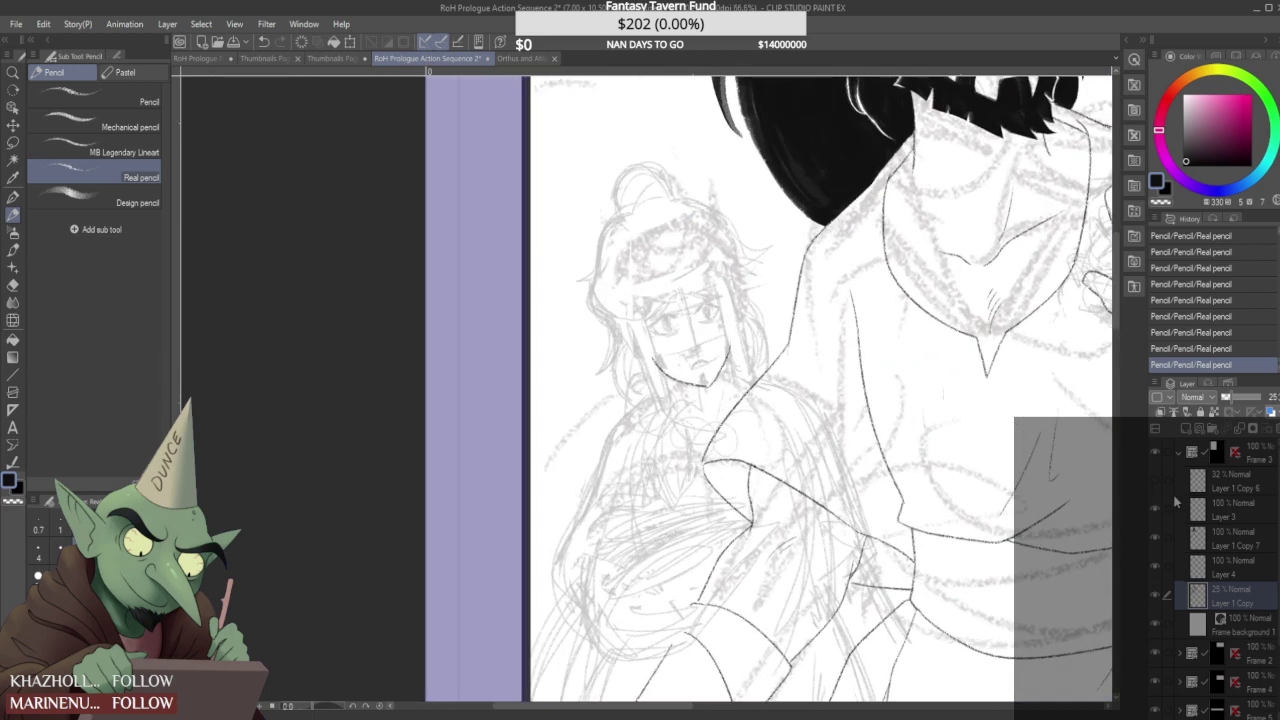
{"action": "left_click", "coordinate": [1225, 540]}
{"action": "scroll", "coordinate": [652, 358], "scroll_direction": "up", "scroll_amount": 2}
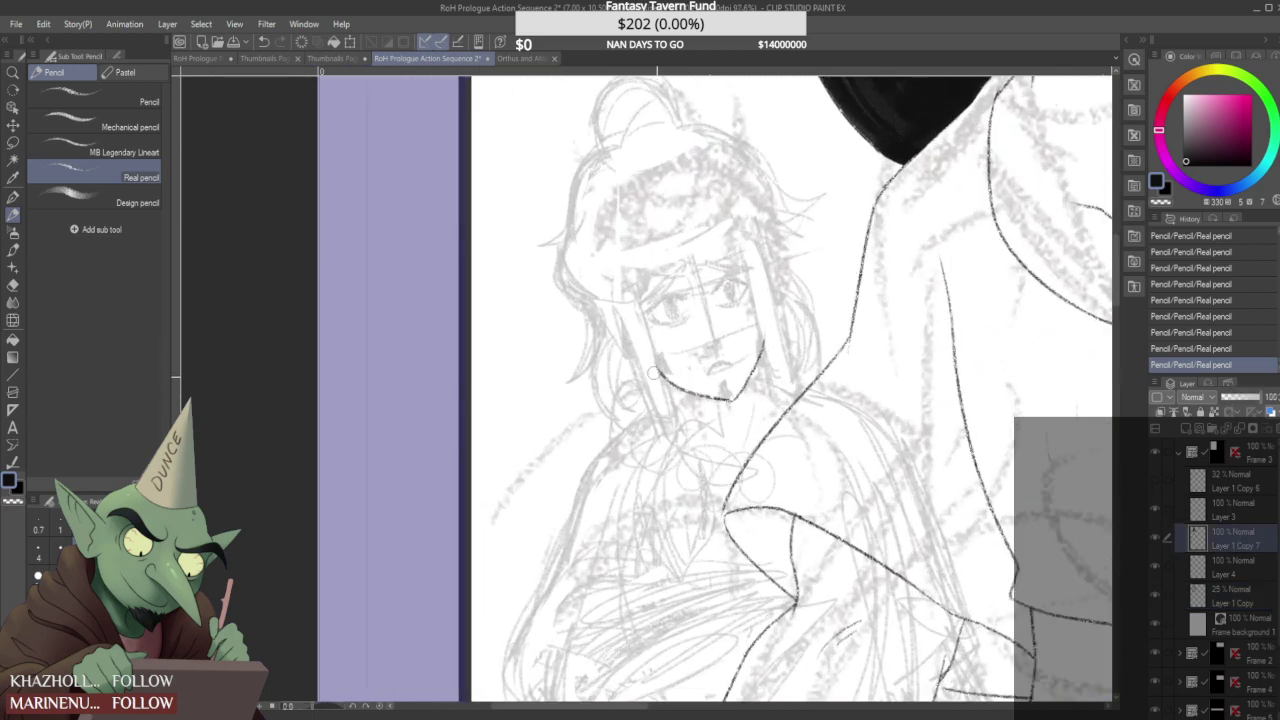
{"action": "left_click_drag", "start_coordinate": [675, 393], "coordinate": [654, 374]}
{"action": "mouse_move", "coordinate": [770, 356]}
{"action": "left_mouse_down"}
{"action": "mouse_move", "coordinate": [770, 317]}
{"action": "mouse_move", "coordinate": [750, 382]}
{"action": "left_mouse_up"}
{"action": "scroll", "coordinate": [769, 340], "scroll_direction": "down", "scroll_amount": 2}
{"action": "scroll", "coordinate": [771, 320], "scroll_direction": "up", "scroll_amount": 2}
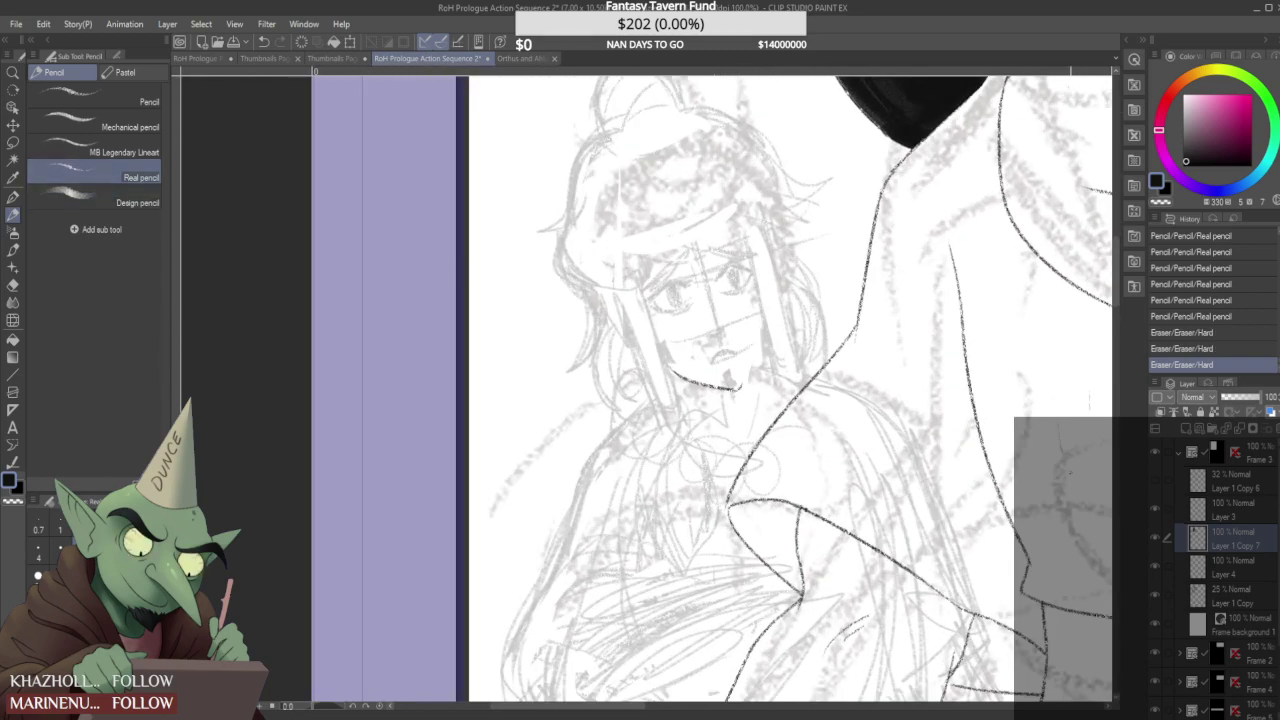
- Redraw the far side of the smaller figure's jaw from the chin to the cheek, comparing attempts with undo and redo
{"action": "scroll", "coordinate": [823, 364], "scroll_direction": "up", "scroll_amount": 2}
{"action": "left_click_drag", "start_coordinate": [702, 388], "coordinate": [727, 318]}
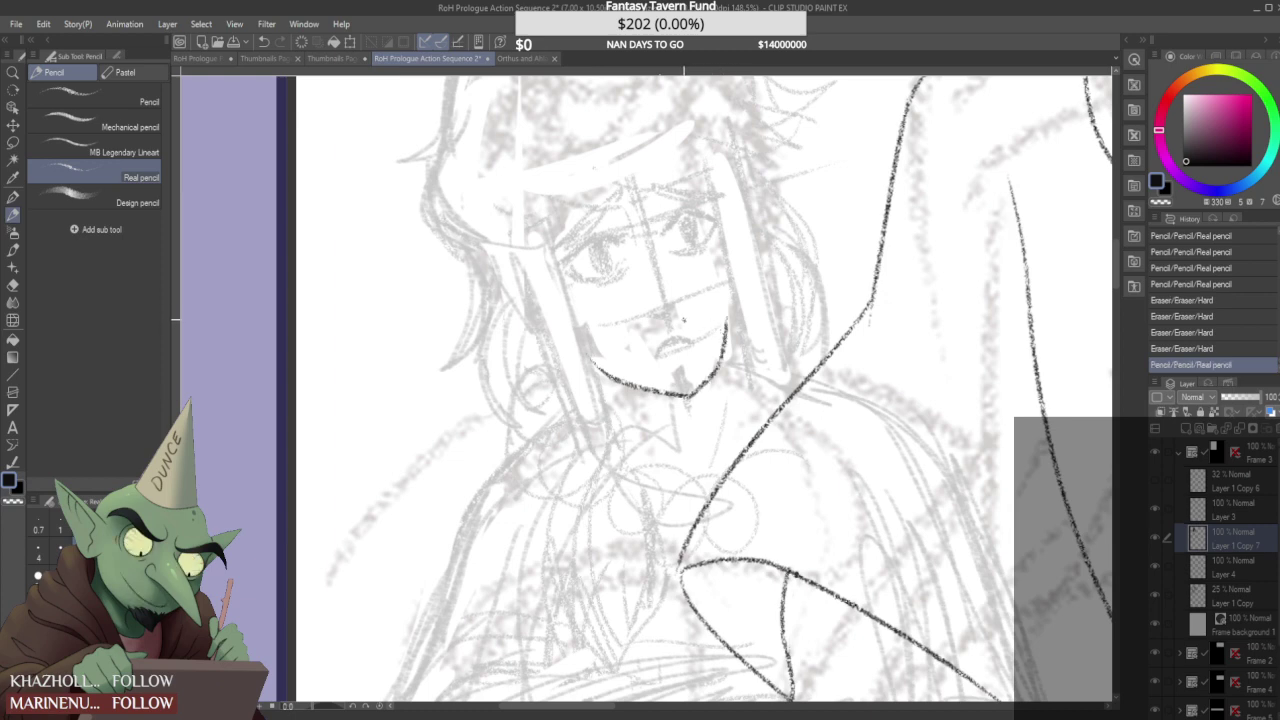
{"action": "key", "text": "ctrl+z"}
{"action": "key", "text": "ctrl+y"}
{"action": "key", "text": "ctrl+z"}
{"action": "key", "text": "ctrl+y"}
{"action": "key", "text": "ctrl+z"}
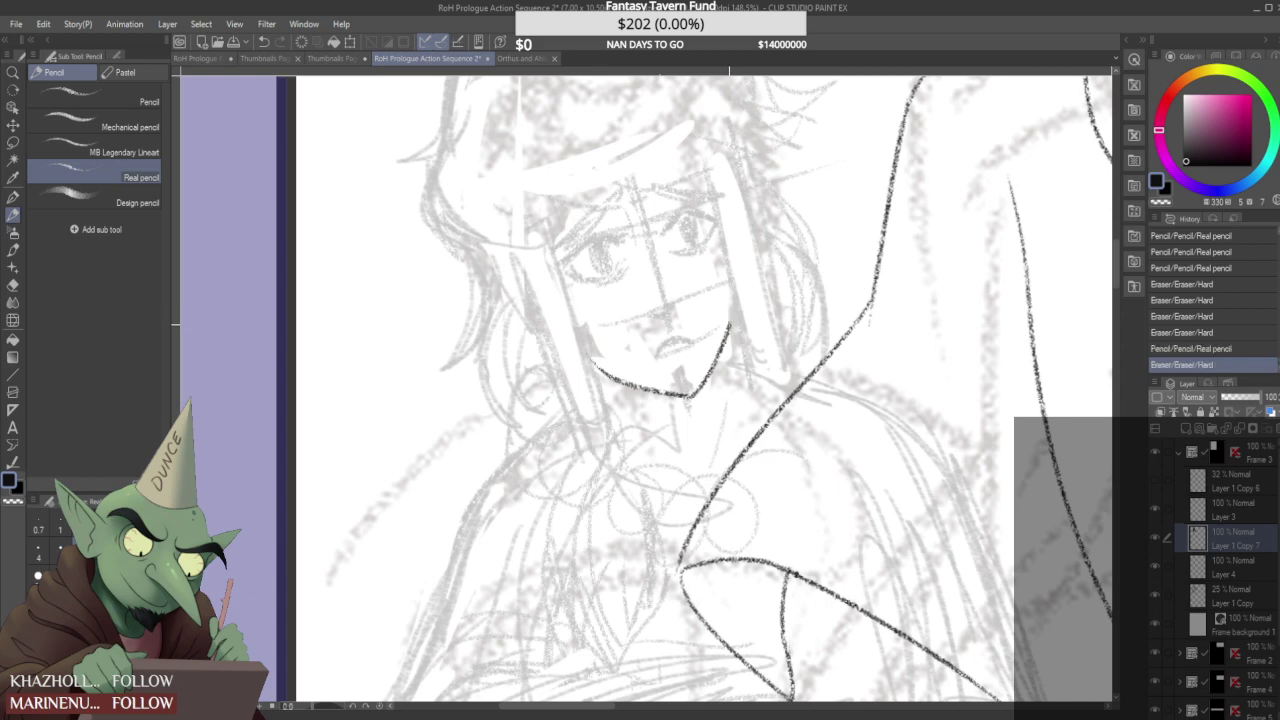
{"action": "key", "text": "ctrl+y"}
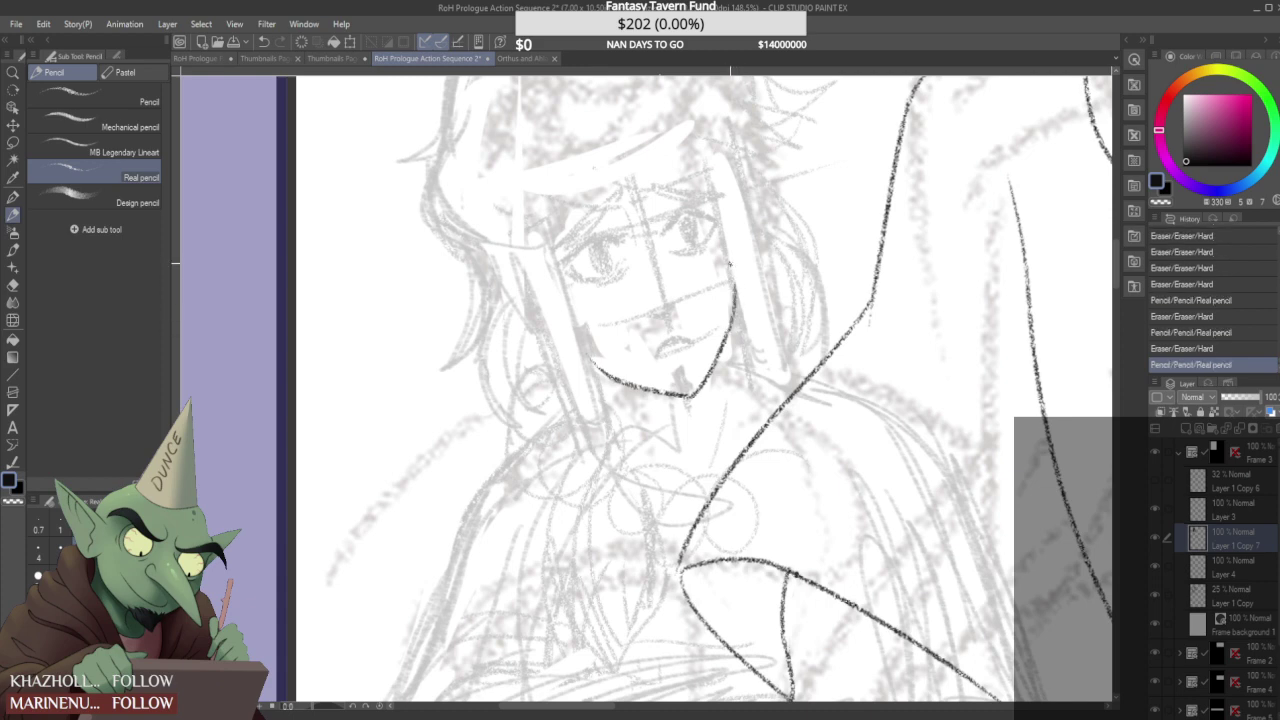
- Extend the far jaw curve up along the smaller figure's cheek and trim its edge with the Hard eraser
{"action": "key", "text": "ctrl+z"}
{"action": "key", "text": "ctrl+y"}
{"action": "left_click_drag", "start_coordinate": [735, 265], "coordinate": [738, 289]}
{"action": "scroll", "coordinate": [718, 240], "scroll_direction": "down", "scroll_amount": 2}
{"action": "scroll", "coordinate": [730, 264], "scroll_direction": "up", "scroll_amount": 4}
{"action": "mouse_move", "coordinate": [712, 238]}
{"action": "left_mouse_down"}
{"action": "mouse_move", "coordinate": [696, 331]}
{"action": "mouse_move", "coordinate": [704, 212]}
{"action": "mouse_move", "coordinate": [702, 262]}
{"action": "left_mouse_up"}
{"action": "scroll", "coordinate": [718, 282], "scroll_direction": "down", "scroll_amount": 1}
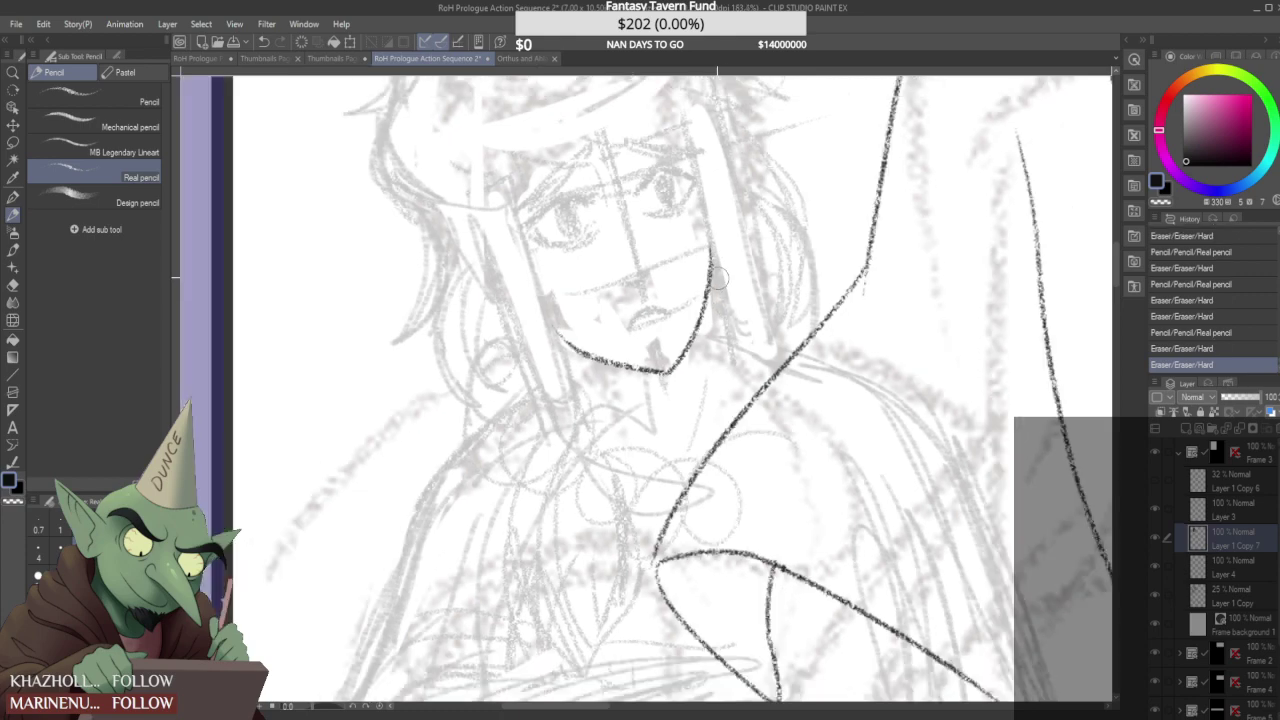
{"action": "scroll", "coordinate": [719, 282], "scroll_direction": "down", "scroll_amount": 4}
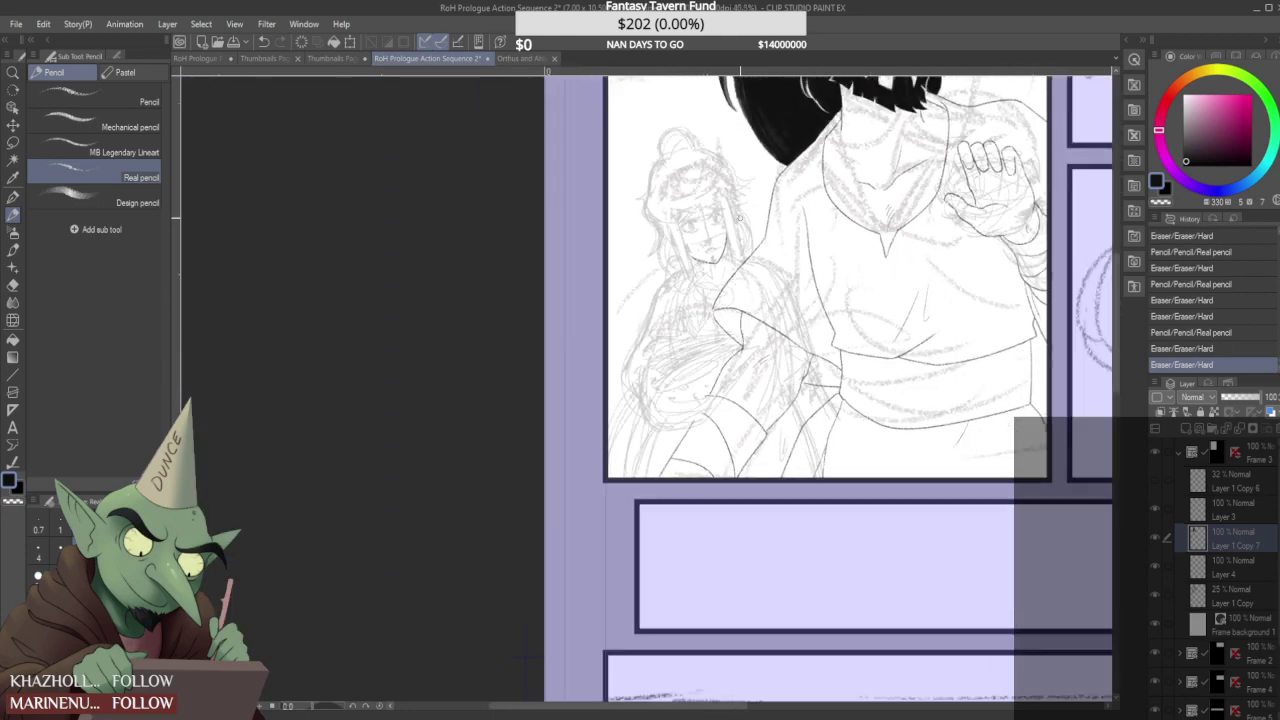
{"action": "scroll", "coordinate": [740, 218], "scroll_direction": "up", "scroll_amount": 4}
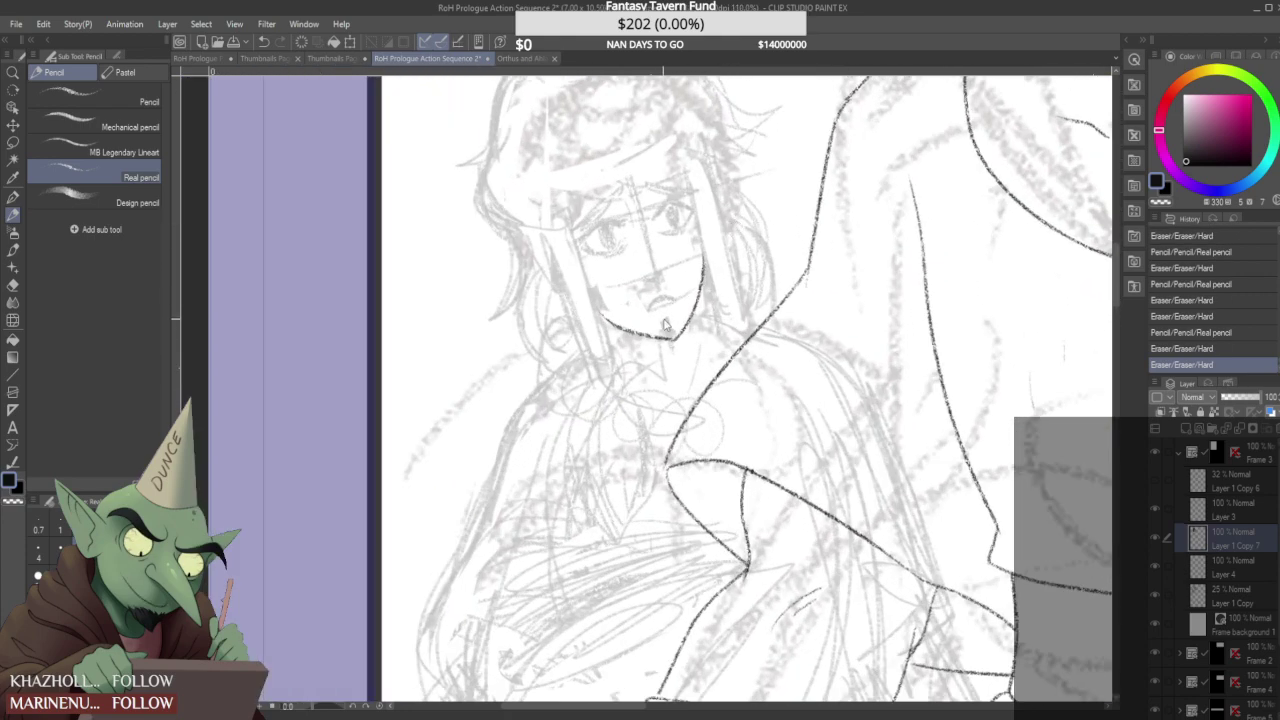
- Undo the recent far jaw edits, then redraw and trim the line between the smaller figure's chin and cheek
{"action": "key", "text": "ctrl+z"}
{"action": "key", "text": "ctrl+z"}
{"action": "key", "text": "ctrl+z"}
{"action": "key", "text": "ctrl+z"}
{"action": "key", "text": "ctrl+z"}
{"action": "key", "text": "ctrl+z"}
{"action": "key", "text": "ctrl+z"}
{"action": "key", "text": "ctrl+z"}
{"action": "key", "text": "ctrl+z"}
{"action": "left_click_drag", "start_coordinate": [697, 311], "coordinate": [693, 317]}
{"action": "mouse_move", "coordinate": [713, 263]}
{"action": "left_mouse_down"}
{"action": "mouse_move", "coordinate": [697, 318]}
{"action": "mouse_move", "coordinate": [675, 339]}
{"action": "mouse_move", "coordinate": [703, 269]}
{"action": "left_mouse_up"}
{"action": "key", "text": "ctrl+z"}
{"action": "mouse_move", "coordinate": [684, 334]}
{"action": "left_mouse_down"}
{"action": "mouse_move", "coordinate": [704, 280]}
{"action": "mouse_move", "coordinate": [708, 301]}
{"action": "mouse_move", "coordinate": [706, 262]}
{"action": "mouse_move", "coordinate": [716, 306]}
{"action": "left_mouse_up"}
{"action": "scroll", "coordinate": [708, 287], "scroll_direction": "up", "scroll_amount": 2}
{"action": "scroll", "coordinate": [710, 295], "scroll_direction": "down", "scroll_amount": 4}
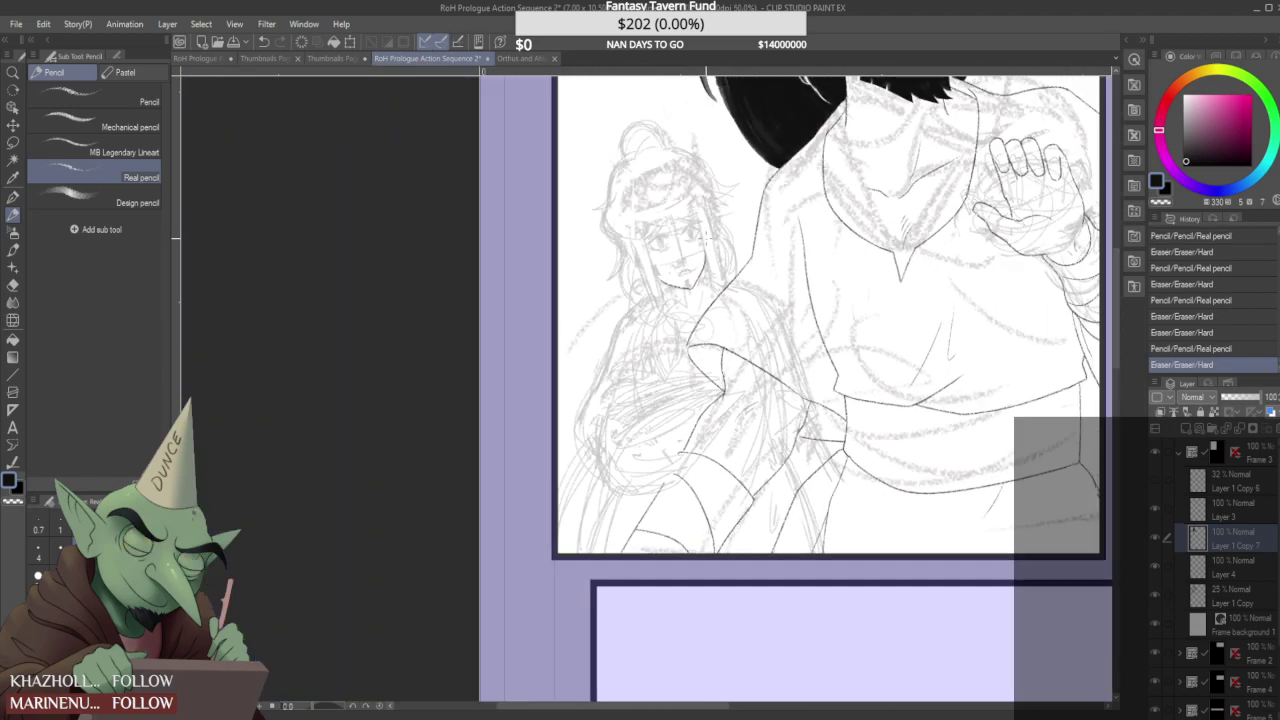
- Erase the upper far cheek line and redraw it as a longer curve from the chin to beside the far eye
{"action": "scroll", "coordinate": [700, 253], "scroll_direction": "up", "scroll_amount": 3}
{"action": "left_click_drag", "start_coordinate": [699, 253], "coordinate": [702, 280]}
{"action": "scroll", "coordinate": [678, 343], "scroll_direction": "down", "scroll_amount": 3}
{"action": "scroll", "coordinate": [678, 343], "scroll_direction": "up", "scroll_amount": 4}
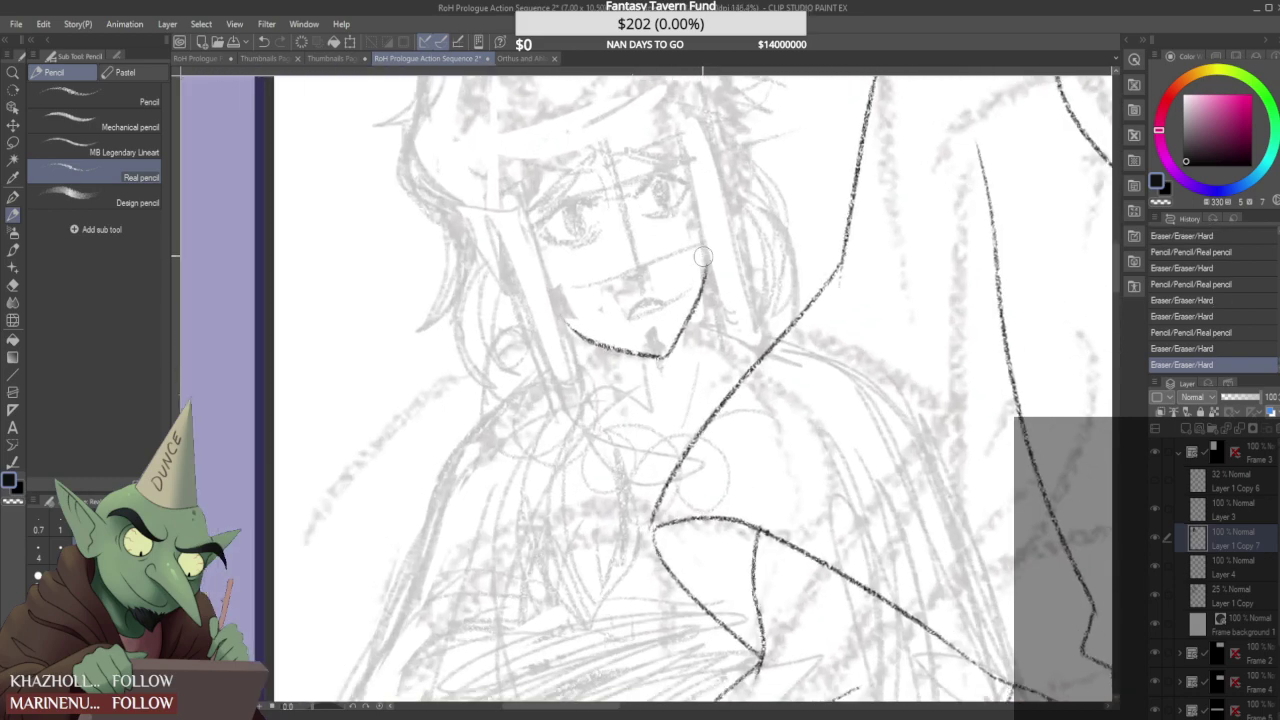
{"action": "mouse_move", "coordinate": [678, 343]}
{"action": "left_mouse_down"}
{"action": "mouse_move", "coordinate": [669, 353]}
{"action": "mouse_move", "coordinate": [702, 226]}
{"action": "left_mouse_up"}
{"action": "scroll", "coordinate": [709, 268], "scroll_direction": "down", "scroll_amount": 3}
{"action": "scroll", "coordinate": [693, 306], "scroll_direction": "up", "scroll_amount": 3}
{"action": "left_click_drag", "start_coordinate": [680, 351], "coordinate": [690, 334]}
{"action": "scroll", "coordinate": [713, 255], "scroll_direction": "down", "scroll_amount": 4}
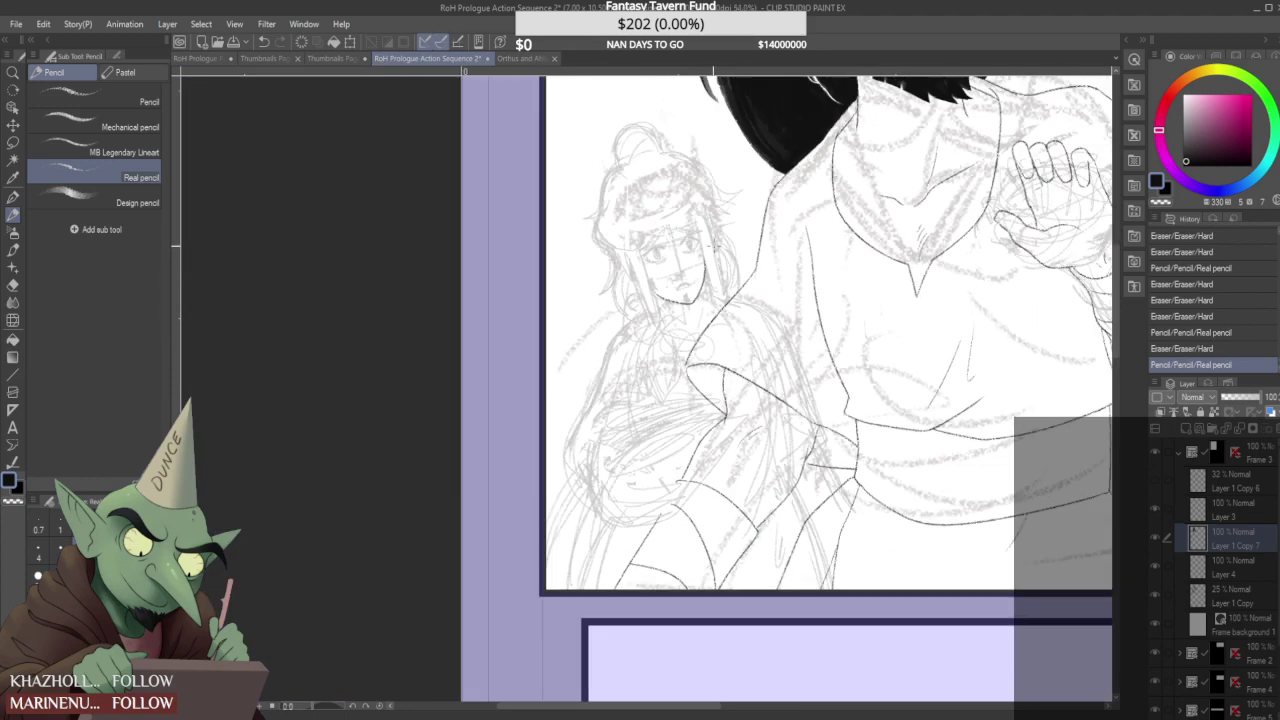
{"action": "scroll", "coordinate": [704, 305], "scroll_direction": "down", "scroll_amount": 1}
{"action": "scroll", "coordinate": [704, 305], "scroll_direction": "up", "scroll_amount": 5}
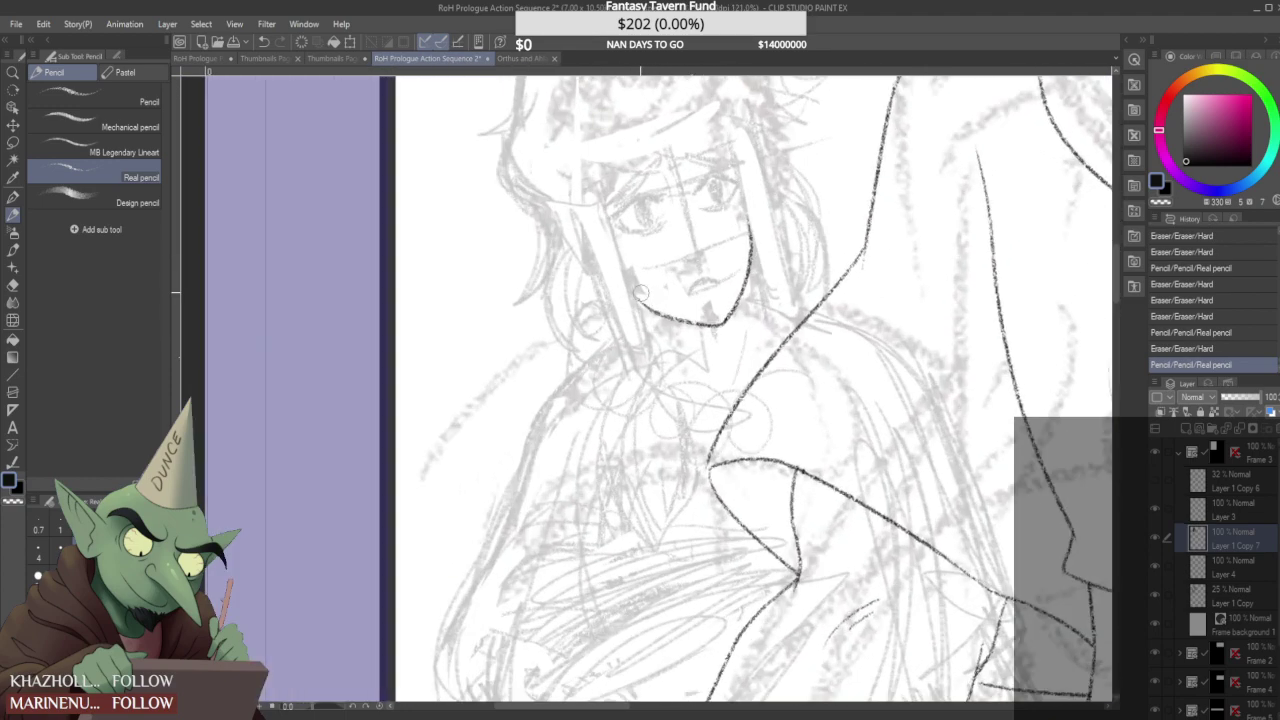
- Erase the chin tip and rework the near jawline, leaving a gap before the far jaw
{"action": "left_click_drag", "start_coordinate": [713, 328], "coordinate": [723, 324]}
{"action": "mouse_move", "coordinate": [633, 299]}
{"action": "left_mouse_down"}
{"action": "mouse_move", "coordinate": [726, 325]}
{"action": "mouse_move", "coordinate": [700, 320]}
{"action": "left_mouse_up"}
{"action": "scroll", "coordinate": [690, 285], "scroll_direction": "down", "scroll_amount": 3}
{"action": "scroll", "coordinate": [716, 284], "scroll_direction": "up", "scroll_amount": 3}
{"action": "scroll", "coordinate": [700, 320], "scroll_direction": "up", "scroll_amount": 1}
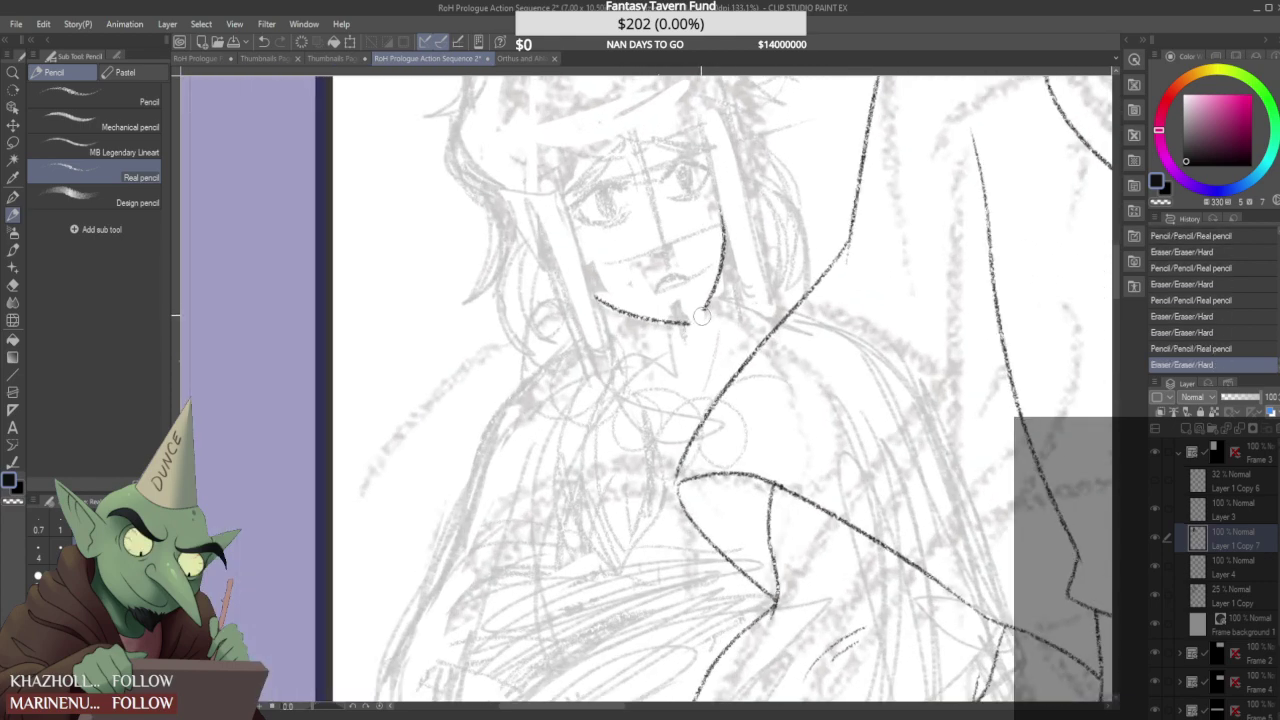
{"action": "scroll", "coordinate": [702, 317], "scroll_direction": "down", "scroll_amount": 4}
{"action": "scroll", "coordinate": [706, 315], "scroll_direction": "up", "scroll_amount": 4}
{"action": "scroll", "coordinate": [709, 315], "scroll_direction": "up", "scroll_amount": 1}
- Rejoin the chin to the far cheek with a new pencil line and refine the cheek's curve with the Hard eraser
{"action": "mouse_move", "coordinate": [707, 329]}
{"action": "left_mouse_down"}
{"action": "mouse_move", "coordinate": [697, 322]}
{"action": "mouse_move", "coordinate": [705, 332]}
{"action": "mouse_move", "coordinate": [733, 249]}
{"action": "mouse_move", "coordinate": [744, 272]}
{"action": "left_mouse_up"}
{"action": "scroll", "coordinate": [704, 328], "scroll_direction": "down", "scroll_amount": 1}
{"action": "scroll", "coordinate": [722, 298], "scroll_direction": "up", "scroll_amount": 1}
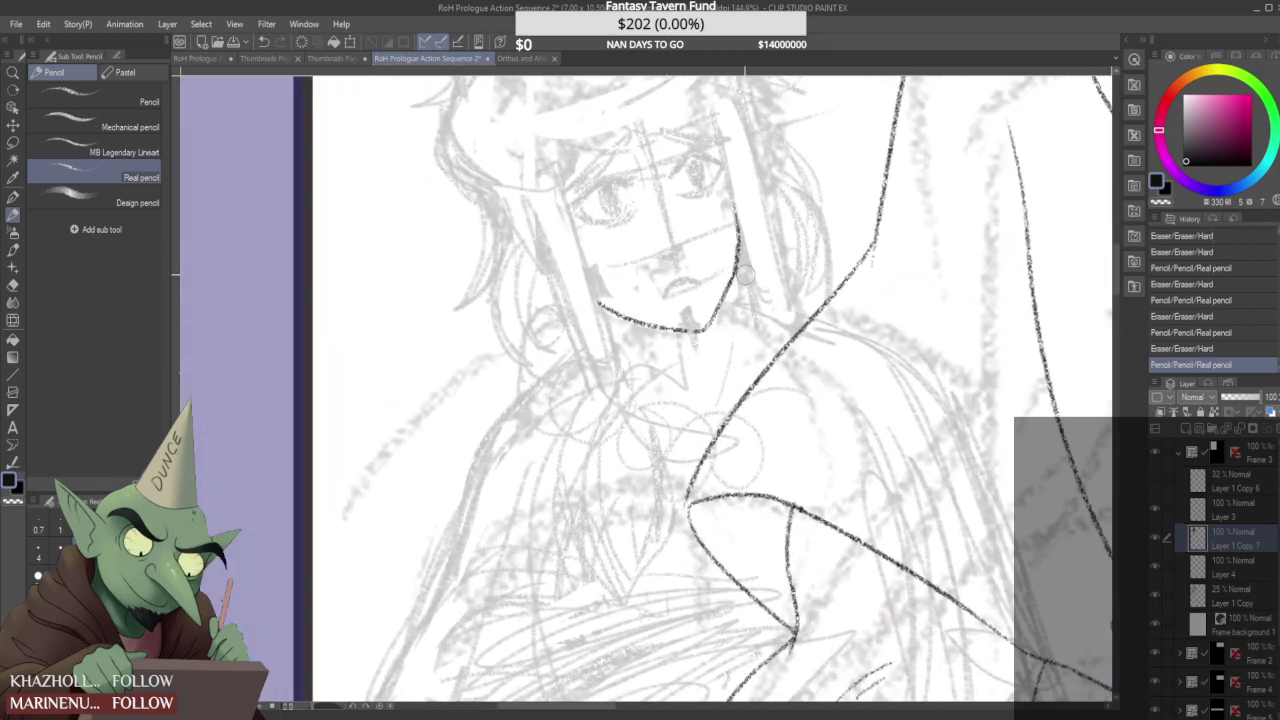
{"action": "scroll", "coordinate": [737, 300], "scroll_direction": "down", "scroll_amount": 5}
{"action": "scroll", "coordinate": [724, 270], "scroll_direction": "up", "scroll_amount": 6}
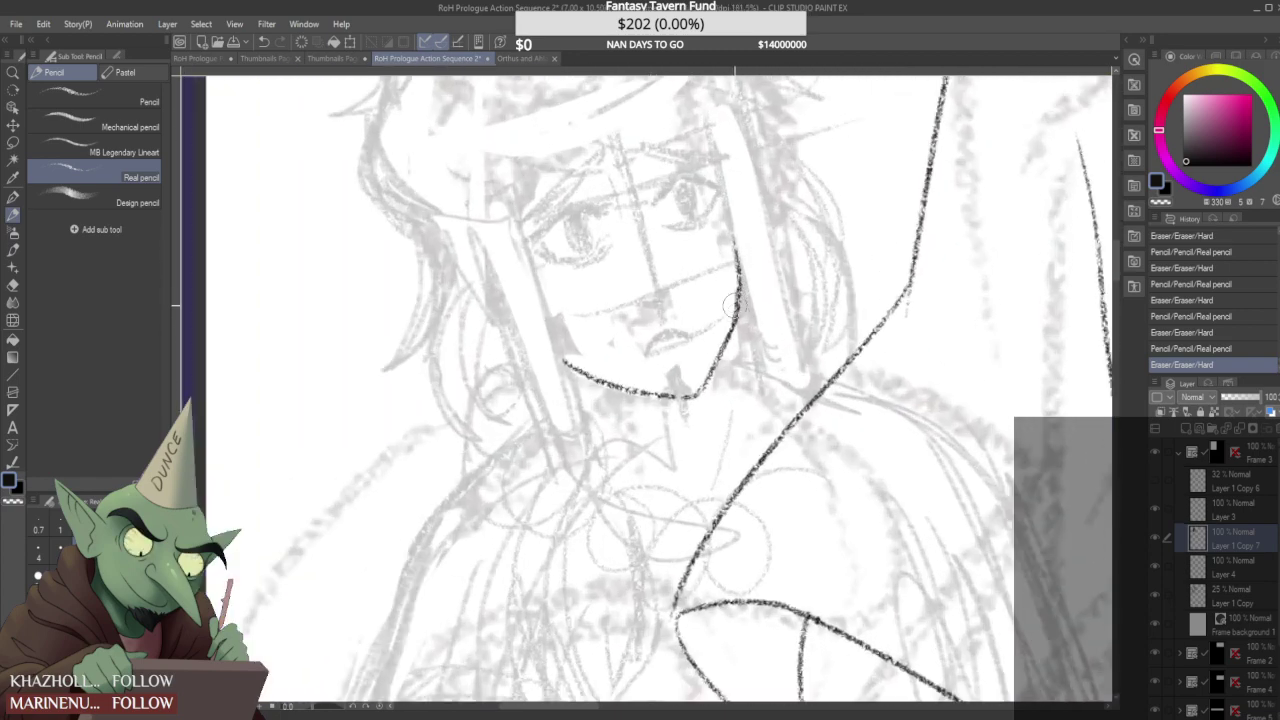
{"action": "left_click_drag", "start_coordinate": [740, 292], "coordinate": [734, 262]}
{"action": "scroll", "coordinate": [733, 262], "scroll_direction": "down", "scroll_amount": 3}
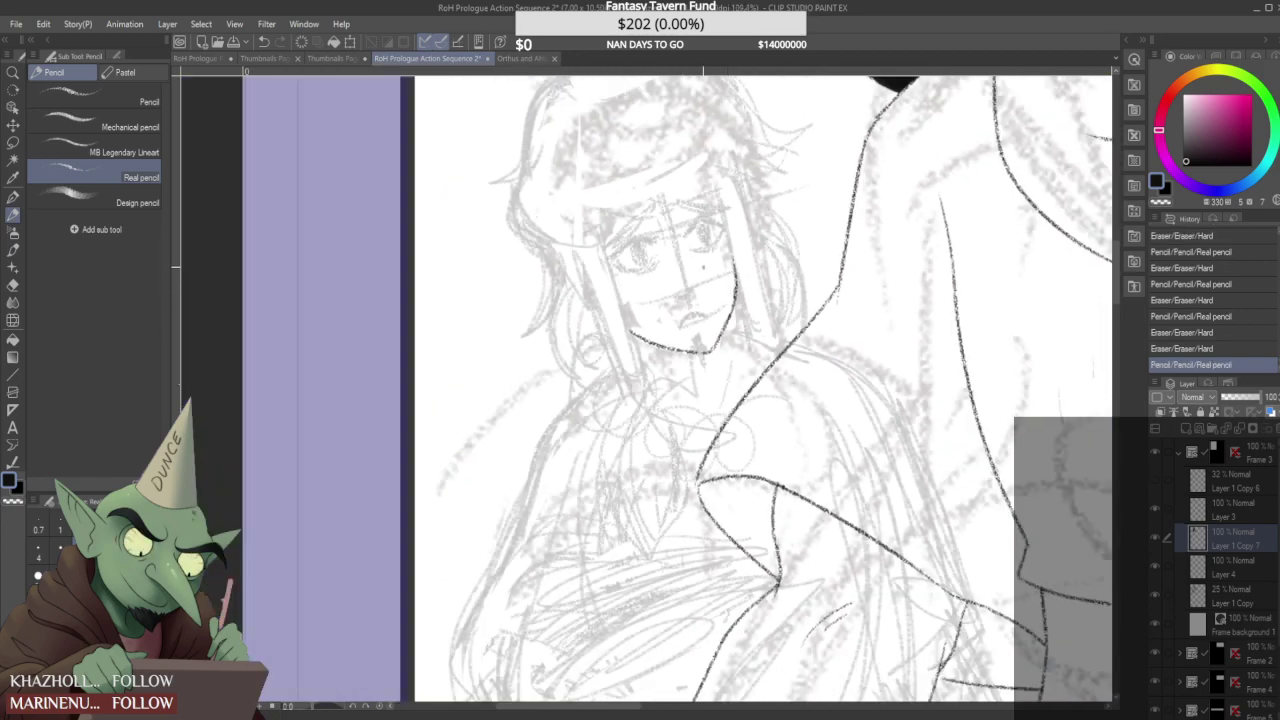
- Outline the smaller figure's near hair lock with two long edges and a rounded lower end
{"action": "left_click_drag", "start_coordinate": [598, 242], "coordinate": [645, 400]}
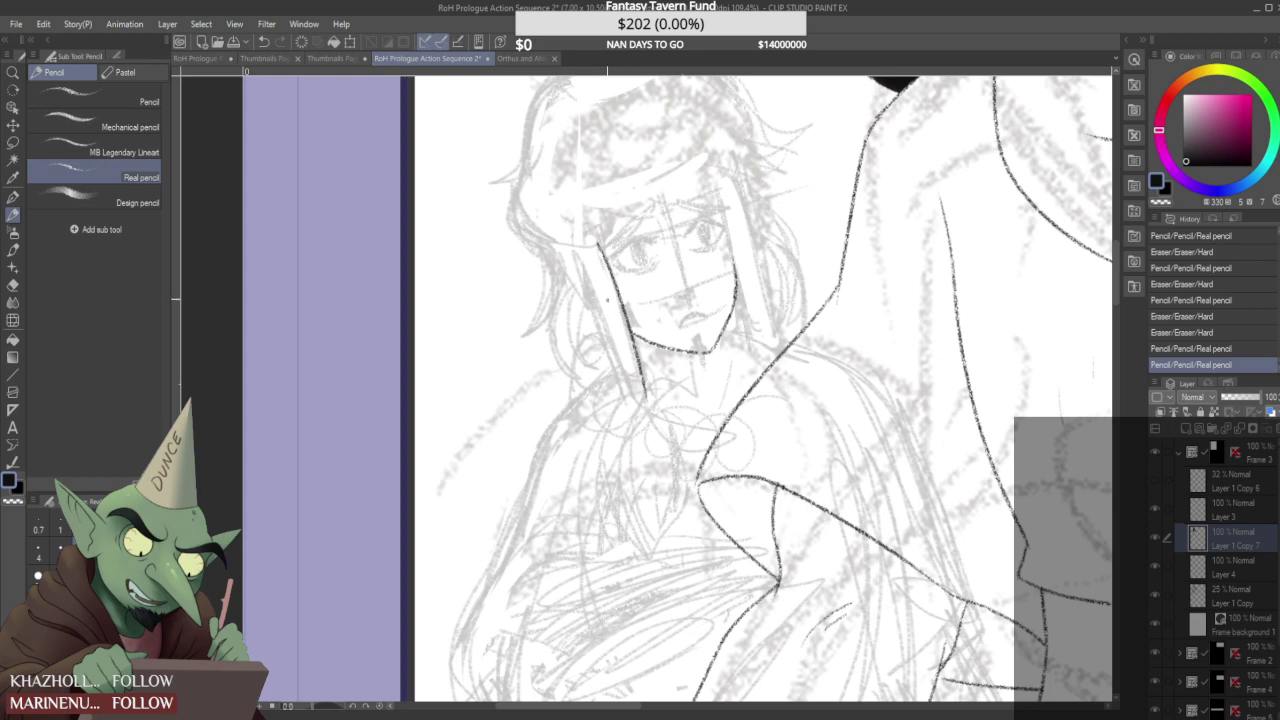
{"action": "key", "text": "ctrl+z"}
{"action": "key", "text": "ctrl+y"}
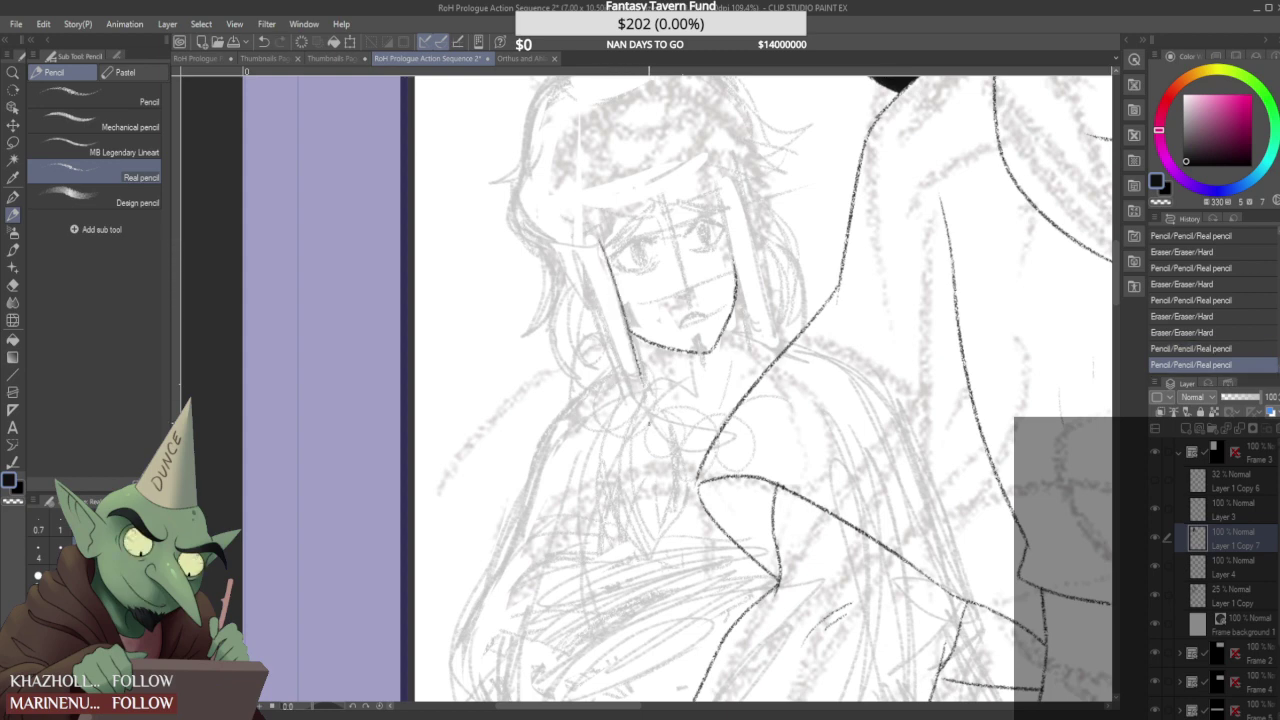
{"action": "key", "text": "ctrl+z"}
{"action": "key", "text": "ctrl+y"}
{"action": "mouse_move", "coordinate": [577, 245]}
{"action": "left_mouse_down"}
{"action": "mouse_move", "coordinate": [620, 390]}
{"action": "mouse_move", "coordinate": [617, 380]}
{"action": "mouse_move", "coordinate": [638, 392]}
{"action": "mouse_move", "coordinate": [652, 370]}
{"action": "left_mouse_up"}
{"action": "scroll", "coordinate": [622, 370], "scroll_direction": "up", "scroll_amount": 2}
{"action": "scroll", "coordinate": [640, 375], "scroll_direction": "down", "scroll_amount": 3}
{"action": "scroll", "coordinate": [712, 296], "scroll_direction": "up", "scroll_amount": 2}
- Draw the inner edge of the far hair lock past the jaw, undoing and redrawing unsatisfactory strokes
{"action": "left_click_drag", "start_coordinate": [696, 253], "coordinate": [715, 363]}
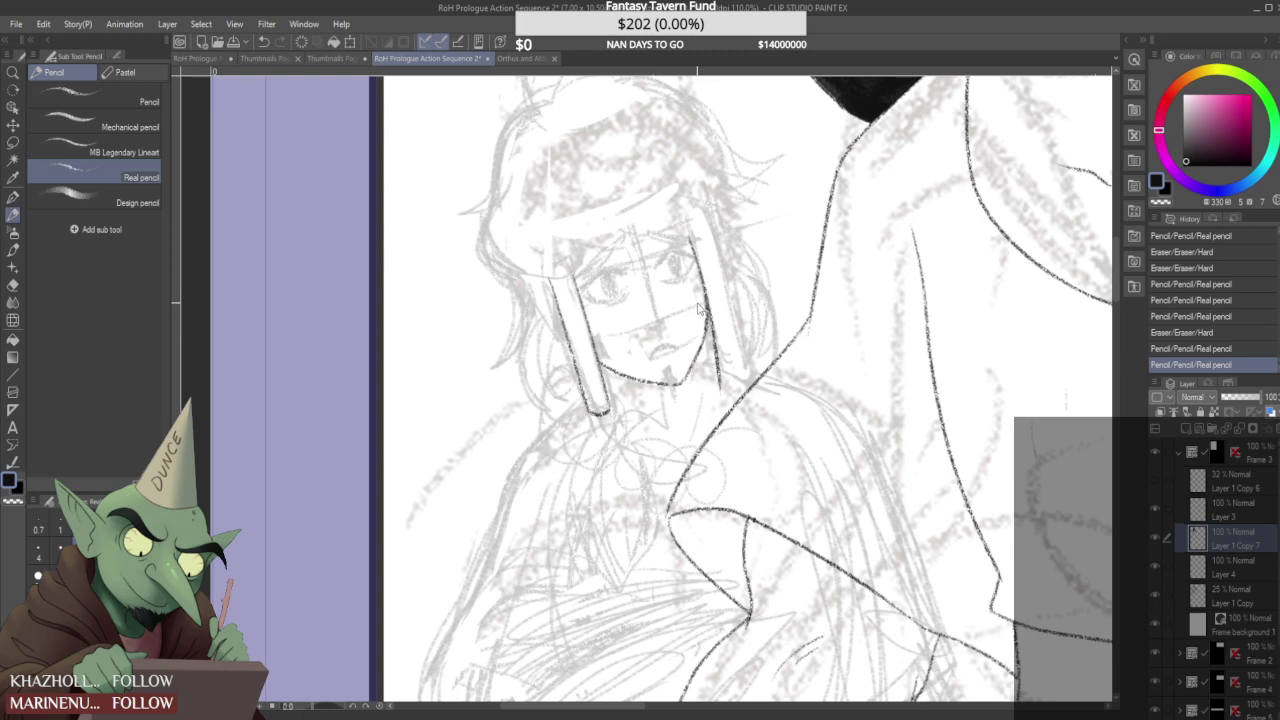
{"action": "key", "text": "ctrl+z"}
{"action": "left_click_drag", "start_coordinate": [693, 250], "coordinate": [721, 382]}
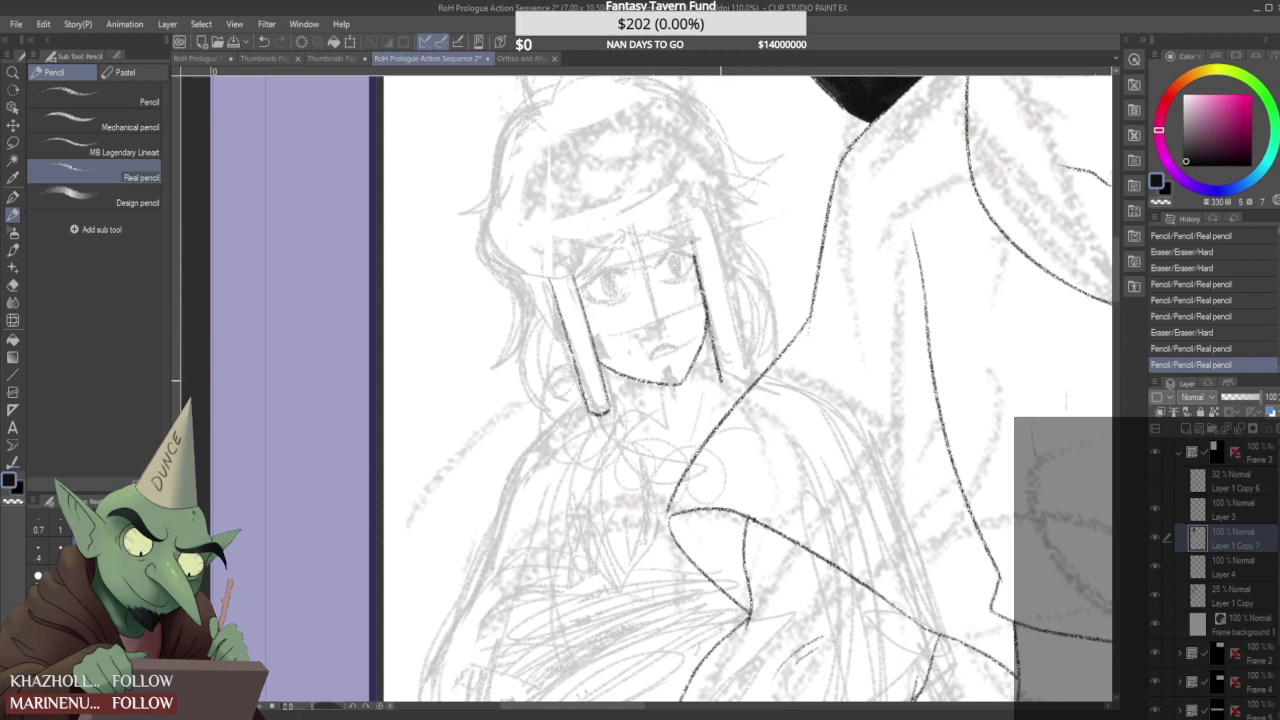
{"action": "key", "text": "ctrl+z"}
{"action": "mouse_move", "coordinate": [692, 240]}
{"action": "left_mouse_down"}
{"action": "mouse_move", "coordinate": [730, 395]}
{"action": "mouse_move", "coordinate": [714, 325]}
{"action": "mouse_move", "coordinate": [738, 335]}
{"action": "mouse_move", "coordinate": [750, 372]}
{"action": "left_mouse_up"}
{"action": "key", "text": "ctrl+z"}
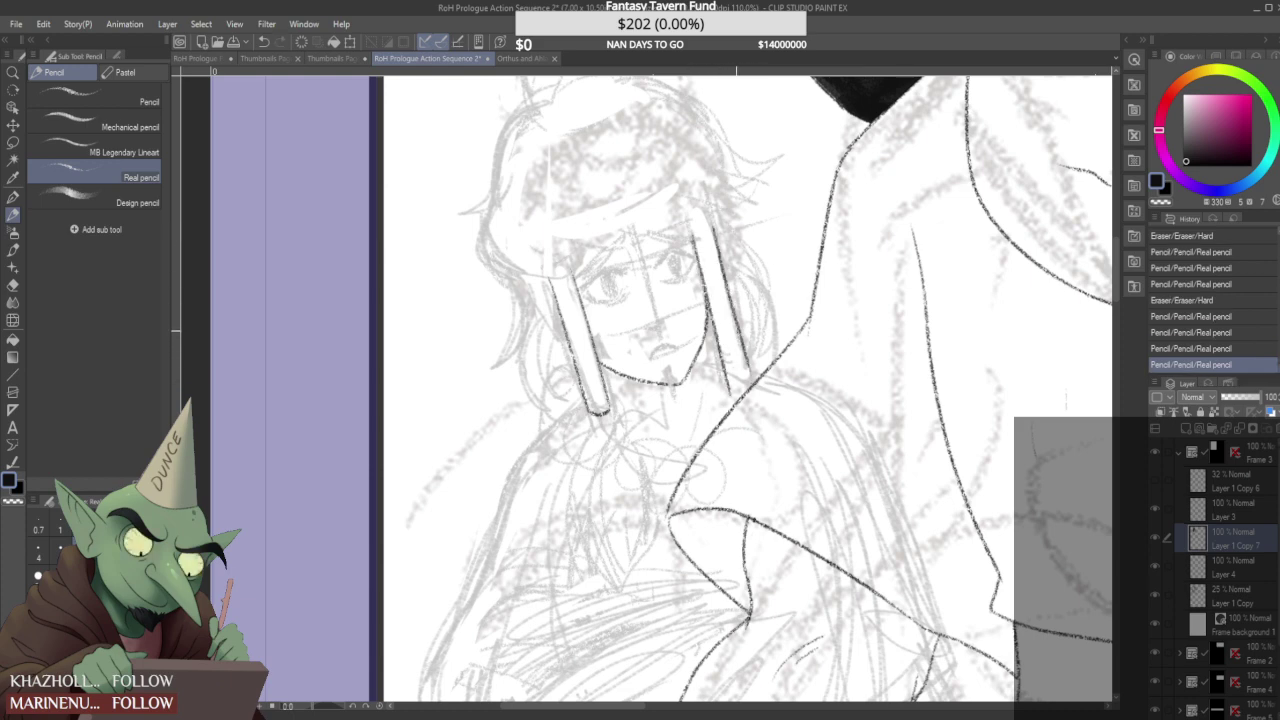
- Redraw the far hair lock's outer edge, trim the overrun and close its lower end on Layer 1 Copy 7
{"action": "key", "text": "ctrl+z"}
{"action": "left_click_drag", "start_coordinate": [714, 228], "coordinate": [749, 378]}
{"action": "key", "text": "ctrl+z"}
{"action": "left_click_drag", "start_coordinate": [713, 228], "coordinate": [745, 371]}
{"action": "left_click", "coordinate": [1237, 510]}
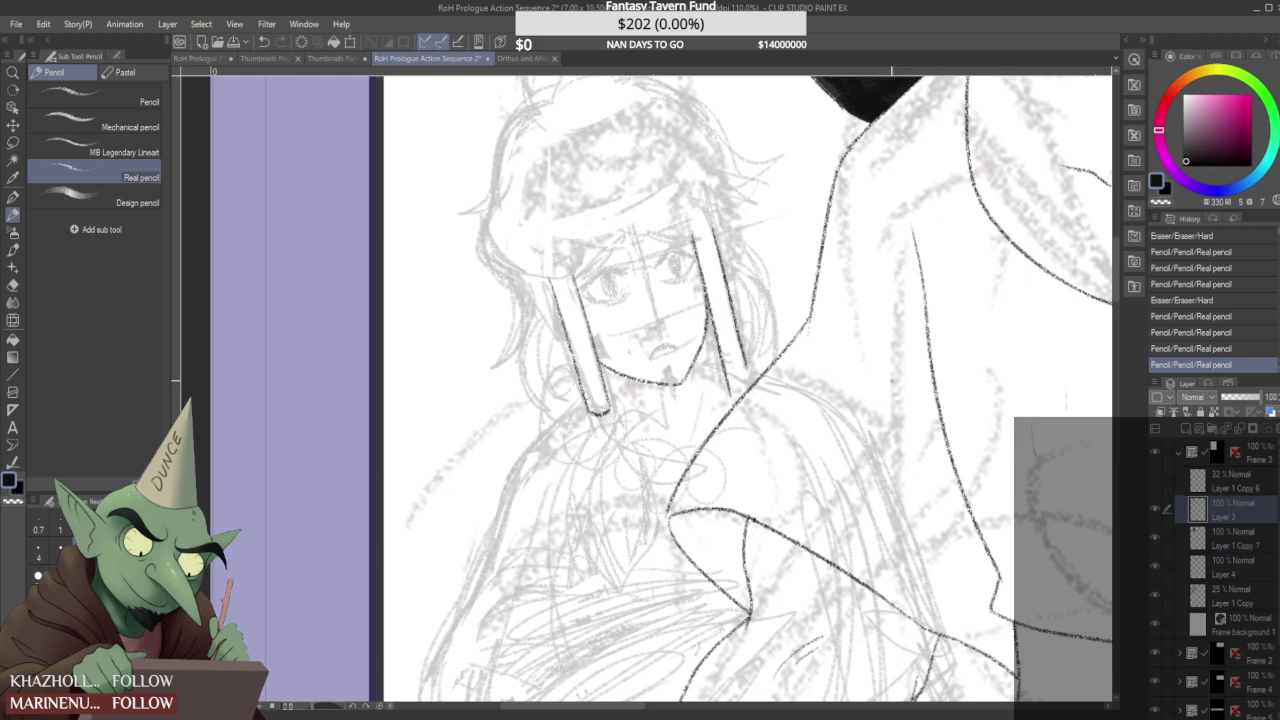
{"action": "left_click", "coordinate": [1233, 543]}
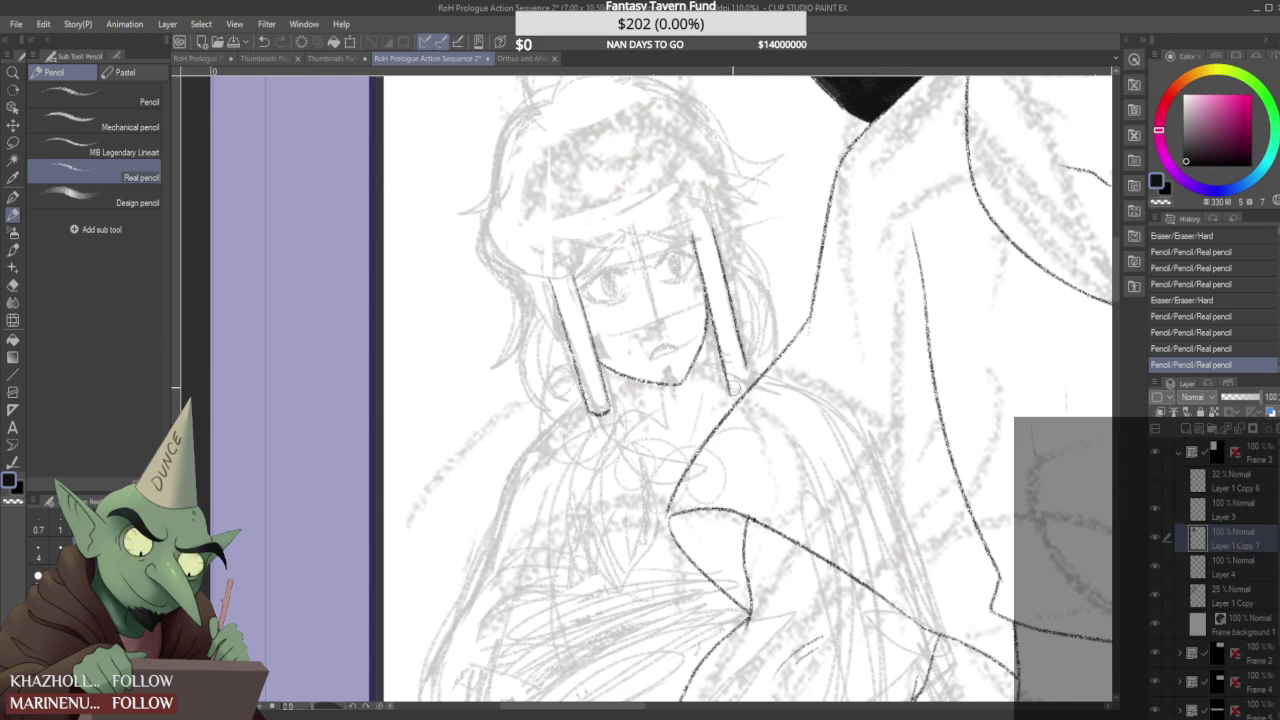
{"action": "left_click_drag", "start_coordinate": [730, 386], "coordinate": [744, 371]}
- Switch to Layer 3 and draw the smaller figure's neck and collar lines beside the lower ends of both hair locks
{"action": "left_click", "coordinate": [1230, 508]}
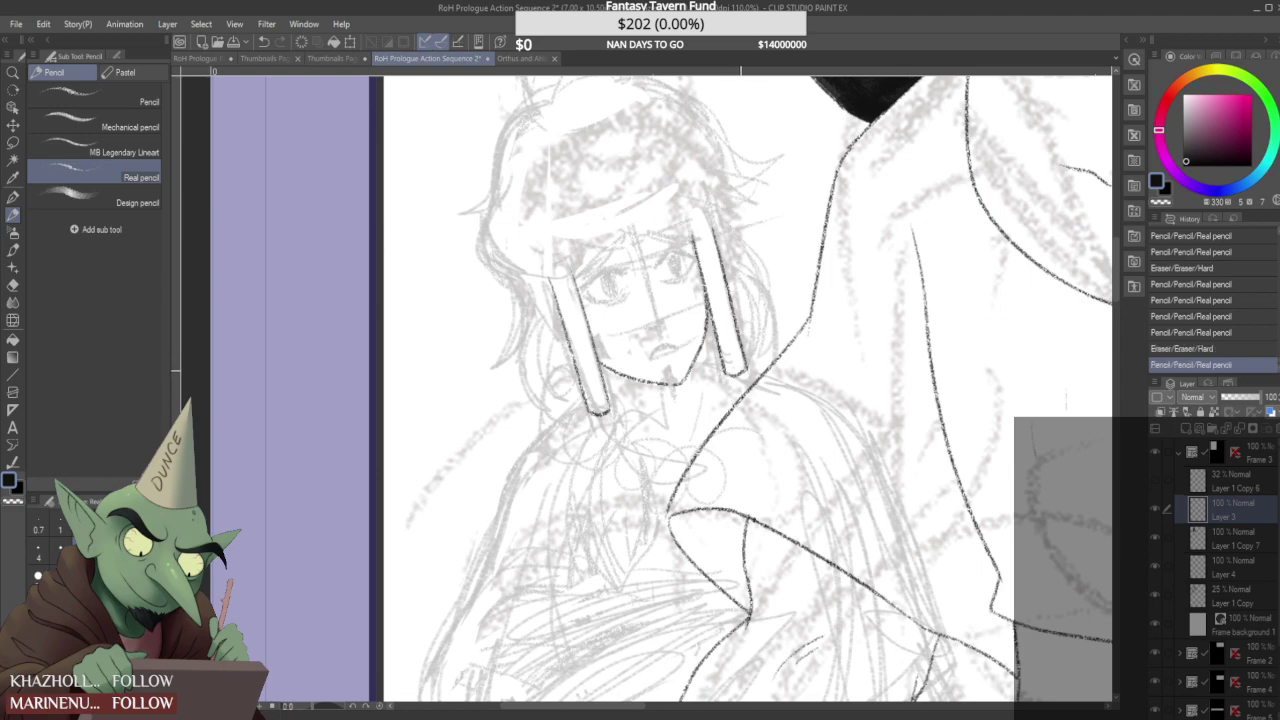
{"action": "scroll", "coordinate": [750, 360], "scroll_direction": "down", "scroll_amount": 5}
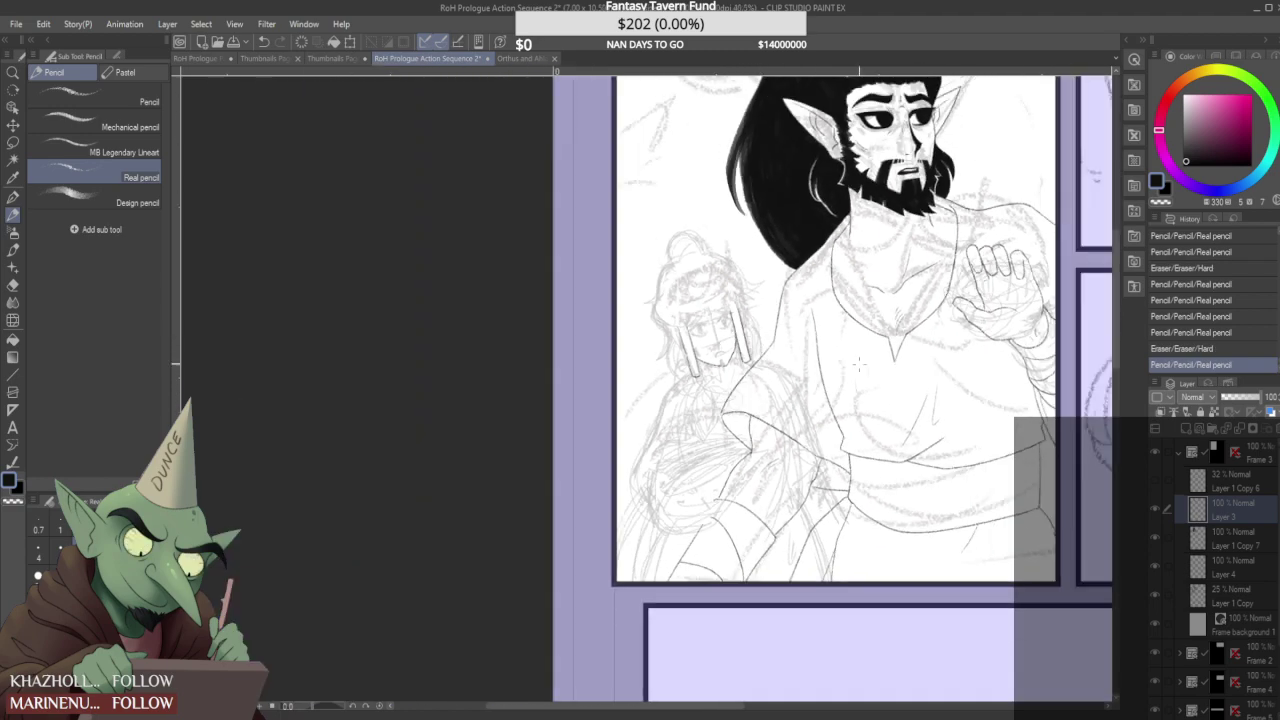
{"action": "left_click", "coordinate": [1154, 596]}
{"action": "left_click", "coordinate": [1156, 596]}
{"action": "scroll", "coordinate": [720, 354], "scroll_direction": "up", "scroll_amount": 5}
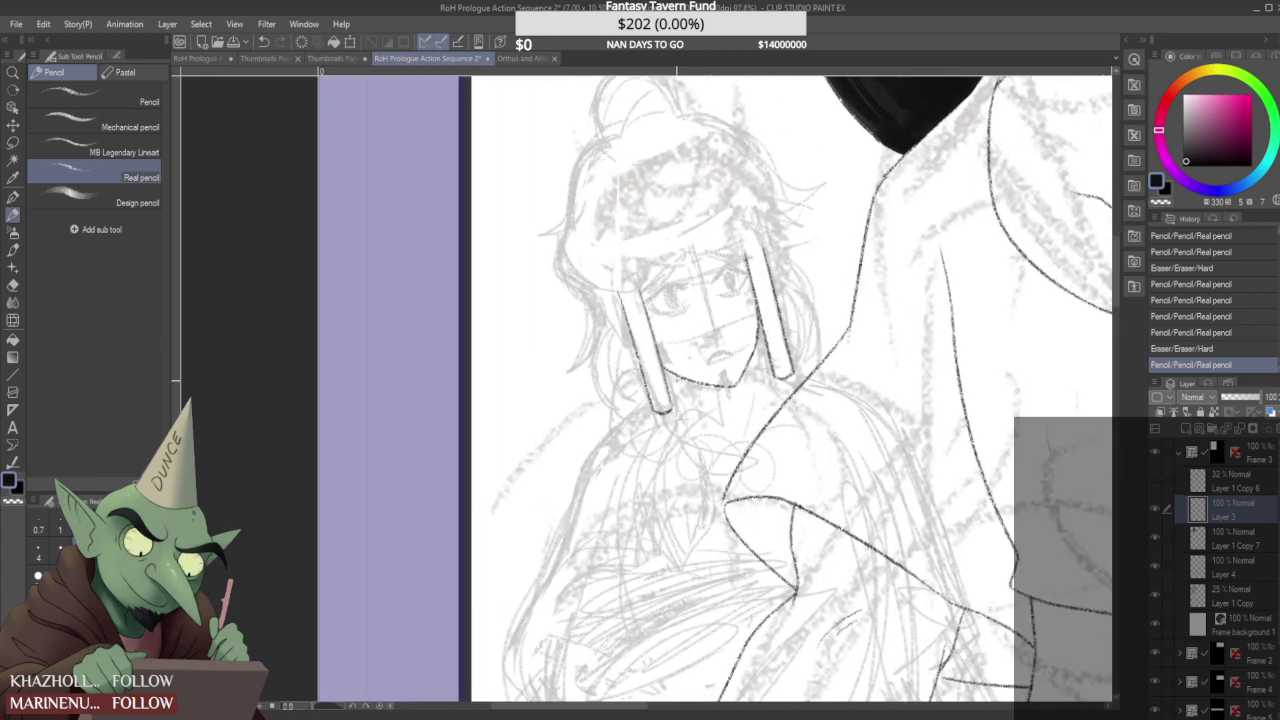
{"action": "left_click_drag", "start_coordinate": [666, 370], "coordinate": [684, 405]}
{"action": "scroll", "coordinate": [715, 375], "scroll_direction": "down", "scroll_amount": 3}
{"action": "scroll", "coordinate": [738, 370], "scroll_direction": "up", "scroll_amount": 3}
{"action": "left_click_drag", "start_coordinate": [738, 342], "coordinate": [750, 386]}
{"action": "scroll", "coordinate": [749, 387], "scroll_direction": "down", "scroll_amount": 1}
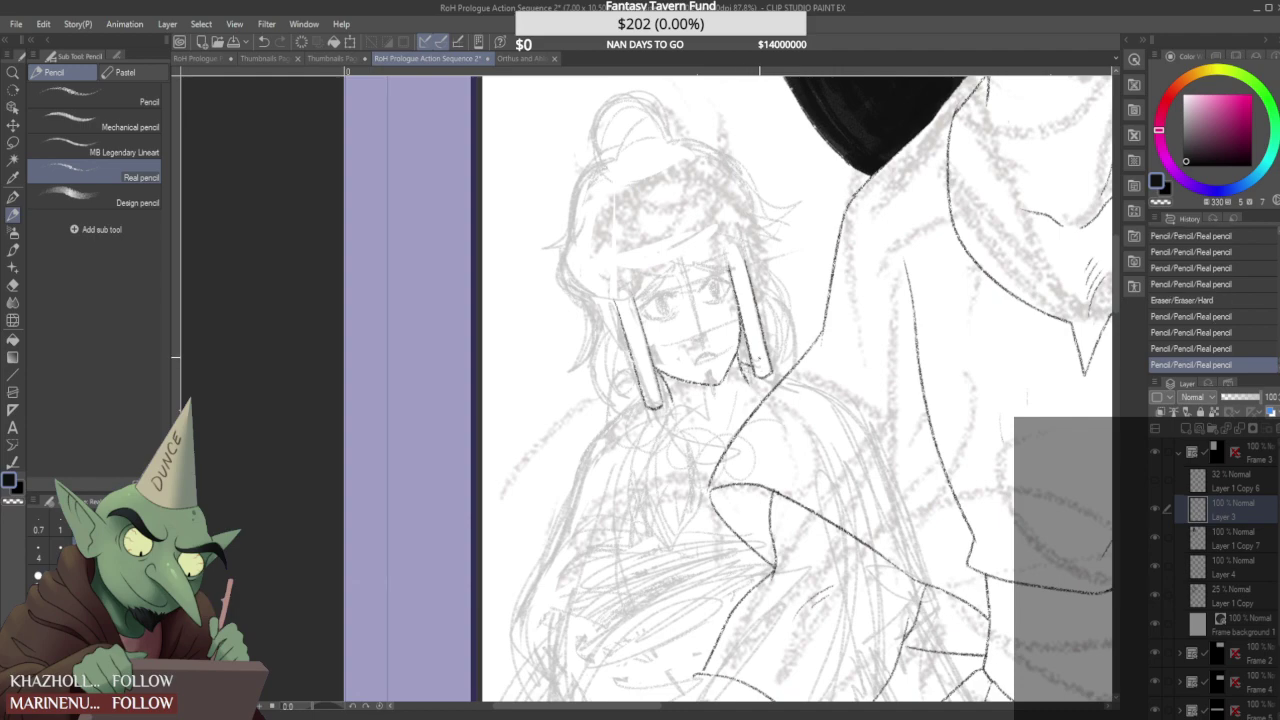
- Draw the smaller figure's near shoulder and upper arm outline from the hair lock down toward the elbow
{"action": "scroll", "coordinate": [780, 390], "scroll_direction": "down", "scroll_amount": 3}
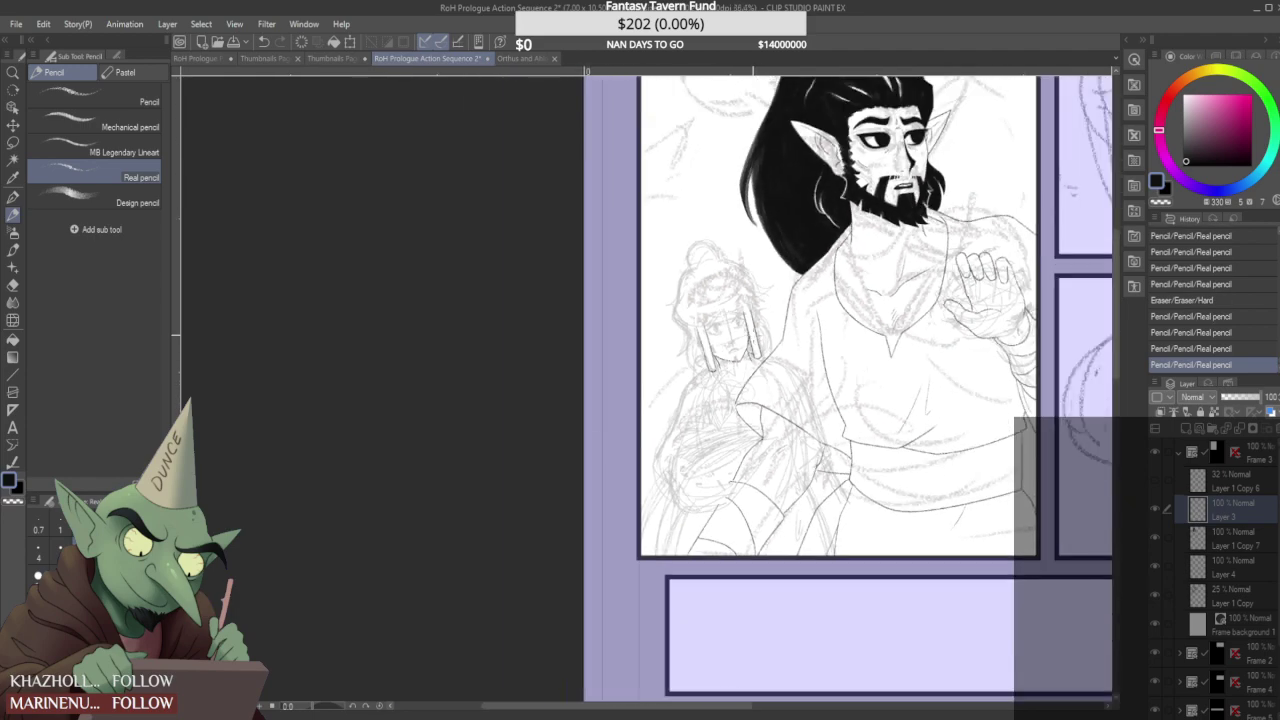
{"action": "scroll", "coordinate": [700, 370], "scroll_direction": "up", "scroll_amount": 3}
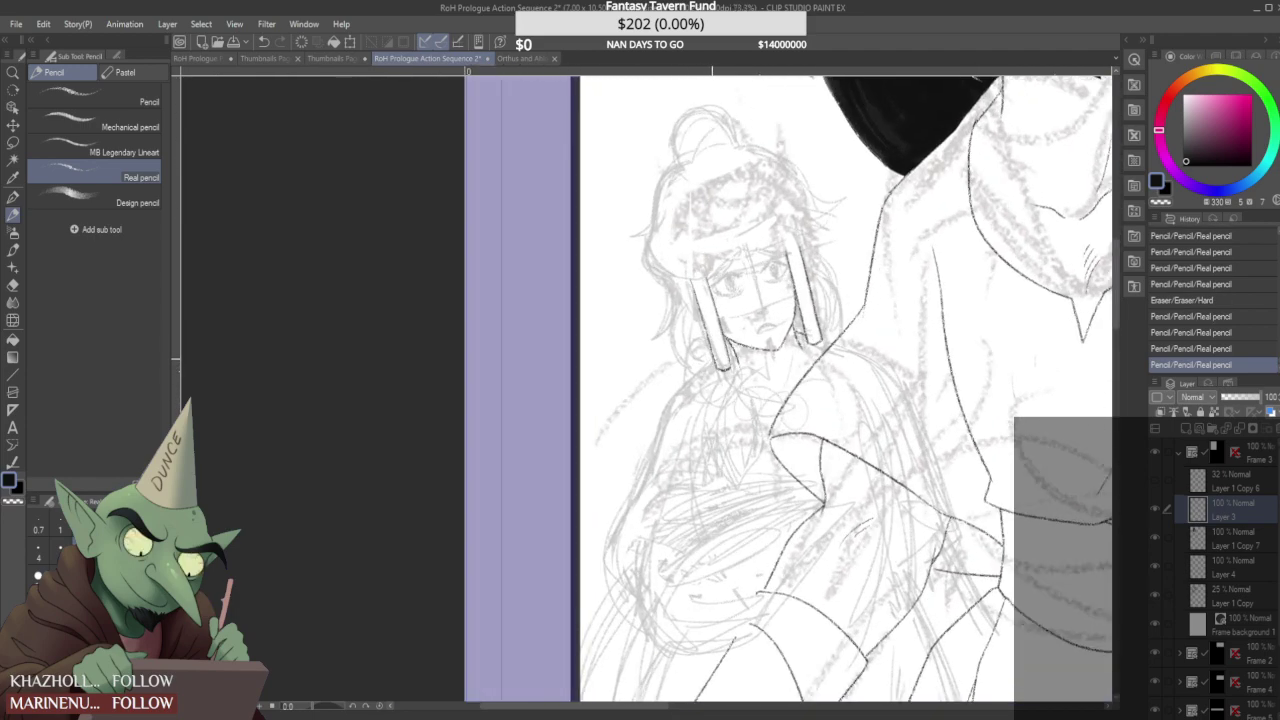
{"action": "scroll", "coordinate": [633, 505], "scroll_direction": "down", "scroll_amount": 3}
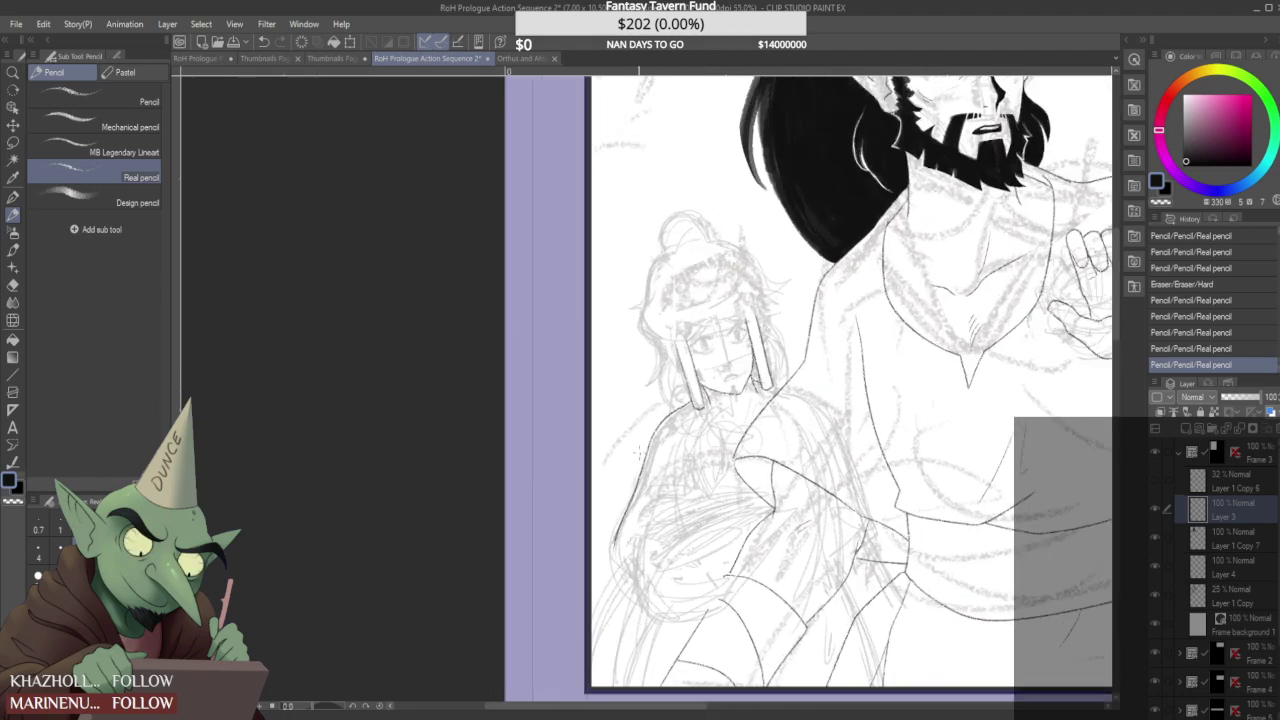
{"action": "scroll", "coordinate": [635, 460], "scroll_direction": "down", "scroll_amount": 3}
{"action": "scroll", "coordinate": [636, 525], "scroll_direction": "up", "scroll_amount": 4}
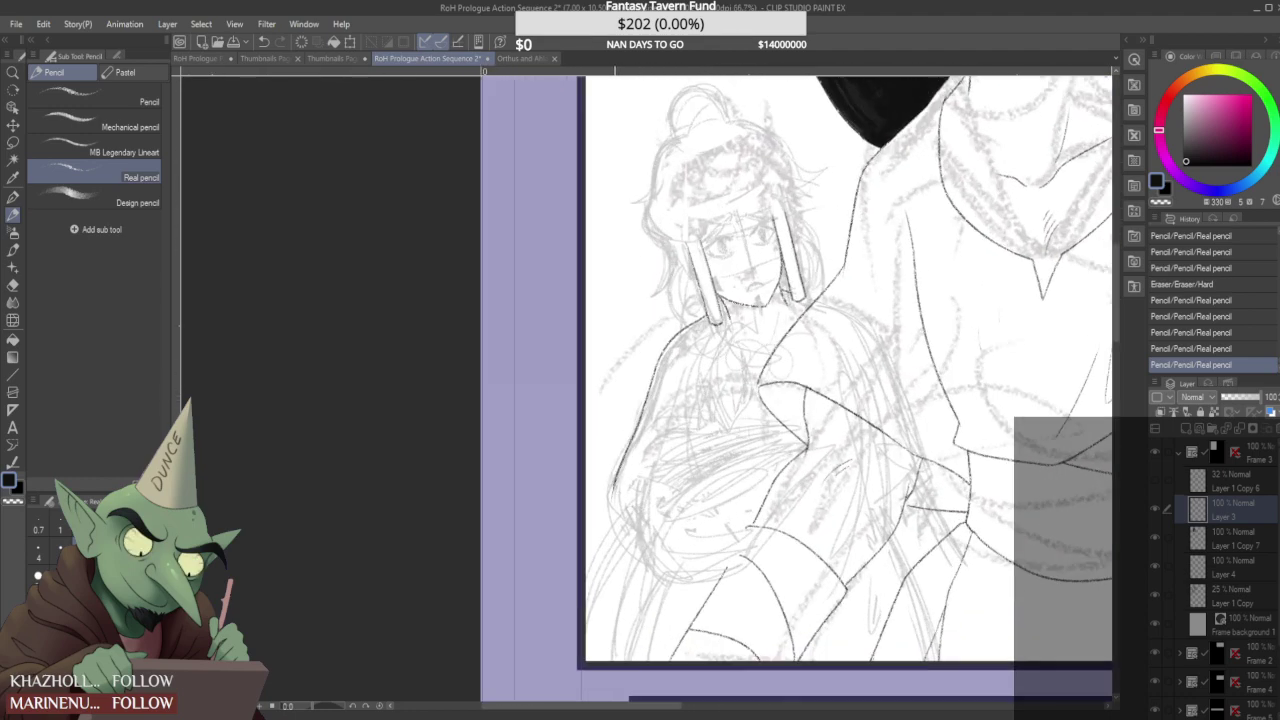
{"action": "scroll", "coordinate": [610, 515], "scroll_direction": "up", "scroll_amount": 2}
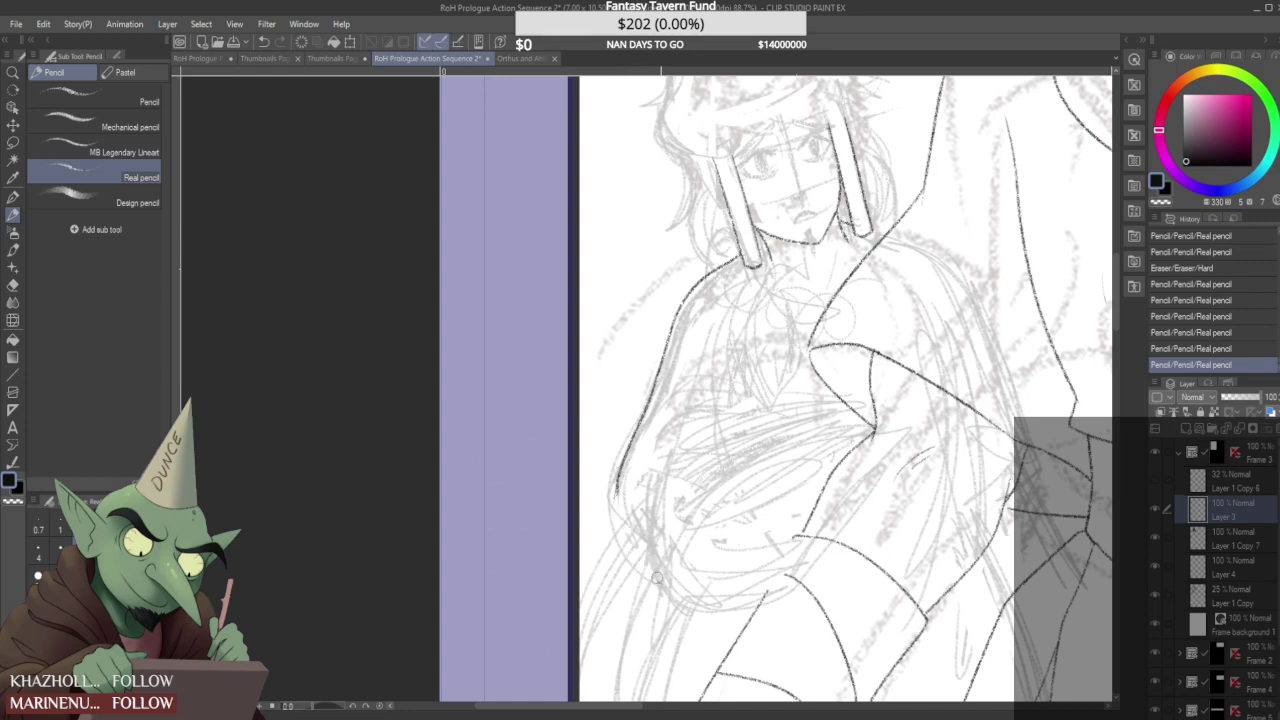
- Outline the smaller figure's near elbow and draw two curved sleeve lines across the folded arms
{"action": "mouse_move", "coordinate": [608, 496]}
{"action": "left_mouse_down"}
{"action": "mouse_move", "coordinate": [661, 566]}
{"action": "mouse_move", "coordinate": [651, 546]}
{"action": "left_mouse_up"}
{"action": "scroll", "coordinate": [638, 492], "scroll_direction": "down", "scroll_amount": 2}
{"action": "scroll", "coordinate": [650, 478], "scroll_direction": "down", "scroll_amount": 2}
{"action": "scroll", "coordinate": [654, 474], "scroll_direction": "up", "scroll_amount": 2}
{"action": "left_click_drag", "start_coordinate": [623, 501], "coordinate": [750, 448]}
{"action": "scroll", "coordinate": [645, 448], "scroll_direction": "up", "scroll_amount": 2}
{"action": "left_click_drag", "start_coordinate": [642, 427], "coordinate": [779, 411]}
{"action": "scroll", "coordinate": [700, 430], "scroll_direction": "down", "scroll_amount": 3}
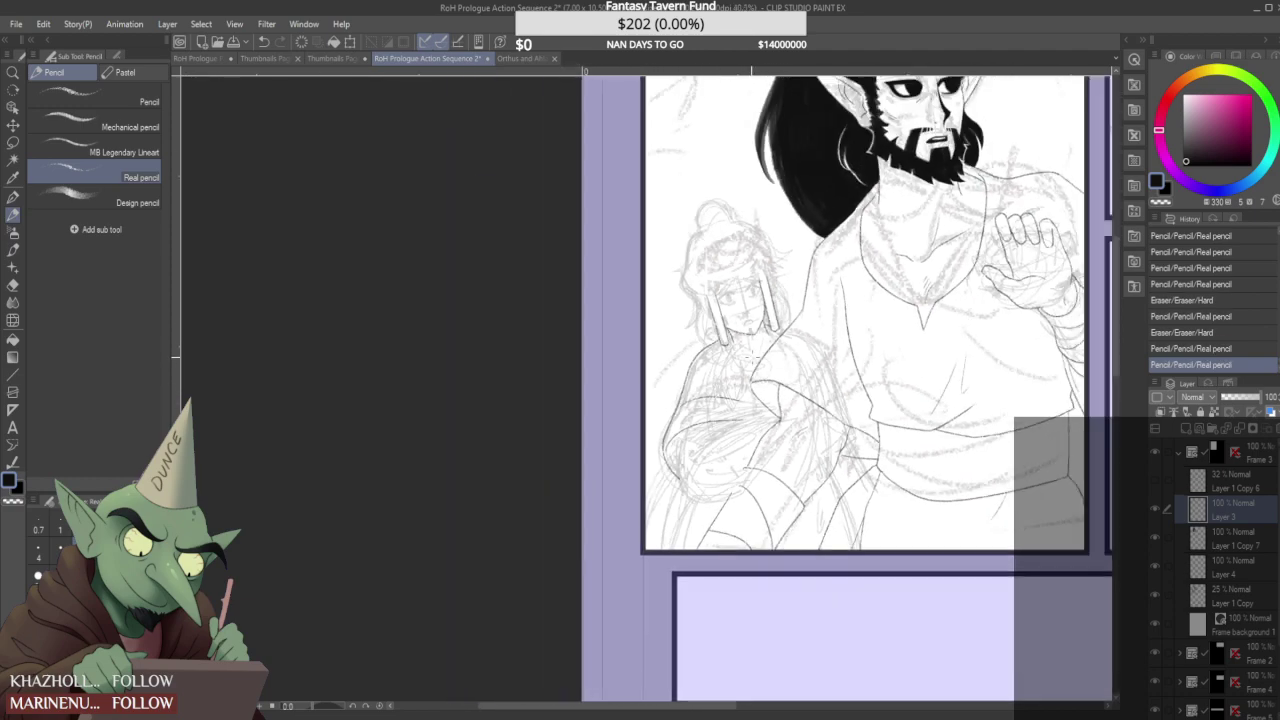
{"action": "scroll", "coordinate": [792, 304], "scroll_direction": "up", "scroll_amount": 2}
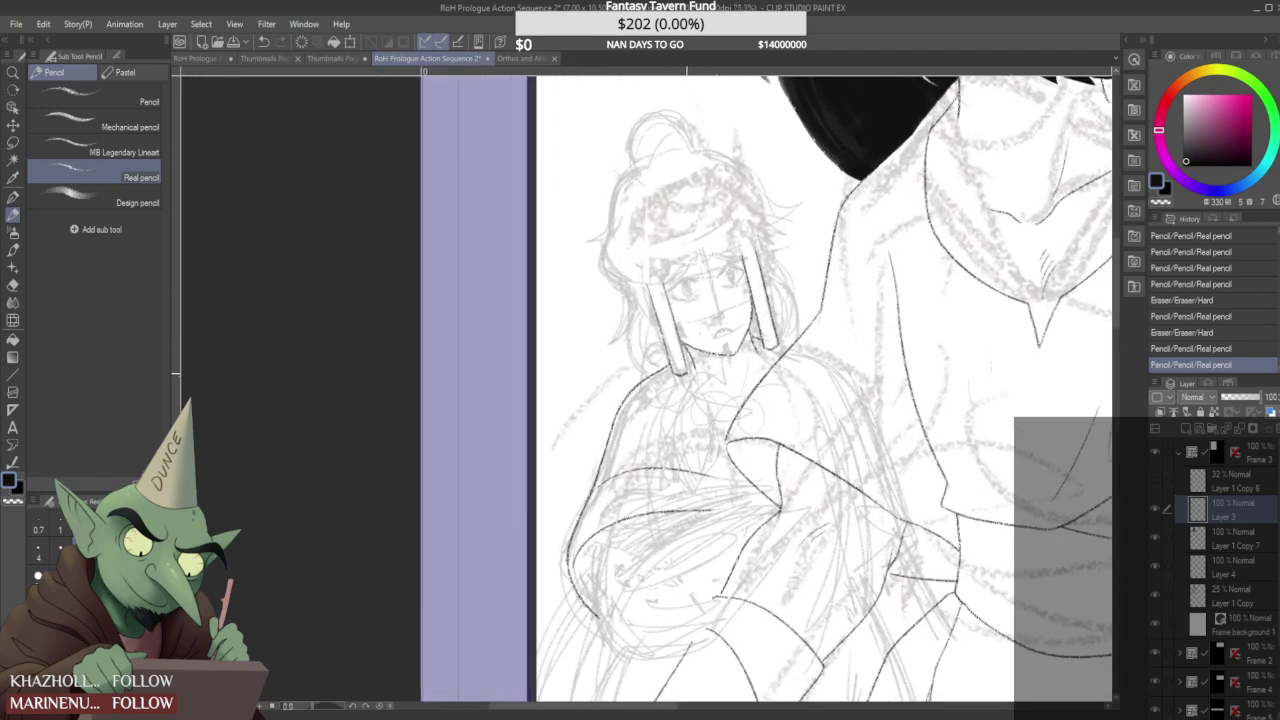
- Add a short far-shoulder line beside the far hair lock and draw the folded sleeve's underside from the near elbow
{"action": "scroll", "coordinate": [688, 373], "scroll_direction": "up", "scroll_amount": 1}
{"action": "scroll", "coordinate": [700, 370], "scroll_direction": "down", "scroll_amount": 1}
{"action": "scroll", "coordinate": [770, 320], "scroll_direction": "up", "scroll_amount": 2}
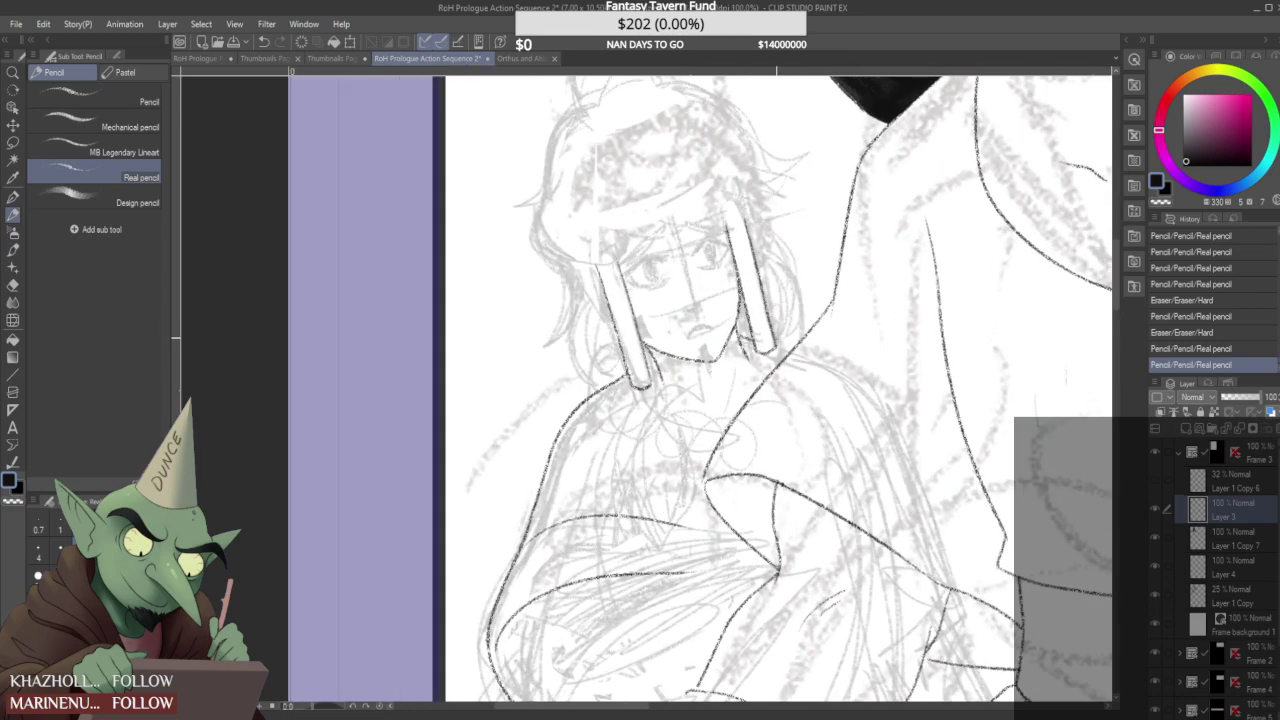
{"action": "left_click_drag", "start_coordinate": [780, 342], "coordinate": [792, 350]}
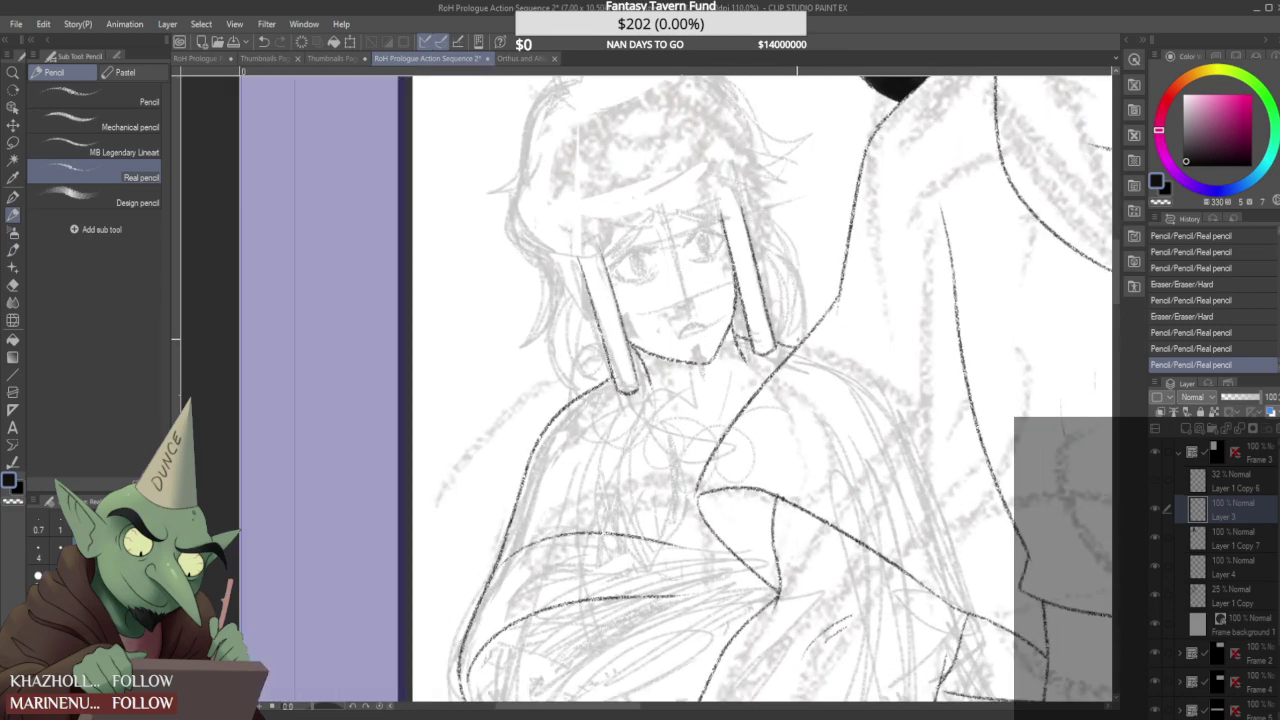
{"action": "scroll", "coordinate": [770, 380], "scroll_direction": "down", "scroll_amount": 4}
{"action": "scroll", "coordinate": [700, 540], "scroll_direction": "up", "scroll_amount": 2}
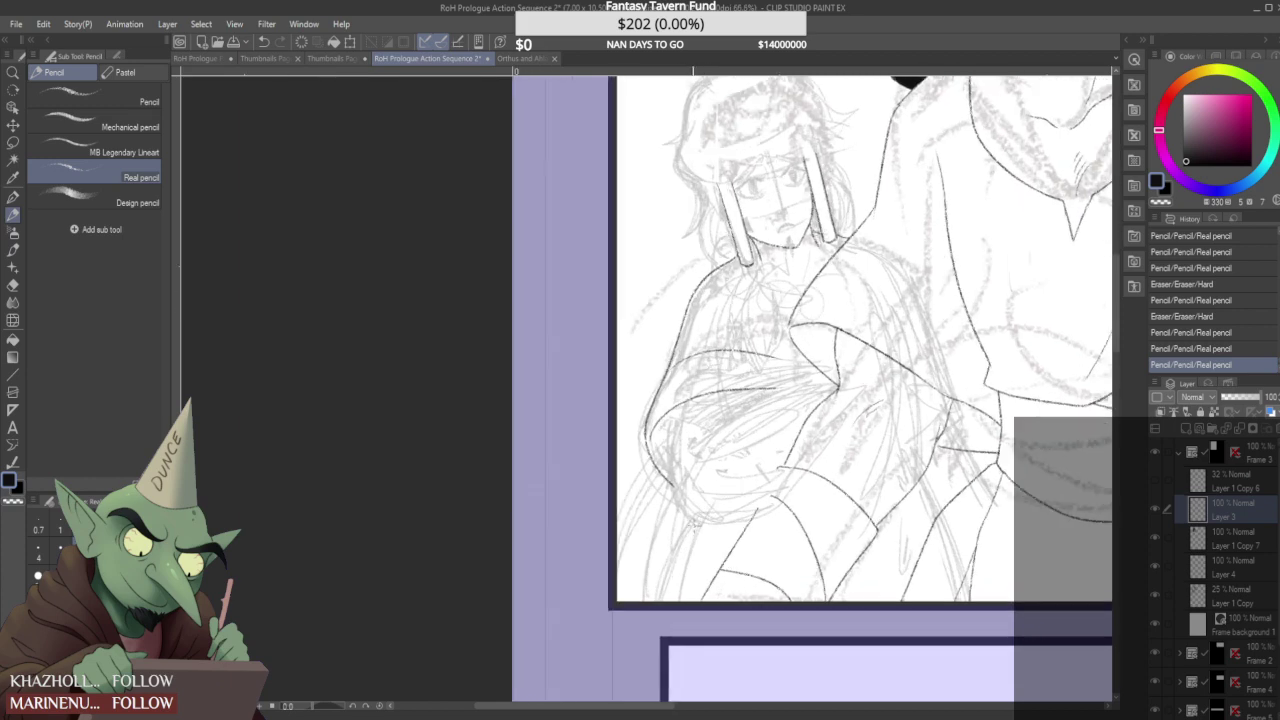
{"action": "mouse_move", "coordinate": [670, 482]}
{"action": "left_mouse_down"}
{"action": "mouse_move", "coordinate": [670, 414]}
{"action": "mouse_move", "coordinate": [673, 472]}
{"action": "mouse_move", "coordinate": [705, 517]}
{"action": "mouse_move", "coordinate": [780, 503]}
{"action": "left_mouse_up"}
{"action": "scroll", "coordinate": [805, 452], "scroll_direction": "down", "scroll_amount": 2}
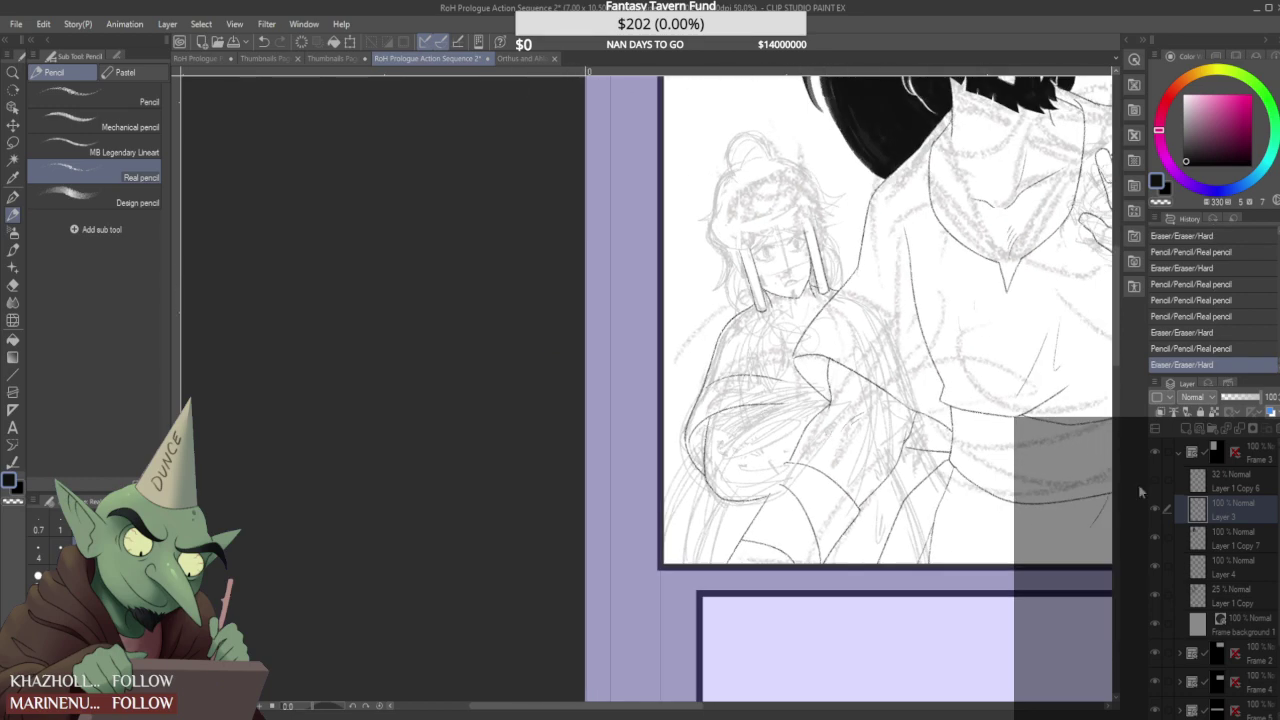
- Switch to Layer 1 Copy 7 and extend the bearded figure's arm outline past the smaller figure's sleeve toward the panel's lower border
{"action": "left_click", "coordinate": [1232, 540]}
{"action": "scroll", "coordinate": [768, 483], "scroll_direction": "up", "scroll_amount": 3}
{"action": "left_click_drag", "start_coordinate": [796, 450], "coordinate": [804, 462]}
{"action": "scroll", "coordinate": [815, 428], "scroll_direction": "down", "scroll_amount": 4}
{"action": "scroll", "coordinate": [826, 402], "scroll_direction": "down", "scroll_amount": 1}
{"action": "scroll", "coordinate": [820, 420], "scroll_direction": "up", "scroll_amount": 2}
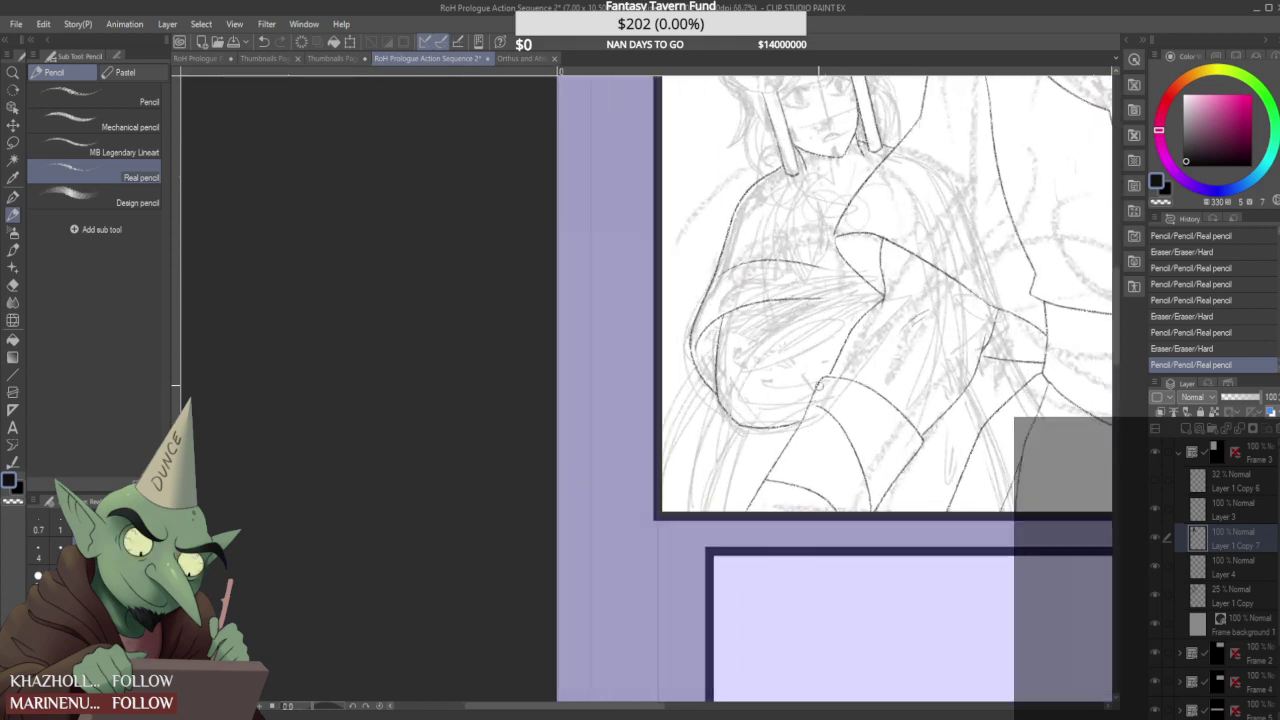
{"action": "left_click_drag", "start_coordinate": [786, 446], "coordinate": [748, 508]}
{"action": "left_click_drag", "start_coordinate": [829, 375], "coordinate": [737, 536]}
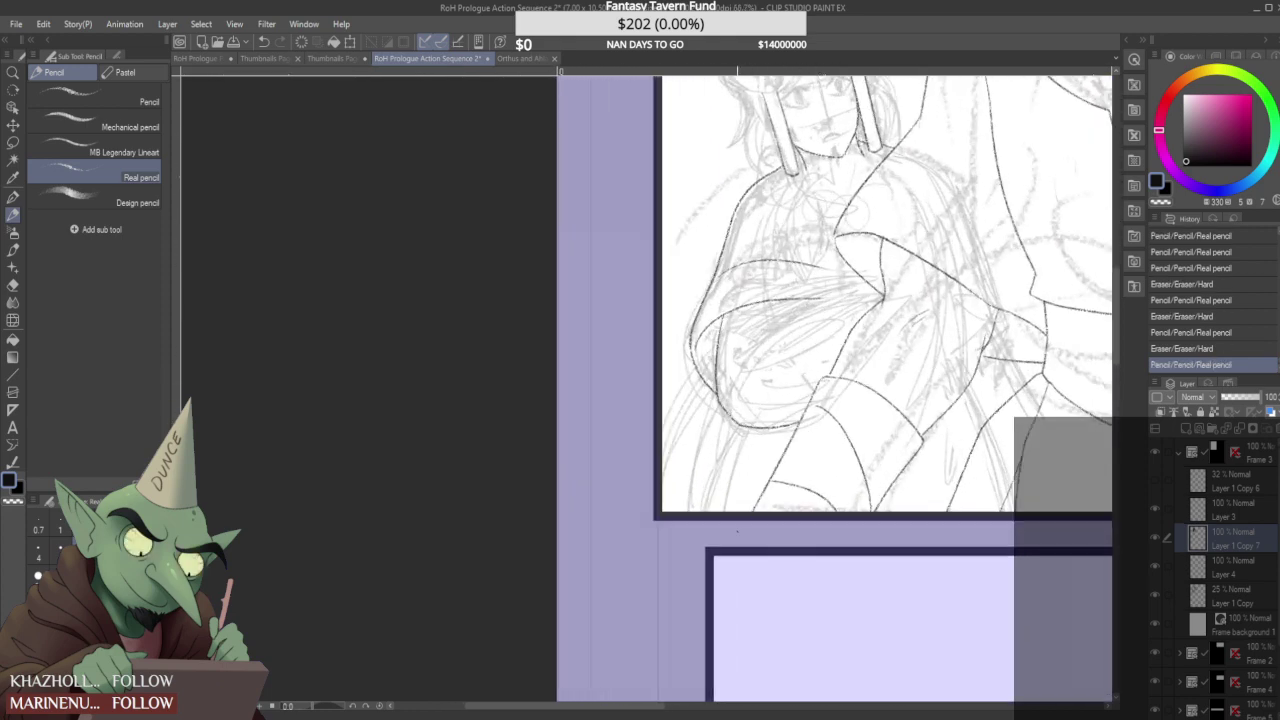
{"action": "scroll", "coordinate": [880, 400], "scroll_direction": "down", "scroll_amount": 1}
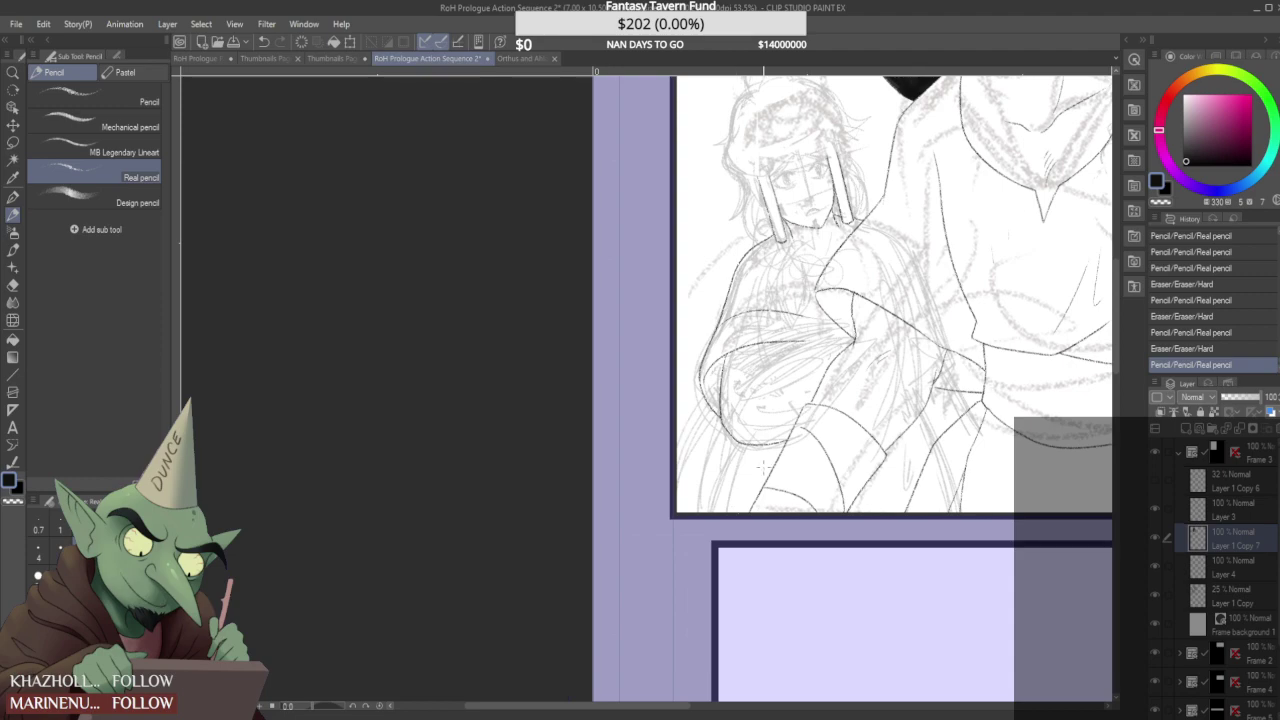
{"action": "scroll", "coordinate": [880, 400], "scroll_direction": "down", "scroll_amount": 2}
{"action": "scroll", "coordinate": [880, 400], "scroll_direction": "down", "scroll_amount": 2}
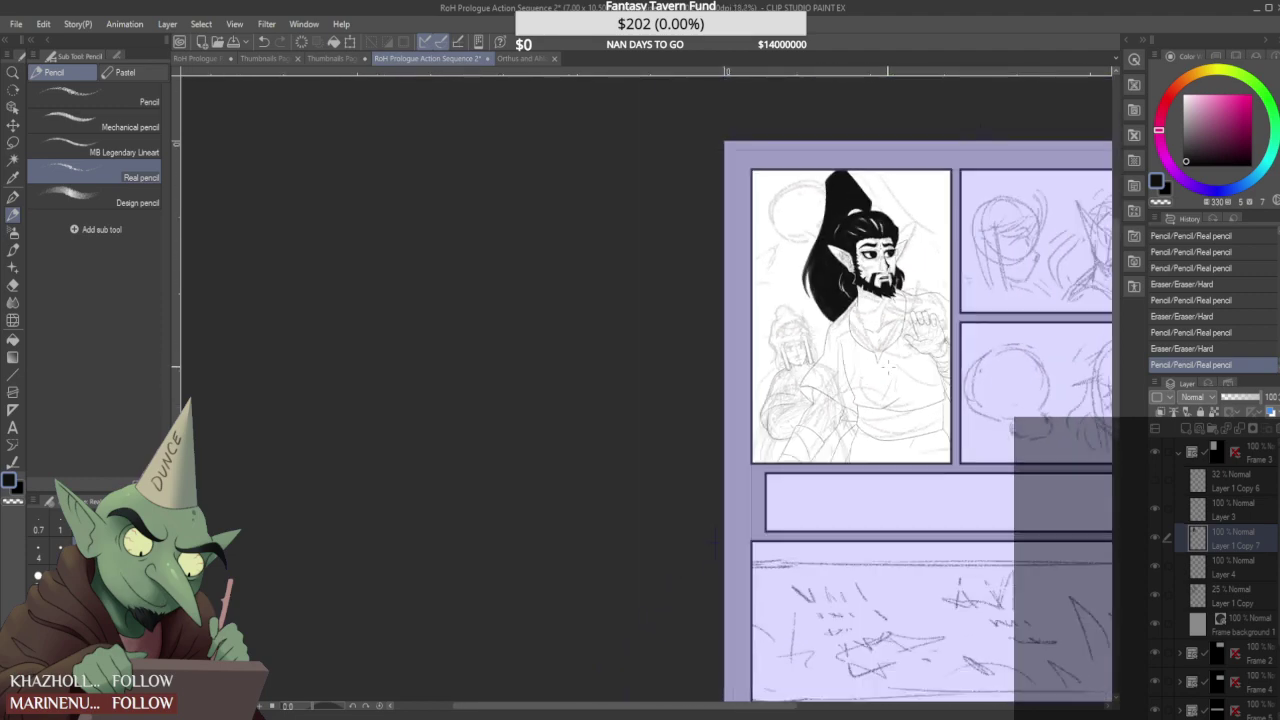
- Switch back to Layer 3 and draw a long narrow fold across the smaller figure's folded arms up to the bearded figure's sleeve
{"action": "scroll", "coordinate": [828, 390], "scroll_direction": "up", "scroll_amount": 5}
{"action": "left_click", "coordinate": [1234, 510]}
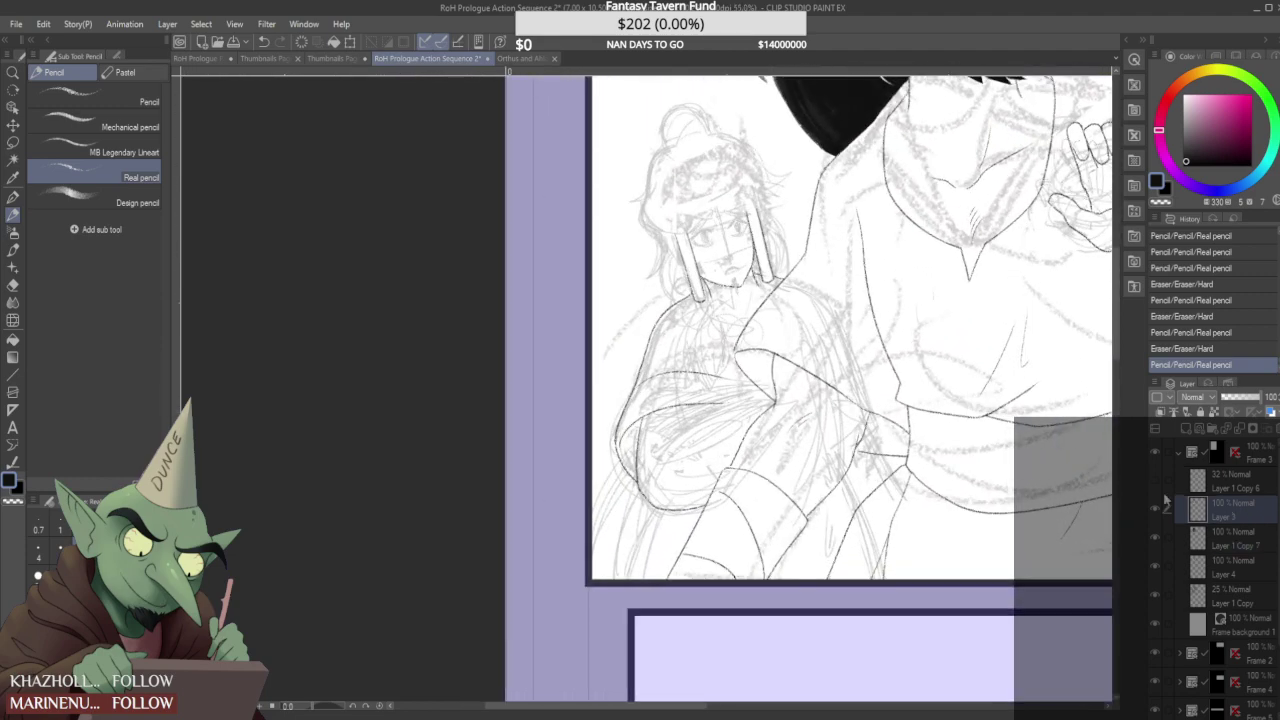
{"action": "scroll", "coordinate": [685, 429], "scroll_direction": "up", "scroll_amount": 1}
{"action": "scroll", "coordinate": [687, 430], "scroll_direction": "up", "scroll_amount": 1}
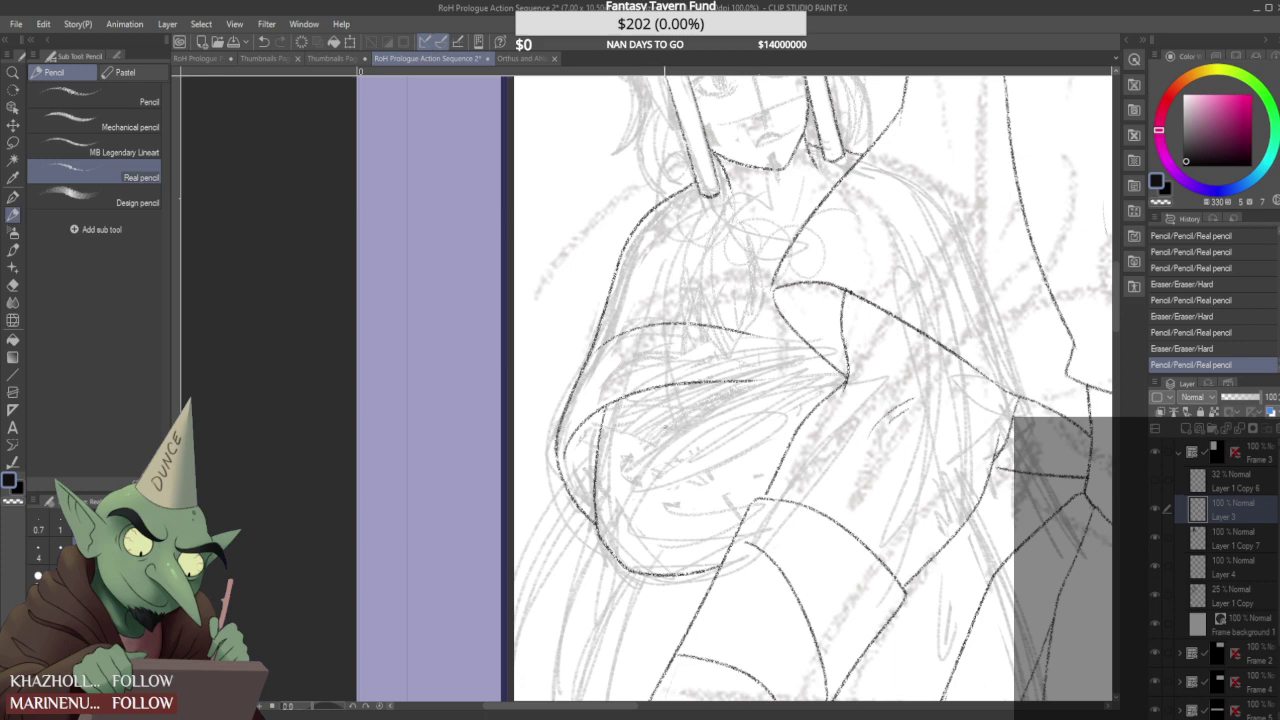
{"action": "mouse_move", "coordinate": [630, 480]}
{"action": "left_mouse_down"}
{"action": "mouse_move", "coordinate": [740, 383]}
{"action": "mouse_move", "coordinate": [710, 400]}
{"action": "mouse_move", "coordinate": [844, 350]}
{"action": "mouse_move", "coordinate": [824, 354]}
{"action": "left_mouse_up"}
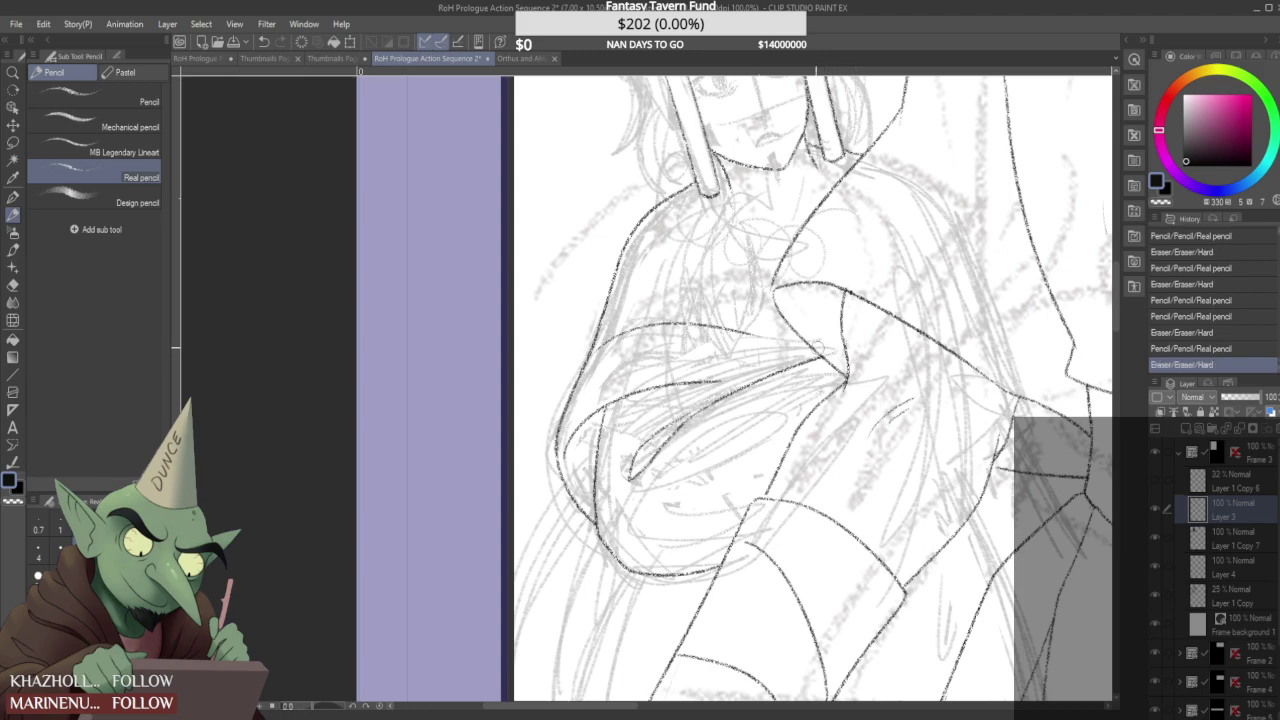
- Touch up the middle of the smaller figure's upper sleeve line and extend its inner end toward the long fold
{"action": "scroll", "coordinate": [830, 352], "scroll_direction": "down", "scroll_amount": 3}
{"action": "scroll", "coordinate": [693, 401], "scroll_direction": "up", "scroll_amount": 4}
{"action": "mouse_move", "coordinate": [680, 385]}
{"action": "left_mouse_down"}
{"action": "mouse_move", "coordinate": [718, 382]}
{"action": "mouse_move", "coordinate": [694, 394]}
{"action": "mouse_move", "coordinate": [708, 385]}
{"action": "left_mouse_up"}
{"action": "scroll", "coordinate": [704, 383], "scroll_direction": "down", "scroll_amount": 4}
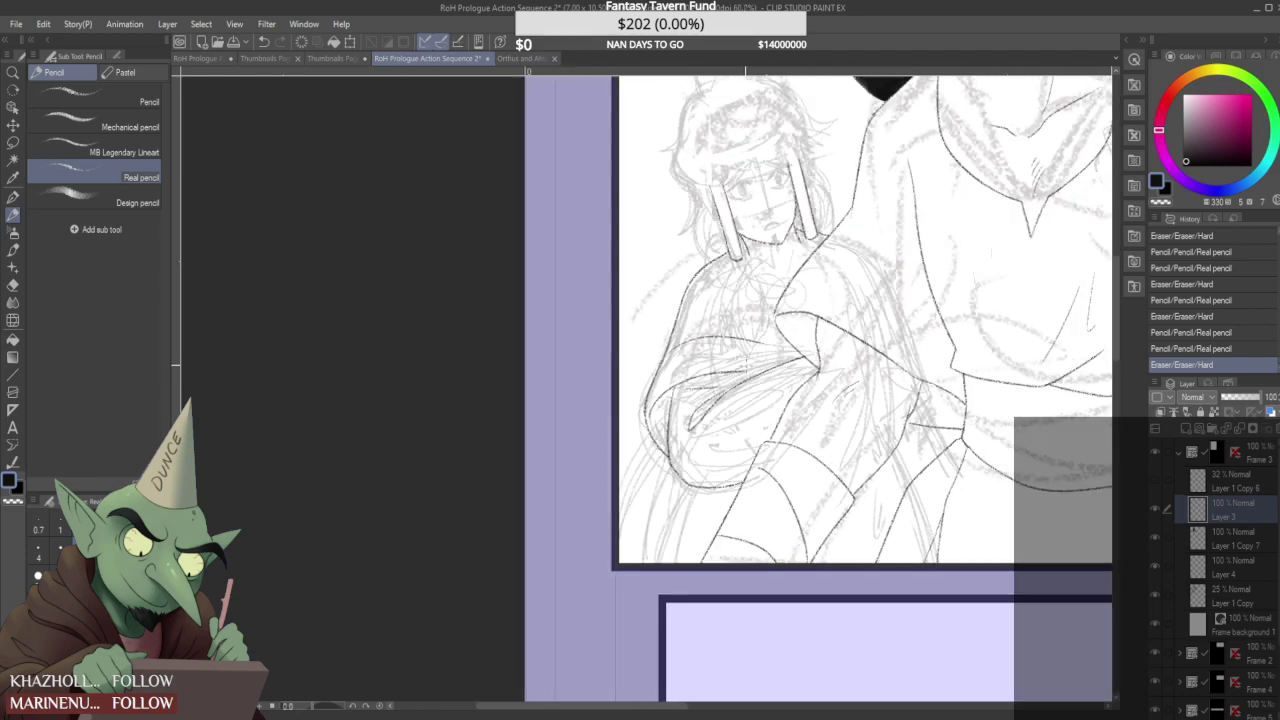
{"action": "scroll", "coordinate": [705, 385], "scroll_direction": "up", "scroll_amount": 5}
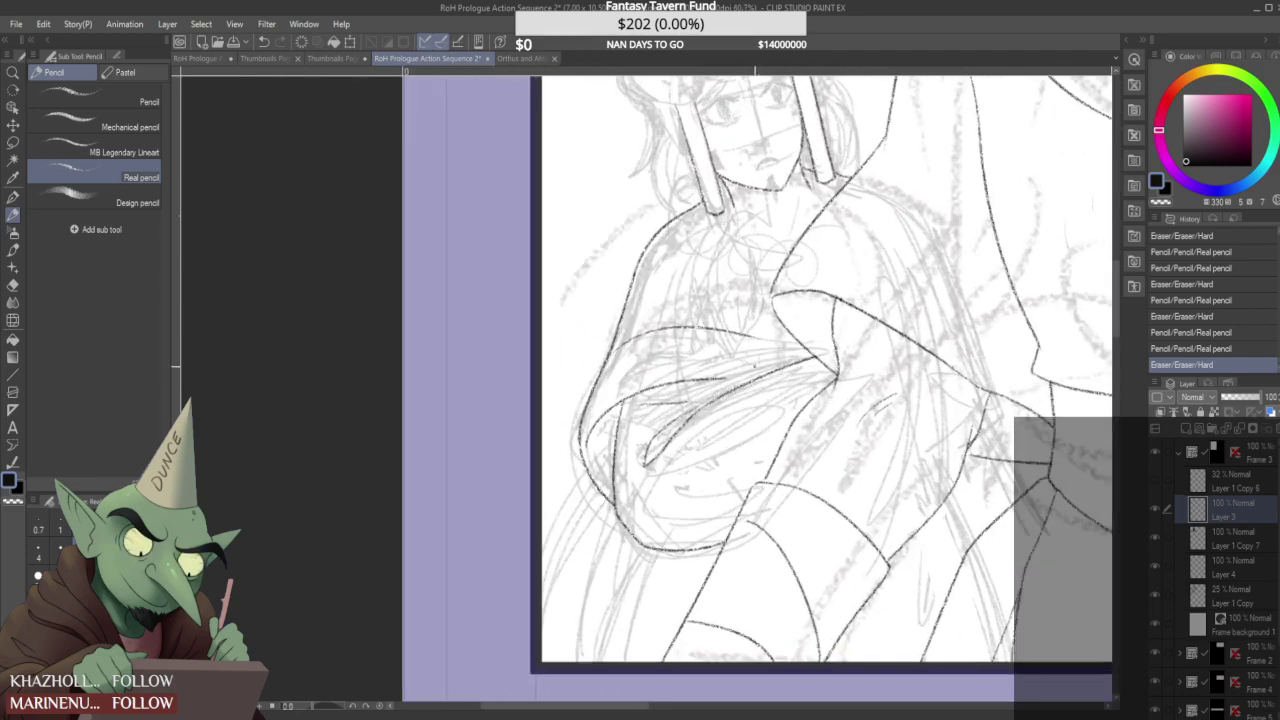
{"action": "mouse_move", "coordinate": [713, 378]}
{"action": "left_mouse_down"}
{"action": "mouse_move", "coordinate": [690, 377]}
{"action": "mouse_move", "coordinate": [744, 380]}
{"action": "left_mouse_up"}
{"action": "scroll", "coordinate": [740, 385], "scroll_direction": "down", "scroll_amount": 5}
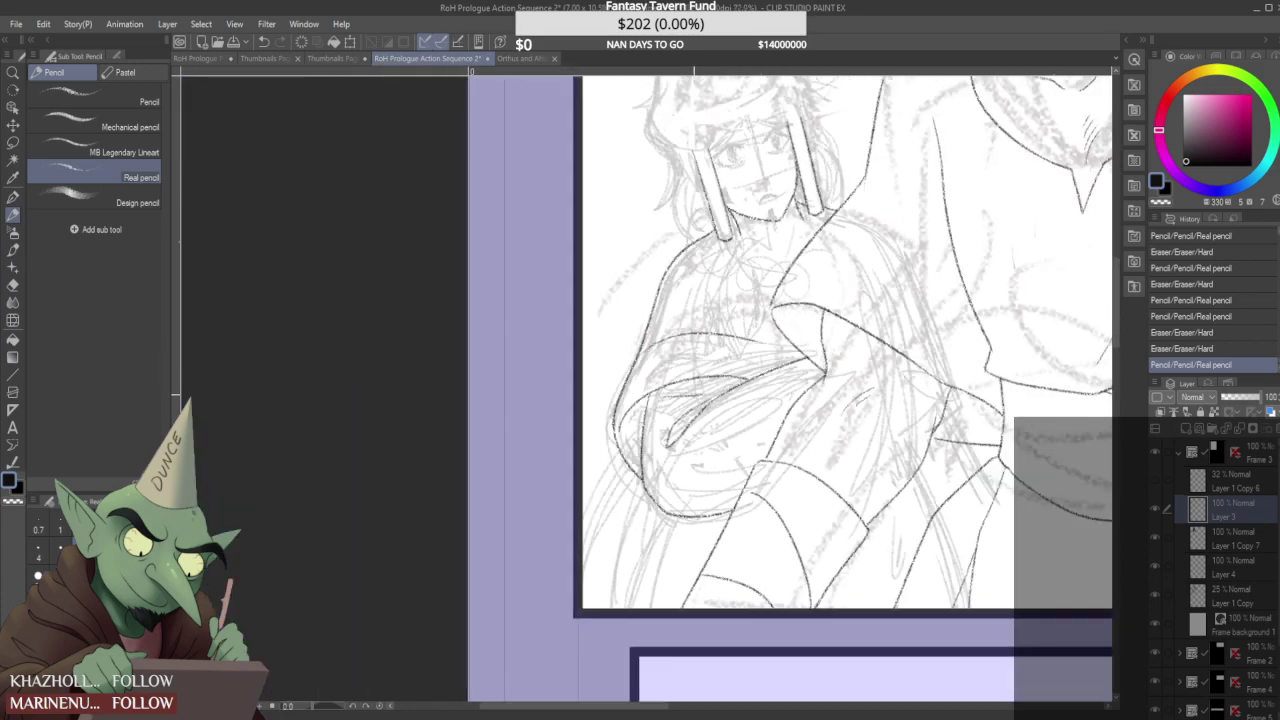
- Trim the overlapping inner ends of the small figure's sleeve fold lines above the crossed arms
{"action": "scroll", "coordinate": [690, 388], "scroll_direction": "up", "scroll_amount": 5}
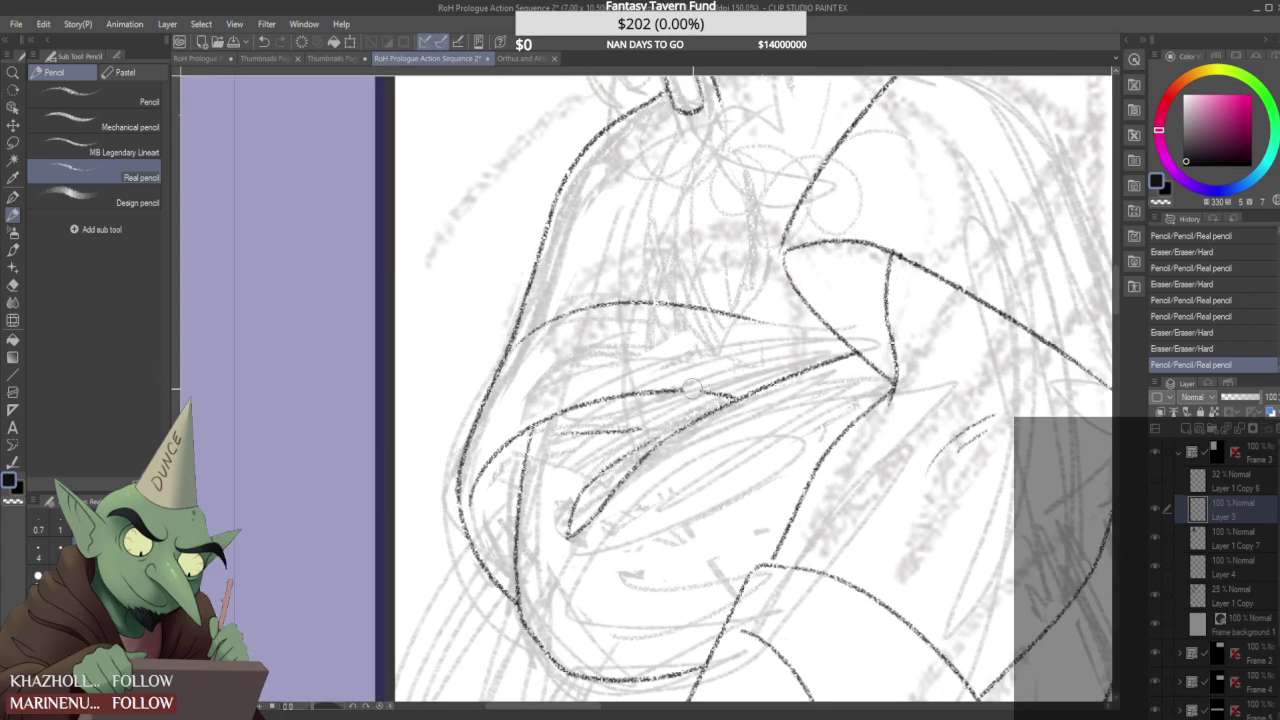
{"action": "scroll", "coordinate": [702, 391], "scroll_direction": "up", "scroll_amount": 3}
{"action": "mouse_move", "coordinate": [721, 391]}
{"action": "left_mouse_down"}
{"action": "mouse_move", "coordinate": [702, 391]}
{"action": "mouse_move", "coordinate": [744, 393]}
{"action": "left_mouse_up"}
{"action": "scroll", "coordinate": [705, 400], "scroll_direction": "down", "scroll_amount": 4}
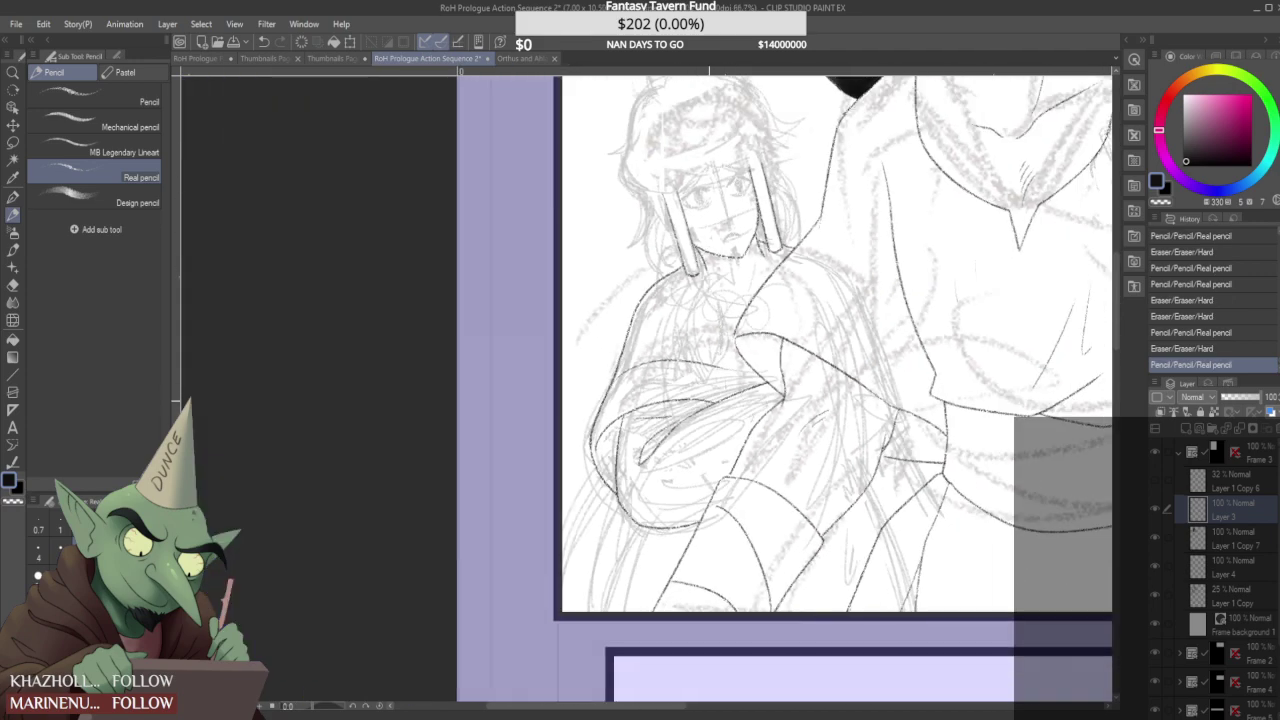
{"action": "scroll", "coordinate": [705, 400], "scroll_direction": "down", "scroll_amount": 3}
{"action": "scroll", "coordinate": [697, 424], "scroll_direction": "up", "scroll_amount": 4}
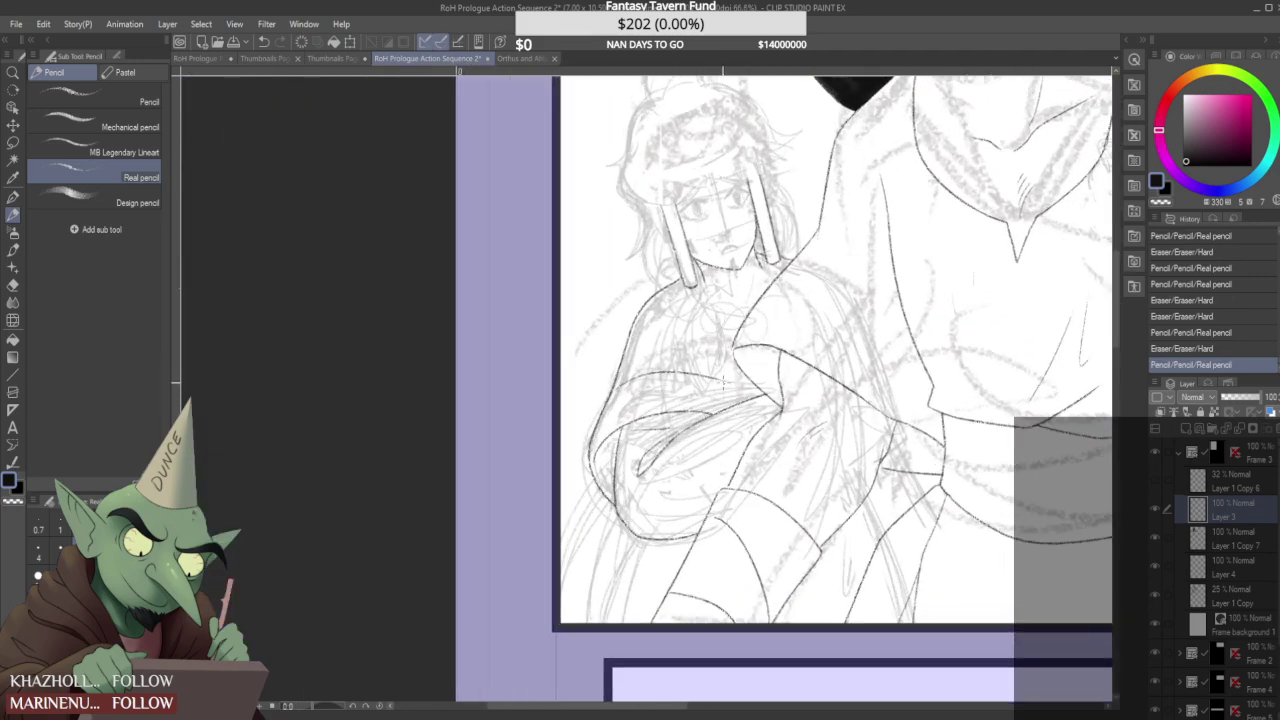
{"action": "left_click_drag", "start_coordinate": [744, 352], "coordinate": [728, 366]}
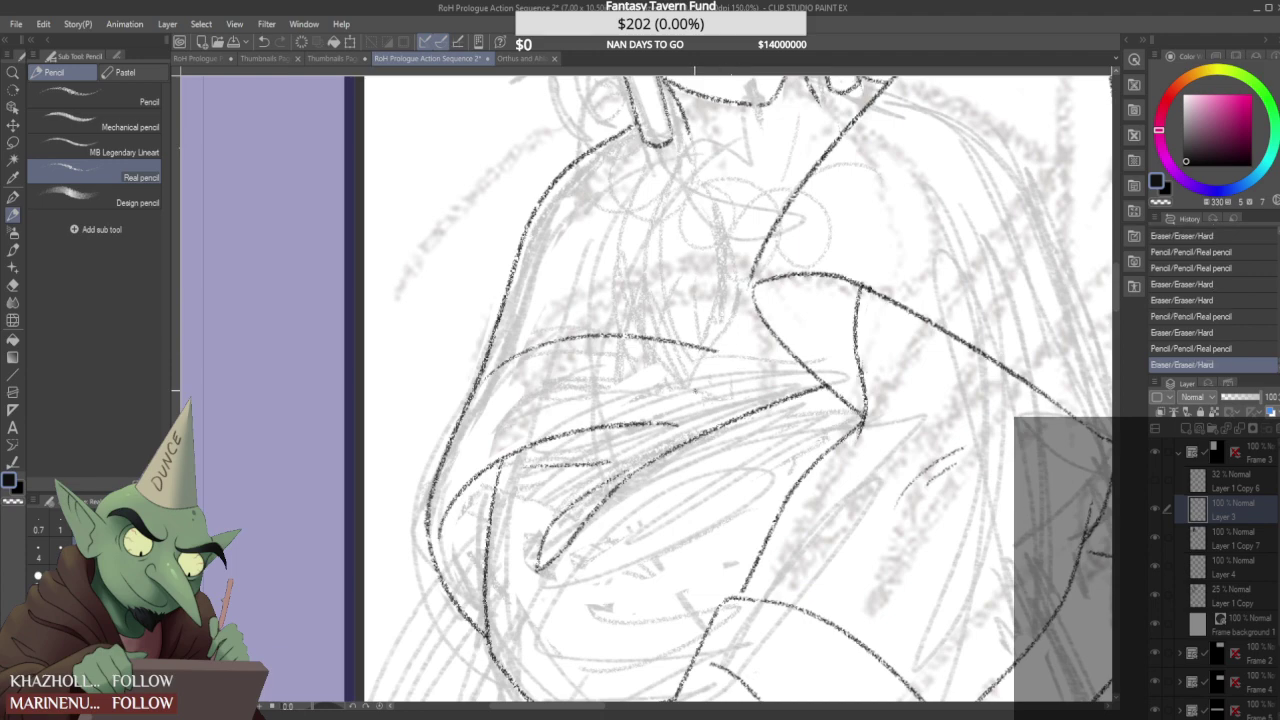
- Draw a curved sleeve edge from the large figure's sleeve corner down to the small figure's folded sleeves
{"action": "left_click_drag", "start_coordinate": [757, 307], "coordinate": [664, 452]}
{"action": "left_click_drag", "start_coordinate": [781, 306], "coordinate": [765, 312]}
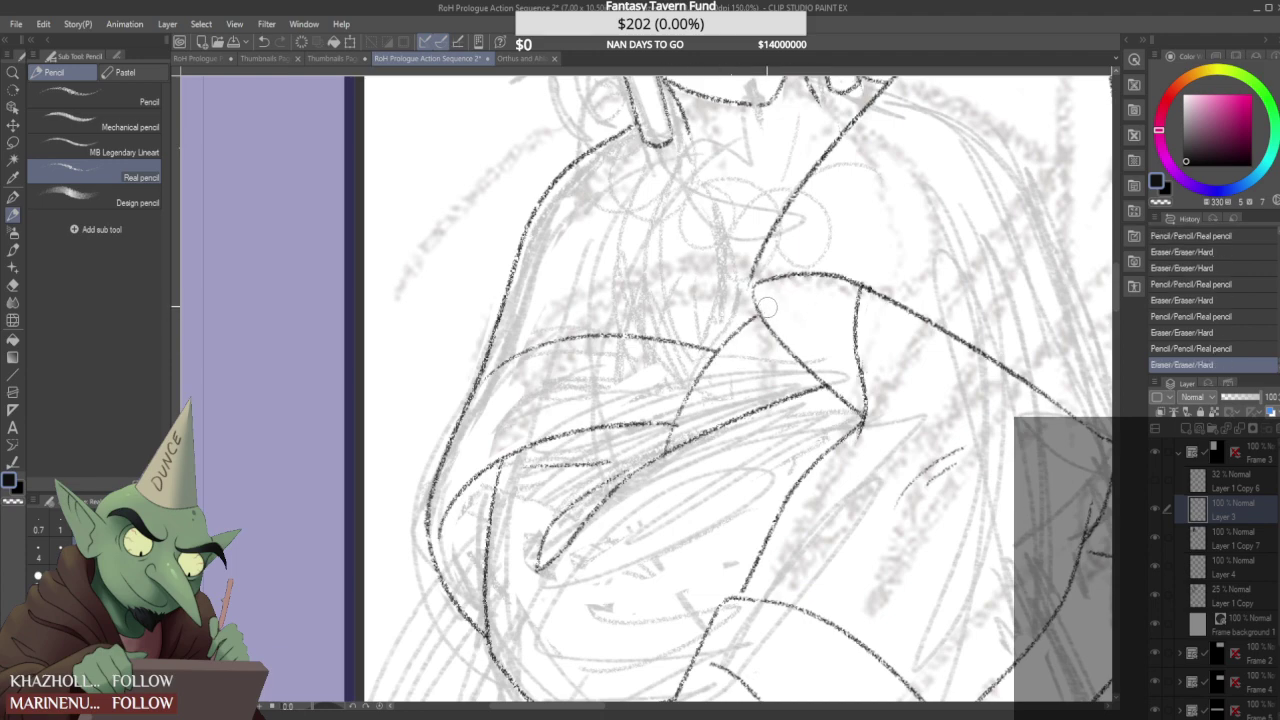
{"action": "scroll", "coordinate": [688, 406], "scroll_direction": "up", "scroll_amount": 2}
{"action": "left_click_drag", "start_coordinate": [685, 426], "coordinate": [656, 470]}
- Draw the small figure's outer cloak edge and inner folds from the sleeve down to the frame's lower border
{"action": "scroll", "coordinate": [684, 411], "scroll_direction": "down", "scroll_amount": 5}
{"action": "scroll", "coordinate": [699, 394], "scroll_direction": "down", "scroll_amount": 5}
{"action": "scroll", "coordinate": [644, 421], "scroll_direction": "up", "scroll_amount": 2}
{"action": "scroll", "coordinate": [642, 420], "scroll_direction": "up", "scroll_amount": 2}
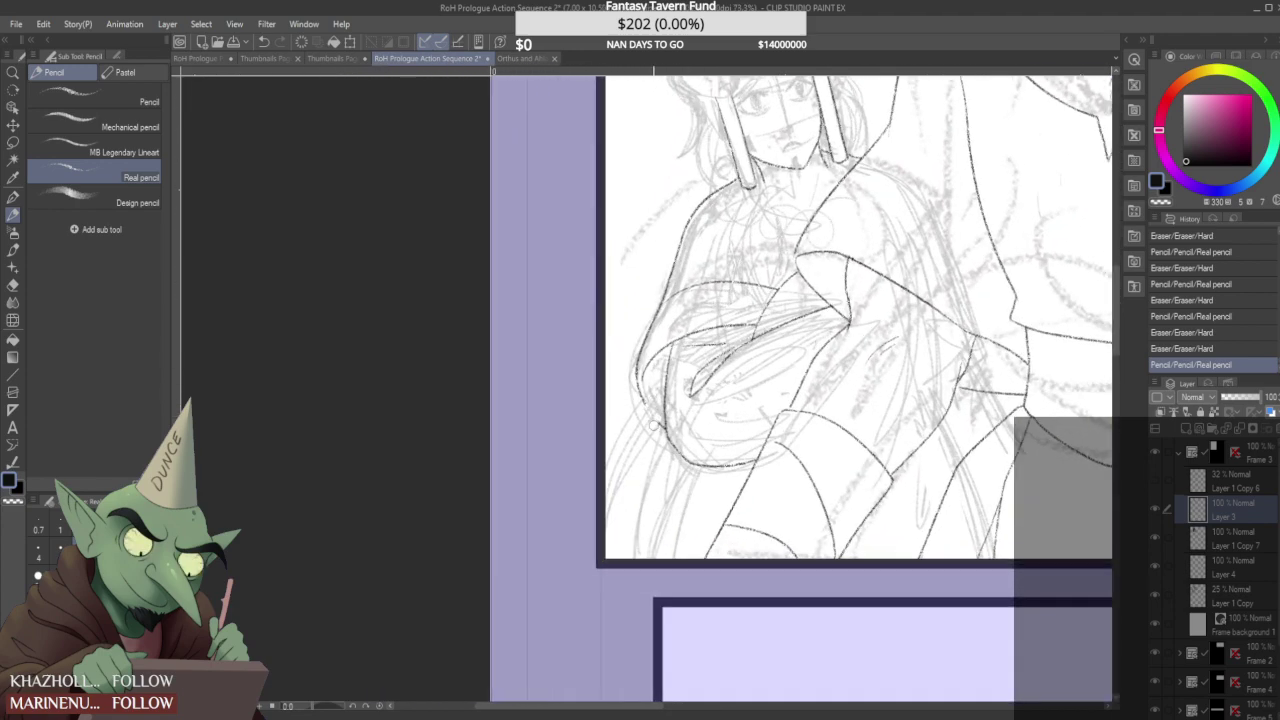
{"action": "left_click_drag", "start_coordinate": [646, 398], "coordinate": [604, 499]}
{"action": "scroll", "coordinate": [659, 358], "scroll_direction": "up", "scroll_amount": 3}
{"action": "left_click_drag", "start_coordinate": [676, 340], "coordinate": [660, 370]}
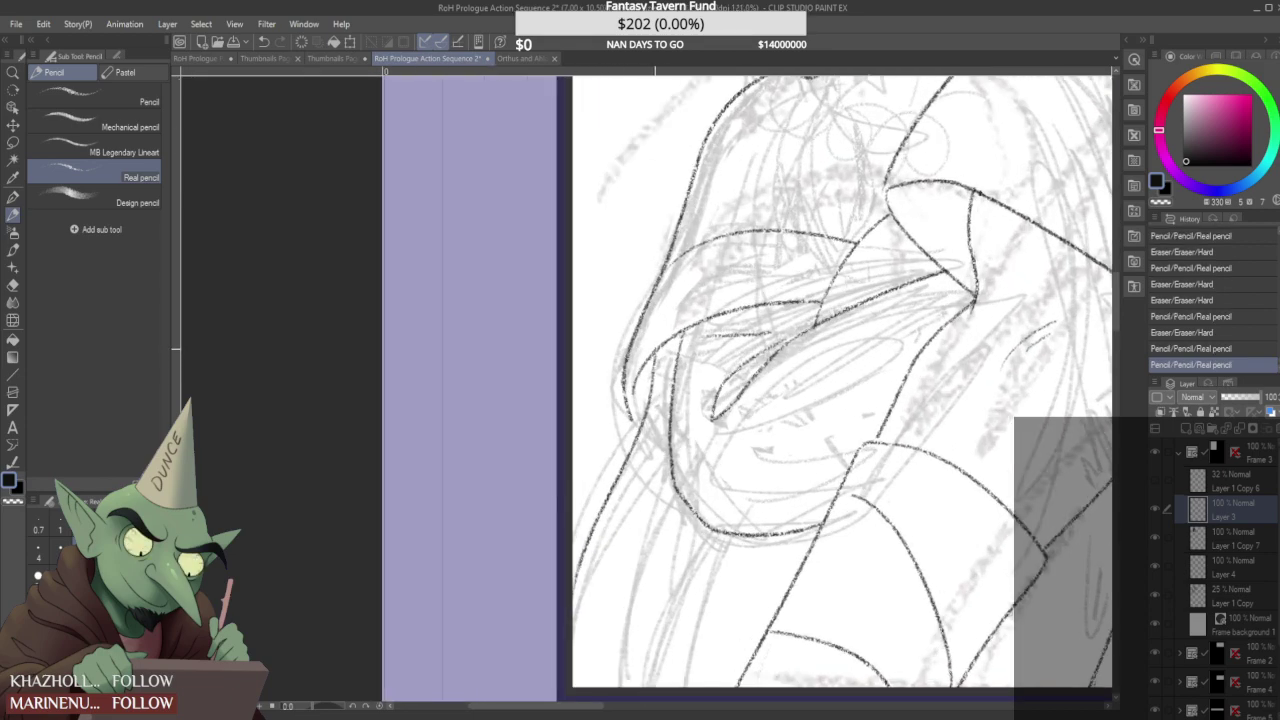
{"action": "scroll", "coordinate": [659, 368], "scroll_direction": "down", "scroll_amount": 3}
{"action": "scroll", "coordinate": [718, 354], "scroll_direction": "down", "scroll_amount": 2}
{"action": "scroll", "coordinate": [667, 490], "scroll_direction": "up", "scroll_amount": 2}
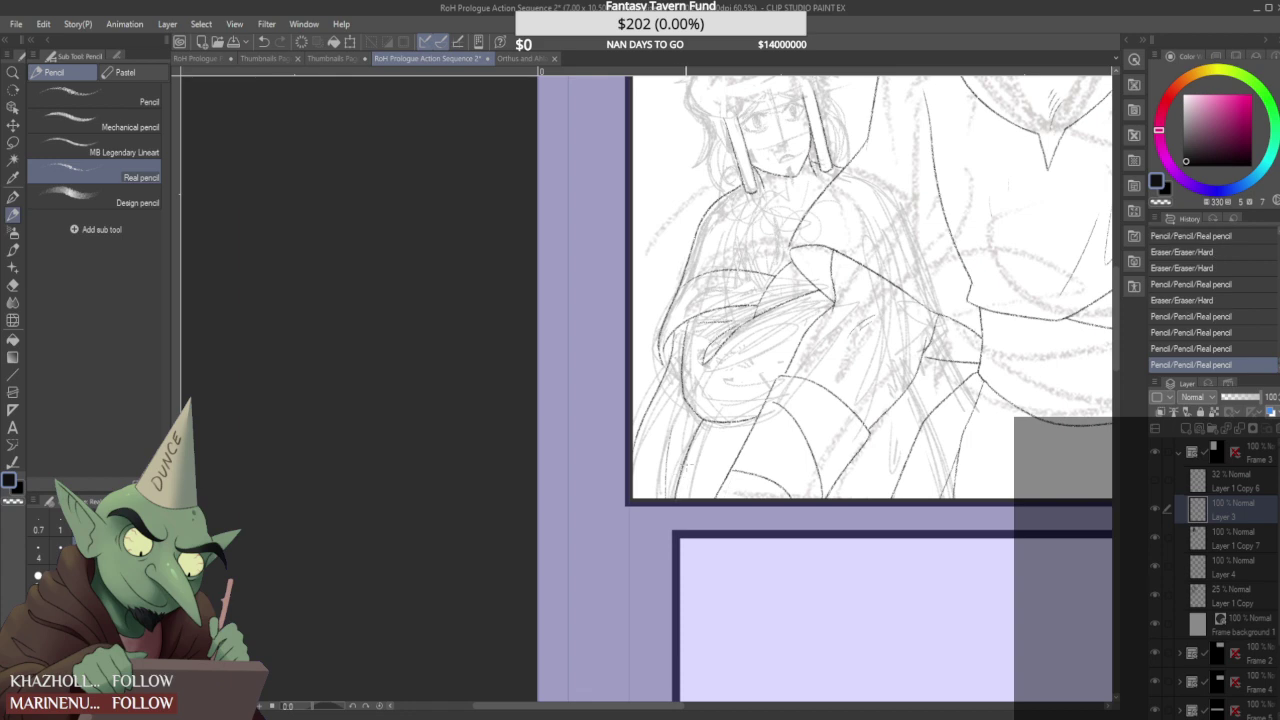
- Draw and clean up the cloak lines between the large figure's bent leg and waist
{"action": "scroll", "coordinate": [702, 428], "scroll_direction": "down", "scroll_amount": 3}
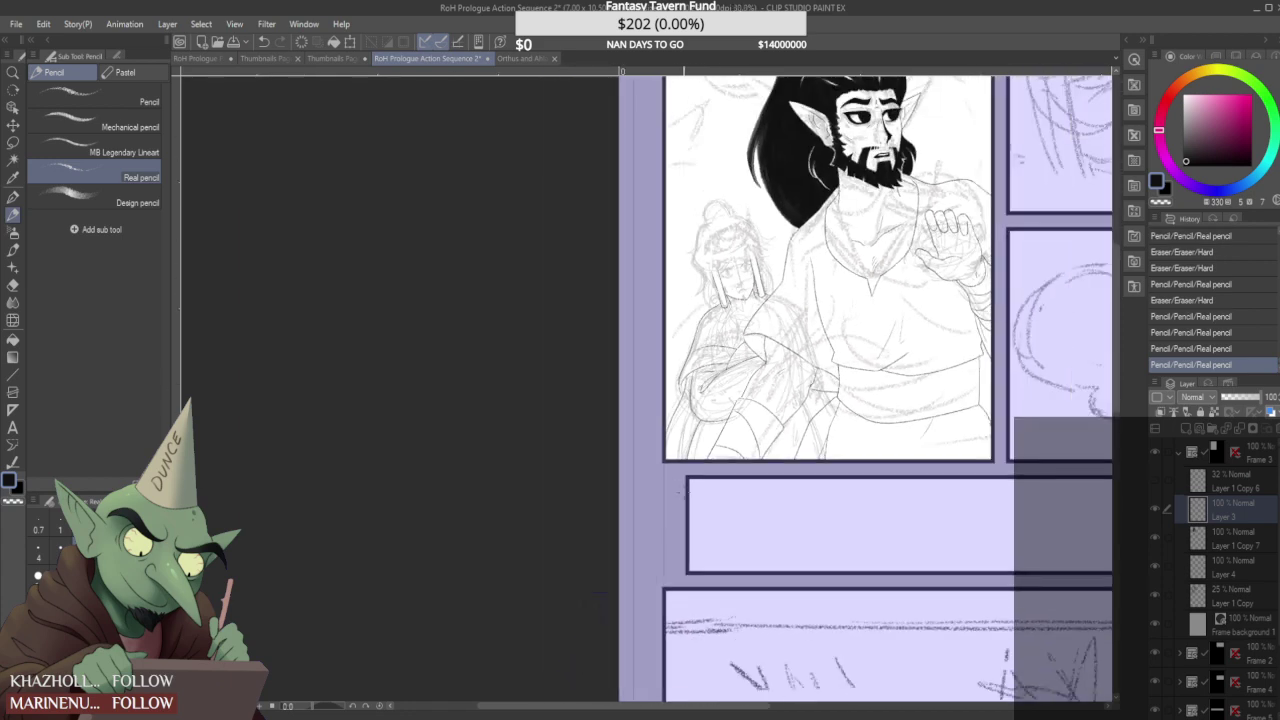
{"action": "scroll", "coordinate": [810, 400], "scroll_direction": "up", "scroll_amount": 3}
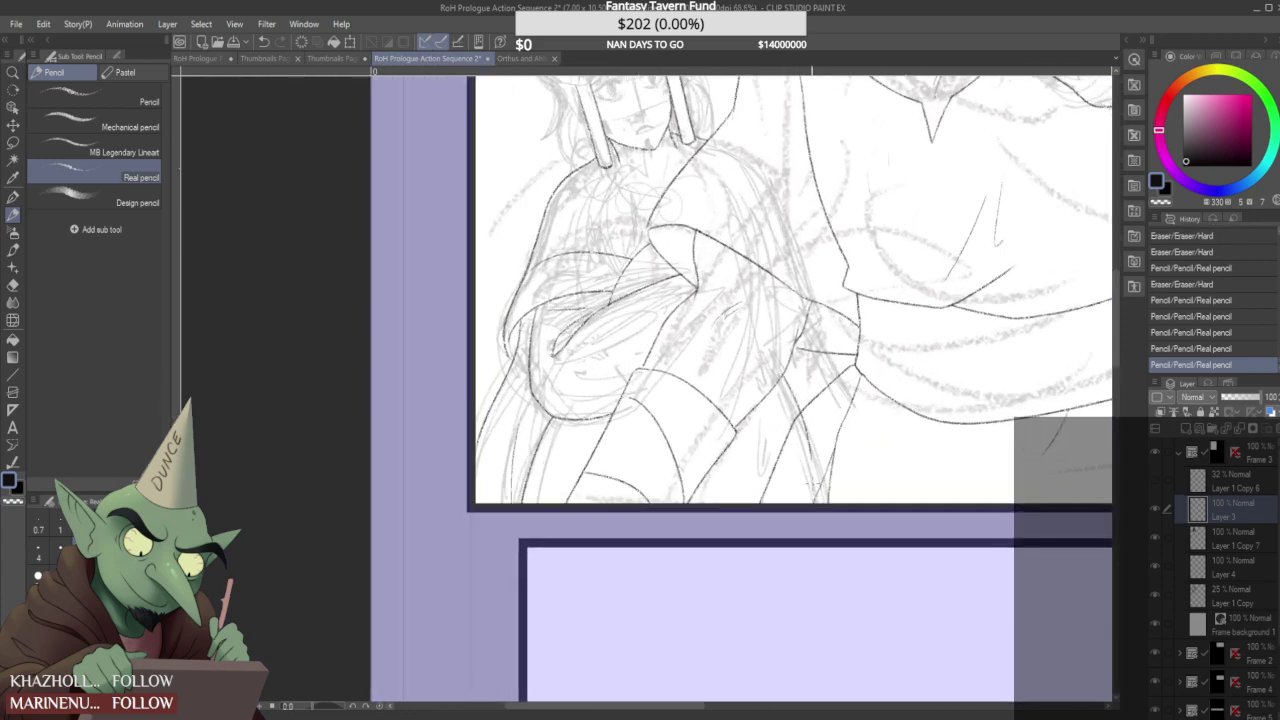
{"action": "scroll", "coordinate": [806, 425], "scroll_direction": "up", "scroll_amount": 1}
{"action": "left_click_drag", "start_coordinate": [802, 418], "coordinate": [811, 467]}
{"action": "scroll", "coordinate": [720, 390], "scroll_direction": "down", "scroll_amount": 3}
{"action": "scroll", "coordinate": [720, 390], "scroll_direction": "up", "scroll_amount": 3}
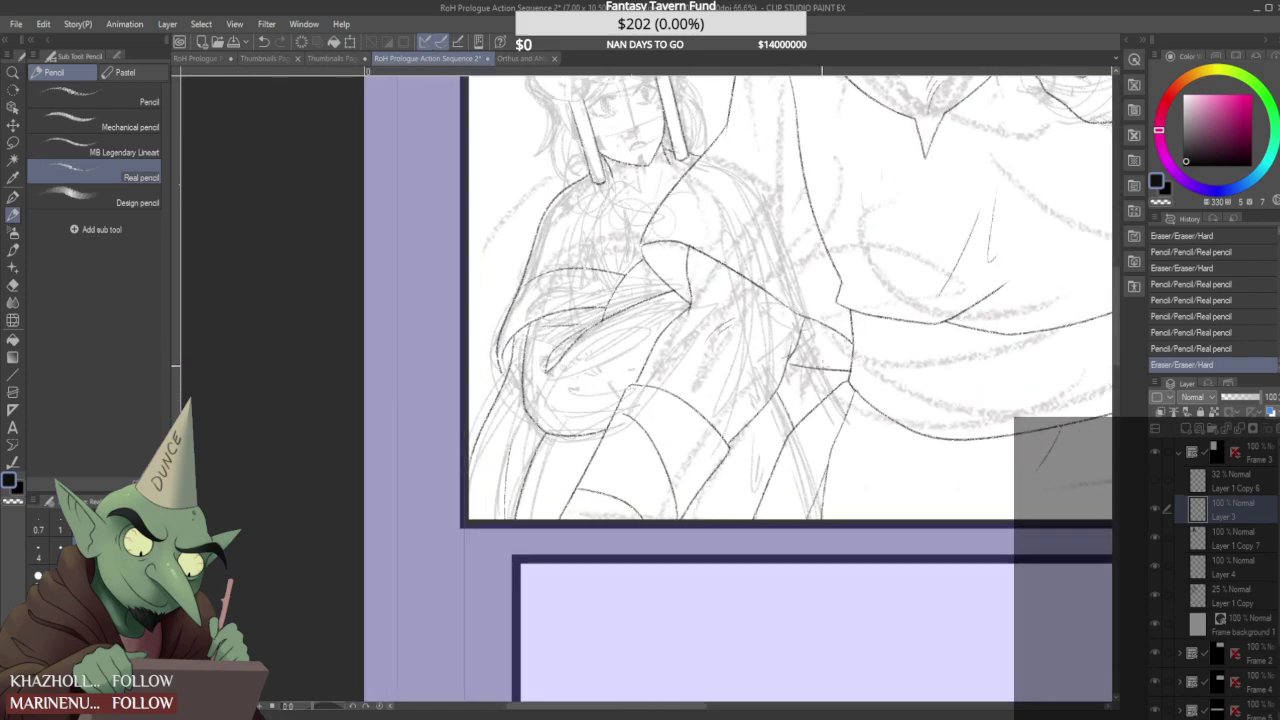
{"action": "scroll", "coordinate": [790, 376], "scroll_direction": "up", "scroll_amount": 3}
{"action": "left_click_drag", "start_coordinate": [778, 372], "coordinate": [892, 382]}
{"action": "scroll", "coordinate": [803, 402], "scroll_direction": "down", "scroll_amount": 5}
{"action": "scroll", "coordinate": [795, 392], "scroll_direction": "down", "scroll_amount": 3}
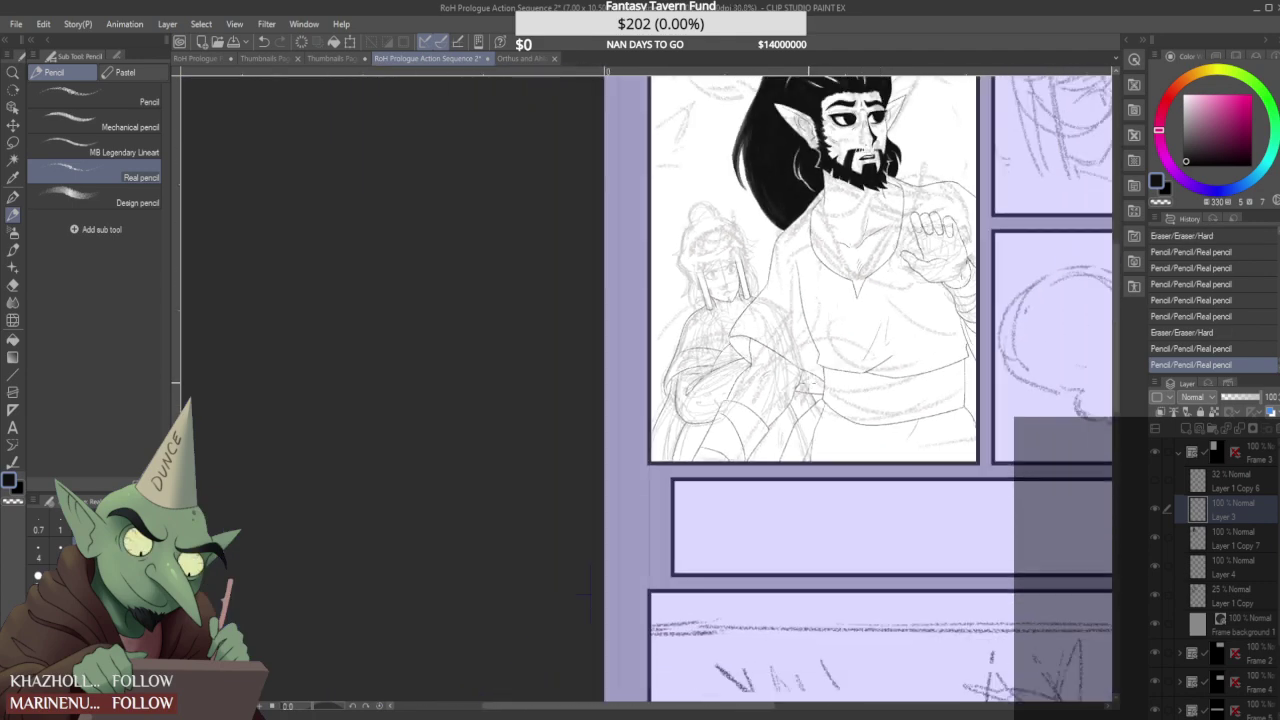
- Hide the Layer 1 Copy sketch and touch up the short line beside the small figure's jaw
{"action": "left_click", "coordinate": [1155, 595]}
{"action": "scroll", "coordinate": [1157, 597], "scroll_direction": "down", "scroll_amount": 2}
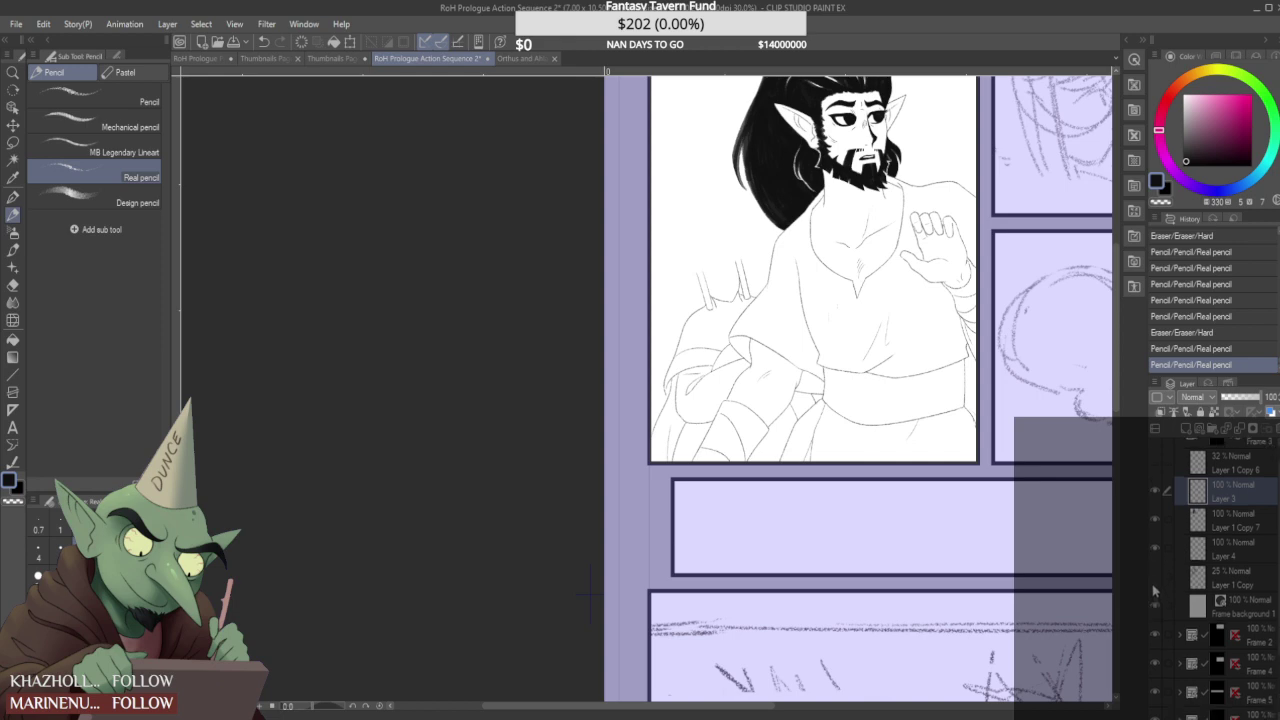
{"action": "scroll", "coordinate": [671, 446], "scroll_direction": "down", "scroll_amount": 2}
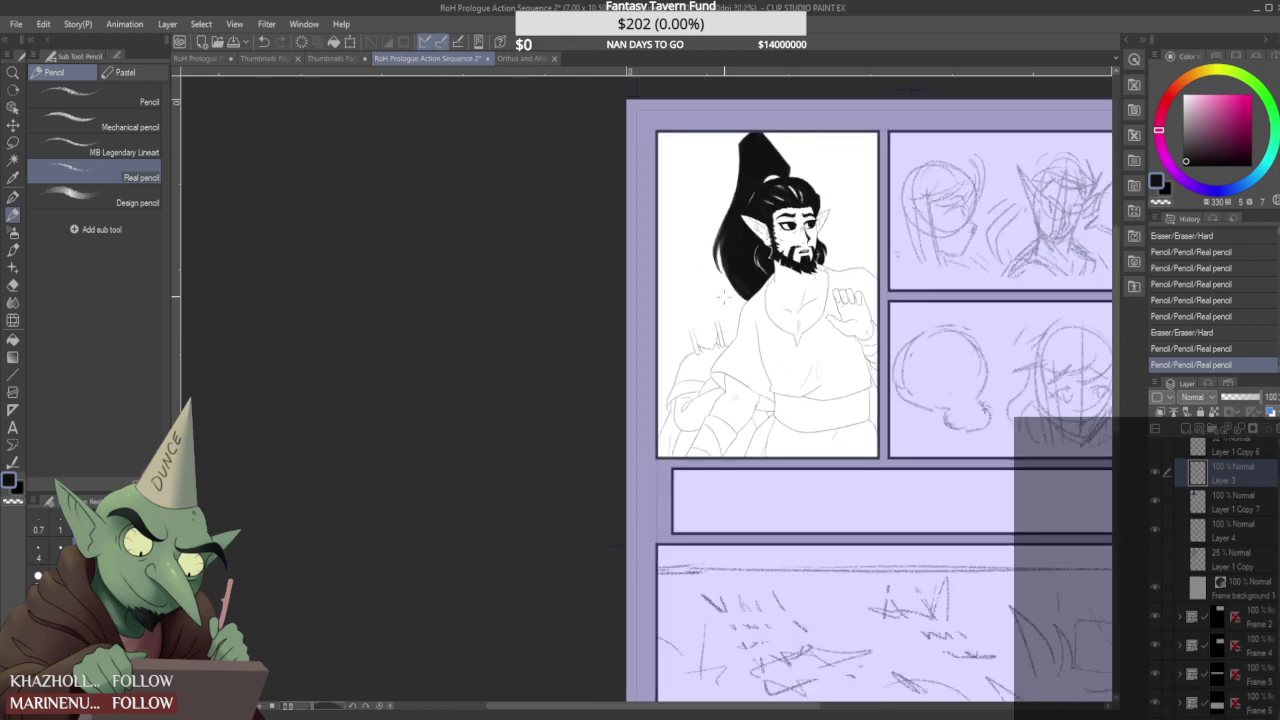
{"action": "scroll", "coordinate": [720, 303], "scroll_direction": "up", "scroll_amount": 10}
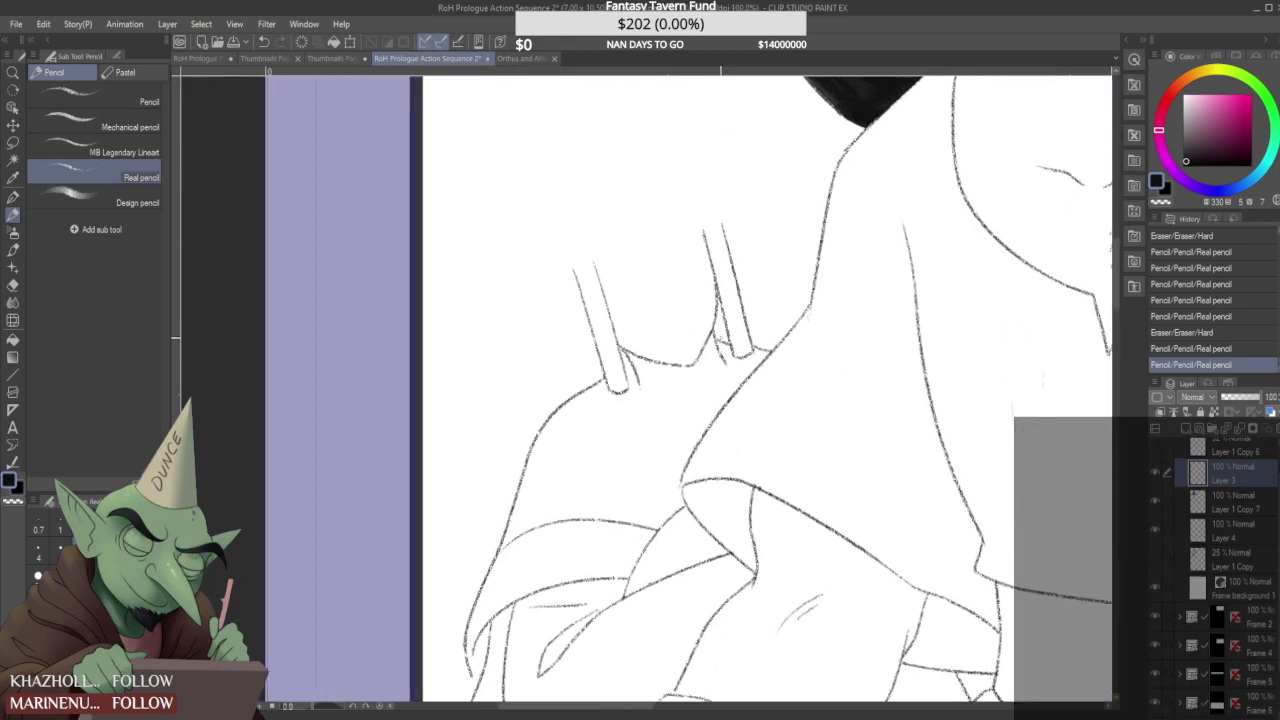
{"action": "left_click_drag", "start_coordinate": [709, 320], "coordinate": [704, 328]}
{"action": "scroll", "coordinate": [773, 268], "scroll_direction": "down", "scroll_amount": 6}
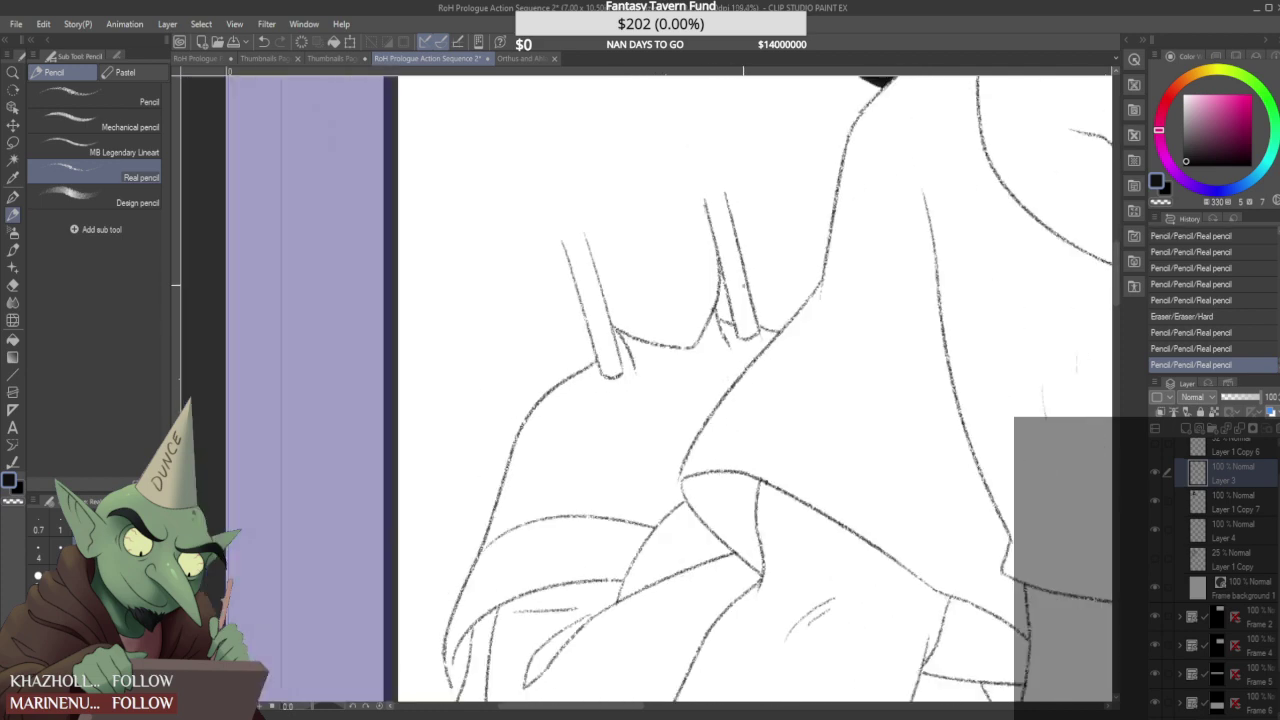
- Show the Layer 1 Copy sketch again and add a new raster layer directly above Layer 1 Copy 7
{"action": "left_click", "coordinate": [1157, 550]}
{"action": "left_click", "coordinate": [1117, 518]}
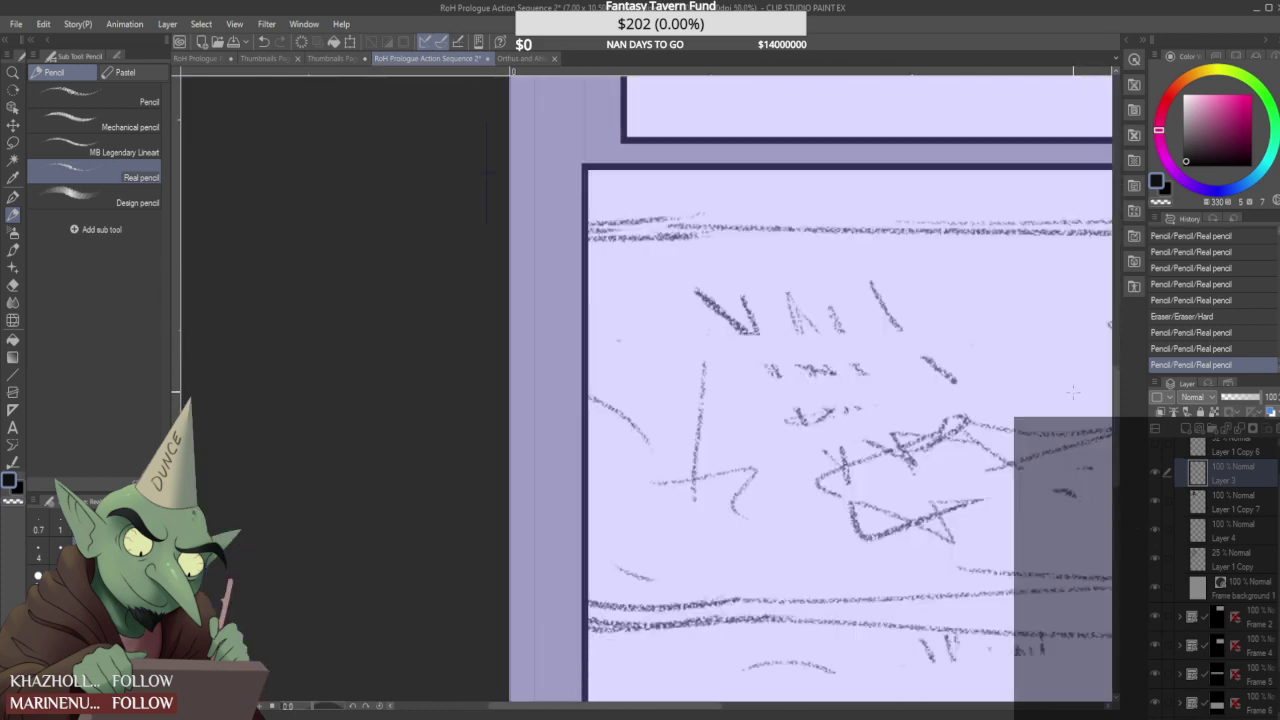
{"action": "left_click_drag", "start_coordinate": [1116, 389], "coordinate": [1116, 237]}
{"action": "scroll", "coordinate": [727, 309], "scroll_direction": "up", "scroll_amount": 5}
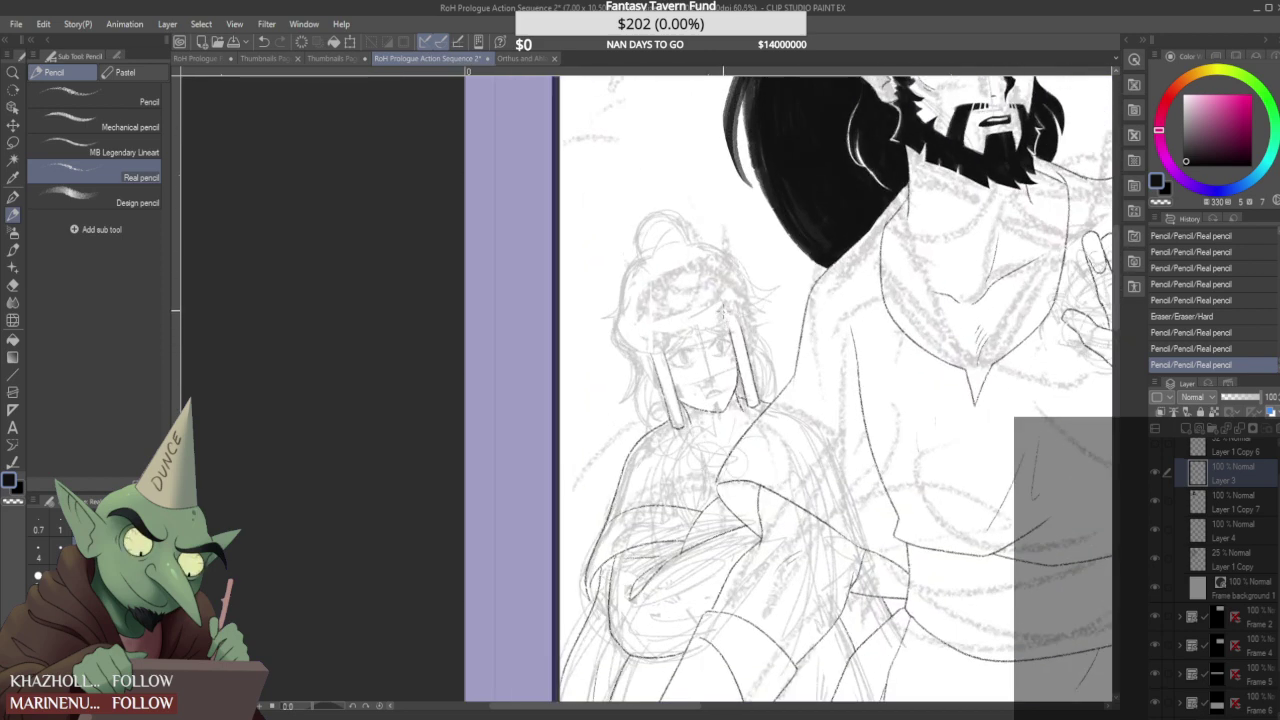
{"action": "left_click", "coordinate": [1227, 500]}
{"action": "left_click", "coordinate": [1187, 429]}
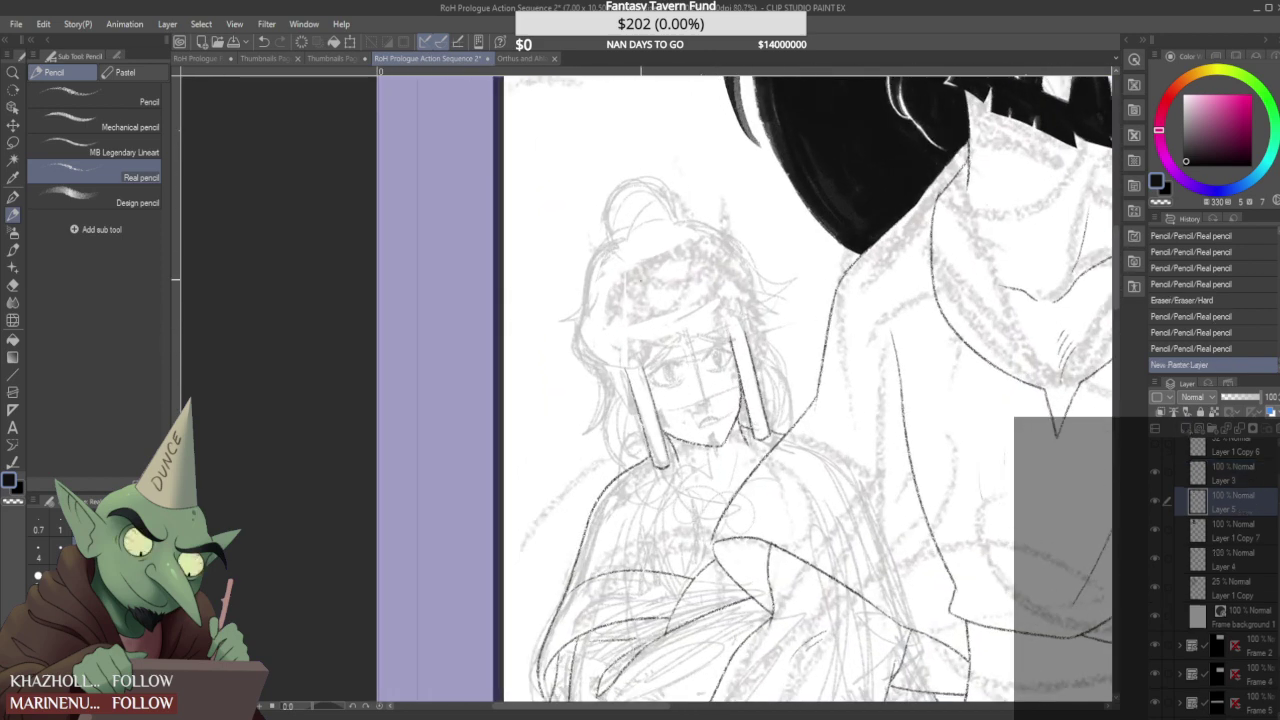
- Outline the left side and crown of the small figure's hair in bold strokes with the Design pencil
{"action": "left_click", "coordinate": [95, 203]}
{"action": "mouse_move", "coordinate": [581, 342]}
{"action": "left_mouse_down"}
{"action": "mouse_move", "coordinate": [594, 302]}
{"action": "mouse_move", "coordinate": [580, 316]}
{"action": "mouse_move", "coordinate": [577, 301]}
{"action": "mouse_move", "coordinate": [600, 242]}
{"action": "left_mouse_up"}
{"action": "scroll", "coordinate": [580, 303], "scroll_direction": "up", "scroll_amount": 3}
{"action": "left_click_drag", "start_coordinate": [586, 298], "coordinate": [615, 226]}
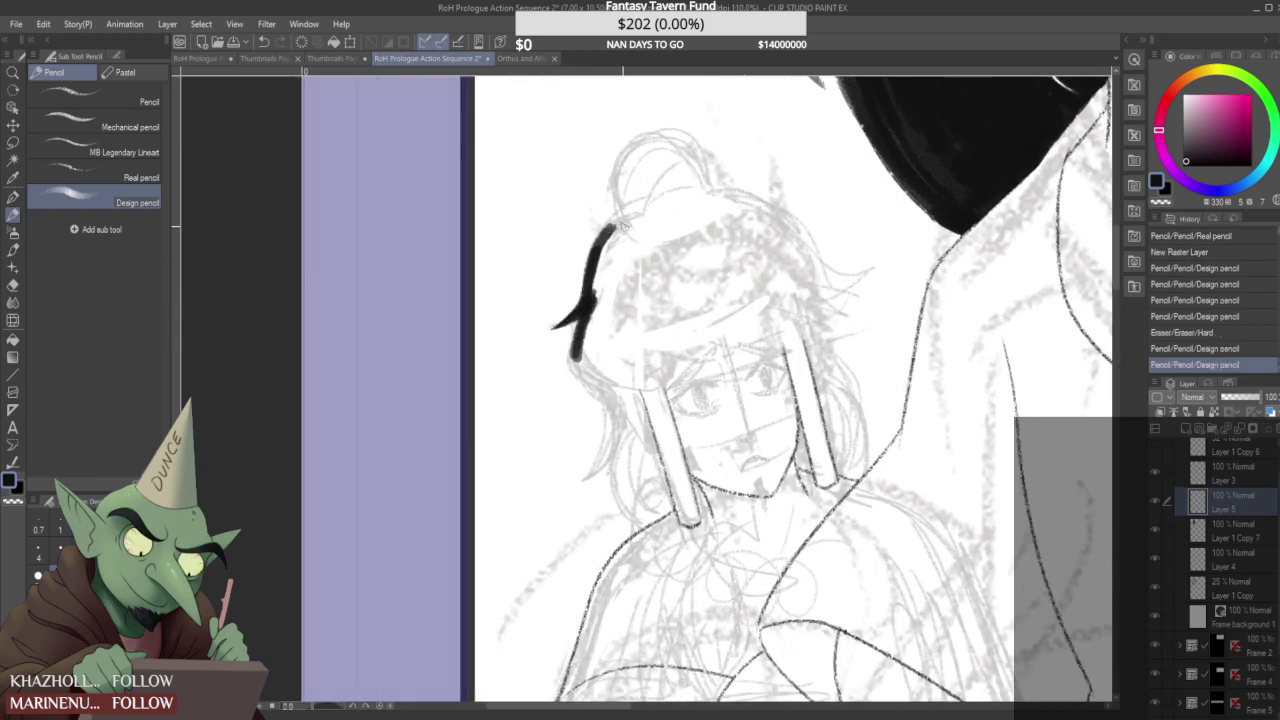
{"action": "left_click_drag", "start_coordinate": [581, 312], "coordinate": [622, 218]}
{"action": "mouse_move", "coordinate": [598, 266]}
{"action": "left_mouse_down"}
{"action": "mouse_move", "coordinate": [696, 188]}
{"action": "mouse_move", "coordinate": [786, 212]}
{"action": "left_mouse_up"}
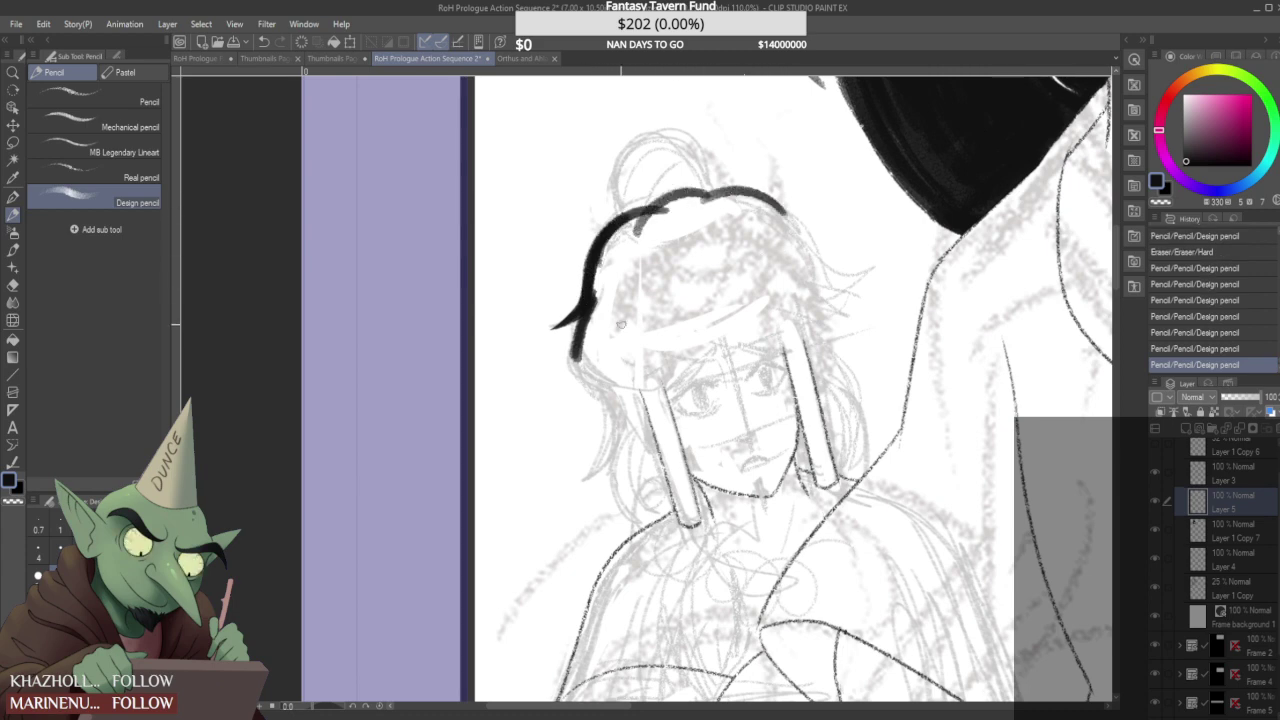
- Draw the hair's lower-left curve and a loose lock hanging below it, cleaning up the join between them
{"action": "left_click_drag", "start_coordinate": [582, 336], "coordinate": [628, 378]}
{"action": "mouse_move", "coordinate": [580, 338]}
{"action": "left_mouse_down"}
{"action": "mouse_move", "coordinate": [630, 384]}
{"action": "mouse_move", "coordinate": [587, 476]}
{"action": "left_mouse_up"}
{"action": "left_click_drag", "start_coordinate": [599, 384], "coordinate": [588, 474]}
{"action": "scroll", "coordinate": [597, 400], "scroll_direction": "up", "scroll_amount": 3}
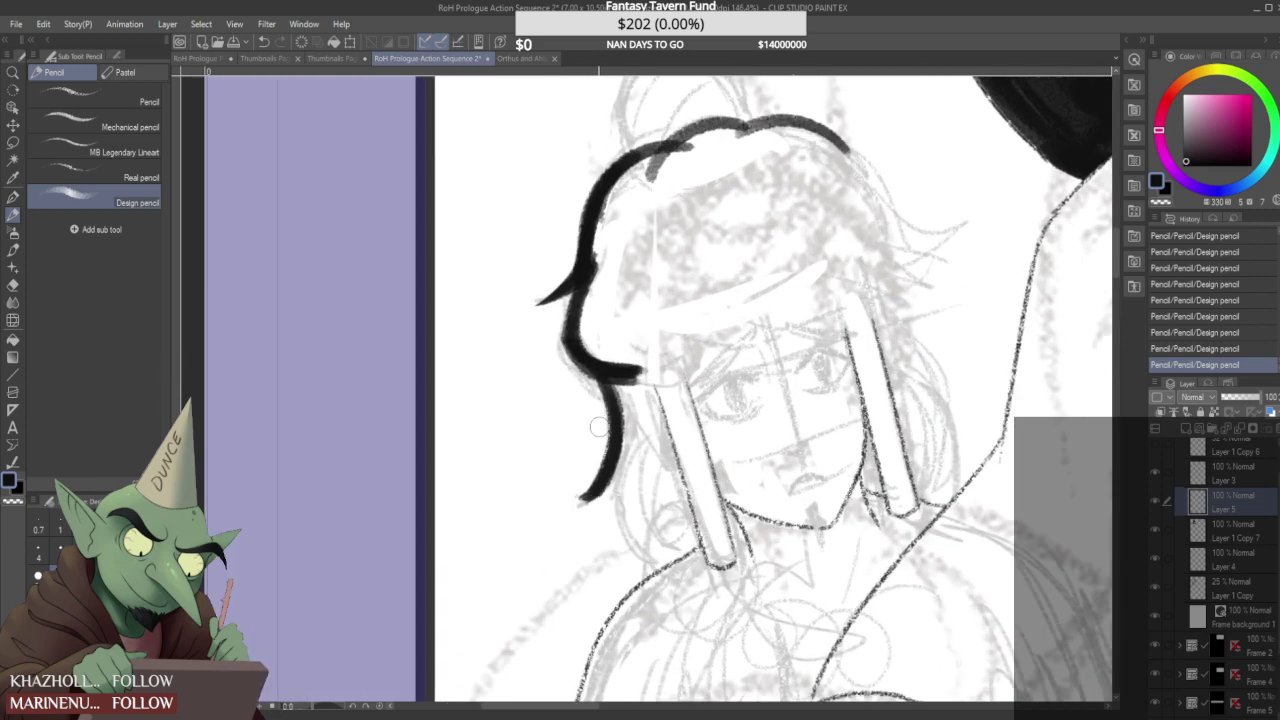
{"action": "left_click_drag", "start_coordinate": [592, 388], "coordinate": [619, 428]}
{"action": "left_click_drag", "start_coordinate": [608, 383], "coordinate": [616, 424]}
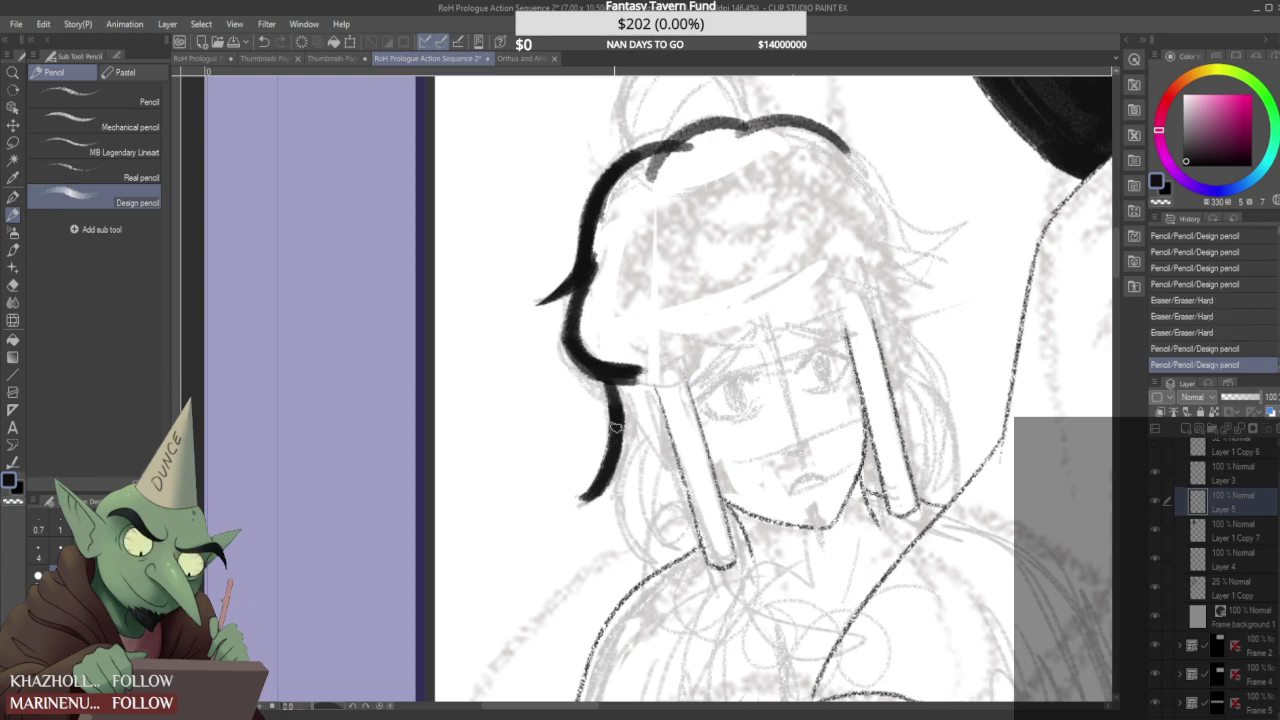
- Refine the hanging lock's pointed tip and draw the curved back hair from it down toward the shoulder
{"action": "mouse_move", "coordinate": [576, 355]}
{"action": "left_mouse_down"}
{"action": "mouse_move", "coordinate": [633, 358]}
{"action": "mouse_move", "coordinate": [600, 372]}
{"action": "mouse_move", "coordinate": [634, 378]}
{"action": "mouse_move", "coordinate": [600, 423]}
{"action": "mouse_move", "coordinate": [586, 495]}
{"action": "left_mouse_up"}
{"action": "left_click_drag", "start_coordinate": [615, 395], "coordinate": [595, 492]}
{"action": "mouse_move", "coordinate": [609, 386]}
{"action": "left_mouse_down"}
{"action": "mouse_move", "coordinate": [596, 491]}
{"action": "mouse_move", "coordinate": [608, 441]}
{"action": "mouse_move", "coordinate": [585, 495]}
{"action": "mouse_move", "coordinate": [620, 462]}
{"action": "left_mouse_up"}
{"action": "mouse_move", "coordinate": [583, 500]}
{"action": "left_mouse_down"}
{"action": "mouse_move", "coordinate": [628, 476]}
{"action": "mouse_move", "coordinate": [634, 530]}
{"action": "left_mouse_up"}
{"action": "mouse_move", "coordinate": [627, 435]}
{"action": "left_mouse_down"}
{"action": "mouse_move", "coordinate": [640, 542]}
{"action": "mouse_move", "coordinate": [660, 551]}
{"action": "left_mouse_up"}
- Fill the back hair solid black between the hanging lock and the left side band
{"action": "scroll", "coordinate": [612, 396], "scroll_direction": "down", "scroll_amount": 10}
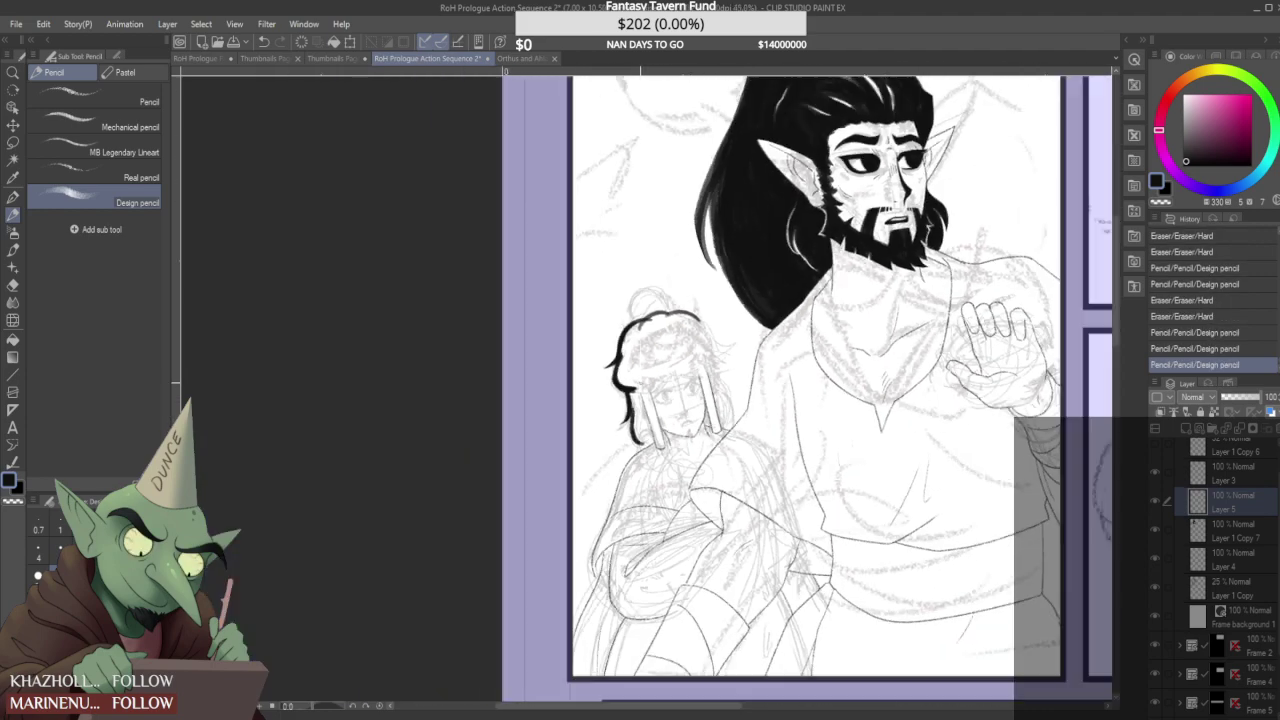
{"action": "scroll", "coordinate": [621, 409], "scroll_direction": "up", "scroll_amount": 5}
{"action": "key", "text": "ctrl+plus"}
{"action": "key", "text": "ctrl+plus"}
{"action": "mouse_move", "coordinate": [622, 386]}
{"action": "left_mouse_down"}
{"action": "mouse_move", "coordinate": [686, 472]}
{"action": "mouse_move", "coordinate": [666, 476]}
{"action": "mouse_move", "coordinate": [620, 438]}
{"action": "mouse_move", "coordinate": [622, 346]}
{"action": "mouse_move", "coordinate": [630, 440]}
{"action": "mouse_move", "coordinate": [688, 472]}
{"action": "left_mouse_up"}
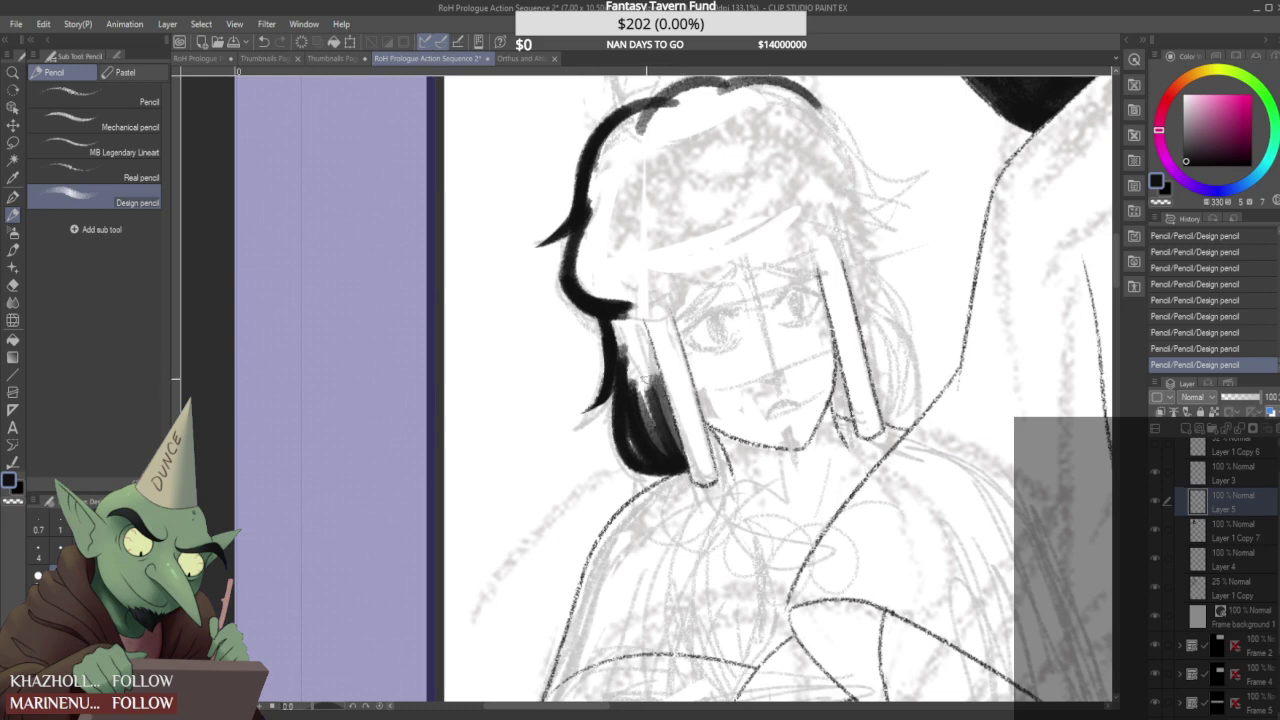
{"action": "left_click_drag", "start_coordinate": [660, 422], "coordinate": [670, 452]}
{"action": "mouse_move", "coordinate": [630, 348]}
{"action": "left_mouse_down"}
{"action": "mouse_move", "coordinate": [664, 450]}
{"action": "mouse_move", "coordinate": [662, 403]}
{"action": "mouse_move", "coordinate": [622, 390]}
{"action": "left_mouse_up"}
{"action": "mouse_move", "coordinate": [614, 322]}
{"action": "left_mouse_down"}
{"action": "mouse_move", "coordinate": [635, 395]}
{"action": "mouse_move", "coordinate": [619, 324]}
{"action": "mouse_move", "coordinate": [625, 312]}
{"action": "mouse_move", "coordinate": [651, 369]}
{"action": "mouse_move", "coordinate": [637, 312]}
{"action": "mouse_move", "coordinate": [661, 402]}
{"action": "left_mouse_up"}
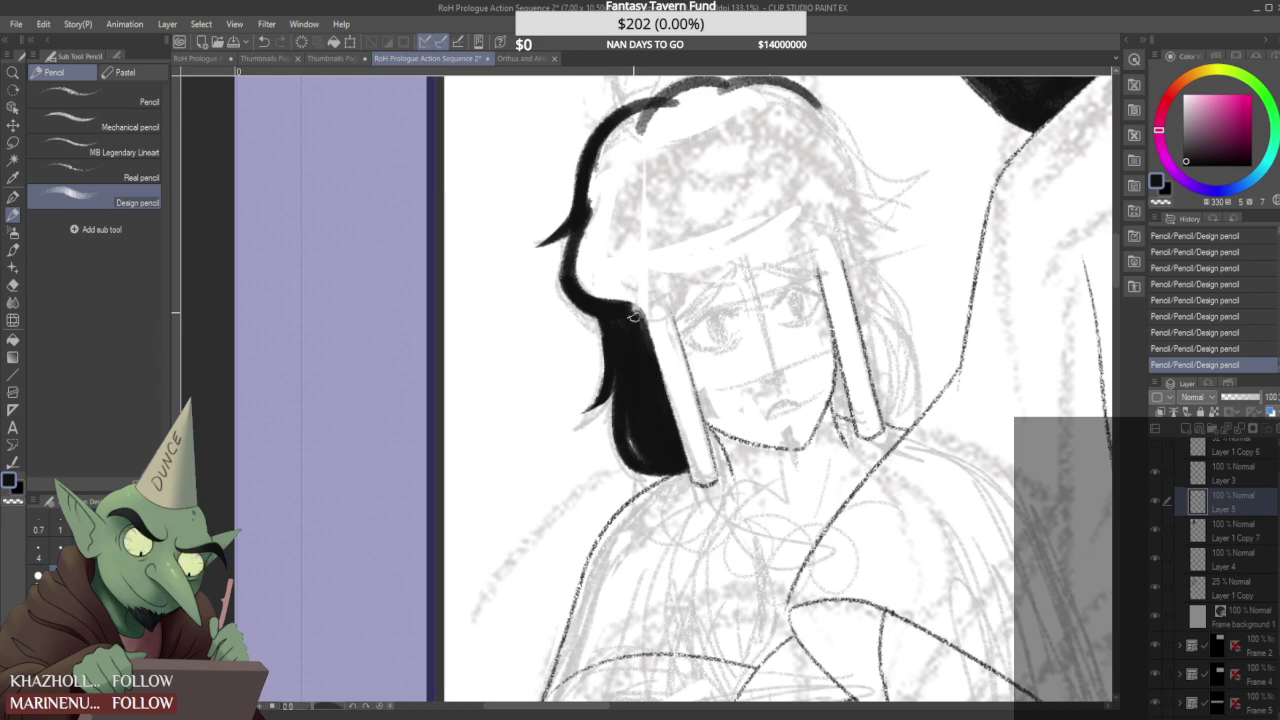
- Draw the fringe's bold lower edge across the forehead above both side bands, erasing stray parts
{"action": "scroll", "coordinate": [674, 451], "scroll_direction": "down", "scroll_amount": 3}
{"action": "scroll", "coordinate": [705, 498], "scroll_direction": "down", "scroll_amount": 2}
{"action": "scroll", "coordinate": [705, 498], "scroll_direction": "up", "scroll_amount": 5}
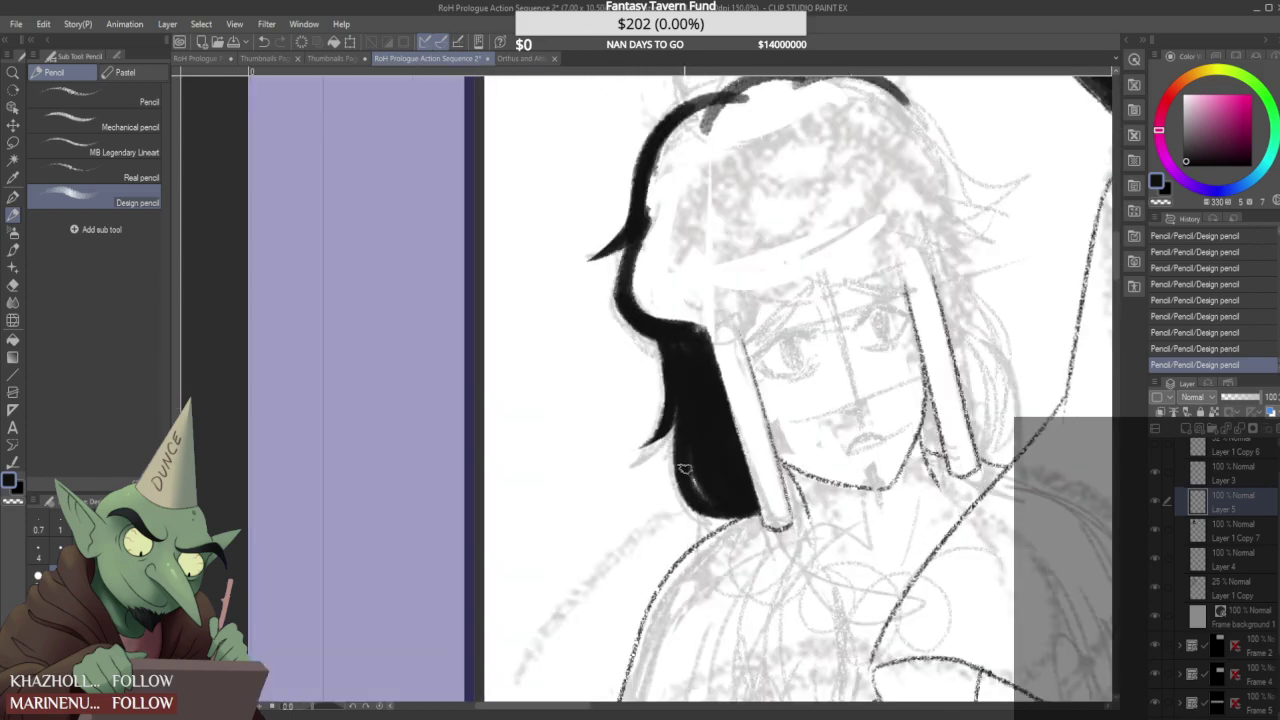
{"action": "mouse_move", "coordinate": [665, 308]}
{"action": "left_mouse_down"}
{"action": "mouse_move", "coordinate": [706, 327]}
{"action": "mouse_move", "coordinate": [780, 312]}
{"action": "mouse_move", "coordinate": [762, 298]}
{"action": "mouse_move", "coordinate": [843, 286]}
{"action": "mouse_move", "coordinate": [842, 299]}
{"action": "left_mouse_up"}
{"action": "key", "text": "e"}
{"action": "mouse_move", "coordinate": [765, 292]}
{"action": "left_mouse_down"}
{"action": "mouse_move", "coordinate": [842, 268]}
{"action": "mouse_move", "coordinate": [932, 285]}
{"action": "left_mouse_up"}
{"action": "left_click_drag", "start_coordinate": [853, 289], "coordinate": [930, 289]}
{"action": "left_click_drag", "start_coordinate": [854, 261], "coordinate": [942, 230]}
- Thicken the fringe's edge and shape its pointed tufts over the forehead
{"action": "scroll", "coordinate": [844, 260], "scroll_direction": "down", "scroll_amount": 2}
{"action": "scroll", "coordinate": [826, 274], "scroll_direction": "down", "scroll_amount": 5}
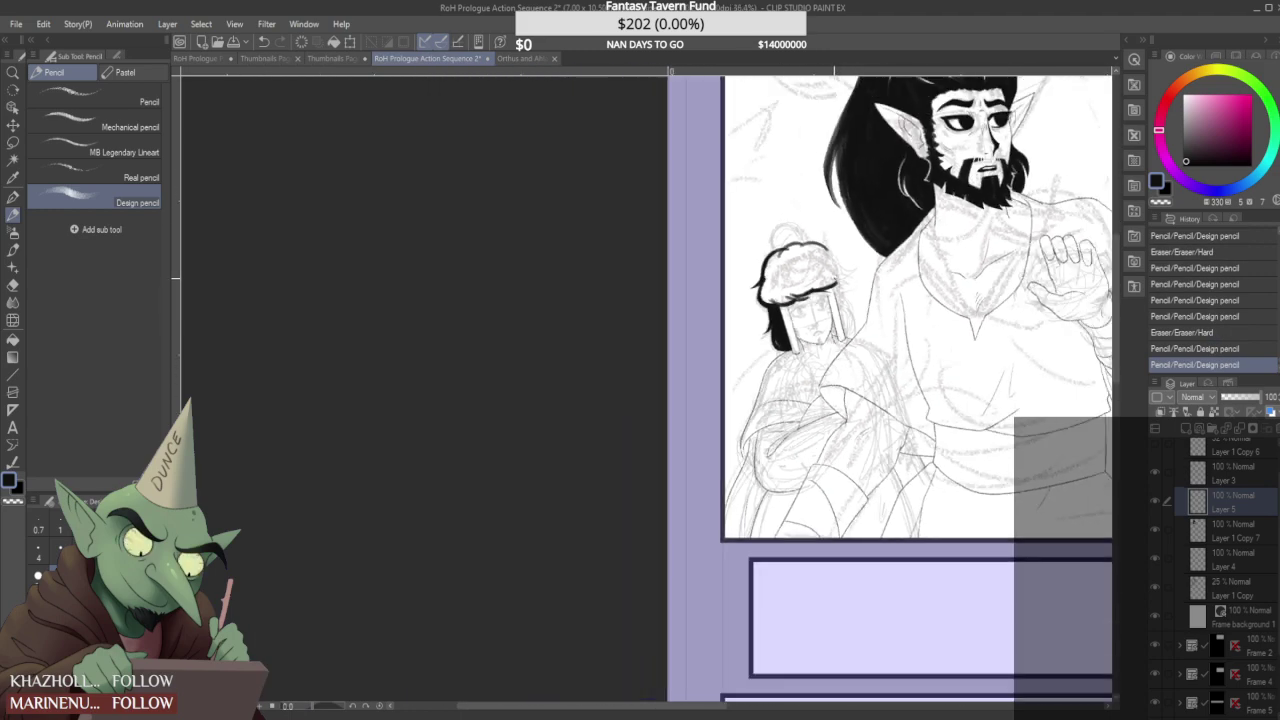
{"action": "scroll", "coordinate": [813, 293], "scroll_direction": "up", "scroll_amount": 7}
{"action": "left_click_drag", "start_coordinate": [752, 310], "coordinate": [815, 316]}
{"action": "mouse_move", "coordinate": [760, 318]}
{"action": "left_mouse_down"}
{"action": "mouse_move", "coordinate": [829, 313]}
{"action": "mouse_move", "coordinate": [826, 272]}
{"action": "mouse_move", "coordinate": [802, 307]}
{"action": "mouse_move", "coordinate": [819, 308]}
{"action": "left_mouse_up"}
{"action": "scroll", "coordinate": [785, 335], "scroll_direction": "down", "scroll_amount": 2}
{"action": "scroll", "coordinate": [775, 312], "scroll_direction": "up", "scroll_amount": 3}
{"action": "scroll", "coordinate": [797, 317], "scroll_direction": "down", "scroll_amount": 4}
{"action": "scroll", "coordinate": [752, 333], "scroll_direction": "down", "scroll_amount": 2}
{"action": "scroll", "coordinate": [774, 319], "scroll_direction": "up", "scroll_amount": 7}
{"action": "mouse_move", "coordinate": [786, 348]}
{"action": "left_mouse_down"}
{"action": "mouse_move", "coordinate": [837, 336]}
{"action": "mouse_move", "coordinate": [797, 346]}
{"action": "left_mouse_up"}
{"action": "left_click_drag", "start_coordinate": [729, 361], "coordinate": [555, 374]}
- Smooth and thicken the hair outline along the left side, from the lower curve up to the crown
{"action": "scroll", "coordinate": [656, 340], "scroll_direction": "up", "scroll_amount": 6}
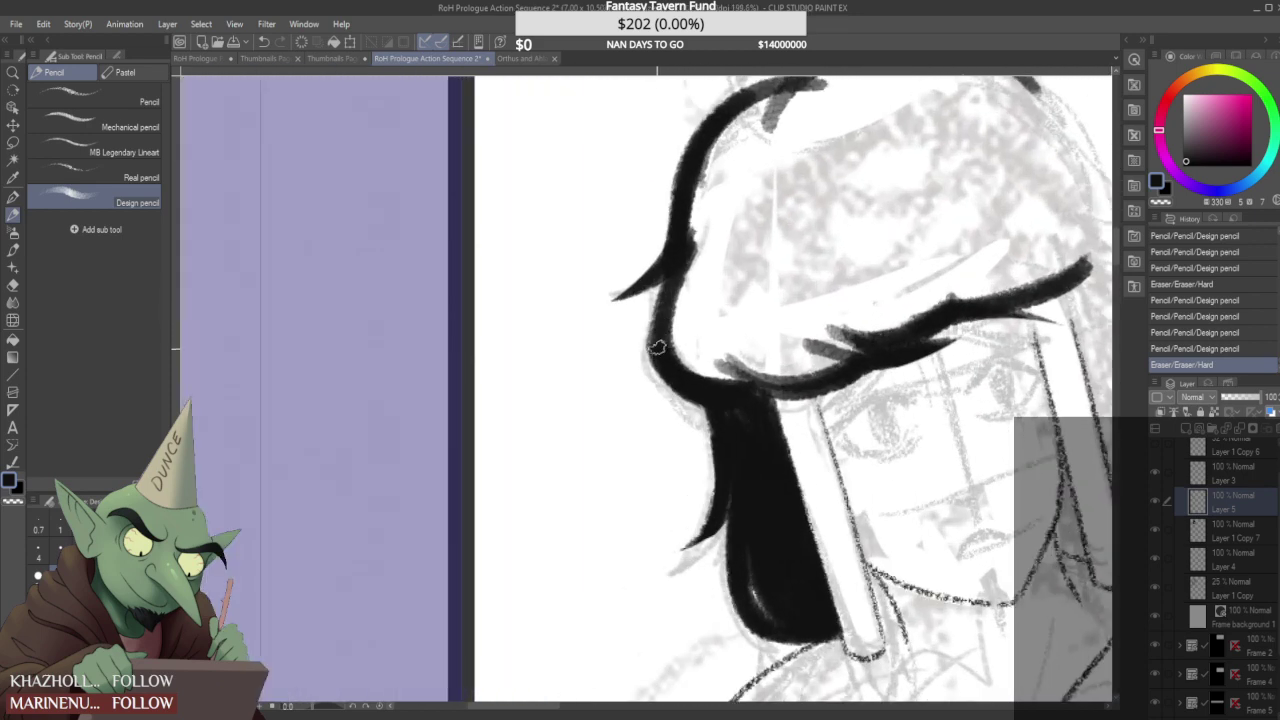
{"action": "mouse_move", "coordinate": [657, 347]}
{"action": "left_mouse_down"}
{"action": "mouse_move", "coordinate": [674, 282]}
{"action": "mouse_move", "coordinate": [652, 345]}
{"action": "left_mouse_up"}
{"action": "mouse_move", "coordinate": [670, 272]}
{"action": "left_mouse_down"}
{"action": "mouse_move", "coordinate": [654, 357]}
{"action": "mouse_move", "coordinate": [713, 379]}
{"action": "mouse_move", "coordinate": [674, 371]}
{"action": "mouse_move", "coordinate": [653, 349]}
{"action": "mouse_move", "coordinate": [688, 387]}
{"action": "left_mouse_up"}
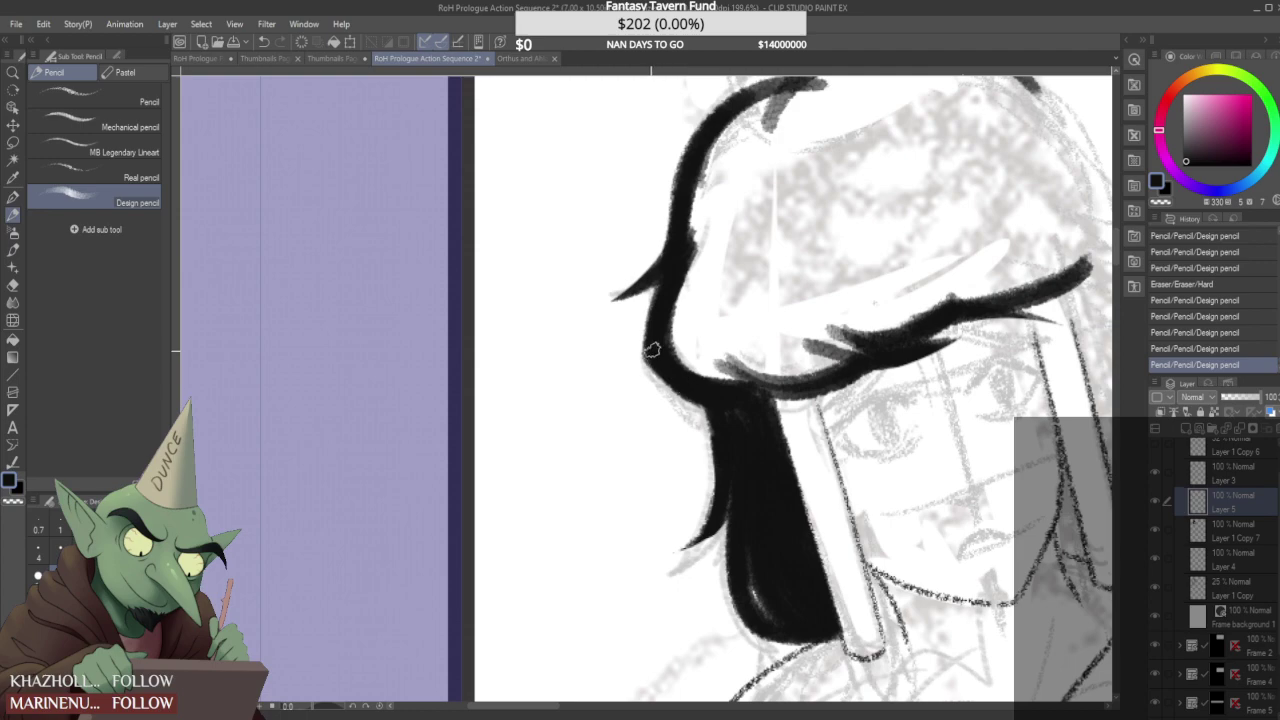
{"action": "scroll", "coordinate": [651, 350], "scroll_direction": "down", "scroll_amount": 3}
{"action": "scroll", "coordinate": [660, 330], "scroll_direction": "up", "scroll_amount": 3}
{"action": "left_click_drag", "start_coordinate": [662, 292], "coordinate": [715, 172]}
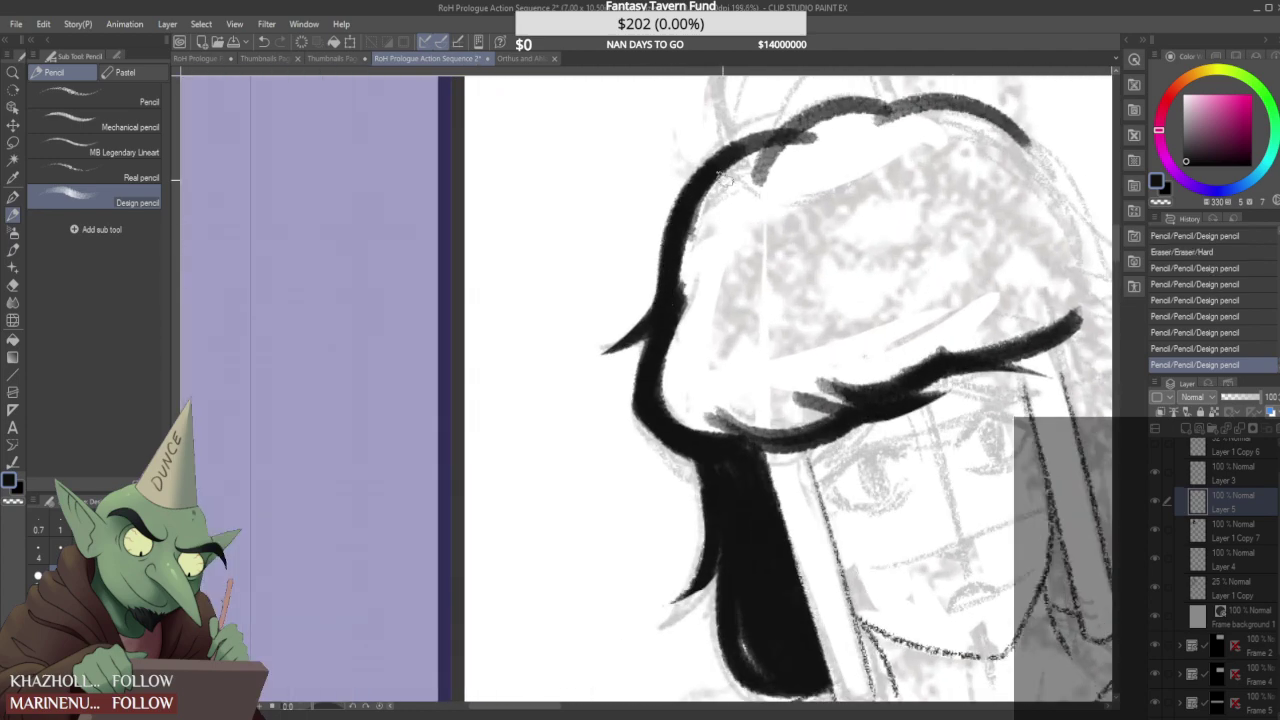
{"action": "left_click_drag", "start_coordinate": [680, 212], "coordinate": [716, 155]}
- Thicken the top outline of the small figure's hair across the two crown bumps
{"action": "scroll", "coordinate": [700, 200], "scroll_direction": "down", "scroll_amount": 5}
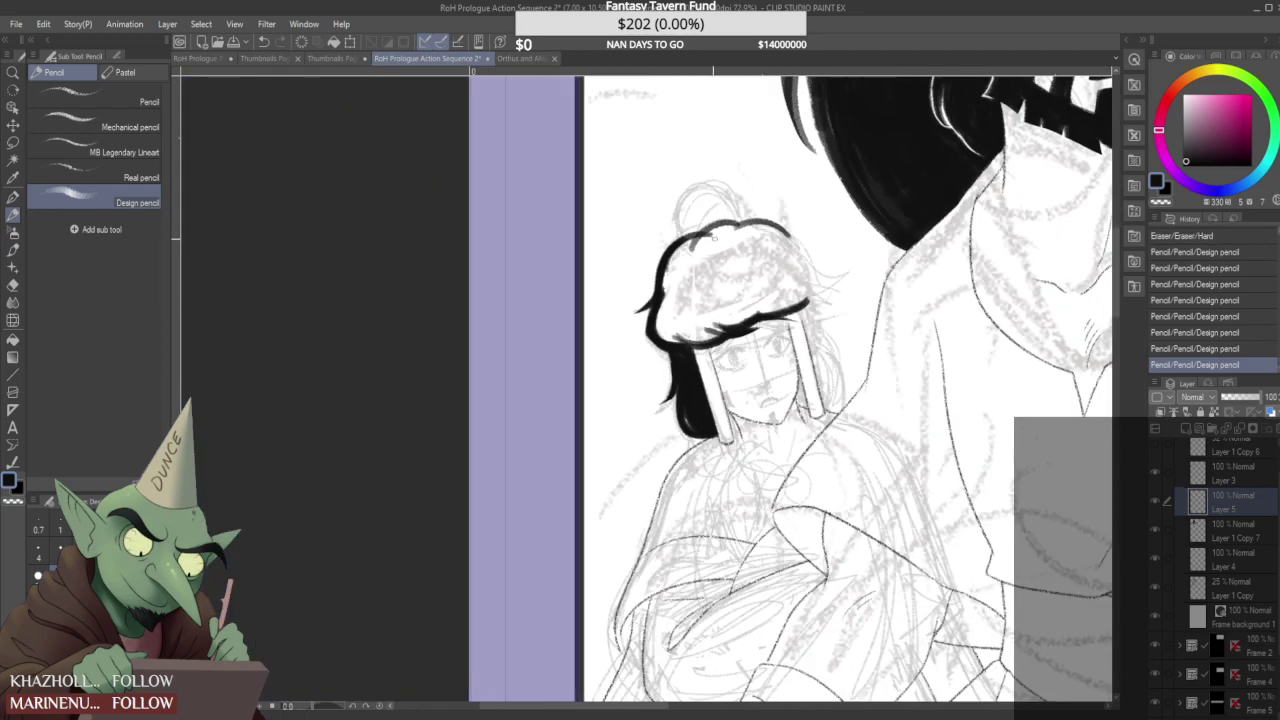
{"action": "scroll", "coordinate": [712, 232], "scroll_direction": "up", "scroll_amount": 4}
{"action": "scroll", "coordinate": [710, 232], "scroll_direction": "up", "scroll_amount": 3}
{"action": "left_click_drag", "start_coordinate": [556, 268], "coordinate": [686, 212]}
{"action": "left_click_drag", "start_coordinate": [608, 228], "coordinate": [716, 235]}
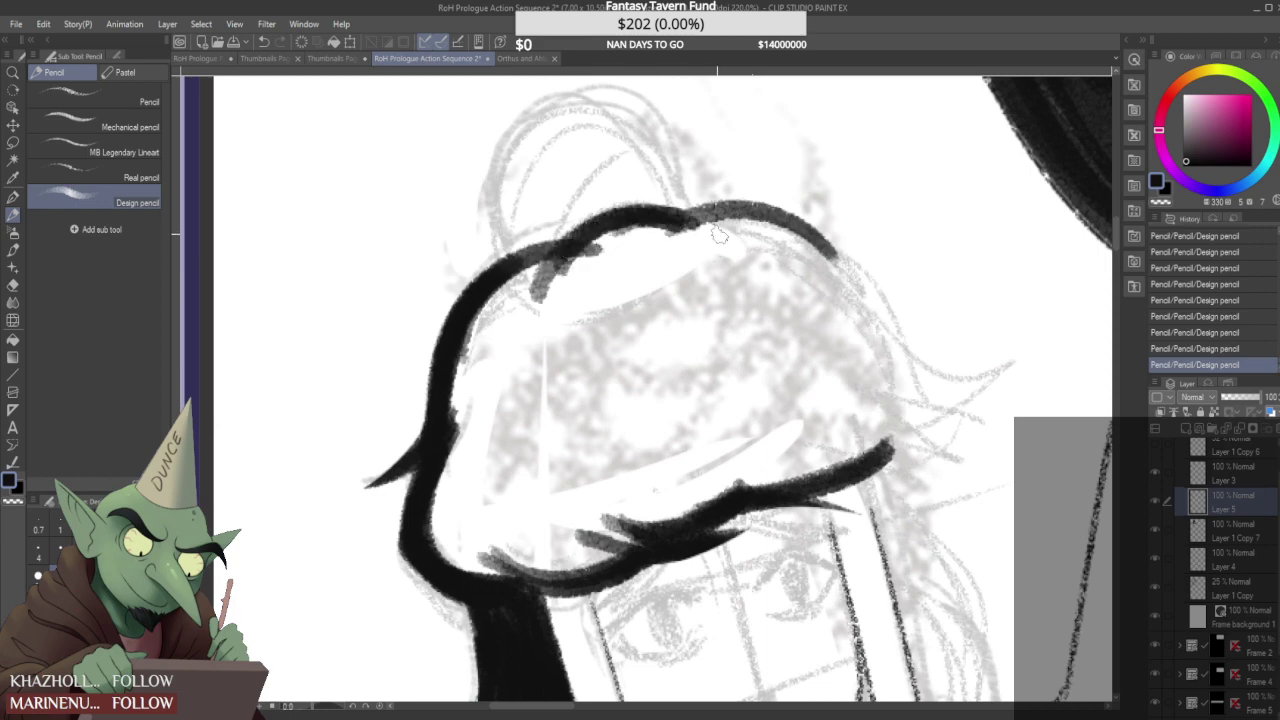
- Extend and thicken the crown outline down the right side of the hair toward the fringe
{"action": "scroll", "coordinate": [668, 238], "scroll_direction": "down", "scroll_amount": 3}
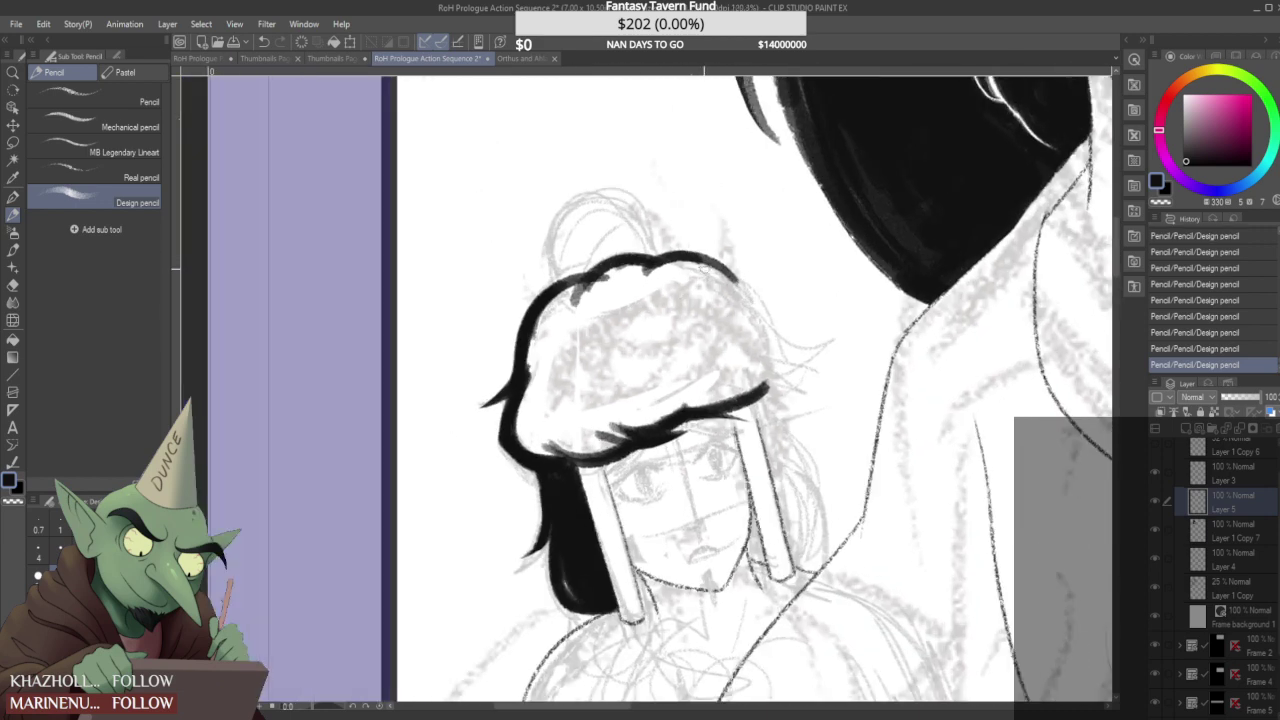
{"action": "scroll", "coordinate": [705, 260], "scroll_direction": "up", "scroll_amount": 2}
{"action": "mouse_move", "coordinate": [686, 256]}
{"action": "left_mouse_down"}
{"action": "mouse_move", "coordinate": [736, 280]}
{"action": "mouse_move", "coordinate": [776, 331]}
{"action": "left_mouse_up"}
{"action": "left_click_drag", "start_coordinate": [734, 273], "coordinate": [785, 352]}
- Draw curved strand lines inside the hair, fanning from the crown toward the fringe
{"action": "scroll", "coordinate": [723, 300], "scroll_direction": "down", "scroll_amount": 4}
{"action": "scroll", "coordinate": [652, 340], "scroll_direction": "up", "scroll_amount": 3}
{"action": "mouse_move", "coordinate": [620, 290]}
{"action": "left_mouse_down"}
{"action": "mouse_move", "coordinate": [652, 394]}
{"action": "mouse_move", "coordinate": [682, 384]}
{"action": "left_mouse_up"}
{"action": "mouse_move", "coordinate": [664, 298]}
{"action": "left_mouse_down"}
{"action": "mouse_move", "coordinate": [712, 368]}
{"action": "mouse_move", "coordinate": [772, 338]}
{"action": "left_mouse_up"}
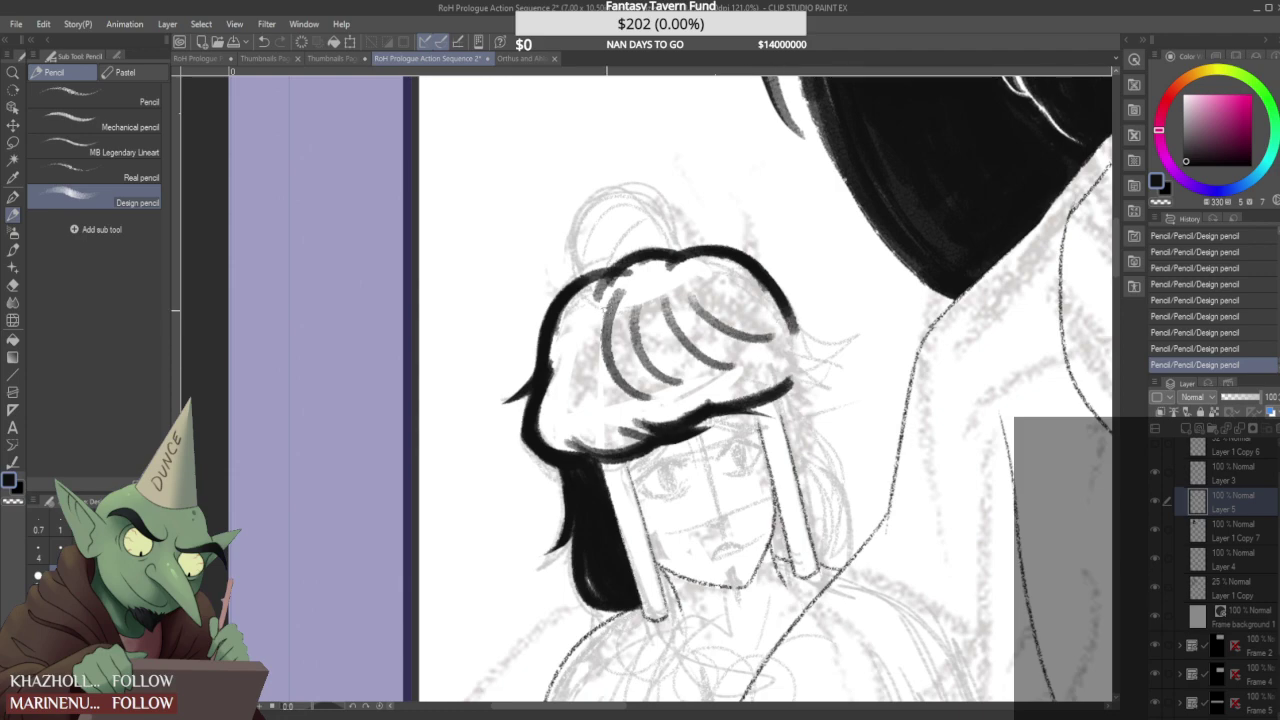
- Trim the outer edge of the left hair lock and thicken the small figure's lower-left hair outline where the lock begins
{"action": "scroll", "coordinate": [603, 316], "scroll_direction": "down", "scroll_amount": 5}
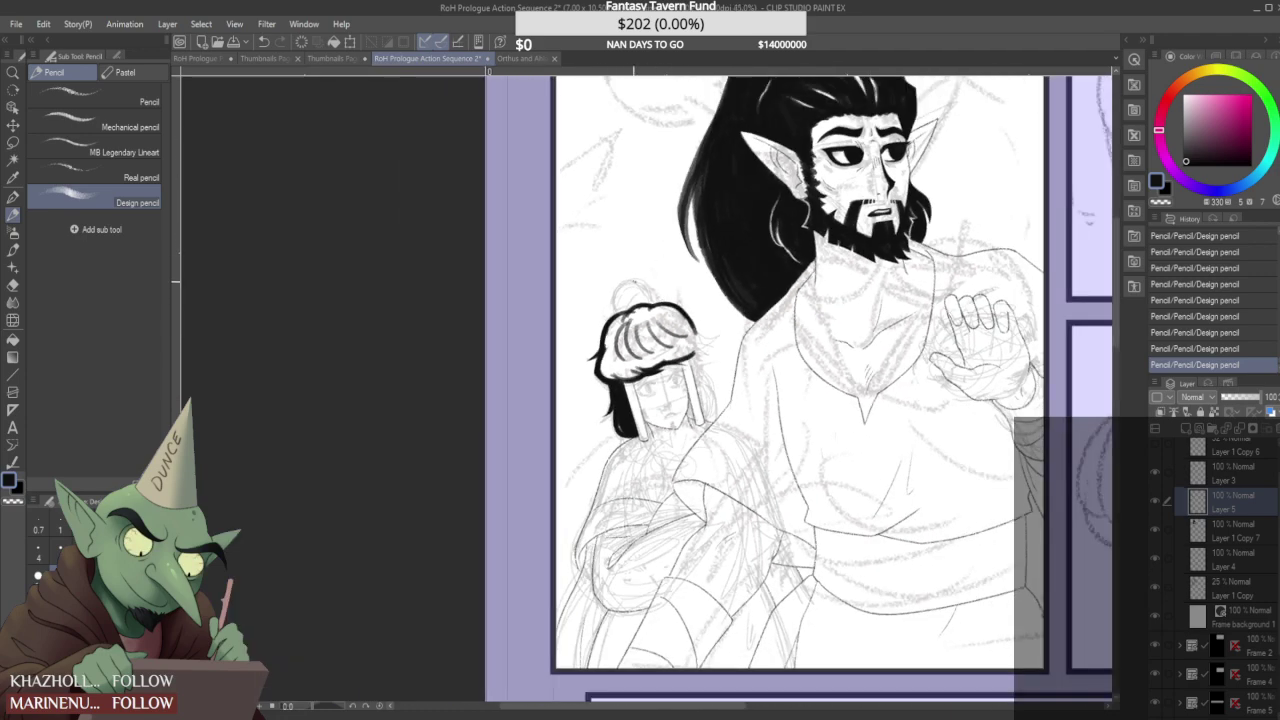
{"action": "scroll", "coordinate": [598, 388], "scroll_direction": "up", "scroll_amount": 6}
{"action": "left_click_drag", "start_coordinate": [608, 352], "coordinate": [603, 432]}
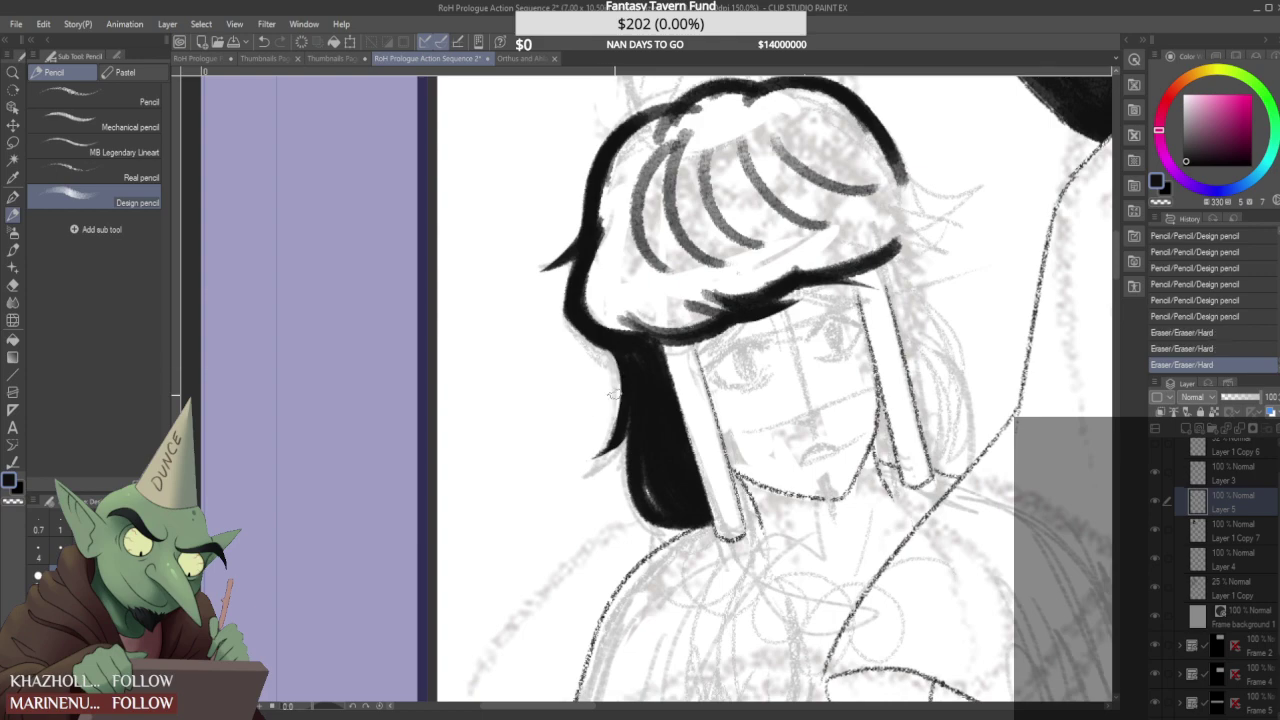
{"action": "scroll", "coordinate": [627, 340], "scroll_direction": "down", "scroll_amount": 2}
{"action": "scroll", "coordinate": [625, 340], "scroll_direction": "down", "scroll_amount": 1}
{"action": "scroll", "coordinate": [610, 335], "scroll_direction": "up", "scroll_amount": 3}
{"action": "left_click_drag", "start_coordinate": [590, 329], "coordinate": [650, 361]}
{"action": "left_click_drag", "start_coordinate": [591, 332], "coordinate": [586, 328]}
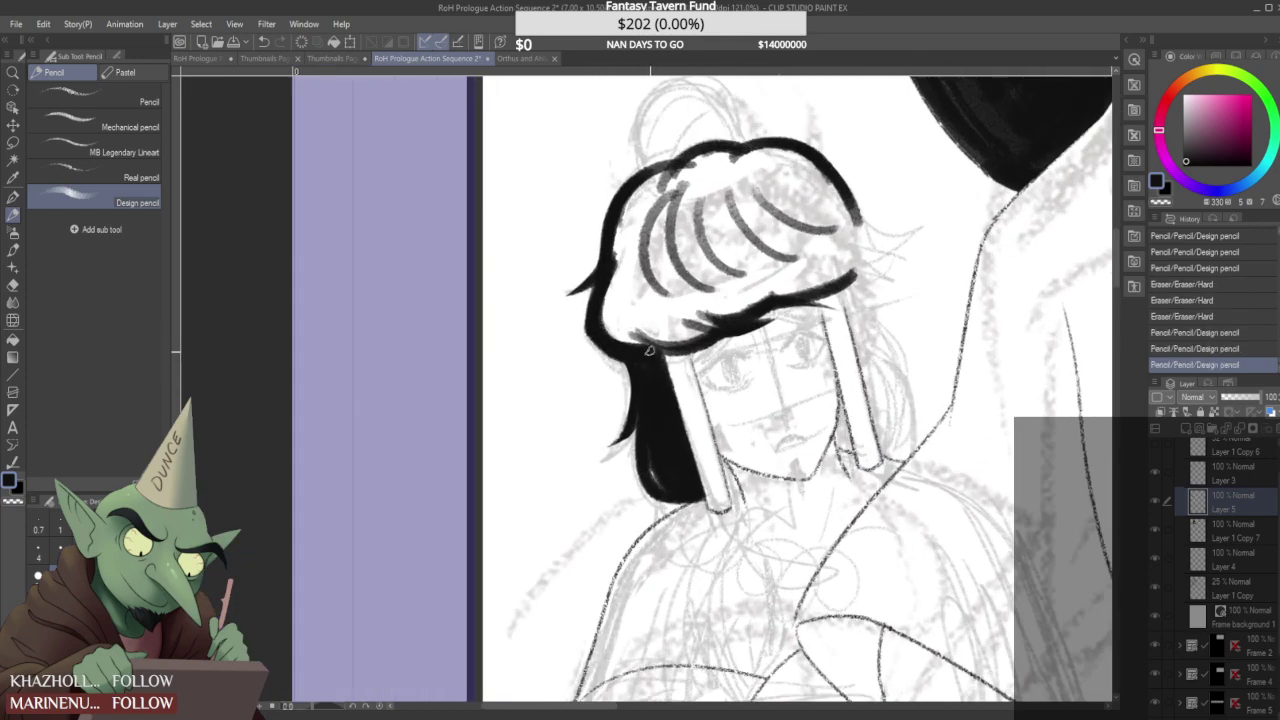
{"action": "scroll", "coordinate": [590, 303], "scroll_direction": "down", "scroll_amount": 6}
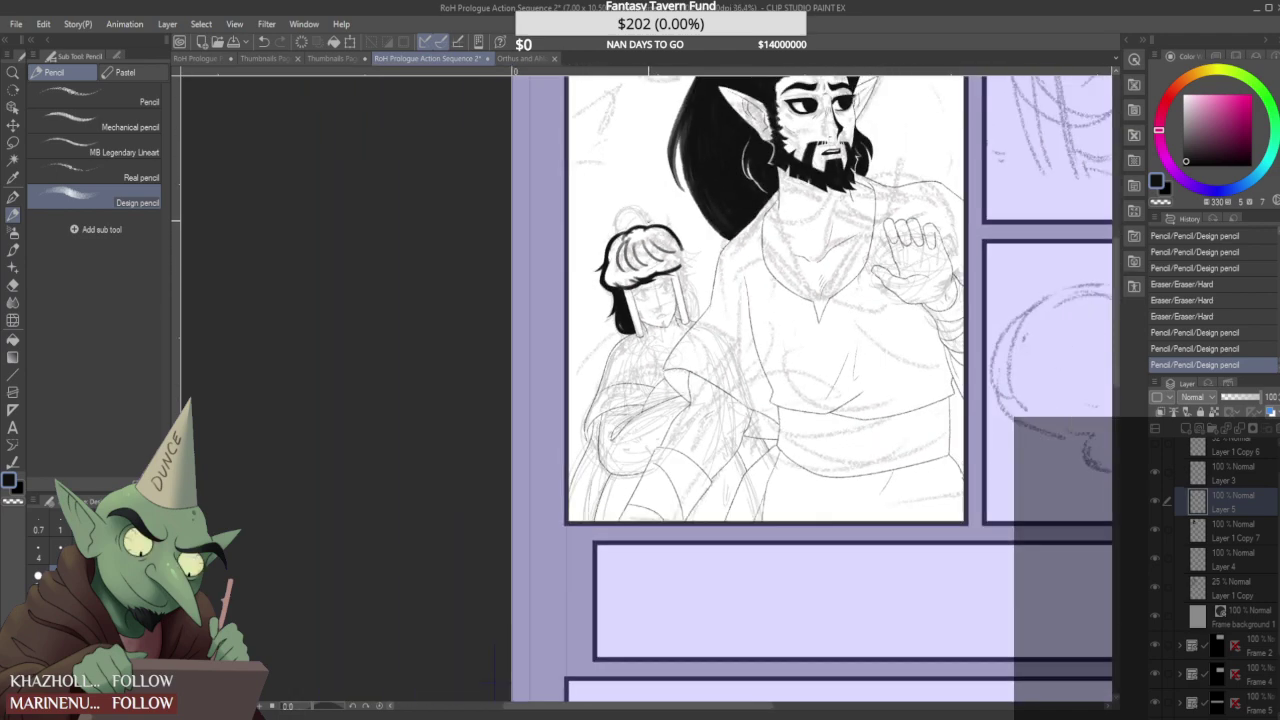
- Merge the two crown bumps into one smooth, bold top outline and even out the upper-left curve of the hair
{"action": "scroll", "coordinate": [620, 234], "scroll_direction": "up", "scroll_amount": 6}
{"action": "mouse_move", "coordinate": [564, 265]}
{"action": "left_mouse_down"}
{"action": "mouse_move", "coordinate": [685, 226]}
{"action": "mouse_move", "coordinate": [574, 262]}
{"action": "left_mouse_up"}
{"action": "mouse_move", "coordinate": [658, 219]}
{"action": "left_mouse_down"}
{"action": "mouse_move", "coordinate": [740, 218]}
{"action": "mouse_move", "coordinate": [638, 234]}
{"action": "mouse_move", "coordinate": [597, 268]}
{"action": "mouse_move", "coordinate": [745, 216]}
{"action": "left_mouse_up"}
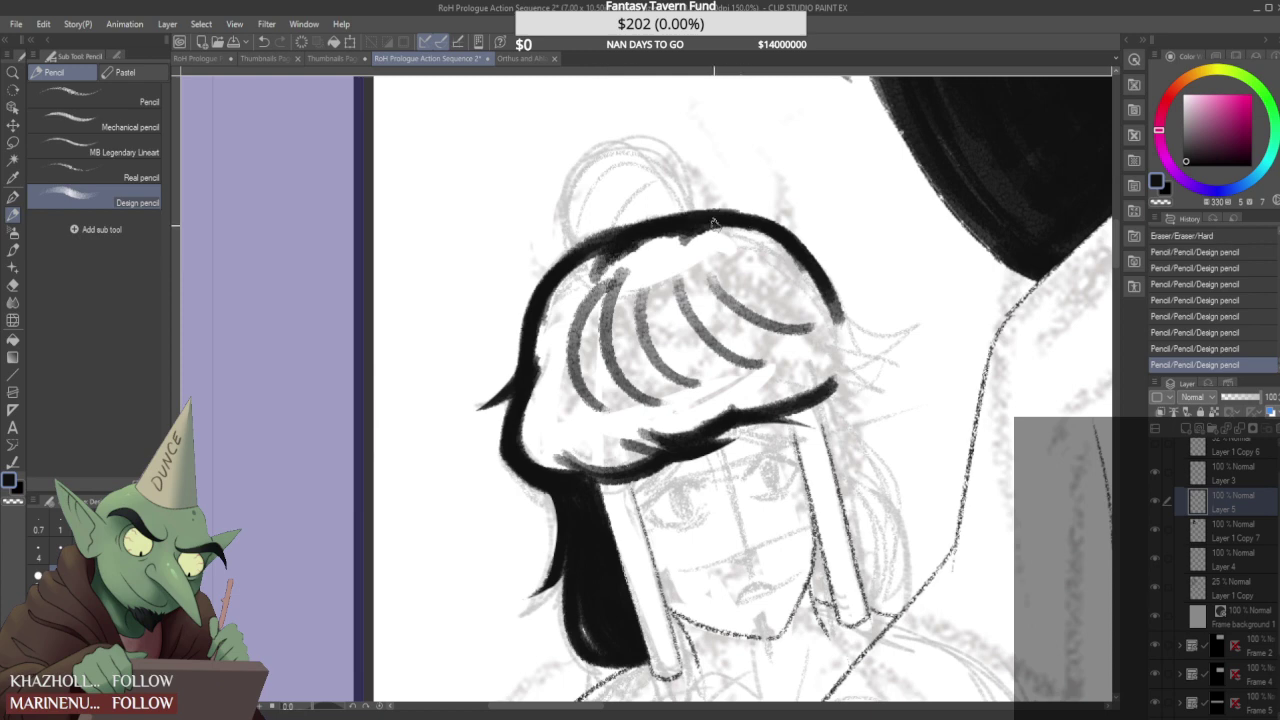
{"action": "left_click_drag", "start_coordinate": [598, 245], "coordinate": [616, 247]}
{"action": "mouse_move", "coordinate": [540, 295]}
{"action": "left_mouse_down"}
{"action": "mouse_move", "coordinate": [665, 210]}
{"action": "mouse_move", "coordinate": [736, 228]}
{"action": "left_mouse_up"}
{"action": "scroll", "coordinate": [636, 240], "scroll_direction": "down", "scroll_amount": 2}
{"action": "scroll", "coordinate": [630, 240], "scroll_direction": "up", "scroll_amount": 2}
{"action": "scroll", "coordinate": [628, 260], "scroll_direction": "down", "scroll_amount": 6}
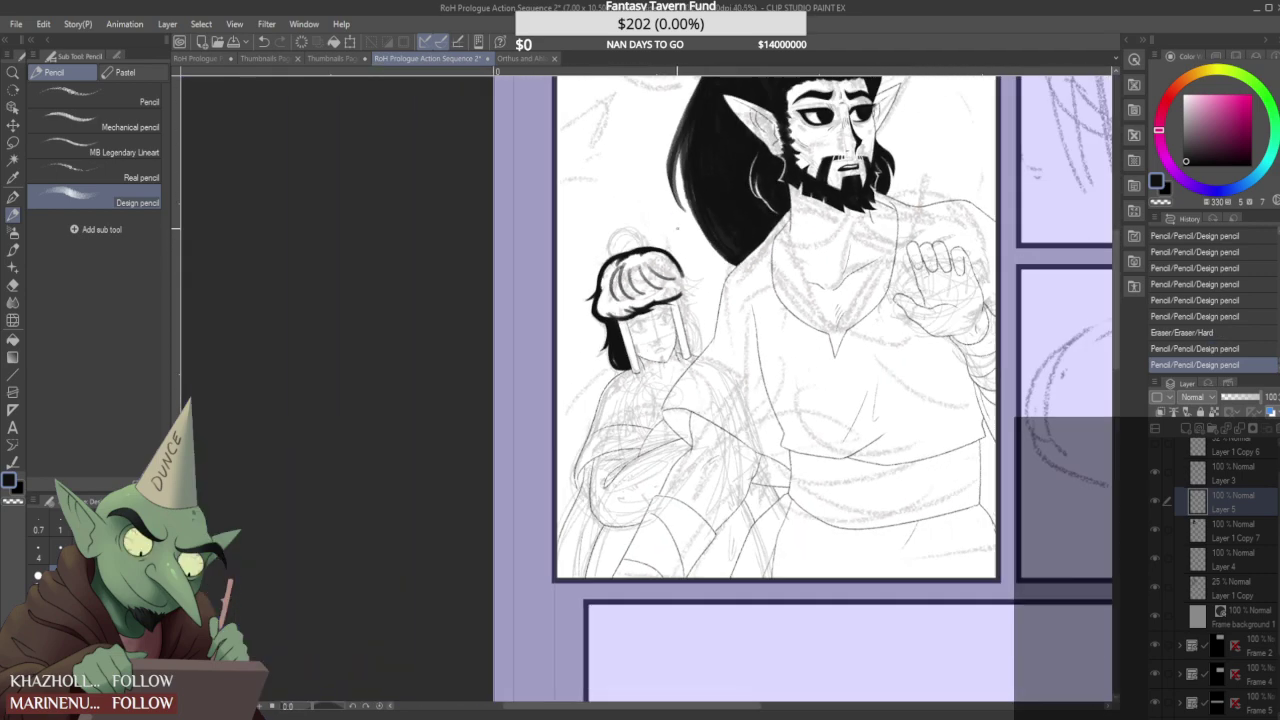
- Join the crown outline to the right end of the fringe with flicked-out pointed hair tips and trim their edges
{"action": "scroll", "coordinate": [690, 266], "scroll_direction": "up", "scroll_amount": 4}
{"action": "left_click_drag", "start_coordinate": [660, 246], "coordinate": [732, 284]}
{"action": "scroll", "coordinate": [735, 262], "scroll_direction": "up", "scroll_amount": 1}
{"action": "left_click_drag", "start_coordinate": [636, 330], "coordinate": [730, 294]}
{"action": "mouse_move", "coordinate": [650, 308]}
{"action": "left_mouse_down"}
{"action": "mouse_move", "coordinate": [700, 265]}
{"action": "mouse_move", "coordinate": [691, 211]}
{"action": "mouse_move", "coordinate": [696, 283]}
{"action": "mouse_move", "coordinate": [672, 263]}
{"action": "mouse_move", "coordinate": [758, 244]}
{"action": "left_mouse_up"}
{"action": "scroll", "coordinate": [712, 274], "scroll_direction": "down", "scroll_amount": 5}
{"action": "scroll", "coordinate": [690, 272], "scroll_direction": "up", "scroll_amount": 5}
{"action": "left_click_drag", "start_coordinate": [680, 270], "coordinate": [772, 204]}
{"action": "left_click_drag", "start_coordinate": [723, 289], "coordinate": [715, 298]}
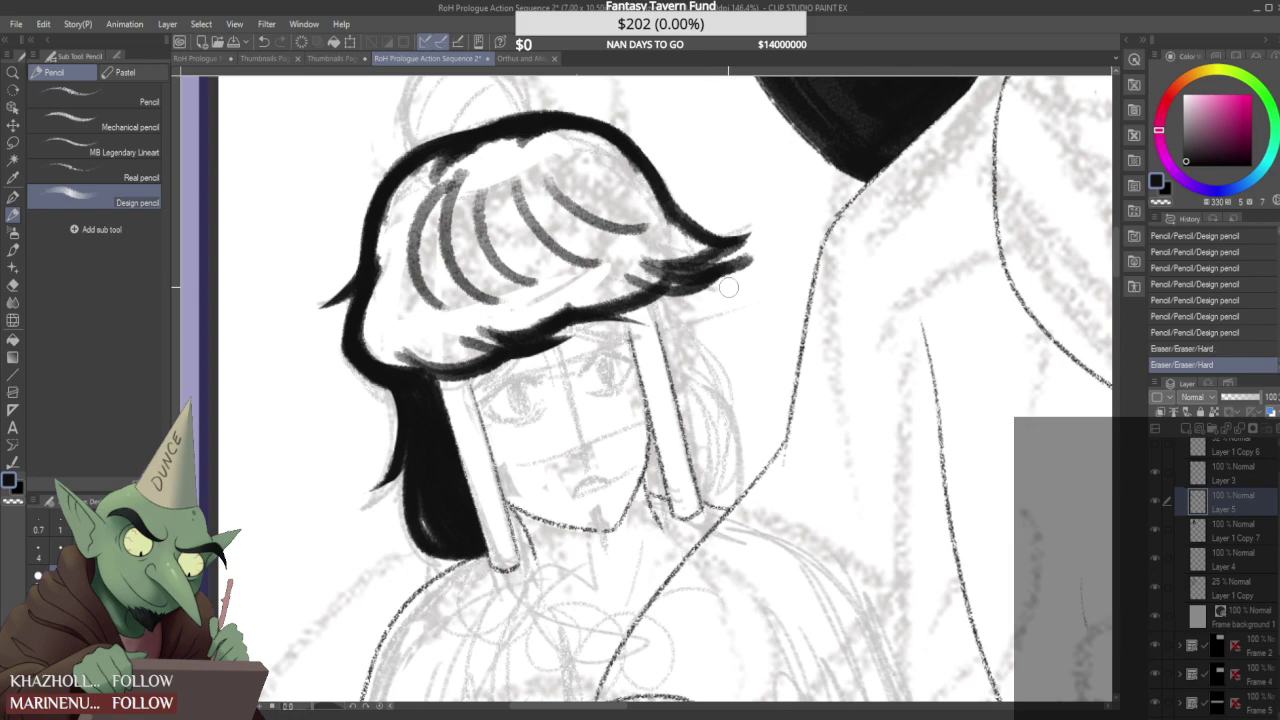
{"action": "scroll", "coordinate": [750, 264], "scroll_direction": "down", "scroll_amount": 3}
{"action": "mouse_move", "coordinate": [762, 249]}
{"action": "left_mouse_down"}
{"action": "mouse_move", "coordinate": [736, 291]}
{"action": "mouse_move", "coordinate": [752, 242]}
{"action": "mouse_move", "coordinate": [726, 281]}
{"action": "mouse_move", "coordinate": [758, 241]}
{"action": "left_mouse_up"}
{"action": "scroll", "coordinate": [748, 262], "scroll_direction": "up", "scroll_amount": 3}
- Thicken the underside of the fringe with jagged black strokes from above the forehead to the right-hand tips
{"action": "left_click_drag", "start_coordinate": [608, 316], "coordinate": [690, 272]}
{"action": "left_click_drag", "start_coordinate": [601, 313], "coordinate": [678, 290]}
{"action": "scroll", "coordinate": [618, 272], "scroll_direction": "down", "scroll_amount": 10}
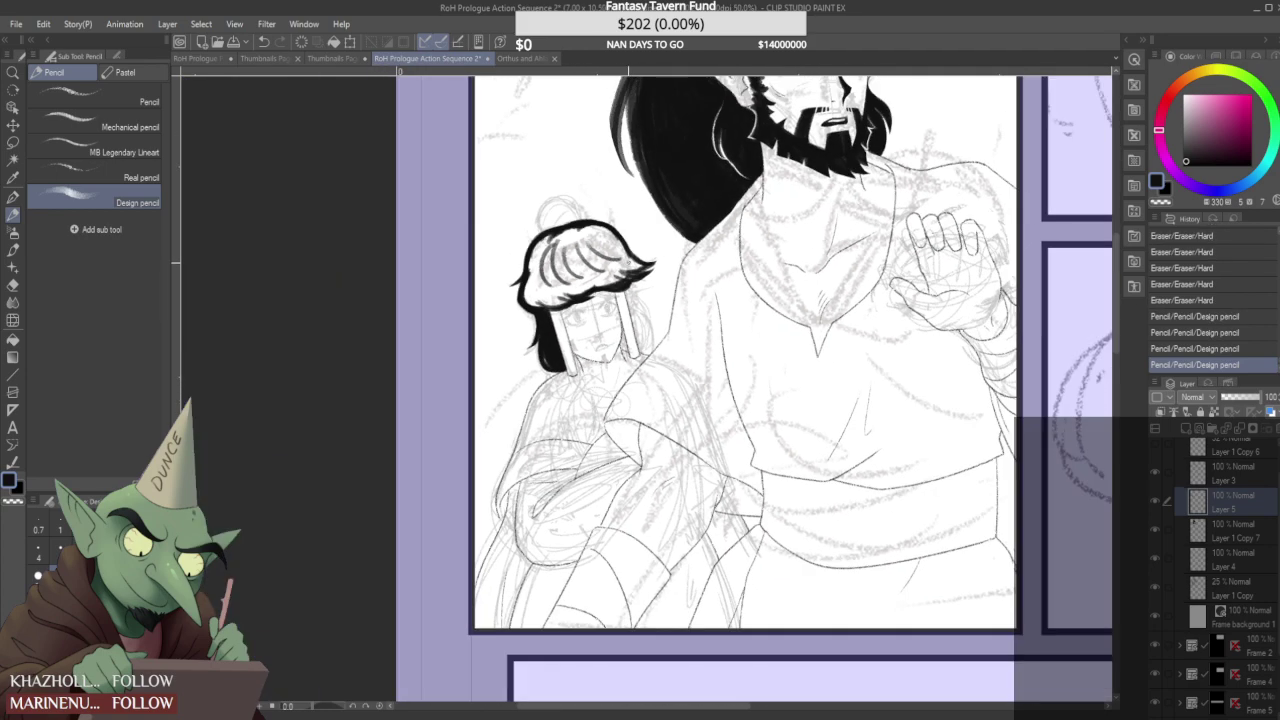
{"action": "scroll", "coordinate": [600, 274], "scroll_direction": "up", "scroll_amount": 5}
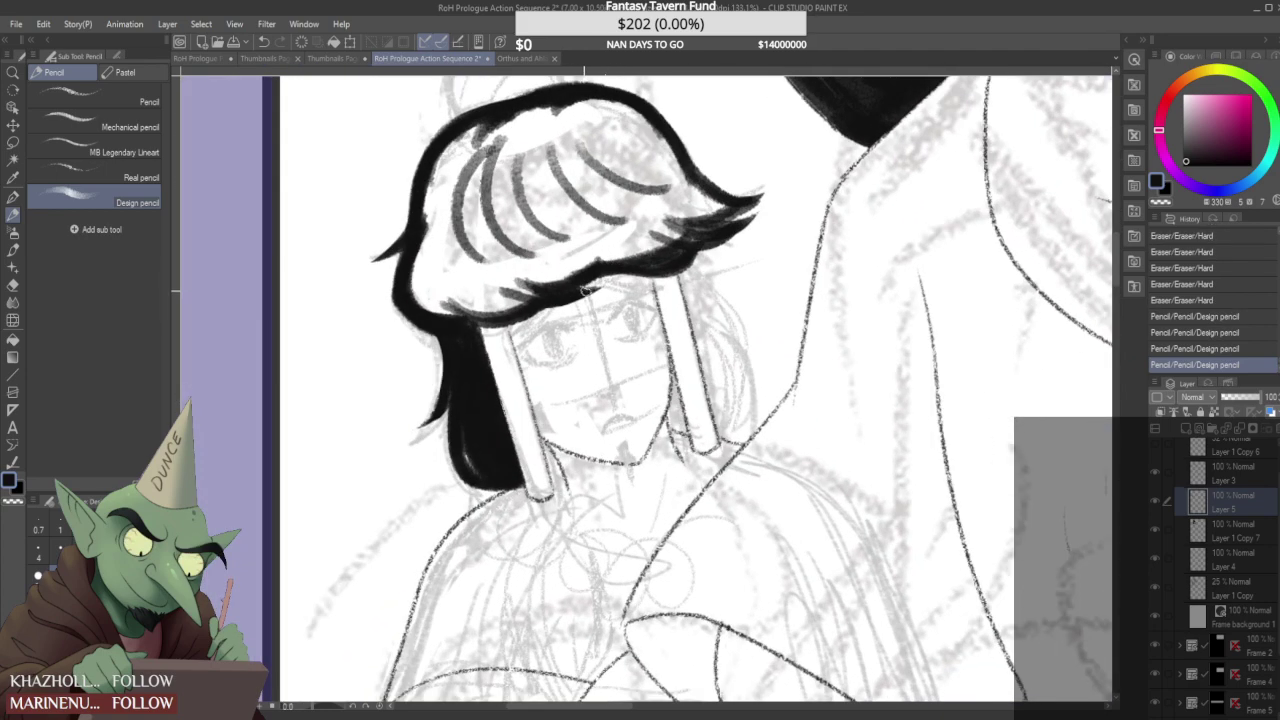
{"action": "mouse_move", "coordinate": [575, 287]}
{"action": "left_mouse_down"}
{"action": "mouse_move", "coordinate": [622, 274]}
{"action": "mouse_move", "coordinate": [630, 294]}
{"action": "mouse_move", "coordinate": [628, 268]}
{"action": "left_mouse_up"}
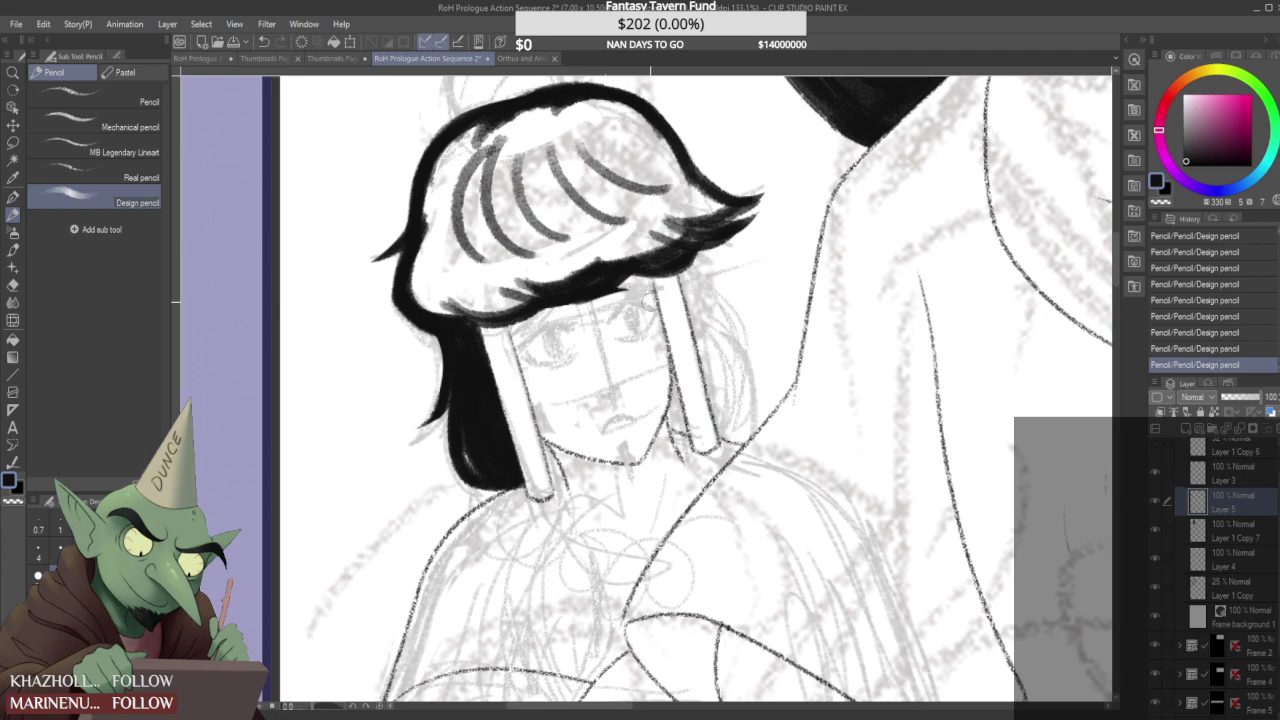
{"action": "mouse_move", "coordinate": [622, 299]}
{"action": "left_mouse_down"}
{"action": "mouse_move", "coordinate": [646, 256]}
{"action": "mouse_move", "coordinate": [635, 278]}
{"action": "mouse_move", "coordinate": [612, 263]}
{"action": "mouse_move", "coordinate": [689, 260]}
{"action": "mouse_move", "coordinate": [611, 270]}
{"action": "mouse_move", "coordinate": [694, 259]}
{"action": "left_mouse_up"}
{"action": "scroll", "coordinate": [636, 281], "scroll_direction": "down", "scroll_amount": 6}
{"action": "scroll", "coordinate": [634, 280], "scroll_direction": "up", "scroll_amount": 3}
{"action": "scroll", "coordinate": [633, 280], "scroll_direction": "up", "scroll_amount": 8}
{"action": "scroll", "coordinate": [686, 253], "scroll_direction": "down", "scroll_amount": 4}
{"action": "scroll", "coordinate": [690, 252], "scroll_direction": "up", "scroll_amount": 3}
{"action": "scroll", "coordinate": [700, 247], "scroll_direction": "down", "scroll_amount": 3}
{"action": "scroll", "coordinate": [706, 244], "scroll_direction": "down", "scroll_amount": 2}
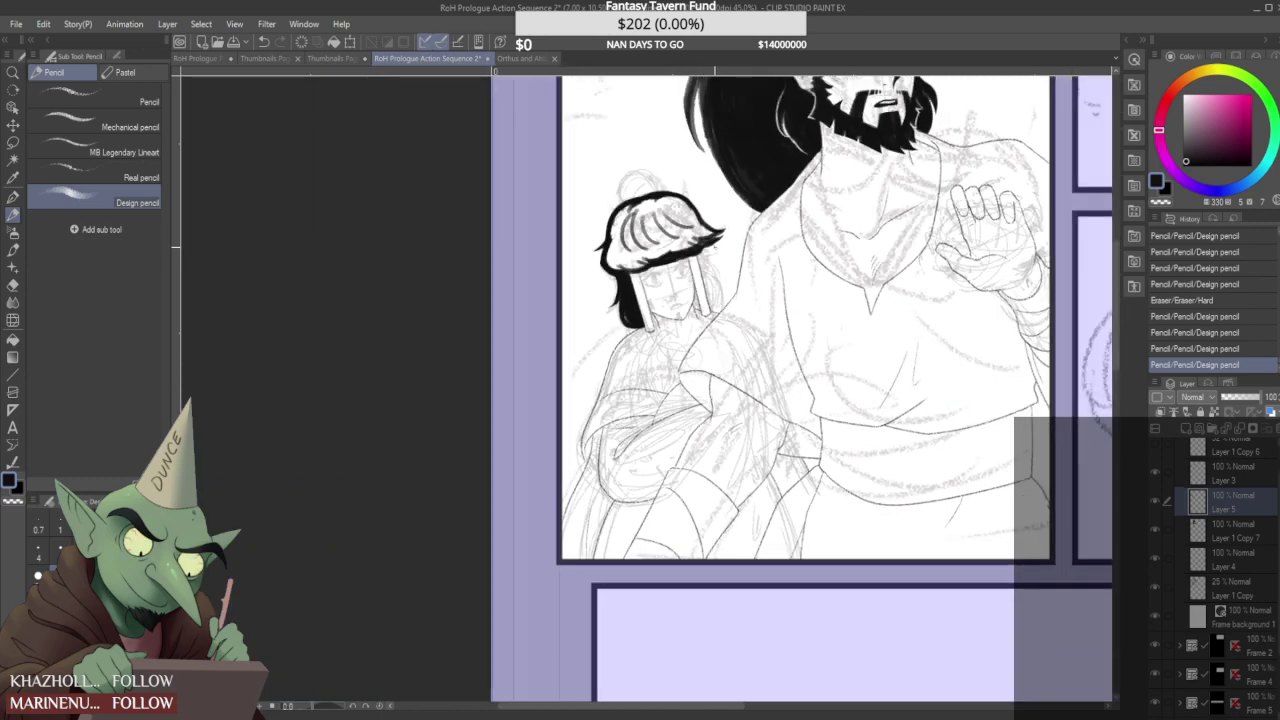
- Draw the hair lock hanging beside the right strap, alternating pencil strokes with hard-eraser trimming to shape its wavy end
{"action": "scroll", "coordinate": [685, 267], "scroll_direction": "up", "scroll_amount": 4}
{"action": "mouse_move", "coordinate": [699, 254]}
{"action": "left_mouse_down"}
{"action": "mouse_move", "coordinate": [720, 249]}
{"action": "mouse_move", "coordinate": [713, 306]}
{"action": "mouse_move", "coordinate": [725, 318]}
{"action": "left_mouse_up"}
{"action": "mouse_move", "coordinate": [705, 257]}
{"action": "left_mouse_down"}
{"action": "mouse_move", "coordinate": [746, 319]}
{"action": "mouse_move", "coordinate": [770, 406]}
{"action": "mouse_move", "coordinate": [762, 448]}
{"action": "left_mouse_up"}
{"action": "mouse_move", "coordinate": [724, 294]}
{"action": "left_mouse_down"}
{"action": "mouse_move", "coordinate": [778, 344]}
{"action": "mouse_move", "coordinate": [790, 388]}
{"action": "left_mouse_up"}
{"action": "key", "text": "e"}
{"action": "left_click_drag", "start_coordinate": [770, 325], "coordinate": [792, 405]}
{"action": "key", "text": "p"}
{"action": "left_click_drag", "start_coordinate": [746, 340], "coordinate": [772, 408]}
{"action": "key", "text": "e"}
{"action": "left_click_drag", "start_coordinate": [752, 313], "coordinate": [795, 405]}
{"action": "key", "text": "p"}
{"action": "left_click_drag", "start_coordinate": [716, 289], "coordinate": [795, 402]}
{"action": "key", "text": "e"}
{"action": "left_click_drag", "start_coordinate": [773, 312], "coordinate": [799, 404]}
{"action": "scroll", "coordinate": [790, 400], "scroll_direction": "down", "scroll_amount": 8}
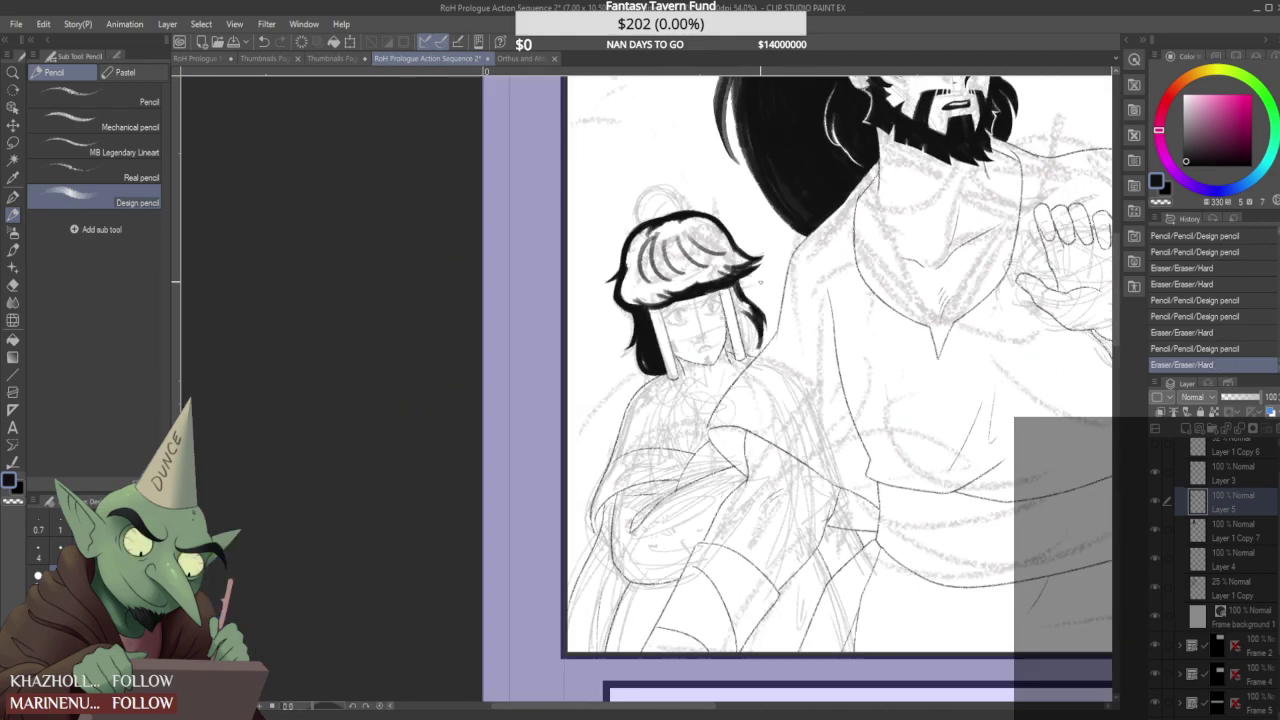
- Widen the right hair lock down to the shoulder and fill it with black strokes
{"action": "scroll", "coordinate": [764, 279], "scroll_direction": "up", "scroll_amount": 5}
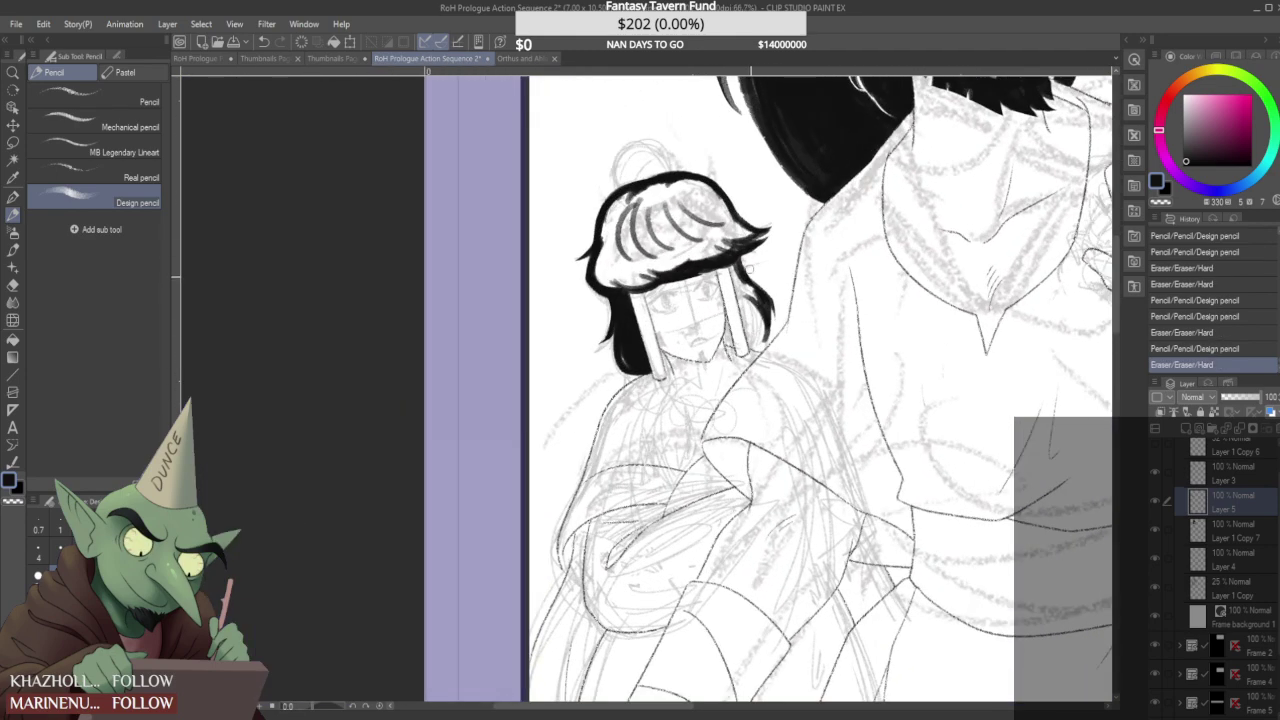
{"action": "scroll", "coordinate": [743, 271], "scroll_direction": "up", "scroll_amount": 1}
{"action": "mouse_move", "coordinate": [741, 266]}
{"action": "left_mouse_down"}
{"action": "mouse_move", "coordinate": [737, 276]}
{"action": "mouse_move", "coordinate": [753, 266]}
{"action": "mouse_move", "coordinate": [732, 316]}
{"action": "left_mouse_up"}
{"action": "scroll", "coordinate": [743, 271], "scroll_direction": "up", "scroll_amount": 4}
{"action": "left_click_drag", "start_coordinate": [722, 256], "coordinate": [752, 380]}
{"action": "left_click_drag", "start_coordinate": [738, 322], "coordinate": [756, 380]}
{"action": "left_click_drag", "start_coordinate": [752, 322], "coordinate": [762, 346]}
{"action": "mouse_move", "coordinate": [752, 290]}
{"action": "left_mouse_down"}
{"action": "mouse_move", "coordinate": [733, 240]}
{"action": "mouse_move", "coordinate": [788, 376]}
{"action": "left_mouse_up"}
{"action": "mouse_move", "coordinate": [758, 322]}
{"action": "left_mouse_down"}
{"action": "mouse_move", "coordinate": [772, 366]}
{"action": "mouse_move", "coordinate": [764, 402]}
{"action": "left_mouse_up"}
{"action": "mouse_move", "coordinate": [746, 356]}
{"action": "left_mouse_down"}
{"action": "mouse_move", "coordinate": [758, 398]}
{"action": "mouse_move", "coordinate": [745, 338]}
{"action": "left_mouse_up"}
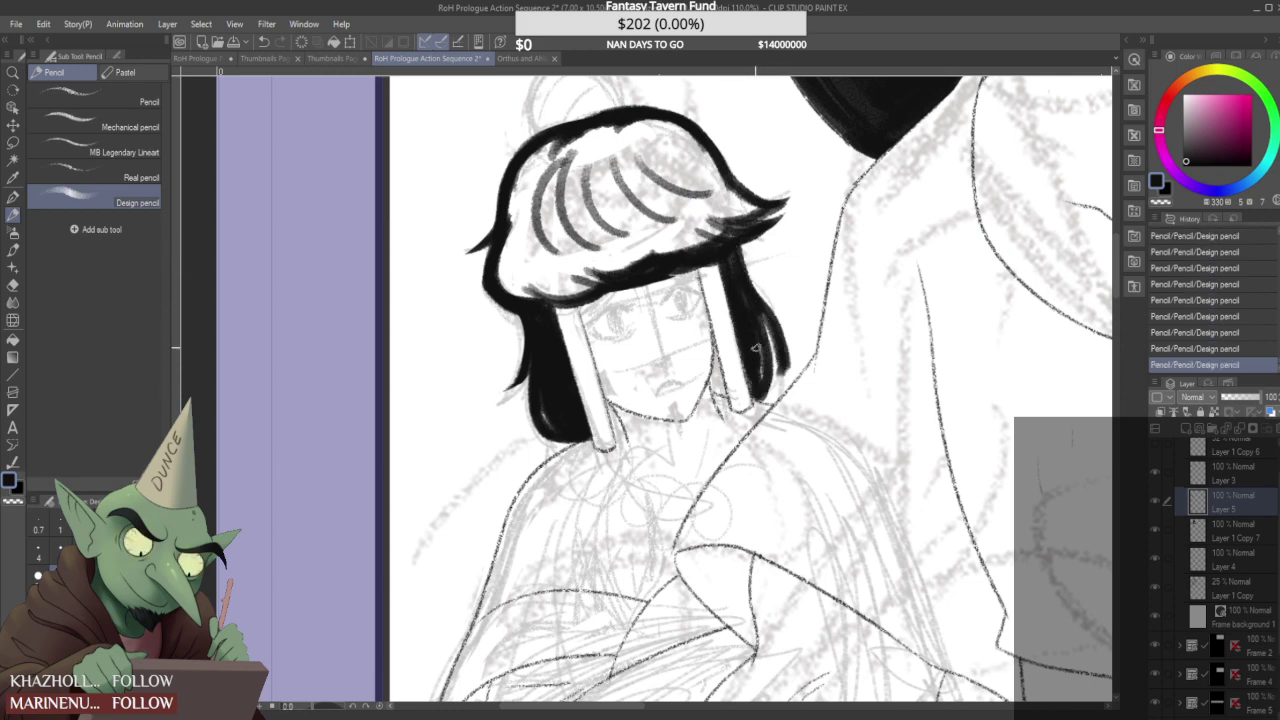
{"action": "scroll", "coordinate": [747, 370], "scroll_direction": "down", "scroll_amount": 5}
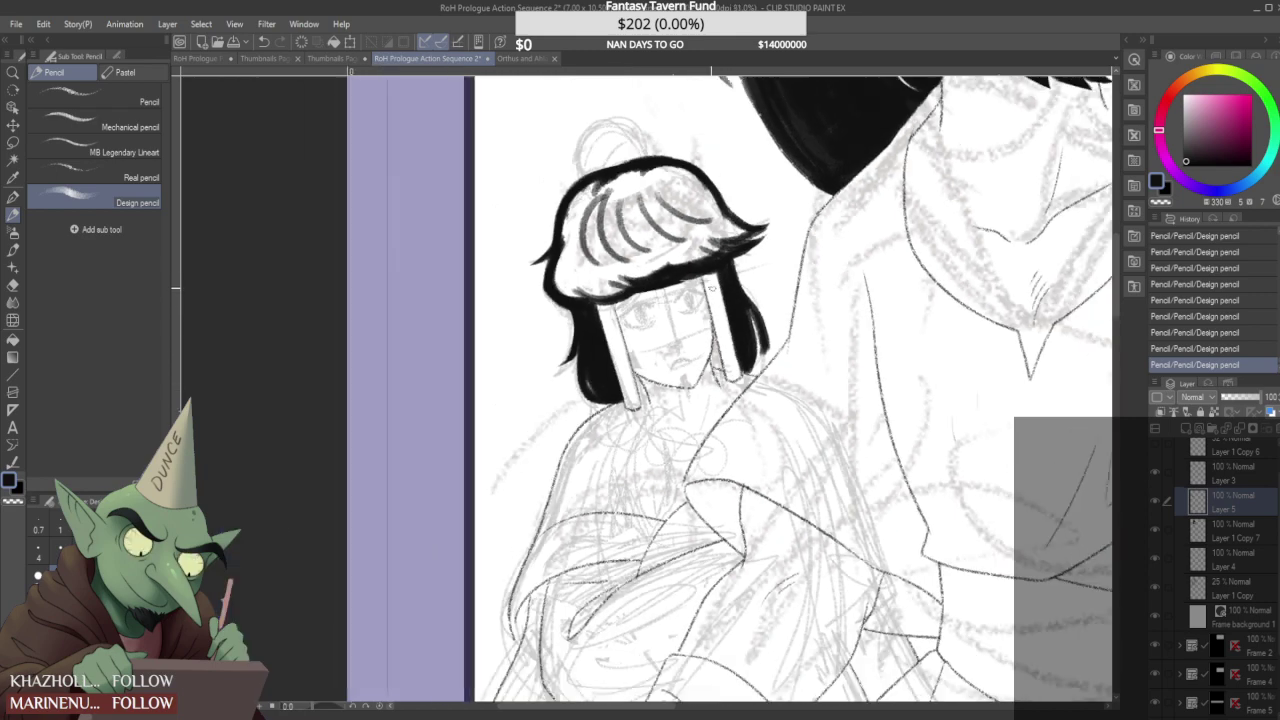
{"action": "scroll", "coordinate": [736, 290], "scroll_direction": "up", "scroll_amount": 6}
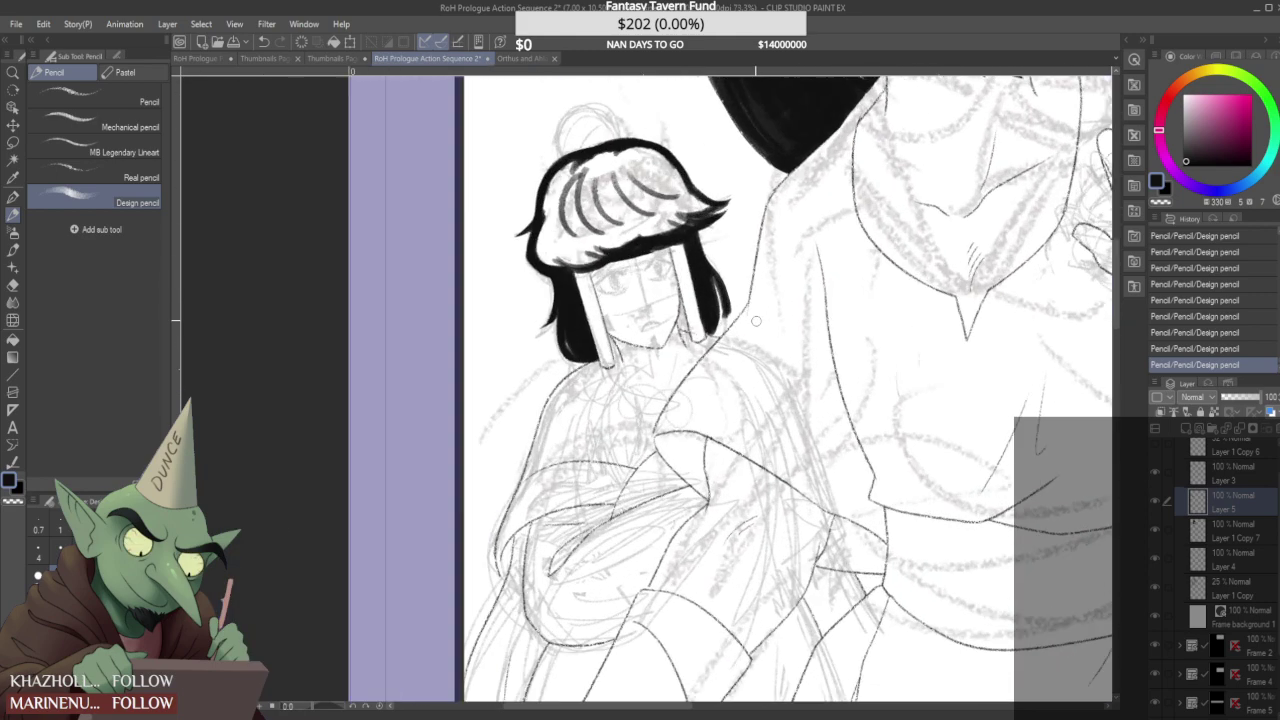
- Round off the outer edge of the right hair lock and erase stray marks along it
{"action": "mouse_move", "coordinate": [714, 334]}
{"action": "left_mouse_down"}
{"action": "mouse_move", "coordinate": [725, 267]}
{"action": "mouse_move", "coordinate": [696, 240]}
{"action": "mouse_move", "coordinate": [708, 242]}
{"action": "mouse_move", "coordinate": [692, 214]}
{"action": "left_mouse_up"}
{"action": "scroll", "coordinate": [722, 262], "scroll_direction": "down", "scroll_amount": 2}
{"action": "scroll", "coordinate": [716, 255], "scroll_direction": "down", "scroll_amount": 4}
{"action": "scroll", "coordinate": [697, 259], "scroll_direction": "up", "scroll_amount": 4}
{"action": "scroll", "coordinate": [697, 259], "scroll_direction": "down", "scroll_amount": 1}
{"action": "scroll", "coordinate": [710, 240], "scroll_direction": "down", "scroll_amount": 3}
{"action": "scroll", "coordinate": [712, 236], "scroll_direction": "up", "scroll_amount": 3}
{"action": "mouse_move", "coordinate": [720, 256]}
{"action": "left_mouse_down"}
{"action": "mouse_move", "coordinate": [698, 228]}
{"action": "mouse_move", "coordinate": [714, 228]}
{"action": "left_mouse_up"}
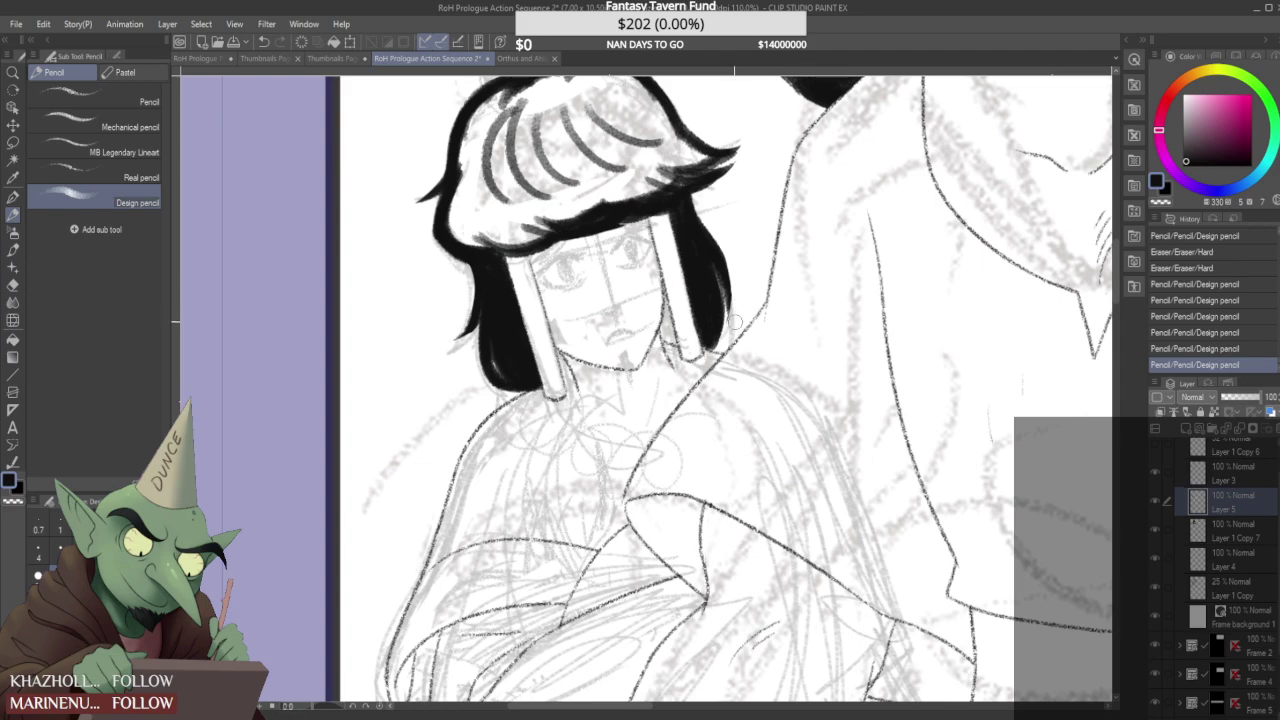
{"action": "left_click_drag", "start_coordinate": [738, 294], "coordinate": [734, 270]}
{"action": "scroll", "coordinate": [731, 246], "scroll_direction": "down", "scroll_amount": 5}
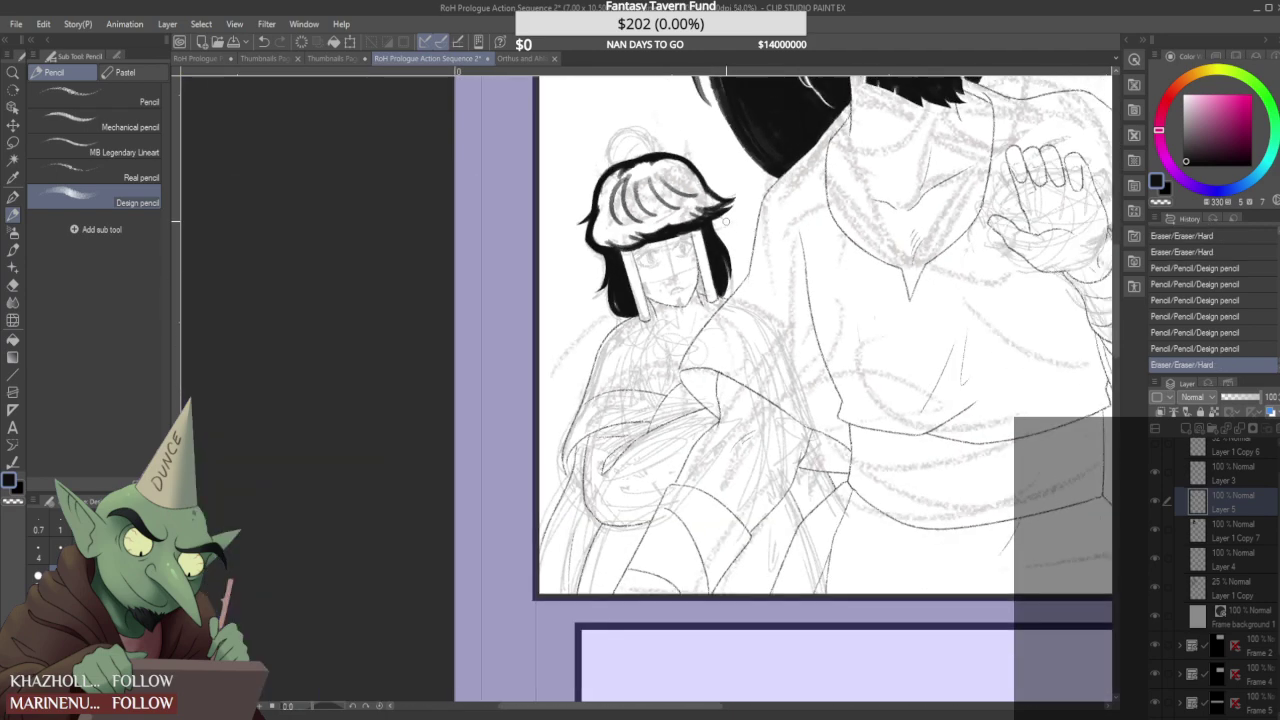
- Draw a round black bun on top of the small figure's head, leaving thin white highlight streaks
{"action": "scroll", "coordinate": [631, 160], "scroll_direction": "up", "scroll_amount": 4}
{"action": "mouse_move", "coordinate": [640, 200]}
{"action": "left_mouse_down"}
{"action": "mouse_move", "coordinate": [668, 146]}
{"action": "mouse_move", "coordinate": [690, 185]}
{"action": "mouse_move", "coordinate": [695, 150]}
{"action": "mouse_move", "coordinate": [690, 192]}
{"action": "mouse_move", "coordinate": [670, 142]}
{"action": "left_mouse_up"}
{"action": "scroll", "coordinate": [685, 172], "scroll_direction": "up", "scroll_amount": 1}
{"action": "mouse_move", "coordinate": [636, 202]}
{"action": "left_mouse_down"}
{"action": "mouse_move", "coordinate": [662, 138]}
{"action": "mouse_move", "coordinate": [637, 181]}
{"action": "mouse_move", "coordinate": [679, 147]}
{"action": "mouse_move", "coordinate": [652, 203]}
{"action": "mouse_move", "coordinate": [686, 157]}
{"action": "mouse_move", "coordinate": [651, 200]}
{"action": "left_mouse_up"}
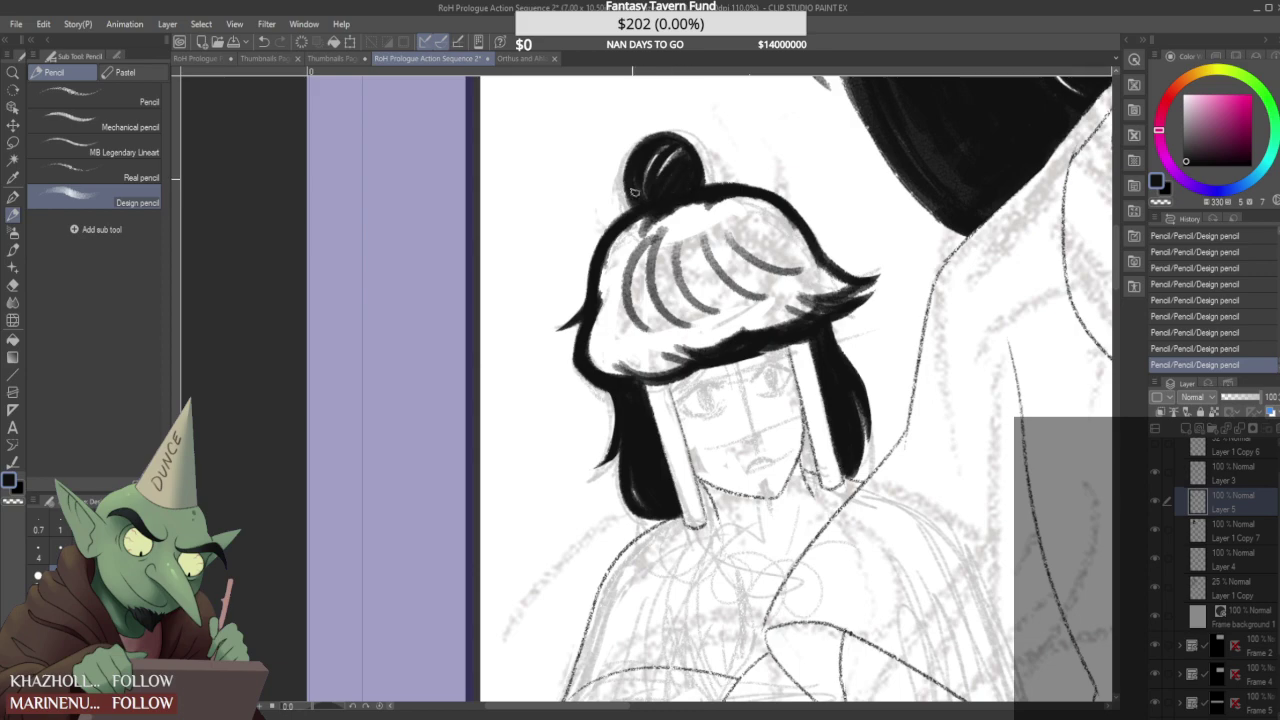
{"action": "scroll", "coordinate": [632, 165], "scroll_direction": "down", "scroll_amount": 5}
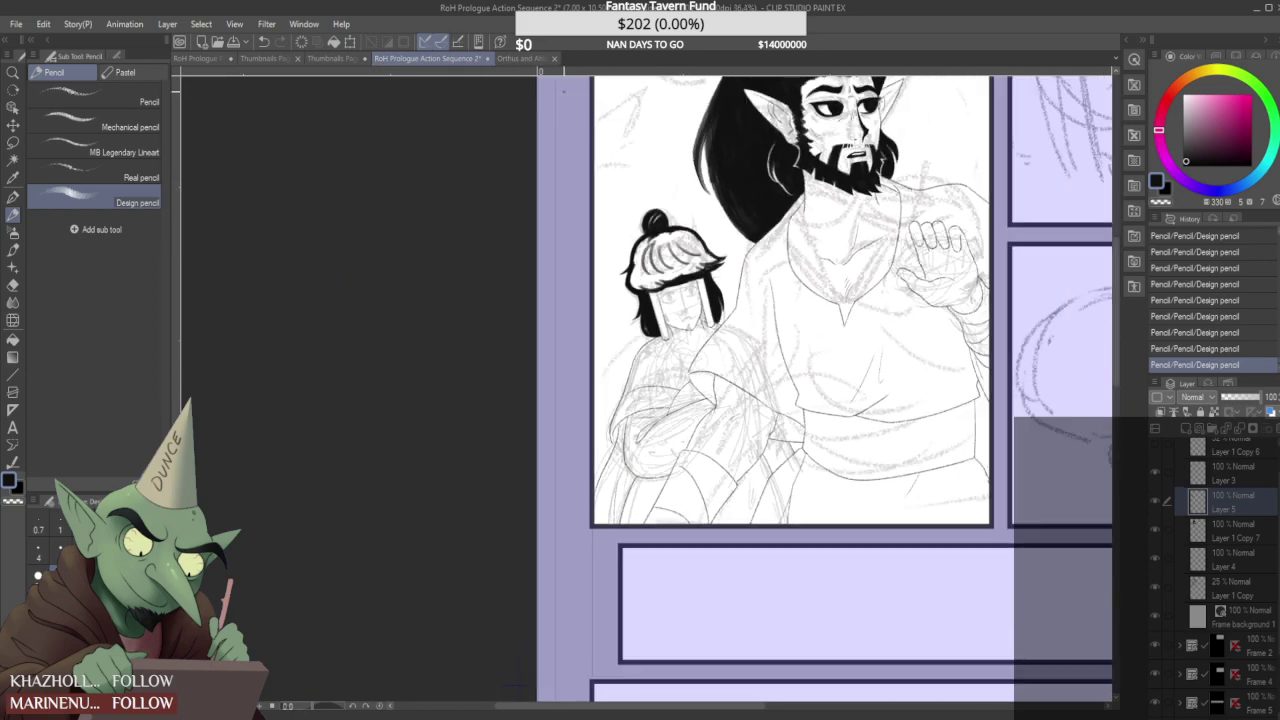
- Check the character's hair and bun in the Orthus and Ahlai Face References document and return to the comic page
{"action": "left_click", "coordinate": [518, 58]}
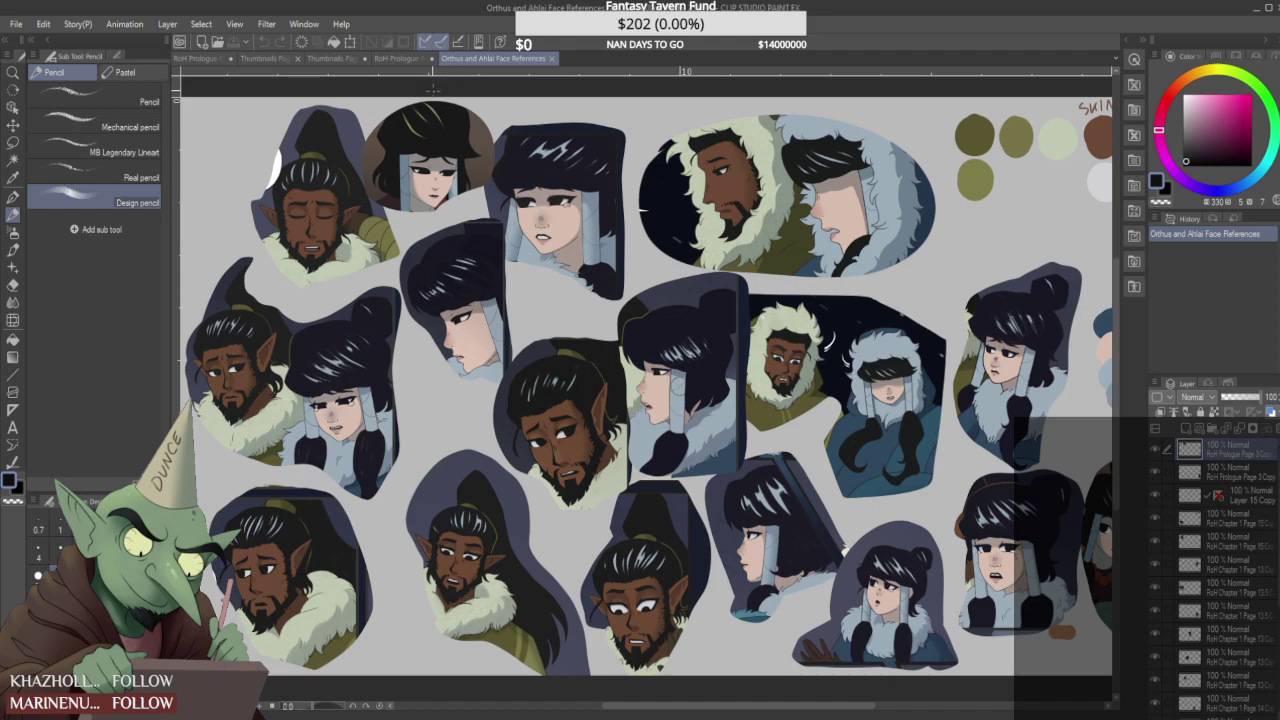
{"action": "scroll", "coordinate": [470, 248], "scroll_direction": "down", "scroll_amount": 2}
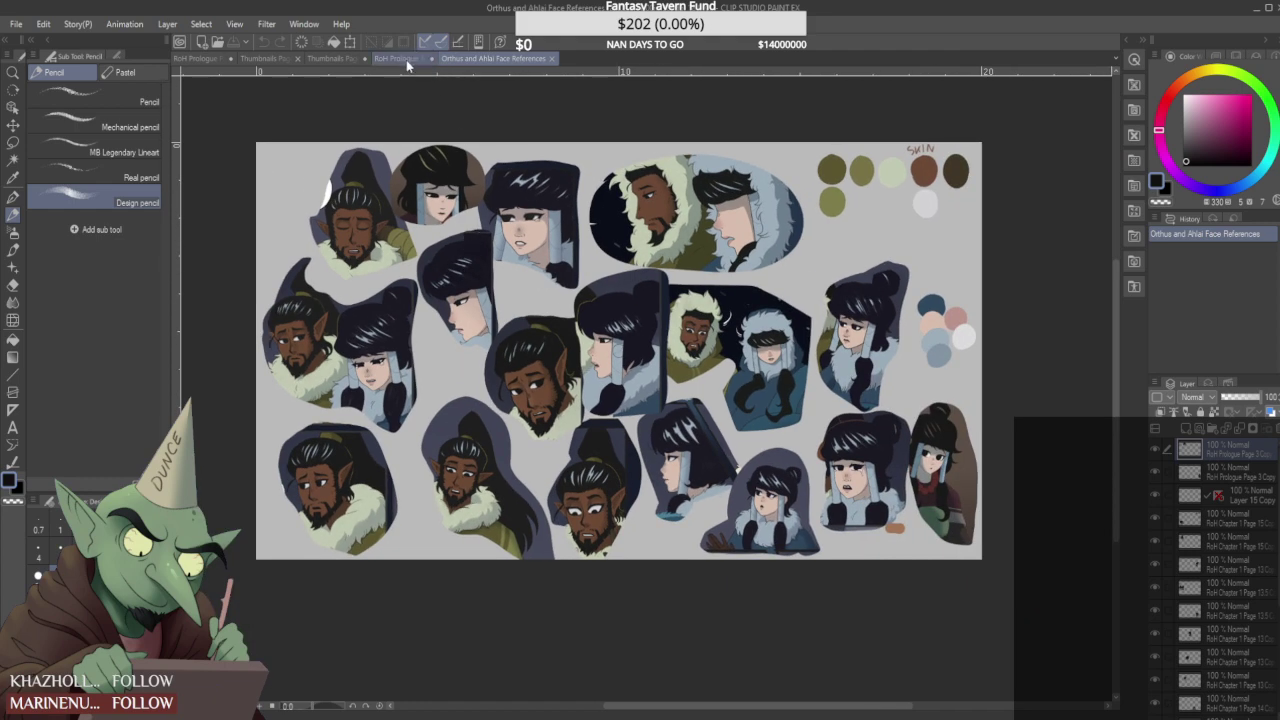
{"action": "left_click", "coordinate": [427, 58]}
- Enlarge the bun by building up its left side and rounding its top with black strokes
{"action": "scroll", "coordinate": [633, 251], "scroll_direction": "up", "scroll_amount": 5}
{"action": "left_click_drag", "start_coordinate": [633, 251], "coordinate": [654, 203]}
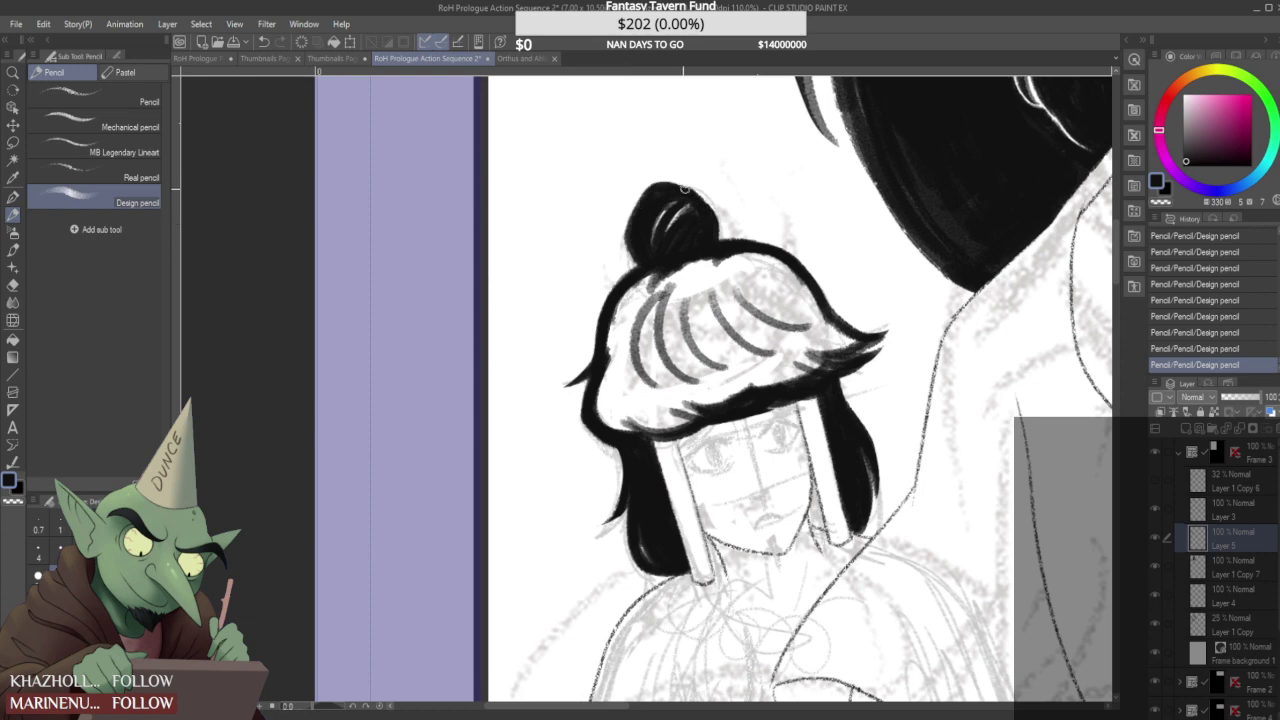
{"action": "left_click_drag", "start_coordinate": [657, 185], "coordinate": [684, 181]}
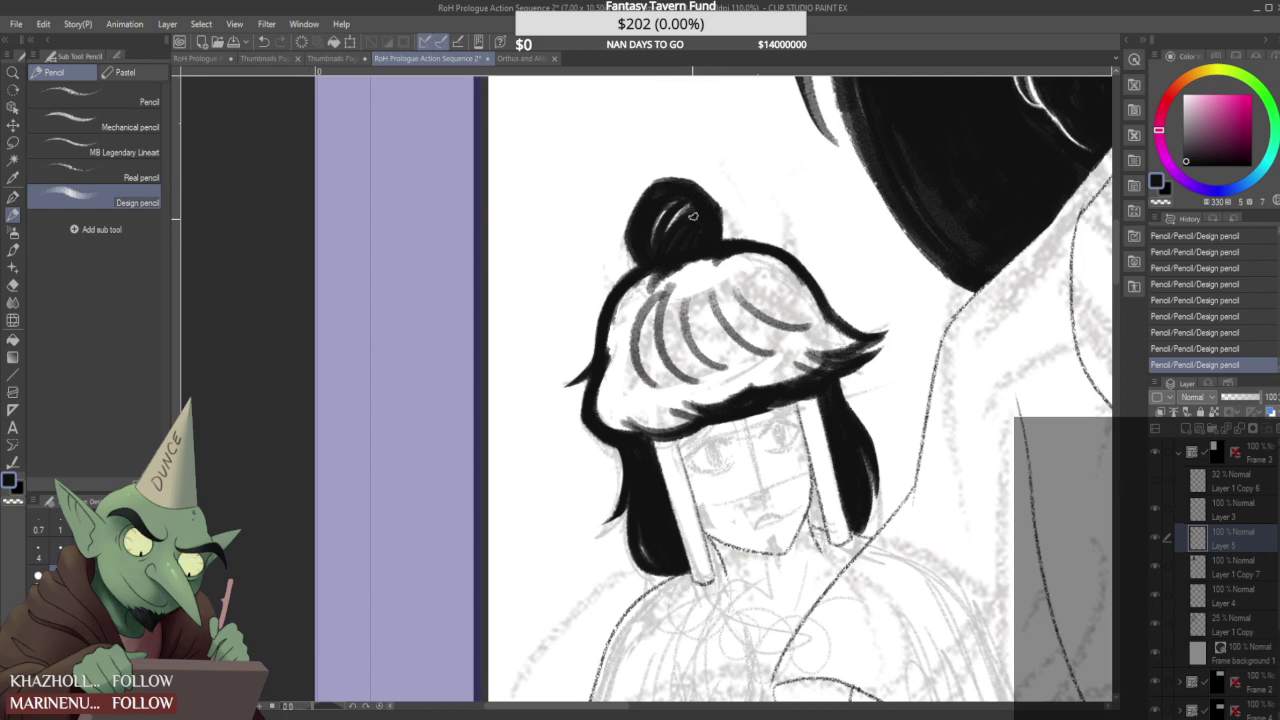
{"action": "scroll", "coordinate": [695, 213], "scroll_direction": "down", "scroll_amount": 8}
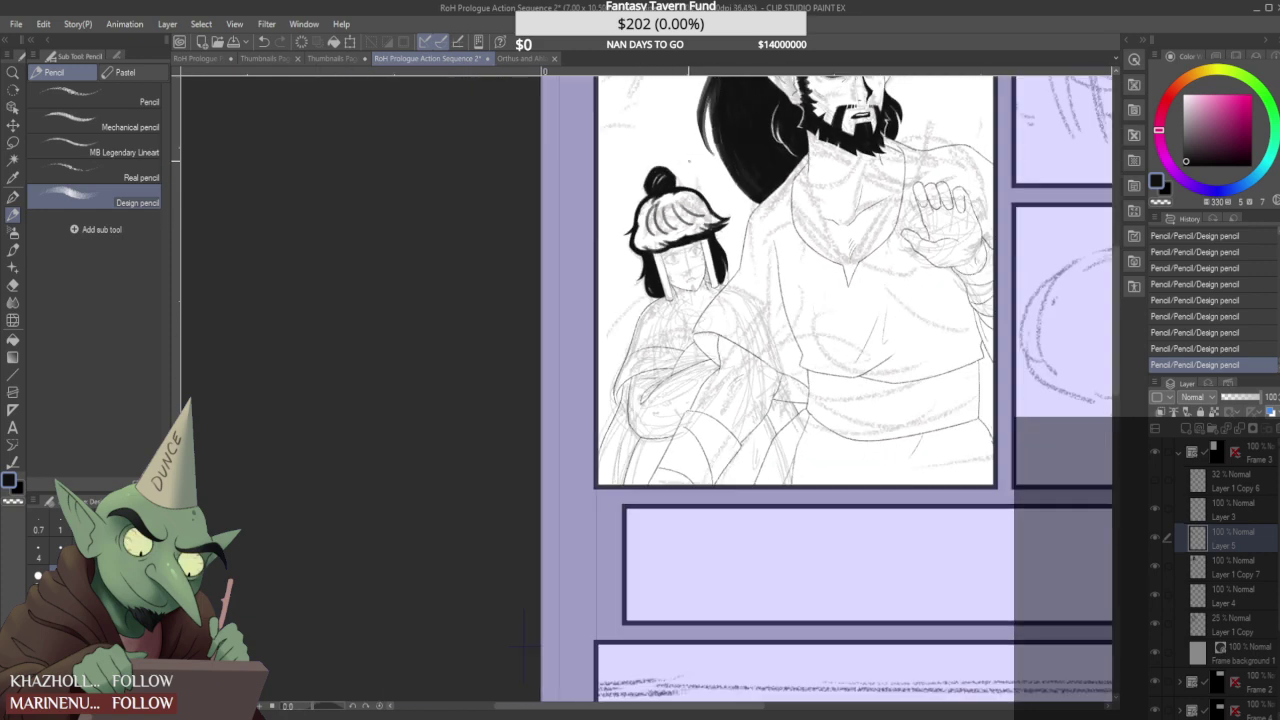
- Ink the hair between the jaw and the right strap in black and clean its edge with the hard eraser
{"action": "scroll", "coordinate": [697, 278], "scroll_direction": "up", "scroll_amount": 5}
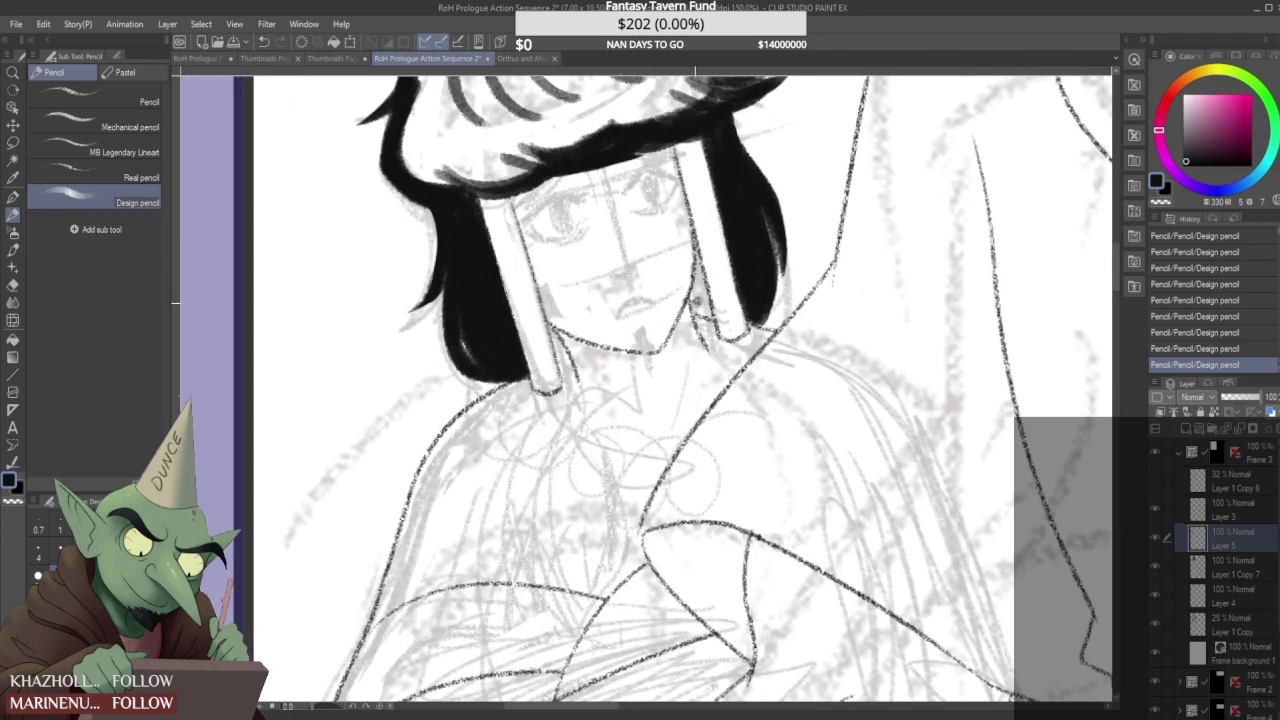
{"action": "left_click_drag", "start_coordinate": [710, 262], "coordinate": [702, 286]}
{"action": "mouse_move", "coordinate": [695, 236]}
{"action": "left_mouse_down"}
{"action": "mouse_move", "coordinate": [720, 314]}
{"action": "mouse_move", "coordinate": [704, 300]}
{"action": "left_mouse_up"}
{"action": "left_click_drag", "start_coordinate": [700, 282], "coordinate": [732, 326]}
{"action": "scroll", "coordinate": [705, 244], "scroll_direction": "down", "scroll_amount": 3}
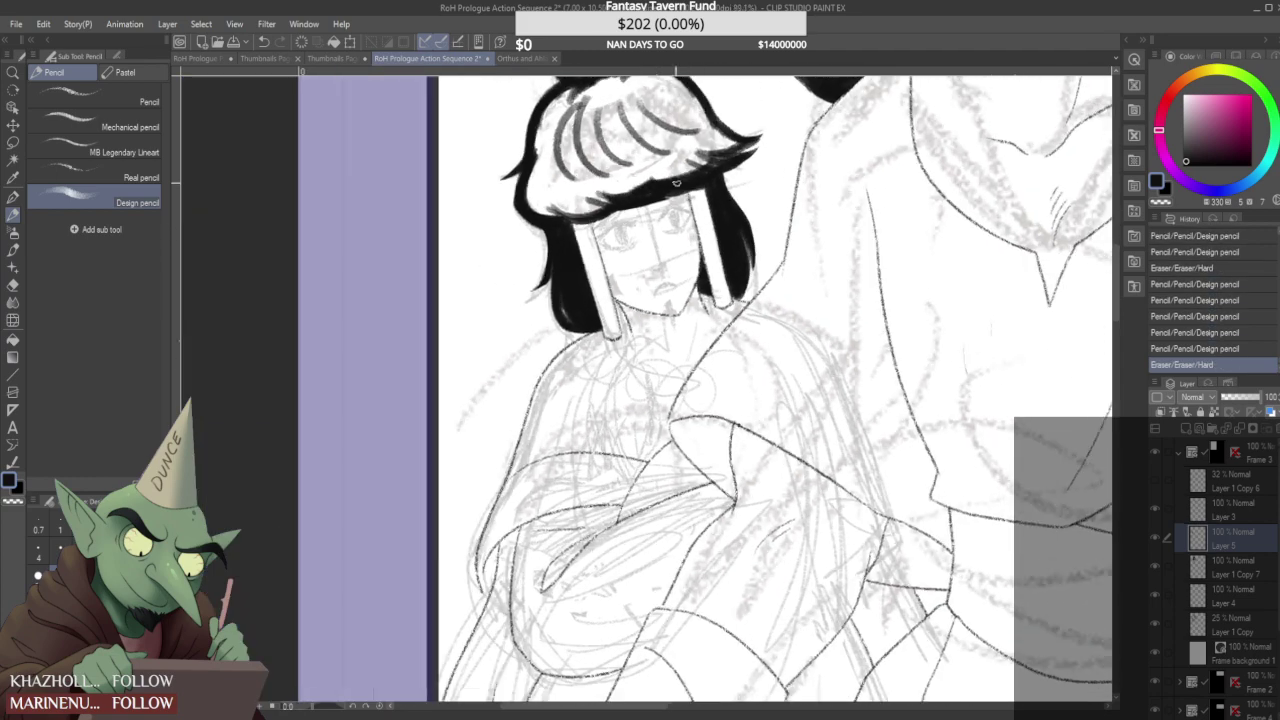
{"action": "scroll", "coordinate": [685, 200], "scroll_direction": "down", "scroll_amount": 4}
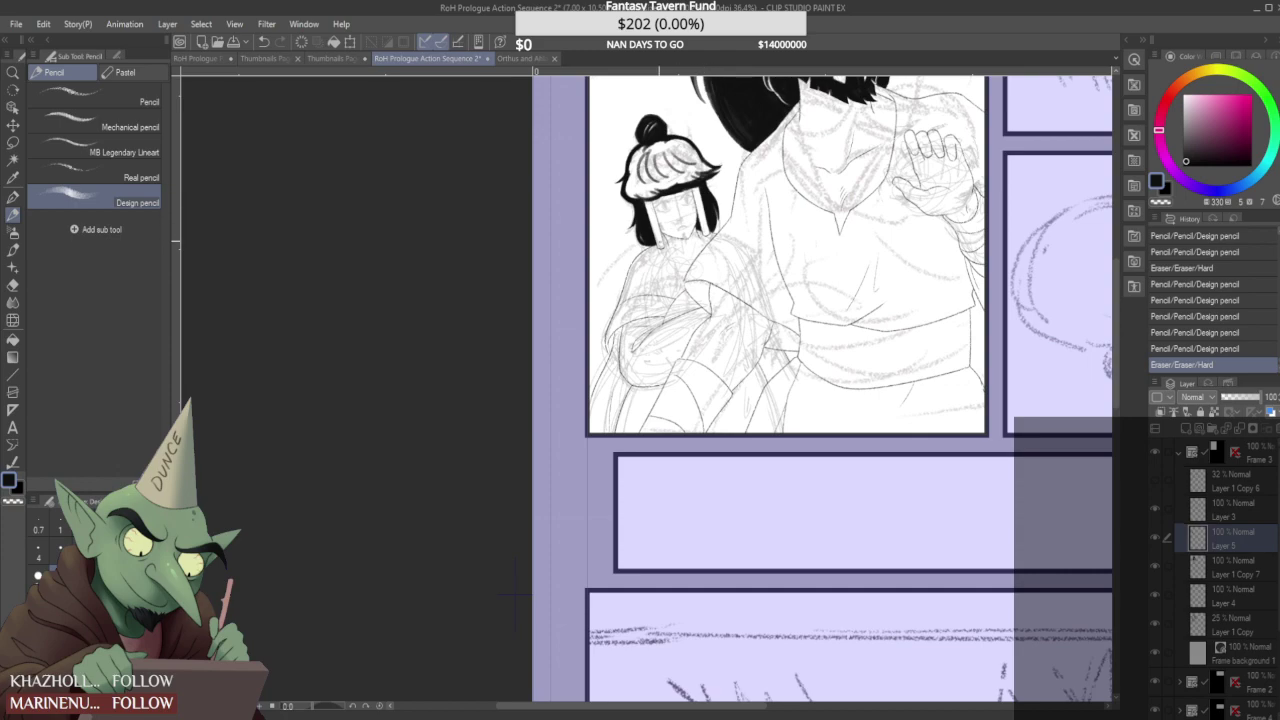
- Fill the small patch of hair between the left strap and the jaw in black and tidy its edge
{"action": "scroll", "coordinate": [646, 228], "scroll_direction": "up", "scroll_amount": 6}
{"action": "left_click_drag", "start_coordinate": [668, 256], "coordinate": [678, 226]}
{"action": "mouse_move", "coordinate": [676, 230]}
{"action": "left_mouse_down"}
{"action": "mouse_move", "coordinate": [673, 264]}
{"action": "mouse_move", "coordinate": [704, 244]}
{"action": "left_mouse_up"}
{"action": "scroll", "coordinate": [704, 270], "scroll_direction": "down", "scroll_amount": 1}
{"action": "scroll", "coordinate": [703, 267], "scroll_direction": "down", "scroll_amount": 5}
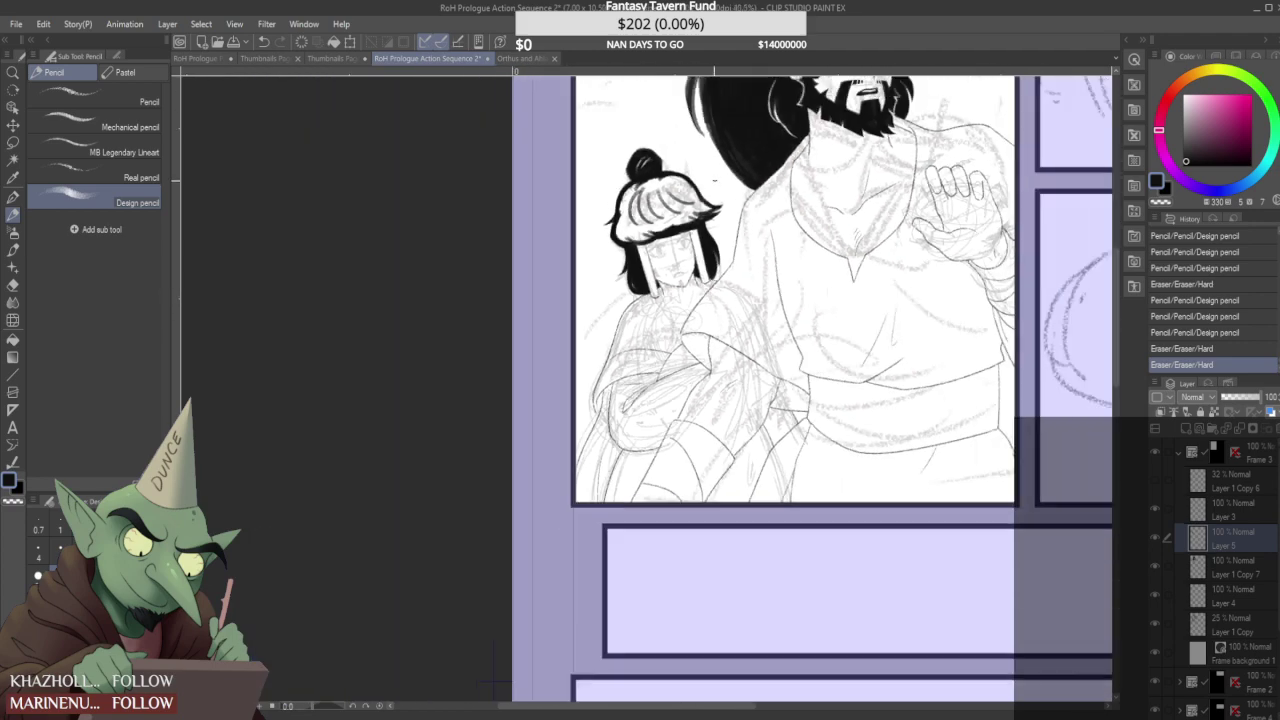
- Hide the 25% opacity sketch layer Layer 1 Copy to view the clean lineart on its own
{"action": "scroll", "coordinate": [662, 239], "scroll_direction": "up", "scroll_amount": 3}
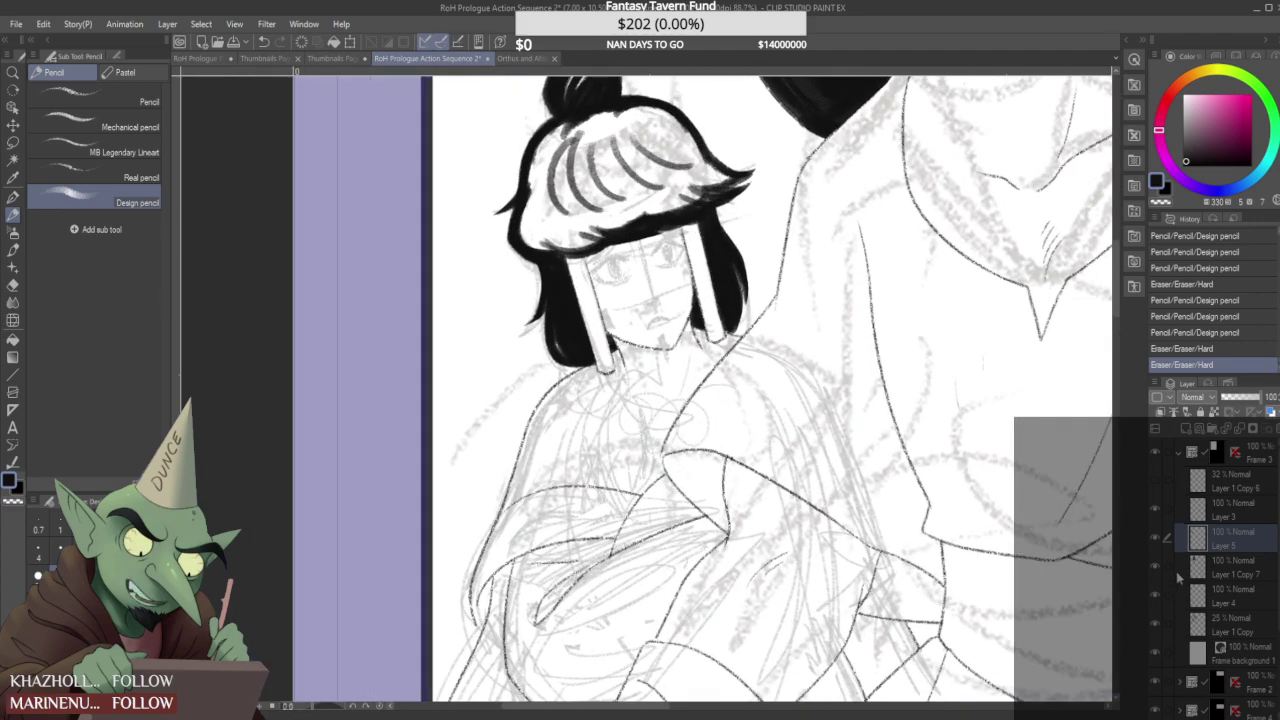
{"action": "scroll", "coordinate": [745, 255], "scroll_direction": "down", "scroll_amount": 5}
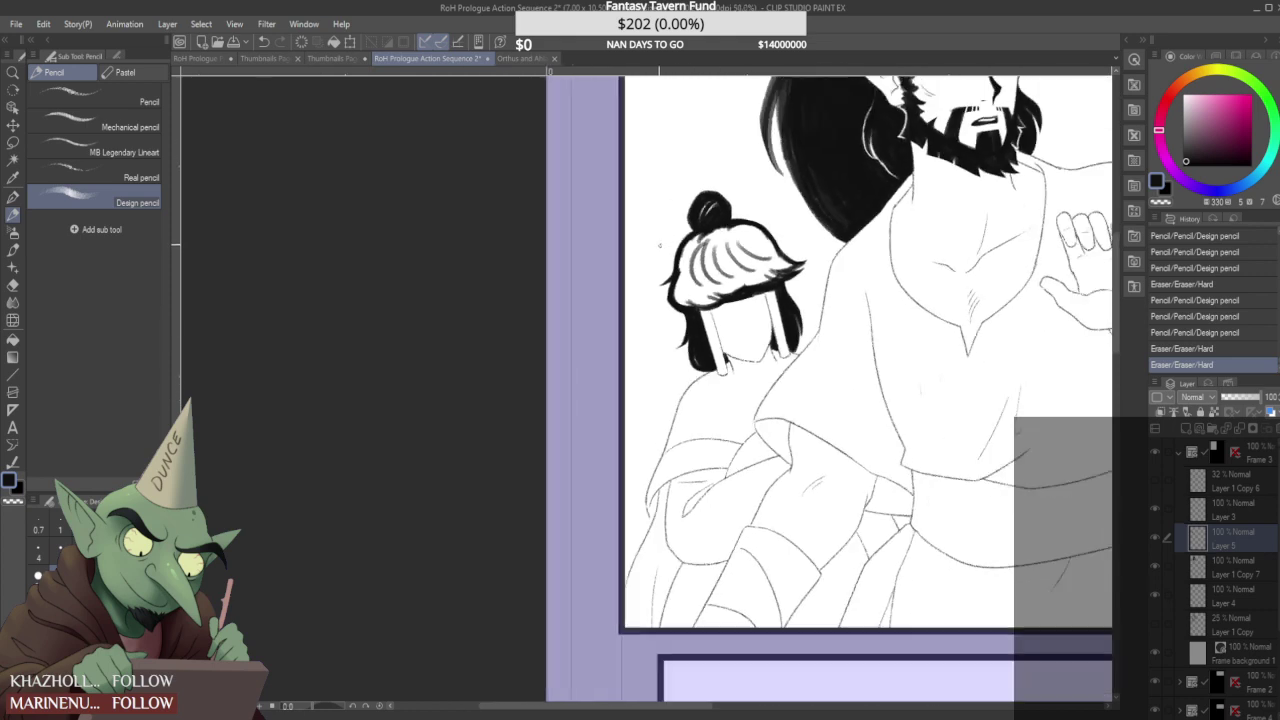
{"action": "scroll", "coordinate": [678, 253], "scroll_direction": "up", "scroll_amount": 4}
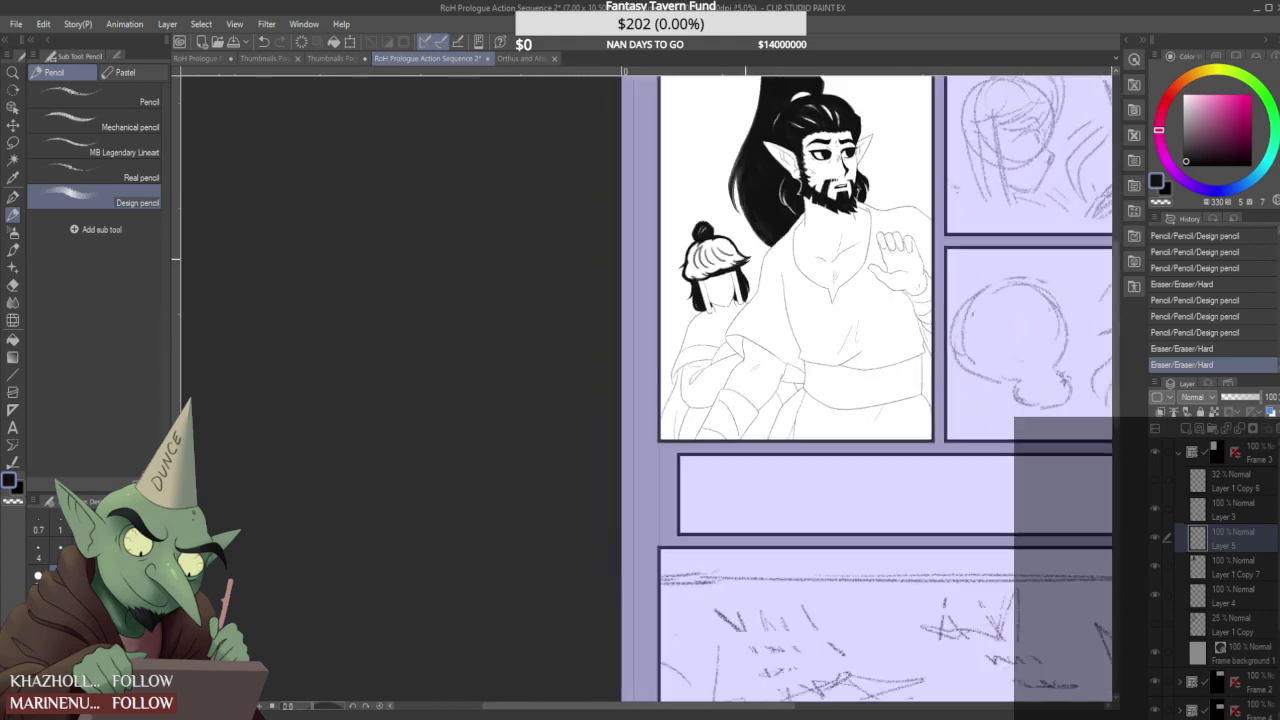
- Clean up the left side of the hair outline above the small flick with the hard eraser and redraw its curve
{"action": "left_click_drag", "start_coordinate": [643, 284], "coordinate": [648, 272]}
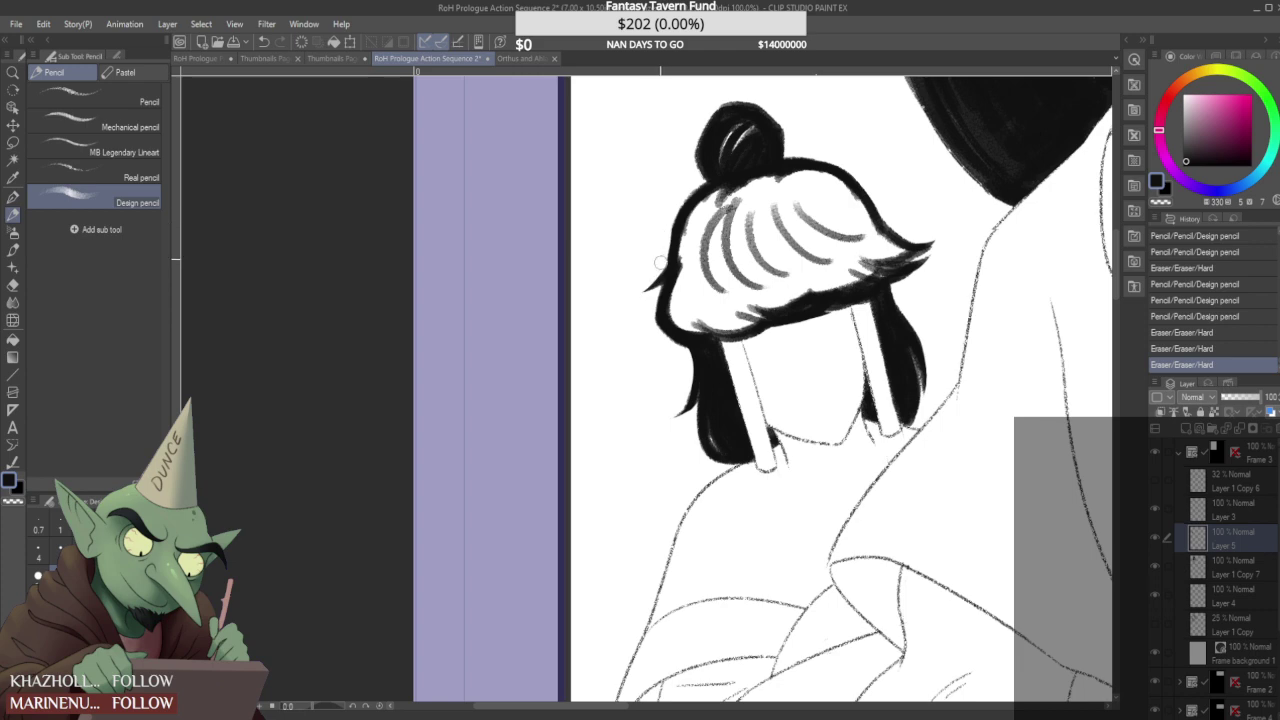
{"action": "left_click_drag", "start_coordinate": [662, 256], "coordinate": [665, 213]}
{"action": "left_click_drag", "start_coordinate": [675, 262], "coordinate": [694, 205]}
{"action": "scroll", "coordinate": [700, 212], "scroll_direction": "down", "scroll_amount": 1}
{"action": "scroll", "coordinate": [700, 212], "scroll_direction": "down", "scroll_amount": 3}
{"action": "scroll", "coordinate": [725, 200], "scroll_direction": "up", "scroll_amount": 4}
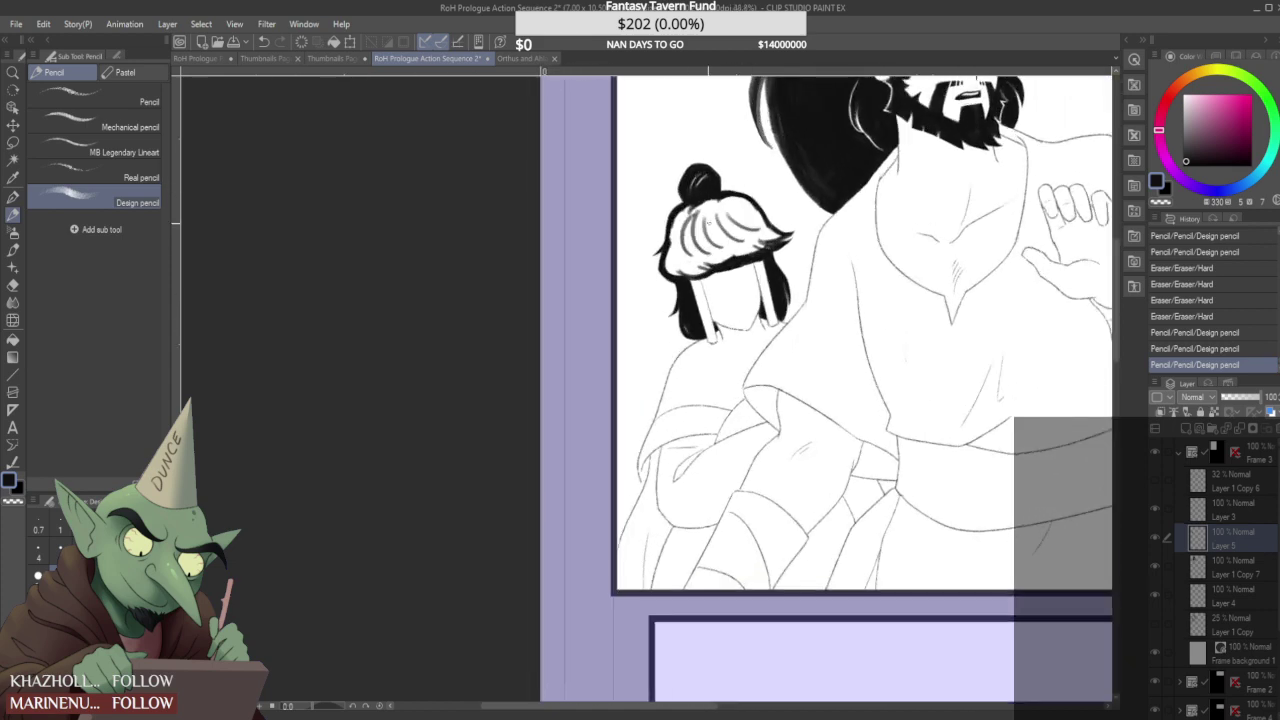
- Touch up the hair outline along the upper-right side of the crown
{"action": "left_click_drag", "start_coordinate": [792, 172], "coordinate": [768, 160]}
{"action": "left_click_drag", "start_coordinate": [771, 160], "coordinate": [810, 194]}
{"action": "scroll", "coordinate": [781, 181], "scroll_direction": "down", "scroll_amount": 1}
{"action": "scroll", "coordinate": [755, 180], "scroll_direction": "down", "scroll_amount": 8}
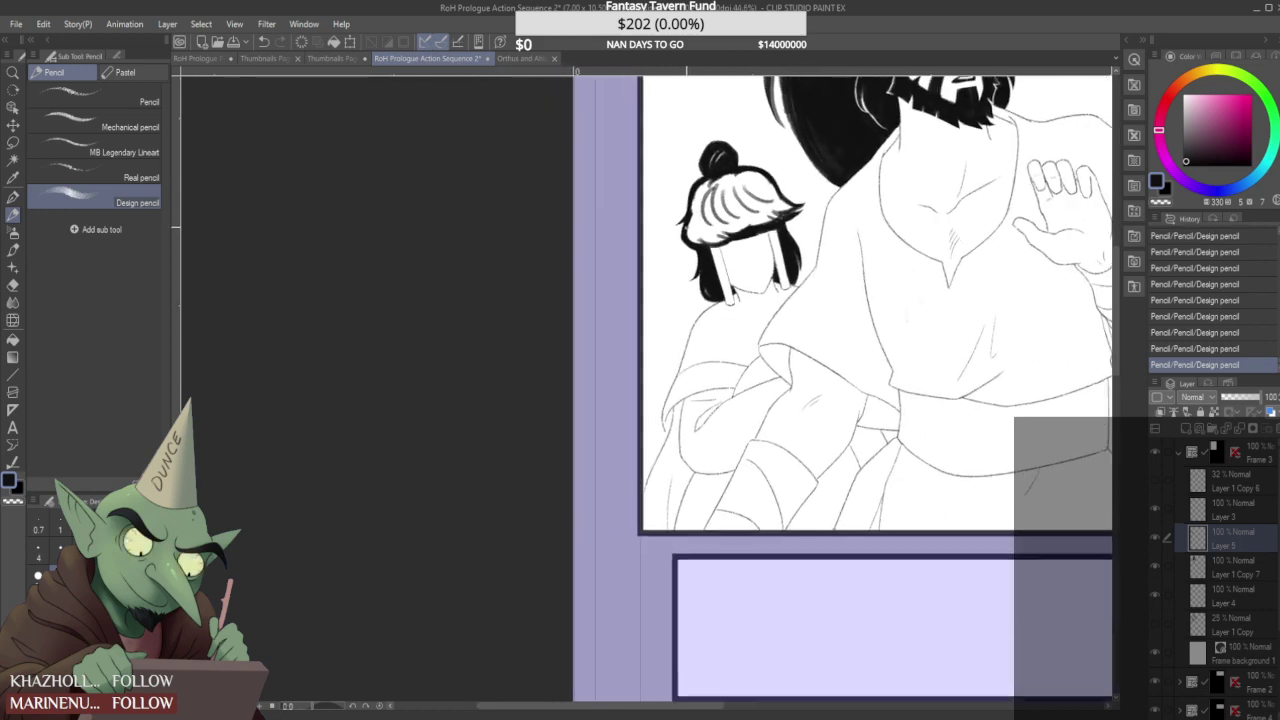
- Show the 25% opacity sketch layer Layer 1 Copy again beneath the small figure's lineart
{"action": "scroll", "coordinate": [733, 222], "scroll_direction": "up", "scroll_amount": 5}
{"action": "scroll", "coordinate": [731, 221], "scroll_direction": "down", "scroll_amount": 2}
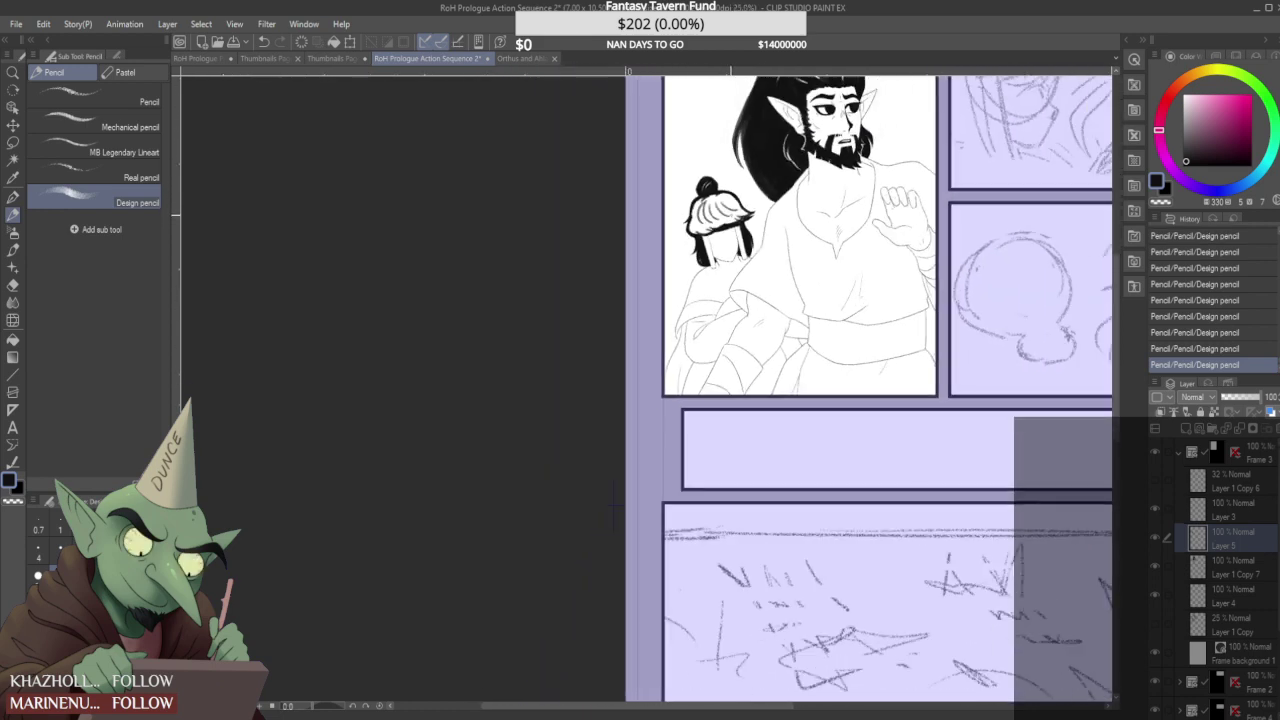
{"action": "scroll", "coordinate": [718, 270], "scroll_direction": "up", "scroll_amount": 10}
{"action": "left_click", "coordinate": [1156, 623]}
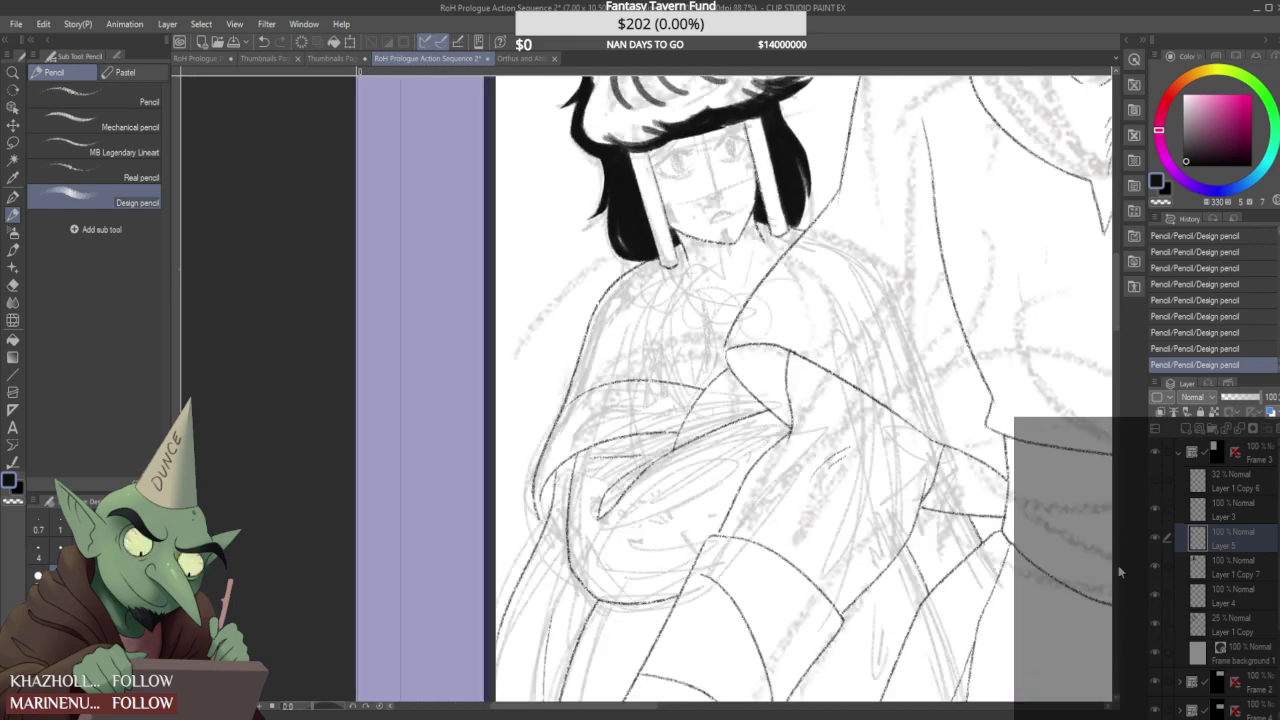
- Outline a wavy, tapering lock of hair hanging below the left strap over the small figure's chest
{"action": "scroll", "coordinate": [686, 290], "scroll_direction": "up", "scroll_amount": 3}
{"action": "mouse_move", "coordinate": [657, 257]}
{"action": "left_mouse_down"}
{"action": "mouse_move", "coordinate": [638, 472]}
{"action": "mouse_move", "coordinate": [699, 382]}
{"action": "mouse_move", "coordinate": [695, 292]}
{"action": "mouse_move", "coordinate": [697, 390]}
{"action": "left_mouse_up"}
{"action": "scroll", "coordinate": [683, 335], "scroll_direction": "down", "scroll_amount": 7}
{"action": "mouse_move", "coordinate": [689, 333]}
{"action": "left_mouse_down"}
{"action": "mouse_move", "coordinate": [694, 397]}
{"action": "mouse_move", "coordinate": [662, 424]}
{"action": "mouse_move", "coordinate": [661, 396]}
{"action": "mouse_move", "coordinate": [637, 394]}
{"action": "mouse_move", "coordinate": [659, 330]}
{"action": "left_mouse_up"}
{"action": "scroll", "coordinate": [680, 386], "scroll_direction": "up", "scroll_amount": 9}
{"action": "scroll", "coordinate": [655, 448], "scroll_direction": "up", "scroll_amount": 1}
{"action": "mouse_move", "coordinate": [643, 405]}
{"action": "left_mouse_down"}
{"action": "mouse_move", "coordinate": [686, 329]}
{"action": "mouse_move", "coordinate": [642, 402]}
{"action": "mouse_move", "coordinate": [709, 350]}
{"action": "left_mouse_up"}
{"action": "mouse_move", "coordinate": [663, 178]}
{"action": "left_mouse_down"}
{"action": "mouse_move", "coordinate": [648, 189]}
{"action": "mouse_move", "coordinate": [648, 264]}
{"action": "mouse_move", "coordinate": [685, 164]}
{"action": "mouse_move", "coordinate": [660, 180]}
{"action": "mouse_move", "coordinate": [692, 248]}
{"action": "left_mouse_up"}
{"action": "scroll", "coordinate": [668, 206], "scroll_direction": "down", "scroll_amount": 2}
- Fill the hanging lock below the left strap in solid black with the Design pencil
{"action": "mouse_move", "coordinate": [687, 184]}
{"action": "left_mouse_down"}
{"action": "mouse_move", "coordinate": [686, 285]}
{"action": "mouse_move", "coordinate": [694, 270]}
{"action": "mouse_move", "coordinate": [668, 318]}
{"action": "left_mouse_up"}
{"action": "left_click_drag", "start_coordinate": [672, 255], "coordinate": [650, 335]}
{"action": "mouse_move", "coordinate": [660, 205]}
{"action": "left_mouse_down"}
{"action": "mouse_move", "coordinate": [648, 300]}
{"action": "mouse_move", "coordinate": [683, 270]}
{"action": "mouse_move", "coordinate": [683, 210]}
{"action": "left_mouse_up"}
{"action": "left_click_drag", "start_coordinate": [666, 314], "coordinate": [648, 292]}
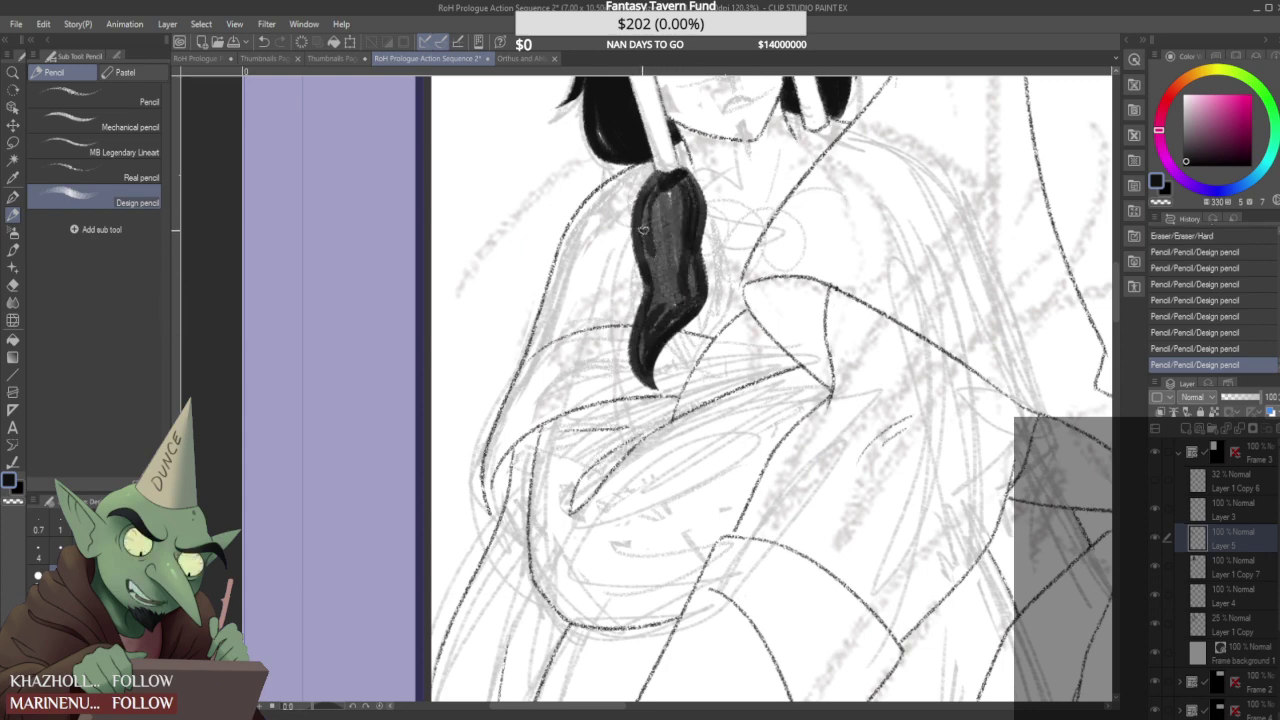
{"action": "mouse_move", "coordinate": [645, 362]}
{"action": "left_mouse_down"}
{"action": "mouse_move", "coordinate": [657, 295]}
{"action": "mouse_move", "coordinate": [648, 337]}
{"action": "mouse_move", "coordinate": [692, 291]}
{"action": "mouse_move", "coordinate": [660, 337]}
{"action": "mouse_move", "coordinate": [684, 236]}
{"action": "mouse_move", "coordinate": [691, 298]}
{"action": "mouse_move", "coordinate": [683, 184]}
{"action": "mouse_move", "coordinate": [654, 210]}
{"action": "mouse_move", "coordinate": [659, 297]}
{"action": "mouse_move", "coordinate": [654, 194]}
{"action": "mouse_move", "coordinate": [653, 210]}
{"action": "mouse_move", "coordinate": [680, 294]}
{"action": "left_mouse_up"}
{"action": "left_click_drag", "start_coordinate": [671, 186], "coordinate": [692, 215]}
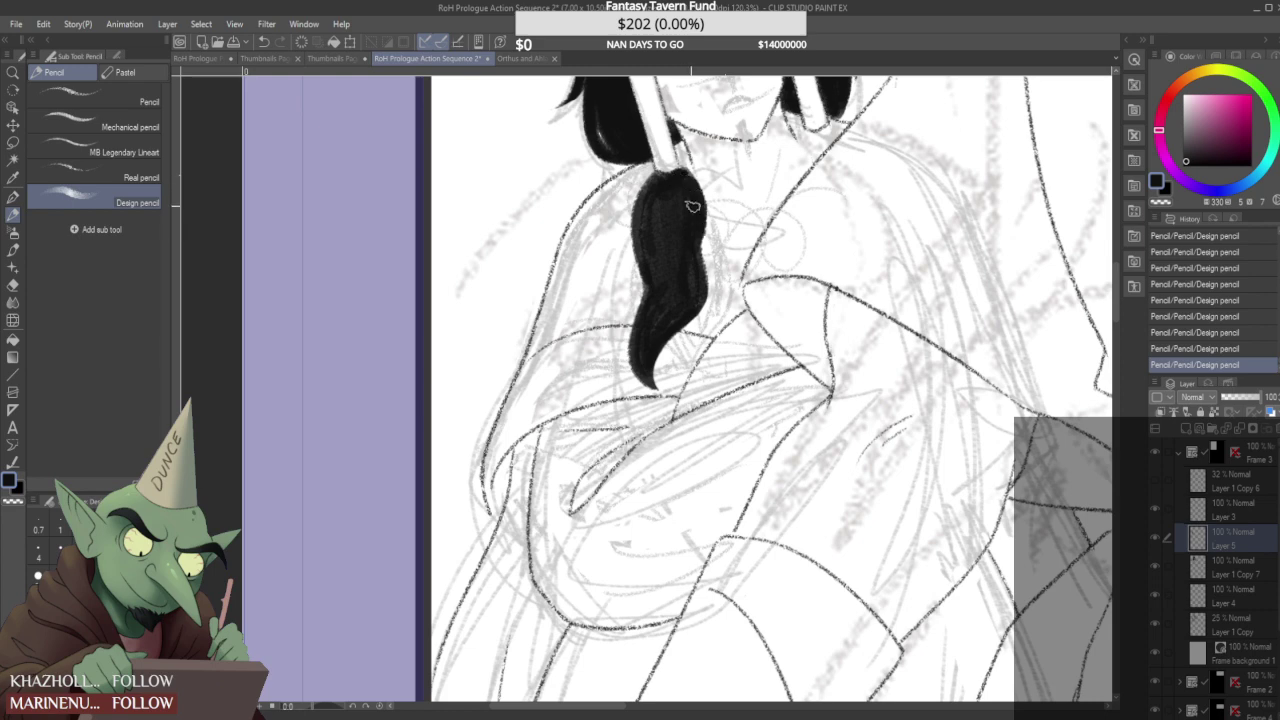
{"action": "mouse_move", "coordinate": [664, 325]}
{"action": "left_mouse_down"}
{"action": "mouse_move", "coordinate": [669, 235]}
{"action": "mouse_move", "coordinate": [678, 256]}
{"action": "mouse_move", "coordinate": [668, 248]}
{"action": "left_mouse_up"}
{"action": "left_click_drag", "start_coordinate": [656, 204], "coordinate": [658, 290]}
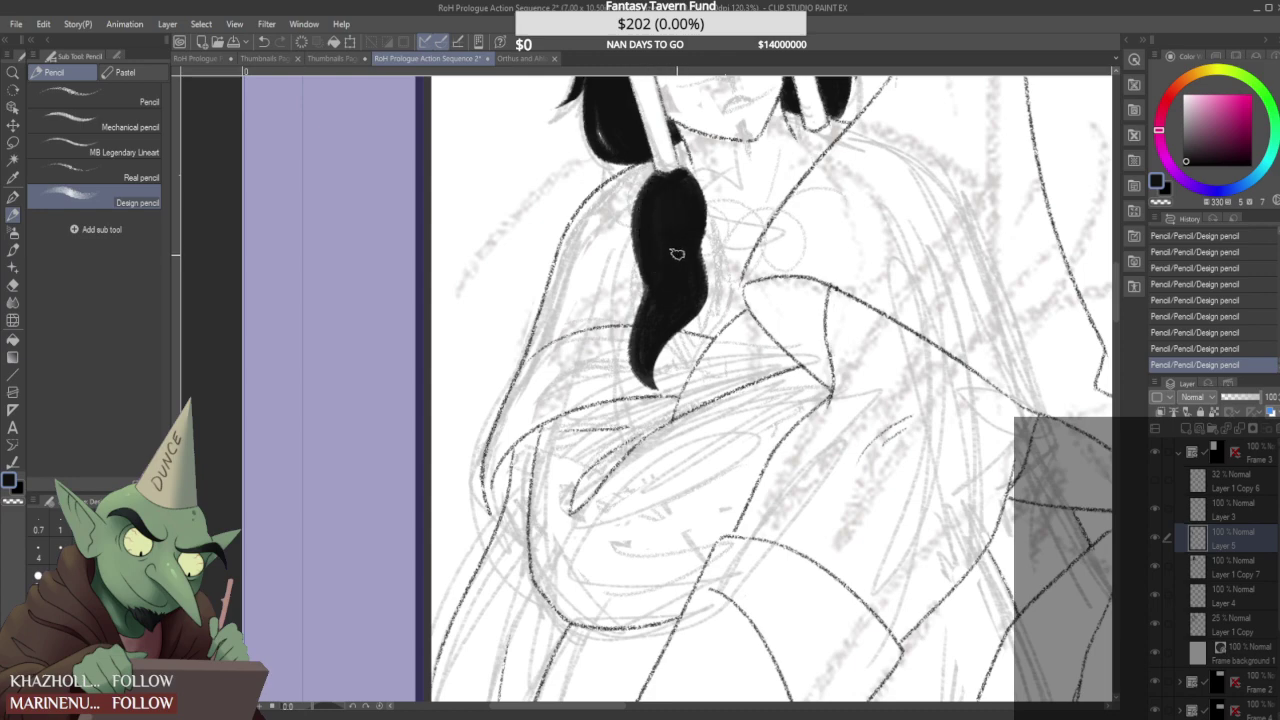
- Tidy the right edge of the hanging lock with the pencil and hard eraser
{"action": "scroll", "coordinate": [652, 277], "scroll_direction": "down", "scroll_amount": 10}
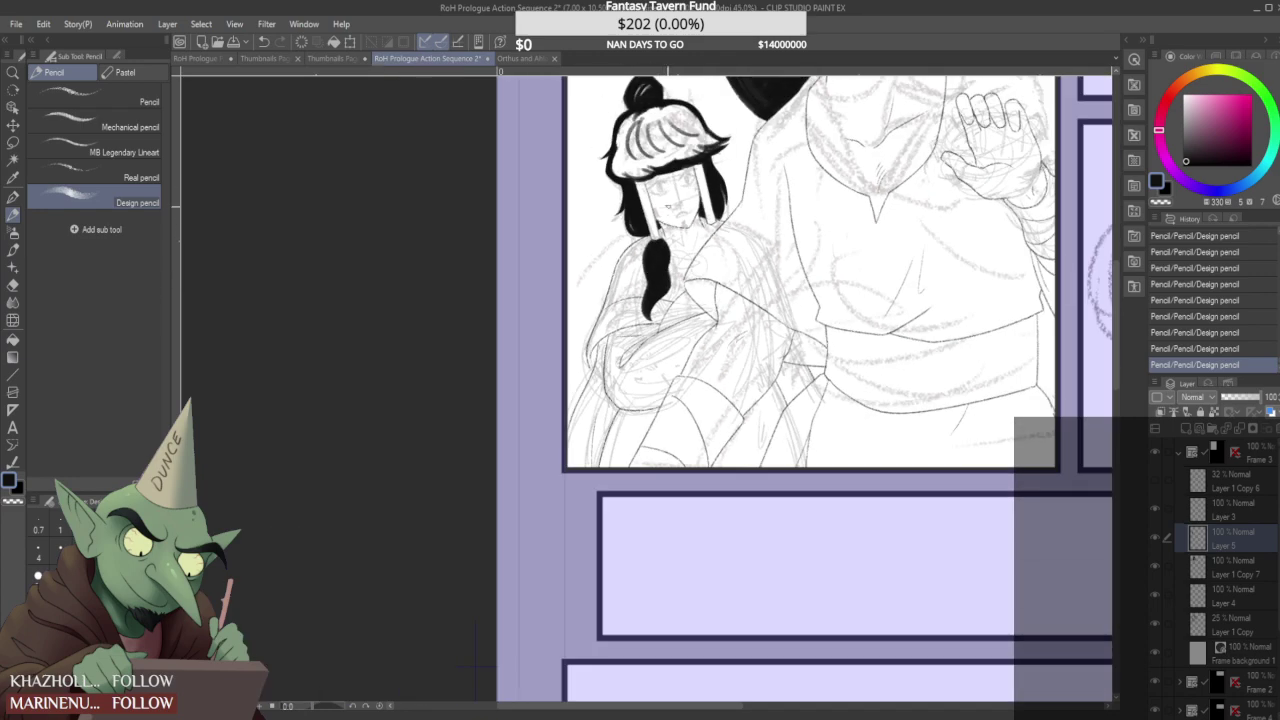
{"action": "scroll", "coordinate": [667, 209], "scroll_direction": "up", "scroll_amount": 8}
{"action": "scroll", "coordinate": [662, 255], "scroll_direction": "up", "scroll_amount": 2}
{"action": "left_click_drag", "start_coordinate": [666, 266], "coordinate": [670, 260]}
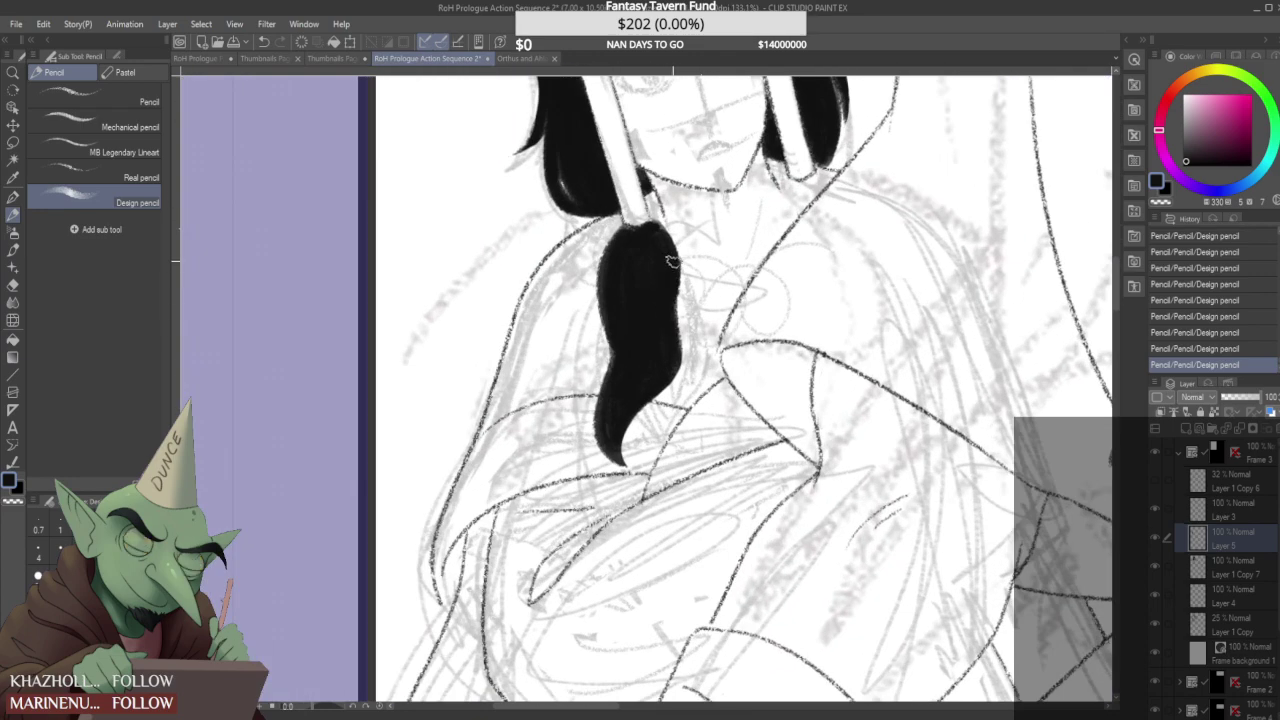
{"action": "mouse_move", "coordinate": [674, 342]}
{"action": "left_mouse_down"}
{"action": "mouse_move", "coordinate": [673, 375]}
{"action": "mouse_move", "coordinate": [631, 251]}
{"action": "mouse_move", "coordinate": [674, 316]}
{"action": "left_mouse_up"}
{"action": "scroll", "coordinate": [631, 251], "scroll_direction": "down", "scroll_amount": 2}
{"action": "scroll", "coordinate": [630, 276], "scroll_direction": "up", "scroll_amount": 3}
{"action": "scroll", "coordinate": [650, 287], "scroll_direction": "down", "scroll_amount": 3}
{"action": "scroll", "coordinate": [780, 220], "scroll_direction": "up", "scroll_amount": 4}
- Paint a short black lock below the right strap and erase the part overlapping the taller man's shoulder line
{"action": "mouse_move", "coordinate": [715, 226]}
{"action": "left_mouse_down"}
{"action": "mouse_move", "coordinate": [709, 262]}
{"action": "mouse_move", "coordinate": [735, 250]}
{"action": "mouse_move", "coordinate": [737, 220]}
{"action": "mouse_move", "coordinate": [767, 240]}
{"action": "mouse_move", "coordinate": [704, 316]}
{"action": "left_mouse_up"}
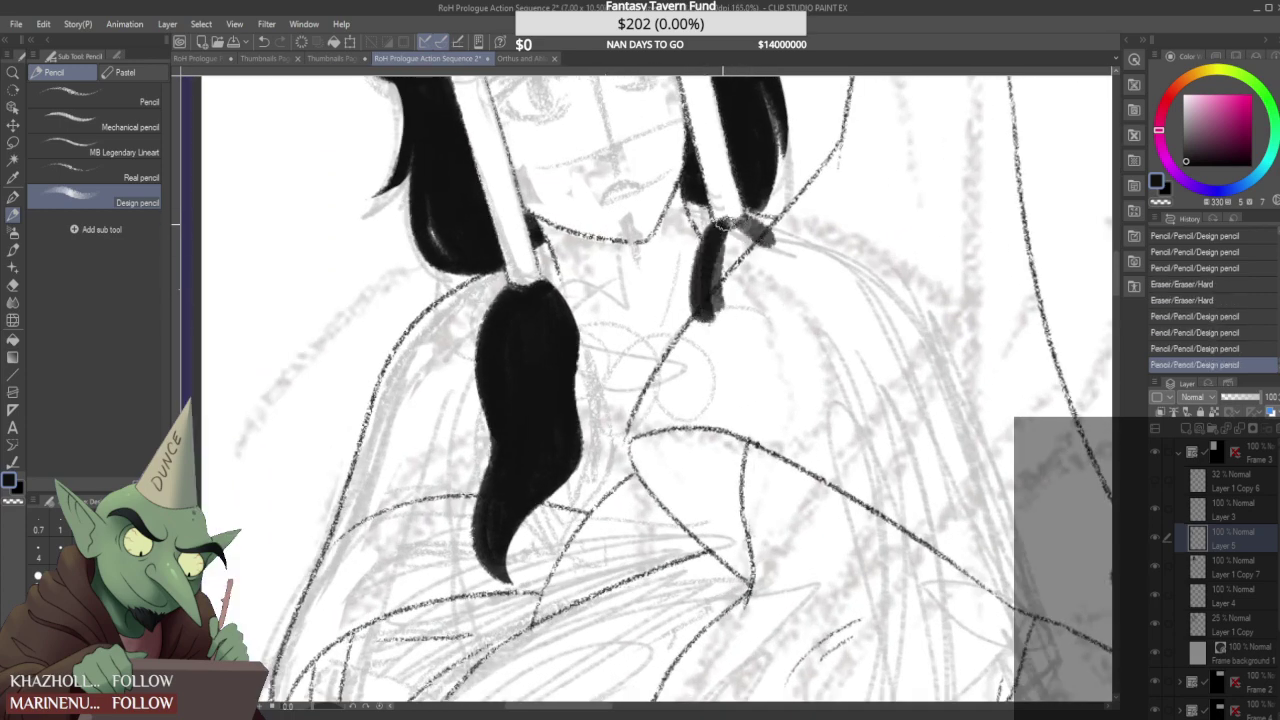
{"action": "mouse_move", "coordinate": [729, 211]}
{"action": "left_mouse_down"}
{"action": "mouse_move", "coordinate": [712, 268]}
{"action": "mouse_move", "coordinate": [748, 234]}
{"action": "left_mouse_up"}
{"action": "mouse_move", "coordinate": [710, 284]}
{"action": "left_mouse_down"}
{"action": "mouse_move", "coordinate": [758, 232]}
{"action": "mouse_move", "coordinate": [733, 242]}
{"action": "left_mouse_up"}
{"action": "left_click_drag", "start_coordinate": [694, 337], "coordinate": [767, 239]}
{"action": "scroll", "coordinate": [732, 306], "scroll_direction": "down", "scroll_amount": 3}
{"action": "scroll", "coordinate": [748, 270], "scroll_direction": "up", "scroll_amount": 1}
{"action": "left_click_drag", "start_coordinate": [730, 298], "coordinate": [792, 234]}
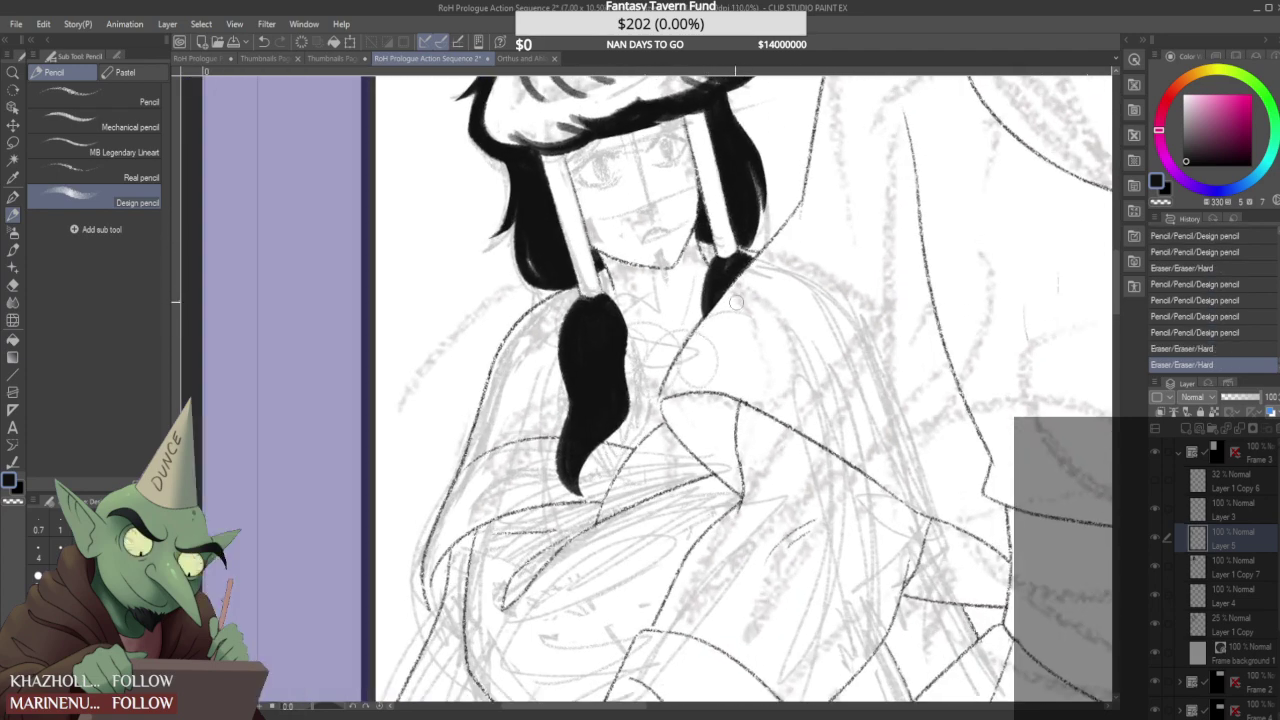
- Fill the left side of the hair crown with curved black strokes from the bun to the fringe
{"action": "scroll", "coordinate": [736, 294], "scroll_direction": "down", "scroll_amount": 3}
{"action": "scroll", "coordinate": [757, 238], "scroll_direction": "down", "scroll_amount": 2}
{"action": "scroll", "coordinate": [750, 230], "scroll_direction": "up", "scroll_amount": 5}
{"action": "left_click_drag", "start_coordinate": [628, 130], "coordinate": [624, 229]}
{"action": "mouse_move", "coordinate": [611, 147]}
{"action": "left_mouse_down"}
{"action": "mouse_move", "coordinate": [618, 229]}
{"action": "mouse_move", "coordinate": [595, 194]}
{"action": "left_mouse_up"}
{"action": "left_click_drag", "start_coordinate": [597, 188], "coordinate": [620, 246]}
{"action": "mouse_move", "coordinate": [604, 198]}
{"action": "left_mouse_down"}
{"action": "mouse_move", "coordinate": [588, 246]}
{"action": "mouse_move", "coordinate": [600, 252]}
{"action": "mouse_move", "coordinate": [584, 240]}
{"action": "mouse_move", "coordinate": [612, 246]}
{"action": "left_mouse_up"}
{"action": "left_click_drag", "start_coordinate": [618, 124], "coordinate": [597, 182]}
{"action": "mouse_move", "coordinate": [634, 105]}
{"action": "left_mouse_down"}
{"action": "mouse_move", "coordinate": [599, 176]}
{"action": "mouse_move", "coordinate": [640, 103]}
{"action": "mouse_move", "coordinate": [596, 153]}
{"action": "mouse_move", "coordinate": [649, 104]}
{"action": "mouse_move", "coordinate": [634, 214]}
{"action": "left_mouse_up"}
{"action": "mouse_move", "coordinate": [626, 136]}
{"action": "left_mouse_down"}
{"action": "mouse_move", "coordinate": [638, 219]}
{"action": "mouse_move", "coordinate": [606, 236]}
{"action": "left_mouse_up"}
{"action": "left_click_drag", "start_coordinate": [614, 158], "coordinate": [640, 228]}
{"action": "left_click_drag", "start_coordinate": [632, 130], "coordinate": [668, 238]}
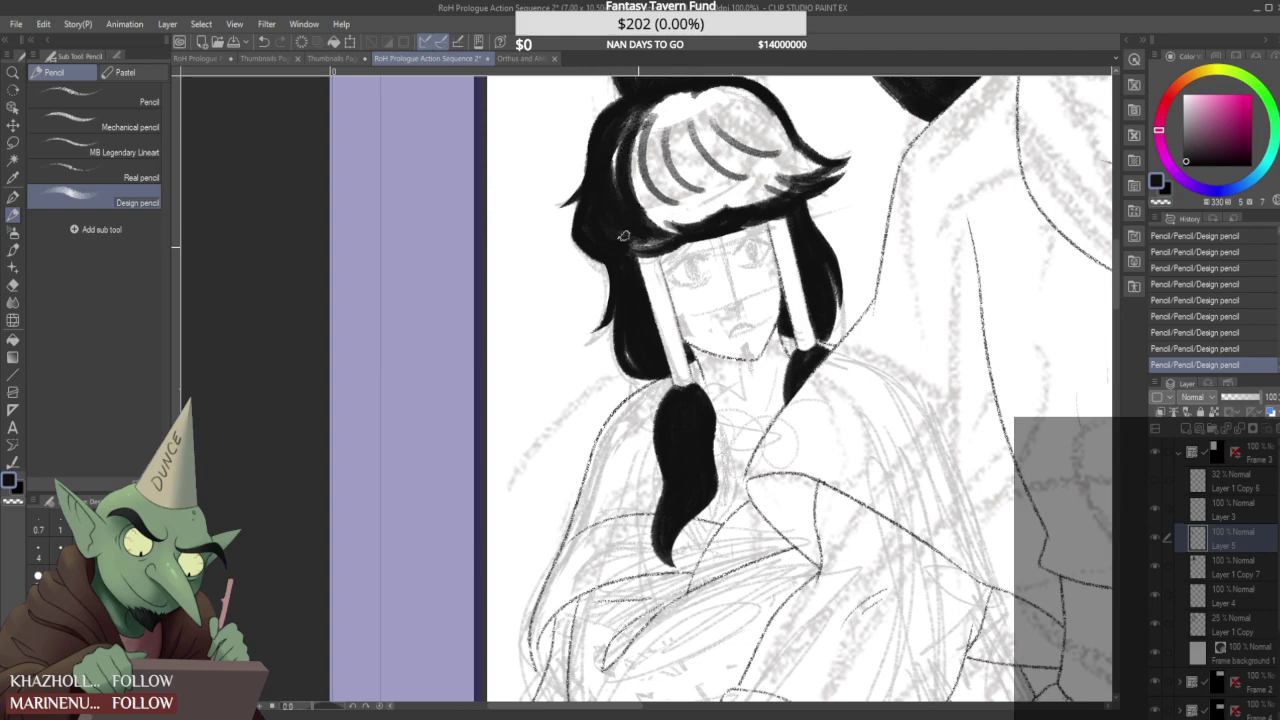
- Continue the black hair strands across the middle of the crown, leaving thin white highlights between them
{"action": "scroll", "coordinate": [610, 220], "scroll_direction": "down", "scroll_amount": 5}
{"action": "scroll", "coordinate": [630, 205], "scroll_direction": "up", "scroll_amount": 6}
{"action": "mouse_move", "coordinate": [624, 168]}
{"action": "left_mouse_down"}
{"action": "mouse_move", "coordinate": [694, 287]}
{"action": "mouse_move", "coordinate": [658, 280]}
{"action": "left_mouse_up"}
{"action": "left_click_drag", "start_coordinate": [620, 212], "coordinate": [638, 255]}
{"action": "left_click_drag", "start_coordinate": [646, 270], "coordinate": [698, 288]}
{"action": "left_click_drag", "start_coordinate": [590, 175], "coordinate": [630, 208]}
{"action": "left_click_drag", "start_coordinate": [598, 226], "coordinate": [670, 302]}
{"action": "mouse_move", "coordinate": [618, 178]}
{"action": "left_mouse_down"}
{"action": "mouse_move", "coordinate": [634, 284]}
{"action": "mouse_move", "coordinate": [670, 300]}
{"action": "left_mouse_up"}
{"action": "mouse_move", "coordinate": [618, 286]}
{"action": "left_mouse_down"}
{"action": "mouse_move", "coordinate": [652, 310]}
{"action": "mouse_move", "coordinate": [686, 293]}
{"action": "mouse_move", "coordinate": [612, 212]}
{"action": "mouse_move", "coordinate": [615, 183]}
{"action": "mouse_move", "coordinate": [686, 296]}
{"action": "left_mouse_up"}
{"action": "left_click_drag", "start_coordinate": [620, 160], "coordinate": [672, 282]}
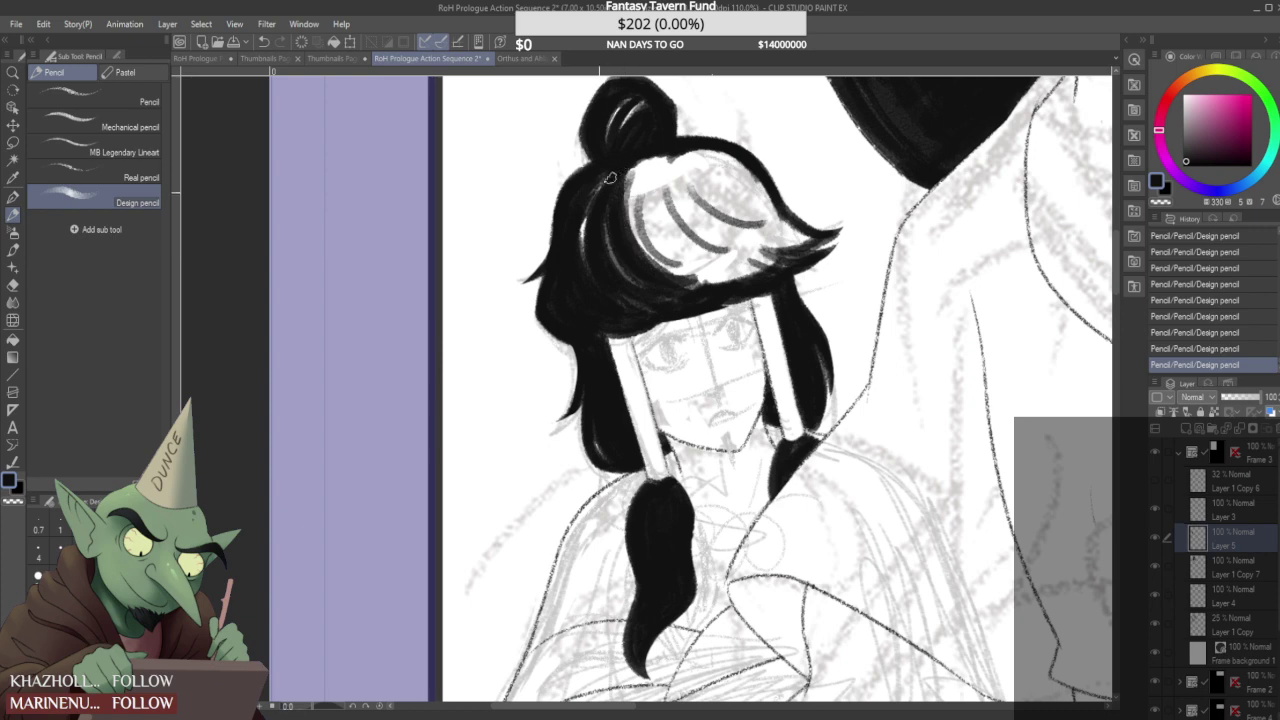
{"action": "mouse_move", "coordinate": [618, 164]}
{"action": "left_mouse_down"}
{"action": "mouse_move", "coordinate": [635, 263]}
{"action": "mouse_move", "coordinate": [634, 194]}
{"action": "mouse_move", "coordinate": [690, 270]}
{"action": "left_mouse_up"}
{"action": "left_click_drag", "start_coordinate": [628, 190], "coordinate": [696, 282]}
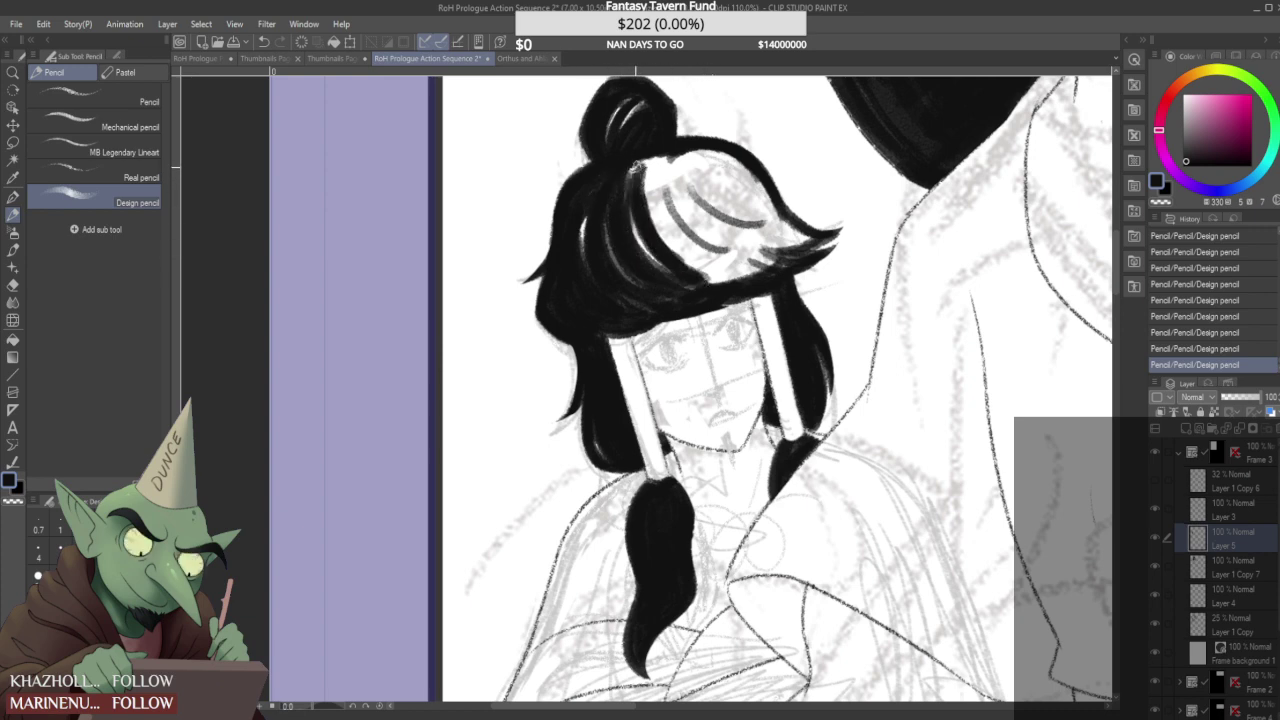
{"action": "left_click_drag", "start_coordinate": [644, 178], "coordinate": [710, 274]}
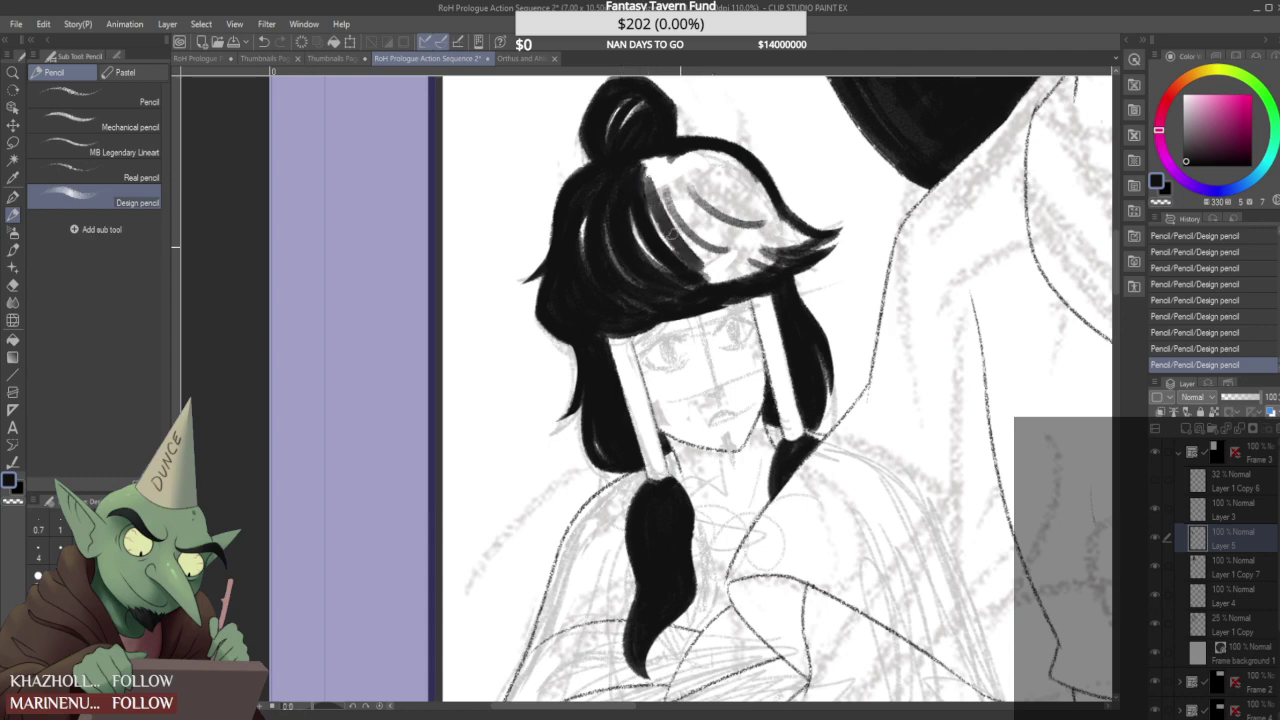
{"action": "mouse_move", "coordinate": [644, 182]}
{"action": "left_mouse_down"}
{"action": "mouse_move", "coordinate": [716, 268]}
{"action": "mouse_move", "coordinate": [649, 180]}
{"action": "mouse_move", "coordinate": [658, 206]}
{"action": "mouse_move", "coordinate": [716, 263]}
{"action": "mouse_move", "coordinate": [656, 175]}
{"action": "mouse_move", "coordinate": [707, 267]}
{"action": "mouse_move", "coordinate": [659, 224]}
{"action": "left_mouse_up"}
- Fill the right side of the crown in black, leaving a few thin white highlight streaks
{"action": "scroll", "coordinate": [611, 200], "scroll_direction": "down", "scroll_amount": 4}
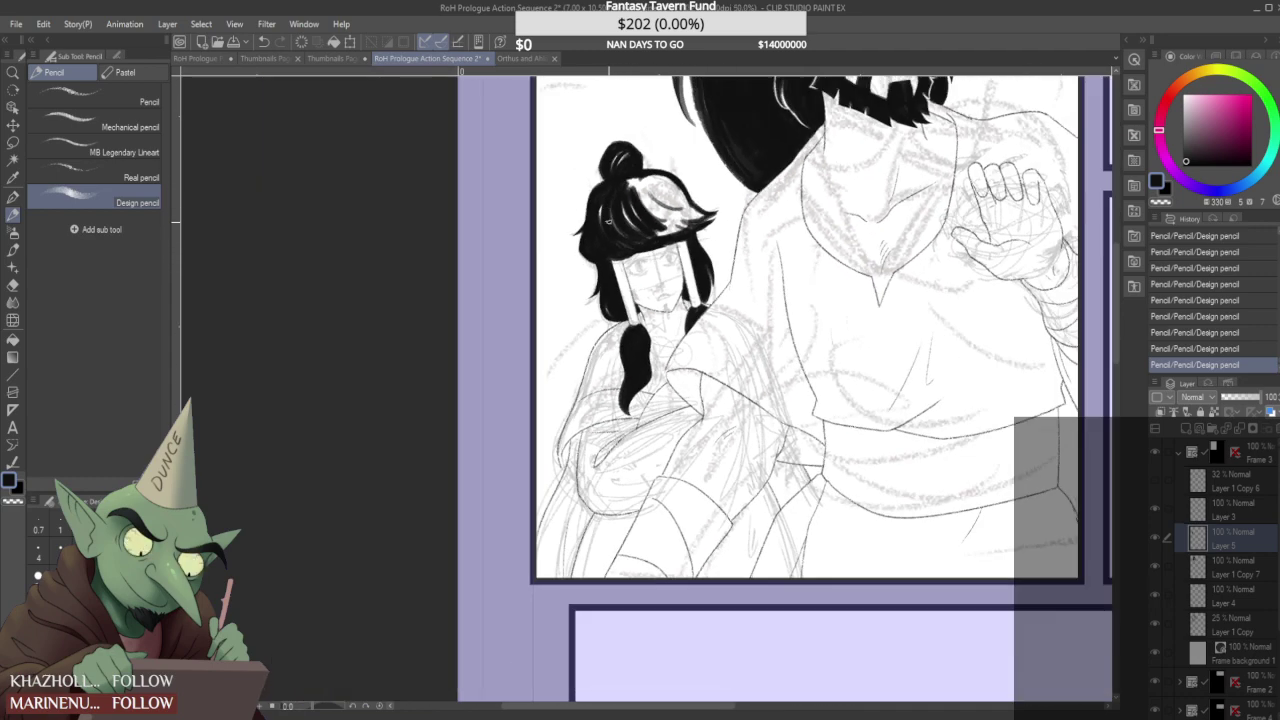
{"action": "scroll", "coordinate": [618, 248], "scroll_direction": "up", "scroll_amount": 3}
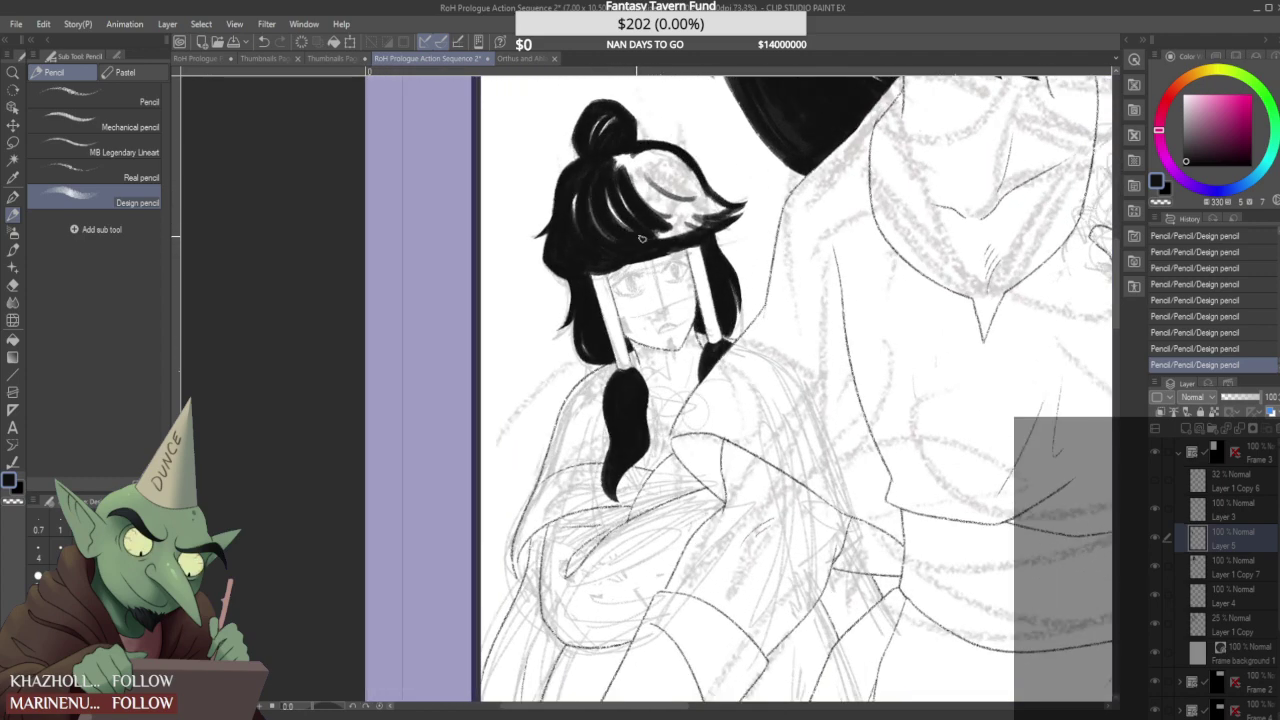
{"action": "scroll", "coordinate": [652, 229], "scroll_direction": "down", "scroll_amount": 4}
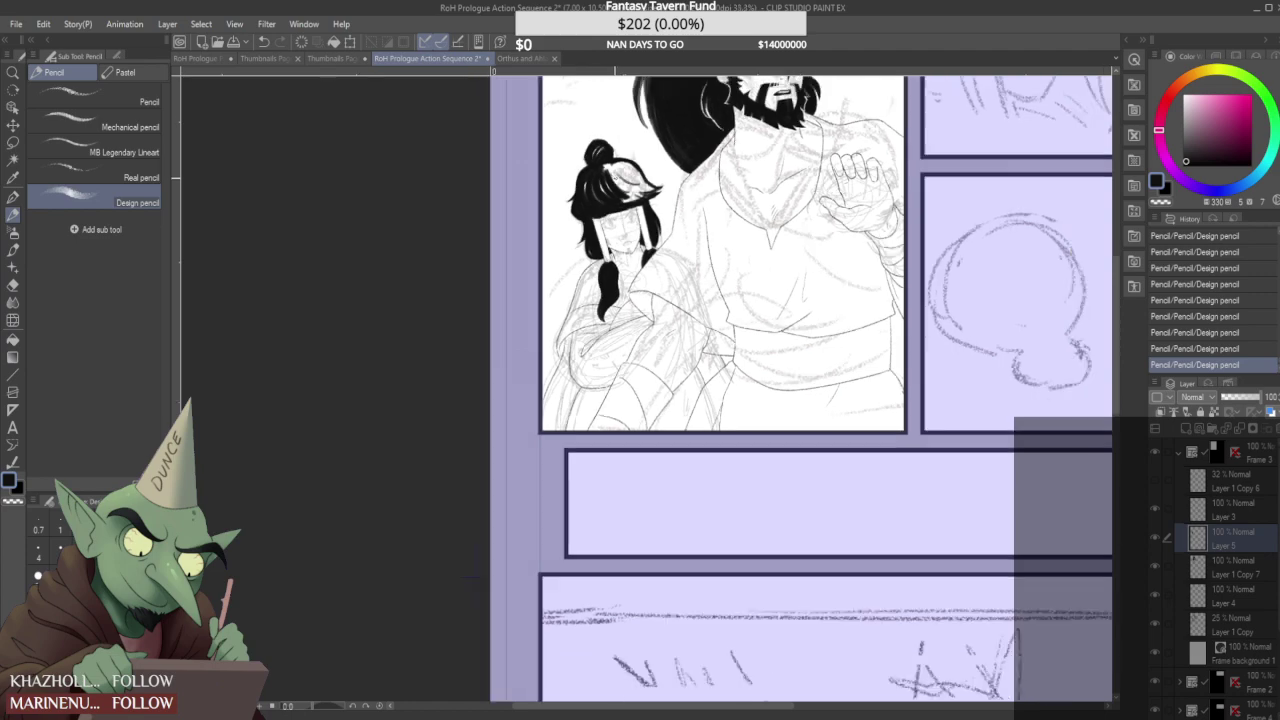
{"action": "scroll", "coordinate": [609, 222], "scroll_direction": "up", "scroll_amount": 3}
{"action": "scroll", "coordinate": [599, 217], "scroll_direction": "down", "scroll_amount": 2}
{"action": "scroll", "coordinate": [590, 212], "scroll_direction": "up", "scroll_amount": 2}
{"action": "scroll", "coordinate": [609, 221], "scroll_direction": "down", "scroll_amount": 2}
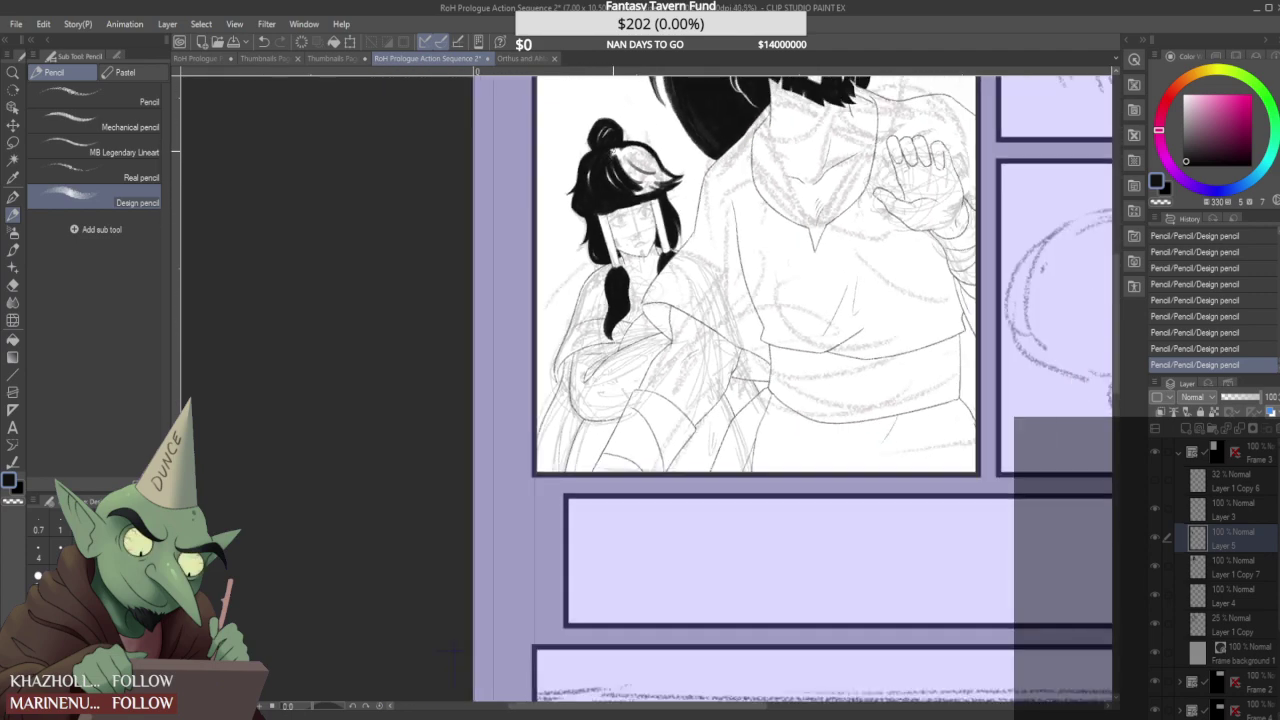
{"action": "scroll", "coordinate": [640, 205], "scroll_direction": "up", "scroll_amount": 1}
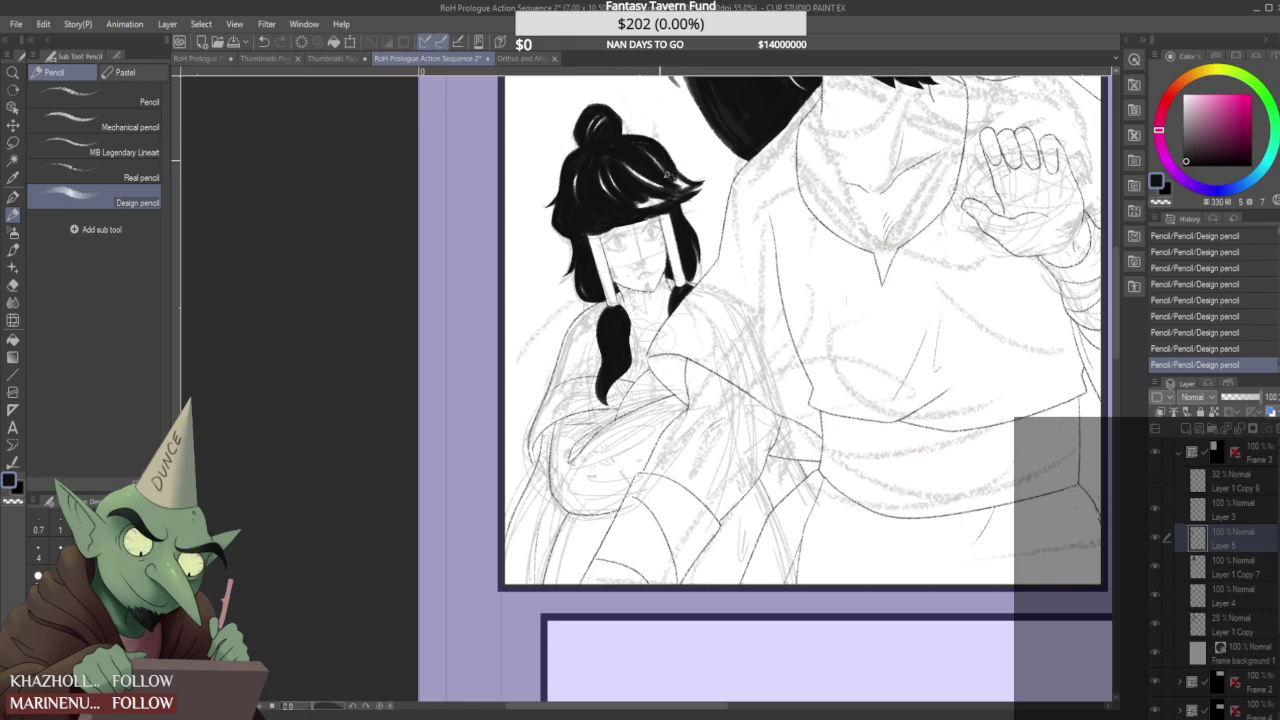
- Fill the white gap above the right fringe and clean the crown's right side with the hard eraser
{"action": "scroll", "coordinate": [672, 170], "scroll_direction": "down", "scroll_amount": 3}
{"action": "scroll", "coordinate": [672, 168], "scroll_direction": "up", "scroll_amount": 5}
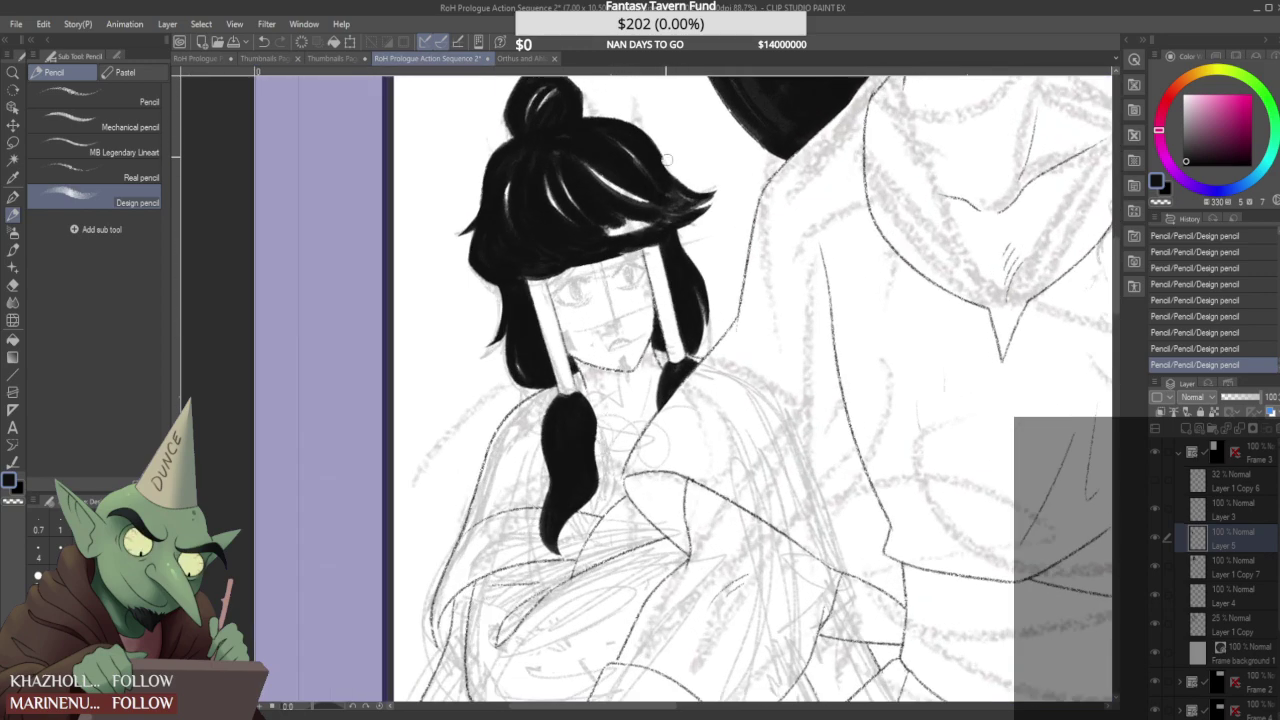
{"action": "mouse_move", "coordinate": [631, 117]}
{"action": "left_mouse_down"}
{"action": "mouse_move", "coordinate": [685, 178]}
{"action": "mouse_move", "coordinate": [655, 172]}
{"action": "mouse_move", "coordinate": [624, 210]}
{"action": "mouse_move", "coordinate": [612, 206]}
{"action": "mouse_move", "coordinate": [646, 201]}
{"action": "left_mouse_up"}
{"action": "scroll", "coordinate": [650, 170], "scroll_direction": "down", "scroll_amount": 4}
{"action": "scroll", "coordinate": [643, 170], "scroll_direction": "up", "scroll_amount": 2}
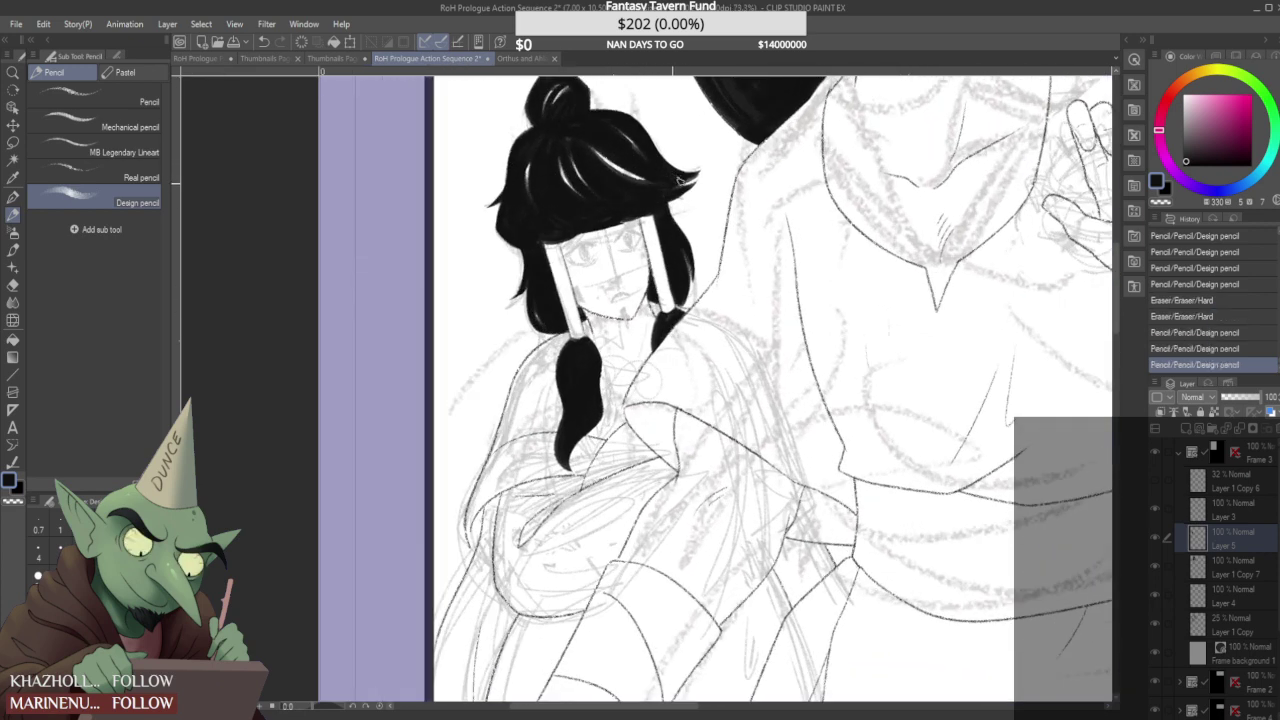
- Refine the hair around the right fringe tip and touch up the highlights on the left of the crown
{"action": "scroll", "coordinate": [619, 186], "scroll_direction": "down", "scroll_amount": 2}
{"action": "mouse_move", "coordinate": [646, 184]}
{"action": "left_mouse_down"}
{"action": "mouse_move", "coordinate": [622, 185]}
{"action": "mouse_move", "coordinate": [643, 212]}
{"action": "mouse_move", "coordinate": [670, 216]}
{"action": "left_mouse_up"}
{"action": "scroll", "coordinate": [615, 184], "scroll_direction": "up", "scroll_amount": 4}
{"action": "left_click_drag", "start_coordinate": [540, 146], "coordinate": [548, 203]}
{"action": "scroll", "coordinate": [549, 135], "scroll_direction": "down", "scroll_amount": 2}
{"action": "scroll", "coordinate": [554, 168], "scroll_direction": "up", "scroll_amount": 4}
{"action": "scroll", "coordinate": [552, 235], "scroll_direction": "down", "scroll_amount": 8}
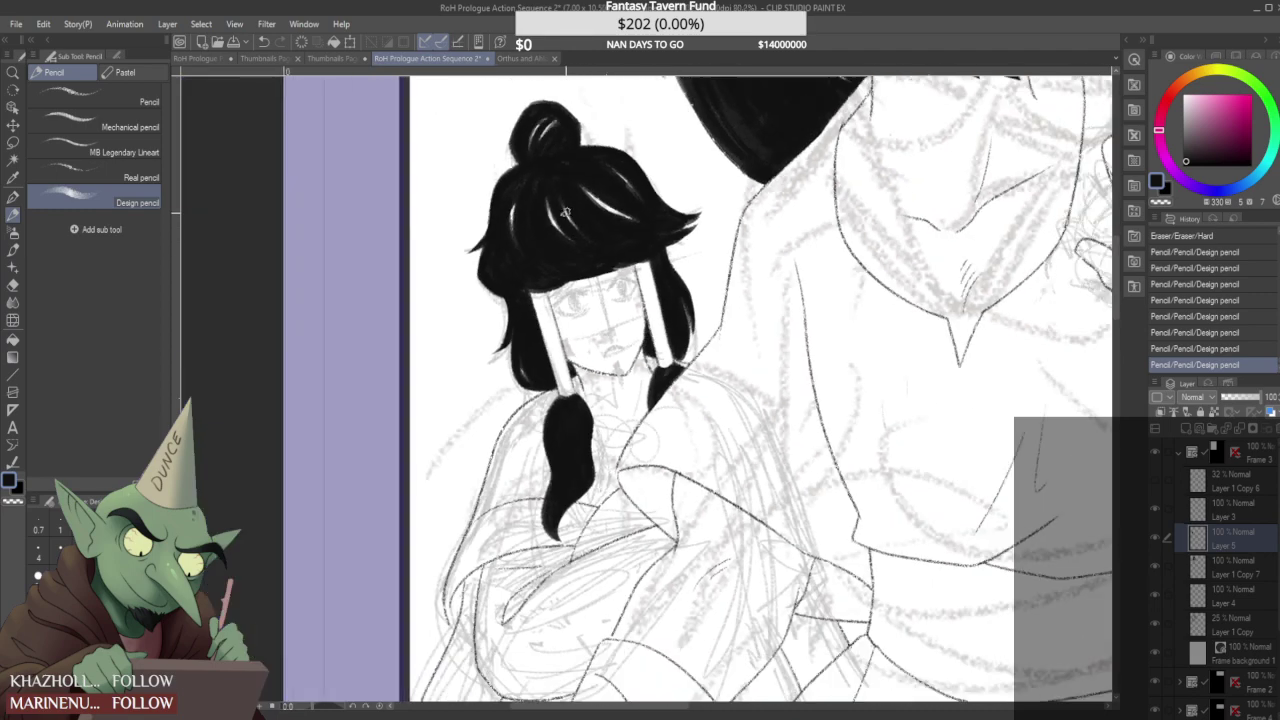
- Touch up the right side of the crown and flip the canvas horizontally to check the drawing
{"action": "scroll", "coordinate": [567, 288], "scroll_direction": "down", "scroll_amount": 2}
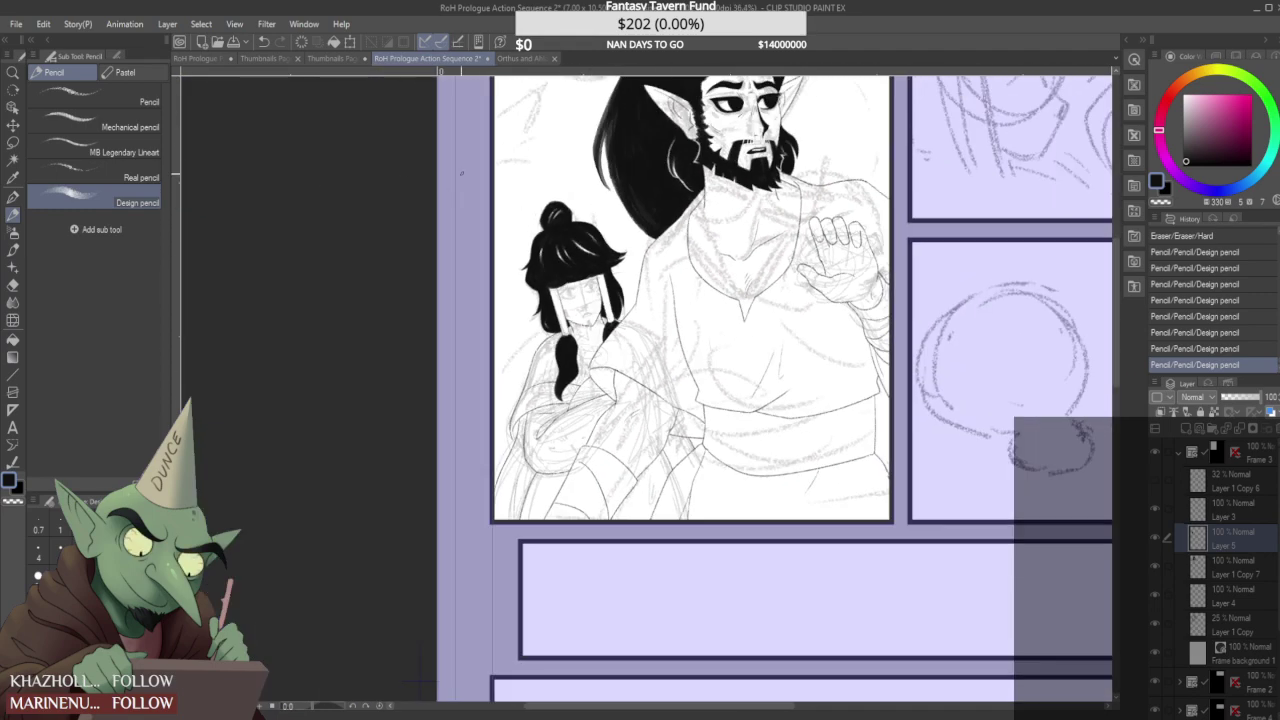
{"action": "scroll", "coordinate": [580, 240], "scroll_direction": "up", "scroll_amount": 2}
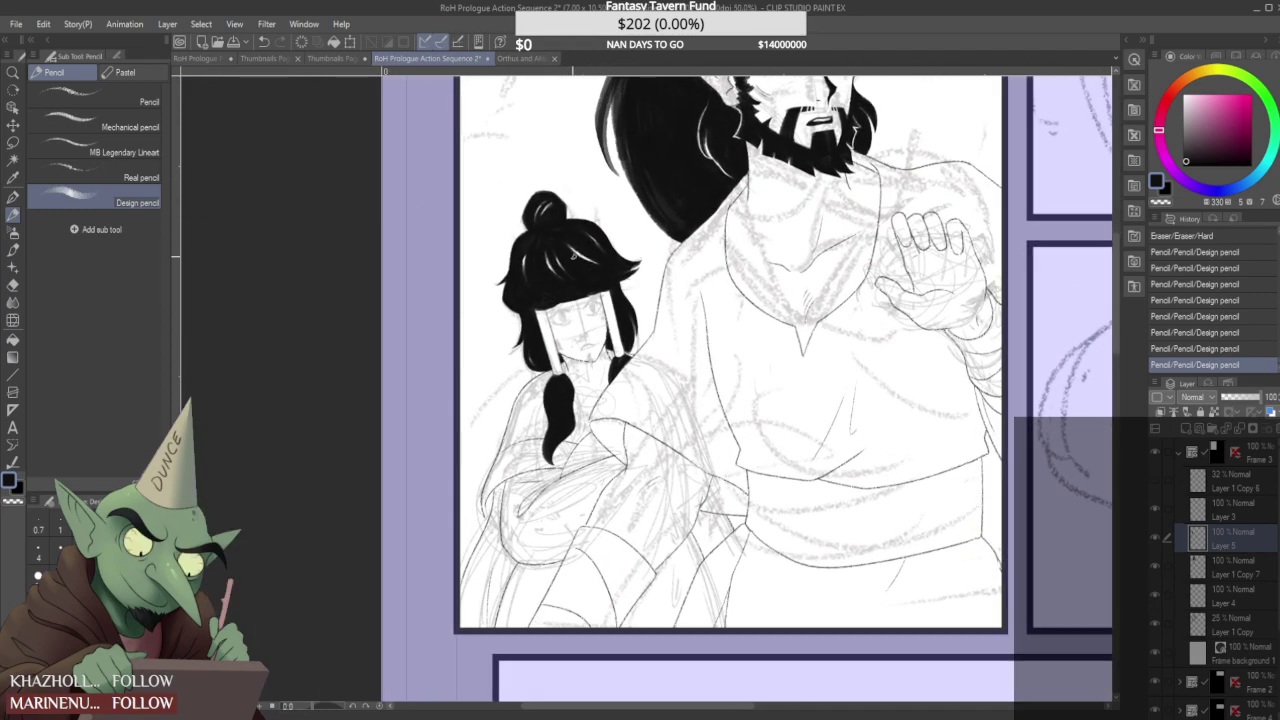
{"action": "left_click", "coordinate": [606, 267]}
{"action": "scroll", "coordinate": [456, 178], "scroll_direction": "down", "scroll_amount": 2}
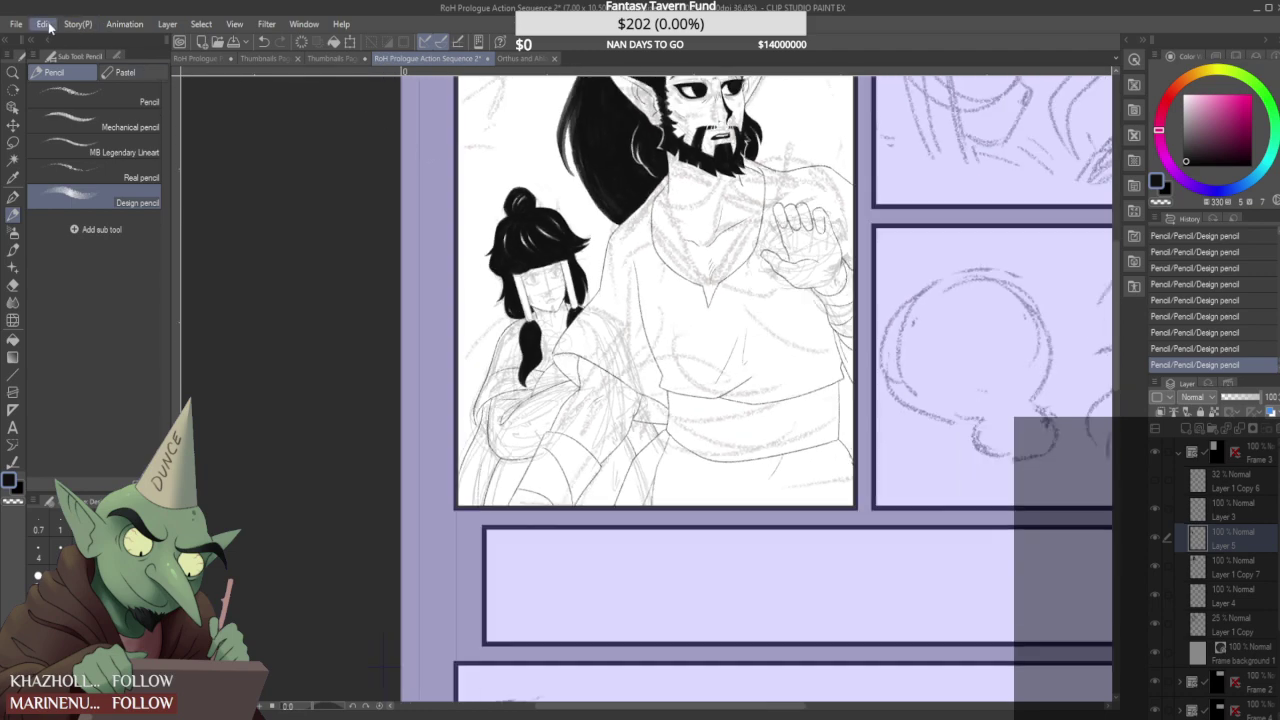
{"action": "left_click", "coordinate": [291, 546]}
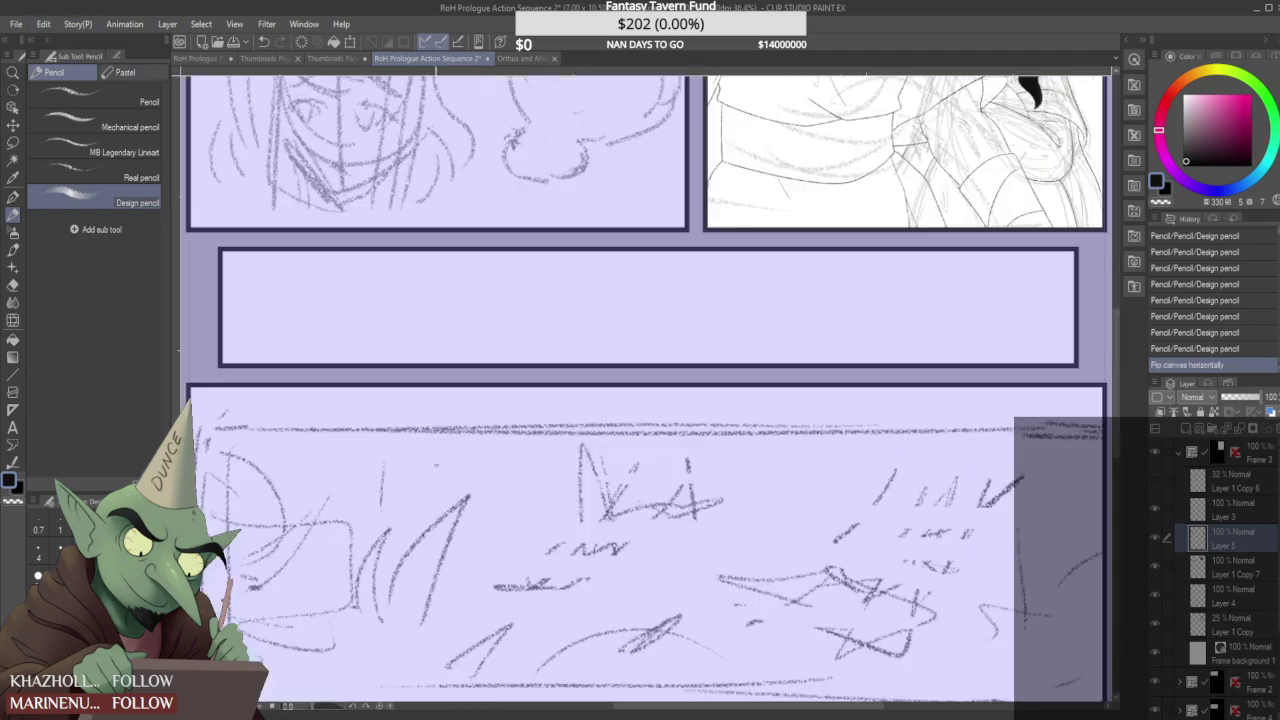
- Smooth the hair outline and flick on the side facing the panel border with the pencil and hard eraser
{"action": "scroll", "coordinate": [455, 455], "scroll_direction": "down", "scroll_amount": 4}
{"action": "scroll", "coordinate": [719, 223], "scroll_direction": "up", "scroll_amount": 9}
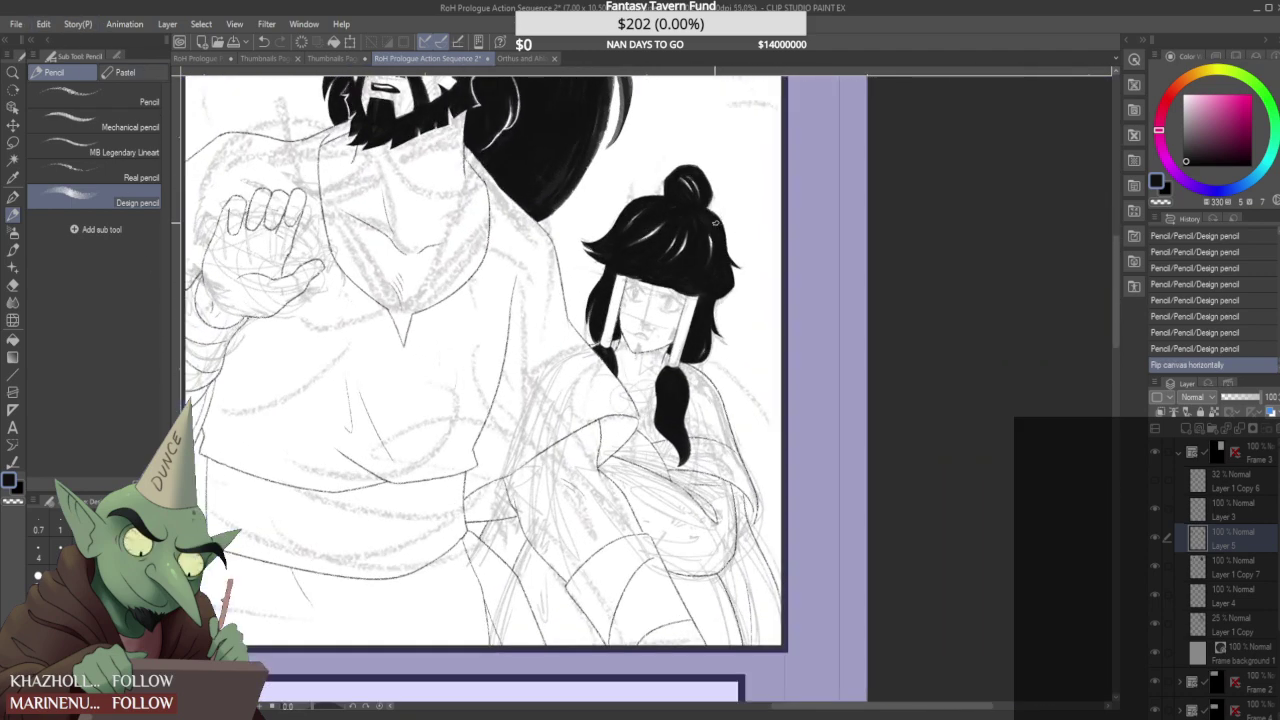
{"action": "mouse_move", "coordinate": [716, 205]}
{"action": "left_mouse_down"}
{"action": "mouse_move", "coordinate": [746, 318]}
{"action": "mouse_move", "coordinate": [720, 353]}
{"action": "left_mouse_up"}
{"action": "mouse_move", "coordinate": [742, 270]}
{"action": "left_mouse_down"}
{"action": "mouse_move", "coordinate": [748, 310]}
{"action": "mouse_move", "coordinate": [772, 301]}
{"action": "left_mouse_up"}
{"action": "left_click", "coordinate": [756, 267]}
{"action": "scroll", "coordinate": [757, 247], "scroll_direction": "down", "scroll_amount": 2}
{"action": "scroll", "coordinate": [755, 233], "scroll_direction": "down", "scroll_amount": 3}
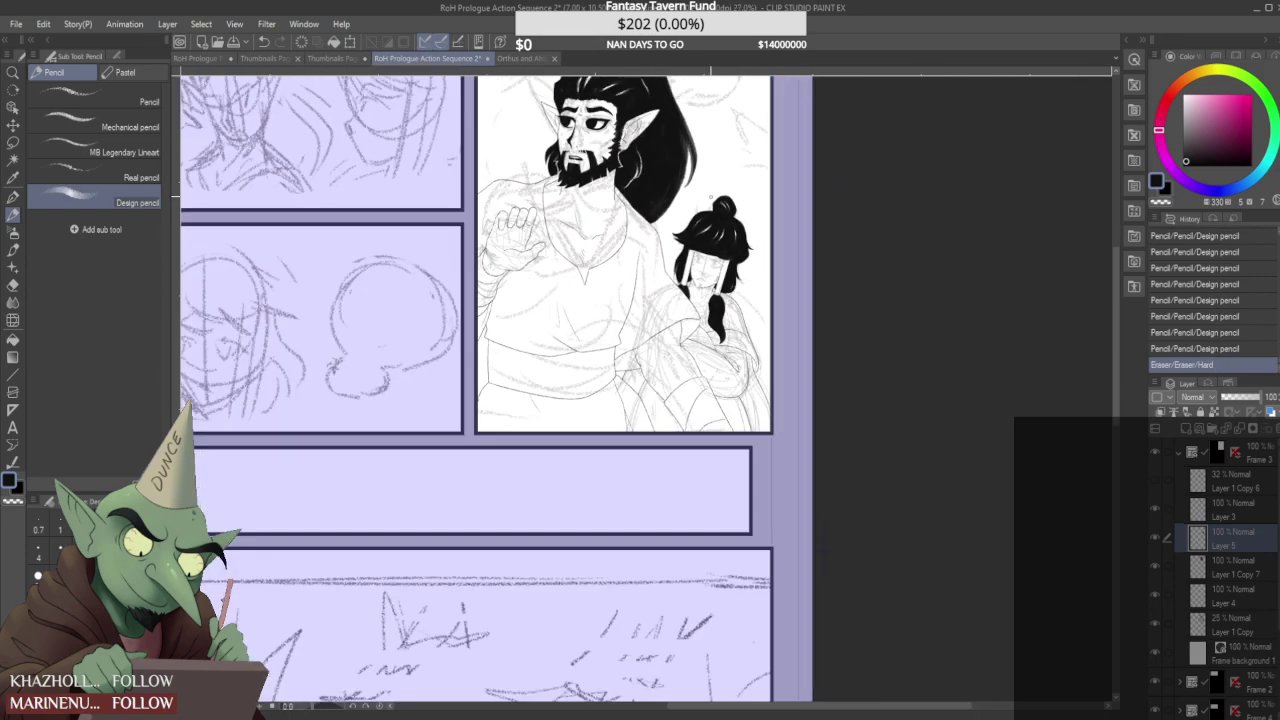
- Reshape the outer edge of the side lock beside the taller man's shoulder with the hard eraser and pencil
{"action": "scroll", "coordinate": [688, 263], "scroll_direction": "up", "scroll_amount": 4}
{"action": "scroll", "coordinate": [688, 263], "scroll_direction": "up", "scroll_amount": 2}
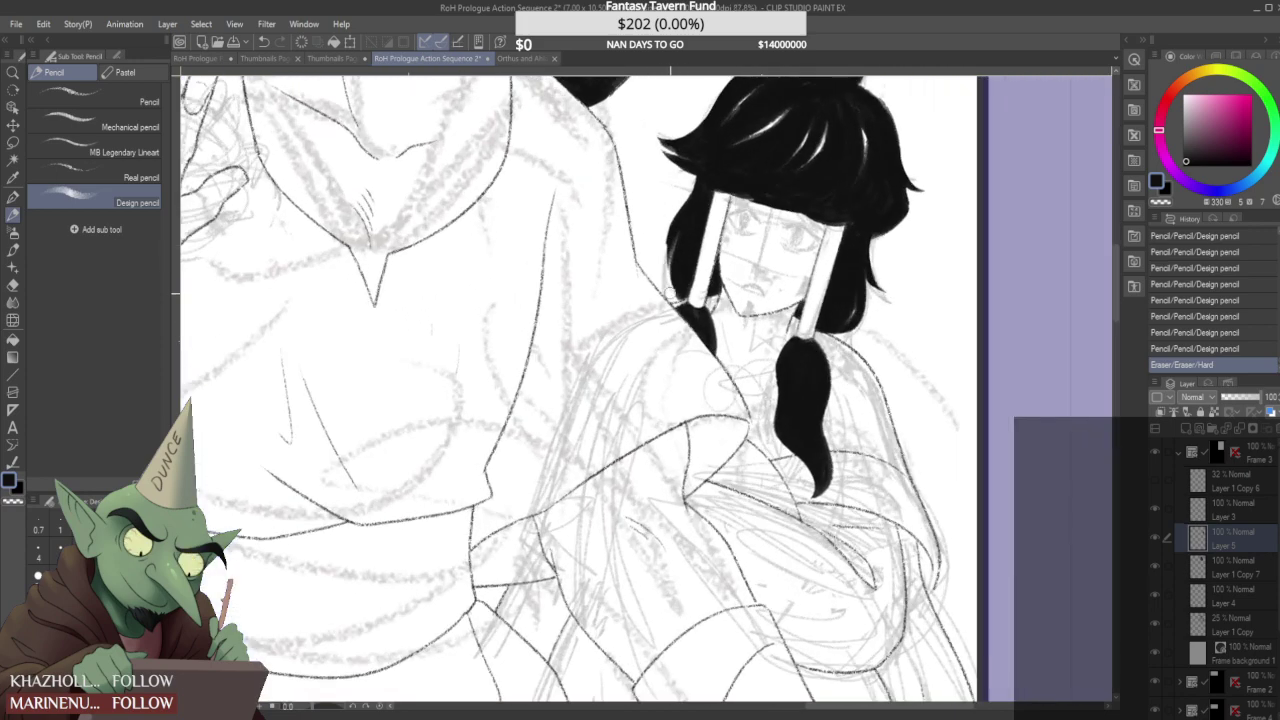
{"action": "left_click", "coordinate": [670, 289]}
{"action": "scroll", "coordinate": [672, 284], "scroll_direction": "up", "scroll_amount": 1}
{"action": "mouse_move", "coordinate": [680, 302]}
{"action": "left_mouse_down"}
{"action": "mouse_move", "coordinate": [665, 248]}
{"action": "mouse_move", "coordinate": [652, 304]}
{"action": "left_mouse_up"}
{"action": "scroll", "coordinate": [672, 216], "scroll_direction": "up", "scroll_amount": 1}
{"action": "left_click_drag", "start_coordinate": [664, 220], "coordinate": [648, 302]}
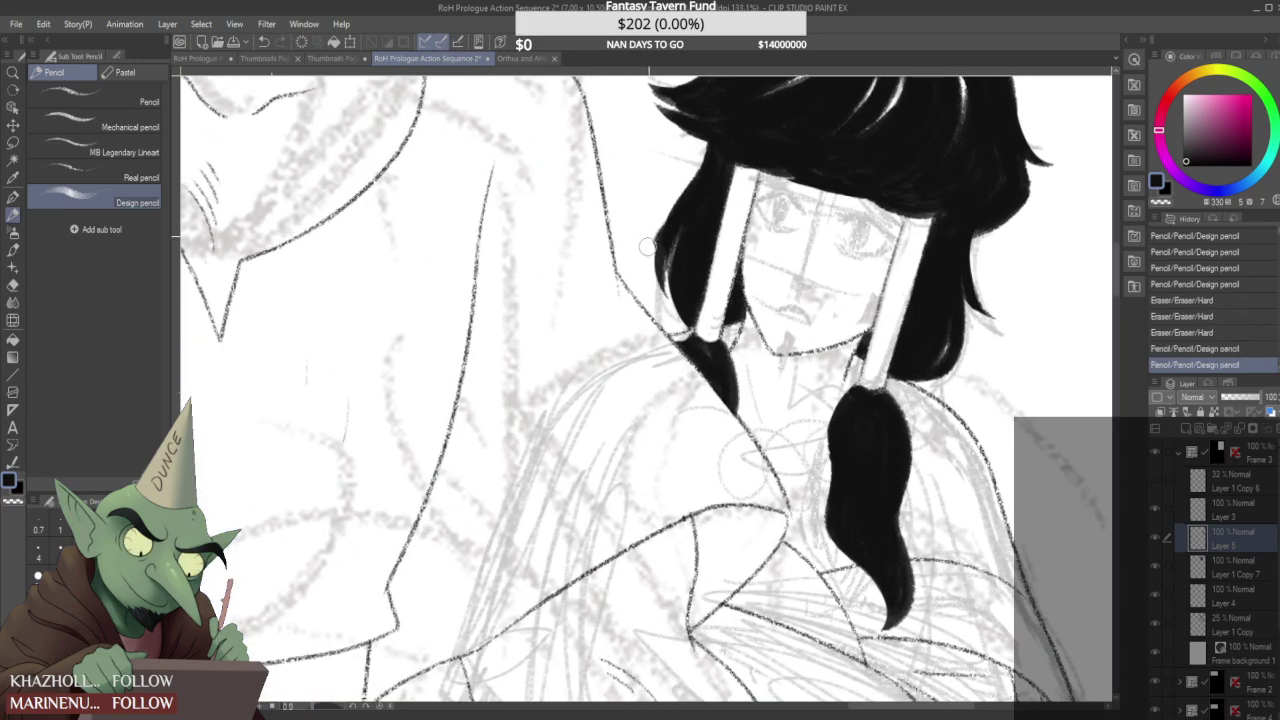
{"action": "left_click_drag", "start_coordinate": [706, 160], "coordinate": [686, 188]}
{"action": "scroll", "coordinate": [665, 255], "scroll_direction": "down", "scroll_amount": 3}
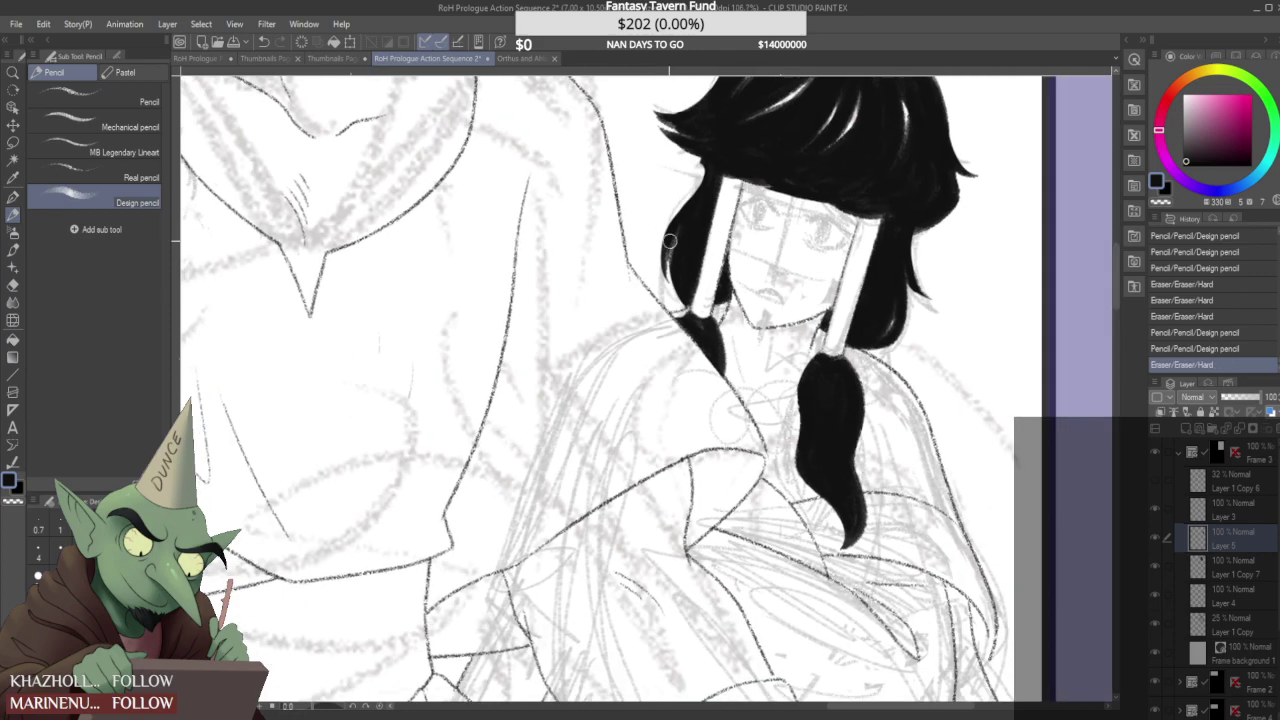
- Refine the upper part of that side lock where it meets the fringe and clean its outer edge
{"action": "scroll", "coordinate": [688, 181], "scroll_direction": "up", "scroll_amount": 3}
{"action": "mouse_move", "coordinate": [692, 180]}
{"action": "left_mouse_down"}
{"action": "mouse_move", "coordinate": [708, 178]}
{"action": "mouse_move", "coordinate": [708, 204]}
{"action": "left_mouse_up"}
{"action": "scroll", "coordinate": [682, 253], "scroll_direction": "down", "scroll_amount": 1}
{"action": "scroll", "coordinate": [682, 253], "scroll_direction": "down", "scroll_amount": 8}
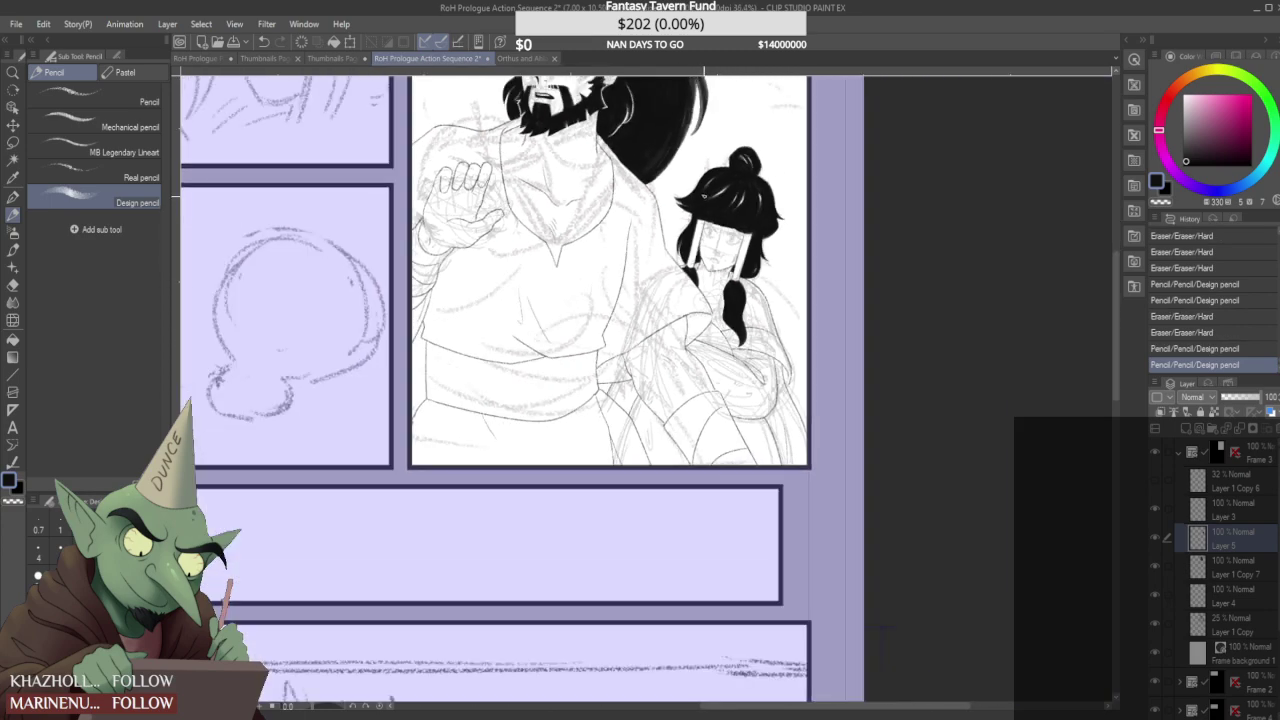
{"action": "scroll", "coordinate": [703, 197], "scroll_direction": "up", "scroll_amount": 6}
{"action": "mouse_move", "coordinate": [685, 208]}
{"action": "left_mouse_down"}
{"action": "mouse_move", "coordinate": [668, 232]}
{"action": "mouse_move", "coordinate": [695, 212]}
{"action": "mouse_move", "coordinate": [680, 244]}
{"action": "left_mouse_up"}
{"action": "scroll", "coordinate": [682, 215], "scroll_direction": "down", "scroll_amount": 6}
{"action": "scroll", "coordinate": [700, 250], "scroll_direction": "down", "scroll_amount": 2}
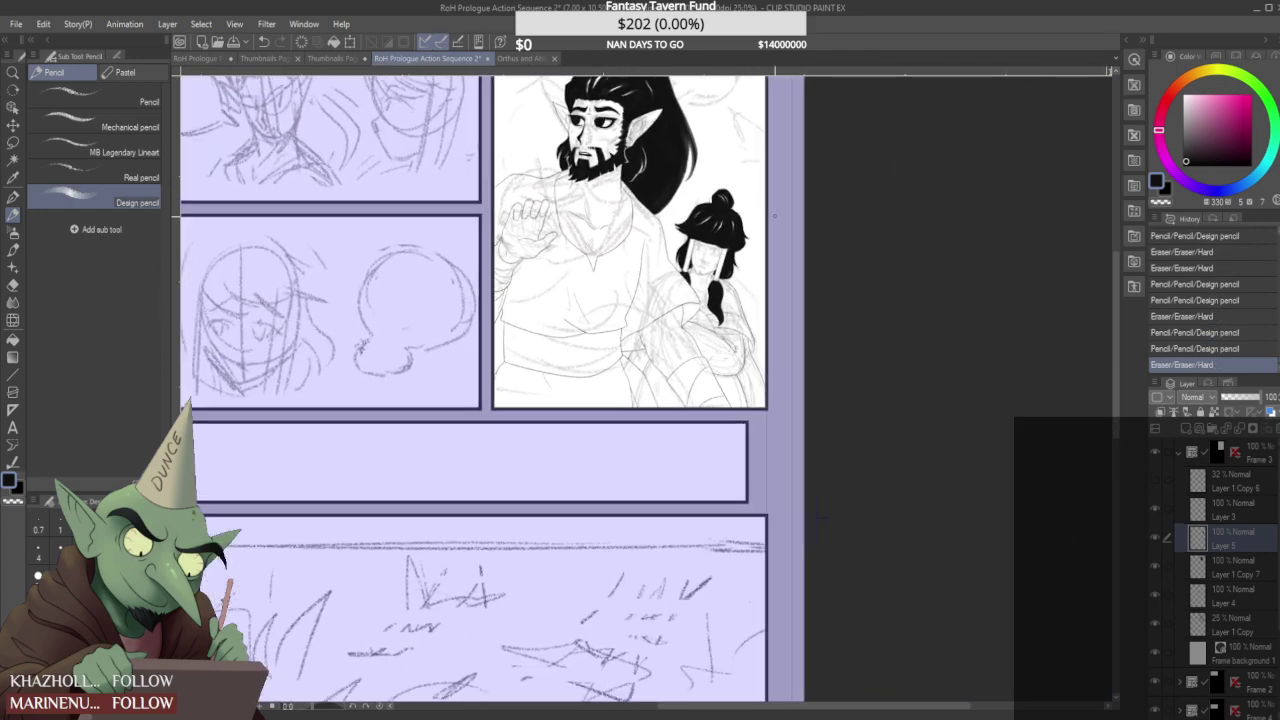
- Hide the sketch layer Layer 1 Copy and check the small figure's finished hair on the clean lineart
{"action": "scroll", "coordinate": [754, 182], "scroll_direction": "down", "scroll_amount": 2}
{"action": "scroll", "coordinate": [754, 182], "scroll_direction": "up", "scroll_amount": 1}
{"action": "left_click", "coordinate": [1155, 623]}
{"action": "left_click", "coordinate": [1155, 623]}
{"action": "left_click", "coordinate": [1166, 623]}
{"action": "left_click", "coordinate": [1155, 624]}
{"action": "scroll", "coordinate": [795, 490], "scroll_direction": "down", "scroll_amount": 2}
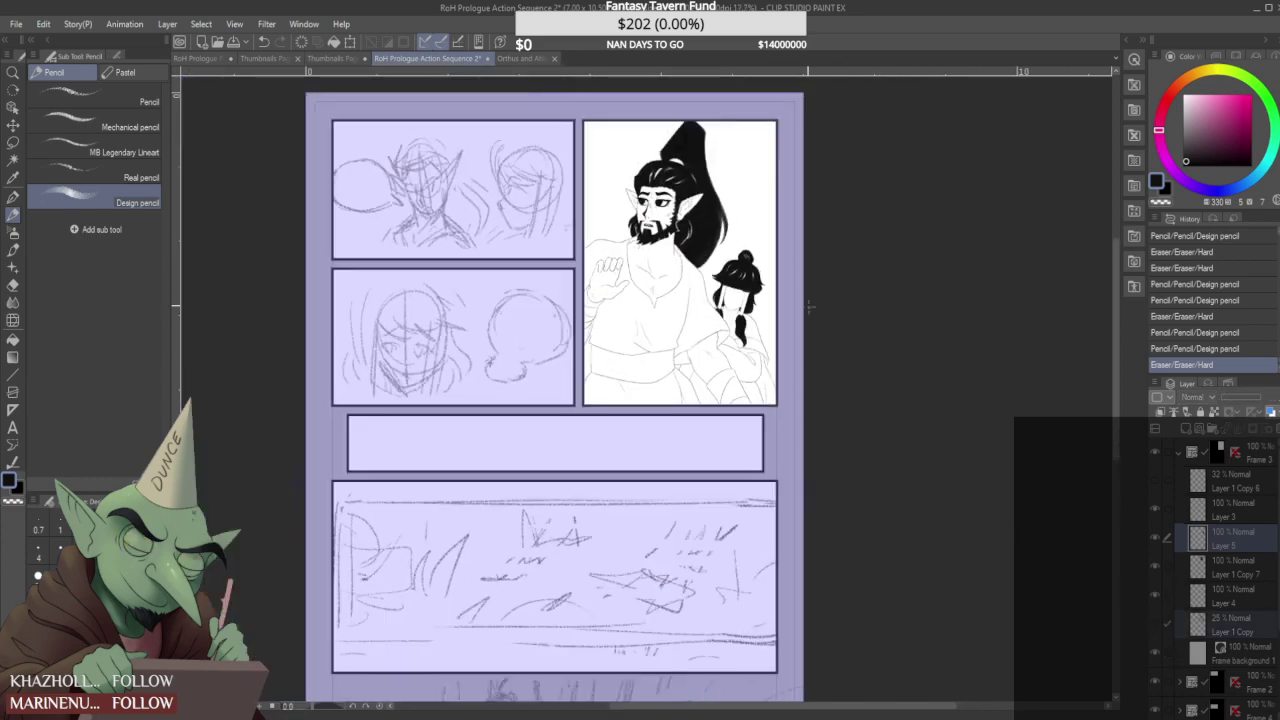
{"action": "scroll", "coordinate": [769, 262], "scroll_direction": "up", "scroll_amount": 2}
{"action": "scroll", "coordinate": [769, 268], "scroll_direction": "up", "scroll_amount": 3}
{"action": "scroll", "coordinate": [770, 282], "scroll_direction": "down", "scroll_amount": 2}
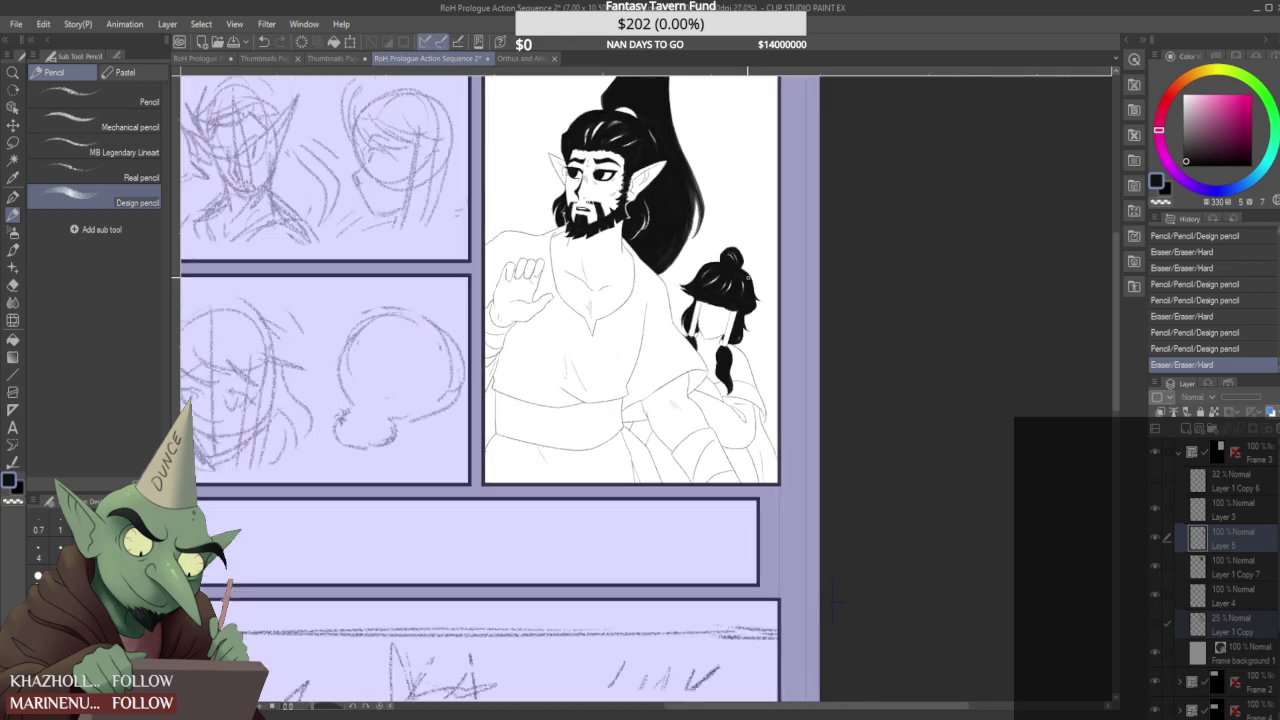
{"action": "scroll", "coordinate": [706, 292], "scroll_direction": "up", "scroll_amount": 2}
{"action": "scroll", "coordinate": [757, 350], "scroll_direction": "up", "scroll_amount": 5}
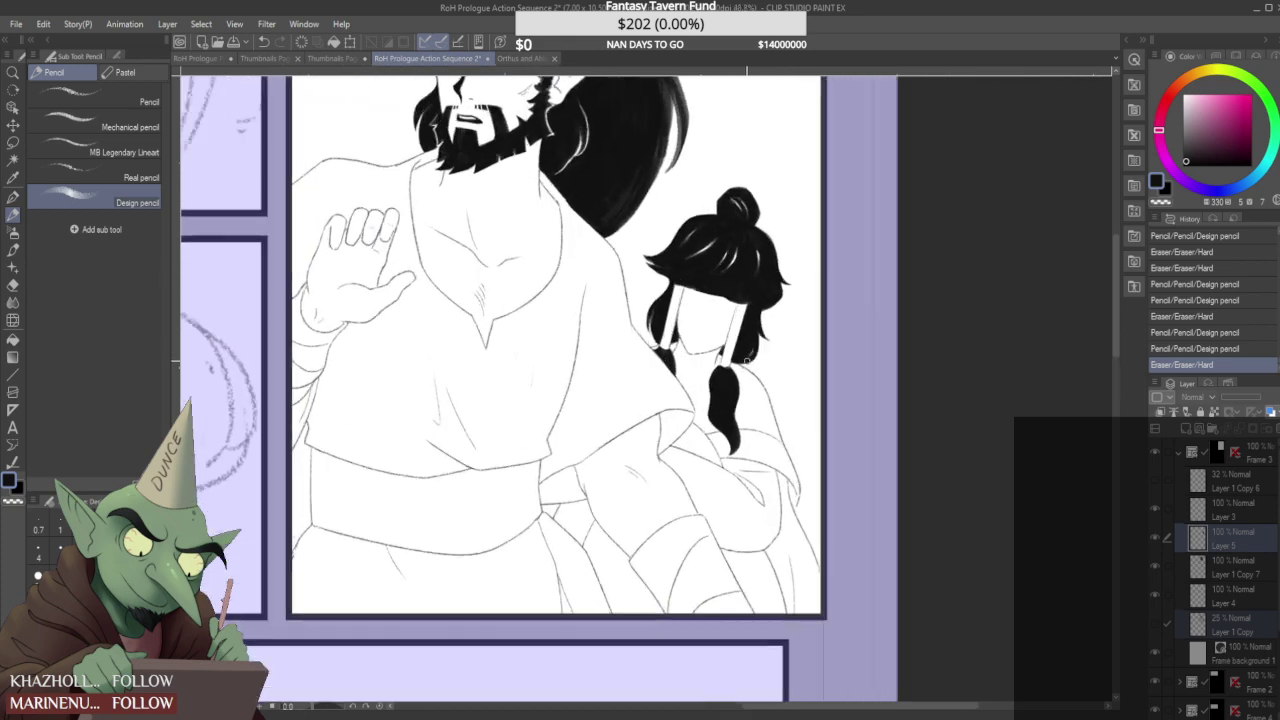
- Try trimming the hair beside the small figure's front hair tie with the hard eraser
{"action": "scroll", "coordinate": [712, 356], "scroll_direction": "up", "scroll_amount": 1}
{"action": "mouse_move", "coordinate": [706, 338]}
{"action": "left_mouse_down"}
{"action": "mouse_move", "coordinate": [697, 360]}
{"action": "mouse_move", "coordinate": [713, 358]}
{"action": "mouse_move", "coordinate": [696, 330]}
{"action": "left_mouse_up"}
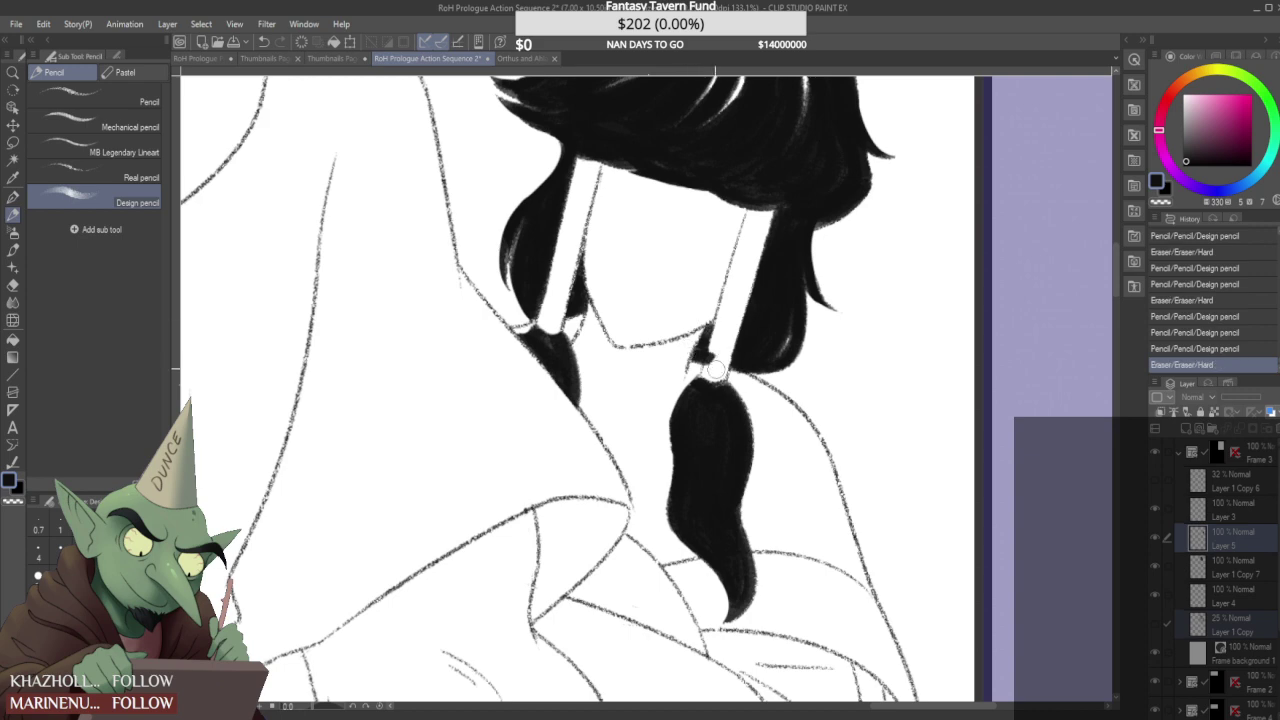
{"action": "scroll", "coordinate": [707, 369], "scroll_direction": "down", "scroll_amount": 4}
{"action": "scroll", "coordinate": [731, 340], "scroll_direction": "up", "scroll_amount": 1}
{"action": "scroll", "coordinate": [729, 340], "scroll_direction": "down", "scroll_amount": 2}
{"action": "scroll", "coordinate": [700, 300], "scroll_direction": "up", "scroll_amount": 2}
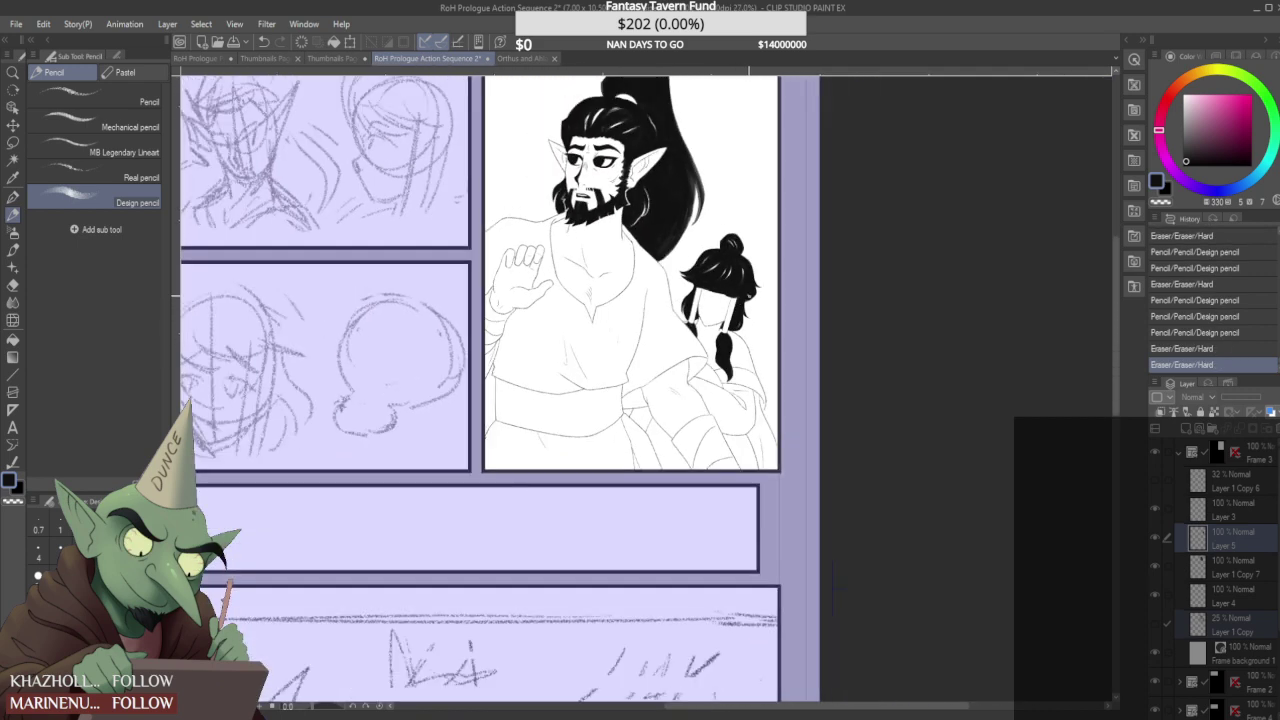
{"action": "scroll", "coordinate": [687, 276], "scroll_direction": "up", "scroll_amount": 1}
{"action": "scroll", "coordinate": [713, 289], "scroll_direction": "down", "scroll_amount": 1}
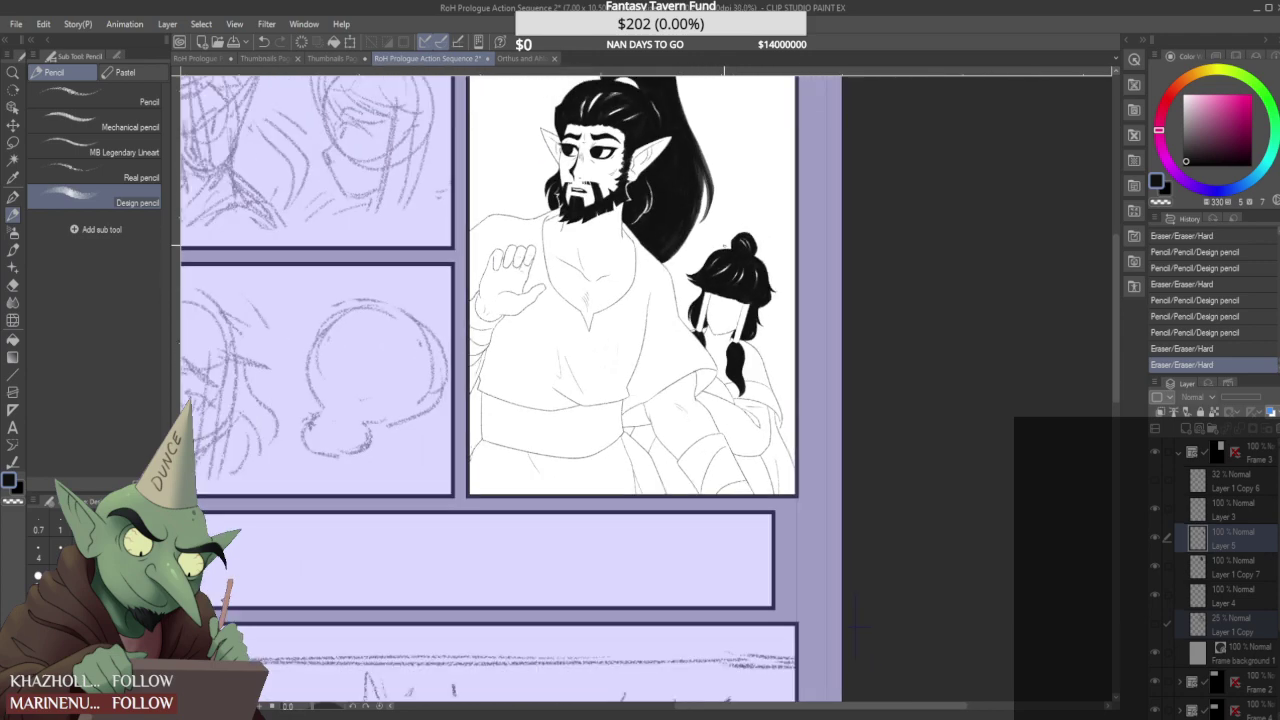
- Try trimming the crown outline of the hair beside the bun with the hard eraser
{"action": "scroll", "coordinate": [716, 290], "scroll_direction": "up", "scroll_amount": 5}
{"action": "left_click_drag", "start_coordinate": [690, 292], "coordinate": [630, 289]}
{"action": "scroll", "coordinate": [635, 293], "scroll_direction": "down", "scroll_amount": 5}
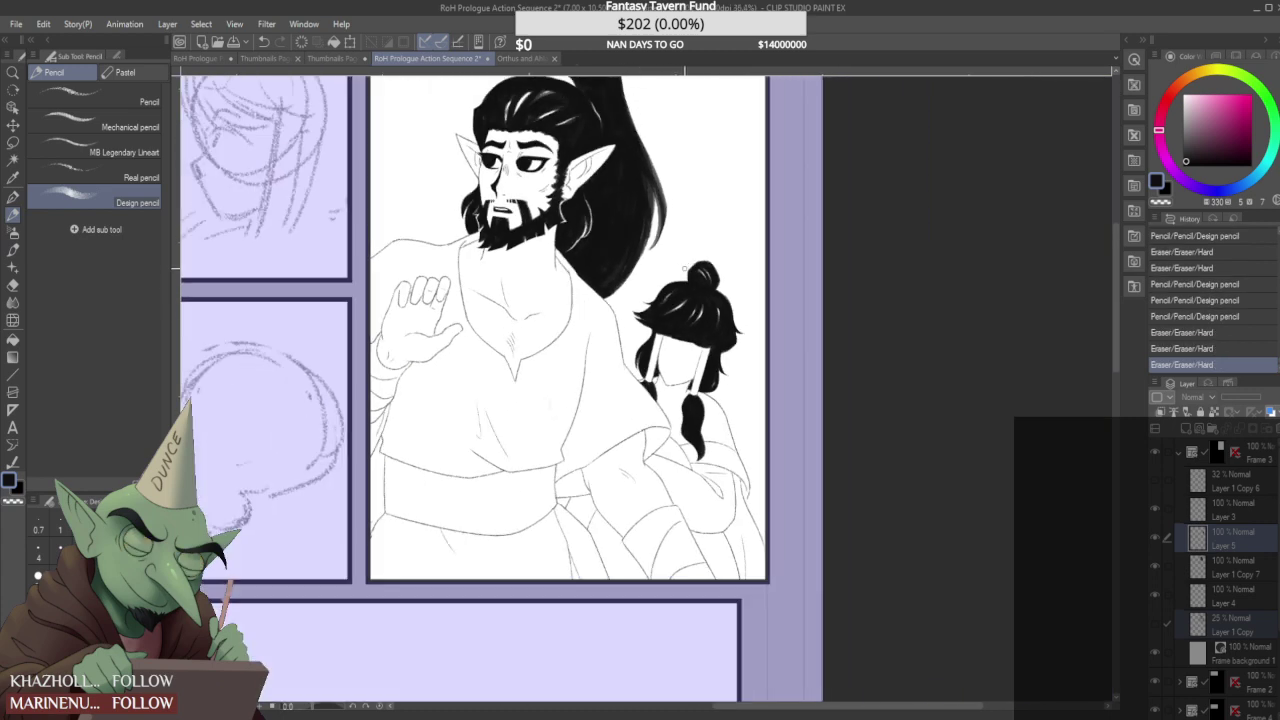
{"action": "scroll", "coordinate": [686, 268], "scroll_direction": "down", "scroll_amount": 2}
{"action": "scroll", "coordinate": [688, 276], "scroll_direction": "up", "scroll_amount": 1}
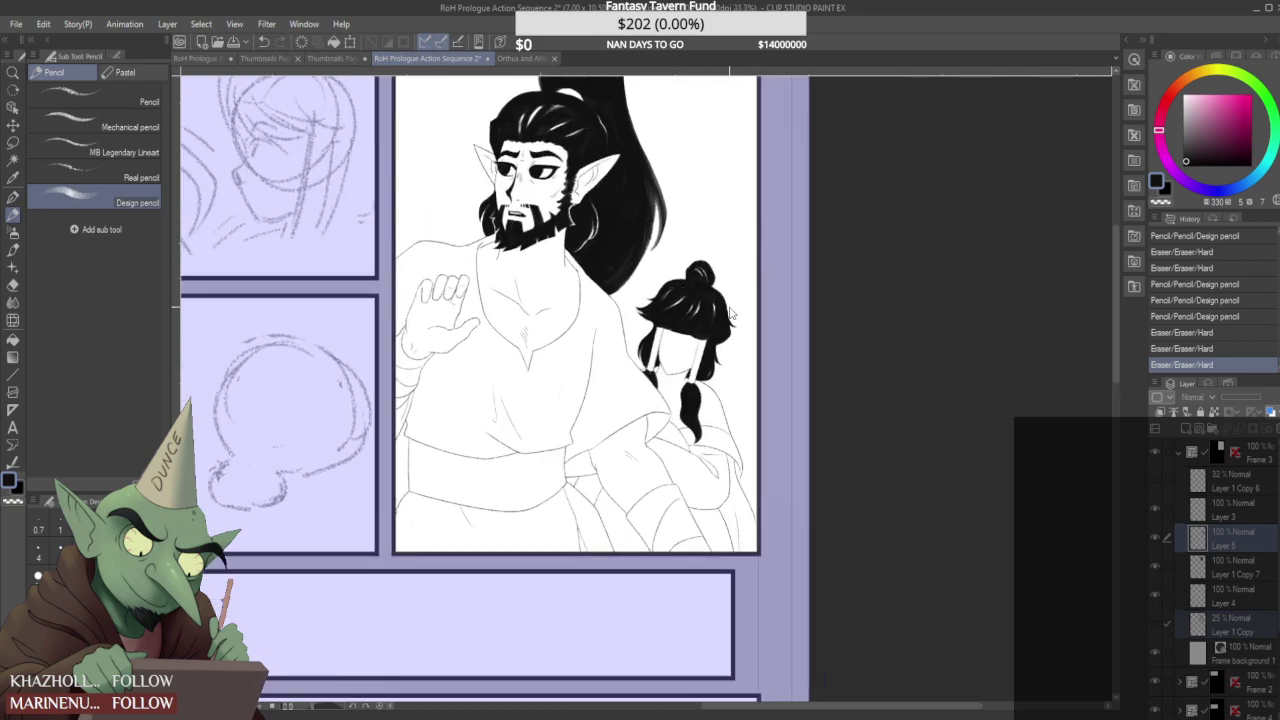
- Undo the last six pencil and eraser strokes on the small figure's hair
{"action": "key", "text": "ctrl+z"}
{"action": "key", "text": "ctrl+z"}
{"action": "key", "text": "ctrl+z"}
{"action": "key", "text": "ctrl+z"}
{"action": "key", "text": "ctrl+z"}
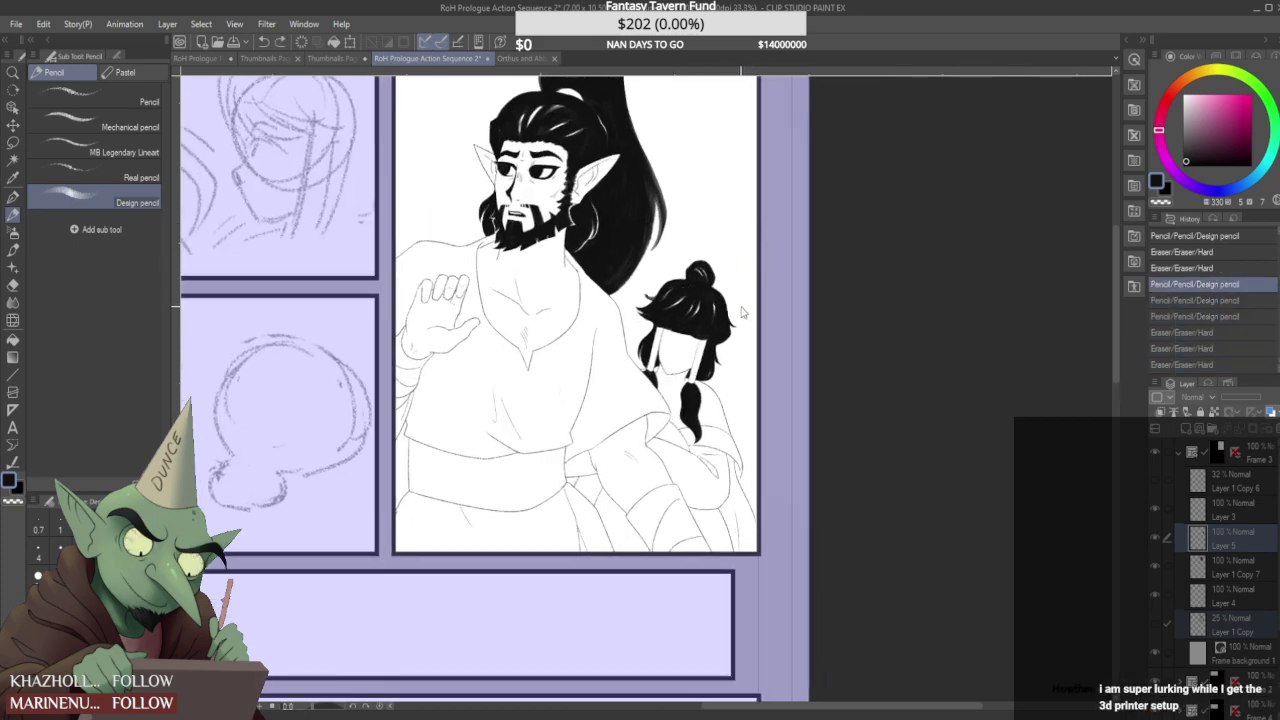
{"action": "key", "text": "ctrl+z"}
- Rework the crown outline between the bun and the fringe tip facing the taller man with the design pencil
{"action": "left_click_drag", "start_coordinate": [665, 290], "coordinate": [765, 290]}
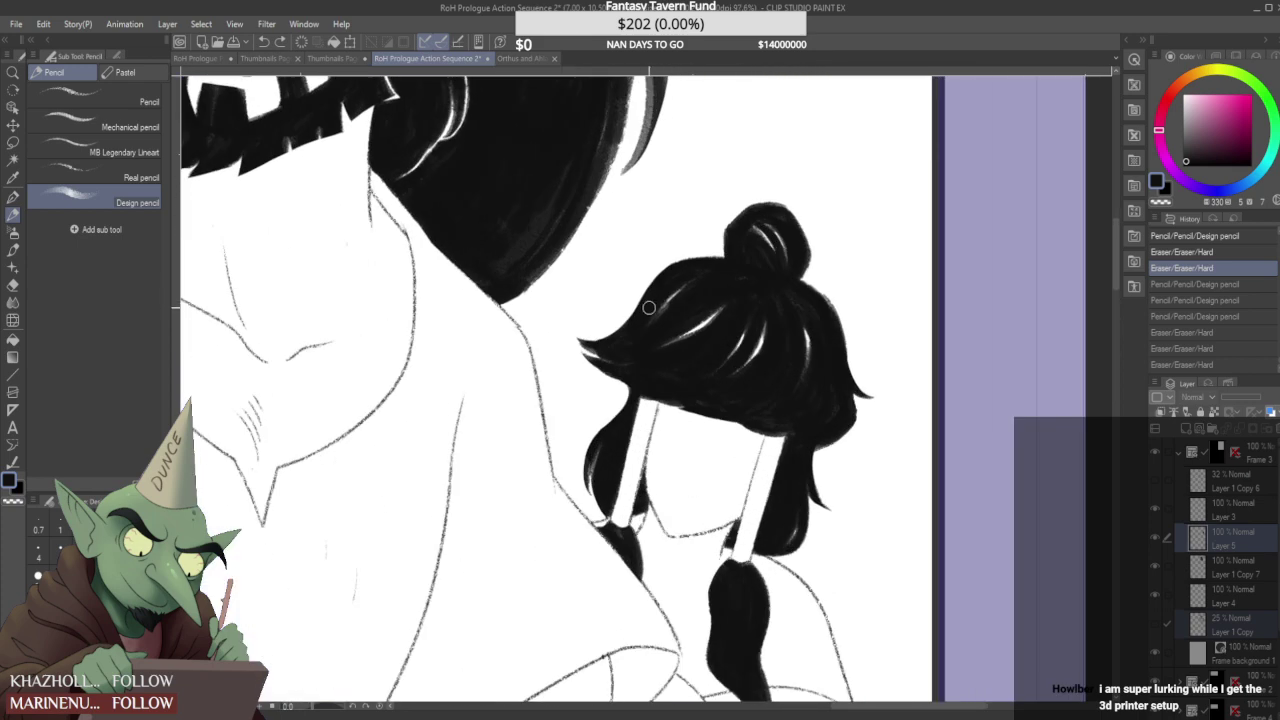
{"action": "left_click_drag", "start_coordinate": [641, 322], "coordinate": [686, 268]}
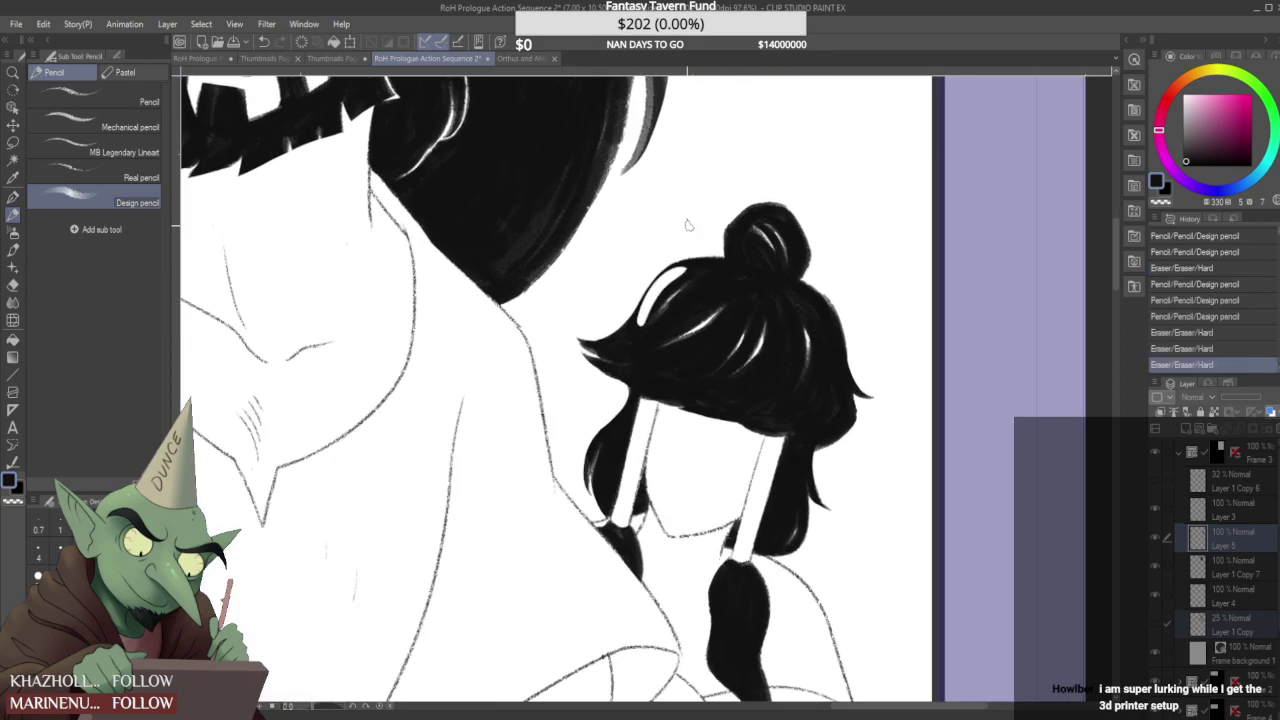
{"action": "key", "text": "ctrl+z"}
{"action": "mouse_move", "coordinate": [634, 327]}
{"action": "left_mouse_down"}
{"action": "mouse_move", "coordinate": [684, 272]}
{"action": "mouse_move", "coordinate": [642, 295]}
{"action": "mouse_move", "coordinate": [690, 266]}
{"action": "left_mouse_up"}
{"action": "left_click_drag", "start_coordinate": [640, 300], "coordinate": [668, 279]}
{"action": "scroll", "coordinate": [690, 268], "scroll_direction": "down", "scroll_amount": 5}
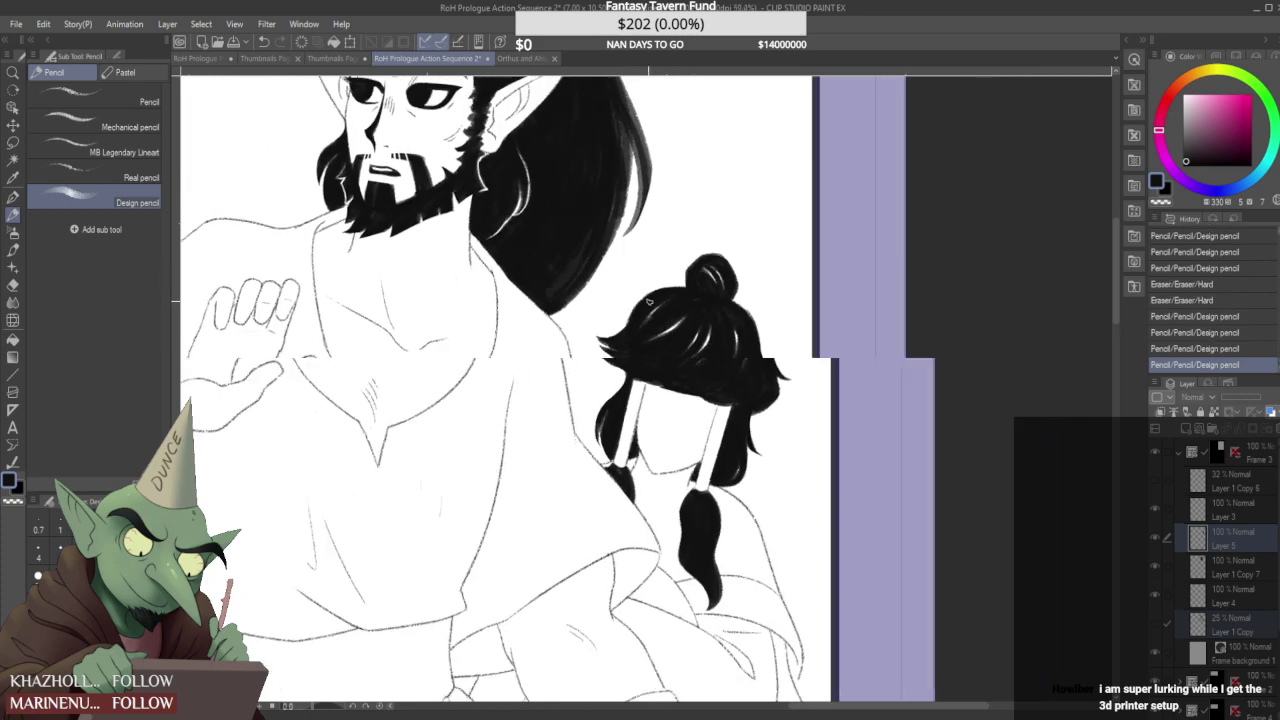
- Flip the canvas horizontally and check the small figure's hair in the mirrored view
{"action": "scroll", "coordinate": [690, 268], "scroll_direction": "down", "scroll_amount": 1}
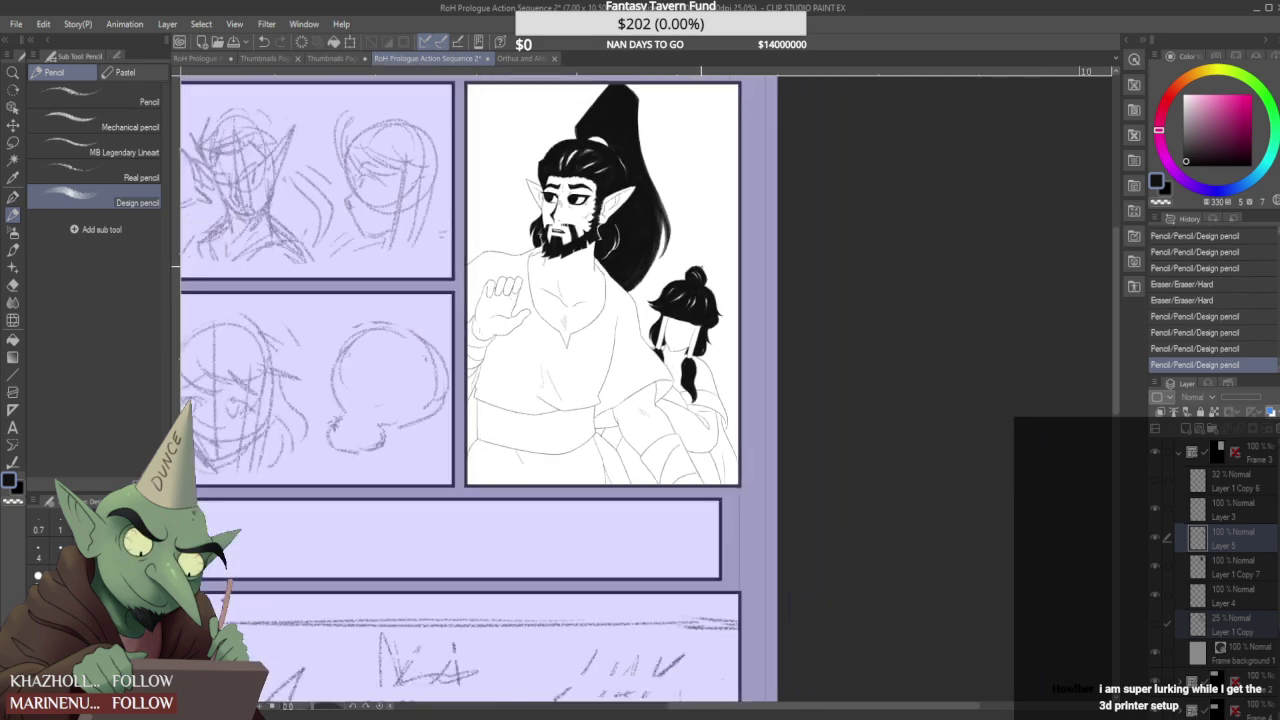
{"action": "scroll", "coordinate": [257, 366], "scroll_direction": "down", "scroll_amount": 2}
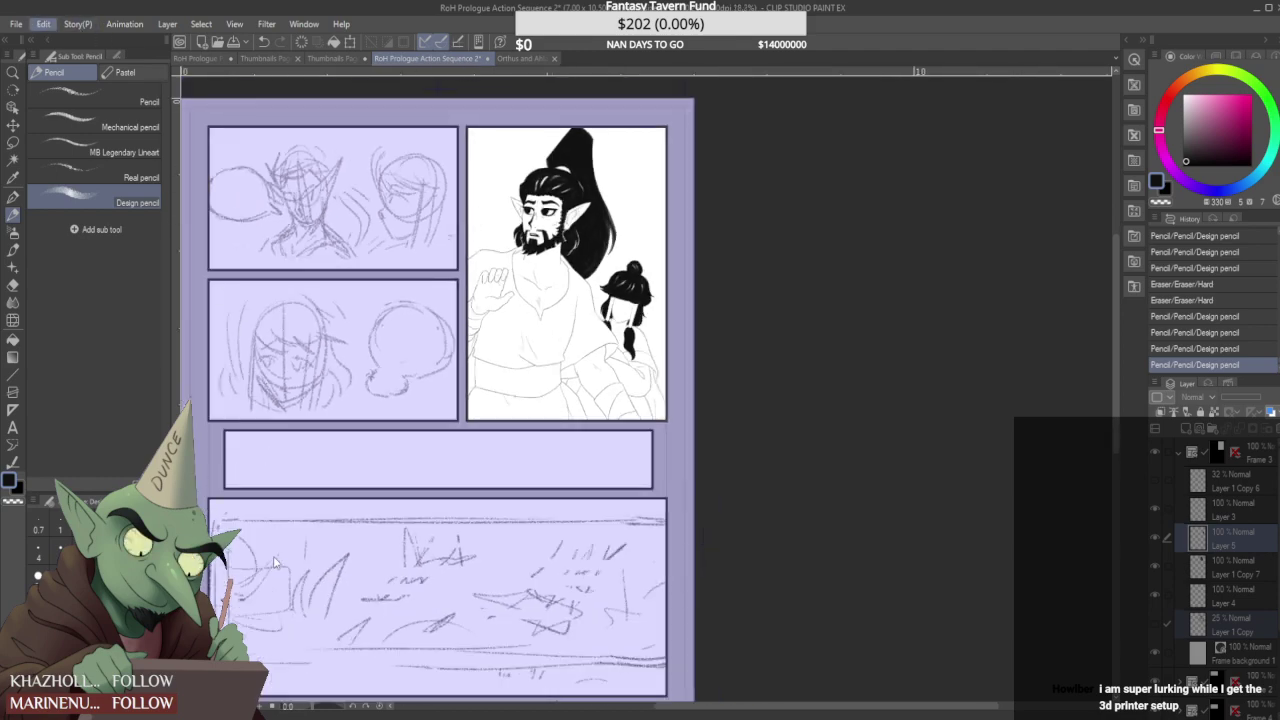
{"action": "key", "text": "h"}
{"action": "scroll", "coordinate": [549, 508], "scroll_direction": "down", "scroll_amount": 2}
{"action": "scroll", "coordinate": [452, 220], "scroll_direction": "up", "scroll_amount": 6}
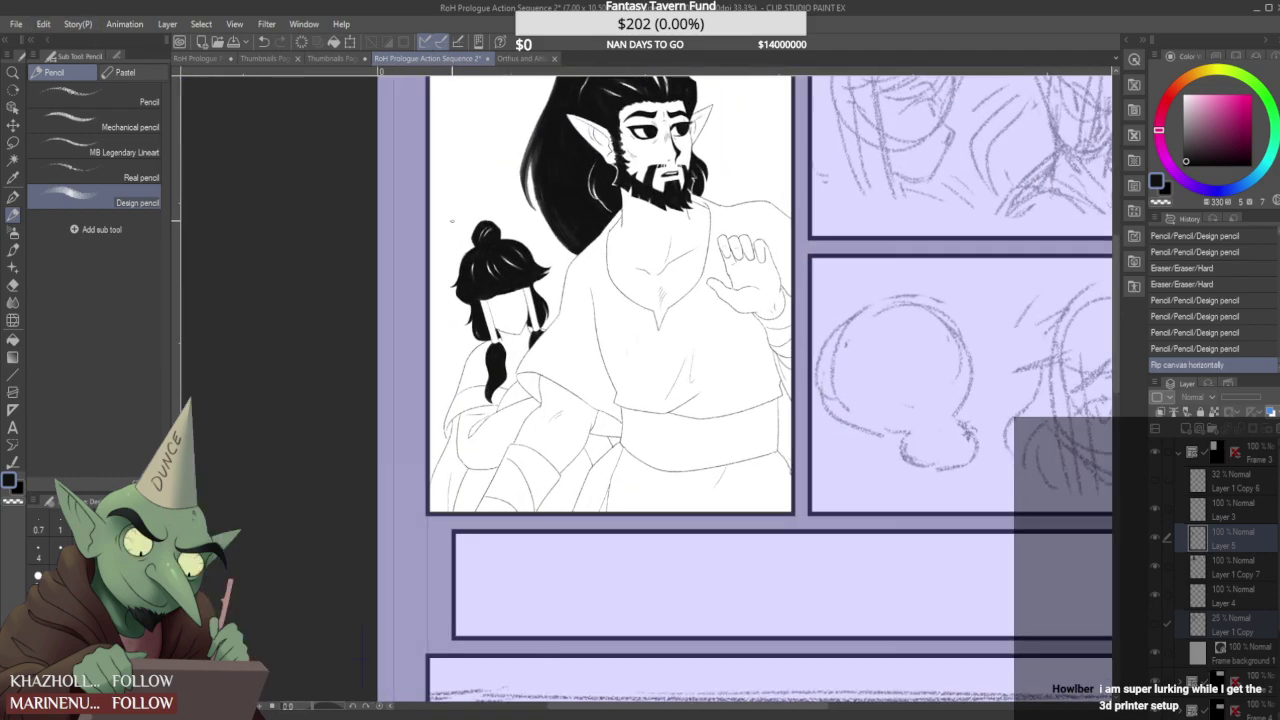
{"action": "scroll", "coordinate": [490, 290], "scroll_direction": "up", "scroll_amount": 5}
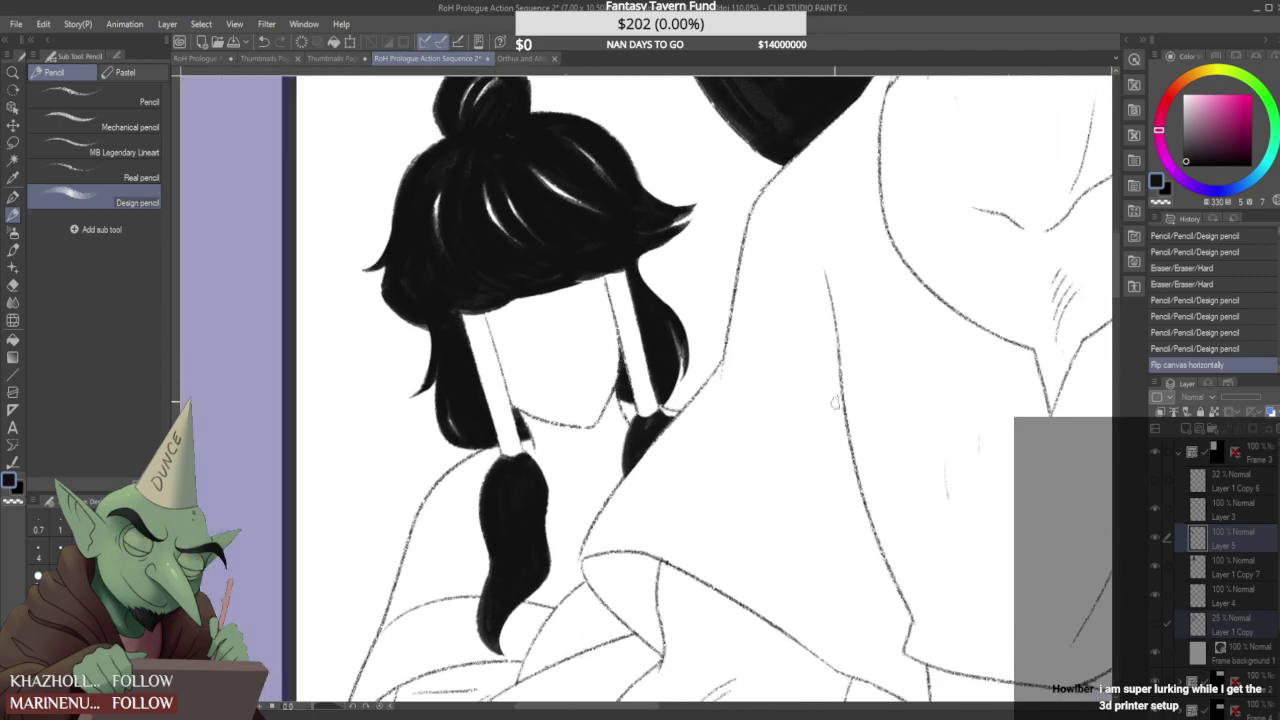
- Show the sketch layer Layer 1 Copy again and add a new raster layer above Layer 5
{"action": "left_click", "coordinate": [1156, 624]}
{"action": "scroll", "coordinate": [548, 356], "scroll_direction": "up", "scroll_amount": 2}
{"action": "scroll", "coordinate": [503, 345], "scroll_direction": "up", "scroll_amount": 1}
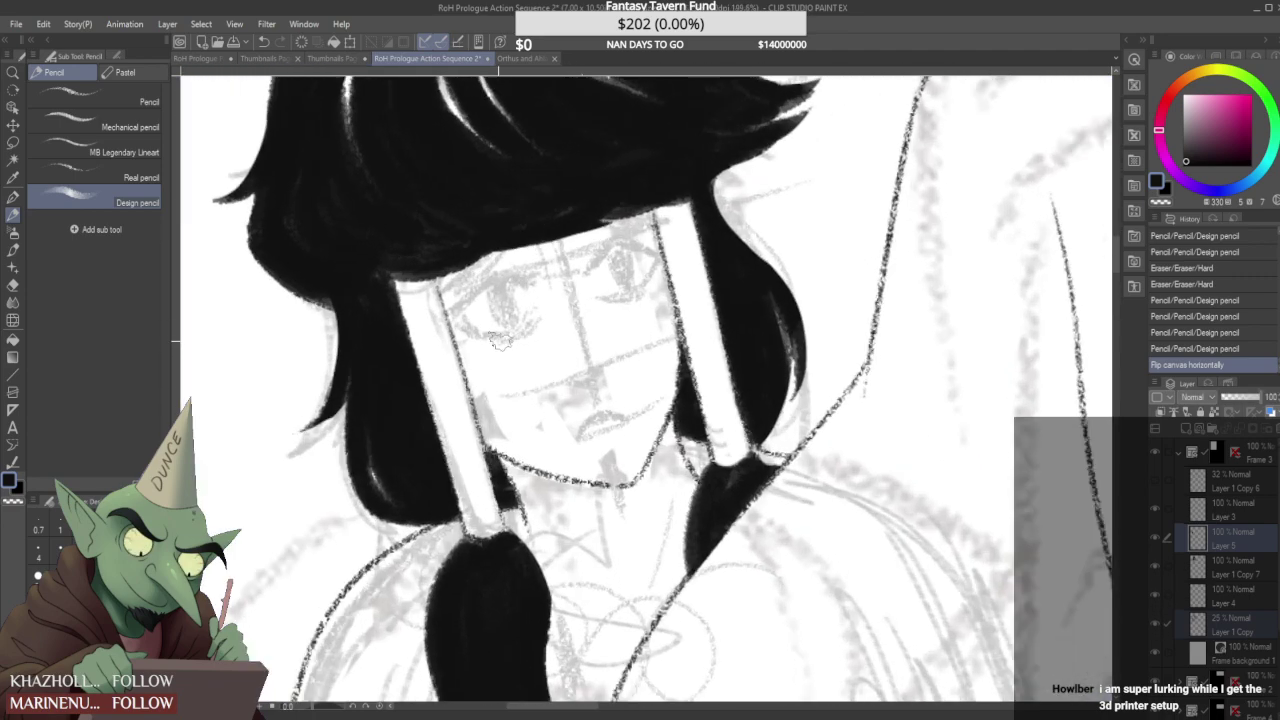
{"action": "left_click", "coordinate": [1155, 428]}
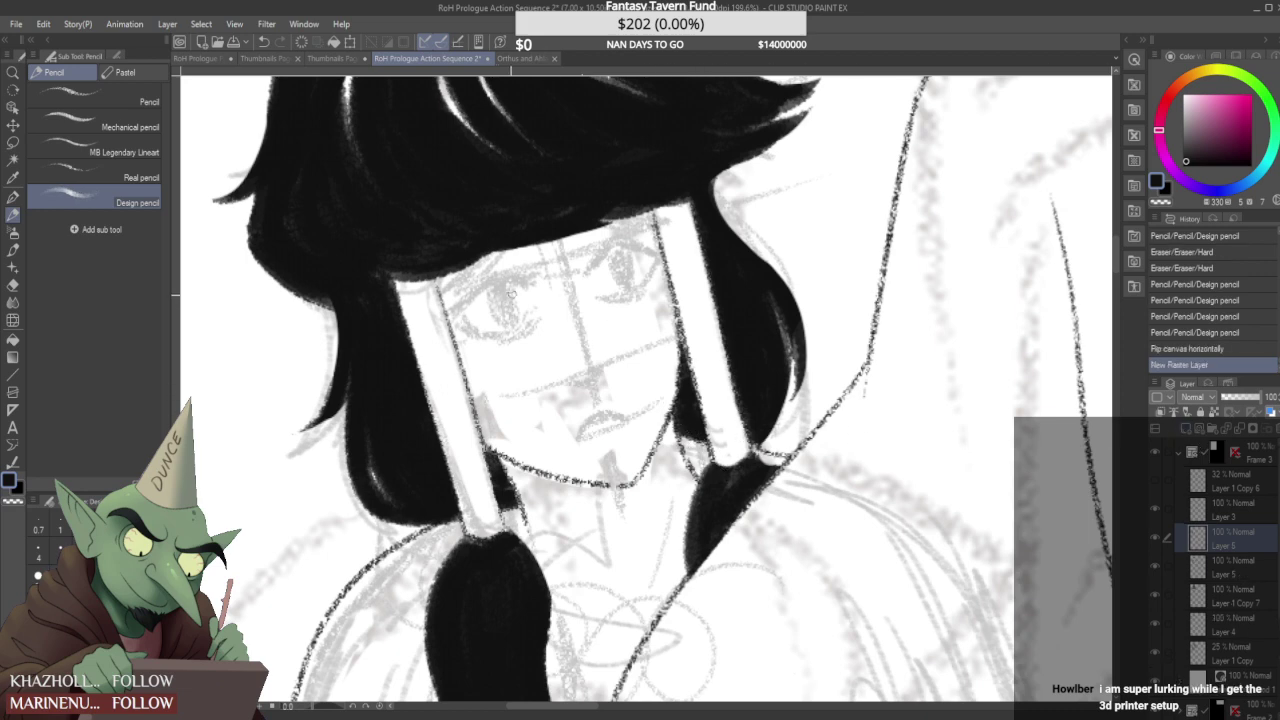
- Outline the small figure's near eye over the sketch with thick upper and lower lash lines meeting at the outer corner
{"action": "left_click_drag", "start_coordinate": [455, 314], "coordinate": [501, 275]}
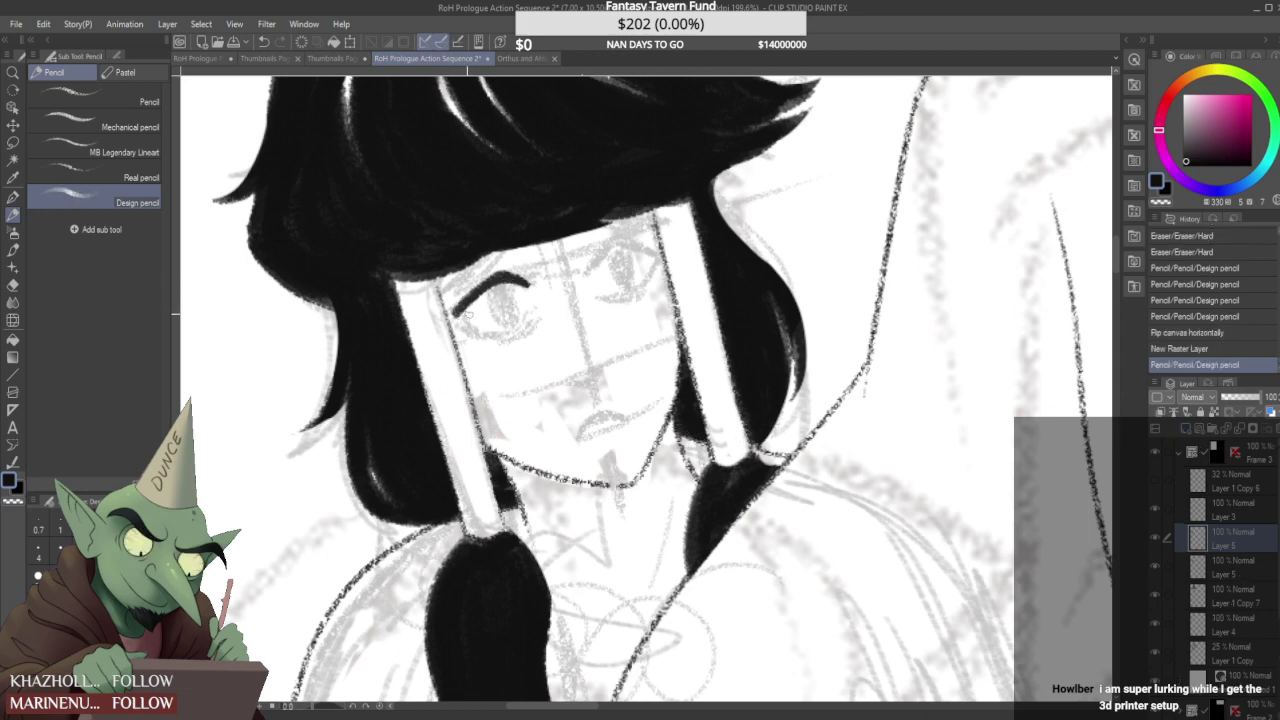
{"action": "mouse_move", "coordinate": [454, 315]}
{"action": "left_mouse_down"}
{"action": "mouse_move", "coordinate": [532, 318]}
{"action": "mouse_move", "coordinate": [453, 316]}
{"action": "mouse_move", "coordinate": [494, 335]}
{"action": "mouse_move", "coordinate": [547, 313]}
{"action": "mouse_move", "coordinate": [529, 299]}
{"action": "mouse_move", "coordinate": [462, 324]}
{"action": "mouse_move", "coordinate": [535, 318]}
{"action": "mouse_move", "coordinate": [482, 338]}
{"action": "mouse_move", "coordinate": [536, 322]}
{"action": "mouse_move", "coordinate": [530, 307]}
{"action": "mouse_move", "coordinate": [538, 321]}
{"action": "mouse_move", "coordinate": [467, 316]}
{"action": "mouse_move", "coordinate": [536, 322]}
{"action": "mouse_move", "coordinate": [505, 342]}
{"action": "mouse_move", "coordinate": [462, 306]}
{"action": "mouse_move", "coordinate": [430, 328]}
{"action": "mouse_move", "coordinate": [440, 310]}
{"action": "mouse_move", "coordinate": [444, 340]}
{"action": "left_mouse_up"}
{"action": "scroll", "coordinate": [456, 303], "scroll_direction": "down", "scroll_amount": 2}
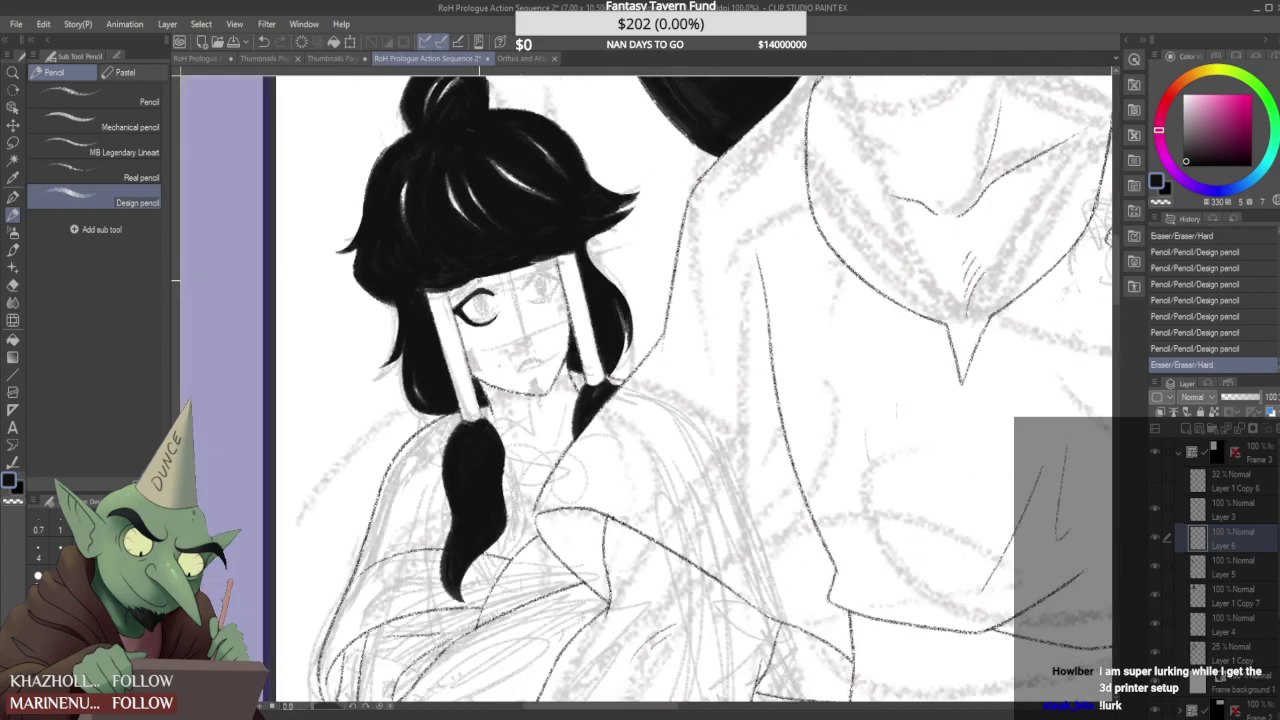
{"action": "scroll", "coordinate": [476, 311], "scroll_direction": "down", "scroll_amount": 2}
- Fill in a solid black, narrow iris hanging from the upper lash line of the near eye
{"action": "scroll", "coordinate": [476, 312], "scroll_direction": "up", "scroll_amount": 6}
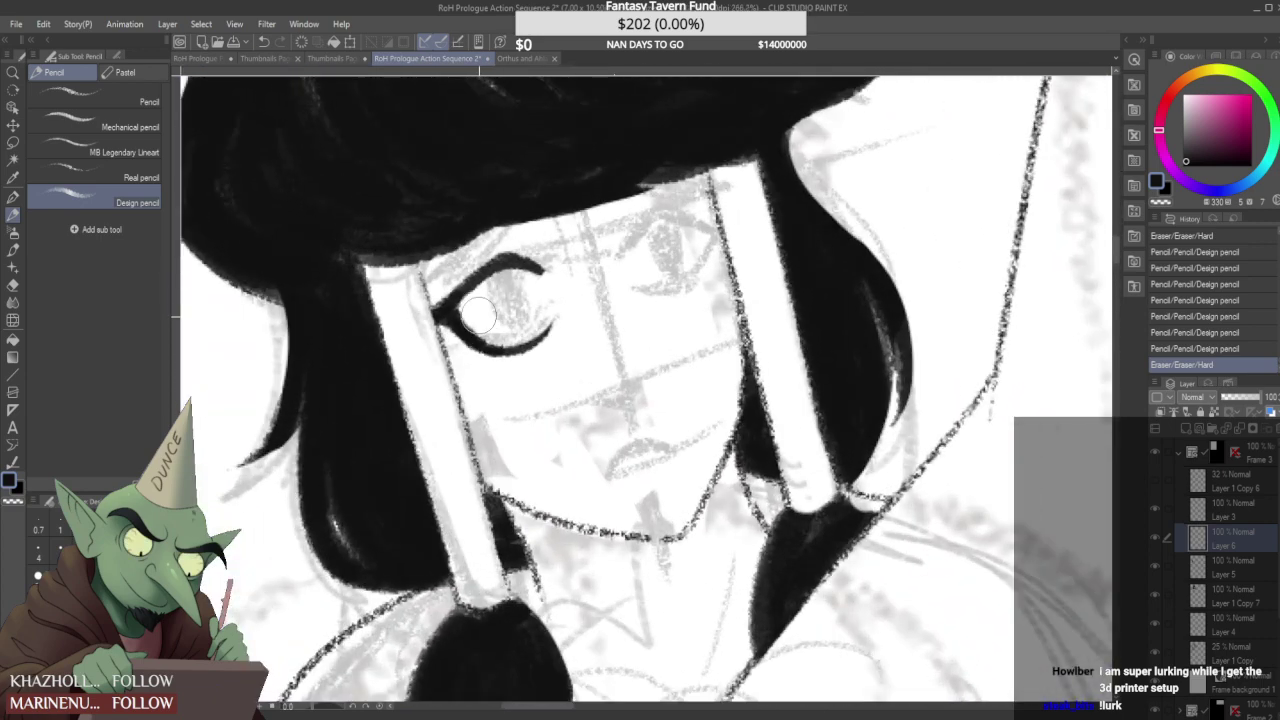
{"action": "mouse_move", "coordinate": [507, 322]}
{"action": "left_mouse_down"}
{"action": "mouse_move", "coordinate": [484, 298]}
{"action": "mouse_move", "coordinate": [492, 286]}
{"action": "mouse_move", "coordinate": [470, 284]}
{"action": "mouse_move", "coordinate": [529, 328]}
{"action": "left_mouse_up"}
{"action": "left_click_drag", "start_coordinate": [526, 282], "coordinate": [518, 330]}
{"action": "mouse_move", "coordinate": [498, 262]}
{"action": "left_mouse_down"}
{"action": "mouse_move", "coordinate": [520, 326]}
{"action": "mouse_move", "coordinate": [515, 290]}
{"action": "left_mouse_up"}
{"action": "scroll", "coordinate": [506, 273], "scroll_direction": "down", "scroll_amount": 8}
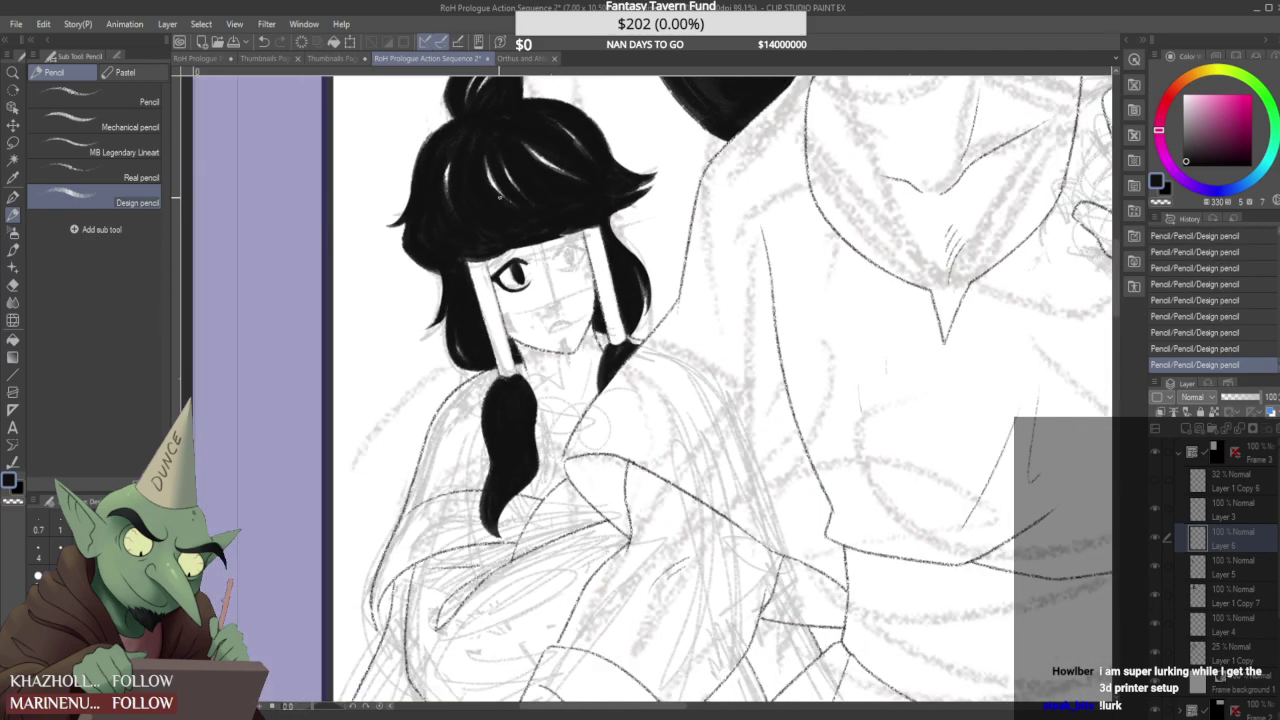
- Draw the slanted eyebrow above the near eye so it runs up under the fringe
{"action": "scroll", "coordinate": [507, 257], "scroll_direction": "up", "scroll_amount": 6}
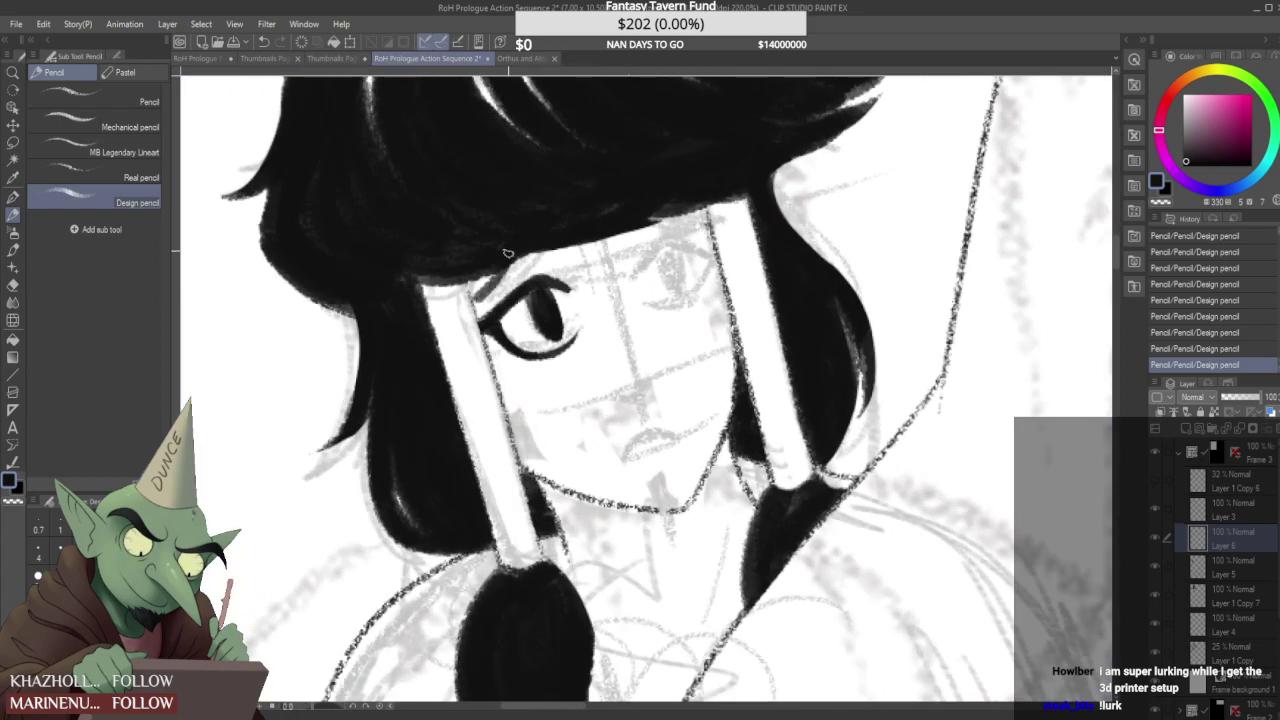
{"action": "scroll", "coordinate": [495, 267], "scroll_direction": "down", "scroll_amount": 5}
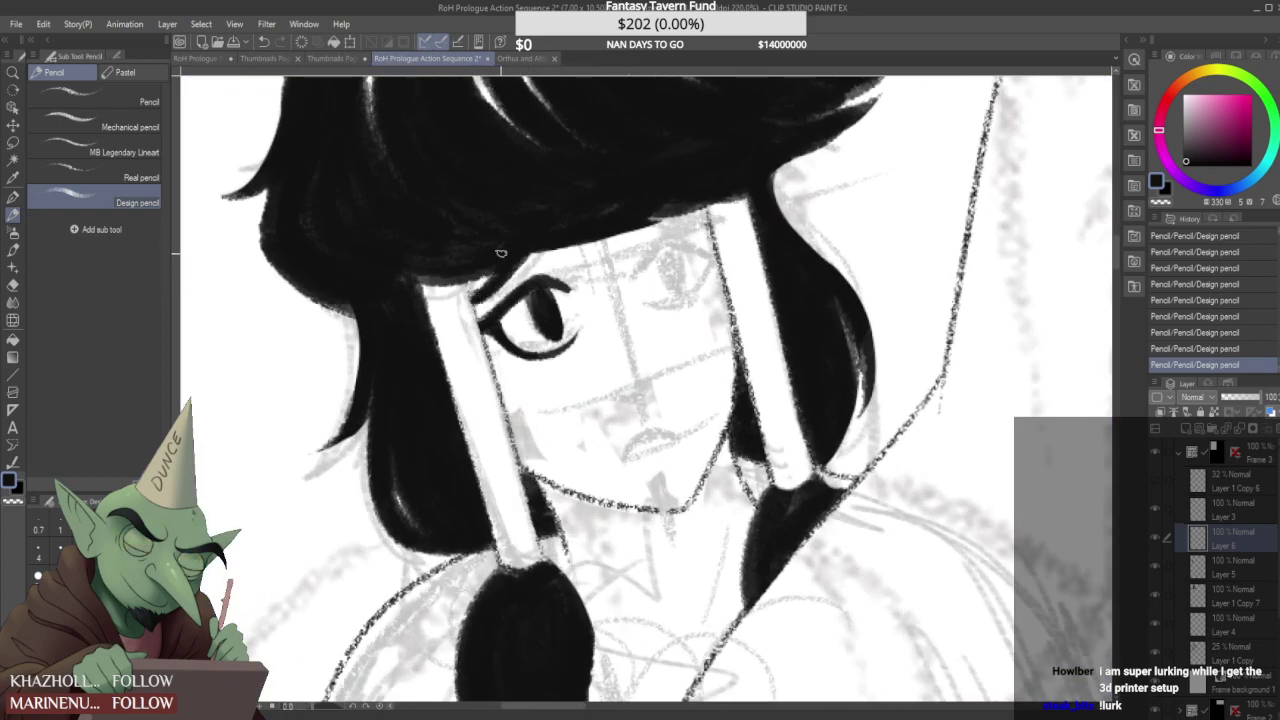
{"action": "scroll", "coordinate": [508, 218], "scroll_direction": "down", "scroll_amount": 2}
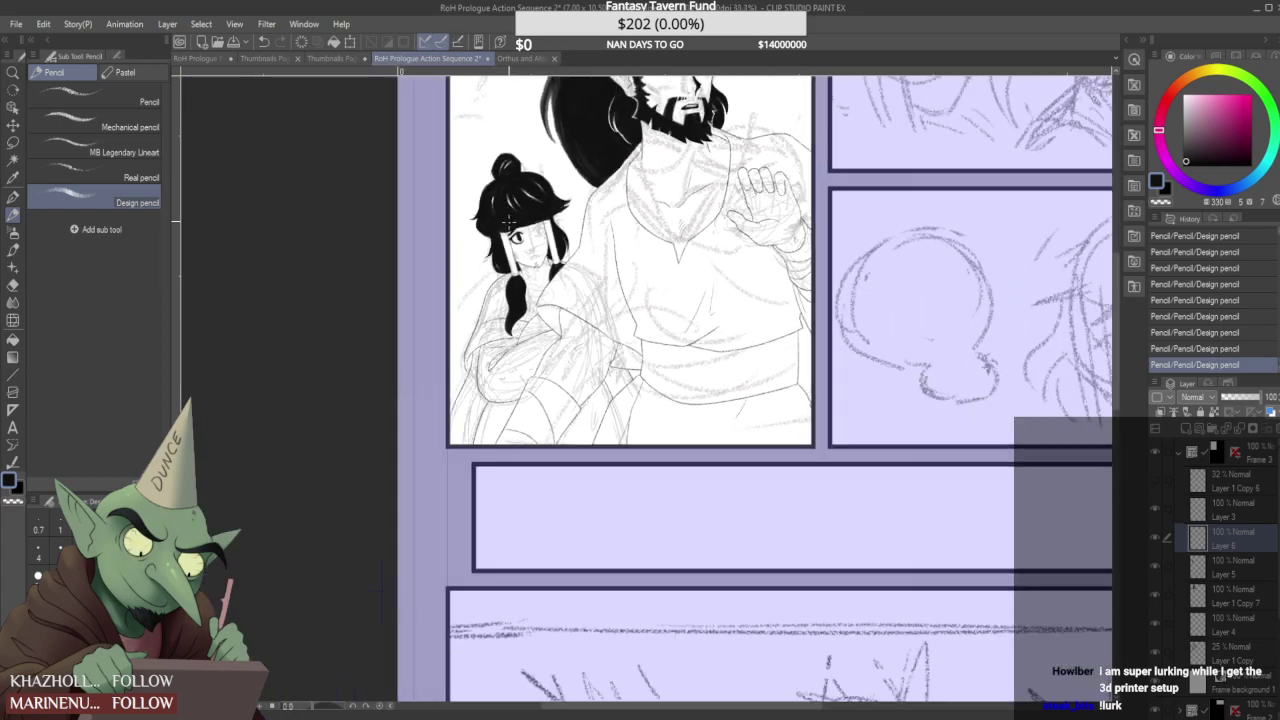
{"action": "scroll", "coordinate": [522, 242], "scroll_direction": "up", "scroll_amount": 6}
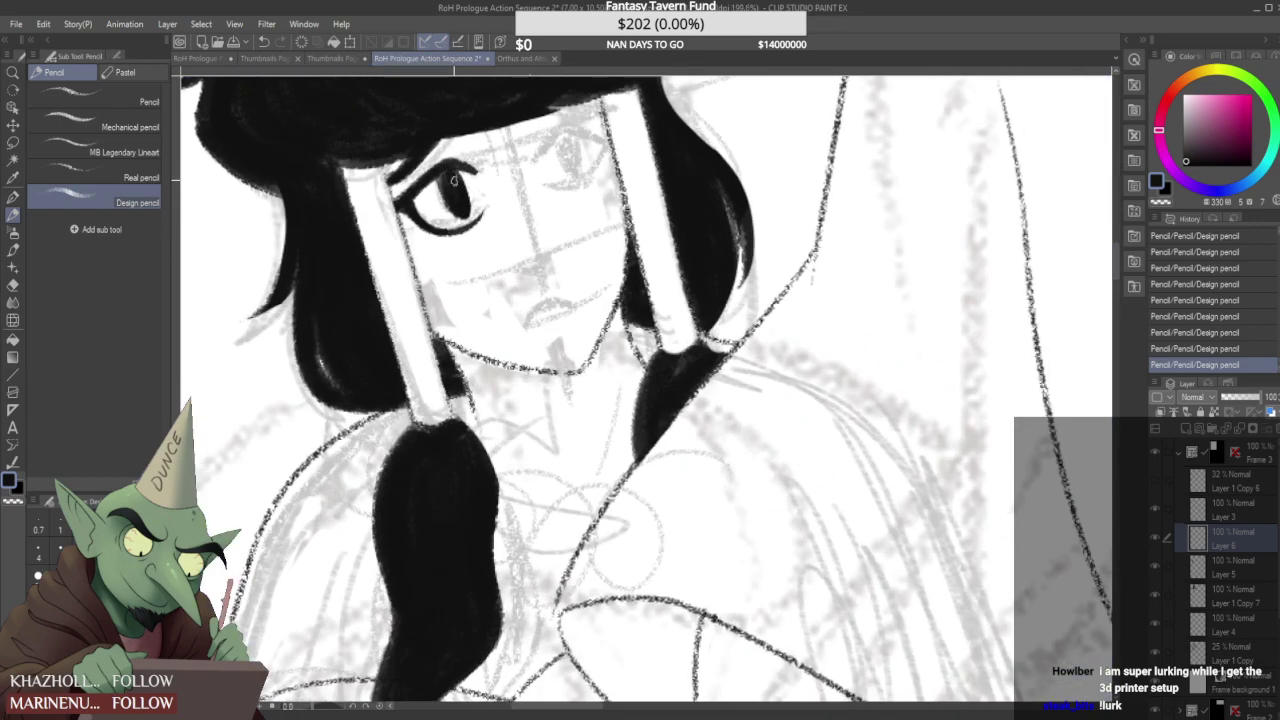
{"action": "scroll", "coordinate": [452, 182], "scroll_direction": "down", "scroll_amount": 5}
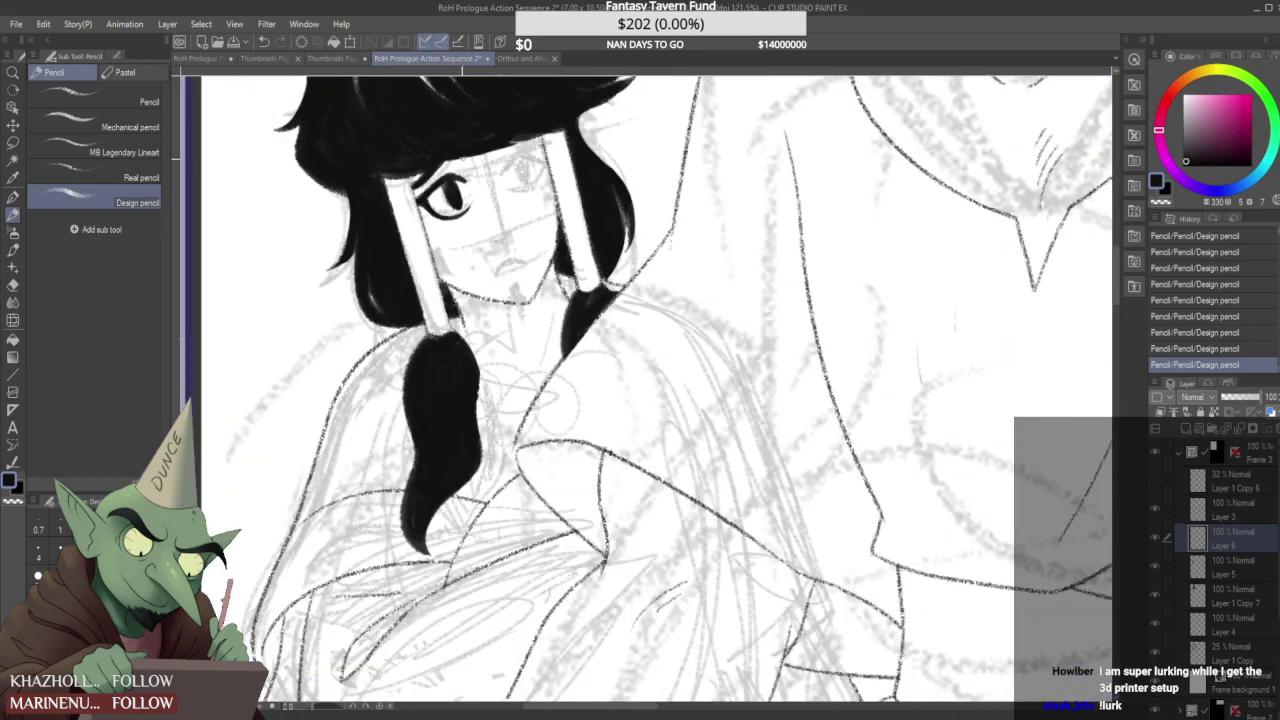
- Try a curved upper lash line over the sketch of the far eye
{"action": "scroll", "coordinate": [465, 150], "scroll_direction": "up", "scroll_amount": 4}
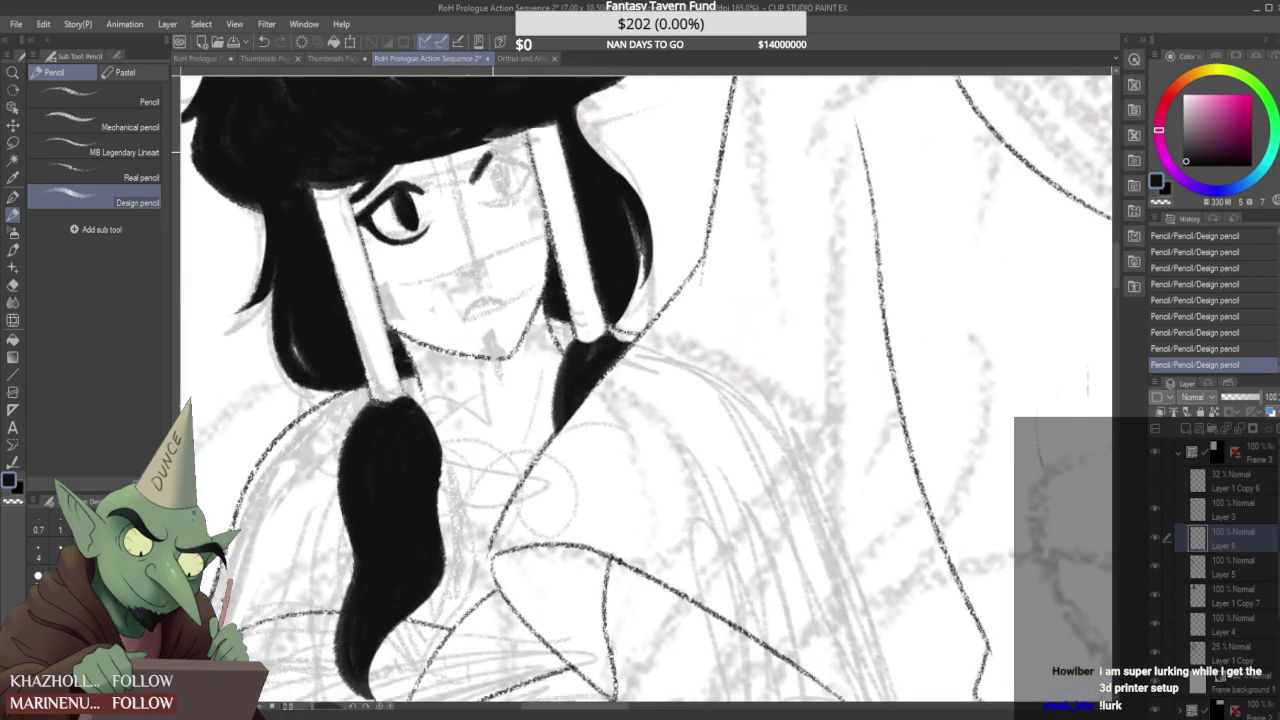
{"action": "scroll", "coordinate": [492, 150], "scroll_direction": "up", "scroll_amount": 1}
{"action": "left_click_drag", "start_coordinate": [489, 157], "coordinate": [528, 166]}
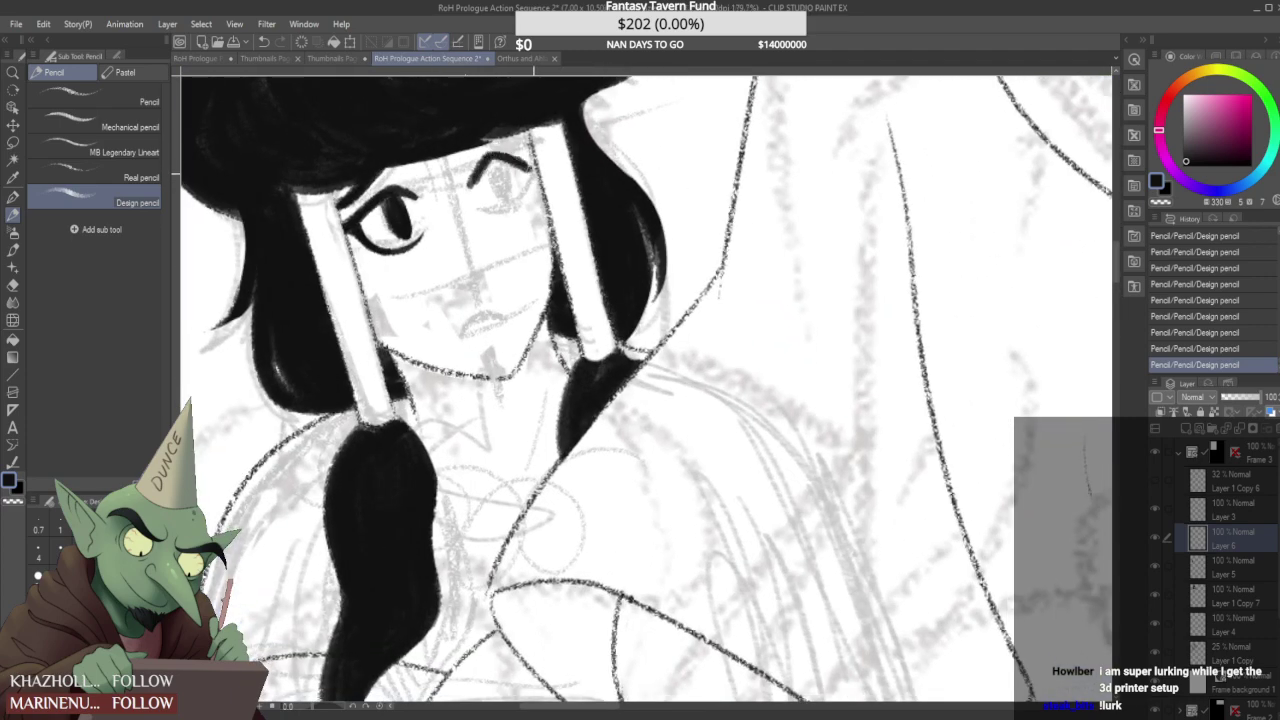
{"action": "scroll", "coordinate": [526, 168], "scroll_direction": "down", "scroll_amount": 7}
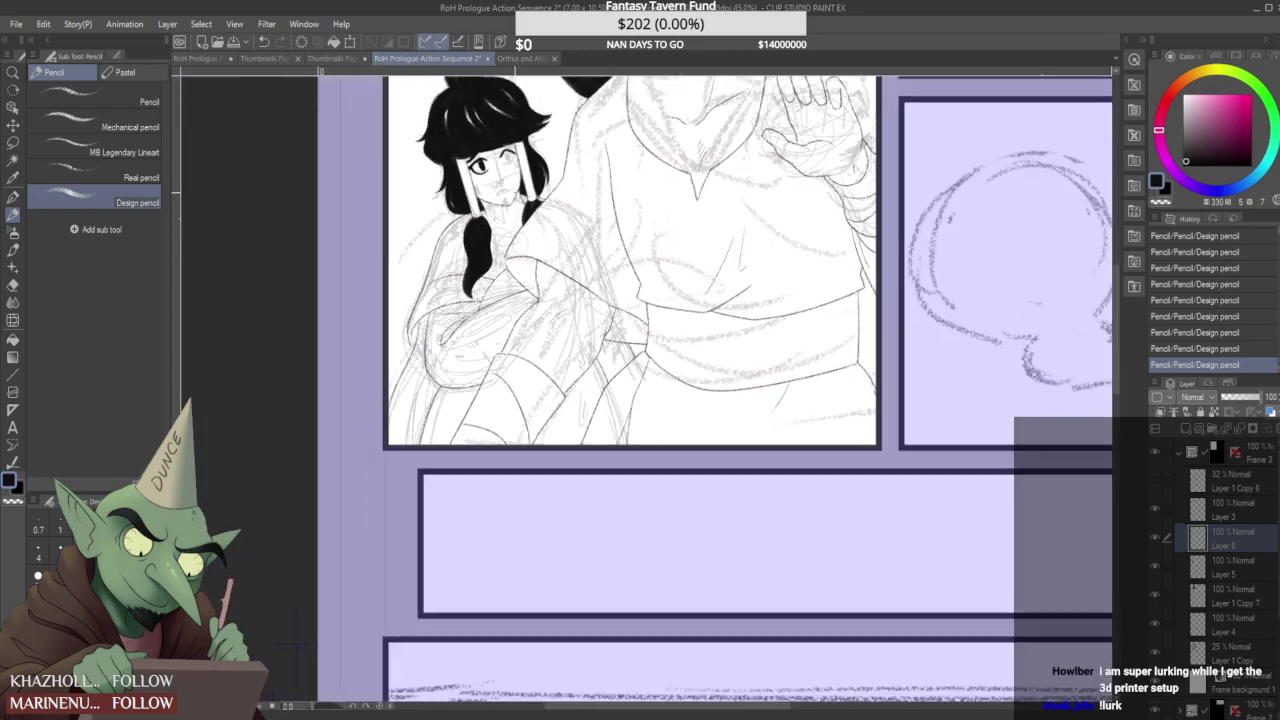
{"action": "scroll", "coordinate": [557, 192], "scroll_direction": "up", "scroll_amount": 8}
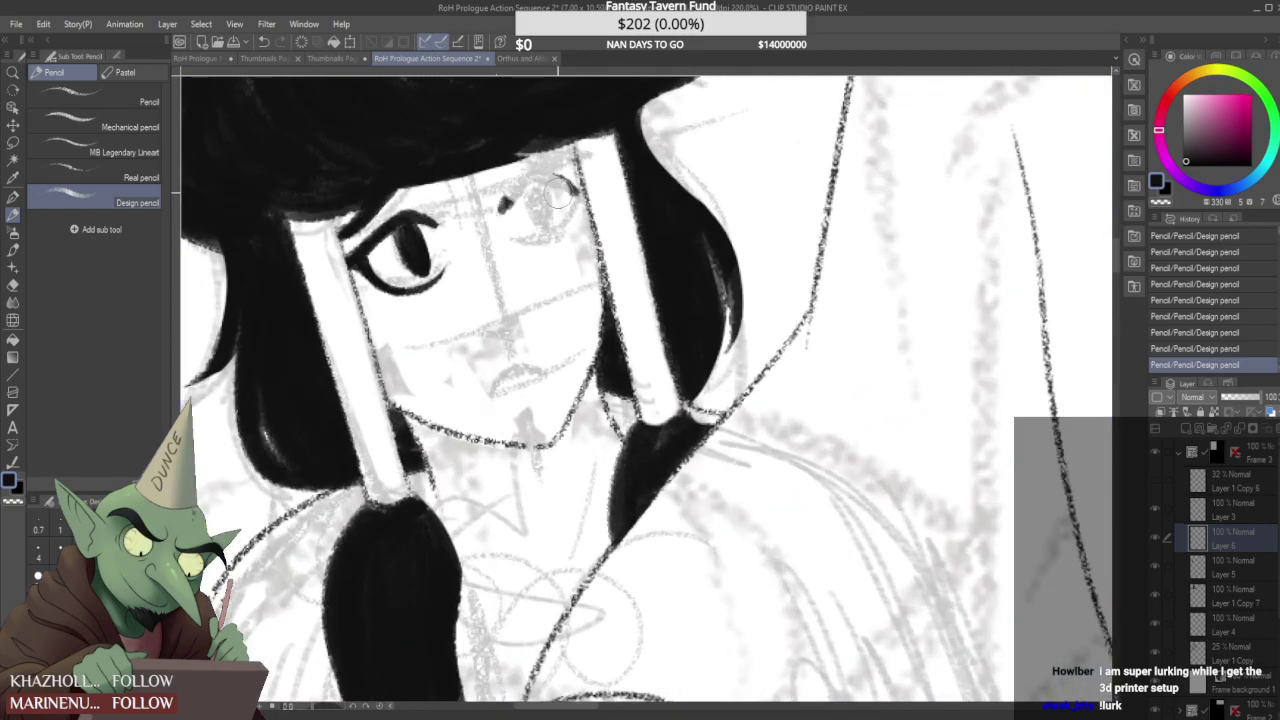
{"action": "left_click_drag", "start_coordinate": [557, 192], "coordinate": [546, 192]}
- Clean up and thicken the near eye's upper lash line toward its inner corner
{"action": "mouse_move", "coordinate": [410, 210]}
{"action": "left_mouse_down"}
{"action": "mouse_move", "coordinate": [398, 222]}
{"action": "mouse_move", "coordinate": [442, 230]}
{"action": "left_mouse_up"}
{"action": "scroll", "coordinate": [416, 222], "scroll_direction": "down", "scroll_amount": 4}
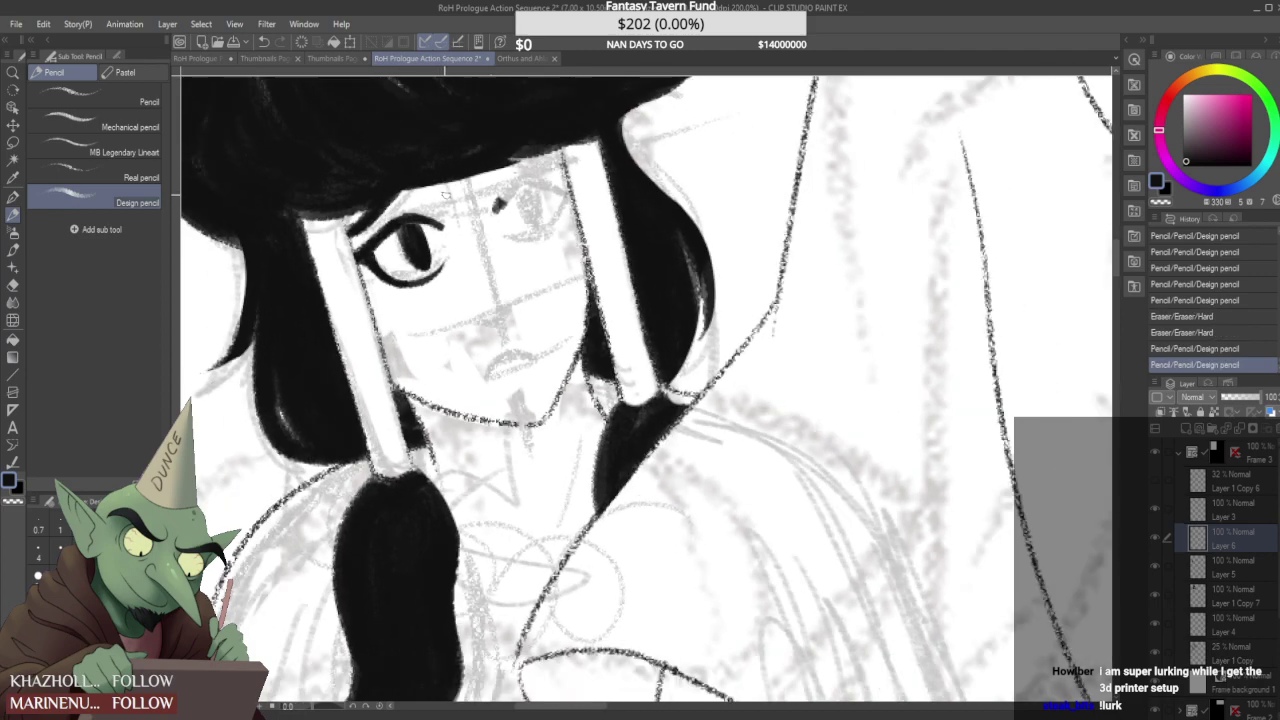
{"action": "scroll", "coordinate": [418, 216], "scroll_direction": "up", "scroll_amount": 3}
{"action": "scroll", "coordinate": [419, 212], "scroll_direction": "up", "scroll_amount": 1}
{"action": "left_click", "coordinate": [420, 213]}
{"action": "mouse_move", "coordinate": [429, 206]}
{"action": "left_mouse_down"}
{"action": "mouse_move", "coordinate": [415, 213]}
{"action": "mouse_move", "coordinate": [463, 214]}
{"action": "left_mouse_up"}
{"action": "scroll", "coordinate": [468, 213], "scroll_direction": "down", "scroll_amount": 10}
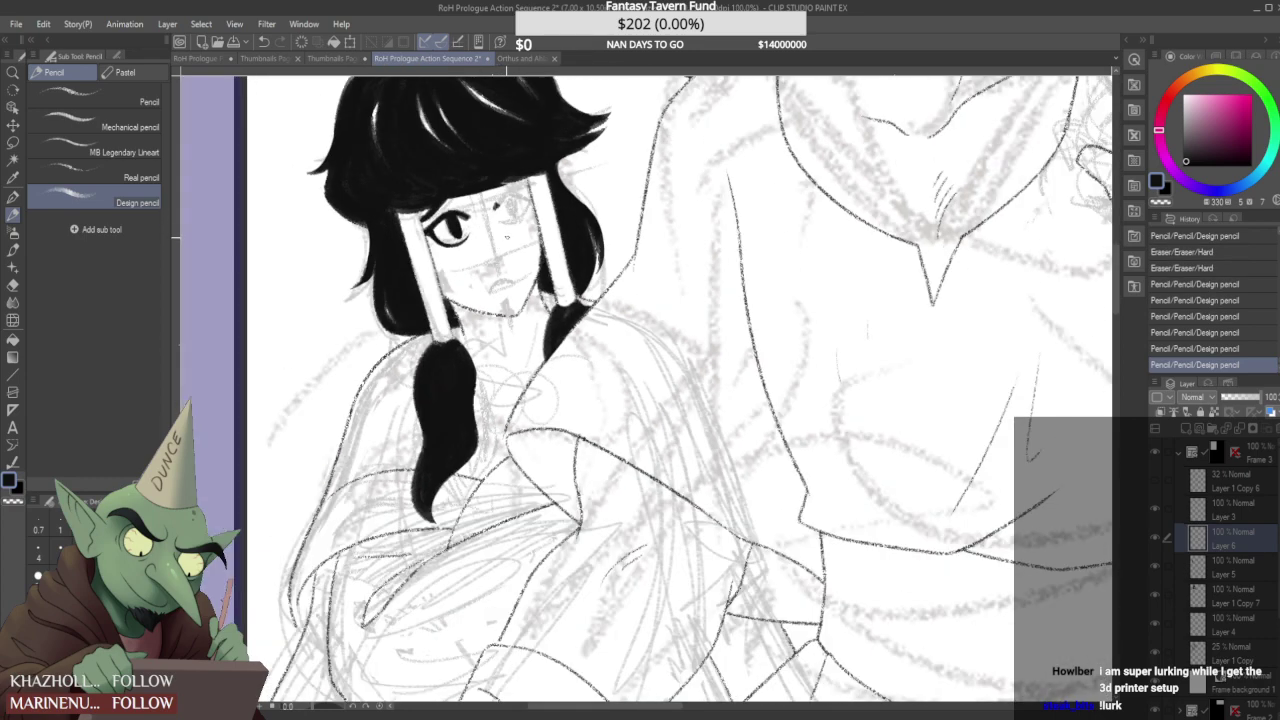
- Draw the far eye's arched upper lash line up to the hanging lock and refine its inner end
{"action": "scroll", "coordinate": [501, 209], "scroll_direction": "up", "scroll_amount": 6}
{"action": "scroll", "coordinate": [505, 211], "scroll_direction": "up", "scroll_amount": 2}
{"action": "left_click", "coordinate": [500, 219]}
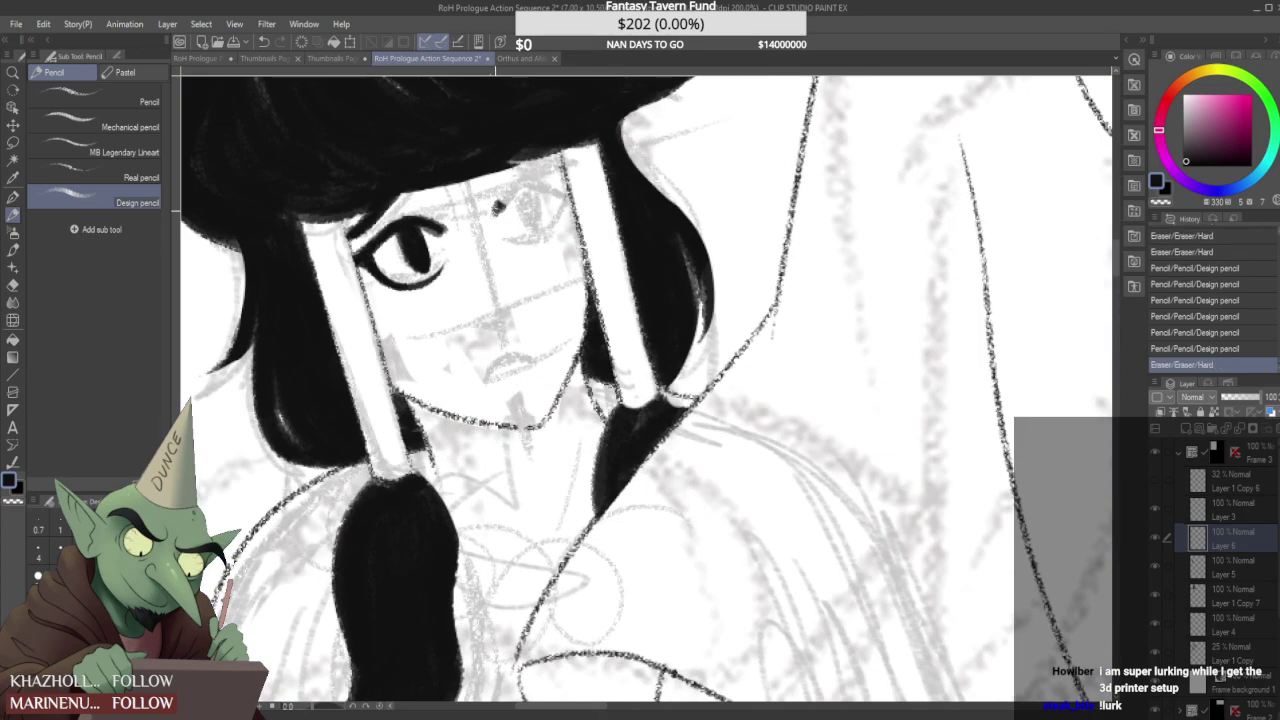
{"action": "mouse_move", "coordinate": [499, 210]}
{"action": "left_mouse_down"}
{"action": "mouse_move", "coordinate": [506, 182]}
{"action": "mouse_move", "coordinate": [568, 186]}
{"action": "left_mouse_up"}
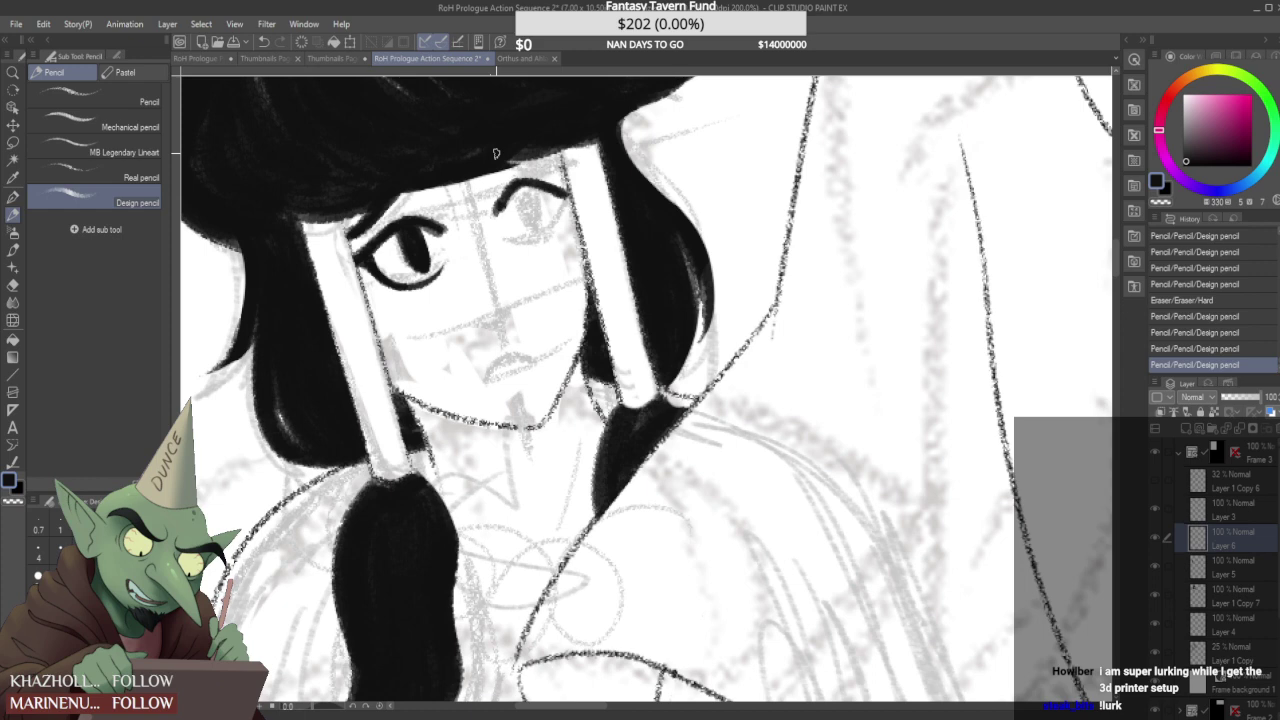
{"action": "scroll", "coordinate": [524, 208], "scroll_direction": "up", "scroll_amount": 6}
{"action": "left_click_drag", "start_coordinate": [498, 252], "coordinate": [527, 204]}
{"action": "left_click_drag", "start_coordinate": [449, 217], "coordinate": [469, 167]}
{"action": "mouse_move", "coordinate": [474, 220]}
{"action": "left_mouse_down"}
{"action": "mouse_move", "coordinate": [510, 170]}
{"action": "mouse_move", "coordinate": [488, 184]}
{"action": "left_mouse_up"}
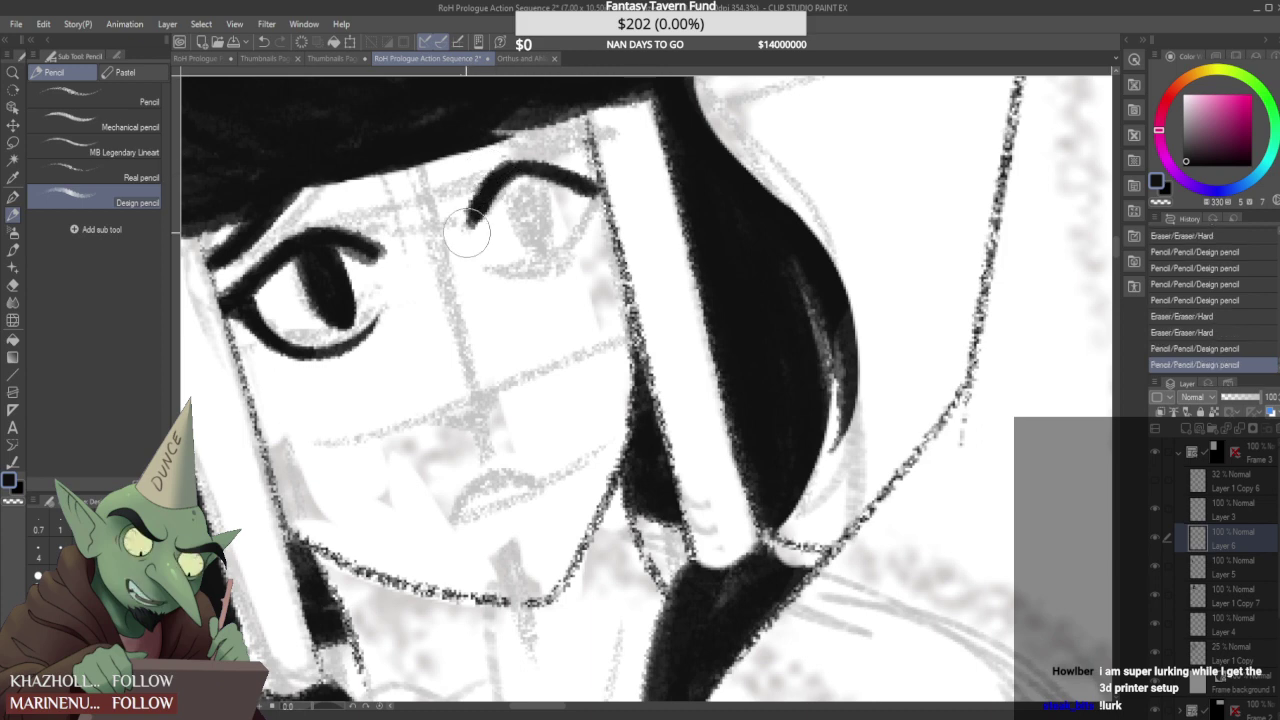
- Draw the far eye's curved lower lash line and thin it with the hard eraser
{"action": "mouse_move", "coordinate": [445, 227]}
{"action": "left_mouse_down"}
{"action": "mouse_move", "coordinate": [449, 198]}
{"action": "mouse_move", "coordinate": [505, 235]}
{"action": "mouse_move", "coordinate": [546, 287]}
{"action": "mouse_move", "coordinate": [596, 200]}
{"action": "left_mouse_up"}
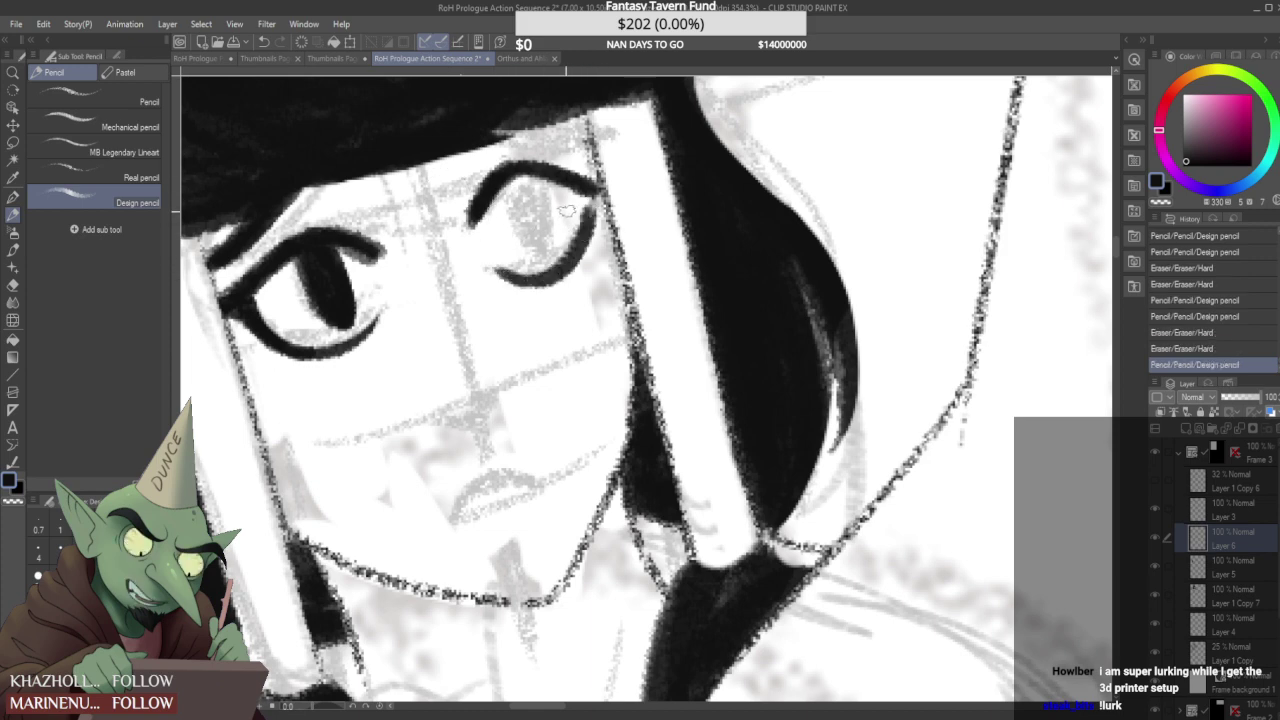
{"action": "mouse_move", "coordinate": [481, 296]}
{"action": "left_mouse_down"}
{"action": "mouse_move", "coordinate": [517, 306]}
{"action": "mouse_move", "coordinate": [577, 291]}
{"action": "left_mouse_up"}
{"action": "left_click_drag", "start_coordinate": [498, 252], "coordinate": [543, 235]}
{"action": "mouse_move", "coordinate": [543, 281]}
{"action": "left_mouse_down"}
{"action": "mouse_move", "coordinate": [490, 272]}
{"action": "mouse_move", "coordinate": [528, 255]}
{"action": "left_mouse_up"}
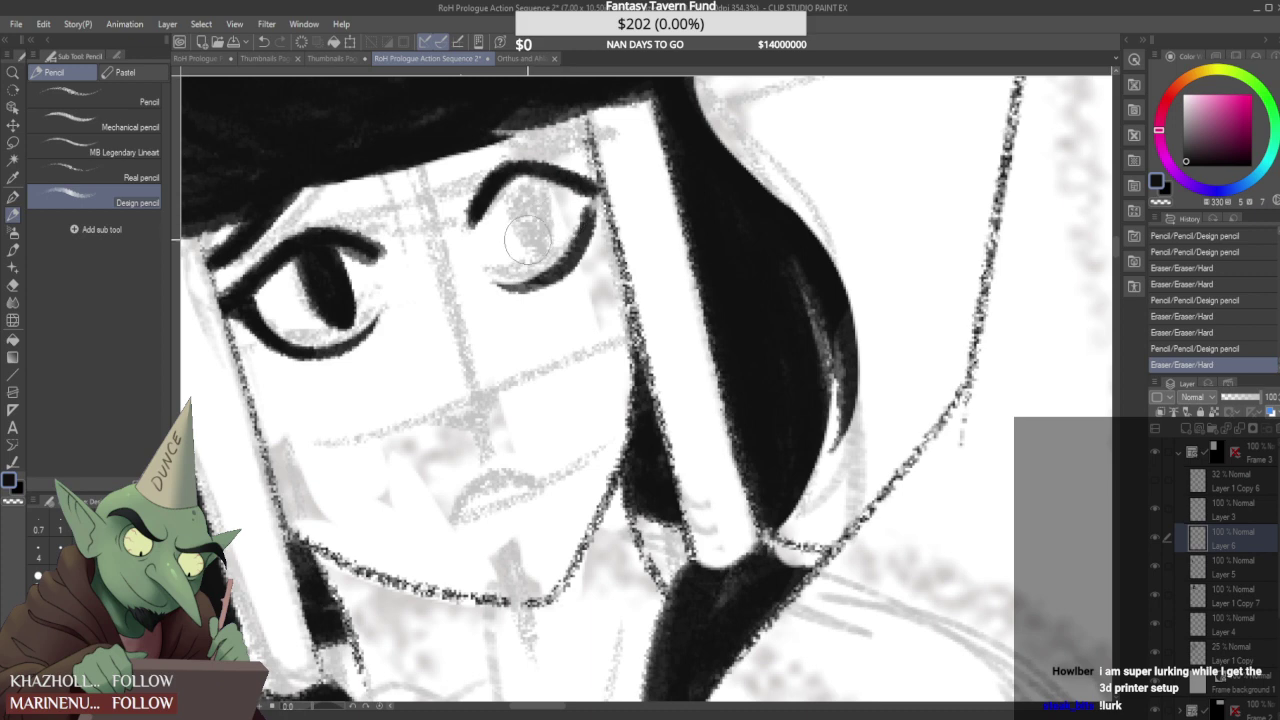
- Undo the last erasure, thin the far eye's lower lash line and connect it to the outer corner of the upper lash
{"action": "key", "text": "ctrl+z"}
{"action": "mouse_move", "coordinate": [504, 251]}
{"action": "left_mouse_down"}
{"action": "mouse_move", "coordinate": [519, 262]}
{"action": "mouse_move", "coordinate": [516, 309]}
{"action": "mouse_move", "coordinate": [565, 308]}
{"action": "left_mouse_up"}
{"action": "mouse_move", "coordinate": [580, 195]}
{"action": "left_mouse_down"}
{"action": "mouse_move", "coordinate": [555, 229]}
{"action": "mouse_move", "coordinate": [577, 243]}
{"action": "mouse_move", "coordinate": [563, 270]}
{"action": "mouse_move", "coordinate": [585, 181]}
{"action": "mouse_move", "coordinate": [577, 243]}
{"action": "mouse_move", "coordinate": [558, 212]}
{"action": "mouse_move", "coordinate": [548, 240]}
{"action": "mouse_move", "coordinate": [590, 188]}
{"action": "mouse_move", "coordinate": [568, 264]}
{"action": "left_mouse_up"}
{"action": "left_click_drag", "start_coordinate": [582, 220], "coordinate": [566, 238]}
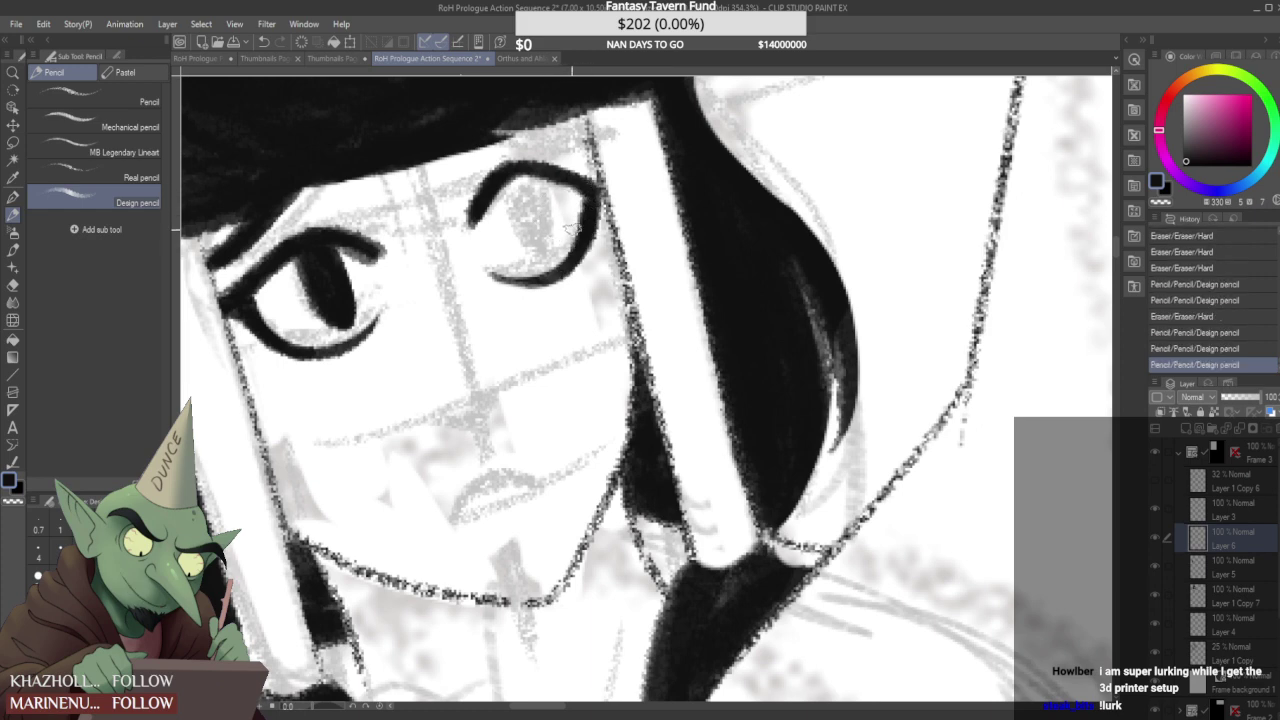
- Taper the inner end of the far eye's lower lash line from above and below with the hard eraser
{"action": "scroll", "coordinate": [530, 281], "scroll_direction": "up", "scroll_amount": 1}
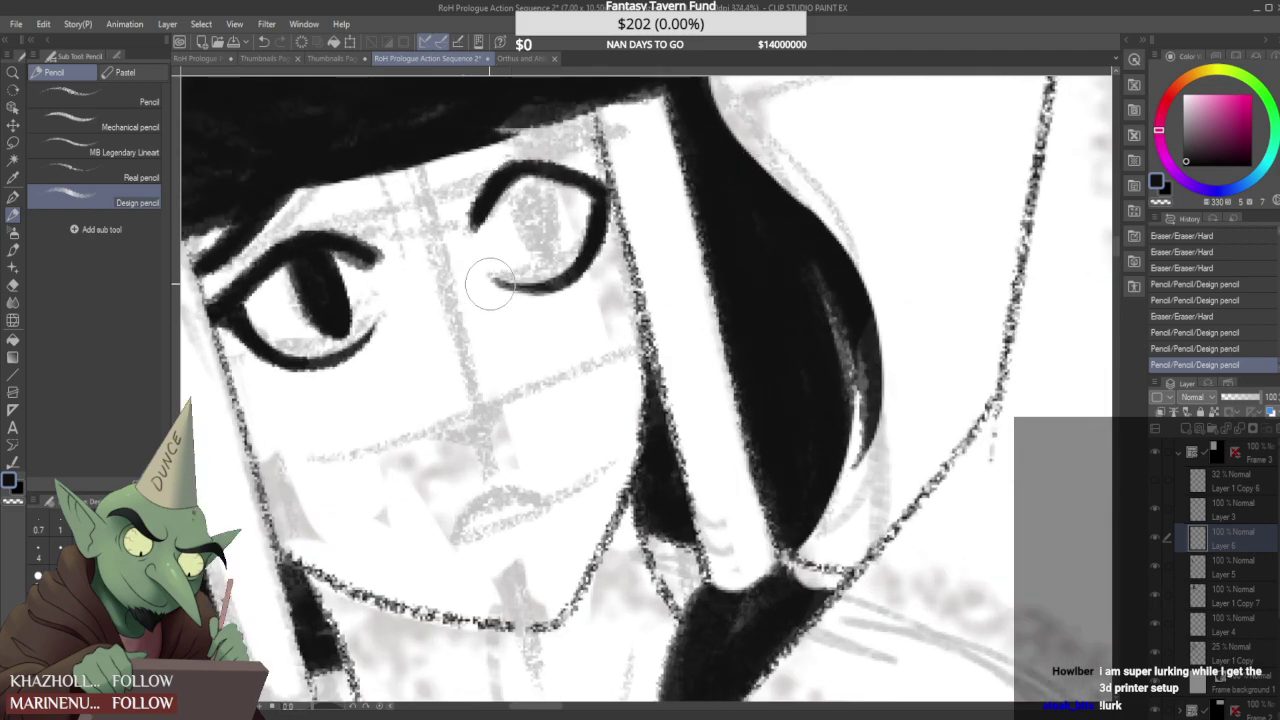
{"action": "left_click_drag", "start_coordinate": [477, 294], "coordinate": [545, 324]}
{"action": "scroll", "coordinate": [500, 255], "scroll_direction": "up", "scroll_amount": 1}
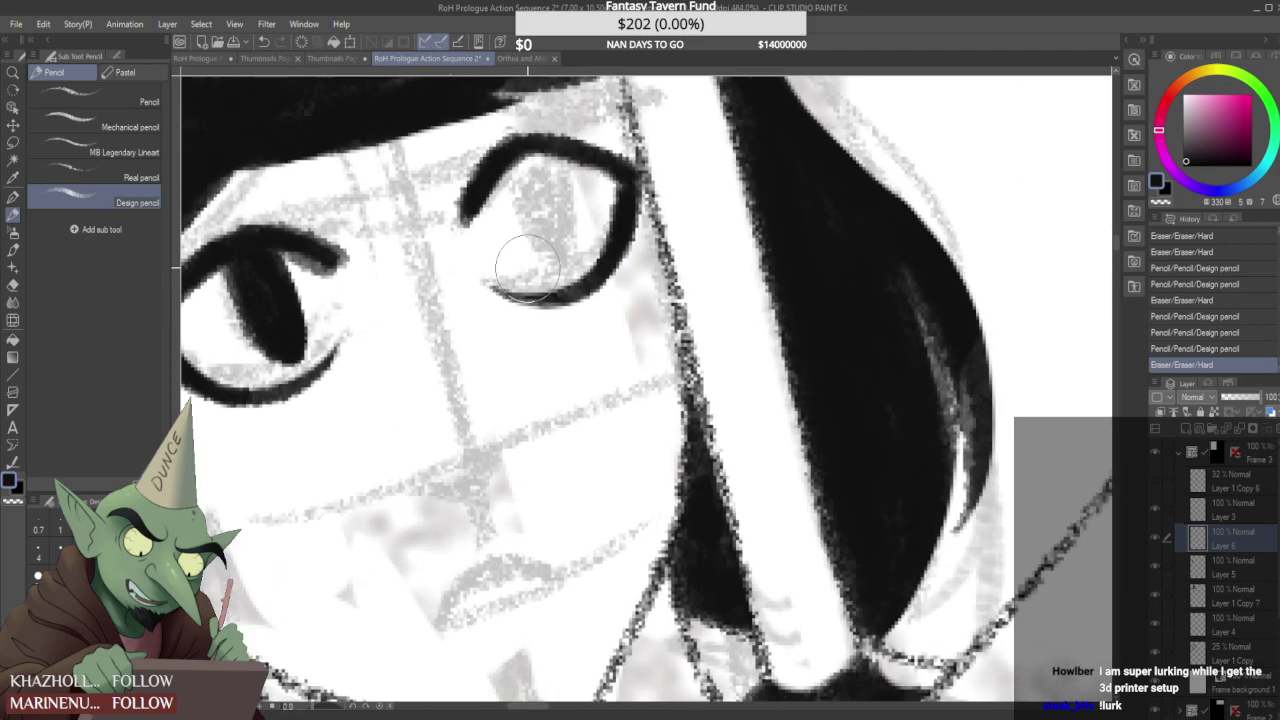
{"action": "left_click_drag", "start_coordinate": [512, 258], "coordinate": [578, 228]}
{"action": "mouse_move", "coordinate": [502, 330]}
{"action": "left_mouse_down"}
{"action": "mouse_move", "coordinate": [586, 337]}
{"action": "mouse_move", "coordinate": [616, 322]}
{"action": "mouse_move", "coordinate": [570, 345]}
{"action": "left_mouse_up"}
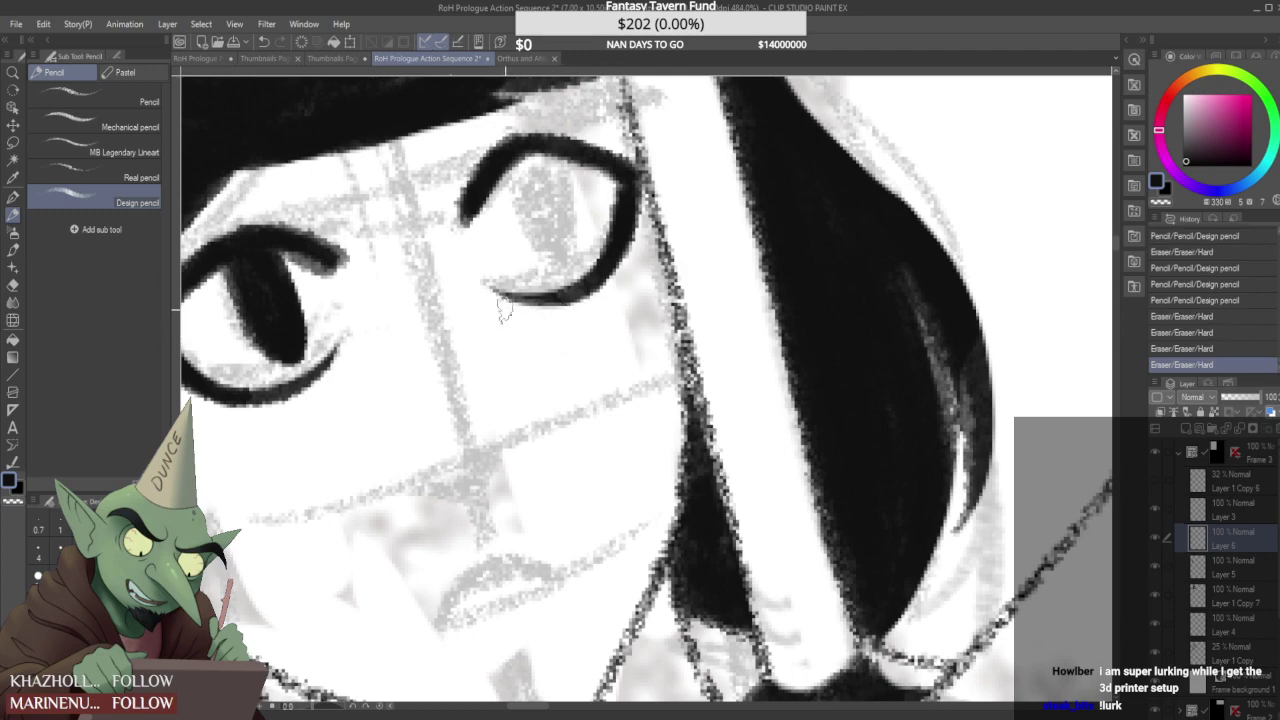
- Touch up the far eye's upper lash line at its inner end and along the arch, trimming its edge with the hard eraser
{"action": "scroll", "coordinate": [500, 260], "scroll_direction": "down", "scroll_amount": 1}
{"action": "scroll", "coordinate": [500, 260], "scroll_direction": "up", "scroll_amount": 1}
{"action": "mouse_move", "coordinate": [458, 242]}
{"action": "left_mouse_down"}
{"action": "mouse_move", "coordinate": [499, 180]}
{"action": "mouse_move", "coordinate": [462, 226]}
{"action": "left_mouse_up"}
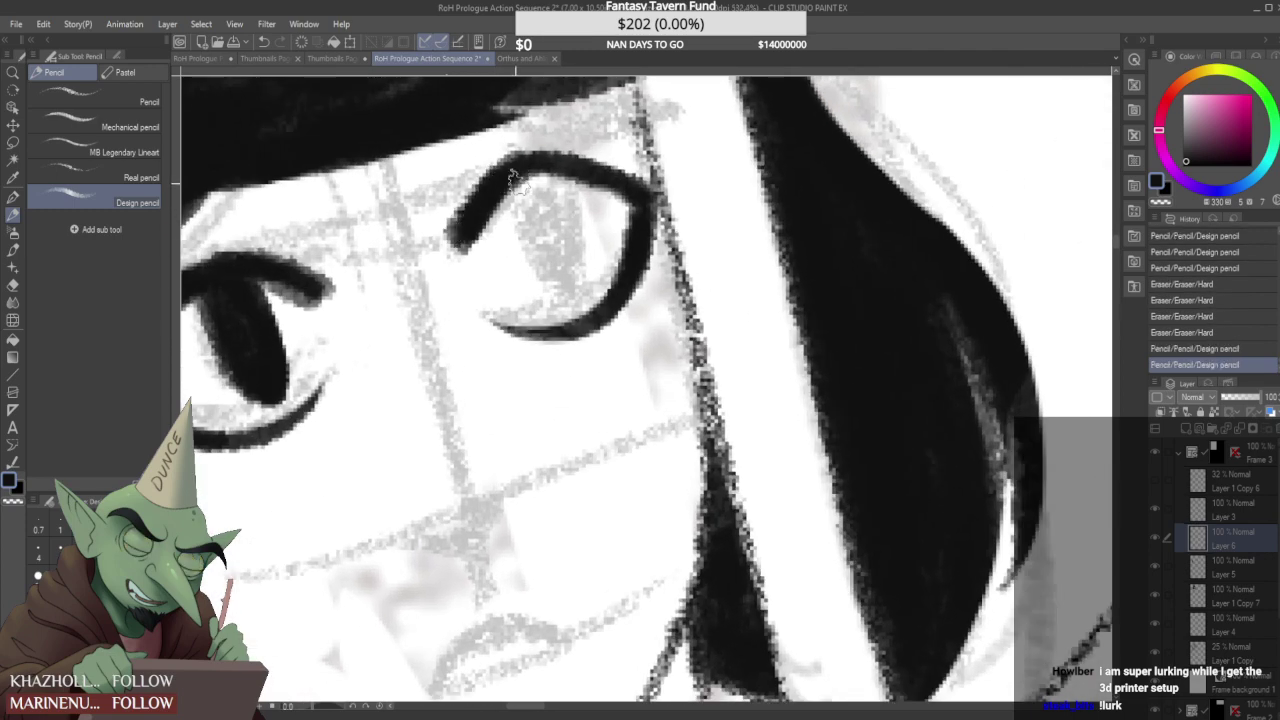
{"action": "scroll", "coordinate": [500, 190], "scroll_direction": "down", "scroll_amount": 1}
{"action": "scroll", "coordinate": [520, 180], "scroll_direction": "up", "scroll_amount": 1}
{"action": "mouse_move", "coordinate": [524, 166]}
{"action": "left_mouse_down"}
{"action": "mouse_move", "coordinate": [586, 172]}
{"action": "mouse_move", "coordinate": [576, 182]}
{"action": "left_mouse_up"}
{"action": "scroll", "coordinate": [566, 190], "scroll_direction": "down", "scroll_amount": 5}
{"action": "scroll", "coordinate": [560, 170], "scroll_direction": "down", "scroll_amount": 4}
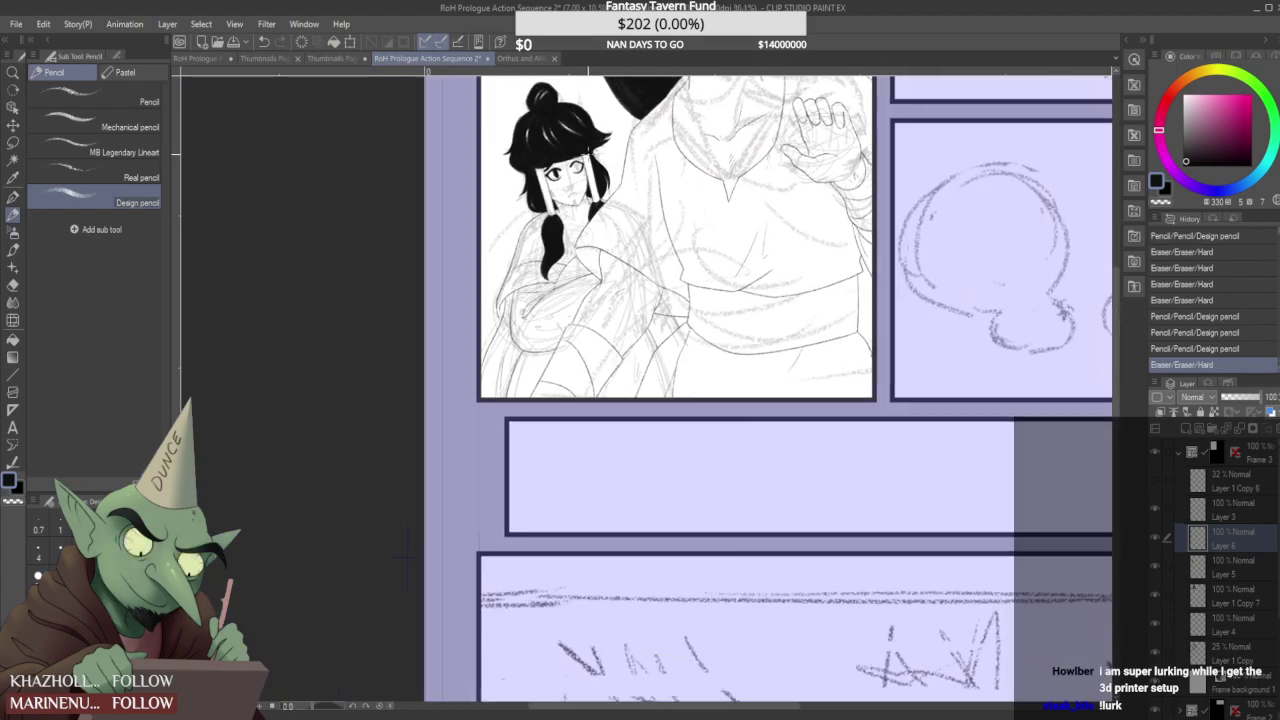
{"action": "scroll", "coordinate": [560, 170], "scroll_direction": "up", "scroll_amount": 3}
{"action": "scroll", "coordinate": [587, 174], "scroll_direction": "up", "scroll_amount": 10}
{"action": "mouse_move", "coordinate": [580, 176]}
{"action": "left_mouse_down"}
{"action": "mouse_move", "coordinate": [625, 186]}
{"action": "mouse_move", "coordinate": [622, 168]}
{"action": "left_mouse_up"}
{"action": "scroll", "coordinate": [570, 157], "scroll_direction": "down", "scroll_amount": 4}
{"action": "scroll", "coordinate": [560, 160], "scroll_direction": "up", "scroll_amount": 1}
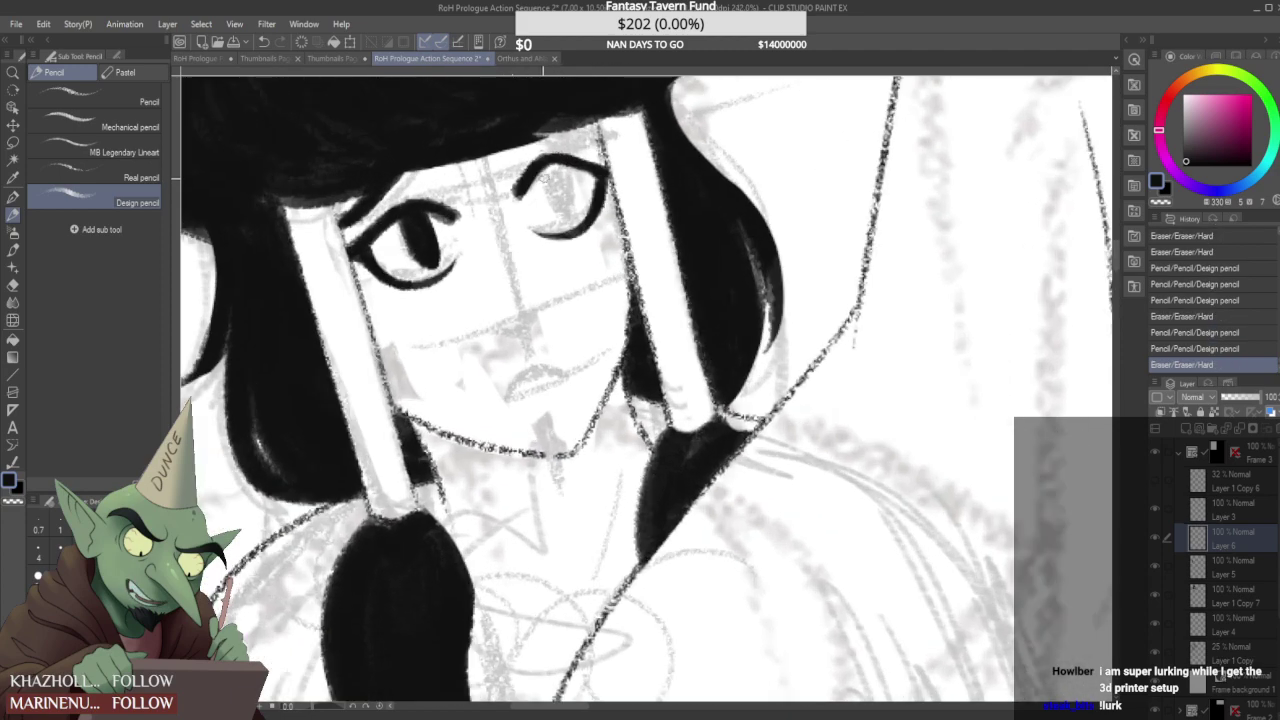
- Try a slit pupil over the sketch in the far eye and undo it
{"action": "left_click_drag", "start_coordinate": [566, 222], "coordinate": [555, 163]}
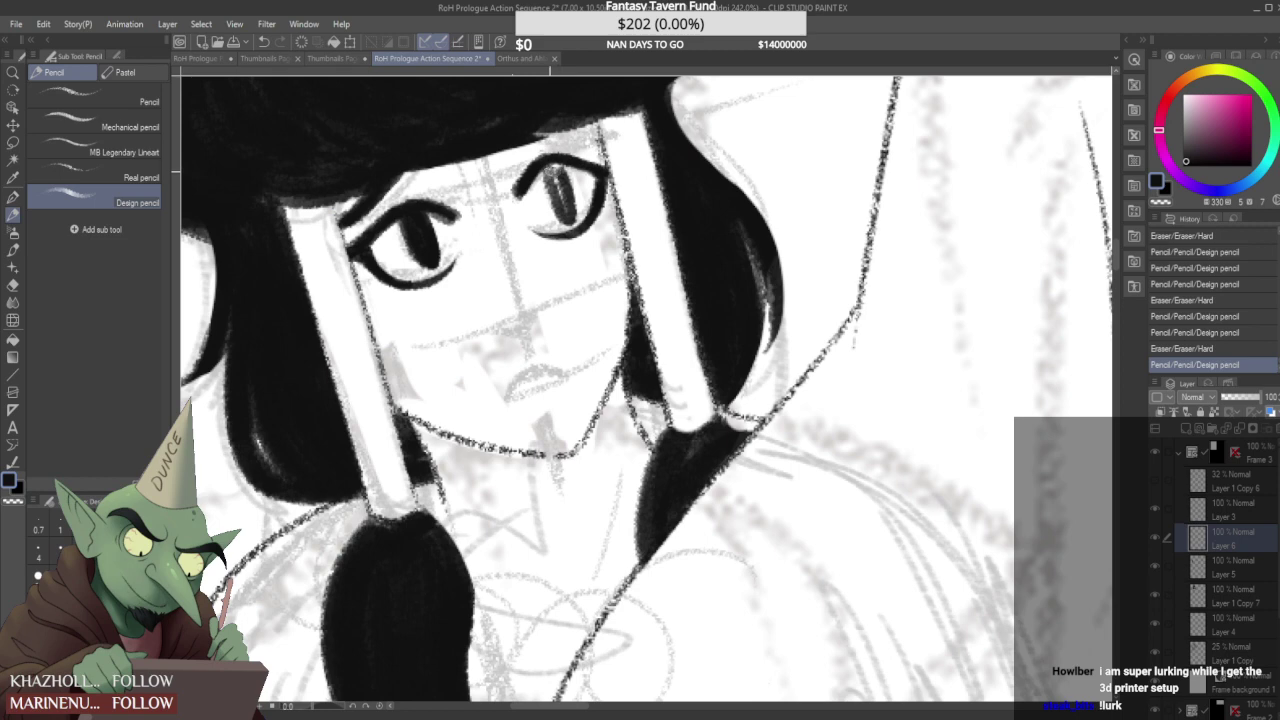
{"action": "key", "text": "ctrl+z"}
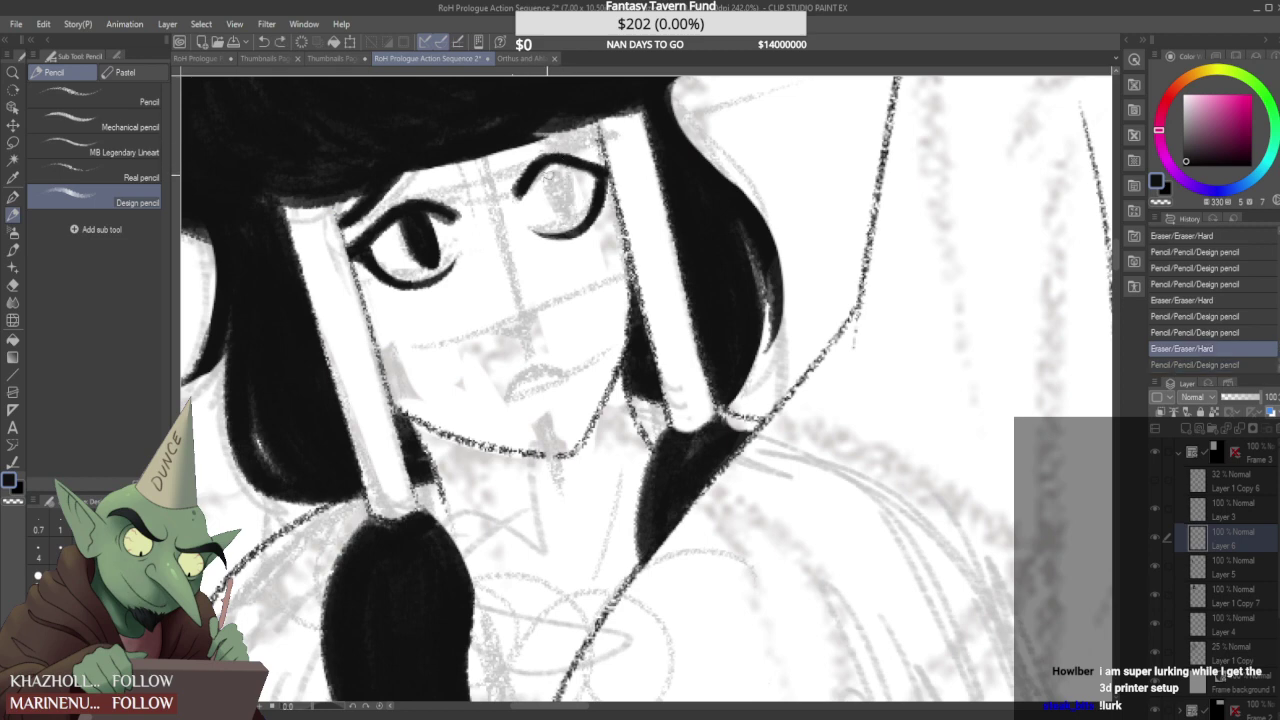
{"action": "key", "text": "ctrl+y"}
{"action": "key", "text": "ctrl+z"}
- Fill in the far eye's solid black slit pupil with the design pencil and touch up the upper lash line above it
{"action": "mouse_move", "coordinate": [557, 200]}
{"action": "left_mouse_down"}
{"action": "mouse_move", "coordinate": [550, 172]}
{"action": "mouse_move", "coordinate": [567, 216]}
{"action": "left_mouse_up"}
{"action": "left_click_drag", "start_coordinate": [556, 168], "coordinate": [566, 220]}
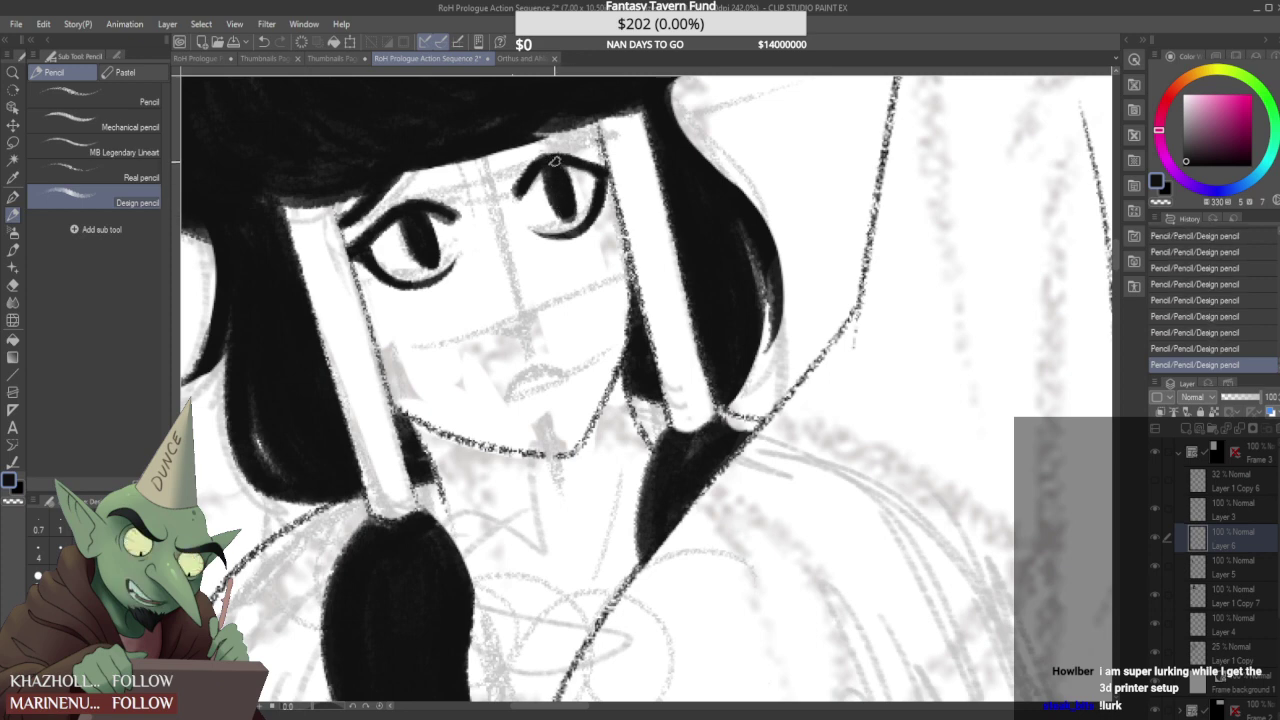
{"action": "scroll", "coordinate": [548, 166], "scroll_direction": "up", "scroll_amount": 2}
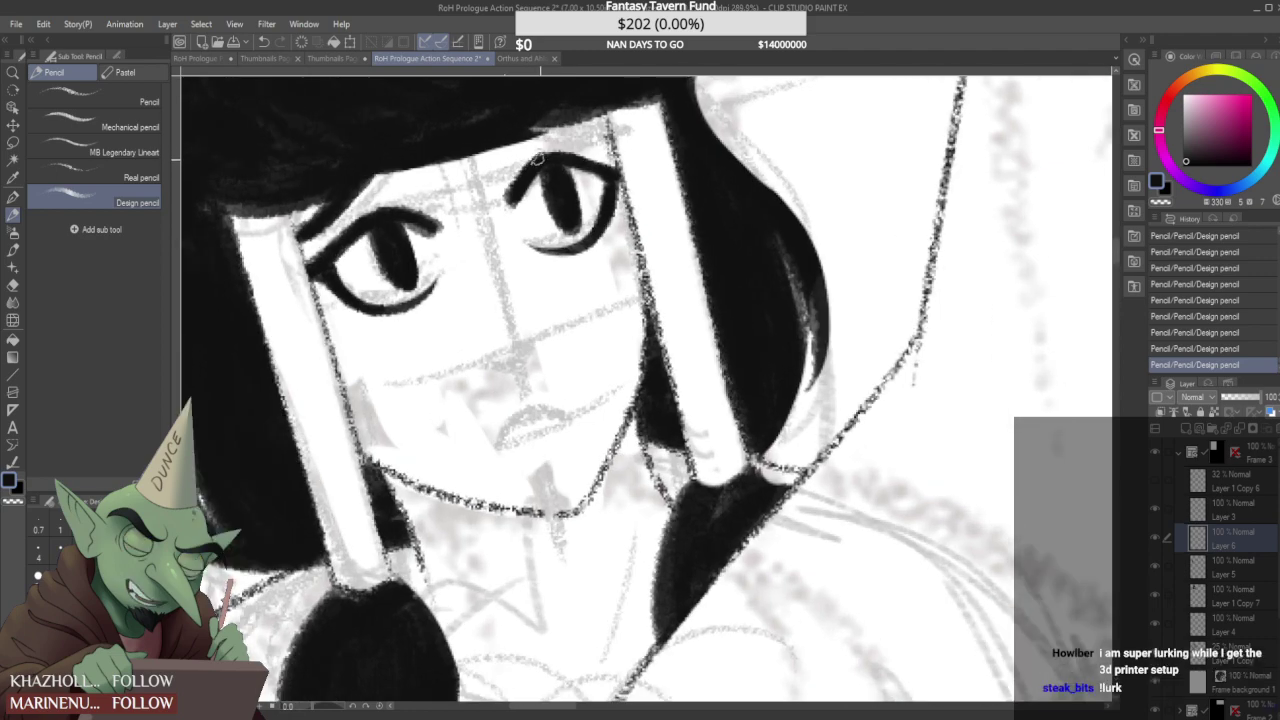
{"action": "scroll", "coordinate": [548, 160], "scroll_direction": "down", "scroll_amount": 2}
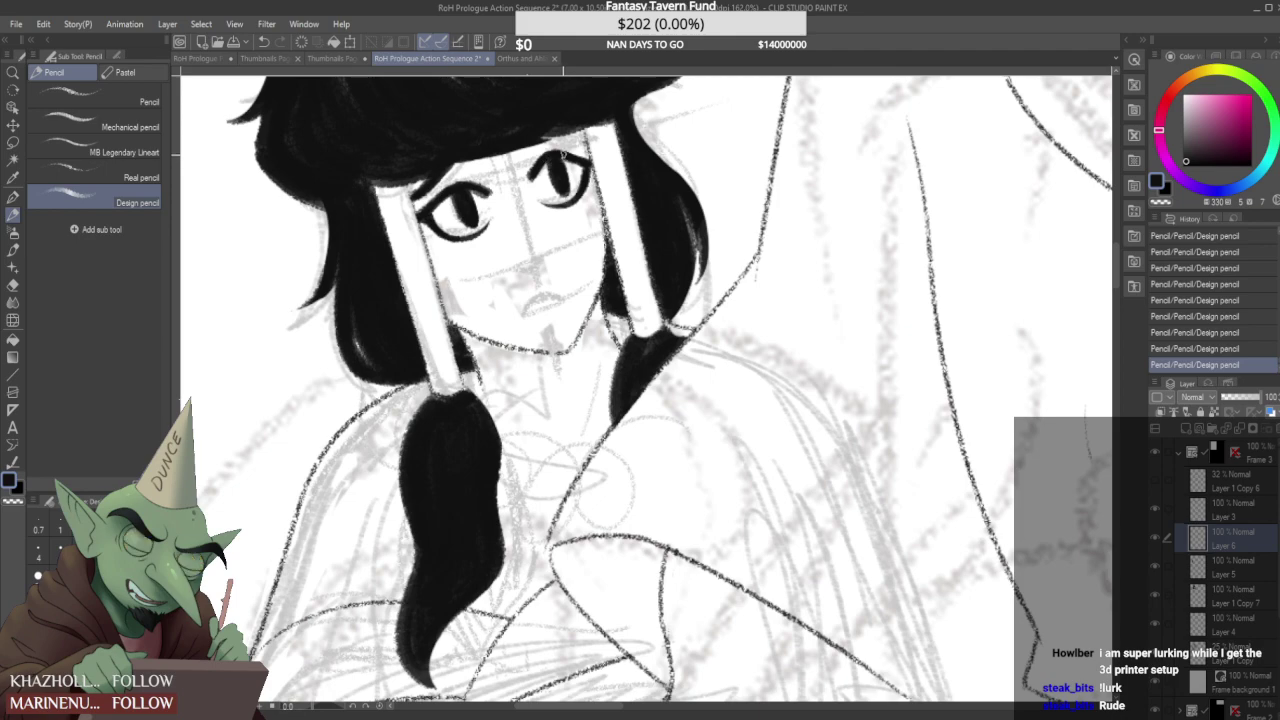
{"action": "scroll", "coordinate": [602, 149], "scroll_direction": "up", "scroll_amount": 3}
{"action": "mouse_move", "coordinate": [592, 160]}
{"action": "left_mouse_down"}
{"action": "mouse_move", "coordinate": [570, 132]}
{"action": "mouse_move", "coordinate": [603, 156]}
{"action": "mouse_move", "coordinate": [572, 174]}
{"action": "mouse_move", "coordinate": [588, 176]}
{"action": "mouse_move", "coordinate": [577, 168]}
{"action": "left_mouse_up"}
{"action": "scroll", "coordinate": [577, 165], "scroll_direction": "down", "scroll_amount": 3}
{"action": "scroll", "coordinate": [560, 155], "scroll_direction": "up", "scroll_amount": 2}
{"action": "scroll", "coordinate": [567, 144], "scroll_direction": "down", "scroll_amount": 3}
{"action": "scroll", "coordinate": [578, 150], "scroll_direction": "down", "scroll_amount": 6}
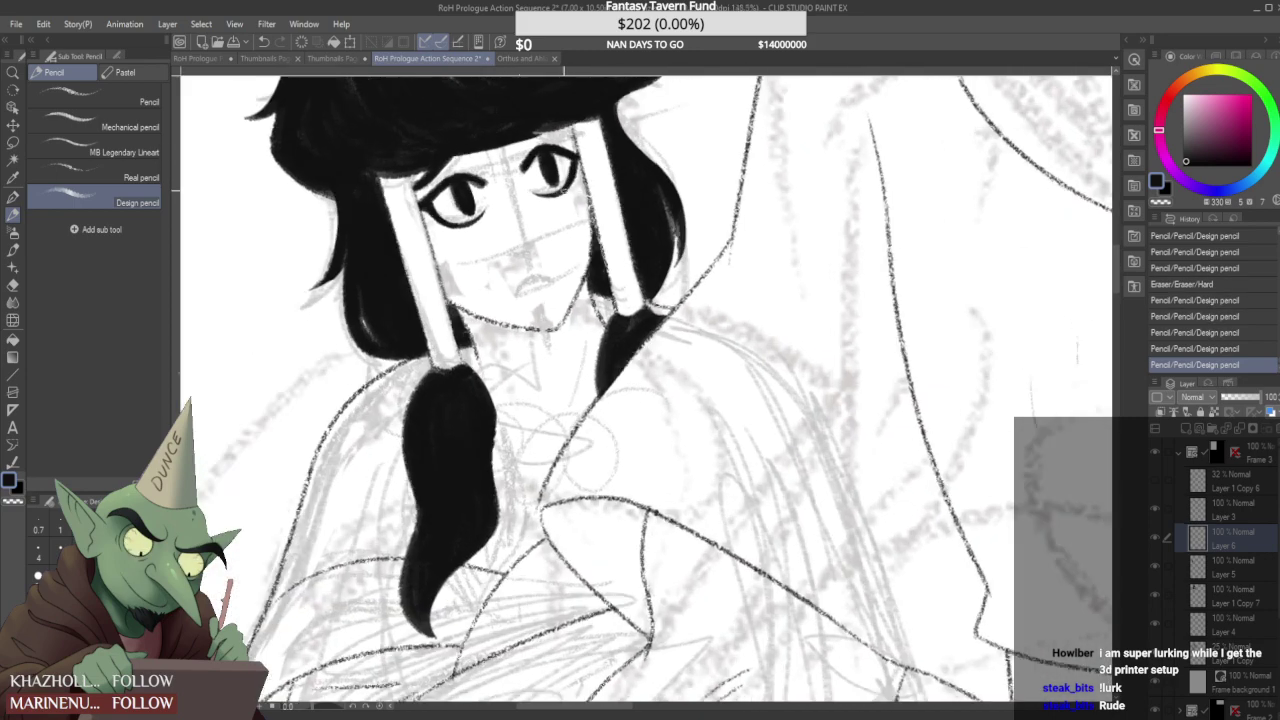
{"action": "scroll", "coordinate": [562, 157], "scroll_direction": "up", "scroll_amount": 4}
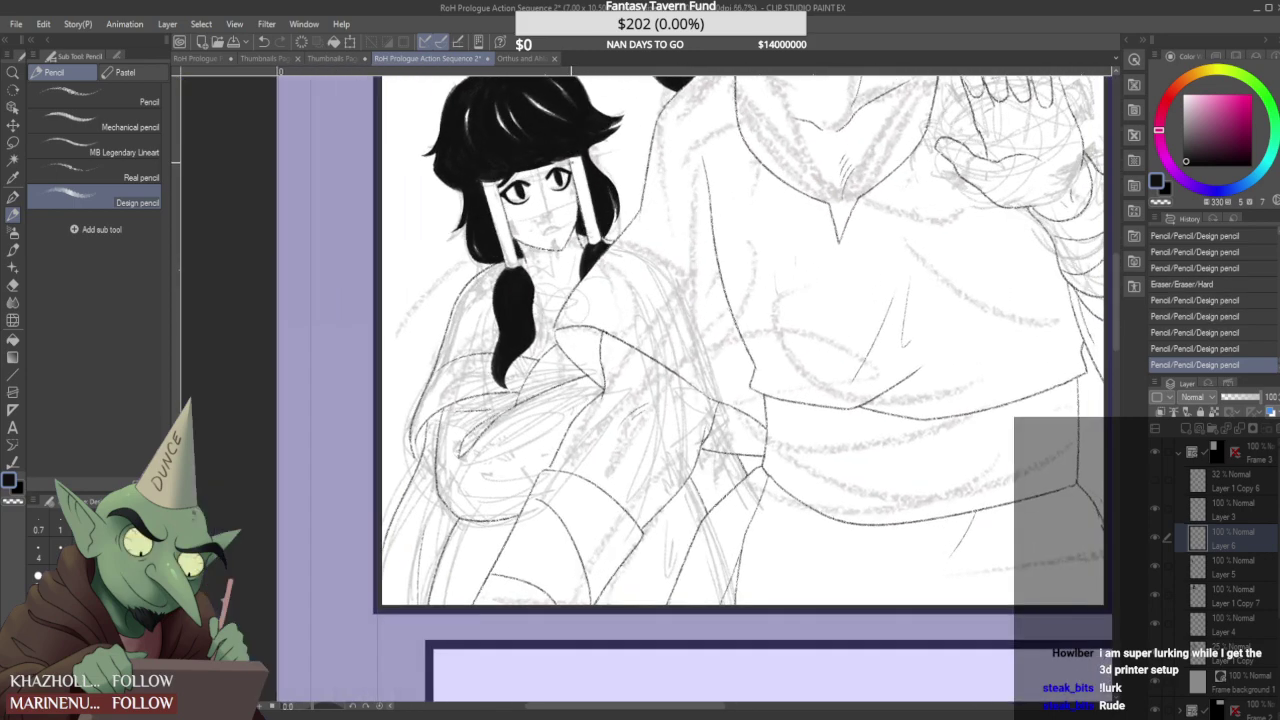
- Lasso the far eye, nudge it slightly downward with a transform, and deselect it
{"action": "left_click", "coordinate": [13, 144]}
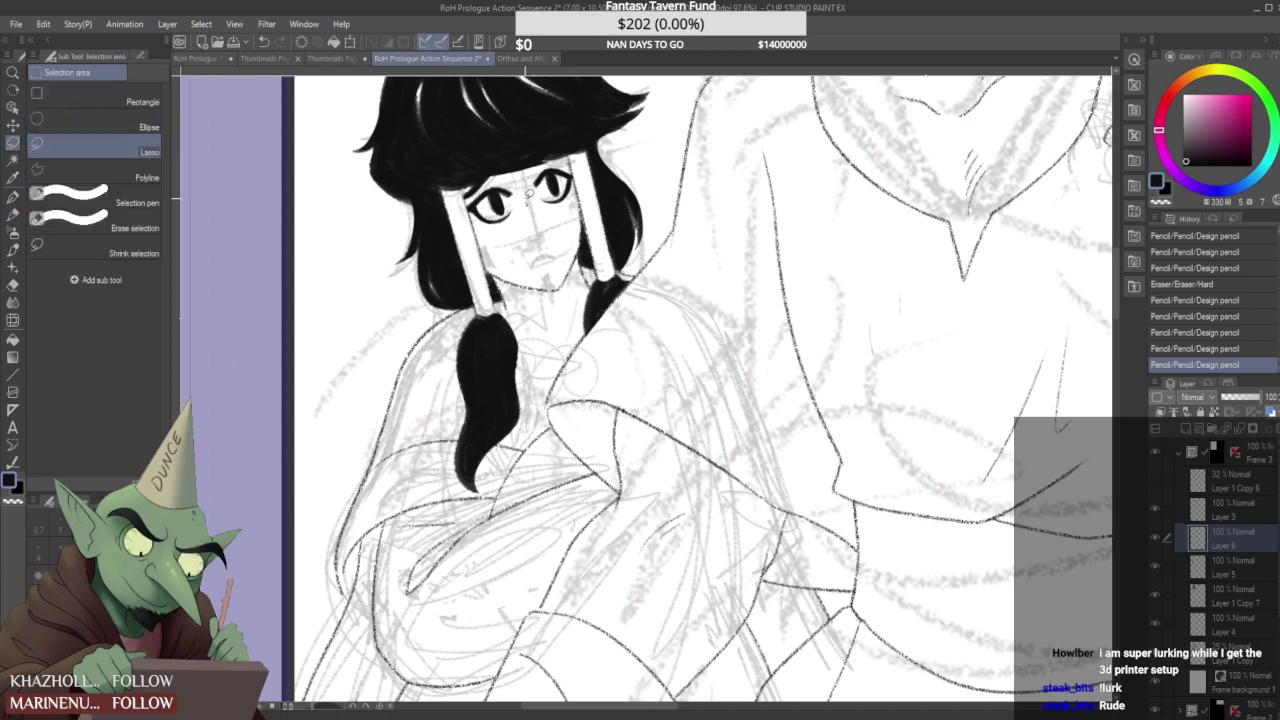
{"action": "left_click_drag", "start_coordinate": [582, 175], "coordinate": [566, 178]}
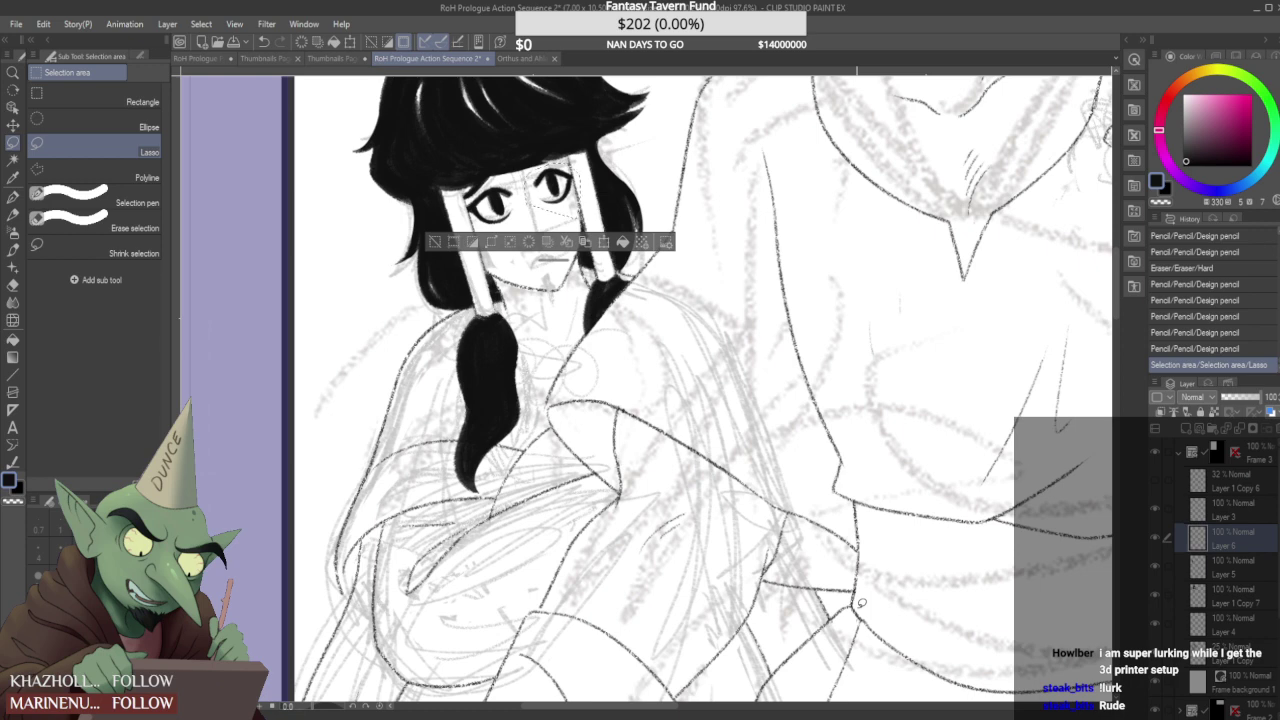
{"action": "key", "text": "ctrl+t"}
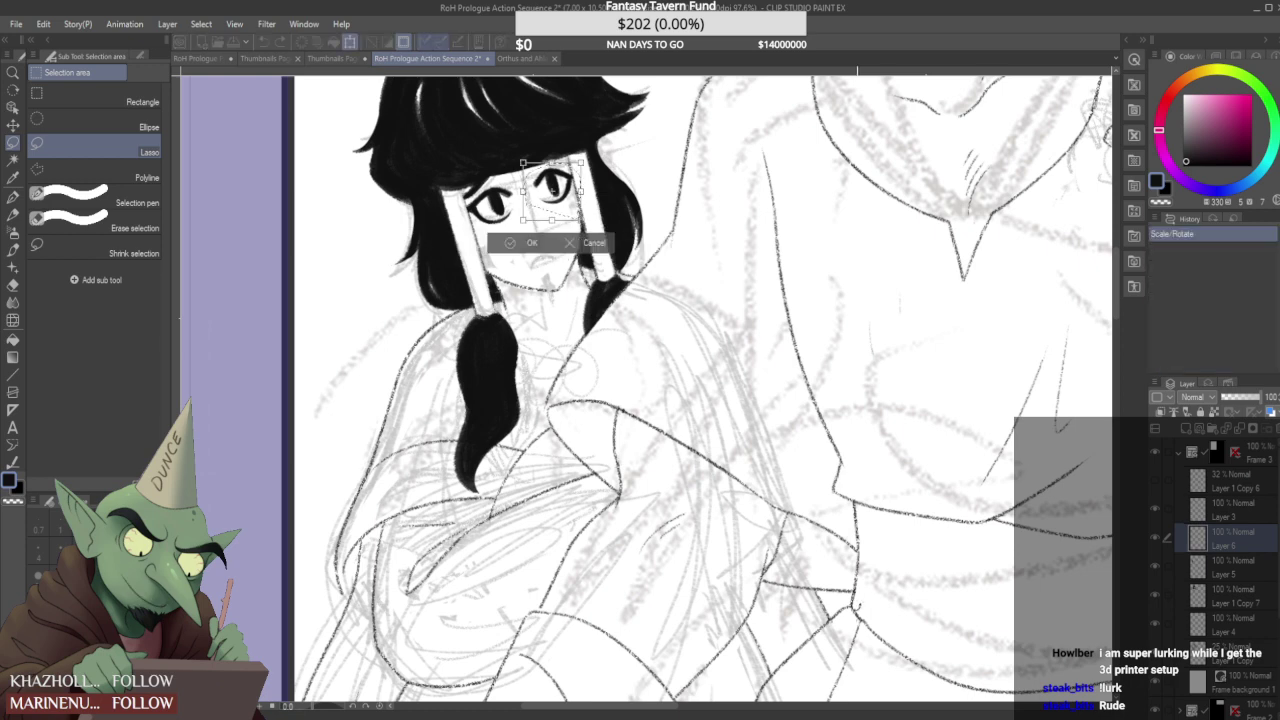
{"action": "key", "text": "Down"}
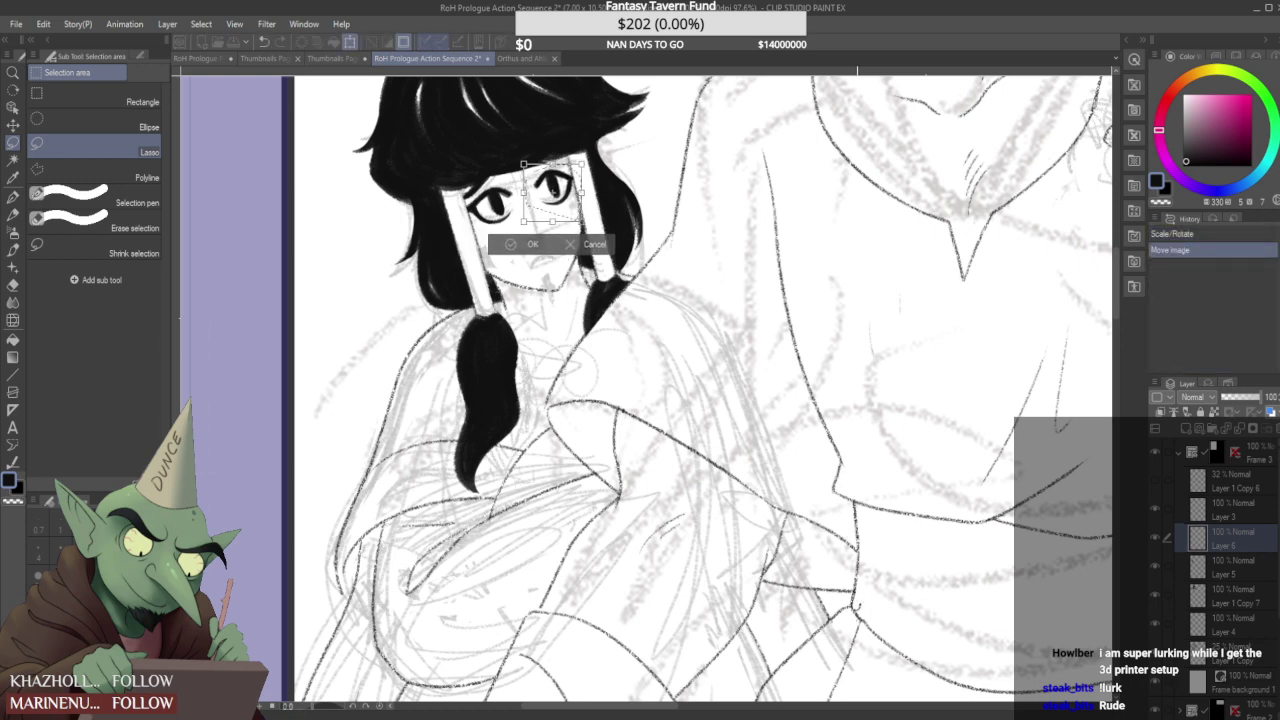
{"action": "key", "text": "Return"}
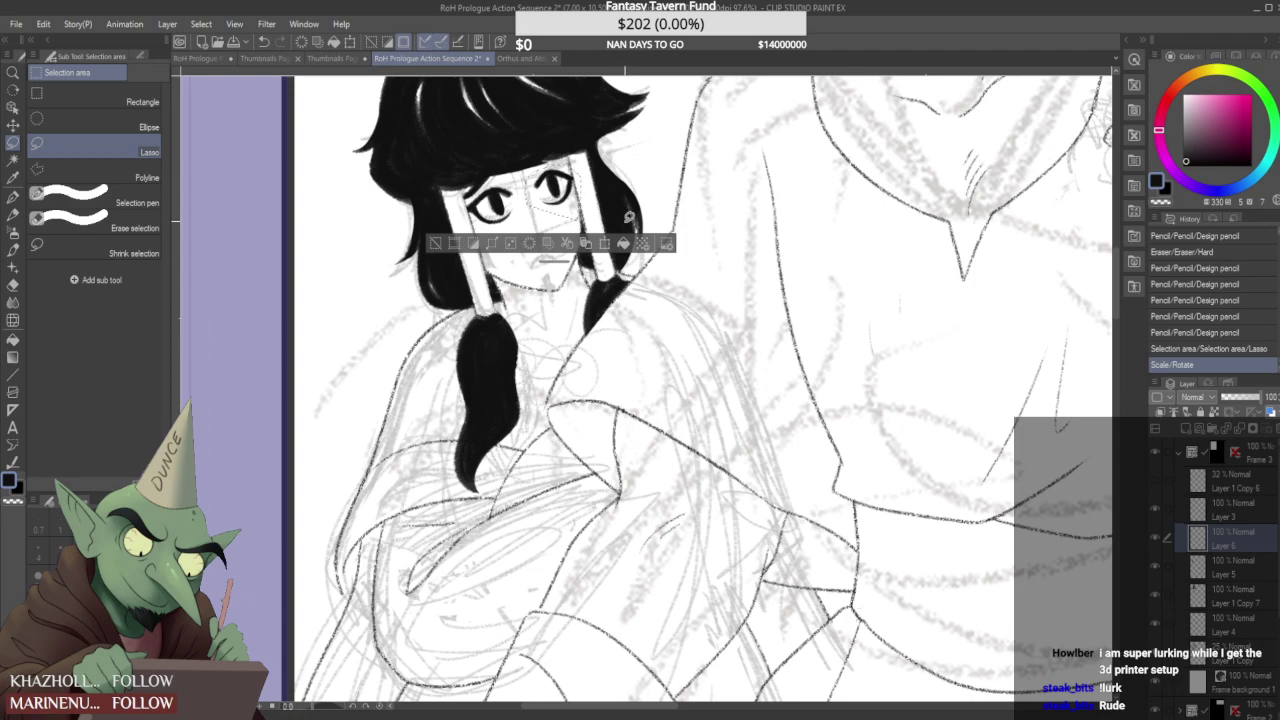
{"action": "key", "text": "ctrl+d"}
{"action": "scroll", "coordinate": [585, 203], "scroll_direction": "down", "scroll_amount": 3}
{"action": "scroll", "coordinate": [600, 190], "scroll_direction": "up", "scroll_amount": 8}
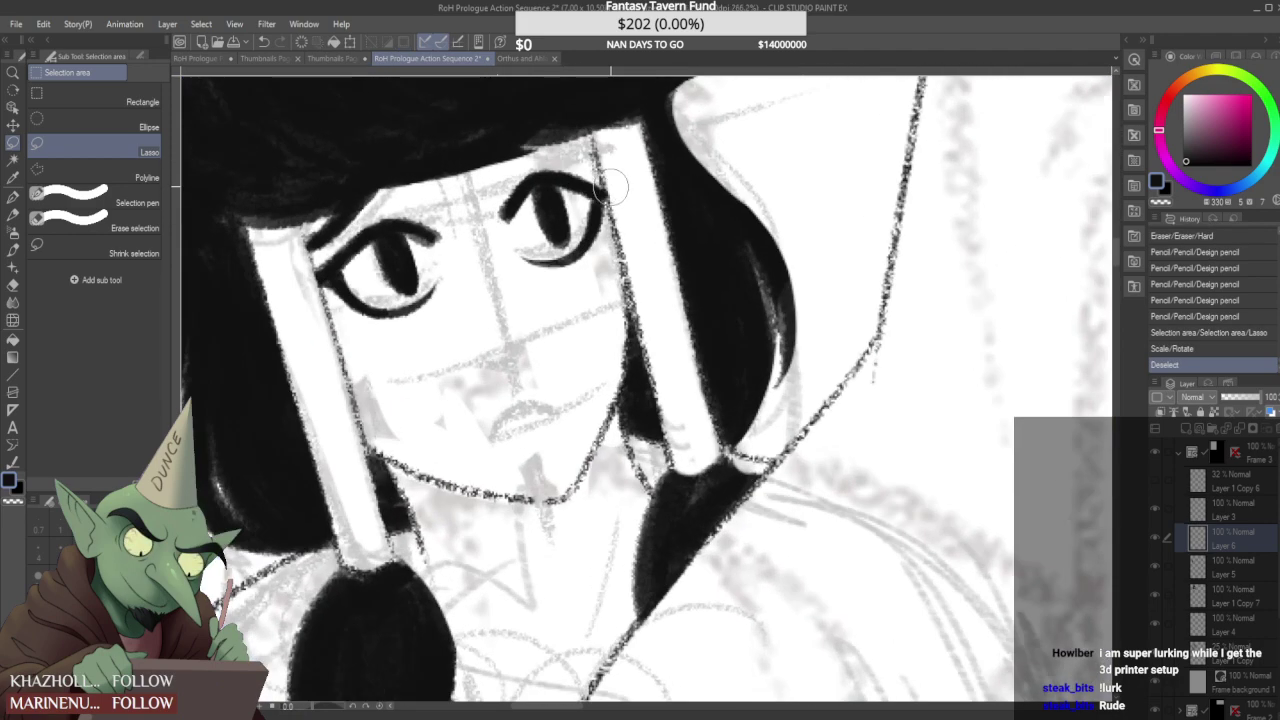
- Erase the overlap at the far eye's outer corner with the hard eraser, and hide the underlying sketch to check the lineart
{"action": "left_click_drag", "start_coordinate": [625, 203], "coordinate": [613, 192]}
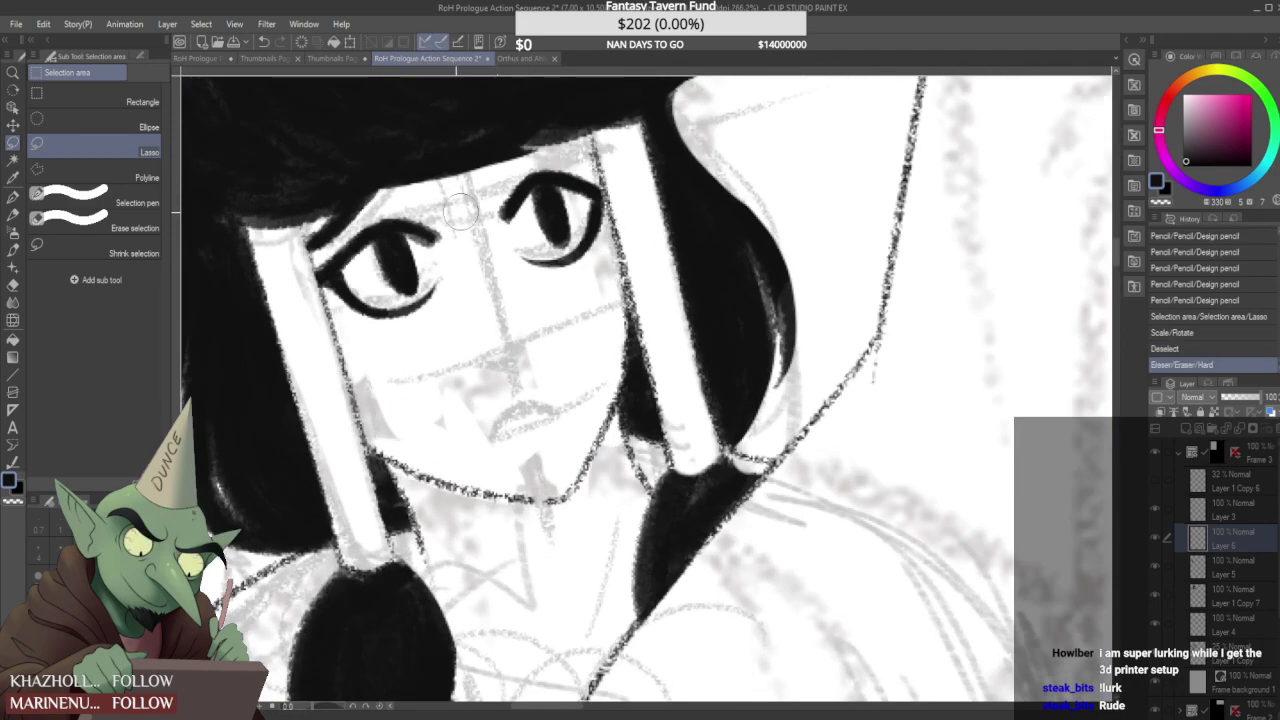
{"action": "left_click", "coordinate": [13, 215]}
{"action": "scroll", "coordinate": [493, 316], "scroll_direction": "down", "scroll_amount": 6}
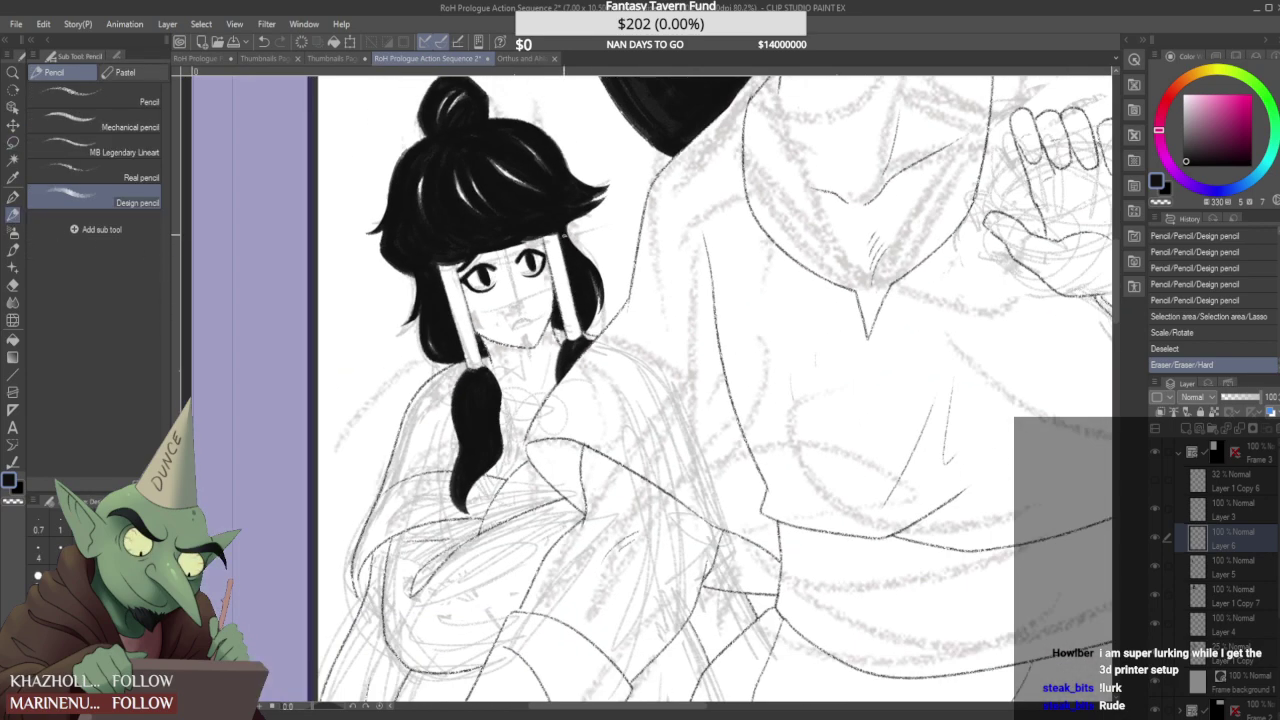
{"action": "scroll", "coordinate": [527, 234], "scroll_direction": "down", "scroll_amount": 6}
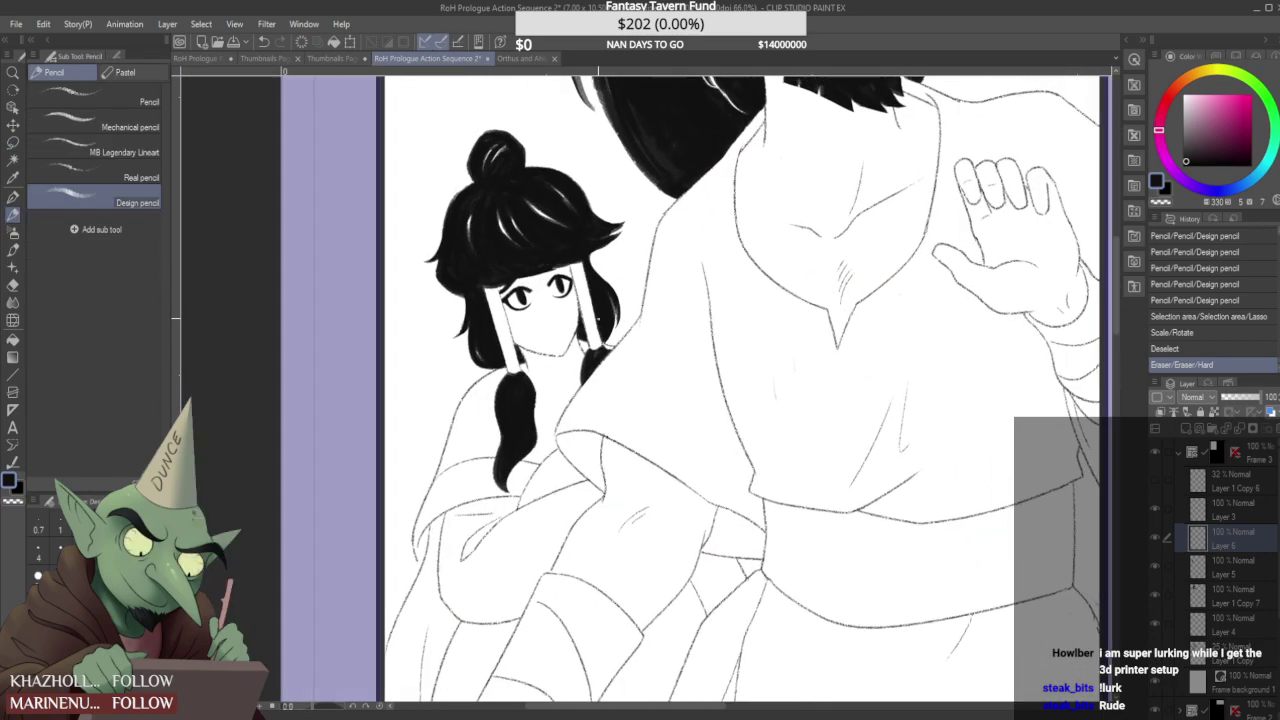
{"action": "scroll", "coordinate": [530, 232], "scroll_direction": "up", "scroll_amount": 5}
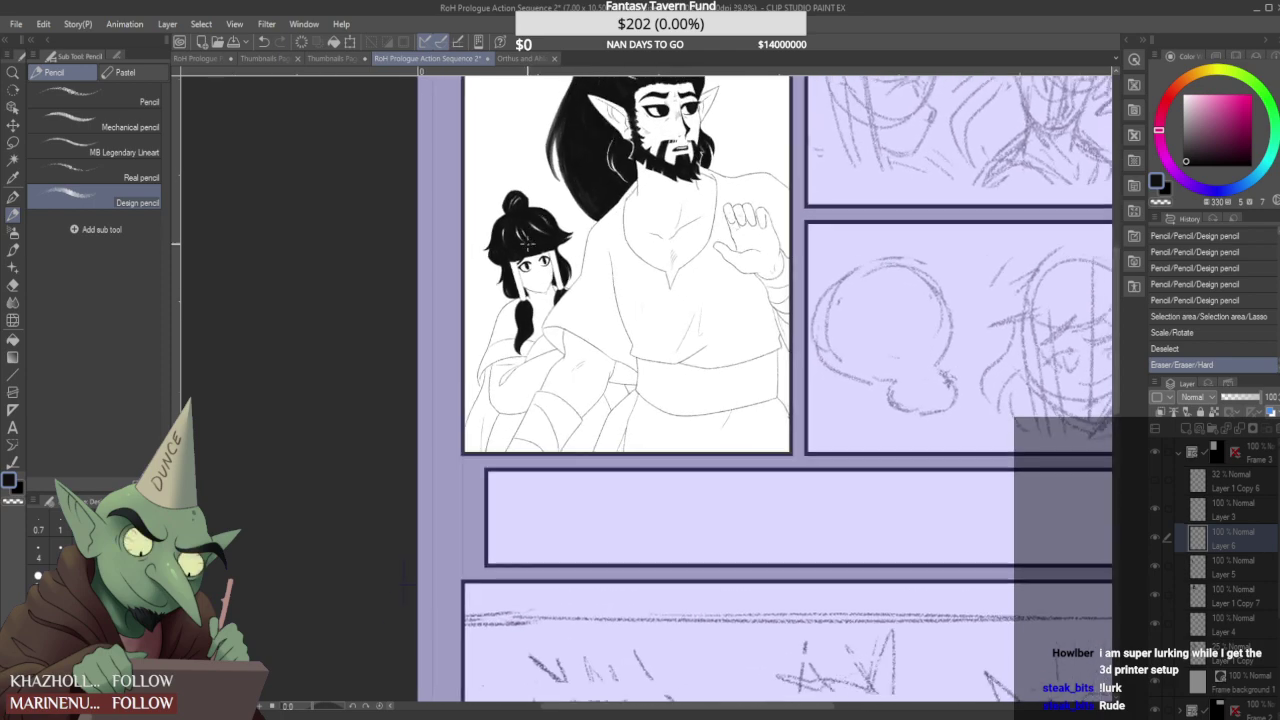
{"action": "scroll", "coordinate": [518, 256], "scroll_direction": "down", "scroll_amount": 1}
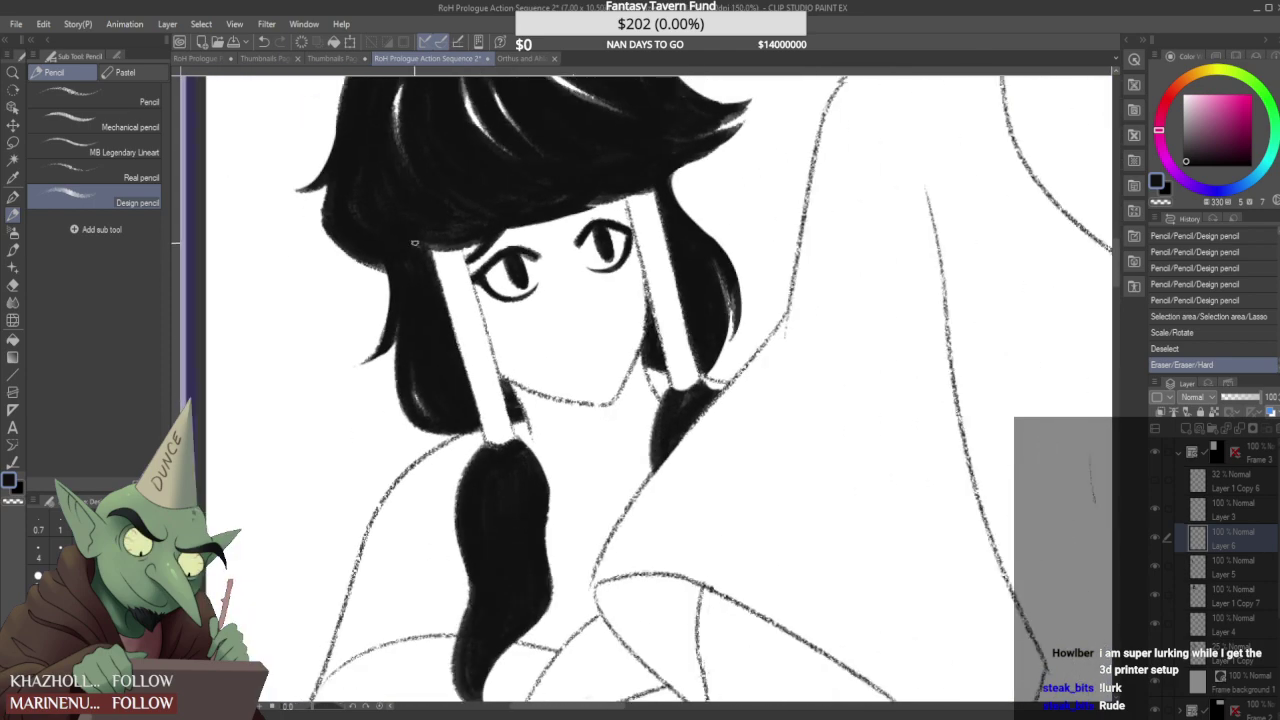
- Reshape the near eye's slit pupil and join its upper end to the upper lash line
{"action": "scroll", "coordinate": [508, 284], "scroll_direction": "up", "scroll_amount": 3}
{"action": "mouse_move", "coordinate": [512, 300]}
{"action": "left_mouse_down"}
{"action": "mouse_move", "coordinate": [526, 284]}
{"action": "mouse_move", "coordinate": [507, 275]}
{"action": "mouse_move", "coordinate": [508, 258]}
{"action": "mouse_move", "coordinate": [524, 267]}
{"action": "left_mouse_up"}
{"action": "left_click", "coordinate": [503, 259]}
{"action": "left_click", "coordinate": [507, 258]}
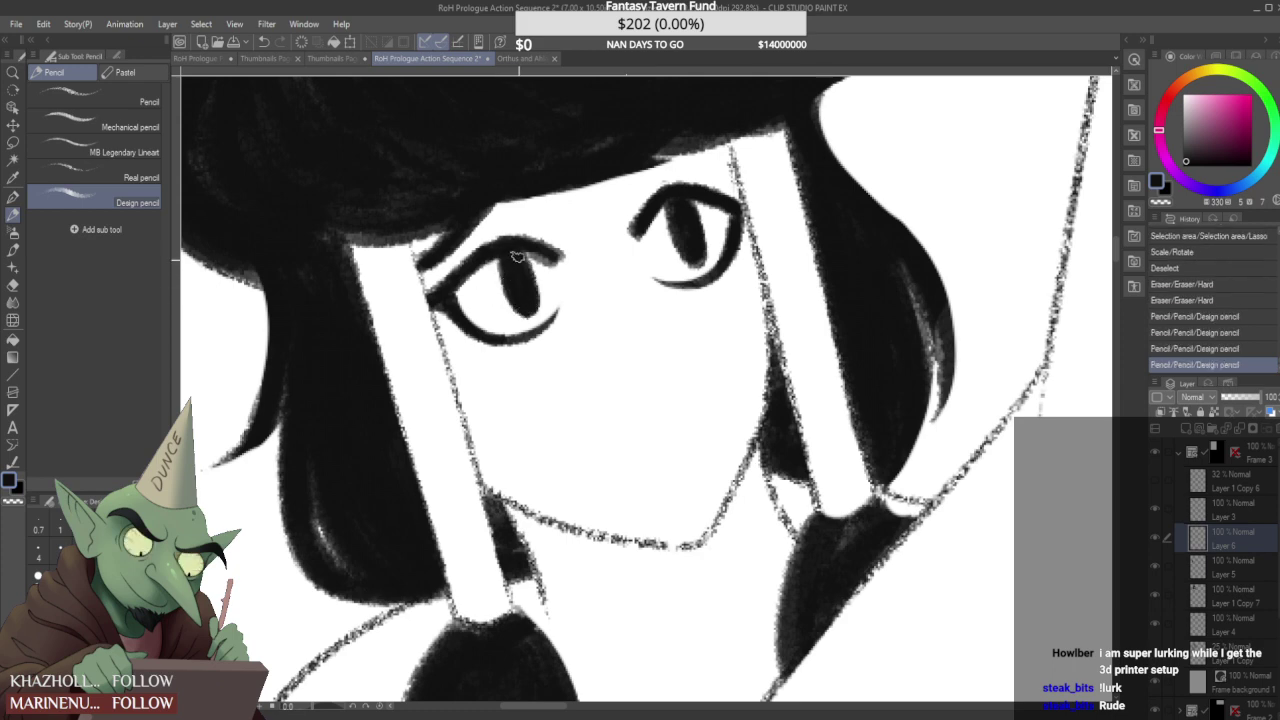
{"action": "left_click", "coordinate": [507, 258]}
{"action": "scroll", "coordinate": [507, 258], "scroll_direction": "down", "scroll_amount": 5}
{"action": "scroll", "coordinate": [558, 207], "scroll_direction": "down", "scroll_amount": 3}
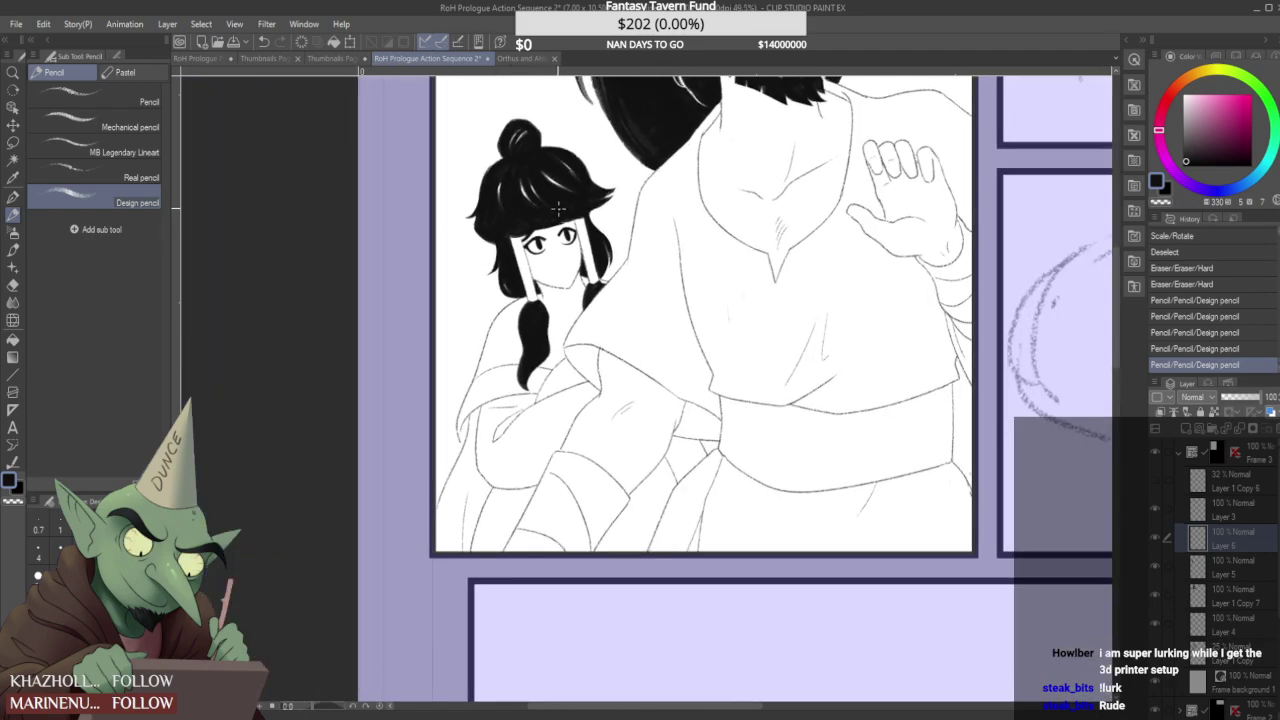
- Erase the pupils from both eyes with the hard eraser, leaving only the lash lines
{"action": "scroll", "coordinate": [558, 216], "scroll_direction": "up", "scroll_amount": 6}
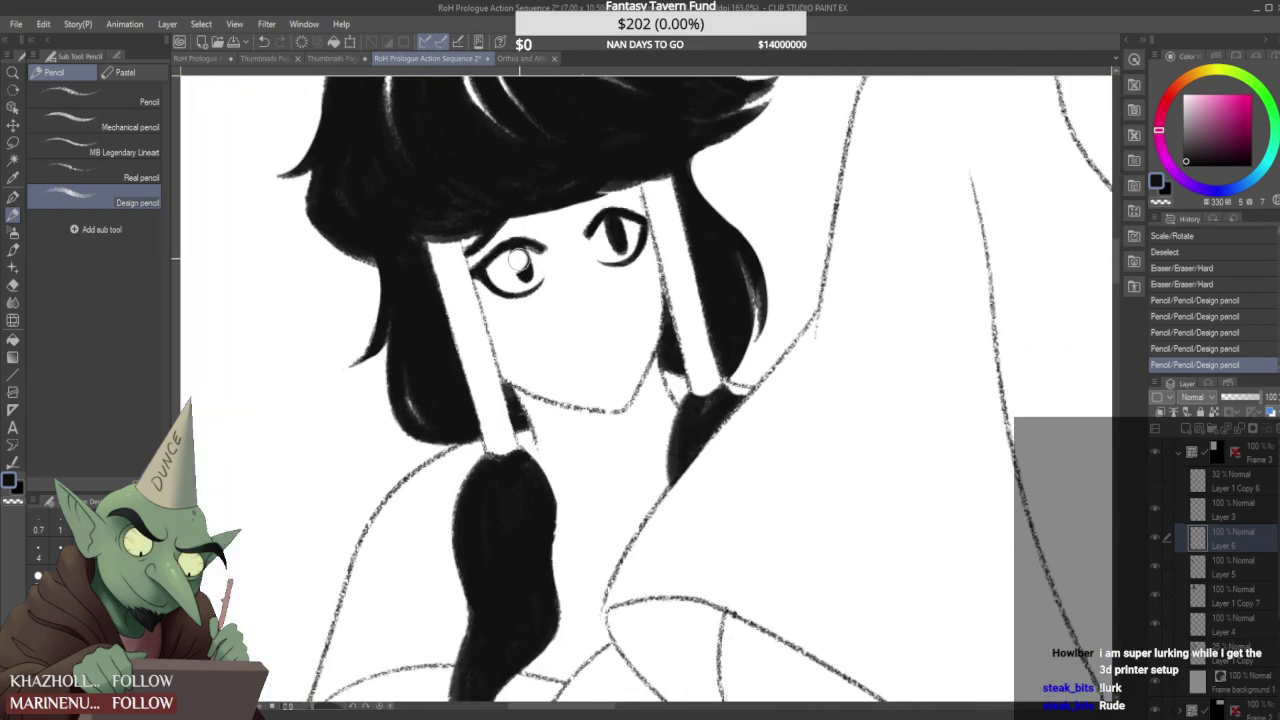
{"action": "scroll", "coordinate": [522, 277], "scroll_direction": "up", "scroll_amount": 3}
{"action": "left_click", "coordinate": [525, 260]}
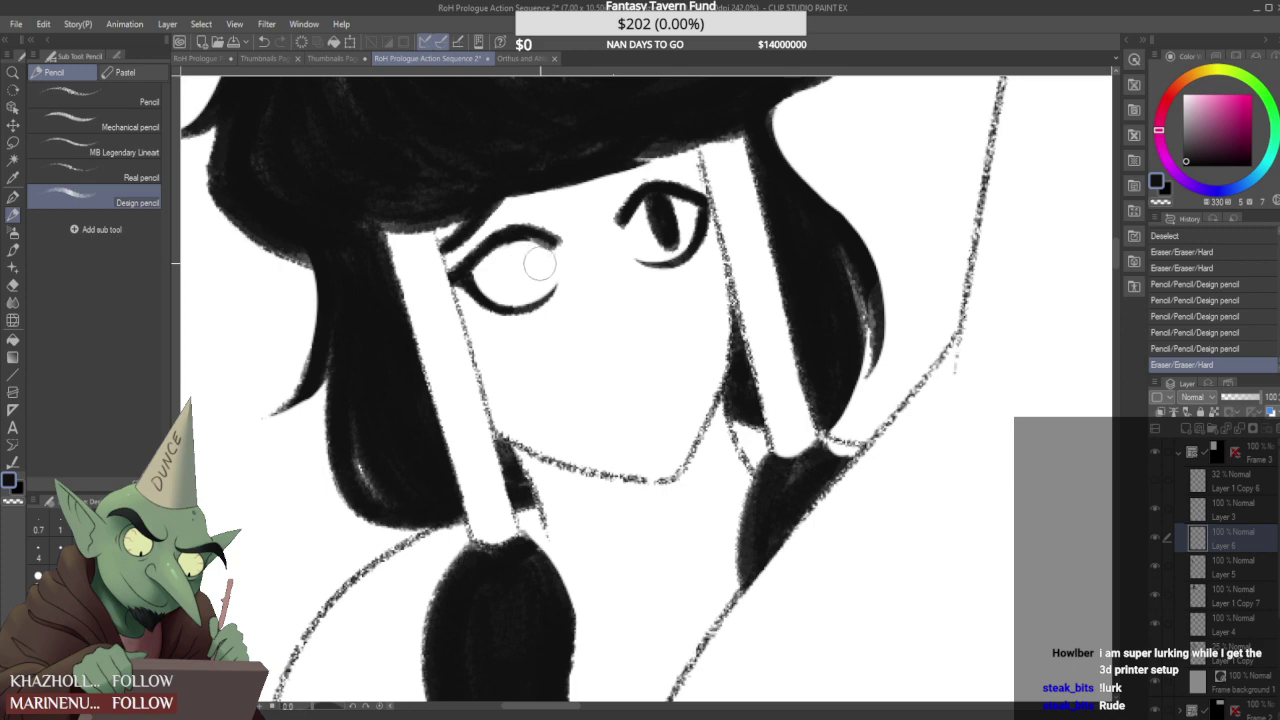
{"action": "mouse_move", "coordinate": [668, 218]}
{"action": "left_mouse_down"}
{"action": "mouse_move", "coordinate": [664, 228]}
{"action": "mouse_move", "coordinate": [655, 215]}
{"action": "left_mouse_up"}
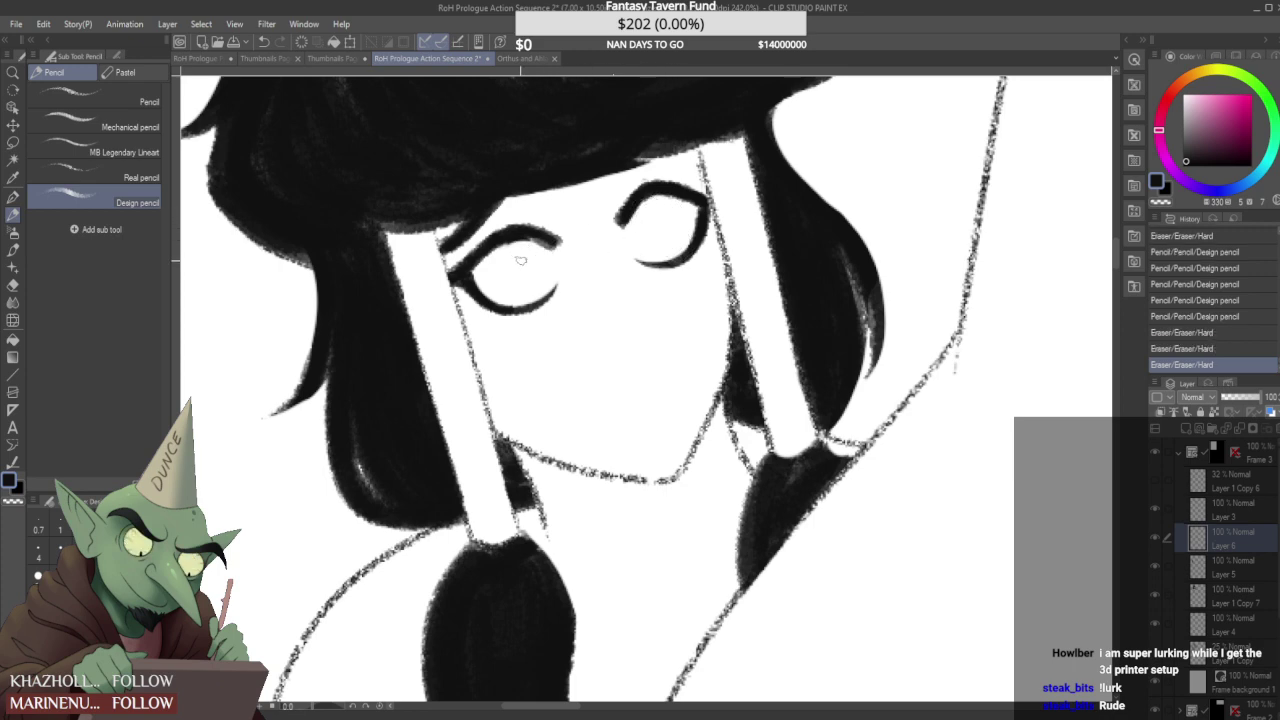
- Redraw solid black oval pupils with the design pencil, first in the near eye and then in the far eye
{"action": "mouse_move", "coordinate": [520, 258]}
{"action": "left_mouse_down"}
{"action": "mouse_move", "coordinate": [526, 282]}
{"action": "mouse_move", "coordinate": [522, 270]}
{"action": "left_mouse_up"}
{"action": "mouse_move", "coordinate": [519, 246]}
{"action": "left_mouse_down"}
{"action": "mouse_move", "coordinate": [521, 270]}
{"action": "mouse_move", "coordinate": [527, 252]}
{"action": "left_mouse_up"}
{"action": "scroll", "coordinate": [527, 268], "scroll_direction": "down", "scroll_amount": 6}
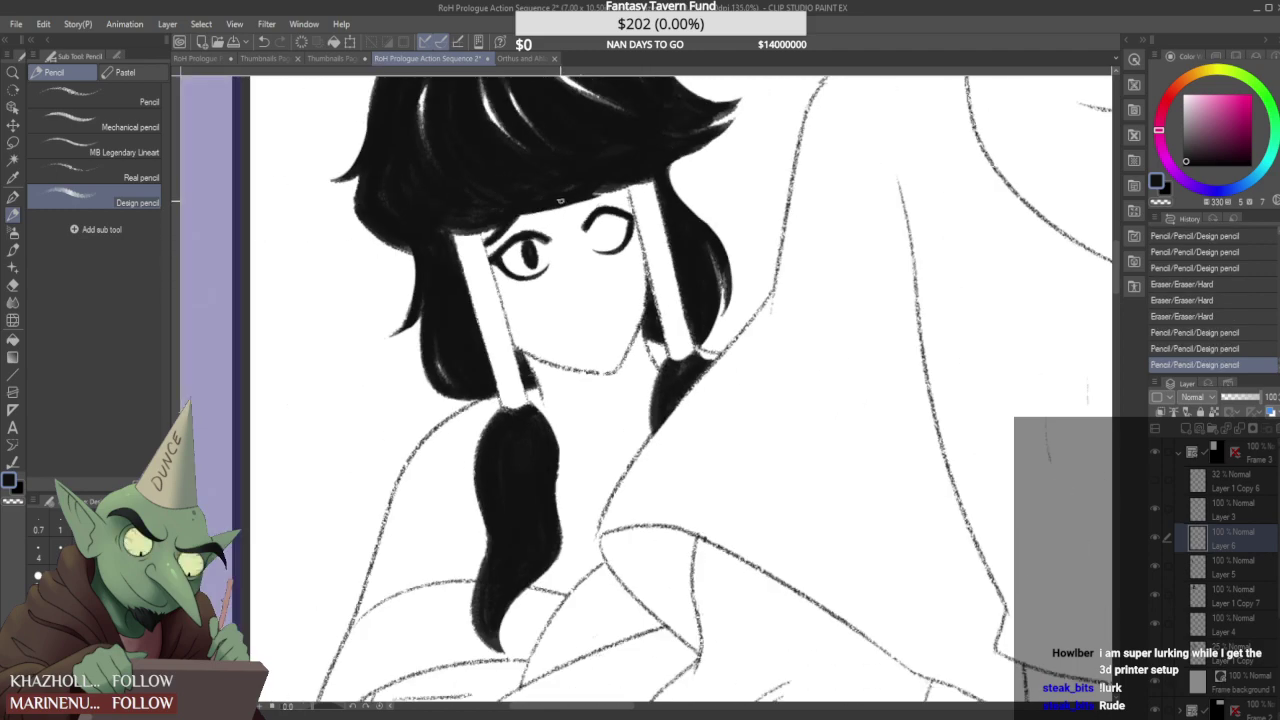
{"action": "scroll", "coordinate": [579, 217], "scroll_direction": "up", "scroll_amount": 5}
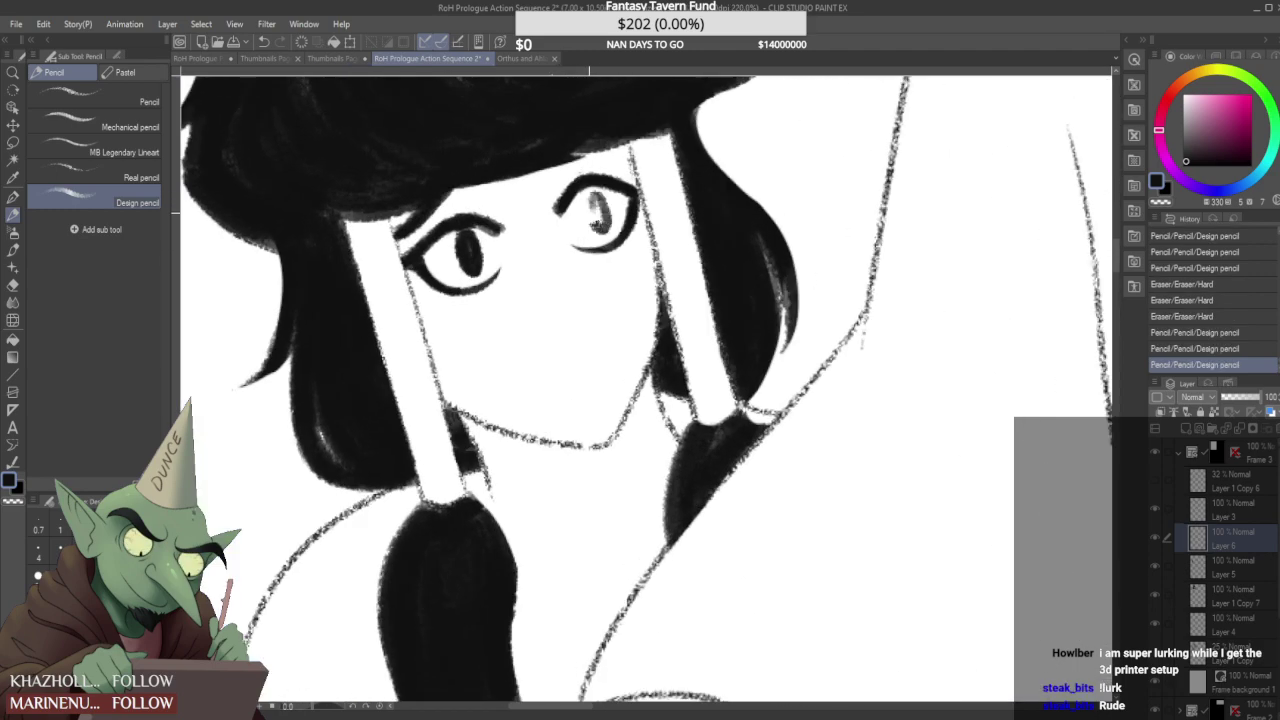
{"action": "mouse_move", "coordinate": [610, 218]}
{"action": "left_mouse_down"}
{"action": "mouse_move", "coordinate": [610, 201]}
{"action": "mouse_move", "coordinate": [600, 232]}
{"action": "mouse_move", "coordinate": [594, 203]}
{"action": "mouse_move", "coordinate": [606, 226]}
{"action": "left_mouse_up"}
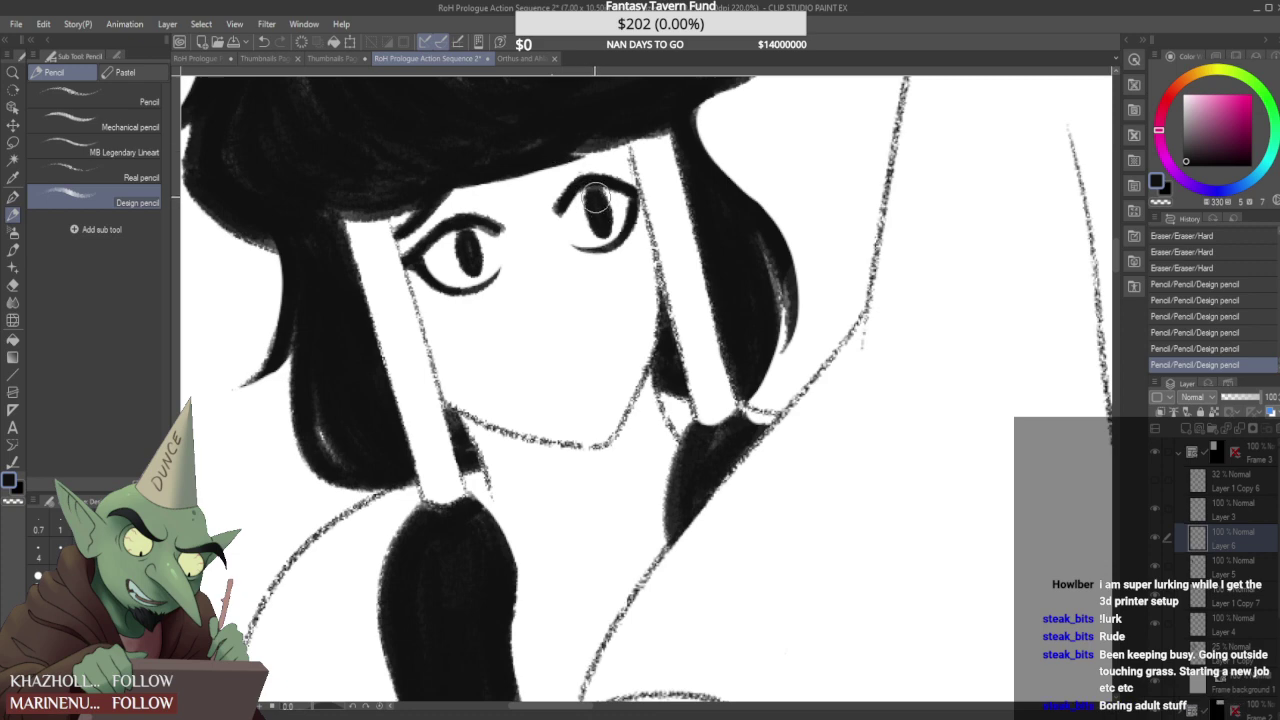
- Refine the edges of both pupils, trimming the far one with the hard eraser and rounding out the near one
{"action": "scroll", "coordinate": [596, 205], "scroll_direction": "up", "scroll_amount": 2}
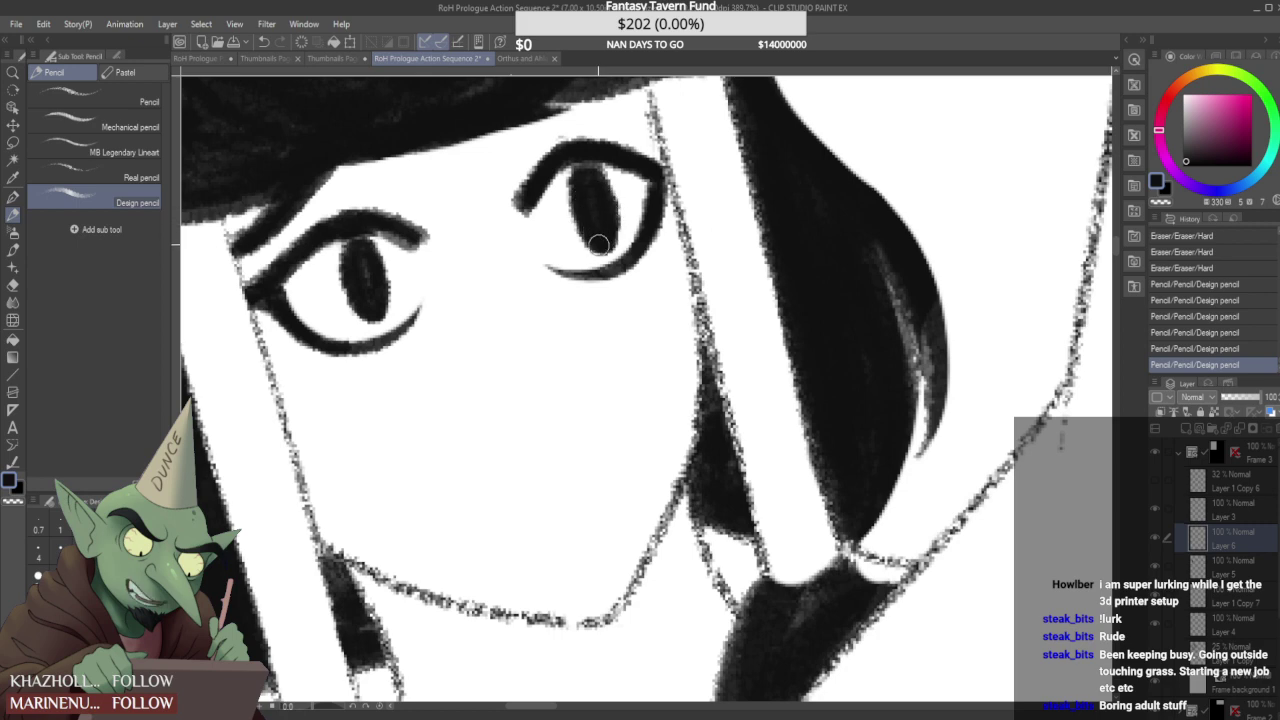
{"action": "mouse_move", "coordinate": [604, 258]}
{"action": "left_mouse_down"}
{"action": "mouse_move", "coordinate": [613, 236]}
{"action": "mouse_move", "coordinate": [585, 220]}
{"action": "mouse_move", "coordinate": [612, 248]}
{"action": "mouse_move", "coordinate": [604, 207]}
{"action": "left_mouse_up"}
{"action": "mouse_move", "coordinate": [614, 252]}
{"action": "left_mouse_down"}
{"action": "mouse_move", "coordinate": [620, 190]}
{"action": "mouse_move", "coordinate": [625, 232]}
{"action": "mouse_move", "coordinate": [620, 244]}
{"action": "mouse_move", "coordinate": [618, 185]}
{"action": "mouse_move", "coordinate": [624, 228]}
{"action": "left_mouse_up"}
{"action": "left_click_drag", "start_coordinate": [367, 258], "coordinate": [354, 300]}
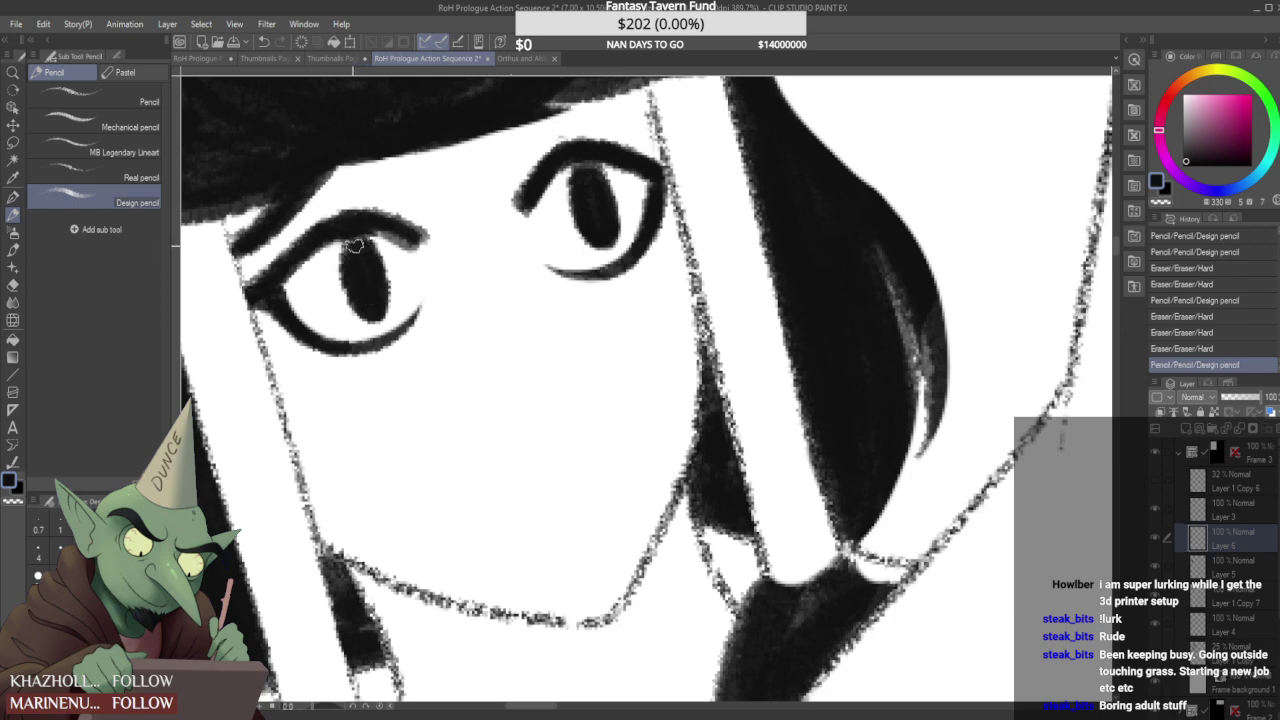
- Touch up the near eye's pupil with the design pencil and clean around the near eyebrow's outer end with the hard eraser
{"action": "mouse_move", "coordinate": [355, 243]}
{"action": "left_mouse_down"}
{"action": "mouse_move", "coordinate": [350, 290]}
{"action": "mouse_move", "coordinate": [368, 300]}
{"action": "mouse_move", "coordinate": [371, 286]}
{"action": "mouse_move", "coordinate": [381, 309]}
{"action": "left_mouse_up"}
{"action": "scroll", "coordinate": [374, 282], "scroll_direction": "down", "scroll_amount": 9}
{"action": "scroll", "coordinate": [454, 215], "scroll_direction": "up", "scroll_amount": 8}
{"action": "left_click_drag", "start_coordinate": [482, 225], "coordinate": [488, 232]}
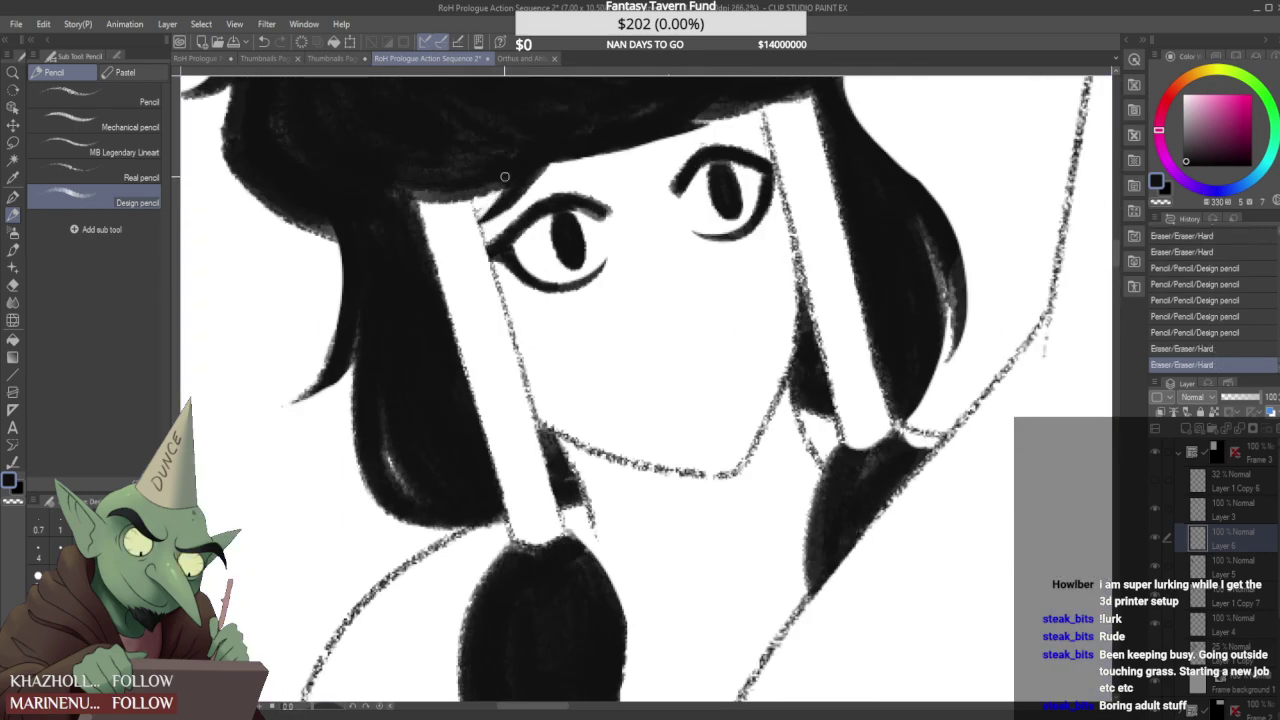
{"action": "left_click", "coordinate": [479, 203]}
{"action": "left_click", "coordinate": [475, 206]}
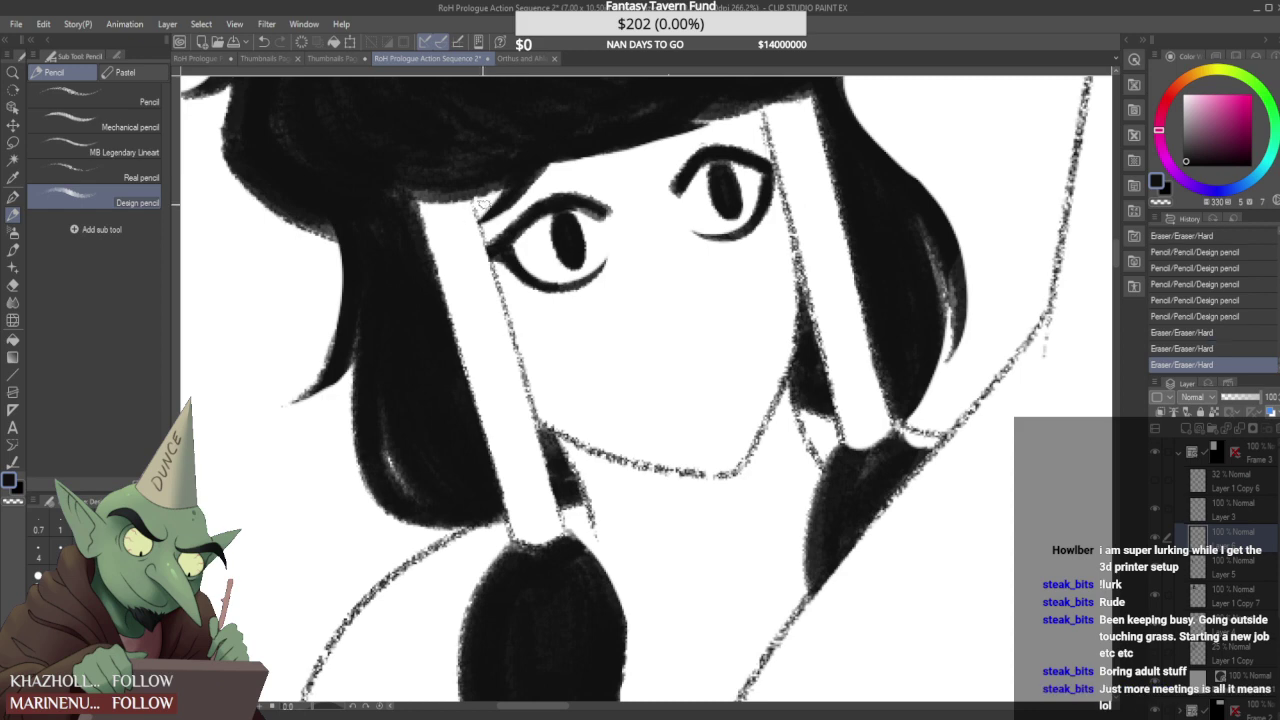
- Refine the near eyebrow's outer end, draw the short face edge beside it with the Real pencil, and switch back to the Design pencil
{"action": "scroll", "coordinate": [499, 186], "scroll_direction": "up", "scroll_amount": 4}
{"action": "mouse_move", "coordinate": [504, 206]}
{"action": "left_mouse_down"}
{"action": "mouse_move", "coordinate": [460, 240]}
{"action": "mouse_move", "coordinate": [513, 190]}
{"action": "left_mouse_up"}
{"action": "left_click_drag", "start_coordinate": [453, 227], "coordinate": [464, 252]}
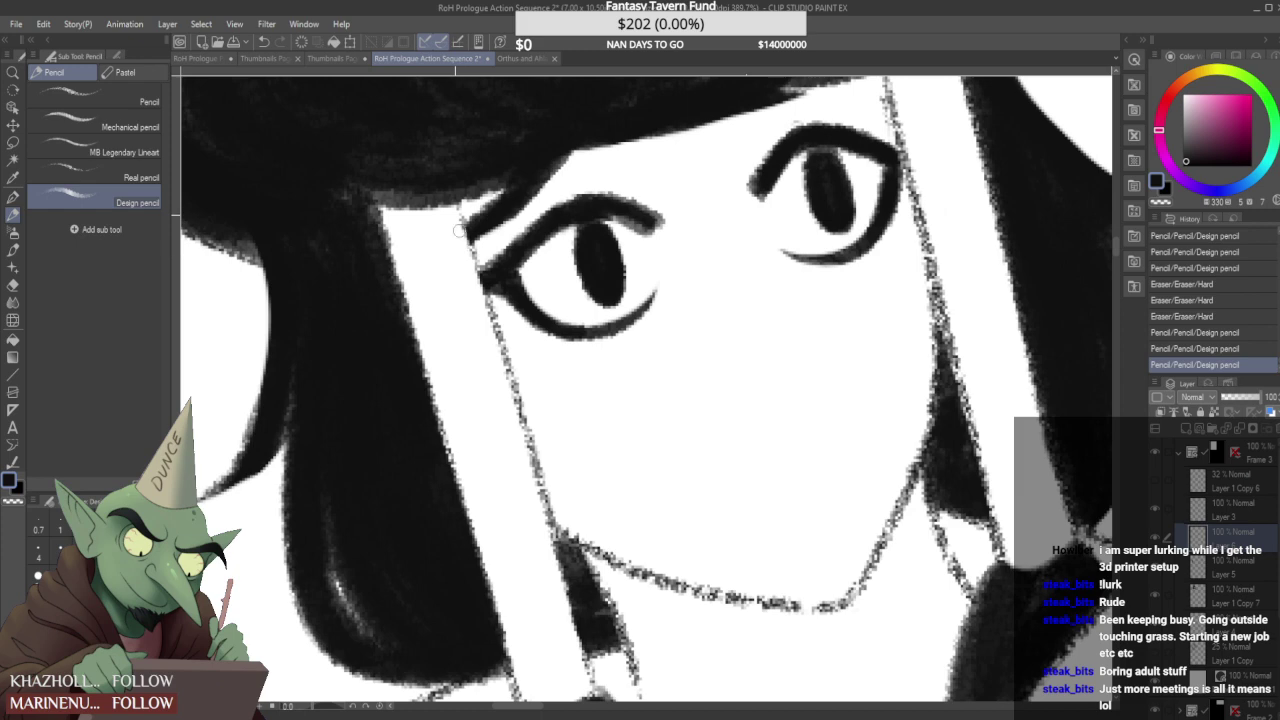
{"action": "scroll", "coordinate": [461, 212], "scroll_direction": "down", "scroll_amount": 4}
{"action": "left_click", "coordinate": [130, 177]}
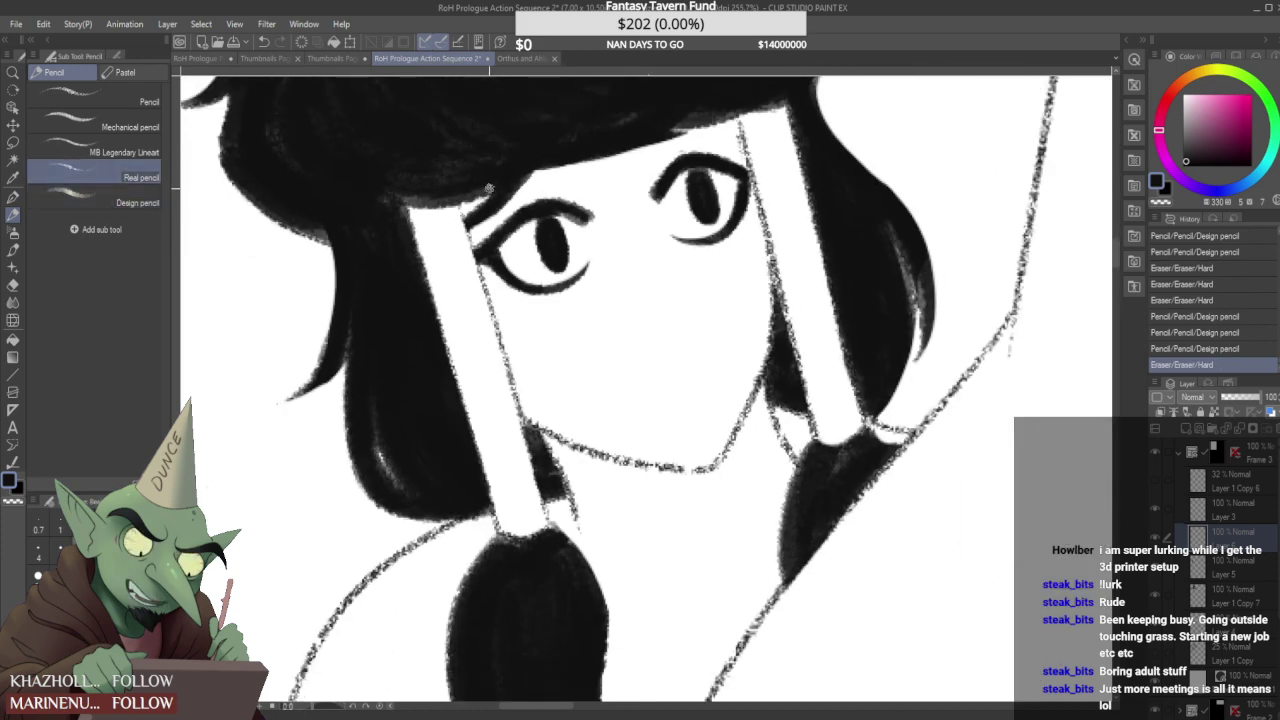
{"action": "scroll", "coordinate": [490, 203], "scroll_direction": "up", "scroll_amount": 2}
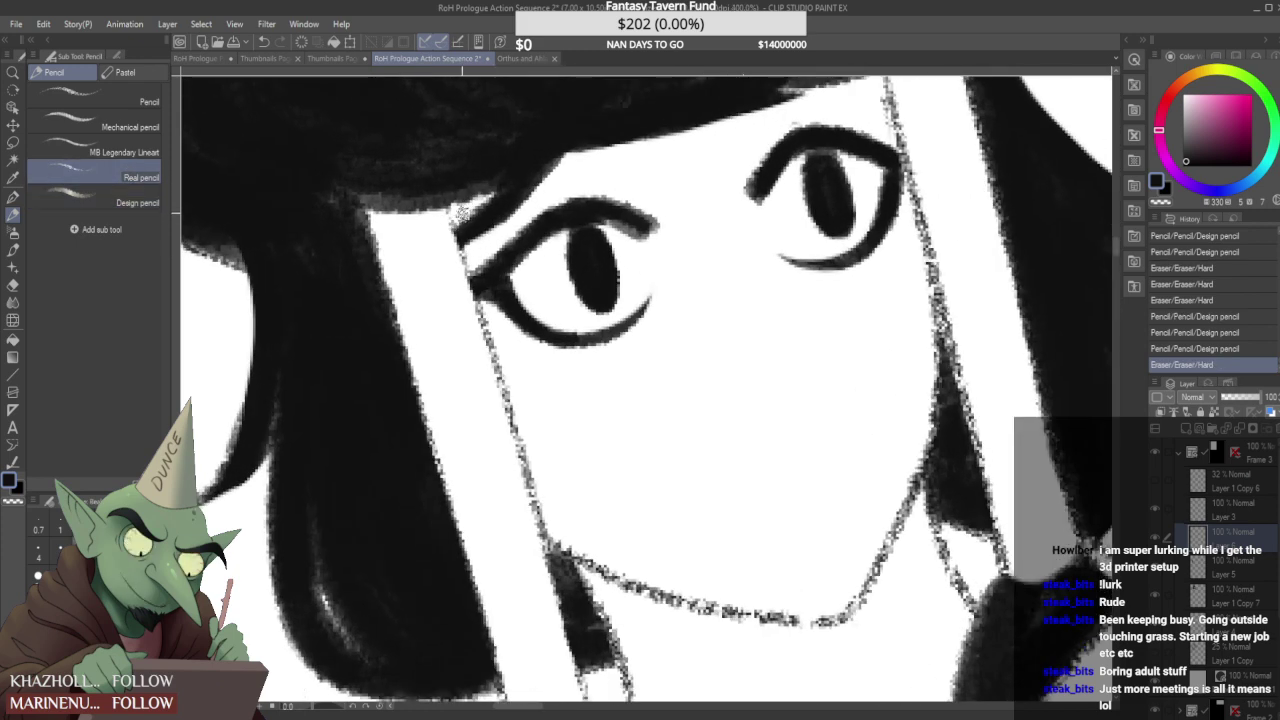
{"action": "left_click_drag", "start_coordinate": [447, 200], "coordinate": [462, 274]}
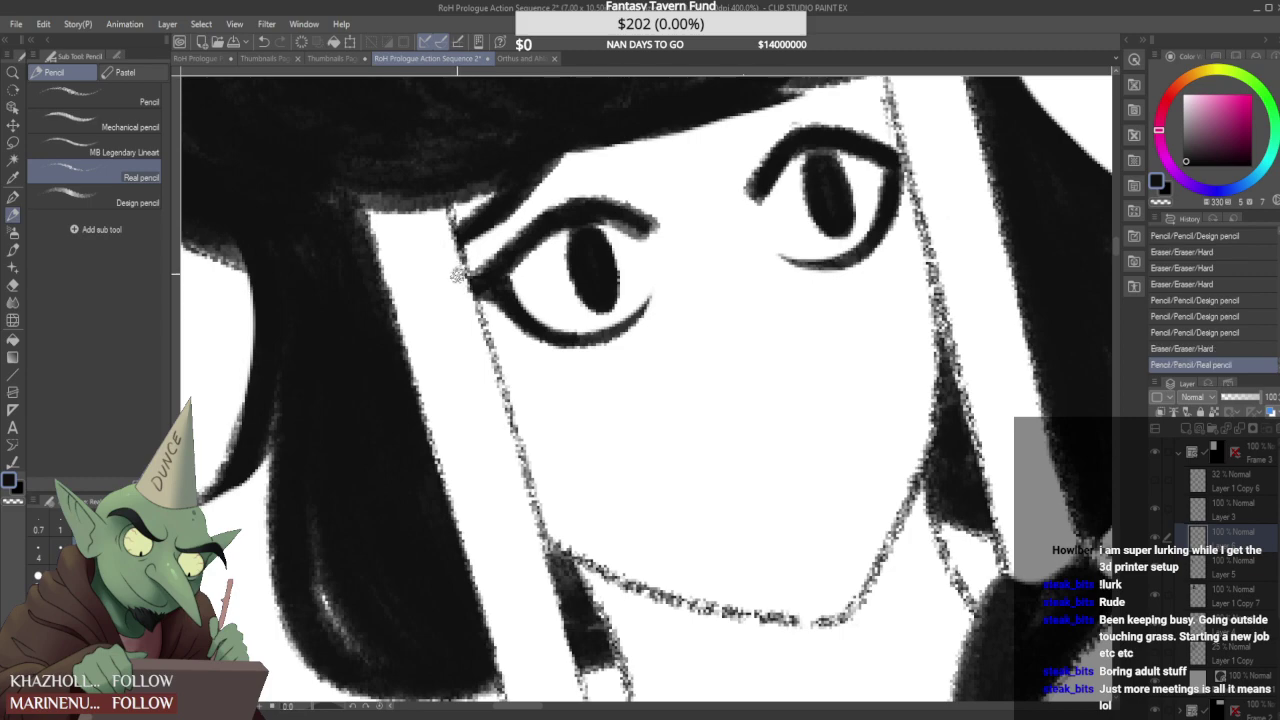
{"action": "left_click", "coordinate": [130, 202]}
{"action": "scroll", "coordinate": [411, 287], "scroll_direction": "down", "scroll_amount": 1}
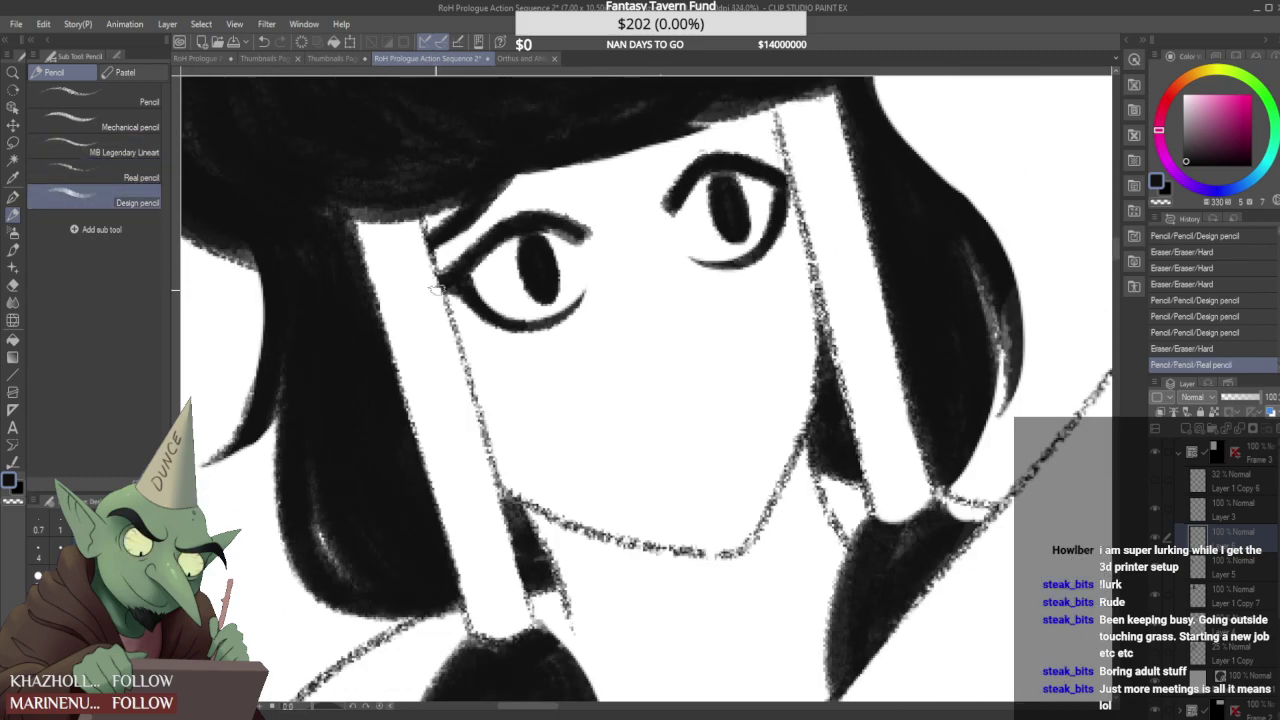
- Darken the far eye's pupil and strengthen the outer corner and side of its lash line with the design pencil
{"action": "scroll", "coordinate": [411, 287], "scroll_direction": "down", "scroll_amount": 5}
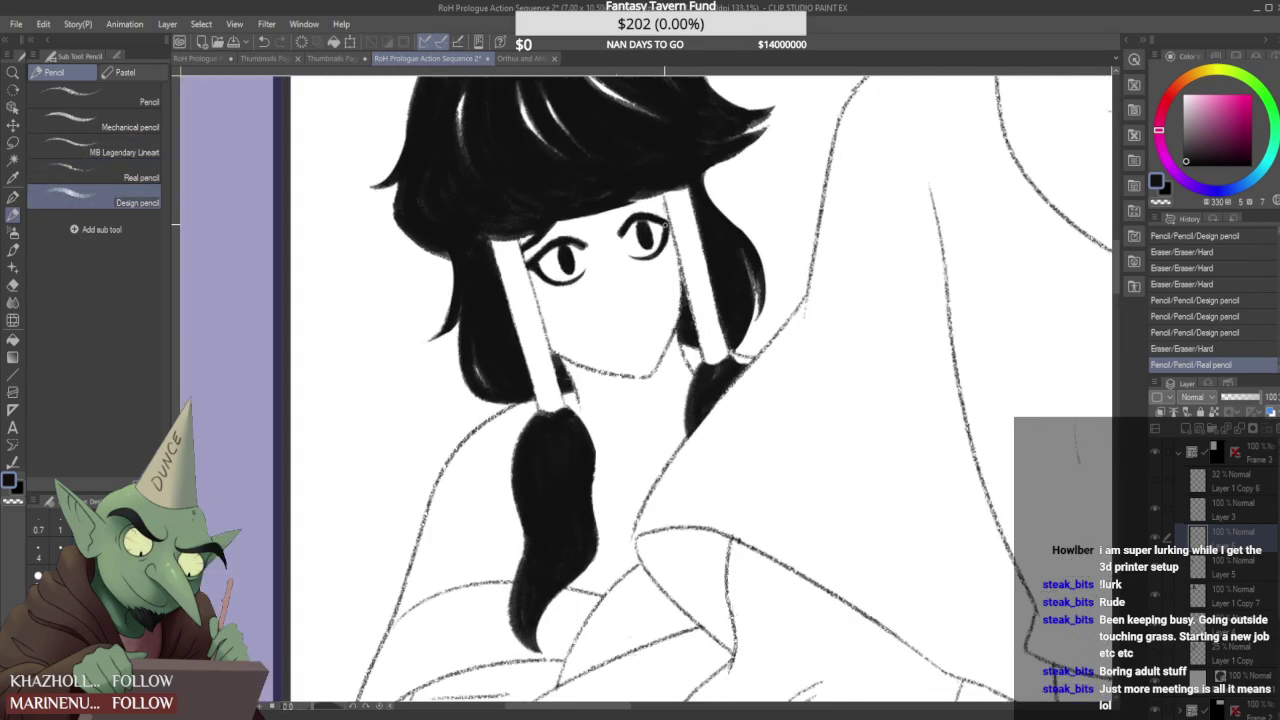
{"action": "scroll", "coordinate": [617, 210], "scroll_direction": "up", "scroll_amount": 5}
{"action": "mouse_move", "coordinate": [603, 234]}
{"action": "left_mouse_down"}
{"action": "mouse_move", "coordinate": [625, 255]}
{"action": "mouse_move", "coordinate": [616, 267]}
{"action": "left_mouse_up"}
{"action": "mouse_move", "coordinate": [648, 211]}
{"action": "left_mouse_down"}
{"action": "mouse_move", "coordinate": [692, 235]}
{"action": "mouse_move", "coordinate": [680, 240]}
{"action": "mouse_move", "coordinate": [667, 212]}
{"action": "mouse_move", "coordinate": [689, 222]}
{"action": "mouse_move", "coordinate": [696, 248]}
{"action": "mouse_move", "coordinate": [690, 198]}
{"action": "mouse_move", "coordinate": [654, 220]}
{"action": "mouse_move", "coordinate": [686, 236]}
{"action": "left_mouse_up"}
{"action": "left_click_drag", "start_coordinate": [670, 224], "coordinate": [688, 236]}
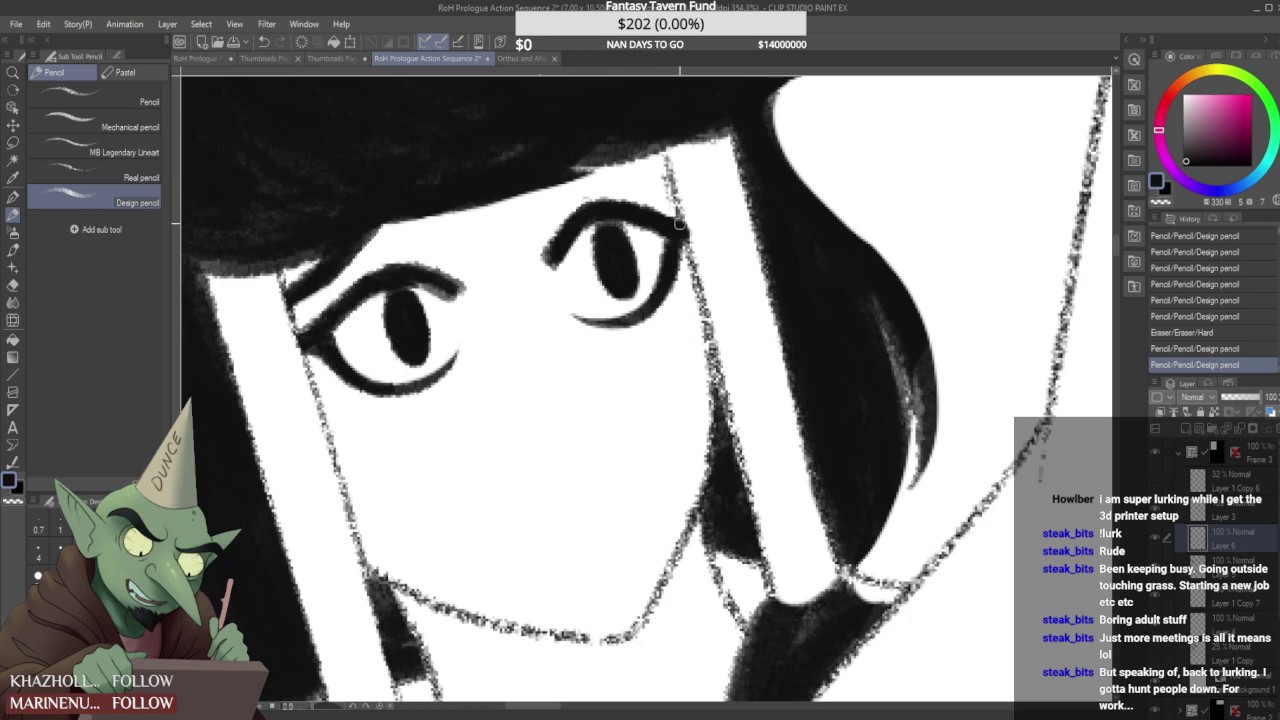
{"action": "scroll", "coordinate": [648, 280], "scroll_direction": "down", "scroll_amount": 4}
{"action": "mouse_move", "coordinate": [690, 241]}
{"action": "left_mouse_down"}
{"action": "mouse_move", "coordinate": [657, 244]}
{"action": "mouse_move", "coordinate": [652, 267]}
{"action": "mouse_move", "coordinate": [681, 272]}
{"action": "mouse_move", "coordinate": [687, 288]}
{"action": "mouse_move", "coordinate": [689, 276]}
{"action": "mouse_move", "coordinate": [657, 336]}
{"action": "mouse_move", "coordinate": [633, 322]}
{"action": "mouse_move", "coordinate": [636, 351]}
{"action": "mouse_move", "coordinate": [626, 343]}
{"action": "mouse_move", "coordinate": [639, 315]}
{"action": "mouse_move", "coordinate": [625, 328]}
{"action": "mouse_move", "coordinate": [663, 296]}
{"action": "mouse_move", "coordinate": [643, 344]}
{"action": "left_mouse_up"}
- Thin and taper the far eye's lower lash line with the hard eraser
{"action": "scroll", "coordinate": [648, 280], "scroll_direction": "up", "scroll_amount": 6}
{"action": "key", "text": "p"}
{"action": "key", "text": "e"}
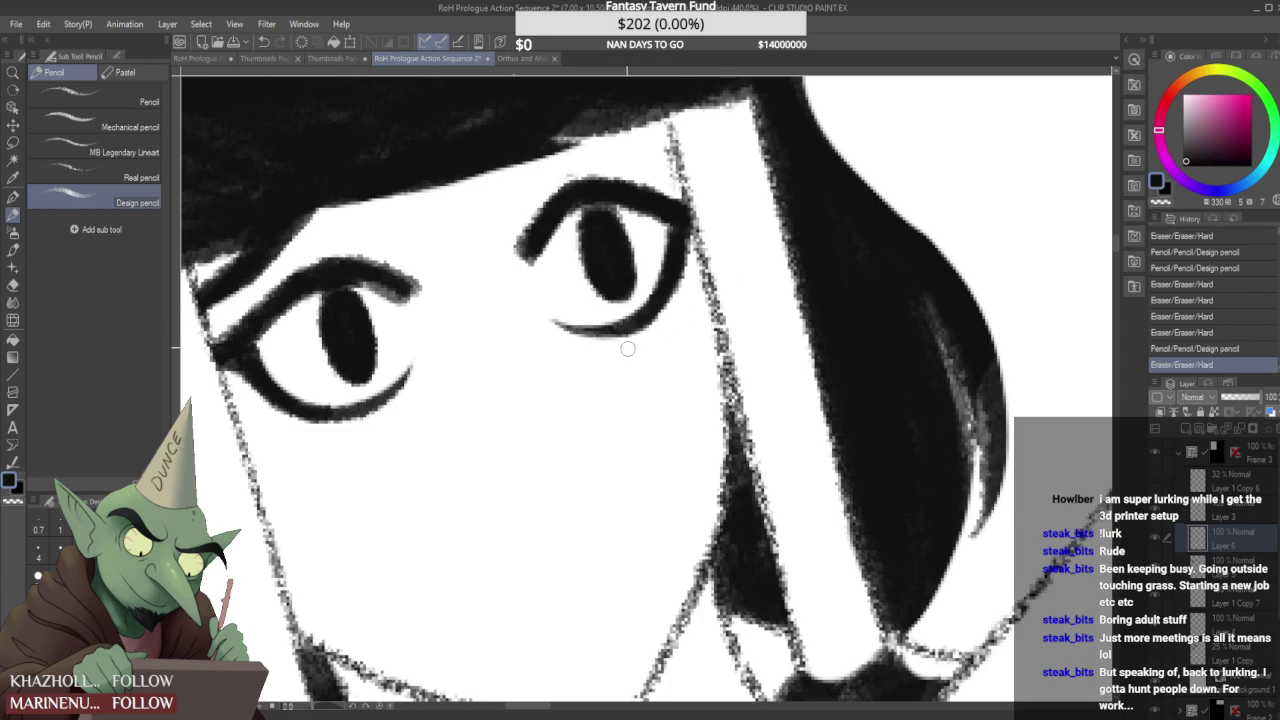
{"action": "scroll", "coordinate": [626, 348], "scroll_direction": "down", "scroll_amount": 5}
{"action": "scroll", "coordinate": [607, 346], "scroll_direction": "up", "scroll_amount": 7}
{"action": "mouse_move", "coordinate": [533, 315]}
{"action": "left_mouse_down"}
{"action": "mouse_move", "coordinate": [573, 351]}
{"action": "mouse_move", "coordinate": [600, 317]}
{"action": "mouse_move", "coordinate": [571, 314]}
{"action": "mouse_move", "coordinate": [664, 316]}
{"action": "mouse_move", "coordinate": [624, 362]}
{"action": "mouse_move", "coordinate": [692, 335]}
{"action": "left_mouse_up"}
{"action": "scroll", "coordinate": [628, 334], "scroll_direction": "up", "scroll_amount": 2}
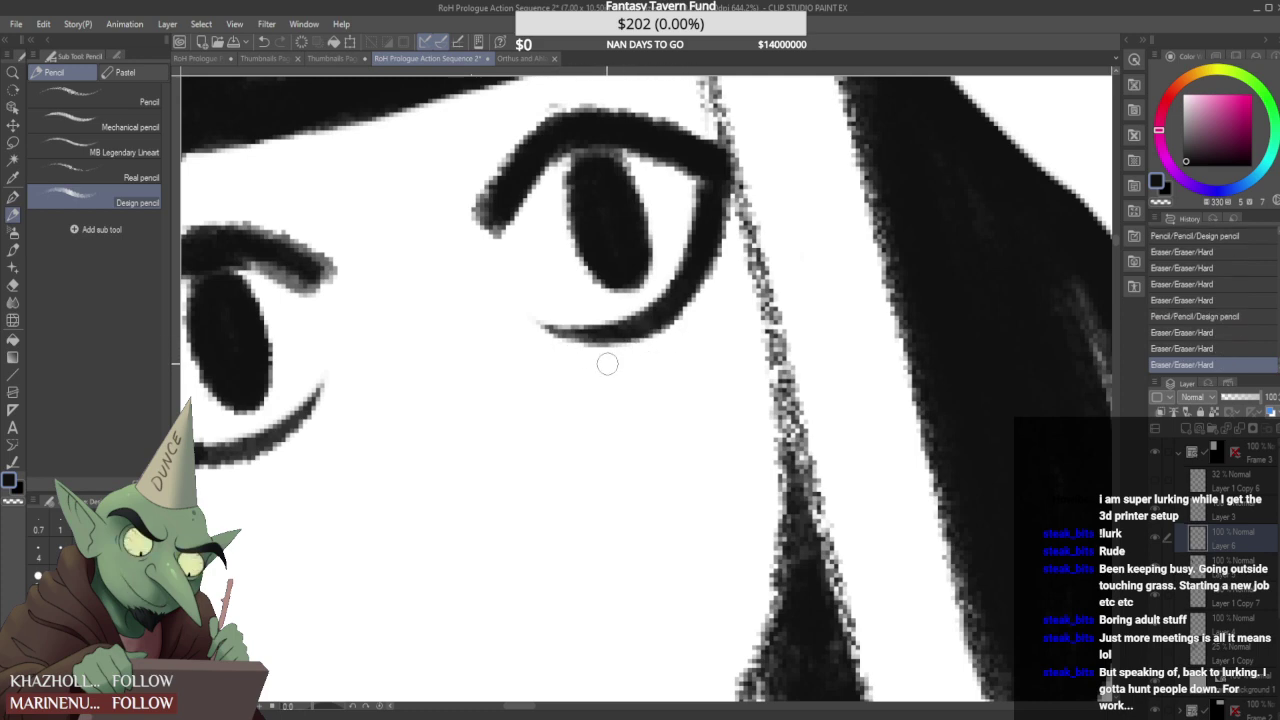
- Reshape the far eye's pupil with the design pencil and clean the area near its upper lash with the hard eraser
{"action": "scroll", "coordinate": [605, 360], "scroll_direction": "down", "scroll_amount": 4}
{"action": "left_click_drag", "start_coordinate": [572, 268], "coordinate": [594, 326]}
{"action": "scroll", "coordinate": [586, 272], "scroll_direction": "down", "scroll_amount": 4}
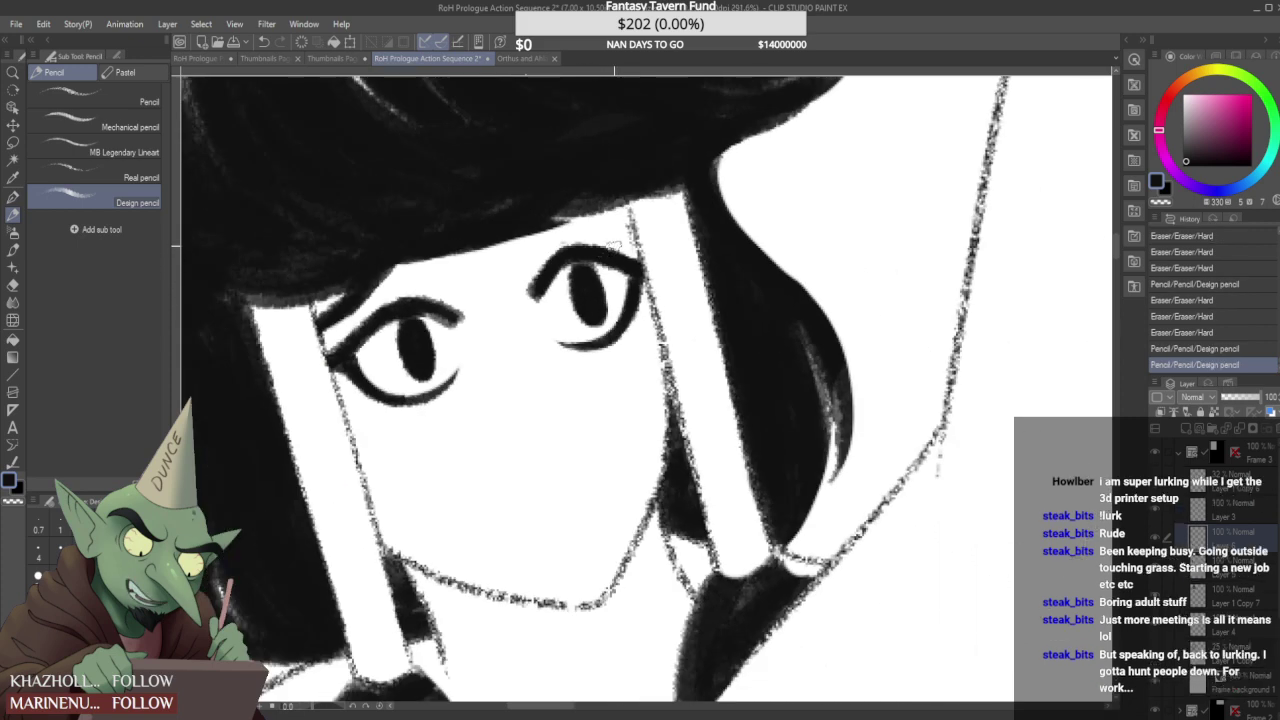
{"action": "scroll", "coordinate": [600, 250], "scroll_direction": "up", "scroll_amount": 4}
{"action": "mouse_move", "coordinate": [571, 277]}
{"action": "left_mouse_down"}
{"action": "mouse_move", "coordinate": [587, 327]}
{"action": "mouse_move", "coordinate": [579, 314]}
{"action": "left_mouse_up"}
{"action": "scroll", "coordinate": [577, 308], "scroll_direction": "down", "scroll_amount": 2}
{"action": "scroll", "coordinate": [577, 307], "scroll_direction": "down", "scroll_amount": 3}
{"action": "scroll", "coordinate": [568, 342], "scroll_direction": "up", "scroll_amount": 4}
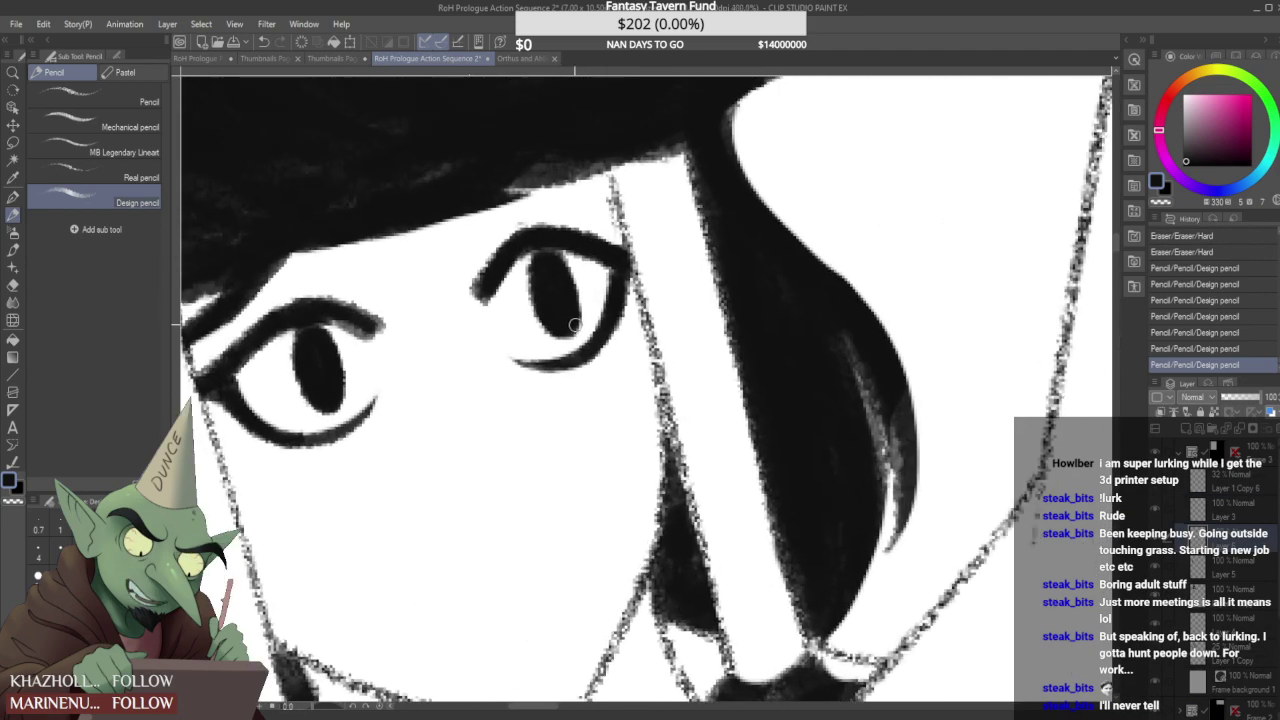
{"action": "scroll", "coordinate": [570, 342], "scroll_direction": "down", "scroll_amount": 3}
{"action": "scroll", "coordinate": [592, 265], "scroll_direction": "up", "scroll_amount": 3}
{"action": "left_click_drag", "start_coordinate": [590, 264], "coordinate": [598, 260]}
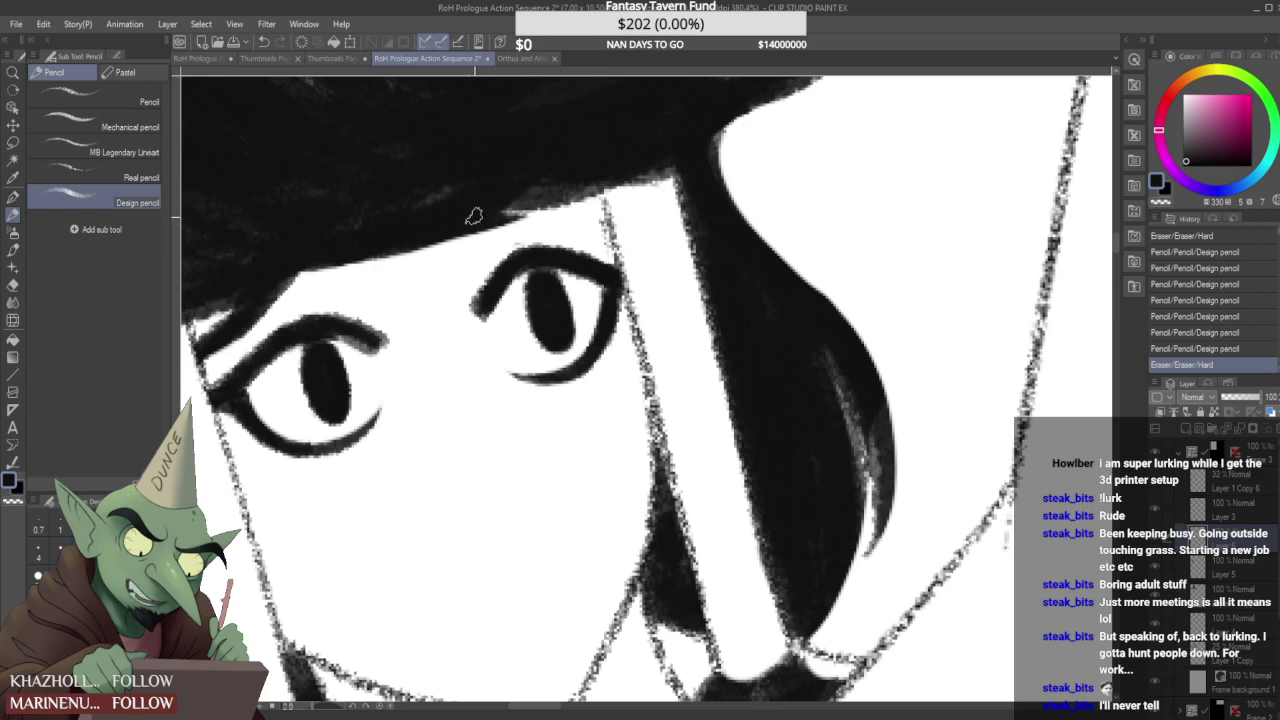
- Draw a thick black far eyebrow emerging from under the fringe, and trim its upper edge with the hard eraser
{"action": "left_click_drag", "start_coordinate": [462, 234], "coordinate": [503, 240]}
{"action": "mouse_move", "coordinate": [466, 238]}
{"action": "left_mouse_down"}
{"action": "mouse_move", "coordinate": [503, 241]}
{"action": "mouse_move", "coordinate": [492, 243]}
{"action": "left_mouse_up"}
{"action": "left_click_drag", "start_coordinate": [455, 227], "coordinate": [546, 220]}
{"action": "mouse_move", "coordinate": [503, 217]}
{"action": "left_mouse_down"}
{"action": "mouse_move", "coordinate": [572, 226]}
{"action": "mouse_move", "coordinate": [550, 214]}
{"action": "mouse_move", "coordinate": [587, 220]}
{"action": "left_mouse_up"}
{"action": "left_click_drag", "start_coordinate": [548, 214], "coordinate": [608, 236]}
{"action": "mouse_move", "coordinate": [507, 240]}
{"action": "left_mouse_down"}
{"action": "mouse_move", "coordinate": [601, 240]}
{"action": "mouse_move", "coordinate": [567, 229]}
{"action": "mouse_move", "coordinate": [614, 250]}
{"action": "left_mouse_up"}
{"action": "mouse_move", "coordinate": [546, 206]}
{"action": "left_mouse_down"}
{"action": "mouse_move", "coordinate": [620, 236]}
{"action": "mouse_move", "coordinate": [566, 192]}
{"action": "mouse_move", "coordinate": [612, 232]}
{"action": "mouse_move", "coordinate": [582, 196]}
{"action": "left_mouse_up"}
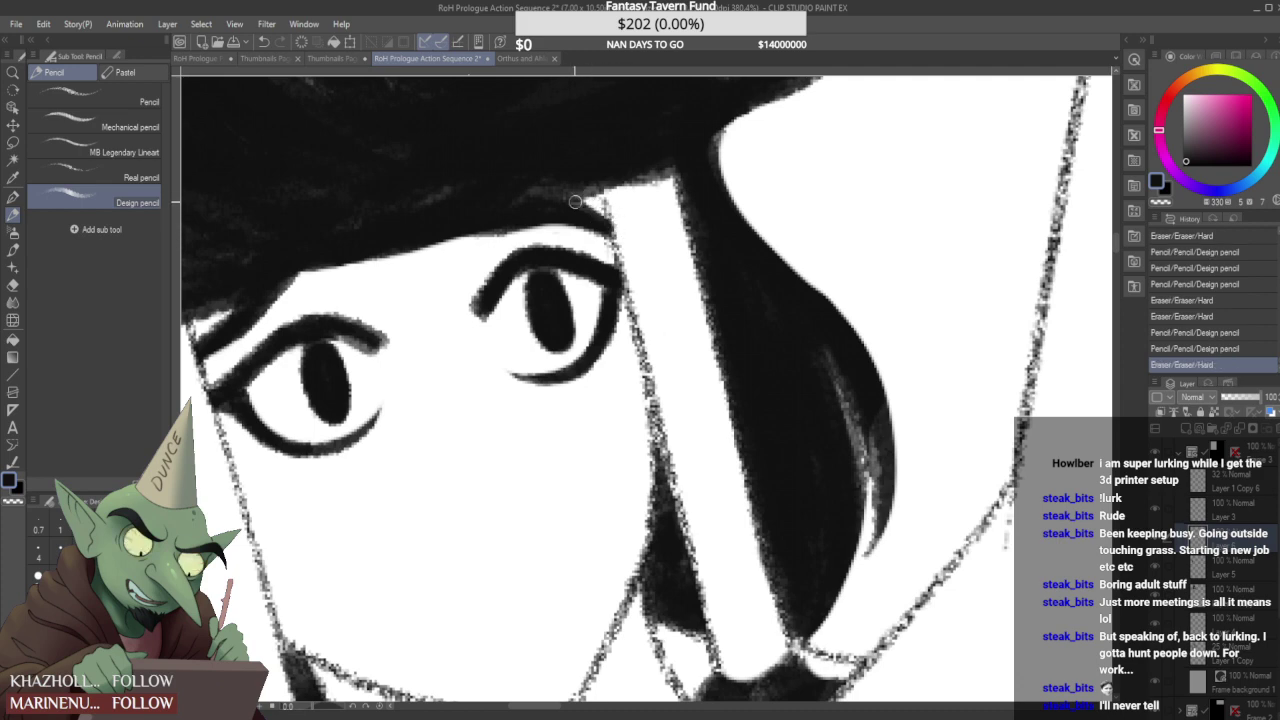
- Fill the patchy fringe above the far eyebrow and the hair beside the near white ribbon with black design pencil
{"action": "mouse_move", "coordinate": [537, 194]}
{"action": "left_mouse_down"}
{"action": "mouse_move", "coordinate": [671, 163]}
{"action": "mouse_move", "coordinate": [590, 165]}
{"action": "mouse_move", "coordinate": [610, 181]}
{"action": "mouse_move", "coordinate": [634, 156]}
{"action": "mouse_move", "coordinate": [677, 151]}
{"action": "mouse_move", "coordinate": [708, 175]}
{"action": "mouse_move", "coordinate": [712, 130]}
{"action": "mouse_move", "coordinate": [689, 140]}
{"action": "left_mouse_up"}
{"action": "scroll", "coordinate": [497, 186], "scroll_direction": "down", "scroll_amount": 2}
{"action": "mouse_move", "coordinate": [268, 240]}
{"action": "left_mouse_down"}
{"action": "mouse_move", "coordinate": [211, 251]}
{"action": "mouse_move", "coordinate": [260, 268]}
{"action": "mouse_move", "coordinate": [340, 232]}
{"action": "mouse_move", "coordinate": [227, 249]}
{"action": "mouse_move", "coordinate": [290, 265]}
{"action": "mouse_move", "coordinate": [232, 266]}
{"action": "mouse_move", "coordinate": [352, 242]}
{"action": "mouse_move", "coordinate": [235, 256]}
{"action": "mouse_move", "coordinate": [305, 251]}
{"action": "mouse_move", "coordinate": [252, 255]}
{"action": "mouse_move", "coordinate": [237, 311]}
{"action": "left_mouse_up"}
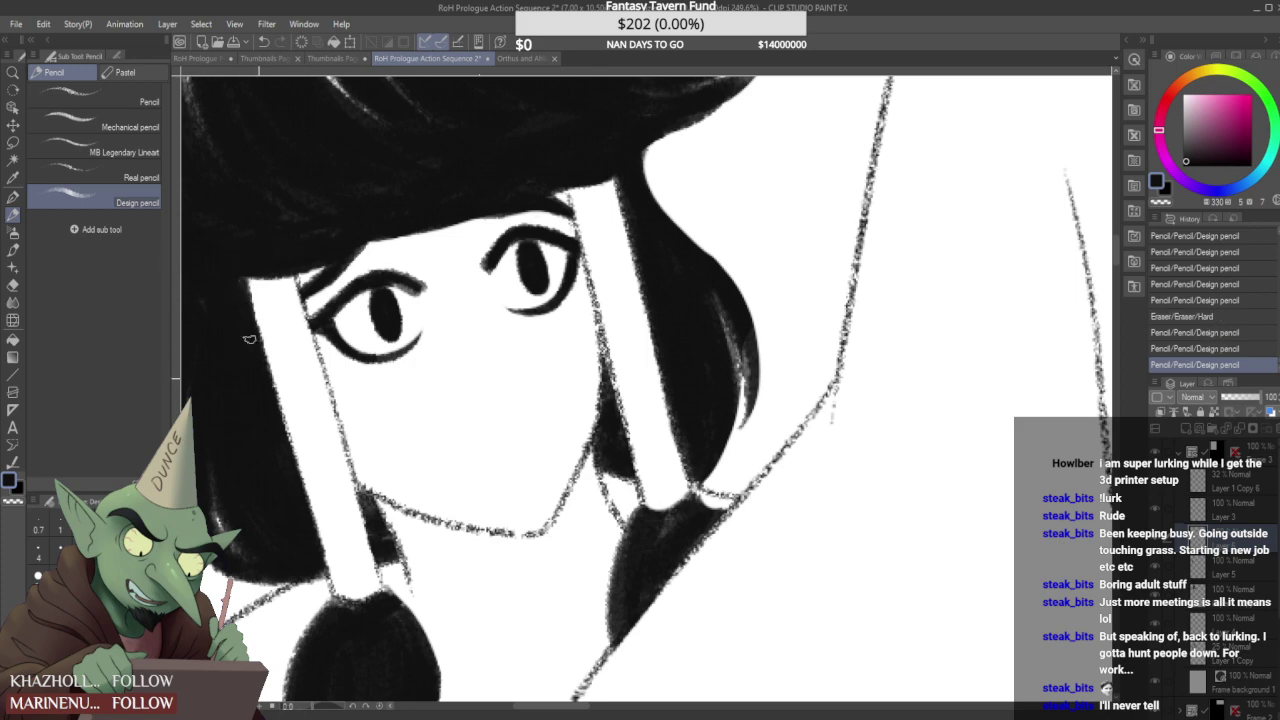
- Fill the upper part of the near hair tail solid black and round out its outer edge with the design pencil
{"action": "scroll", "coordinate": [241, 308], "scroll_direction": "down", "scroll_amount": 3}
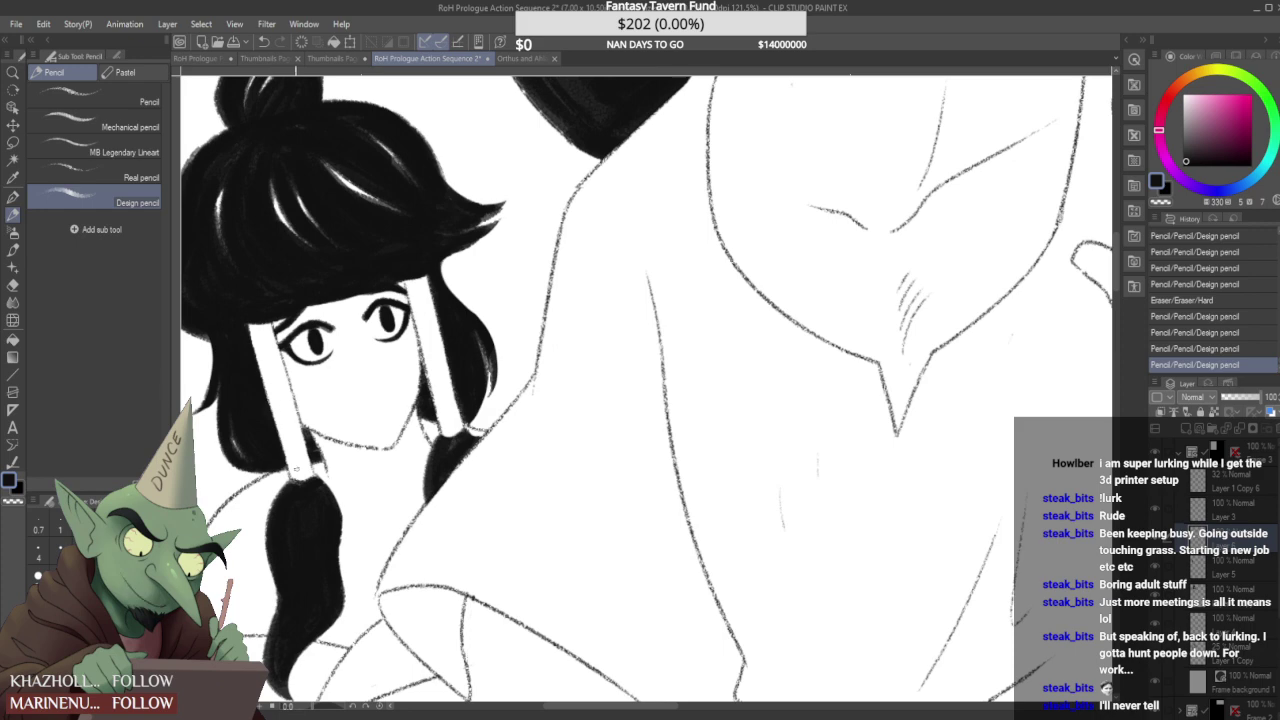
{"action": "scroll", "coordinate": [296, 489], "scroll_direction": "up", "scroll_amount": 5}
{"action": "mouse_move", "coordinate": [280, 469]}
{"action": "left_mouse_down"}
{"action": "mouse_move", "coordinate": [358, 466]}
{"action": "mouse_move", "coordinate": [380, 486]}
{"action": "mouse_move", "coordinate": [365, 494]}
{"action": "left_mouse_up"}
{"action": "scroll", "coordinate": [363, 497], "scroll_direction": "down", "scroll_amount": 1}
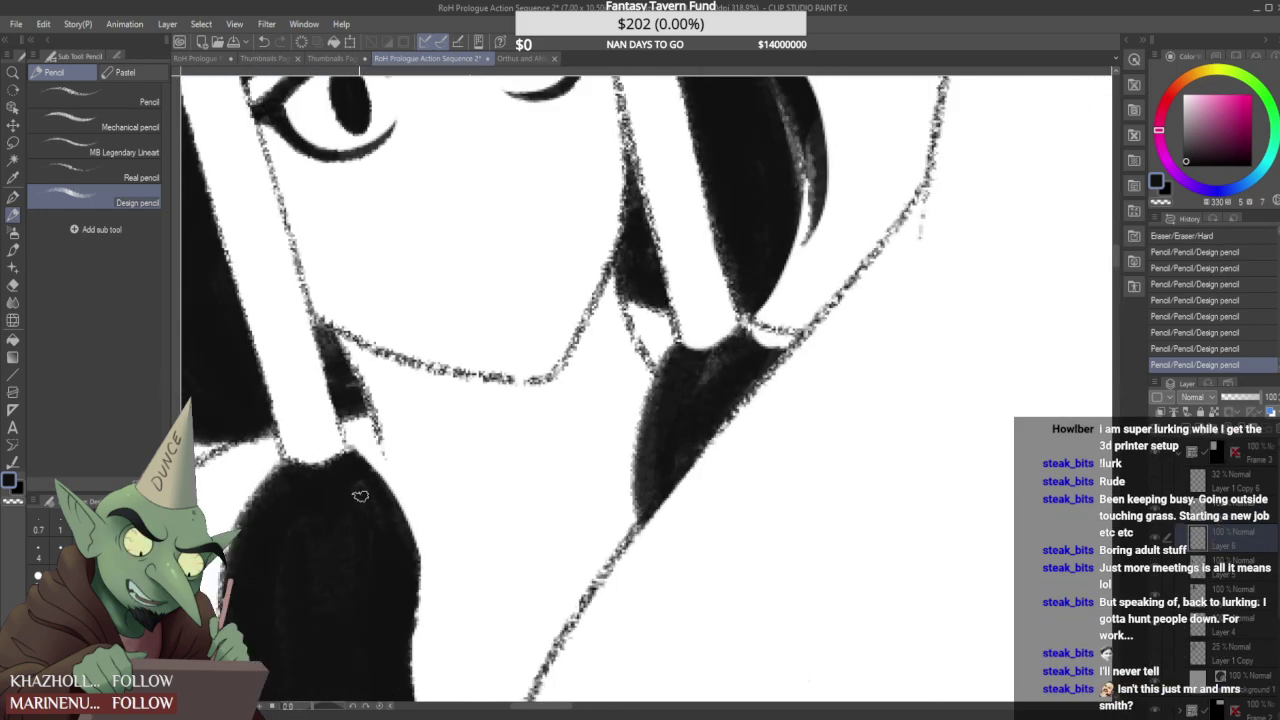
{"action": "scroll", "coordinate": [318, 414], "scroll_direction": "down", "scroll_amount": 3}
{"action": "scroll", "coordinate": [312, 520], "scroll_direction": "up", "scroll_amount": 2}
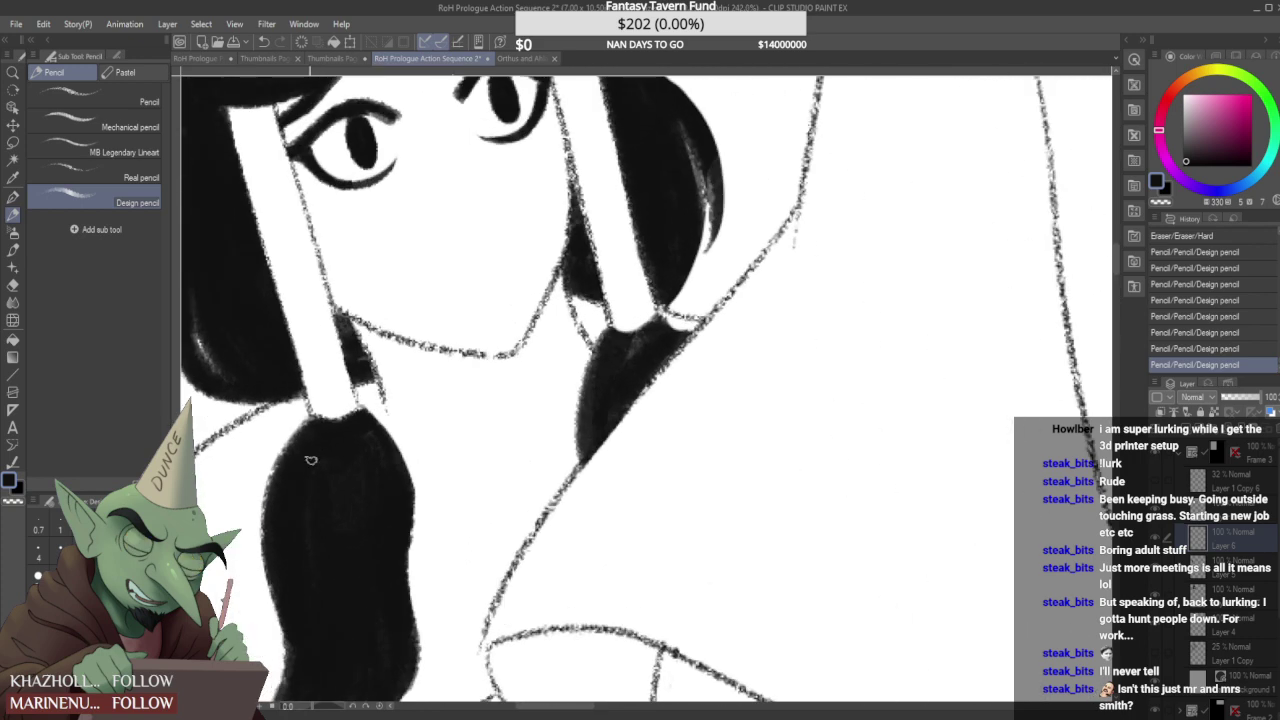
{"action": "left_click_drag", "start_coordinate": [386, 470], "coordinate": [274, 489]}
{"action": "left_click_drag", "start_coordinate": [311, 421], "coordinate": [269, 503]}
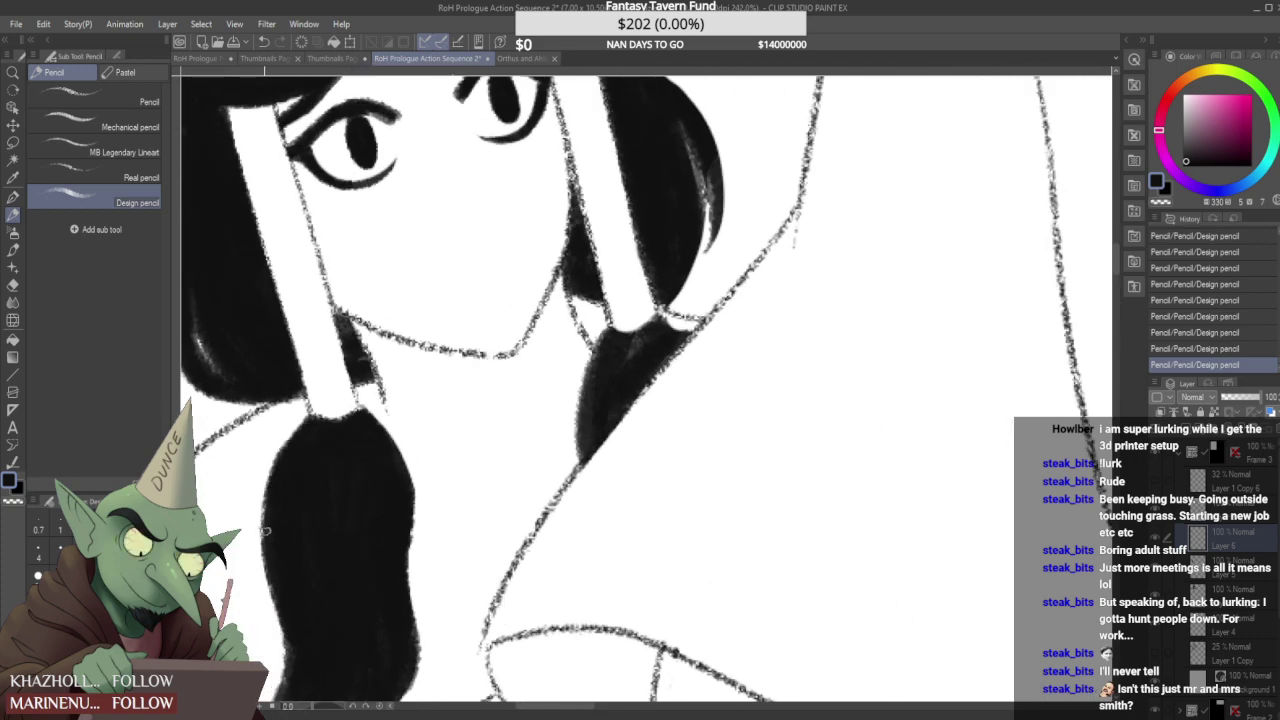
{"action": "left_click_drag", "start_coordinate": [293, 435], "coordinate": [268, 537]}
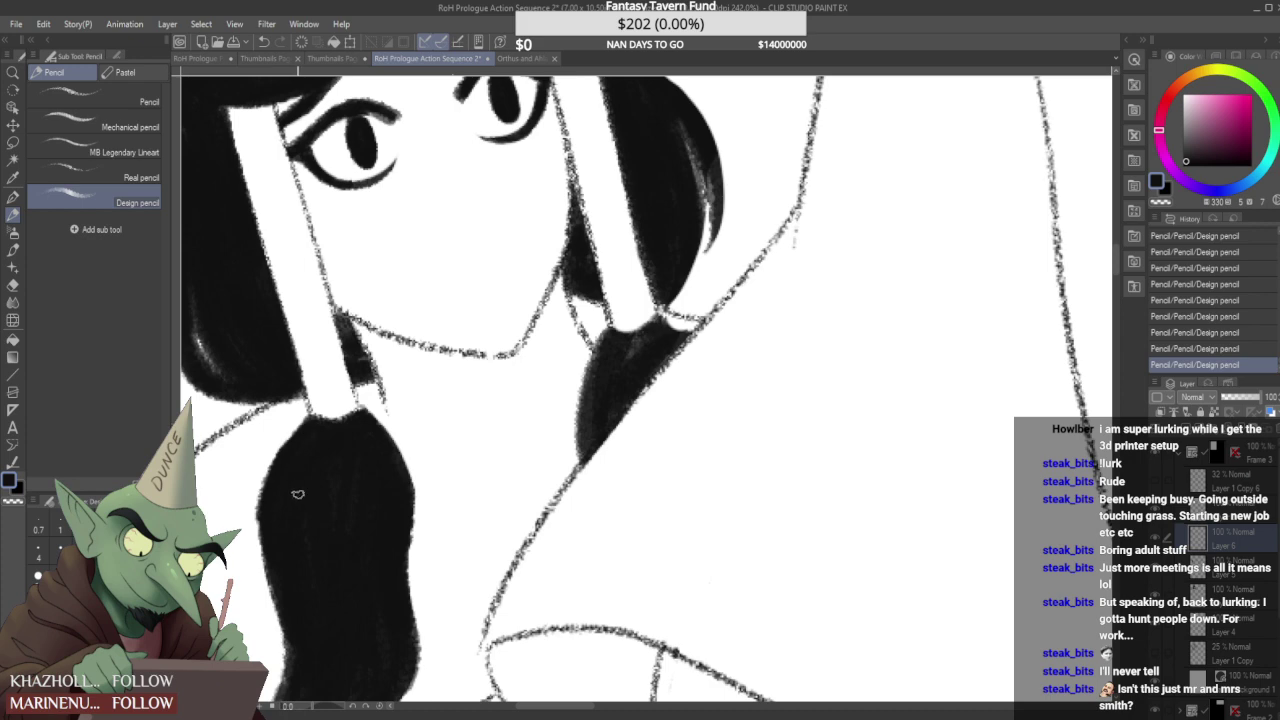
{"action": "left_click_drag", "start_coordinate": [262, 530], "coordinate": [264, 490]}
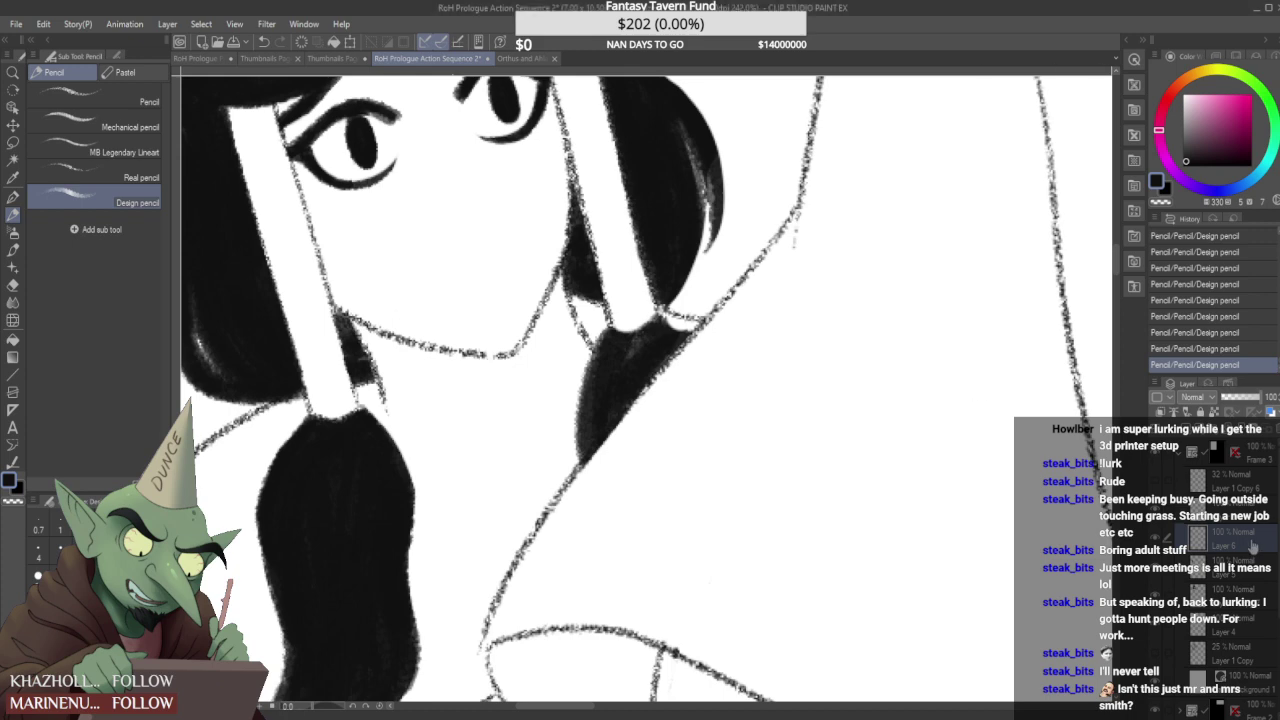
- Switch to Layer 5 and trim the near hair tail's inner edge into a smooth curve with the hard eraser
{"action": "scroll", "coordinate": [379, 404], "scroll_direction": "down", "scroll_amount": 2}
{"action": "scroll", "coordinate": [394, 475], "scroll_direction": "up", "scroll_amount": 1}
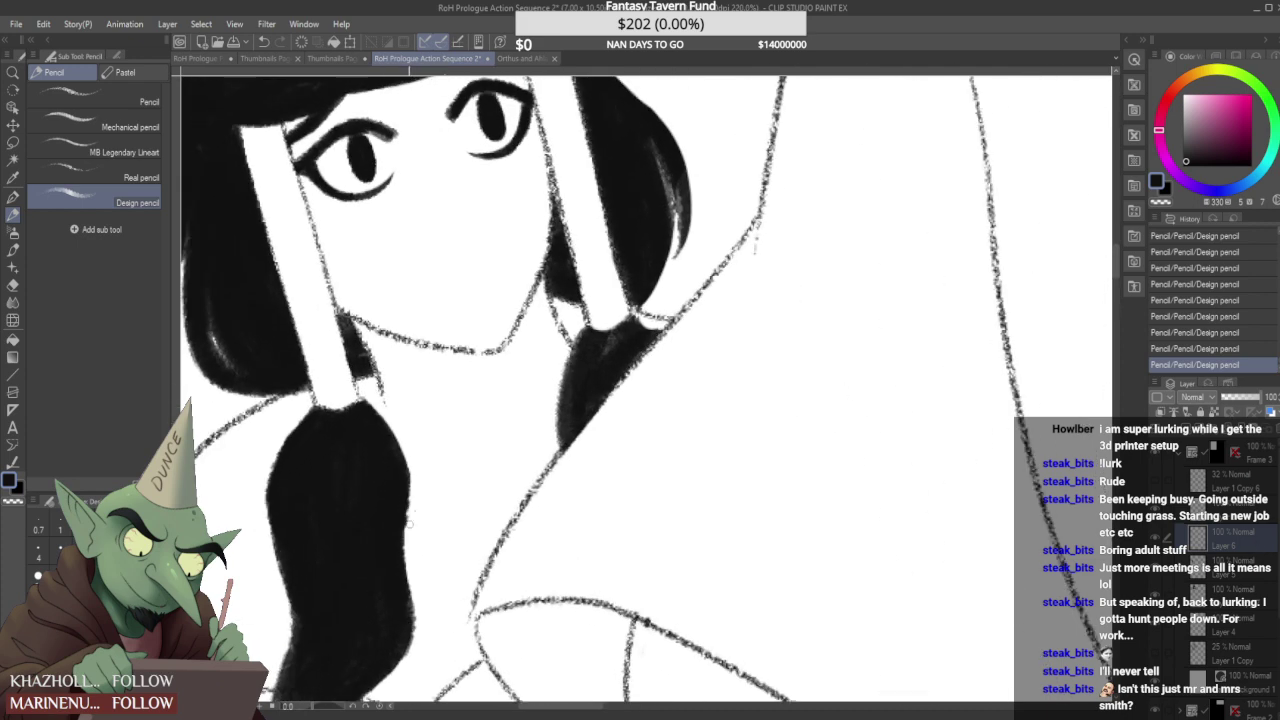
{"action": "left_click_drag", "start_coordinate": [411, 521], "coordinate": [411, 507]}
{"action": "left_click", "coordinate": [1210, 575]}
{"action": "left_click", "coordinate": [1156, 568]}
{"action": "left_click", "coordinate": [1156, 568]}
{"action": "scroll", "coordinate": [438, 497], "scroll_direction": "up", "scroll_amount": 1}
{"action": "mouse_move", "coordinate": [407, 545]}
{"action": "left_mouse_down"}
{"action": "mouse_move", "coordinate": [431, 454]}
{"action": "mouse_move", "coordinate": [409, 549]}
{"action": "mouse_move", "coordinate": [420, 452]}
{"action": "mouse_move", "coordinate": [407, 551]}
{"action": "mouse_move", "coordinate": [413, 459]}
{"action": "left_mouse_up"}
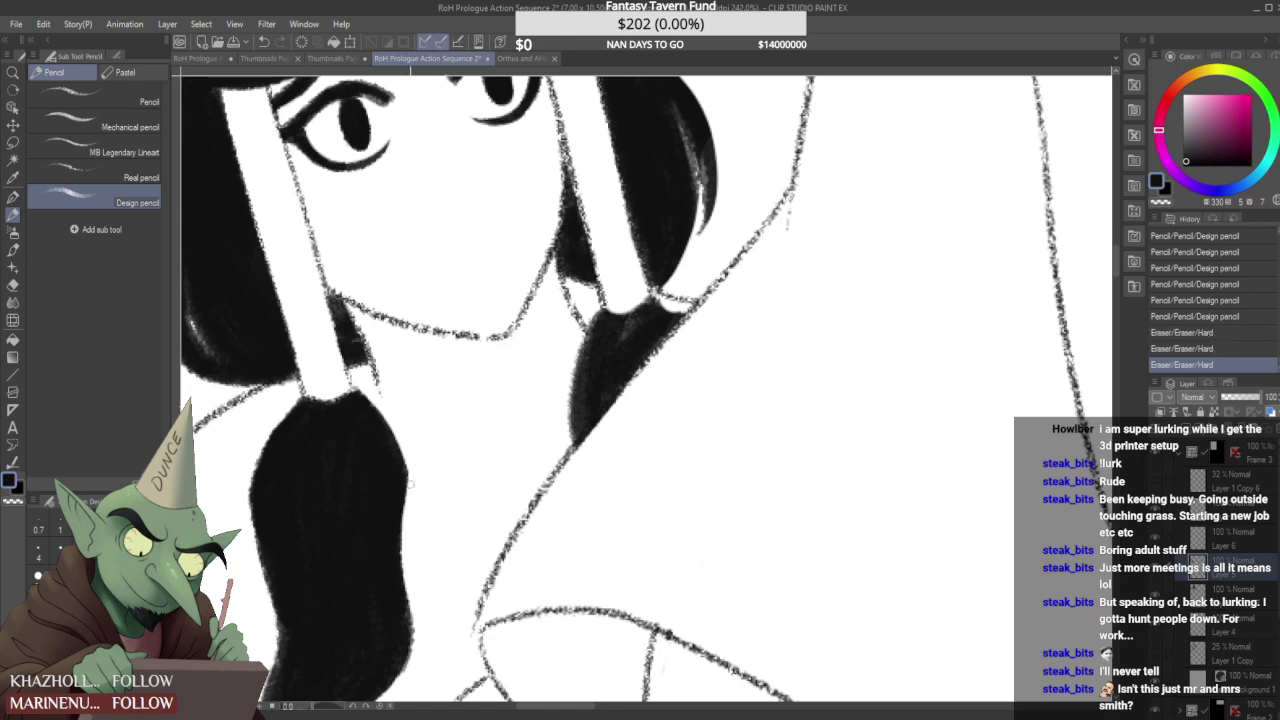
{"action": "mouse_move", "coordinate": [409, 506]}
{"action": "left_mouse_down"}
{"action": "mouse_move", "coordinate": [406, 468]}
{"action": "mouse_move", "coordinate": [408, 490]}
{"action": "left_mouse_up"}
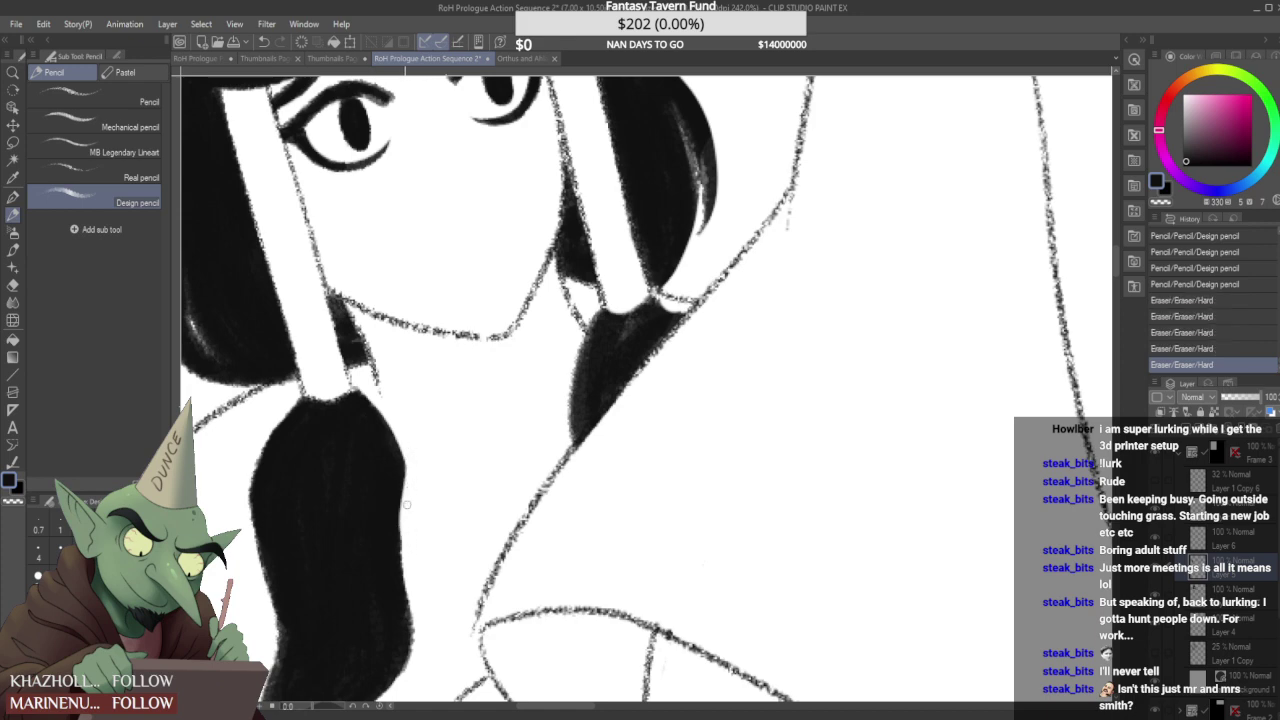
{"action": "left_click_drag", "start_coordinate": [406, 560], "coordinate": [401, 498]}
{"action": "scroll", "coordinate": [398, 480], "scroll_direction": "down", "scroll_amount": 3}
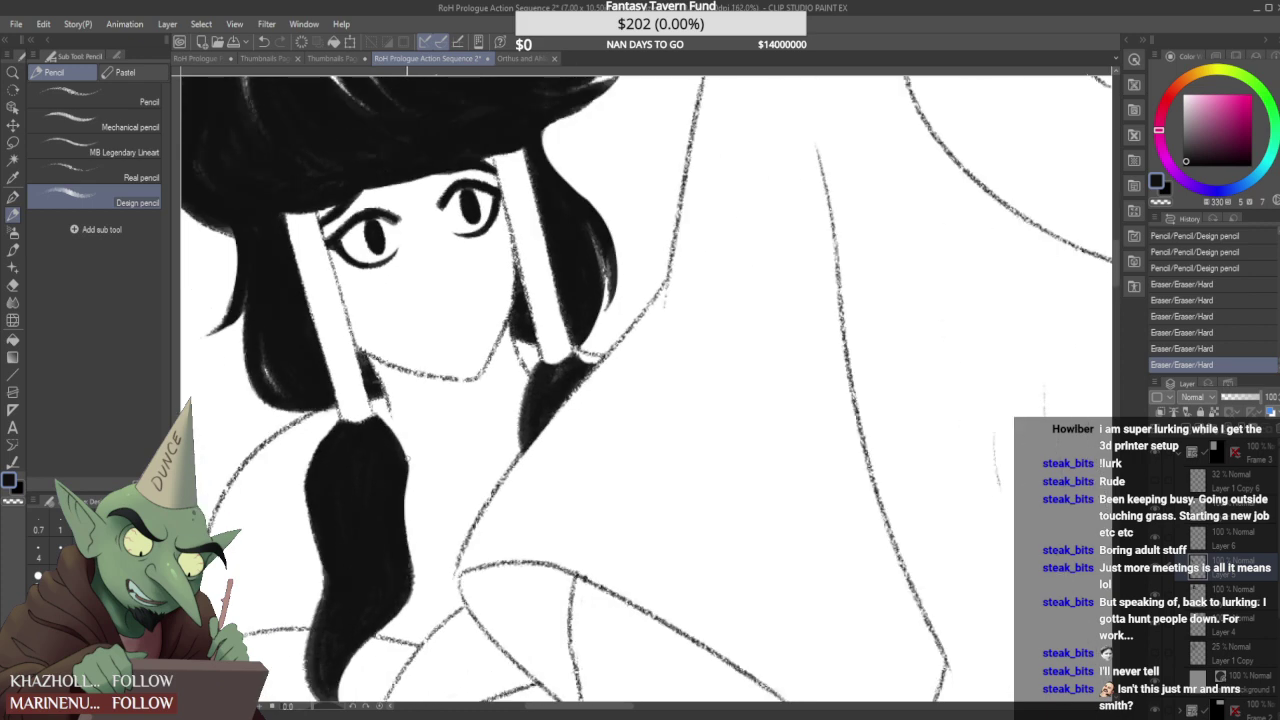
- Clean up the lower end of the near ribbon and fill the far hair tail solid black with the design pencil
{"action": "scroll", "coordinate": [387, 438], "scroll_direction": "up", "scroll_amount": 2}
{"action": "mouse_move", "coordinate": [367, 401]}
{"action": "left_mouse_down"}
{"action": "mouse_move", "coordinate": [374, 418]}
{"action": "mouse_move", "coordinate": [360, 384]}
{"action": "left_mouse_up"}
{"action": "scroll", "coordinate": [364, 411], "scroll_direction": "up", "scroll_amount": 3}
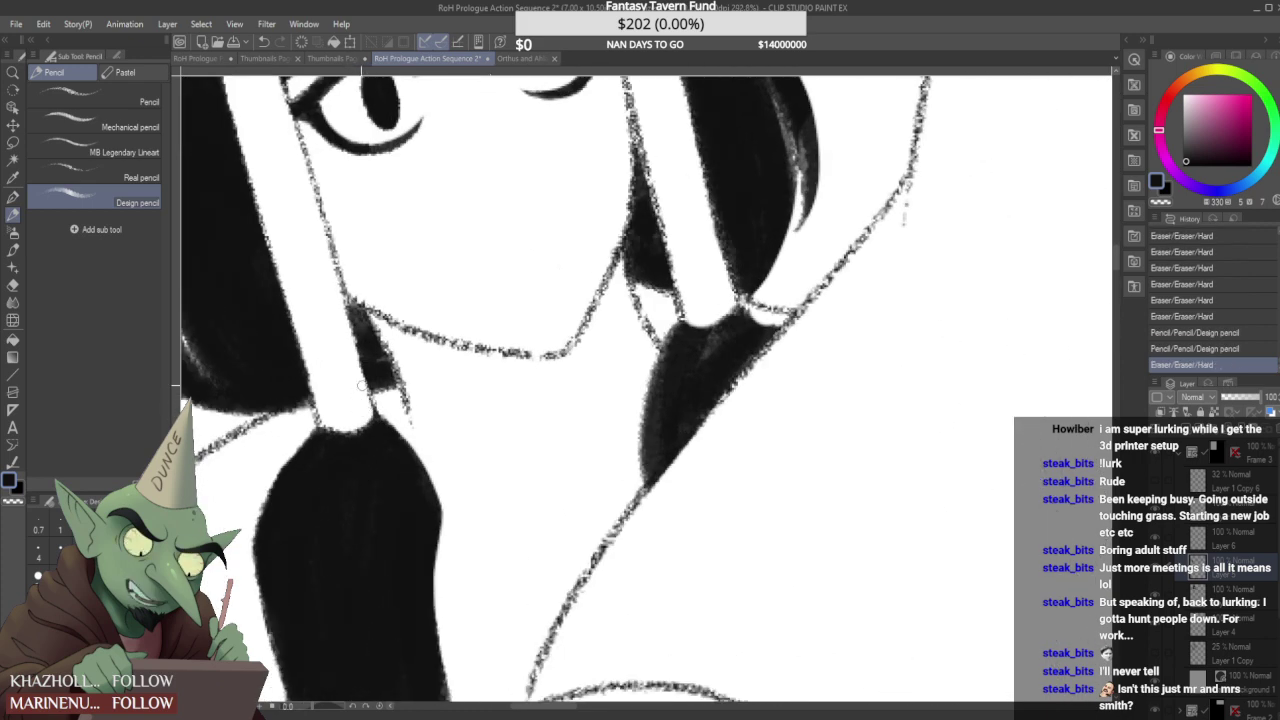
{"action": "mouse_move", "coordinate": [651, 457]}
{"action": "left_mouse_down"}
{"action": "mouse_move", "coordinate": [664, 368]}
{"action": "mouse_move", "coordinate": [648, 470]}
{"action": "mouse_move", "coordinate": [715, 384]}
{"action": "mouse_move", "coordinate": [710, 423]}
{"action": "left_mouse_up"}
{"action": "mouse_move", "coordinate": [710, 349]}
{"action": "left_mouse_down"}
{"action": "mouse_move", "coordinate": [739, 330]}
{"action": "mouse_move", "coordinate": [736, 317]}
{"action": "mouse_move", "coordinate": [765, 329]}
{"action": "mouse_move", "coordinate": [743, 312]}
{"action": "mouse_move", "coordinate": [786, 332]}
{"action": "left_mouse_up"}
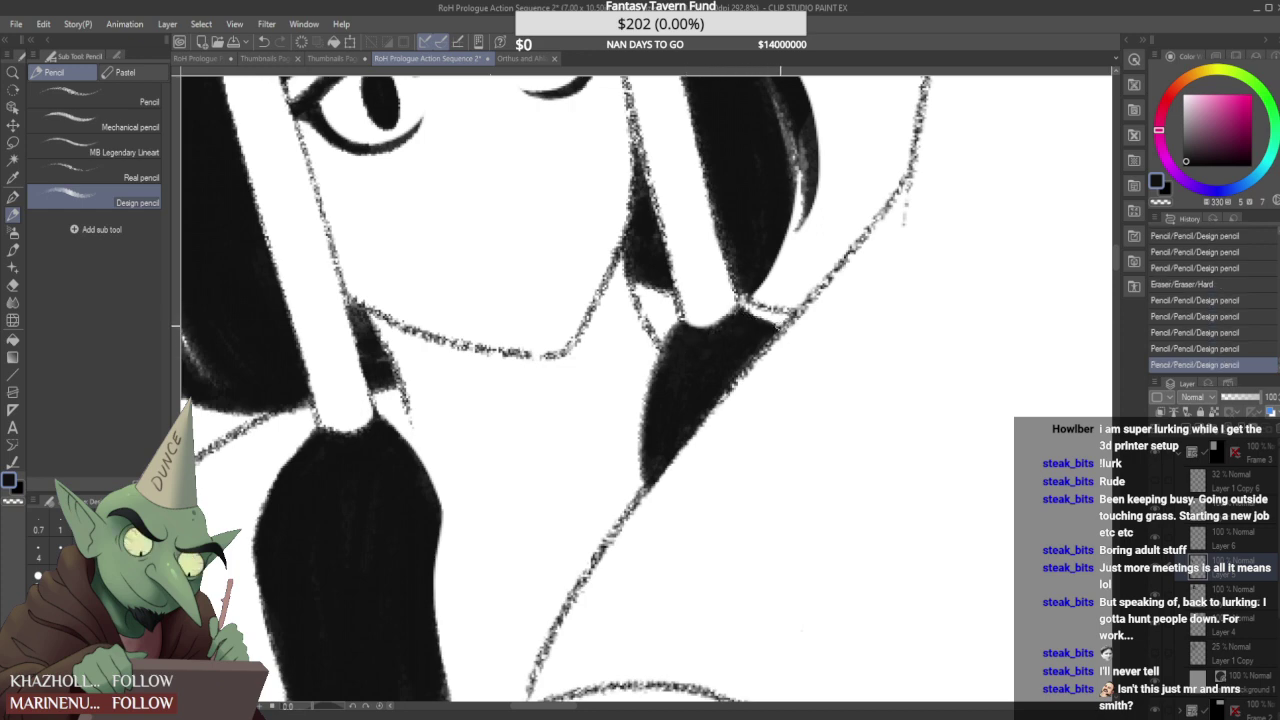
{"action": "scroll", "coordinate": [702, 399], "scroll_direction": "down", "scroll_amount": 6}
{"action": "mouse_move", "coordinate": [697, 390]}
{"action": "left_mouse_down"}
{"action": "mouse_move", "coordinate": [666, 434]}
{"action": "mouse_move", "coordinate": [738, 382]}
{"action": "left_mouse_up"}
{"action": "scroll", "coordinate": [700, 400], "scroll_direction": "up", "scroll_amount": 2}
{"action": "scroll", "coordinate": [740, 382], "scroll_direction": "down", "scroll_amount": 8}
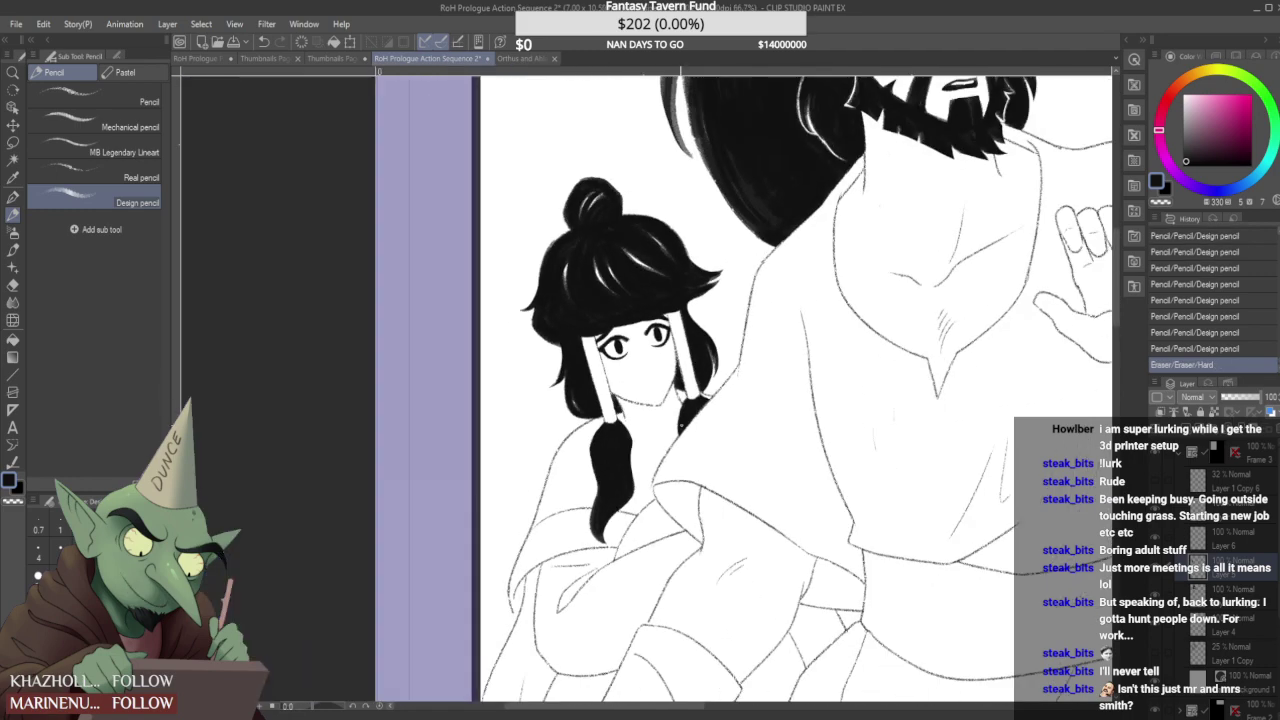
- Retouch the fringe's lower edge above the far eye with the design pencil and hard eraser
{"action": "scroll", "coordinate": [609, 313], "scroll_direction": "up", "scroll_amount": 8}
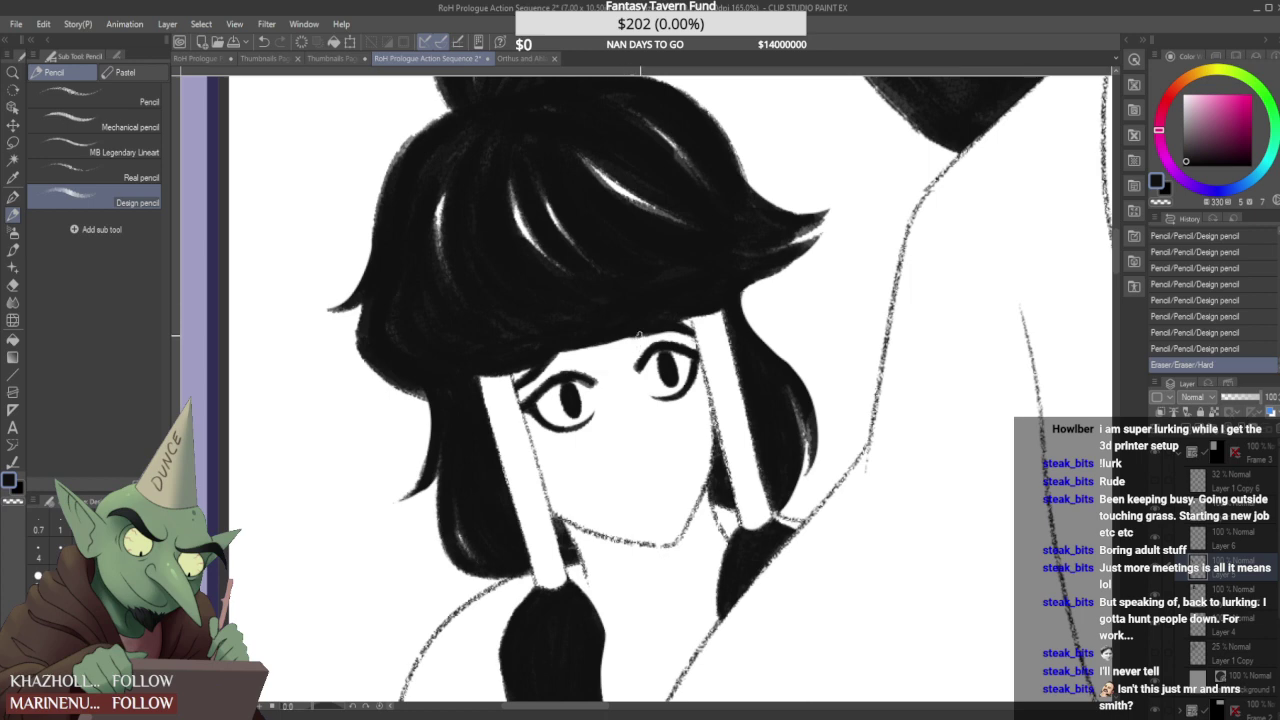
{"action": "left_click_drag", "start_coordinate": [620, 333], "coordinate": [634, 341]}
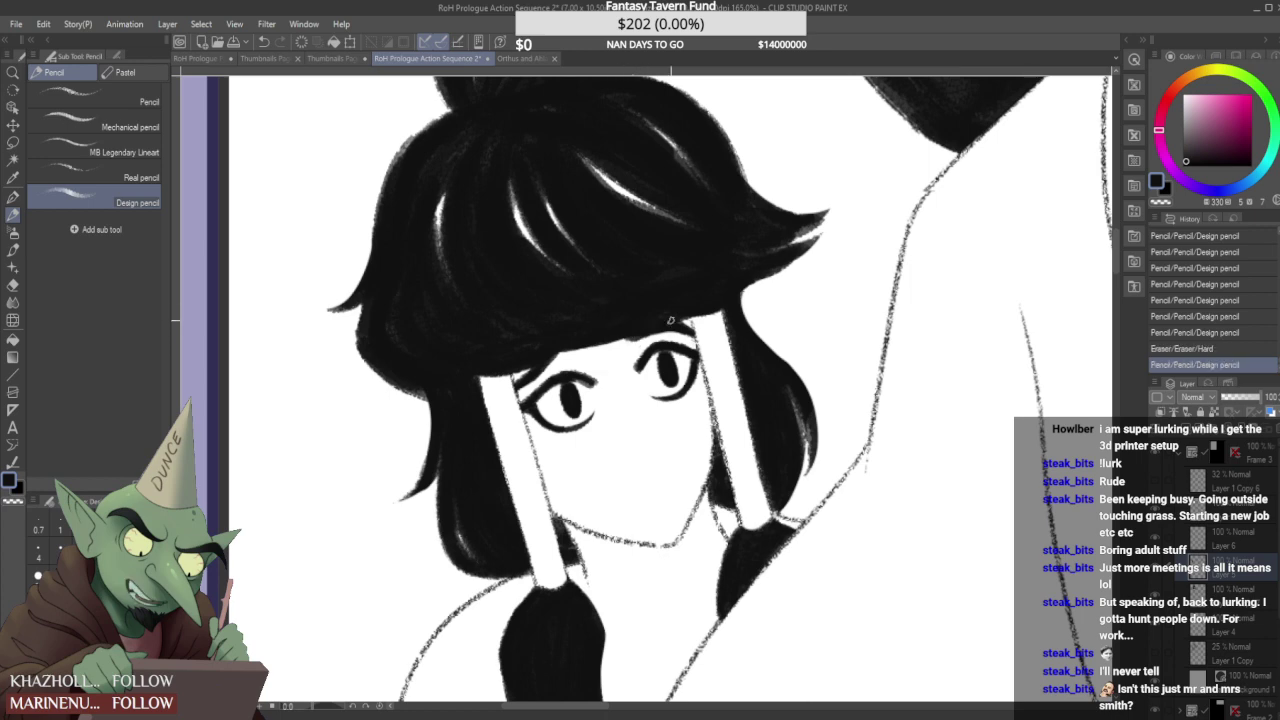
{"action": "scroll", "coordinate": [620, 333], "scroll_direction": "down", "scroll_amount": 5}
{"action": "scroll", "coordinate": [579, 305], "scroll_direction": "up", "scroll_amount": 5}
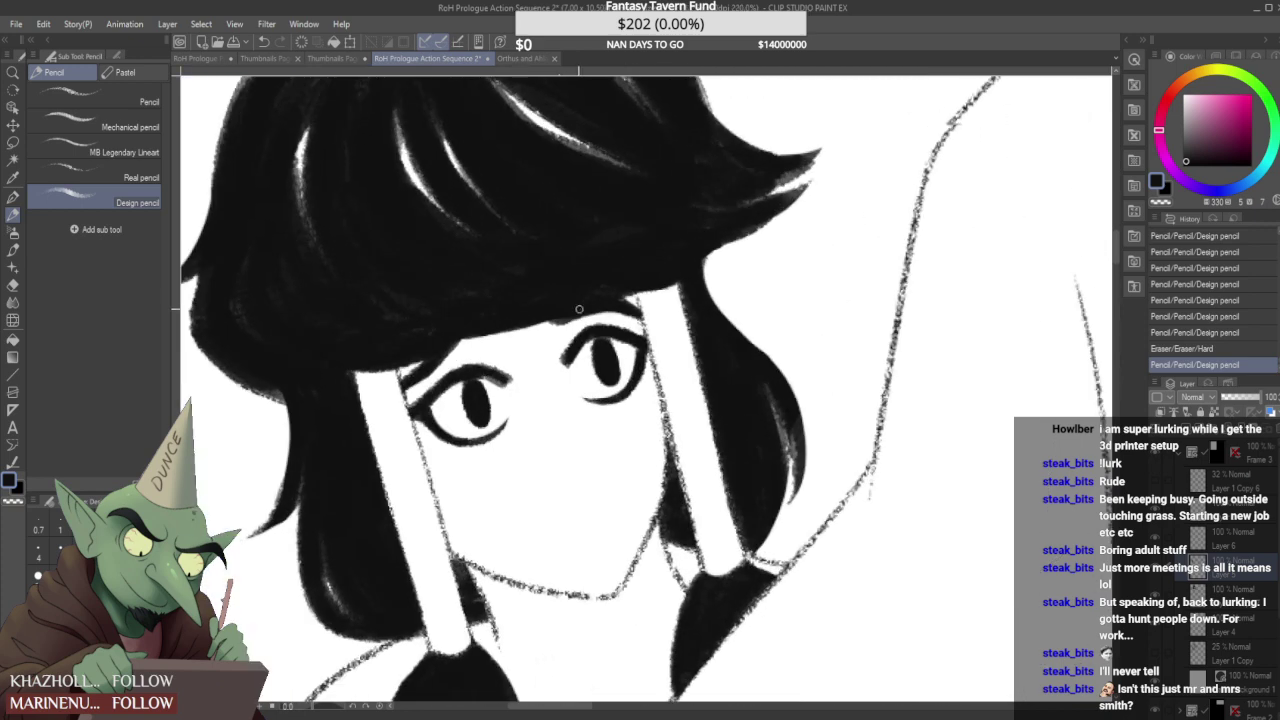
{"action": "left_click_drag", "start_coordinate": [632, 320], "coordinate": [635, 321]}
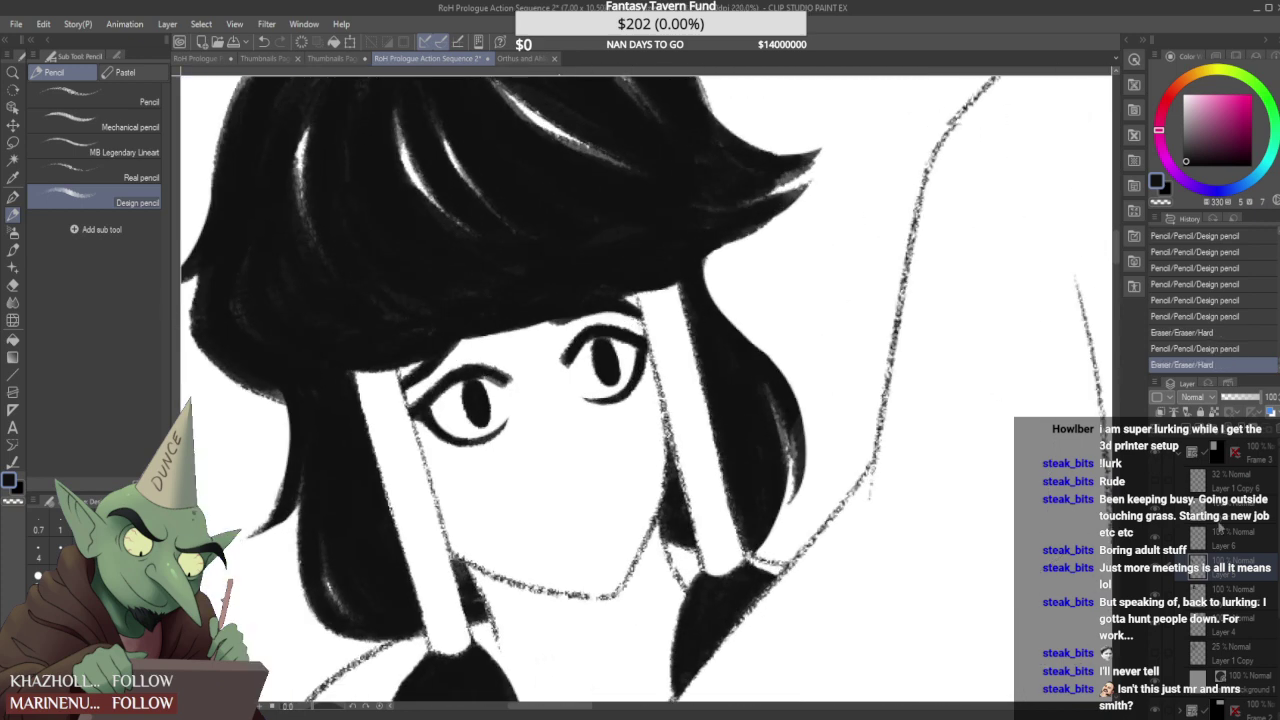
- Switch to Layer 6 and trim the far eyebrow's inner end with the hard eraser
{"action": "left_click", "coordinate": [1213, 528]}
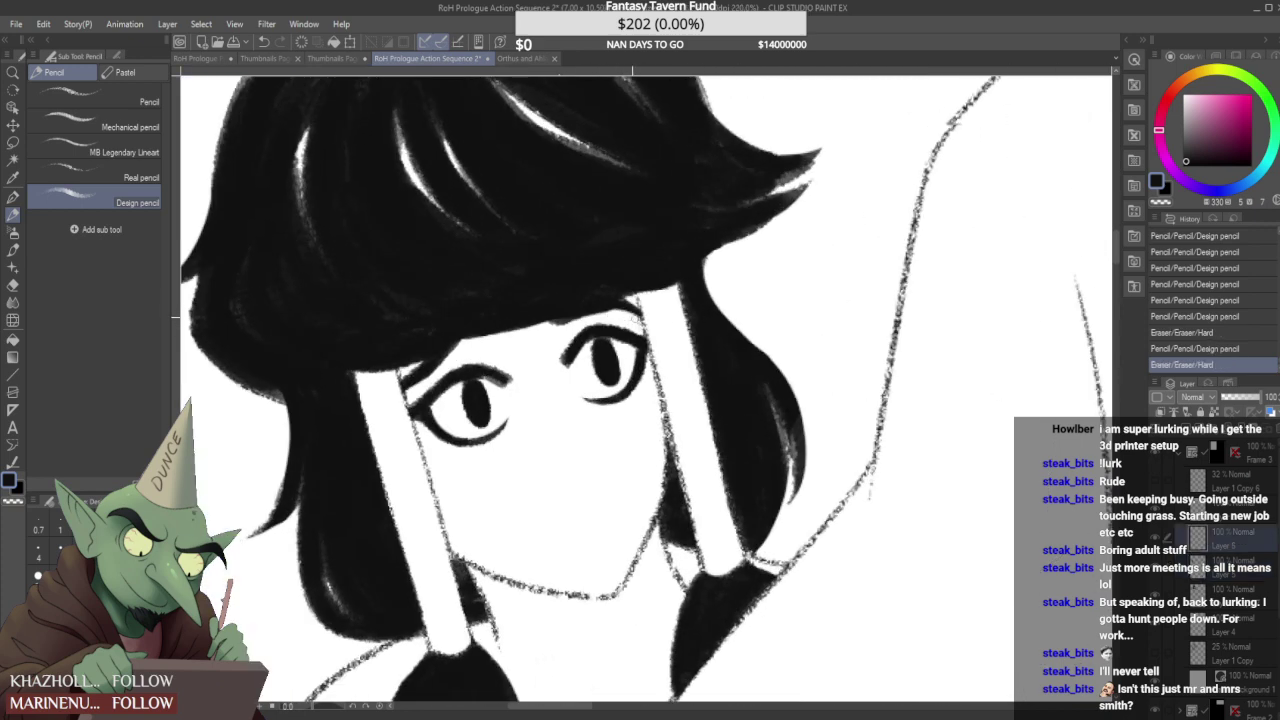
{"action": "left_click_drag", "start_coordinate": [592, 317], "coordinate": [590, 316]}
{"action": "scroll", "coordinate": [574, 254], "scroll_direction": "down", "scroll_amount": 11}
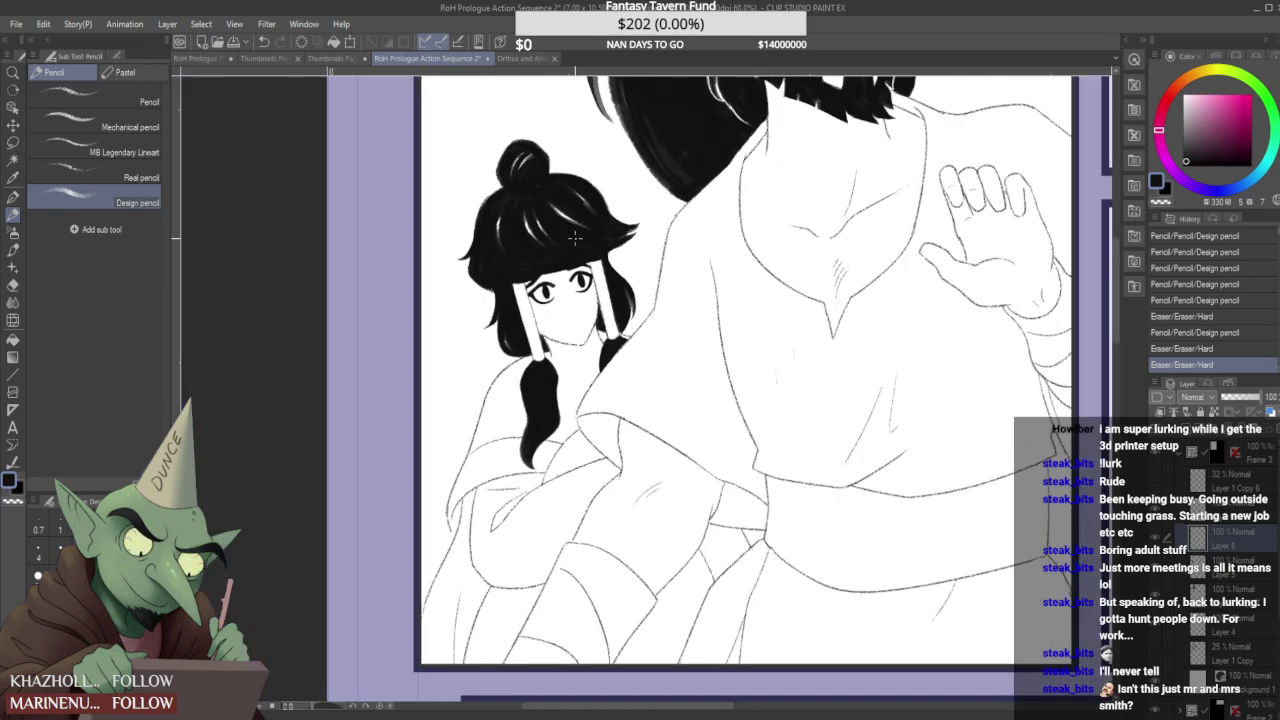
- Touch up the near eye's upper lid and outer corner beneath the fringe with the design pencil and hard eraser
{"action": "scroll", "coordinate": [531, 292], "scroll_direction": "up", "scroll_amount": 5}
{"action": "scroll", "coordinate": [518, 303], "scroll_direction": "up", "scroll_amount": 4}
{"action": "mouse_move", "coordinate": [501, 313]}
{"action": "left_mouse_down"}
{"action": "mouse_move", "coordinate": [529, 299]}
{"action": "mouse_move", "coordinate": [518, 288]}
{"action": "mouse_move", "coordinate": [495, 309]}
{"action": "mouse_move", "coordinate": [521, 291]}
{"action": "mouse_move", "coordinate": [501, 322]}
{"action": "left_mouse_up"}
{"action": "scroll", "coordinate": [506, 316], "scroll_direction": "up", "scroll_amount": 1}
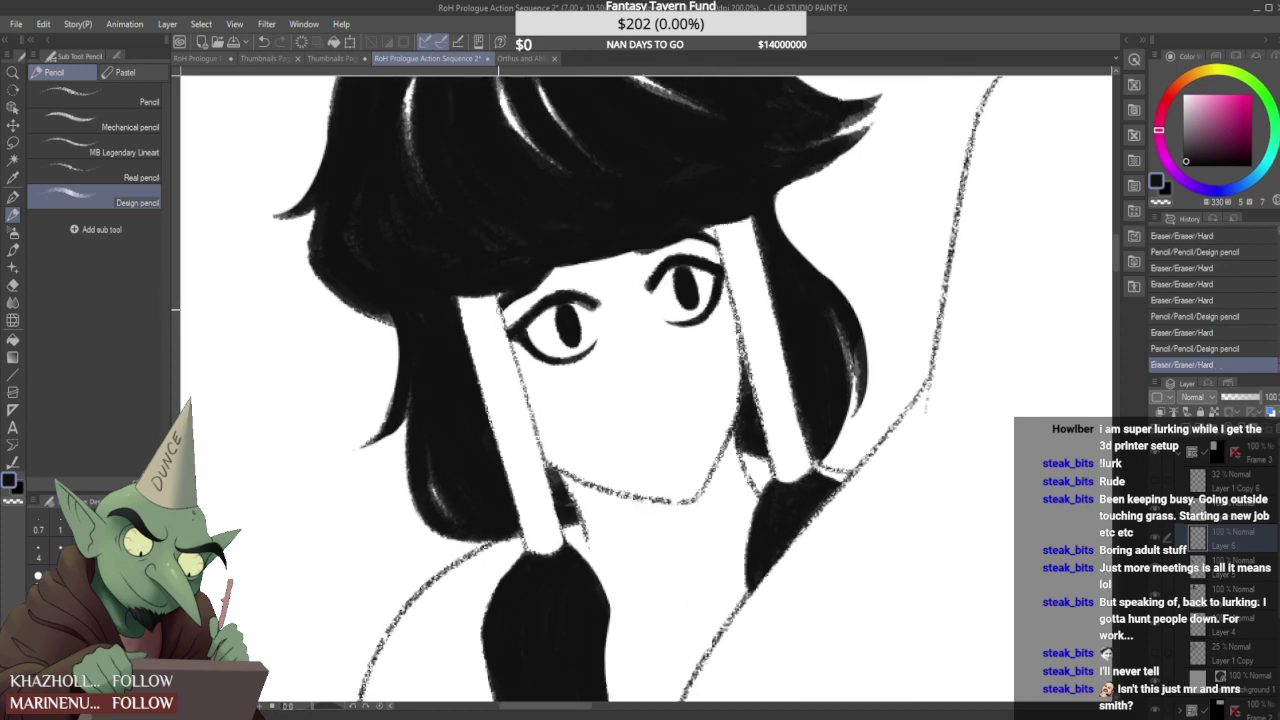
{"action": "left_click_drag", "start_coordinate": [545, 286], "coordinate": [543, 256]}
{"action": "left_click_drag", "start_coordinate": [511, 312], "coordinate": [508, 308]}
{"action": "scroll", "coordinate": [590, 220], "scroll_direction": "down", "scroll_amount": 5}
{"action": "scroll", "coordinate": [590, 220], "scroll_direction": "down", "scroll_amount": 3}
- Touch up the black hair sliver between the far cheek and the far ribbon with the design pencil
{"action": "scroll", "coordinate": [612, 237], "scroll_direction": "up", "scroll_amount": 5}
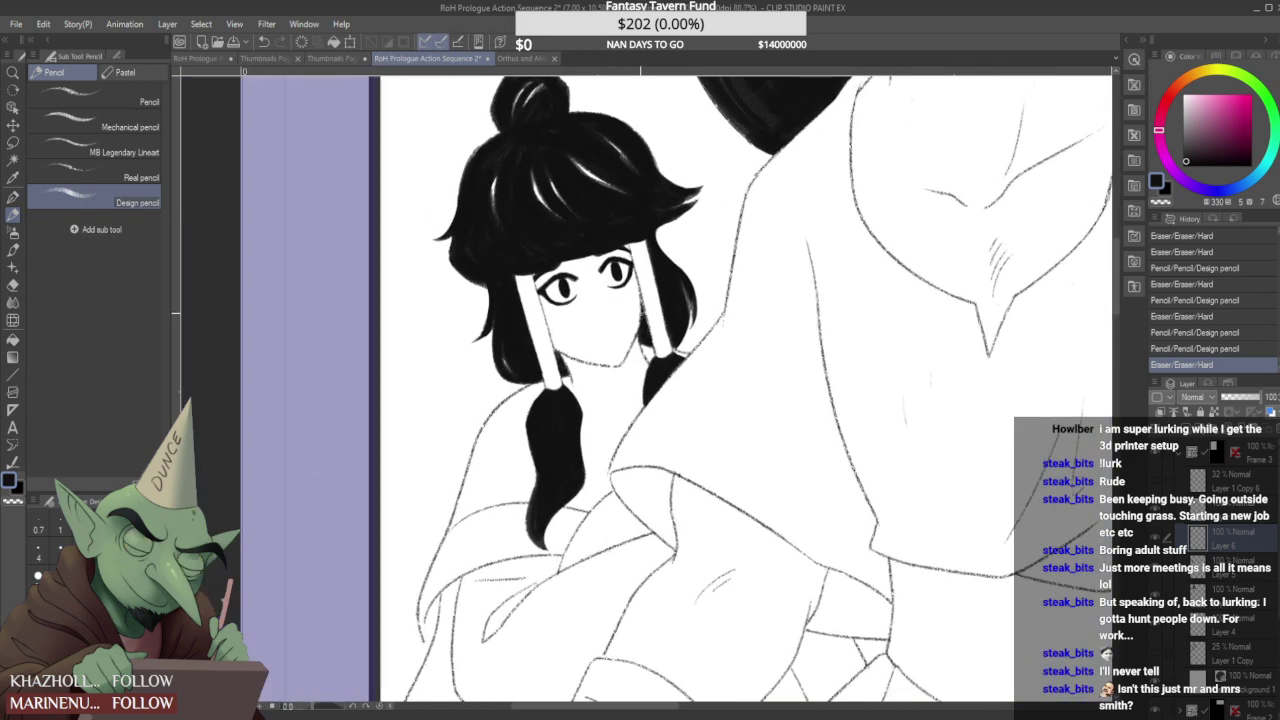
{"action": "scroll", "coordinate": [638, 312], "scroll_direction": "up", "scroll_amount": 5}
{"action": "left_click_drag", "start_coordinate": [641, 290], "coordinate": [648, 322]}
{"action": "left_click_drag", "start_coordinate": [645, 308], "coordinate": [641, 335]}
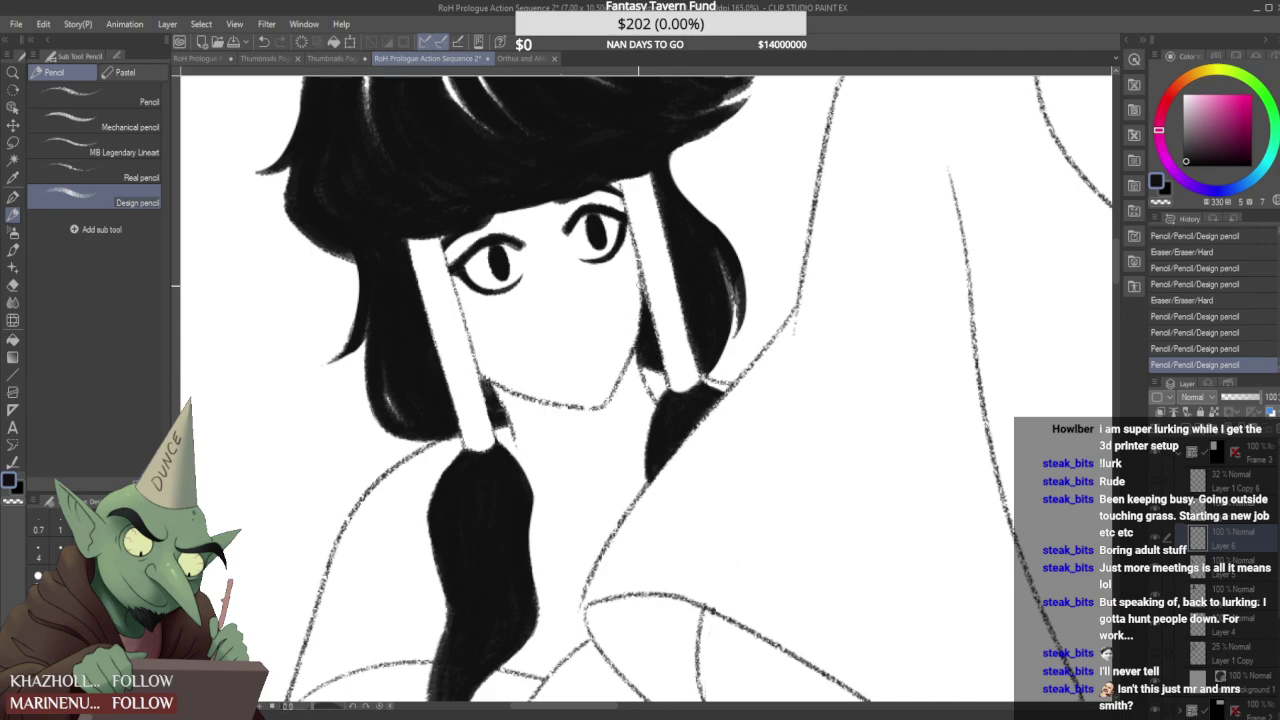
{"action": "scroll", "coordinate": [641, 304], "scroll_direction": "down", "scroll_amount": 3}
- Draw the underside of the nose over the sketch with the real pencil and trim its ends with the hard eraser
{"action": "left_click", "coordinate": [130, 177]}
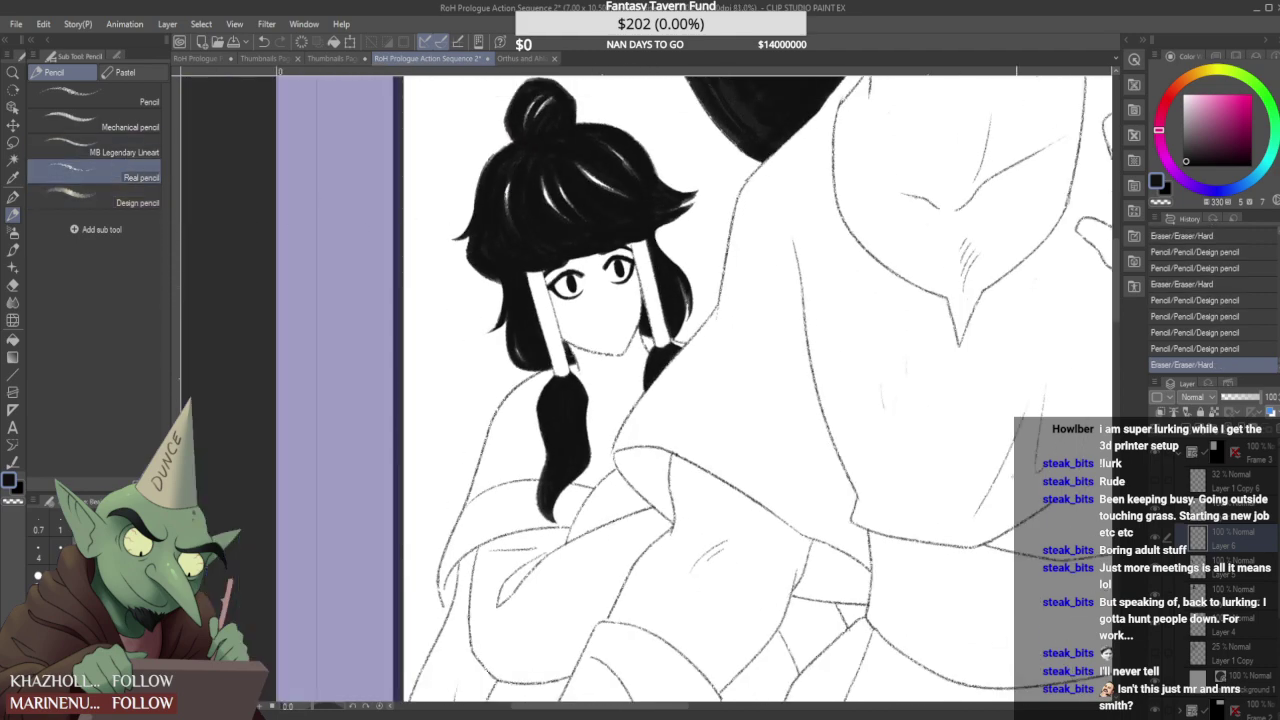
{"action": "scroll", "coordinate": [585, 305], "scroll_direction": "up", "scroll_amount": 4}
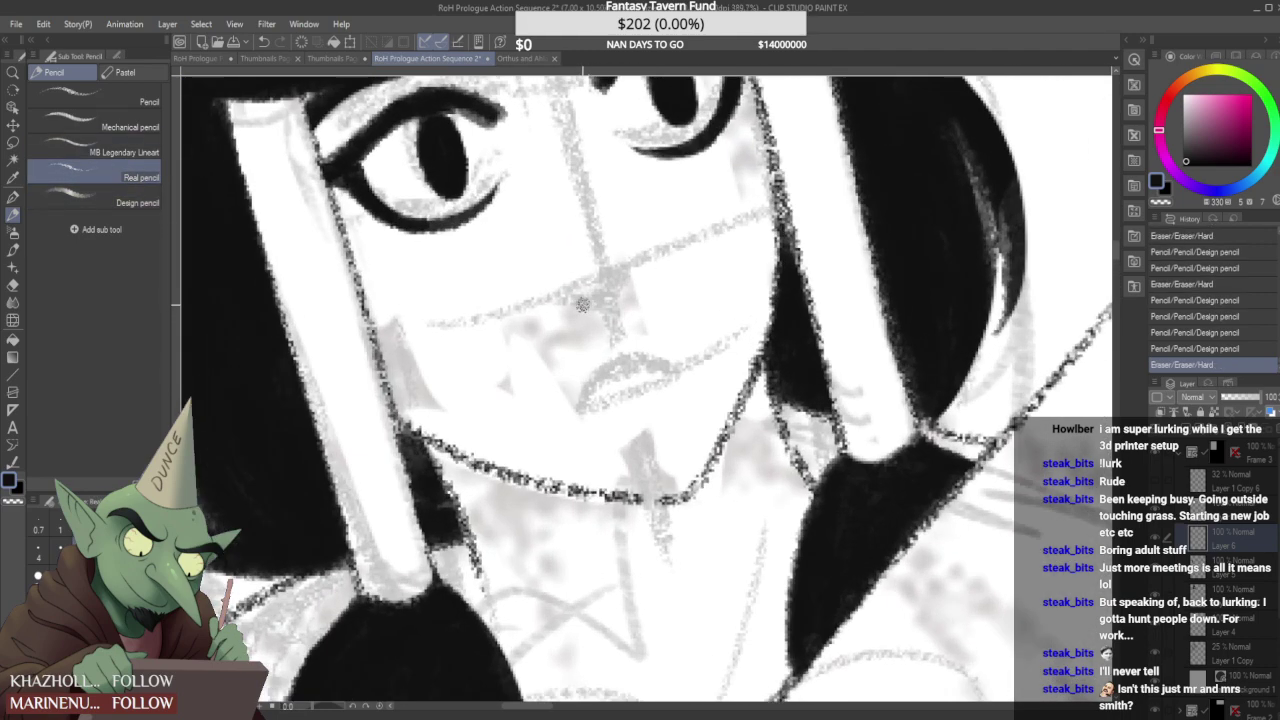
{"action": "mouse_move", "coordinate": [560, 301]}
{"action": "left_mouse_down"}
{"action": "mouse_move", "coordinate": [640, 285]}
{"action": "mouse_move", "coordinate": [563, 293]}
{"action": "left_mouse_up"}
{"action": "left_click_drag", "start_coordinate": [645, 267], "coordinate": [652, 274]}
{"action": "left_click_drag", "start_coordinate": [652, 274], "coordinate": [568, 296]}
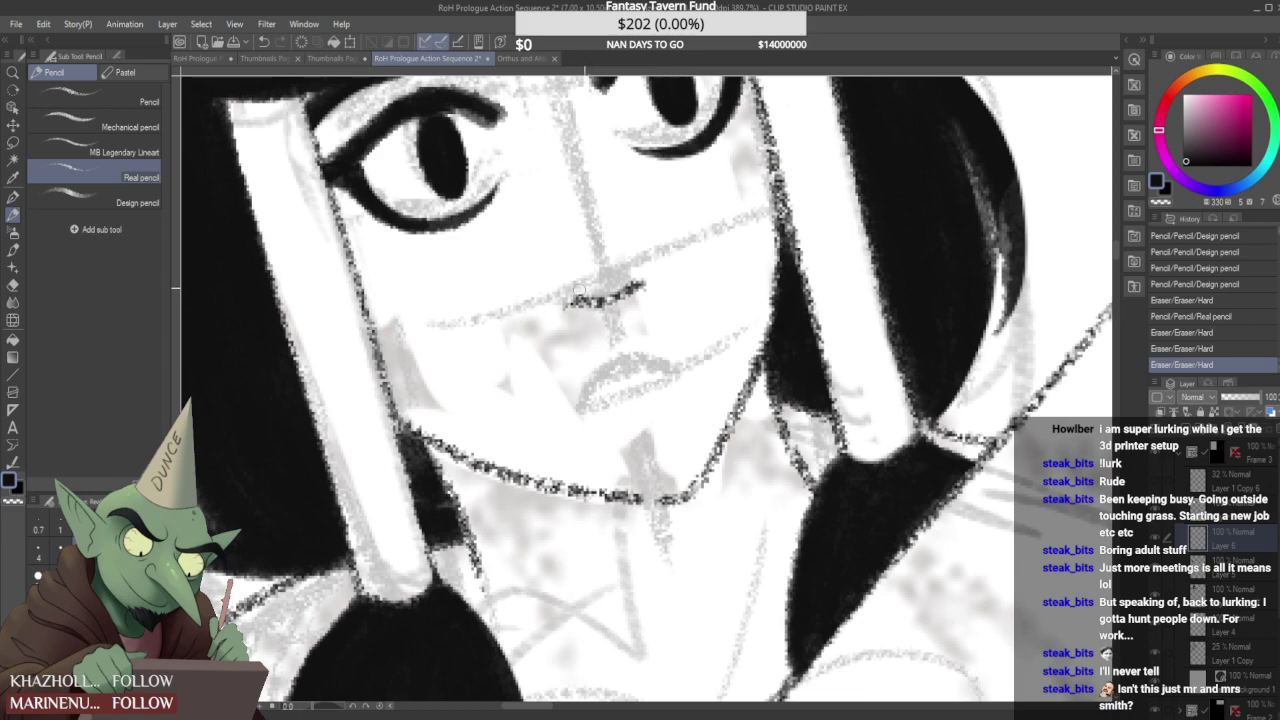
{"action": "scroll", "coordinate": [576, 287], "scroll_direction": "down", "scroll_amount": 6}
{"action": "scroll", "coordinate": [595, 262], "scroll_direction": "up", "scroll_amount": 5}
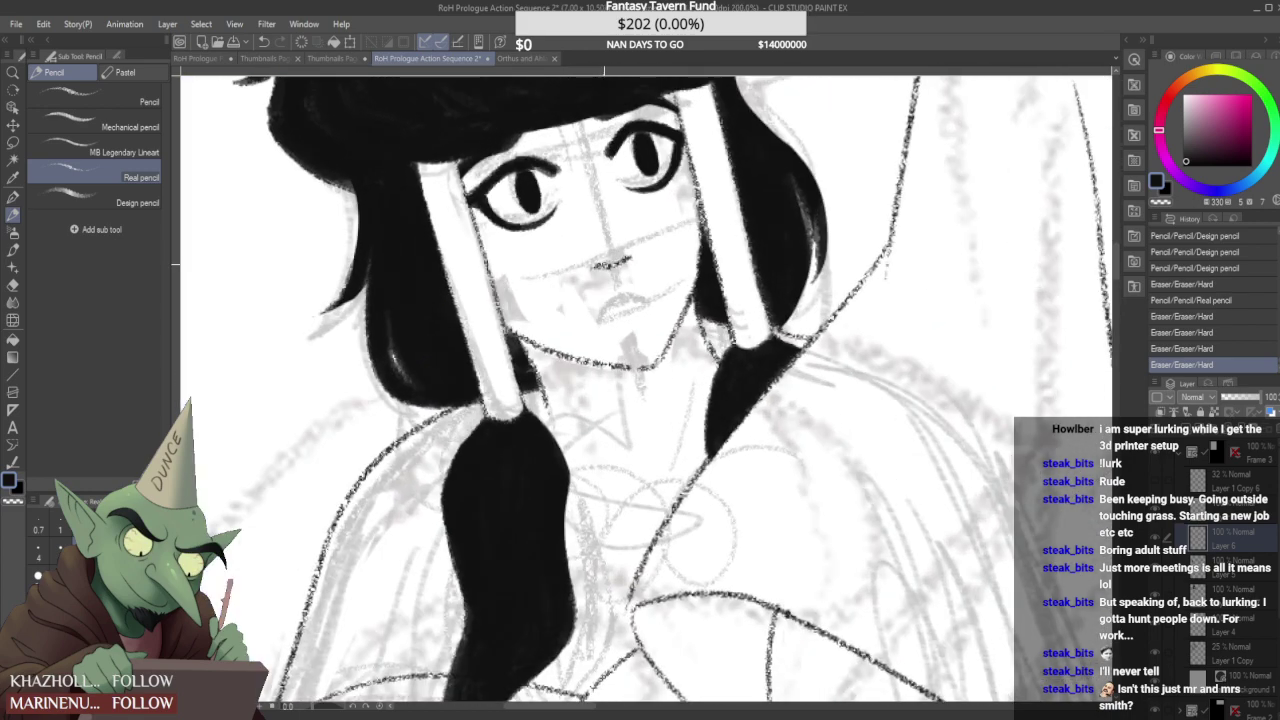
{"action": "left_click", "coordinate": [596, 262]}
{"action": "mouse_move", "coordinate": [608, 268]}
{"action": "left_mouse_down"}
{"action": "mouse_move", "coordinate": [636, 250]}
{"action": "mouse_move", "coordinate": [584, 268]}
{"action": "mouse_move", "coordinate": [594, 264]}
{"action": "left_mouse_up"}
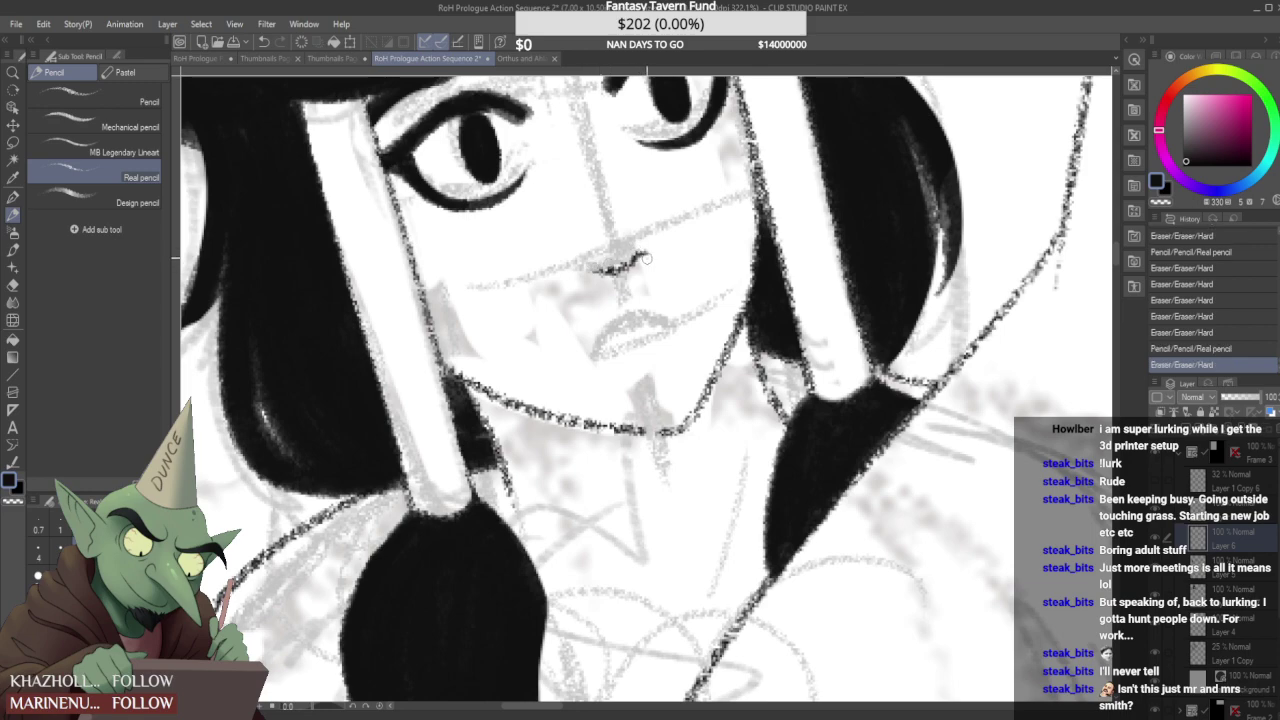
{"action": "left_click", "coordinate": [640, 254]}
{"action": "scroll", "coordinate": [640, 255], "scroll_direction": "down", "scroll_amount": 4}
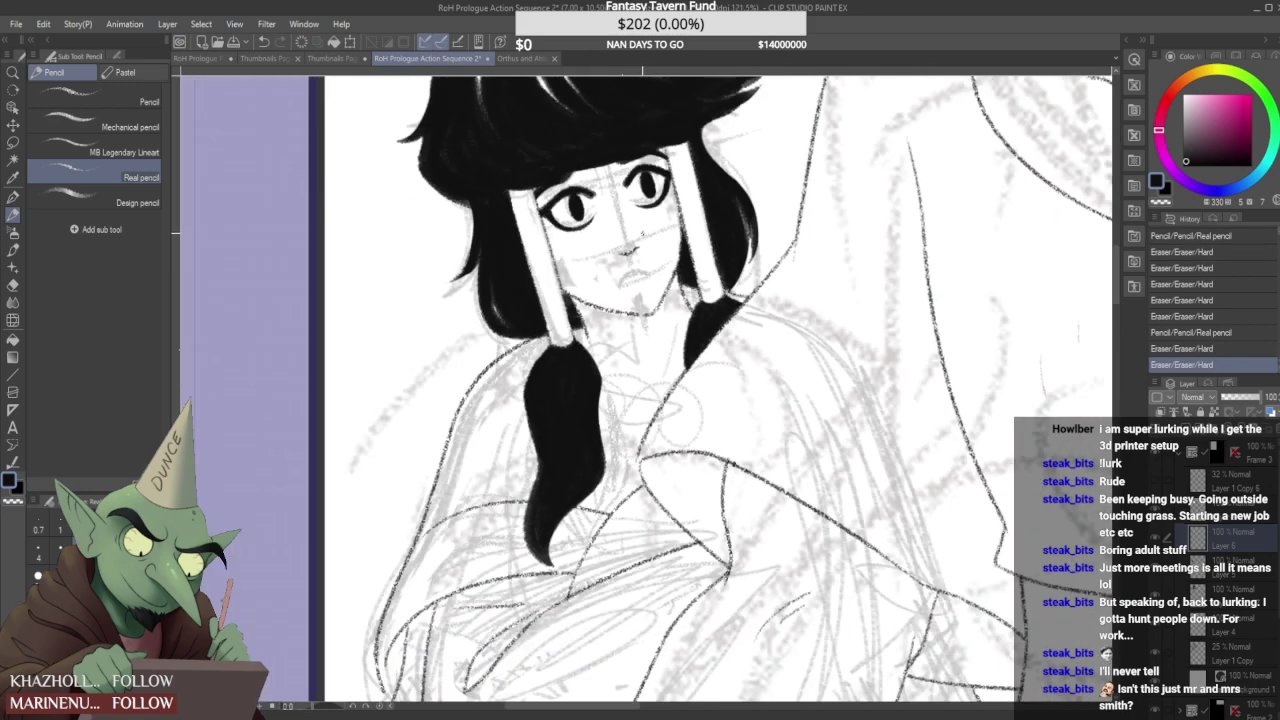
- Add the far nostril curve to the nose with the real pencil, trim it and hide the rough sketch layer
{"action": "scroll", "coordinate": [642, 242], "scroll_direction": "up", "scroll_amount": 3}
{"action": "left_click_drag", "start_coordinate": [641, 241], "coordinate": [634, 247]}
{"action": "scroll", "coordinate": [642, 256], "scroll_direction": "up", "scroll_amount": 1}
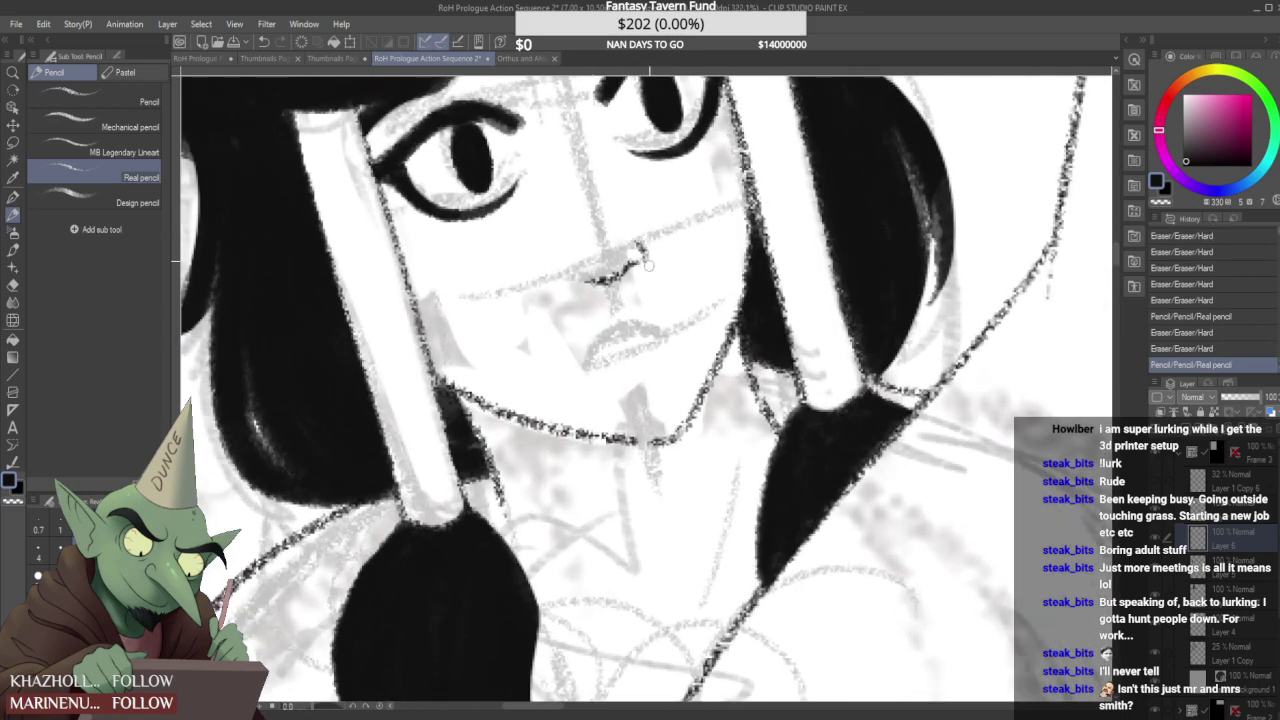
{"action": "left_click", "coordinate": [645, 266]}
{"action": "scroll", "coordinate": [645, 266], "scroll_direction": "down", "scroll_amount": 2}
{"action": "scroll", "coordinate": [640, 230], "scroll_direction": "down", "scroll_amount": 3}
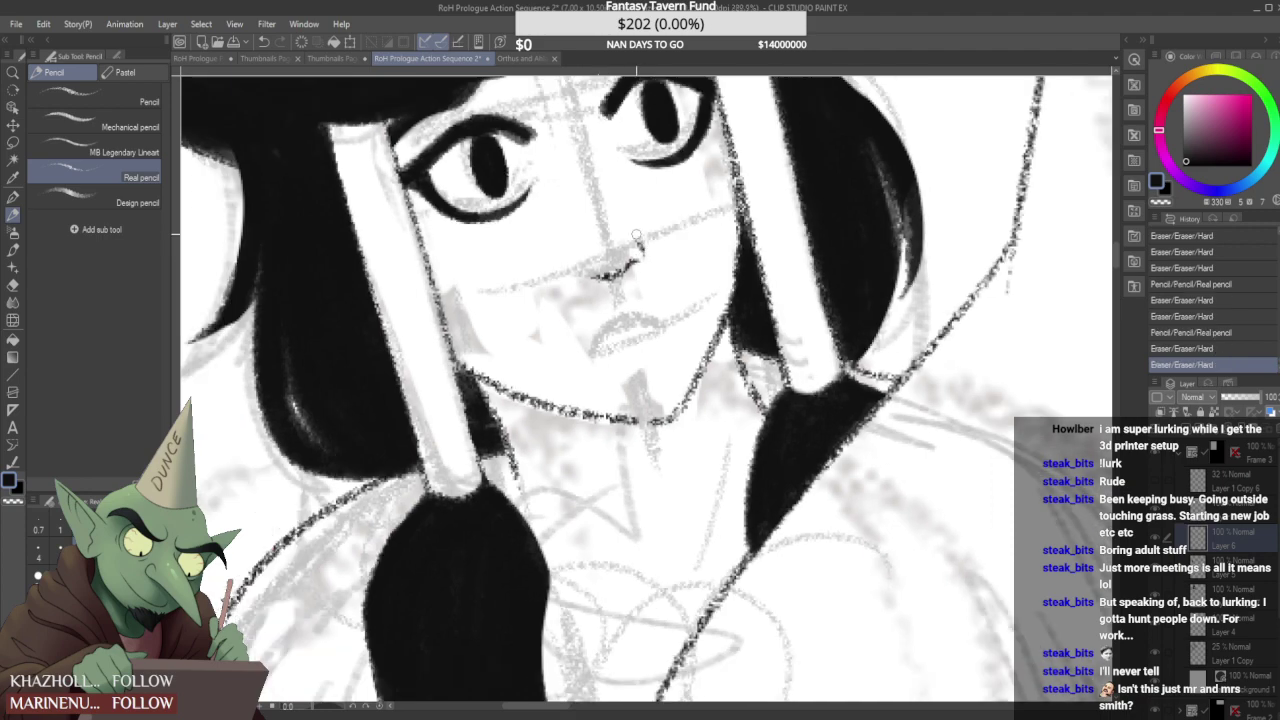
{"action": "scroll", "coordinate": [639, 217], "scroll_direction": "down", "scroll_amount": 1}
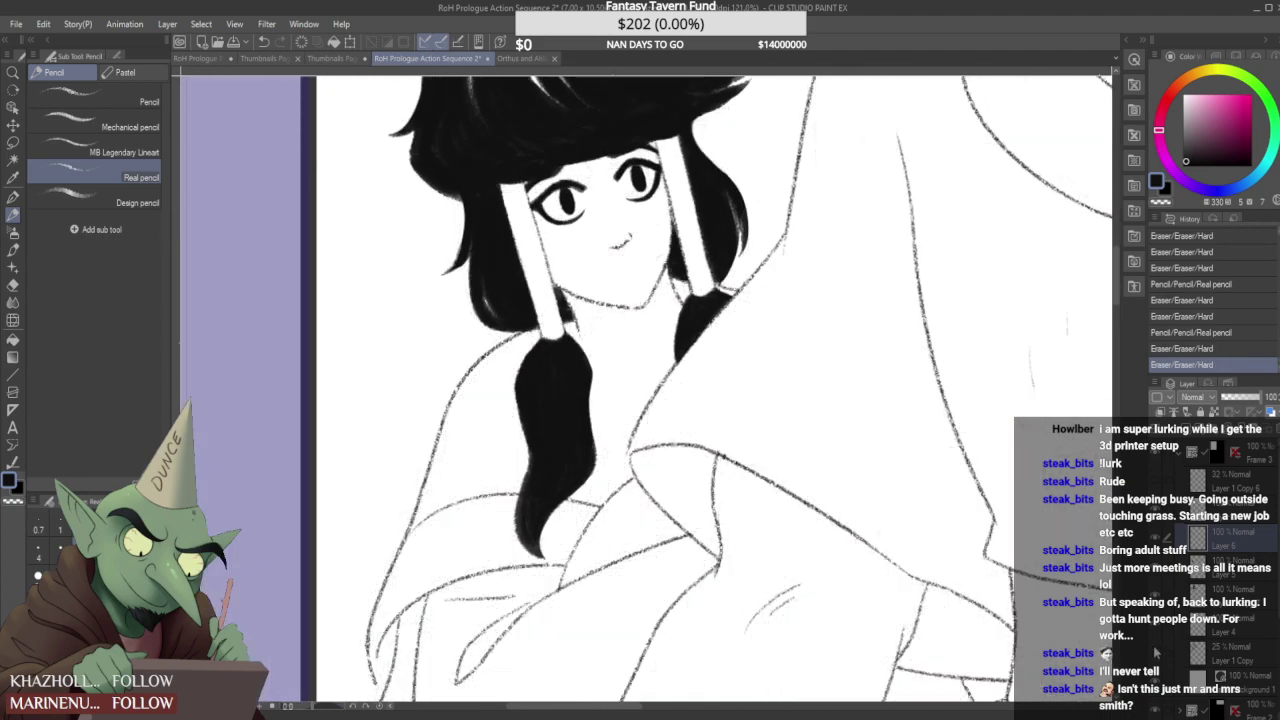
{"action": "left_click", "coordinate": [1156, 655]}
{"action": "scroll", "coordinate": [835, 405], "scroll_direction": "down", "scroll_amount": 5}
{"action": "scroll", "coordinate": [680, 280], "scroll_direction": "up", "scroll_amount": 8}
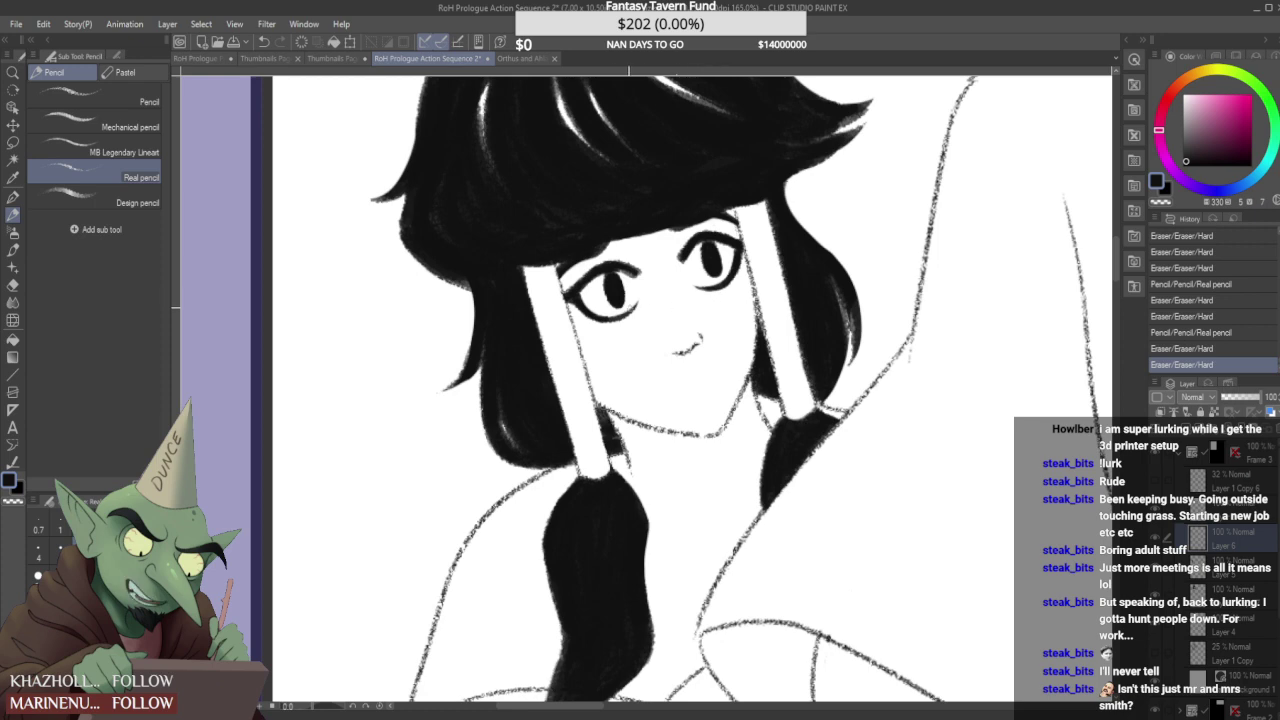
- Lasso the nose, scale it down slightly, rotate and reposition it on the face, and clear the selection
{"action": "key", "text": "m"}
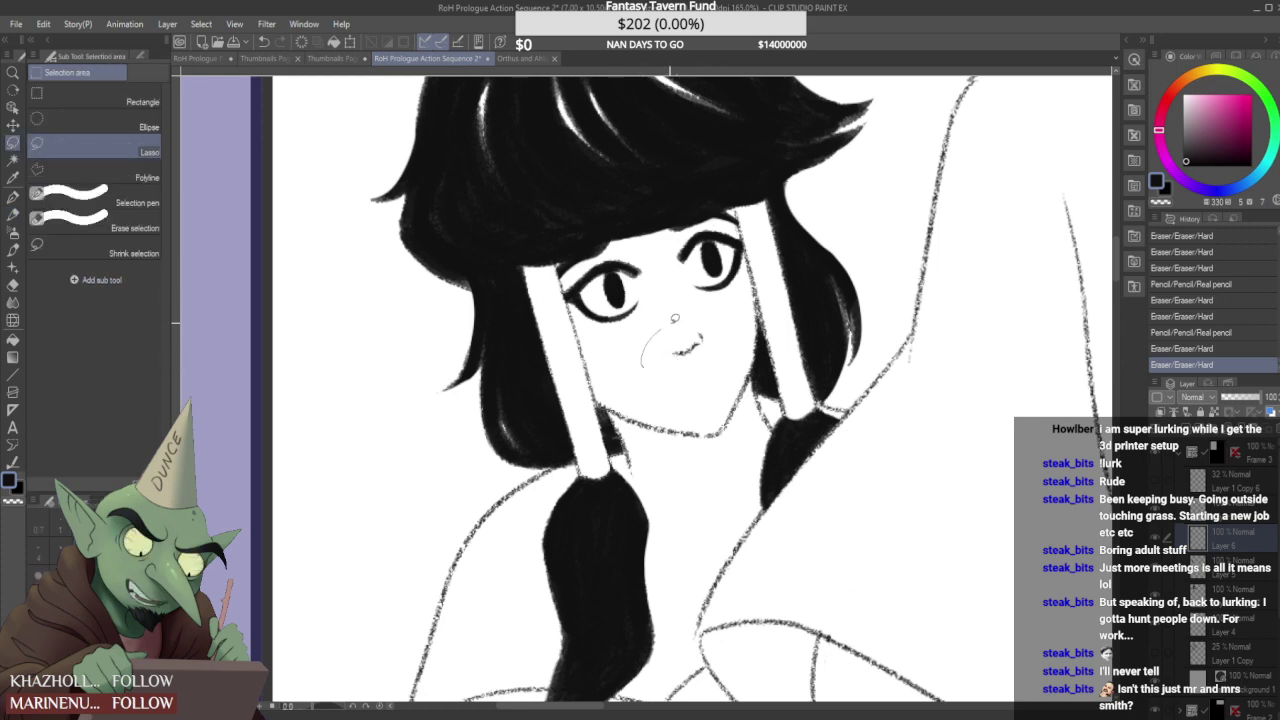
{"action": "left_click_drag", "start_coordinate": [651, 337], "coordinate": [667, 384]}
{"action": "left_click", "coordinate": [618, 414]}
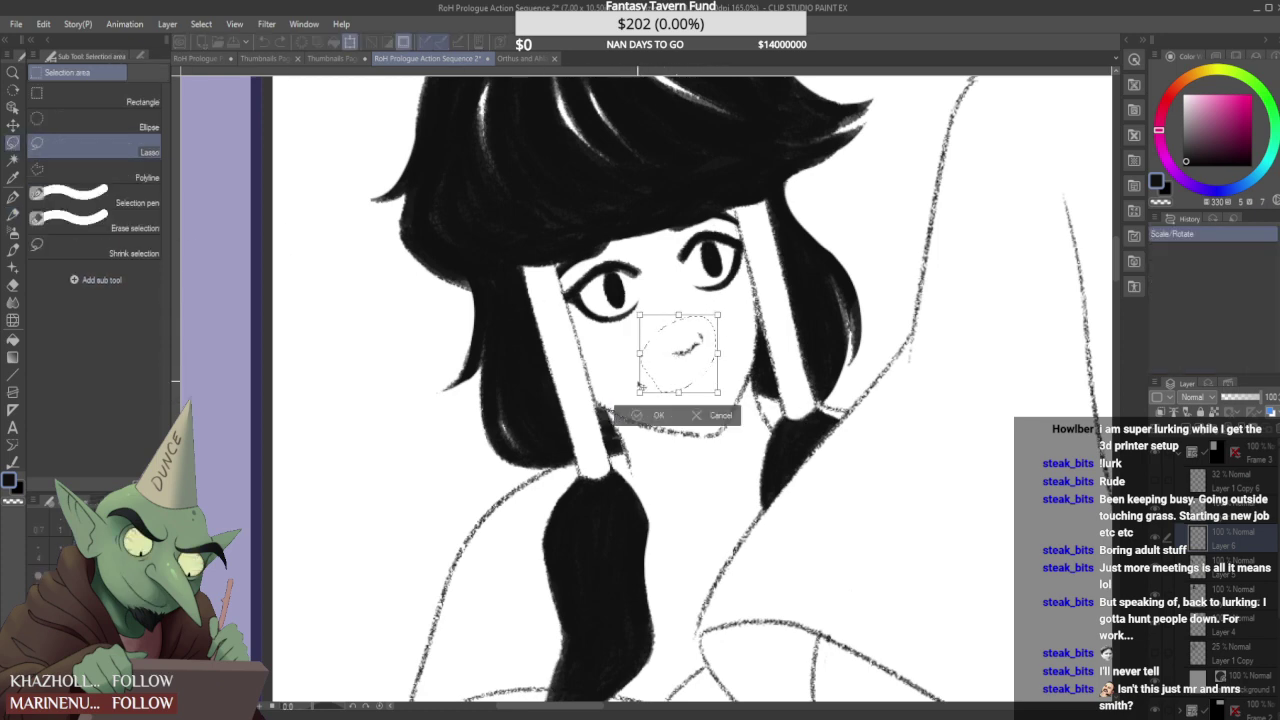
{"action": "left_click_drag", "start_coordinate": [717, 316], "coordinate": [727, 315]}
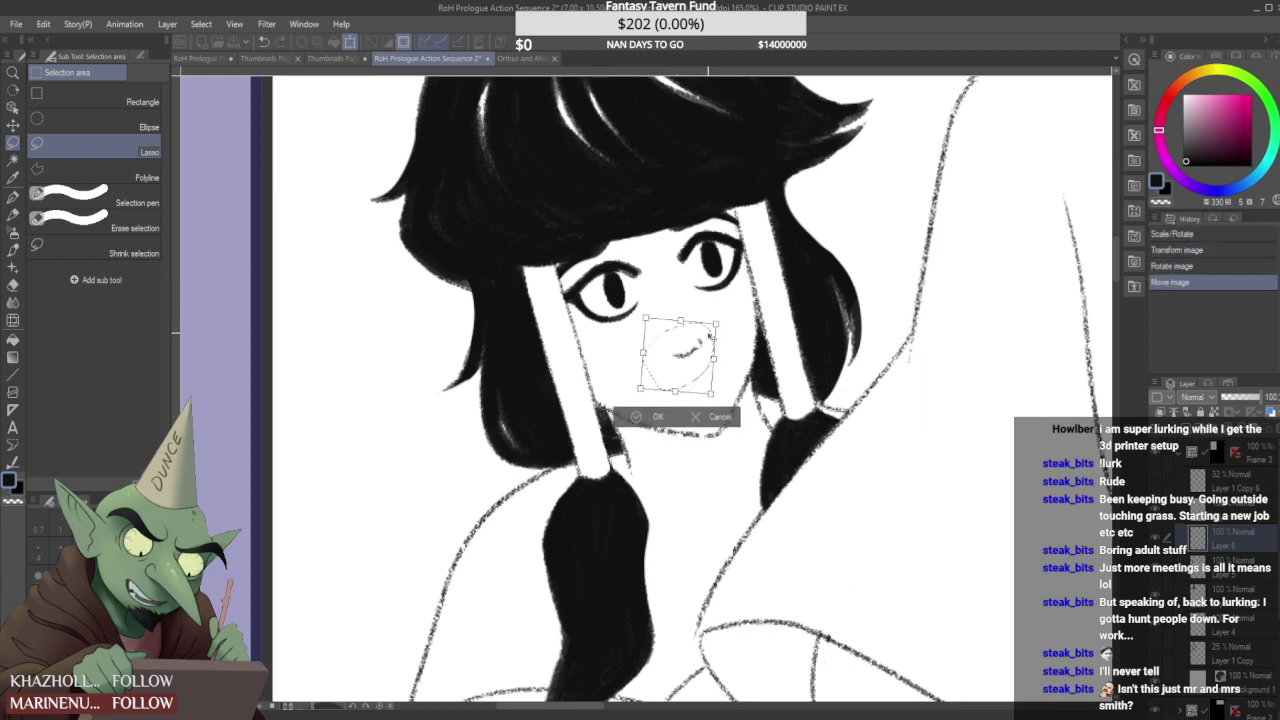
{"action": "key", "text": "Return"}
{"action": "key", "text": "ctrl+d"}
{"action": "scroll", "coordinate": [652, 368], "scroll_direction": "down", "scroll_amount": 5}
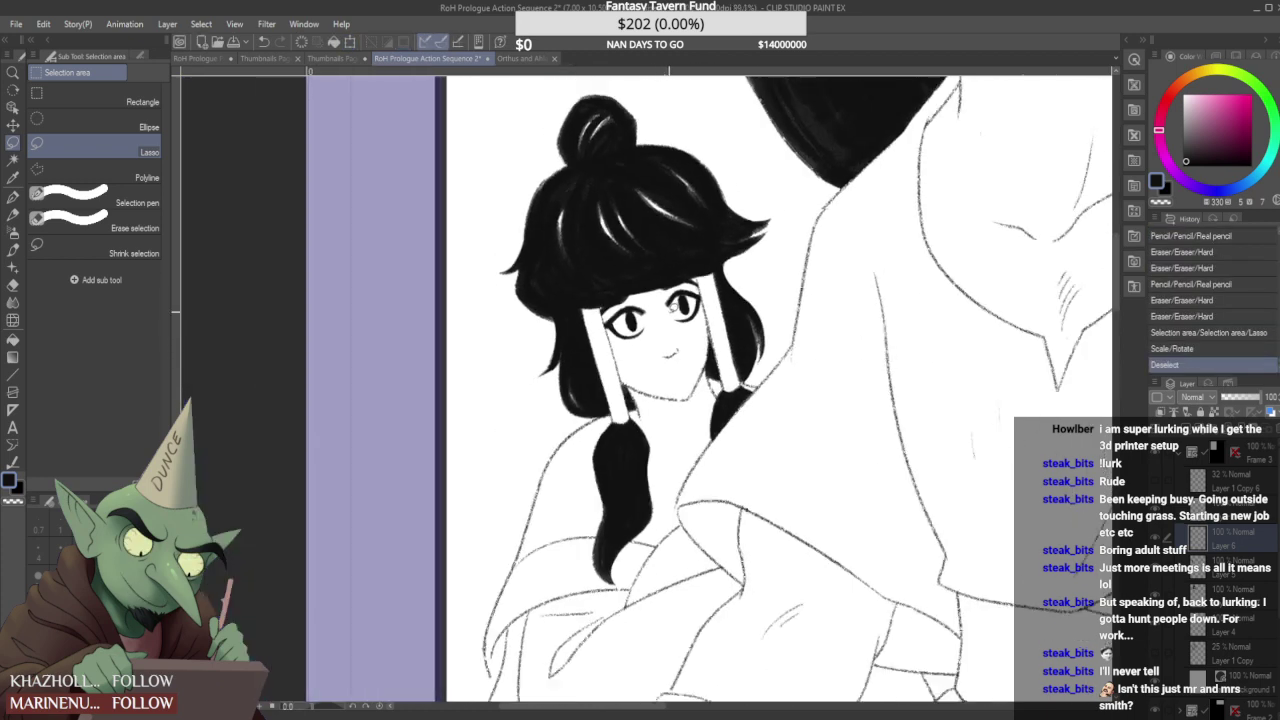
{"action": "scroll", "coordinate": [666, 333], "scroll_direction": "up", "scroll_amount": 5}
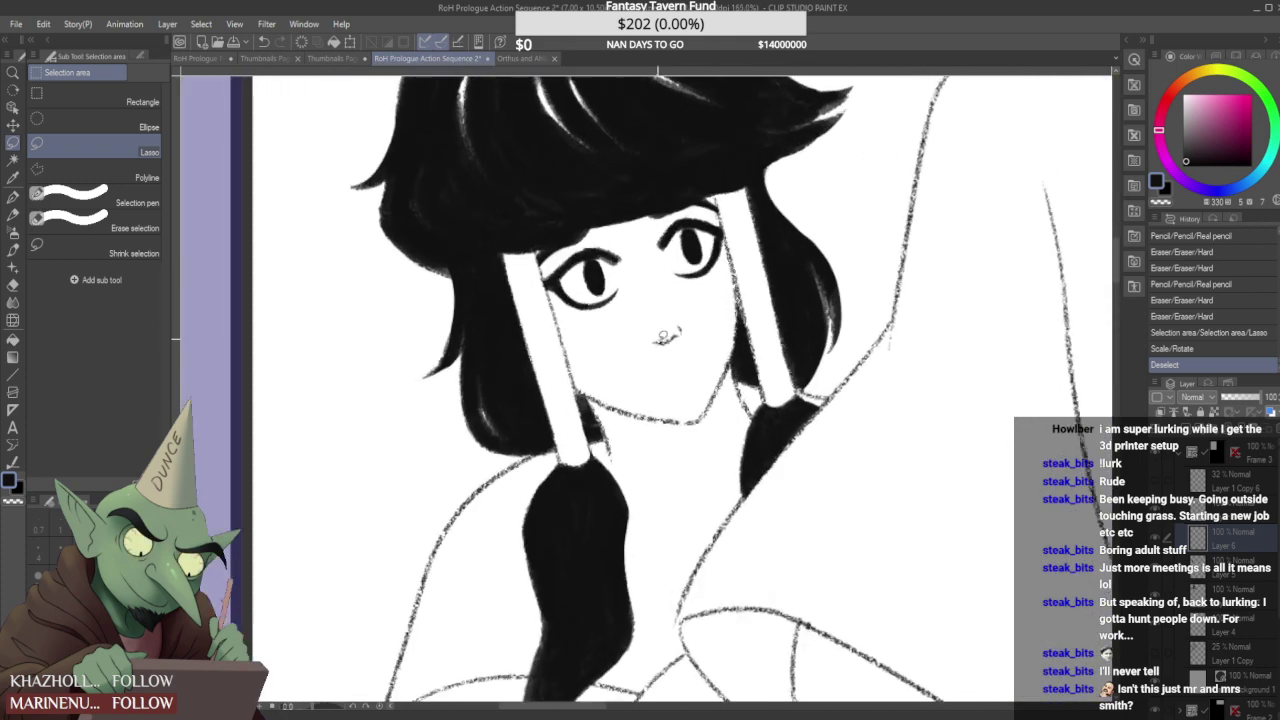
- Try a near nostril mark beside the nose with the real pencil and erase it
{"action": "left_click", "coordinate": [14, 213]}
{"action": "scroll", "coordinate": [655, 342], "scroll_direction": "up", "scroll_amount": 3}
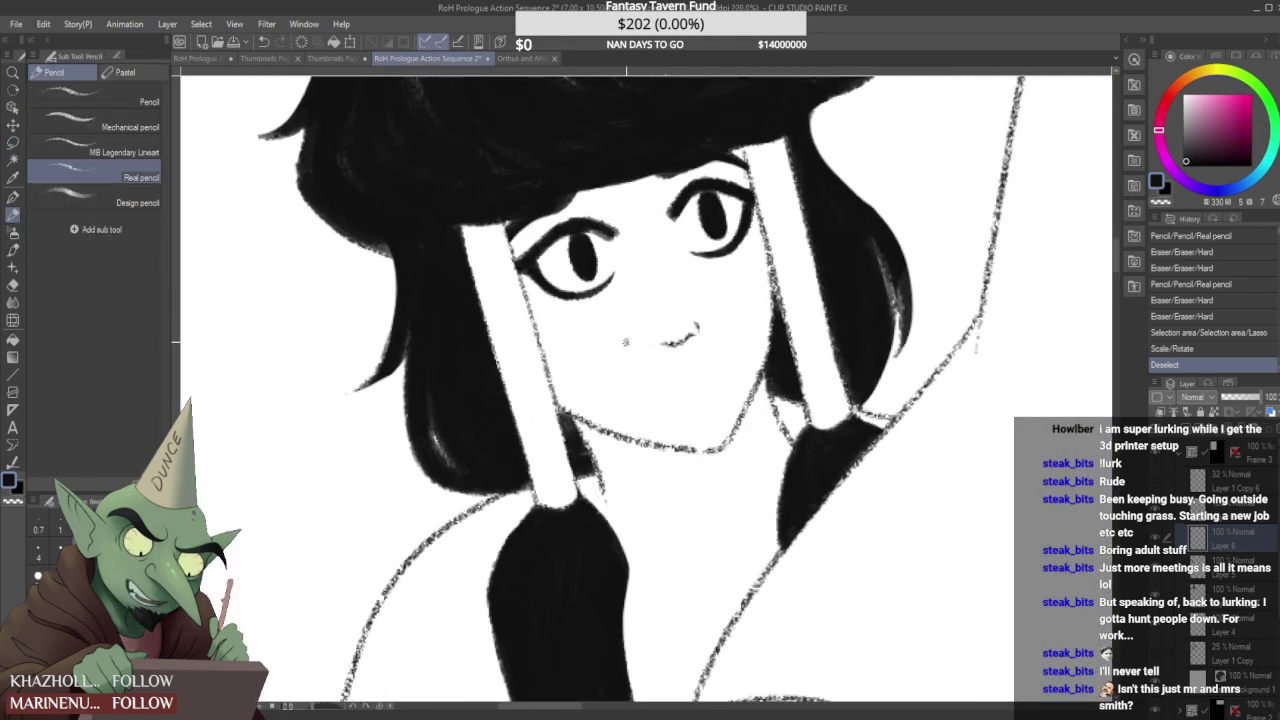
{"action": "mouse_move", "coordinate": [658, 344]}
{"action": "left_mouse_down"}
{"action": "mouse_move", "coordinate": [653, 333]}
{"action": "mouse_move", "coordinate": [668, 355]}
{"action": "left_mouse_up"}
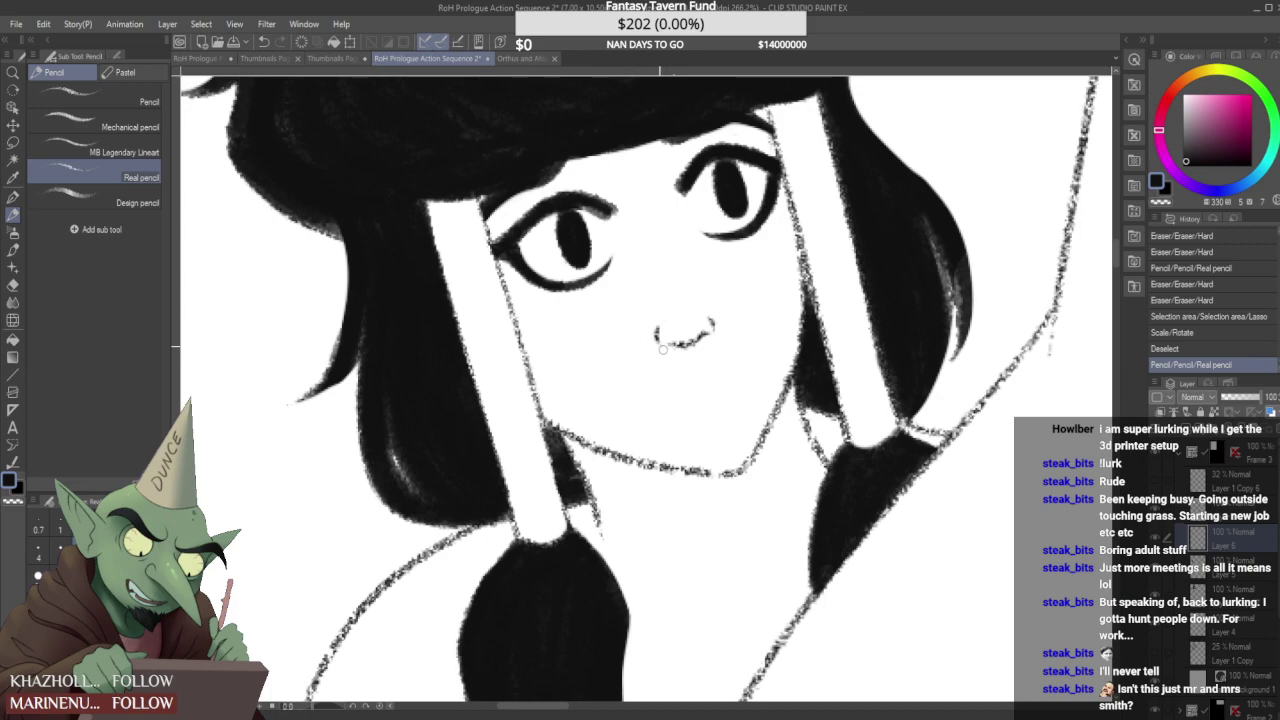
{"action": "scroll", "coordinate": [675, 316], "scroll_direction": "down", "scroll_amount": 1}
{"action": "scroll", "coordinate": [675, 316], "scroll_direction": "down", "scroll_amount": 5}
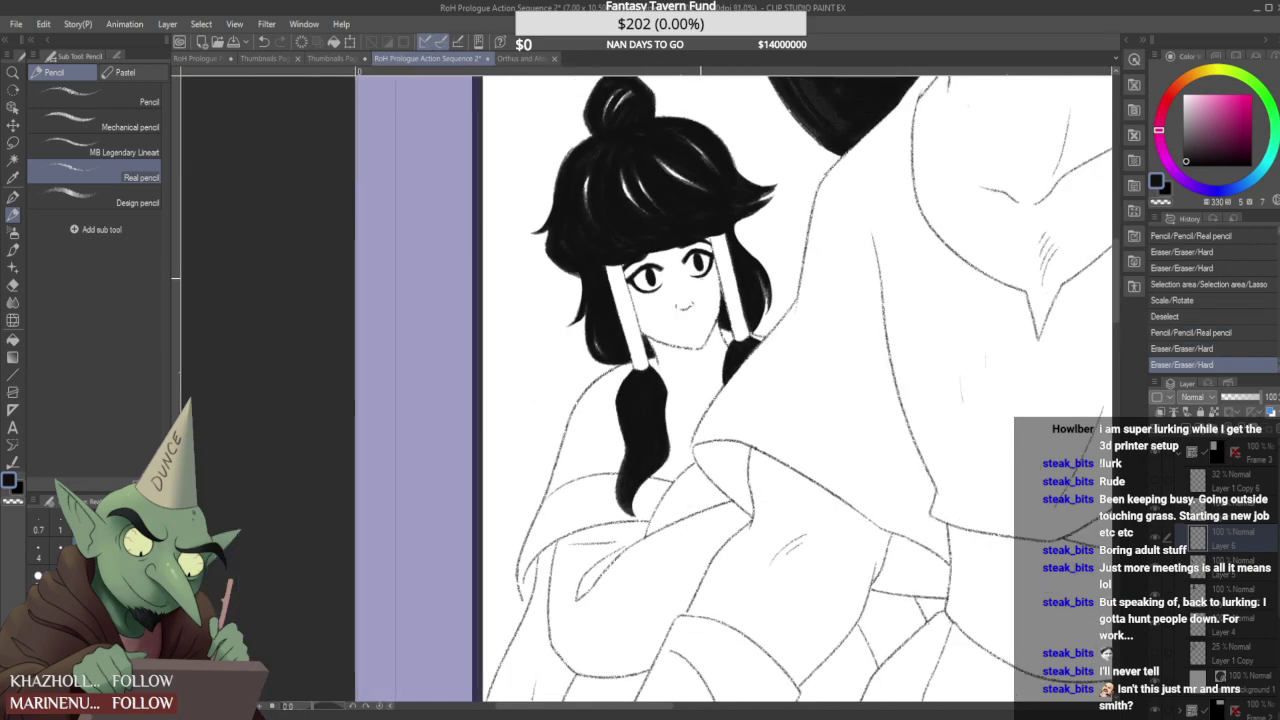
{"action": "scroll", "coordinate": [670, 310], "scroll_direction": "up", "scroll_amount": 5}
{"action": "left_click_drag", "start_coordinate": [666, 327], "coordinate": [672, 326]}
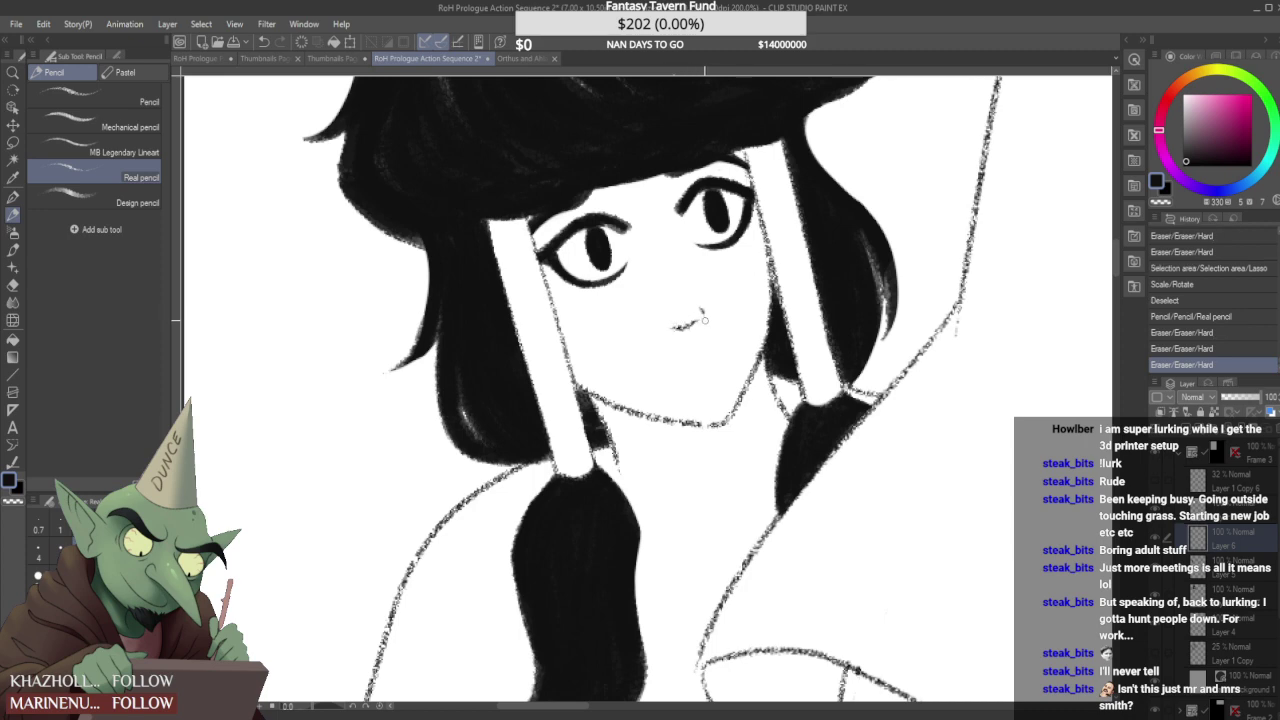
- Rework the nose's far side into one smooth upturned curve with the real pencil and hard eraser
{"action": "mouse_move", "coordinate": [698, 306]}
{"action": "left_mouse_down"}
{"action": "mouse_move", "coordinate": [664, 332]}
{"action": "mouse_move", "coordinate": [668, 301]}
{"action": "mouse_move", "coordinate": [682, 318]}
{"action": "mouse_move", "coordinate": [664, 297]}
{"action": "mouse_move", "coordinate": [700, 290]}
{"action": "mouse_move", "coordinate": [700, 277]}
{"action": "mouse_move", "coordinate": [675, 284]}
{"action": "mouse_move", "coordinate": [716, 268]}
{"action": "mouse_move", "coordinate": [704, 268]}
{"action": "mouse_move", "coordinate": [711, 283]}
{"action": "mouse_move", "coordinate": [684, 279]}
{"action": "mouse_move", "coordinate": [712, 260]}
{"action": "mouse_move", "coordinate": [716, 274]}
{"action": "mouse_move", "coordinate": [670, 288]}
{"action": "mouse_move", "coordinate": [713, 258]}
{"action": "mouse_move", "coordinate": [718, 272]}
{"action": "mouse_move", "coordinate": [710, 262]}
{"action": "left_mouse_up"}
{"action": "scroll", "coordinate": [674, 323], "scroll_direction": "up", "scroll_amount": 2}
{"action": "scroll", "coordinate": [670, 322], "scroll_direction": "down", "scroll_amount": 3}
{"action": "scroll", "coordinate": [676, 320], "scroll_direction": "up", "scroll_amount": 3}
{"action": "scroll", "coordinate": [680, 300], "scroll_direction": "down", "scroll_amount": 10}
{"action": "scroll", "coordinate": [693, 293], "scroll_direction": "up", "scroll_amount": 8}
{"action": "scroll", "coordinate": [686, 290], "scroll_direction": "up", "scroll_amount": 2}
{"action": "scroll", "coordinate": [700, 258], "scroll_direction": "down", "scroll_amount": 5}
{"action": "scroll", "coordinate": [702, 253], "scroll_direction": "down", "scroll_amount": 1}
{"action": "scroll", "coordinate": [690, 270], "scroll_direction": "up", "scroll_amount": 3}
{"action": "scroll", "coordinate": [727, 242], "scroll_direction": "down", "scroll_amount": 6}
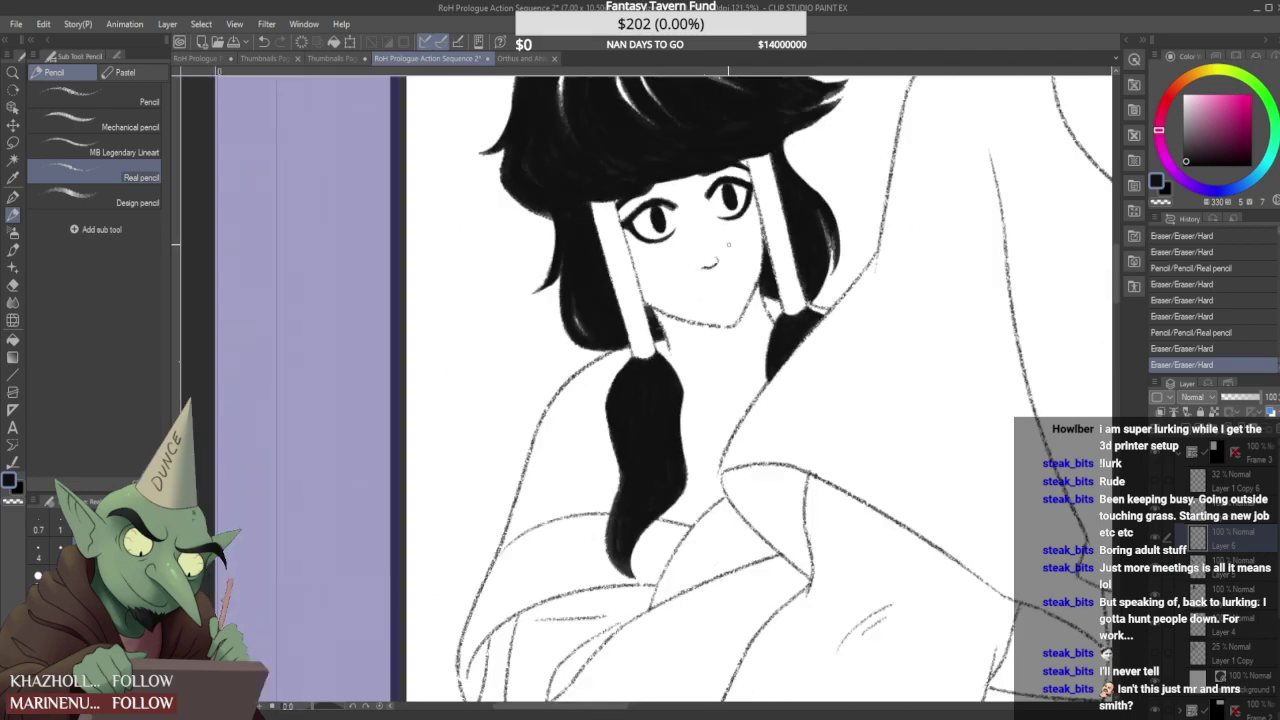
- Refine the upper end of the nose curve with the hard eraser and real pencil
{"action": "scroll", "coordinate": [716, 252], "scroll_direction": "up", "scroll_amount": 8}
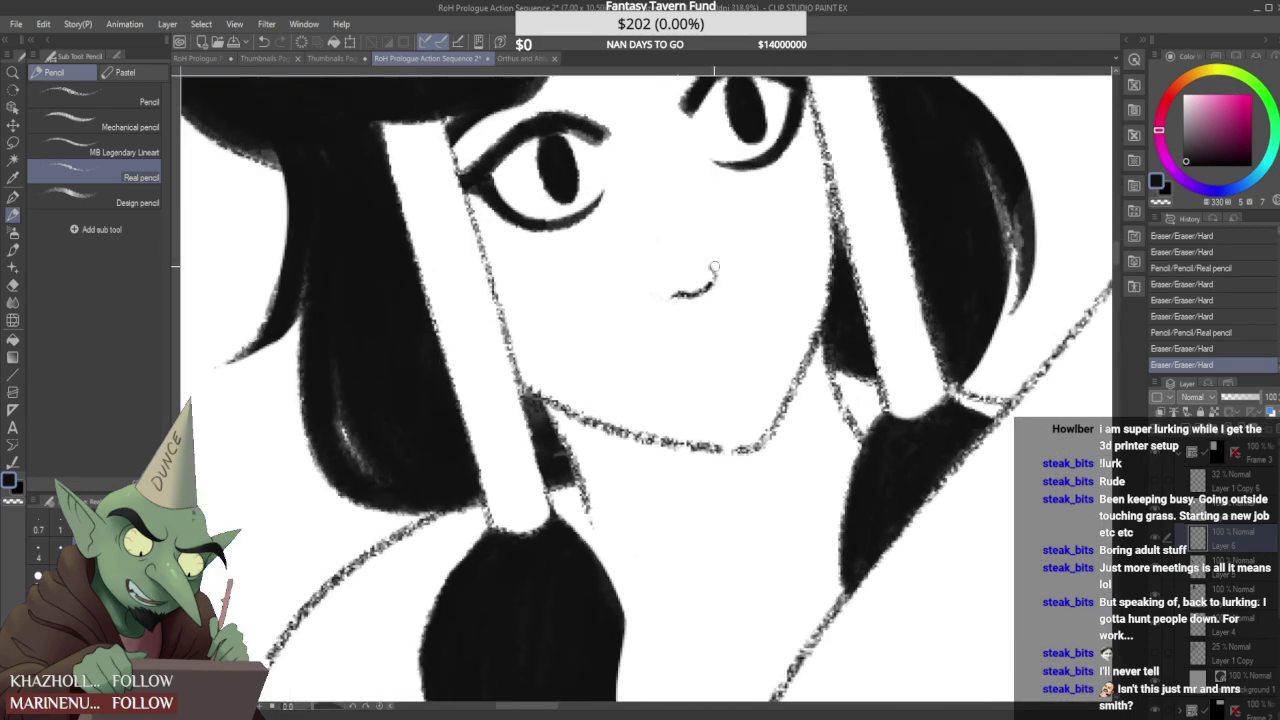
{"action": "mouse_move", "coordinate": [708, 258]}
{"action": "left_mouse_down"}
{"action": "mouse_move", "coordinate": [725, 278]}
{"action": "mouse_move", "coordinate": [728, 265]}
{"action": "left_mouse_up"}
{"action": "scroll", "coordinate": [724, 252], "scroll_direction": "down", "scroll_amount": 3}
{"action": "scroll", "coordinate": [720, 264], "scroll_direction": "up", "scroll_amount": 3}
{"action": "scroll", "coordinate": [714, 268], "scroll_direction": "down", "scroll_amount": 2}
{"action": "scroll", "coordinate": [720, 268], "scroll_direction": "up", "scroll_amount": 2}
{"action": "scroll", "coordinate": [730, 268], "scroll_direction": "down", "scroll_amount": 5}
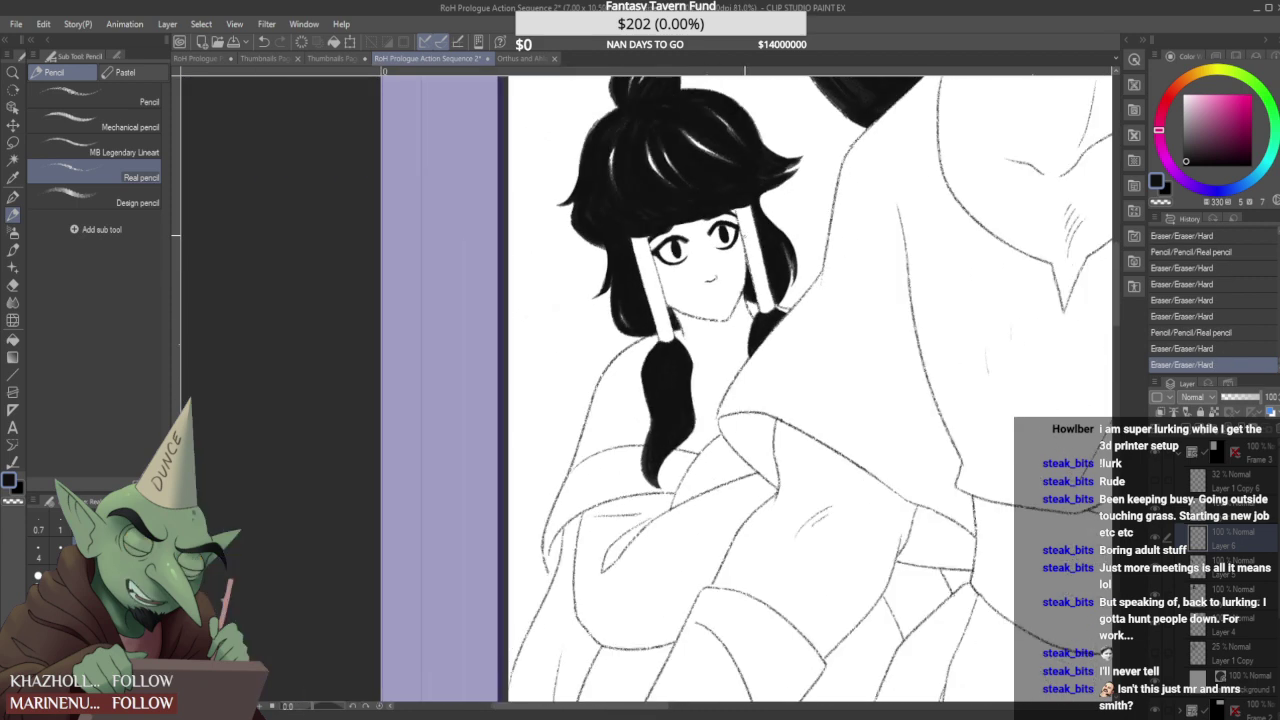
- Lasso the nose, rotate it slightly, clear the selection and show the Layer 1 Copy sketch again
{"action": "key", "text": "m"}
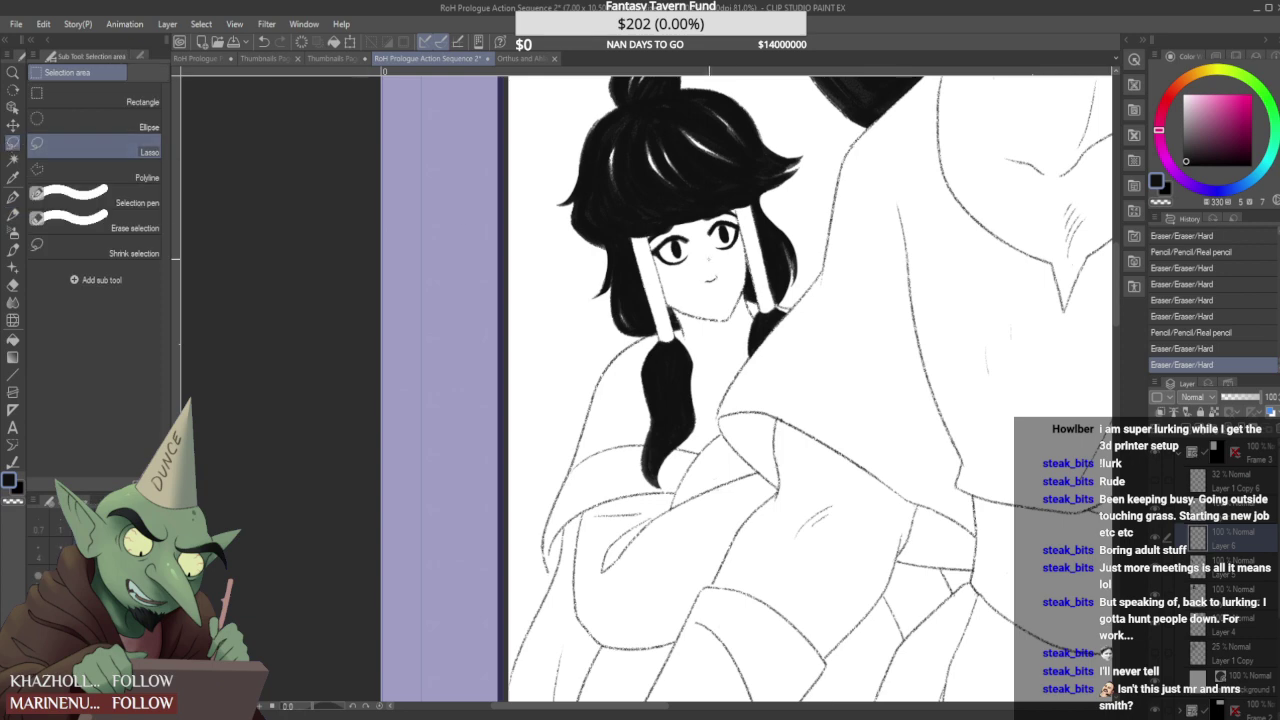
{"action": "scroll", "coordinate": [690, 270], "scroll_direction": "up", "scroll_amount": 2}
{"action": "left_click_drag", "start_coordinate": [724, 266], "coordinate": [685, 291]}
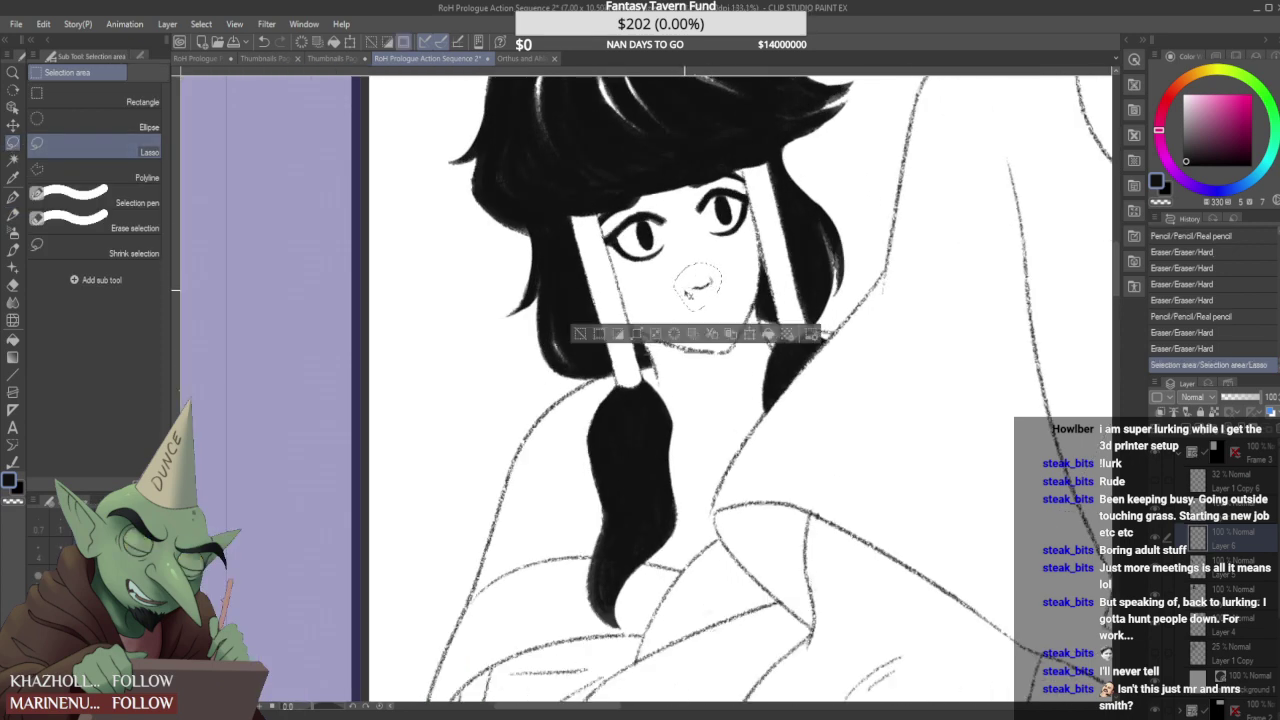
{"action": "key", "text": "ctrl+t"}
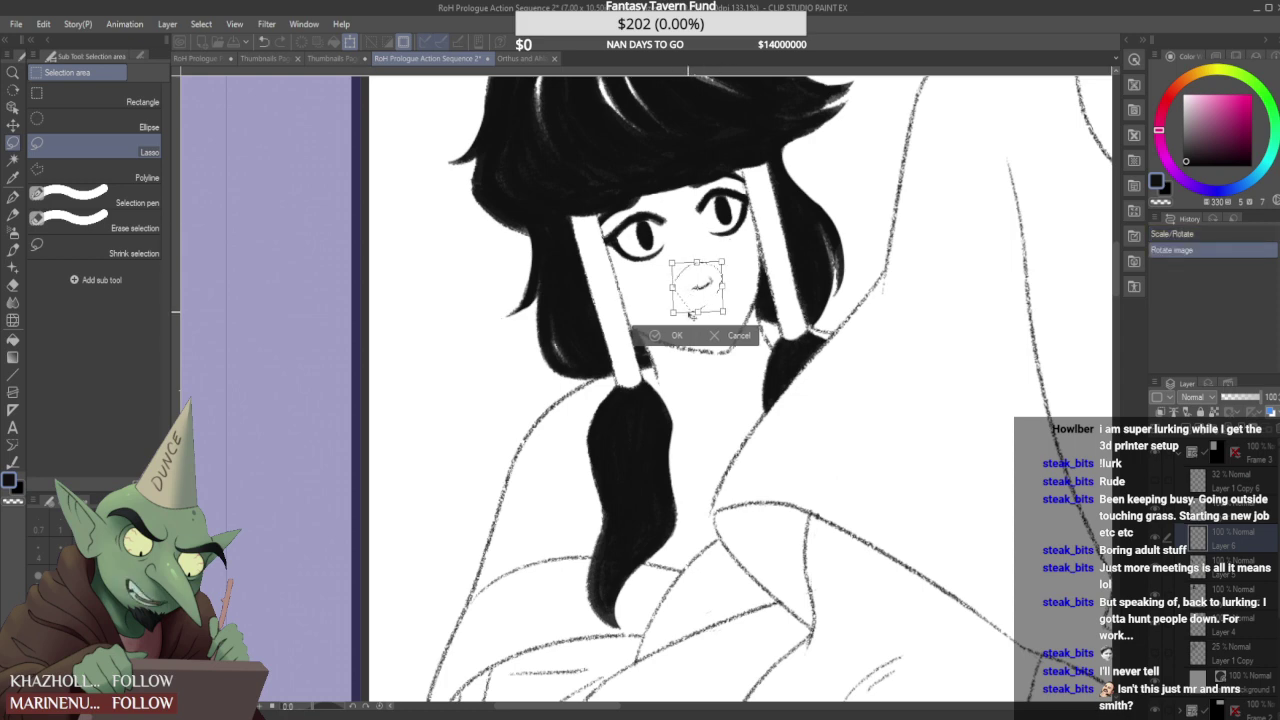
{"action": "key", "text": "Return"}
{"action": "left_click", "coordinate": [922, 415]}
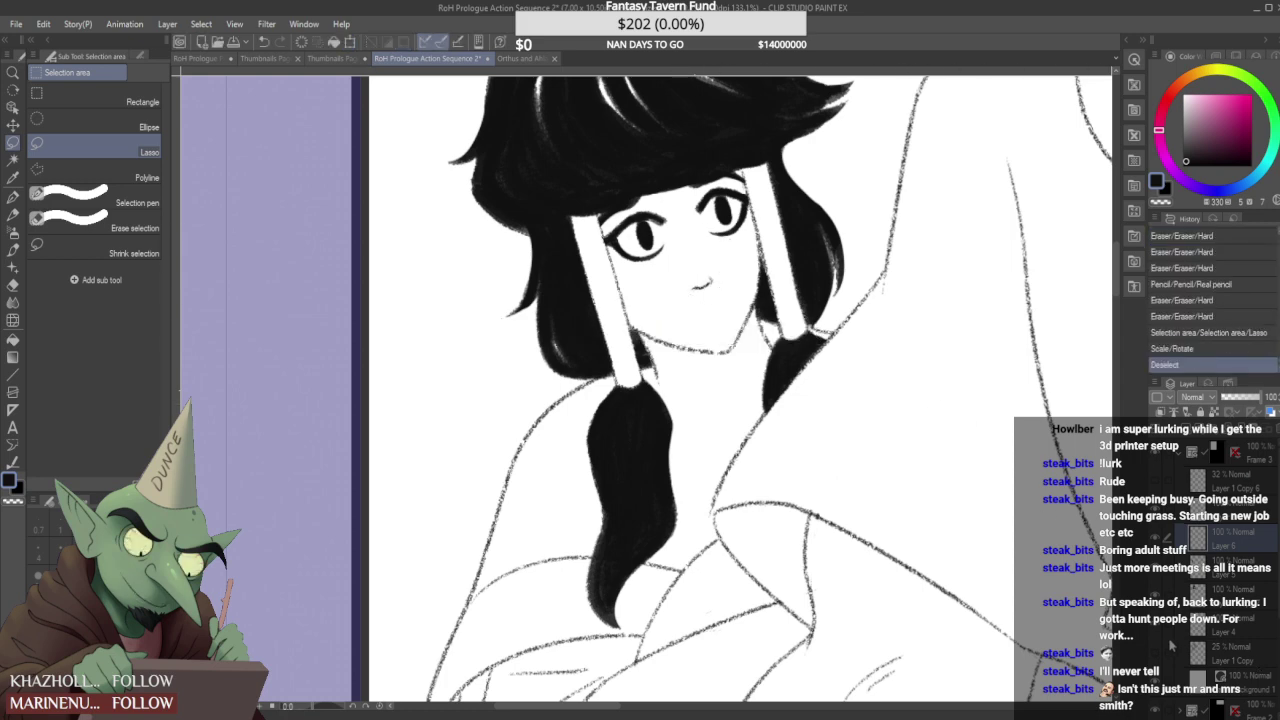
{"action": "left_click", "coordinate": [1156, 654]}
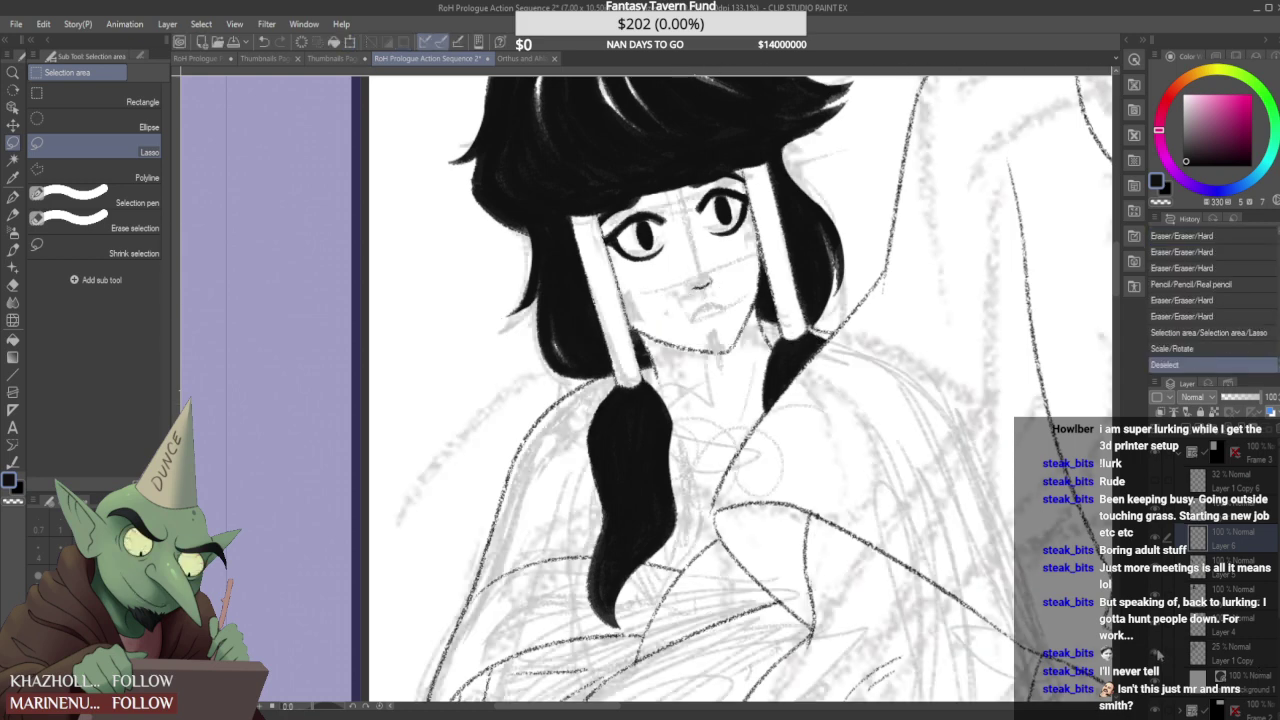
- Examine the character's mouths in the Orthus and Ahlai Face References document, and return to the comic page
{"action": "left_click", "coordinate": [13, 215]}
{"action": "left_click", "coordinate": [522, 57]}
{"action": "scroll", "coordinate": [457, 380], "scroll_direction": "up", "scroll_amount": 3}
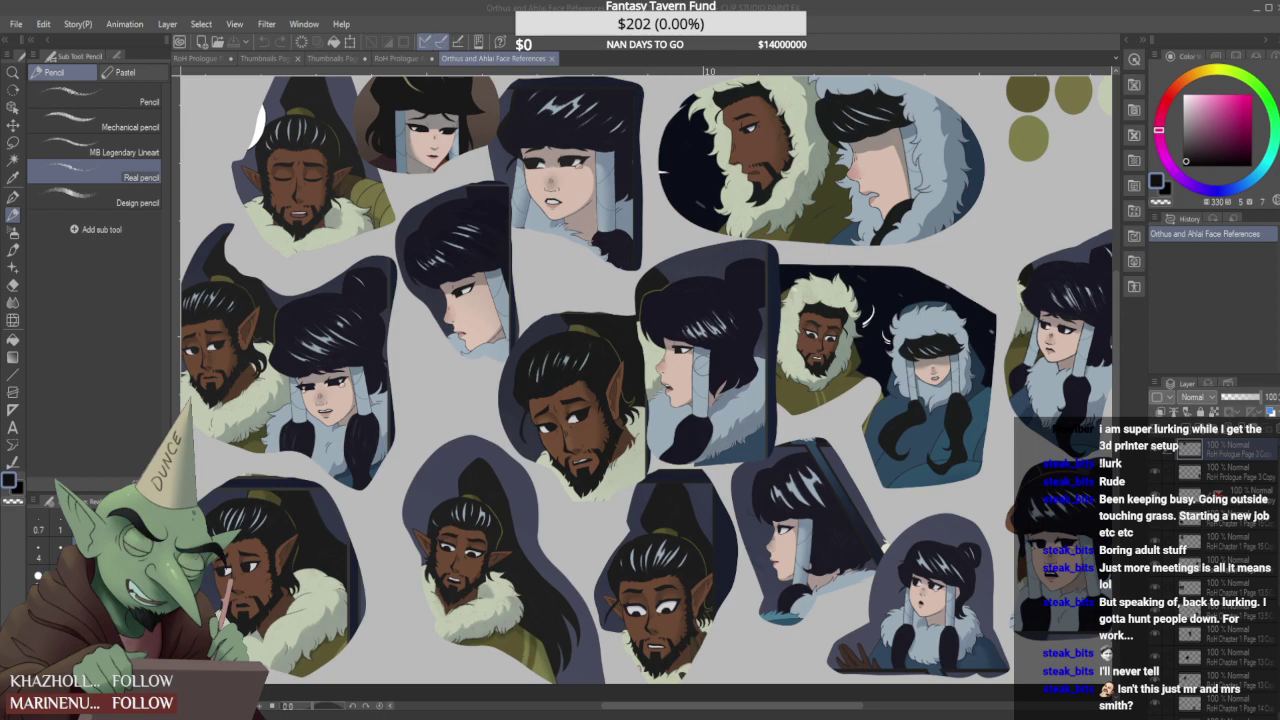
{"action": "left_click", "coordinate": [396, 58]}
- Draw the mouth's upper line as a downturned arc with the design pencil and refine it with the hard eraser
{"action": "left_click", "coordinate": [137, 202]}
{"action": "scroll", "coordinate": [697, 290], "scroll_direction": "up", "scroll_amount": 2}
{"action": "scroll", "coordinate": [697, 290], "scroll_direction": "up", "scroll_amount": 3}
{"action": "mouse_move", "coordinate": [680, 352]}
{"action": "left_mouse_down"}
{"action": "mouse_move", "coordinate": [738, 306]}
{"action": "mouse_move", "coordinate": [784, 324]}
{"action": "left_mouse_up"}
{"action": "left_click_drag", "start_coordinate": [688, 316], "coordinate": [680, 358]}
{"action": "mouse_move", "coordinate": [680, 361]}
{"action": "left_mouse_down"}
{"action": "mouse_move", "coordinate": [695, 300]}
{"action": "mouse_move", "coordinate": [724, 295]}
{"action": "left_mouse_up"}
{"action": "left_click_drag", "start_coordinate": [683, 336], "coordinate": [736, 290]}
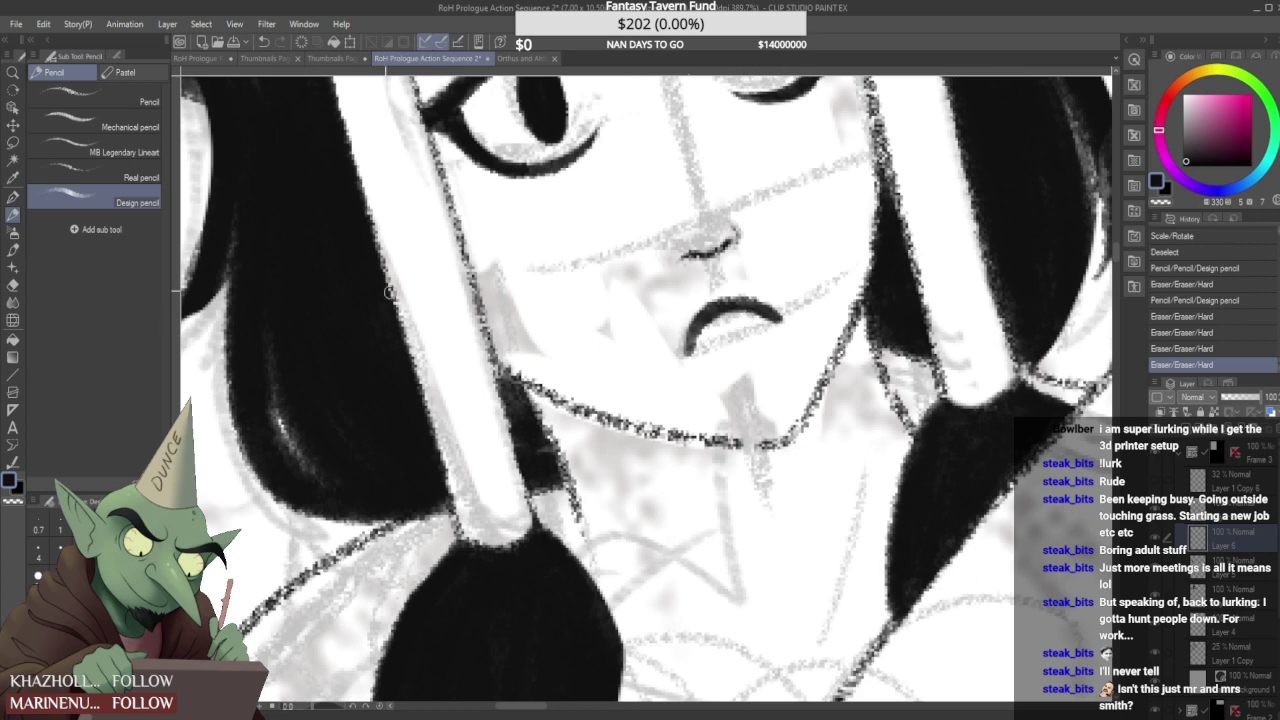
- Close the mouth with a thin lower lip line using the real pencil and trim its near corner with the hard eraser
{"action": "left_click", "coordinate": [130, 177]}
{"action": "scroll", "coordinate": [713, 374], "scroll_direction": "up", "scroll_amount": 1}
{"action": "left_click_drag", "start_coordinate": [684, 352], "coordinate": [784, 306]}
{"action": "key", "text": "e"}
{"action": "left_click", "coordinate": [696, 359]}
{"action": "scroll", "coordinate": [696, 359], "scroll_direction": "down", "scroll_amount": 6}
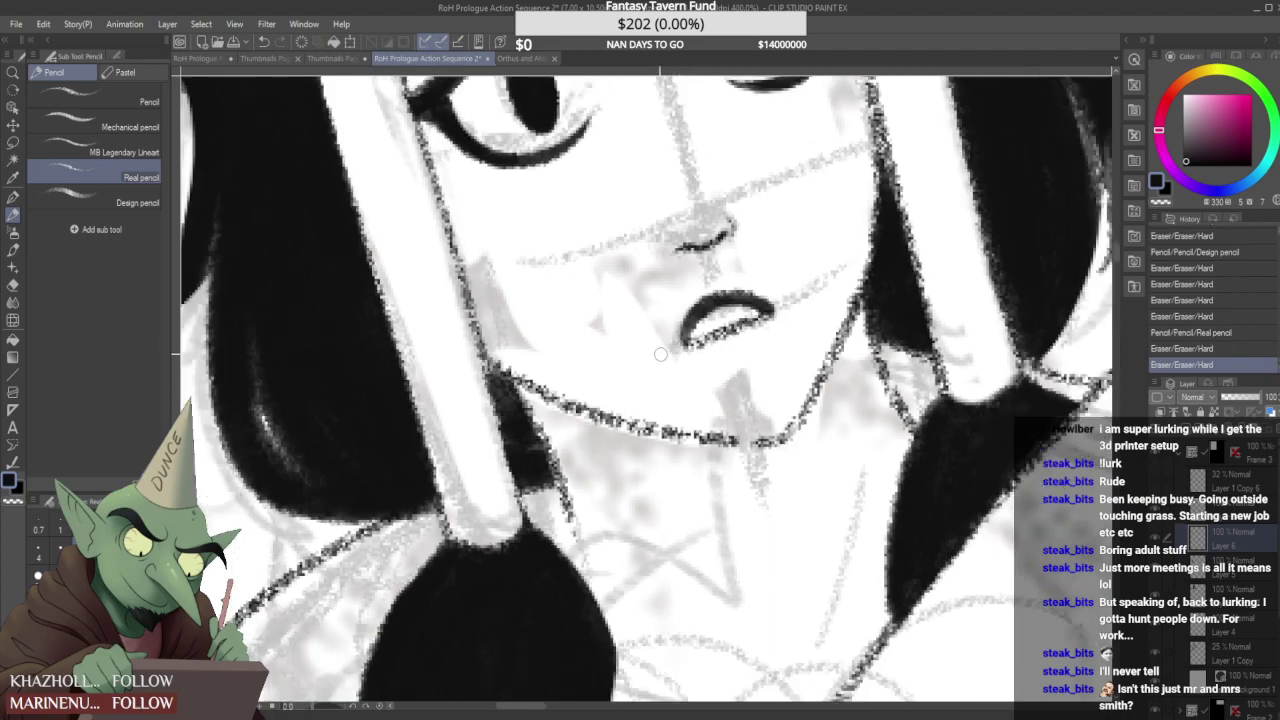
{"action": "scroll", "coordinate": [700, 310], "scroll_direction": "down", "scroll_amount": 4}
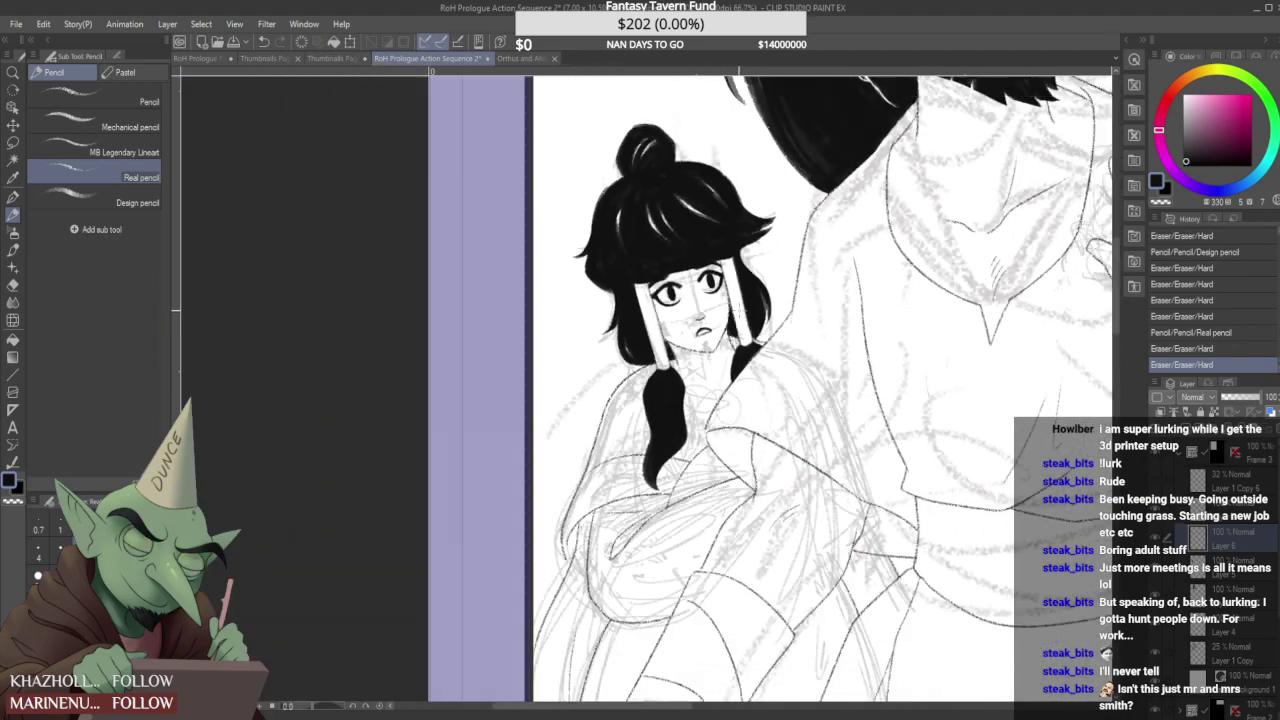
{"action": "scroll", "coordinate": [718, 323], "scroll_direction": "up", "scroll_amount": 5}
{"action": "scroll", "coordinate": [713, 322], "scroll_direction": "down", "scroll_amount": 3}
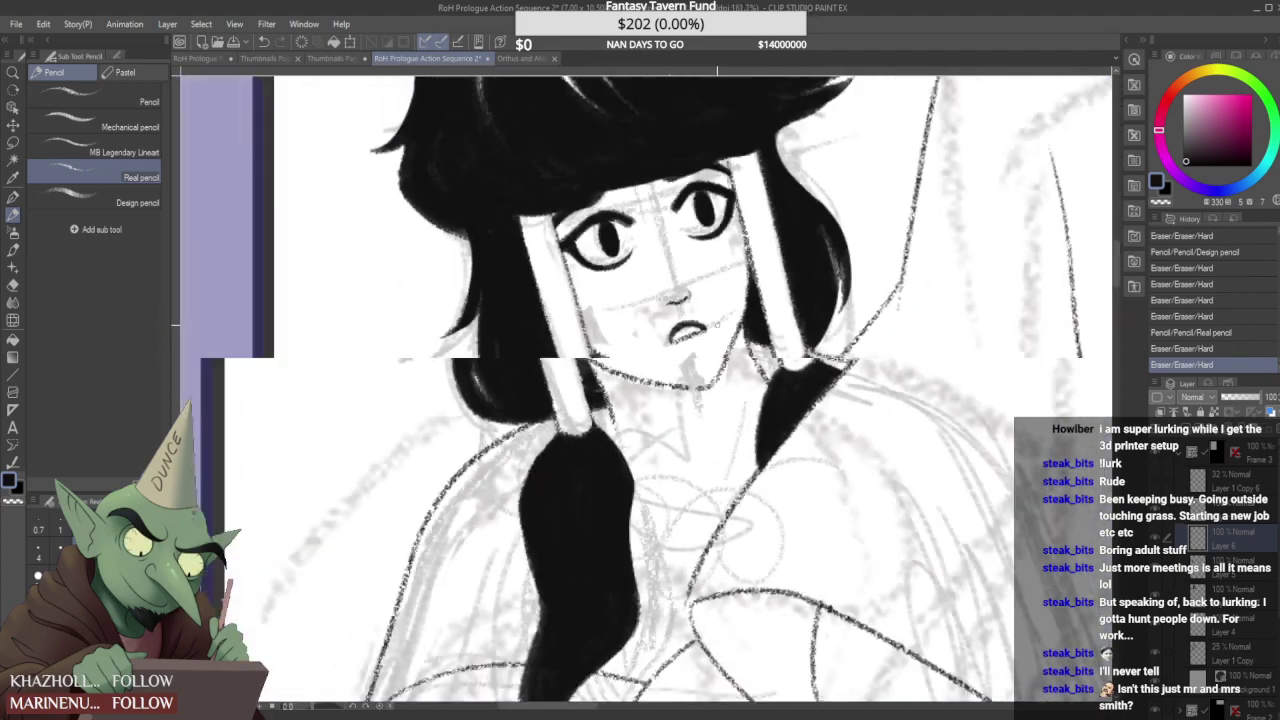
- Lasso the small figure's nose, shift it slightly with Scale/Rotate, clear the selection and hide the rough sketch
{"action": "key", "text": "m"}
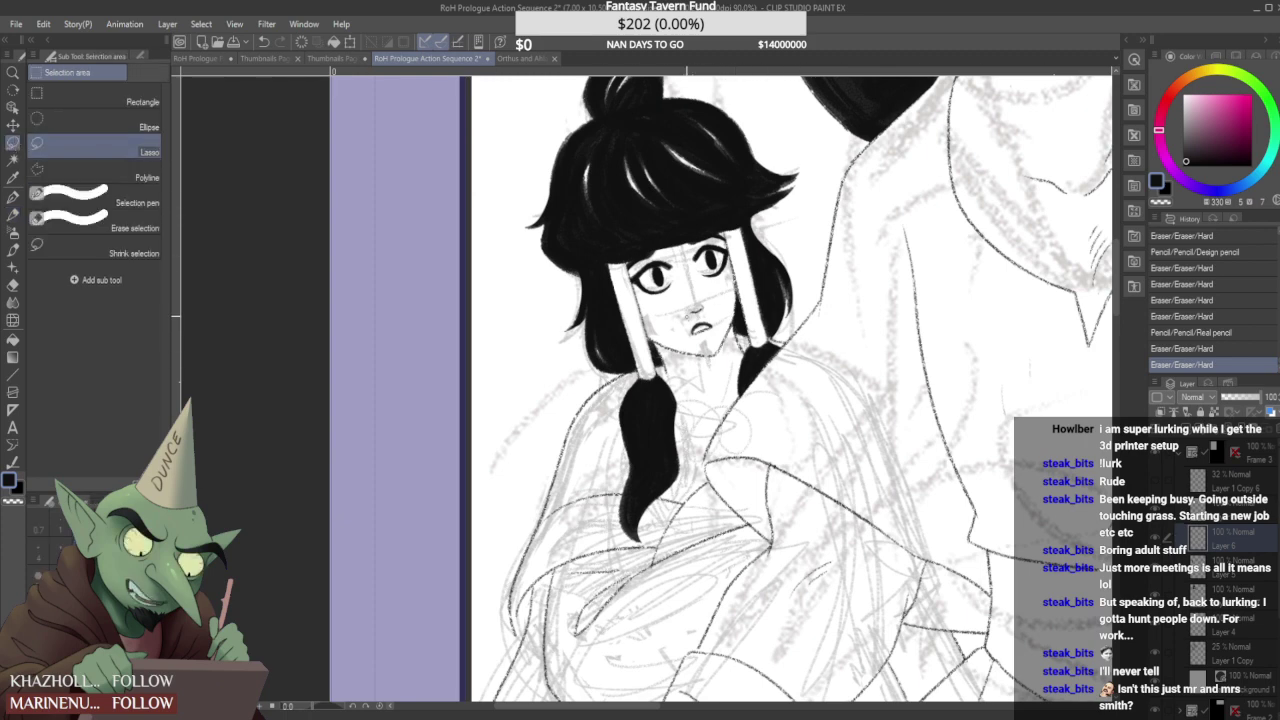
{"action": "left_click_drag", "start_coordinate": [696, 307], "coordinate": [692, 302]}
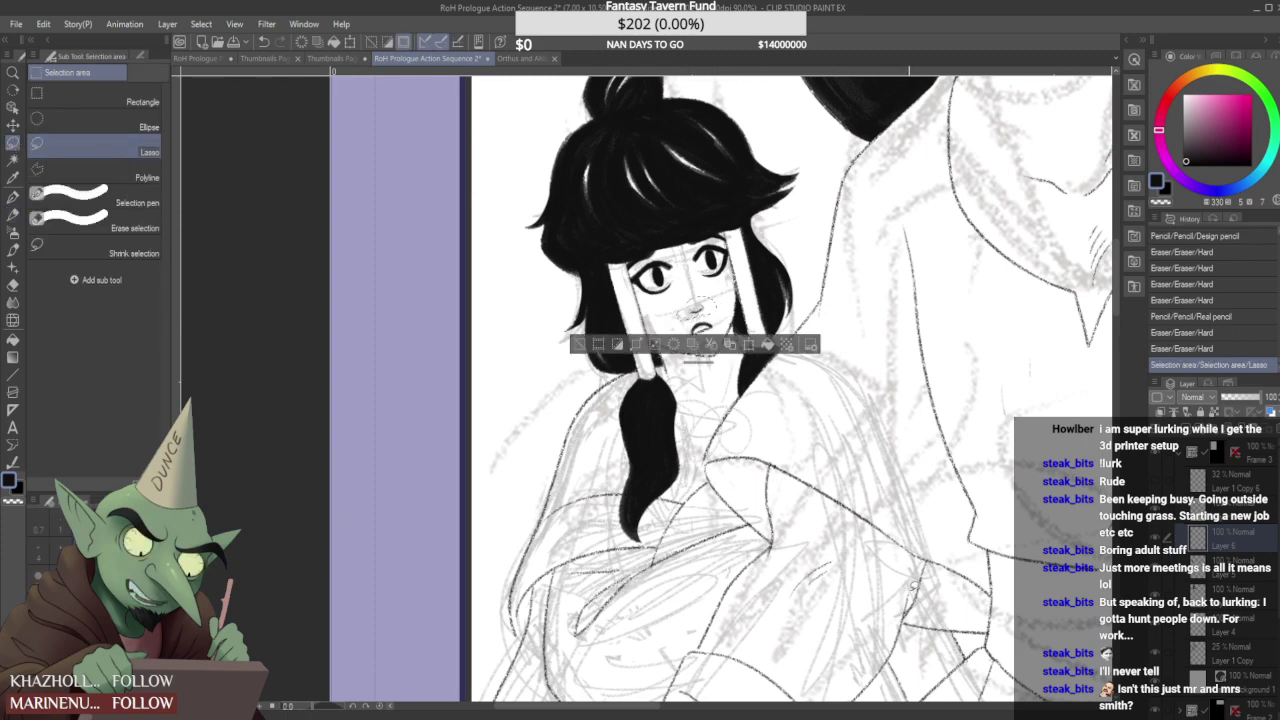
{"action": "key", "text": "ctrl+t"}
{"action": "left_click_drag", "start_coordinate": [710, 312], "coordinate": [698, 303]}
{"action": "left_click", "coordinate": [668, 339]}
{"action": "key", "text": "ctrl+d"}
{"action": "scroll", "coordinate": [704, 320], "scroll_direction": "down", "scroll_amount": 5}
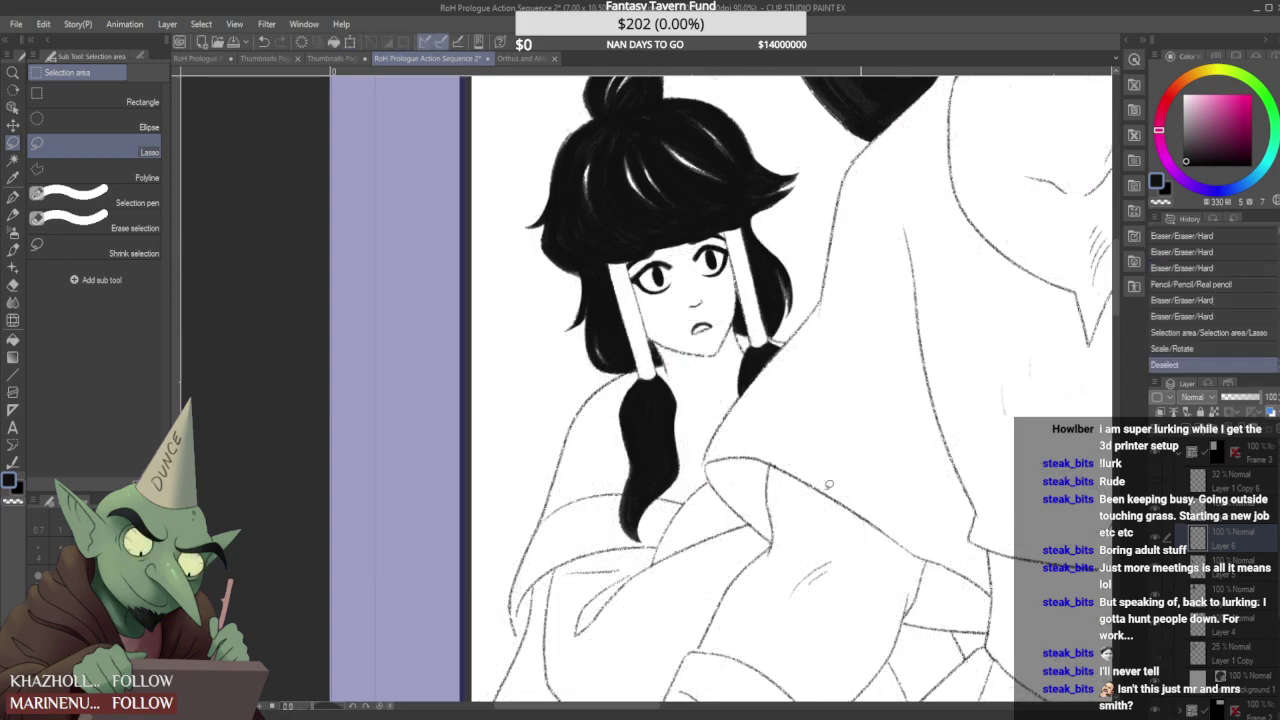
- Lasso the near eye of the small figure, nudge it slightly outward with Scale/Rotate, and clear the selection
{"action": "scroll", "coordinate": [719, 297], "scroll_direction": "up", "scroll_amount": 6}
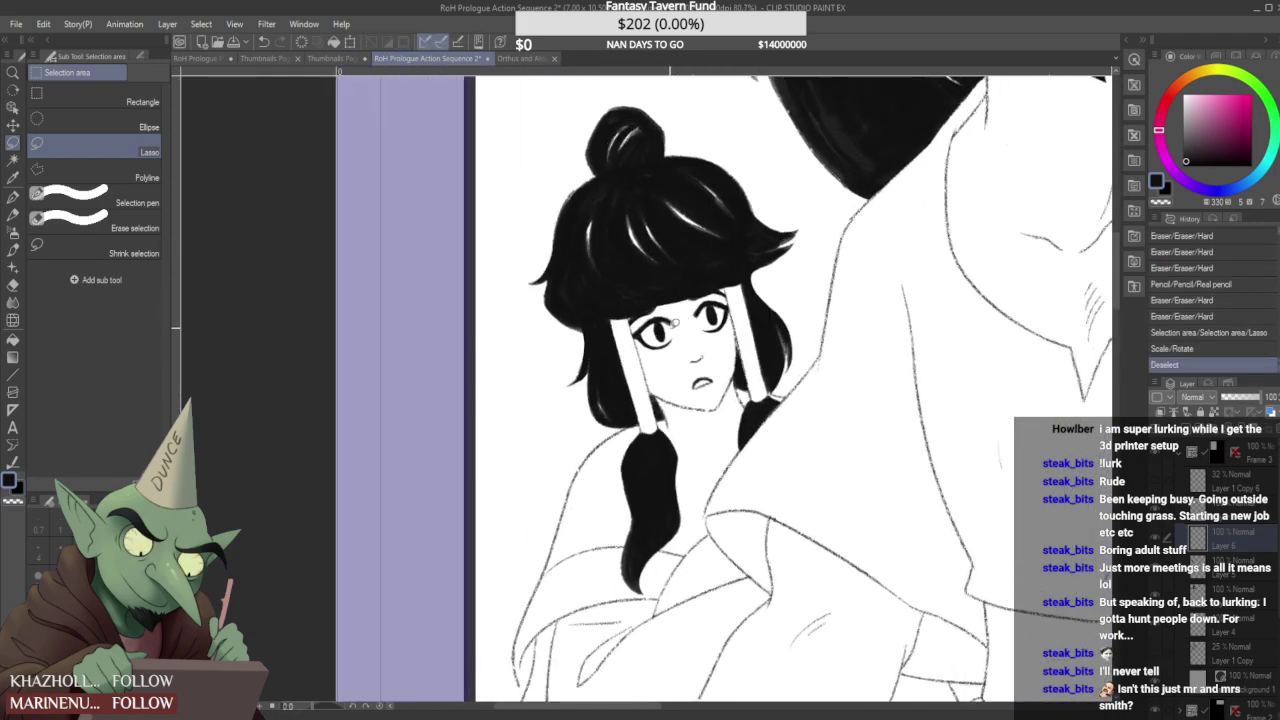
{"action": "left_click_drag", "start_coordinate": [651, 310], "coordinate": [708, 295]}
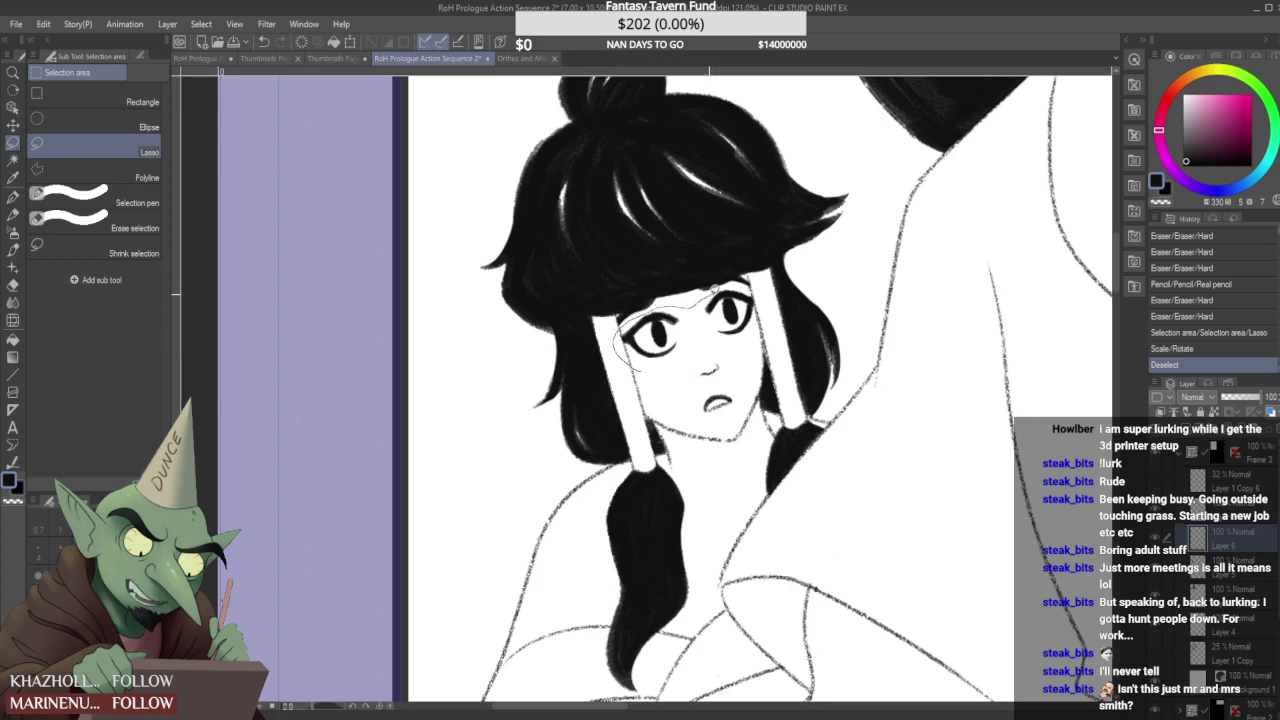
{"action": "left_click_drag", "start_coordinate": [694, 352], "coordinate": [692, 360]}
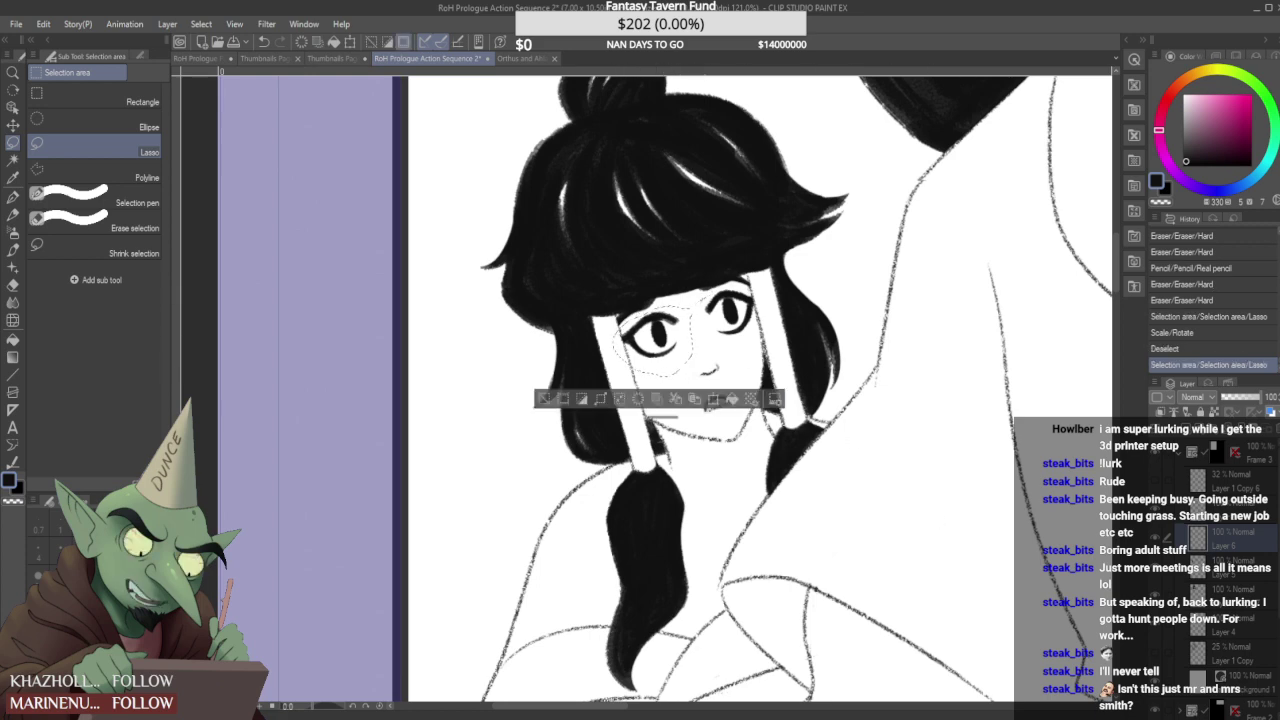
{"action": "left_click", "coordinate": [1156, 569]}
{"action": "left_click", "coordinate": [1156, 569]}
{"action": "key", "text": "ctrl+t"}
{"action": "left_click_drag", "start_coordinate": [657, 338], "coordinate": [655, 338]}
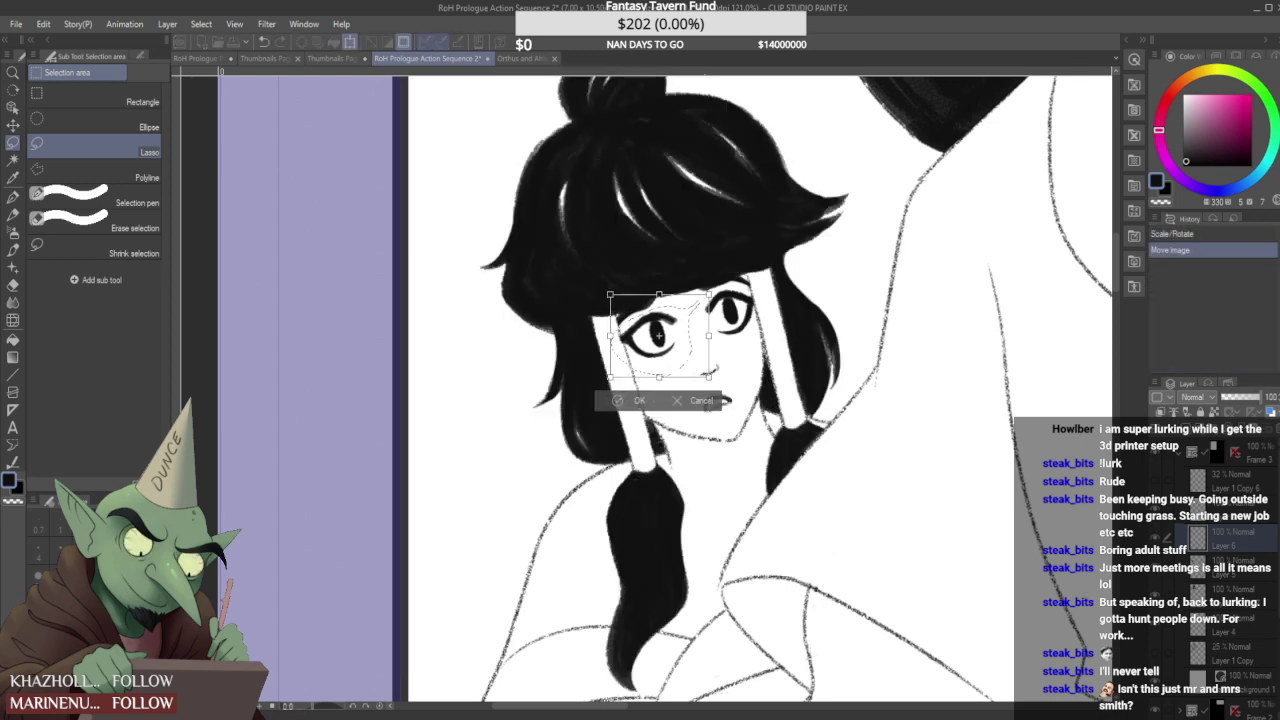
{"action": "key", "text": "Return"}
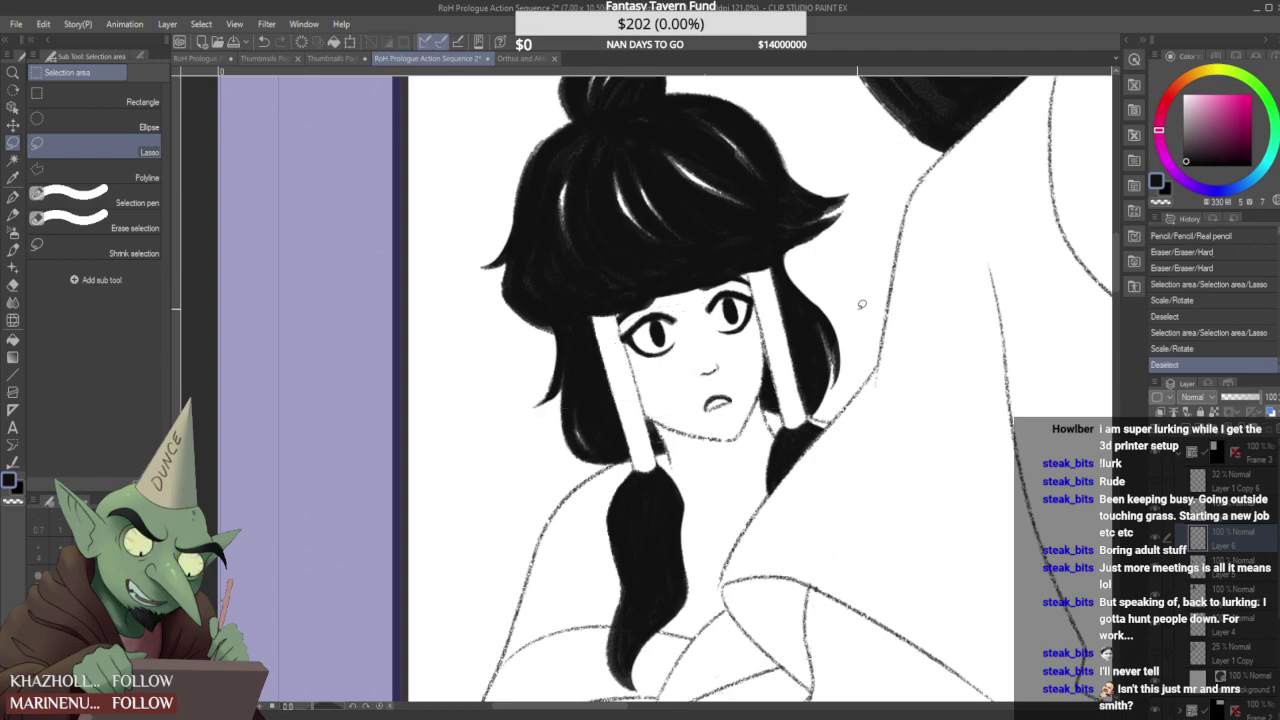
{"action": "key", "text": "ctrl+d"}
{"action": "scroll", "coordinate": [862, 305], "scroll_direction": "down", "scroll_amount": 5}
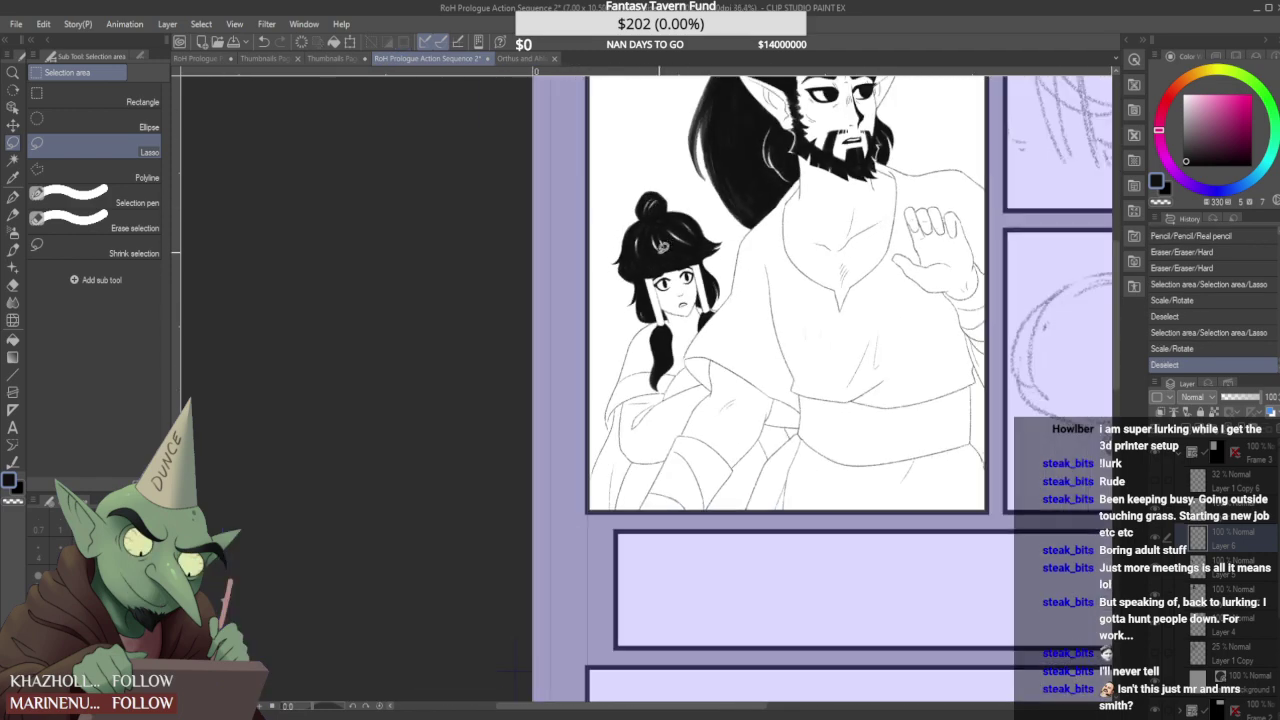
- Flip the canvas horizontally to check the small figure's face in mirror view
{"action": "scroll", "coordinate": [641, 271], "scroll_direction": "up", "scroll_amount": 5}
{"action": "scroll", "coordinate": [420, 140], "scroll_direction": "down", "scroll_amount": 3}
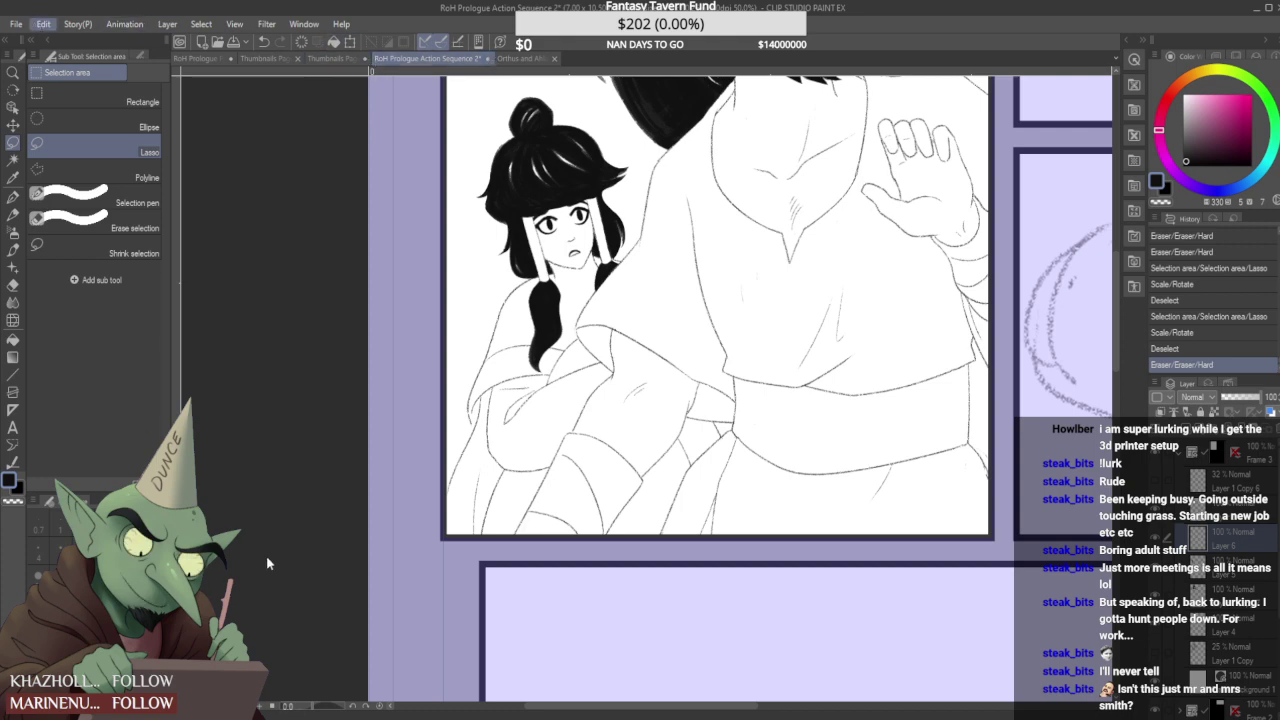
{"action": "left_click", "coordinate": [300, 450]}
{"action": "scroll", "coordinate": [538, 424], "scroll_direction": "down", "scroll_amount": 6}
{"action": "scroll", "coordinate": [751, 210], "scroll_direction": "up", "scroll_amount": 3}
{"action": "scroll", "coordinate": [746, 204], "scroll_direction": "up", "scroll_amount": 8}
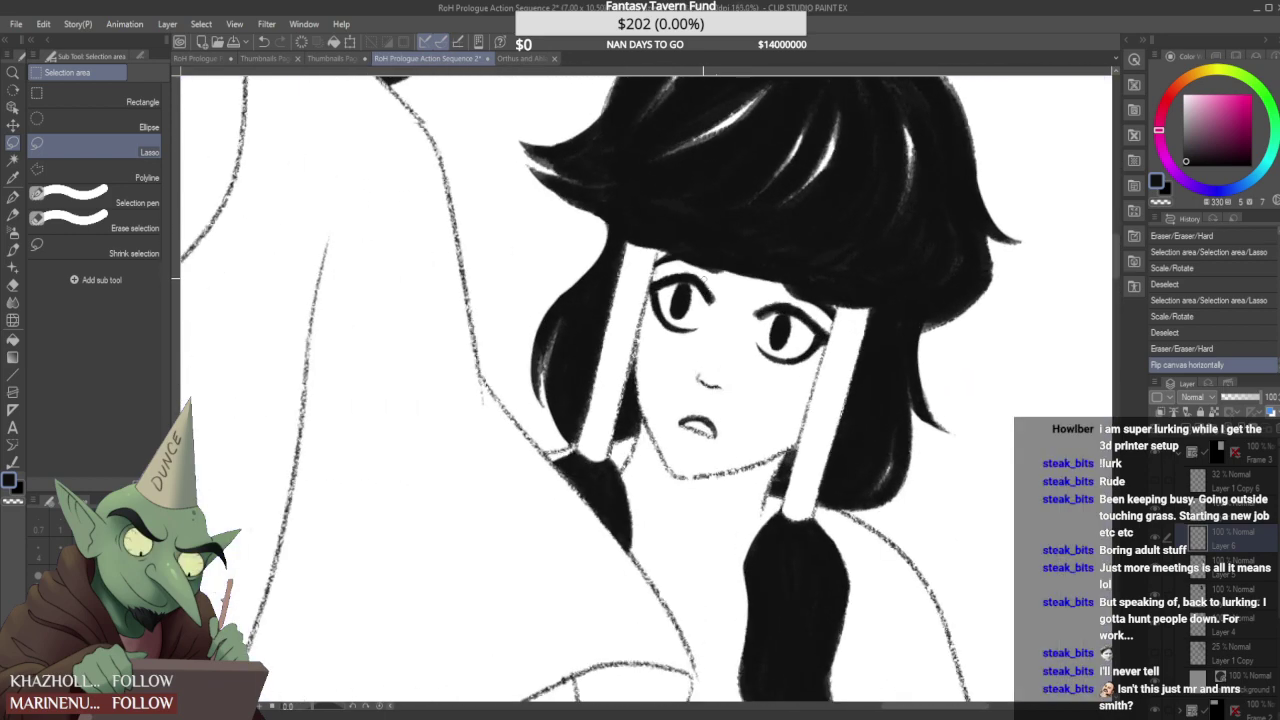
- Trim the top of the far eye's pupil with the hard eraser so it separates from the upper lid
{"action": "left_click", "coordinate": [13, 216]}
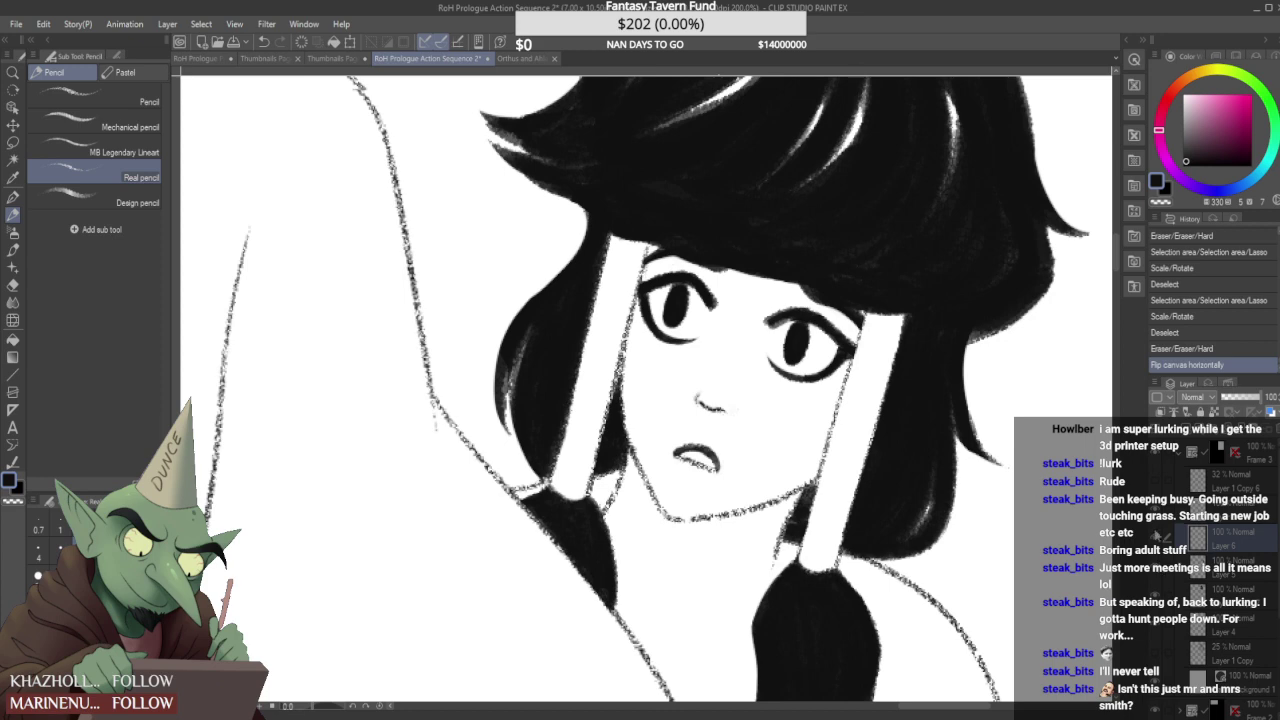
{"action": "scroll", "coordinate": [634, 296], "scroll_direction": "up", "scroll_amount": 3}
{"action": "scroll", "coordinate": [648, 287], "scroll_direction": "up", "scroll_amount": 1}
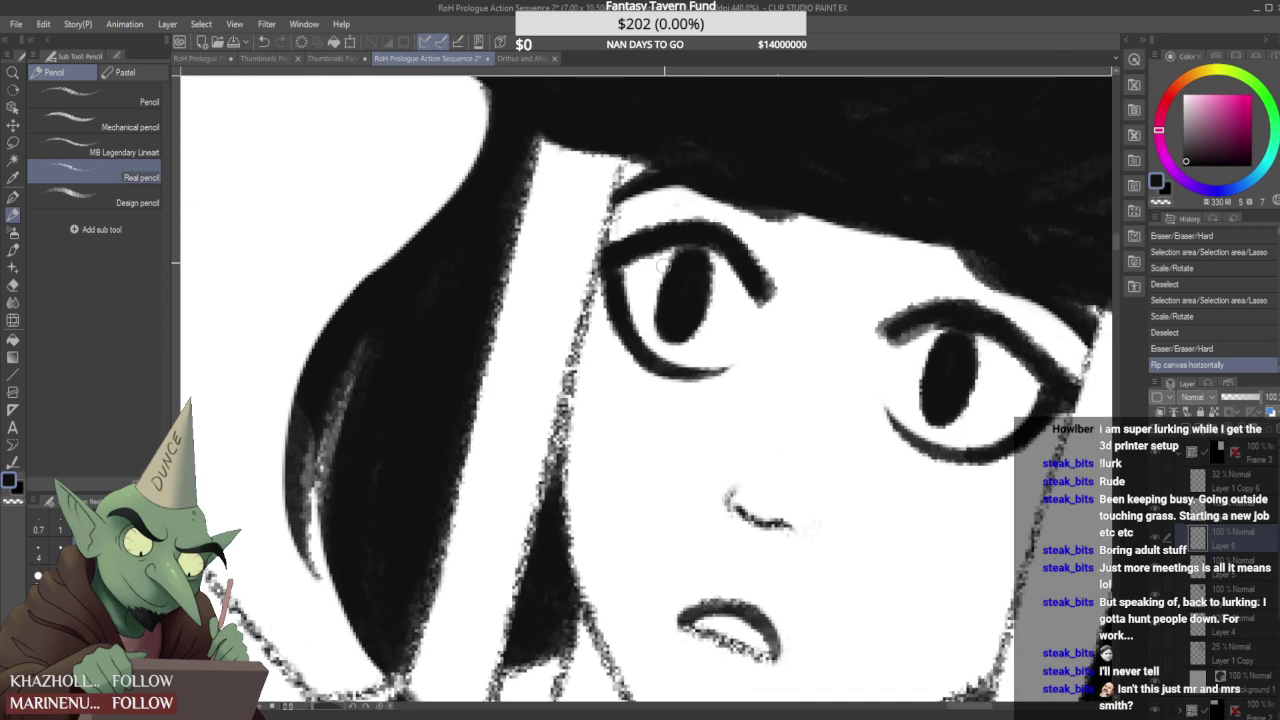
{"action": "left_click_drag", "start_coordinate": [714, 261], "coordinate": [690, 250]}
{"action": "scroll", "coordinate": [686, 246], "scroll_direction": "down", "scroll_amount": 4}
{"action": "scroll", "coordinate": [677, 284], "scroll_direction": "up", "scroll_amount": 5}
{"action": "left_click", "coordinate": [656, 314]}
{"action": "scroll", "coordinate": [690, 262], "scroll_direction": "down", "scroll_amount": 7}
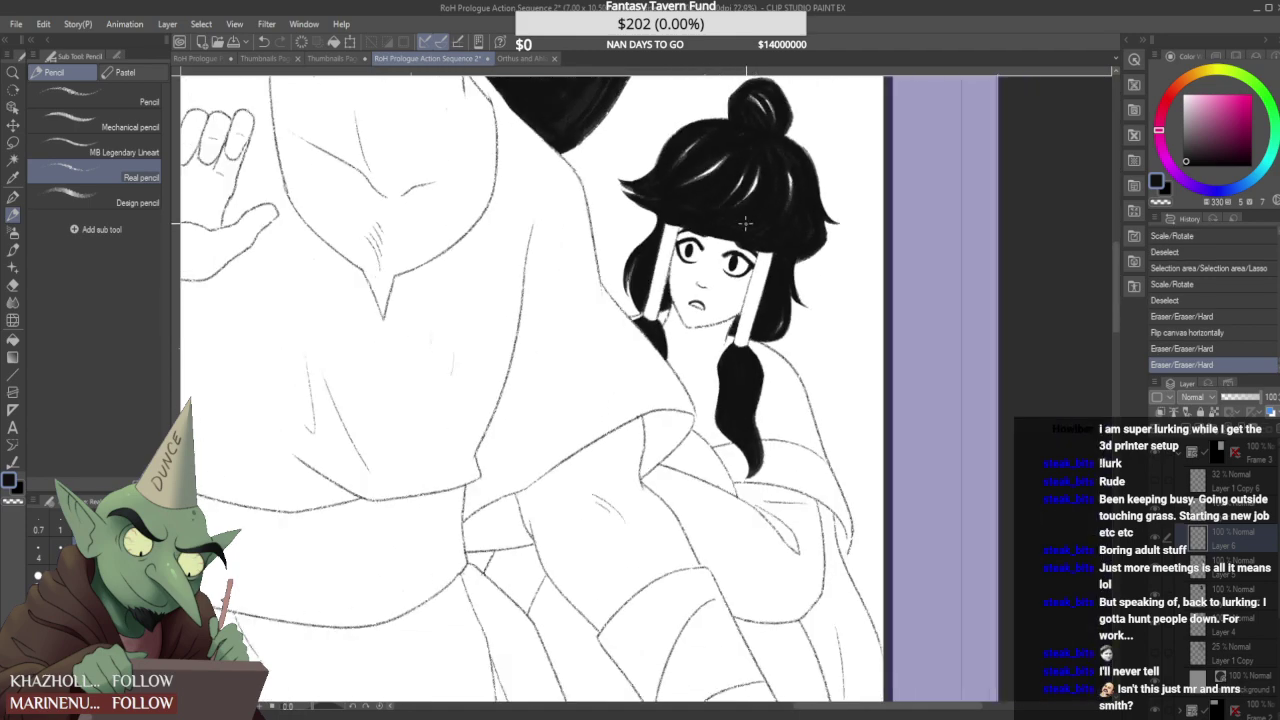
- Trim the top of the near eye's pupil with the hard eraser, leaving a white gap below the upper lid
{"action": "scroll", "coordinate": [733, 222], "scroll_direction": "up", "scroll_amount": 6}
{"action": "left_click_drag", "start_coordinate": [735, 259], "coordinate": [747, 305]}
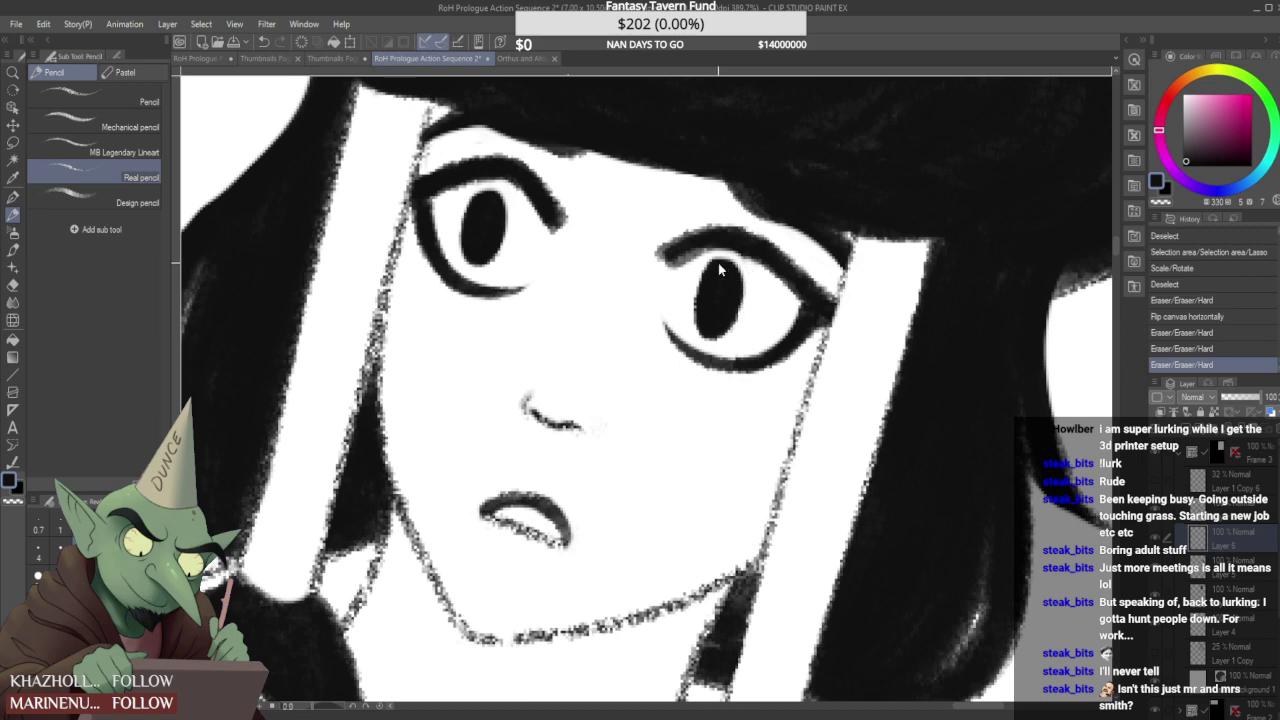
{"action": "key", "text": "ctrl+z"}
{"action": "left_click_drag", "start_coordinate": [740, 263], "coordinate": [735, 332]}
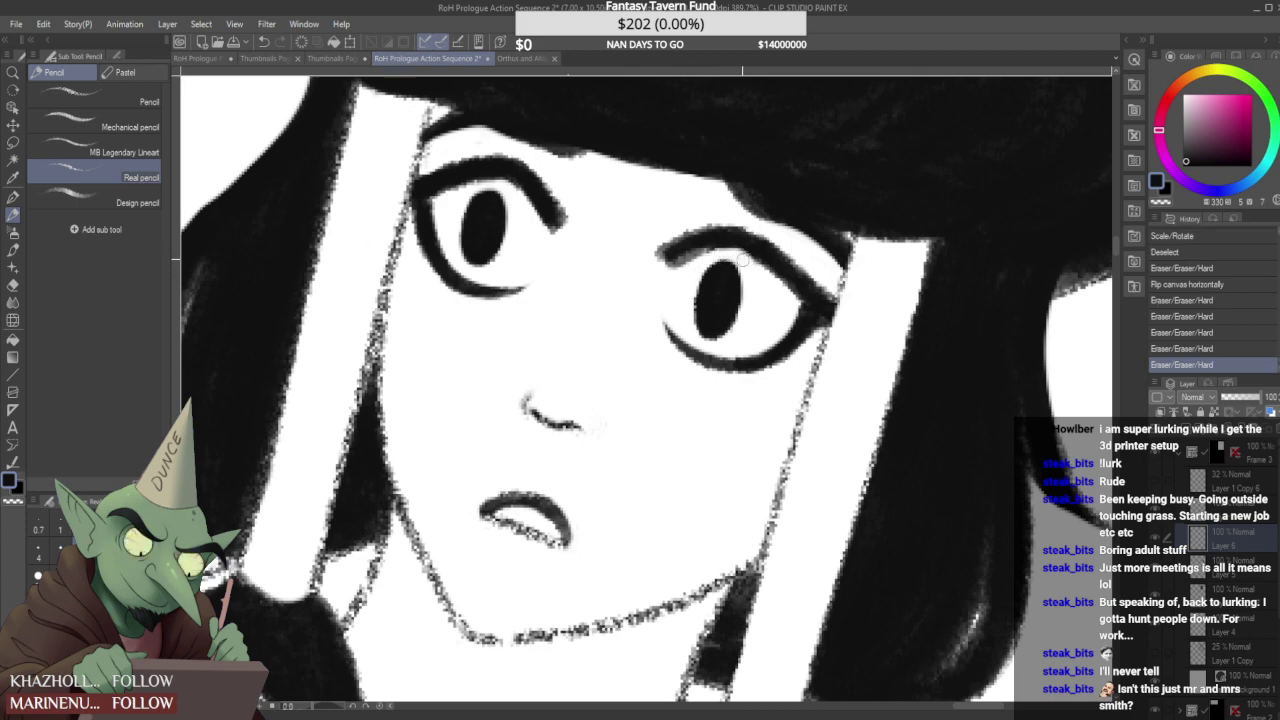
- Reinforce the near eye's upper lid line with short design pencil strokes
{"action": "left_click", "coordinate": [109, 198]}
{"action": "mouse_move", "coordinate": [676, 259]}
{"action": "left_mouse_down"}
{"action": "mouse_move", "coordinate": [723, 237]}
{"action": "mouse_move", "coordinate": [684, 250]}
{"action": "mouse_move", "coordinate": [753, 249]}
{"action": "mouse_move", "coordinate": [734, 241]}
{"action": "mouse_move", "coordinate": [766, 256]}
{"action": "left_mouse_up"}
{"action": "left_click_drag", "start_coordinate": [750, 248], "coordinate": [768, 257]}
{"action": "scroll", "coordinate": [772, 265], "scroll_direction": "down", "scroll_amount": 8}
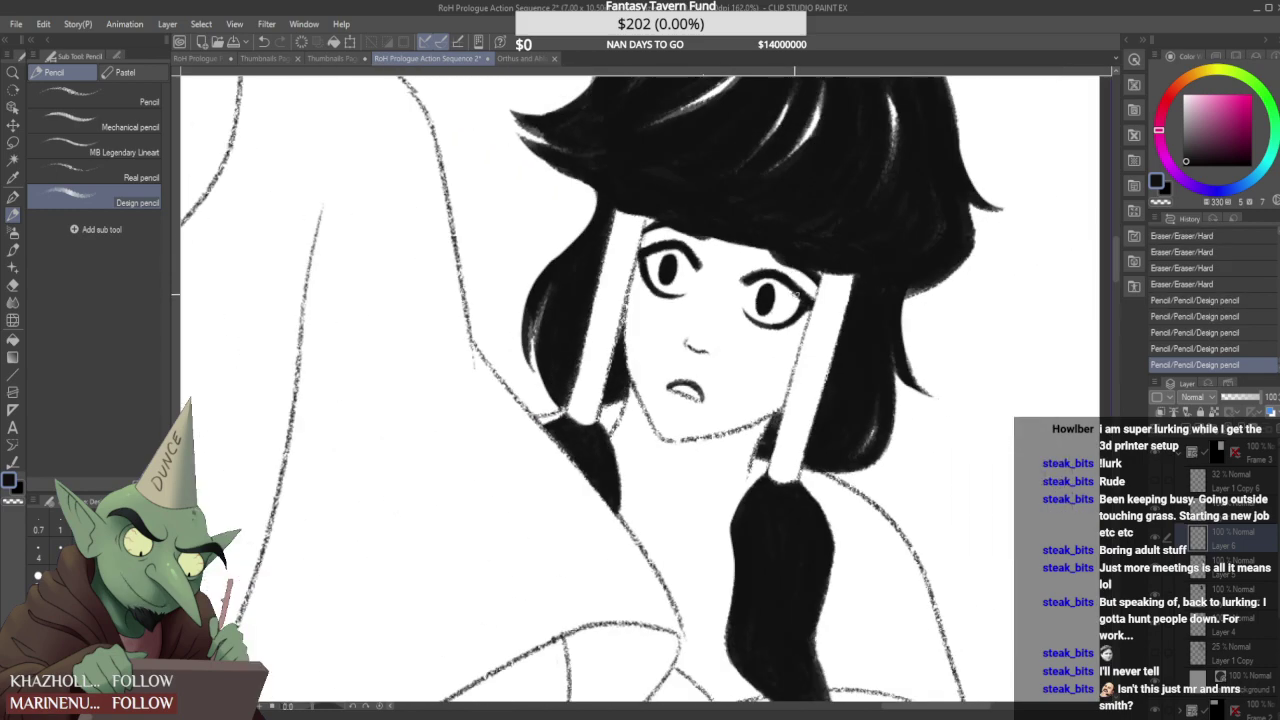
{"action": "scroll", "coordinate": [772, 265], "scroll_direction": "down", "scroll_amount": 3}
{"action": "scroll", "coordinate": [772, 265], "scroll_direction": "up", "scroll_amount": 3}
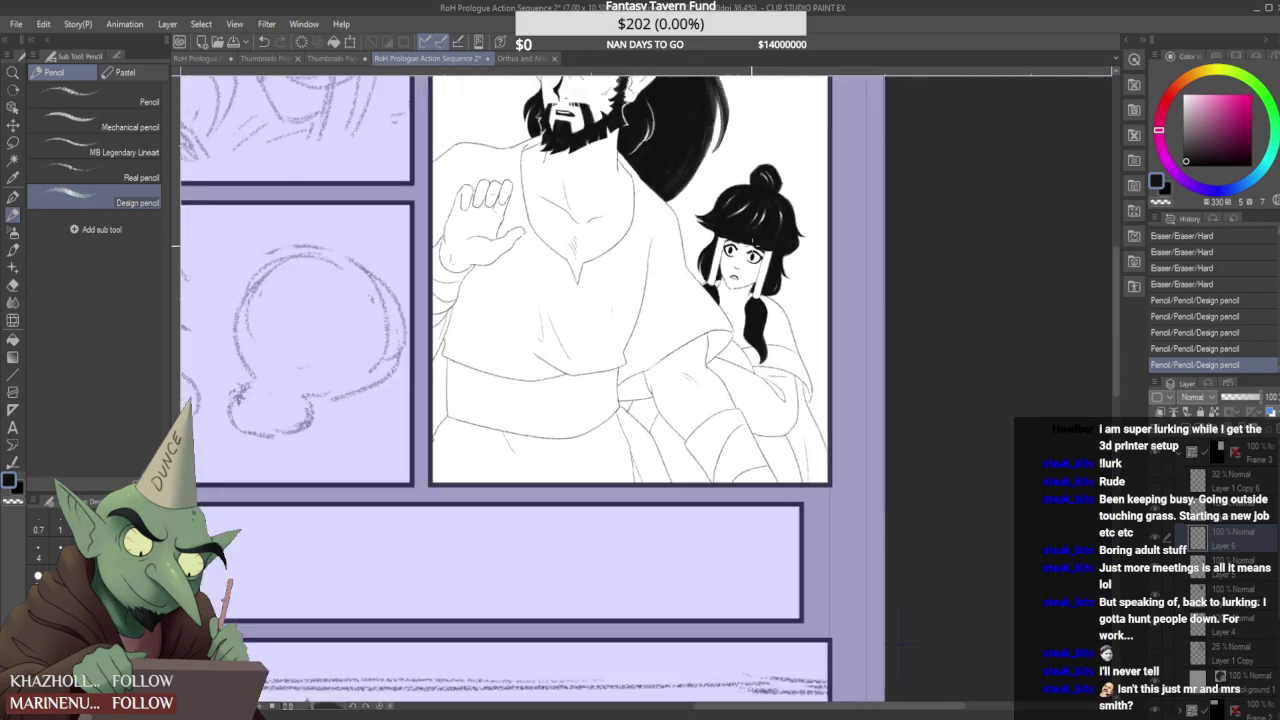
{"action": "scroll", "coordinate": [747, 245], "scroll_direction": "up", "scroll_amount": 2}
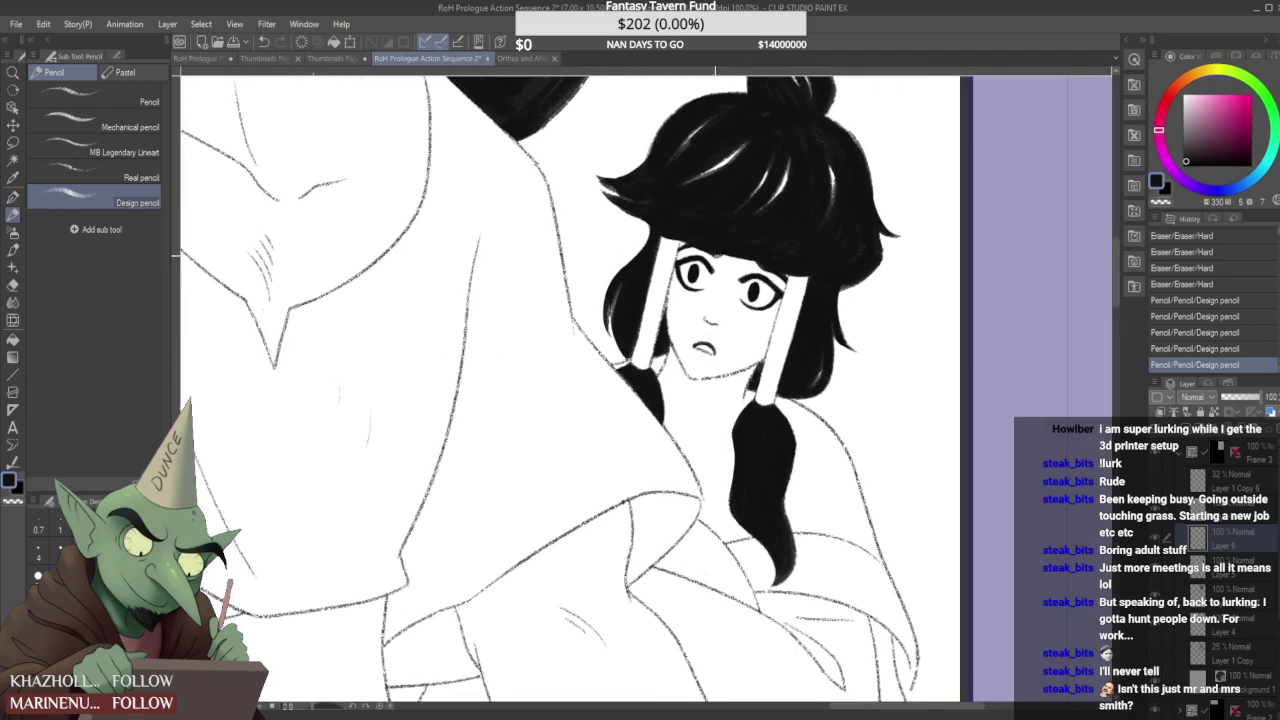
{"action": "scroll", "coordinate": [608, 154], "scroll_direction": "down", "scroll_amount": 2}
{"action": "scroll", "coordinate": [608, 154], "scroll_direction": "down", "scroll_amount": 2}
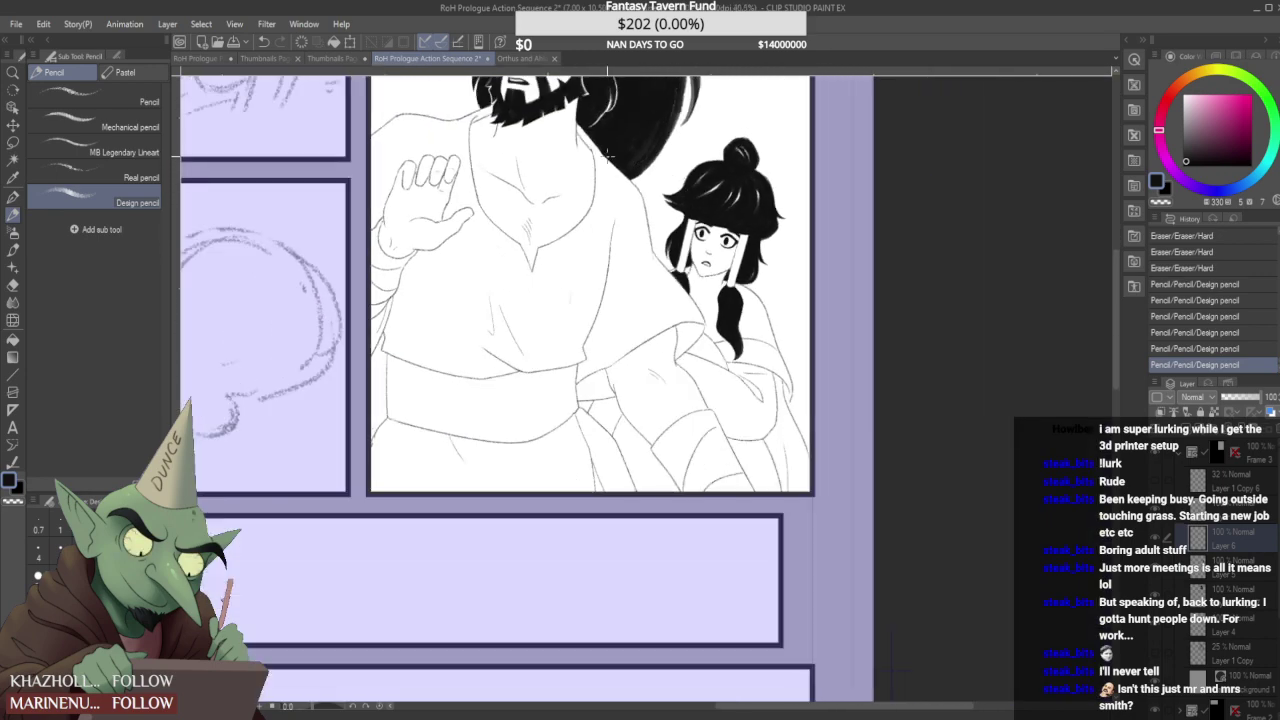
- Draw a small frown crease between the brows with the real pencil and trim it with the hard eraser
{"action": "left_click", "coordinate": [138, 177]}
{"action": "scroll", "coordinate": [735, 232], "scroll_direction": "up", "scroll_amount": 4}
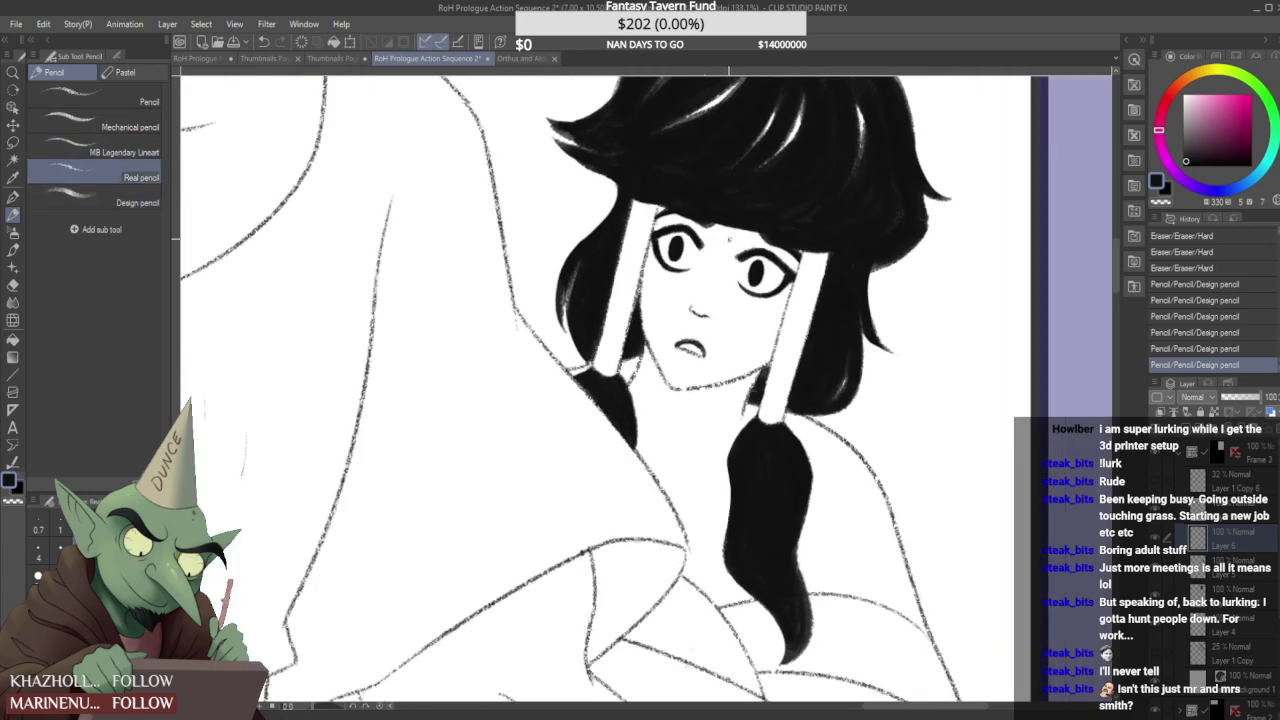
{"action": "mouse_move", "coordinate": [721, 238]}
{"action": "left_mouse_down"}
{"action": "mouse_move", "coordinate": [727, 218]}
{"action": "mouse_move", "coordinate": [727, 240]}
{"action": "left_mouse_up"}
{"action": "scroll", "coordinate": [727, 236], "scroll_direction": "down", "scroll_amount": 3}
{"action": "scroll", "coordinate": [726, 228], "scroll_direction": "up", "scroll_amount": 4}
{"action": "left_click", "coordinate": [727, 229]}
- Add another short real pencil stroke to the brow crease and thin it with the hard eraser
{"action": "scroll", "coordinate": [727, 229], "scroll_direction": "down", "scroll_amount": 4}
{"action": "scroll", "coordinate": [740, 200], "scroll_direction": "up", "scroll_amount": 1}
{"action": "scroll", "coordinate": [732, 220], "scroll_direction": "up", "scroll_amount": 5}
{"action": "left_click_drag", "start_coordinate": [729, 226], "coordinate": [724, 235]}
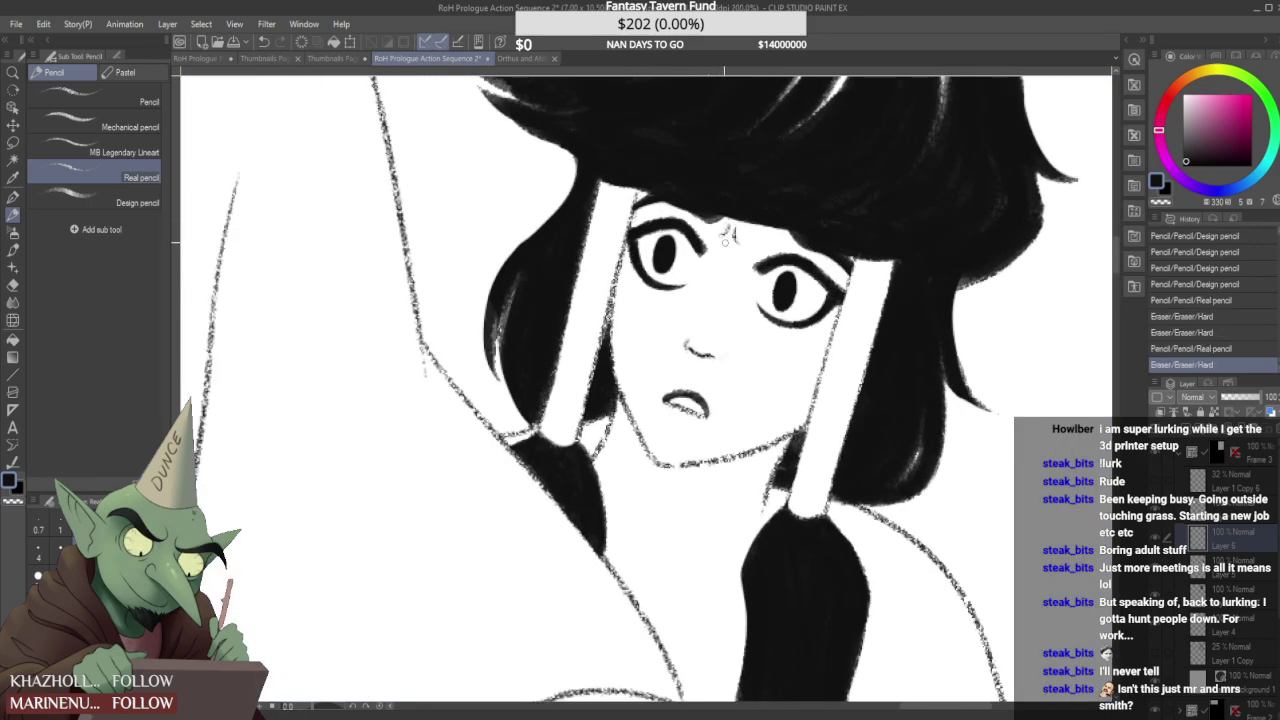
{"action": "scroll", "coordinate": [729, 233], "scroll_direction": "down", "scroll_amount": 4}
{"action": "scroll", "coordinate": [730, 234], "scroll_direction": "up", "scroll_amount": 5}
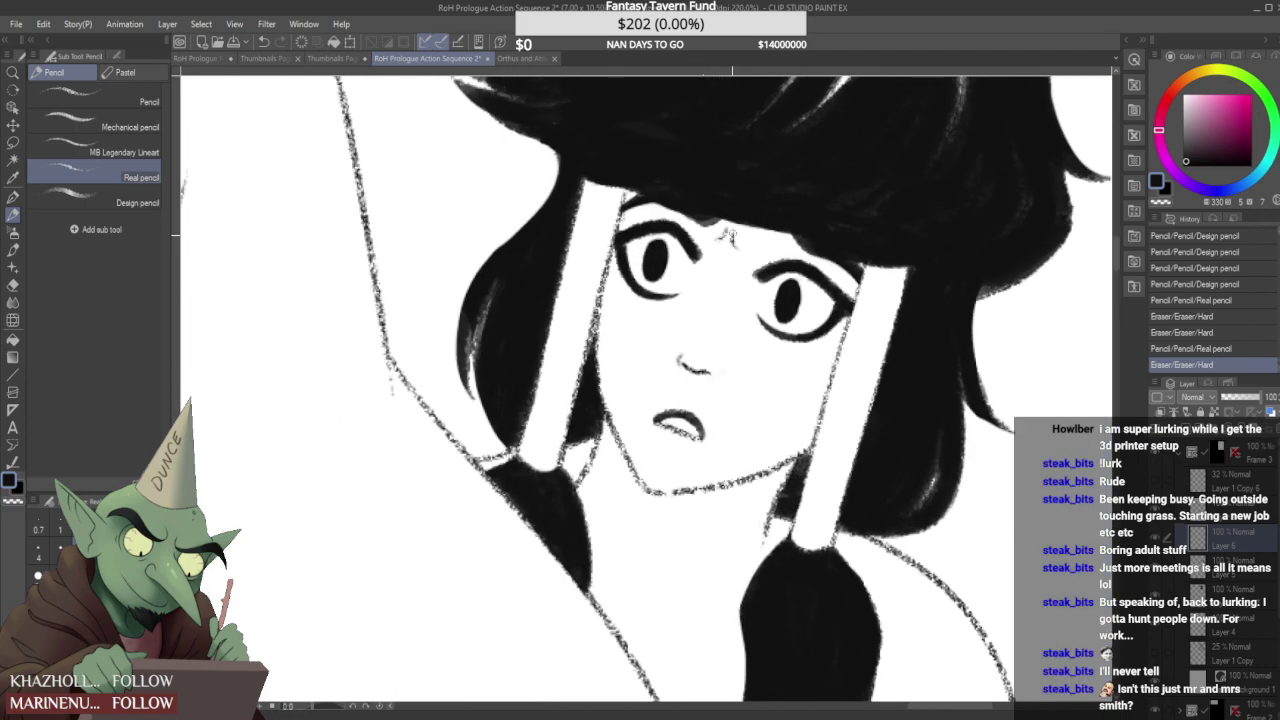
{"action": "left_click", "coordinate": [731, 238]}
{"action": "scroll", "coordinate": [731, 238], "scroll_direction": "down", "scroll_amount": 6}
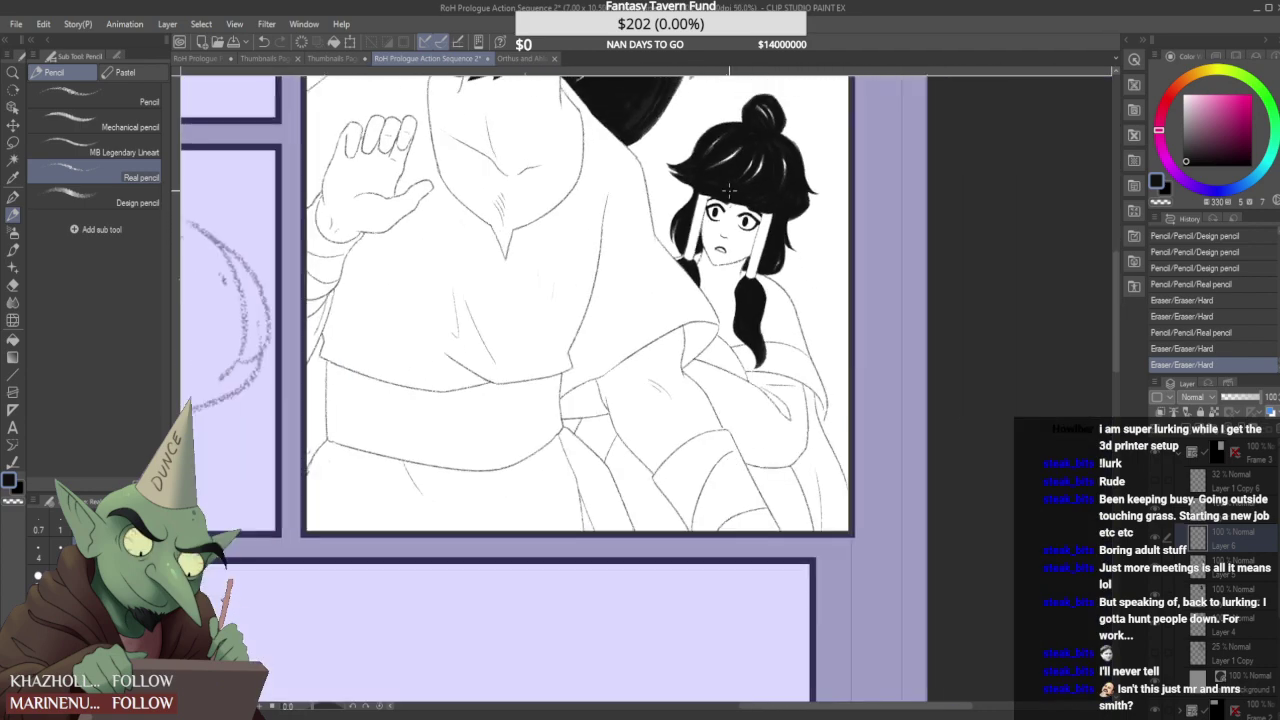
- Examine the small figure's expression up close and within the whole comic page
{"action": "scroll", "coordinate": [722, 236], "scroll_direction": "up", "scroll_amount": 2}
{"action": "scroll", "coordinate": [722, 236], "scroll_direction": "up", "scroll_amount": 4}
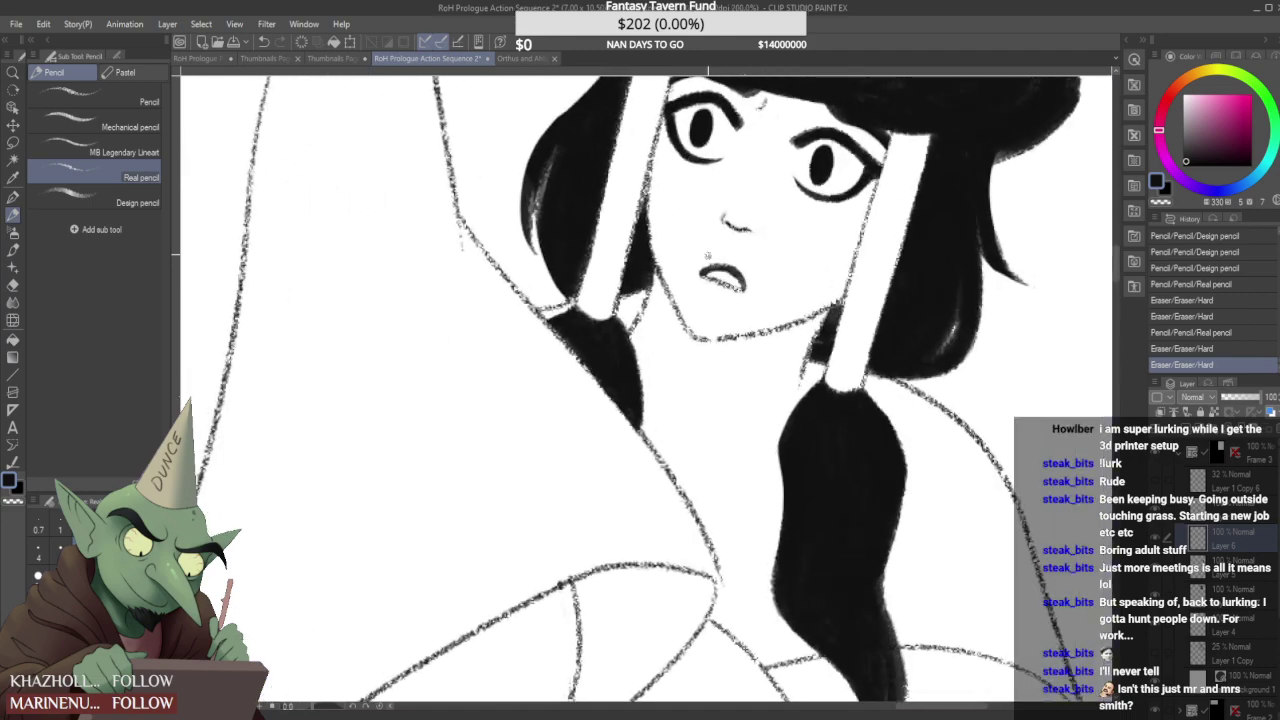
{"action": "scroll", "coordinate": [697, 282], "scroll_direction": "down", "scroll_amount": 6}
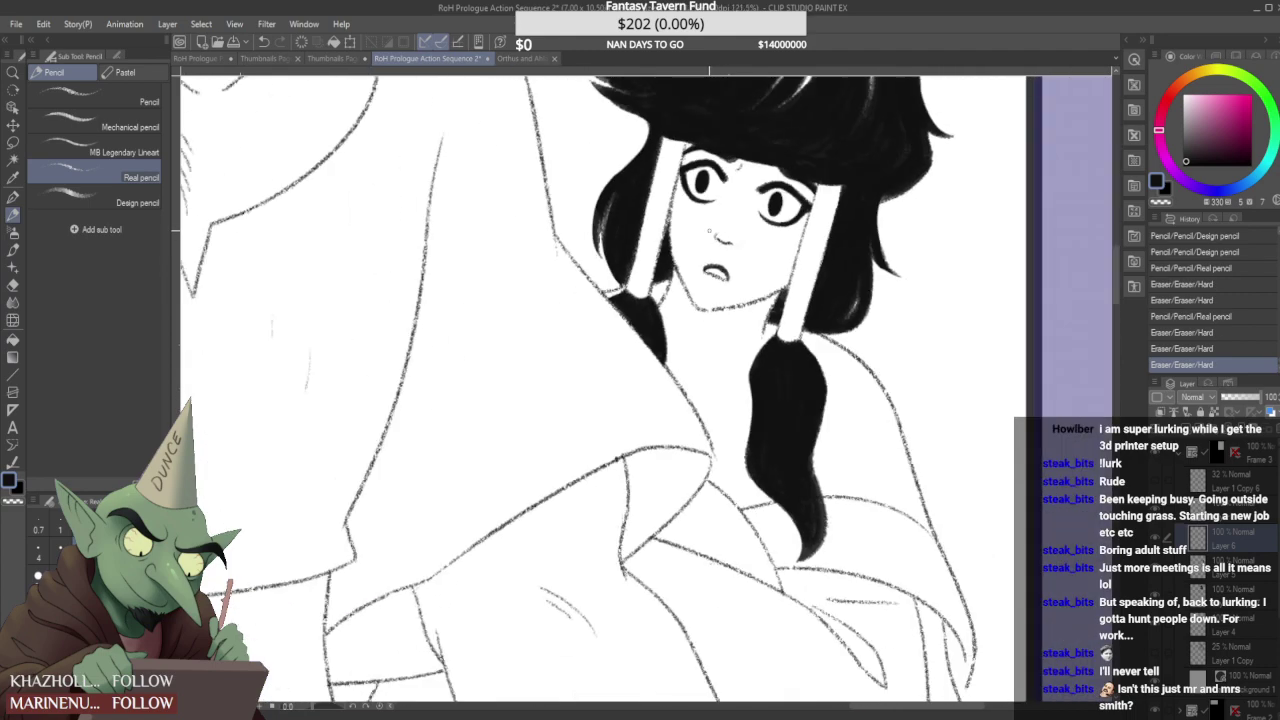
{"action": "scroll", "coordinate": [742, 198], "scroll_direction": "down", "scroll_amount": 5}
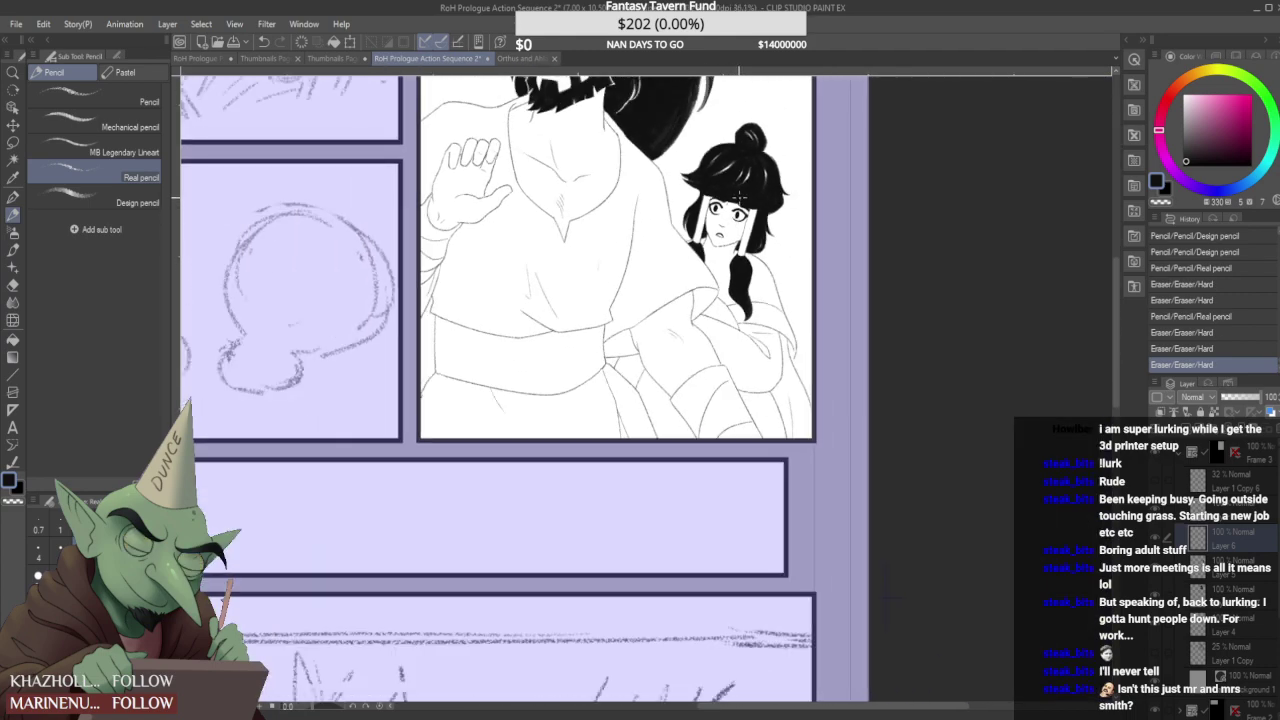
{"action": "scroll", "coordinate": [748, 181], "scroll_direction": "down", "scroll_amount": 1}
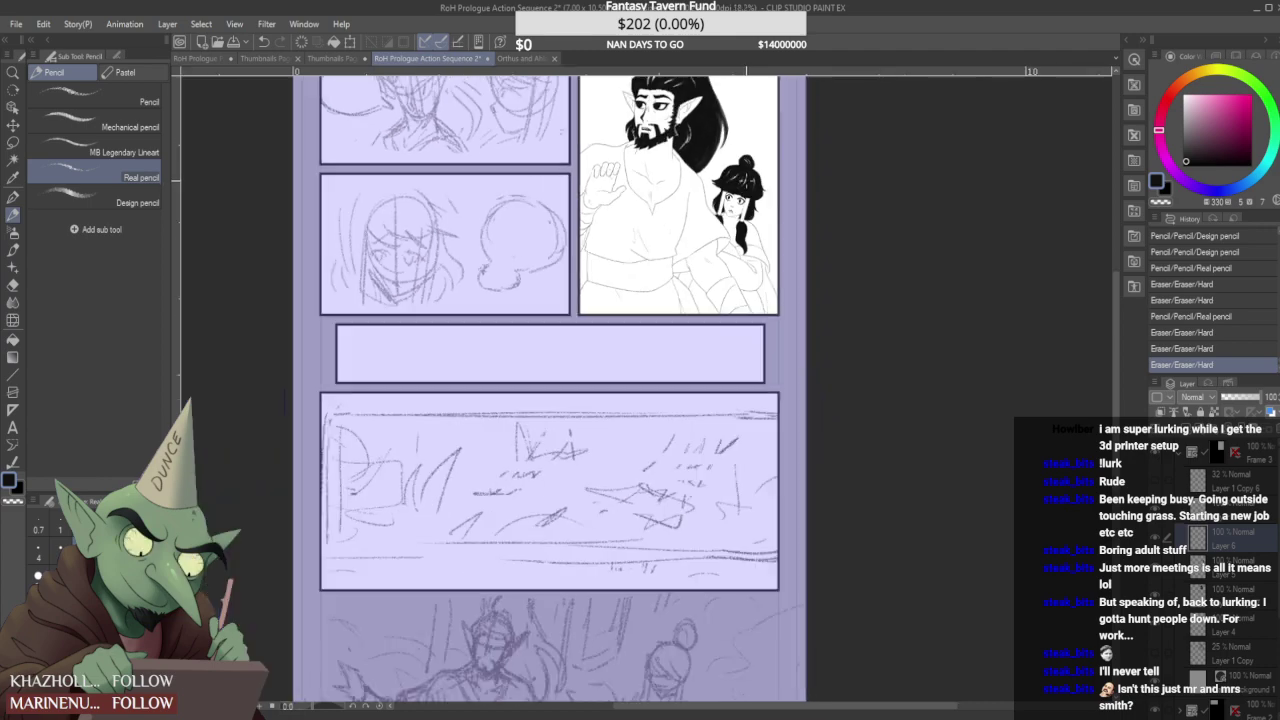
{"action": "scroll", "coordinate": [742, 212], "scroll_direction": "up", "scroll_amount": 12}
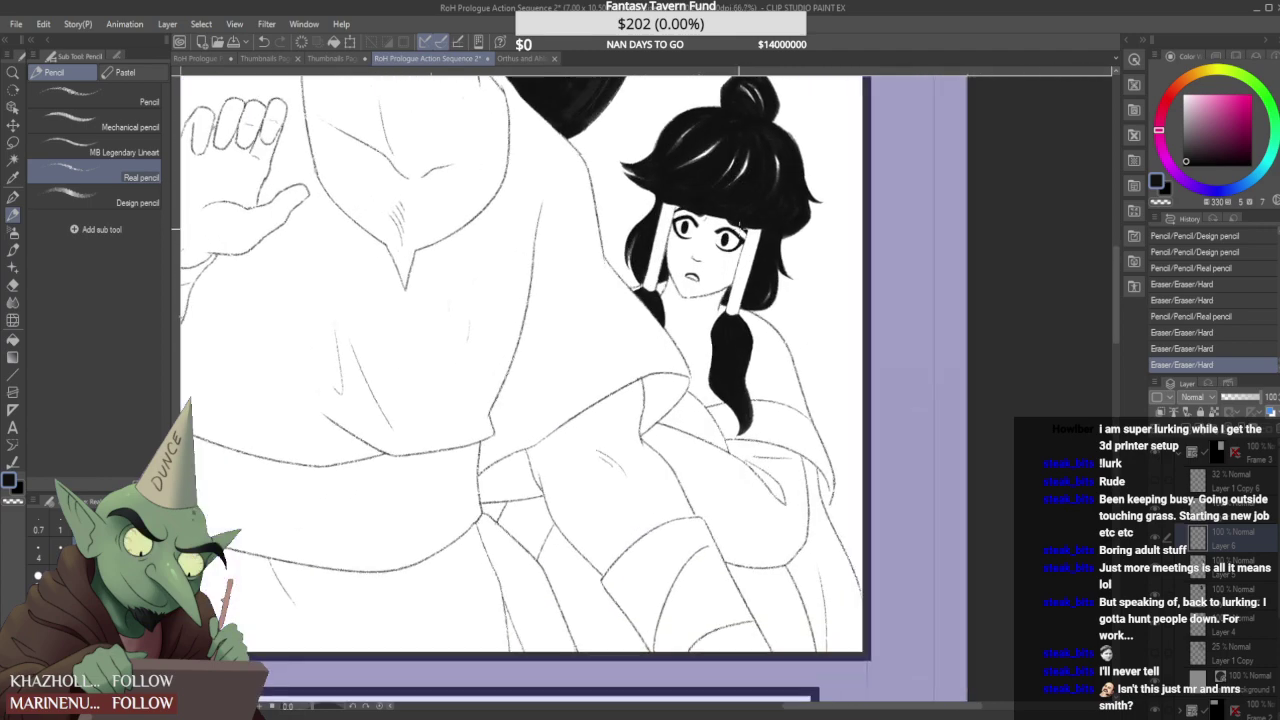
{"action": "scroll", "coordinate": [620, 323], "scroll_direction": "up", "scroll_amount": 2}
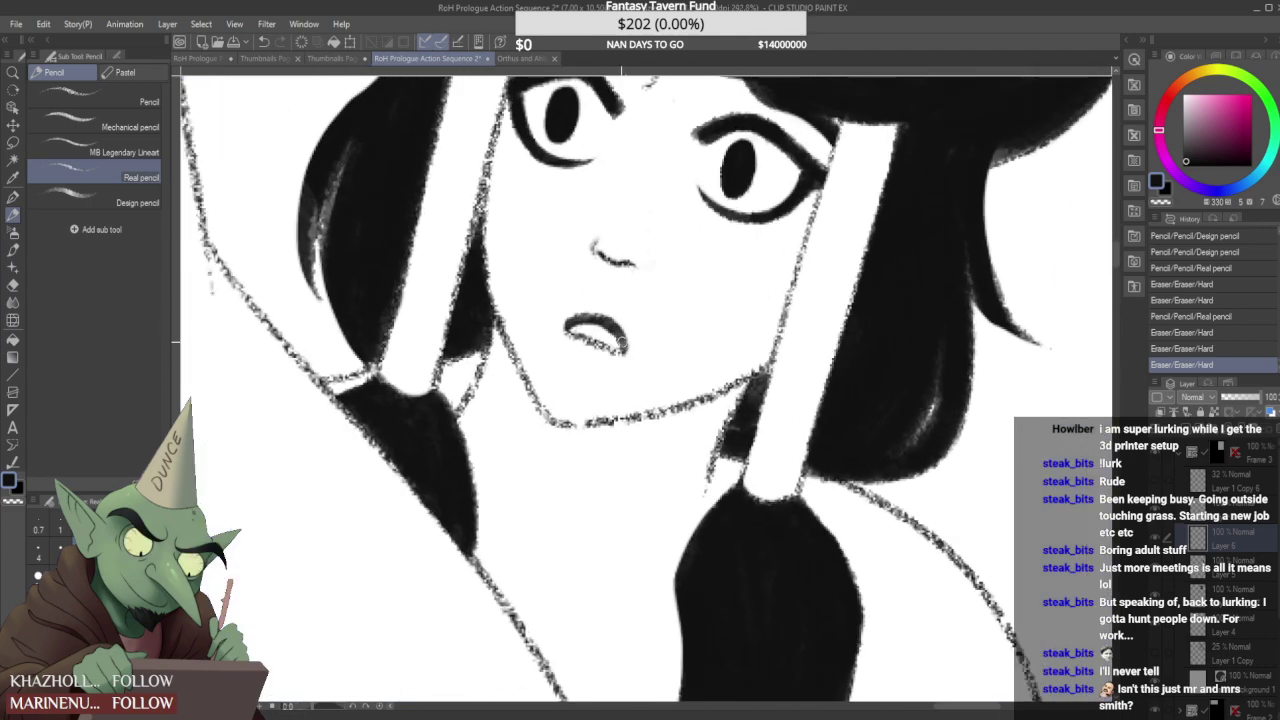
- Darken the mouth's lower lip line with the real pencil and clean up its edges with the hard eraser
{"action": "left_click_drag", "start_coordinate": [568, 328], "coordinate": [600, 350]}
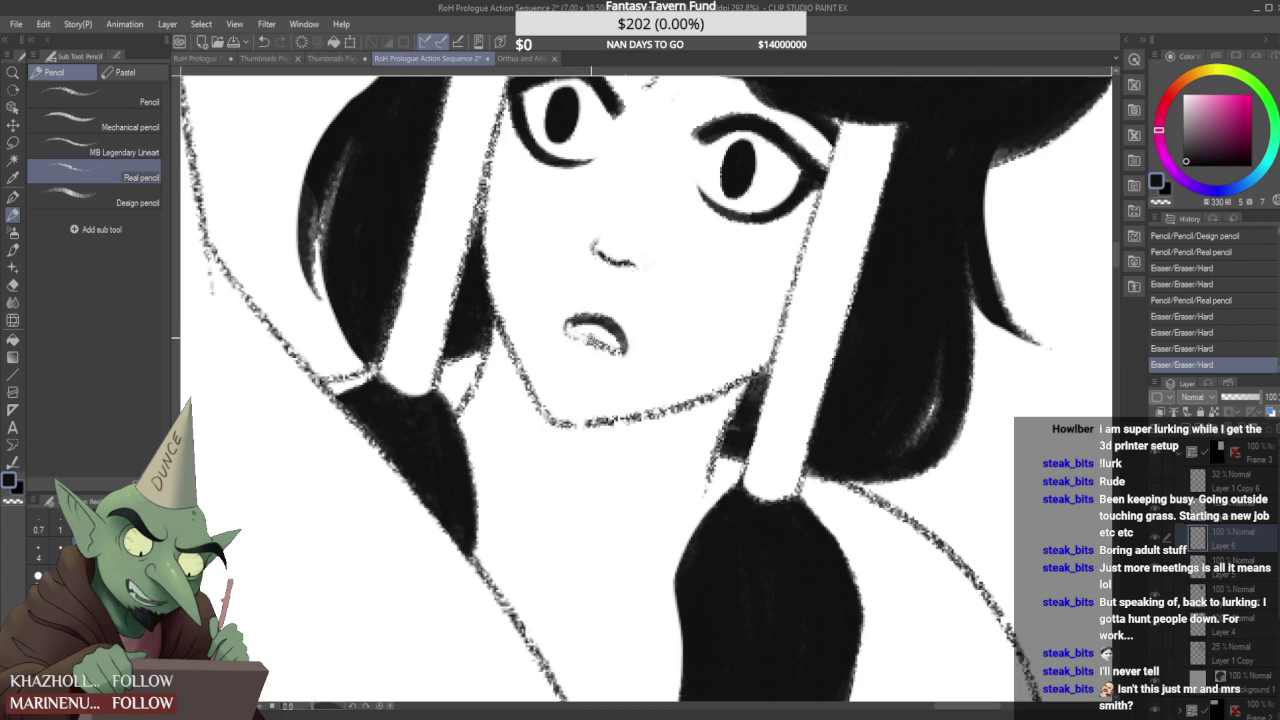
{"action": "key", "text": "ctrl+z"}
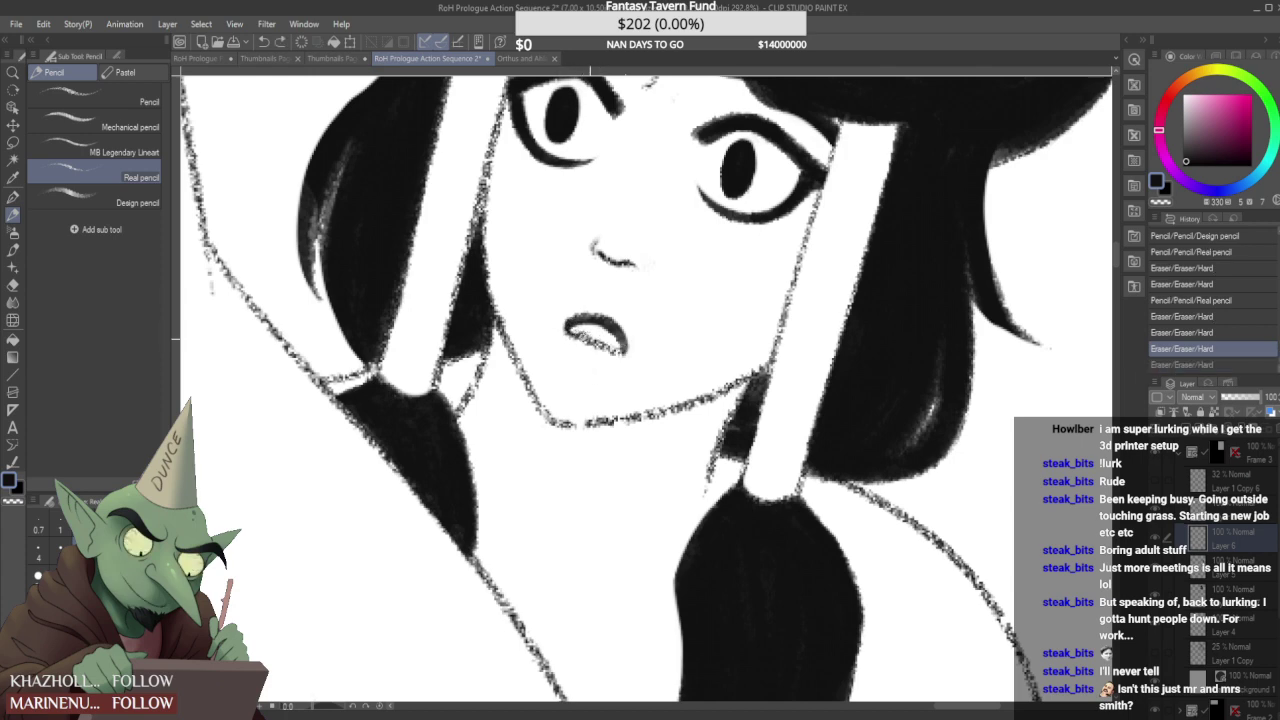
{"action": "left_click_drag", "start_coordinate": [586, 337], "coordinate": [612, 352]}
{"action": "left_click", "coordinate": [589, 369]}
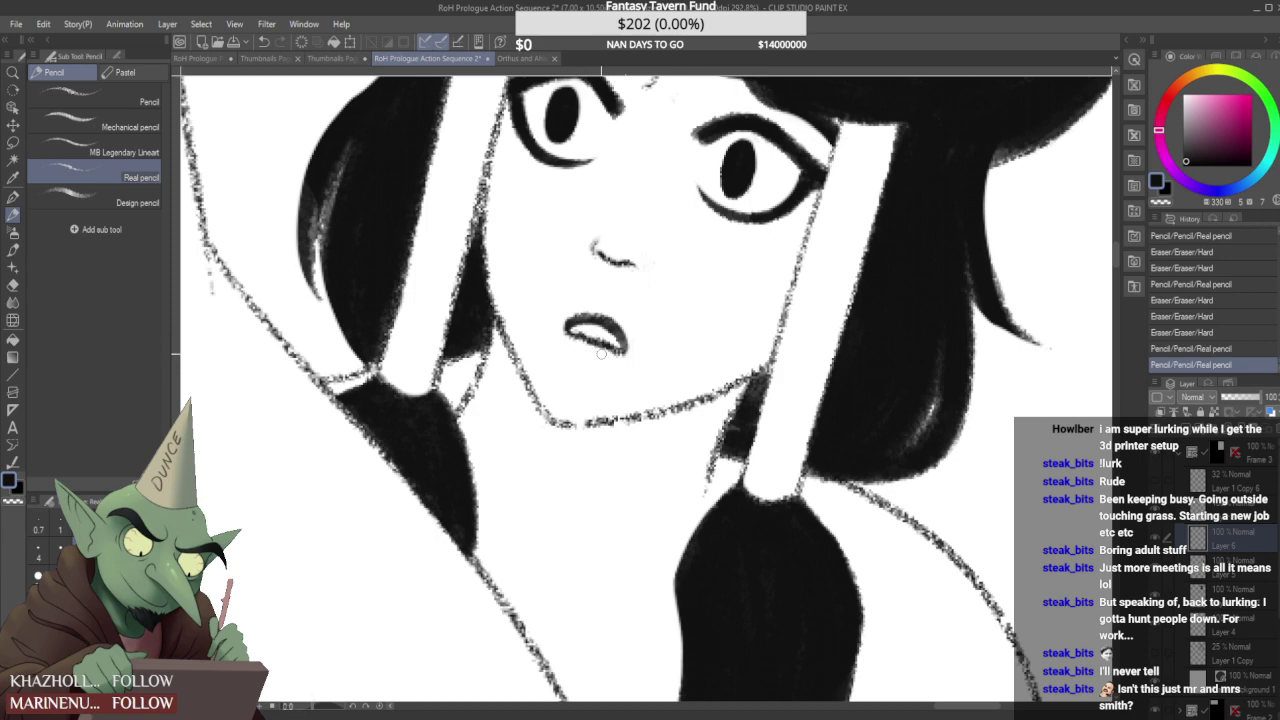
{"action": "left_click", "coordinate": [580, 343]}
{"action": "left_click", "coordinate": [600, 338]}
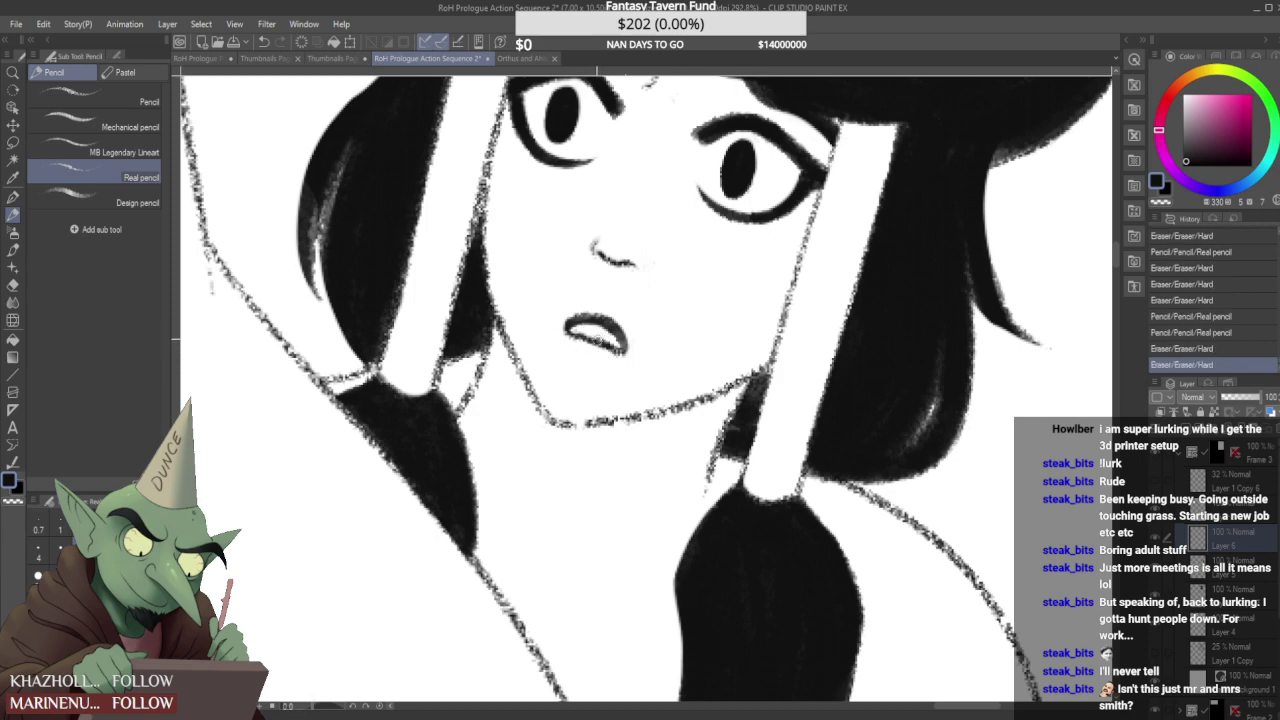
{"action": "scroll", "coordinate": [600, 338], "scroll_direction": "down", "scroll_amount": 10}
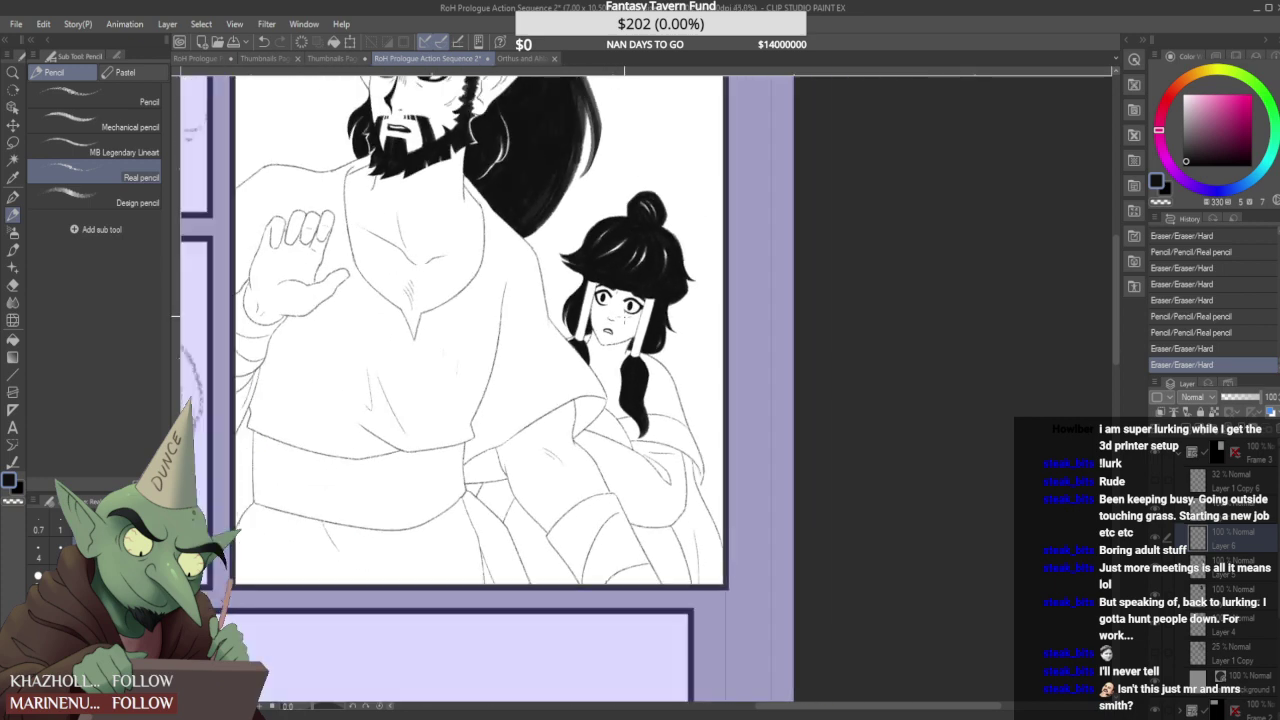
- Undo the last real pencil and hard eraser strokes on the small figure's face and check it against the whole page
{"action": "key", "text": "ctrl+z"}
{"action": "key", "text": "ctrl+z"}
{"action": "key", "text": "ctrl+z"}
{"action": "key", "text": "ctrl+z"}
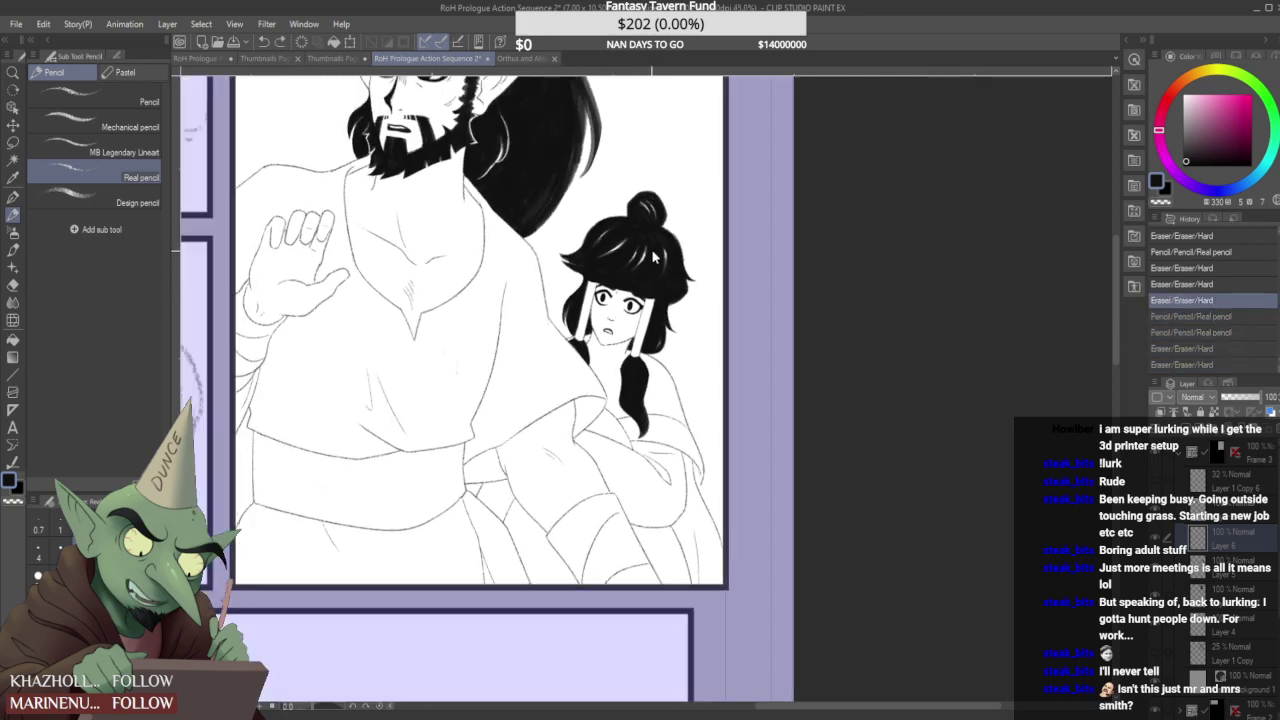
{"action": "key", "text": "ctrl+z"}
{"action": "left_click", "coordinate": [1215, 300]}
{"action": "scroll", "coordinate": [663, 307], "scroll_direction": "down", "scroll_amount": 3}
{"action": "scroll", "coordinate": [673, 303], "scroll_direction": "down", "scroll_amount": 1}
{"action": "scroll", "coordinate": [673, 306], "scroll_direction": "up", "scroll_amount": 1}
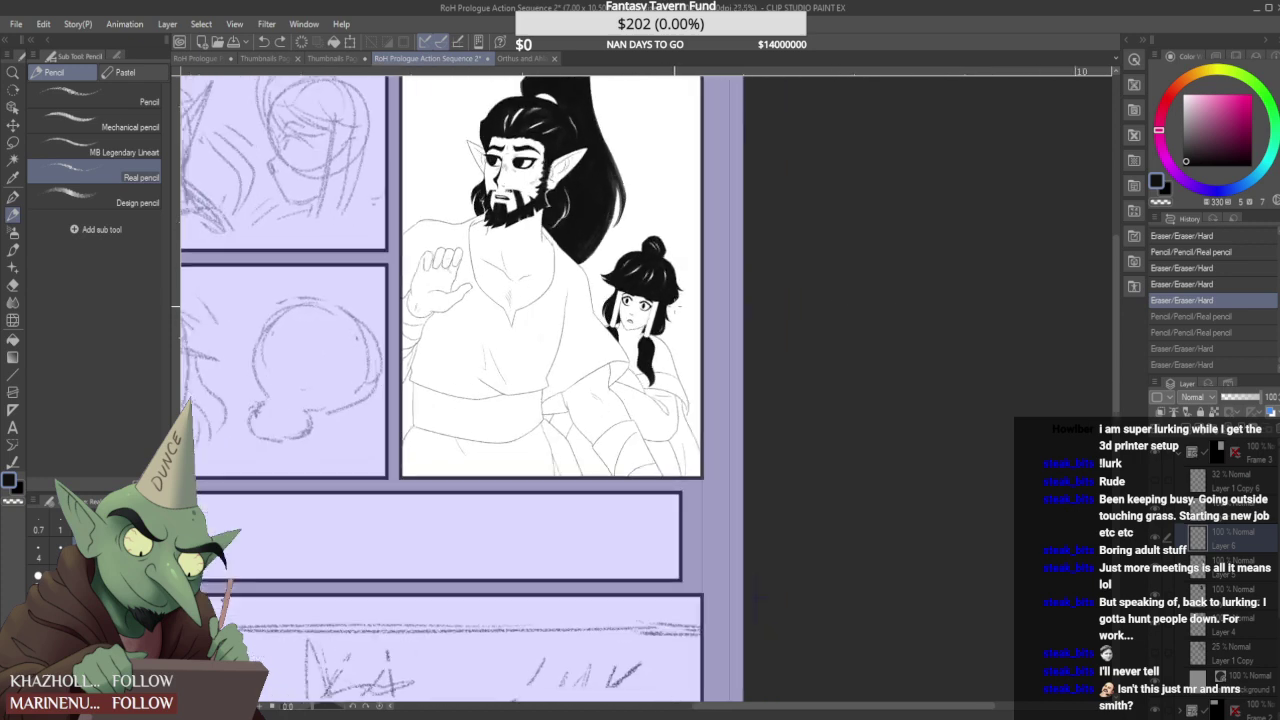
{"action": "scroll", "coordinate": [176, 313], "scroll_direction": "down", "scroll_amount": 3}
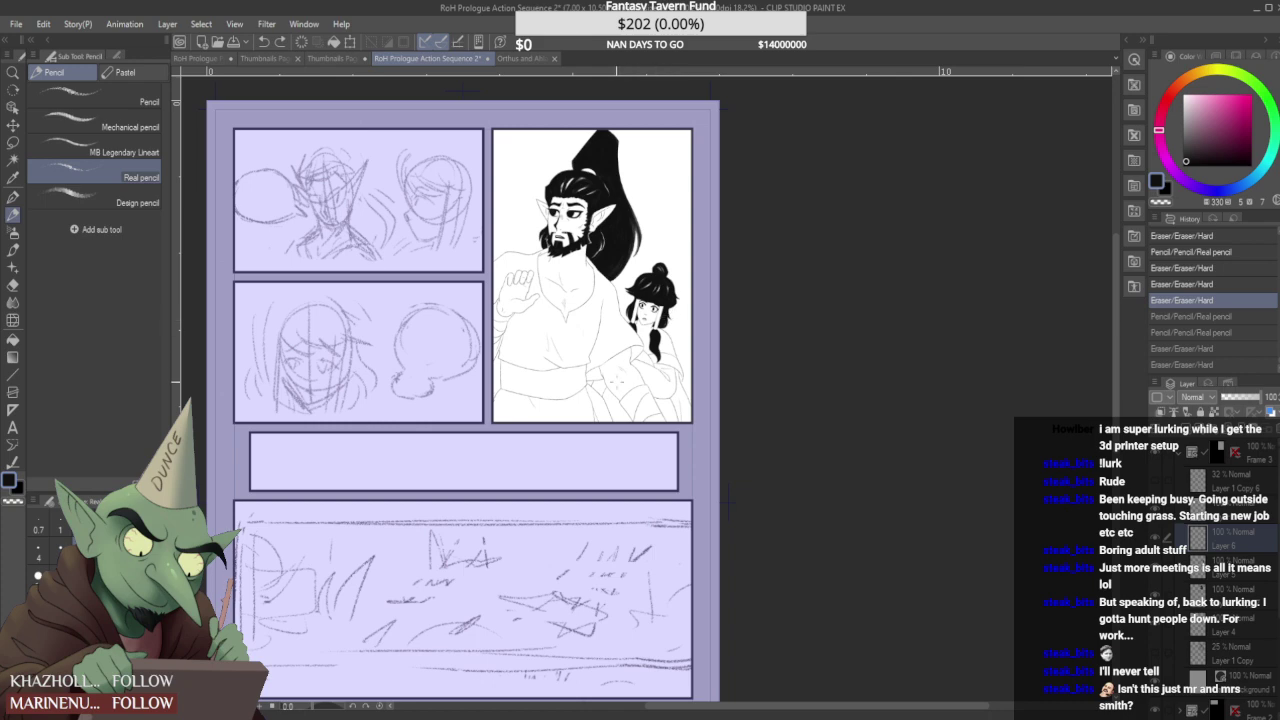
- Clean up the crossing line ends between the large man's belt and sleeve with the hard eraser and real pencil, on their respective lineart layers
{"action": "scroll", "coordinate": [597, 370], "scroll_direction": "up", "scroll_amount": 7}
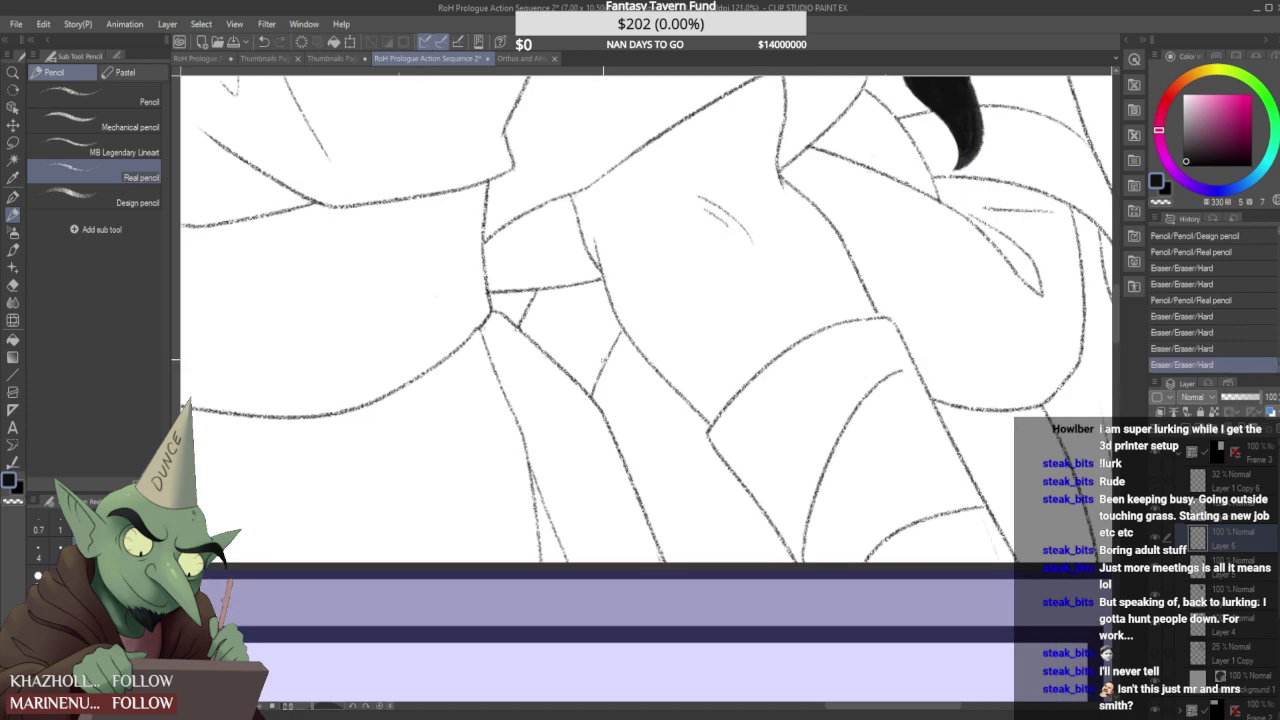
{"action": "left_click", "coordinate": [1243, 565]}
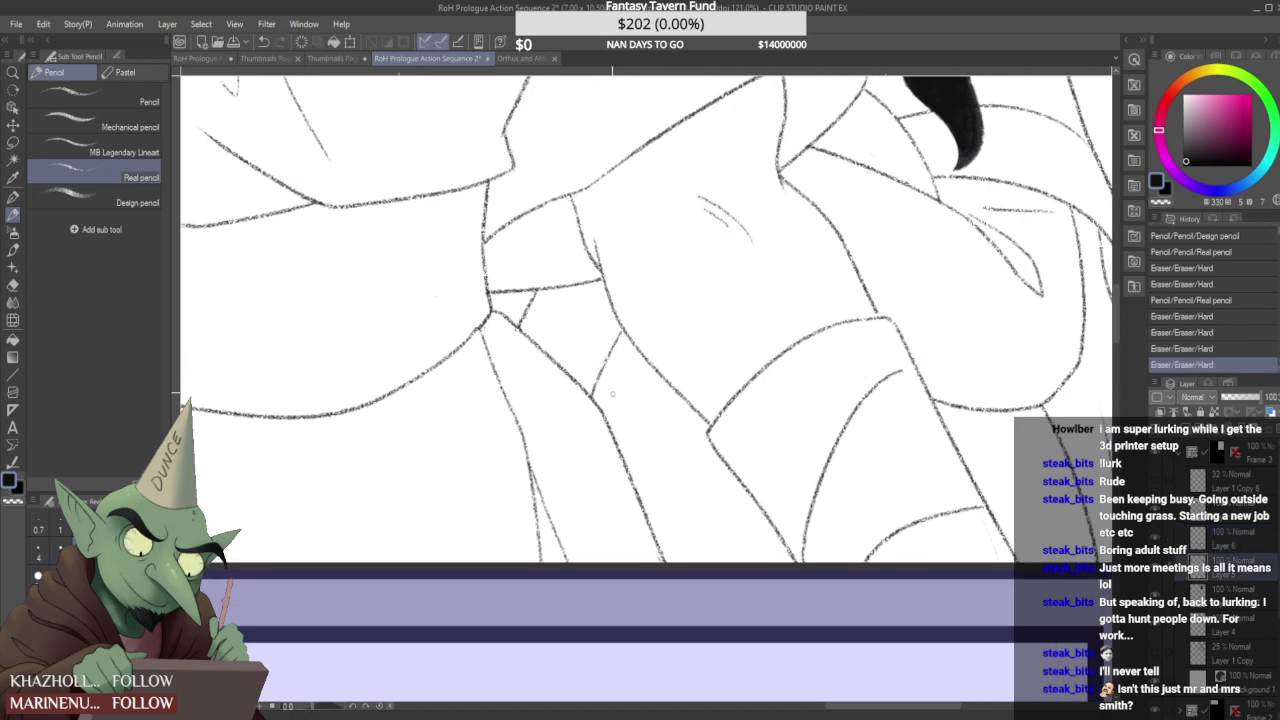
{"action": "left_click_drag", "start_coordinate": [598, 391], "coordinate": [600, 401]}
{"action": "left_click", "coordinate": [1155, 510]}
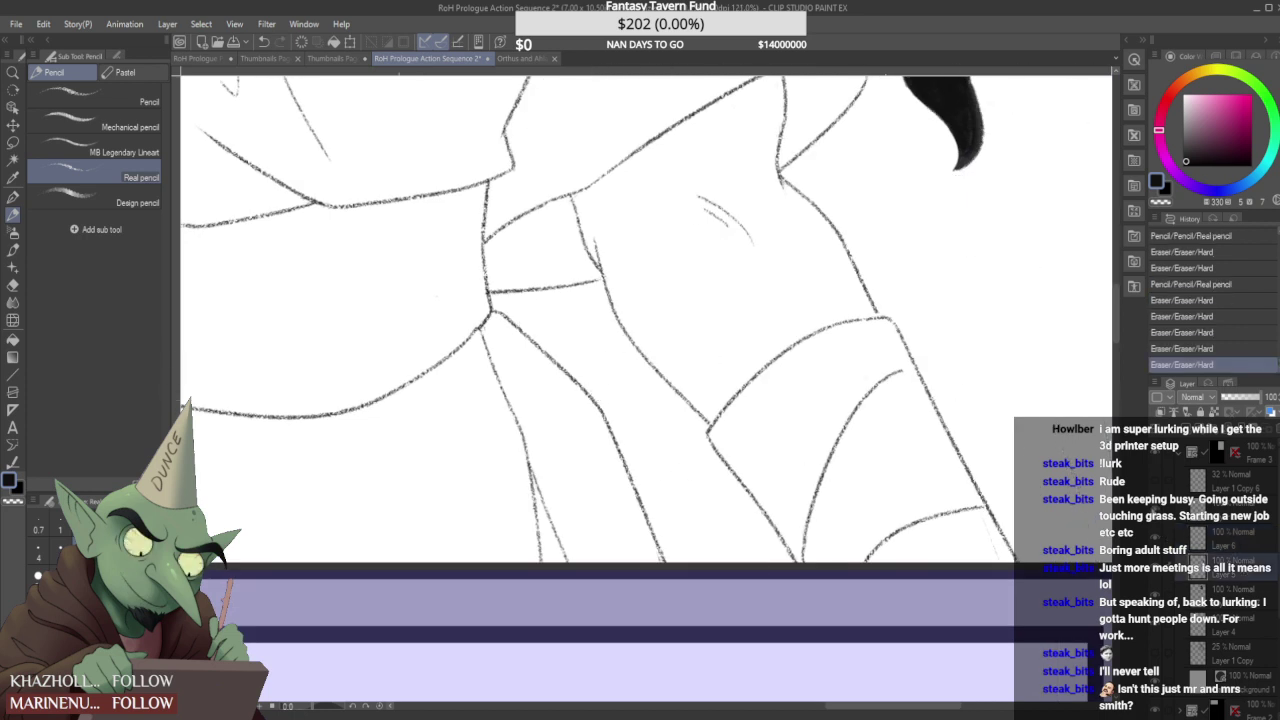
{"action": "left_click", "coordinate": [1155, 510]}
{"action": "left_click", "coordinate": [1238, 510]}
{"action": "scroll", "coordinate": [577, 370], "scroll_direction": "down", "scroll_amount": 5}
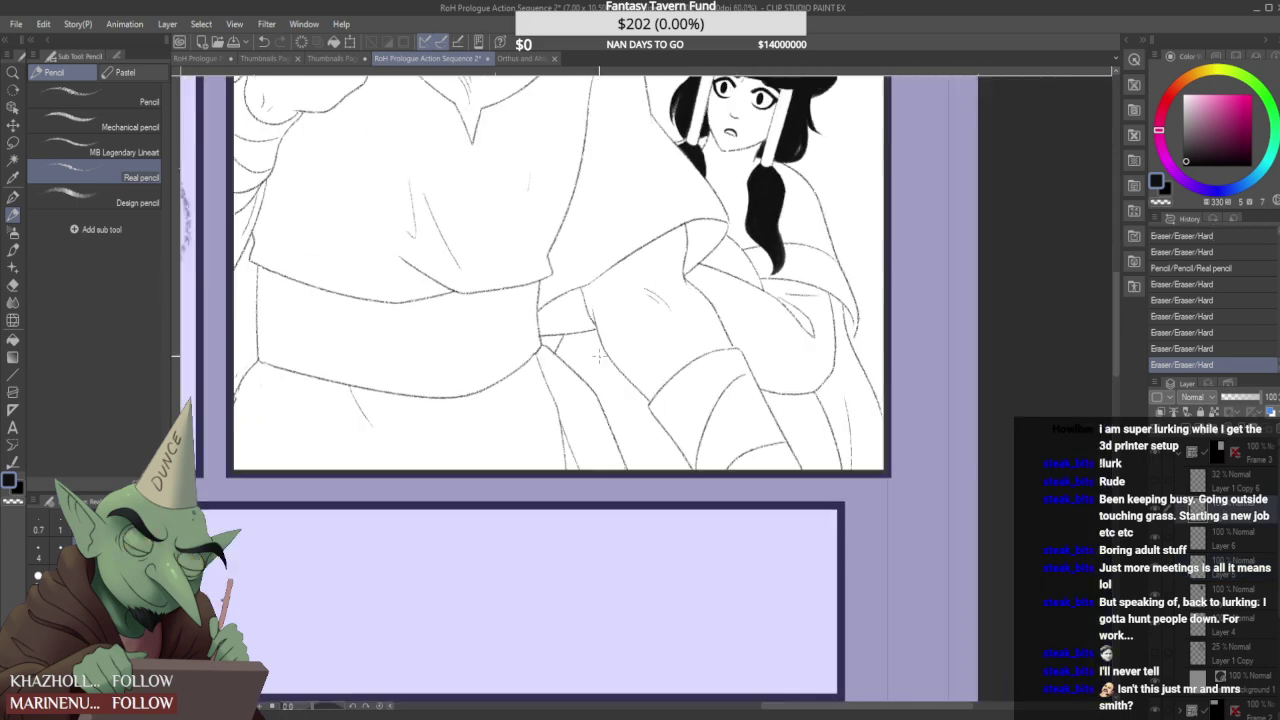
{"action": "mouse_move", "coordinate": [600, 356]}
{"action": "left_mouse_down"}
{"action": "mouse_move", "coordinate": [586, 429]}
{"action": "mouse_move", "coordinate": [591, 379]}
{"action": "mouse_move", "coordinate": [627, 332]}
{"action": "mouse_move", "coordinate": [588, 403]}
{"action": "left_mouse_up"}
{"action": "scroll", "coordinate": [587, 428], "scroll_direction": "down", "scroll_amount": 2}
{"action": "scroll", "coordinate": [583, 424], "scroll_direction": "up", "scroll_amount": 2}
{"action": "scroll", "coordinate": [595, 395], "scroll_direction": "down", "scroll_amount": 4}
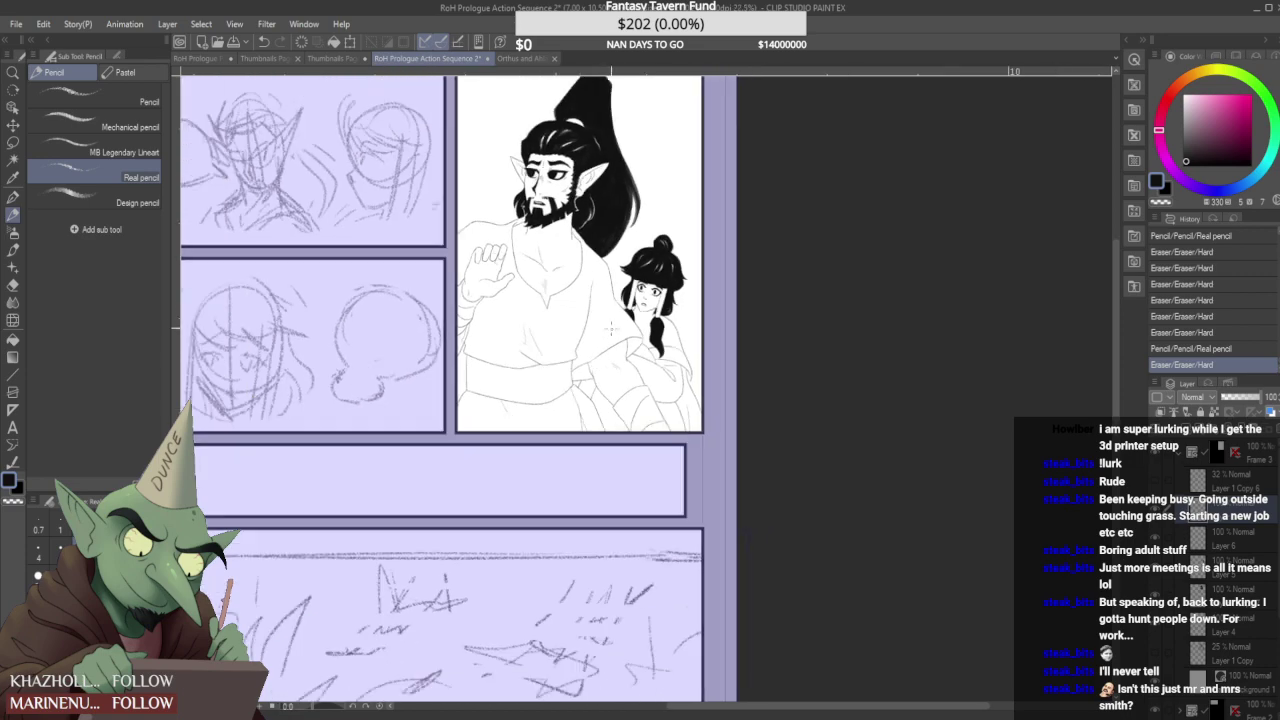
- Erase the stray neck line below the small figure's chin and redraw it with the real pencil
{"action": "scroll", "coordinate": [610, 339], "scroll_direction": "up", "scroll_amount": 8}
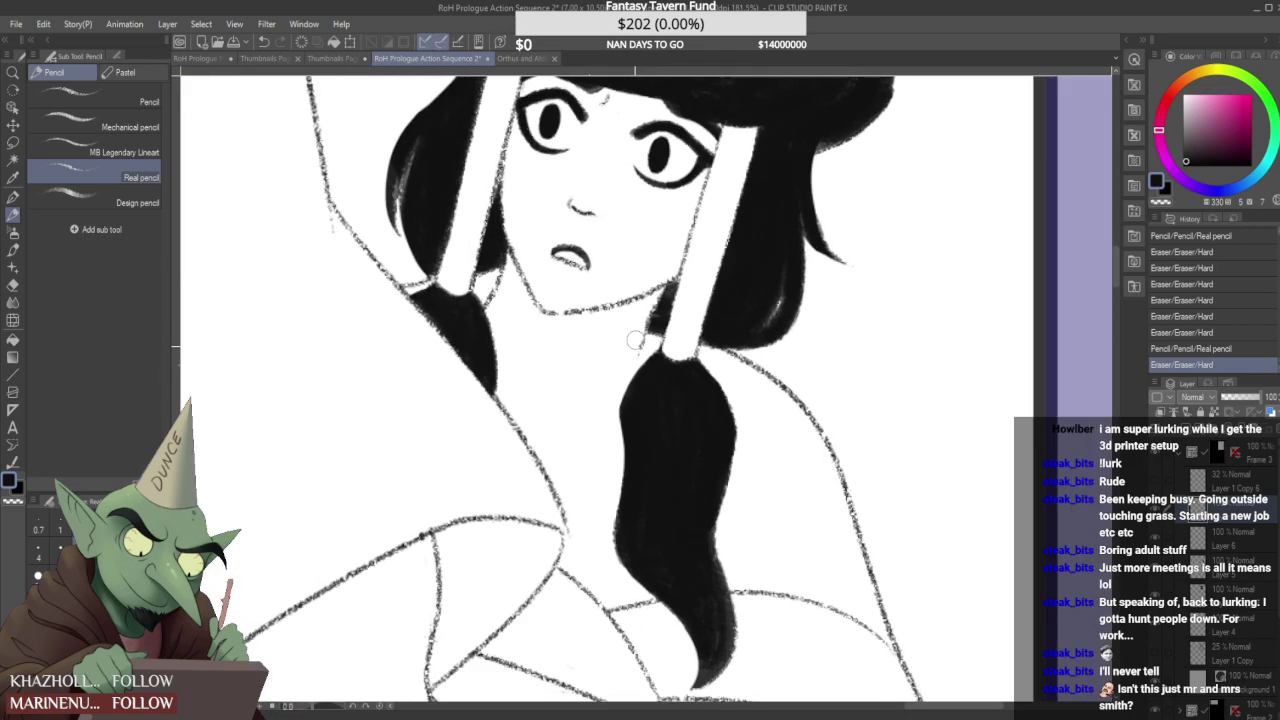
{"action": "mouse_move", "coordinate": [640, 330]}
{"action": "left_mouse_down"}
{"action": "mouse_move", "coordinate": [649, 305]}
{"action": "mouse_move", "coordinate": [651, 340]}
{"action": "mouse_move", "coordinate": [675, 273]}
{"action": "left_mouse_up"}
{"action": "scroll", "coordinate": [664, 287], "scroll_direction": "down", "scroll_amount": 4}
{"action": "scroll", "coordinate": [680, 283], "scroll_direction": "down", "scroll_amount": 2}
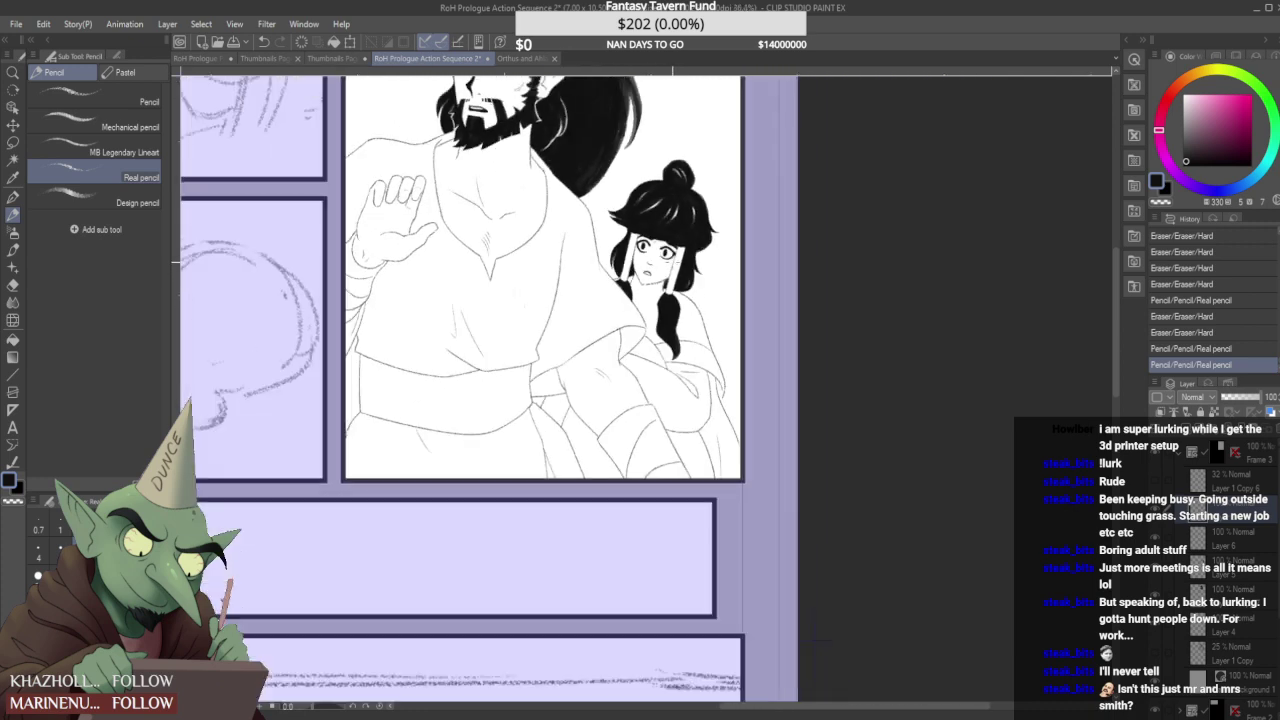
{"action": "scroll", "coordinate": [668, 261], "scroll_direction": "down", "scroll_amount": 2}
{"action": "scroll", "coordinate": [658, 305], "scroll_direction": "up", "scroll_amount": 5}
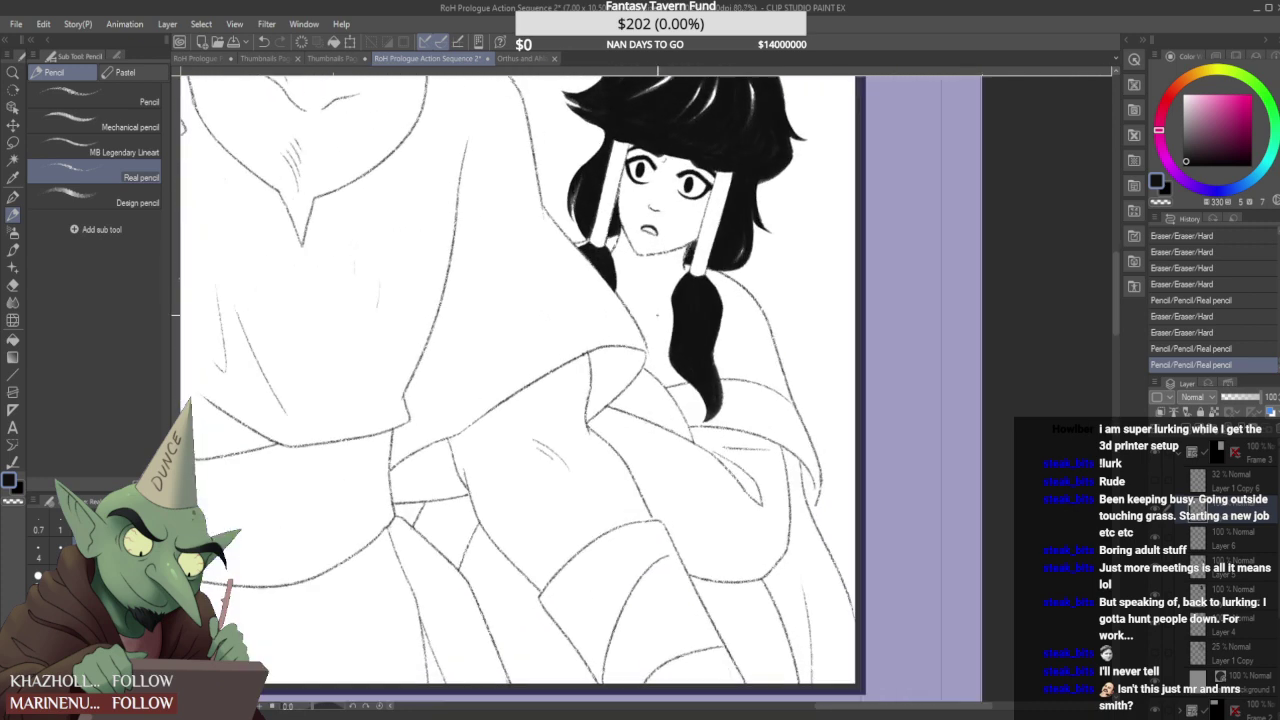
- Add a raster layer above Layer 6, place a special ruler below the small figure's neck and draw a circular necklace bead with the real pencil
{"action": "left_click", "coordinate": [1229, 534]}
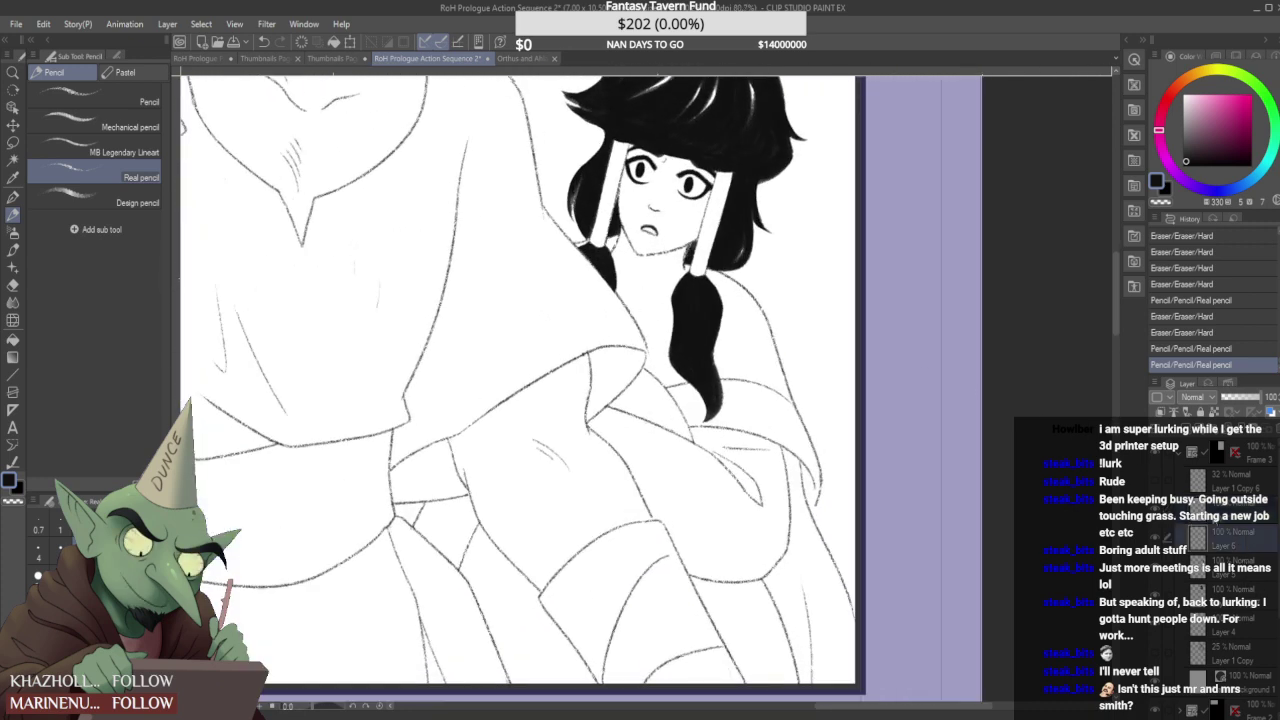
{"action": "left_click", "coordinate": [12, 393]}
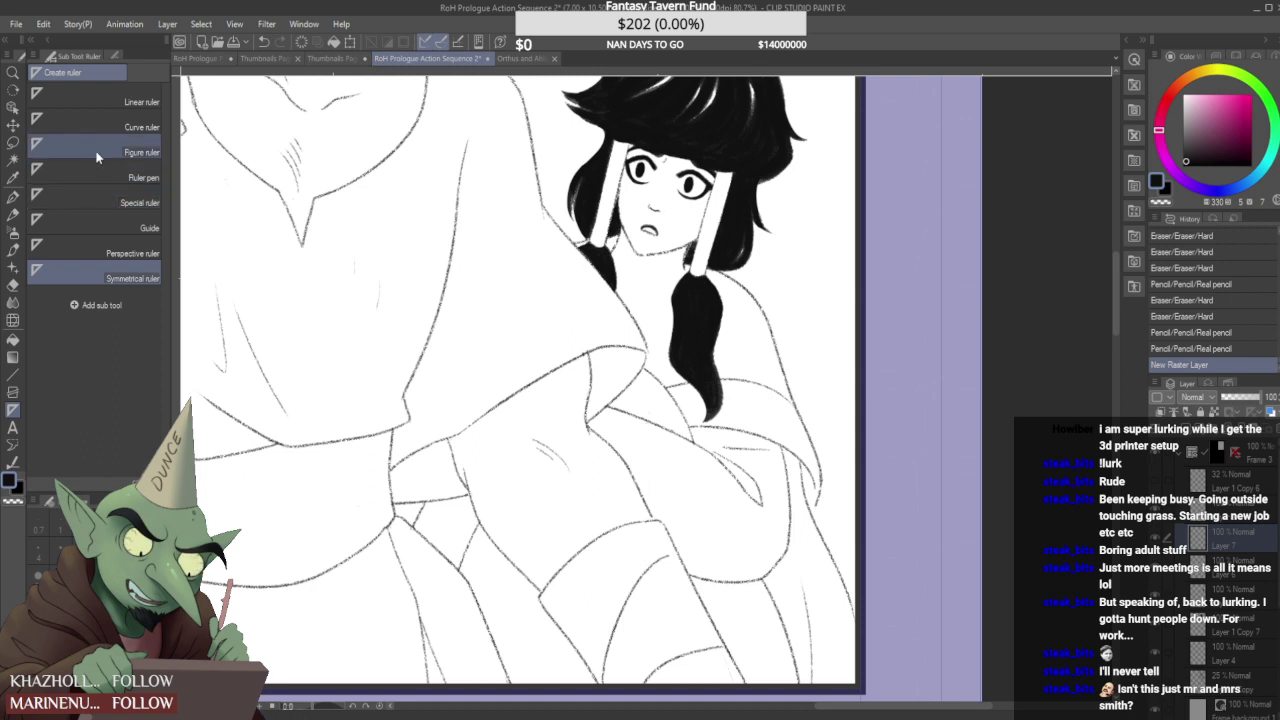
{"action": "left_click", "coordinate": [95, 202]}
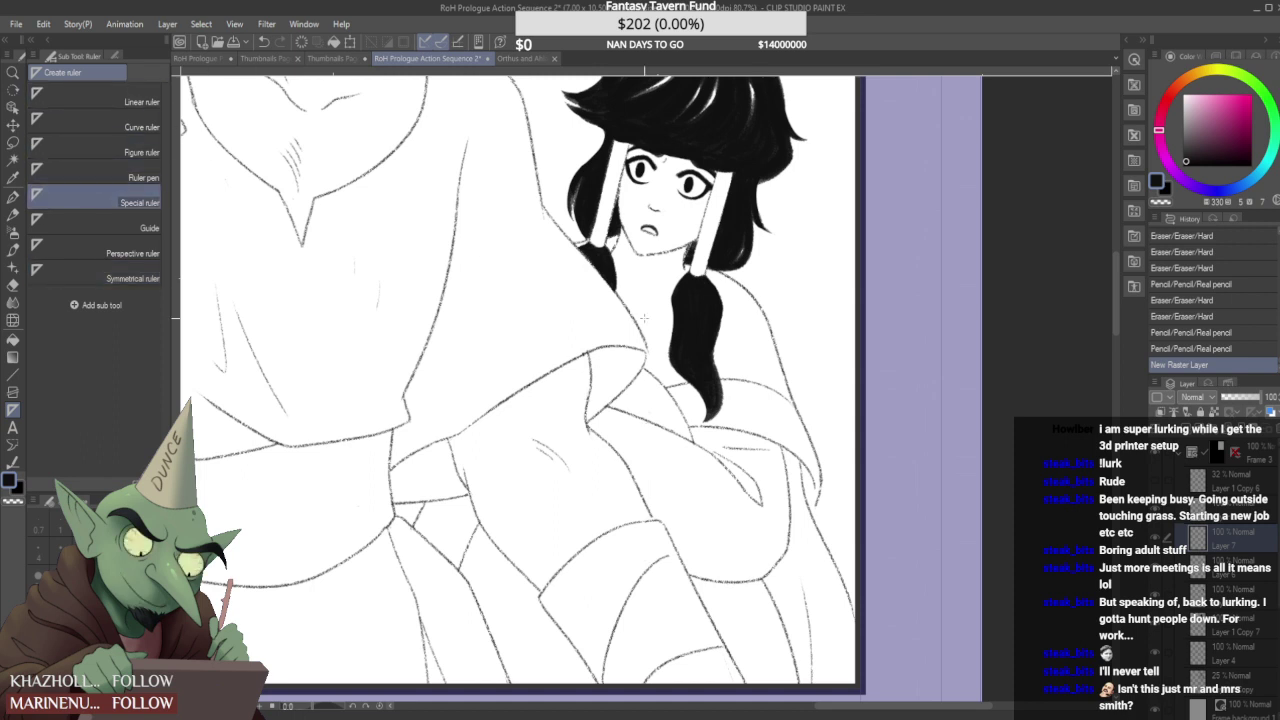
{"action": "mouse_move", "coordinate": [635, 301]}
{"action": "left_mouse_down"}
{"action": "mouse_move", "coordinate": [635, 322]}
{"action": "mouse_move", "coordinate": [650, 284]}
{"action": "left_mouse_up"}
{"action": "key", "text": "p"}
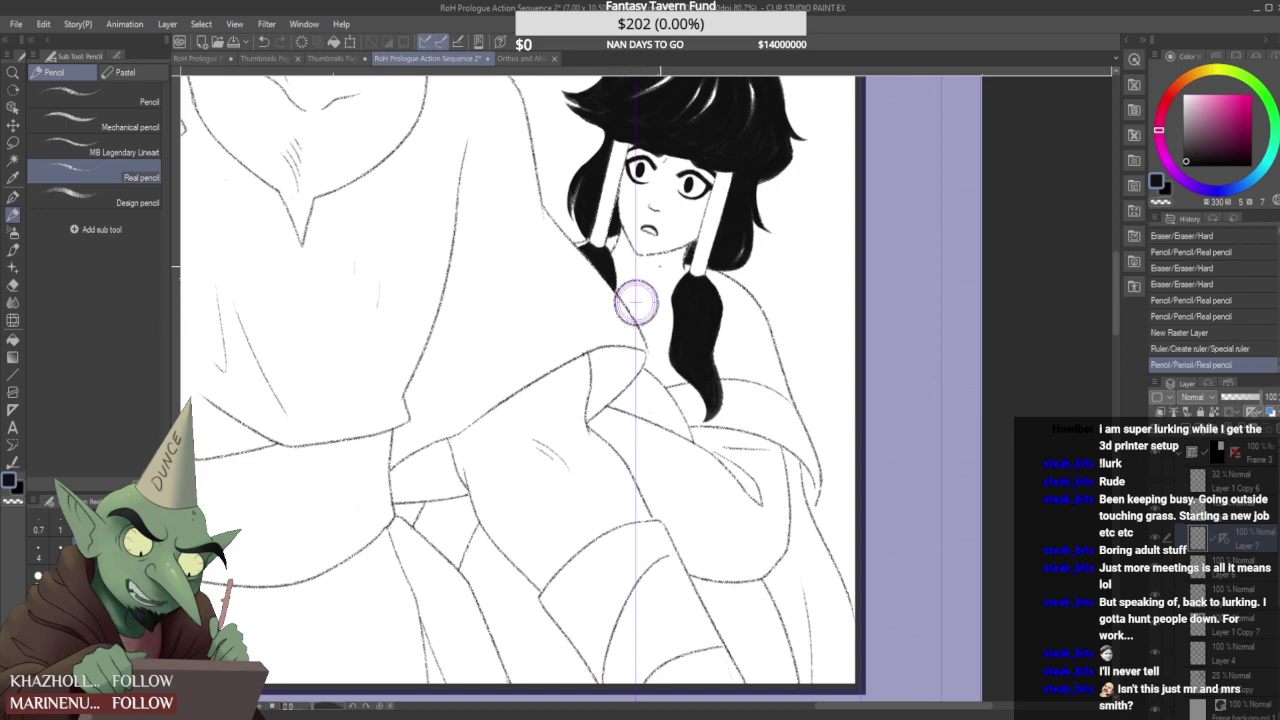
{"action": "key", "text": "ctrl+z"}
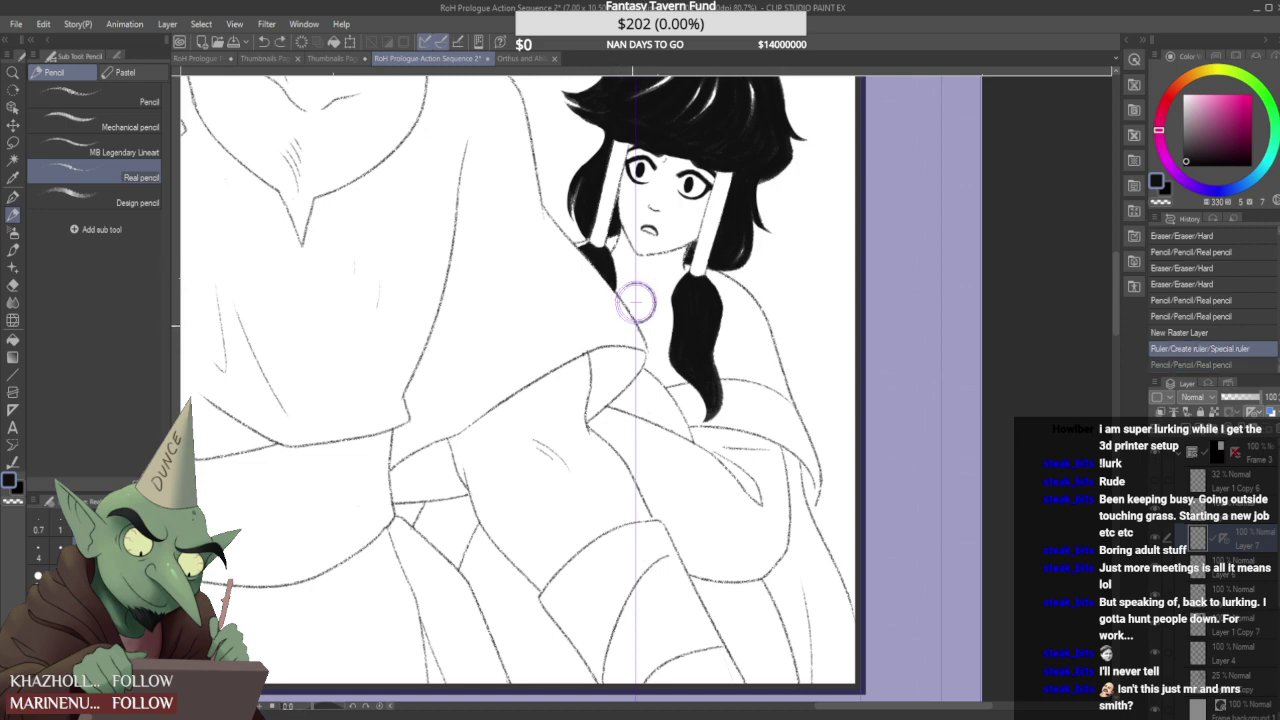
{"action": "key", "text": "ctrl+y"}
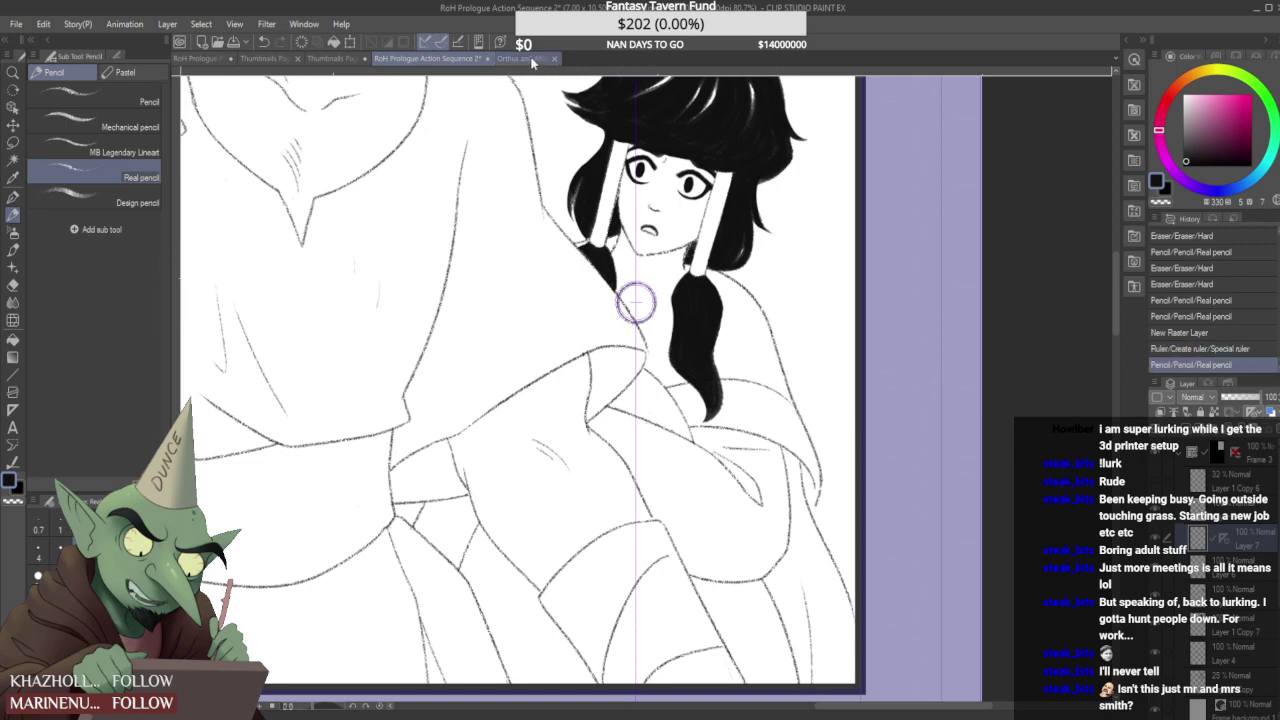
- Check the character reference document and compare the panel with and without the necklace bead
{"action": "left_click", "coordinate": [520, 58]}
{"action": "left_click", "coordinate": [428, 58]}
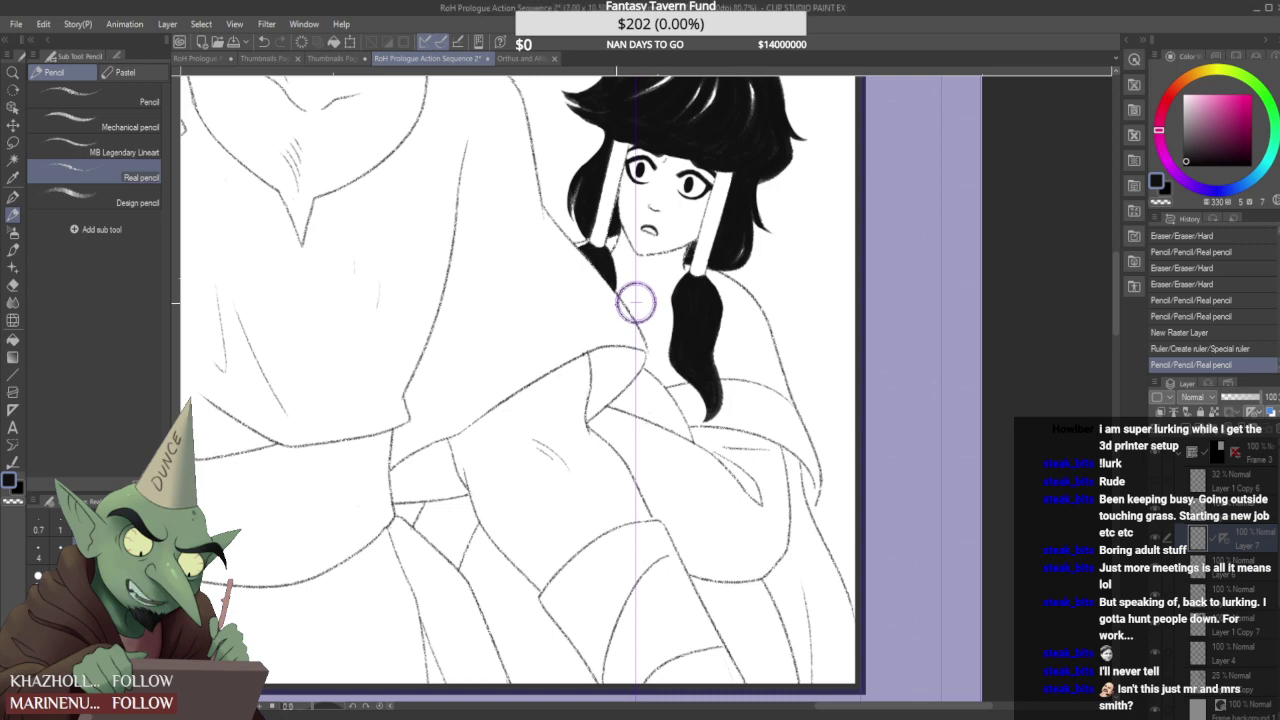
{"action": "scroll", "coordinate": [636, 302], "scroll_direction": "down", "scroll_amount": 1}
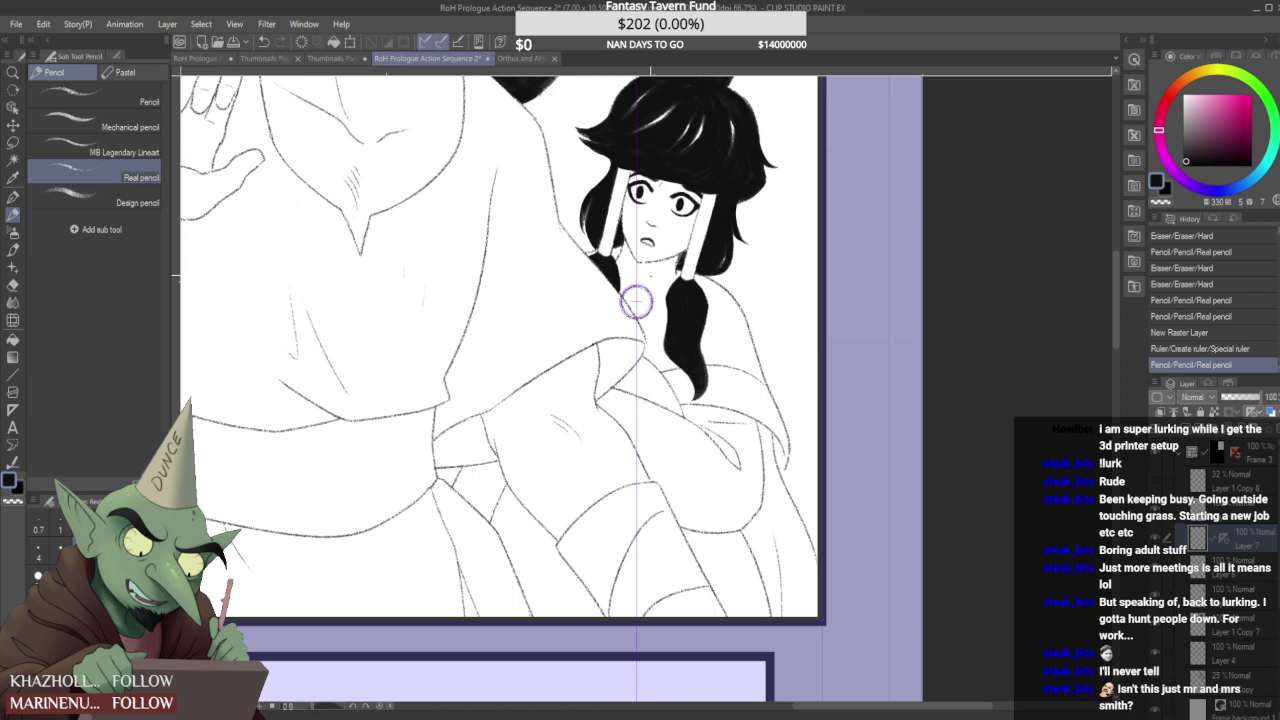
{"action": "key", "text": "ctrl+z"}
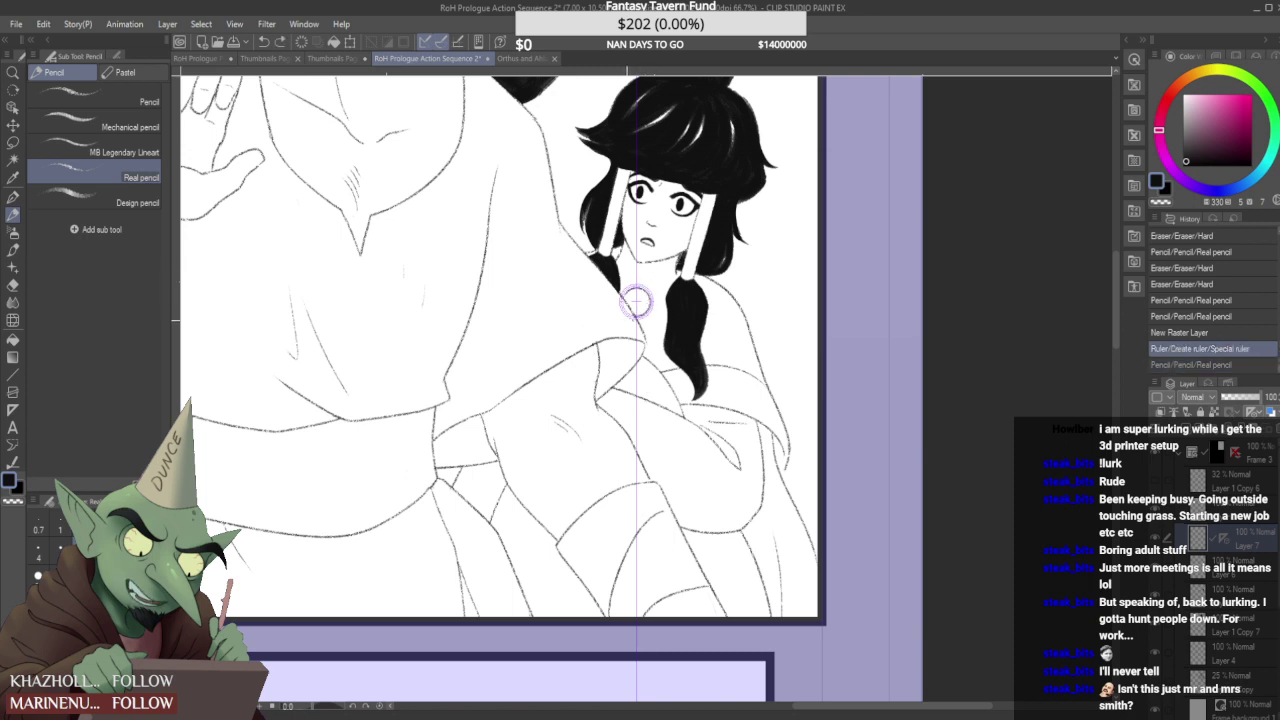
{"action": "key", "text": "ctrl+y"}
{"action": "key", "text": "ctrl+z"}
{"action": "key", "text": "ctrl+y"}
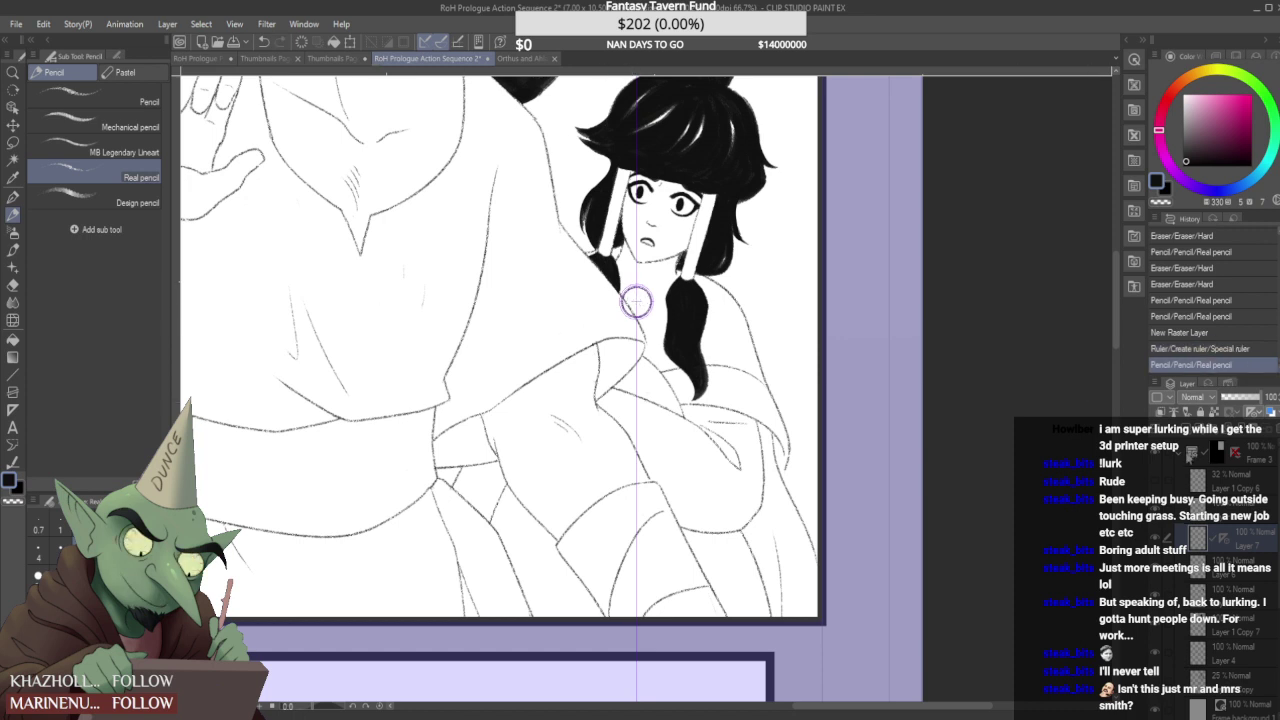
- Hide the ruler on Layer 7 and move the bead slightly lower on the small figure's chest with Scale/Rotate
{"action": "left_click", "coordinate": [1223, 538], "text": "shift"}
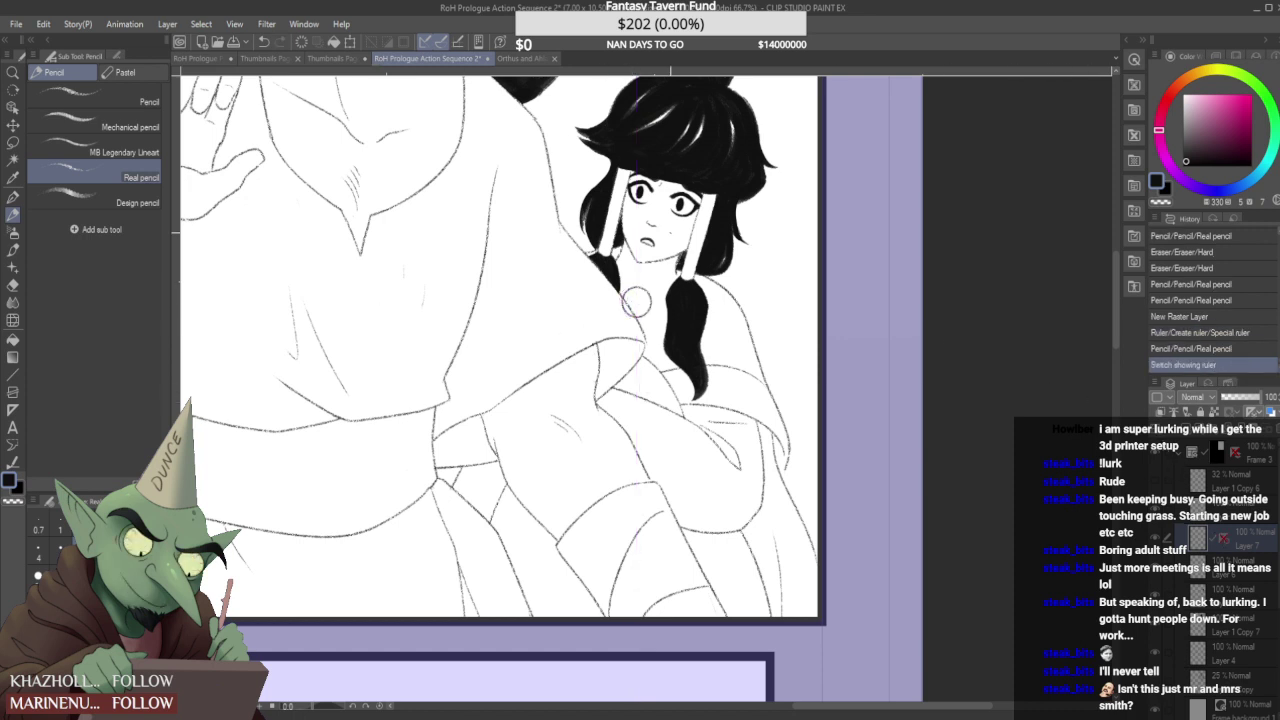
{"action": "scroll", "coordinate": [680, 265], "scroll_direction": "down", "scroll_amount": 6}
{"action": "scroll", "coordinate": [658, 199], "scroll_direction": "up", "scroll_amount": 4}
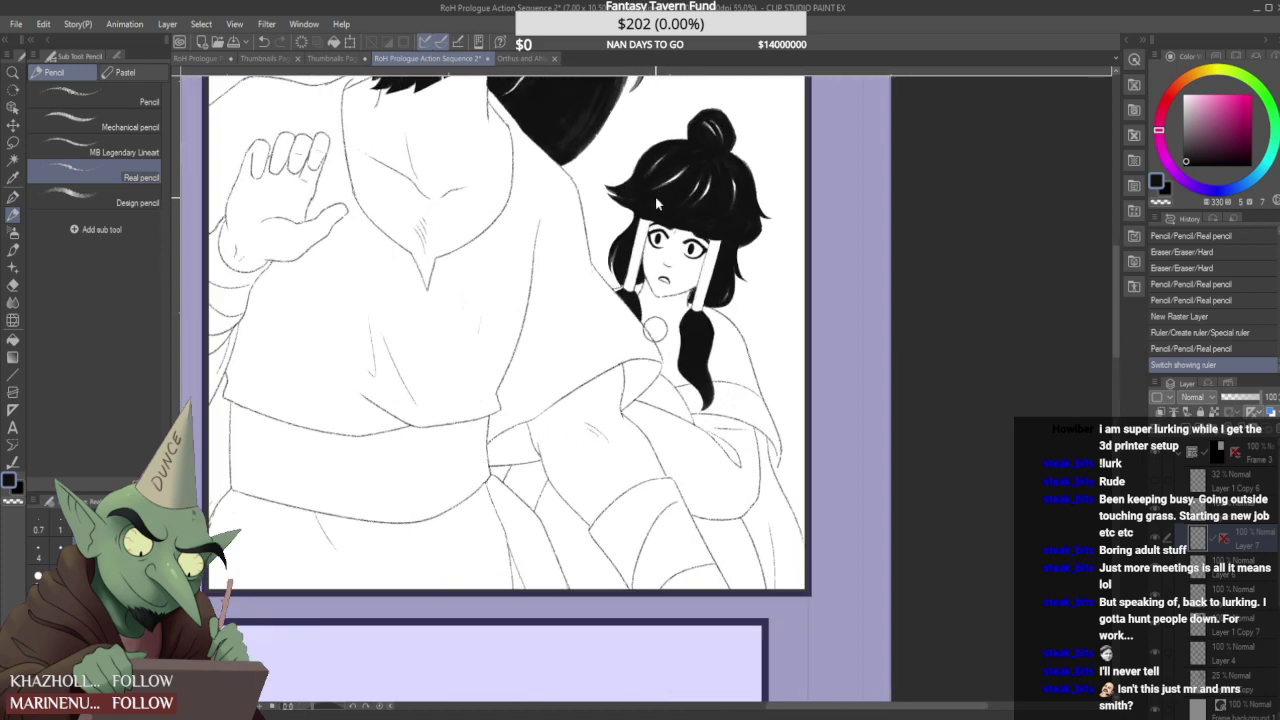
{"action": "key", "text": "ctrl+t"}
{"action": "scroll", "coordinate": [672, 352], "scroll_direction": "up", "scroll_amount": 1}
{"action": "left_click_drag", "start_coordinate": [650, 320], "coordinate": [647, 337]}
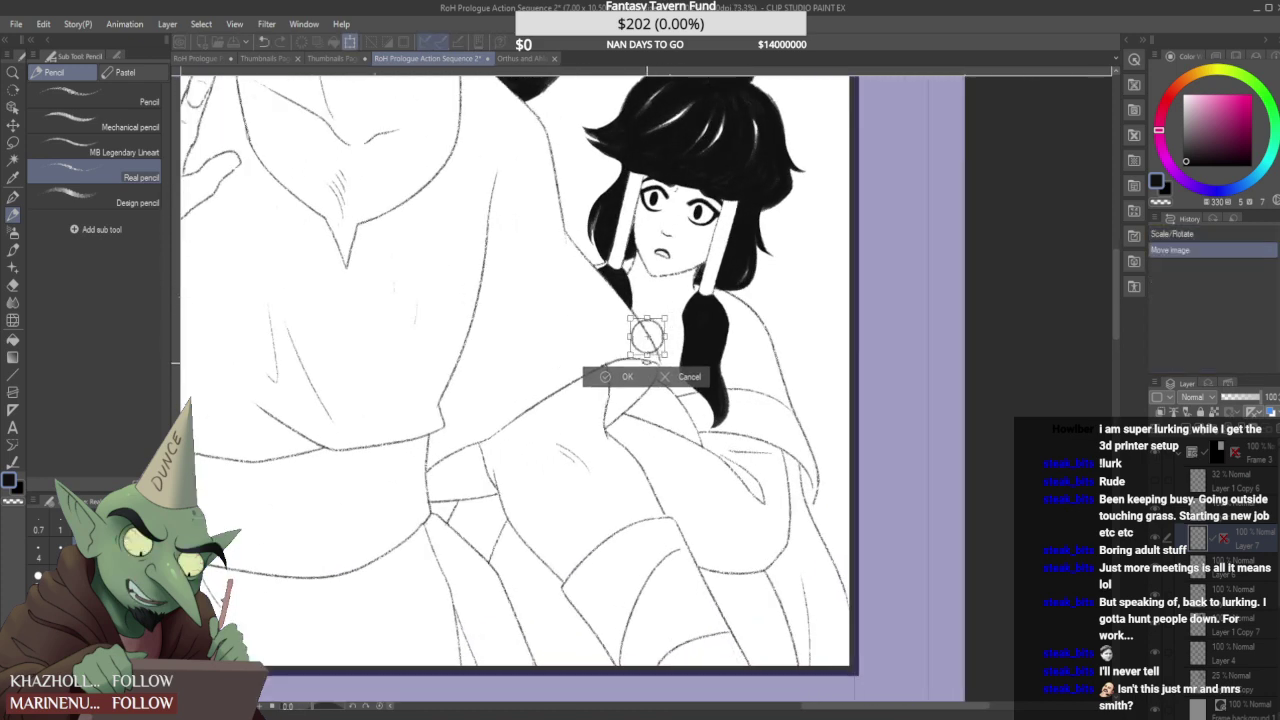
{"action": "left_click", "coordinate": [622, 377]}
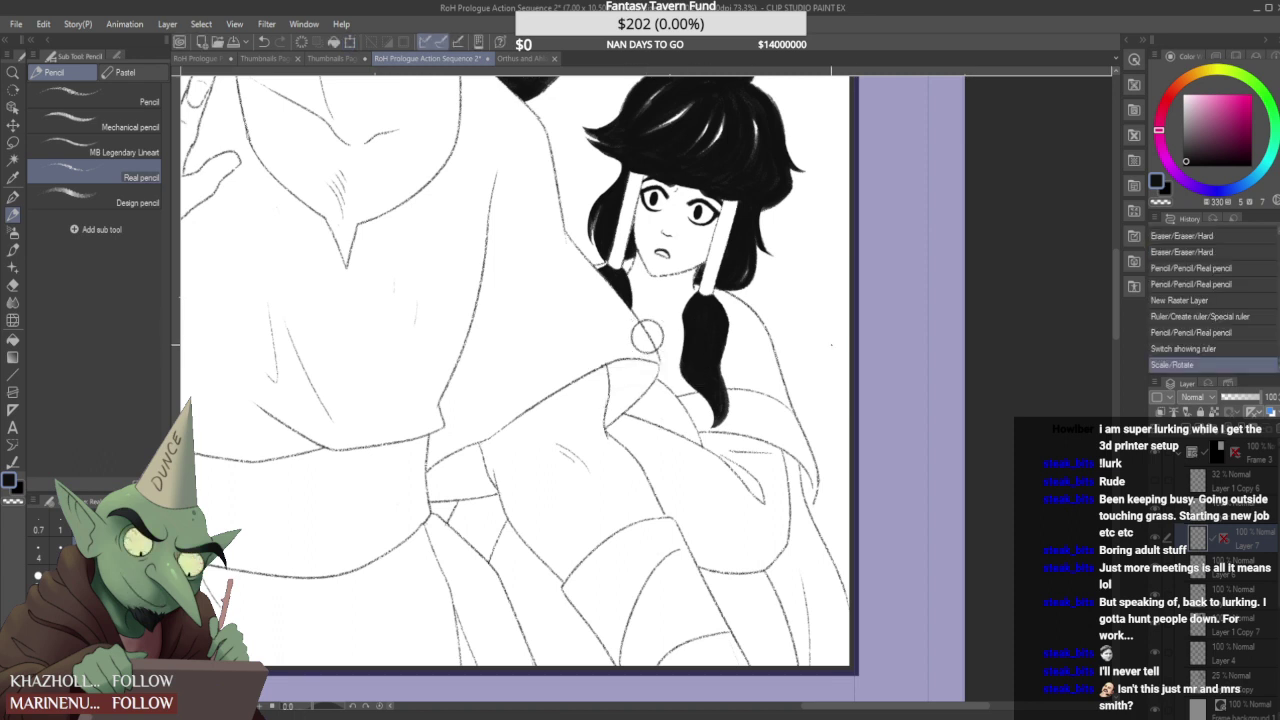
- Paste two copies of the bead and place them in a rising row toward the small figure's long hair lock
{"action": "key", "text": "ctrl+t"}
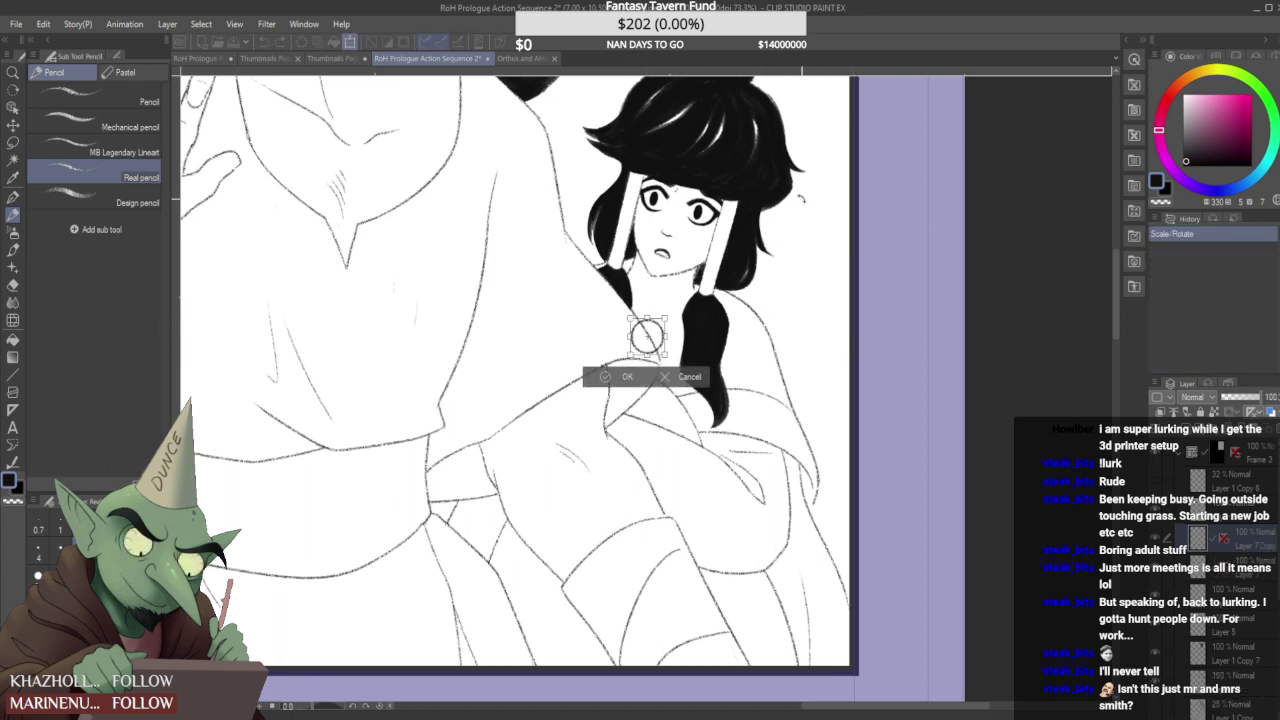
{"action": "left_click_drag", "start_coordinate": [661, 358], "coordinate": [682, 341]}
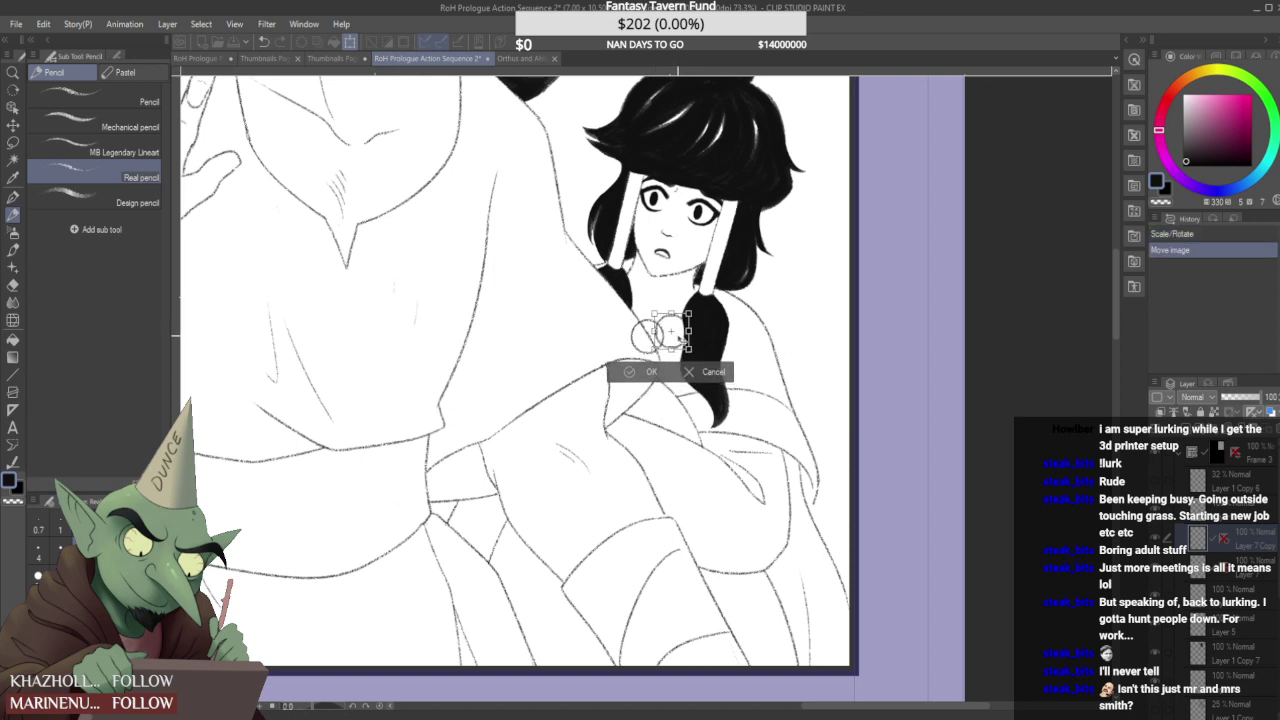
{"action": "left_click", "coordinate": [651, 373]}
{"action": "key", "text": "ctrl+v"}
{"action": "key", "text": "ctrl+t"}
{"action": "mouse_move", "coordinate": [677, 338]}
{"action": "left_mouse_down"}
{"action": "mouse_move", "coordinate": [700, 326]}
{"action": "mouse_move", "coordinate": [680, 329]}
{"action": "left_mouse_up"}
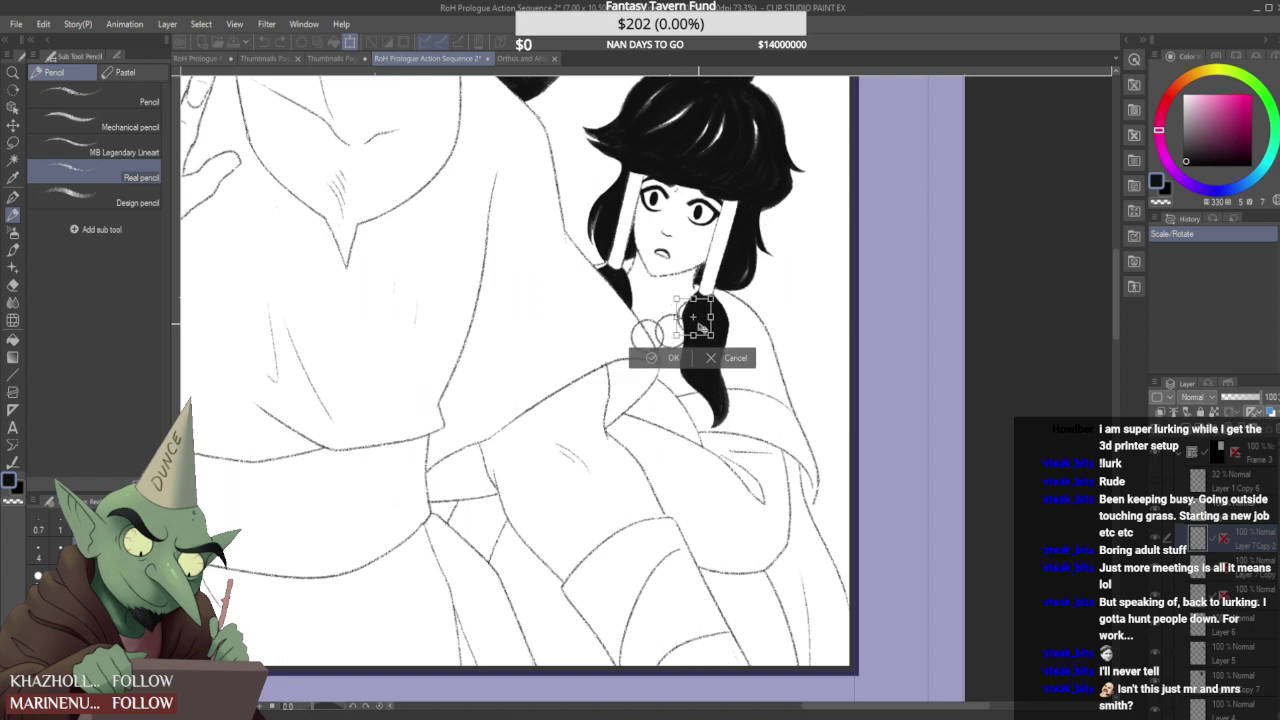
{"action": "left_click", "coordinate": [652, 358]}
- Paste two more bead copies, placing one over the hair tie and one at the opposite end beside the large man's shoulder line
{"action": "key", "text": "ctrl+v"}
{"action": "key", "text": "ctrl+t"}
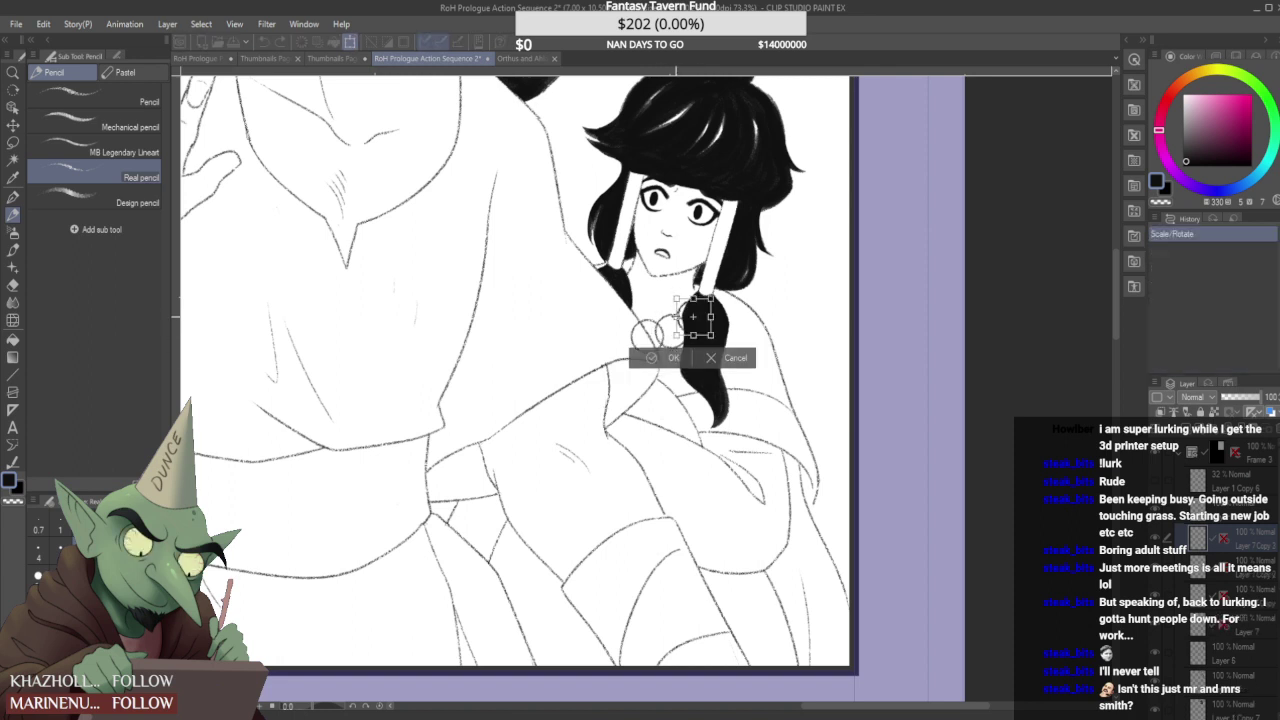
{"action": "left_click_drag", "start_coordinate": [695, 323], "coordinate": [709, 304]}
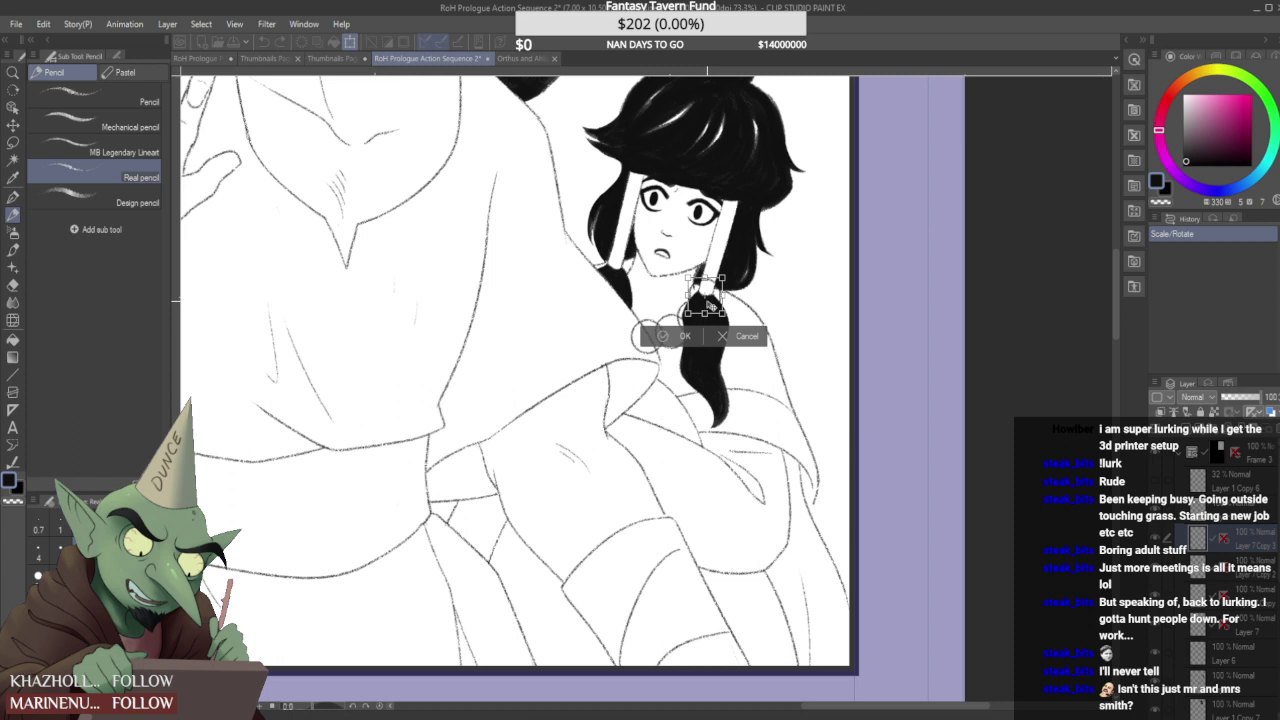
{"action": "key", "text": "Return"}
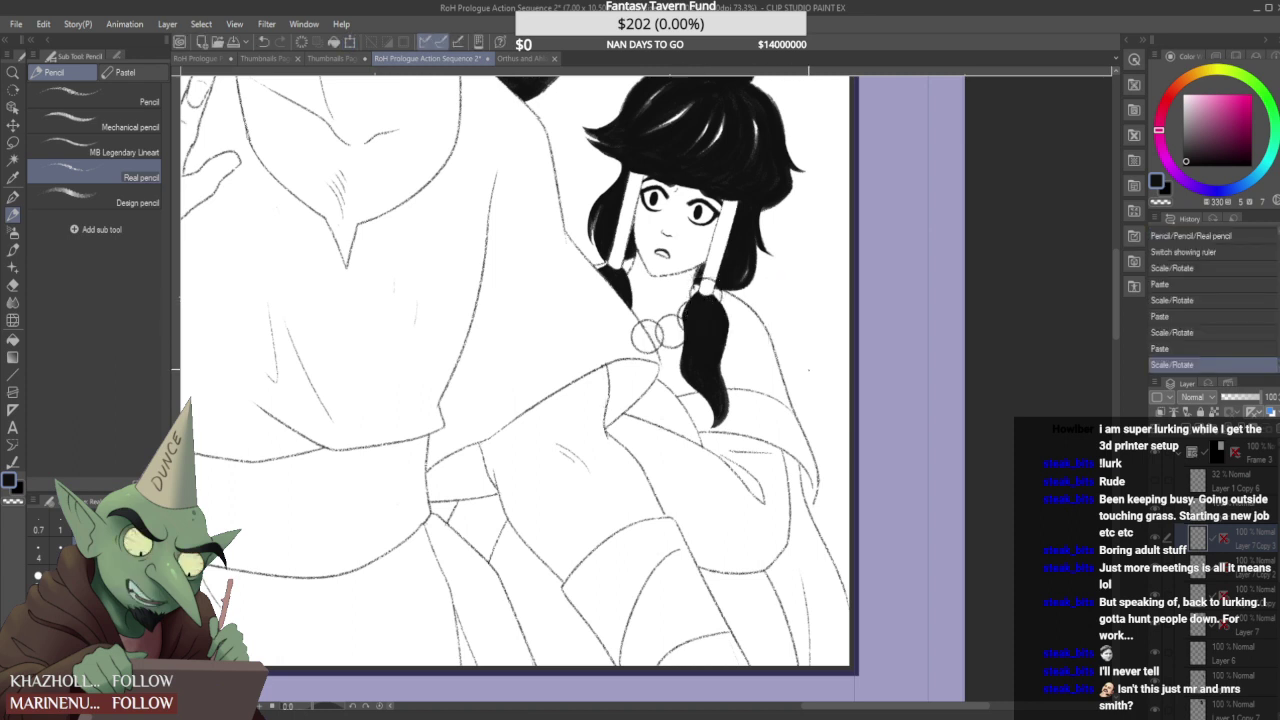
{"action": "key", "text": "ctrl+v"}
{"action": "key", "text": "ctrl+t"}
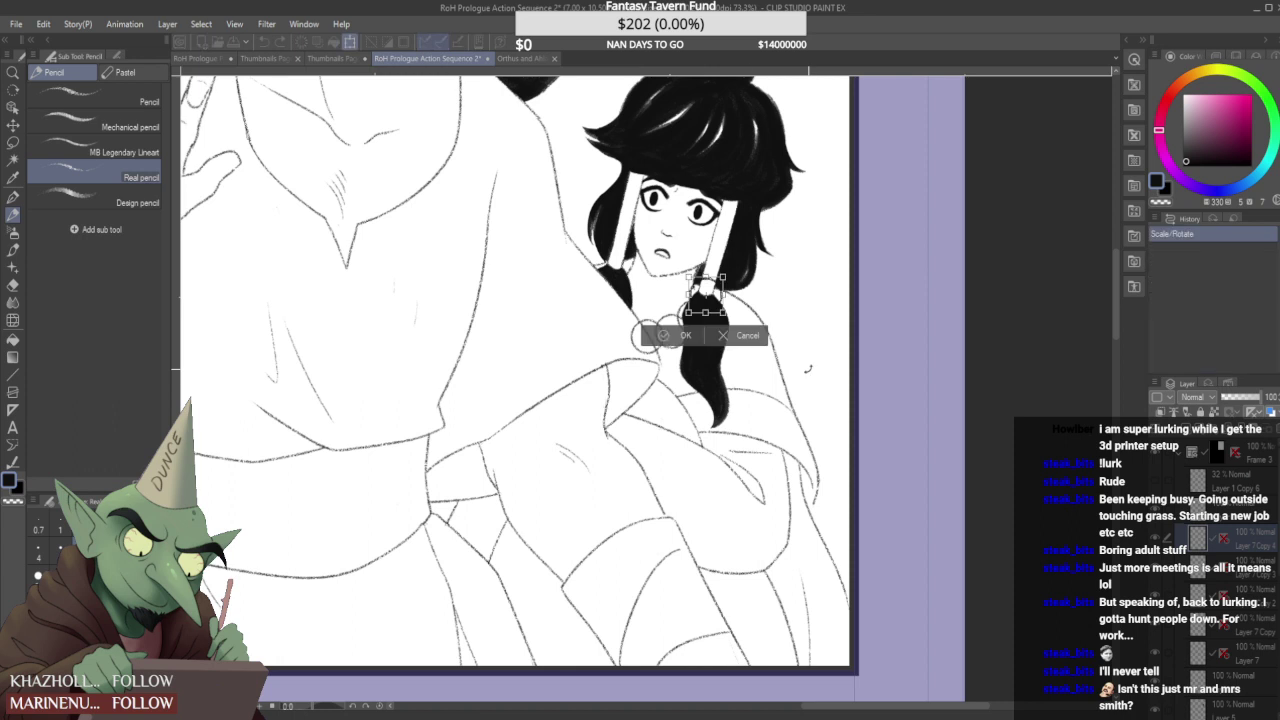
{"action": "mouse_move", "coordinate": [717, 298]}
{"action": "left_mouse_down"}
{"action": "mouse_move", "coordinate": [696, 287]}
{"action": "mouse_move", "coordinate": [706, 305]}
{"action": "mouse_move", "coordinate": [641, 336]}
{"action": "mouse_move", "coordinate": [626, 322]}
{"action": "mouse_move", "coordinate": [612, 355]}
{"action": "mouse_move", "coordinate": [646, 340]}
{"action": "mouse_move", "coordinate": [608, 345]}
{"action": "mouse_move", "coordinate": [648, 382]}
{"action": "mouse_move", "coordinate": [688, 352]}
{"action": "left_mouse_up"}
{"action": "key", "text": "ctrl+z"}
{"action": "left_click", "coordinate": [604, 363]}
- Erase the necklace bead outline where it crosses the small figure's hair tie
{"action": "scroll", "coordinate": [591, 300], "scroll_direction": "up", "scroll_amount": 3}
{"action": "left_click", "coordinate": [1250, 575]}
{"action": "mouse_move", "coordinate": [778, 228]}
{"action": "left_mouse_down"}
{"action": "mouse_move", "coordinate": [766, 238]}
{"action": "mouse_move", "coordinate": [800, 238]}
{"action": "left_mouse_up"}
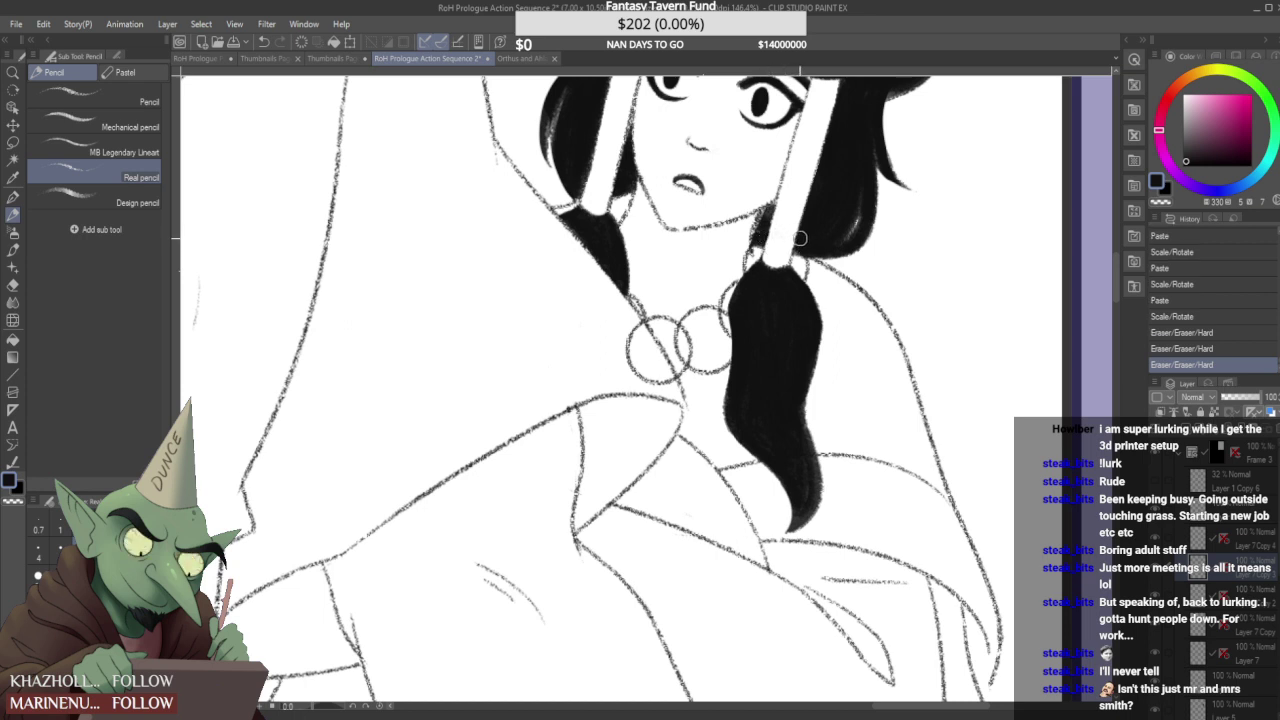
{"action": "key", "text": "ctrl+z"}
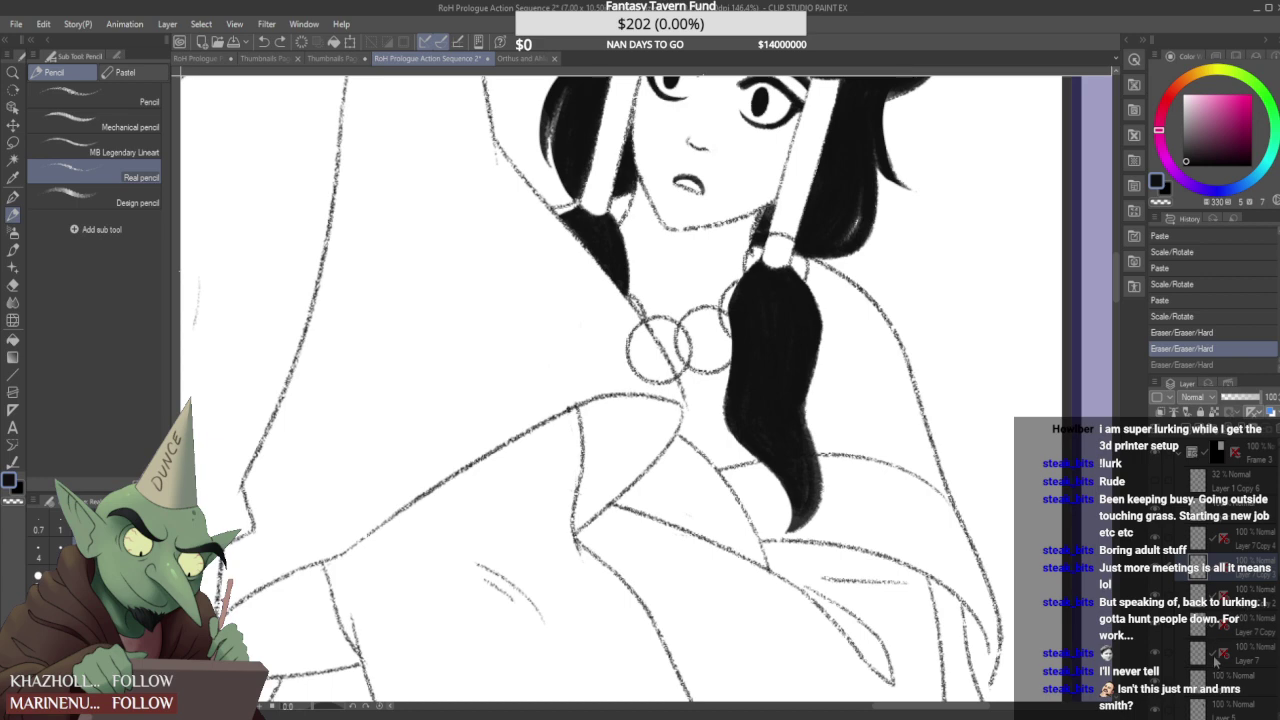
{"action": "key", "text": "ctrl+y"}
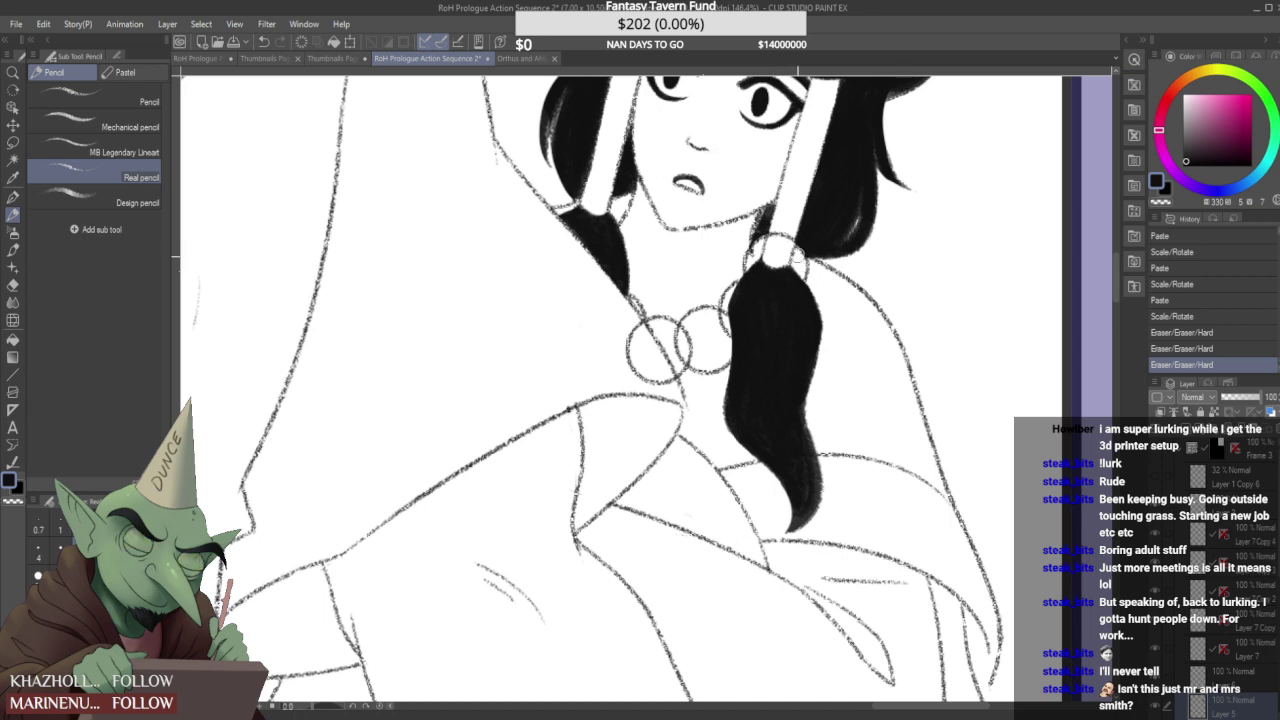
{"action": "left_click_drag", "start_coordinate": [776, 246], "coordinate": [758, 248]}
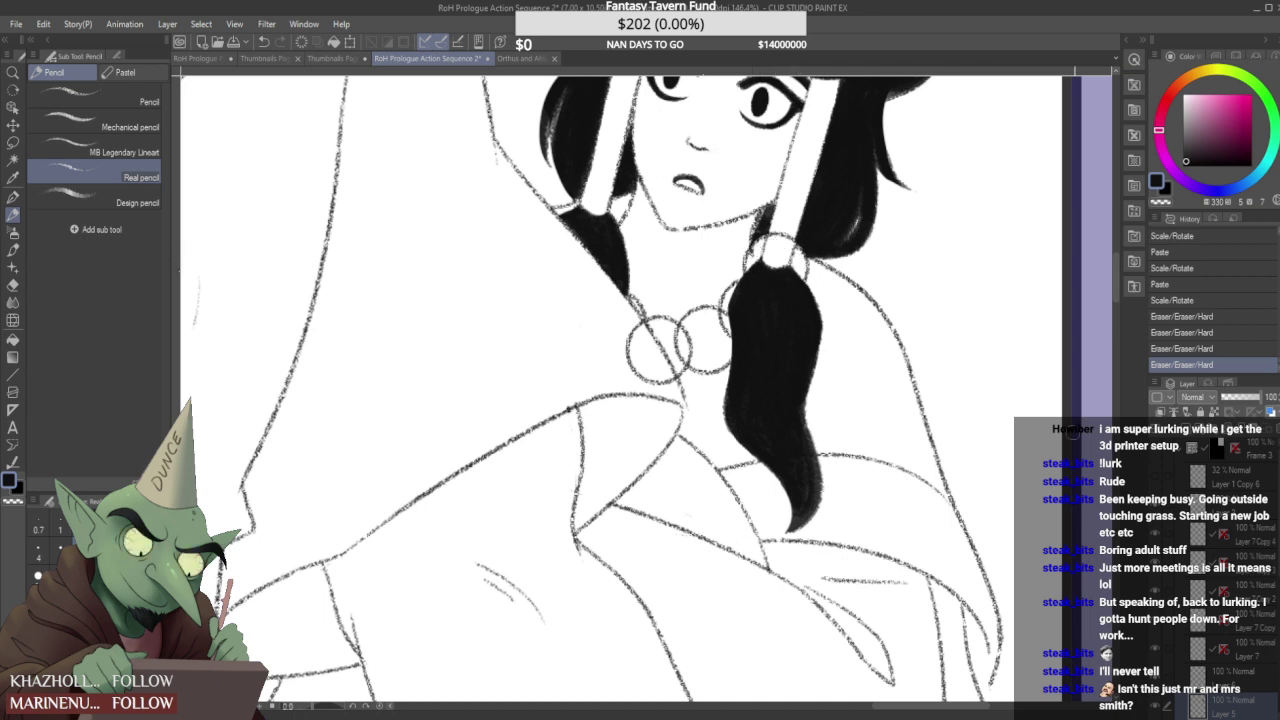
{"action": "left_click", "coordinate": [1230, 562]}
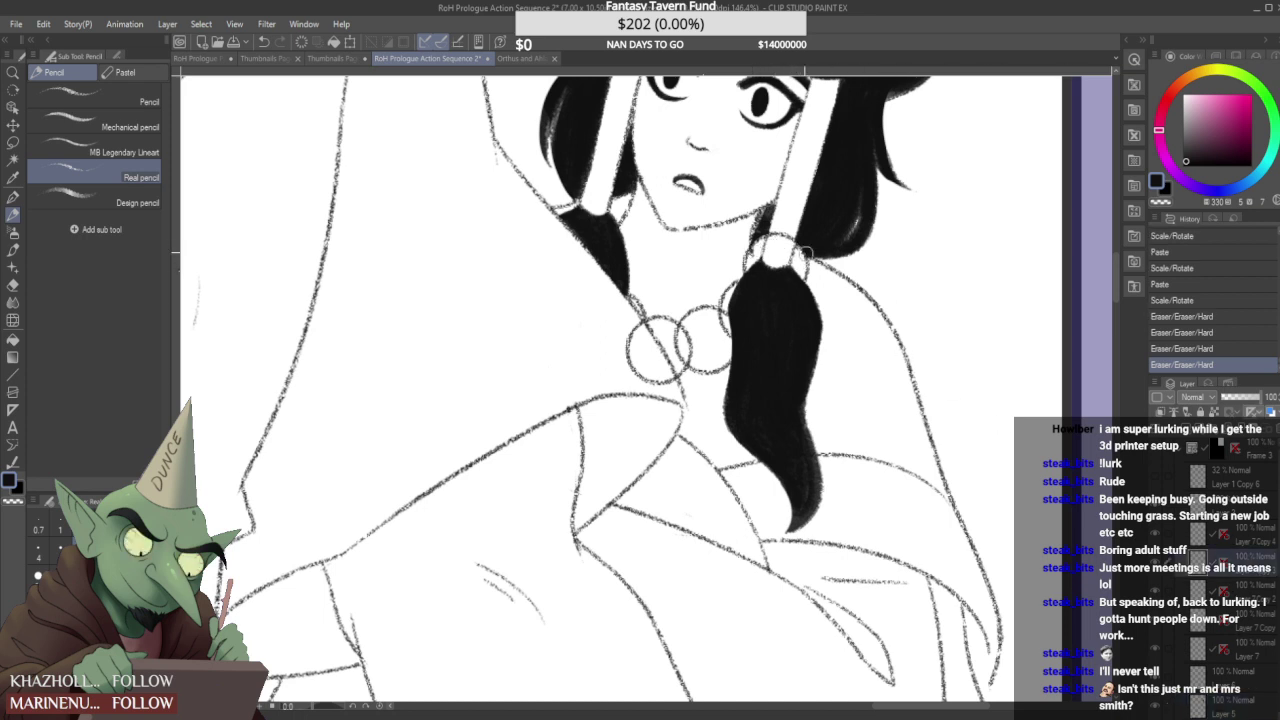
{"action": "left_click", "coordinate": [784, 236]}
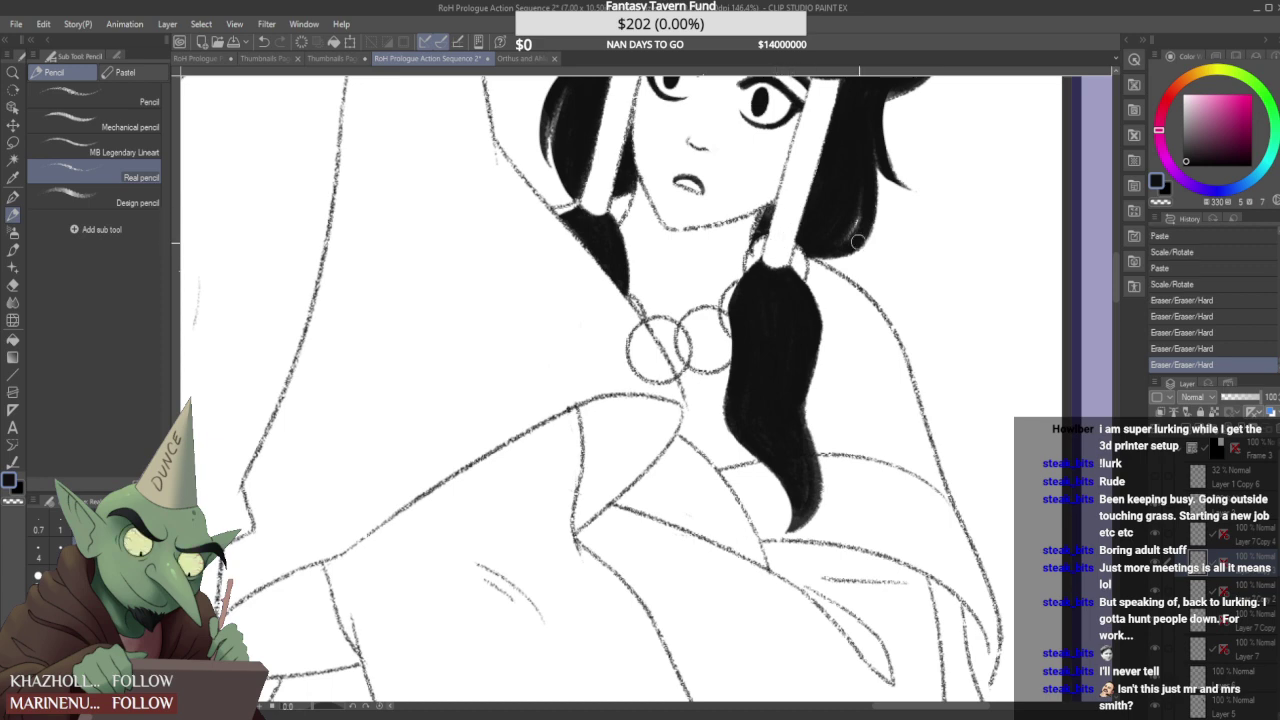
- Toggle the visibility of the layers beneath the bead copies to examine what each one contains
{"action": "left_click", "coordinate": [1157, 707]}
{"action": "left_click", "coordinate": [1157, 707]}
{"action": "left_click", "coordinate": [1160, 682]}
{"action": "left_click", "coordinate": [1160, 682]}
{"action": "scroll", "coordinate": [1160, 680], "scroll_direction": "down", "scroll_amount": 2}
{"action": "left_click", "coordinate": [1157, 664]}
{"action": "left_click", "coordinate": [1157, 664]}
{"action": "left_click", "coordinate": [1157, 655]}
{"action": "left_click", "coordinate": [1157, 655]}
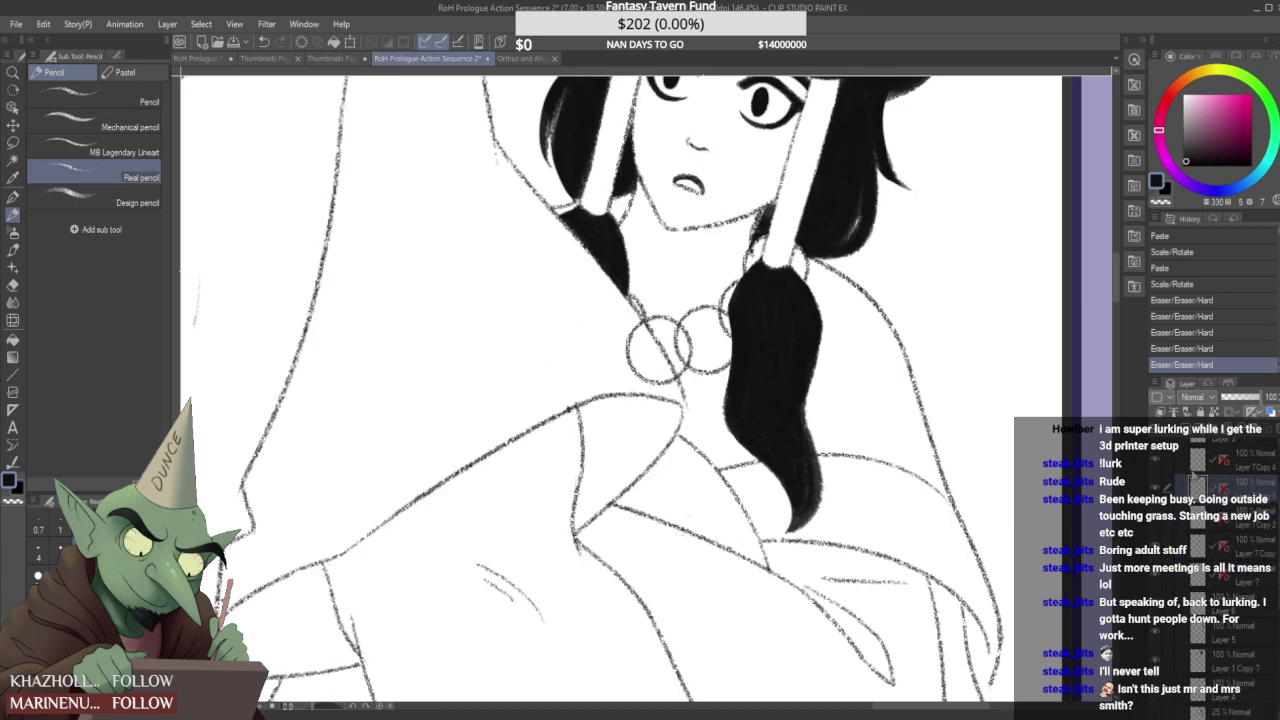
- Erase the overlapping bead outline on Layer 7 Copy 2 and the part of the Layer 7 bead crossing the large man's shoulder
{"action": "left_click", "coordinate": [1258, 553]}
{"action": "left_click", "coordinate": [1256, 524]}
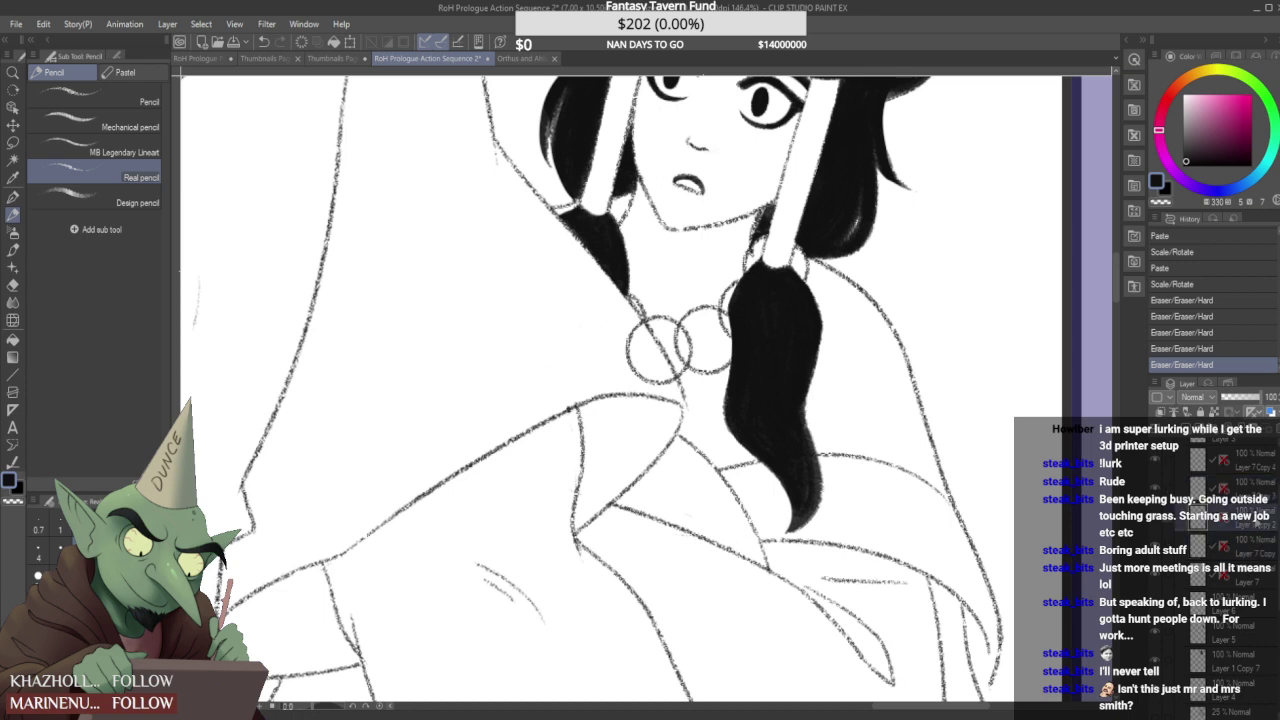
{"action": "mouse_move", "coordinate": [695, 357]}
{"action": "left_mouse_down"}
{"action": "mouse_move", "coordinate": [675, 332]}
{"action": "mouse_move", "coordinate": [682, 355]}
{"action": "mouse_move", "coordinate": [696, 350]}
{"action": "left_mouse_up"}
{"action": "left_click", "coordinate": [1258, 552]}
{"action": "left_click", "coordinate": [1261, 581]}
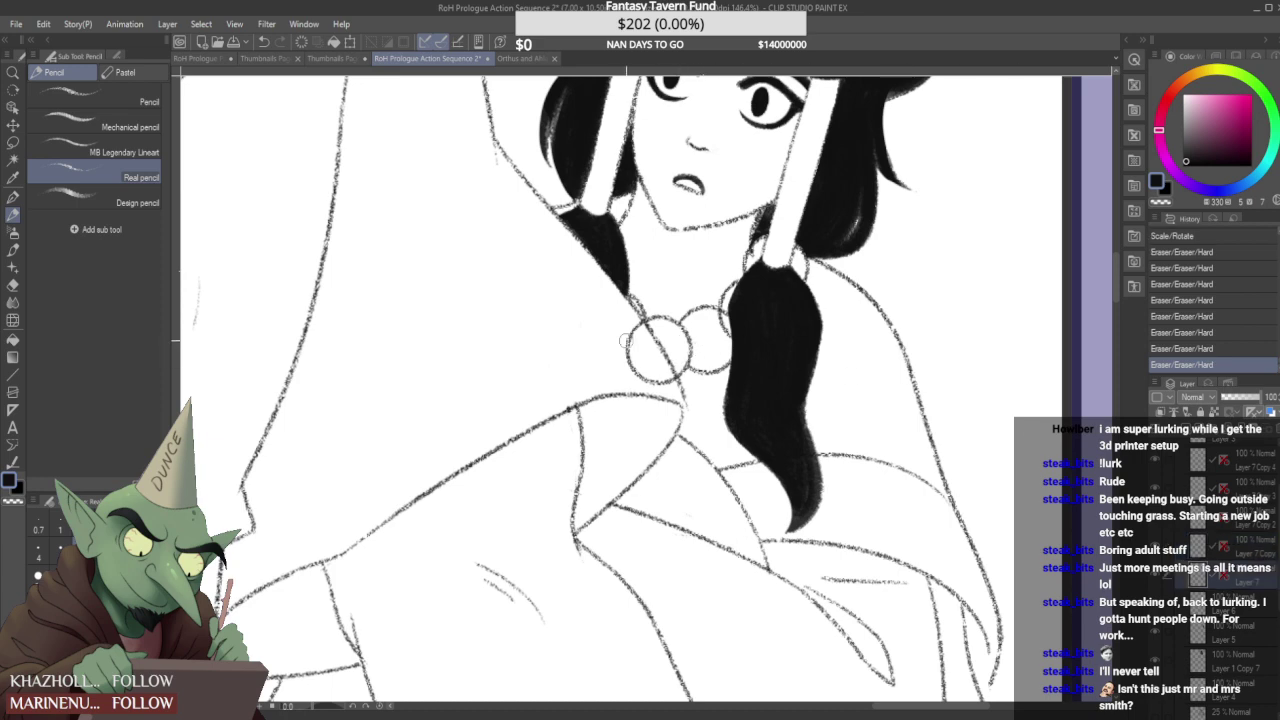
{"action": "left_click_drag", "start_coordinate": [668, 378], "coordinate": [656, 381]}
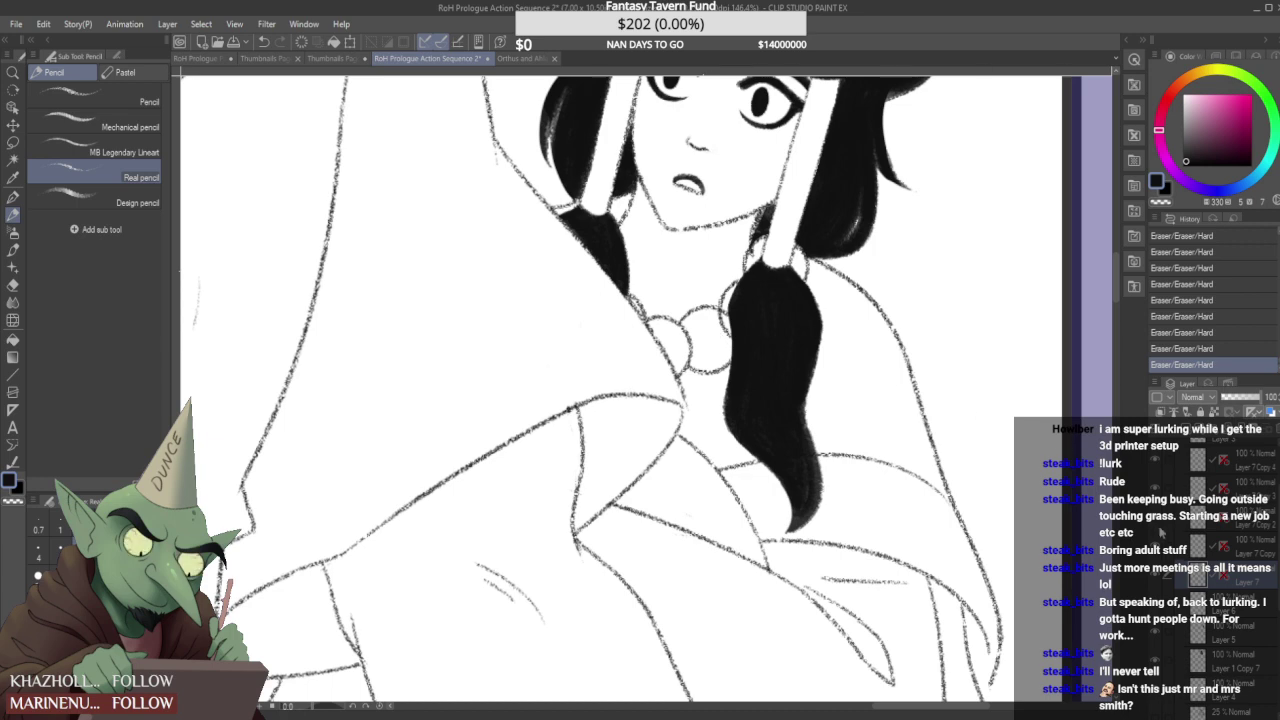
- Check which parts of the panel the face and cloak lineart layers hold by hiding and showing them
{"action": "left_click", "coordinate": [1253, 510]}
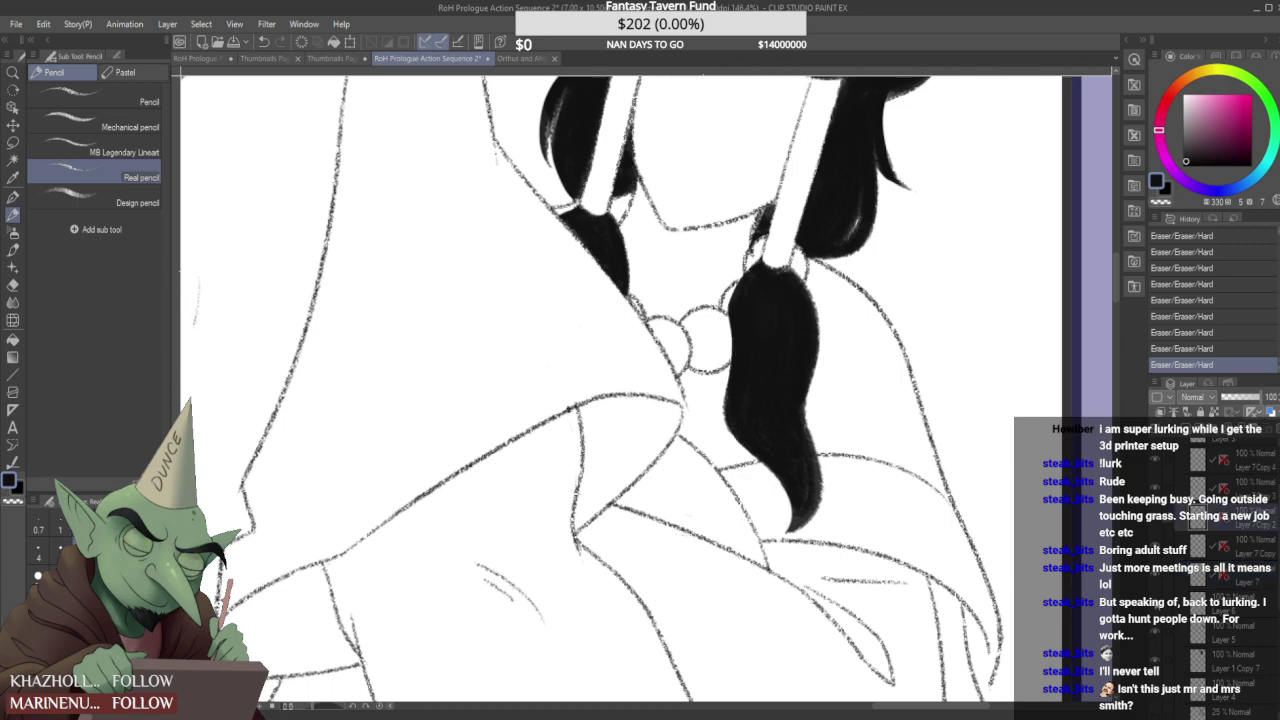
{"action": "left_click", "coordinate": [1154, 633]}
{"action": "left_click", "coordinate": [1154, 633]}
{"action": "left_click", "coordinate": [1155, 660]}
{"action": "left_click", "coordinate": [1155, 660]}
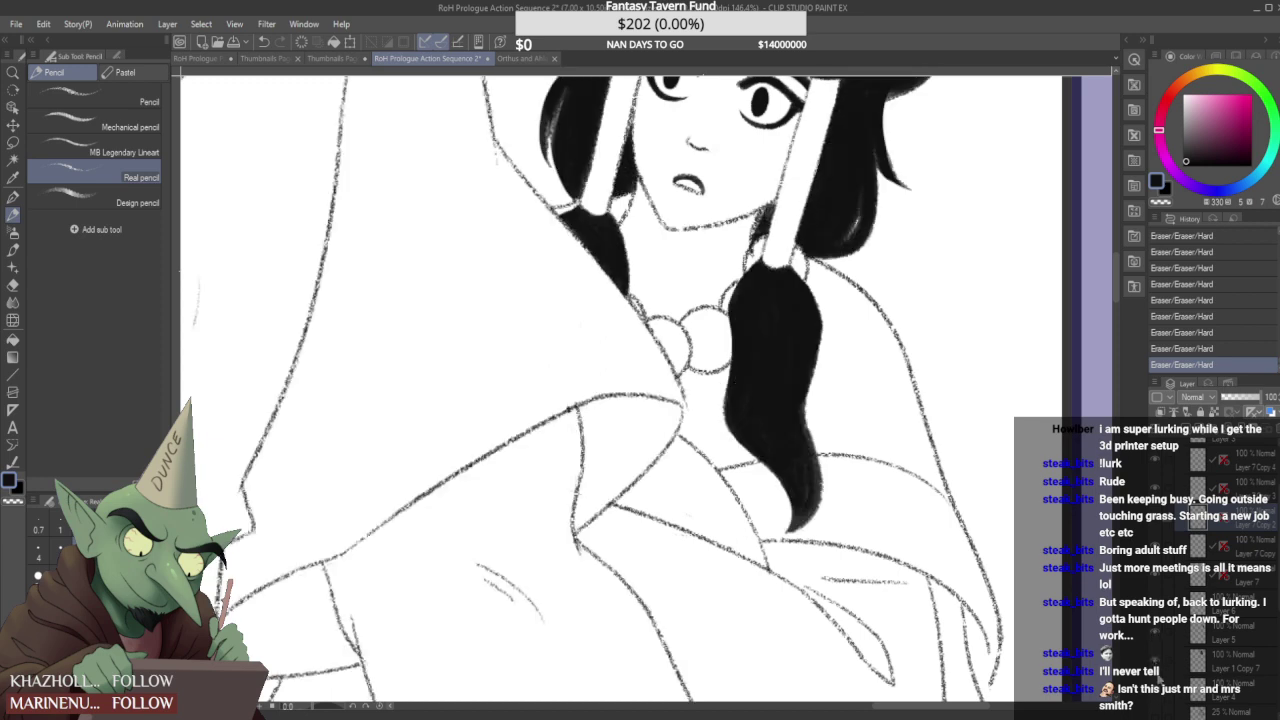
{"action": "scroll", "coordinate": [1226, 489], "scroll_direction": "up", "scroll_amount": 2}
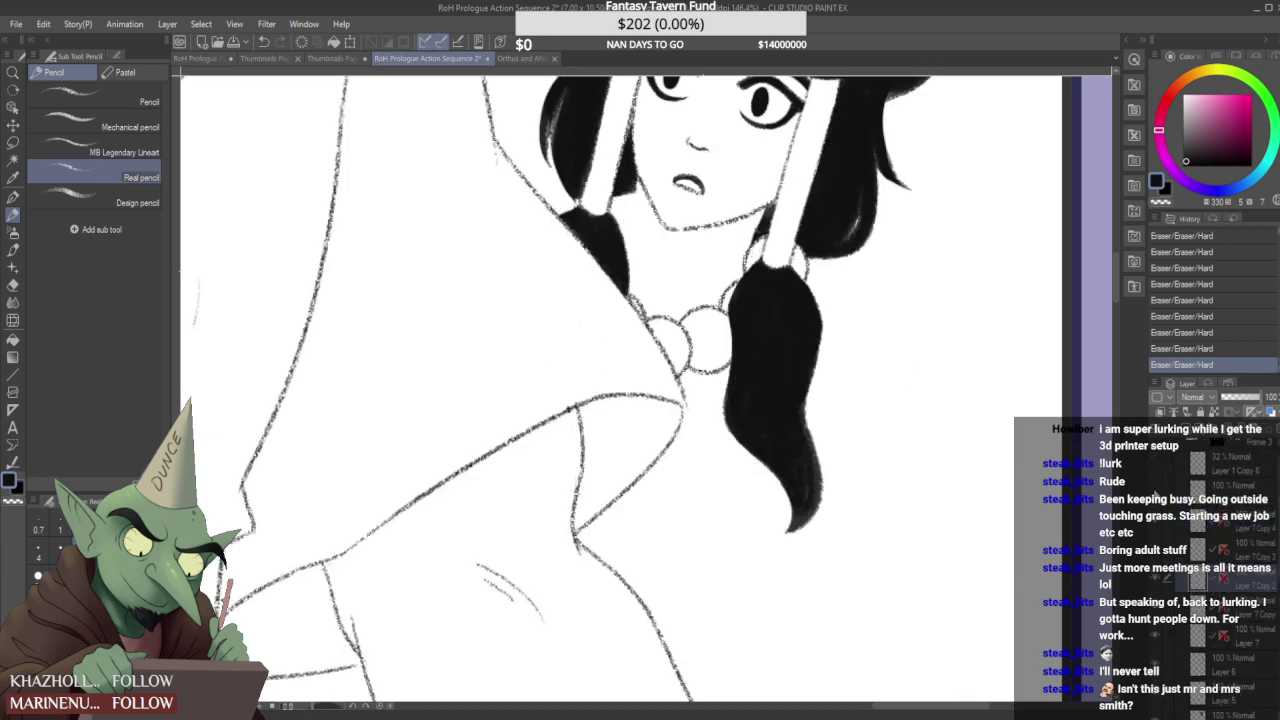
- Merge the necklace bead layers with the neighbouring lineart layers, down to Layer 6, into a single layer
{"action": "left_click", "coordinate": [1225, 490]}
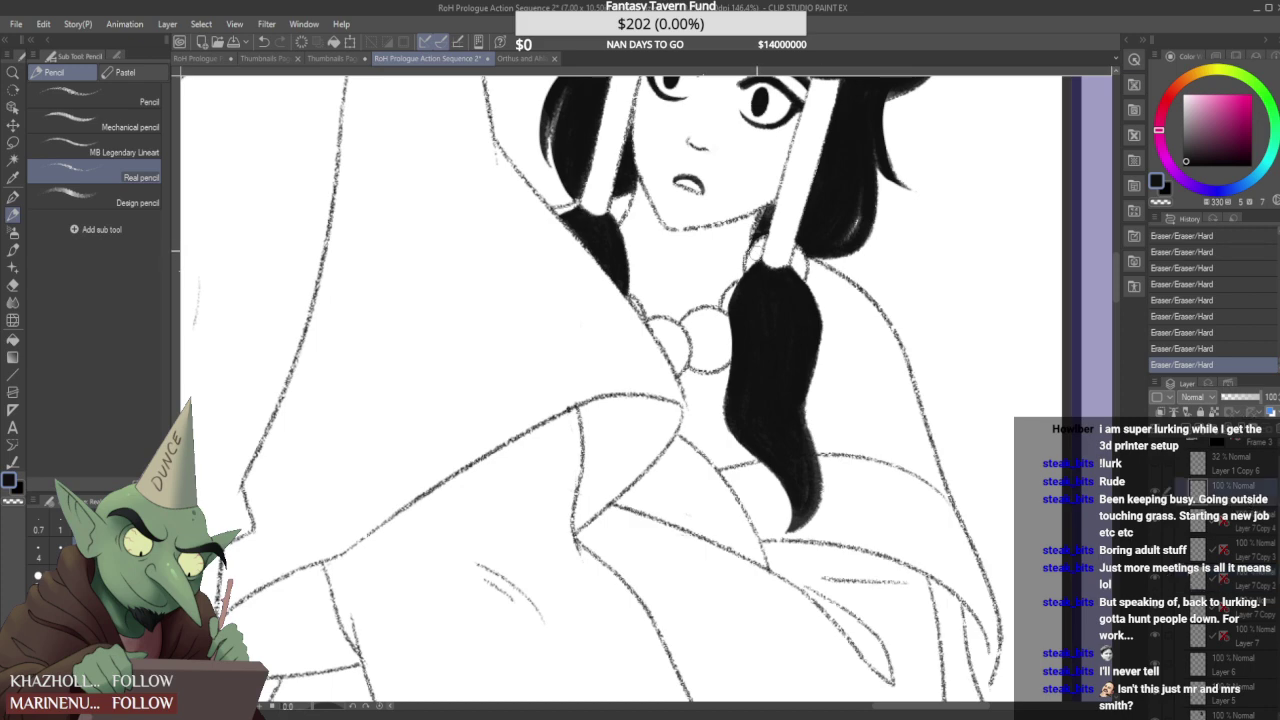
{"action": "scroll", "coordinate": [779, 252], "scroll_direction": "down", "scroll_amount": 10}
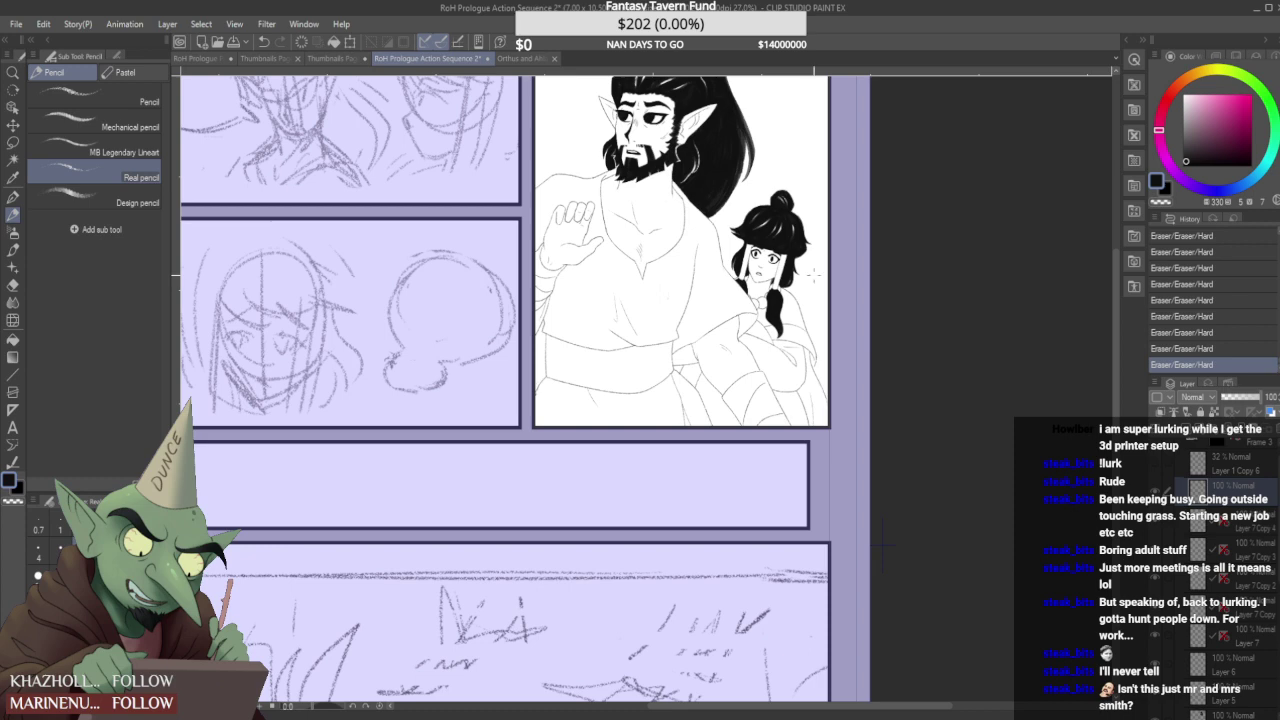
{"action": "scroll", "coordinate": [792, 252], "scroll_direction": "down", "scroll_amount": 5}
{"action": "scroll", "coordinate": [796, 246], "scroll_direction": "up", "scroll_amount": 4}
{"action": "scroll", "coordinate": [860, 339], "scroll_direction": "down", "scroll_amount": 1}
{"action": "scroll", "coordinate": [902, 341], "scroll_direction": "down", "scroll_amount": 3}
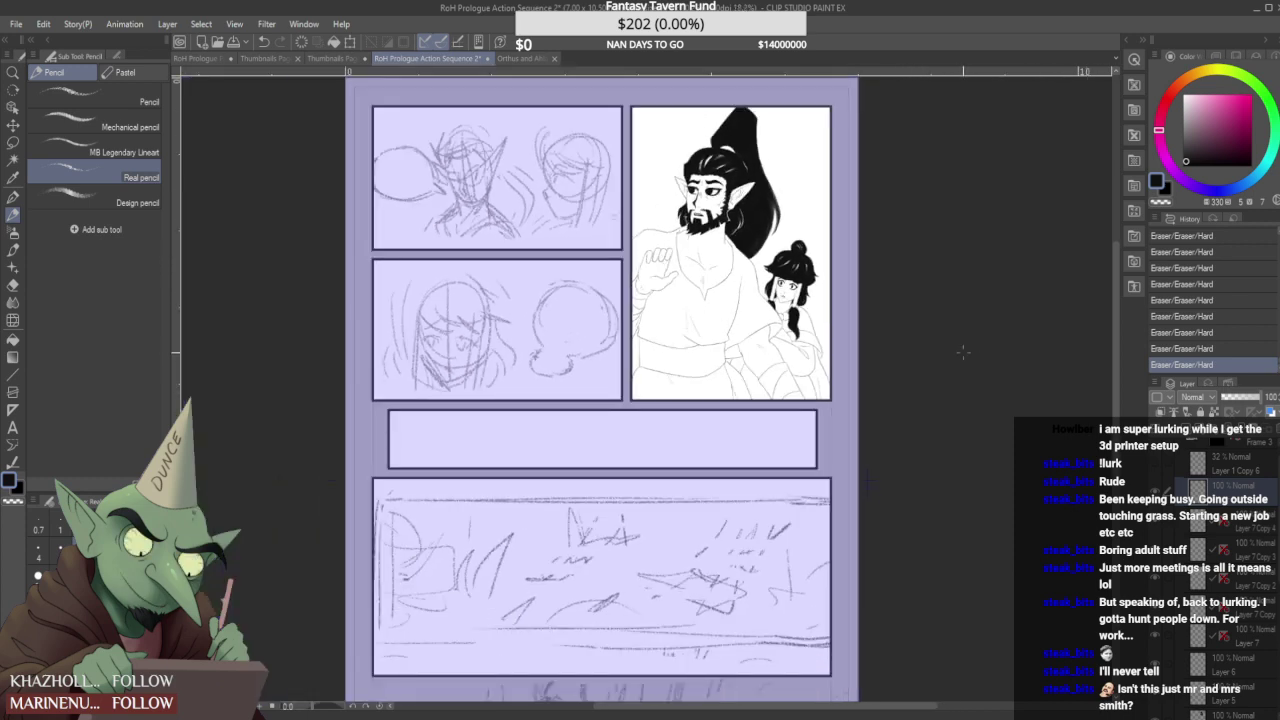
{"action": "scroll", "coordinate": [974, 369], "scroll_direction": "up", "scroll_amount": 2}
{"action": "scroll", "coordinate": [958, 400], "scroll_direction": "up", "scroll_amount": 1}
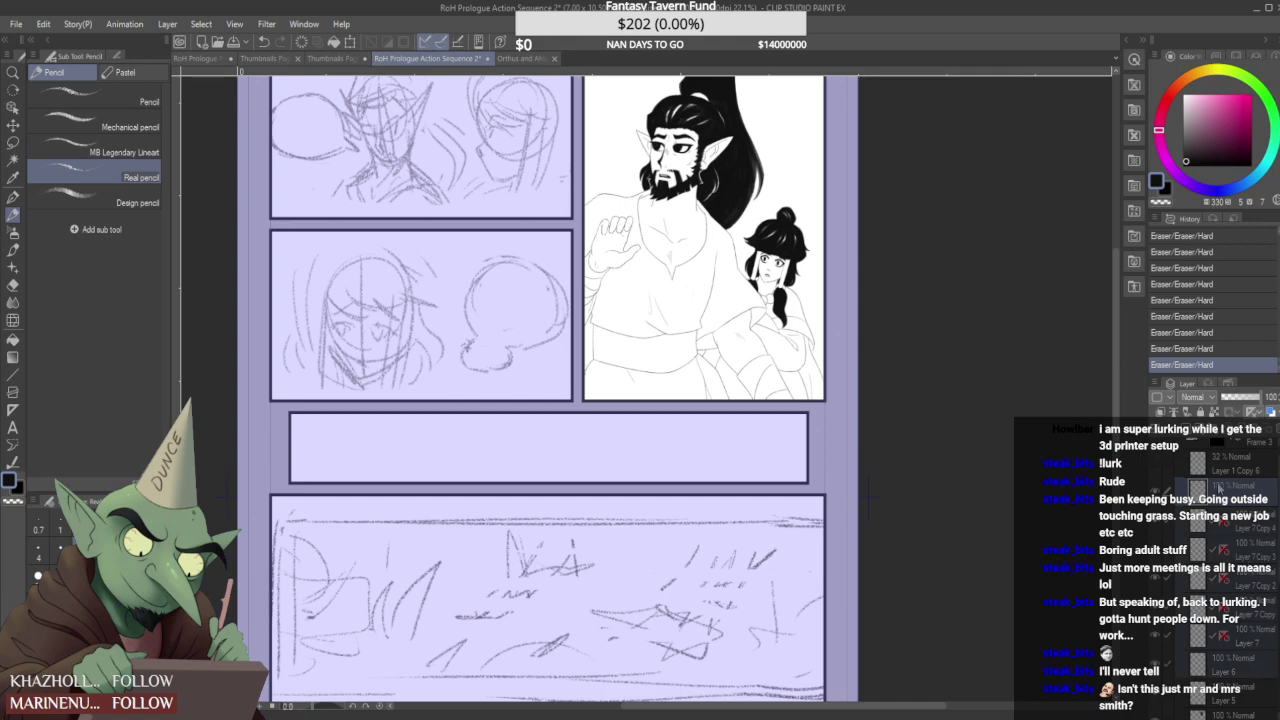
{"action": "key", "text": "shift+alt+e"}
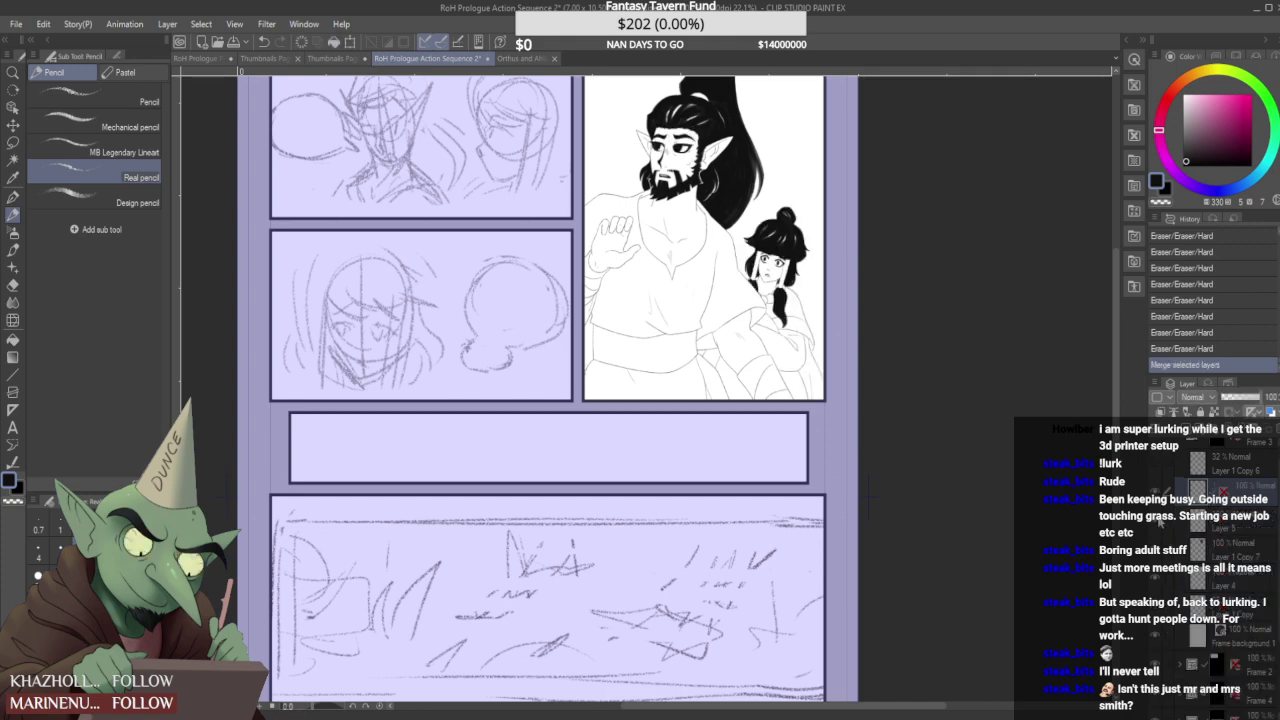
- Thicken the rounded lower end of the small figure's loose hair on Layer 5 with the Design pencil
{"action": "left_click", "coordinate": [40, 202]}
{"action": "scroll", "coordinate": [740, 263], "scroll_direction": "up", "scroll_amount": 5}
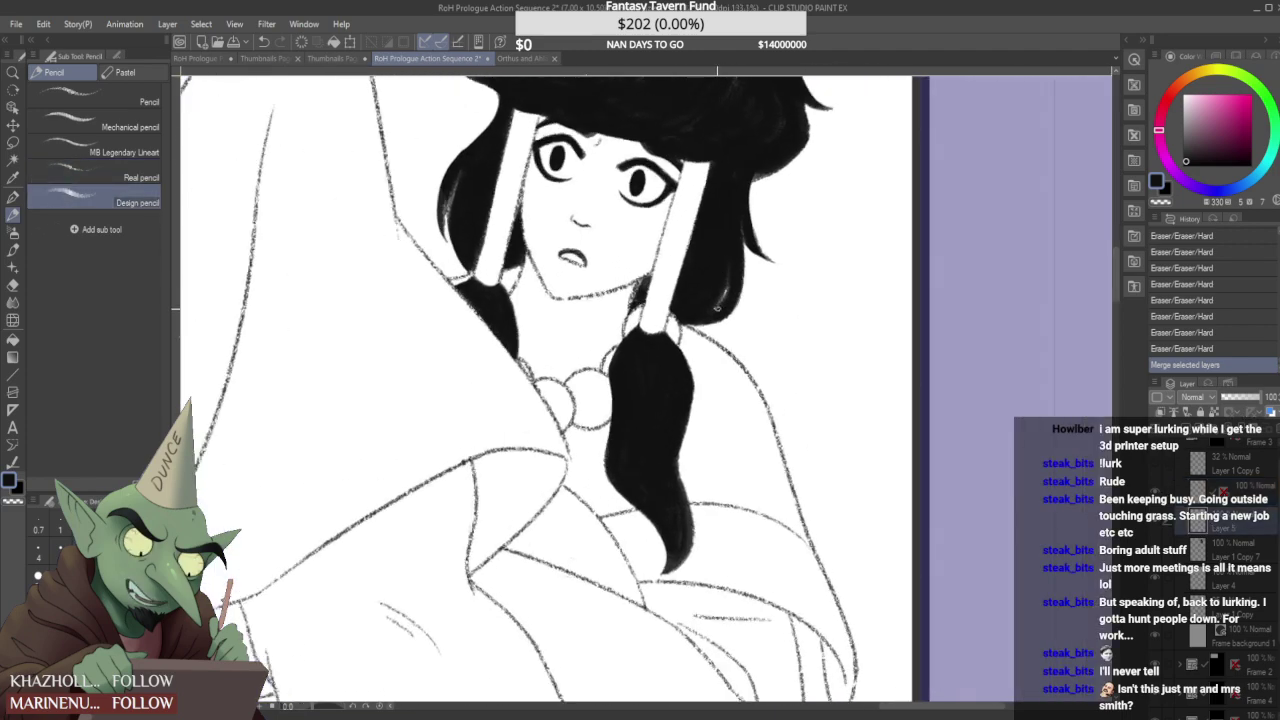
{"action": "mouse_move", "coordinate": [706, 316]}
{"action": "left_mouse_down"}
{"action": "mouse_move", "coordinate": [722, 270]}
{"action": "mouse_move", "coordinate": [691, 321]}
{"action": "mouse_move", "coordinate": [734, 302]}
{"action": "left_mouse_up"}
{"action": "mouse_move", "coordinate": [742, 258]}
{"action": "left_mouse_down"}
{"action": "mouse_move", "coordinate": [732, 318]}
{"action": "mouse_move", "coordinate": [746, 266]}
{"action": "mouse_move", "coordinate": [744, 282]}
{"action": "left_mouse_up"}
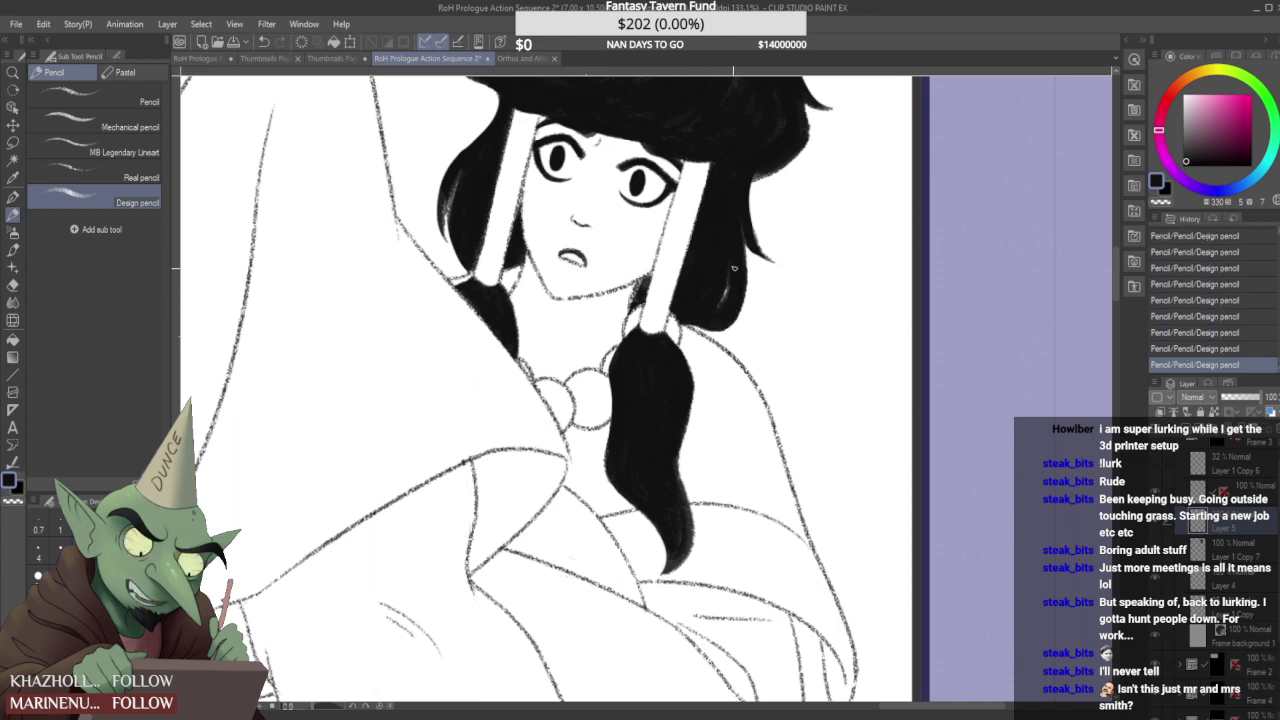
{"action": "scroll", "coordinate": [737, 276], "scroll_direction": "down", "scroll_amount": 12}
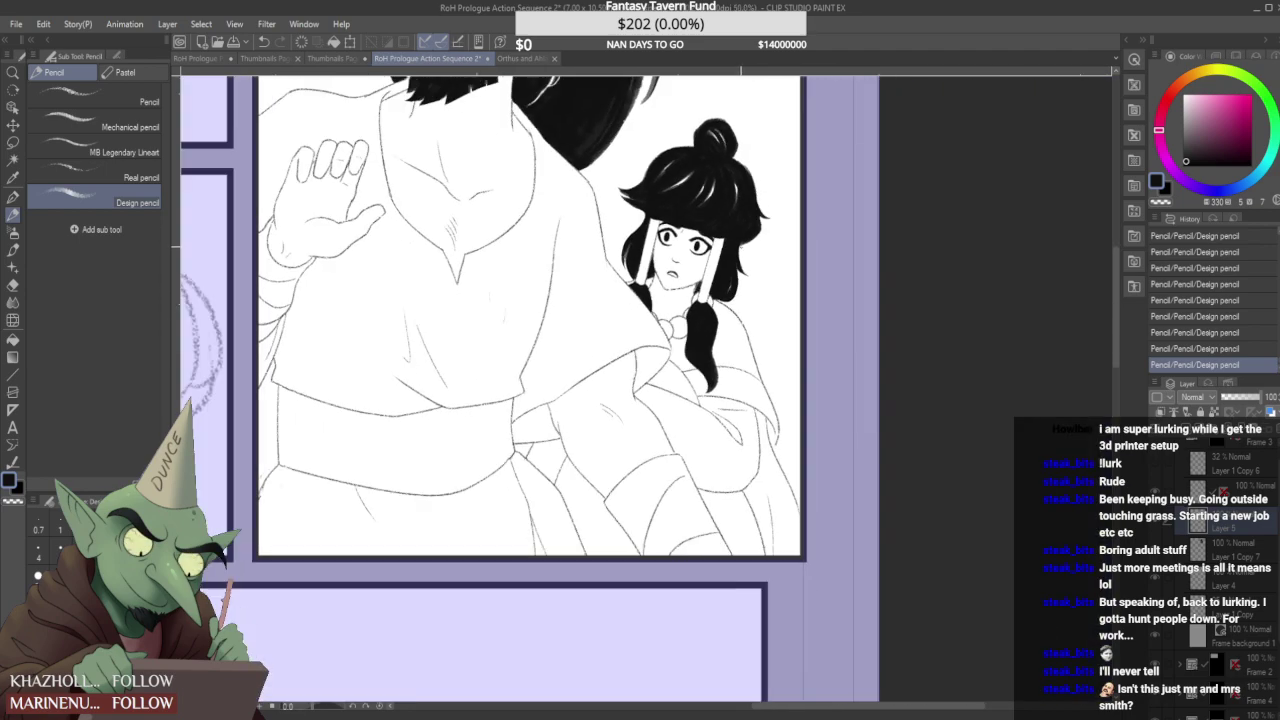
- Clean up the lower hair edge beside the hair tie, above the small figure's shoulder, with pencil and eraser strokes
{"action": "scroll", "coordinate": [720, 282], "scroll_direction": "up", "scroll_amount": 5}
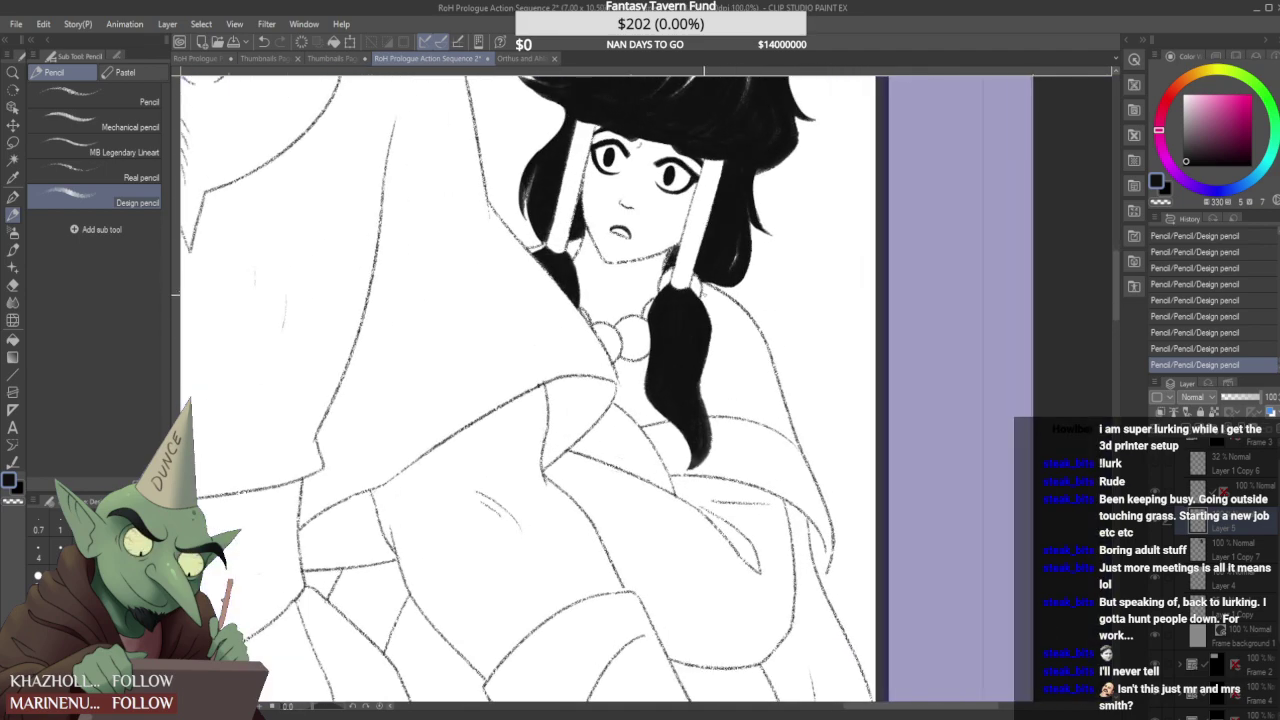
{"action": "scroll", "coordinate": [703, 288], "scroll_direction": "up", "scroll_amount": 2}
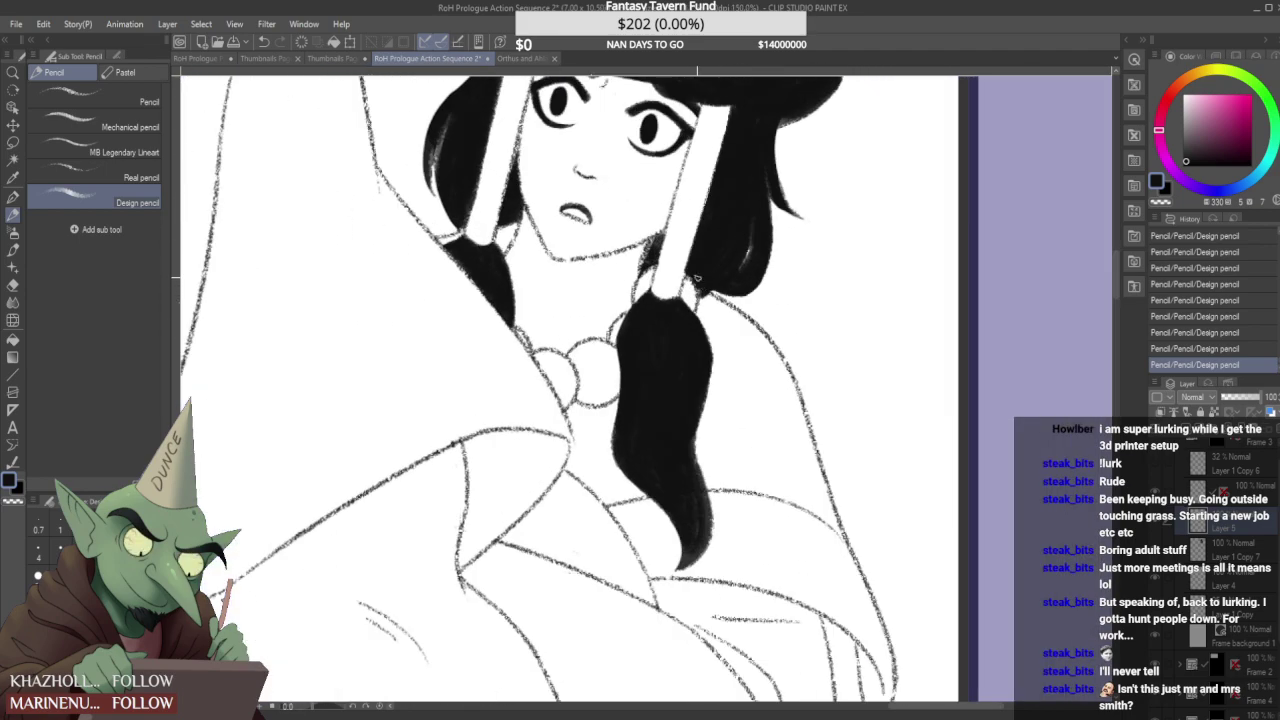
{"action": "scroll", "coordinate": [703, 291], "scroll_direction": "down", "scroll_amount": 5}
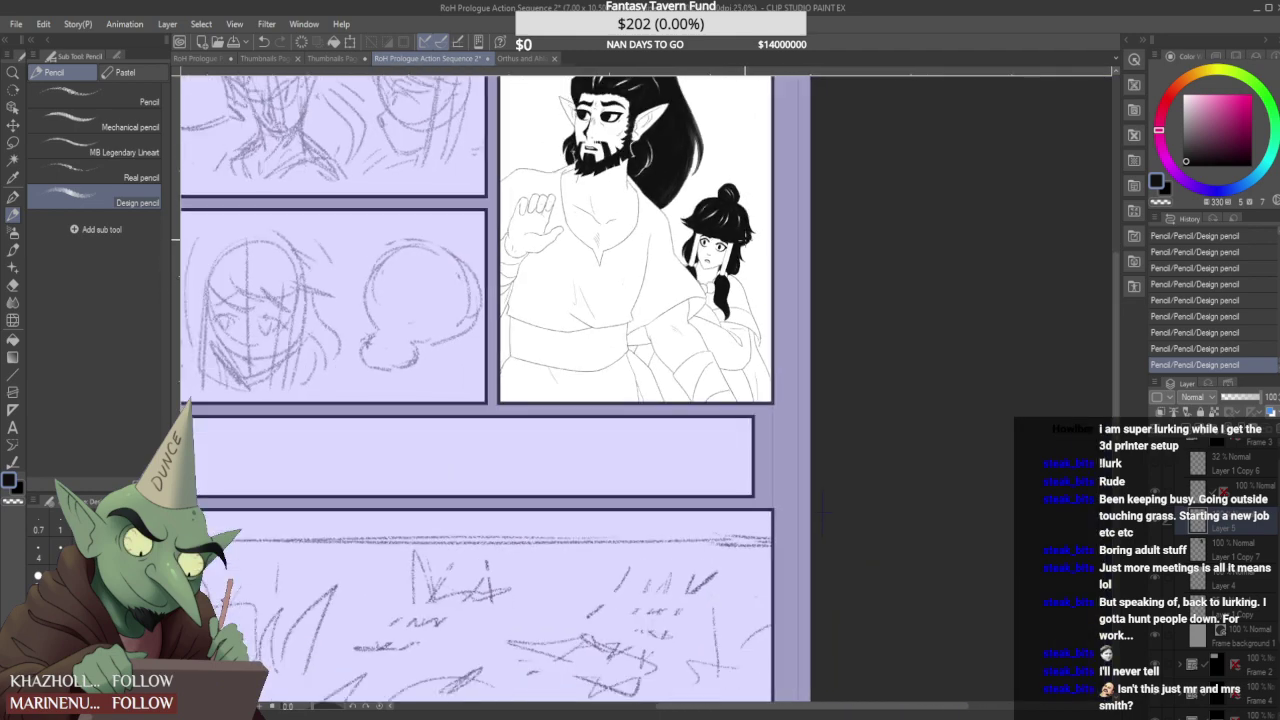
{"action": "scroll", "coordinate": [742, 262], "scroll_direction": "up", "scroll_amount": 5}
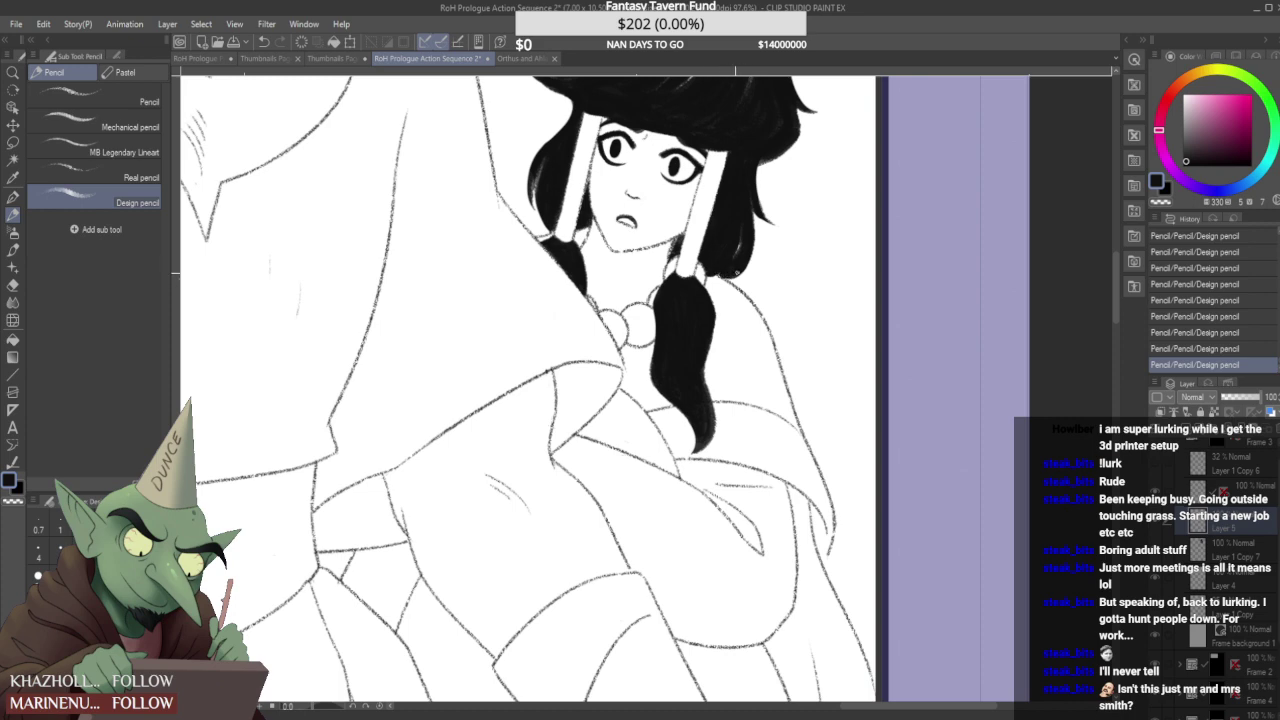
{"action": "scroll", "coordinate": [718, 272], "scroll_direction": "up", "scroll_amount": 1}
{"action": "left_click_drag", "start_coordinate": [717, 276], "coordinate": [686, 268]}
{"action": "scroll", "coordinate": [720, 283], "scroll_direction": "up", "scroll_amount": 3}
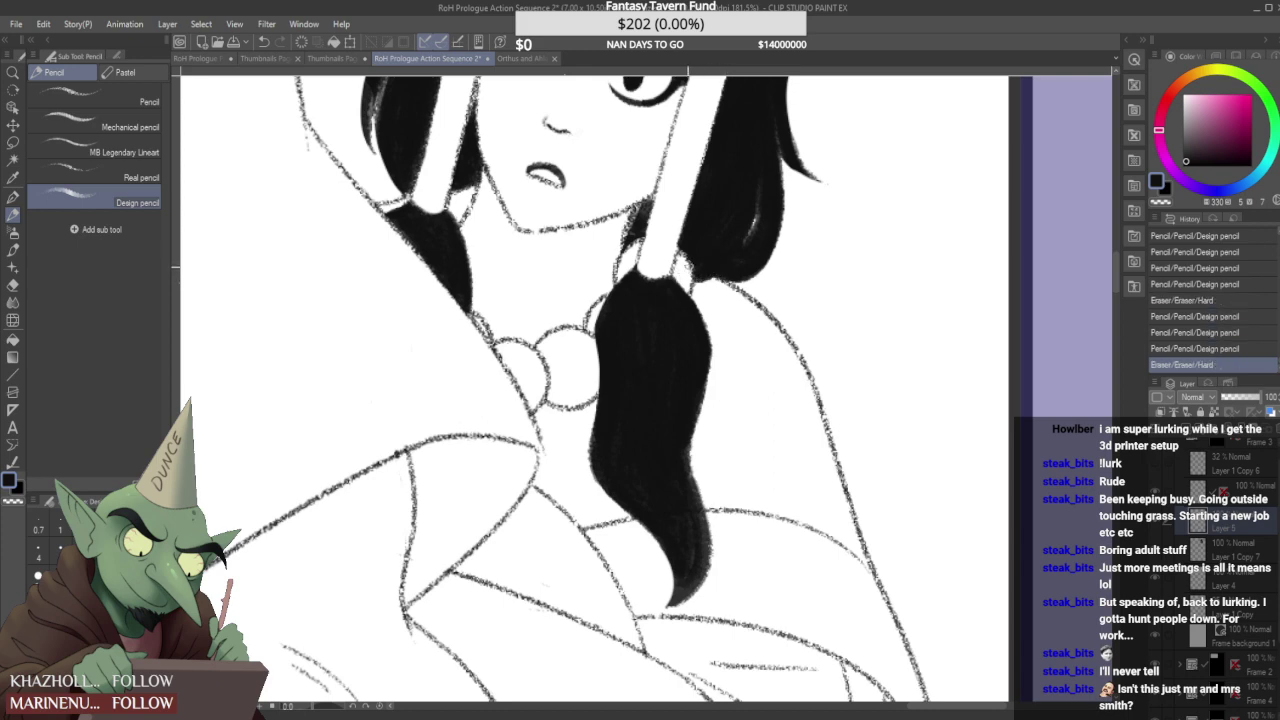
- Erase along the outer edge of the small figure's hair near the pointed fringe tip facing the large man
{"action": "scroll", "coordinate": [730, 252], "scroll_direction": "down", "scroll_amount": 10}
{"action": "scroll", "coordinate": [750, 220], "scroll_direction": "down", "scroll_amount": 2}
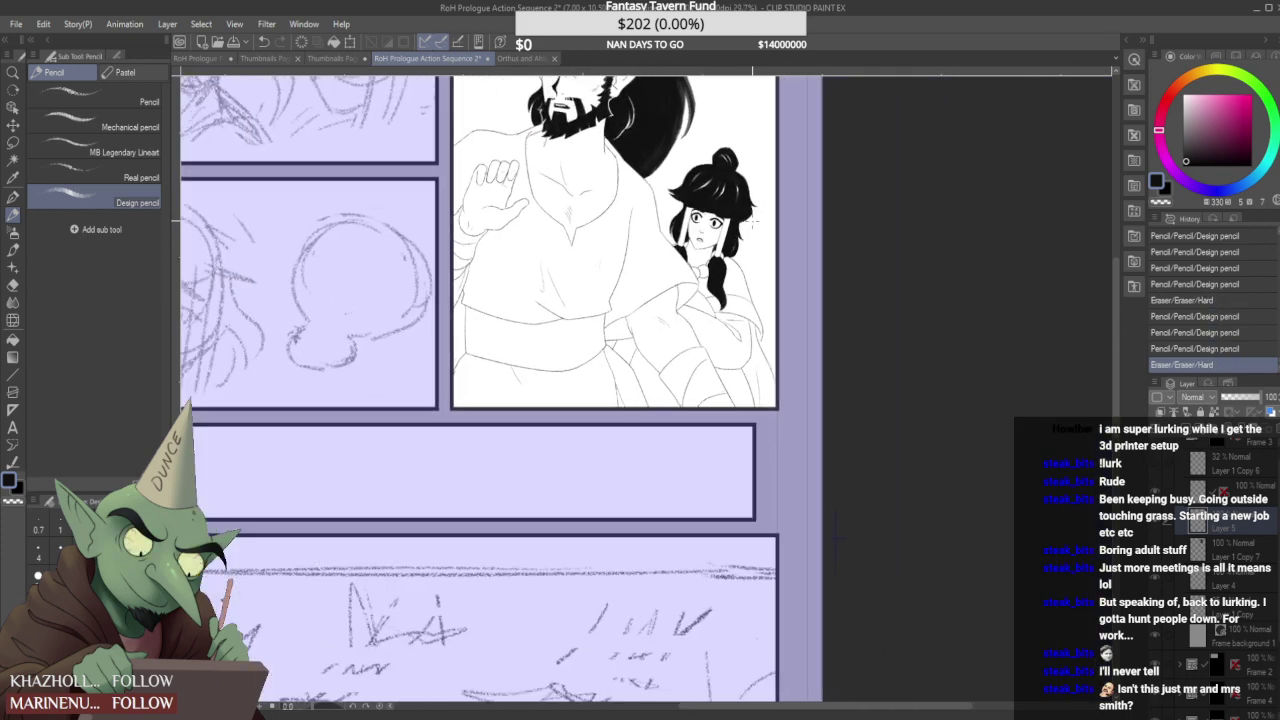
{"action": "scroll", "coordinate": [760, 250], "scroll_direction": "down", "scroll_amount": 4}
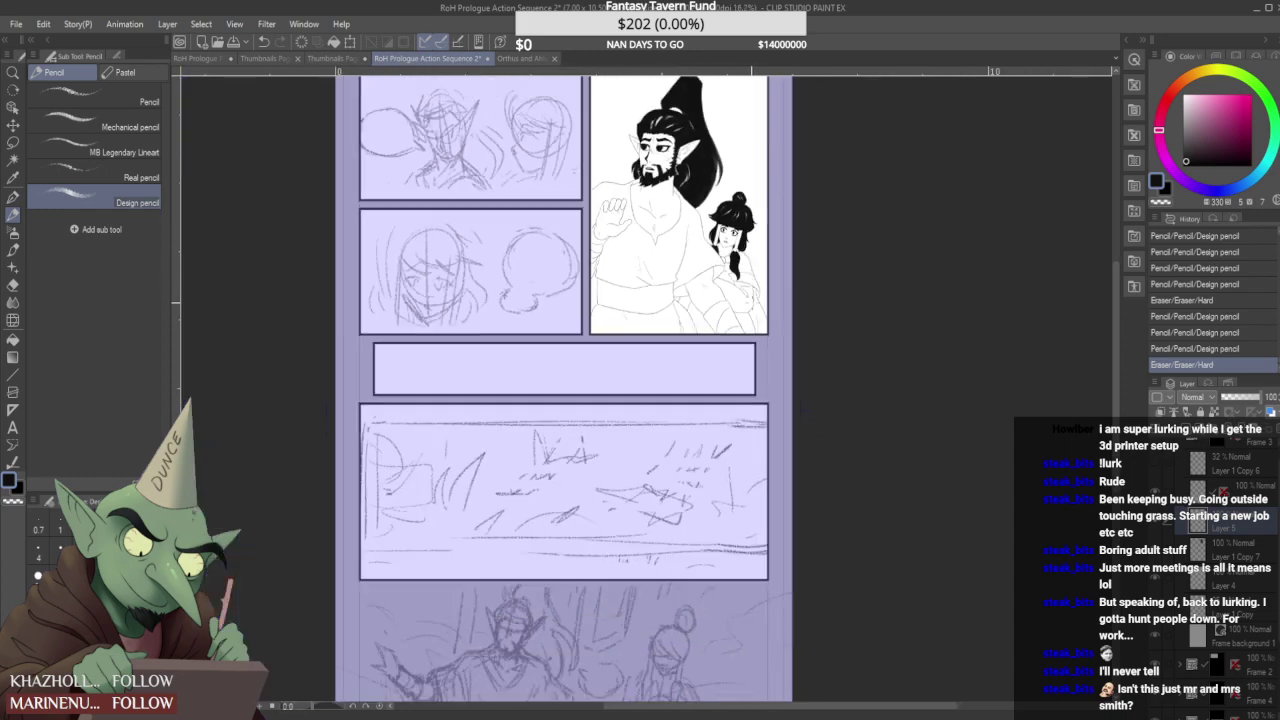
{"action": "scroll", "coordinate": [714, 238], "scroll_direction": "up", "scroll_amount": 12}
{"action": "scroll", "coordinate": [728, 232], "scroll_direction": "up", "scroll_amount": 4}
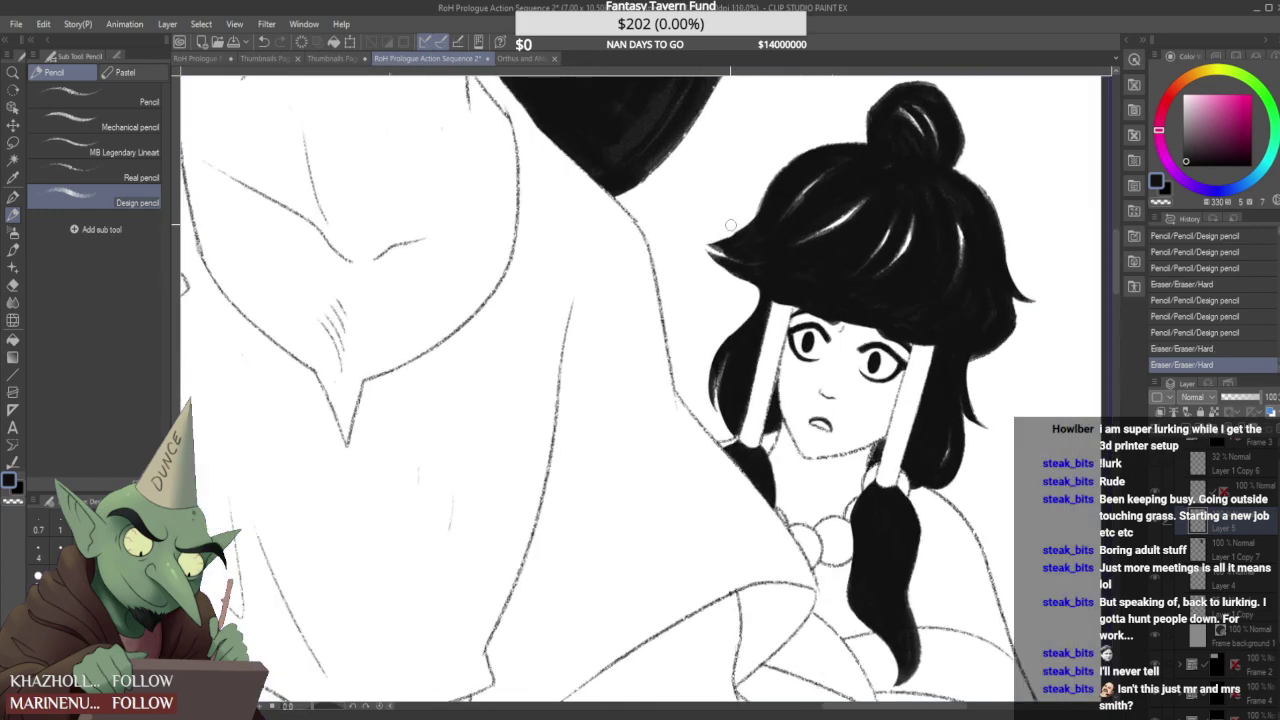
{"action": "scroll", "coordinate": [722, 235], "scroll_direction": "down", "scroll_amount": 1}
{"action": "scroll", "coordinate": [735, 210], "scroll_direction": "down", "scroll_amount": 3}
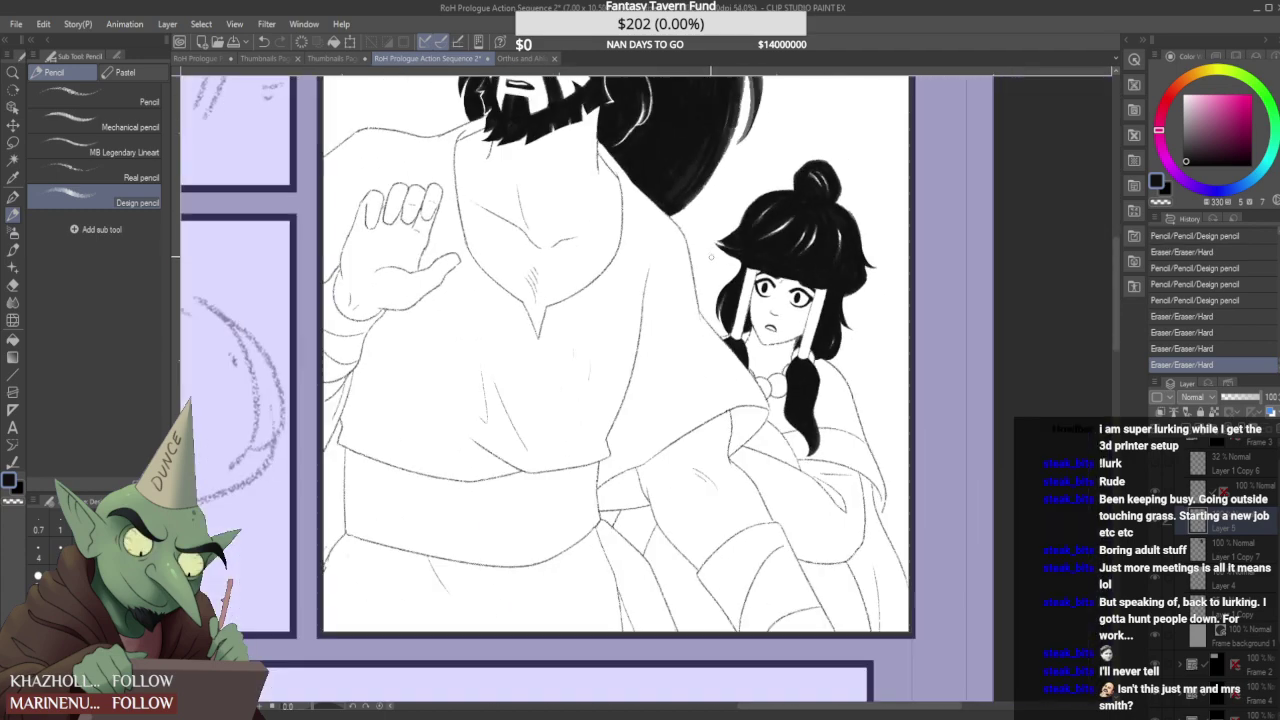
{"action": "scroll", "coordinate": [740, 194], "scroll_direction": "down", "scroll_amount": 1}
{"action": "scroll", "coordinate": [735, 200], "scroll_direction": "up", "scroll_amount": 4}
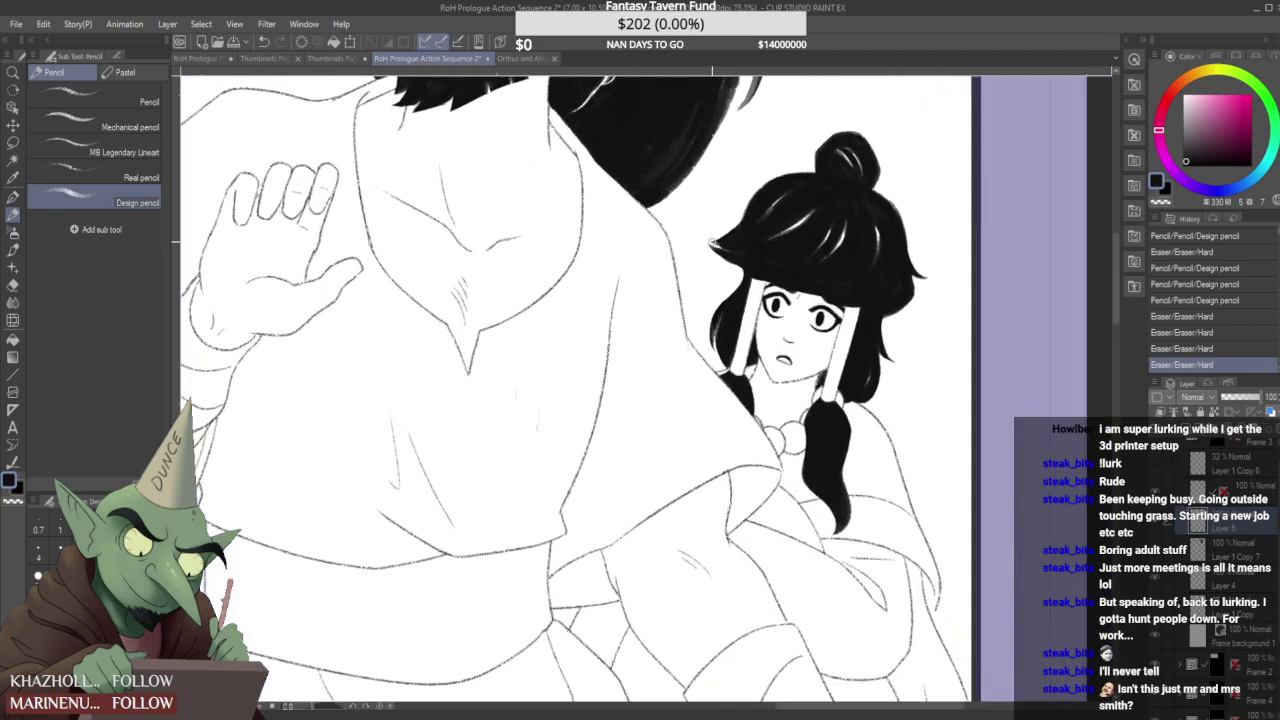
- Undo the last two erasures on the small figure's hair outline
{"action": "scroll", "coordinate": [720, 237], "scroll_direction": "down", "scroll_amount": 1}
{"action": "scroll", "coordinate": [716, 237], "scroll_direction": "down", "scroll_amount": 2}
{"action": "scroll", "coordinate": [716, 238], "scroll_direction": "down", "scroll_amount": 1}
{"action": "scroll", "coordinate": [716, 240], "scroll_direction": "up", "scroll_amount": 1}
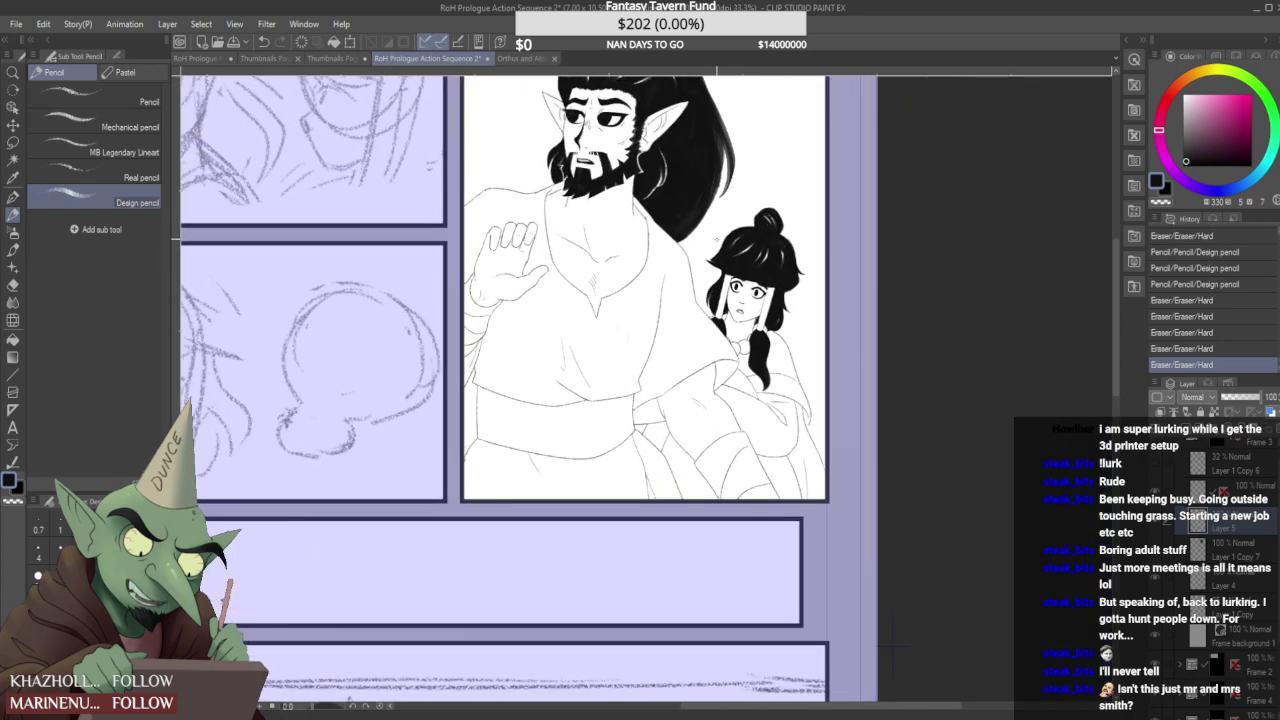
{"action": "key", "text": "ctrl+z"}
{"action": "key", "text": "ctrl+z"}
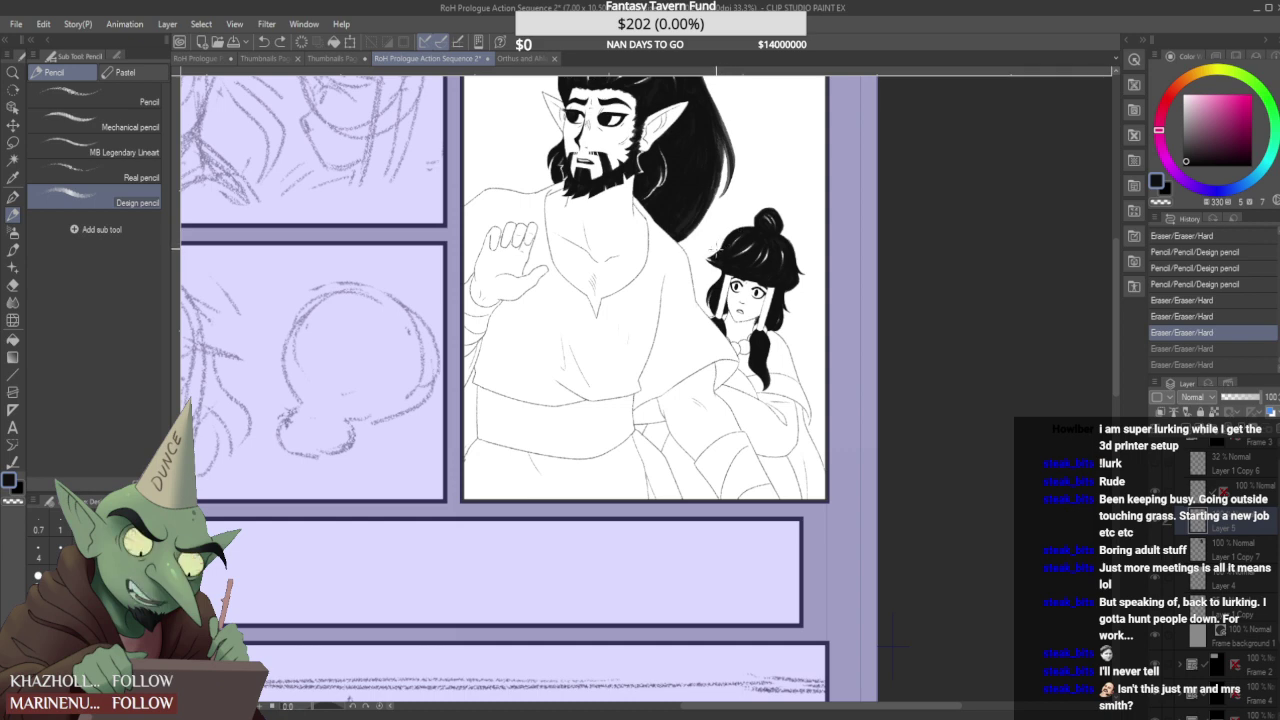
- Redraw the hair contour from the pointed fringe tip up toward the crown with Design pencil strokes, smoothing its curve
{"action": "scroll", "coordinate": [712, 229], "scroll_direction": "up", "scroll_amount": 5}
{"action": "mouse_move", "coordinate": [718, 262]}
{"action": "left_mouse_down"}
{"action": "mouse_move", "coordinate": [696, 300]}
{"action": "mouse_move", "coordinate": [737, 222]}
{"action": "mouse_move", "coordinate": [792, 160]}
{"action": "left_mouse_up"}
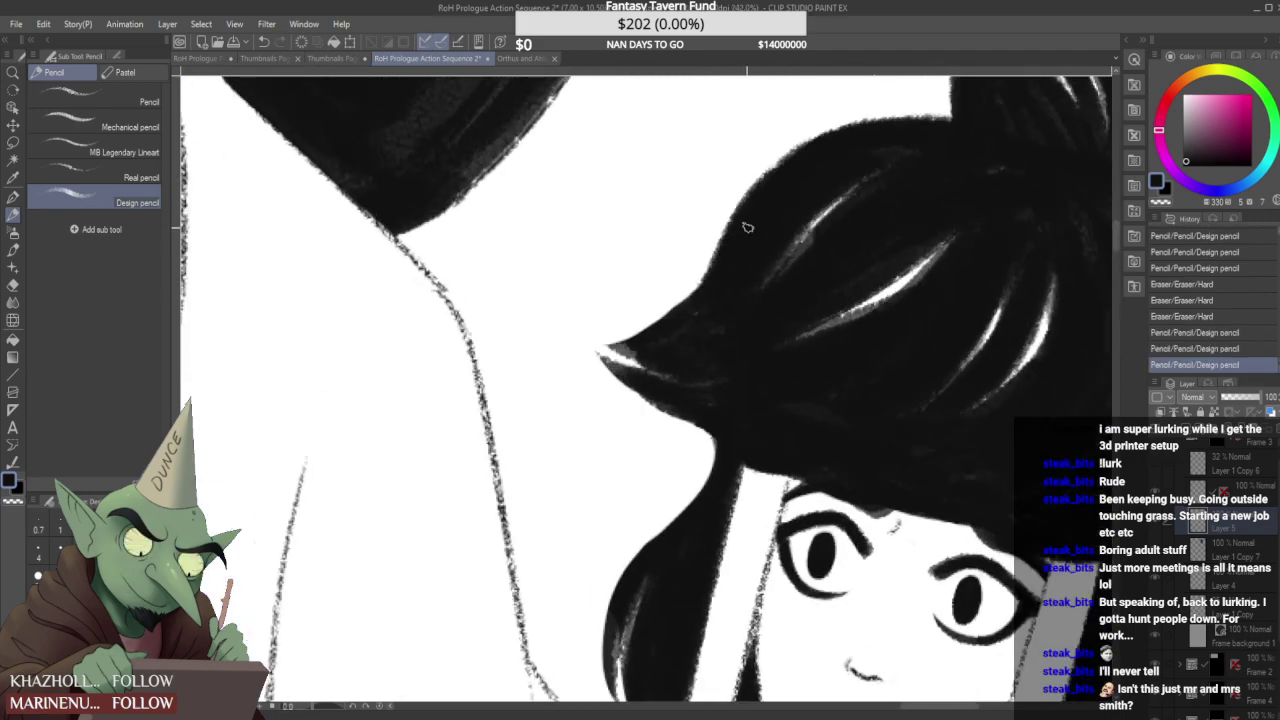
{"action": "mouse_move", "coordinate": [737, 245]}
{"action": "left_mouse_down"}
{"action": "mouse_move", "coordinate": [700, 288]}
{"action": "mouse_move", "coordinate": [700, 252]}
{"action": "left_mouse_up"}
{"action": "scroll", "coordinate": [690, 303], "scroll_direction": "down", "scroll_amount": 2}
{"action": "scroll", "coordinate": [716, 293], "scroll_direction": "up", "scroll_amount": 3}
{"action": "left_click_drag", "start_coordinate": [720, 294], "coordinate": [748, 262]}
{"action": "left_click_drag", "start_coordinate": [707, 320], "coordinate": [734, 262]}
{"action": "scroll", "coordinate": [729, 240], "scroll_direction": "down", "scroll_amount": 3}
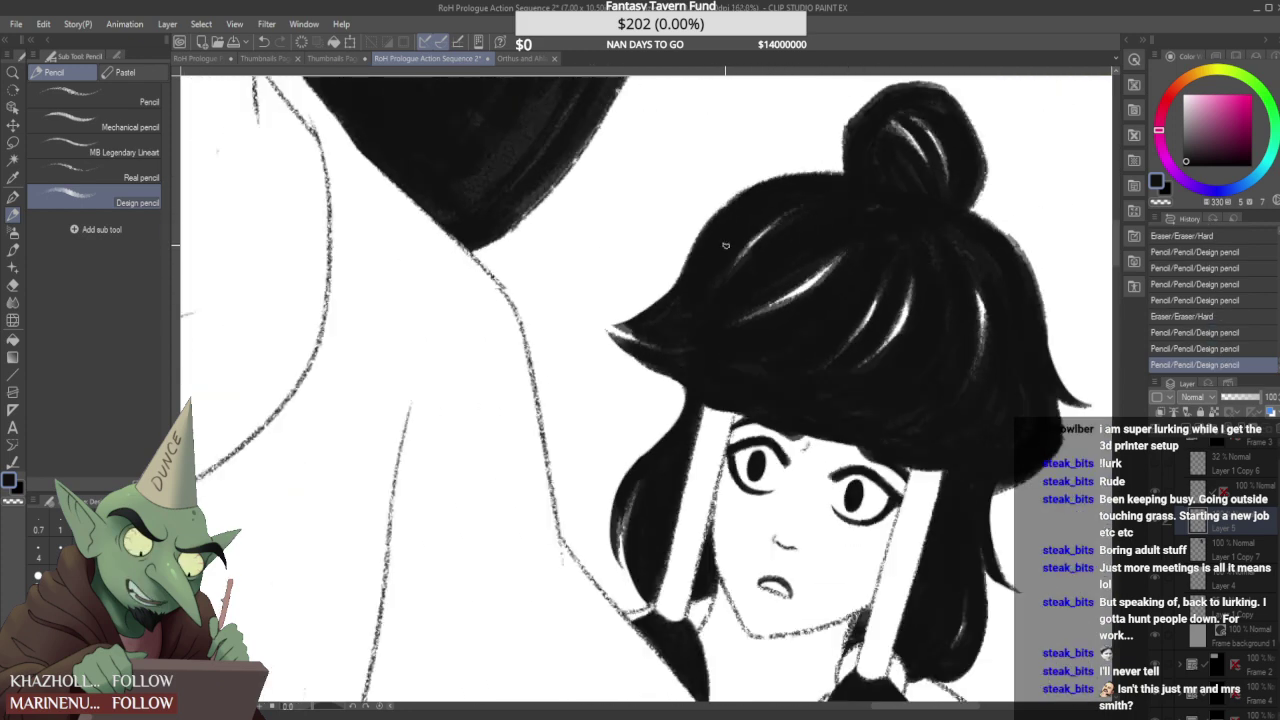
- Refine the outline of the small figure's hair bun with Design pencil strokes and hard eraser trims
{"action": "scroll", "coordinate": [817, 170], "scroll_direction": "up", "scroll_amount": 2}
{"action": "mouse_move", "coordinate": [803, 186]}
{"action": "left_mouse_down"}
{"action": "mouse_move", "coordinate": [802, 165]}
{"action": "mouse_move", "coordinate": [866, 118]}
{"action": "left_mouse_up"}
{"action": "mouse_move", "coordinate": [812, 160]}
{"action": "left_mouse_down"}
{"action": "mouse_move", "coordinate": [867, 106]}
{"action": "mouse_move", "coordinate": [920, 118]}
{"action": "mouse_move", "coordinate": [894, 106]}
{"action": "mouse_move", "coordinate": [930, 136]}
{"action": "left_mouse_up"}
{"action": "left_click_drag", "start_coordinate": [860, 156], "coordinate": [866, 172]}
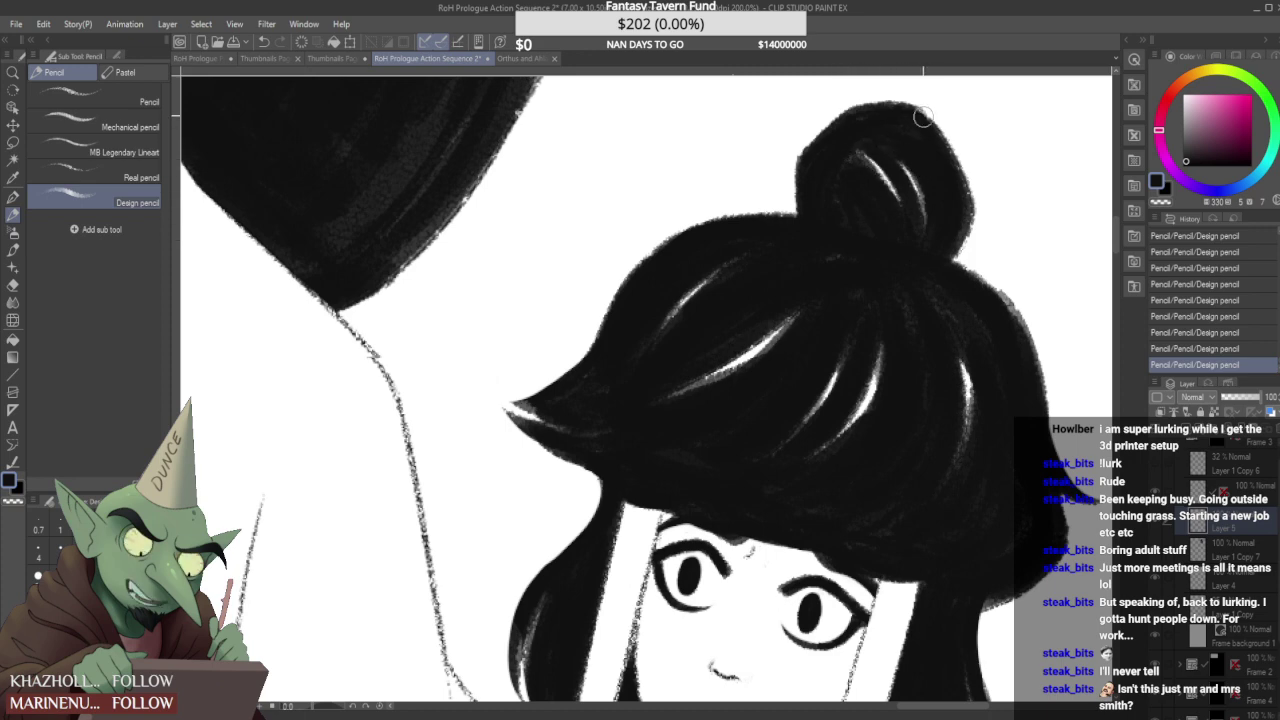
{"action": "left_click_drag", "start_coordinate": [954, 133], "coordinate": [979, 203]}
{"action": "mouse_move", "coordinate": [924, 101]}
{"action": "left_mouse_down"}
{"action": "mouse_move", "coordinate": [968, 158]}
{"action": "mouse_move", "coordinate": [983, 208]}
{"action": "mouse_move", "coordinate": [970, 252]}
{"action": "mouse_move", "coordinate": [984, 187]}
{"action": "mouse_move", "coordinate": [966, 225]}
{"action": "mouse_move", "coordinate": [1018, 341]}
{"action": "left_mouse_up"}
- Even out the back hair contour below the bun and darken the small figure's hair mass with Design pencil strokes
{"action": "left_click_drag", "start_coordinate": [995, 269], "coordinate": [1049, 347]}
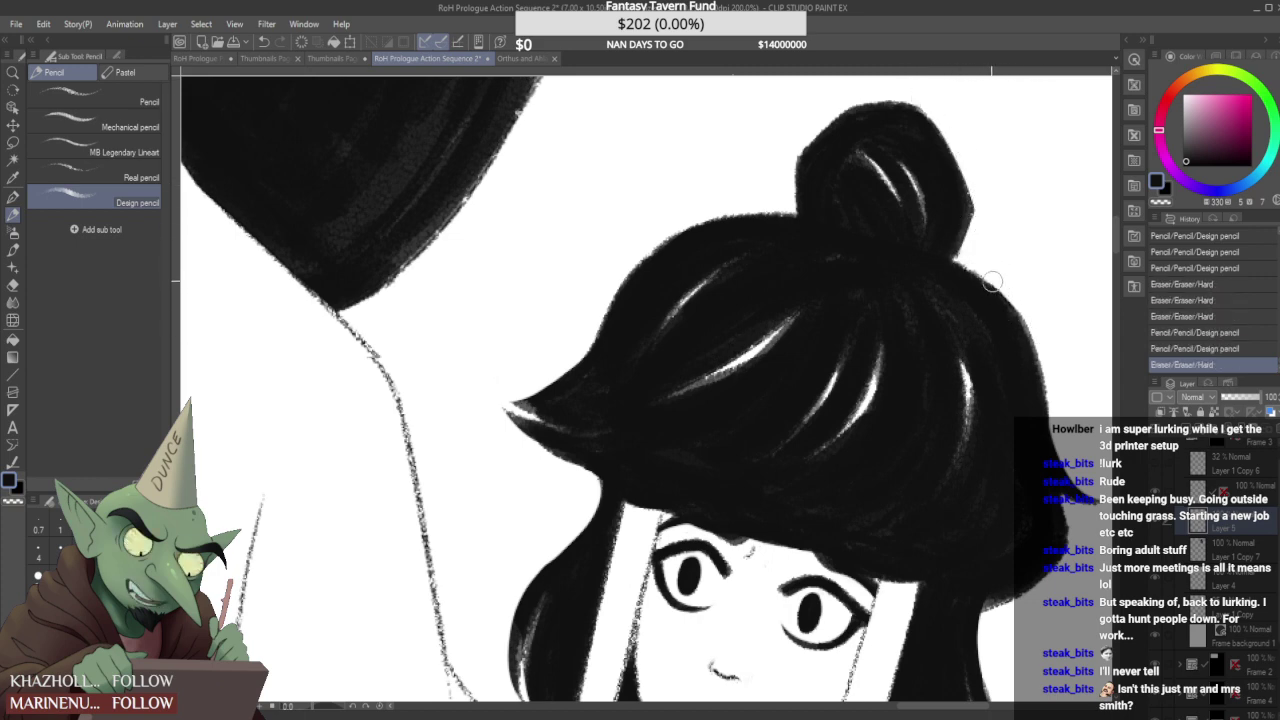
{"action": "mouse_move", "coordinate": [937, 291]}
{"action": "left_mouse_down"}
{"action": "mouse_move", "coordinate": [940, 331]}
{"action": "mouse_move", "coordinate": [940, 295]}
{"action": "mouse_move", "coordinate": [960, 312]}
{"action": "mouse_move", "coordinate": [1004, 302]}
{"action": "left_mouse_up"}
{"action": "mouse_move", "coordinate": [998, 386]}
{"action": "left_mouse_down"}
{"action": "mouse_move", "coordinate": [1008, 307]}
{"action": "mouse_move", "coordinate": [1008, 325]}
{"action": "left_mouse_up"}
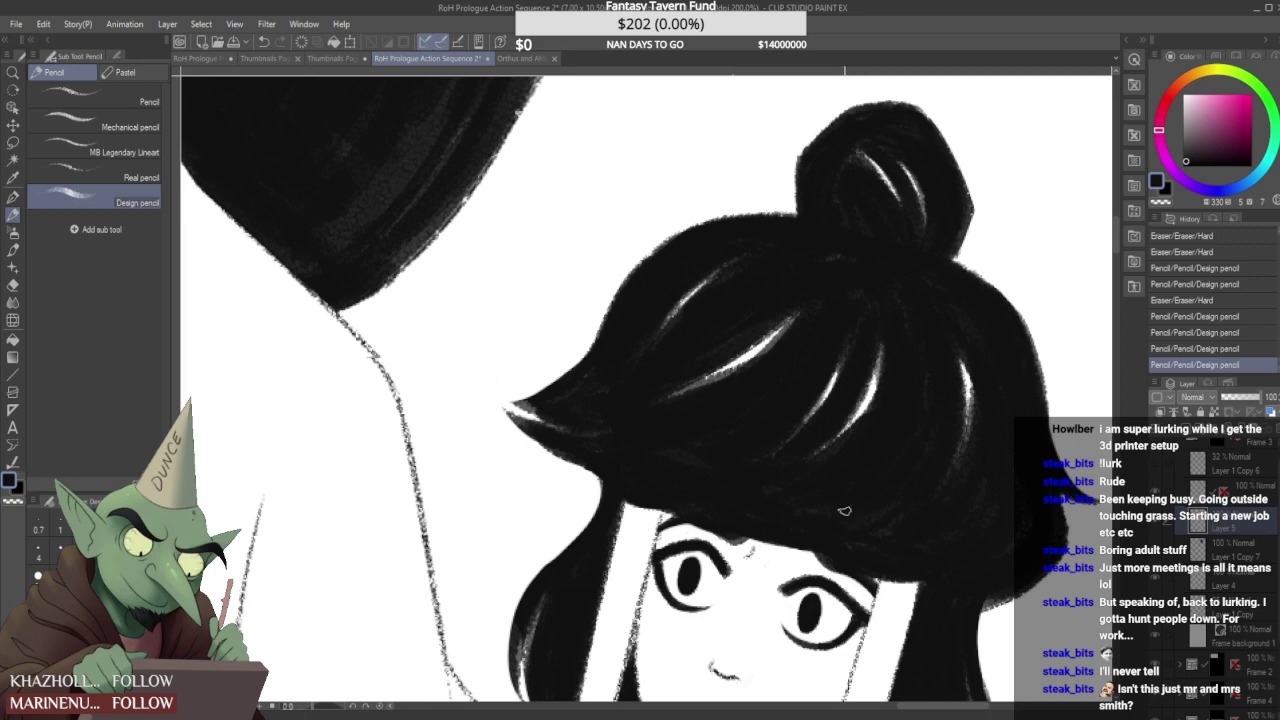
{"action": "left_click_drag", "start_coordinate": [648, 457], "coordinate": [757, 426]}
{"action": "mouse_move", "coordinate": [938, 445]}
{"action": "left_mouse_down"}
{"action": "mouse_move", "coordinate": [923, 368]}
{"action": "mouse_move", "coordinate": [860, 268]}
{"action": "mouse_move", "coordinate": [732, 302]}
{"action": "left_mouse_up"}
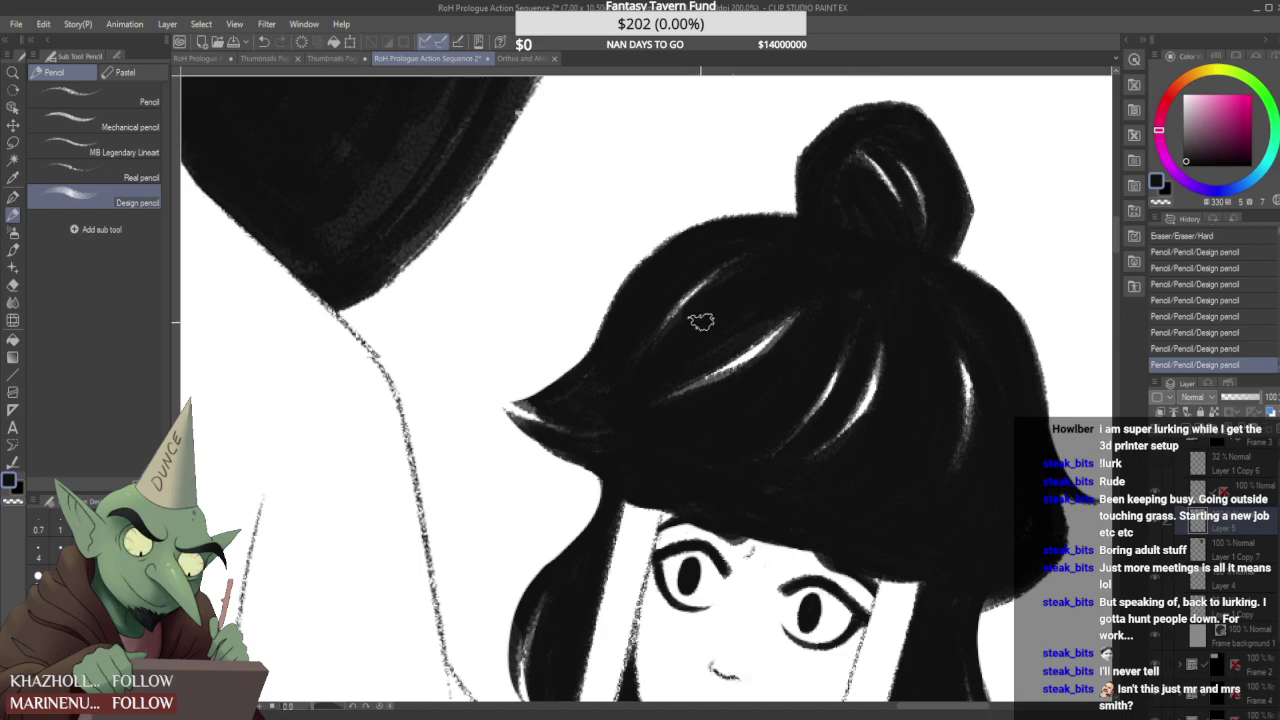
- Flip the canvas horizontally with the whole panel in view
{"action": "scroll", "coordinate": [718, 327], "scroll_direction": "down", "scroll_amount": 3}
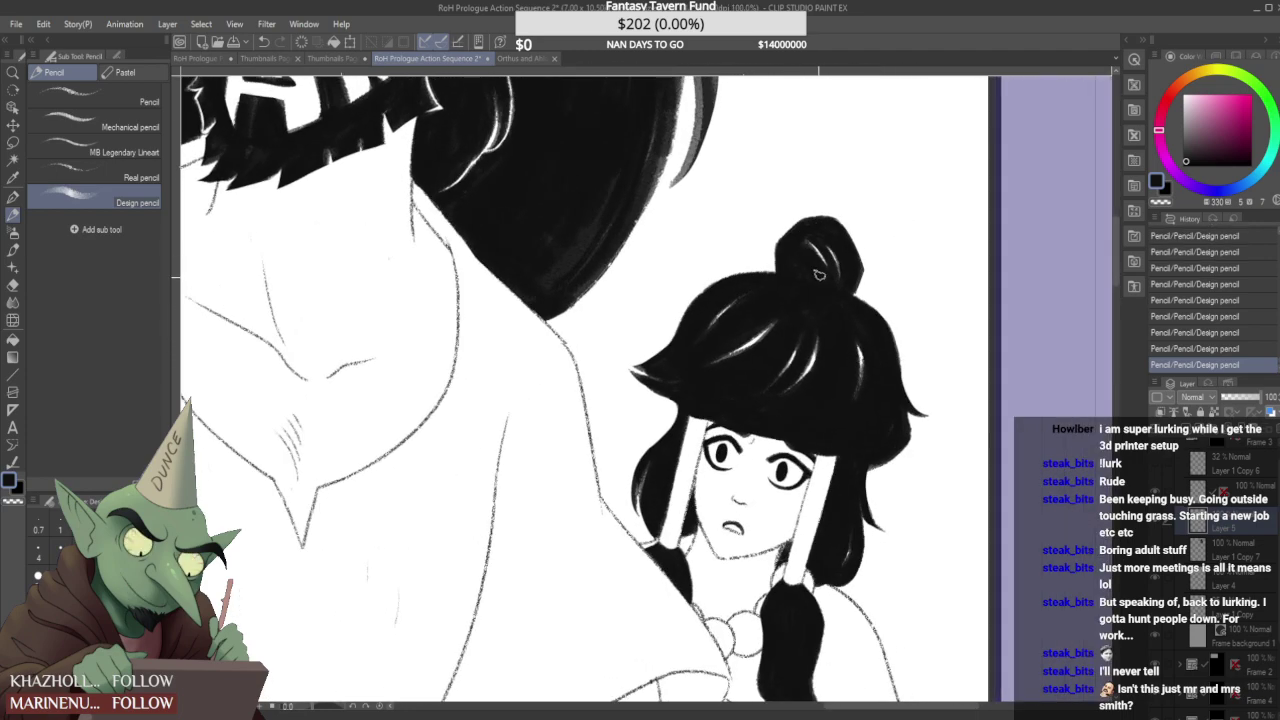
{"action": "scroll", "coordinate": [767, 342], "scroll_direction": "down", "scroll_amount": 2}
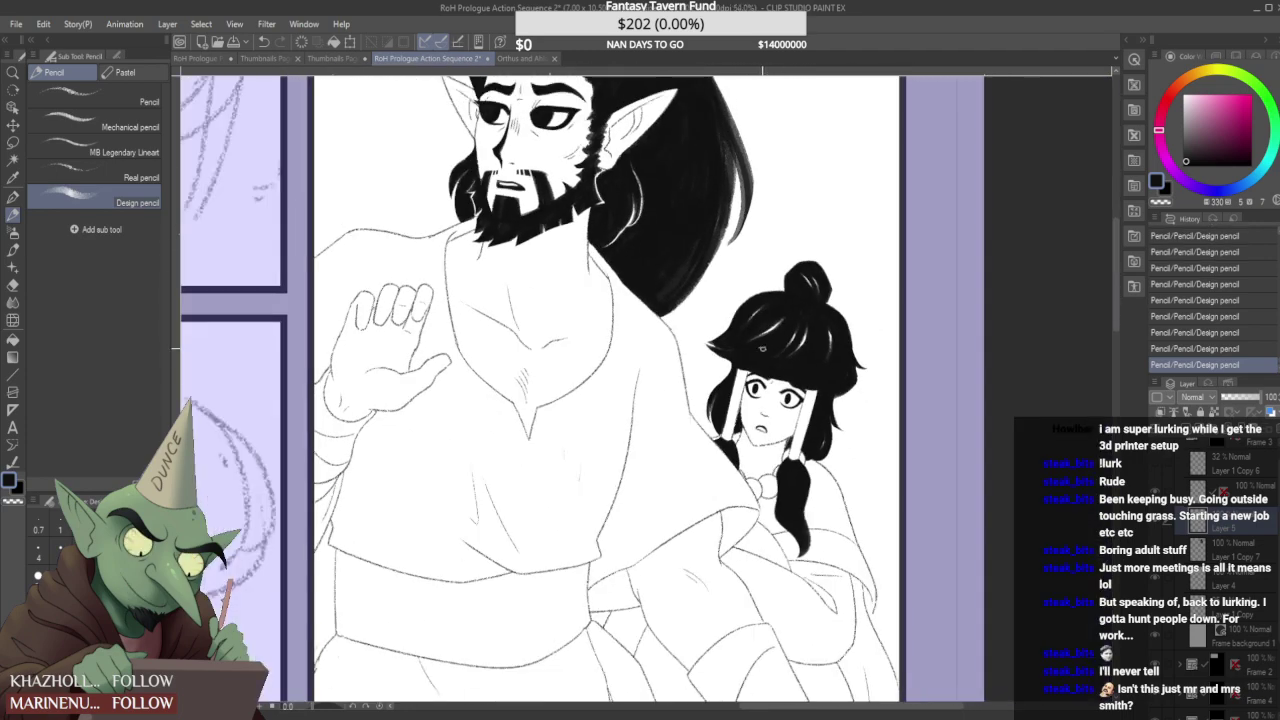
{"action": "scroll", "coordinate": [767, 342], "scroll_direction": "down", "scroll_amount": 4}
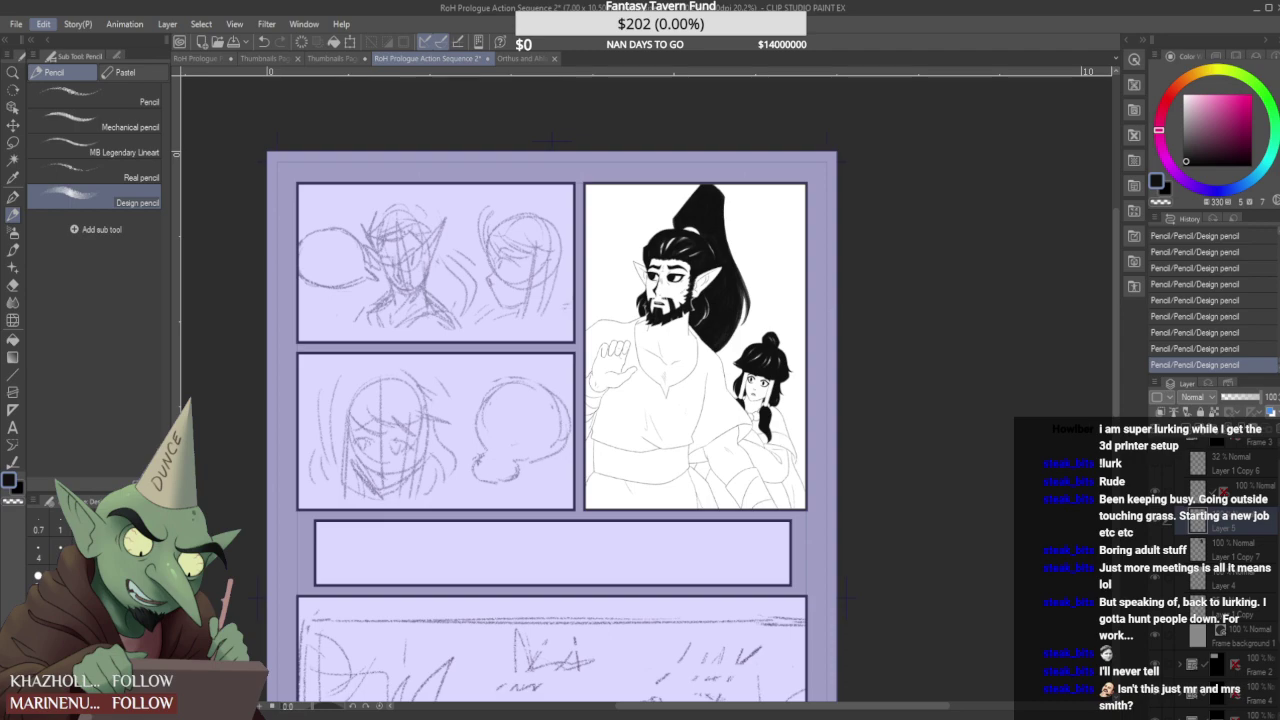
{"action": "left_click", "coordinate": [304, 558]}
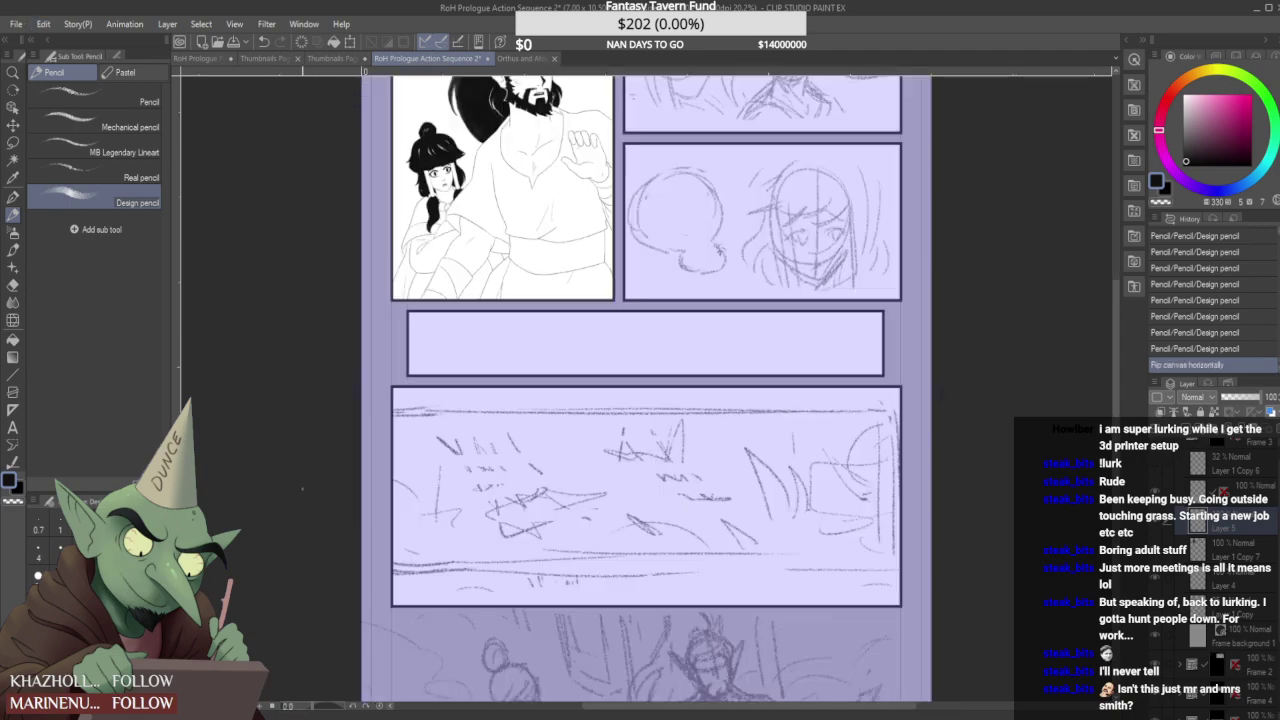
- Touch up the small figure's jawline with a short Real pencil stroke on the layer directly above Layer 5
{"action": "scroll", "coordinate": [422, 510], "scroll_direction": "down", "scroll_amount": 3}
{"action": "scroll", "coordinate": [543, 279], "scroll_direction": "up", "scroll_amount": 4}
{"action": "scroll", "coordinate": [336, 380], "scroll_direction": "up", "scroll_amount": 7}
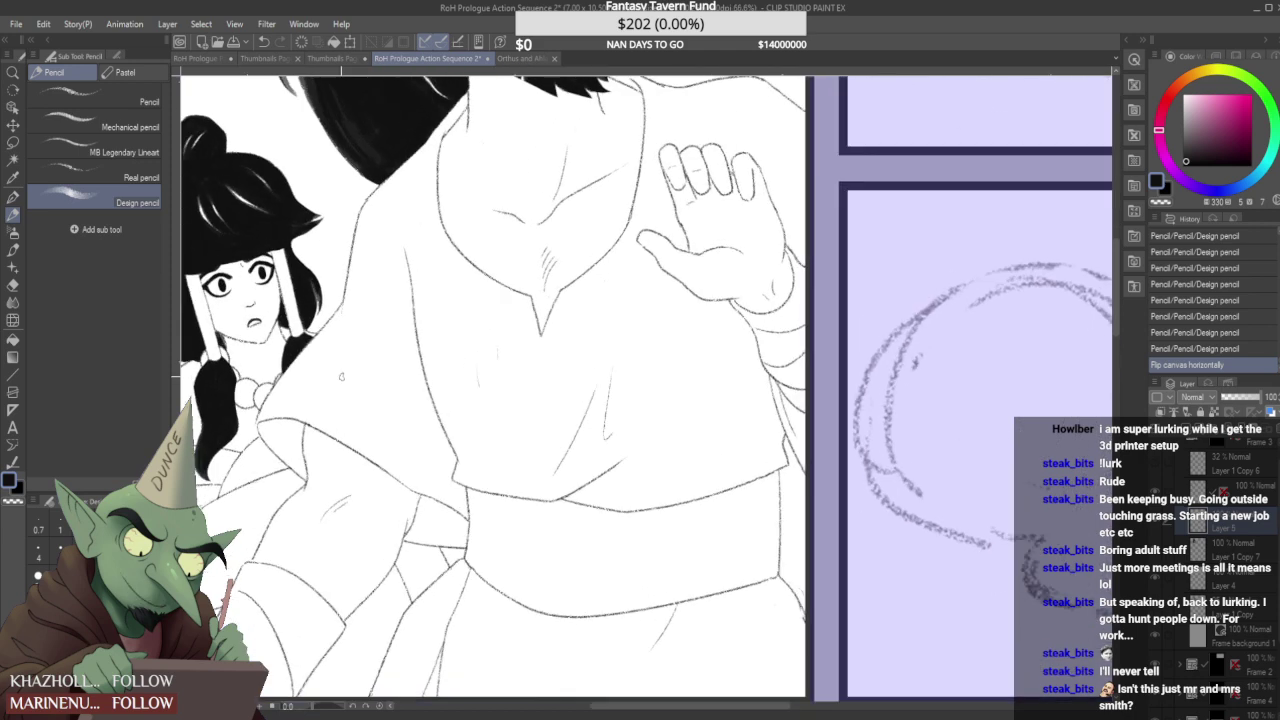
{"action": "left_click", "coordinate": [128, 177]}
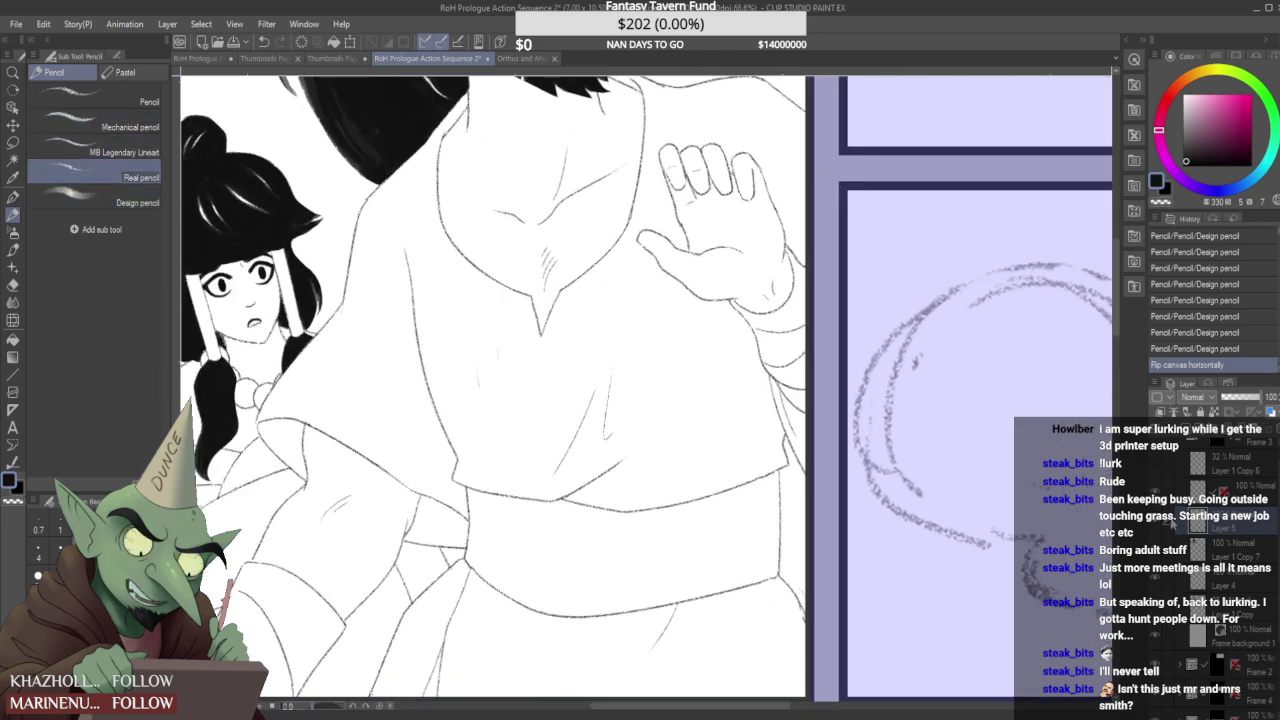
{"action": "left_click", "coordinate": [1254, 502]}
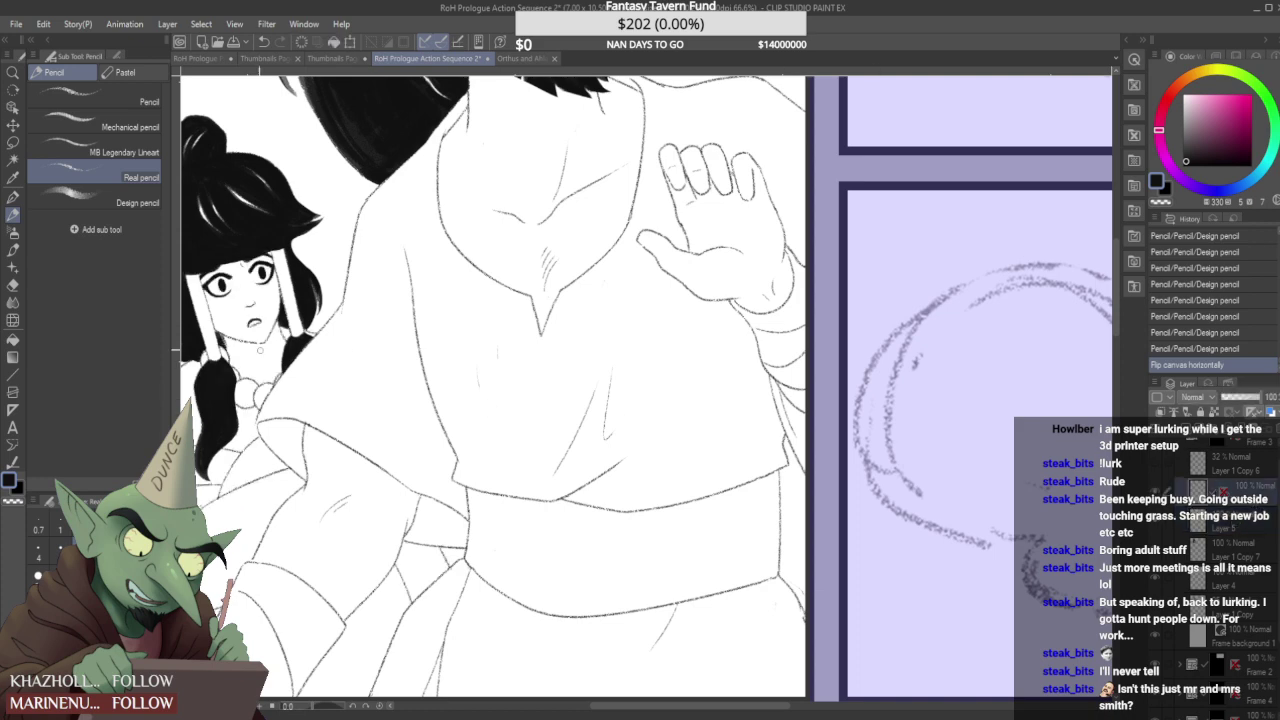
{"action": "scroll", "coordinate": [254, 343], "scroll_direction": "up", "scroll_amount": 5}
{"action": "left_click_drag", "start_coordinate": [272, 340], "coordinate": [249, 336]}
{"action": "scroll", "coordinate": [258, 318], "scroll_direction": "down", "scroll_amount": 5}
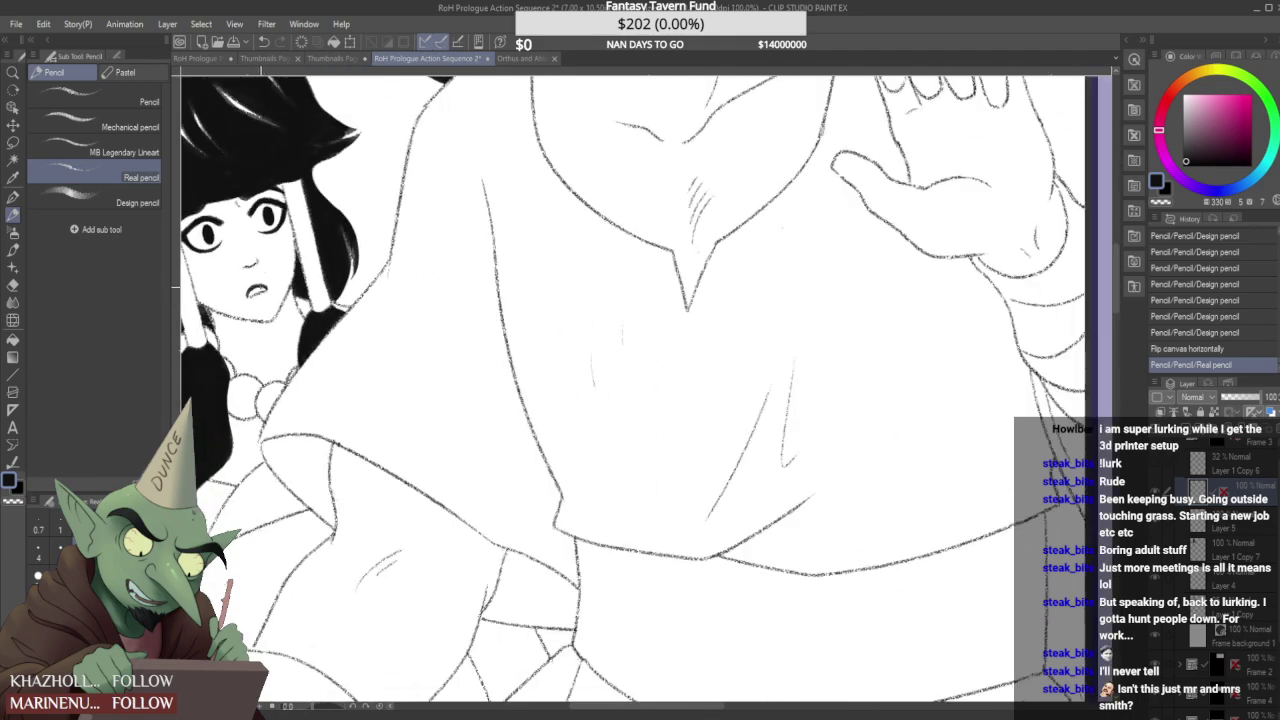
- Clean up the area where the small figure's jaw meets the hair on Layer 5, using the Design pencil and hard eraser
{"action": "scroll", "coordinate": [247, 271], "scroll_direction": "up", "scroll_amount": 3}
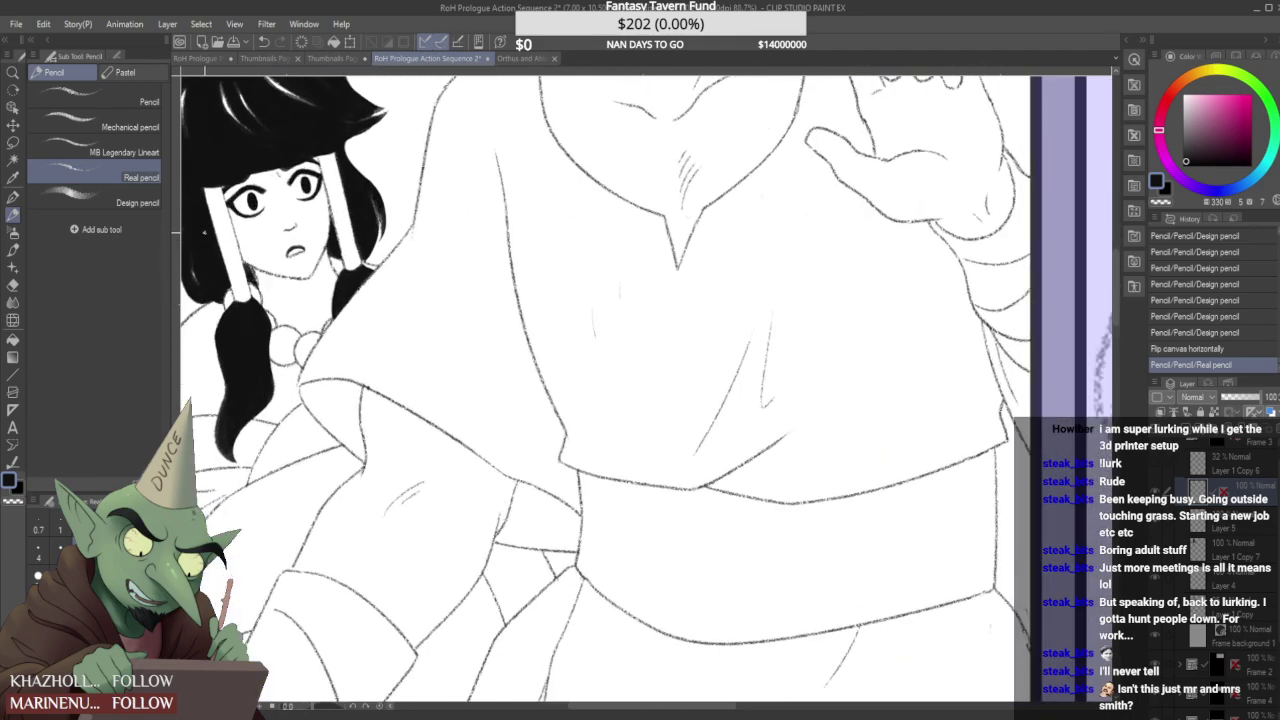
{"action": "left_click", "coordinate": [120, 196]}
{"action": "scroll", "coordinate": [232, 269], "scroll_direction": "up", "scroll_amount": 2}
{"action": "mouse_move", "coordinate": [268, 303]}
{"action": "left_mouse_down"}
{"action": "mouse_move", "coordinate": [262, 262]}
{"action": "mouse_move", "coordinate": [246, 270]}
{"action": "mouse_move", "coordinate": [270, 300]}
{"action": "left_mouse_up"}
{"action": "key", "text": "ctrl+z"}
{"action": "left_click", "coordinate": [1246, 527]}
{"action": "mouse_move", "coordinate": [255, 257]}
{"action": "left_mouse_down"}
{"action": "mouse_move", "coordinate": [289, 318]}
{"action": "mouse_move", "coordinate": [264, 258]}
{"action": "left_mouse_up"}
{"action": "scroll", "coordinate": [293, 290], "scroll_direction": "down", "scroll_amount": 3}
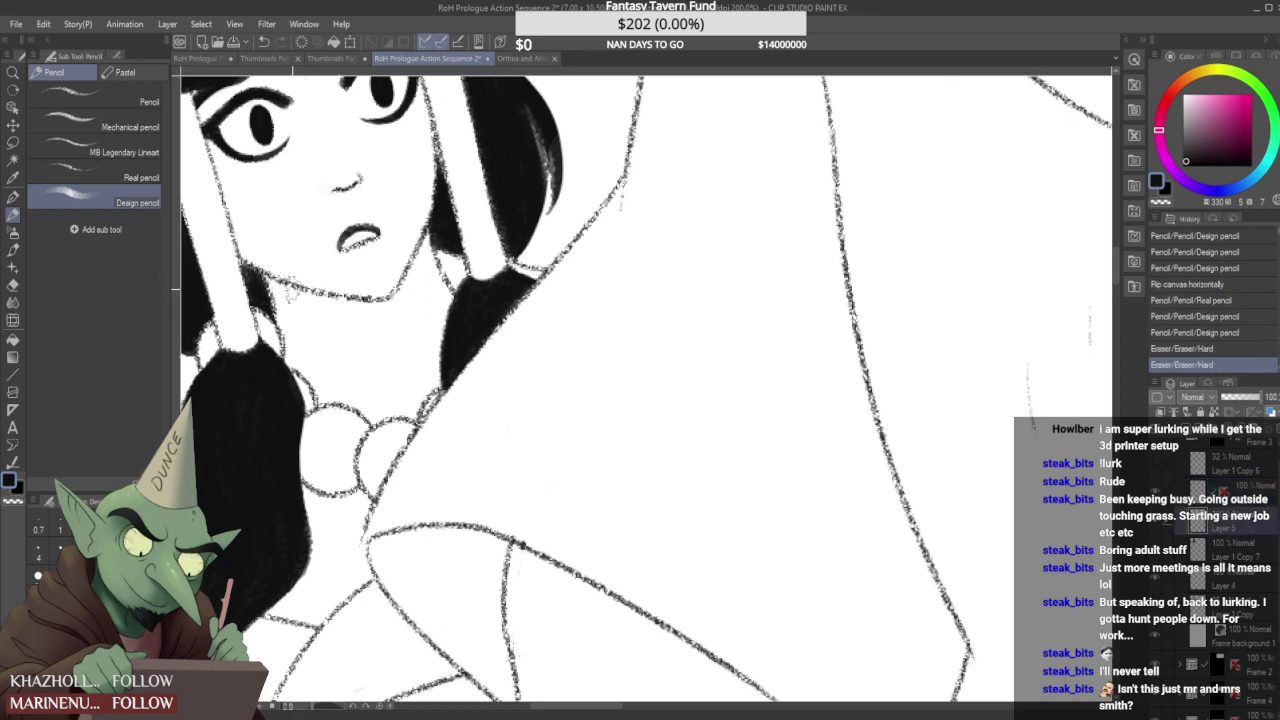
- Try reworking the hair around the small figure's hair tie nearest the large man with Design pencil and eraser strokes
{"action": "scroll", "coordinate": [430, 480], "scroll_direction": "down", "scroll_amount": 2}
{"action": "scroll", "coordinate": [443, 489], "scroll_direction": "down", "scroll_amount": 3}
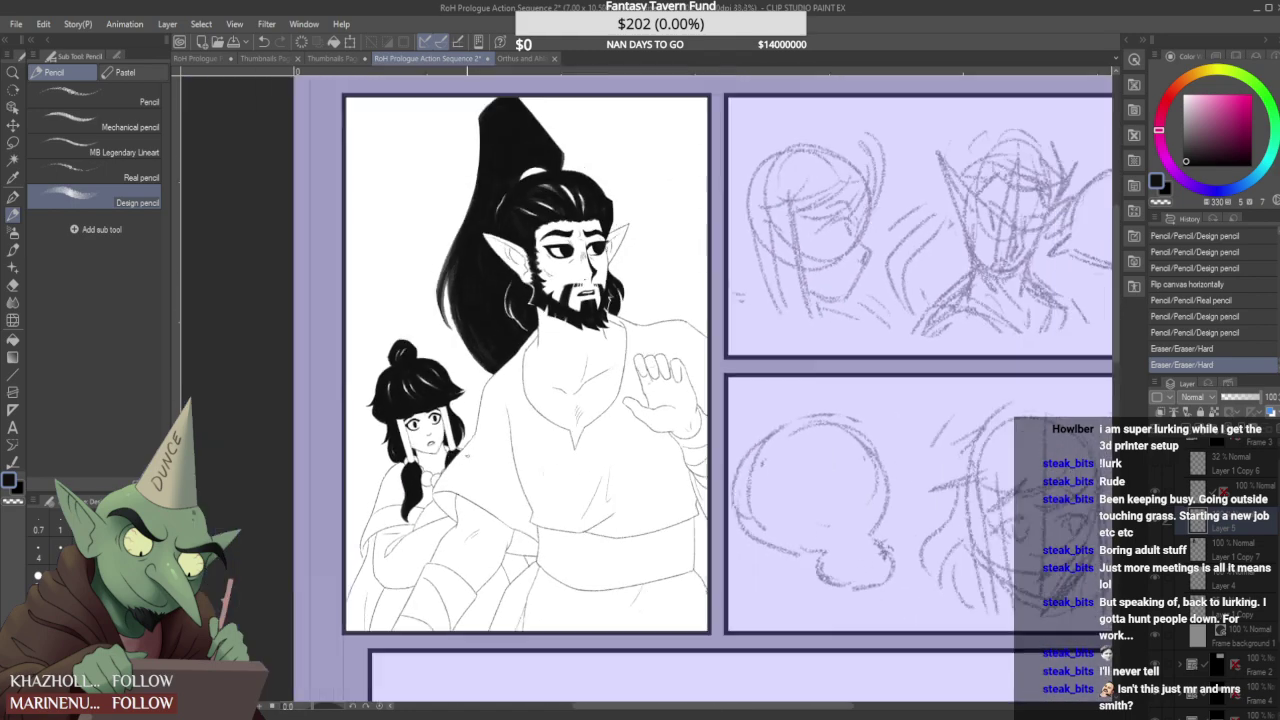
{"action": "scroll", "coordinate": [473, 454], "scroll_direction": "up", "scroll_amount": 1}
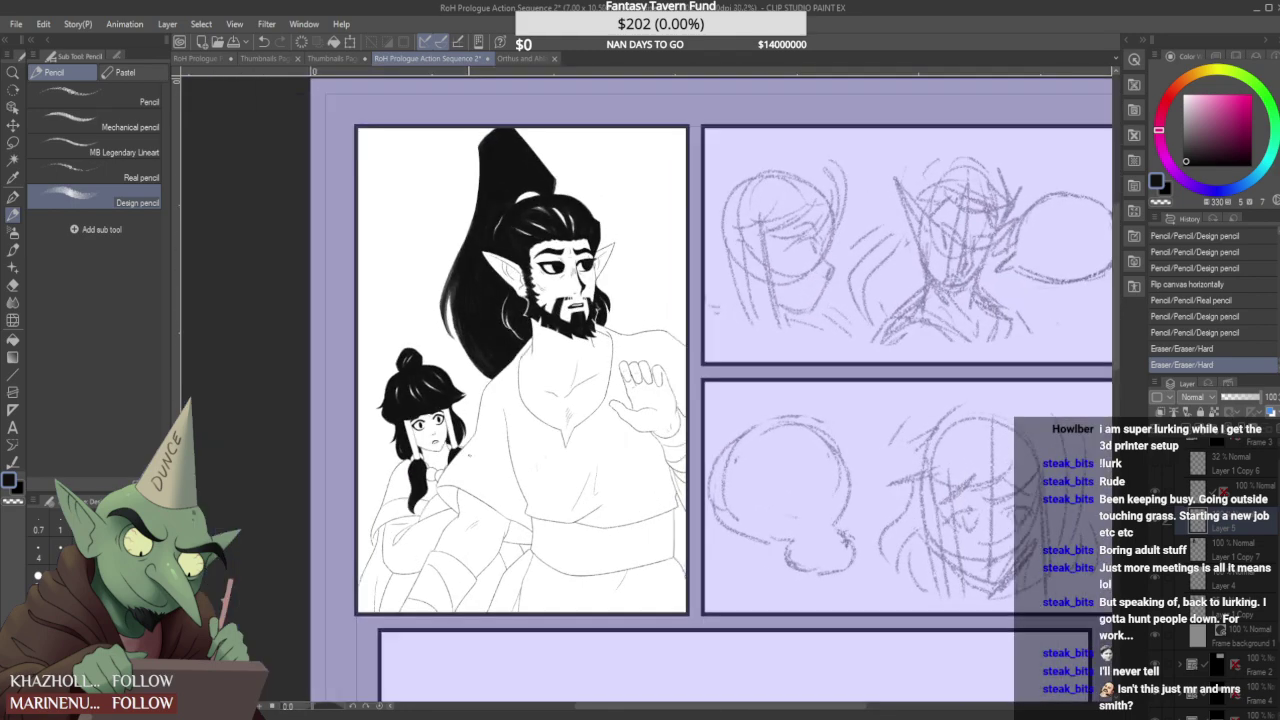
{"action": "scroll", "coordinate": [453, 440], "scroll_direction": "up", "scroll_amount": 2}
{"action": "scroll", "coordinate": [449, 443], "scroll_direction": "up", "scroll_amount": 3}
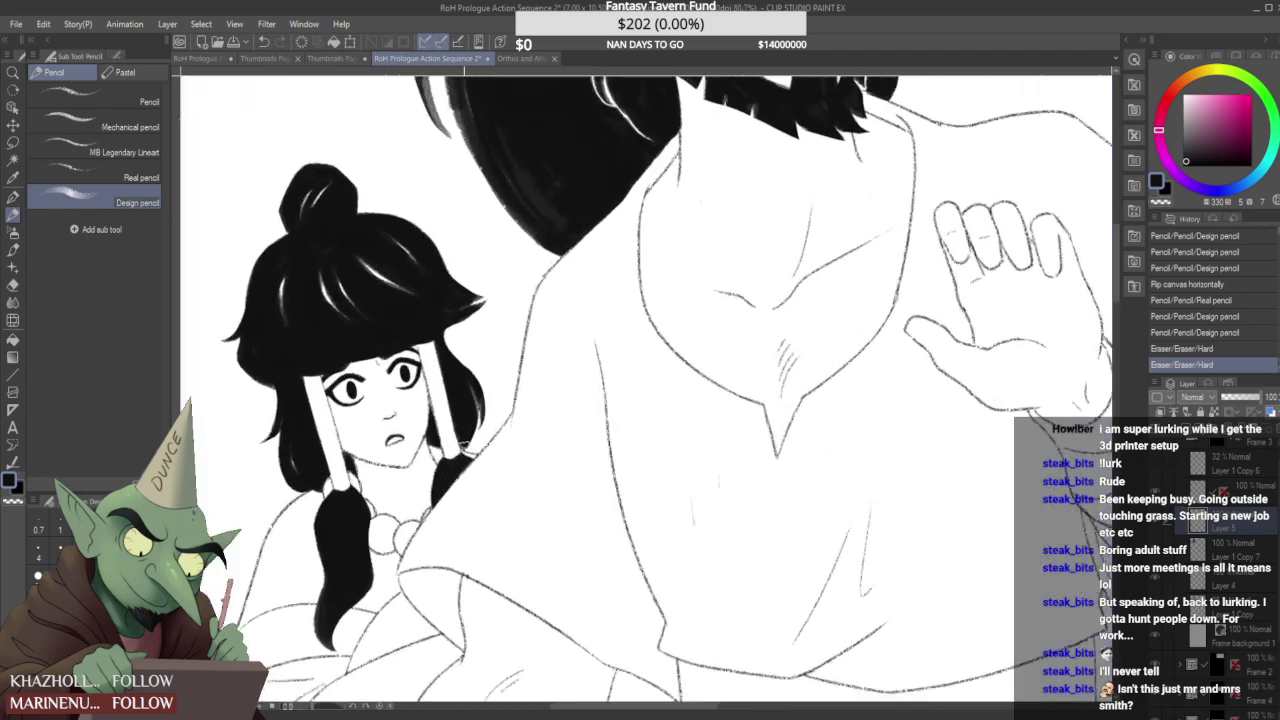
{"action": "scroll", "coordinate": [450, 446], "scroll_direction": "down", "scroll_amount": 2}
{"action": "scroll", "coordinate": [450, 450], "scroll_direction": "up", "scroll_amount": 3}
{"action": "mouse_move", "coordinate": [456, 432]}
{"action": "left_mouse_down"}
{"action": "mouse_move", "coordinate": [444, 474]}
{"action": "mouse_move", "coordinate": [472, 451]}
{"action": "left_mouse_up"}
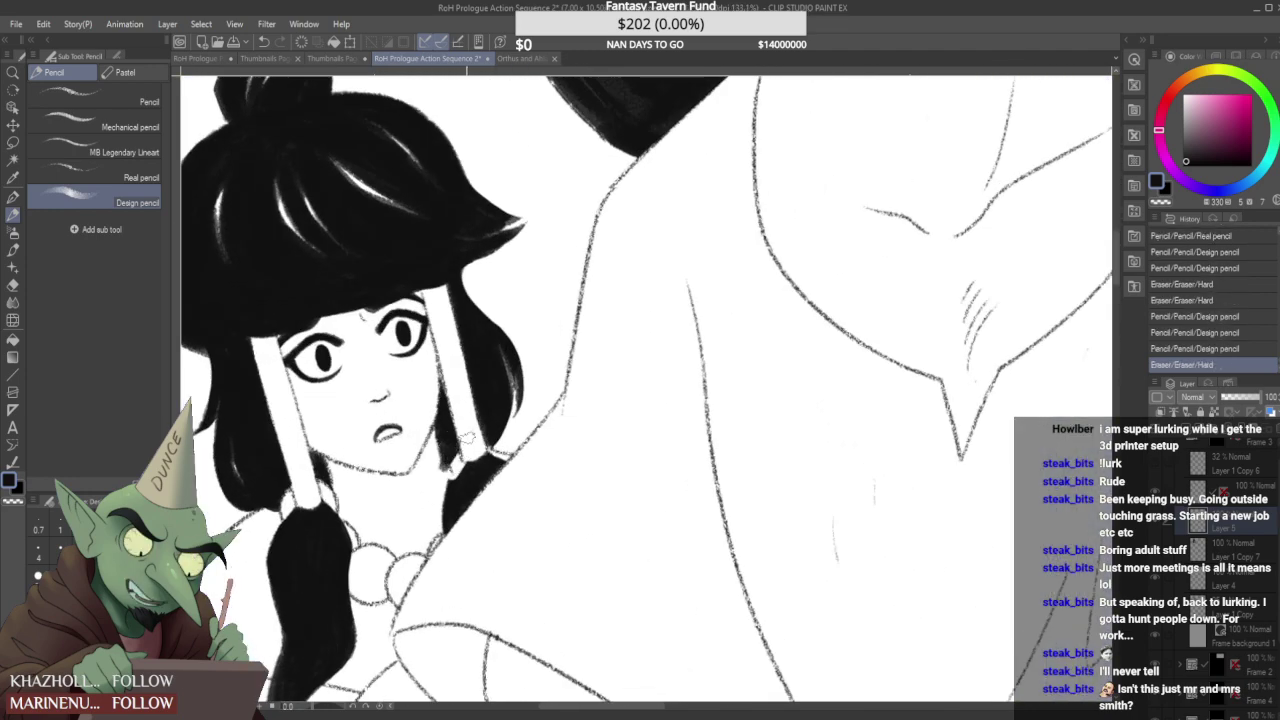
- Undo the last four strokes around the small figure's hair tie
{"action": "key", "text": "ctrl+z"}
{"action": "key", "text": "ctrl+z"}
{"action": "key", "text": "ctrl+z"}
{"action": "key", "text": "ctrl+z"}
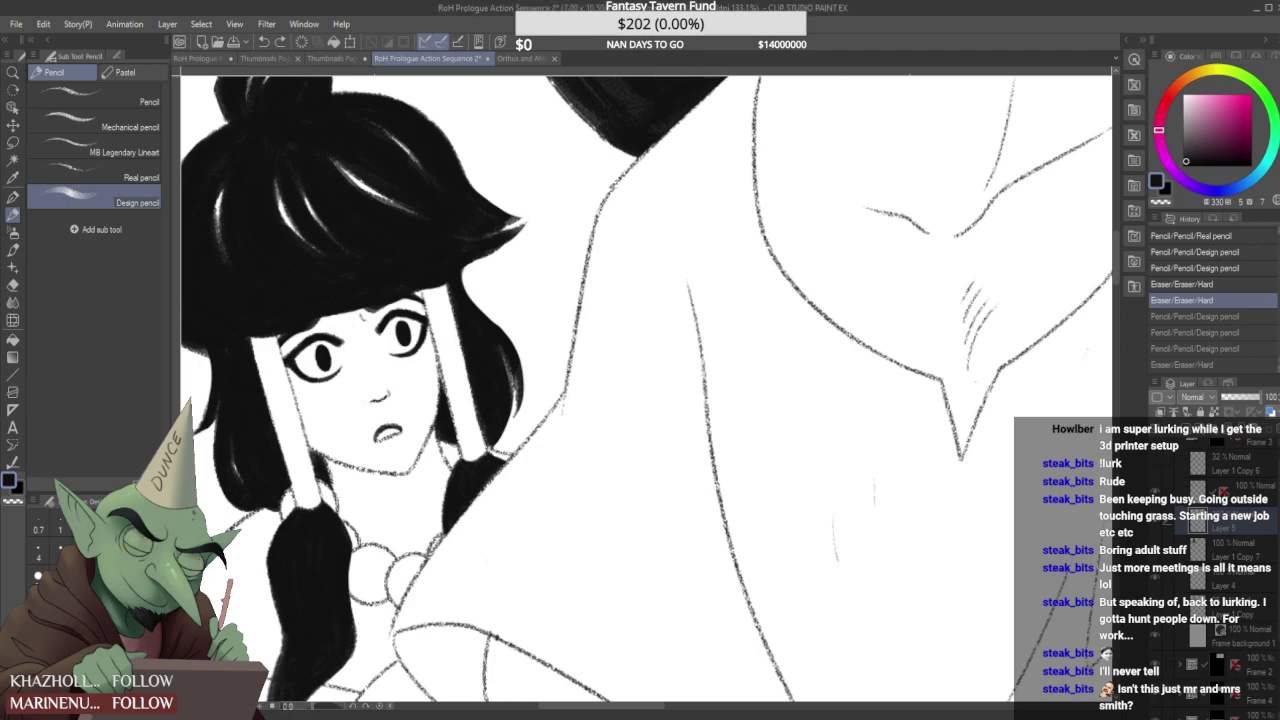
- Retouch the hair beside the small figure's face, on the side nearest the large man, with Design pencil and eraser strokes
{"action": "scroll", "coordinate": [646, 352], "scroll_direction": "down", "scroll_amount": 5}
{"action": "scroll", "coordinate": [646, 352], "scroll_direction": "up", "scroll_amount": 1}
{"action": "scroll", "coordinate": [508, 420], "scroll_direction": "up", "scroll_amount": 3}
{"action": "left_click_drag", "start_coordinate": [527, 390], "coordinate": [530, 418]}
{"action": "mouse_move", "coordinate": [536, 392]}
{"action": "left_mouse_down"}
{"action": "mouse_move", "coordinate": [515, 430]}
{"action": "mouse_move", "coordinate": [522, 440]}
{"action": "mouse_move", "coordinate": [514, 422]}
{"action": "mouse_move", "coordinate": [527, 444]}
{"action": "mouse_move", "coordinate": [512, 411]}
{"action": "mouse_move", "coordinate": [563, 409]}
{"action": "left_mouse_up"}
{"action": "scroll", "coordinate": [534, 408], "scroll_direction": "down", "scroll_amount": 2}
{"action": "scroll", "coordinate": [546, 383], "scroll_direction": "down", "scroll_amount": 6}
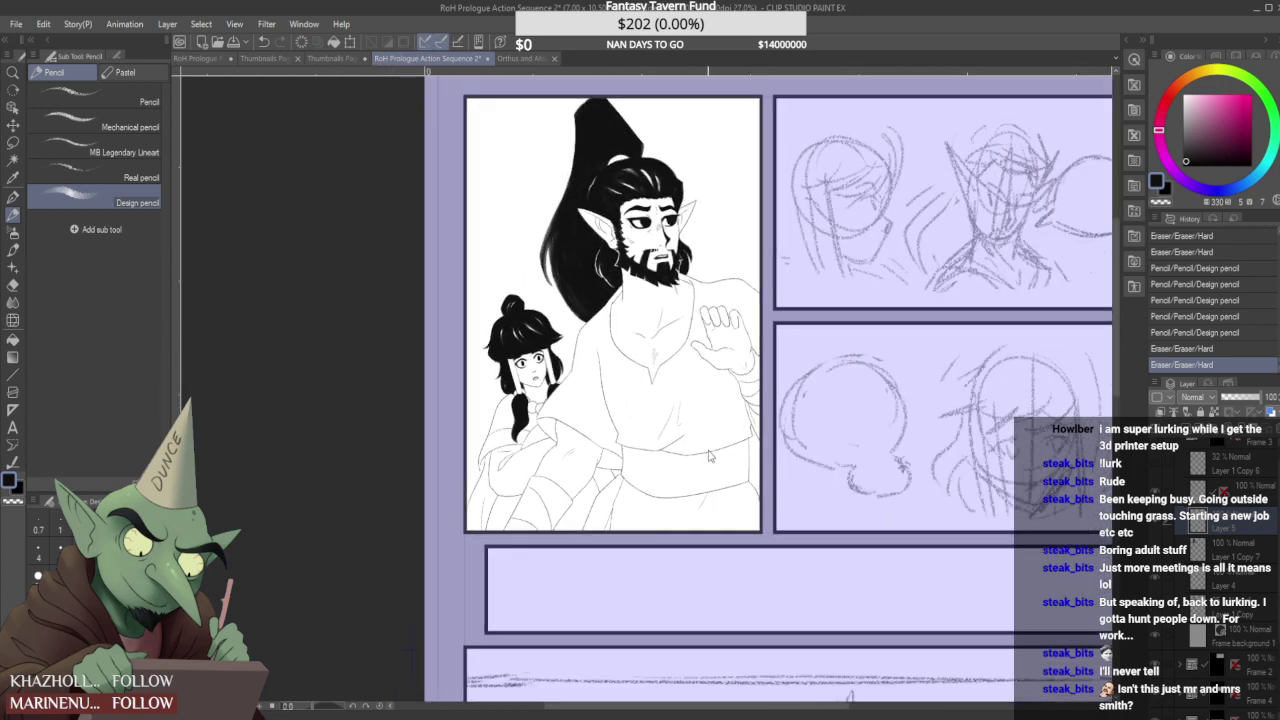
{"action": "key", "text": "ctrl+minus"}
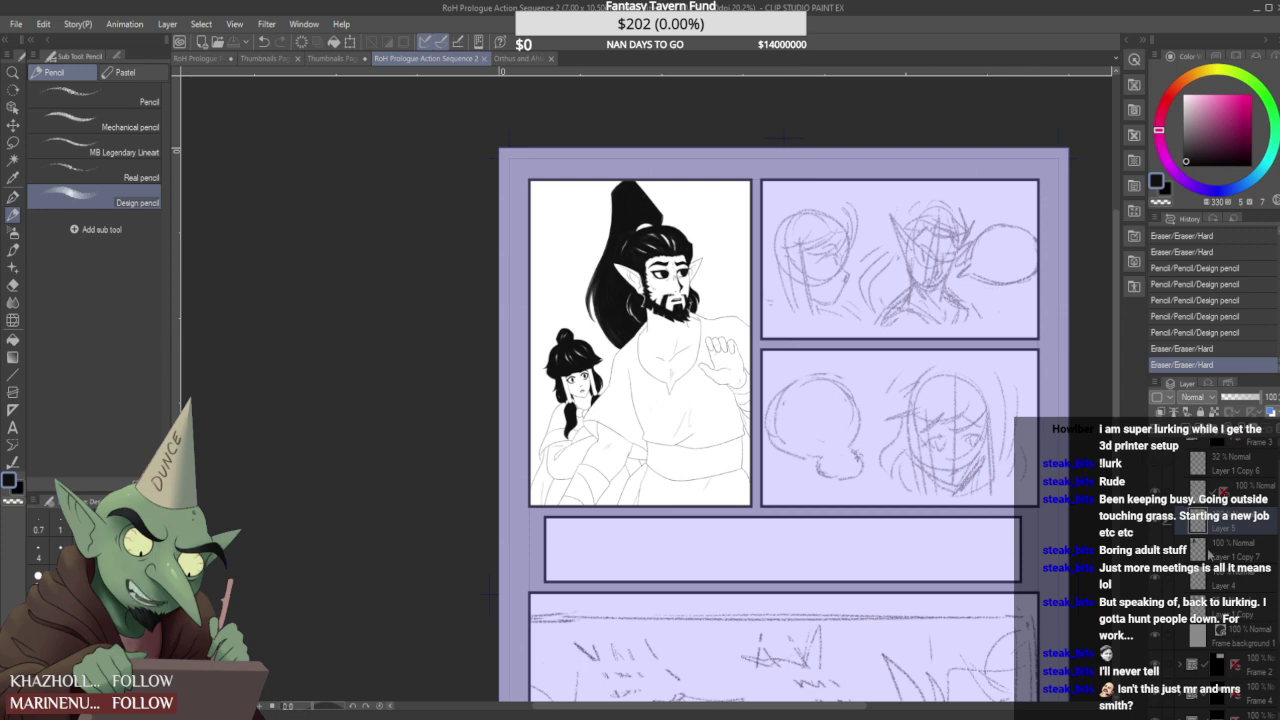
- On Layer 1 Copy 7, erase stray line work along the panel border beside the large man's tunic and sash
{"action": "left_click", "coordinate": [1211, 551]}
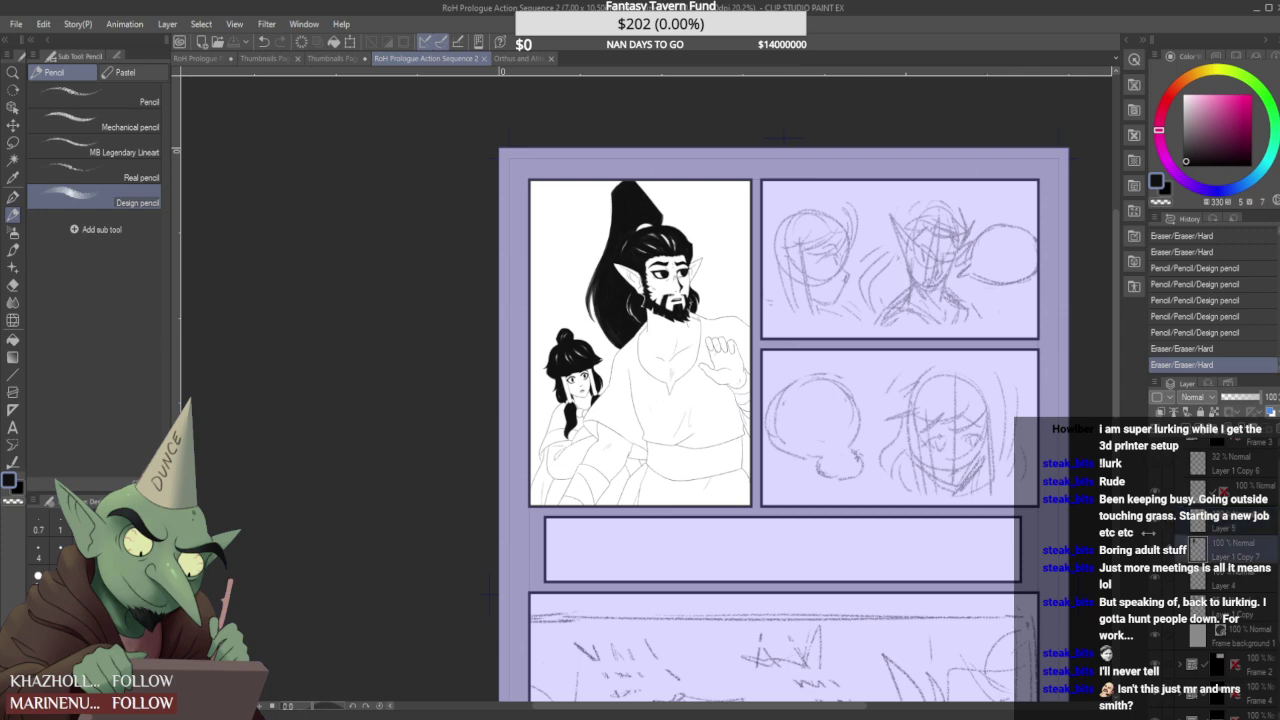
{"action": "left_click", "coordinate": [1156, 553]}
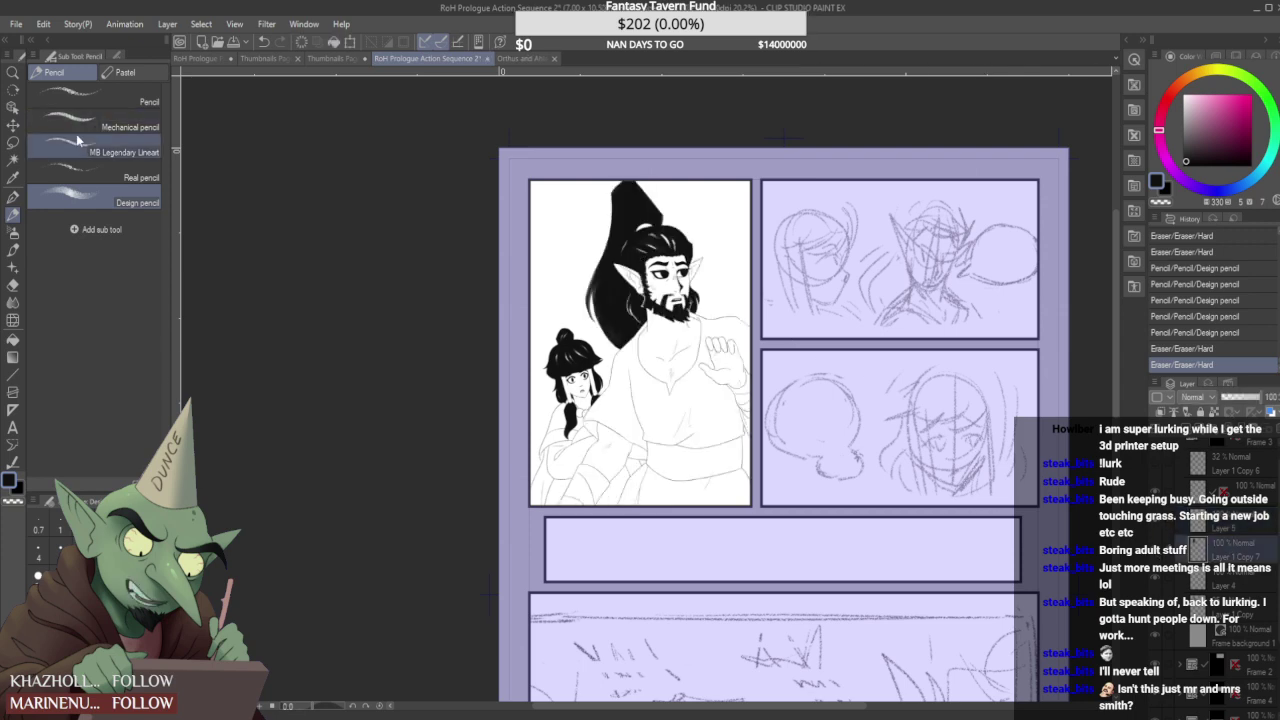
{"action": "left_click", "coordinate": [135, 177]}
{"action": "scroll", "coordinate": [729, 315], "scroll_direction": "up", "scroll_amount": 6}
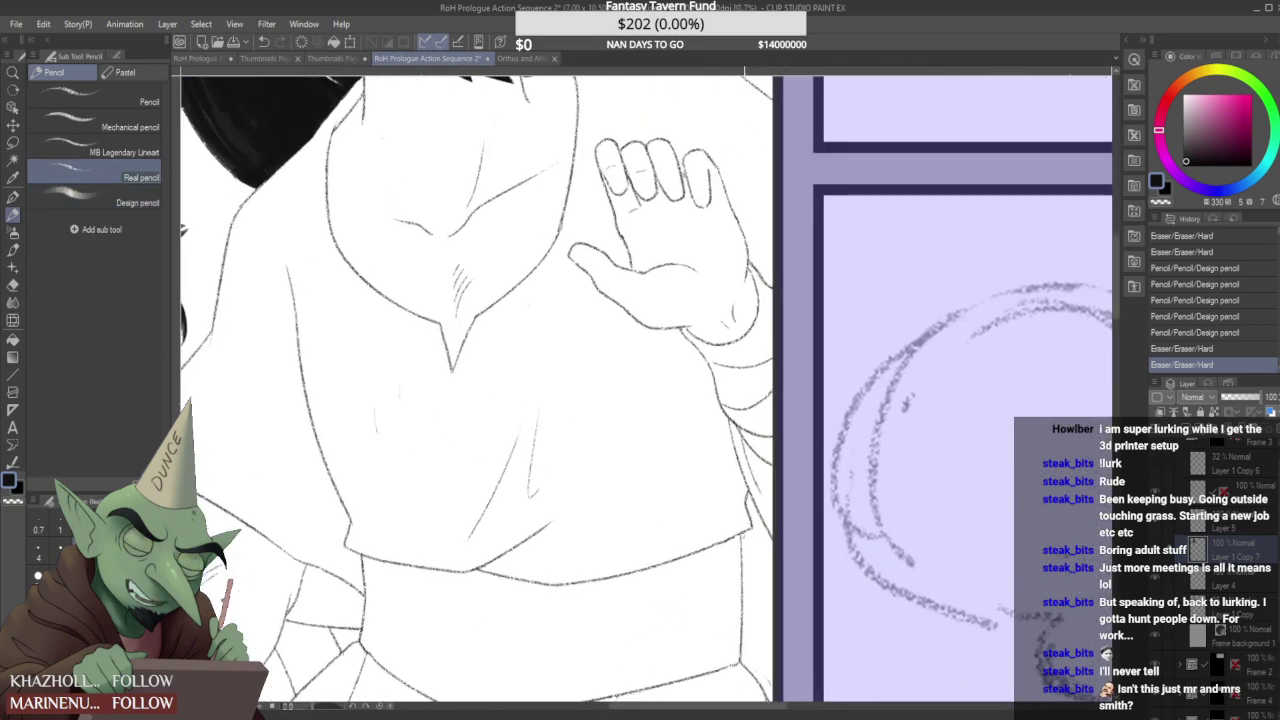
{"action": "left_click_drag", "start_coordinate": [752, 530], "coordinate": [768, 572]}
{"action": "scroll", "coordinate": [766, 574], "scroll_direction": "down", "scroll_amount": 2}
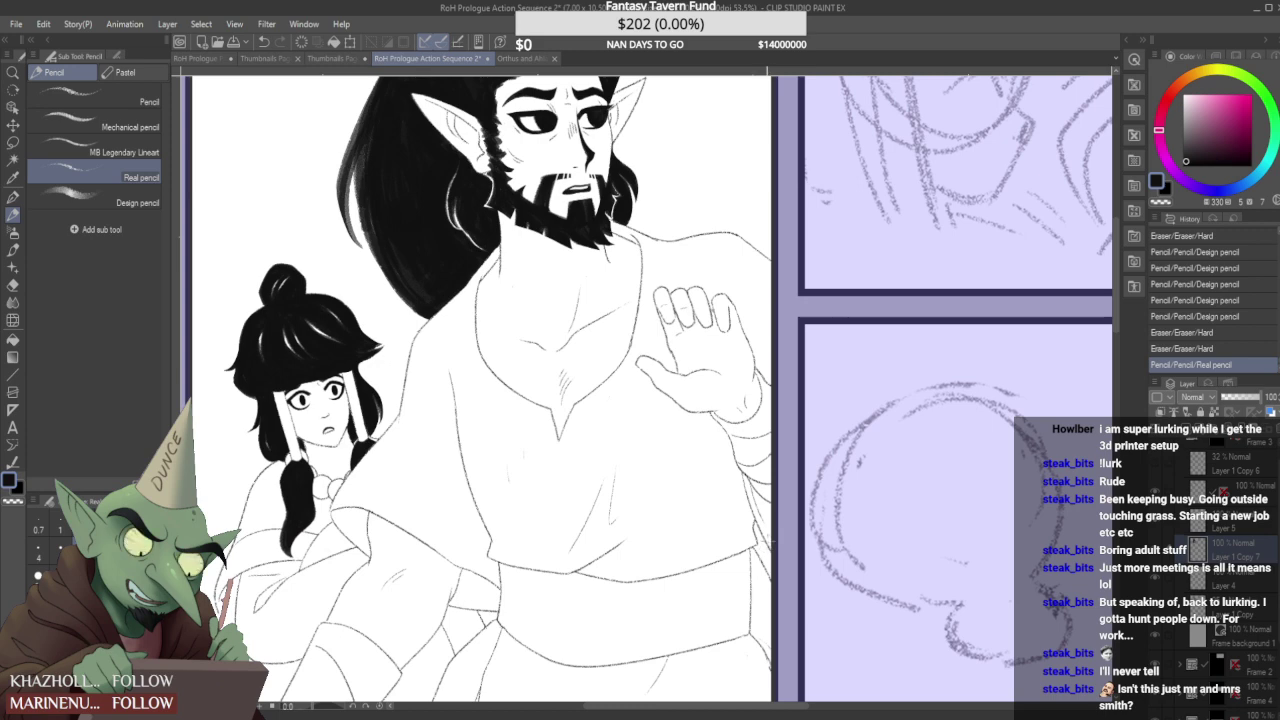
{"action": "key", "text": "ctrl+z"}
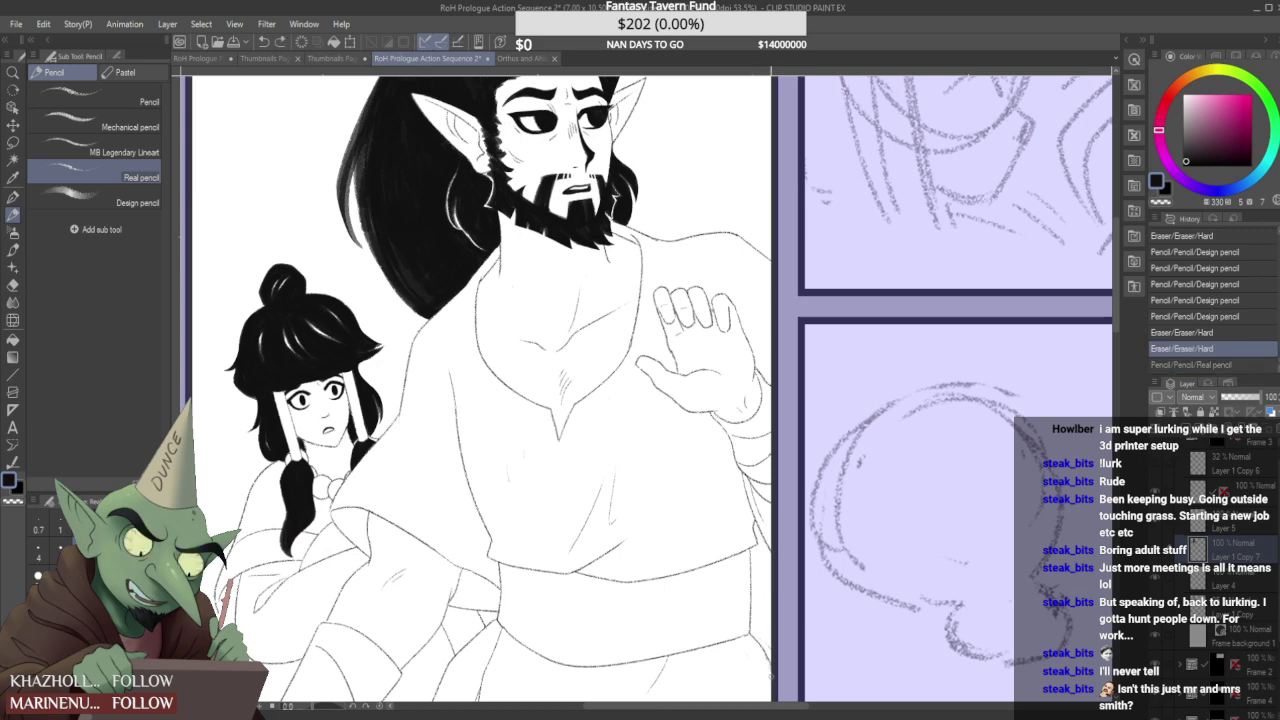
{"action": "left_click_drag", "start_coordinate": [768, 671], "coordinate": [761, 634]}
{"action": "scroll", "coordinate": [741, 601], "scroll_direction": "down", "scroll_amount": 6}
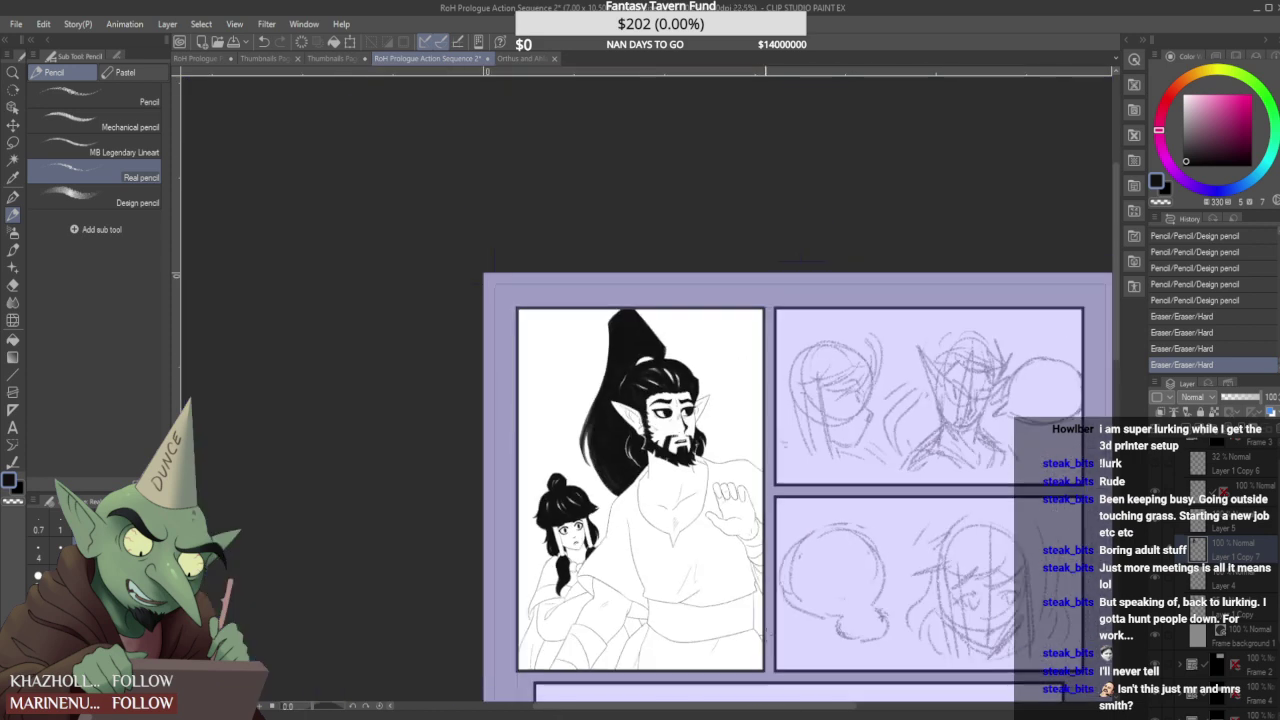
- Erase the rough bump in the palm outline of the large man's raised hand, between the fingers and thumb
{"action": "scroll", "coordinate": [791, 597], "scroll_direction": "up", "scroll_amount": 1}
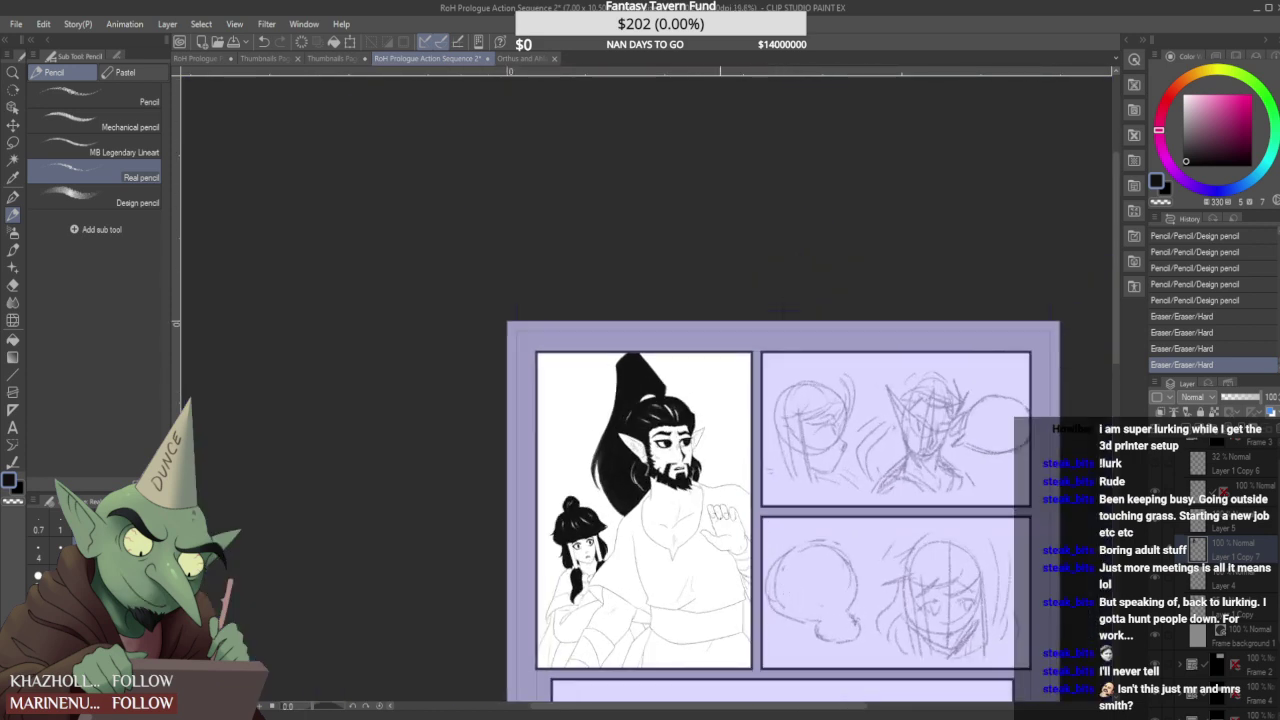
{"action": "scroll", "coordinate": [703, 523], "scroll_direction": "down", "scroll_amount": 1}
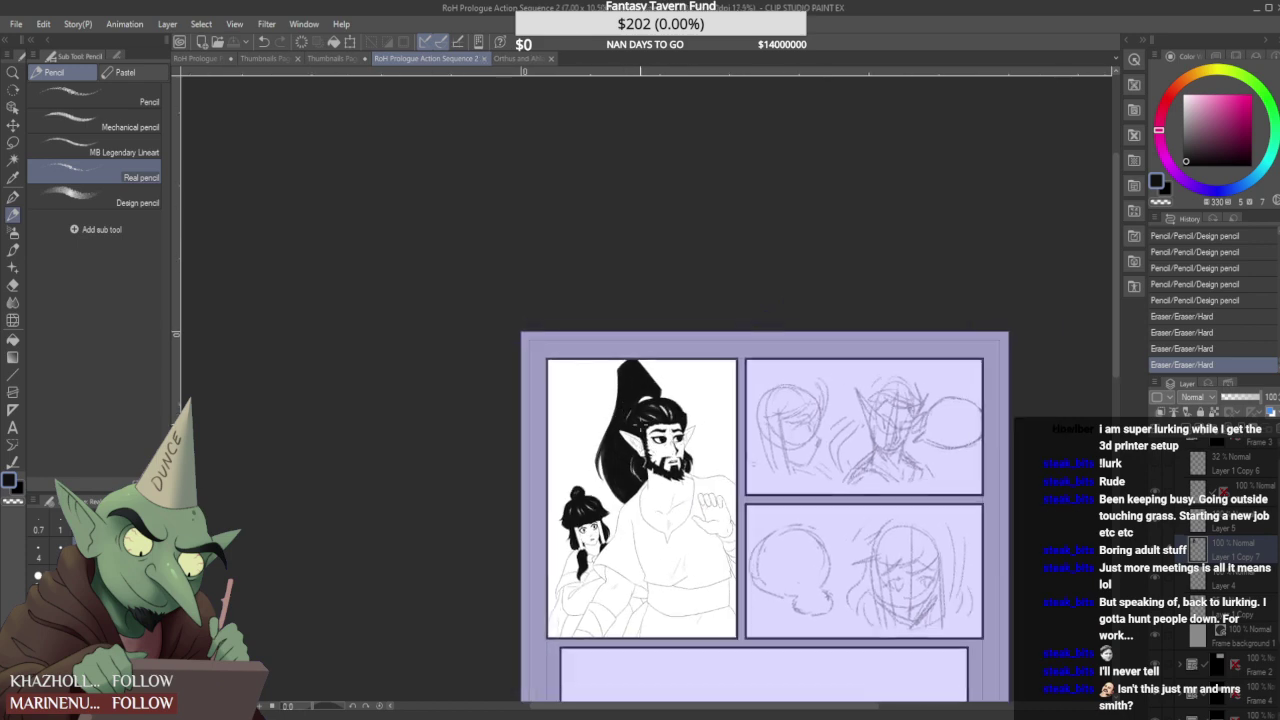
{"action": "scroll", "coordinate": [708, 591], "scroll_direction": "down", "scroll_amount": 1}
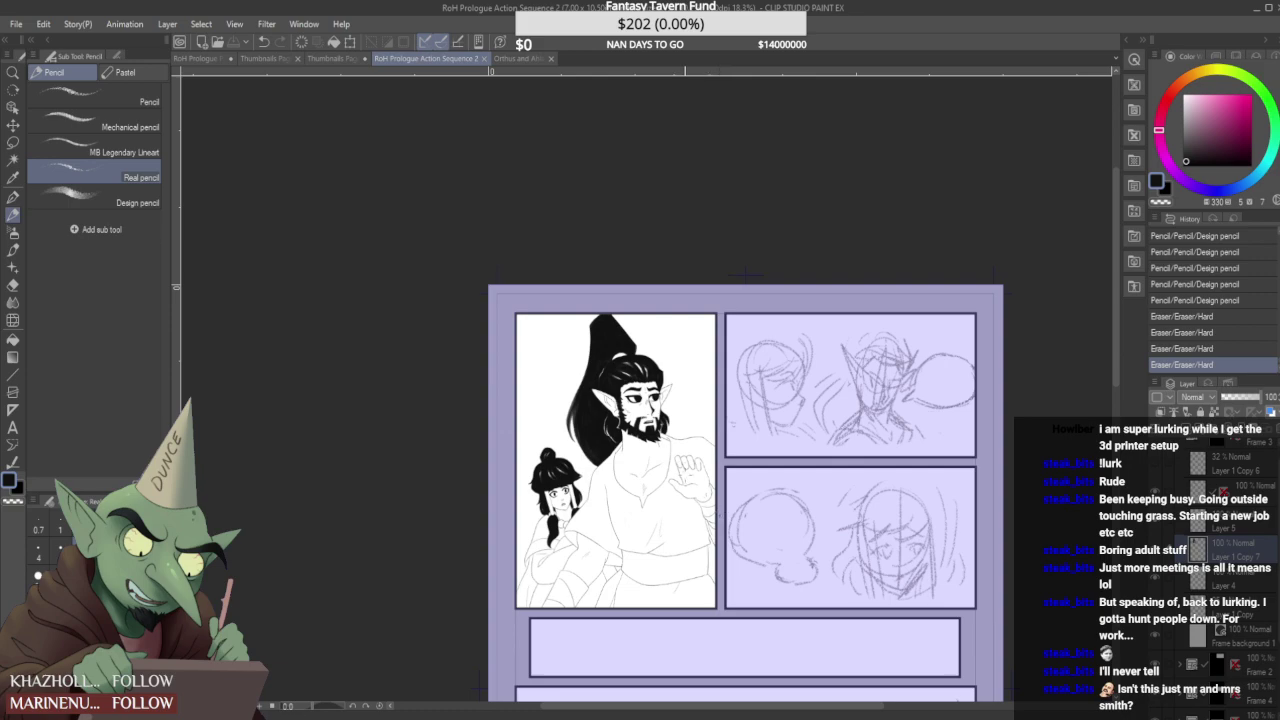
{"action": "scroll", "coordinate": [632, 475], "scroll_direction": "up", "scroll_amount": 8}
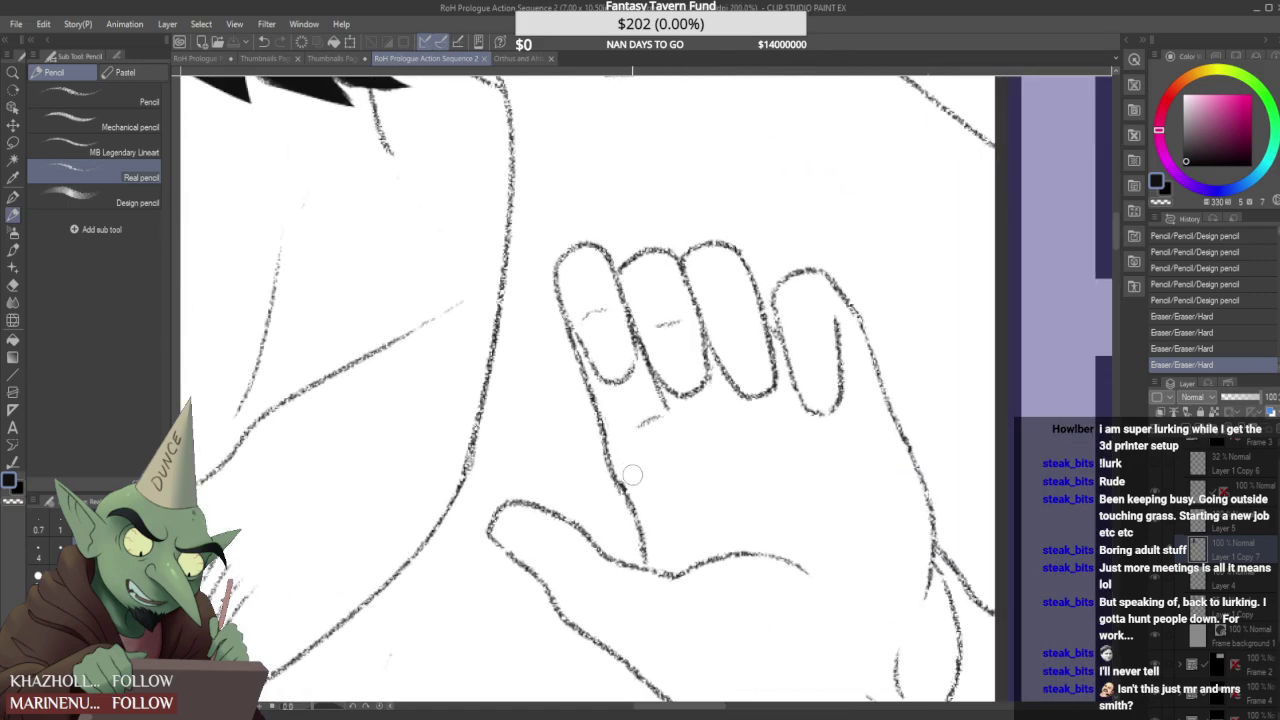
{"action": "mouse_move", "coordinate": [632, 475]}
{"action": "left_mouse_down"}
{"action": "mouse_move", "coordinate": [644, 497]}
{"action": "mouse_move", "coordinate": [640, 486]}
{"action": "left_mouse_up"}
{"action": "scroll", "coordinate": [639, 440], "scroll_direction": "down", "scroll_amount": 2}
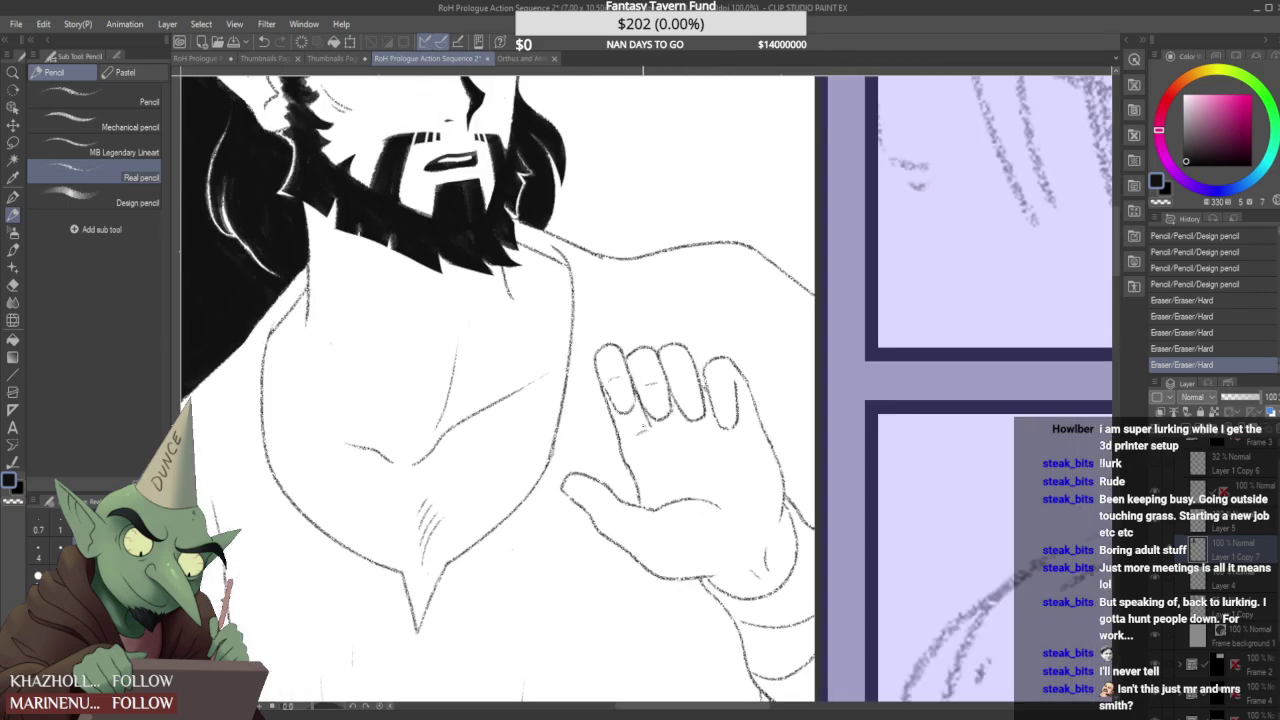
- Redraw the palm edge of the large man's raised hand above the thumb with a Real pencil stroke
{"action": "scroll", "coordinate": [636, 434], "scroll_direction": "down", "scroll_amount": 1}
{"action": "scroll", "coordinate": [630, 428], "scroll_direction": "up", "scroll_amount": 4}
{"action": "left_click_drag", "start_coordinate": [628, 424], "coordinate": [618, 450]}
{"action": "scroll", "coordinate": [625, 435], "scroll_direction": "down", "scroll_amount": 4}
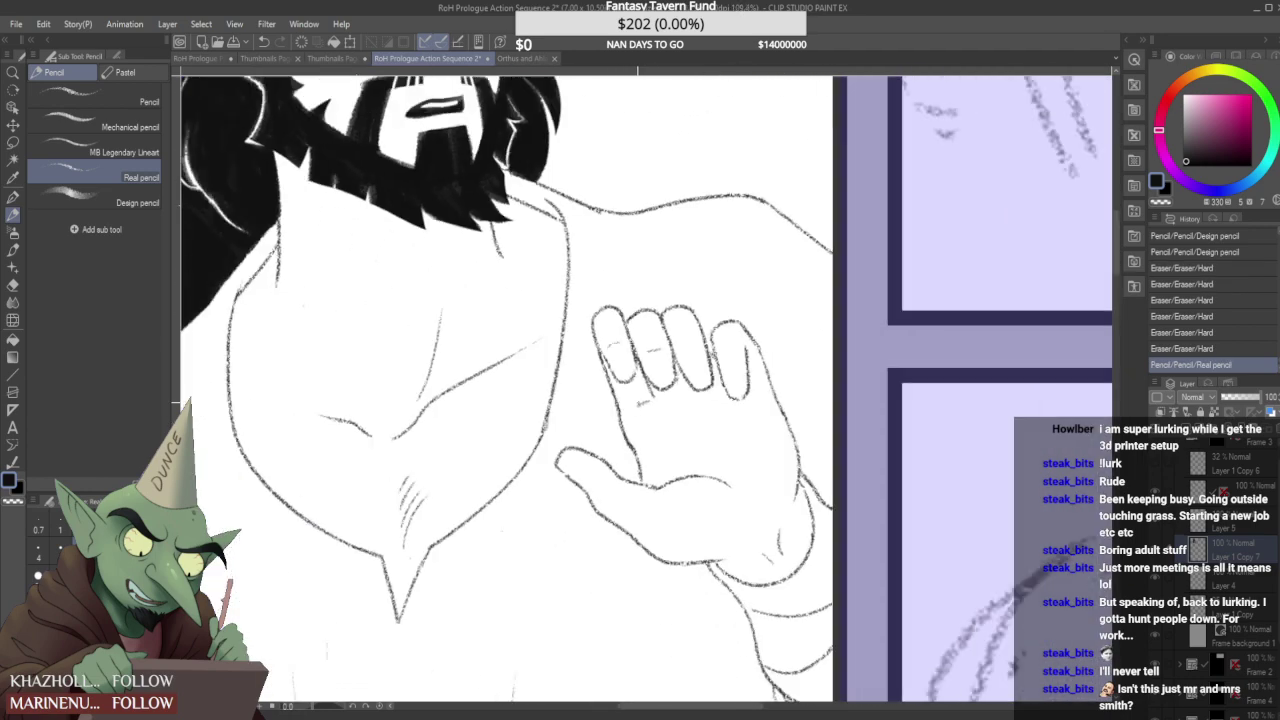
{"action": "scroll", "coordinate": [590, 382], "scroll_direction": "down", "scroll_amount": 2}
{"action": "scroll", "coordinate": [655, 370], "scroll_direction": "down", "scroll_amount": 2}
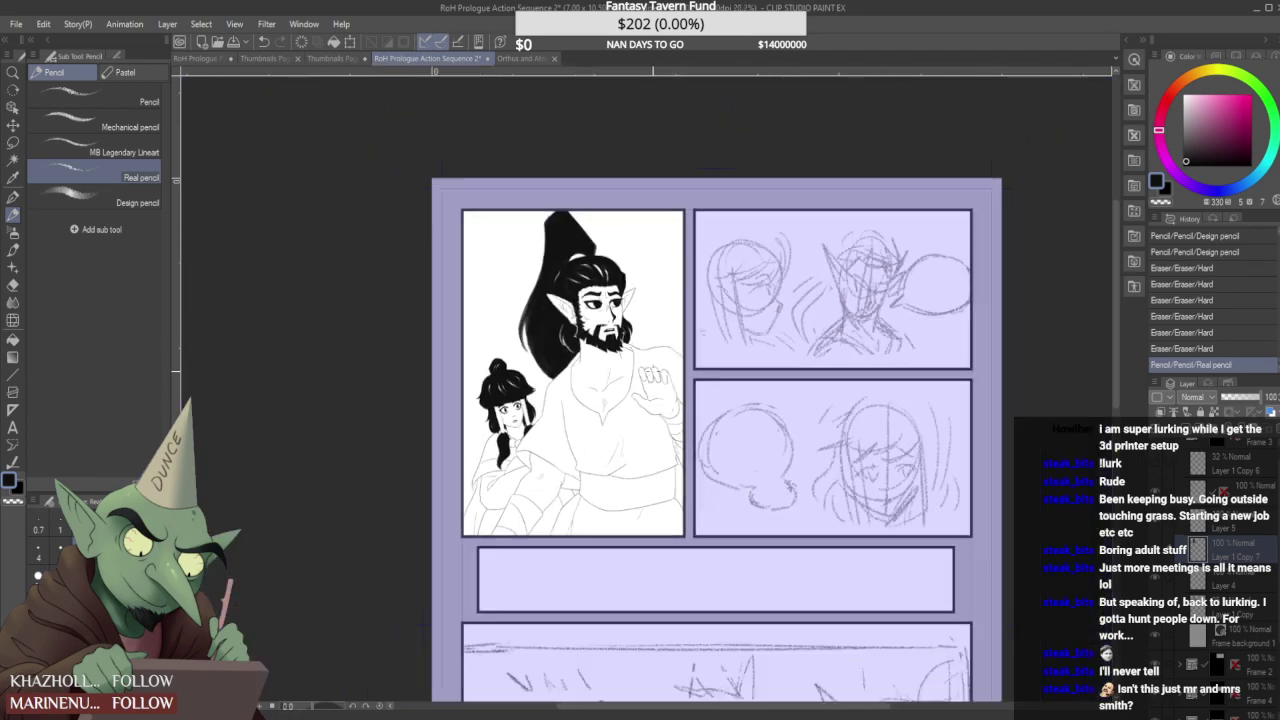
{"action": "scroll", "coordinate": [740, 283], "scroll_direction": "up", "scroll_amount": 2}
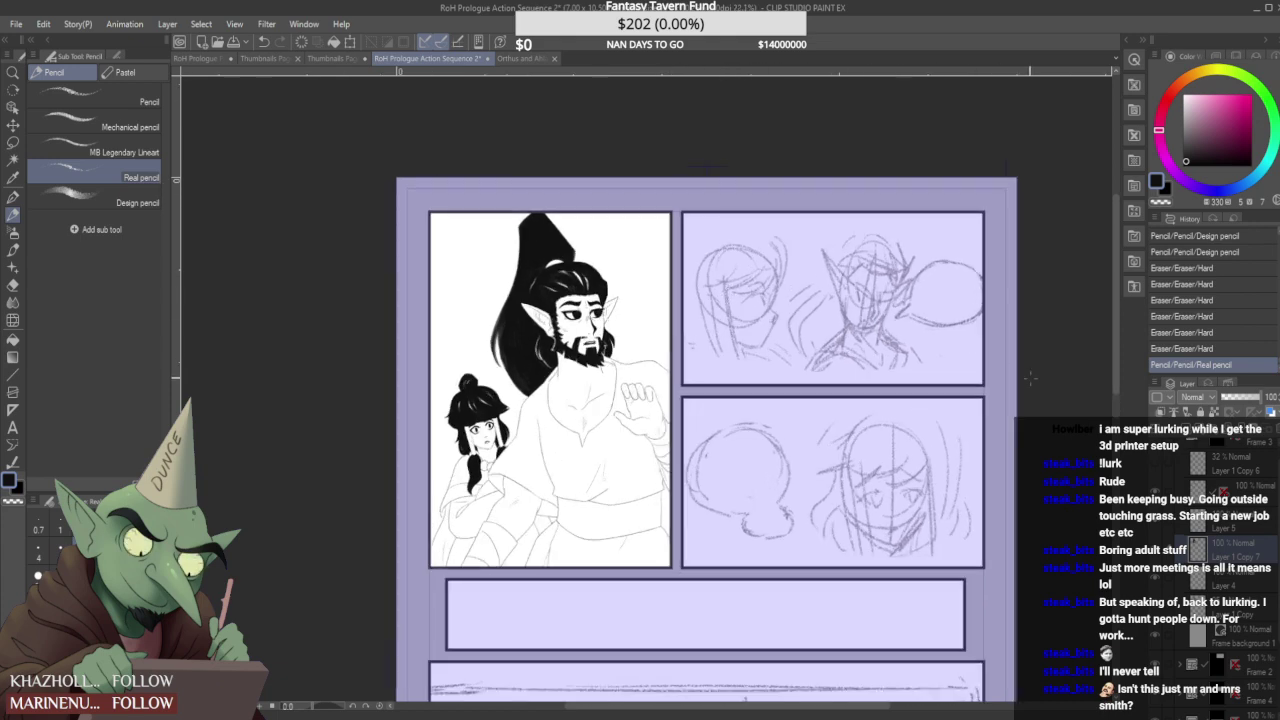
- In the Frame 2 folder, move the sketch layer Layer 1 Copy 2 below Layer 1 and set its opacity to 27%
{"action": "scroll", "coordinate": [1200, 500], "scroll_direction": "up", "scroll_amount": 1}
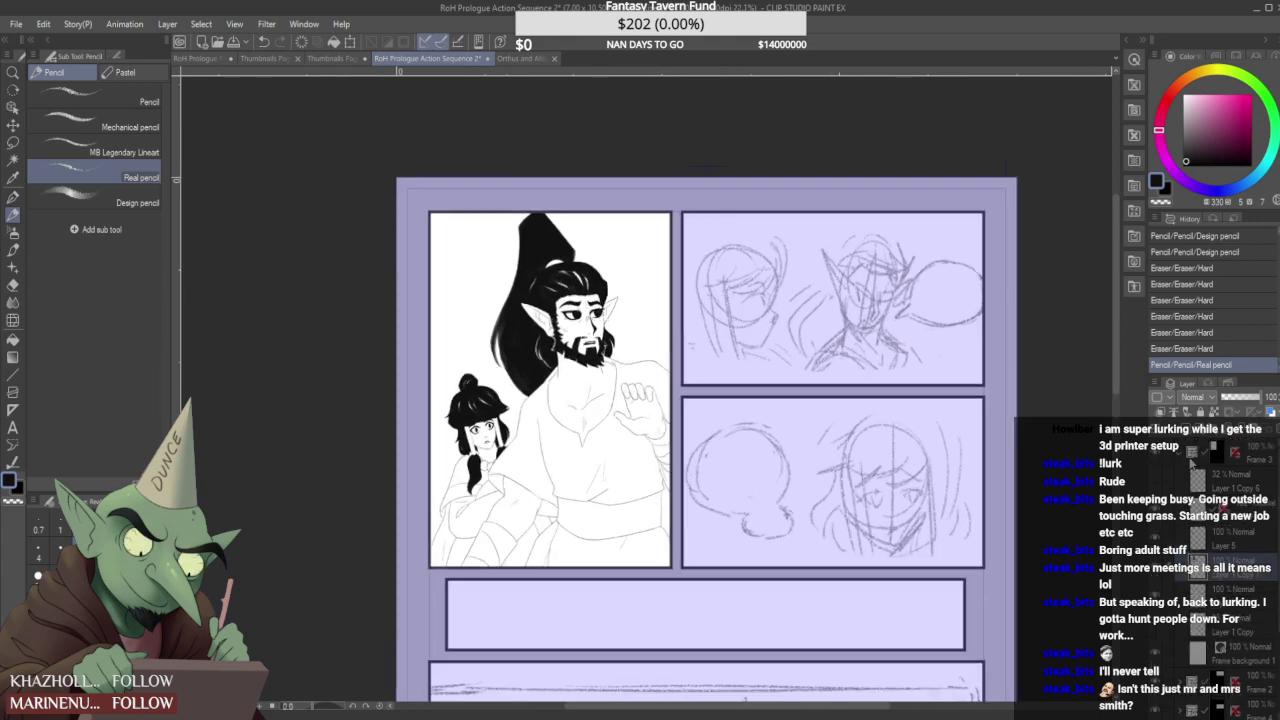
{"action": "left_click", "coordinate": [1181, 454]}
{"action": "left_click", "coordinate": [1213, 485]}
{"action": "left_click", "coordinate": [1184, 480]}
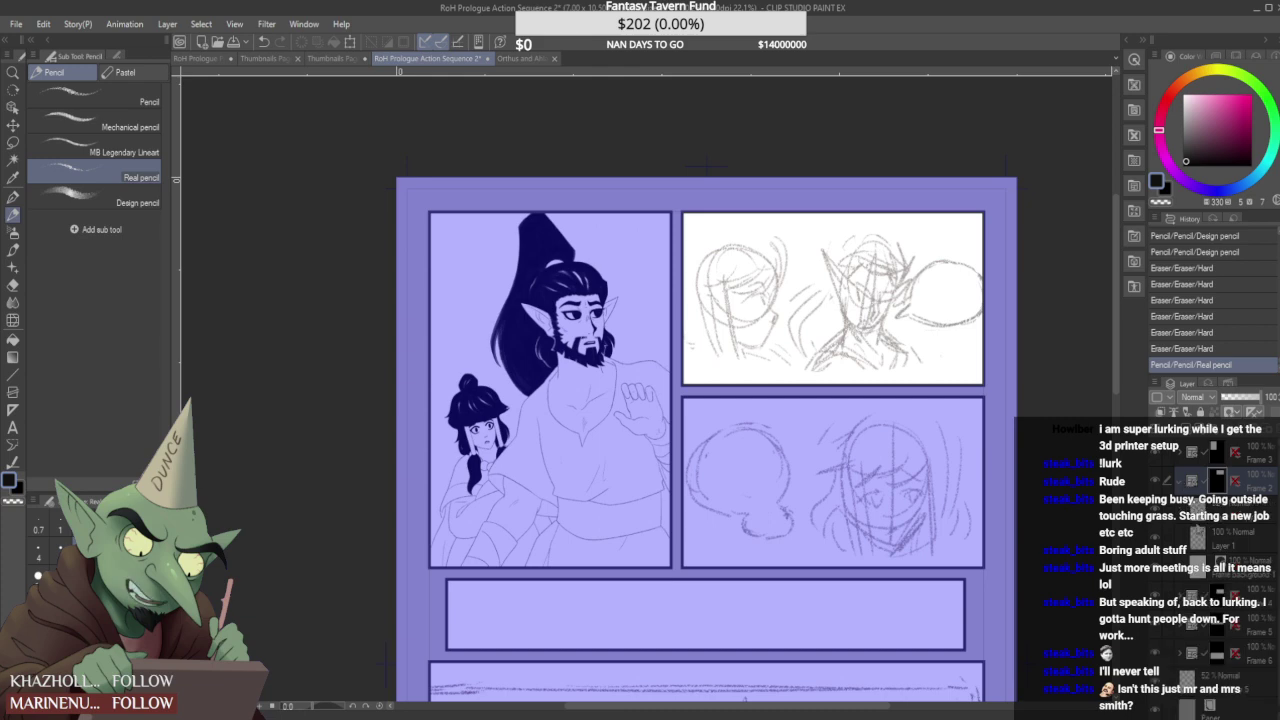
{"action": "left_click_drag", "start_coordinate": [1231, 511], "coordinate": [1231, 543]}
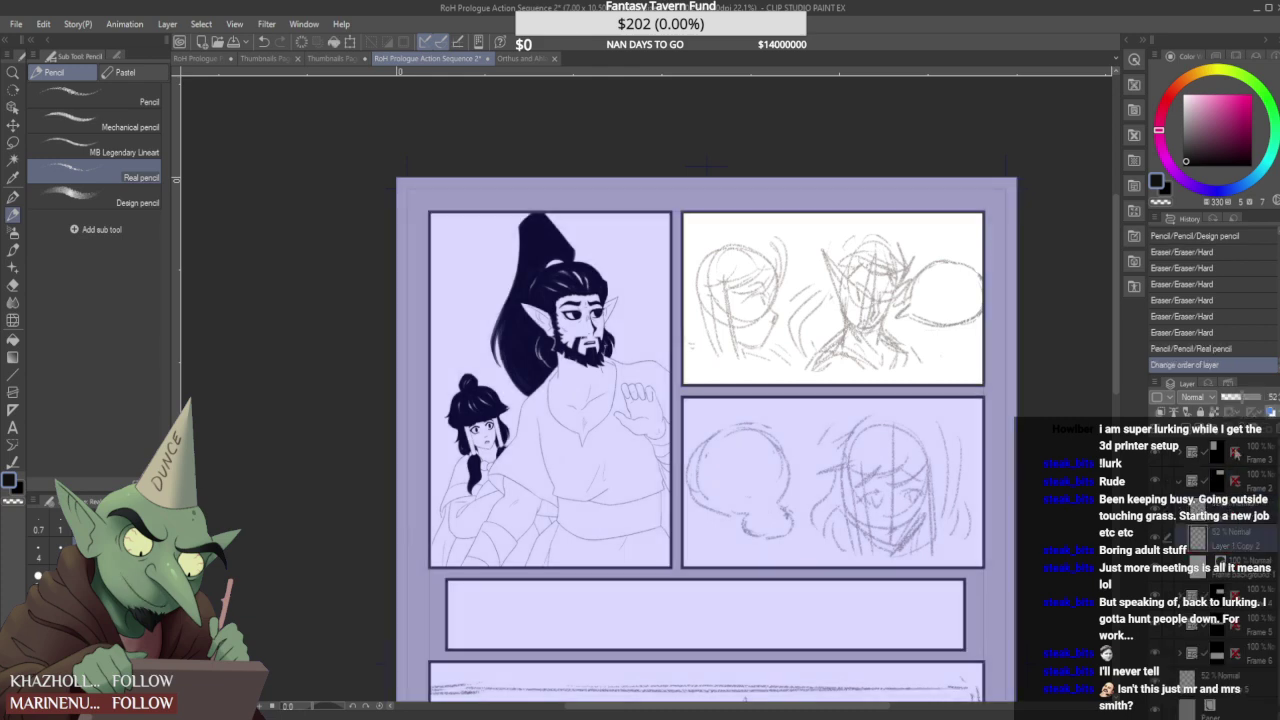
{"action": "left_click_drag", "start_coordinate": [1240, 400], "coordinate": [1234, 410]}
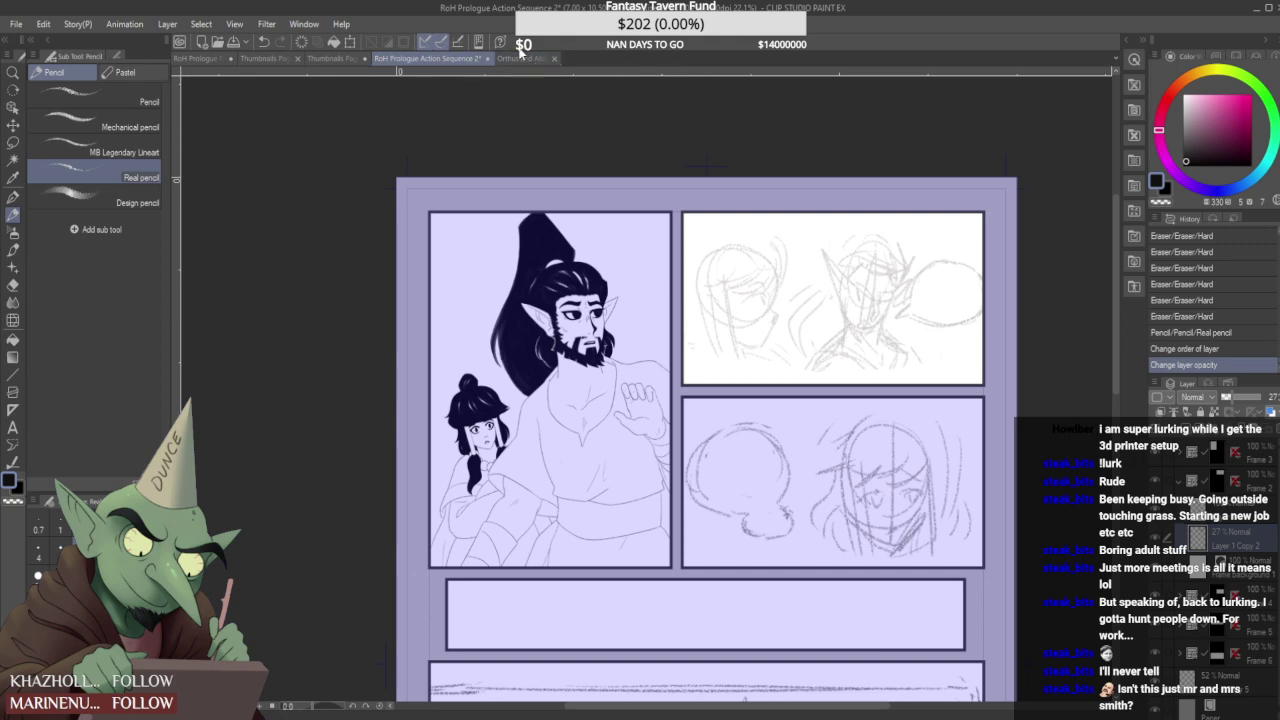
- Switch to the Orthus and Ahlai Face References document and flip its canvas horizontally
{"action": "left_click", "coordinate": [518, 58]}
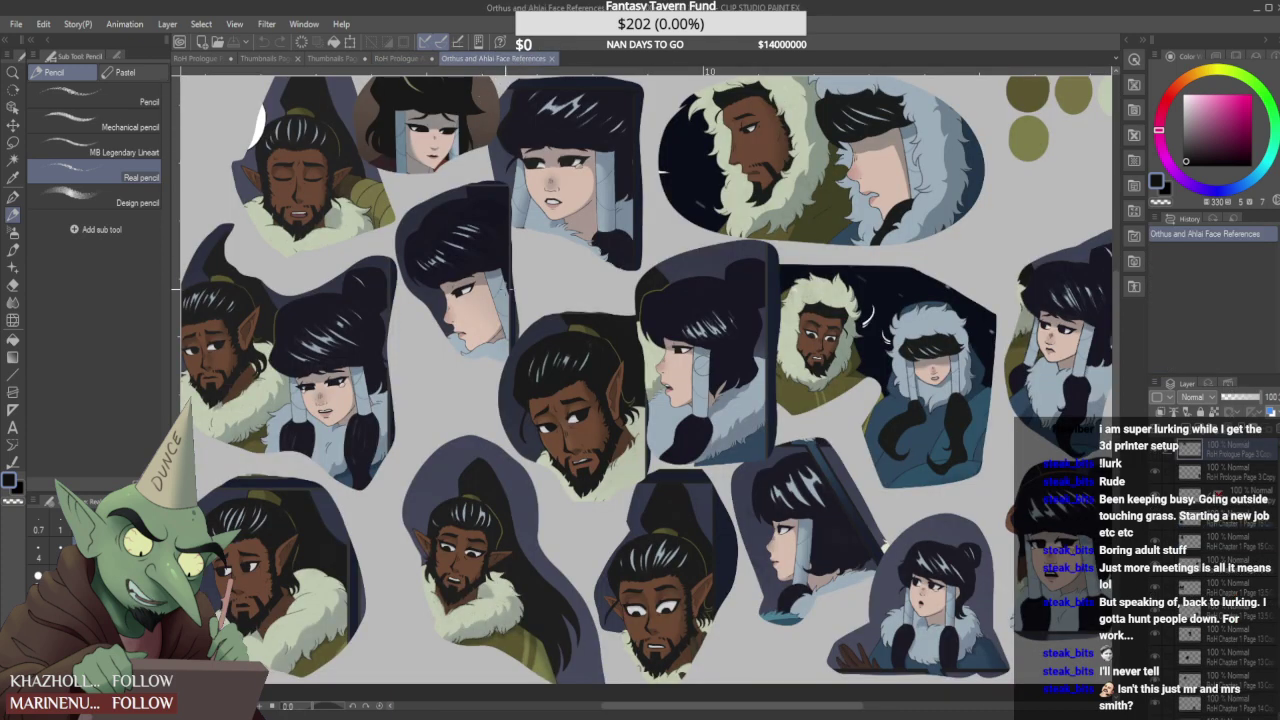
{"action": "left_click", "coordinate": [47, 21]}
{"action": "left_click", "coordinate": [292, 550]}
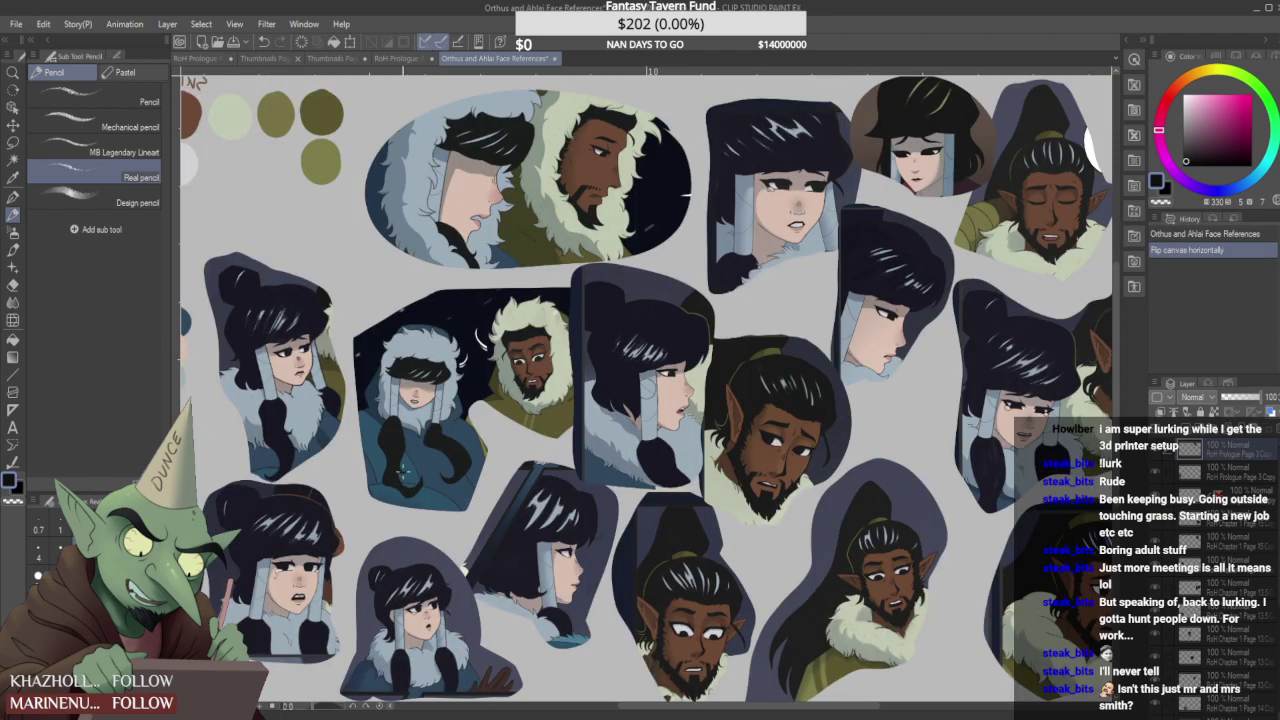
- Examine the reference faces of both characters, comparing the woman's profile views and the bearded man's head angles
{"action": "scroll", "coordinate": [402, 472], "scroll_direction": "down", "scroll_amount": 2}
{"action": "scroll", "coordinate": [491, 475], "scroll_direction": "up", "scroll_amount": 1}
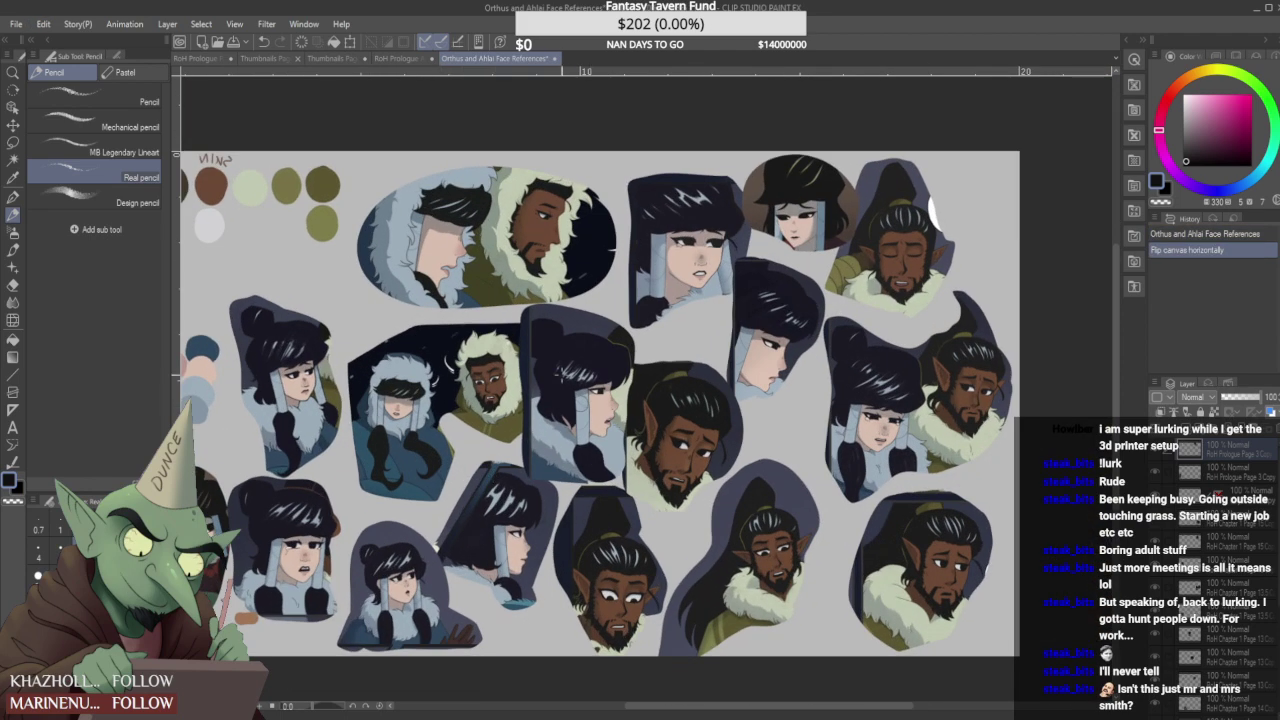
{"action": "scroll", "coordinate": [615, 412], "scroll_direction": "up", "scroll_amount": 4}
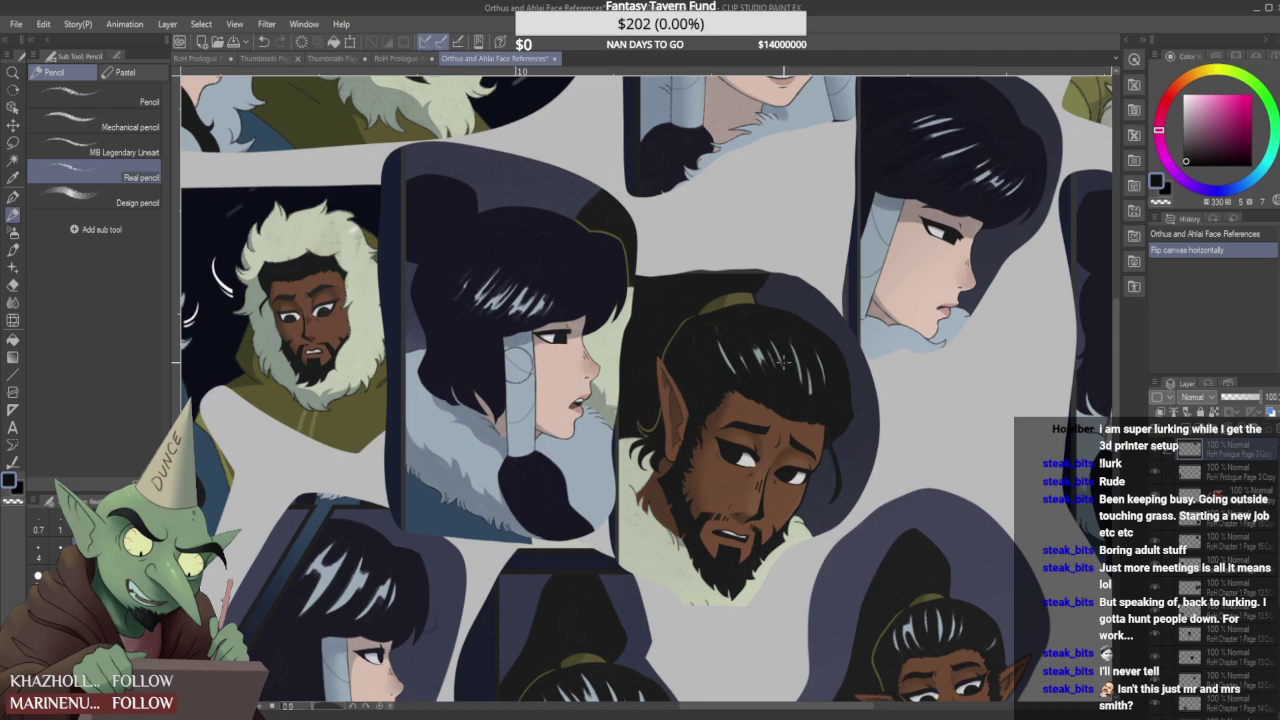
{"action": "scroll", "coordinate": [587, 401], "scroll_direction": "down", "scroll_amount": 1}
{"action": "scroll", "coordinate": [587, 401], "scroll_direction": "up", "scroll_amount": 1}
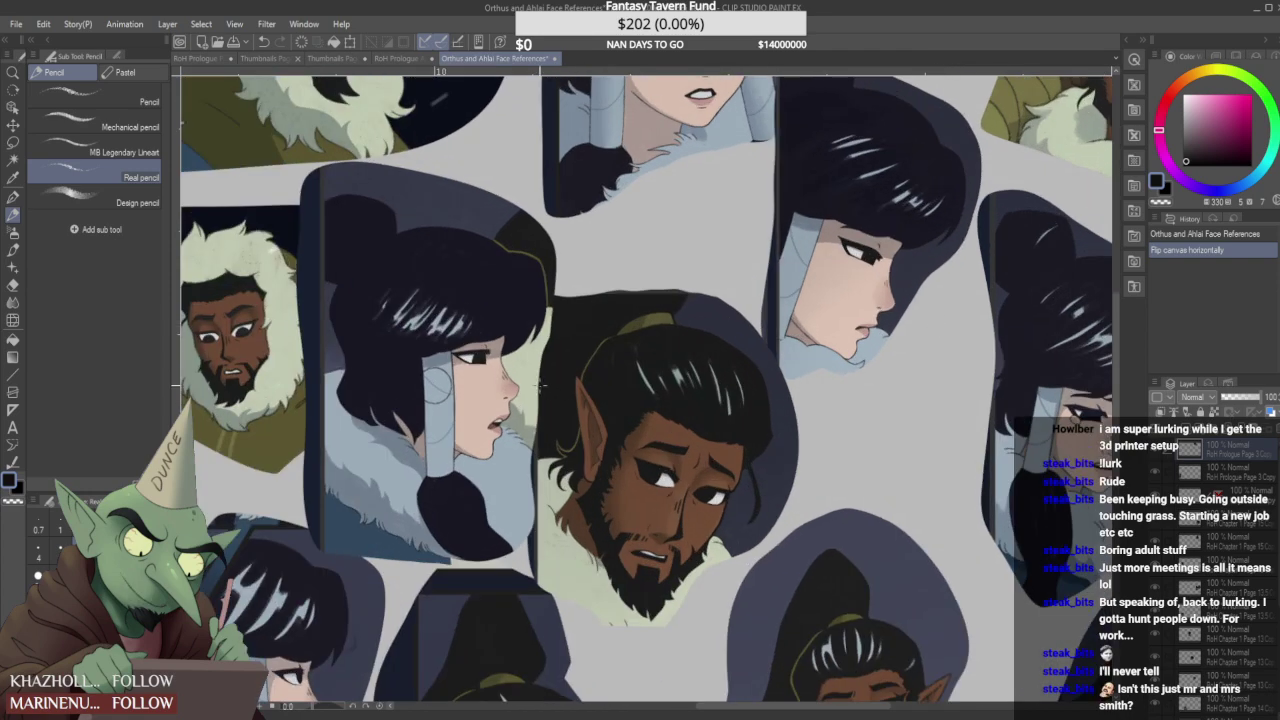
{"action": "scroll", "coordinate": [797, 353], "scroll_direction": "down", "scroll_amount": 2}
{"action": "scroll", "coordinate": [880, 352], "scroll_direction": "up", "scroll_amount": 2}
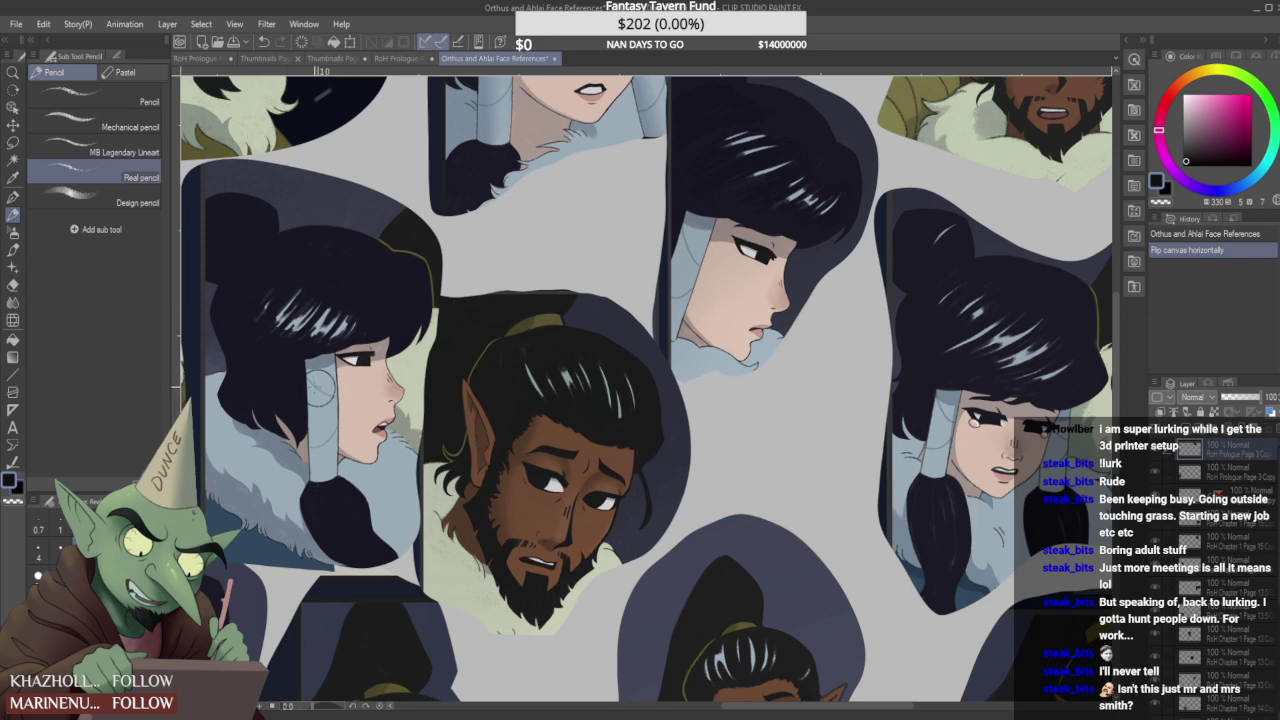
{"action": "scroll", "coordinate": [740, 255], "scroll_direction": "down", "scroll_amount": 2}
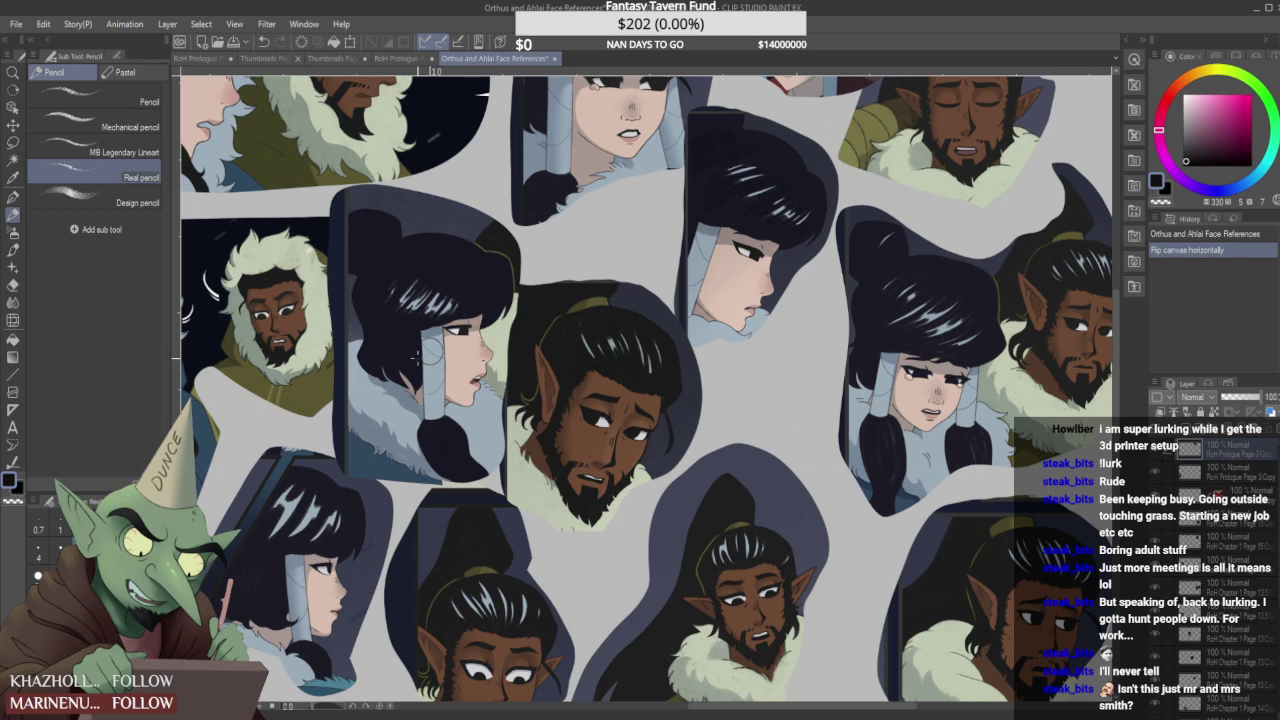
- Delete the layer directly below the RoH Prologue Page 3 Copy layer in the face reference document
{"action": "scroll", "coordinate": [1200, 520], "scroll_direction": "down", "scroll_amount": 10}
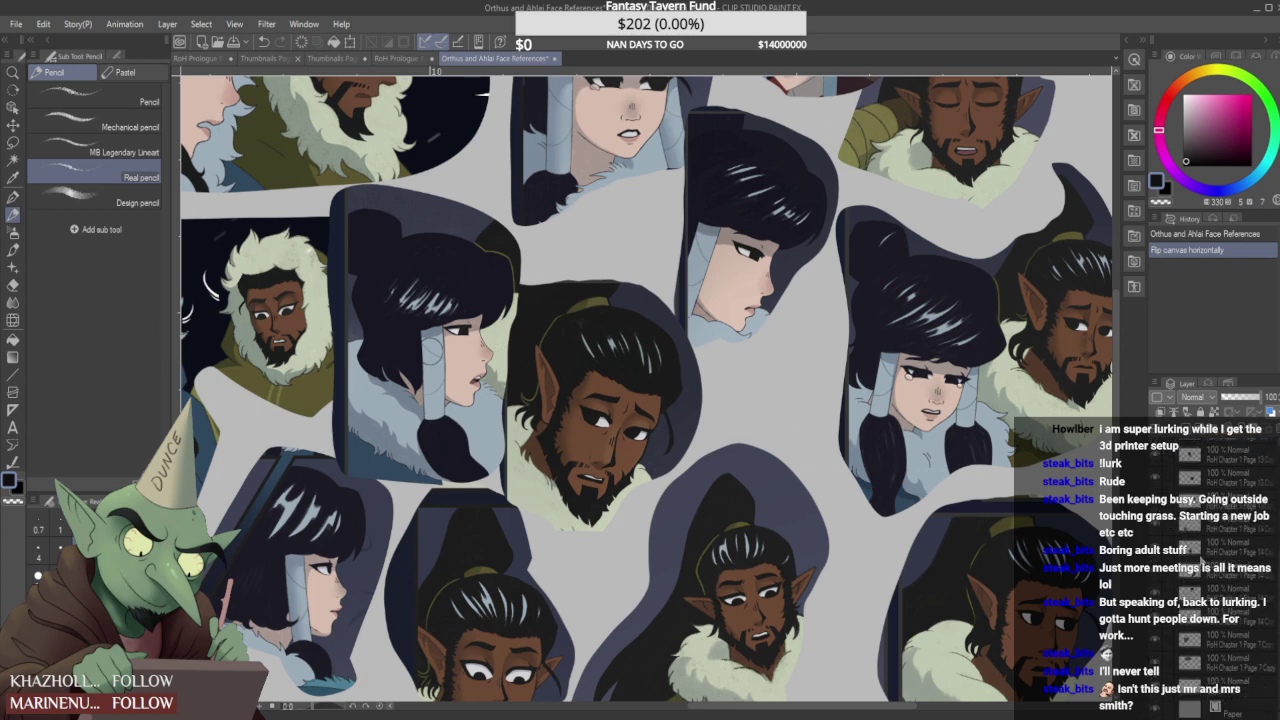
{"action": "scroll", "coordinate": [1220, 540], "scroll_direction": "up", "scroll_amount": 2}
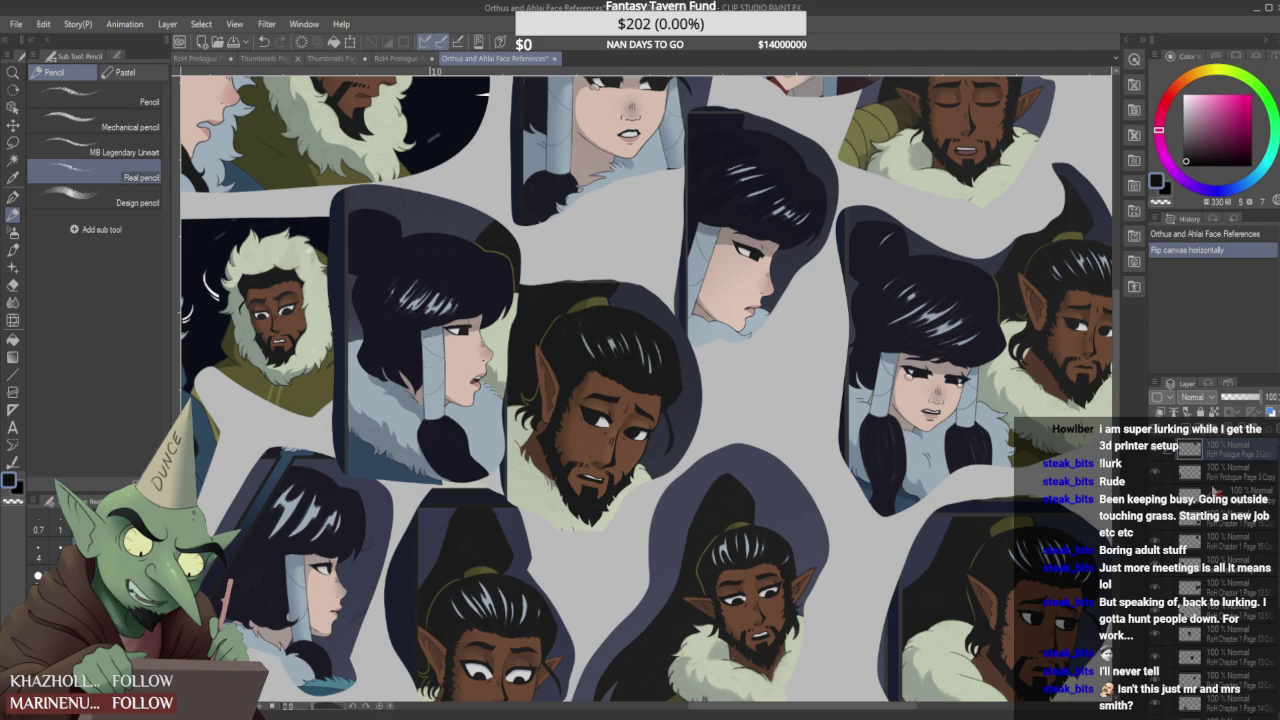
{"action": "left_click", "coordinate": [1225, 492]}
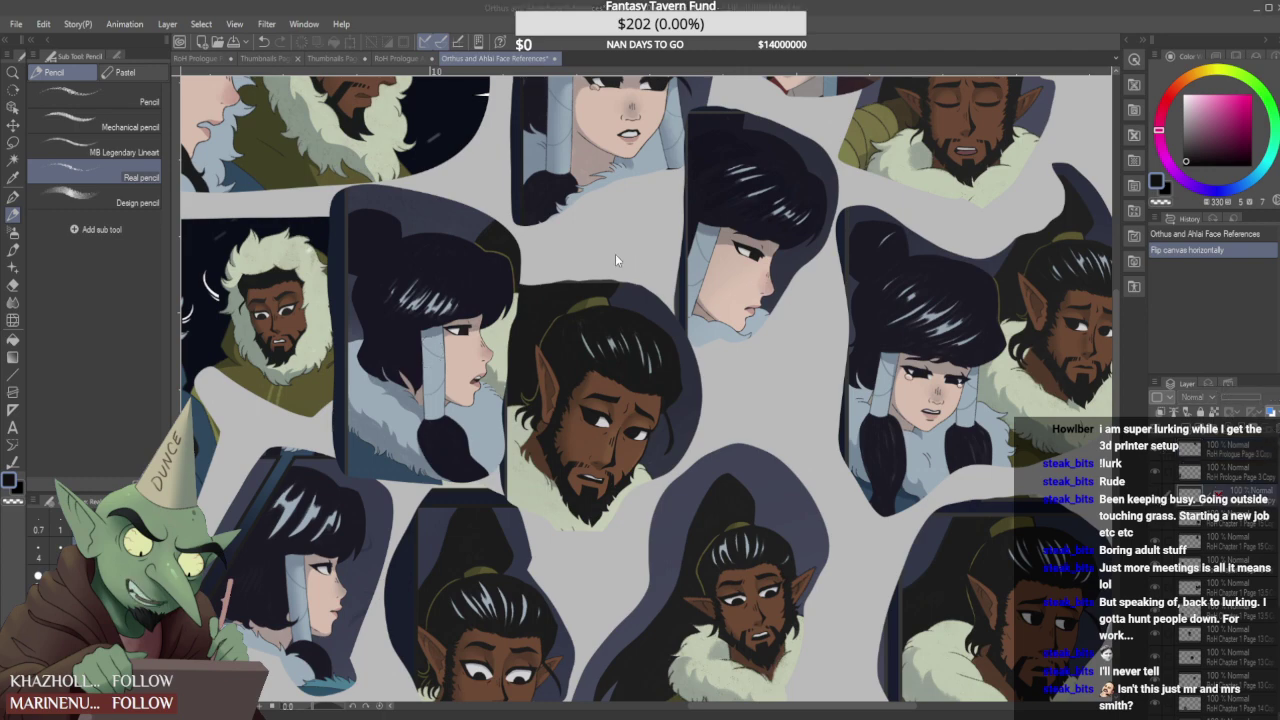
{"action": "scroll", "coordinate": [649, 282], "scroll_direction": "down", "scroll_amount": 2}
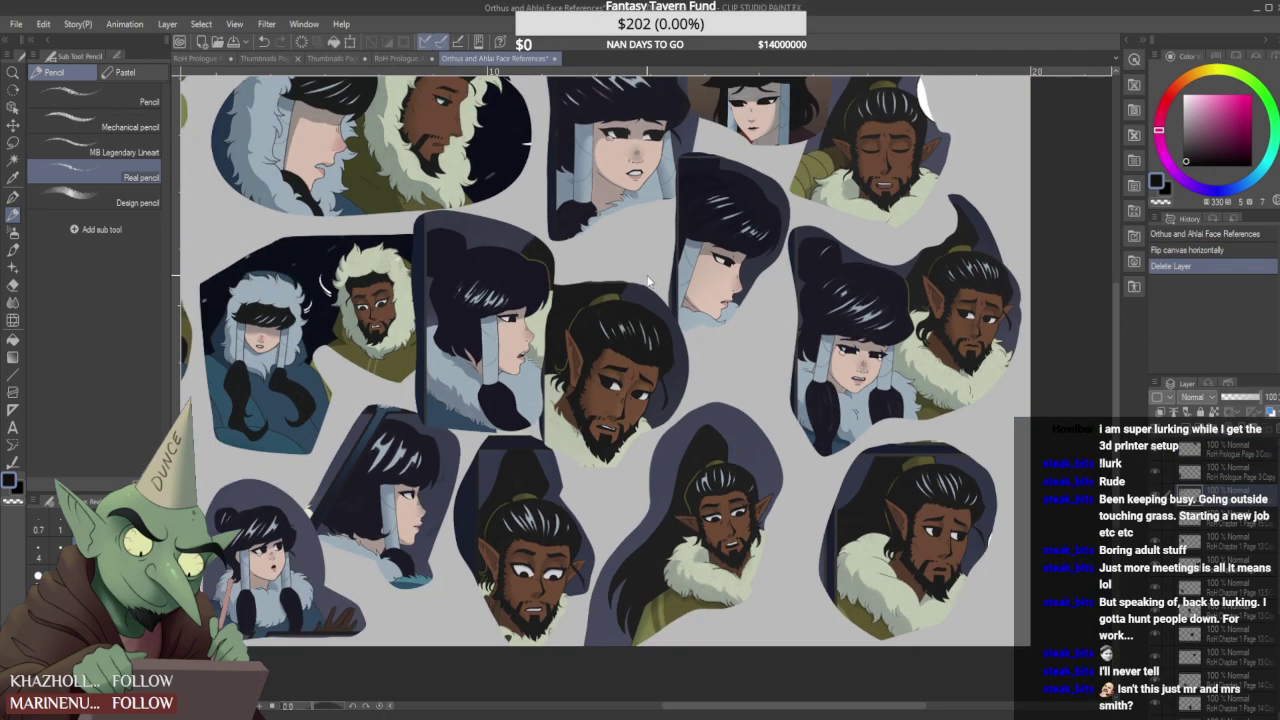
- Examine the face reference sheet for the angles, profiles and expressions of both characters
{"action": "scroll", "coordinate": [648, 283], "scroll_direction": "down", "scroll_amount": 3}
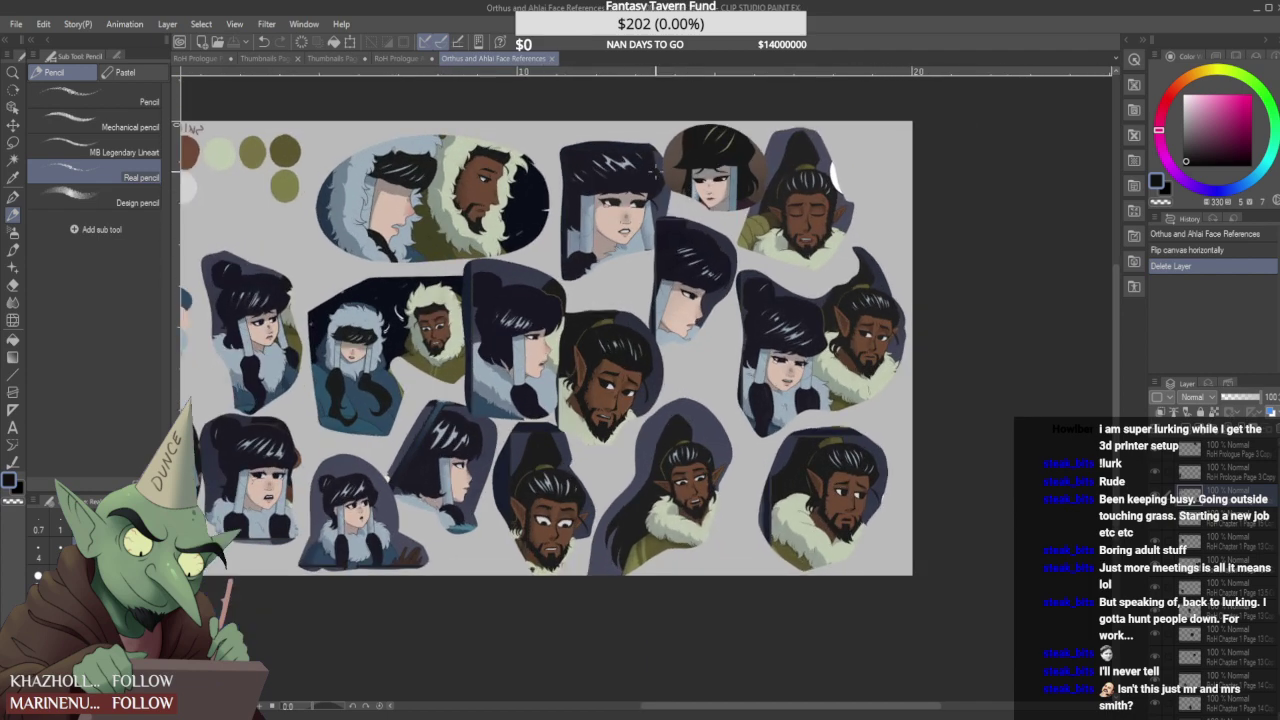
{"action": "scroll", "coordinate": [741, 345], "scroll_direction": "up", "scroll_amount": 3}
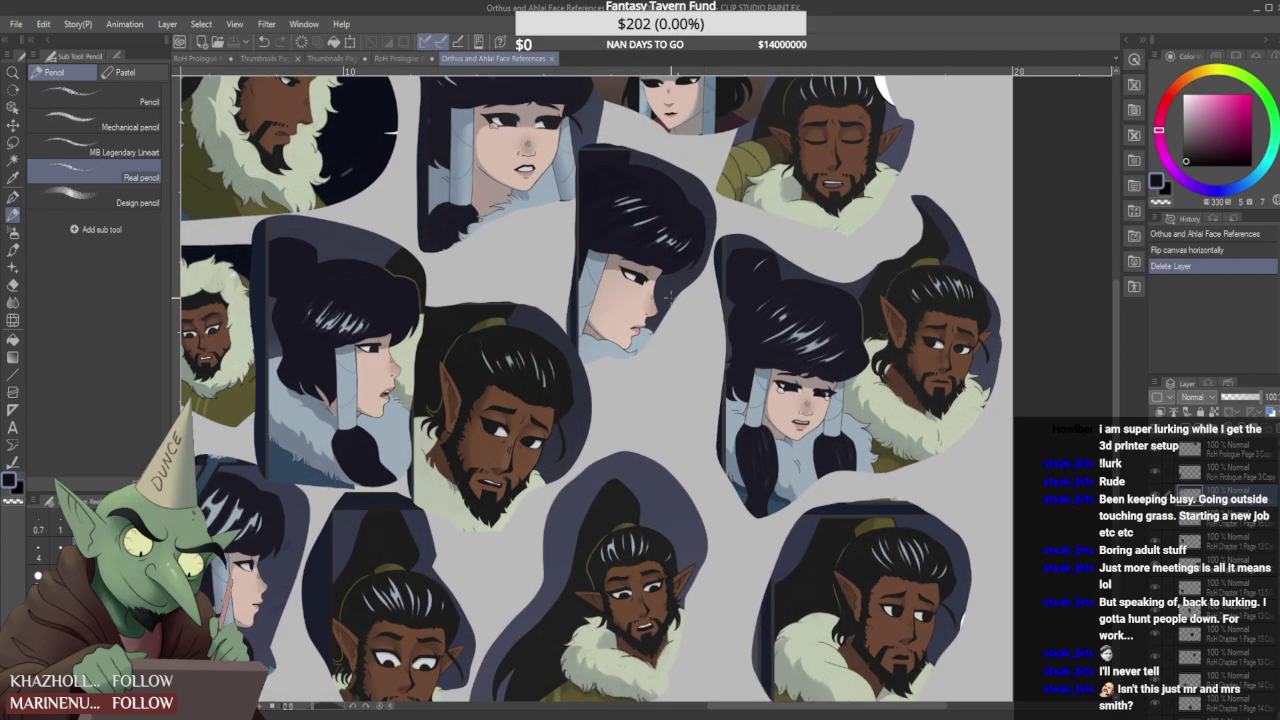
{"action": "scroll", "coordinate": [676, 297], "scroll_direction": "down", "scroll_amount": 2}
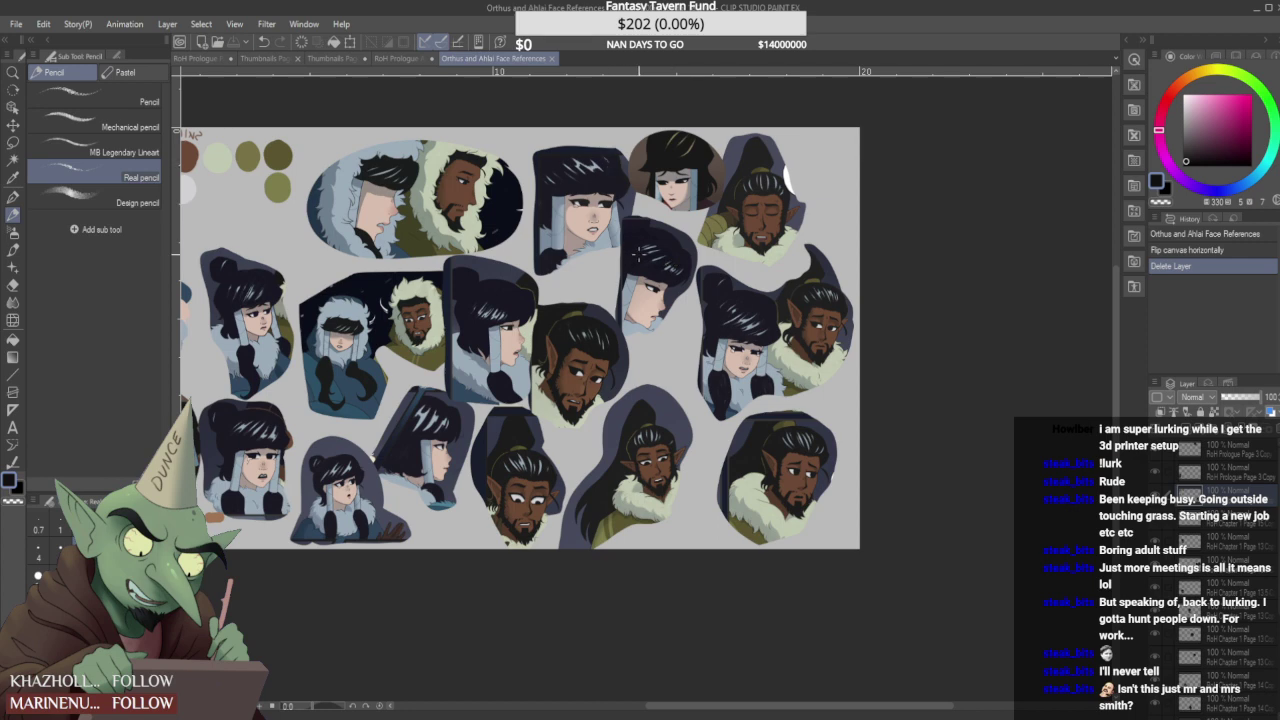
{"action": "scroll", "coordinate": [639, 255], "scroll_direction": "up", "scroll_amount": 1}
{"action": "scroll", "coordinate": [639, 255], "scroll_direction": "down", "scroll_amount": 2}
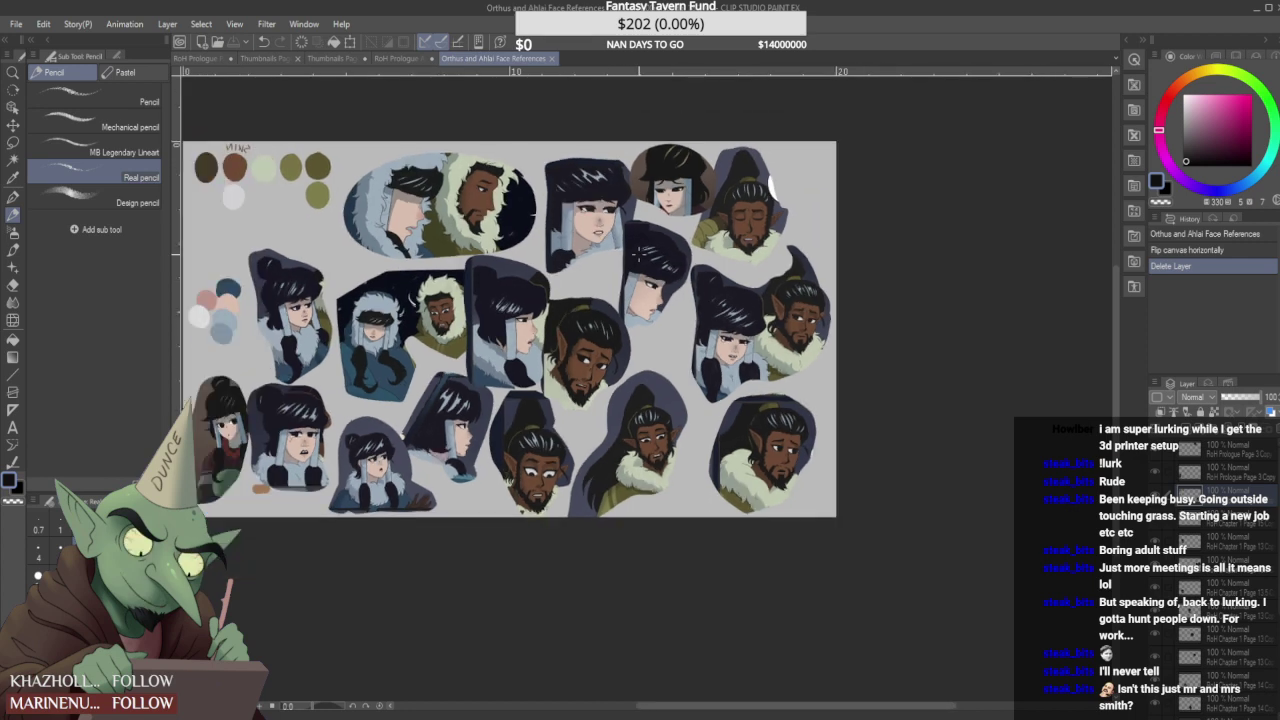
{"action": "scroll", "coordinate": [641, 256], "scroll_direction": "up", "scroll_amount": 3}
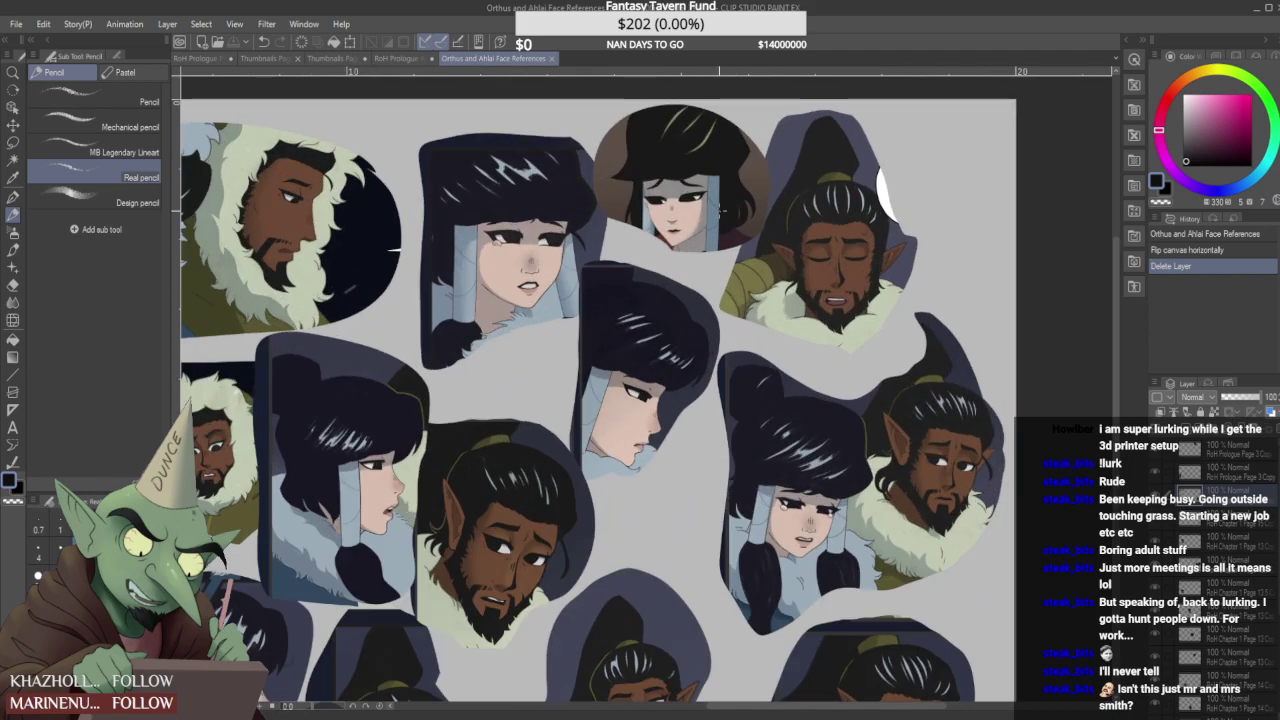
{"action": "scroll", "coordinate": [718, 208], "scroll_direction": "down", "scroll_amount": 3}
{"action": "scroll", "coordinate": [912, 268], "scroll_direction": "up", "scroll_amount": 3}
{"action": "scroll", "coordinate": [871, 285], "scroll_direction": "down", "scroll_amount": 3}
{"action": "scroll", "coordinate": [851, 293], "scroll_direction": "up", "scroll_amount": 3}
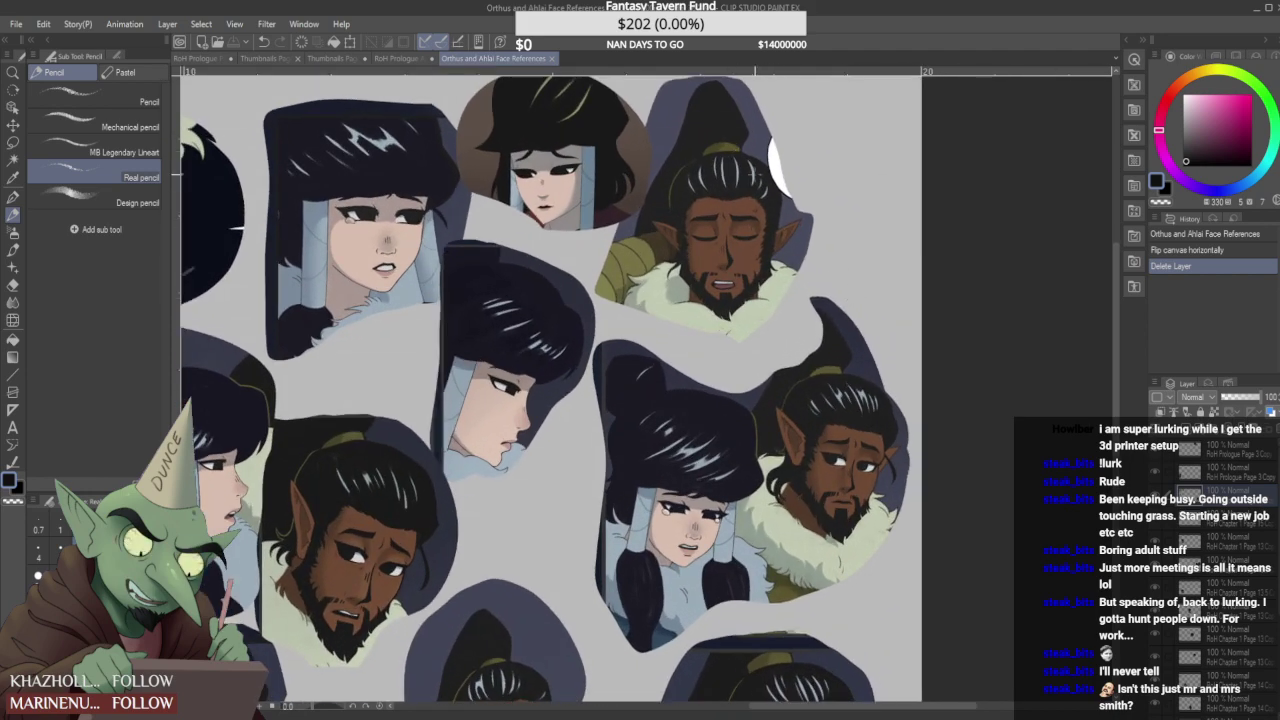
{"action": "scroll", "coordinate": [762, 250], "scroll_direction": "down", "scroll_amount": 3}
{"action": "scroll", "coordinate": [607, 312], "scroll_direction": "up", "scroll_amount": 2}
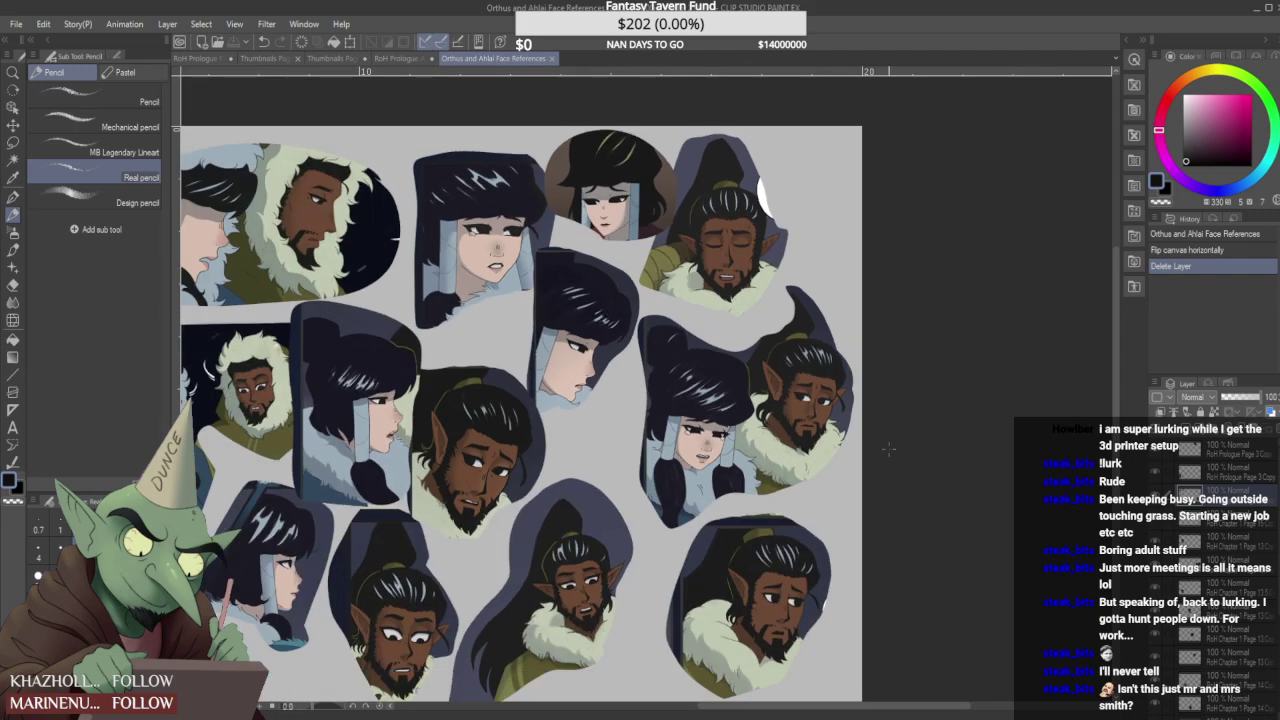
{"action": "scroll", "coordinate": [922, 465], "scroll_direction": "up", "scroll_amount": 1}
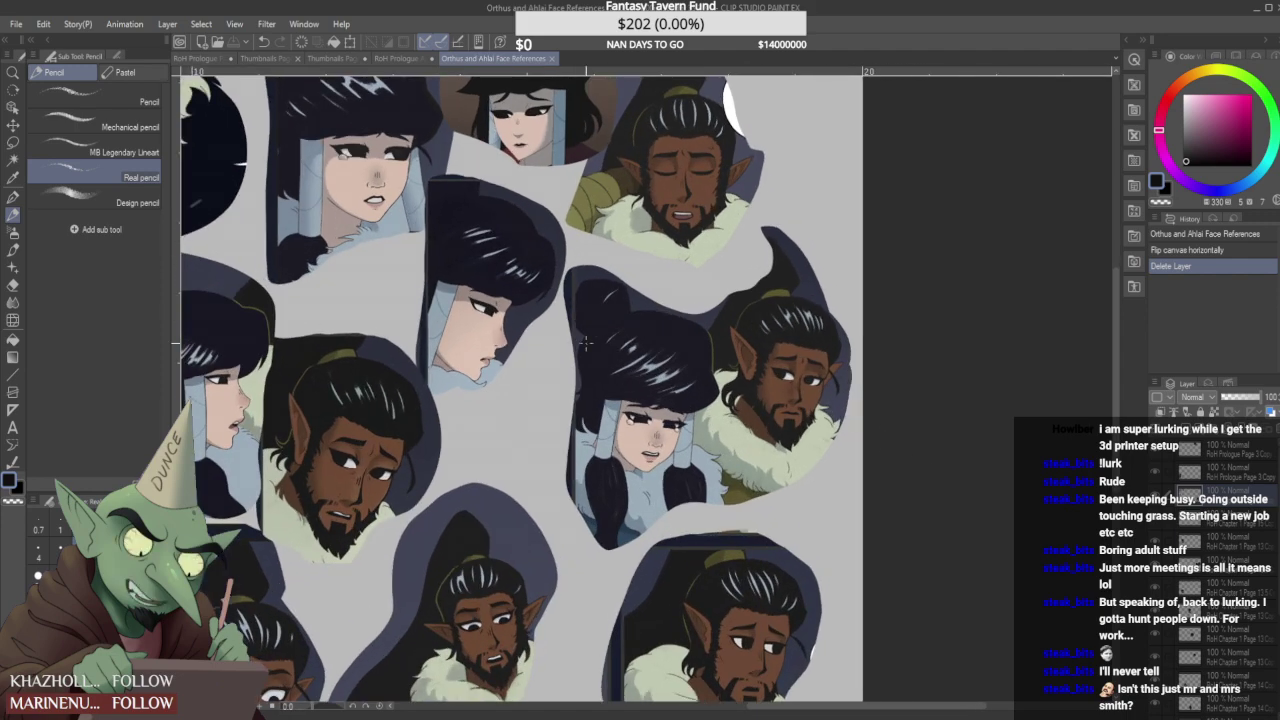
{"action": "scroll", "coordinate": [557, 412], "scroll_direction": "down", "scroll_amount": 1}
{"action": "scroll", "coordinate": [561, 583], "scroll_direction": "up", "scroll_amount": 1}
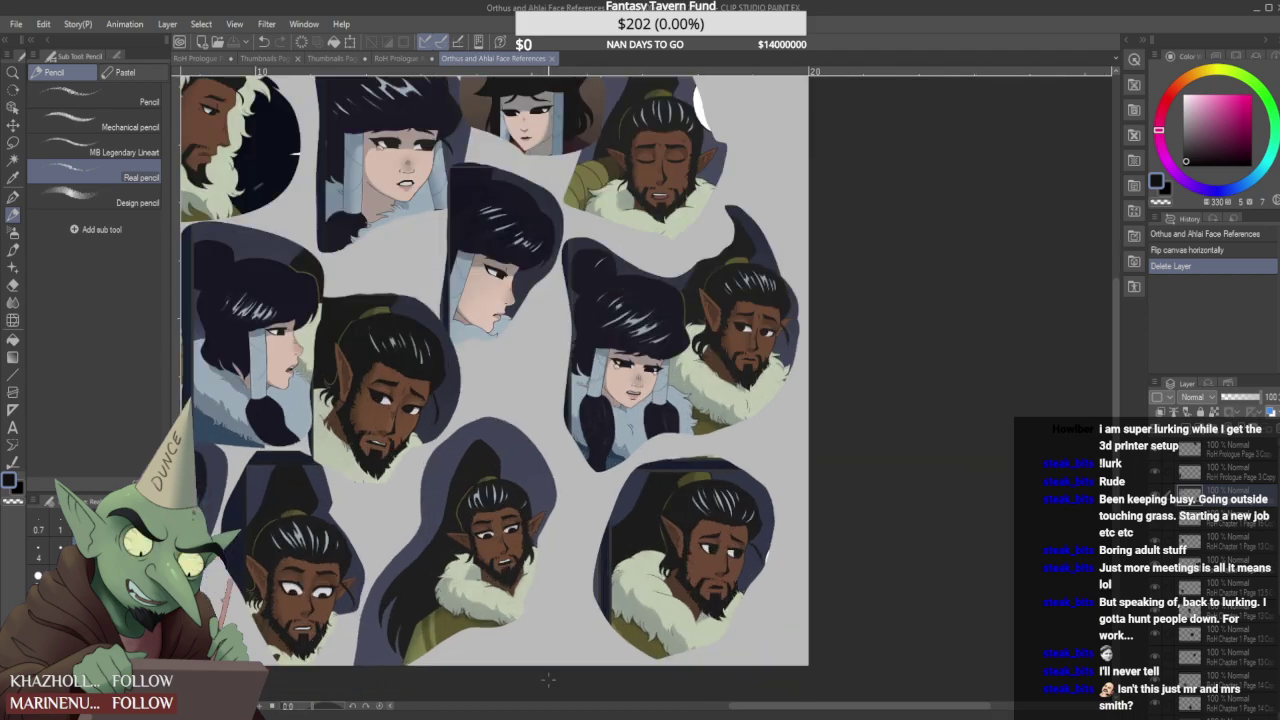
{"action": "scroll", "coordinate": [556, 551], "scroll_direction": "down", "scroll_amount": 1}
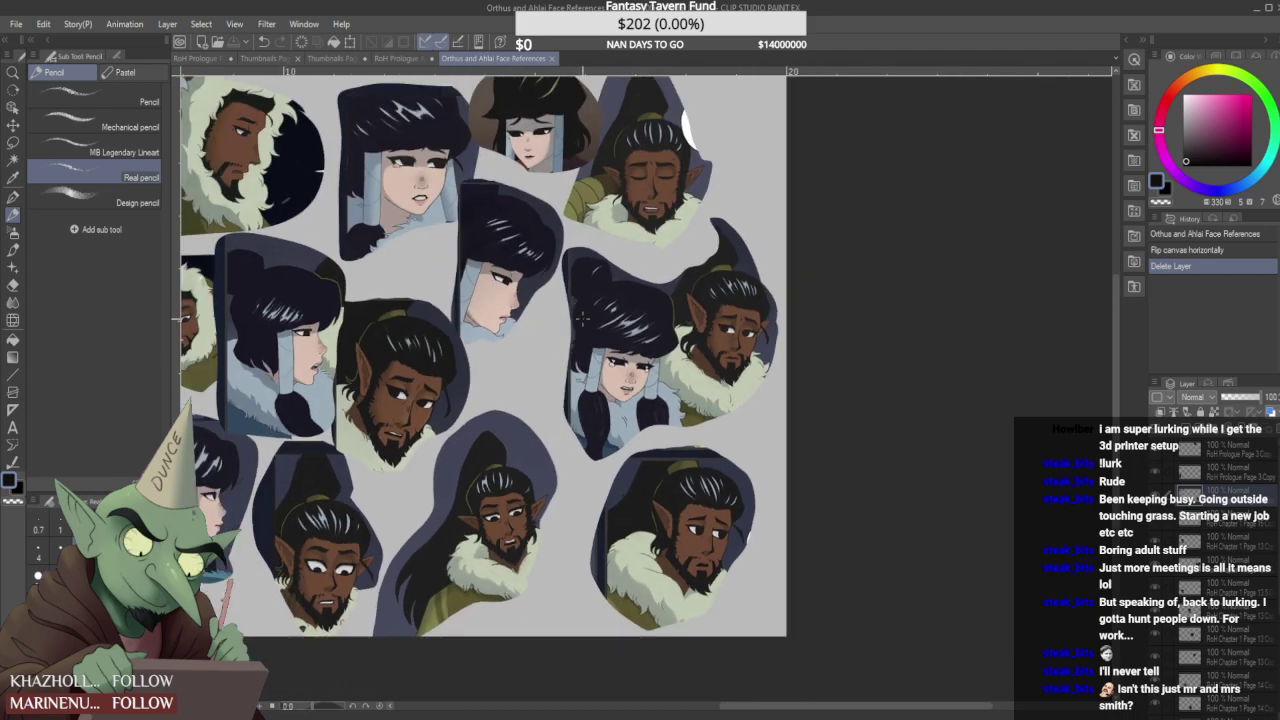
{"action": "scroll", "coordinate": [578, 310], "scroll_direction": "down", "scroll_amount": 1}
{"action": "scroll", "coordinate": [578, 310], "scroll_direction": "up", "scroll_amount": 1}
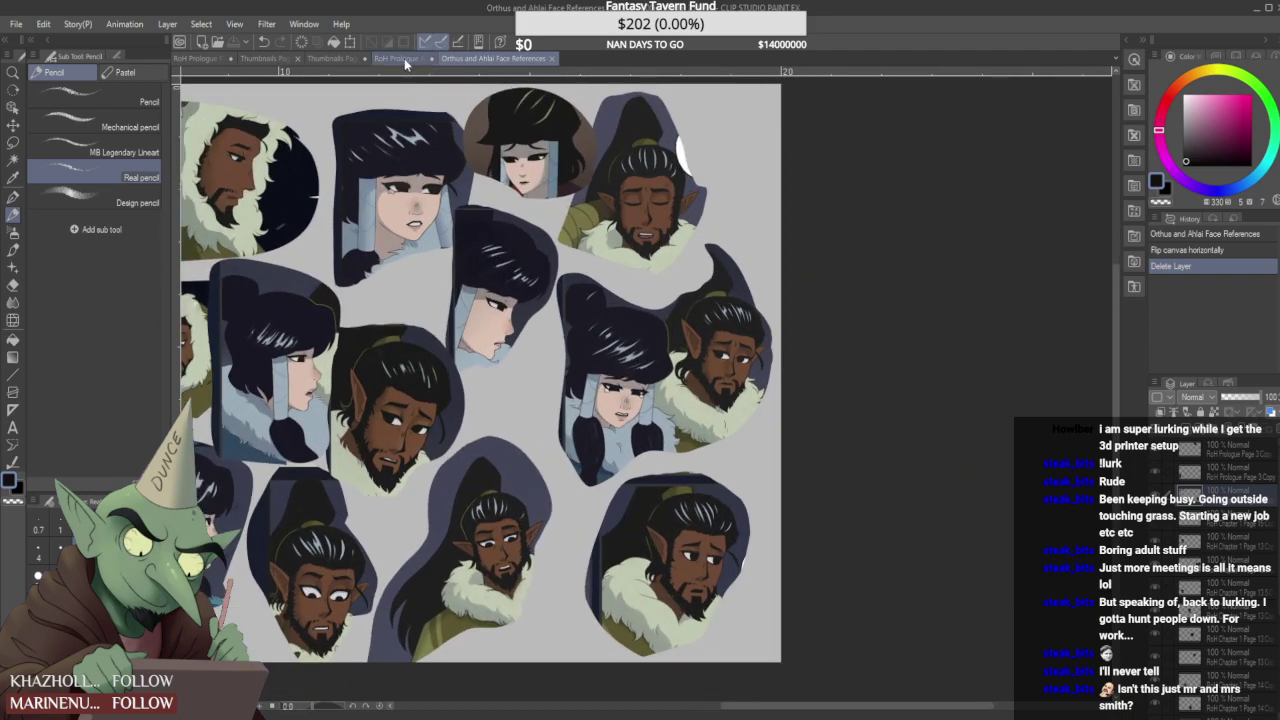
- Switch to the RoH Prologue Action Sequence 2 page and select the layer above the 27% opacity sketch layer in Frame 2
{"action": "left_click", "coordinate": [418, 58]}
{"action": "scroll", "coordinate": [760, 350], "scroll_direction": "down", "scroll_amount": 1}
{"action": "scroll", "coordinate": [830, 380], "scroll_direction": "up", "scroll_amount": 2}
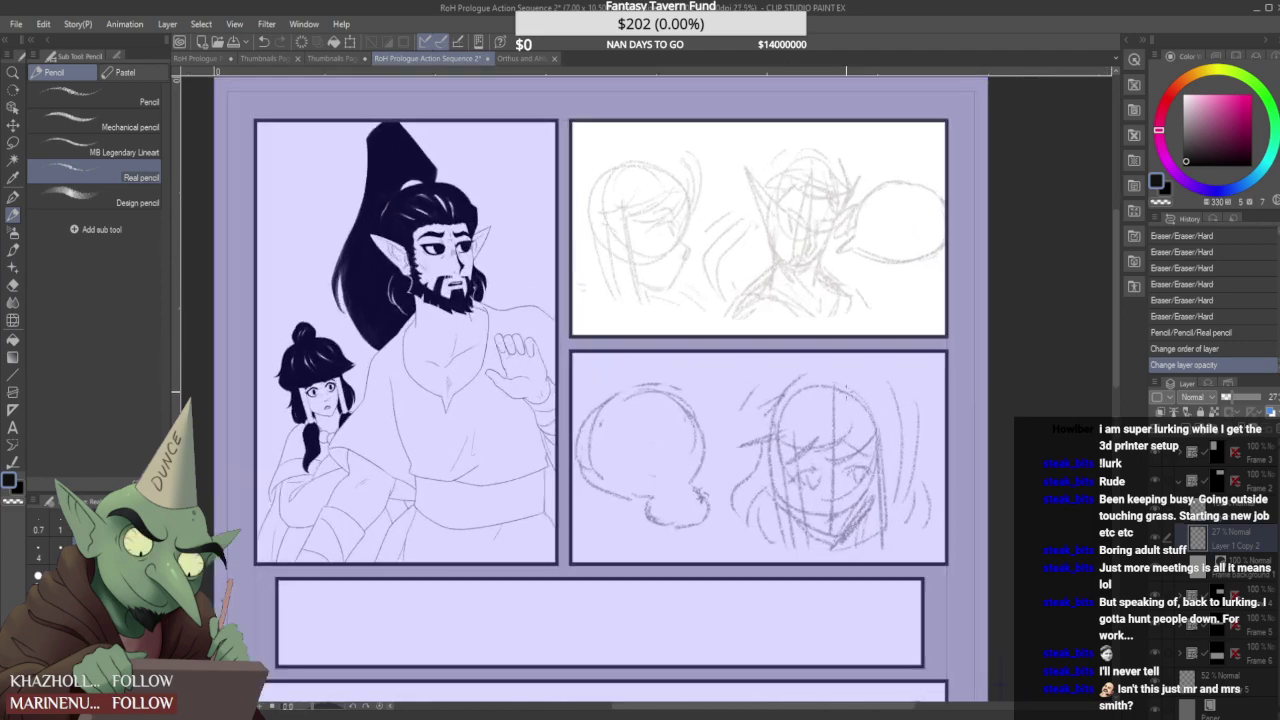
{"action": "scroll", "coordinate": [820, 420], "scroll_direction": "up", "scroll_amount": 1}
{"action": "scroll", "coordinate": [800, 380], "scroll_direction": "down", "scroll_amount": 2}
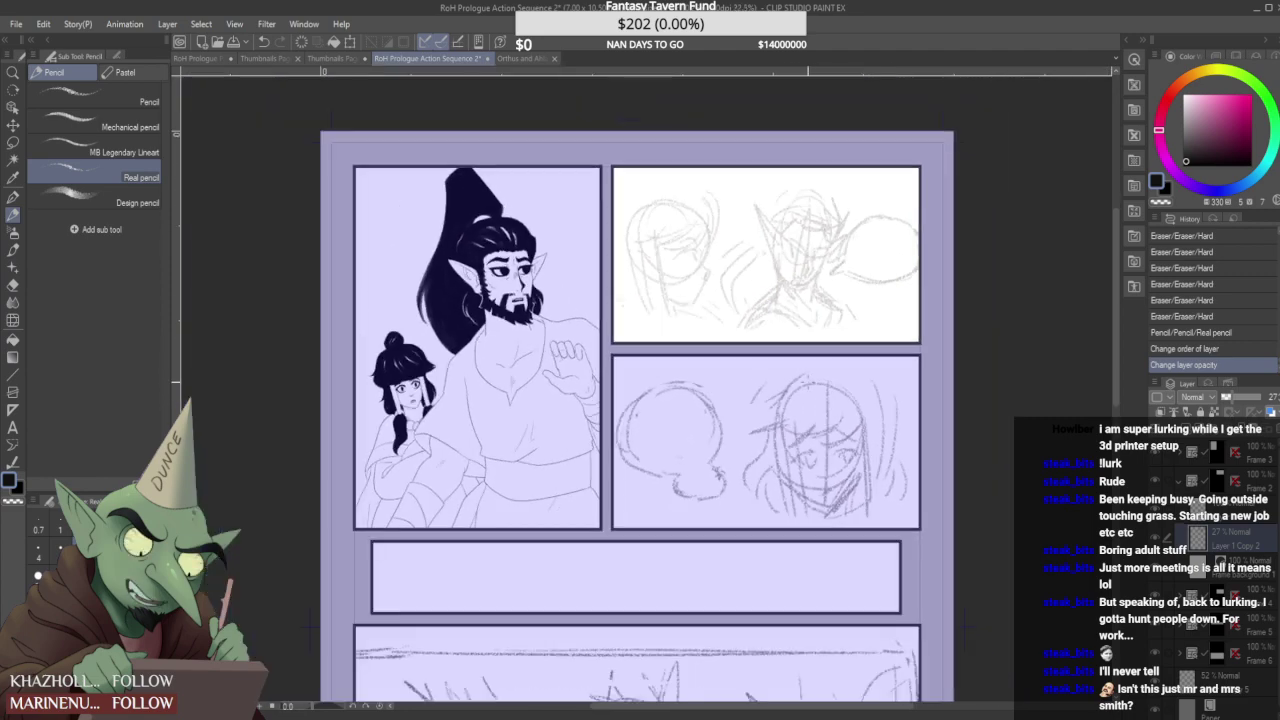
{"action": "scroll", "coordinate": [791, 362], "scroll_direction": "up", "scroll_amount": 4}
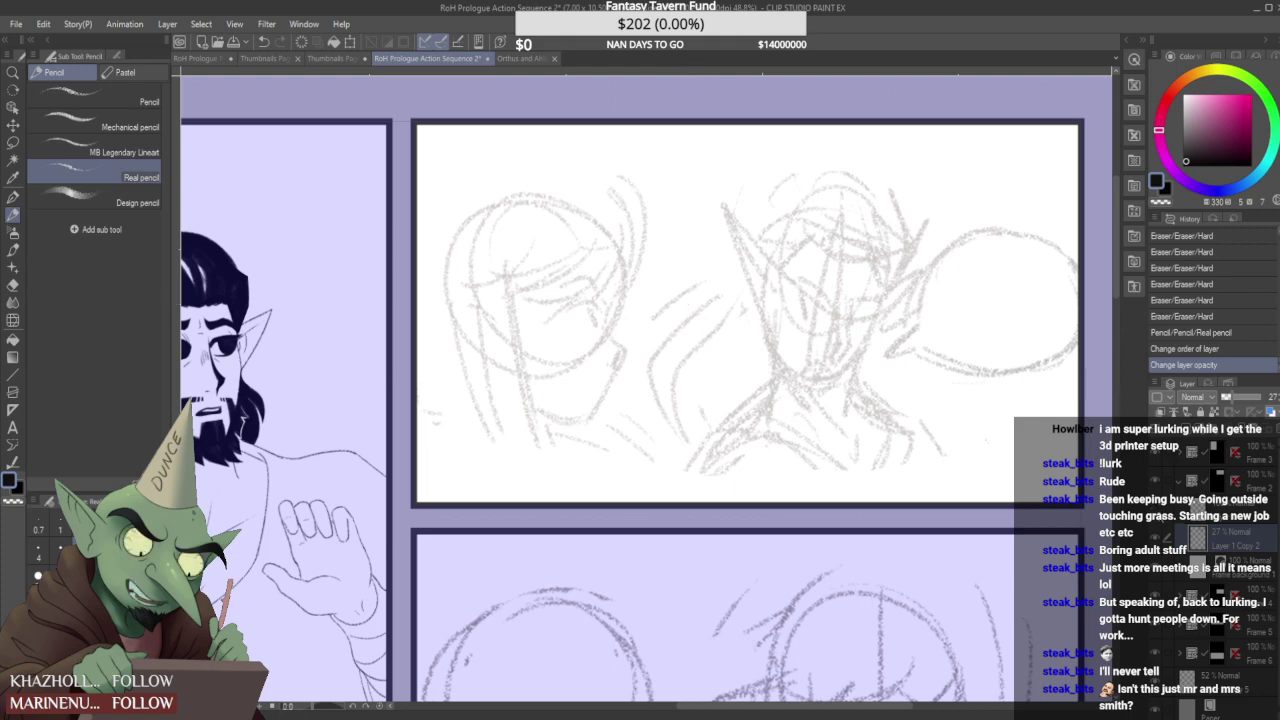
{"action": "left_click", "coordinate": [1156, 538]}
{"action": "left_click", "coordinate": [1156, 538]}
{"action": "left_click", "coordinate": [1232, 509]}
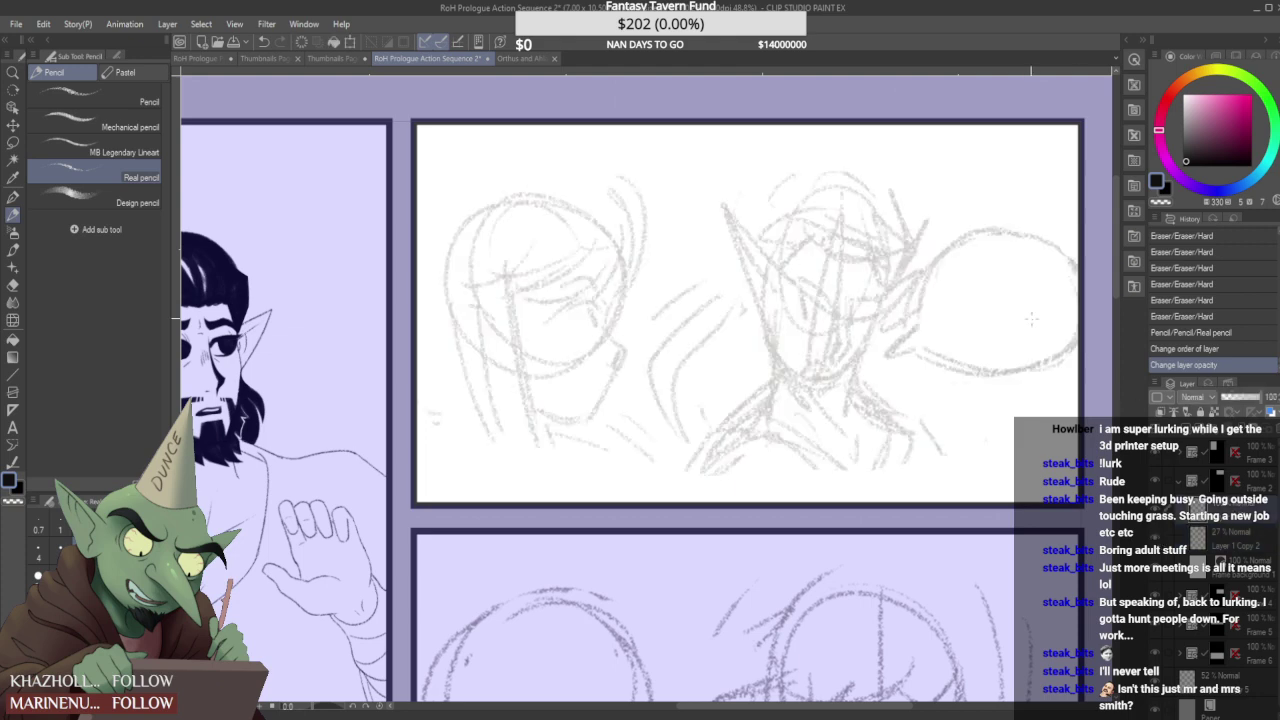
- Draw the forehead, nose bridge and nose tip as a pencil profile line over the left head of the white panel
{"action": "scroll", "coordinate": [600, 270], "scroll_direction": "up", "scroll_amount": 2}
{"action": "mouse_move", "coordinate": [631, 367]}
{"action": "left_mouse_down"}
{"action": "mouse_move", "coordinate": [643, 408]}
{"action": "mouse_move", "coordinate": [611, 376]}
{"action": "mouse_move", "coordinate": [620, 273]}
{"action": "mouse_move", "coordinate": [611, 342]}
{"action": "mouse_move", "coordinate": [619, 380]}
{"action": "mouse_move", "coordinate": [650, 415]}
{"action": "left_mouse_up"}
{"action": "scroll", "coordinate": [610, 307], "scroll_direction": "up", "scroll_amount": 4}
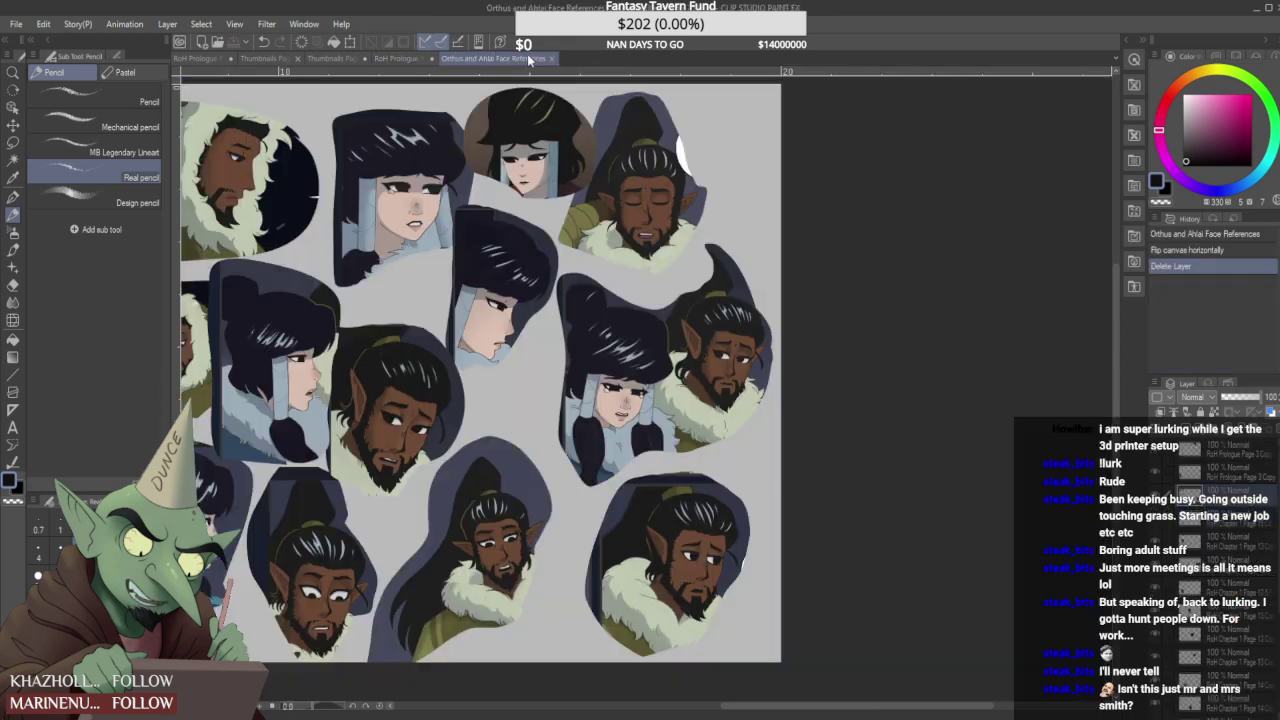
{"action": "left_click", "coordinate": [520, 58]}
{"action": "left_click", "coordinate": [410, 59]}
{"action": "scroll", "coordinate": [619, 405], "scroll_direction": "up", "scroll_amount": 4}
{"action": "mouse_move", "coordinate": [648, 418]}
{"action": "left_mouse_down"}
{"action": "mouse_move", "coordinate": [657, 412]}
{"action": "mouse_move", "coordinate": [624, 458]}
{"action": "mouse_move", "coordinate": [650, 400]}
{"action": "mouse_move", "coordinate": [645, 452]}
{"action": "left_mouse_up"}
{"action": "scroll", "coordinate": [647, 386], "scroll_direction": "up", "scroll_amount": 2}
{"action": "scroll", "coordinate": [648, 420], "scroll_direction": "up", "scroll_amount": 1}
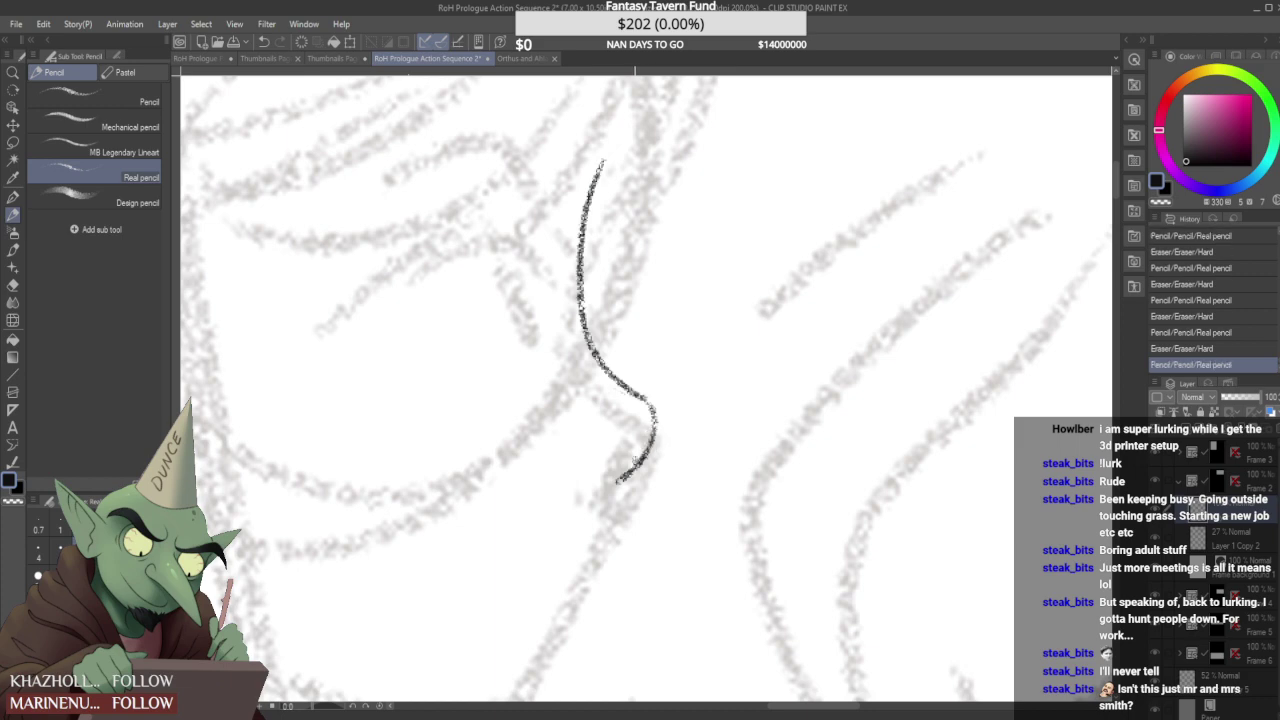
- Check the face references and extend the left head's profile with the underside of the nose and the upper lip
{"action": "scroll", "coordinate": [655, 560], "scroll_direction": "down", "scroll_amount": 3}
{"action": "left_click", "coordinate": [522, 60]}
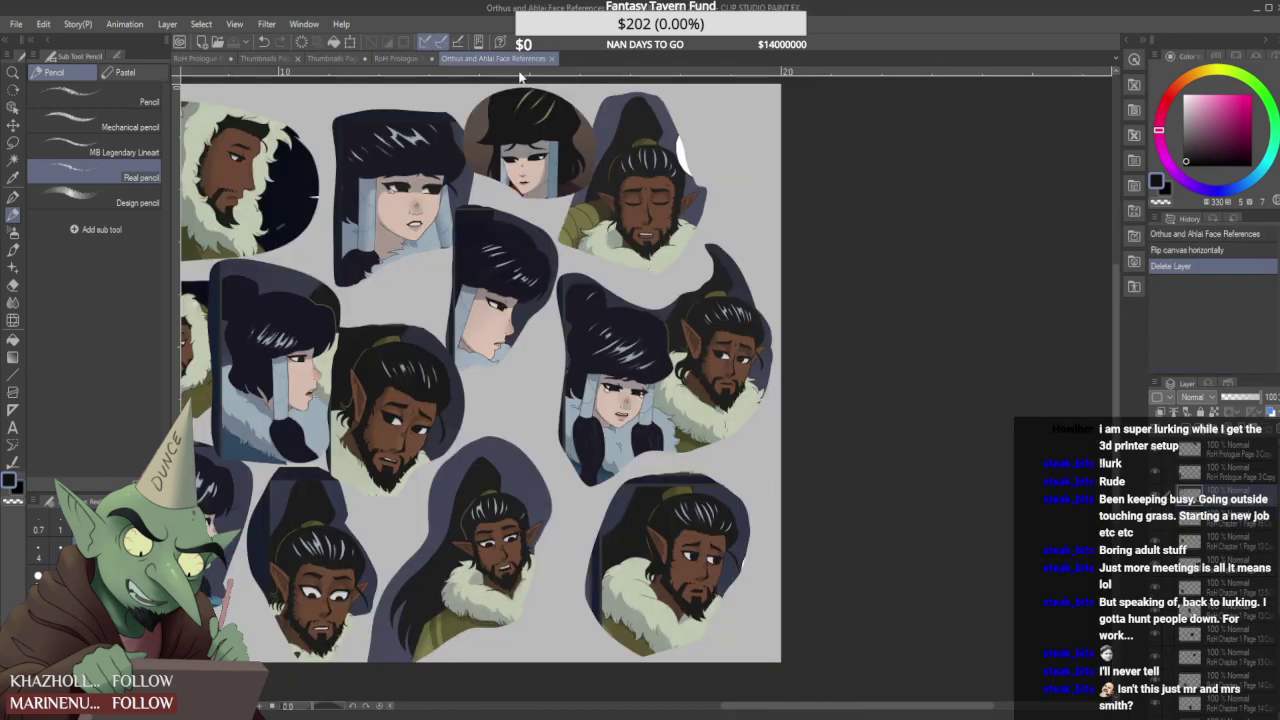
{"action": "left_click", "coordinate": [400, 58]}
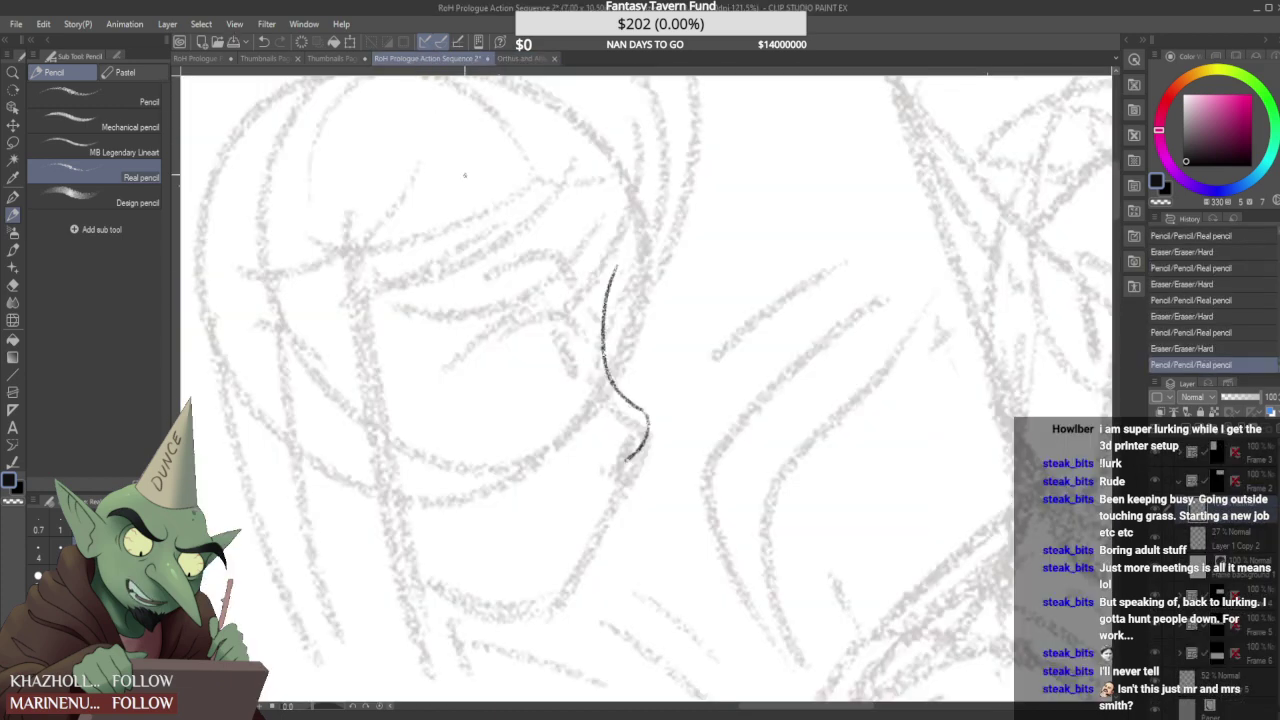
{"action": "scroll", "coordinate": [630, 455], "scroll_direction": "up", "scroll_amount": 1}
{"action": "mouse_move", "coordinate": [620, 464]}
{"action": "left_mouse_down"}
{"action": "mouse_move", "coordinate": [634, 456]}
{"action": "mouse_move", "coordinate": [606, 468]}
{"action": "mouse_move", "coordinate": [619, 500]}
{"action": "left_mouse_up"}
{"action": "scroll", "coordinate": [633, 451], "scroll_direction": "up", "scroll_amount": 1}
{"action": "mouse_move", "coordinate": [642, 446]}
{"action": "left_mouse_down"}
{"action": "mouse_move", "coordinate": [607, 478]}
{"action": "mouse_move", "coordinate": [615, 496]}
{"action": "mouse_move", "coordinate": [648, 434]}
{"action": "mouse_move", "coordinate": [624, 450]}
{"action": "mouse_move", "coordinate": [624, 489]}
{"action": "mouse_move", "coordinate": [602, 507]}
{"action": "left_mouse_up"}
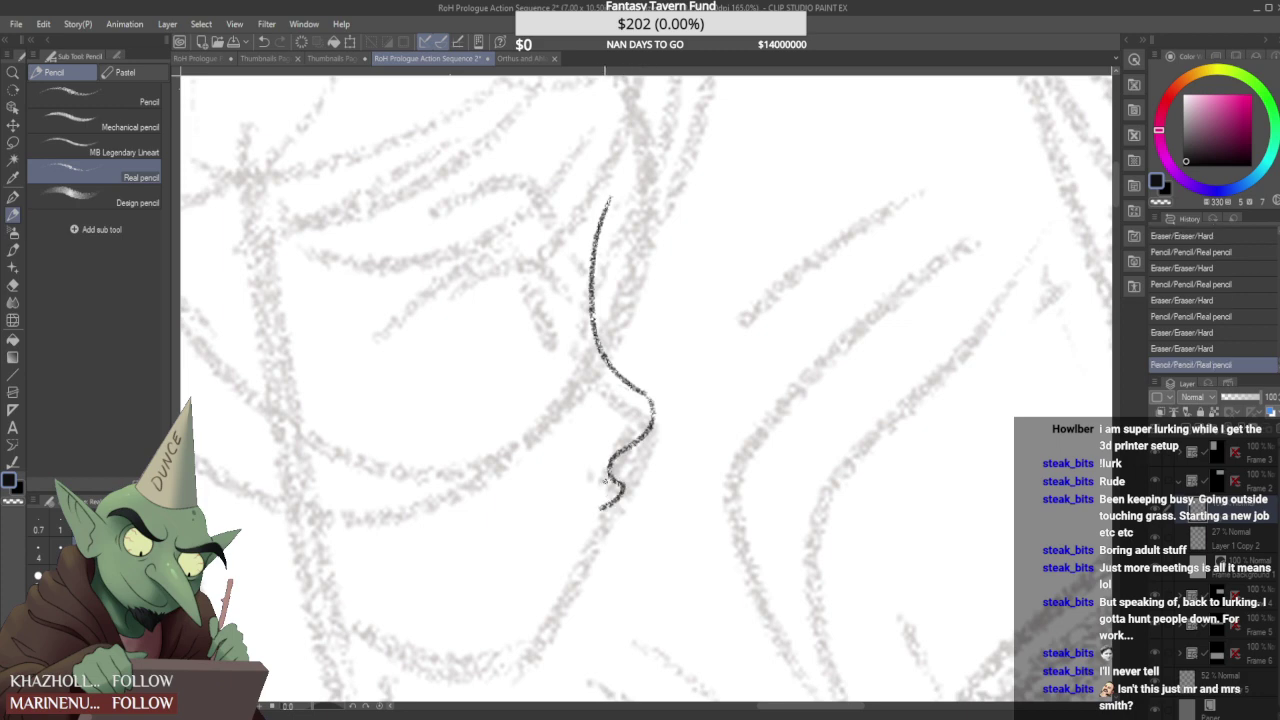
- Erase the upper lip from the left head's profile and redraw it in a smaller shape
{"action": "scroll", "coordinate": [614, 463], "scroll_direction": "down", "scroll_amount": 2}
{"action": "scroll", "coordinate": [616, 467], "scroll_direction": "up", "scroll_amount": 1}
{"action": "scroll", "coordinate": [617, 466], "scroll_direction": "up", "scroll_amount": 1}
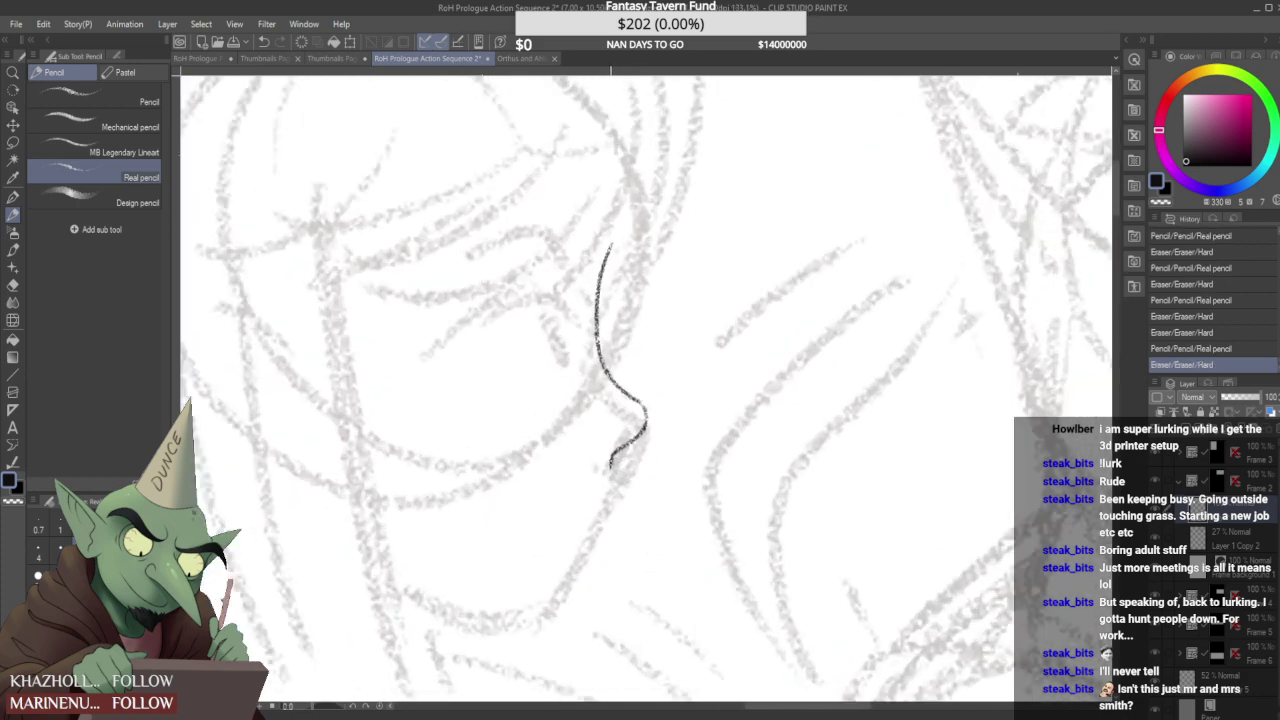
{"action": "scroll", "coordinate": [630, 400], "scroll_direction": "down", "scroll_amount": 3}
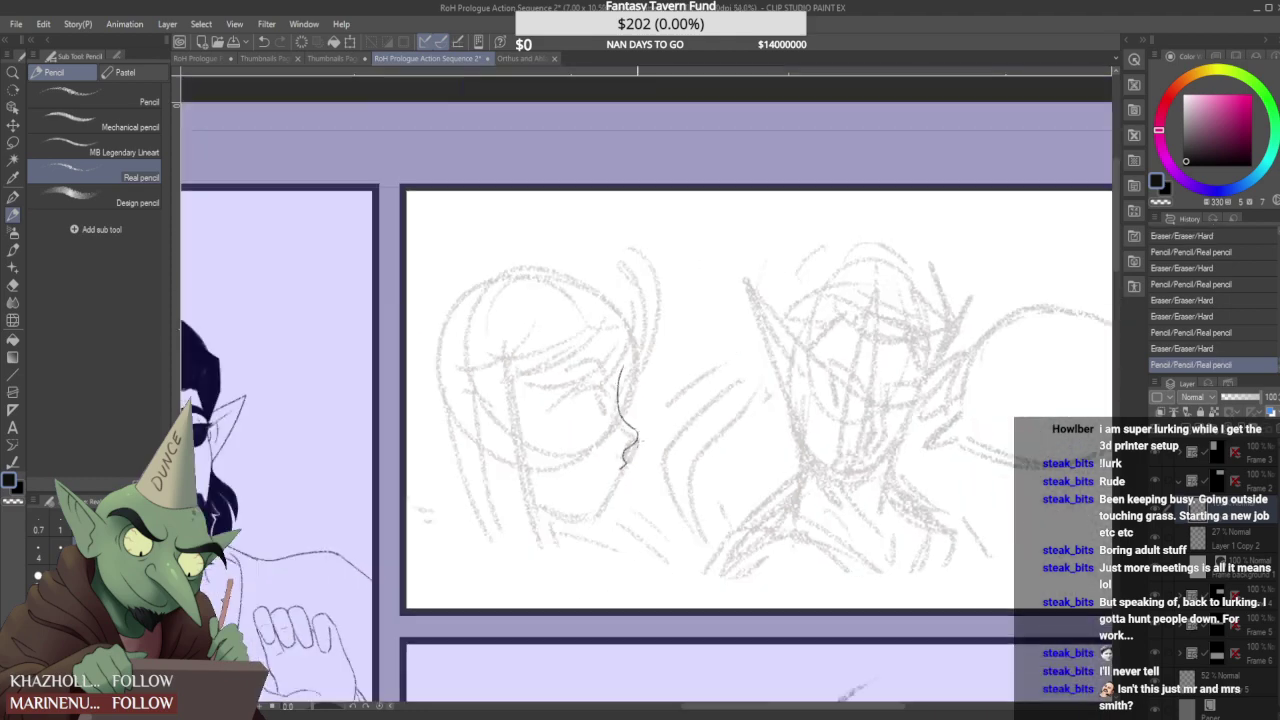
{"action": "scroll", "coordinate": [630, 400], "scroll_direction": "up", "scroll_amount": 3}
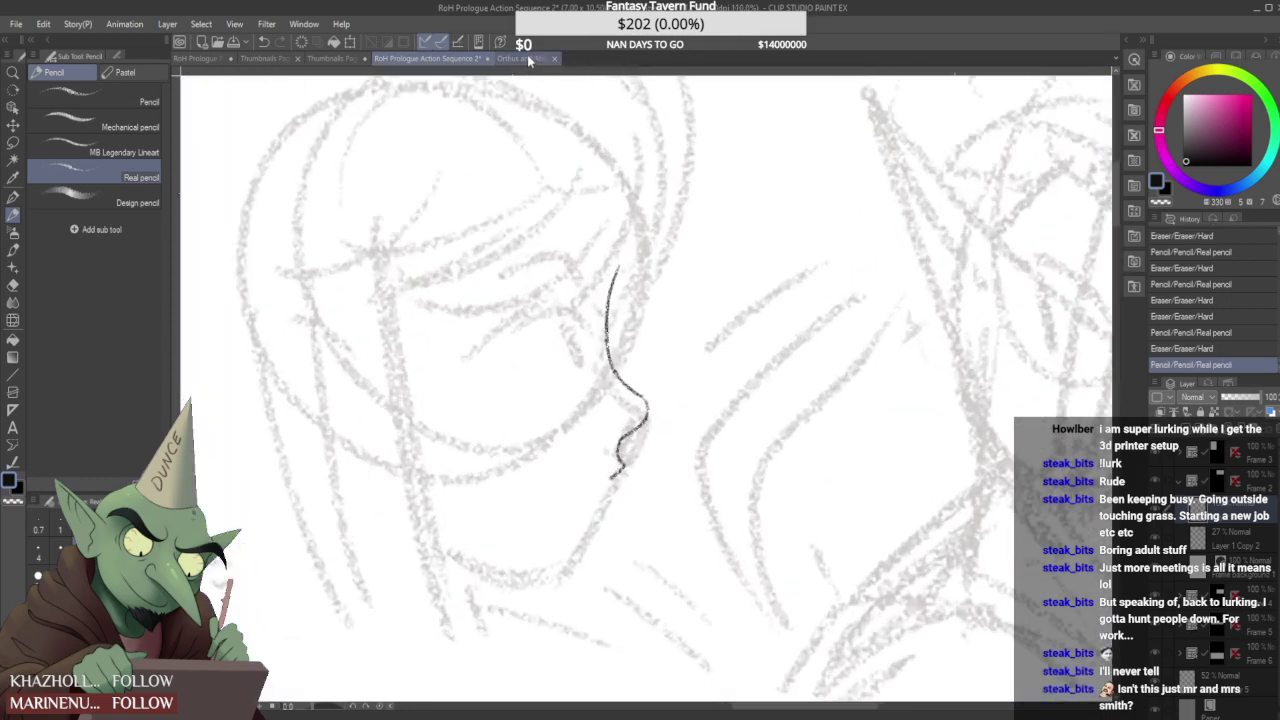
- Compare the profile with the face references and erase the nose tip between the bridge and the upper lip
{"action": "left_click", "coordinate": [527, 58]}
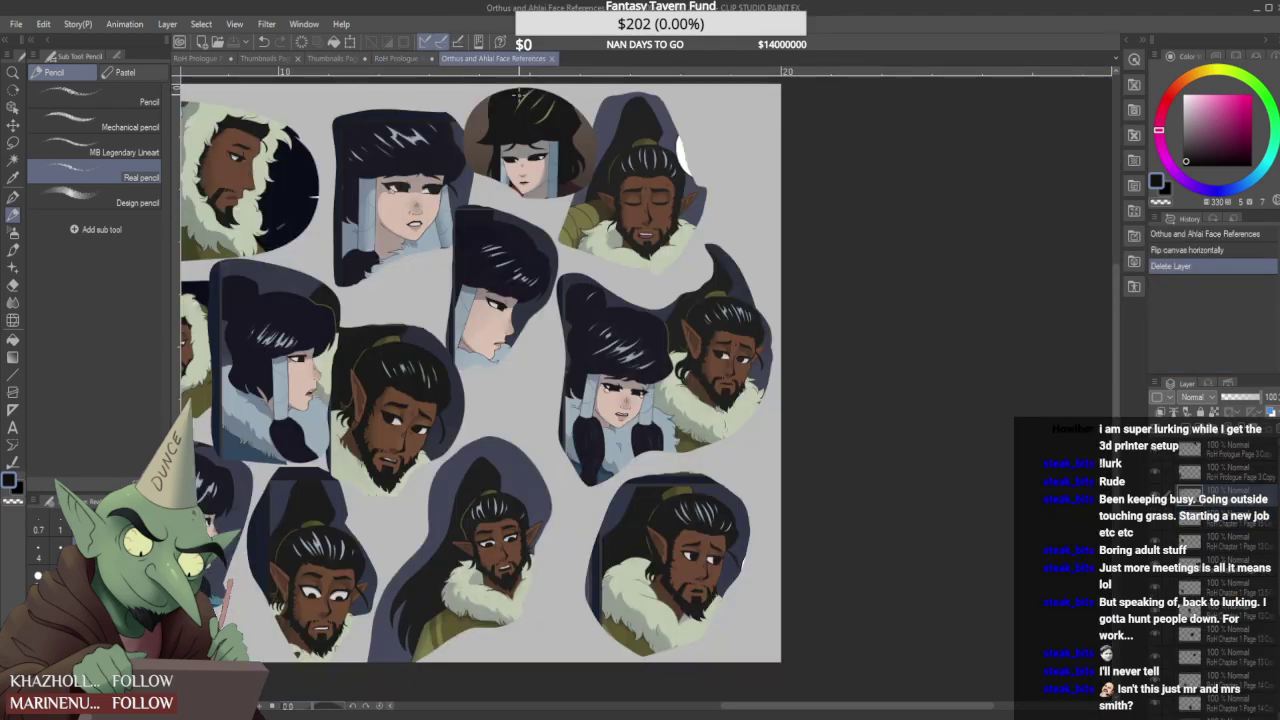
{"action": "scroll", "coordinate": [372, 306], "scroll_direction": "up", "scroll_amount": 1}
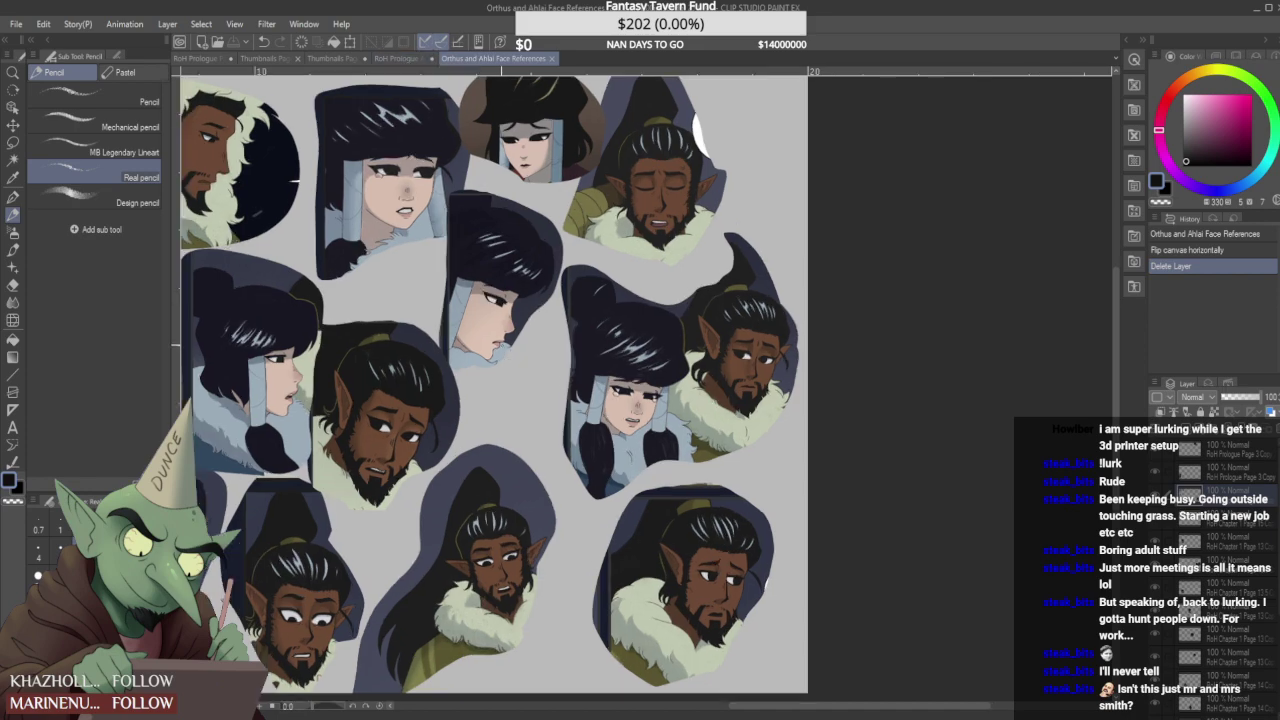
{"action": "scroll", "coordinate": [542, 281], "scroll_direction": "up", "scroll_amount": 5}
{"action": "left_click", "coordinate": [427, 58]}
{"action": "scroll", "coordinate": [611, 387], "scroll_direction": "up", "scroll_amount": 3}
{"action": "mouse_move", "coordinate": [649, 392]}
{"action": "left_mouse_down"}
{"action": "mouse_move", "coordinate": [652, 455]}
{"action": "mouse_move", "coordinate": [656, 430]}
{"action": "mouse_move", "coordinate": [640, 448]}
{"action": "left_mouse_up"}
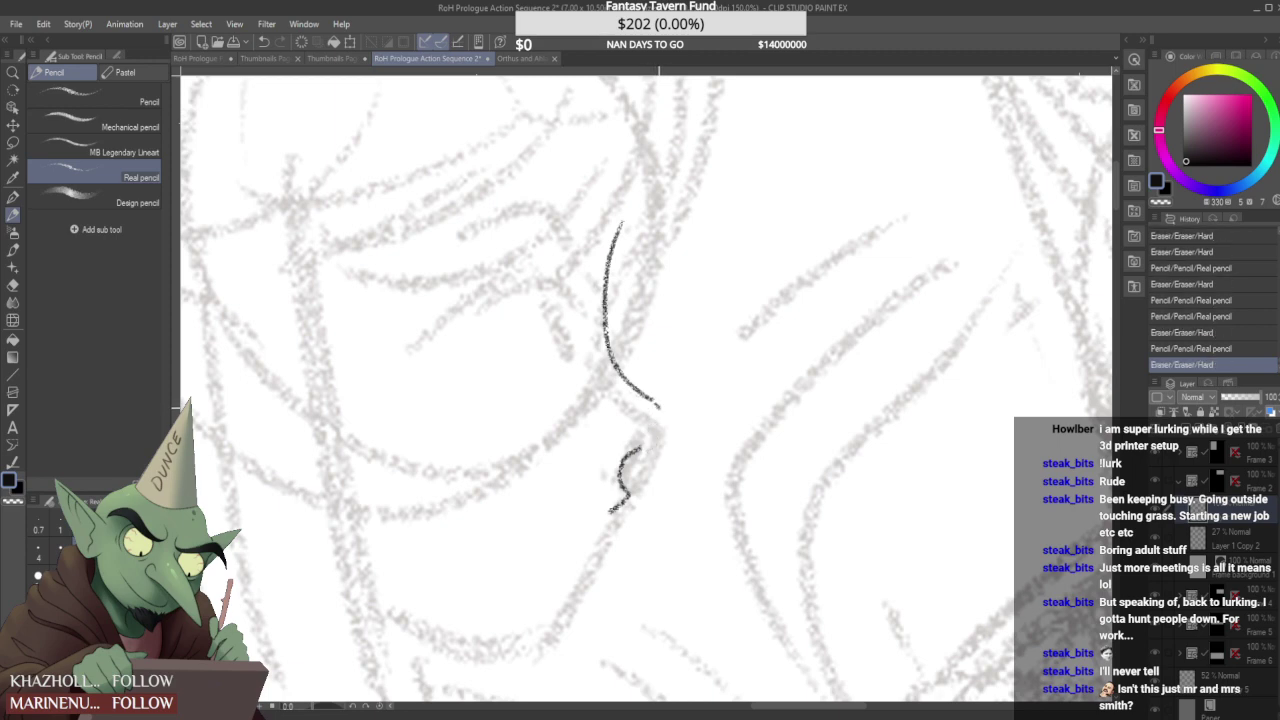
- Redraw the nose tip and its underside so the bridge connects to the upper lip
{"action": "scroll", "coordinate": [643, 443], "scroll_direction": "up", "scroll_amount": 3}
{"action": "mouse_move", "coordinate": [654, 444]}
{"action": "left_mouse_down"}
{"action": "mouse_move", "coordinate": [619, 461]}
{"action": "mouse_move", "coordinate": [618, 500]}
{"action": "left_mouse_up"}
{"action": "scroll", "coordinate": [620, 450], "scroll_direction": "down", "scroll_amount": 5}
{"action": "scroll", "coordinate": [620, 450], "scroll_direction": "up", "scroll_amount": 4}
{"action": "mouse_move", "coordinate": [650, 439]}
{"action": "left_mouse_down"}
{"action": "mouse_move", "coordinate": [628, 454]}
{"action": "mouse_move", "coordinate": [637, 448]}
{"action": "left_mouse_up"}
{"action": "scroll", "coordinate": [668, 460], "scroll_direction": "down", "scroll_amount": 3}
{"action": "scroll", "coordinate": [668, 460], "scroll_direction": "up", "scroll_amount": 4}
{"action": "left_click_drag", "start_coordinate": [655, 402], "coordinate": [626, 451]}
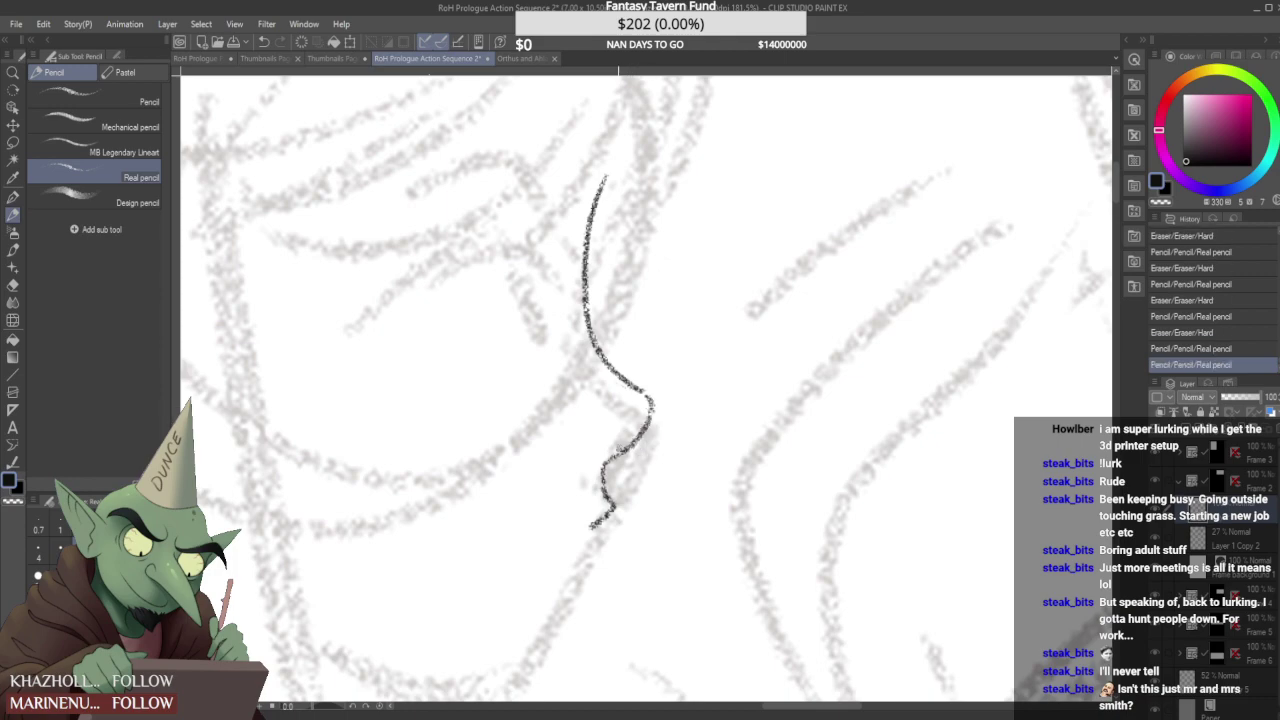
- Draw the lower lip and the chin contour below the upper lip, reworking the line down to the jaw
{"action": "scroll", "coordinate": [655, 405], "scroll_direction": "down", "scroll_amount": 4}
{"action": "scroll", "coordinate": [658, 400], "scroll_direction": "up", "scroll_amount": 4}
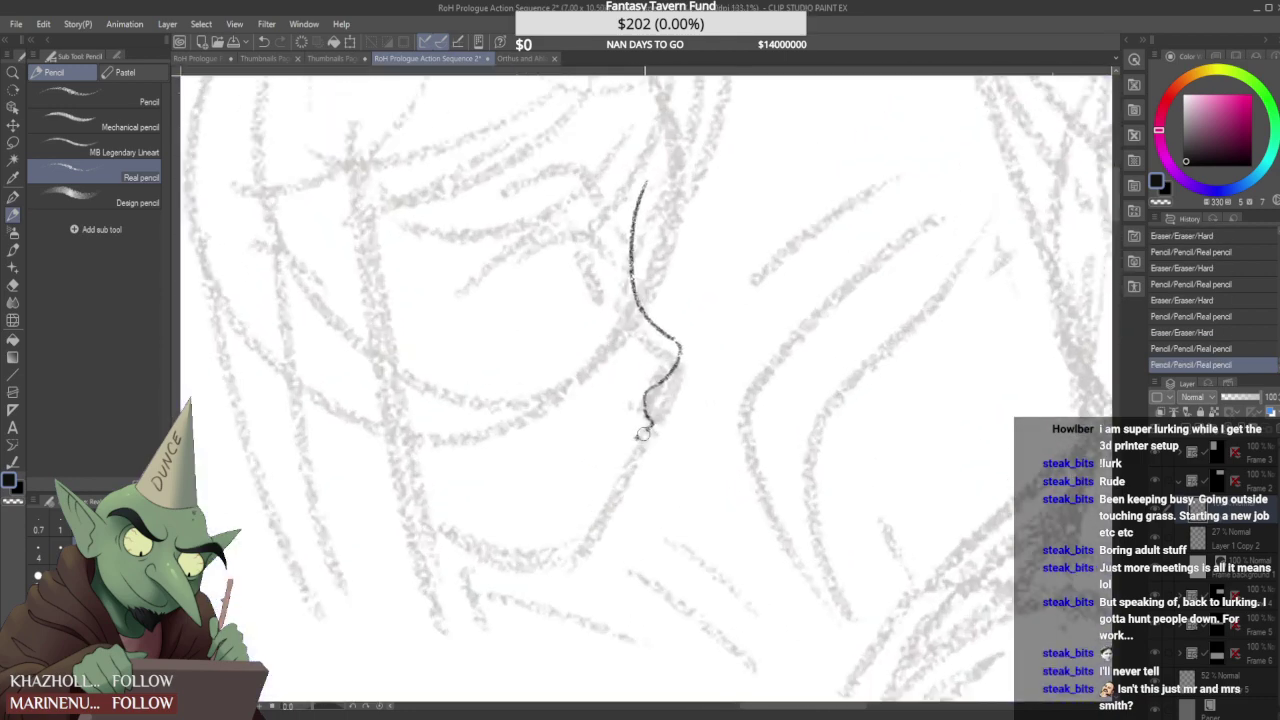
{"action": "mouse_move", "coordinate": [643, 433]}
{"action": "left_mouse_down"}
{"action": "mouse_move", "coordinate": [649, 424]}
{"action": "mouse_move", "coordinate": [605, 499]}
{"action": "left_mouse_up"}
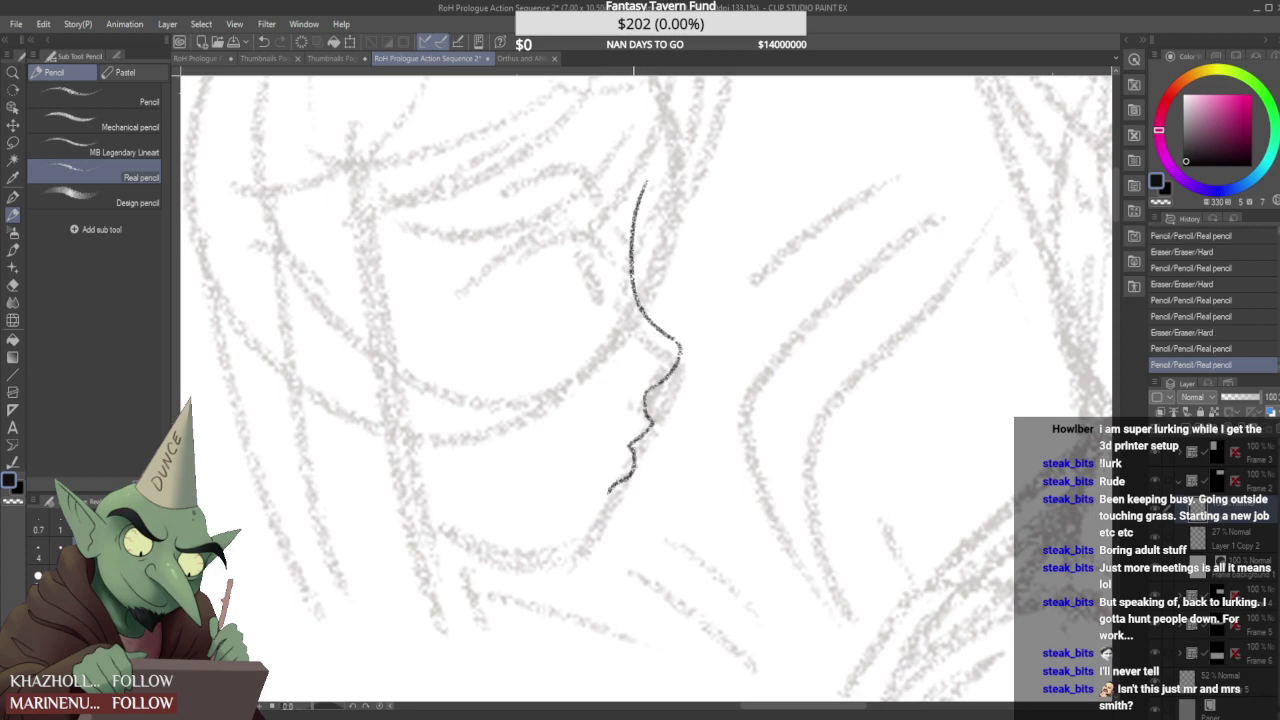
{"action": "scroll", "coordinate": [637, 432], "scroll_direction": "down", "scroll_amount": 4}
{"action": "scroll", "coordinate": [637, 436], "scroll_direction": "up", "scroll_amount": 5}
{"action": "left_click_drag", "start_coordinate": [628, 450], "coordinate": [597, 510]}
{"action": "mouse_move", "coordinate": [651, 418]}
{"action": "left_mouse_down"}
{"action": "mouse_move", "coordinate": [626, 441]}
{"action": "mouse_move", "coordinate": [653, 418]}
{"action": "mouse_move", "coordinate": [614, 459]}
{"action": "mouse_move", "coordinate": [594, 520]}
{"action": "left_mouse_up"}
- Erase the lower lip section of the profile between the upper lip and the chin
{"action": "scroll", "coordinate": [655, 410], "scroll_direction": "down", "scroll_amount": 5}
{"action": "scroll", "coordinate": [655, 410], "scroll_direction": "up", "scroll_amount": 4}
{"action": "scroll", "coordinate": [637, 428], "scroll_direction": "down", "scroll_amount": 5}
{"action": "scroll", "coordinate": [630, 448], "scroll_direction": "up", "scroll_amount": 5}
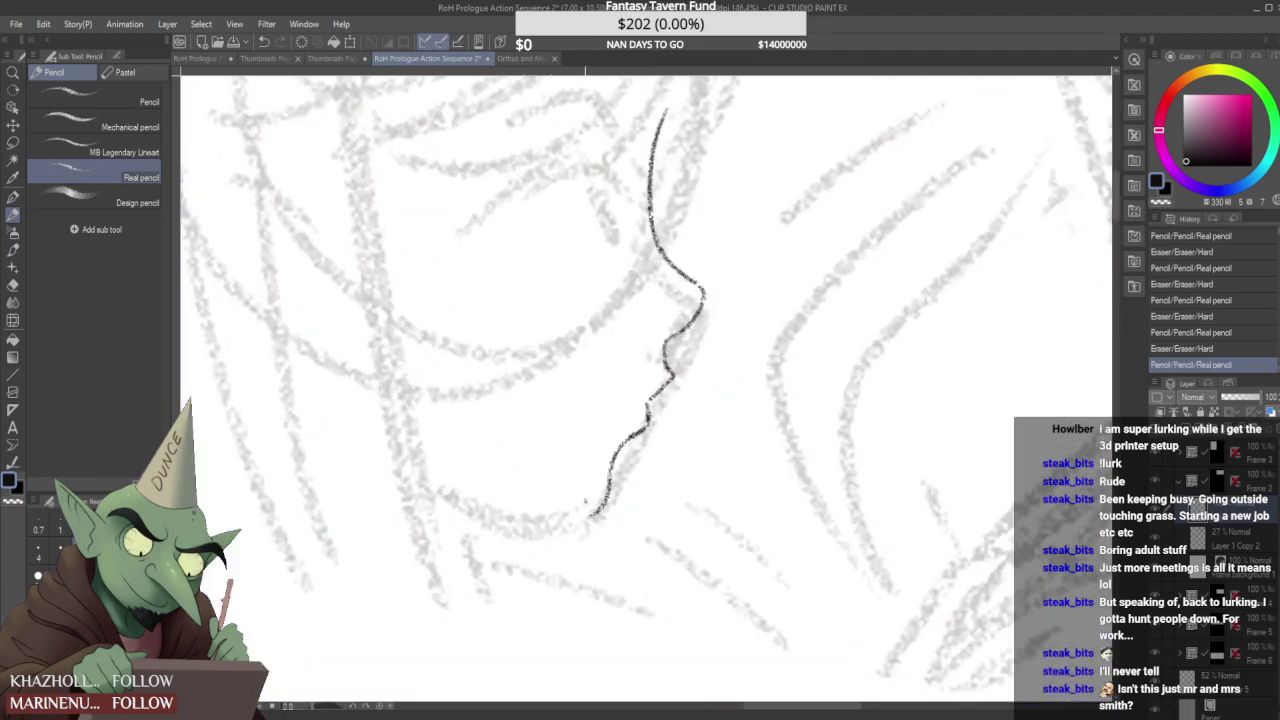
{"action": "scroll", "coordinate": [600, 500], "scroll_direction": "down", "scroll_amount": 3}
{"action": "scroll", "coordinate": [620, 460], "scroll_direction": "up", "scroll_amount": 3}
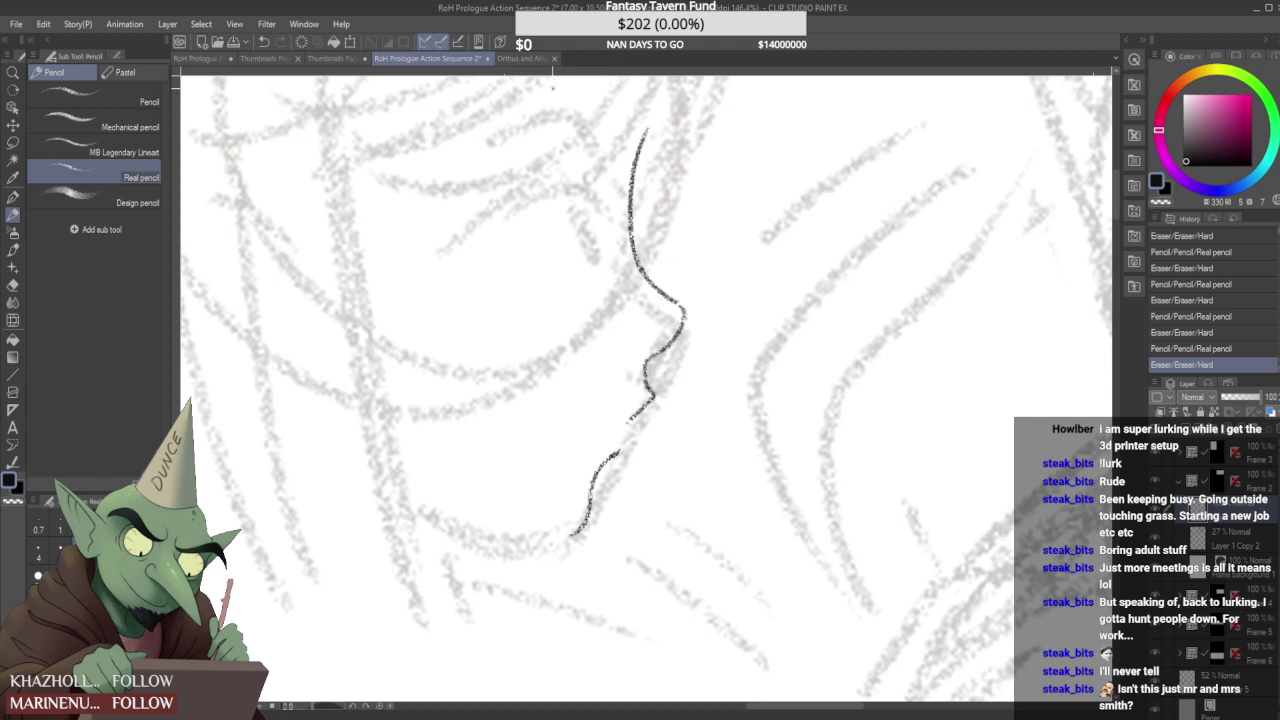
- Compare the profile with the face references and redraw the lower lip between the upper lip and the chin
{"action": "left_click", "coordinate": [520, 58]}
{"action": "scroll", "coordinate": [505, 392], "scroll_direction": "up", "scroll_amount": 4}
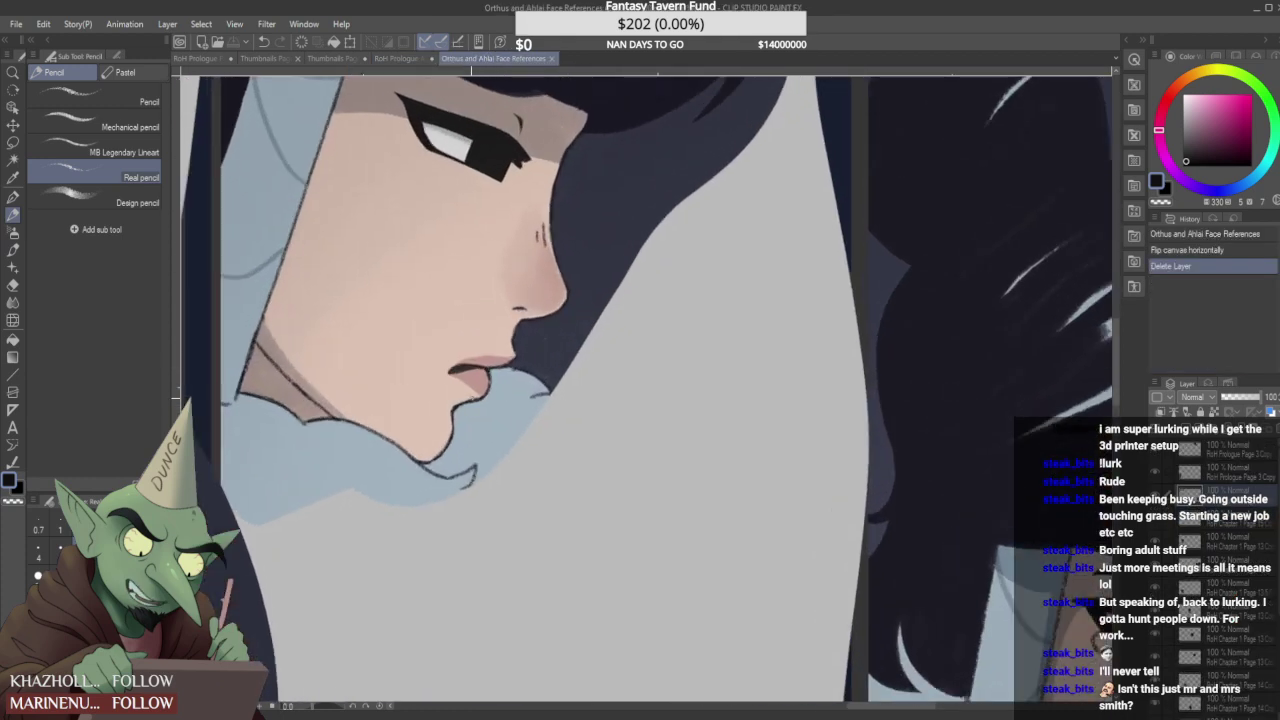
{"action": "left_click", "coordinate": [400, 58]}
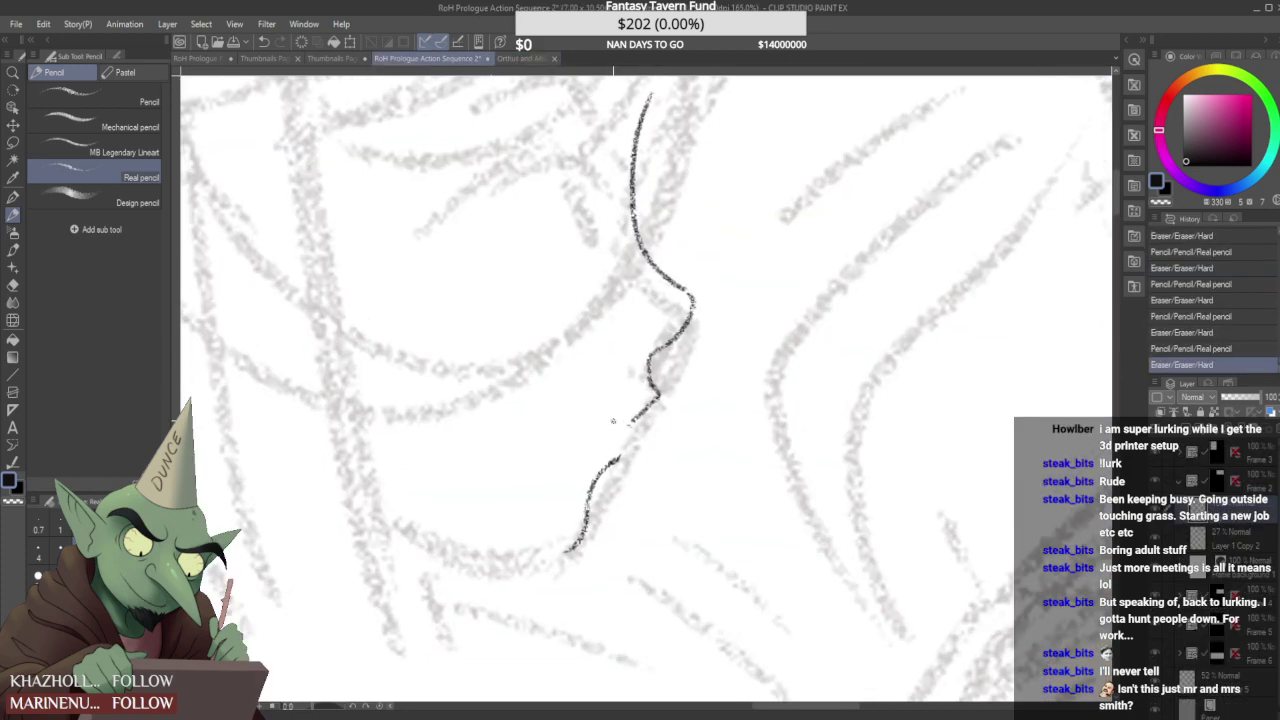
{"action": "mouse_move", "coordinate": [645, 403]}
{"action": "left_mouse_down"}
{"action": "mouse_move", "coordinate": [626, 413]}
{"action": "mouse_move", "coordinate": [619, 457]}
{"action": "mouse_move", "coordinate": [628, 410]}
{"action": "mouse_move", "coordinate": [589, 412]}
{"action": "mouse_move", "coordinate": [664, 380]}
{"action": "mouse_move", "coordinate": [656, 350]}
{"action": "mouse_move", "coordinate": [659, 385]}
{"action": "mouse_move", "coordinate": [629, 411]}
{"action": "mouse_move", "coordinate": [655, 390]}
{"action": "mouse_move", "coordinate": [630, 410]}
{"action": "mouse_move", "coordinate": [631, 391]}
{"action": "mouse_move", "coordinate": [645, 393]}
{"action": "mouse_move", "coordinate": [655, 424]}
{"action": "mouse_move", "coordinate": [648, 413]}
{"action": "mouse_move", "coordinate": [648, 443]}
{"action": "mouse_move", "coordinate": [622, 446]}
{"action": "mouse_move", "coordinate": [629, 463]}
{"action": "left_mouse_up"}
{"action": "scroll", "coordinate": [627, 420], "scroll_direction": "down", "scroll_amount": 4}
{"action": "scroll", "coordinate": [626, 419], "scroll_direction": "up", "scroll_amount": 5}
{"action": "scroll", "coordinate": [645, 385], "scroll_direction": "down", "scroll_amount": 1}
{"action": "scroll", "coordinate": [650, 390], "scroll_direction": "down", "scroll_amount": 3}
{"action": "scroll", "coordinate": [637, 388], "scroll_direction": "up", "scroll_amount": 2}
{"action": "scroll", "coordinate": [645, 390], "scroll_direction": "up", "scroll_amount": 1}
{"action": "scroll", "coordinate": [645, 395], "scroll_direction": "up", "scroll_amount": 1}
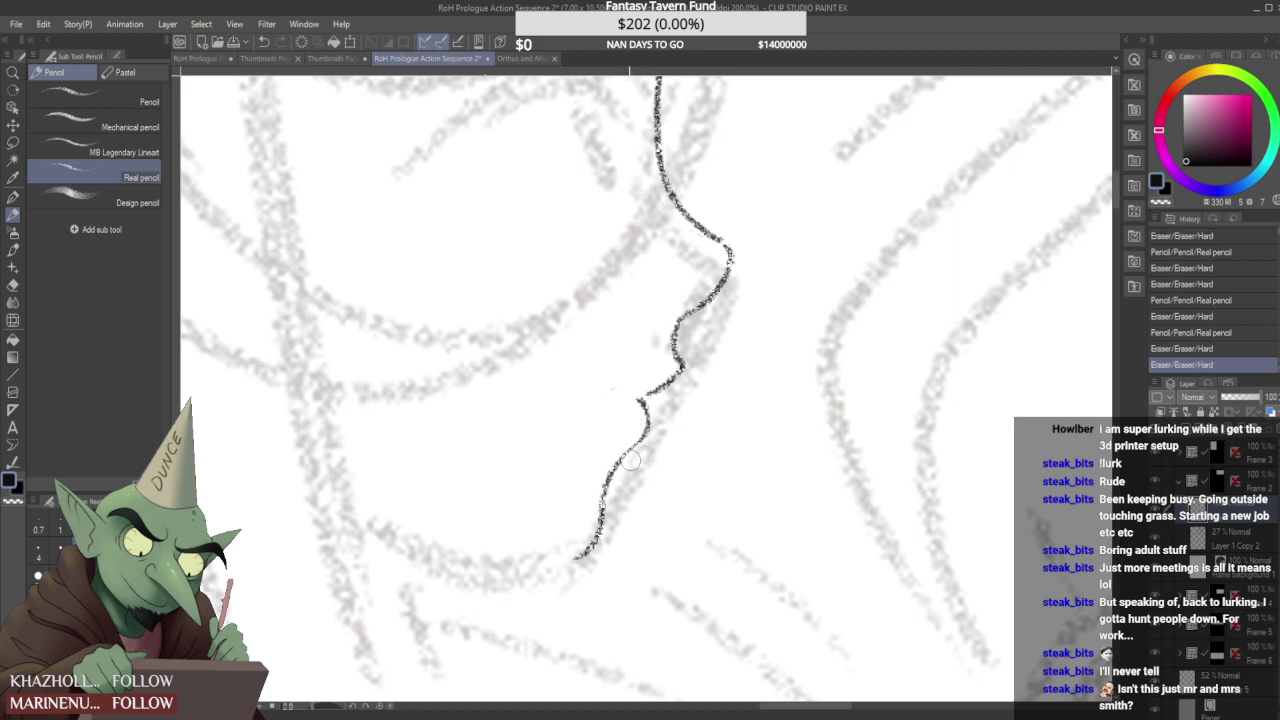
- Rework the profile line from beneath the lower lip down to the chin
{"action": "scroll", "coordinate": [628, 462], "scroll_direction": "down", "scroll_amount": 3}
{"action": "scroll", "coordinate": [648, 426], "scroll_direction": "up", "scroll_amount": 3}
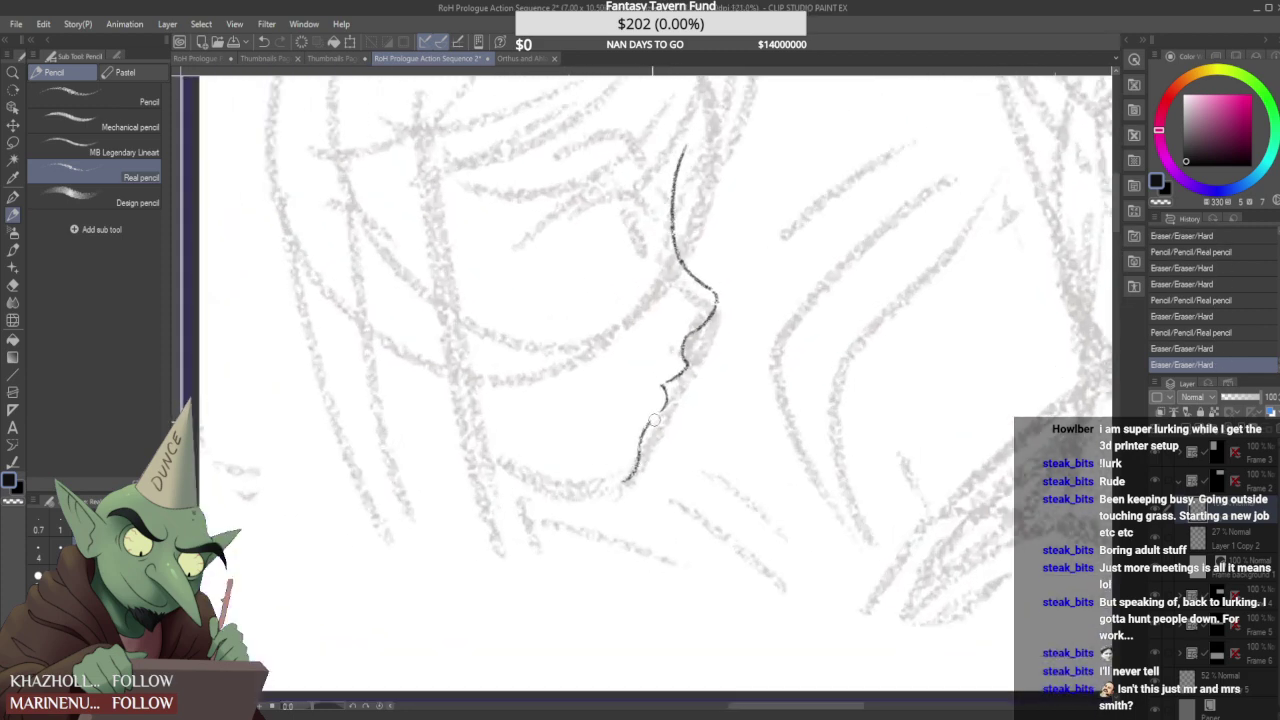
{"action": "left_click_drag", "start_coordinate": [662, 412], "coordinate": [628, 478]}
{"action": "scroll", "coordinate": [686, 405], "scroll_direction": "down", "scroll_amount": 4}
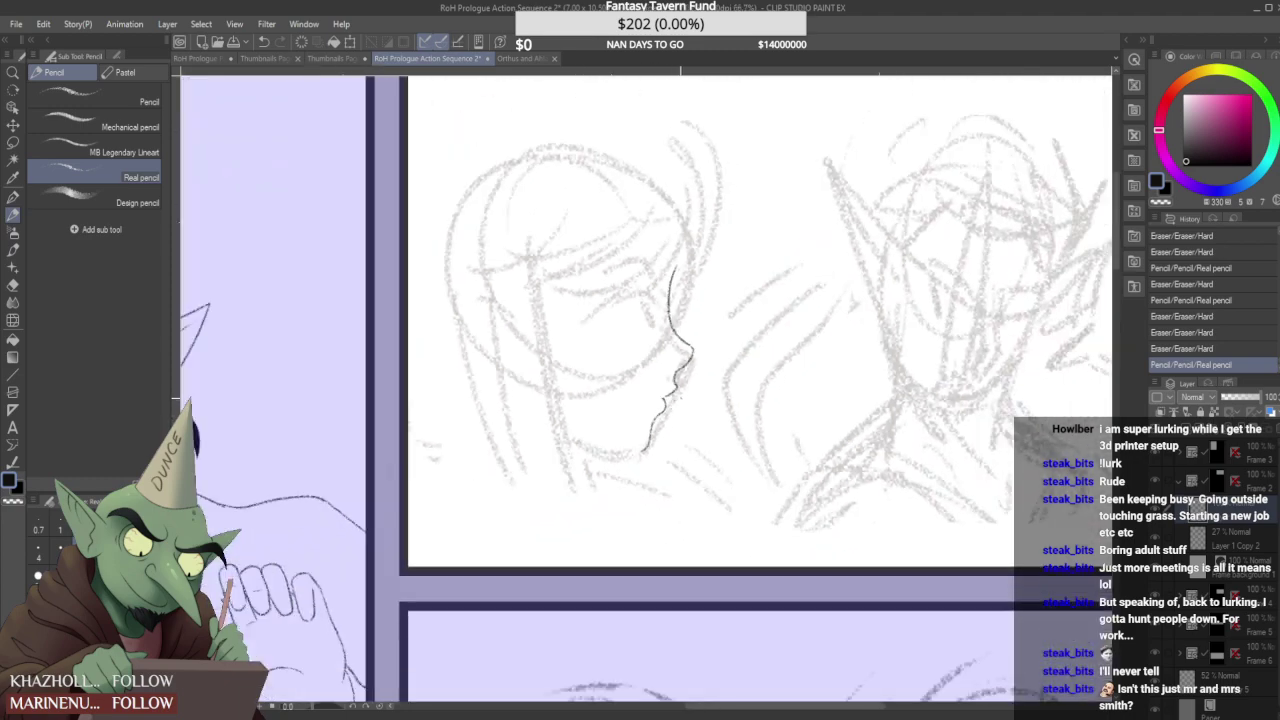
{"action": "scroll", "coordinate": [684, 402], "scroll_direction": "up", "scroll_amount": 5}
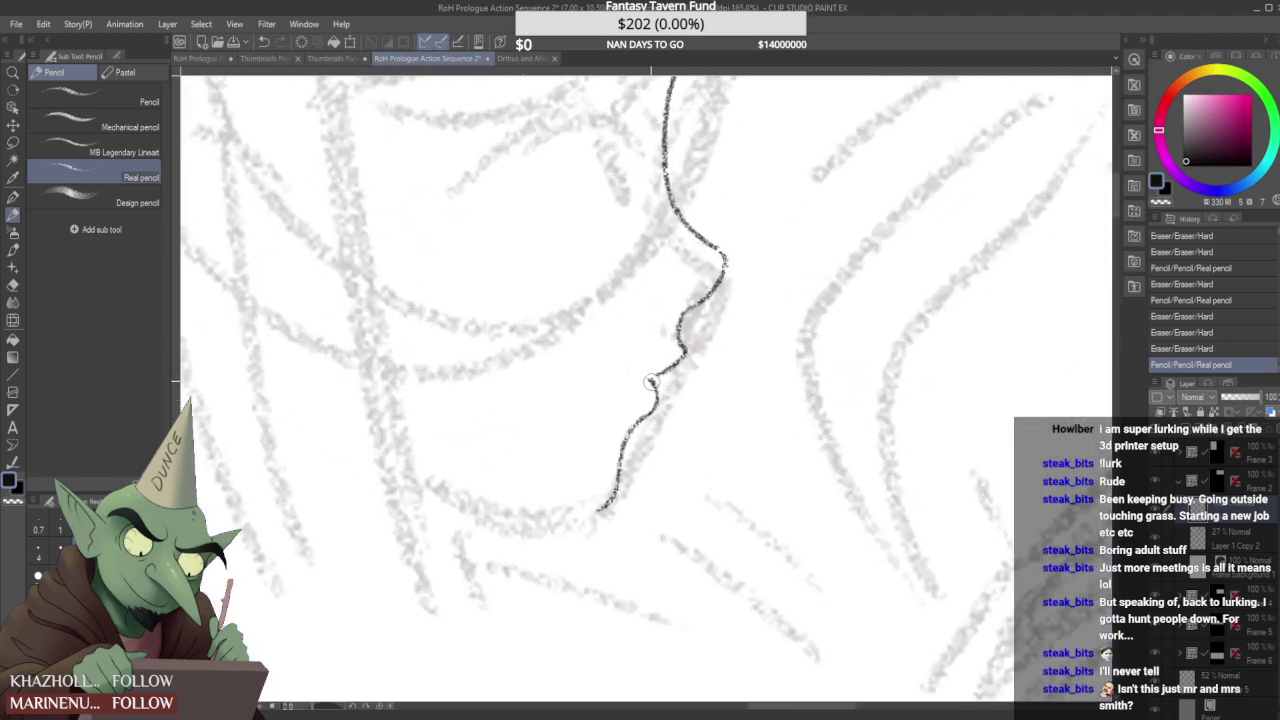
- Check the mouth and chin shapes in the face references and redraw the chin's front contour
{"action": "left_click", "coordinate": [522, 58]}
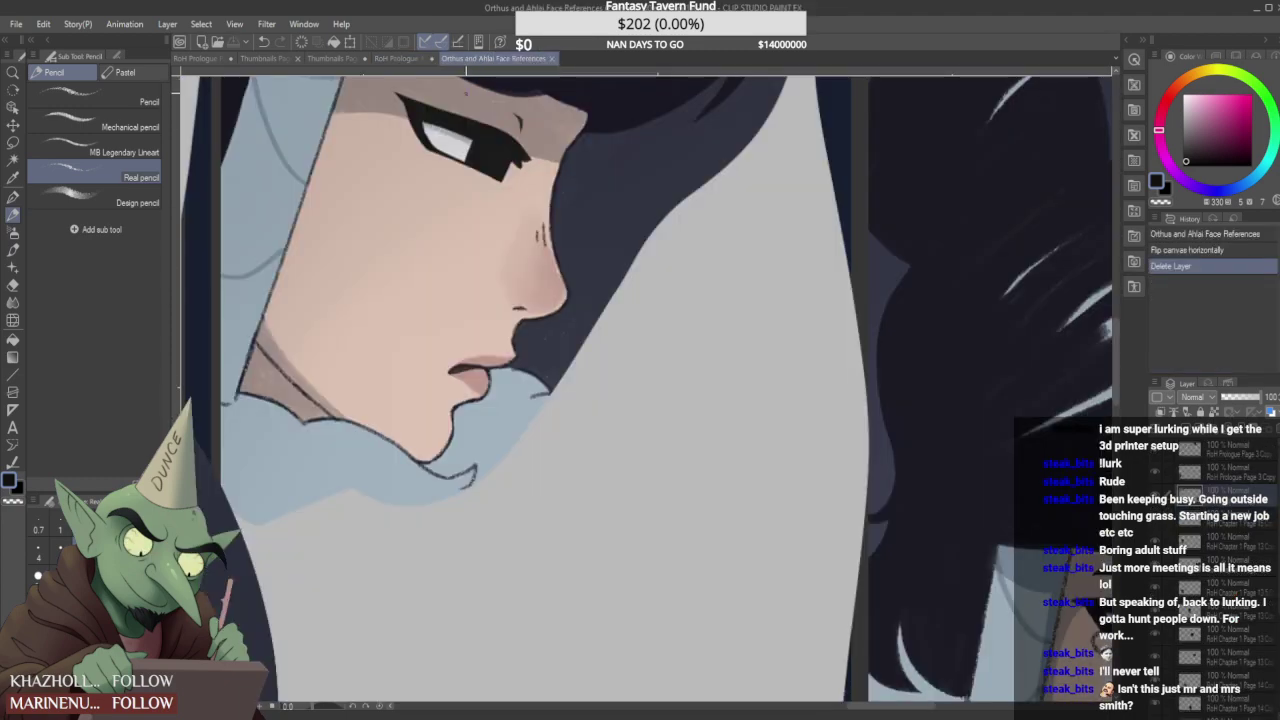
{"action": "scroll", "coordinate": [549, 349], "scroll_direction": "down", "scroll_amount": 8}
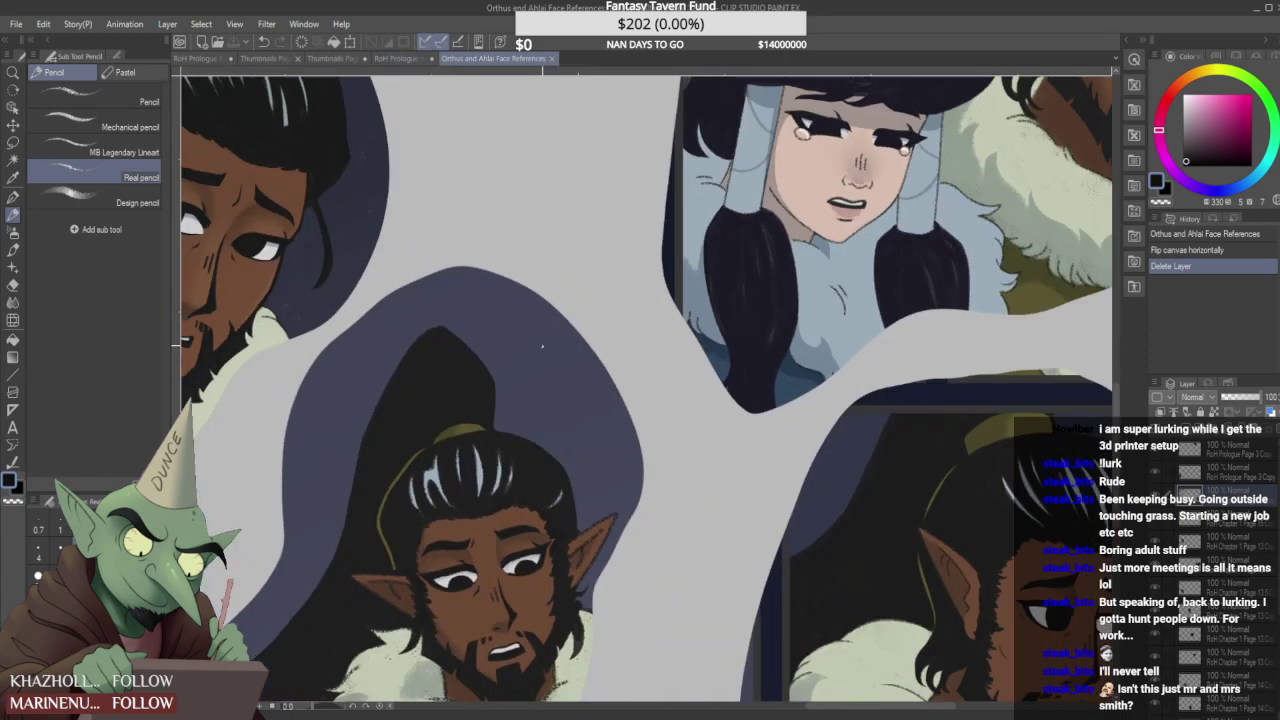
{"action": "scroll", "coordinate": [322, 250], "scroll_direction": "up", "scroll_amount": 5}
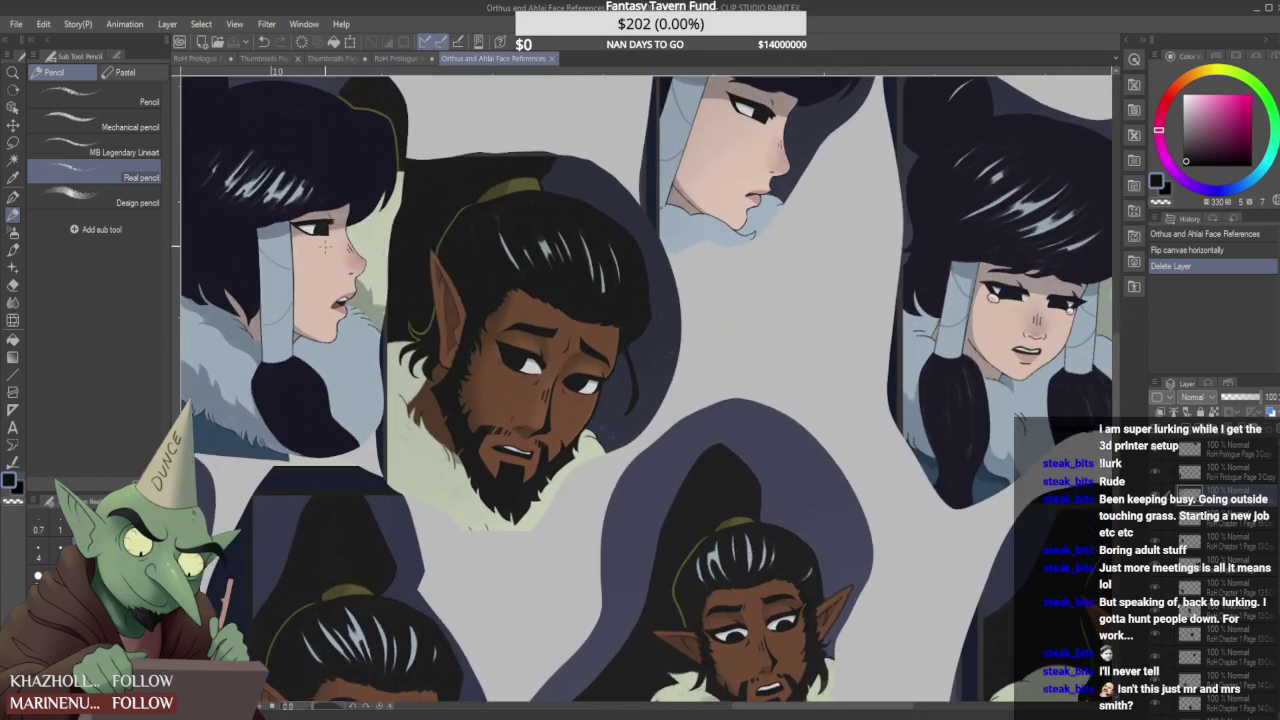
{"action": "left_click", "coordinate": [397, 58]}
{"action": "mouse_move", "coordinate": [603, 524]}
{"action": "left_mouse_down"}
{"action": "mouse_move", "coordinate": [642, 417]}
{"action": "mouse_move", "coordinate": [624, 435]}
{"action": "mouse_move", "coordinate": [619, 475]}
{"action": "mouse_move", "coordinate": [650, 411]}
{"action": "mouse_move", "coordinate": [619, 430]}
{"action": "mouse_move", "coordinate": [613, 470]}
{"action": "left_mouse_up"}
{"action": "key", "text": "ctrl+z"}
{"action": "left_click_drag", "start_coordinate": [626, 422], "coordinate": [600, 500]}
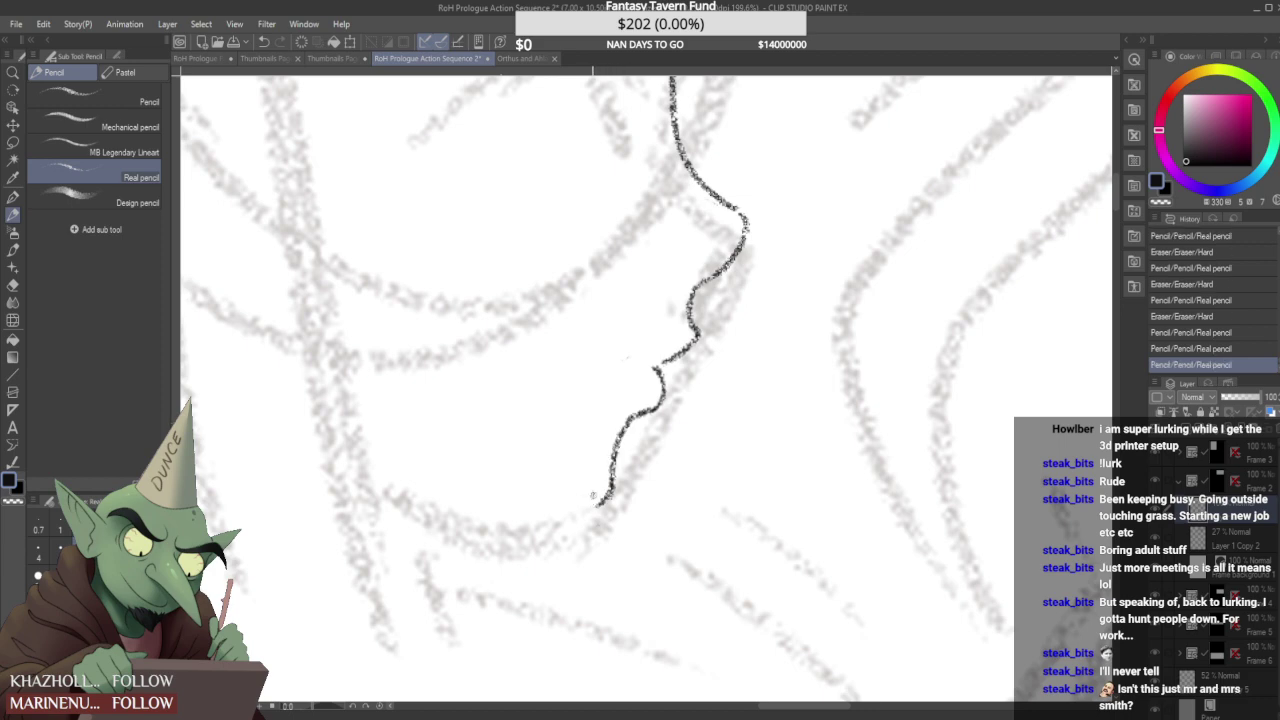
- Try a jawline running from the chin back toward the side hair and undo it
{"action": "scroll", "coordinate": [590, 494], "scroll_direction": "down", "scroll_amount": 2}
{"action": "scroll", "coordinate": [477, 483], "scroll_direction": "down", "scroll_amount": 3}
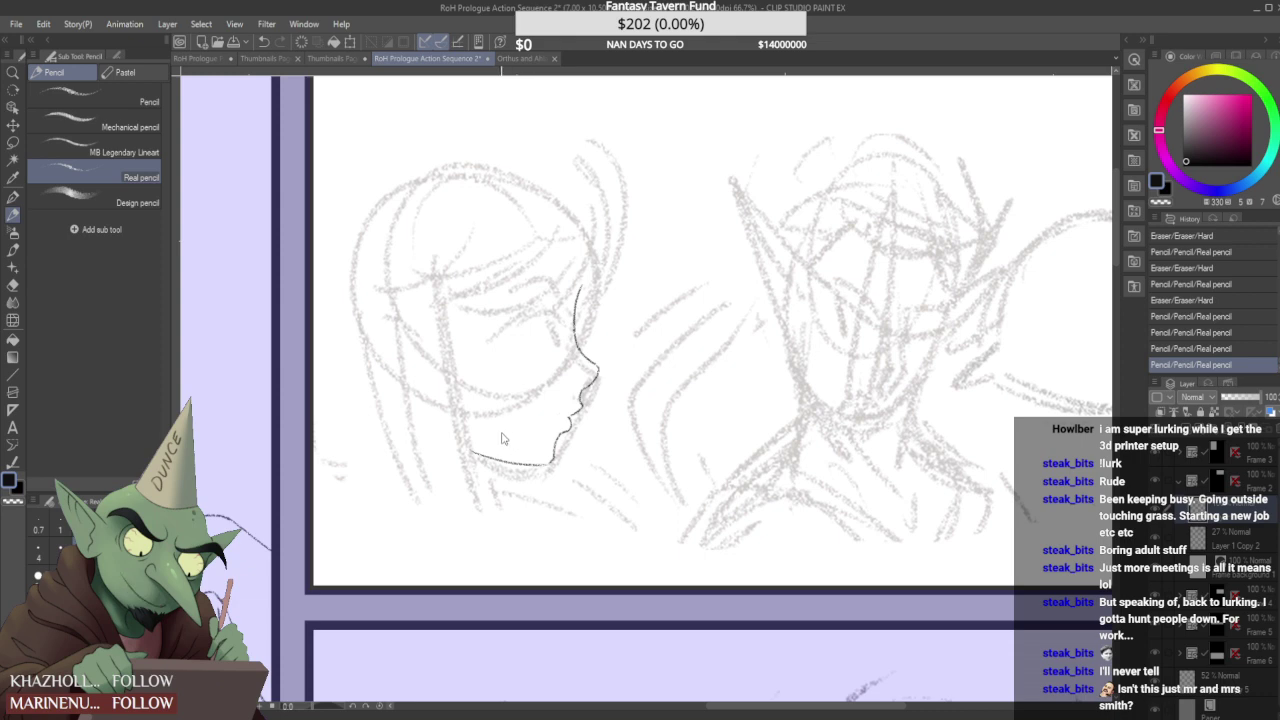
{"action": "key", "text": "ctrl+z"}
{"action": "key", "text": "ctrl+y"}
{"action": "key", "text": "ctrl+z"}
{"action": "key", "text": "ctrl+y"}
{"action": "key", "text": "ctrl+z"}
{"action": "key", "text": "ctrl+y"}
{"action": "key", "text": "ctrl+z"}
- Draw a curved jawline from the chin up toward the side hair, repeating the stroke until the curve fits
{"action": "left_click_drag", "start_coordinate": [554, 460], "coordinate": [493, 457]}
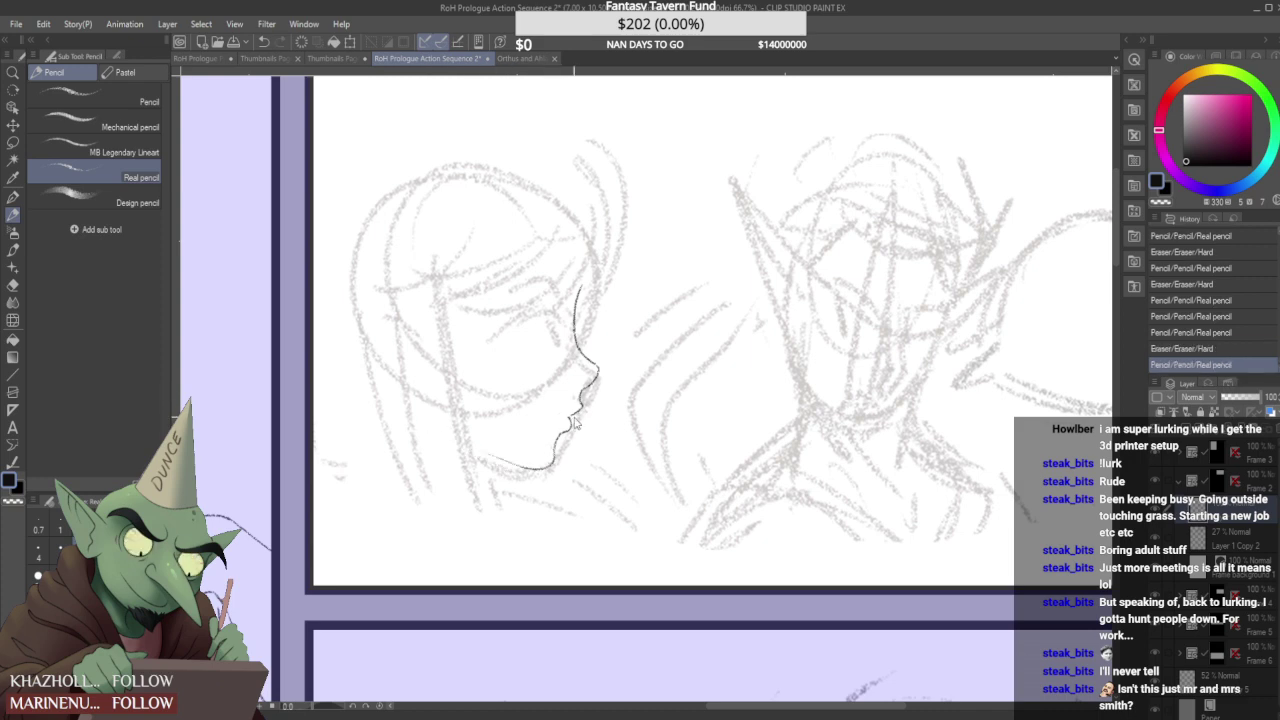
{"action": "key", "text": "ctrl+z"}
{"action": "mouse_move", "coordinate": [553, 463]}
{"action": "left_mouse_down"}
{"action": "mouse_move", "coordinate": [559, 443]}
{"action": "mouse_move", "coordinate": [550, 467]}
{"action": "left_mouse_up"}
{"action": "key", "text": "ctrl+z"}
{"action": "mouse_move", "coordinate": [614, 342]}
{"action": "left_mouse_down"}
{"action": "mouse_move", "coordinate": [546, 479]}
{"action": "mouse_move", "coordinate": [552, 460]}
{"action": "mouse_move", "coordinate": [471, 446]}
{"action": "left_mouse_up"}
{"action": "key", "text": "ctrl+z"}
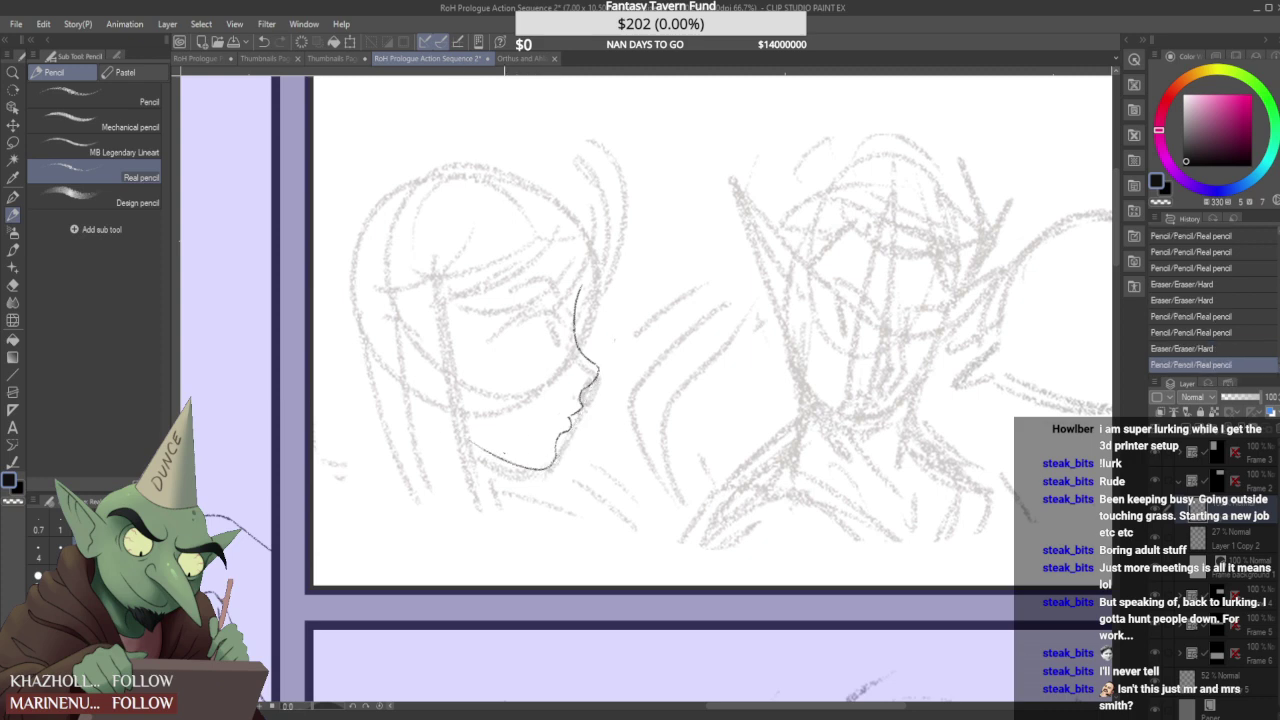
- Trim the upper end of the nose bridge line and draw the mouth line inward from between the lips
{"action": "scroll", "coordinate": [577, 354], "scroll_direction": "down", "scroll_amount": 2}
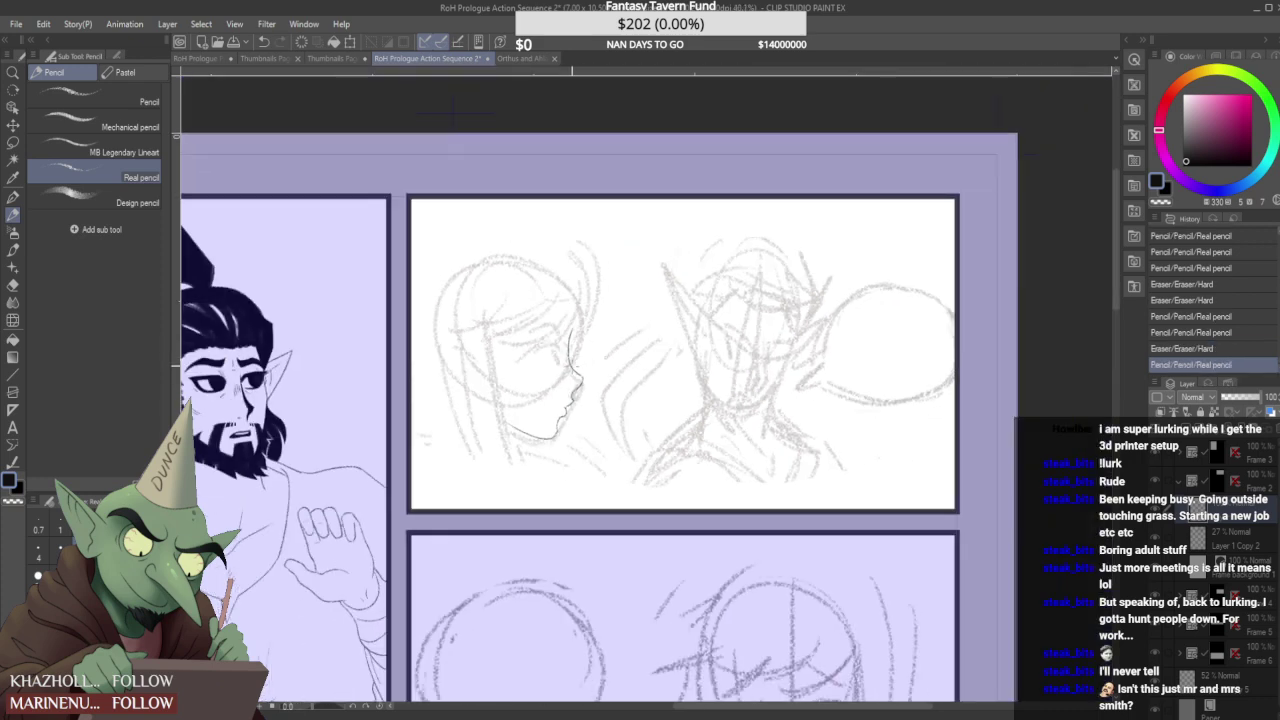
{"action": "scroll", "coordinate": [569, 347], "scroll_direction": "up", "scroll_amount": 2}
{"action": "left_click_drag", "start_coordinate": [572, 300], "coordinate": [566, 318]}
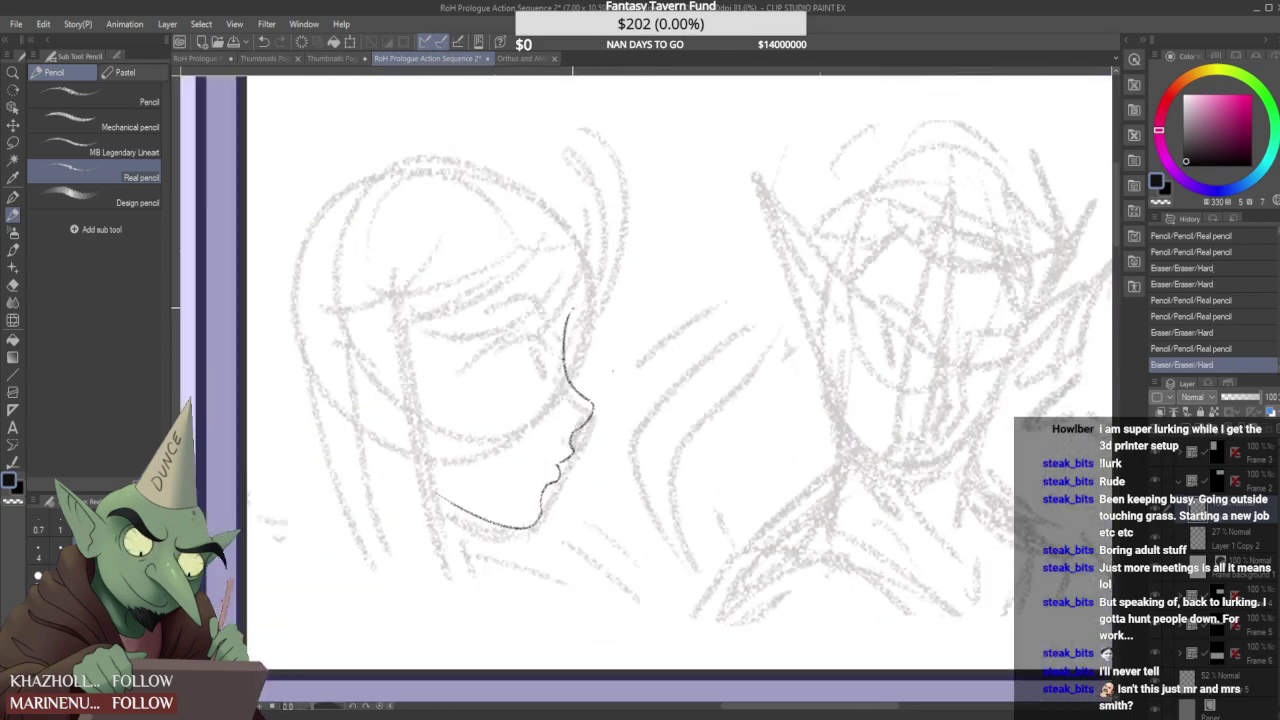
{"action": "scroll", "coordinate": [613, 370], "scroll_direction": "down", "scroll_amount": 1}
{"action": "scroll", "coordinate": [613, 370], "scroll_direction": "up", "scroll_amount": 3}
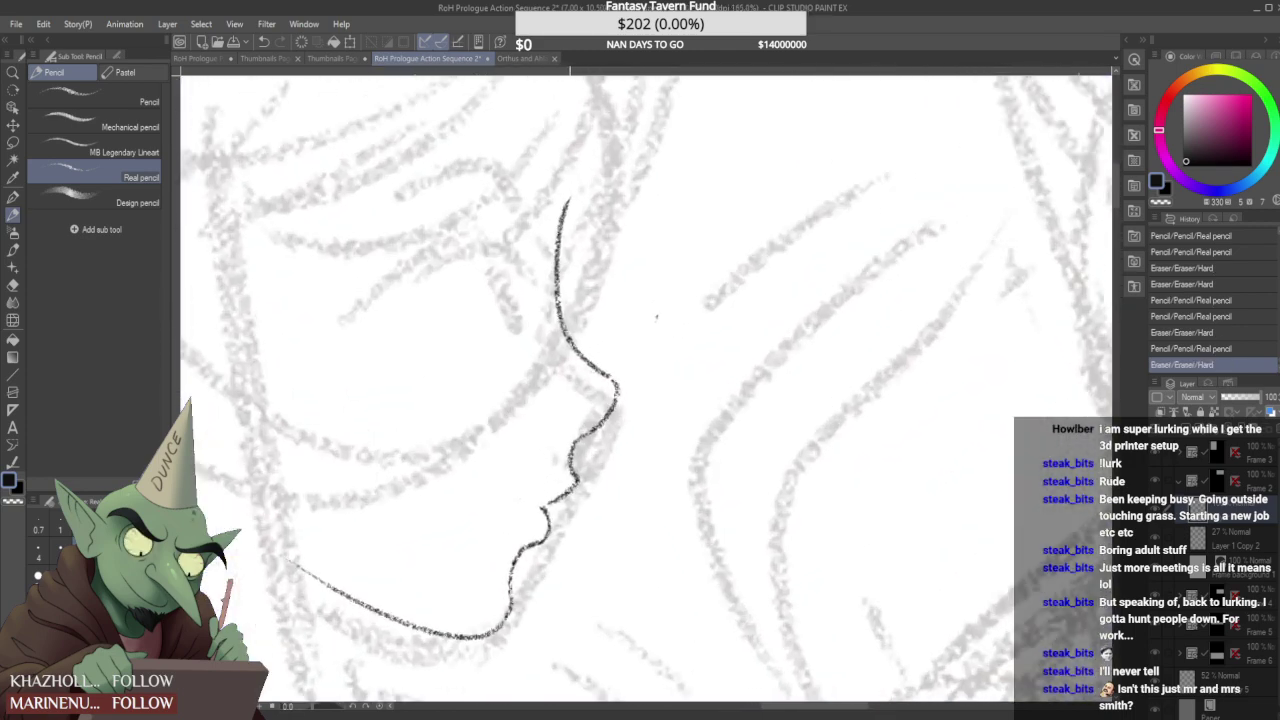
{"action": "left_click_drag", "start_coordinate": [544, 500], "coordinate": [507, 503]}
{"action": "scroll", "coordinate": [559, 505], "scroll_direction": "down", "scroll_amount": 1}
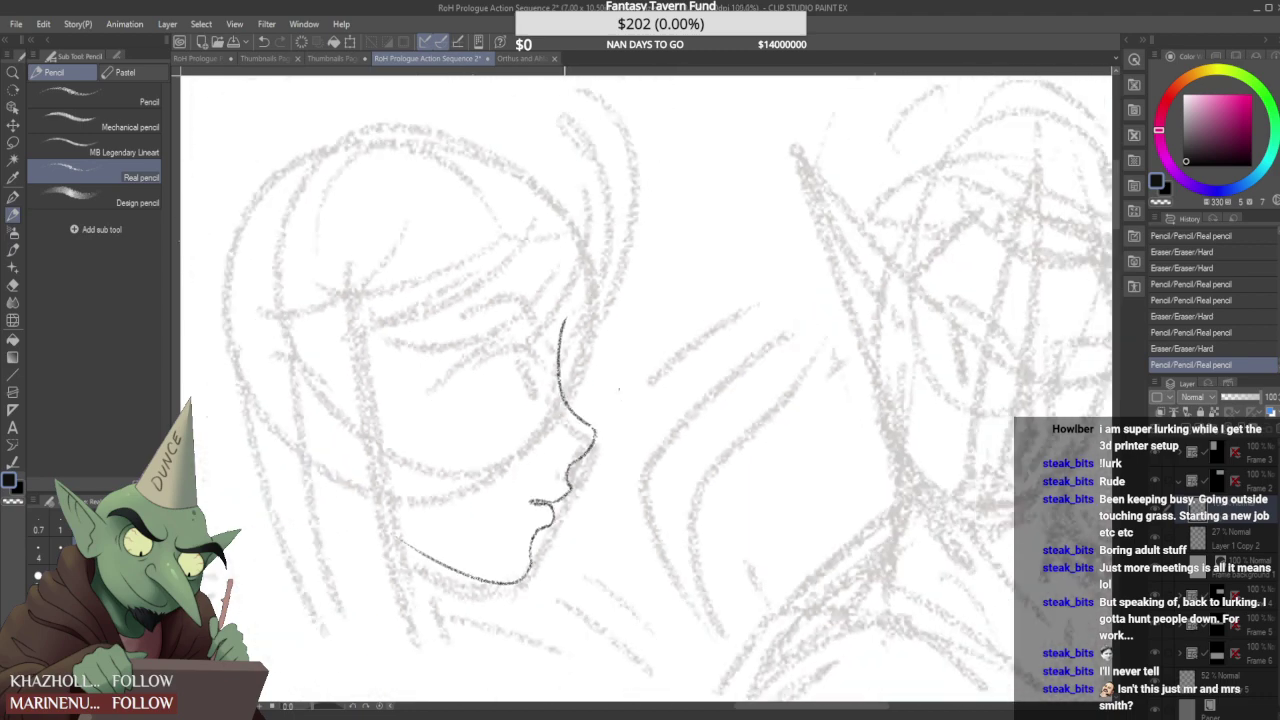
- Refine the inner end of the mouth line and erase the excess
{"action": "scroll", "coordinate": [519, 499], "scroll_direction": "down", "scroll_amount": 3}
{"action": "scroll", "coordinate": [519, 499], "scroll_direction": "up", "scroll_amount": 4}
{"action": "left_click_drag", "start_coordinate": [519, 499], "coordinate": [538, 500]}
{"action": "scroll", "coordinate": [530, 495], "scroll_direction": "down", "scroll_amount": 1}
{"action": "left_click", "coordinate": [530, 505]}
{"action": "scroll", "coordinate": [530, 505], "scroll_direction": "down", "scroll_amount": 6}
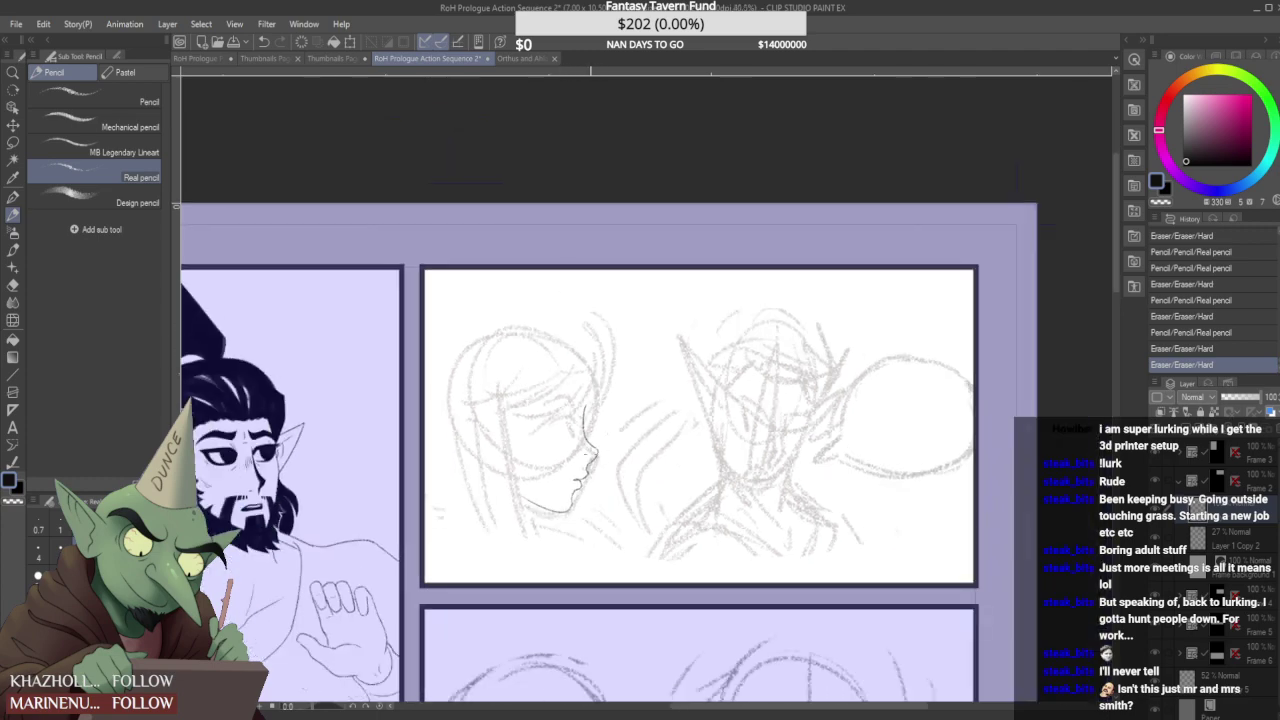
- Touch up the profile contour around the lips, checking it against the whole panel
{"action": "scroll", "coordinate": [577, 486], "scroll_direction": "up", "scroll_amount": 6}
{"action": "left_click_drag", "start_coordinate": [580, 490], "coordinate": [551, 522]}
{"action": "scroll", "coordinate": [602, 460], "scroll_direction": "down", "scroll_amount": 6}
{"action": "scroll", "coordinate": [606, 455], "scroll_direction": "up", "scroll_amount": 5}
{"action": "left_click_drag", "start_coordinate": [598, 455], "coordinate": [632, 434]}
{"action": "scroll", "coordinate": [712, 268], "scroll_direction": "down", "scroll_amount": 6}
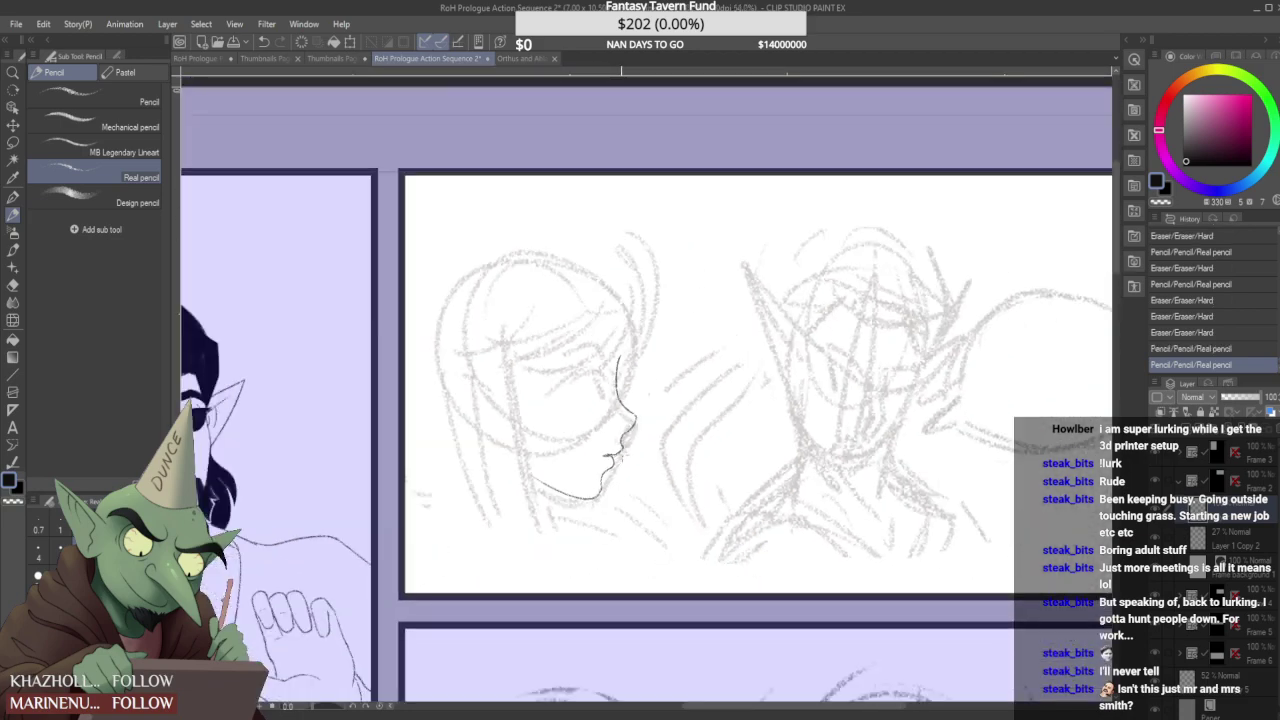
- Redraw the front of the chin below the lower lip and round its corner into the jawline
{"action": "scroll", "coordinate": [640, 445], "scroll_direction": "up", "scroll_amount": 6}
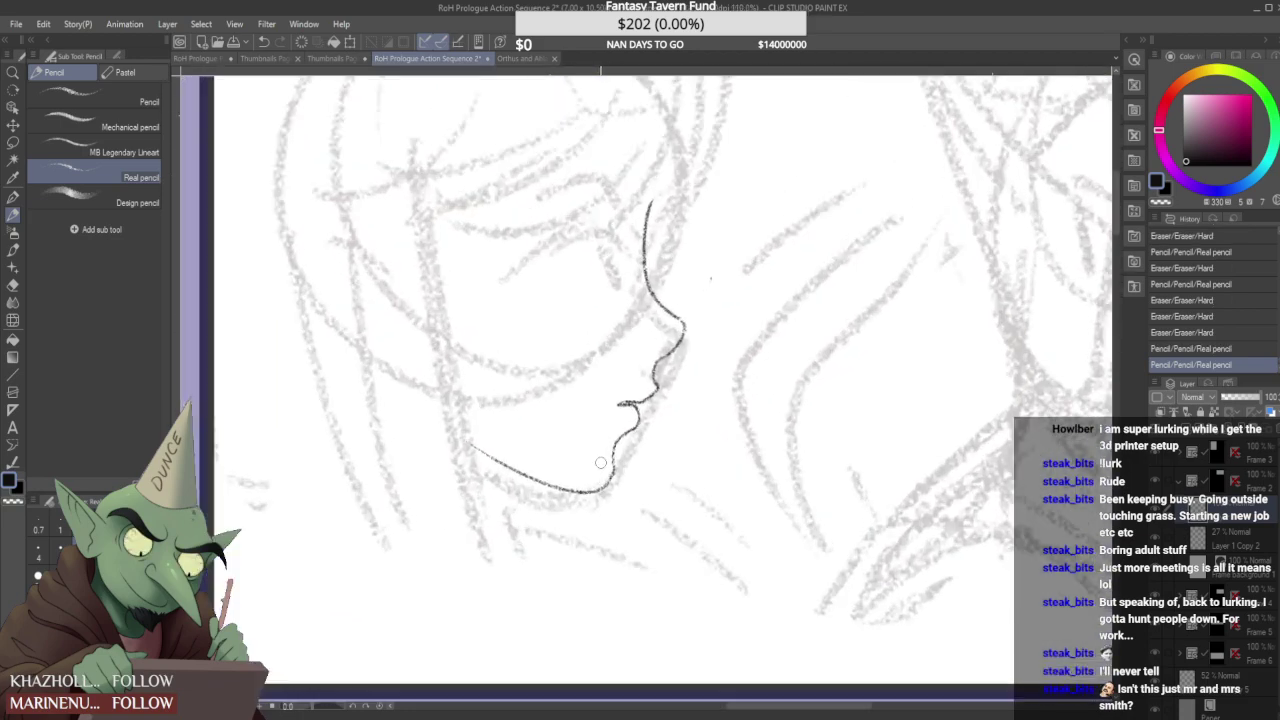
{"action": "scroll", "coordinate": [598, 486], "scroll_direction": "up", "scroll_amount": 1}
{"action": "mouse_move", "coordinate": [613, 480]}
{"action": "left_mouse_down"}
{"action": "mouse_move", "coordinate": [601, 489]}
{"action": "mouse_move", "coordinate": [619, 437]}
{"action": "left_mouse_up"}
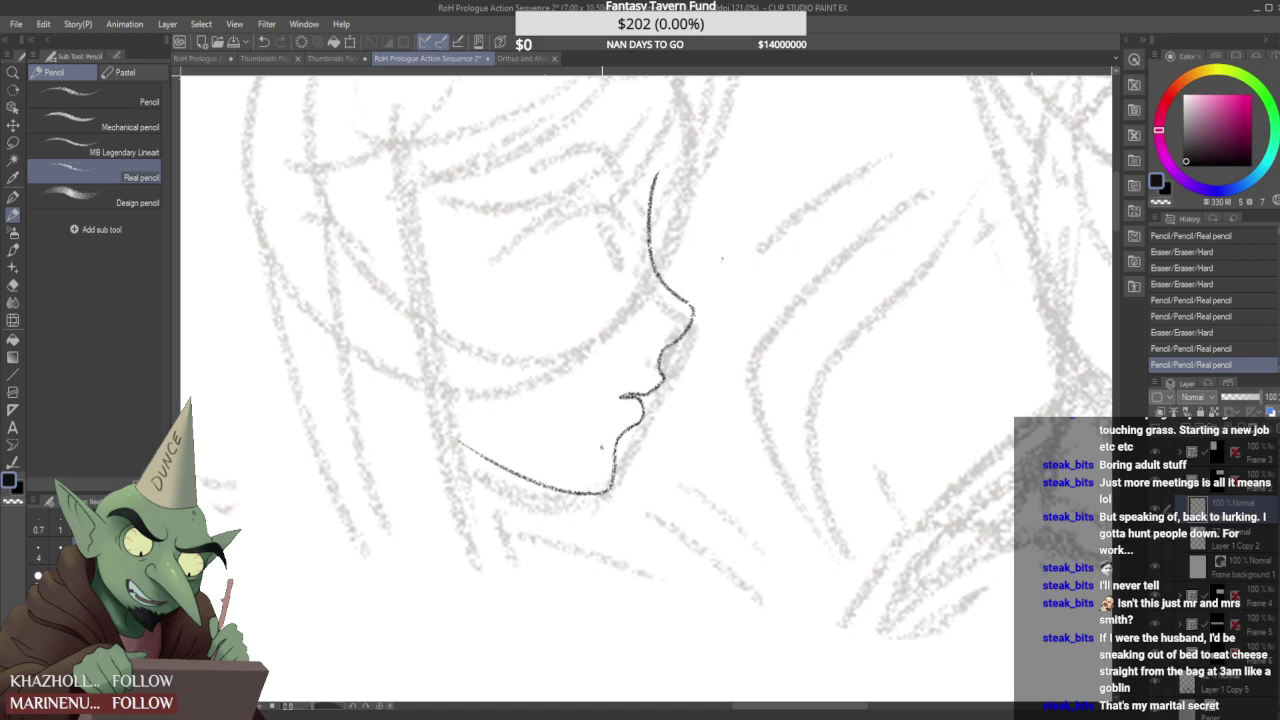
{"action": "scroll", "coordinate": [565, 387], "scroll_direction": "down", "scroll_amount": 3}
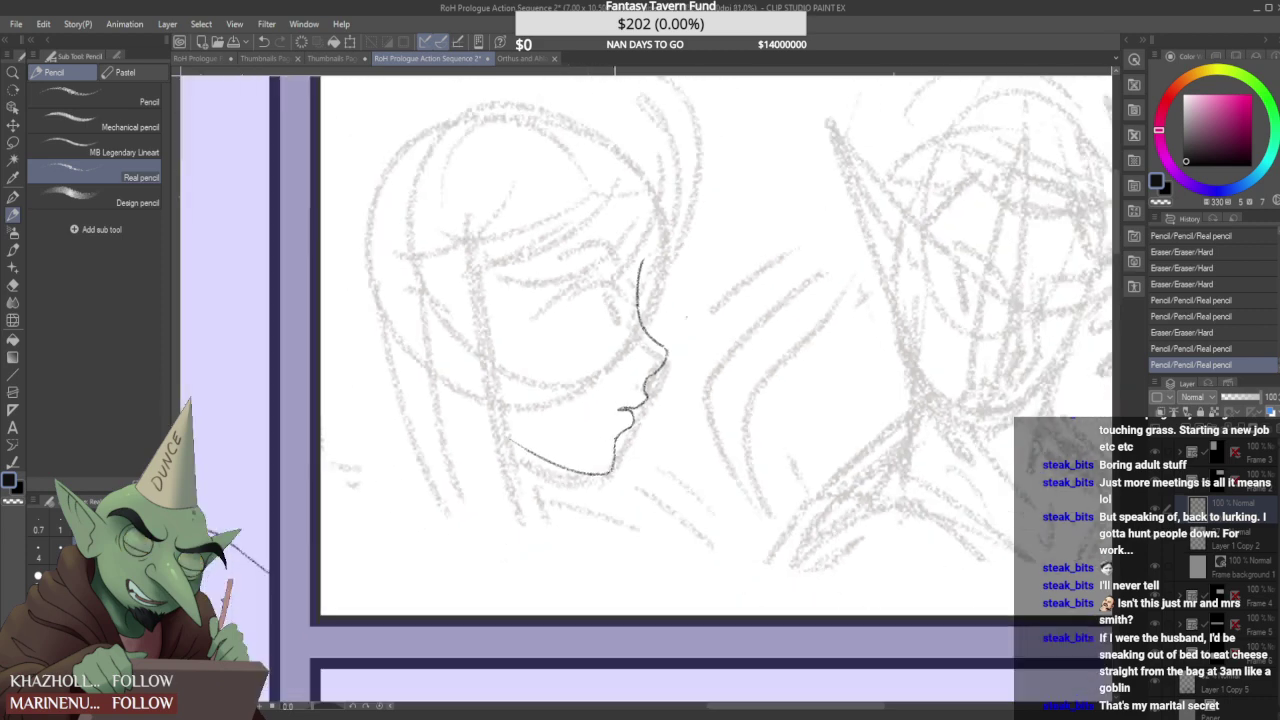
{"action": "scroll", "coordinate": [606, 447], "scroll_direction": "up", "scroll_amount": 5}
{"action": "scroll", "coordinate": [607, 447], "scroll_direction": "up", "scroll_amount": 3}
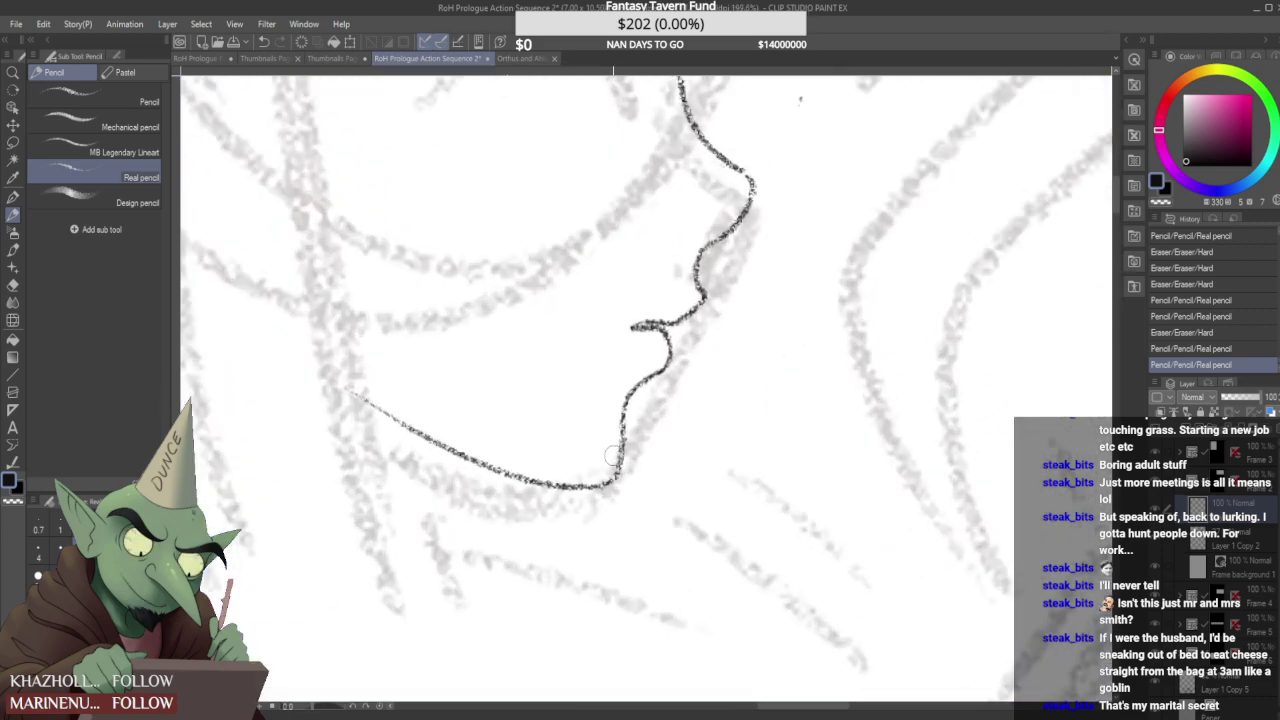
{"action": "mouse_move", "coordinate": [617, 490]}
{"action": "left_mouse_down"}
{"action": "mouse_move", "coordinate": [643, 442]}
{"action": "mouse_move", "coordinate": [610, 482]}
{"action": "mouse_move", "coordinate": [622, 464]}
{"action": "left_mouse_up"}
{"action": "scroll", "coordinate": [590, 484], "scroll_direction": "up", "scroll_amount": 1}
{"action": "scroll", "coordinate": [624, 467], "scroll_direction": "up", "scroll_amount": 1}
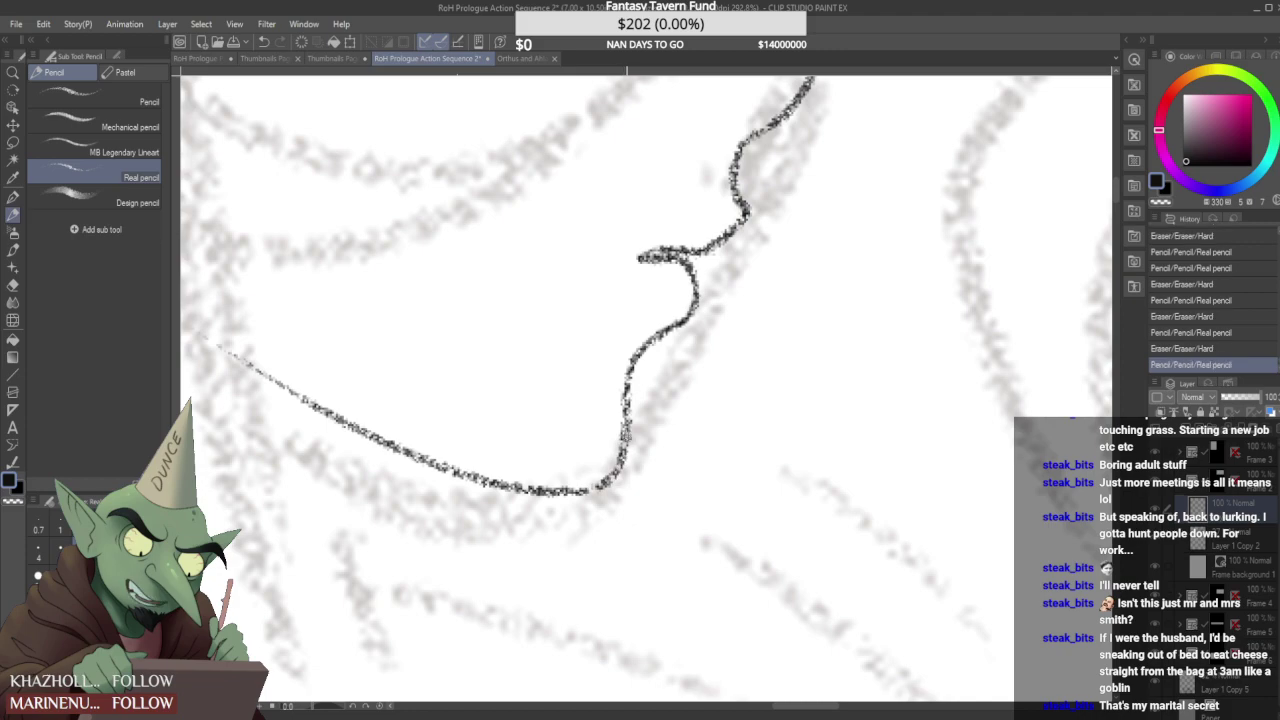
{"action": "left_click_drag", "start_coordinate": [641, 420], "coordinate": [636, 414]}
{"action": "scroll", "coordinate": [646, 419], "scroll_direction": "down", "scroll_amount": 10}
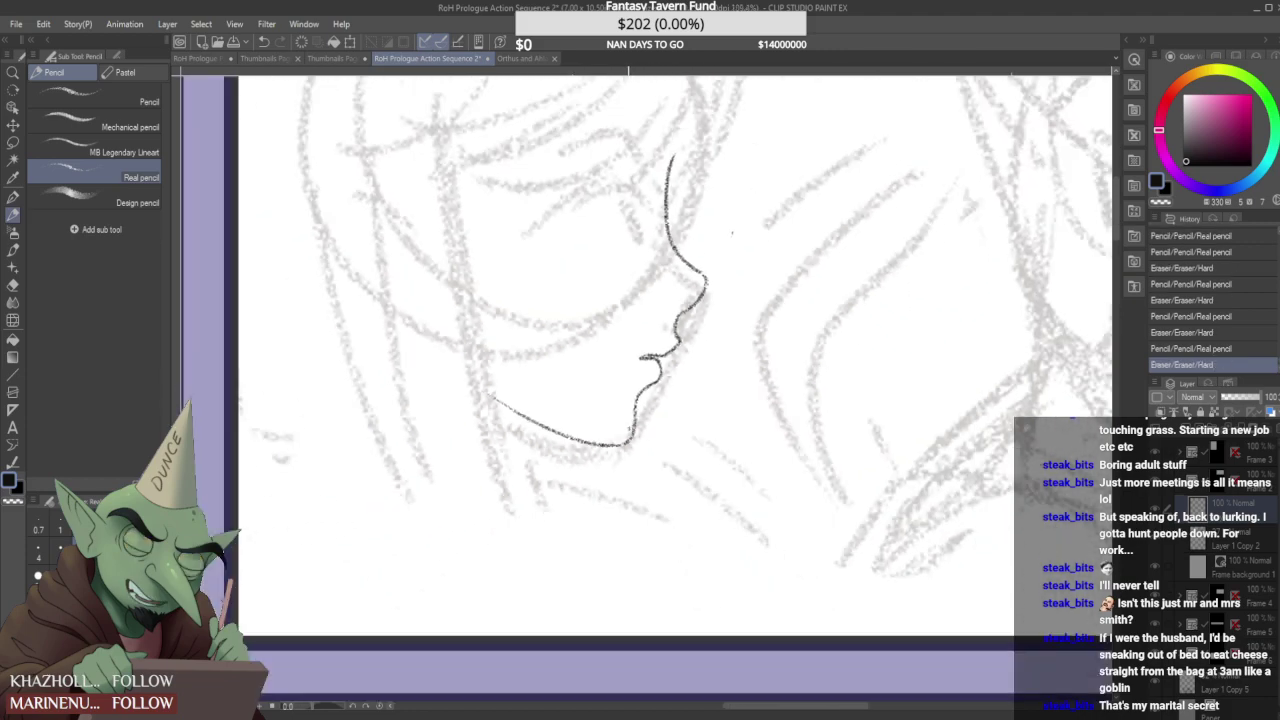
- Examine the profile faces in the reference sheet for the shapes of the nose, mouth and chin
{"action": "scroll", "coordinate": [604, 414], "scroll_direction": "down", "scroll_amount": 3}
{"action": "left_click", "coordinate": [521, 58]}
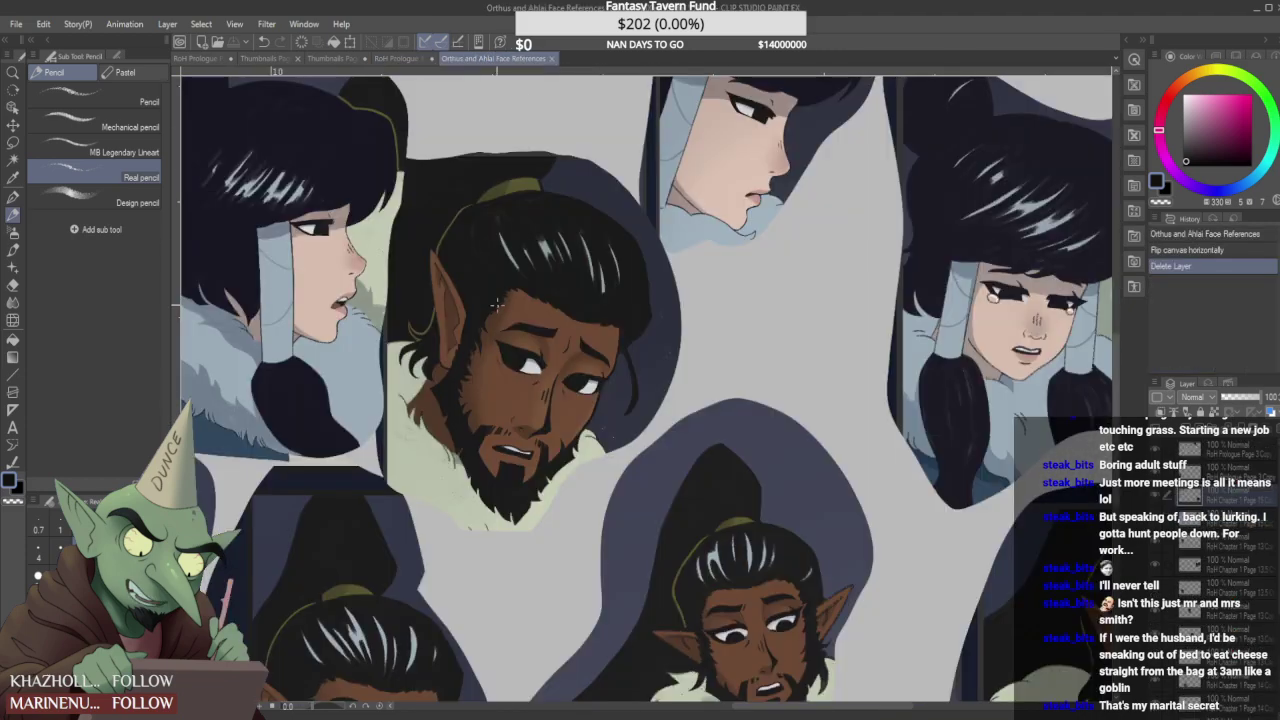
{"action": "scroll", "coordinate": [495, 307], "scroll_direction": "up", "scroll_amount": 1}
{"action": "scroll", "coordinate": [495, 307], "scroll_direction": "down", "scroll_amount": 2}
{"action": "scroll", "coordinate": [490, 302], "scroll_direction": "up", "scroll_amount": 2}
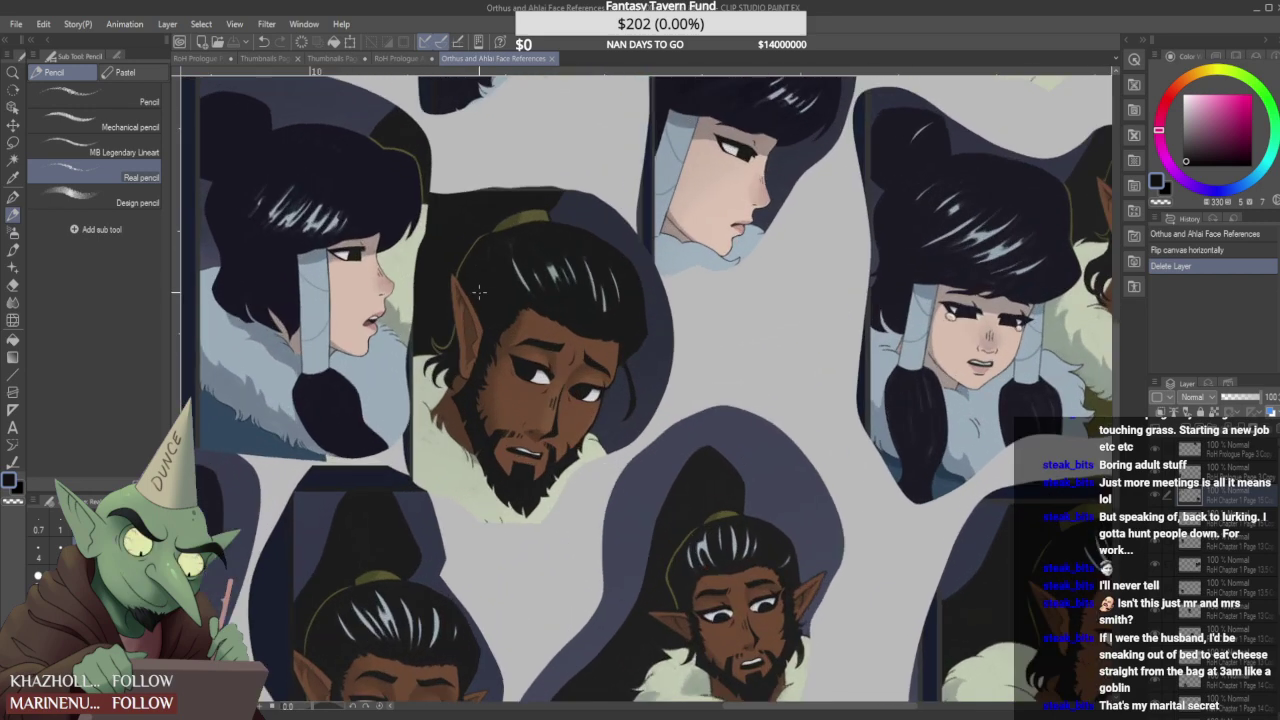
{"action": "scroll", "coordinate": [483, 297], "scroll_direction": "down", "scroll_amount": 1}
{"action": "scroll", "coordinate": [305, 525], "scroll_direction": "up", "scroll_amount": 3}
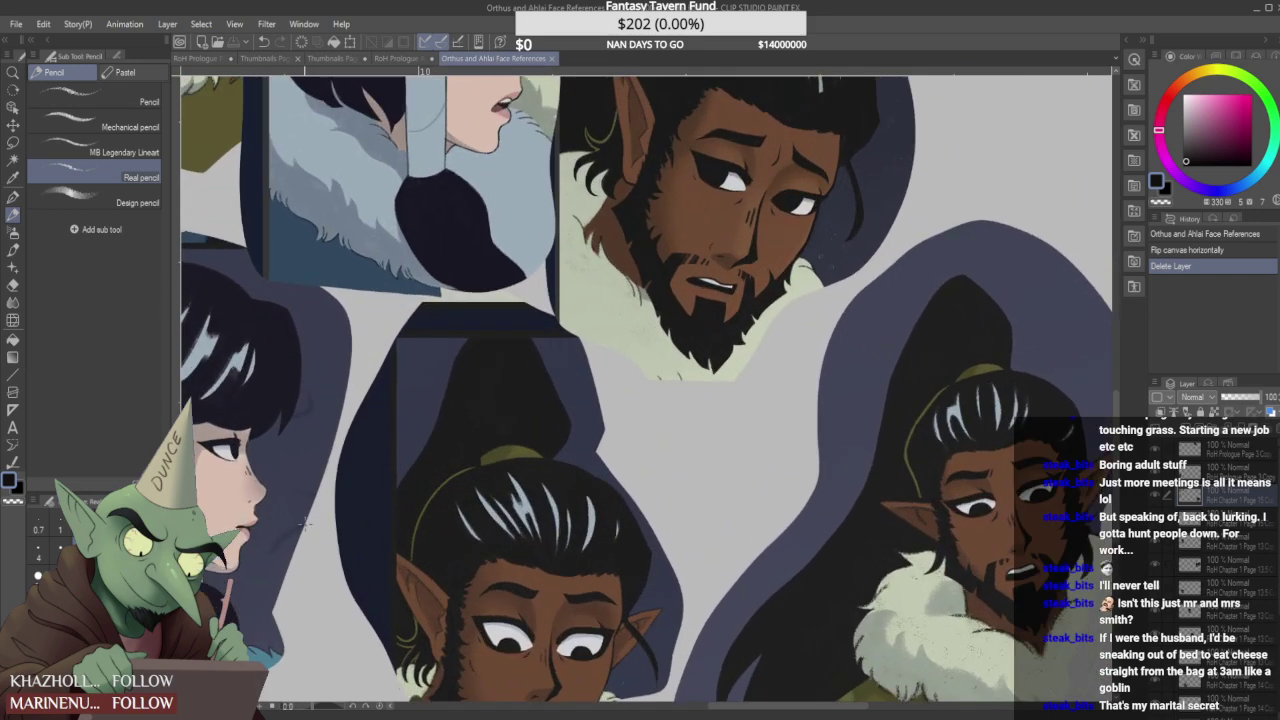
{"action": "scroll", "coordinate": [303, 523], "scroll_direction": "down", "scroll_amount": 4}
{"action": "scroll", "coordinate": [310, 518], "scroll_direction": "up", "scroll_amount": 3}
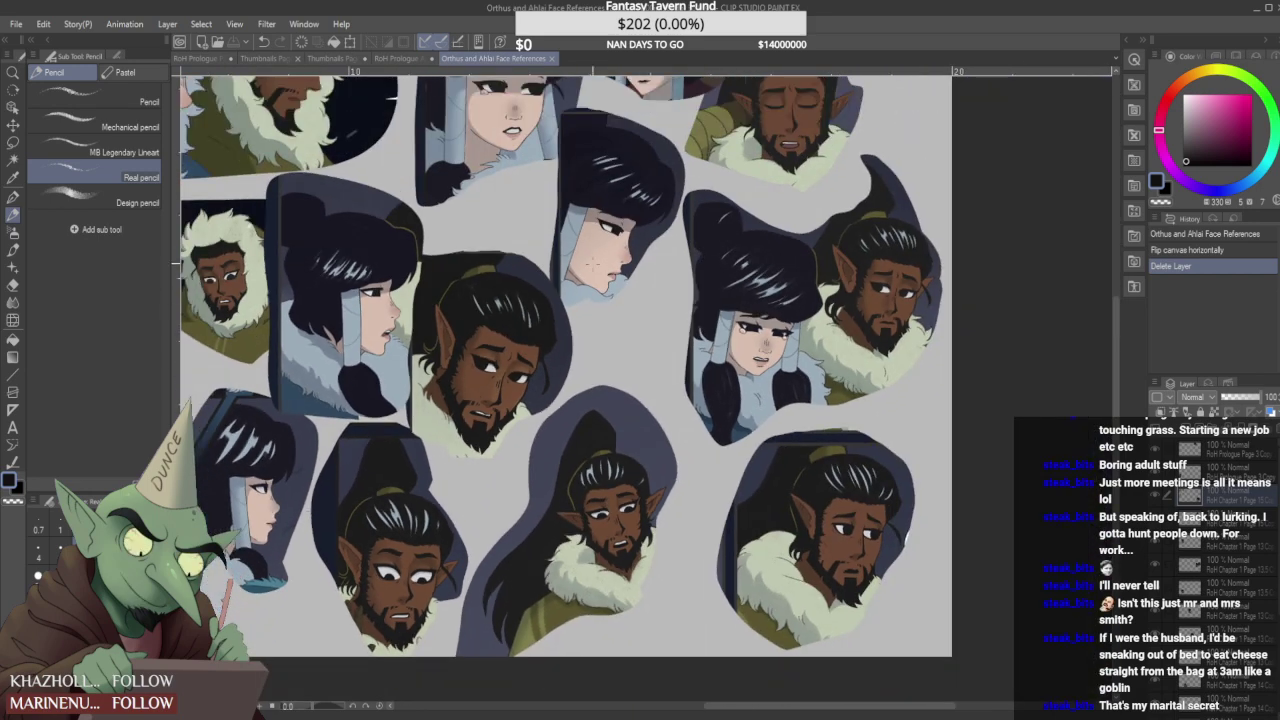
- Refine the profile line between the underside of the nose and the upper lip
{"action": "left_click", "coordinate": [402, 60]}
{"action": "scroll", "coordinate": [632, 346], "scroll_direction": "up", "scroll_amount": 3}
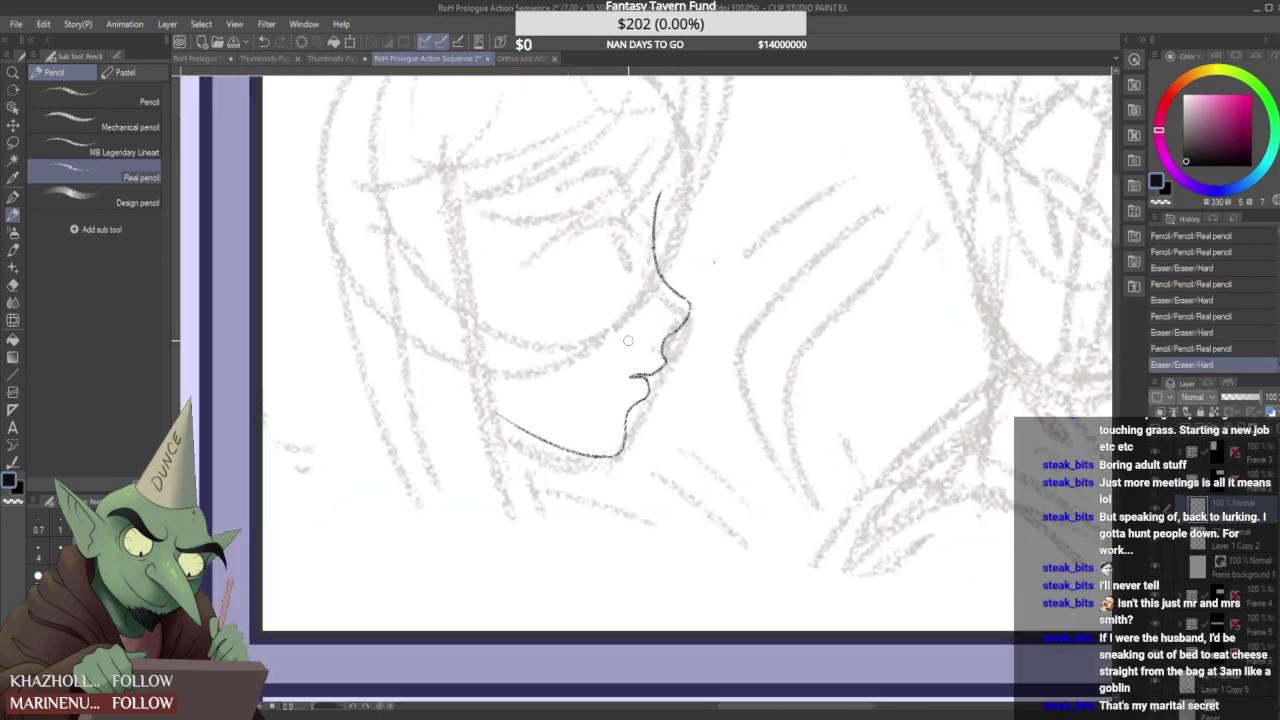
{"action": "left_click_drag", "start_coordinate": [684, 334], "coordinate": [687, 367]}
{"action": "scroll", "coordinate": [682, 340], "scroll_direction": "down", "scroll_amount": 5}
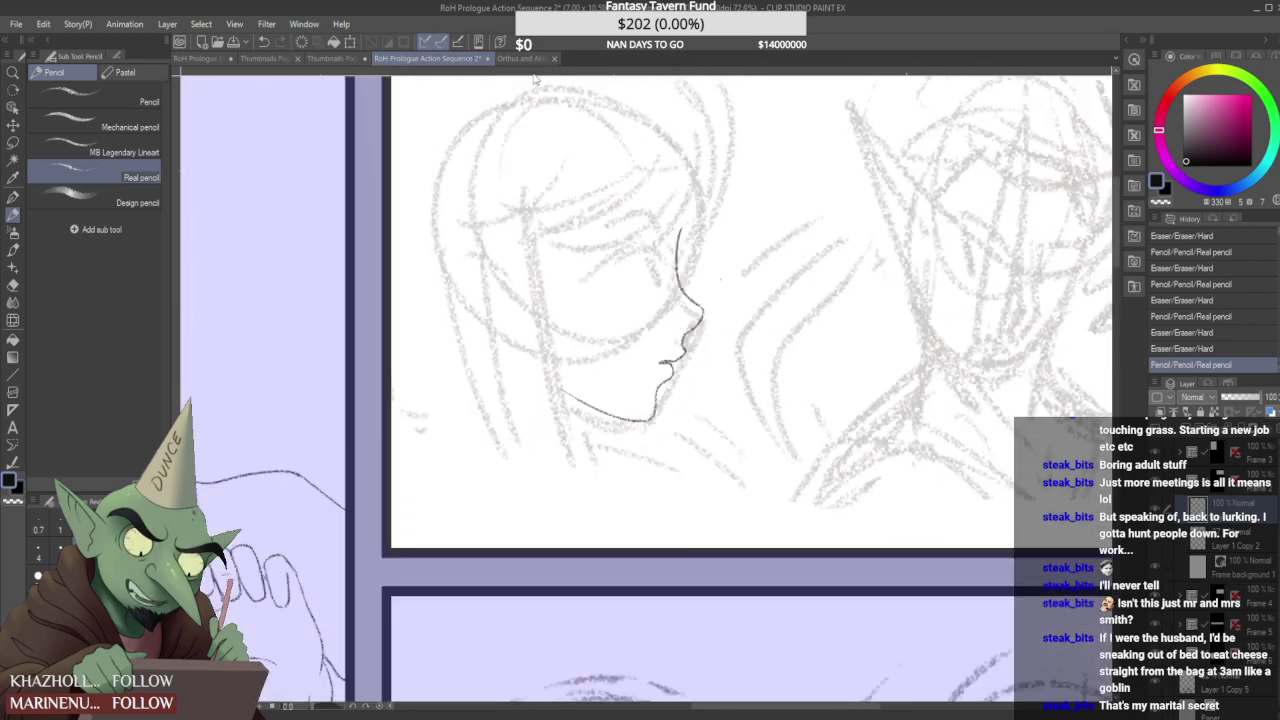
- Check the face references and add short hatching strokes beside the nose bridge
{"action": "left_click", "coordinate": [528, 58]}
{"action": "left_click", "coordinate": [396, 58]}
{"action": "scroll", "coordinate": [619, 250], "scroll_direction": "up", "scroll_amount": 3}
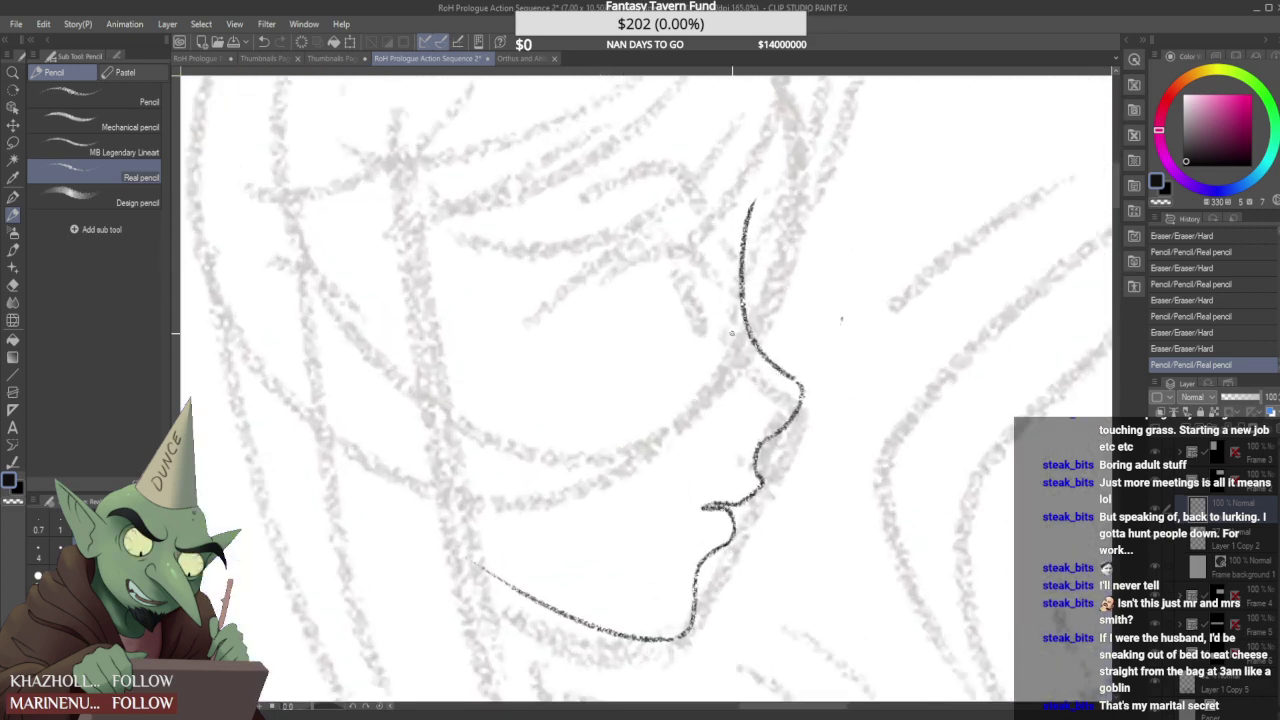
{"action": "mouse_move", "coordinate": [728, 280]}
{"action": "left_mouse_down"}
{"action": "mouse_move", "coordinate": [735, 333]}
{"action": "mouse_move", "coordinate": [720, 333]}
{"action": "left_mouse_up"}
{"action": "mouse_move", "coordinate": [724, 287]}
{"action": "left_mouse_down"}
{"action": "mouse_move", "coordinate": [721, 332]}
{"action": "mouse_move", "coordinate": [710, 326]}
{"action": "mouse_move", "coordinate": [726, 300]}
{"action": "left_mouse_up"}
{"action": "scroll", "coordinate": [718, 338], "scroll_direction": "up", "scroll_amount": 1}
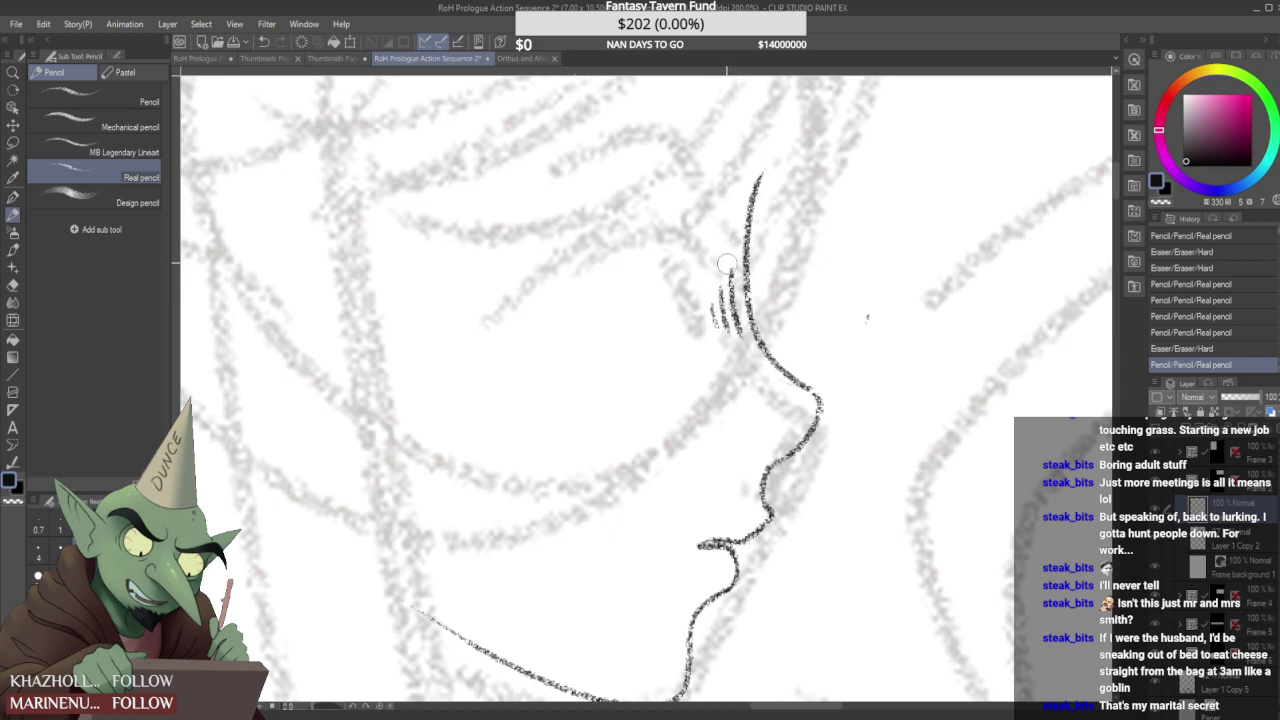
- Thin the upper nose bridge line with the eraser and remove the stray dot in front of the face
{"action": "scroll", "coordinate": [772, 178], "scroll_direction": "down", "scroll_amount": 1}
{"action": "left_click_drag", "start_coordinate": [767, 176], "coordinate": [762, 244]}
{"action": "left_click", "coordinate": [860, 307]}
{"action": "scroll", "coordinate": [740, 288], "scroll_direction": "down", "scroll_amount": 5}
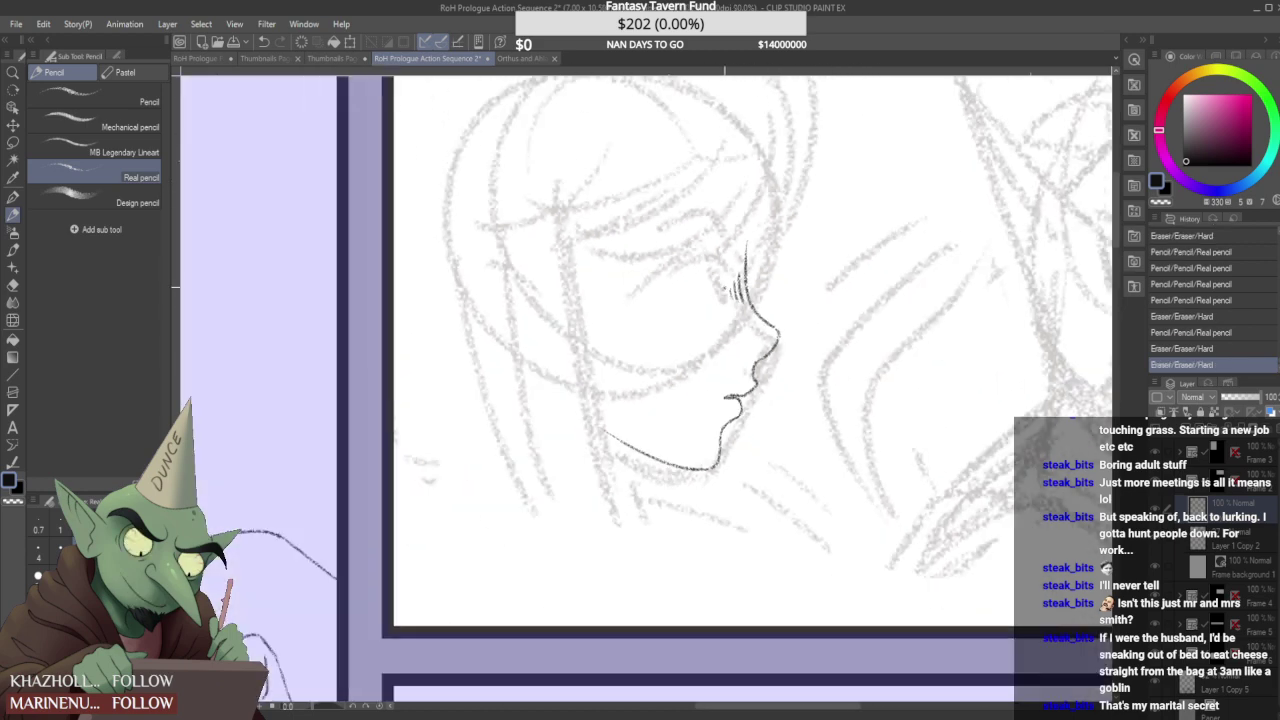
- Check the face references and draw a small nostril mark behind the nose tip with the Design pencil
{"action": "left_click", "coordinate": [518, 58]}
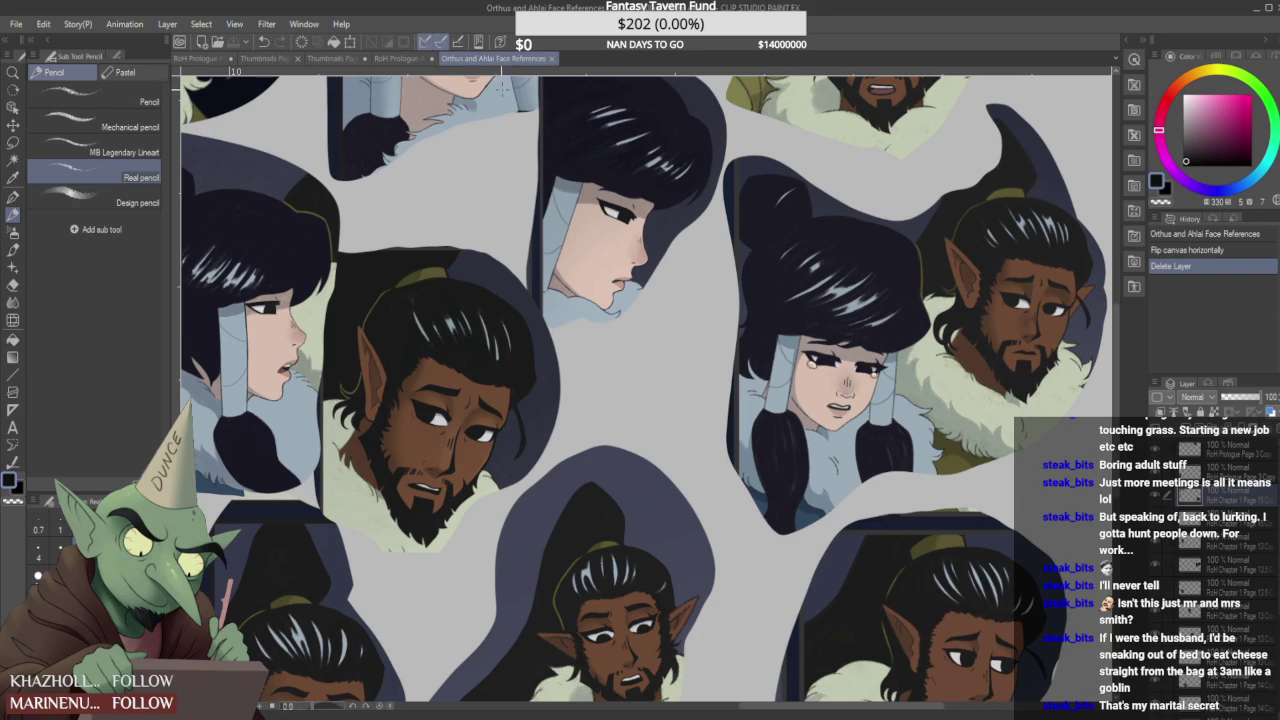
{"action": "left_click", "coordinate": [428, 58]}
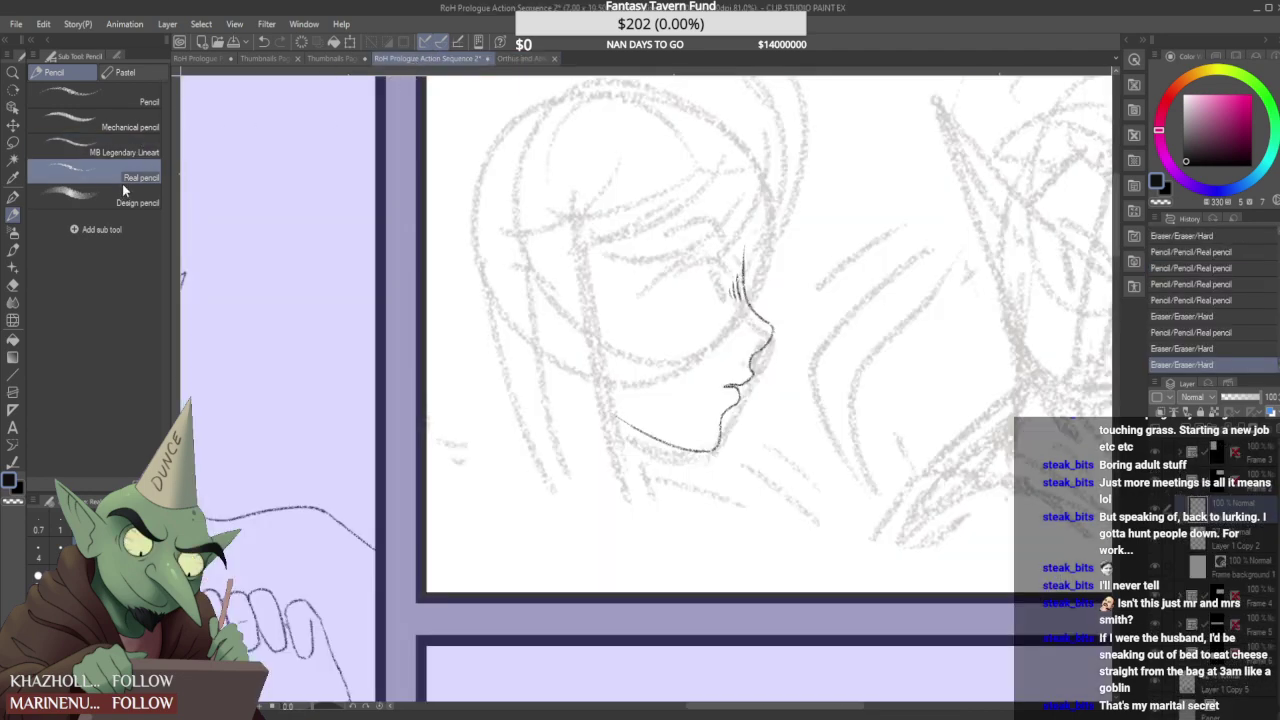
{"action": "left_click", "coordinate": [142, 203]}
{"action": "scroll", "coordinate": [743, 345], "scroll_direction": "up", "scroll_amount": 5}
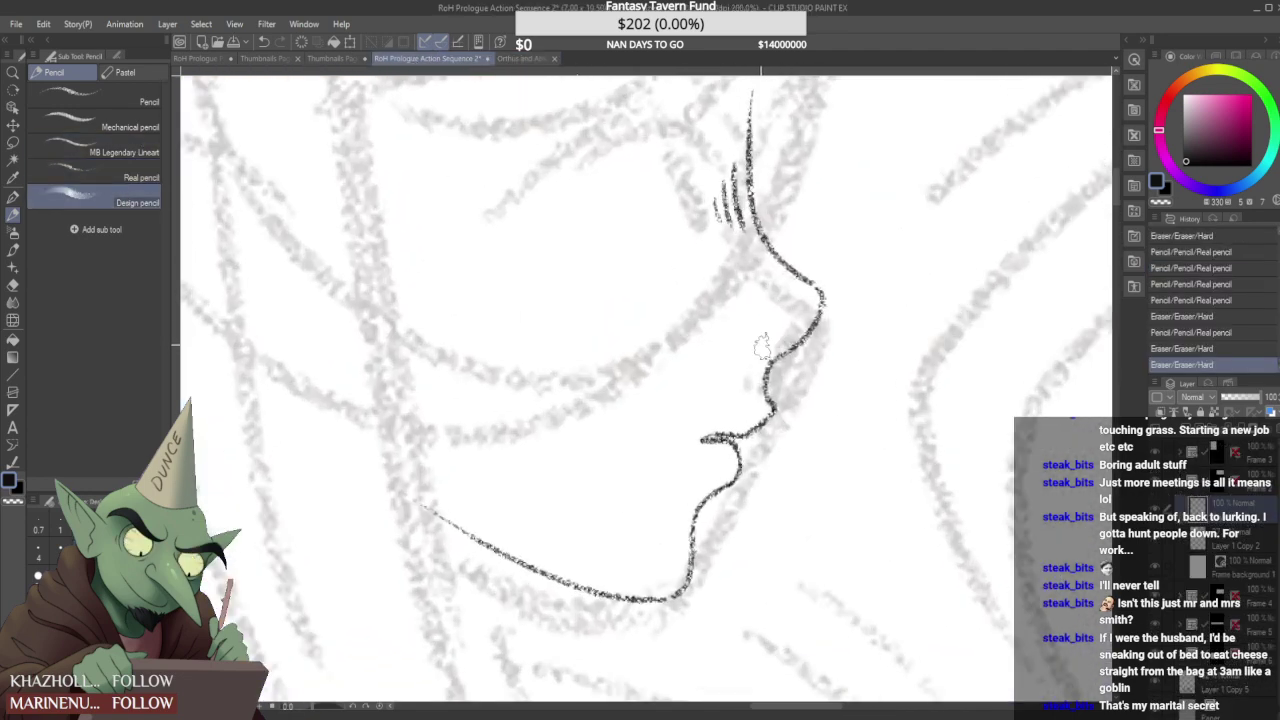
{"action": "mouse_move", "coordinate": [737, 350]}
{"action": "left_mouse_down"}
{"action": "mouse_move", "coordinate": [792, 329]}
{"action": "mouse_move", "coordinate": [718, 343]}
{"action": "mouse_move", "coordinate": [786, 321]}
{"action": "mouse_move", "coordinate": [734, 331]}
{"action": "mouse_move", "coordinate": [781, 334]}
{"action": "mouse_move", "coordinate": [742, 346]}
{"action": "left_mouse_up"}
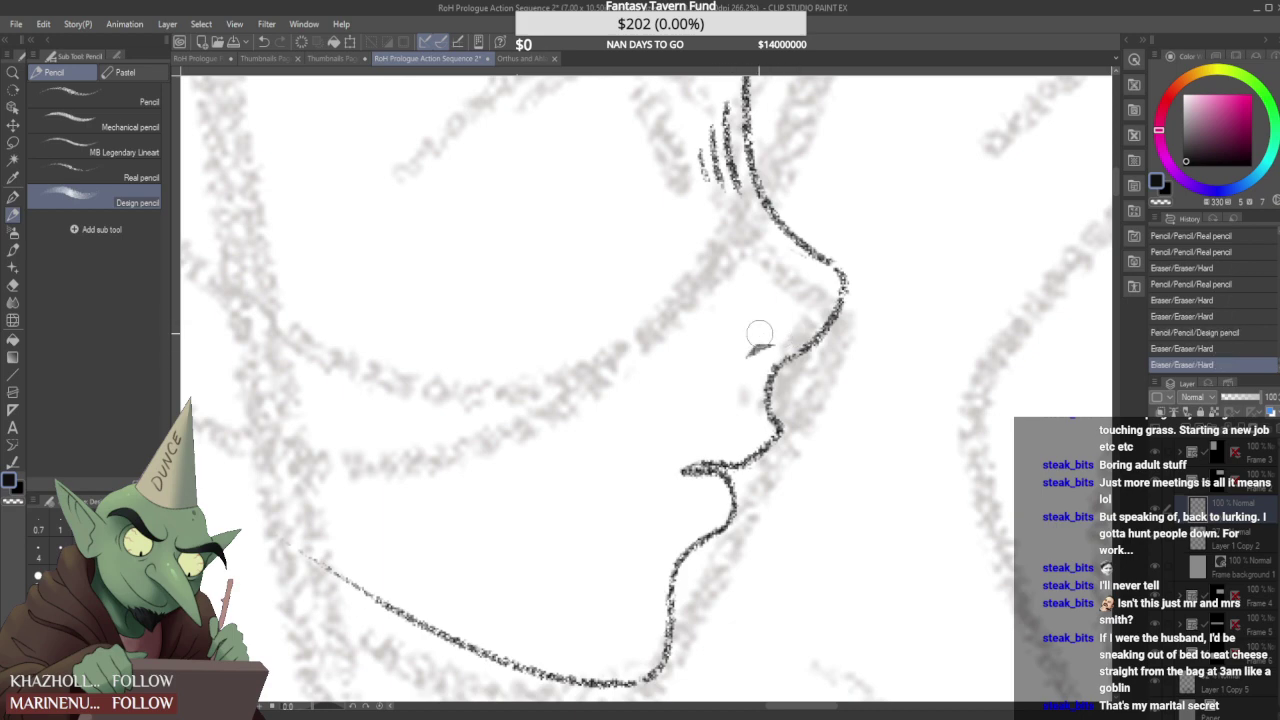
{"action": "scroll", "coordinate": [739, 343], "scroll_direction": "down", "scroll_amount": 6}
{"action": "scroll", "coordinate": [716, 363], "scroll_direction": "up", "scroll_amount": 4}
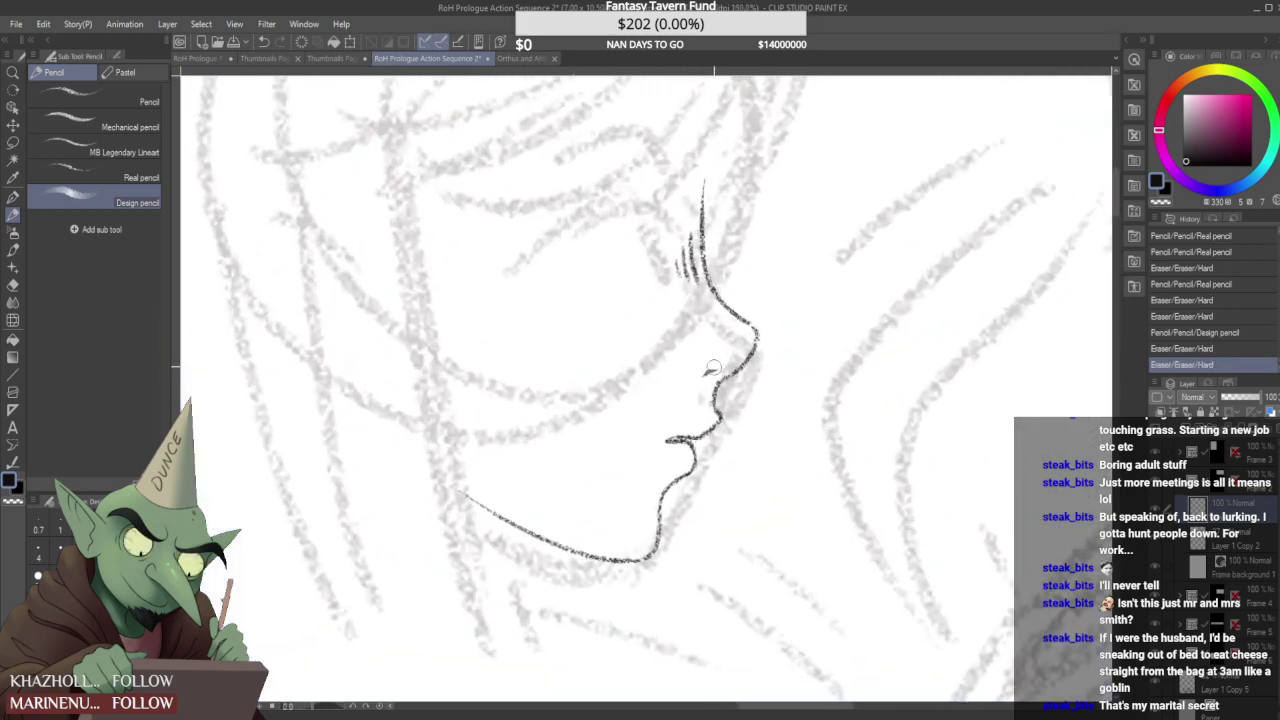
{"action": "left_click_drag", "start_coordinate": [708, 383], "coordinate": [714, 382]}
{"action": "scroll", "coordinate": [709, 387], "scroll_direction": "down", "scroll_amount": 5}
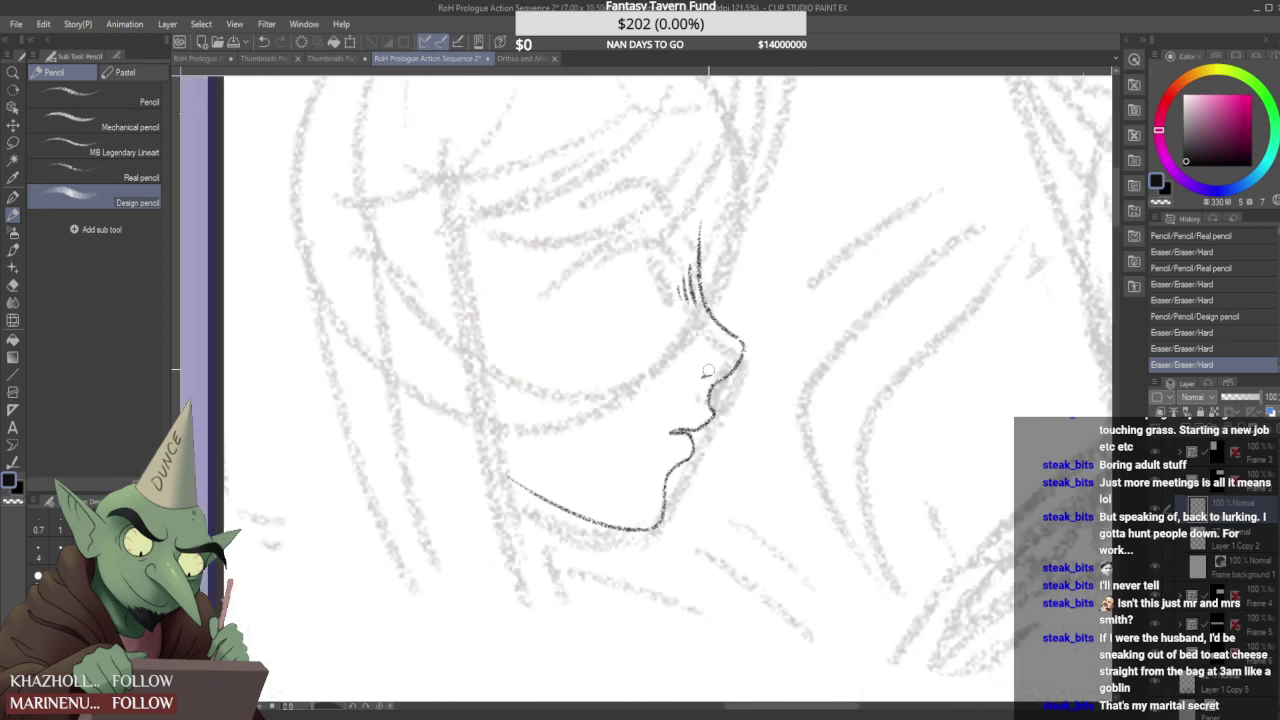
{"action": "scroll", "coordinate": [590, 348], "scroll_direction": "up", "scroll_amount": 1}
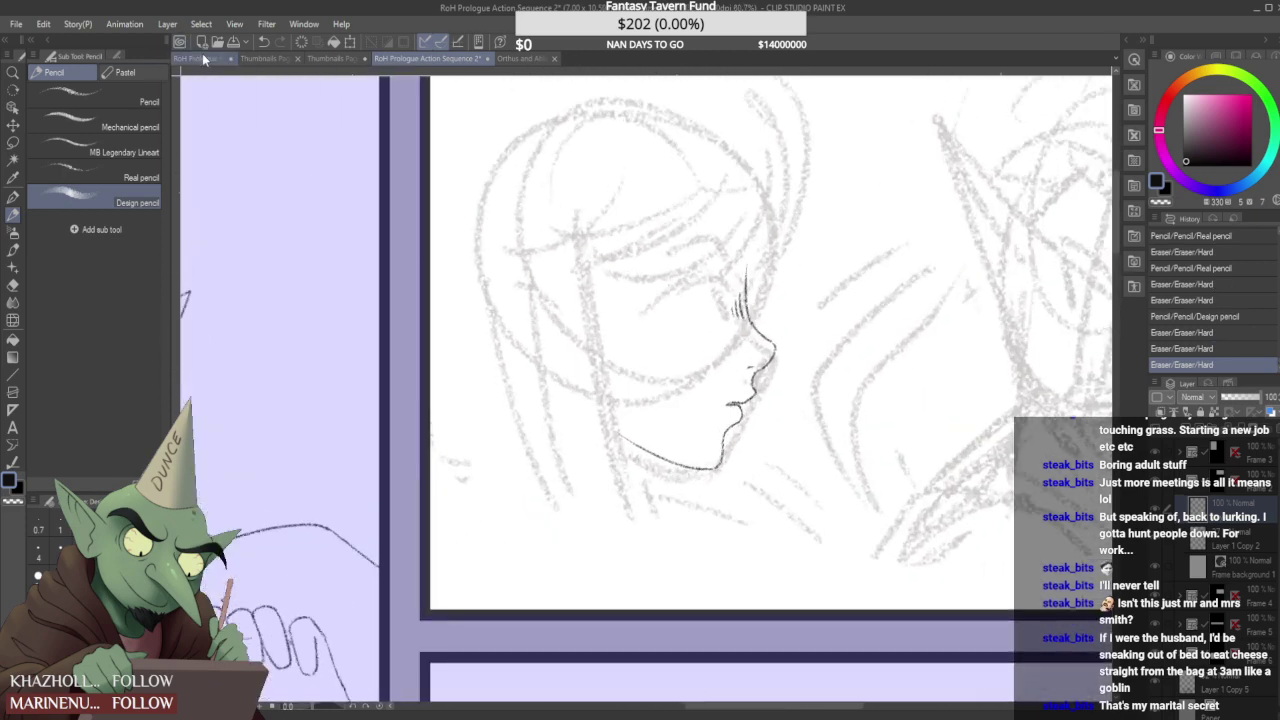
- Check the face references and draw the upper lip contour above the mouth line with the Real pencil
{"action": "left_click", "coordinate": [100, 176]}
{"action": "scroll", "coordinate": [685, 300], "scroll_direction": "down", "scroll_amount": 3}
{"action": "scroll", "coordinate": [699, 281], "scroll_direction": "down", "scroll_amount": 4}
{"action": "scroll", "coordinate": [735, 337], "scroll_direction": "up", "scroll_amount": 4}
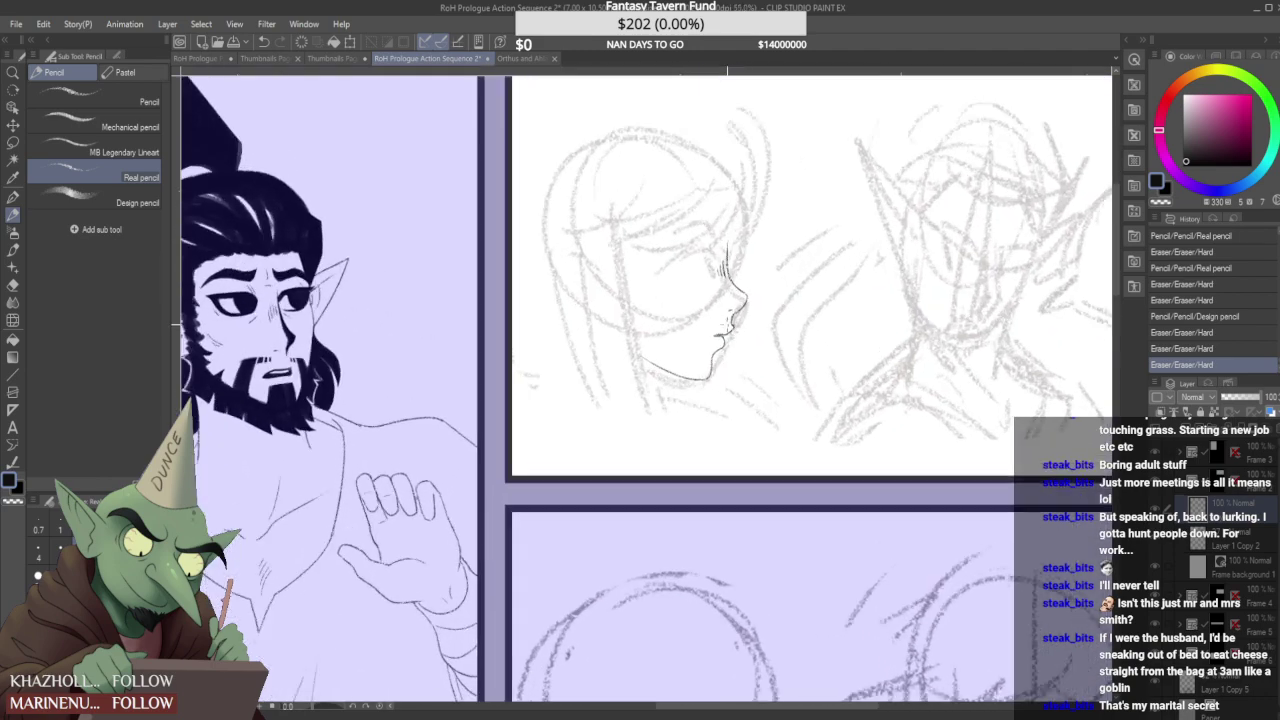
{"action": "left_click", "coordinate": [522, 58]}
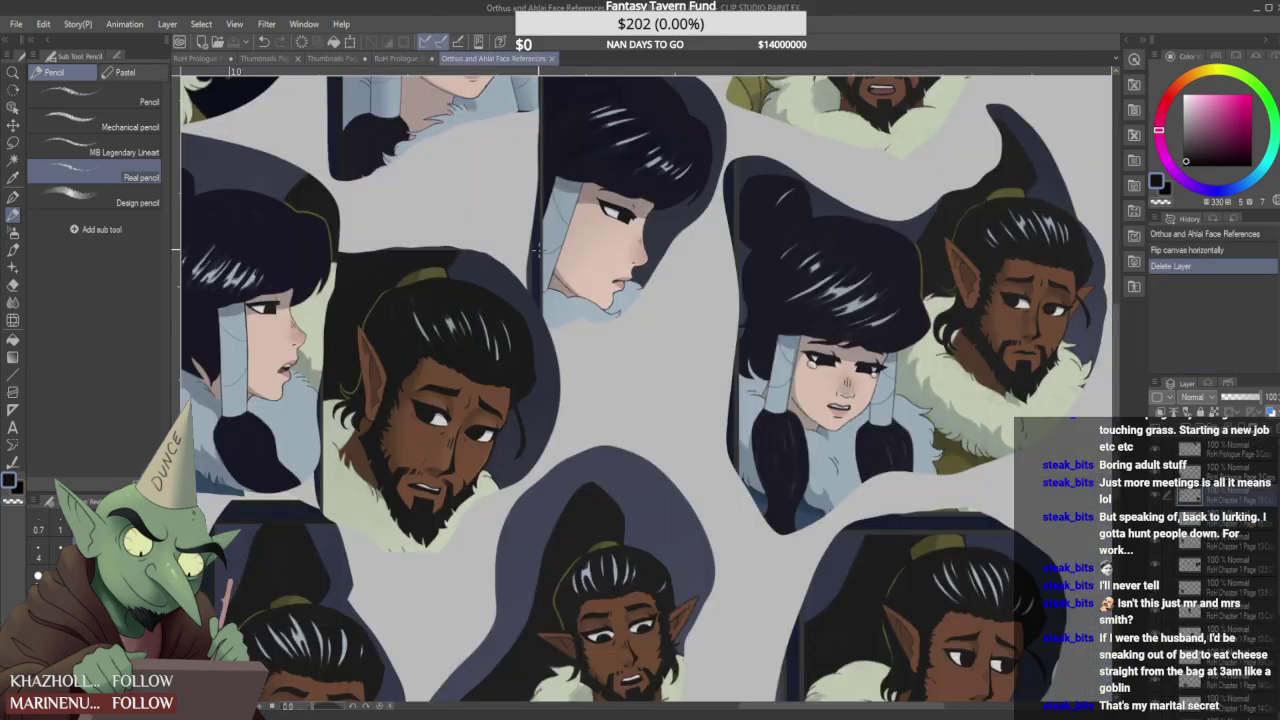
{"action": "left_click", "coordinate": [403, 59]}
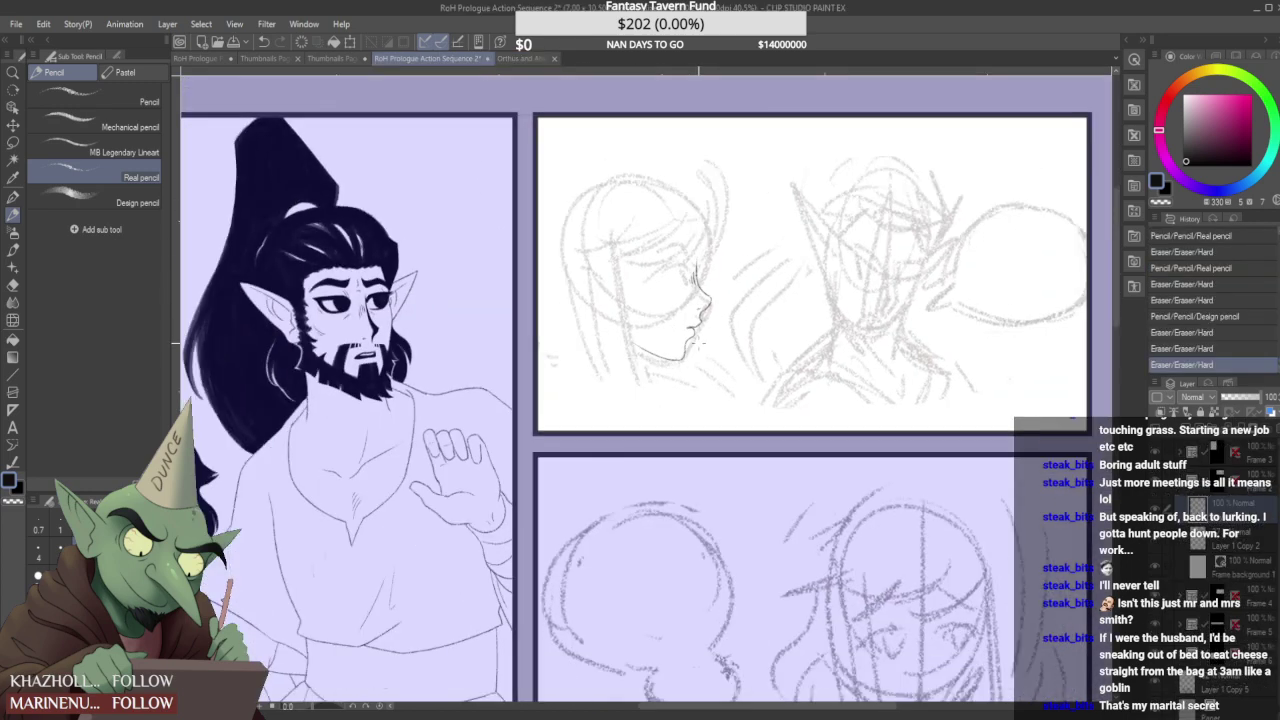
{"action": "scroll", "coordinate": [703, 343], "scroll_direction": "up", "scroll_amount": 5}
{"action": "left_click_drag", "start_coordinate": [714, 286], "coordinate": [727, 281]}
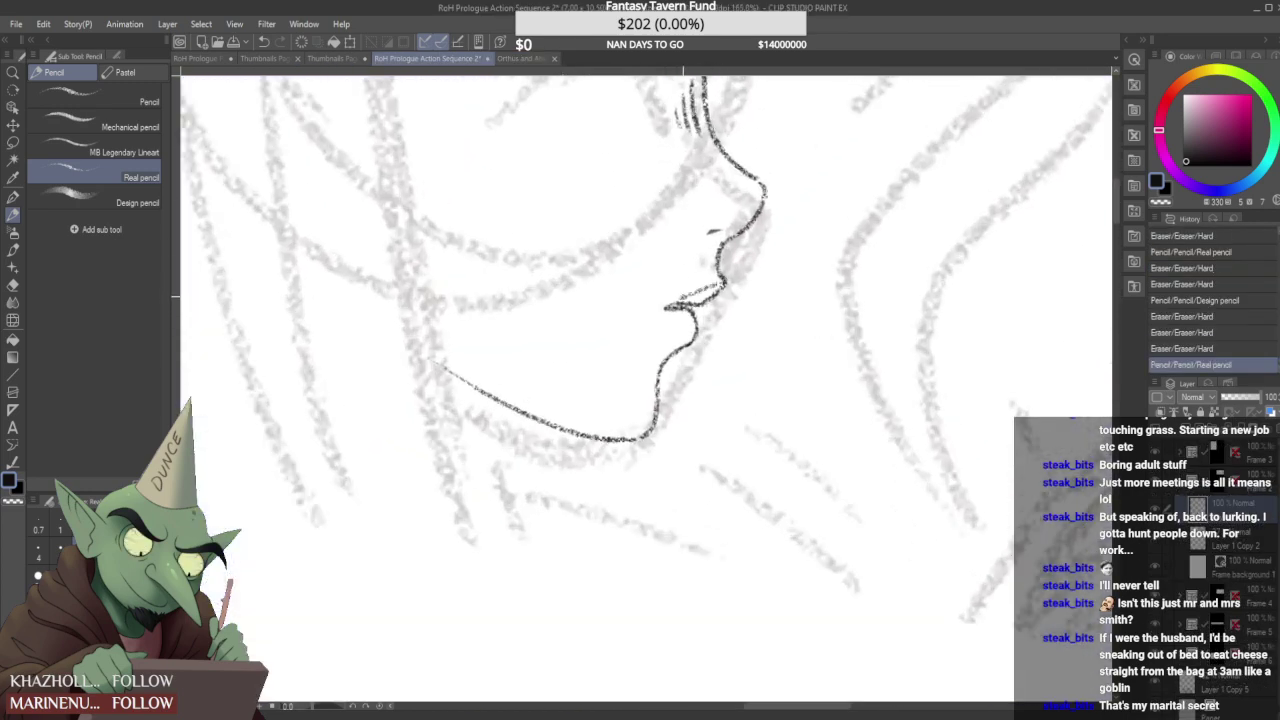
{"action": "scroll", "coordinate": [703, 300], "scroll_direction": "down", "scroll_amount": 5}
{"action": "scroll", "coordinate": [715, 260], "scroll_direction": "down", "scroll_amount": 3}
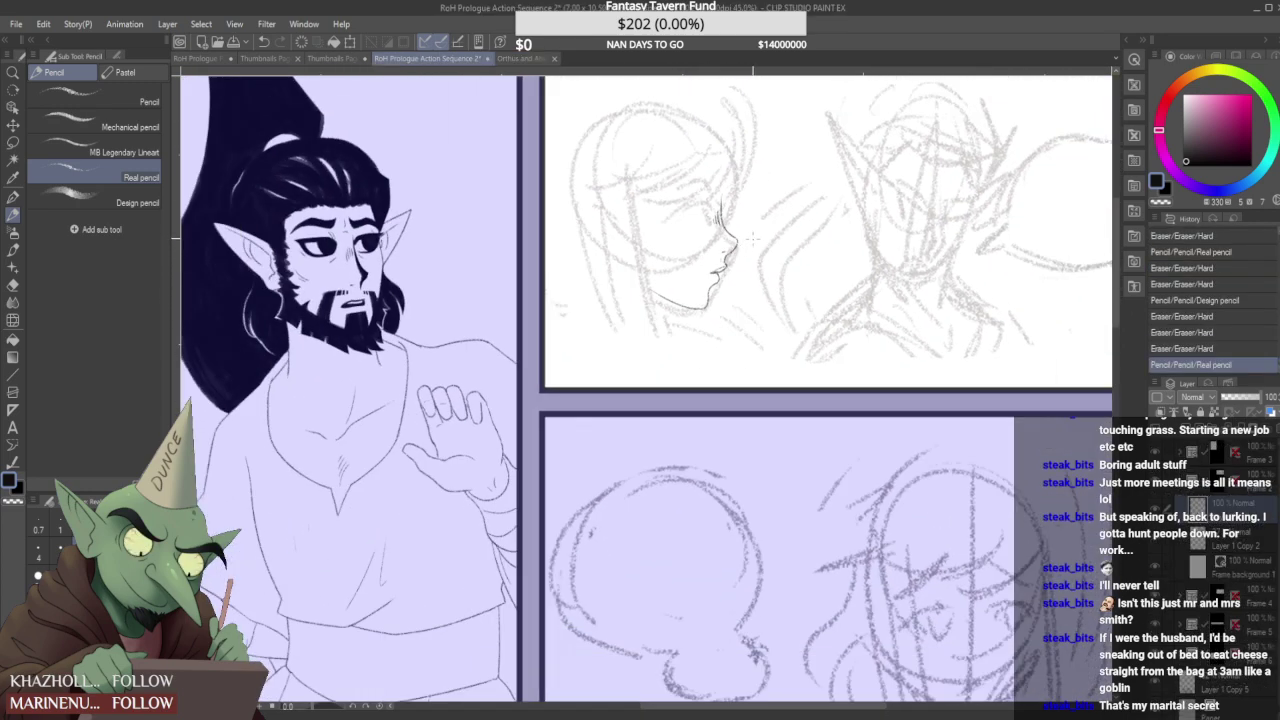
- Draw a short curved neck line running down from the underside of the jaw
{"action": "scroll", "coordinate": [715, 260], "scroll_direction": "up", "scroll_amount": 5}
{"action": "left_click_drag", "start_coordinate": [652, 318], "coordinate": [660, 314]}
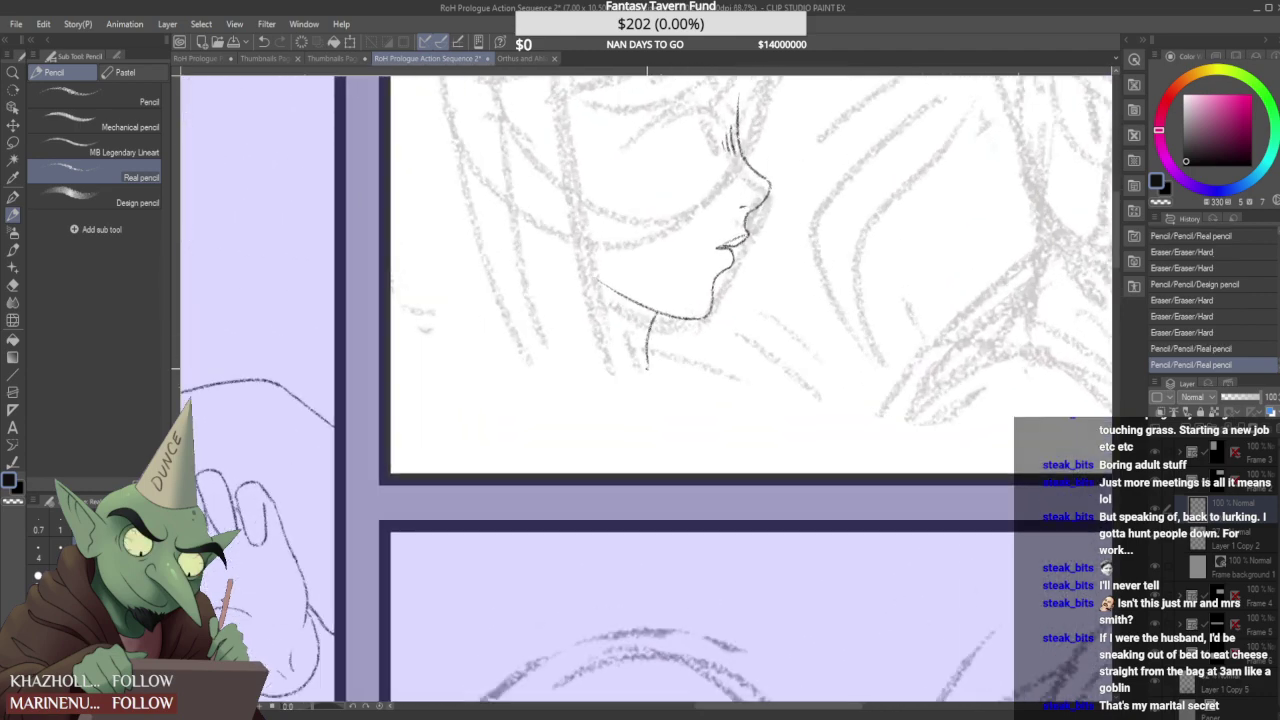
{"action": "scroll", "coordinate": [700, 320], "scroll_direction": "down", "scroll_amount": 5}
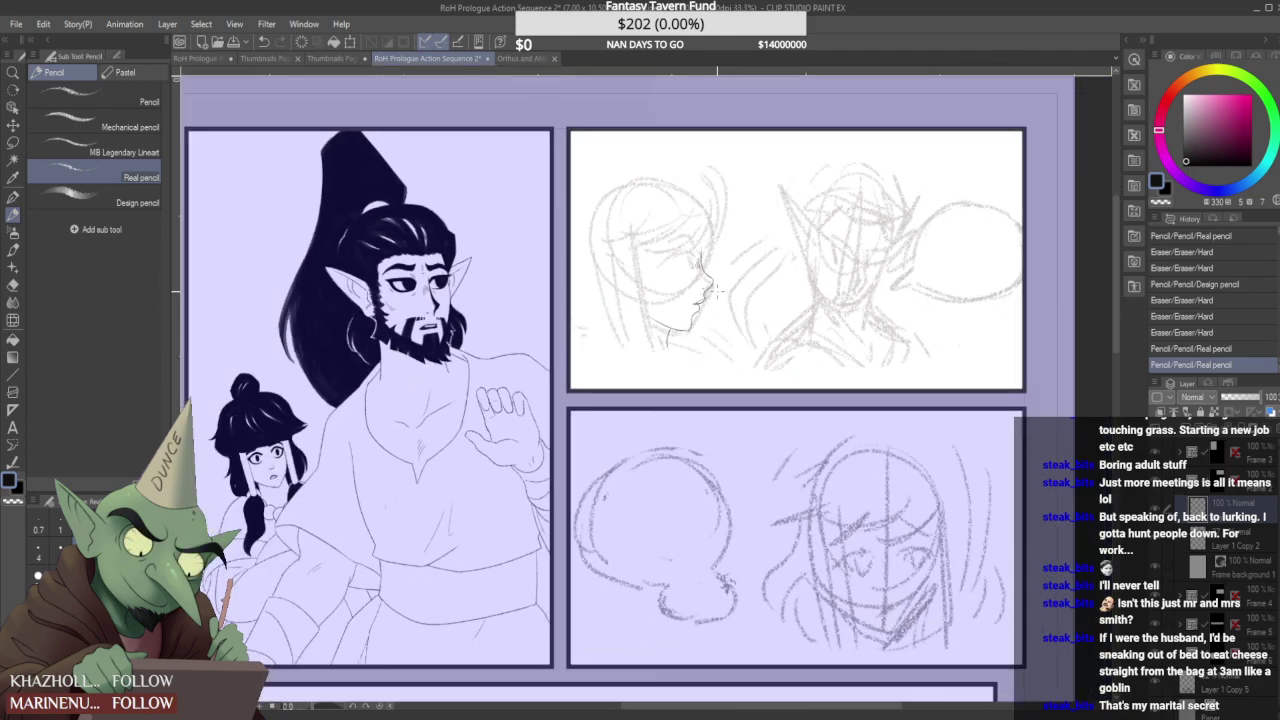
- Draw two long, slightly curved side-lock lines down from the hairline beside the face, redoing the rear line until it follows the sketch
{"action": "scroll", "coordinate": [655, 276], "scroll_direction": "up", "scroll_amount": 2}
{"action": "left_click_drag", "start_coordinate": [630, 216], "coordinate": [640, 280]}
{"action": "scroll", "coordinate": [635, 261], "scroll_direction": "up", "scroll_amount": 1}
{"action": "left_click_drag", "start_coordinate": [597, 208], "coordinate": [626, 368]}
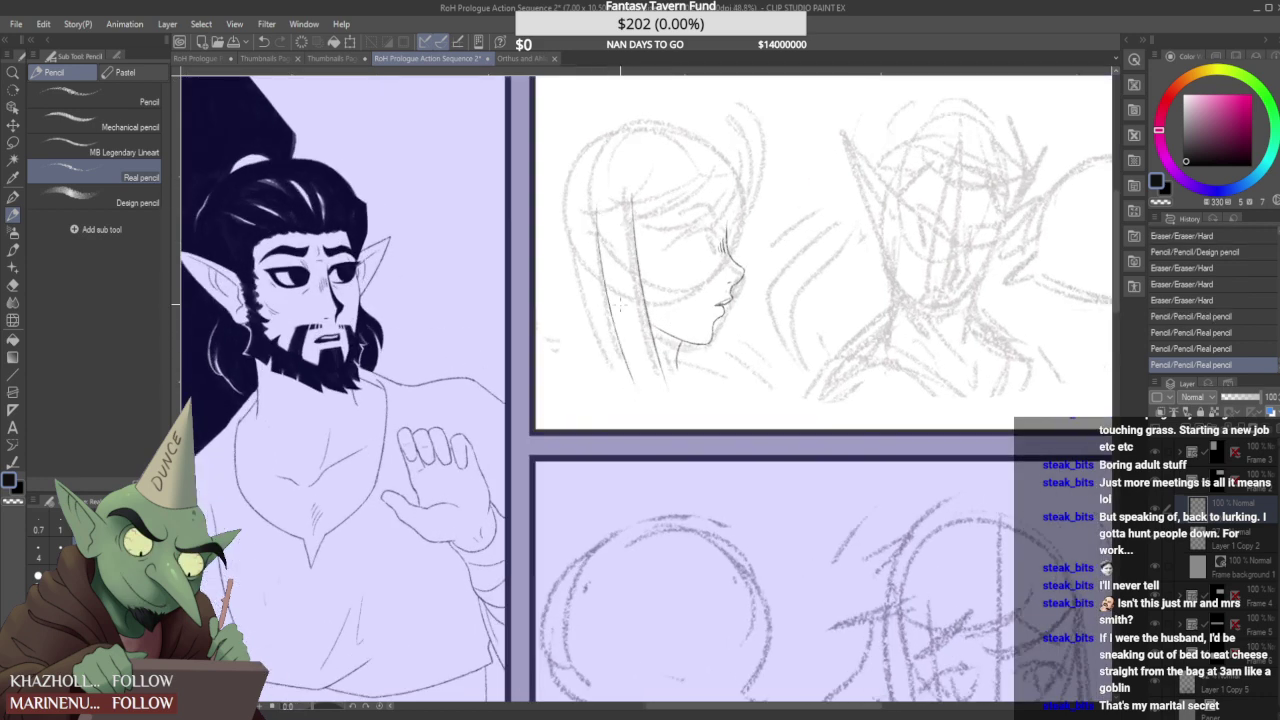
{"action": "key", "text": "ctrl+z"}
{"action": "left_click_drag", "start_coordinate": [596, 193], "coordinate": [632, 400]}
{"action": "key", "text": "ctrl+z"}
{"action": "left_click_drag", "start_coordinate": [597, 200], "coordinate": [640, 420]}
{"action": "key", "text": "ctrl+z"}
{"action": "left_click_drag", "start_coordinate": [597, 192], "coordinate": [632, 388]}
{"action": "key", "text": "ctrl+z"}
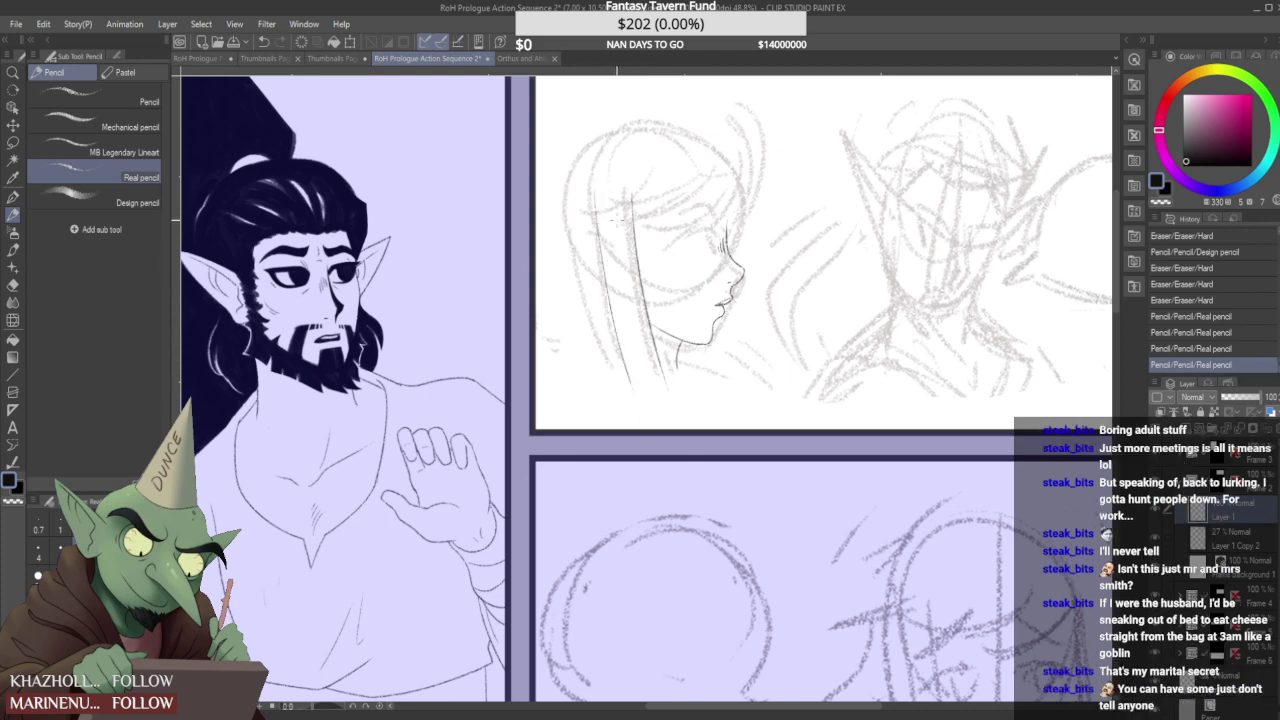
{"action": "scroll", "coordinate": [593, 191], "scroll_direction": "up", "scroll_amount": 1}
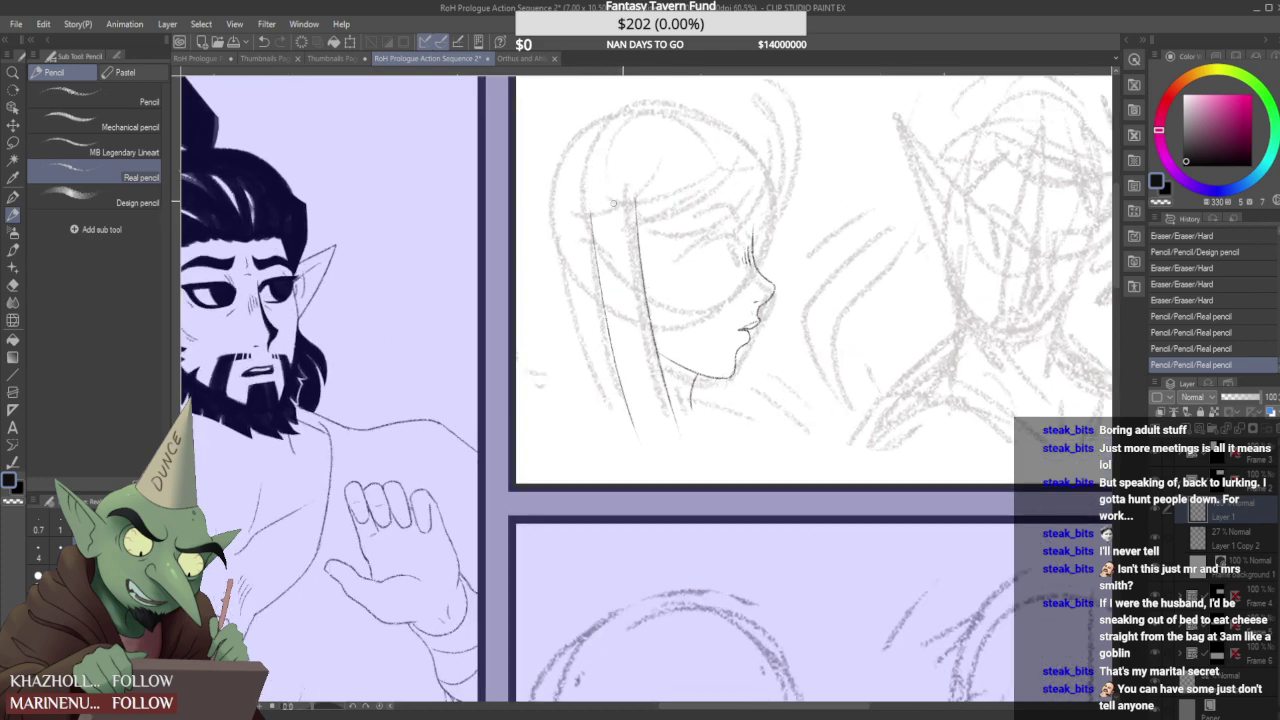
- Start the bangs with thick dark Design pencil strokes sweeping across the top of the side lock, checking the face references
{"action": "left_click", "coordinate": [114, 197]}
{"action": "mouse_move", "coordinate": [568, 216]}
{"action": "left_mouse_down"}
{"action": "mouse_move", "coordinate": [665, 186]}
{"action": "mouse_move", "coordinate": [706, 192]}
{"action": "left_mouse_up"}
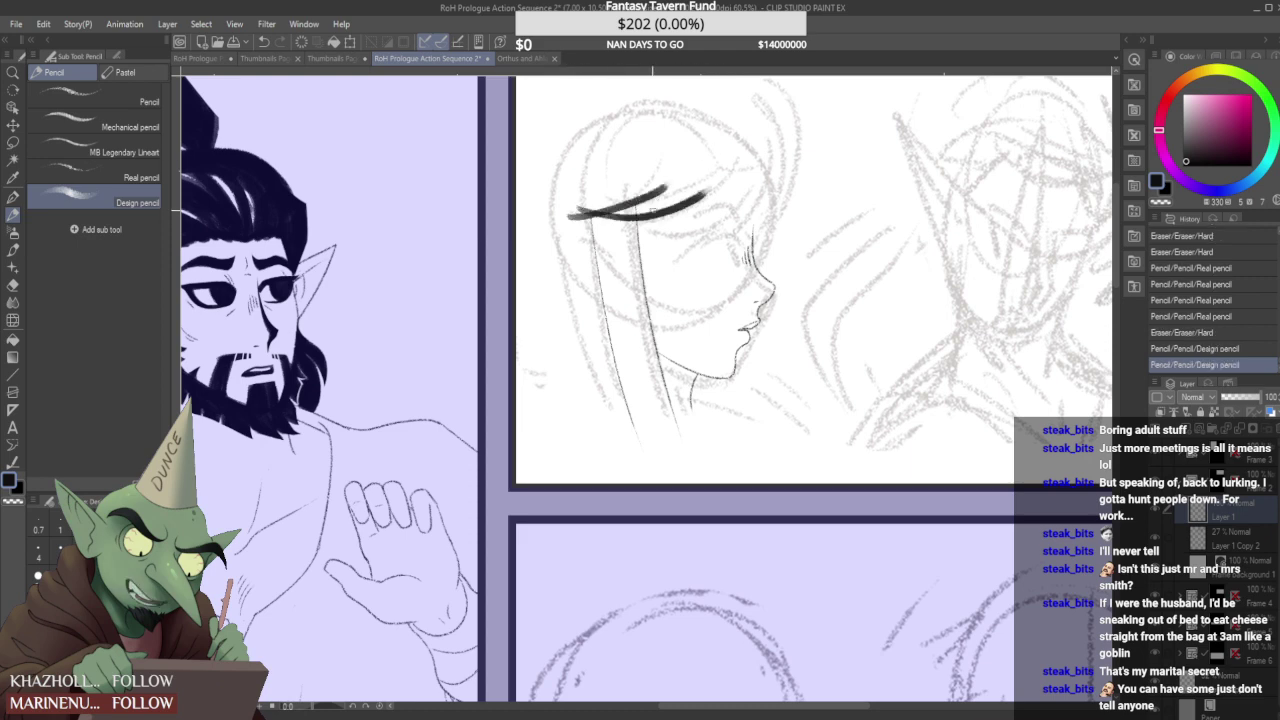
{"action": "left_click", "coordinate": [512, 58]}
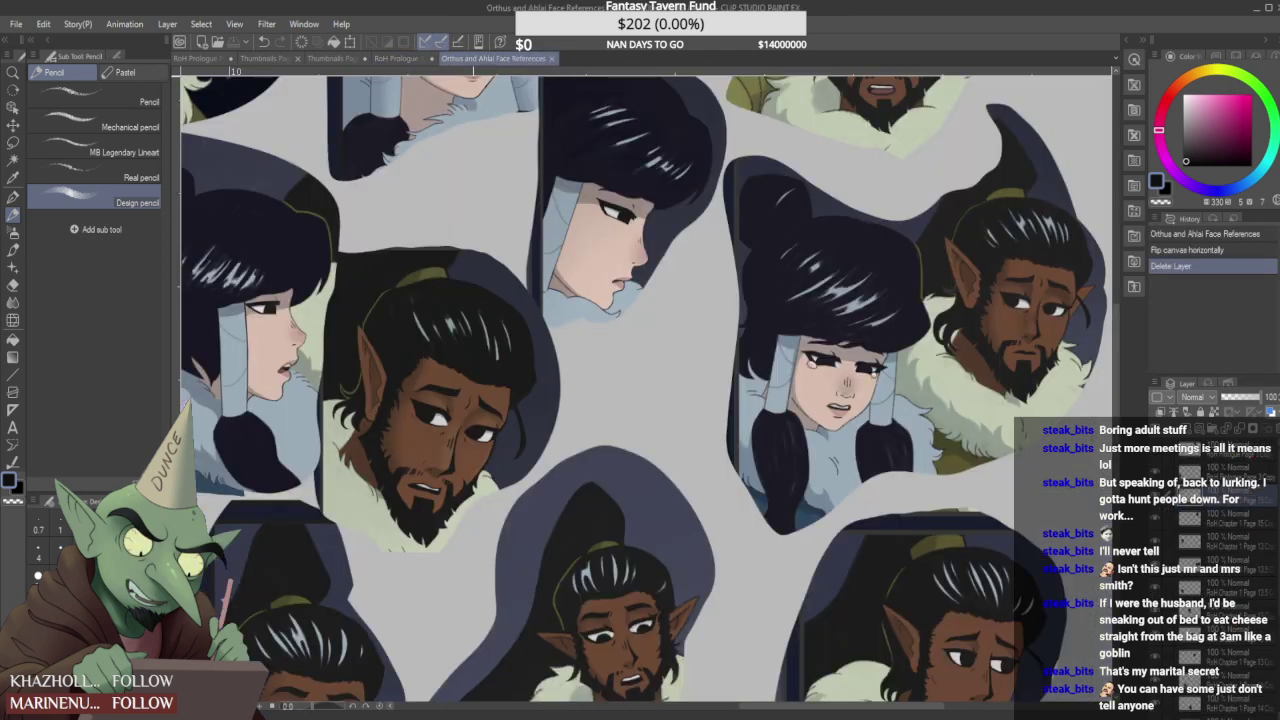
{"action": "left_click", "coordinate": [400, 58]}
{"action": "mouse_move", "coordinate": [578, 217]}
{"action": "left_mouse_down"}
{"action": "mouse_move", "coordinate": [666, 184]}
{"action": "mouse_move", "coordinate": [686, 194]}
{"action": "left_mouse_up"}
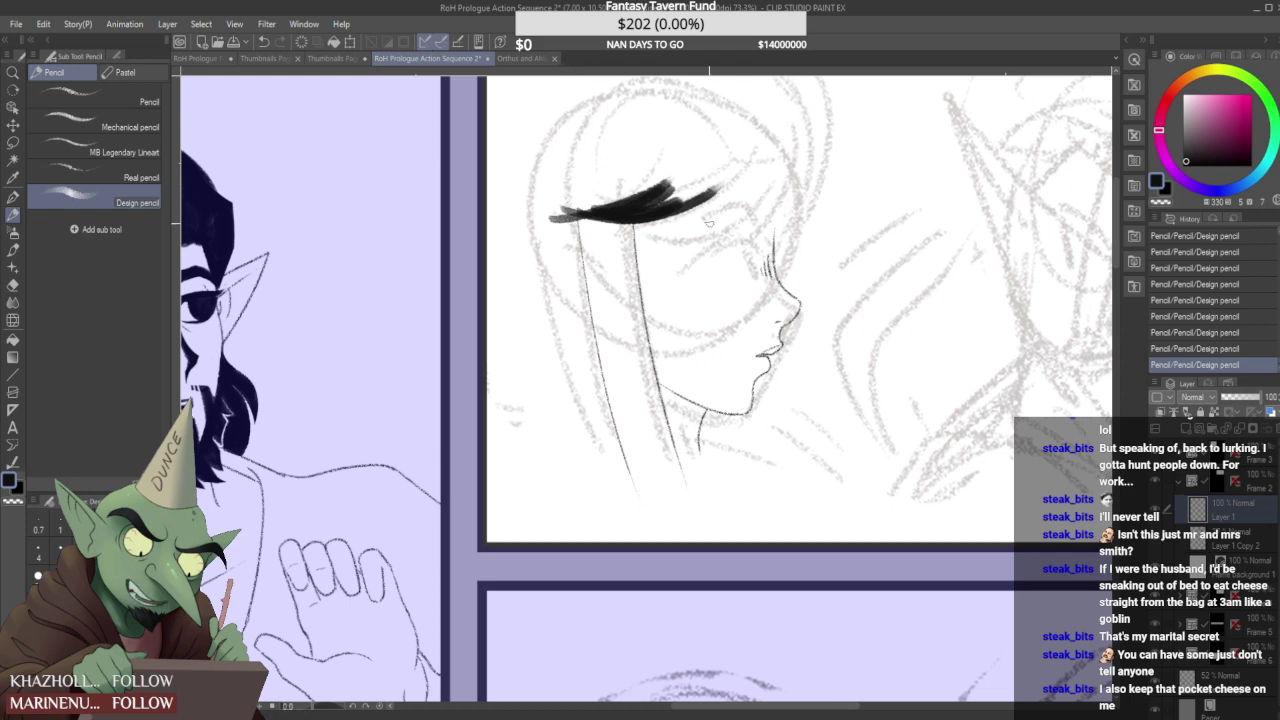
- Extend the bangs across the forehead with overlapping dark tufts sweeping up toward the front
{"action": "scroll", "coordinate": [700, 200], "scroll_direction": "up", "scroll_amount": 1}
{"action": "mouse_move", "coordinate": [654, 240]}
{"action": "left_mouse_down"}
{"action": "mouse_move", "coordinate": [712, 194]}
{"action": "mouse_move", "coordinate": [652, 241]}
{"action": "mouse_move", "coordinate": [741, 208]}
{"action": "mouse_move", "coordinate": [720, 212]}
{"action": "left_mouse_up"}
{"action": "scroll", "coordinate": [680, 226], "scroll_direction": "up", "scroll_amount": 1}
{"action": "mouse_move", "coordinate": [629, 238]}
{"action": "left_mouse_down"}
{"action": "mouse_move", "coordinate": [678, 242]}
{"action": "mouse_move", "coordinate": [728, 186]}
{"action": "left_mouse_up"}
{"action": "left_click_drag", "start_coordinate": [690, 238], "coordinate": [726, 192]}
{"action": "mouse_move", "coordinate": [692, 236]}
{"action": "left_mouse_down"}
{"action": "mouse_move", "coordinate": [714, 202]}
{"action": "mouse_move", "coordinate": [677, 232]}
{"action": "mouse_move", "coordinate": [762, 198]}
{"action": "left_mouse_up"}
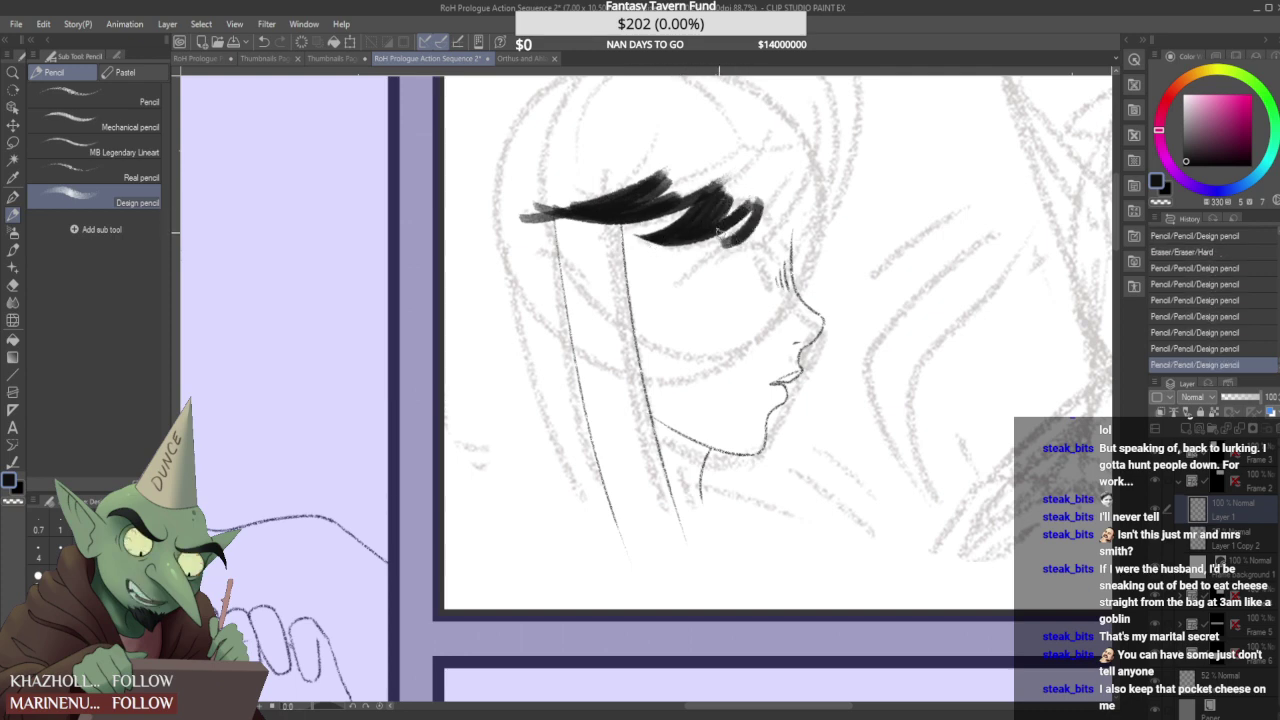
{"action": "mouse_move", "coordinate": [700, 278]}
{"action": "left_mouse_down"}
{"action": "mouse_move", "coordinate": [712, 318]}
{"action": "mouse_move", "coordinate": [672, 290]}
{"action": "mouse_move", "coordinate": [714, 306]}
{"action": "mouse_move", "coordinate": [686, 322]}
{"action": "mouse_move", "coordinate": [682, 290]}
{"action": "mouse_move", "coordinate": [688, 310]}
{"action": "left_mouse_up"}
{"action": "key", "text": "ctrl+z"}
{"action": "left_click_drag", "start_coordinate": [706, 278], "coordinate": [709, 340]}
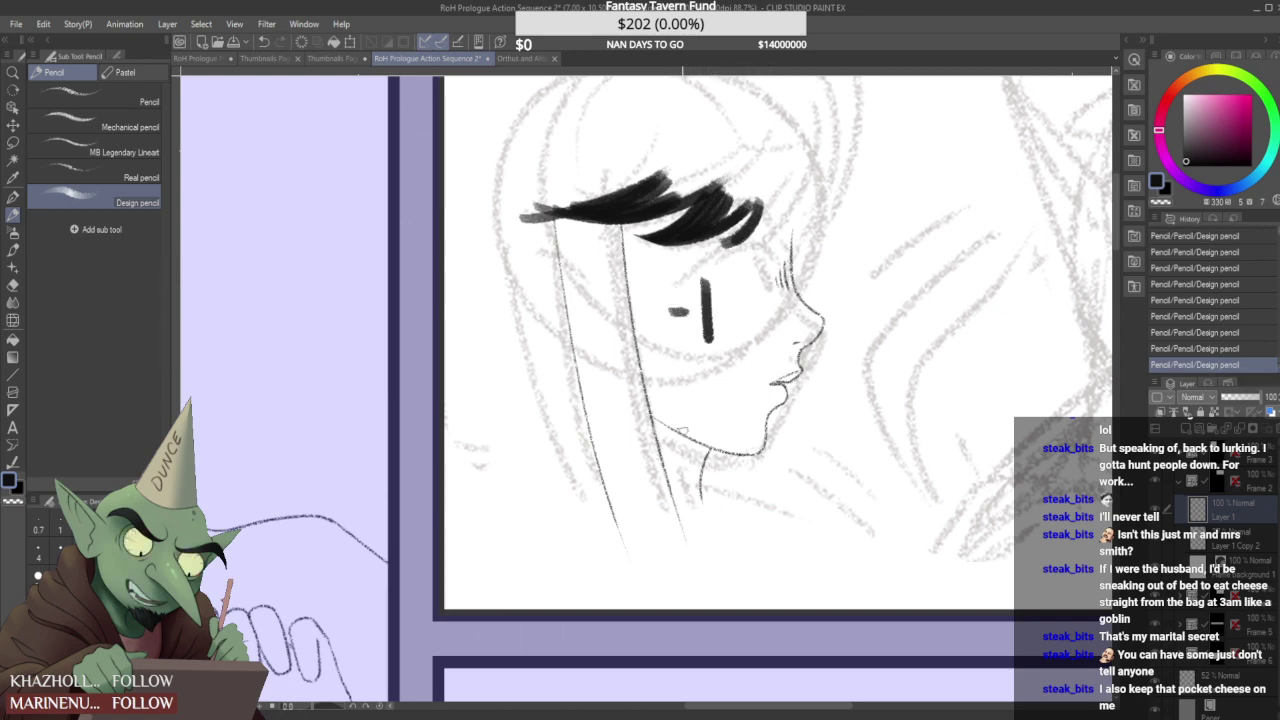
{"action": "key", "text": "ctrl+z"}
{"action": "key", "text": "ctrl+z"}
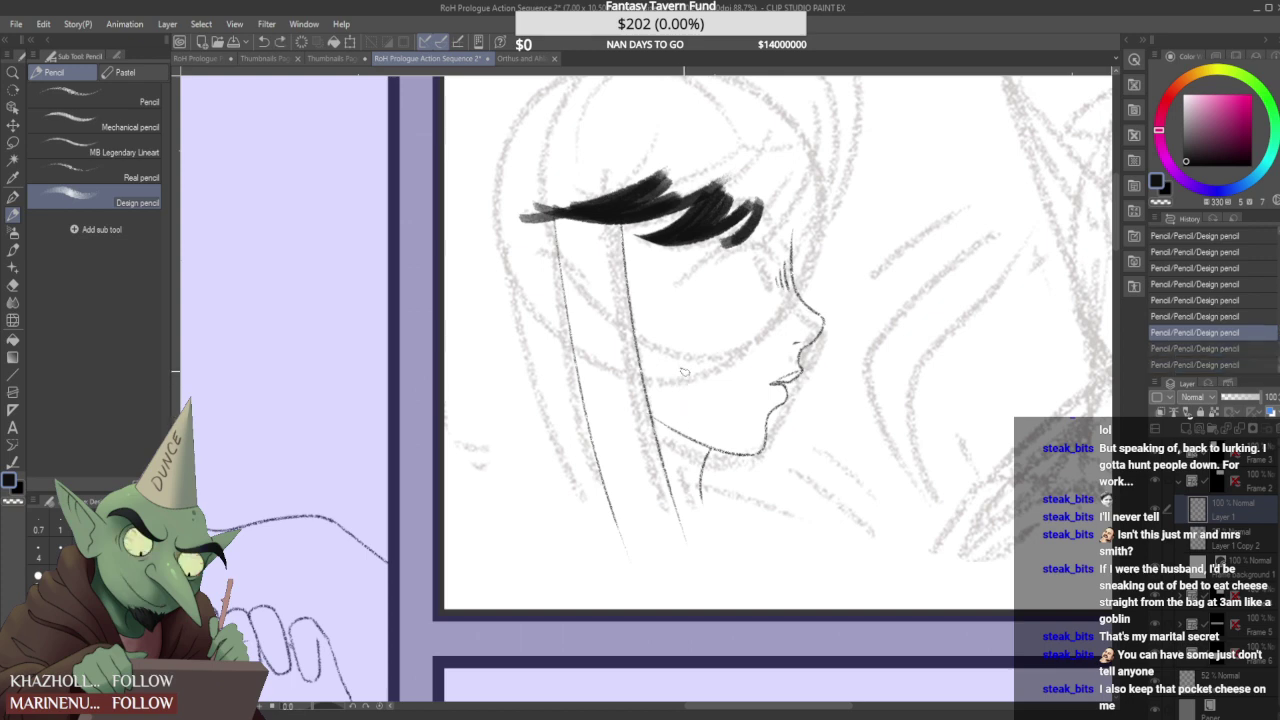
- Fill the gaps in the front tufts, carry the bangs to the forehead's edge and refine their lower edge
{"action": "mouse_move", "coordinate": [702, 235]}
{"action": "left_mouse_down"}
{"action": "mouse_move", "coordinate": [747, 229]}
{"action": "mouse_move", "coordinate": [706, 235]}
{"action": "mouse_move", "coordinate": [760, 204]}
{"action": "mouse_move", "coordinate": [730, 218]}
{"action": "mouse_move", "coordinate": [756, 189]}
{"action": "mouse_move", "coordinate": [699, 226]}
{"action": "mouse_move", "coordinate": [742, 194]}
{"action": "mouse_move", "coordinate": [725, 221]}
{"action": "mouse_move", "coordinate": [754, 190]}
{"action": "left_mouse_up"}
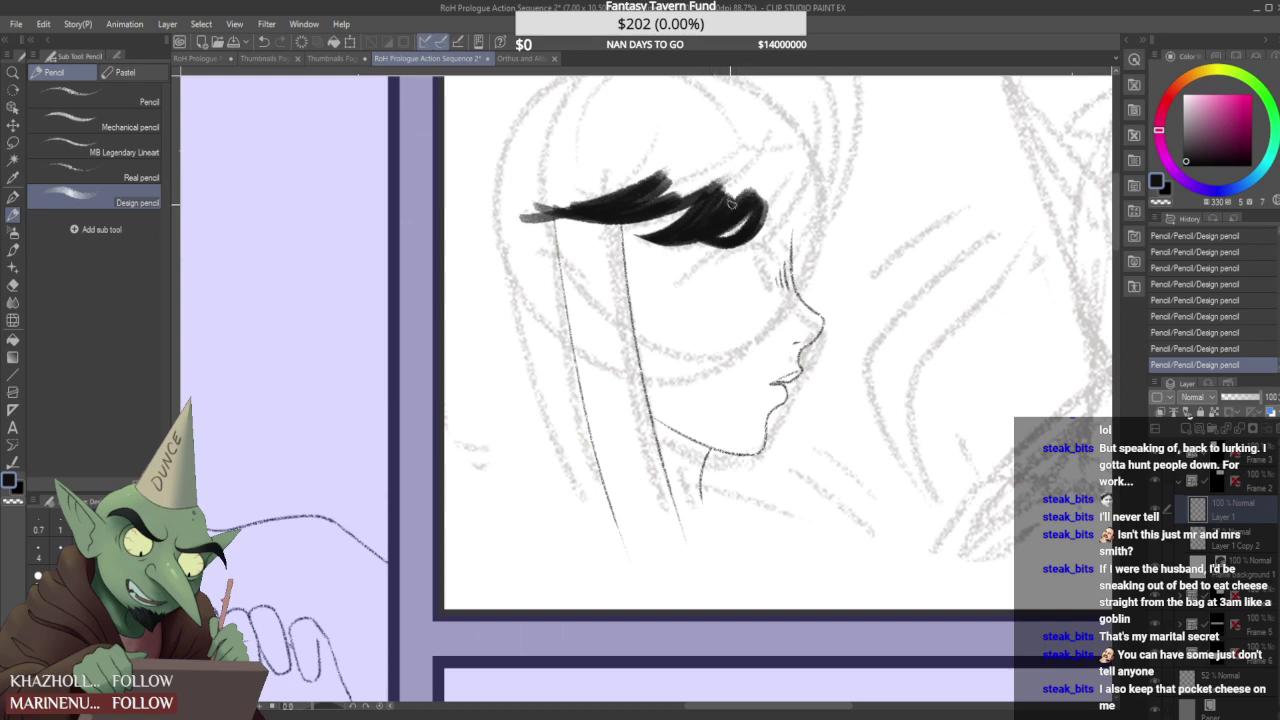
{"action": "mouse_move", "coordinate": [750, 242]}
{"action": "left_mouse_down"}
{"action": "mouse_move", "coordinate": [788, 196]}
{"action": "mouse_move", "coordinate": [775, 214]}
{"action": "mouse_move", "coordinate": [794, 186]}
{"action": "left_mouse_up"}
{"action": "scroll", "coordinate": [773, 213], "scroll_direction": "down", "scroll_amount": 5}
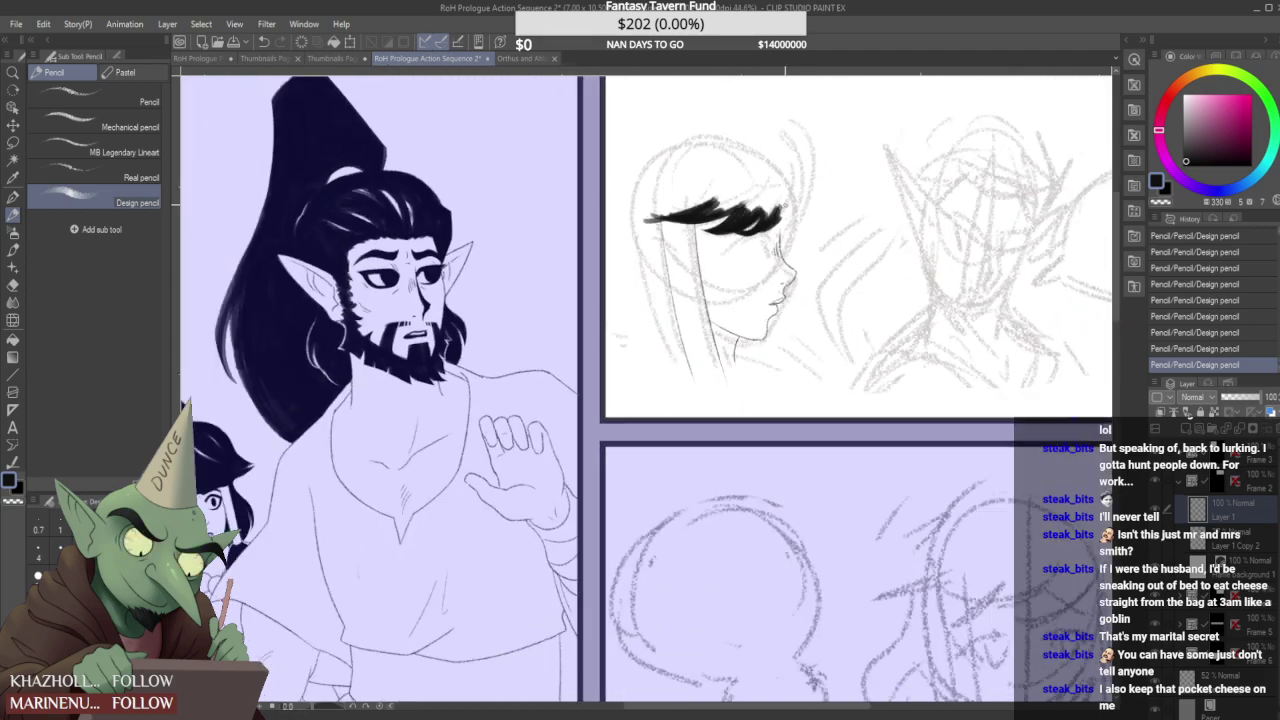
{"action": "scroll", "coordinate": [760, 215], "scroll_direction": "up", "scroll_amount": 4}
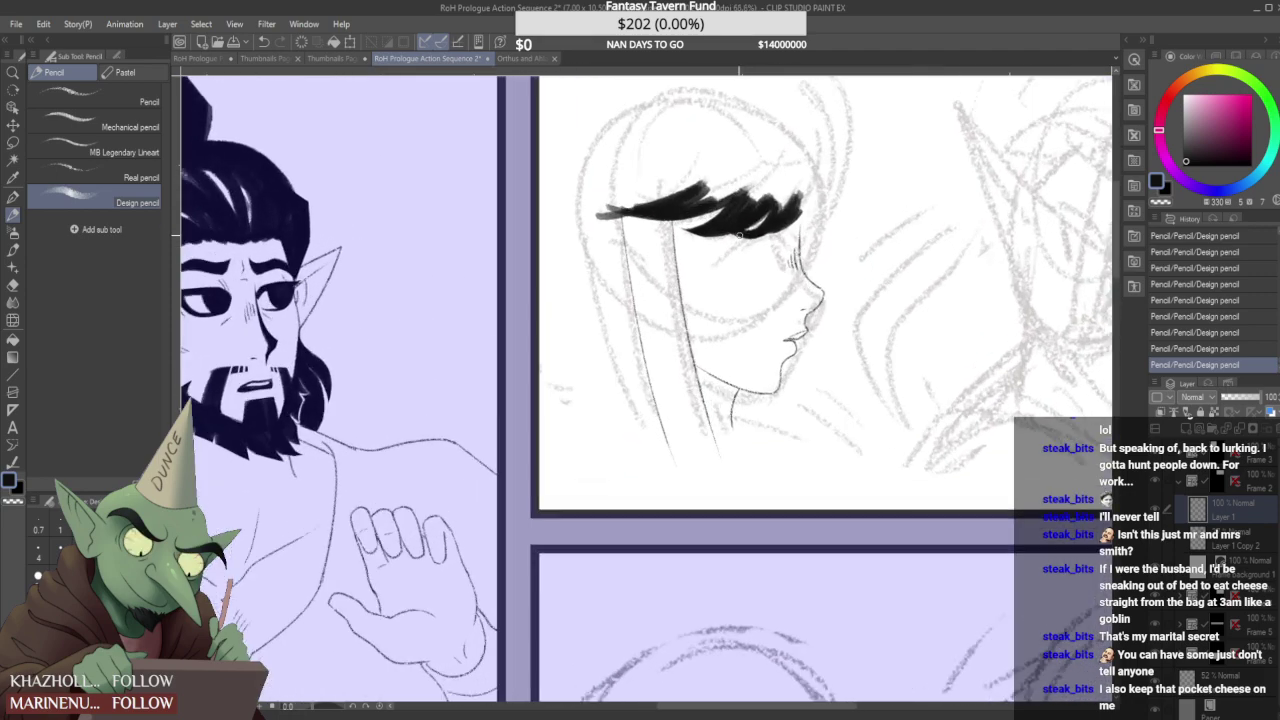
{"action": "mouse_move", "coordinate": [737, 240]}
{"action": "left_mouse_down"}
{"action": "mouse_move", "coordinate": [792, 215]}
{"action": "mouse_move", "coordinate": [781, 228]}
{"action": "left_mouse_up"}
{"action": "scroll", "coordinate": [808, 204], "scroll_direction": "down", "scroll_amount": 2}
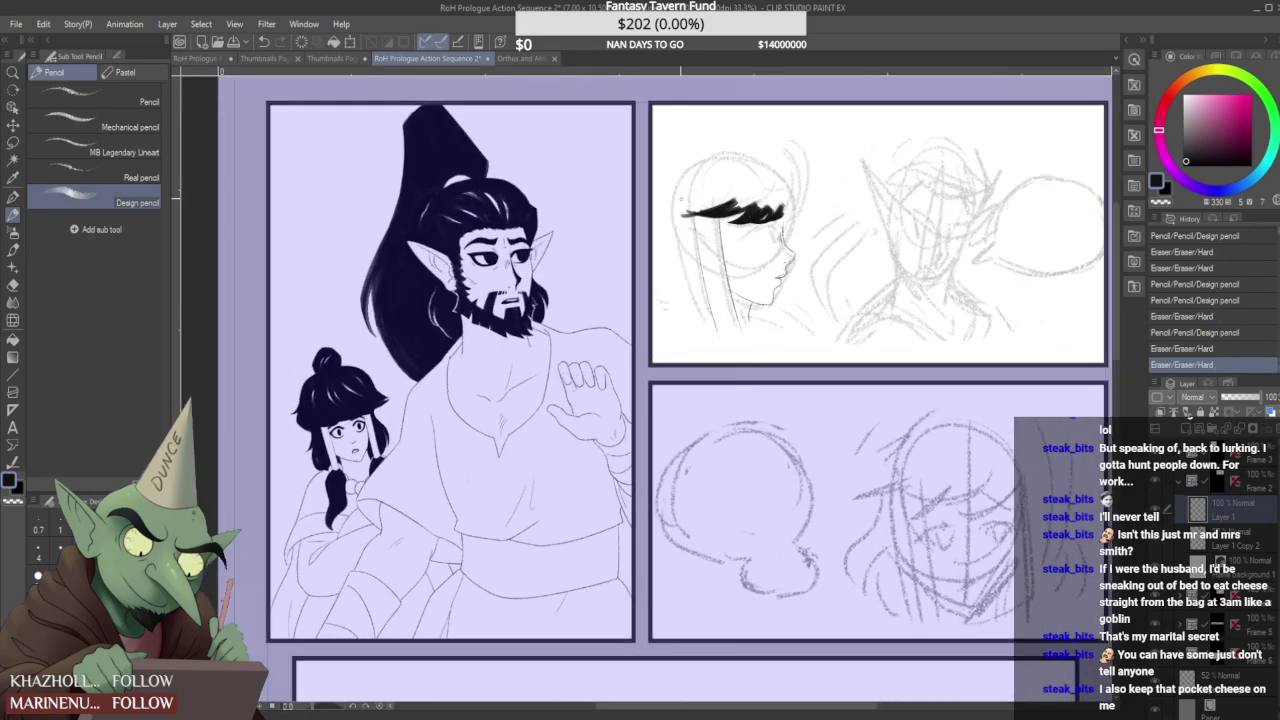
- Check the face references and draw a curved dark hair lock arching in front of the forehead
{"action": "left_click", "coordinate": [534, 60]}
{"action": "scroll", "coordinate": [540, 246], "scroll_direction": "down", "scroll_amount": 3}
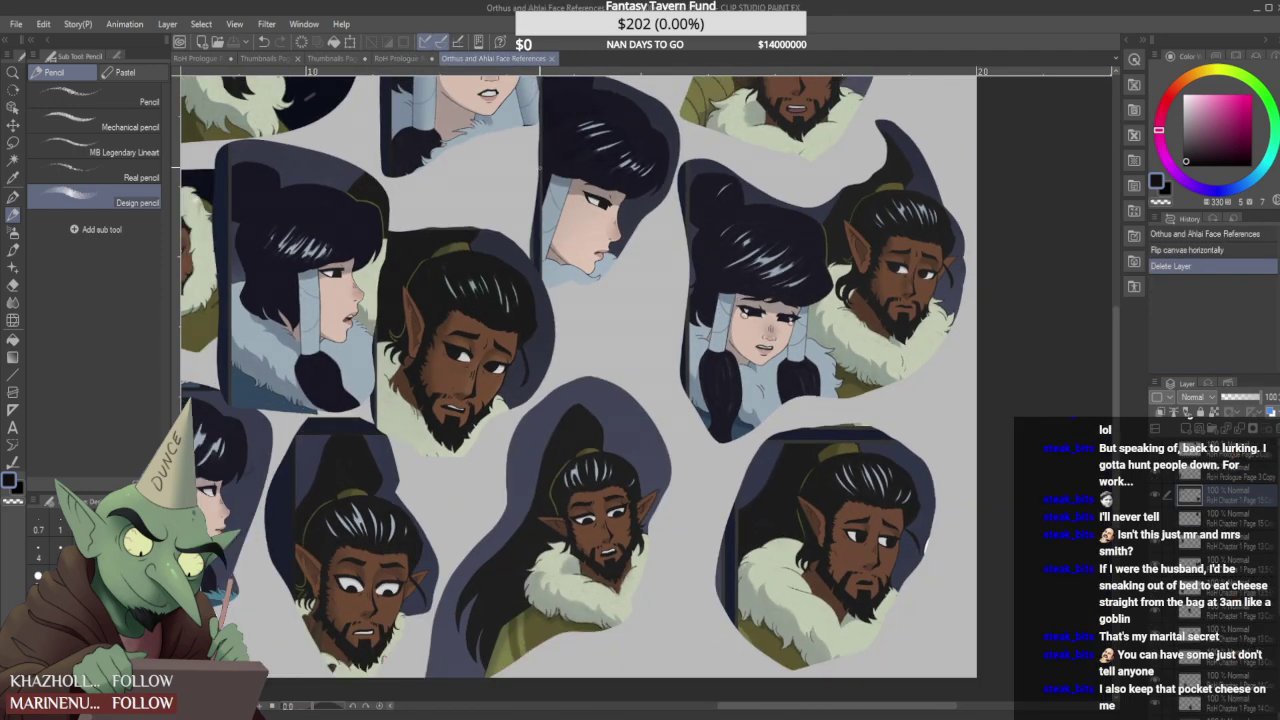
{"action": "left_click", "coordinate": [421, 61]}
{"action": "scroll", "coordinate": [700, 300], "scroll_direction": "down", "scroll_amount": 1}
{"action": "scroll", "coordinate": [765, 210], "scroll_direction": "up", "scroll_amount": 5}
{"action": "left_click_drag", "start_coordinate": [776, 135], "coordinate": [781, 222]}
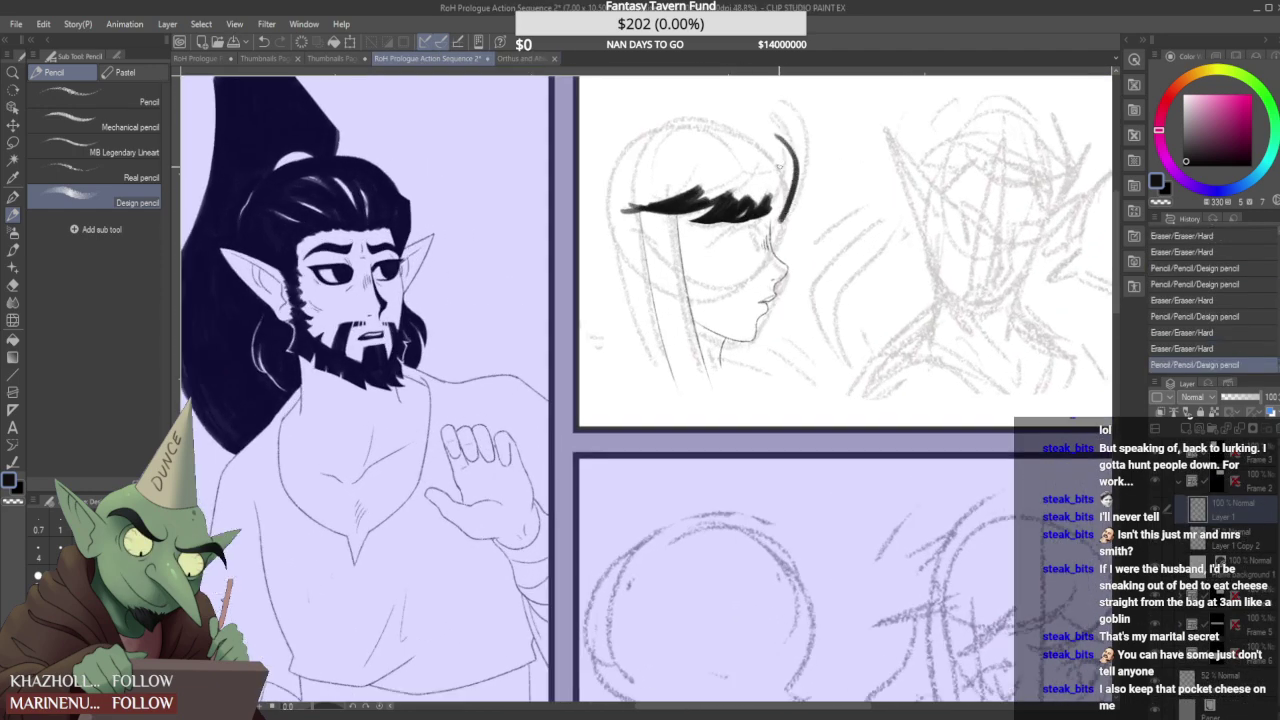
{"action": "mouse_move", "coordinate": [765, 125]}
{"action": "left_mouse_down"}
{"action": "mouse_move", "coordinate": [800, 185]}
{"action": "mouse_move", "coordinate": [795, 175]}
{"action": "left_mouse_up"}
{"action": "scroll", "coordinate": [745, 235], "scroll_direction": "down", "scroll_amount": 2}
- Join the front lock to the bangs with dark strokes and trim the hair edge at the brow with the eraser
{"action": "scroll", "coordinate": [750, 230], "scroll_direction": "up", "scroll_amount": 5}
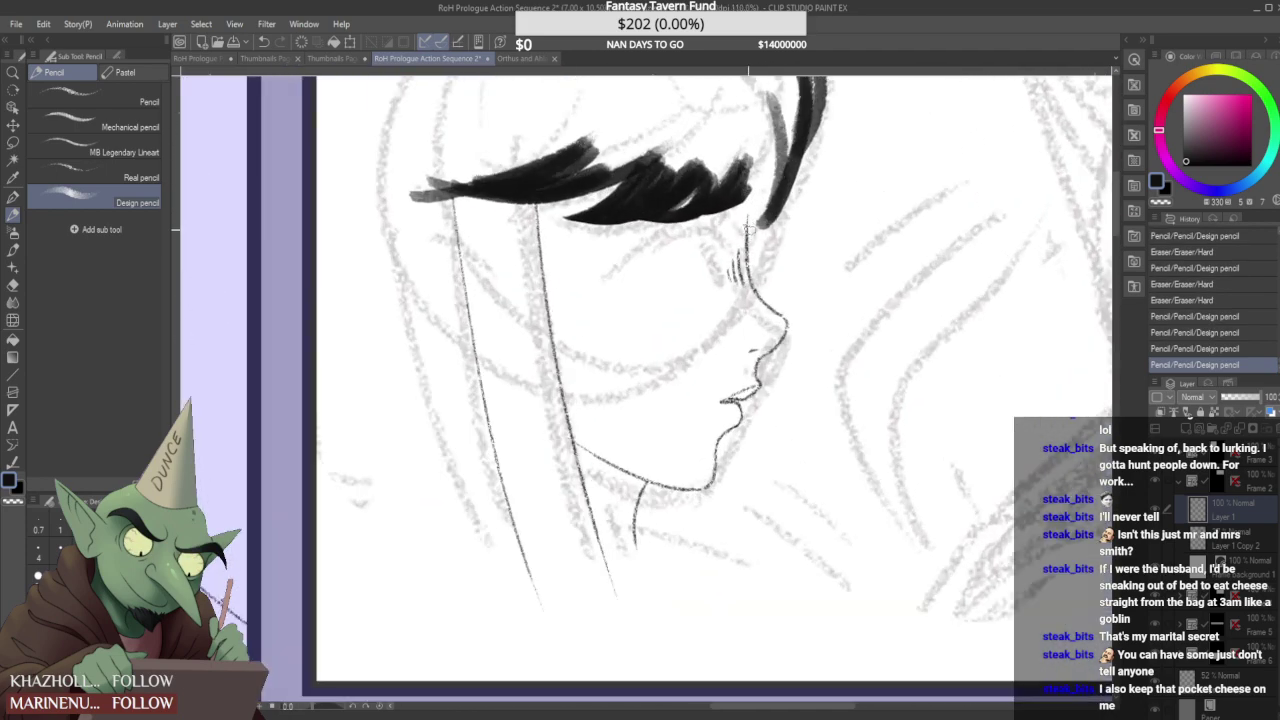
{"action": "mouse_move", "coordinate": [773, 164]}
{"action": "left_mouse_down"}
{"action": "mouse_move", "coordinate": [755, 233]}
{"action": "mouse_move", "coordinate": [743, 210]}
{"action": "mouse_move", "coordinate": [760, 178]}
{"action": "left_mouse_up"}
{"action": "scroll", "coordinate": [750, 228], "scroll_direction": "up", "scroll_amount": 1}
{"action": "left_click_drag", "start_coordinate": [748, 236], "coordinate": [762, 182]}
{"action": "left_click_drag", "start_coordinate": [752, 230], "coordinate": [766, 220]}
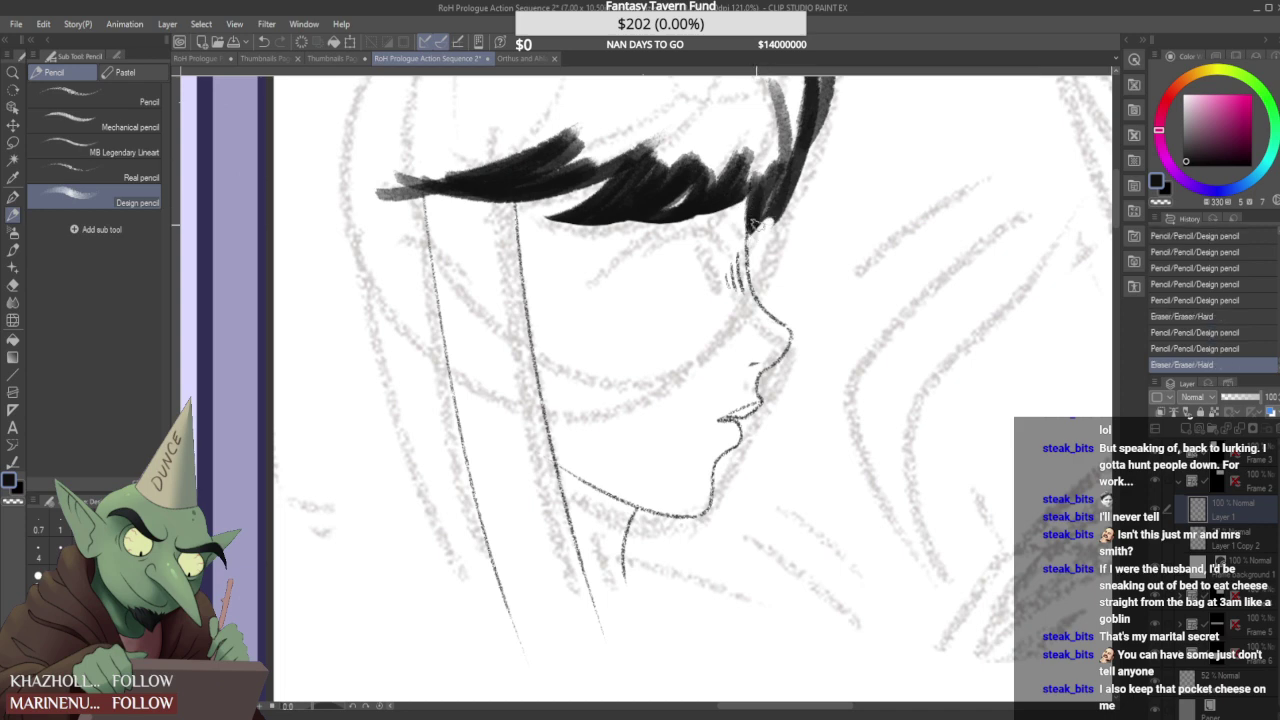
{"action": "scroll", "coordinate": [752, 236], "scroll_direction": "up", "scroll_amount": 1}
- Add a new raster layer and draw a pointed dark tuft where the front hair meets the brow
{"action": "key", "text": "ctrl+shift+n"}
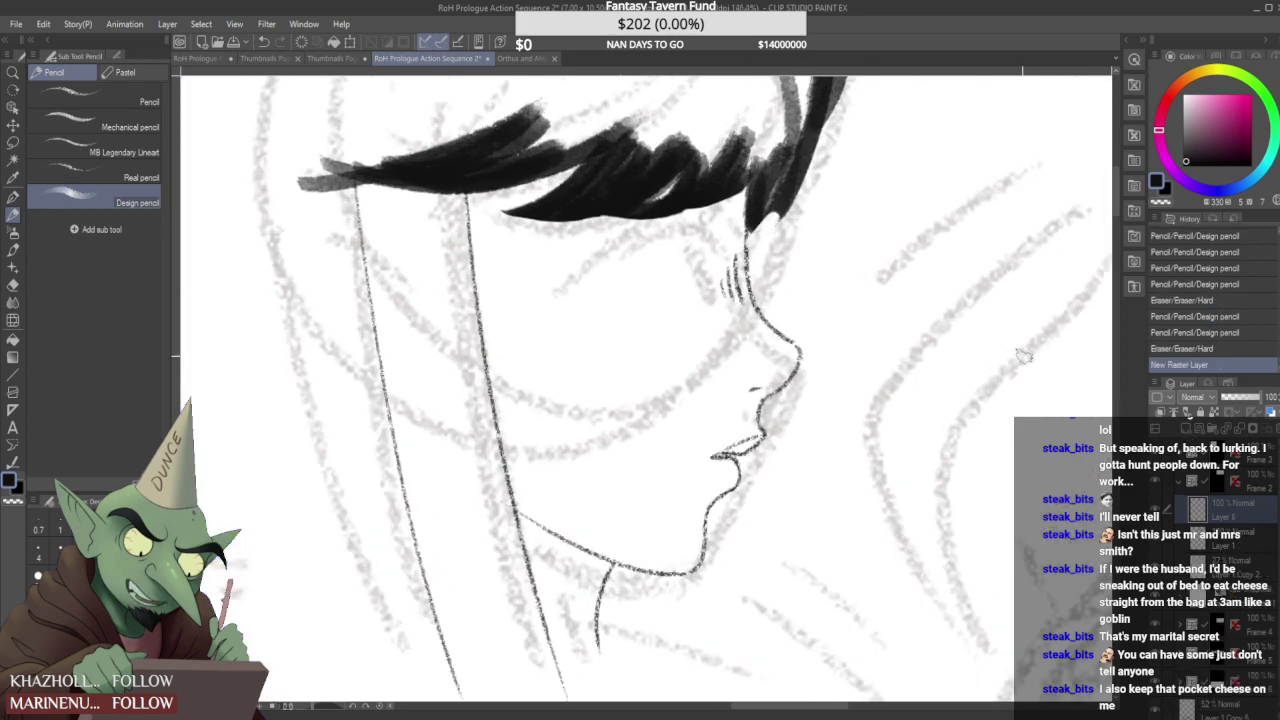
{"action": "left_click_drag", "start_coordinate": [748, 244], "coordinate": [768, 204]}
{"action": "mouse_move", "coordinate": [746, 250]}
{"action": "left_mouse_down"}
{"action": "mouse_move", "coordinate": [775, 200]}
{"action": "mouse_move", "coordinate": [737, 236]}
{"action": "mouse_move", "coordinate": [784, 217]}
{"action": "mouse_move", "coordinate": [787, 187]}
{"action": "left_mouse_up"}
{"action": "left_click_drag", "start_coordinate": [748, 264], "coordinate": [816, 168]}
{"action": "scroll", "coordinate": [755, 264], "scroll_direction": "down", "scroll_amount": 5}
{"action": "scroll", "coordinate": [755, 264], "scroll_direction": "up", "scroll_amount": 2}
{"action": "left_click_drag", "start_coordinate": [758, 240], "coordinate": [790, 166]}
- Thicken the curved front lock with layered dark strokes and clean up its edge with the eraser
{"action": "left_click_drag", "start_coordinate": [816, 102], "coordinate": [804, 228]}
{"action": "left_click_drag", "start_coordinate": [823, 108], "coordinate": [803, 226]}
{"action": "left_click_drag", "start_coordinate": [801, 178], "coordinate": [782, 209]}
{"action": "mouse_move", "coordinate": [806, 156]}
{"action": "left_mouse_down"}
{"action": "mouse_move", "coordinate": [808, 124]}
{"action": "mouse_move", "coordinate": [757, 228]}
{"action": "mouse_move", "coordinate": [800, 156]}
{"action": "mouse_move", "coordinate": [764, 217]}
{"action": "mouse_move", "coordinate": [790, 208]}
{"action": "mouse_move", "coordinate": [765, 254]}
{"action": "mouse_move", "coordinate": [813, 146]}
{"action": "mouse_move", "coordinate": [801, 229]}
{"action": "mouse_move", "coordinate": [788, 245]}
{"action": "mouse_move", "coordinate": [833, 134]}
{"action": "left_mouse_up"}
{"action": "left_click_drag", "start_coordinate": [827, 182], "coordinate": [800, 242]}
{"action": "scroll", "coordinate": [794, 243], "scroll_direction": "down", "scroll_amount": 10}
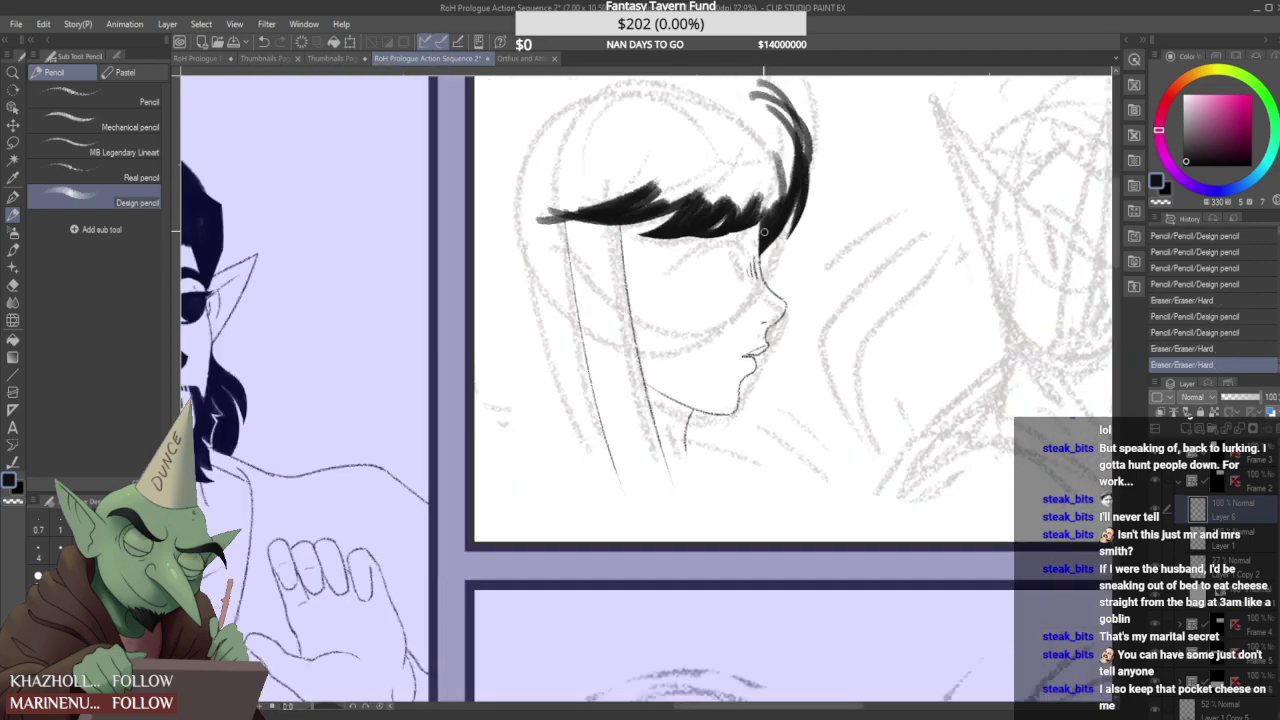
{"action": "scroll", "coordinate": [789, 245], "scroll_direction": "down", "scroll_amount": 1}
{"action": "scroll", "coordinate": [789, 245], "scroll_direction": "down", "scroll_amount": 1}
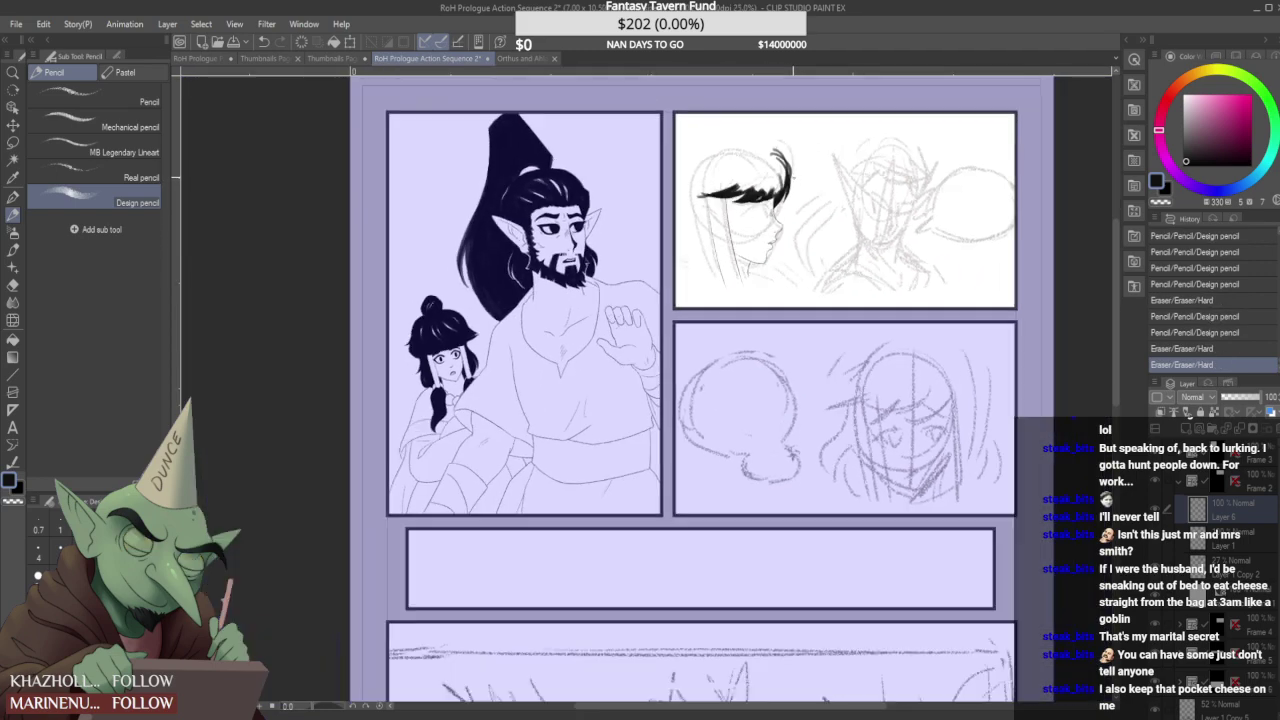
{"action": "scroll", "coordinate": [715, 215], "scroll_direction": "up", "scroll_amount": 3}
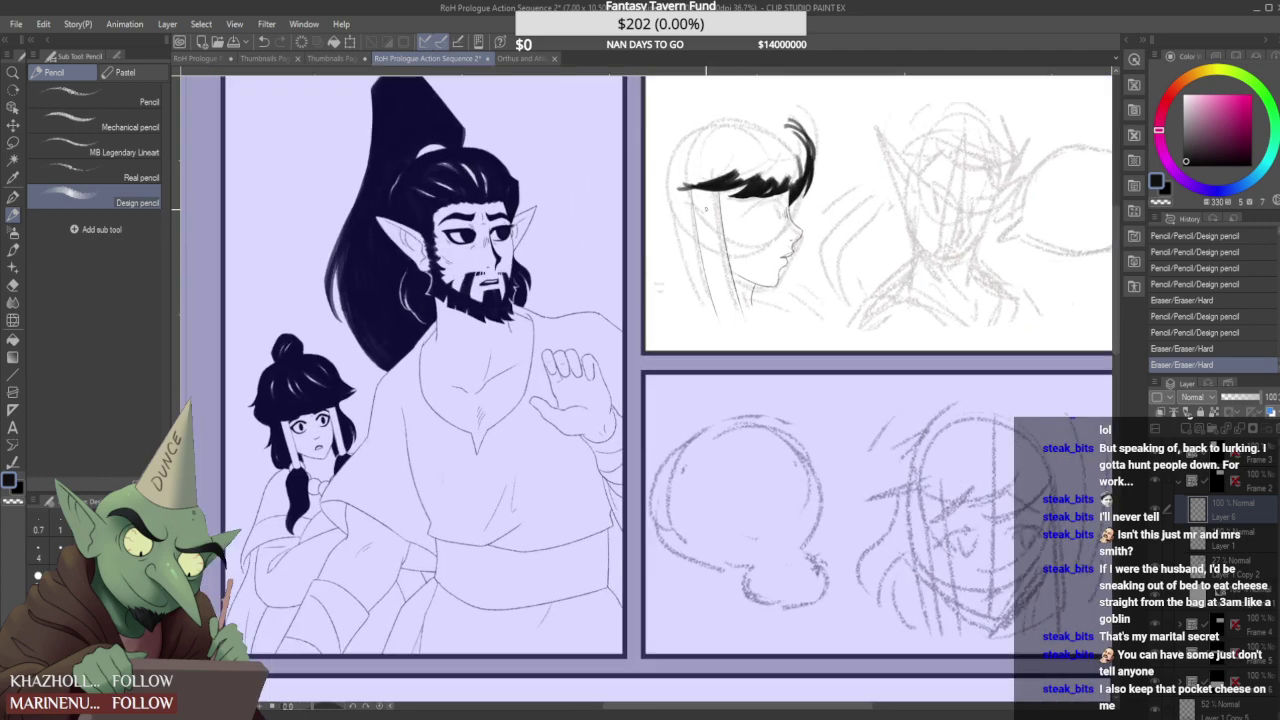
- Draw a dark wavy lock of back hair along the second panel's edge behind the girl's profile
{"action": "left_click_drag", "start_coordinate": [636, 195], "coordinate": [650, 245]}
{"action": "left_click_drag", "start_coordinate": [642, 212], "coordinate": [650, 256]}
{"action": "scroll", "coordinate": [645, 210], "scroll_direction": "up", "scroll_amount": 2}
{"action": "mouse_move", "coordinate": [642, 208]}
{"action": "left_mouse_down"}
{"action": "mouse_move", "coordinate": [656, 257]}
{"action": "mouse_move", "coordinate": [640, 236]}
{"action": "left_mouse_up"}
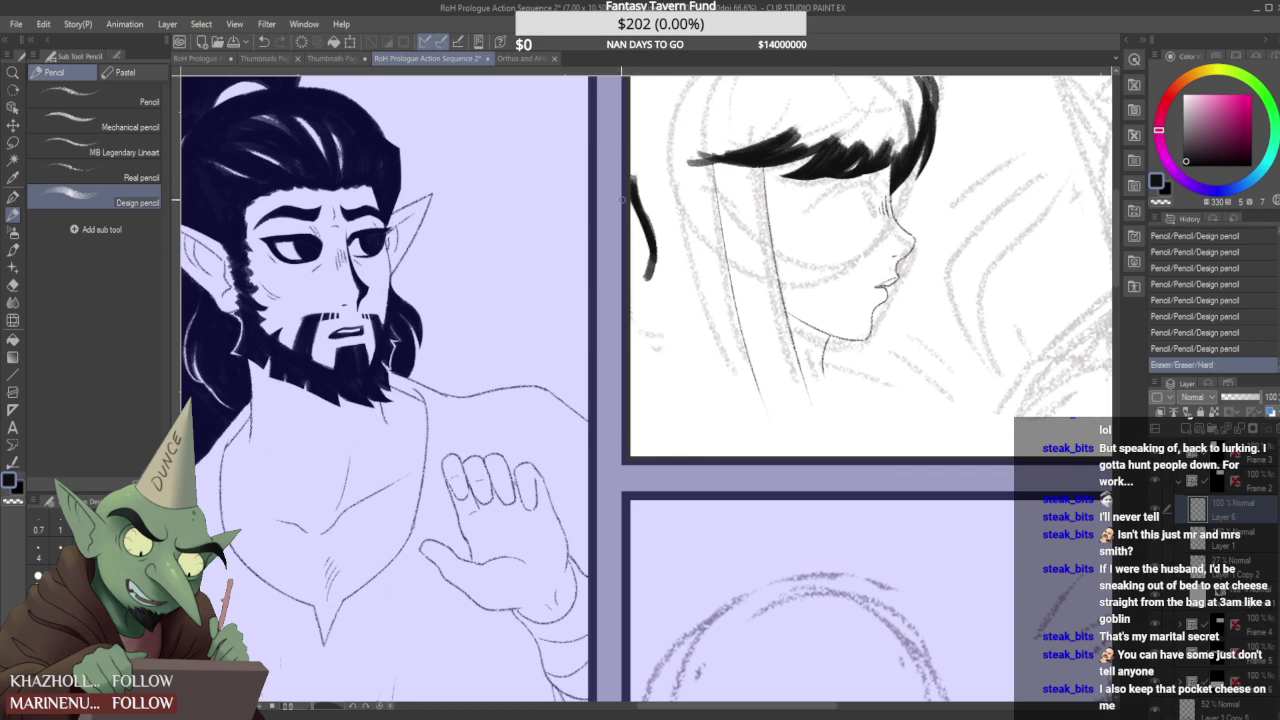
{"action": "mouse_move", "coordinate": [636, 192]}
{"action": "left_mouse_down"}
{"action": "mouse_move", "coordinate": [641, 256]}
{"action": "mouse_move", "coordinate": [653, 246]}
{"action": "mouse_move", "coordinate": [641, 292]}
{"action": "mouse_move", "coordinate": [654, 247]}
{"action": "mouse_move", "coordinate": [649, 330]}
{"action": "left_mouse_up"}
{"action": "scroll", "coordinate": [648, 250], "scroll_direction": "up", "scroll_amount": 2}
- Thicken the lower part of the back lock and taper it into a dark tip
{"action": "mouse_move", "coordinate": [641, 280]}
{"action": "left_mouse_down"}
{"action": "mouse_move", "coordinate": [646, 216]}
{"action": "mouse_move", "coordinate": [644, 330]}
{"action": "mouse_move", "coordinate": [642, 258]}
{"action": "left_mouse_up"}
{"action": "scroll", "coordinate": [632, 210], "scroll_direction": "down", "scroll_amount": 5}
{"action": "scroll", "coordinate": [640, 250], "scroll_direction": "up", "scroll_amount": 3}
{"action": "scroll", "coordinate": [640, 250], "scroll_direction": "up", "scroll_amount": 1}
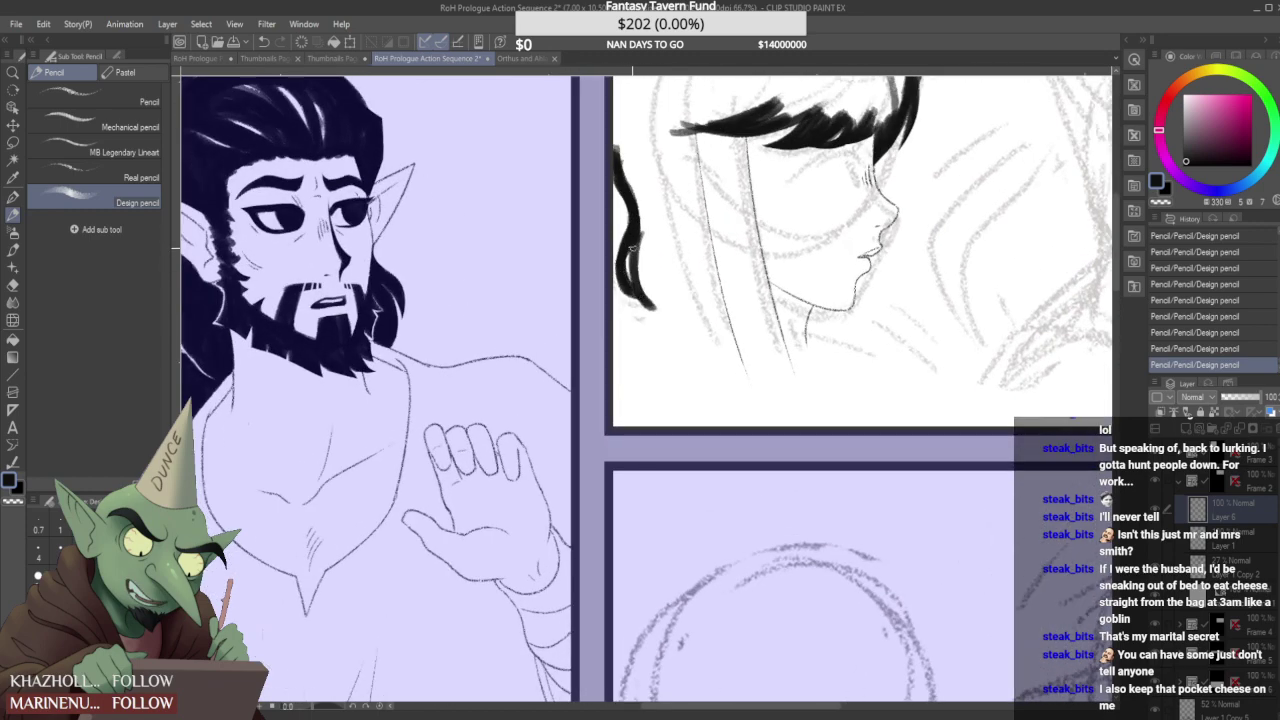
{"action": "scroll", "coordinate": [630, 253], "scroll_direction": "up", "scroll_amount": 2}
{"action": "left_click_drag", "start_coordinate": [635, 272], "coordinate": [654, 210]}
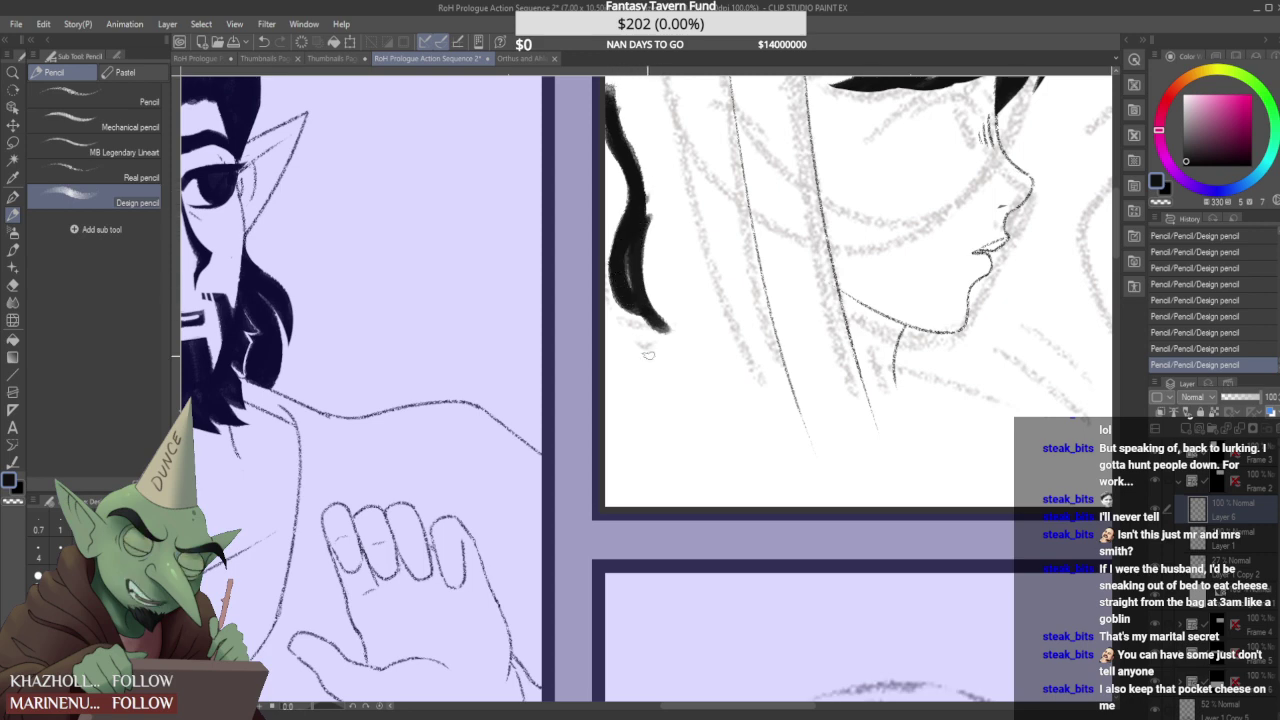
{"action": "left_click_drag", "start_coordinate": [644, 445], "coordinate": [582, 390]}
{"action": "mouse_move", "coordinate": [486, 359]}
{"action": "left_mouse_down"}
{"action": "mouse_move", "coordinate": [700, 420]}
{"action": "mouse_move", "coordinate": [700, 262]}
{"action": "mouse_move", "coordinate": [740, 480]}
{"action": "mouse_move", "coordinate": [935, 528]}
{"action": "left_mouse_up"}
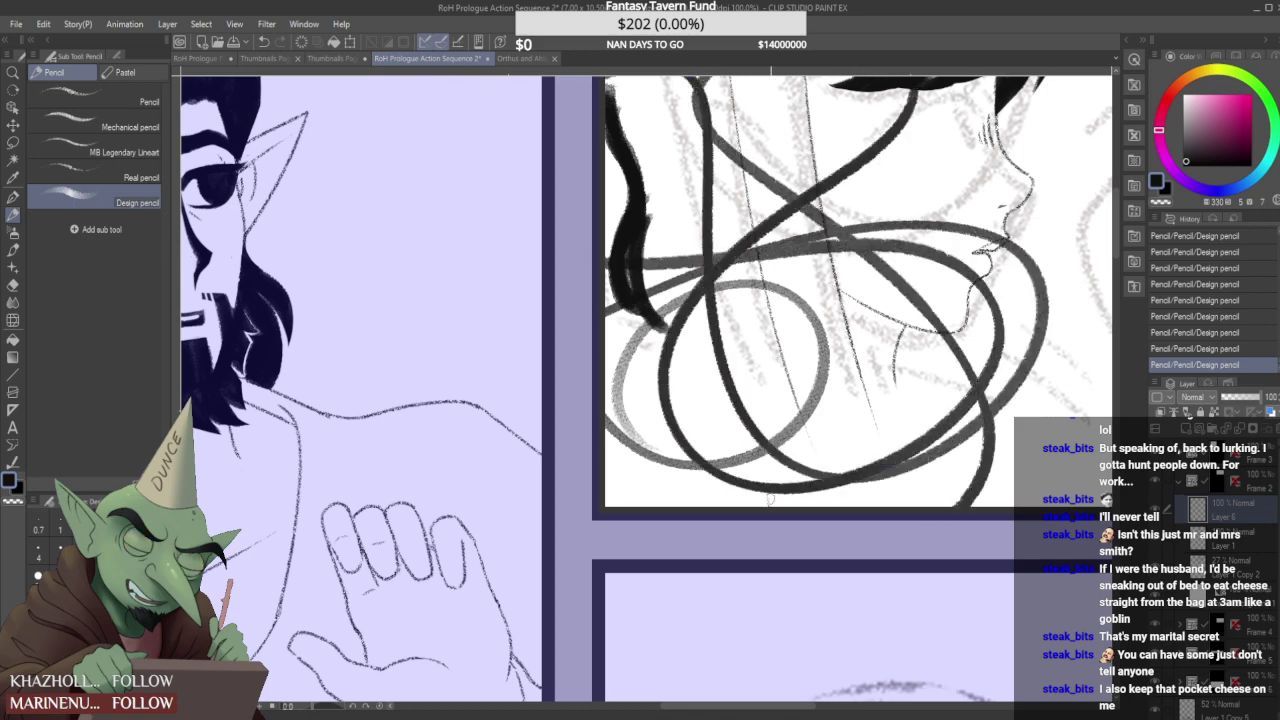
{"action": "key", "text": "ctrl+z"}
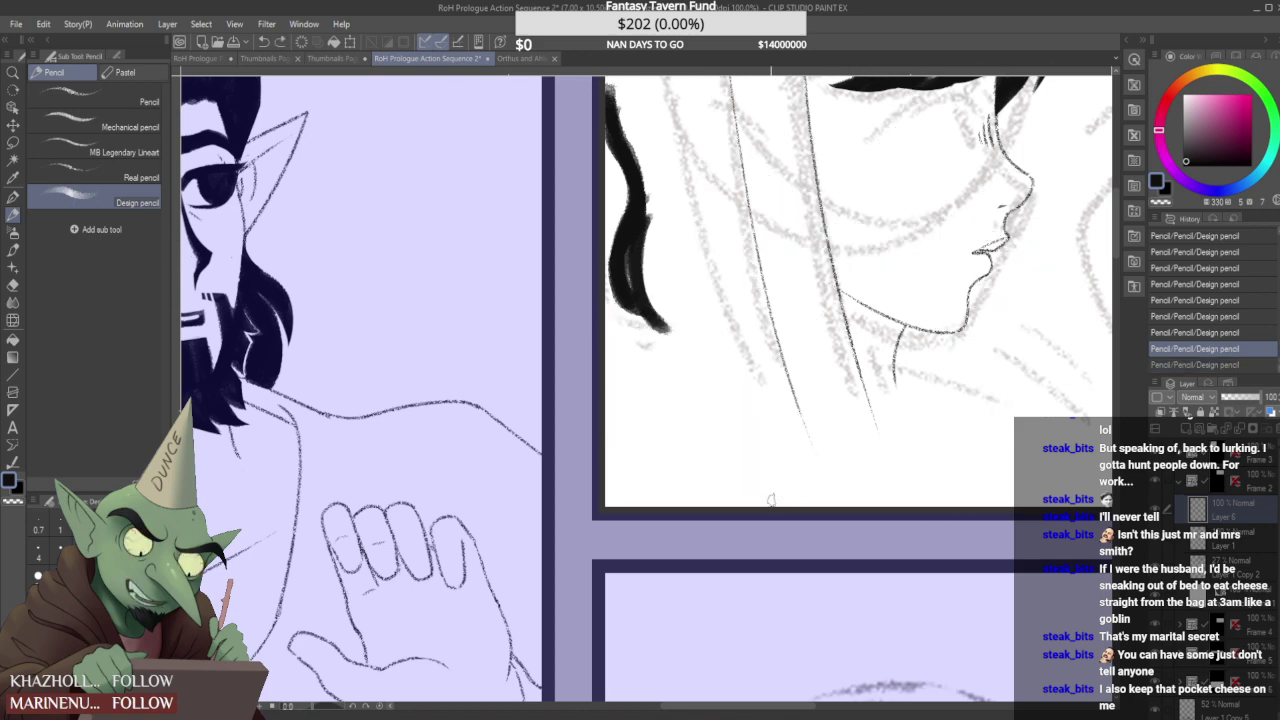
- Clean up the back lock's lower edge with the eraser and touch up its middle
{"action": "scroll", "coordinate": [624, 296], "scroll_direction": "up", "scroll_amount": 1}
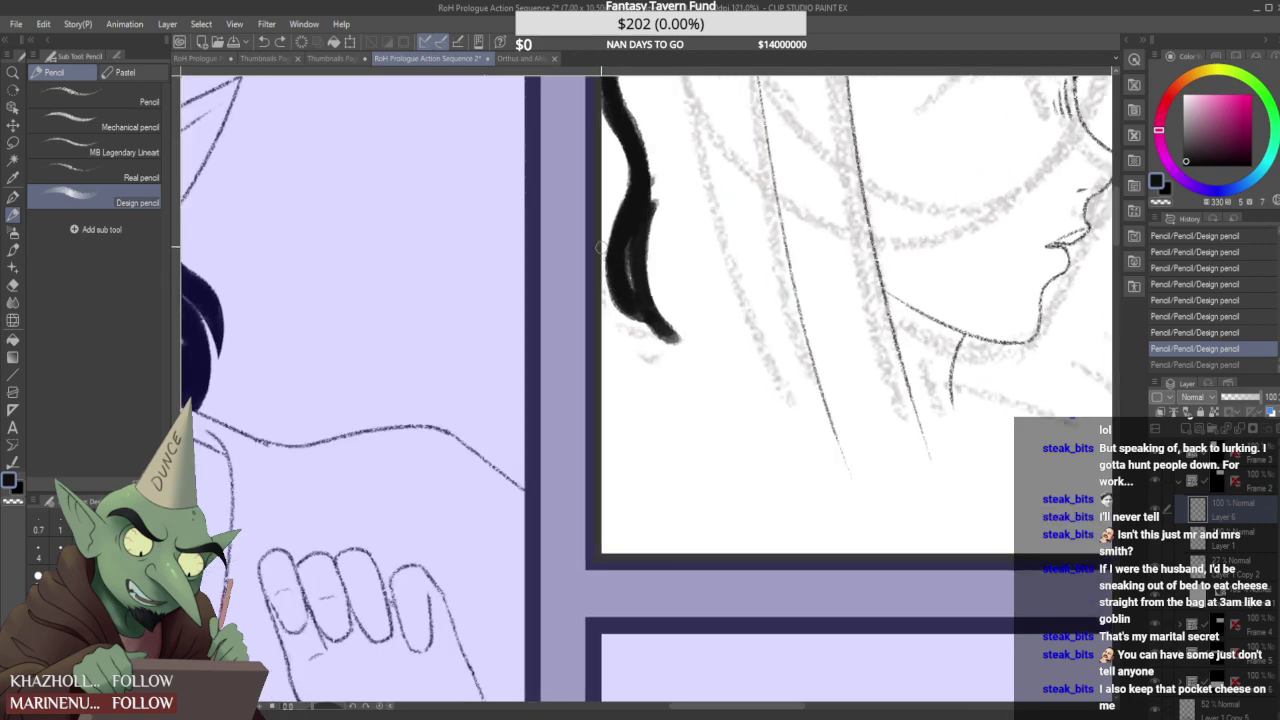
{"action": "left_click_drag", "start_coordinate": [608, 295], "coordinate": [657, 346]}
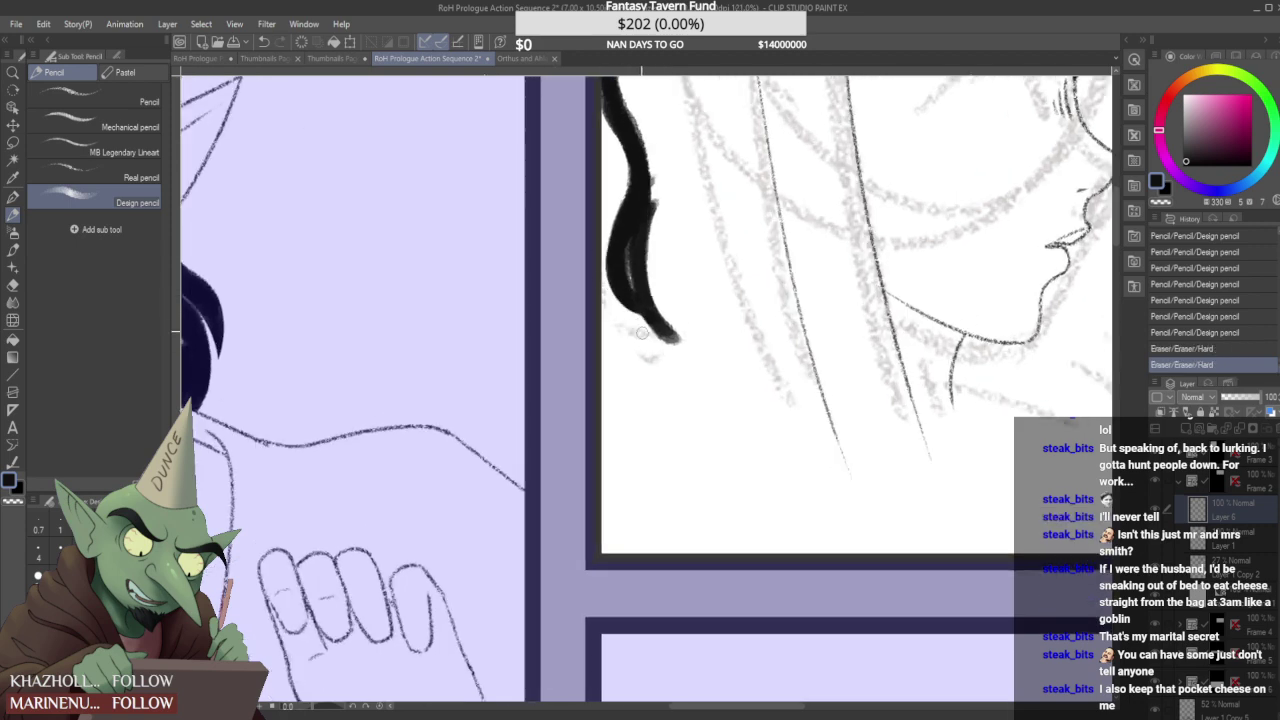
{"action": "mouse_move", "coordinate": [612, 272]}
{"action": "left_mouse_down"}
{"action": "mouse_move", "coordinate": [656, 160]}
{"action": "mouse_move", "coordinate": [615, 275]}
{"action": "mouse_move", "coordinate": [646, 149]}
{"action": "mouse_move", "coordinate": [625, 218]}
{"action": "mouse_move", "coordinate": [634, 157]}
{"action": "left_mouse_up"}
{"action": "mouse_move", "coordinate": [625, 211]}
{"action": "left_mouse_down"}
{"action": "mouse_move", "coordinate": [635, 158]}
{"action": "mouse_move", "coordinate": [646, 232]}
{"action": "left_mouse_up"}
- Widen the back lock with layered dark strokes and sweep its tip outward toward the face
{"action": "scroll", "coordinate": [625, 222], "scroll_direction": "down", "scroll_amount": 5}
{"action": "mouse_move", "coordinate": [634, 158]}
{"action": "left_mouse_down"}
{"action": "mouse_move", "coordinate": [639, 236]}
{"action": "mouse_move", "coordinate": [643, 192]}
{"action": "mouse_move", "coordinate": [656, 287]}
{"action": "left_mouse_up"}
{"action": "left_click_drag", "start_coordinate": [643, 226], "coordinate": [670, 295]}
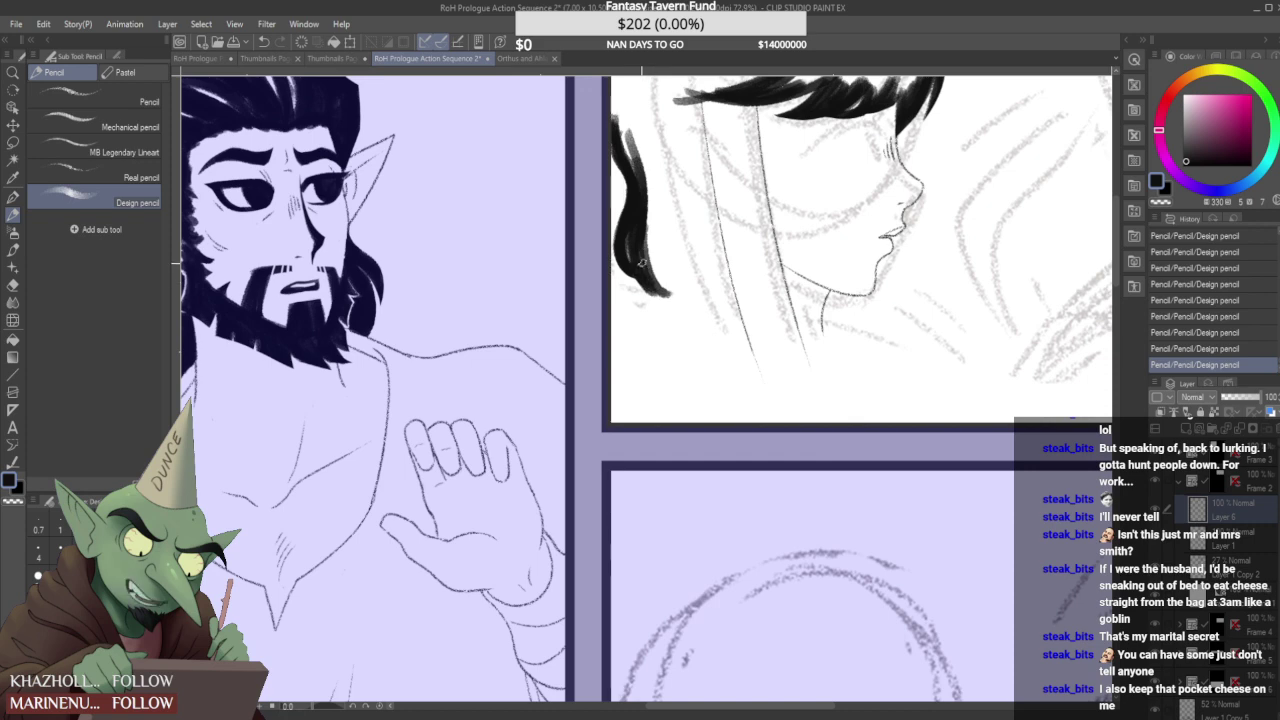
{"action": "left_click_drag", "start_coordinate": [654, 281], "coordinate": [688, 297]}
{"action": "mouse_move", "coordinate": [642, 234]}
{"action": "left_mouse_down"}
{"action": "mouse_move", "coordinate": [651, 271]}
{"action": "mouse_move", "coordinate": [687, 296]}
{"action": "left_mouse_up"}
{"action": "mouse_move", "coordinate": [645, 240]}
{"action": "left_mouse_down"}
{"action": "mouse_move", "coordinate": [687, 296]}
{"action": "mouse_move", "coordinate": [647, 212]}
{"action": "mouse_move", "coordinate": [672, 288]}
{"action": "mouse_move", "coordinate": [694, 294]}
{"action": "left_mouse_up"}
{"action": "mouse_move", "coordinate": [645, 202]}
{"action": "left_mouse_down"}
{"action": "mouse_move", "coordinate": [656, 256]}
{"action": "mouse_move", "coordinate": [689, 265]}
{"action": "mouse_move", "coordinate": [656, 266]}
{"action": "mouse_move", "coordinate": [712, 284]}
{"action": "left_mouse_up"}
- Outline the bundled hair end below the sidelock, from its tie down to the panel's lower border
{"action": "scroll", "coordinate": [700, 280], "scroll_direction": "down", "scroll_amount": 4}
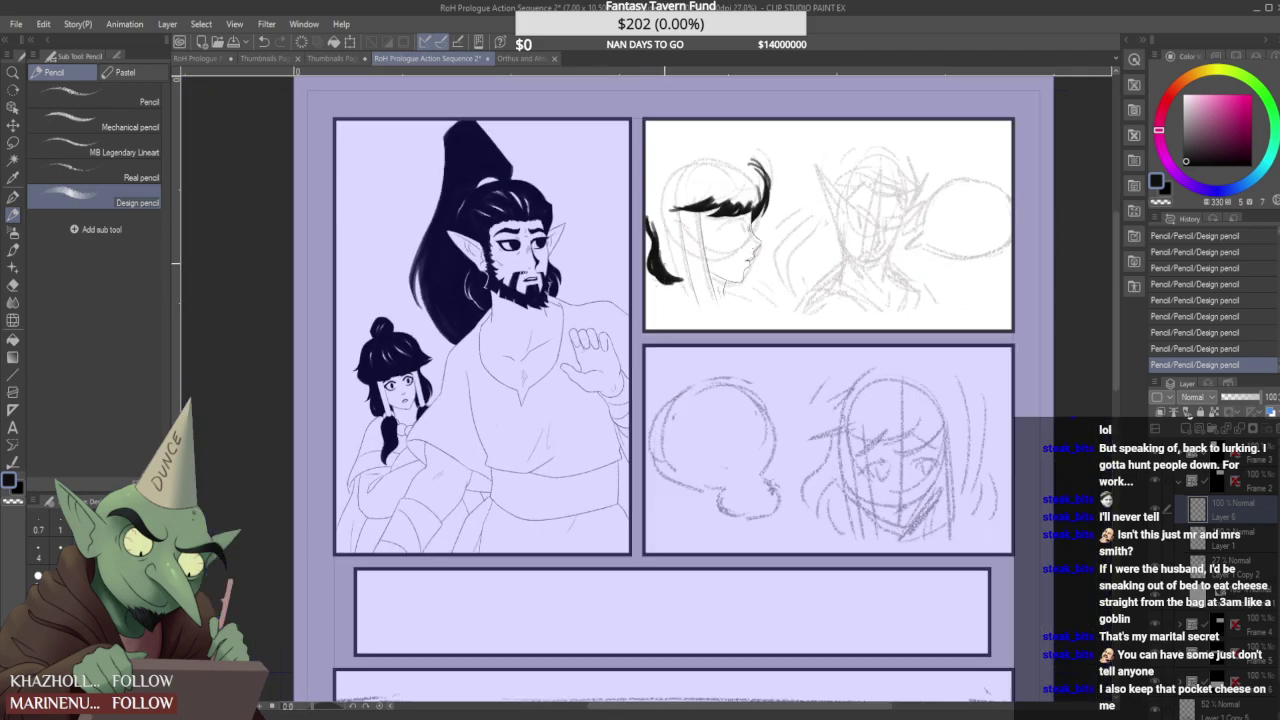
{"action": "scroll", "coordinate": [671, 243], "scroll_direction": "down", "scroll_amount": 1}
{"action": "scroll", "coordinate": [715, 272], "scroll_direction": "up", "scroll_amount": 4}
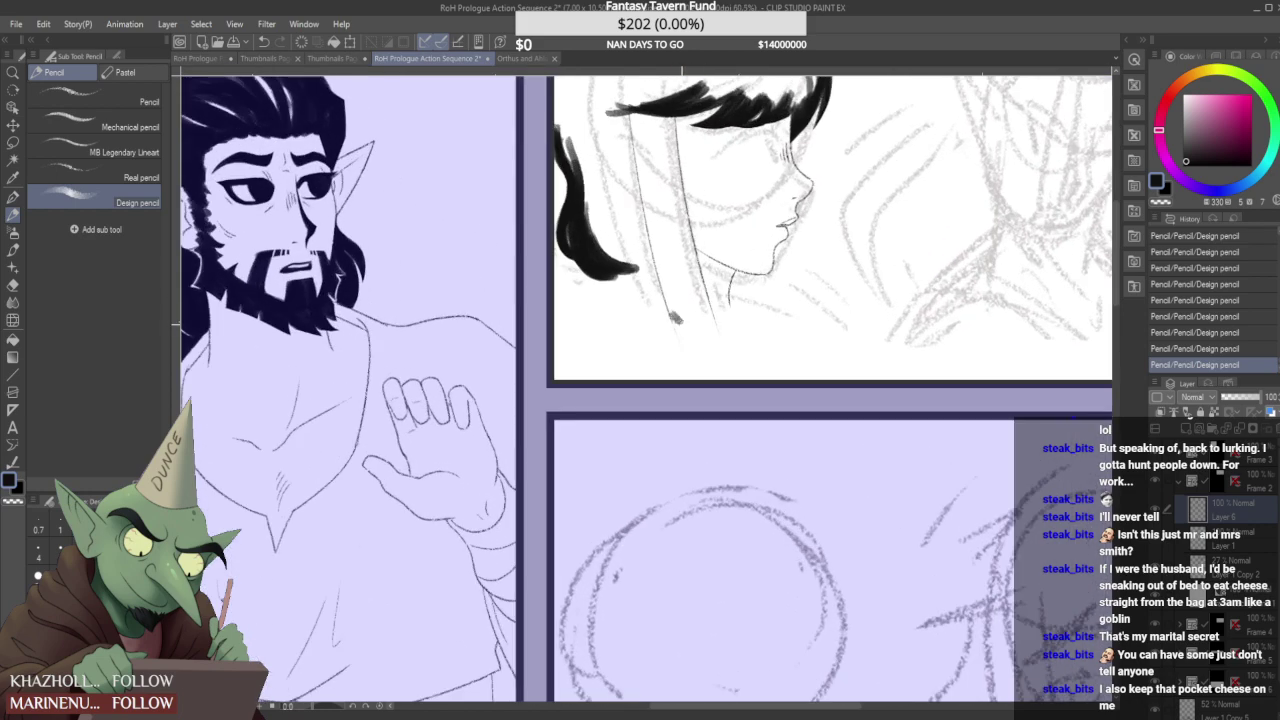
{"action": "mouse_move", "coordinate": [676, 318]}
{"action": "left_mouse_down"}
{"action": "mouse_move", "coordinate": [711, 314]}
{"action": "mouse_move", "coordinate": [668, 309]}
{"action": "mouse_move", "coordinate": [710, 313]}
{"action": "mouse_move", "coordinate": [682, 307]}
{"action": "mouse_move", "coordinate": [663, 378]}
{"action": "left_mouse_up"}
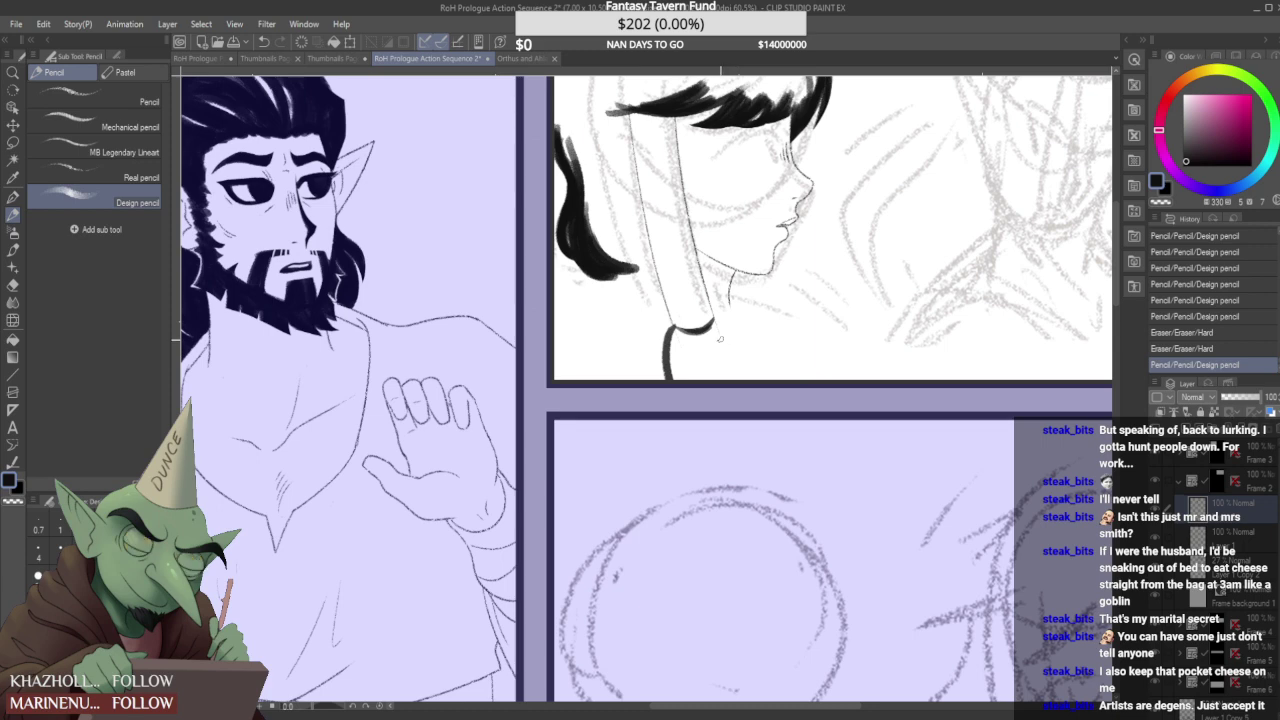
{"action": "scroll", "coordinate": [743, 329], "scroll_direction": "up", "scroll_amount": 1}
{"action": "left_click_drag", "start_coordinate": [710, 320], "coordinate": [771, 403]}
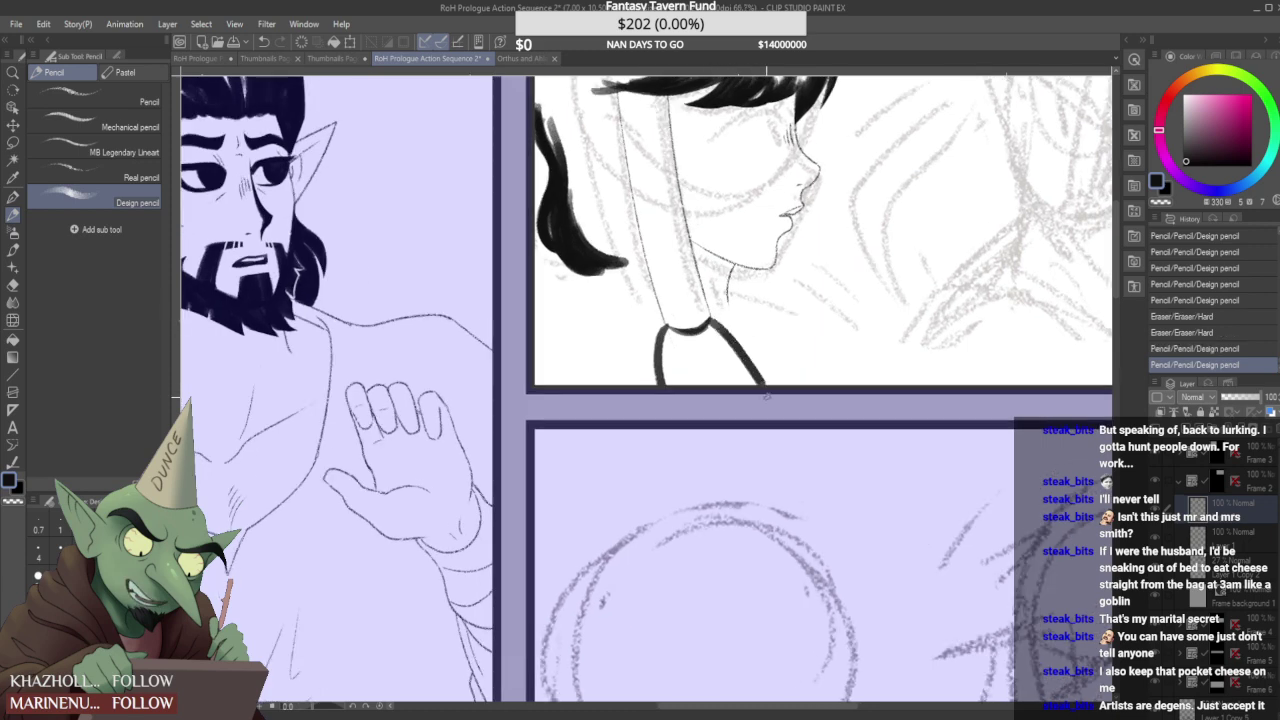
{"action": "left_click_drag", "start_coordinate": [711, 321], "coordinate": [762, 389]}
- Fill the bundled hair end below the sidelock with solid dark strokes
{"action": "left_click_drag", "start_coordinate": [665, 328], "coordinate": [680, 393]}
{"action": "mouse_move", "coordinate": [665, 350]}
{"action": "left_mouse_down"}
{"action": "mouse_move", "coordinate": [675, 393]}
{"action": "mouse_move", "coordinate": [662, 386]}
{"action": "left_mouse_up"}
{"action": "mouse_move", "coordinate": [668, 328]}
{"action": "left_mouse_down"}
{"action": "mouse_move", "coordinate": [658, 364]}
{"action": "mouse_move", "coordinate": [686, 384]}
{"action": "left_mouse_up"}
{"action": "mouse_move", "coordinate": [668, 342]}
{"action": "left_mouse_down"}
{"action": "mouse_move", "coordinate": [680, 384]}
{"action": "mouse_move", "coordinate": [680, 362]}
{"action": "mouse_move", "coordinate": [730, 382]}
{"action": "left_mouse_up"}
{"action": "mouse_move", "coordinate": [708, 326]}
{"action": "left_mouse_down"}
{"action": "mouse_move", "coordinate": [750, 384]}
{"action": "mouse_move", "coordinate": [710, 326]}
{"action": "mouse_move", "coordinate": [743, 379]}
{"action": "mouse_move", "coordinate": [728, 352]}
{"action": "mouse_move", "coordinate": [744, 386]}
{"action": "left_mouse_up"}
{"action": "left_click_drag", "start_coordinate": [708, 344], "coordinate": [743, 385]}
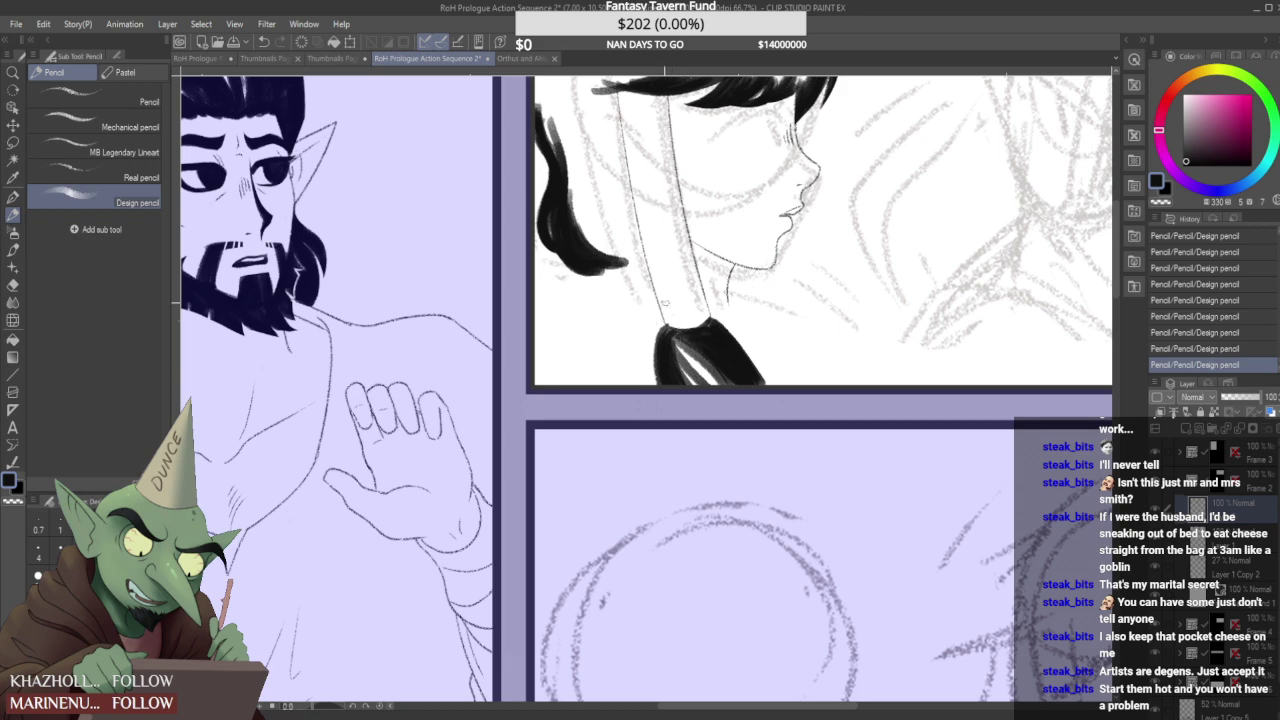
{"action": "left_click_drag", "start_coordinate": [675, 364], "coordinate": [713, 392]}
{"action": "left_click_drag", "start_coordinate": [676, 341], "coordinate": [727, 394]}
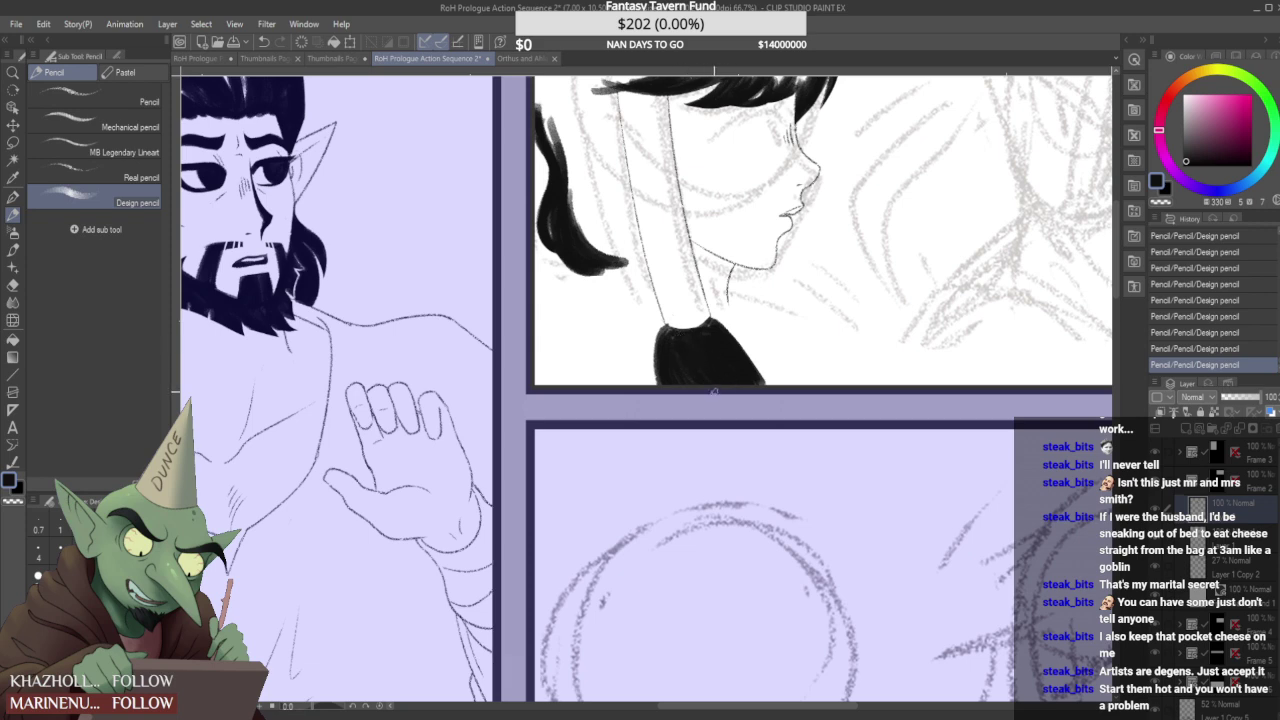
- Trim the upper corner and rear edge of the bundled hair end with the hard eraser
{"action": "scroll", "coordinate": [689, 373], "scroll_direction": "up", "scroll_amount": 2}
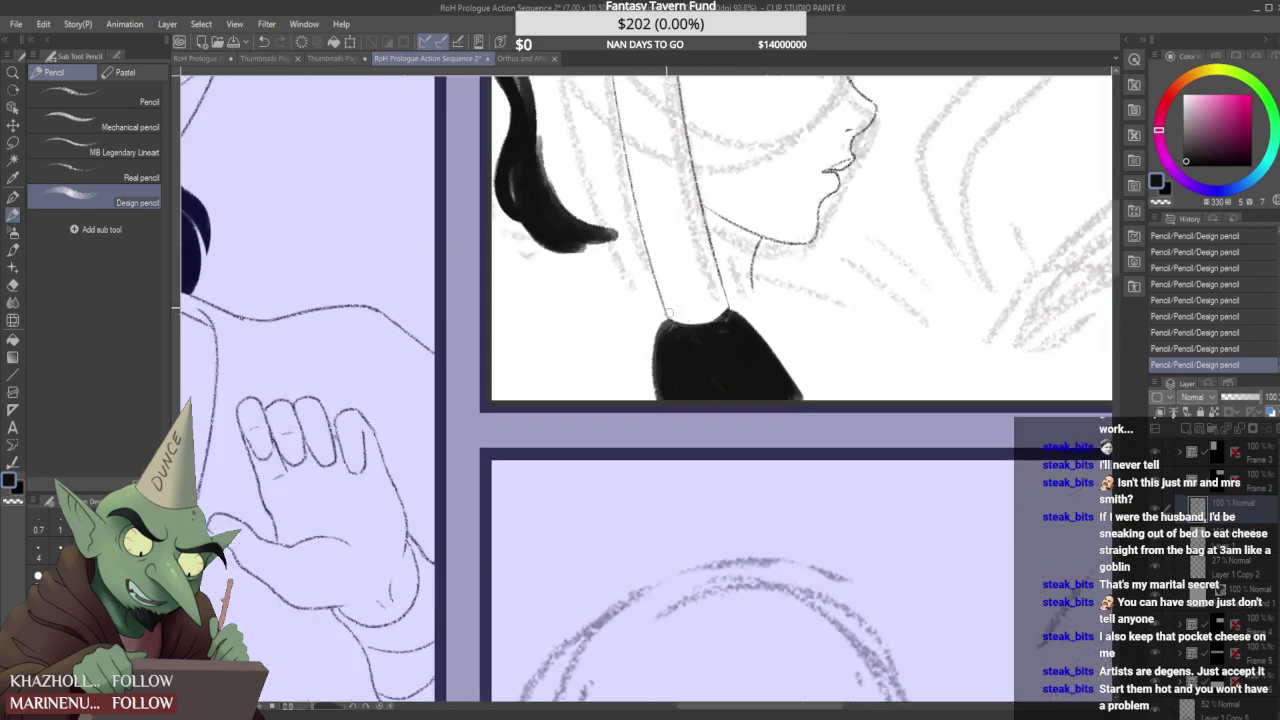
{"action": "scroll", "coordinate": [651, 285], "scroll_direction": "up", "scroll_amount": 1}
{"action": "left_click", "coordinate": [670, 308]}
{"action": "left_click", "coordinate": [670, 309]}
{"action": "left_click", "coordinate": [638, 405]}
{"action": "left_click_drag", "start_coordinate": [663, 321], "coordinate": [649, 376]}
{"action": "left_click_drag", "start_coordinate": [651, 424], "coordinate": [655, 423]}
{"action": "left_click_drag", "start_coordinate": [647, 347], "coordinate": [655, 422]}
- Refine the top curve and front edge of the bundled hair end with eraser and pencil touches
{"action": "left_click_drag", "start_coordinate": [733, 336], "coordinate": [741, 330]}
{"action": "mouse_move", "coordinate": [728, 338]}
{"action": "left_mouse_down"}
{"action": "mouse_move", "coordinate": [740, 337]}
{"action": "mouse_move", "coordinate": [680, 337]}
{"action": "mouse_move", "coordinate": [693, 343]}
{"action": "left_mouse_up"}
{"action": "left_click", "coordinate": [677, 345]}
{"action": "left_click", "coordinate": [726, 351]}
{"action": "left_click", "coordinate": [745, 351]}
{"action": "mouse_move", "coordinate": [805, 368]}
{"action": "left_mouse_down"}
{"action": "mouse_move", "coordinate": [826, 420]}
{"action": "mouse_move", "coordinate": [812, 408]}
{"action": "left_mouse_up"}
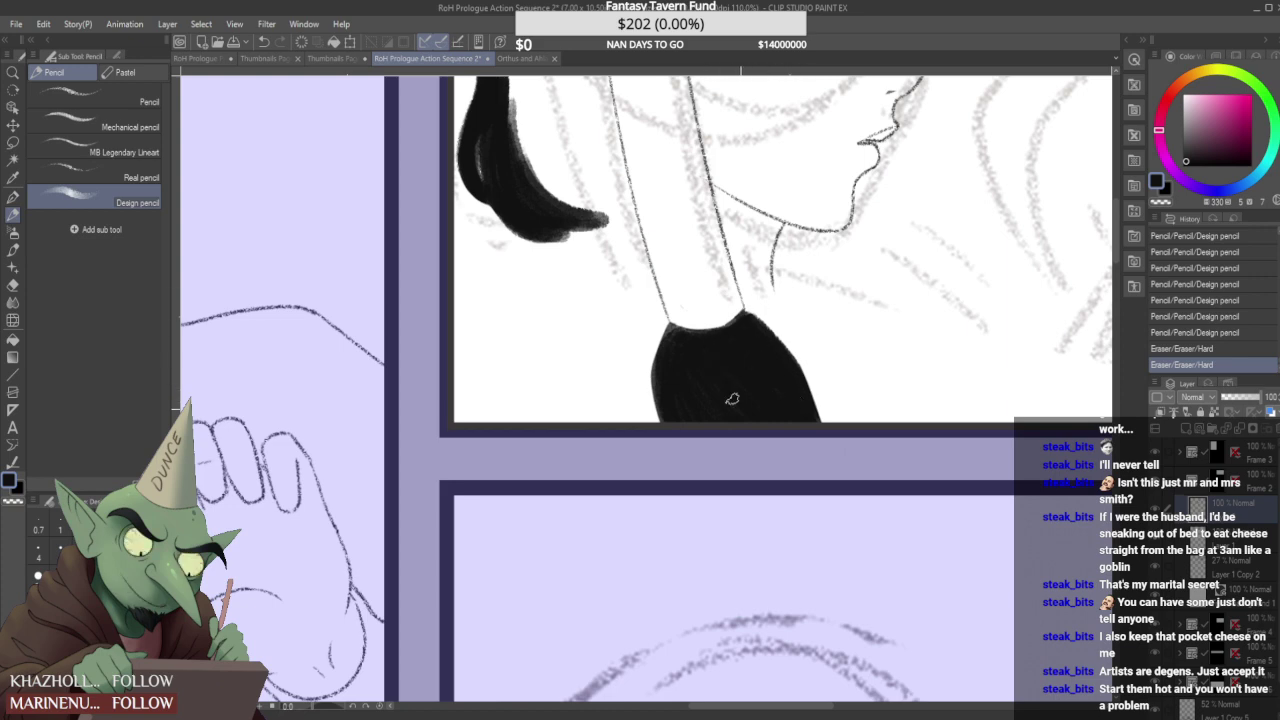
{"action": "left_click_drag", "start_coordinate": [752, 367], "coordinate": [793, 408]}
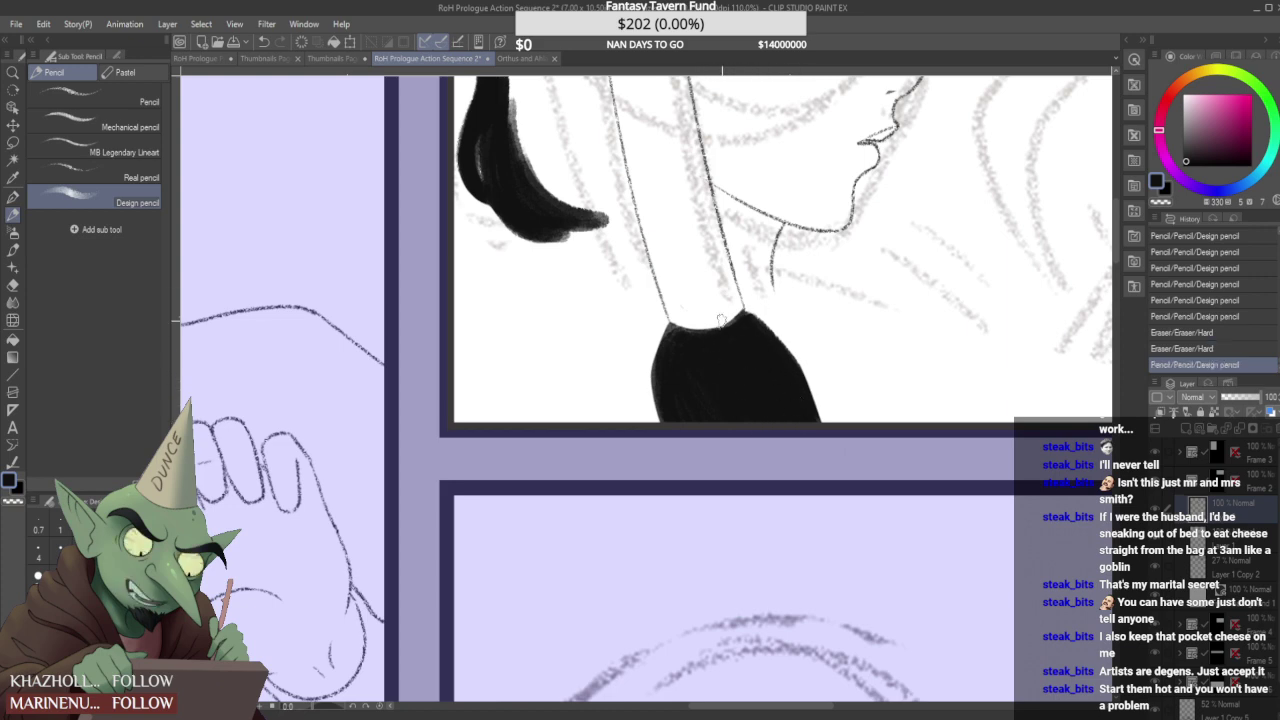
- Lasso the sidelock's rear line on its line layer, shift it slightly toward the face and deselect it
{"action": "scroll", "coordinate": [613, 314], "scroll_direction": "down", "scroll_amount": 5}
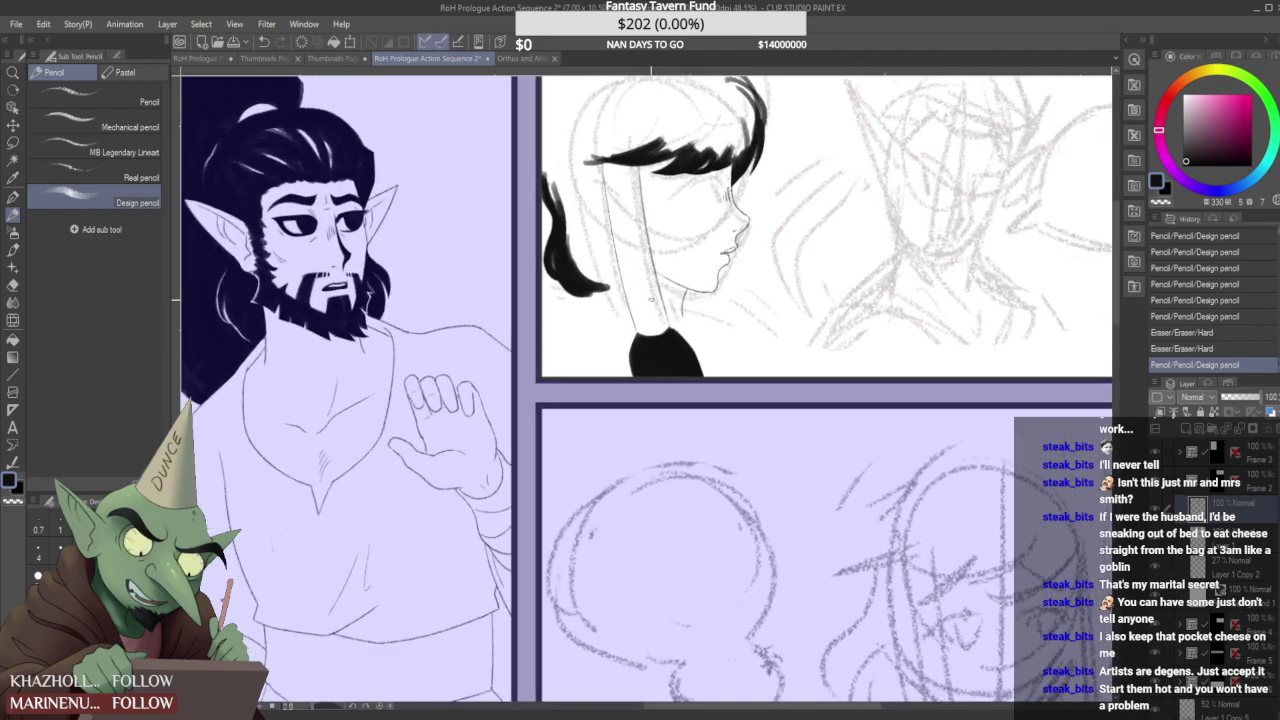
{"action": "scroll", "coordinate": [636, 275], "scroll_direction": "down", "scroll_amount": 5}
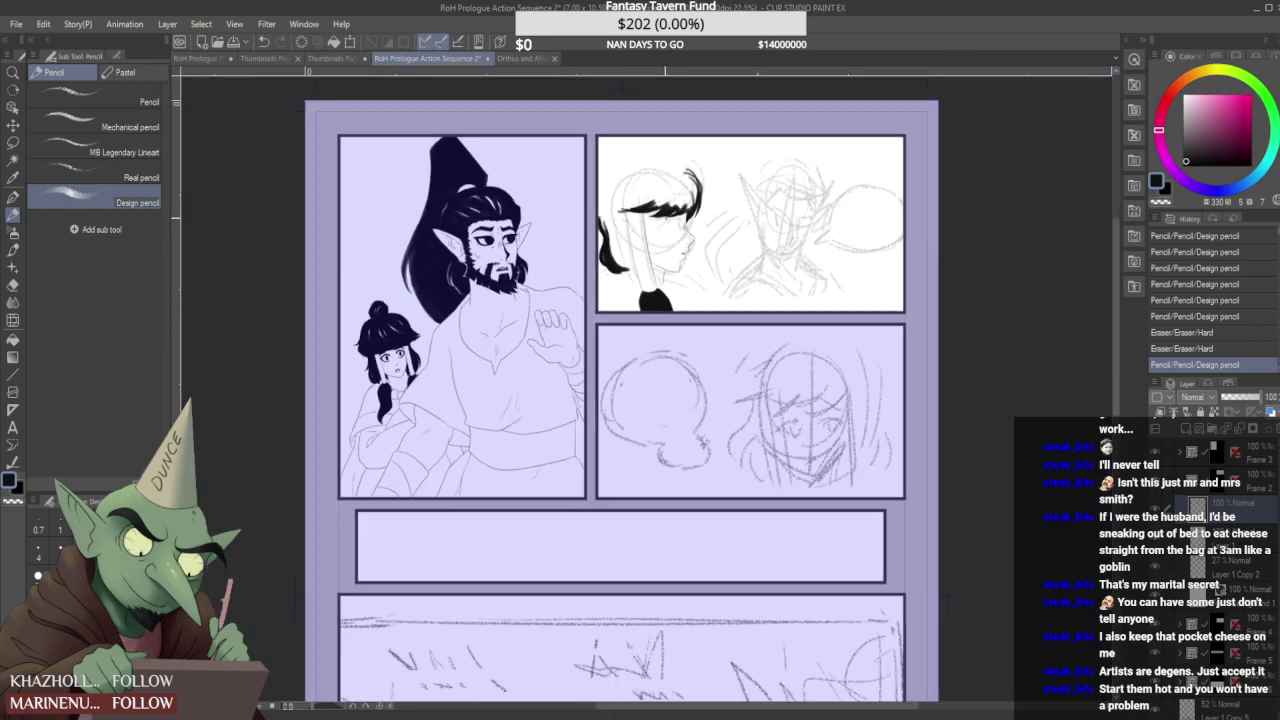
{"action": "scroll", "coordinate": [657, 225], "scroll_direction": "up", "scroll_amount": 4}
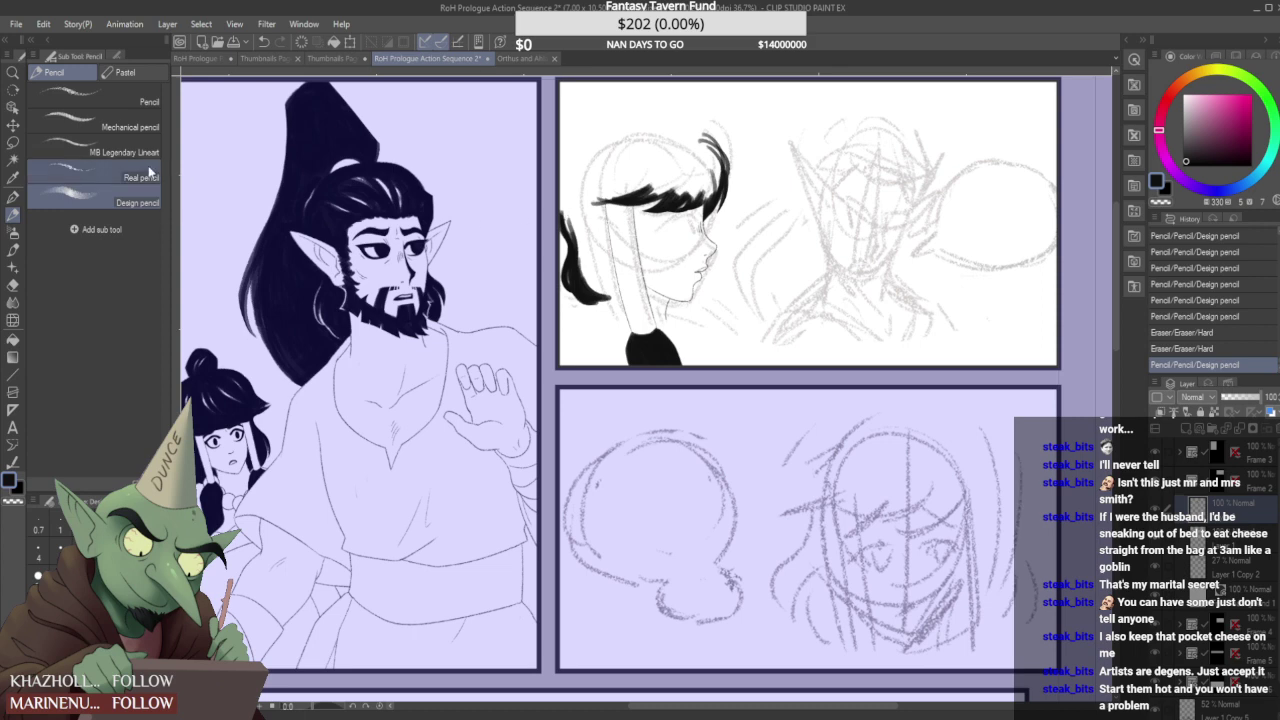
{"action": "key", "text": "m"}
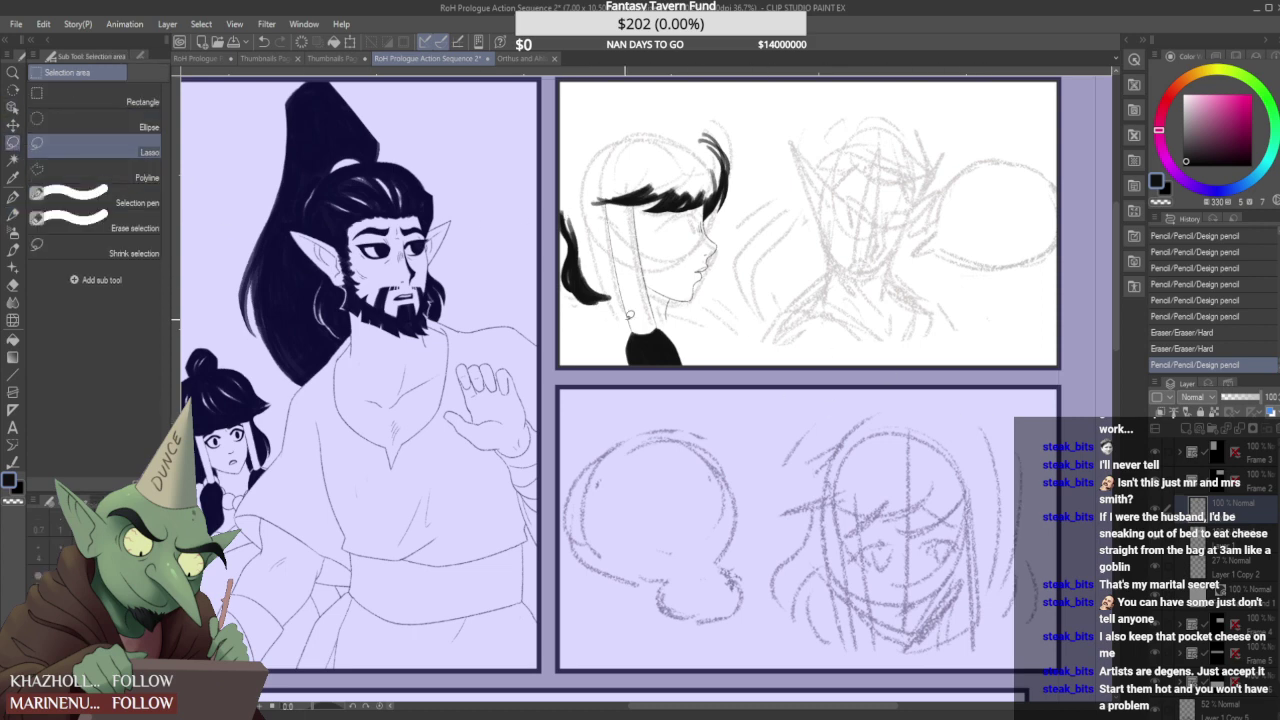
{"action": "mouse_move", "coordinate": [627, 326]}
{"action": "left_mouse_down"}
{"action": "mouse_move", "coordinate": [623, 218]}
{"action": "mouse_move", "coordinate": [623, 330]}
{"action": "left_mouse_up"}
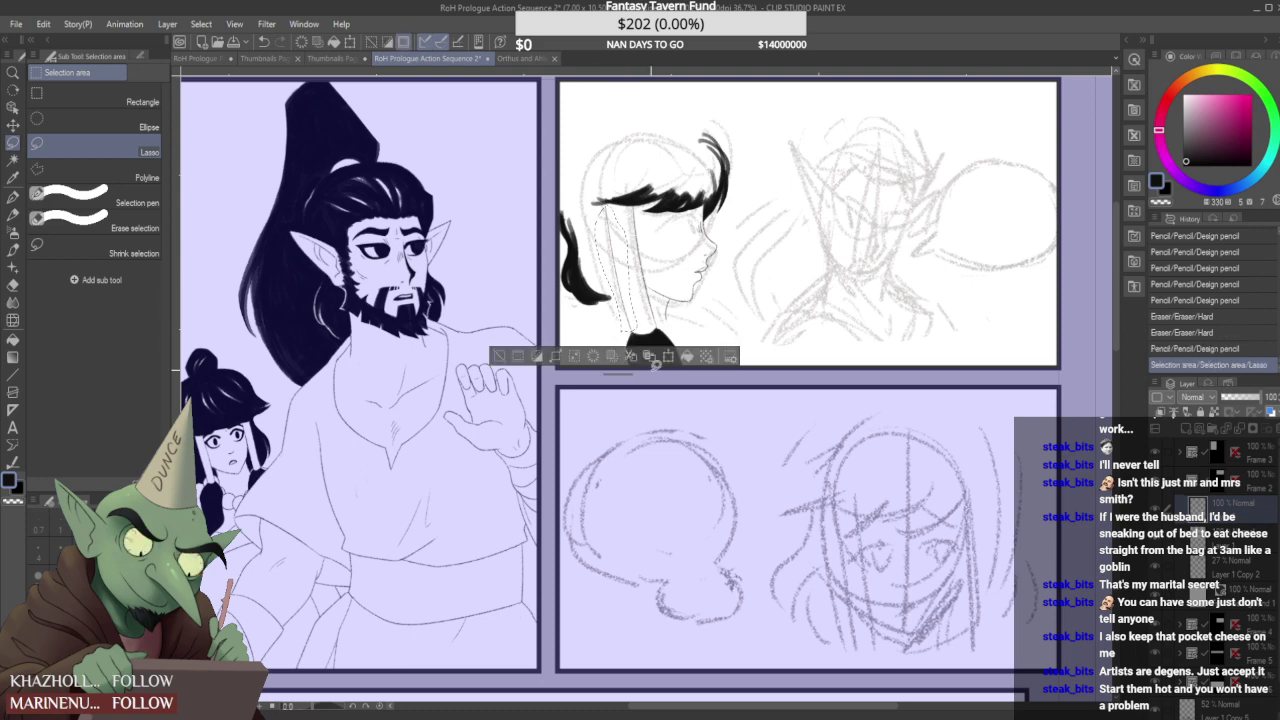
{"action": "left_click", "coordinate": [650, 357]}
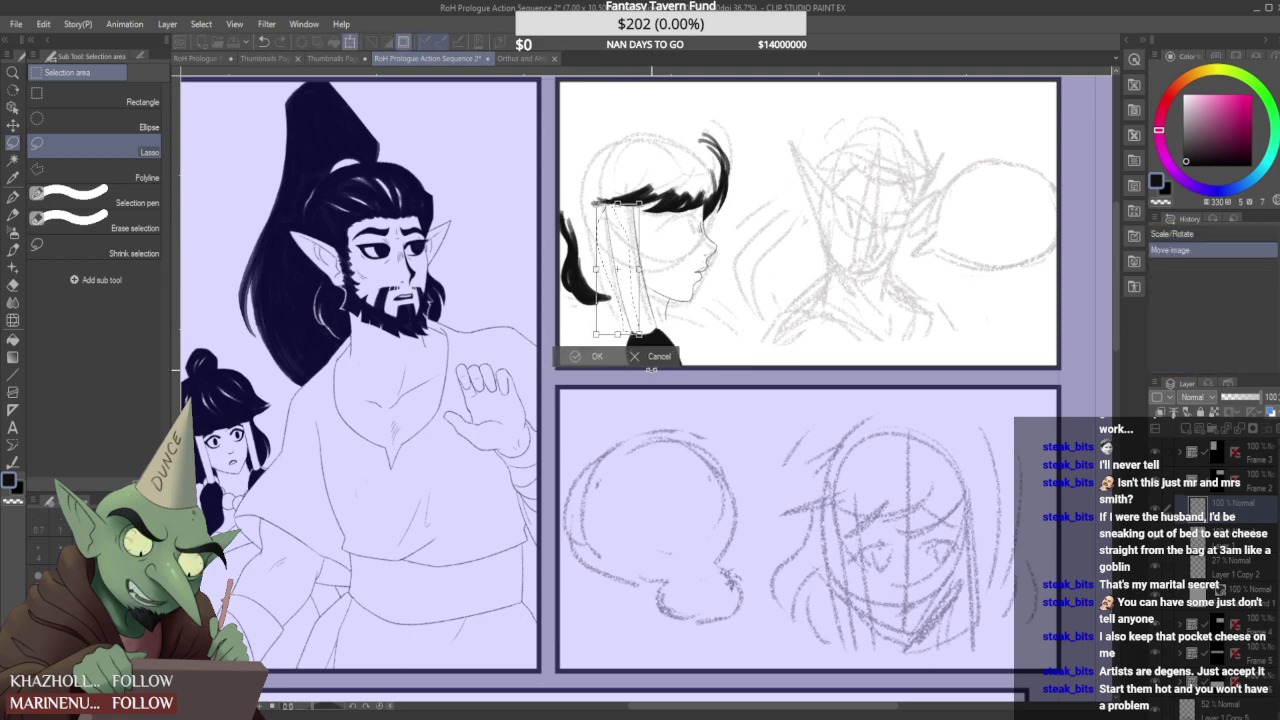
{"action": "key", "text": "ctrl+z"}
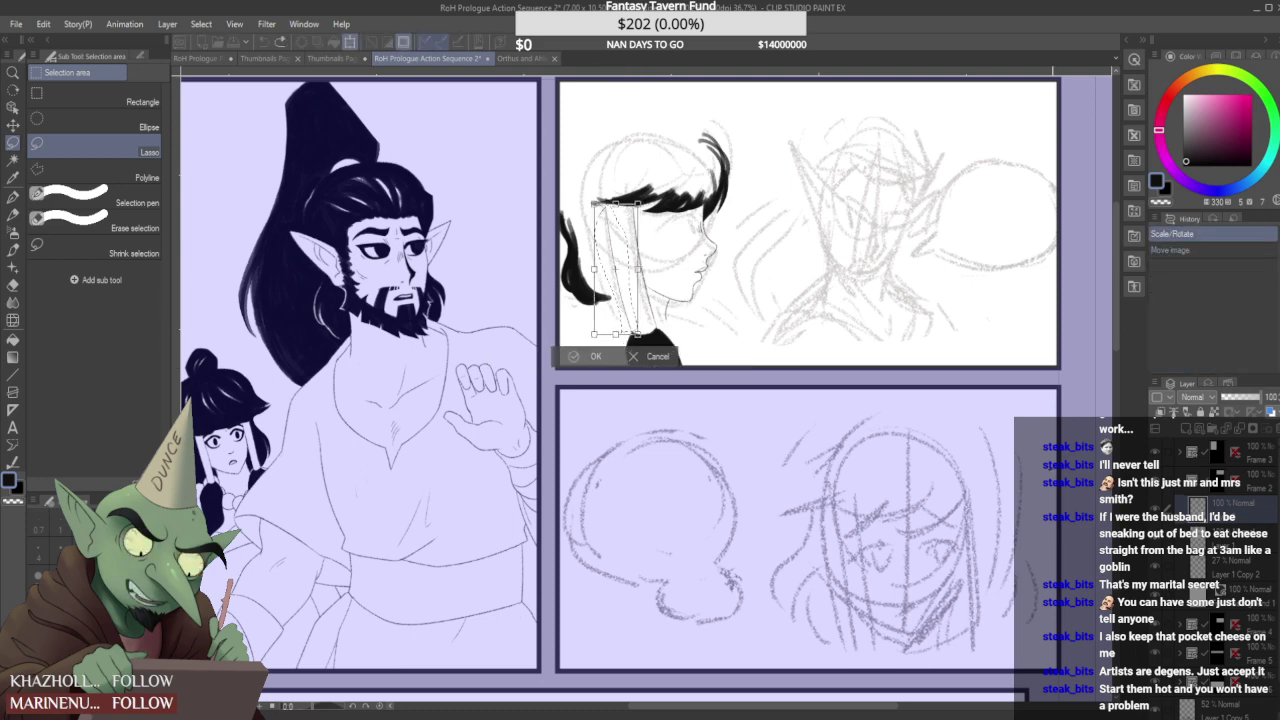
{"action": "left_click", "coordinate": [657, 356]}
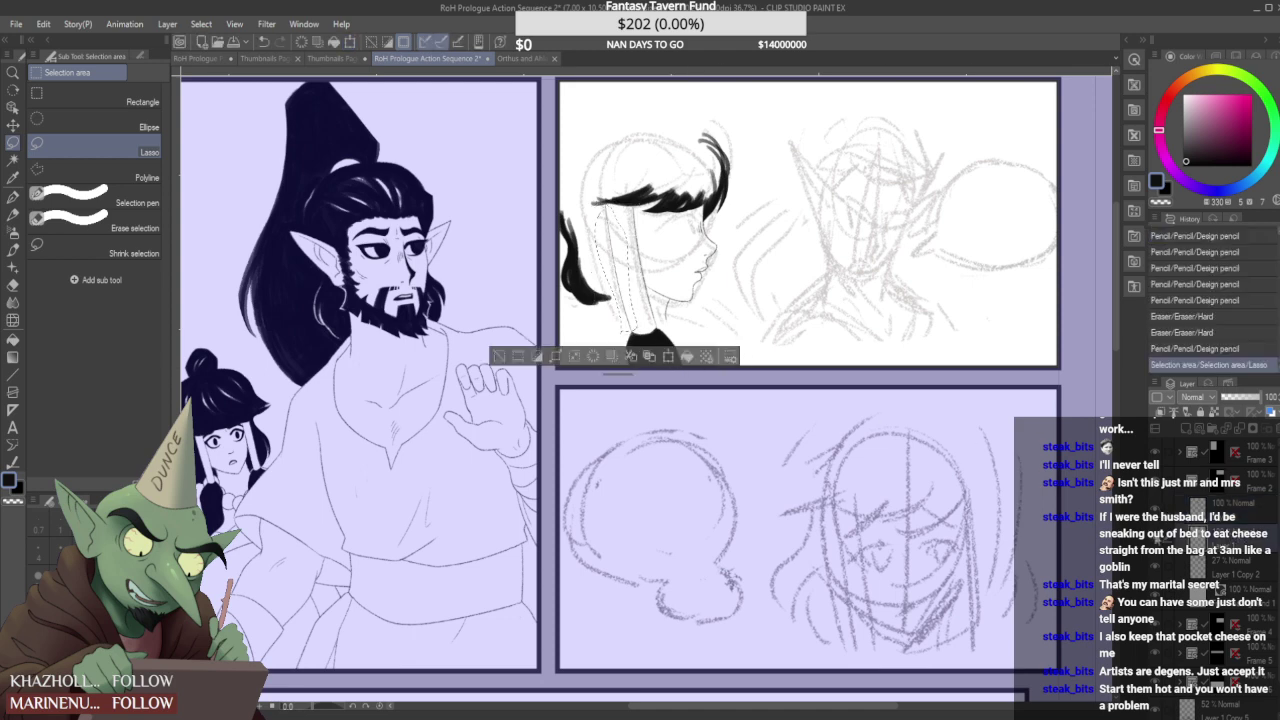
{"action": "key", "text": "ctrl+t"}
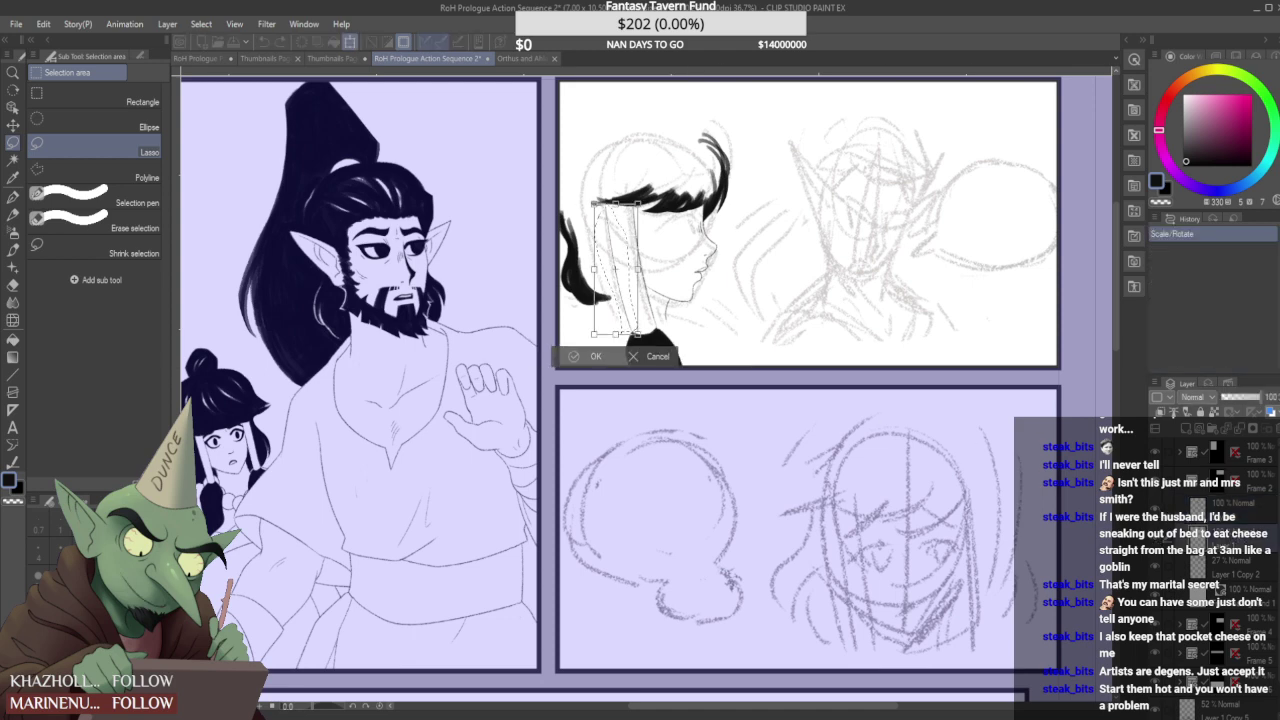
{"action": "left_click_drag", "start_coordinate": [615, 270], "coordinate": [620, 270]}
{"action": "key", "text": "Return"}
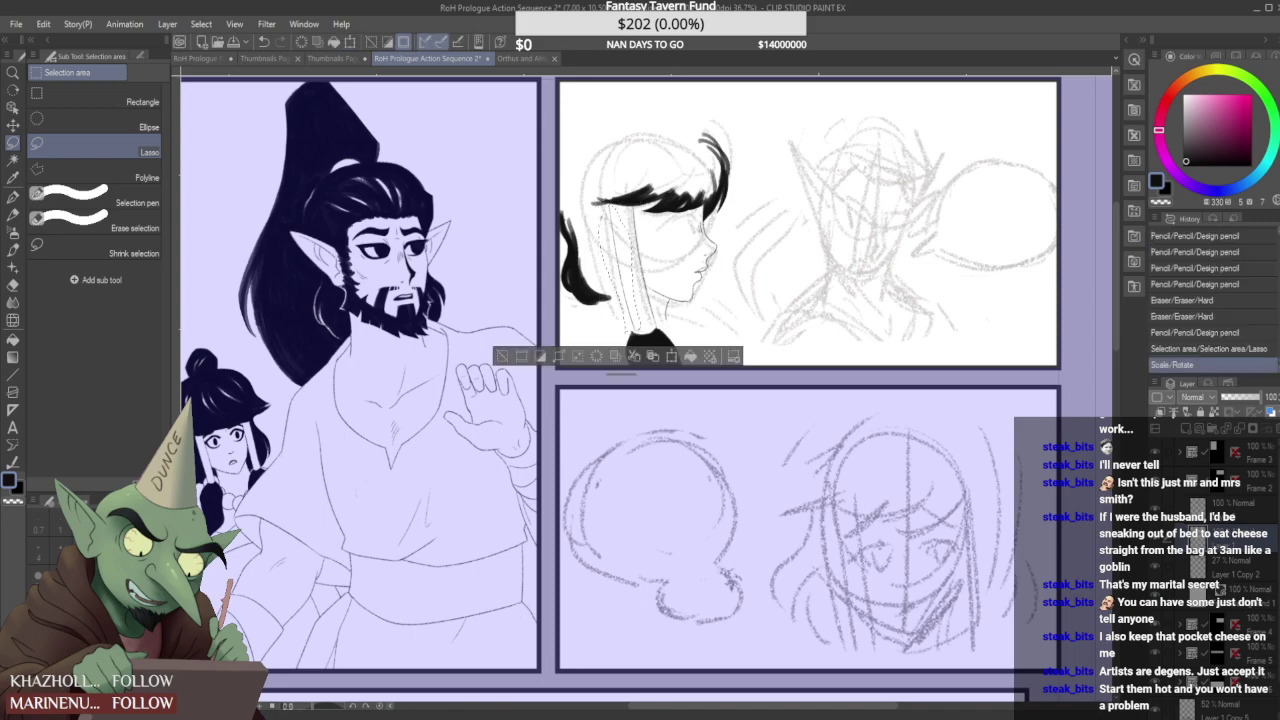
{"action": "key", "text": "ctrl+d"}
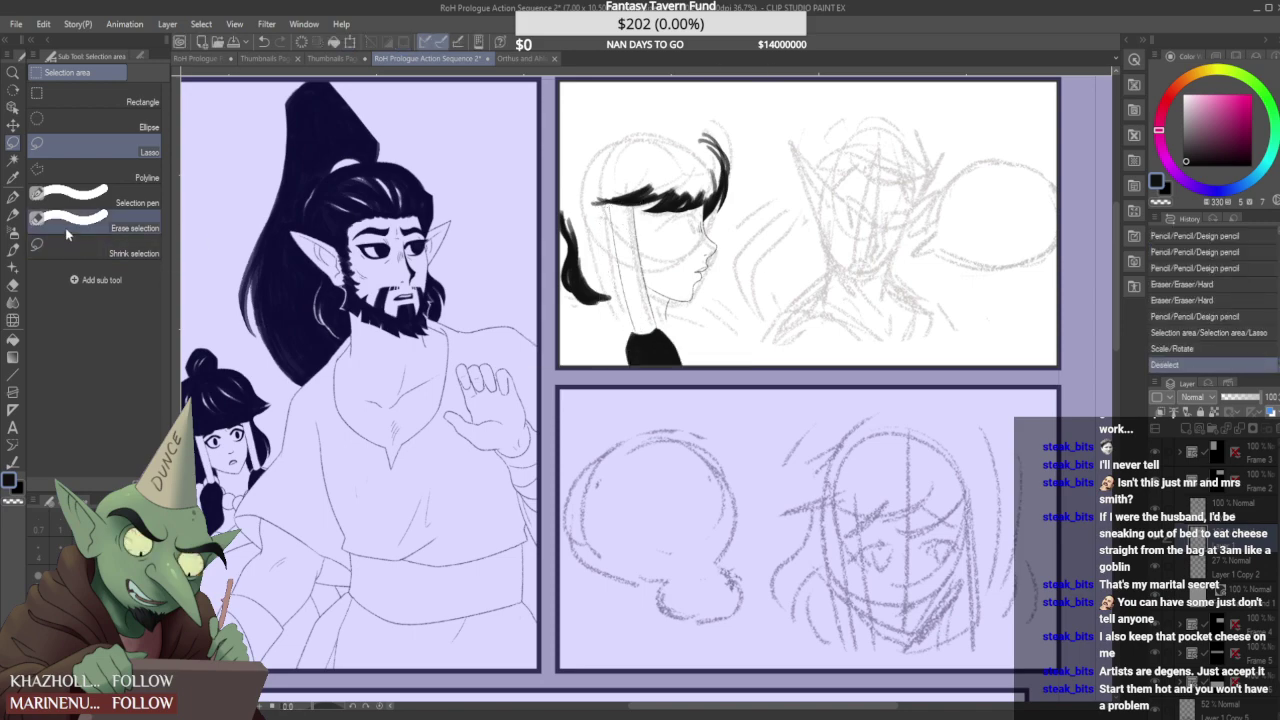
- Return to the dark hair layer and erase the bundled hair's rear edge to meet the sidelock line
{"action": "key", "text": "p"}
{"action": "scroll", "coordinate": [634, 325], "scroll_direction": "up", "scroll_amount": 4}
{"action": "left_click_drag", "start_coordinate": [617, 359], "coordinate": [612, 401]}
{"action": "left_click", "coordinate": [1232, 513]}
{"action": "scroll", "coordinate": [698, 371], "scroll_direction": "up", "scroll_amount": 3}
{"action": "mouse_move", "coordinate": [587, 318]}
{"action": "left_mouse_down"}
{"action": "mouse_move", "coordinate": [564, 412]}
{"action": "mouse_move", "coordinate": [568, 350]}
{"action": "mouse_move", "coordinate": [579, 411]}
{"action": "left_mouse_up"}
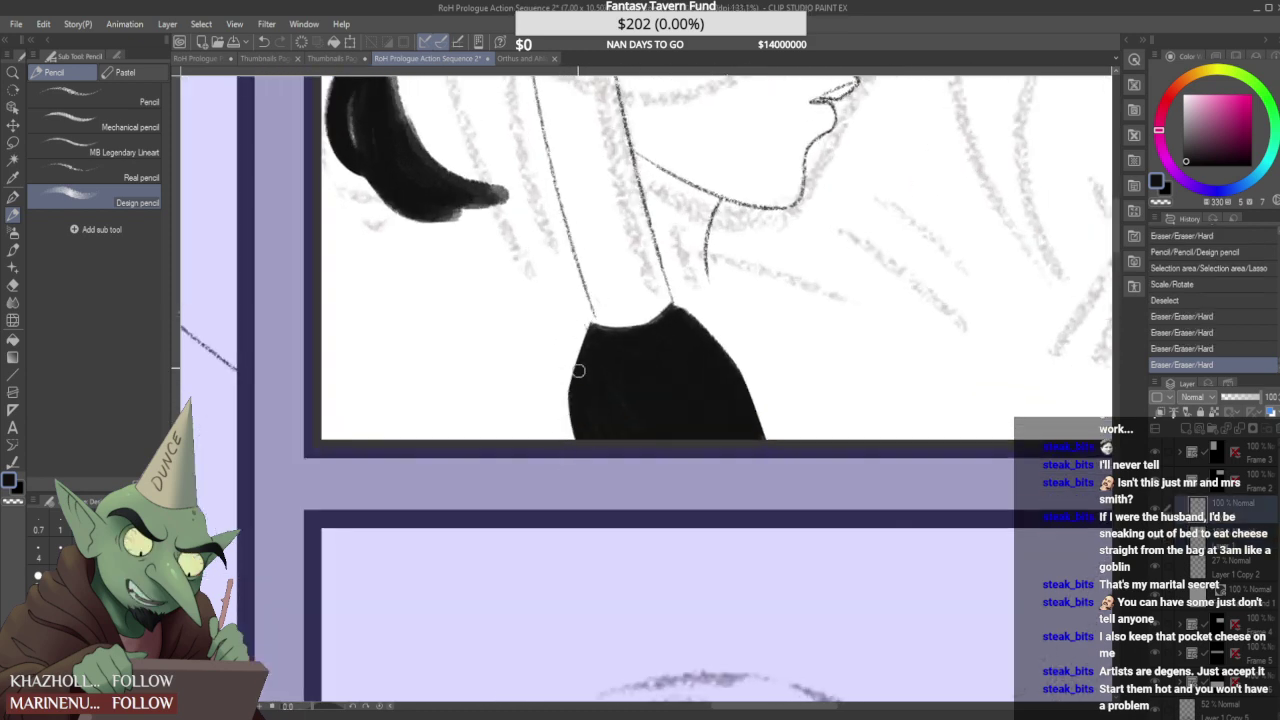
{"action": "left_click_drag", "start_coordinate": [579, 333], "coordinate": [562, 446]}
{"action": "left_click_drag", "start_coordinate": [598, 327], "coordinate": [574, 400]}
- Sharpen the curved top and corners of the bundled hair where it meets the sidelock
{"action": "scroll", "coordinate": [598, 305], "scroll_direction": "up", "scroll_amount": 1}
{"action": "left_click_drag", "start_coordinate": [598, 314], "coordinate": [574, 378]}
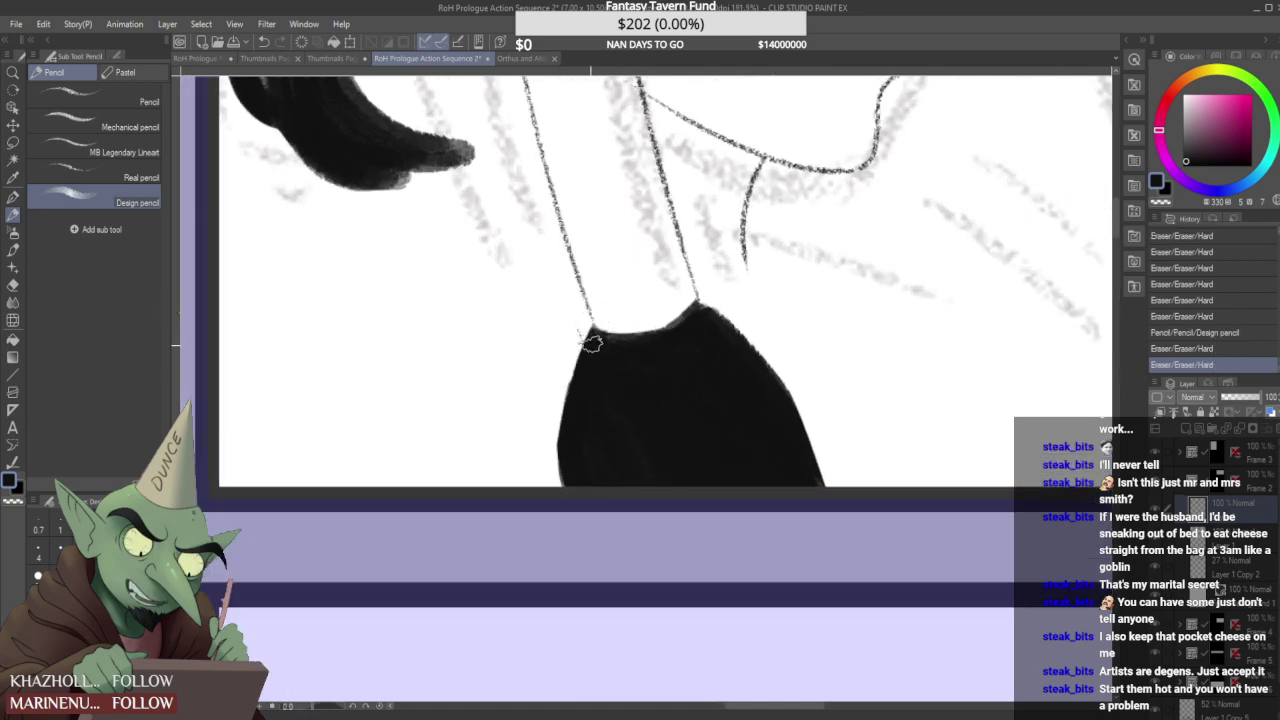
{"action": "left_click_drag", "start_coordinate": [632, 342], "coordinate": [708, 302]}
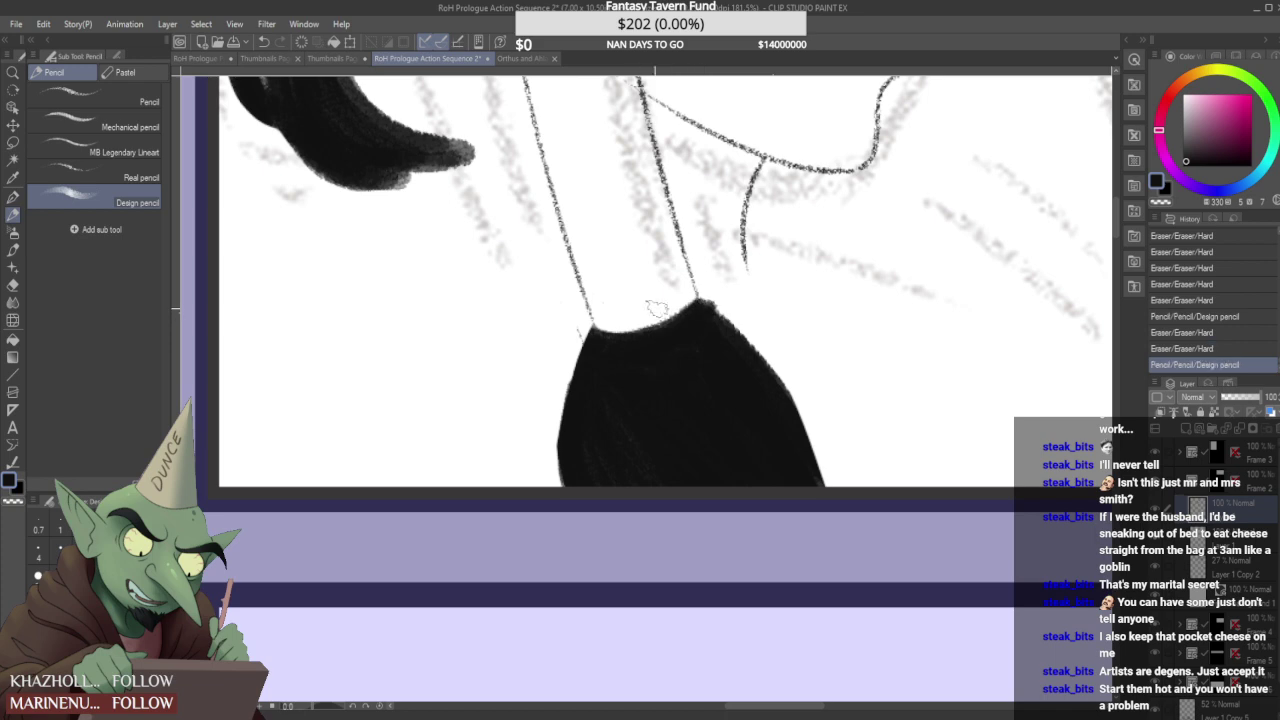
{"action": "left_click_drag", "start_coordinate": [622, 322], "coordinate": [688, 304]}
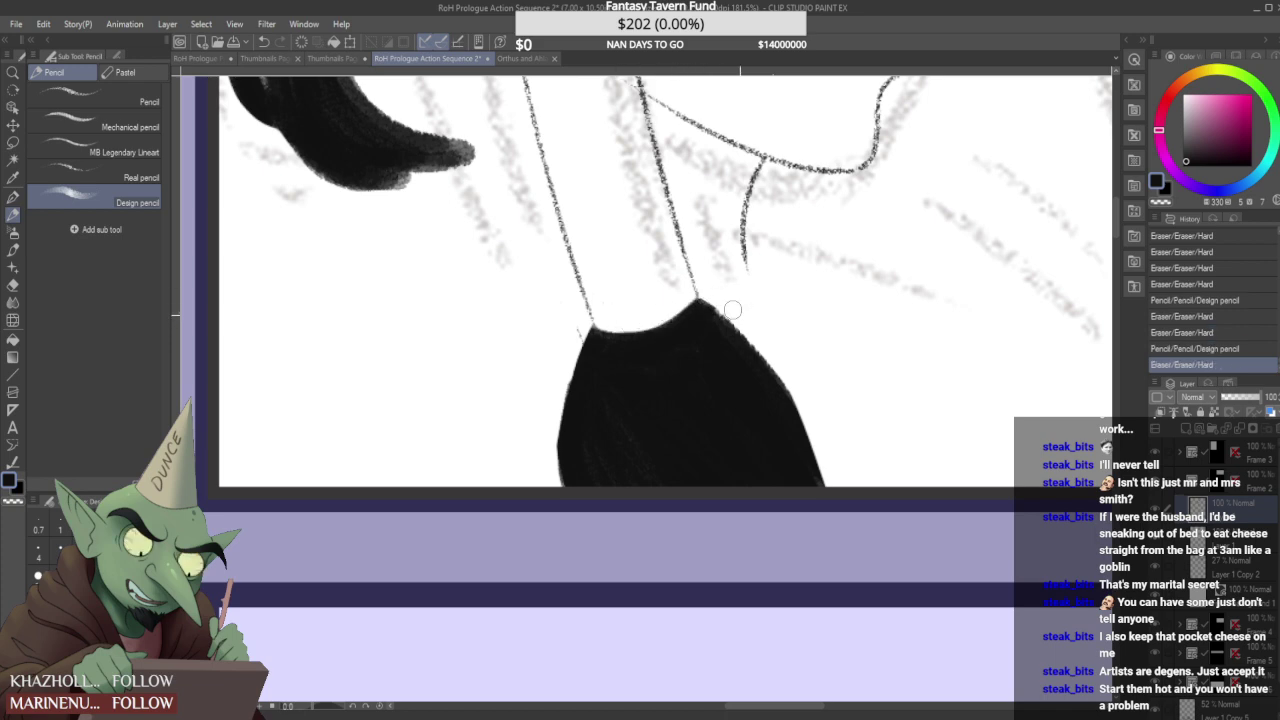
{"action": "left_click", "coordinate": [717, 298]}
{"action": "scroll", "coordinate": [718, 296], "scroll_direction": "down", "scroll_amount": 2}
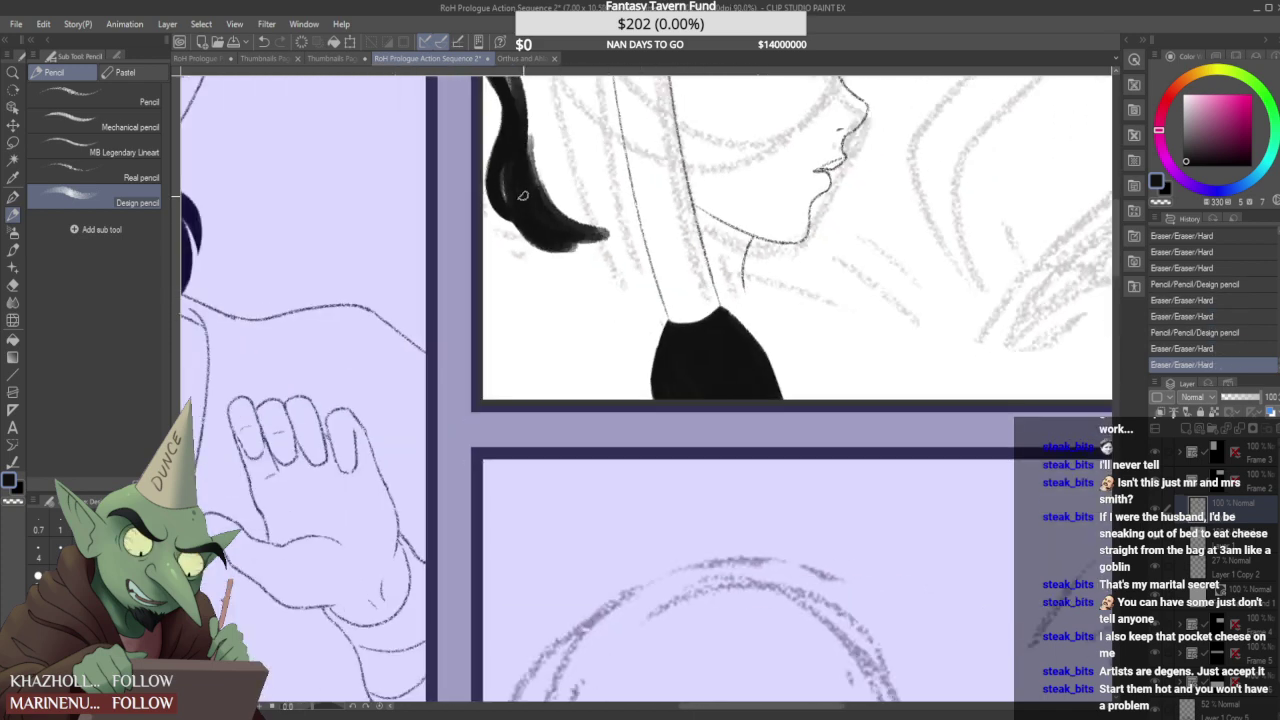
- Add more dark strokes to the inner side of the back lock to broaden it
{"action": "scroll", "coordinate": [526, 209], "scroll_direction": "down", "scroll_amount": 4}
{"action": "mouse_move", "coordinate": [526, 209]}
{"action": "left_mouse_down"}
{"action": "mouse_move", "coordinate": [507, 178]}
{"action": "mouse_move", "coordinate": [548, 177]}
{"action": "left_mouse_up"}
{"action": "scroll", "coordinate": [523, 176], "scroll_direction": "up", "scroll_amount": 2}
{"action": "mouse_move", "coordinate": [541, 122]}
{"action": "left_mouse_down"}
{"action": "mouse_move", "coordinate": [569, 200]}
{"action": "mouse_move", "coordinate": [588, 213]}
{"action": "left_mouse_up"}
{"action": "scroll", "coordinate": [547, 127], "scroll_direction": "down", "scroll_amount": 1}
- Check the face references and extend the bangs' rear end with short dark strokes
{"action": "left_click", "coordinate": [522, 59]}
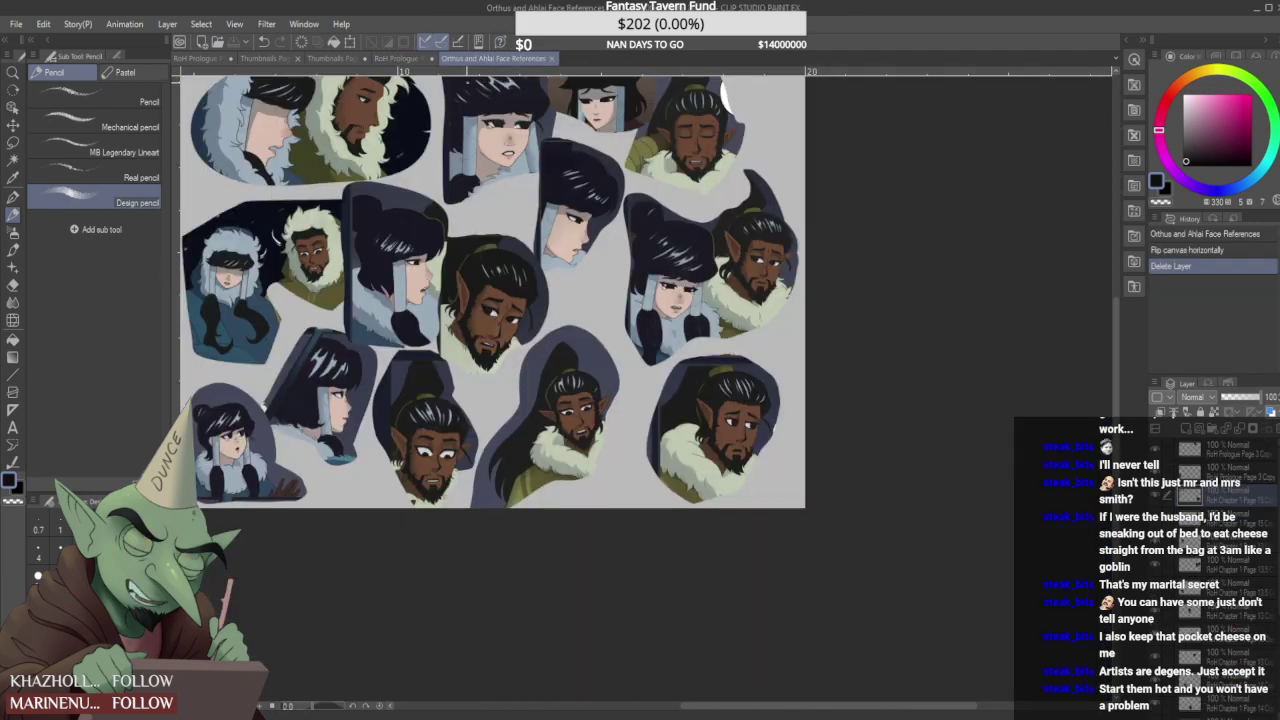
{"action": "left_click", "coordinate": [415, 61]}
{"action": "scroll", "coordinate": [556, 250], "scroll_direction": "down", "scroll_amount": 1}
{"action": "scroll", "coordinate": [596, 183], "scroll_direction": "up", "scroll_amount": 2}
{"action": "left_click_drag", "start_coordinate": [604, 156], "coordinate": [557, 177]}
{"action": "left_click_drag", "start_coordinate": [599, 160], "coordinate": [542, 181]}
{"action": "mouse_move", "coordinate": [604, 150]}
{"action": "left_mouse_down"}
{"action": "mouse_move", "coordinate": [540, 180]}
{"action": "mouse_move", "coordinate": [562, 215]}
{"action": "left_mouse_up"}
- Check the face references and broaden the lower inner side of the back lock with long dark strokes
{"action": "scroll", "coordinate": [570, 173], "scroll_direction": "up", "scroll_amount": 2}
{"action": "mouse_move", "coordinate": [567, 183]}
{"action": "left_mouse_down"}
{"action": "mouse_move", "coordinate": [588, 280]}
{"action": "mouse_move", "coordinate": [578, 288]}
{"action": "mouse_move", "coordinate": [566, 270]}
{"action": "mouse_move", "coordinate": [578, 334]}
{"action": "left_mouse_up"}
{"action": "left_click_drag", "start_coordinate": [522, 276], "coordinate": [586, 358]}
{"action": "left_click_drag", "start_coordinate": [514, 240], "coordinate": [578, 354]}
{"action": "left_click_drag", "start_coordinate": [514, 266], "coordinate": [582, 354]}
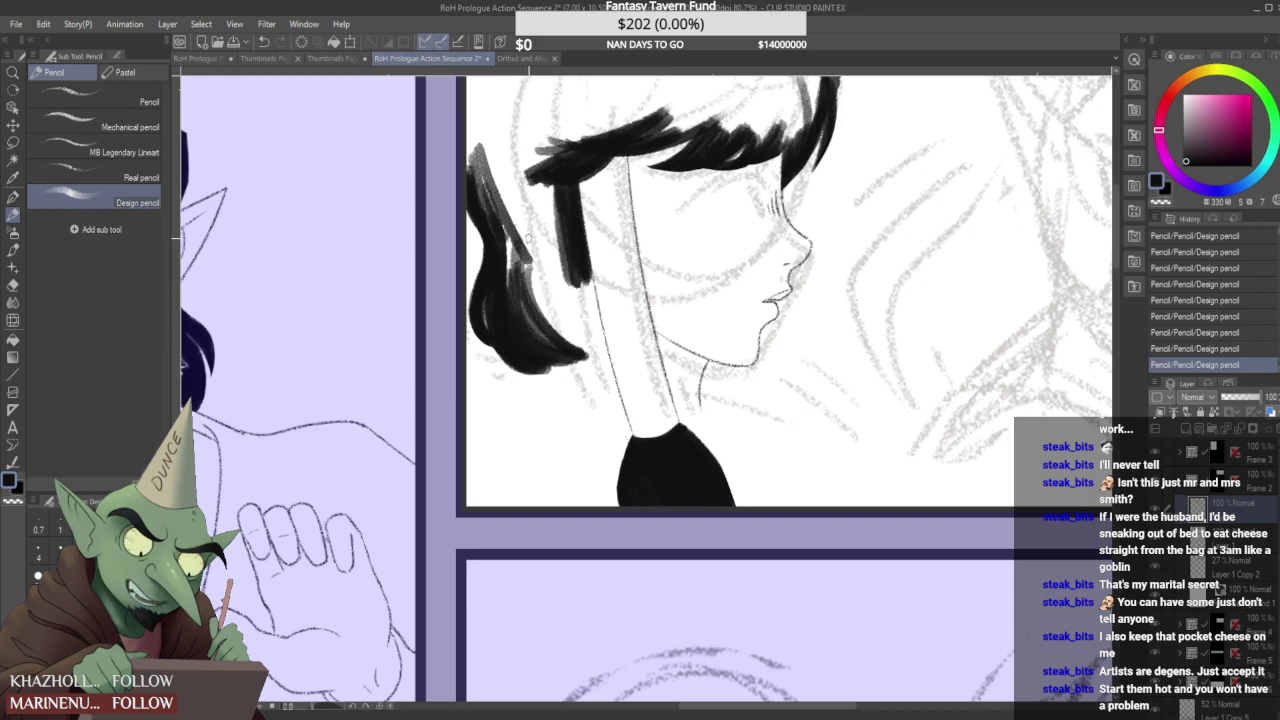
- Fill the gap between the back lock and the strand behind the sidelock with dark vertical strokes
{"action": "left_click_drag", "start_coordinate": [508, 242], "coordinate": [532, 330]}
{"action": "left_click_drag", "start_coordinate": [506, 216], "coordinate": [540, 328]}
{"action": "mouse_move", "coordinate": [512, 242]}
{"action": "left_mouse_down"}
{"action": "mouse_move", "coordinate": [556, 352]}
{"action": "mouse_move", "coordinate": [524, 272]}
{"action": "mouse_move", "coordinate": [556, 338]}
{"action": "left_mouse_up"}
{"action": "left_click_drag", "start_coordinate": [524, 220], "coordinate": [532, 287]}
{"action": "mouse_move", "coordinate": [528, 223]}
{"action": "left_mouse_down"}
{"action": "mouse_move", "coordinate": [556, 322]}
{"action": "mouse_move", "coordinate": [572, 330]}
{"action": "mouse_move", "coordinate": [540, 208]}
{"action": "mouse_move", "coordinate": [573, 331]}
{"action": "left_mouse_up"}
{"action": "left_click_drag", "start_coordinate": [554, 192], "coordinate": [575, 318]}
{"action": "left_click_drag", "start_coordinate": [559, 236], "coordinate": [578, 314]}
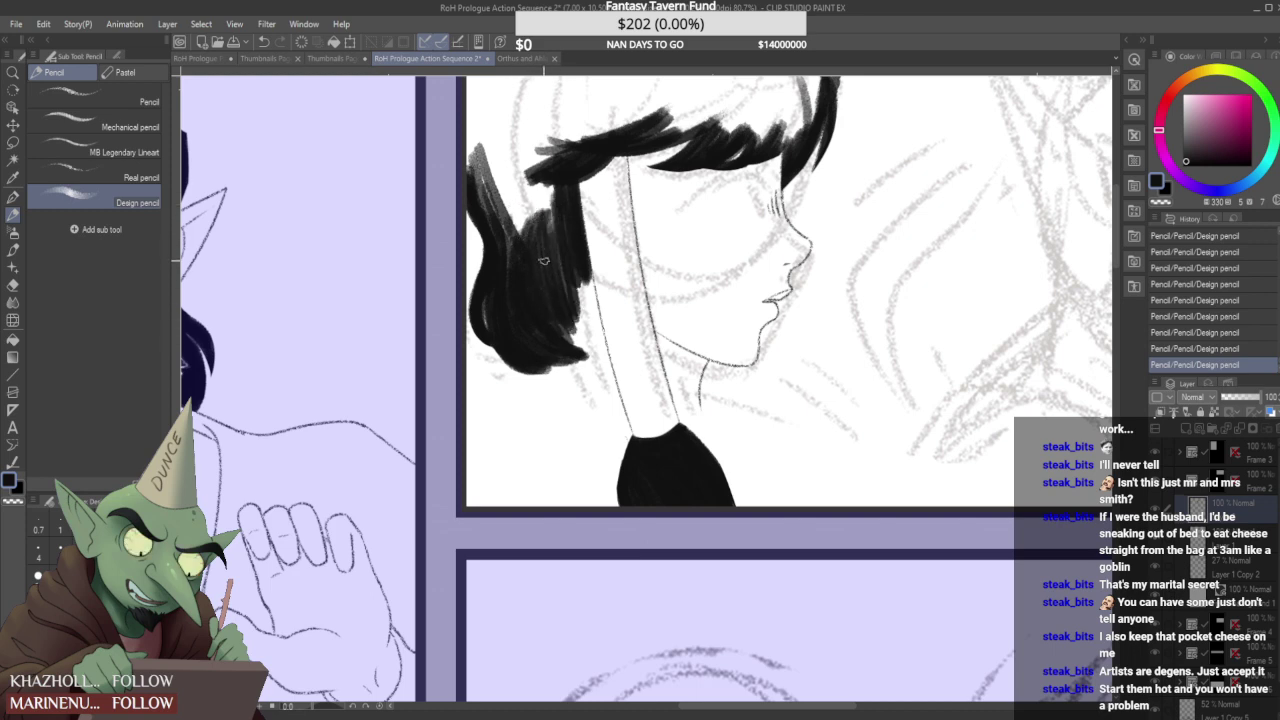
- Fill the upper back hair up to the bangs and extend its inner edge down along the sidelock line
{"action": "mouse_move", "coordinate": [512, 268]}
{"action": "left_mouse_down"}
{"action": "mouse_move", "coordinate": [482, 162]}
{"action": "mouse_move", "coordinate": [507, 254]}
{"action": "left_mouse_up"}
{"action": "mouse_move", "coordinate": [472, 126]}
{"action": "left_mouse_down"}
{"action": "mouse_move", "coordinate": [495, 227]}
{"action": "mouse_move", "coordinate": [477, 193]}
{"action": "mouse_move", "coordinate": [509, 216]}
{"action": "left_mouse_up"}
{"action": "left_click_drag", "start_coordinate": [508, 155], "coordinate": [545, 268]}
{"action": "mouse_move", "coordinate": [535, 183]}
{"action": "left_mouse_down"}
{"action": "mouse_move", "coordinate": [562, 283]}
{"action": "mouse_move", "coordinate": [558, 234]}
{"action": "left_mouse_up"}
{"action": "mouse_move", "coordinate": [537, 161]}
{"action": "left_mouse_down"}
{"action": "mouse_move", "coordinate": [554, 263]}
{"action": "mouse_move", "coordinate": [555, 180]}
{"action": "mouse_move", "coordinate": [563, 322]}
{"action": "left_mouse_up"}
{"action": "left_click_drag", "start_coordinate": [555, 250], "coordinate": [580, 346]}
{"action": "left_click_drag", "start_coordinate": [578, 288], "coordinate": [602, 358]}
{"action": "left_click_drag", "start_coordinate": [574, 246], "coordinate": [604, 350]}
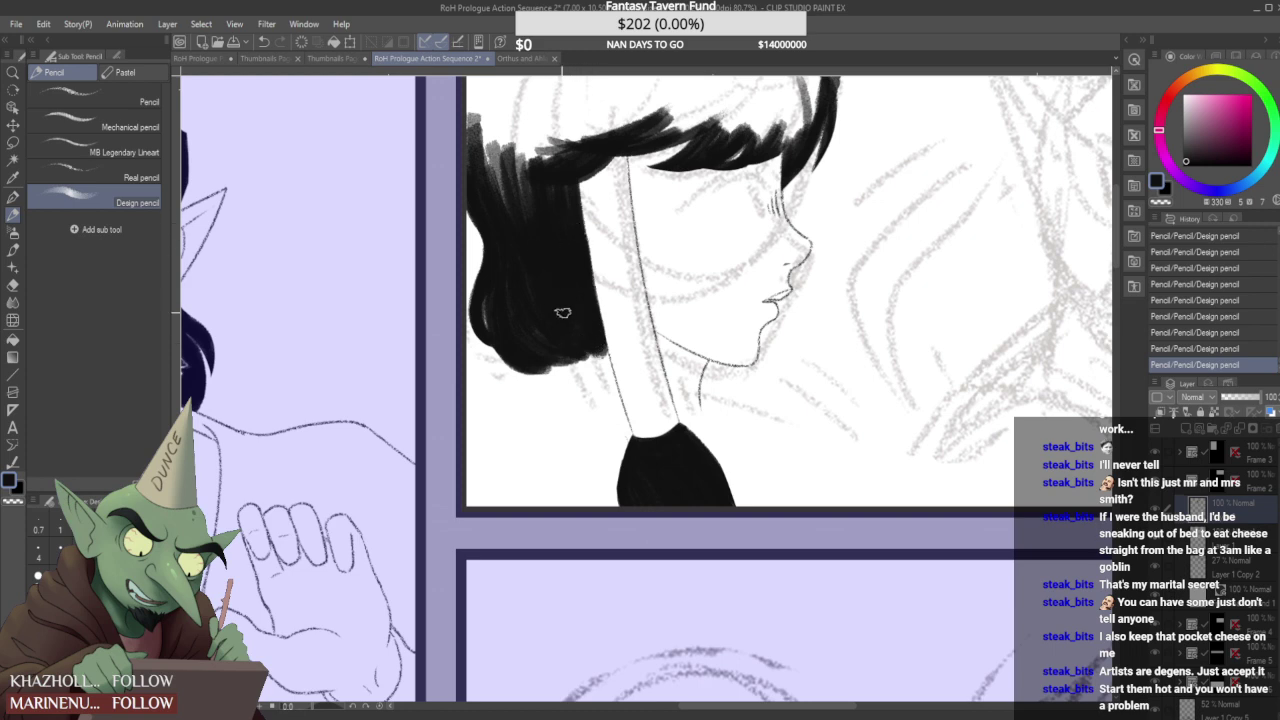
- Trim the lower edge of the back hair with the hard eraser where it meets the sidelock
{"action": "mouse_move", "coordinate": [547, 348]}
{"action": "left_mouse_down"}
{"action": "mouse_move", "coordinate": [585, 351]}
{"action": "mouse_move", "coordinate": [557, 345]}
{"action": "mouse_move", "coordinate": [604, 340]}
{"action": "mouse_move", "coordinate": [555, 342]}
{"action": "mouse_move", "coordinate": [616, 321]}
{"action": "mouse_move", "coordinate": [552, 274]}
{"action": "mouse_move", "coordinate": [618, 343]}
{"action": "mouse_move", "coordinate": [614, 331]}
{"action": "mouse_move", "coordinate": [620, 374]}
{"action": "mouse_move", "coordinate": [611, 333]}
{"action": "mouse_move", "coordinate": [630, 364]}
{"action": "left_mouse_up"}
{"action": "scroll", "coordinate": [609, 328], "scroll_direction": "up", "scroll_amount": 3}
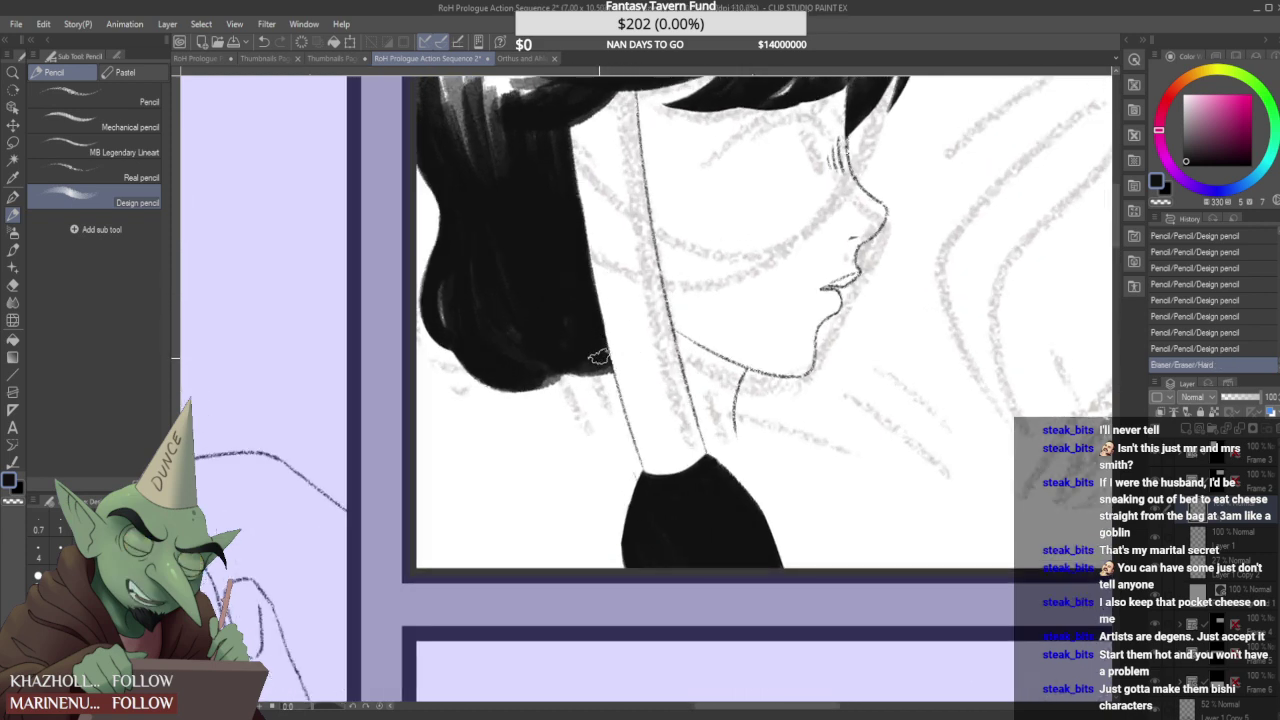
{"action": "scroll", "coordinate": [600, 350], "scroll_direction": "down", "scroll_amount": 5}
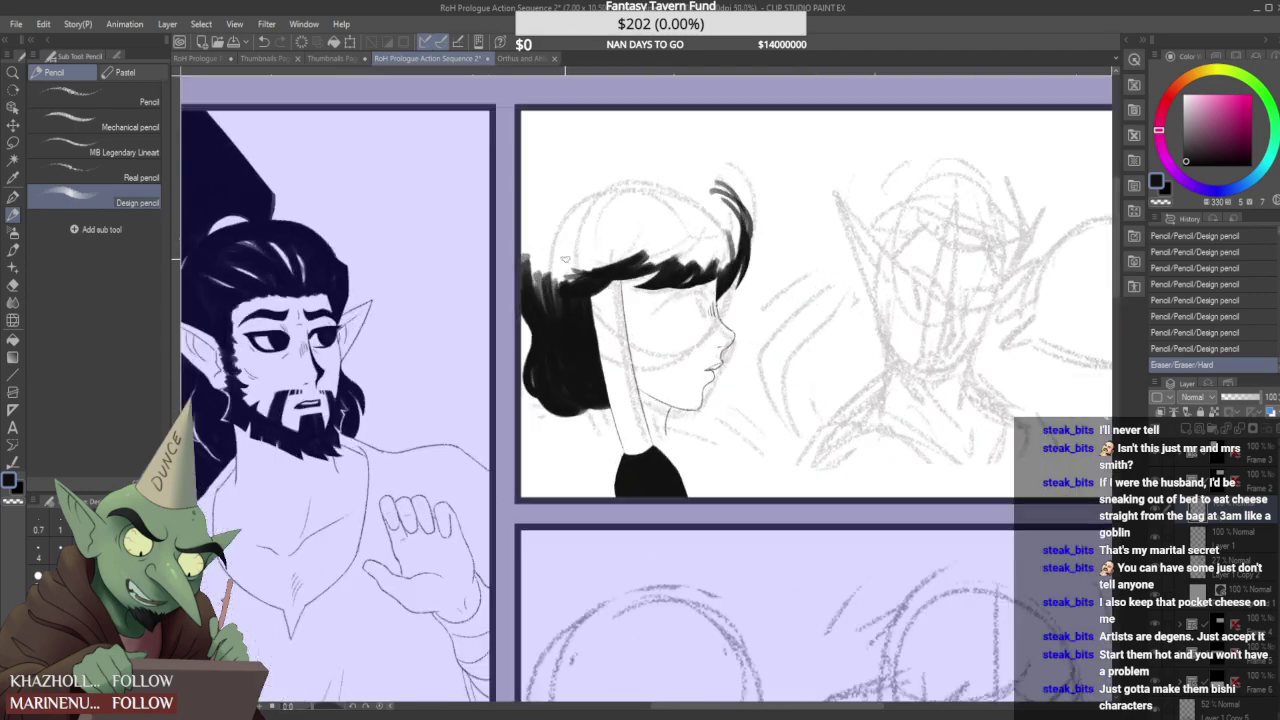
- Join the back hair to the bangs with dark strokes sweeping over the top of the sidelock
{"action": "scroll", "coordinate": [565, 260], "scroll_direction": "up", "scroll_amount": 2}
{"action": "mouse_move", "coordinate": [523, 270]}
{"action": "left_mouse_down"}
{"action": "mouse_move", "coordinate": [549, 334]}
{"action": "mouse_move", "coordinate": [550, 316]}
{"action": "left_mouse_up"}
{"action": "left_click_drag", "start_coordinate": [549, 260], "coordinate": [568, 338]}
{"action": "left_click_drag", "start_coordinate": [575, 280], "coordinate": [589, 344]}
{"action": "left_click_drag", "start_coordinate": [568, 276], "coordinate": [606, 266]}
{"action": "left_click_drag", "start_coordinate": [546, 299], "coordinate": [610, 260]}
{"action": "left_click_drag", "start_coordinate": [560, 284], "coordinate": [631, 256]}
{"action": "mouse_move", "coordinate": [547, 275]}
{"action": "left_mouse_down"}
{"action": "mouse_move", "coordinate": [610, 260]}
{"action": "mouse_move", "coordinate": [536, 276]}
{"action": "left_mouse_up"}
{"action": "mouse_move", "coordinate": [604, 244]}
{"action": "left_mouse_down"}
{"action": "mouse_move", "coordinate": [516, 285]}
{"action": "mouse_move", "coordinate": [582, 243]}
{"action": "mouse_move", "coordinate": [553, 242]}
{"action": "mouse_move", "coordinate": [514, 262]}
{"action": "left_mouse_up"}
{"action": "mouse_move", "coordinate": [590, 218]}
{"action": "left_mouse_down"}
{"action": "mouse_move", "coordinate": [516, 252]}
{"action": "mouse_move", "coordinate": [526, 264]}
{"action": "left_mouse_up"}
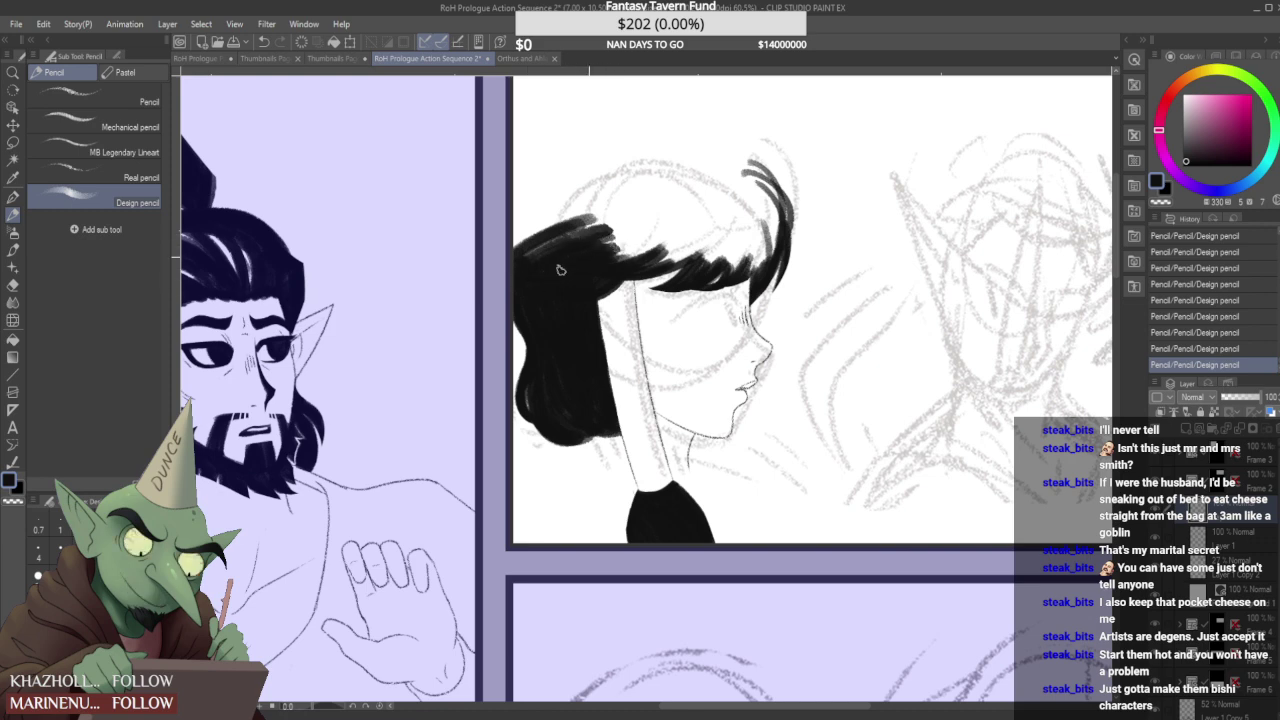
- Build up the back of the head with curved dark strokes rising toward the crown
{"action": "left_click_drag", "start_coordinate": [586, 218], "coordinate": [520, 263]}
{"action": "left_click_drag", "start_coordinate": [572, 214], "coordinate": [514, 250]}
{"action": "left_click_drag", "start_coordinate": [566, 192], "coordinate": [514, 244]}
{"action": "mouse_move", "coordinate": [588, 166]}
{"action": "left_mouse_down"}
{"action": "mouse_move", "coordinate": [514, 224]}
{"action": "mouse_move", "coordinate": [514, 194]}
{"action": "left_mouse_up"}
{"action": "left_click_drag", "start_coordinate": [554, 150], "coordinate": [512, 182]}
{"action": "left_click_drag", "start_coordinate": [608, 146], "coordinate": [542, 158]}
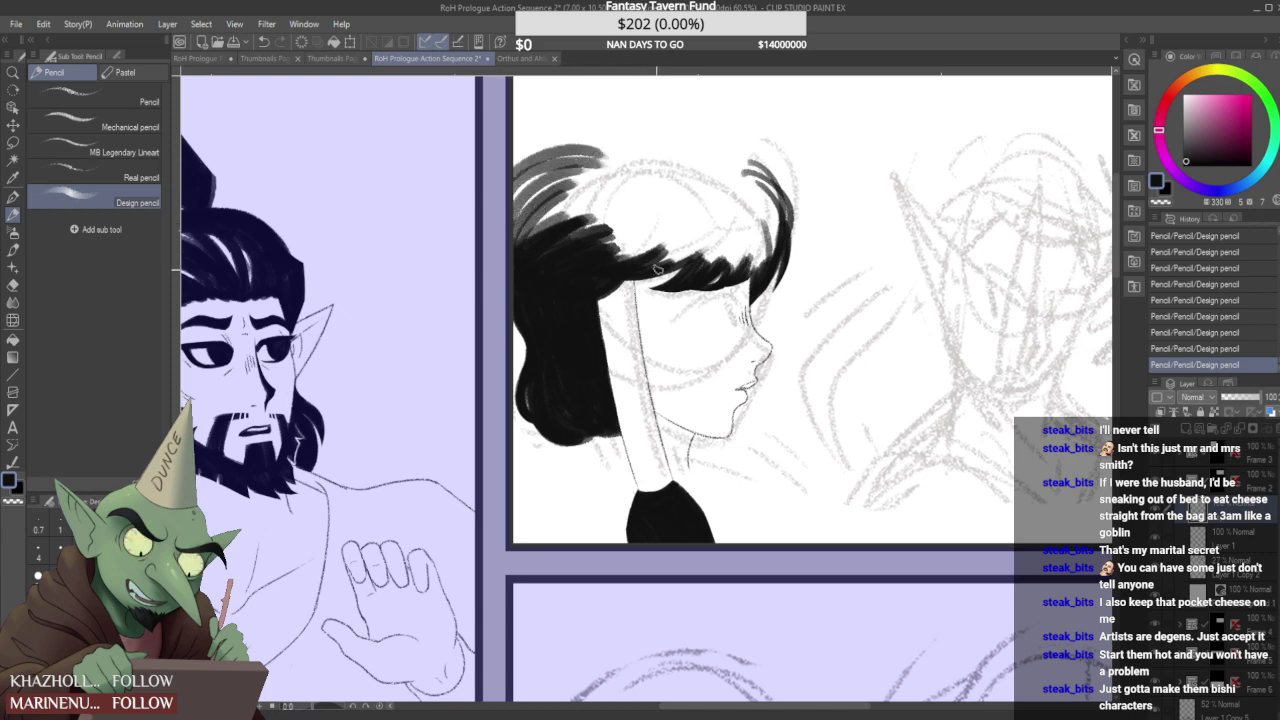
- Add curved dark strokes from the crown down into the middle of the bangs, leaving highlight gaps
{"action": "mouse_move", "coordinate": [592, 296]}
{"action": "left_mouse_down"}
{"action": "mouse_move", "coordinate": [632, 234]}
{"action": "mouse_move", "coordinate": [610, 283]}
{"action": "mouse_move", "coordinate": [694, 236]}
{"action": "left_mouse_up"}
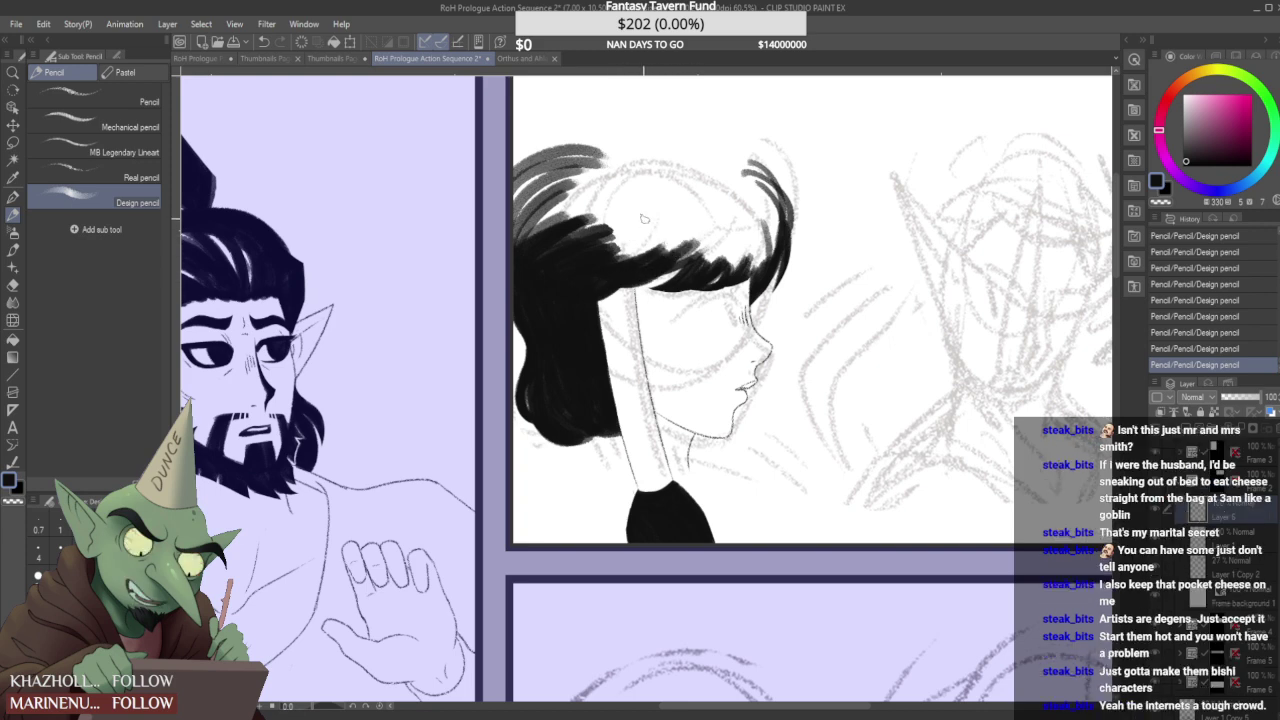
{"action": "left_click_drag", "start_coordinate": [650, 200], "coordinate": [620, 258]}
{"action": "mouse_move", "coordinate": [652, 176]}
{"action": "left_mouse_down"}
{"action": "mouse_move", "coordinate": [646, 215]}
{"action": "mouse_move", "coordinate": [666, 197]}
{"action": "mouse_move", "coordinate": [660, 183]}
{"action": "mouse_move", "coordinate": [619, 230]}
{"action": "mouse_move", "coordinate": [660, 242]}
{"action": "left_mouse_up"}
{"action": "left_click_drag", "start_coordinate": [666, 236], "coordinate": [630, 258]}
{"action": "left_click_drag", "start_coordinate": [688, 178], "coordinate": [652, 255]}
{"action": "mouse_move", "coordinate": [714, 178]}
{"action": "left_mouse_down"}
{"action": "mouse_move", "coordinate": [679, 255]}
{"action": "mouse_move", "coordinate": [683, 186]}
{"action": "mouse_move", "coordinate": [700, 222]}
{"action": "mouse_move", "coordinate": [672, 245]}
{"action": "mouse_move", "coordinate": [707, 197]}
{"action": "mouse_move", "coordinate": [719, 220]}
{"action": "mouse_move", "coordinate": [702, 186]}
{"action": "mouse_move", "coordinate": [699, 263]}
{"action": "mouse_move", "coordinate": [717, 190]}
{"action": "mouse_move", "coordinate": [716, 248]}
{"action": "left_mouse_up"}
{"action": "left_click_drag", "start_coordinate": [732, 202], "coordinate": [716, 260]}
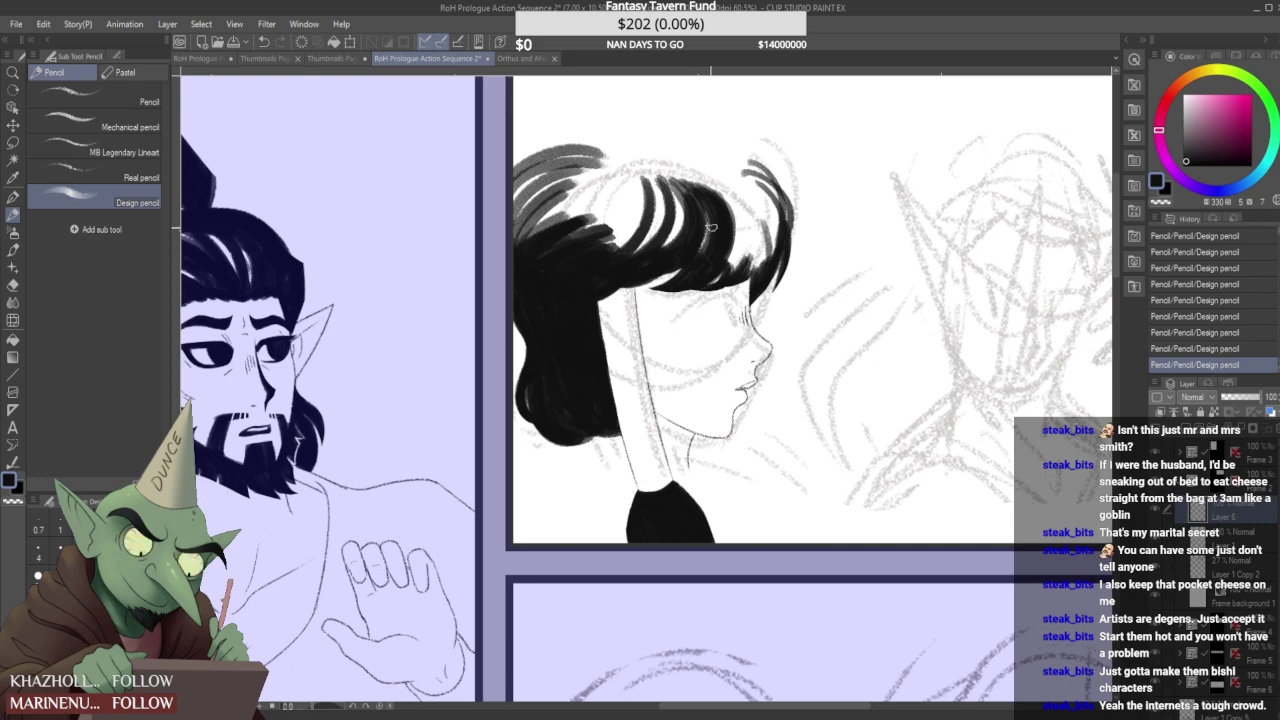
- Fill the front section of the bangs with dark strokes and tidy its edge with the hard eraser
{"action": "left_click_drag", "start_coordinate": [744, 202], "coordinate": [728, 276]}
{"action": "mouse_move", "coordinate": [744, 220]}
{"action": "left_mouse_down"}
{"action": "mouse_move", "coordinate": [738, 272]}
{"action": "mouse_move", "coordinate": [760, 262]}
{"action": "left_mouse_up"}
{"action": "mouse_move", "coordinate": [746, 198]}
{"action": "left_mouse_down"}
{"action": "mouse_move", "coordinate": [746, 262]}
{"action": "mouse_move", "coordinate": [776, 244]}
{"action": "left_mouse_up"}
{"action": "left_click_drag", "start_coordinate": [762, 178], "coordinate": [782, 252]}
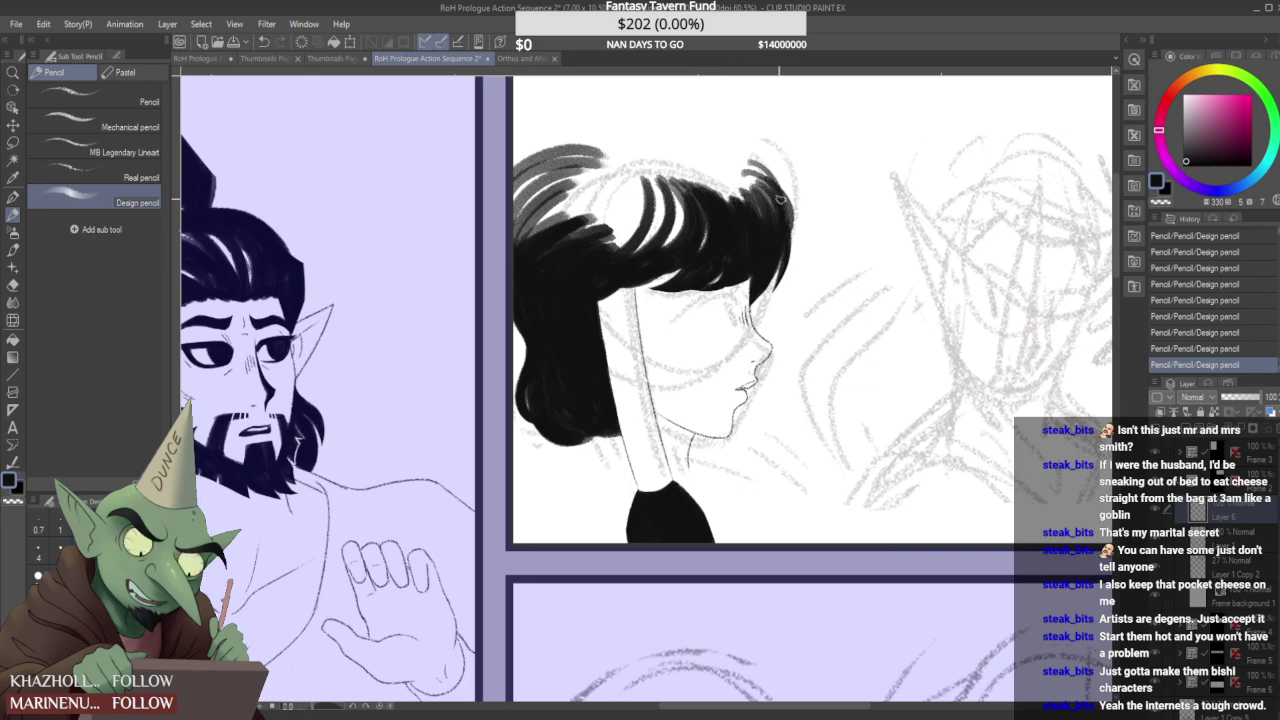
{"action": "left_click_drag", "start_coordinate": [787, 185], "coordinate": [790, 192]}
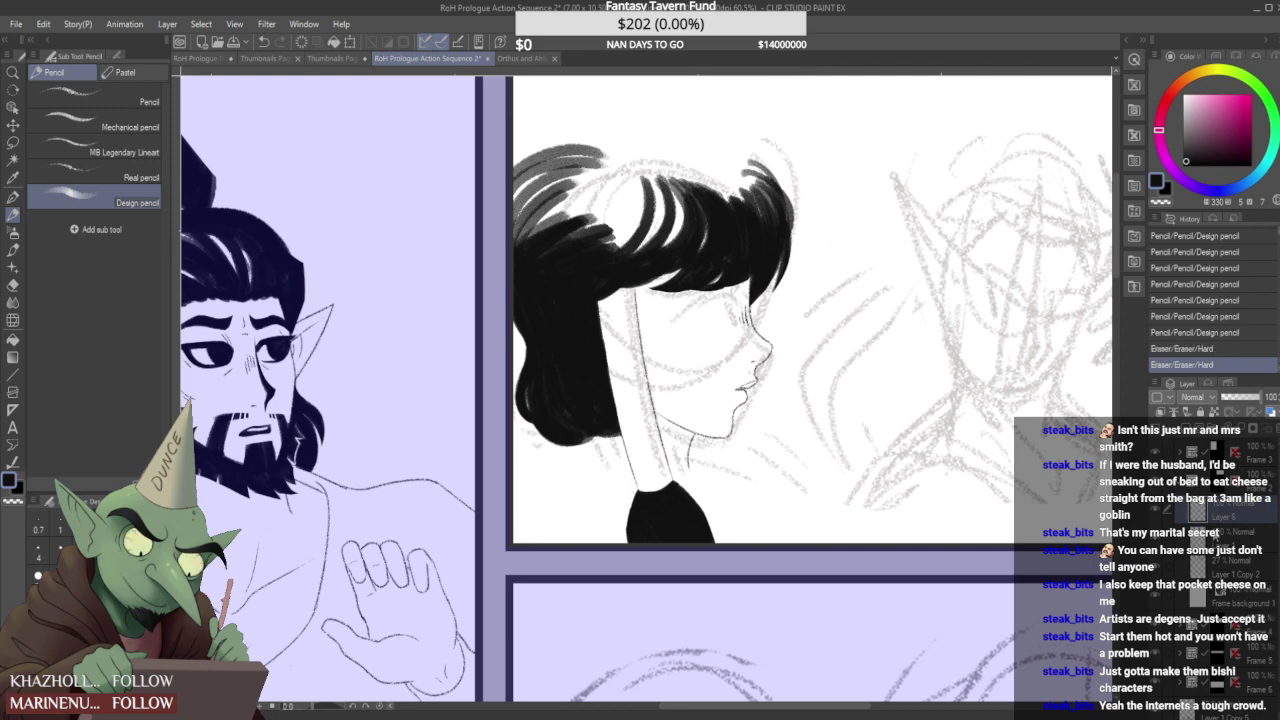
- Round out the front contour of the bangs on the dark hair layer and erase the excess along it
{"action": "left_click", "coordinate": [1240, 542]}
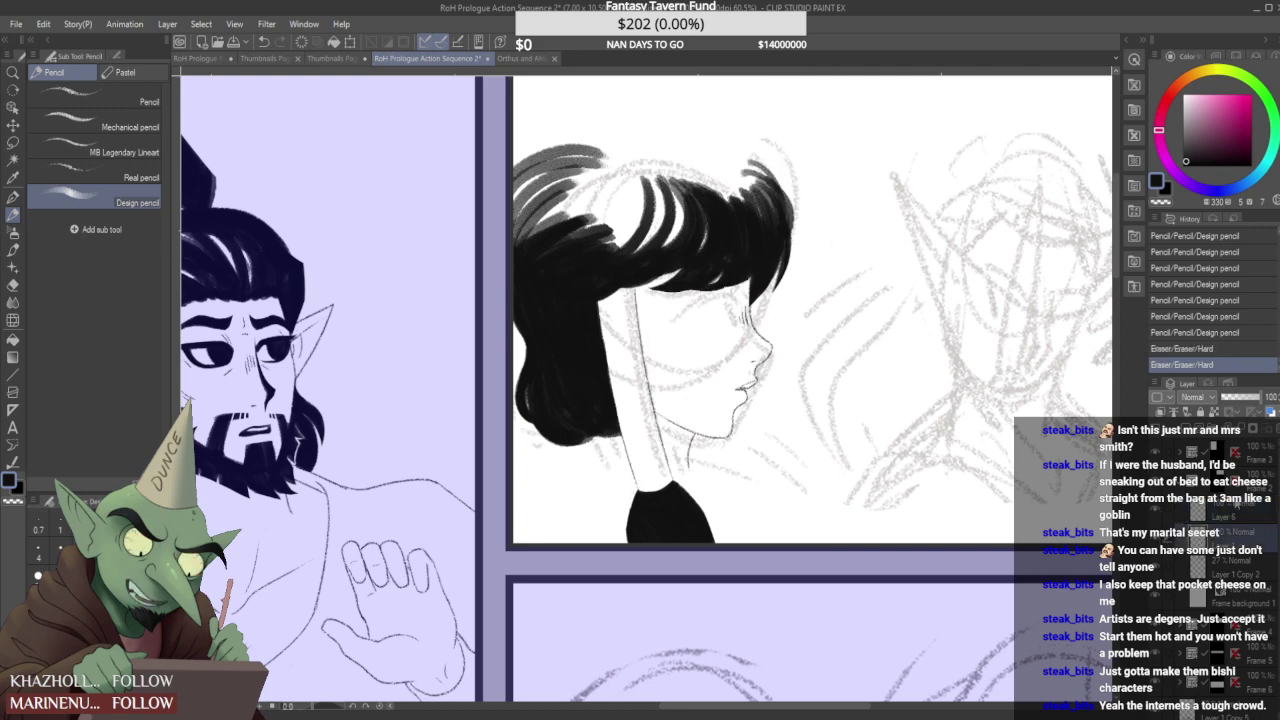
{"action": "left_click_drag", "start_coordinate": [784, 178], "coordinate": [778, 232]}
{"action": "mouse_move", "coordinate": [782, 188]}
{"action": "left_mouse_down"}
{"action": "mouse_move", "coordinate": [772, 279]}
{"action": "mouse_move", "coordinate": [791, 237]}
{"action": "mouse_move", "coordinate": [759, 309]}
{"action": "left_mouse_up"}
{"action": "left_click_drag", "start_coordinate": [766, 303], "coordinate": [761, 314]}
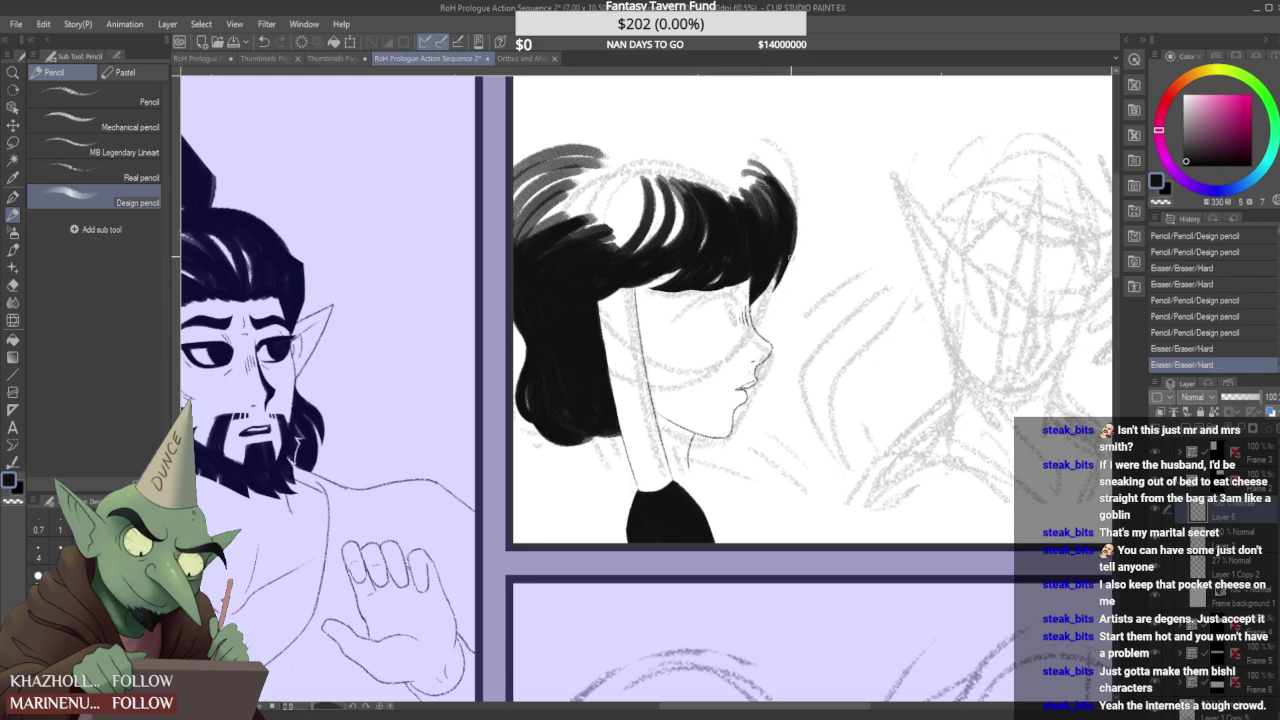
{"action": "left_click_drag", "start_coordinate": [801, 232], "coordinate": [797, 246]}
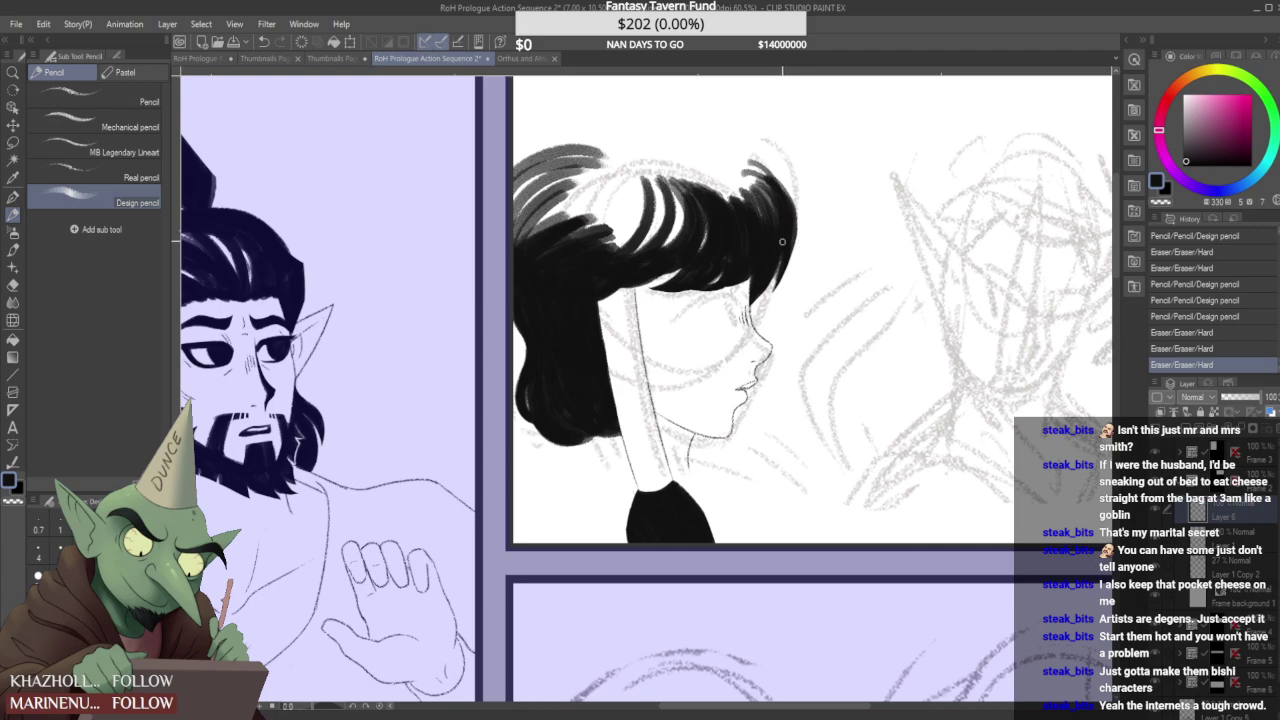
- Clean up the pointed tip of the front bangs around the forehead with the hard eraser
{"action": "scroll", "coordinate": [752, 248], "scroll_direction": "down", "scroll_amount": 7}
{"action": "scroll", "coordinate": [752, 270], "scroll_direction": "up", "scroll_amount": 15}
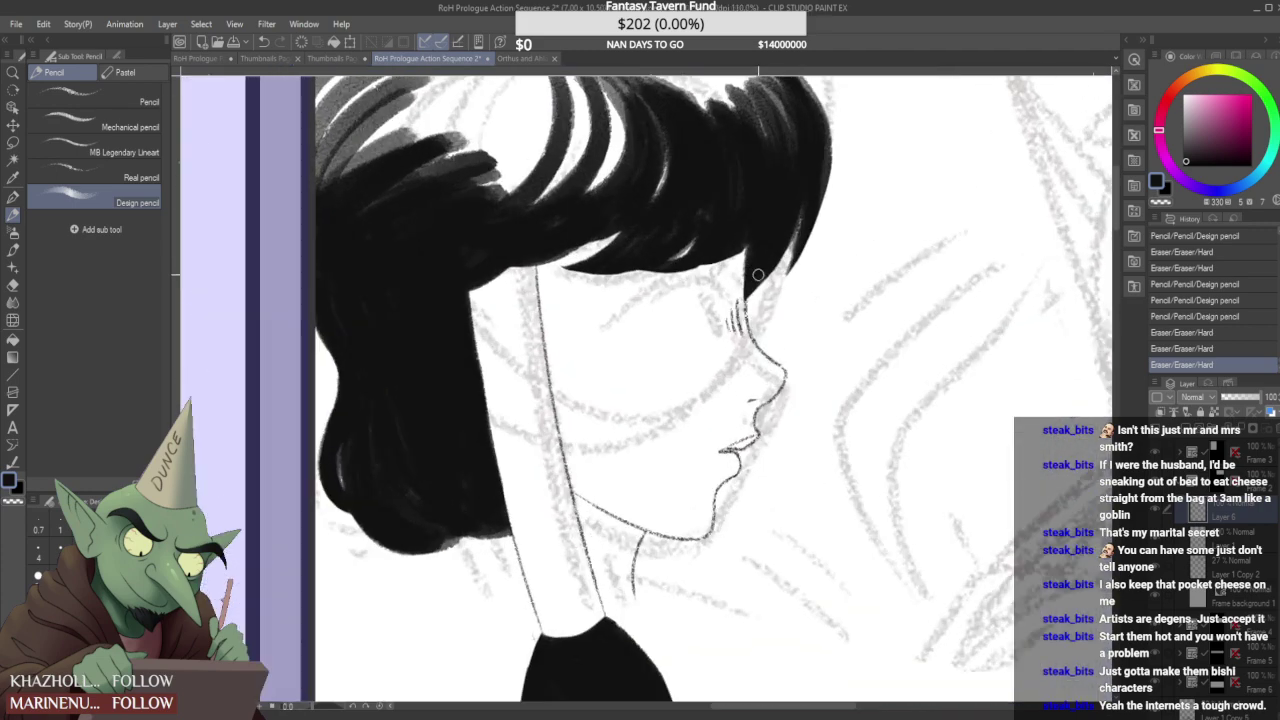
{"action": "mouse_move", "coordinate": [752, 300]}
{"action": "left_mouse_down"}
{"action": "mouse_move", "coordinate": [760, 268]}
{"action": "mouse_move", "coordinate": [736, 302]}
{"action": "left_mouse_up"}
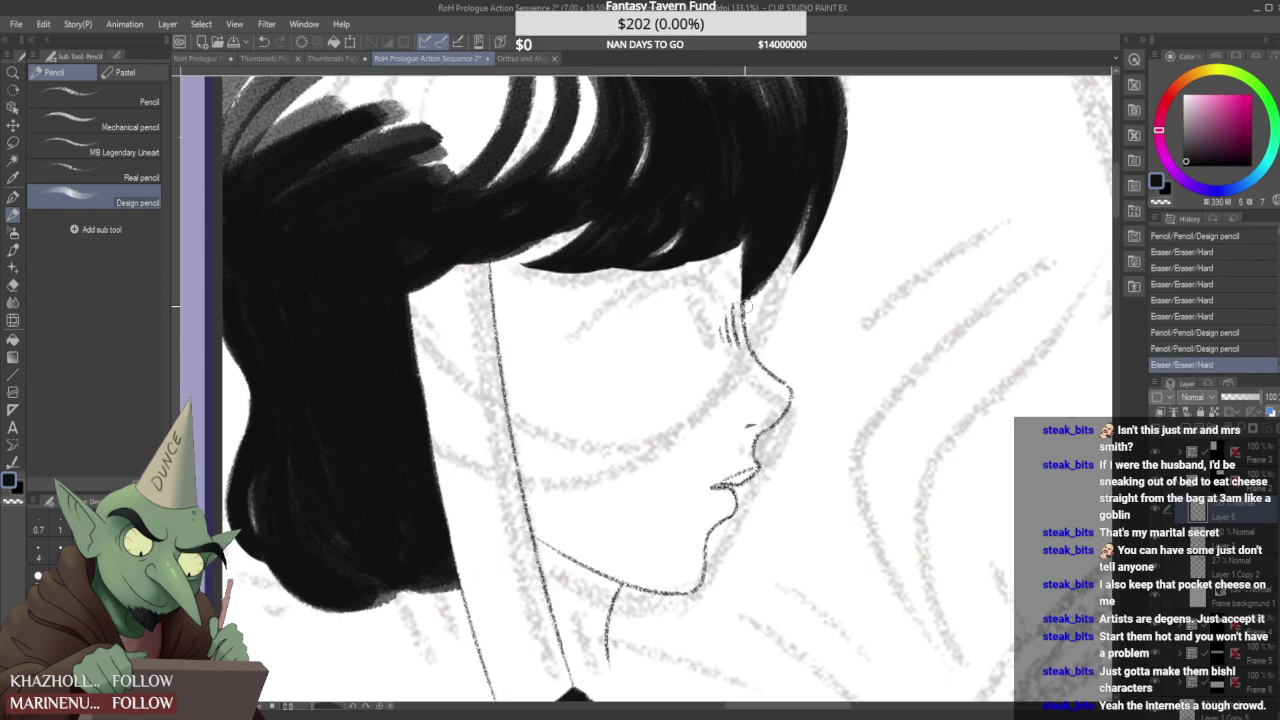
{"action": "left_click", "coordinate": [775, 283]}
{"action": "scroll", "coordinate": [765, 282], "scroll_direction": "down", "scroll_amount": 5}
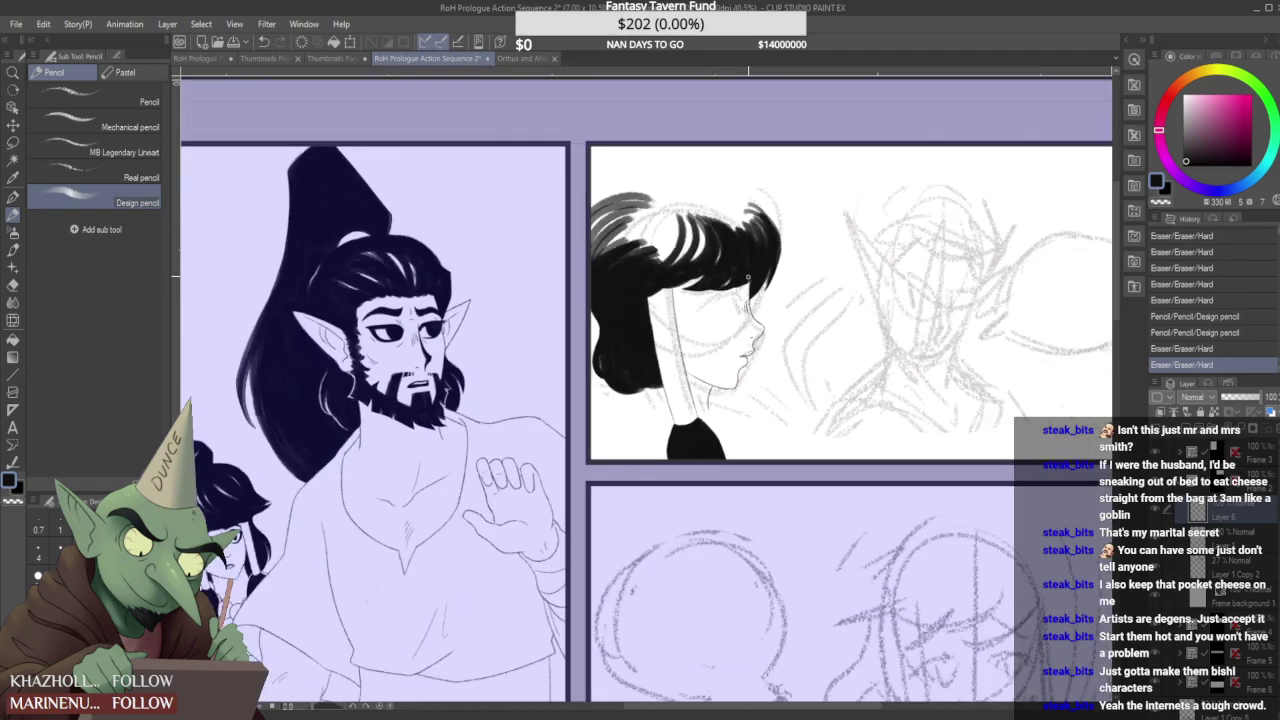
{"action": "scroll", "coordinate": [740, 271], "scroll_direction": "down", "scroll_amount": 2}
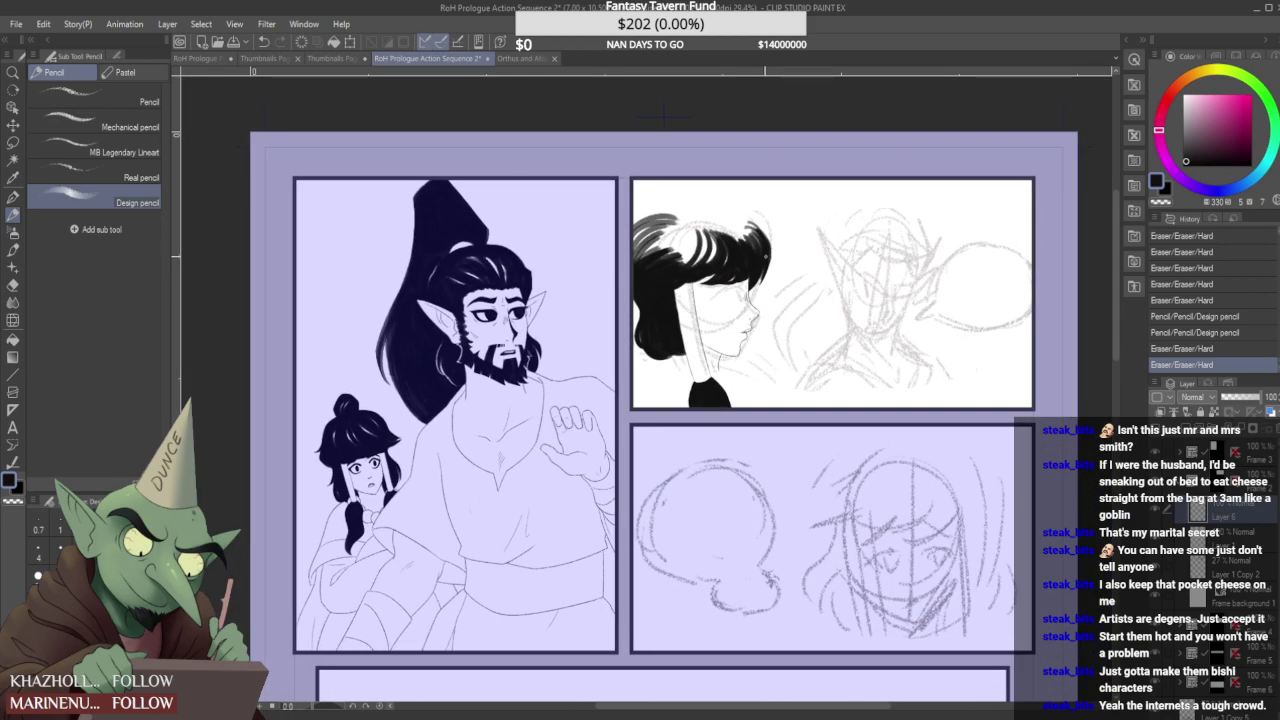
- Draw the top contour of the hair with long arcs from the back of the head to the front bangs
{"action": "scroll", "coordinate": [658, 241], "scroll_direction": "up", "scroll_amount": 5}
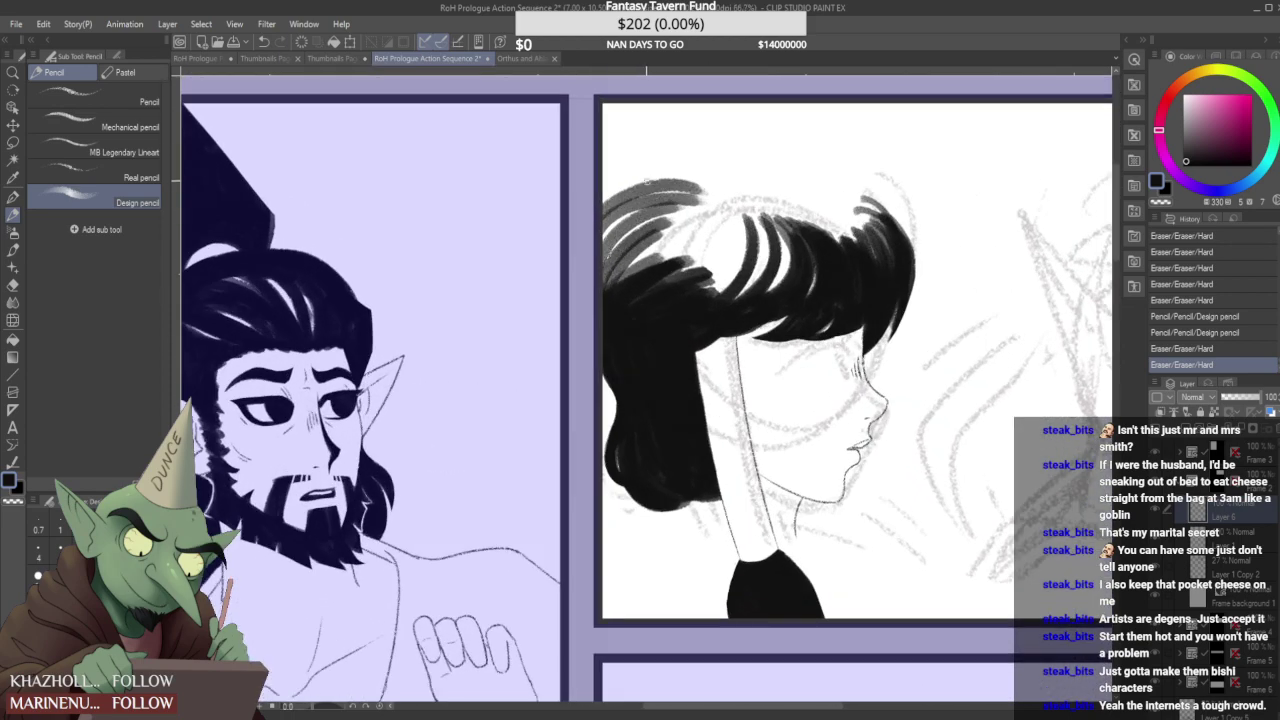
{"action": "left_click_drag", "start_coordinate": [647, 181], "coordinate": [612, 222]}
{"action": "left_click_drag", "start_coordinate": [670, 162], "coordinate": [602, 250]}
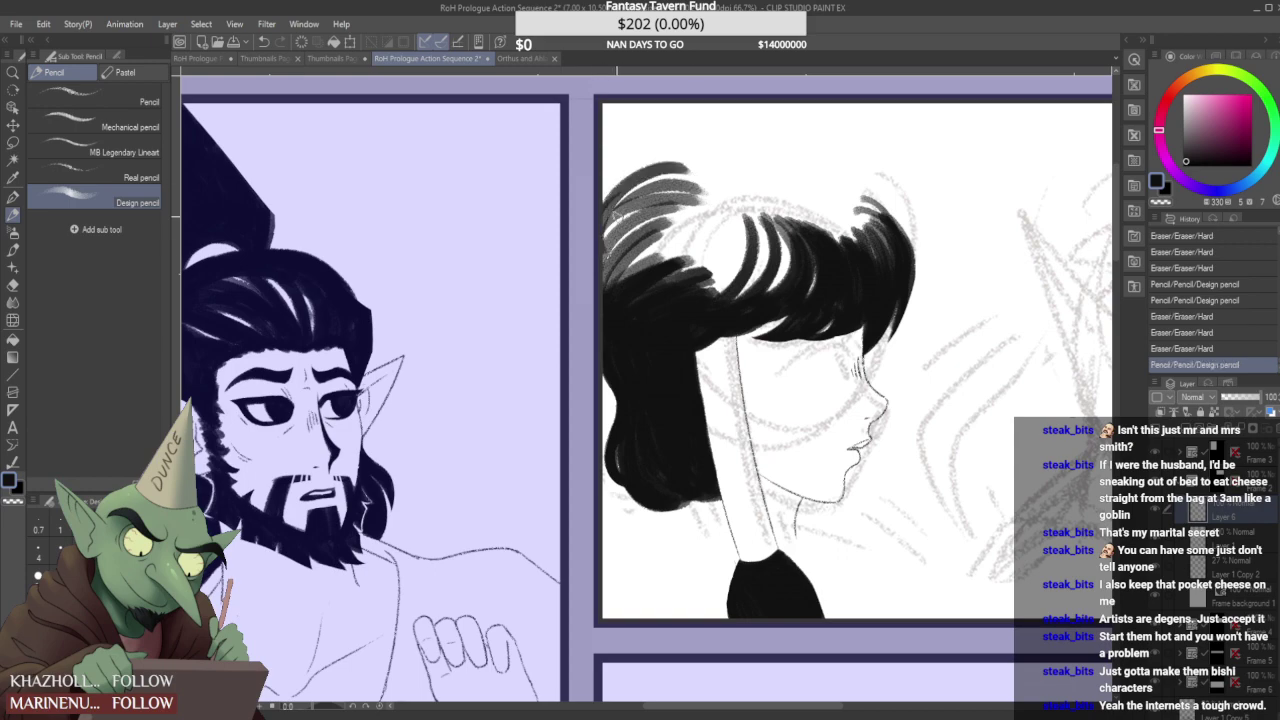
{"action": "left_click_drag", "start_coordinate": [760, 155], "coordinate": [615, 215]}
{"action": "left_click_drag", "start_coordinate": [840, 158], "coordinate": [720, 200]}
{"action": "left_click_drag", "start_coordinate": [885, 250], "coordinate": [785, 158]}
{"action": "scroll", "coordinate": [740, 240], "scroll_direction": "down", "scroll_amount": 3}
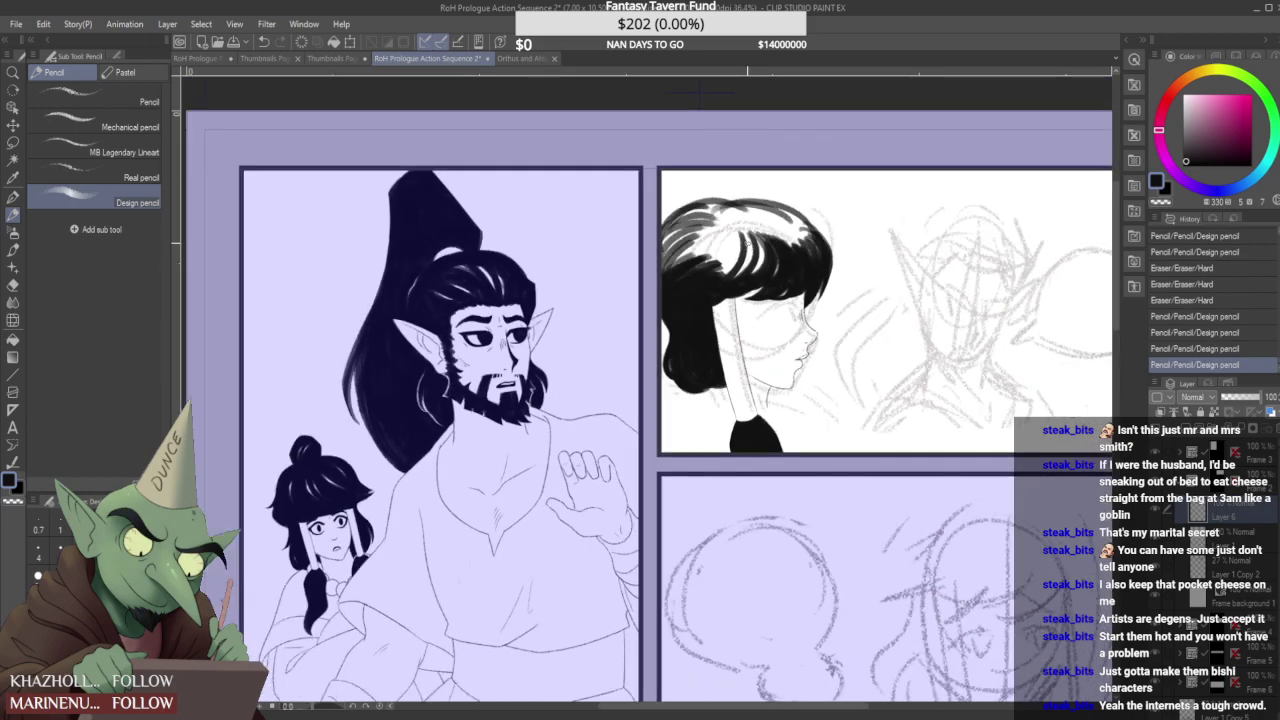
- Check the face references and refine the hair contour where the crown meets the front bangs
{"action": "left_click", "coordinate": [524, 58]}
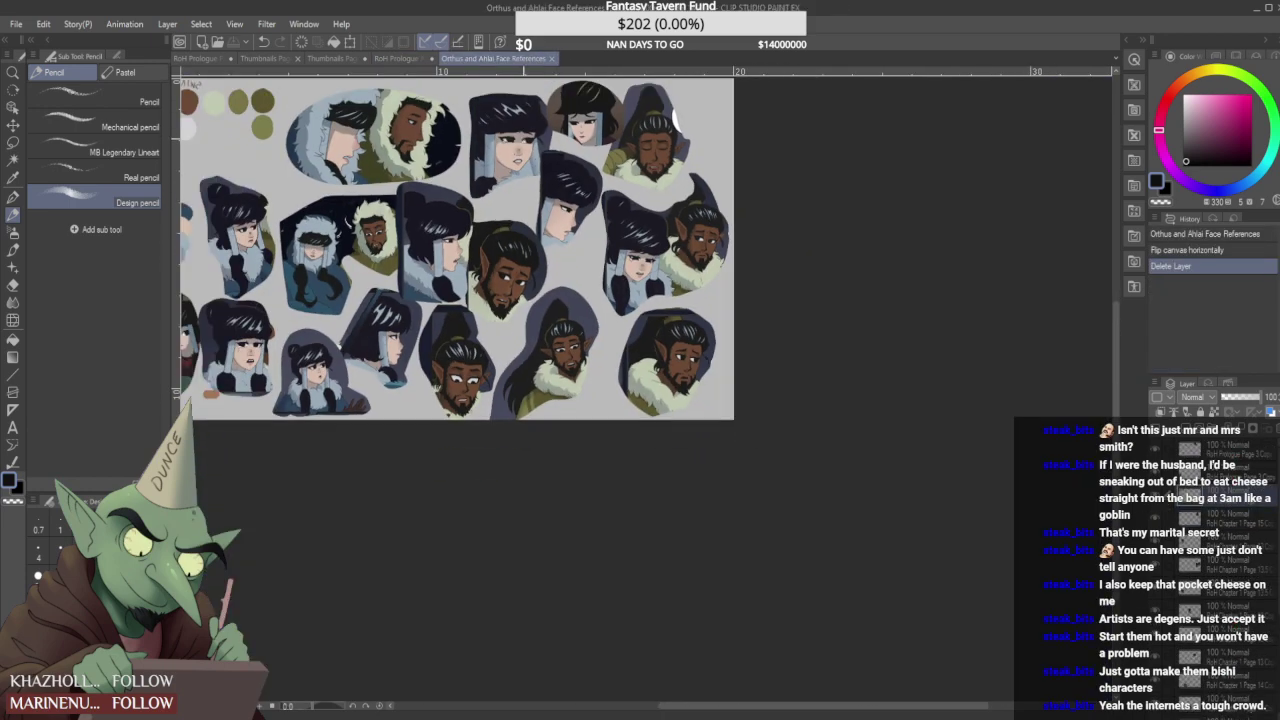
{"action": "left_click", "coordinate": [404, 58]}
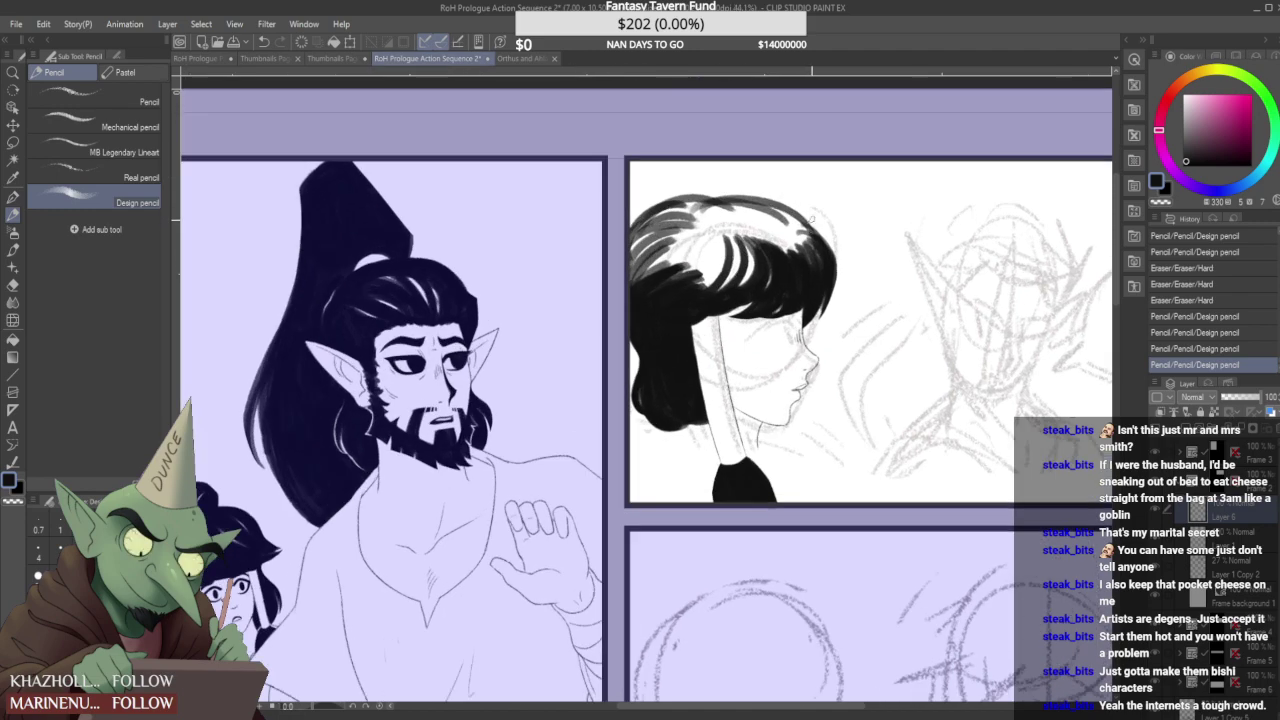
{"action": "left_click_drag", "start_coordinate": [814, 232], "coordinate": [808, 229]}
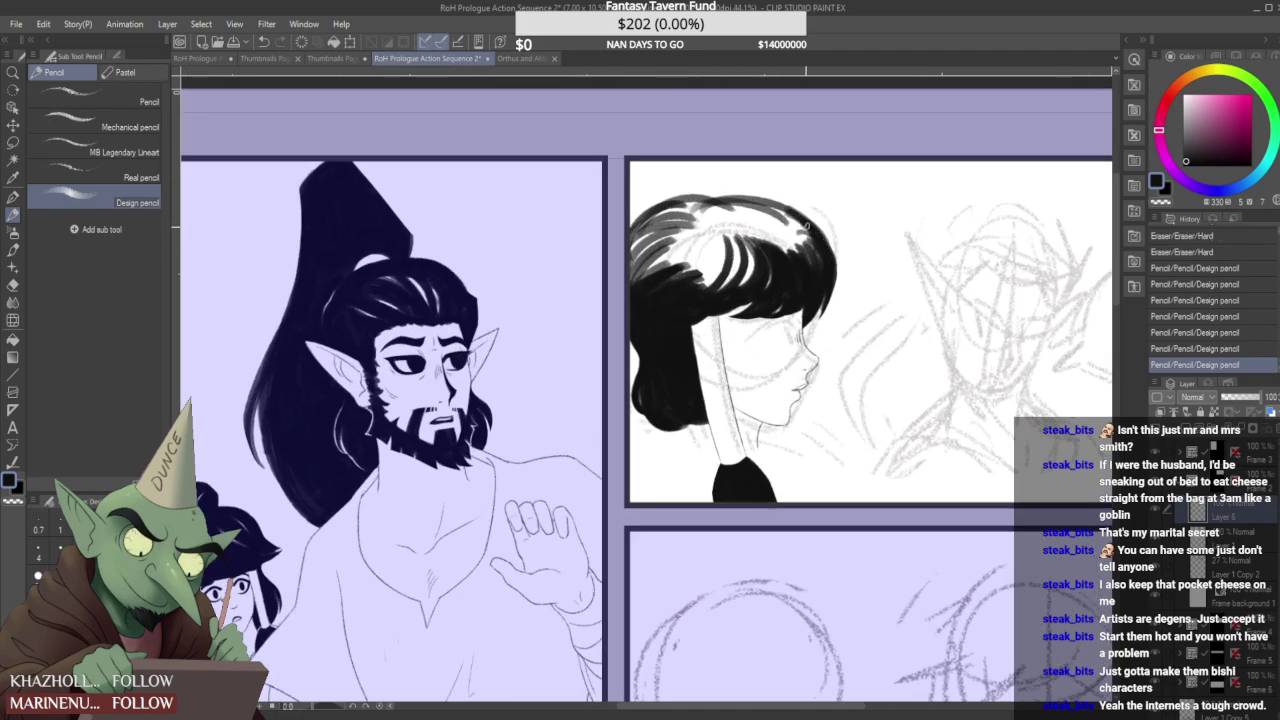
{"action": "scroll", "coordinate": [830, 266], "scroll_direction": "down", "scroll_amount": 3}
{"action": "scroll", "coordinate": [801, 217], "scroll_direction": "up", "scroll_amount": 5}
{"action": "mouse_move", "coordinate": [774, 180]}
{"action": "left_mouse_down"}
{"action": "mouse_move", "coordinate": [790, 292]}
{"action": "mouse_move", "coordinate": [799, 250]}
{"action": "mouse_move", "coordinate": [777, 233]}
{"action": "mouse_move", "coordinate": [784, 285]}
{"action": "mouse_move", "coordinate": [772, 180]}
{"action": "mouse_move", "coordinate": [805, 265]}
{"action": "left_mouse_up"}
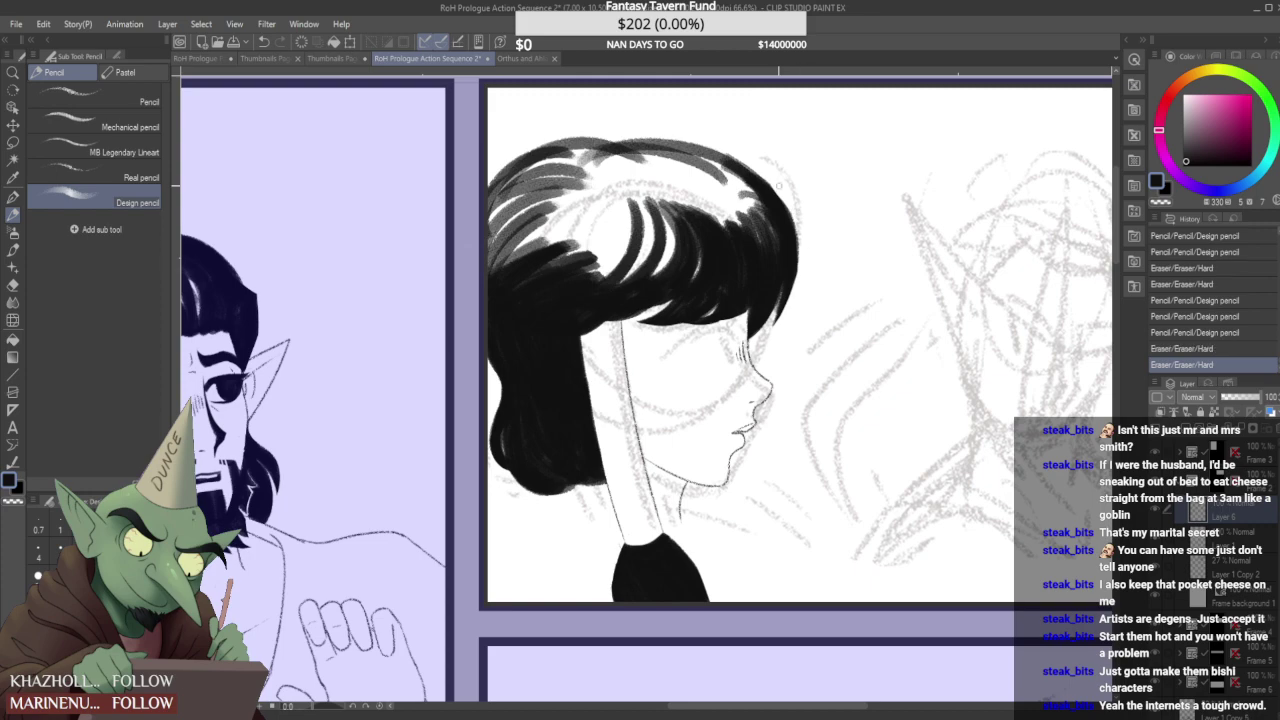
{"action": "mouse_move", "coordinate": [762, 184]}
{"action": "left_mouse_down"}
{"action": "mouse_move", "coordinate": [780, 219]}
{"action": "mouse_move", "coordinate": [770, 188]}
{"action": "left_mouse_up"}
{"action": "left_click_drag", "start_coordinate": [773, 196], "coordinate": [773, 186]}
{"action": "scroll", "coordinate": [771, 191], "scroll_direction": "down", "scroll_amount": 6}
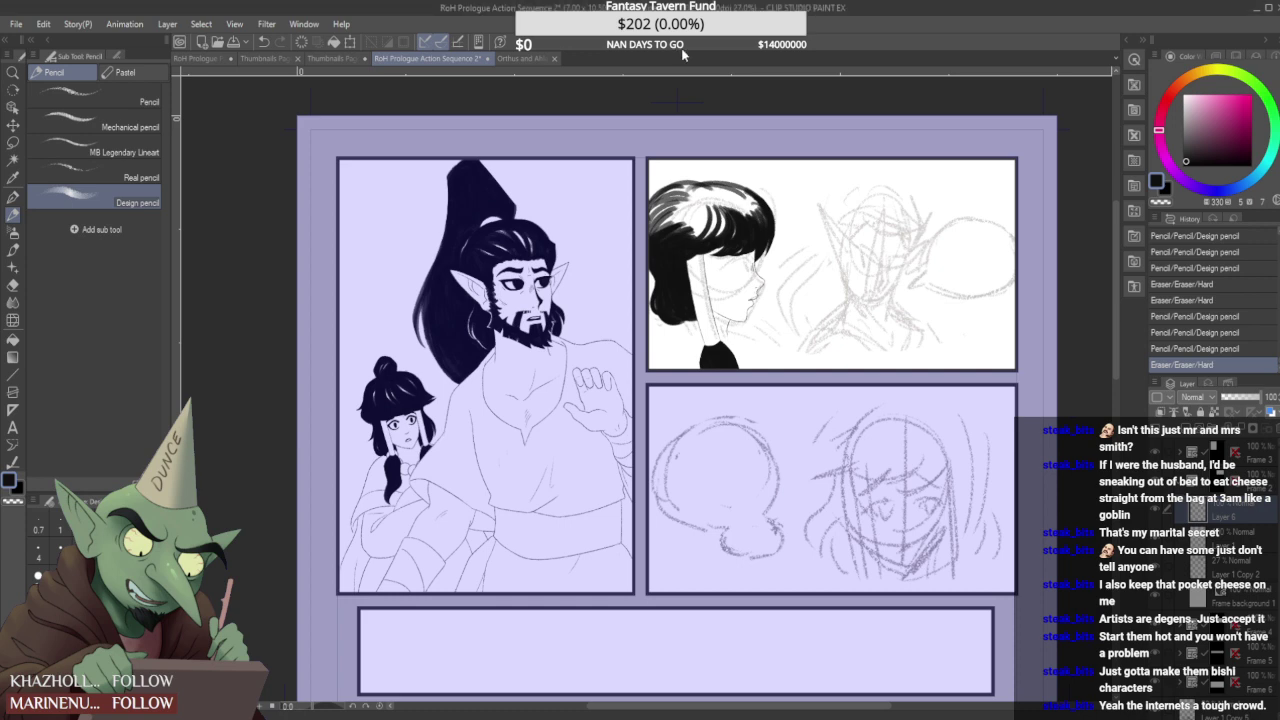
- Fill the remaining white areas of the crown with dark strokes, leaving thin highlights above the bangs
{"action": "scroll", "coordinate": [690, 150], "scroll_direction": "up", "scroll_amount": 3}
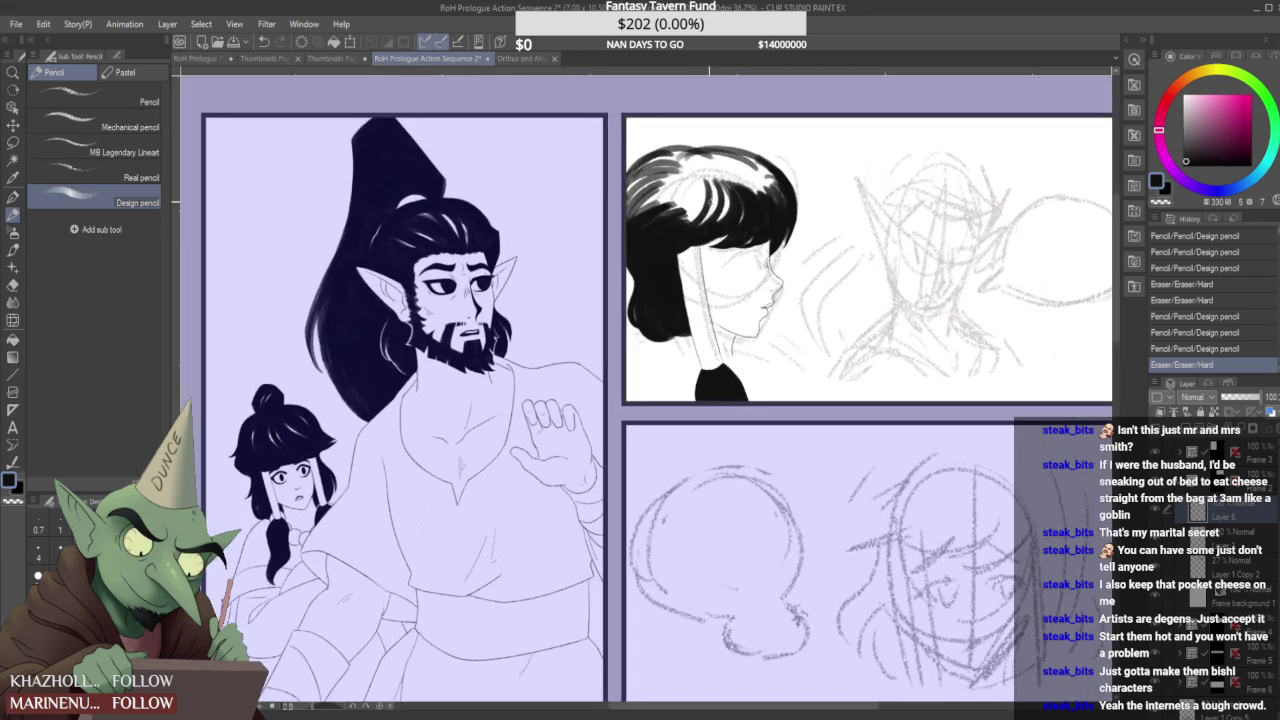
{"action": "mouse_move", "coordinate": [684, 176]}
{"action": "left_mouse_down"}
{"action": "mouse_move", "coordinate": [629, 226]}
{"action": "mouse_move", "coordinate": [627, 209]}
{"action": "left_mouse_up"}
{"action": "mouse_move", "coordinate": [694, 151]}
{"action": "left_mouse_down"}
{"action": "mouse_move", "coordinate": [629, 192]}
{"action": "mouse_move", "coordinate": [714, 168]}
{"action": "left_mouse_up"}
{"action": "left_click_drag", "start_coordinate": [684, 158], "coordinate": [756, 182]}
{"action": "mouse_move", "coordinate": [708, 160]}
{"action": "left_mouse_down"}
{"action": "mouse_move", "coordinate": [773, 198]}
{"action": "mouse_move", "coordinate": [742, 158]}
{"action": "left_mouse_up"}
{"action": "mouse_move", "coordinate": [780, 202]}
{"action": "left_mouse_down"}
{"action": "mouse_move", "coordinate": [752, 166]}
{"action": "mouse_move", "coordinate": [690, 170]}
{"action": "left_mouse_up"}
{"action": "left_click_drag", "start_coordinate": [766, 152], "coordinate": [740, 168]}
{"action": "mouse_move", "coordinate": [704, 162]}
{"action": "left_mouse_down"}
{"action": "mouse_move", "coordinate": [640, 214]}
{"action": "mouse_move", "coordinate": [641, 192]}
{"action": "mouse_move", "coordinate": [630, 194]}
{"action": "mouse_move", "coordinate": [646, 226]}
{"action": "mouse_move", "coordinate": [648, 210]}
{"action": "mouse_move", "coordinate": [655, 218]}
{"action": "left_mouse_up"}
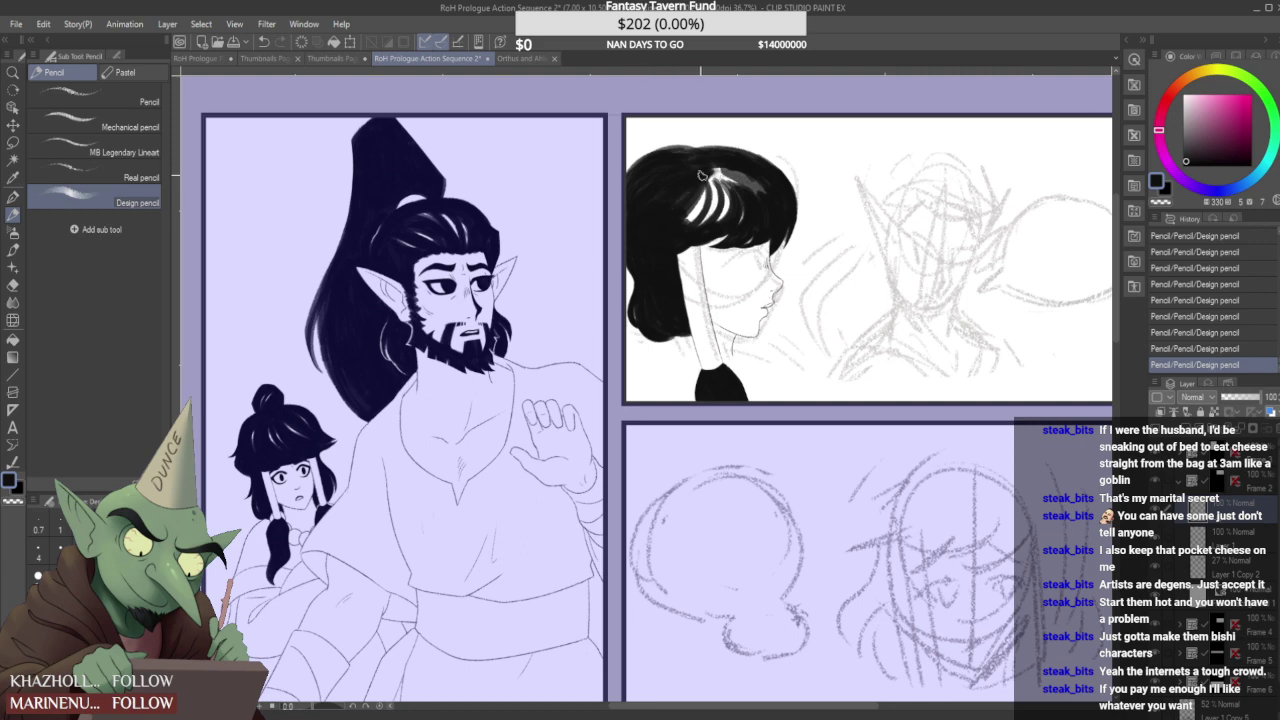
{"action": "left_click_drag", "start_coordinate": [704, 176], "coordinate": [676, 238]}
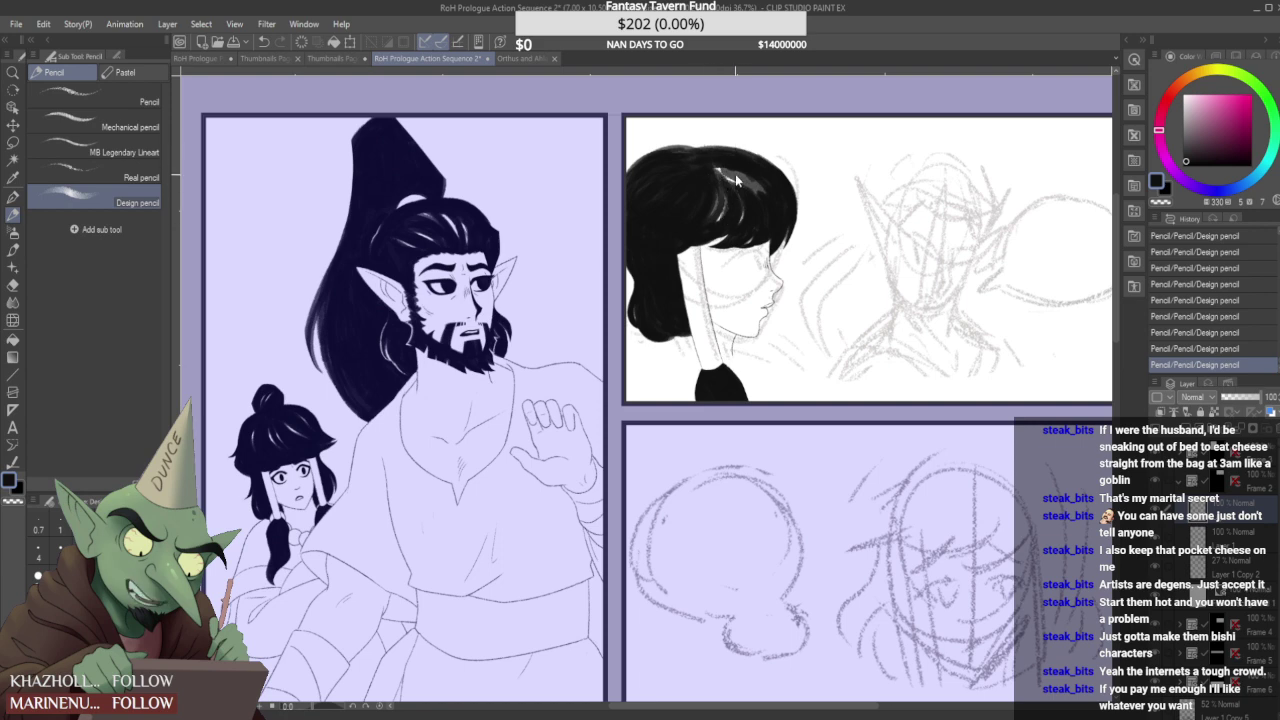
- Compare the crown with and without the latest strokes, and toggle the visibility of the layer below the hair
{"action": "key", "text": "ctrl+z"}
{"action": "key", "text": "ctrl+z"}
{"action": "key", "text": "ctrl+y"}
{"action": "key", "text": "ctrl+y"}
{"action": "key", "text": "ctrl+z"}
{"action": "key", "text": "ctrl+z"}
{"action": "key", "text": "ctrl+y"}
{"action": "key", "text": "ctrl+y"}
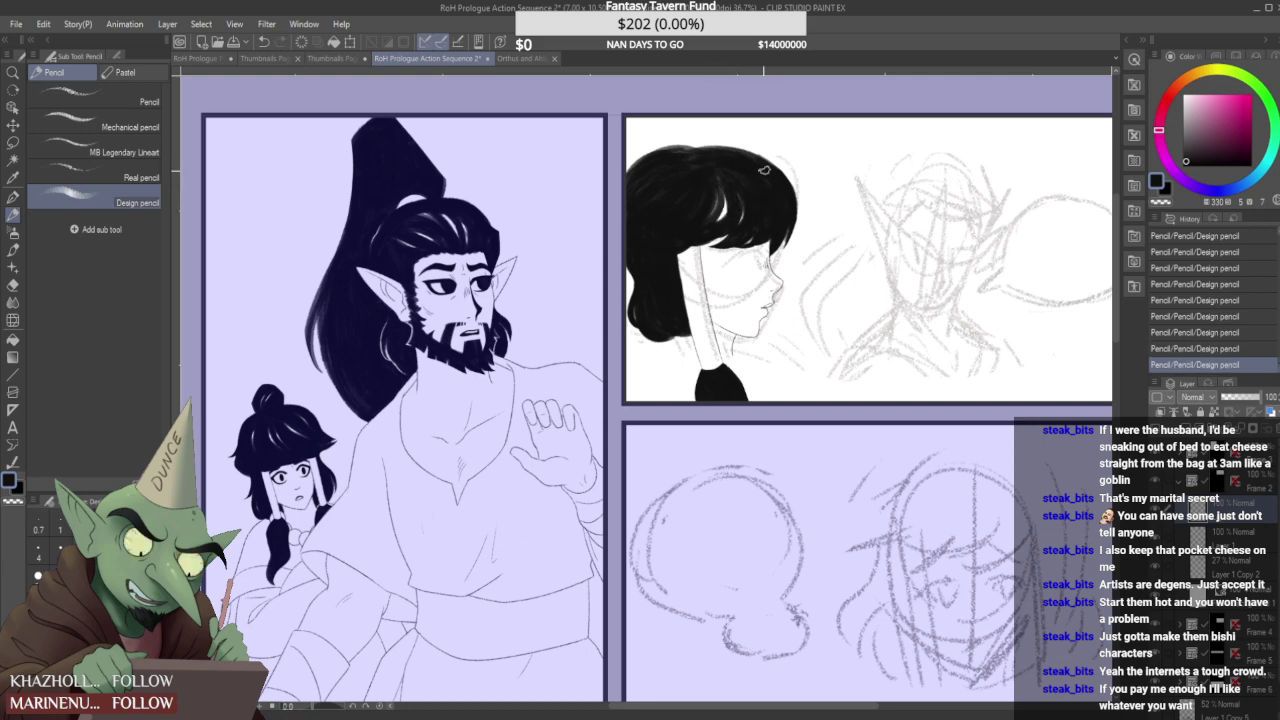
{"action": "left_click", "coordinate": [1154, 537]}
{"action": "left_click", "coordinate": [1153, 539]}
{"action": "scroll", "coordinate": [847, 400], "scroll_direction": "down", "scroll_amount": 2}
{"action": "scroll", "coordinate": [657, 325], "scroll_direction": "up", "scroll_amount": 3}
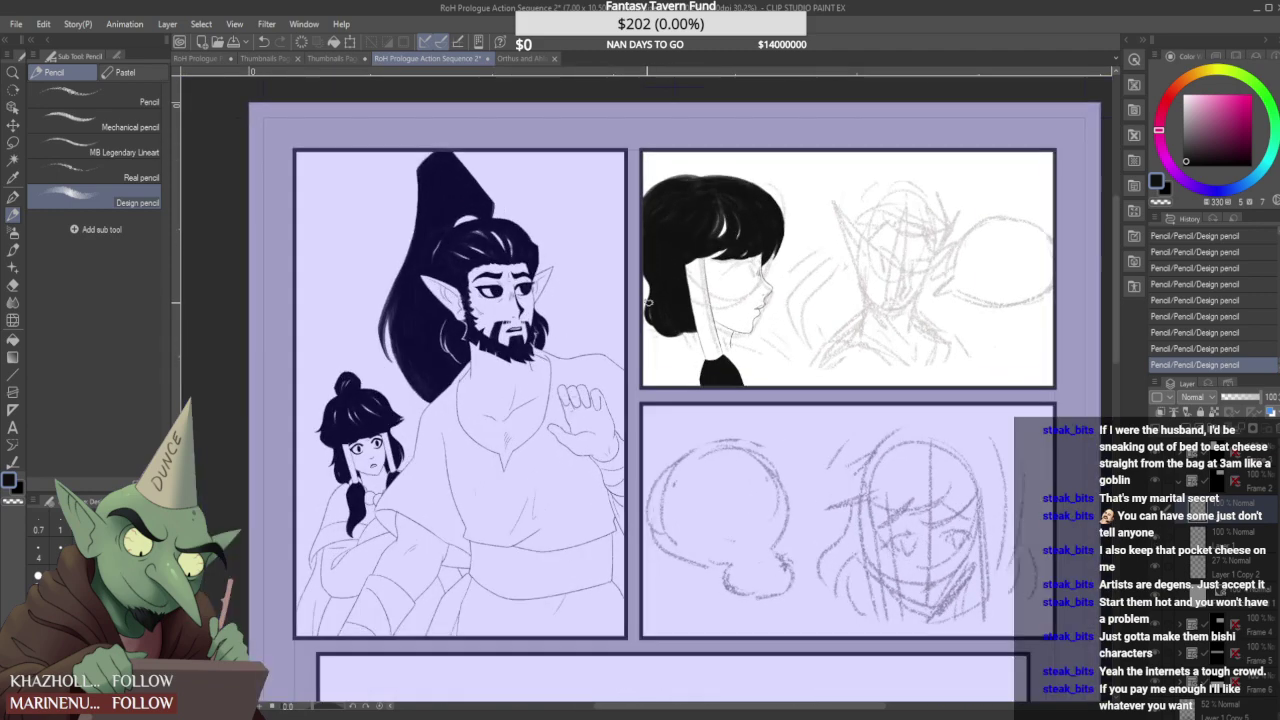
- Smooth the top contour of the hair with a dark stroke from the back of the head toward the front
{"action": "scroll", "coordinate": [657, 325], "scroll_direction": "up", "scroll_amount": 1}
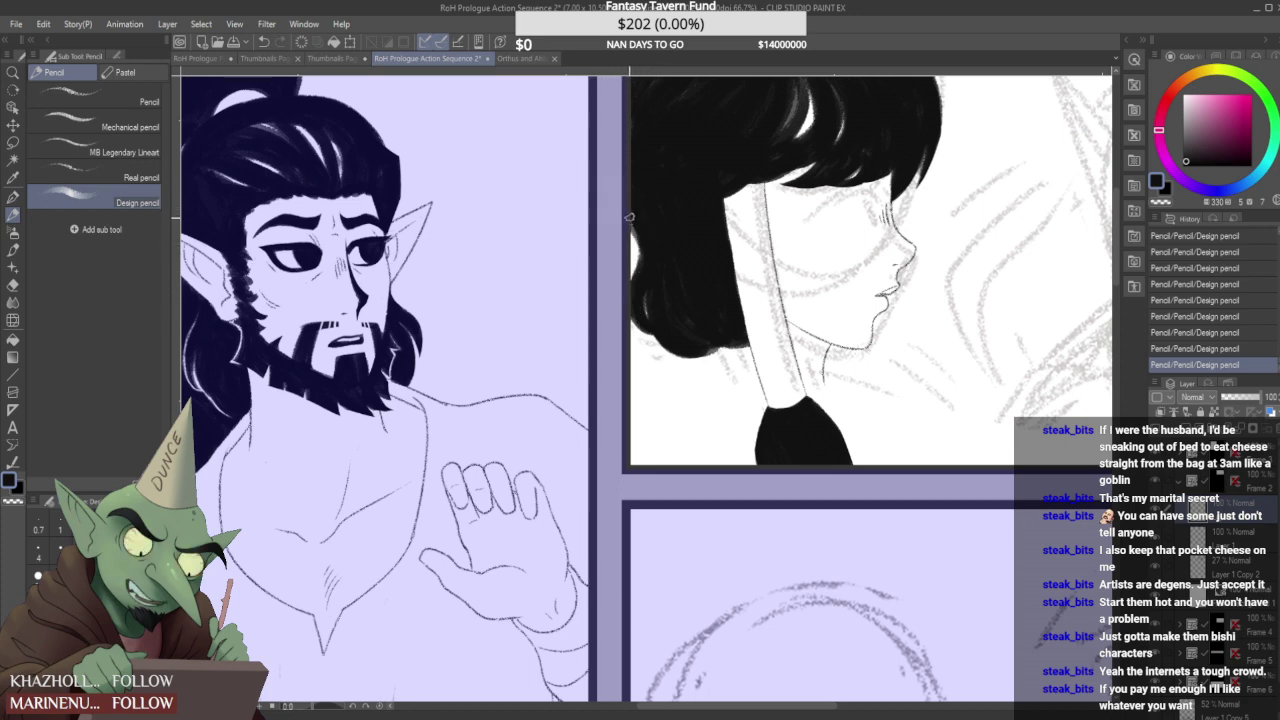
{"action": "scroll", "coordinate": [653, 269], "scroll_direction": "down", "scroll_amount": 5}
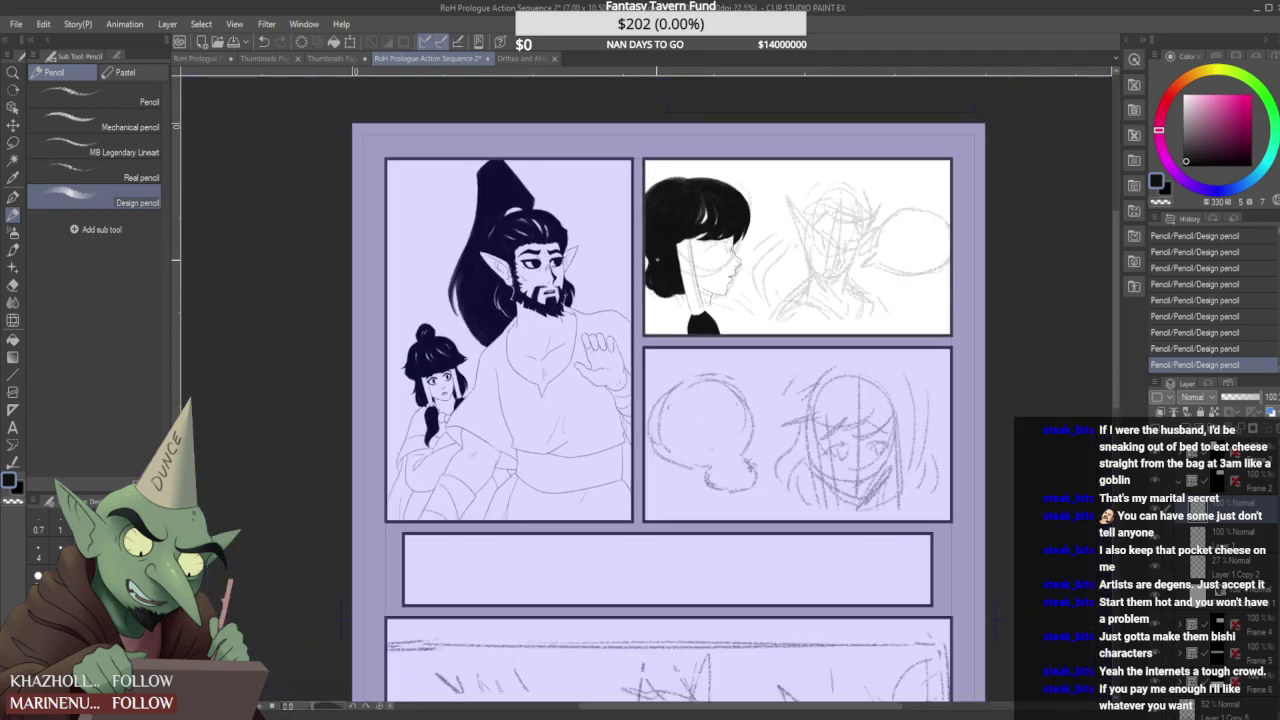
{"action": "scroll", "coordinate": [709, 165], "scroll_direction": "up", "scroll_amount": 6}
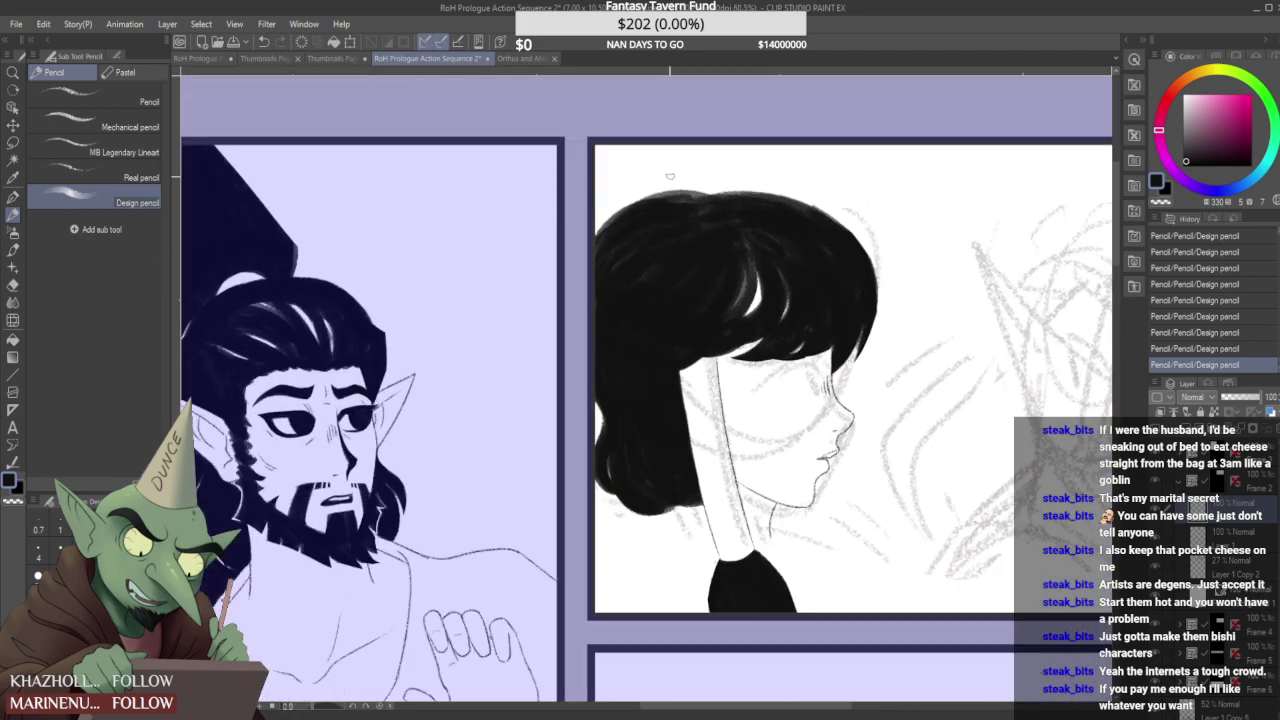
{"action": "mouse_move", "coordinate": [576, 257]}
{"action": "left_mouse_down"}
{"action": "mouse_move", "coordinate": [694, 197]}
{"action": "mouse_move", "coordinate": [677, 234]}
{"action": "mouse_move", "coordinate": [809, 211]}
{"action": "mouse_move", "coordinate": [880, 233]}
{"action": "left_mouse_up"}
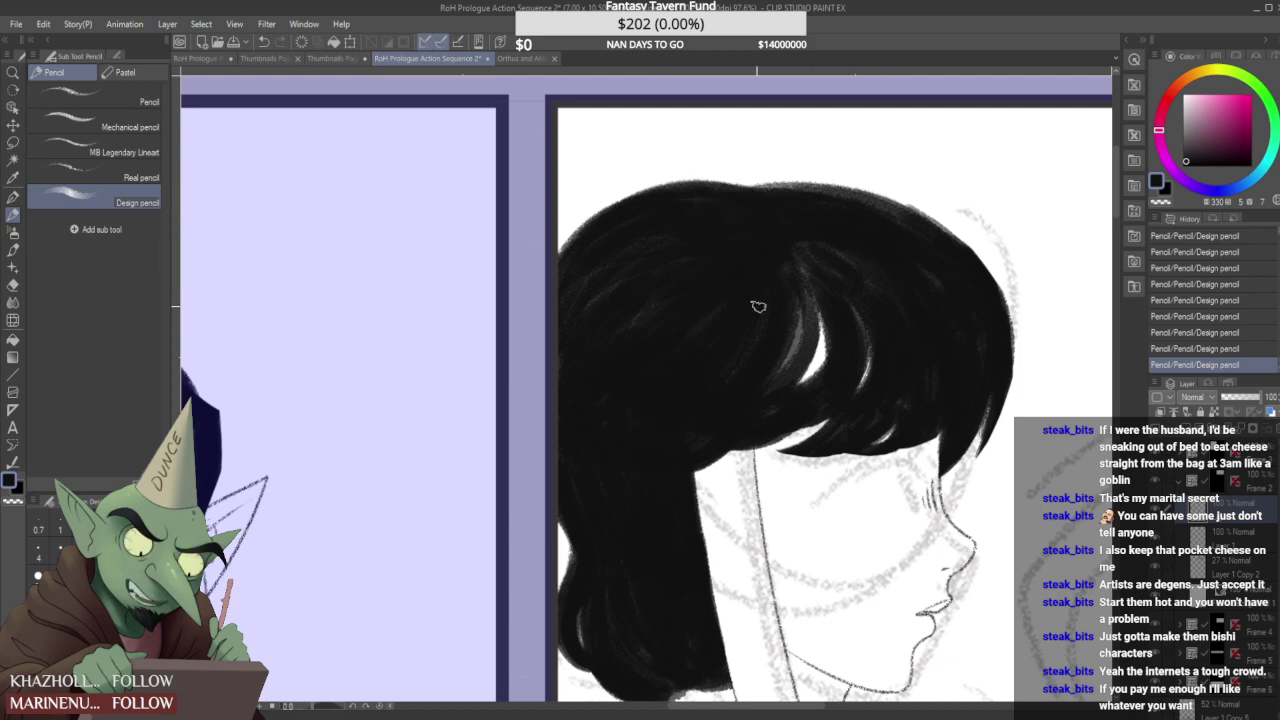
- Darken the hair around the white highlights above the bangs with tapered strokes, leaving only thin slivers
{"action": "mouse_move", "coordinate": [801, 305]}
{"action": "left_mouse_down"}
{"action": "mouse_move", "coordinate": [775, 374]}
{"action": "mouse_move", "coordinate": [804, 348]}
{"action": "mouse_move", "coordinate": [776, 384]}
{"action": "mouse_move", "coordinate": [812, 352]}
{"action": "mouse_move", "coordinate": [771, 377]}
{"action": "left_mouse_up"}
{"action": "left_click_drag", "start_coordinate": [812, 334], "coordinate": [801, 346]}
{"action": "left_click_drag", "start_coordinate": [797, 357], "coordinate": [808, 286]}
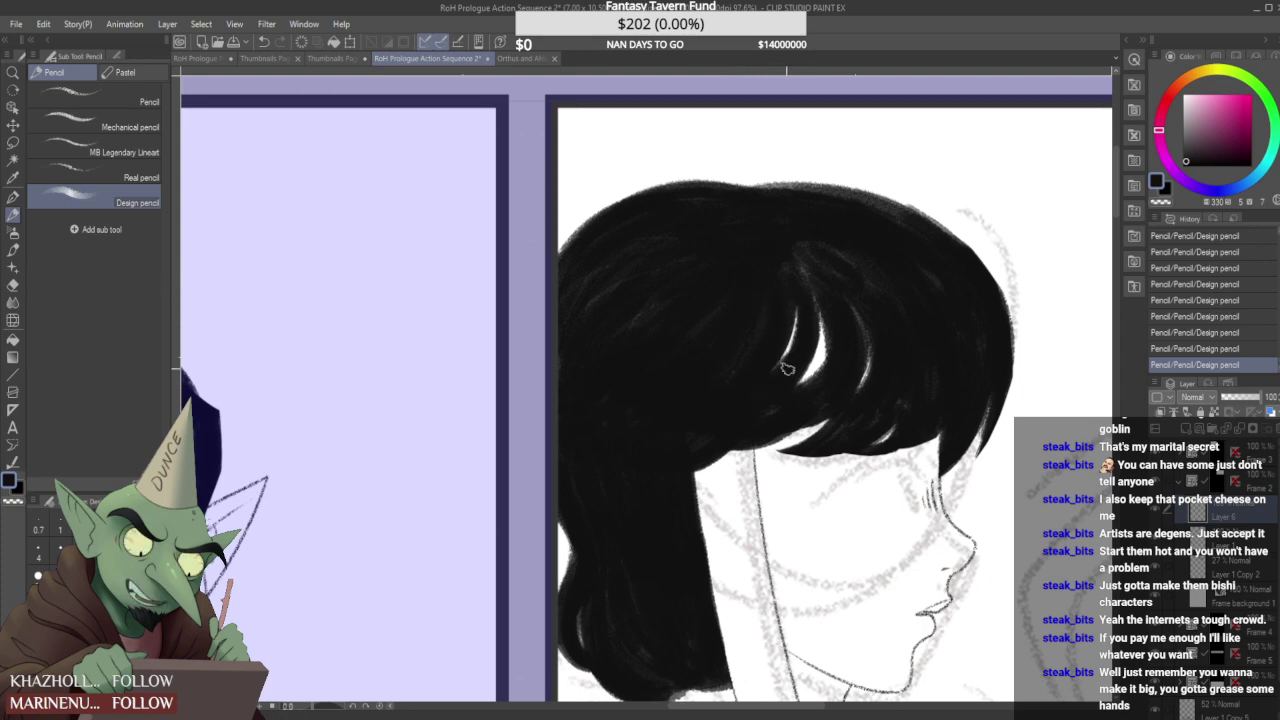
{"action": "scroll", "coordinate": [822, 314], "scroll_direction": "down", "scroll_amount": 3}
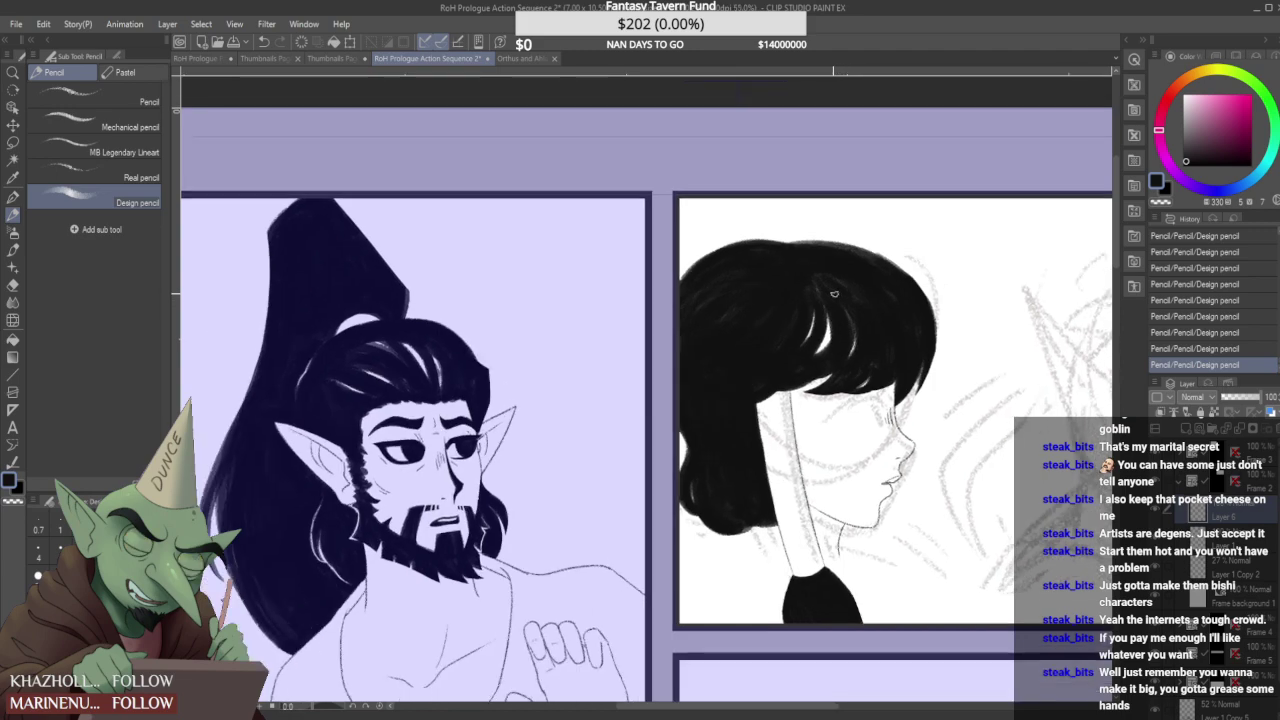
{"action": "scroll", "coordinate": [835, 292], "scroll_direction": "down", "scroll_amount": 1}
{"action": "scroll", "coordinate": [830, 292], "scroll_direction": "up", "scroll_amount": 4}
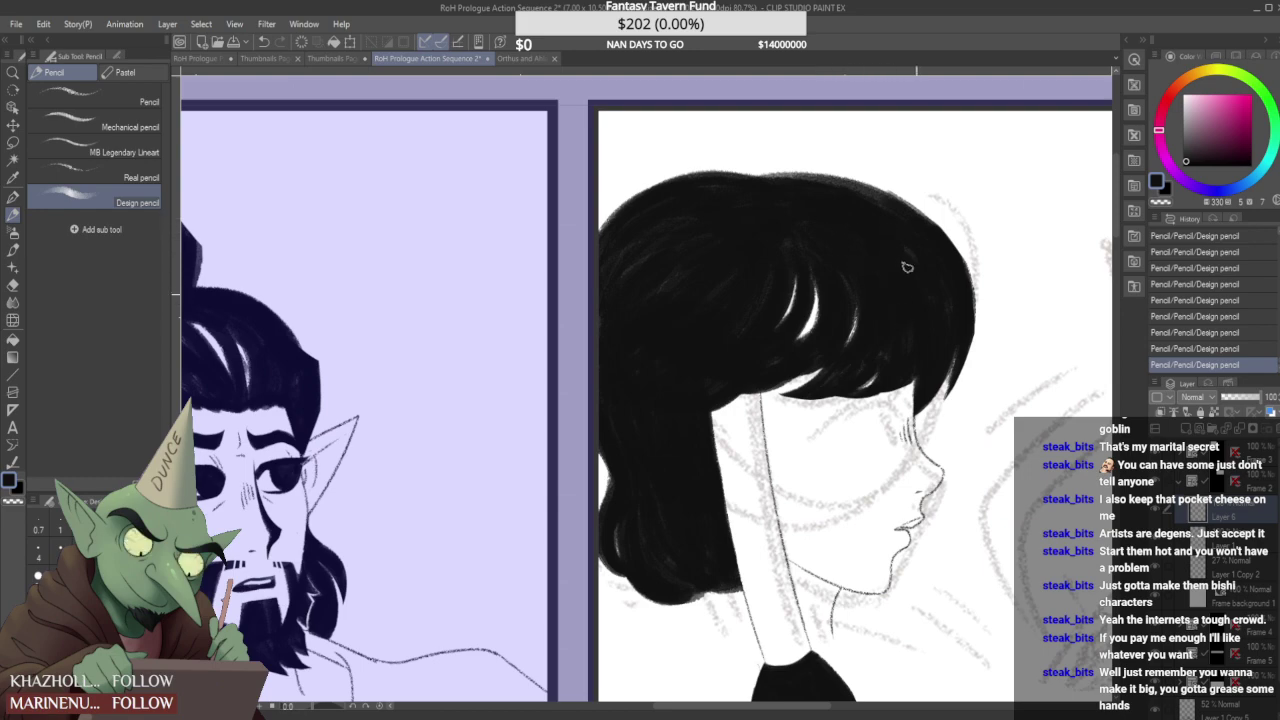
- Hide the rough sketch layer of the second panel so only the refined drawing shows
{"action": "scroll", "coordinate": [905, 262], "scroll_direction": "down", "scroll_amount": 5}
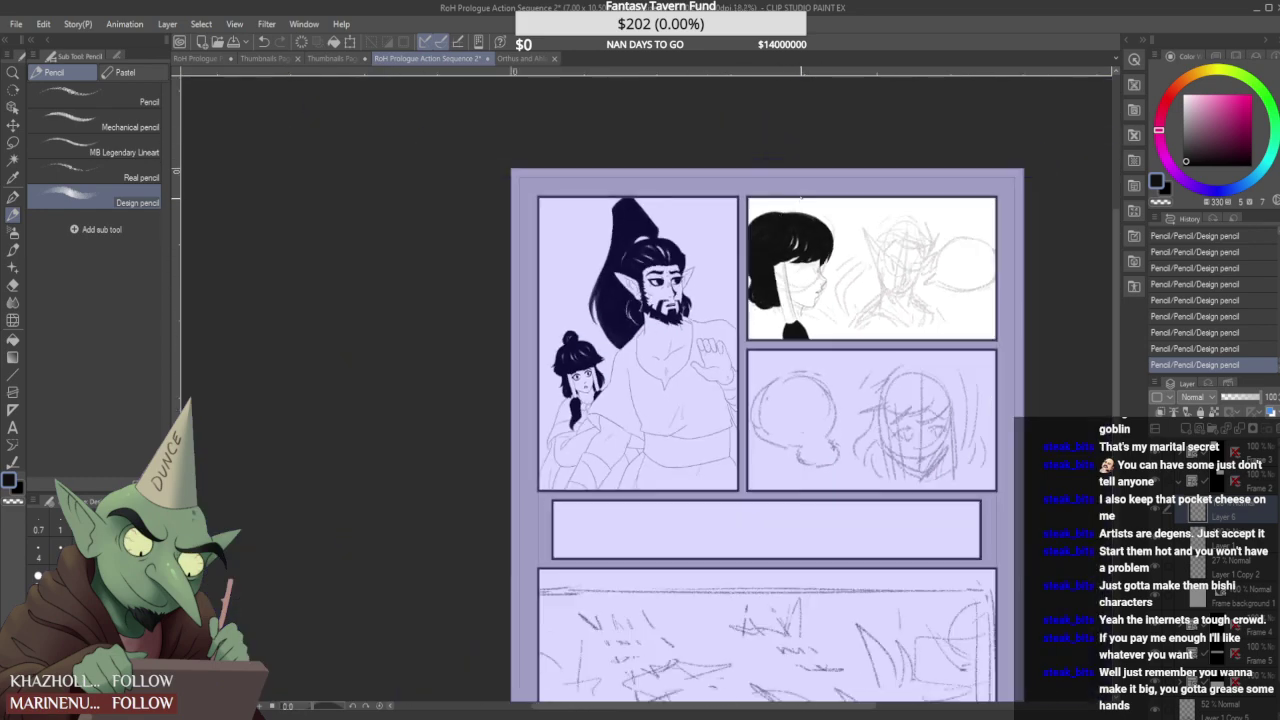
{"action": "scroll", "coordinate": [845, 190], "scroll_direction": "up", "scroll_amount": 1}
{"action": "scroll", "coordinate": [824, 297], "scroll_direction": "up", "scroll_amount": 1}
{"action": "left_click", "coordinate": [1156, 567]}
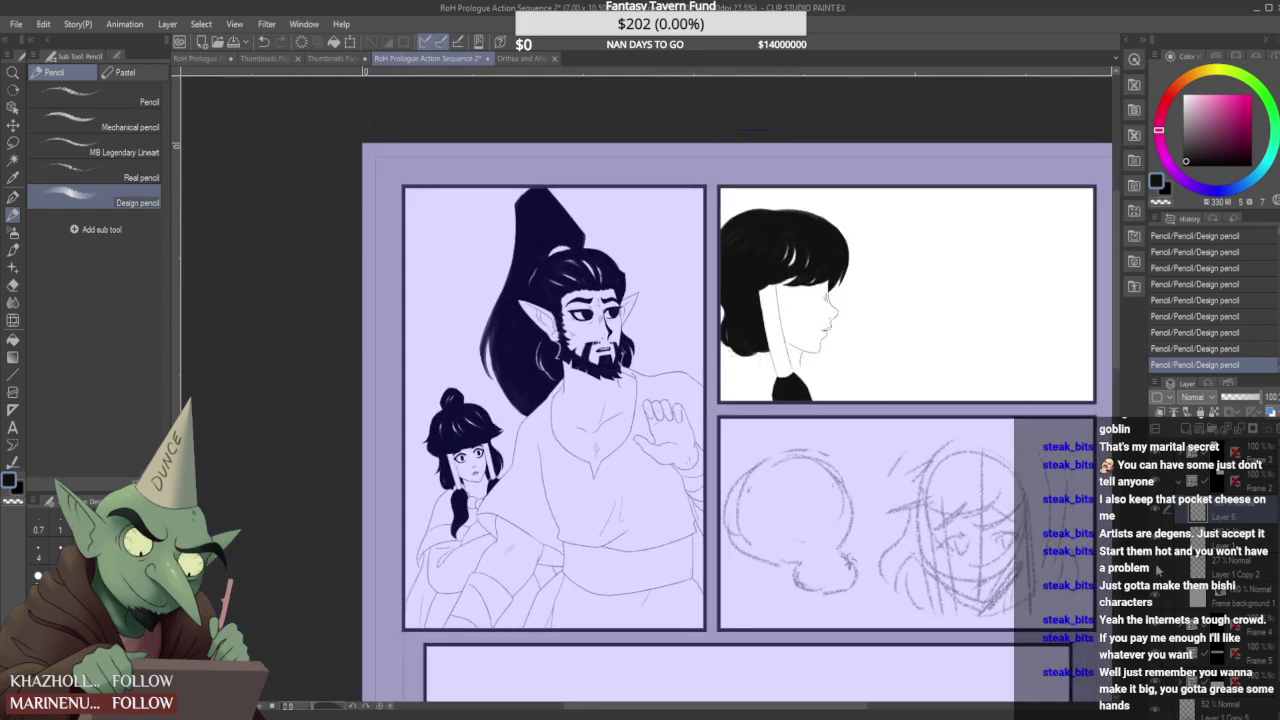
- Toggle the layer beneath the hair to check it, select it, and erase the stray line work there
{"action": "scroll", "coordinate": [994, 375], "scroll_direction": "up", "scroll_amount": 3}
{"action": "left_click", "coordinate": [1156, 539]}
{"action": "left_click", "coordinate": [1156, 539]}
{"action": "left_click", "coordinate": [1184, 543]}
{"action": "scroll", "coordinate": [611, 232], "scroll_direction": "up", "scroll_amount": 2}
{"action": "scroll", "coordinate": [634, 242], "scroll_direction": "up", "scroll_amount": 1}
{"action": "left_click_drag", "start_coordinate": [606, 251], "coordinate": [617, 249]}
{"action": "scroll", "coordinate": [608, 266], "scroll_direction": "down", "scroll_amount": 2}
{"action": "scroll", "coordinate": [596, 280], "scroll_direction": "down", "scroll_amount": 6}
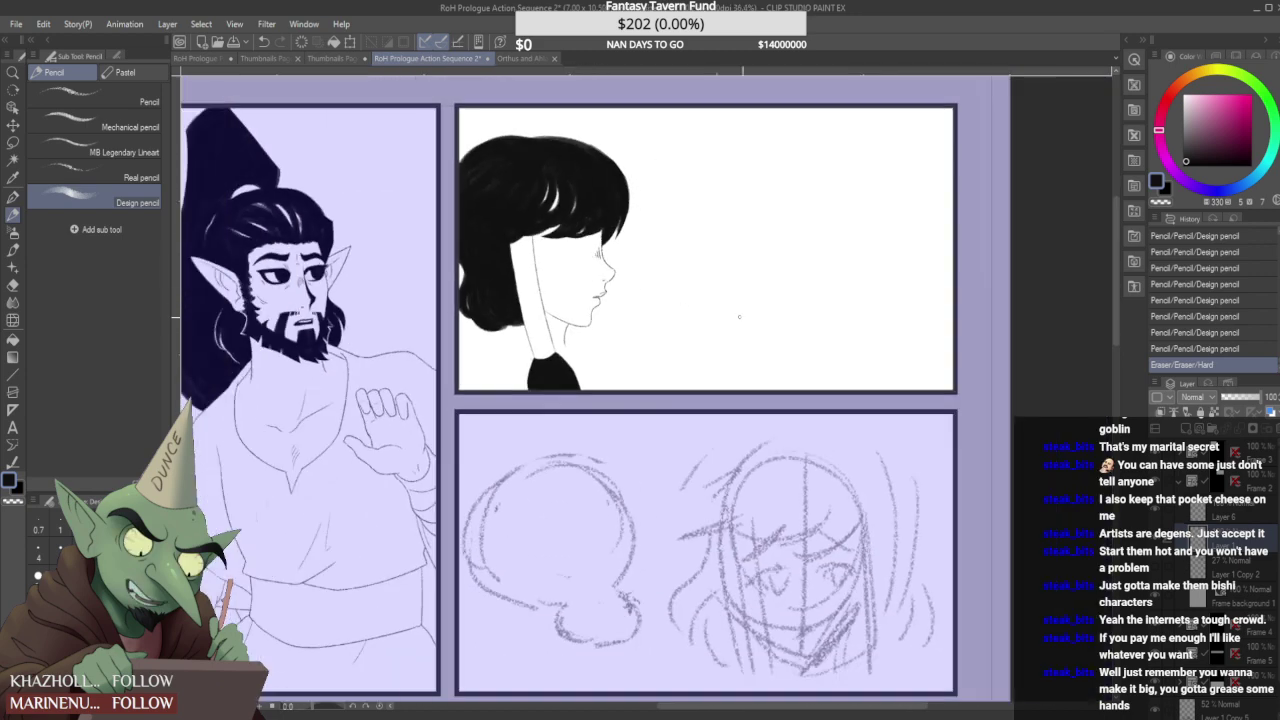
- Toggle the hair layer's visibility to check its contents and make it the active layer
{"action": "left_click", "coordinate": [1155, 509]}
{"action": "left_click", "coordinate": [1155, 509]}
{"action": "left_click", "coordinate": [1254, 517]}
{"action": "left_click", "coordinate": [1160, 514]}
{"action": "left_click", "coordinate": [1160, 514]}
{"action": "scroll", "coordinate": [540, 150], "scroll_direction": "up", "scroll_amount": 5}
{"action": "scroll", "coordinate": [445, 153], "scroll_direction": "down", "scroll_amount": 3}
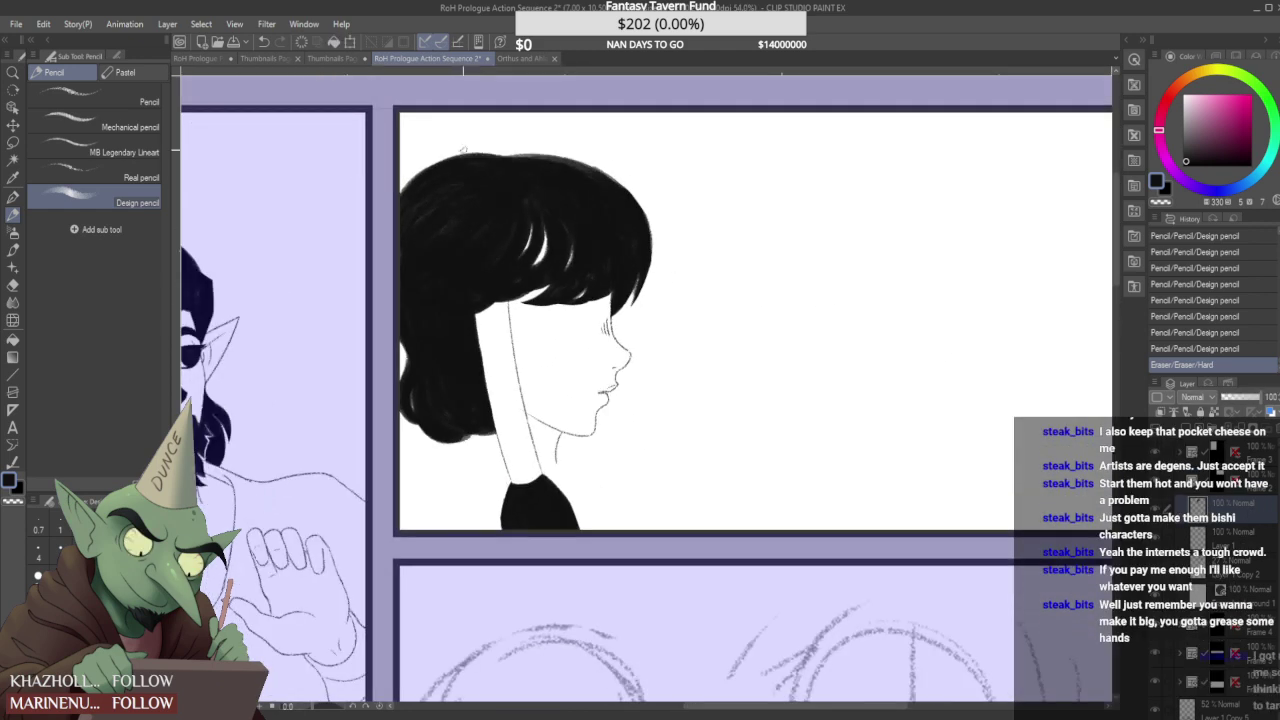
- Draw the curved front and back sides of a hair bun on top of the woman's head
{"action": "scroll", "coordinate": [400, 155], "scroll_direction": "up", "scroll_amount": 2}
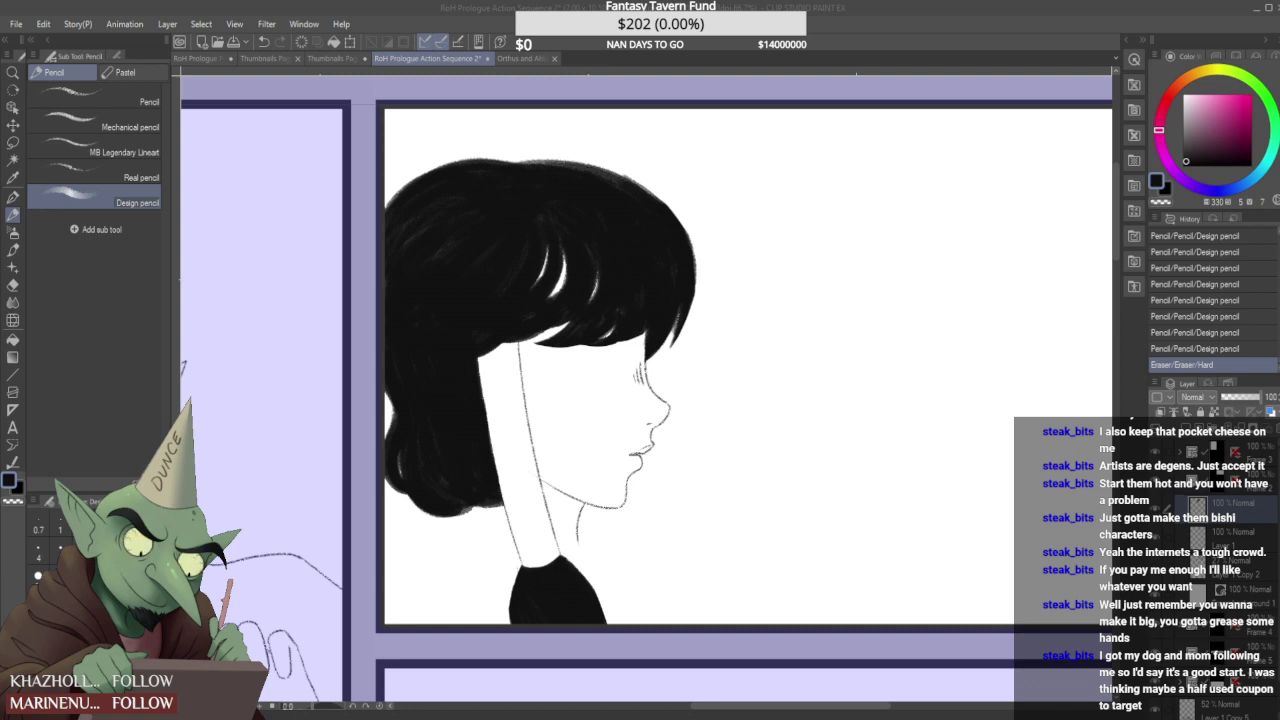
{"action": "mouse_move", "coordinate": [508, 165]}
{"action": "left_mouse_down"}
{"action": "mouse_move", "coordinate": [495, 116]}
{"action": "mouse_move", "coordinate": [470, 110]}
{"action": "left_mouse_up"}
{"action": "mouse_move", "coordinate": [505, 178]}
{"action": "left_mouse_down"}
{"action": "mouse_move", "coordinate": [511, 131]}
{"action": "mouse_move", "coordinate": [482, 103]}
{"action": "left_mouse_up"}
{"action": "mouse_move", "coordinate": [516, 157]}
{"action": "left_mouse_down"}
{"action": "mouse_move", "coordinate": [489, 107]}
{"action": "mouse_move", "coordinate": [497, 164]}
{"action": "left_mouse_up"}
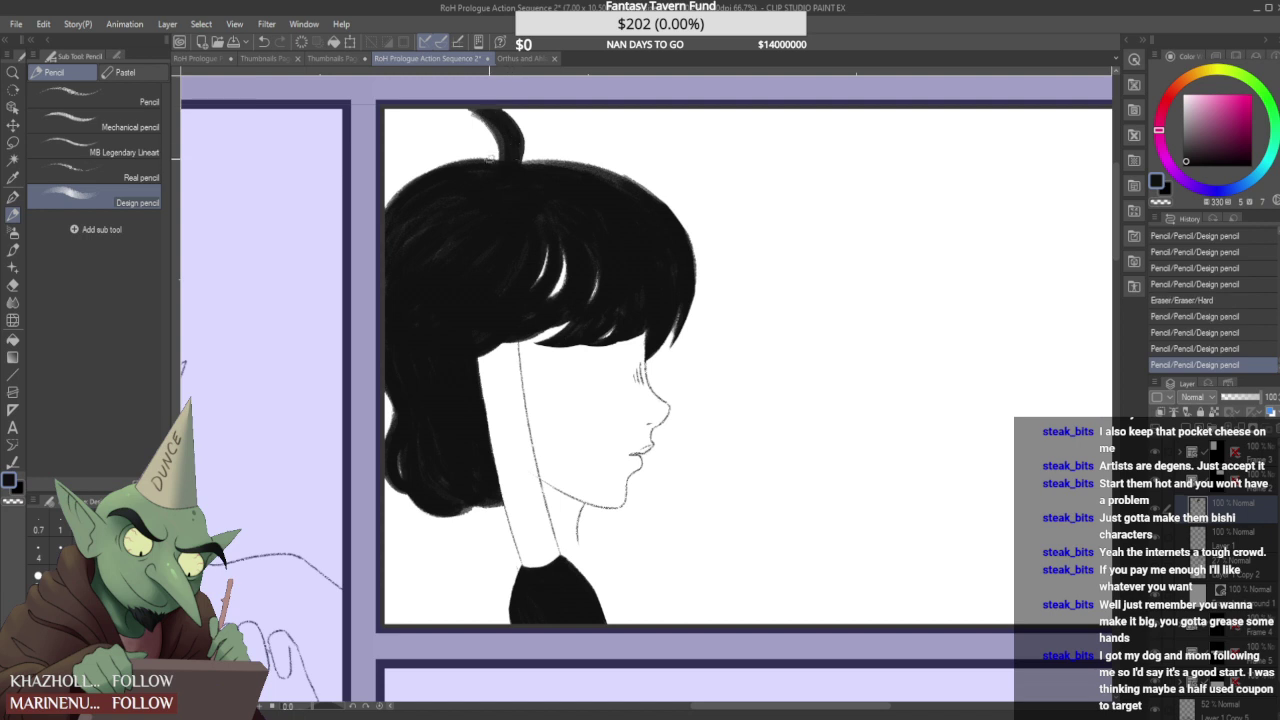
{"action": "mouse_move", "coordinate": [418, 189]}
{"action": "left_mouse_down"}
{"action": "mouse_move", "coordinate": [400, 152]}
{"action": "mouse_move", "coordinate": [420, 101]}
{"action": "mouse_move", "coordinate": [410, 183]}
{"action": "mouse_move", "coordinate": [414, 110]}
{"action": "left_mouse_up"}
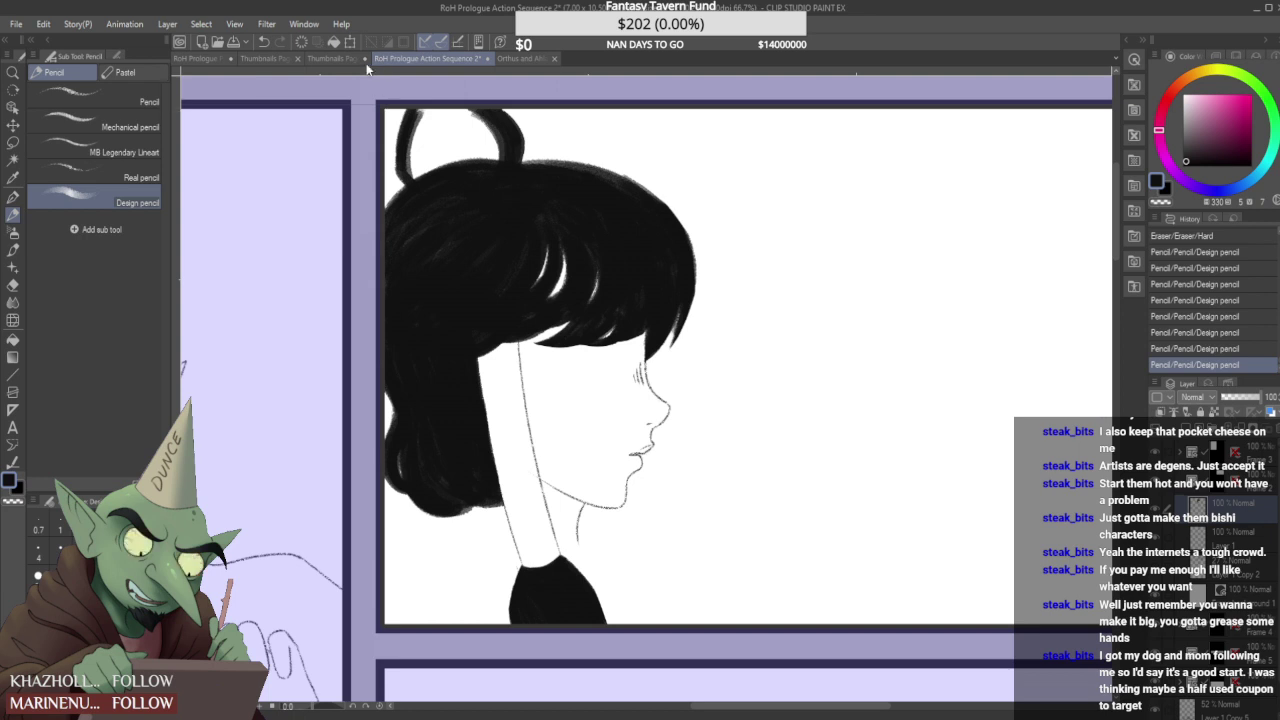
- Thicken the back side of the bun with dark strokes rising from the crown to the panel border
{"action": "scroll", "coordinate": [397, 122], "scroll_direction": "up", "scroll_amount": 1}
{"action": "left_click_drag", "start_coordinate": [394, 180], "coordinate": [418, 102]}
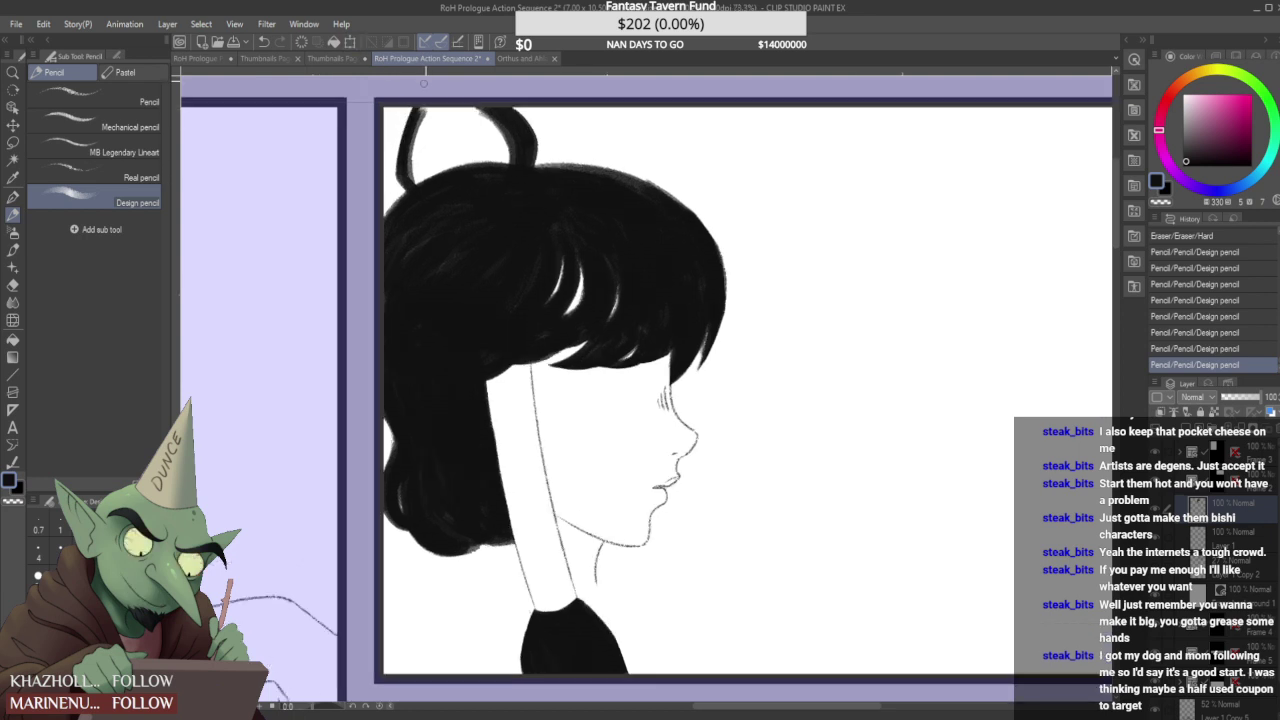
{"action": "left_click_drag", "start_coordinate": [405, 145], "coordinate": [427, 104]}
{"action": "left_click_drag", "start_coordinate": [416, 190], "coordinate": [456, 100]}
{"action": "left_click_drag", "start_coordinate": [416, 165], "coordinate": [441, 102]}
{"action": "mouse_move", "coordinate": [416, 160]}
{"action": "left_mouse_down"}
{"action": "mouse_move", "coordinate": [440, 98]}
{"action": "mouse_move", "coordinate": [414, 170]}
{"action": "left_mouse_up"}
{"action": "left_click_drag", "start_coordinate": [440, 106], "coordinate": [428, 136]}
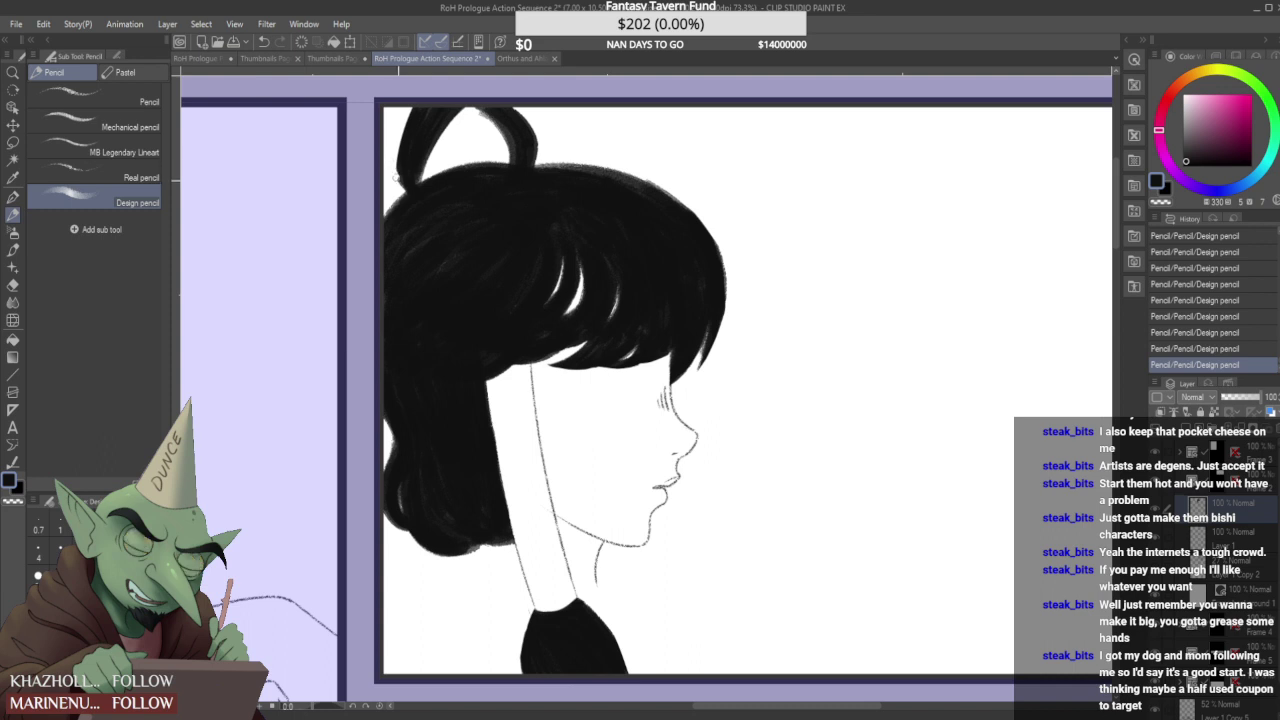
- Fill the inside of the bun with curved dark strokes, leaving a thin white highlight
{"action": "mouse_move", "coordinate": [406, 192]}
{"action": "left_mouse_down"}
{"action": "mouse_move", "coordinate": [398, 160]}
{"action": "mouse_move", "coordinate": [426, 178]}
{"action": "mouse_move", "coordinate": [492, 122]}
{"action": "left_mouse_up"}
{"action": "left_click_drag", "start_coordinate": [422, 180], "coordinate": [492, 118]}
{"action": "left_click_drag", "start_coordinate": [422, 178], "coordinate": [488, 112]}
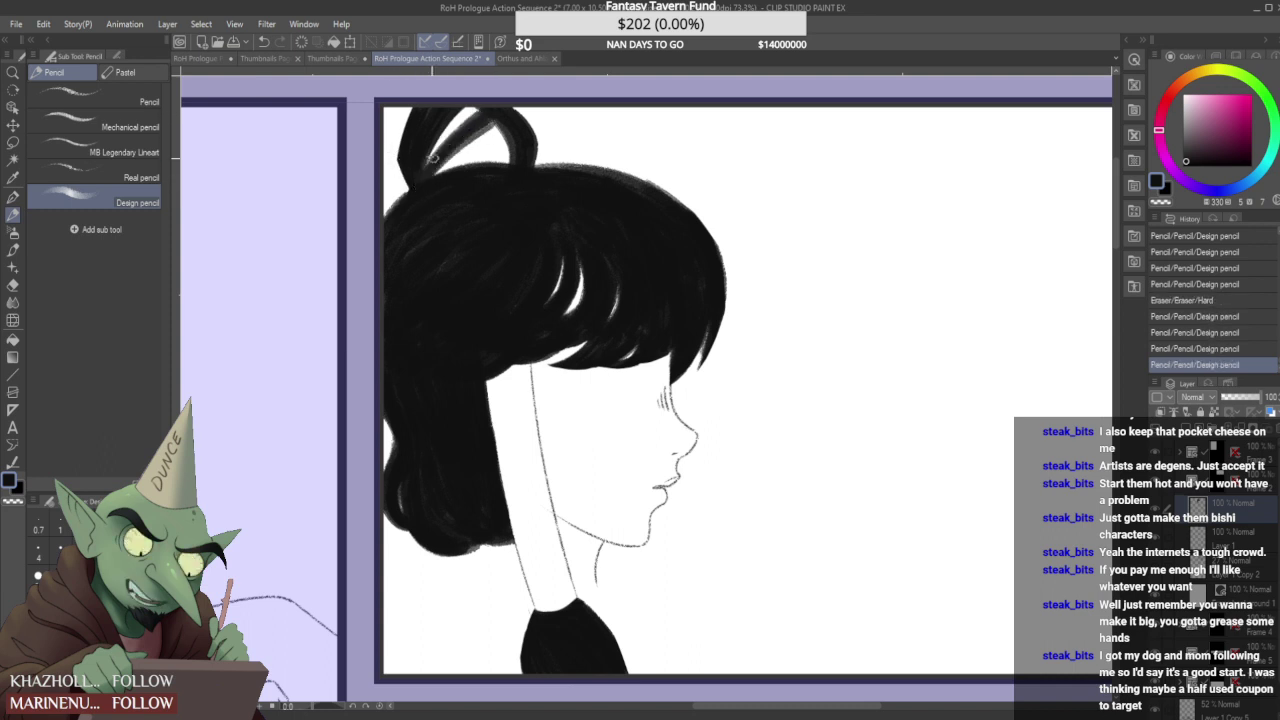
{"action": "left_click_drag", "start_coordinate": [424, 156], "coordinate": [498, 99]}
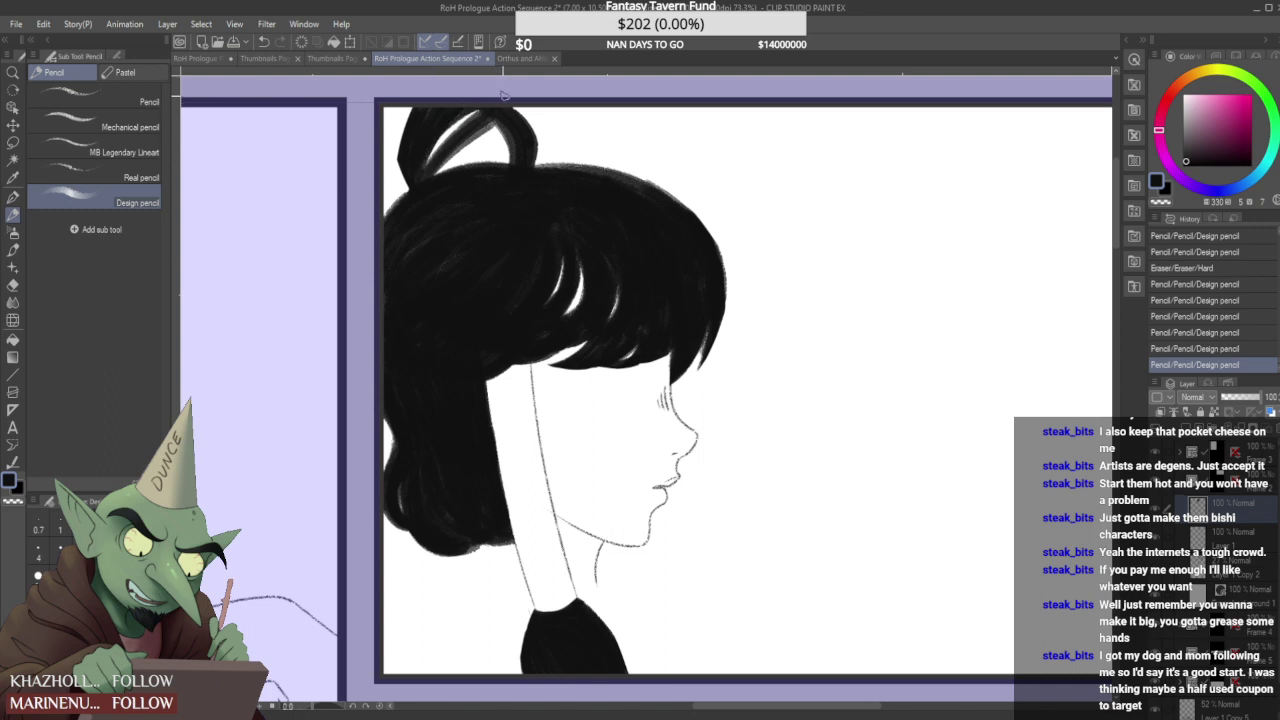
{"action": "mouse_move", "coordinate": [458, 152]}
{"action": "left_mouse_down"}
{"action": "mouse_move", "coordinate": [426, 177]}
{"action": "mouse_move", "coordinate": [500, 101]}
{"action": "mouse_move", "coordinate": [433, 170]}
{"action": "left_mouse_up"}
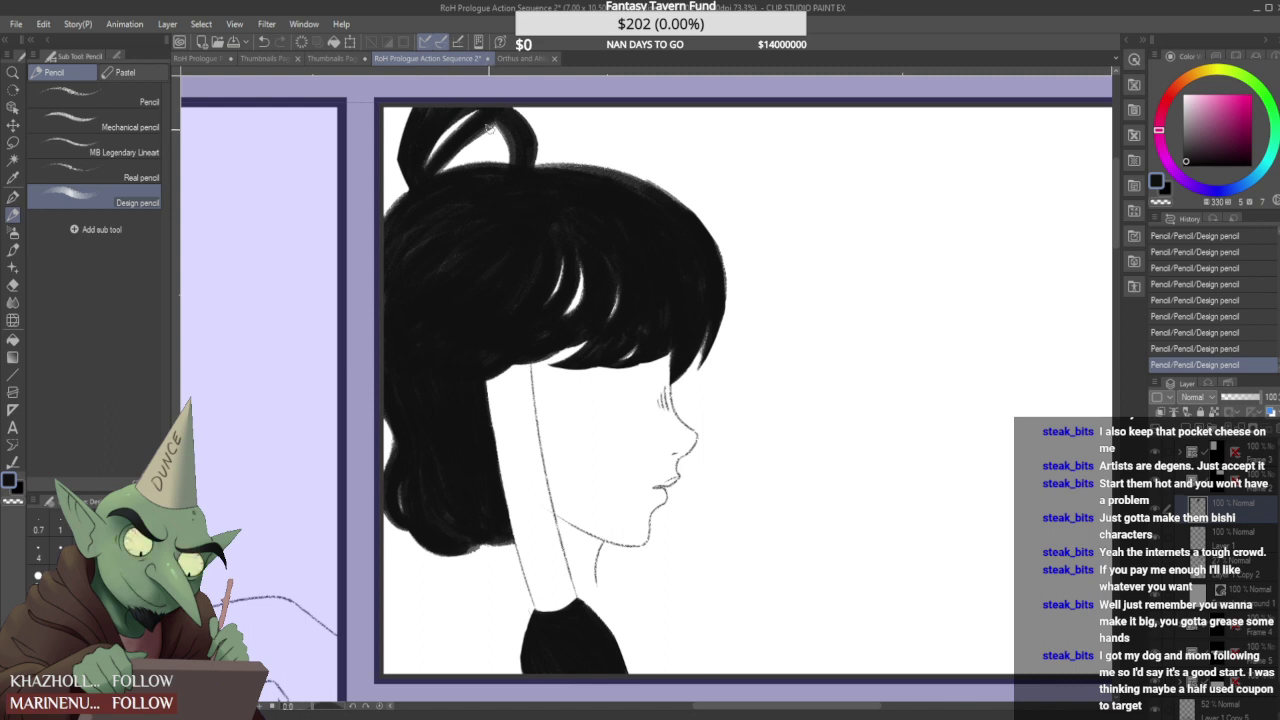
{"action": "mouse_move", "coordinate": [440, 165]}
{"action": "left_mouse_down"}
{"action": "mouse_move", "coordinate": [524, 148]}
{"action": "mouse_move", "coordinate": [435, 166]}
{"action": "mouse_move", "coordinate": [516, 158]}
{"action": "mouse_move", "coordinate": [447, 174]}
{"action": "mouse_move", "coordinate": [473, 146]}
{"action": "mouse_move", "coordinate": [451, 175]}
{"action": "mouse_move", "coordinate": [437, 127]}
{"action": "mouse_move", "coordinate": [444, 152]}
{"action": "mouse_move", "coordinate": [425, 176]}
{"action": "mouse_move", "coordinate": [516, 108]}
{"action": "mouse_move", "coordinate": [438, 166]}
{"action": "mouse_move", "coordinate": [471, 123]}
{"action": "mouse_move", "coordinate": [508, 118]}
{"action": "mouse_move", "coordinate": [459, 160]}
{"action": "mouse_move", "coordinate": [517, 135]}
{"action": "left_mouse_up"}
{"action": "scroll", "coordinate": [446, 149], "scroll_direction": "up", "scroll_amount": 1}
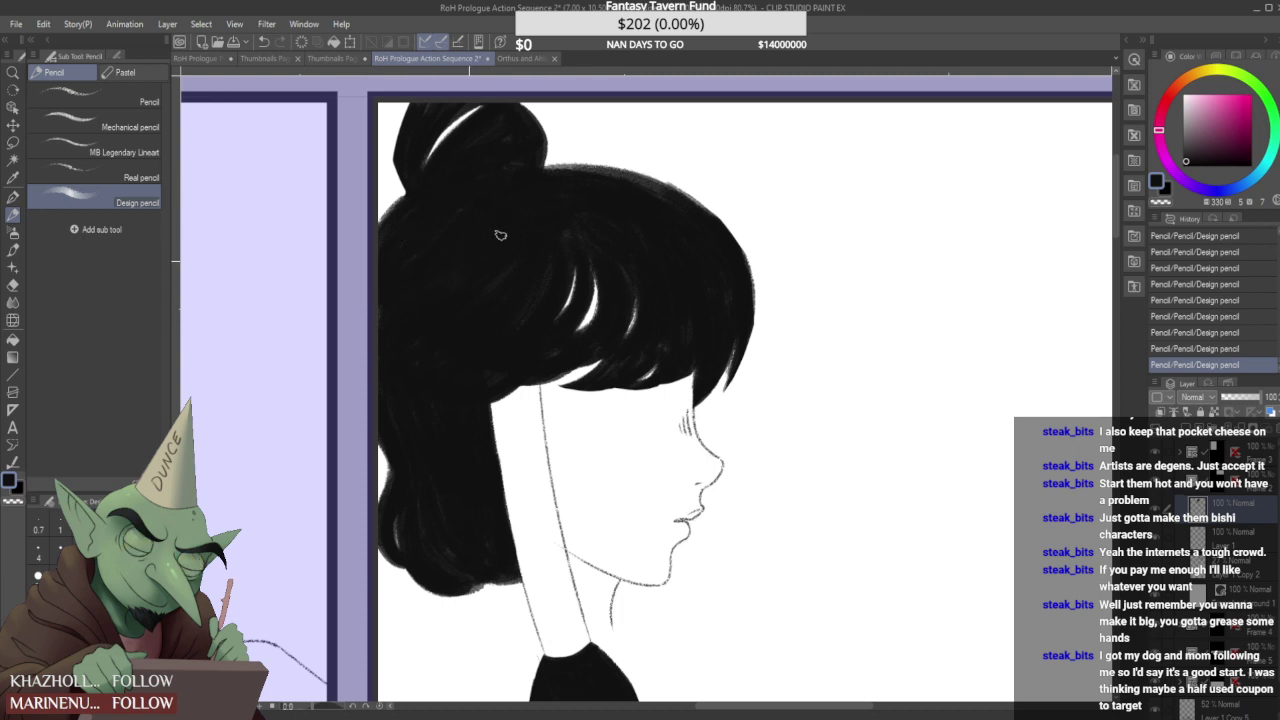
- Clean up the base of the bun where it joins the back of the crown
{"action": "scroll", "coordinate": [392, 193], "scroll_direction": "up", "scroll_amount": 1}
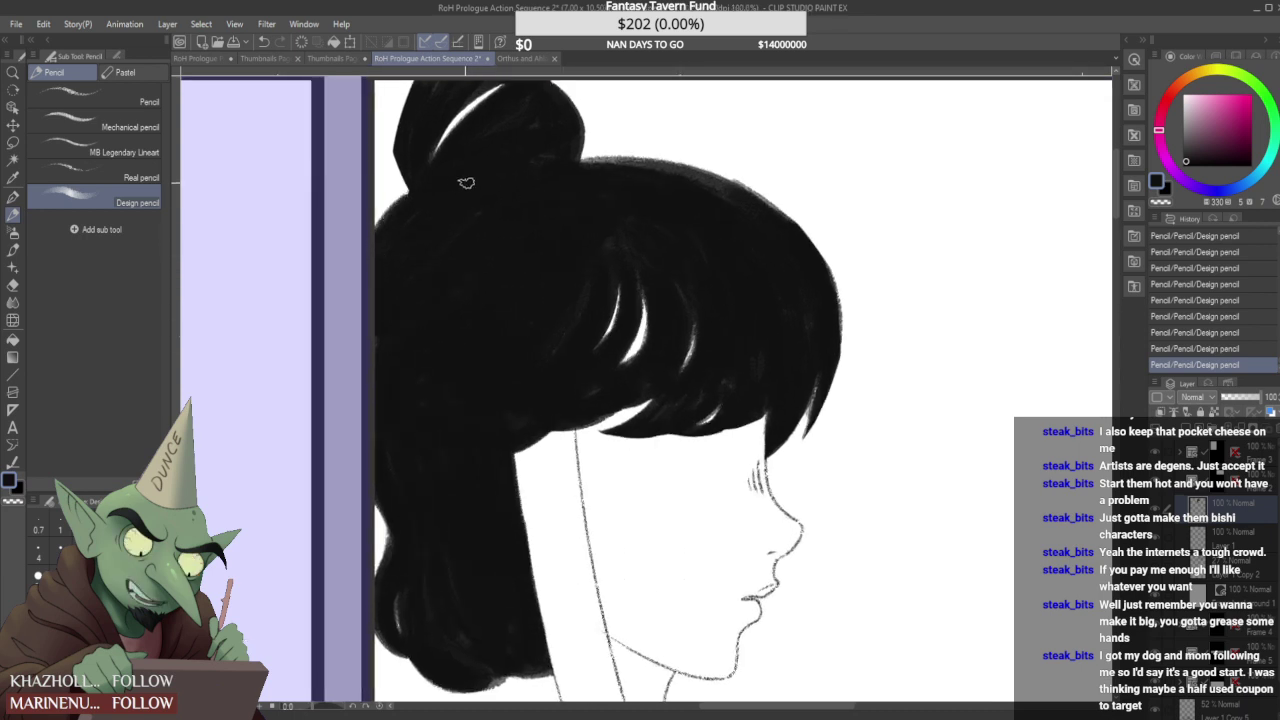
{"action": "mouse_move", "coordinate": [402, 193]}
{"action": "left_mouse_down"}
{"action": "mouse_move", "coordinate": [378, 216]}
{"action": "mouse_move", "coordinate": [442, 182]}
{"action": "mouse_move", "coordinate": [421, 189]}
{"action": "mouse_move", "coordinate": [426, 200]}
{"action": "mouse_move", "coordinate": [456, 169]}
{"action": "mouse_move", "coordinate": [403, 186]}
{"action": "mouse_move", "coordinate": [420, 200]}
{"action": "left_mouse_up"}
{"action": "scroll", "coordinate": [386, 160], "scroll_direction": "up", "scroll_amount": 1}
{"action": "scroll", "coordinate": [403, 302], "scroll_direction": "down", "scroll_amount": 2}
{"action": "scroll", "coordinate": [403, 302], "scroll_direction": "down", "scroll_amount": 3}
{"action": "scroll", "coordinate": [467, 231], "scroll_direction": "up", "scroll_amount": 3}
{"action": "mouse_move", "coordinate": [472, 243]}
{"action": "left_mouse_down"}
{"action": "mouse_move", "coordinate": [454, 211]}
{"action": "mouse_move", "coordinate": [475, 262]}
{"action": "mouse_move", "coordinate": [453, 245]}
{"action": "left_mouse_up"}
{"action": "scroll", "coordinate": [454, 211], "scroll_direction": "up", "scroll_amount": 2}
{"action": "scroll", "coordinate": [472, 235], "scroll_direction": "down", "scroll_amount": 1}
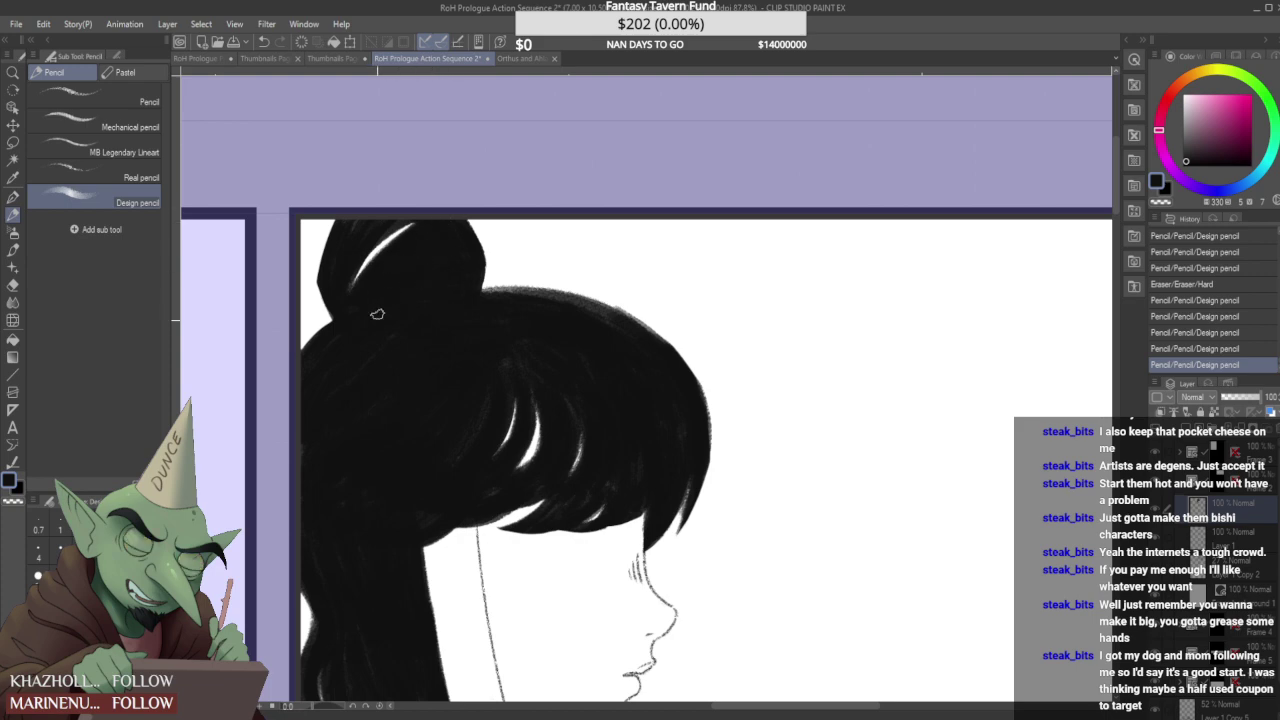
- Darken the crown contour in front of the bun and check the Orthus and Ahlai face references
{"action": "mouse_move", "coordinate": [482, 296]}
{"action": "left_mouse_down"}
{"action": "mouse_move", "coordinate": [563, 309]}
{"action": "mouse_move", "coordinate": [495, 294]}
{"action": "mouse_move", "coordinate": [514, 292]}
{"action": "mouse_move", "coordinate": [617, 343]}
{"action": "mouse_move", "coordinate": [550, 300]}
{"action": "mouse_move", "coordinate": [612, 328]}
{"action": "left_mouse_up"}
{"action": "scroll", "coordinate": [608, 344], "scroll_direction": "down", "scroll_amount": 8}
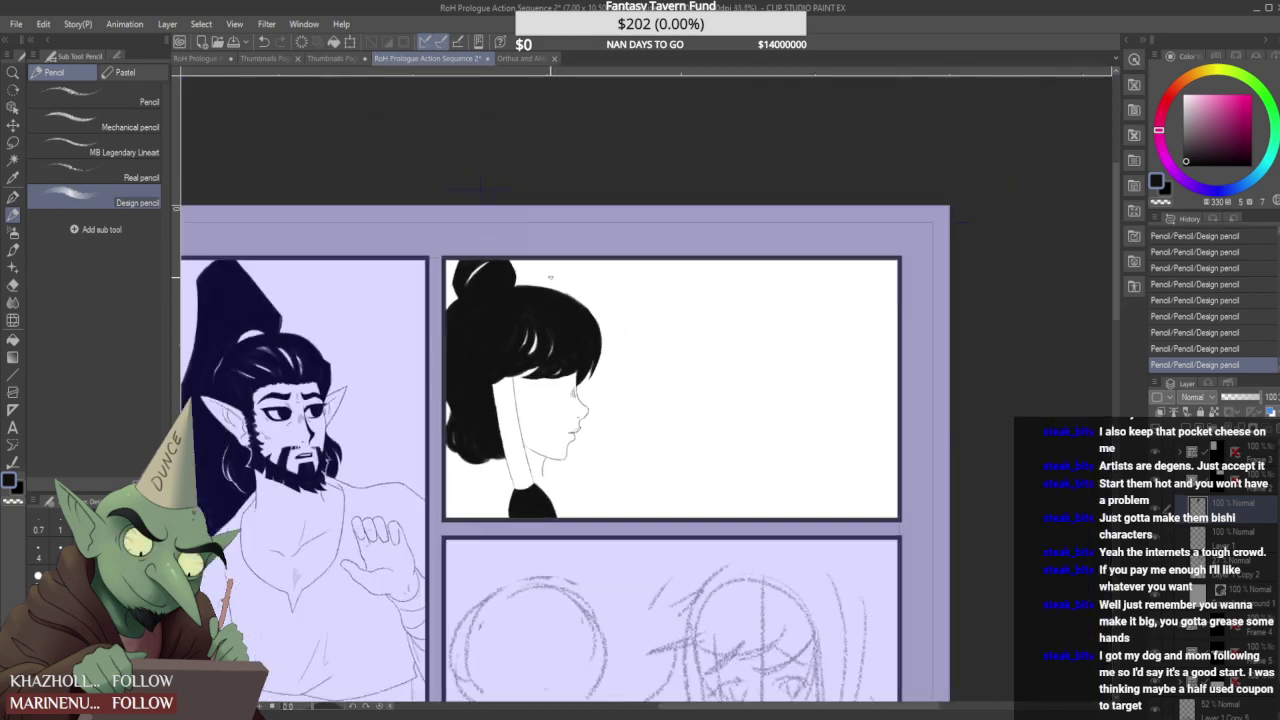
{"action": "scroll", "coordinate": [555, 233], "scroll_direction": "up", "scroll_amount": 2}
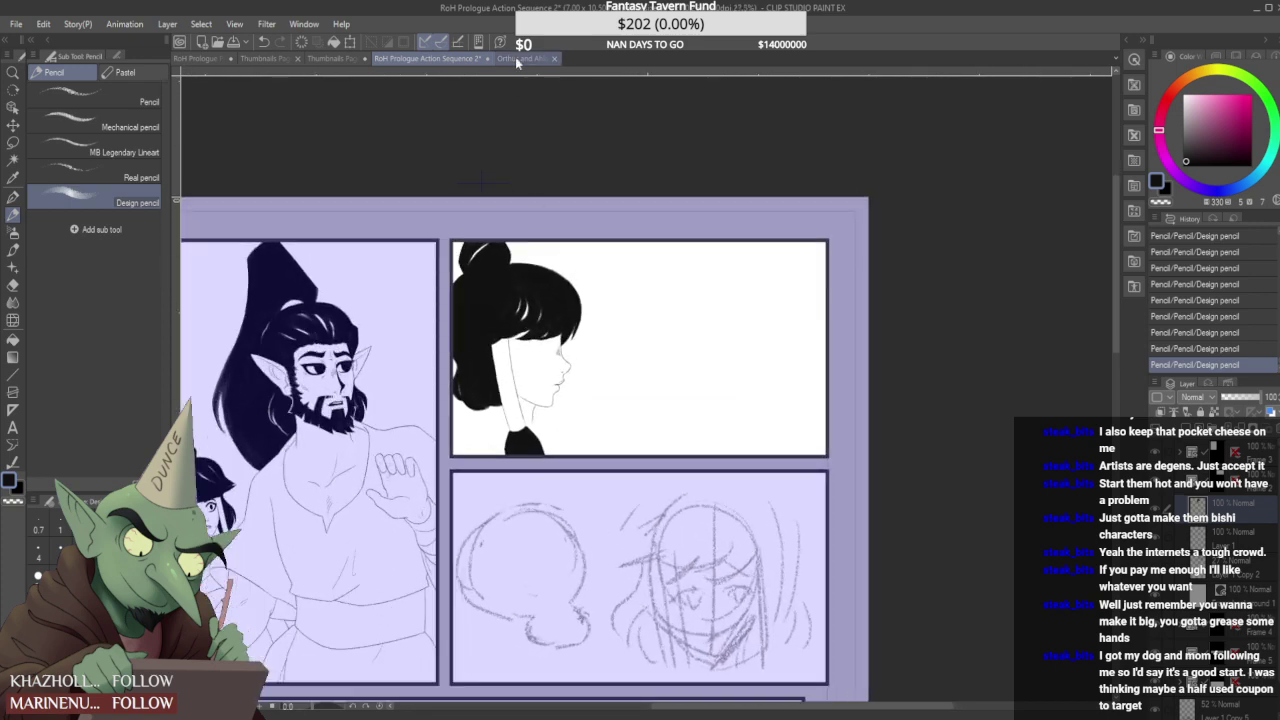
{"action": "left_click", "coordinate": [514, 58]}
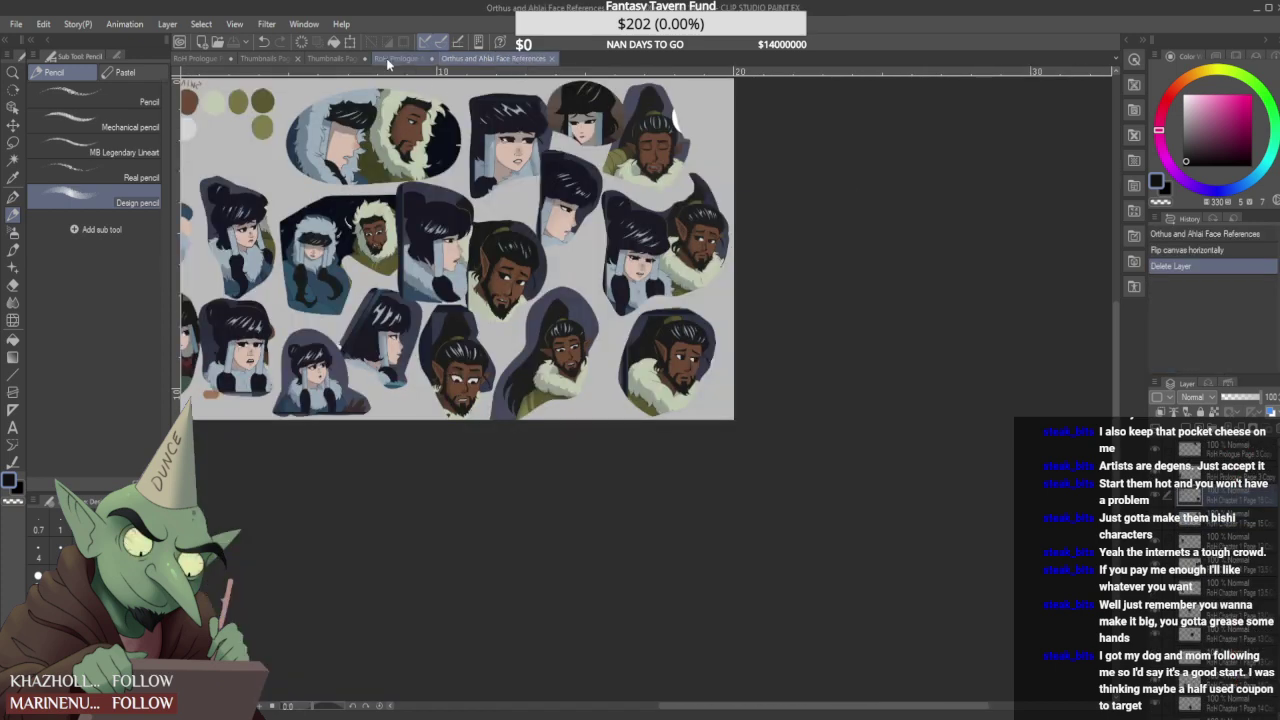
{"action": "left_click", "coordinate": [386, 58]}
- Reshape the front of the crown contour to form a dip where it meets the bangs
{"action": "scroll", "coordinate": [572, 269], "scroll_direction": "up", "scroll_amount": 2}
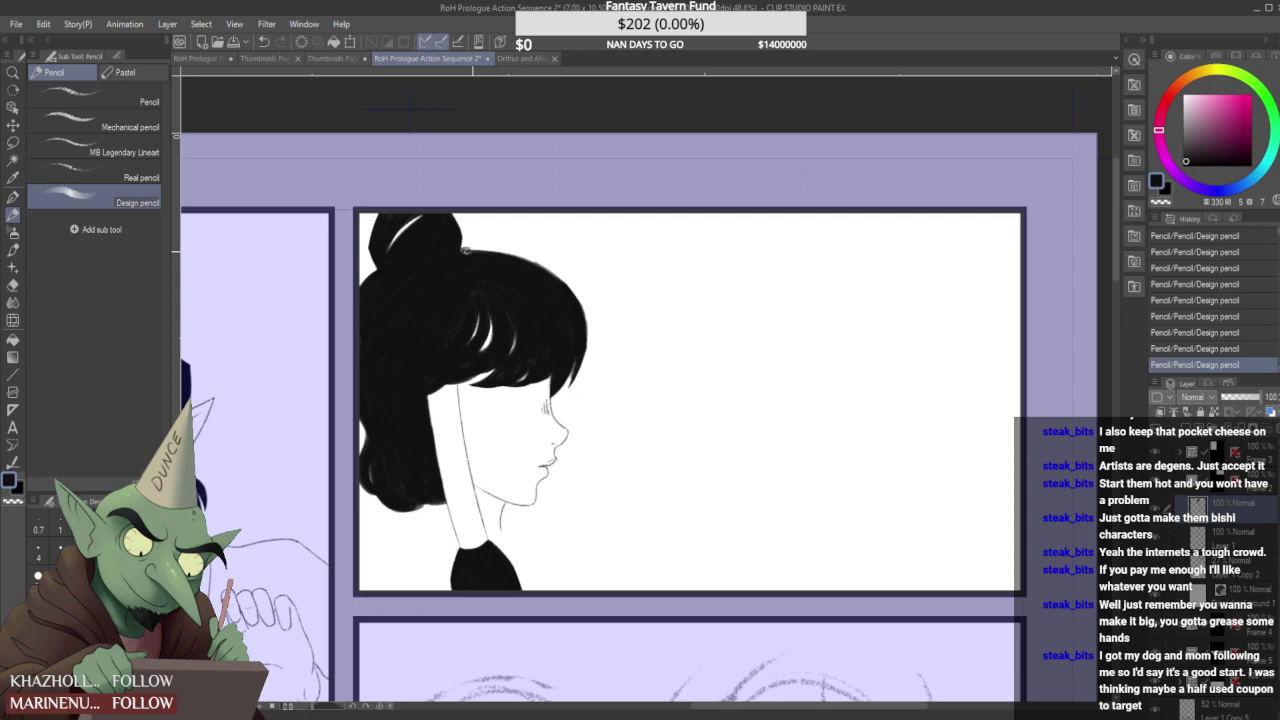
{"action": "mouse_move", "coordinate": [522, 257]}
{"action": "left_mouse_down"}
{"action": "mouse_move", "coordinate": [548, 276]}
{"action": "mouse_move", "coordinate": [522, 258]}
{"action": "mouse_move", "coordinate": [546, 261]}
{"action": "left_mouse_up"}
{"action": "scroll", "coordinate": [538, 260], "scroll_direction": "down", "scroll_amount": 8}
{"action": "scroll", "coordinate": [538, 258], "scroll_direction": "up", "scroll_amount": 5}
{"action": "mouse_move", "coordinate": [526, 257]}
{"action": "left_mouse_down"}
{"action": "mouse_move", "coordinate": [550, 268]}
{"action": "mouse_move", "coordinate": [569, 328]}
{"action": "left_mouse_up"}
{"action": "scroll", "coordinate": [530, 258], "scroll_direction": "down", "scroll_amount": 1}
{"action": "scroll", "coordinate": [546, 266], "scroll_direction": "up", "scroll_amount": 5}
{"action": "scroll", "coordinate": [548, 298], "scroll_direction": "up", "scroll_amount": 2}
{"action": "scroll", "coordinate": [569, 300], "scroll_direction": "down", "scroll_amount": 3}
{"action": "scroll", "coordinate": [556, 260], "scroll_direction": "up", "scroll_amount": 4}
{"action": "scroll", "coordinate": [556, 260], "scroll_direction": "up", "scroll_amount": 2}
{"action": "mouse_move", "coordinate": [512, 292]}
{"action": "left_mouse_down"}
{"action": "mouse_move", "coordinate": [596, 313]}
{"action": "mouse_move", "coordinate": [465, 313]}
{"action": "mouse_move", "coordinate": [504, 298]}
{"action": "left_mouse_up"}
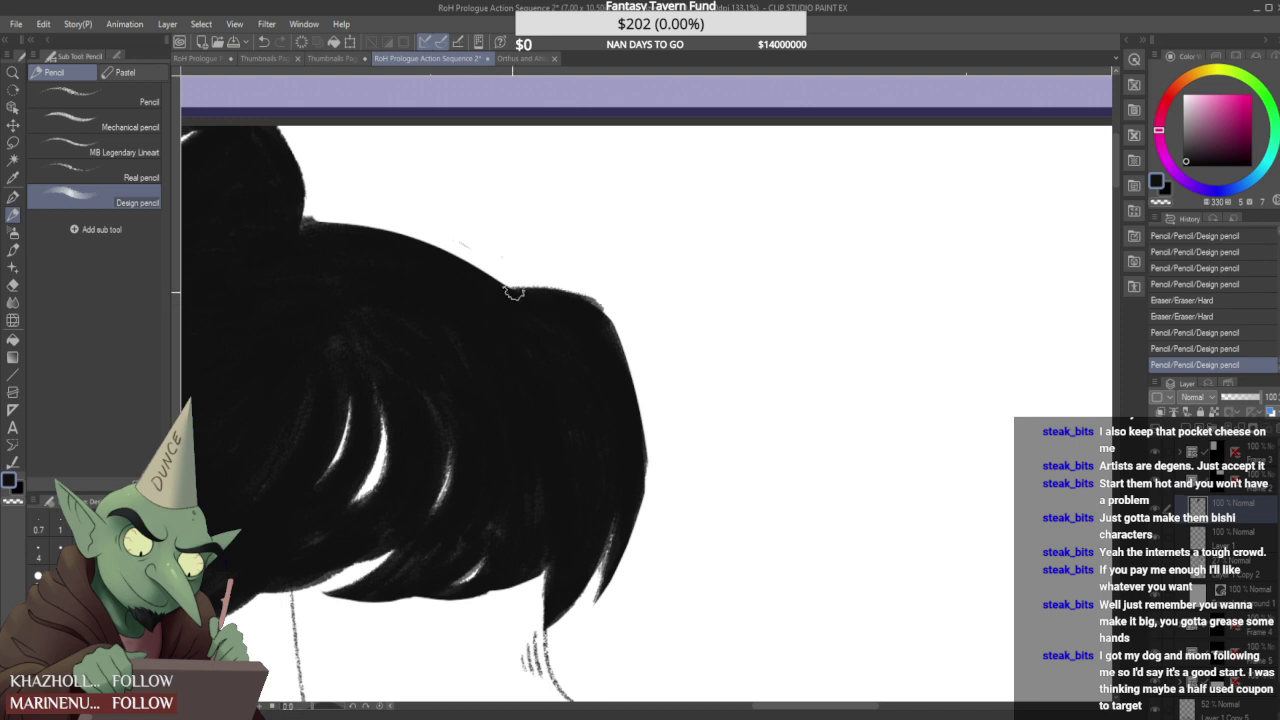
- Clean the edge of the dip and round off the top of the bangs with eraser and pencil strokes
{"action": "mouse_move", "coordinate": [462, 233]}
{"action": "left_mouse_down"}
{"action": "mouse_move", "coordinate": [550, 265]}
{"action": "mouse_move", "coordinate": [598, 296]}
{"action": "mouse_move", "coordinate": [565, 293]}
{"action": "mouse_move", "coordinate": [593, 318]}
{"action": "mouse_move", "coordinate": [564, 283]}
{"action": "mouse_move", "coordinate": [621, 315]}
{"action": "mouse_move", "coordinate": [580, 304]}
{"action": "mouse_move", "coordinate": [608, 350]}
{"action": "left_mouse_up"}
{"action": "left_click_drag", "start_coordinate": [586, 306], "coordinate": [609, 362]}
{"action": "left_click_drag", "start_coordinate": [584, 289], "coordinate": [629, 350]}
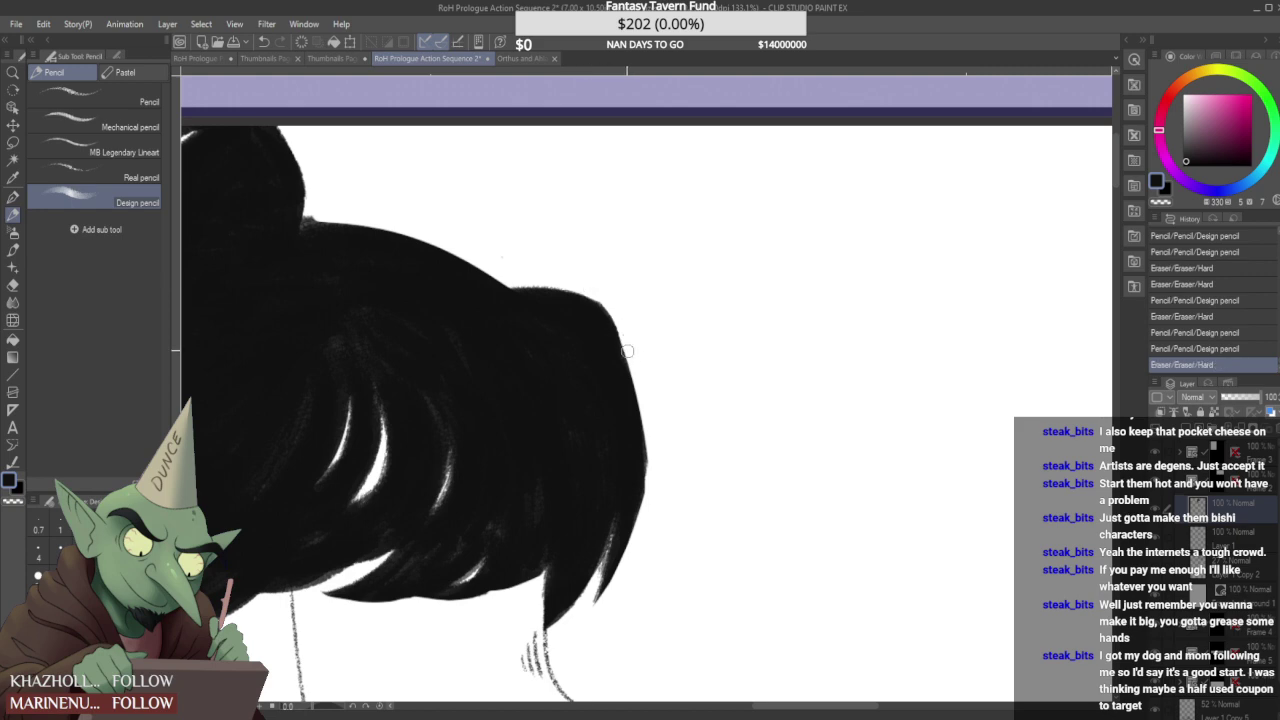
{"action": "scroll", "coordinate": [585, 262], "scroll_direction": "down", "scroll_amount": 9}
{"action": "scroll", "coordinate": [590, 281], "scroll_direction": "up", "scroll_amount": 6}
{"action": "left_click", "coordinate": [585, 283]}
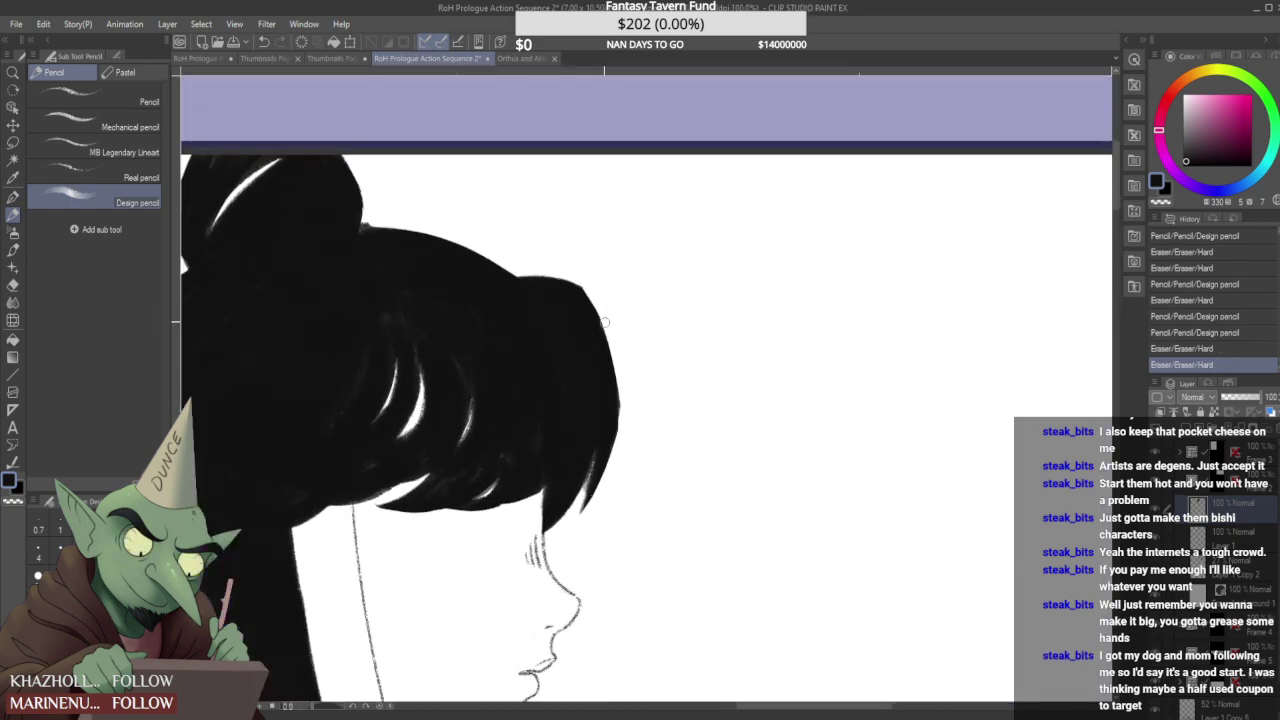
- Trim the front edge of the bangs with the hard eraser, from their top corner toward the tips
{"action": "scroll", "coordinate": [585, 283], "scroll_direction": "down", "scroll_amount": 6}
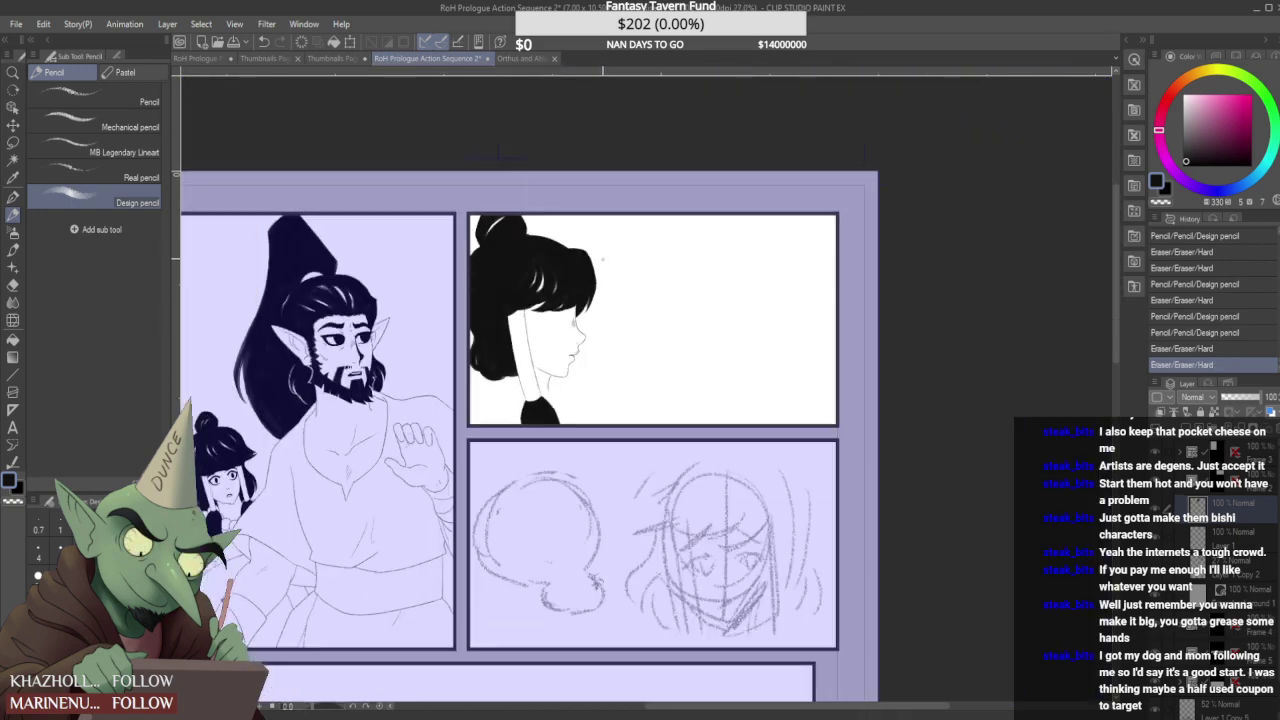
{"action": "scroll", "coordinate": [603, 258], "scroll_direction": "up", "scroll_amount": 6}
{"action": "left_click_drag", "start_coordinate": [566, 238], "coordinate": [608, 335]}
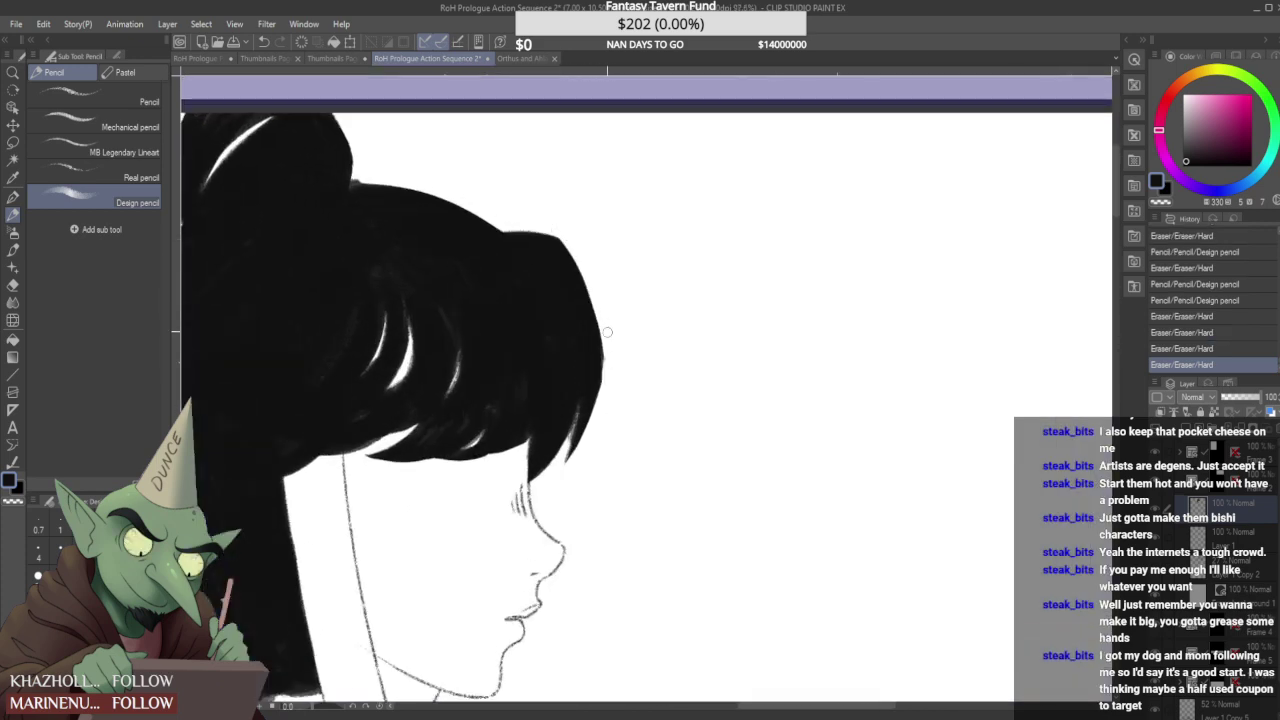
{"action": "scroll", "coordinate": [606, 348], "scroll_direction": "up", "scroll_amount": 1}
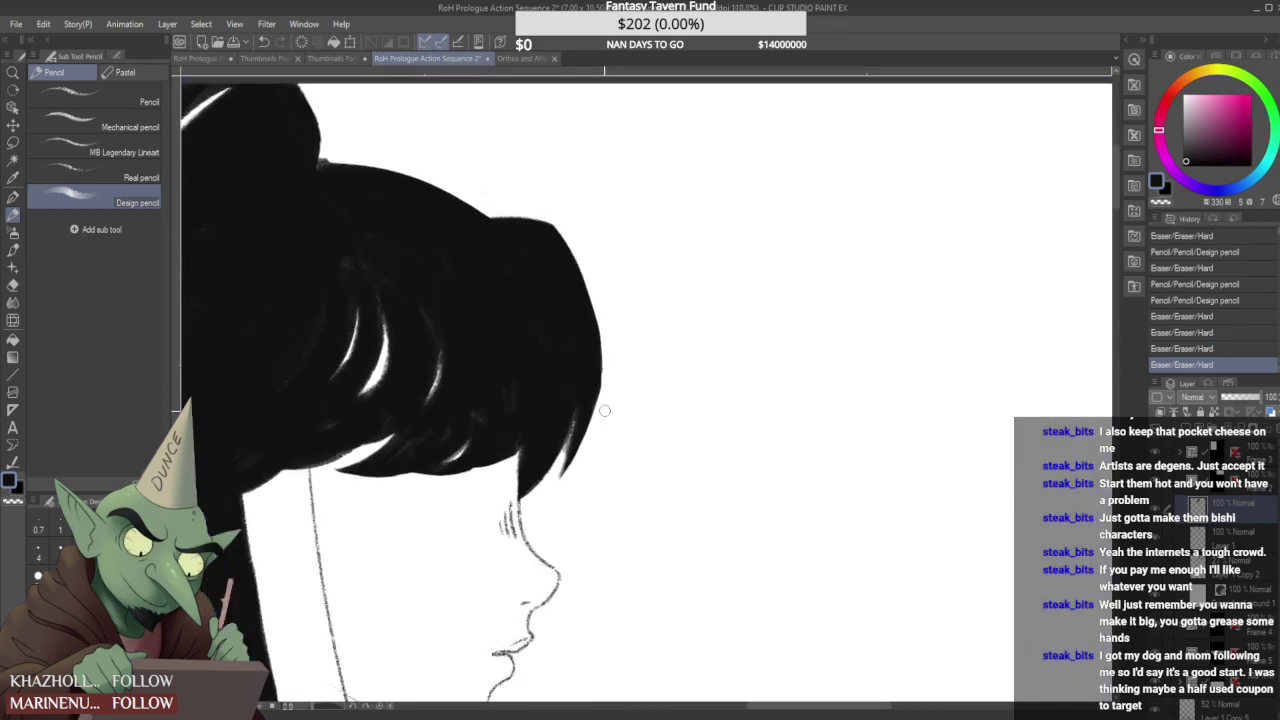
{"action": "left_click_drag", "start_coordinate": [611, 361], "coordinate": [602, 415]}
{"action": "scroll", "coordinate": [600, 410], "scroll_direction": "down", "scroll_amount": 5}
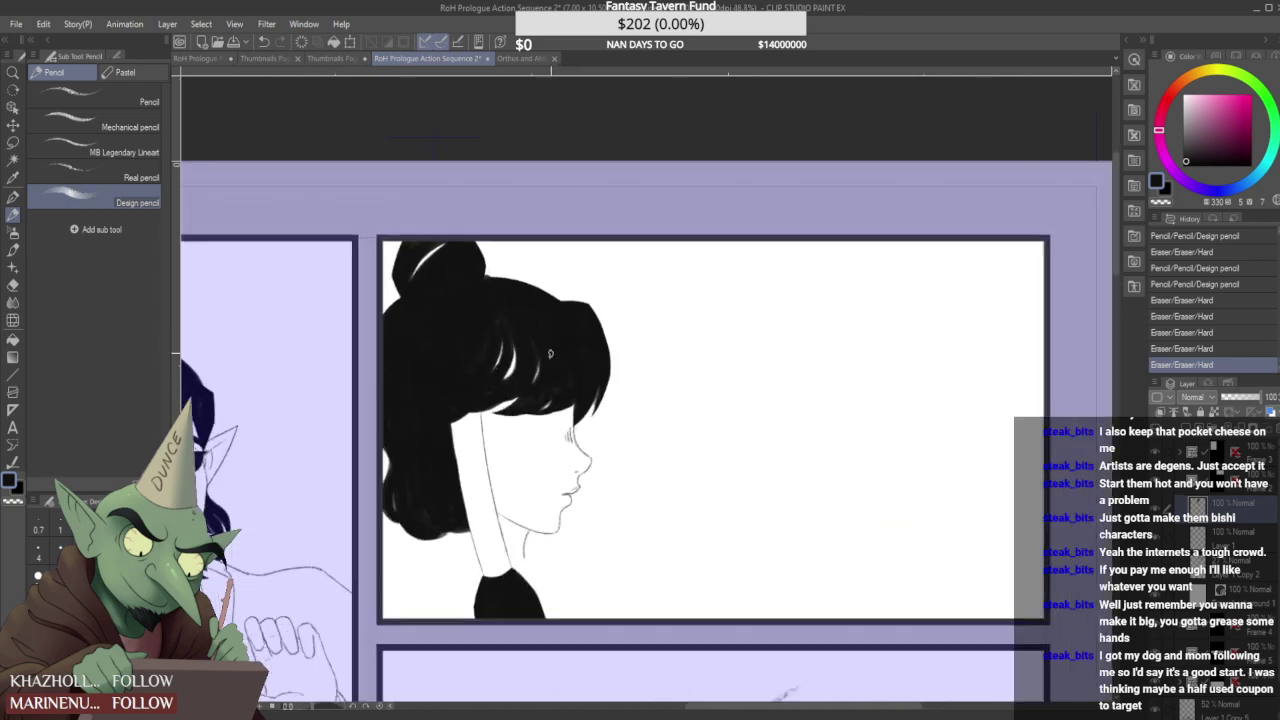
- Fill the light gaps along the lower edge of the bangs and side hair with dark pencil strokes
{"action": "scroll", "coordinate": [544, 376], "scroll_direction": "up", "scroll_amount": 3}
{"action": "left_click_drag", "start_coordinate": [513, 423], "coordinate": [530, 406]}
{"action": "mouse_move", "coordinate": [553, 392]}
{"action": "left_mouse_down"}
{"action": "mouse_move", "coordinate": [573, 366]}
{"action": "mouse_move", "coordinate": [575, 395]}
{"action": "left_mouse_up"}
{"action": "left_click_drag", "start_coordinate": [461, 409], "coordinate": [434, 426]}
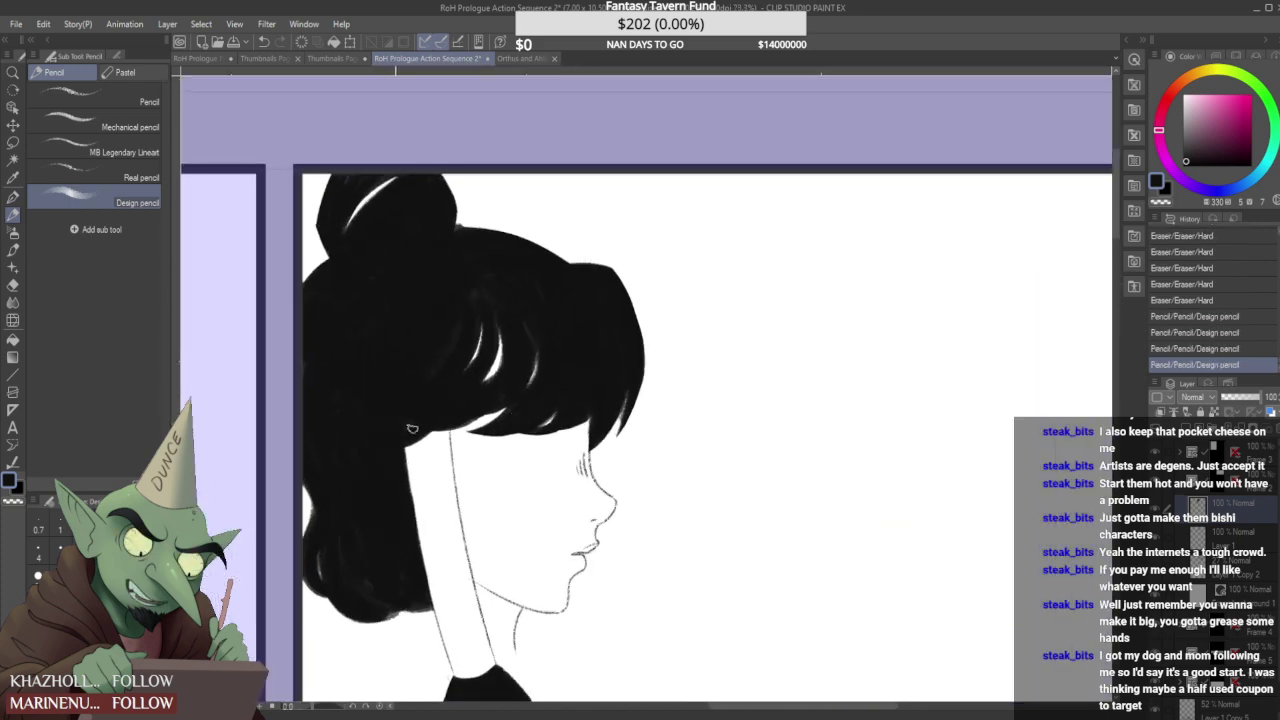
{"action": "left_click", "coordinate": [448, 346]}
{"action": "left_click", "coordinate": [414, 375]}
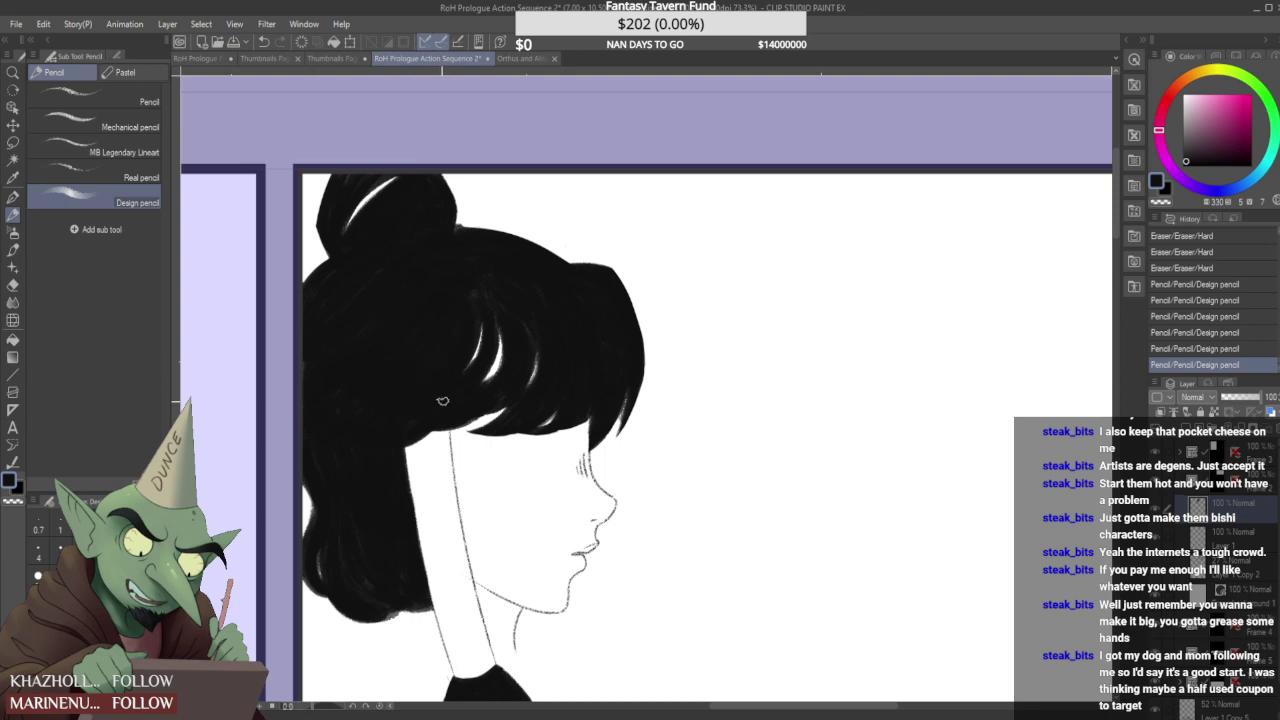
- Darken the hair above the sidelock and touch up the strands around the bangs' highlights
{"action": "scroll", "coordinate": [448, 417], "scroll_direction": "down", "scroll_amount": 1}
{"action": "scroll", "coordinate": [448, 420], "scroll_direction": "up", "scroll_amount": 3}
{"action": "left_click_drag", "start_coordinate": [436, 421], "coordinate": [495, 388]}
{"action": "scroll", "coordinate": [495, 388], "scroll_direction": "down", "scroll_amount": 2}
{"action": "left_click", "coordinate": [530, 335]}
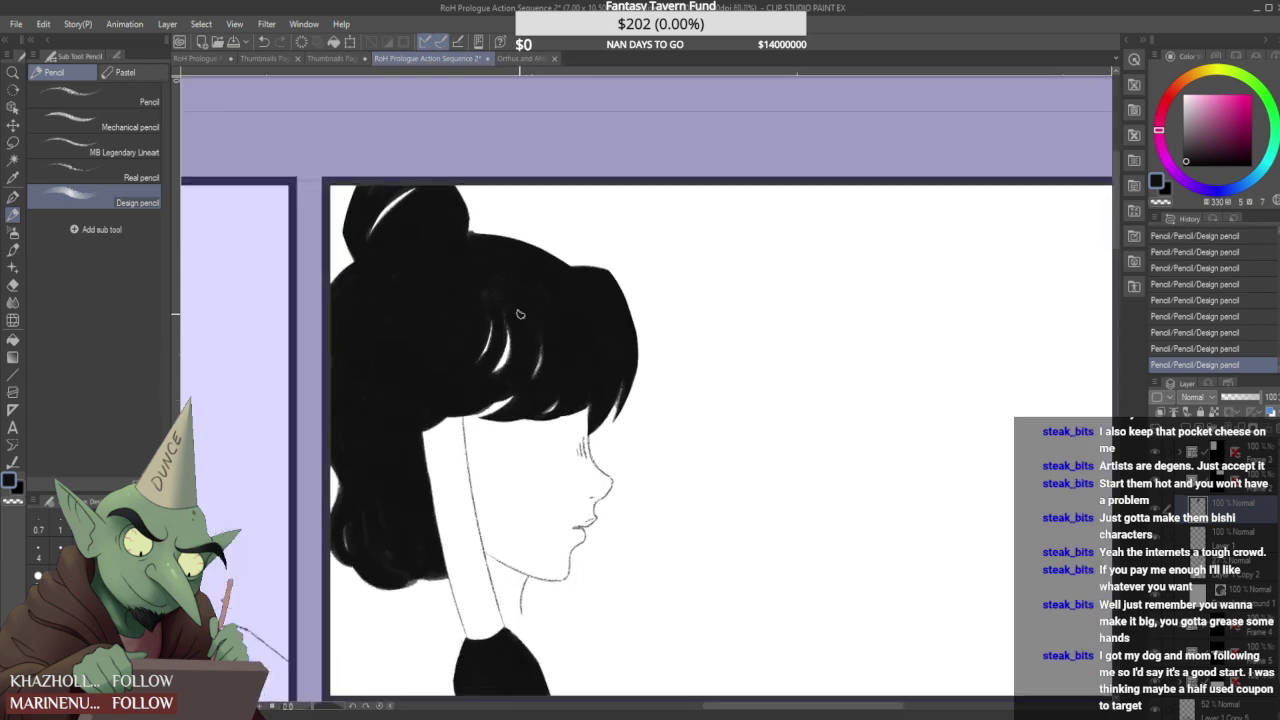
{"action": "scroll", "coordinate": [511, 349], "scroll_direction": "down", "scroll_amount": 1}
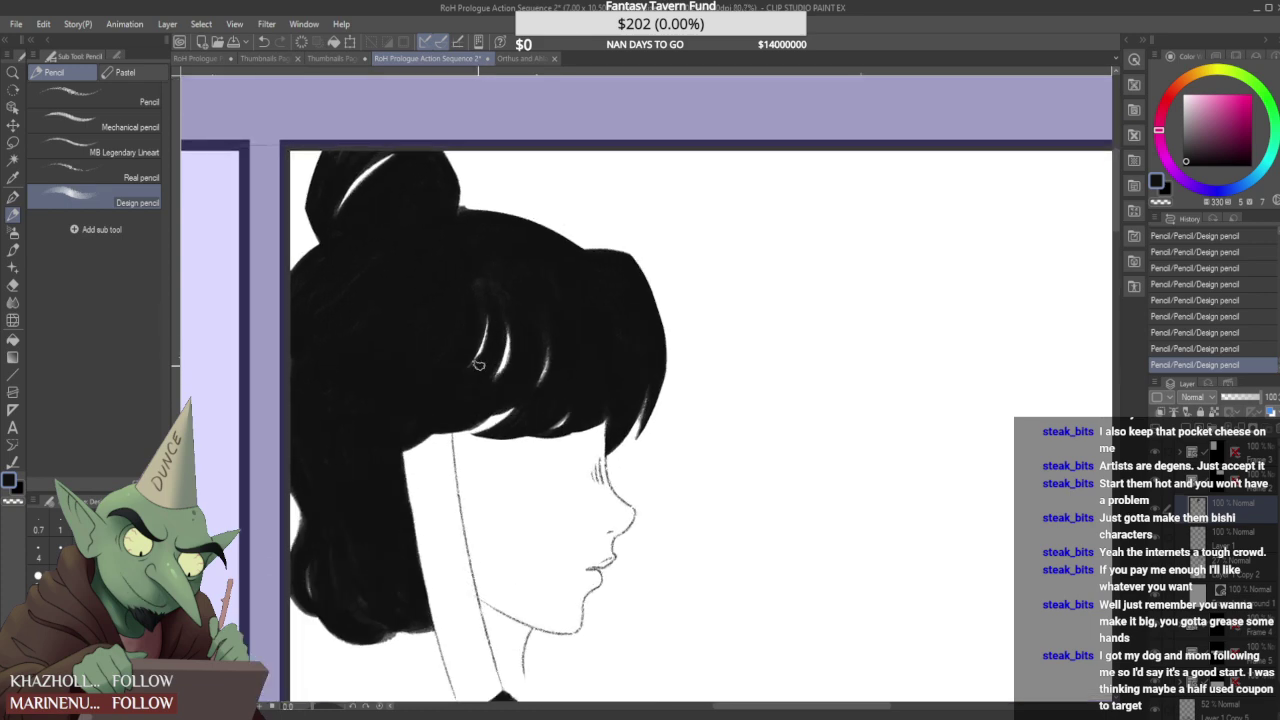
{"action": "scroll", "coordinate": [544, 308], "scroll_direction": "down", "scroll_amount": 2}
{"action": "scroll", "coordinate": [541, 310], "scroll_direction": "down", "scroll_amount": 1}
{"action": "scroll", "coordinate": [455, 405], "scroll_direction": "up", "scroll_amount": 2}
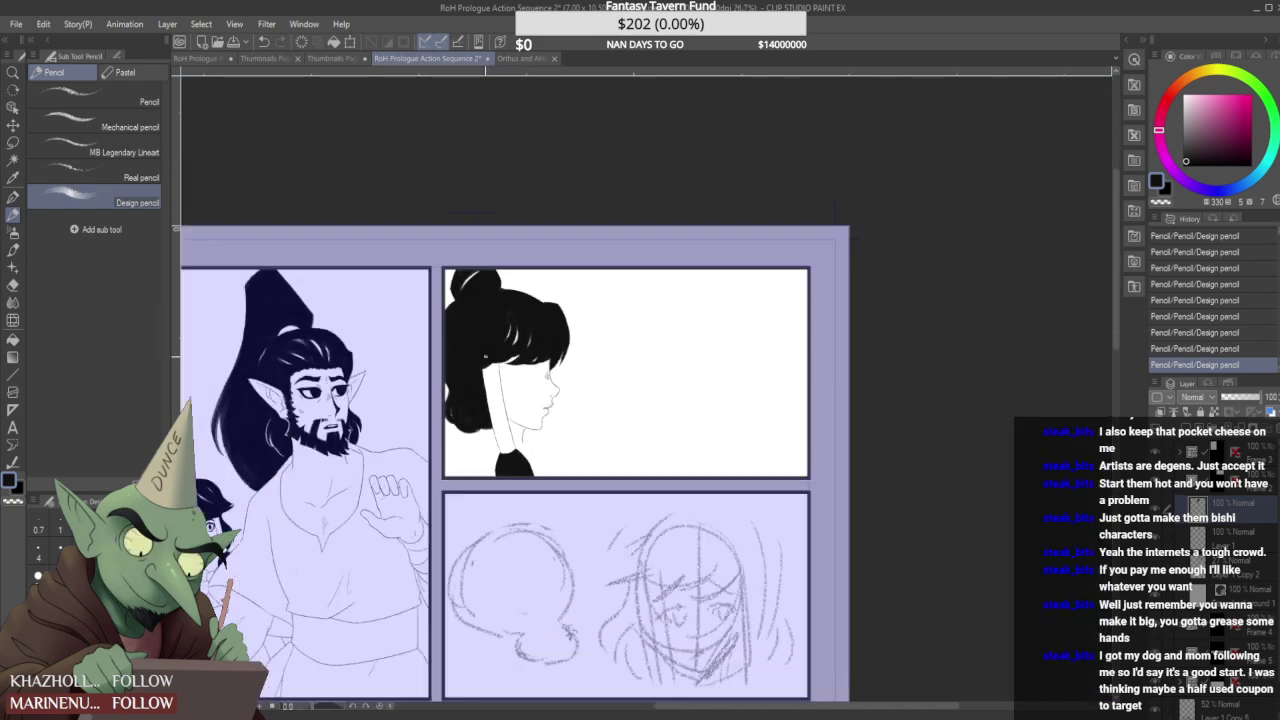
{"action": "scroll", "coordinate": [492, 375], "scroll_direction": "down", "scroll_amount": 5}
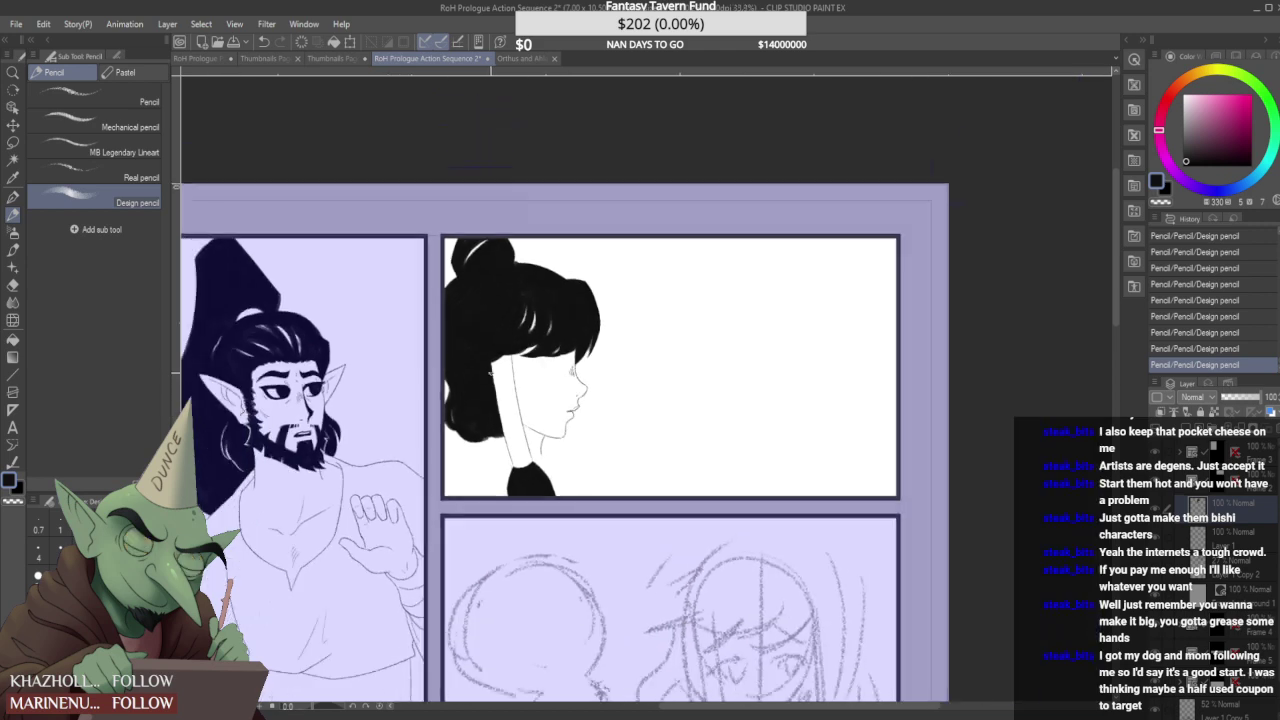
- Show and select the rough sketch layer Layer 1 Copy 2 and rough in the woman's profile eye below the bangs
{"action": "scroll", "coordinate": [522, 368], "scroll_direction": "up", "scroll_amount": 4}
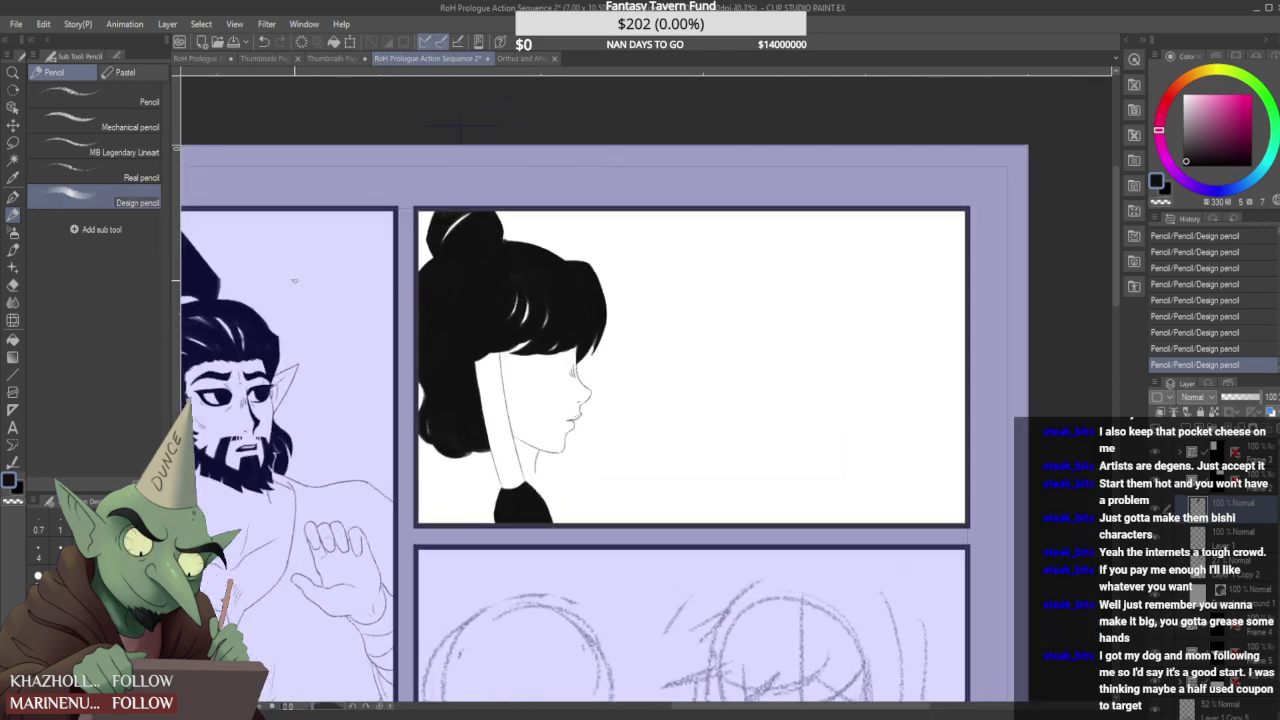
{"action": "left_click", "coordinate": [1187, 573]}
{"action": "left_click", "coordinate": [1155, 566]}
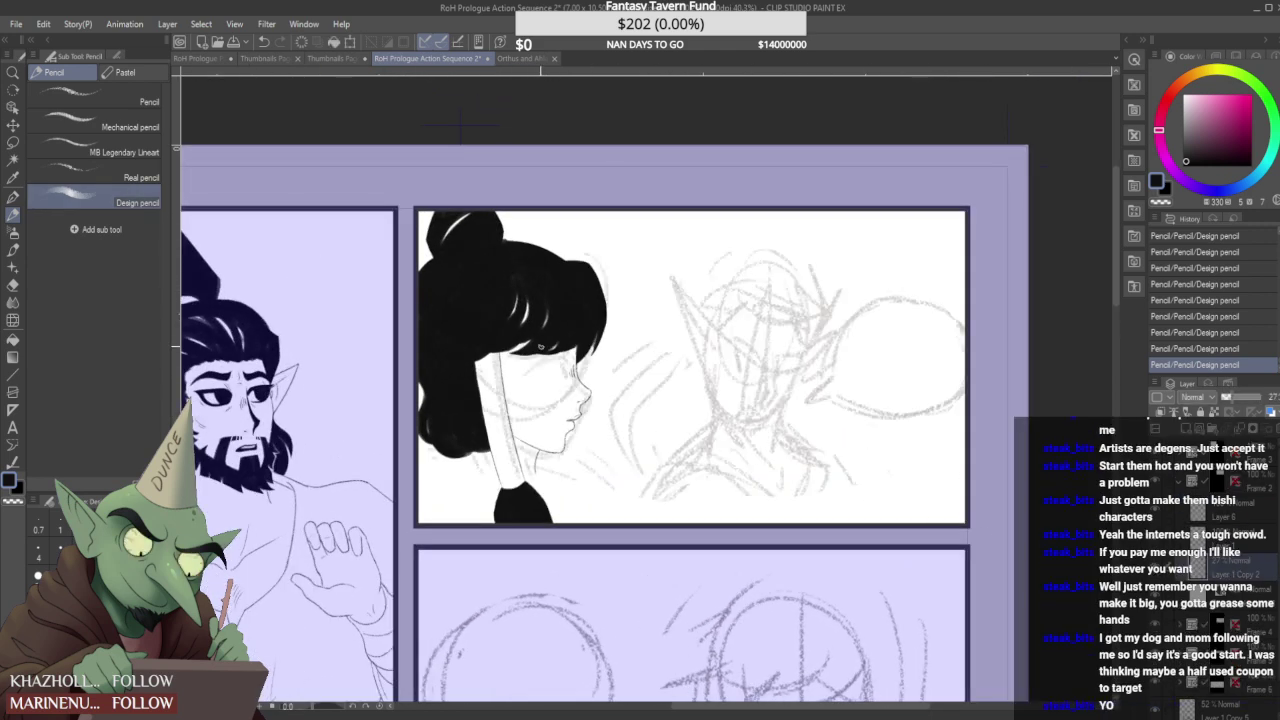
{"action": "scroll", "coordinate": [528, 330], "scroll_direction": "up", "scroll_amount": 4}
{"action": "left_click_drag", "start_coordinate": [524, 396], "coordinate": [560, 412]}
{"action": "left_click_drag", "start_coordinate": [581, 361], "coordinate": [551, 371]}
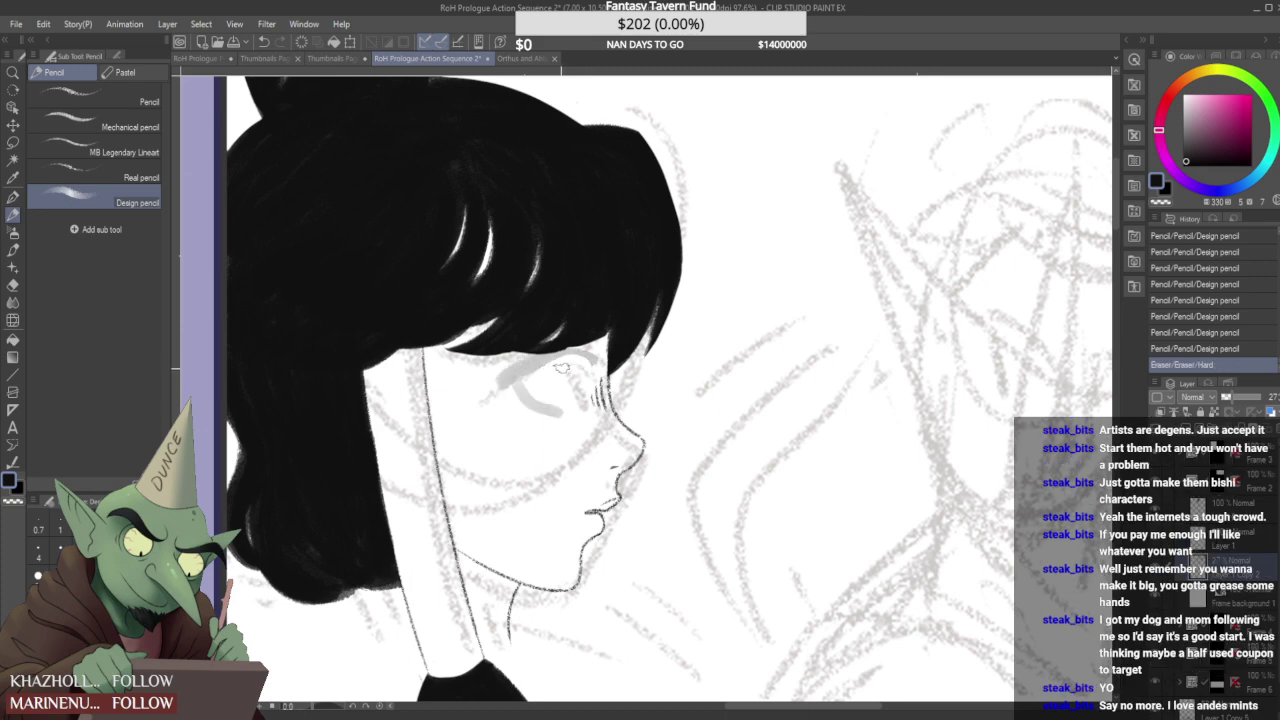
{"action": "scroll", "coordinate": [587, 327], "scroll_direction": "up", "scroll_amount": 1}
{"action": "mouse_move", "coordinate": [510, 384]}
{"action": "left_mouse_down"}
{"action": "mouse_move", "coordinate": [602, 347]}
{"action": "mouse_move", "coordinate": [583, 359]}
{"action": "mouse_move", "coordinate": [565, 348]}
{"action": "mouse_move", "coordinate": [583, 409]}
{"action": "mouse_move", "coordinate": [580, 377]}
{"action": "mouse_move", "coordinate": [561, 413]}
{"action": "mouse_move", "coordinate": [568, 366]}
{"action": "mouse_move", "coordinate": [556, 387]}
{"action": "mouse_move", "coordinate": [535, 389]}
{"action": "mouse_move", "coordinate": [573, 386]}
{"action": "mouse_move", "coordinate": [560, 384]}
{"action": "mouse_move", "coordinate": [568, 401]}
{"action": "mouse_move", "coordinate": [557, 385]}
{"action": "mouse_move", "coordinate": [586, 400]}
{"action": "left_mouse_up"}
- Rework the front edge of the woman's rough eye with short pencil and hard eraser strokes
{"action": "scroll", "coordinate": [567, 402], "scroll_direction": "down", "scroll_amount": 4}
{"action": "scroll", "coordinate": [560, 388], "scroll_direction": "up", "scroll_amount": 3}
{"action": "left_click_drag", "start_coordinate": [588, 383], "coordinate": [590, 397]}
{"action": "scroll", "coordinate": [597, 391], "scroll_direction": "down", "scroll_amount": 2}
{"action": "scroll", "coordinate": [597, 391], "scroll_direction": "up", "scroll_amount": 1}
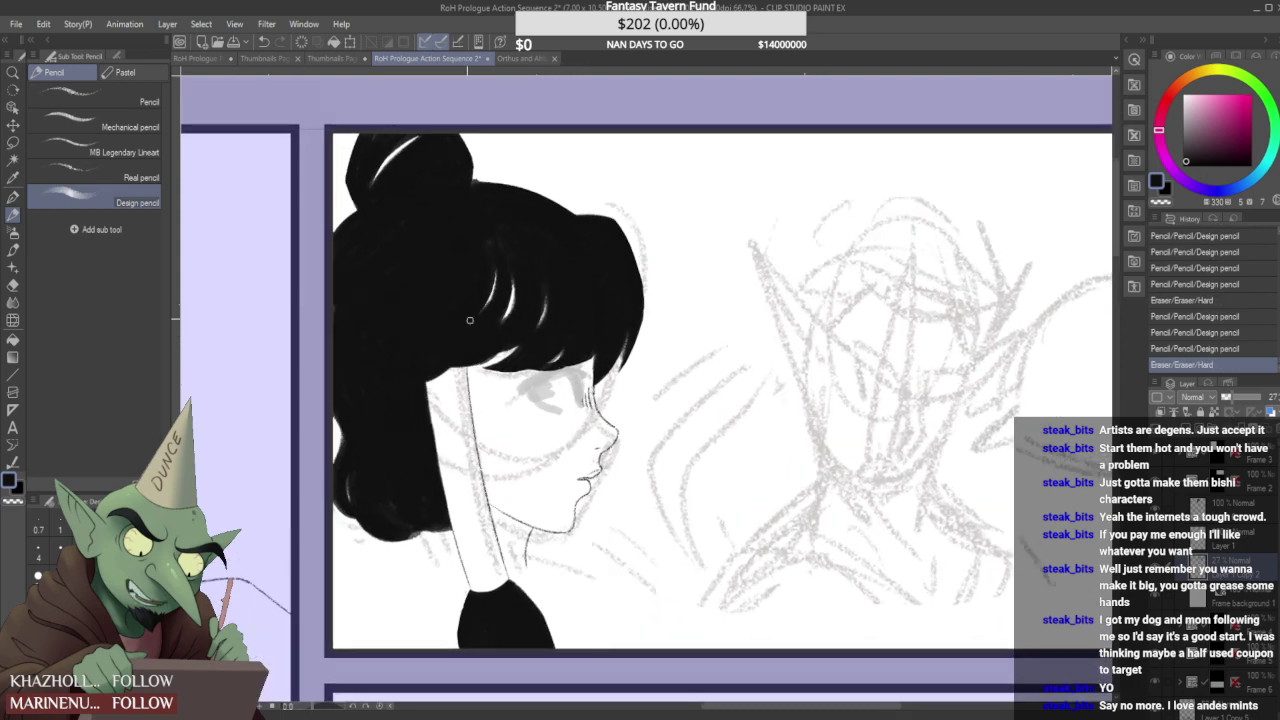
- Lasso the rough eye, move it slightly back from the nose bridge, and erase stray sketch marks around it
{"action": "left_click", "coordinate": [14, 144]}
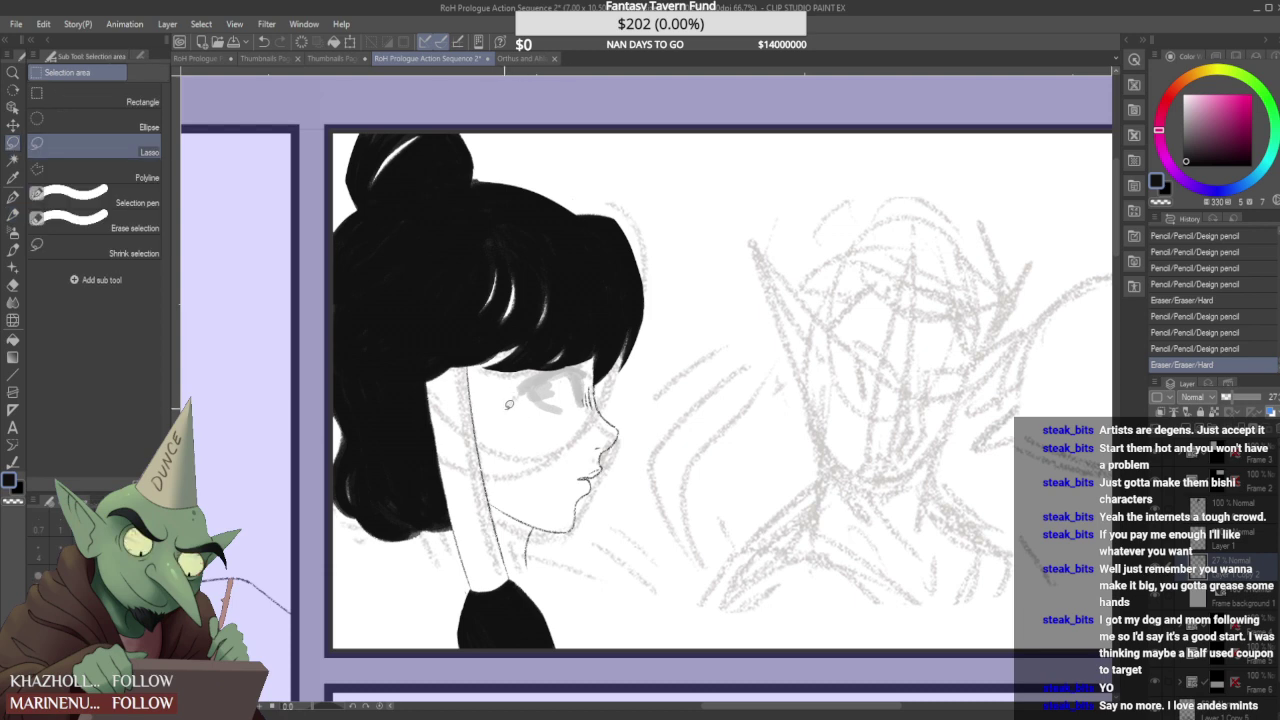
{"action": "left_click_drag", "start_coordinate": [590, 362], "coordinate": [565, 405]}
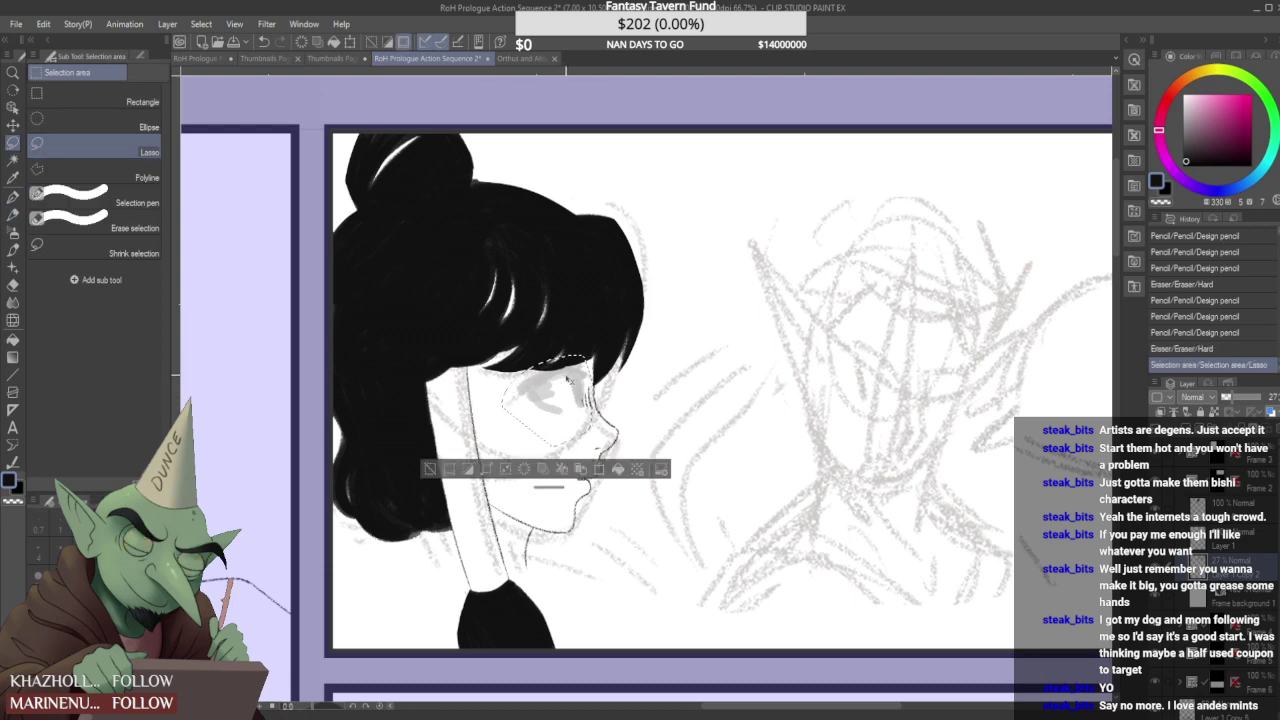
{"action": "key", "text": "ctrl+t"}
{"action": "left_click_drag", "start_coordinate": [589, 384], "coordinate": [569, 372]}
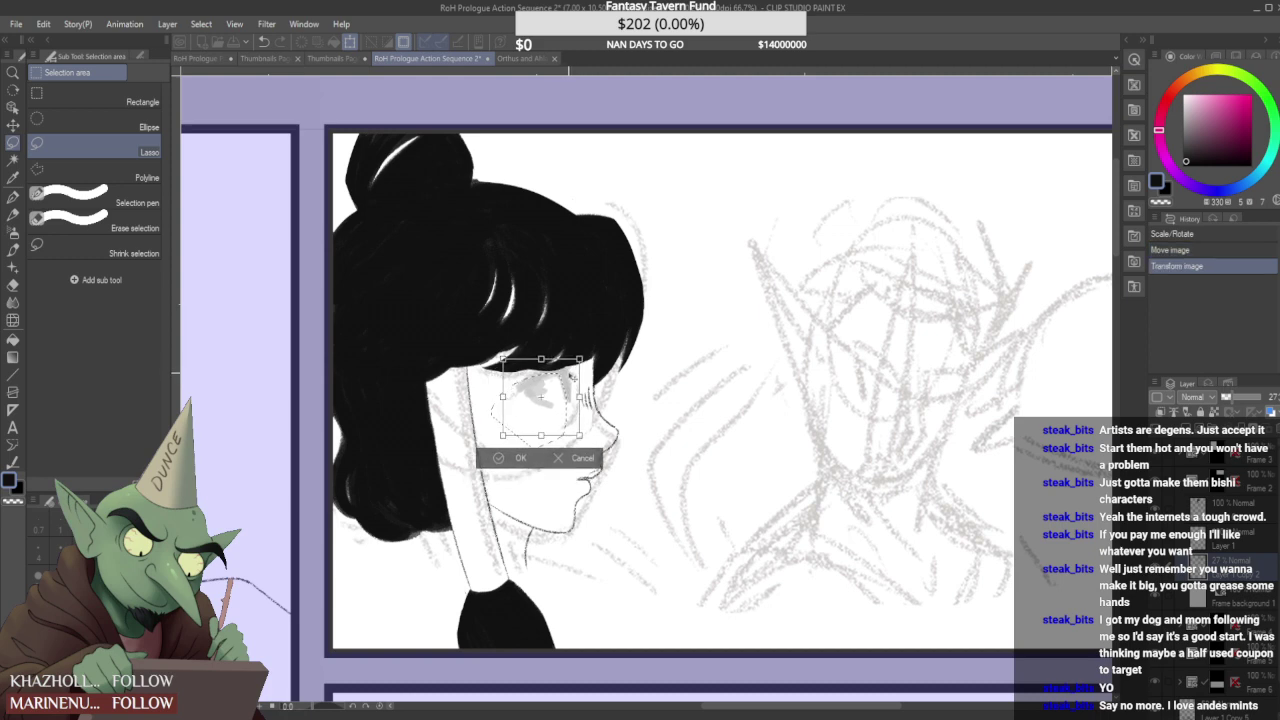
{"action": "left_click", "coordinate": [508, 457]}
{"action": "key", "text": "ctrl+d"}
{"action": "left_click_drag", "start_coordinate": [562, 419], "coordinate": [574, 408]}
{"action": "scroll", "coordinate": [579, 369], "scroll_direction": "down", "scroll_amount": 3}
{"action": "scroll", "coordinate": [598, 345], "scroll_direction": "up", "scroll_amount": 5}
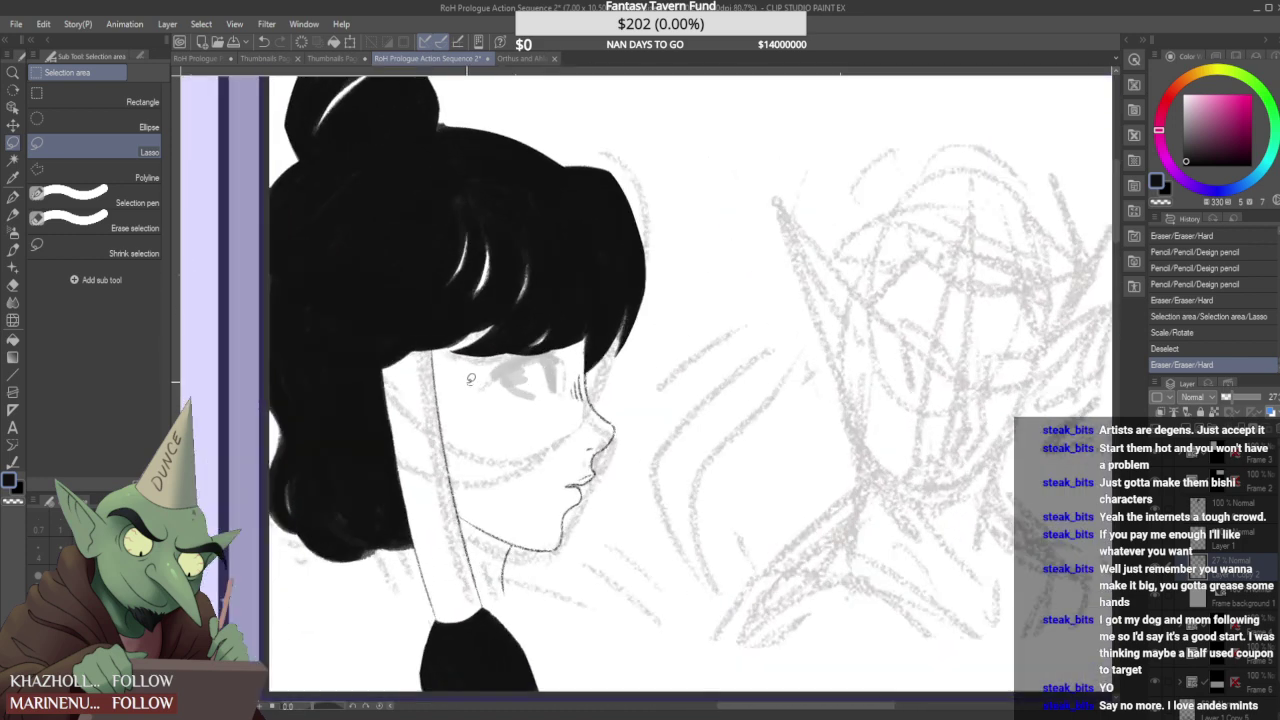
- Lasso the rough eye again, rotate it slightly clockwise, and deselect it
{"action": "left_click_drag", "start_coordinate": [490, 348], "coordinate": [548, 432]}
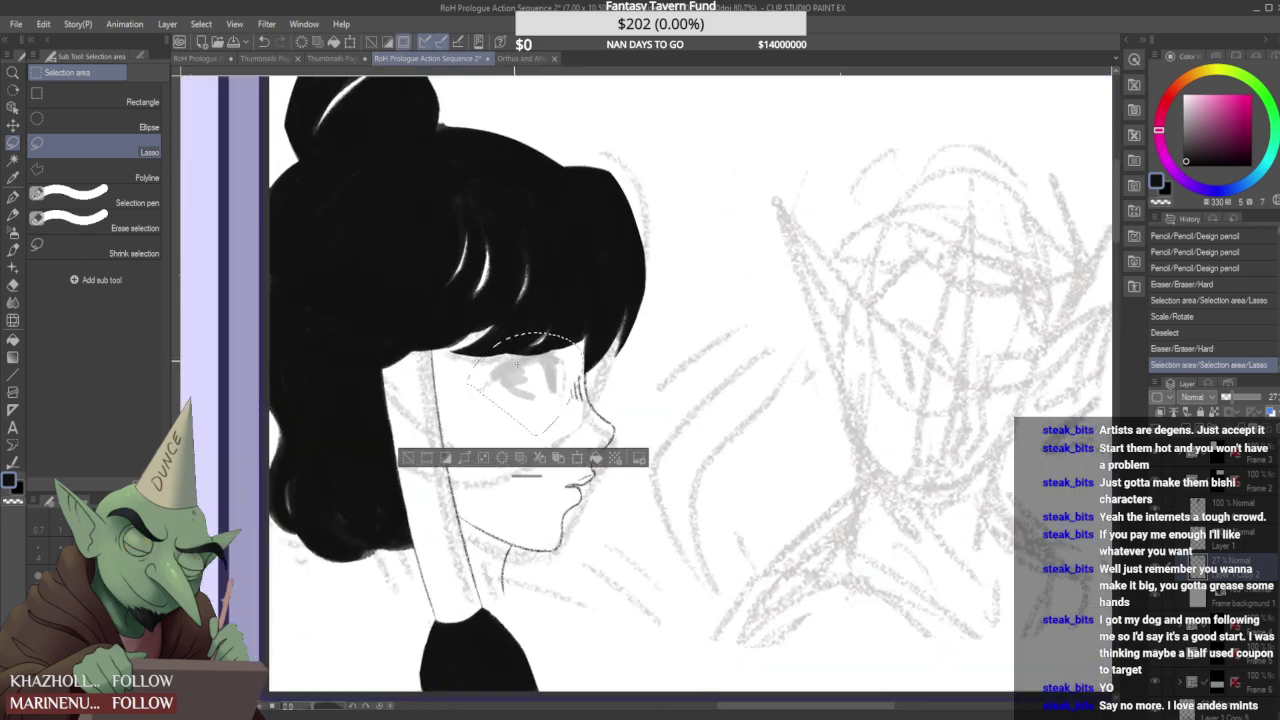
{"action": "key", "text": "ctrl+t"}
{"action": "left_click_drag", "start_coordinate": [588, 320], "coordinate": [594, 327]}
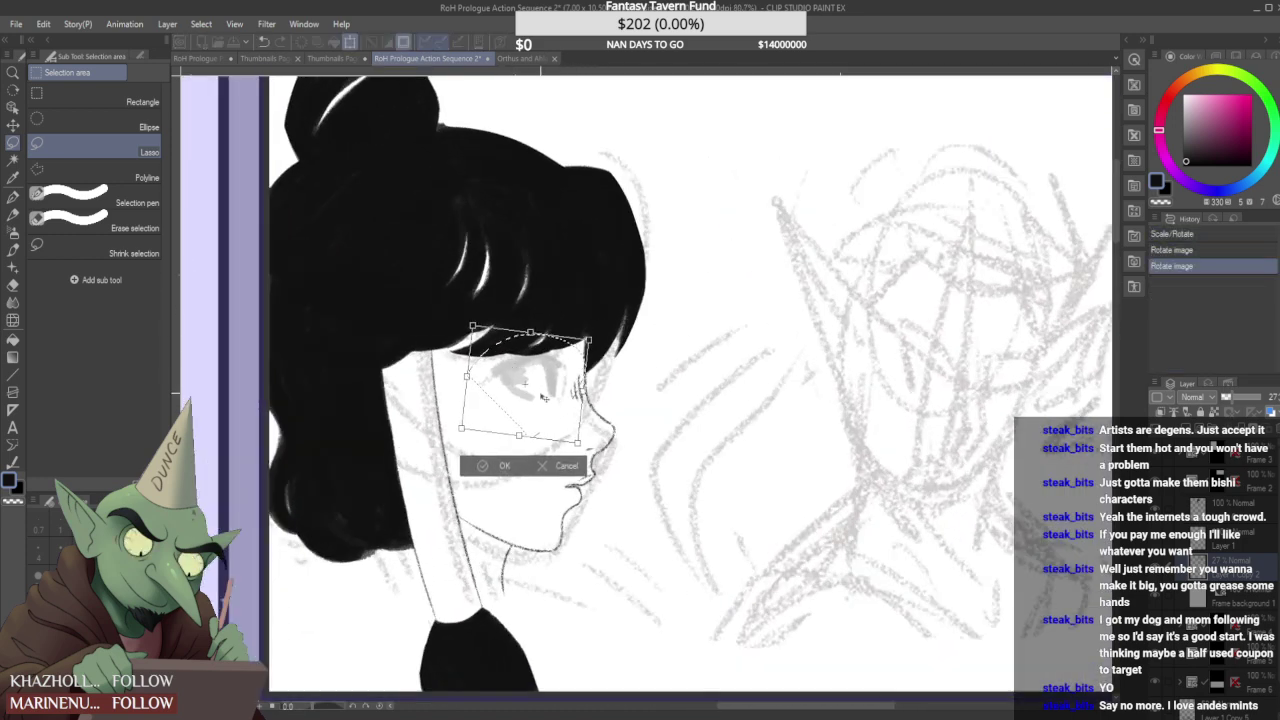
{"action": "key", "text": "Return"}
{"action": "key", "text": "ctrl+d"}
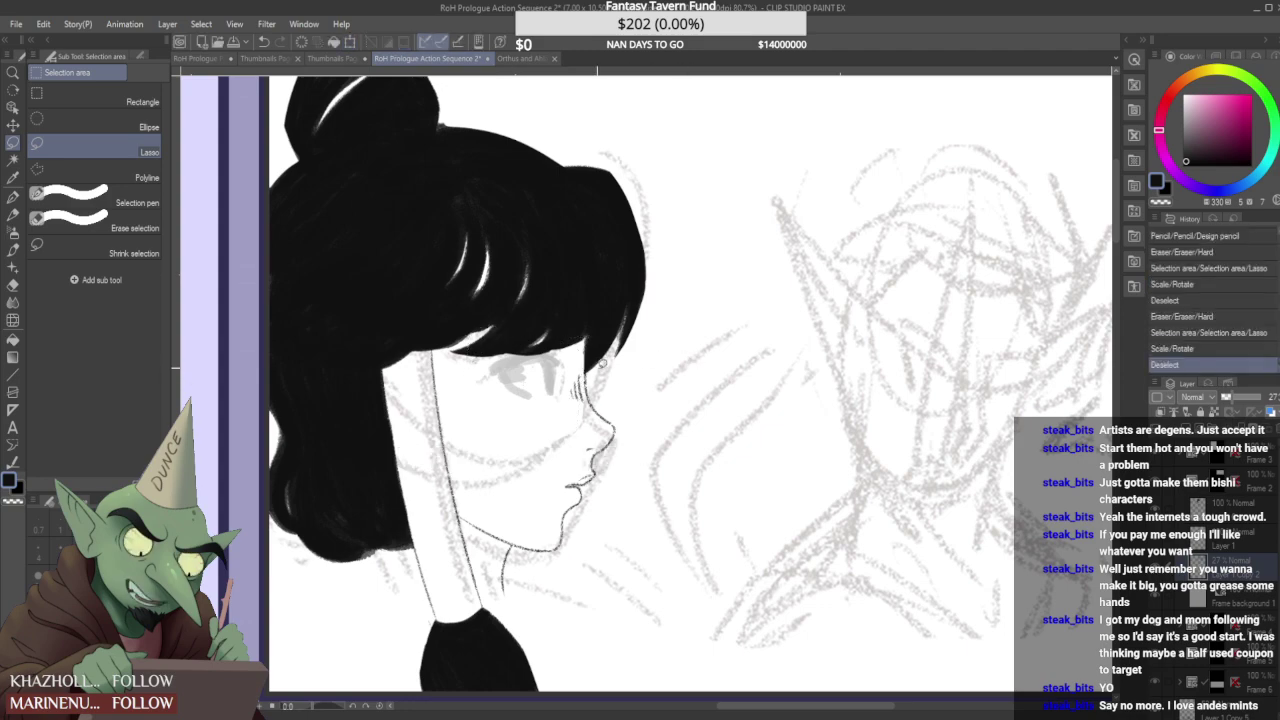
{"action": "scroll", "coordinate": [640, 360], "scroll_direction": "down", "scroll_amount": 4}
{"action": "scroll", "coordinate": [604, 356], "scroll_direction": "down", "scroll_amount": 1}
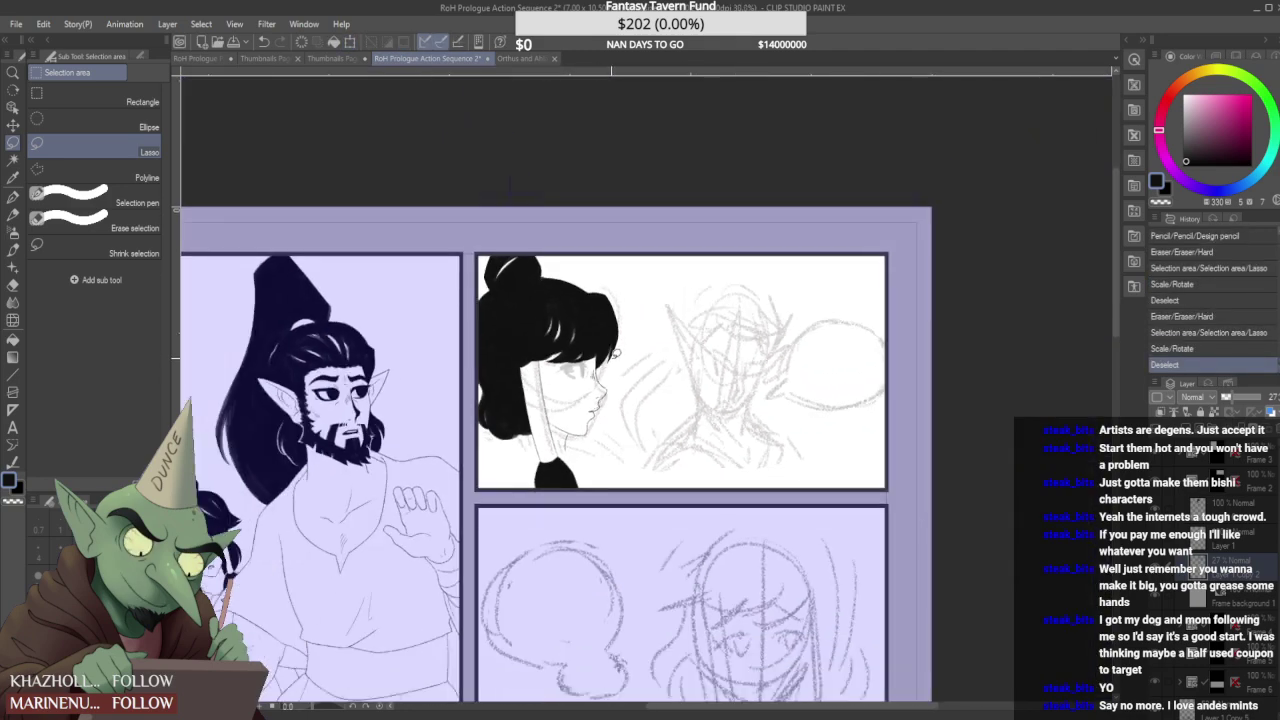
{"action": "scroll", "coordinate": [614, 352], "scroll_direction": "up", "scroll_amount": 1}
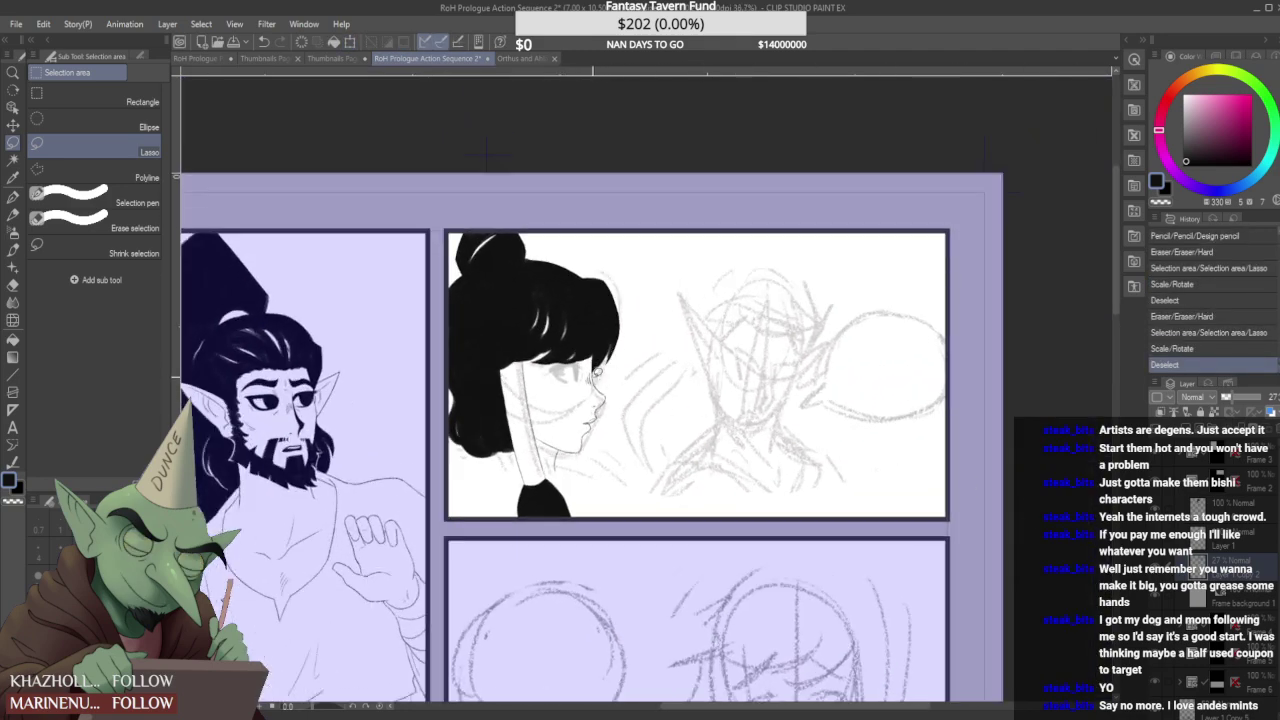
{"action": "scroll", "coordinate": [601, 376], "scroll_direction": "down", "scroll_amount": 2}
{"action": "scroll", "coordinate": [589, 392], "scroll_direction": "up", "scroll_amount": 1}
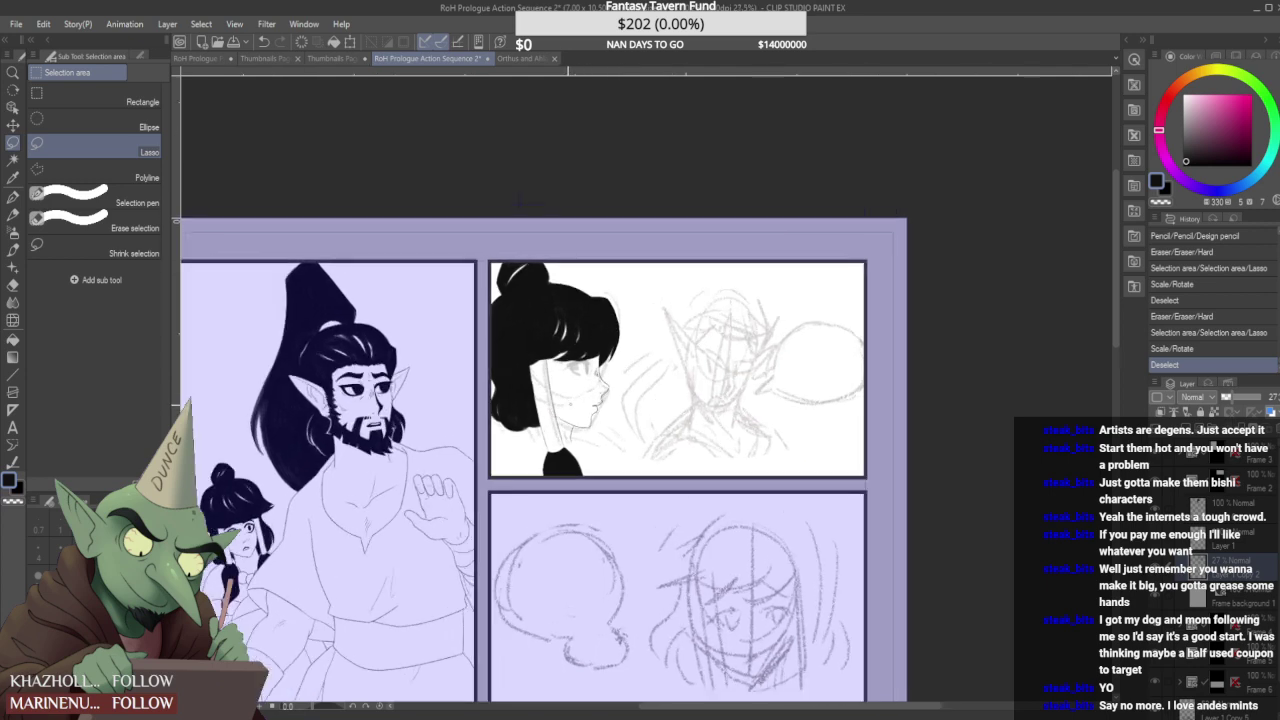
- Erase sketch lines across the woman's cheek and pencil rough guide curves for the jaw and the area beside the sidelock
{"action": "left_click_drag", "start_coordinate": [557, 398], "coordinate": [566, 392]}
{"action": "left_click", "coordinate": [13, 197]}
{"action": "left_click", "coordinate": [13, 215]}
{"action": "scroll", "coordinate": [568, 362], "scroll_direction": "up", "scroll_amount": 1}
{"action": "left_click_drag", "start_coordinate": [540, 342], "coordinate": [544, 374]}
{"action": "mouse_move", "coordinate": [549, 350]}
{"action": "left_mouse_down"}
{"action": "mouse_move", "coordinate": [538, 382]}
{"action": "mouse_move", "coordinate": [588, 468]}
{"action": "left_mouse_up"}
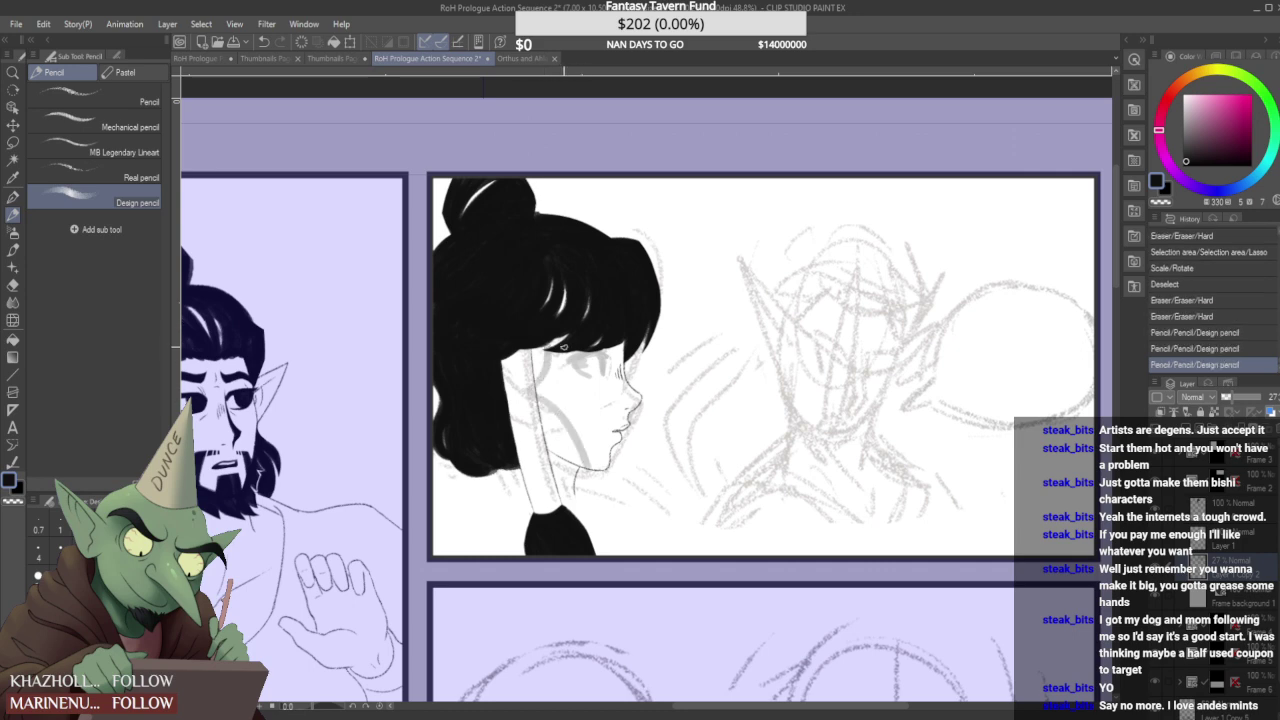
{"action": "left_click_drag", "start_coordinate": [548, 358], "coordinate": [558, 362]}
{"action": "scroll", "coordinate": [570, 316], "scroll_direction": "down", "scroll_amount": 3}
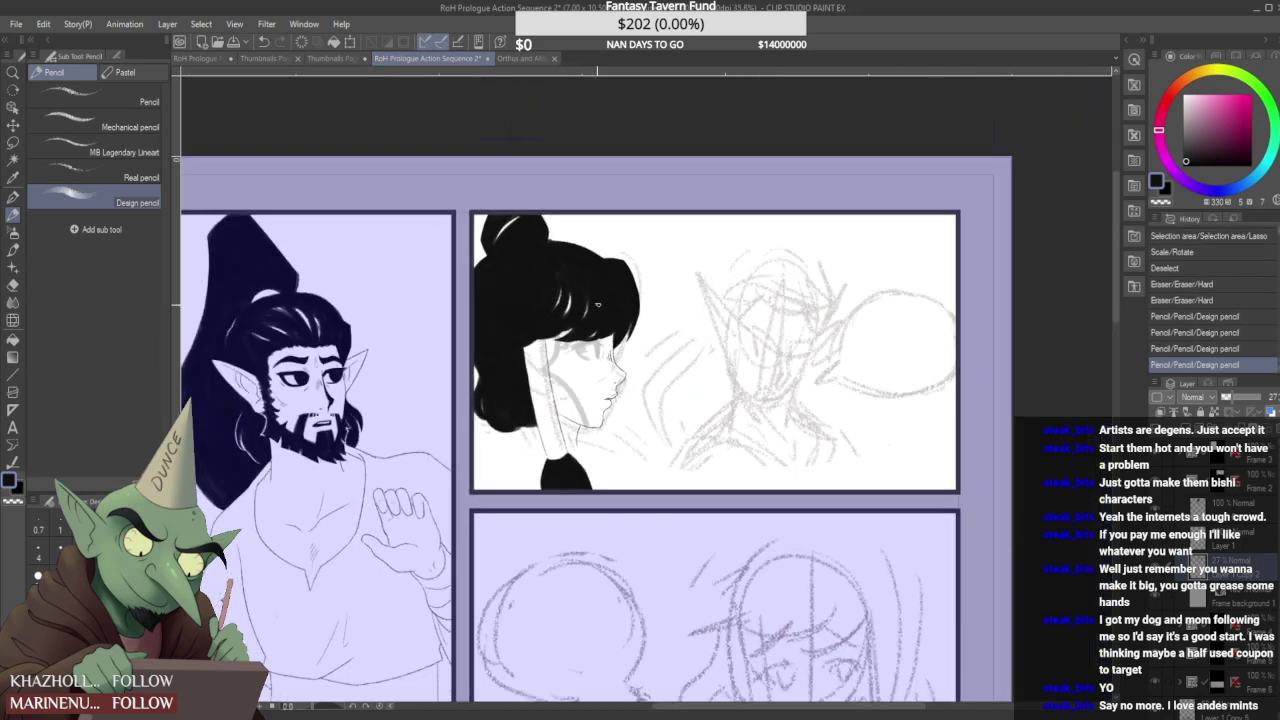
{"action": "scroll", "coordinate": [611, 317], "scroll_direction": "down", "scroll_amount": 2}
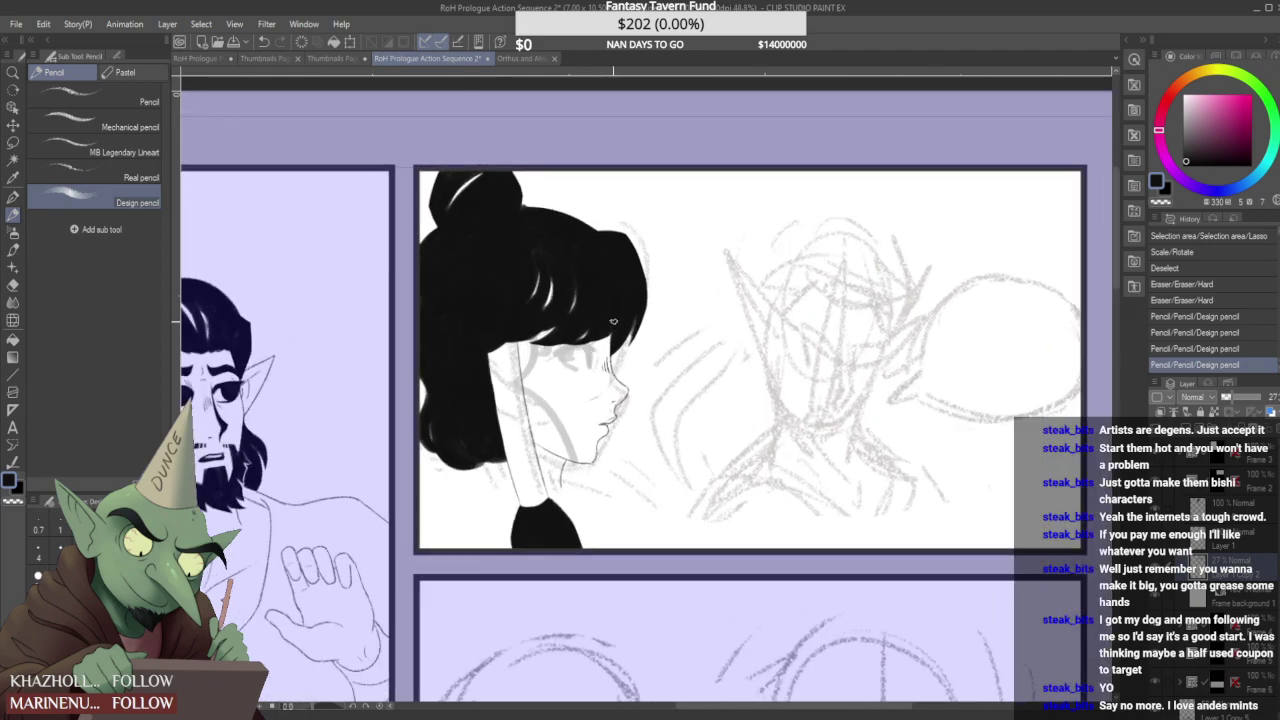
{"action": "scroll", "coordinate": [625, 304], "scroll_direction": "down", "scroll_amount": 1}
{"action": "scroll", "coordinate": [616, 320], "scroll_direction": "up", "scroll_amount": 1}
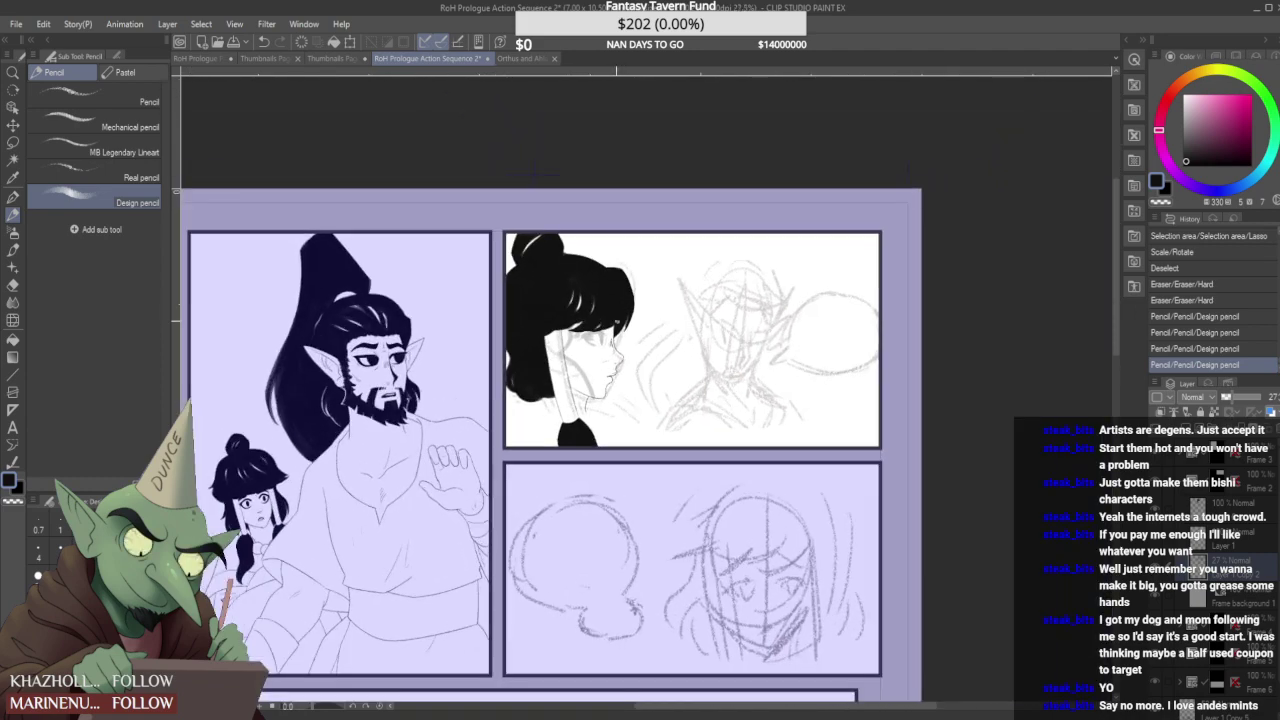
{"action": "scroll", "coordinate": [560, 300], "scroll_direction": "down", "scroll_amount": 1}
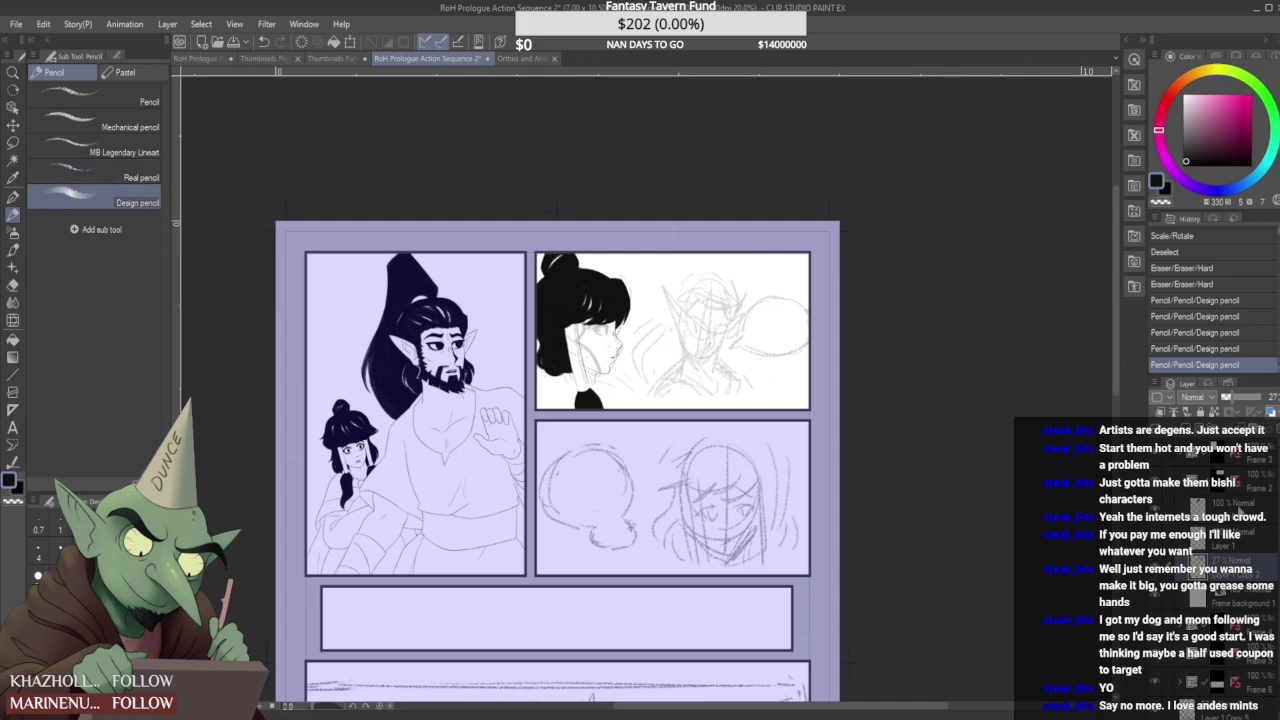
- Create a new raster layer and draw the eye's upper and lower lid lines over the rough with the Design pencil
{"action": "key", "text": "ctrl+shift+n"}
{"action": "scroll", "coordinate": [605, 330], "scroll_direction": "up", "scroll_amount": 10}
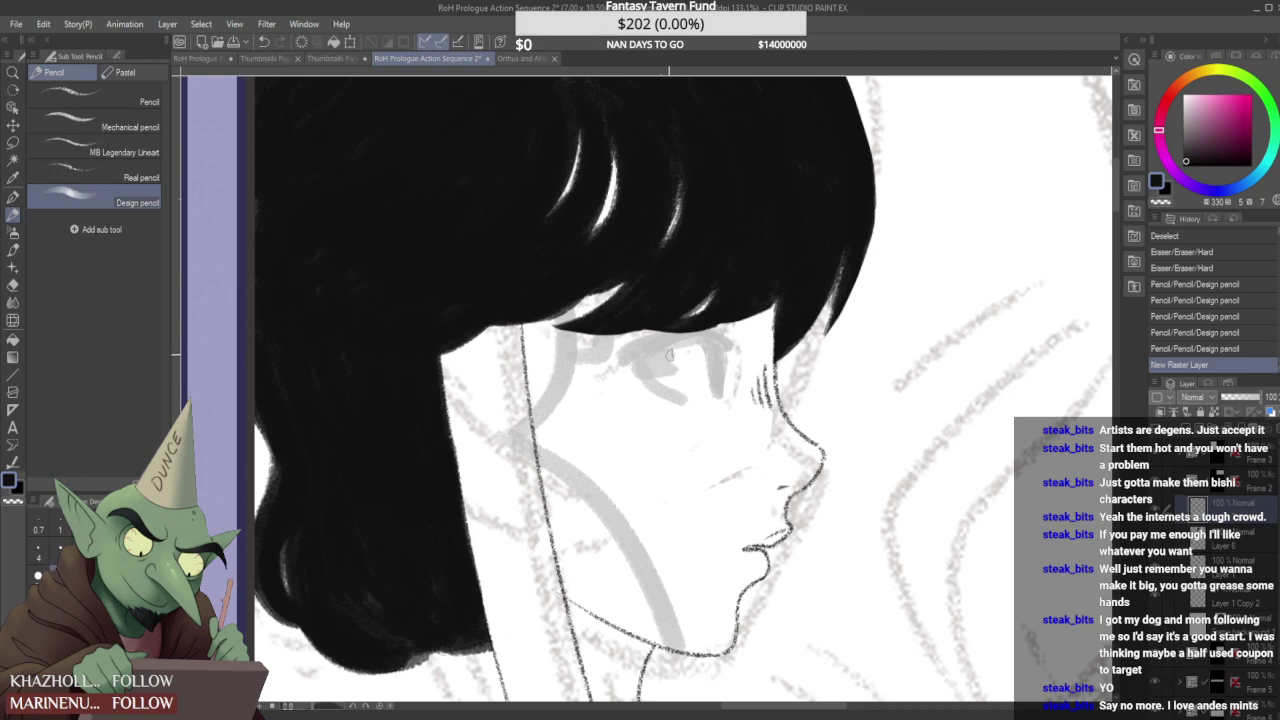
{"action": "mouse_move", "coordinate": [622, 360]}
{"action": "left_mouse_down"}
{"action": "mouse_move", "coordinate": [726, 346]}
{"action": "mouse_move", "coordinate": [604, 369]}
{"action": "mouse_move", "coordinate": [697, 307]}
{"action": "mouse_move", "coordinate": [637, 362]}
{"action": "mouse_move", "coordinate": [611, 366]}
{"action": "mouse_move", "coordinate": [672, 329]}
{"action": "mouse_move", "coordinate": [619, 359]}
{"action": "mouse_move", "coordinate": [660, 328]}
{"action": "left_mouse_up"}
{"action": "mouse_move", "coordinate": [611, 373]}
{"action": "left_mouse_down"}
{"action": "mouse_move", "coordinate": [655, 352]}
{"action": "mouse_move", "coordinate": [635, 366]}
{"action": "mouse_move", "coordinate": [719, 398]}
{"action": "left_mouse_up"}
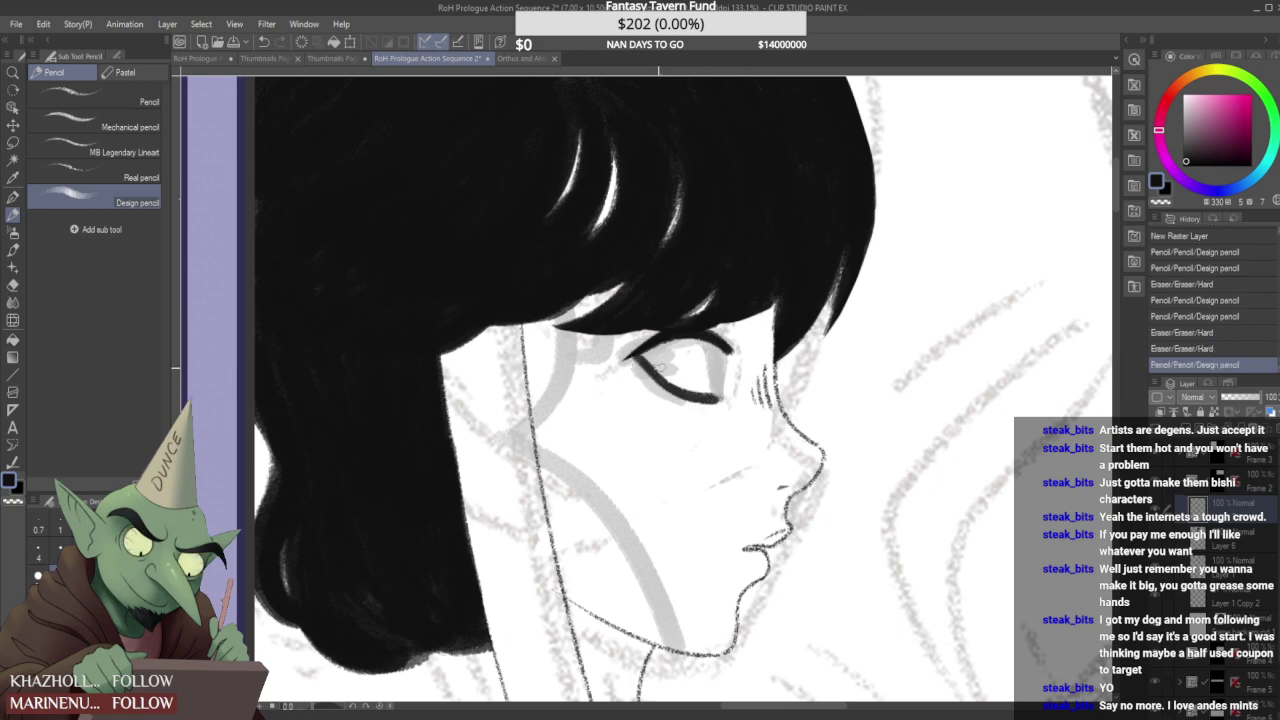
{"action": "key", "text": "ctrl+z"}
{"action": "left_click_drag", "start_coordinate": [637, 358], "coordinate": [721, 395]}
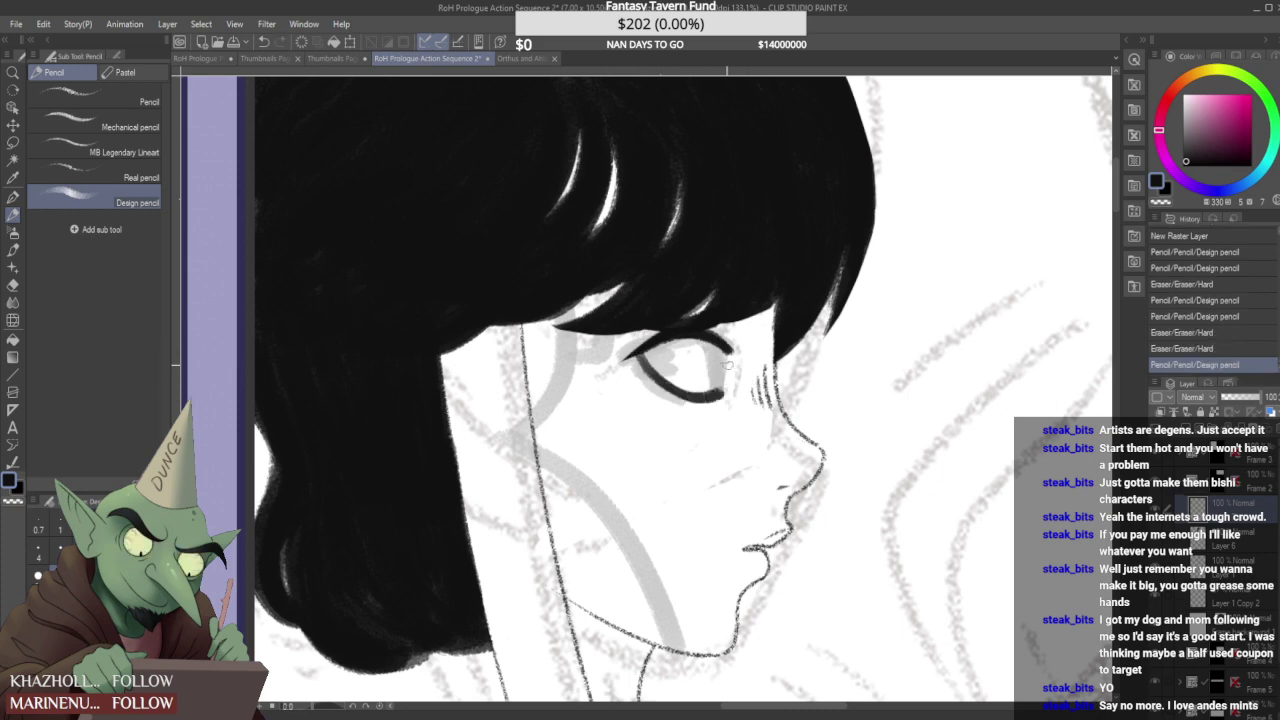
{"action": "mouse_move", "coordinate": [641, 364]}
{"action": "left_mouse_down"}
{"action": "mouse_move", "coordinate": [616, 355]}
{"action": "mouse_move", "coordinate": [650, 341]}
{"action": "mouse_move", "coordinate": [605, 361]}
{"action": "mouse_move", "coordinate": [633, 359]}
{"action": "mouse_move", "coordinate": [621, 368]}
{"action": "mouse_move", "coordinate": [640, 375]}
{"action": "left_mouse_up"}
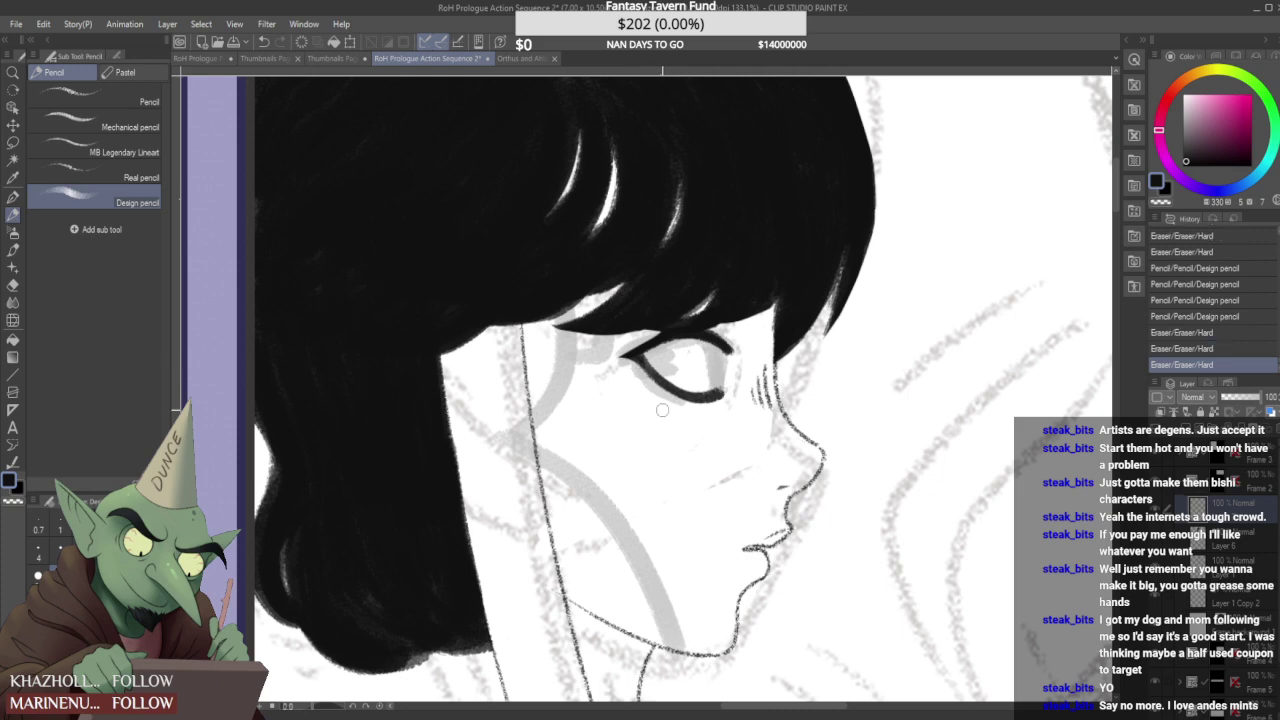
- Trim the front end of the upper lid line and draw a dark oval iris at the front of the eye
{"action": "scroll", "coordinate": [647, 384], "scroll_direction": "down", "scroll_amount": 5}
{"action": "scroll", "coordinate": [686, 350], "scroll_direction": "up", "scroll_amount": 6}
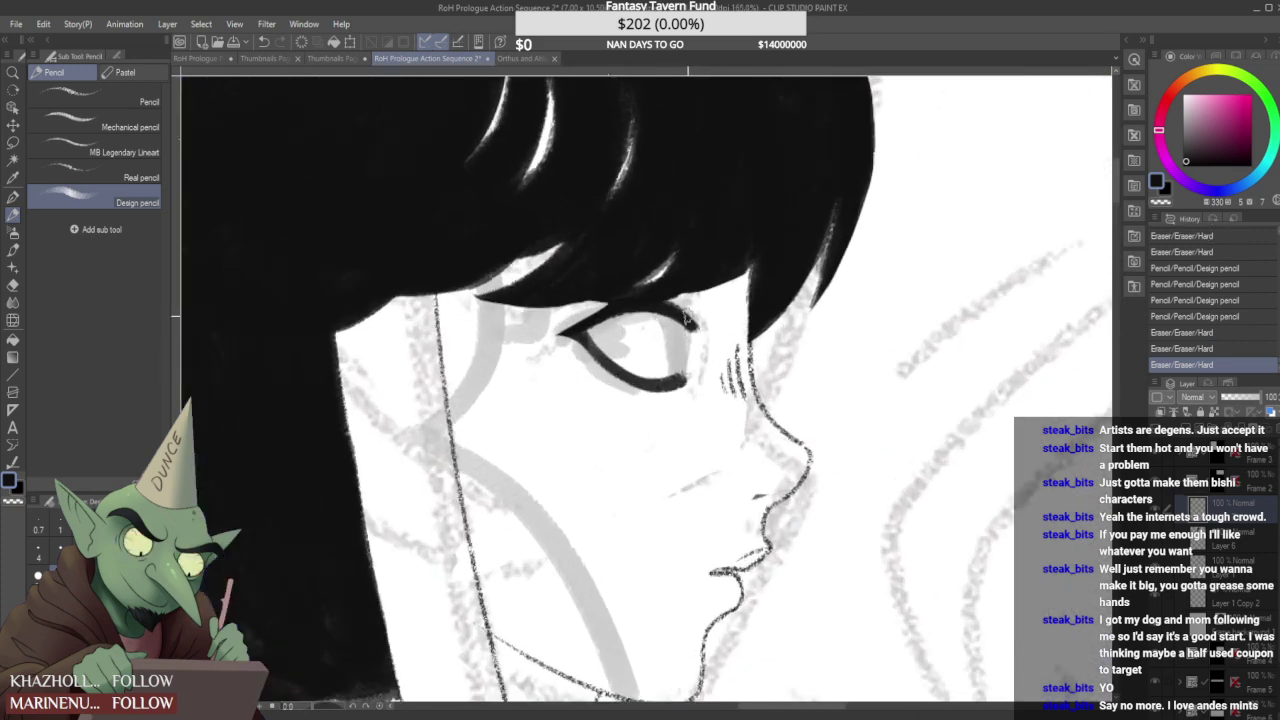
{"action": "mouse_move", "coordinate": [687, 323]}
{"action": "left_mouse_down"}
{"action": "mouse_move", "coordinate": [653, 311]}
{"action": "mouse_move", "coordinate": [705, 304]}
{"action": "mouse_move", "coordinate": [632, 322]}
{"action": "mouse_move", "coordinate": [694, 300]}
{"action": "mouse_move", "coordinate": [695, 323]}
{"action": "left_mouse_up"}
{"action": "scroll", "coordinate": [685, 290], "scroll_direction": "down", "scroll_amount": 4}
{"action": "scroll", "coordinate": [691, 294], "scroll_direction": "up", "scroll_amount": 4}
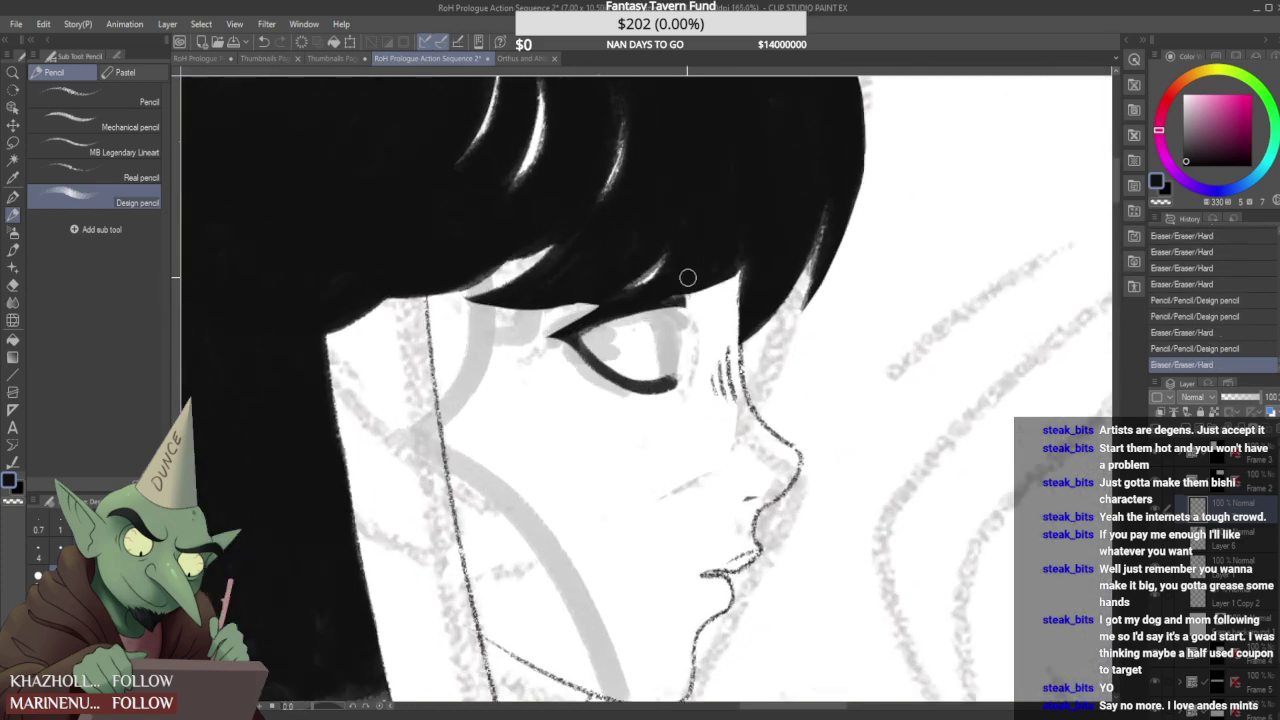
{"action": "mouse_move", "coordinate": [620, 399]}
{"action": "left_mouse_down"}
{"action": "mouse_move", "coordinate": [676, 388]}
{"action": "mouse_move", "coordinate": [682, 352]}
{"action": "mouse_move", "coordinate": [664, 360]}
{"action": "mouse_move", "coordinate": [669, 333]}
{"action": "left_mouse_up"}
{"action": "scroll", "coordinate": [660, 336], "scroll_direction": "down", "scroll_amount": 8}
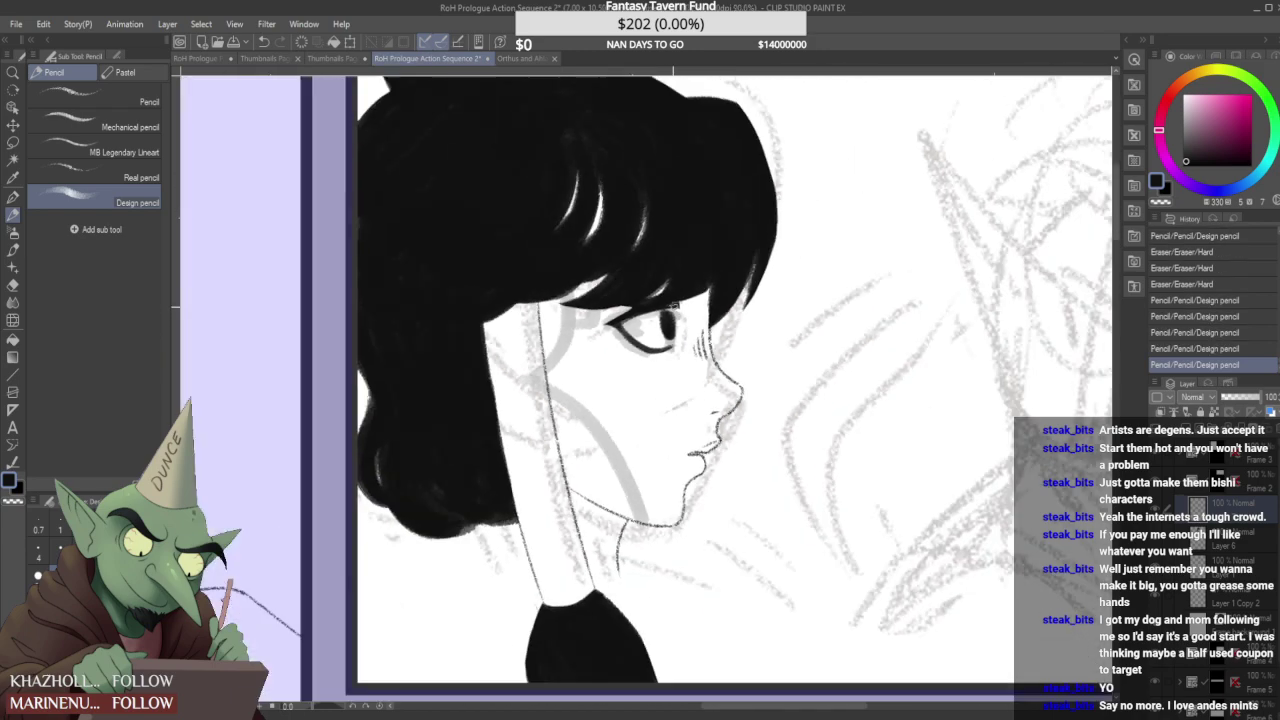
- Thicken the upper lid line, trim its front end with the hard eraser, and sharpen the eye's outer corner
{"action": "scroll", "coordinate": [677, 295], "scroll_direction": "up", "scroll_amount": 8}
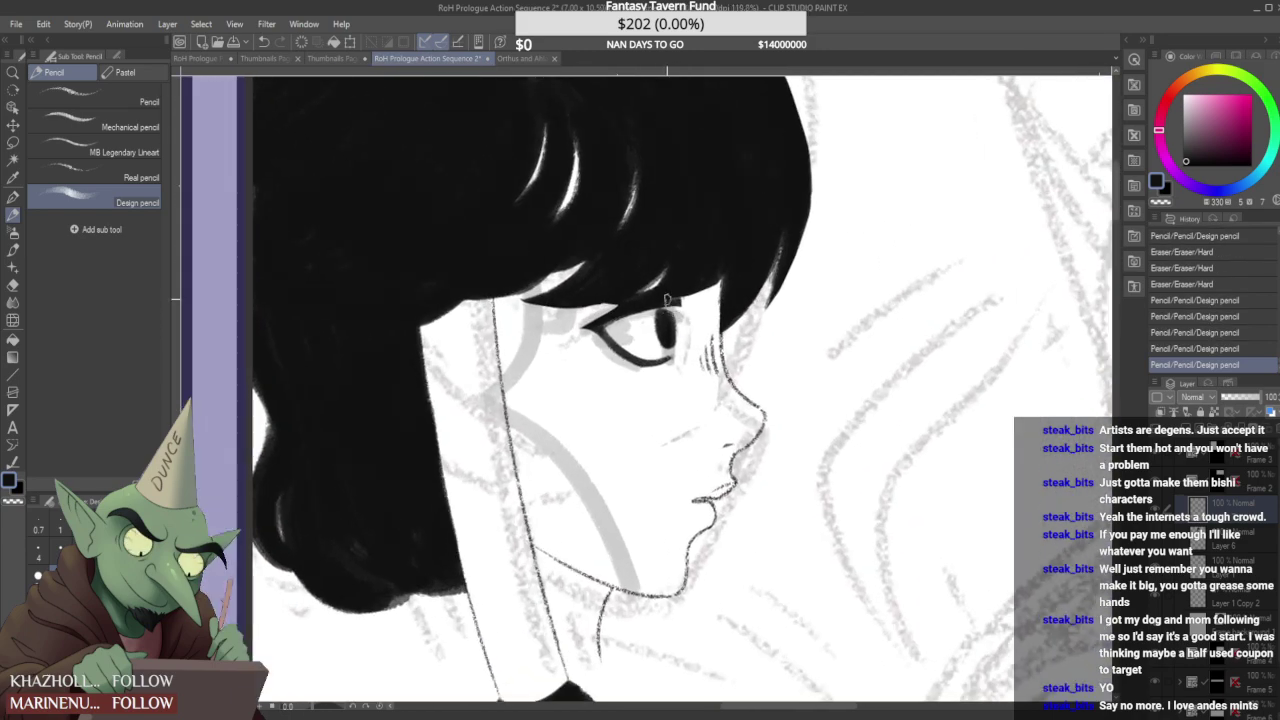
{"action": "left_click_drag", "start_coordinate": [679, 304], "coordinate": [566, 332]}
{"action": "left_click_drag", "start_coordinate": [693, 280], "coordinate": [706, 284]}
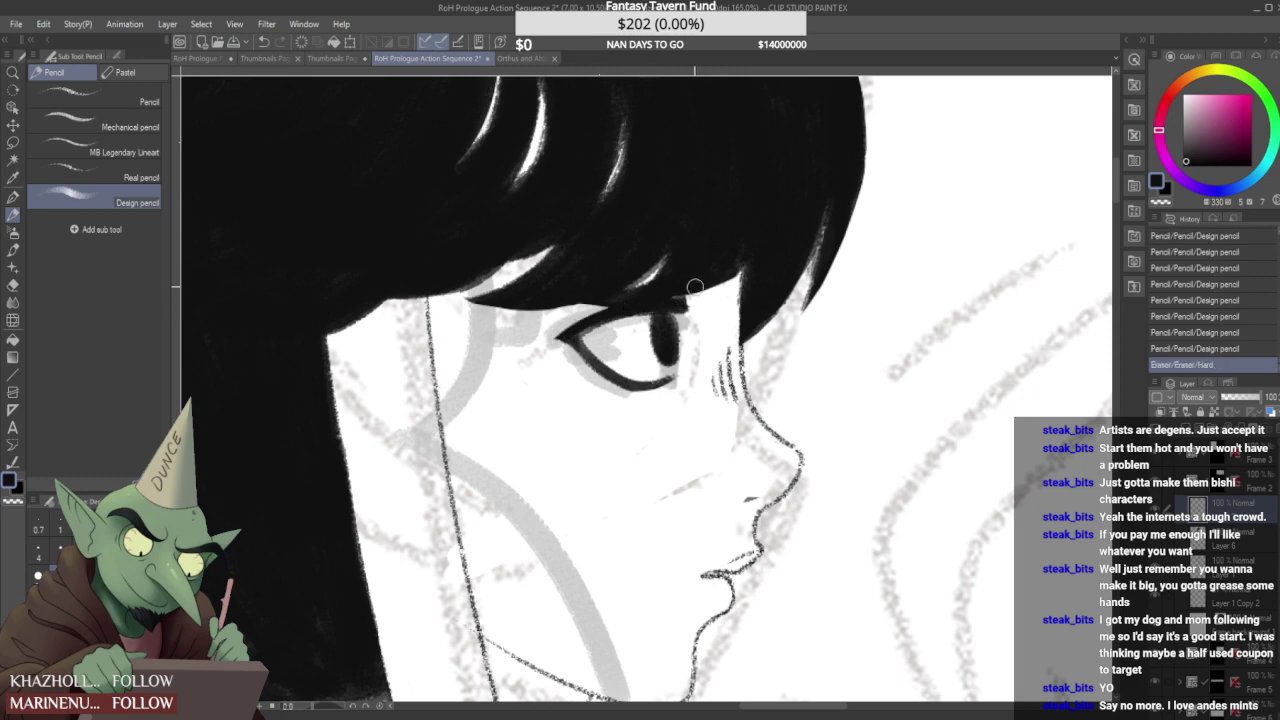
{"action": "scroll", "coordinate": [631, 298], "scroll_direction": "down", "scroll_amount": 3}
{"action": "scroll", "coordinate": [631, 298], "scroll_direction": "up", "scroll_amount": 3}
{"action": "left_click_drag", "start_coordinate": [582, 329], "coordinate": [566, 338]}
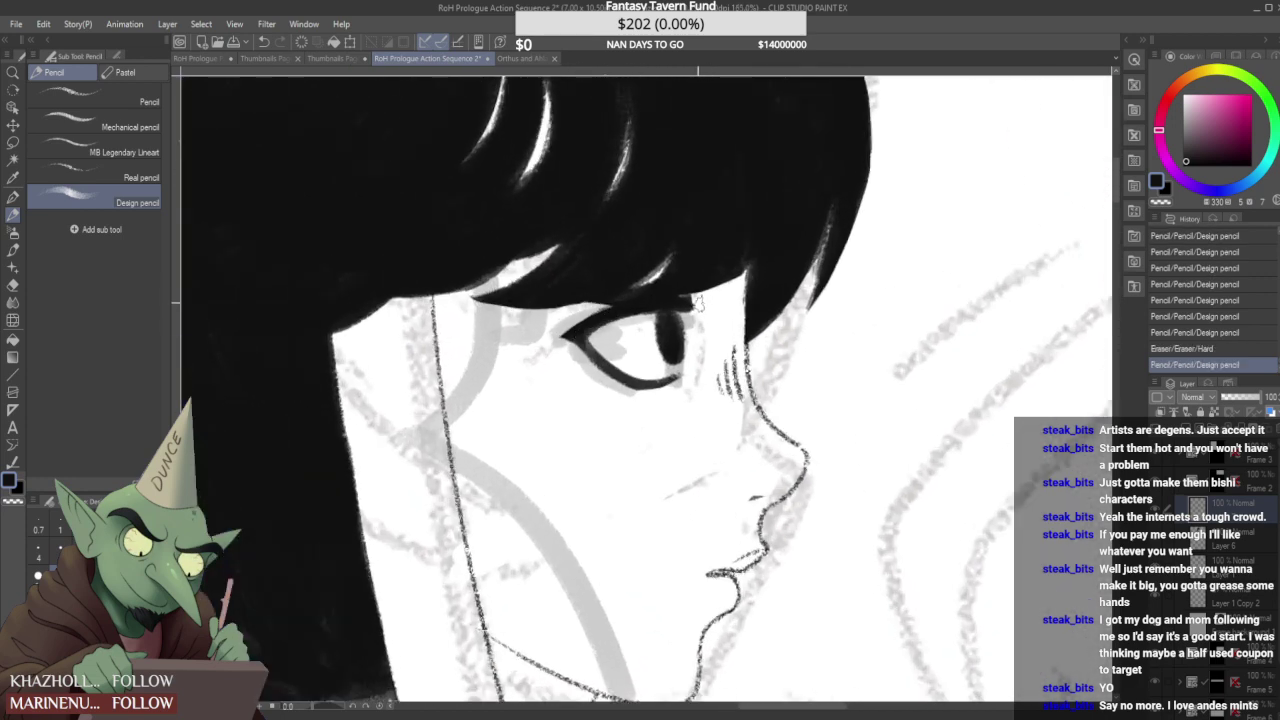
- Clean the iris's inner edge with the hard eraser and darken the iris where it meets the upper lid
{"action": "scroll", "coordinate": [676, 280], "scroll_direction": "down", "scroll_amount": 8}
{"action": "scroll", "coordinate": [660, 302], "scroll_direction": "up", "scroll_amount": 8}
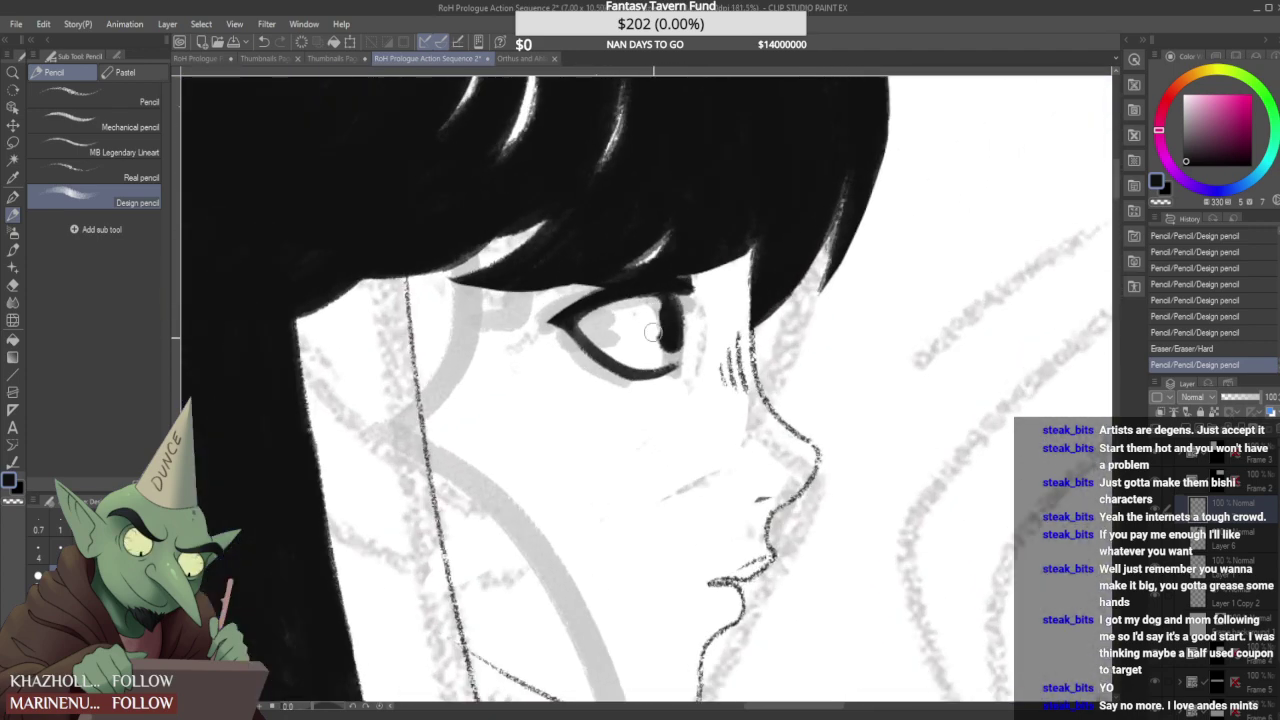
{"action": "mouse_move", "coordinate": [652, 332]}
{"action": "left_mouse_down"}
{"action": "mouse_move", "coordinate": [667, 302]}
{"action": "mouse_move", "coordinate": [659, 332]}
{"action": "mouse_move", "coordinate": [671, 300]}
{"action": "mouse_move", "coordinate": [679, 348]}
{"action": "mouse_move", "coordinate": [673, 300]}
{"action": "mouse_move", "coordinate": [679, 354]}
{"action": "left_mouse_up"}
{"action": "scroll", "coordinate": [683, 286], "scroll_direction": "down", "scroll_amount": 5}
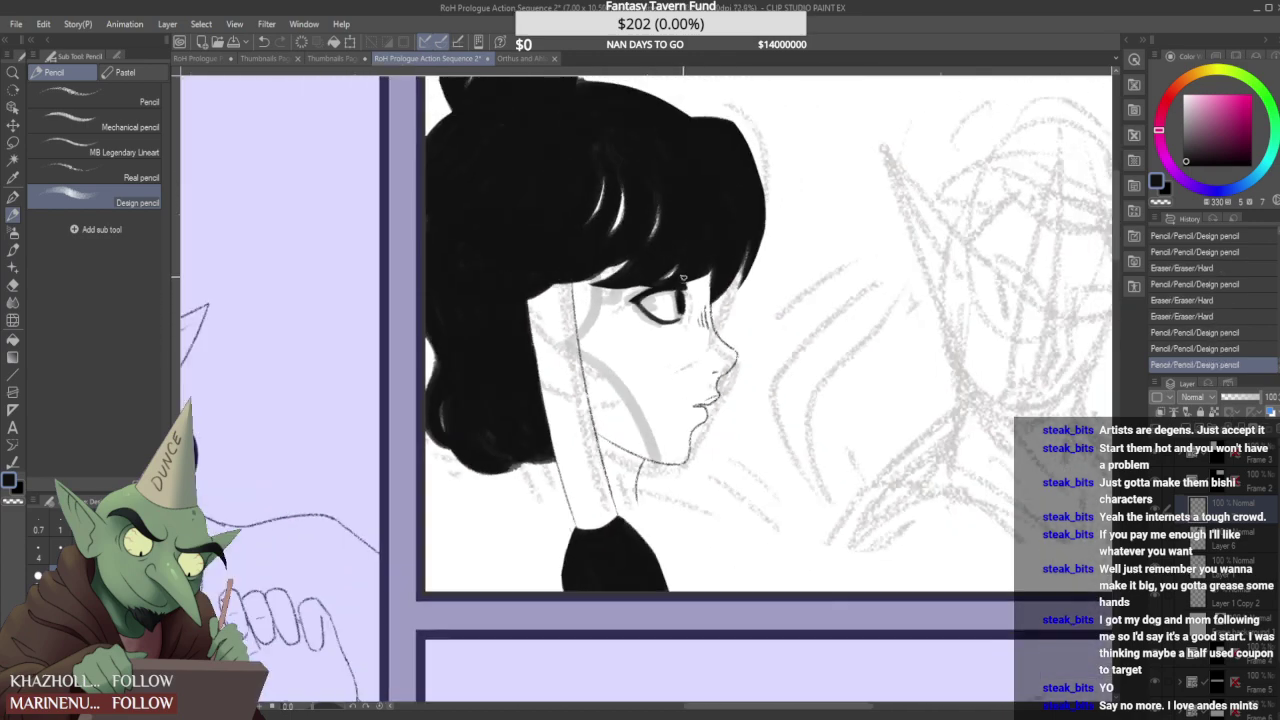
{"action": "scroll", "coordinate": [684, 280], "scroll_direction": "down", "scroll_amount": 4}
{"action": "scroll", "coordinate": [685, 276], "scroll_direction": "up", "scroll_amount": 4}
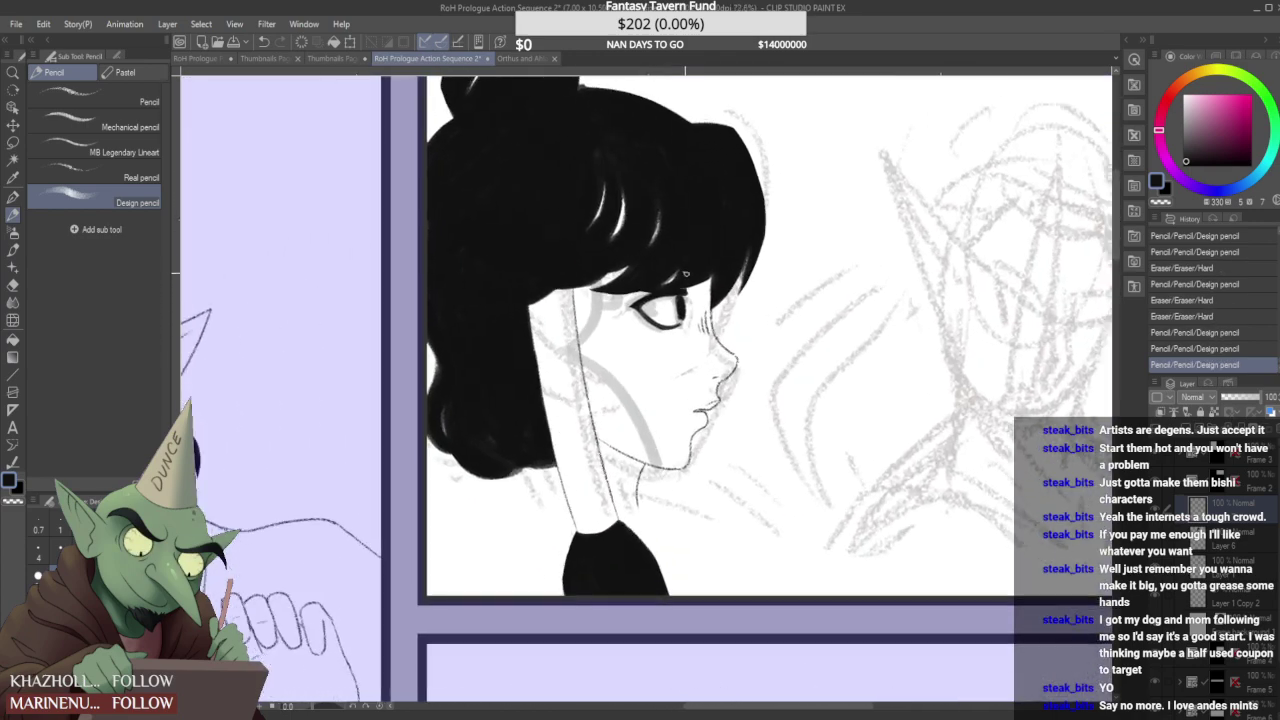
{"action": "scroll", "coordinate": [685, 272], "scroll_direction": "up", "scroll_amount": 5}
{"action": "scroll", "coordinate": [678, 296], "scroll_direction": "down", "scroll_amount": 6}
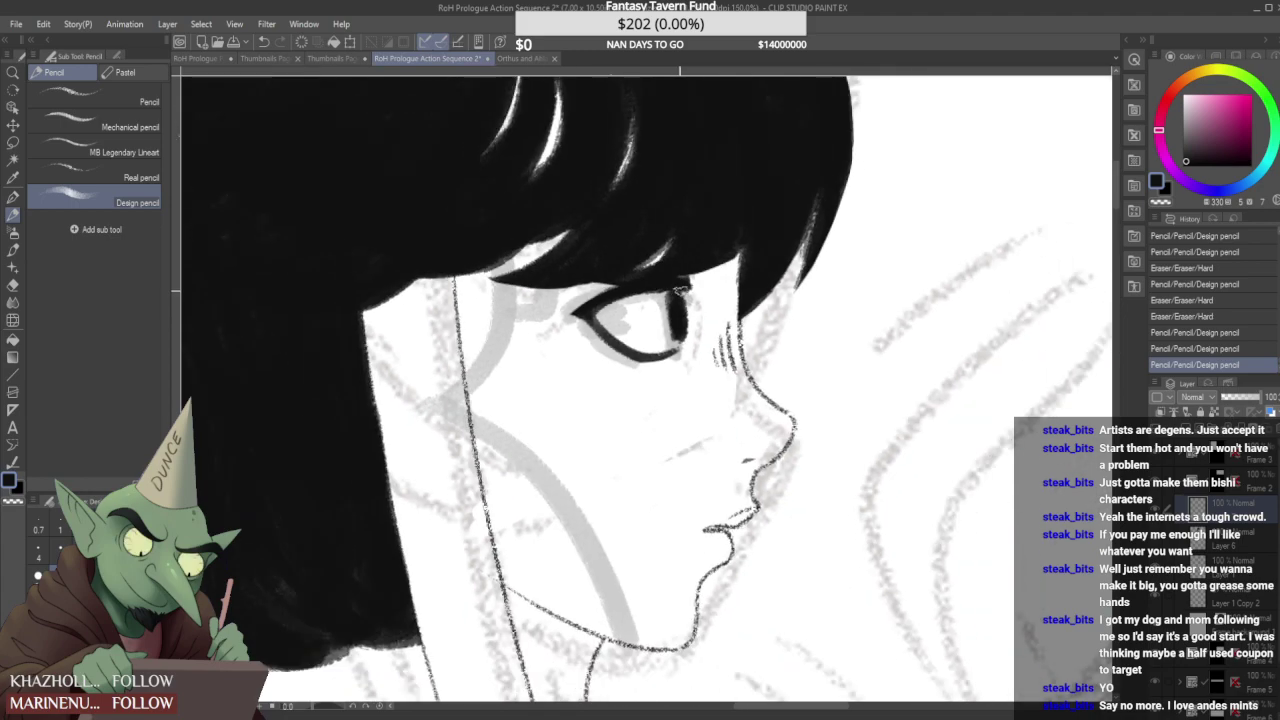
{"action": "scroll", "coordinate": [683, 270], "scroll_direction": "up", "scroll_amount": 3}
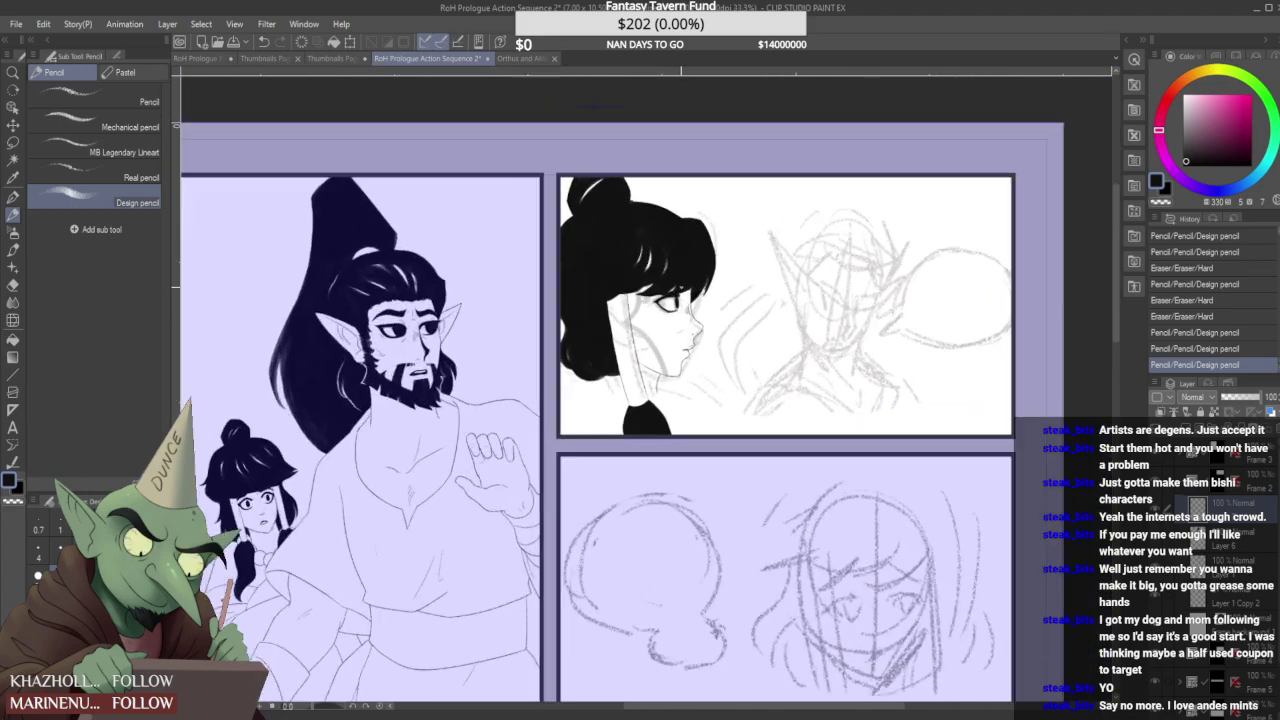
- Lasso the woman's profile eye, rotate it slightly clockwise with Scale/Rotate, apply the transform, and deselect
{"action": "left_click", "coordinate": [13, 142]}
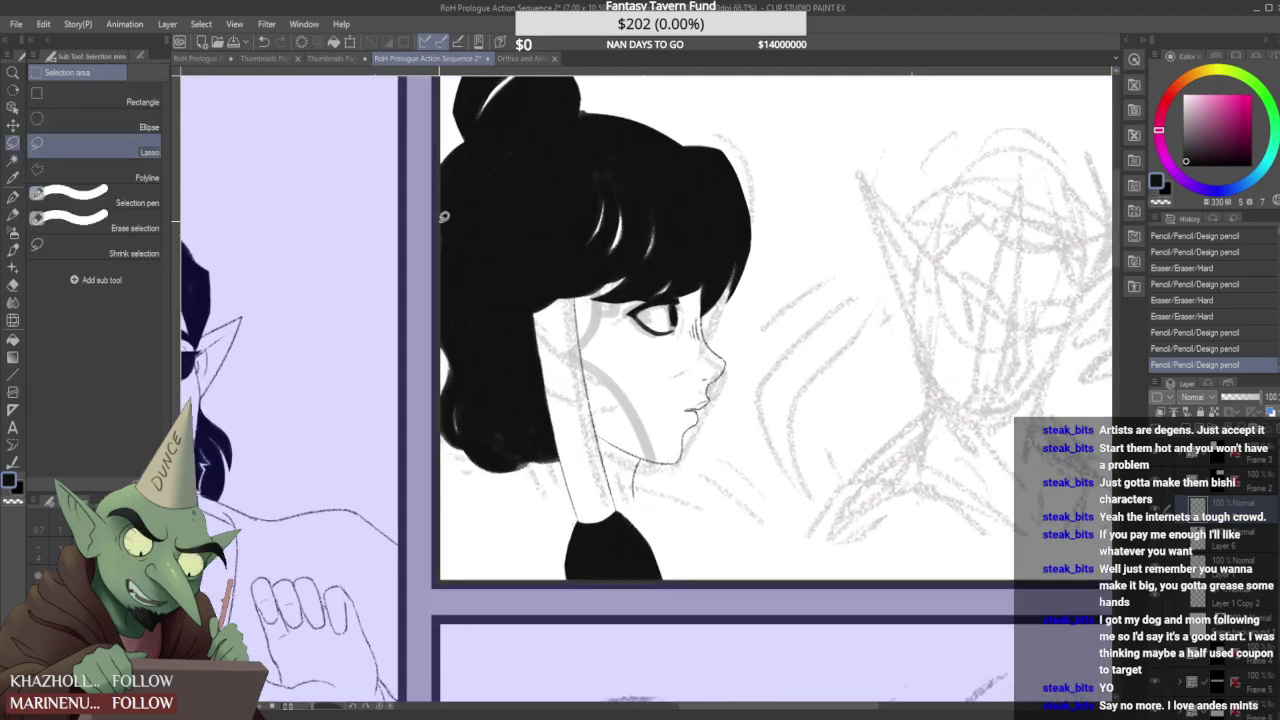
{"action": "mouse_move", "coordinate": [623, 322]}
{"action": "left_mouse_down"}
{"action": "mouse_move", "coordinate": [645, 292]}
{"action": "mouse_move", "coordinate": [625, 330]}
{"action": "left_mouse_up"}
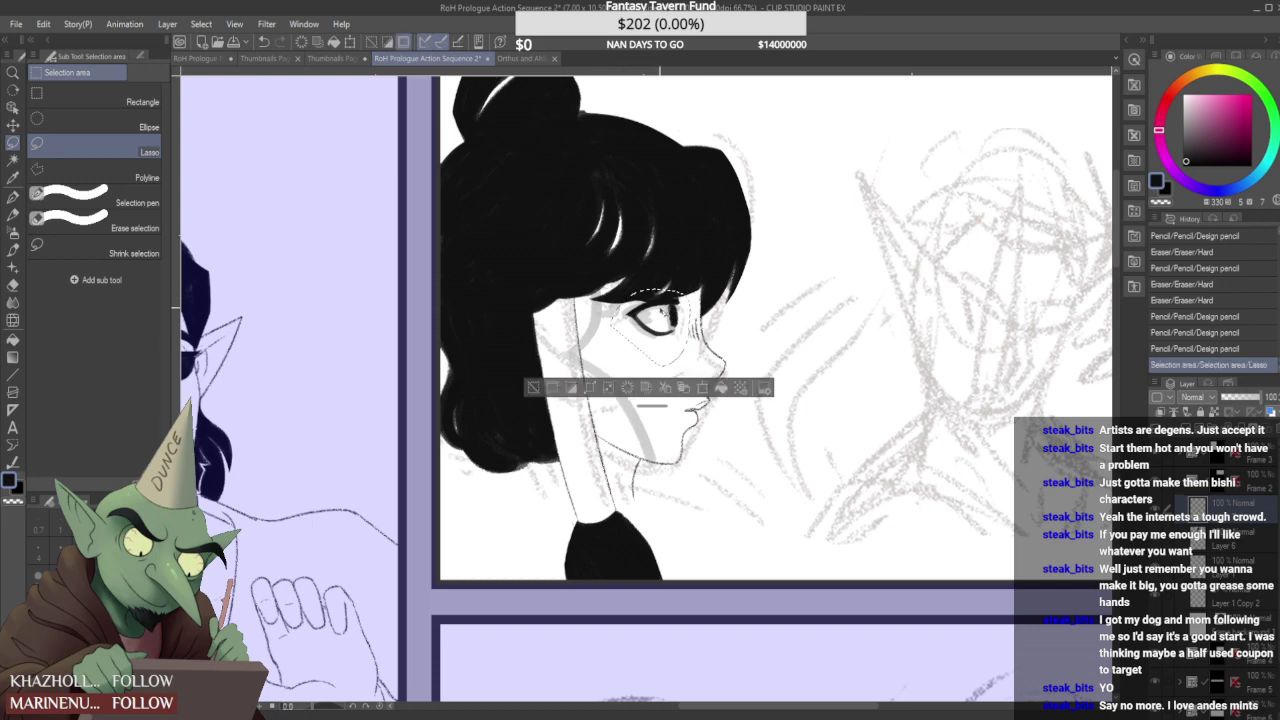
{"action": "key", "text": "ctrl+t"}
{"action": "mouse_move", "coordinate": [696, 288]}
{"action": "left_mouse_down"}
{"action": "mouse_move", "coordinate": [703, 299]}
{"action": "mouse_move", "coordinate": [686, 305]}
{"action": "left_mouse_up"}
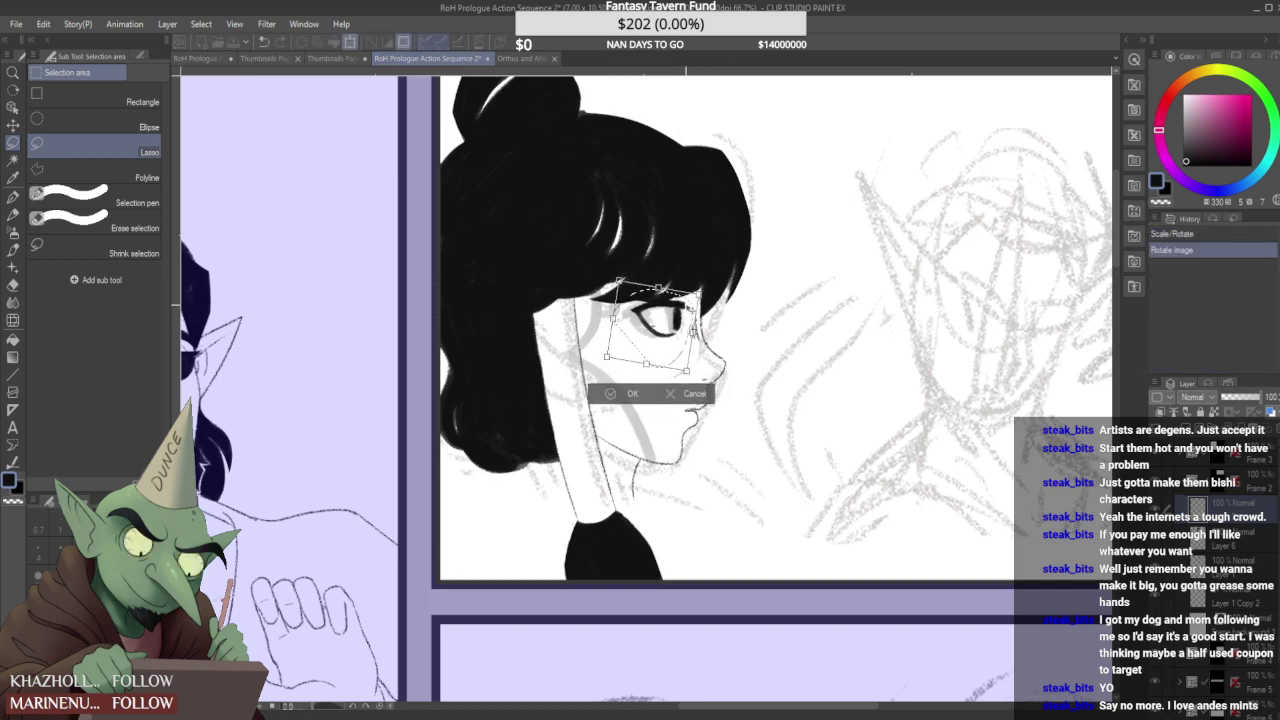
{"action": "key", "text": "Return"}
{"action": "key", "text": "ctrl+d"}
{"action": "scroll", "coordinate": [724, 285], "scroll_direction": "down", "scroll_amount": 4}
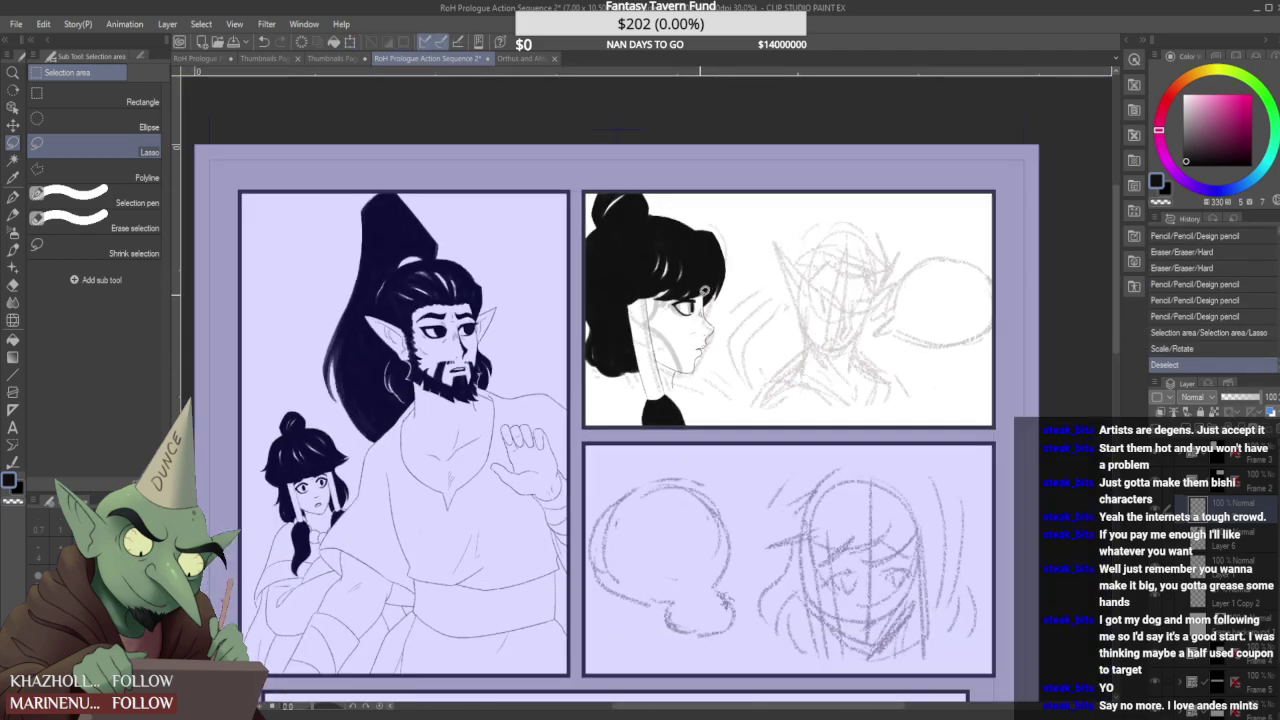
- Trim the inner and lower edges of the iris and the lower lid's front end with the hard eraser
{"action": "scroll", "coordinate": [678, 312], "scroll_direction": "up", "scroll_amount": 5}
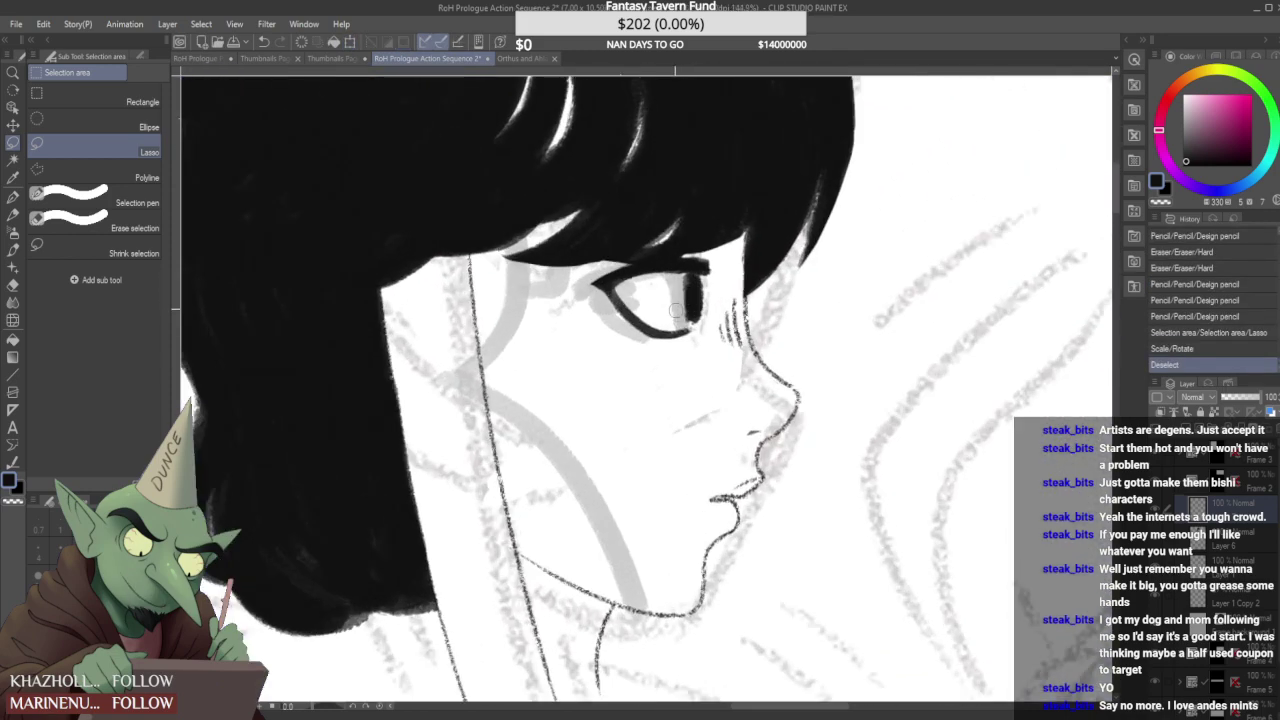
{"action": "left_click_drag", "start_coordinate": [679, 320], "coordinate": [671, 295]}
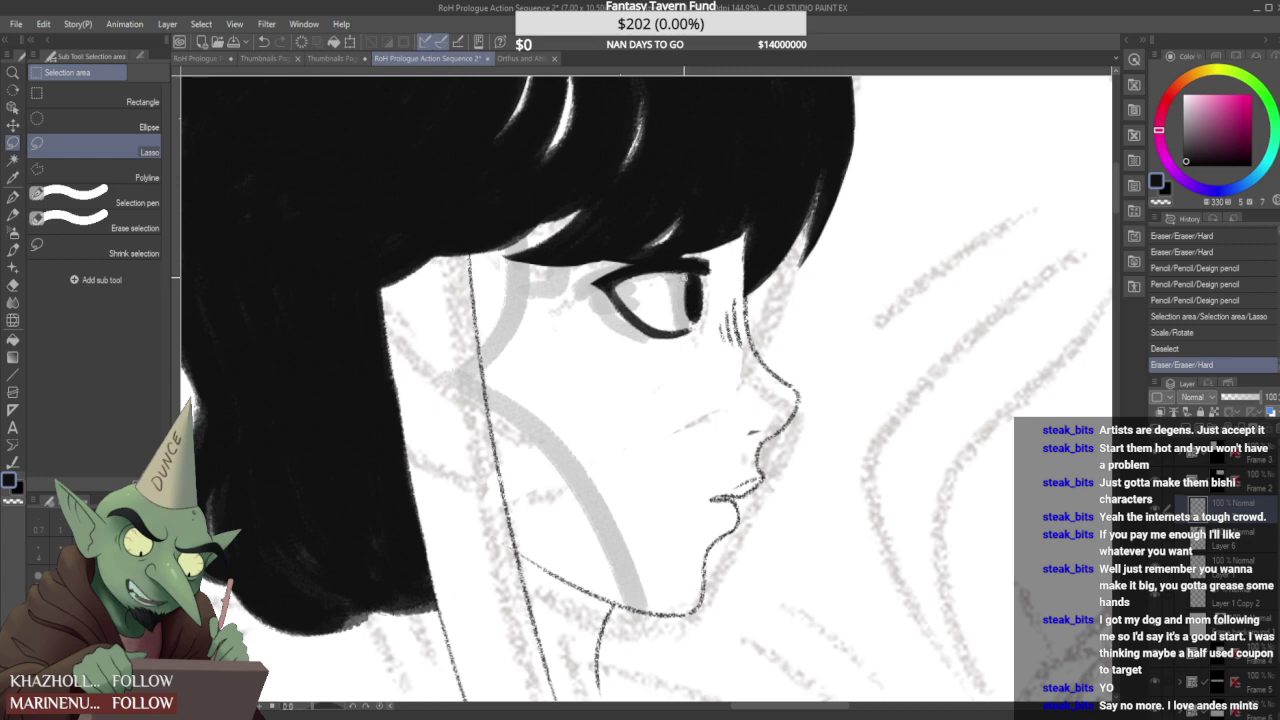
{"action": "mouse_move", "coordinate": [684, 283]}
{"action": "left_mouse_down"}
{"action": "mouse_move", "coordinate": [692, 270]}
{"action": "mouse_move", "coordinate": [690, 330]}
{"action": "left_mouse_up"}
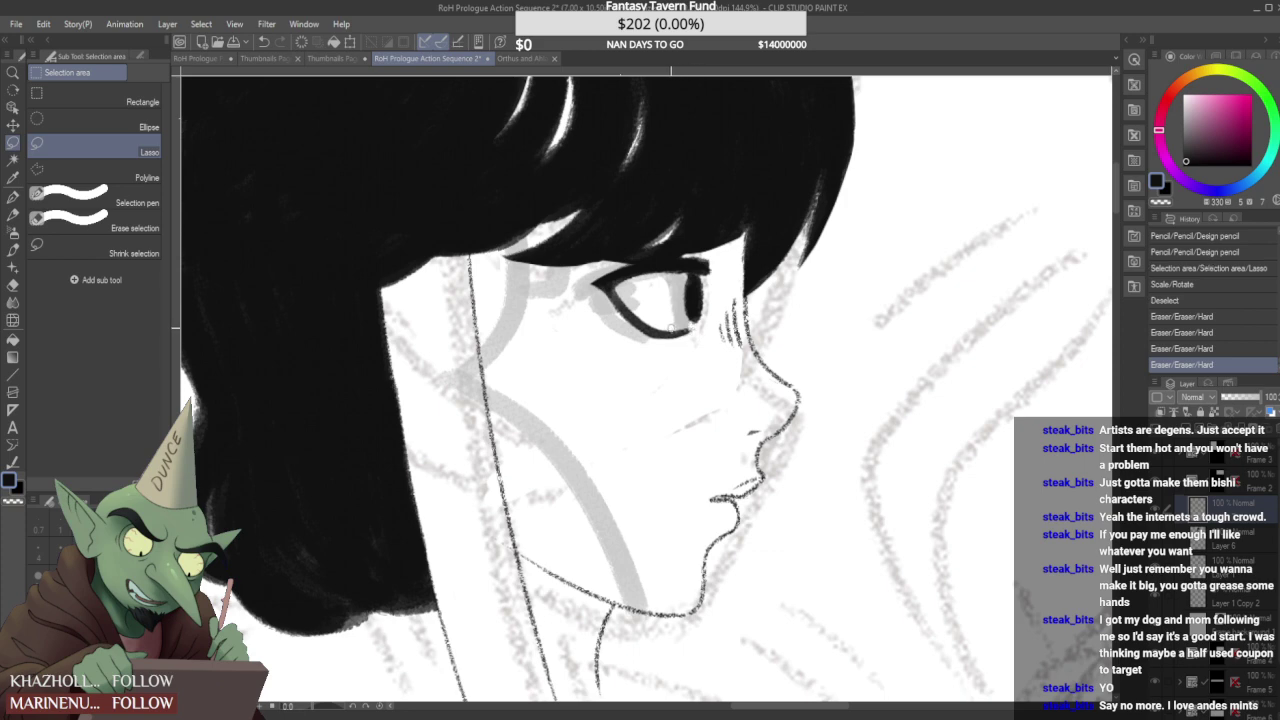
{"action": "left_click_drag", "start_coordinate": [664, 327], "coordinate": [682, 325]}
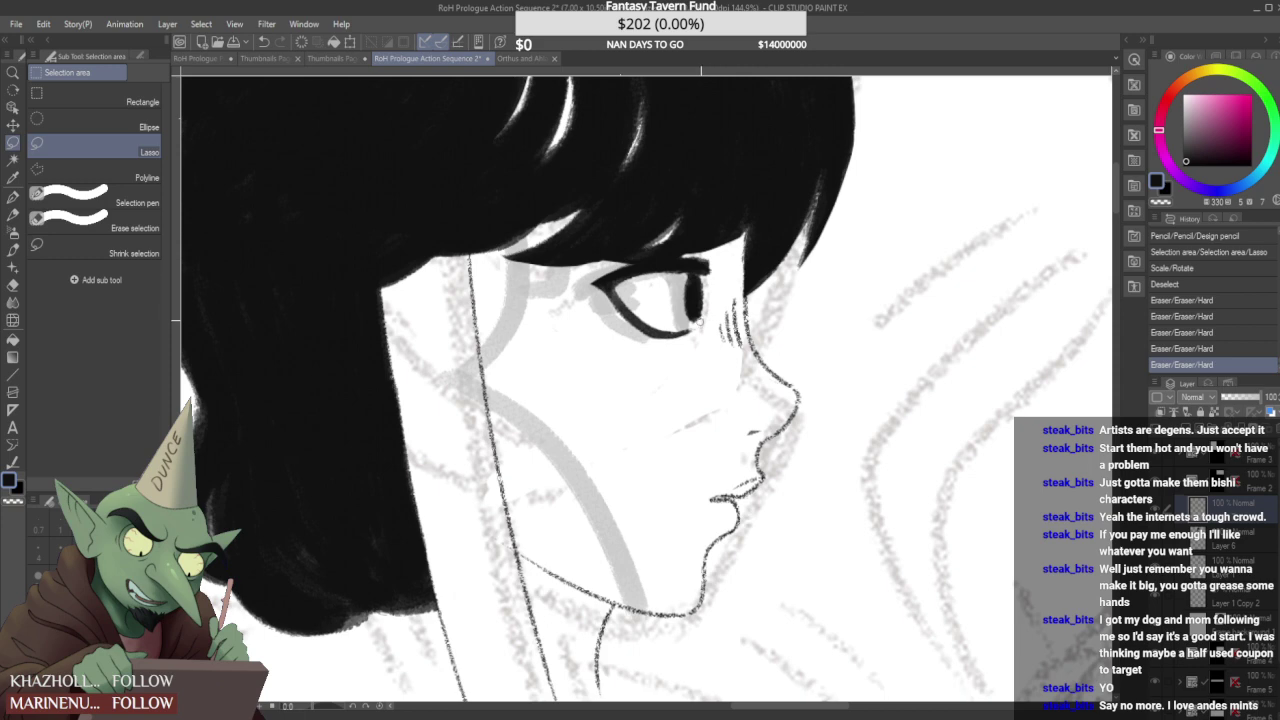
{"action": "left_click_drag", "start_coordinate": [698, 322], "coordinate": [706, 307]}
{"action": "scroll", "coordinate": [687, 278], "scroll_direction": "up", "scroll_amount": 5}
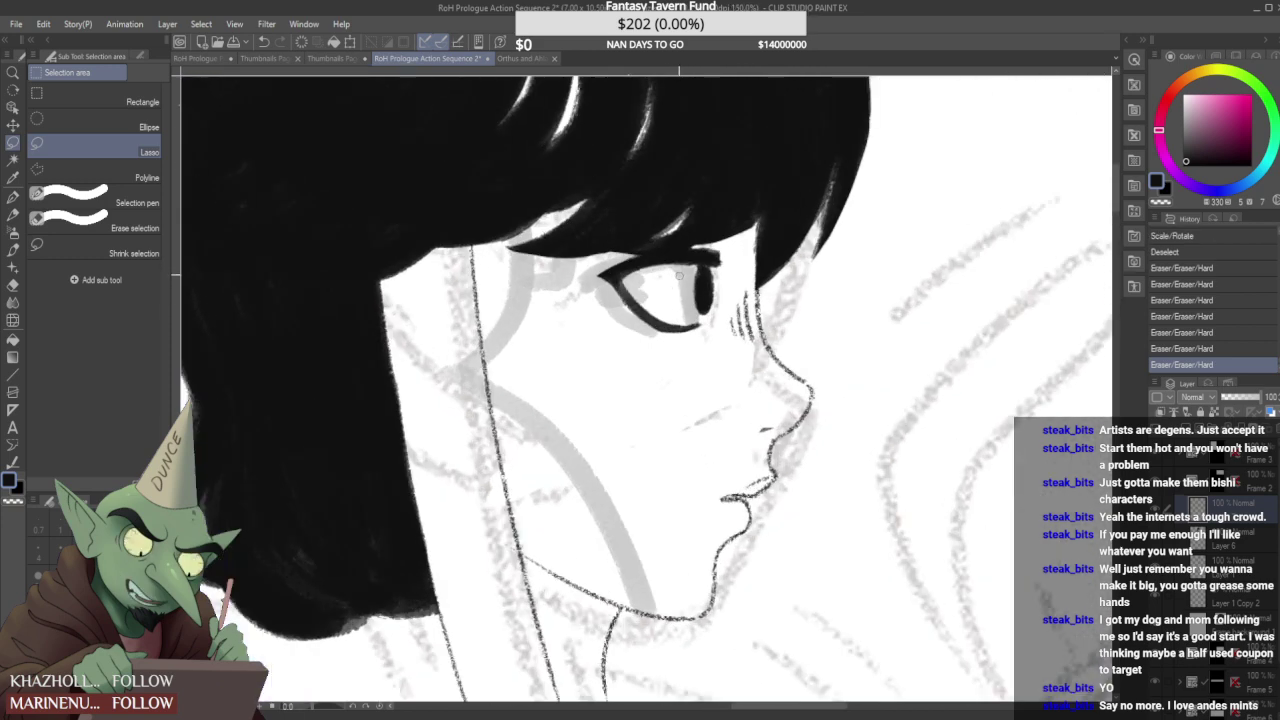
{"action": "left_click", "coordinate": [673, 278]}
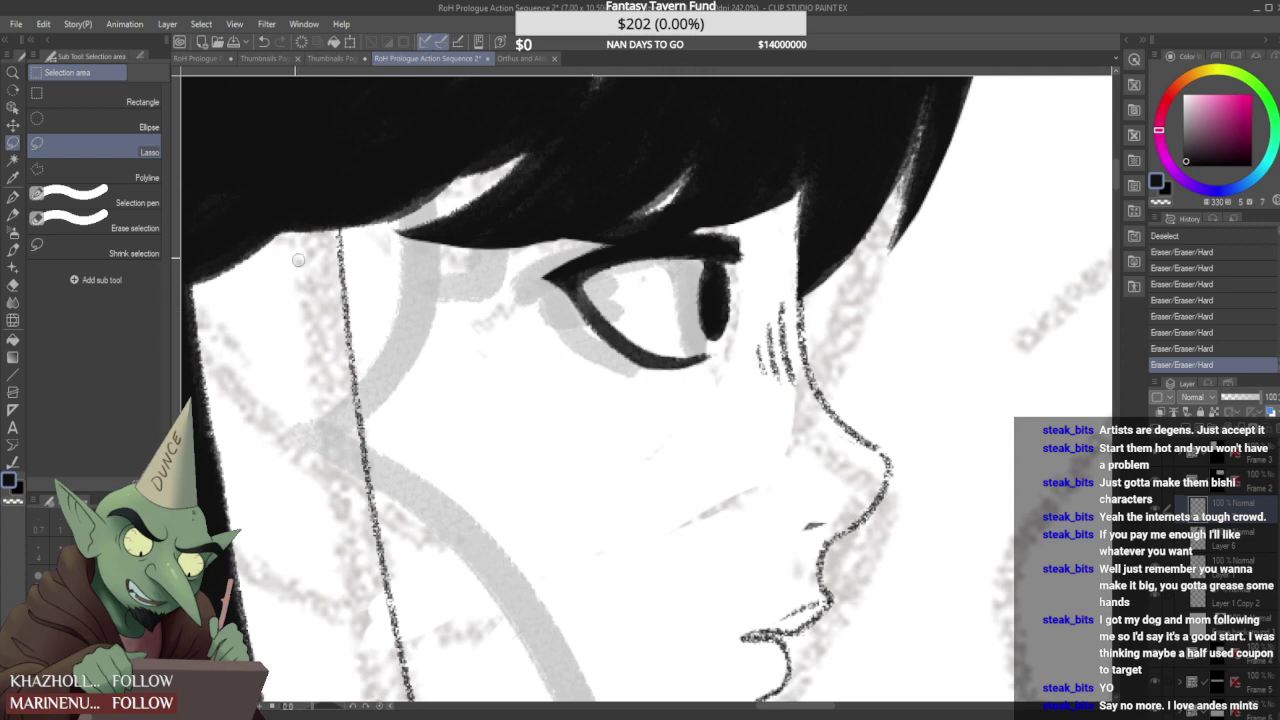
- Thicken the eye's outer corner and lower lid with the Design pencil, trimming the lid's outer edge with the hard eraser
{"action": "left_click", "coordinate": [12, 214]}
{"action": "scroll", "coordinate": [605, 274], "scroll_direction": "up", "scroll_amount": 2}
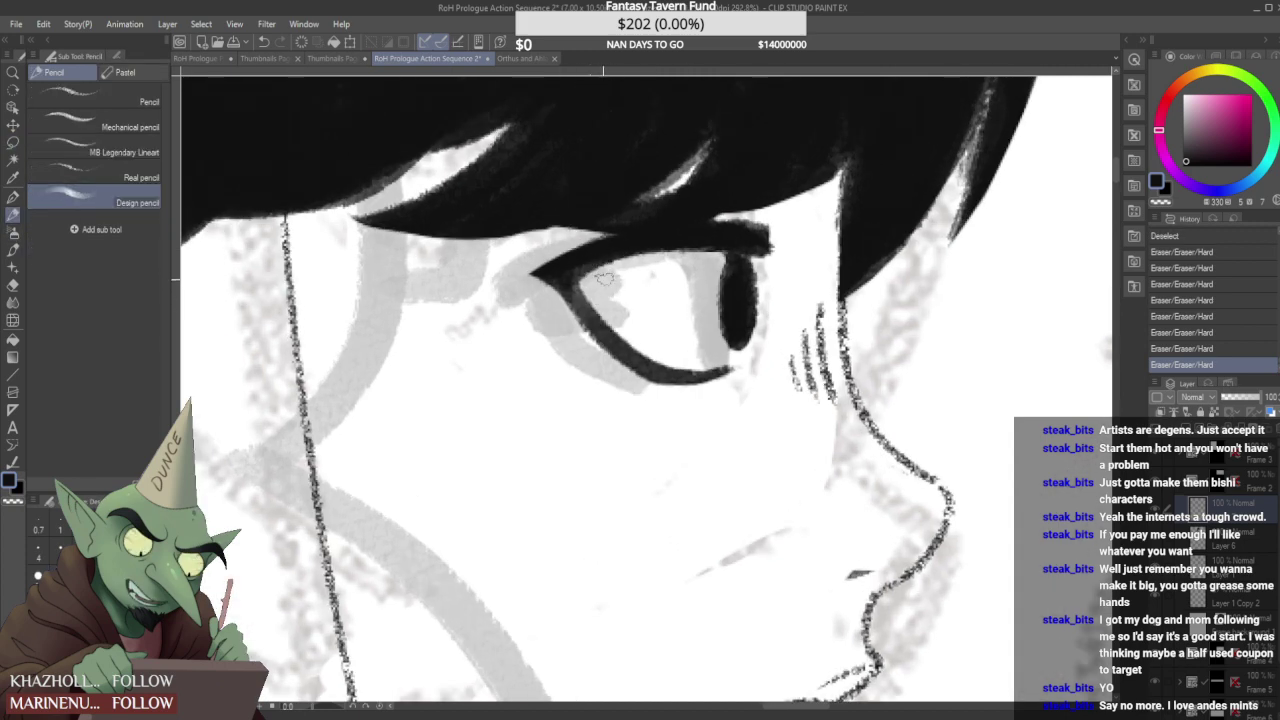
{"action": "left_click_drag", "start_coordinate": [565, 268], "coordinate": [623, 234]}
{"action": "left_click_drag", "start_coordinate": [572, 290], "coordinate": [614, 354]}
{"action": "left_click_drag", "start_coordinate": [553, 305], "coordinate": [637, 384]}
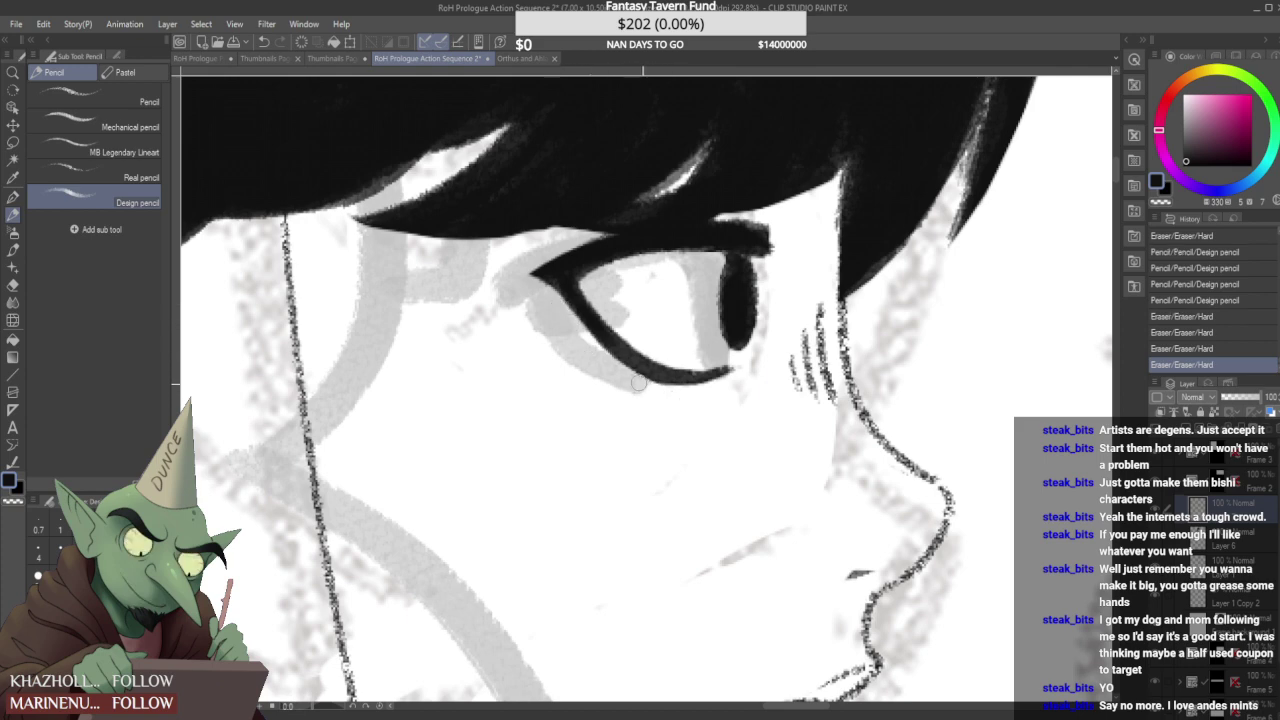
{"action": "left_click_drag", "start_coordinate": [645, 387], "coordinate": [673, 395]}
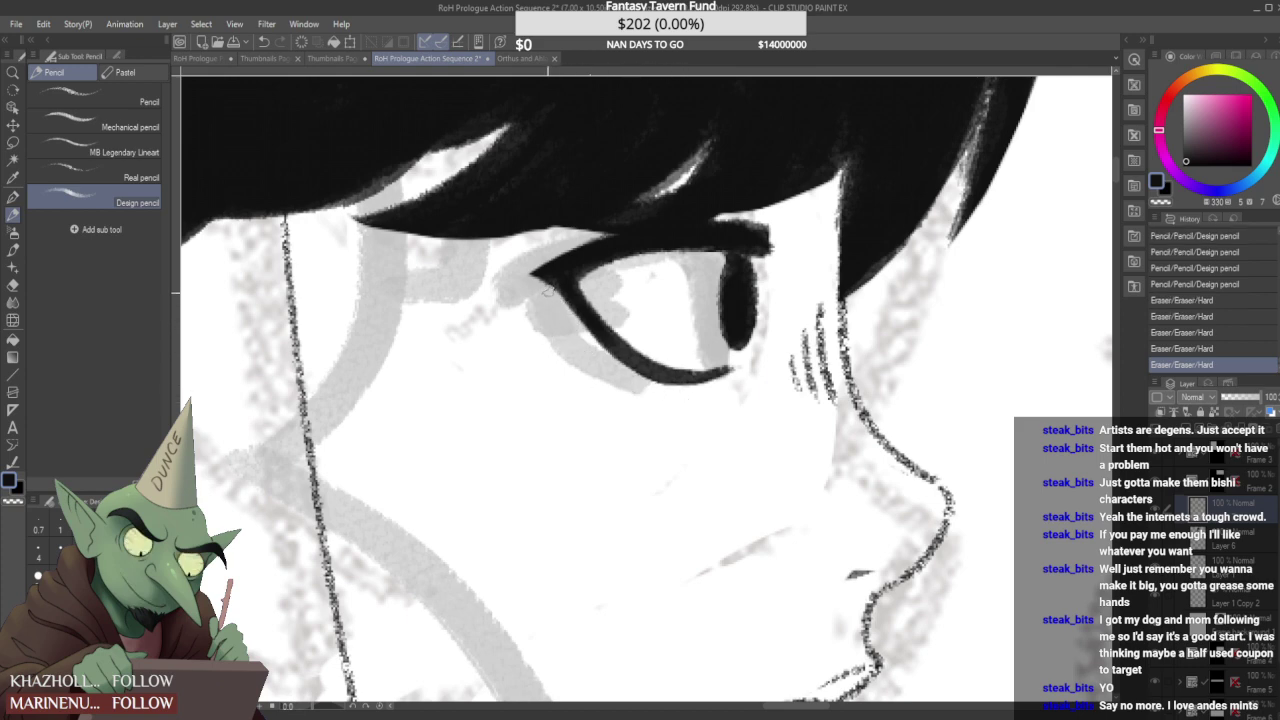
- Darken the front half of the lower lid line and smooth its underside with the hard eraser
{"action": "mouse_move", "coordinate": [604, 340]}
{"action": "left_mouse_down"}
{"action": "mouse_move", "coordinate": [666, 382]}
{"action": "mouse_move", "coordinate": [704, 375]}
{"action": "left_mouse_up"}
{"action": "scroll", "coordinate": [660, 375], "scroll_direction": "up", "scroll_amount": 2}
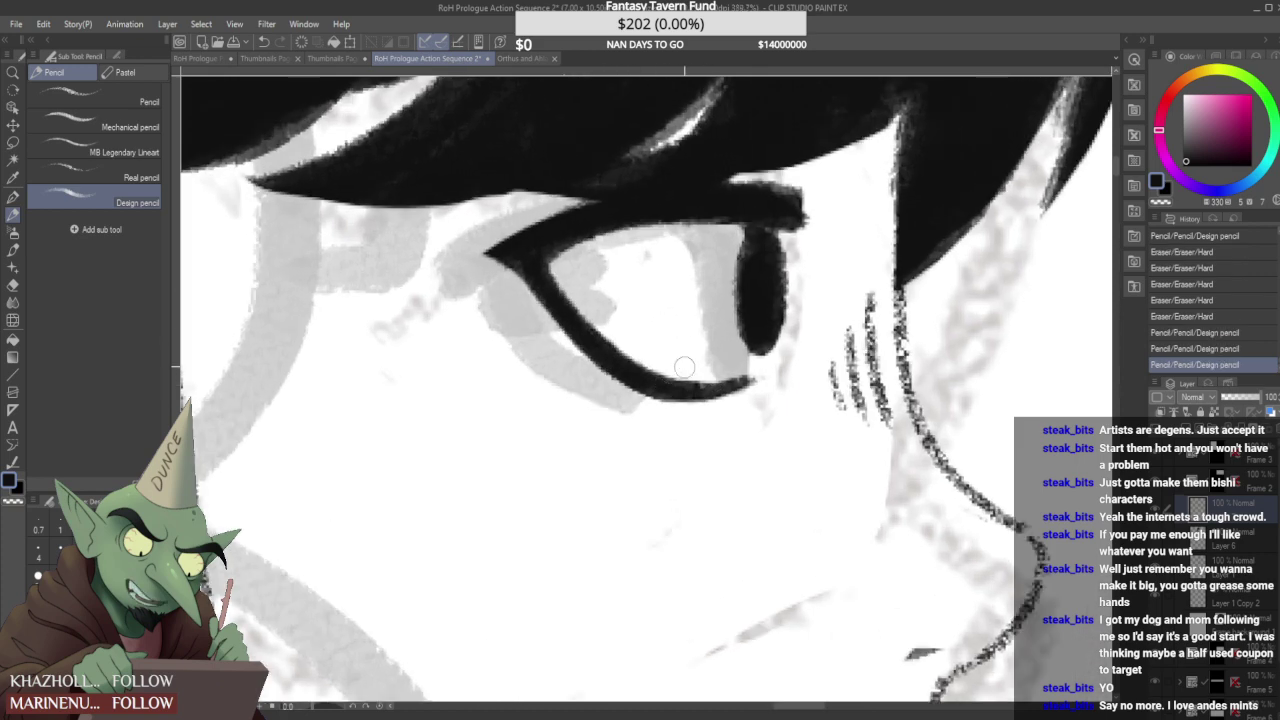
{"action": "left_click_drag", "start_coordinate": [648, 406], "coordinate": [662, 398]}
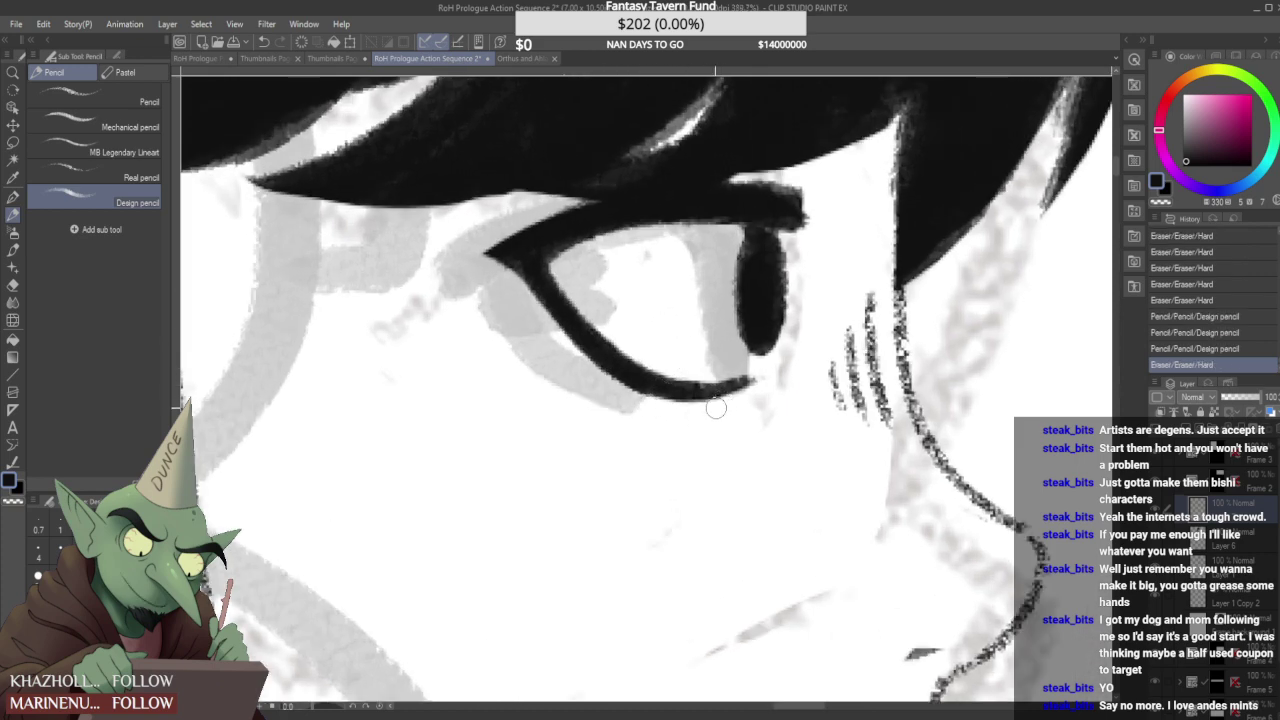
{"action": "left_click_drag", "start_coordinate": [749, 404], "coordinate": [698, 407]}
{"action": "scroll", "coordinate": [688, 396], "scroll_direction": "down", "scroll_amount": 6}
- Refine the front edge of the iris into a clean narrow oval with the hard eraser
{"action": "scroll", "coordinate": [728, 318], "scroll_direction": "up", "scroll_amount": 2}
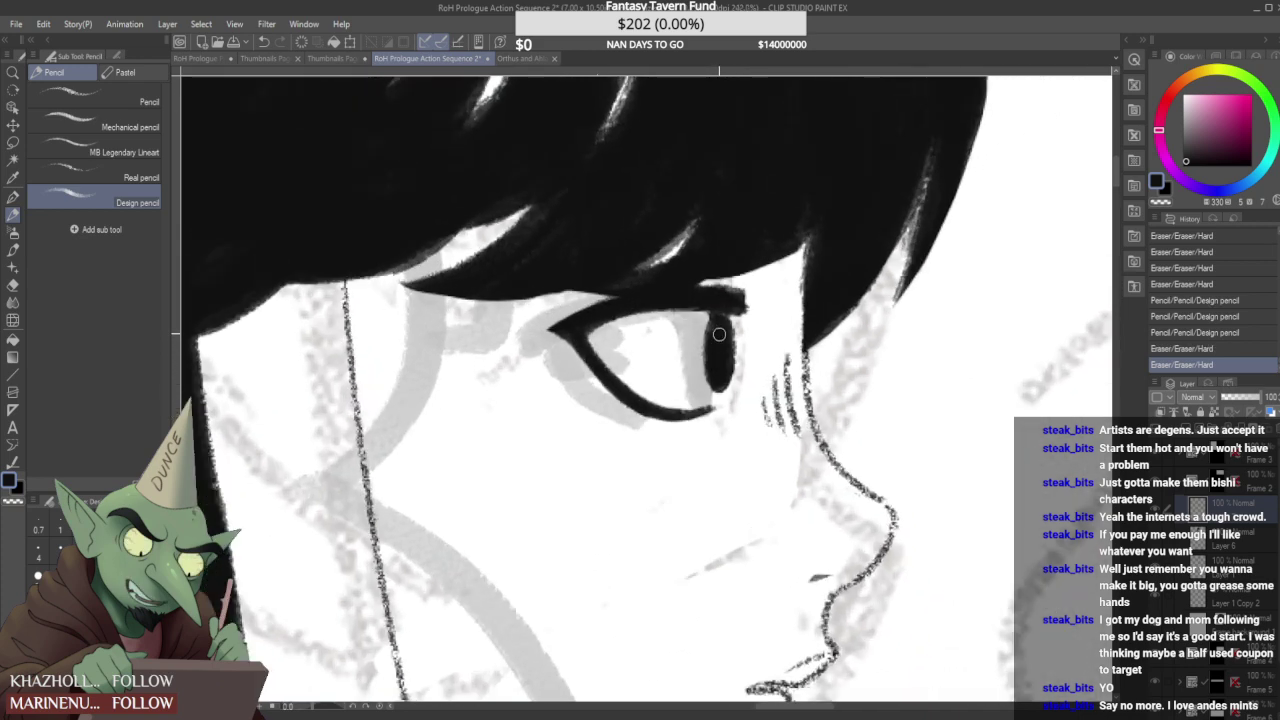
{"action": "mouse_move", "coordinate": [721, 322]}
{"action": "left_mouse_down"}
{"action": "mouse_move", "coordinate": [712, 356]}
{"action": "mouse_move", "coordinate": [716, 334]}
{"action": "mouse_move", "coordinate": [715, 353]}
{"action": "mouse_move", "coordinate": [747, 350]}
{"action": "mouse_move", "coordinate": [747, 380]}
{"action": "left_mouse_up"}
{"action": "scroll", "coordinate": [719, 327], "scroll_direction": "up", "scroll_amount": 2}
{"action": "scroll", "coordinate": [746, 340], "scroll_direction": "up", "scroll_amount": 1}
{"action": "mouse_move", "coordinate": [745, 326]}
{"action": "left_mouse_down"}
{"action": "mouse_move", "coordinate": [746, 420]}
{"action": "mouse_move", "coordinate": [744, 358]}
{"action": "mouse_move", "coordinate": [740, 388]}
{"action": "left_mouse_up"}
{"action": "scroll", "coordinate": [744, 348], "scroll_direction": "down", "scroll_amount": 4}
{"action": "scroll", "coordinate": [745, 348], "scroll_direction": "up", "scroll_amount": 5}
{"action": "scroll", "coordinate": [735, 360], "scroll_direction": "down", "scroll_amount": 6}
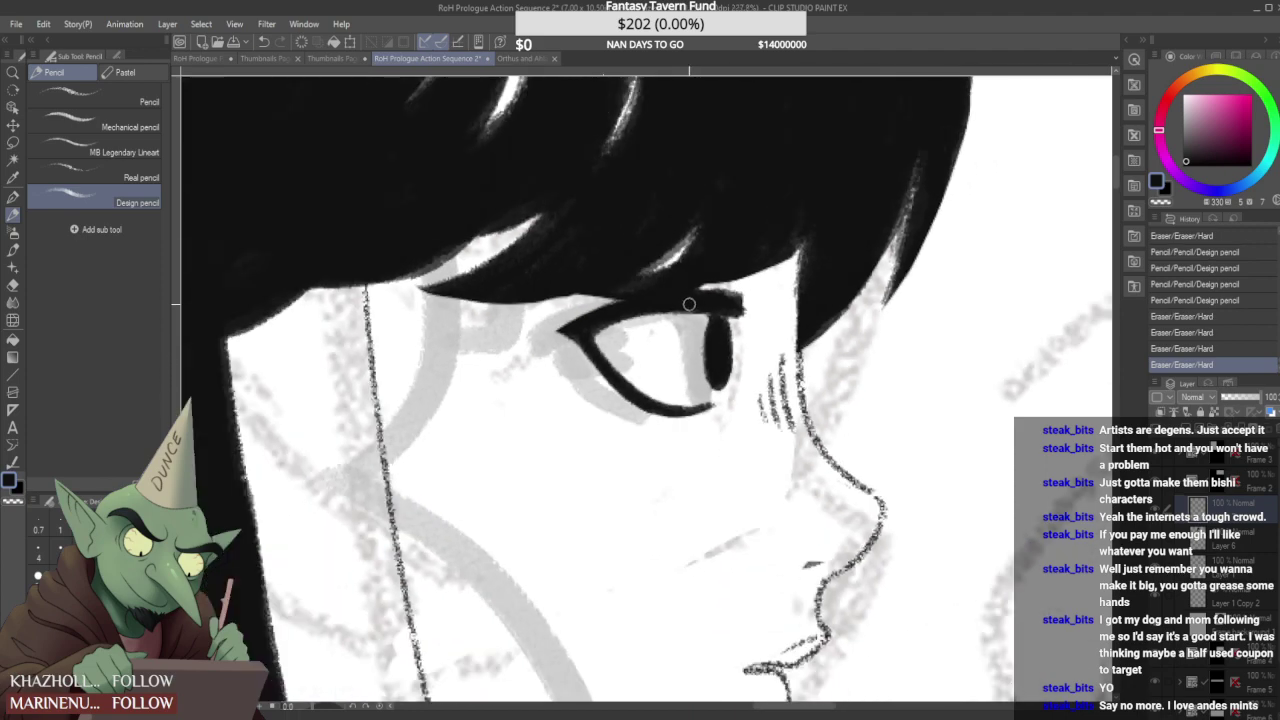
- Hide the second panel's rough sketch and flip the canvas horizontally to check the drawing
{"action": "scroll", "coordinate": [720, 336], "scroll_direction": "down", "scroll_amount": 6}
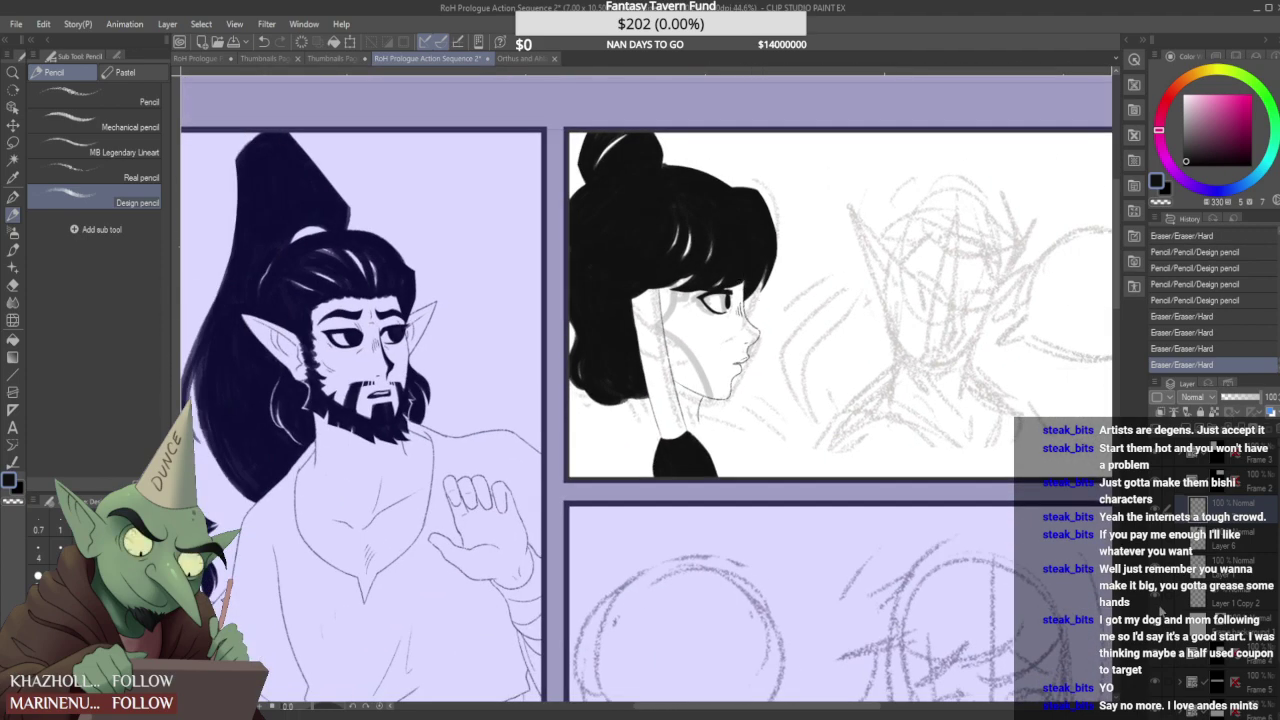
{"action": "scroll", "coordinate": [720, 336], "scroll_direction": "down", "scroll_amount": 2}
{"action": "scroll", "coordinate": [730, 320], "scroll_direction": "up", "scroll_amount": 1}
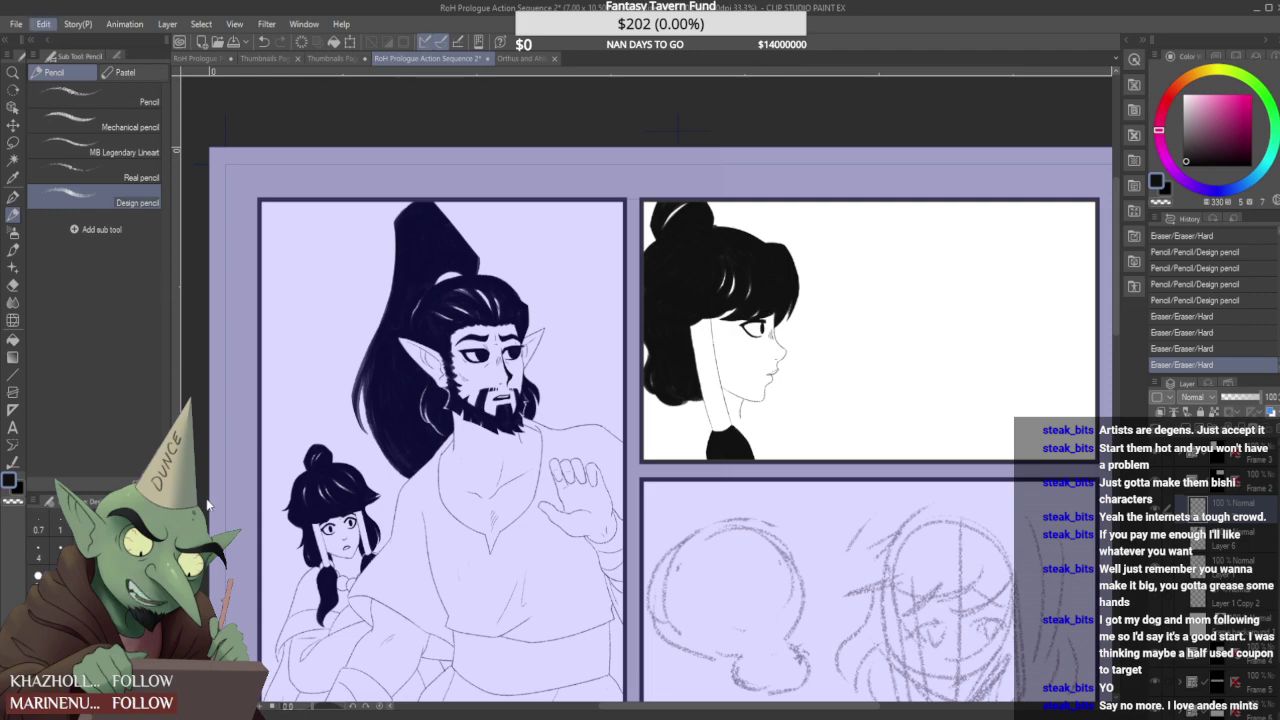
{"action": "left_click", "coordinate": [290, 559]}
{"action": "scroll", "coordinate": [448, 334], "scroll_direction": "down", "scroll_amount": 4}
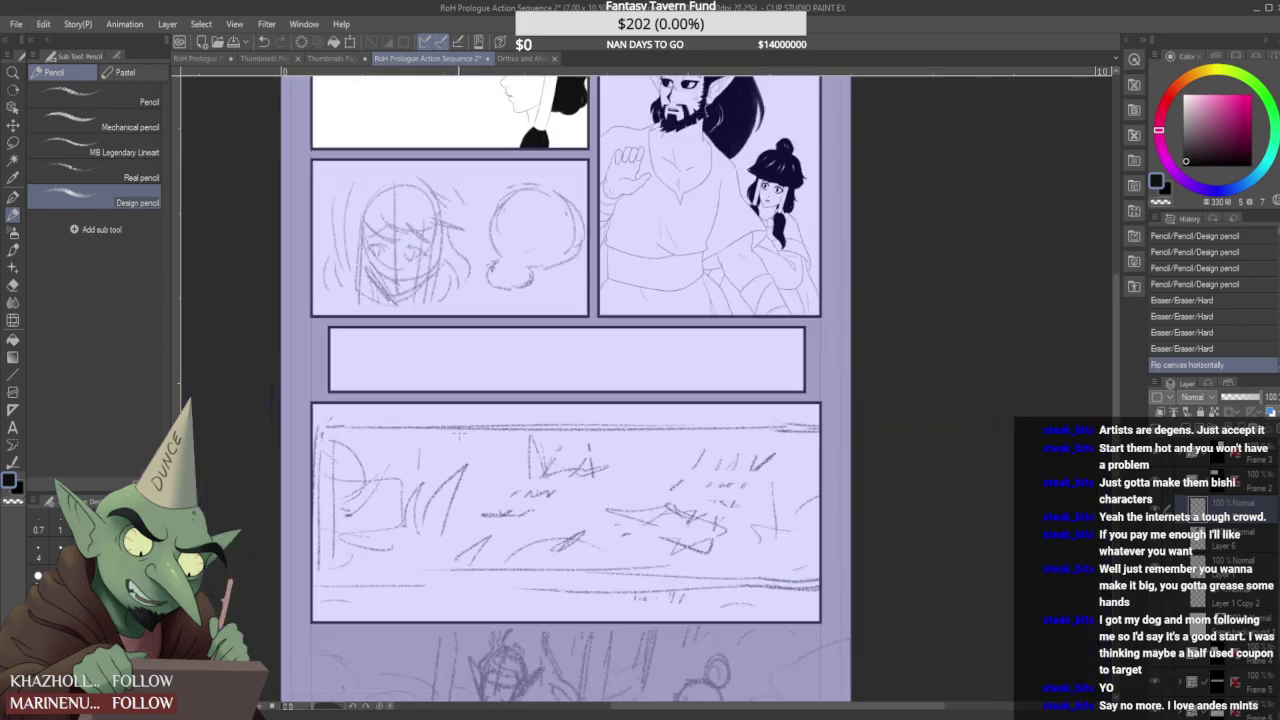
{"action": "scroll", "coordinate": [457, 205], "scroll_direction": "up", "scroll_amount": 5}
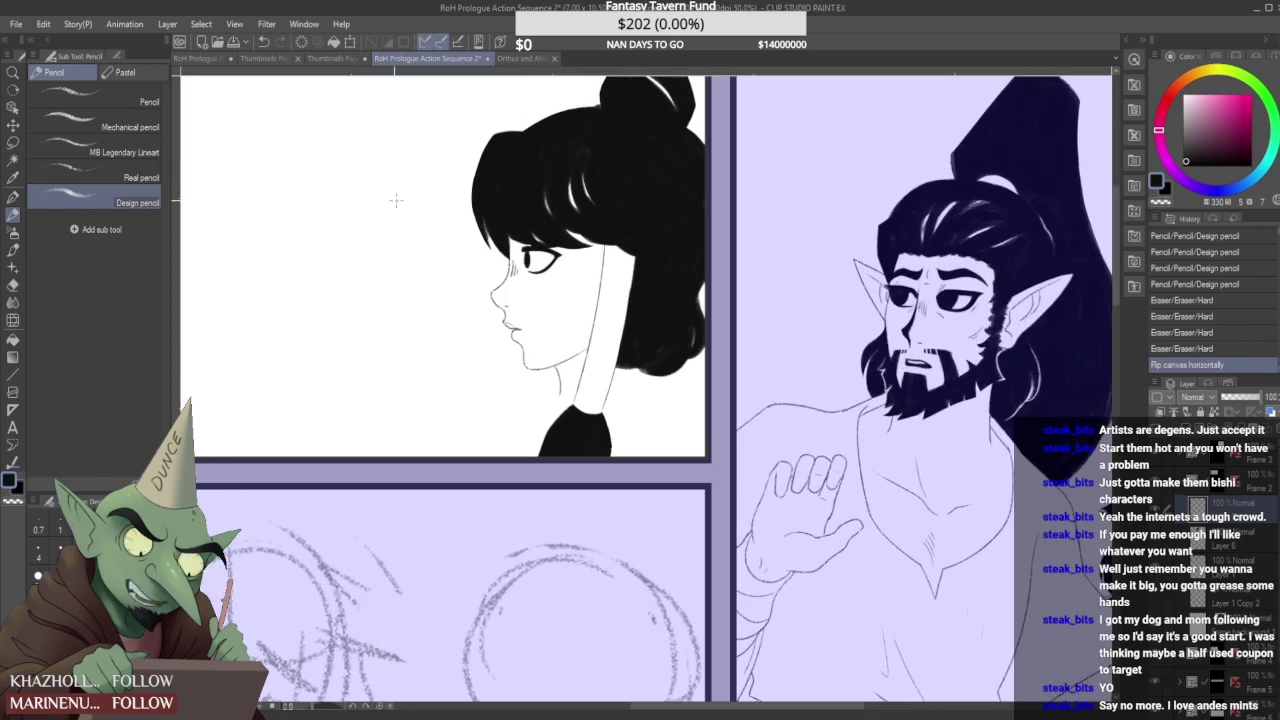
- Lasso the eye, nudge it slightly away from the nose bridge with Scale/Rotate, apply the transform, and deselect
{"action": "key", "text": "m"}
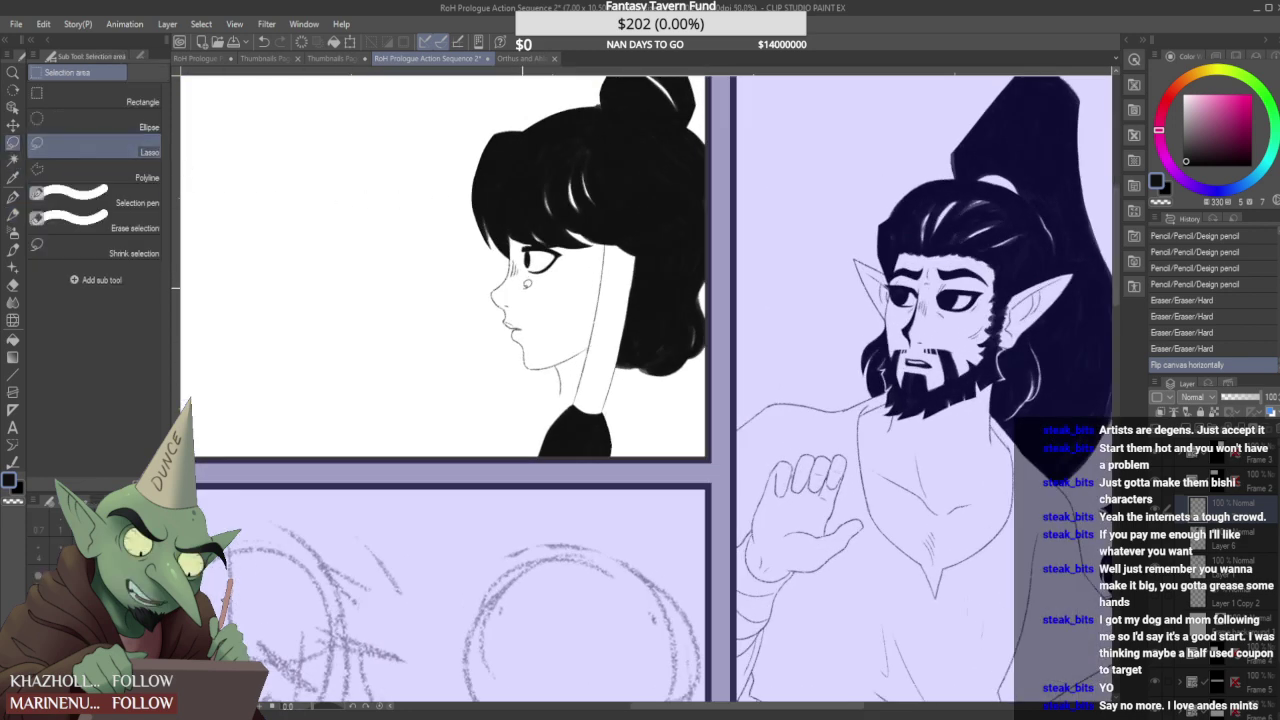
{"action": "left_click_drag", "start_coordinate": [518, 238], "coordinate": [578, 295]}
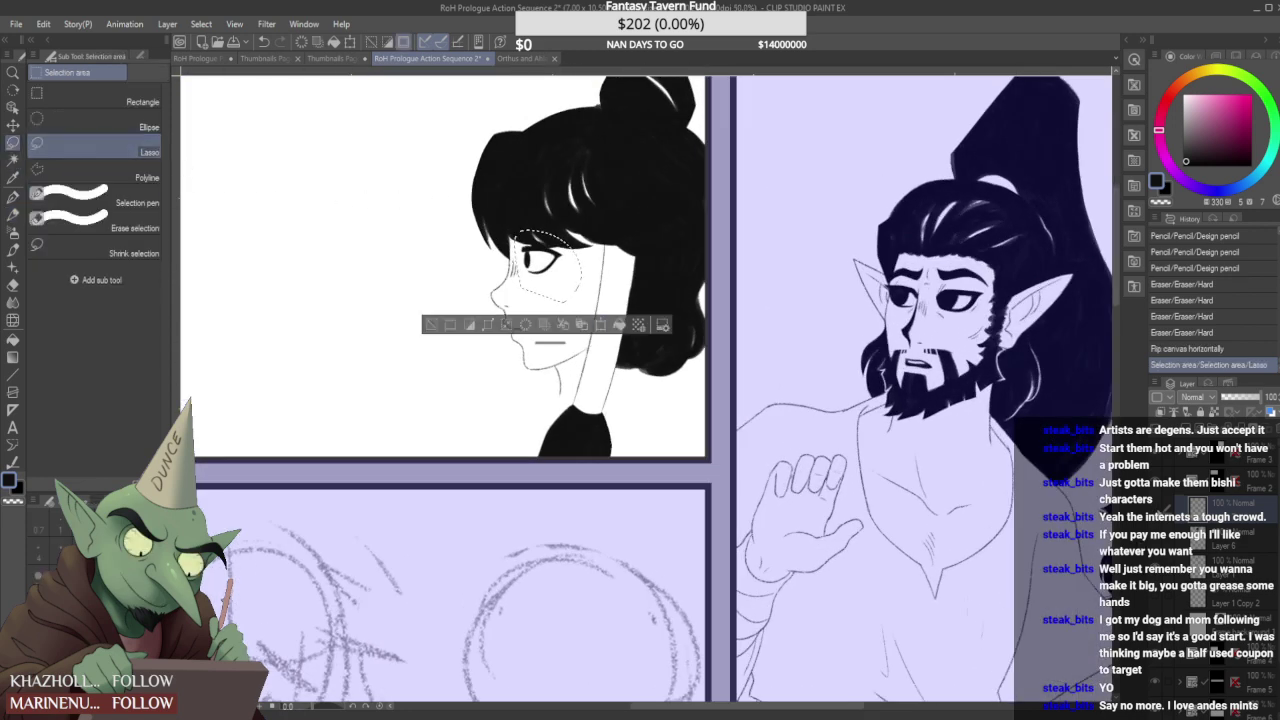
{"action": "key", "text": "ctrl+t"}
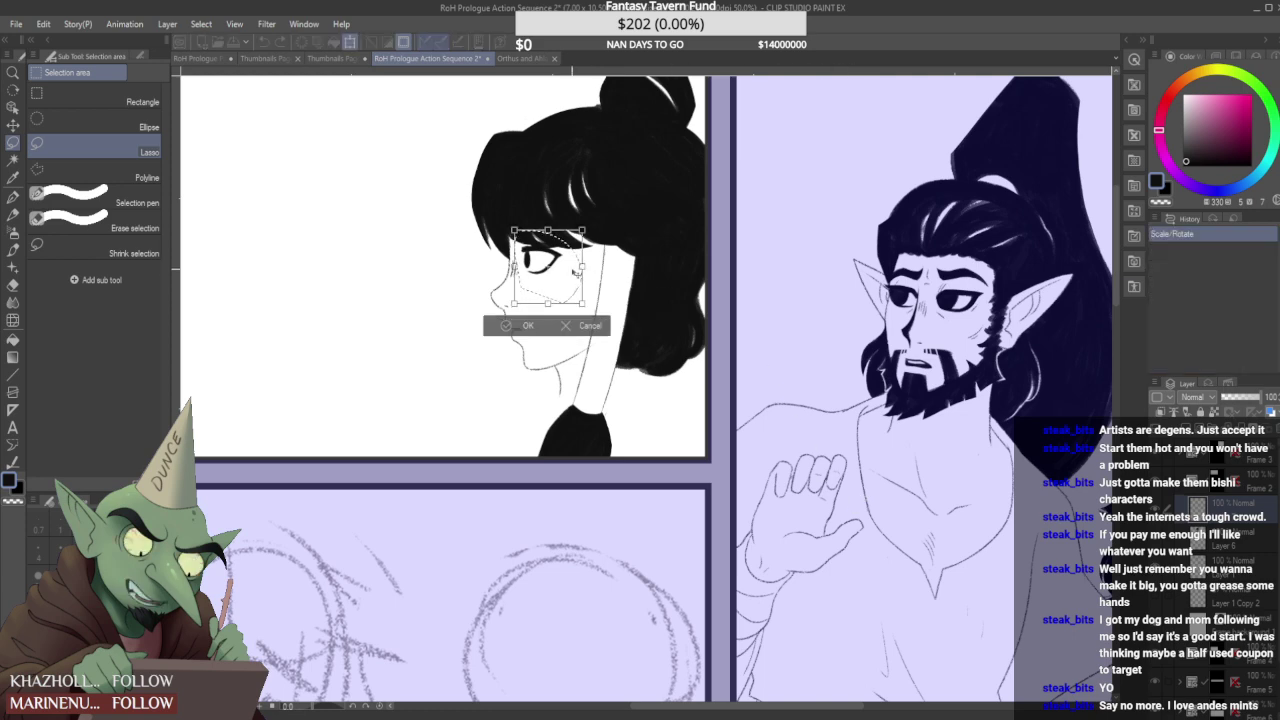
{"action": "left_click_drag", "start_coordinate": [556, 262], "coordinate": [560, 261]}
{"action": "left_click", "coordinate": [513, 326]}
{"action": "key", "text": "ctrl+d"}
{"action": "scroll", "coordinate": [578, 232], "scroll_direction": "down", "scroll_amount": 3}
- On the face line layer, erase the nose bridge line and the short hatch marks beside it
{"action": "scroll", "coordinate": [575, 232], "scroll_direction": "up", "scroll_amount": 5}
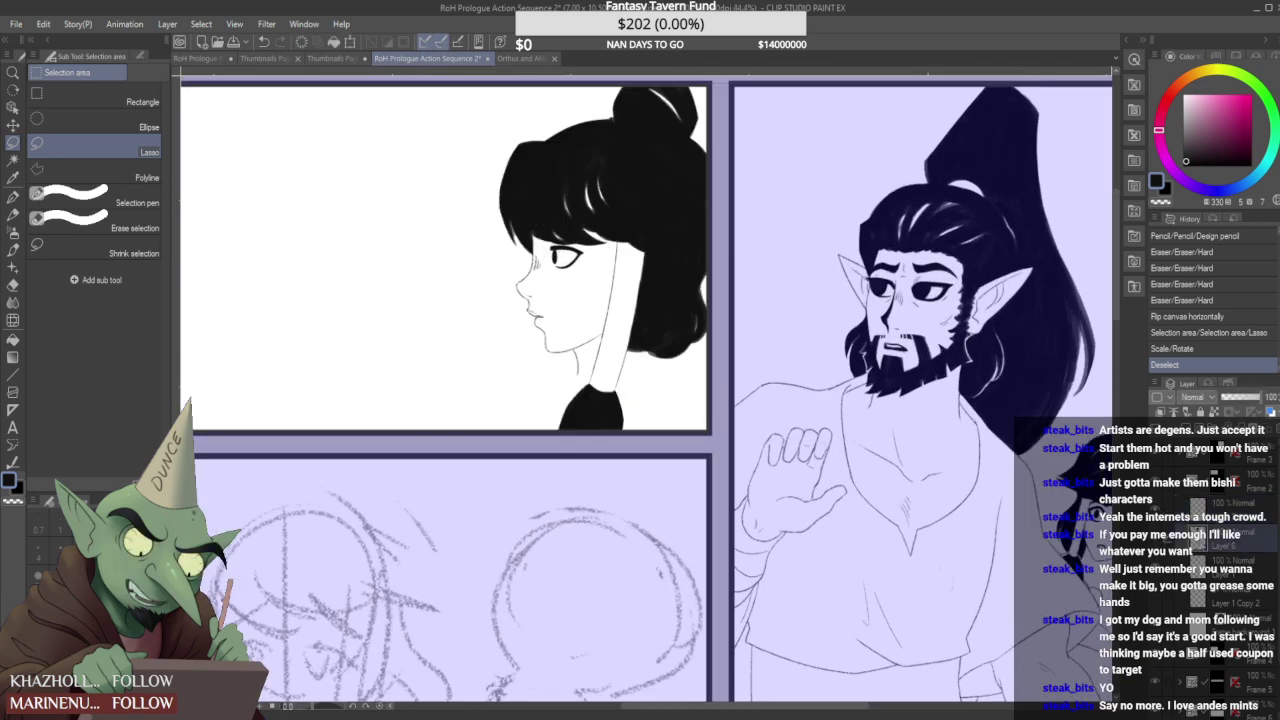
{"action": "scroll", "coordinate": [524, 215], "scroll_direction": "up", "scroll_amount": 5}
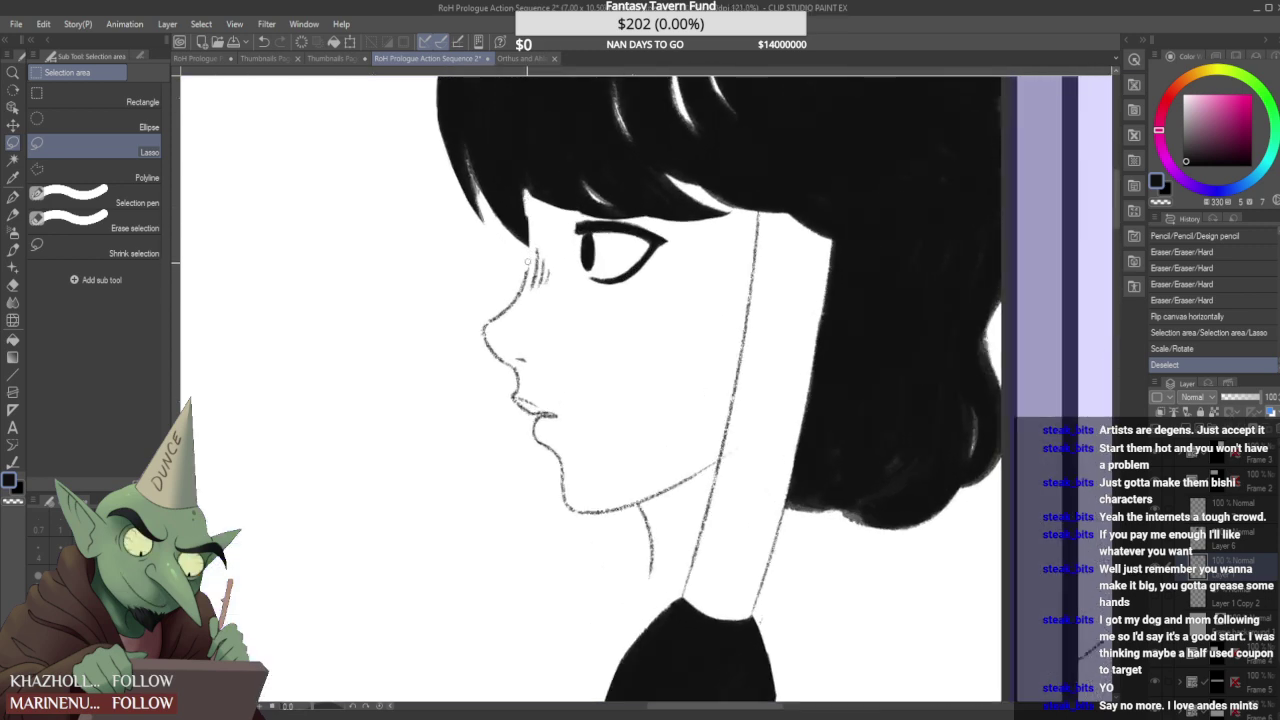
{"action": "left_click_drag", "start_coordinate": [535, 286], "coordinate": [545, 262]}
{"action": "scroll", "coordinate": [409, 251], "scroll_direction": "down", "scroll_amount": 3}
{"action": "left_click", "coordinate": [14, 214]}
{"action": "scroll", "coordinate": [427, 270], "scroll_direction": "up", "scroll_amount": 4}
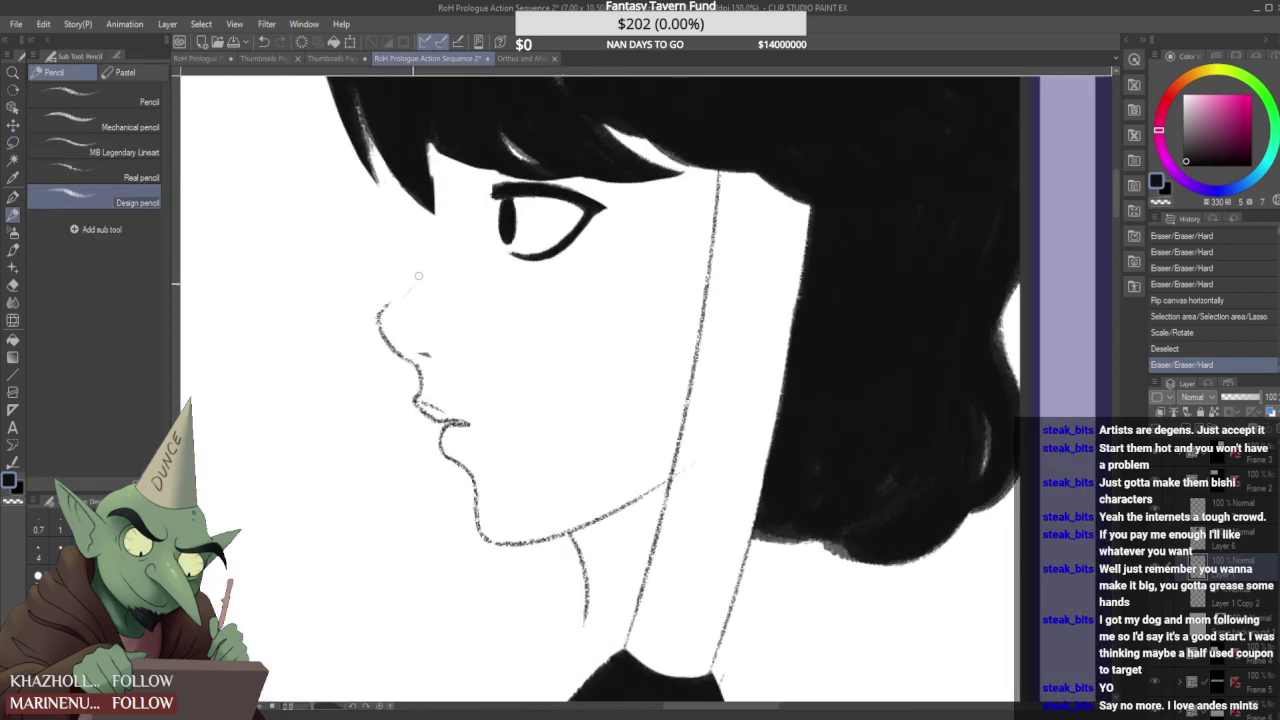
{"action": "left_click_drag", "start_coordinate": [387, 307], "coordinate": [379, 311]}
- Redraw the line from the fringe down the forehead and nose bridge to the nose tip with the Real pencil
{"action": "left_click_drag", "start_coordinate": [441, 158], "coordinate": [431, 268]}
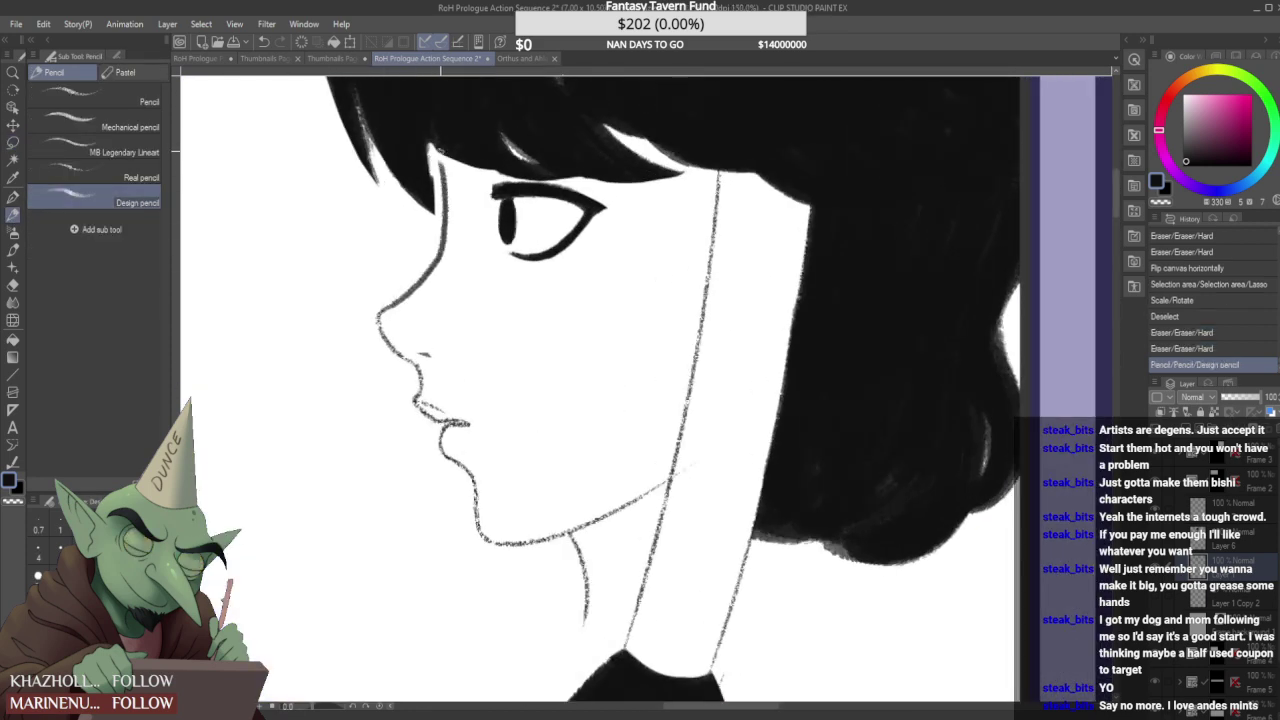
{"action": "left_click", "coordinate": [91, 177]}
{"action": "key", "text": "ctrl+z"}
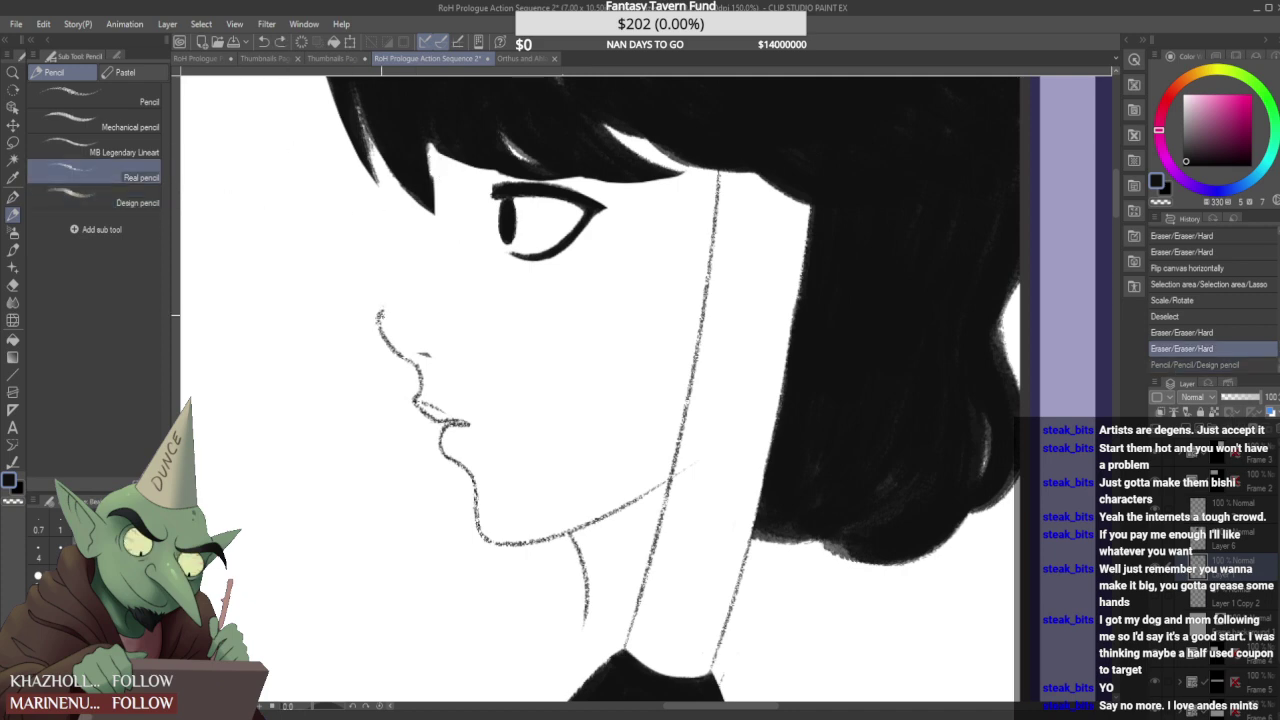
{"action": "left_click_drag", "start_coordinate": [446, 158], "coordinate": [432, 262]}
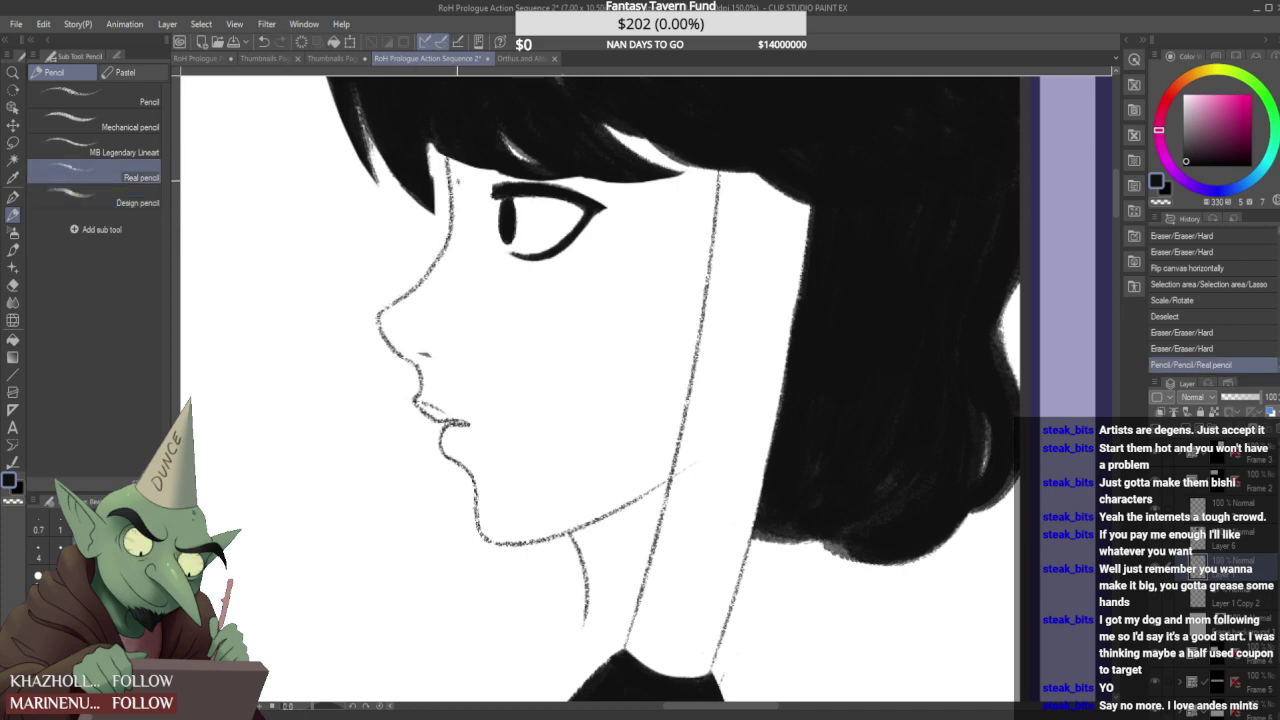
{"action": "scroll", "coordinate": [459, 271], "scroll_direction": "down", "scroll_amount": 5}
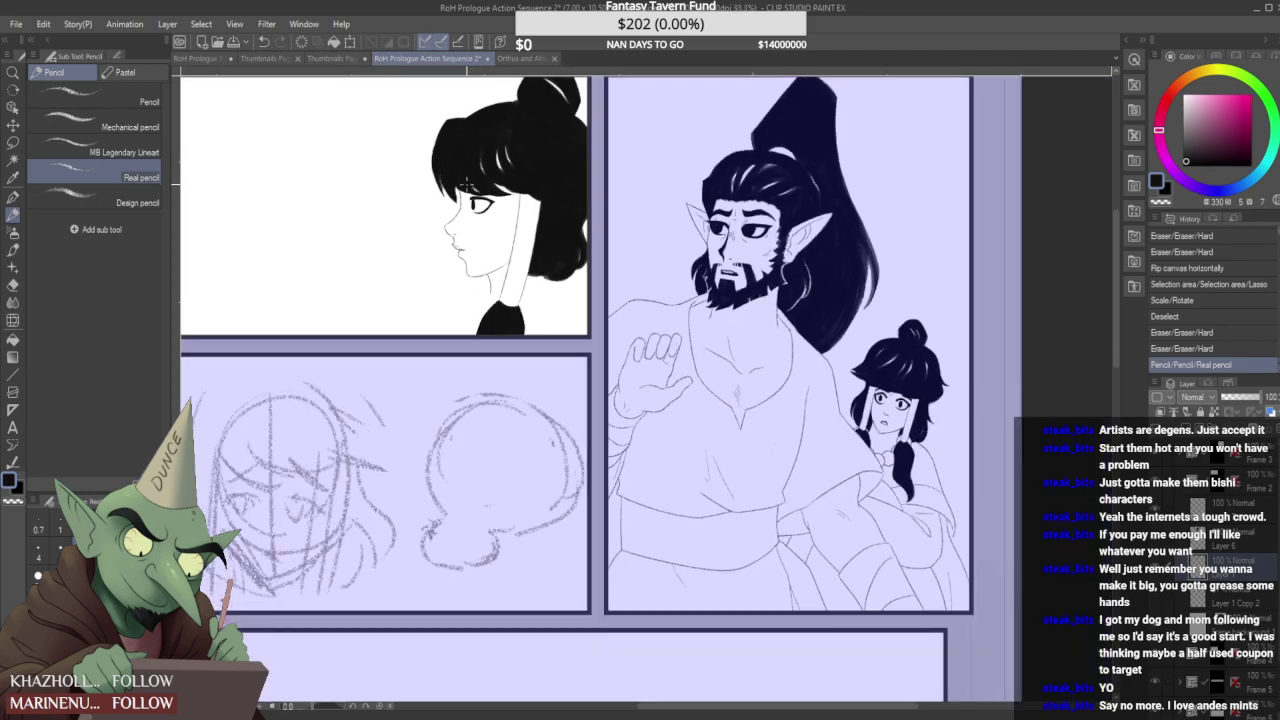
- Add short hatch strokes between the nose bridge and the eye with the Real pencil, and switch back to the Design pencil
{"action": "scroll", "coordinate": [470, 180], "scroll_direction": "up", "scroll_amount": 5}
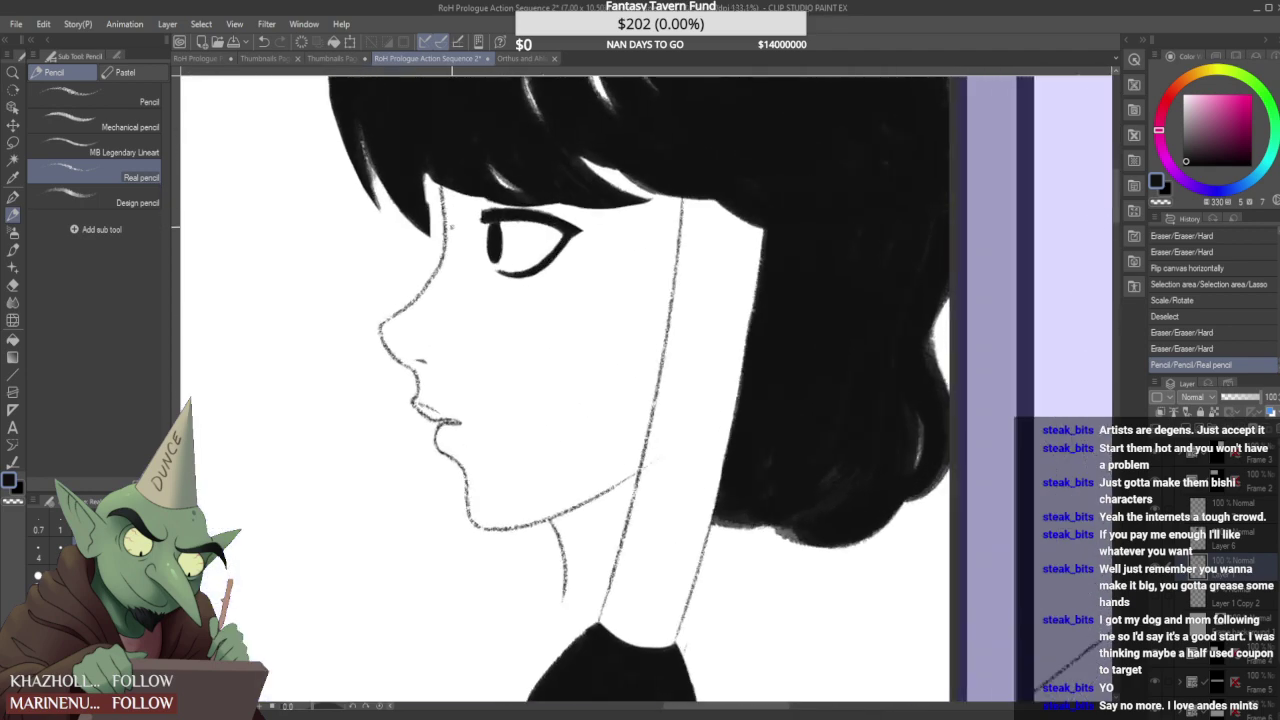
{"action": "mouse_move", "coordinate": [445, 272]}
{"action": "left_mouse_down"}
{"action": "mouse_move", "coordinate": [440, 282]}
{"action": "mouse_move", "coordinate": [455, 280]}
{"action": "left_mouse_up"}
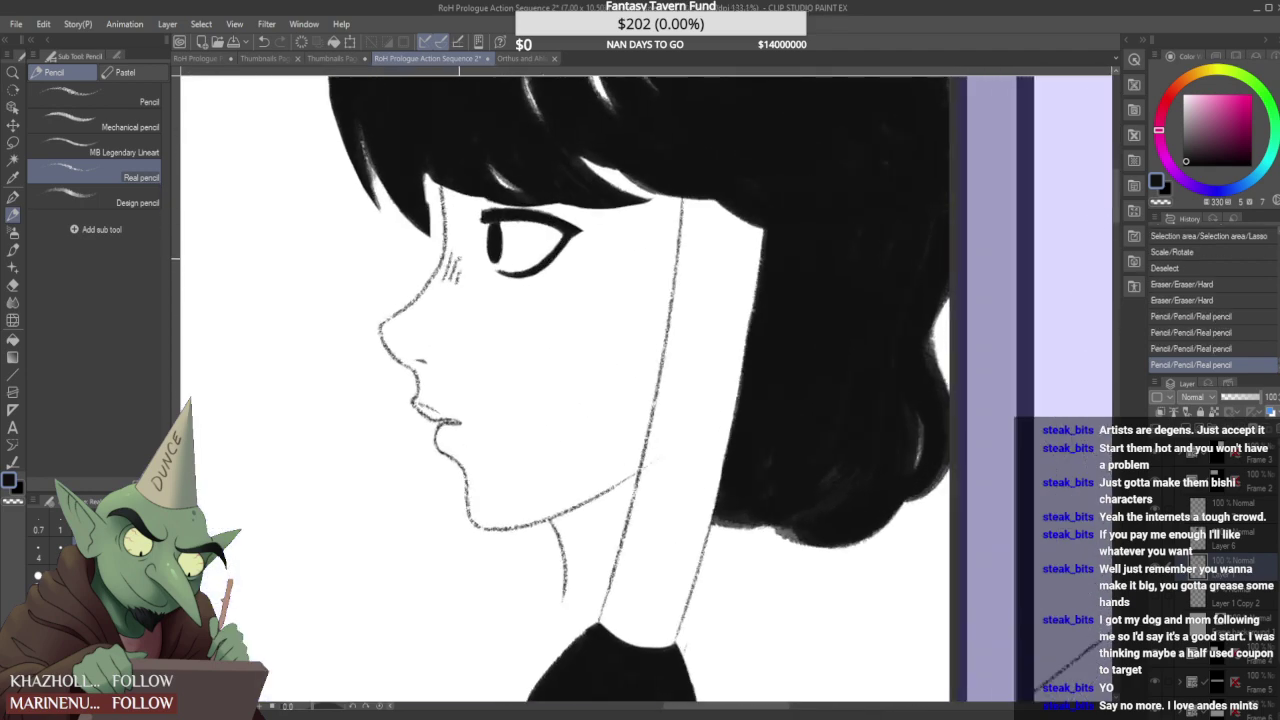
{"action": "scroll", "coordinate": [465, 243], "scroll_direction": "down", "scroll_amount": 5}
{"action": "scroll", "coordinate": [440, 208], "scroll_direction": "down", "scroll_amount": 1}
{"action": "scroll", "coordinate": [440, 208], "scroll_direction": "down", "scroll_amount": 1}
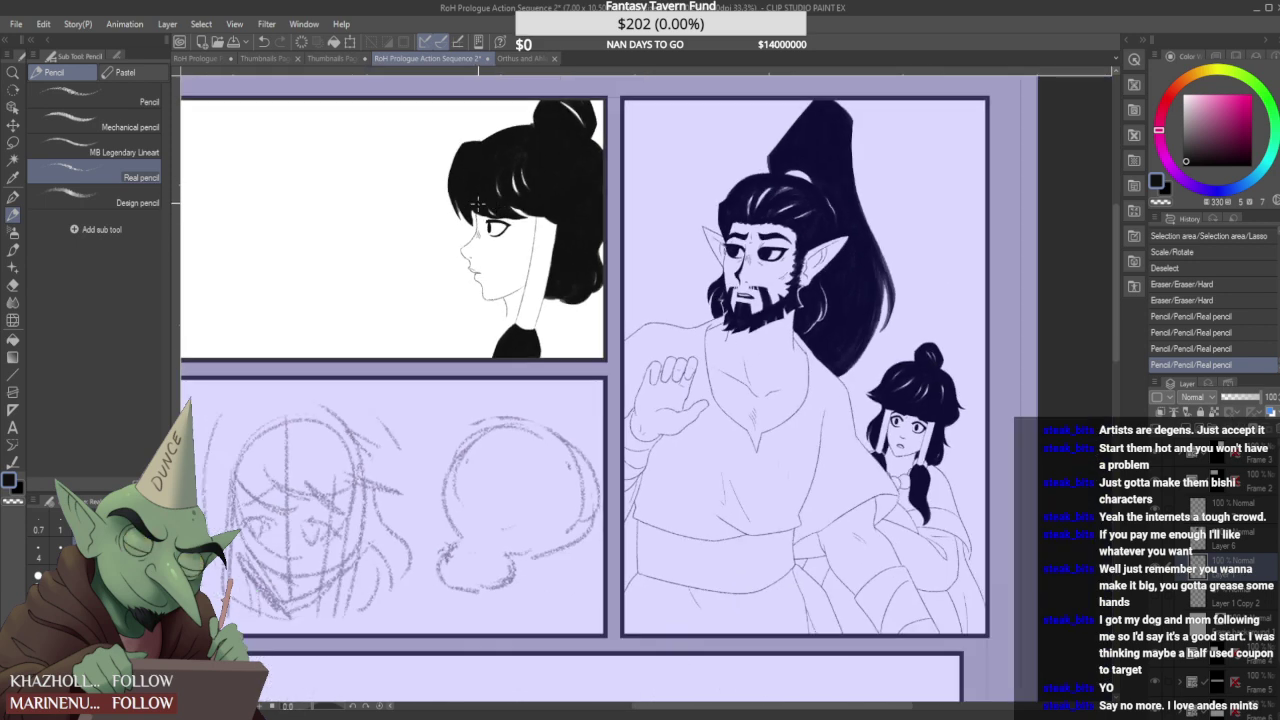
{"action": "left_click", "coordinate": [130, 200]}
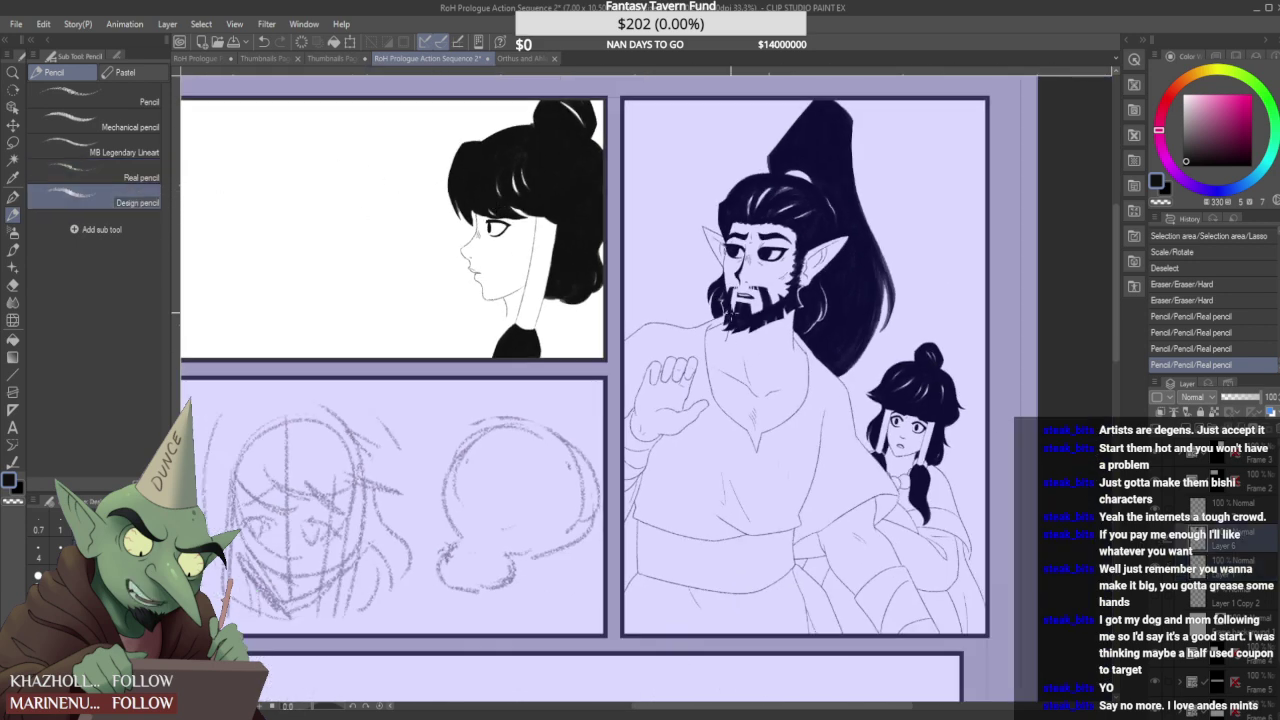
- Clean up and thicken the woman's forehead line beneath the fringe with the hard eraser and Design pencil
{"action": "scroll", "coordinate": [480, 218], "scroll_direction": "up", "scroll_amount": 3}
{"action": "left_click_drag", "start_coordinate": [489, 249], "coordinate": [494, 250]}
{"action": "left_click_drag", "start_coordinate": [461, 218], "coordinate": [495, 258]}
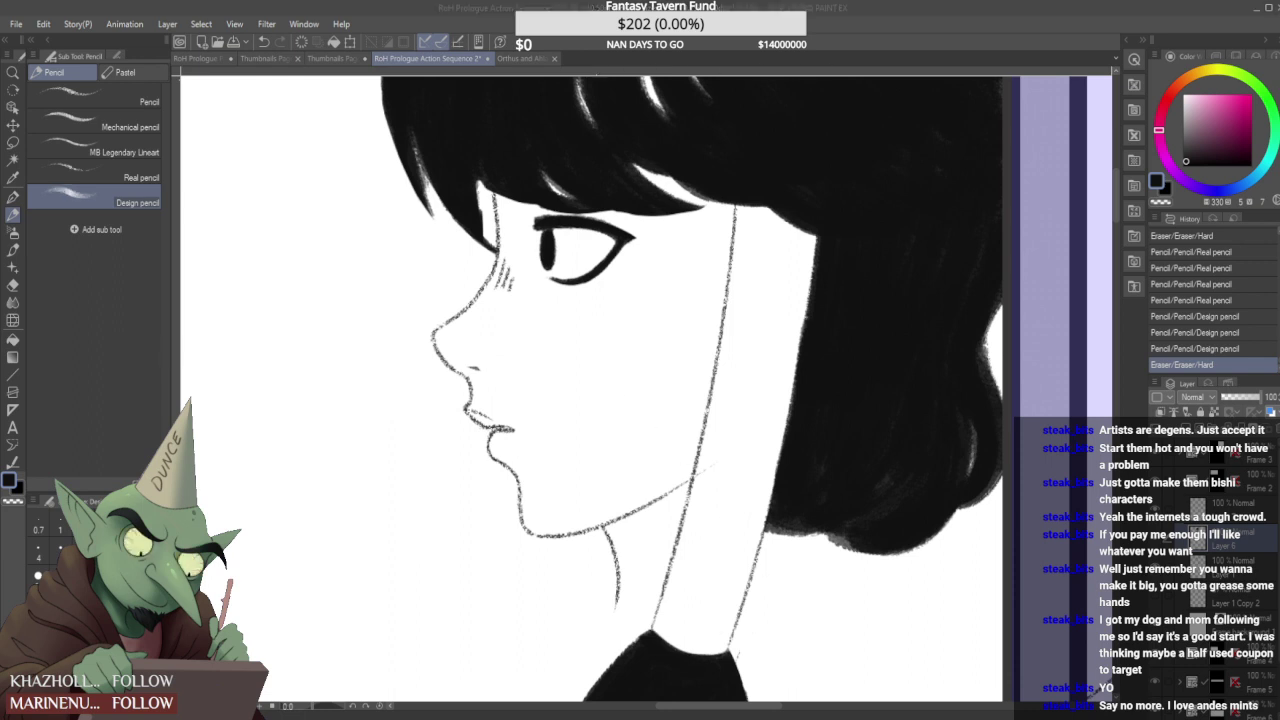
{"action": "left_click", "coordinate": [885, 711]}
{"action": "left_click_drag", "start_coordinate": [475, 175], "coordinate": [497, 250]}
{"action": "mouse_move", "coordinate": [481, 176]}
{"action": "left_mouse_down"}
{"action": "mouse_move", "coordinate": [495, 245]}
{"action": "mouse_move", "coordinate": [493, 222]}
{"action": "left_mouse_up"}
{"action": "scroll", "coordinate": [488, 185], "scroll_direction": "down", "scroll_amount": 5}
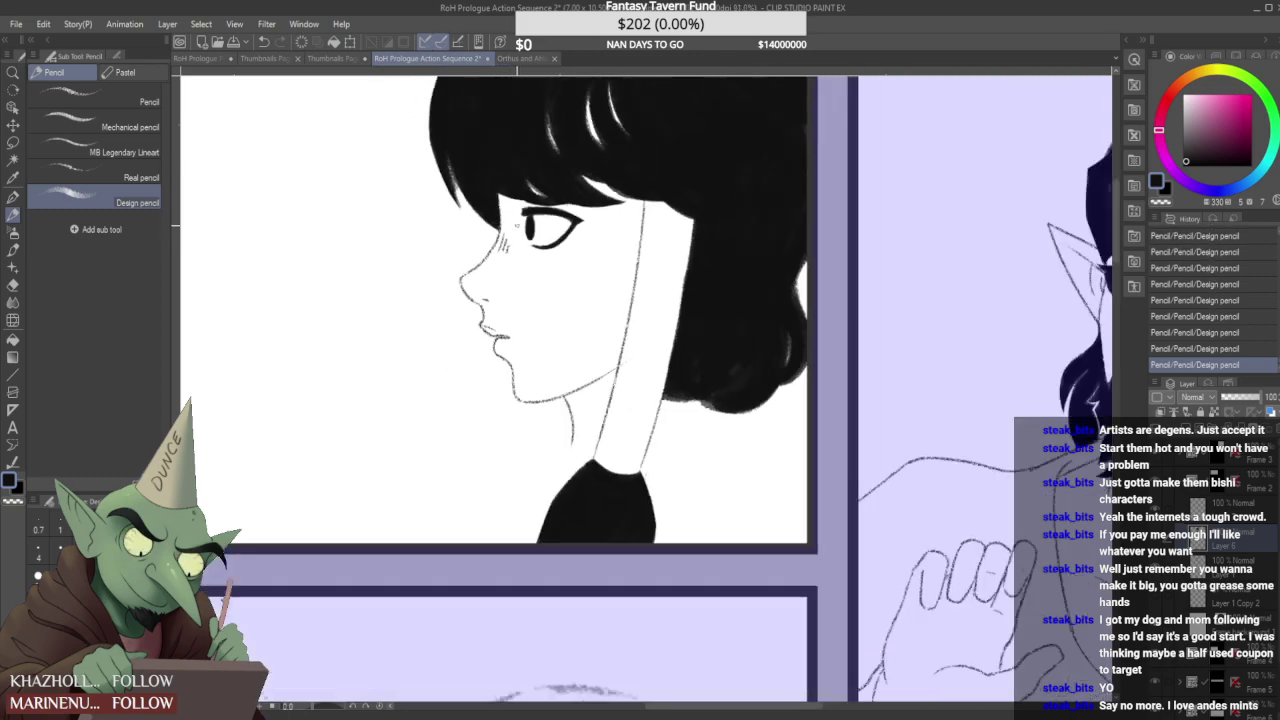
- On the top layer, refine the outer corner of the woman's eye with the Design pencil and trim it with the hard eraser
{"action": "scroll", "coordinate": [557, 172], "scroll_direction": "up", "scroll_amount": 5}
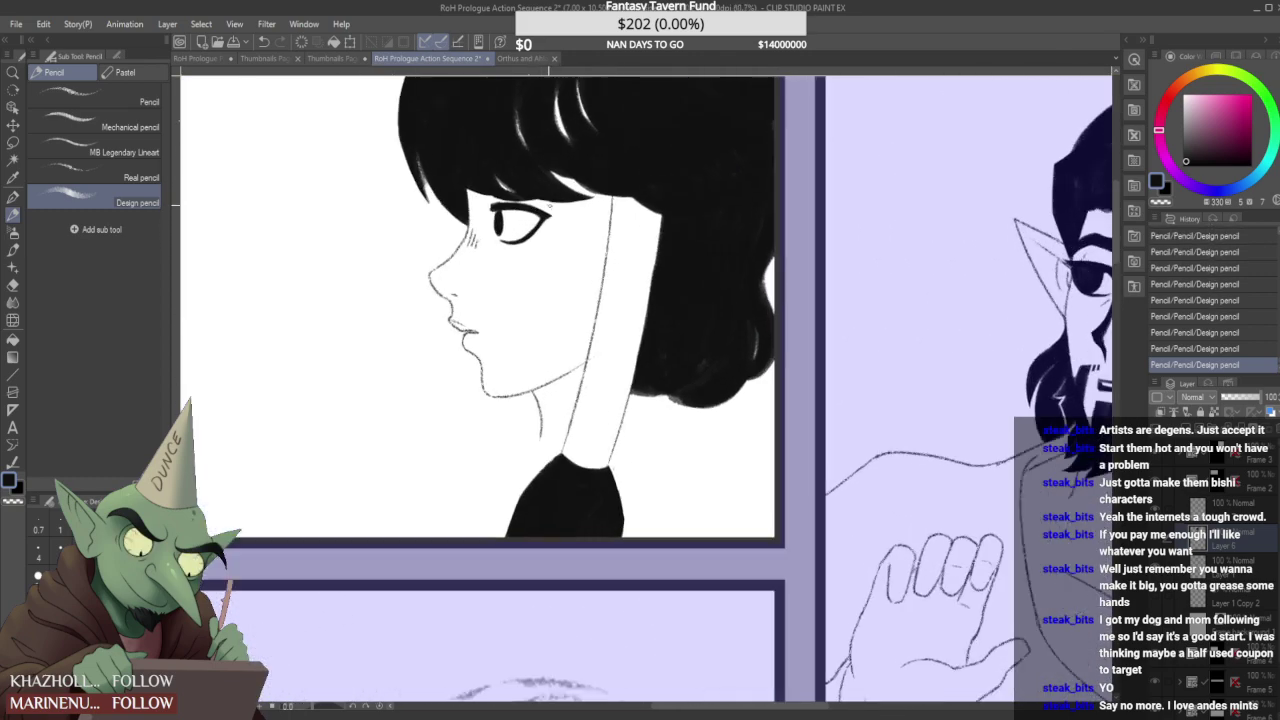
{"action": "mouse_move", "coordinate": [564, 218]}
{"action": "left_mouse_down"}
{"action": "mouse_move", "coordinate": [558, 241]}
{"action": "mouse_move", "coordinate": [574, 222]}
{"action": "mouse_move", "coordinate": [562, 231]}
{"action": "mouse_move", "coordinate": [586, 232]}
{"action": "mouse_move", "coordinate": [553, 208]}
{"action": "left_mouse_up"}
{"action": "left_click", "coordinate": [1218, 511]}
{"action": "scroll", "coordinate": [517, 218], "scroll_direction": "up", "scroll_amount": 1}
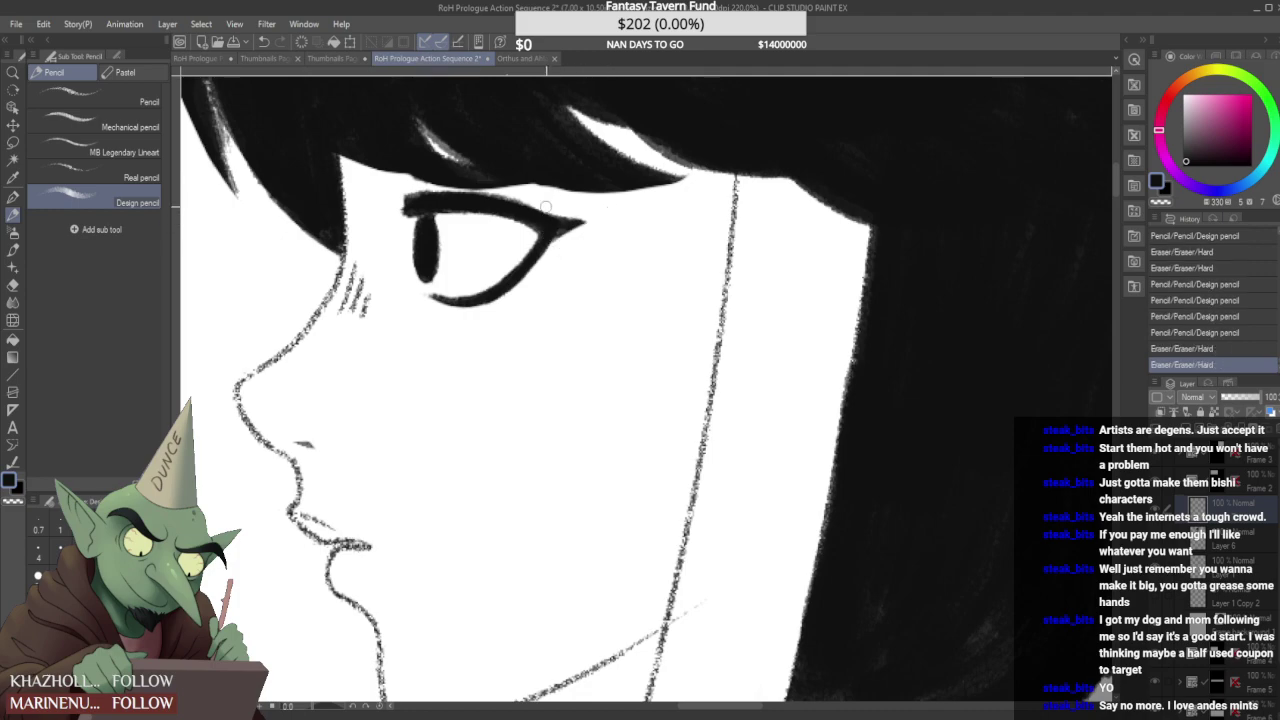
{"action": "scroll", "coordinate": [545, 206], "scroll_direction": "down", "scroll_amount": 5}
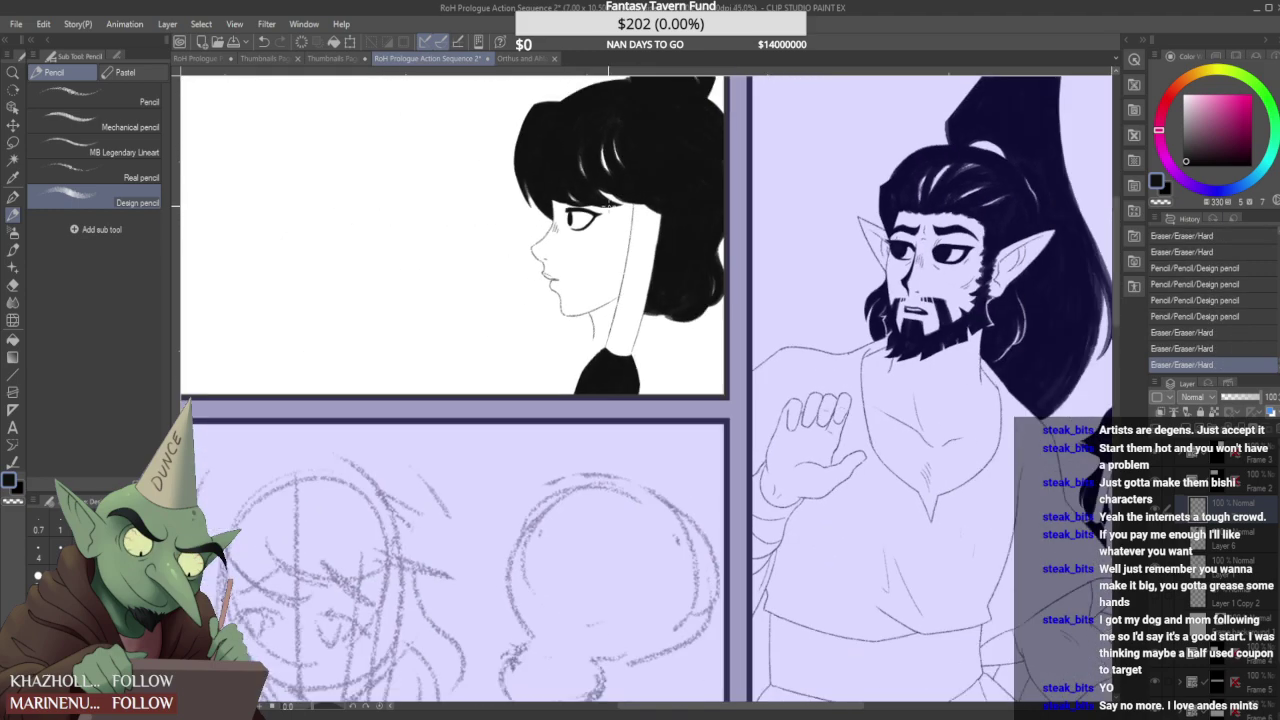
{"action": "scroll", "coordinate": [585, 212], "scroll_direction": "down", "scroll_amount": 2}
{"action": "scroll", "coordinate": [600, 205], "scroll_direction": "up", "scroll_amount": 8}
{"action": "mouse_move", "coordinate": [621, 212]}
{"action": "left_mouse_down"}
{"action": "mouse_move", "coordinate": [566, 193]}
{"action": "mouse_move", "coordinate": [598, 247]}
{"action": "mouse_move", "coordinate": [646, 226]}
{"action": "left_mouse_up"}
{"action": "scroll", "coordinate": [611, 223], "scroll_direction": "up", "scroll_amount": 1}
{"action": "scroll", "coordinate": [653, 227], "scroll_direction": "down", "scroll_amount": 1}
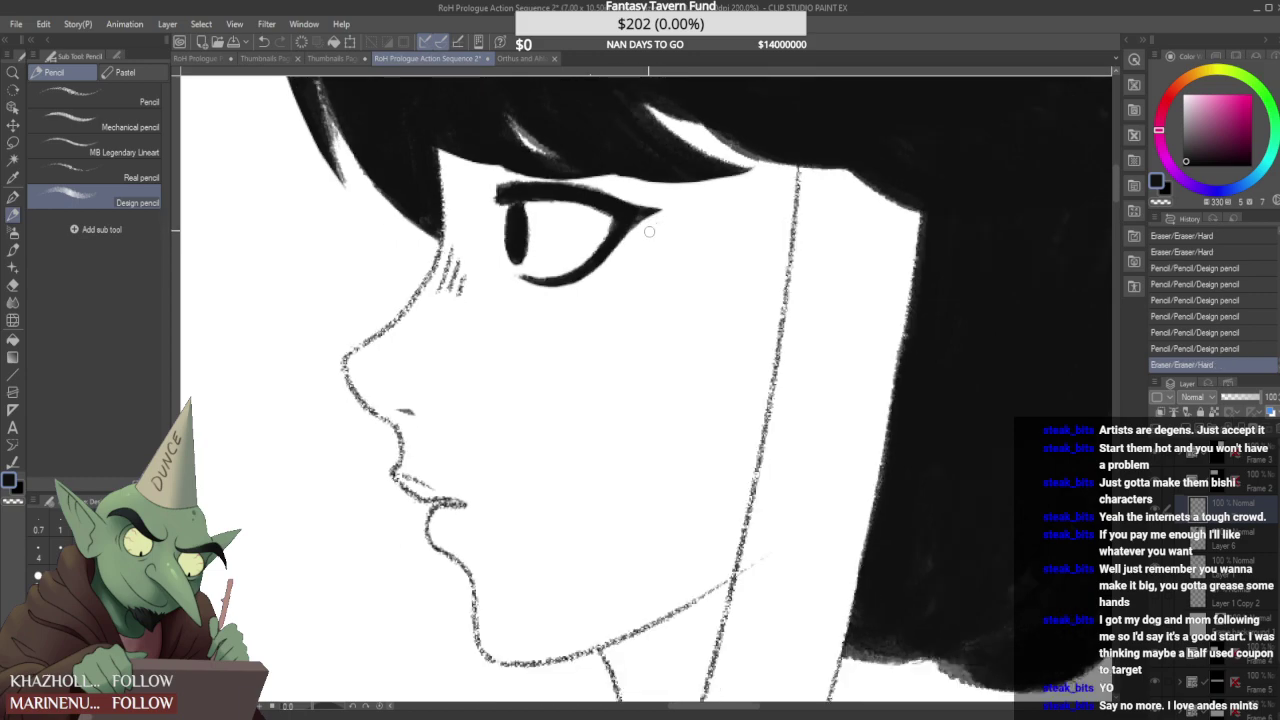
{"action": "scroll", "coordinate": [653, 227], "scroll_direction": "down", "scroll_amount": 6}
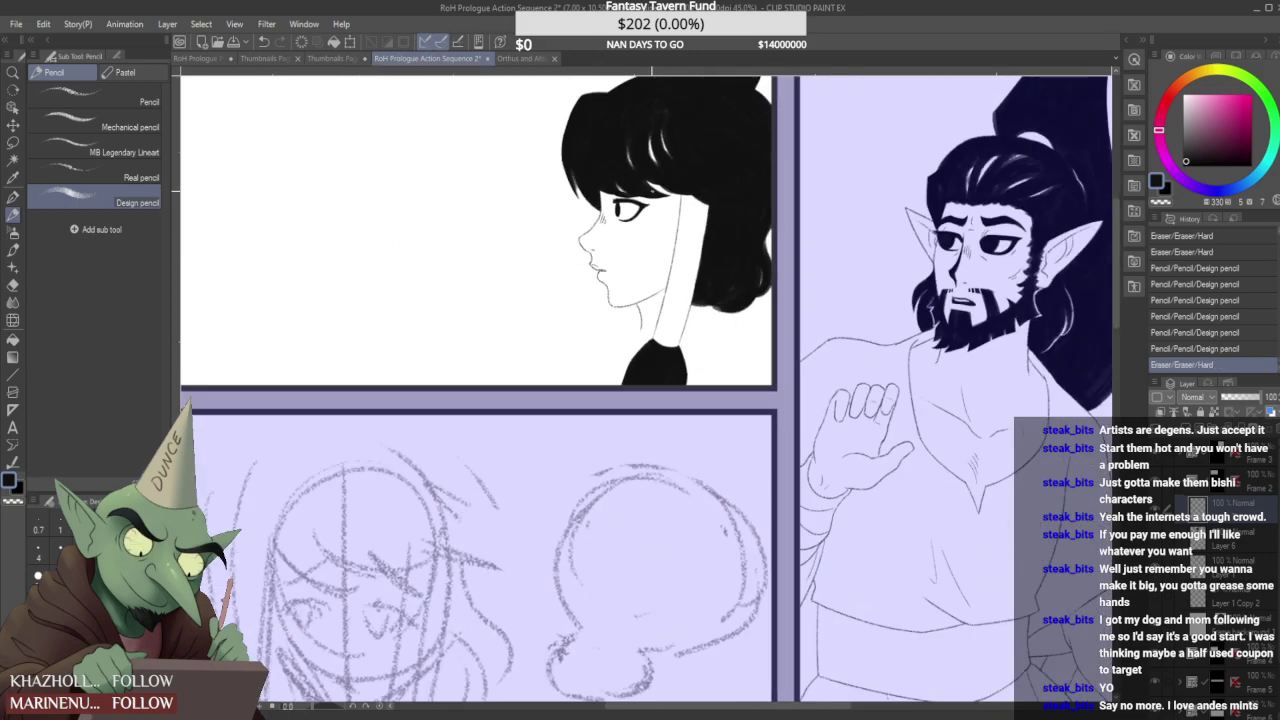
- Thicken and extend the woman's upper lash line toward the outer corner with the Design pencil
{"action": "scroll", "coordinate": [601, 203], "scroll_direction": "up", "scroll_amount": 8}
{"action": "mouse_move", "coordinate": [603, 202]}
{"action": "left_mouse_down"}
{"action": "mouse_move", "coordinate": [704, 203]}
{"action": "mouse_move", "coordinate": [736, 217]}
{"action": "left_mouse_up"}
{"action": "left_click_drag", "start_coordinate": [654, 203], "coordinate": [720, 214]}
{"action": "left_click_drag", "start_coordinate": [615, 207], "coordinate": [695, 206]}
{"action": "scroll", "coordinate": [615, 207], "scroll_direction": "down", "scroll_amount": 8}
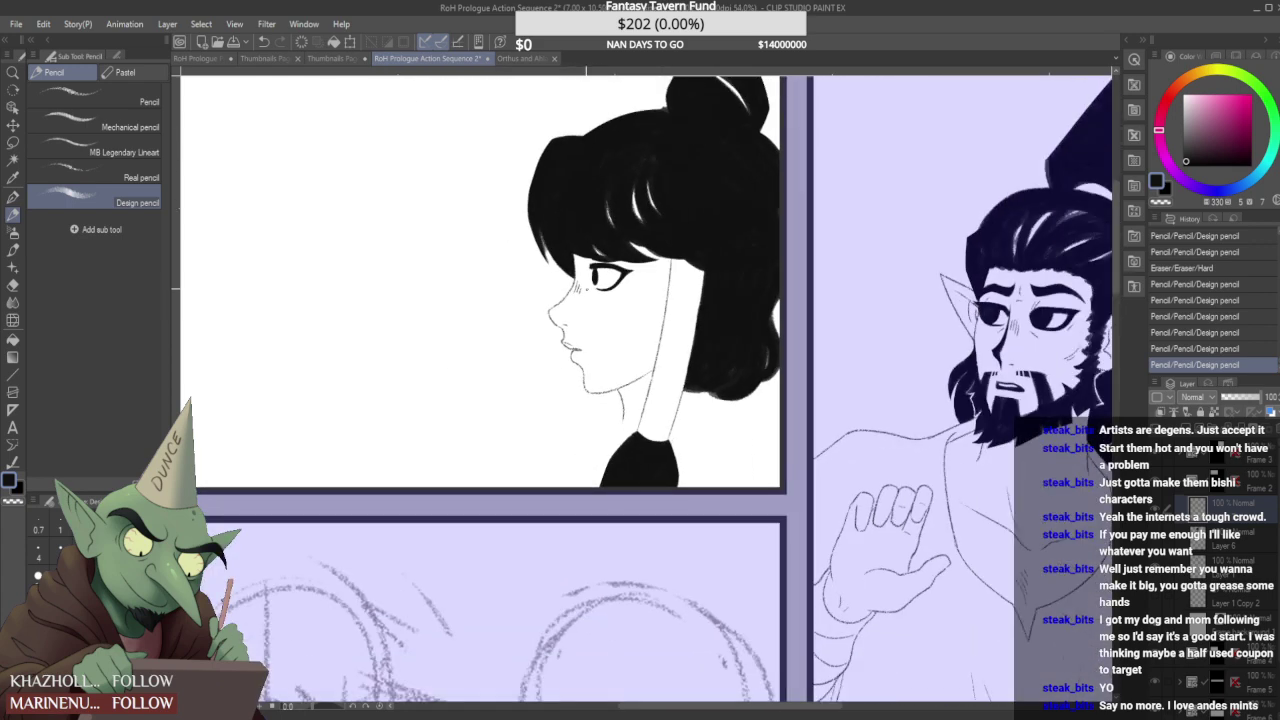
- Touch up the edge of the dark hair section below the woman's chin with the Design pencil
{"action": "scroll", "coordinate": [608, 265], "scroll_direction": "down", "scroll_amount": 5}
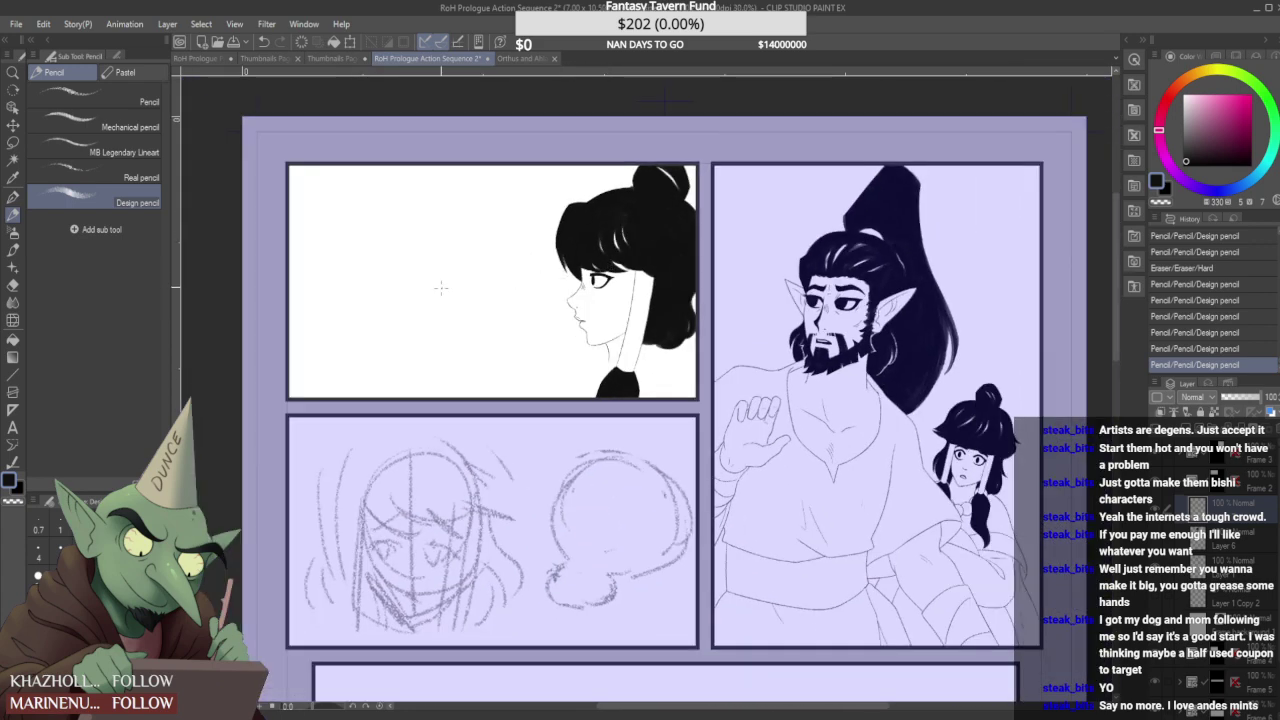
{"action": "scroll", "coordinate": [593, 399], "scroll_direction": "up", "scroll_amount": 6}
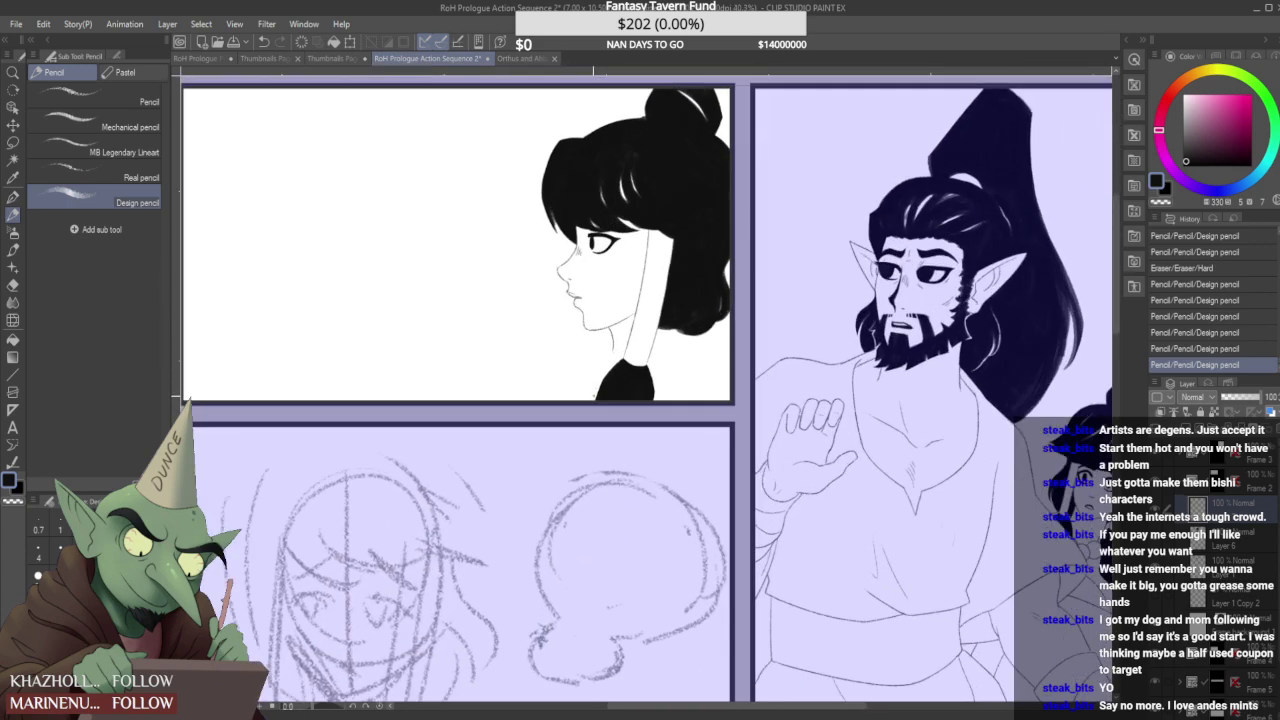
{"action": "mouse_move", "coordinate": [594, 398]}
{"action": "left_mouse_down"}
{"action": "mouse_move", "coordinate": [648, 314]}
{"action": "mouse_move", "coordinate": [619, 352]}
{"action": "left_mouse_up"}
{"action": "scroll", "coordinate": [595, 388], "scroll_direction": "down", "scroll_amount": 6}
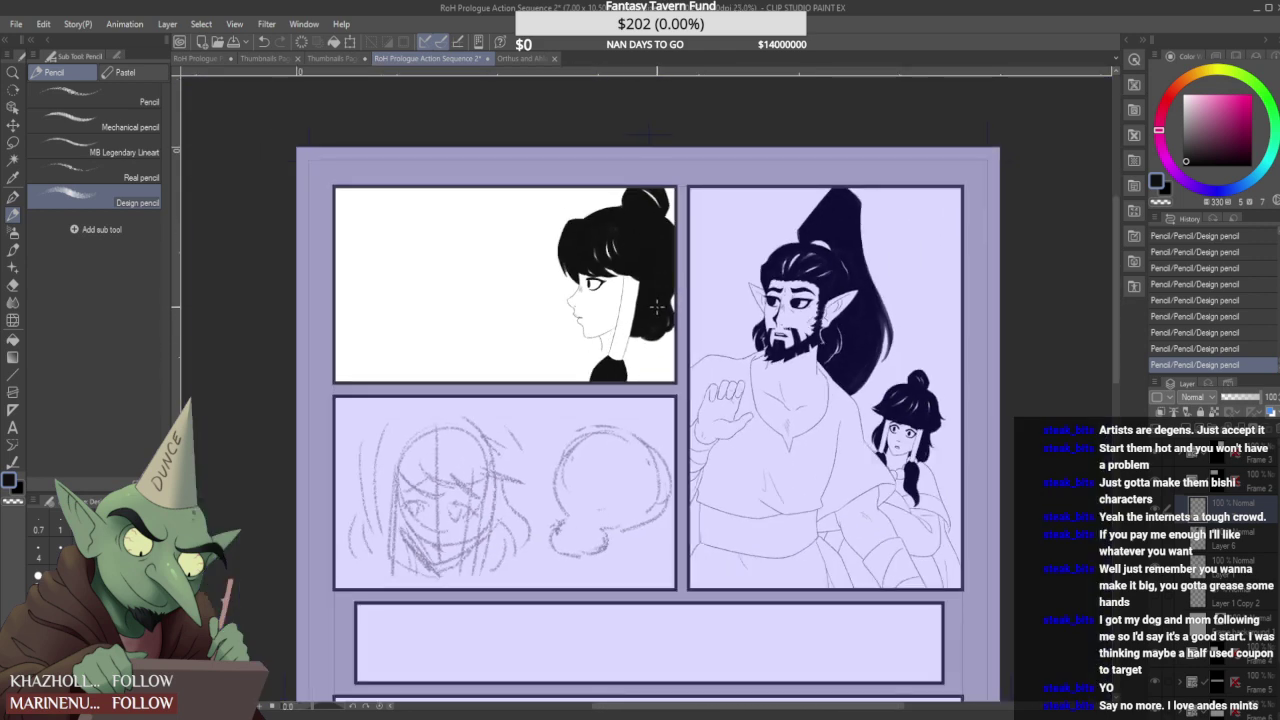
- Flip the canvas horizontally, show the rough sketch in the woman's profile panel, and keep the Design pencil active
{"action": "left_click", "coordinate": [43, 25]}
{"action": "left_click", "coordinate": [261, 556]}
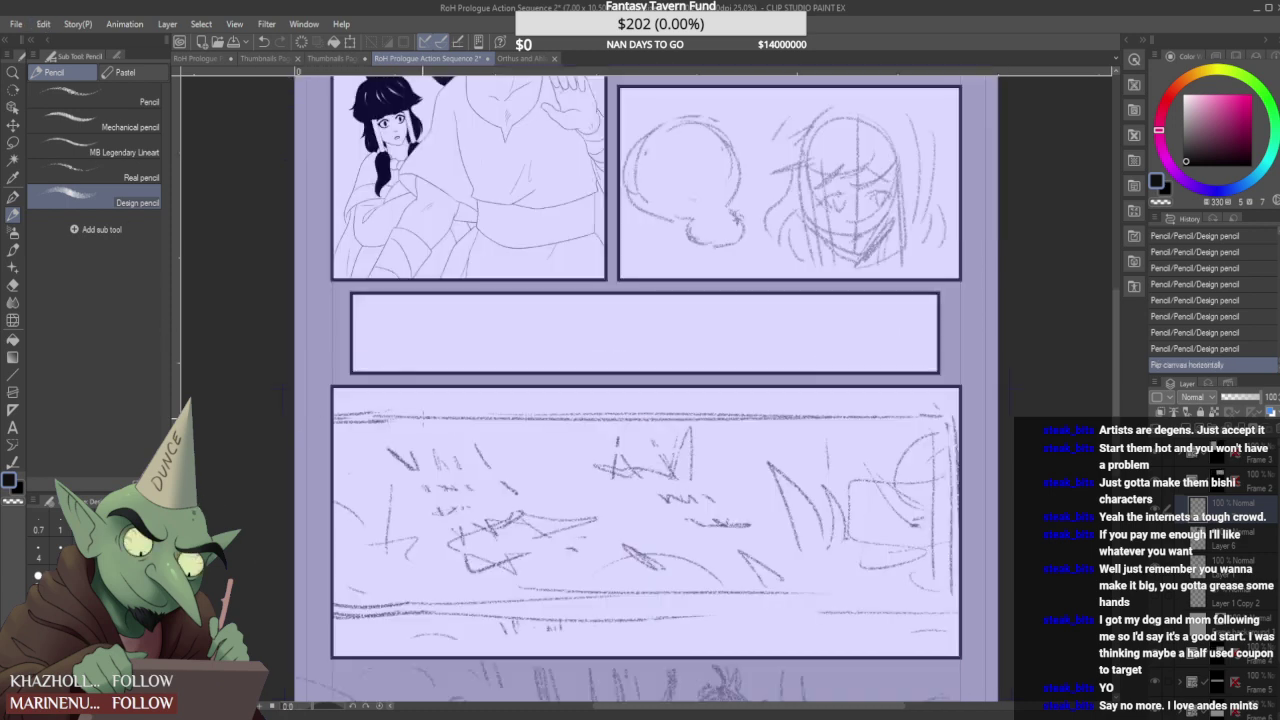
{"action": "left_click_drag", "start_coordinate": [445, 422], "coordinate": [240, 425]}
{"action": "left_click_drag", "start_coordinate": [588, 206], "coordinate": [829, 328]}
{"action": "left_click", "coordinate": [1156, 597]}
{"action": "left_click_drag", "start_coordinate": [501, 269], "coordinate": [645, 270]}
{"action": "left_click", "coordinate": [76, 171]}
{"action": "left_click", "coordinate": [123, 199]}
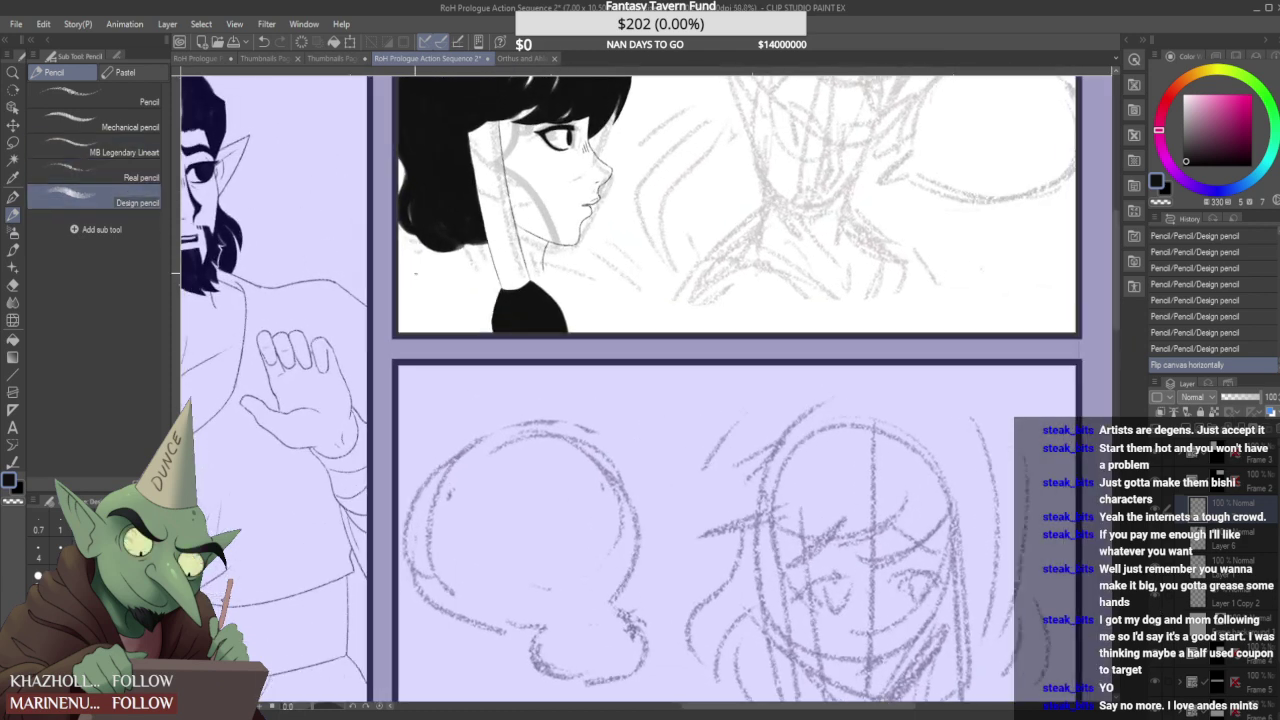
{"action": "left_click_drag", "start_coordinate": [456, 248], "coordinate": [447, 272]}
{"action": "left_click_drag", "start_coordinate": [462, 252], "coordinate": [453, 275]}
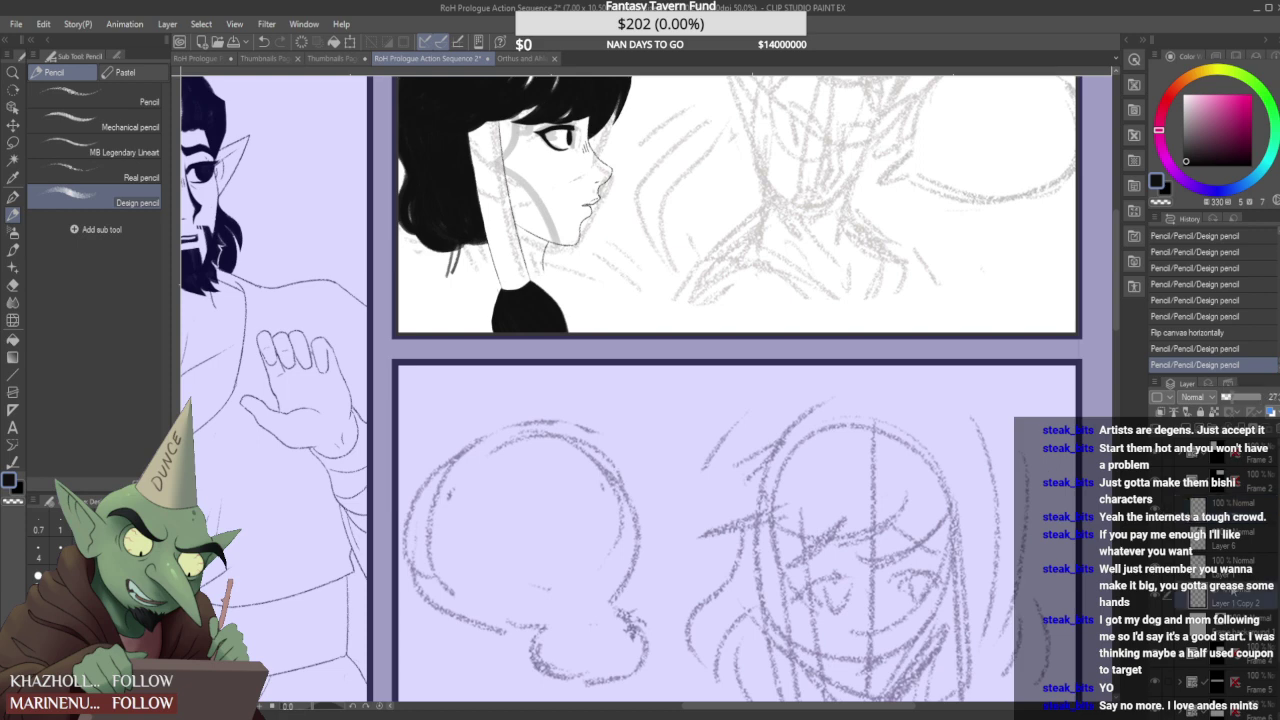
{"action": "key", "text": "ctrl+z"}
{"action": "key", "text": "ctrl+z"}
- On Layer 1 Copy 2, rough in the woman's back, shoulder, neck and chest lines with the Design pencil
{"action": "left_click_drag", "start_coordinate": [458, 249], "coordinate": [414, 331]}
{"action": "left_click_drag", "start_coordinate": [452, 260], "coordinate": [402, 331]}
{"action": "left_click_drag", "start_coordinate": [546, 263], "coordinate": [640, 327]}
{"action": "mouse_move", "coordinate": [490, 258]}
{"action": "left_mouse_down"}
{"action": "mouse_move", "coordinate": [476, 280]}
{"action": "mouse_move", "coordinate": [424, 268]}
{"action": "mouse_move", "coordinate": [508, 280]}
{"action": "left_mouse_up"}
{"action": "mouse_move", "coordinate": [566, 297]}
{"action": "left_mouse_down"}
{"action": "mouse_move", "coordinate": [554, 324]}
{"action": "mouse_move", "coordinate": [604, 322]}
{"action": "mouse_move", "coordinate": [554, 250]}
{"action": "mouse_move", "coordinate": [562, 232]}
{"action": "mouse_move", "coordinate": [548, 234]}
{"action": "mouse_move", "coordinate": [583, 230]}
{"action": "left_mouse_up"}
{"action": "mouse_move", "coordinate": [582, 229]}
{"action": "left_mouse_down"}
{"action": "mouse_move", "coordinate": [567, 231]}
{"action": "mouse_move", "coordinate": [602, 292]}
{"action": "left_mouse_up"}
- Sketch loose rounded loops for the collar around the woman's neck and over her back shoulder
{"action": "scroll", "coordinate": [583, 232], "scroll_direction": "down", "scroll_amount": 3}
{"action": "left_click_drag", "start_coordinate": [524, 248], "coordinate": [529, 278]}
{"action": "mouse_move", "coordinate": [456, 232]}
{"action": "left_mouse_down"}
{"action": "mouse_move", "coordinate": [456, 268]}
{"action": "mouse_move", "coordinate": [497, 278]}
{"action": "left_mouse_up"}
{"action": "scroll", "coordinate": [535, 247], "scroll_direction": "down", "scroll_amount": 1}
{"action": "mouse_move", "coordinate": [500, 269]}
{"action": "left_mouse_down"}
{"action": "mouse_move", "coordinate": [503, 281]}
{"action": "mouse_move", "coordinate": [518, 260]}
{"action": "left_mouse_up"}
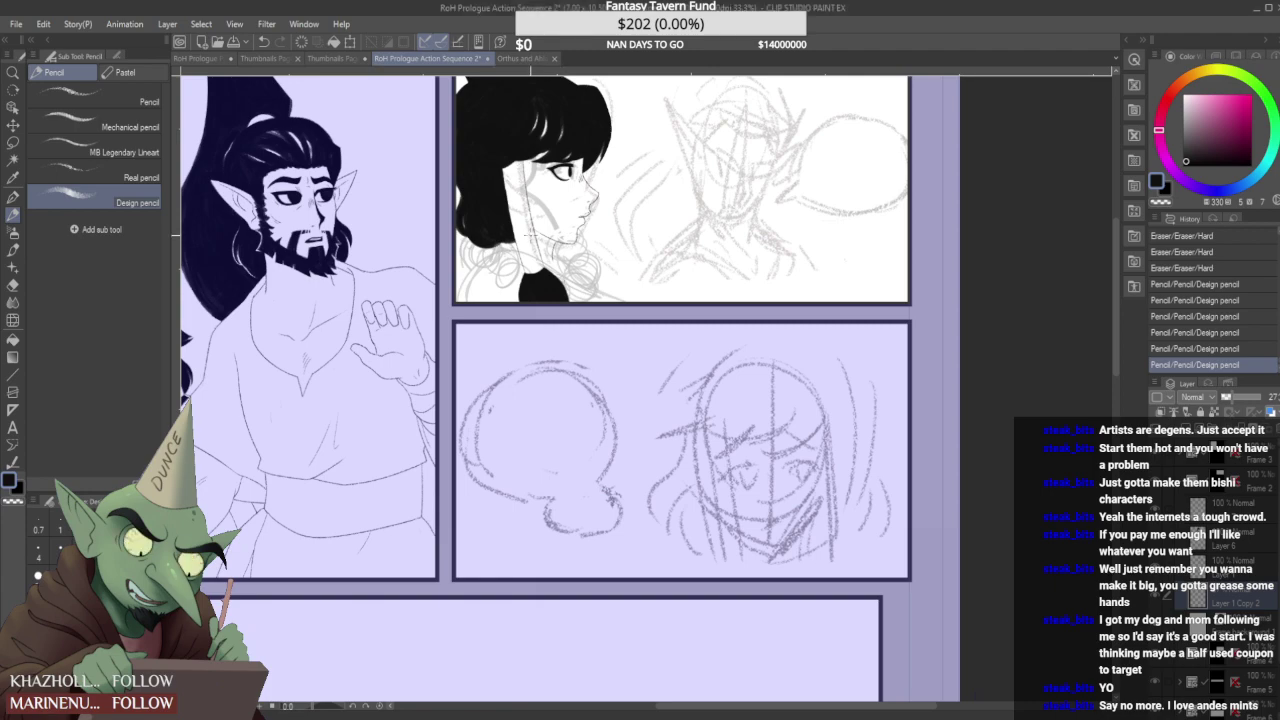
{"action": "scroll", "coordinate": [491, 243], "scroll_direction": "up", "scroll_amount": 5}
{"action": "left_click_drag", "start_coordinate": [443, 345], "coordinate": [458, 288]}
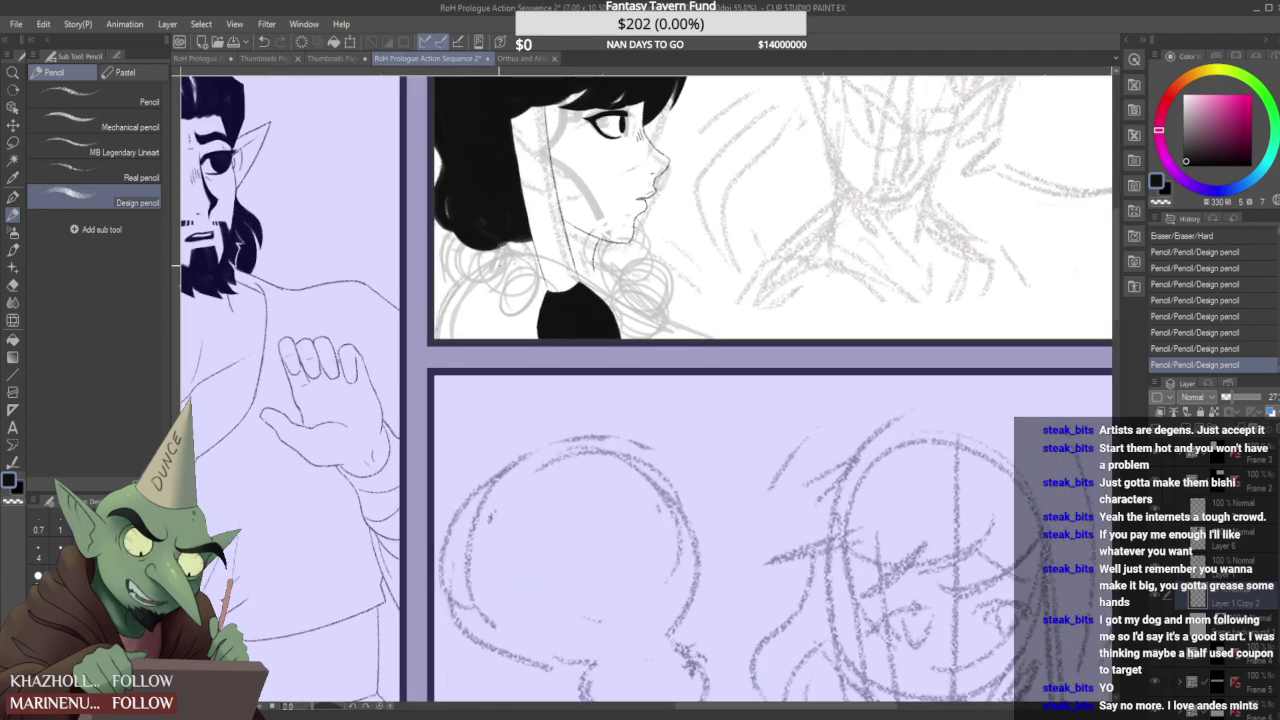
- Rework the rough collar in front of the woman's chest and erase the stray chest line beyond it
{"action": "scroll", "coordinate": [501, 269], "scroll_direction": "down", "scroll_amount": 5}
{"action": "scroll", "coordinate": [606, 309], "scroll_direction": "up", "scroll_amount": 3}
{"action": "left_click_drag", "start_coordinate": [584, 298], "coordinate": [610, 297]}
{"action": "scroll", "coordinate": [606, 297], "scroll_direction": "down", "scroll_amount": 6}
{"action": "scroll", "coordinate": [606, 297], "scroll_direction": "up", "scroll_amount": 4}
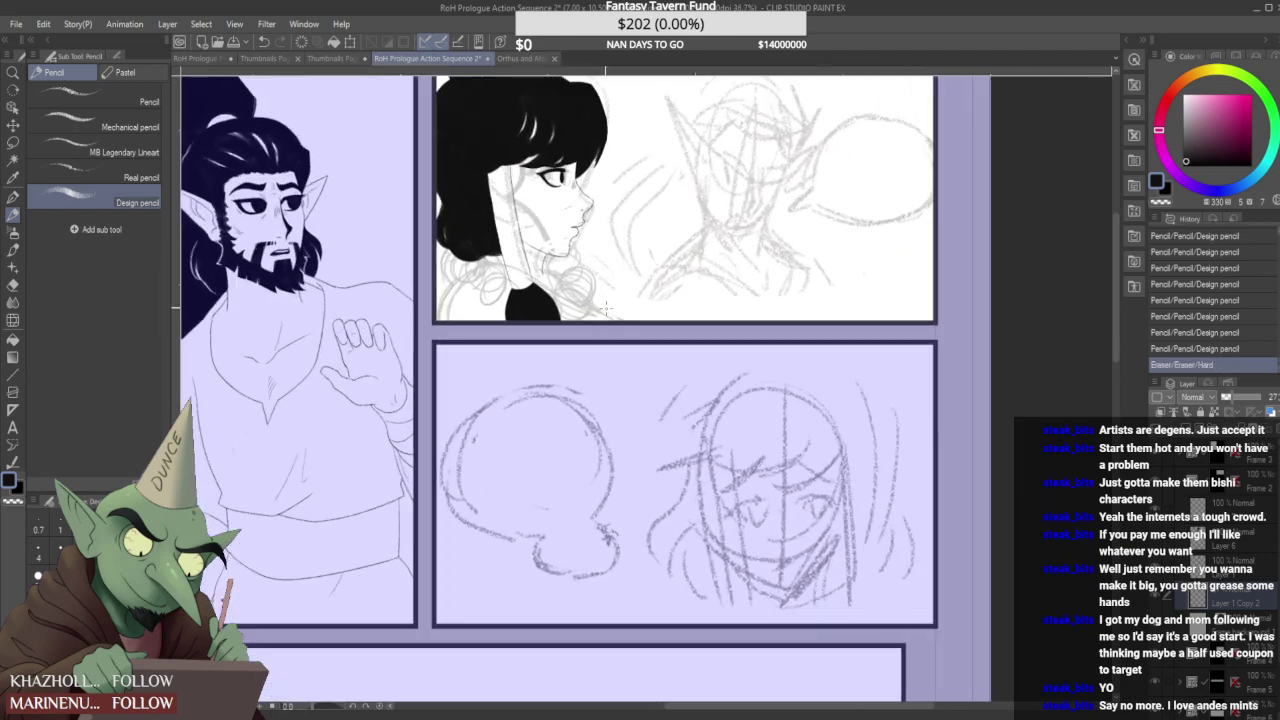
{"action": "mouse_move", "coordinate": [611, 320]}
{"action": "left_mouse_down"}
{"action": "mouse_move", "coordinate": [585, 303]}
{"action": "mouse_move", "coordinate": [573, 248]}
{"action": "mouse_move", "coordinate": [522, 203]}
{"action": "left_mouse_up"}
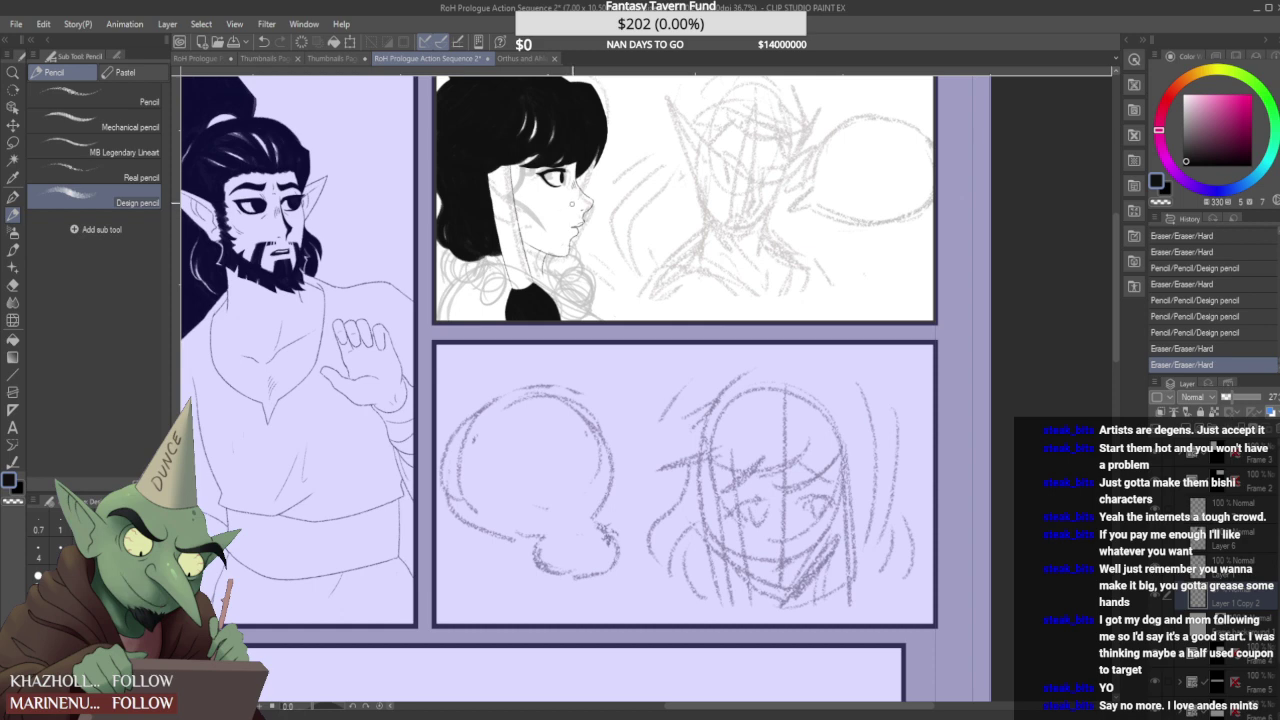
- Erase the old rough curve across the woman's cheek and sketch light guide lines within the side hair strand
{"action": "left_click", "coordinate": [536, 163]}
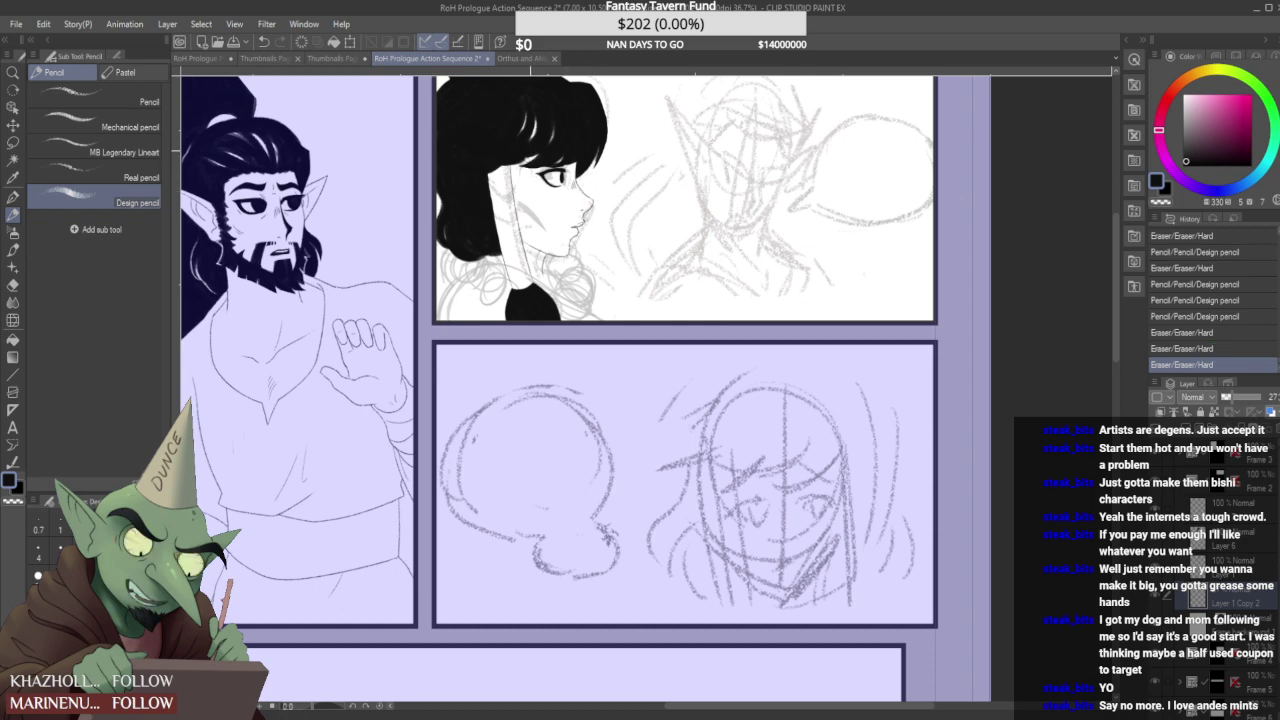
{"action": "mouse_move", "coordinate": [515, 201]}
{"action": "left_mouse_down"}
{"action": "mouse_move", "coordinate": [541, 227]}
{"action": "mouse_move", "coordinate": [505, 245]}
{"action": "left_mouse_up"}
{"action": "mouse_move", "coordinate": [507, 182]}
{"action": "left_mouse_down"}
{"action": "mouse_move", "coordinate": [497, 232]}
{"action": "mouse_move", "coordinate": [507, 169]}
{"action": "left_mouse_up"}
{"action": "left_click_drag", "start_coordinate": [497, 229], "coordinate": [509, 222]}
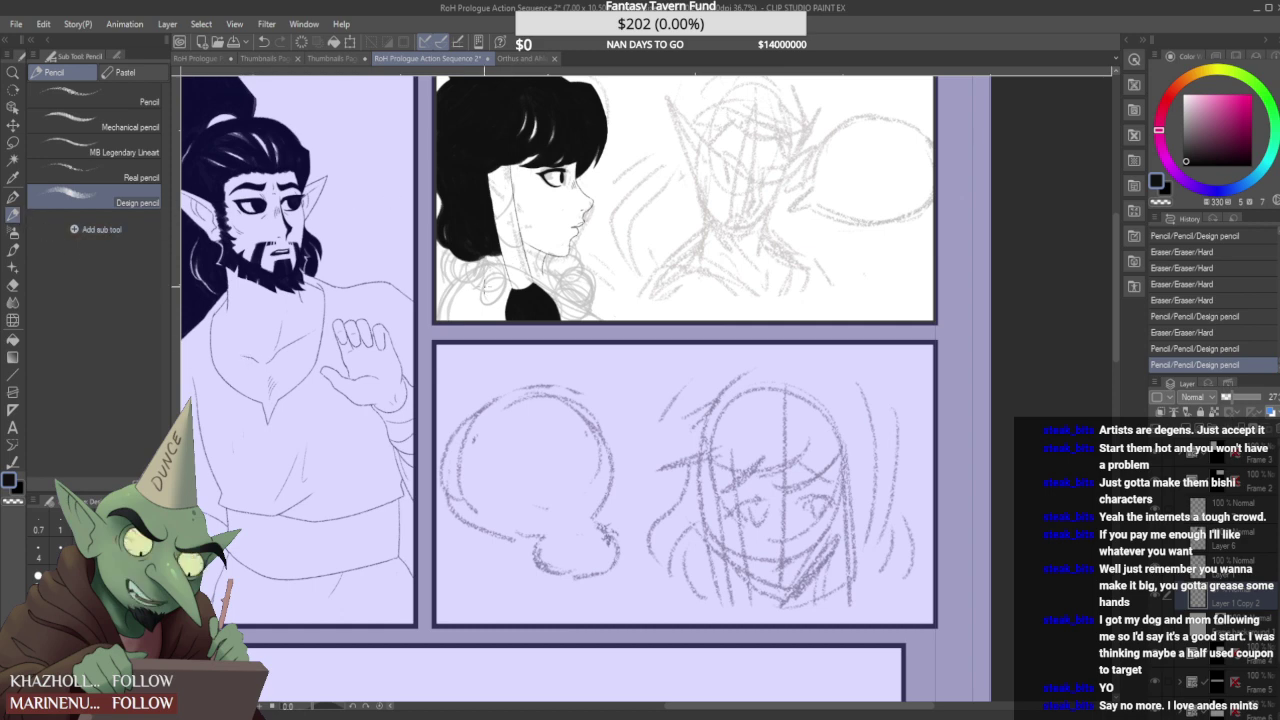
- Redraw the rough collar over the woman's back shoulder with sweeping curved strokes
{"action": "mouse_move", "coordinate": [486, 302]}
{"action": "left_mouse_down"}
{"action": "mouse_move", "coordinate": [508, 279]}
{"action": "mouse_move", "coordinate": [472, 297]}
{"action": "mouse_move", "coordinate": [490, 265]}
{"action": "mouse_move", "coordinate": [492, 300]}
{"action": "mouse_move", "coordinate": [502, 290]}
{"action": "left_mouse_up"}
{"action": "mouse_move", "coordinate": [505, 296]}
{"action": "left_mouse_down"}
{"action": "mouse_move", "coordinate": [514, 287]}
{"action": "mouse_move", "coordinate": [473, 282]}
{"action": "left_mouse_up"}
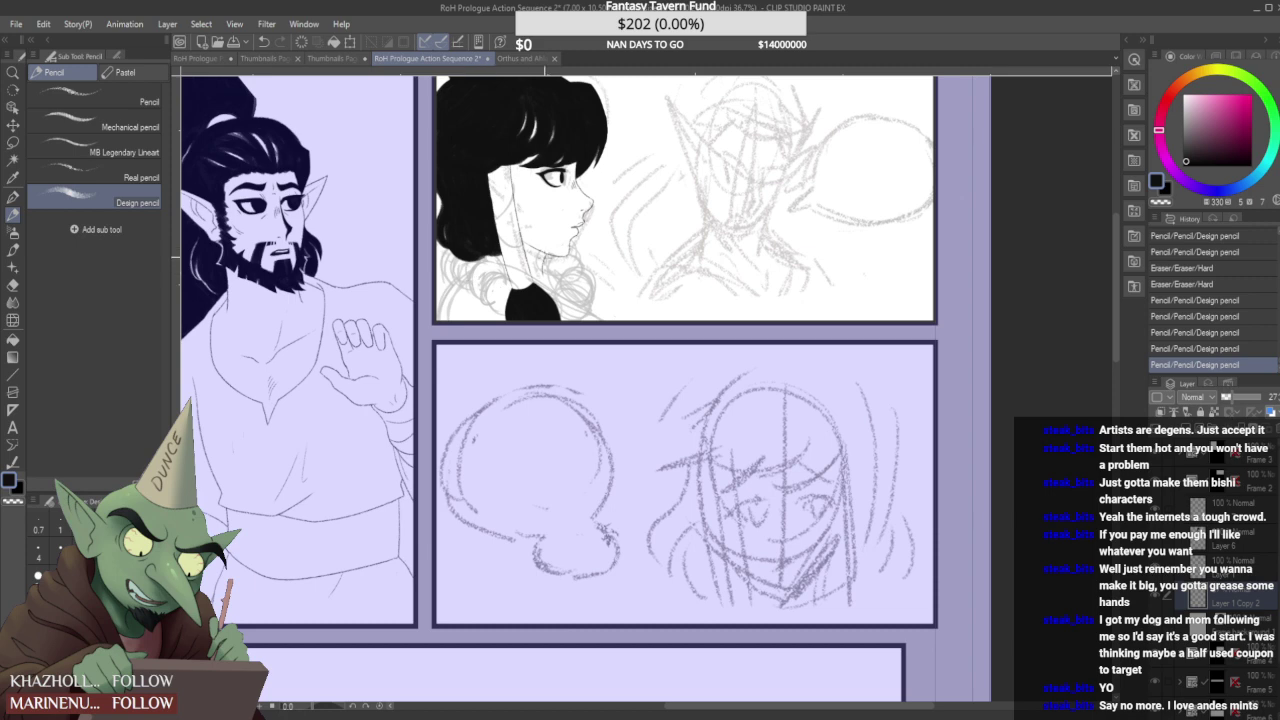
{"action": "scroll", "coordinate": [545, 248], "scroll_direction": "down", "scroll_amount": 2}
{"action": "scroll", "coordinate": [546, 245], "scroll_direction": "up", "scroll_amount": 2}
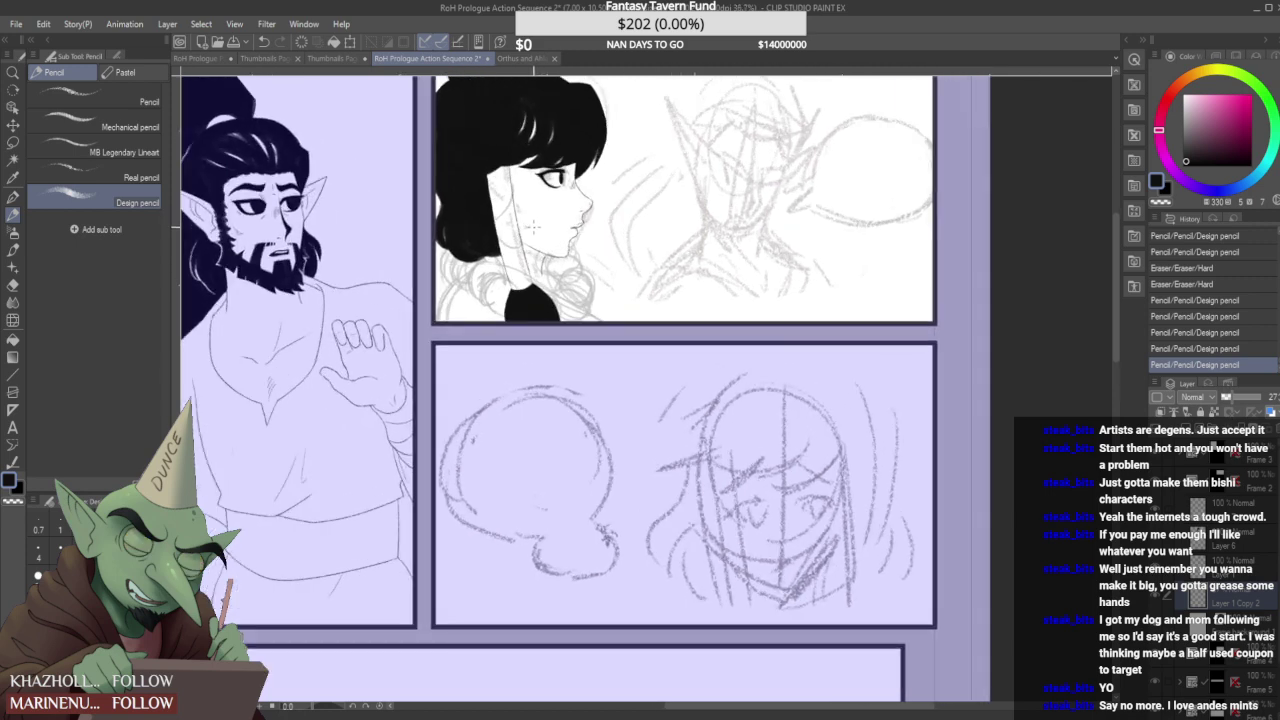
- Refine the rounded shoulder shape beneath the woman's collar, erasing excess sketch marks between pencil strokes
{"action": "left_click", "coordinate": [537, 215]}
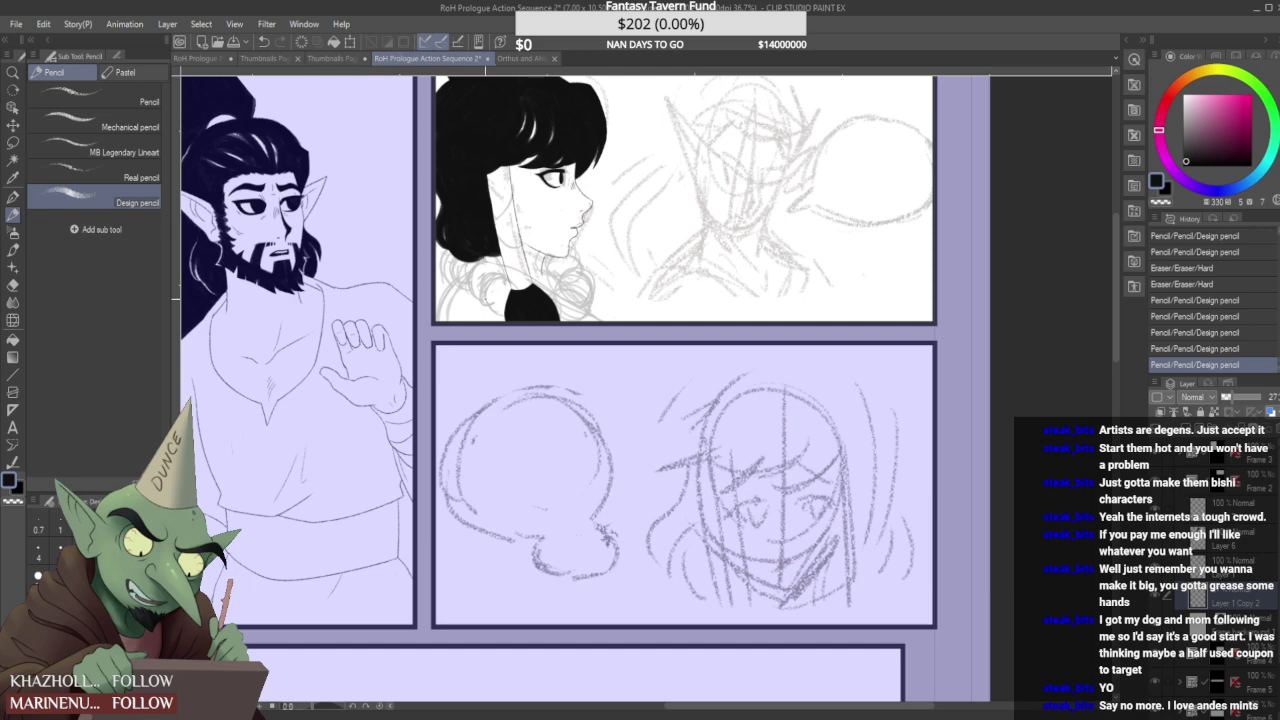
{"action": "left_click_drag", "start_coordinate": [500, 317], "coordinate": [503, 306]}
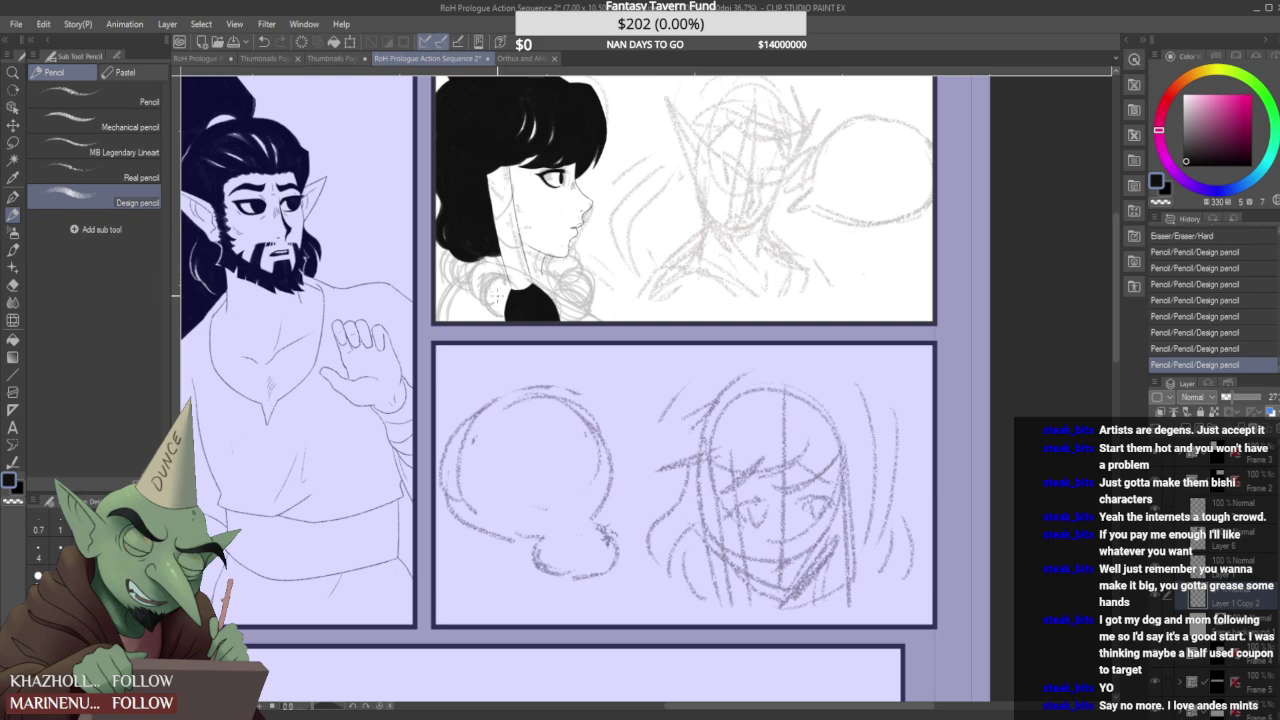
{"action": "left_click", "coordinate": [488, 300]}
{"action": "left_click", "coordinate": [495, 308]}
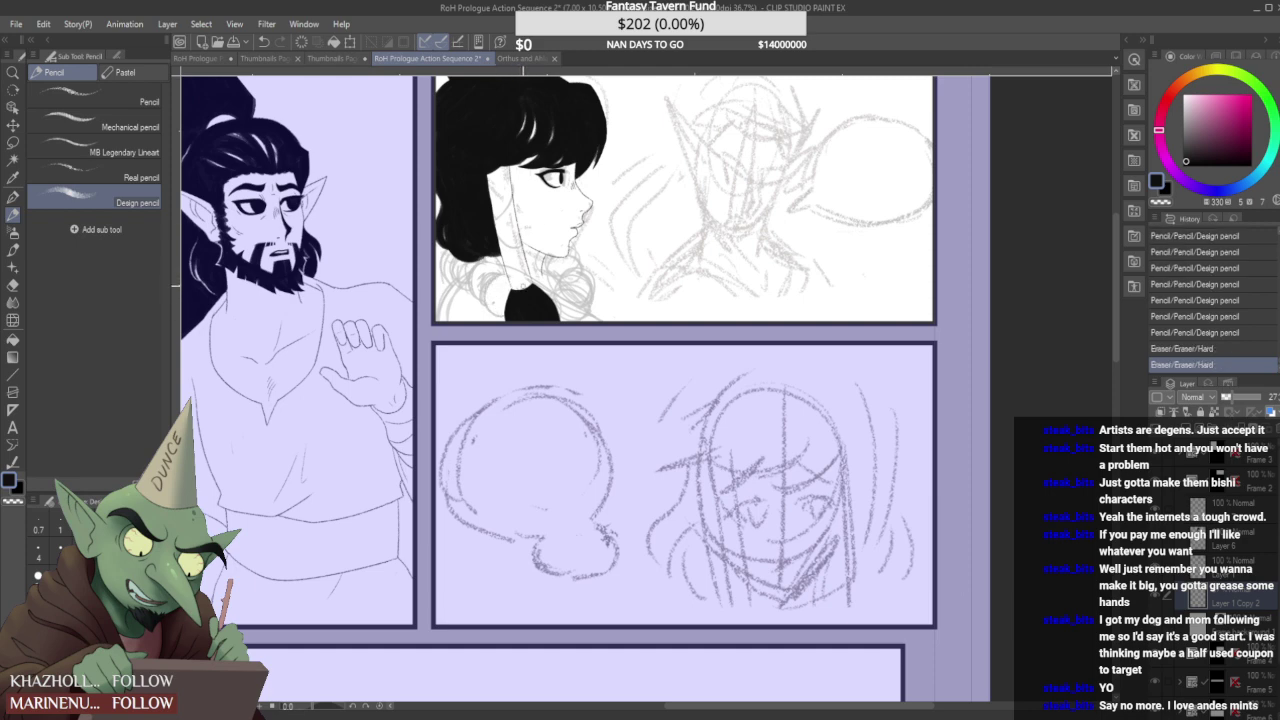
{"action": "left_click_drag", "start_coordinate": [495, 268], "coordinate": [499, 277]}
{"action": "left_click", "coordinate": [519, 245]}
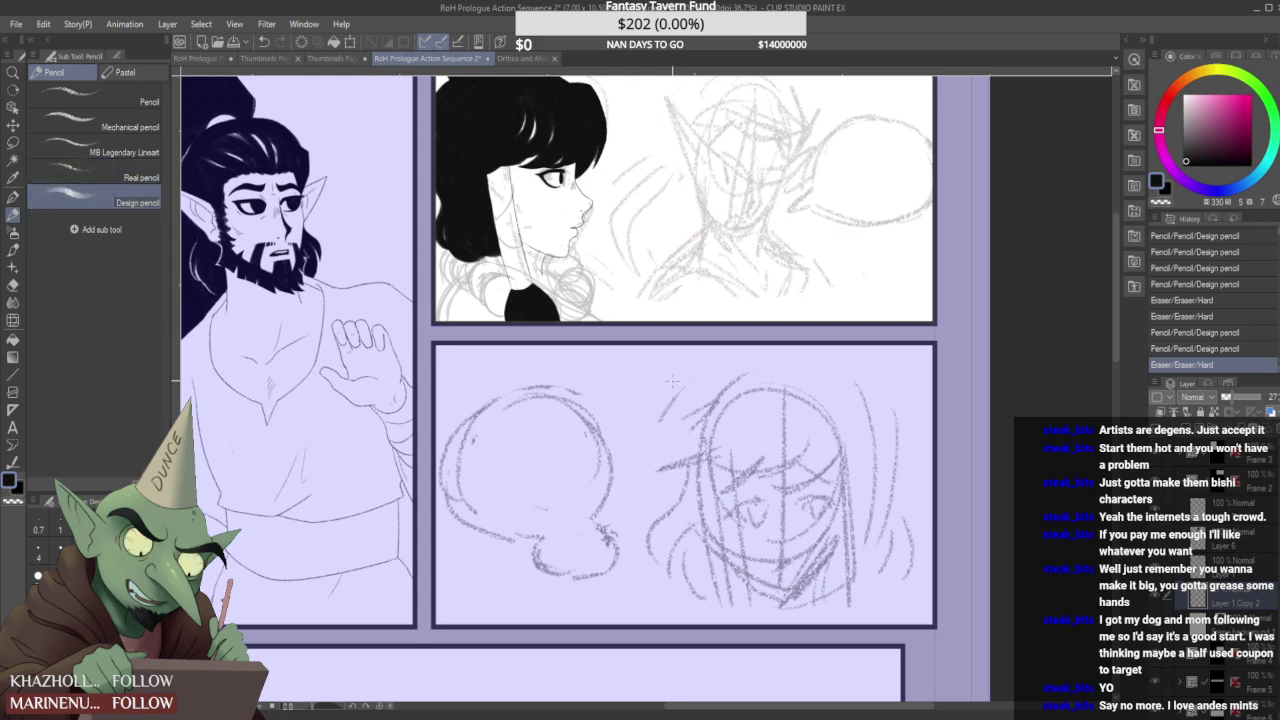
- Merge the top fringe and eye layer with Layer 6 below it, and add a new raster layer above
{"action": "left_click", "coordinate": [1222, 573]}
{"action": "left_click", "coordinate": [1200, 541]}
{"action": "left_click", "coordinate": [1156, 509]}
{"action": "left_click", "coordinate": [1156, 509]}
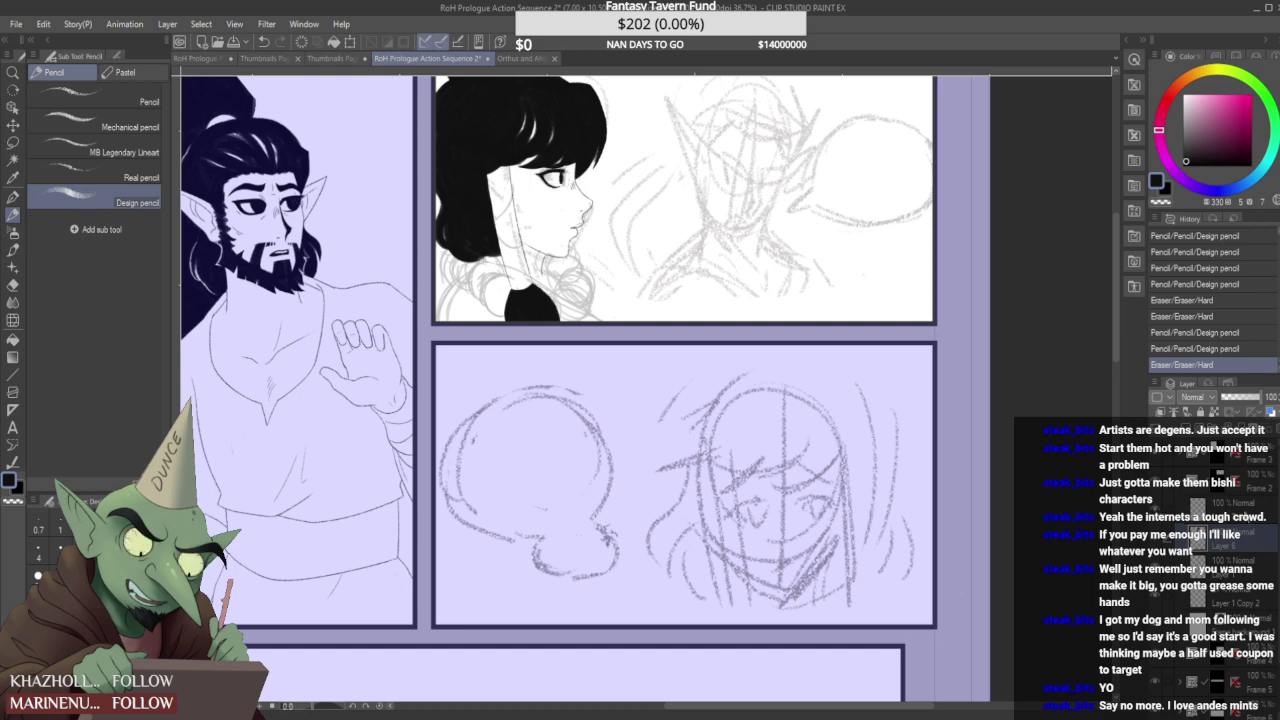
{"action": "left_click", "coordinate": [1232, 510]}
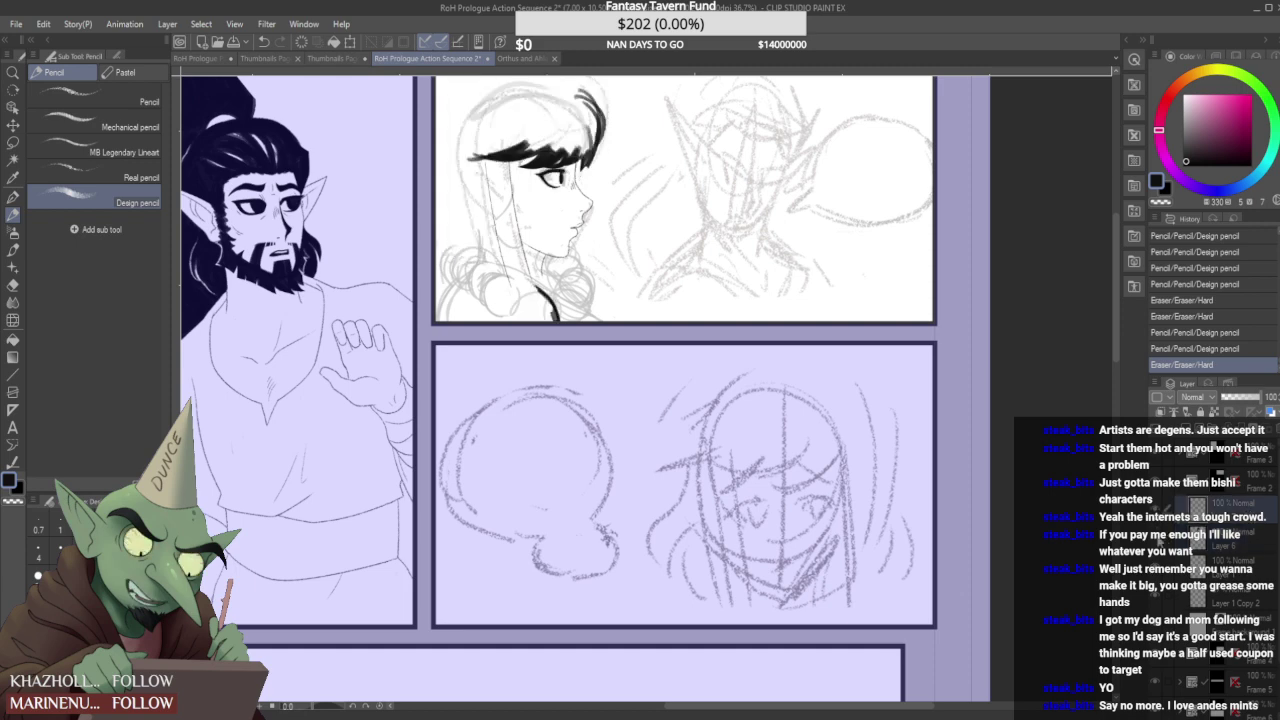
{"action": "key", "text": "ctrl+e"}
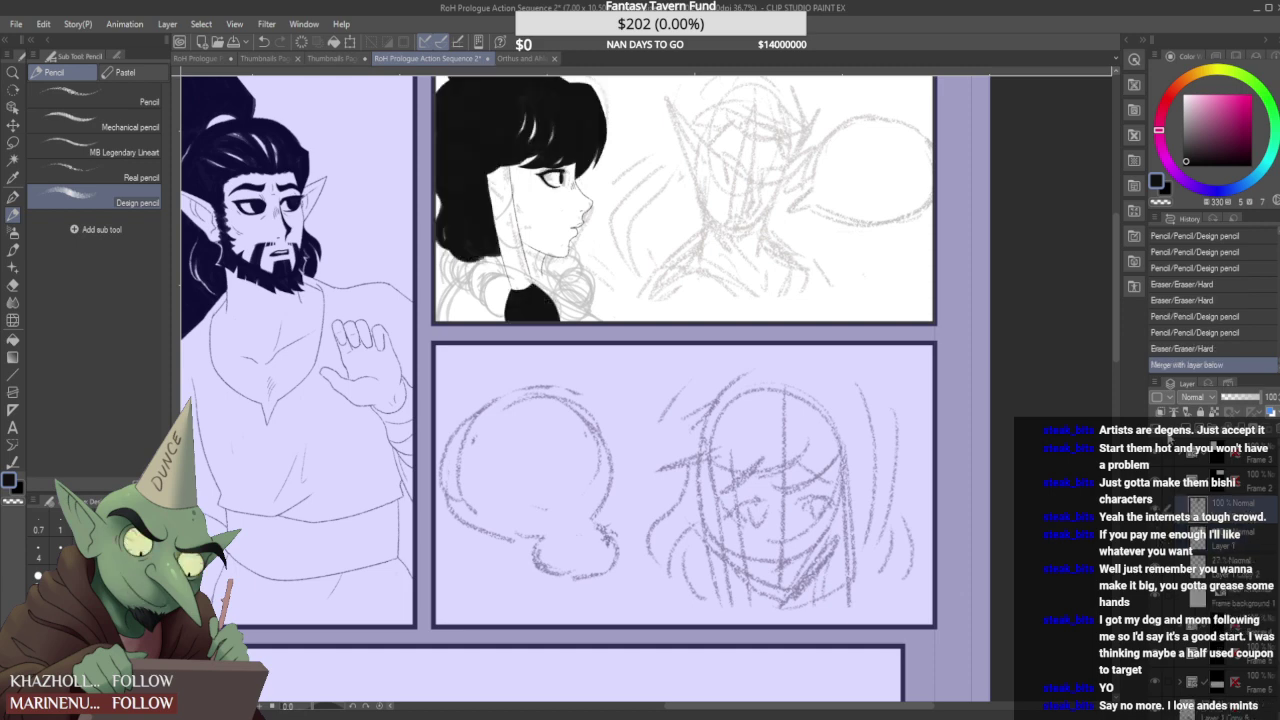
{"action": "left_click", "coordinate": [1186, 432]}
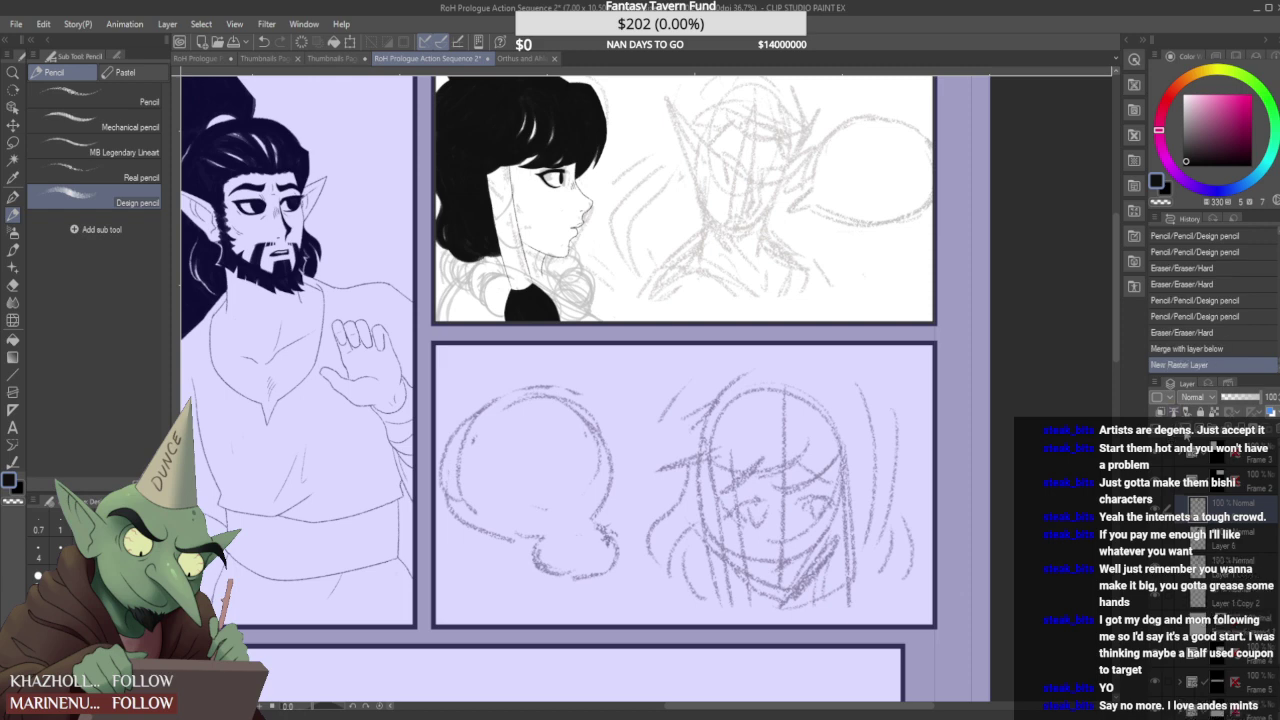
- Create a circular special ruler on the collar below the chin and draw a small circle along it with the Real pencil
{"action": "left_click", "coordinate": [16, 402]}
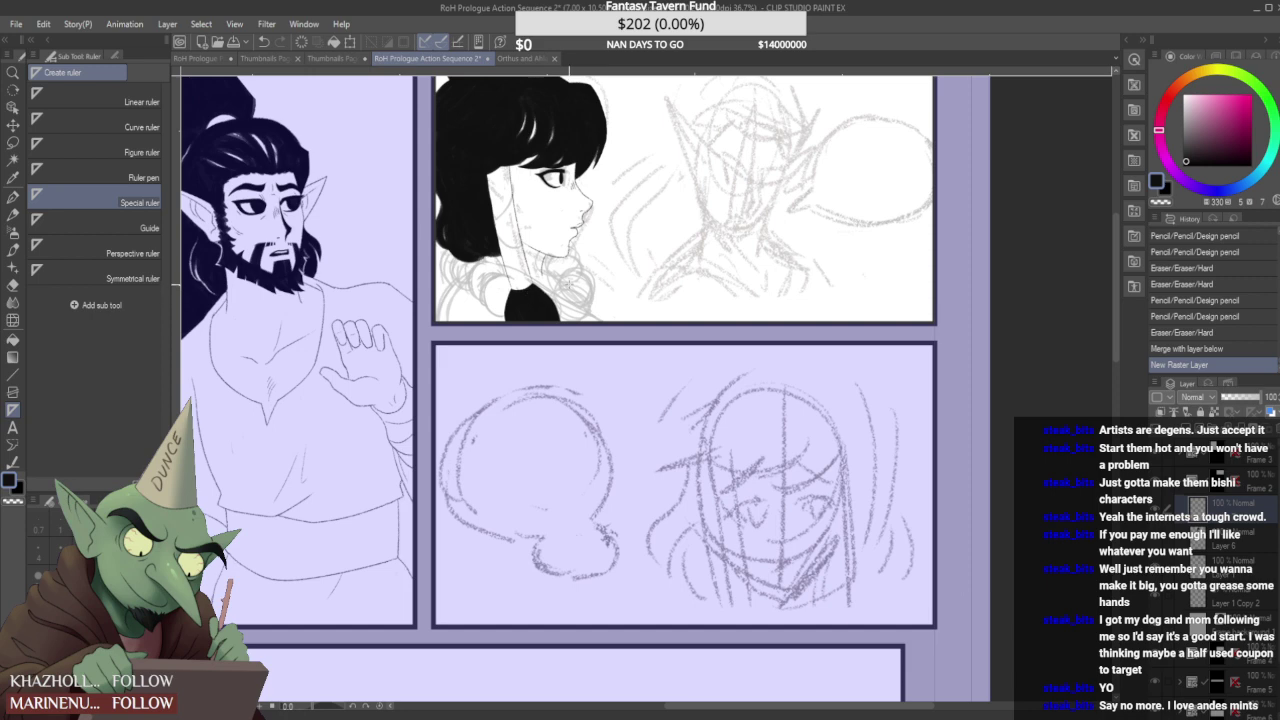
{"action": "left_click_drag", "start_coordinate": [570, 280], "coordinate": [570, 290]}
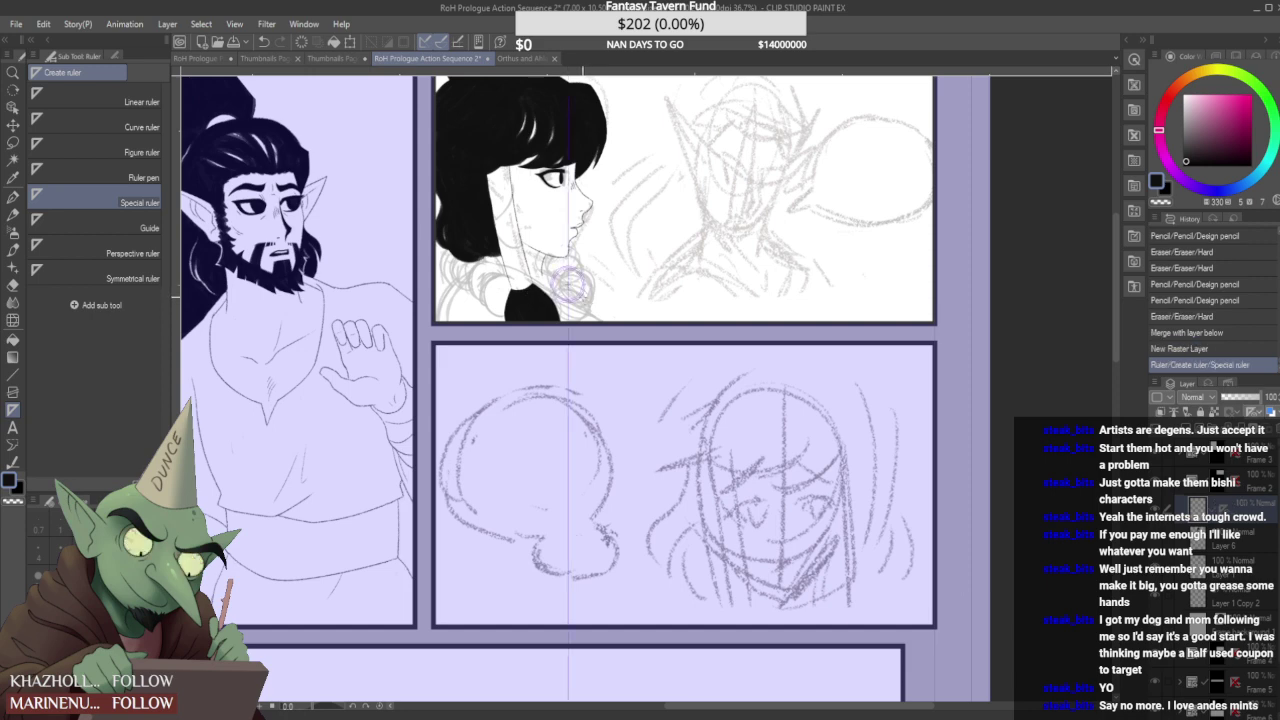
{"action": "left_click", "coordinate": [13, 214]}
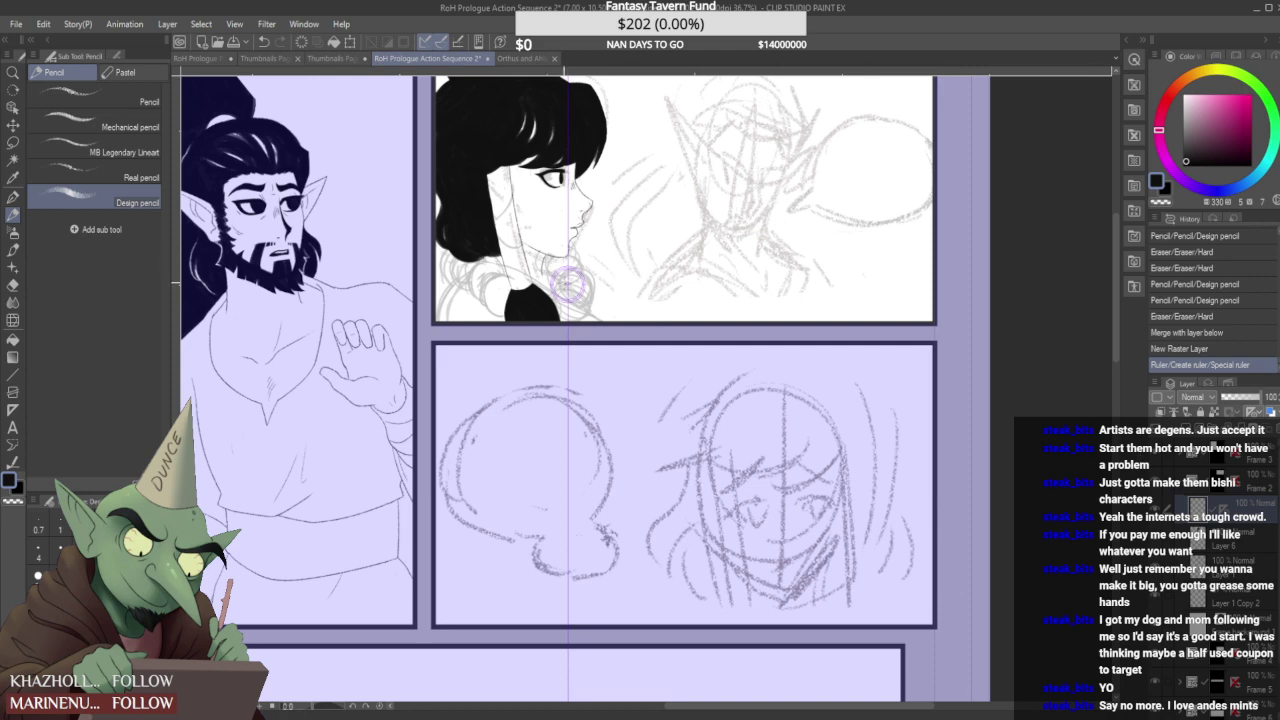
{"action": "mouse_move", "coordinate": [563, 267]}
{"action": "left_mouse_down"}
{"action": "mouse_move", "coordinate": [586, 284]}
{"action": "mouse_move", "coordinate": [557, 298]}
{"action": "mouse_move", "coordinate": [569, 289]}
{"action": "left_mouse_up"}
{"action": "key", "text": "ctrl+z"}
{"action": "left_click", "coordinate": [95, 173]}
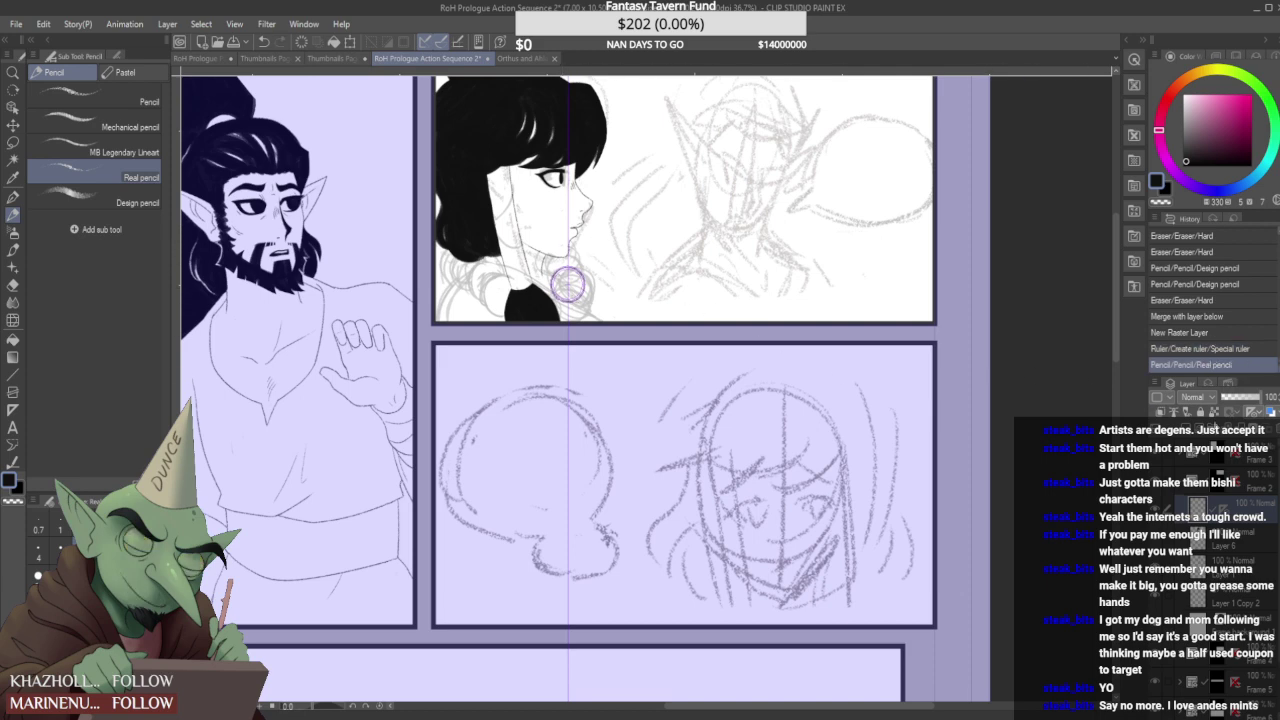
- Hide the circular ruler and move the drawn circle slightly down and forward on the woman's collar
{"action": "left_click", "coordinate": [1223, 509], "text": "shift"}
{"action": "key", "text": "ctrl+t"}
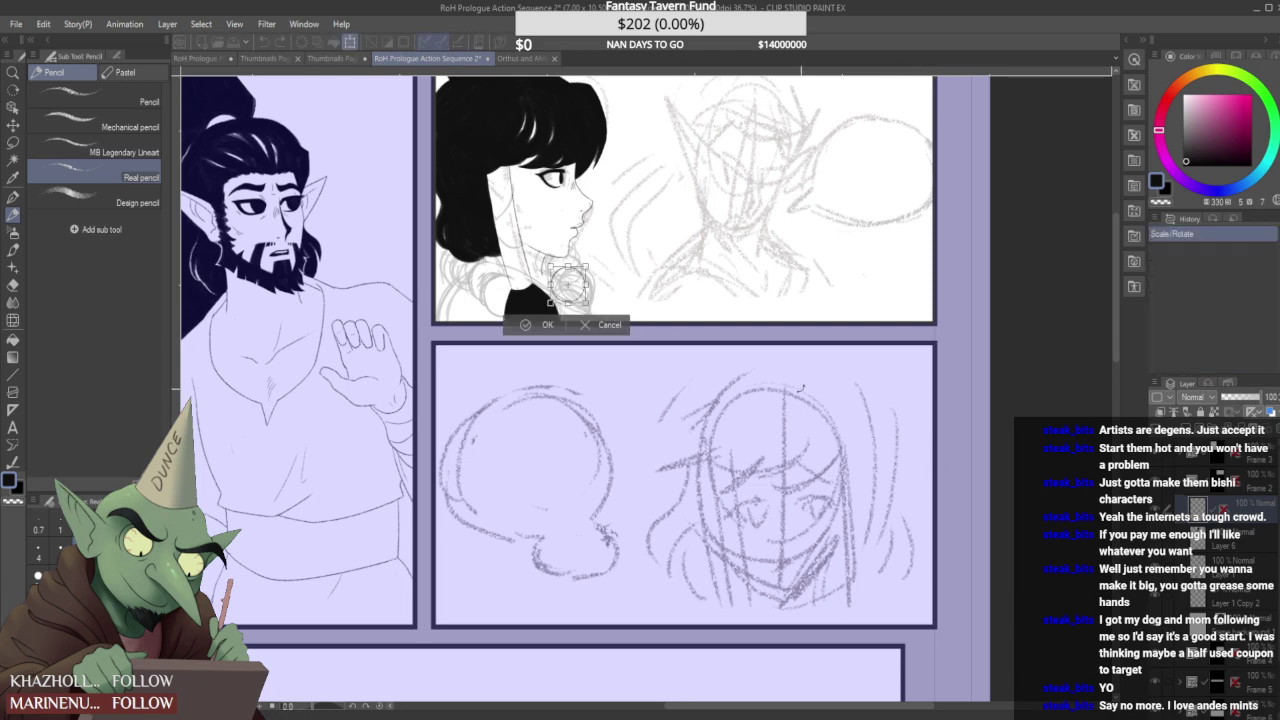
{"action": "mouse_move", "coordinate": [581, 292]}
{"action": "left_mouse_down"}
{"action": "mouse_move", "coordinate": [587, 310]}
{"action": "mouse_move", "coordinate": [594, 297]}
{"action": "left_mouse_up"}
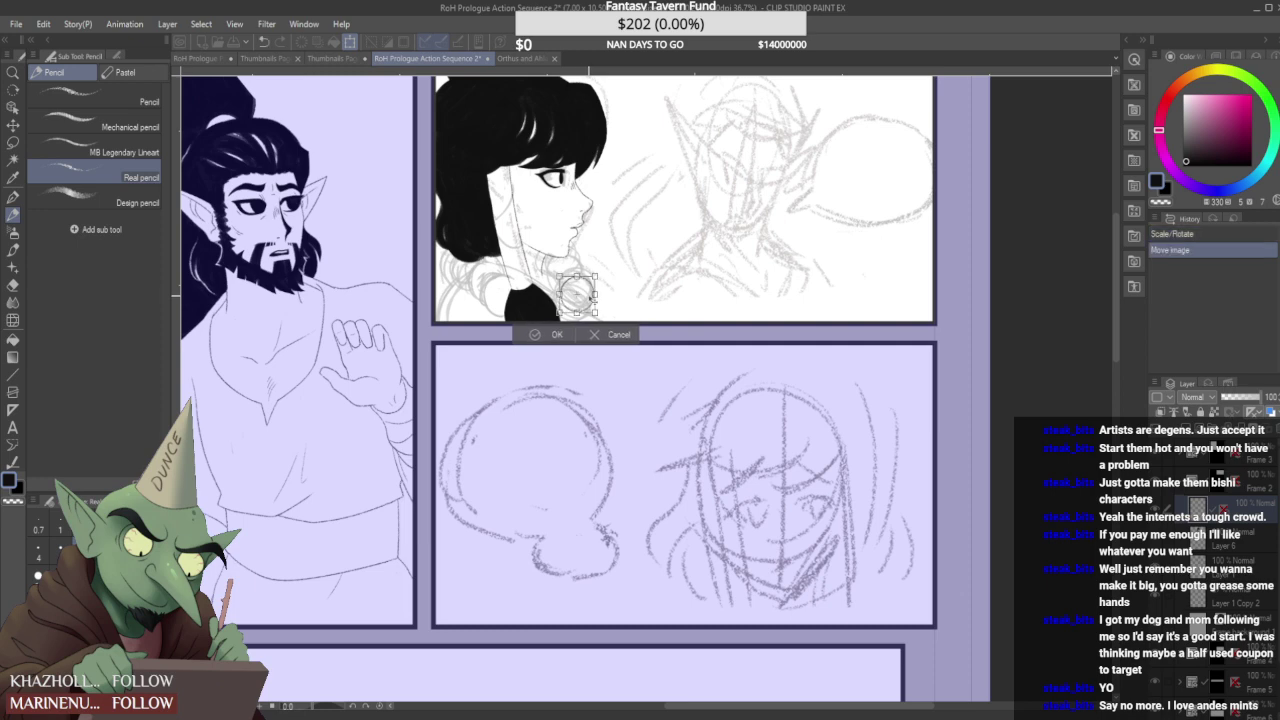
{"action": "left_click", "coordinate": [556, 334]}
- Paste a copy of the collar circle and place it overlapping the first, slightly lower beside the black neckpiece
{"action": "key", "text": "ctrl+v"}
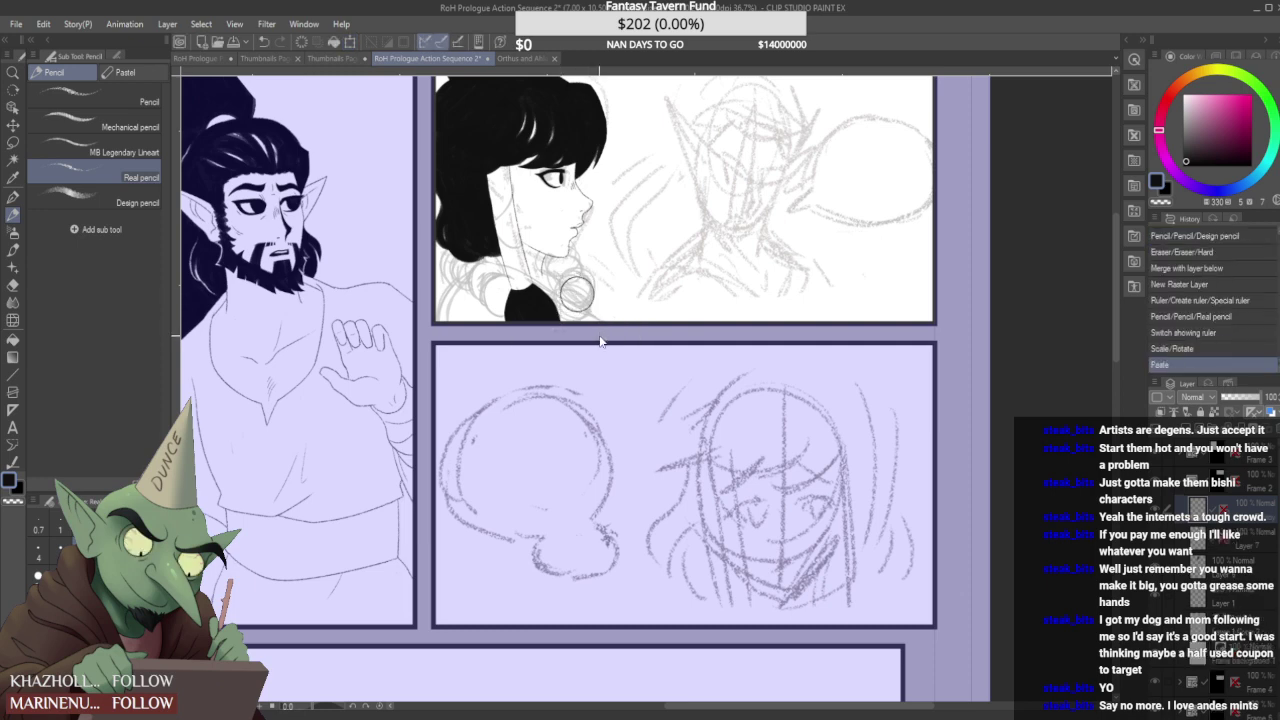
{"action": "key", "text": "ctrl+t"}
{"action": "mouse_move", "coordinate": [587, 307]}
{"action": "left_mouse_down"}
{"action": "mouse_move", "coordinate": [574, 325]}
{"action": "mouse_move", "coordinate": [566, 304]}
{"action": "left_mouse_up"}
{"action": "key", "text": "ctrl+z"}
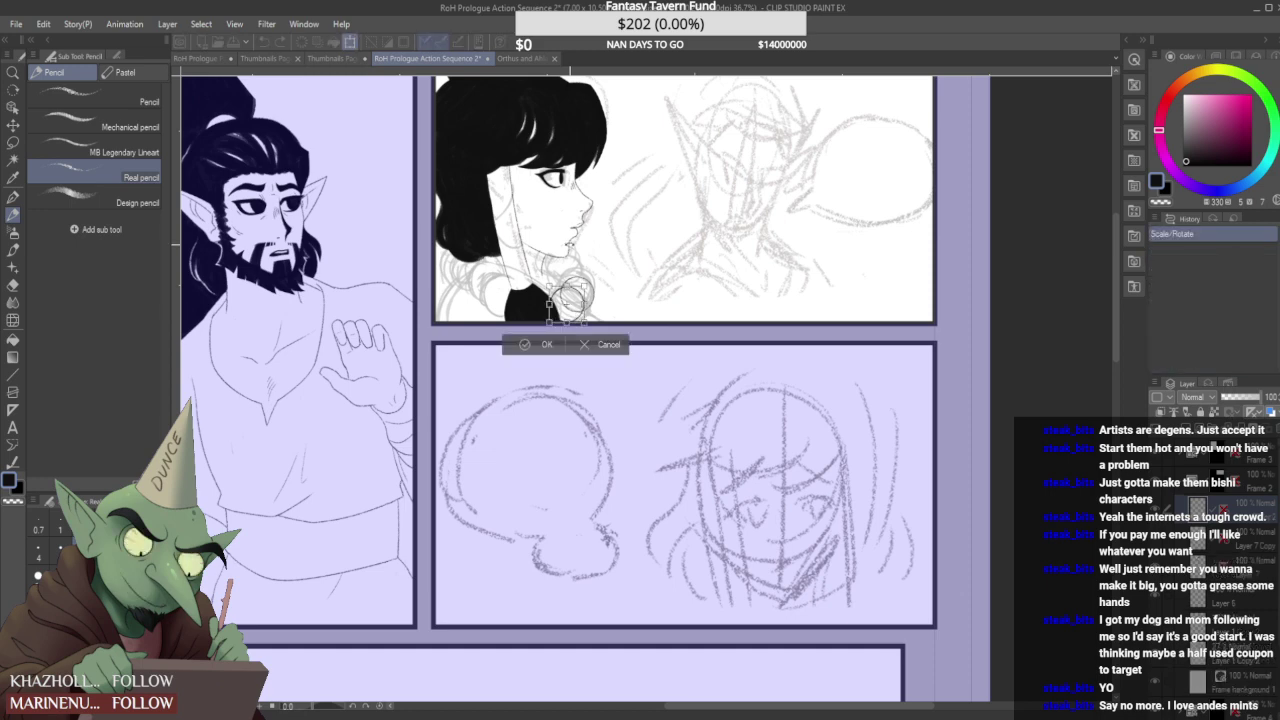
{"action": "left_click_drag", "start_coordinate": [578, 303], "coordinate": [556, 311]}
{"action": "left_click", "coordinate": [520, 348]}
- Place two more copies of the circle on the collar behind the black neckpiece, stepping up toward the back
{"action": "key", "text": "ctrl+t"}
{"action": "left_click_drag", "start_coordinate": [549, 317], "coordinate": [510, 308]}
{"action": "key", "text": "Return"}
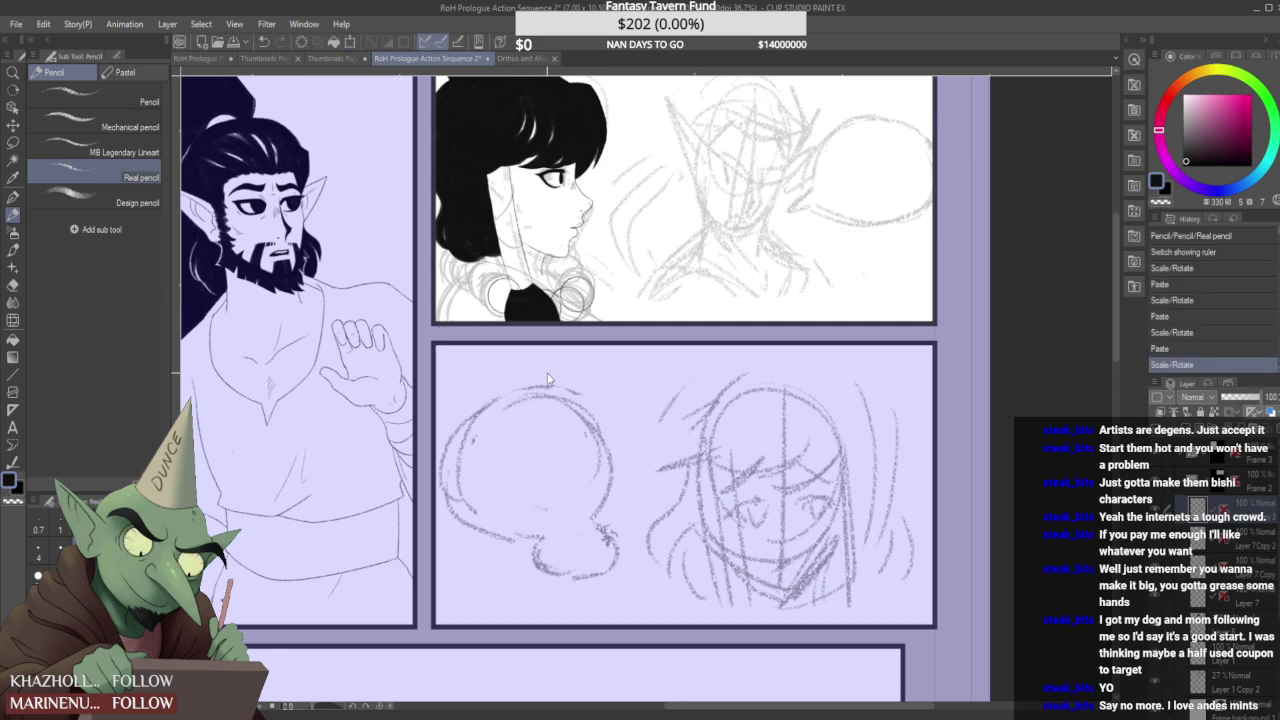
{"action": "key", "text": "ctrl+t"}
{"action": "mouse_move", "coordinate": [507, 308]}
{"action": "left_mouse_down"}
{"action": "mouse_move", "coordinate": [487, 294]}
{"action": "mouse_move", "coordinate": [500, 293]}
{"action": "left_mouse_up"}
{"action": "left_click", "coordinate": [460, 324]}
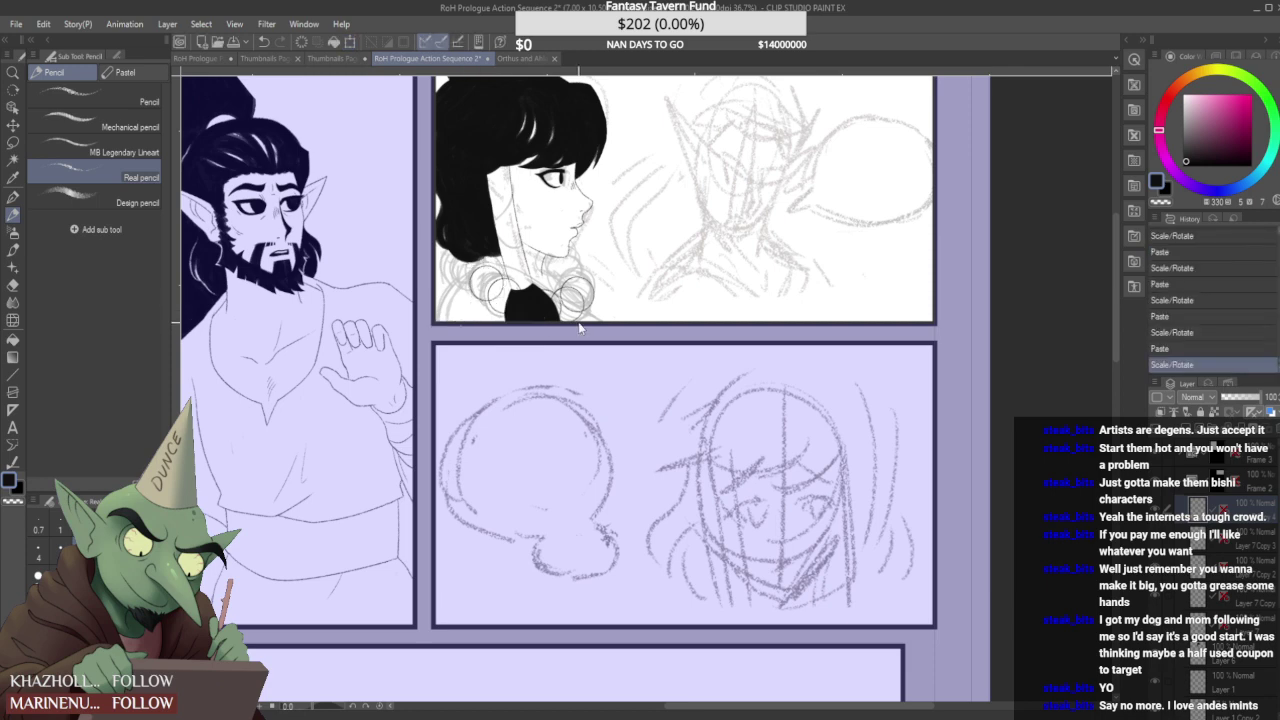
- Paste two more circle copies and arrange them along the back of the collar, up to the hair's lower edge
{"action": "key", "text": "ctrl+v"}
{"action": "key", "text": "ctrl+t"}
{"action": "left_click_drag", "start_coordinate": [493, 292], "coordinate": [471, 280]}
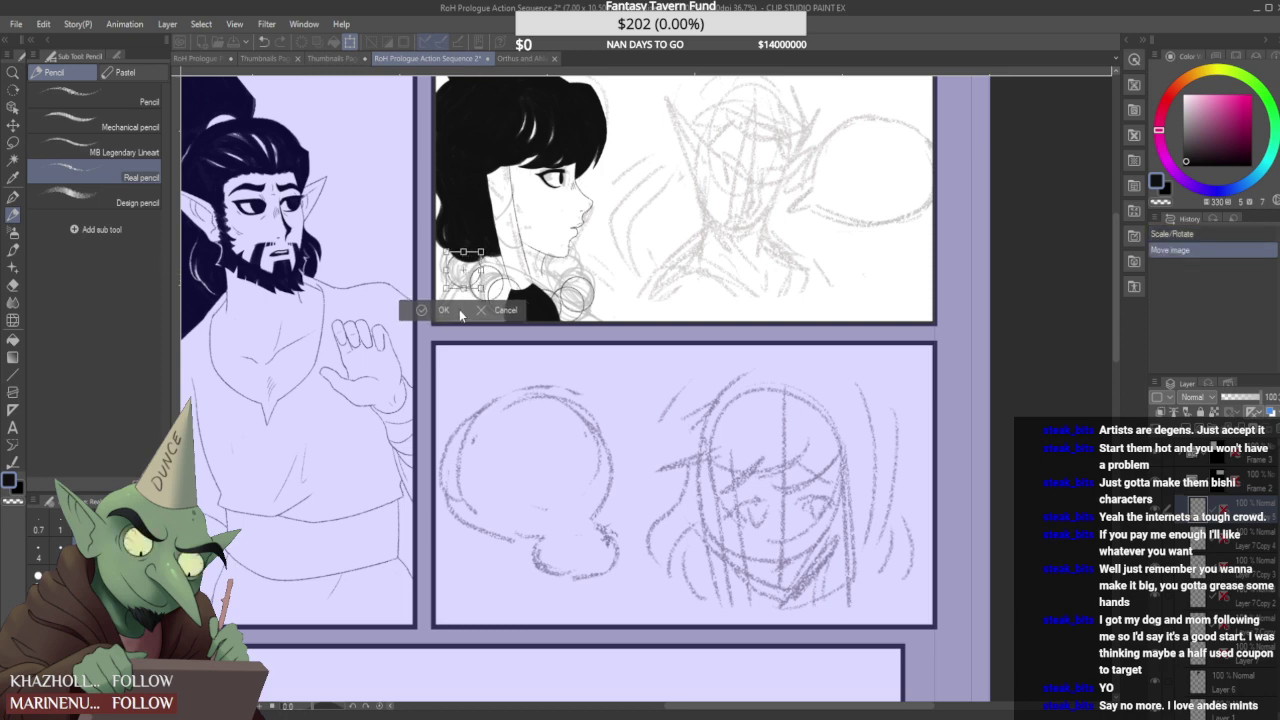
{"action": "left_click", "coordinate": [440, 311]}
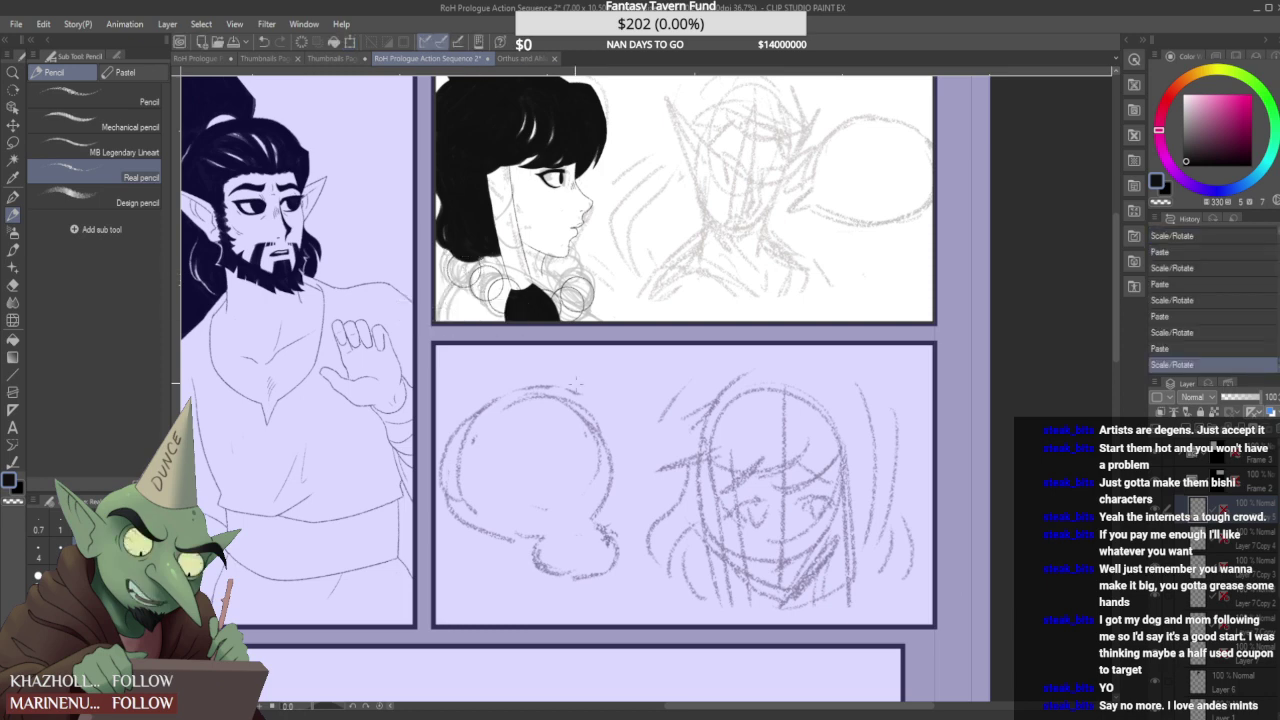
{"action": "key", "text": "ctrl+v"}
{"action": "key", "text": "ctrl+t"}
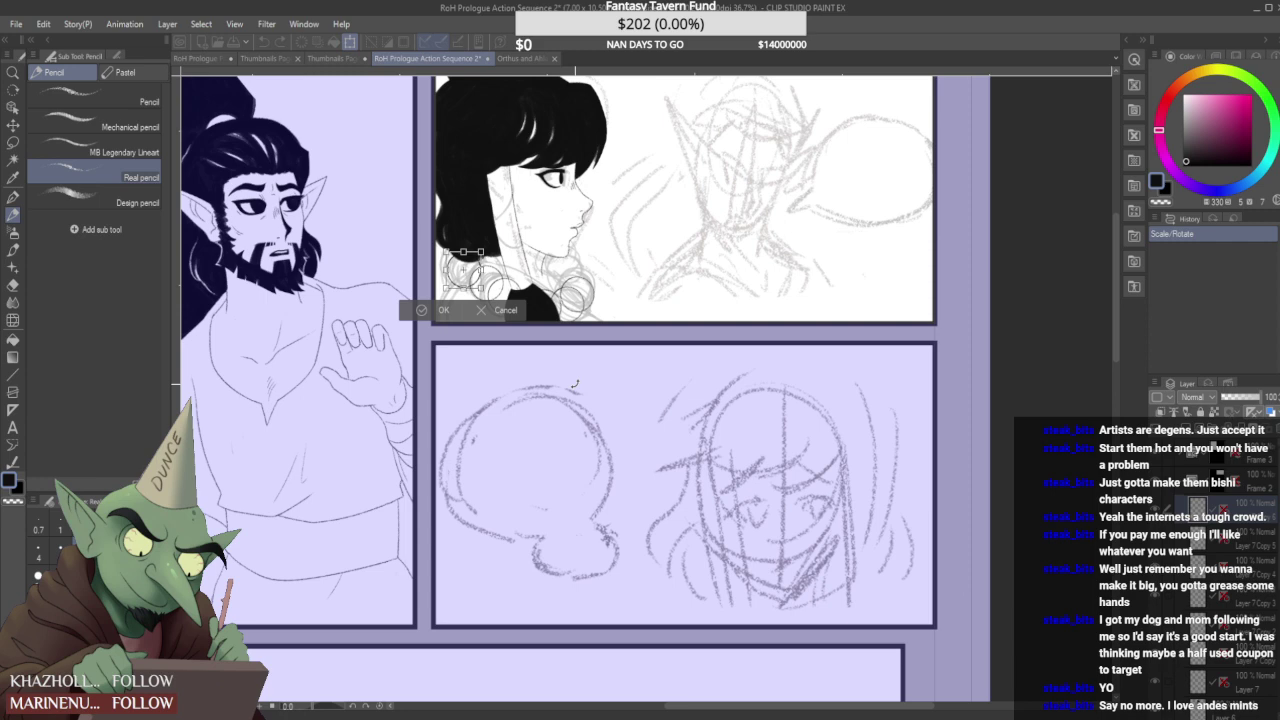
{"action": "left_click_drag", "start_coordinate": [477, 278], "coordinate": [478, 267]}
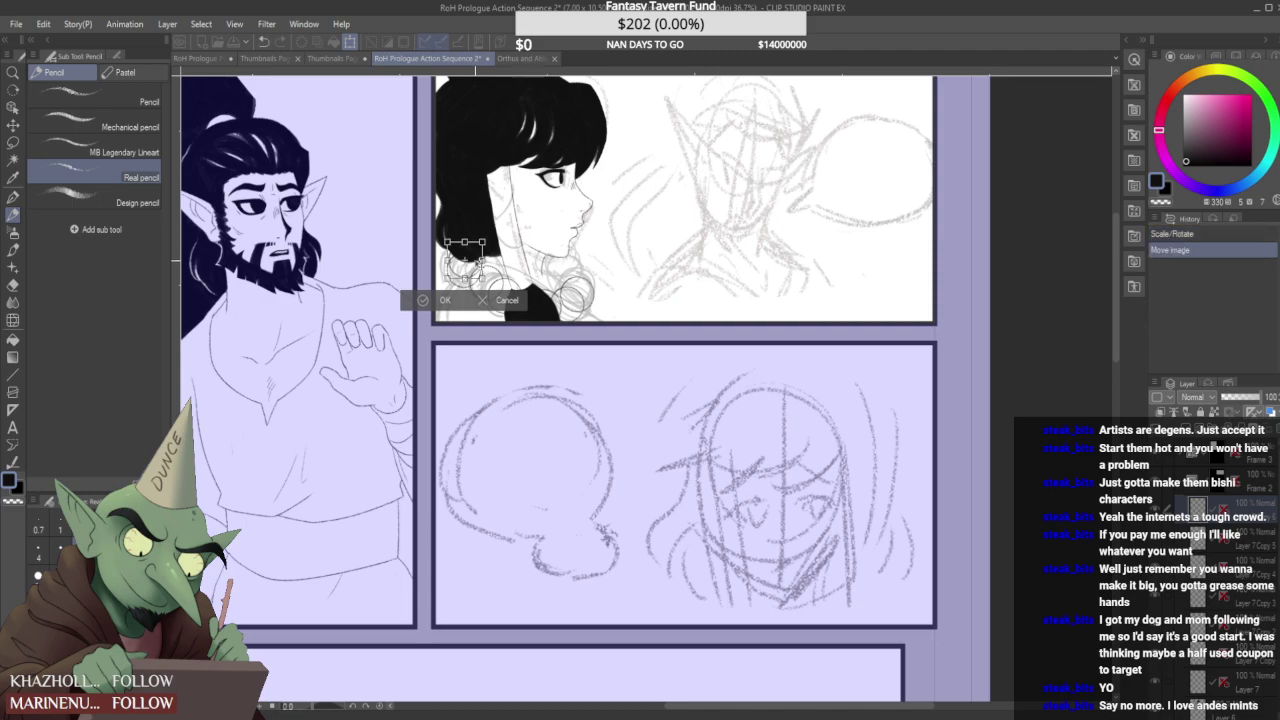
{"action": "left_click", "coordinate": [441, 300]}
- Erase the part of the rearmost collar circle that overlaps the woman's hair with the Hard eraser
{"action": "scroll", "coordinate": [480, 253], "scroll_direction": "up", "scroll_amount": 2}
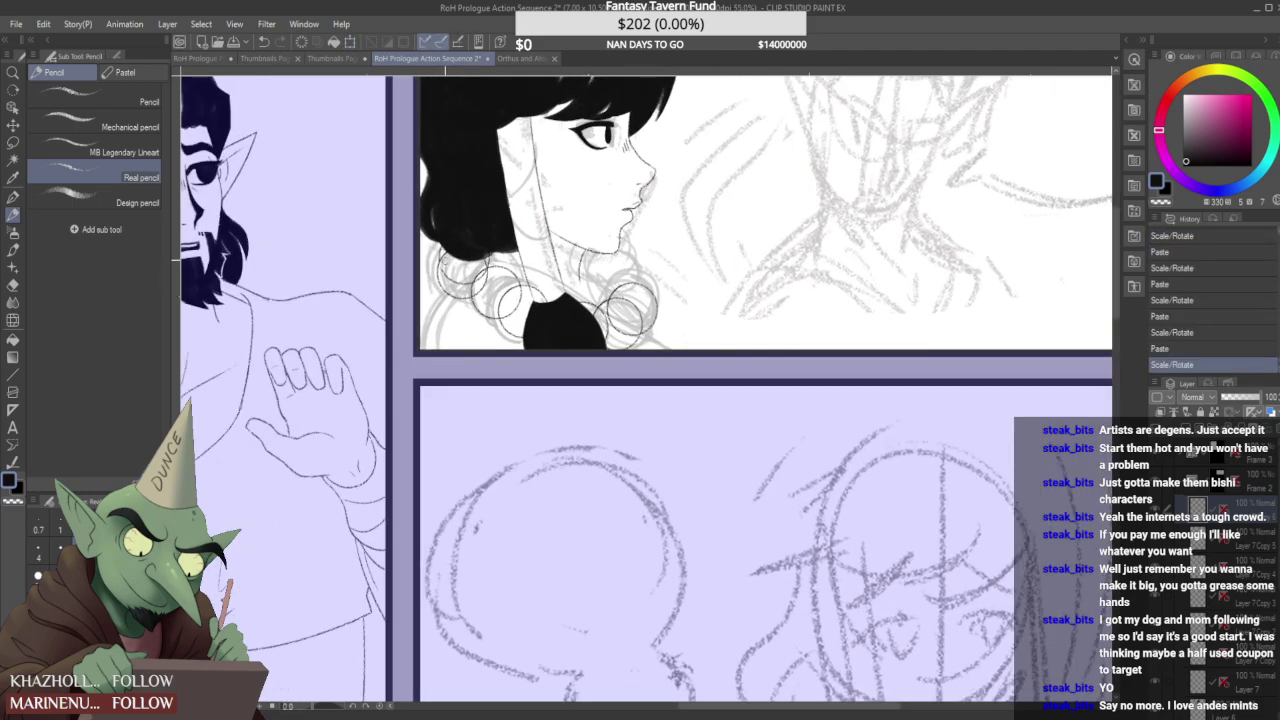
{"action": "left_click_drag", "start_coordinate": [487, 260], "coordinate": [488, 257]}
{"action": "scroll", "coordinate": [495, 218], "scroll_direction": "up", "scroll_amount": 1}
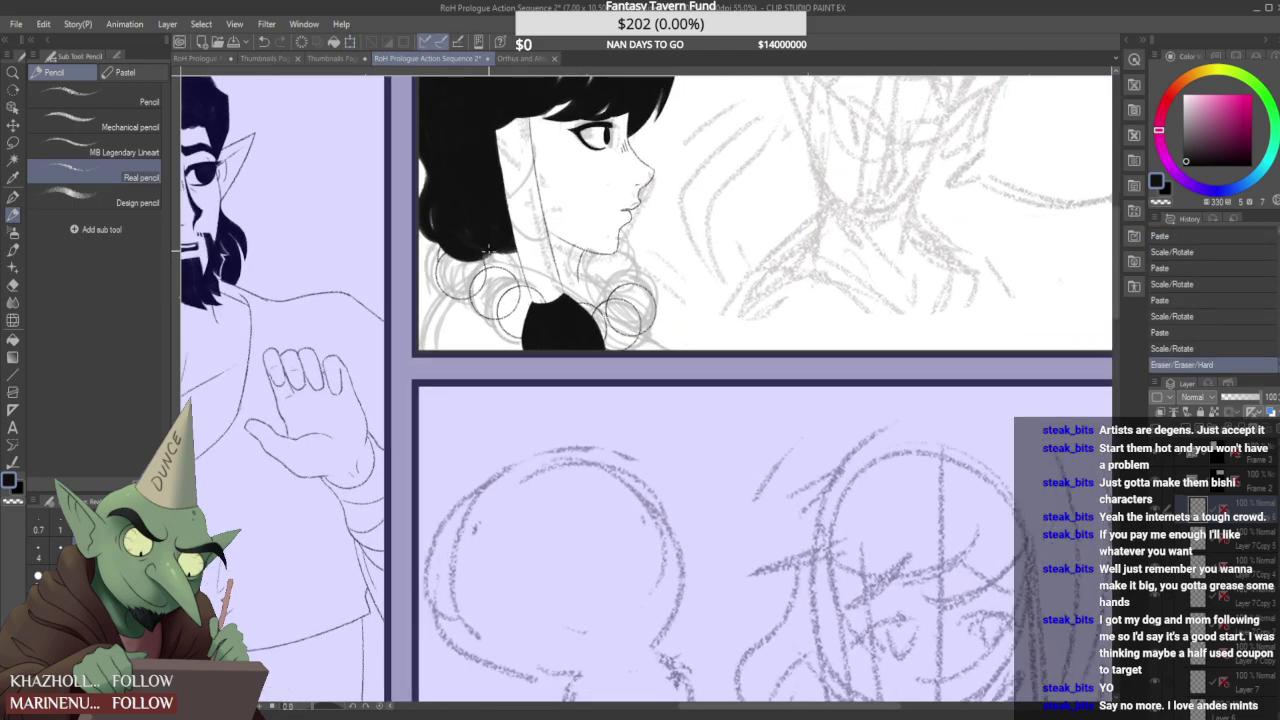
{"action": "scroll", "coordinate": [495, 217], "scroll_direction": "down", "scroll_amount": 3}
{"action": "scroll", "coordinate": [495, 215], "scroll_direction": "down", "scroll_amount": 4}
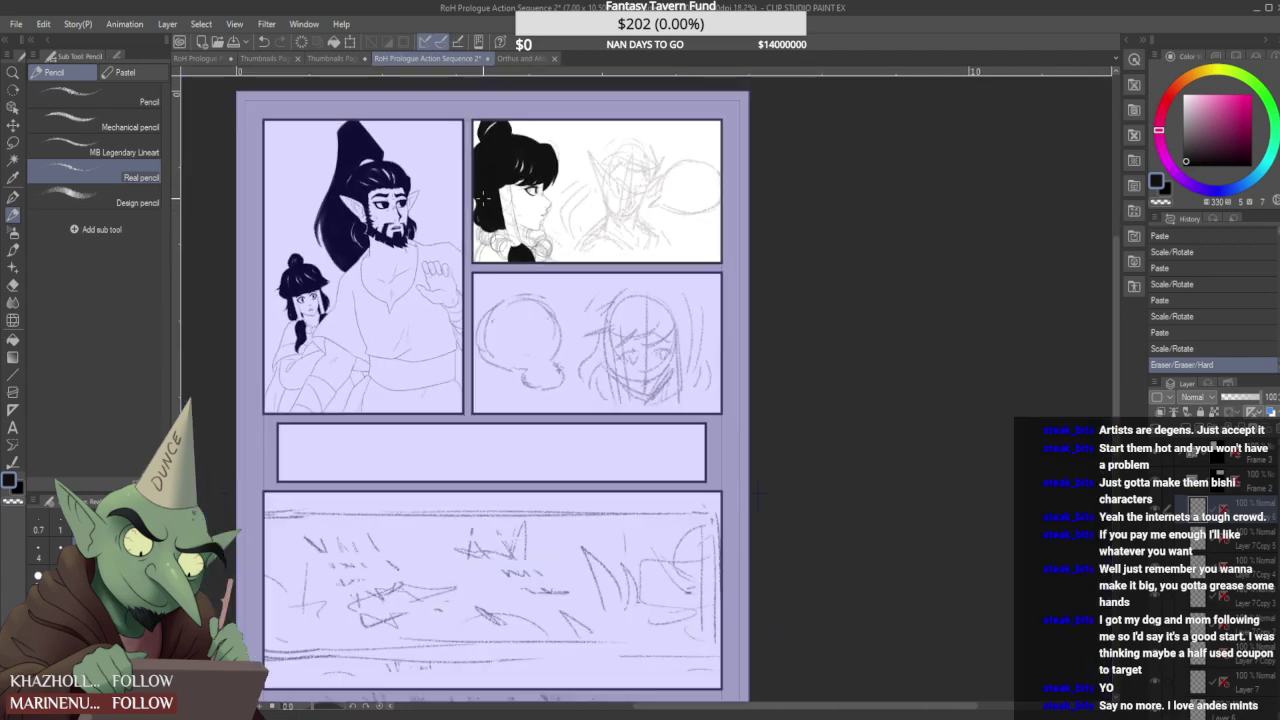
- Fill out the back of the woman's hair toward the panel border with the Design pencil
{"action": "scroll", "coordinate": [544, 400], "scroll_direction": "up", "scroll_amount": 1}
{"action": "left_click", "coordinate": [137, 202]}
{"action": "scroll", "coordinate": [440, 138], "scroll_direction": "up", "scroll_amount": 3}
{"action": "scroll", "coordinate": [470, 226], "scroll_direction": "up", "scroll_amount": 1}
{"action": "left_click_drag", "start_coordinate": [457, 198], "coordinate": [480, 241]}
{"action": "left_click_drag", "start_coordinate": [482, 233], "coordinate": [464, 240]}
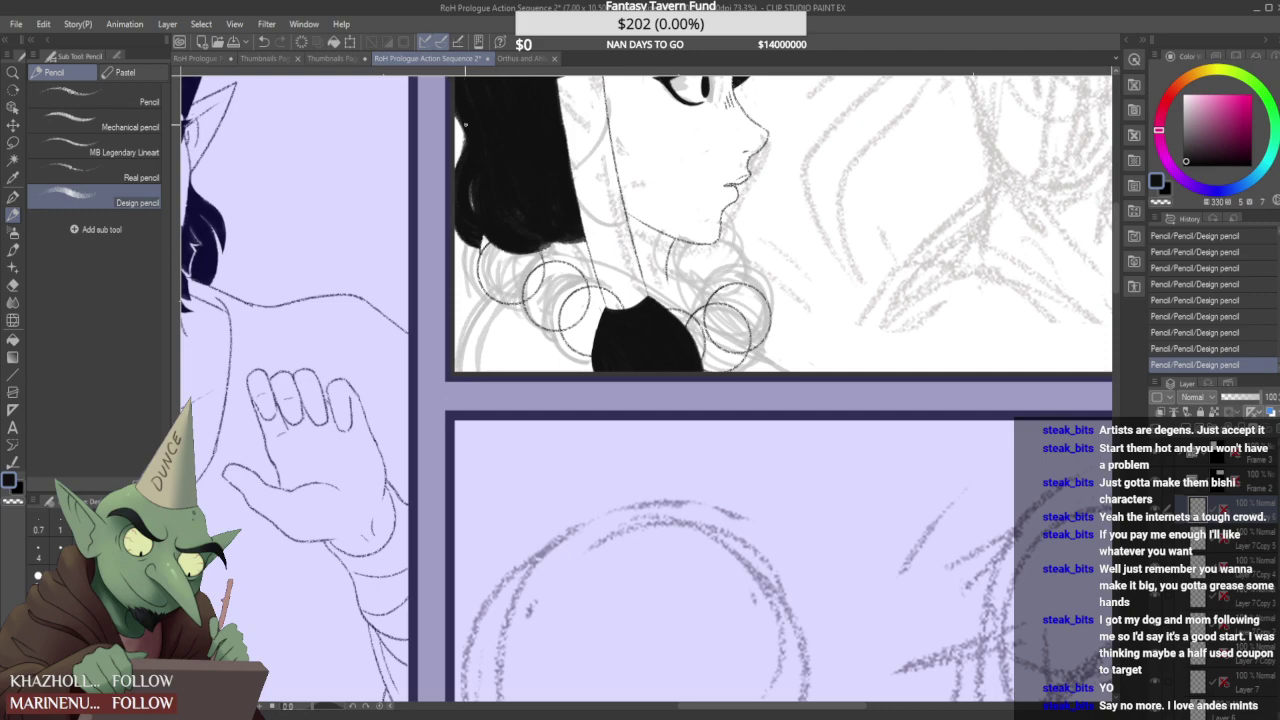
- Examine the woman's hair silhouette and collar circles both close up and within the whole page
{"action": "scroll", "coordinate": [456, 173], "scroll_direction": "down", "scroll_amount": 8}
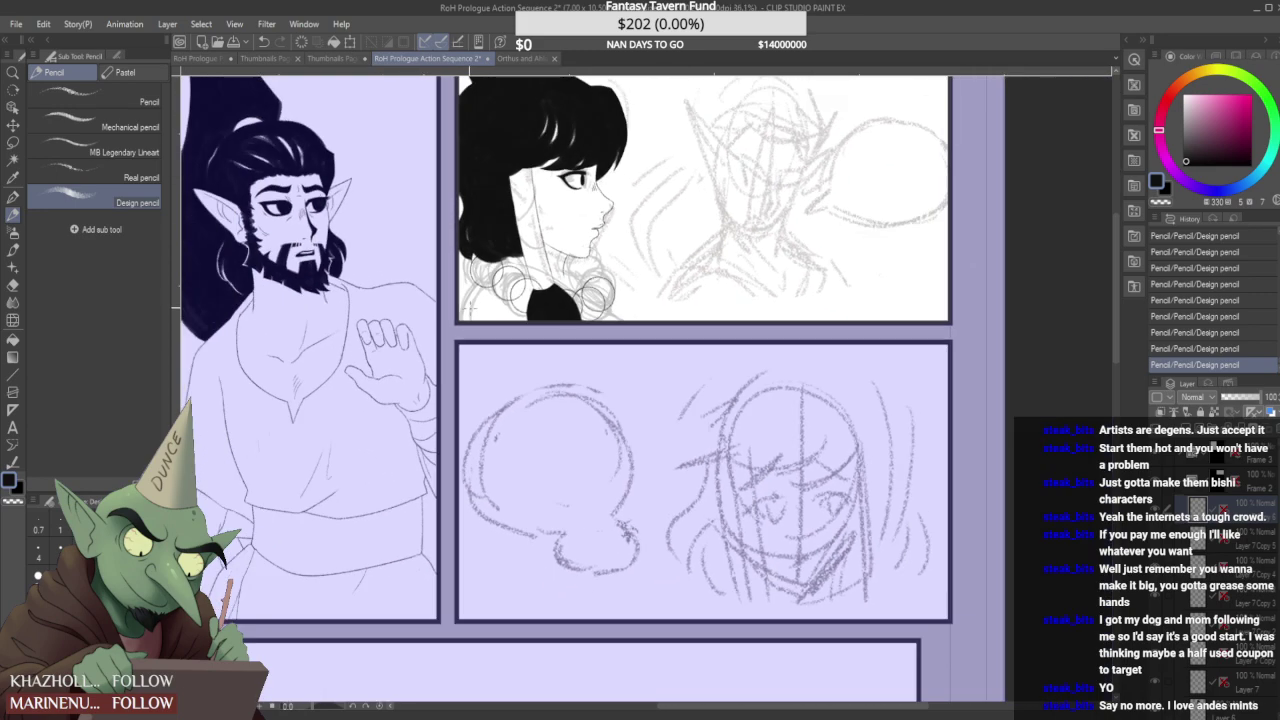
{"action": "scroll", "coordinate": [490, 178], "scroll_direction": "up", "scroll_amount": 5}
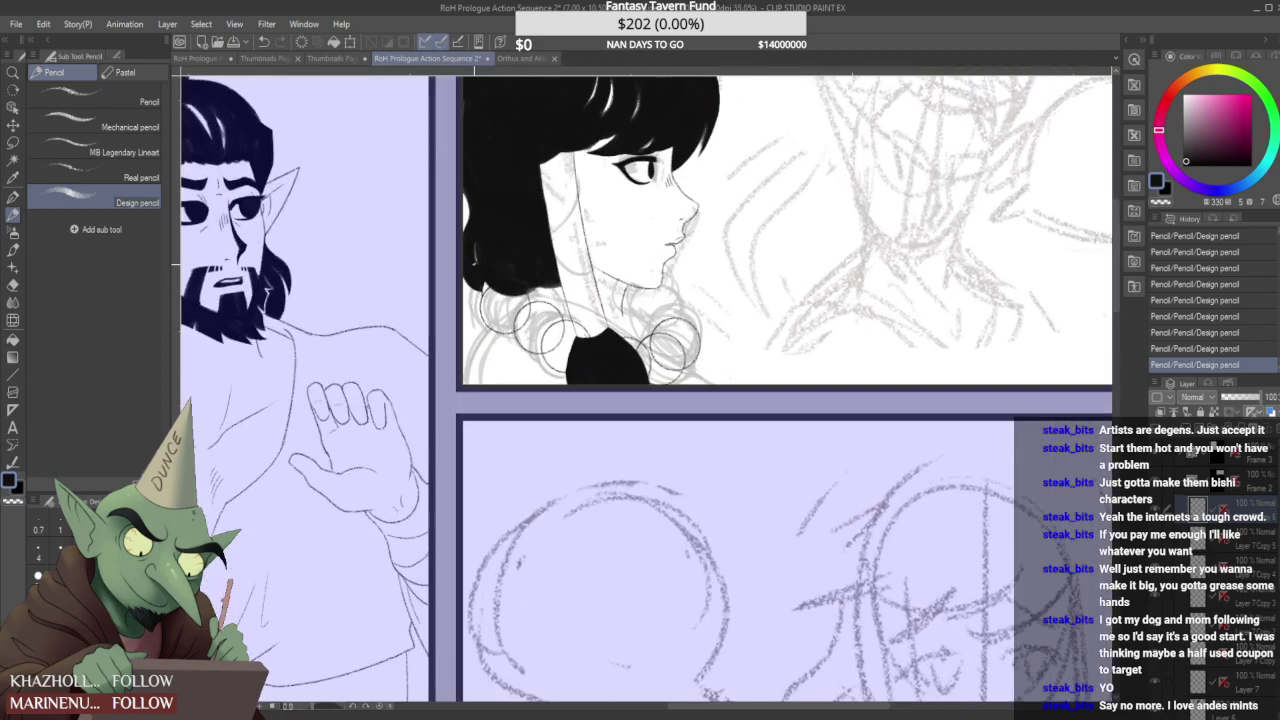
{"action": "scroll", "coordinate": [478, 238], "scroll_direction": "down", "scroll_amount": 6}
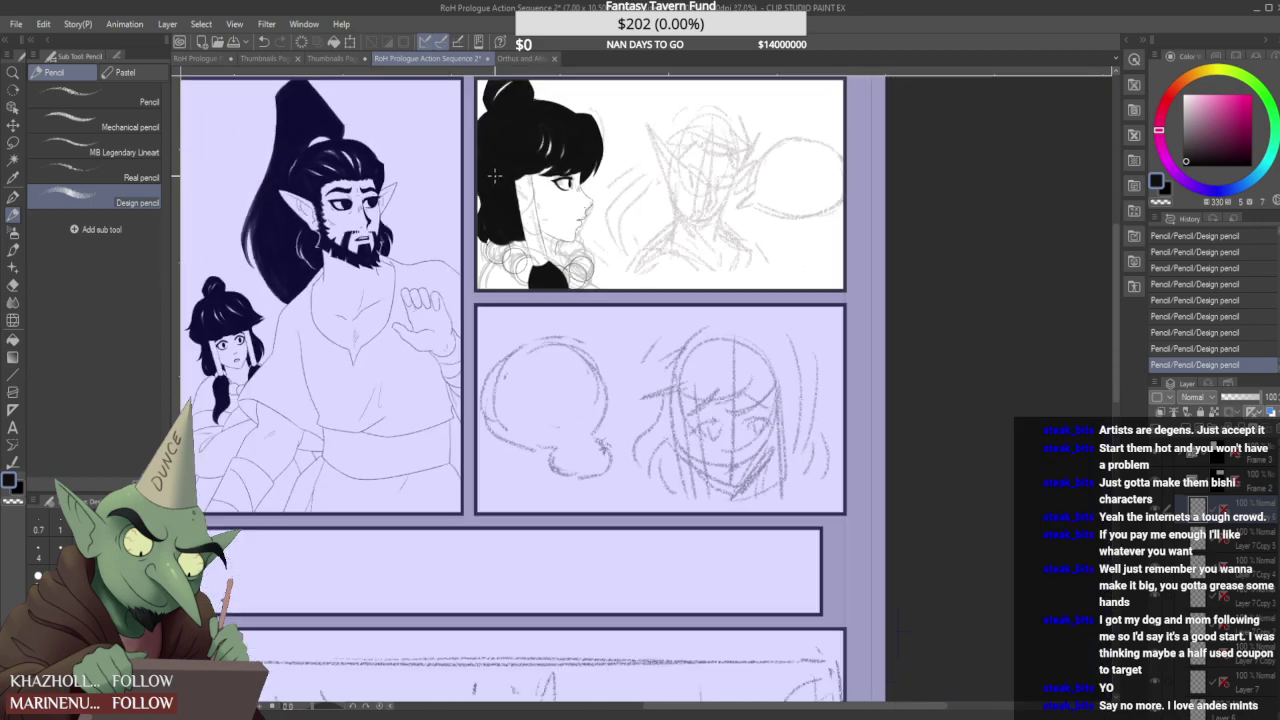
{"action": "scroll", "coordinate": [481, 220], "scroll_direction": "up", "scroll_amount": 6}
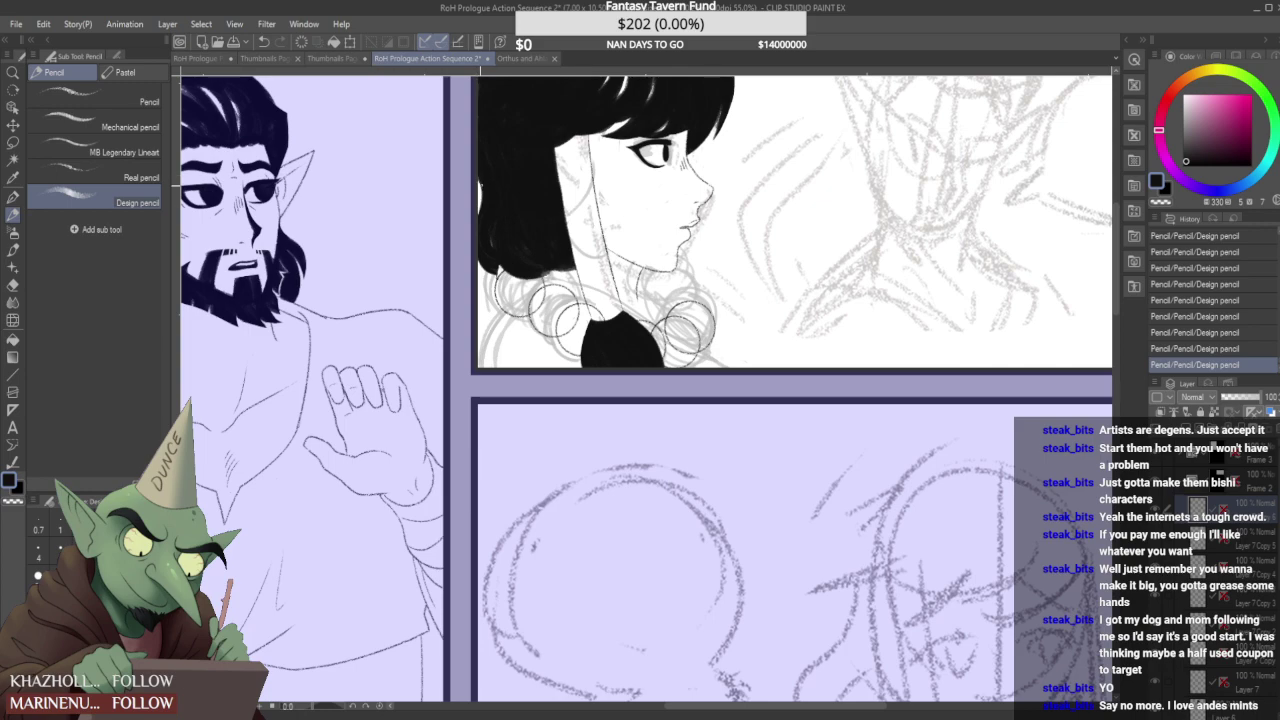
{"action": "scroll", "coordinate": [475, 256], "scroll_direction": "down", "scroll_amount": 4}
{"action": "scroll", "coordinate": [475, 256], "scroll_direction": "up", "scroll_amount": 5}
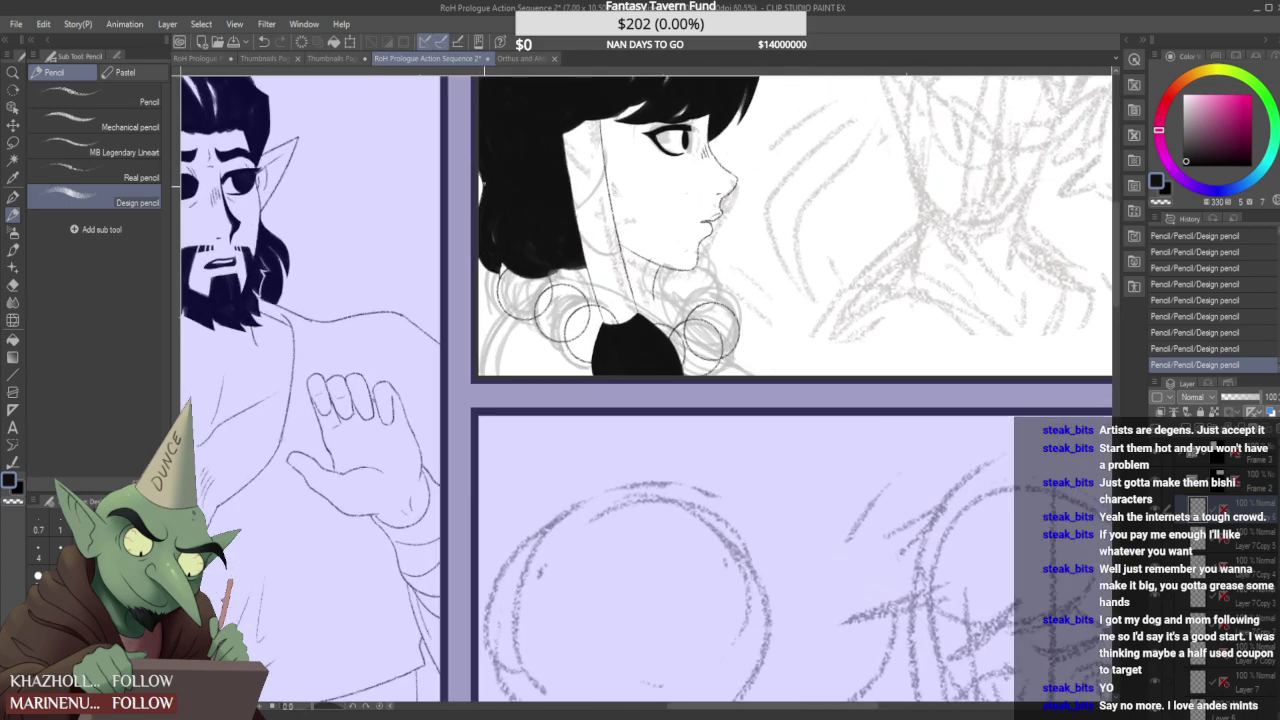
{"action": "scroll", "coordinate": [478, 174], "scroll_direction": "down", "scroll_amount": 5}
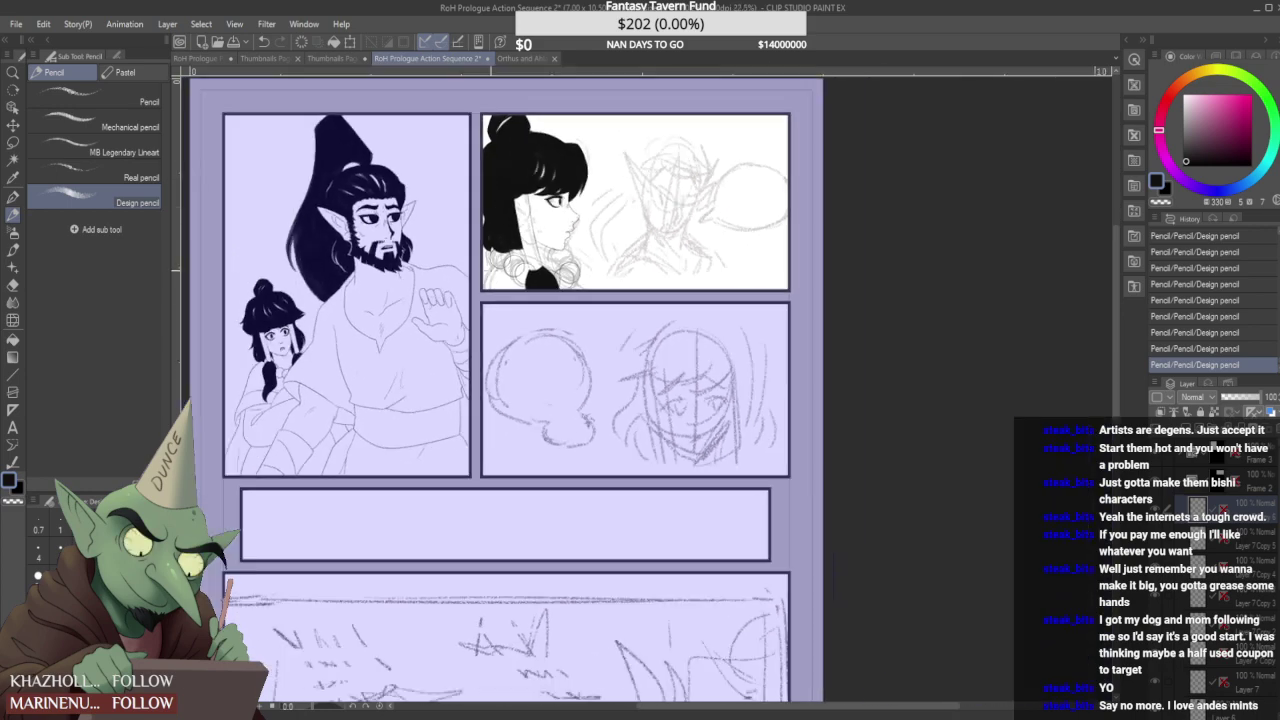
{"action": "scroll", "coordinate": [500, 152], "scroll_direction": "up", "scroll_amount": 6}
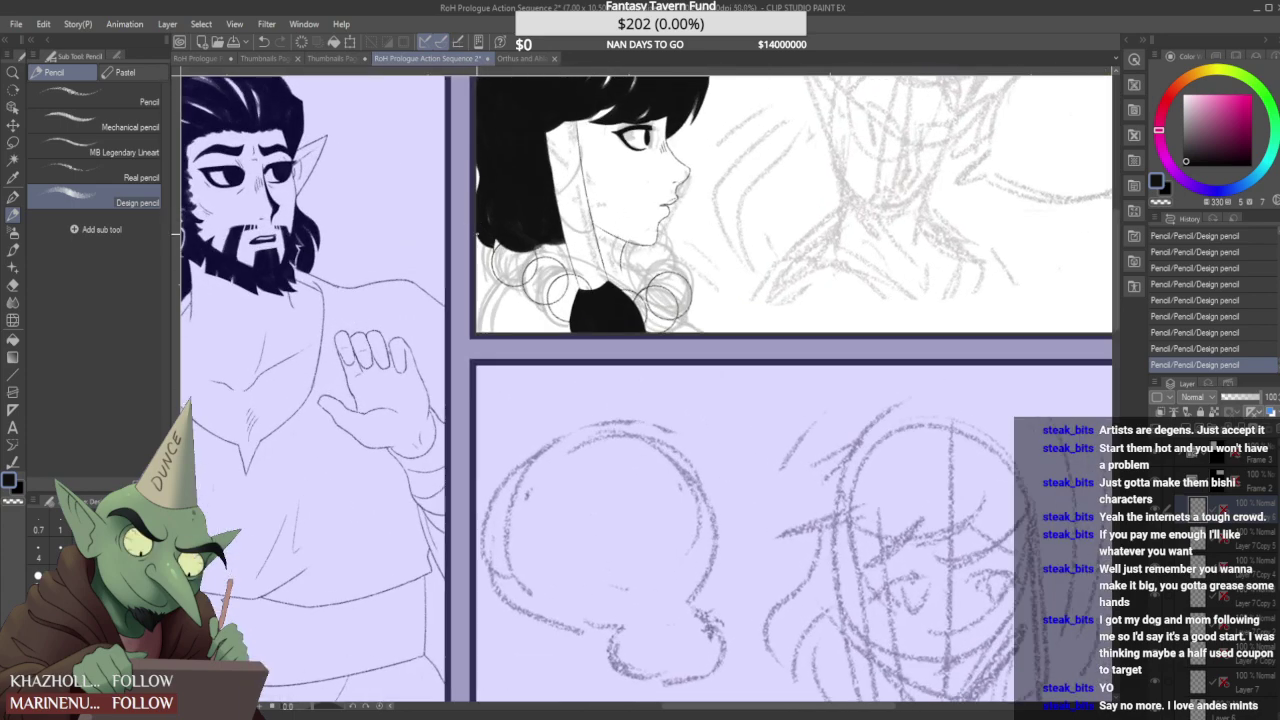
- Draw a Real pencil stroke on the rear collar circle below the hair, undoing and redoing it to compare
{"action": "left_click", "coordinate": [135, 177]}
{"action": "scroll", "coordinate": [496, 240], "scroll_direction": "up", "scroll_amount": 2}
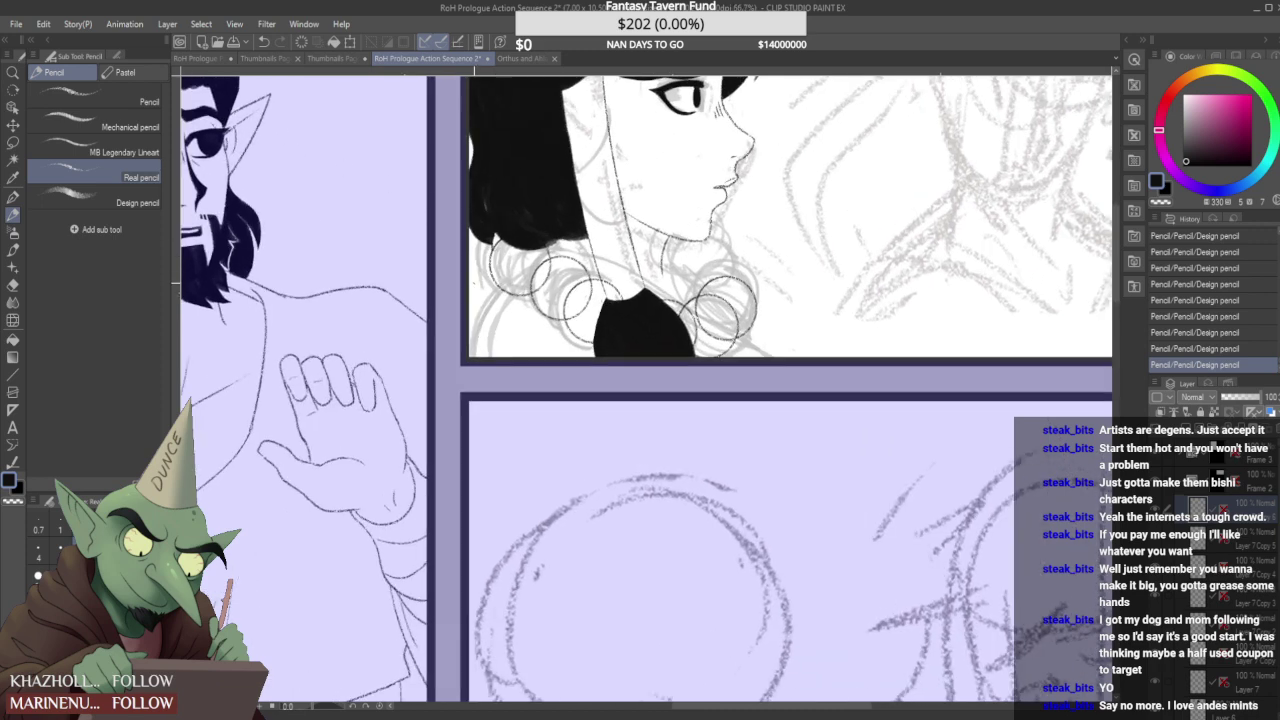
{"action": "scroll", "coordinate": [470, 285], "scroll_direction": "up", "scroll_amount": 1}
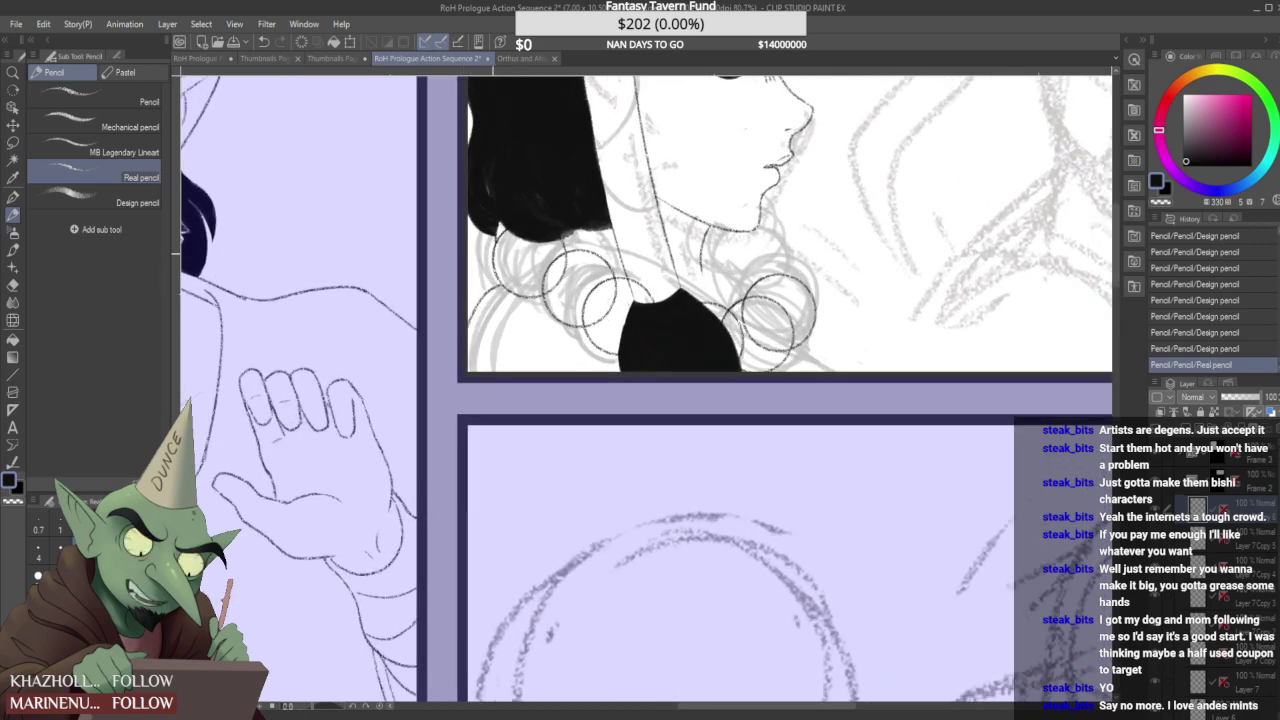
{"action": "key", "text": "ctrl+z"}
{"action": "key", "text": "ctrl+y"}
{"action": "key", "text": "ctrl+z"}
{"action": "key", "text": "ctrl+y"}
{"action": "key", "text": "ctrl+z"}
{"action": "key", "text": "ctrl+y"}
- Erase the overlapping arcs between the collar circles behind the black neckpiece with the Hard eraser
{"action": "left_click_drag", "start_coordinate": [505, 278], "coordinate": [514, 256]}
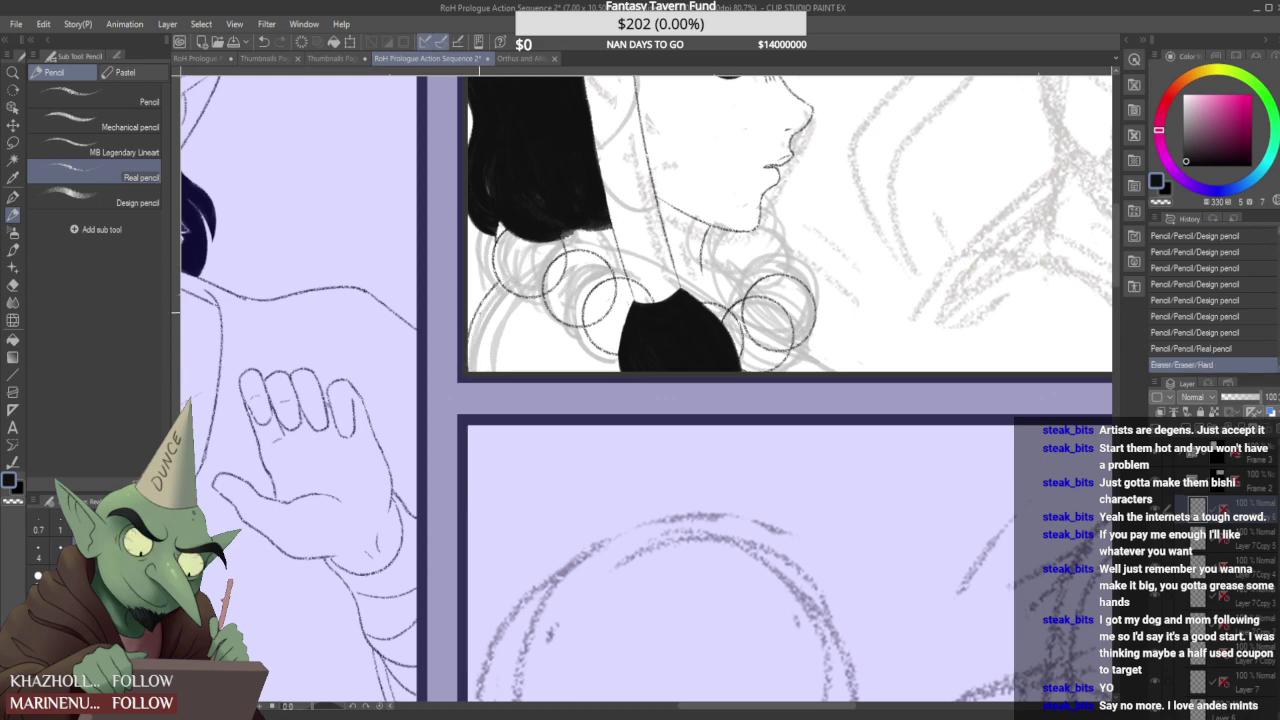
{"action": "scroll", "coordinate": [512, 286], "scroll_direction": "down", "scroll_amount": 2}
{"action": "scroll", "coordinate": [615, 283], "scroll_direction": "up", "scroll_amount": 3}
{"action": "left_click_drag", "start_coordinate": [518, 281], "coordinate": [526, 287]}
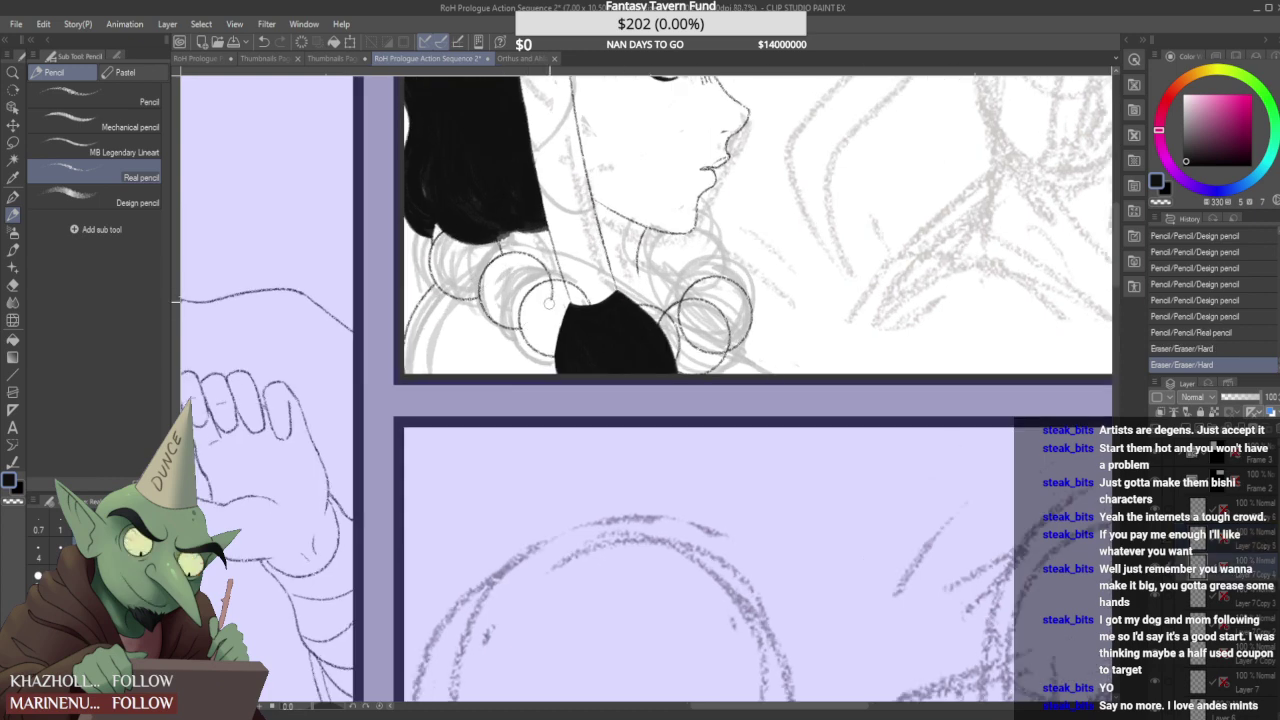
{"action": "mouse_move", "coordinate": [550, 288]}
{"action": "left_mouse_down"}
{"action": "mouse_move", "coordinate": [576, 277]}
{"action": "mouse_move", "coordinate": [590, 304]}
{"action": "mouse_move", "coordinate": [654, 292]}
{"action": "left_mouse_up"}
- Switch to the front circles' layer and erase the overlapping arcs on the collar below the chin
{"action": "left_click", "coordinate": [1241, 605]}
{"action": "scroll", "coordinate": [584, 304], "scroll_direction": "down", "scroll_amount": 1}
{"action": "scroll", "coordinate": [573, 301], "scroll_direction": "up", "scroll_amount": 2}
{"action": "scroll", "coordinate": [619, 315], "scroll_direction": "down", "scroll_amount": 5}
{"action": "scroll", "coordinate": [619, 315], "scroll_direction": "up", "scroll_amount": 3}
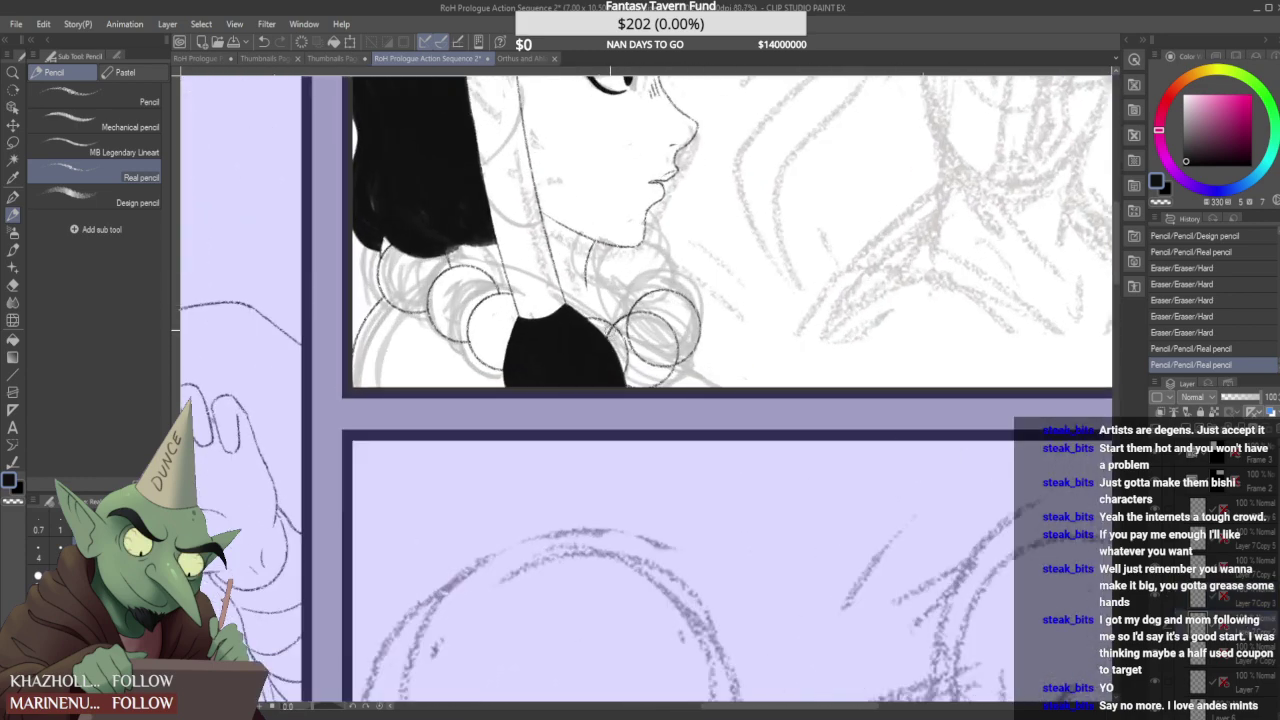
{"action": "left_click_drag", "start_coordinate": [624, 332], "coordinate": [625, 380]}
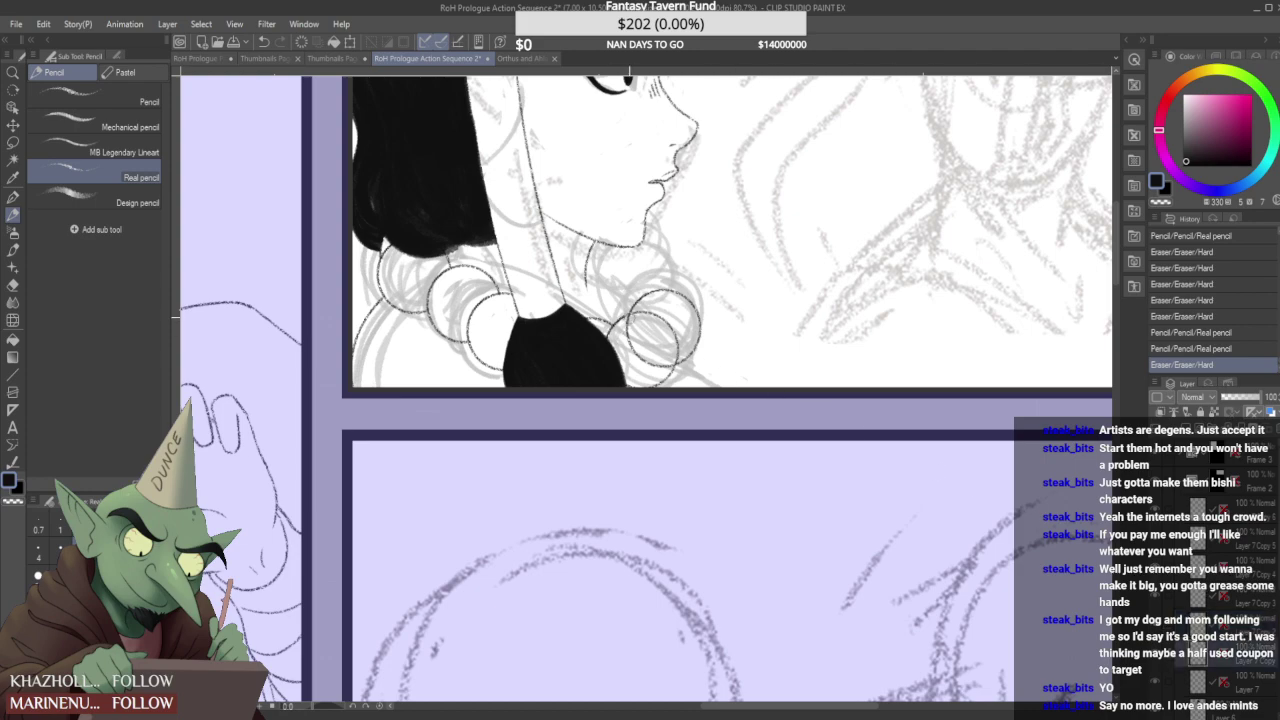
{"action": "mouse_move", "coordinate": [632, 338]}
{"action": "left_mouse_down"}
{"action": "mouse_move", "coordinate": [674, 344]}
{"action": "mouse_move", "coordinate": [678, 358]}
{"action": "left_mouse_up"}
- Compare the front collar circles with and without the latest eraser strokes by undoing and redoing them
{"action": "scroll", "coordinate": [650, 336], "scroll_direction": "down", "scroll_amount": 2}
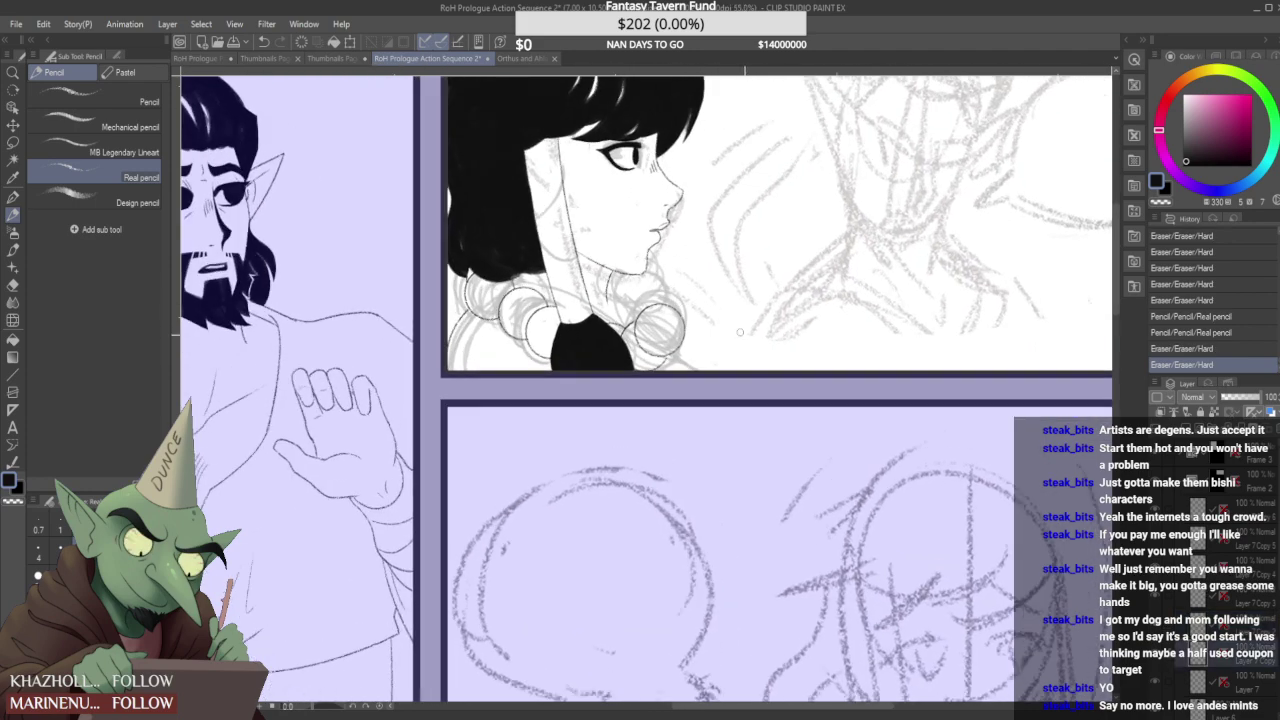
{"action": "key", "text": "ctrl+z"}
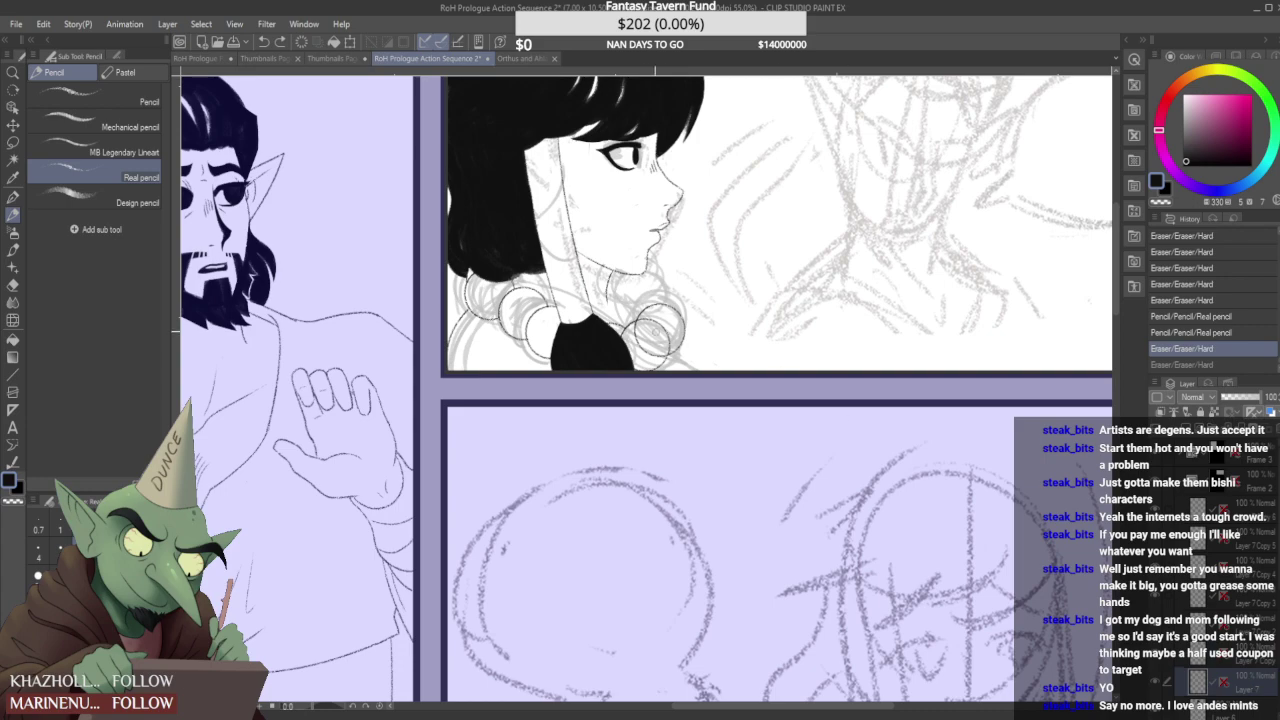
{"action": "key", "text": "ctrl+y"}
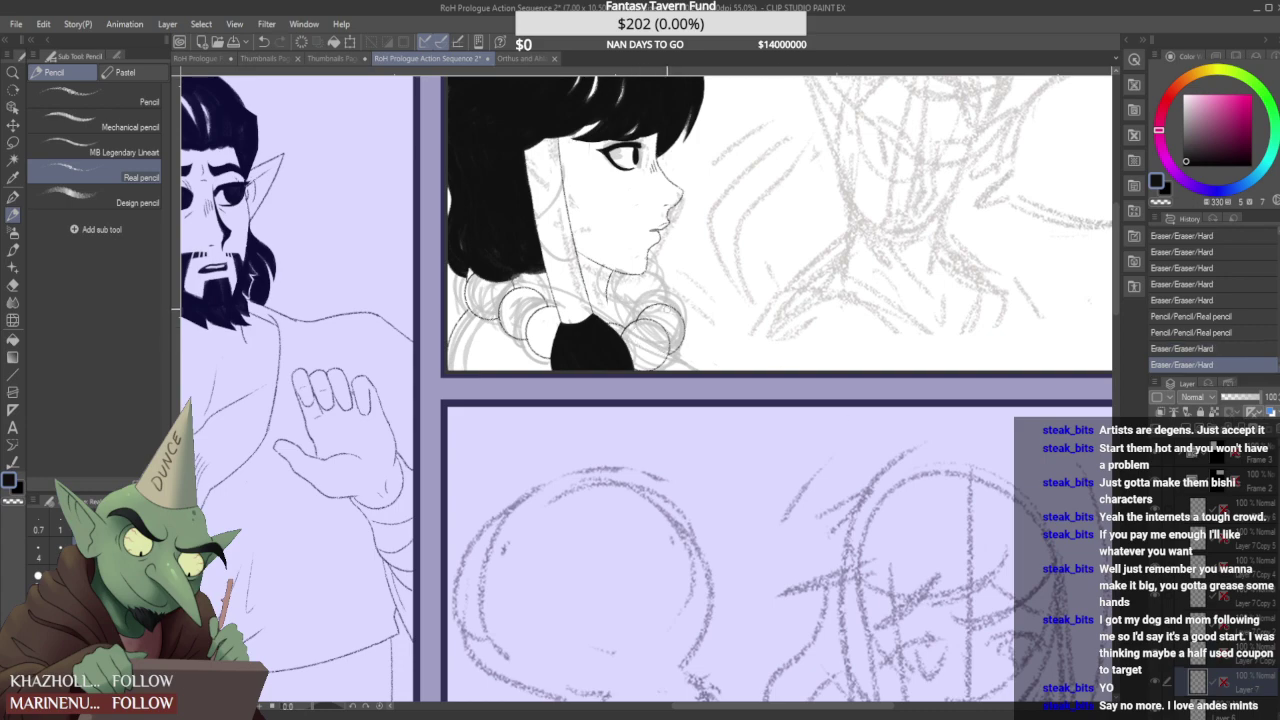
{"action": "scroll", "coordinate": [676, 300], "scroll_direction": "down", "scroll_amount": 2}
{"action": "scroll", "coordinate": [679, 287], "scroll_direction": "up", "scroll_amount": 1}
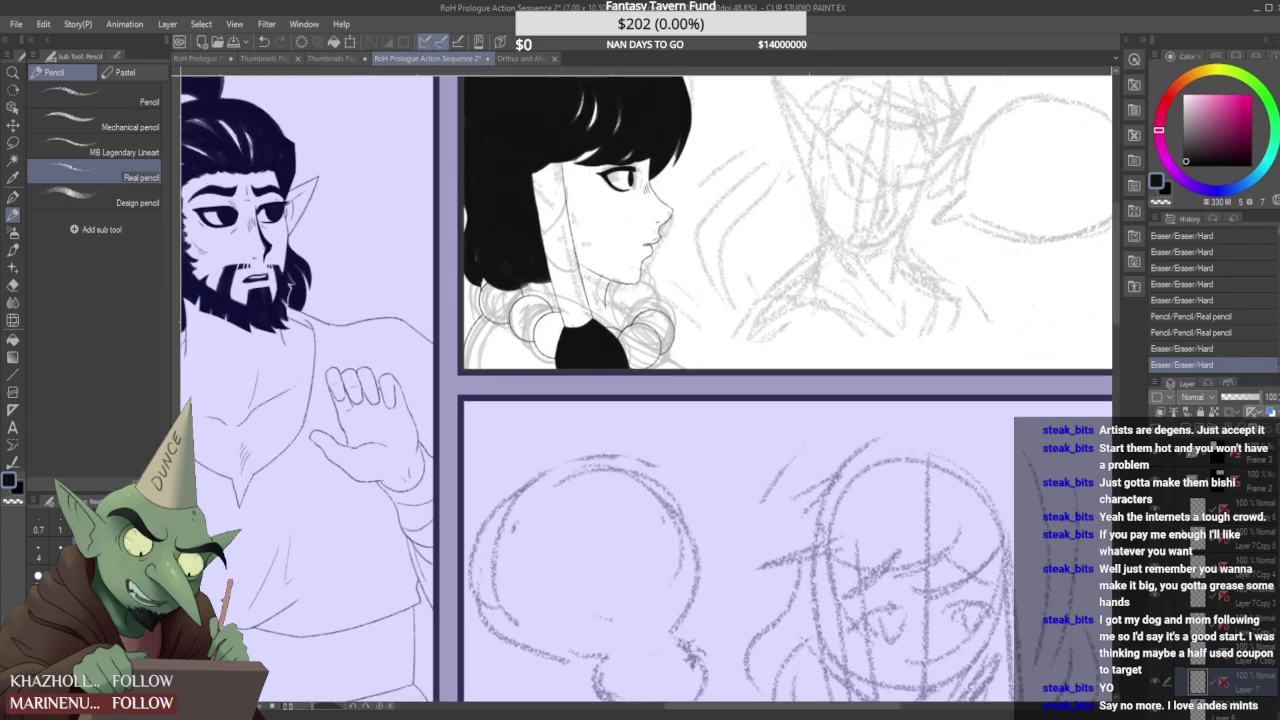
{"action": "key", "text": "ctrl+z"}
{"action": "key", "text": "ctrl+z"}
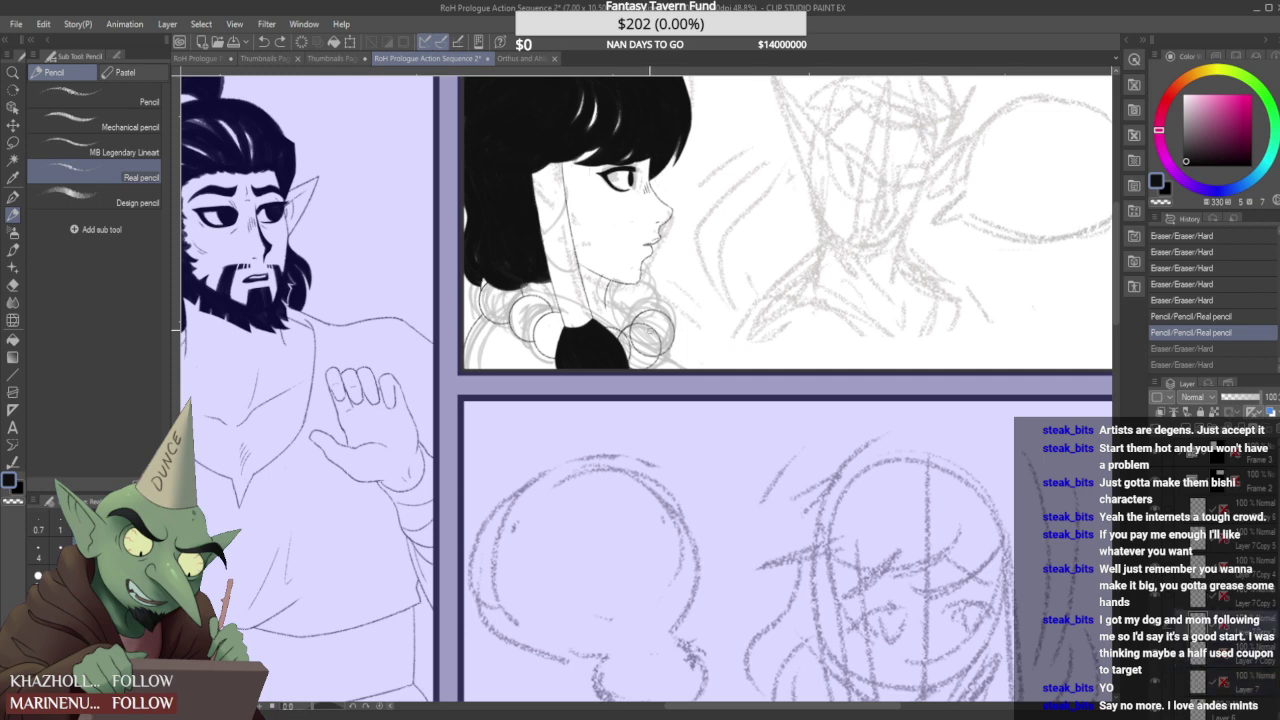
{"action": "key", "text": "ctrl+y"}
{"action": "key", "text": "ctrl+z"}
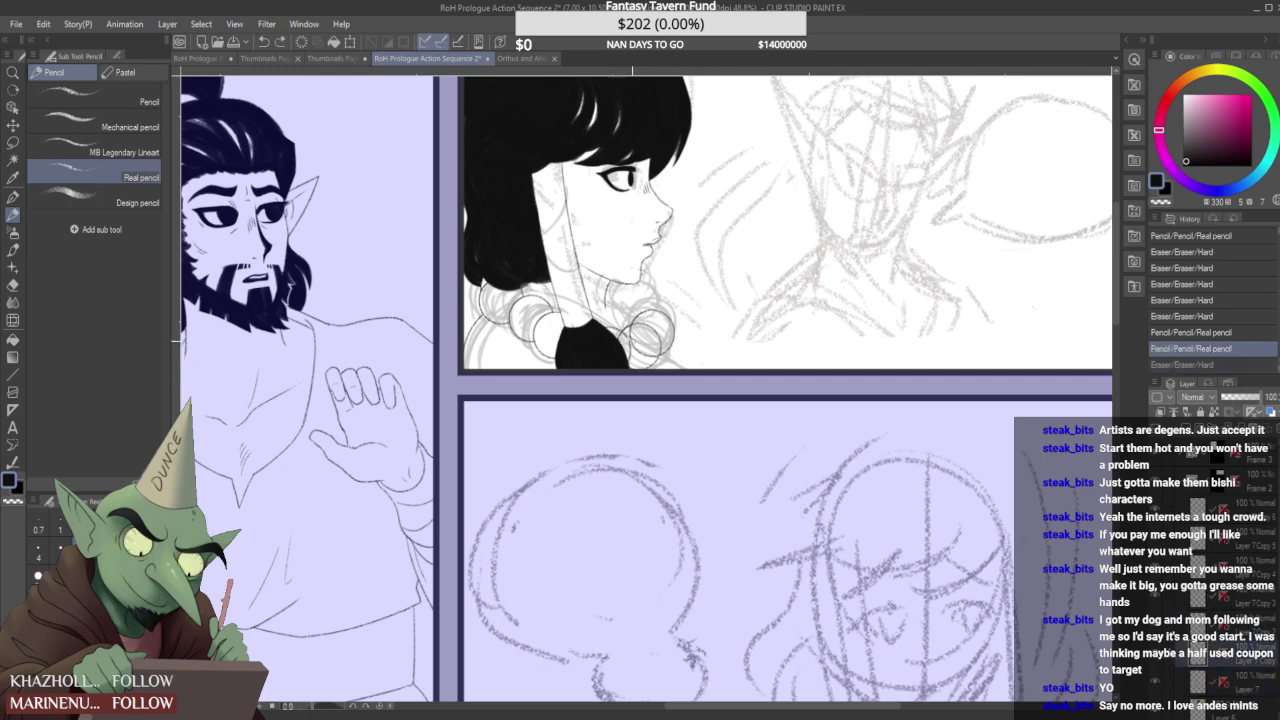
{"action": "key", "text": "ctrl+y"}
- Select Layer 7, compare its recent eraser strokes on the front collar circle, and undo the last two
{"action": "left_click", "coordinate": [1256, 688]}
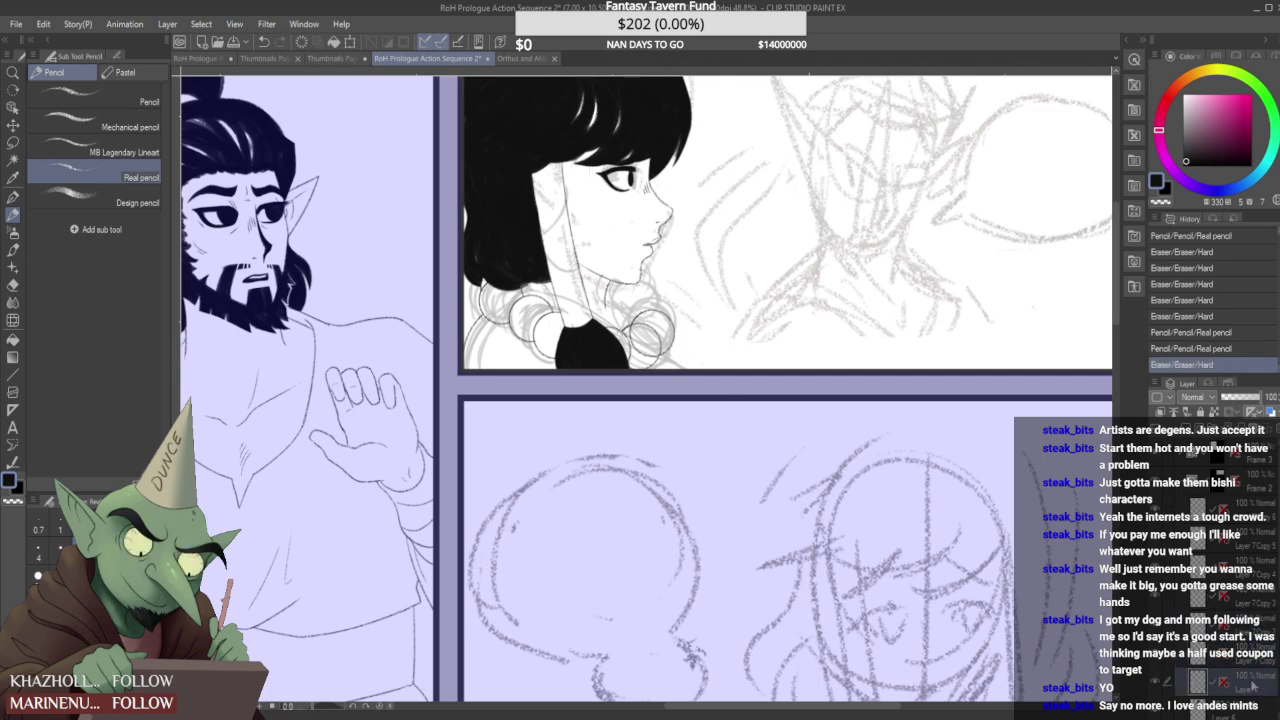
{"action": "key", "text": "ctrl+y"}
{"action": "key", "text": "ctrl+y"}
{"action": "key", "text": "ctrl+z"}
{"action": "key", "text": "ctrl+z"}
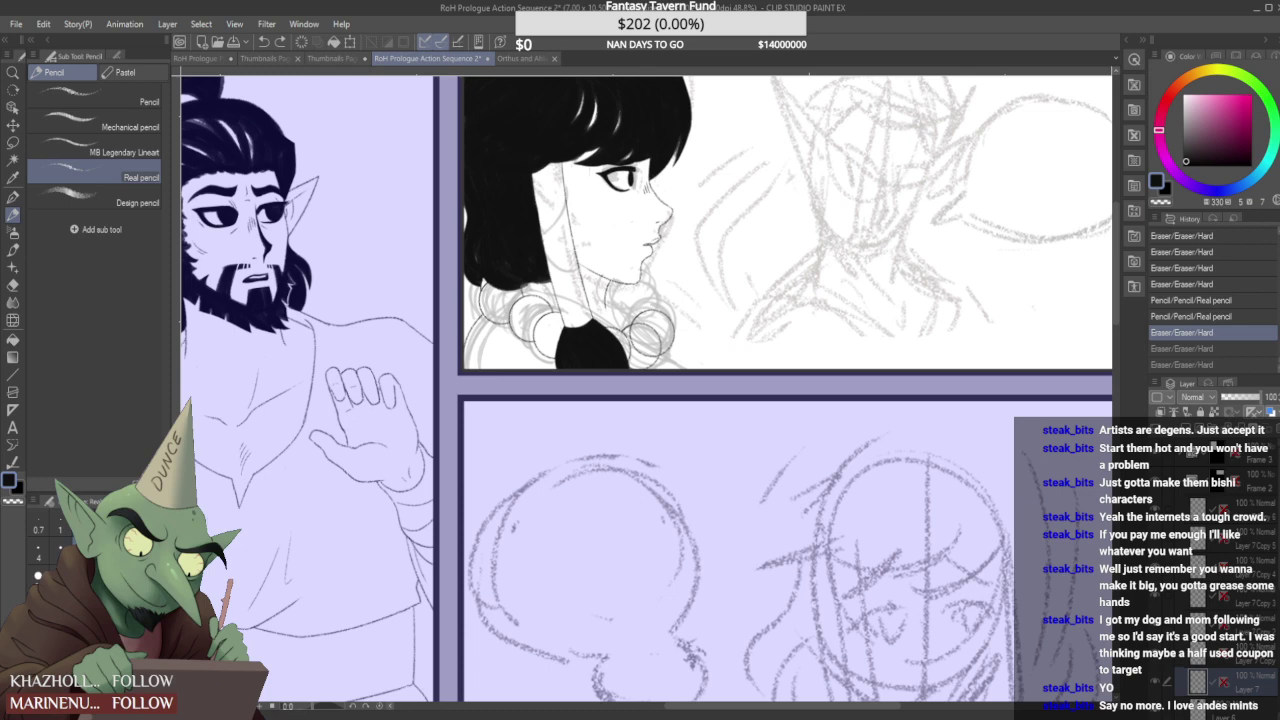
- Paste two more collar circles and place them in an overlapping row rising from the front circle toward the chin
{"action": "key", "text": "ctrl+v"}
{"action": "key", "text": "ctrl+t"}
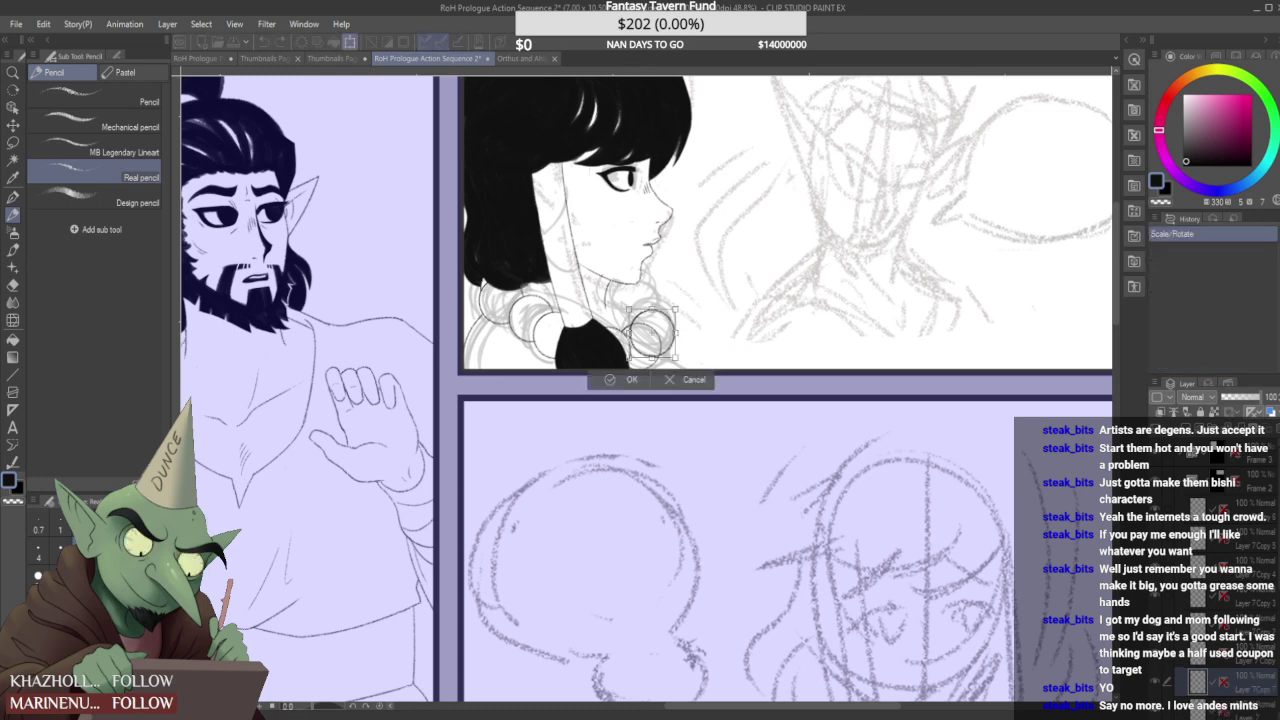
{"action": "left_click_drag", "start_coordinate": [667, 332], "coordinate": [654, 302]}
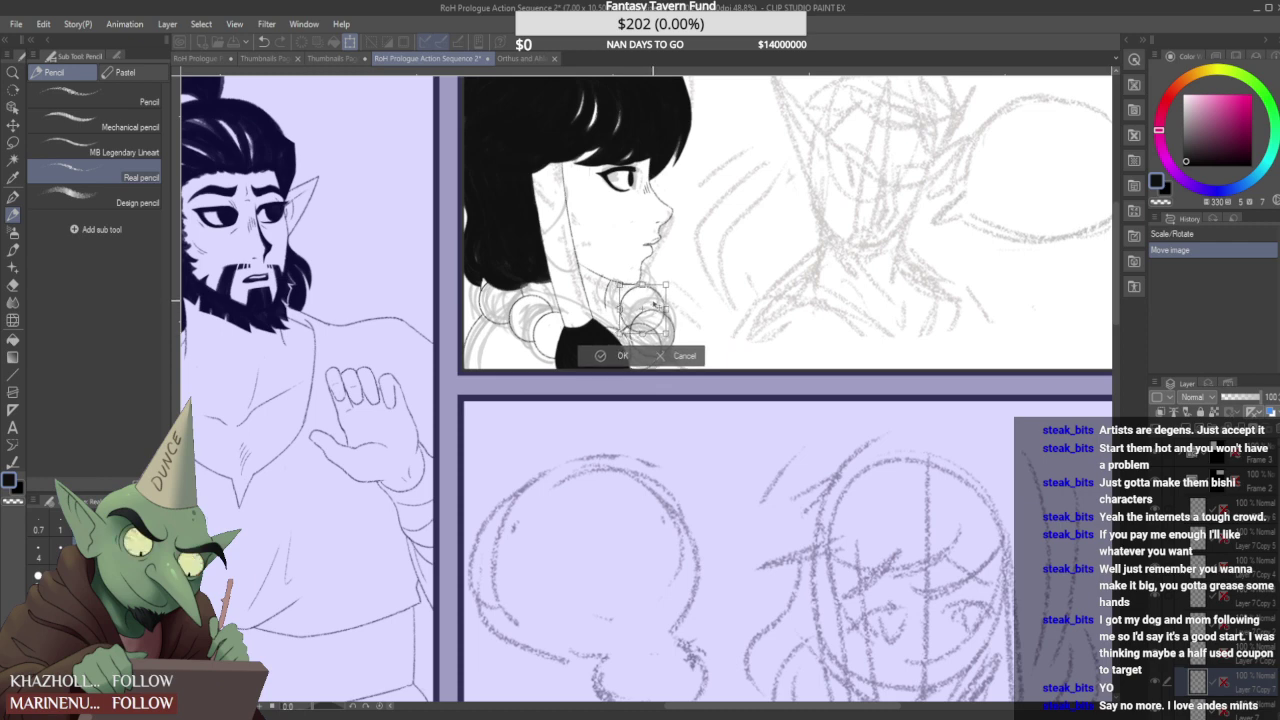
{"action": "left_click", "coordinate": [621, 356]}
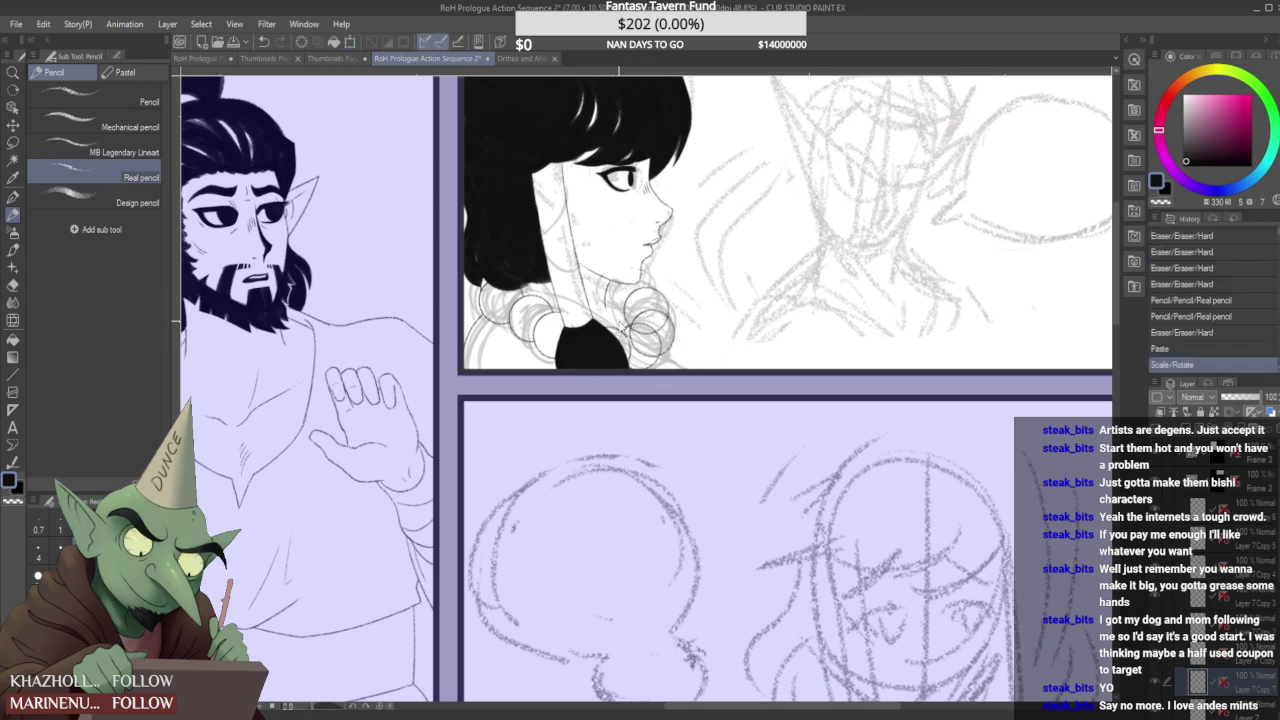
{"action": "key", "text": "ctrl+t"}
{"action": "left_click_drag", "start_coordinate": [659, 303], "coordinate": [638, 281]}
{"action": "left_click", "coordinate": [598, 334]}
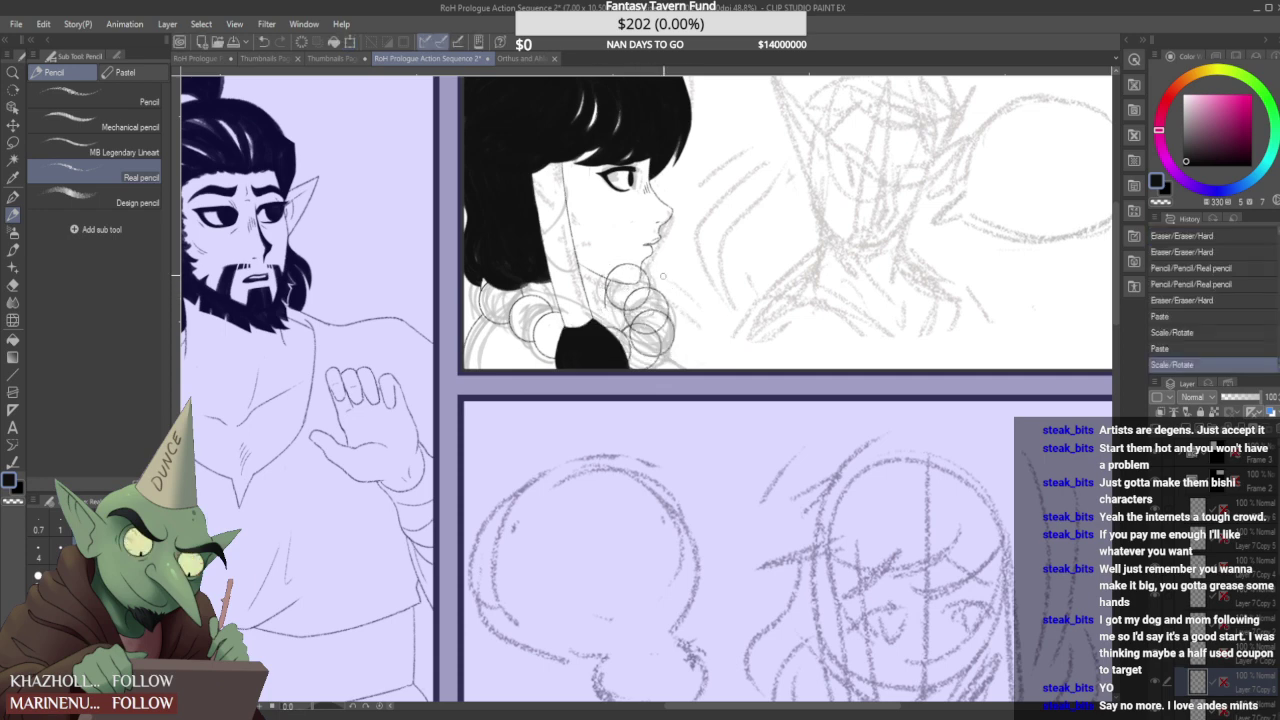
- Erase the overlapping arcs where the new front collar circles meet each other and the chin
{"action": "scroll", "coordinate": [603, 285], "scroll_direction": "up", "scroll_amount": 3}
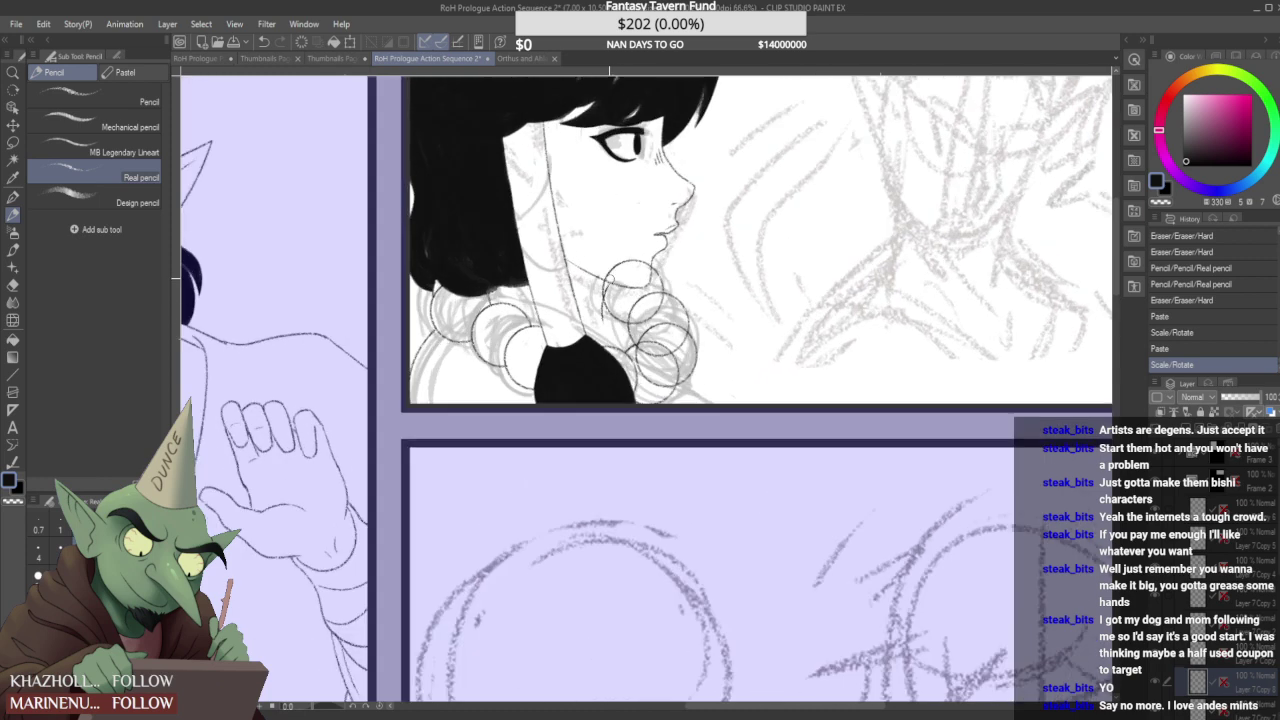
{"action": "left_click_drag", "start_coordinate": [598, 293], "coordinate": [655, 258]}
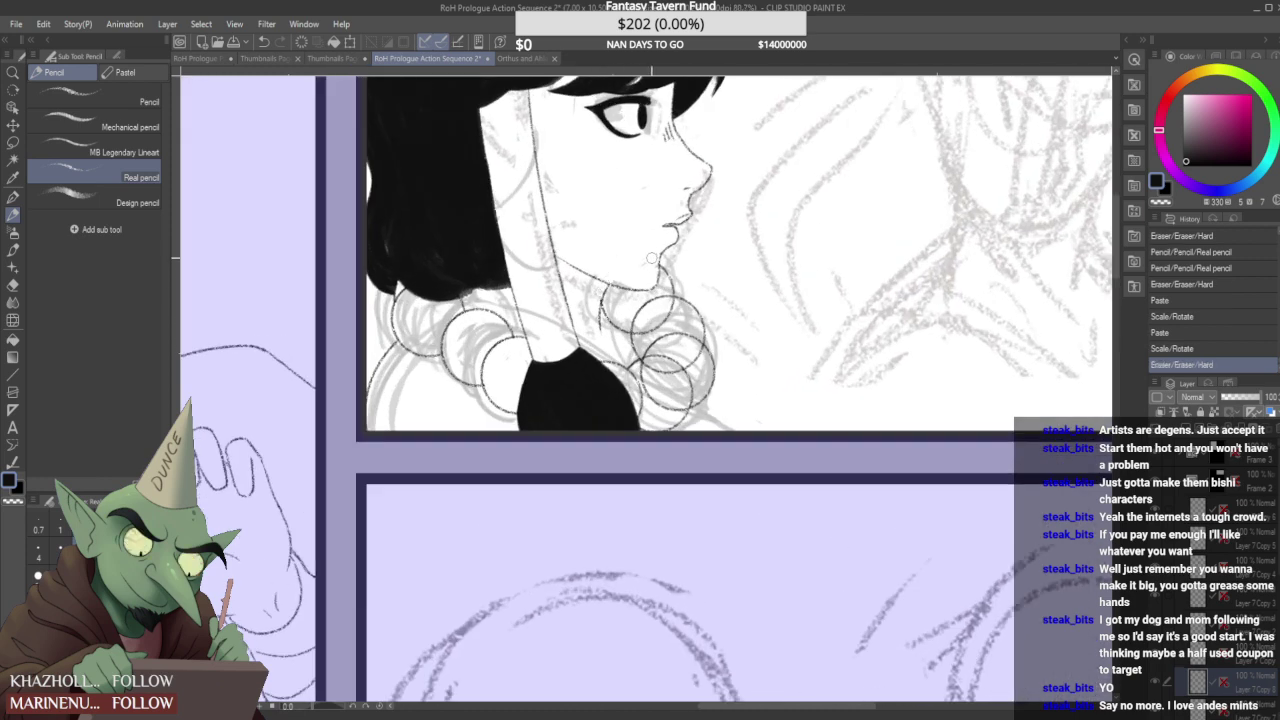
{"action": "left_click_drag", "start_coordinate": [640, 331], "coordinate": [661, 322]}
{"action": "left_click", "coordinate": [673, 304]}
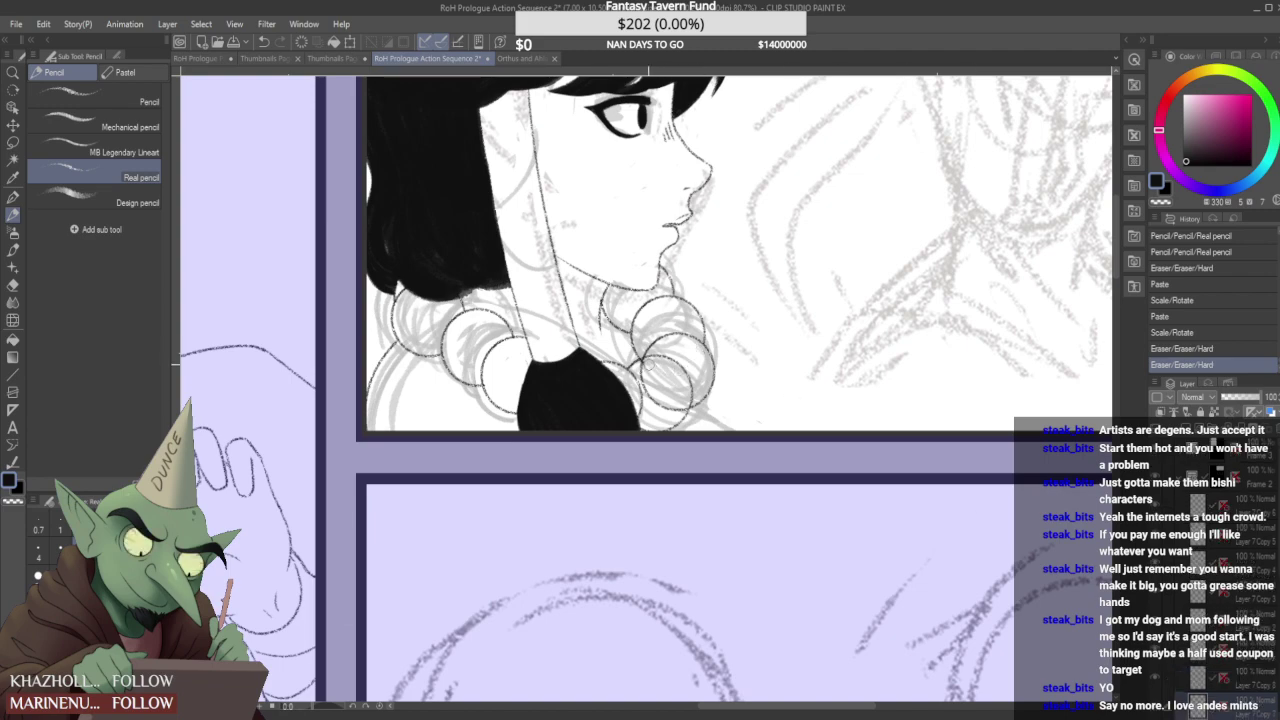
{"action": "left_click", "coordinate": [649, 365]}
{"action": "scroll", "coordinate": [649, 365], "scroll_direction": "down", "scroll_amount": 2}
{"action": "scroll", "coordinate": [1266, 578], "scroll_direction": "down", "scroll_amount": 3}
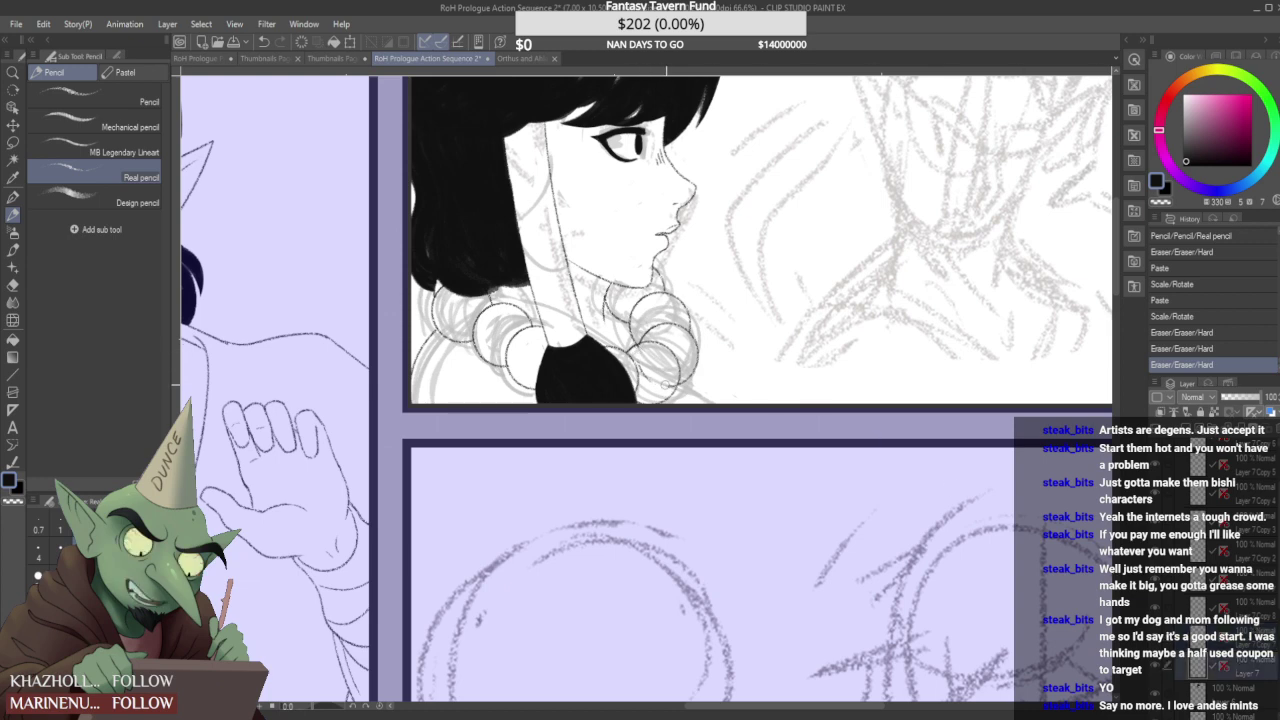
{"action": "left_click", "coordinate": [674, 358]}
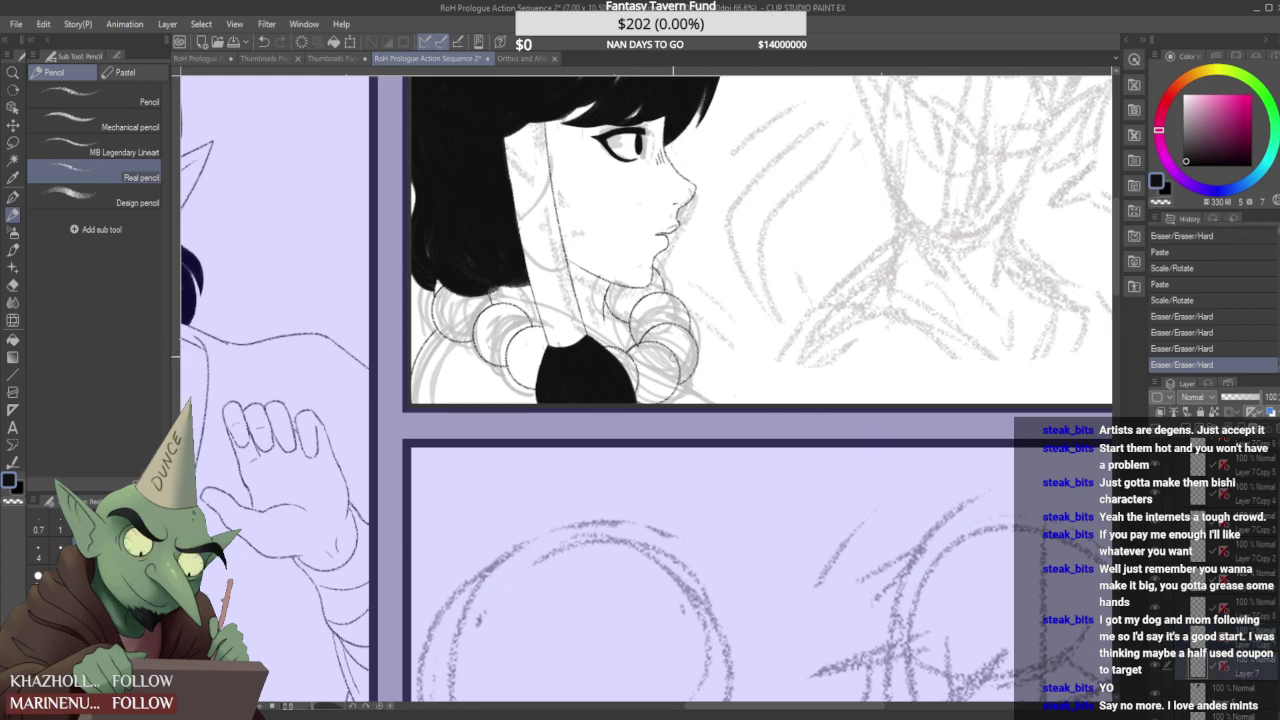
{"action": "left_click", "coordinate": [640, 350]}
{"action": "scroll", "coordinate": [655, 318], "scroll_direction": "down", "scroll_amount": 3}
{"action": "scroll", "coordinate": [671, 332], "scroll_direction": "up", "scroll_amount": 1}
{"action": "scroll", "coordinate": [660, 345], "scroll_direction": "up", "scroll_amount": 4}
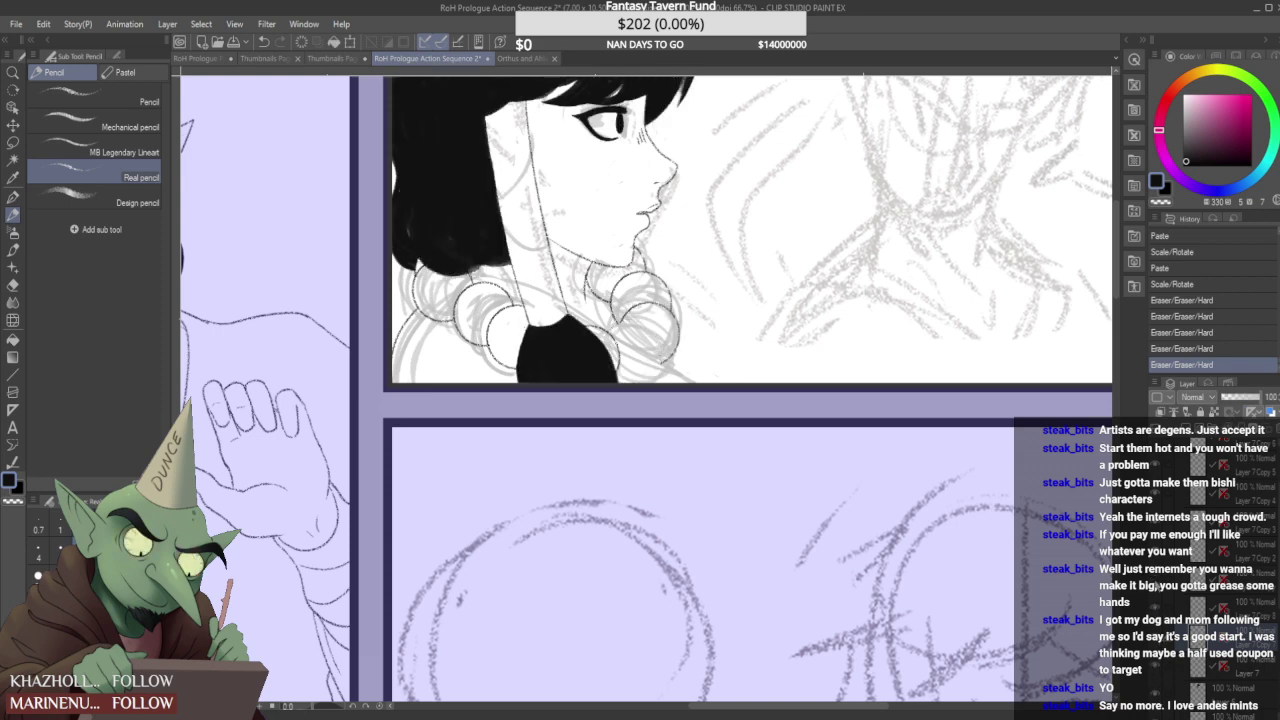
- Nudge the lowest front collar circle slightly down and to the right, next to the black neckpiece
{"action": "key", "text": "ctrl+t"}
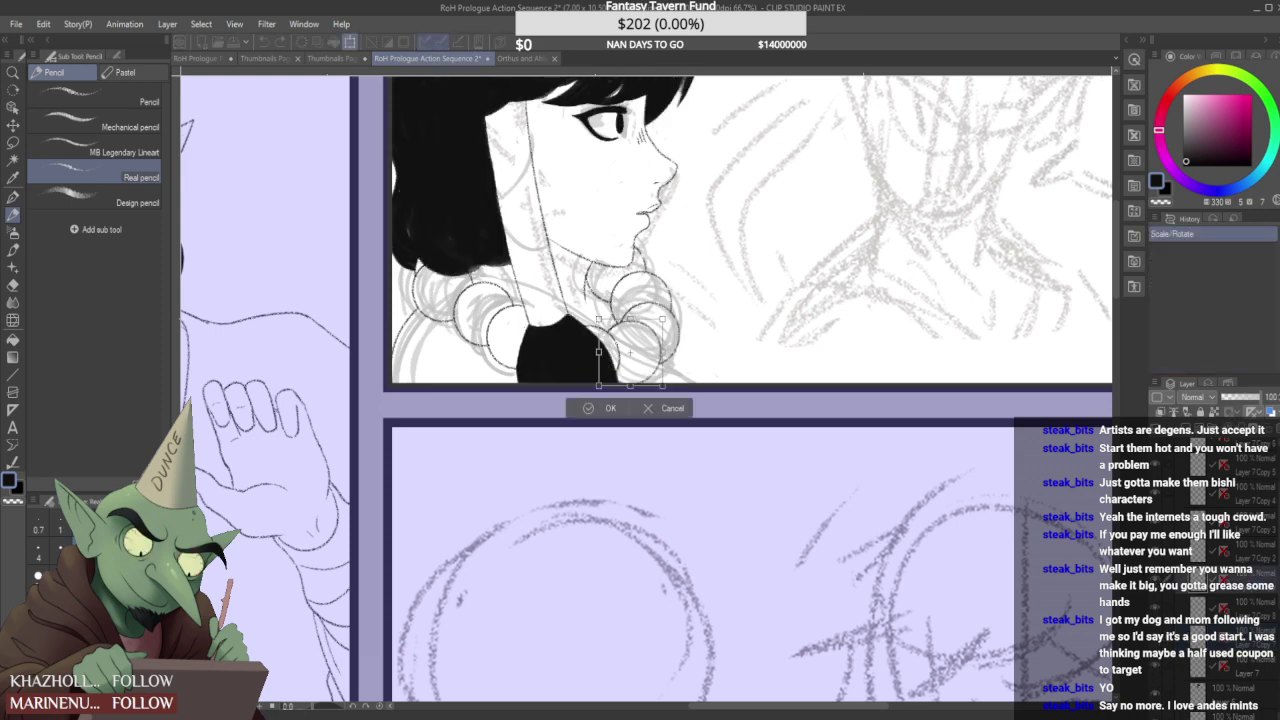
{"action": "key", "text": "Down"}
{"action": "key", "text": "Down"}
{"action": "key", "text": "Down"}
{"action": "key", "text": "Down"}
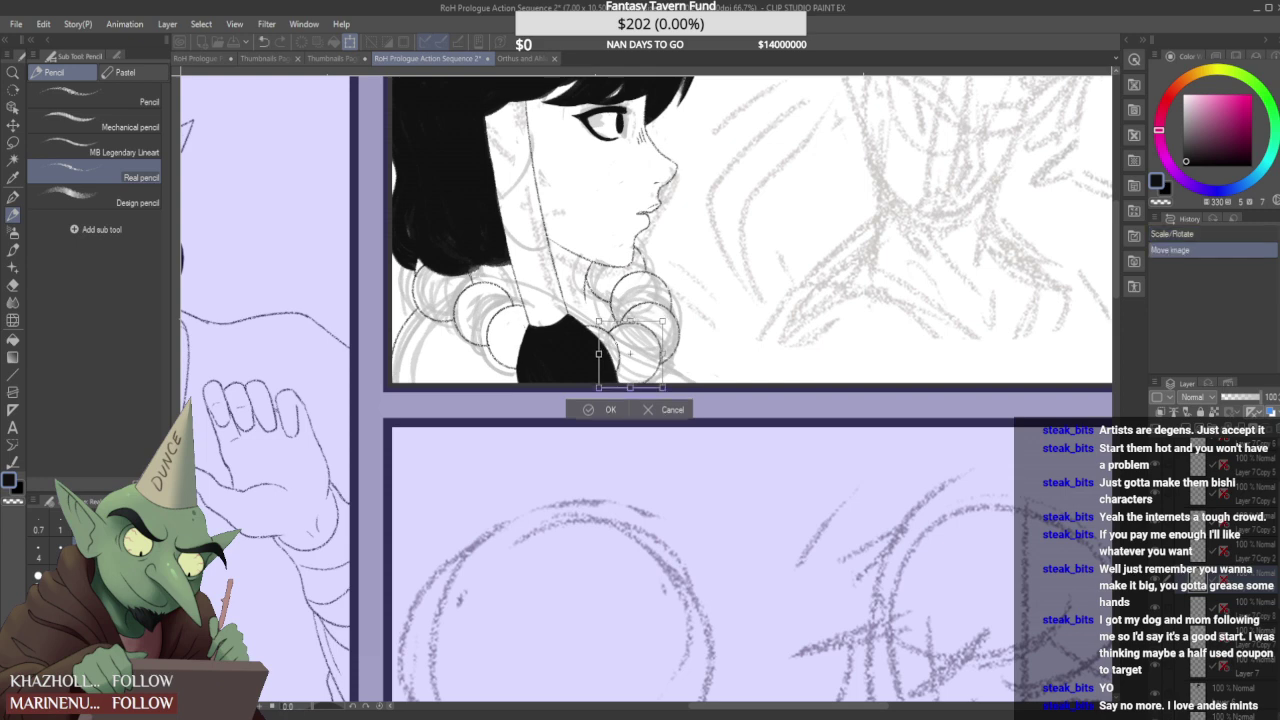
{"action": "key", "text": "Down"}
{"action": "key", "text": "Down"}
{"action": "key", "text": "Right"}
{"action": "key", "text": "Right"}
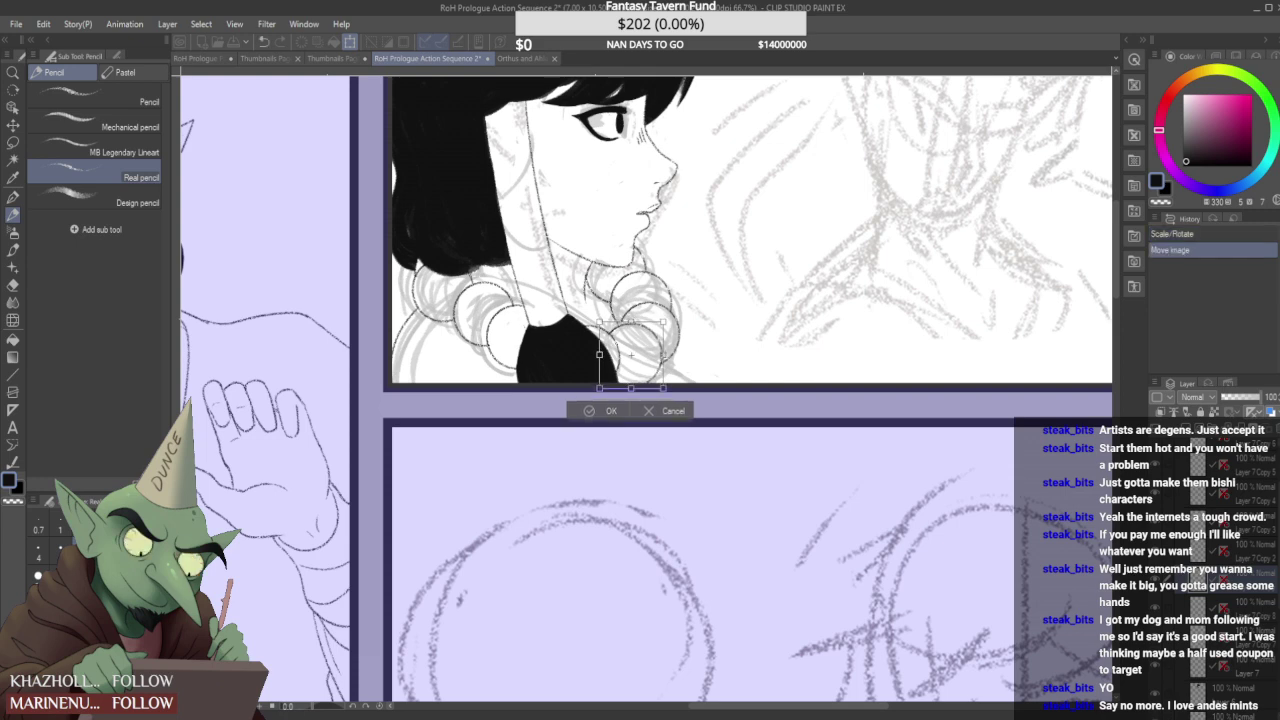
{"action": "key", "text": "Return"}
- Erase the leftover line on the back collar, merge the selected collar layers, and hide the rough sketch
{"action": "scroll", "coordinate": [683, 361], "scroll_direction": "down", "scroll_amount": 3}
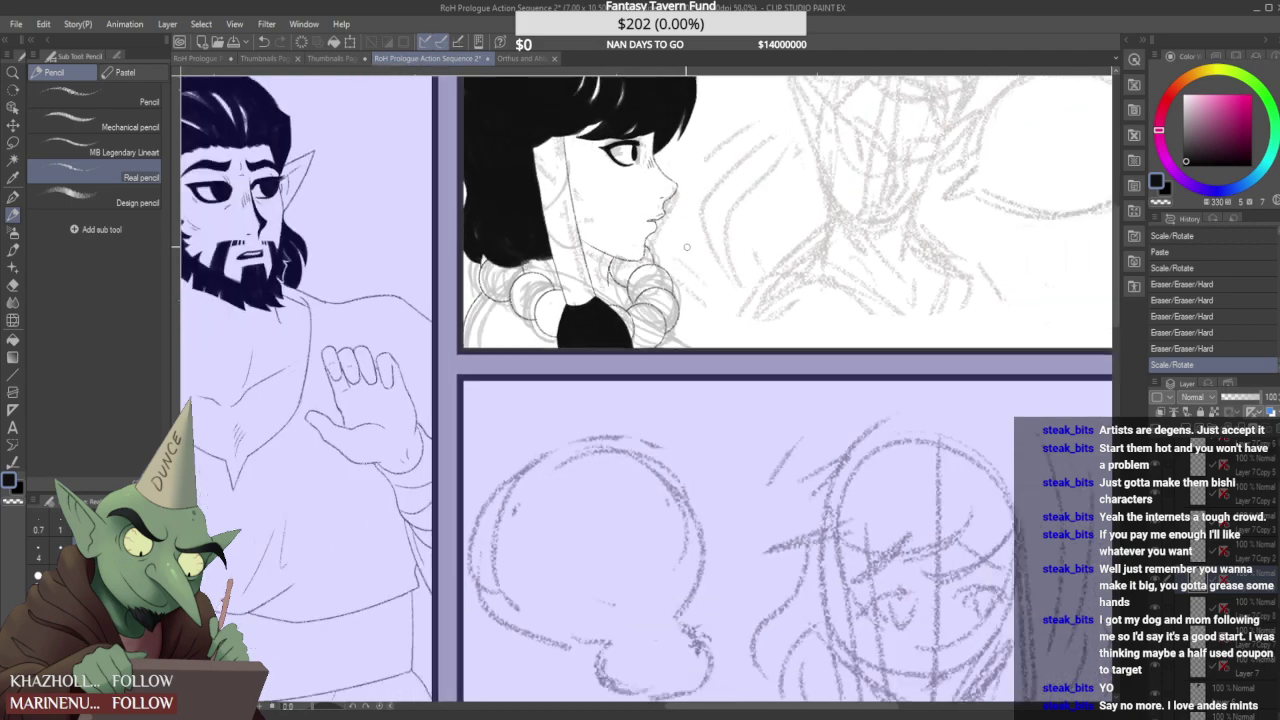
{"action": "scroll", "coordinate": [683, 361], "scroll_direction": "down", "scroll_amount": 3}
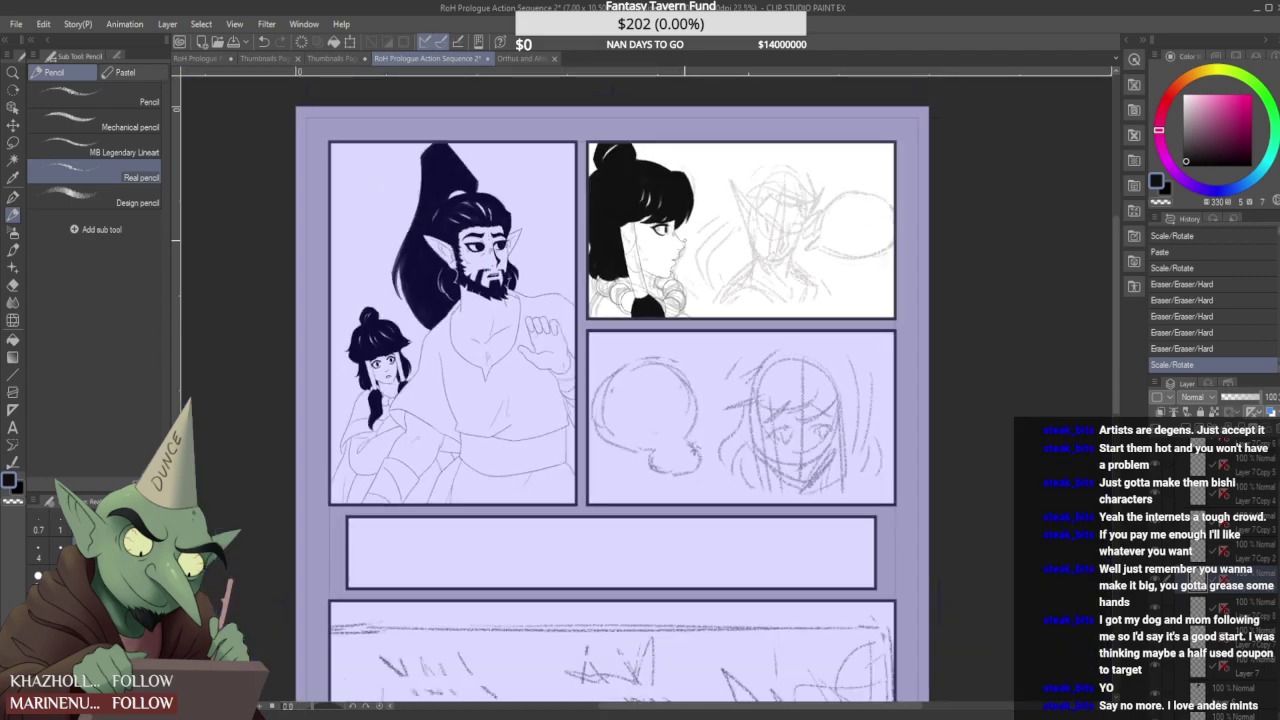
{"action": "scroll", "coordinate": [623, 260], "scroll_direction": "up", "scroll_amount": 6}
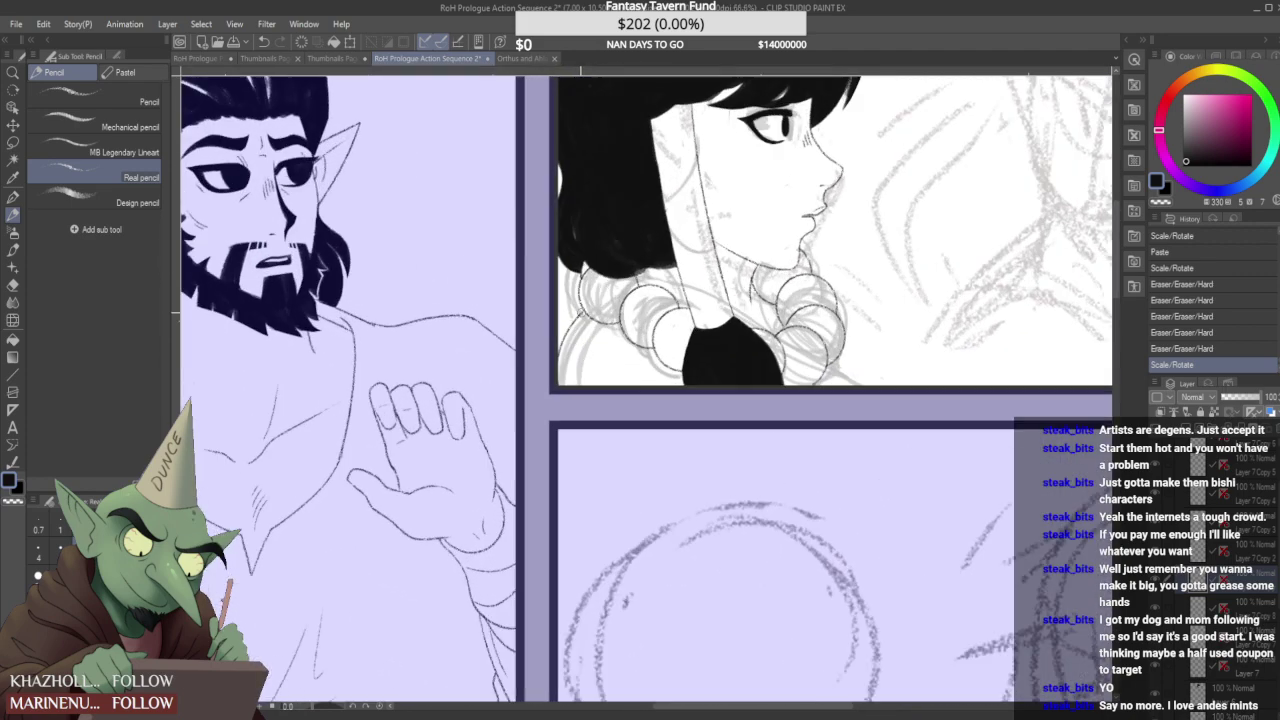
{"action": "left_click_drag", "start_coordinate": [579, 318], "coordinate": [554, 385]}
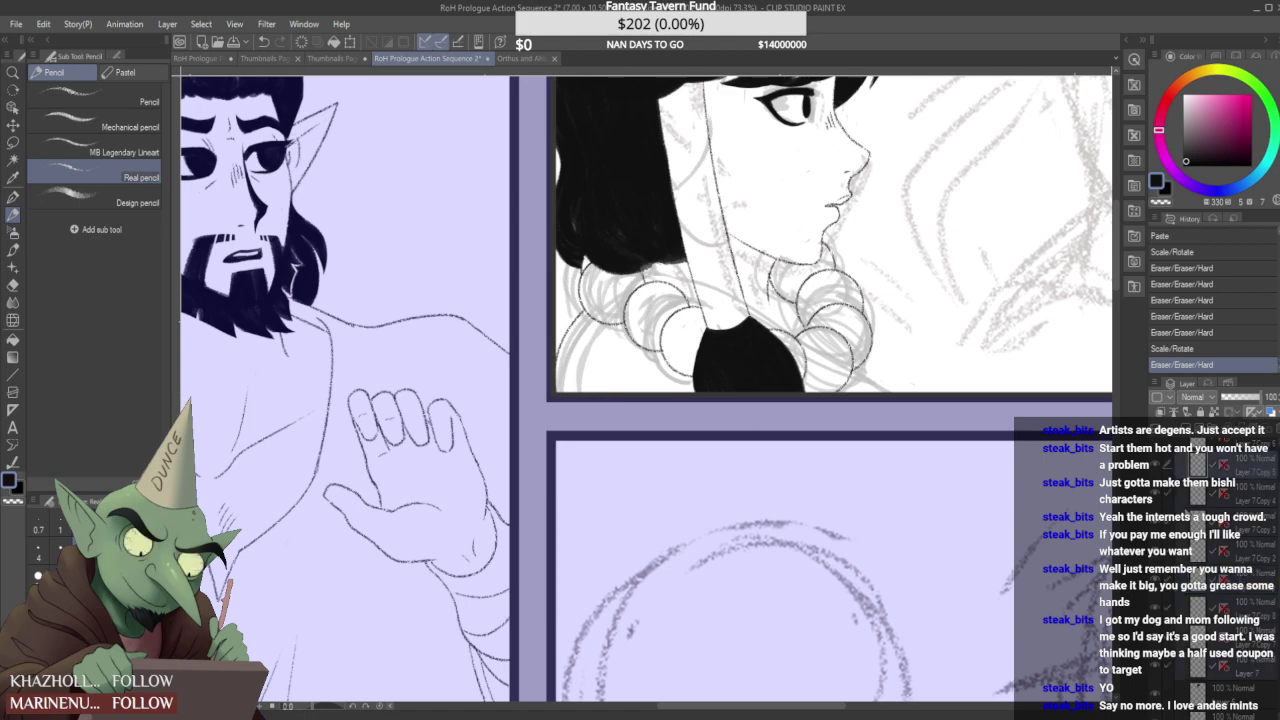
{"action": "key", "text": "shift+alt+e"}
{"action": "left_click", "coordinate": [1157, 556]}
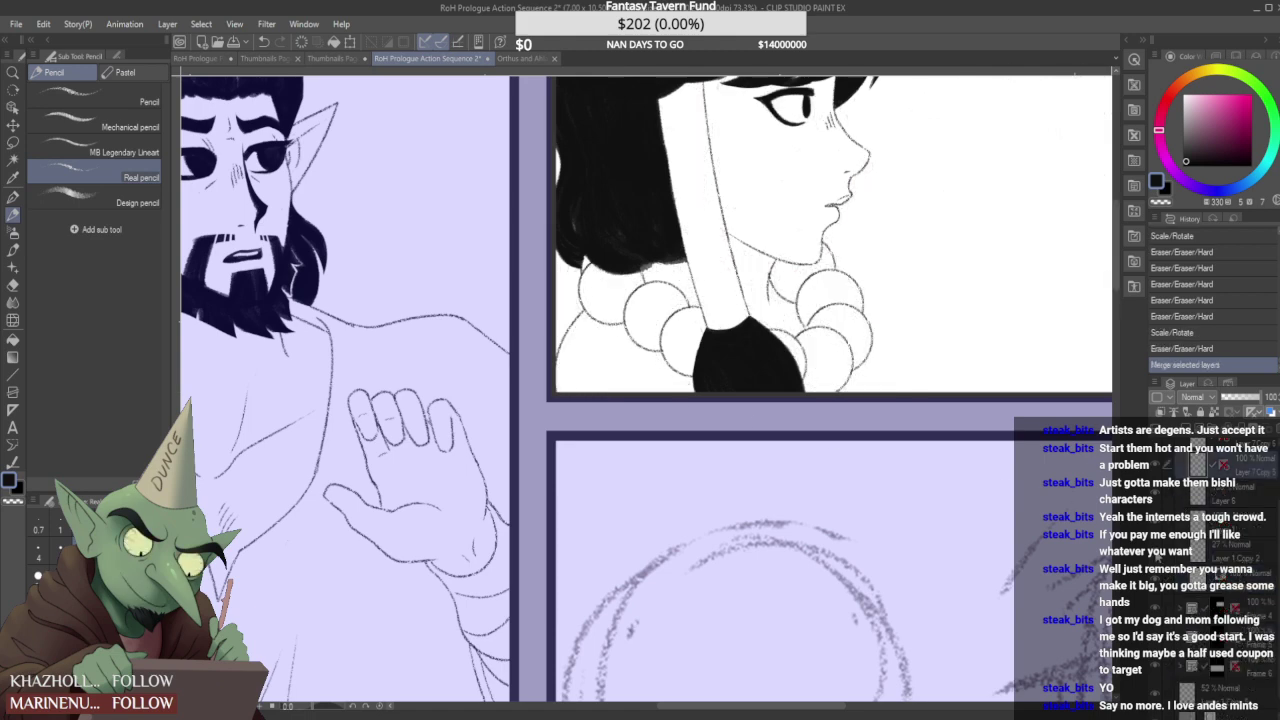
- Clean up the back shoulder and rearmost collar circle, erasing stray marks and redrawing the outlines with the Real pencil
{"action": "scroll", "coordinate": [511, 343], "scroll_direction": "down", "scroll_amount": 2}
{"action": "scroll", "coordinate": [572, 284], "scroll_direction": "down", "scroll_amount": 1}
{"action": "scroll", "coordinate": [558, 300], "scroll_direction": "up", "scroll_amount": 3}
{"action": "left_click_drag", "start_coordinate": [560, 298], "coordinate": [563, 282]}
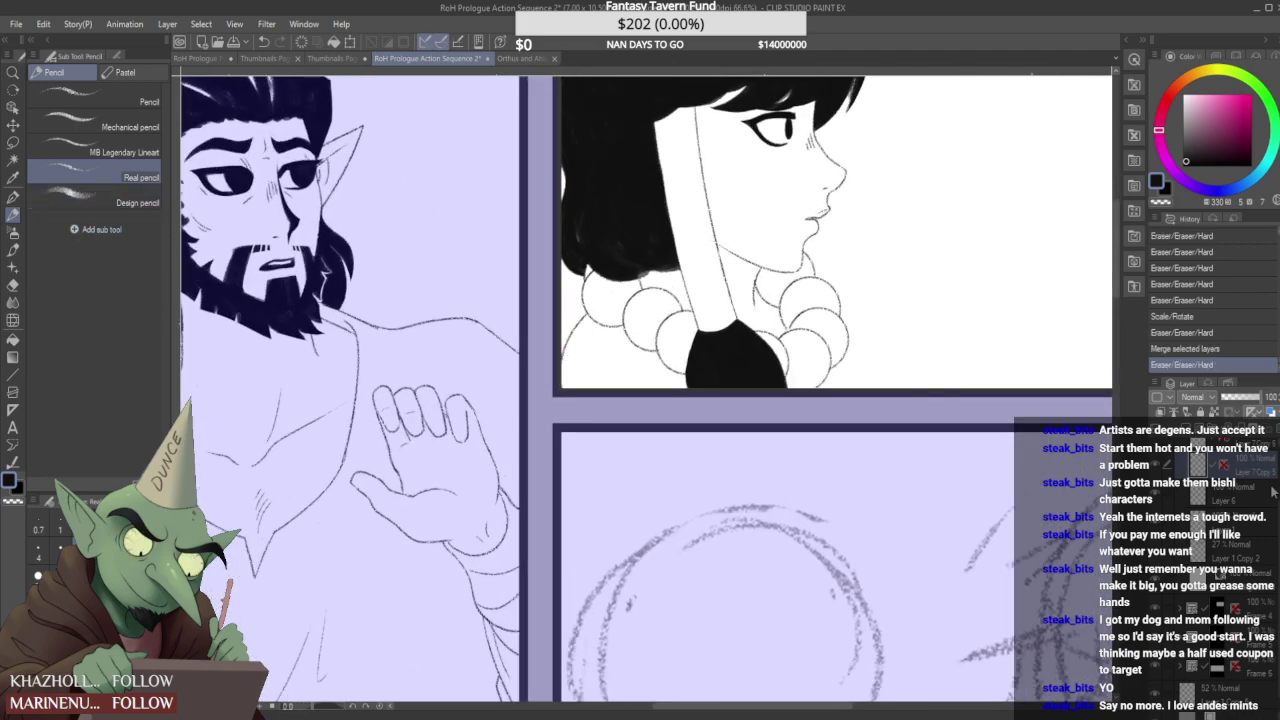
{"action": "scroll", "coordinate": [1257, 488], "scroll_direction": "up", "scroll_amount": 1}
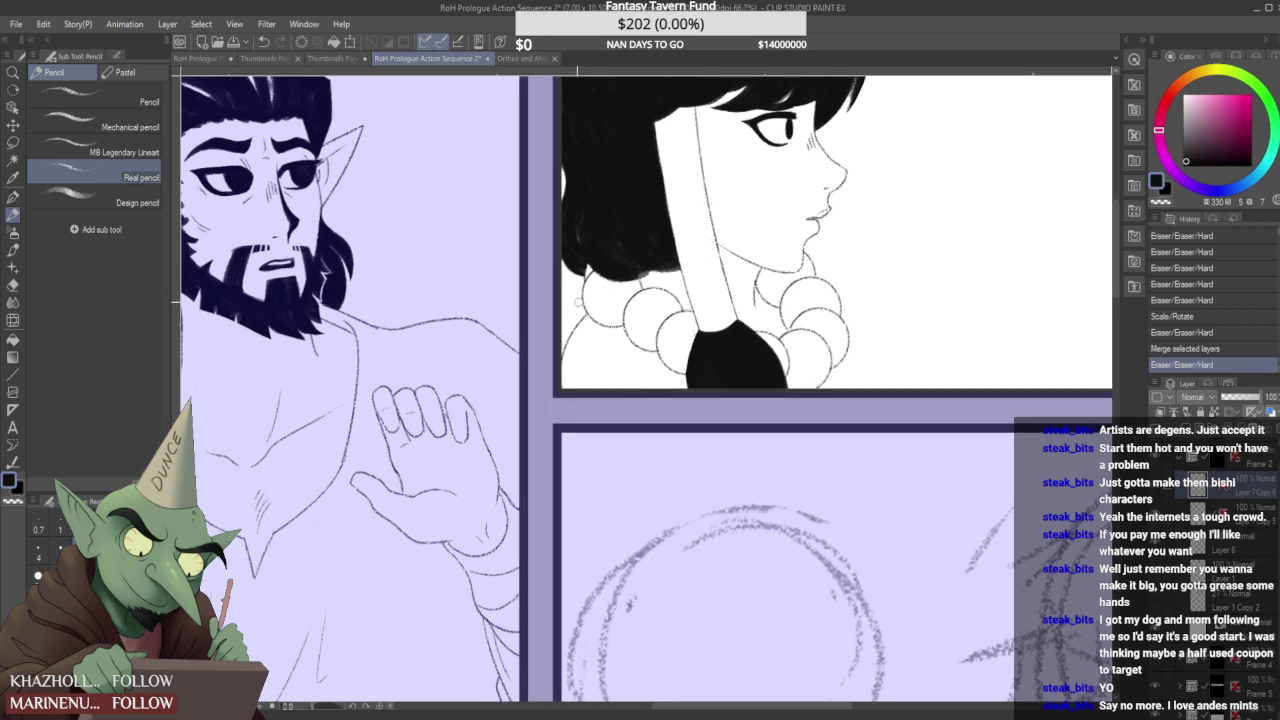
{"action": "scroll", "coordinate": [561, 298], "scroll_direction": "up", "scroll_amount": 3}
{"action": "mouse_move", "coordinate": [577, 312]}
{"action": "left_mouse_down"}
{"action": "mouse_move", "coordinate": [590, 328]}
{"action": "mouse_move", "coordinate": [562, 392]}
{"action": "left_mouse_up"}
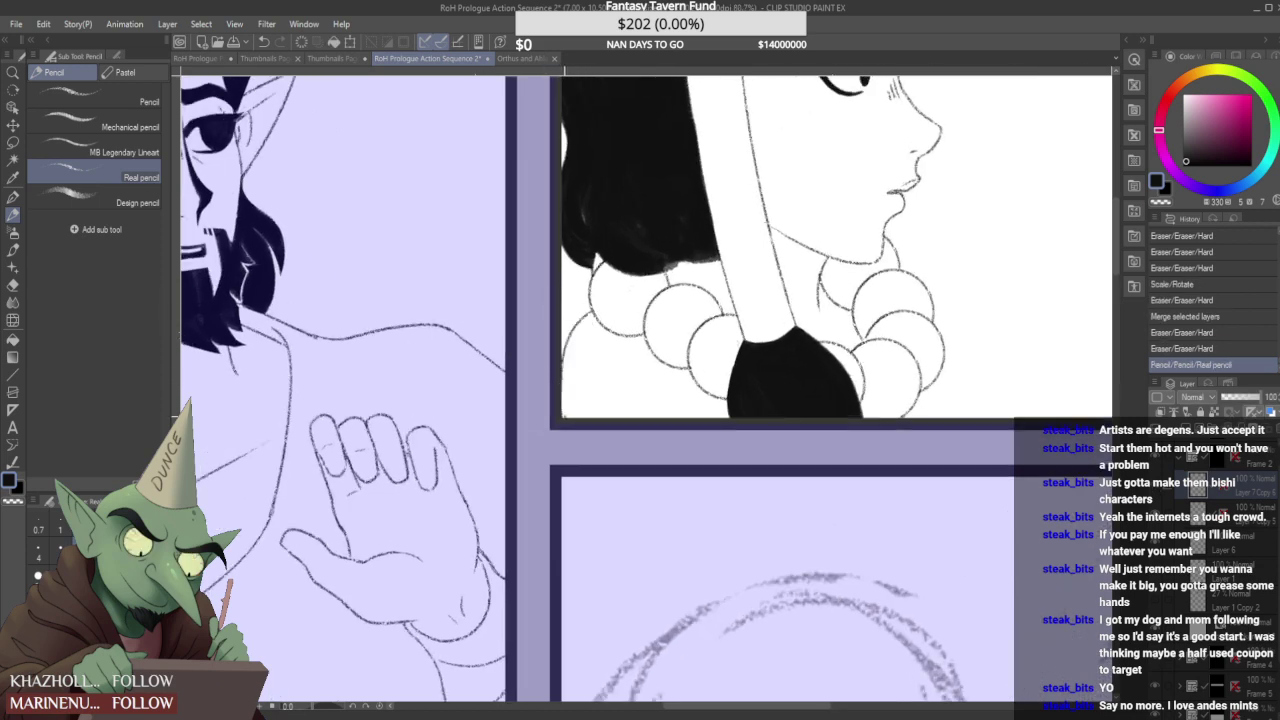
{"action": "mouse_move", "coordinate": [589, 312]}
{"action": "left_mouse_down"}
{"action": "mouse_move", "coordinate": [563, 390]}
{"action": "mouse_move", "coordinate": [612, 288]}
{"action": "mouse_move", "coordinate": [595, 299]}
{"action": "left_mouse_up"}
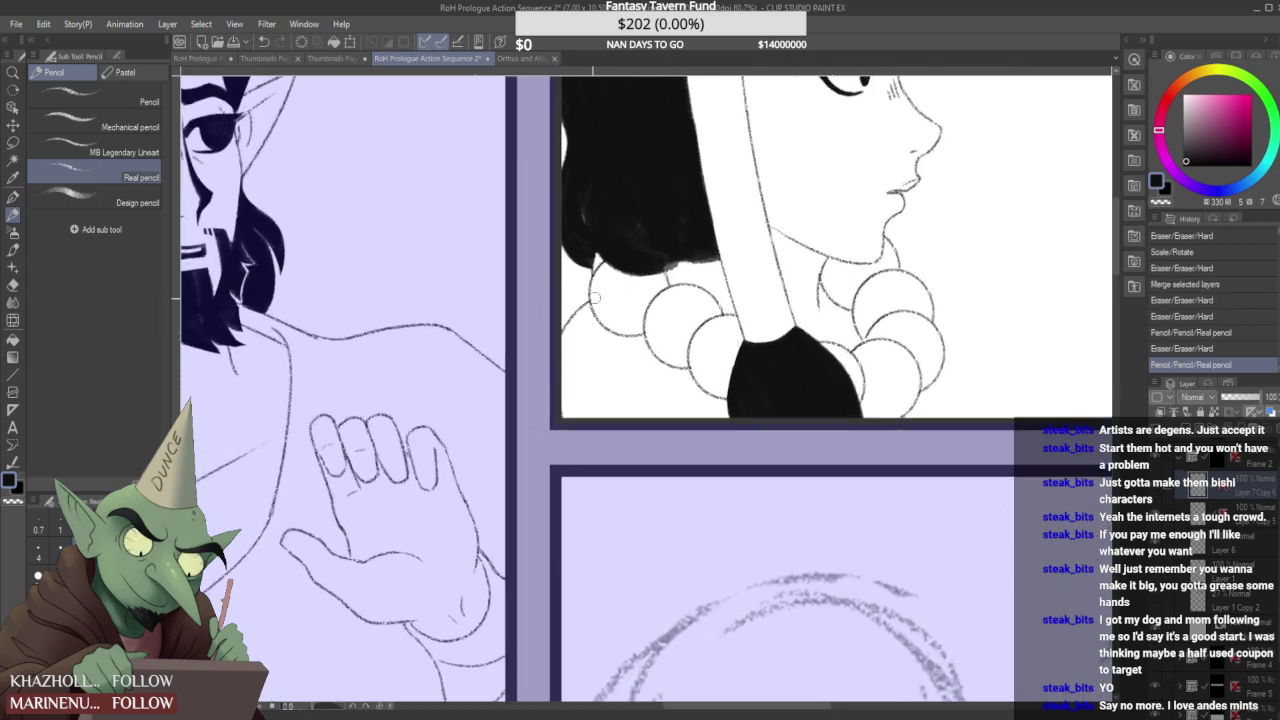
{"action": "scroll", "coordinate": [588, 301], "scroll_direction": "down", "scroll_amount": 3}
{"action": "scroll", "coordinate": [574, 342], "scroll_direction": "down", "scroll_amount": 3}
{"action": "scroll", "coordinate": [629, 280], "scroll_direction": "up", "scroll_amount": 3}
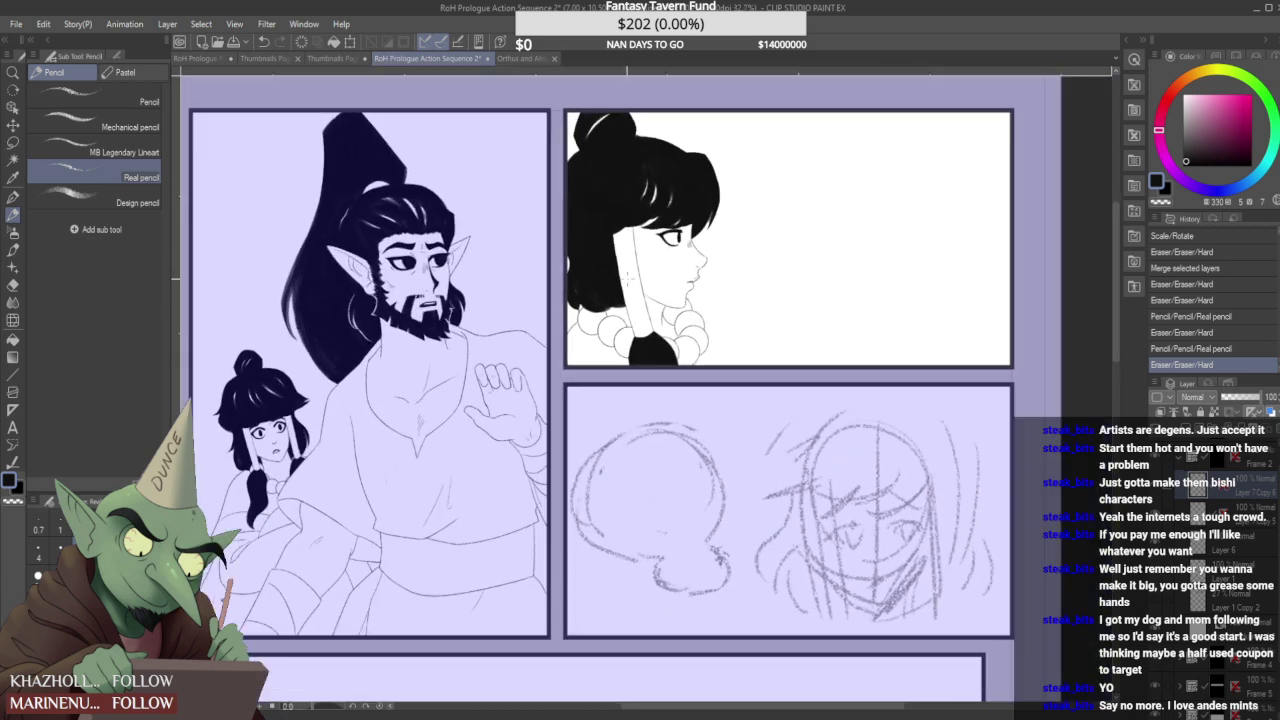
- With the rough sketch shown, draw the front shoulder line below the collar and compare it by undoing and redoing
{"action": "key", "text": "ctrl+z"}
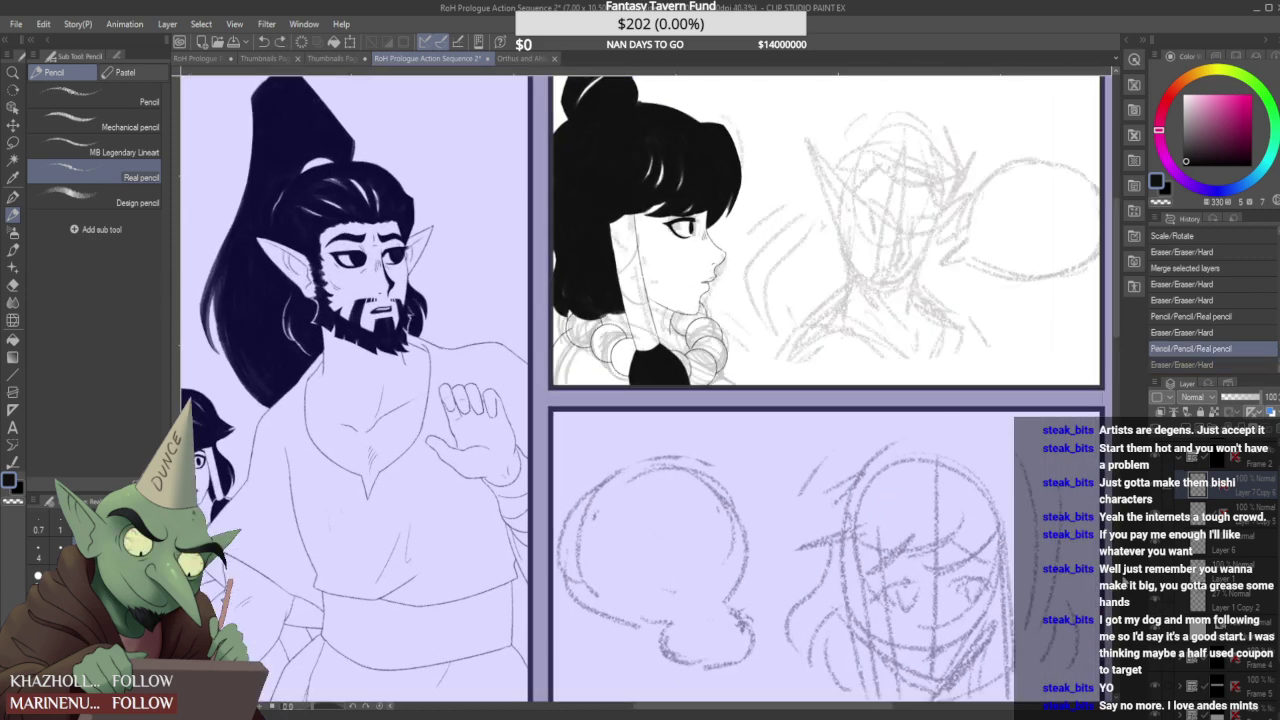
{"action": "key", "text": "ctrl+z"}
{"action": "left_click_drag", "start_coordinate": [728, 366], "coordinate": [757, 392]}
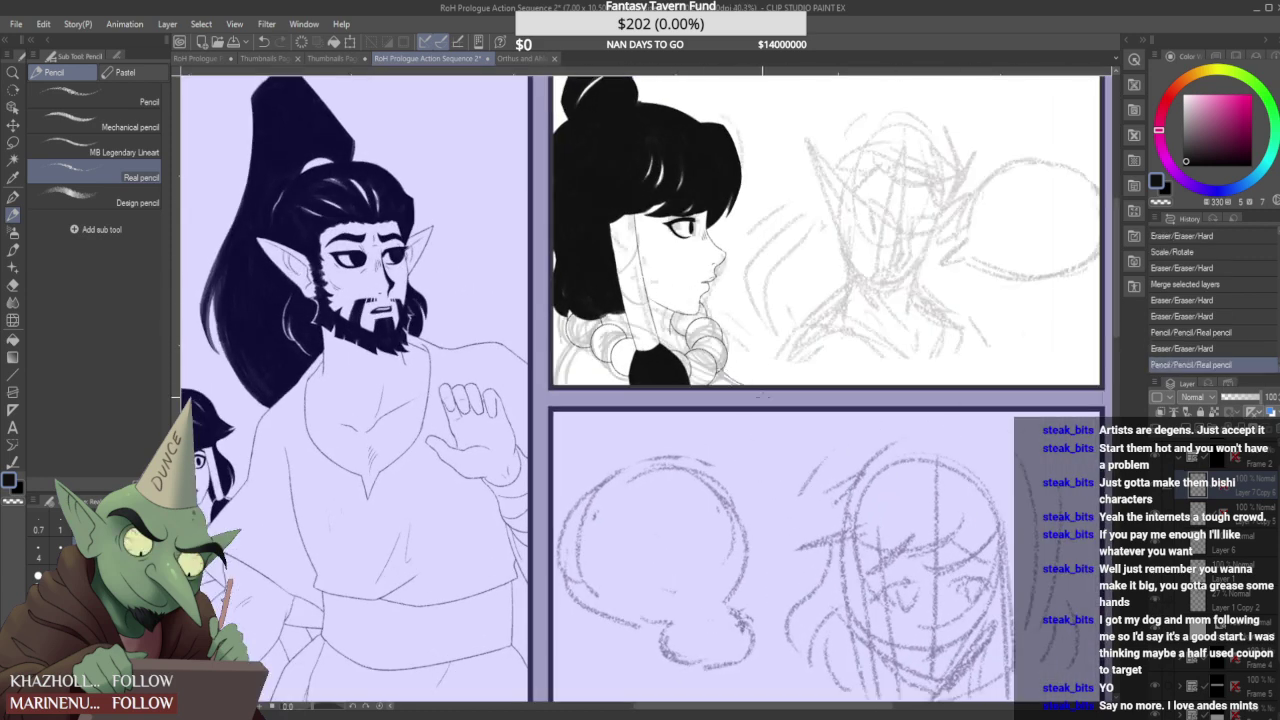
{"action": "key", "text": "ctrl+z"}
{"action": "key", "text": "ctrl+y"}
{"action": "key", "text": "ctrl+z"}
{"action": "key", "text": "ctrl+y"}
{"action": "key", "text": "ctrl+z"}
{"action": "key", "text": "ctrl+y"}
- Trim the front shoulder line with the Hard eraser and hide the rough sketch again
{"action": "mouse_move", "coordinate": [597, 312]}
{"action": "left_mouse_down"}
{"action": "mouse_move", "coordinate": [553, 377]}
{"action": "mouse_move", "coordinate": [591, 312]}
{"action": "left_mouse_up"}
{"action": "key", "text": "ctrl+z"}
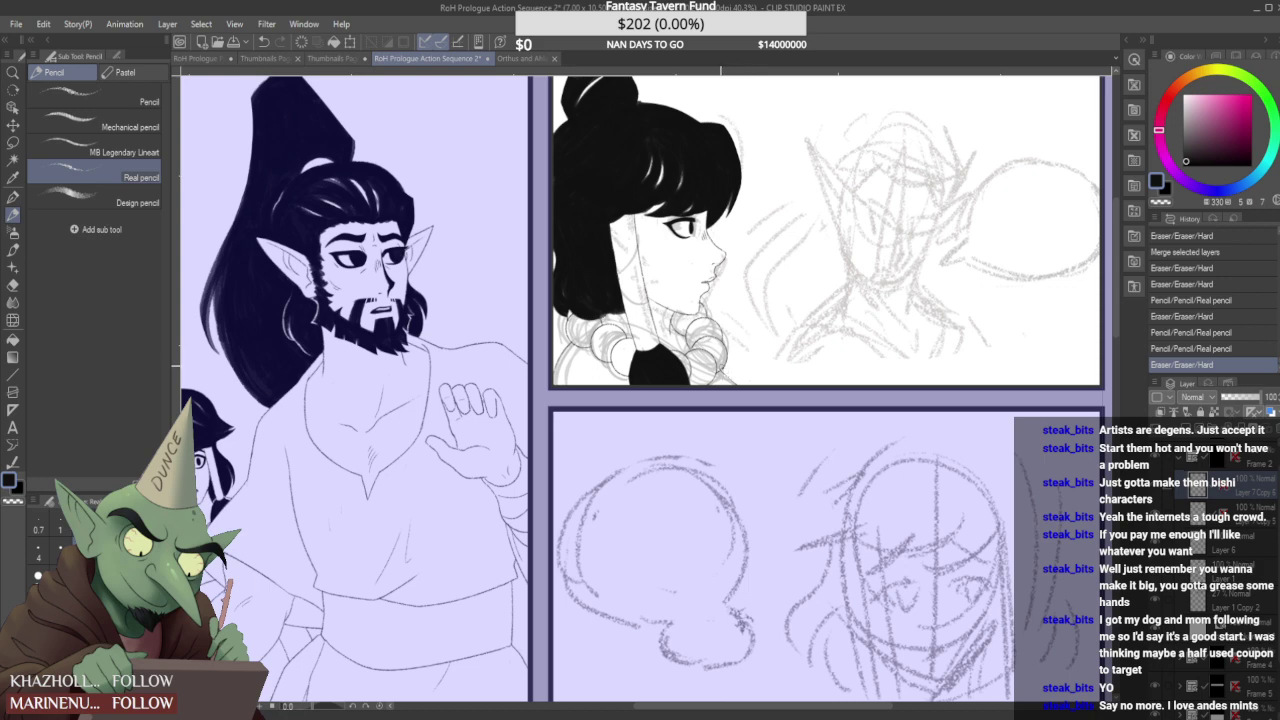
{"action": "left_click_drag", "start_coordinate": [720, 365], "coordinate": [736, 380]}
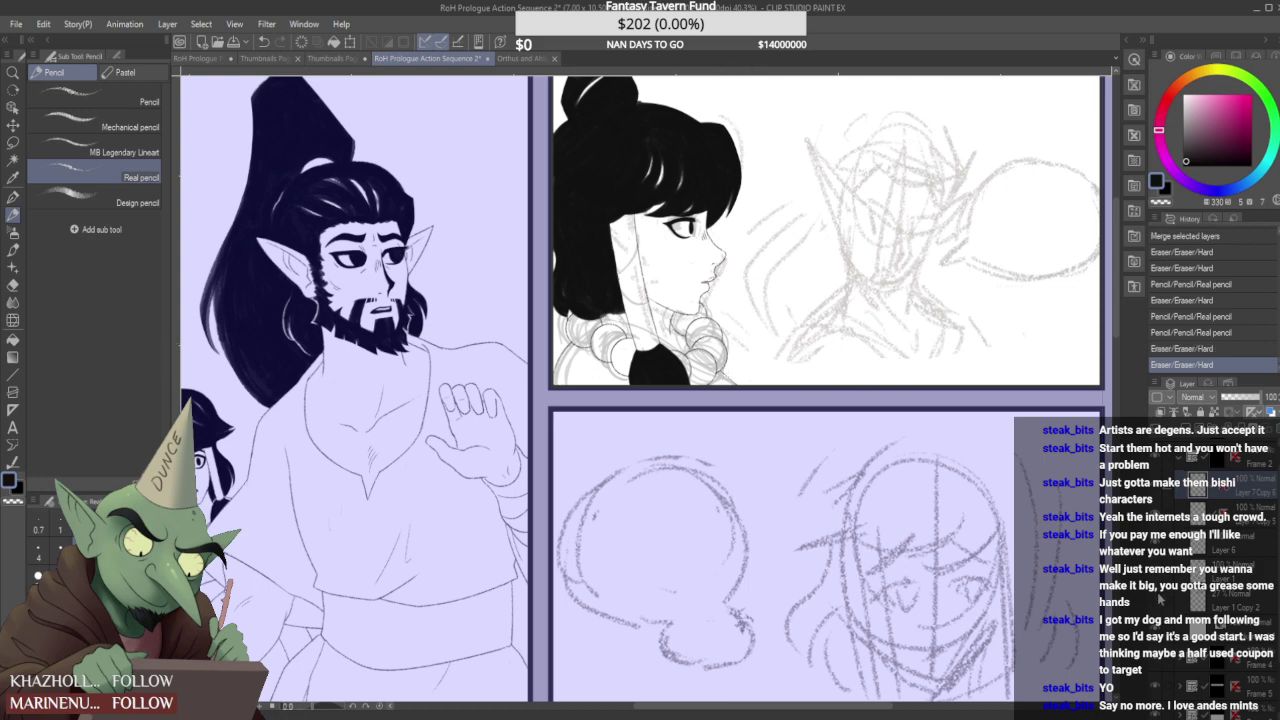
{"action": "left_click", "coordinate": [1156, 591]}
{"action": "scroll", "coordinate": [925, 460], "scroll_direction": "down", "scroll_amount": 4}
{"action": "scroll", "coordinate": [645, 264], "scroll_direction": "up", "scroll_amount": 1}
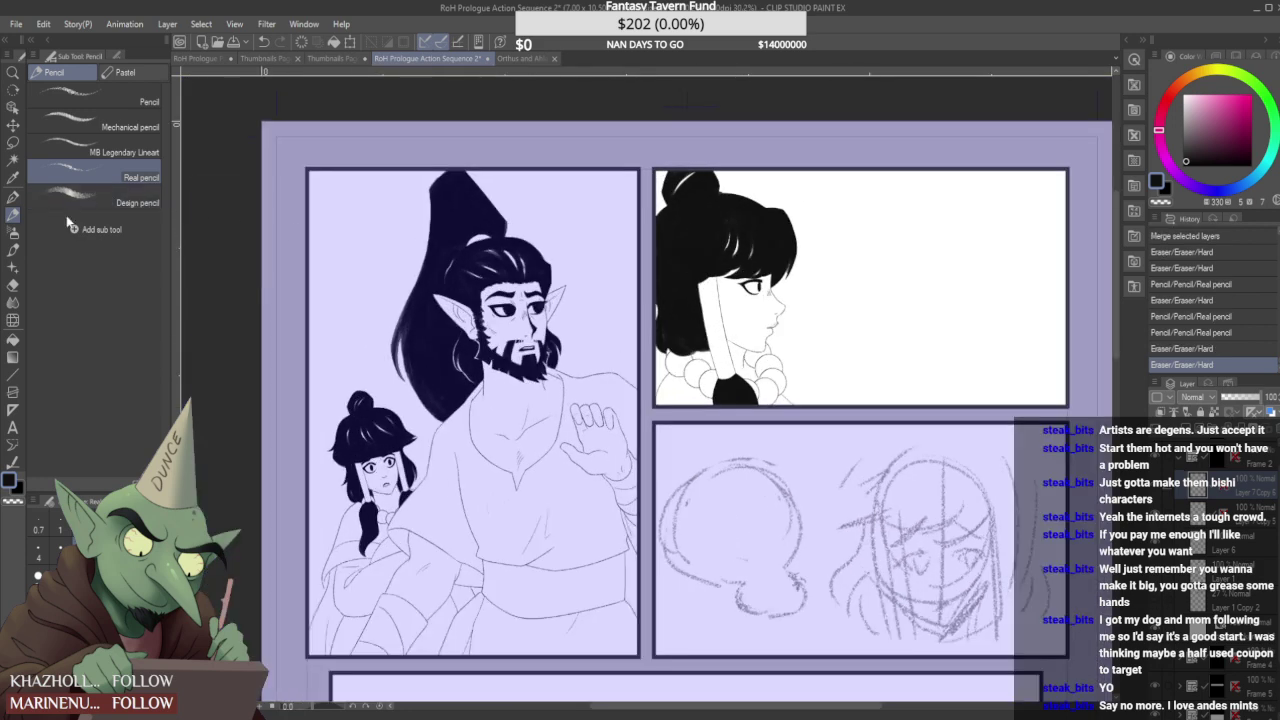
- Touch up the back edge of the woman's black hair with the Design pencil and the Hard eraser
{"action": "left_click", "coordinate": [128, 202]}
{"action": "scroll", "coordinate": [642, 310], "scroll_direction": "up", "scroll_amount": 3}
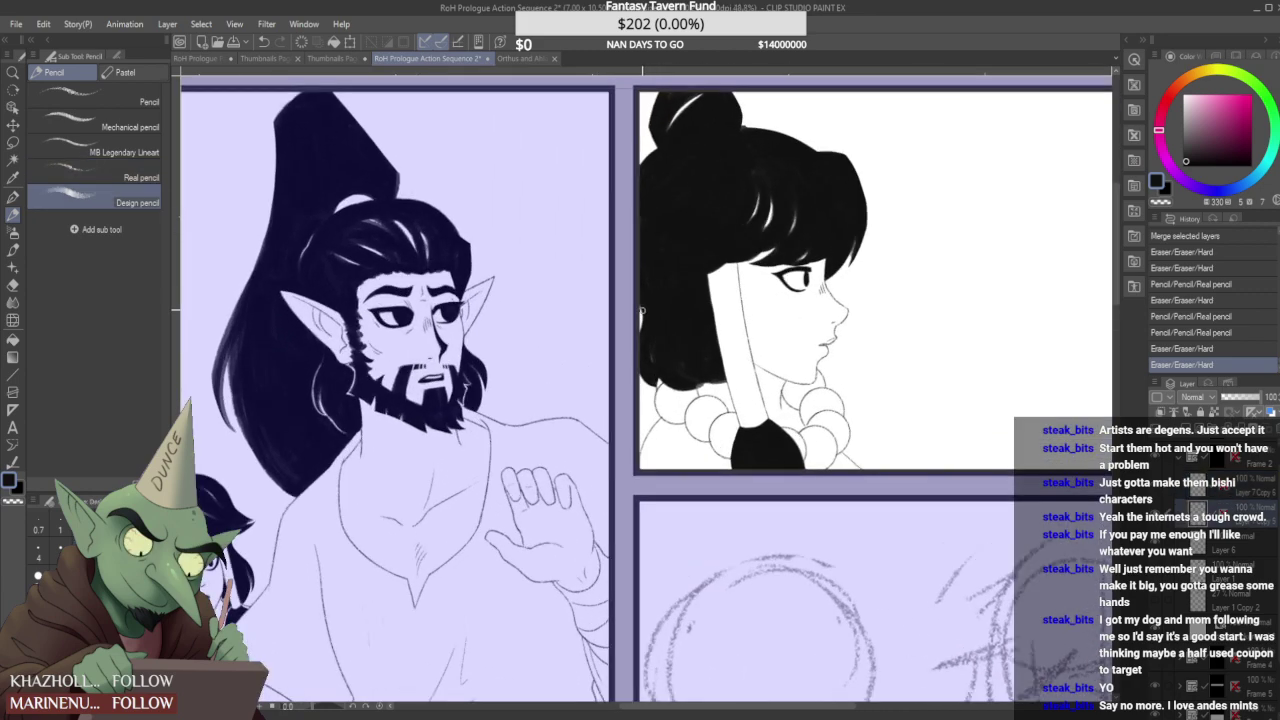
{"action": "left_click_drag", "start_coordinate": [640, 312], "coordinate": [647, 342]}
{"action": "scroll", "coordinate": [662, 297], "scroll_direction": "down", "scroll_amount": 5}
{"action": "scroll", "coordinate": [677, 246], "scroll_direction": "up", "scroll_amount": 5}
{"action": "scroll", "coordinate": [650, 320], "scroll_direction": "down", "scroll_amount": 3}
{"action": "scroll", "coordinate": [669, 268], "scroll_direction": "up", "scroll_amount": 1}
- Check Layer 6 and erase along the back of the woman's hair at the panel border
{"action": "left_click", "coordinate": [1249, 538]}
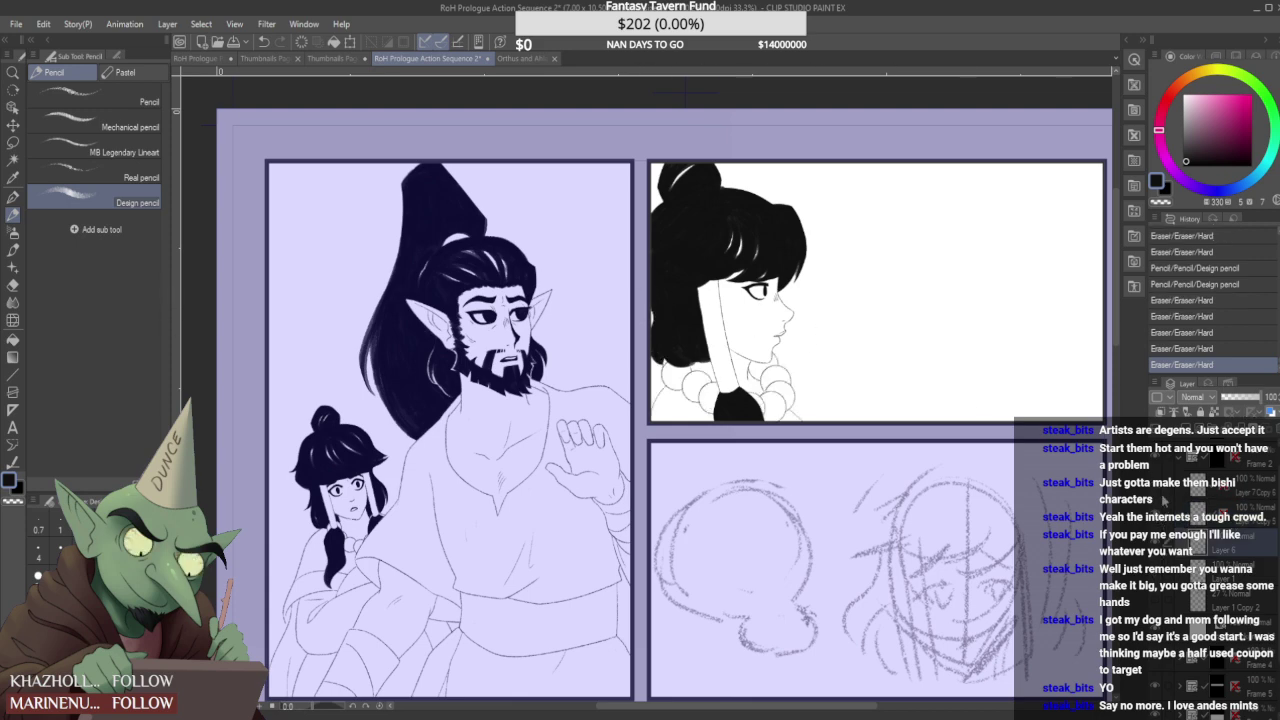
{"action": "left_click_drag", "start_coordinate": [649, 303], "coordinate": [649, 320]}
{"action": "scroll", "coordinate": [607, 252], "scroll_direction": "down", "scroll_amount": 5}
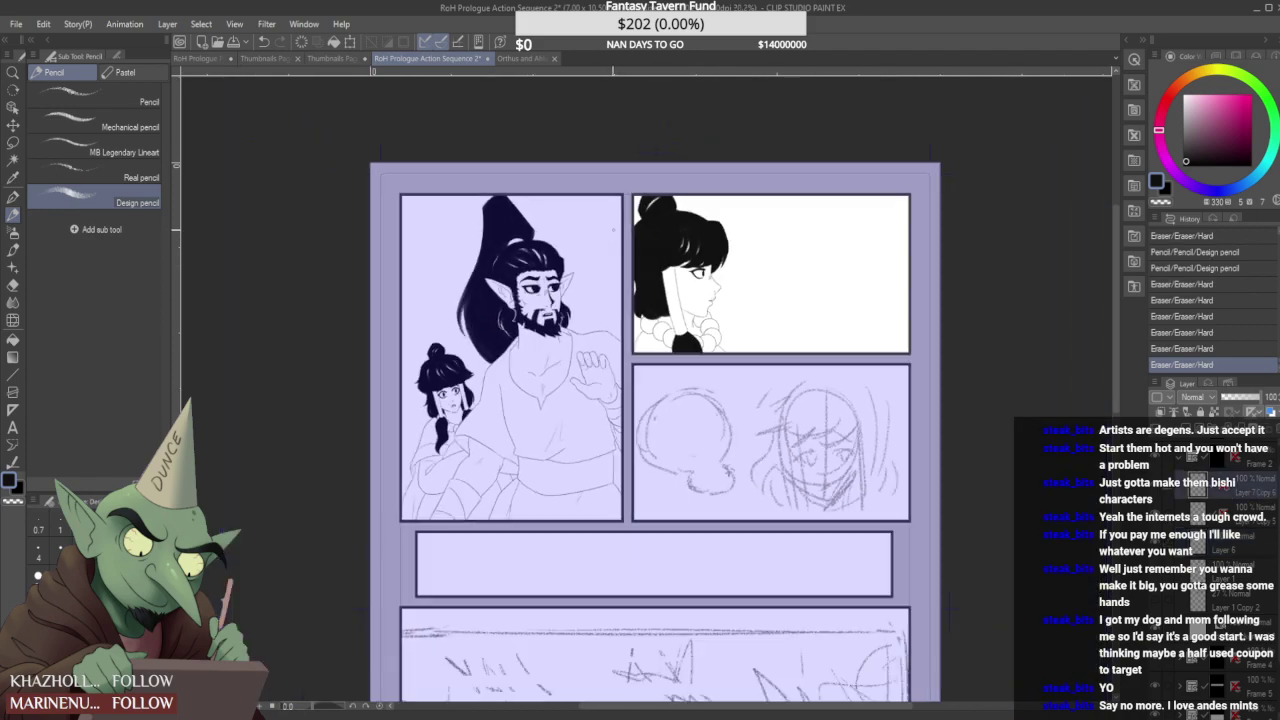
{"action": "scroll", "coordinate": [630, 314], "scroll_direction": "up", "scroll_amount": 5}
- Fill in the lower back tip of the hair above the collar with the Design pencil and erase the excess
{"action": "mouse_move", "coordinate": [640, 330]}
{"action": "left_mouse_down"}
{"action": "mouse_move", "coordinate": [664, 362]}
{"action": "mouse_move", "coordinate": [646, 338]}
{"action": "left_mouse_up"}
{"action": "scroll", "coordinate": [655, 345], "scroll_direction": "up", "scroll_amount": 2}
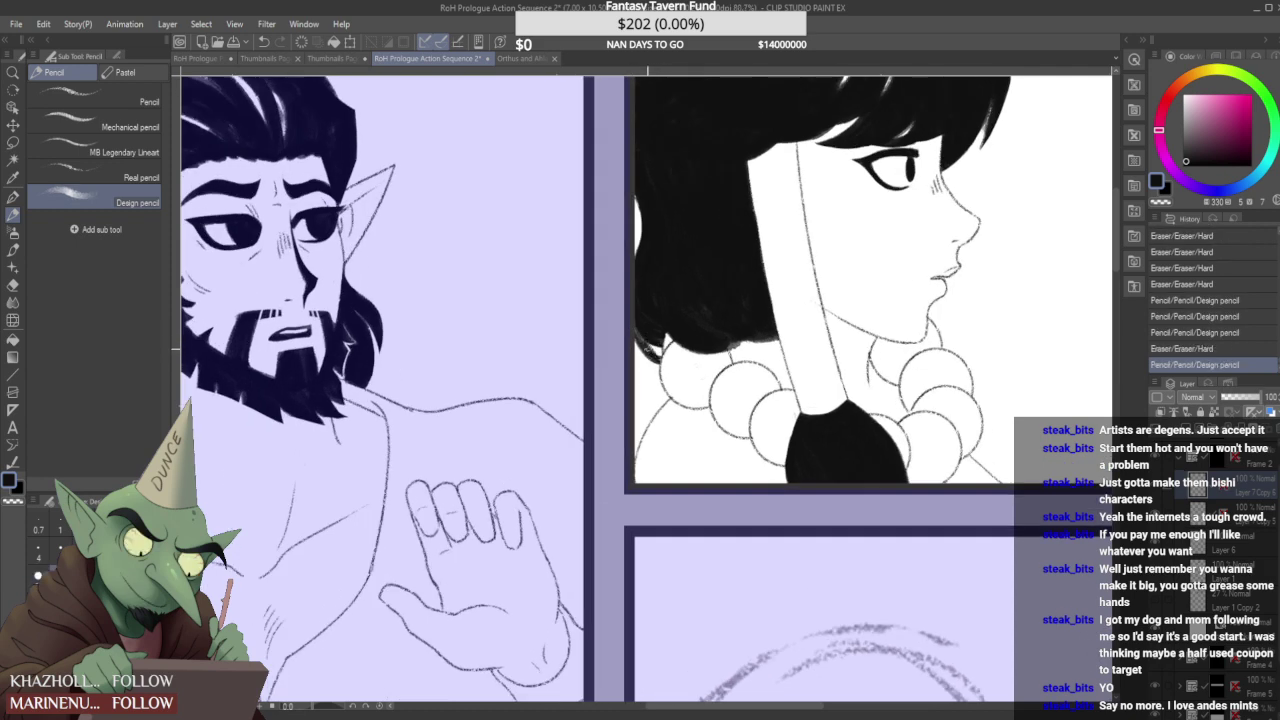
{"action": "left_click_drag", "start_coordinate": [647, 345], "coordinate": [657, 354]}
{"action": "mouse_move", "coordinate": [645, 343]}
{"action": "left_mouse_down"}
{"action": "mouse_move", "coordinate": [661, 307]}
{"action": "mouse_move", "coordinate": [672, 355]}
{"action": "left_mouse_up"}
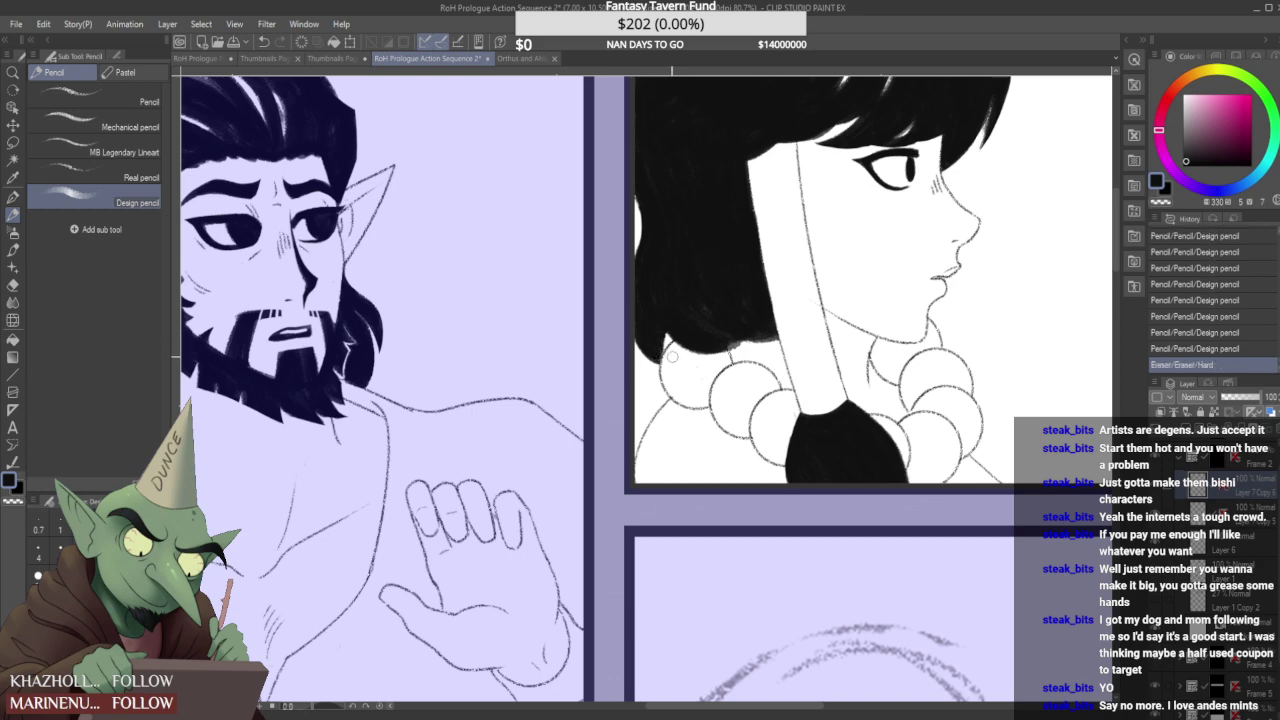
{"action": "scroll", "coordinate": [650, 378], "scroll_direction": "down", "scroll_amount": 5}
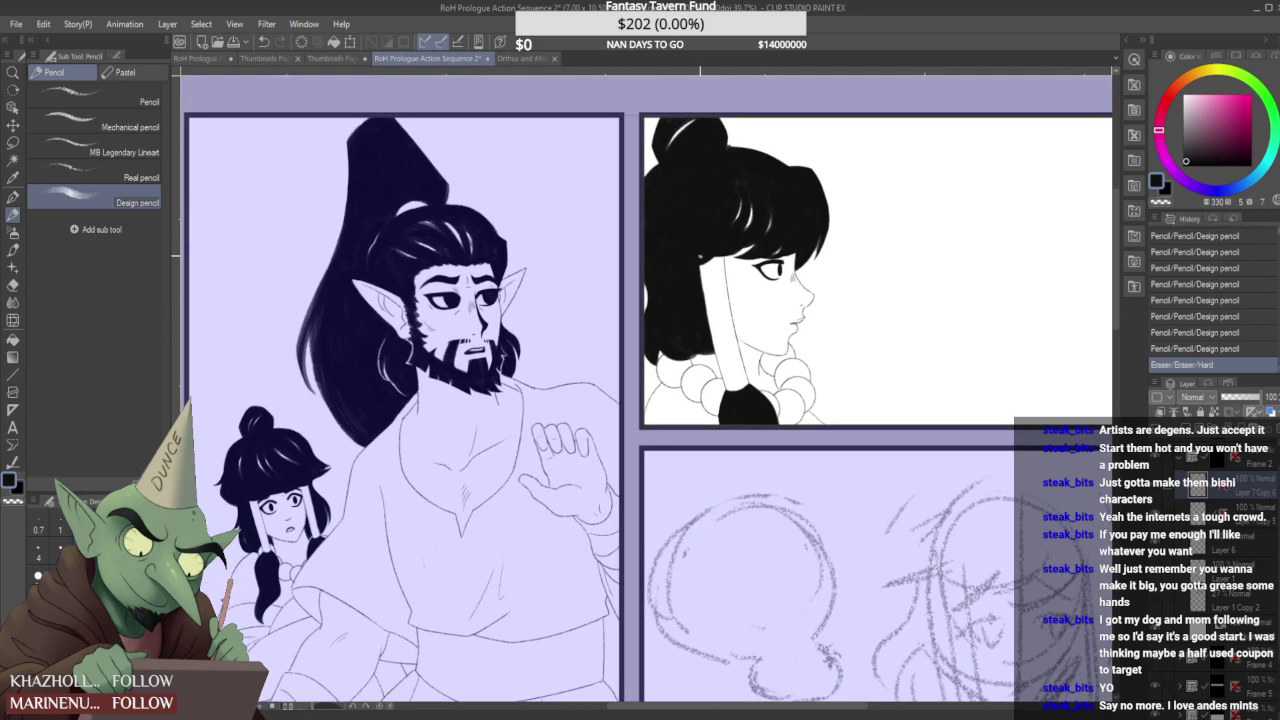
{"action": "scroll", "coordinate": [760, 189], "scroll_direction": "up", "scroll_amount": 4}
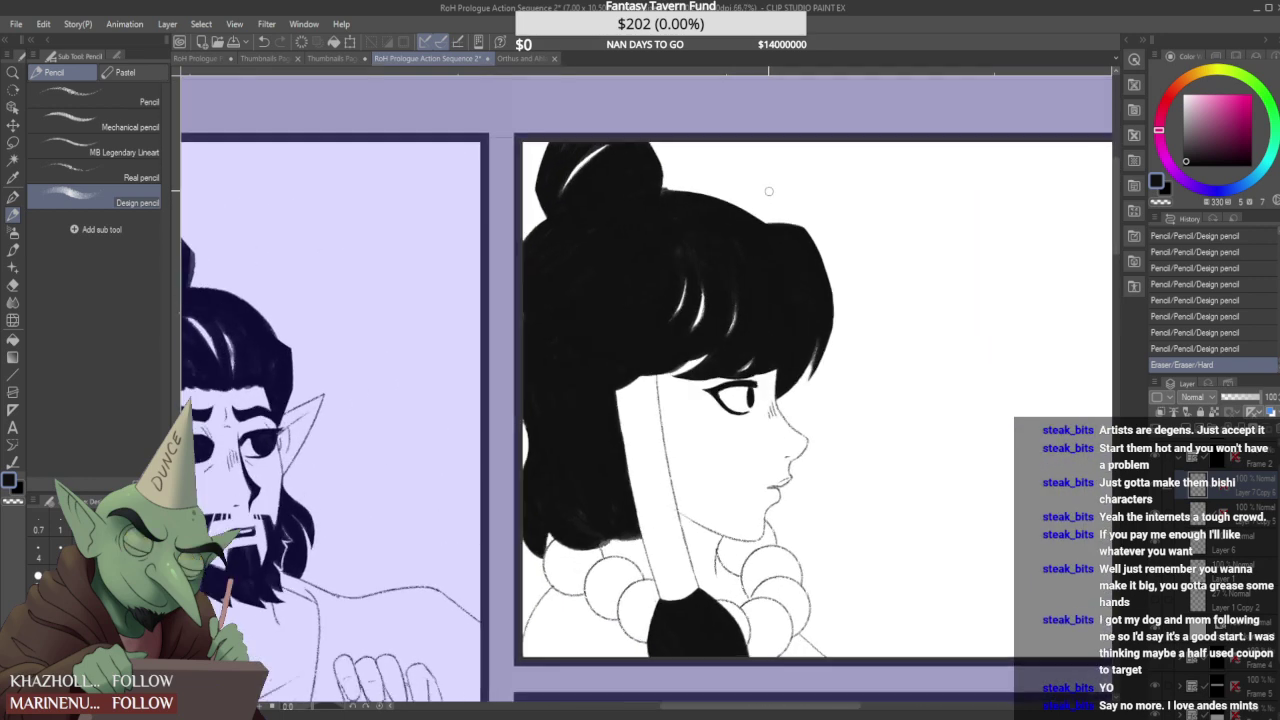
- Clean up the top edge of the woman's black hair with the Hard eraser, continuing the erasing on Layer 6
{"action": "scroll", "coordinate": [769, 191], "scroll_direction": "up", "scroll_amount": 1}
{"action": "left_click", "coordinate": [743, 210]}
{"action": "left_click", "coordinate": [1226, 536]}
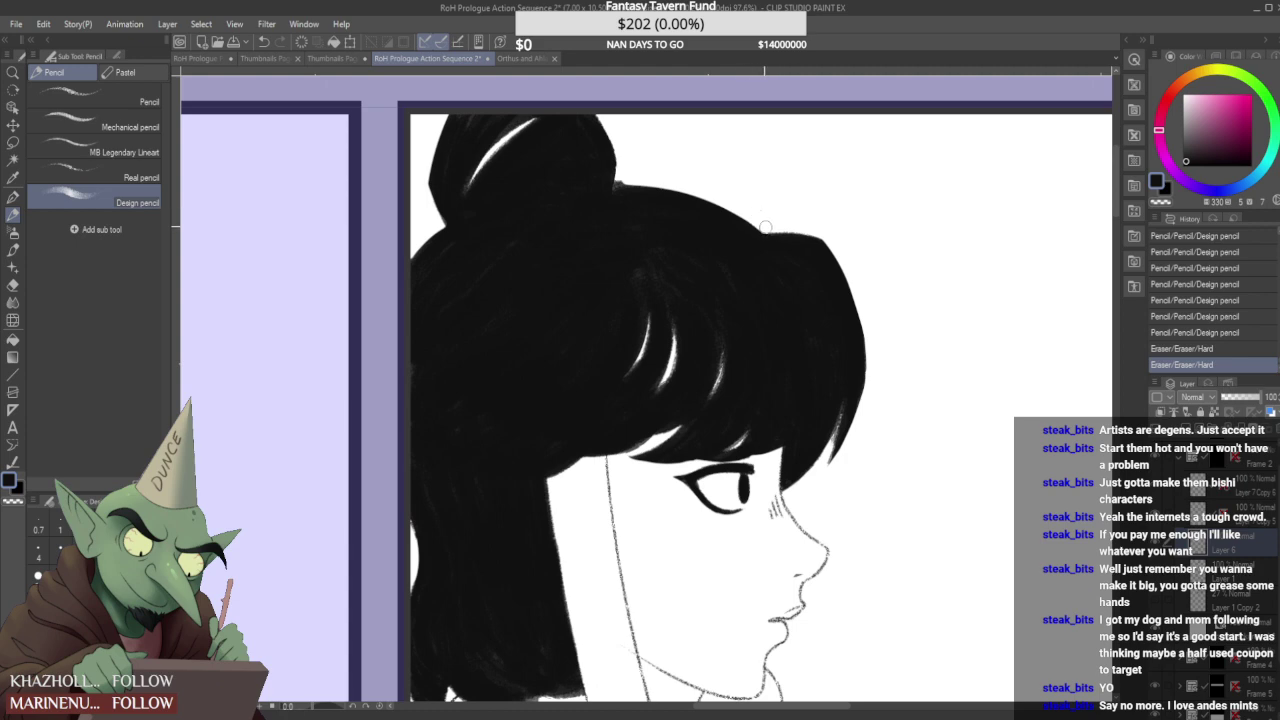
{"action": "left_click", "coordinate": [765, 228]}
{"action": "scroll", "coordinate": [700, 222], "scroll_direction": "down", "scroll_amount": 6}
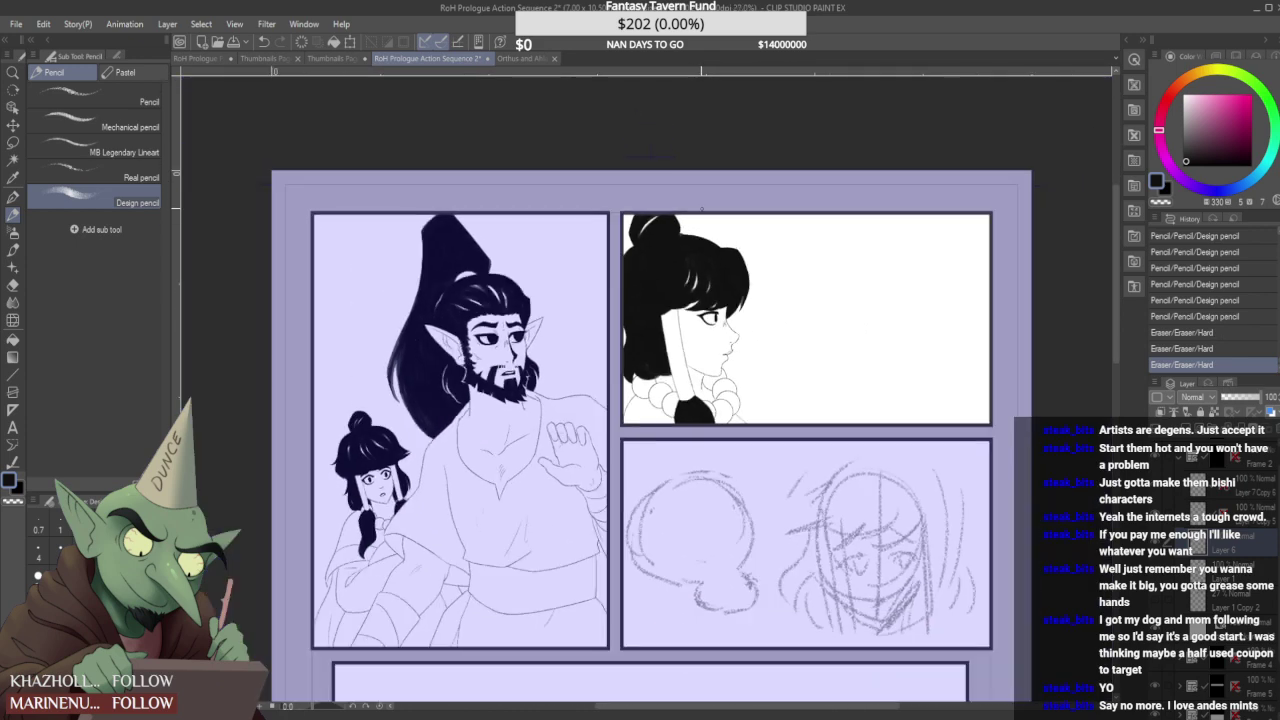
{"action": "scroll", "coordinate": [708, 258], "scroll_direction": "down", "scroll_amount": 1}
{"action": "scroll", "coordinate": [693, 280], "scroll_direction": "up", "scroll_amount": 2}
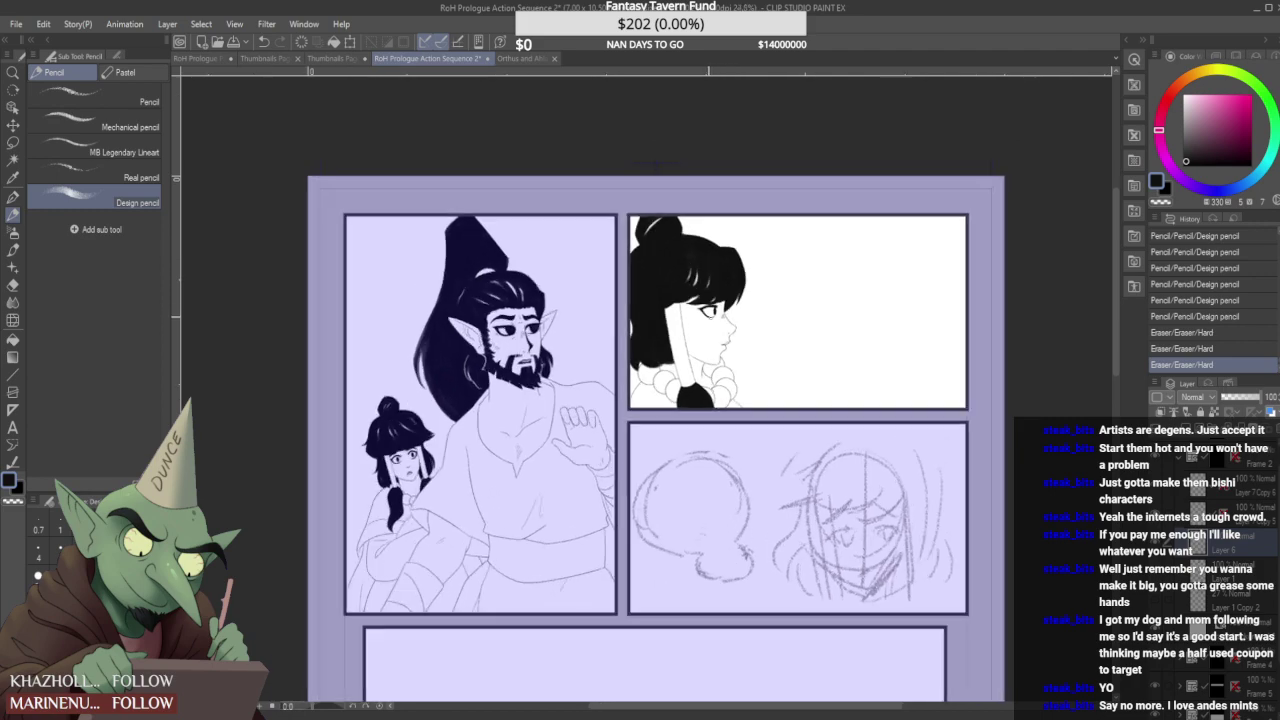
- Draw a thin tear trail running down from the woman's lower eyelid on Layer 6 with the Real pencil
{"action": "left_click", "coordinate": [140, 177]}
{"action": "scroll", "coordinate": [713, 325], "scroll_direction": "up", "scroll_amount": 3}
{"action": "scroll", "coordinate": [713, 325], "scroll_direction": "up", "scroll_amount": 2}
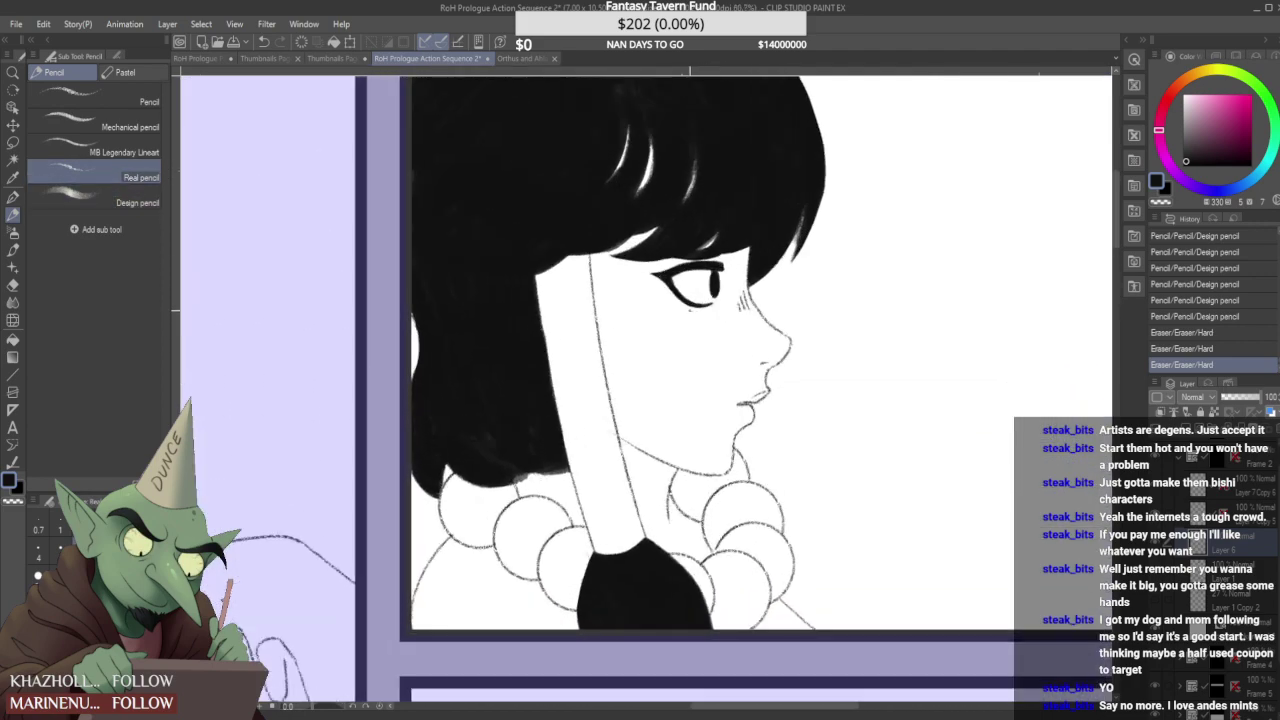
{"action": "scroll", "coordinate": [710, 312], "scroll_direction": "up", "scroll_amount": 2}
{"action": "scroll", "coordinate": [690, 290], "scroll_direction": "down", "scroll_amount": 4}
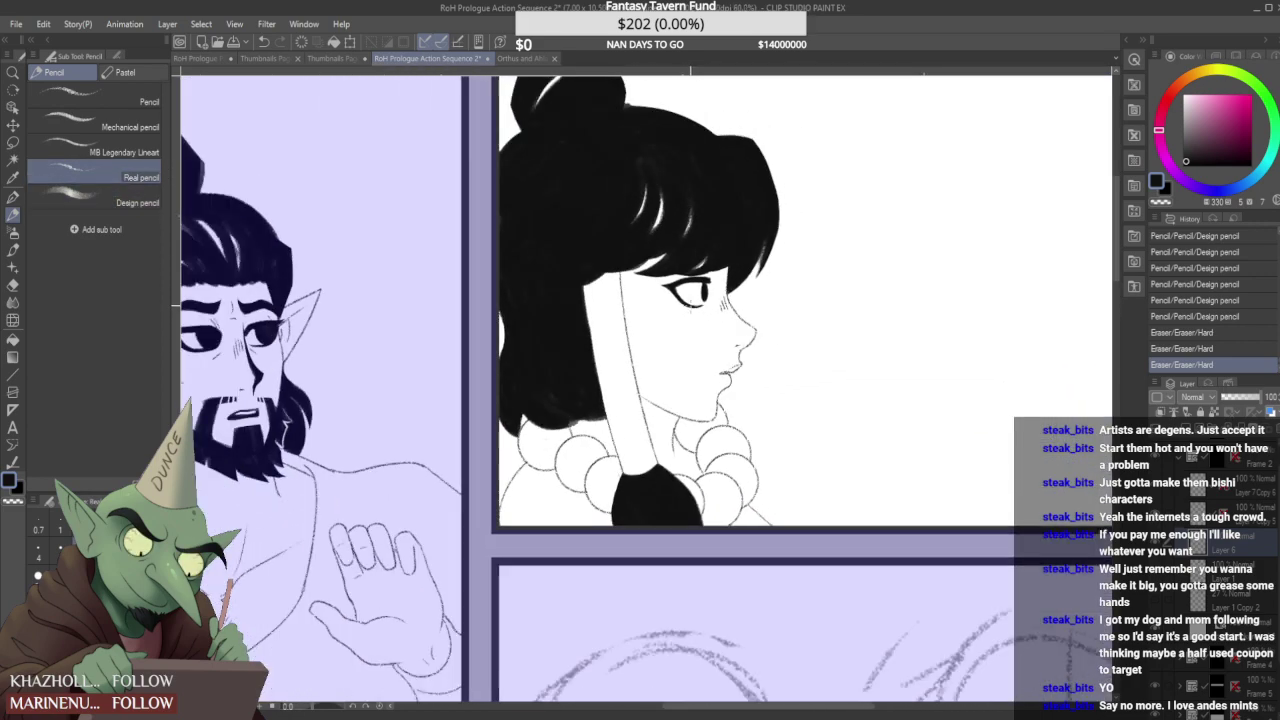
{"action": "scroll", "coordinate": [690, 290], "scroll_direction": "up", "scroll_amount": 2}
{"action": "scroll", "coordinate": [690, 305], "scroll_direction": "up", "scroll_amount": 2}
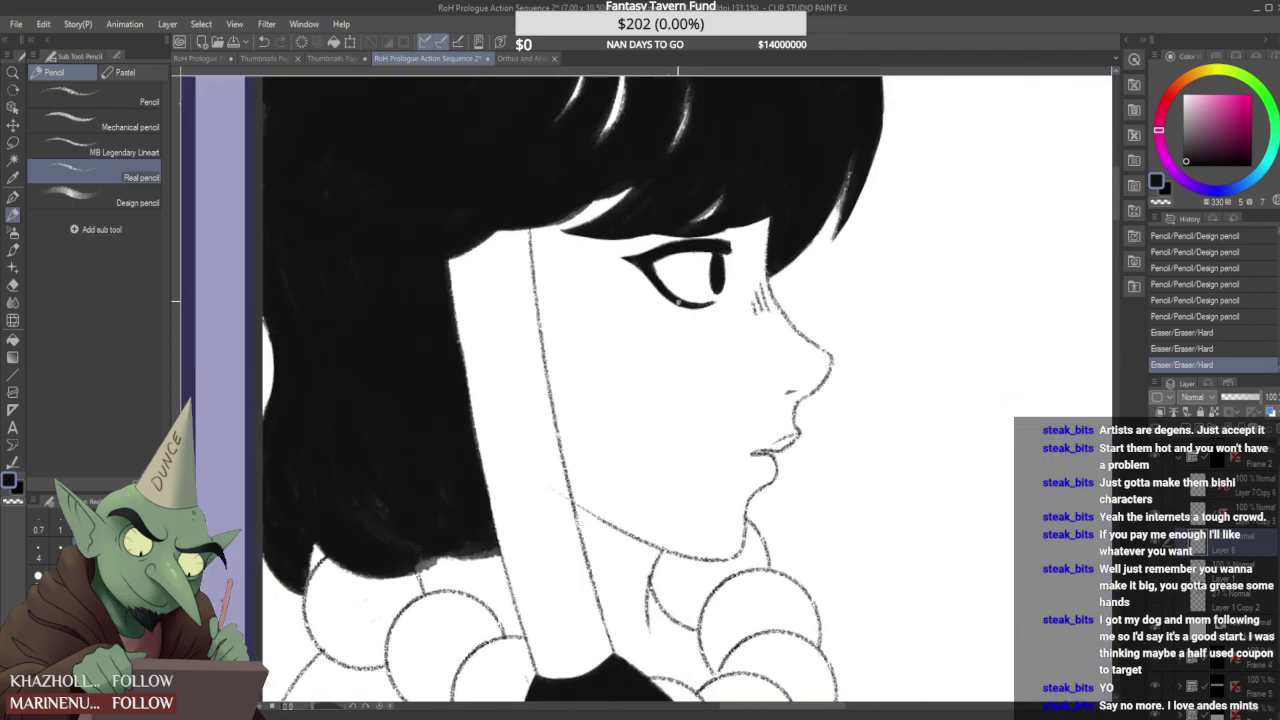
{"action": "left_click_drag", "start_coordinate": [667, 304], "coordinate": [670, 318]}
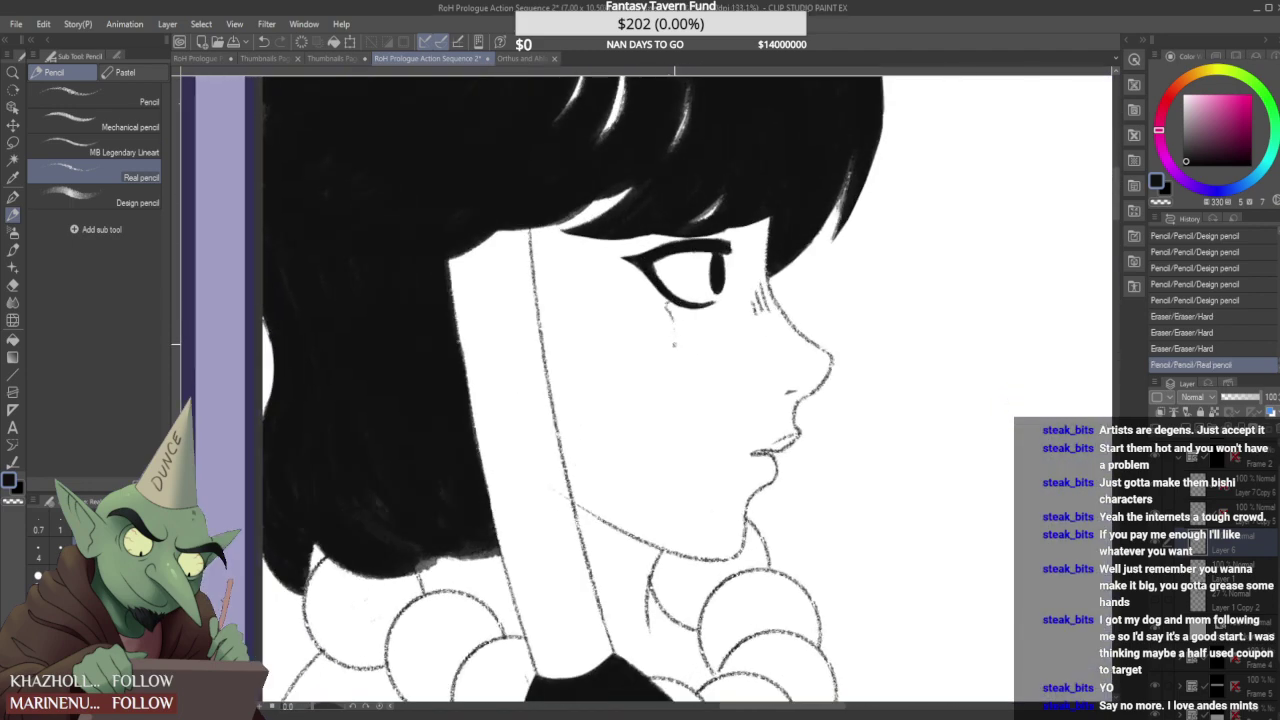
- Shape a small rounded drop at the lower end of the tear with the Real pencil and the Hard eraser
{"action": "scroll", "coordinate": [690, 344], "scroll_direction": "down", "scroll_amount": 1}
{"action": "scroll", "coordinate": [690, 344], "scroll_direction": "up", "scroll_amount": 2}
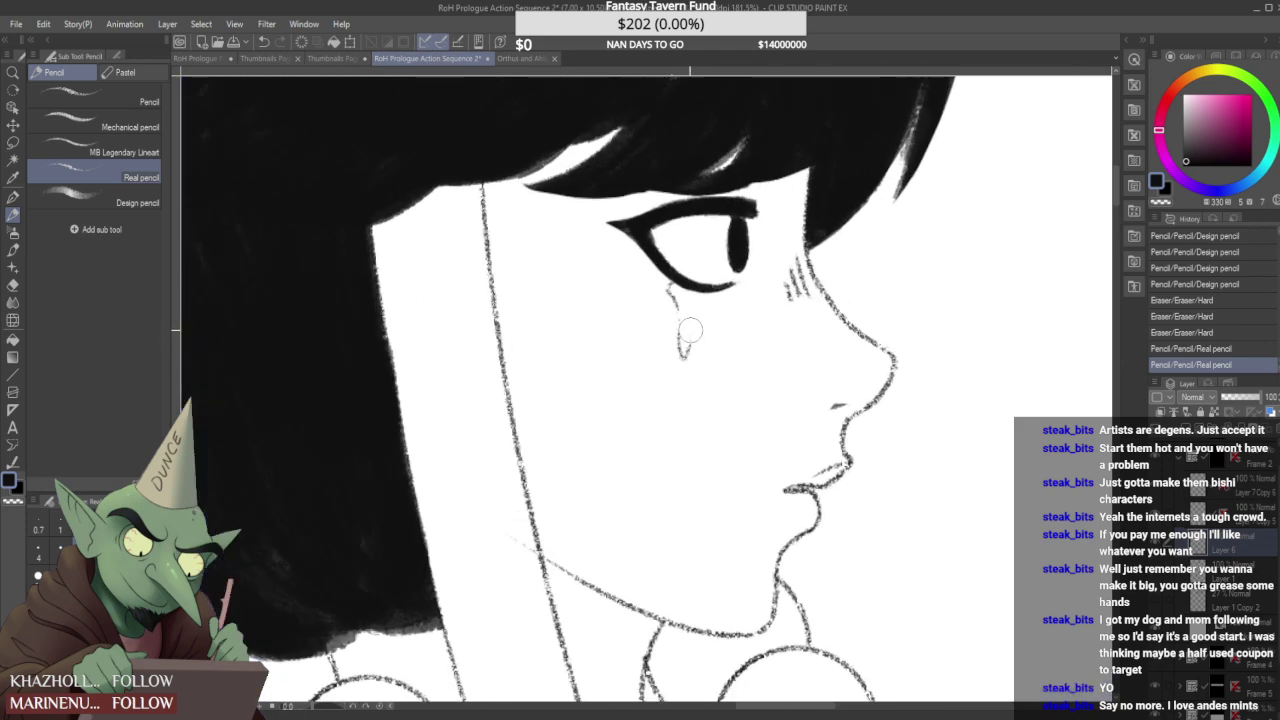
{"action": "left_click_drag", "start_coordinate": [690, 343], "coordinate": [692, 342]}
{"action": "left_click_drag", "start_coordinate": [683, 352], "coordinate": [695, 339]}
{"action": "scroll", "coordinate": [694, 313], "scroll_direction": "down", "scroll_amount": 4}
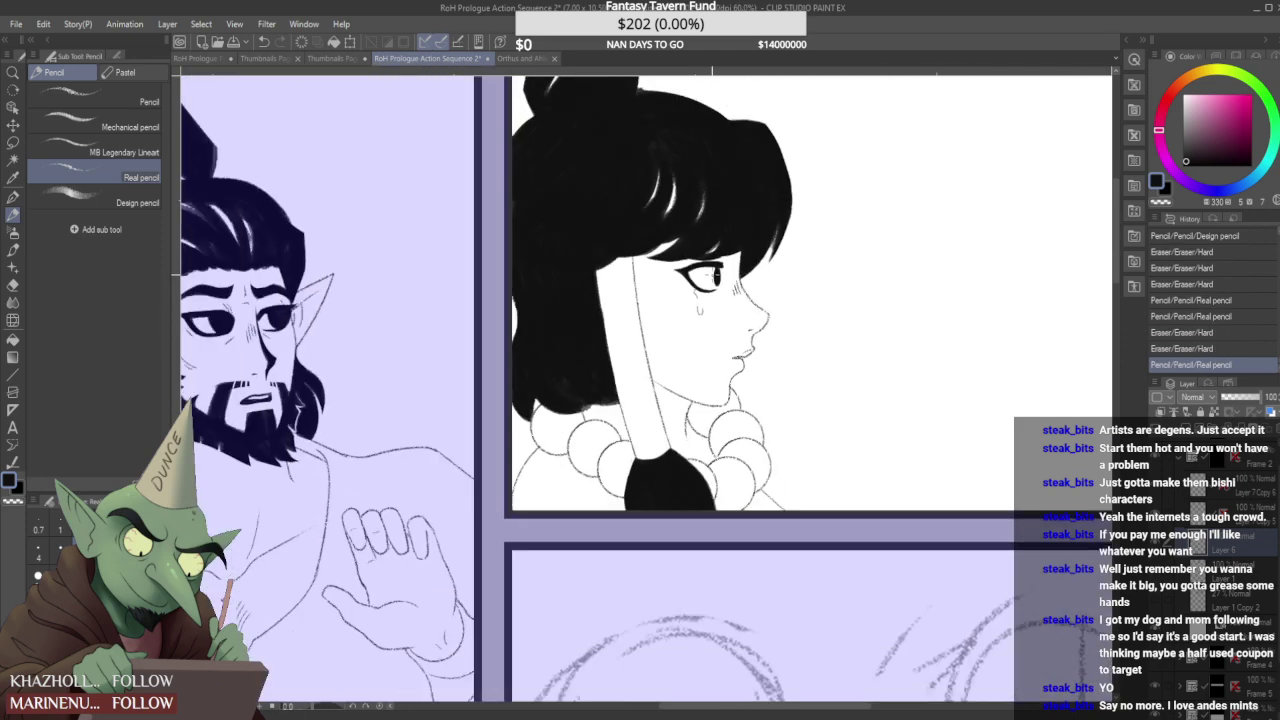
- Refine the upper part of the tear just below the woman's eye with the Real pencil and the Hard eraser
{"action": "scroll", "coordinate": [704, 314], "scroll_direction": "up", "scroll_amount": 3}
{"action": "scroll", "coordinate": [704, 314], "scroll_direction": "up", "scroll_amount": 1}
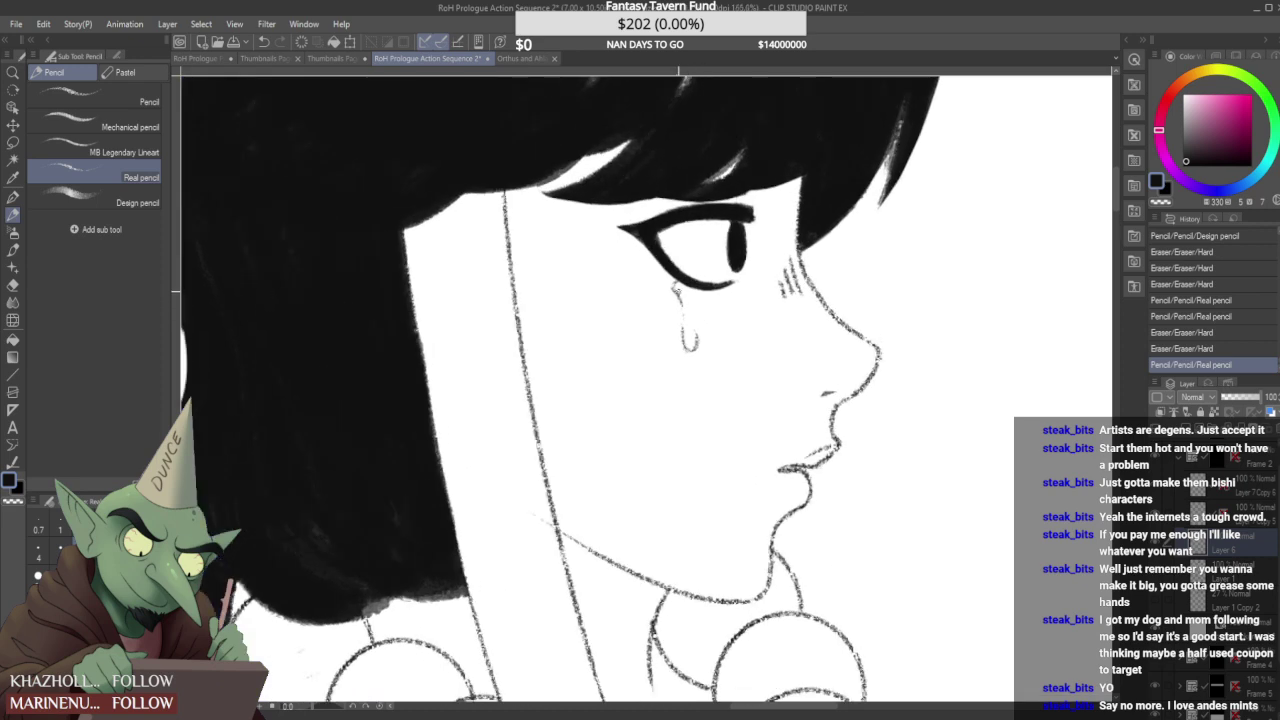
{"action": "left_click_drag", "start_coordinate": [683, 290], "coordinate": [708, 297]}
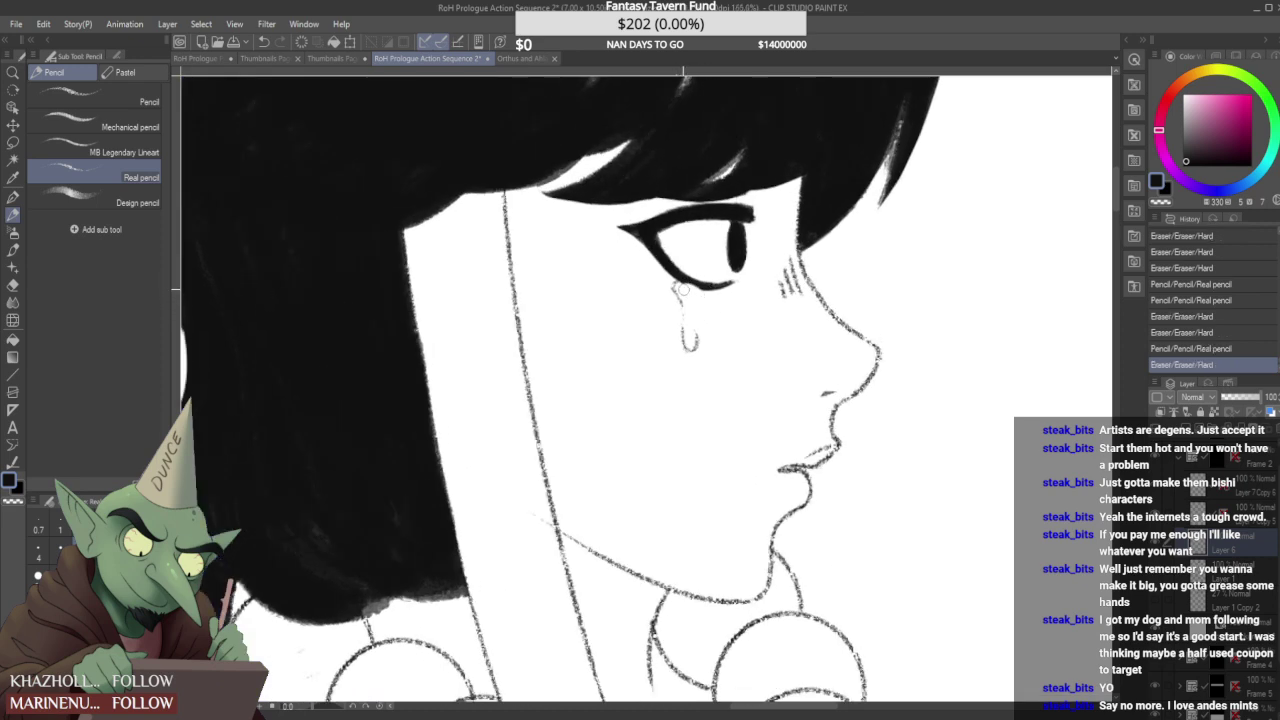
{"action": "left_click_drag", "start_coordinate": [680, 285], "coordinate": [713, 304]}
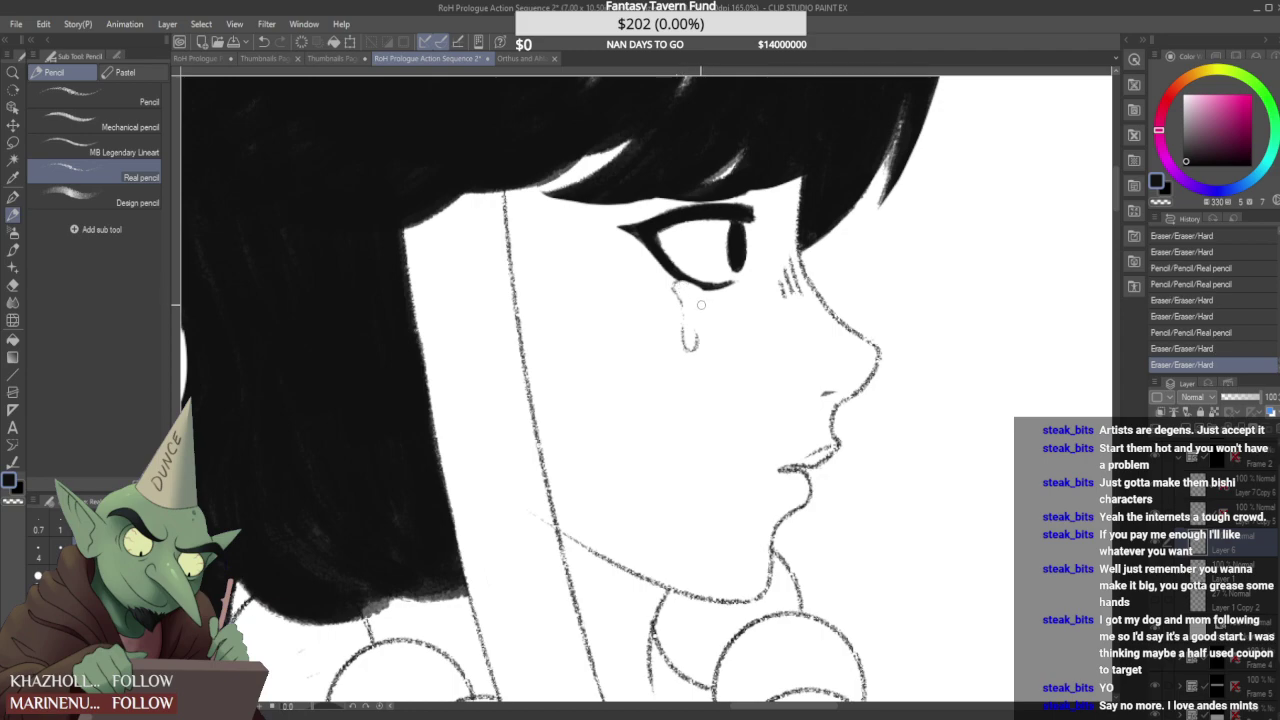
{"action": "scroll", "coordinate": [711, 292], "scroll_direction": "down", "scroll_amount": 6}
{"action": "scroll", "coordinate": [704, 280], "scroll_direction": "up", "scroll_amount": 6}
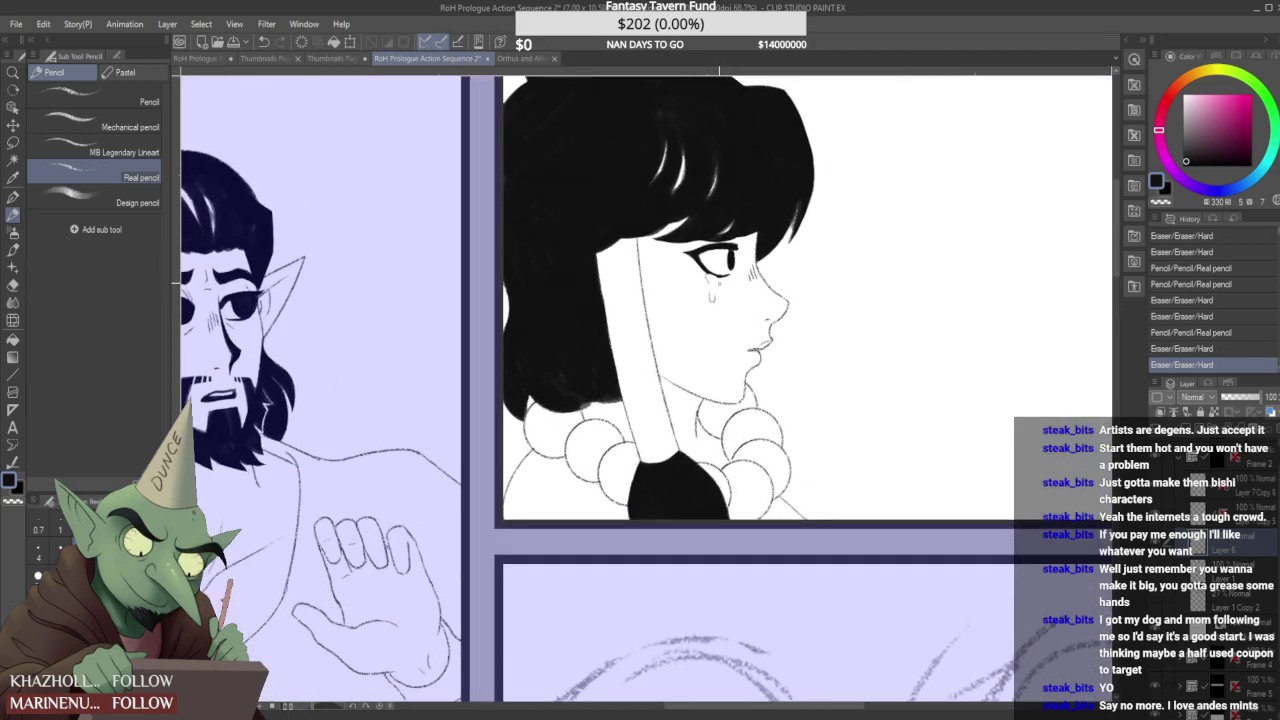
- Redraw the tear below the profile girl's eye as a longer thin streak running down the cheek
{"action": "mouse_move", "coordinate": [698, 306]}
{"action": "left_mouse_down"}
{"action": "mouse_move", "coordinate": [701, 319]}
{"action": "mouse_move", "coordinate": [712, 312]}
{"action": "mouse_move", "coordinate": [701, 332]}
{"action": "mouse_move", "coordinate": [704, 282]}
{"action": "left_mouse_up"}
{"action": "scroll", "coordinate": [708, 261], "scroll_direction": "down", "scroll_amount": 6}
{"action": "scroll", "coordinate": [708, 268], "scroll_direction": "up", "scroll_amount": 5}
{"action": "scroll", "coordinate": [696, 296], "scroll_direction": "down", "scroll_amount": 10}
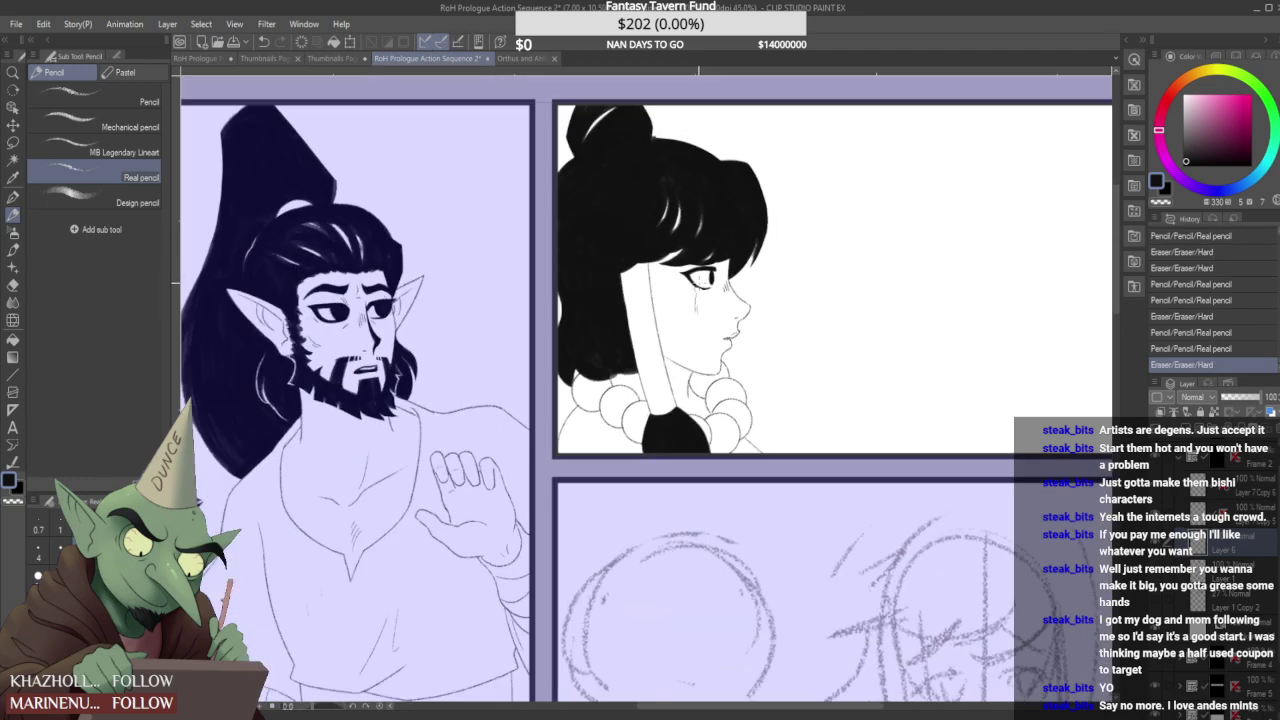
- Draw a small teardrop mark low on the cheek beside the long hair strand and trim it with the eraser
{"action": "scroll", "coordinate": [675, 324], "scroll_direction": "up", "scroll_amount": 4}
{"action": "left_click_drag", "start_coordinate": [658, 312], "coordinate": [661, 311]}
{"action": "scroll", "coordinate": [658, 316], "scroll_direction": "down", "scroll_amount": 4}
{"action": "scroll", "coordinate": [662, 310], "scroll_direction": "up", "scroll_amount": 5}
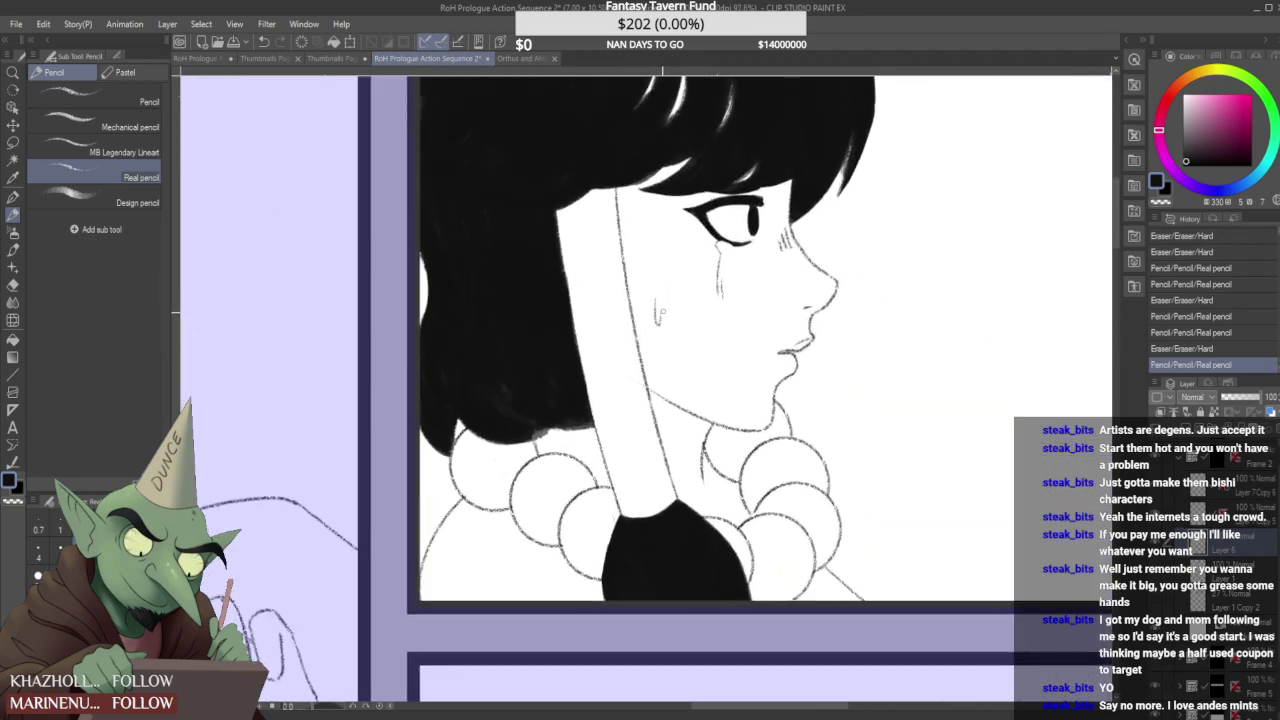
{"action": "mouse_move", "coordinate": [656, 324]}
{"action": "left_mouse_down"}
{"action": "mouse_move", "coordinate": [664, 369]}
{"action": "mouse_move", "coordinate": [667, 357]}
{"action": "left_mouse_up"}
{"action": "scroll", "coordinate": [662, 357], "scroll_direction": "up", "scroll_amount": 4}
{"action": "scroll", "coordinate": [667, 356], "scroll_direction": "down", "scroll_amount": 3}
{"action": "scroll", "coordinate": [672, 320], "scroll_direction": "down", "scroll_amount": 3}
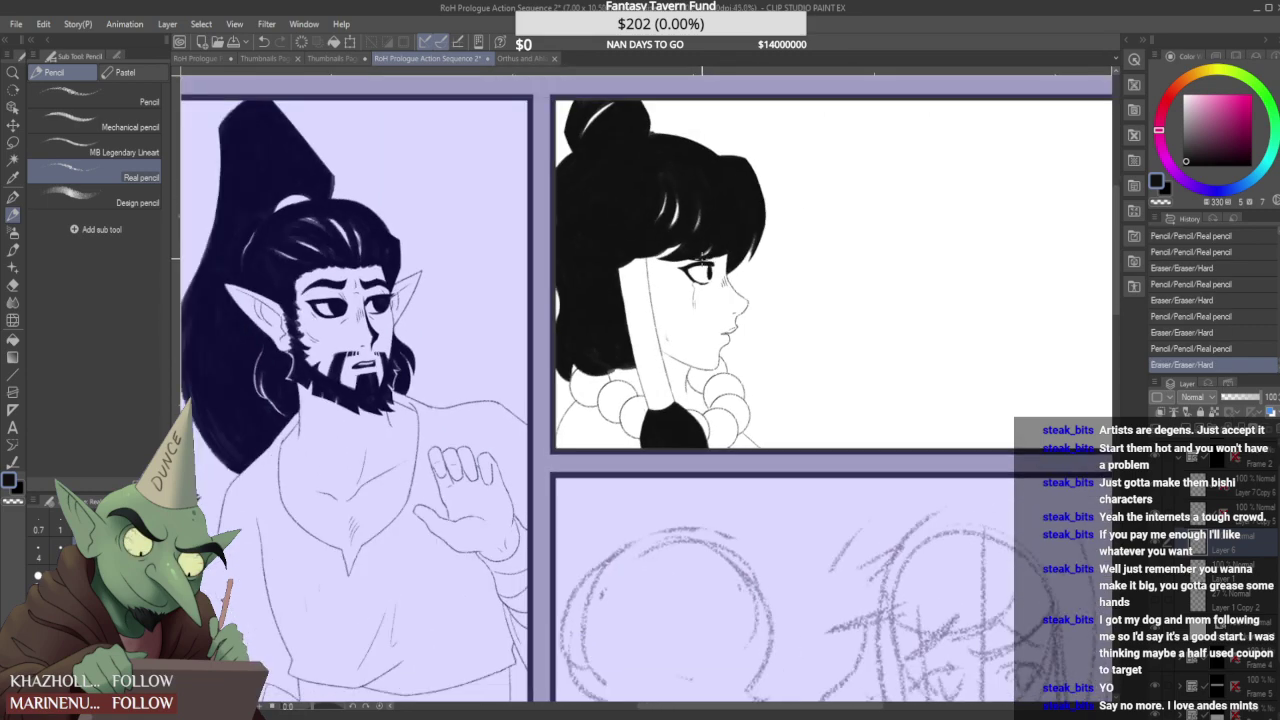
- Erase stray marks around the lower cheek and where the jawline meets the hair strand, including those on the layer below
{"action": "scroll", "coordinate": [700, 255], "scroll_direction": "down", "scroll_amount": 2}
{"action": "scroll", "coordinate": [700, 255], "scroll_direction": "up", "scroll_amount": 6}
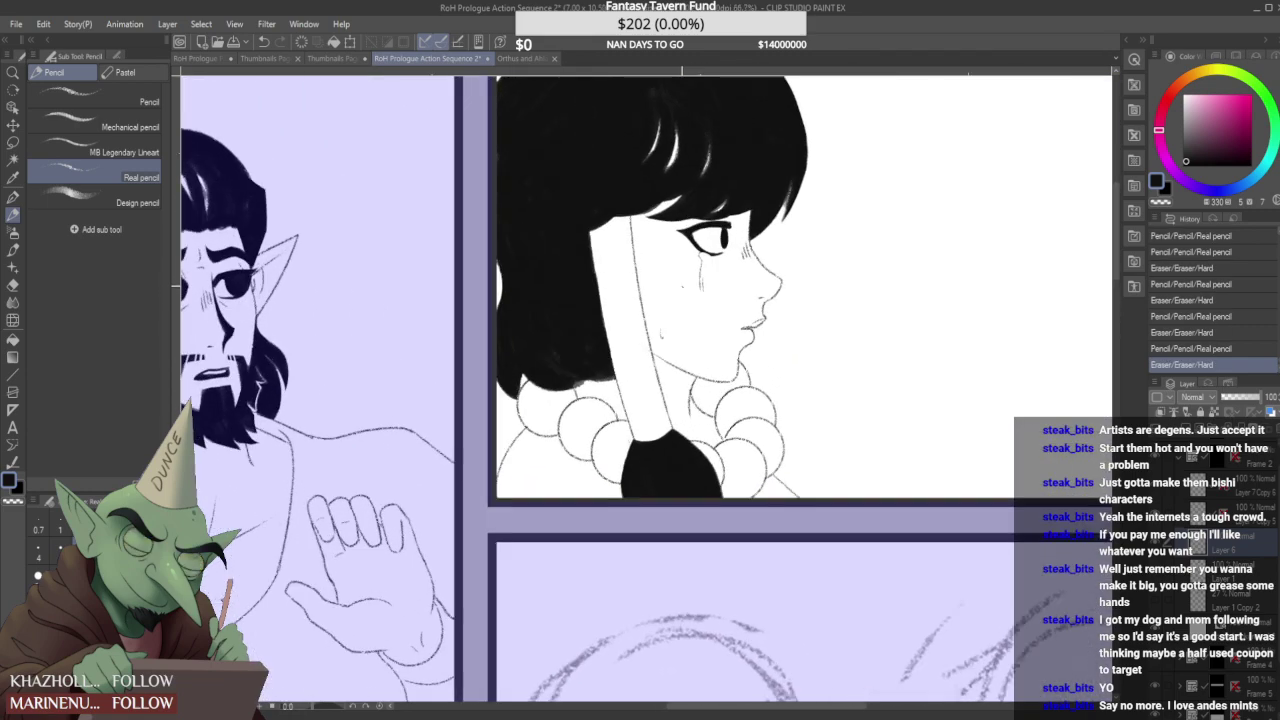
{"action": "scroll", "coordinate": [652, 350], "scroll_direction": "up", "scroll_amount": 2}
{"action": "left_click", "coordinate": [639, 376]}
{"action": "left_click", "coordinate": [613, 382]}
{"action": "scroll", "coordinate": [613, 382], "scroll_direction": "down", "scroll_amount": 4}
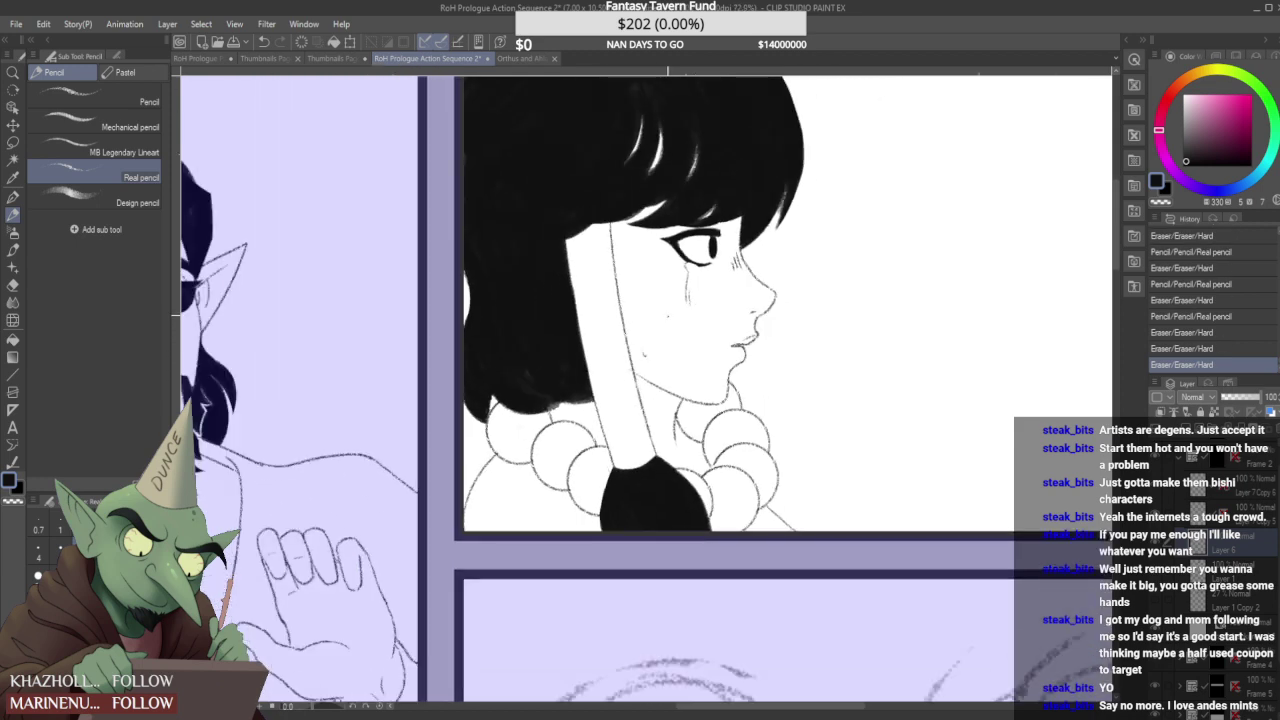
{"action": "scroll", "coordinate": [620, 366], "scroll_direction": "up", "scroll_amount": 3}
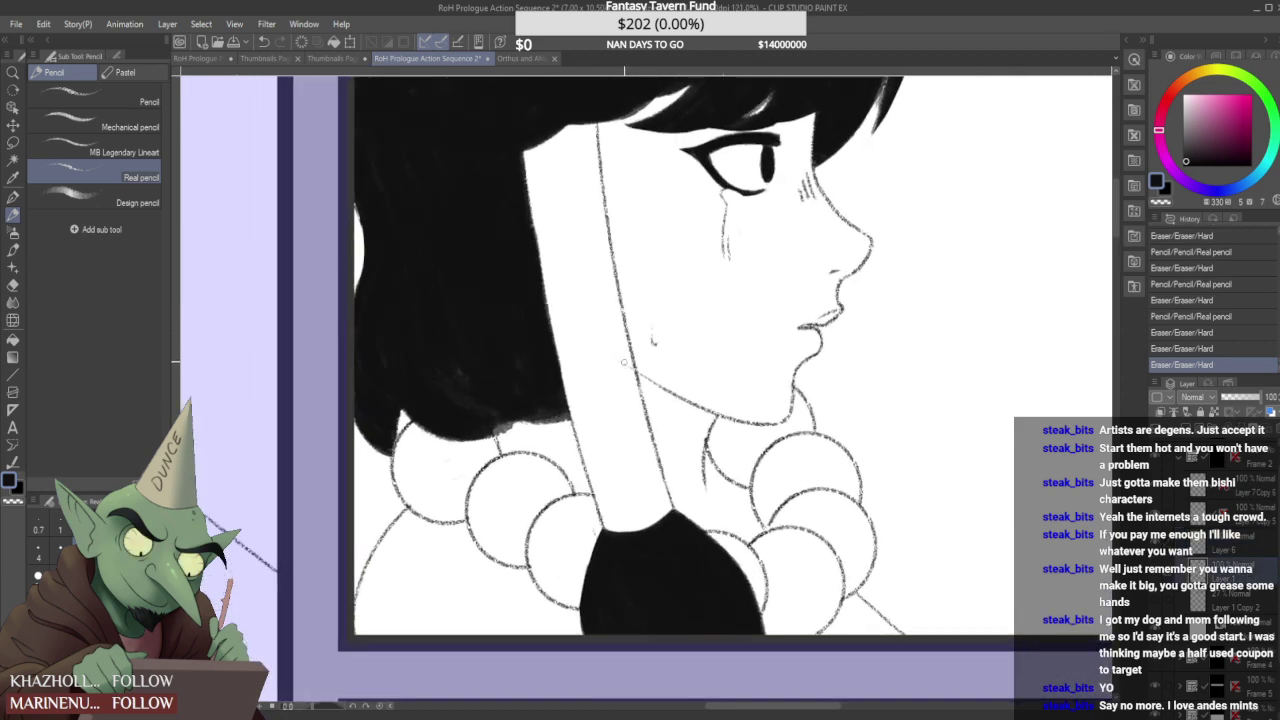
{"action": "left_click", "coordinate": [631, 373]}
{"action": "scroll", "coordinate": [631, 373], "scroll_direction": "down", "scroll_amount": 6}
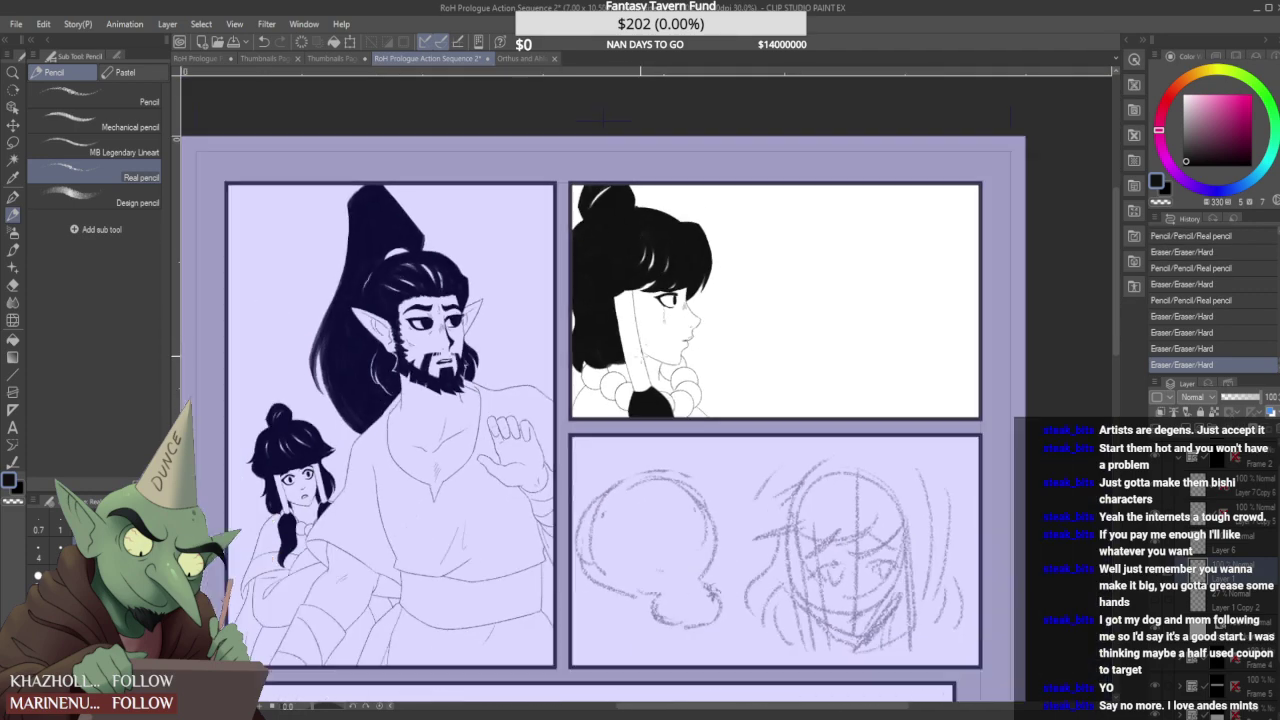
- Touch up the tear streak under the eye with a short Real pencil mark
{"action": "scroll", "coordinate": [655, 335], "scroll_direction": "up", "scroll_amount": 7}
{"action": "left_click", "coordinate": [668, 300]}
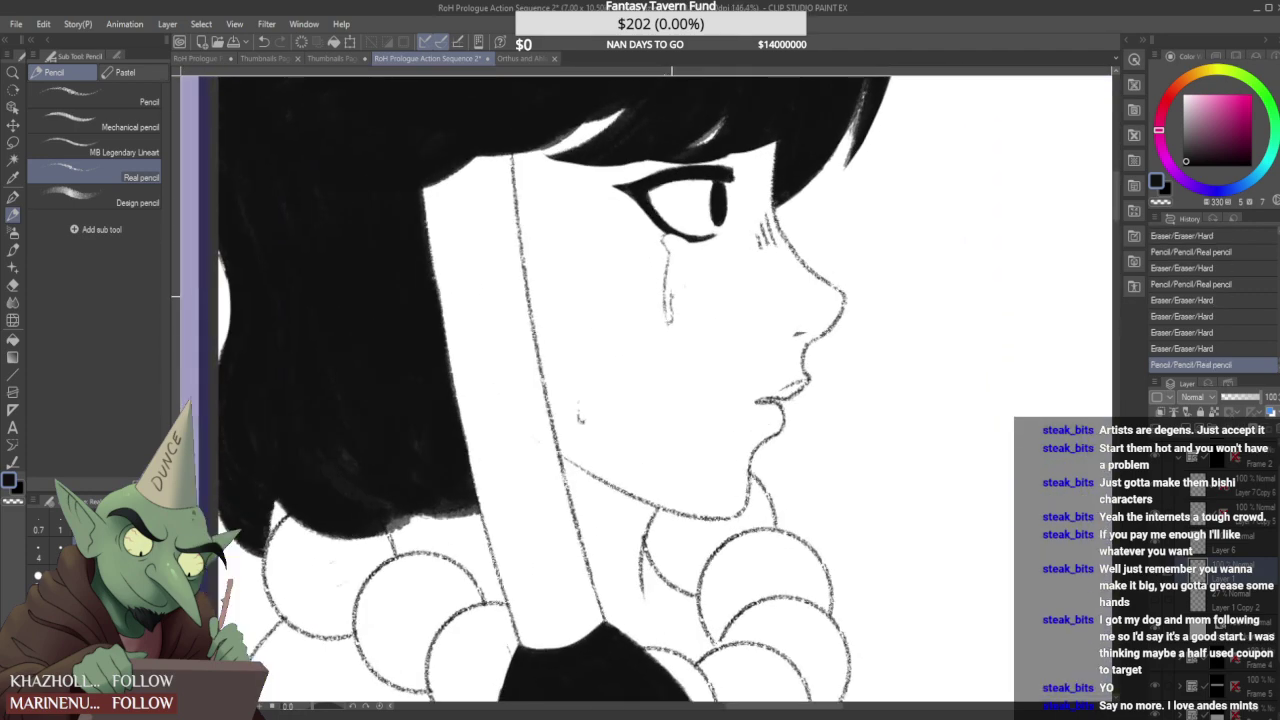
{"action": "scroll", "coordinate": [648, 332], "scroll_direction": "down", "scroll_amount": 4}
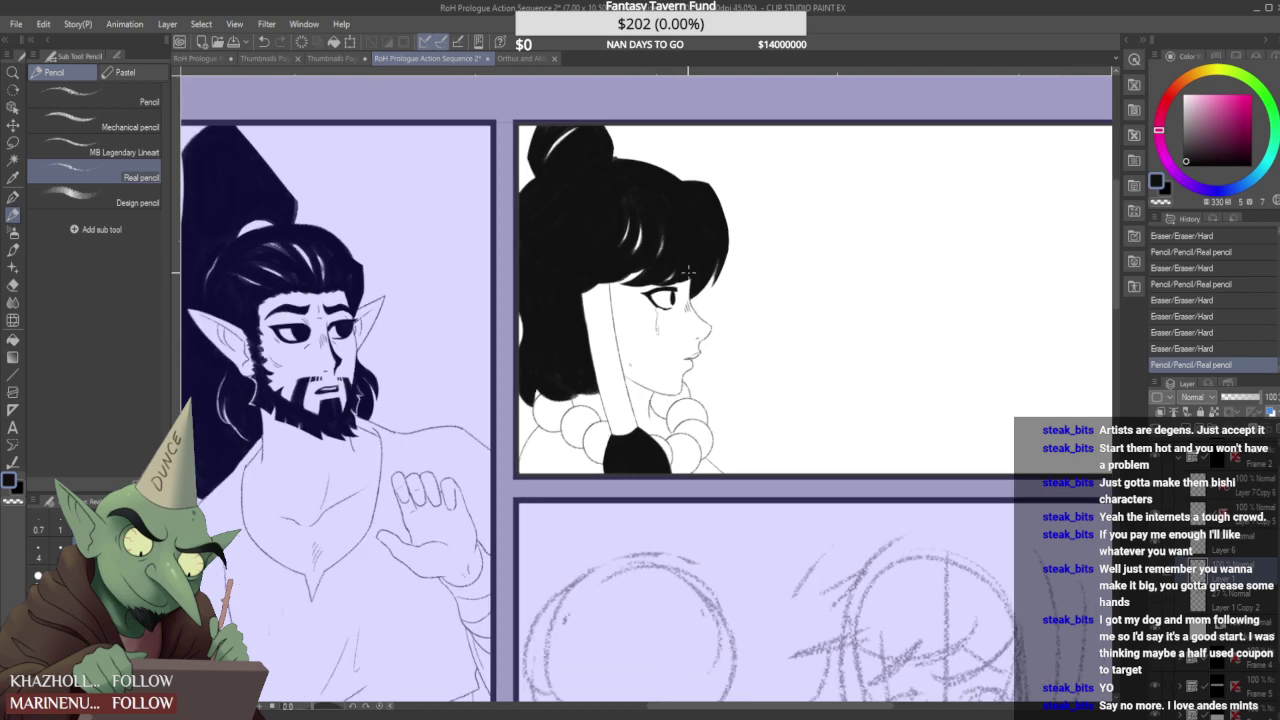
{"action": "scroll", "coordinate": [656, 336], "scroll_direction": "down", "scroll_amount": 2}
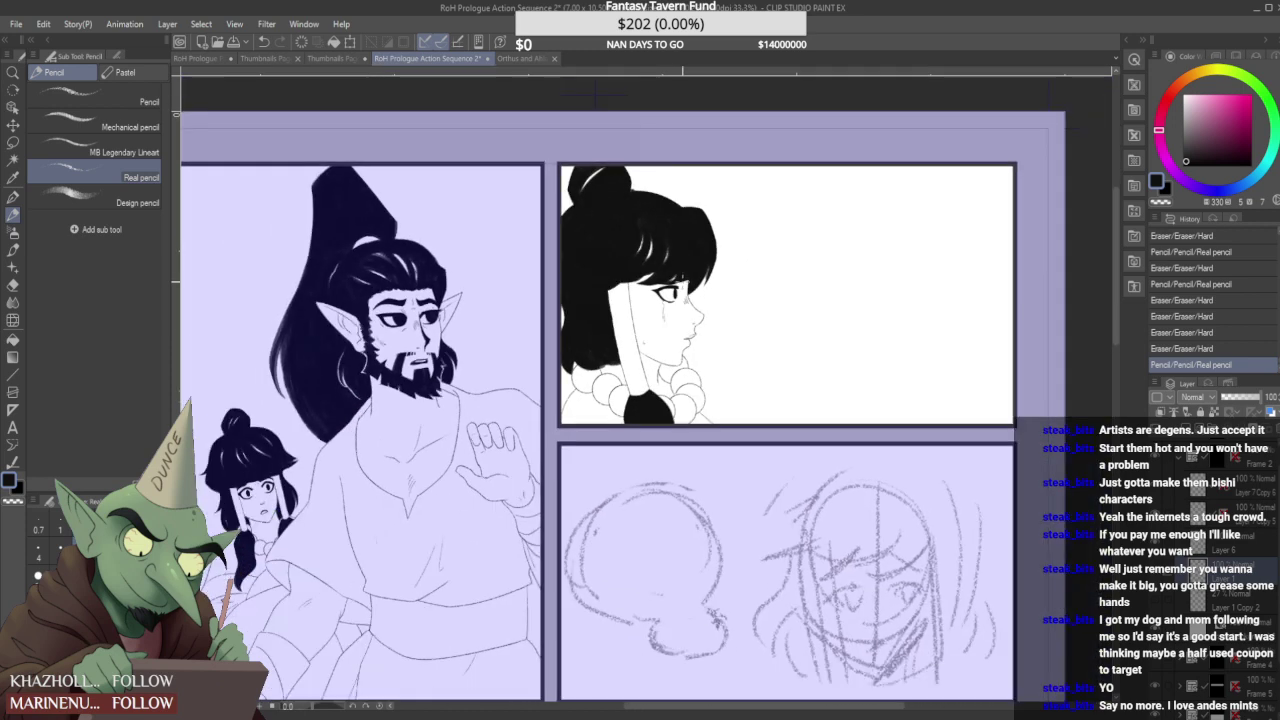
{"action": "scroll", "coordinate": [656, 336], "scroll_direction": "up", "scroll_amount": 2}
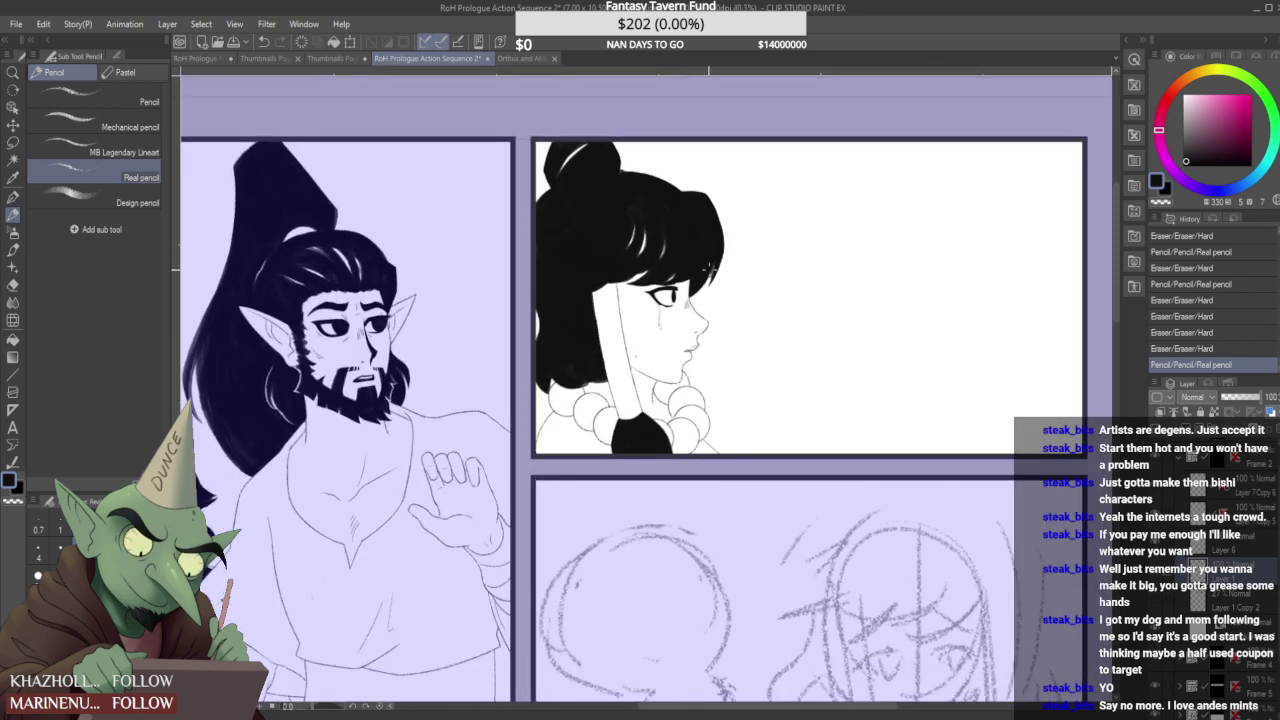
- Draw a small curved tear at the inner corner of the eye and clean it with the eraser
{"action": "scroll", "coordinate": [680, 302], "scroll_direction": "up", "scroll_amount": 5}
{"action": "mouse_move", "coordinate": [671, 305]}
{"action": "left_mouse_down"}
{"action": "mouse_move", "coordinate": [620, 315]}
{"action": "mouse_move", "coordinate": [671, 318]}
{"action": "left_mouse_up"}
{"action": "scroll", "coordinate": [672, 312], "scroll_direction": "up", "scroll_amount": 2}
{"action": "scroll", "coordinate": [669, 322], "scroll_direction": "down", "scroll_amount": 2}
{"action": "scroll", "coordinate": [685, 299], "scroll_direction": "down", "scroll_amount": 3}
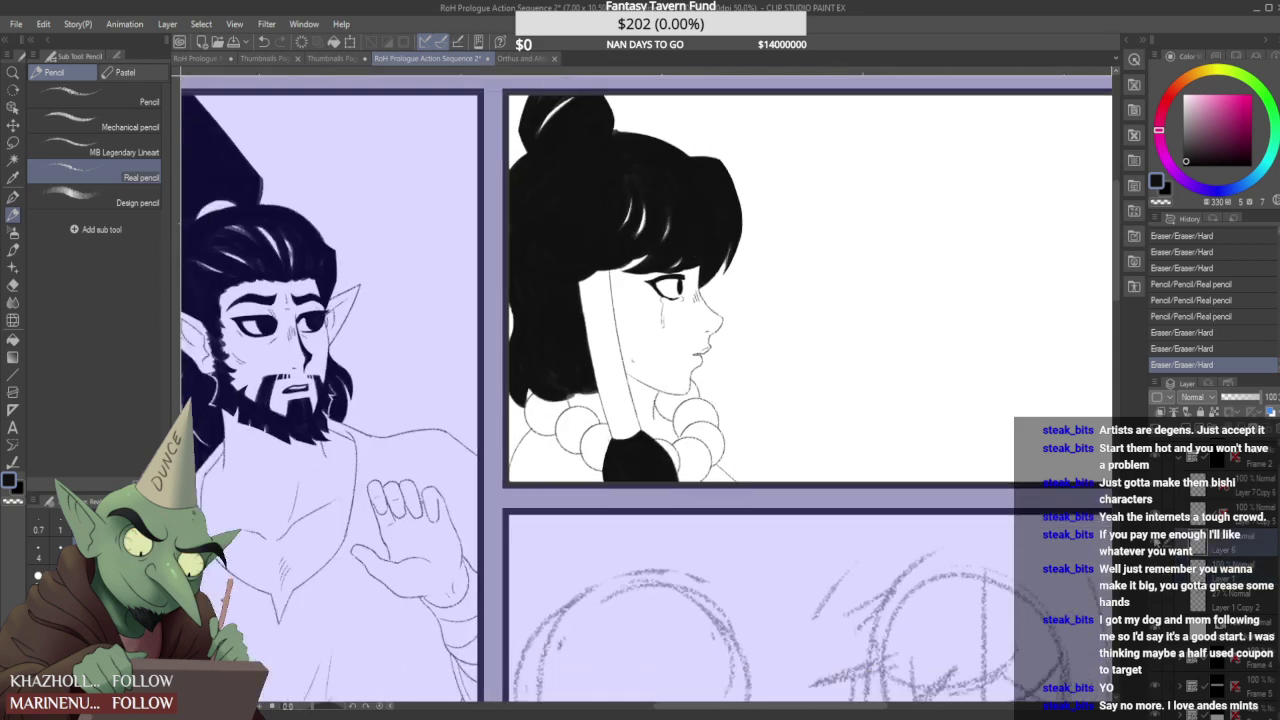
- Try to thin the lower lash line by erasing along its underside, and undo those erasures
{"action": "scroll", "coordinate": [672, 290], "scroll_direction": "up", "scroll_amount": 5}
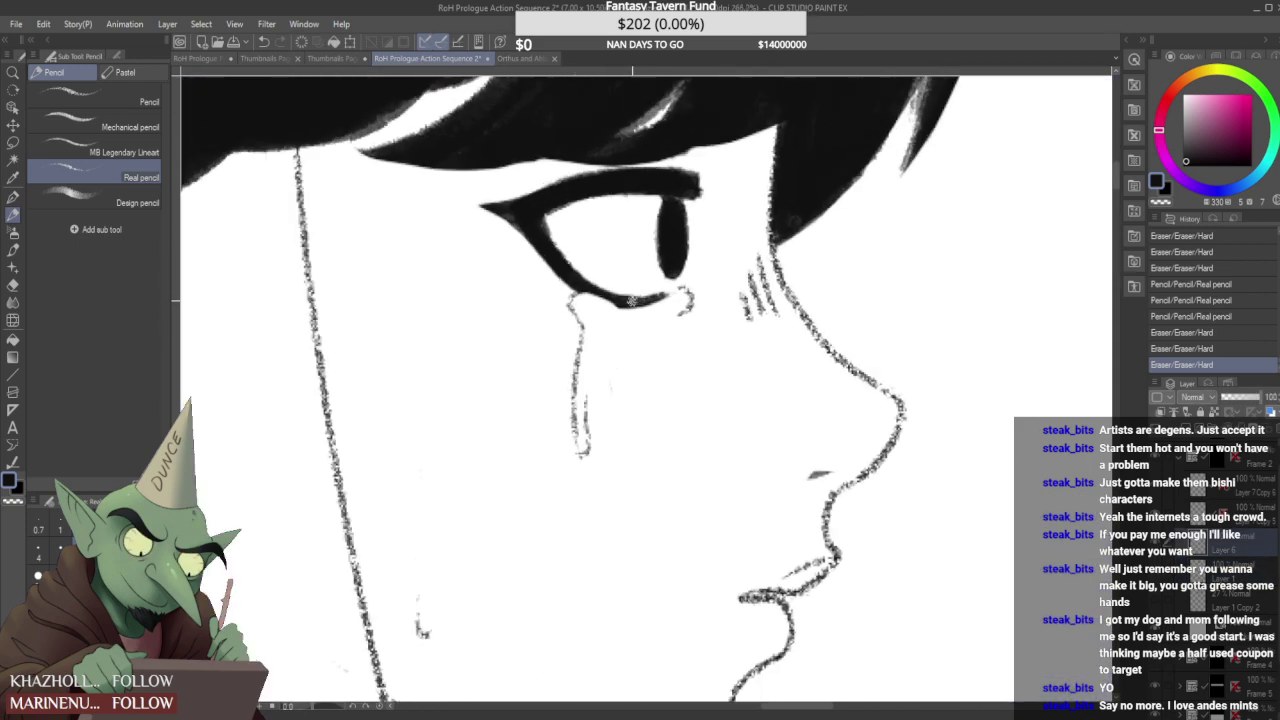
{"action": "scroll", "coordinate": [632, 300], "scroll_direction": "up", "scroll_amount": 1}
{"action": "mouse_move", "coordinate": [583, 305]}
{"action": "left_mouse_down"}
{"action": "mouse_move", "coordinate": [680, 299]}
{"action": "mouse_move", "coordinate": [676, 309]}
{"action": "left_mouse_up"}
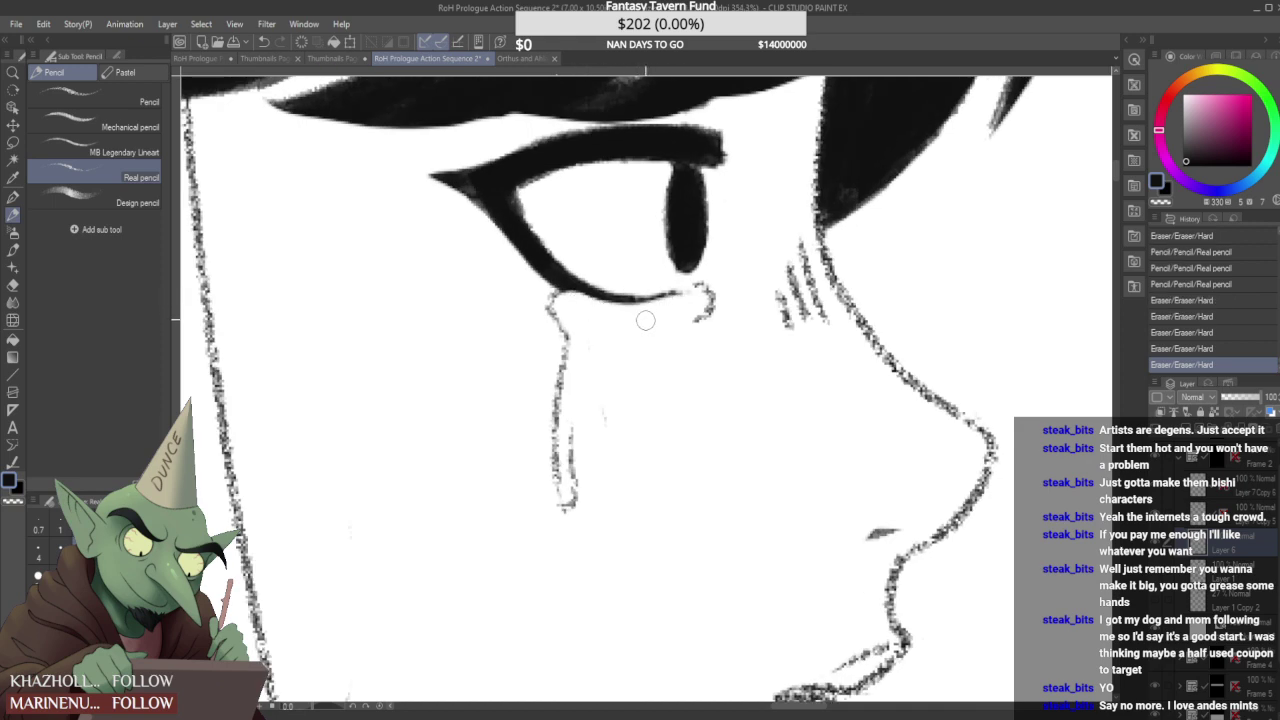
{"action": "scroll", "coordinate": [689, 298], "scroll_direction": "down", "scroll_amount": 8}
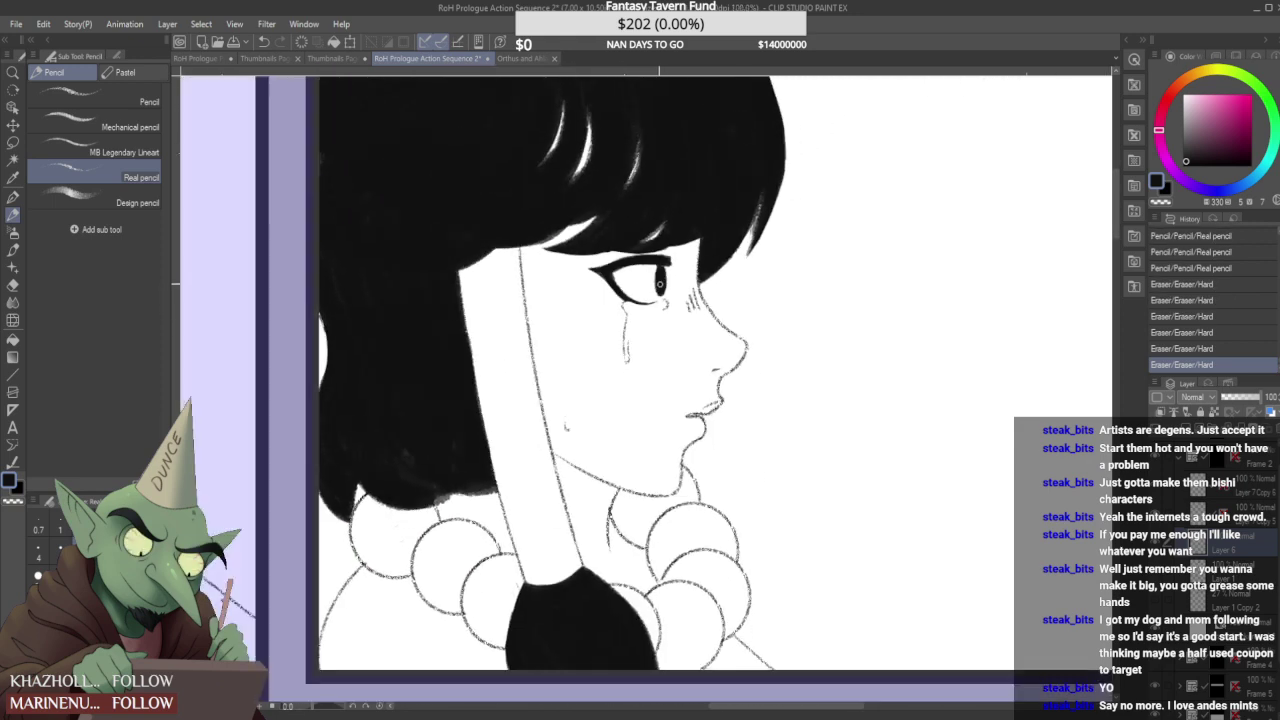
{"action": "scroll", "coordinate": [685, 280], "scroll_direction": "up", "scroll_amount": 1}
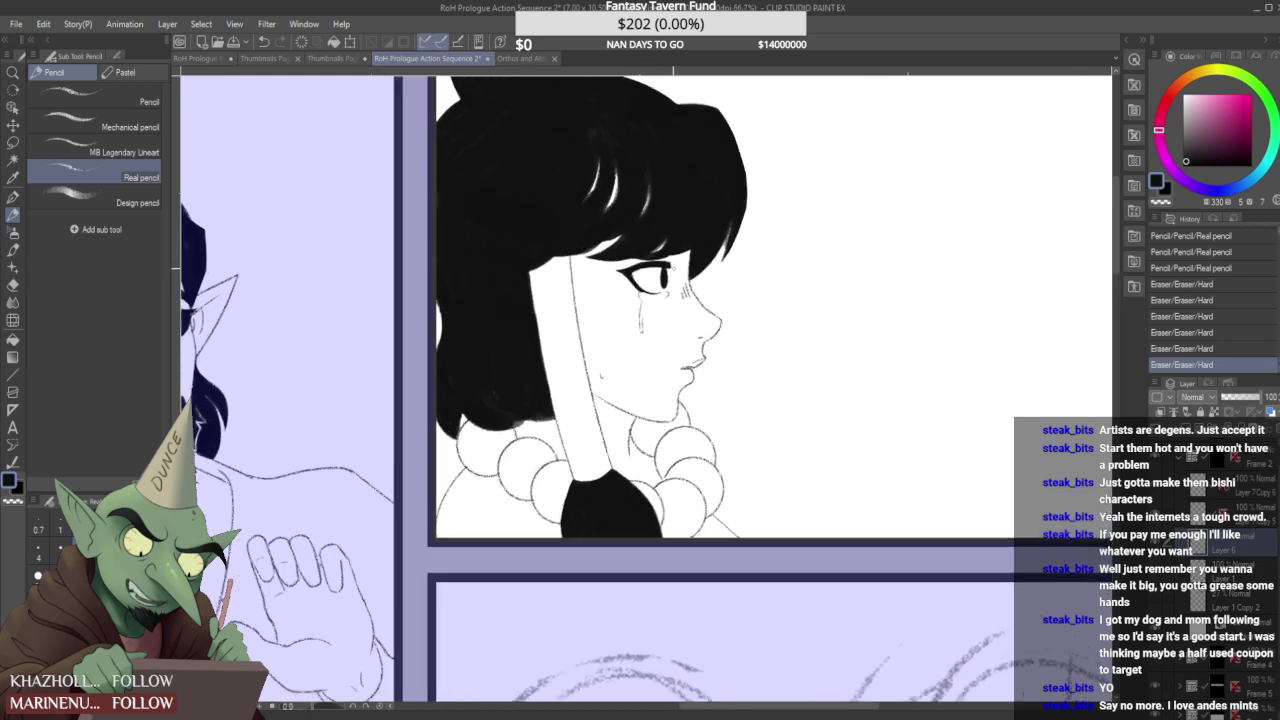
{"action": "key", "text": "ctrl+z"}
{"action": "key", "text": "ctrl+z"}
{"action": "key", "text": "ctrl+z"}
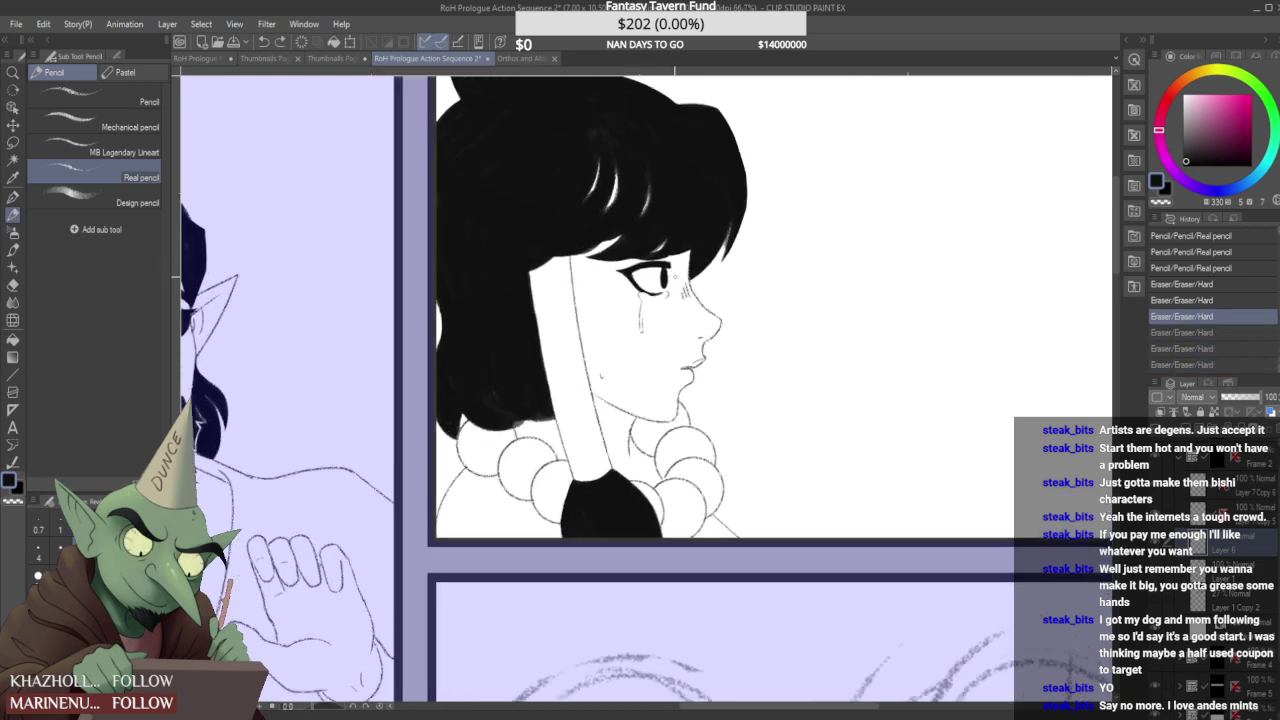
- Redraw the lower lash line where the tear streak starts and erase the small tear at the eye's inner corner
{"action": "scroll", "coordinate": [643, 293], "scroll_direction": "up", "scroll_amount": 7}
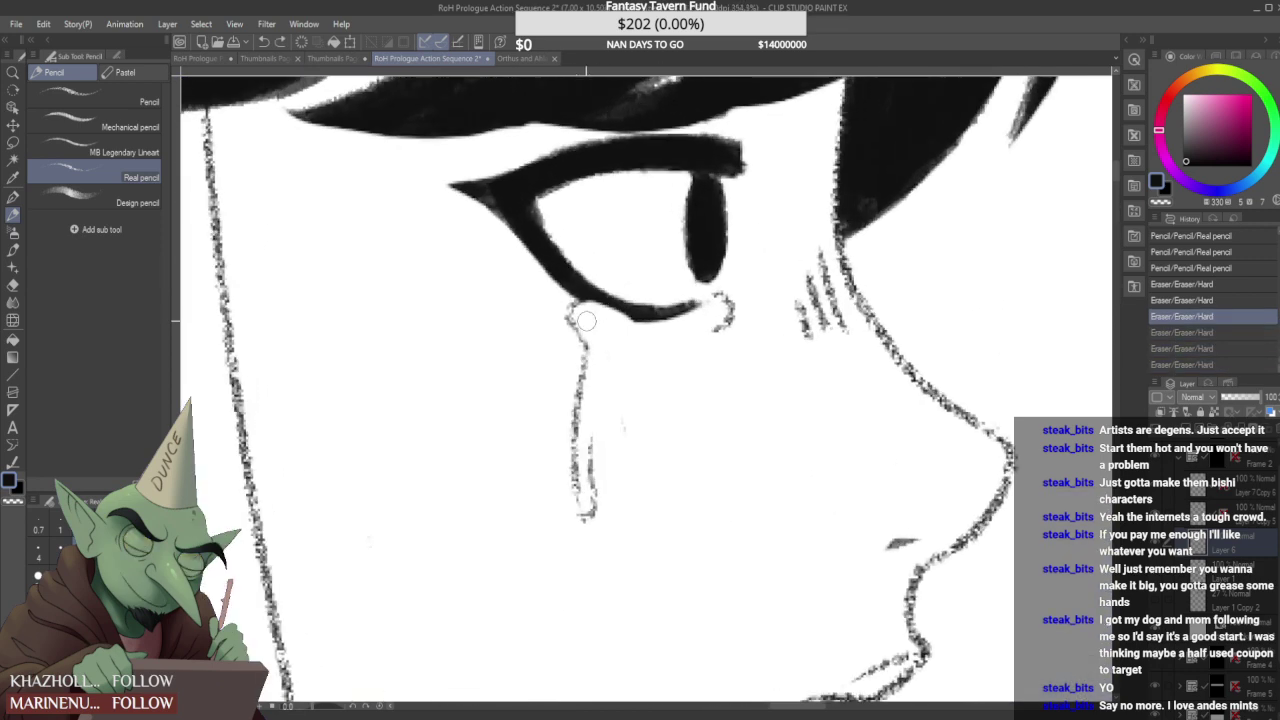
{"action": "mouse_move", "coordinate": [568, 313]}
{"action": "left_mouse_down"}
{"action": "mouse_move", "coordinate": [586, 348]}
{"action": "mouse_move", "coordinate": [631, 314]}
{"action": "left_mouse_up"}
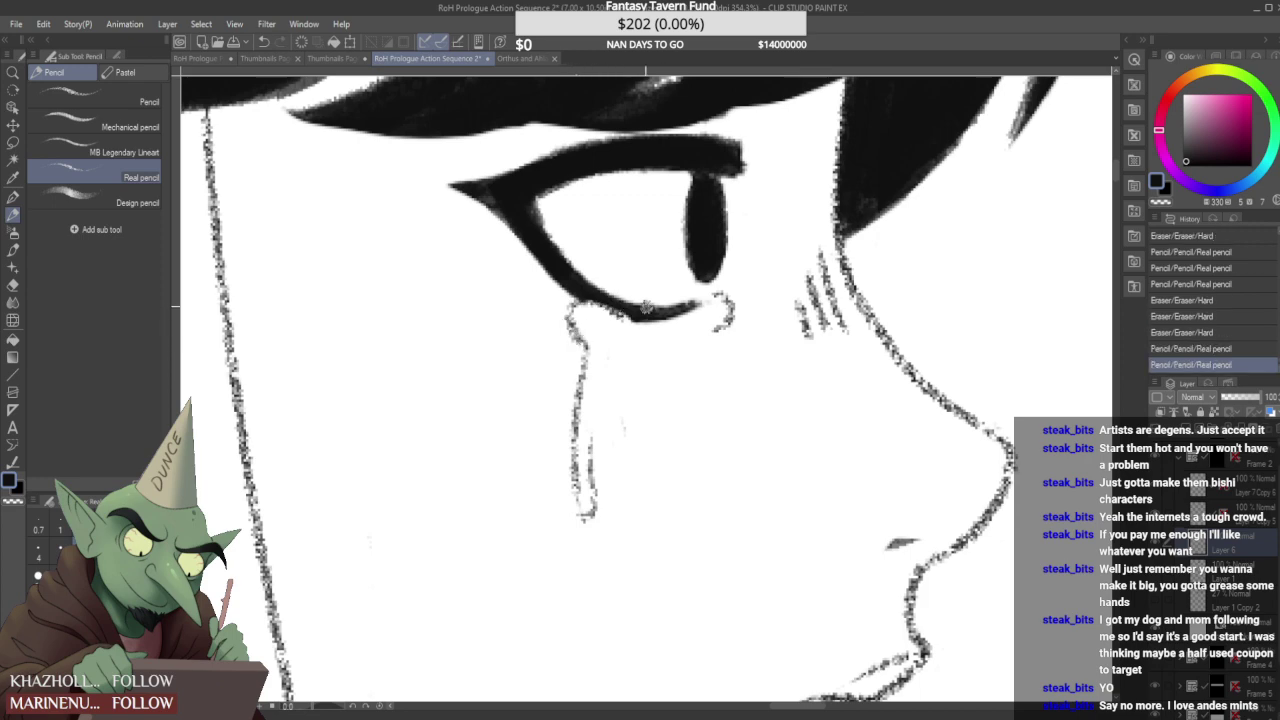
{"action": "scroll", "coordinate": [656, 292], "scroll_direction": "down", "scroll_amount": 4}
{"action": "scroll", "coordinate": [665, 287], "scroll_direction": "down", "scroll_amount": 3}
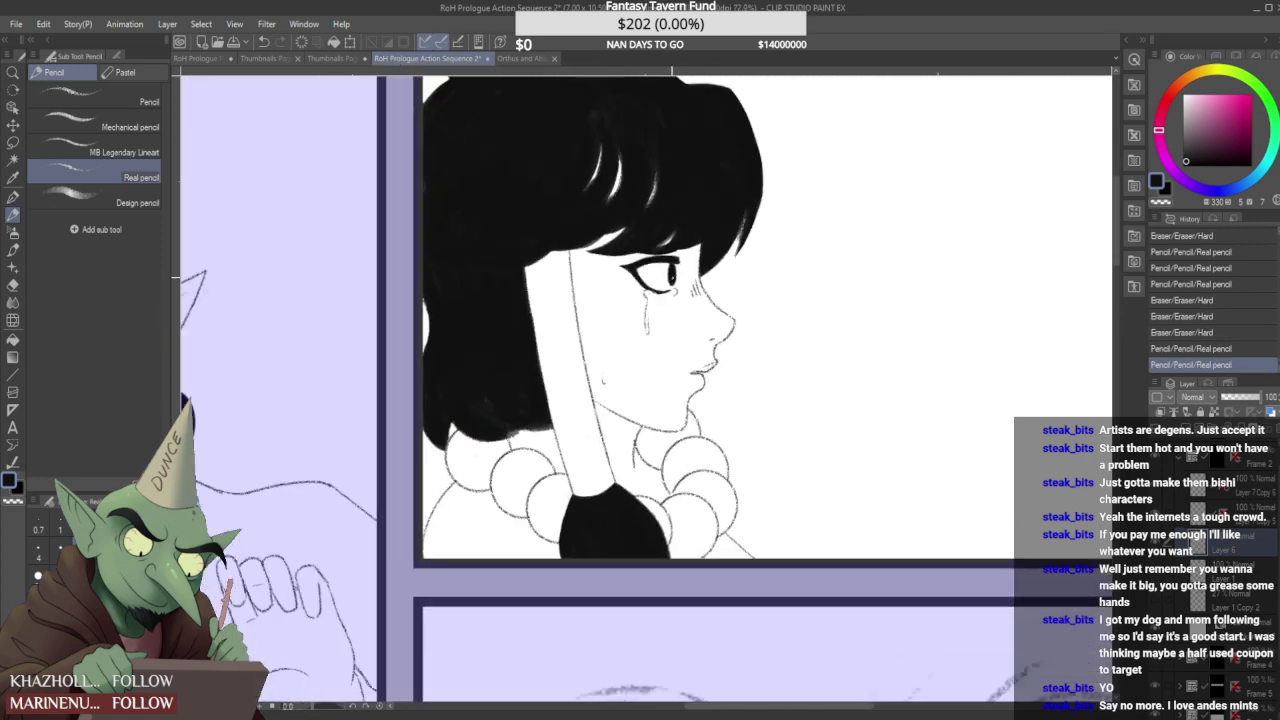
{"action": "scroll", "coordinate": [695, 267], "scroll_direction": "down", "scroll_amount": 2}
{"action": "scroll", "coordinate": [680, 296], "scroll_direction": "up", "scroll_amount": 5}
{"action": "left_click_drag", "start_coordinate": [672, 294], "coordinate": [676, 289]}
- Undo the recent pencil and eraser strokes around the tears and lower lash line
{"action": "key", "text": "ctrl+z"}
{"action": "key", "text": "ctrl+z"}
{"action": "key", "text": "ctrl+z"}
{"action": "key", "text": "ctrl+z"}
{"action": "key", "text": "ctrl+z"}
{"action": "key", "text": "ctrl+z"}
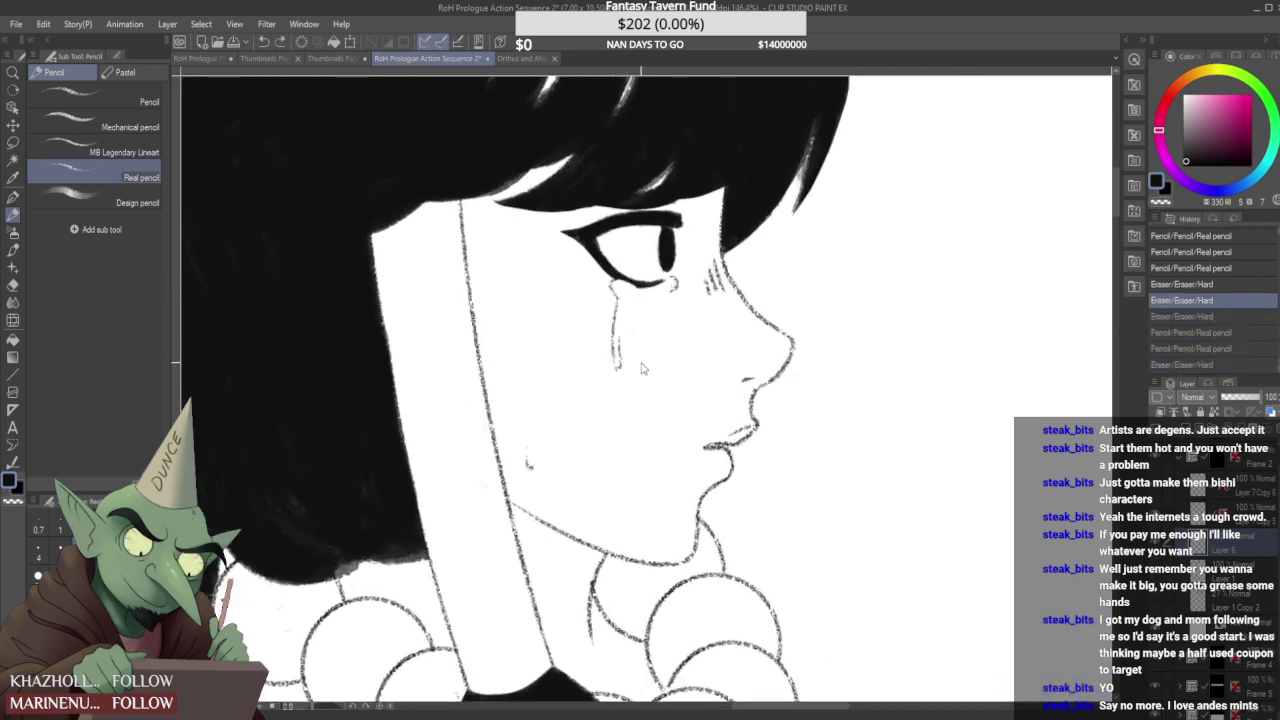
{"action": "key", "text": "ctrl+z"}
{"action": "key", "text": "ctrl+z"}
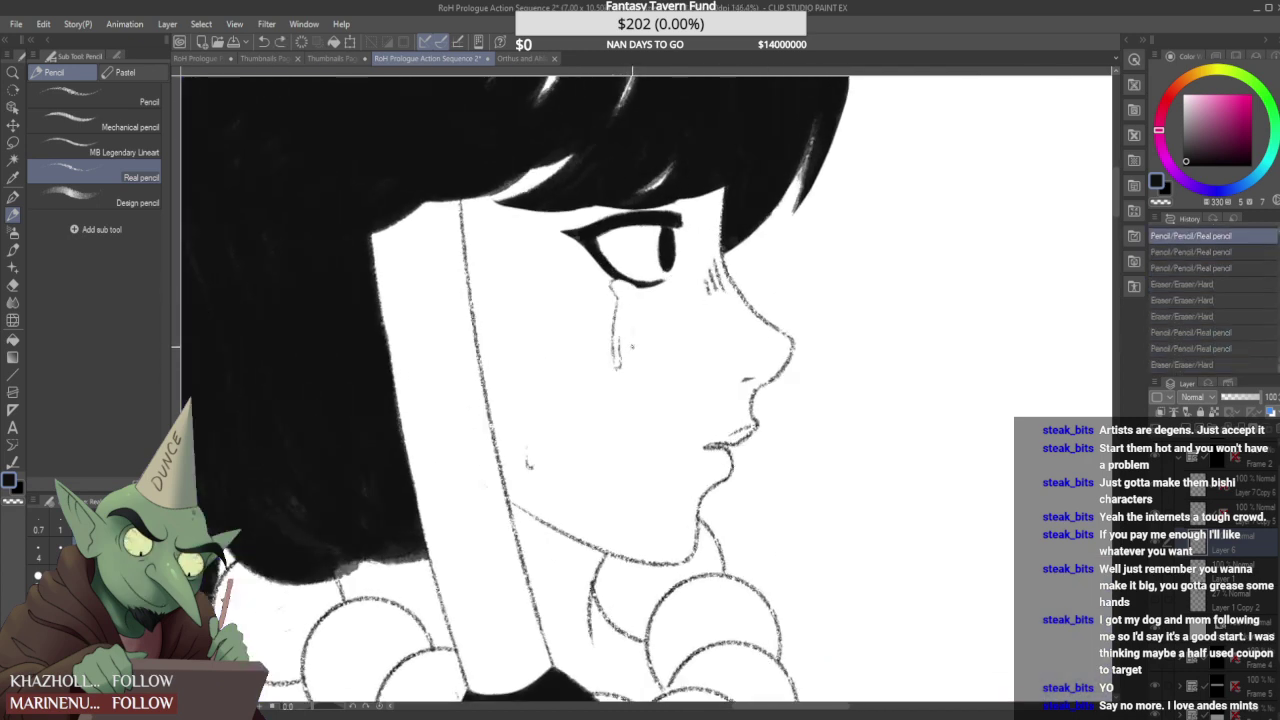
- Redo the undone pencil and eraser strokes around the eye
{"action": "scroll", "coordinate": [623, 305], "scroll_direction": "down", "scroll_amount": 15}
{"action": "scroll", "coordinate": [607, 348], "scroll_direction": "up", "scroll_amount": 4}
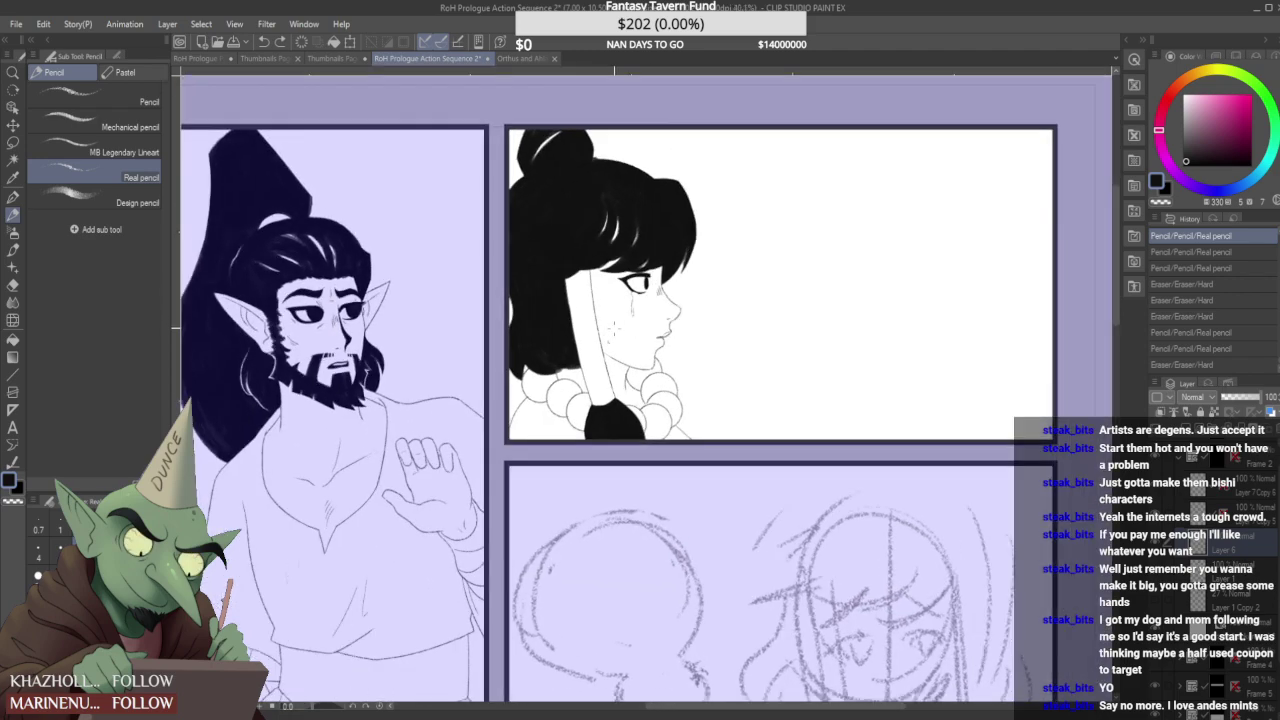
{"action": "key", "text": "ctrl+y"}
{"action": "key", "text": "ctrl+y"}
{"action": "key", "text": "ctrl+y"}
{"action": "key", "text": "ctrl+y"}
{"action": "key", "text": "ctrl+y"}
{"action": "key", "text": "ctrl+y"}
{"action": "key", "text": "ctrl+y"}
{"action": "key", "text": "ctrl+y"}
{"action": "scroll", "coordinate": [630, 308], "scroll_direction": "up", "scroll_amount": 1}
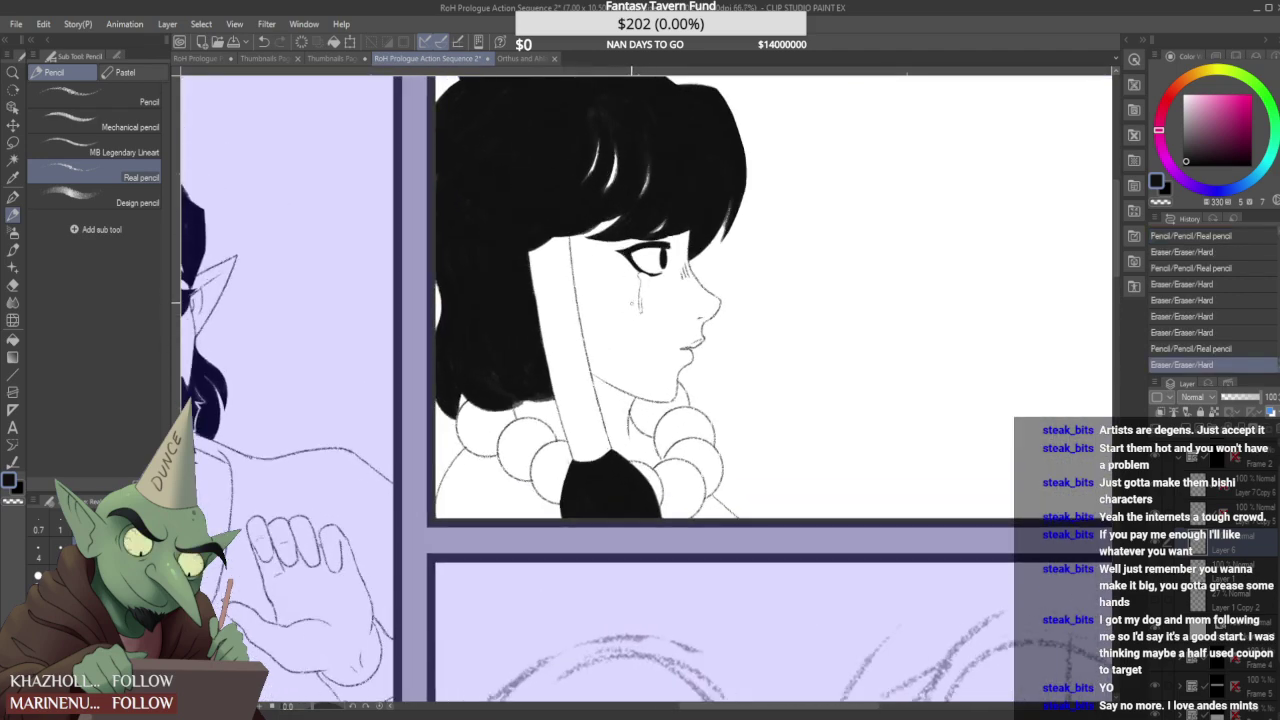
- Erase the tear streak and leftover specks on the cheek, keeping only the short start under the lower lash line
{"action": "scroll", "coordinate": [632, 300], "scroll_direction": "up", "scroll_amount": 3}
{"action": "left_click", "coordinate": [637, 344]}
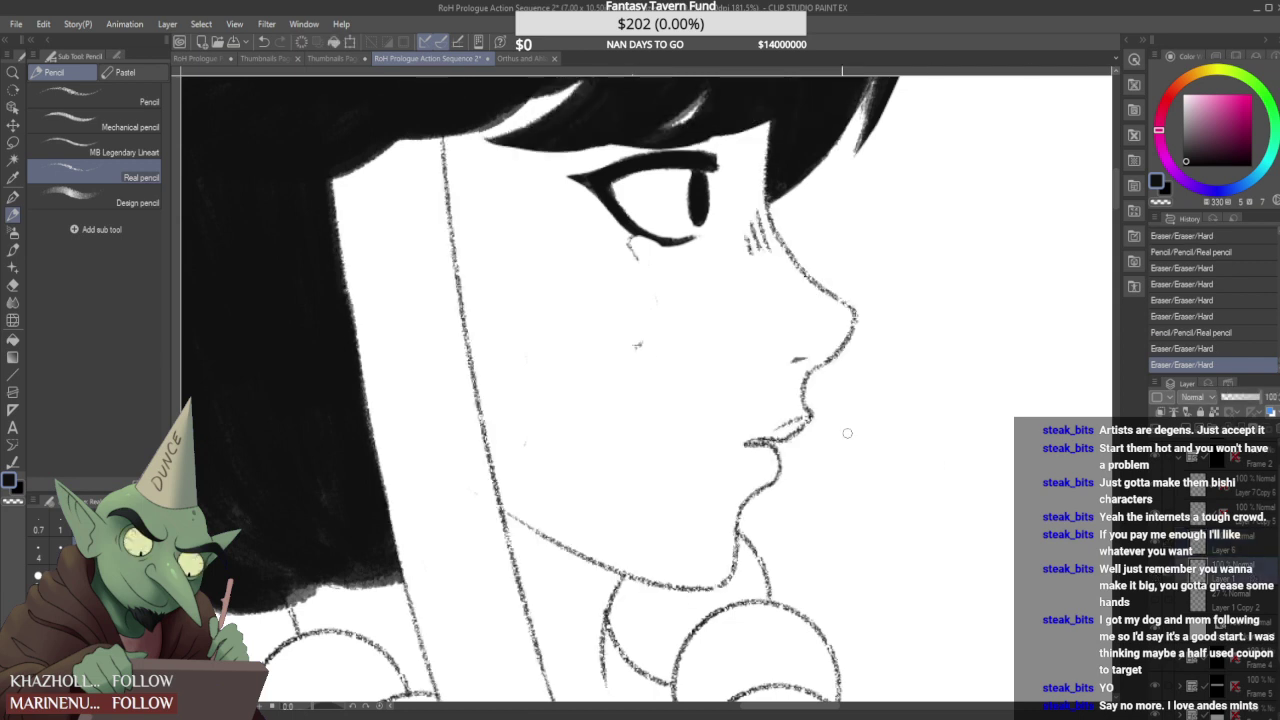
{"action": "left_click", "coordinate": [640, 323]}
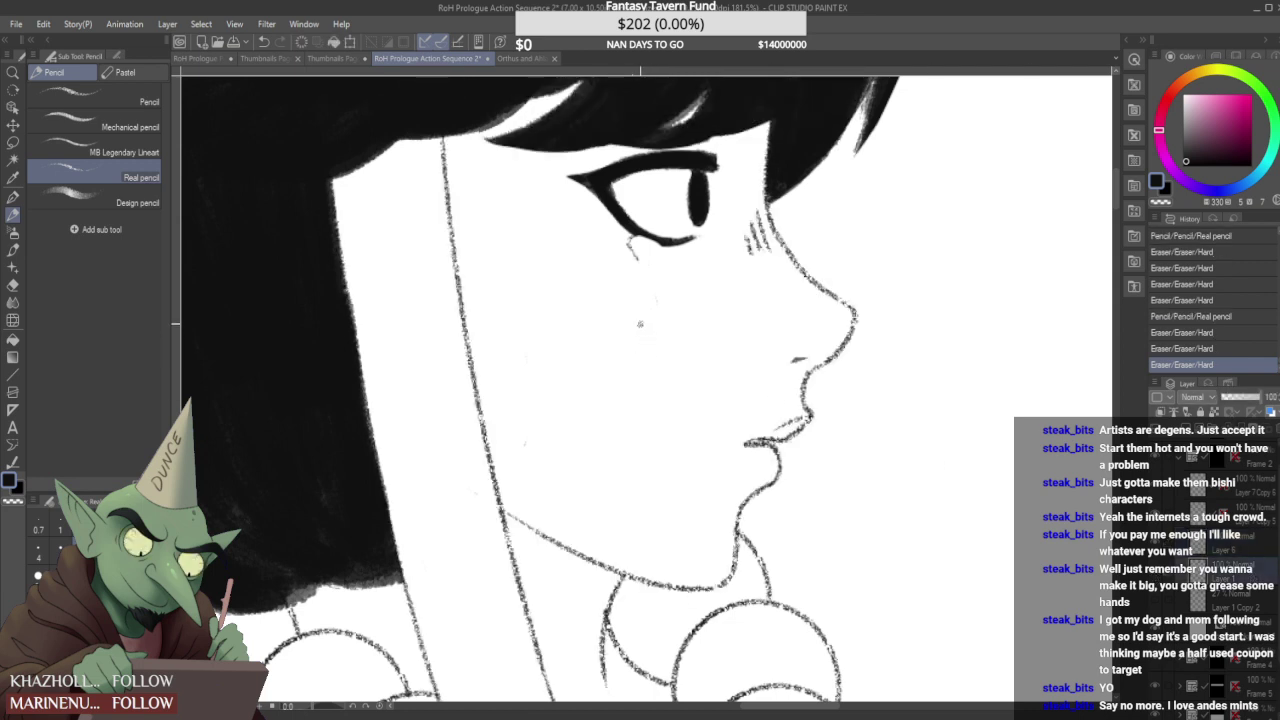
{"action": "left_click", "coordinate": [631, 251]}
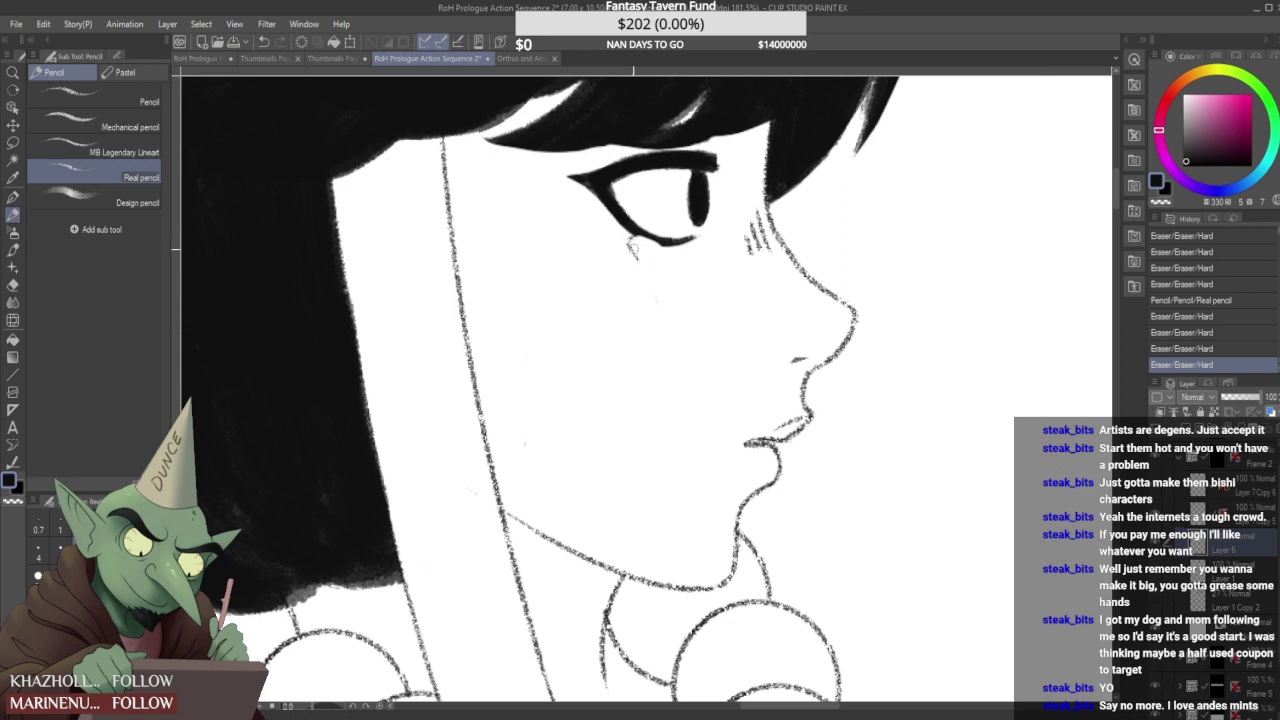
- Draw a new tear streak from the lower lash line down the cheek, ending in a rounded drop
{"action": "left_click_drag", "start_coordinate": [629, 242], "coordinate": [629, 326]}
{"action": "mouse_move", "coordinate": [629, 282]}
{"action": "left_mouse_down"}
{"action": "mouse_move", "coordinate": [625, 330]}
{"action": "mouse_move", "coordinate": [630, 283]}
{"action": "left_mouse_up"}
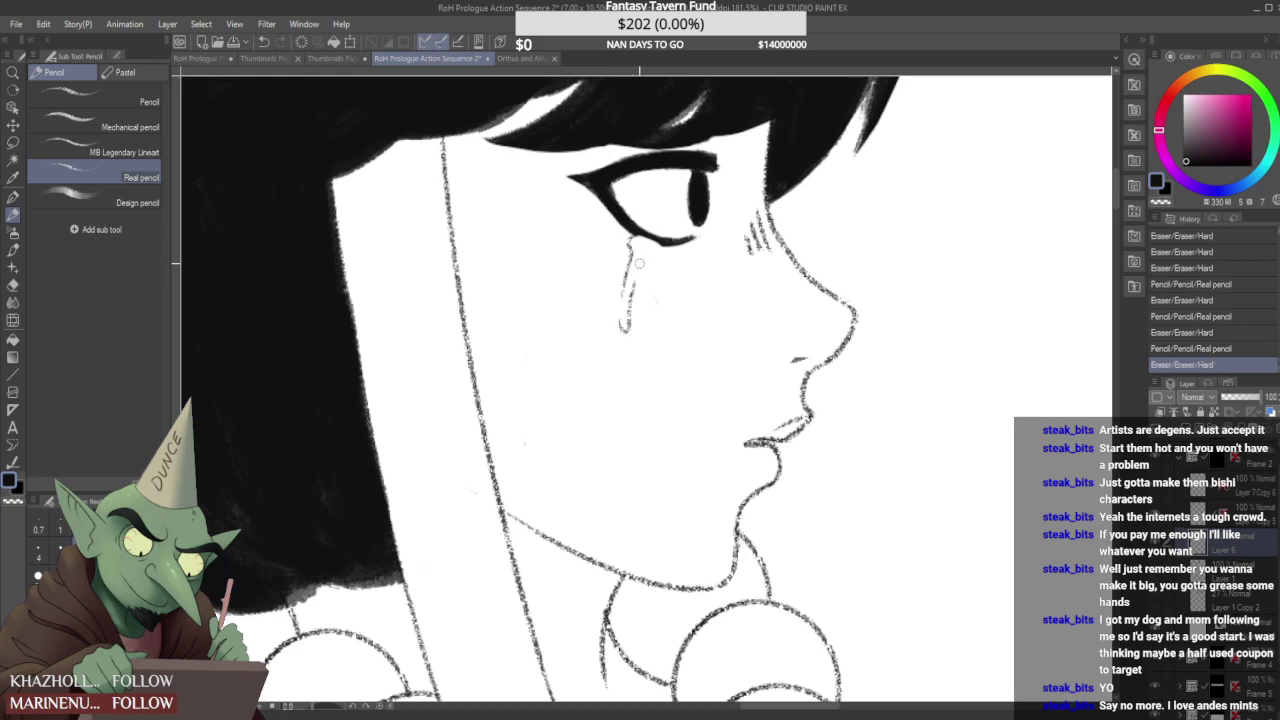
{"action": "scroll", "coordinate": [642, 256], "scroll_direction": "down", "scroll_amount": 10}
{"action": "scroll", "coordinate": [645, 260], "scroll_direction": "up", "scroll_amount": 10}
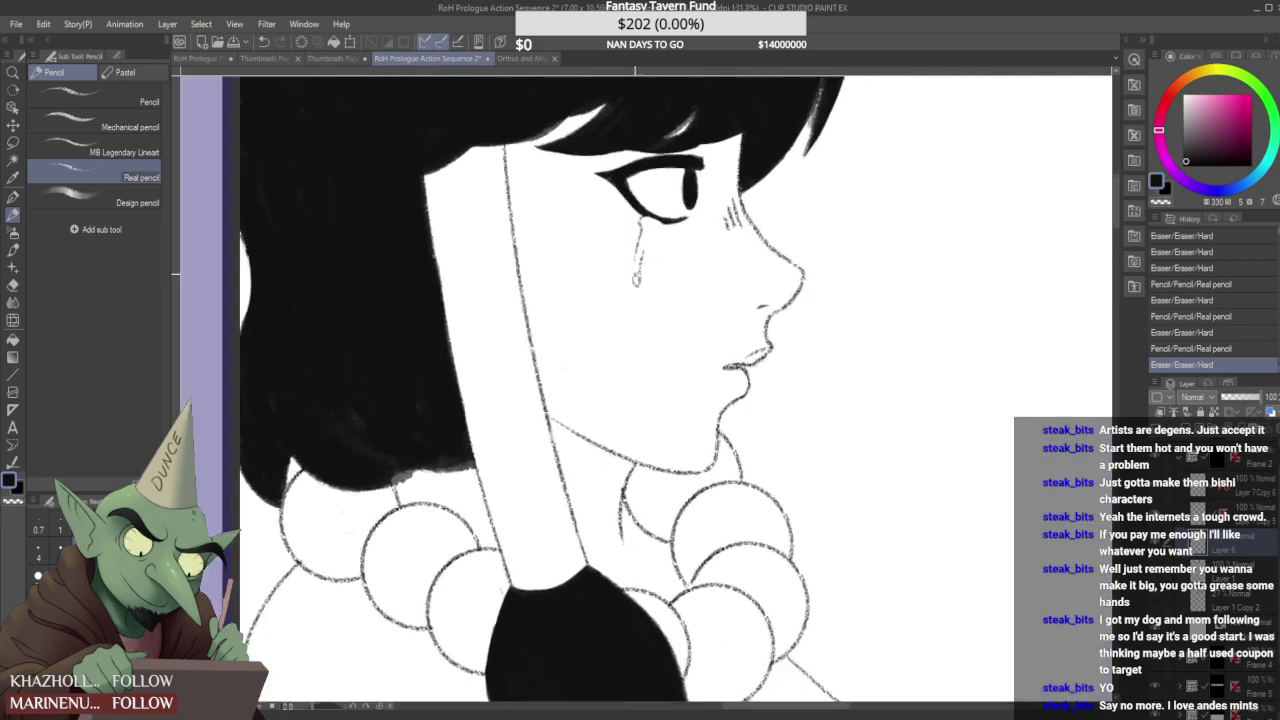
- Clean up the rounded lower end of the new tear streak
{"action": "mouse_move", "coordinate": [640, 281]}
{"action": "left_mouse_down"}
{"action": "mouse_move", "coordinate": [643, 266]}
{"action": "mouse_move", "coordinate": [648, 290]}
{"action": "left_mouse_up"}
{"action": "scroll", "coordinate": [648, 265], "scroll_direction": "down", "scroll_amount": 5}
{"action": "scroll", "coordinate": [648, 265], "scroll_direction": "down", "scroll_amount": 1}
{"action": "scroll", "coordinate": [646, 265], "scroll_direction": "up", "scroll_amount": 5}
{"action": "scroll", "coordinate": [637, 277], "scroll_direction": "up", "scroll_amount": 2}
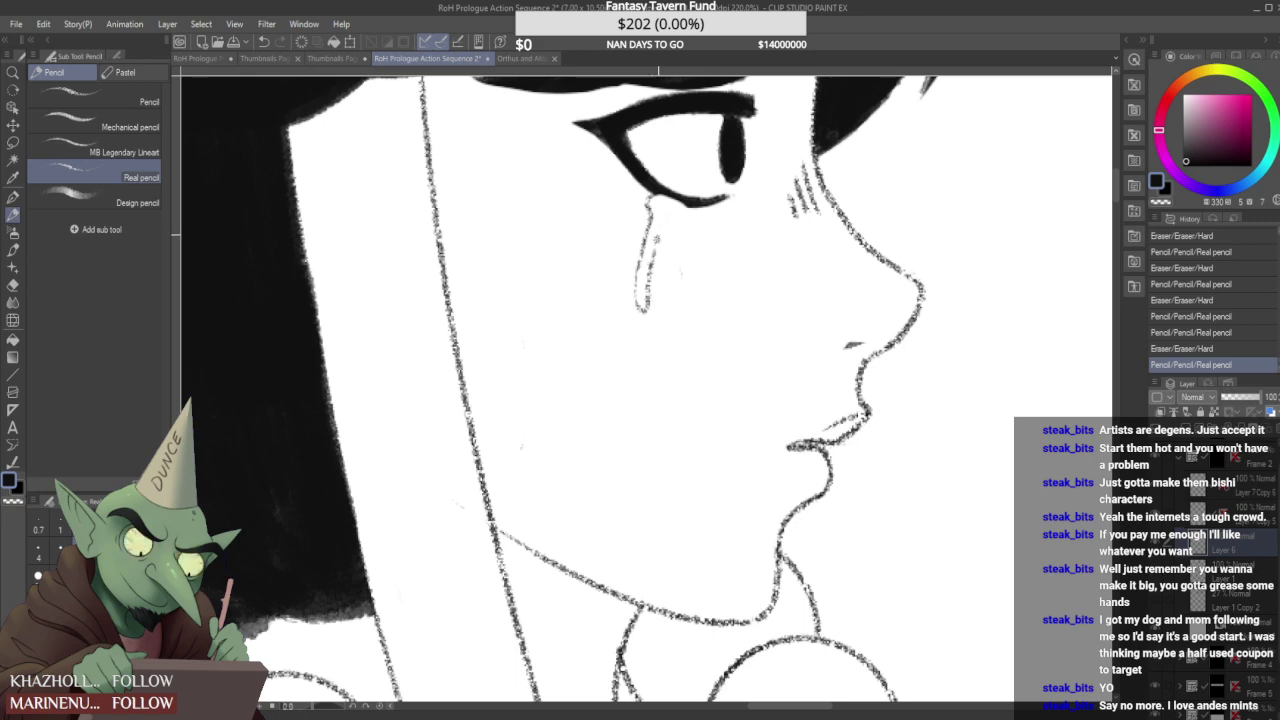
- Refine the nose-facing edge of the tear streak with light Real pencil strokes just below the lash line
{"action": "scroll", "coordinate": [648, 252], "scroll_direction": "down", "scroll_amount": 3}
{"action": "scroll", "coordinate": [650, 230], "scroll_direction": "up", "scroll_amount": 4}
{"action": "left_click_drag", "start_coordinate": [651, 212], "coordinate": [704, 230]}
{"action": "scroll", "coordinate": [652, 220], "scroll_direction": "down", "scroll_amount": 3}
{"action": "scroll", "coordinate": [660, 218], "scroll_direction": "up", "scroll_amount": 4}
{"action": "scroll", "coordinate": [694, 195], "scroll_direction": "down", "scroll_amount": 5}
{"action": "scroll", "coordinate": [669, 172], "scroll_direction": "down", "scroll_amount": 5}
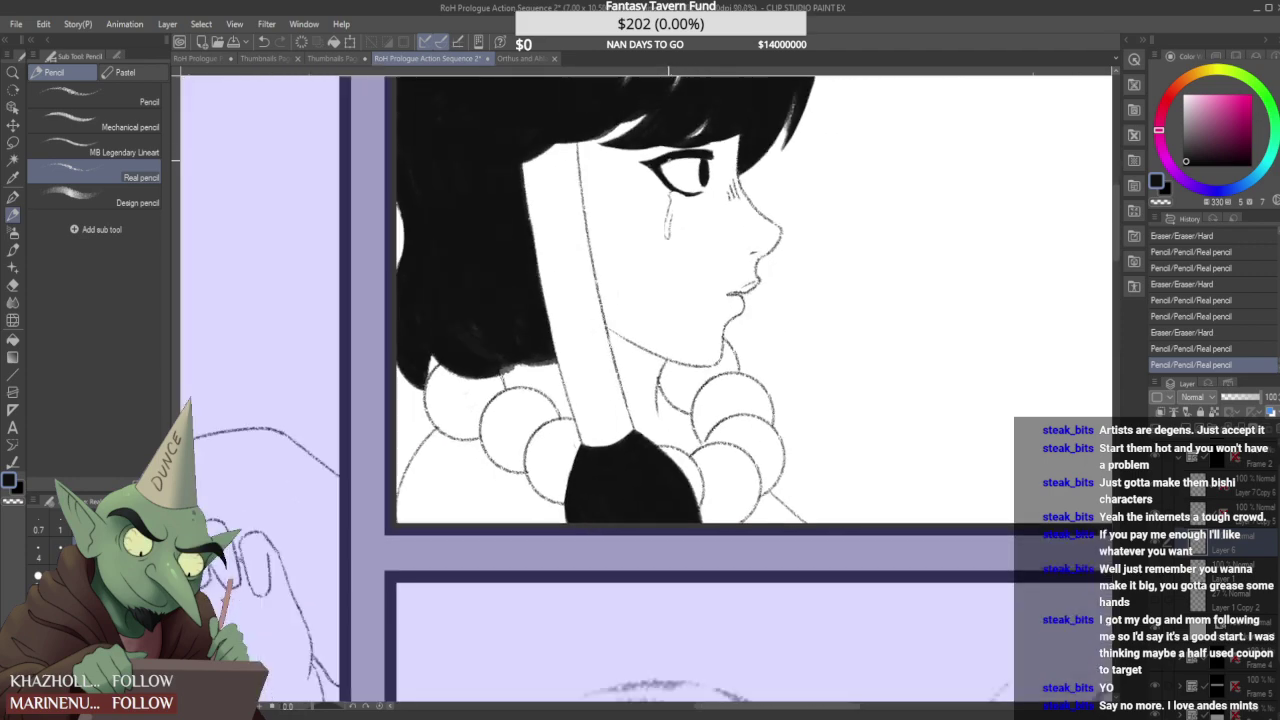
- Select Layer 7 Copy 6 and redraw the shoulder line from the bead necklace down to the panel's lower border
{"action": "scroll", "coordinate": [733, 268], "scroll_direction": "up", "scroll_amount": 5}
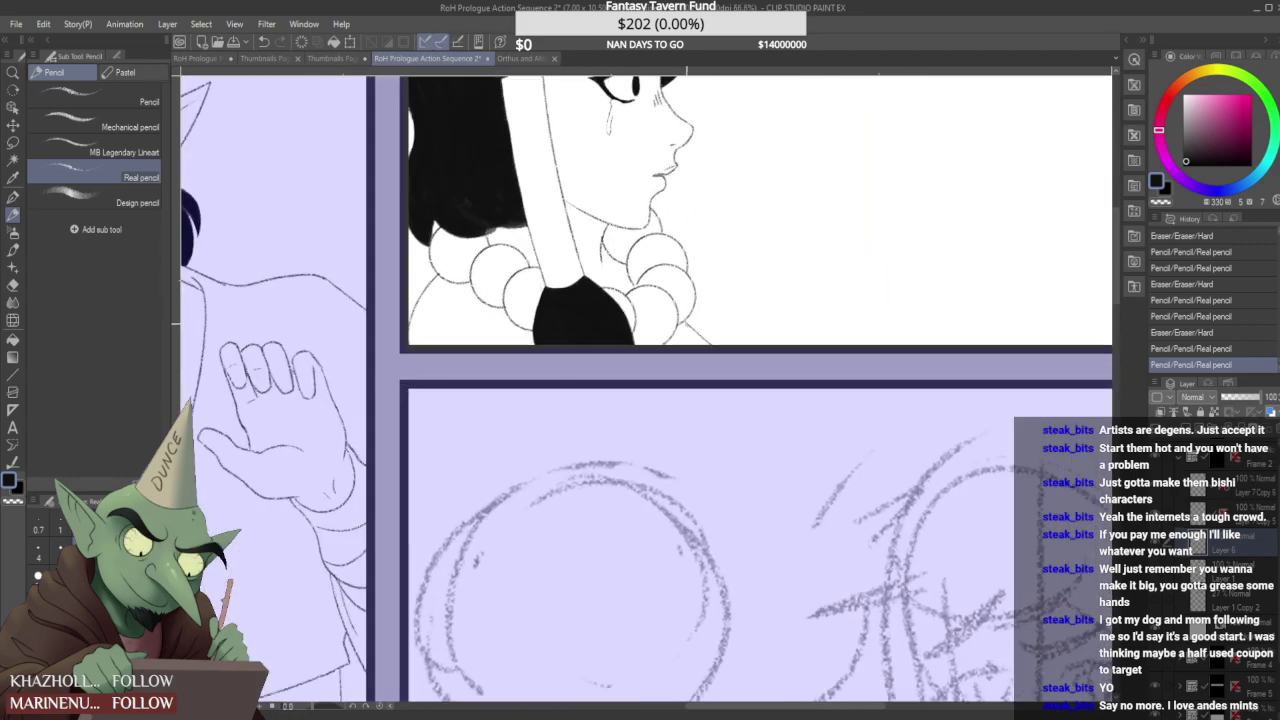
{"action": "left_click_drag", "start_coordinate": [687, 324], "coordinate": [813, 352]}
{"action": "left_click", "coordinate": [1225, 574]}
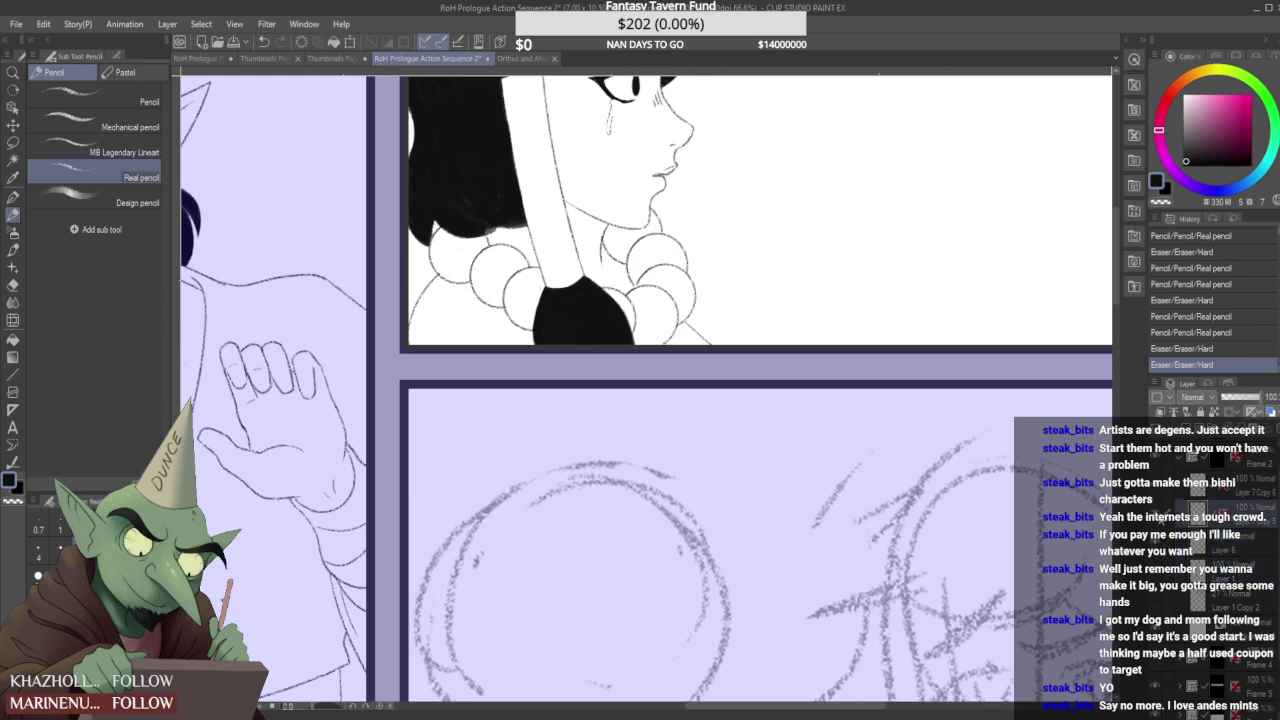
{"action": "left_click", "coordinate": [1191, 488]}
{"action": "left_click_drag", "start_coordinate": [686, 324], "coordinate": [744, 348]}
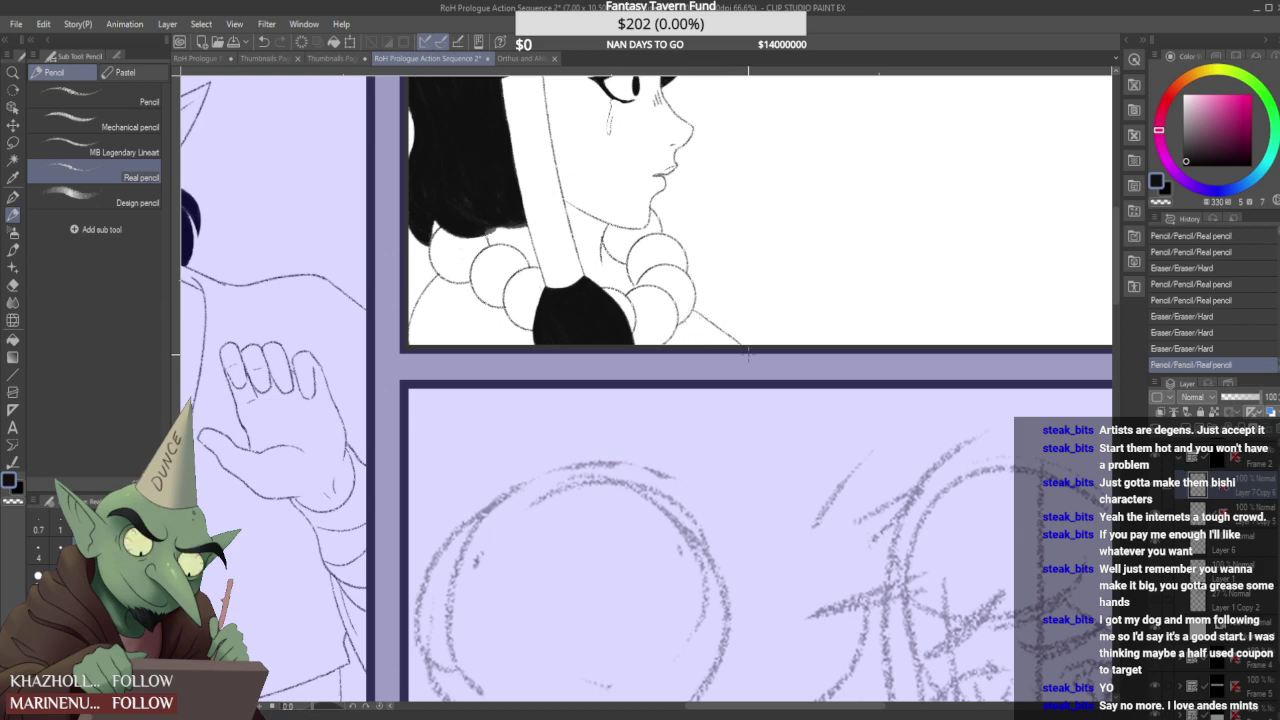
{"action": "key", "text": "ctrl+z"}
{"action": "left_click_drag", "start_coordinate": [695, 304], "coordinate": [740, 347]}
{"action": "scroll", "coordinate": [723, 305], "scroll_direction": "down", "scroll_amount": 3}
{"action": "scroll", "coordinate": [725, 292], "scroll_direction": "up", "scroll_amount": 1}
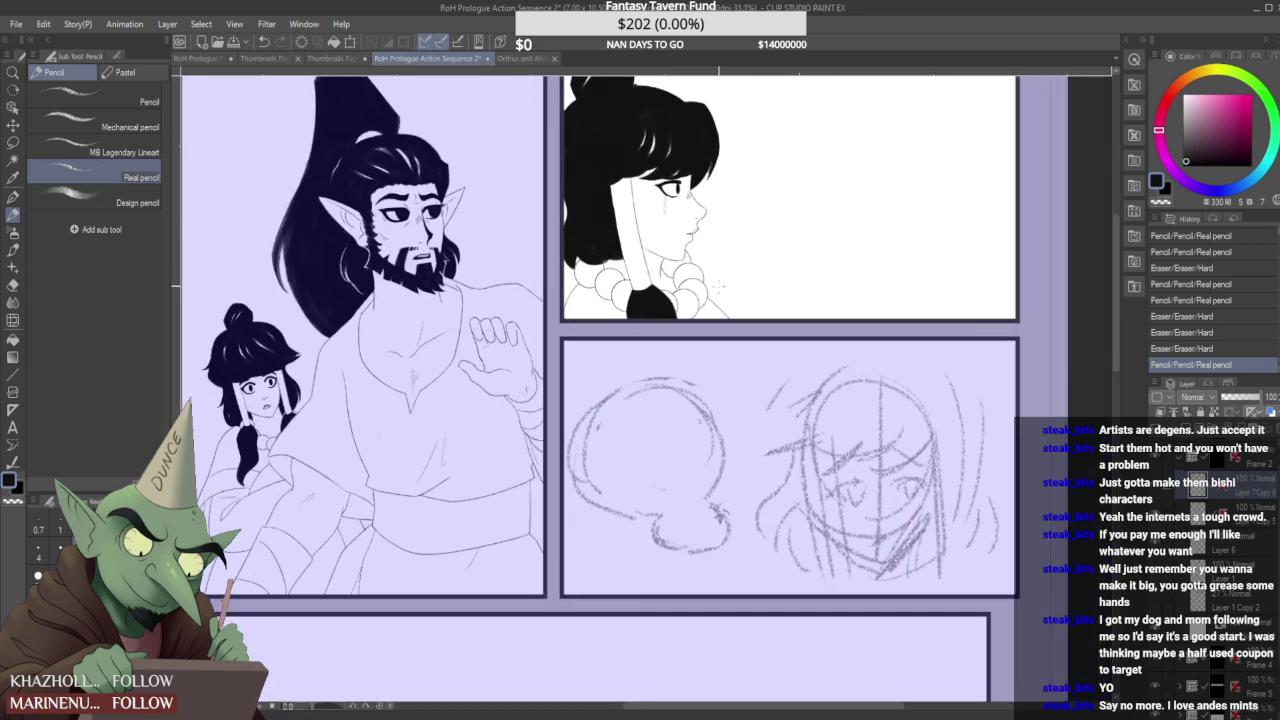
- Draw the girl's rear shoulder line from the panel's left border up to the bead necklace and clean it with the Hard eraser
{"action": "key", "text": "ctrl+z"}
{"action": "key", "text": "ctrl+y"}
{"action": "scroll", "coordinate": [604, 178], "scroll_direction": "down", "scroll_amount": 1}
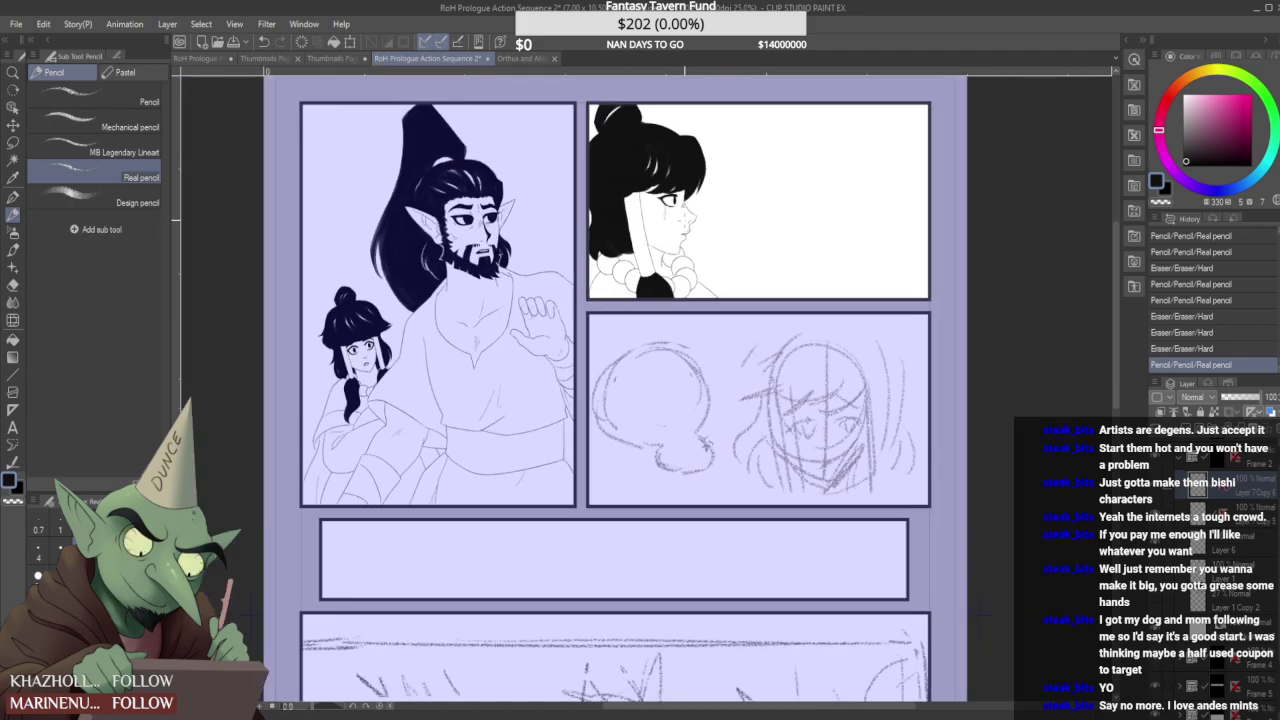
{"action": "scroll", "coordinate": [708, 210], "scroll_direction": "up", "scroll_amount": 3}
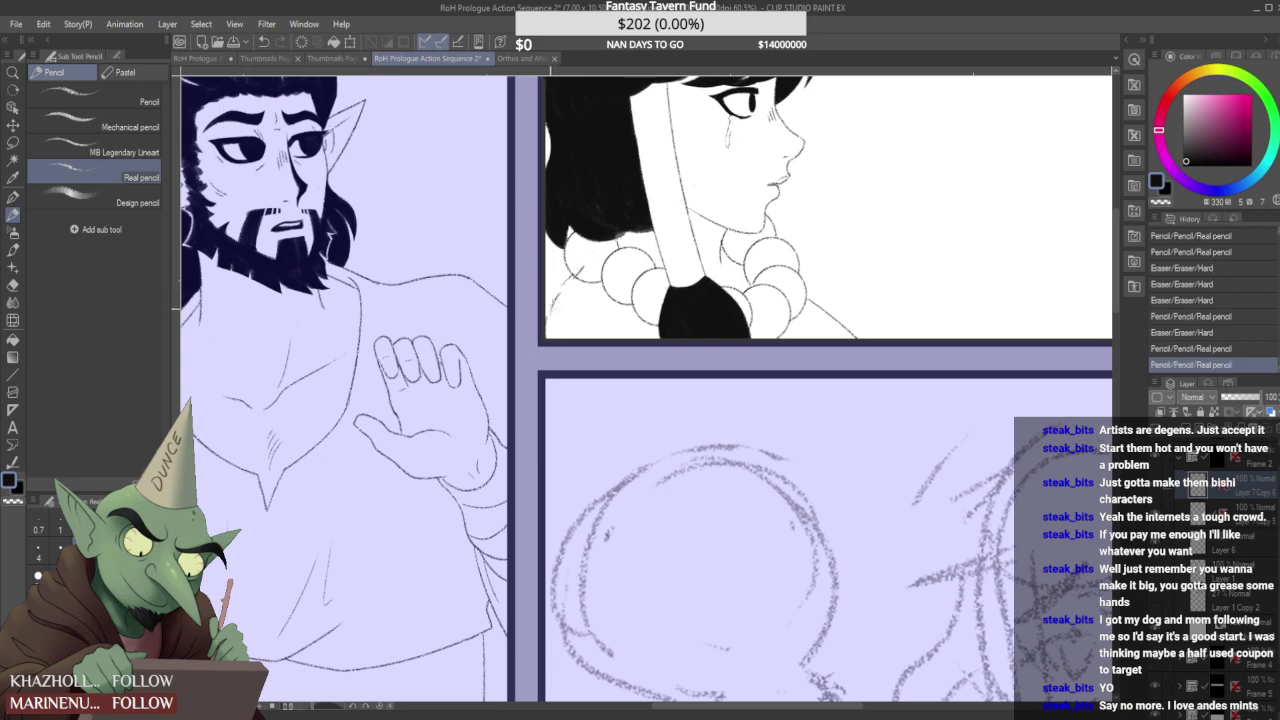
{"action": "mouse_move", "coordinate": [549, 306]}
{"action": "left_mouse_down"}
{"action": "mouse_move", "coordinate": [570, 265]}
{"action": "mouse_move", "coordinate": [550, 322]}
{"action": "mouse_move", "coordinate": [603, 247]}
{"action": "mouse_move", "coordinate": [578, 260]}
{"action": "left_mouse_up"}
{"action": "scroll", "coordinate": [571, 266], "scroll_direction": "down", "scroll_amount": 3}
{"action": "scroll", "coordinate": [567, 268], "scroll_direction": "up", "scroll_amount": 4}
{"action": "scroll", "coordinate": [578, 266], "scroll_direction": "down", "scroll_amount": 5}
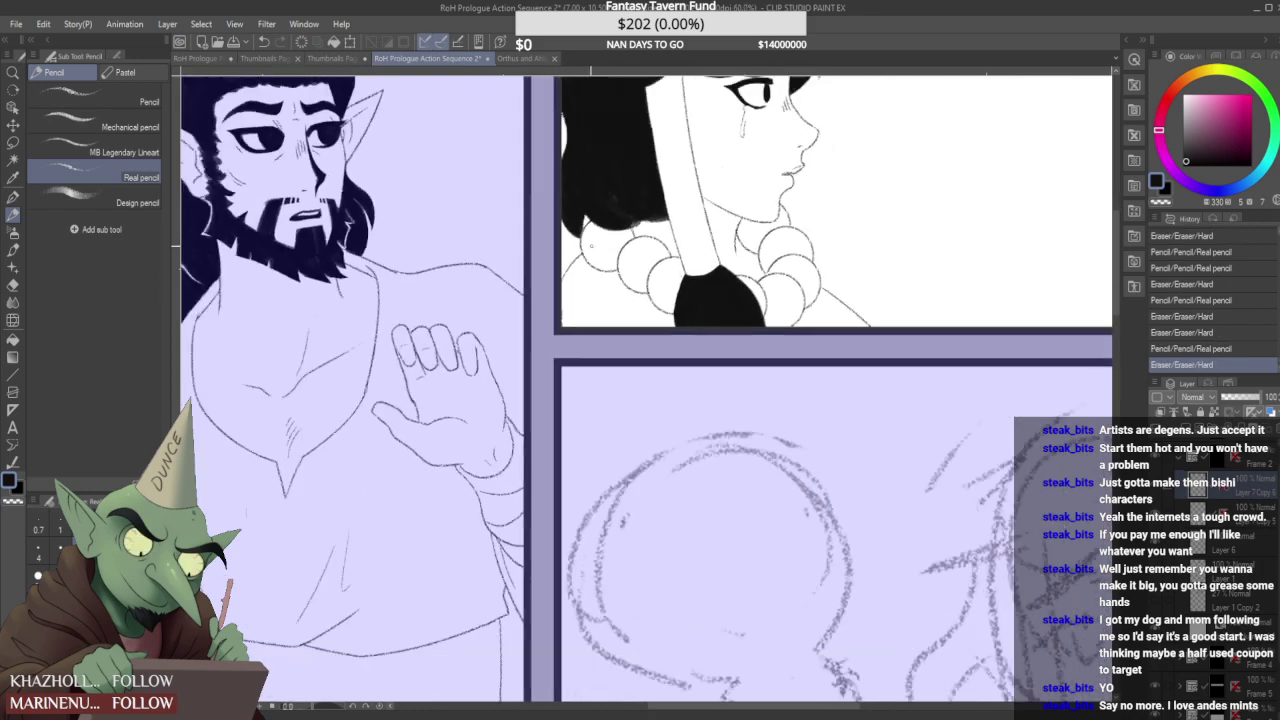
{"action": "scroll", "coordinate": [606, 239], "scroll_direction": "down", "scroll_amount": 1}
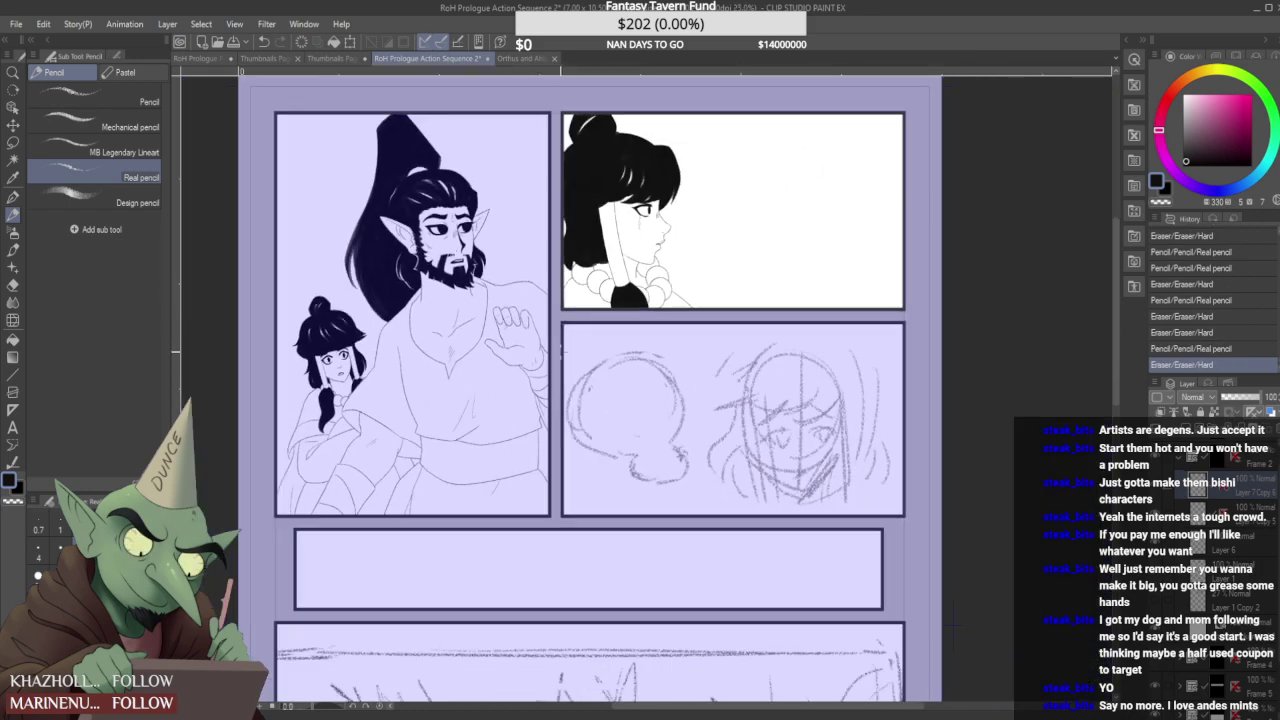
{"action": "scroll", "coordinate": [613, 278], "scroll_direction": "up", "scroll_amount": 5}
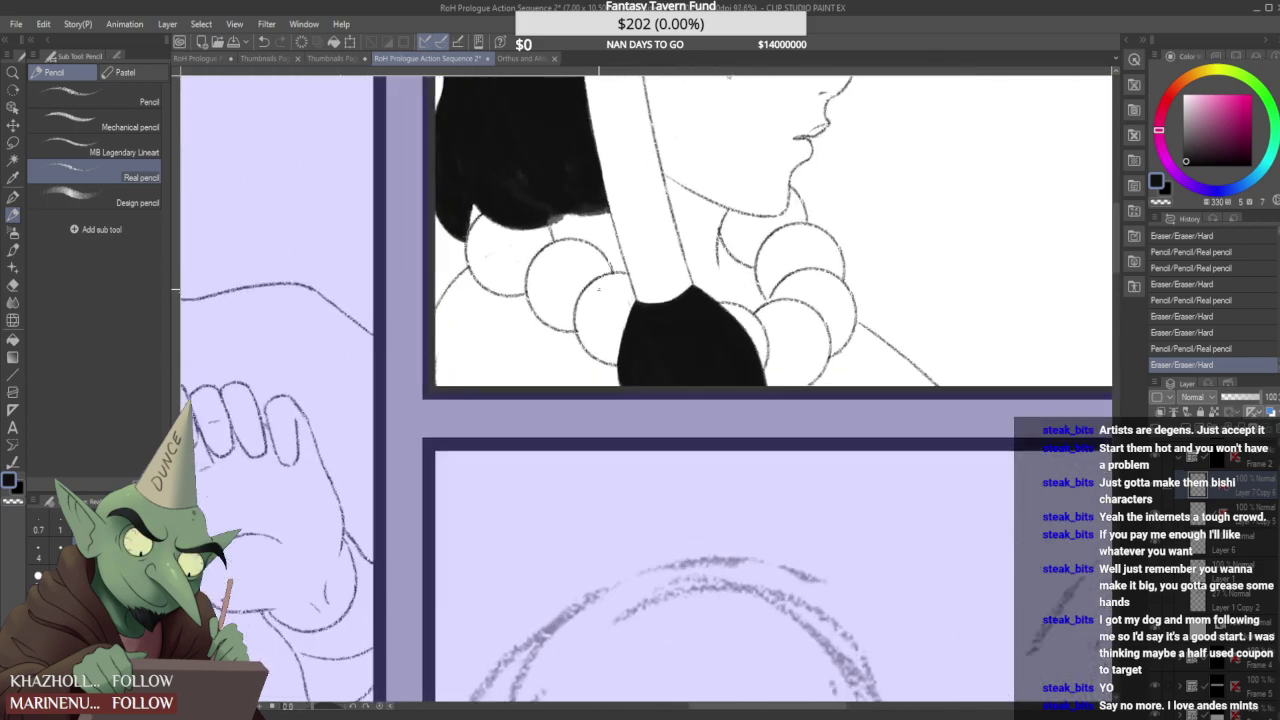
{"action": "scroll", "coordinate": [577, 314], "scroll_direction": "down", "scroll_amount": 5}
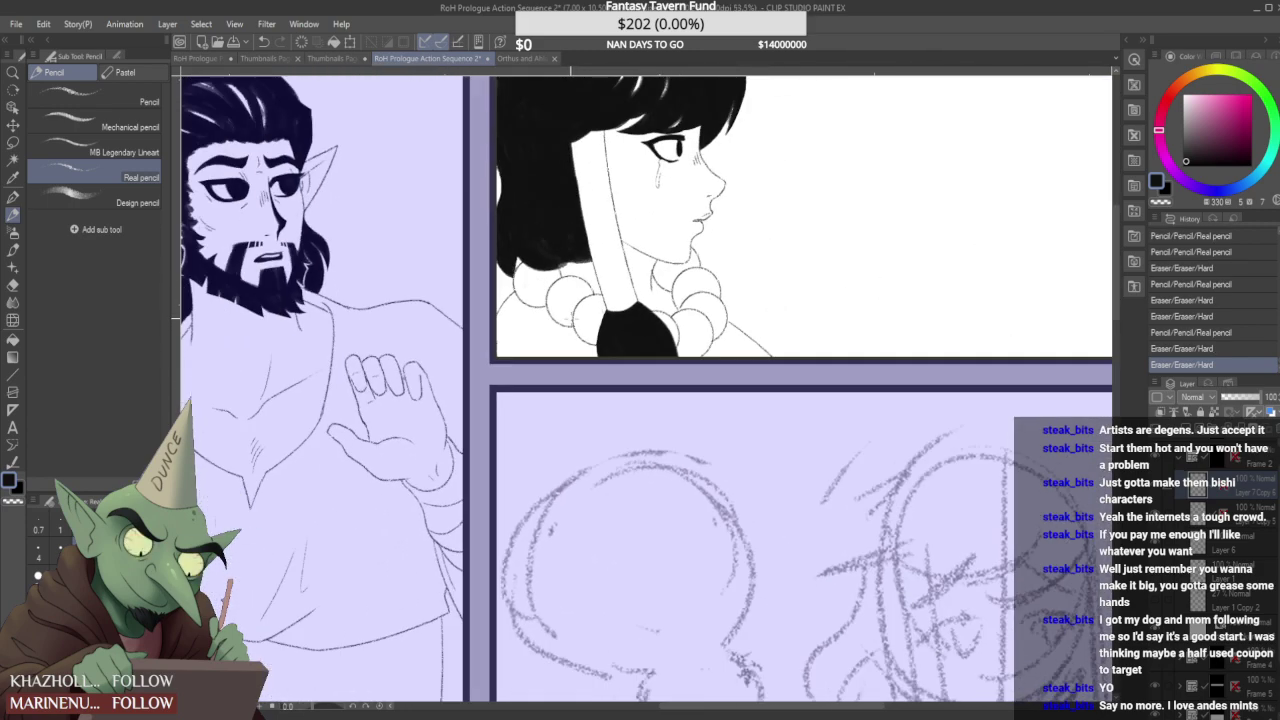
{"action": "scroll", "coordinate": [567, 317], "scroll_direction": "down", "scroll_amount": 2}
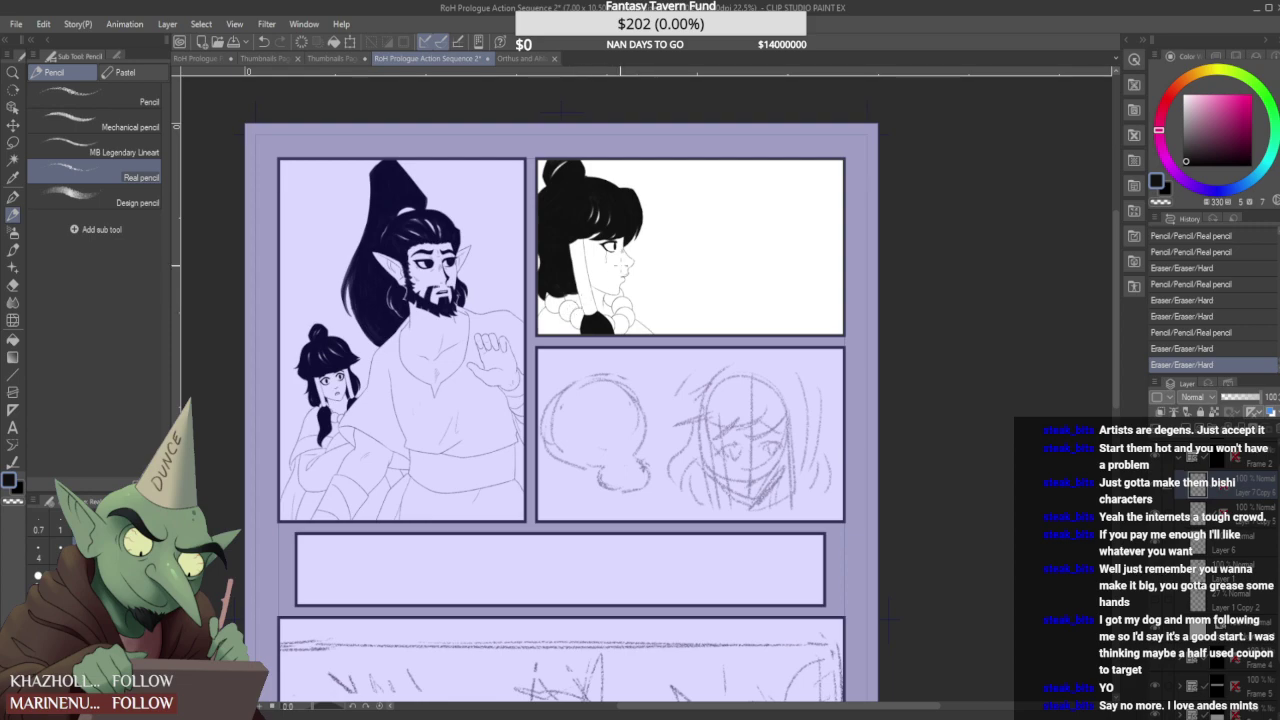
{"action": "scroll", "coordinate": [594, 215], "scroll_direction": "up", "scroll_amount": 4}
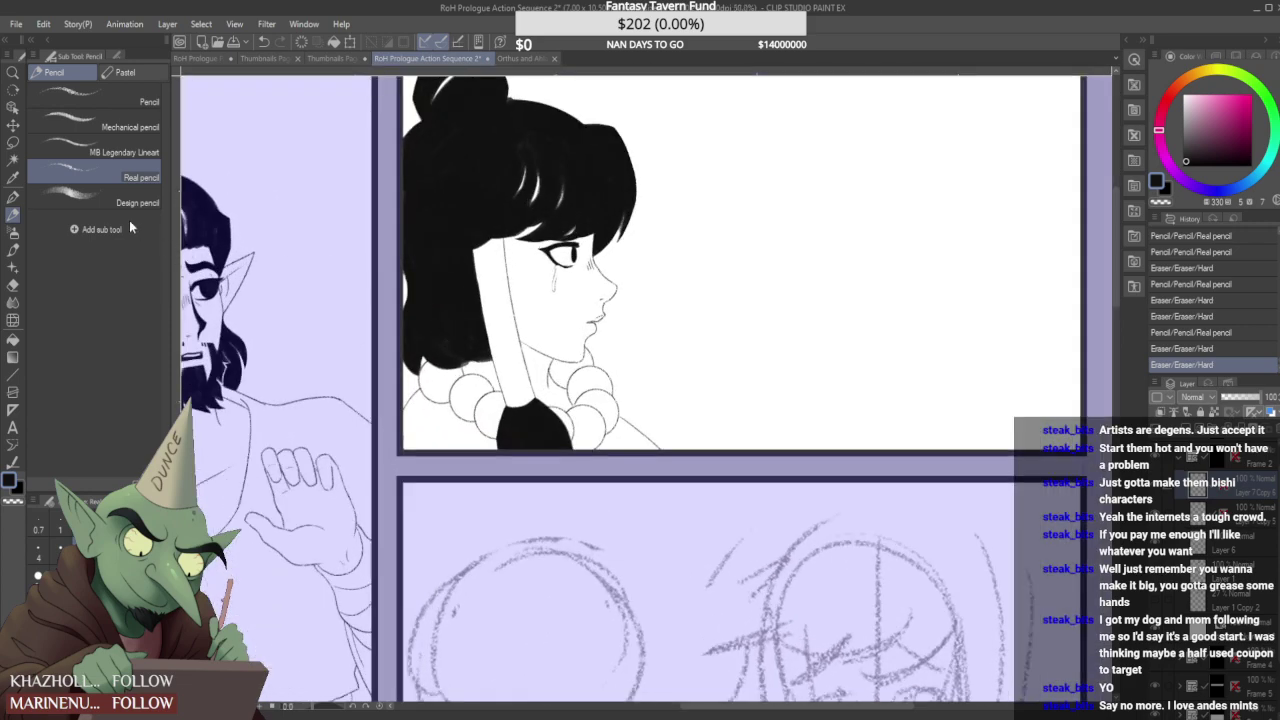
- Show the rough sketch on Layer 1 Copy 2 and examine the elf figure and speech bubble beside the girl
{"action": "left_click", "coordinate": [120, 202]}
{"action": "scroll", "coordinate": [535, 277], "scroll_direction": "down", "scroll_amount": 4}
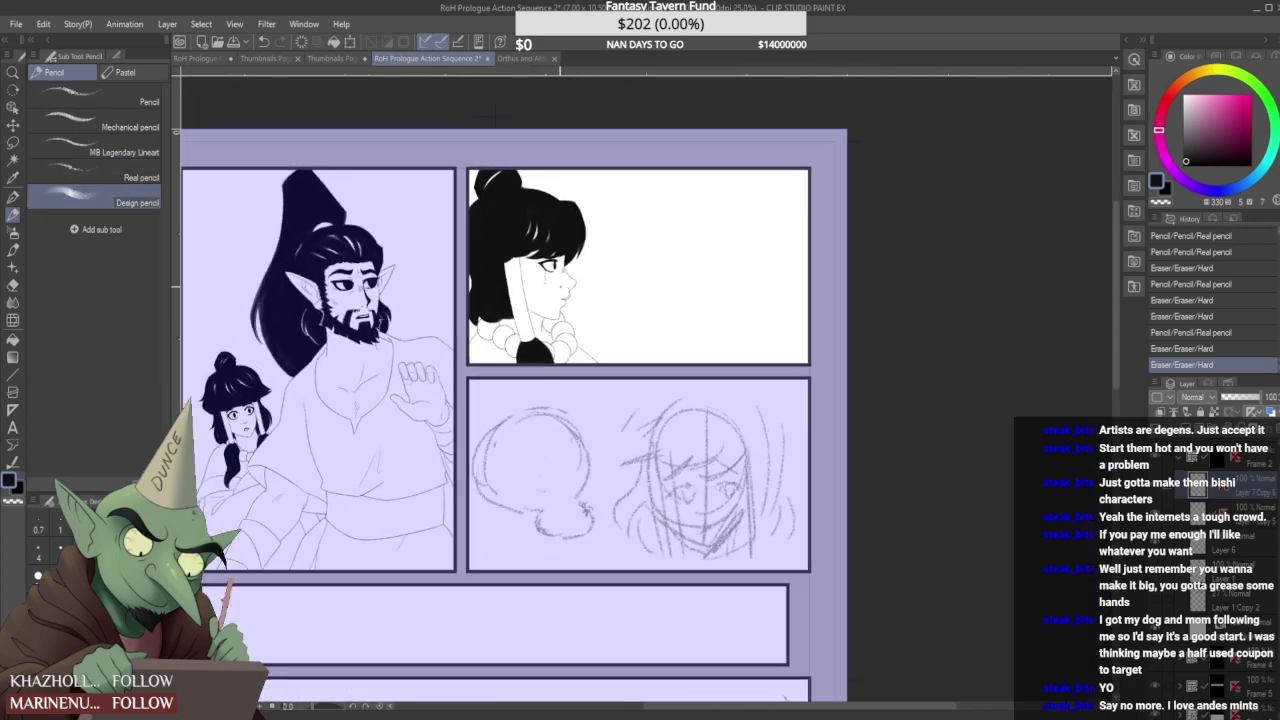
{"action": "scroll", "coordinate": [559, 287], "scroll_direction": "down", "scroll_amount": 1}
{"action": "scroll", "coordinate": [559, 284], "scroll_direction": "up", "scroll_amount": 2}
{"action": "scroll", "coordinate": [560, 268], "scroll_direction": "down", "scroll_amount": 2}
{"action": "scroll", "coordinate": [559, 265], "scroll_direction": "up", "scroll_amount": 2}
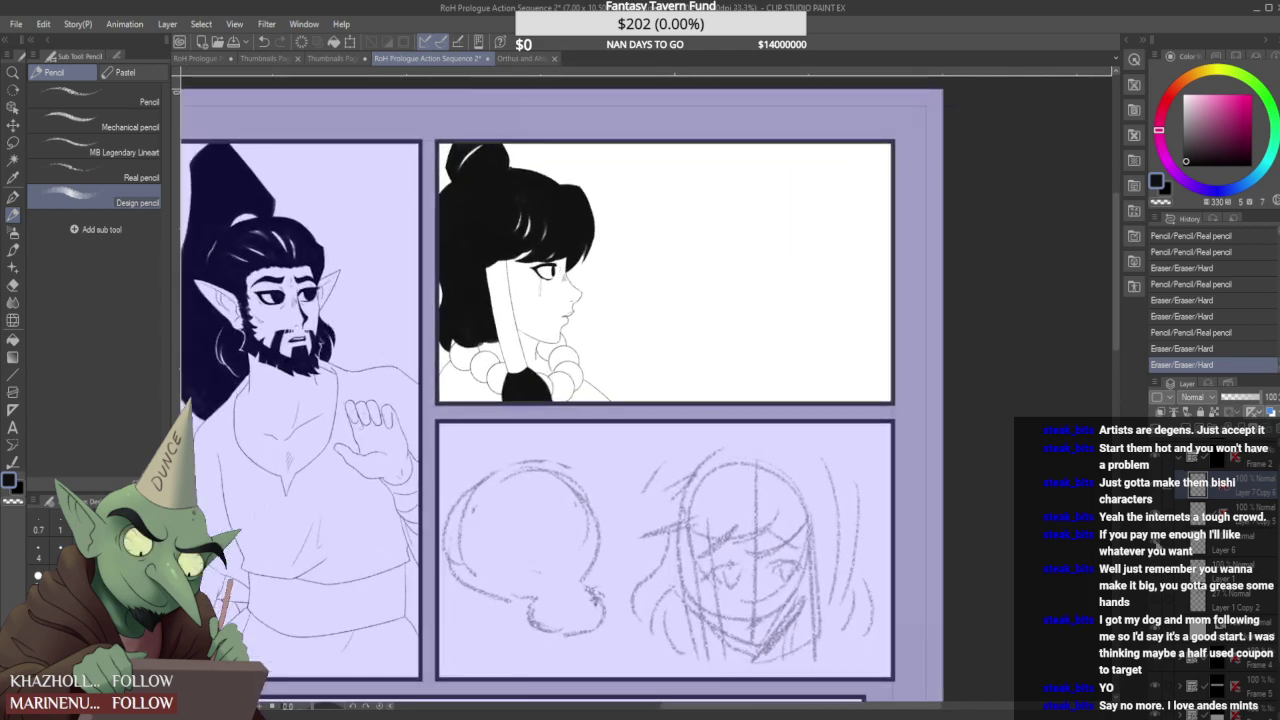
{"action": "left_click", "coordinate": [1157, 601]}
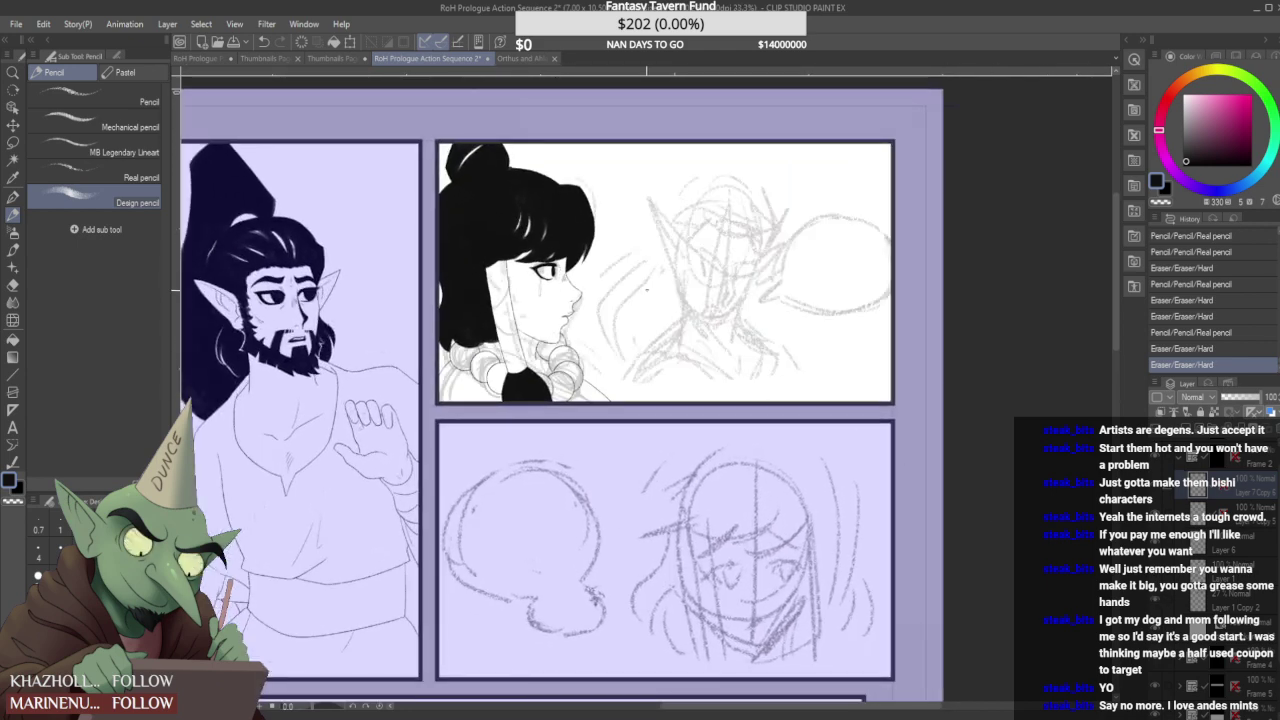
{"action": "scroll", "coordinate": [645, 287], "scroll_direction": "down", "scroll_amount": 2}
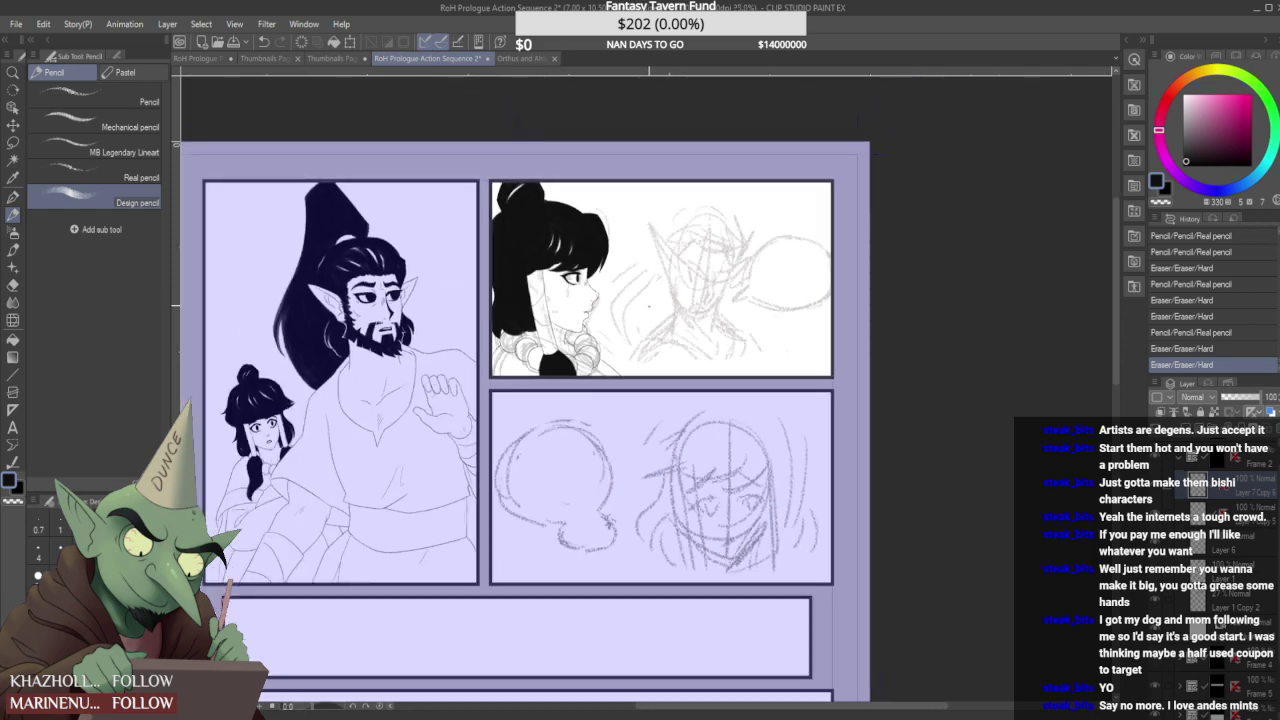
{"action": "scroll", "coordinate": [642, 302], "scroll_direction": "up", "scroll_amount": 1}
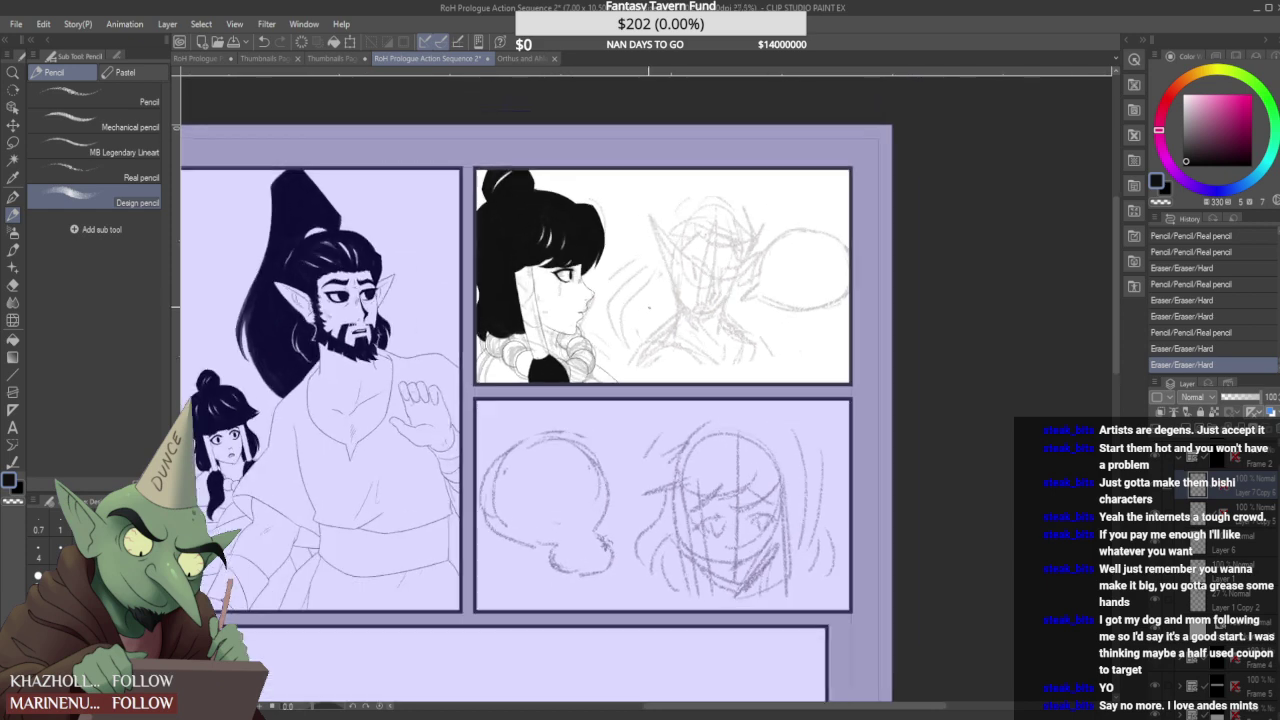
{"action": "scroll", "coordinate": [649, 308], "scroll_direction": "down", "scroll_amount": 2}
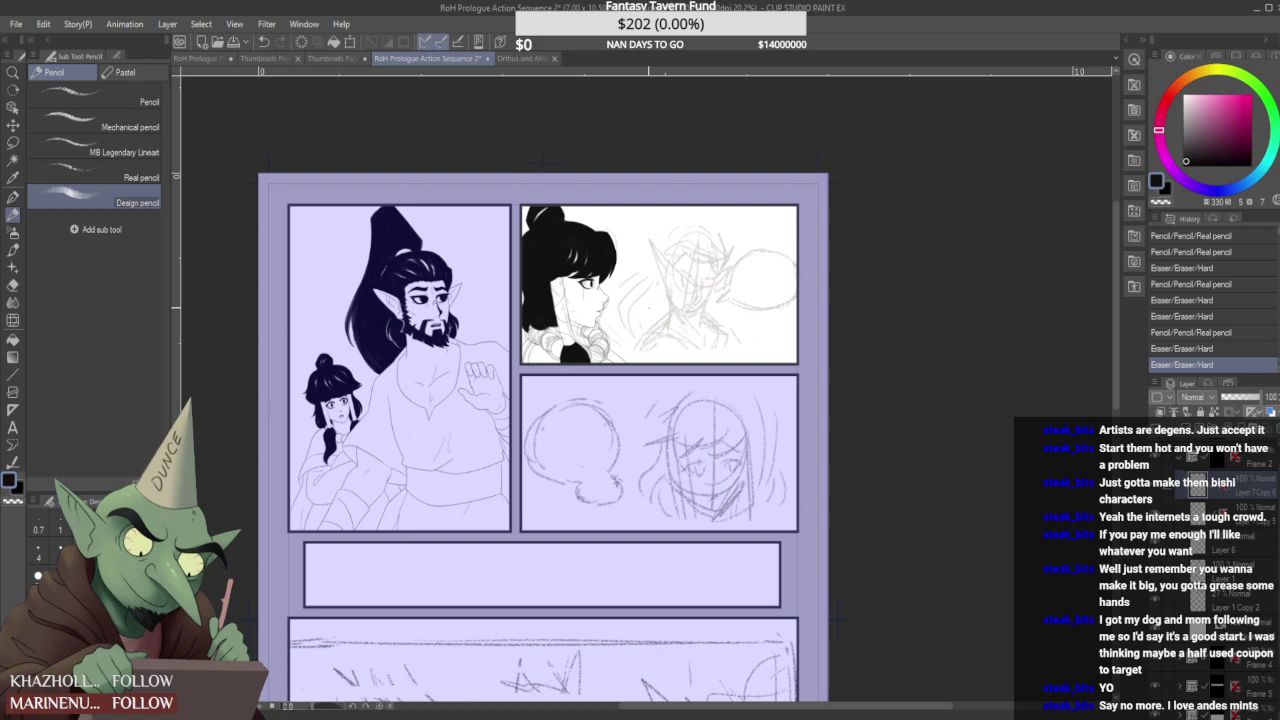
{"action": "scroll", "coordinate": [652, 290], "scroll_direction": "up", "scroll_amount": 3}
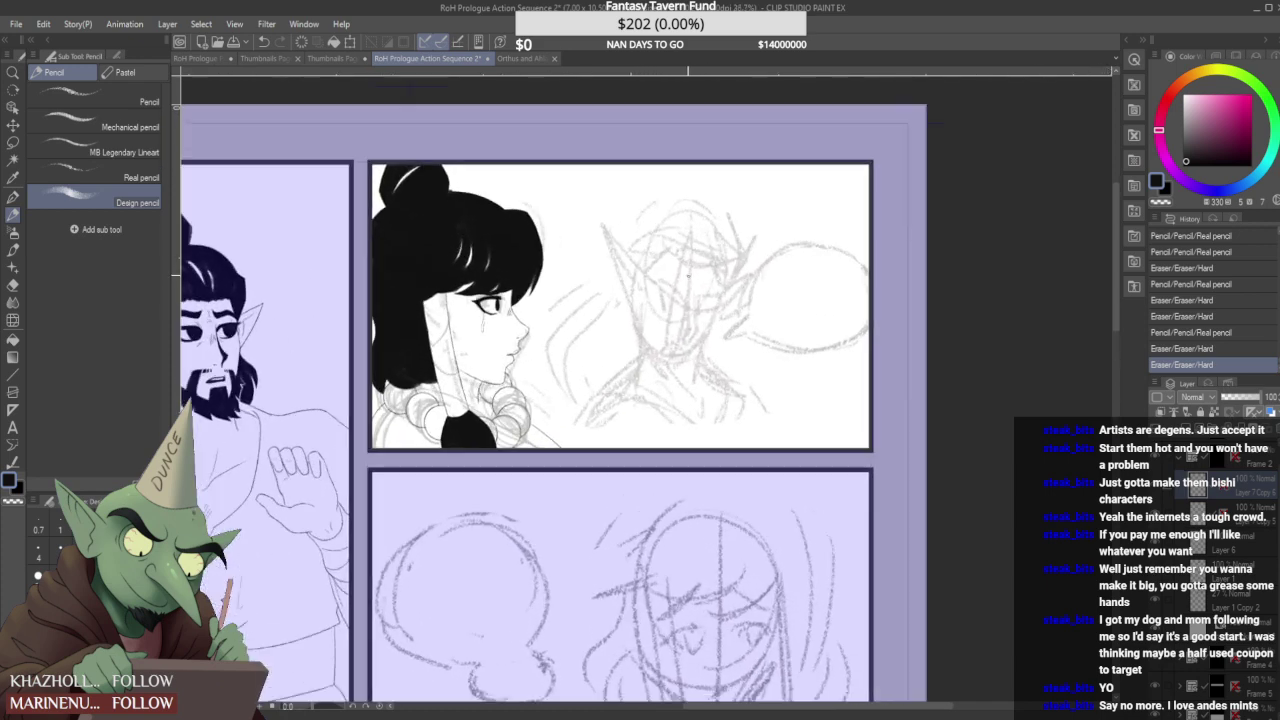
{"action": "scroll", "coordinate": [684, 282], "scroll_direction": "up", "scroll_amount": 1}
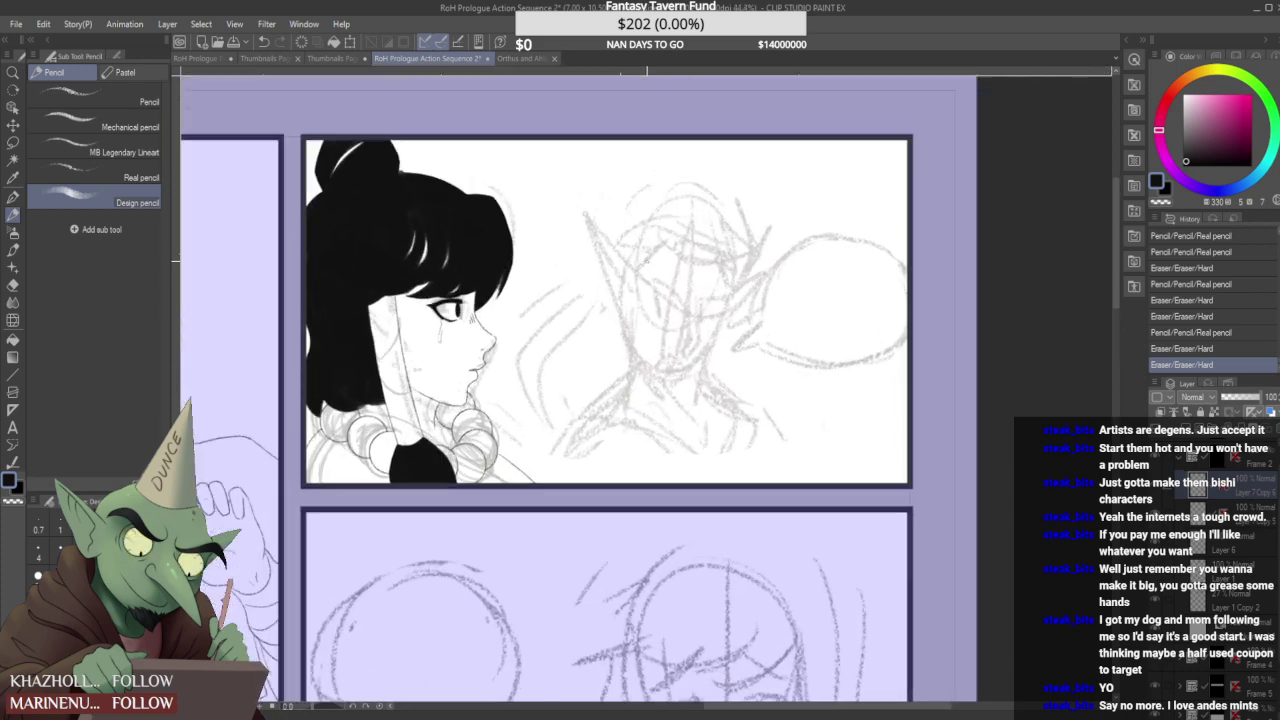
{"action": "scroll", "coordinate": [692, 298], "scroll_direction": "up", "scroll_amount": 1}
- On Layer 1 Copy 2, rework the elf's cheek, jaw and chin contours with the Real pencil and MB Legendary Lineart brushes
{"action": "left_click", "coordinate": [135, 172]}
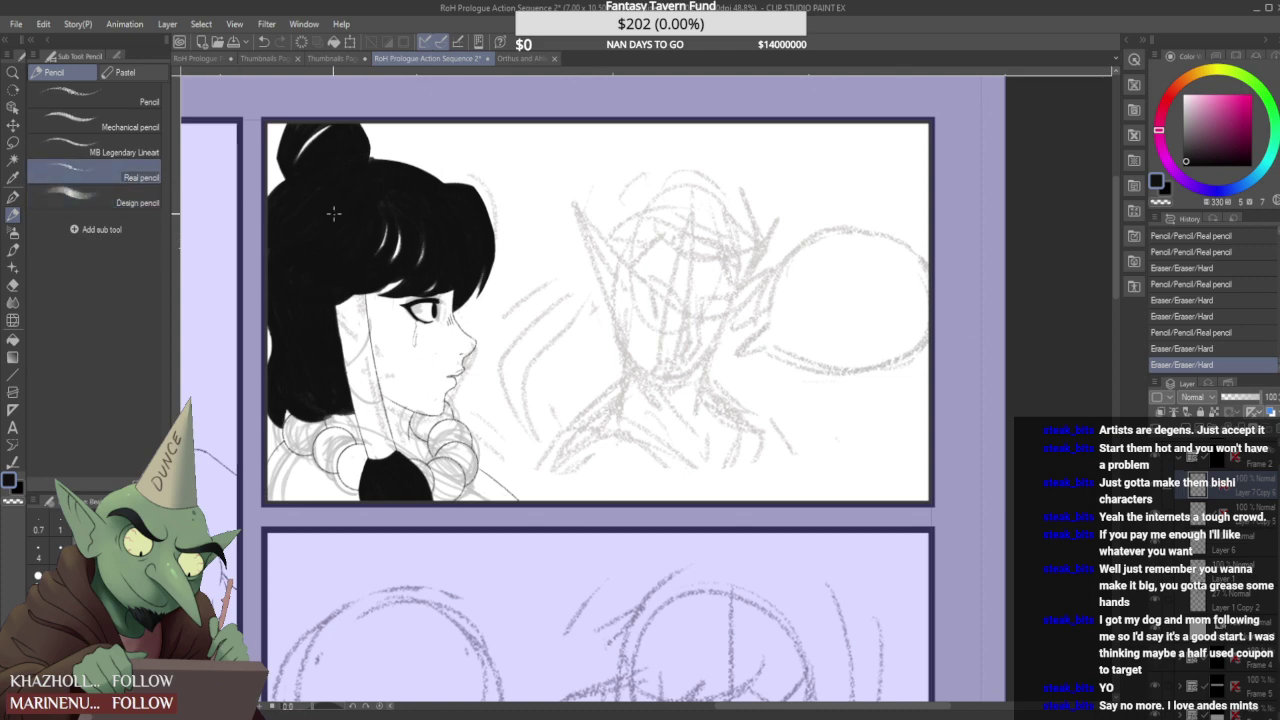
{"action": "left_click", "coordinate": [1231, 598]}
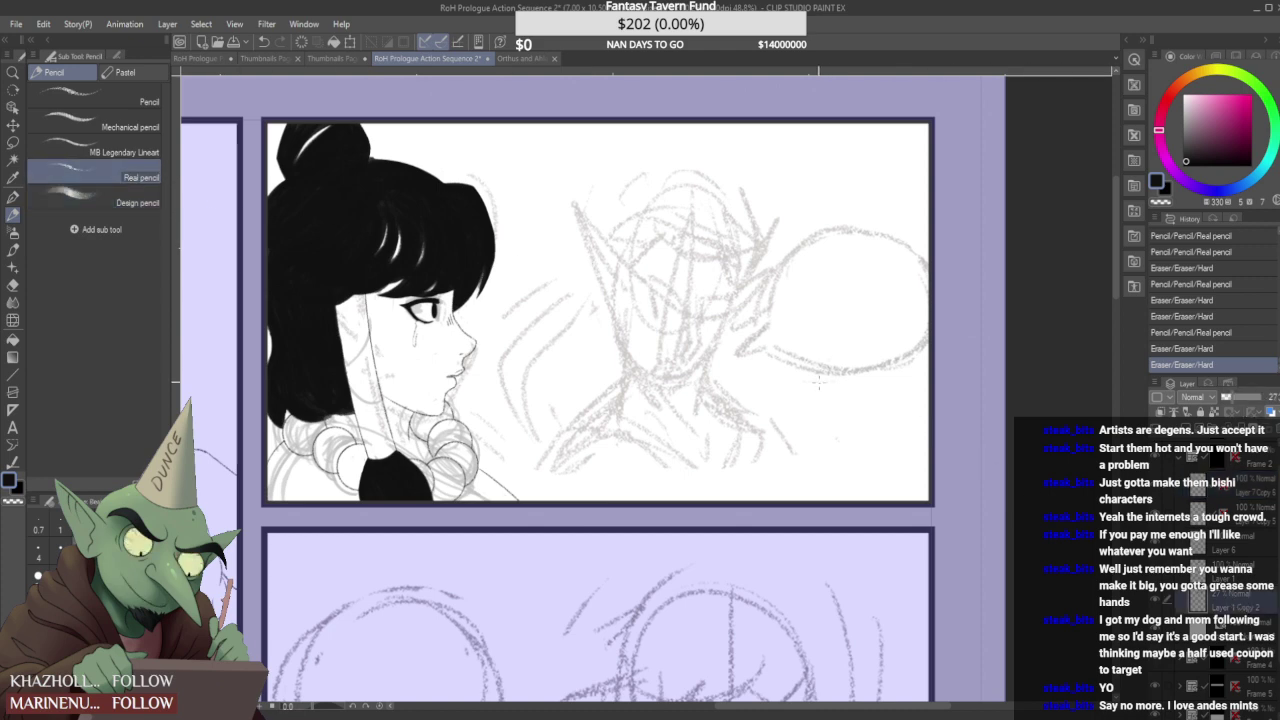
{"action": "mouse_move", "coordinate": [627, 291]}
{"action": "left_mouse_down"}
{"action": "mouse_move", "coordinate": [628, 276]}
{"action": "mouse_move", "coordinate": [635, 348]}
{"action": "left_mouse_up"}
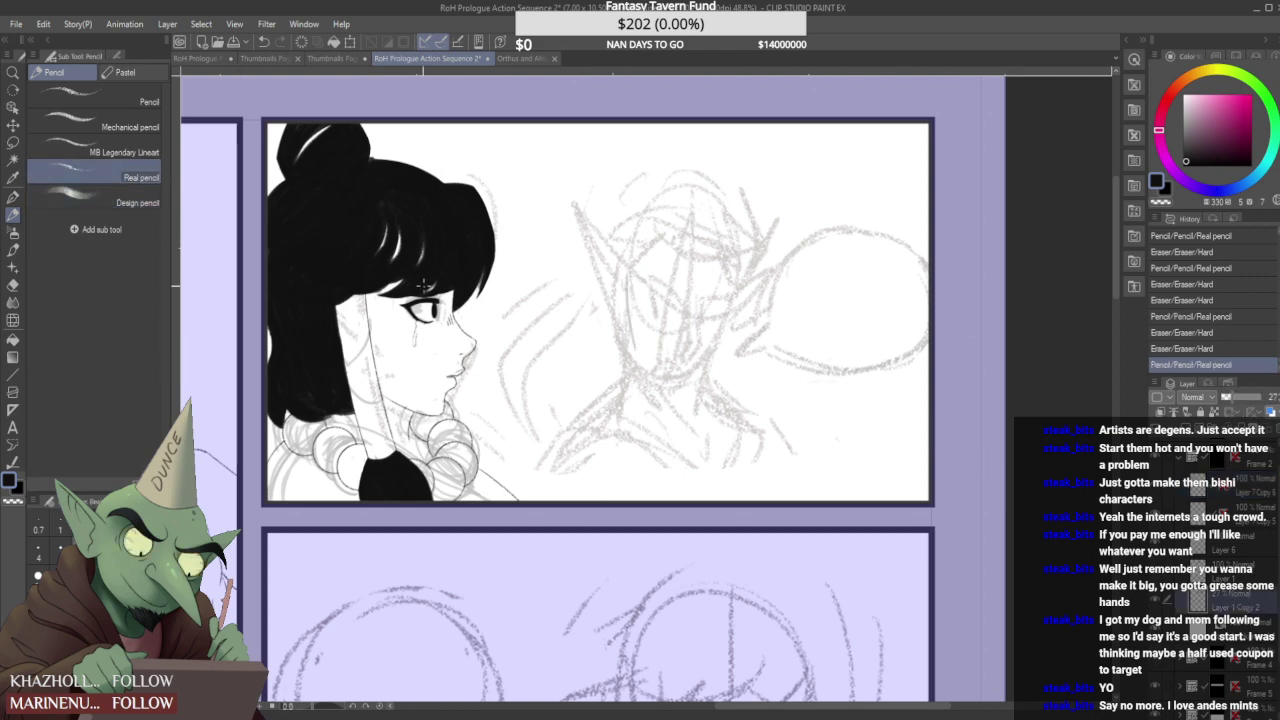
{"action": "left_click", "coordinate": [122, 151]}
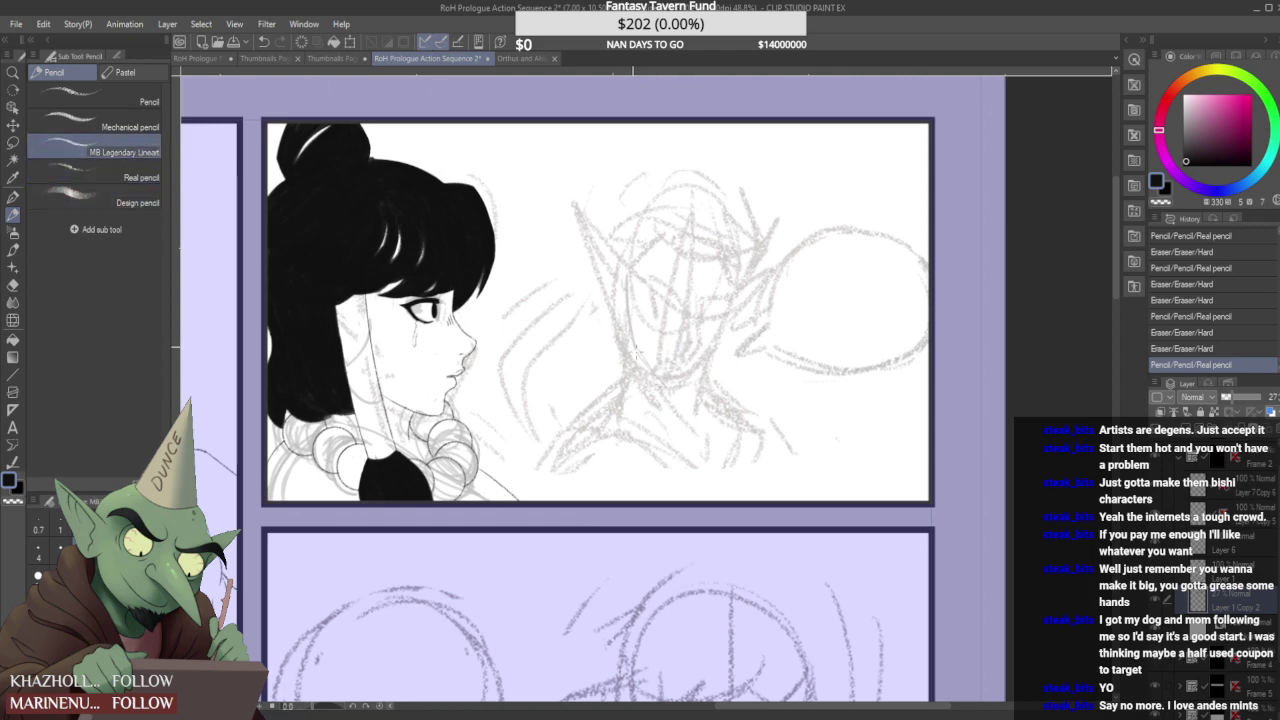
{"action": "mouse_move", "coordinate": [643, 365]}
{"action": "left_mouse_down"}
{"action": "mouse_move", "coordinate": [664, 387]}
{"action": "mouse_move", "coordinate": [690, 388]}
{"action": "mouse_move", "coordinate": [715, 350]}
{"action": "mouse_move", "coordinate": [690, 321]}
{"action": "mouse_move", "coordinate": [692, 372]}
{"action": "mouse_move", "coordinate": [712, 333]}
{"action": "left_mouse_up"}
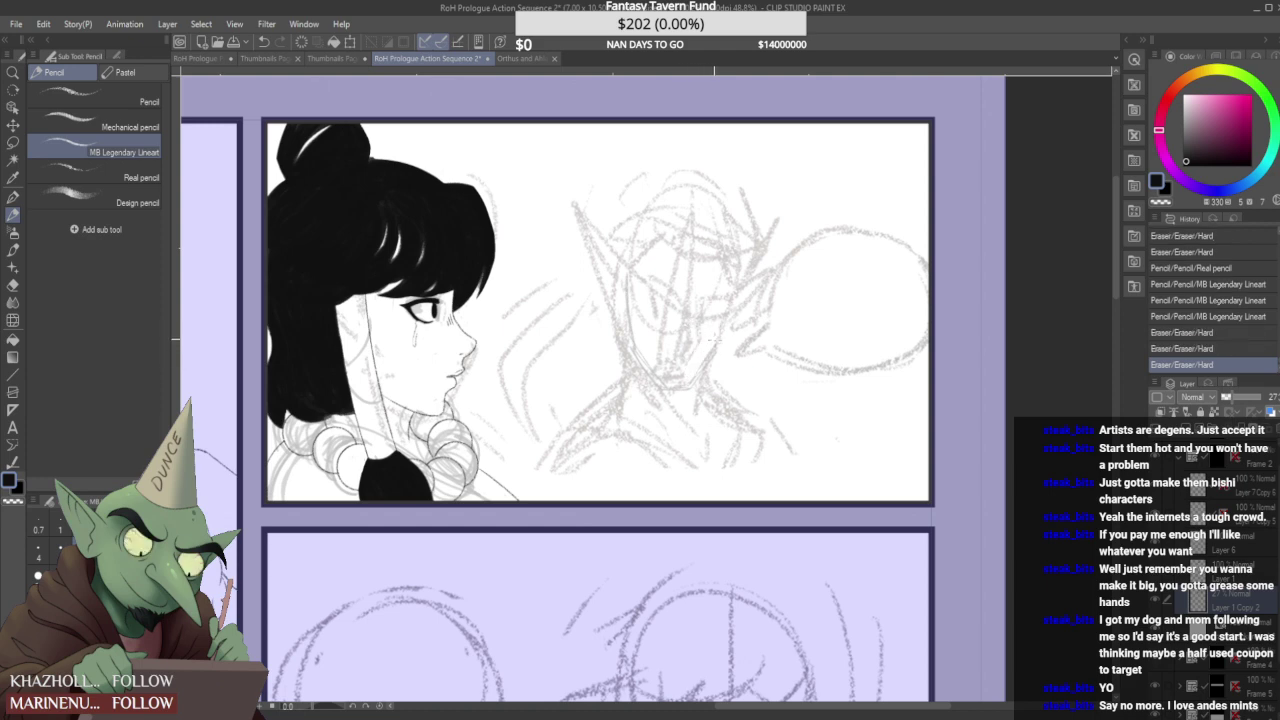
{"action": "left_click_drag", "start_coordinate": [731, 290], "coordinate": [736, 264]}
{"action": "left_click_drag", "start_coordinate": [673, 384], "coordinate": [690, 392]}
- Sketch the elf's neck, the open collar across his chest and the sloping shoulder nearest the girl
{"action": "mouse_move", "coordinate": [637, 343]}
{"action": "left_mouse_down"}
{"action": "mouse_move", "coordinate": [614, 402]}
{"action": "mouse_move", "coordinate": [716, 392]}
{"action": "mouse_move", "coordinate": [739, 425]}
{"action": "mouse_move", "coordinate": [711, 407]}
{"action": "mouse_move", "coordinate": [738, 422]}
{"action": "mouse_move", "coordinate": [735, 490]}
{"action": "mouse_move", "coordinate": [747, 493]}
{"action": "left_mouse_up"}
{"action": "left_click_drag", "start_coordinate": [626, 436], "coordinate": [700, 461]}
{"action": "left_click_drag", "start_coordinate": [708, 462], "coordinate": [758, 466]}
{"action": "mouse_move", "coordinate": [530, 472]}
{"action": "left_mouse_down"}
{"action": "mouse_move", "coordinate": [617, 382]}
{"action": "mouse_move", "coordinate": [578, 408]}
{"action": "mouse_move", "coordinate": [610, 393]}
{"action": "left_mouse_up"}
{"action": "left_click_drag", "start_coordinate": [519, 482], "coordinate": [557, 433]}
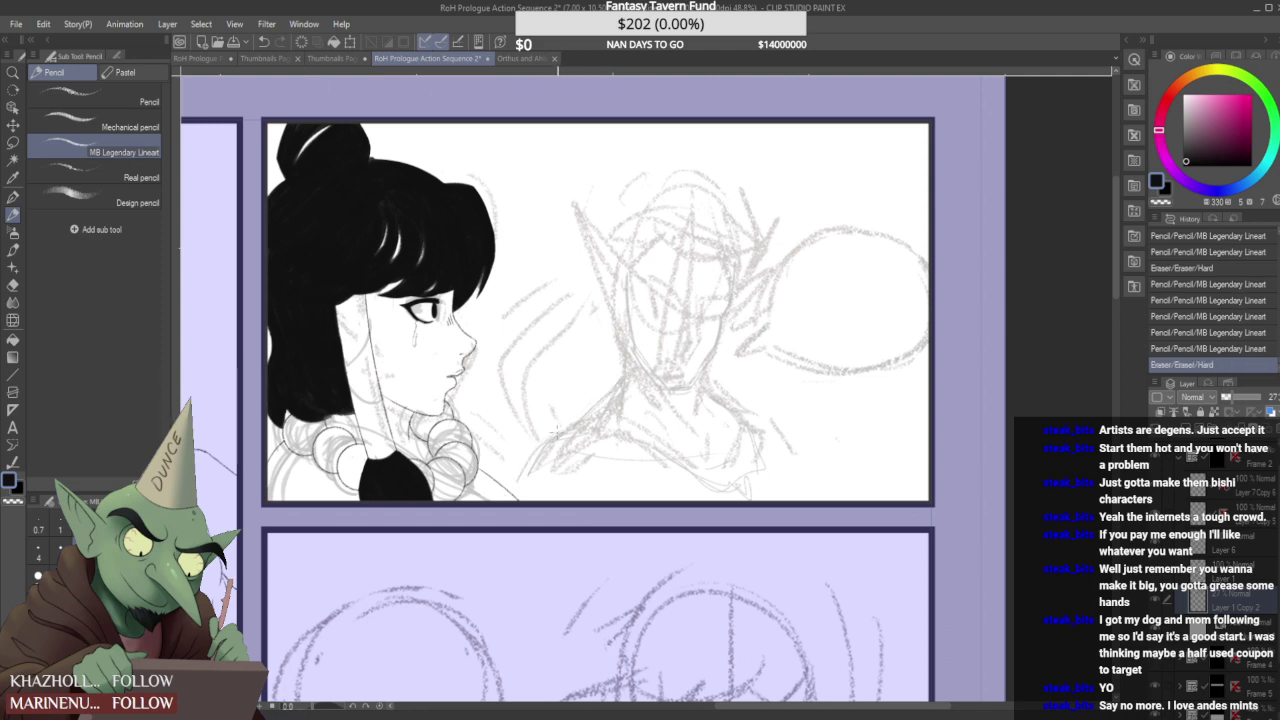
- Add a chest fold under the elf's collar and sketch his far shoulder and arm down to the panel's lower border
{"action": "scroll", "coordinate": [719, 409], "scroll_direction": "down", "scroll_amount": 5}
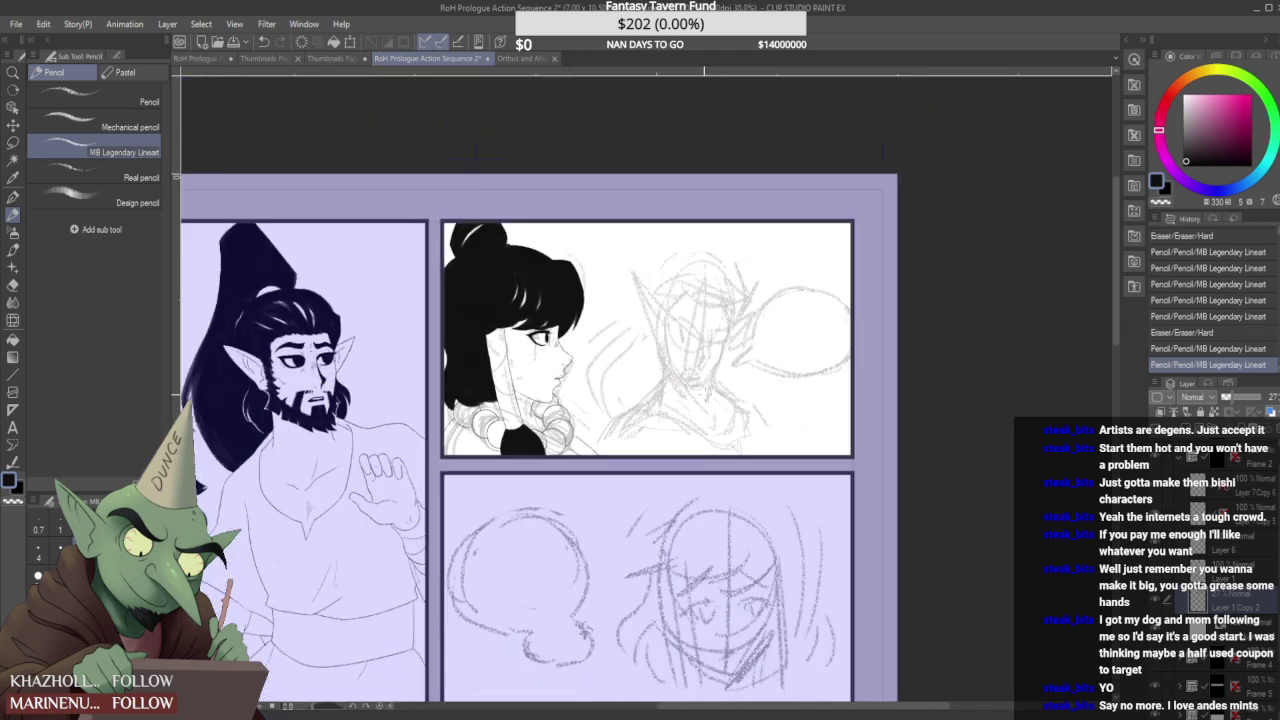
{"action": "scroll", "coordinate": [678, 416], "scroll_direction": "up", "scroll_amount": 4}
{"action": "left_click_drag", "start_coordinate": [613, 432], "coordinate": [682, 456]}
{"action": "left_click_drag", "start_coordinate": [826, 458], "coordinate": [851, 475]}
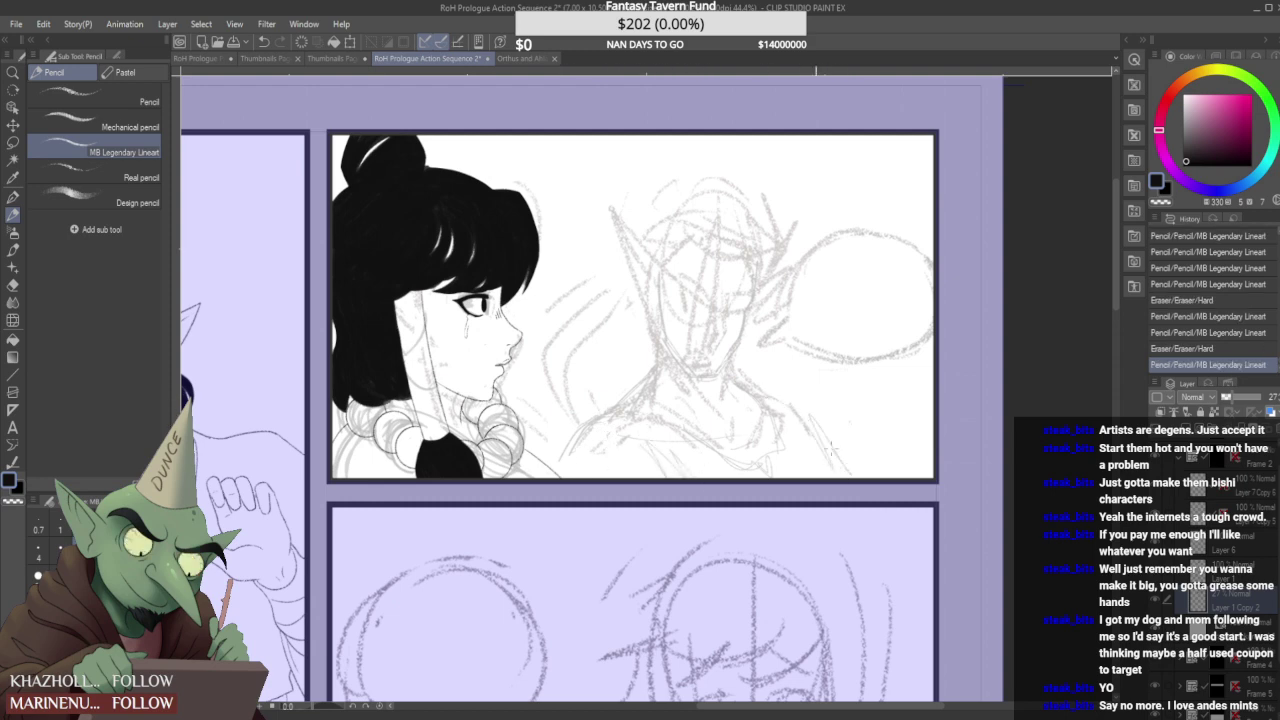
{"action": "mouse_move", "coordinate": [742, 373]}
{"action": "left_mouse_down"}
{"action": "mouse_move", "coordinate": [798, 402]}
{"action": "mouse_move", "coordinate": [853, 476]}
{"action": "left_mouse_up"}
{"action": "scroll", "coordinate": [807, 414], "scroll_direction": "down", "scroll_amount": 1}
{"action": "scroll", "coordinate": [664, 409], "scroll_direction": "up", "scroll_amount": 1}
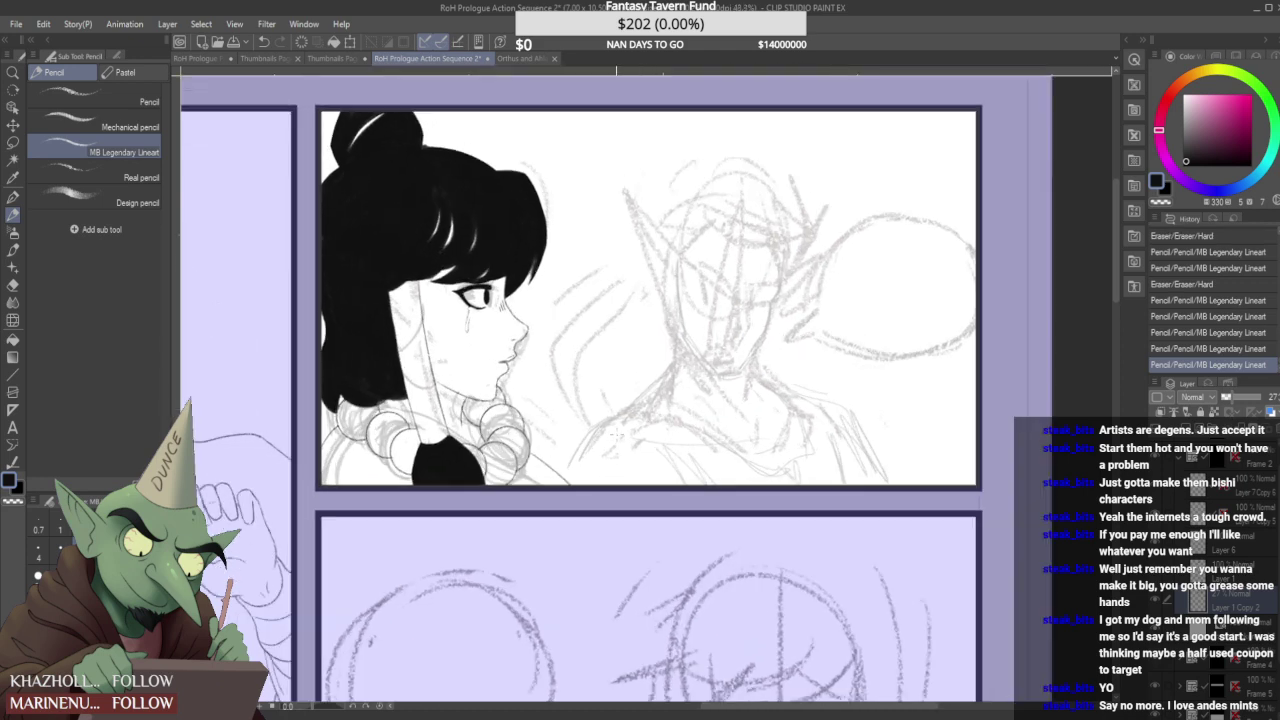
- Refine the elf's jaw and neck with short MB Legendary Lineart strokes where the neck meets the collar
{"action": "left_click_drag", "start_coordinate": [663, 402], "coordinate": [670, 389]}
{"action": "mouse_move", "coordinate": [748, 376]}
{"action": "left_mouse_down"}
{"action": "mouse_move", "coordinate": [753, 401]}
{"action": "mouse_move", "coordinate": [760, 387]}
{"action": "left_mouse_up"}
{"action": "mouse_move", "coordinate": [676, 332]}
{"action": "left_mouse_down"}
{"action": "mouse_move", "coordinate": [687, 364]}
{"action": "mouse_move", "coordinate": [741, 410]}
{"action": "mouse_move", "coordinate": [746, 384]}
{"action": "left_mouse_up"}
{"action": "scroll", "coordinate": [685, 370], "scroll_direction": "down", "scroll_amount": 1}
{"action": "scroll", "coordinate": [728, 325], "scroll_direction": "down", "scroll_amount": 3}
{"action": "scroll", "coordinate": [739, 318], "scroll_direction": "up", "scroll_amount": 1}
{"action": "left_click_drag", "start_coordinate": [745, 382], "coordinate": [750, 396]}
{"action": "scroll", "coordinate": [750, 392], "scroll_direction": "down", "scroll_amount": 4}
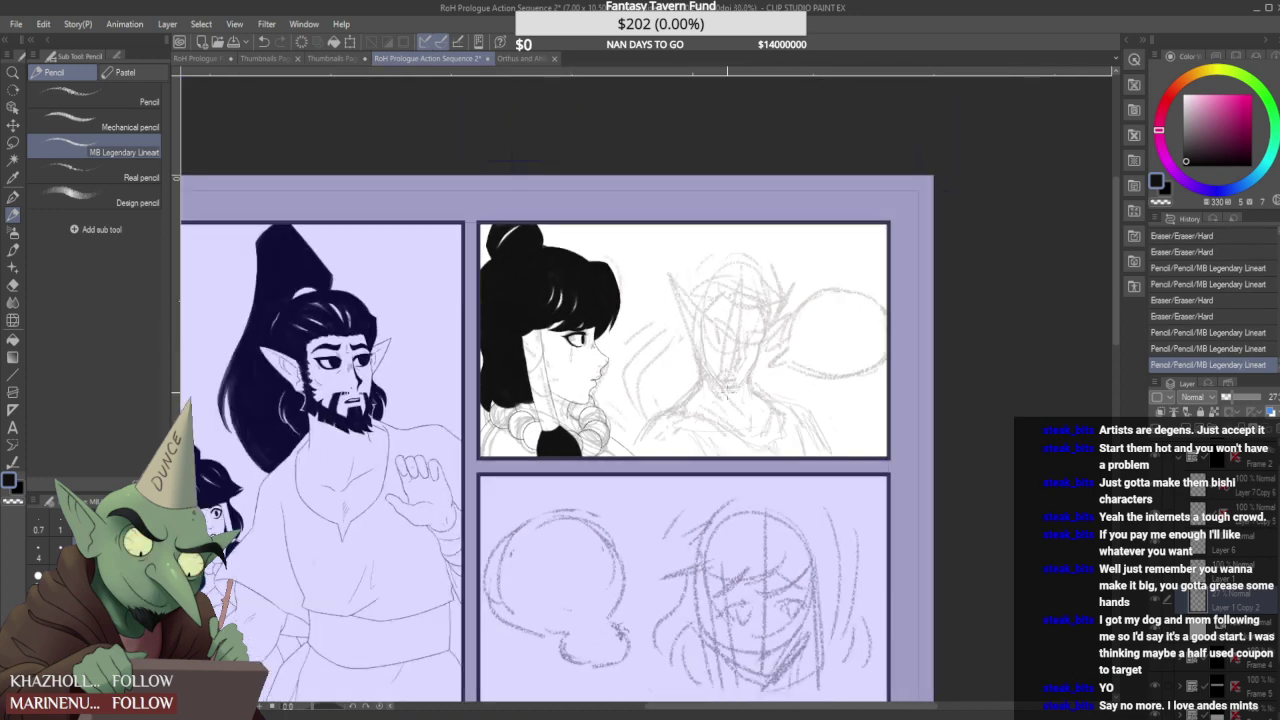
- Lasso the elf's head and shoulders in the second panel's rough sketch
{"action": "key", "text": "ctrl+t"}
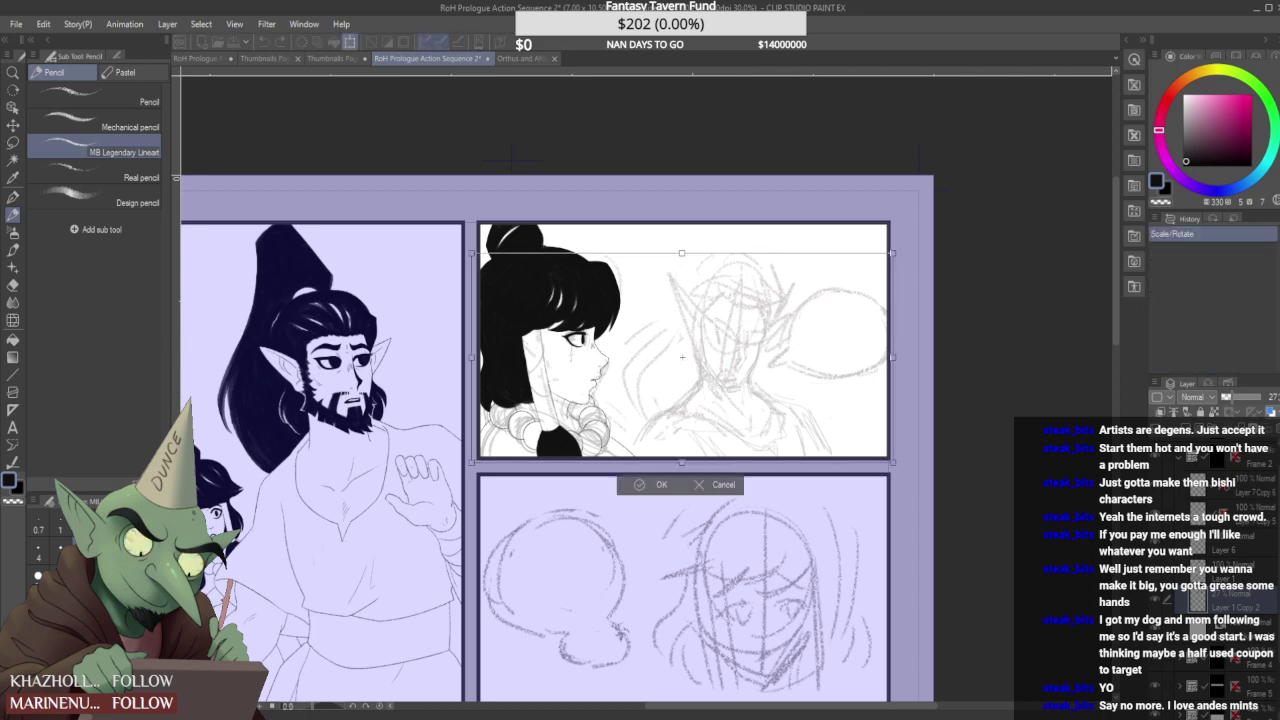
{"action": "left_click", "coordinate": [639, 485]}
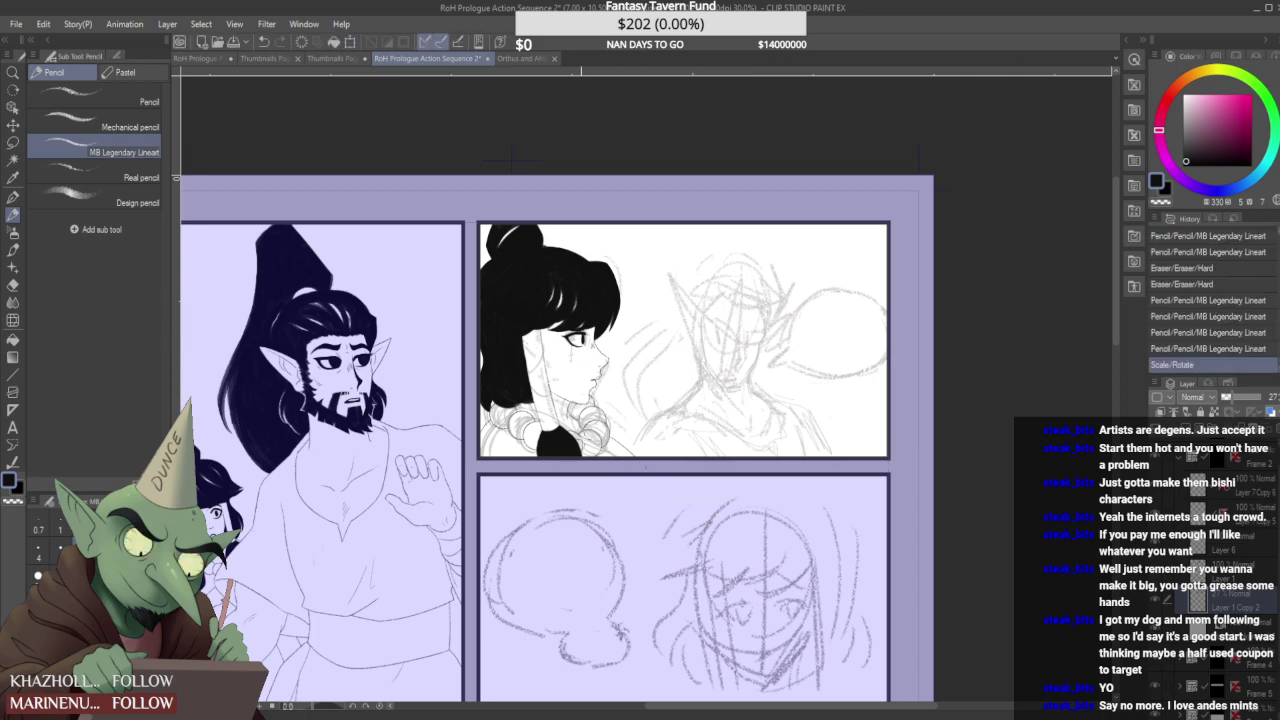
{"action": "left_click", "coordinate": [13, 142]}
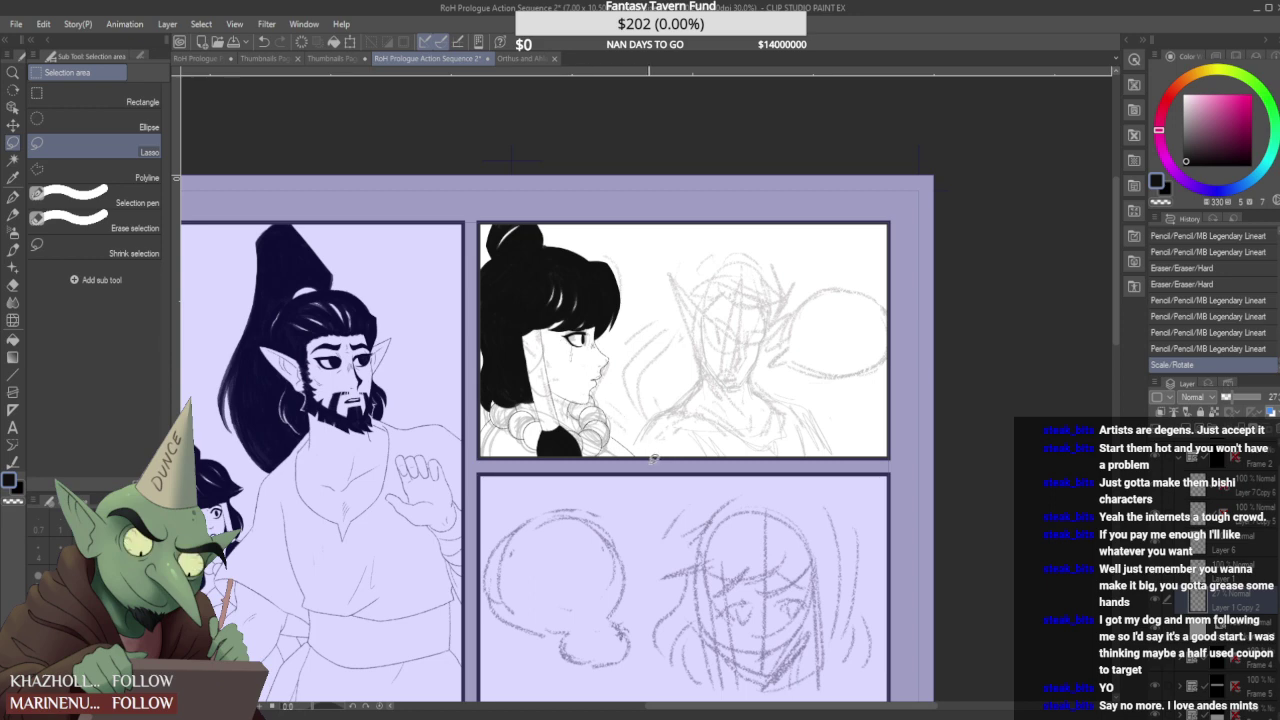
{"action": "mouse_move", "coordinate": [613, 381]}
{"action": "left_mouse_down"}
{"action": "mouse_move", "coordinate": [690, 215]}
{"action": "mouse_move", "coordinate": [640, 460]}
{"action": "left_mouse_up"}
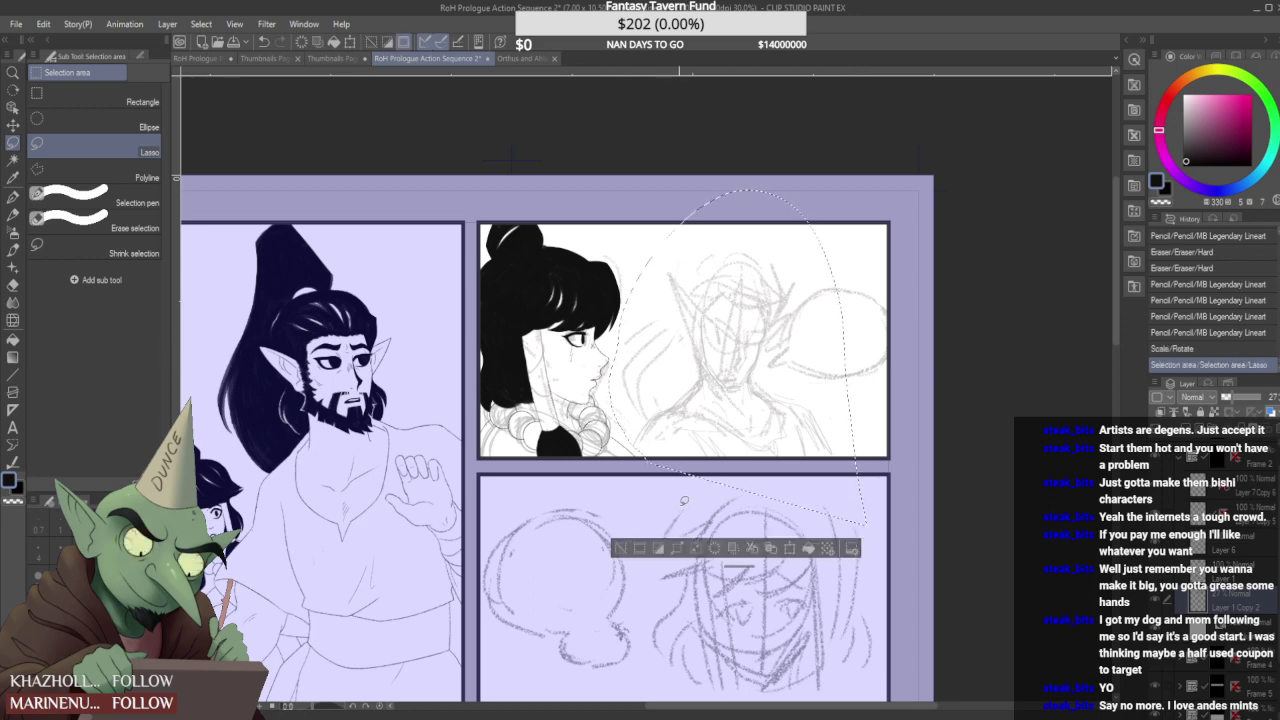
- Try to move the lassoed elf sketch slightly upward in the panel
{"action": "key", "text": "ctrl+t"}
{"action": "left_click_drag", "start_coordinate": [772, 306], "coordinate": [771, 286]}
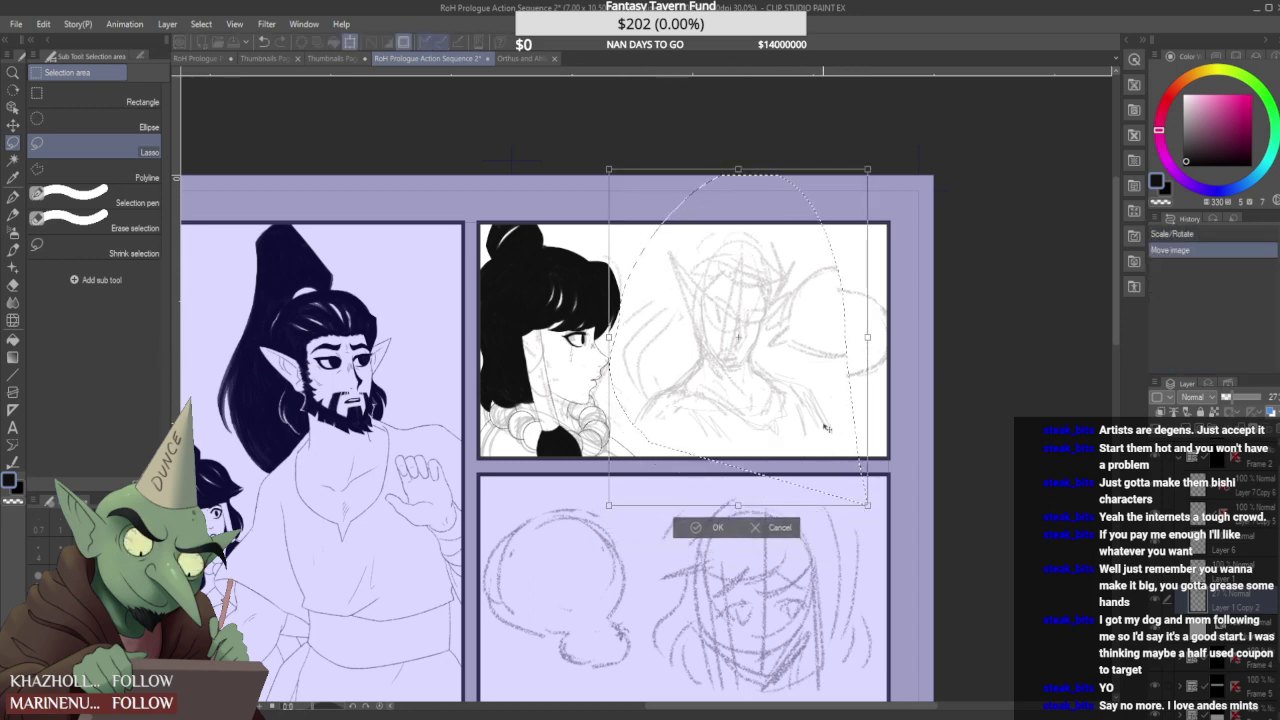
{"action": "key", "text": "Return"}
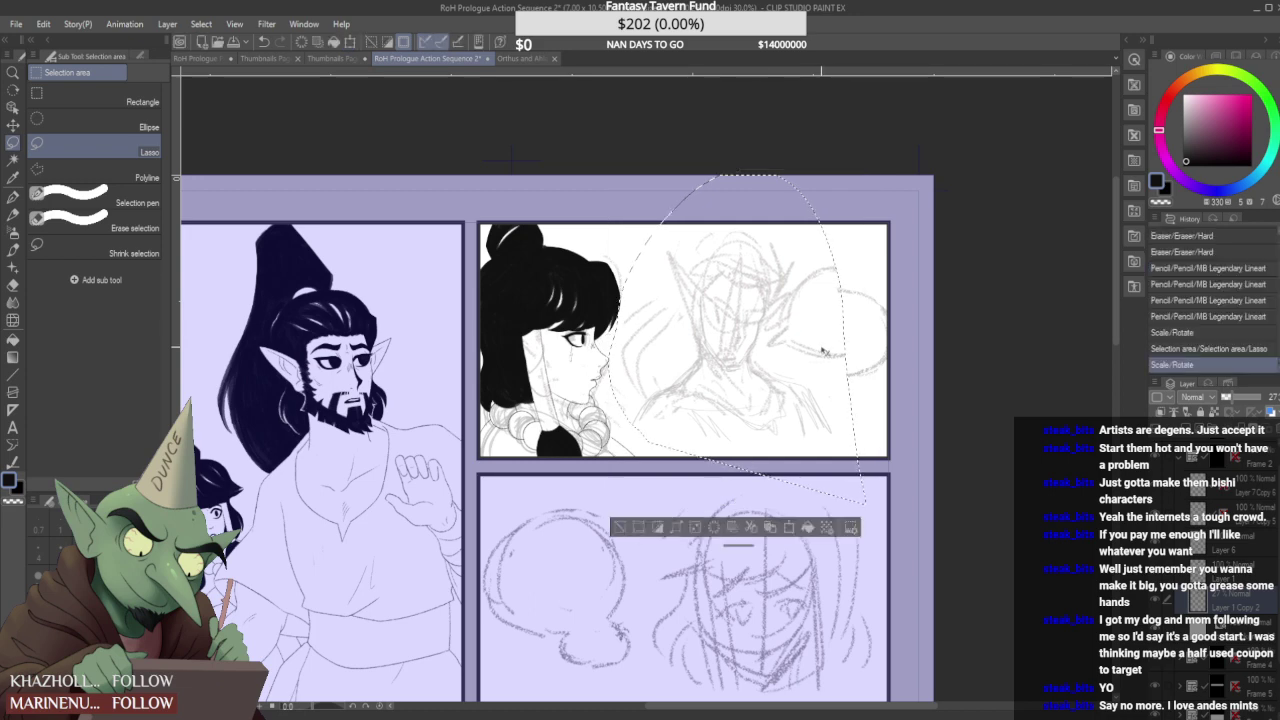
{"action": "key", "text": "ctrl+z"}
- Extend the selection around the whole speech bubble, move the elf and bubble slightly up and toward the girl, and clear the selection
{"action": "mouse_move", "coordinate": [826, 266]}
{"action": "left_mouse_down"}
{"action": "mouse_move", "coordinate": [898, 330]}
{"action": "mouse_move", "coordinate": [855, 420]}
{"action": "left_mouse_up"}
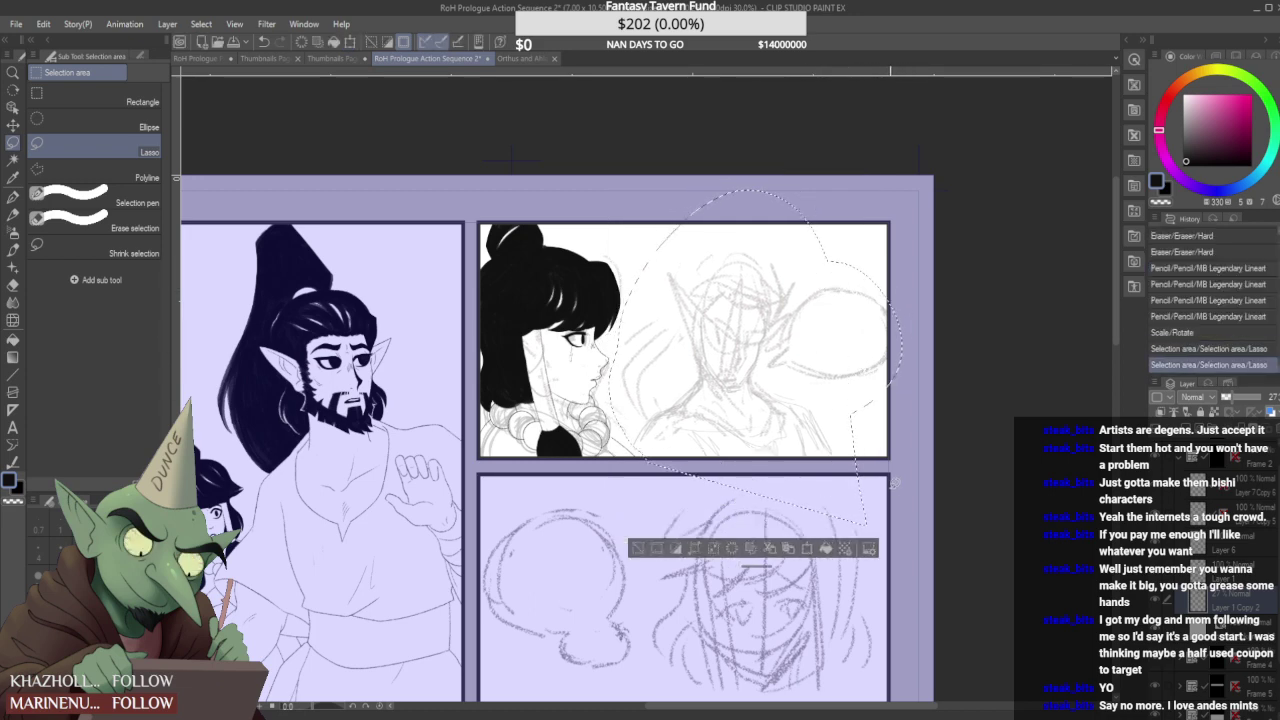
{"action": "key", "text": "ctrl+t"}
{"action": "left_click_drag", "start_coordinate": [826, 364], "coordinate": [820, 341]}
{"action": "left_click_drag", "start_coordinate": [883, 449], "coordinate": [854, 436]}
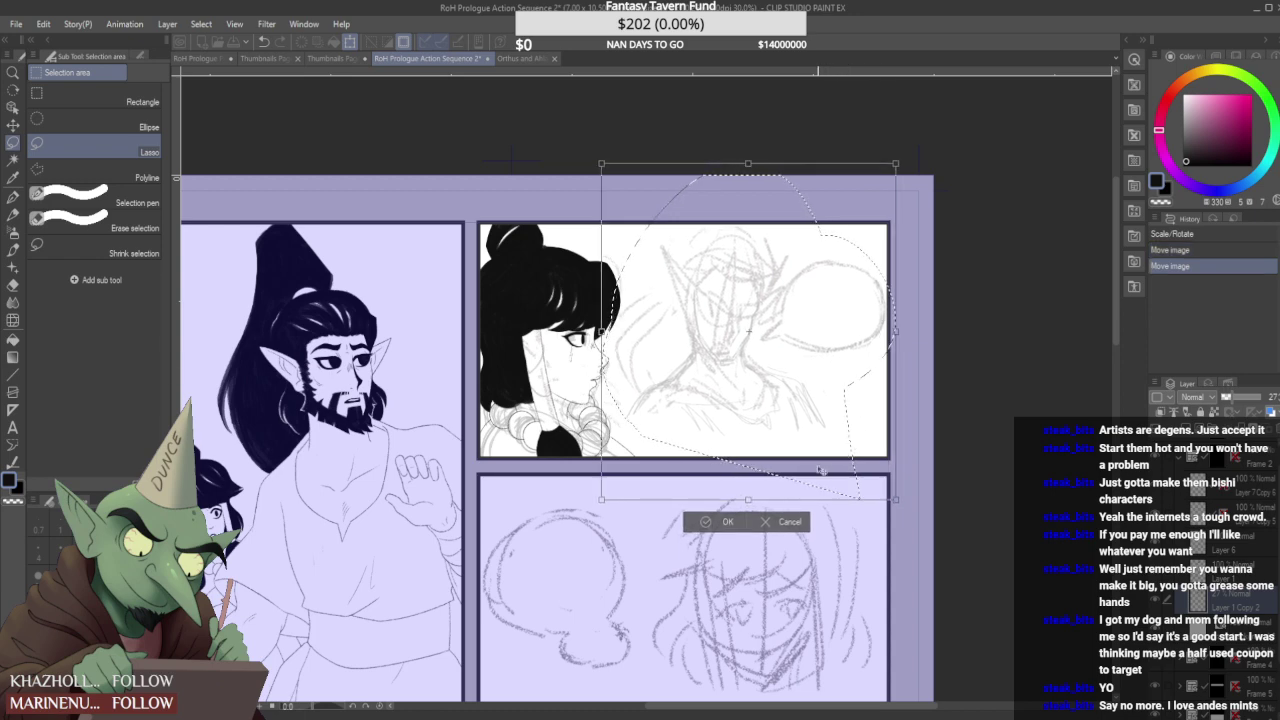
{"action": "left_click", "coordinate": [734, 525]}
{"action": "key", "text": "ctrl+d"}
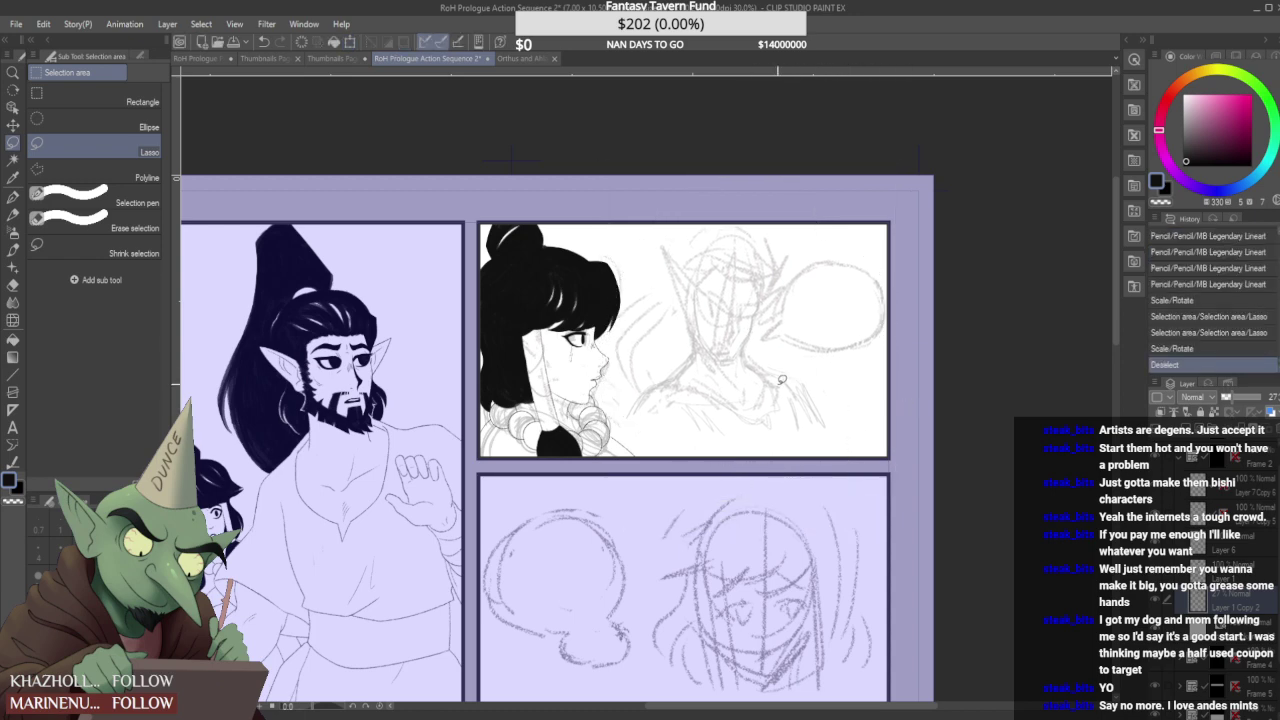
- Extend the elf's arm lines and a shirt fold toward the second panel's lower edge with short MB Legendary Lineart strokes
{"action": "scroll", "coordinate": [753, 448], "scroll_direction": "down", "scroll_amount": 1}
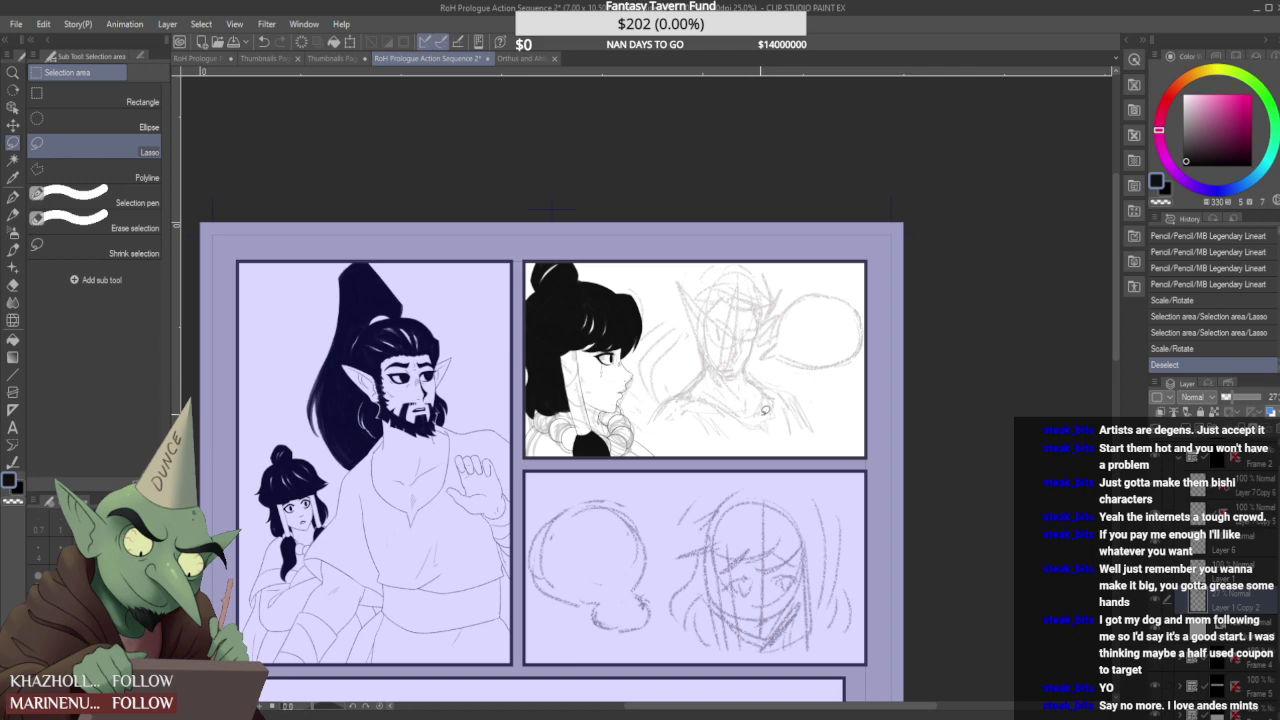
{"action": "scroll", "coordinate": [765, 409], "scroll_direction": "up", "scroll_amount": 2}
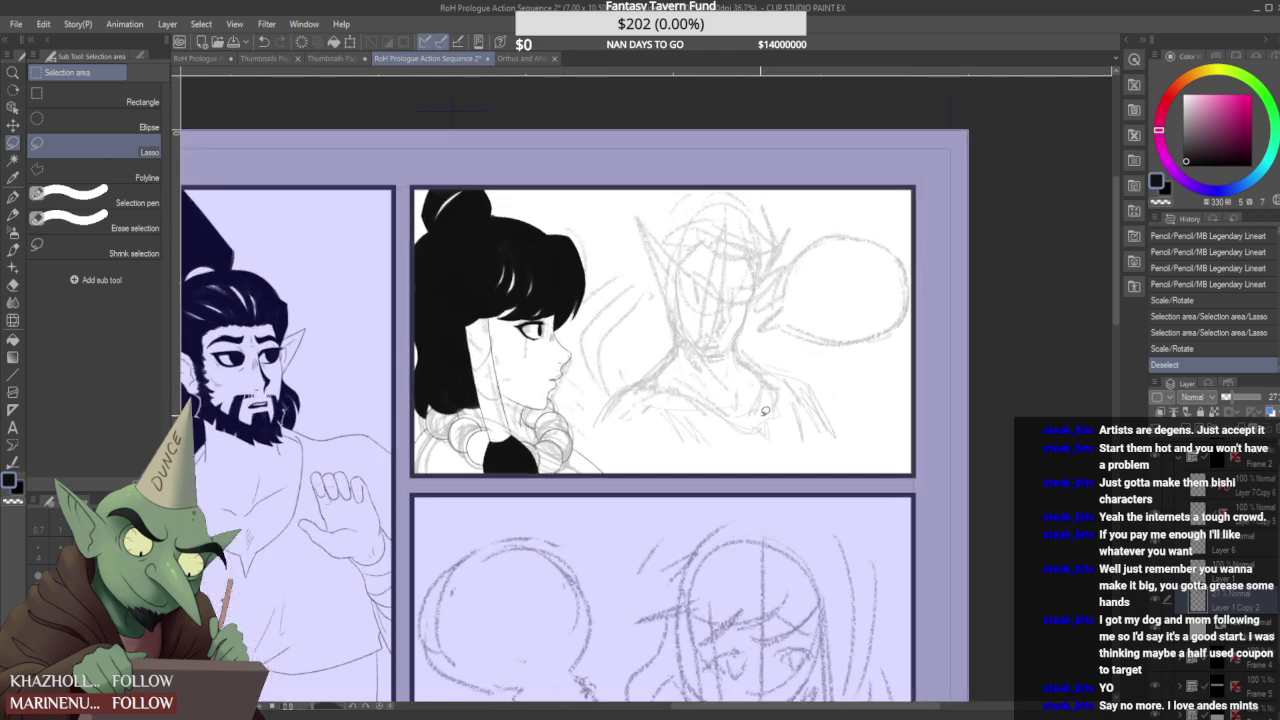
{"action": "key", "text": "p"}
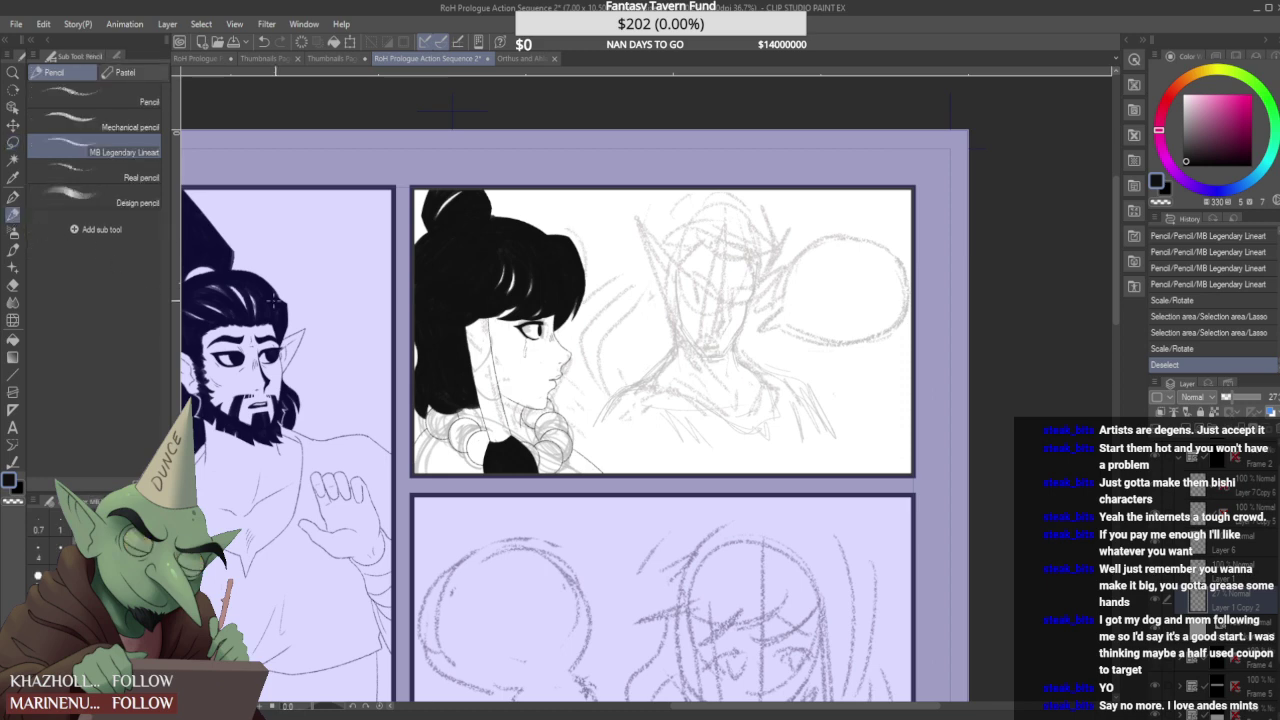
{"action": "scroll", "coordinate": [719, 315], "scroll_direction": "down", "scroll_amount": 1}
{"action": "scroll", "coordinate": [788, 398], "scroll_direction": "up", "scroll_amount": 2}
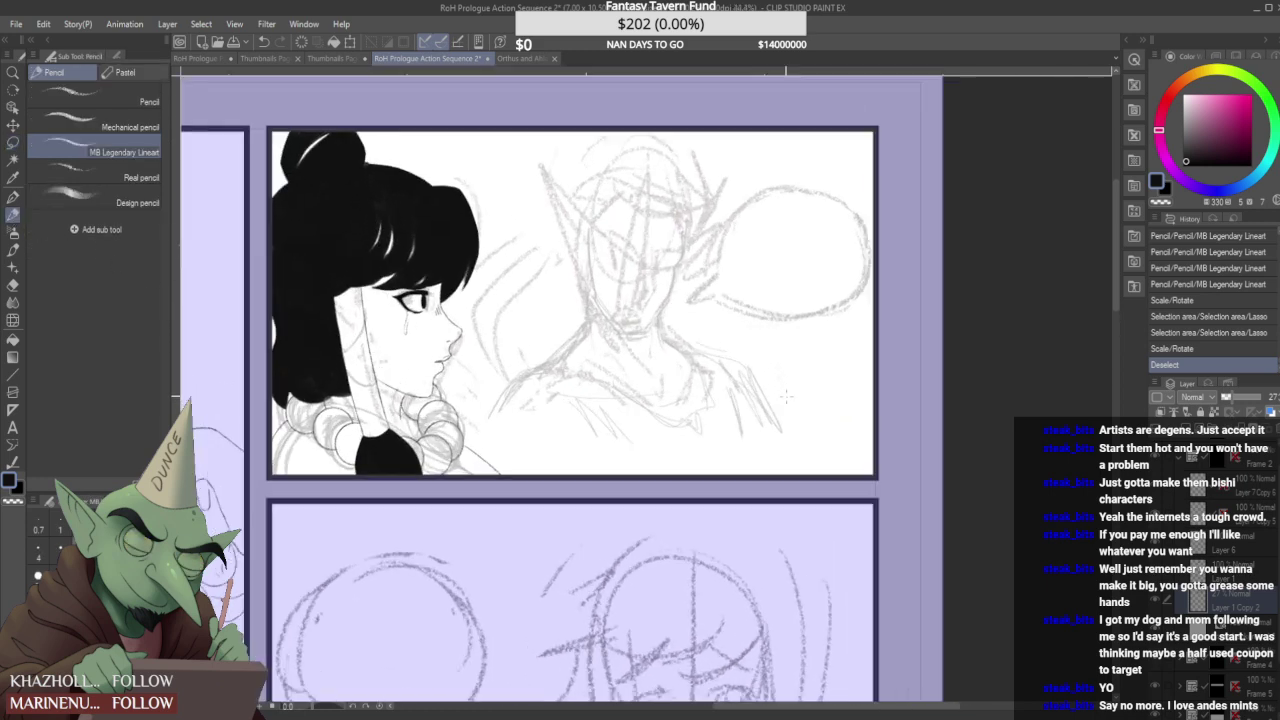
{"action": "left_click_drag", "start_coordinate": [498, 418], "coordinate": [481, 446]}
{"action": "left_click_drag", "start_coordinate": [607, 438], "coordinate": [626, 466]}
{"action": "left_click_drag", "start_coordinate": [781, 436], "coordinate": [801, 464]}
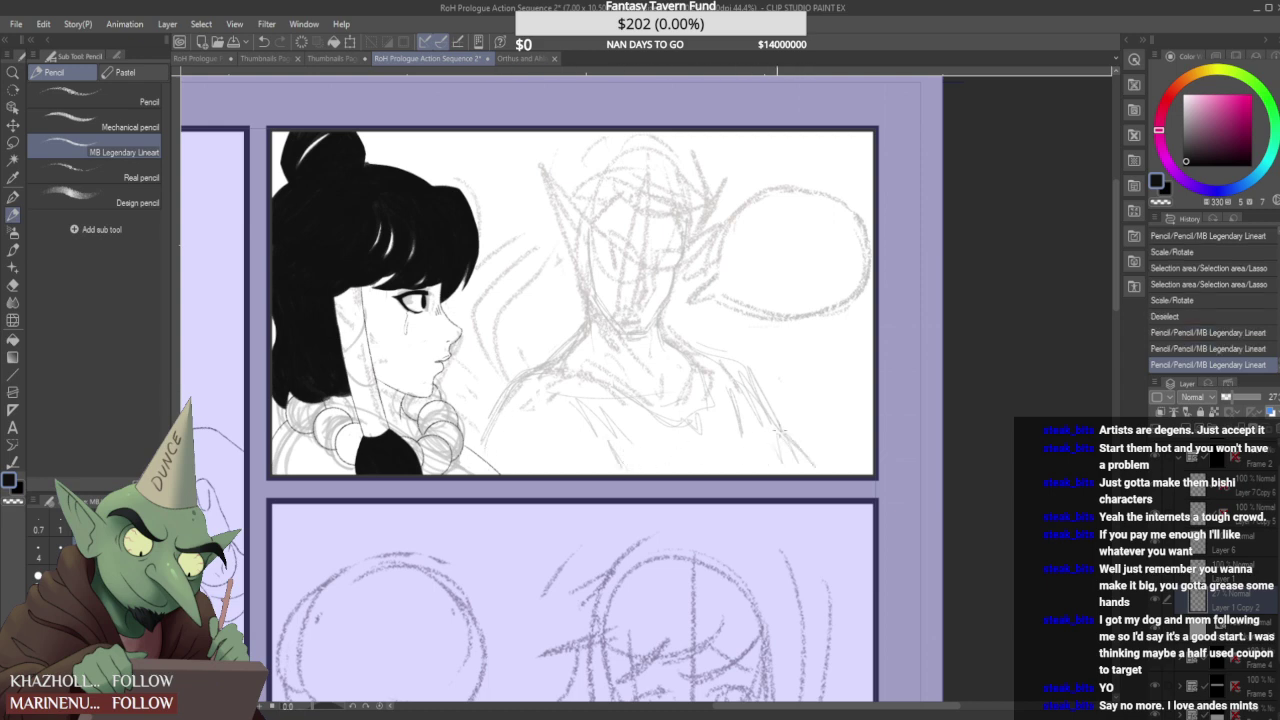
- Rework the elf's shoulder and upper arm on the side facing the girl with smooth curved pencil strokes
{"action": "scroll", "coordinate": [801, 494], "scroll_direction": "down", "scroll_amount": 2}
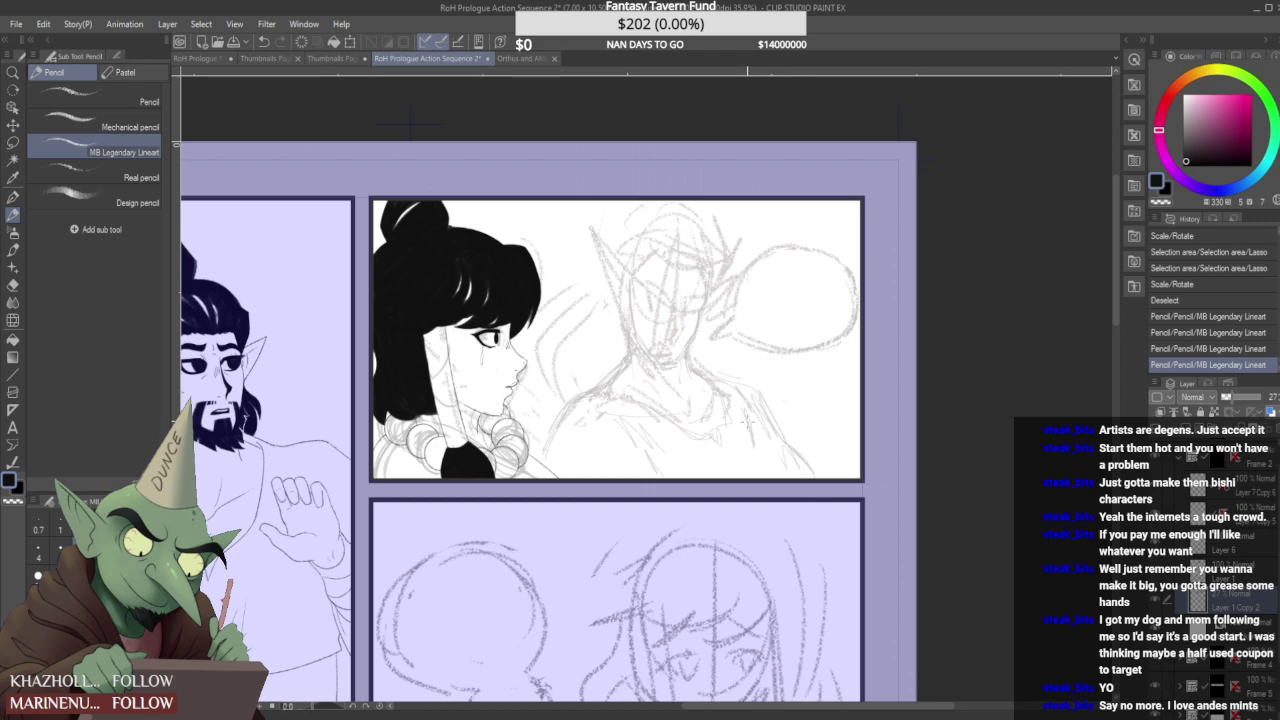
{"action": "scroll", "coordinate": [748, 422], "scroll_direction": "up", "scroll_amount": 2}
{"action": "mouse_move", "coordinate": [592, 385]}
{"action": "left_mouse_down"}
{"action": "mouse_move", "coordinate": [614, 360]}
{"action": "mouse_move", "coordinate": [596, 390]}
{"action": "mouse_move", "coordinate": [616, 378]}
{"action": "mouse_move", "coordinate": [604, 398]}
{"action": "mouse_move", "coordinate": [640, 400]}
{"action": "mouse_move", "coordinate": [608, 378]}
{"action": "mouse_move", "coordinate": [629, 398]}
{"action": "mouse_move", "coordinate": [558, 392]}
{"action": "mouse_move", "coordinate": [504, 472]}
{"action": "left_mouse_up"}
{"action": "left_click_drag", "start_coordinate": [544, 402], "coordinate": [506, 464]}
{"action": "scroll", "coordinate": [556, 402], "scroll_direction": "down", "scroll_amount": 3}
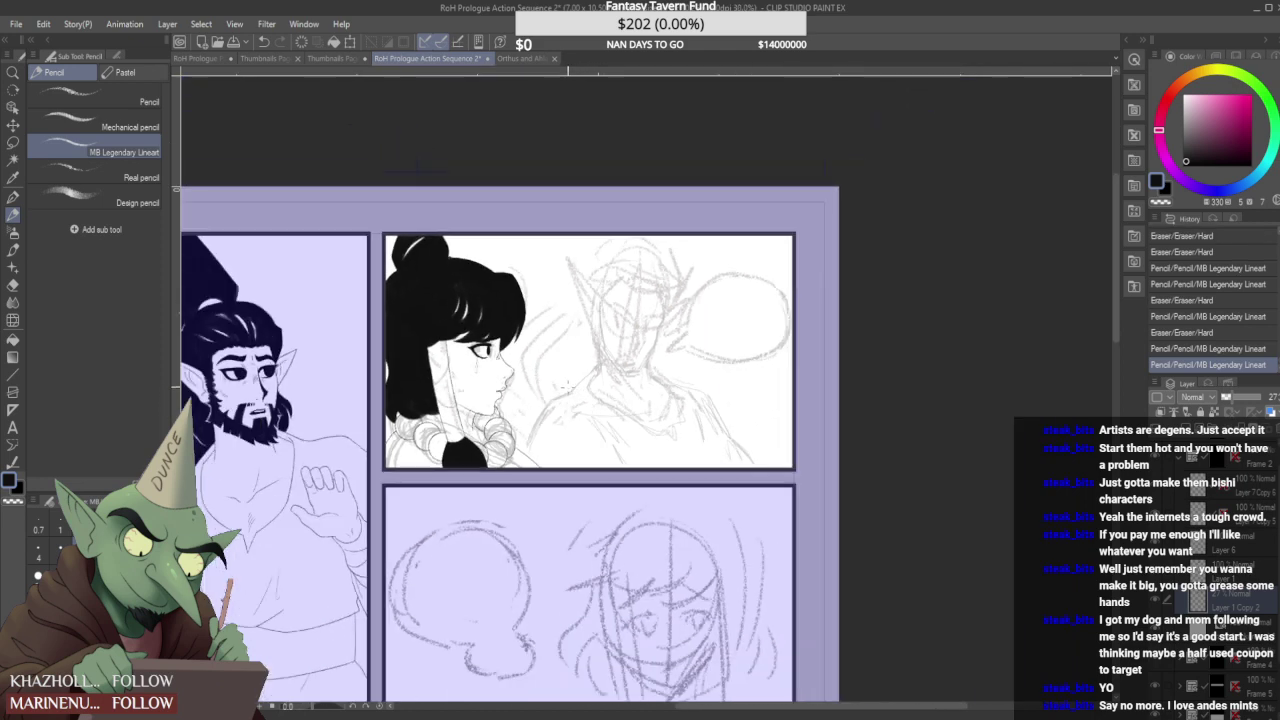
- Redraw the elf's shoulder slope and upper arm beneath the speech bubble, adding an inner sleeve line
{"action": "scroll", "coordinate": [570, 385], "scroll_direction": "up", "scroll_amount": 2}
{"action": "scroll", "coordinate": [588, 377], "scroll_direction": "up", "scroll_amount": 2}
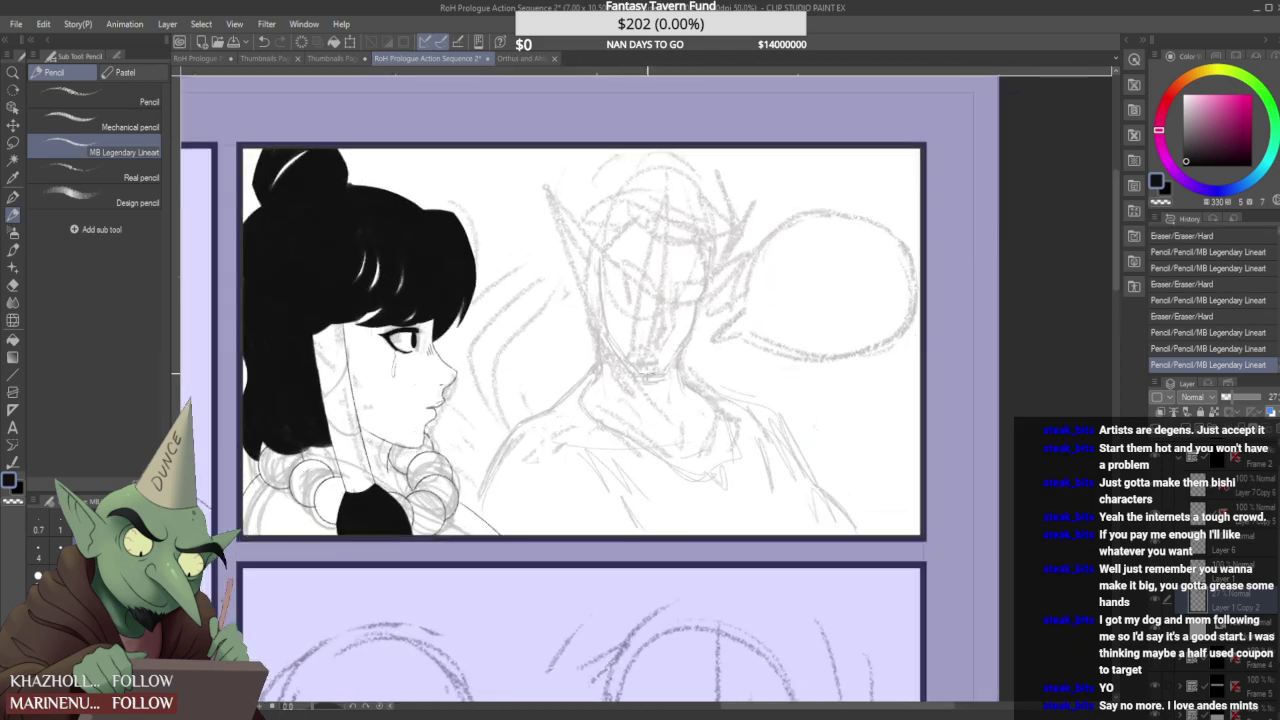
{"action": "mouse_move", "coordinate": [716, 390]}
{"action": "left_mouse_down"}
{"action": "mouse_move", "coordinate": [690, 388]}
{"action": "mouse_move", "coordinate": [770, 414]}
{"action": "mouse_move", "coordinate": [778, 458]}
{"action": "left_mouse_up"}
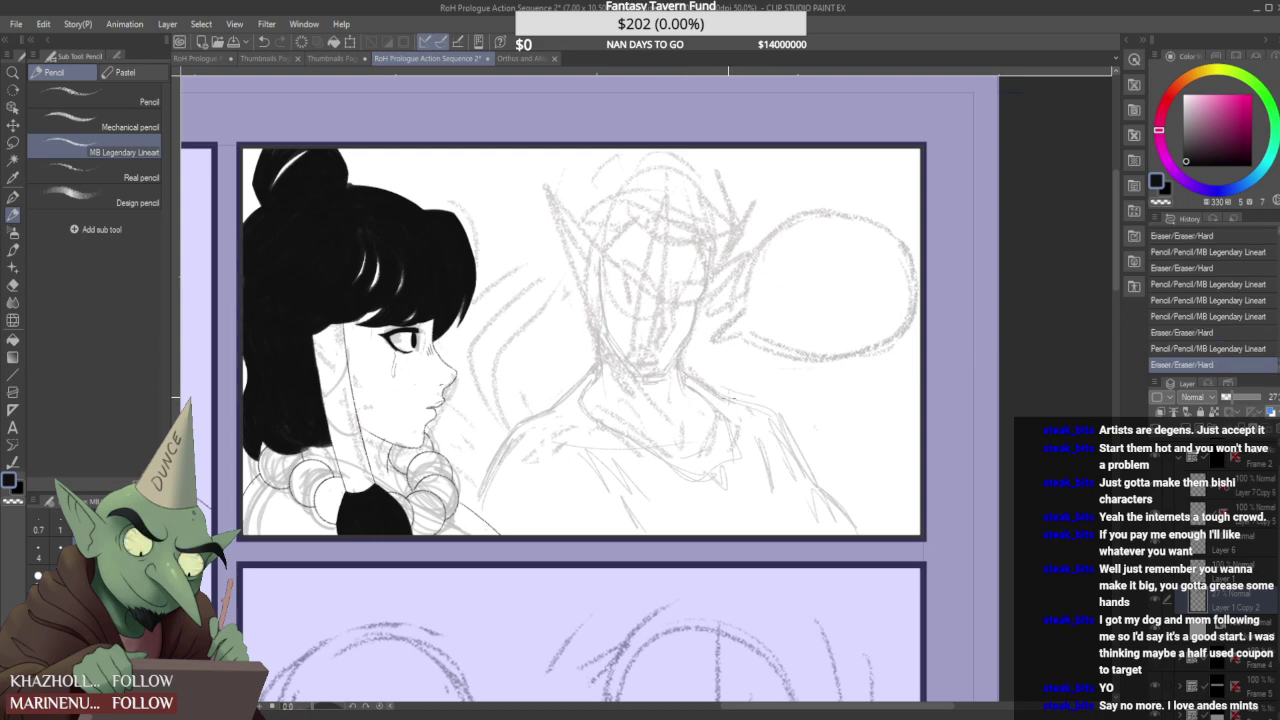
{"action": "mouse_move", "coordinate": [738, 403]}
{"action": "left_mouse_down"}
{"action": "mouse_move", "coordinate": [781, 415]}
{"action": "mouse_move", "coordinate": [816, 484]}
{"action": "left_mouse_up"}
{"action": "left_click_drag", "start_coordinate": [773, 424], "coordinate": [797, 474]}
{"action": "mouse_move", "coordinate": [777, 411]}
{"action": "left_mouse_down"}
{"action": "mouse_move", "coordinate": [816, 485]}
{"action": "mouse_move", "coordinate": [838, 490]}
{"action": "mouse_move", "coordinate": [795, 514]}
{"action": "mouse_move", "coordinate": [806, 515]}
{"action": "mouse_move", "coordinate": [800, 462]}
{"action": "left_mouse_up"}
{"action": "scroll", "coordinate": [838, 490], "scroll_direction": "down", "scroll_amount": 1}
{"action": "scroll", "coordinate": [801, 462], "scroll_direction": "up", "scroll_amount": 1}
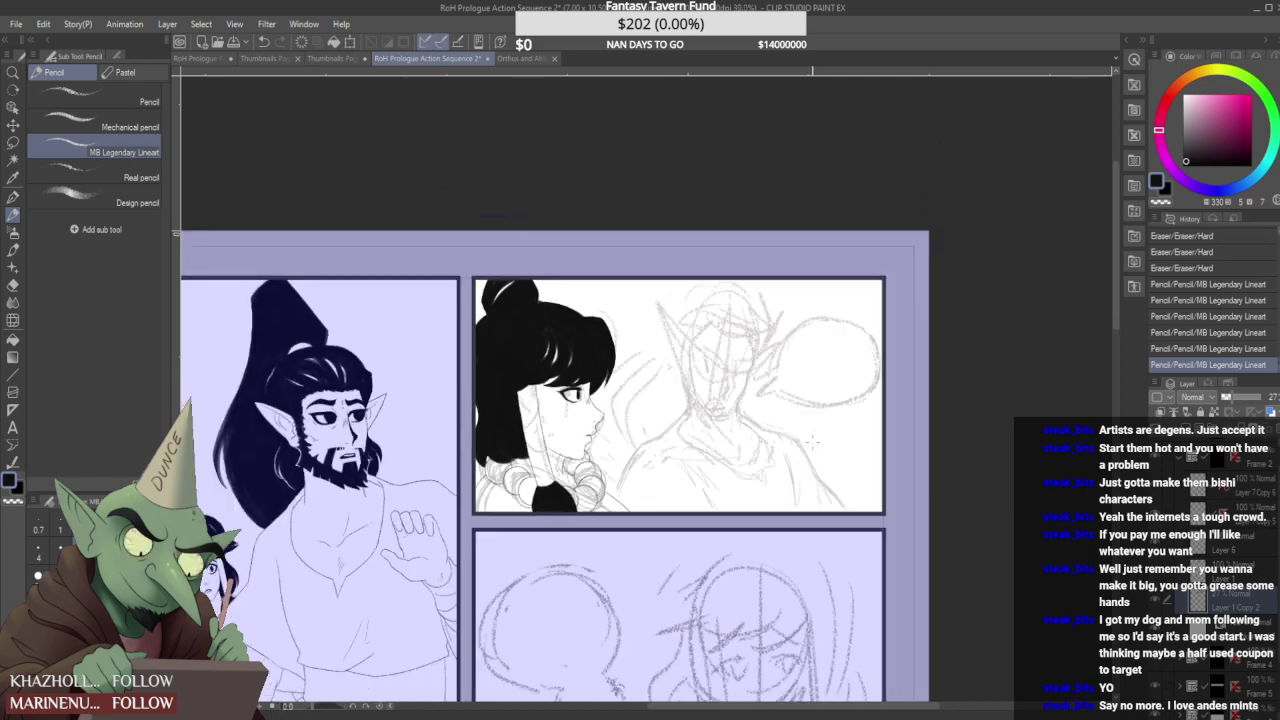
- Refine the elf's chin and jawline and outline an oval ear base beside the face on the girl's side
{"action": "scroll", "coordinate": [754, 382], "scroll_direction": "up", "scroll_amount": 2}
{"action": "mouse_move", "coordinate": [762, 403]}
{"action": "left_mouse_down"}
{"action": "mouse_move", "coordinate": [771, 364]}
{"action": "mouse_move", "coordinate": [758, 392]}
{"action": "left_mouse_up"}
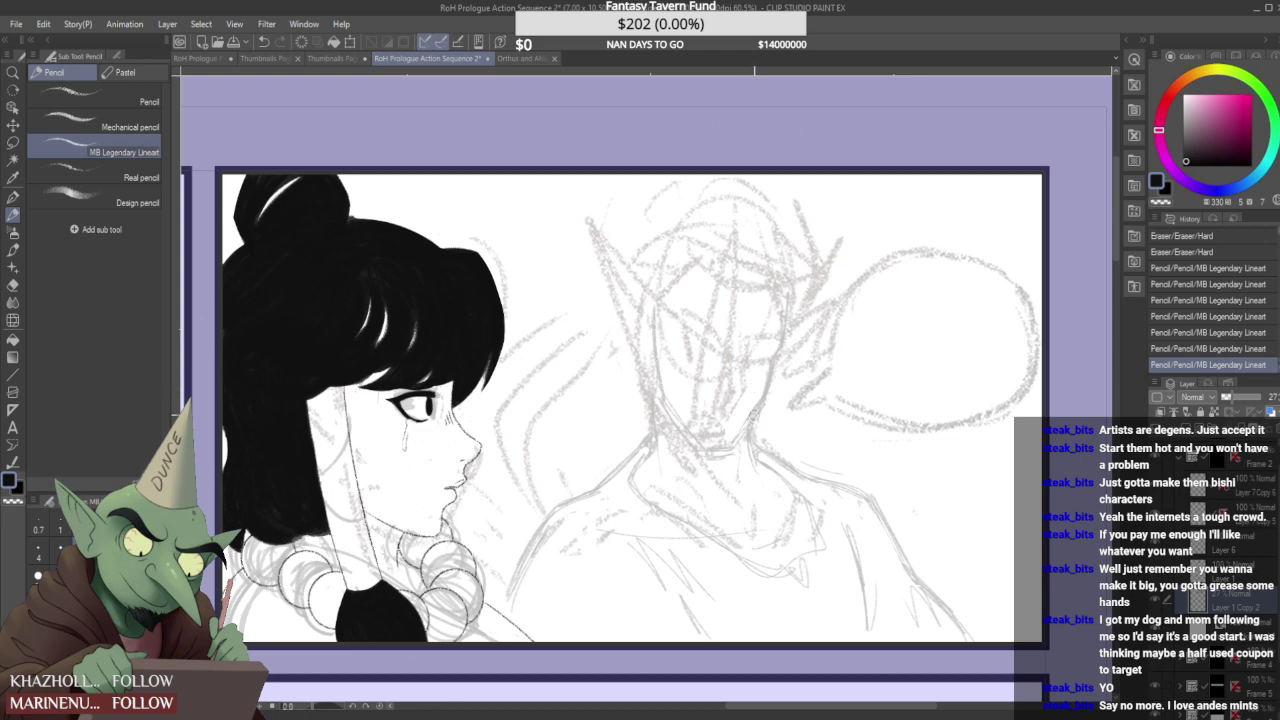
{"action": "mouse_move", "coordinate": [726, 434]}
{"action": "left_mouse_down"}
{"action": "mouse_move", "coordinate": [764, 392]}
{"action": "mouse_move", "coordinate": [751, 419]}
{"action": "mouse_move", "coordinate": [766, 372]}
{"action": "mouse_move", "coordinate": [760, 400]}
{"action": "left_mouse_up"}
{"action": "mouse_move", "coordinate": [650, 325]}
{"action": "left_mouse_down"}
{"action": "mouse_move", "coordinate": [664, 275]}
{"action": "mouse_move", "coordinate": [670, 315]}
{"action": "mouse_move", "coordinate": [662, 270]}
{"action": "left_mouse_up"}
{"action": "mouse_move", "coordinate": [657, 320]}
{"action": "left_mouse_down"}
{"action": "mouse_move", "coordinate": [655, 352]}
{"action": "mouse_move", "coordinate": [686, 420]}
{"action": "left_mouse_up"}
{"action": "mouse_move", "coordinate": [661, 362]}
{"action": "left_mouse_down"}
{"action": "mouse_move", "coordinate": [698, 455]}
{"action": "mouse_move", "coordinate": [652, 384]}
{"action": "mouse_move", "coordinate": [668, 412]}
{"action": "left_mouse_up"}
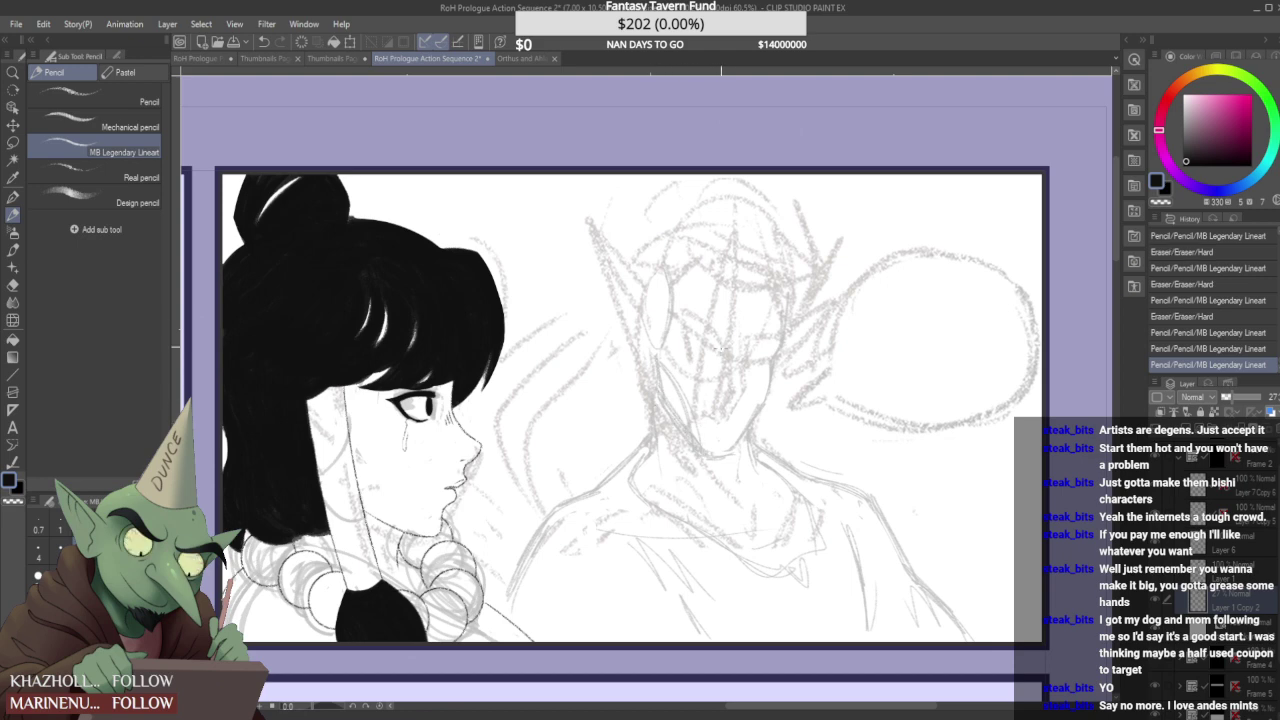
- Sketch a curved eye guideline across the elf's face, define the far cheek, and add a short neck stroke
{"action": "left_click_drag", "start_coordinate": [682, 288], "coordinate": [660, 368]}
{"action": "mouse_move", "coordinate": [659, 263]}
{"action": "left_mouse_down"}
{"action": "mouse_move", "coordinate": [677, 323]}
{"action": "mouse_move", "coordinate": [779, 344]}
{"action": "mouse_move", "coordinate": [775, 356]}
{"action": "left_mouse_up"}
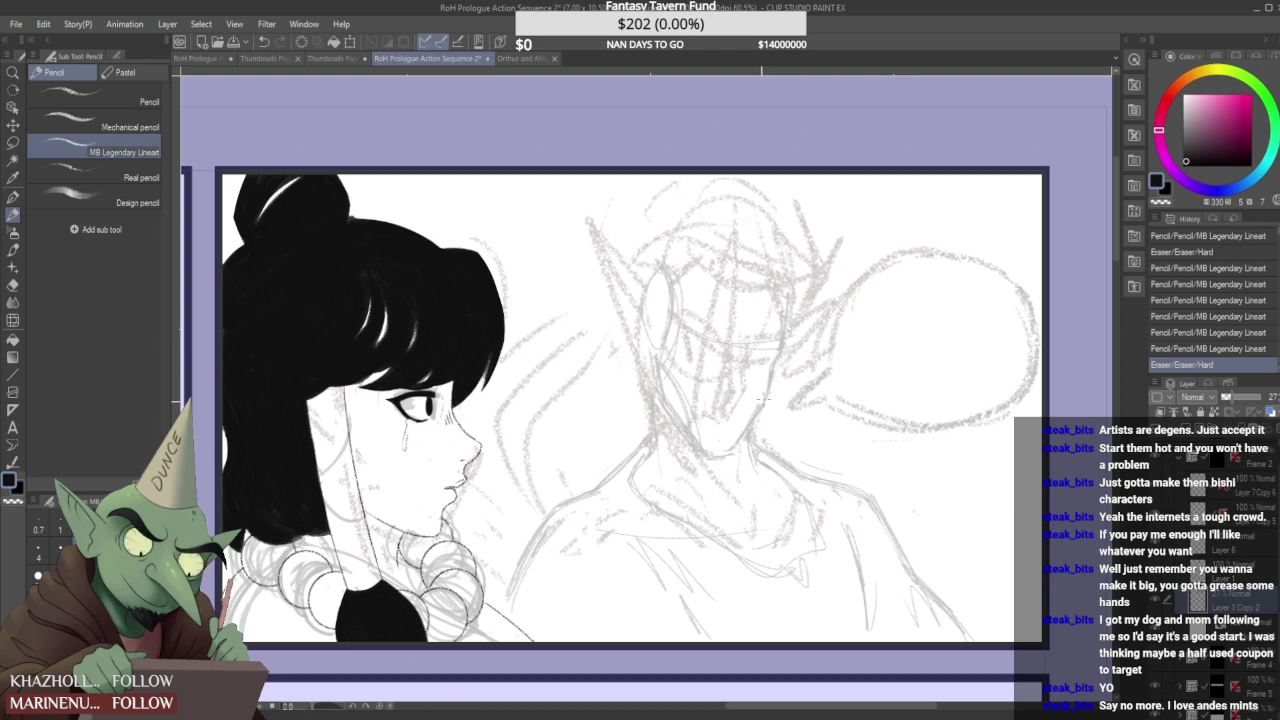
{"action": "left_click_drag", "start_coordinate": [785, 355], "coordinate": [786, 317]}
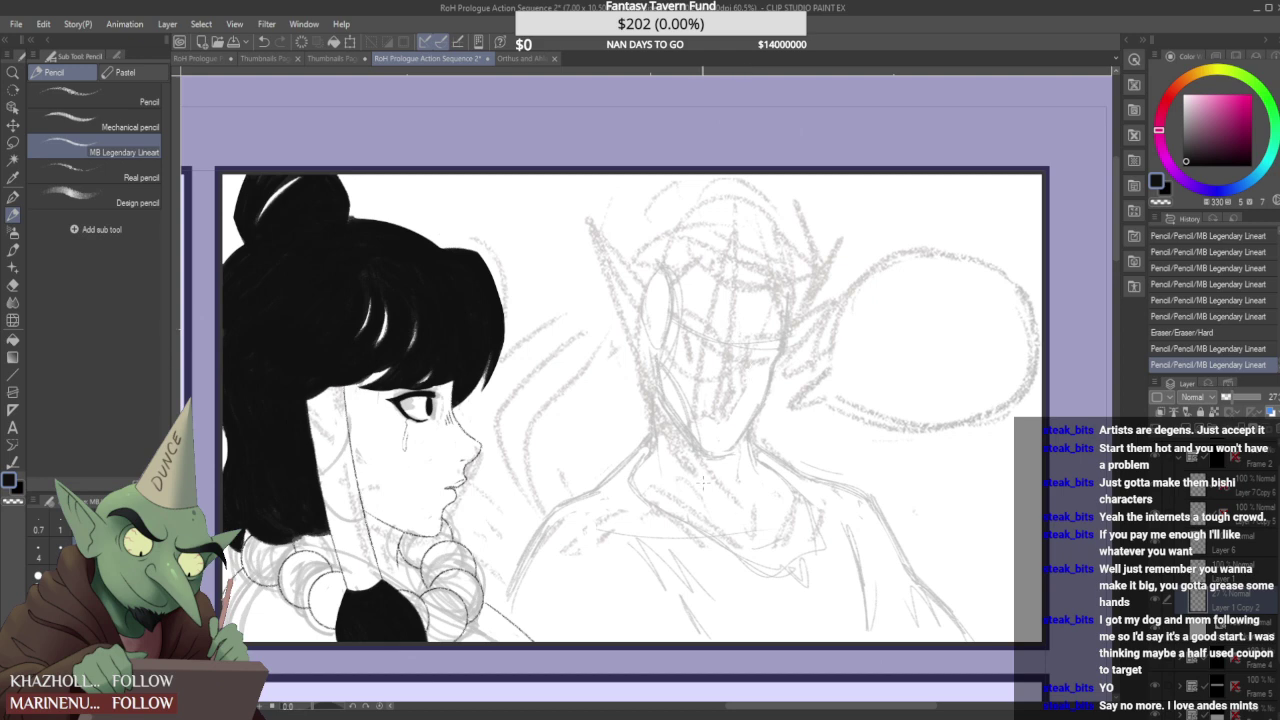
{"action": "left_click_drag", "start_coordinate": [728, 500], "coordinate": [737, 513]}
- Sketch loose hair locks beside the elf's jaw, falling behind the ear on the girl's side
{"action": "scroll", "coordinate": [746, 536], "scroll_direction": "down", "scroll_amount": 3}
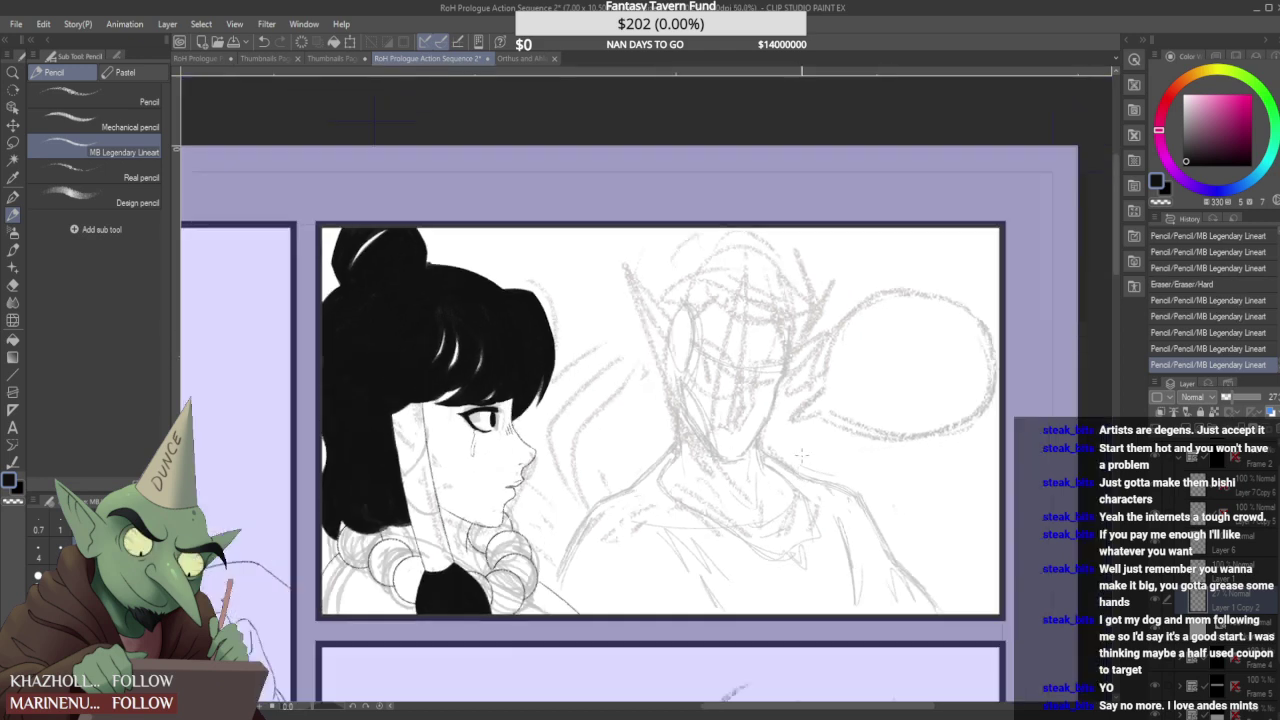
{"action": "scroll", "coordinate": [660, 503], "scroll_direction": "up", "scroll_amount": 3}
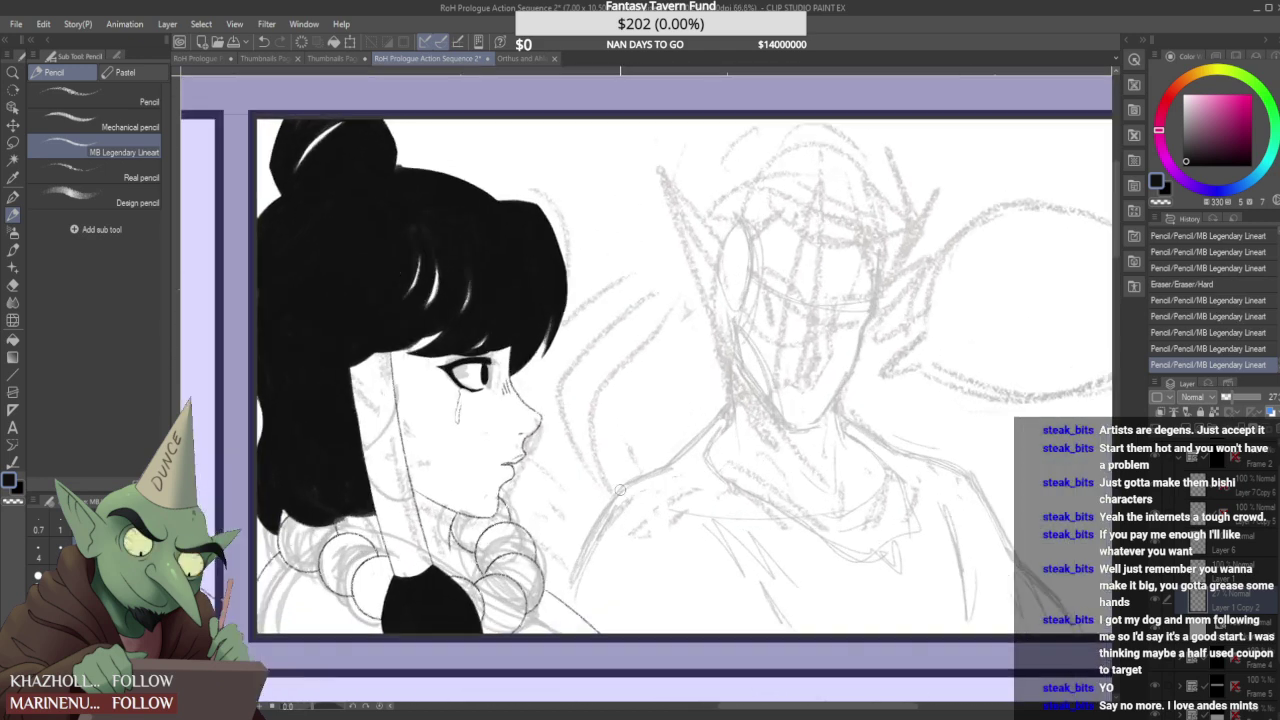
{"action": "scroll", "coordinate": [630, 485], "scroll_direction": "down", "scroll_amount": 2}
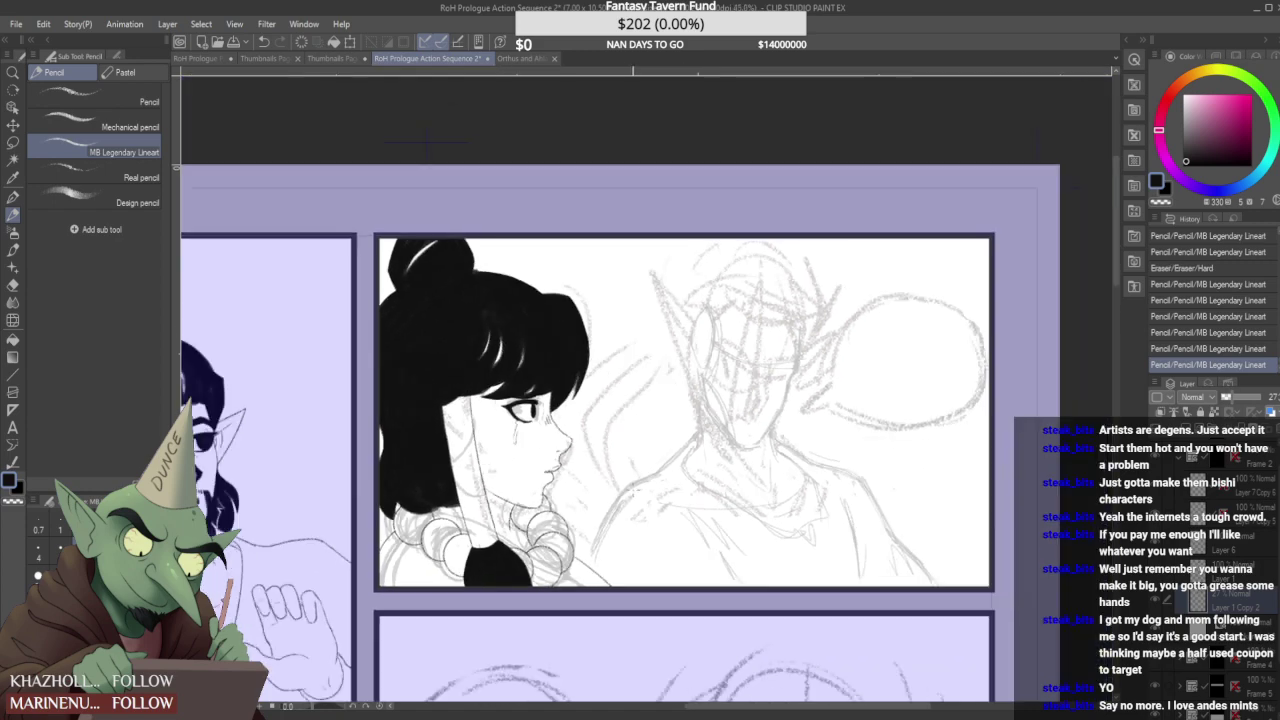
{"action": "scroll", "coordinate": [705, 440], "scroll_direction": "up", "scroll_amount": 2}
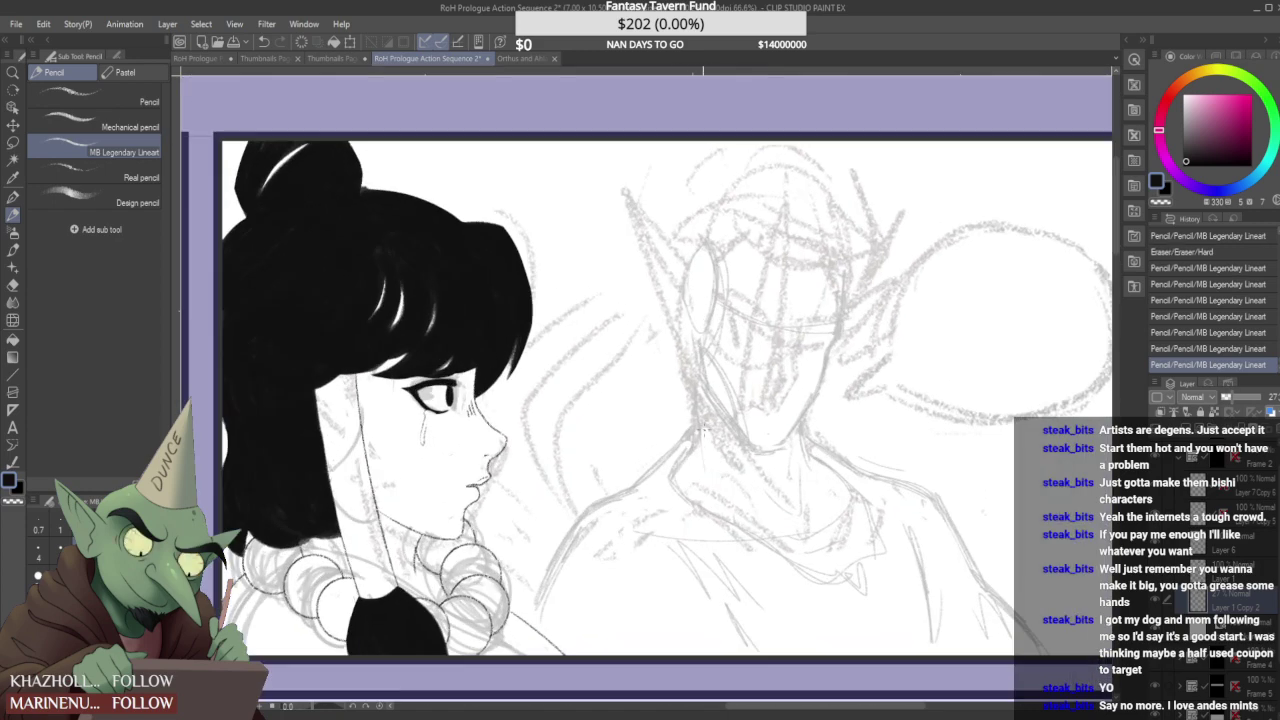
{"action": "mouse_move", "coordinate": [676, 432]}
{"action": "left_mouse_down"}
{"action": "mouse_move", "coordinate": [661, 342]}
{"action": "mouse_move", "coordinate": [631, 339]}
{"action": "mouse_move", "coordinate": [627, 378]}
{"action": "left_mouse_up"}
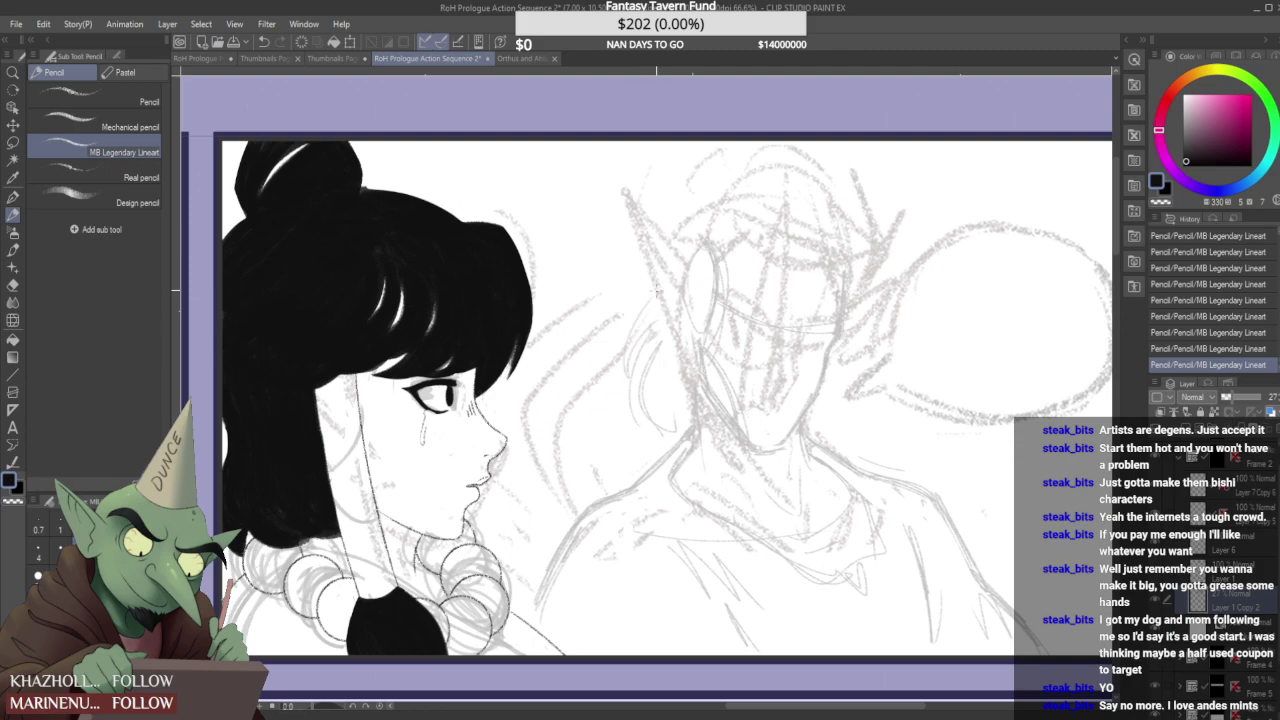
{"action": "scroll", "coordinate": [692, 300], "scroll_direction": "down", "scroll_amount": 1}
{"action": "scroll", "coordinate": [745, 350], "scroll_direction": "down", "scroll_amount": 2}
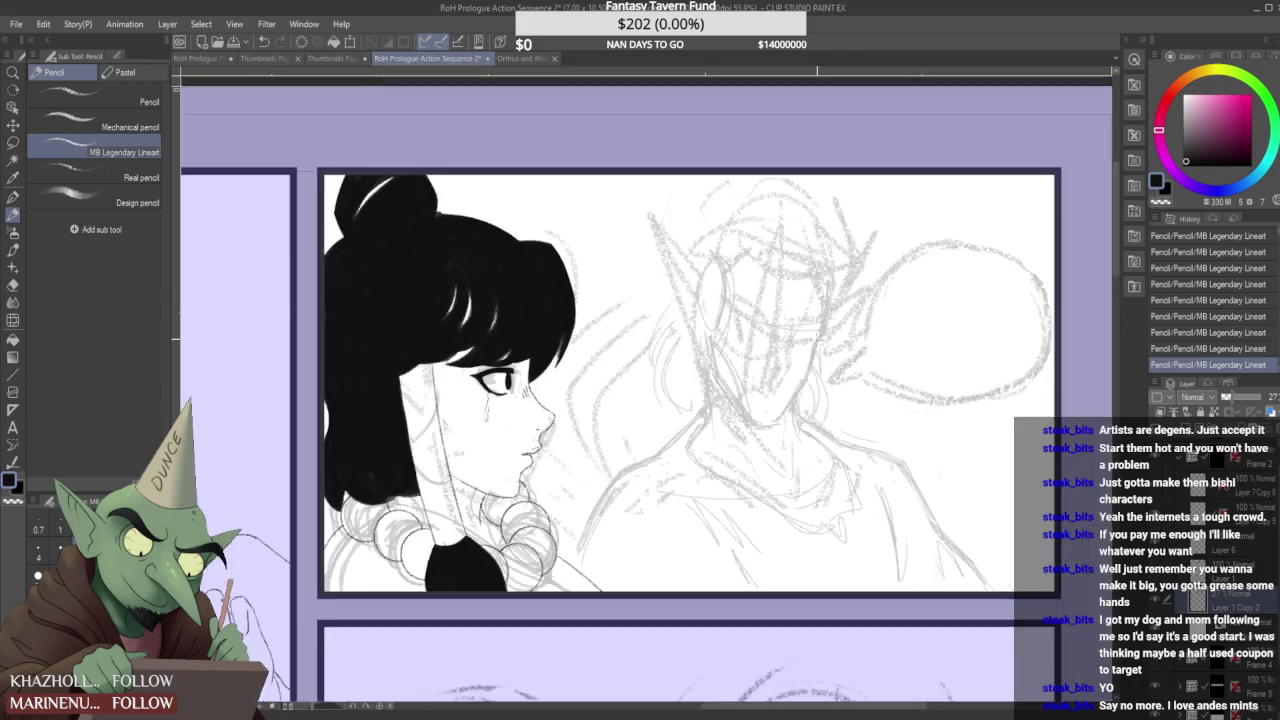
{"action": "scroll", "coordinate": [744, 344], "scroll_direction": "up", "scroll_amount": 1}
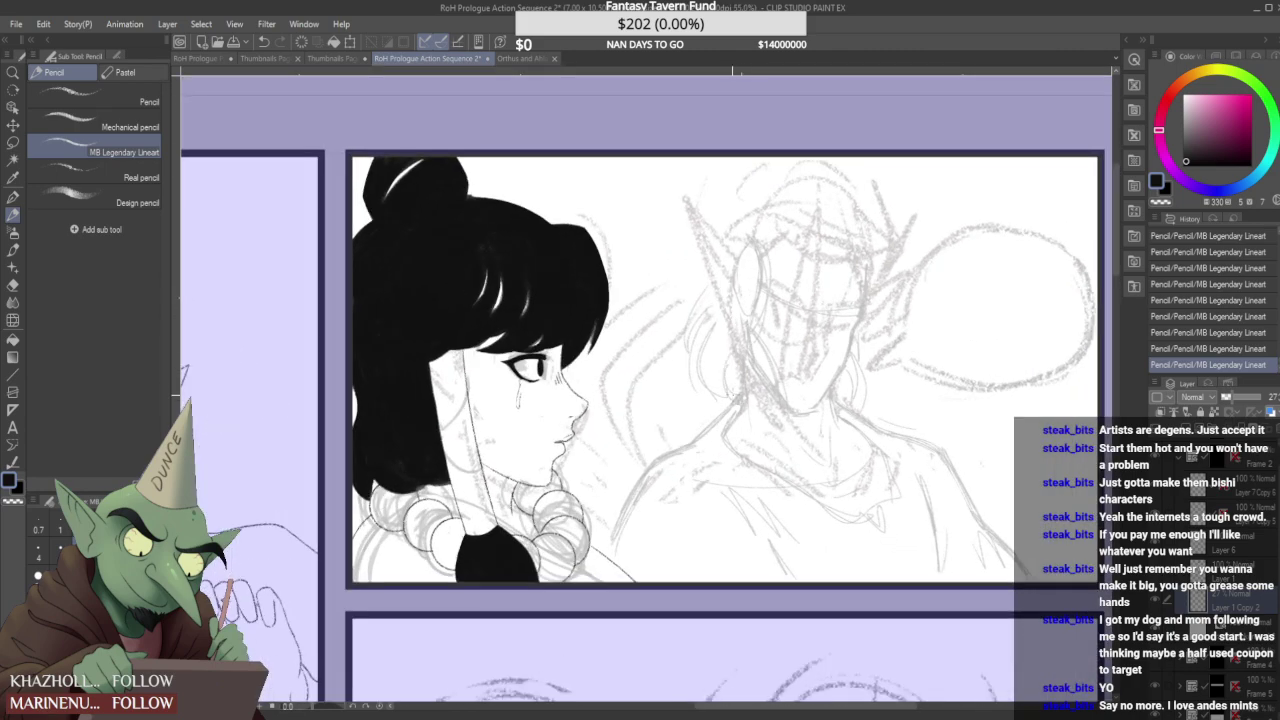
- Reshape the elf's ear on the girl's side and sketch the hairline and brow area across the forehead
{"action": "scroll", "coordinate": [750, 330], "scroll_direction": "down", "scroll_amount": 2}
{"action": "scroll", "coordinate": [750, 330], "scroll_direction": "up", "scroll_amount": 1}
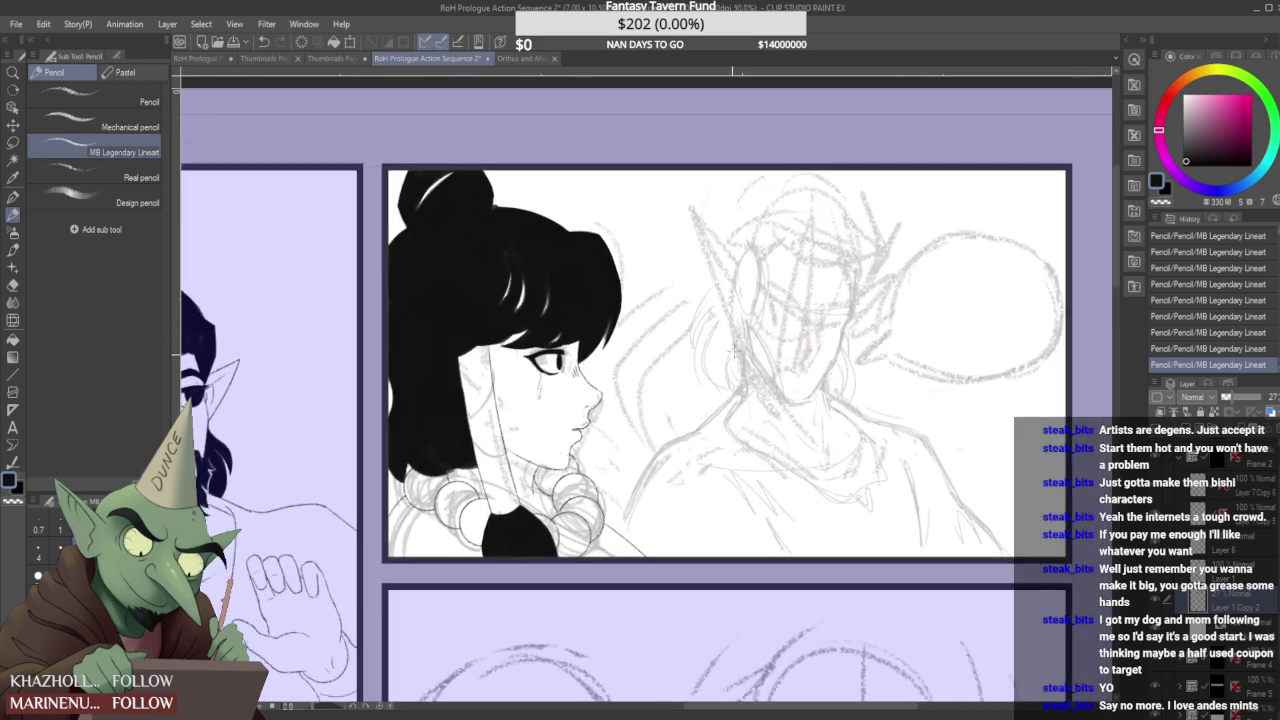
{"action": "left_click_drag", "start_coordinate": [755, 275], "coordinate": [743, 319]}
{"action": "left_click_drag", "start_coordinate": [745, 287], "coordinate": [735, 328]}
{"action": "mouse_move", "coordinate": [748, 254]}
{"action": "left_mouse_down"}
{"action": "mouse_move", "coordinate": [750, 322]}
{"action": "mouse_move", "coordinate": [790, 246]}
{"action": "left_mouse_up"}
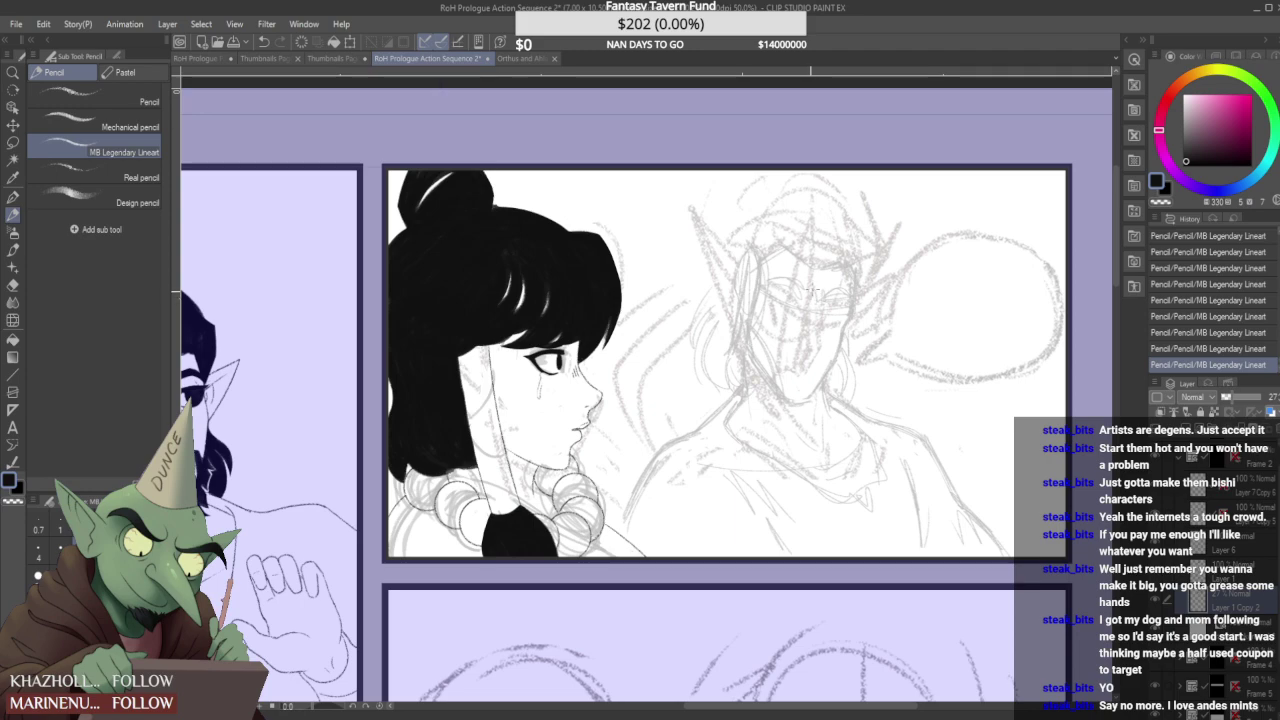
- Clean up and redraw the bottom of the elf's chin
{"action": "scroll", "coordinate": [811, 237], "scroll_direction": "down", "scroll_amount": 2}
{"action": "scroll", "coordinate": [792, 237], "scroll_direction": "up", "scroll_amount": 2}
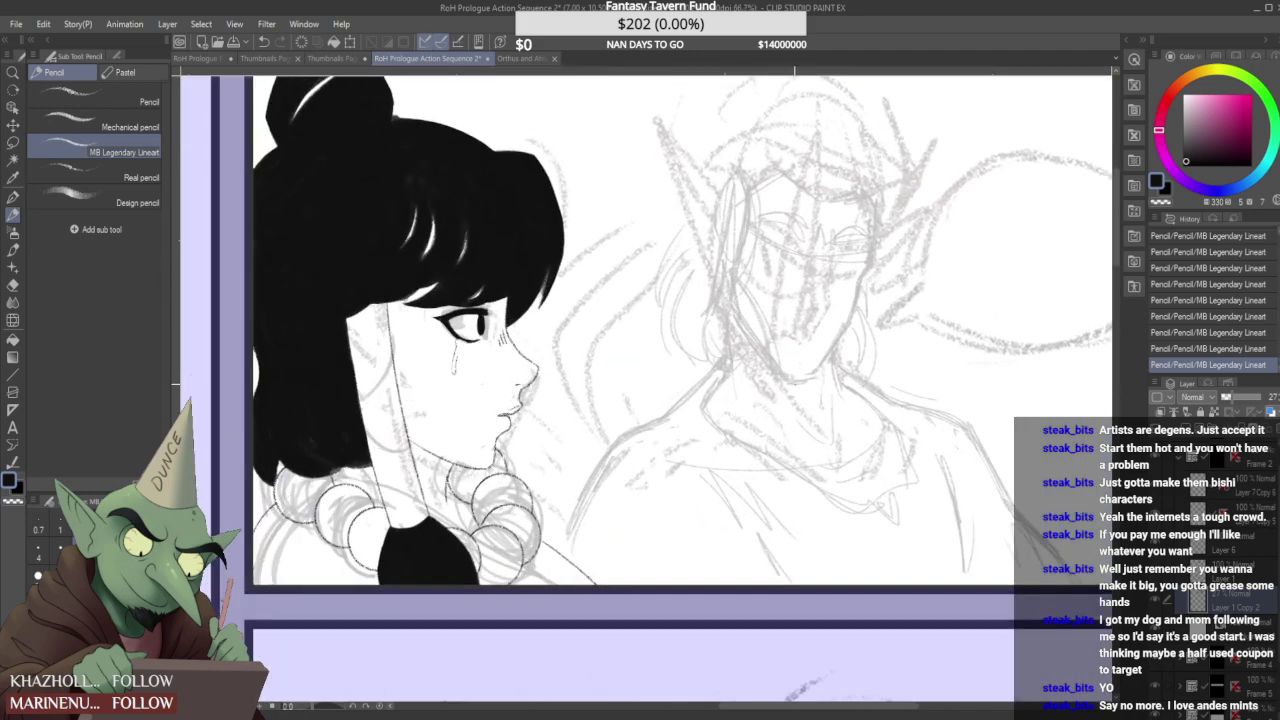
{"action": "left_click_drag", "start_coordinate": [805, 373], "coordinate": [818, 375]}
{"action": "scroll", "coordinate": [820, 352], "scroll_direction": "down", "scroll_amount": 1}
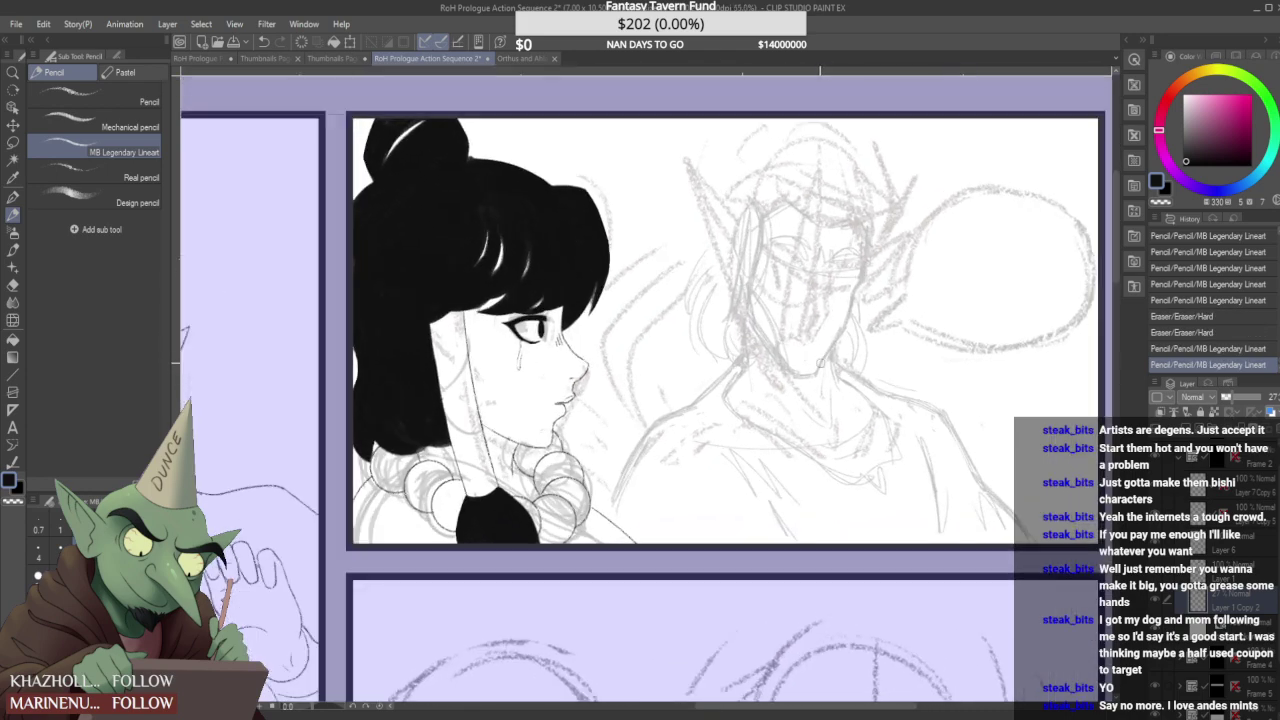
- Sketch the elf's rounded hair outline over the head and strengthen the pointed ear lines on both sides
{"action": "scroll", "coordinate": [820, 351], "scroll_direction": "down", "scroll_amount": 2}
{"action": "scroll", "coordinate": [821, 313], "scroll_direction": "up", "scroll_amount": 1}
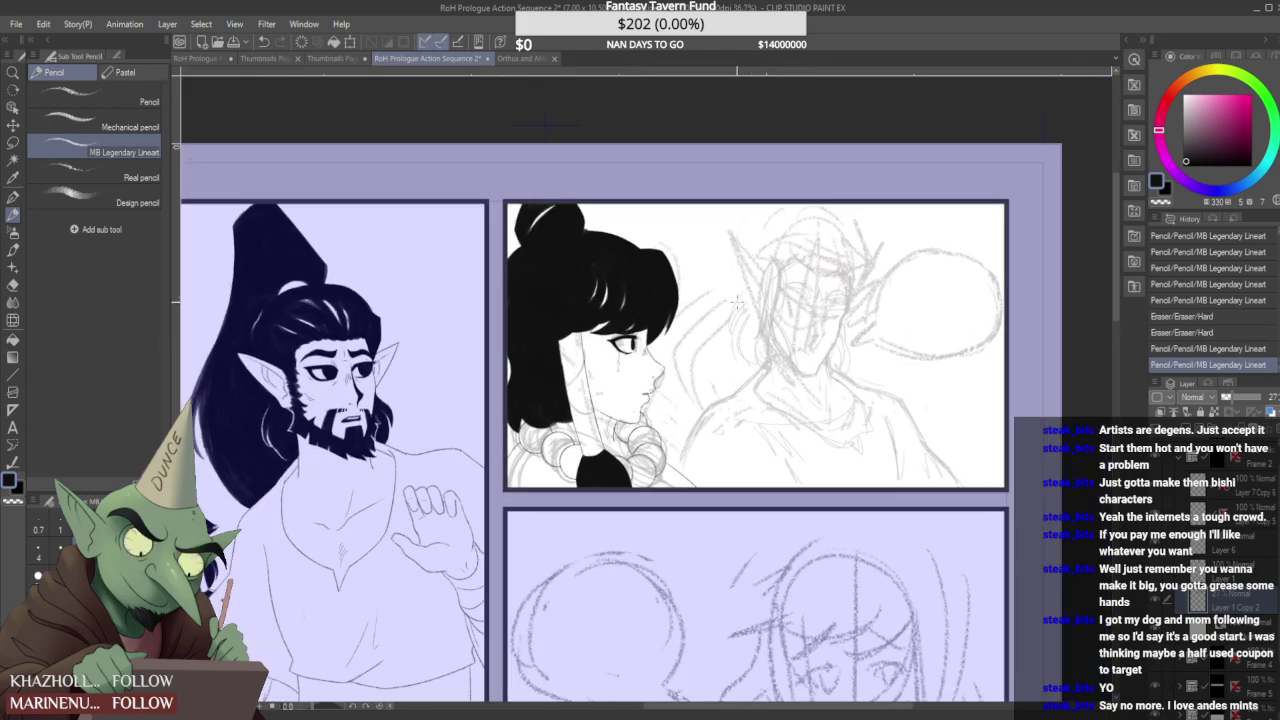
{"action": "mouse_move", "coordinate": [728, 310]}
{"action": "left_mouse_down"}
{"action": "mouse_move", "coordinate": [778, 242]}
{"action": "mouse_move", "coordinate": [772, 212]}
{"action": "mouse_move", "coordinate": [769, 235]}
{"action": "mouse_move", "coordinate": [798, 212]}
{"action": "mouse_move", "coordinate": [810, 243]}
{"action": "mouse_move", "coordinate": [760, 228]}
{"action": "mouse_move", "coordinate": [872, 254]}
{"action": "left_mouse_up"}
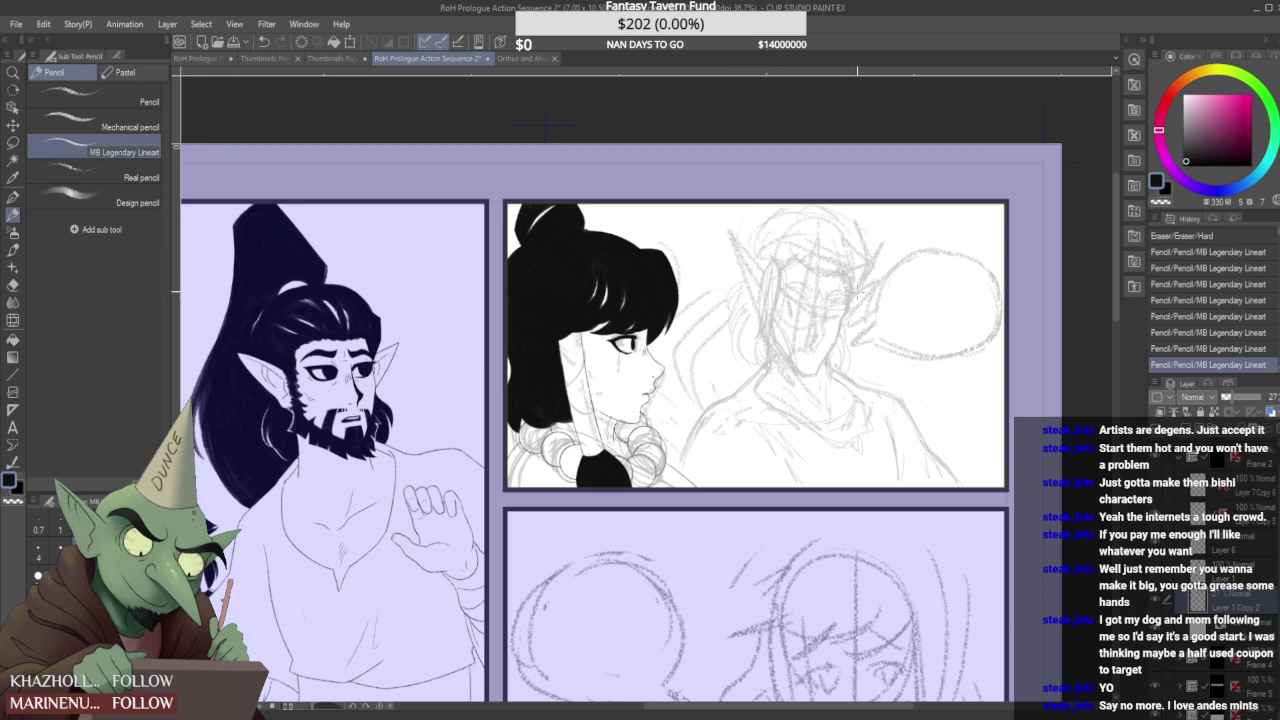
{"action": "left_click_drag", "start_coordinate": [865, 298], "coordinate": [828, 330]}
{"action": "left_click_drag", "start_coordinate": [745, 270], "coordinate": [760, 314]}
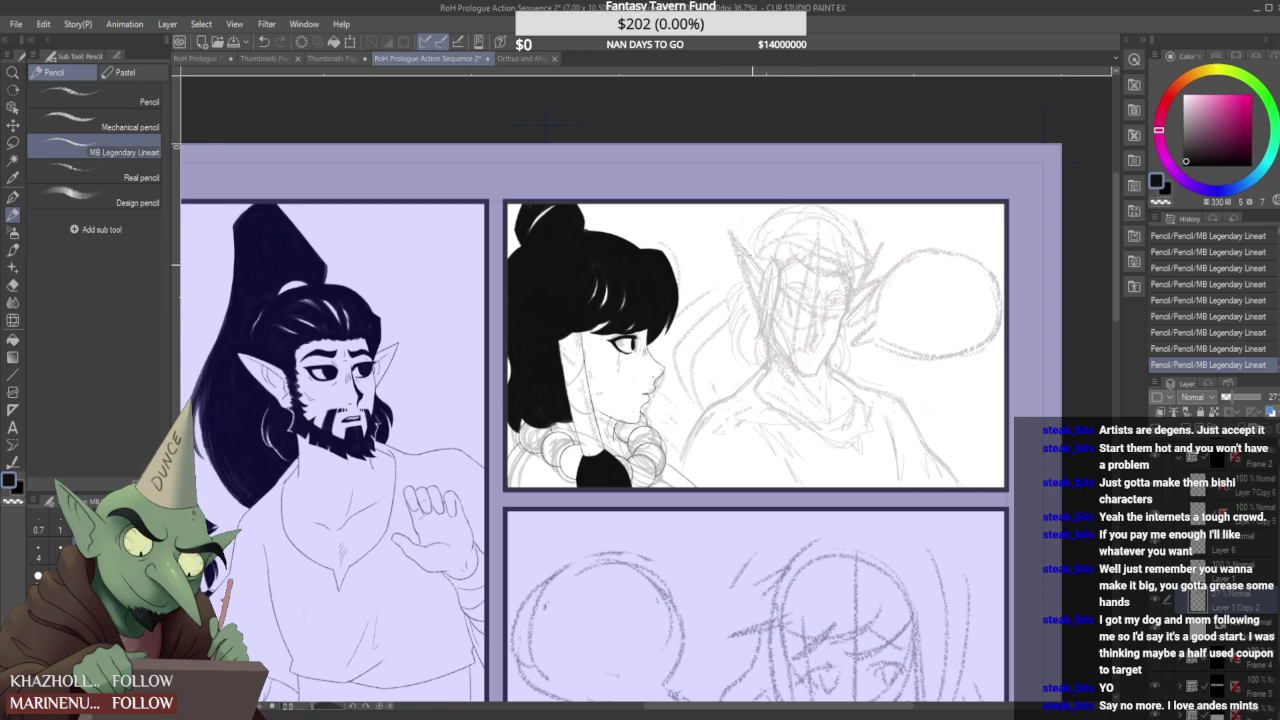
- Erase the tip of the elf's ear on the girl's side and redraw it shorter
{"action": "left_click", "coordinate": [750, 249]}
{"action": "scroll", "coordinate": [748, 250], "scroll_direction": "down", "scroll_amount": 4}
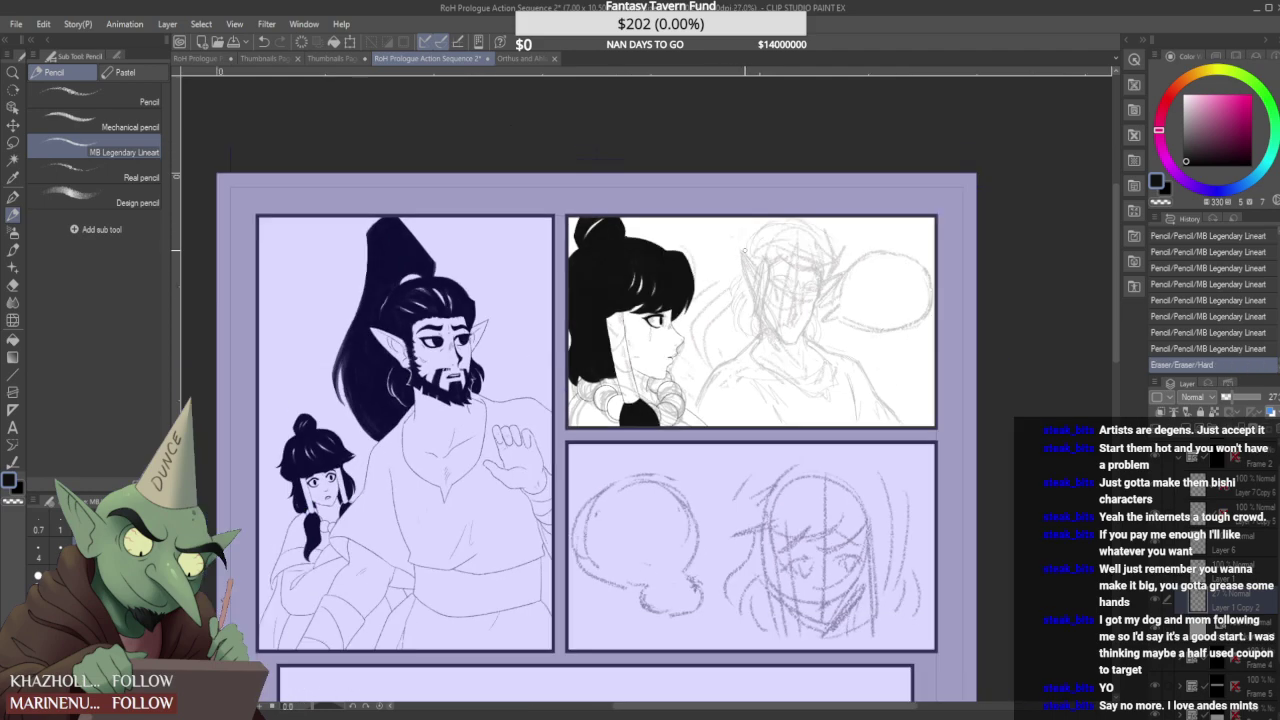
{"action": "scroll", "coordinate": [748, 250], "scroll_direction": "up", "scroll_amount": 3}
{"action": "left_click_drag", "start_coordinate": [732, 249], "coordinate": [746, 272]}
{"action": "scroll", "coordinate": [770, 268], "scroll_direction": "down", "scroll_amount": 3}
{"action": "scroll", "coordinate": [745, 262], "scroll_direction": "down", "scroll_amount": 1}
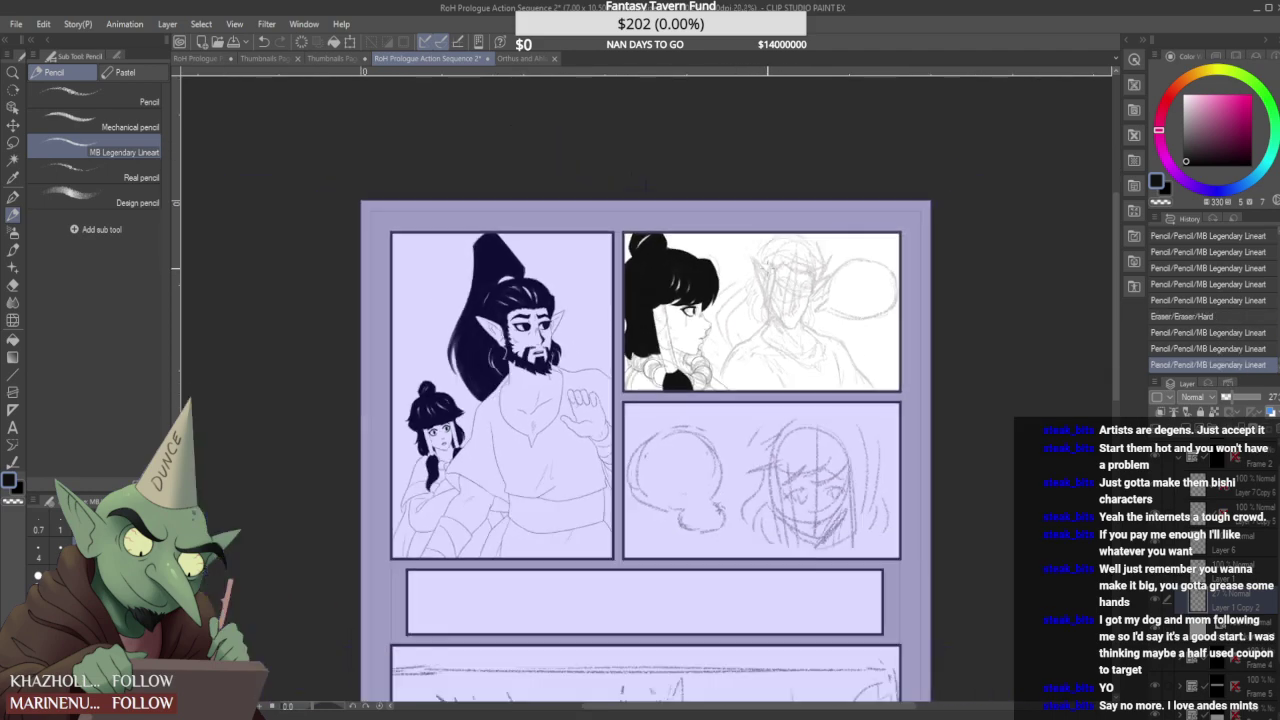
- Sketch the elf's eye on the girl's side, drawing the iris below the brow line
{"action": "scroll", "coordinate": [762, 270], "scroll_direction": "up", "scroll_amount": 2}
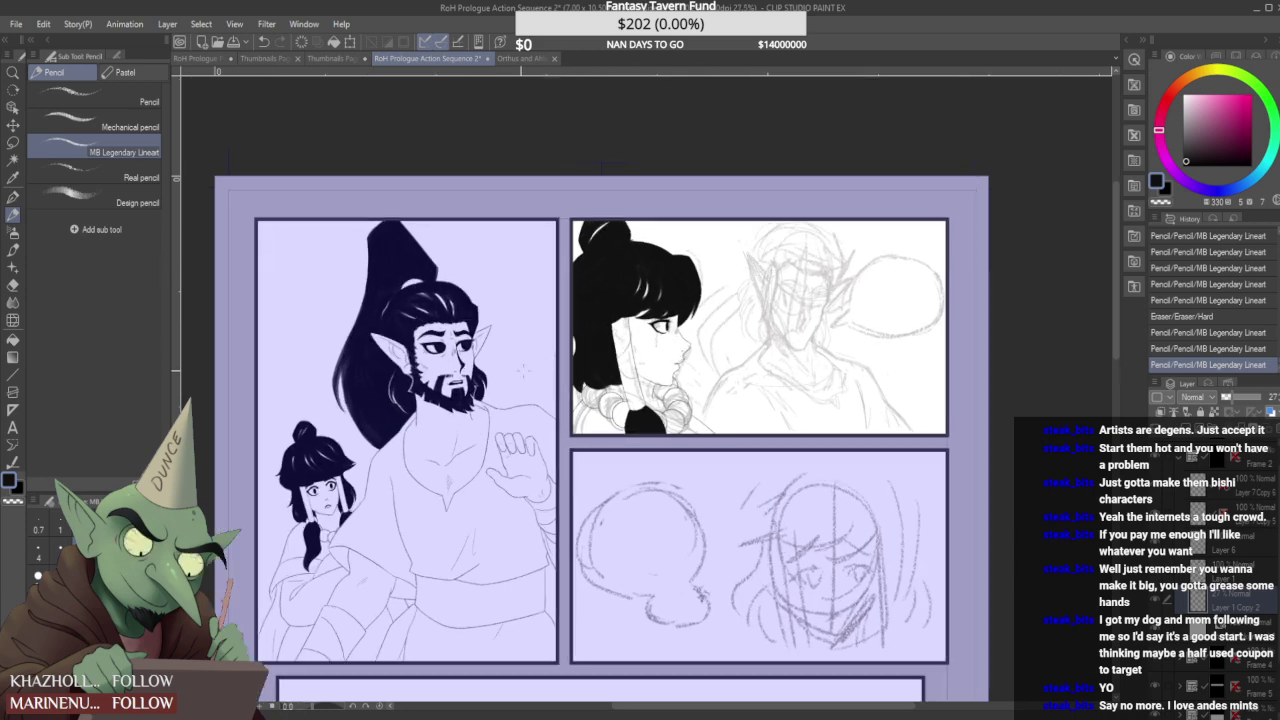
{"action": "scroll", "coordinate": [836, 400], "scroll_direction": "up", "scroll_amount": 2}
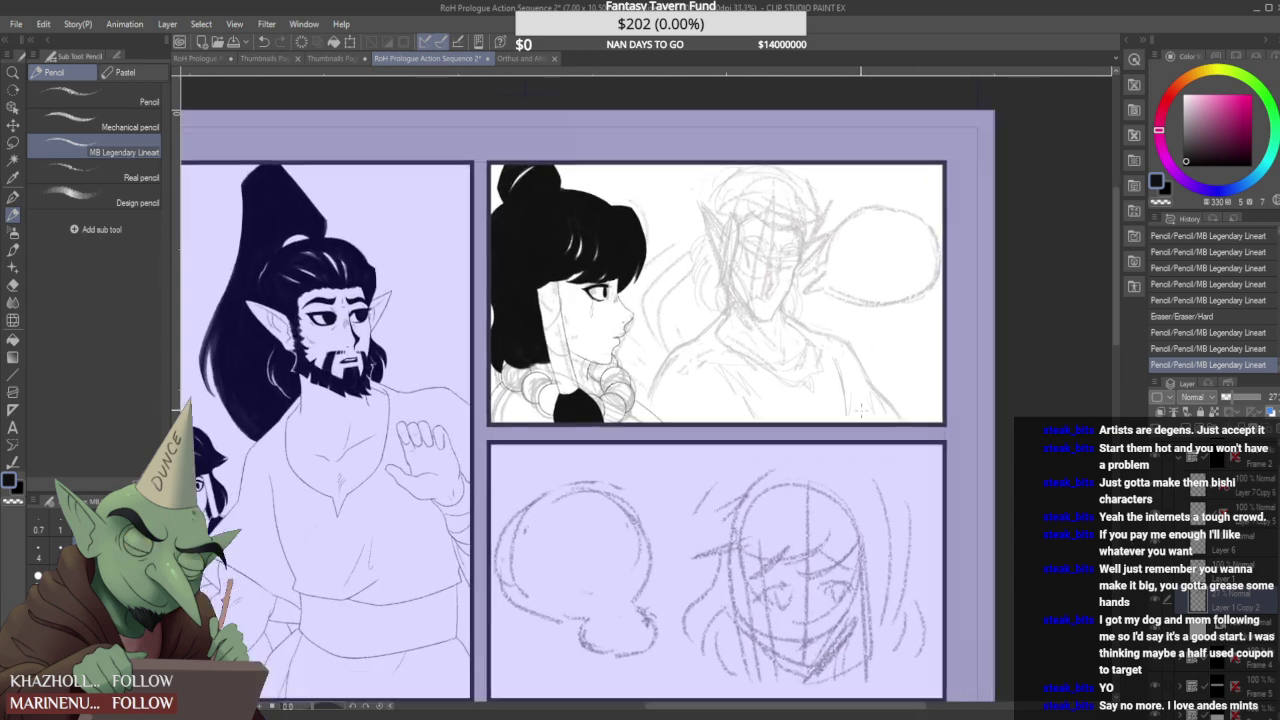
{"action": "key", "text": "ctrl+y"}
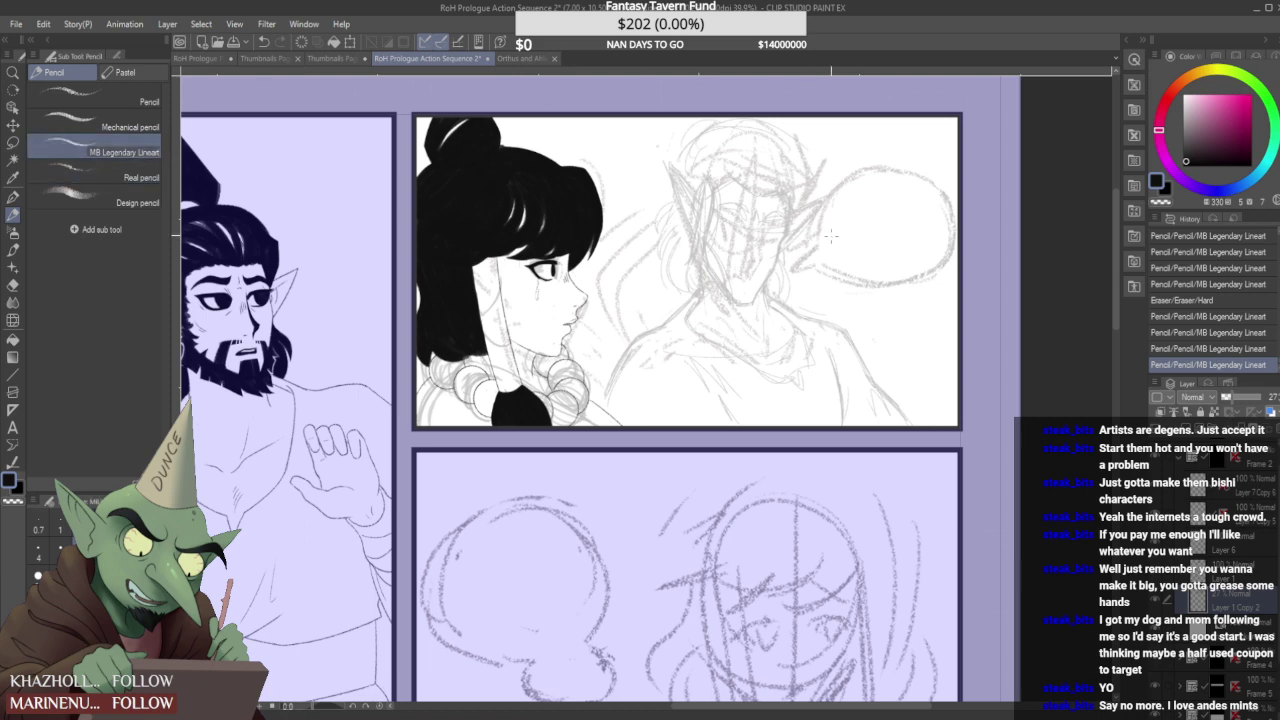
{"action": "scroll", "coordinate": [779, 218], "scroll_direction": "up", "scroll_amount": 2}
{"action": "mouse_move", "coordinate": [698, 208]}
{"action": "left_mouse_down"}
{"action": "mouse_move", "coordinate": [690, 220]}
{"action": "mouse_move", "coordinate": [710, 231]}
{"action": "mouse_move", "coordinate": [688, 228]}
{"action": "left_mouse_up"}
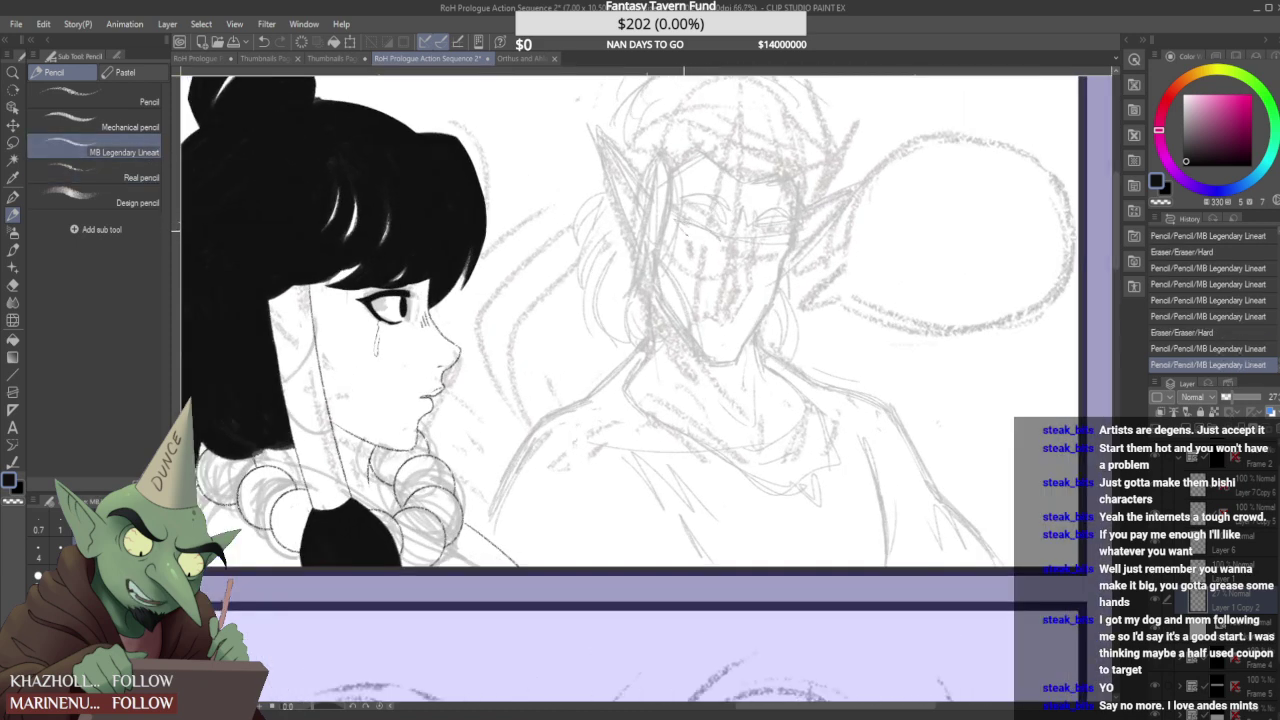
{"action": "key", "text": "ctrl+y"}
{"action": "key", "text": "ctrl+y"}
{"action": "key", "text": "ctrl+y"}
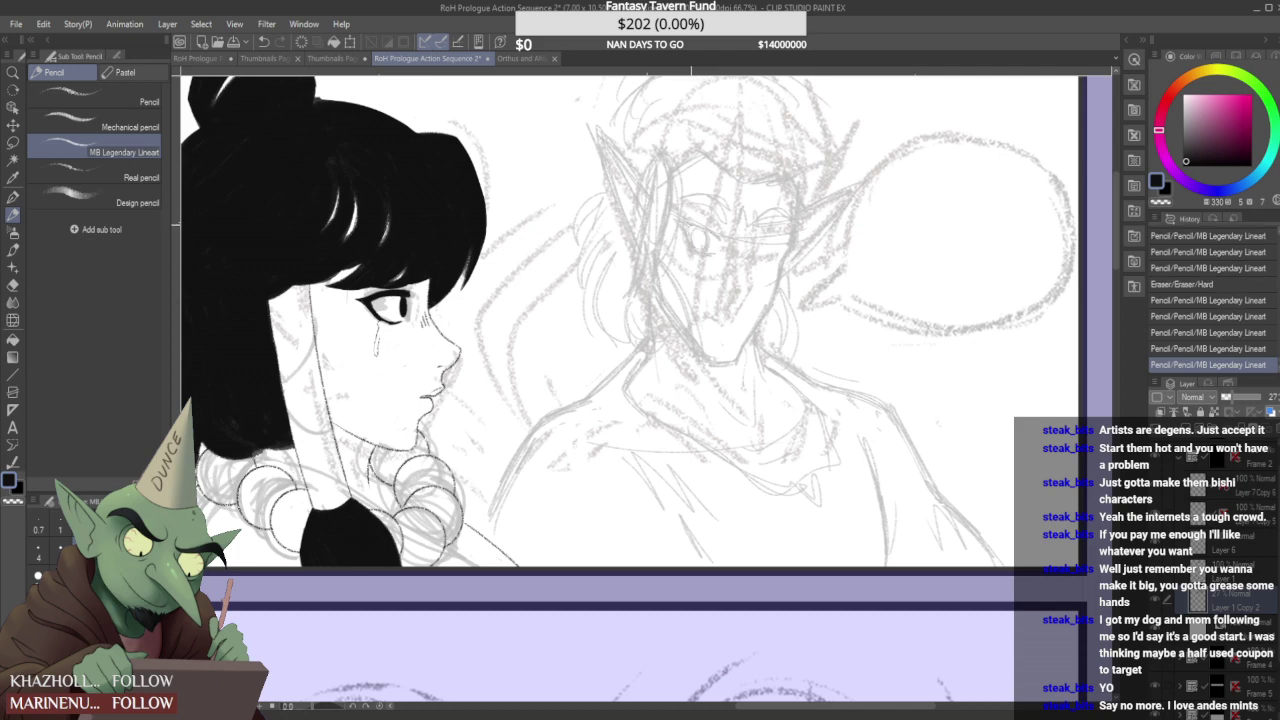
- Sketch the elf's nose from the brow to the tip, erasing and redrawing the side facing the speech bubble
{"action": "left_click_drag", "start_coordinate": [718, 237], "coordinate": [722, 242]}
{"action": "scroll", "coordinate": [719, 235], "scroll_direction": "down", "scroll_amount": 4}
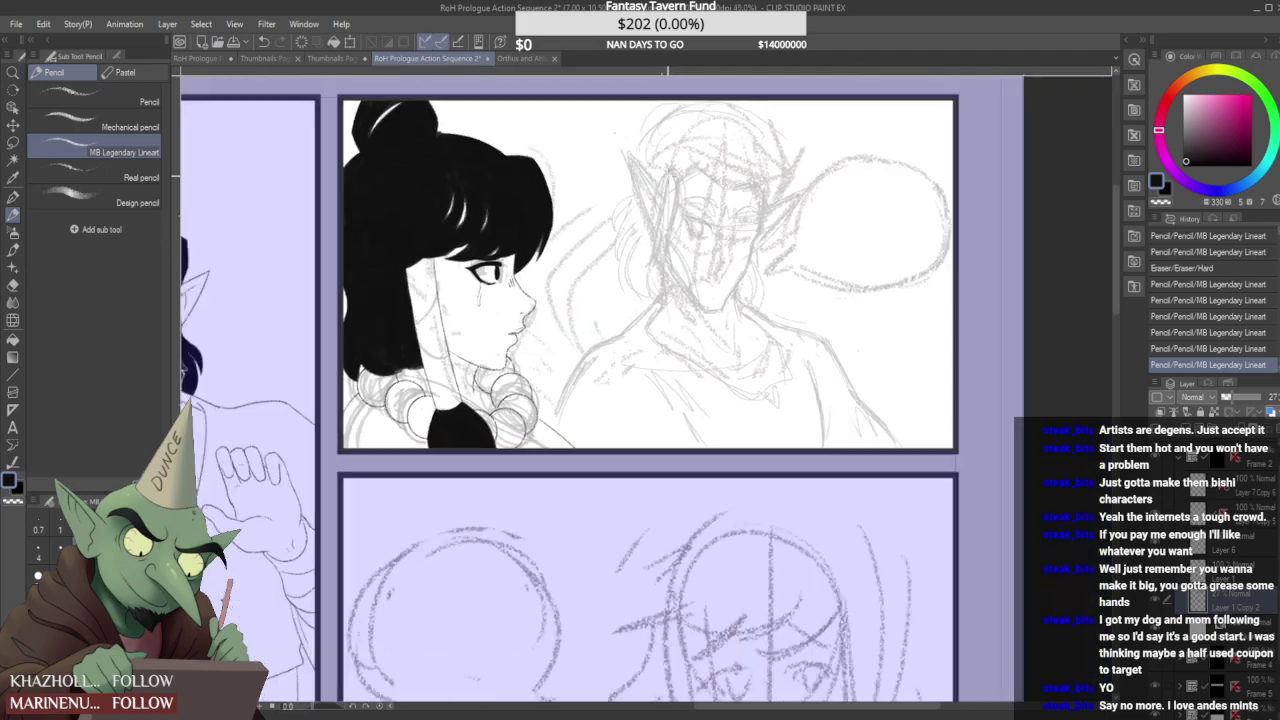
{"action": "scroll", "coordinate": [720, 228], "scroll_direction": "up", "scroll_amount": 3}
{"action": "key", "text": "ctrl+y"}
{"action": "key", "text": "ctrl+y"}
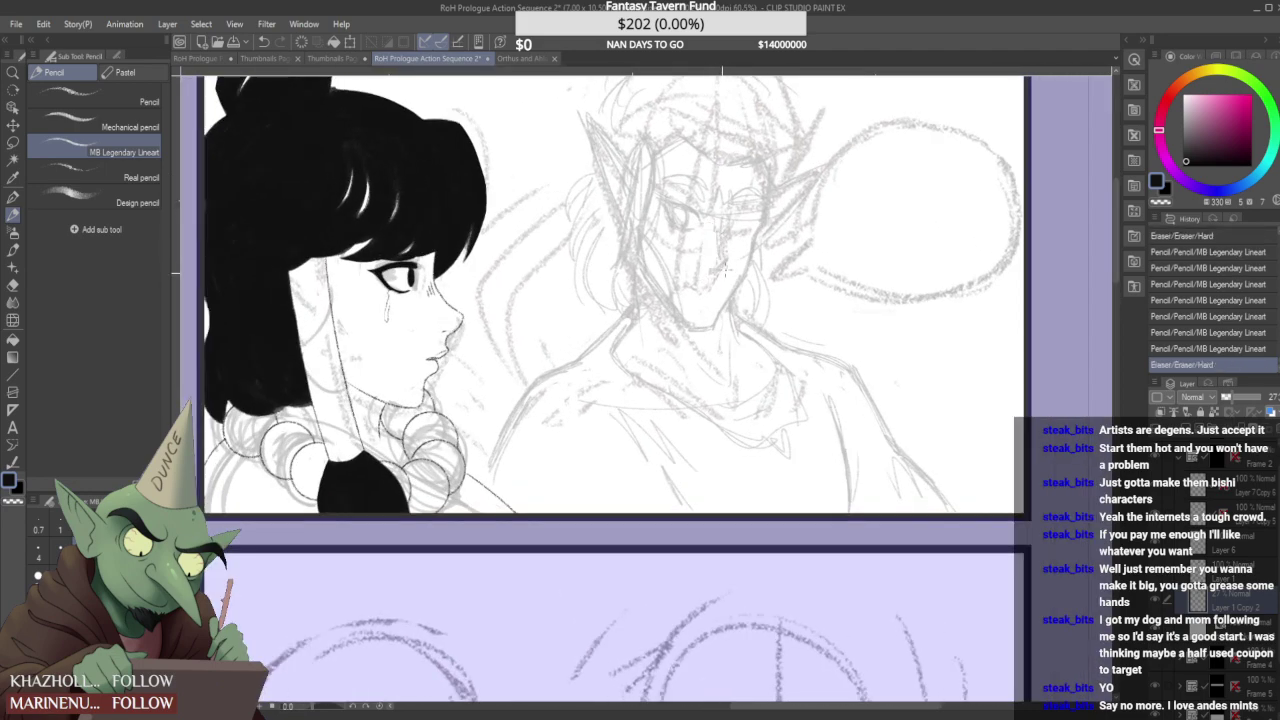
{"action": "key", "text": "ctrl+y"}
{"action": "key", "text": "ctrl+y"}
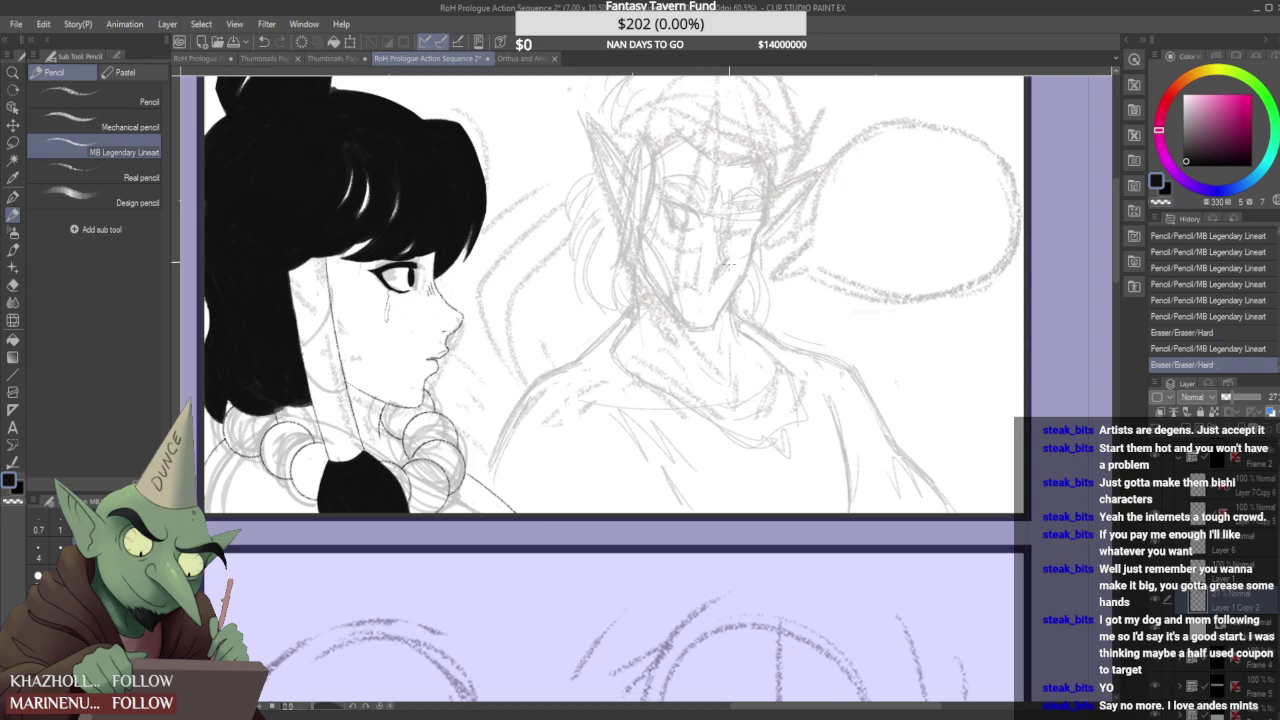
{"action": "key", "text": "ctrl+y"}
{"action": "key", "text": "ctrl+y"}
{"action": "key", "text": "ctrl+y"}
{"action": "key", "text": "ctrl+y"}
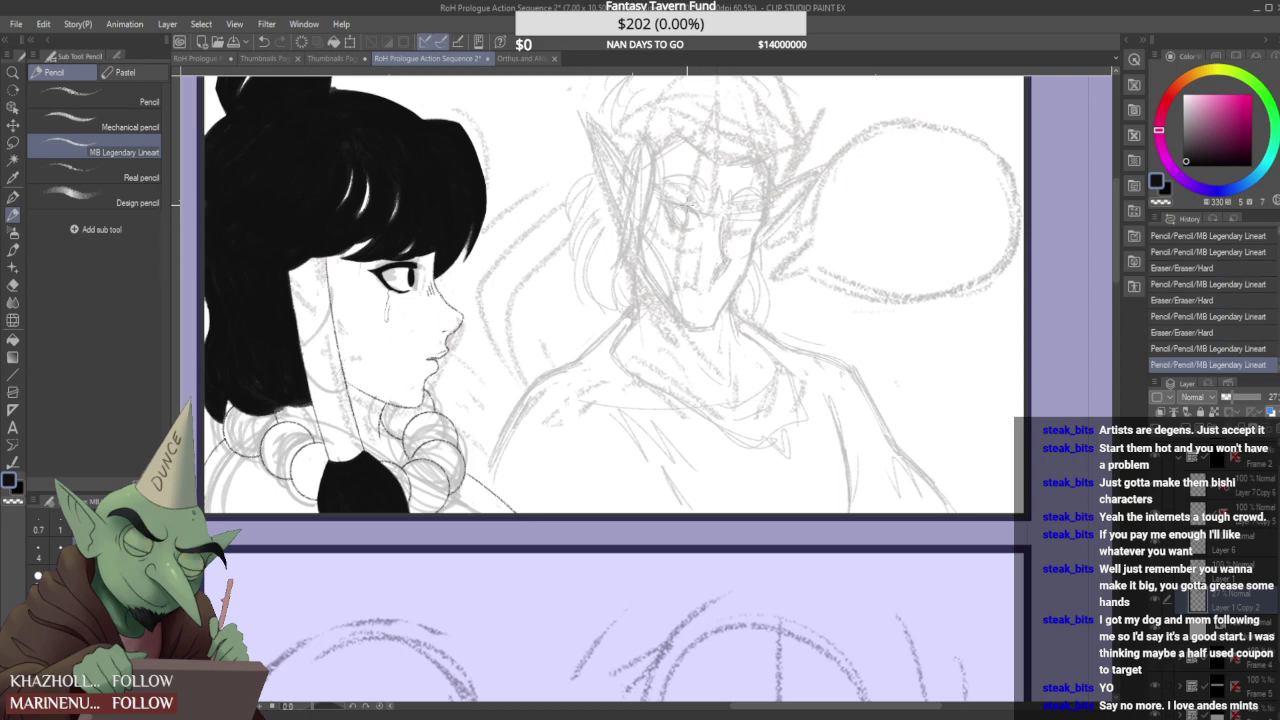
{"action": "key", "text": "ctrl+y"}
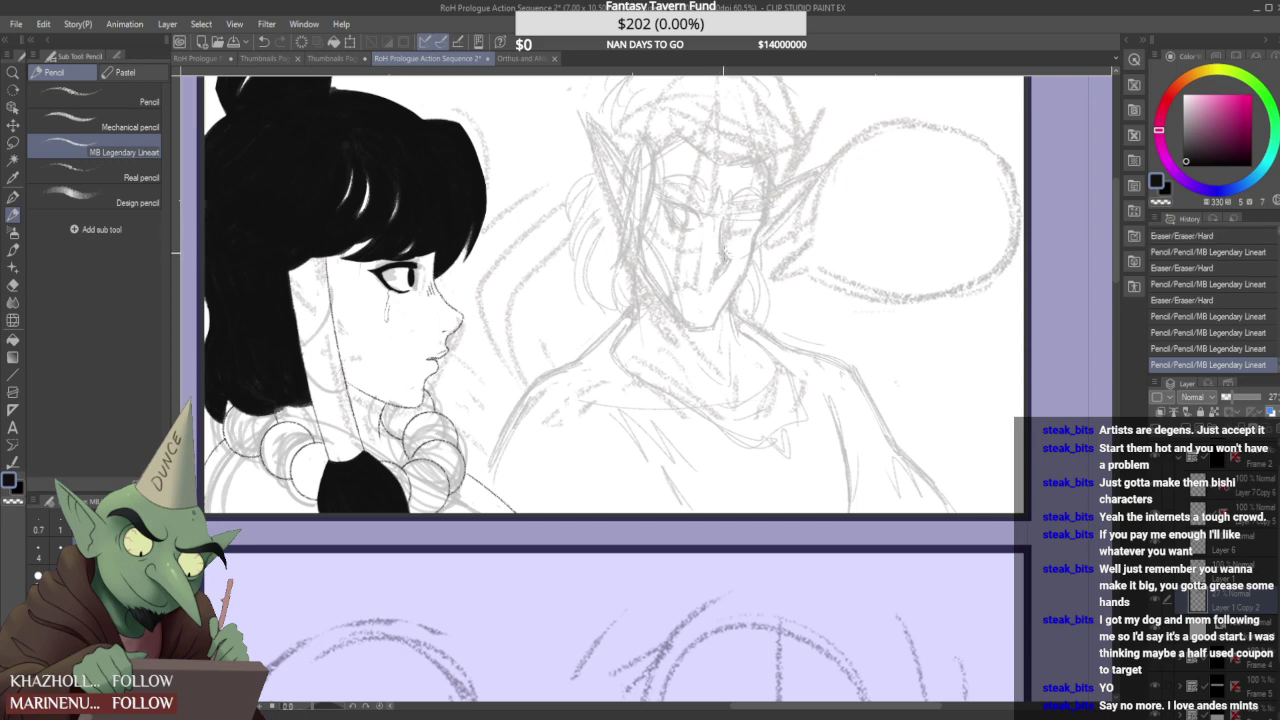
{"action": "key", "text": "ctrl+y"}
- Clean up the underside of the elf's nose and erase stray construction lines around the mouth area
{"action": "scroll", "coordinate": [727, 253], "scroll_direction": "up", "scroll_amount": 2}
{"action": "mouse_move", "coordinate": [731, 275]}
{"action": "left_mouse_down"}
{"action": "mouse_move", "coordinate": [713, 285]}
{"action": "mouse_move", "coordinate": [721, 270]}
{"action": "left_mouse_up"}
{"action": "key", "text": "ctrl+y"}
{"action": "scroll", "coordinate": [706, 277], "scroll_direction": "down", "scroll_amount": 5}
{"action": "scroll", "coordinate": [700, 283], "scroll_direction": "up", "scroll_amount": 6}
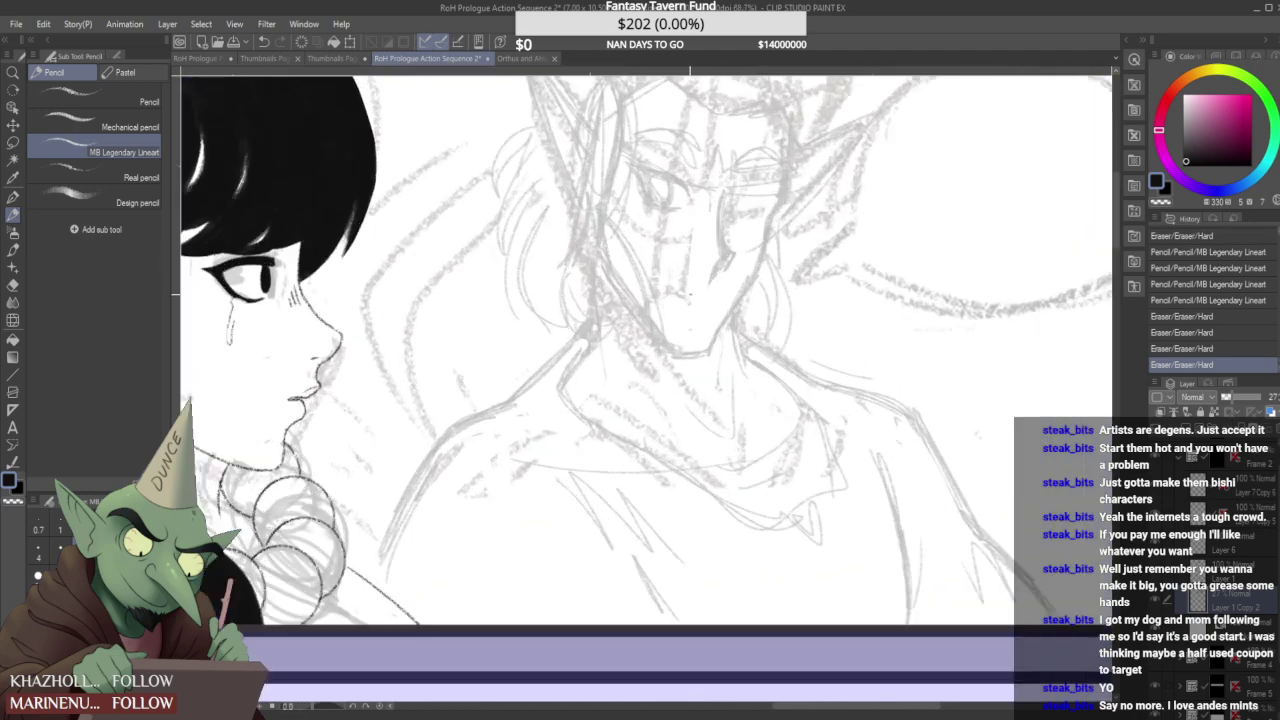
- Sketch the elf's slightly open mouth below the nose, erasing and redrawing the lip lines
{"action": "key", "text": "ctrl+y"}
{"action": "key", "text": "ctrl+y"}
{"action": "key", "text": "ctrl+y"}
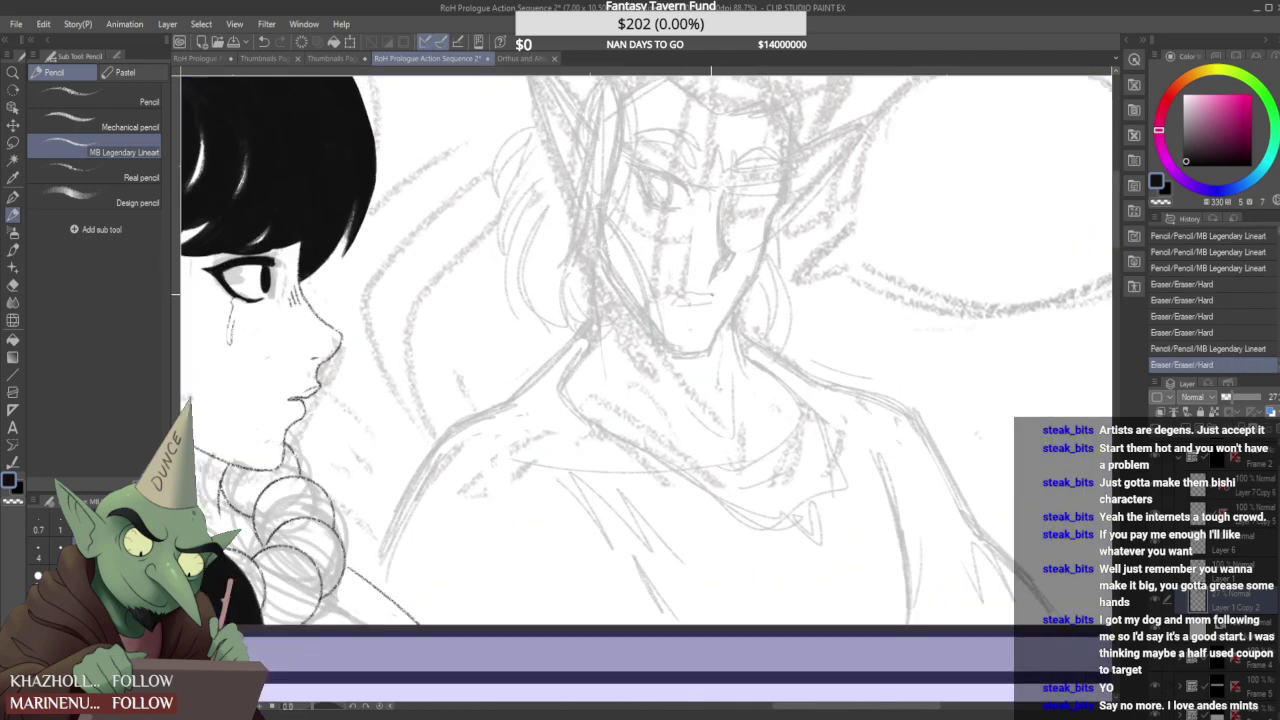
{"action": "key", "text": "ctrl+y"}
{"action": "key", "text": "ctrl+y"}
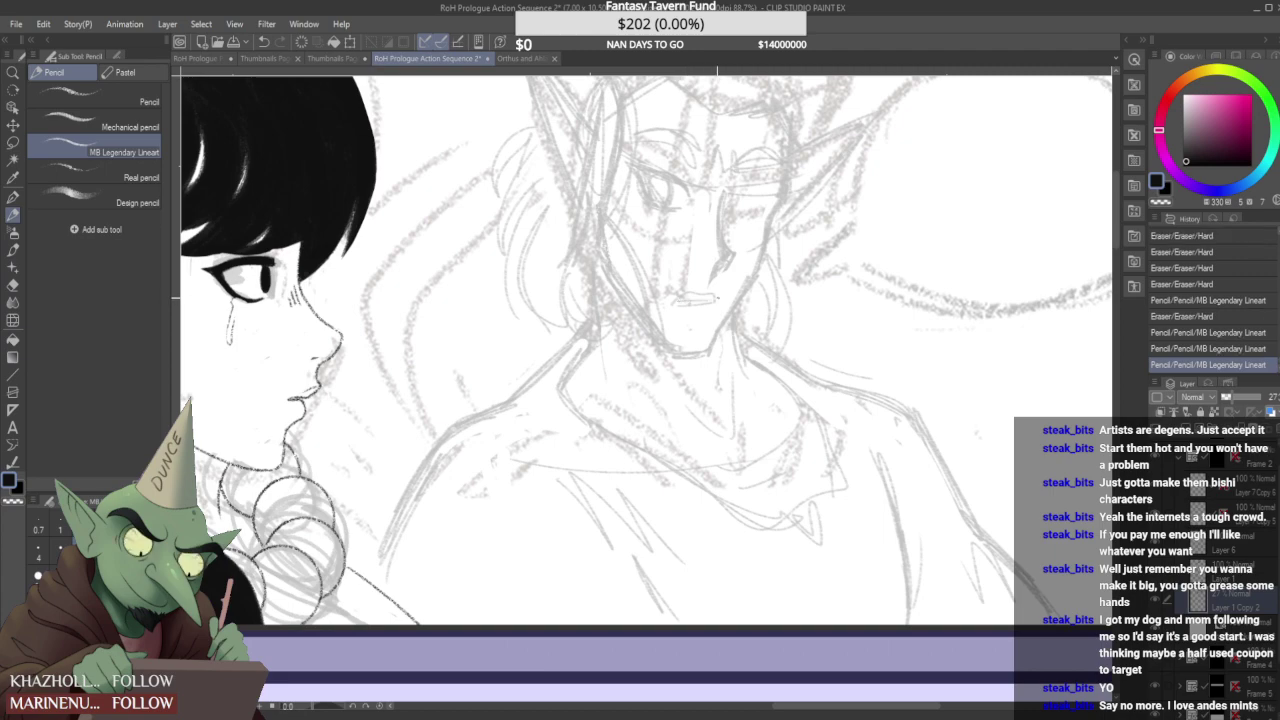
{"action": "scroll", "coordinate": [700, 290], "scroll_direction": "down", "scroll_amount": 1}
{"action": "key", "text": "ctrl+y"}
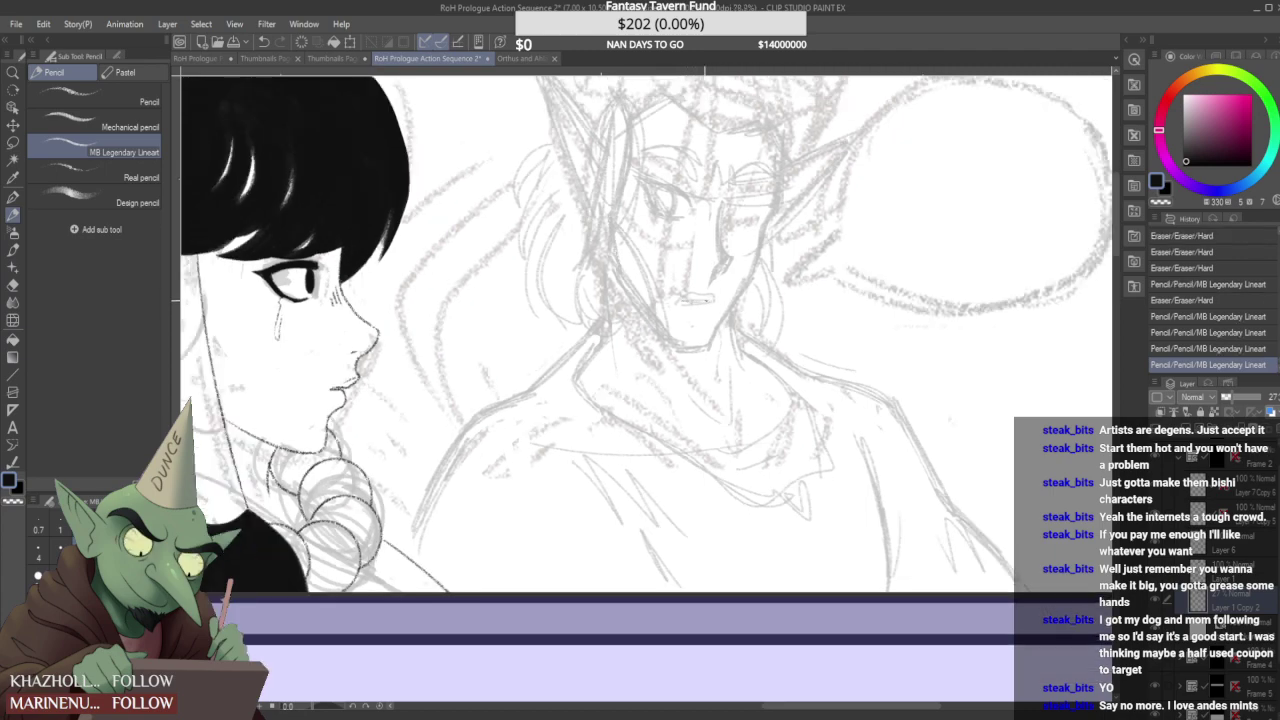
- Refine the elf's lips and reshape the chin line beneath the mouth
{"action": "left_click_drag", "start_coordinate": [712, 295], "coordinate": [714, 301]}
{"action": "scroll", "coordinate": [720, 285], "scroll_direction": "down", "scroll_amount": 3}
{"action": "scroll", "coordinate": [720, 275], "scroll_direction": "up", "scroll_amount": 2}
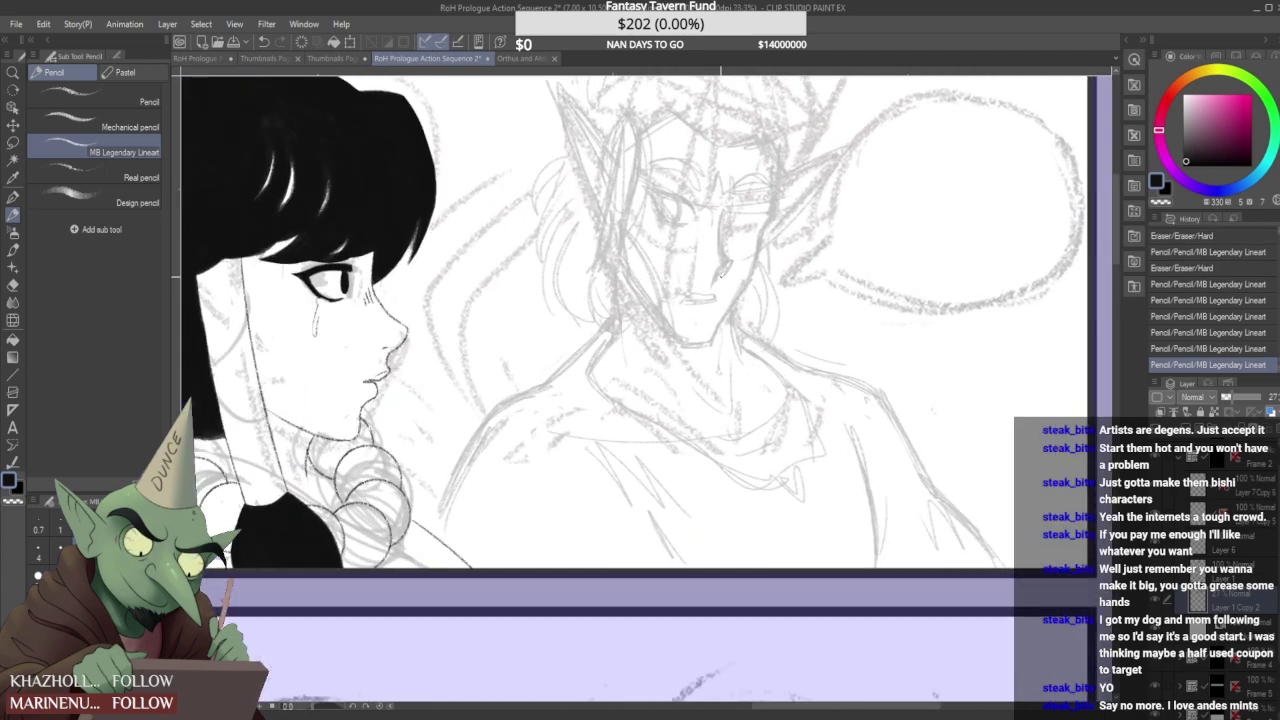
{"action": "key", "text": "ctrl+y"}
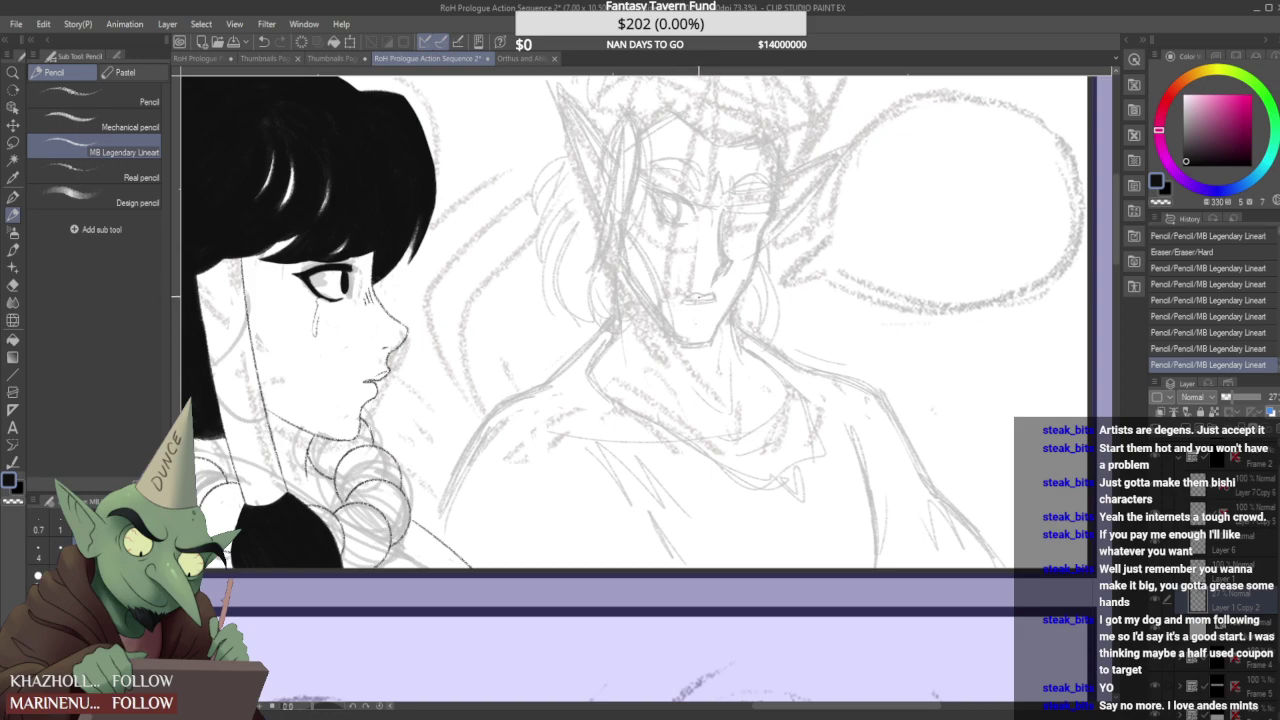
{"action": "scroll", "coordinate": [719, 249], "scroll_direction": "down", "scroll_amount": 4}
{"action": "scroll", "coordinate": [732, 248], "scroll_direction": "up", "scroll_amount": 5}
{"action": "mouse_move", "coordinate": [713, 326]}
{"action": "left_mouse_down"}
{"action": "mouse_move", "coordinate": [700, 347]}
{"action": "mouse_move", "coordinate": [733, 300]}
{"action": "left_mouse_up"}
{"action": "key", "text": "ctrl+y"}
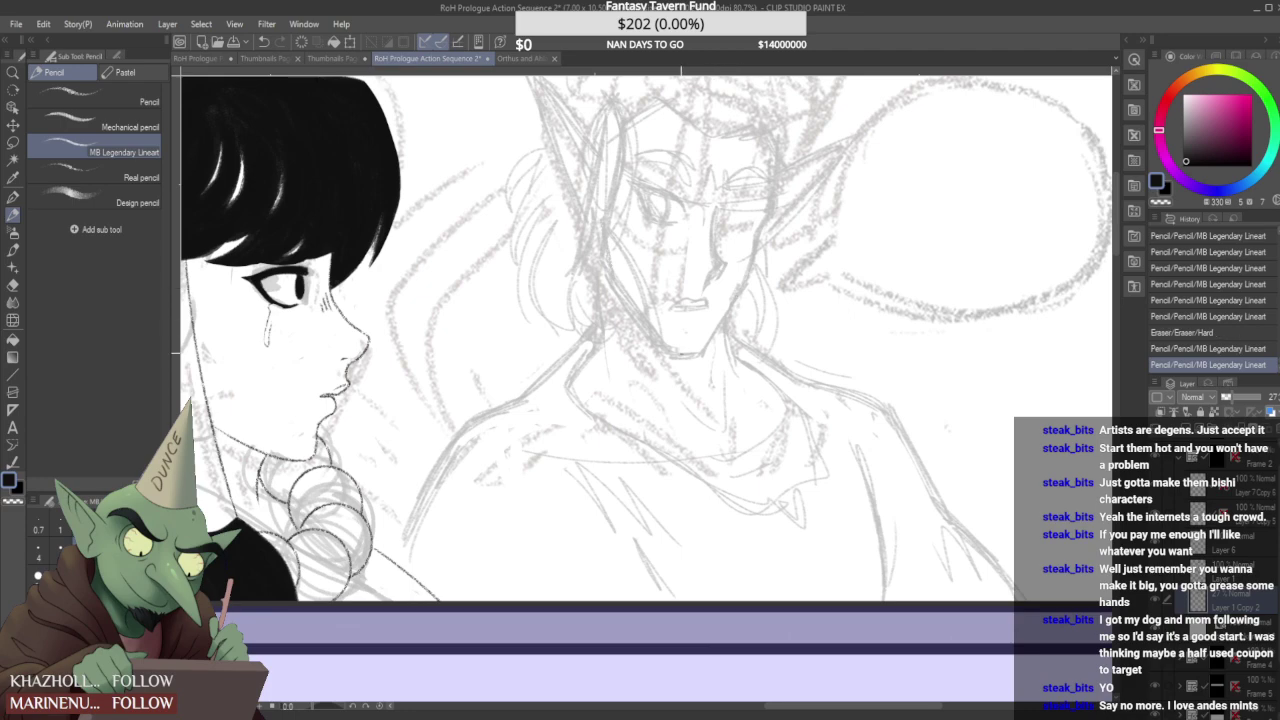
{"action": "key", "text": "ctrl+y"}
{"action": "scroll", "coordinate": [640, 330], "scroll_direction": "down", "scroll_amount": 4}
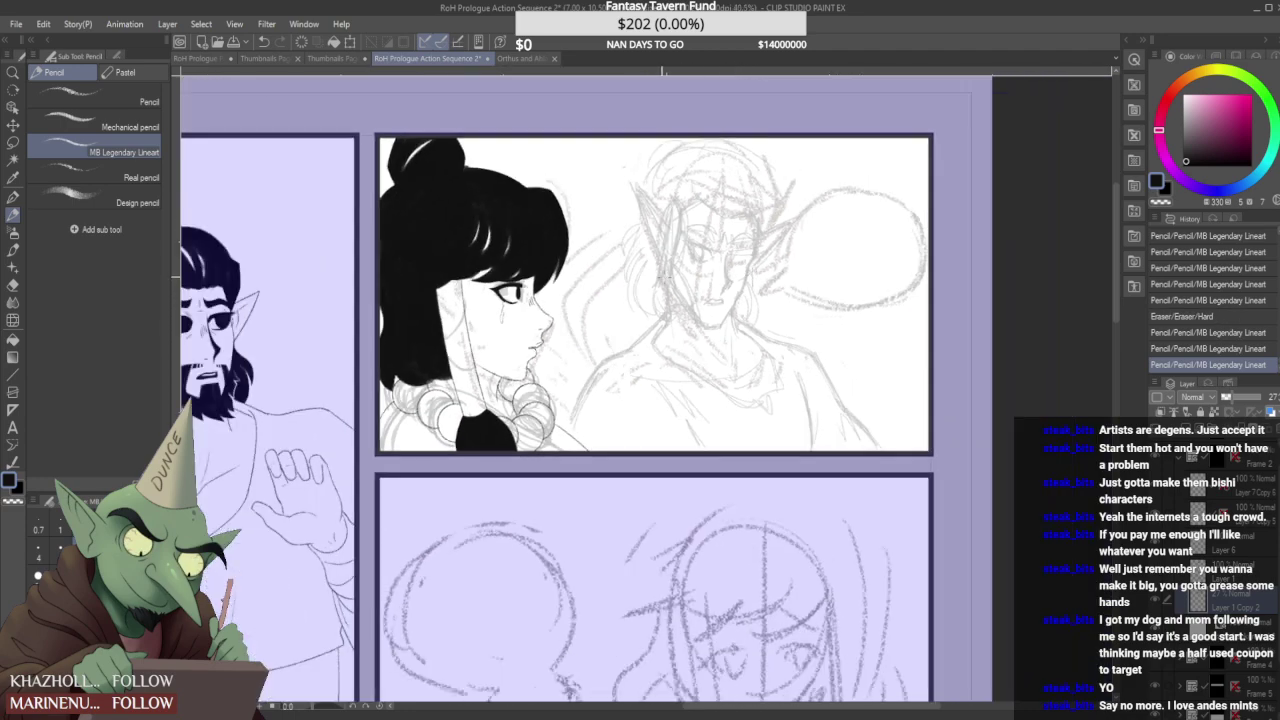
- Lasso the elf's mouth, reposition it slightly lower on the face with Scale/Rotate, and deselect
{"action": "key", "text": "m"}
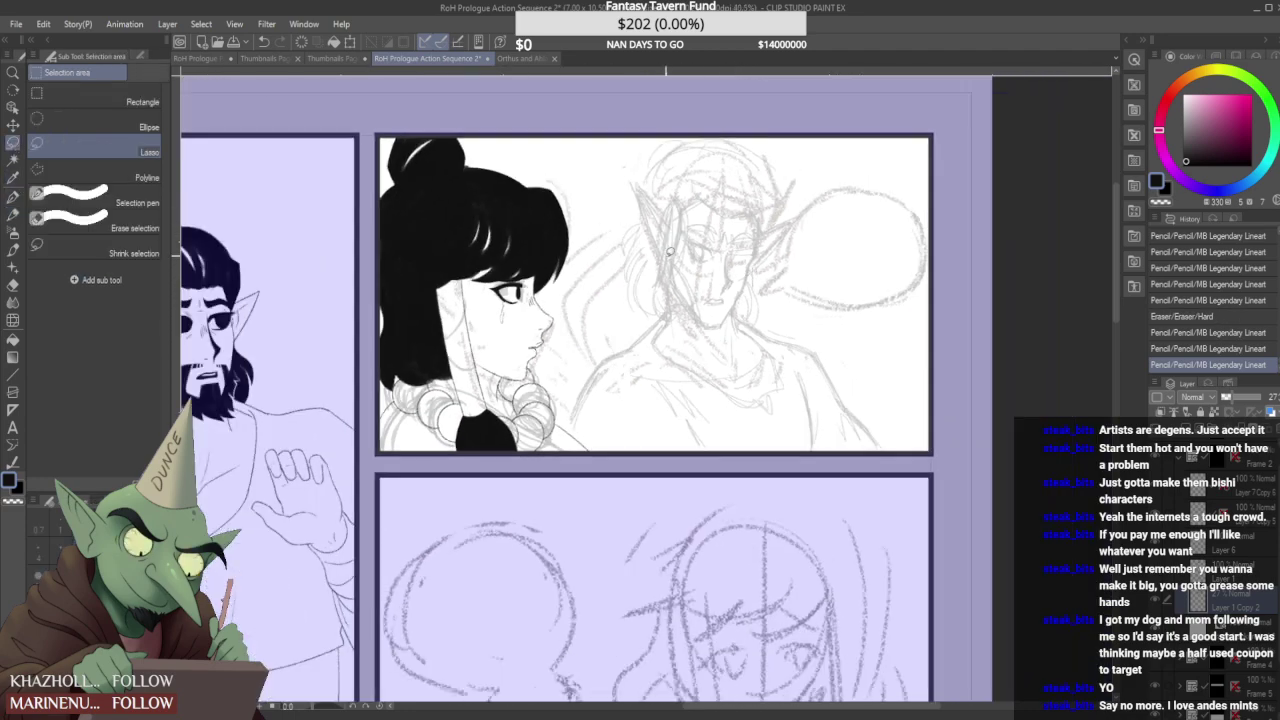
{"action": "left_click_drag", "start_coordinate": [727, 309], "coordinate": [722, 314]}
{"action": "key", "text": "ctrl+t"}
{"action": "scroll", "coordinate": [727, 300], "scroll_direction": "up", "scroll_amount": 2}
{"action": "scroll", "coordinate": [728, 301], "scroll_direction": "up", "scroll_amount": 2}
{"action": "left_click_drag", "start_coordinate": [736, 302], "coordinate": [741, 298]}
{"action": "left_click", "coordinate": [670, 361]}
{"action": "key", "text": "ctrl+d"}
{"action": "scroll", "coordinate": [720, 300], "scroll_direction": "down", "scroll_amount": 4}
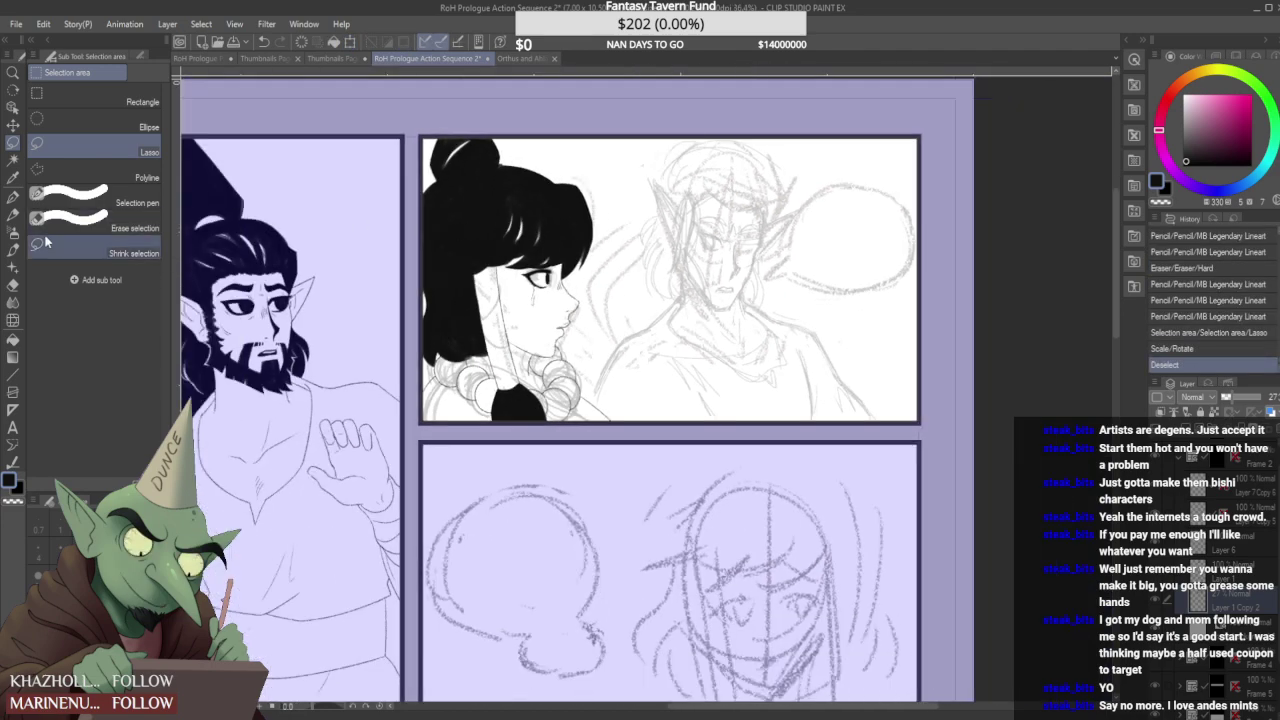
- Switch to the Design pencil and shade the elf's sideburn from the hairline down to the jaw on the girl's side
{"action": "left_click", "coordinate": [13, 214]}
{"action": "left_click", "coordinate": [85, 200]}
{"action": "scroll", "coordinate": [715, 264], "scroll_direction": "up", "scroll_amount": 3}
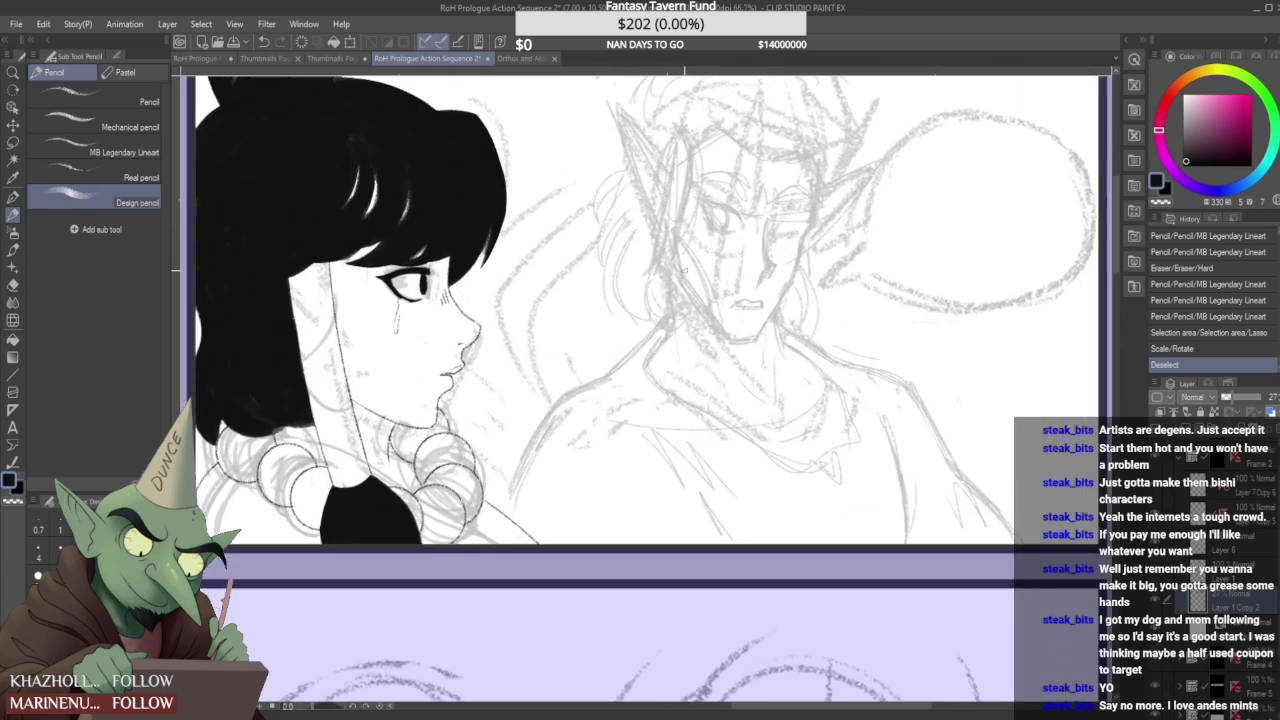
{"action": "mouse_move", "coordinate": [679, 225]}
{"action": "left_mouse_down"}
{"action": "mouse_move", "coordinate": [653, 268]}
{"action": "mouse_move", "coordinate": [669, 230]}
{"action": "mouse_move", "coordinate": [684, 233]}
{"action": "mouse_move", "coordinate": [686, 136]}
{"action": "left_mouse_up"}
{"action": "left_click_drag", "start_coordinate": [664, 262], "coordinate": [698, 300]}
- Block in the elf's beard along the jaw and chin, with a moustache around the mouth
{"action": "mouse_move", "coordinate": [676, 264]}
{"action": "left_mouse_down"}
{"action": "mouse_move", "coordinate": [715, 296]}
{"action": "mouse_move", "coordinate": [733, 278]}
{"action": "mouse_move", "coordinate": [720, 286]}
{"action": "mouse_move", "coordinate": [778, 296]}
{"action": "mouse_move", "coordinate": [774, 284]}
{"action": "mouse_move", "coordinate": [722, 326]}
{"action": "left_mouse_up"}
{"action": "mouse_move", "coordinate": [718, 322]}
{"action": "left_mouse_down"}
{"action": "mouse_move", "coordinate": [748, 338]}
{"action": "mouse_move", "coordinate": [736, 342]}
{"action": "left_mouse_up"}
{"action": "left_click_drag", "start_coordinate": [758, 334], "coordinate": [776, 304]}
{"action": "mouse_move", "coordinate": [680, 286]}
{"action": "left_mouse_down"}
{"action": "mouse_move", "coordinate": [716, 350]}
{"action": "mouse_move", "coordinate": [752, 368]}
{"action": "left_mouse_up"}
{"action": "left_click_drag", "start_coordinate": [770, 322], "coordinate": [760, 350]}
{"action": "left_click_drag", "start_coordinate": [786, 302], "coordinate": [778, 316]}
{"action": "scroll", "coordinate": [786, 296], "scroll_direction": "down", "scroll_amount": 4}
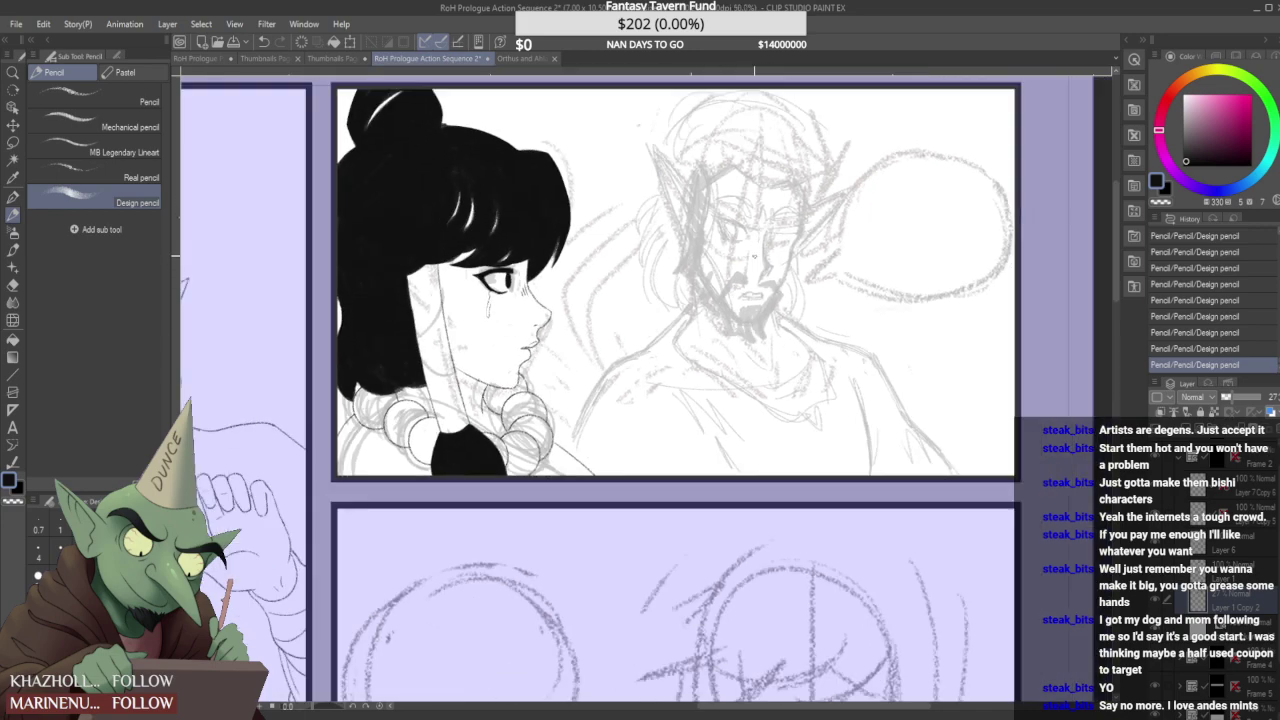
- Touch up the beard beside the elf's mouth and trim the sideburn at the jaw corner on the girl's side
{"action": "scroll", "coordinate": [769, 282], "scroll_direction": "up", "scroll_amount": 3}
{"action": "mouse_move", "coordinate": [776, 285]}
{"action": "left_mouse_down"}
{"action": "mouse_move", "coordinate": [764, 320]}
{"action": "mouse_move", "coordinate": [772, 302]}
{"action": "left_mouse_up"}
{"action": "scroll", "coordinate": [768, 299], "scroll_direction": "down", "scroll_amount": 3}
{"action": "scroll", "coordinate": [711, 280], "scroll_direction": "up", "scroll_amount": 2}
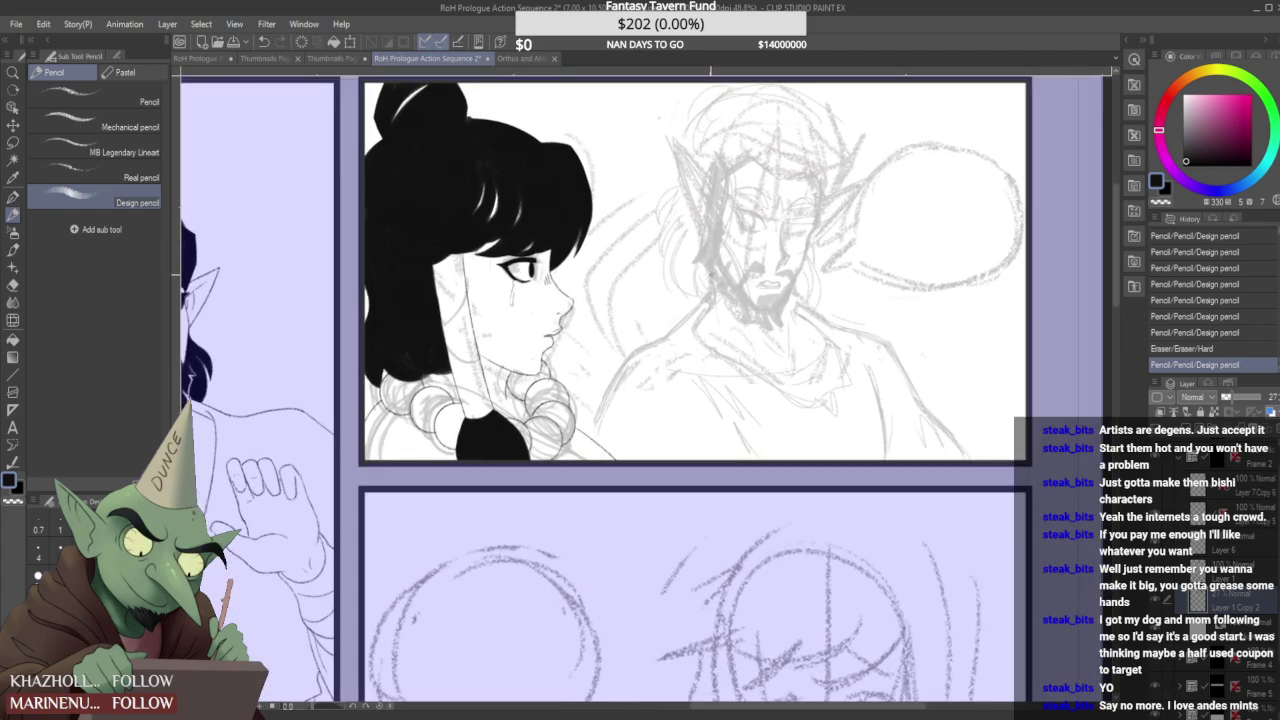
{"action": "mouse_move", "coordinate": [706, 262]}
{"action": "left_mouse_down"}
{"action": "mouse_move", "coordinate": [707, 276]}
{"action": "mouse_move", "coordinate": [692, 260]}
{"action": "left_mouse_up"}
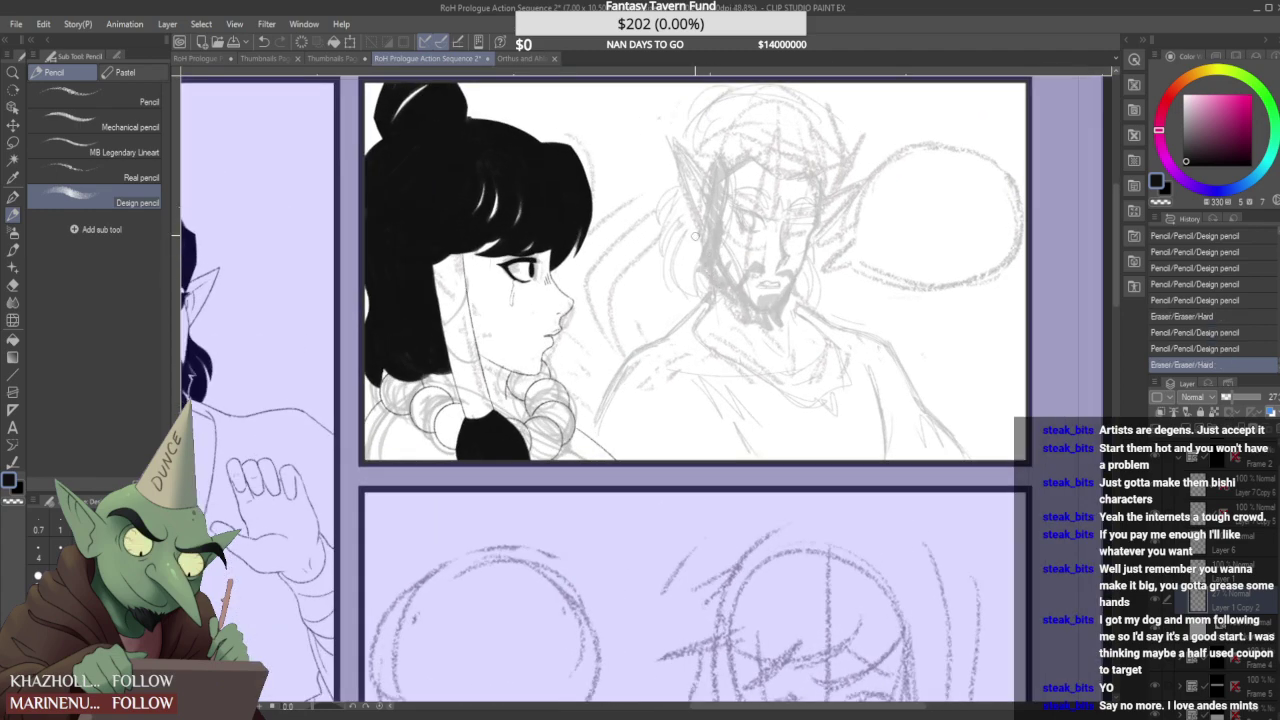
{"action": "scroll", "coordinate": [709, 258], "scroll_direction": "down", "scroll_amount": 3}
{"action": "scroll", "coordinate": [752, 247], "scroll_direction": "up", "scroll_amount": 2}
{"action": "scroll", "coordinate": [753, 250], "scroll_direction": "up", "scroll_amount": 2}
- Reshape the elf's chin beard into a shorter, fuller goatee joined to the moustache
{"action": "mouse_move", "coordinate": [757, 318]}
{"action": "left_mouse_down"}
{"action": "mouse_move", "coordinate": [746, 334]}
{"action": "mouse_move", "coordinate": [720, 323]}
{"action": "mouse_move", "coordinate": [732, 340]}
{"action": "mouse_move", "coordinate": [733, 326]}
{"action": "left_mouse_up"}
{"action": "scroll", "coordinate": [720, 324], "scroll_direction": "down", "scroll_amount": 3}
{"action": "scroll", "coordinate": [717, 320], "scroll_direction": "up", "scroll_amount": 3}
{"action": "mouse_move", "coordinate": [732, 323]}
{"action": "left_mouse_down"}
{"action": "mouse_move", "coordinate": [737, 334]}
{"action": "mouse_move", "coordinate": [774, 292]}
{"action": "left_mouse_up"}
{"action": "scroll", "coordinate": [740, 310], "scroll_direction": "up", "scroll_amount": 3}
{"action": "left_click_drag", "start_coordinate": [776, 280], "coordinate": [770, 298]}
{"action": "scroll", "coordinate": [772, 265], "scroll_direction": "down", "scroll_amount": 5}
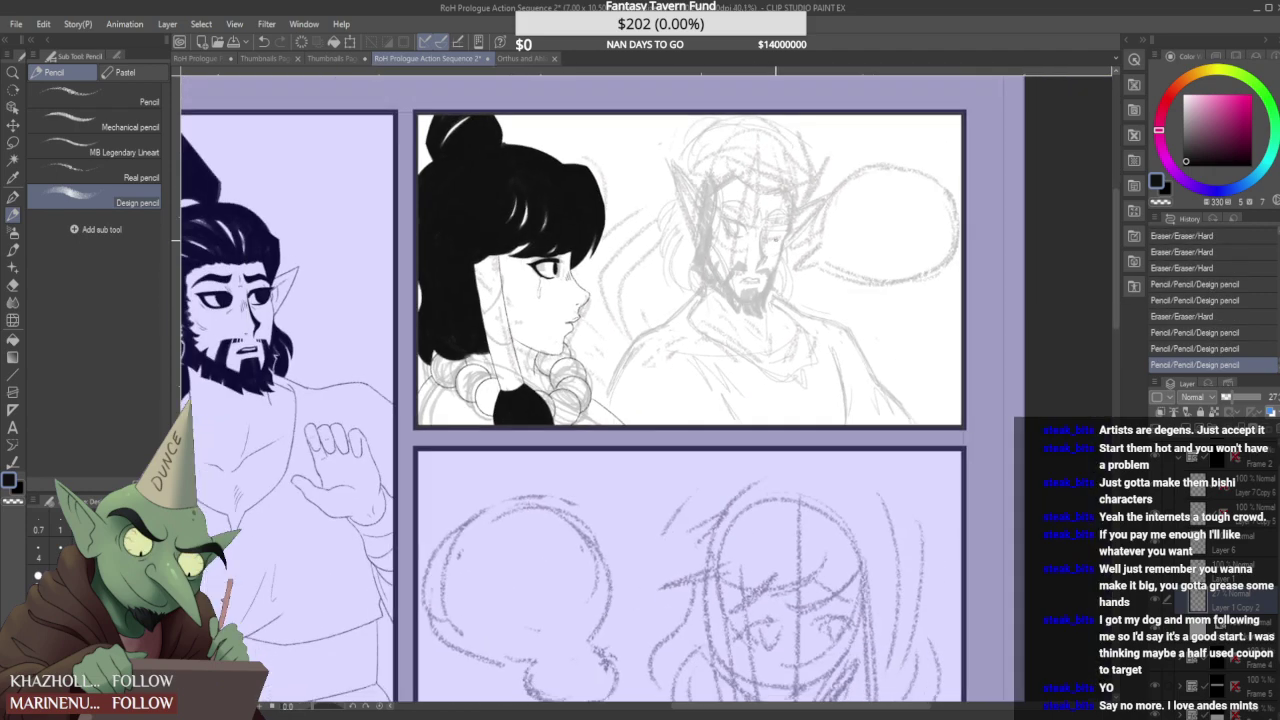
- Trim and redraw the beard edge at the elf's jaw corner below the ear on the girl's side
{"action": "scroll", "coordinate": [740, 272], "scroll_direction": "up", "scroll_amount": 5}
{"action": "mouse_move", "coordinate": [694, 270]}
{"action": "left_mouse_down"}
{"action": "mouse_move", "coordinate": [707, 264]}
{"action": "mouse_move", "coordinate": [690, 286]}
{"action": "mouse_move", "coordinate": [705, 267]}
{"action": "mouse_move", "coordinate": [704, 292]}
{"action": "mouse_move", "coordinate": [693, 276]}
{"action": "mouse_move", "coordinate": [690, 289]}
{"action": "mouse_move", "coordinate": [696, 266]}
{"action": "mouse_move", "coordinate": [677, 246]}
{"action": "mouse_move", "coordinate": [688, 217]}
{"action": "mouse_move", "coordinate": [679, 256]}
{"action": "left_mouse_up"}
{"action": "scroll", "coordinate": [671, 223], "scroll_direction": "down", "scroll_amount": 4}
{"action": "scroll", "coordinate": [670, 222], "scroll_direction": "up", "scroll_amount": 1}
{"action": "scroll", "coordinate": [687, 228], "scroll_direction": "down", "scroll_amount": 2}
{"action": "scroll", "coordinate": [674, 229], "scroll_direction": "up", "scroll_amount": 2}
{"action": "scroll", "coordinate": [677, 231], "scroll_direction": "down", "scroll_amount": 3}
{"action": "scroll", "coordinate": [685, 237], "scroll_direction": "up", "scroll_amount": 2}
{"action": "scroll", "coordinate": [668, 238], "scroll_direction": "up", "scroll_amount": 1}
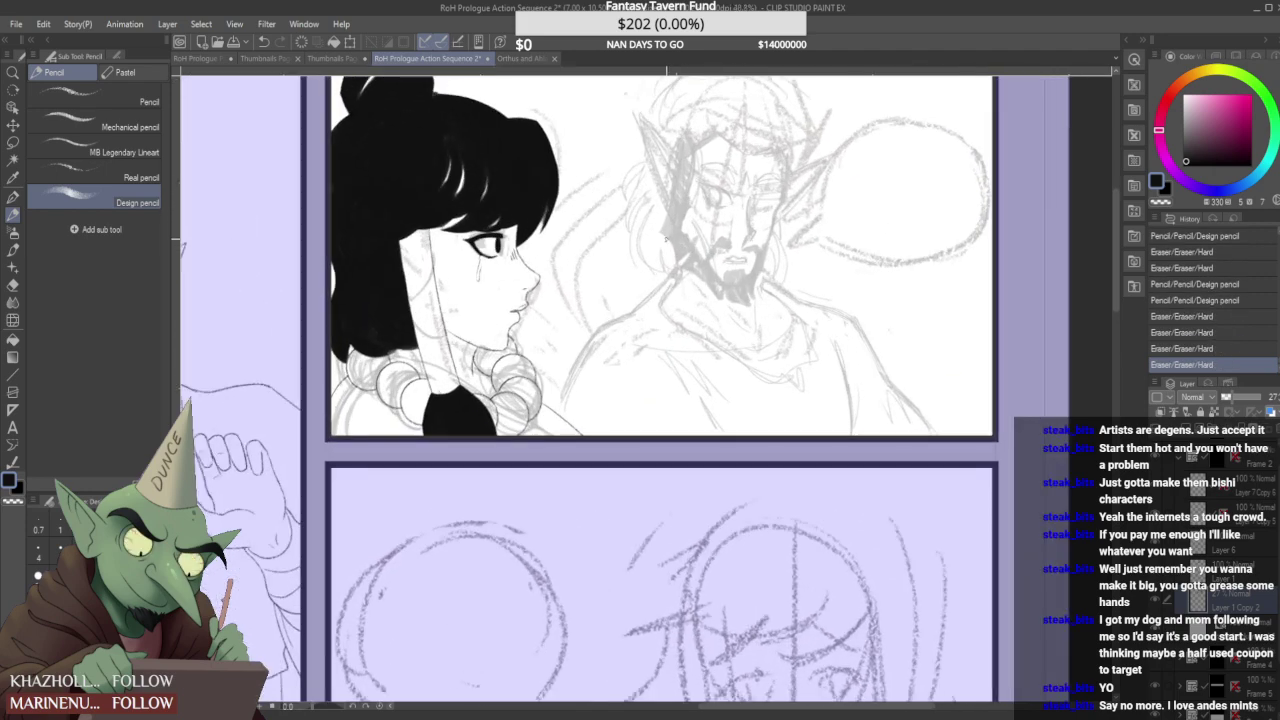
{"action": "left_click_drag", "start_coordinate": [664, 232], "coordinate": [682, 253]}
{"action": "mouse_move", "coordinate": [677, 245]}
{"action": "left_mouse_down"}
{"action": "mouse_move", "coordinate": [696, 266]}
{"action": "mouse_move", "coordinate": [670, 240]}
{"action": "left_mouse_up"}
{"action": "scroll", "coordinate": [680, 228], "scroll_direction": "down", "scroll_amount": 3}
{"action": "scroll", "coordinate": [677, 219], "scroll_direction": "up", "scroll_amount": 4}
{"action": "scroll", "coordinate": [680, 226], "scroll_direction": "down", "scroll_amount": 5}
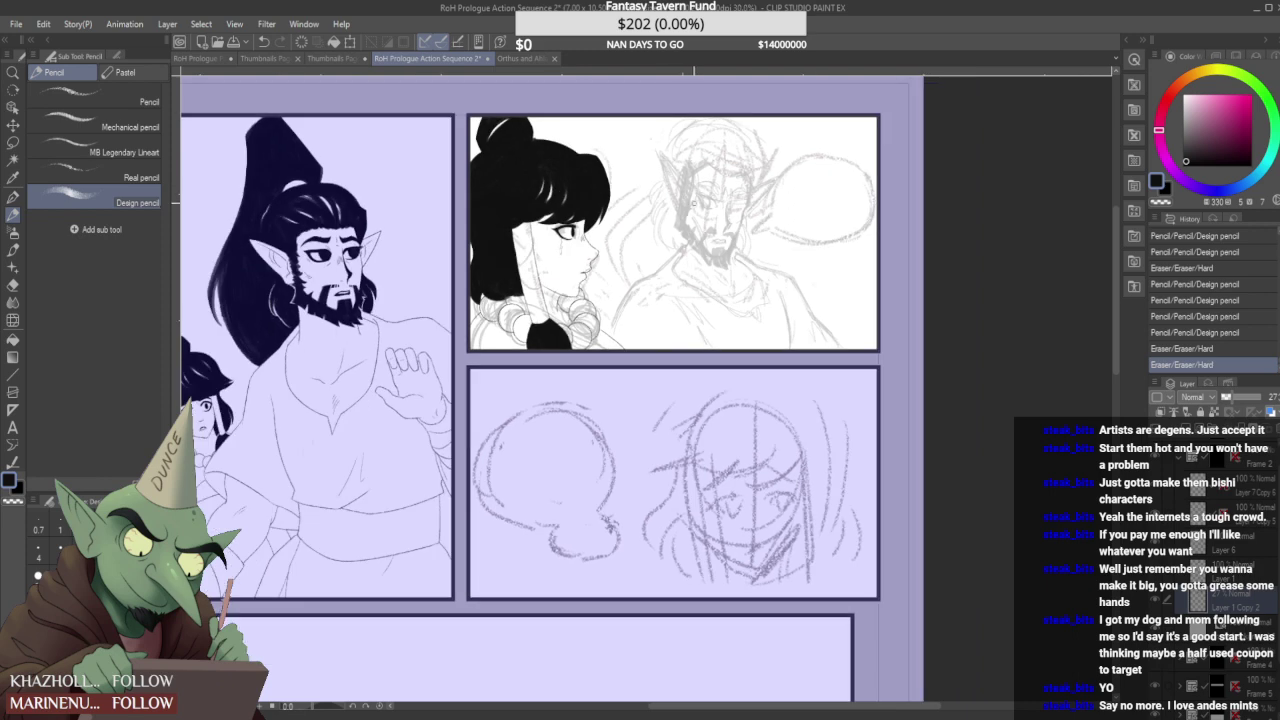
- Add darker pencil strokes to the elf's sideburn and along the cheek beard on the girl's side
{"action": "scroll", "coordinate": [695, 203], "scroll_direction": "up", "scroll_amount": 5}
{"action": "left_click_drag", "start_coordinate": [658, 220], "coordinate": [668, 238]}
{"action": "mouse_move", "coordinate": [683, 192]}
{"action": "left_mouse_down"}
{"action": "mouse_move", "coordinate": [675, 238]}
{"action": "mouse_move", "coordinate": [693, 222]}
{"action": "mouse_move", "coordinate": [691, 242]}
{"action": "mouse_move", "coordinate": [678, 245]}
{"action": "mouse_move", "coordinate": [726, 244]}
{"action": "left_mouse_up"}
{"action": "scroll", "coordinate": [719, 248], "scroll_direction": "down", "scroll_amount": 3}
{"action": "scroll", "coordinate": [729, 243], "scroll_direction": "up", "scroll_amount": 8}
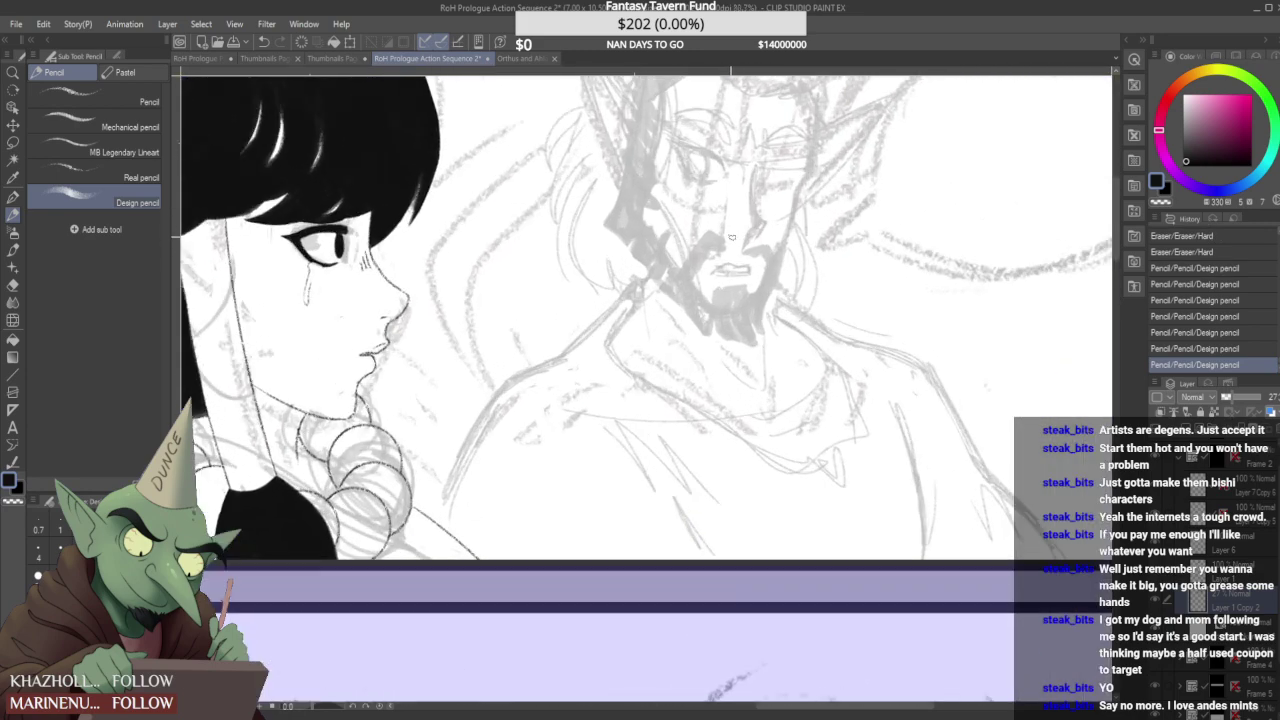
- Erase and redraw the elf's moustache under the nose, extending it toward the cheek beside the speech bubble
{"action": "left_click_drag", "start_coordinate": [731, 235], "coordinate": [751, 252]}
{"action": "scroll", "coordinate": [748, 221], "scroll_direction": "down", "scroll_amount": 4}
{"action": "scroll", "coordinate": [774, 221], "scroll_direction": "up", "scroll_amount": 2}
{"action": "left_click_drag", "start_coordinate": [755, 241], "coordinate": [753, 250]}
{"action": "scroll", "coordinate": [754, 244], "scroll_direction": "down", "scroll_amount": 4}
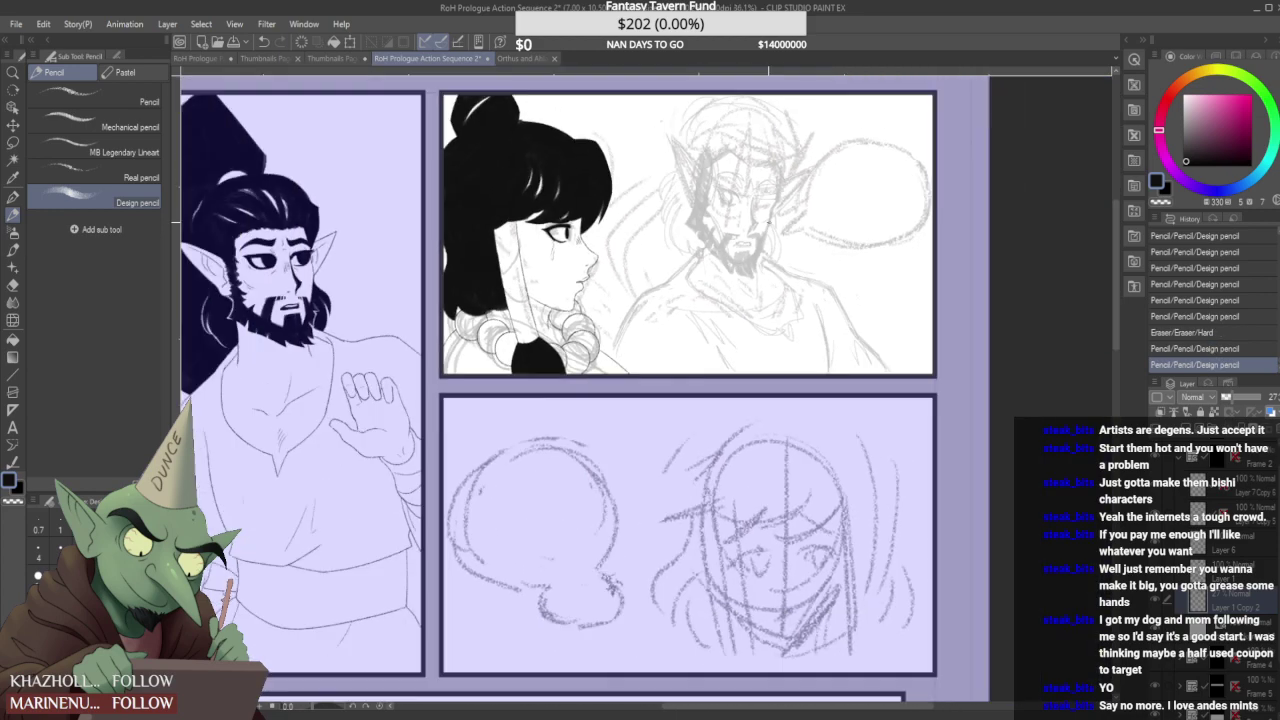
{"action": "scroll", "coordinate": [768, 232], "scroll_direction": "up", "scroll_amount": 2}
{"action": "left_click_drag", "start_coordinate": [762, 216], "coordinate": [757, 246]}
{"action": "scroll", "coordinate": [755, 248], "scroll_direction": "up", "scroll_amount": 1}
{"action": "left_click_drag", "start_coordinate": [765, 227], "coordinate": [771, 203]}
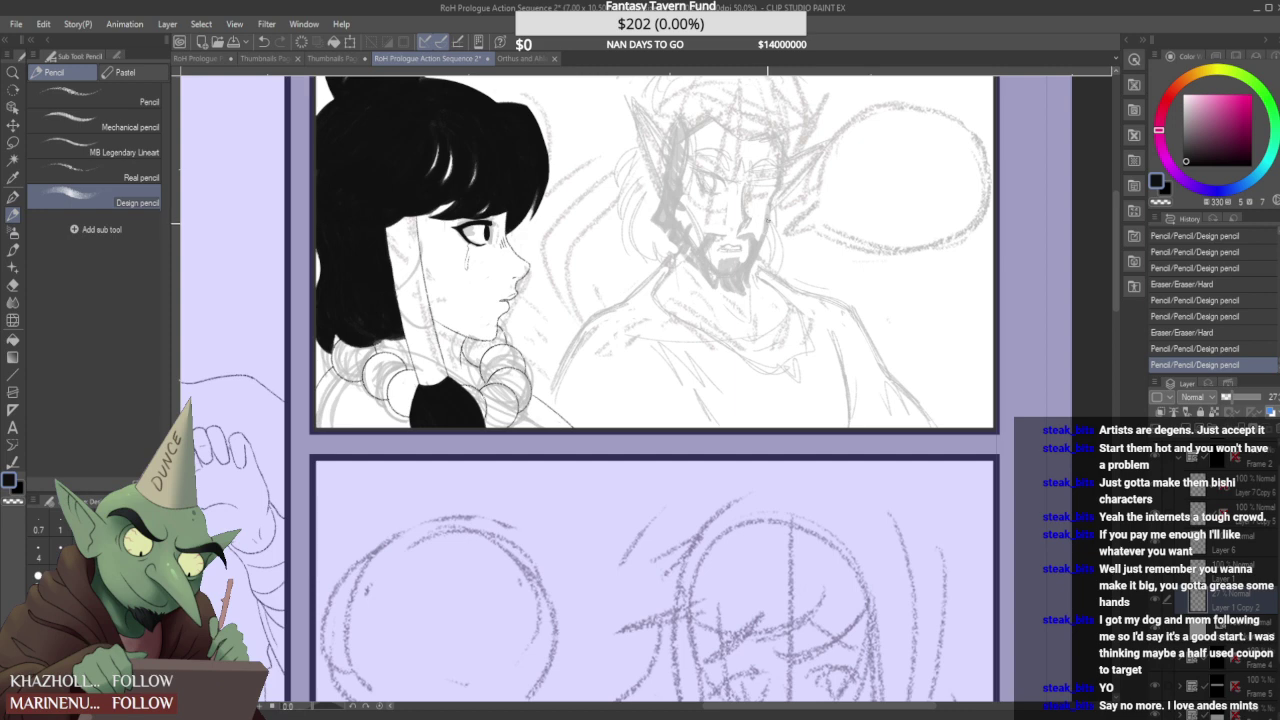
- Draw a thick hairline across the elf's forehead between the two temples
{"action": "mouse_move", "coordinate": [780, 147]}
{"action": "left_mouse_down"}
{"action": "mouse_move", "coordinate": [777, 170]}
{"action": "mouse_move", "coordinate": [713, 121]}
{"action": "left_mouse_up"}
{"action": "left_click_drag", "start_coordinate": [722, 125], "coordinate": [708, 129]}
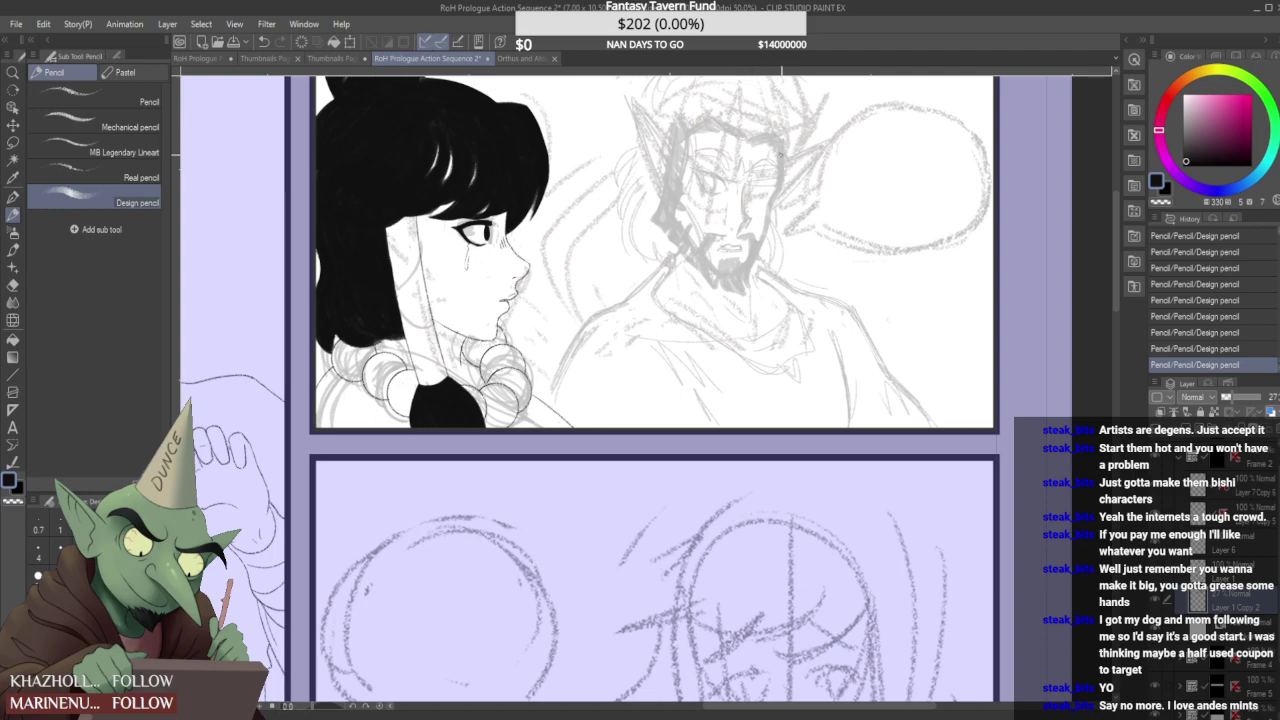
{"action": "scroll", "coordinate": [800, 122], "scroll_direction": "down", "scroll_amount": 5}
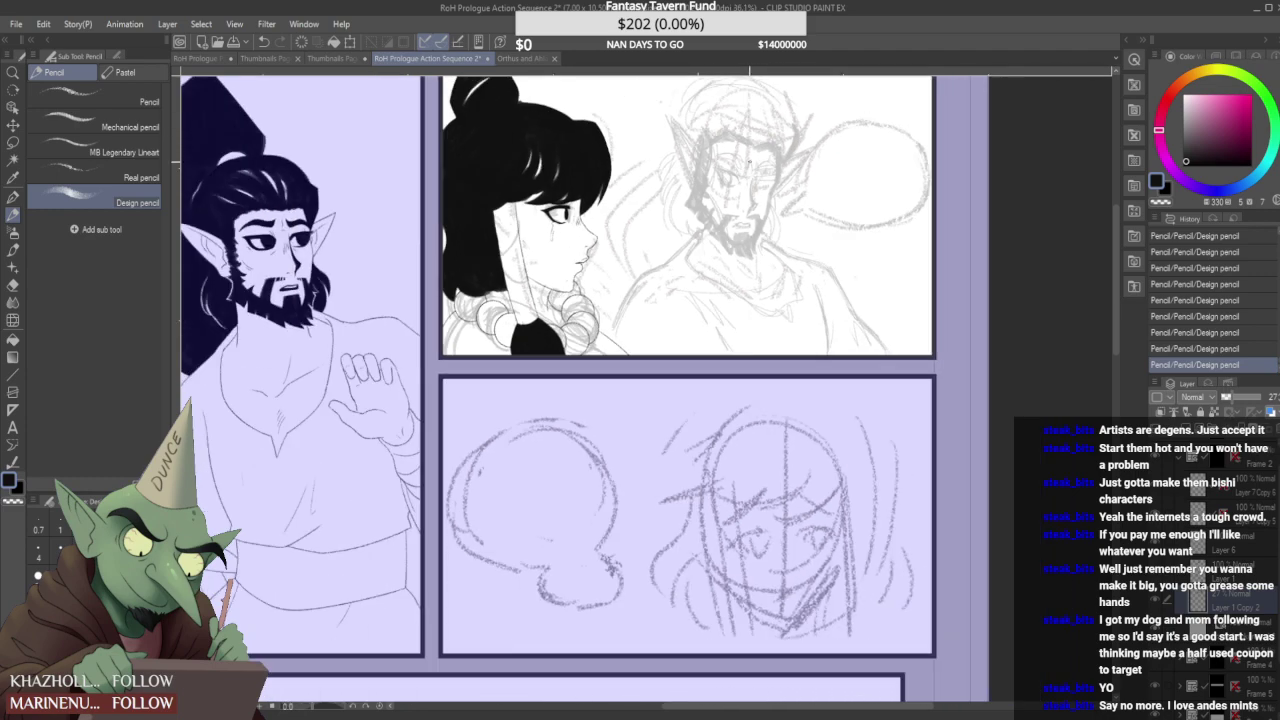
{"action": "scroll", "coordinate": [738, 130], "scroll_direction": "up", "scroll_amount": 3}
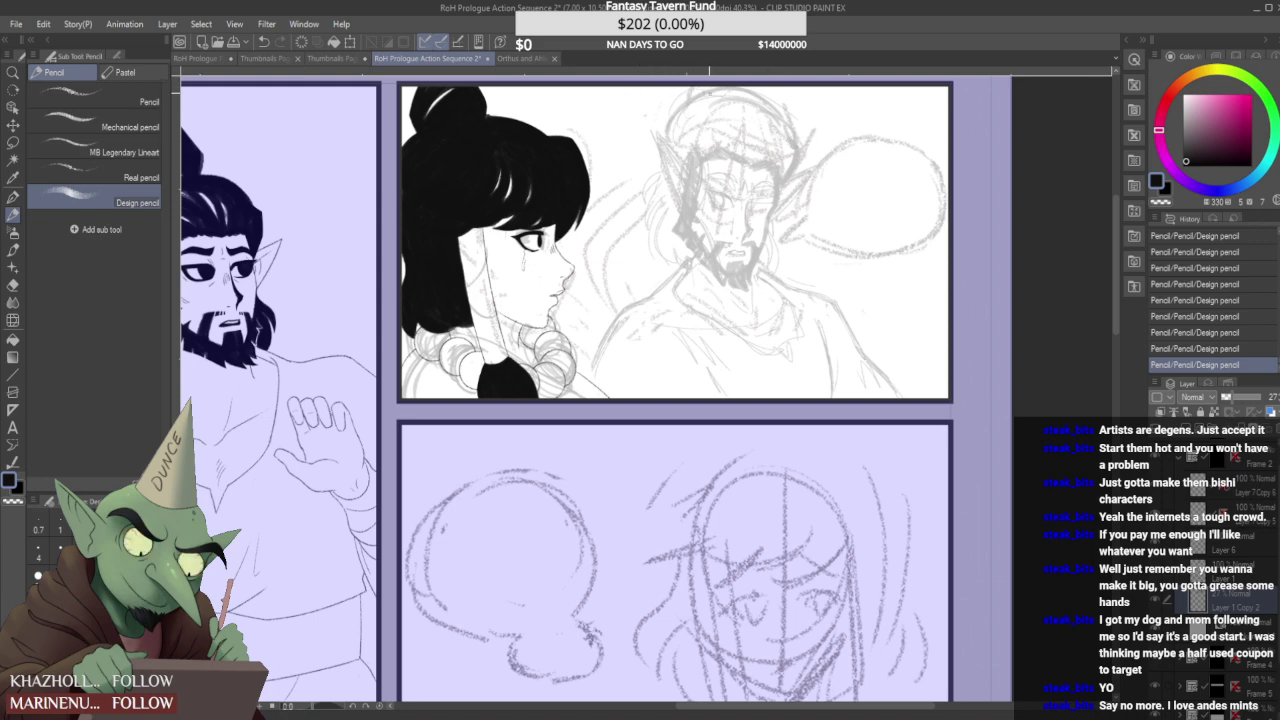
- Sketch the outer contour of the elf's long hair falling behind him on the girl's side
{"action": "left_click_drag", "start_coordinate": [648, 88], "coordinate": [630, 158]}
{"action": "left_click_drag", "start_coordinate": [584, 272], "coordinate": [608, 313]}
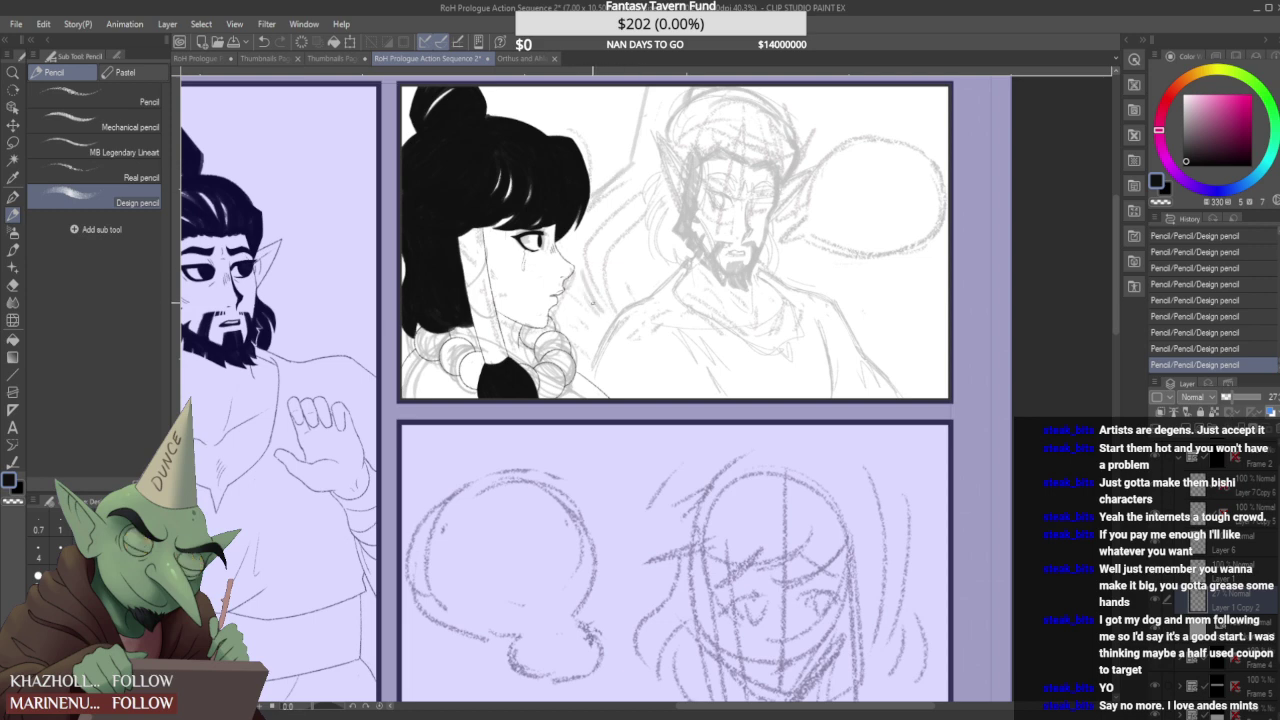
{"action": "scroll", "coordinate": [594, 290], "scroll_direction": "down", "scroll_amount": 2}
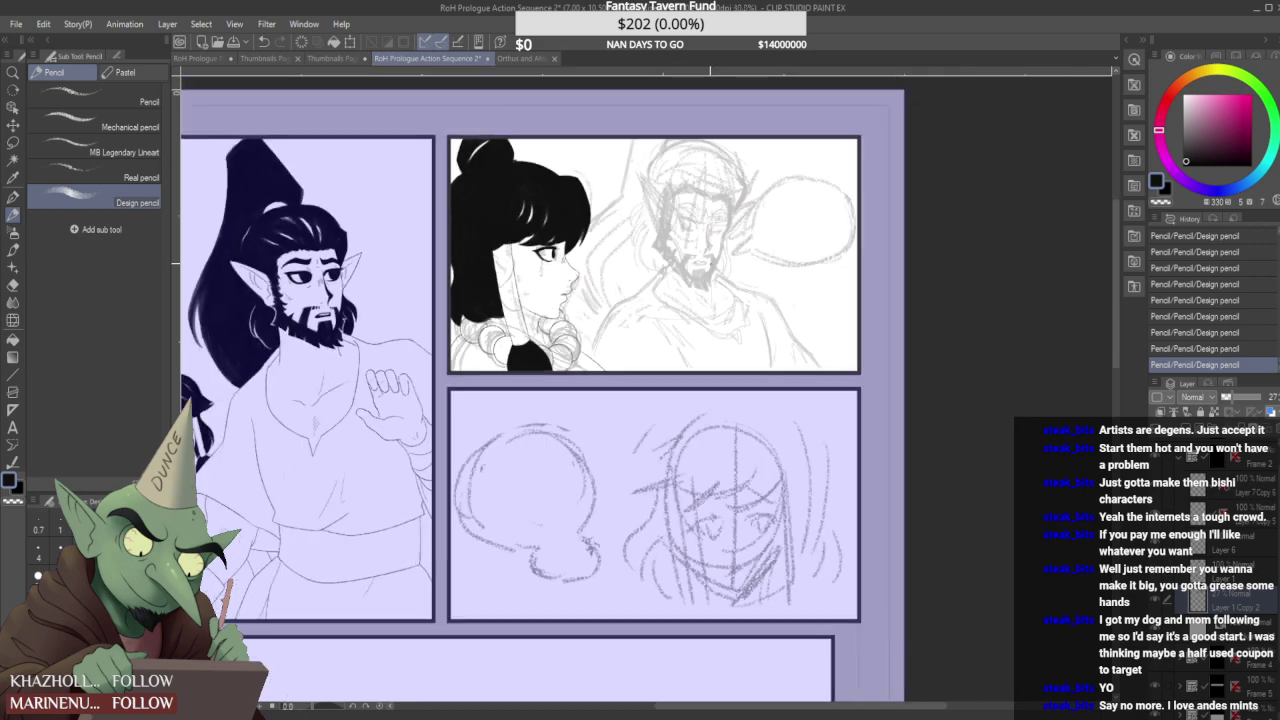
{"action": "scroll", "coordinate": [710, 268], "scroll_direction": "up", "scroll_amount": 3}
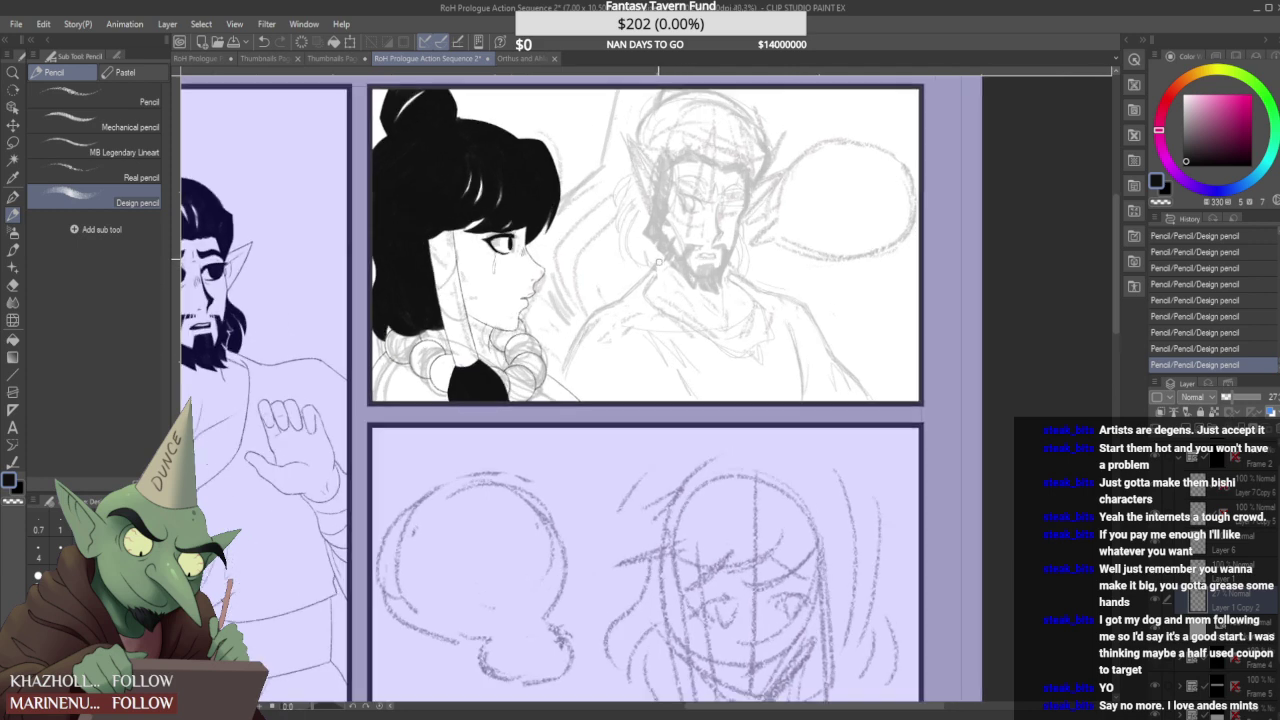
- Redraw the elf's neck and the collar folds of his shirt below the beard
{"action": "scroll", "coordinate": [700, 268], "scroll_direction": "down", "scroll_amount": 1}
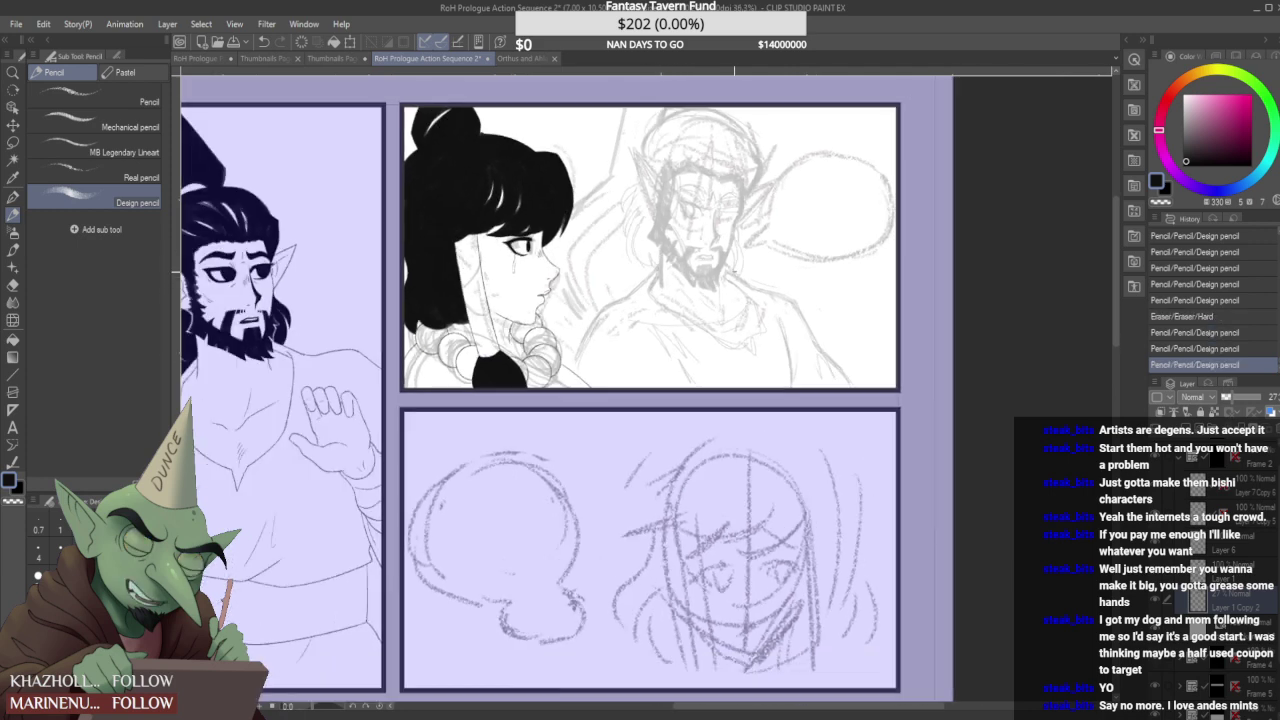
{"action": "mouse_move", "coordinate": [721, 267]}
{"action": "left_mouse_down"}
{"action": "mouse_move", "coordinate": [736, 291]}
{"action": "mouse_move", "coordinate": [758, 288]}
{"action": "mouse_move", "coordinate": [731, 265]}
{"action": "mouse_move", "coordinate": [716, 282]}
{"action": "mouse_move", "coordinate": [740, 274]}
{"action": "mouse_move", "coordinate": [776, 296]}
{"action": "left_mouse_up"}
{"action": "scroll", "coordinate": [724, 280], "scroll_direction": "down", "scroll_amount": 3}
{"action": "scroll", "coordinate": [724, 280], "scroll_direction": "up", "scroll_amount": 4}
{"action": "scroll", "coordinate": [757, 278], "scroll_direction": "down", "scroll_amount": 5}
{"action": "scroll", "coordinate": [757, 278], "scroll_direction": "up", "scroll_amount": 4}
{"action": "scroll", "coordinate": [780, 290], "scroll_direction": "down", "scroll_amount": 5}
{"action": "scroll", "coordinate": [695, 315], "scroll_direction": "up", "scroll_amount": 2}
- Erase and redraw the elf's shoulder line from the neck outward on the girl's side
{"action": "mouse_move", "coordinate": [690, 280]}
{"action": "left_mouse_down"}
{"action": "mouse_move", "coordinate": [661, 300]}
{"action": "mouse_move", "coordinate": [702, 286]}
{"action": "left_mouse_up"}
{"action": "scroll", "coordinate": [686, 288], "scroll_direction": "up", "scroll_amount": 2}
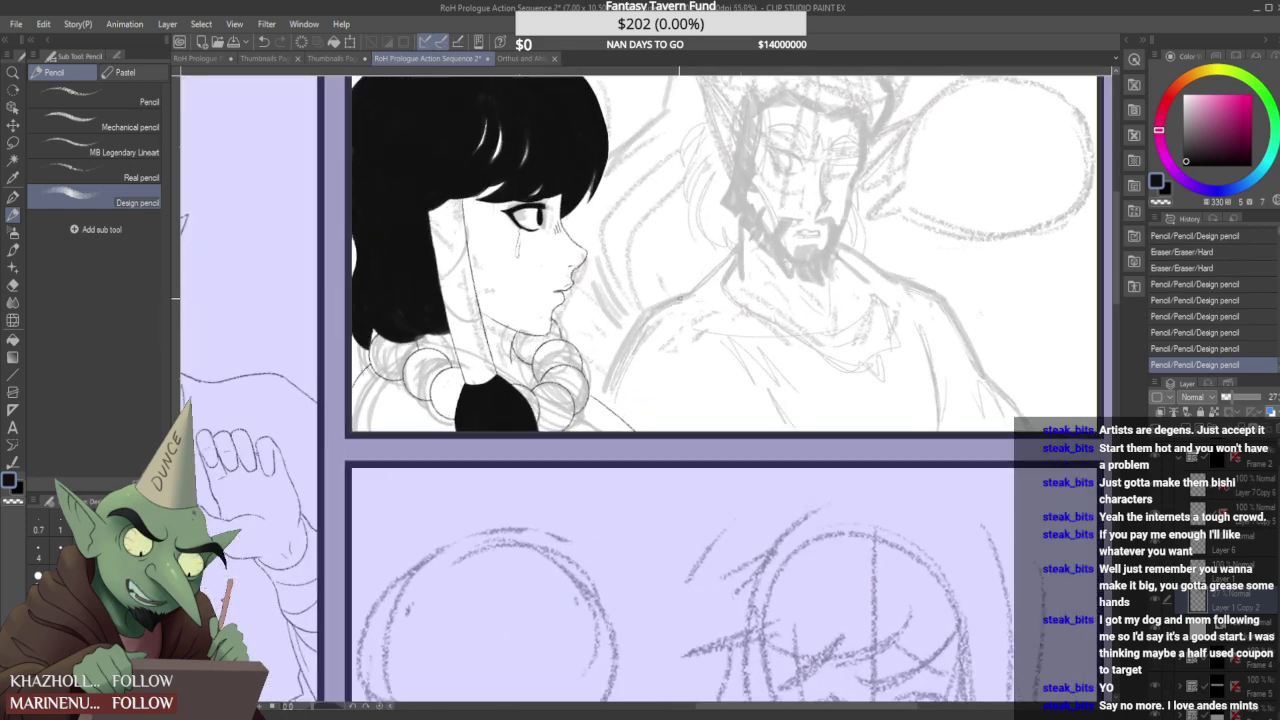
{"action": "mouse_move", "coordinate": [653, 324]}
{"action": "left_mouse_down"}
{"action": "mouse_move", "coordinate": [627, 384]}
{"action": "mouse_move", "coordinate": [660, 323]}
{"action": "left_mouse_up"}
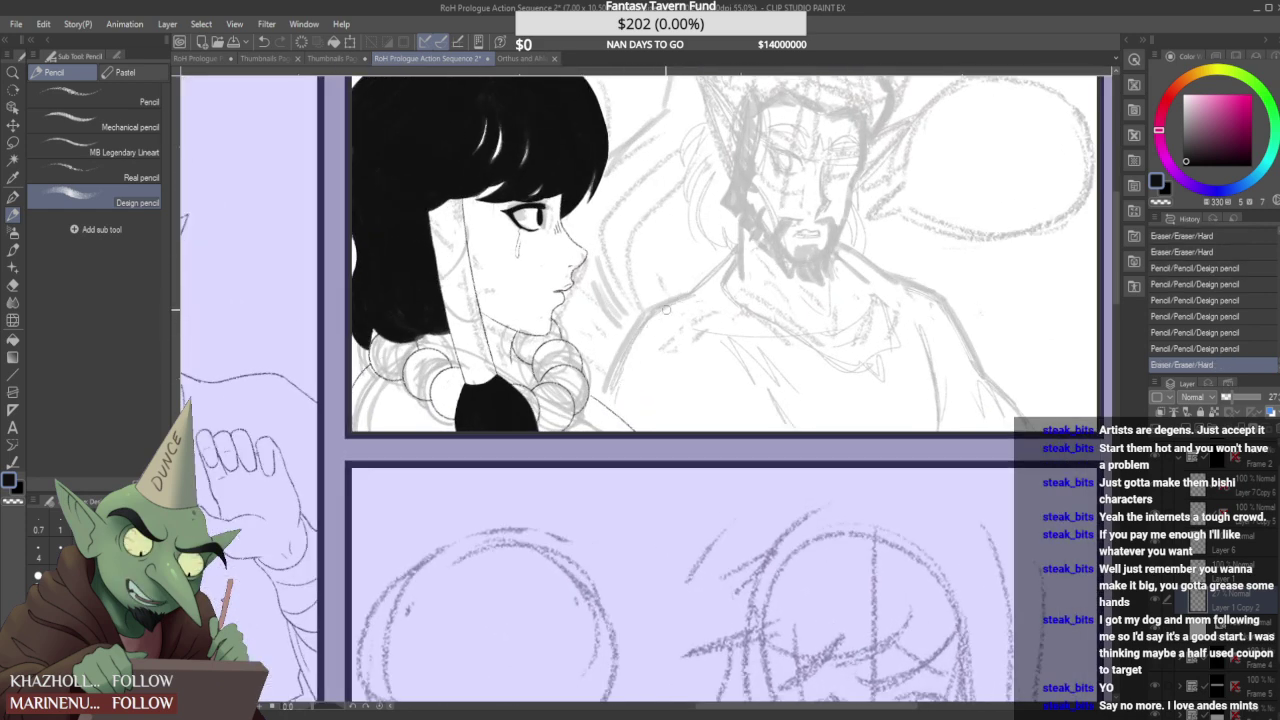
{"action": "left_click_drag", "start_coordinate": [728, 262], "coordinate": [691, 292]}
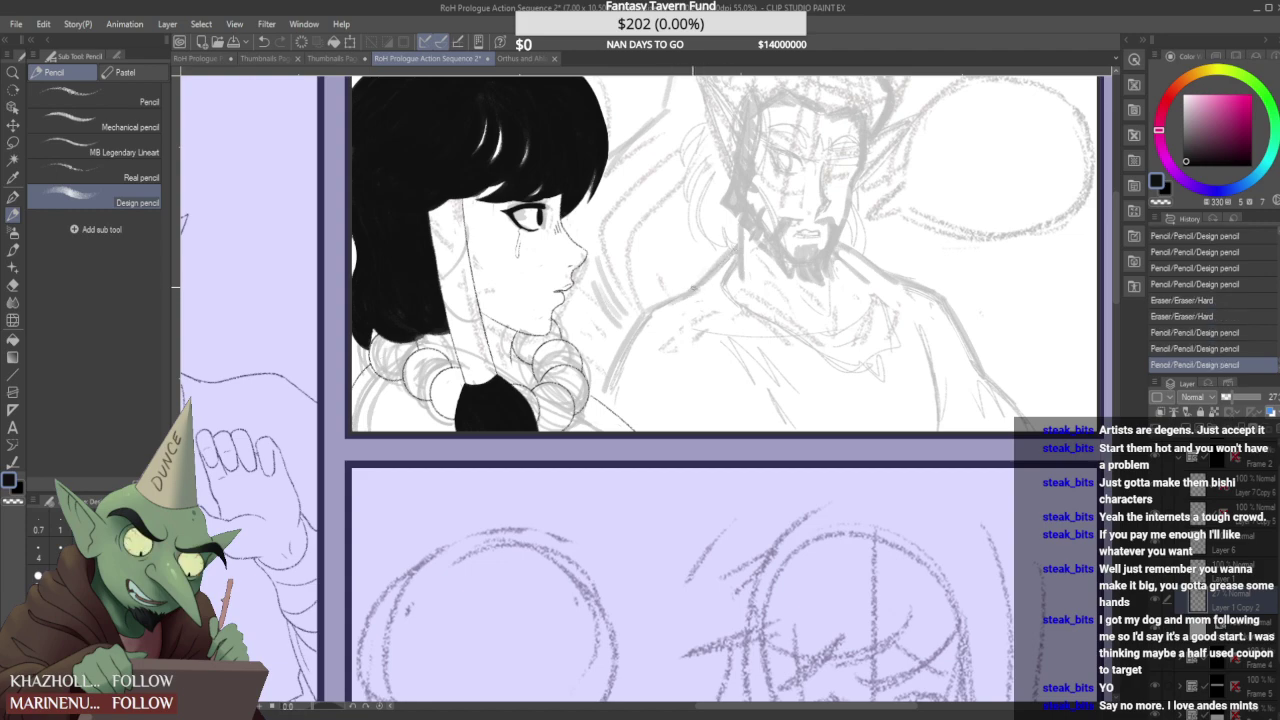
- Redraw the elf's shirt collar on the side away from the girl, curving it from the neck down over the chest
{"action": "scroll", "coordinate": [690, 293], "scroll_direction": "down", "scroll_amount": 3}
{"action": "scroll", "coordinate": [767, 263], "scroll_direction": "up", "scroll_amount": 2}
{"action": "scroll", "coordinate": [768, 270], "scroll_direction": "up", "scroll_amount": 1}
{"action": "left_click_drag", "start_coordinate": [779, 269], "coordinate": [824, 335]}
{"action": "left_click_drag", "start_coordinate": [811, 312], "coordinate": [834, 376]}
- Redraw the neckline on the girl's side down to a V point and clean up the old fold lines around it
{"action": "left_click_drag", "start_coordinate": [660, 317], "coordinate": [763, 390]}
{"action": "left_click_drag", "start_coordinate": [717, 345], "coordinate": [743, 365]}
{"action": "mouse_move", "coordinate": [690, 326]}
{"action": "left_mouse_down"}
{"action": "mouse_move", "coordinate": [777, 394]}
{"action": "mouse_move", "coordinate": [739, 373]}
{"action": "mouse_move", "coordinate": [766, 393]}
{"action": "mouse_move", "coordinate": [802, 400]}
{"action": "mouse_move", "coordinate": [777, 377]}
{"action": "mouse_move", "coordinate": [818, 393]}
{"action": "mouse_move", "coordinate": [770, 390]}
{"action": "left_mouse_up"}
{"action": "left_click_drag", "start_coordinate": [729, 352], "coordinate": [754, 378]}
{"action": "mouse_move", "coordinate": [739, 369]}
{"action": "left_mouse_down"}
{"action": "mouse_move", "coordinate": [765, 403]}
{"action": "mouse_move", "coordinate": [736, 370]}
{"action": "mouse_move", "coordinate": [787, 390]}
{"action": "mouse_move", "coordinate": [772, 388]}
{"action": "mouse_move", "coordinate": [788, 406]}
{"action": "mouse_move", "coordinate": [792, 374]}
{"action": "mouse_move", "coordinate": [782, 389]}
{"action": "mouse_move", "coordinate": [767, 367]}
{"action": "mouse_move", "coordinate": [799, 369]}
{"action": "mouse_move", "coordinate": [796, 389]}
{"action": "mouse_move", "coordinate": [829, 340]}
{"action": "mouse_move", "coordinate": [825, 385]}
{"action": "mouse_move", "coordinate": [826, 322]}
{"action": "left_mouse_up"}
{"action": "left_click_drag", "start_coordinate": [668, 320], "coordinate": [758, 383]}
{"action": "mouse_move", "coordinate": [660, 312]}
{"action": "left_mouse_down"}
{"action": "mouse_move", "coordinate": [780, 404]}
{"action": "mouse_move", "coordinate": [797, 404]}
{"action": "mouse_move", "coordinate": [826, 350]}
{"action": "left_mouse_up"}
{"action": "scroll", "coordinate": [797, 392], "scroll_direction": "down", "scroll_amount": 3}
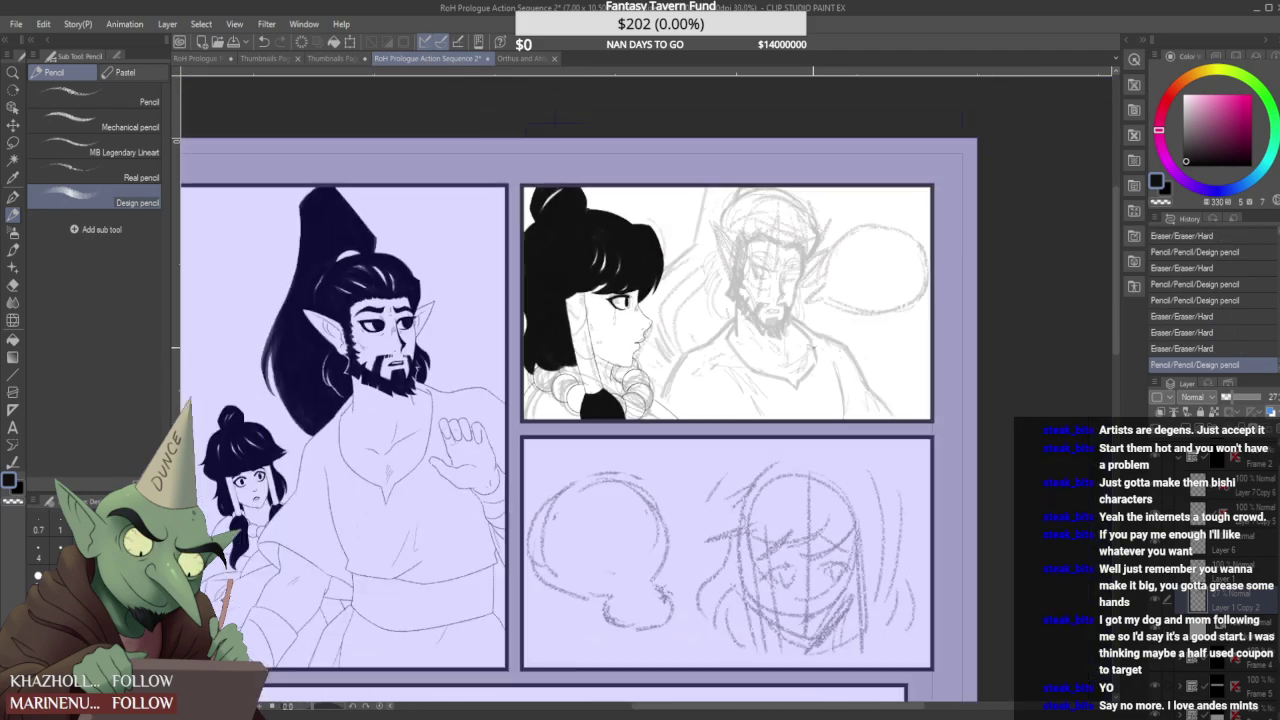
- Redraw the elf's upper arm and shoulder contour on the girl's side, running up to the neck
{"action": "scroll", "coordinate": [706, 368], "scroll_direction": "down", "scroll_amount": 1}
{"action": "scroll", "coordinate": [706, 368], "scroll_direction": "up", "scroll_amount": 1}
{"action": "scroll", "coordinate": [706, 368], "scroll_direction": "up", "scroll_amount": 3}
{"action": "left_click_drag", "start_coordinate": [666, 438], "coordinate": [706, 368]}
{"action": "mouse_move", "coordinate": [664, 442]}
{"action": "left_mouse_down"}
{"action": "mouse_move", "coordinate": [696, 362]}
{"action": "mouse_move", "coordinate": [768, 312]}
{"action": "mouse_move", "coordinate": [736, 343]}
{"action": "left_mouse_up"}
{"action": "left_click_drag", "start_coordinate": [780, 305], "coordinate": [738, 342]}
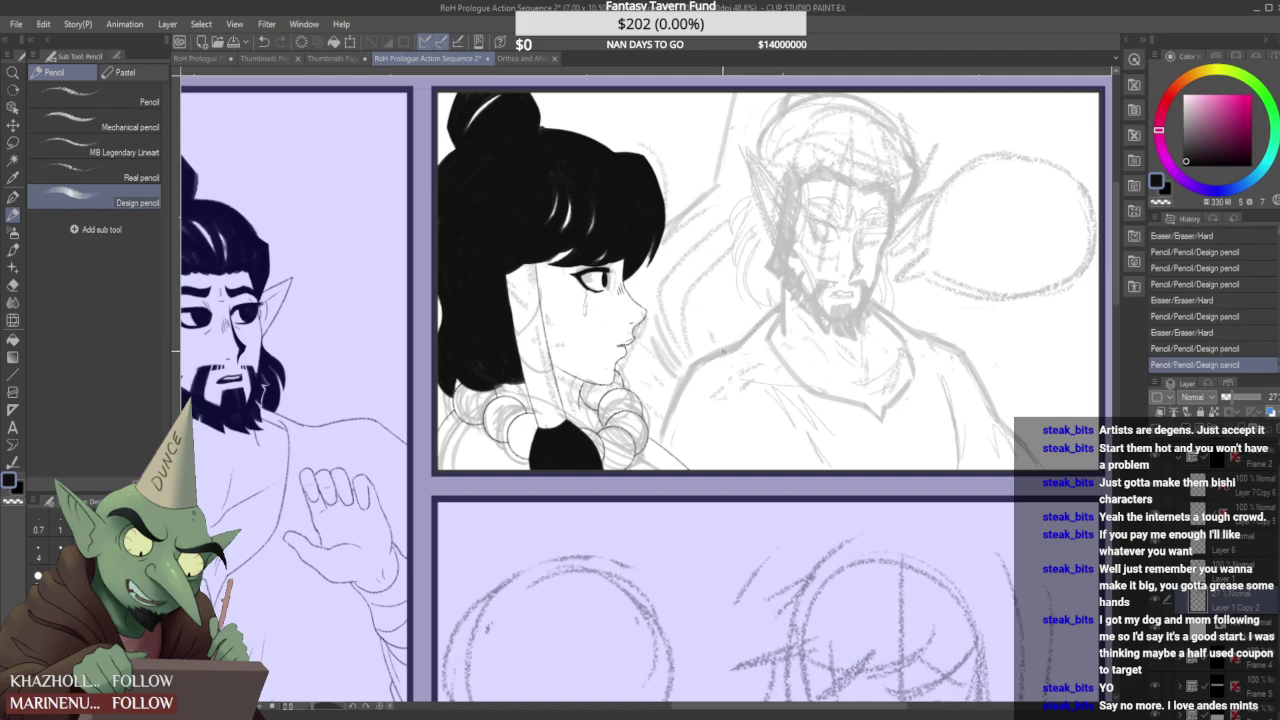
- Add small touch-up marks to the elf's face with the Real pencil
{"action": "scroll", "coordinate": [725, 351], "scroll_direction": "down", "scroll_amount": 3}
{"action": "scroll", "coordinate": [785, 314], "scroll_direction": "down", "scroll_amount": 2}
{"action": "scroll", "coordinate": [778, 320], "scroll_direction": "up", "scroll_amount": 2}
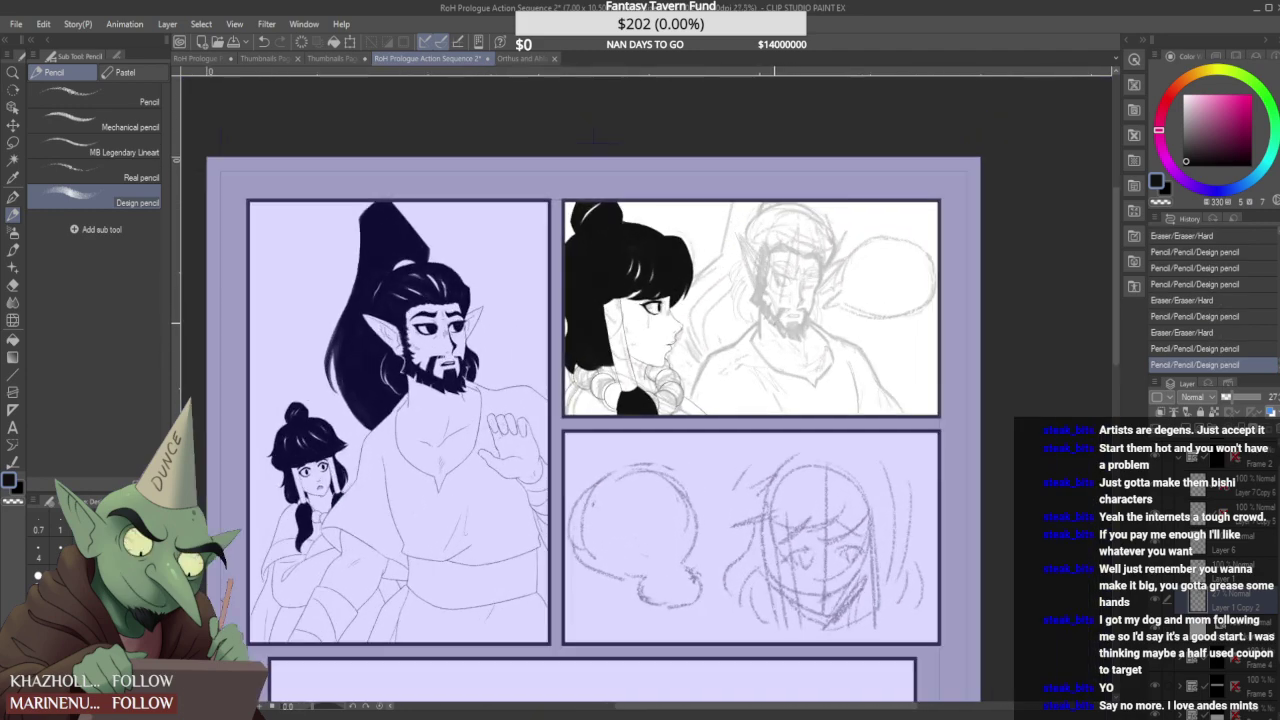
{"action": "left_click", "coordinate": [110, 175]}
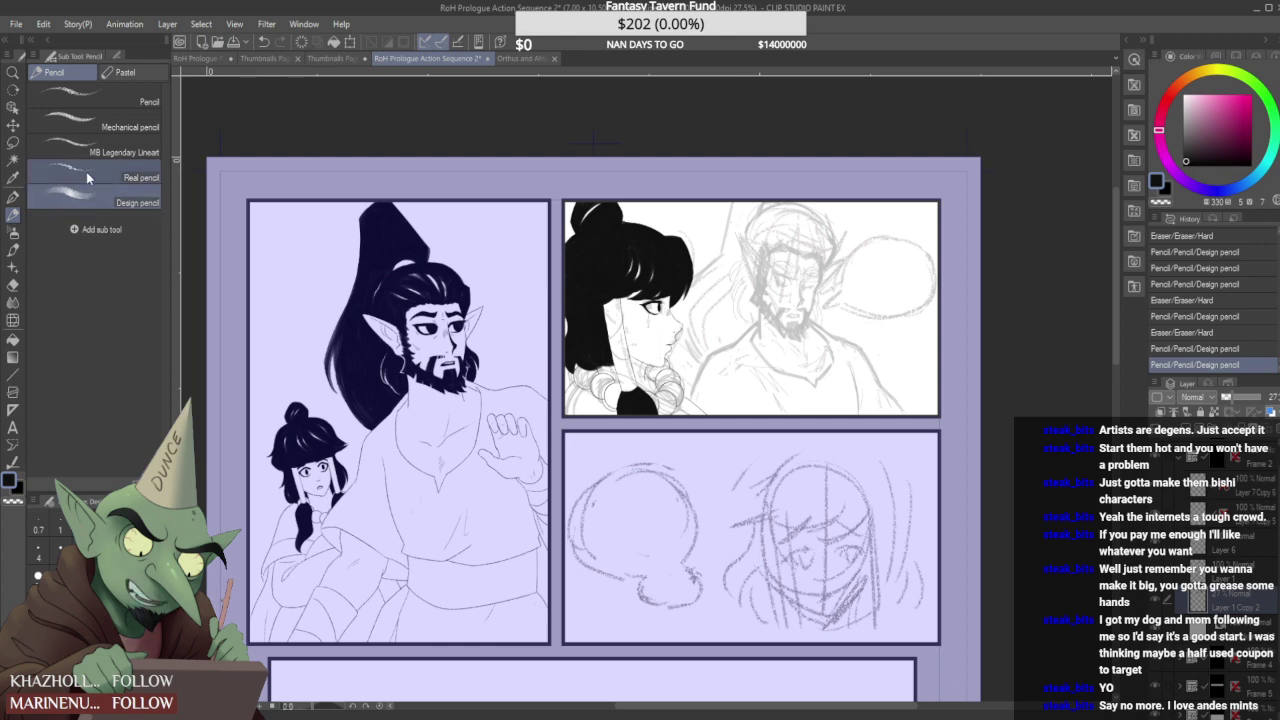
{"action": "scroll", "coordinate": [815, 283], "scroll_direction": "up", "scroll_amount": 5}
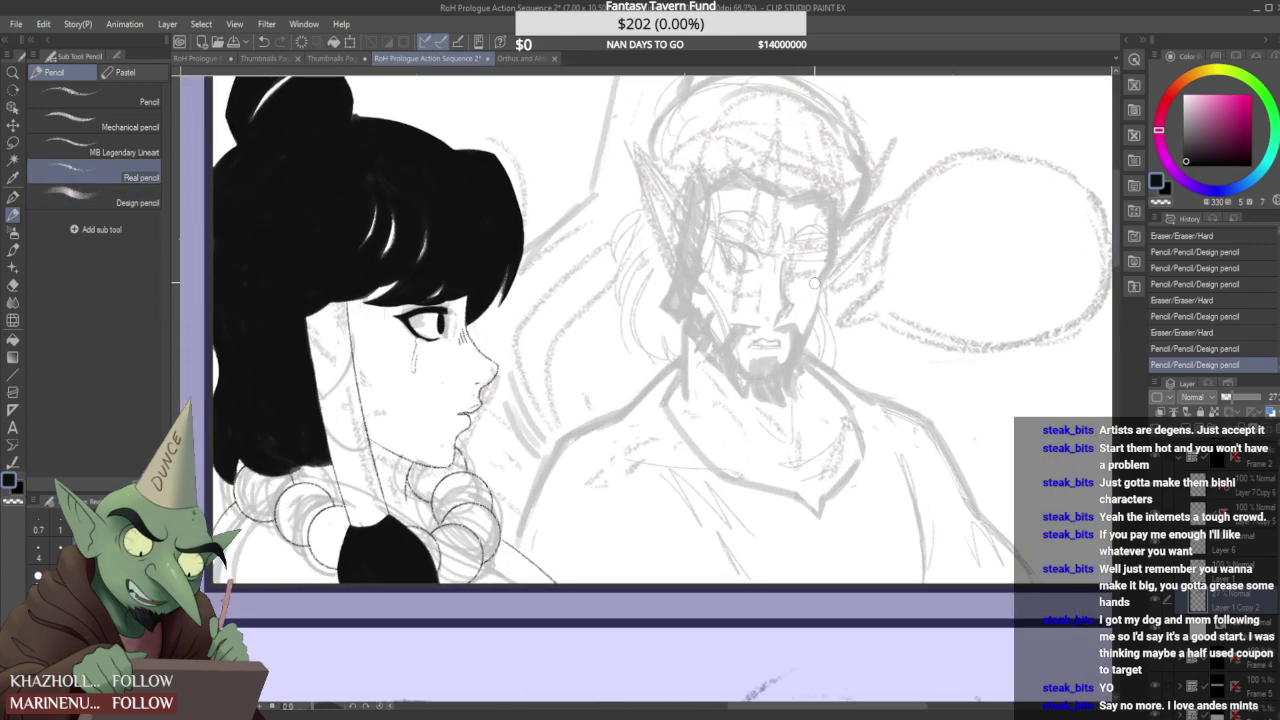
{"action": "mouse_move", "coordinate": [815, 283]}
{"action": "left_mouse_down"}
{"action": "mouse_move", "coordinate": [814, 316]}
{"action": "mouse_move", "coordinate": [815, 281]}
{"action": "left_mouse_up"}
{"action": "scroll", "coordinate": [816, 281], "scroll_direction": "down", "scroll_amount": 2}
{"action": "scroll", "coordinate": [815, 284], "scroll_direction": "up", "scroll_amount": 3}
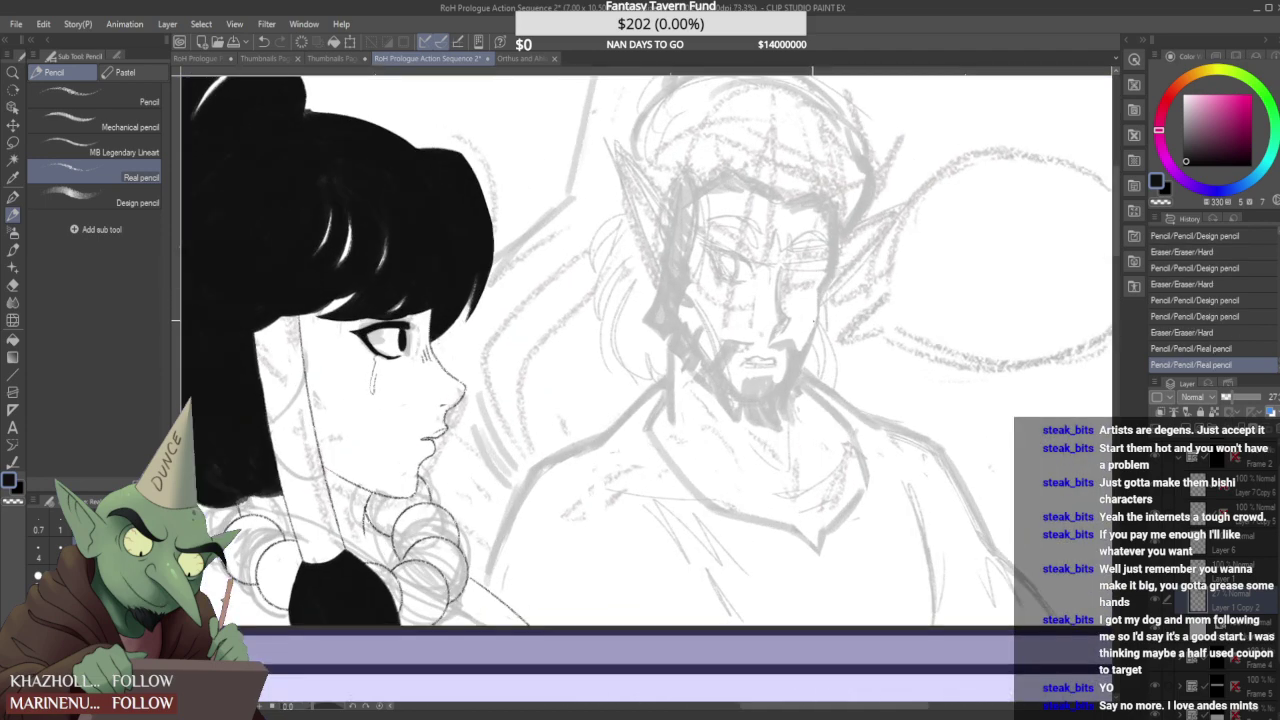
{"action": "left_click", "coordinate": [797, 318]}
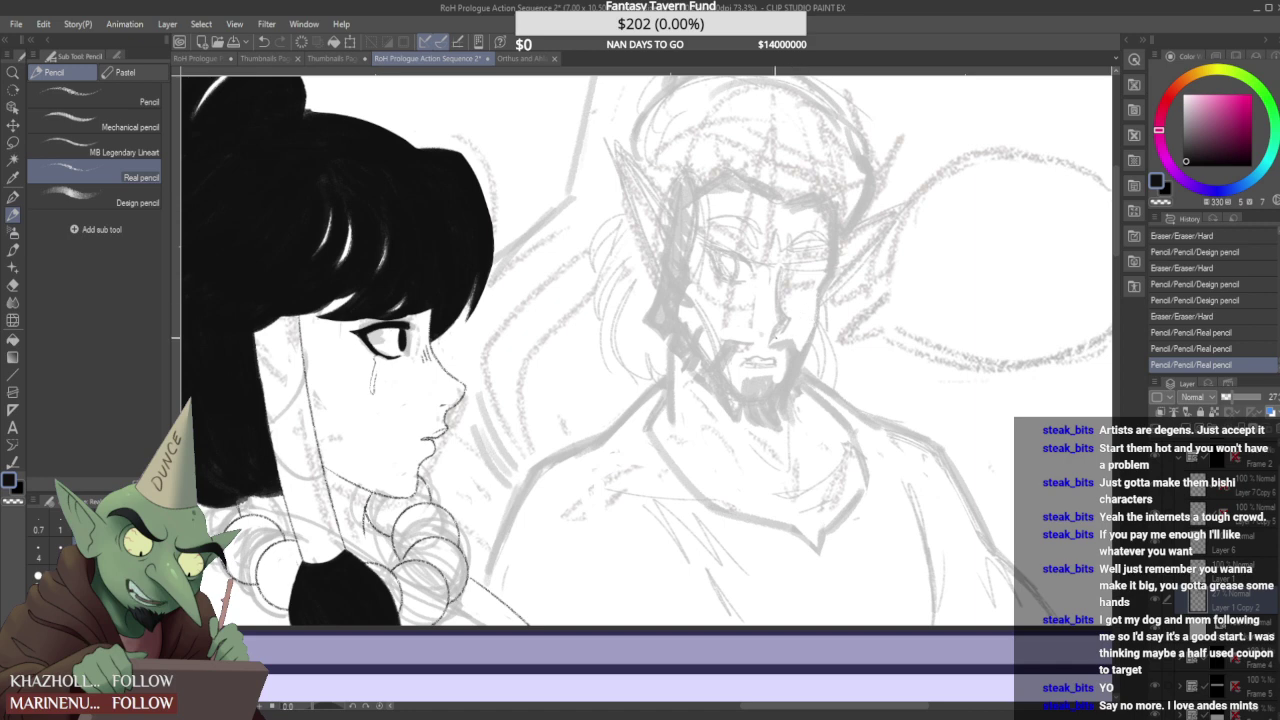
{"action": "scroll", "coordinate": [777, 338], "scroll_direction": "up", "scroll_amount": 3}
{"action": "left_click_drag", "start_coordinate": [782, 361], "coordinate": [774, 357]}
{"action": "left_click", "coordinate": [762, 322]}
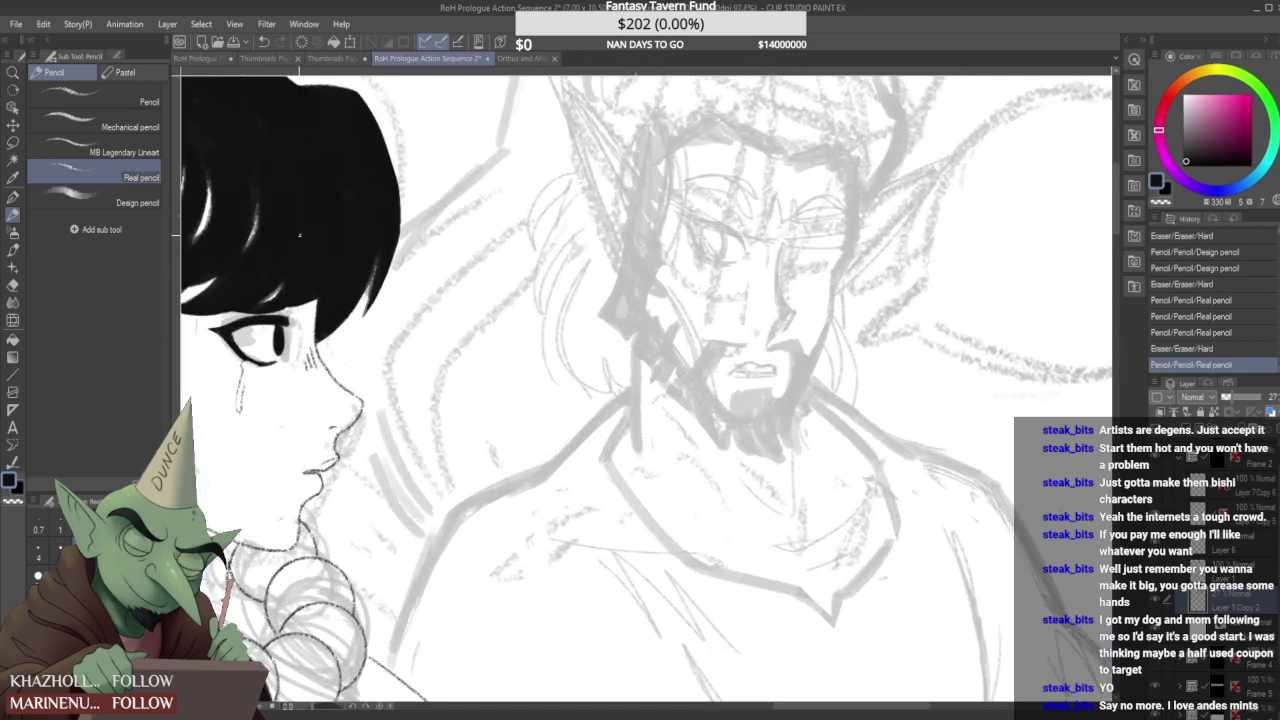
- Redraw the elf's neck line and collar edge on the girl's side with the Design pencil
{"action": "left_click", "coordinate": [151, 202]}
{"action": "mouse_move", "coordinate": [656, 363]}
{"action": "left_mouse_down"}
{"action": "mouse_move", "coordinate": [668, 380]}
{"action": "mouse_move", "coordinate": [643, 373]}
{"action": "mouse_move", "coordinate": [630, 440]}
{"action": "left_mouse_up"}
{"action": "mouse_move", "coordinate": [634, 388]}
{"action": "left_mouse_down"}
{"action": "mouse_move", "coordinate": [623, 427]}
{"action": "mouse_move", "coordinate": [626, 404]}
{"action": "mouse_move", "coordinate": [646, 411]}
{"action": "mouse_move", "coordinate": [641, 446]}
{"action": "mouse_move", "coordinate": [647, 375]}
{"action": "mouse_move", "coordinate": [617, 437]}
{"action": "mouse_move", "coordinate": [644, 399]}
{"action": "mouse_move", "coordinate": [606, 484]}
{"action": "left_mouse_up"}
{"action": "scroll", "coordinate": [641, 447], "scroll_direction": "down", "scroll_amount": 2}
{"action": "scroll", "coordinate": [622, 428], "scroll_direction": "down", "scroll_amount": 3}
{"action": "scroll", "coordinate": [622, 428], "scroll_direction": "up", "scroll_amount": 1}
{"action": "scroll", "coordinate": [622, 428], "scroll_direction": "down", "scroll_amount": 1}
{"action": "scroll", "coordinate": [622, 428], "scroll_direction": "up", "scroll_amount": 4}
- Touch up the neck sketch below the elf's jaw and beard where it meets the collar
{"action": "left_click_drag", "start_coordinate": [643, 390], "coordinate": [644, 426]}
{"action": "mouse_move", "coordinate": [644, 390]}
{"action": "left_mouse_down"}
{"action": "mouse_move", "coordinate": [641, 436]}
{"action": "mouse_move", "coordinate": [654, 402]}
{"action": "mouse_move", "coordinate": [726, 398]}
{"action": "left_mouse_up"}
{"action": "scroll", "coordinate": [660, 397], "scroll_direction": "down", "scroll_amount": 4}
{"action": "scroll", "coordinate": [706, 390], "scroll_direction": "up", "scroll_amount": 3}
{"action": "left_click_drag", "start_coordinate": [728, 405], "coordinate": [732, 389]}
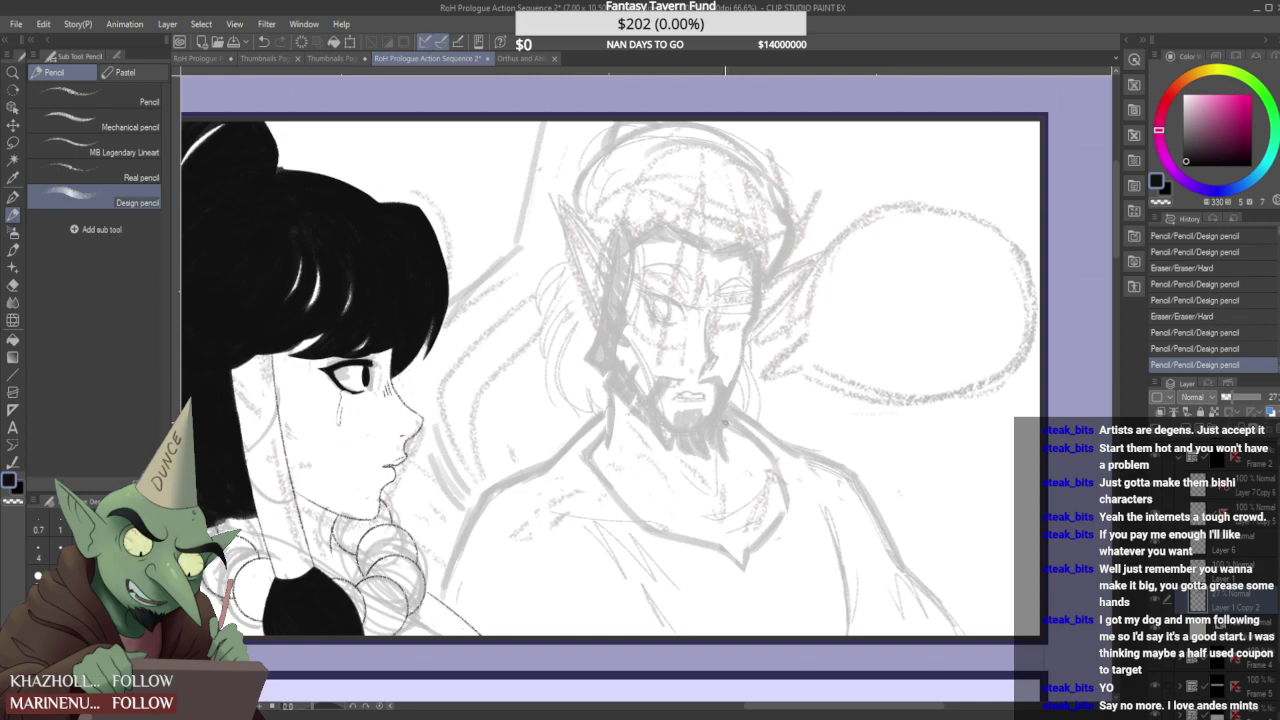
- Sketch chin-length hair strands hanging beside the elf's face on both sides
{"action": "scroll", "coordinate": [728, 427], "scroll_direction": "down", "scroll_amount": 4}
{"action": "scroll", "coordinate": [756, 415], "scroll_direction": "up", "scroll_amount": 2}
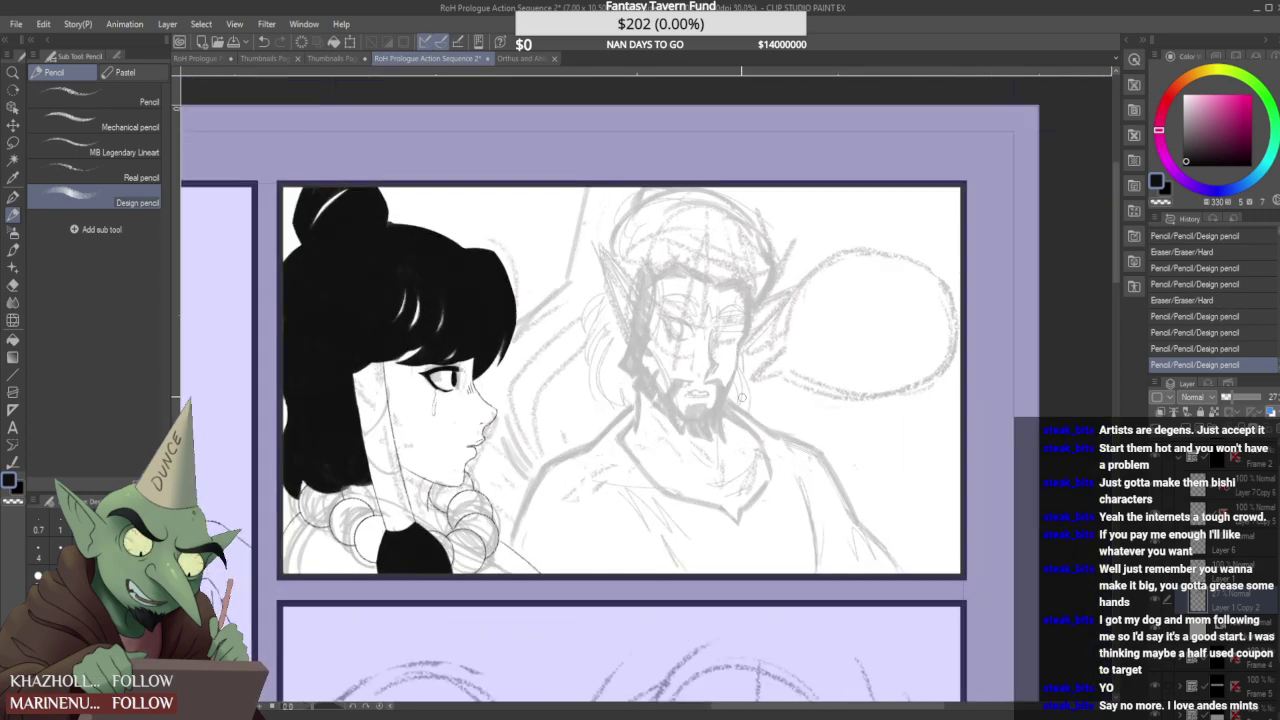
{"action": "mouse_move", "coordinate": [731, 409]}
{"action": "left_mouse_down"}
{"action": "mouse_move", "coordinate": [753, 415]}
{"action": "mouse_move", "coordinate": [738, 401]}
{"action": "mouse_move", "coordinate": [749, 360]}
{"action": "left_mouse_up"}
{"action": "scroll", "coordinate": [749, 358], "scroll_direction": "down", "scroll_amount": 1}
{"action": "scroll", "coordinate": [647, 325], "scroll_direction": "up", "scroll_amount": 1}
{"action": "mouse_move", "coordinate": [632, 343]}
{"action": "left_mouse_down"}
{"action": "mouse_move", "coordinate": [642, 334]}
{"action": "mouse_move", "coordinate": [643, 399]}
{"action": "left_mouse_up"}
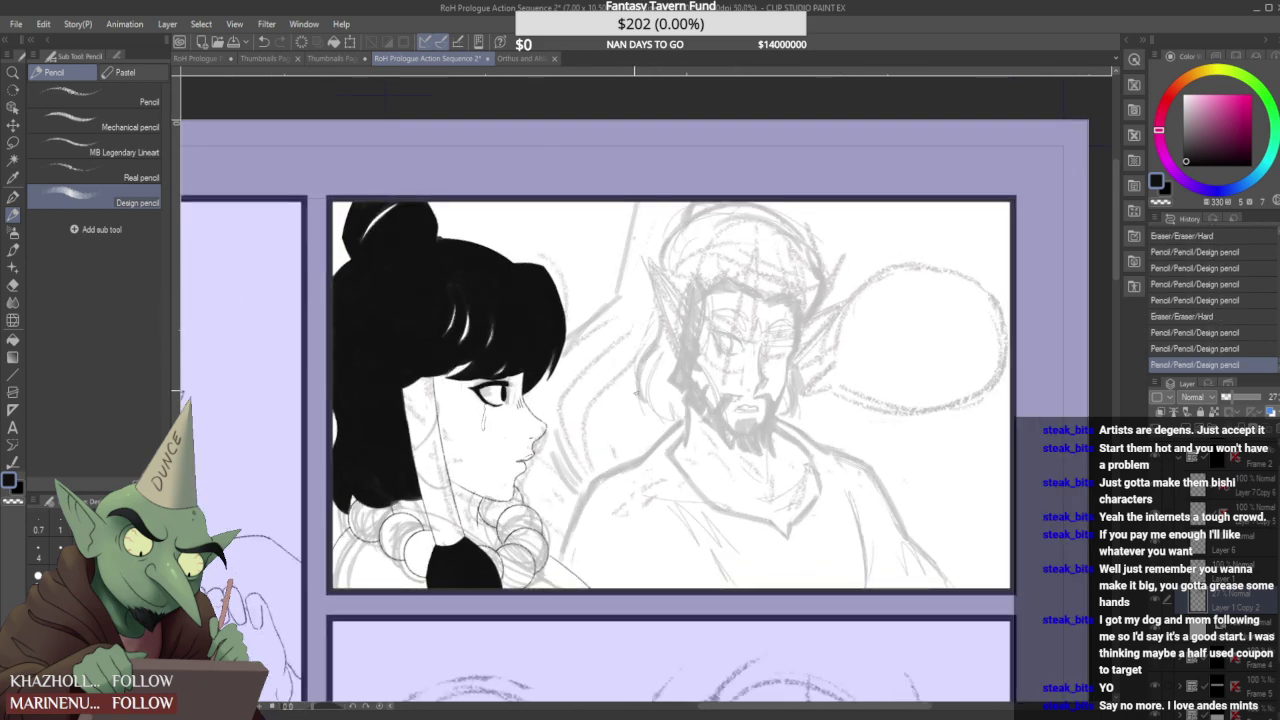
{"action": "scroll", "coordinate": [678, 352], "scroll_direction": "down", "scroll_amount": 2}
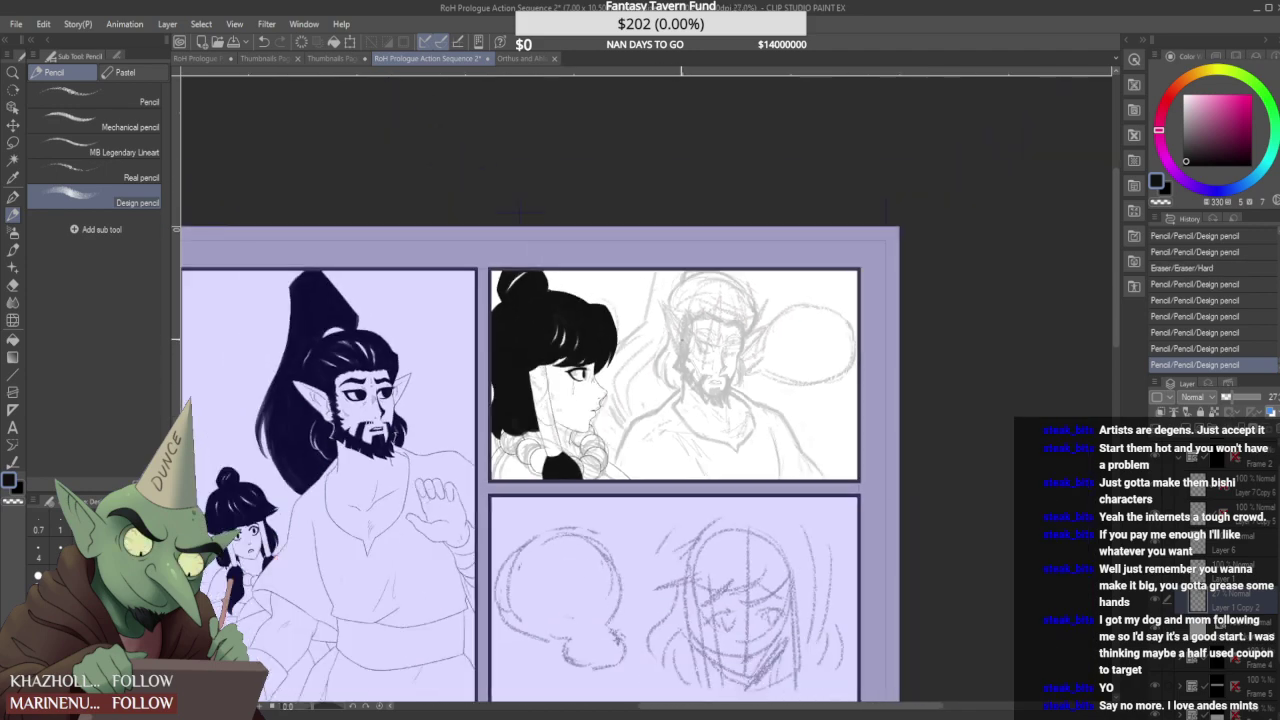
{"action": "scroll", "coordinate": [729, 370], "scroll_direction": "up", "scroll_amount": 2}
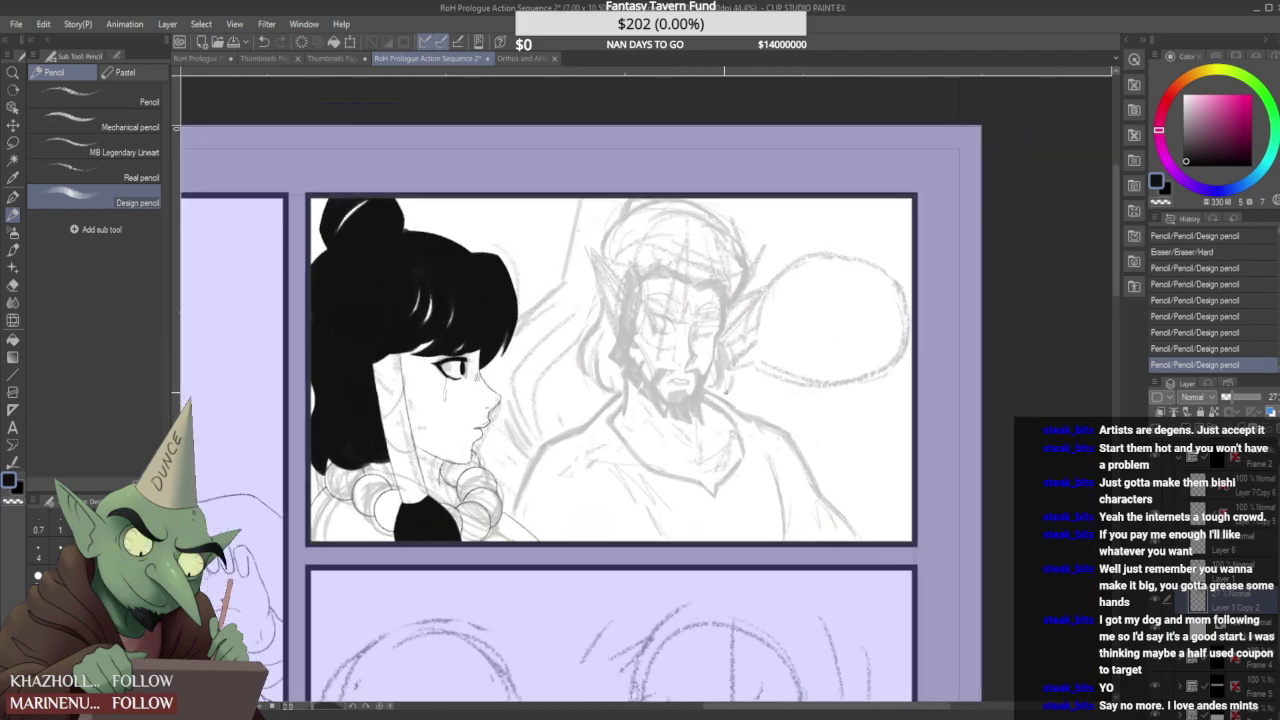
- Redraw the outer and inner contours of the elf's long hair behind him as smoother curves
{"action": "scroll", "coordinate": [734, 348], "scroll_direction": "down", "scroll_amount": 1}
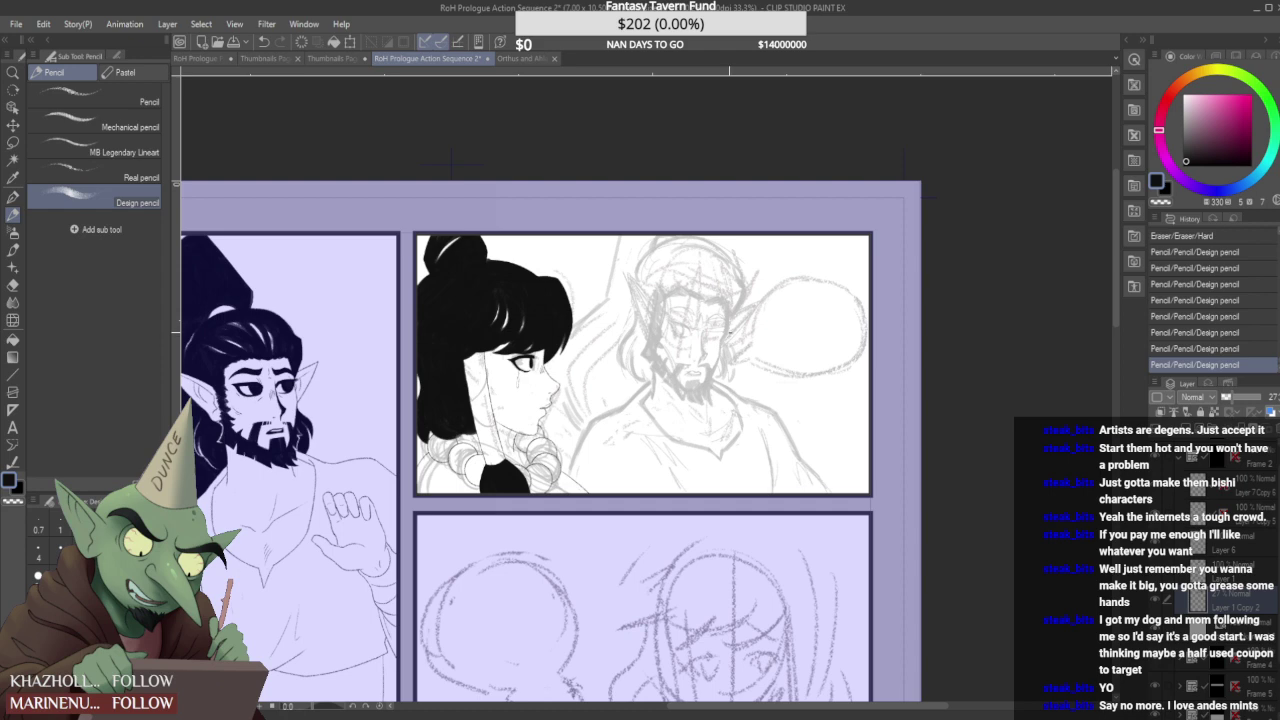
{"action": "left_click_drag", "start_coordinate": [606, 308], "coordinate": [620, 240]}
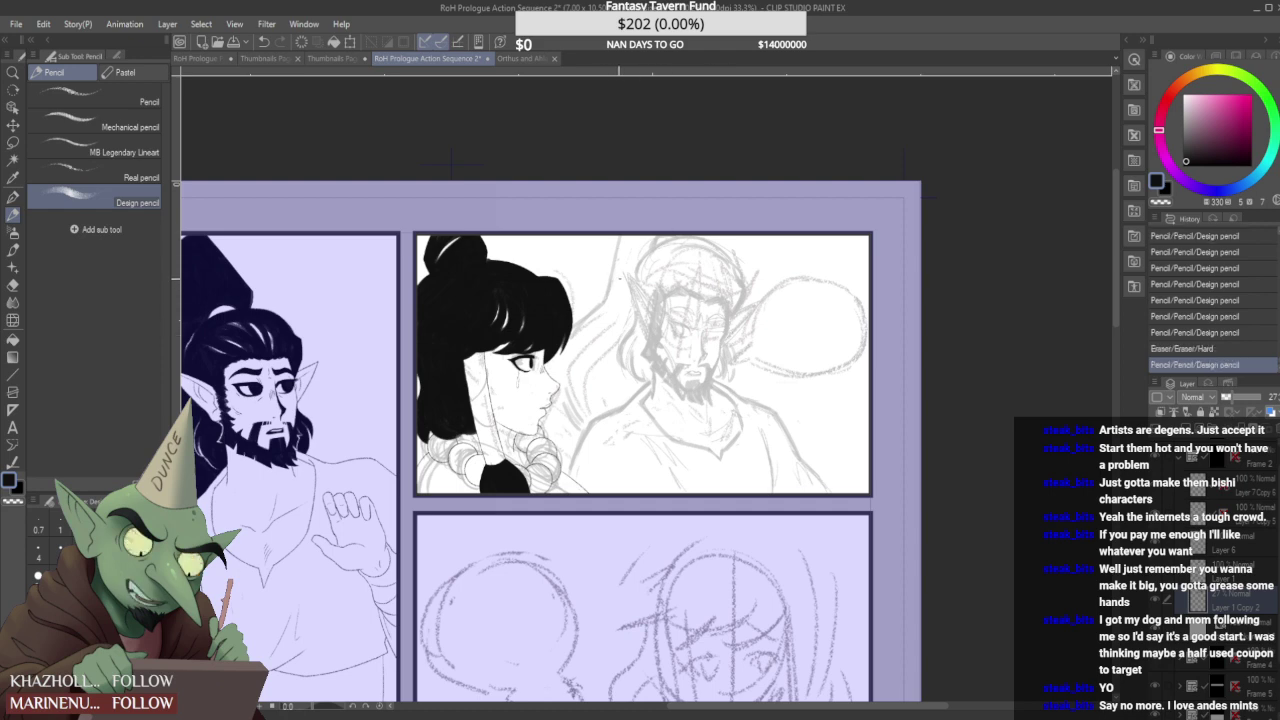
{"action": "mouse_move", "coordinate": [570, 421]}
{"action": "left_mouse_down"}
{"action": "mouse_move", "coordinate": [588, 358]}
{"action": "mouse_move", "coordinate": [620, 342]}
{"action": "left_mouse_up"}
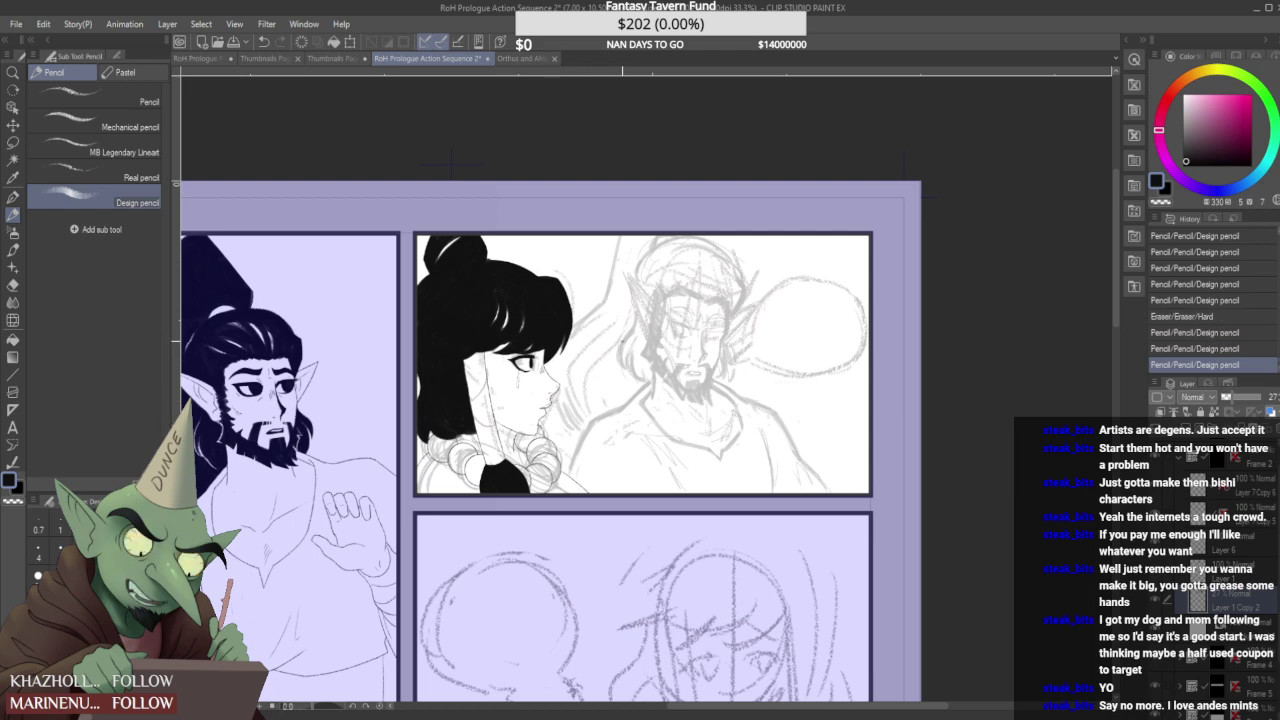
- Redraw the elf's upper-arm line on the girl's side and erase excess sketch along the shoulder
{"action": "scroll", "coordinate": [578, 424], "scroll_direction": "up", "scroll_amount": 6}
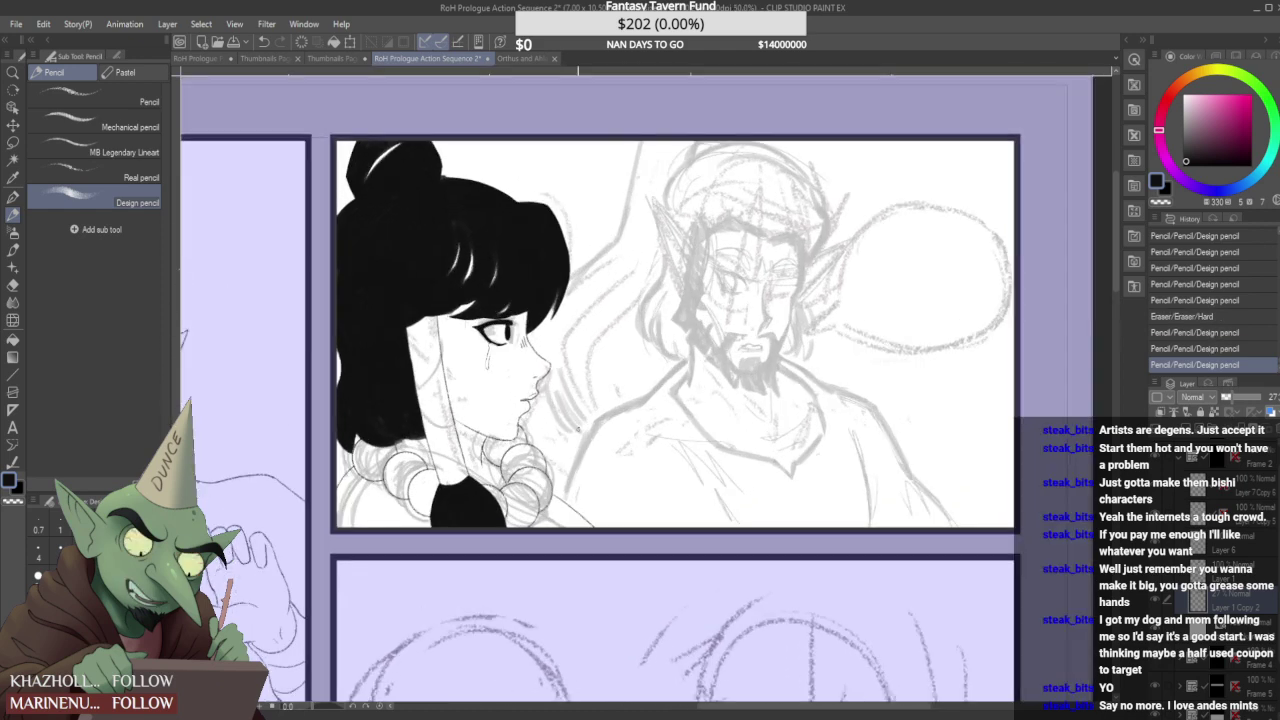
{"action": "mouse_move", "coordinate": [573, 503]}
{"action": "left_mouse_down"}
{"action": "mouse_move", "coordinate": [609, 426]}
{"action": "mouse_move", "coordinate": [562, 506]}
{"action": "left_mouse_up"}
{"action": "left_click_drag", "start_coordinate": [596, 432], "coordinate": [564, 502]}
{"action": "scroll", "coordinate": [566, 485], "scroll_direction": "up", "scroll_amount": 1}
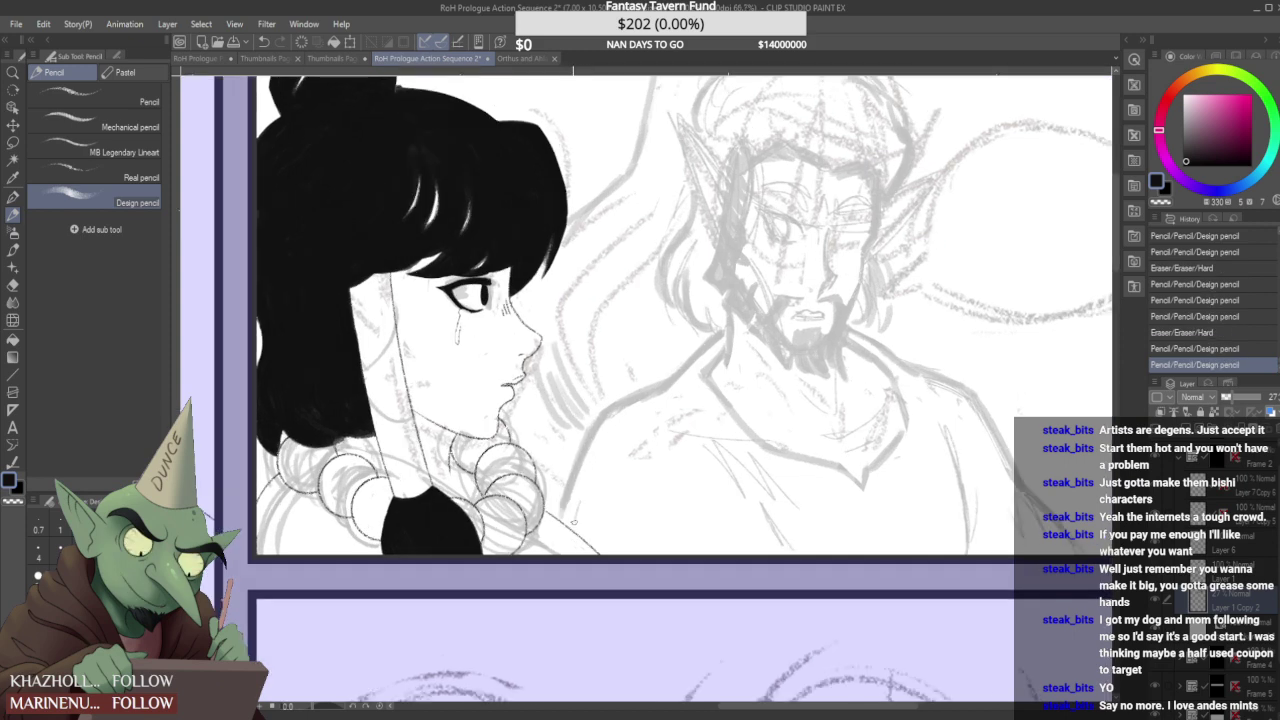
{"action": "left_click_drag", "start_coordinate": [595, 431], "coordinate": [566, 500]}
{"action": "left_click_drag", "start_coordinate": [615, 425], "coordinate": [680, 389]}
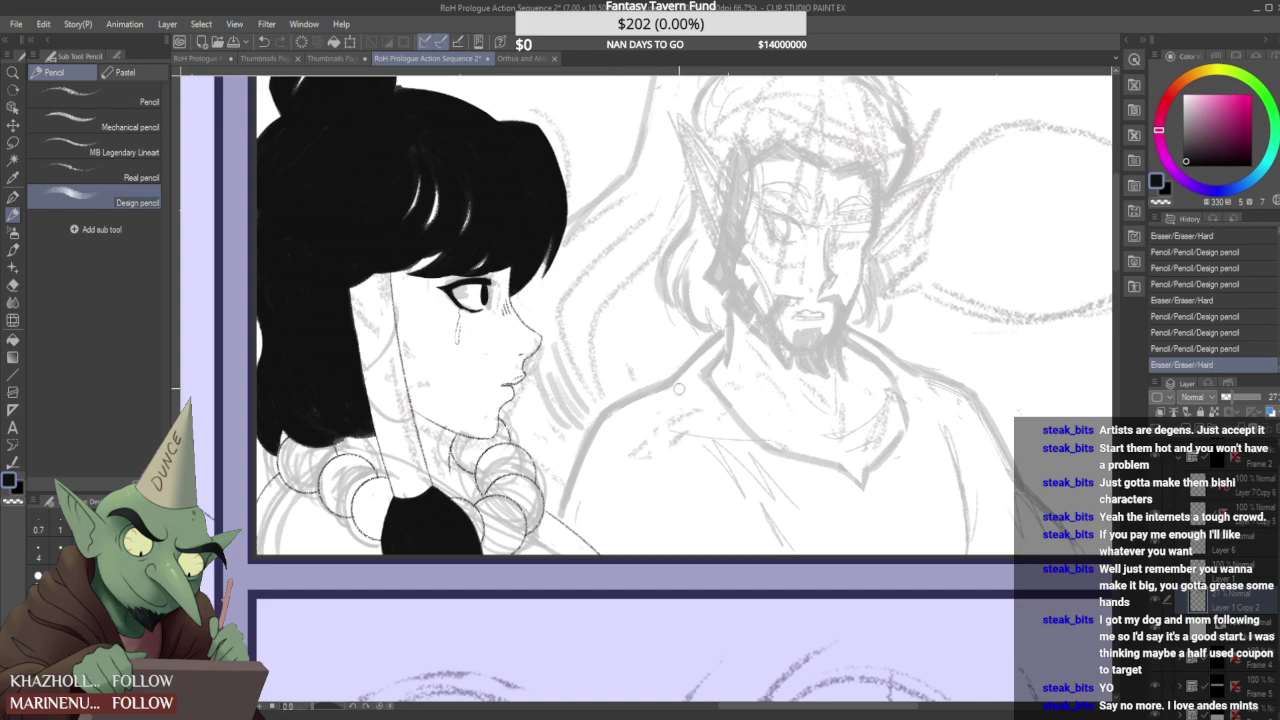
- Sketch the shirt's side line on the elf's lower torso down to the panel's lower border
{"action": "scroll", "coordinate": [636, 397], "scroll_direction": "down", "scroll_amount": 3}
{"action": "scroll", "coordinate": [675, 440], "scroll_direction": "up", "scroll_amount": 2}
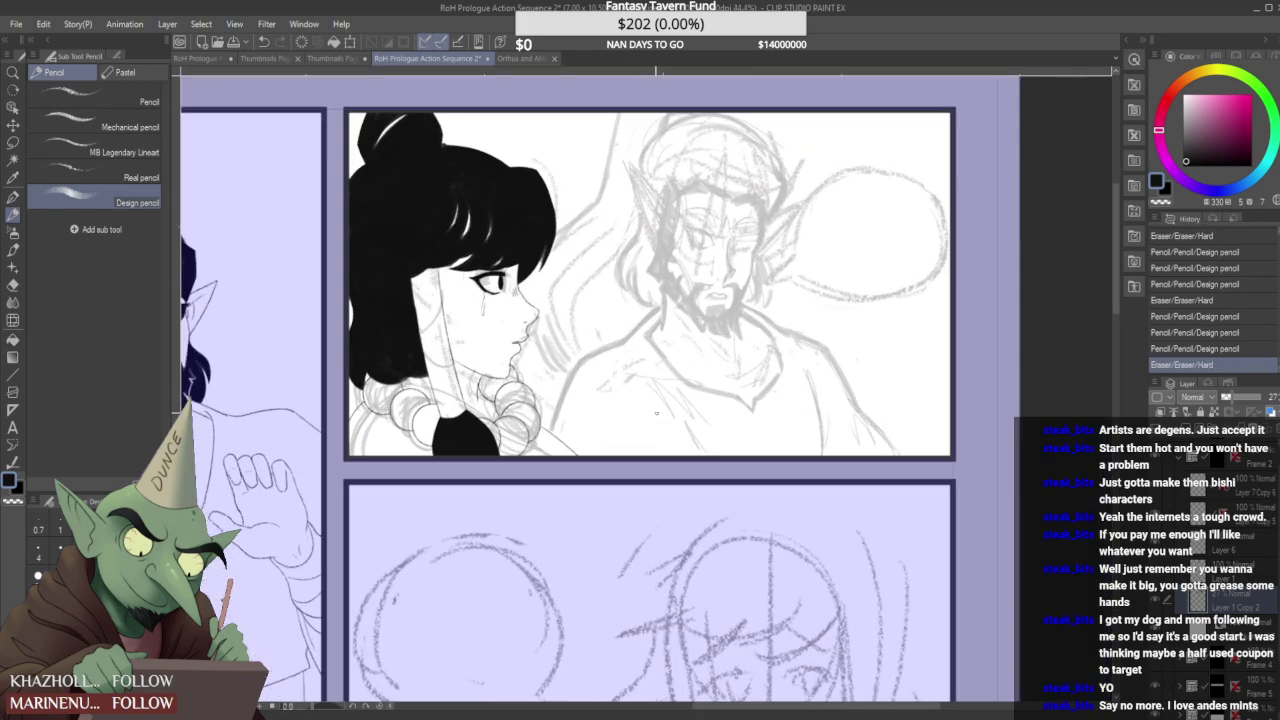
{"action": "left_click_drag", "start_coordinate": [687, 451], "coordinate": [690, 456]}
{"action": "left_click_drag", "start_coordinate": [675, 435], "coordinate": [690, 457]}
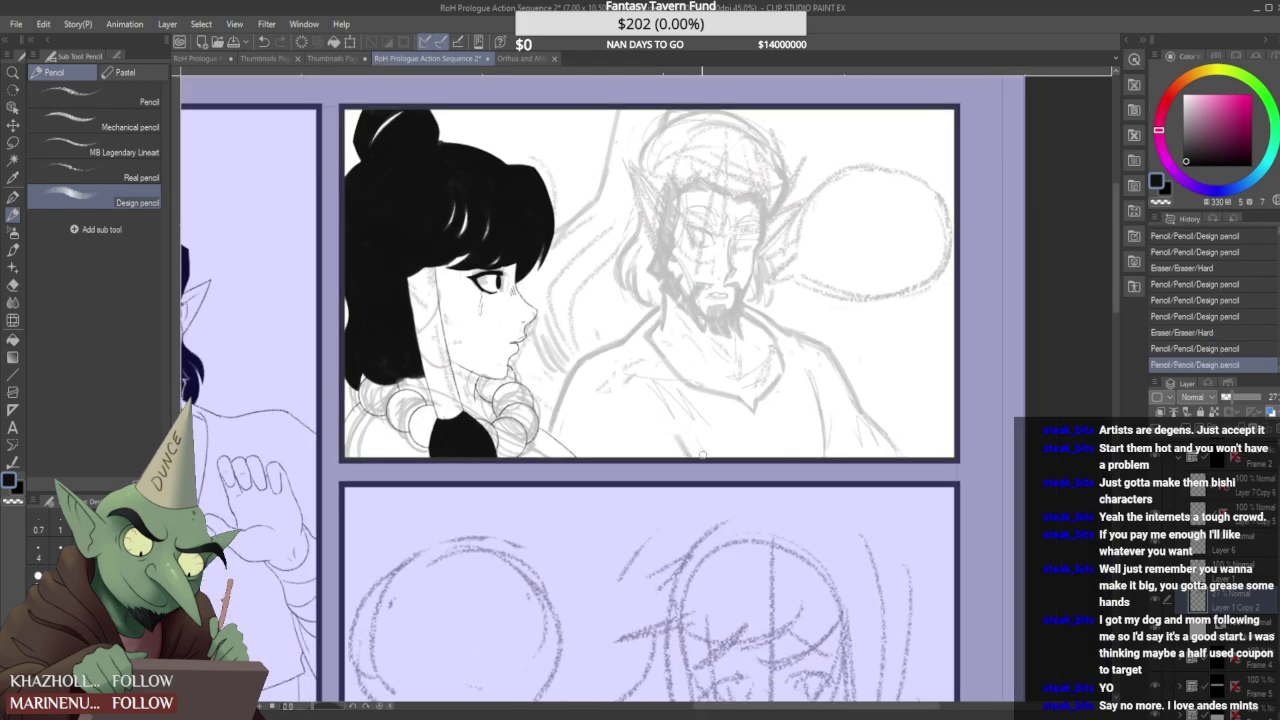
{"action": "mouse_move", "coordinate": [672, 389]}
{"action": "left_mouse_down"}
{"action": "mouse_move", "coordinate": [703, 420]}
{"action": "mouse_move", "coordinate": [691, 457]}
{"action": "left_mouse_up"}
{"action": "scroll", "coordinate": [680, 427], "scroll_direction": "down", "scroll_amount": 2}
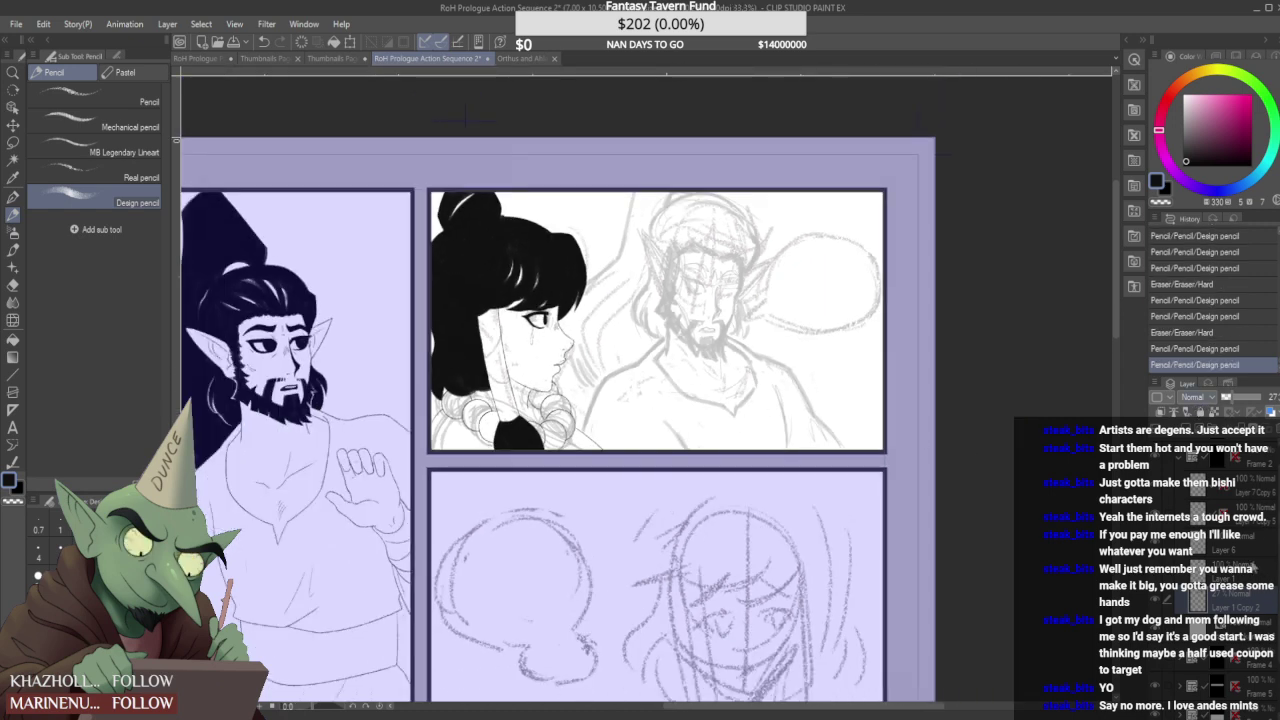
- Create a new raster layer for the elf's line art and switch to the Real pencil
{"action": "left_click", "coordinate": [1240, 575]}
{"action": "left_click", "coordinate": [1155, 575]}
{"action": "left_click", "coordinate": [1156, 574]}
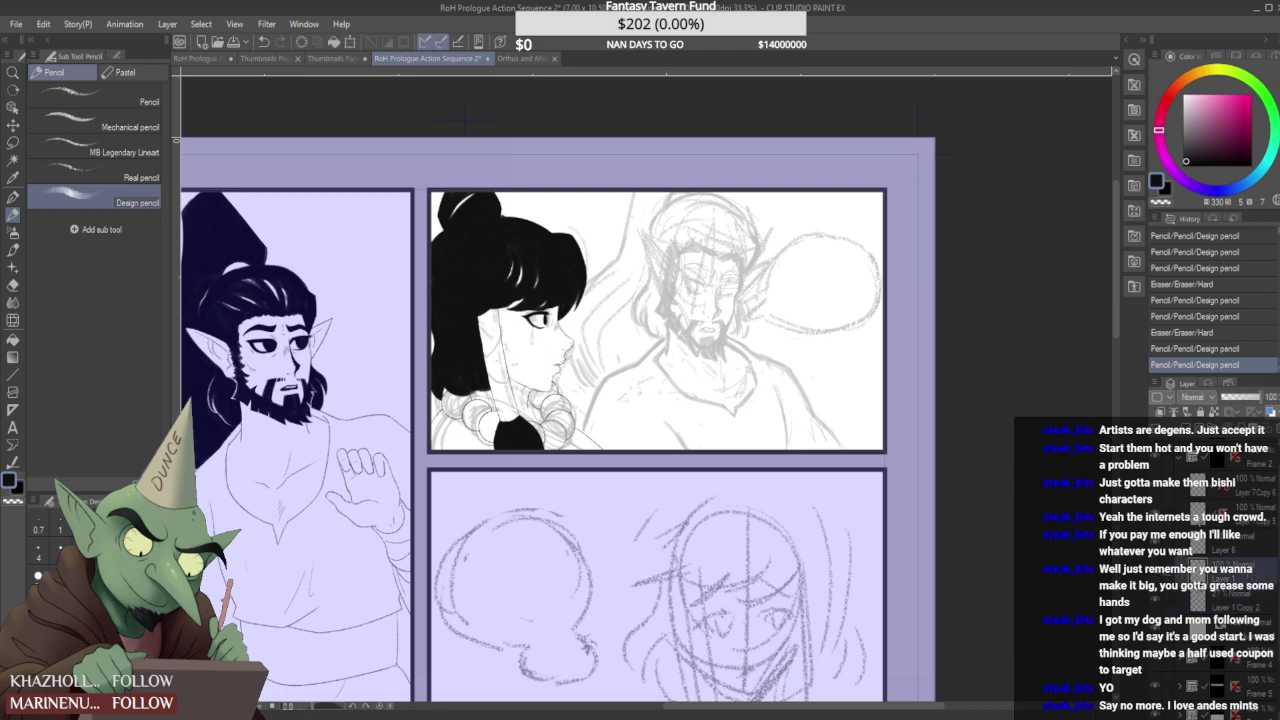
{"action": "key", "text": "ctrl+shift+n"}
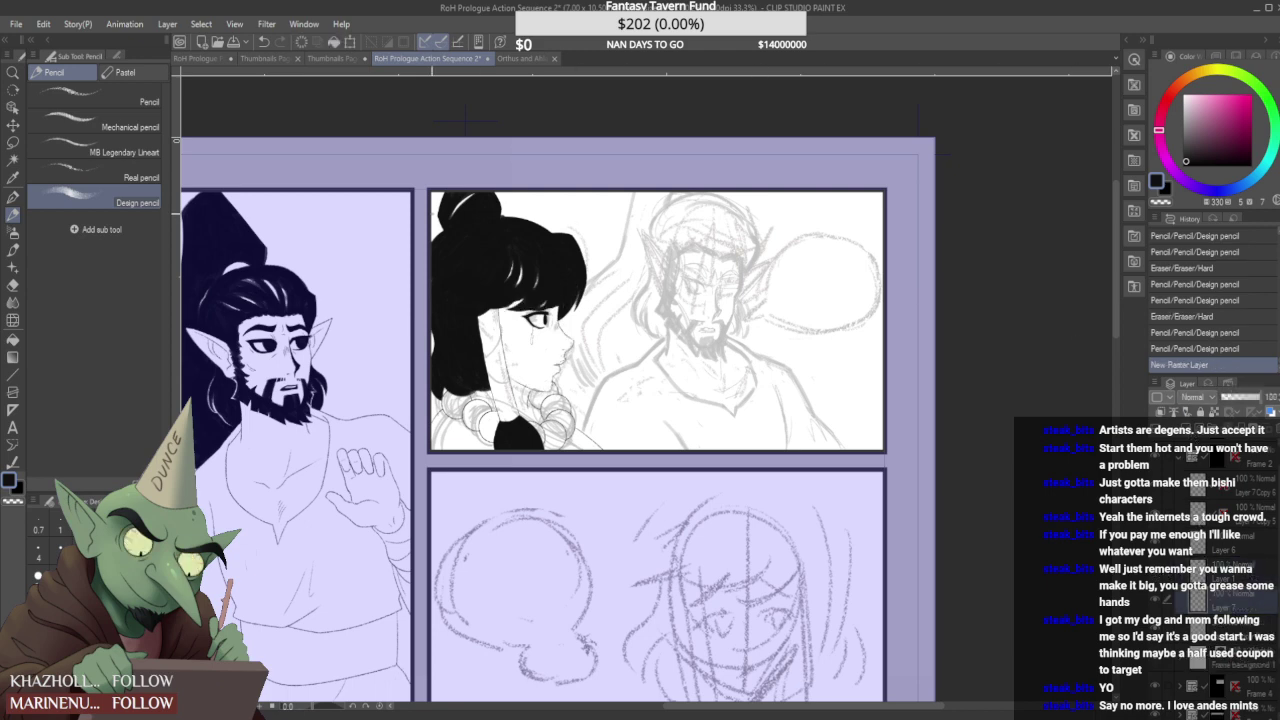
{"action": "left_click", "coordinate": [72, 176]}
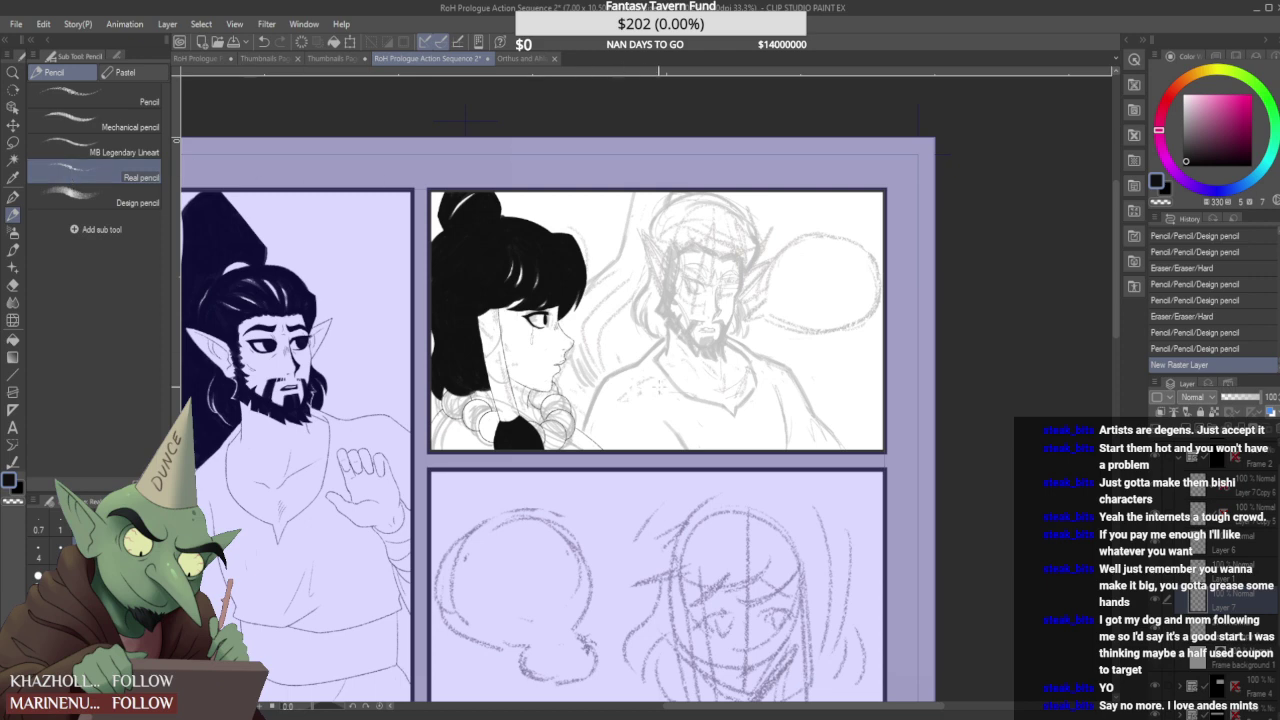
{"action": "scroll", "coordinate": [607, 405], "scroll_direction": "up", "scroll_amount": 5}
{"action": "left_click_drag", "start_coordinate": [575, 354], "coordinate": [536, 476]}
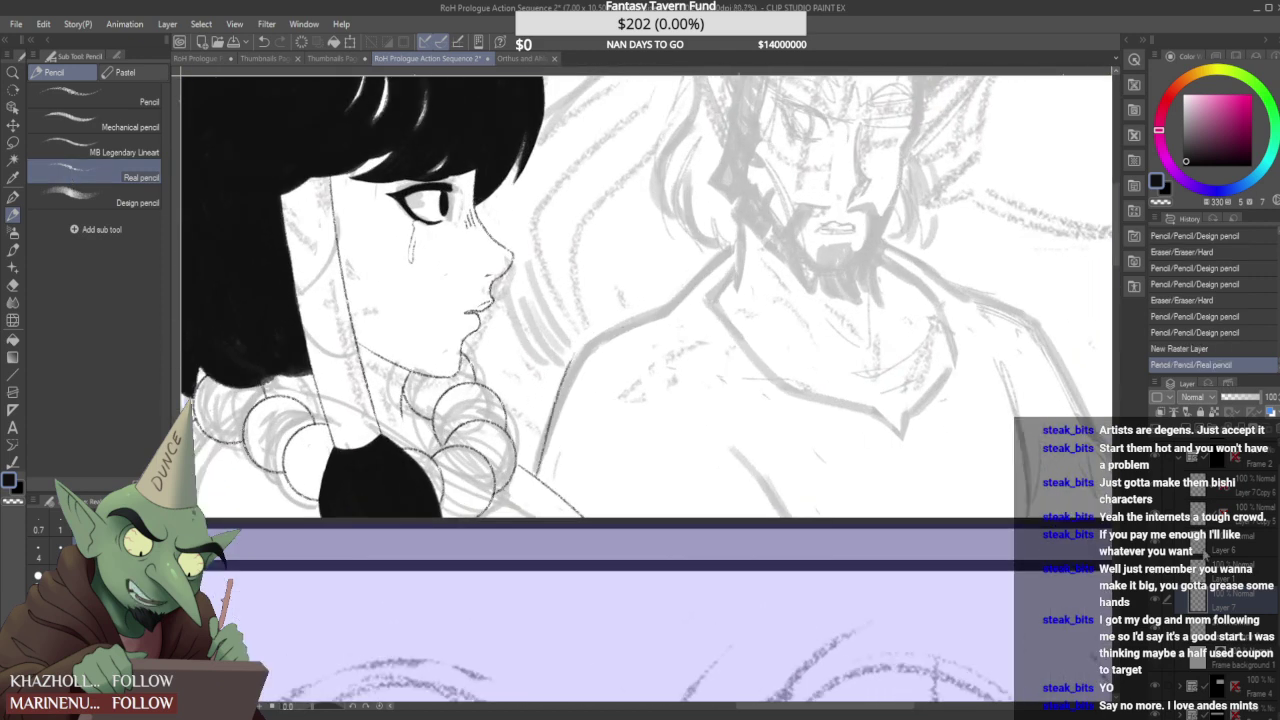
{"action": "left_click", "coordinate": [1226, 398]}
{"action": "key", "text": "ctrl+z"}
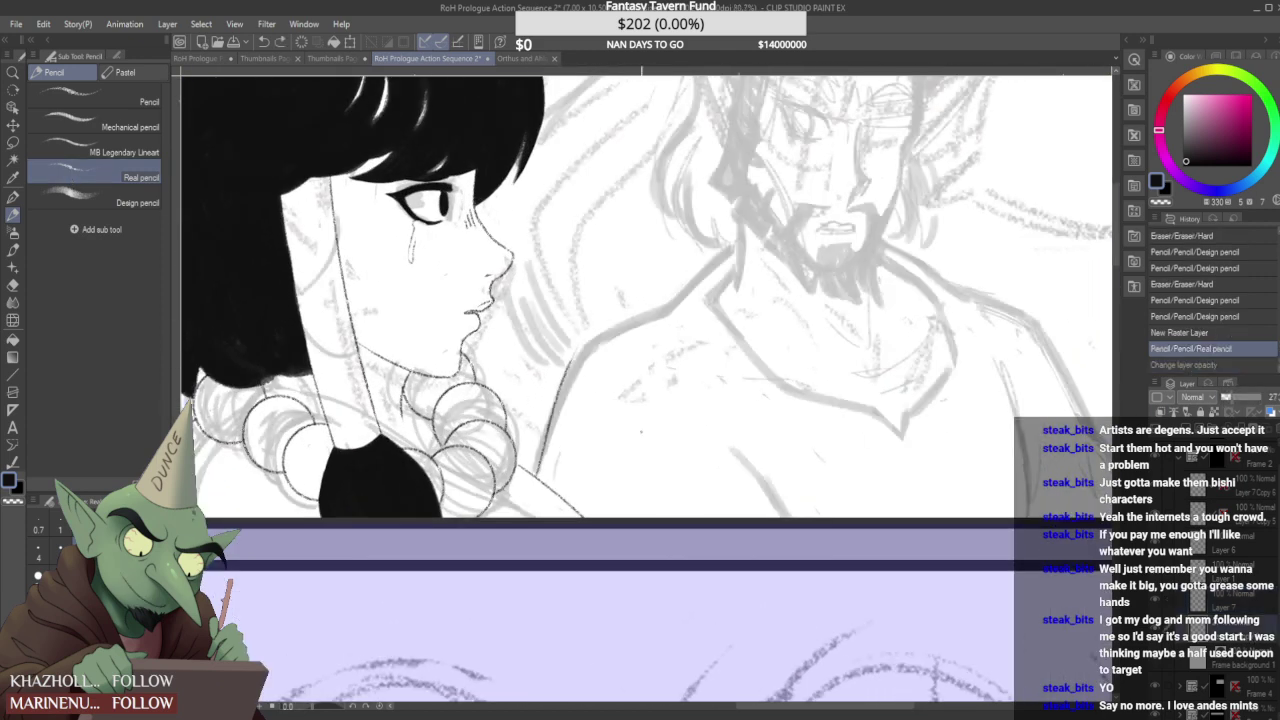
{"action": "key", "text": "ctrl+z"}
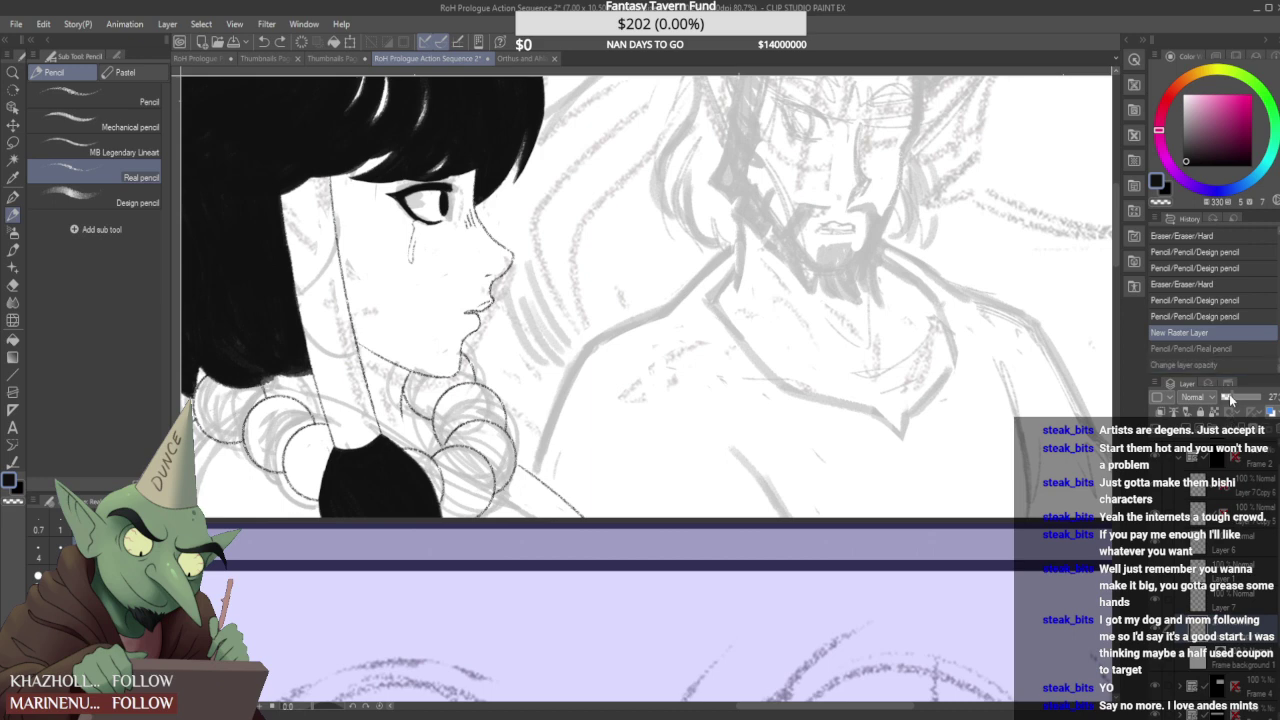
- Lower the rough sketch layer's opacity and line the elf's arm and shoulder on the girl's side on the new layer
{"action": "left_click", "coordinate": [1228, 397]}
{"action": "left_click", "coordinate": [1260, 605]}
{"action": "left_click_drag", "start_coordinate": [585, 352], "coordinate": [532, 476]}
{"action": "scroll", "coordinate": [596, 347], "scroll_direction": "up", "scroll_amount": 1}
{"action": "mouse_move", "coordinate": [598, 324]}
{"action": "left_mouse_down"}
{"action": "mouse_move", "coordinate": [578, 342]}
{"action": "mouse_move", "coordinate": [702, 284]}
{"action": "mouse_move", "coordinate": [816, 178]}
{"action": "left_mouse_up"}
{"action": "scroll", "coordinate": [712, 270], "scroll_direction": "up", "scroll_amount": 1}
{"action": "mouse_move", "coordinate": [686, 294]}
{"action": "left_mouse_down"}
{"action": "mouse_move", "coordinate": [694, 302]}
{"action": "mouse_move", "coordinate": [690, 289]}
{"action": "left_mouse_up"}
{"action": "scroll", "coordinate": [680, 300], "scroll_direction": "up", "scroll_amount": 2}
{"action": "scroll", "coordinate": [692, 300], "scroll_direction": "down", "scroll_amount": 1}
{"action": "left_click_drag", "start_coordinate": [548, 450], "coordinate": [542, 468]}
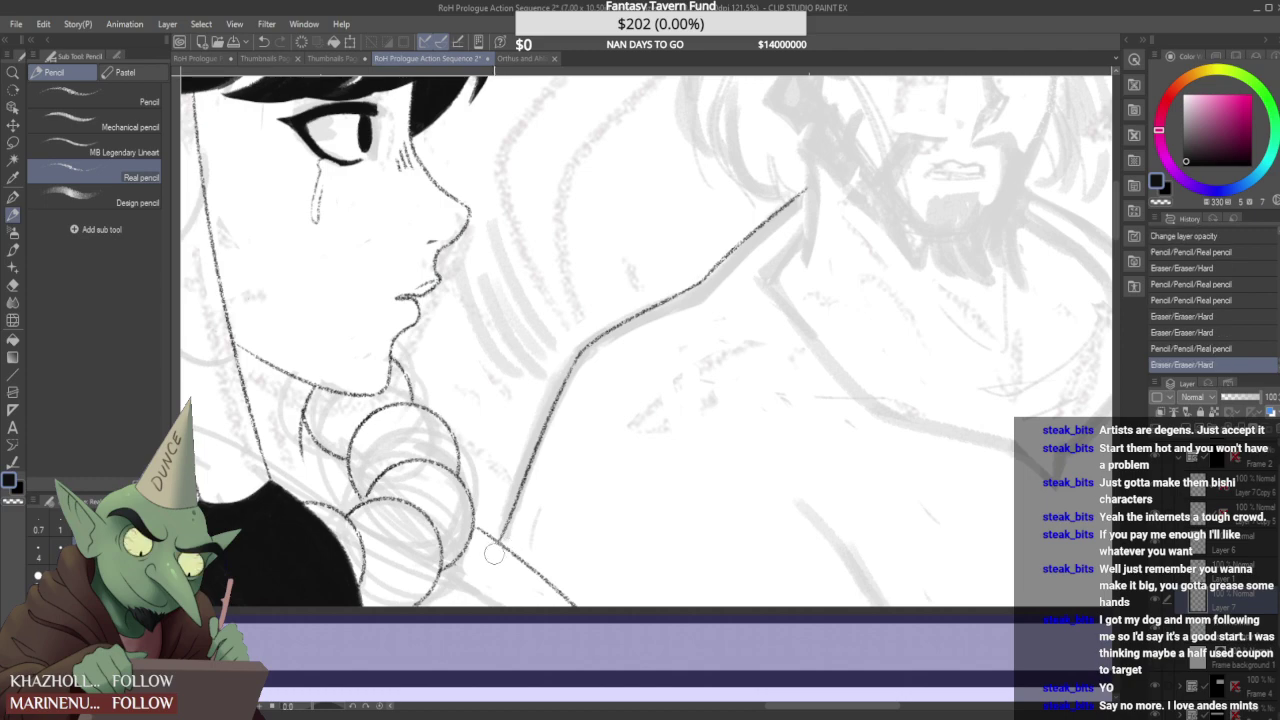
- Line the collar edge on the girl's side from the neck down toward the chest
{"action": "scroll", "coordinate": [546, 471], "scroll_direction": "down", "scroll_amount": 1}
{"action": "scroll", "coordinate": [545, 470], "scroll_direction": "down", "scroll_amount": 2}
{"action": "scroll", "coordinate": [624, 400], "scroll_direction": "up", "scroll_amount": 4}
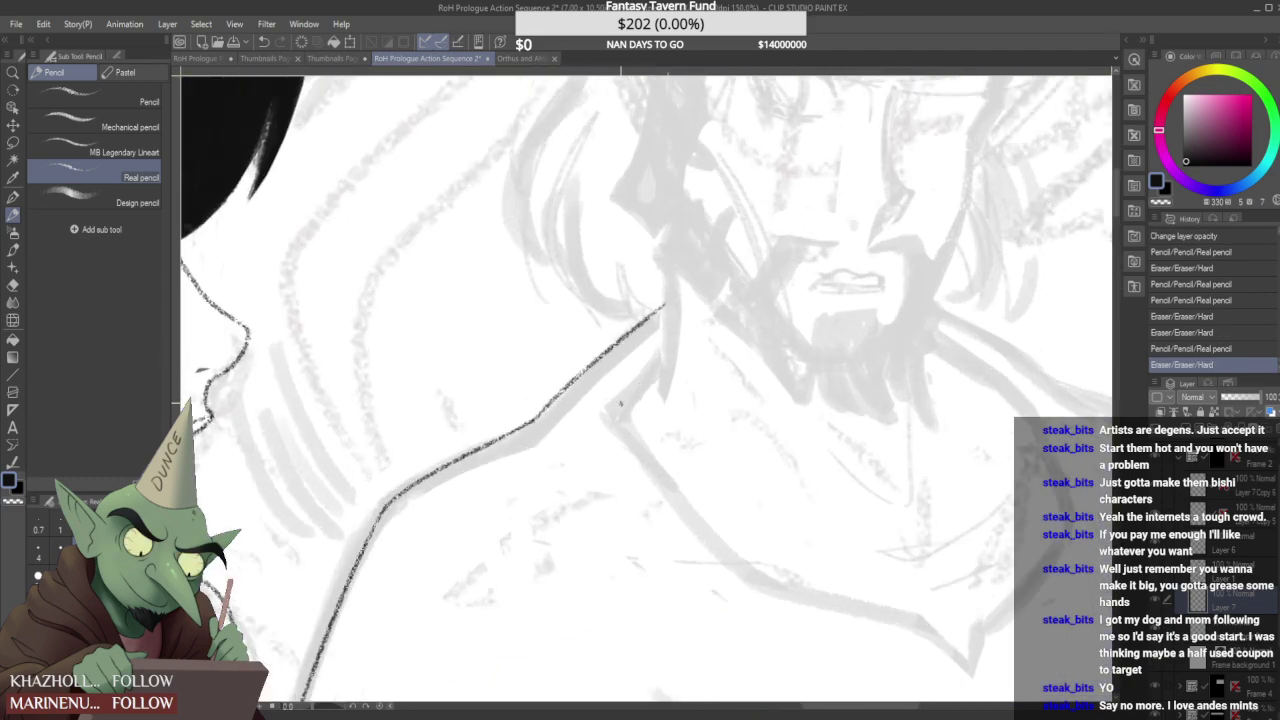
{"action": "left_click_drag", "start_coordinate": [619, 414], "coordinate": [657, 344]}
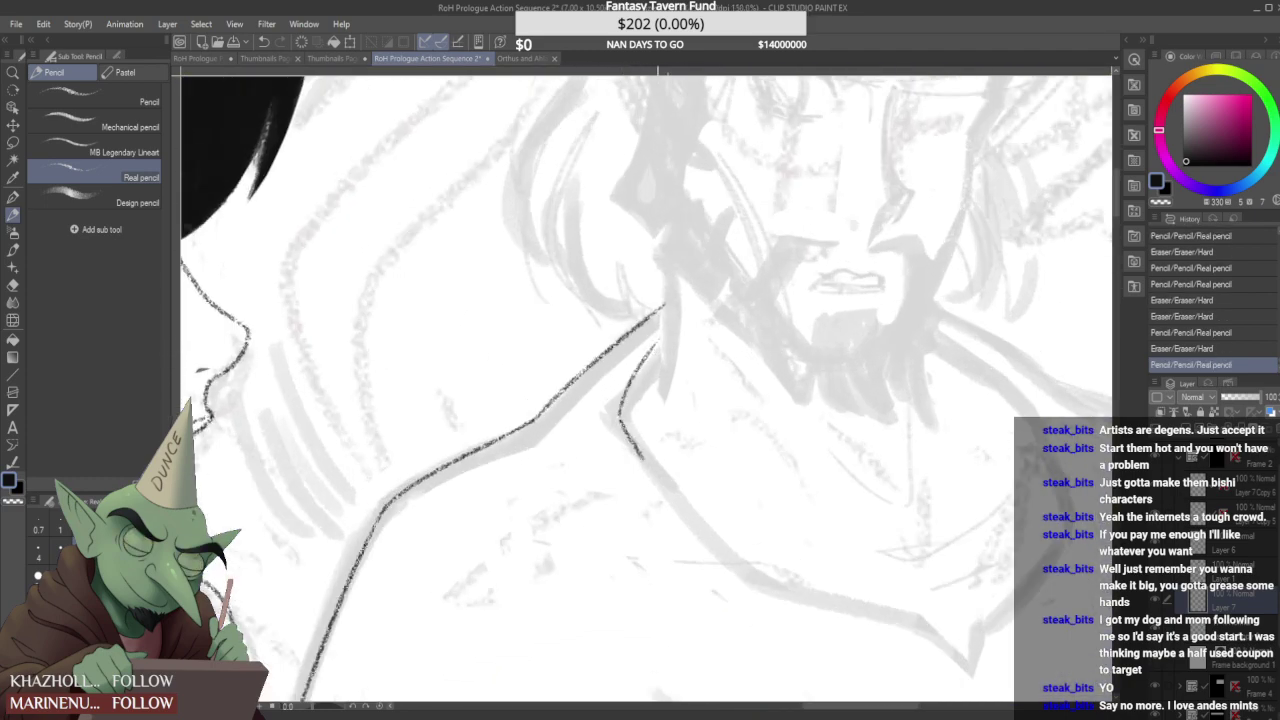
{"action": "left_click_drag", "start_coordinate": [620, 415], "coordinate": [752, 565]}
- Line the lower neckline across the chest, around the V point and up the far side
{"action": "scroll", "coordinate": [752, 565], "scroll_direction": "down", "scroll_amount": 4}
{"action": "scroll", "coordinate": [672, 508], "scroll_direction": "up", "scroll_amount": 4}
{"action": "scroll", "coordinate": [672, 508], "scroll_direction": "up", "scroll_amount": 1}
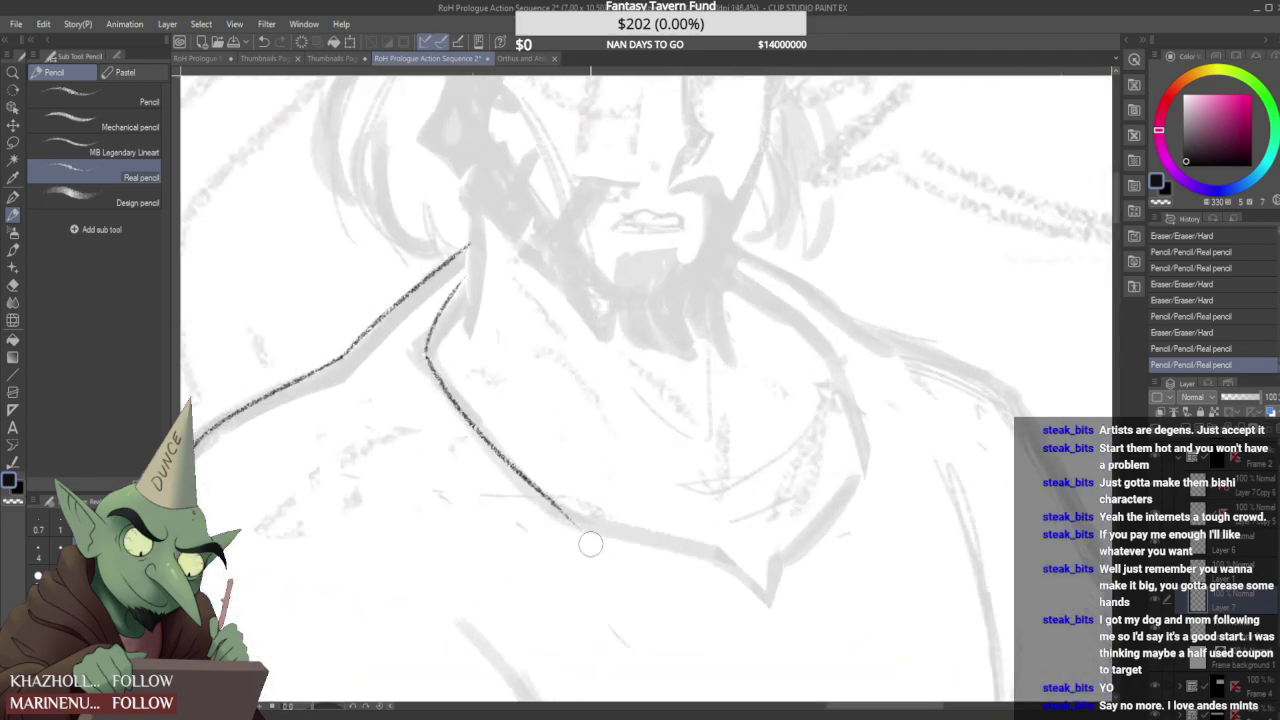
{"action": "left_click_drag", "start_coordinate": [565, 516], "coordinate": [718, 549]}
{"action": "mouse_move", "coordinate": [703, 543]}
{"action": "left_mouse_down"}
{"action": "mouse_move", "coordinate": [728, 548]}
{"action": "mouse_move", "coordinate": [768, 600]}
{"action": "mouse_move", "coordinate": [846, 466]}
{"action": "left_mouse_up"}
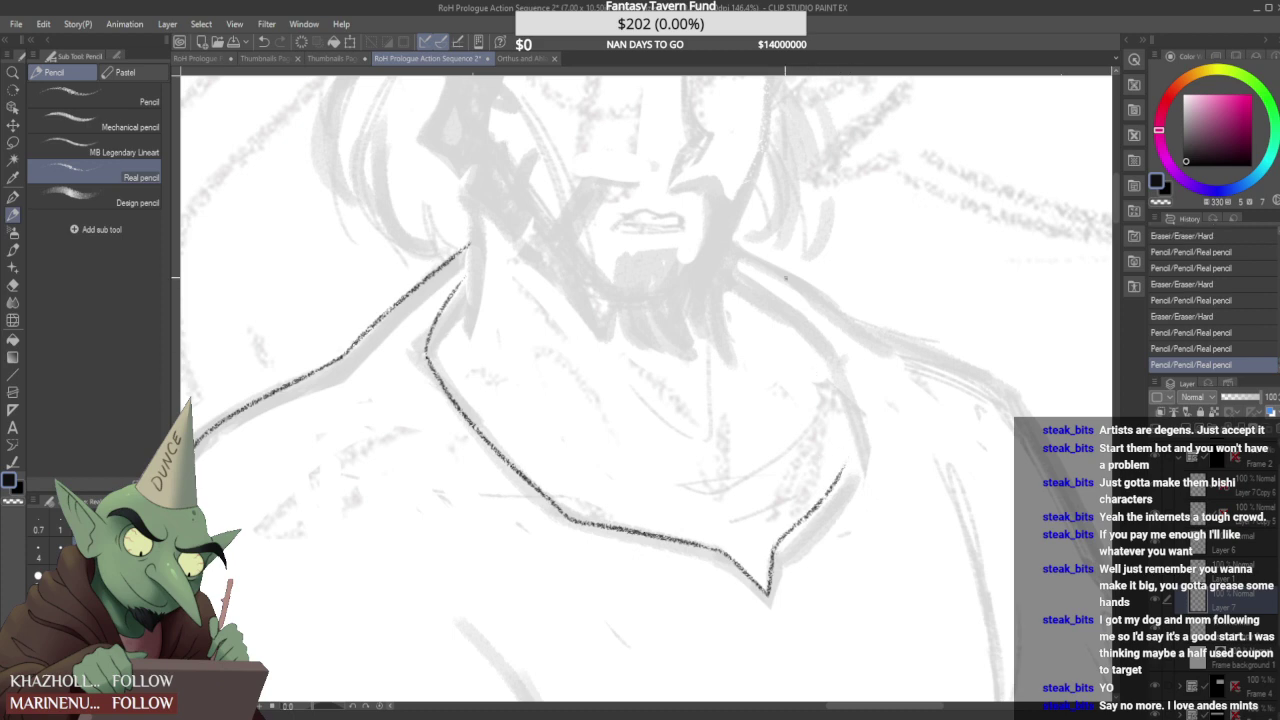
- Line the far side of the collar from below the beard down to meet the neckline
{"action": "mouse_move", "coordinate": [724, 264]}
{"action": "left_mouse_down"}
{"action": "mouse_move", "coordinate": [752, 282]}
{"action": "mouse_move", "coordinate": [846, 462]}
{"action": "mouse_move", "coordinate": [844, 486]}
{"action": "left_mouse_up"}
{"action": "scroll", "coordinate": [843, 454], "scroll_direction": "up", "scroll_amount": 3}
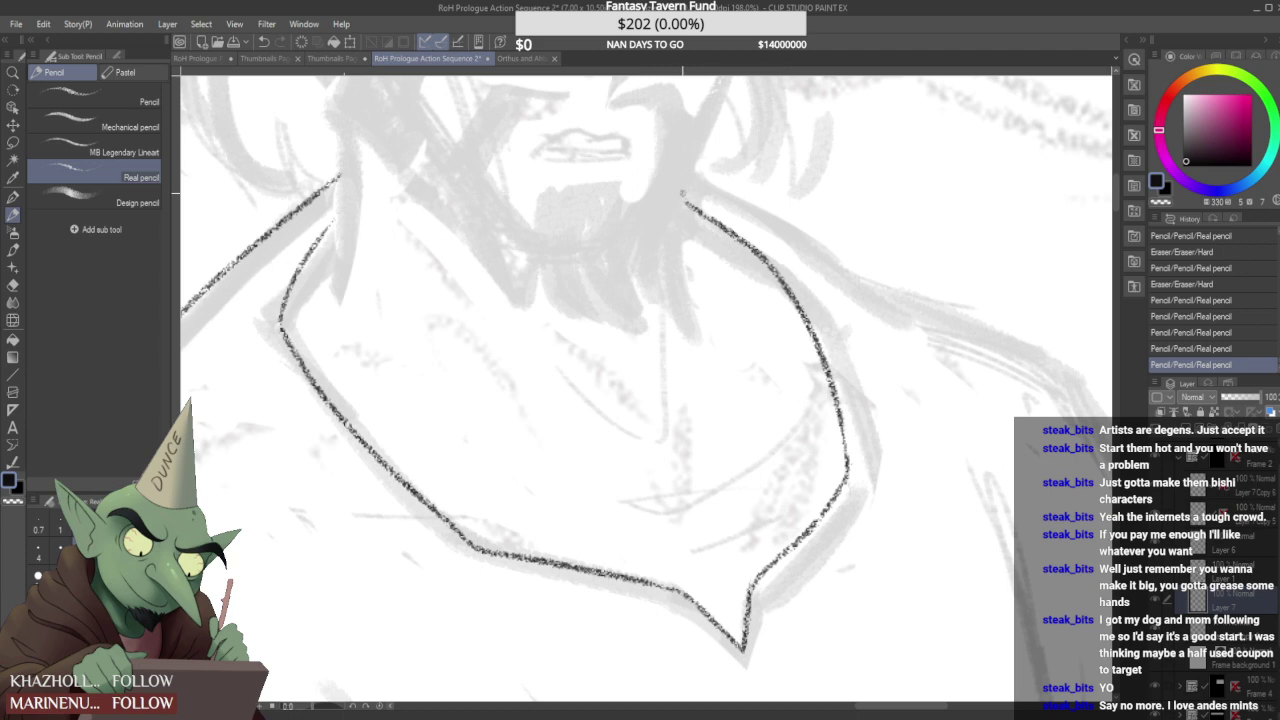
{"action": "left_click_drag", "start_coordinate": [696, 190], "coordinate": [685, 180]}
- Line the elf's neck on the girl's side and add the inner fold of the collar beside it
{"action": "scroll", "coordinate": [628, 335], "scroll_direction": "down", "scroll_amount": 6}
{"action": "scroll", "coordinate": [475, 258], "scroll_direction": "up", "scroll_amount": 6}
{"action": "left_click_drag", "start_coordinate": [510, 198], "coordinate": [514, 340]}
{"action": "left_click_drag", "start_coordinate": [518, 286], "coordinate": [464, 380]}
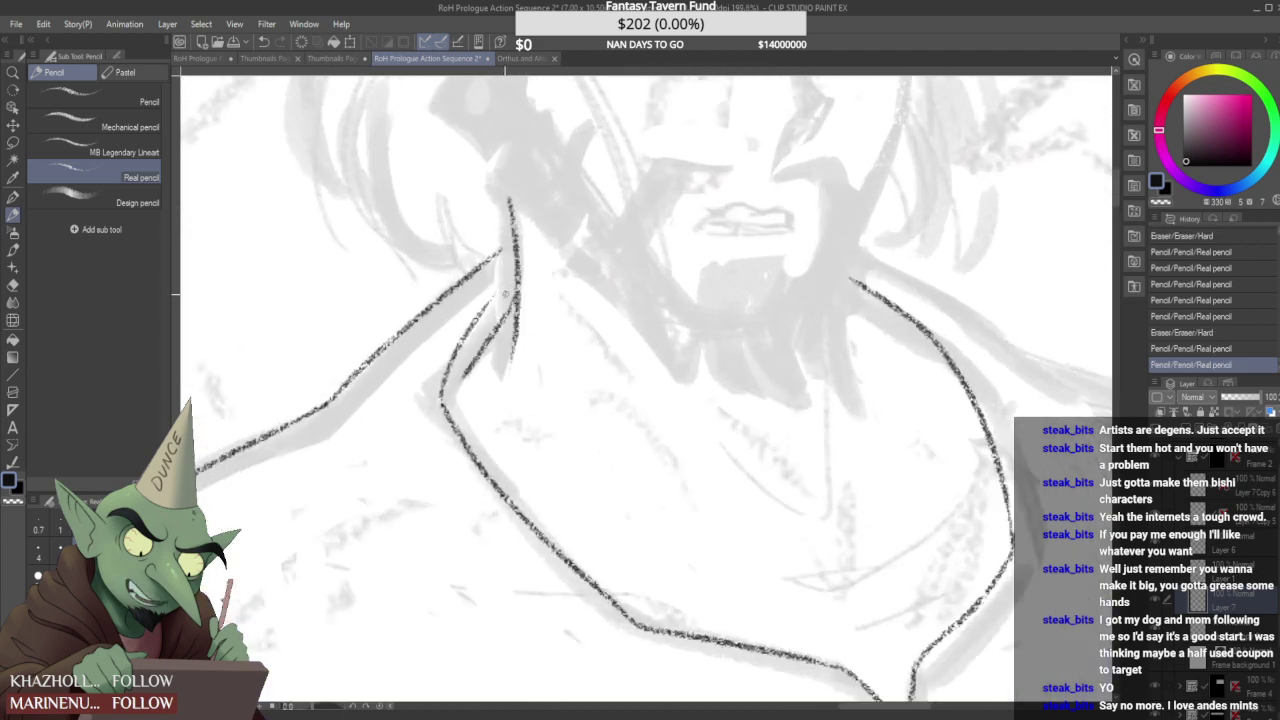
- Undo the collar's inner fold stroke and redraw it beside the elf's neck on the girl's side
{"action": "key", "text": "ctrl+z"}
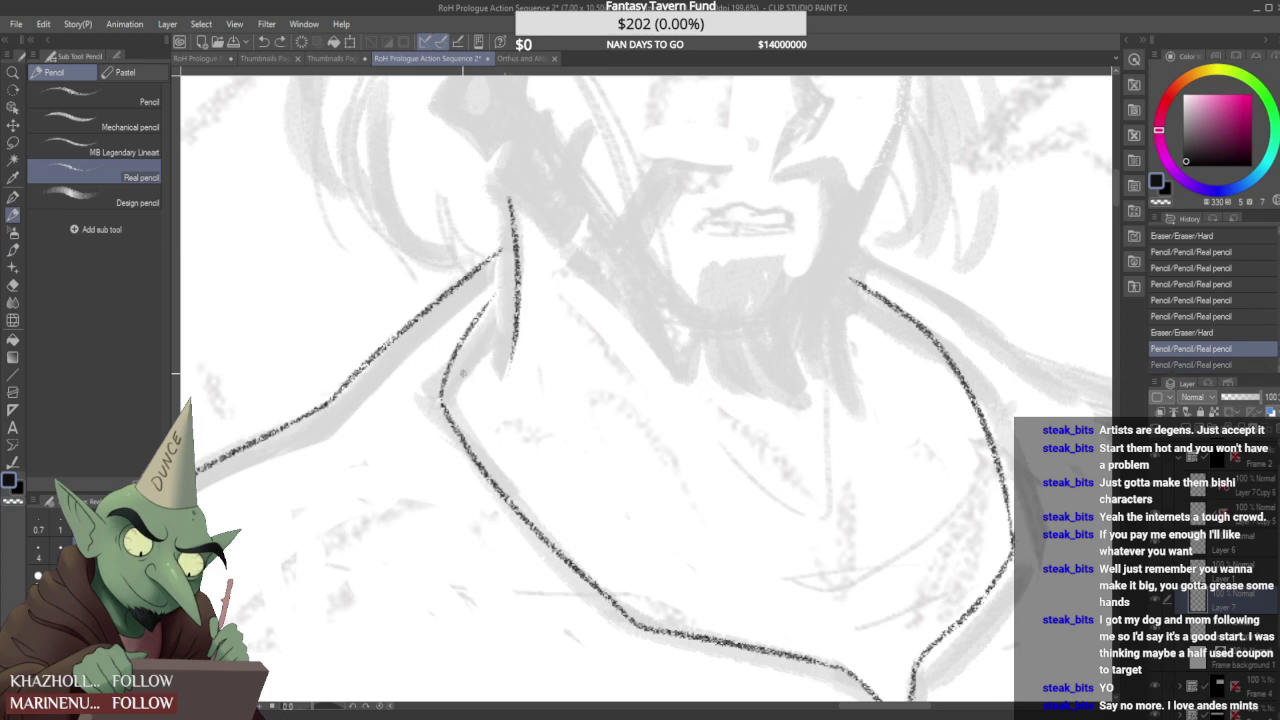
{"action": "left_click_drag", "start_coordinate": [469, 348], "coordinate": [537, 298]}
{"action": "scroll", "coordinate": [592, 350], "scroll_direction": "down", "scroll_amount": 8}
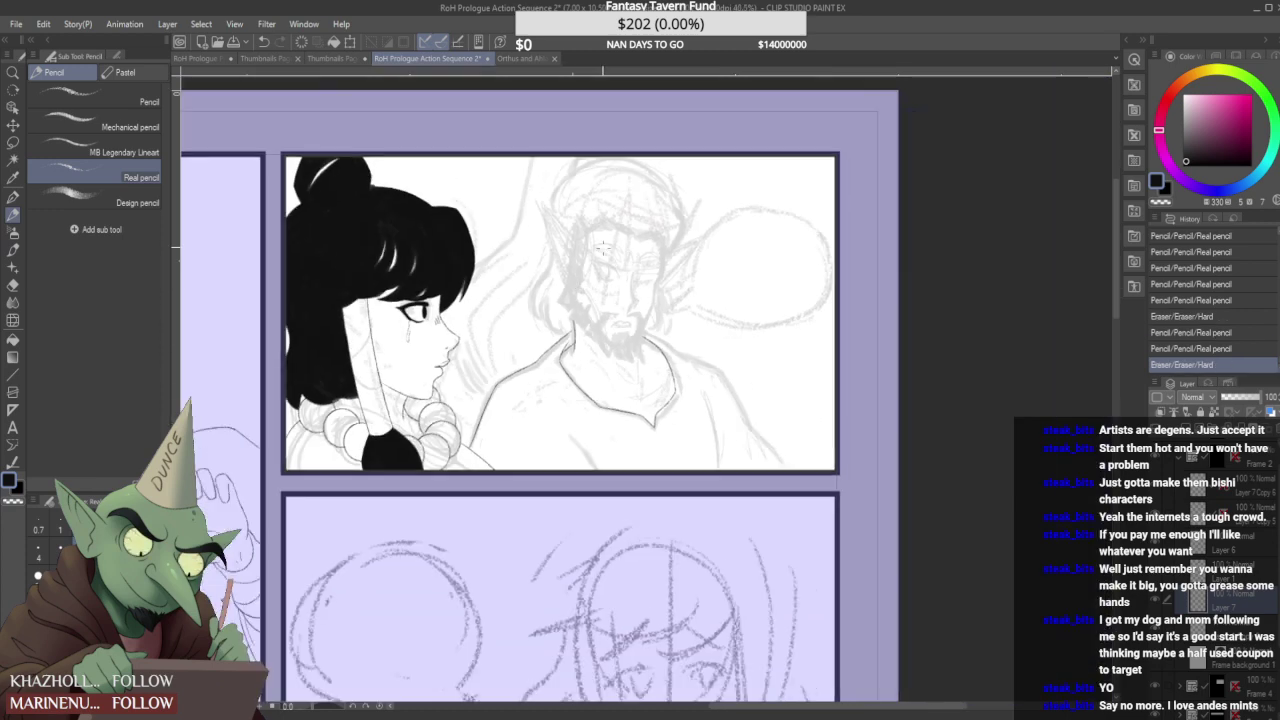
- Line the two collarbone strokes inside the elf's neckline, just above the V point
{"action": "scroll", "coordinate": [634, 414], "scroll_direction": "up", "scroll_amount": 2}
{"action": "left_click_drag", "start_coordinate": [638, 409], "coordinate": [575, 394]}
{"action": "scroll", "coordinate": [609, 378], "scroll_direction": "down", "scroll_amount": 4}
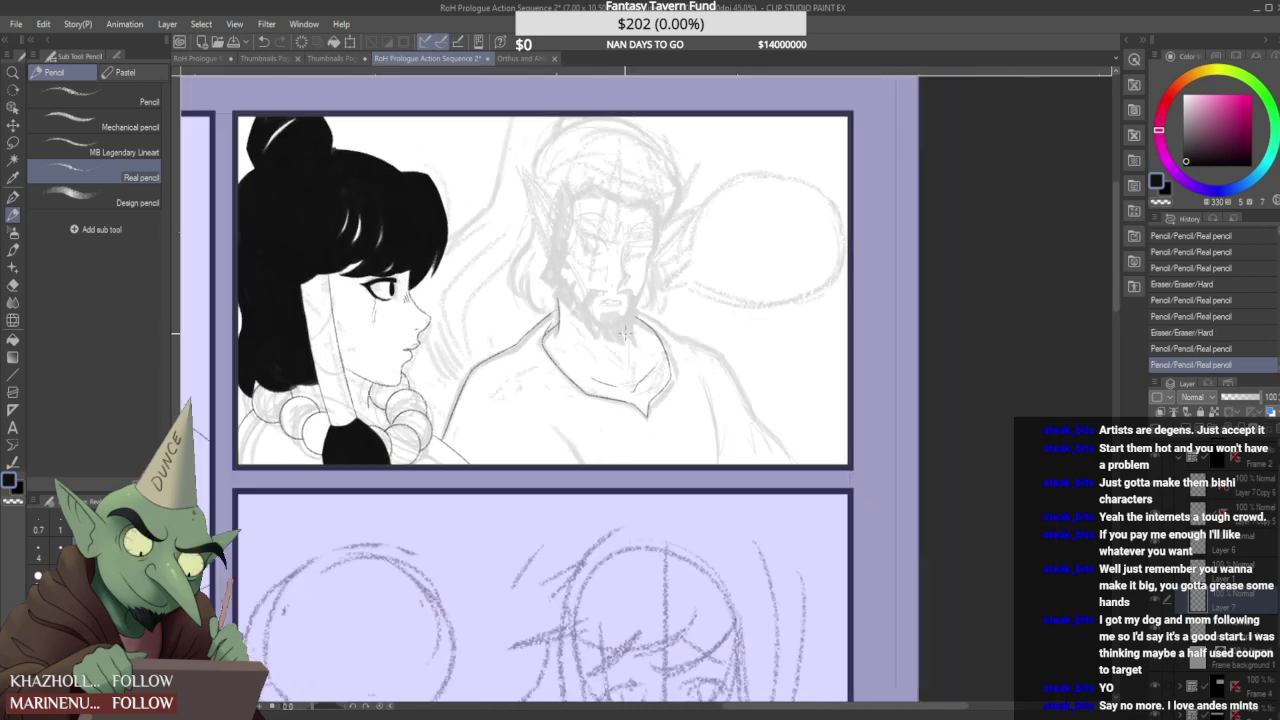
{"action": "scroll", "coordinate": [625, 373], "scroll_direction": "up", "scroll_amount": 4}
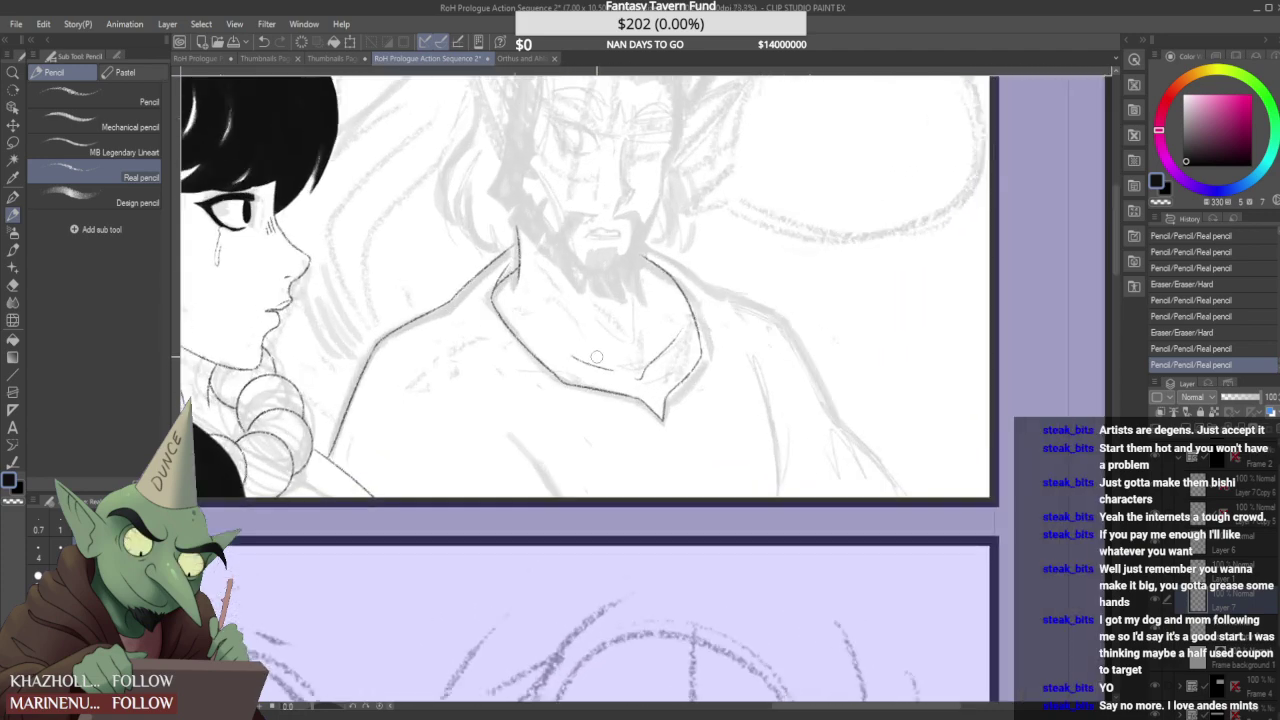
{"action": "mouse_move", "coordinate": [600, 360]}
{"action": "left_mouse_down"}
{"action": "mouse_move", "coordinate": [573, 360]}
{"action": "mouse_move", "coordinate": [636, 379]}
{"action": "left_mouse_up"}
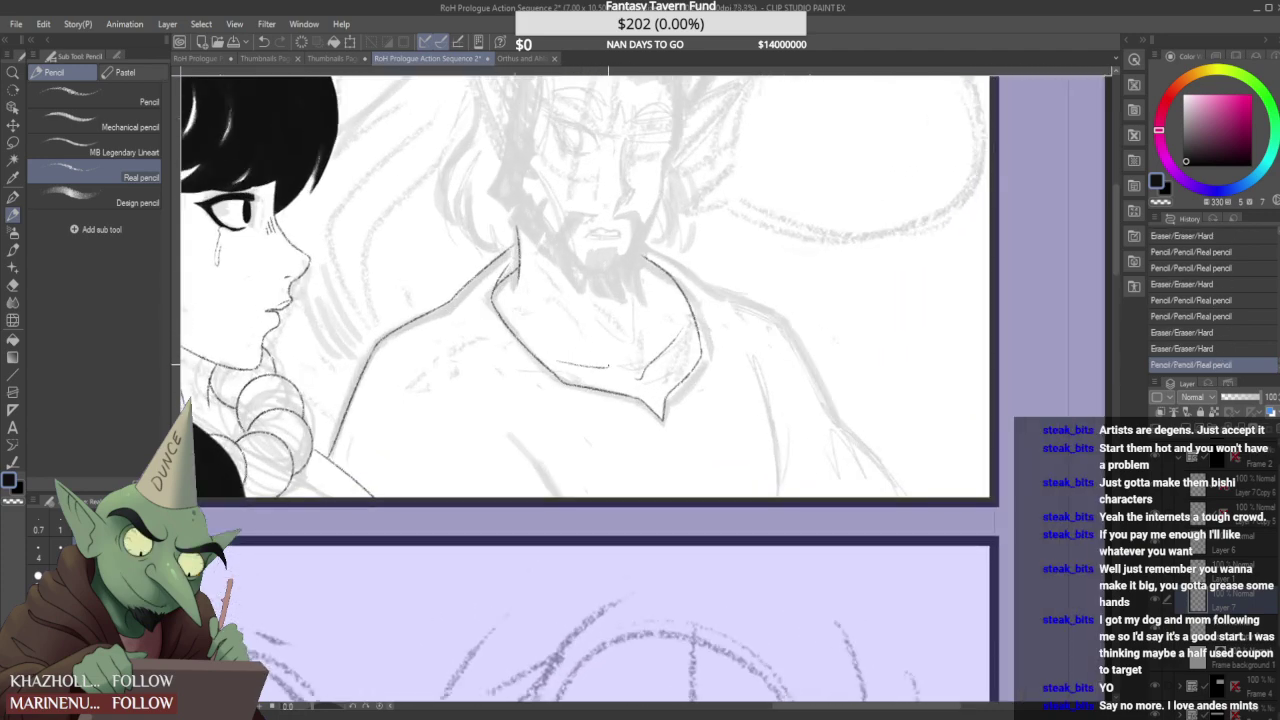
{"action": "scroll", "coordinate": [580, 325], "scroll_direction": "down", "scroll_amount": 5}
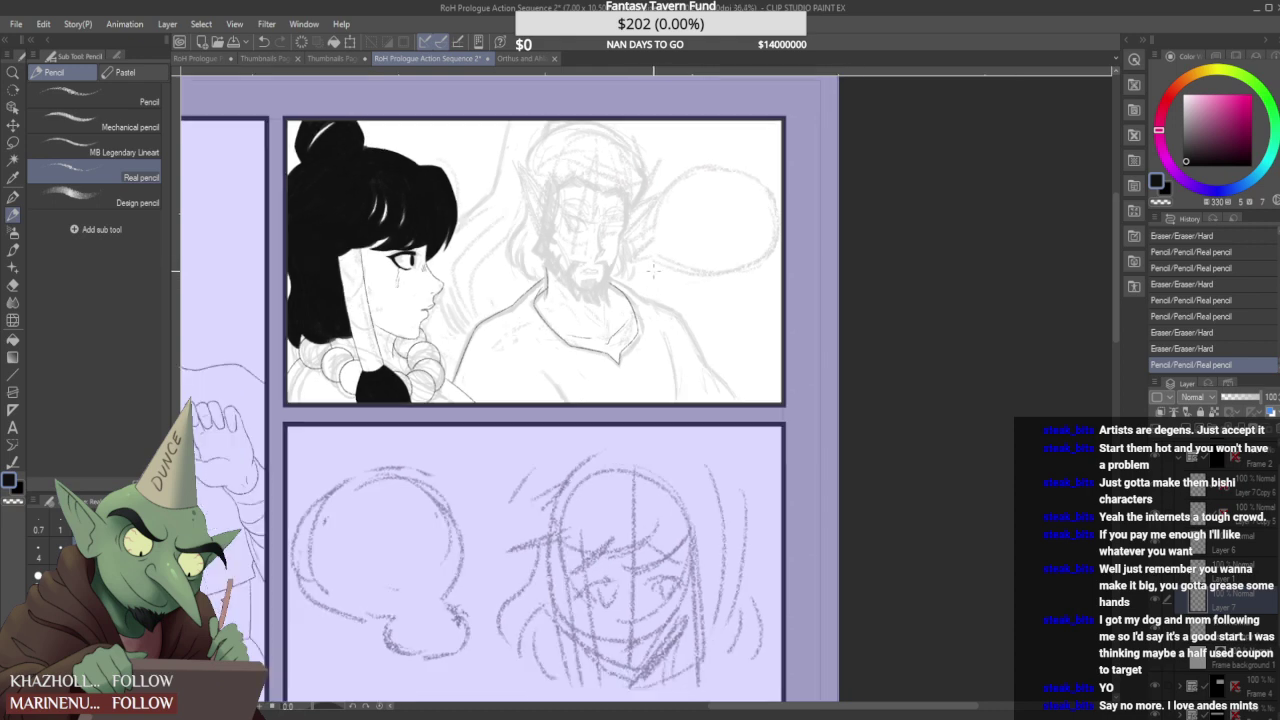
- Line the elf's far shoulder from the collar outward and continue down the outer edge of the sleeve
{"action": "scroll", "coordinate": [643, 279], "scroll_direction": "up", "scroll_amount": 5}
{"action": "left_click_drag", "start_coordinate": [580, 272], "coordinate": [716, 336]}
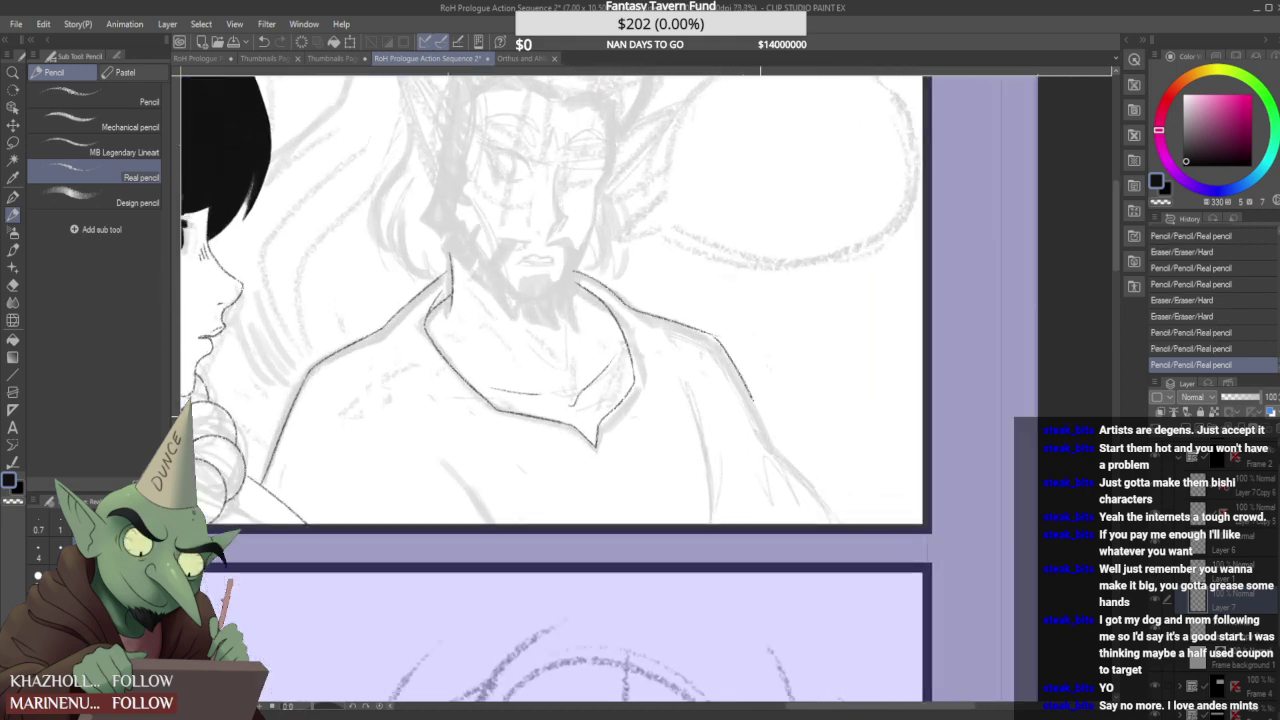
{"action": "left_click_drag", "start_coordinate": [749, 392], "coordinate": [761, 422]}
{"action": "scroll", "coordinate": [709, 336], "scroll_direction": "down", "scroll_amount": 4}
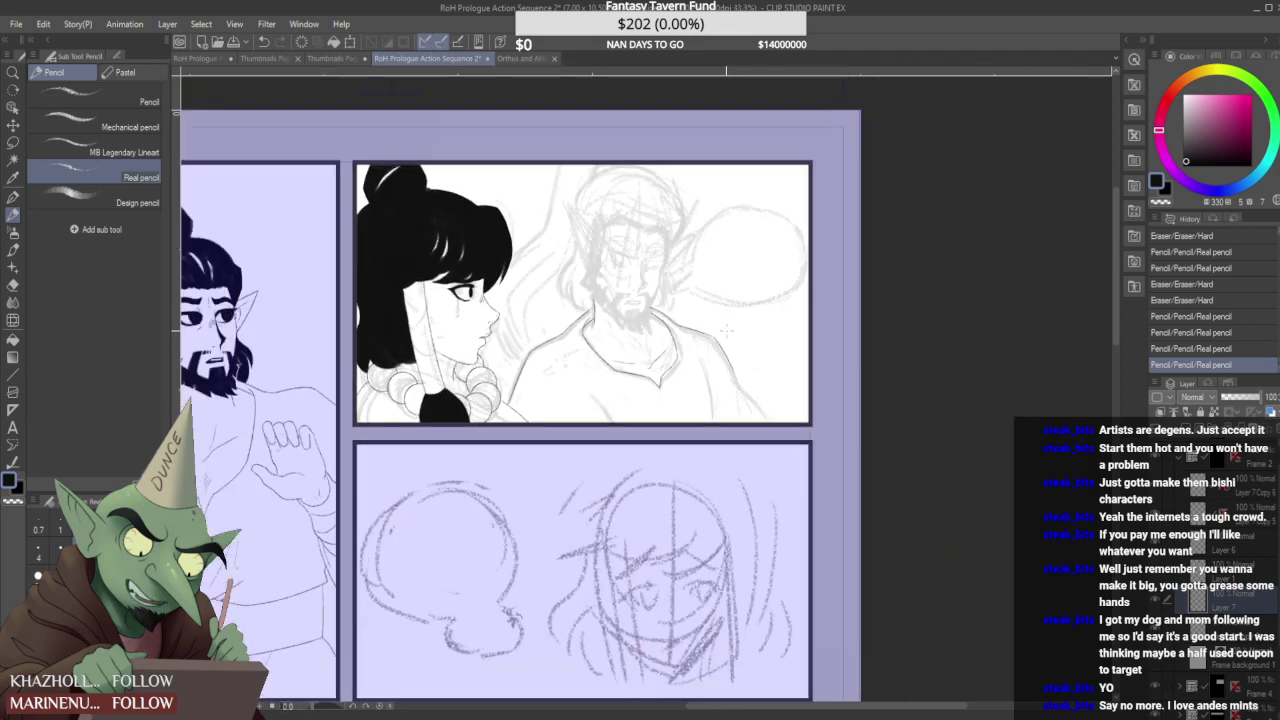
{"action": "scroll", "coordinate": [709, 333], "scroll_direction": "up", "scroll_amount": 2}
{"action": "left_click_drag", "start_coordinate": [709, 333], "coordinate": [745, 389]}
{"action": "scroll", "coordinate": [725, 368], "scroll_direction": "up", "scroll_amount": 2}
{"action": "left_click_drag", "start_coordinate": [708, 334], "coordinate": [758, 430]}
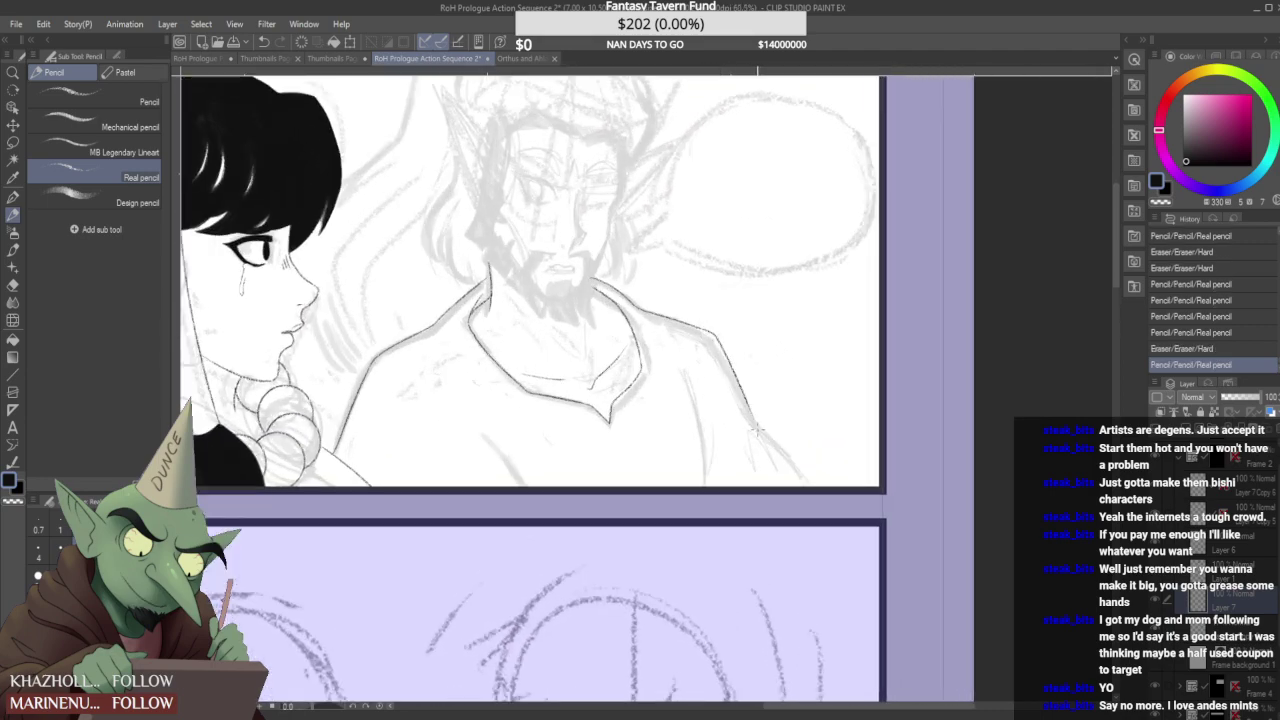
- Line the inner sleeve edge on the girl's side, running down to the panel's lower border
{"action": "scroll", "coordinate": [758, 432], "scroll_direction": "down", "scroll_amount": 3}
{"action": "scroll", "coordinate": [613, 413], "scroll_direction": "up", "scroll_amount": 2}
{"action": "left_click_drag", "start_coordinate": [613, 413], "coordinate": [590, 395]}
{"action": "scroll", "coordinate": [607, 357], "scroll_direction": "down", "scroll_amount": 2}
{"action": "scroll", "coordinate": [702, 265], "scroll_direction": "up", "scroll_amount": 3}
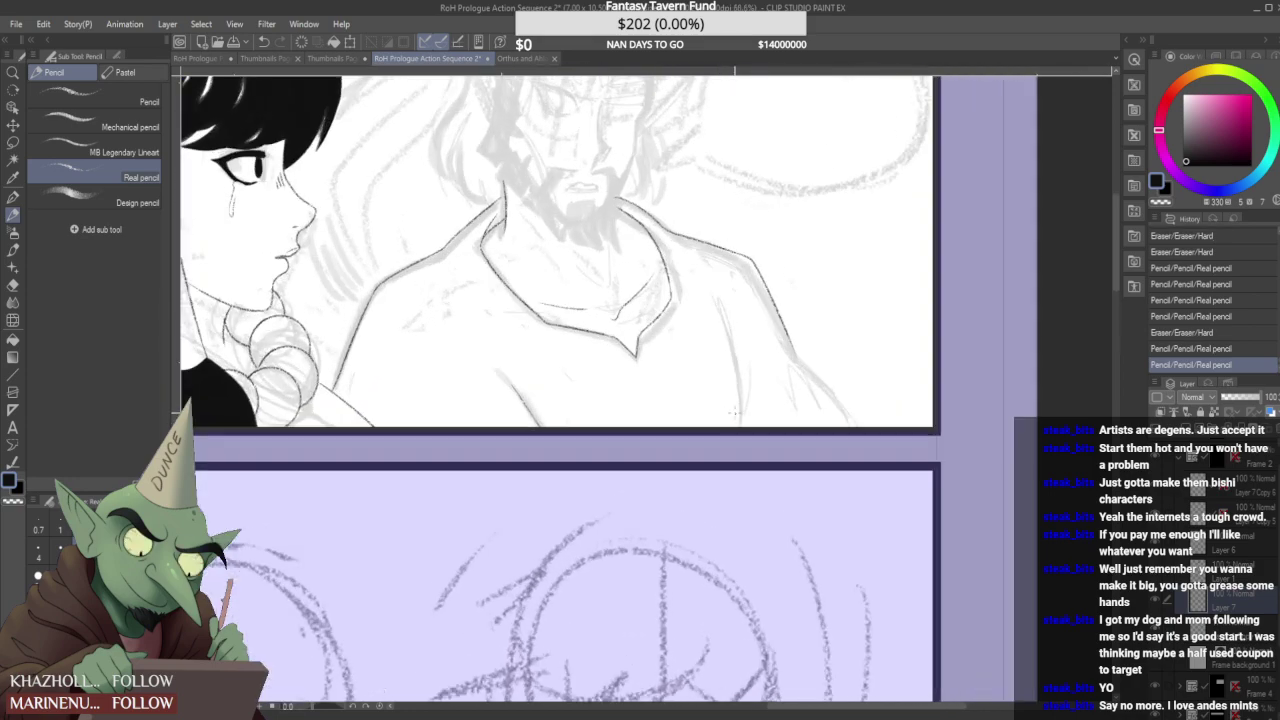
- Line the inner edge of the far sleeve and extend its outer edge down to the panel border
{"action": "scroll", "coordinate": [728, 360], "scroll_direction": "down", "scroll_amount": 2}
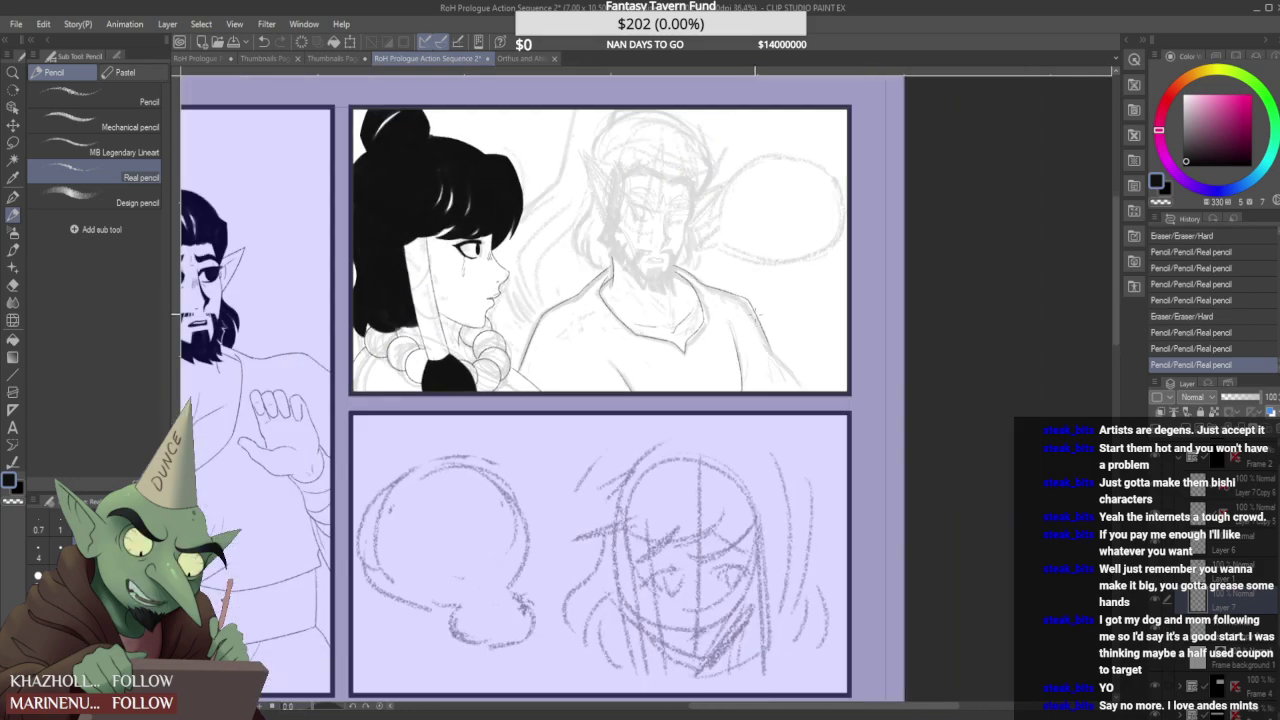
{"action": "scroll", "coordinate": [760, 340], "scroll_direction": "up", "scroll_amount": 2}
{"action": "scroll", "coordinate": [760, 340], "scroll_direction": "up", "scroll_amount": 1}
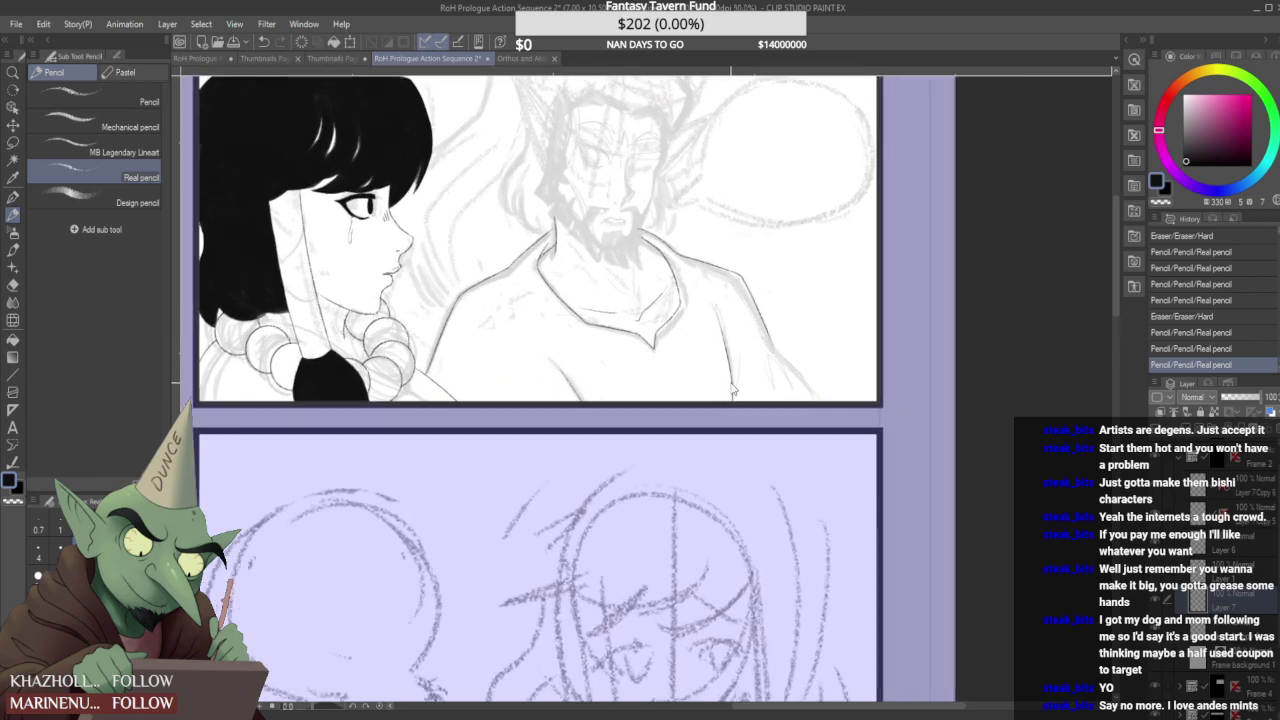
{"action": "key", "text": "ctrl+z"}
{"action": "key", "text": "ctrl+y"}
{"action": "key", "text": "ctrl+z"}
{"action": "key", "text": "ctrl+y"}
{"action": "scroll", "coordinate": [732, 423], "scroll_direction": "down", "scroll_amount": 1}
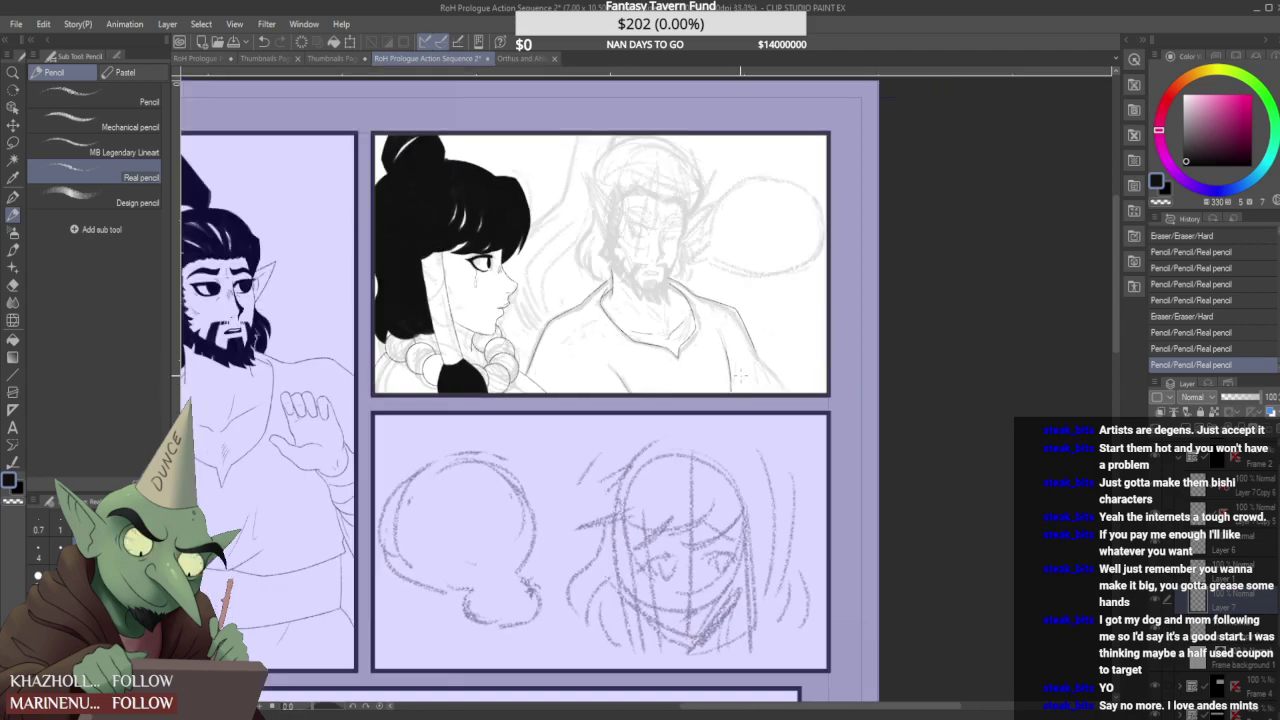
{"action": "scroll", "coordinate": [735, 378], "scroll_direction": "up", "scroll_amount": 1}
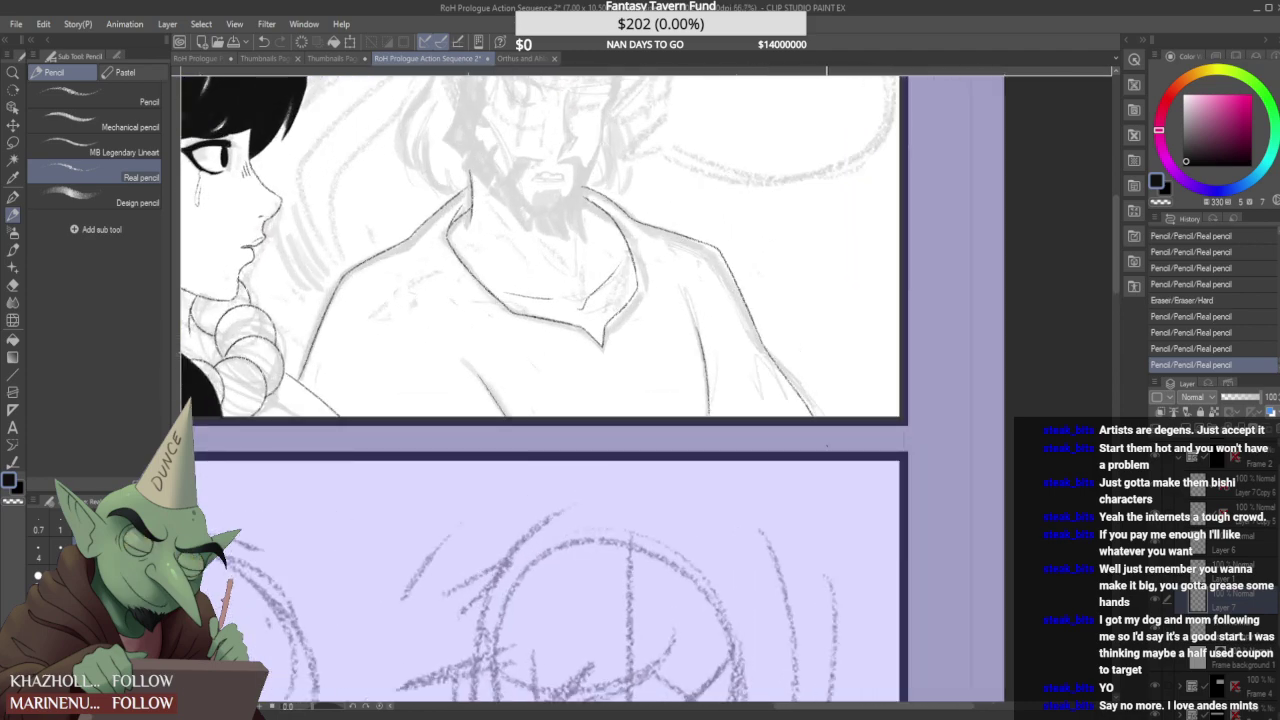
{"action": "scroll", "coordinate": [794, 318], "scroll_direction": "down", "scroll_amount": 2}
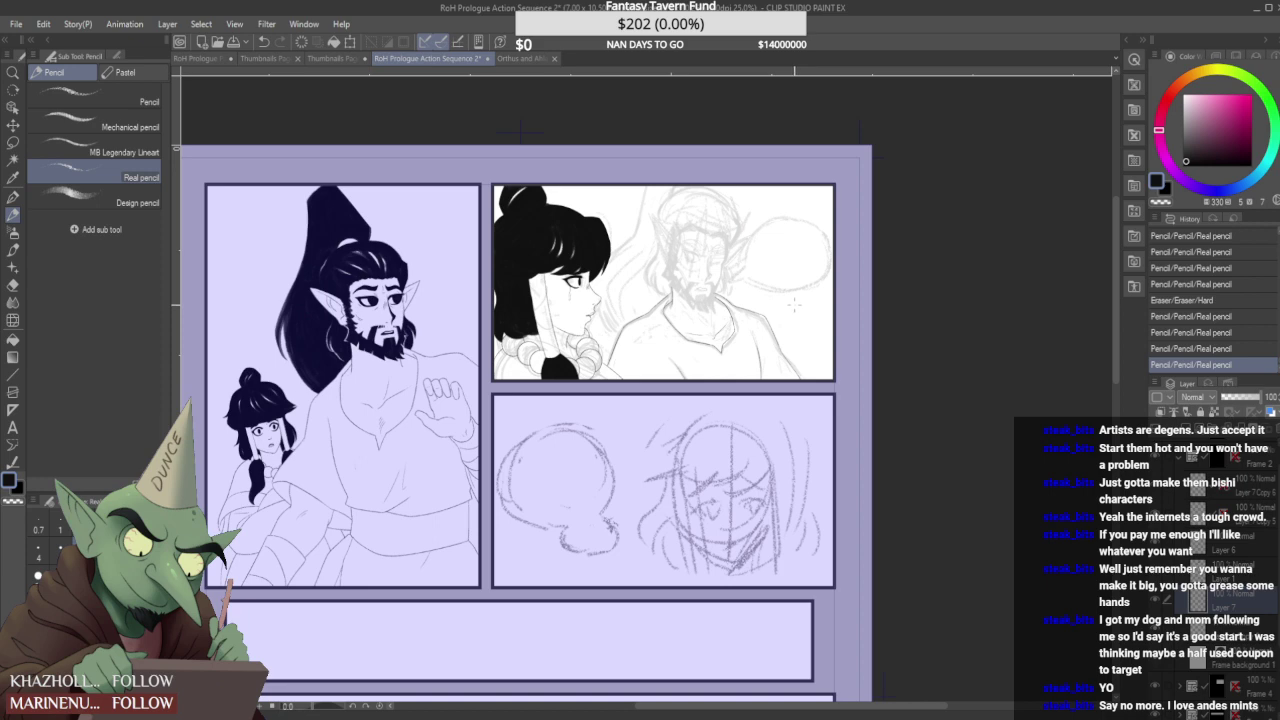
{"action": "scroll", "coordinate": [786, 292], "scroll_direction": "up", "scroll_amount": 3}
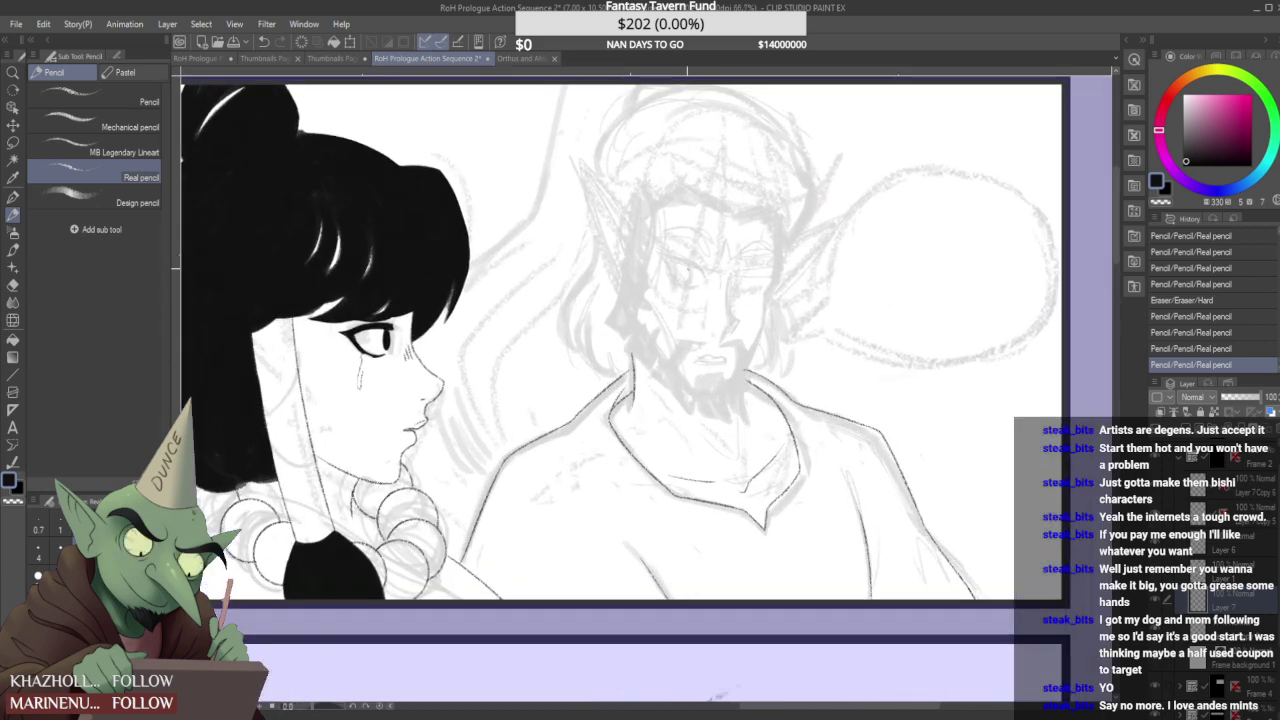
{"action": "left_click_drag", "start_coordinate": [583, 163], "coordinate": [637, 226]}
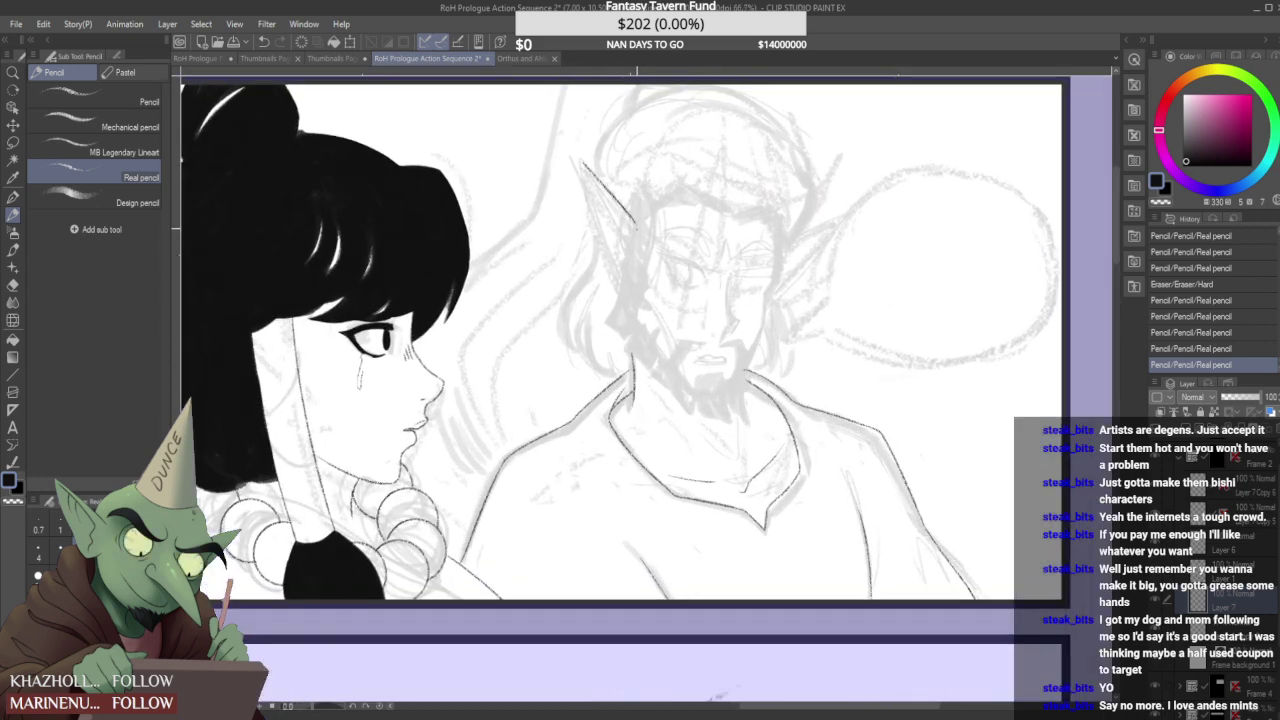
{"action": "left_click_drag", "start_coordinate": [584, 161], "coordinate": [588, 193]}
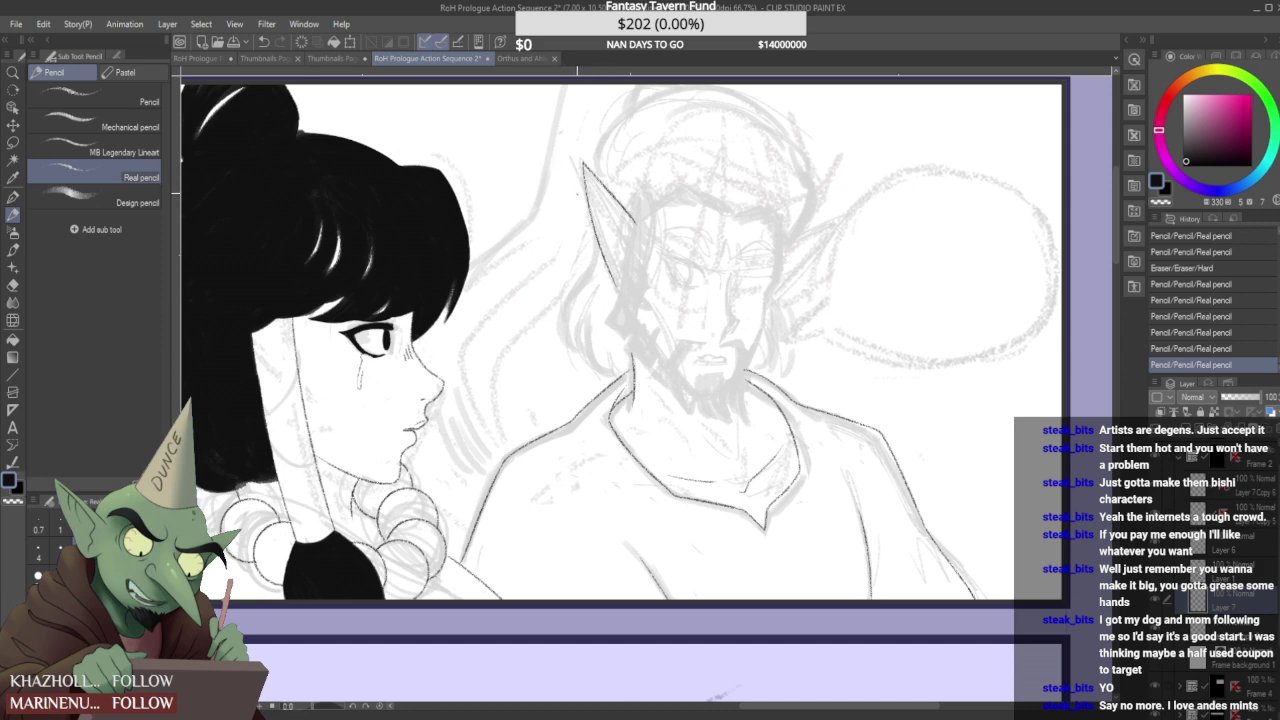
{"action": "key", "text": "ctrl+z"}
{"action": "key", "text": "ctrl+z"}
- Line the outer edges of the elf's pointed ear on the girl's side and clean up its tip
{"action": "mouse_move", "coordinate": [620, 287]}
{"action": "left_mouse_down"}
{"action": "mouse_move", "coordinate": [581, 179]}
{"action": "mouse_move", "coordinate": [634, 234]}
{"action": "left_mouse_up"}
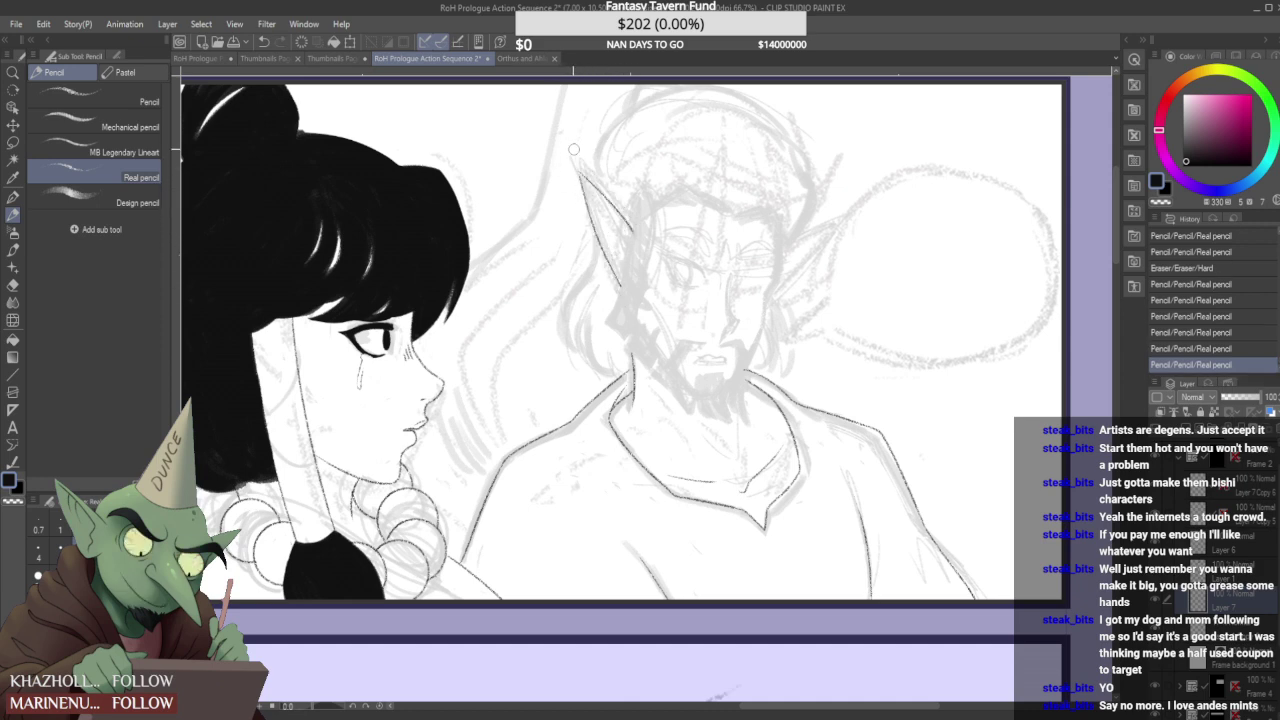
{"action": "left_click_drag", "start_coordinate": [574, 165], "coordinate": [578, 168]}
{"action": "mouse_move", "coordinate": [638, 239]}
{"action": "left_mouse_down"}
{"action": "mouse_move", "coordinate": [622, 254]}
{"action": "mouse_move", "coordinate": [622, 192]}
{"action": "mouse_move", "coordinate": [584, 184]}
{"action": "left_mouse_up"}
- Add the inner fold lines to the elf's ear on the girl's side and trim the excess
{"action": "scroll", "coordinate": [590, 172], "scroll_direction": "up", "scroll_amount": 3}
{"action": "scroll", "coordinate": [600, 215], "scroll_direction": "down", "scroll_amount": 4}
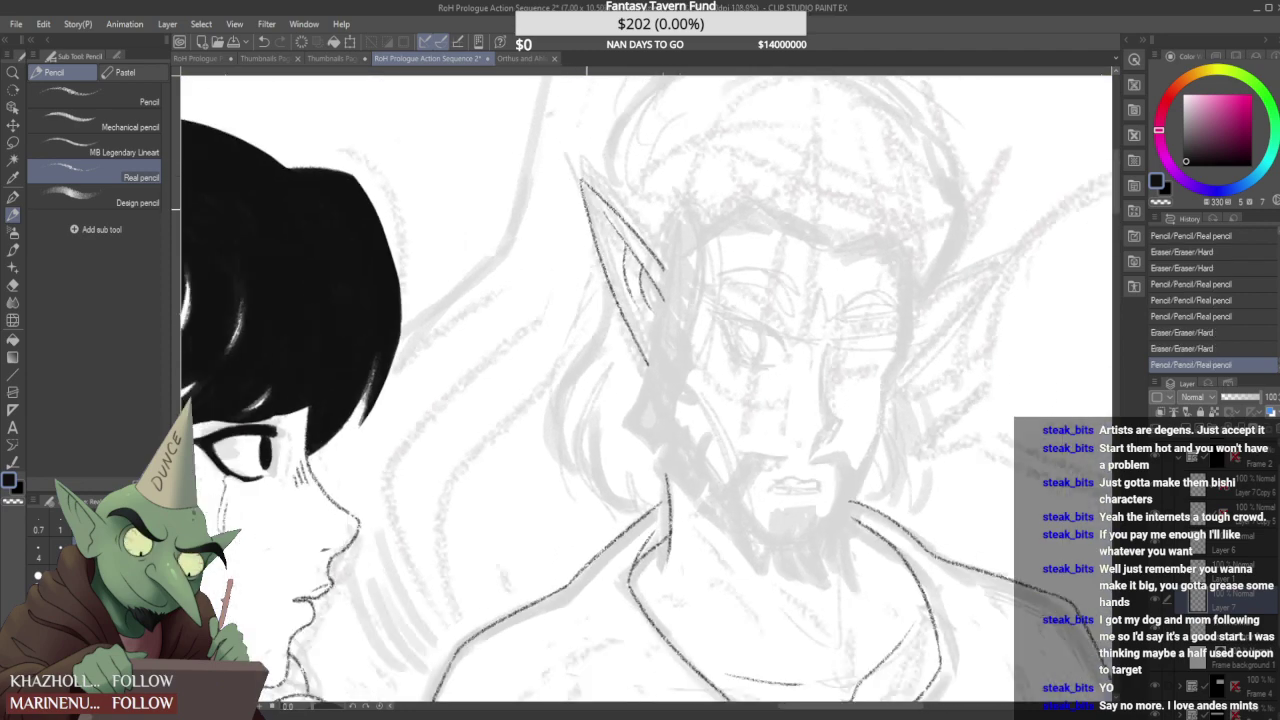
{"action": "scroll", "coordinate": [622, 239], "scroll_direction": "up", "scroll_amount": 3}
{"action": "left_click_drag", "start_coordinate": [651, 278], "coordinate": [642, 303]}
{"action": "scroll", "coordinate": [644, 257], "scroll_direction": "down", "scroll_amount": 3}
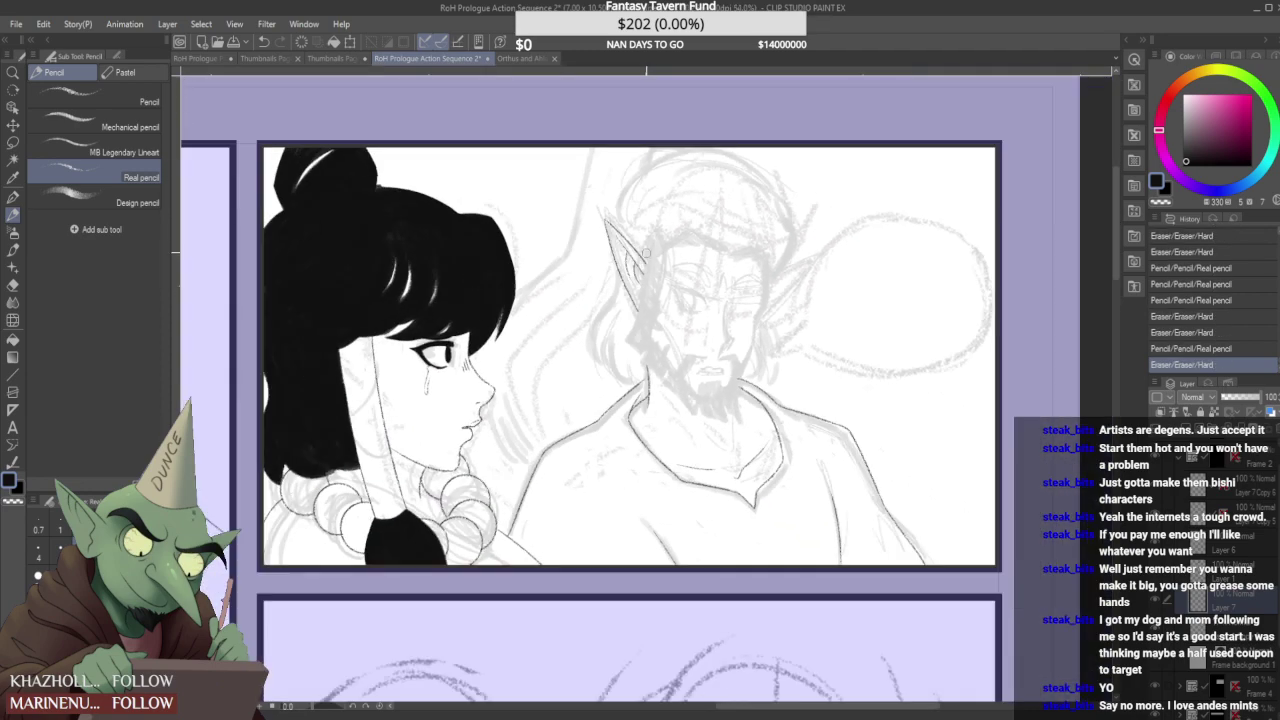
- Line the elf's far ear as a short point, with its upper and lower edges meeting at the tip
{"action": "scroll", "coordinate": [753, 266], "scroll_direction": "up", "scroll_amount": 2}
{"action": "left_click_drag", "start_coordinate": [838, 247], "coordinate": [765, 290]}
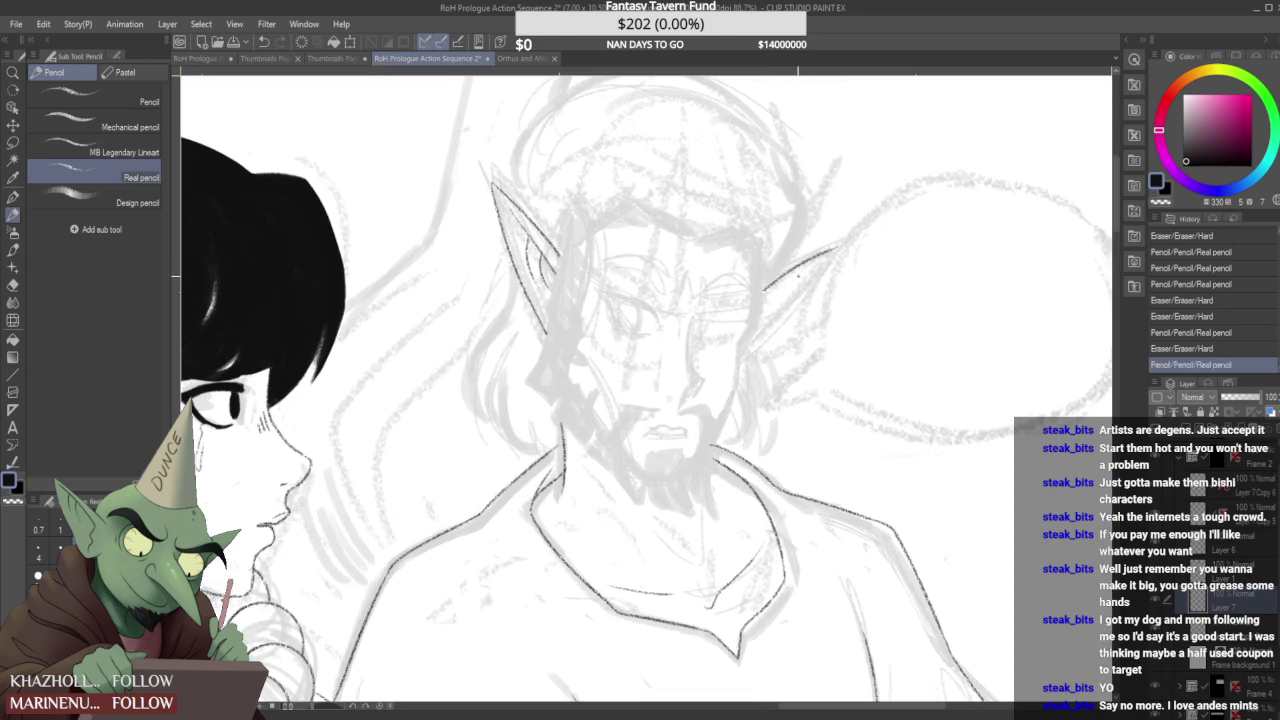
{"action": "scroll", "coordinate": [830, 248], "scroll_direction": "up", "scroll_amount": 1}
{"action": "mouse_move", "coordinate": [838, 248]}
{"action": "left_mouse_down"}
{"action": "mouse_move", "coordinate": [742, 308]}
{"action": "mouse_move", "coordinate": [745, 295]}
{"action": "left_mouse_up"}
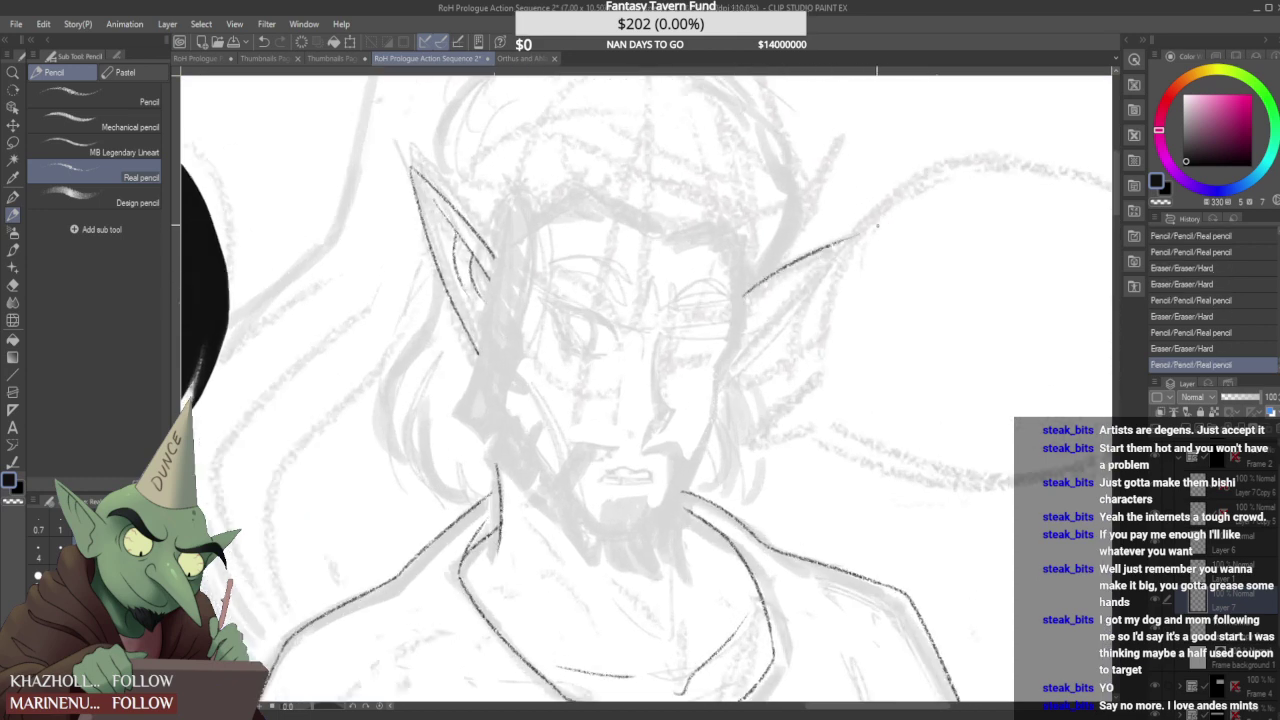
{"action": "mouse_move", "coordinate": [718, 387]}
{"action": "left_mouse_down"}
{"action": "mouse_move", "coordinate": [854, 226]}
{"action": "mouse_move", "coordinate": [762, 283]}
{"action": "mouse_move", "coordinate": [817, 264]}
{"action": "left_mouse_up"}
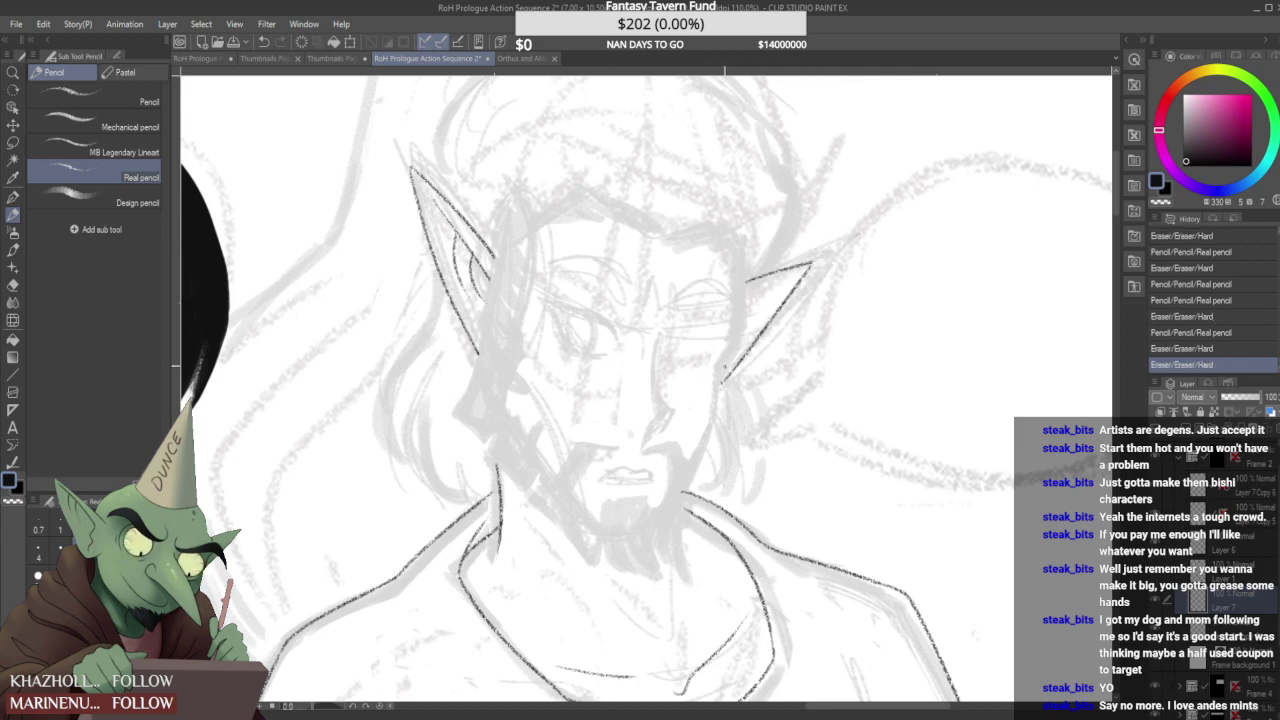
- Switch to the rough sketch layer and erase sketch lines along the far side of the elf's face
{"action": "scroll", "coordinate": [717, 372], "scroll_direction": "down", "scroll_amount": 2}
{"action": "left_click", "coordinate": [1237, 560]}
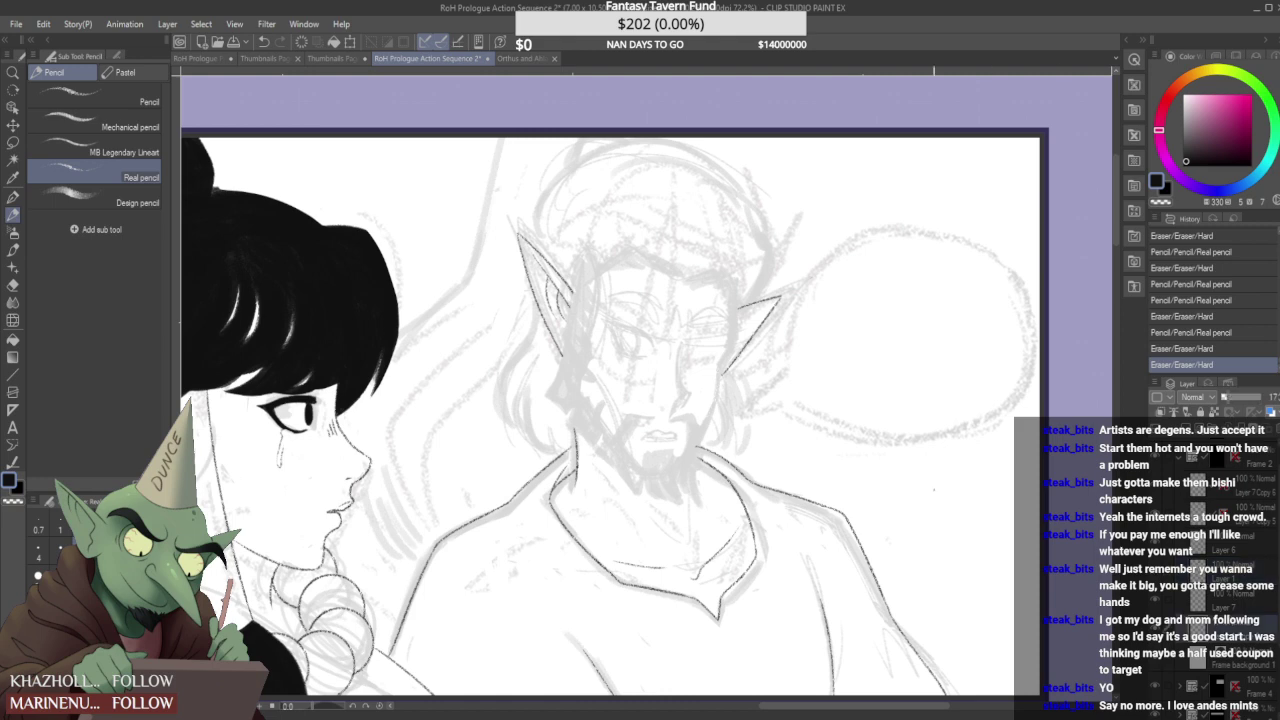
{"action": "mouse_move", "coordinate": [707, 385]}
{"action": "left_mouse_down"}
{"action": "mouse_move", "coordinate": [718, 352]}
{"action": "mouse_move", "coordinate": [729, 366]}
{"action": "mouse_move", "coordinate": [731, 332]}
{"action": "left_mouse_up"}
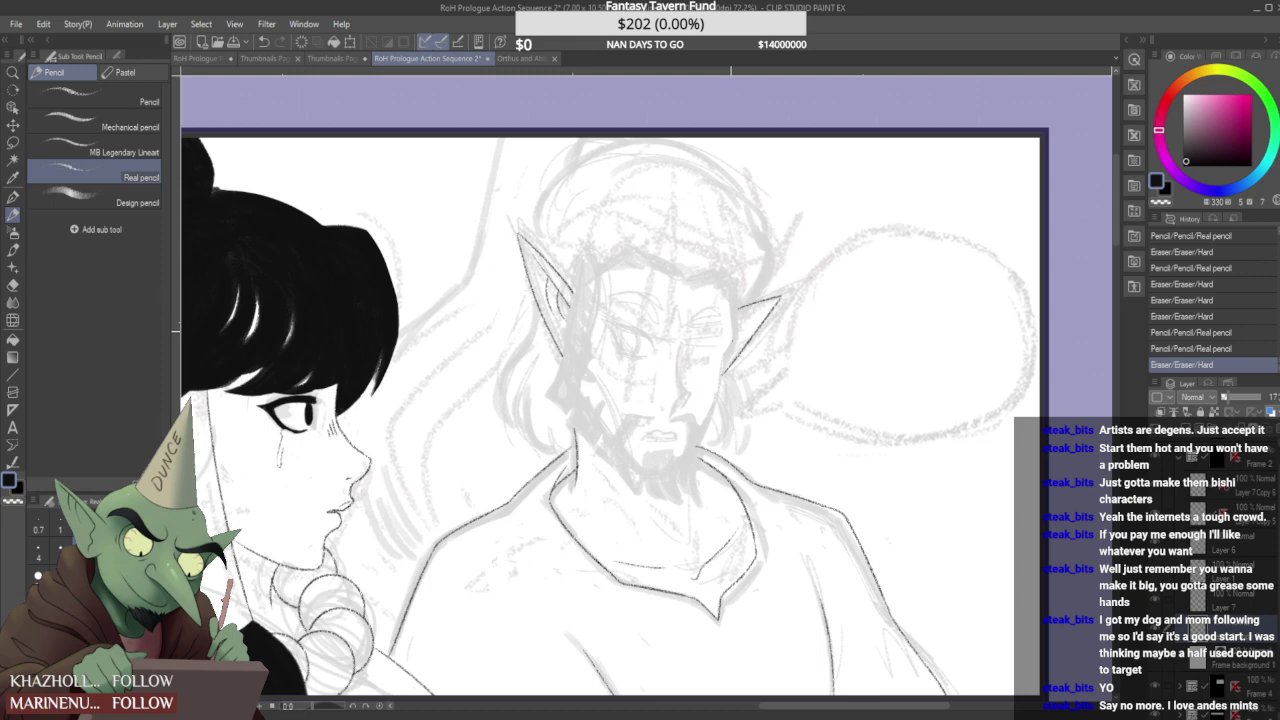
{"action": "scroll", "coordinate": [726, 338], "scroll_direction": "down", "scroll_amount": 5}
{"action": "left_click_drag", "start_coordinate": [725, 349], "coordinate": [720, 343]}
{"action": "scroll", "coordinate": [717, 371], "scroll_direction": "up", "scroll_amount": 3}
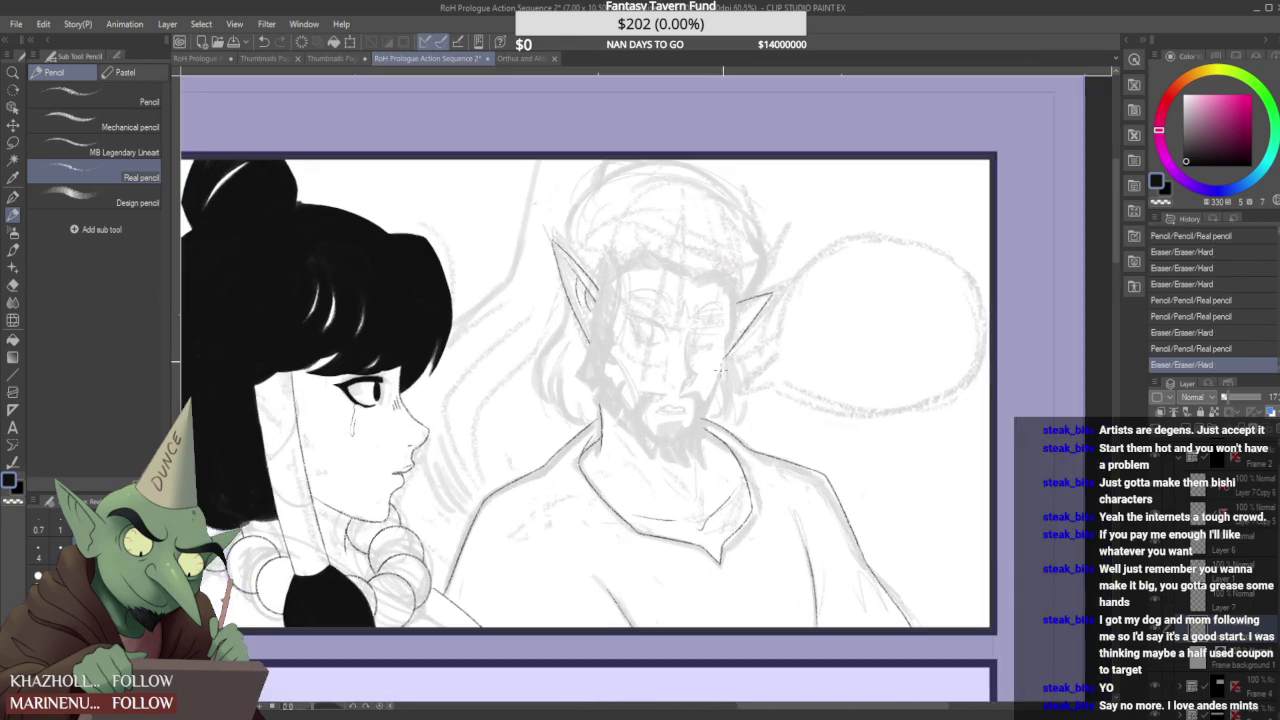
{"action": "left_click_drag", "start_coordinate": [722, 343], "coordinate": [726, 338]}
{"action": "scroll", "coordinate": [740, 325], "scroll_direction": "down", "scroll_amount": 2}
- Redraw the lid lines of the elf's eyes on the sketch layer with the Real pencil
{"action": "scroll", "coordinate": [740, 335], "scroll_direction": "up", "scroll_amount": 4}
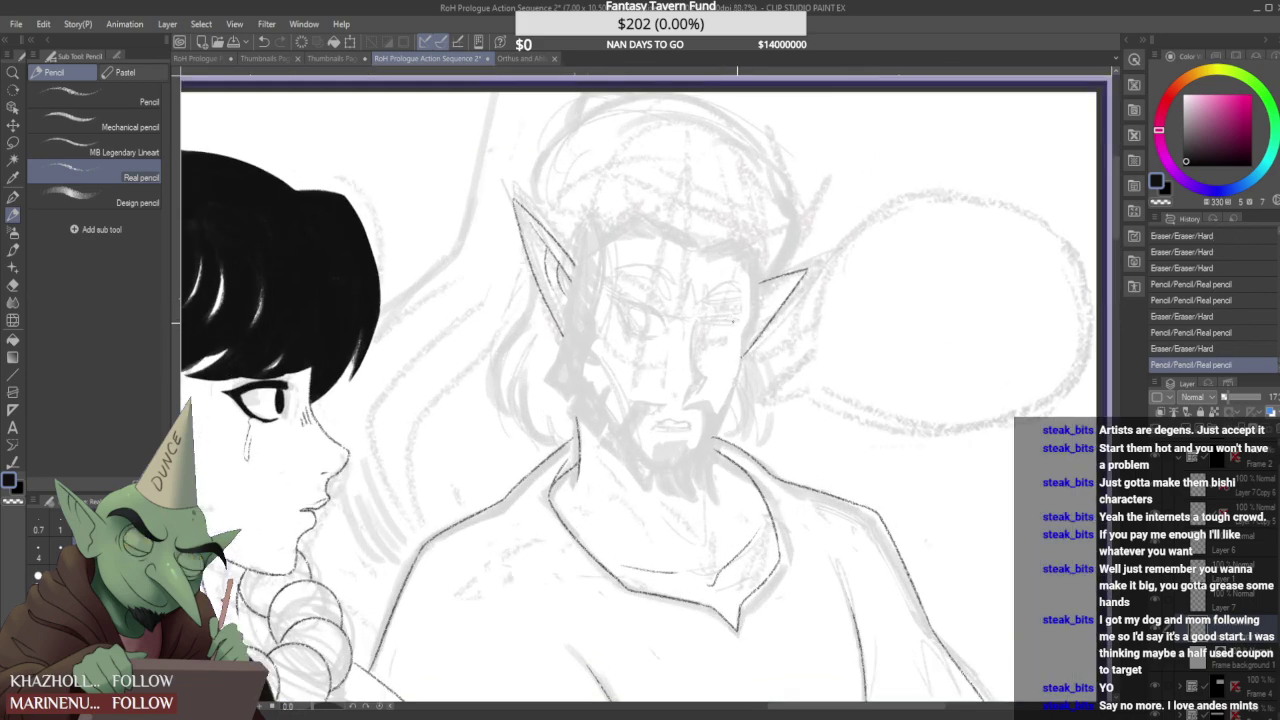
{"action": "left_click_drag", "start_coordinate": [735, 322], "coordinate": [712, 323]}
{"action": "left_click_drag", "start_coordinate": [615, 292], "coordinate": [650, 298]}
{"action": "mouse_move", "coordinate": [715, 322]}
{"action": "left_mouse_down"}
{"action": "mouse_move", "coordinate": [748, 325]}
{"action": "mouse_move", "coordinate": [712, 324]}
{"action": "mouse_move", "coordinate": [722, 345]}
{"action": "mouse_move", "coordinate": [733, 324]}
{"action": "mouse_move", "coordinate": [698, 331]}
{"action": "left_mouse_up"}
{"action": "scroll", "coordinate": [742, 300], "scroll_direction": "down", "scroll_amount": 3}
- Sketch the iris and lower edge of the elf's far eye and touch up the near eye
{"action": "scroll", "coordinate": [745, 290], "scroll_direction": "up", "scroll_amount": 6}
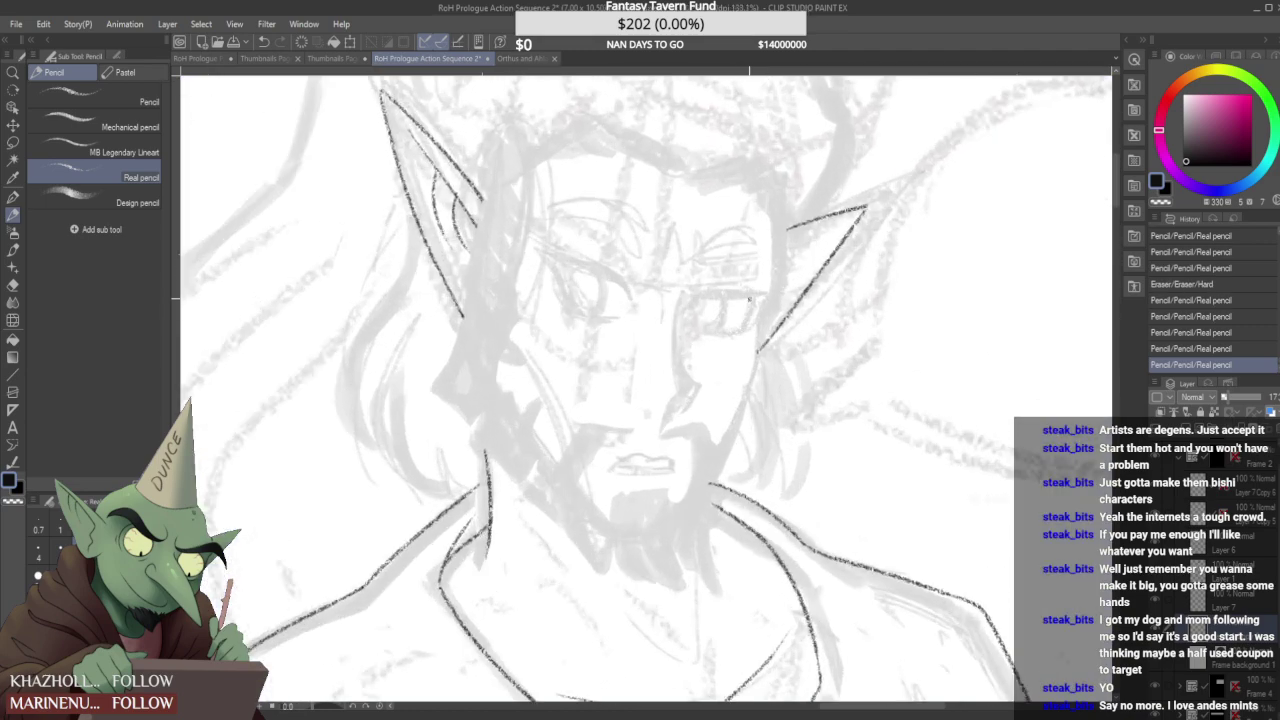
{"action": "left_click_drag", "start_coordinate": [755, 301], "coordinate": [711, 358]}
{"action": "left_click_drag", "start_coordinate": [634, 322], "coordinate": [614, 337]}
{"action": "left_click", "coordinate": [550, 298]}
- Switch to the Design pencil and sketch the hair edge rising from the temple on the girl's side
{"action": "scroll", "coordinate": [620, 274], "scroll_direction": "up", "scroll_amount": 1}
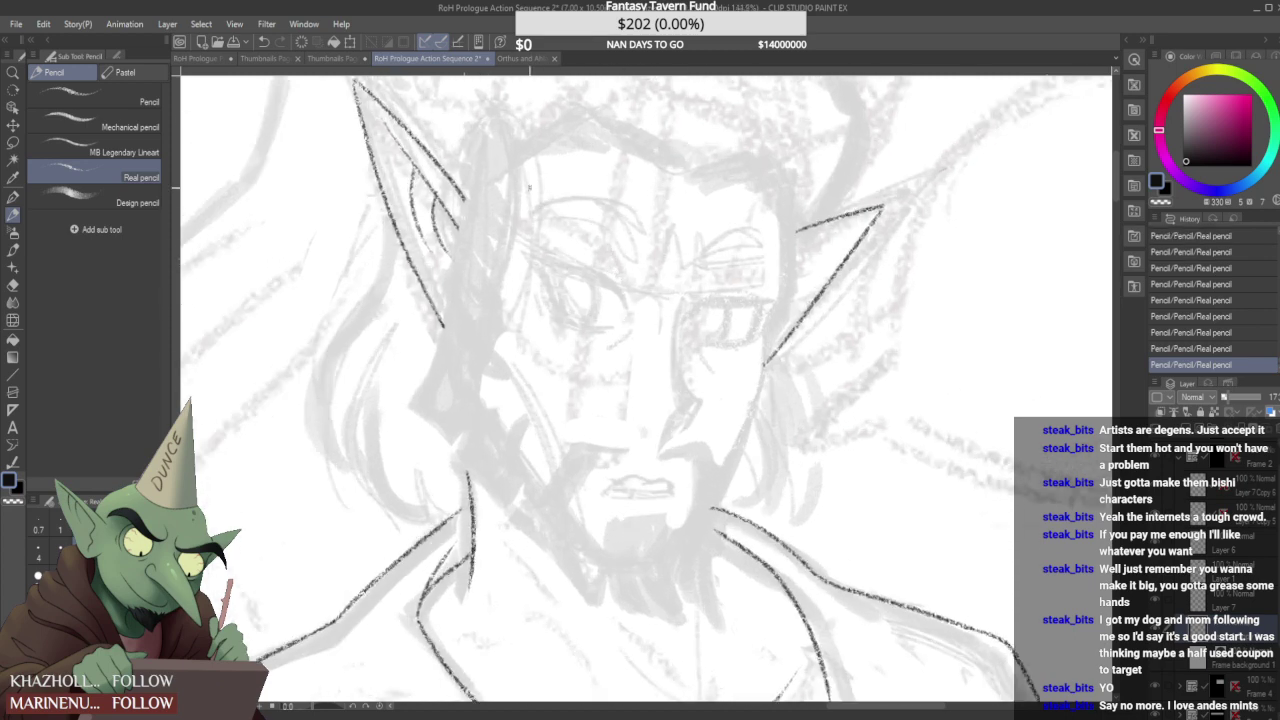
{"action": "left_click", "coordinate": [118, 198]}
{"action": "left_click_drag", "start_coordinate": [520, 192], "coordinate": [495, 162]}
{"action": "scroll", "coordinate": [591, 212], "scroll_direction": "down", "scroll_amount": 5}
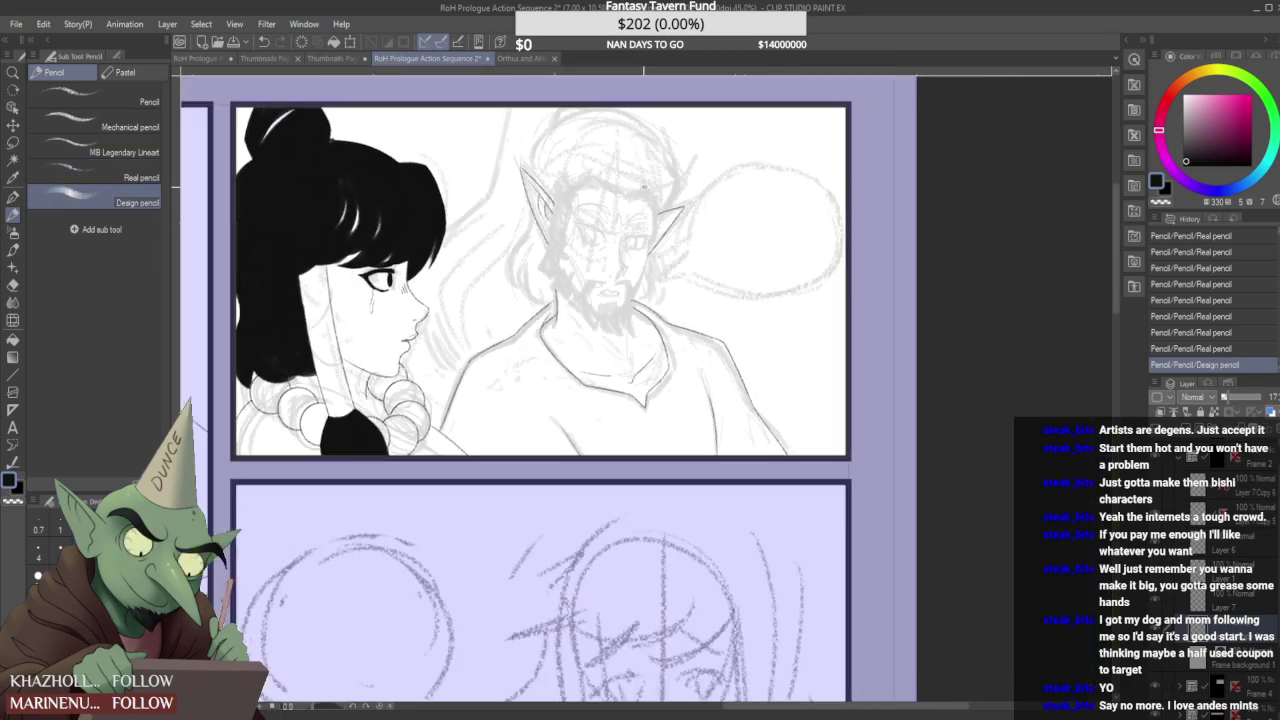
{"action": "scroll", "coordinate": [560, 170], "scroll_direction": "up", "scroll_amount": 3}
{"action": "mouse_move", "coordinate": [495, 184]}
{"action": "left_mouse_down"}
{"action": "mouse_move", "coordinate": [488, 158]}
{"action": "mouse_move", "coordinate": [504, 146]}
{"action": "left_mouse_up"}
- Sketch the rounded crown of the elf's hair with strands sweeping back from the forehead
{"action": "mouse_move", "coordinate": [558, 111]}
{"action": "left_mouse_down"}
{"action": "mouse_move", "coordinate": [513, 143]}
{"action": "mouse_move", "coordinate": [605, 88]}
{"action": "mouse_move", "coordinate": [655, 85]}
{"action": "mouse_move", "coordinate": [720, 150]}
{"action": "left_mouse_up"}
{"action": "mouse_move", "coordinate": [582, 84]}
{"action": "left_mouse_down"}
{"action": "mouse_move", "coordinate": [690, 100]}
{"action": "mouse_move", "coordinate": [679, 105]}
{"action": "left_mouse_up"}
{"action": "left_click_drag", "start_coordinate": [497, 150], "coordinate": [624, 80]}
{"action": "mouse_move", "coordinate": [620, 85]}
{"action": "left_mouse_down"}
{"action": "mouse_move", "coordinate": [730, 130]}
{"action": "mouse_move", "coordinate": [676, 90]}
{"action": "mouse_move", "coordinate": [672, 165]}
{"action": "left_mouse_up"}
- Add more strands across the elf's hair and clean up its edge above the far ear
{"action": "scroll", "coordinate": [652, 115], "scroll_direction": "down", "scroll_amount": 2}
{"action": "scroll", "coordinate": [677, 116], "scroll_direction": "up", "scroll_amount": 1}
{"action": "mouse_move", "coordinate": [610, 118]}
{"action": "left_mouse_down"}
{"action": "mouse_move", "coordinate": [664, 180]}
{"action": "mouse_move", "coordinate": [644, 160]}
{"action": "left_mouse_up"}
{"action": "mouse_move", "coordinate": [566, 142]}
{"action": "left_mouse_down"}
{"action": "mouse_move", "coordinate": [696, 173]}
{"action": "mouse_move", "coordinate": [665, 167]}
{"action": "mouse_move", "coordinate": [655, 115]}
{"action": "mouse_move", "coordinate": [683, 96]}
{"action": "mouse_move", "coordinate": [635, 83]}
{"action": "mouse_move", "coordinate": [740, 132]}
{"action": "mouse_move", "coordinate": [684, 82]}
{"action": "mouse_move", "coordinate": [731, 149]}
{"action": "mouse_move", "coordinate": [711, 107]}
{"action": "mouse_move", "coordinate": [688, 105]}
{"action": "mouse_move", "coordinate": [718, 128]}
{"action": "left_mouse_up"}
{"action": "left_click_drag", "start_coordinate": [735, 173], "coordinate": [720, 210]}
{"action": "scroll", "coordinate": [727, 137], "scroll_direction": "down", "scroll_amount": 3}
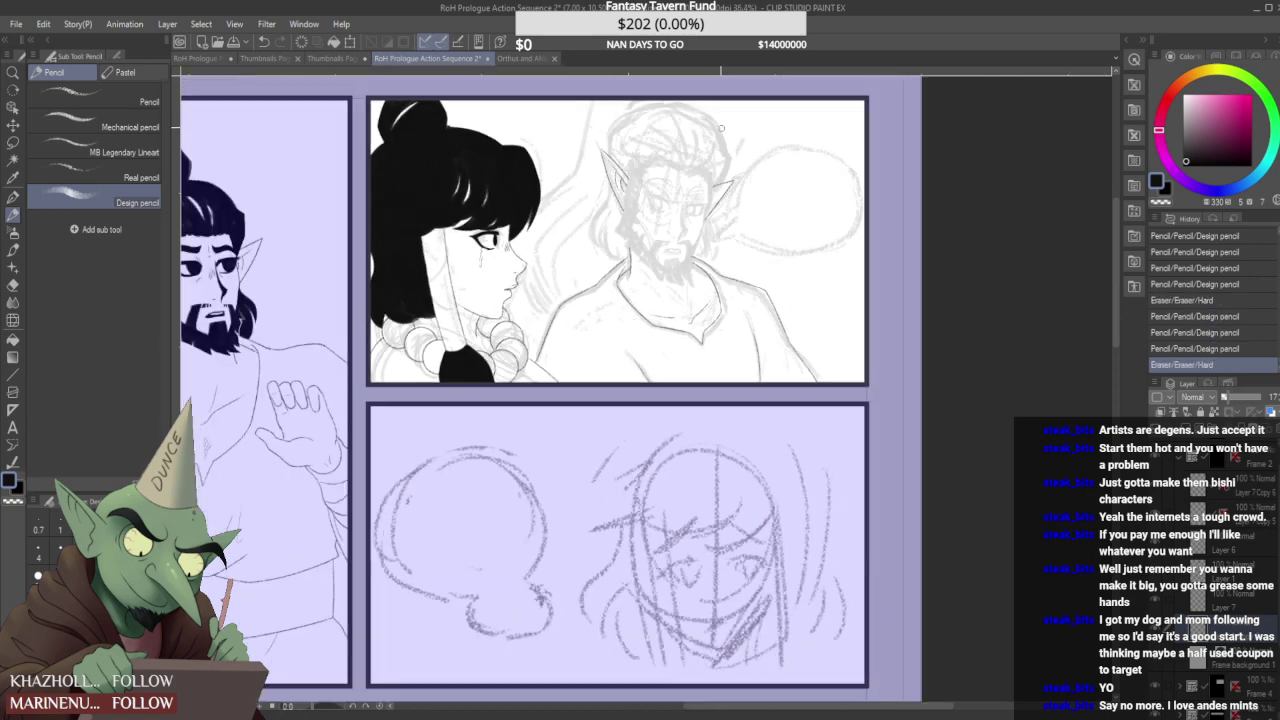
- Clean up the sketched outline over the top of the elf's hair
{"action": "scroll", "coordinate": [717, 124], "scroll_direction": "up", "scroll_amount": 2}
{"action": "left_click_drag", "start_coordinate": [709, 115], "coordinate": [628, 86]}
{"action": "scroll", "coordinate": [684, 88], "scroll_direction": "down", "scroll_amount": 2}
{"action": "scroll", "coordinate": [677, 91], "scroll_direction": "up", "scroll_amount": 2}
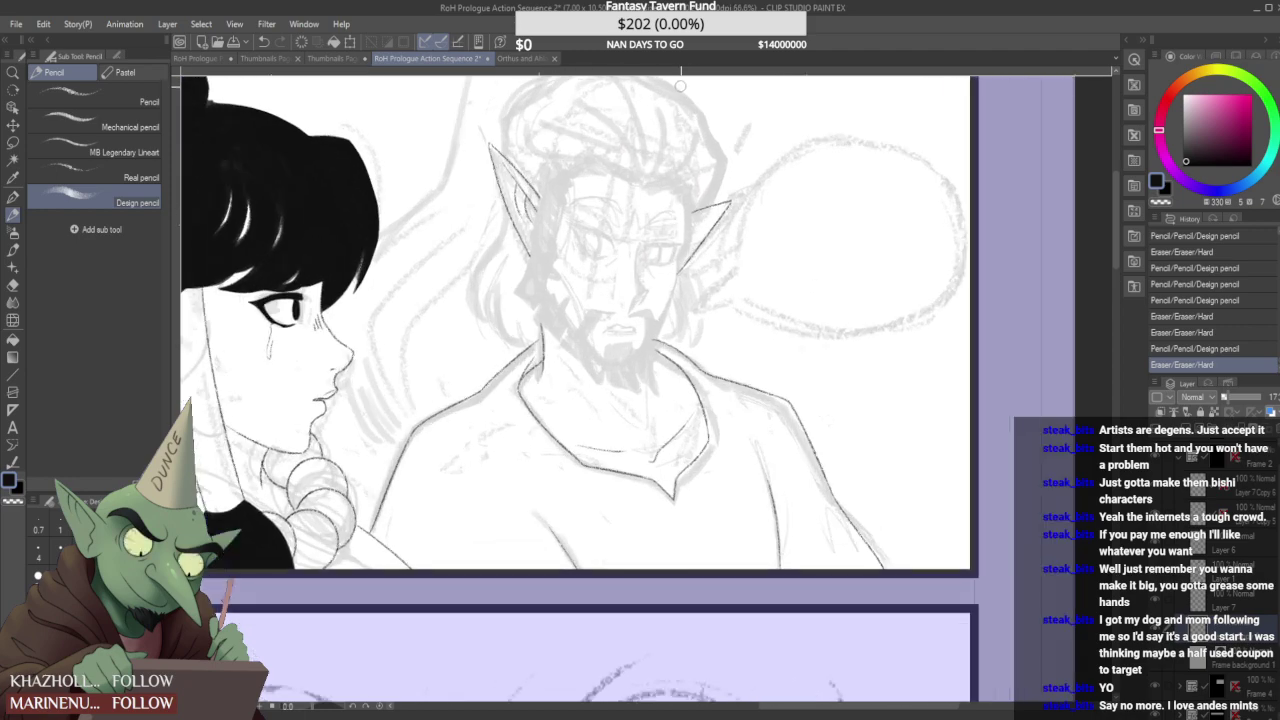
- Refine the far edge of the elf's hair and erase stray sketch marks above the far ear
{"action": "scroll", "coordinate": [715, 150], "scroll_direction": "down", "scroll_amount": 2}
{"action": "left_click_drag", "start_coordinate": [729, 148], "coordinate": [719, 171]}
{"action": "scroll", "coordinate": [715, 152], "scroll_direction": "up", "scroll_amount": 2}
{"action": "scroll", "coordinate": [716, 170], "scroll_direction": "down", "scroll_amount": 2}
{"action": "scroll", "coordinate": [730, 152], "scroll_direction": "down", "scroll_amount": 1}
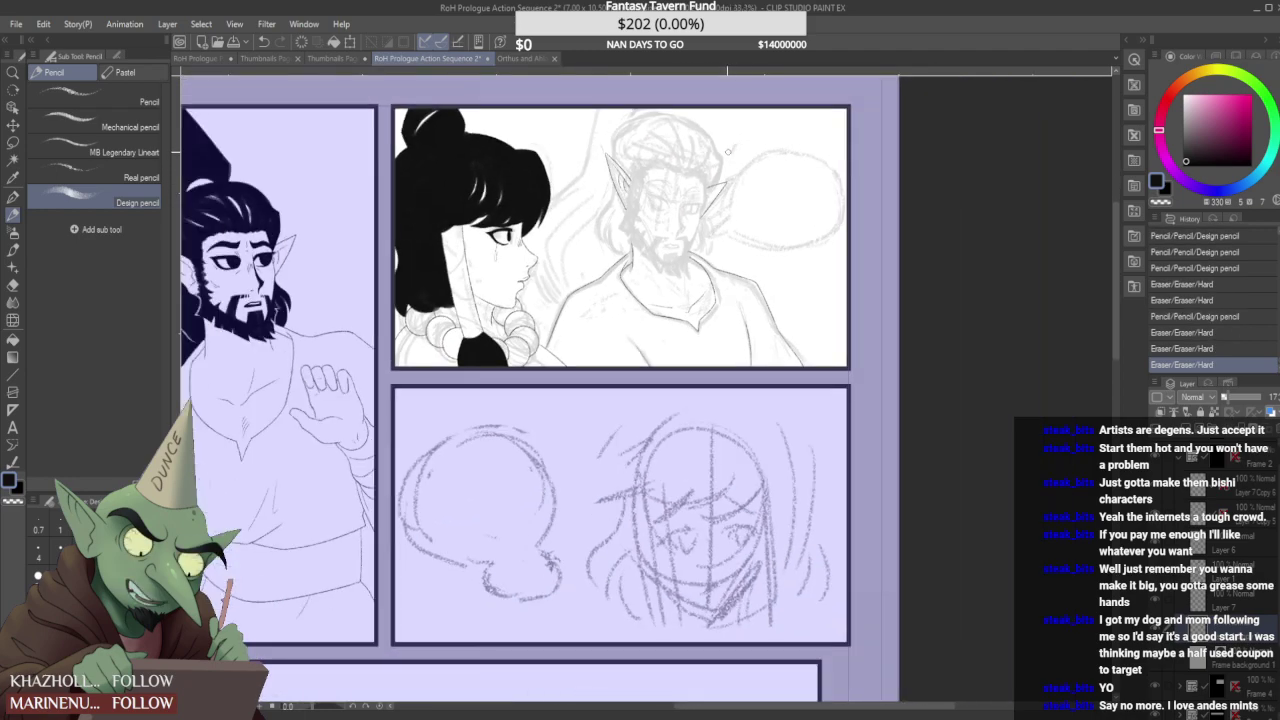
{"action": "scroll", "coordinate": [728, 165], "scroll_direction": "up", "scroll_amount": 3}
{"action": "left_click", "coordinate": [722, 181]}
{"action": "left_click", "coordinate": [728, 166]}
{"action": "scroll", "coordinate": [720, 201], "scroll_direction": "down", "scroll_amount": 1}
{"action": "scroll", "coordinate": [719, 202], "scroll_direction": "down", "scroll_amount": 5}
{"action": "scroll", "coordinate": [680, 158], "scroll_direction": "up", "scroll_amount": 6}
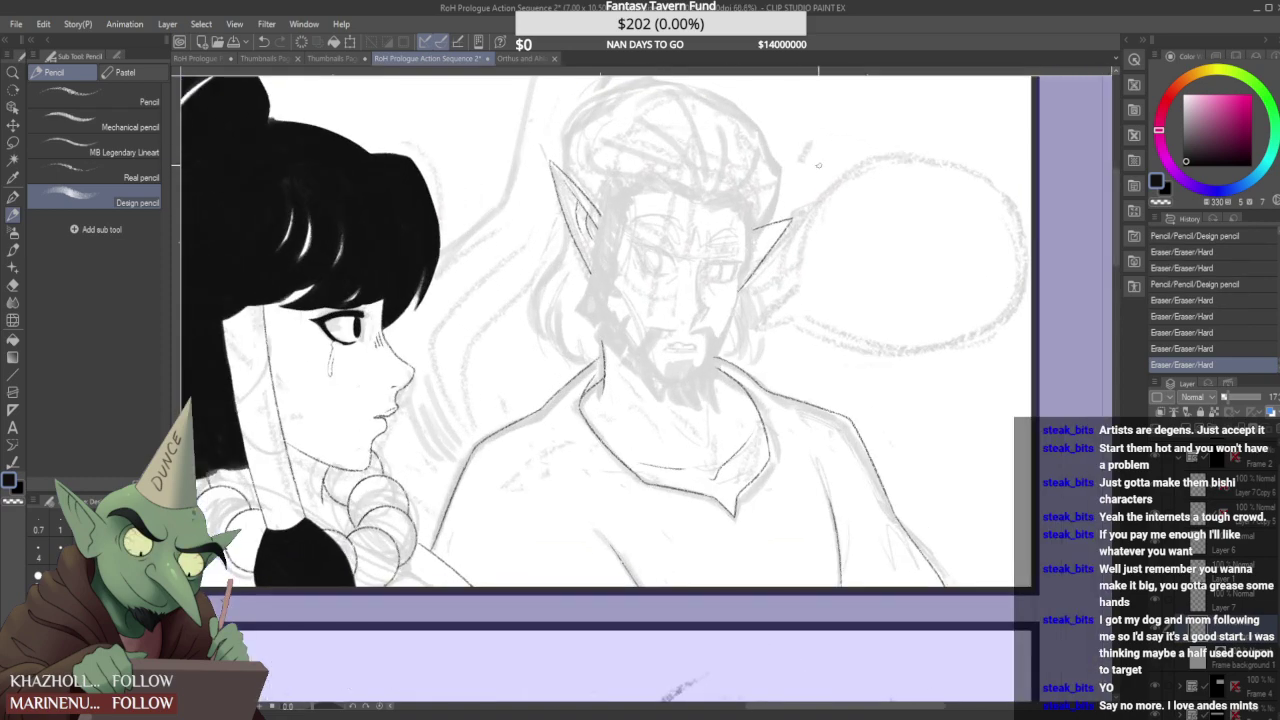
- Refine the sketched edge of the elf's face between the far ear and the cheek, cleaning up stray marks
{"action": "left_click", "coordinate": [762, 200]}
{"action": "left_click", "coordinate": [762, 200]}
{"action": "left_click", "coordinate": [756, 246]}
{"action": "scroll", "coordinate": [740, 250], "scroll_direction": "up", "scroll_amount": 2}
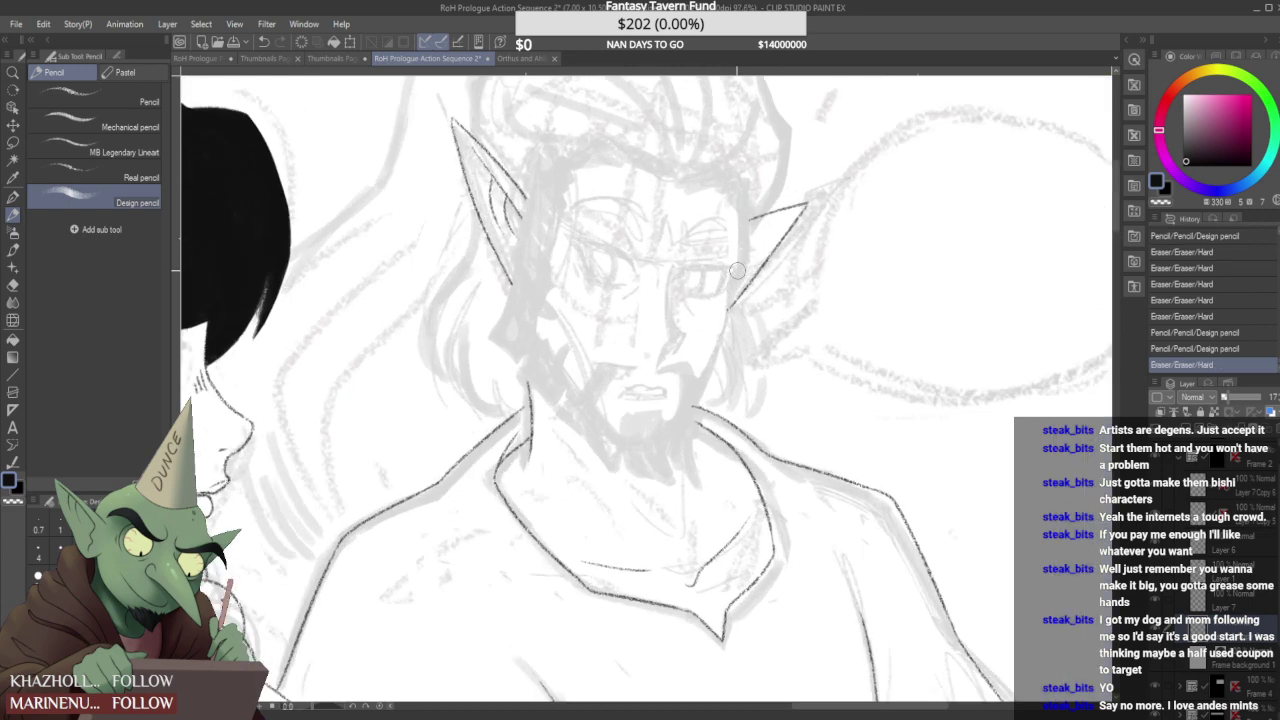
{"action": "mouse_move", "coordinate": [740, 285]}
{"action": "left_mouse_down"}
{"action": "mouse_move", "coordinate": [759, 252]}
{"action": "mouse_move", "coordinate": [700, 385]}
{"action": "left_mouse_up"}
{"action": "scroll", "coordinate": [730, 263], "scroll_direction": "down", "scroll_amount": 2}
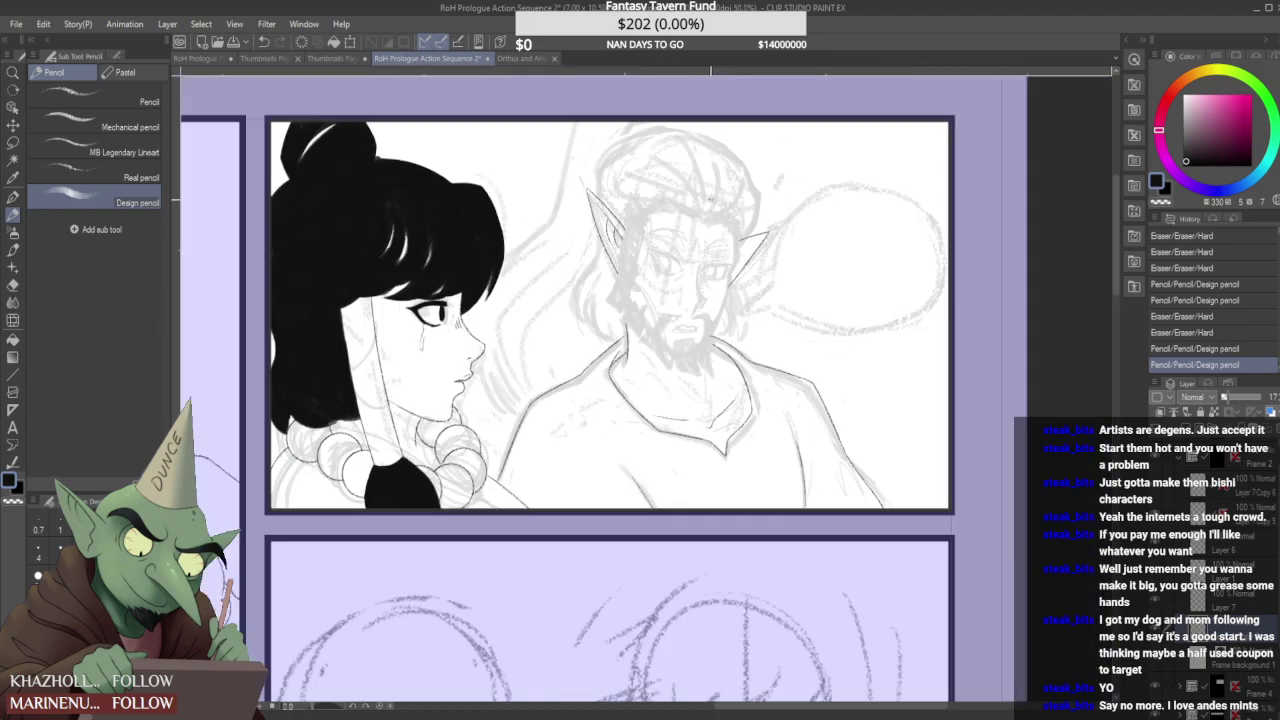
- Redraw the sketched outline over the top of the elf's hair and erase stray marks along its near edge
{"action": "scroll", "coordinate": [630, 188], "scroll_direction": "up", "scroll_amount": 2}
{"action": "mouse_move", "coordinate": [579, 205]}
{"action": "left_mouse_down"}
{"action": "mouse_move", "coordinate": [587, 131]}
{"action": "mouse_move", "coordinate": [606, 125]}
{"action": "mouse_move", "coordinate": [586, 158]}
{"action": "mouse_move", "coordinate": [608, 127]}
{"action": "left_mouse_up"}
{"action": "left_click_drag", "start_coordinate": [602, 133], "coordinate": [660, 104]}
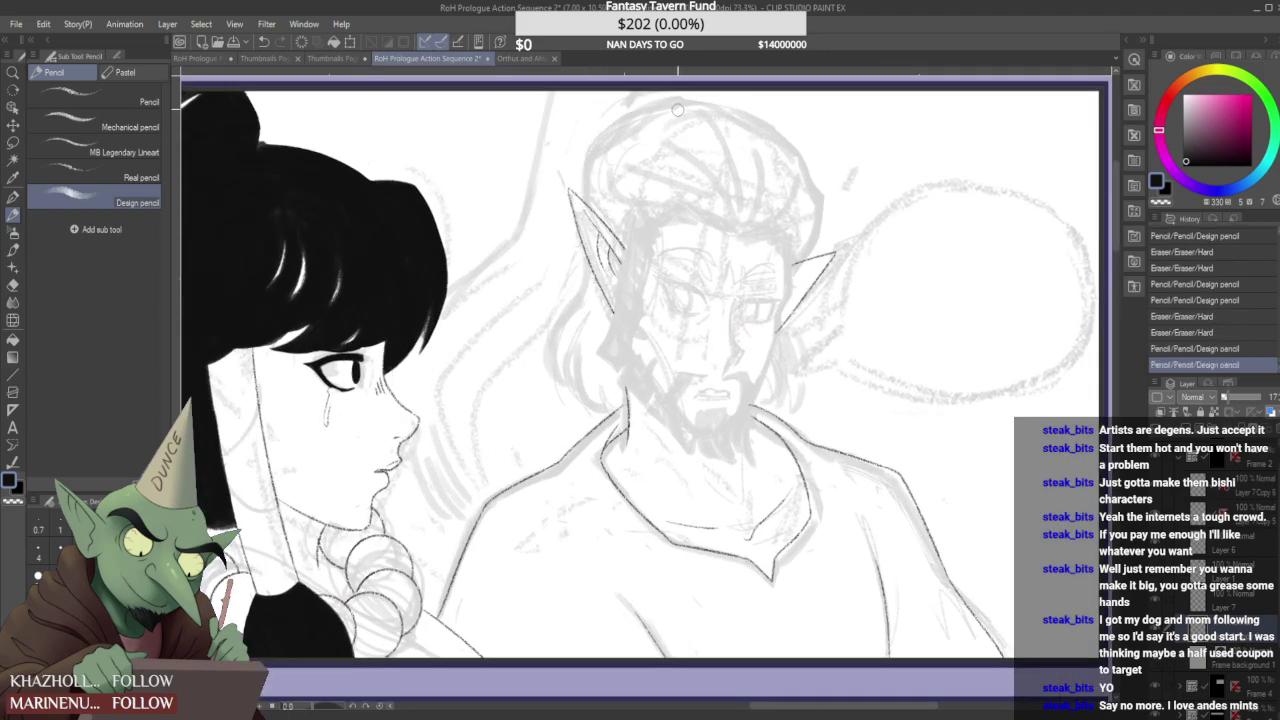
{"action": "scroll", "coordinate": [677, 109], "scroll_direction": "up", "scroll_amount": 1}
{"action": "mouse_move", "coordinate": [574, 114]}
{"action": "left_mouse_down"}
{"action": "mouse_move", "coordinate": [708, 77]}
{"action": "mouse_move", "coordinate": [753, 93]}
{"action": "left_mouse_up"}
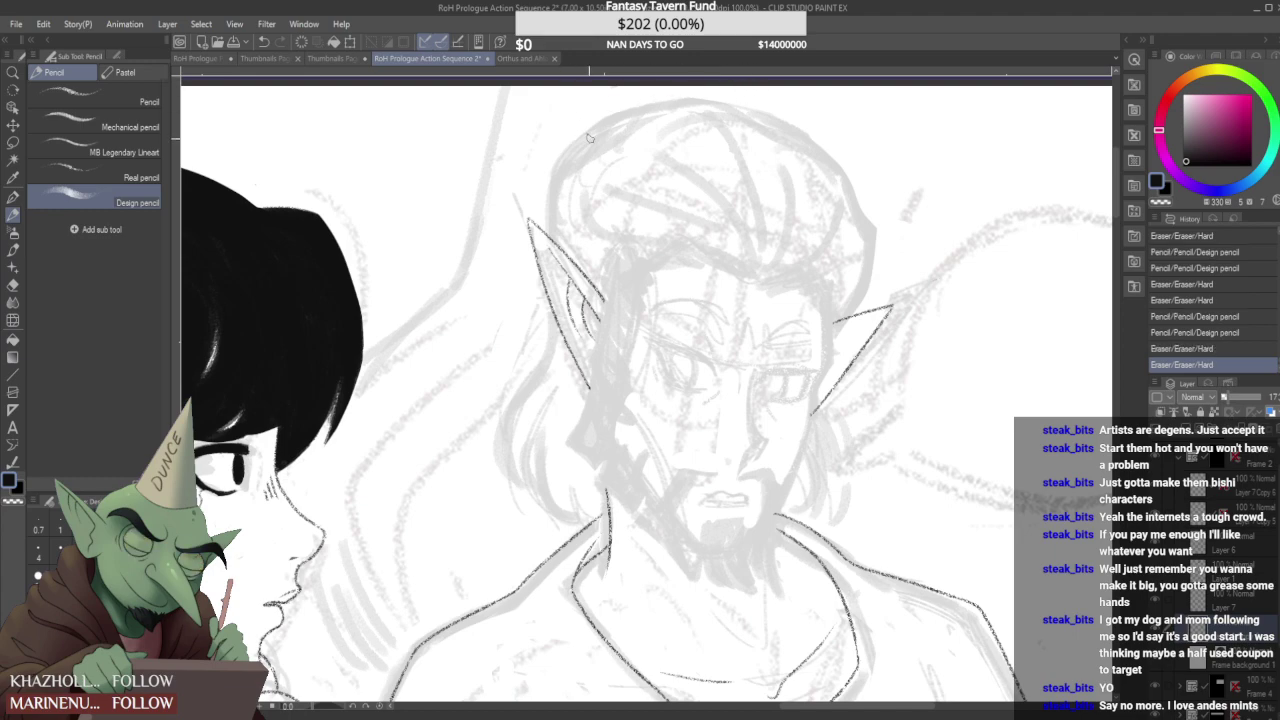
{"action": "left_click_drag", "start_coordinate": [590, 138], "coordinate": [705, 107]}
{"action": "left_click_drag", "start_coordinate": [600, 120], "coordinate": [646, 90]}
{"action": "scroll", "coordinate": [640, 110], "scroll_direction": "down", "scroll_amount": 4}
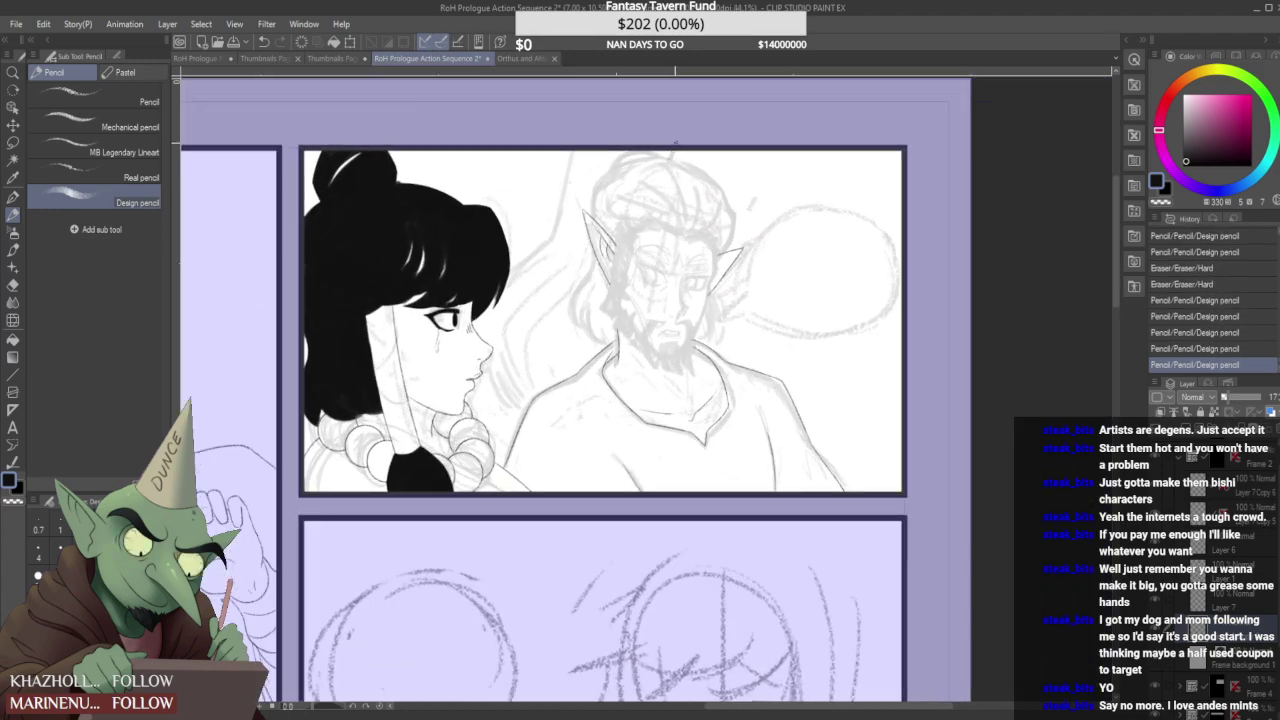
- Sketch thick, furrowed eyebrows above both of the elf's eyes with the Design pencil and clean up their edges
{"action": "scroll", "coordinate": [663, 131], "scroll_direction": "down", "scroll_amount": 2}
{"action": "scroll", "coordinate": [541, 359], "scroll_direction": "up", "scroll_amount": 2}
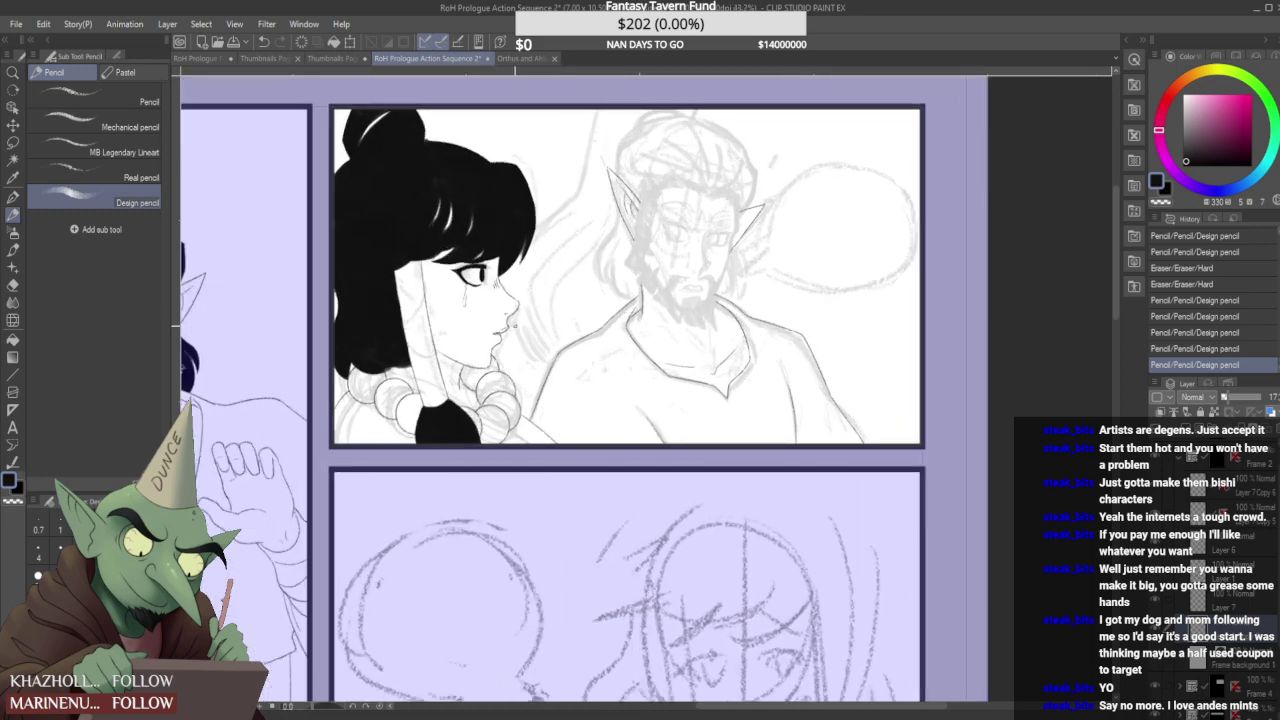
{"action": "scroll", "coordinate": [572, 271], "scroll_direction": "down", "scroll_amount": 1}
{"action": "scroll", "coordinate": [700, 240], "scroll_direction": "up", "scroll_amount": 3}
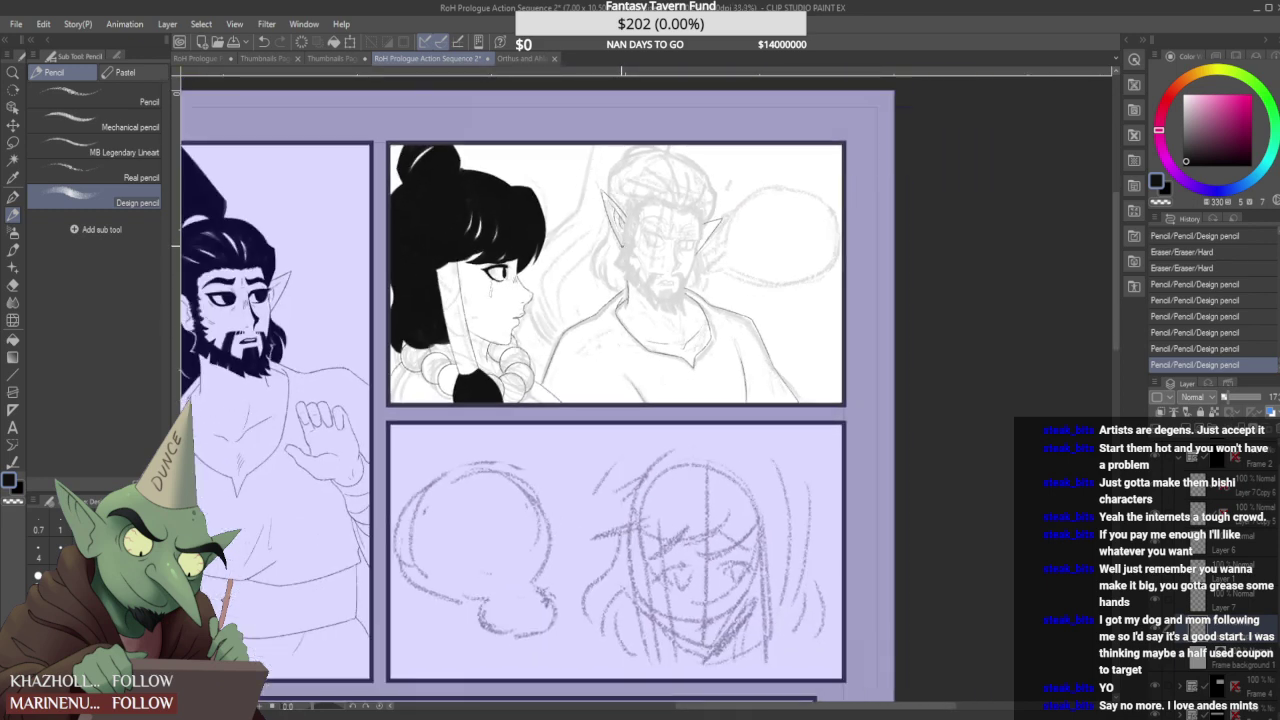
{"action": "scroll", "coordinate": [645, 232], "scroll_direction": "up", "scroll_amount": 5}
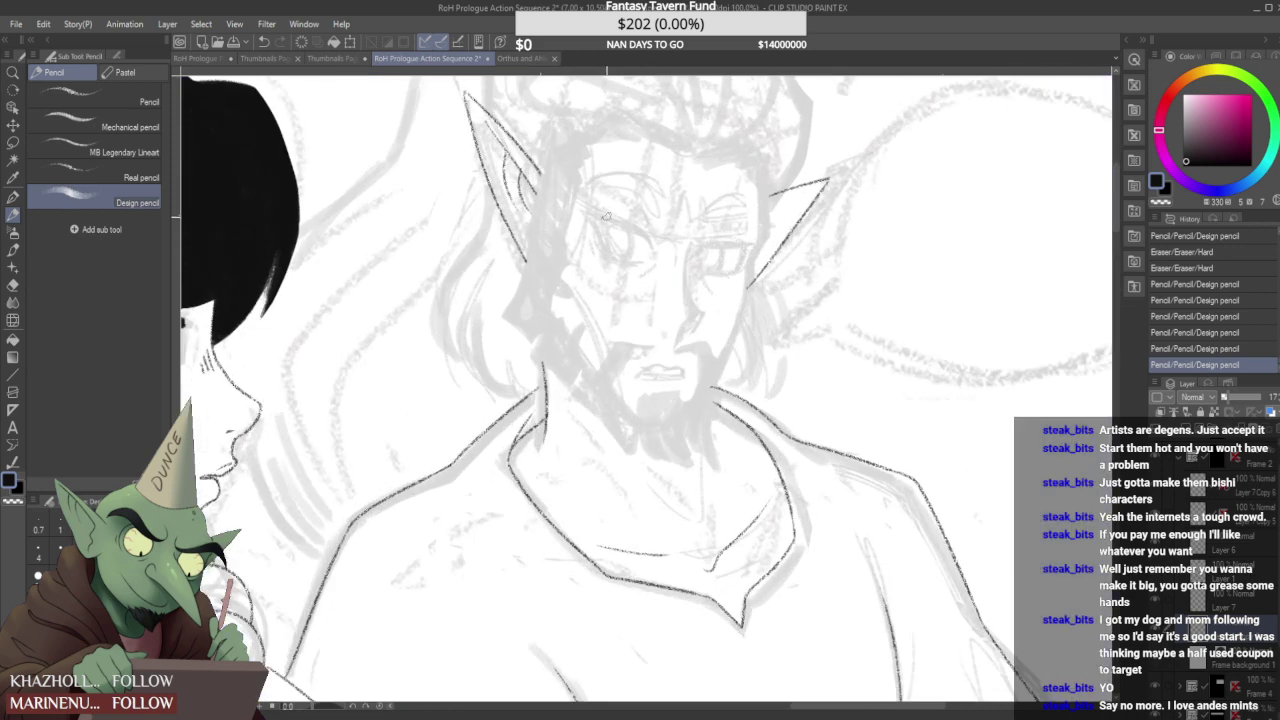
{"action": "left_click_drag", "start_coordinate": [694, 254], "coordinate": [735, 243]}
{"action": "left_click_drag", "start_coordinate": [690, 201], "coordinate": [747, 216]}
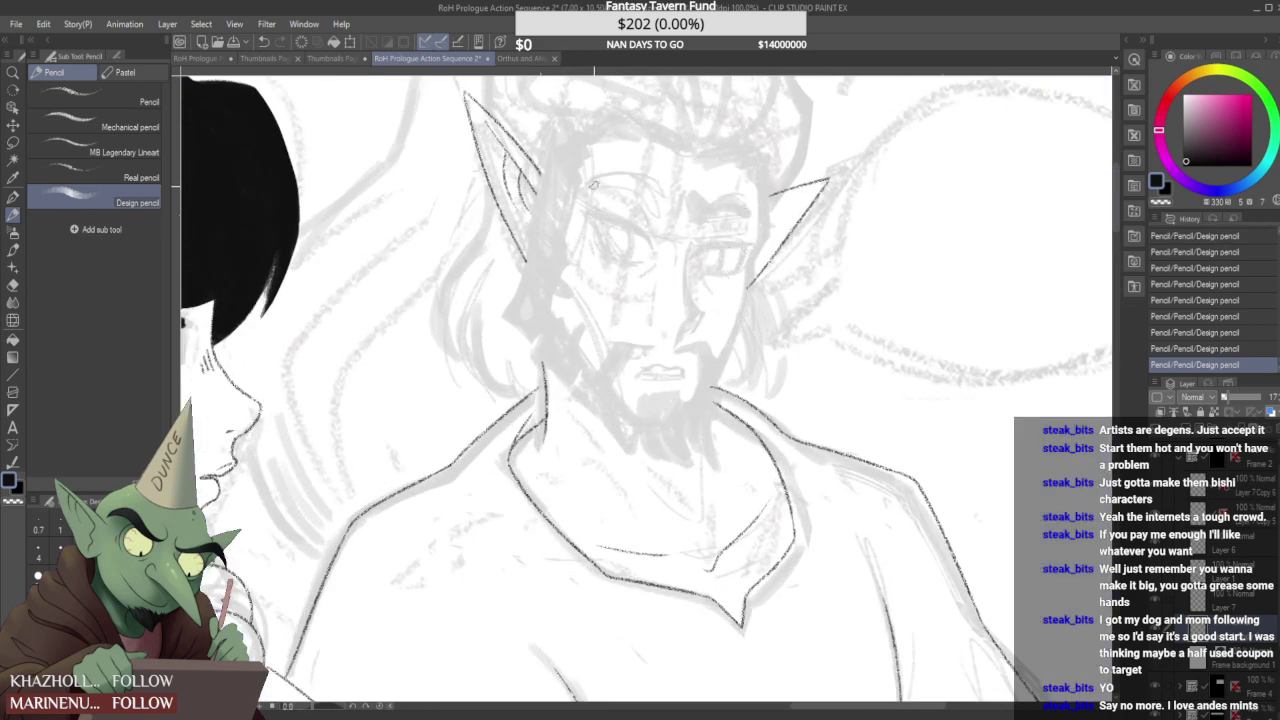
{"action": "scroll", "coordinate": [665, 185], "scroll_direction": "down", "scroll_amount": 2}
{"action": "scroll", "coordinate": [653, 157], "scroll_direction": "down", "scroll_amount": 2}
{"action": "scroll", "coordinate": [675, 180], "scroll_direction": "up", "scroll_amount": 3}
{"action": "left_click_drag", "start_coordinate": [672, 186], "coordinate": [672, 208]}
{"action": "scroll", "coordinate": [664, 167], "scroll_direction": "down", "scroll_amount": 3}
{"action": "scroll", "coordinate": [663, 163], "scroll_direction": "down", "scroll_amount": 2}
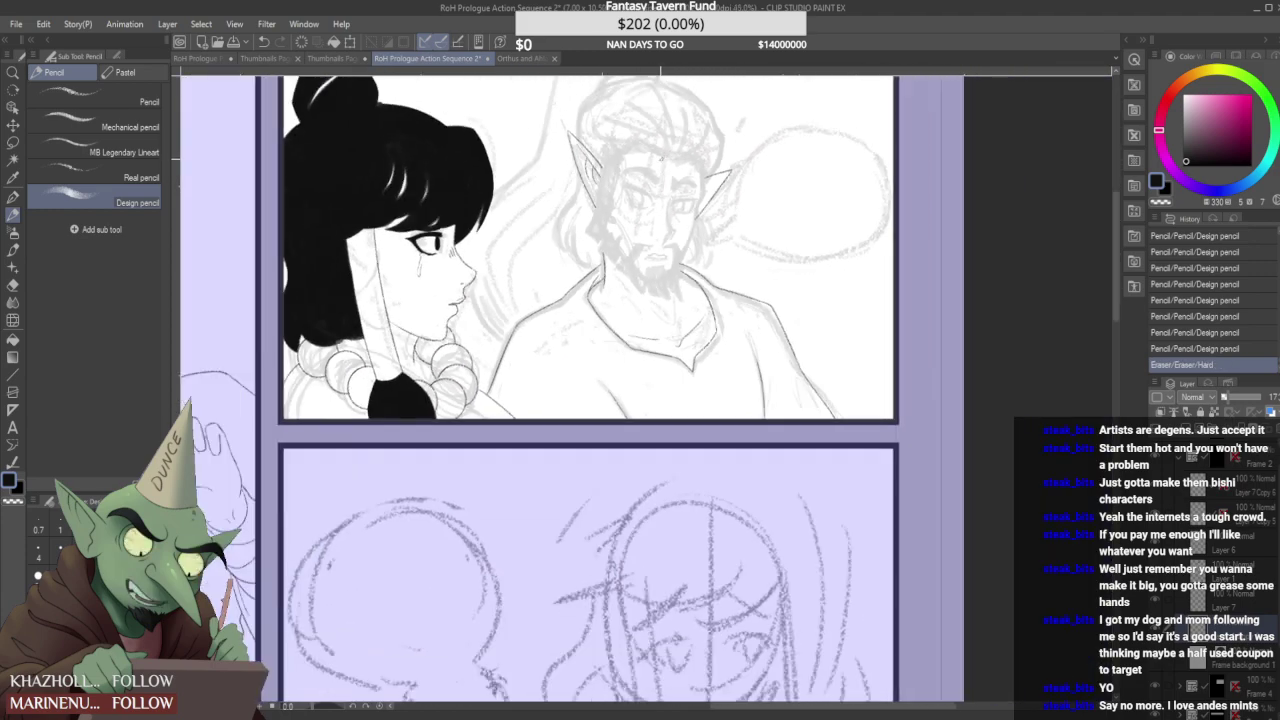
- Refine the elf's sketched eyes with fine strokes using the Real pencil
{"action": "scroll", "coordinate": [683, 180], "scroll_direction": "down", "scroll_amount": 2}
{"action": "scroll", "coordinate": [673, 188], "scroll_direction": "up", "scroll_amount": 4}
{"action": "left_click", "coordinate": [145, 174]}
{"action": "scroll", "coordinate": [672, 215], "scroll_direction": "up", "scroll_amount": 2}
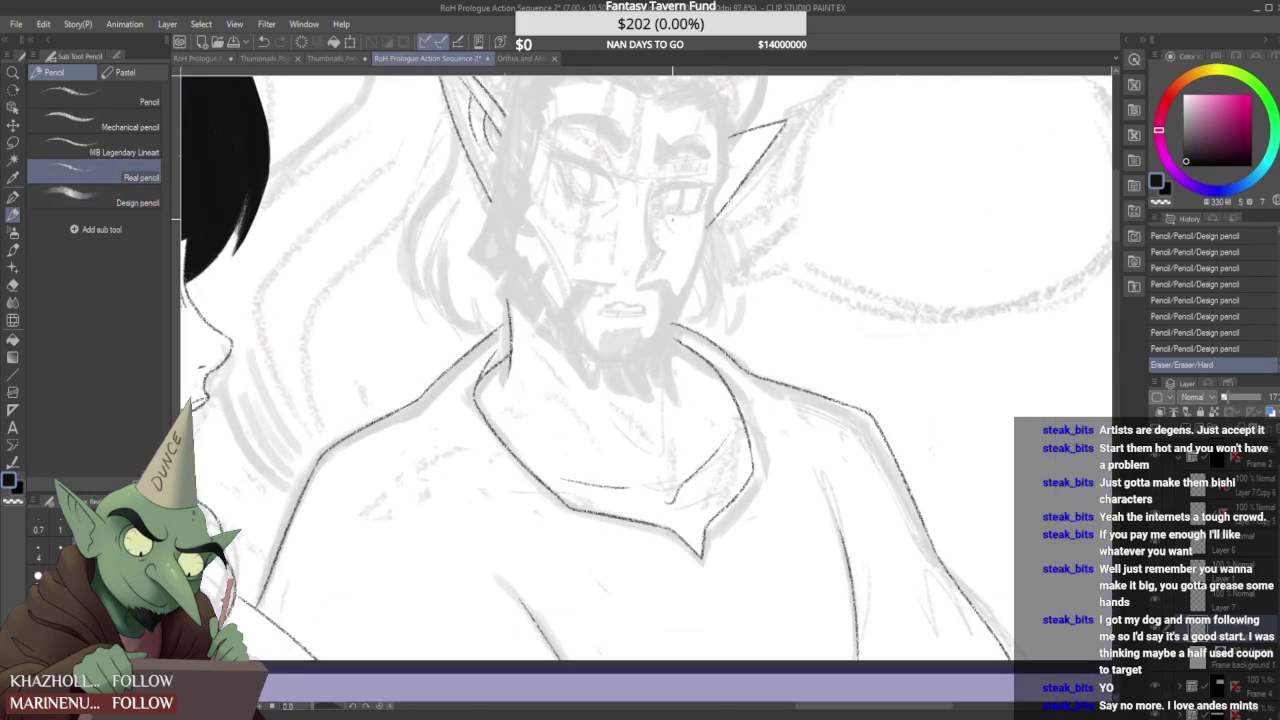
{"action": "left_click", "coordinate": [540, 209]}
{"action": "left_click", "coordinate": [590, 195]}
{"action": "scroll", "coordinate": [590, 192], "scroll_direction": "up", "scroll_amount": 1}
{"action": "left_click", "coordinate": [634, 213]}
{"action": "scroll", "coordinate": [636, 215], "scroll_direction": "down", "scroll_amount": 2}
{"action": "scroll", "coordinate": [640, 258], "scroll_direction": "down", "scroll_amount": 4}
{"action": "scroll", "coordinate": [630, 295], "scroll_direction": "up", "scroll_amount": 2}
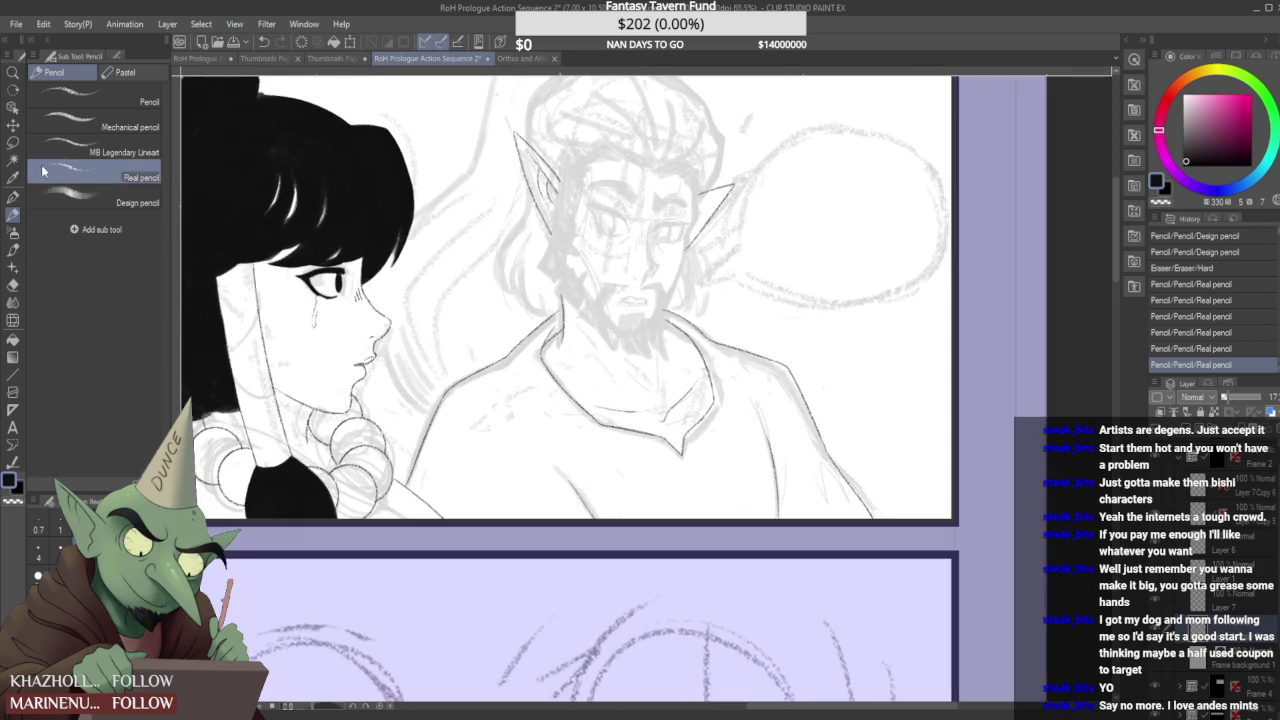
- Lasso the elf's sketched mouth, adjust it slightly with a scale/rotate transform, and deselect it
{"action": "left_click", "coordinate": [13, 142]}
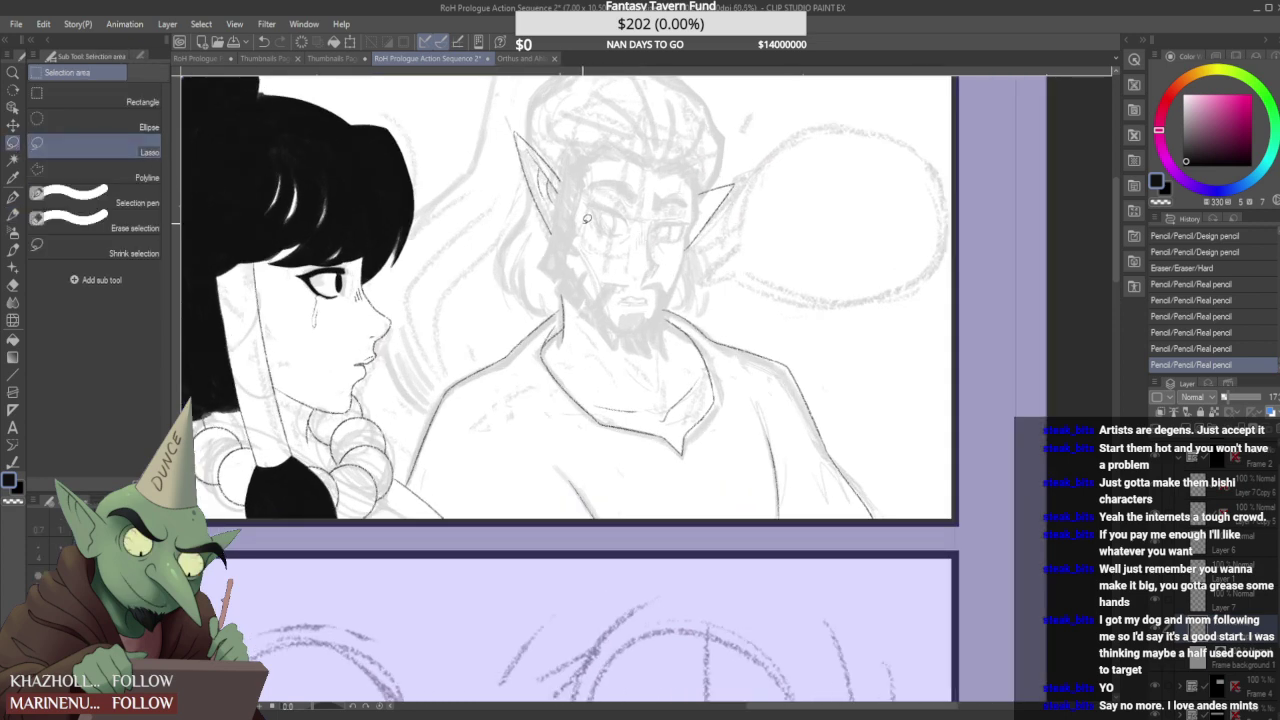
{"action": "mouse_move", "coordinate": [619, 302]}
{"action": "left_mouse_down"}
{"action": "mouse_move", "coordinate": [622, 290]}
{"action": "mouse_move", "coordinate": [658, 299]}
{"action": "mouse_move", "coordinate": [628, 308]}
{"action": "left_mouse_up"}
{"action": "key", "text": "ctrl+t"}
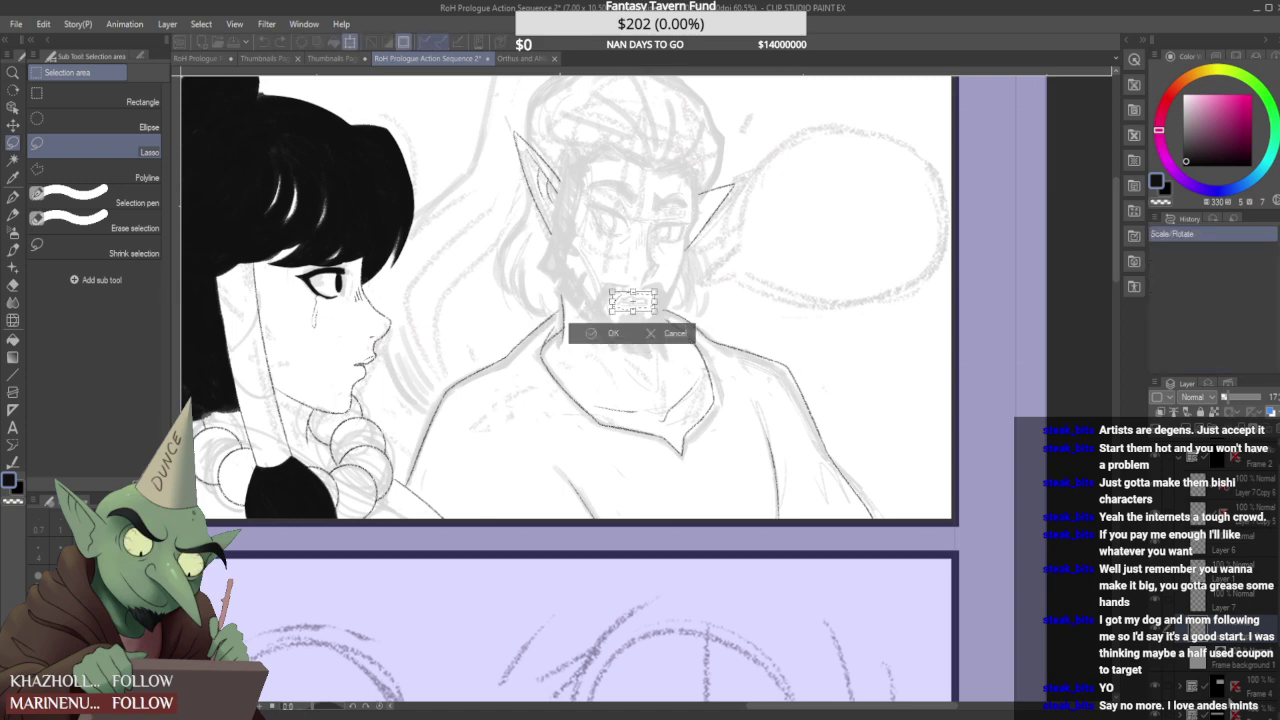
{"action": "key", "text": "Return"}
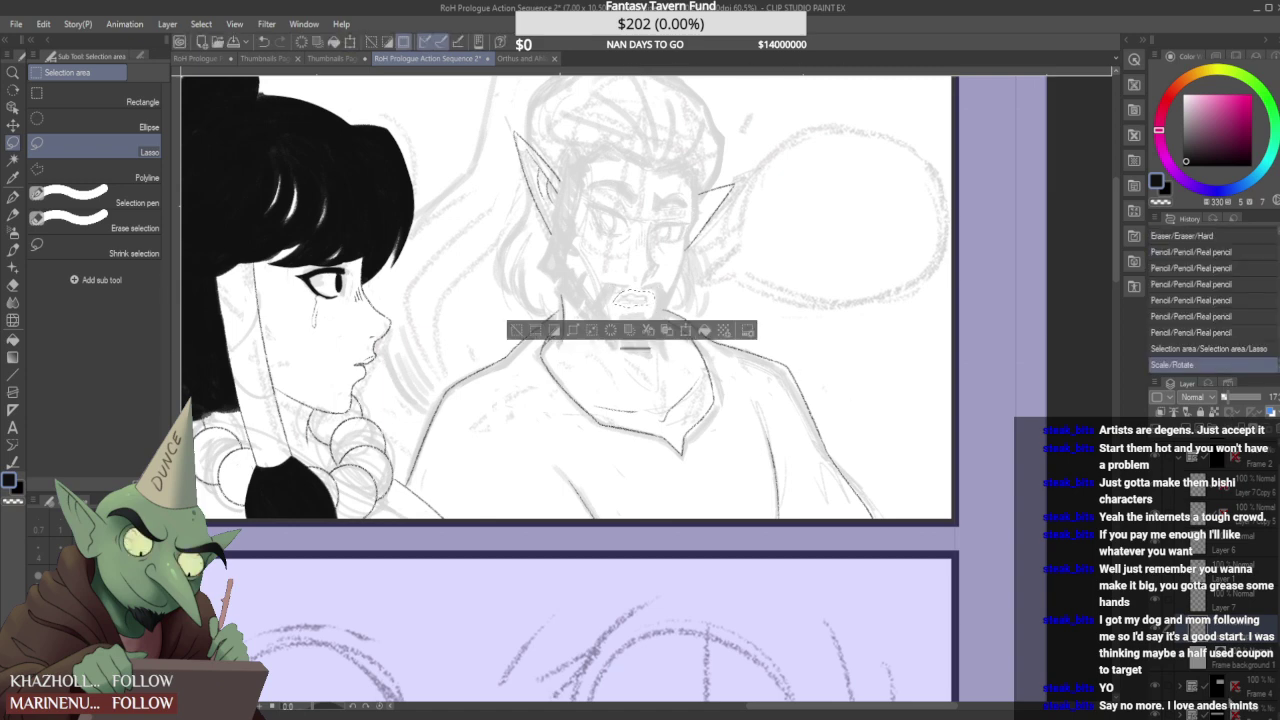
{"action": "key", "text": "ctrl+d"}
{"action": "scroll", "coordinate": [806, 326], "scroll_direction": "down", "scroll_amount": 4}
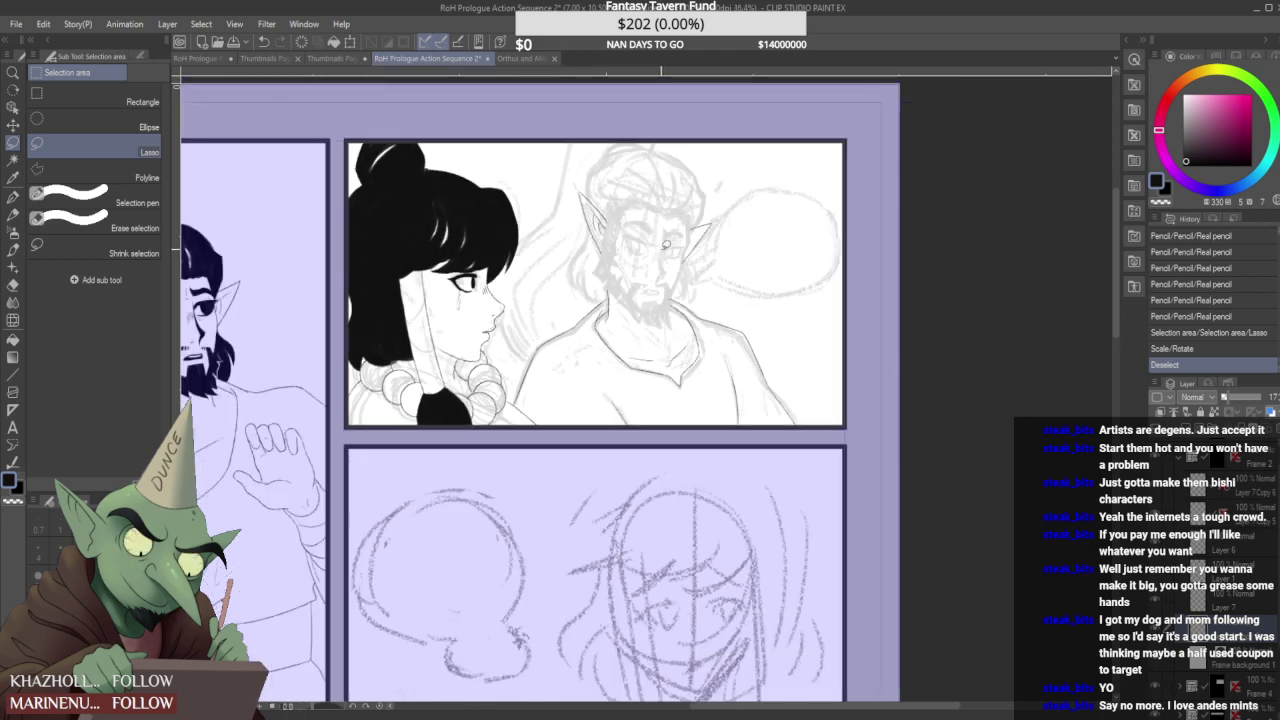
{"action": "scroll", "coordinate": [673, 238], "scroll_direction": "down", "scroll_amount": 2}
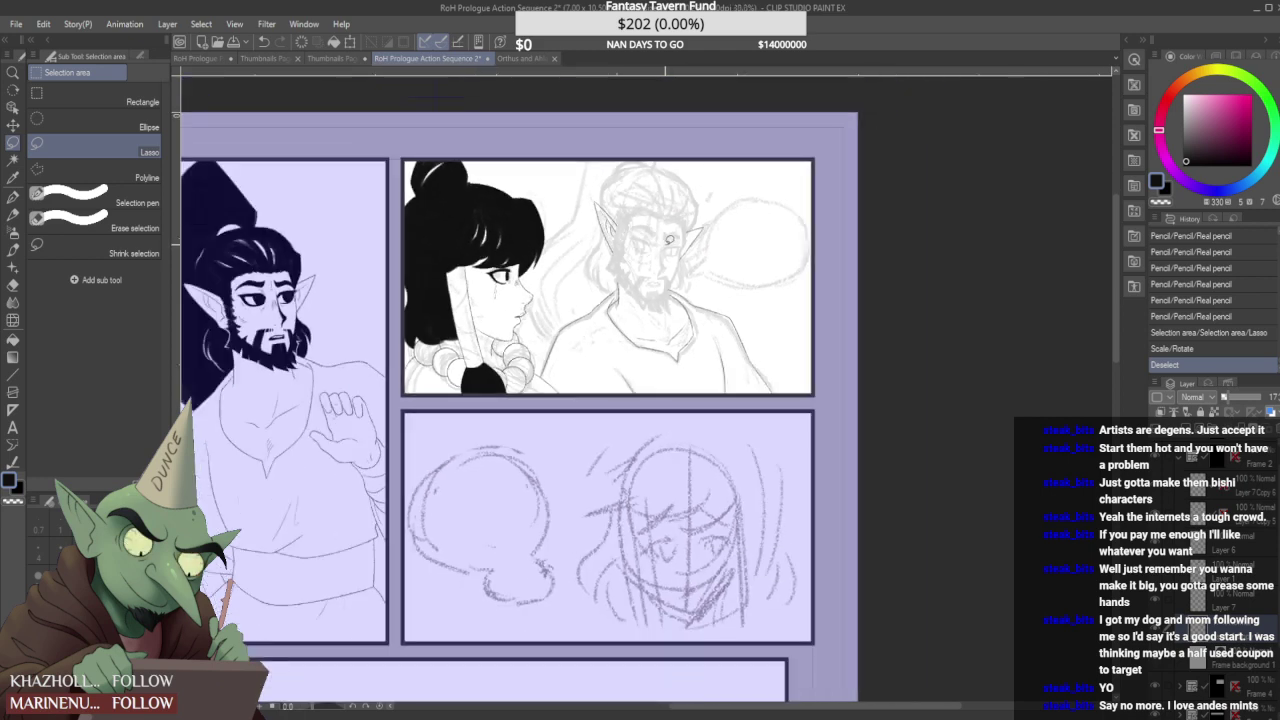
- Flip the canvas horizontally and check the elf's proportions against the other panels
{"action": "left_click", "coordinate": [42, 24]}
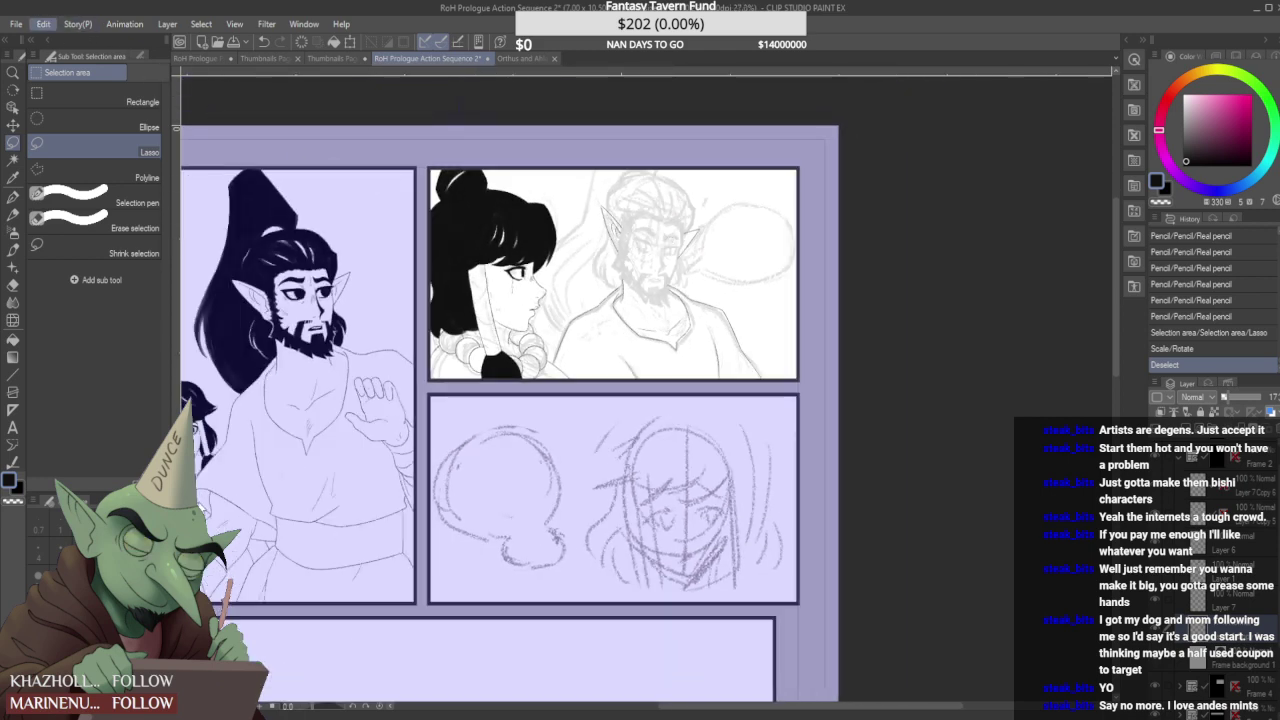
{"action": "left_click", "coordinate": [297, 561]}
{"action": "scroll", "coordinate": [447, 449], "scroll_direction": "down", "scroll_amount": 3}
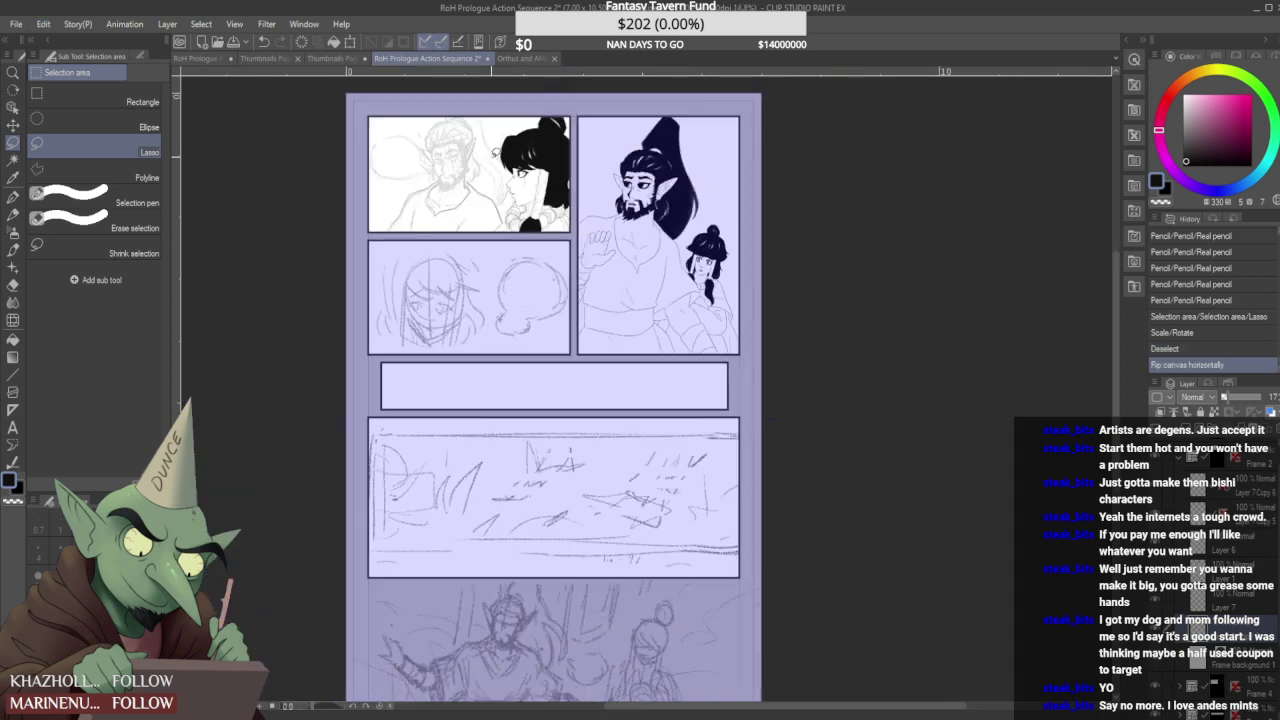
{"action": "scroll", "coordinate": [497, 150], "scroll_direction": "up", "scroll_amount": 1}
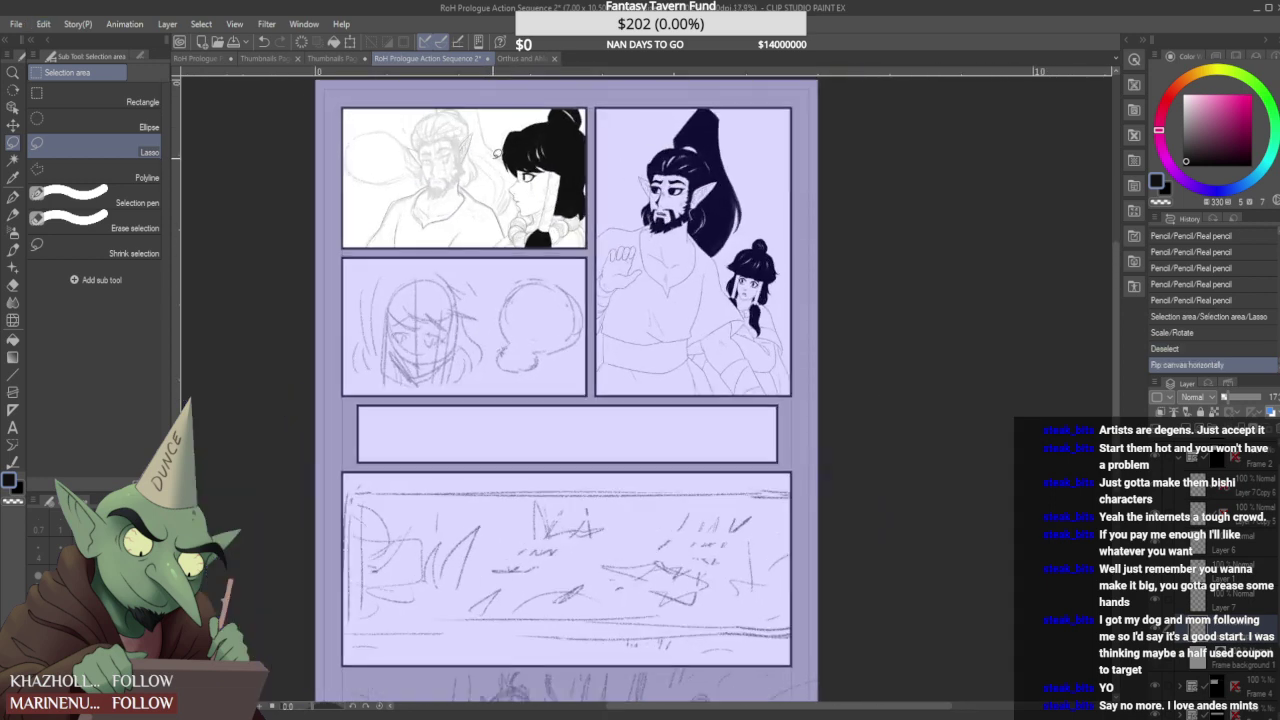
{"action": "scroll", "coordinate": [497, 152], "scroll_direction": "up", "scroll_amount": 1}
{"action": "scroll", "coordinate": [497, 153], "scroll_direction": "up", "scroll_amount": 1}
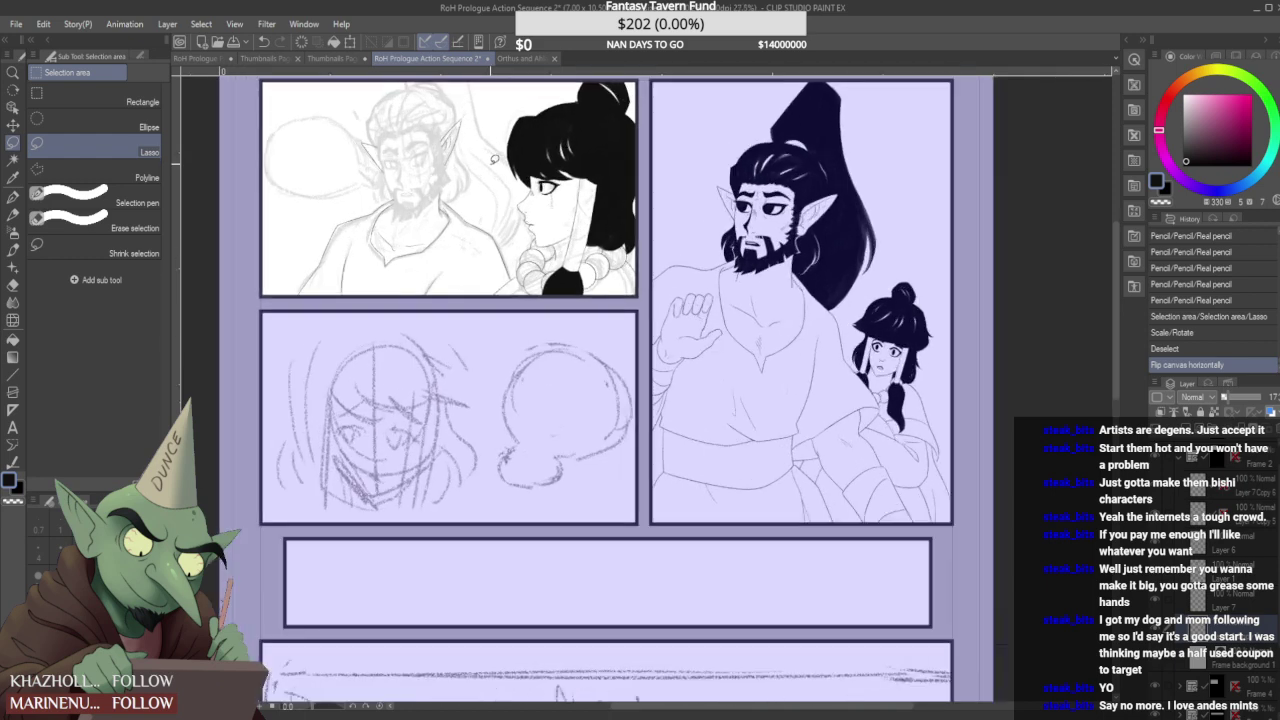
{"action": "scroll", "coordinate": [494, 158], "scroll_direction": "down", "scroll_amount": 1}
{"action": "scroll", "coordinate": [489, 168], "scroll_direction": "down", "scroll_amount": 1}
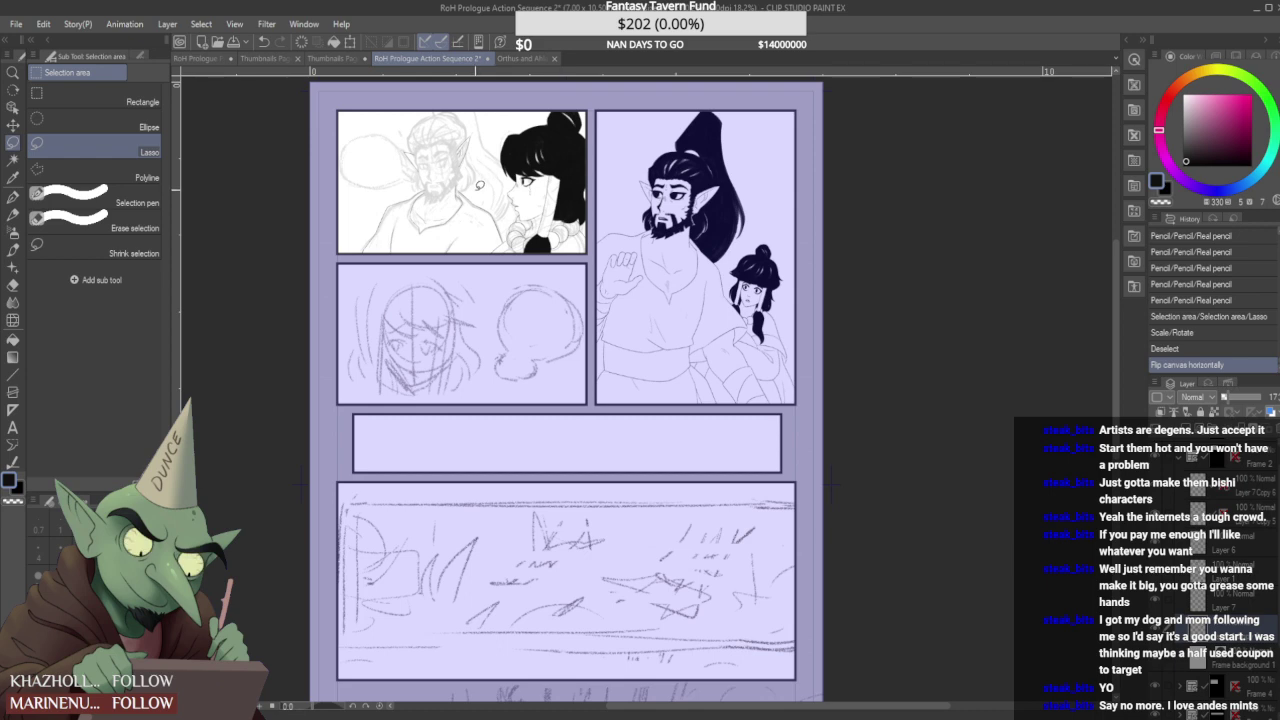
{"action": "left_click", "coordinate": [13, 214]}
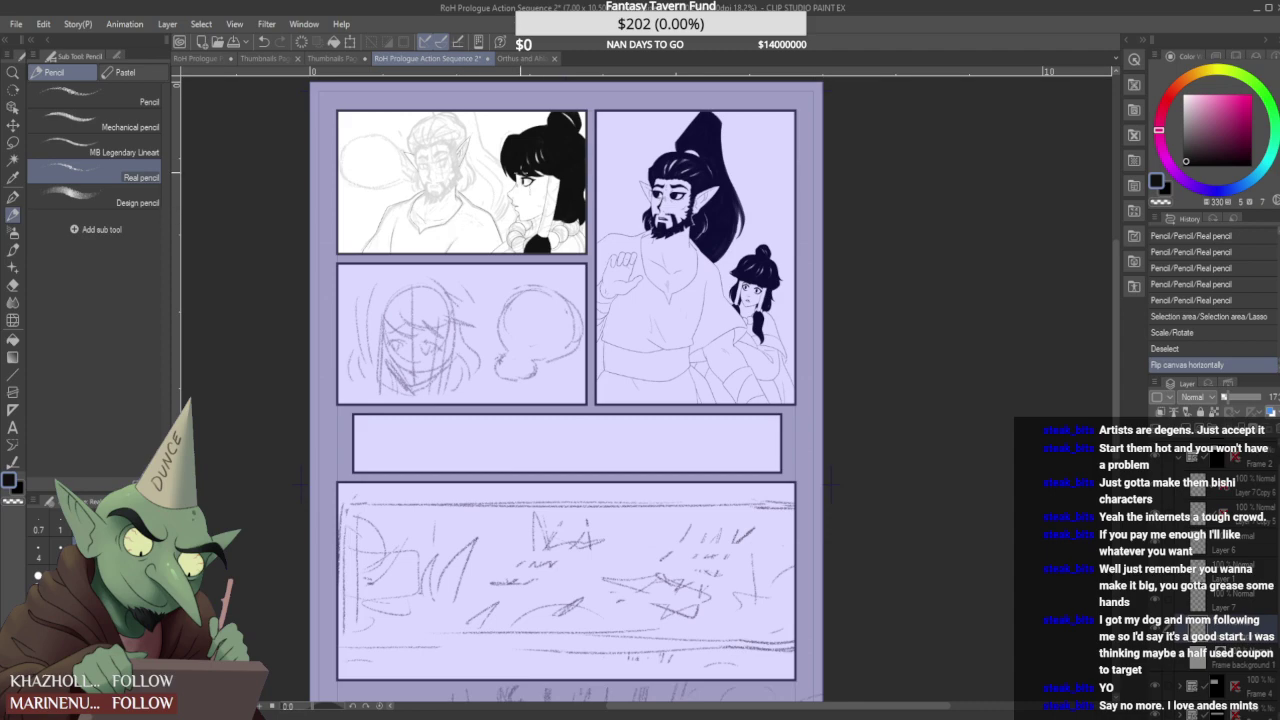
{"action": "scroll", "coordinate": [446, 150], "scroll_direction": "up", "scroll_amount": 5}
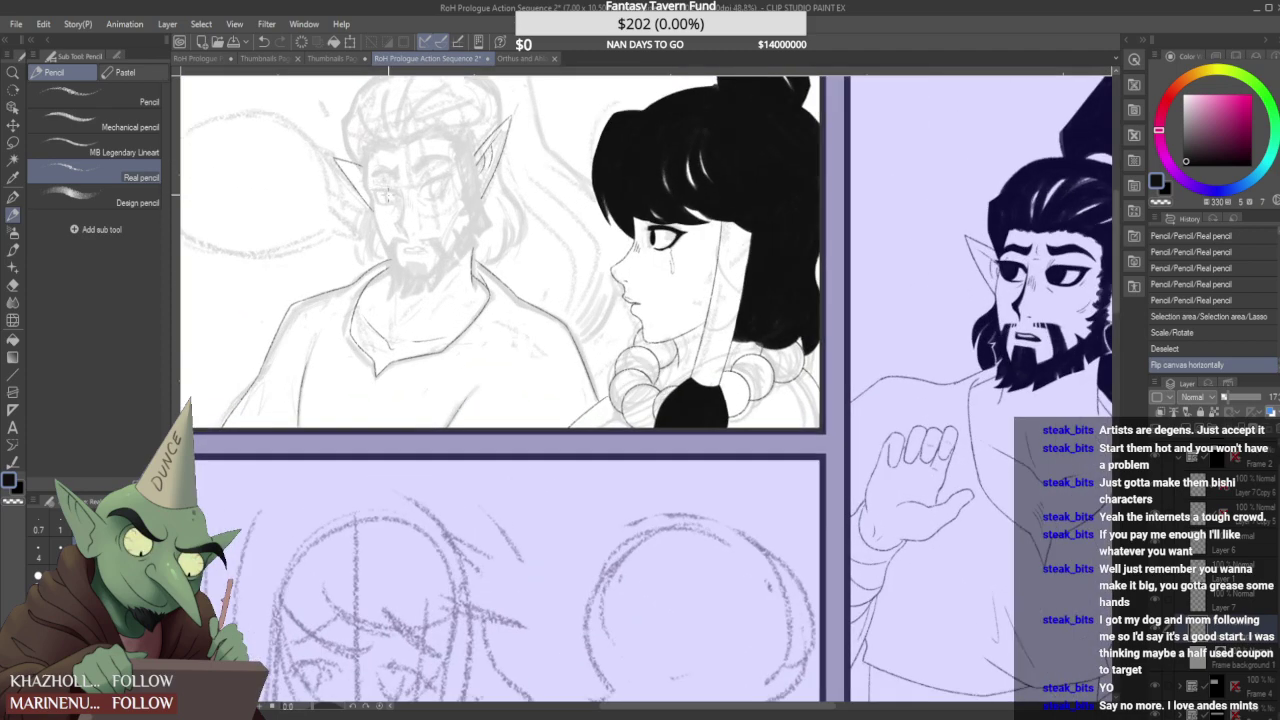
{"action": "scroll", "coordinate": [388, 192], "scroll_direction": "down", "scroll_amount": 3}
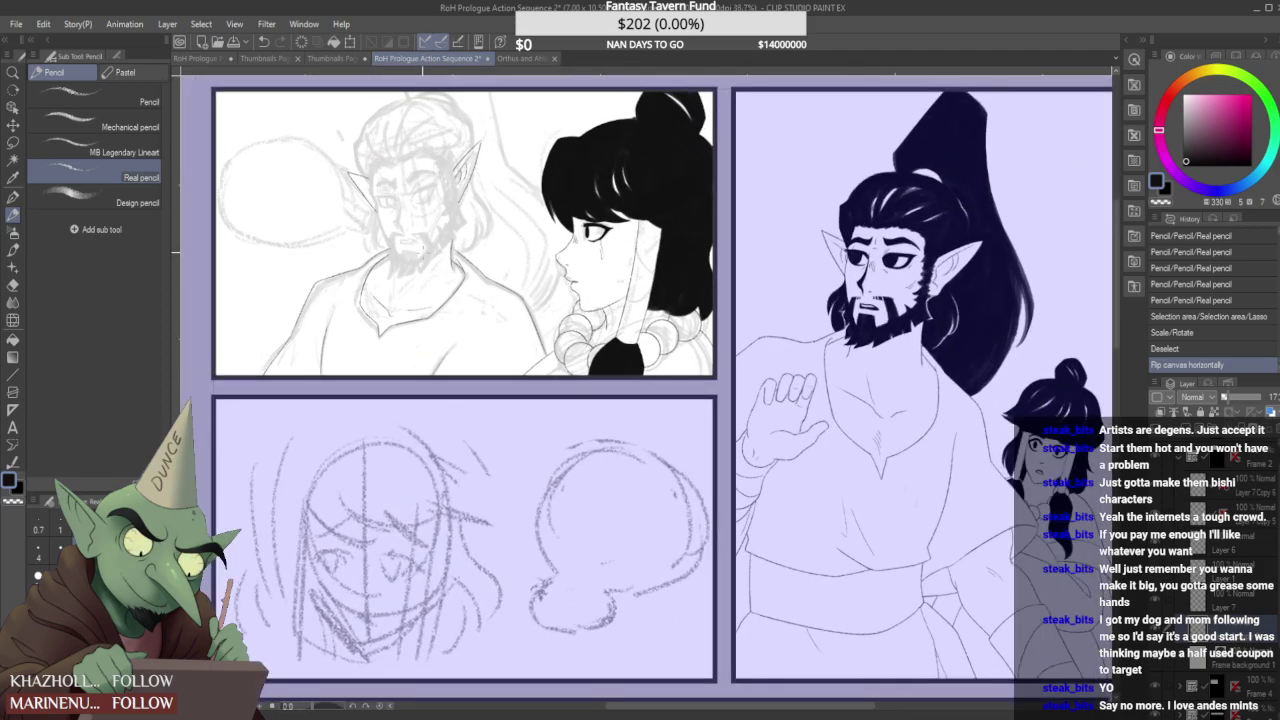
{"action": "scroll", "coordinate": [425, 262], "scroll_direction": "down", "scroll_amount": 2}
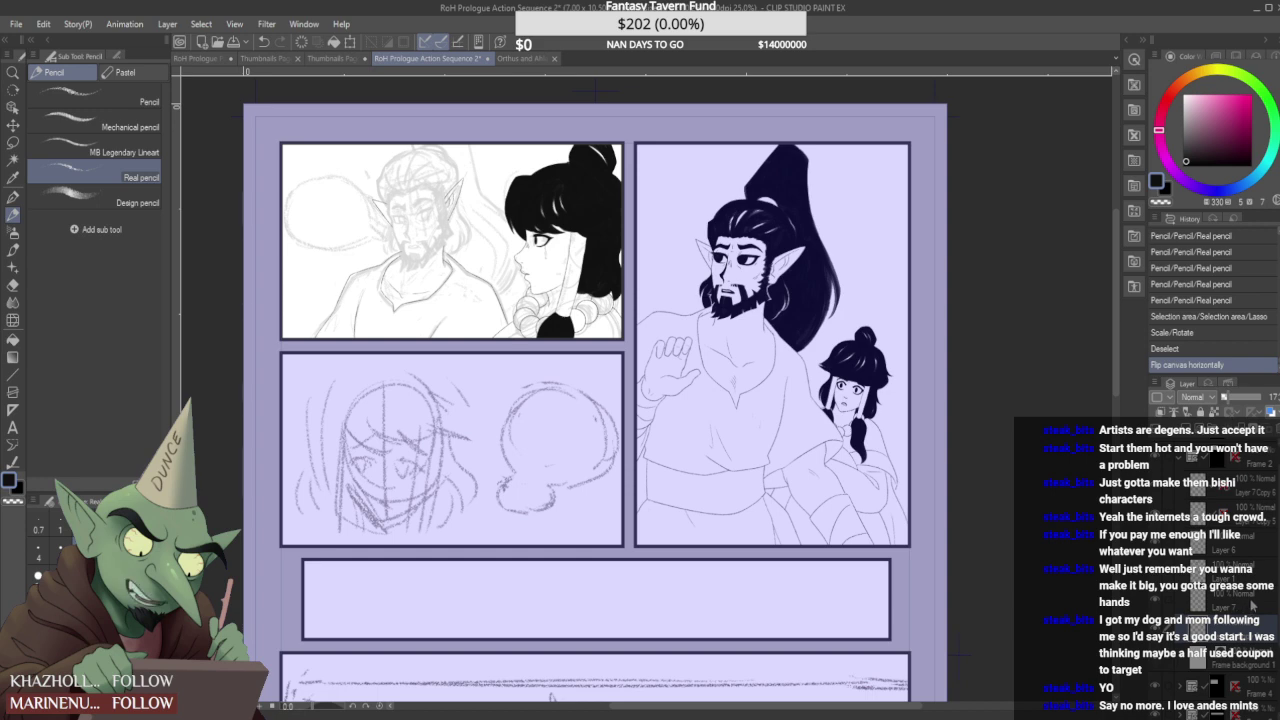
- Skew the elf's drawing slightly so that his head shifts away from the black-haired woman
{"action": "left_click", "coordinate": [1257, 606]}
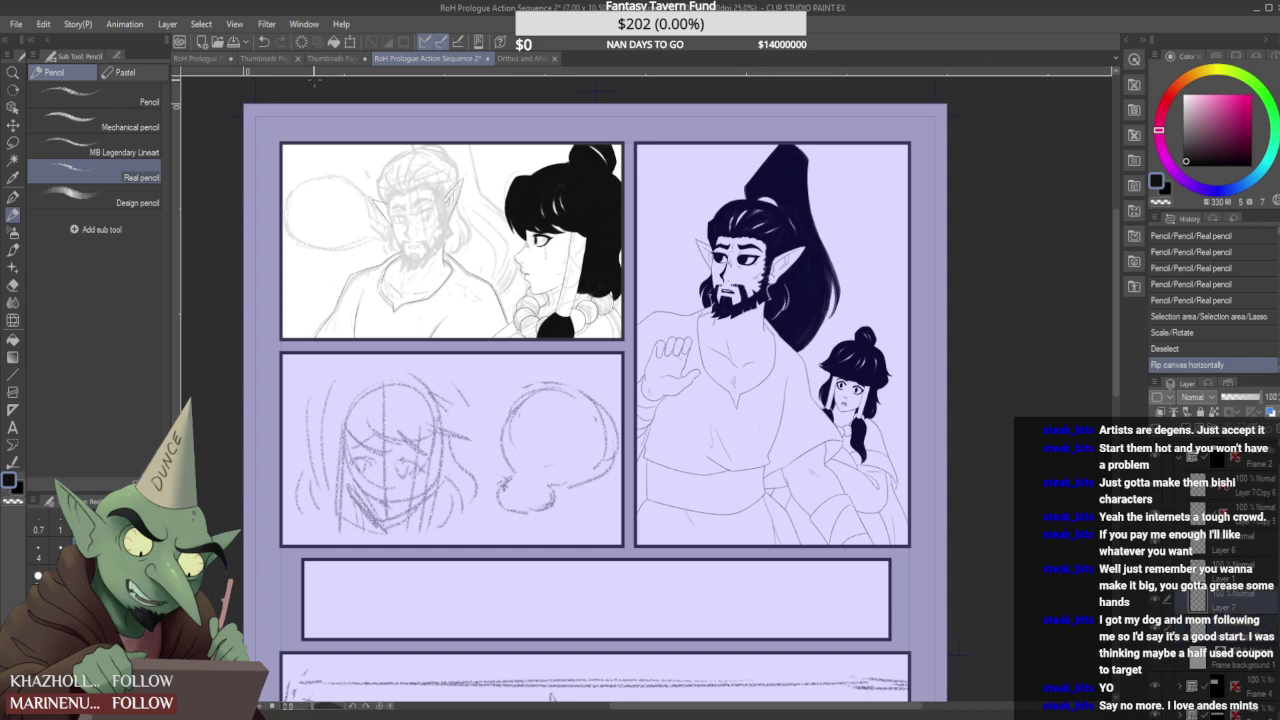
{"action": "left_click", "coordinate": [292, 492]}
{"action": "left_click_drag", "start_coordinate": [455, 139], "coordinate": [448, 142]}
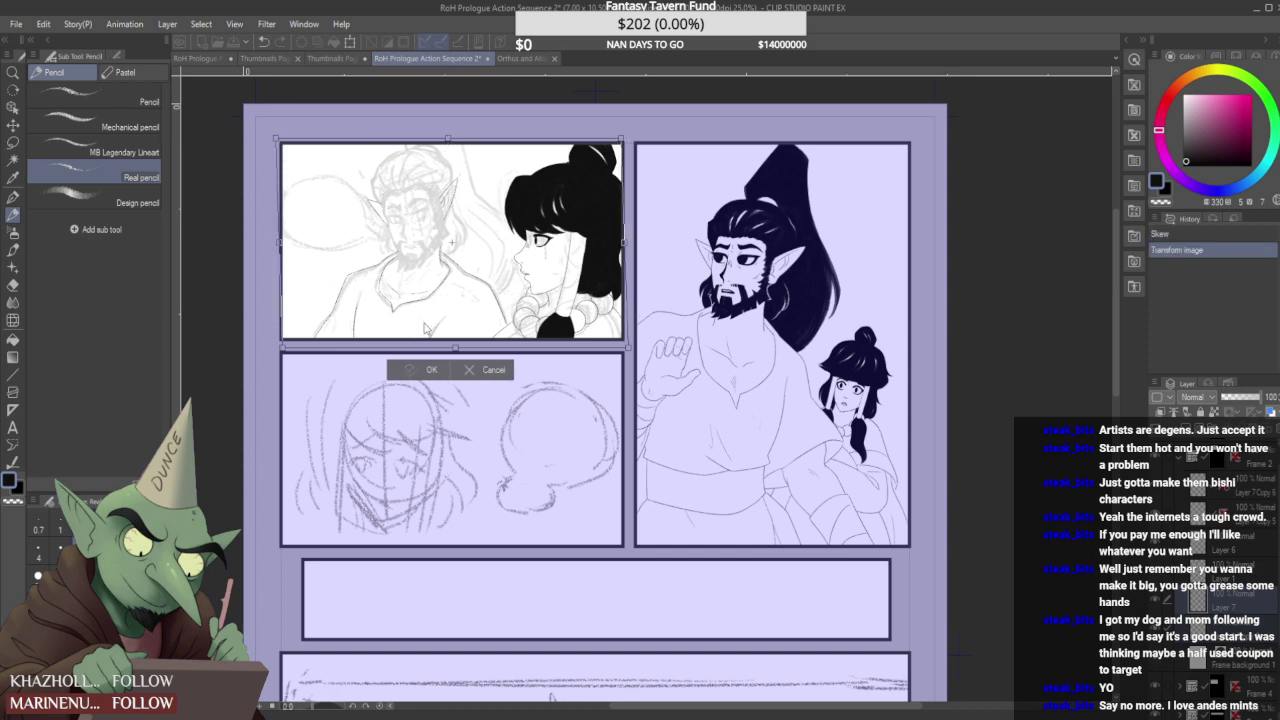
{"action": "key", "text": "Return"}
- On the rough sketch layer, lasso around the elf's head and hair and refine the selection beside his ear
{"action": "left_click", "coordinate": [1248, 633]}
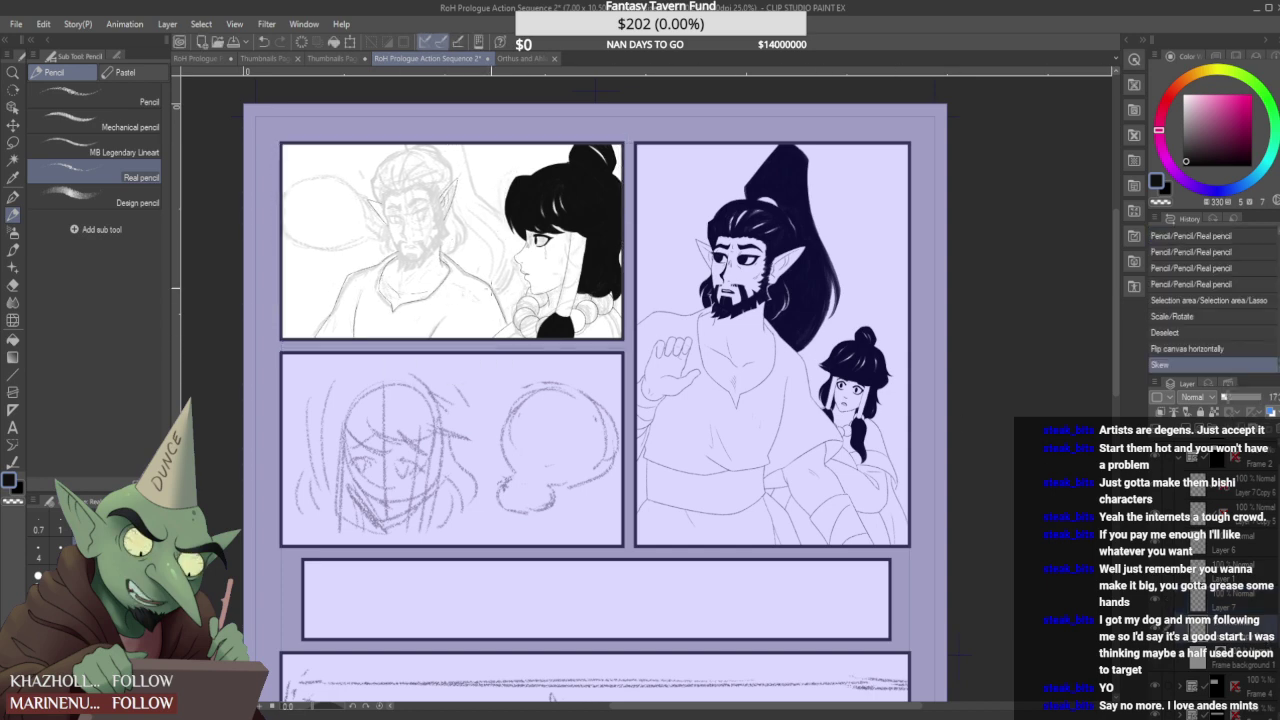
{"action": "key", "text": "m"}
{"action": "mouse_move", "coordinate": [400, 268]}
{"action": "left_mouse_down"}
{"action": "mouse_move", "coordinate": [352, 180]}
{"action": "mouse_move", "coordinate": [530, 190]}
{"action": "mouse_move", "coordinate": [478, 300]}
{"action": "left_mouse_up"}
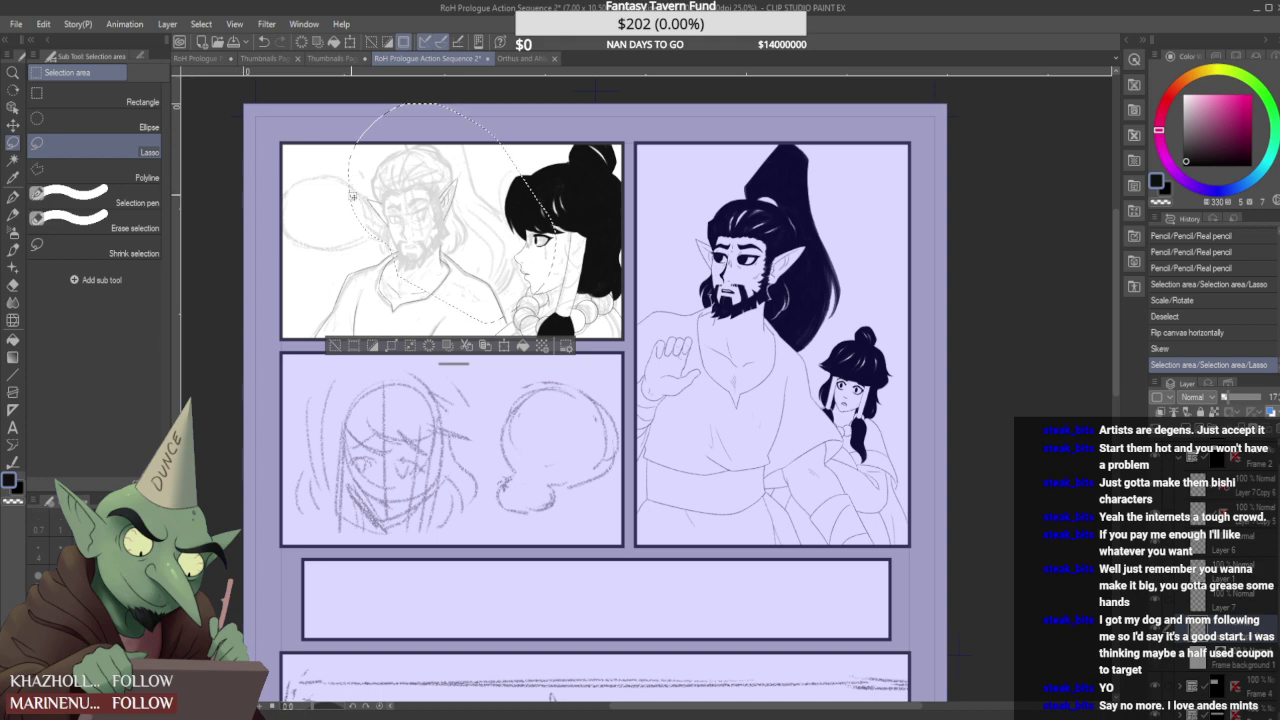
{"action": "mouse_move", "coordinate": [350, 182]}
{"action": "left_mouse_down"}
{"action": "mouse_move", "coordinate": [388, 226]}
{"action": "mouse_move", "coordinate": [352, 180]}
{"action": "left_mouse_up"}
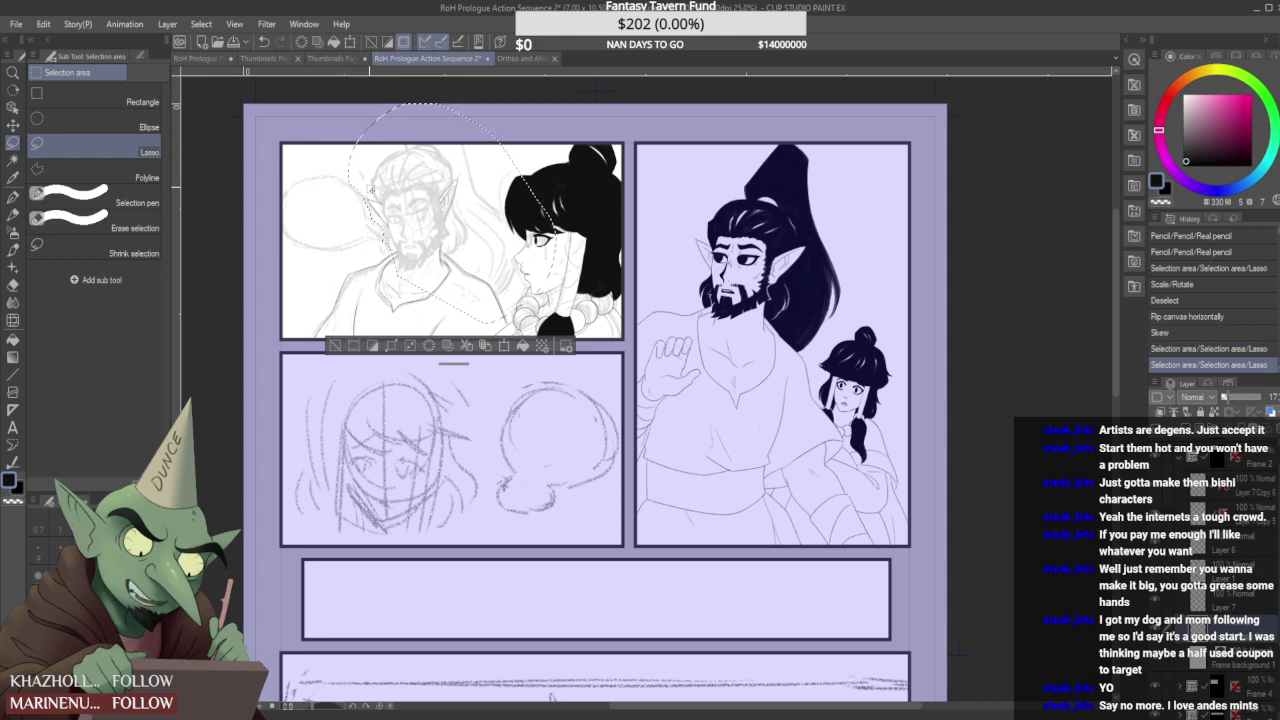
{"action": "key", "text": "ctrl+t"}
{"action": "left_click_drag", "start_coordinate": [611, 270], "coordinate": [605, 285]}
{"action": "left_click_drag", "start_coordinate": [535, 188], "coordinate": [538, 195]}
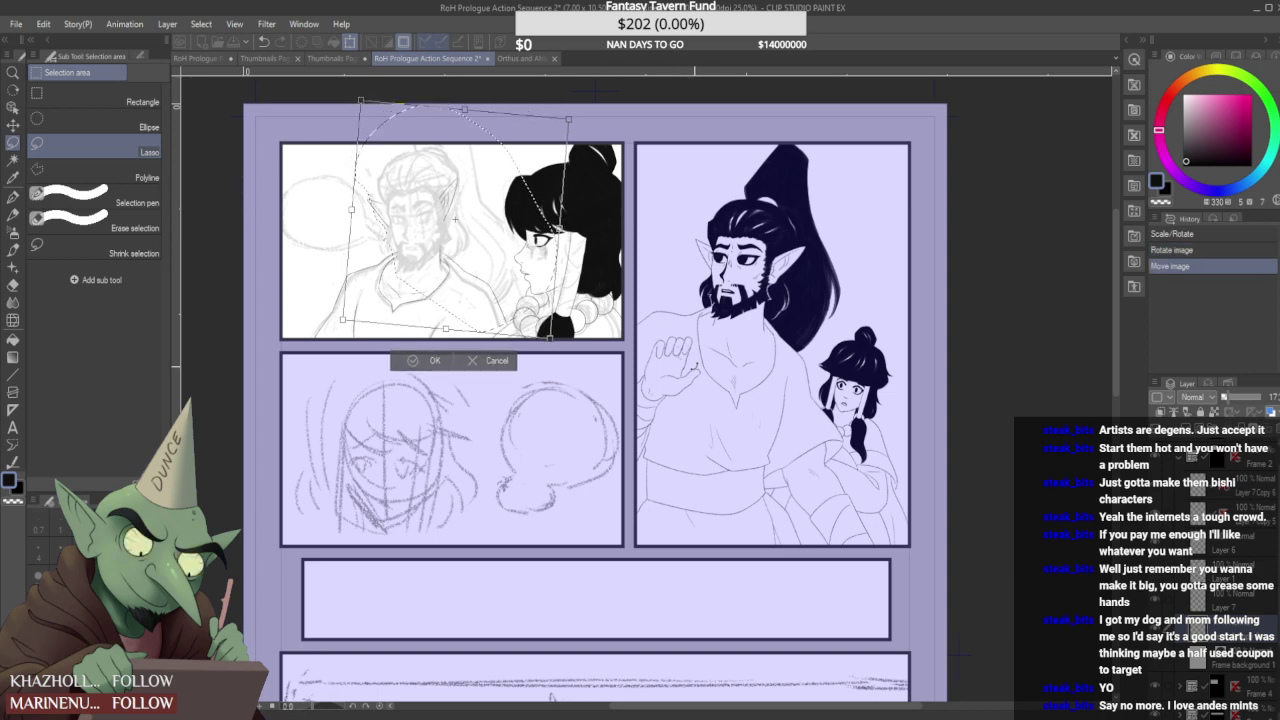
{"action": "key", "text": "ctrl+z"}
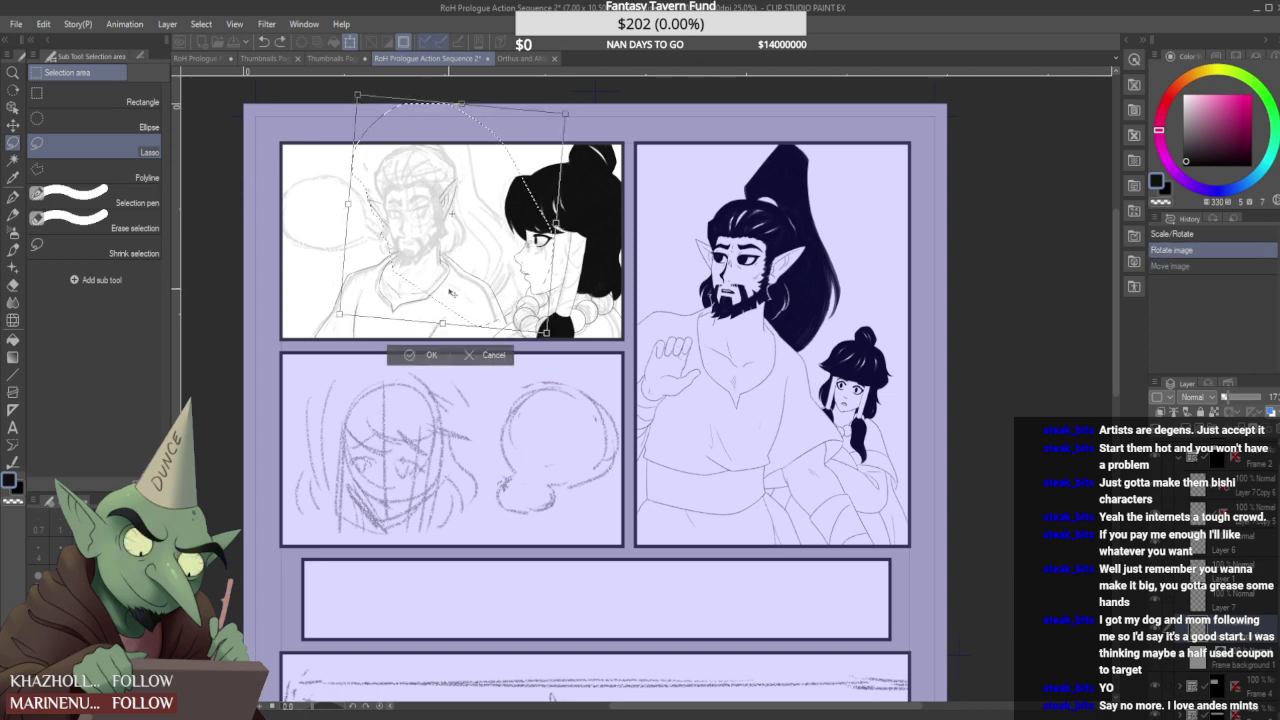
{"action": "key", "text": "alt"}
{"action": "key", "text": "Escape"}
{"action": "key", "text": "Escape"}
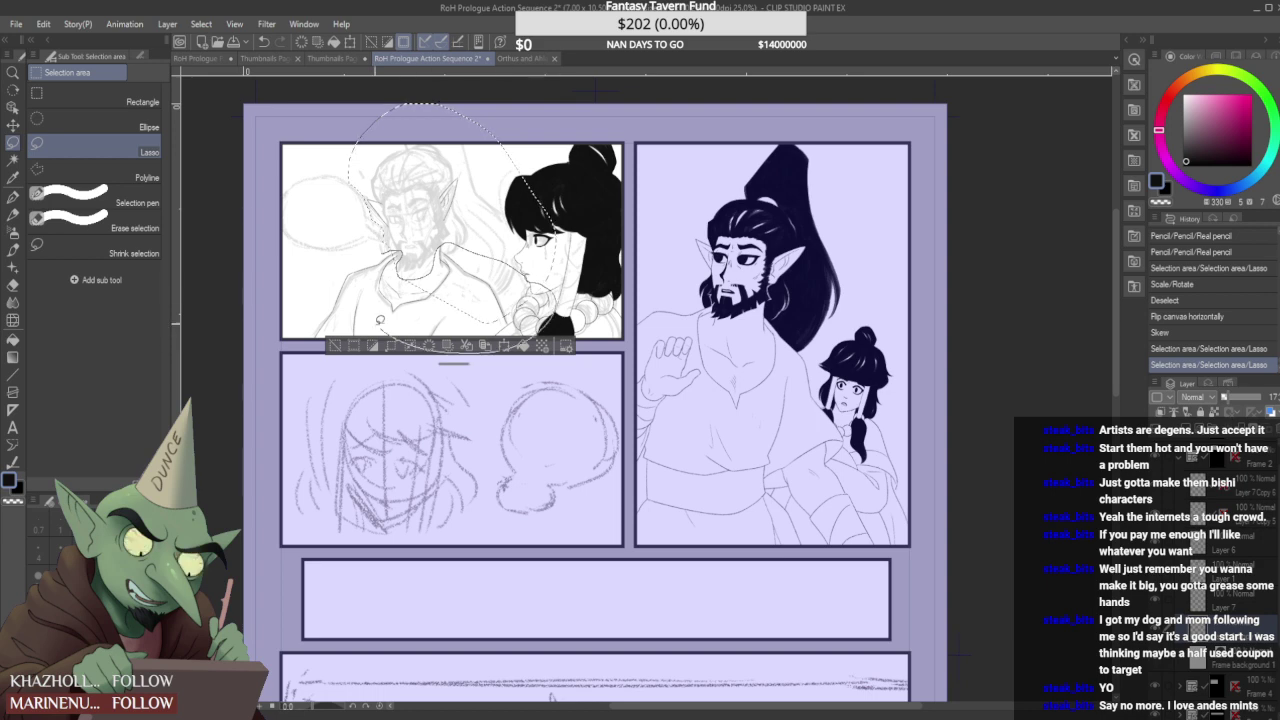
- Refine the lasso selection around the elf's head along his neck and the long hair beside the black-haired woman
{"action": "left_click_drag", "start_coordinate": [391, 328], "coordinate": [380, 268]}
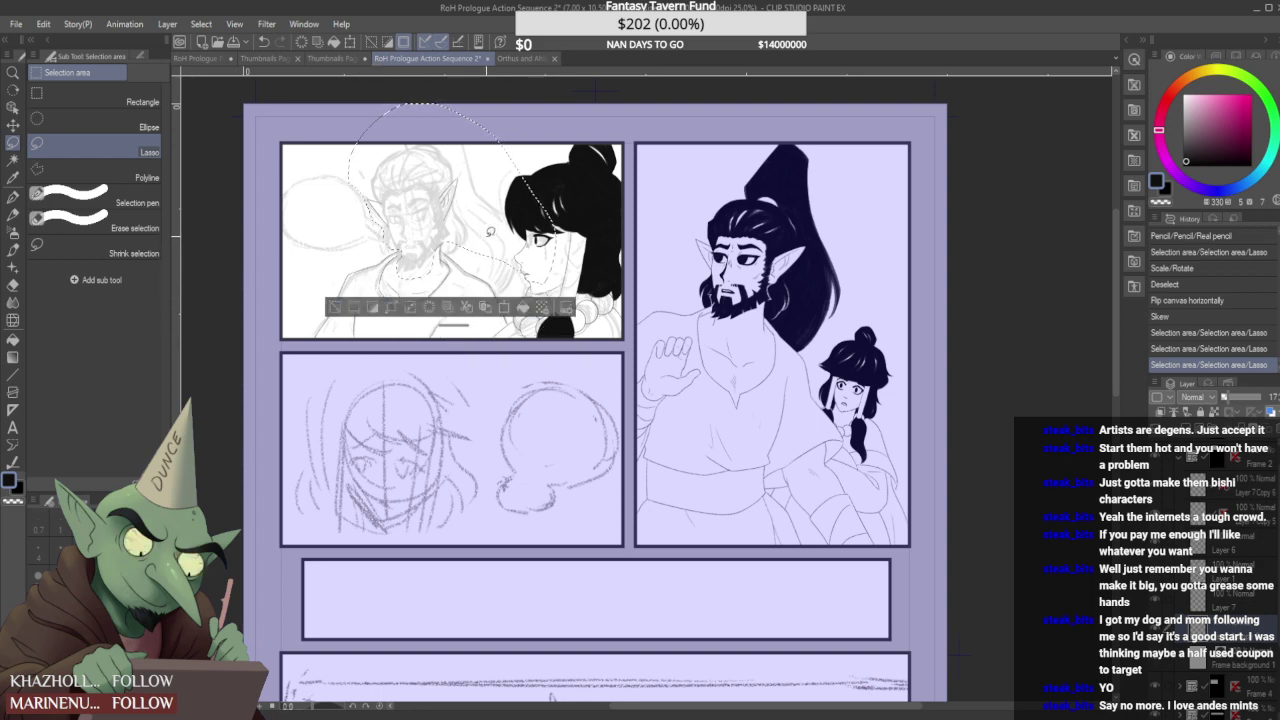
{"action": "left_click_drag", "start_coordinate": [522, 278], "coordinate": [507, 242]}
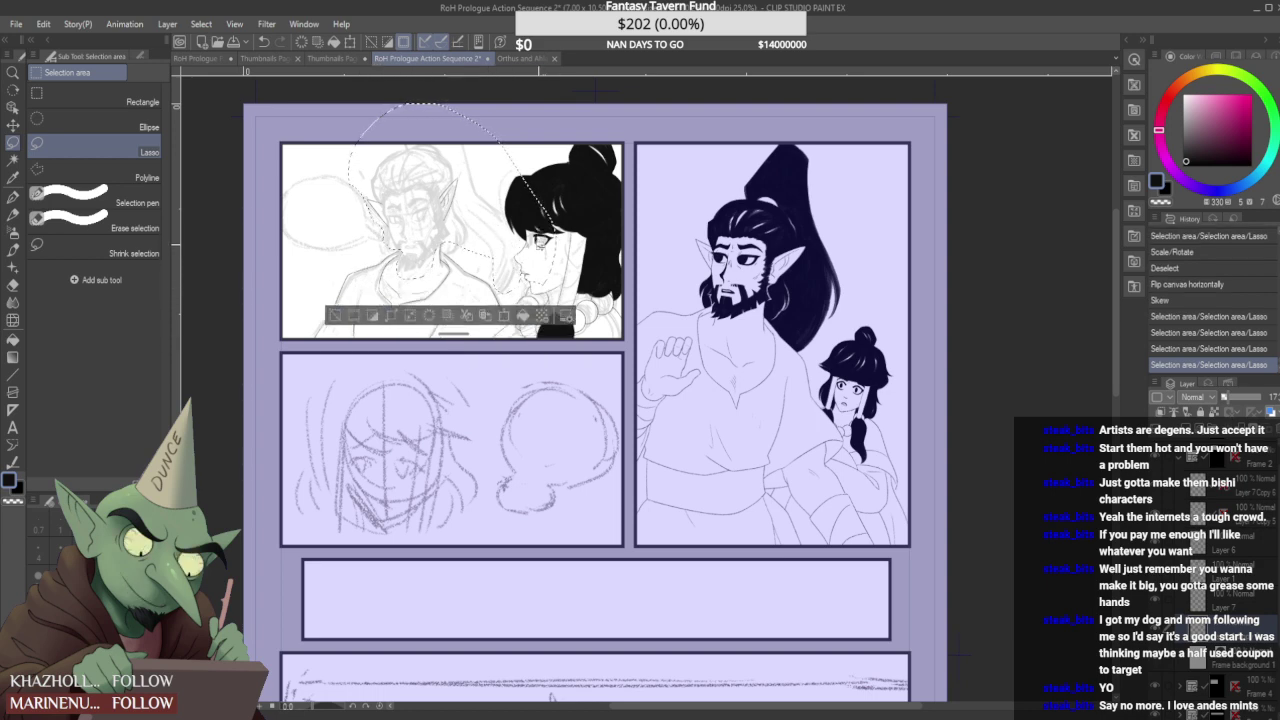
{"action": "left_click_drag", "start_coordinate": [507, 160], "coordinate": [604, 292]}
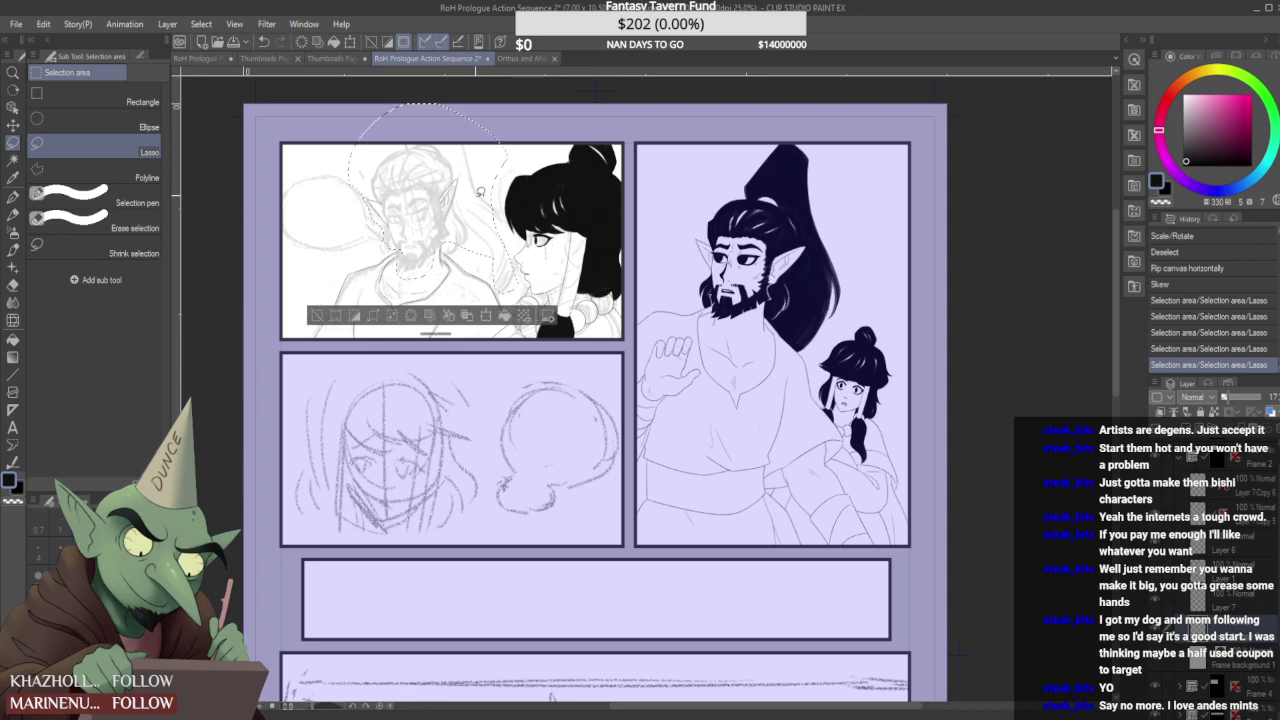
{"action": "mouse_move", "coordinate": [495, 240]}
{"action": "left_mouse_down"}
{"action": "mouse_move", "coordinate": [510, 200]}
{"action": "mouse_move", "coordinate": [545, 182]}
{"action": "left_mouse_up"}
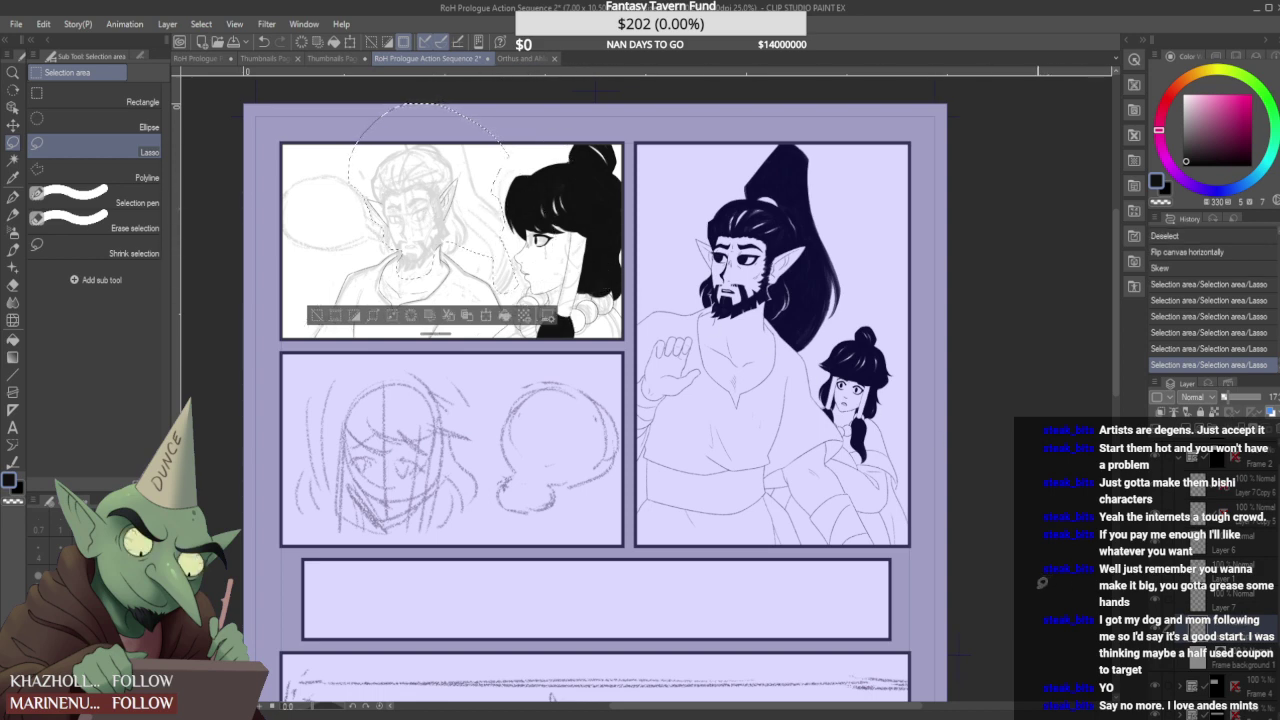
{"action": "key", "text": "ctrl+t"}
{"action": "left_click_drag", "start_coordinate": [587, 116], "coordinate": [577, 133]}
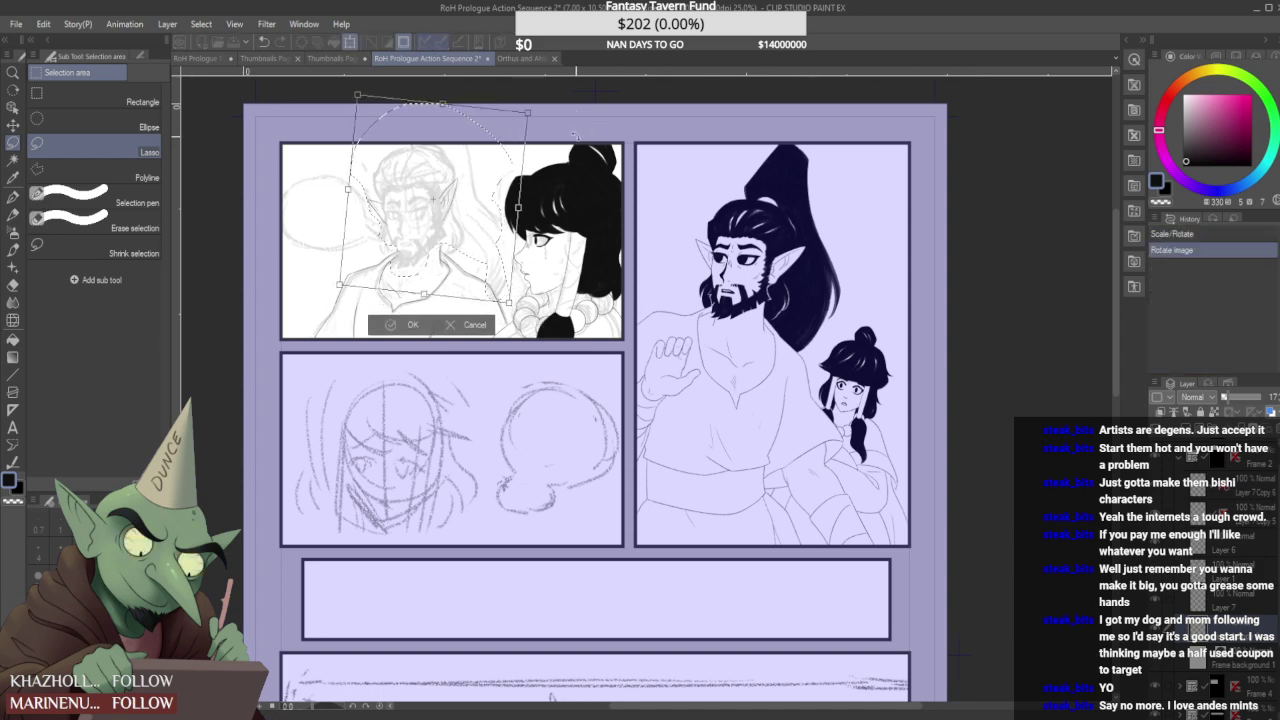
{"action": "key", "text": "ctrl+z"}
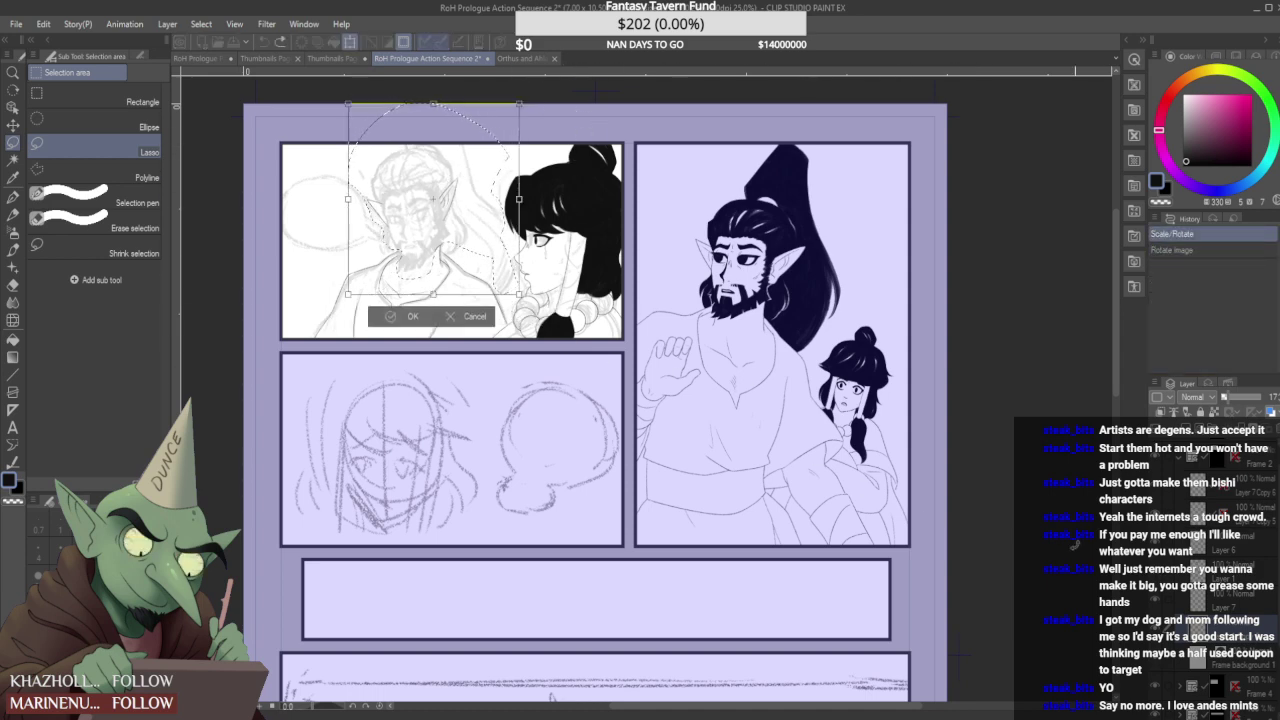
{"action": "key", "text": "Escape"}
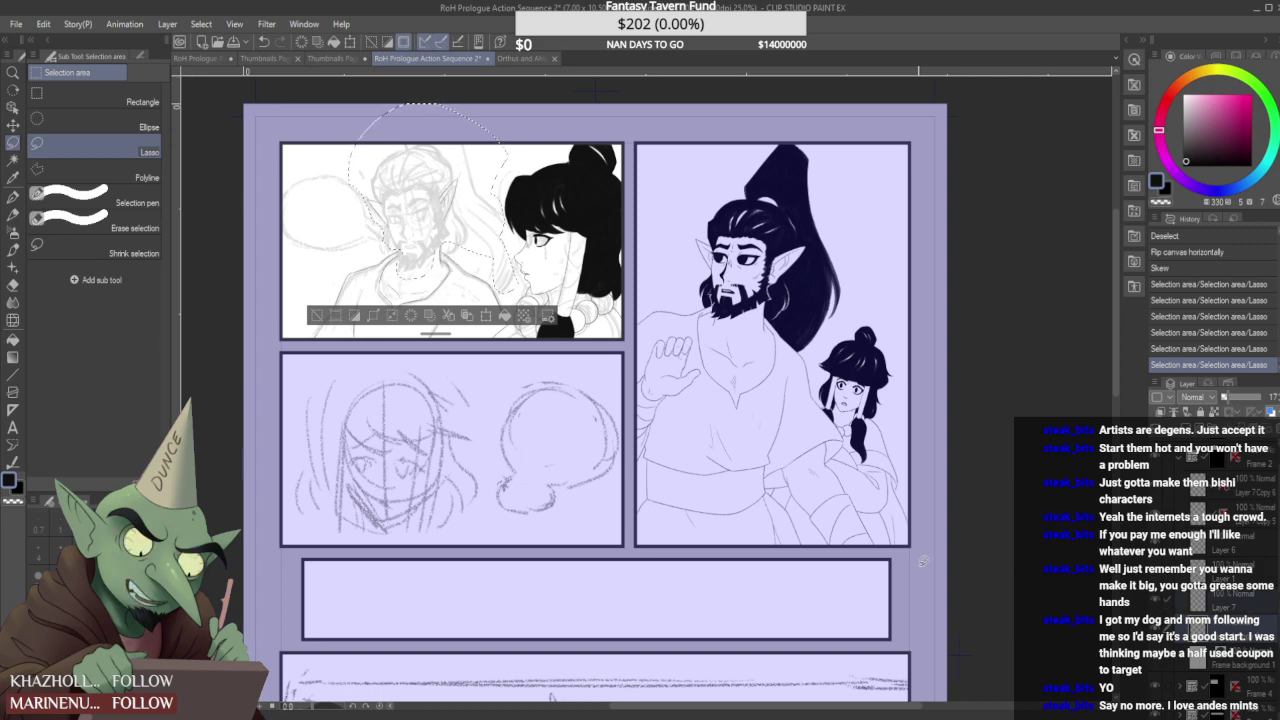
- Rotate the selected elf head slightly clockwise, reposition it over the neck, apply the transform and deselect
{"action": "key", "text": "ctrl+t"}
{"action": "left_click_drag", "start_coordinate": [620, 150], "coordinate": [619, 162]}
{"action": "left_click_drag", "start_coordinate": [505, 222], "coordinate": [510, 225]}
{"action": "left_click_drag", "start_coordinate": [567, 175], "coordinate": [574, 183]}
{"action": "mouse_move", "coordinate": [571, 179]}
{"action": "left_mouse_down"}
{"action": "mouse_move", "coordinate": [511, 216]}
{"action": "mouse_move", "coordinate": [555, 192]}
{"action": "left_mouse_up"}
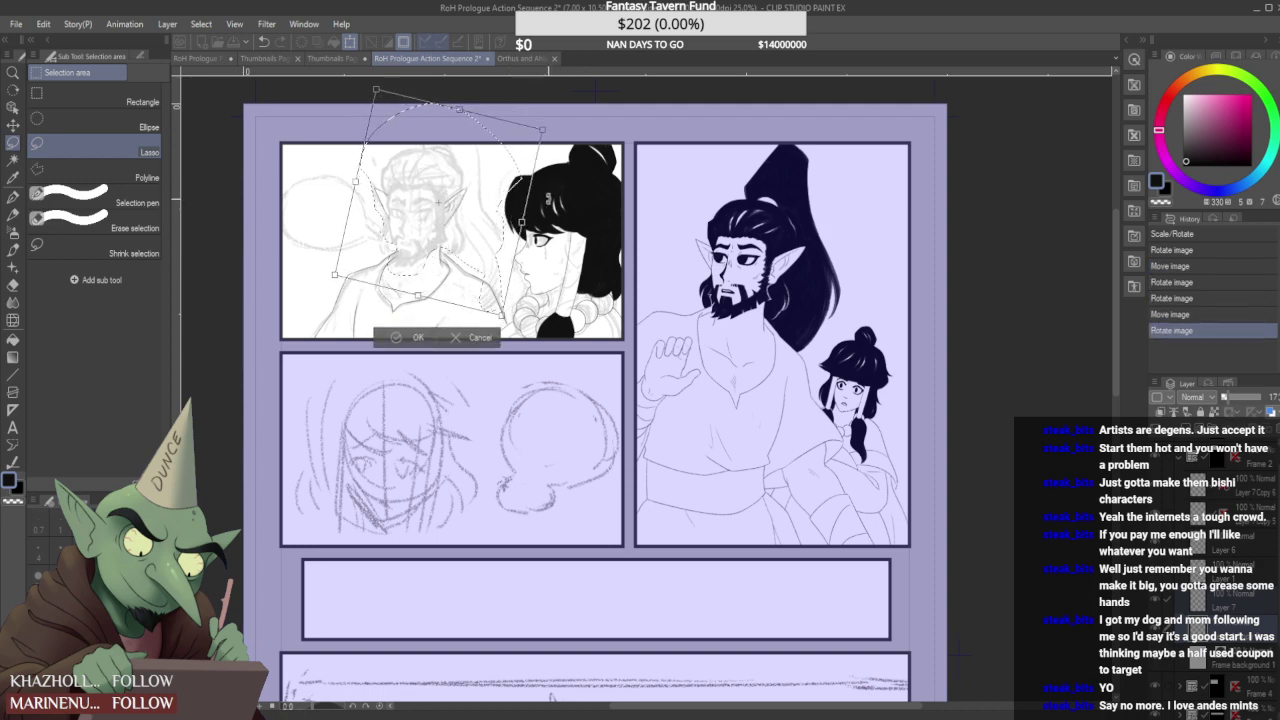
{"action": "left_click_drag", "start_coordinate": [502, 228], "coordinate": [505, 231]}
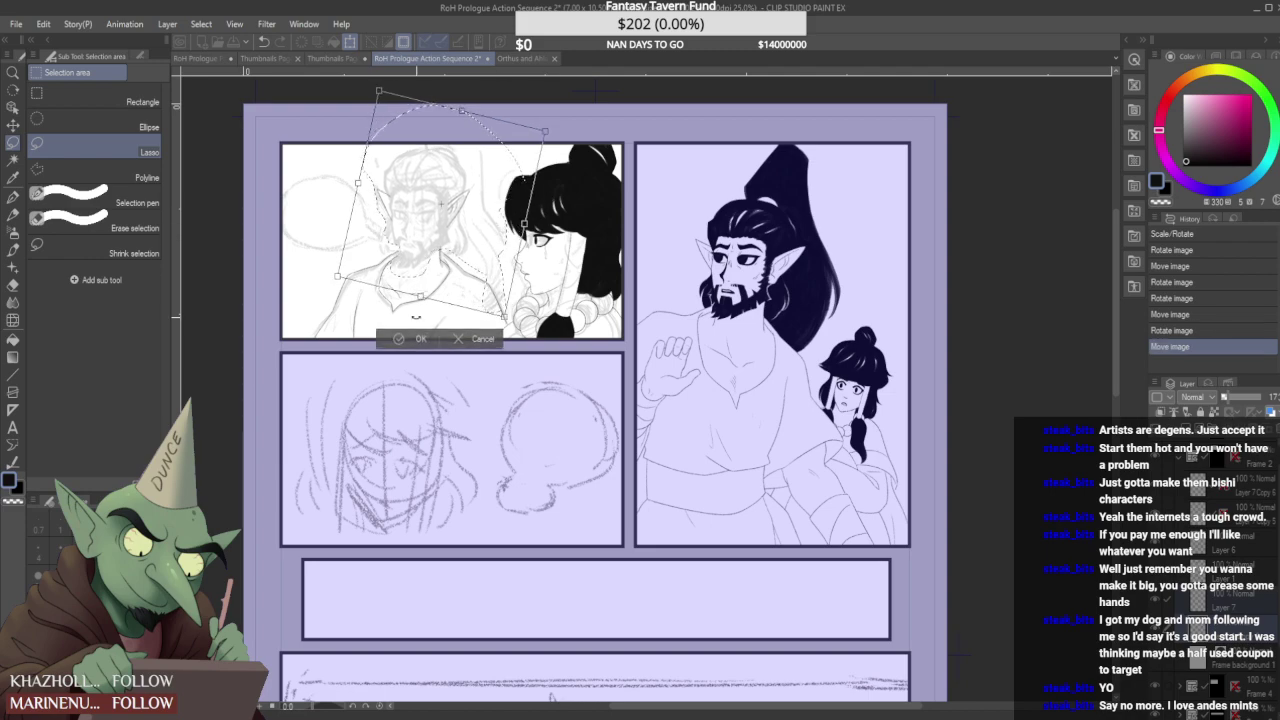
{"action": "key", "text": "Return"}
{"action": "key", "text": "ctrl+d"}
- Lasso the elf's sketched eye nearer the woman, rotate it slightly clockwise, apply the transform and deselect
{"action": "scroll", "coordinate": [465, 233], "scroll_direction": "up", "scroll_amount": 2}
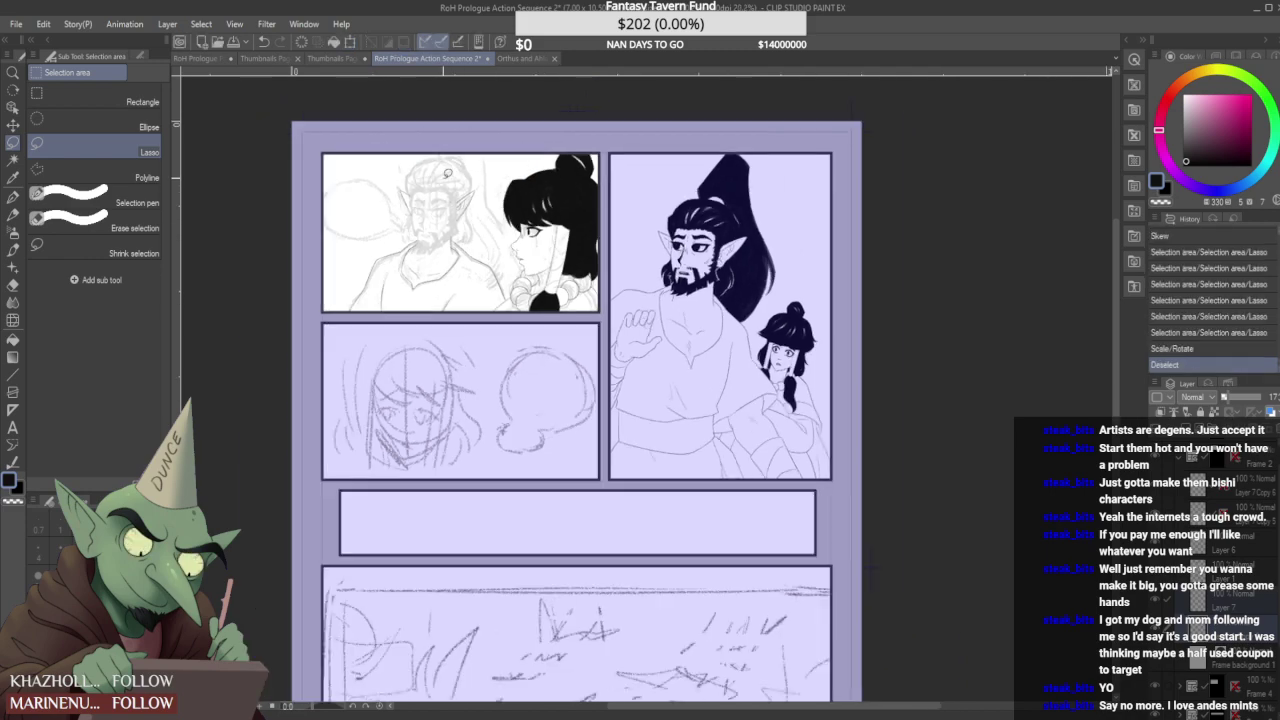
{"action": "scroll", "coordinate": [440, 232], "scroll_direction": "up", "scroll_amount": 1}
{"action": "left_click_drag", "start_coordinate": [488, 214], "coordinate": [436, 250]}
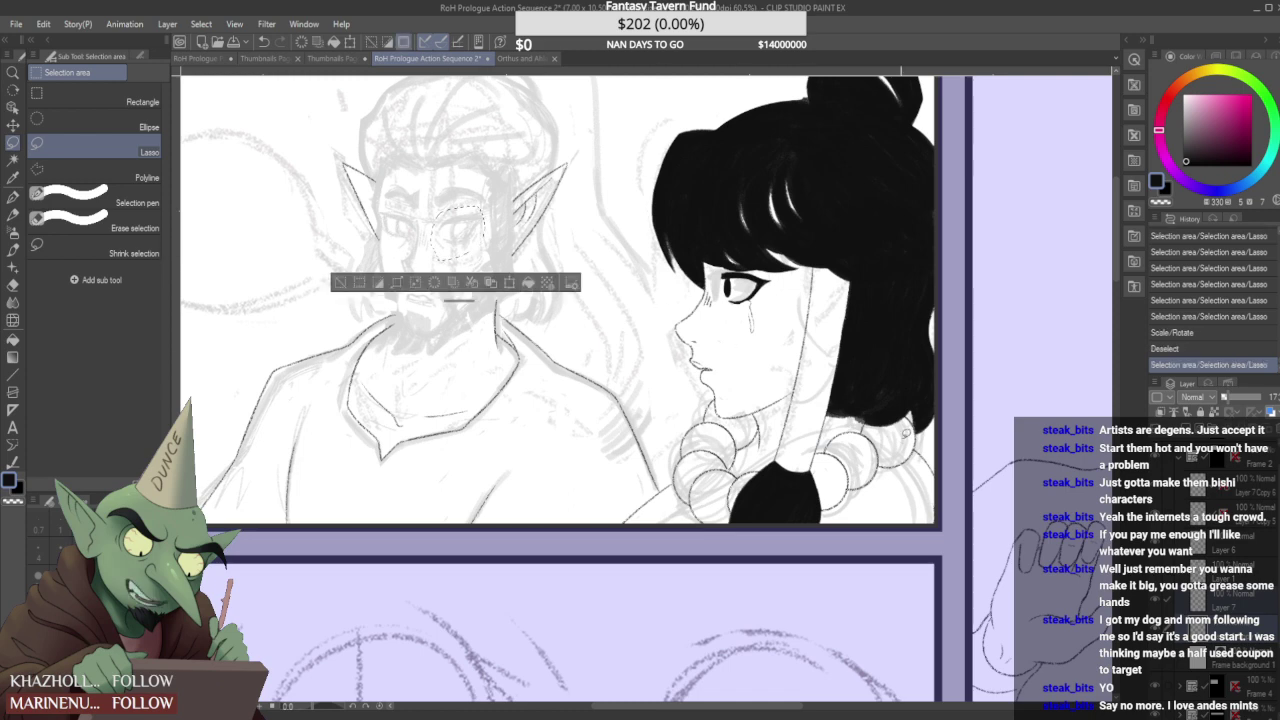
{"action": "left_click", "coordinate": [1247, 638]}
{"action": "key", "text": "ctrl+t"}
{"action": "left_click_drag", "start_coordinate": [499, 208], "coordinate": [476, 232]}
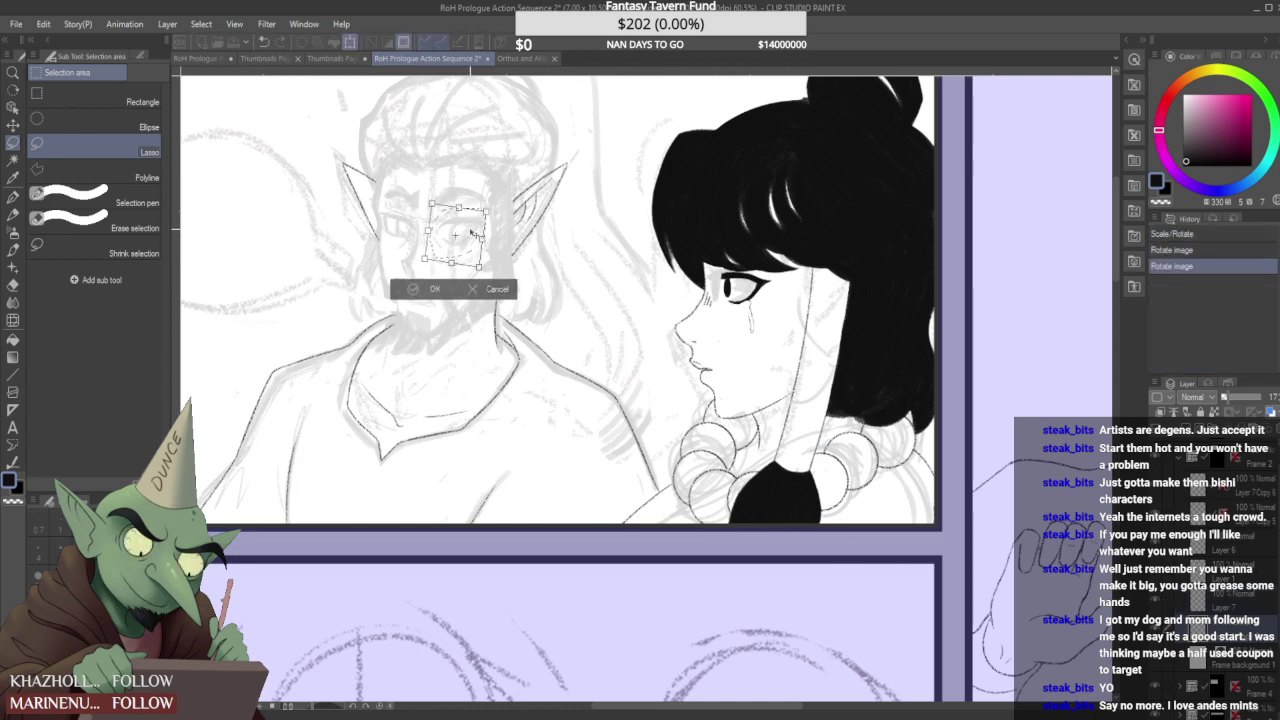
{"action": "key", "text": "Return"}
{"action": "key", "text": "ctrl+d"}
{"action": "scroll", "coordinate": [564, 256], "scroll_direction": "down", "scroll_amount": 2}
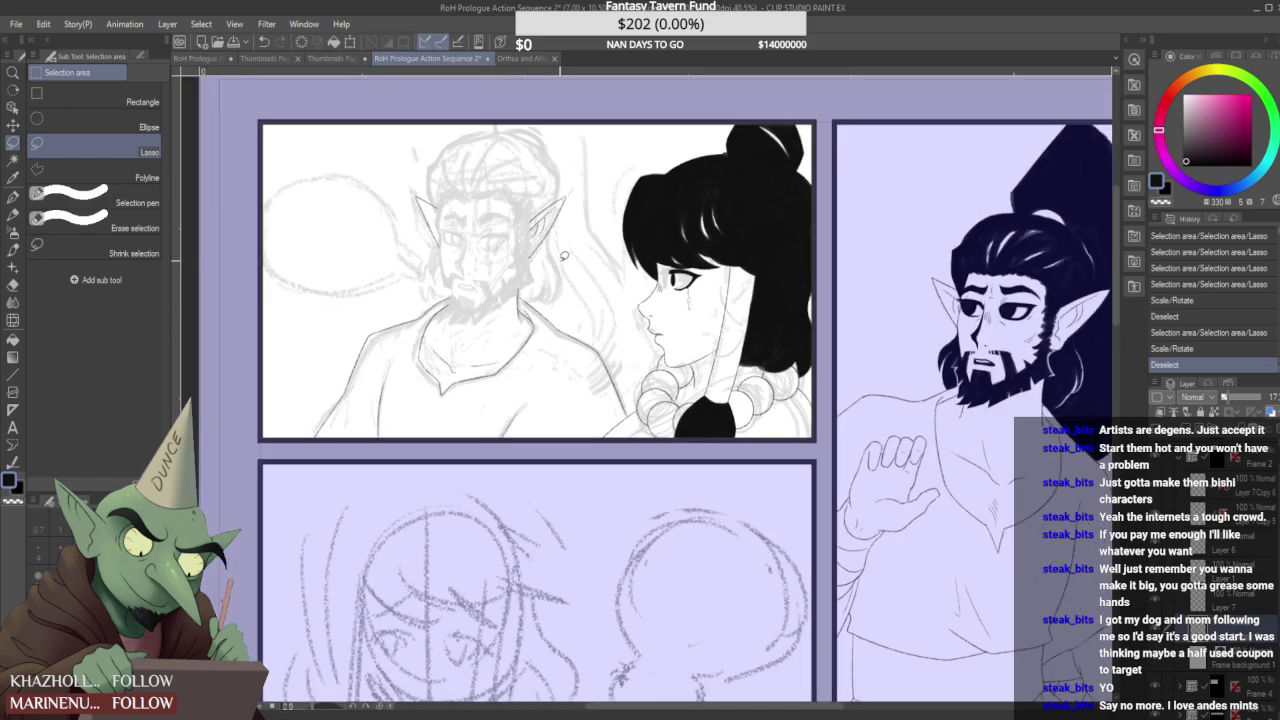
- With the Design pencil, sketch short hair strands beside the elf's jaw on the side away from the woman
{"action": "scroll", "coordinate": [564, 256], "scroll_direction": "down", "scroll_amount": 1}
{"action": "scroll", "coordinate": [543, 222], "scroll_direction": "up", "scroll_amount": 1}
{"action": "left_click", "coordinate": [12, 218]}
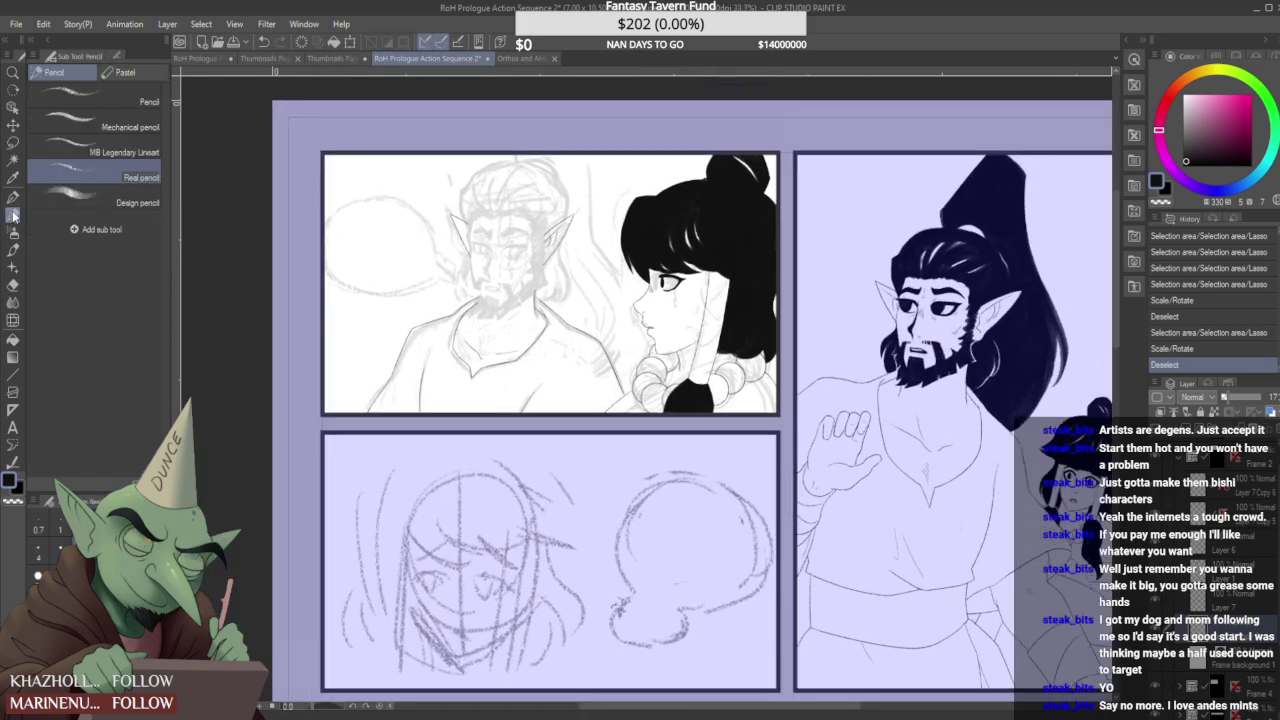
{"action": "scroll", "coordinate": [483, 276], "scroll_direction": "up", "scroll_amount": 3}
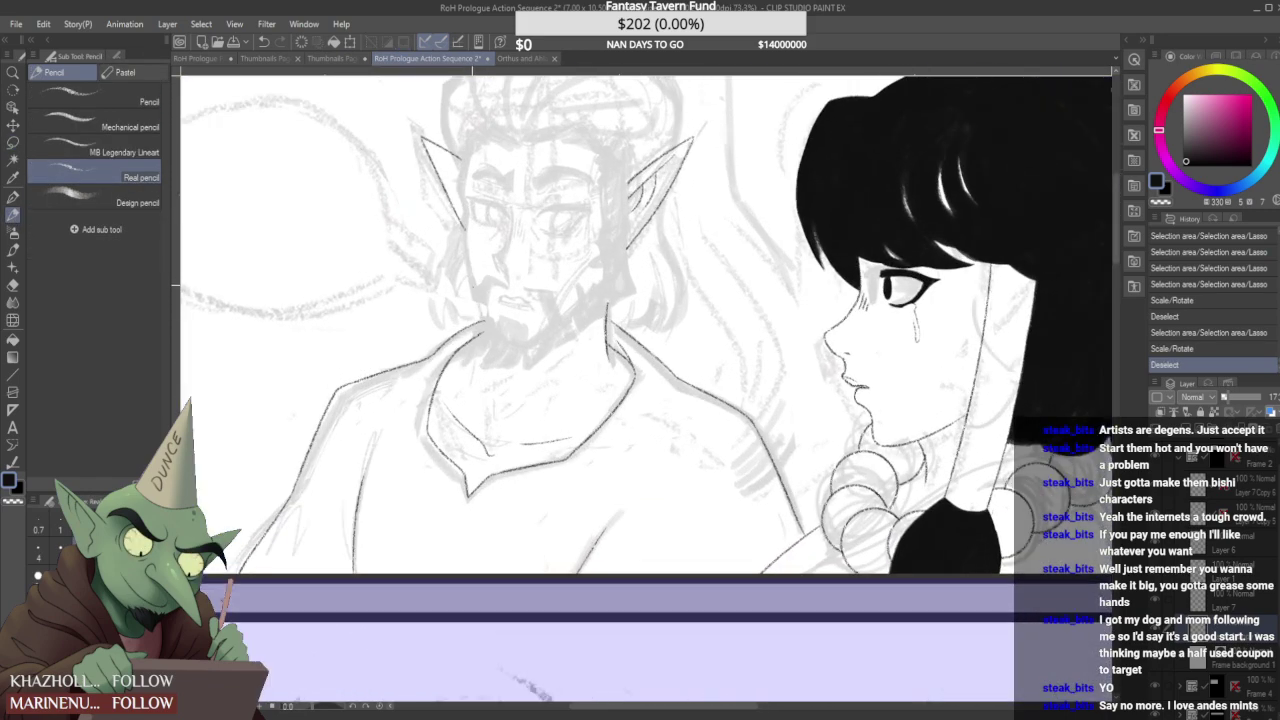
{"action": "left_click", "coordinate": [110, 202]}
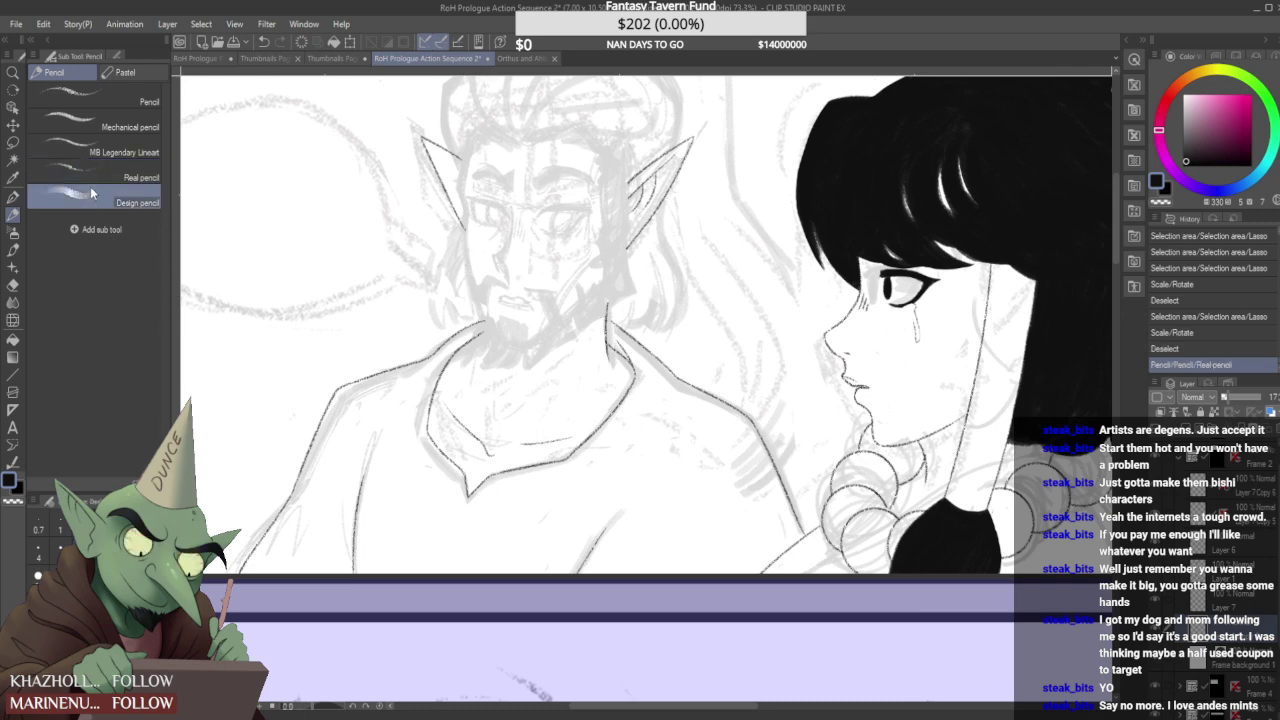
{"action": "left_click_drag", "start_coordinate": [461, 302], "coordinate": [474, 319]}
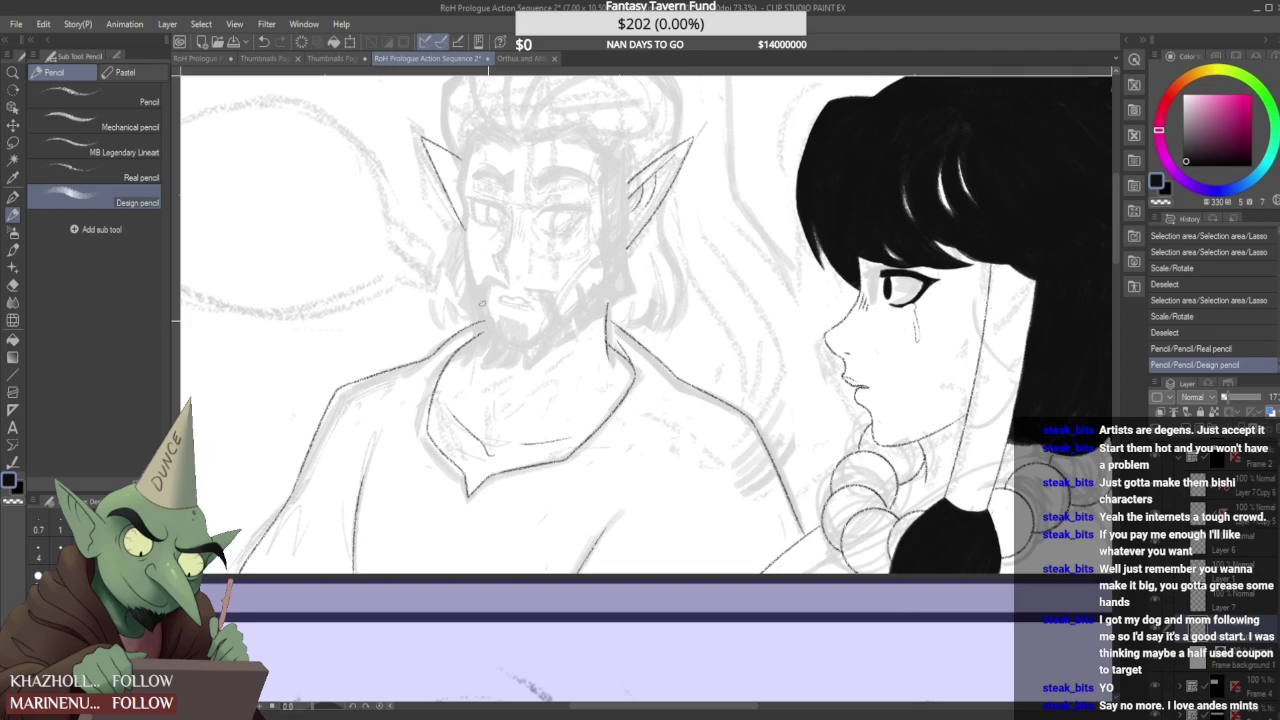
{"action": "scroll", "coordinate": [505, 250], "scroll_direction": "down", "scroll_amount": 4}
{"action": "scroll", "coordinate": [503, 226], "scroll_direction": "up", "scroll_amount": 3}
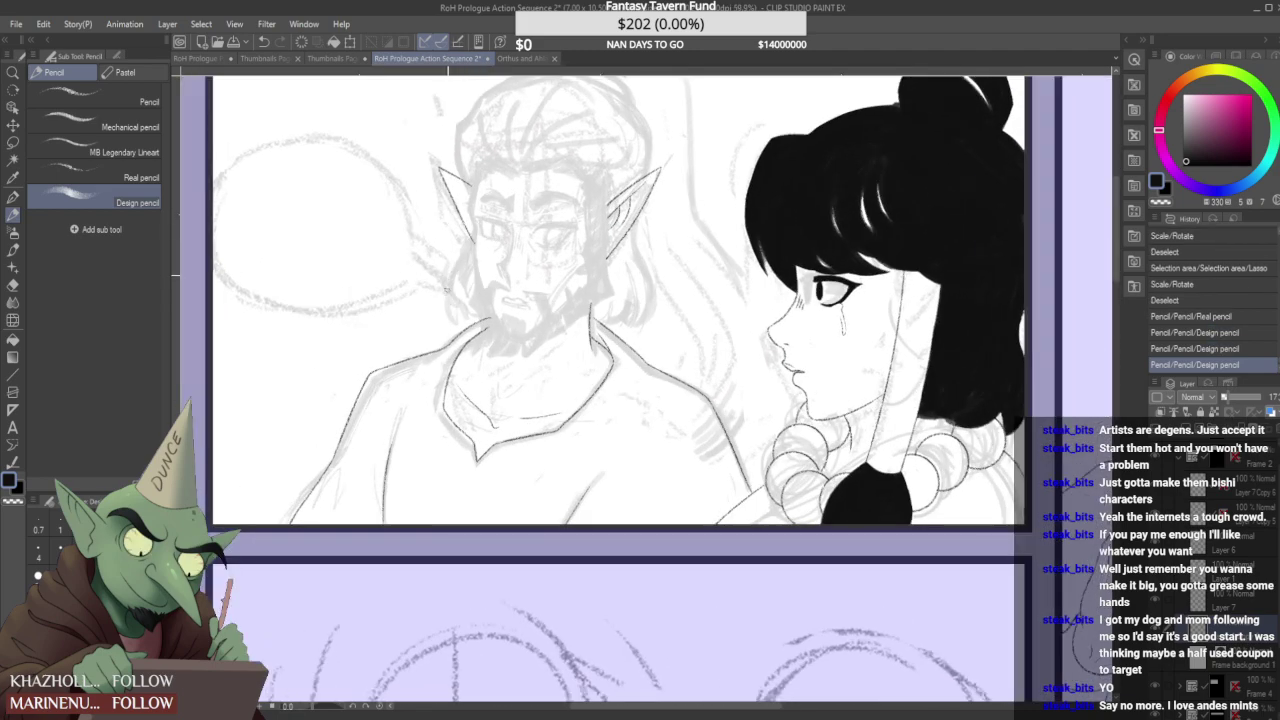
{"action": "scroll", "coordinate": [505, 250], "scroll_direction": "down", "scroll_amount": 2}
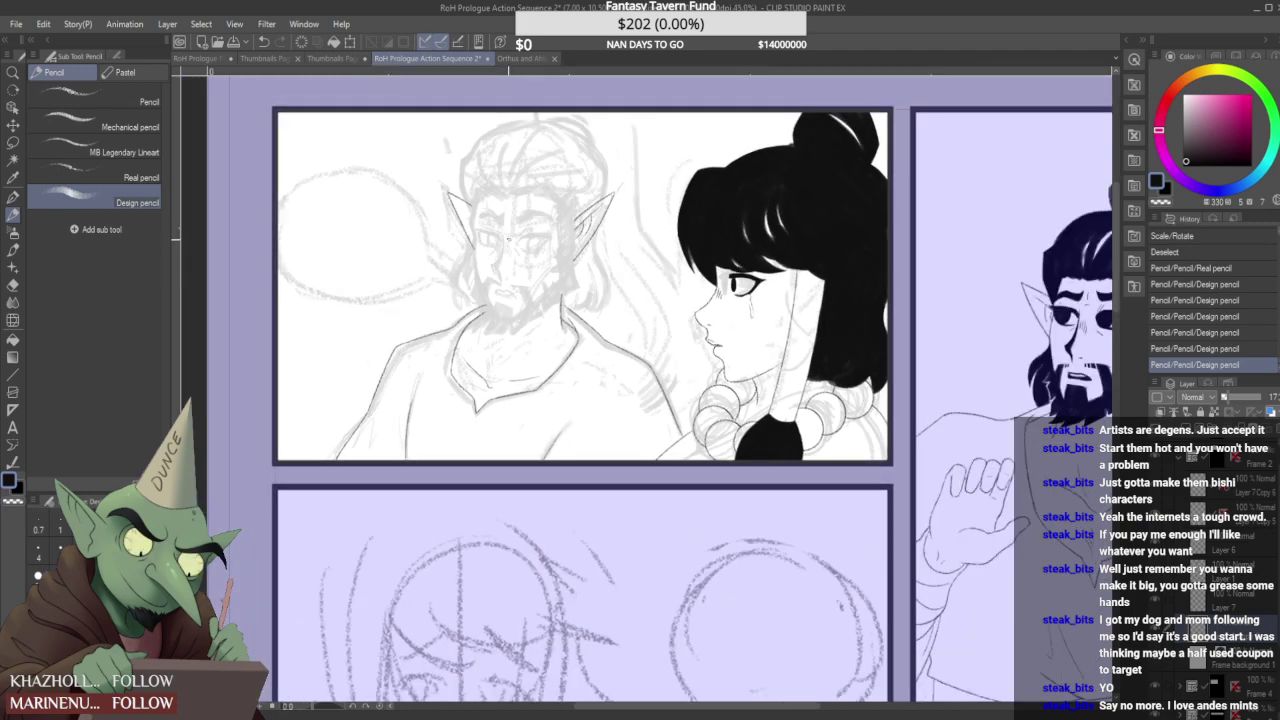
{"action": "scroll", "coordinate": [508, 238], "scroll_direction": "down", "scroll_amount": 1}
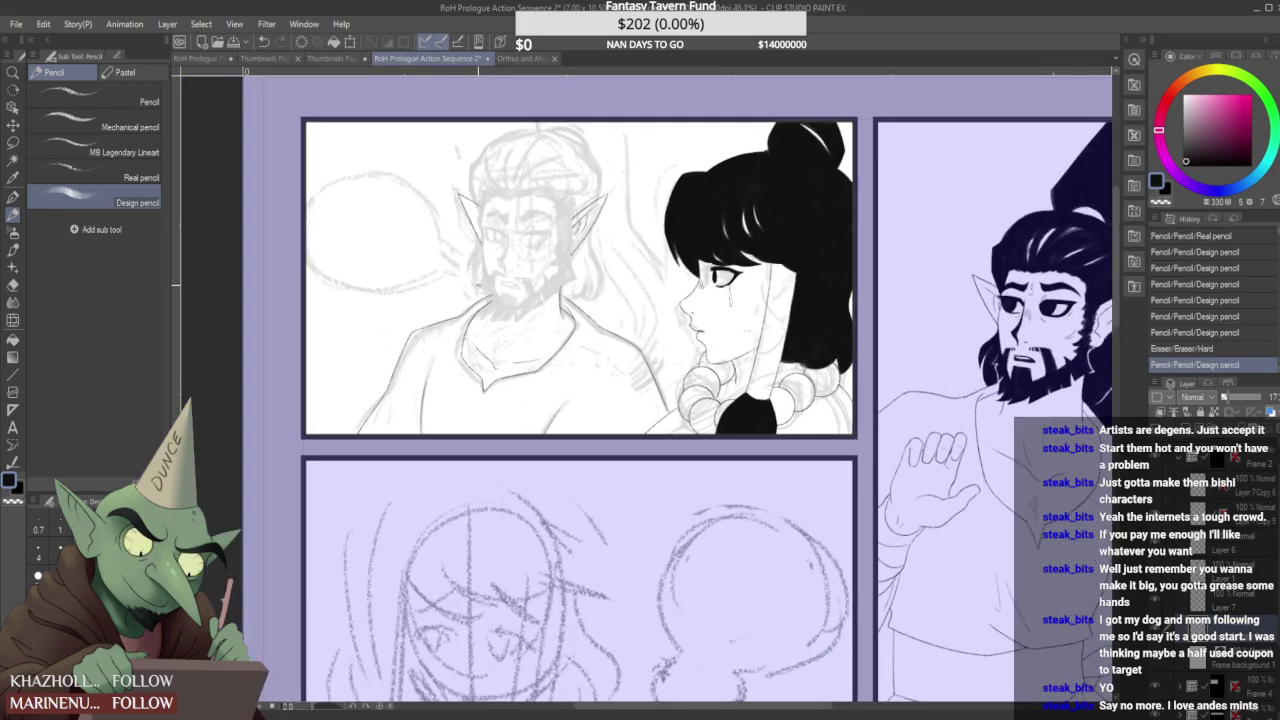
{"action": "scroll", "coordinate": [596, 236], "scroll_direction": "down", "scroll_amount": 2}
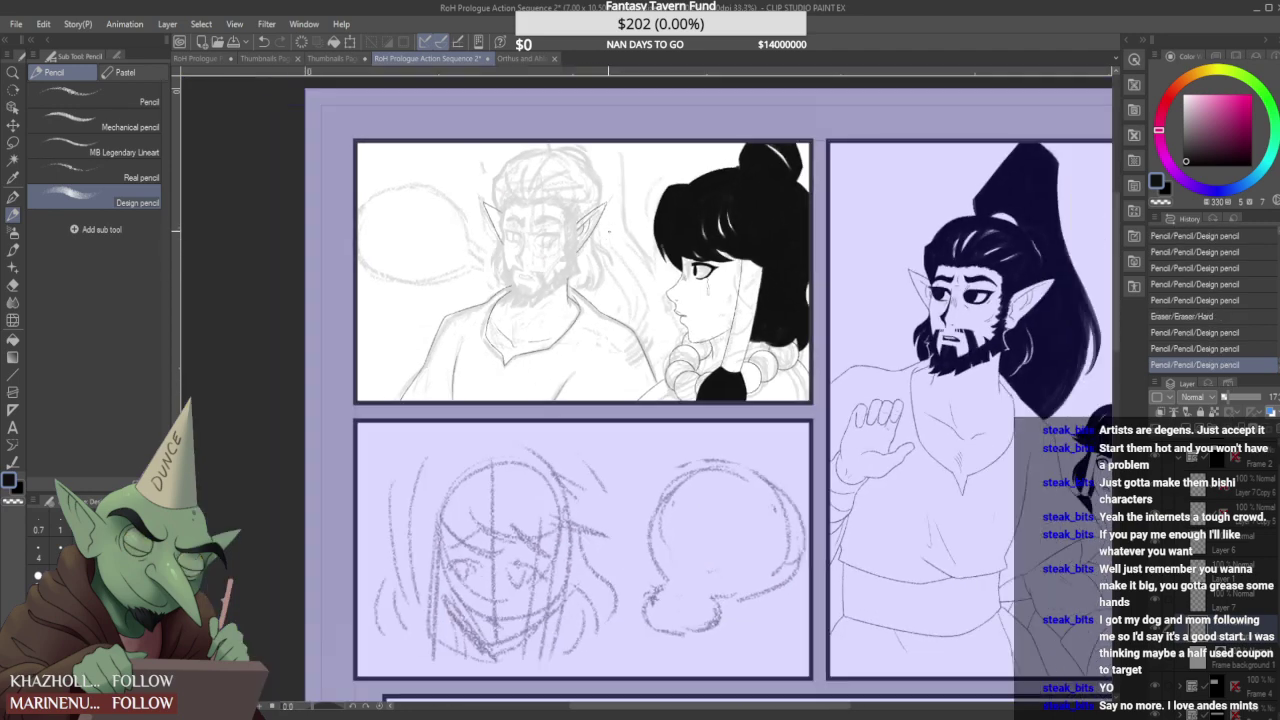
- Rework the sketched hair falling below both of the elf's ears with Design pencil strokes
{"action": "scroll", "coordinate": [604, 233], "scroll_direction": "up", "scroll_amount": 2}
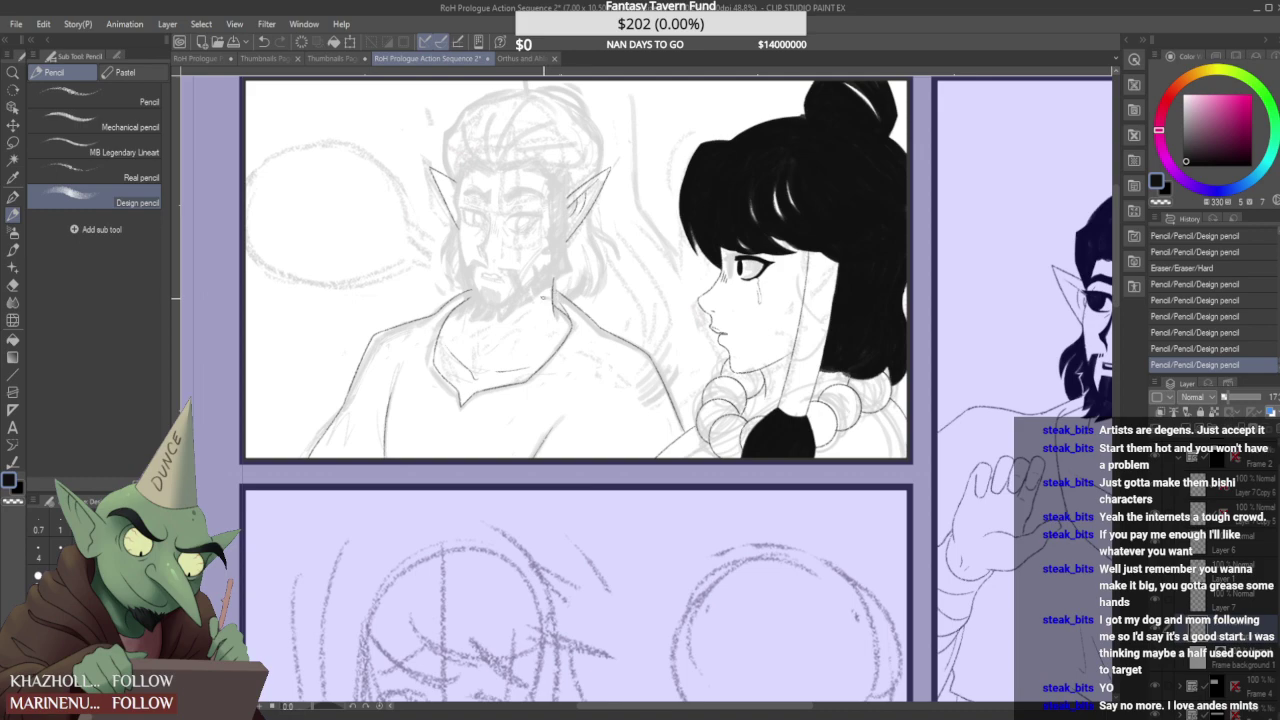
{"action": "scroll", "coordinate": [572, 261], "scroll_direction": "down", "scroll_amount": 2}
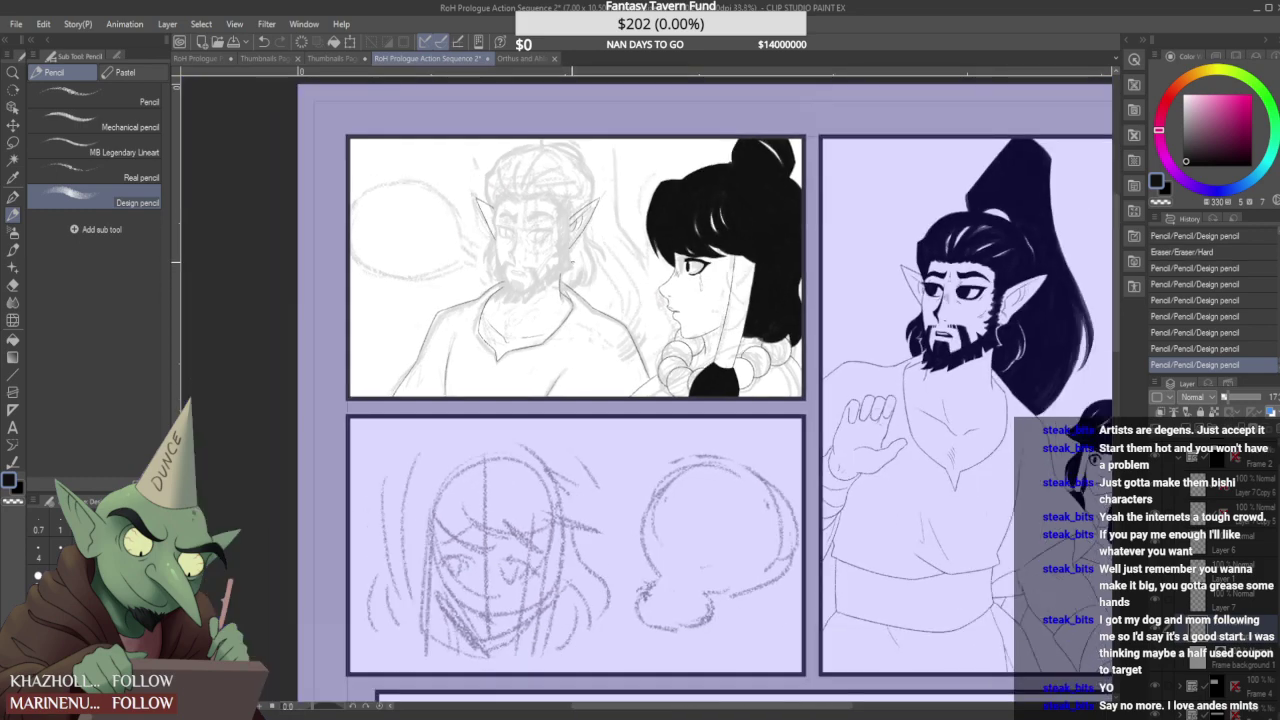
{"action": "scroll", "coordinate": [470, 254], "scroll_direction": "up", "scroll_amount": 3}
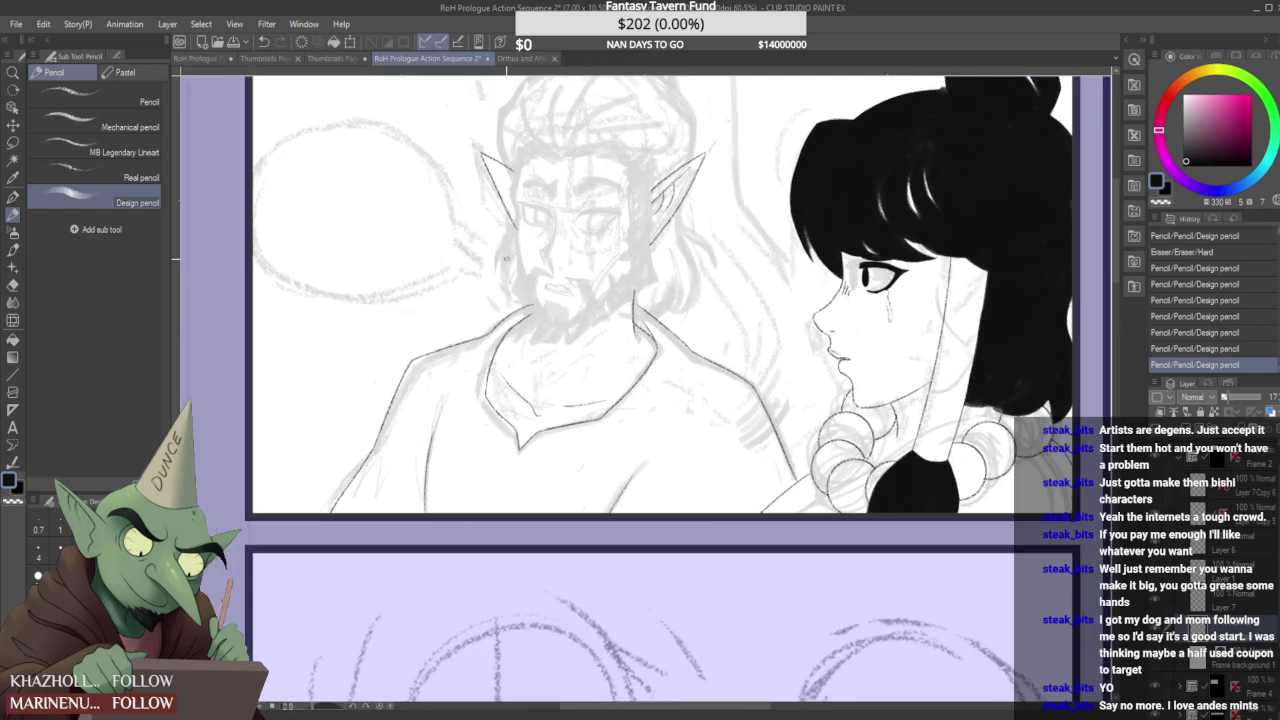
{"action": "left_click_drag", "start_coordinate": [510, 287], "coordinate": [504, 243]}
{"action": "scroll", "coordinate": [496, 248], "scroll_direction": "down", "scroll_amount": 3}
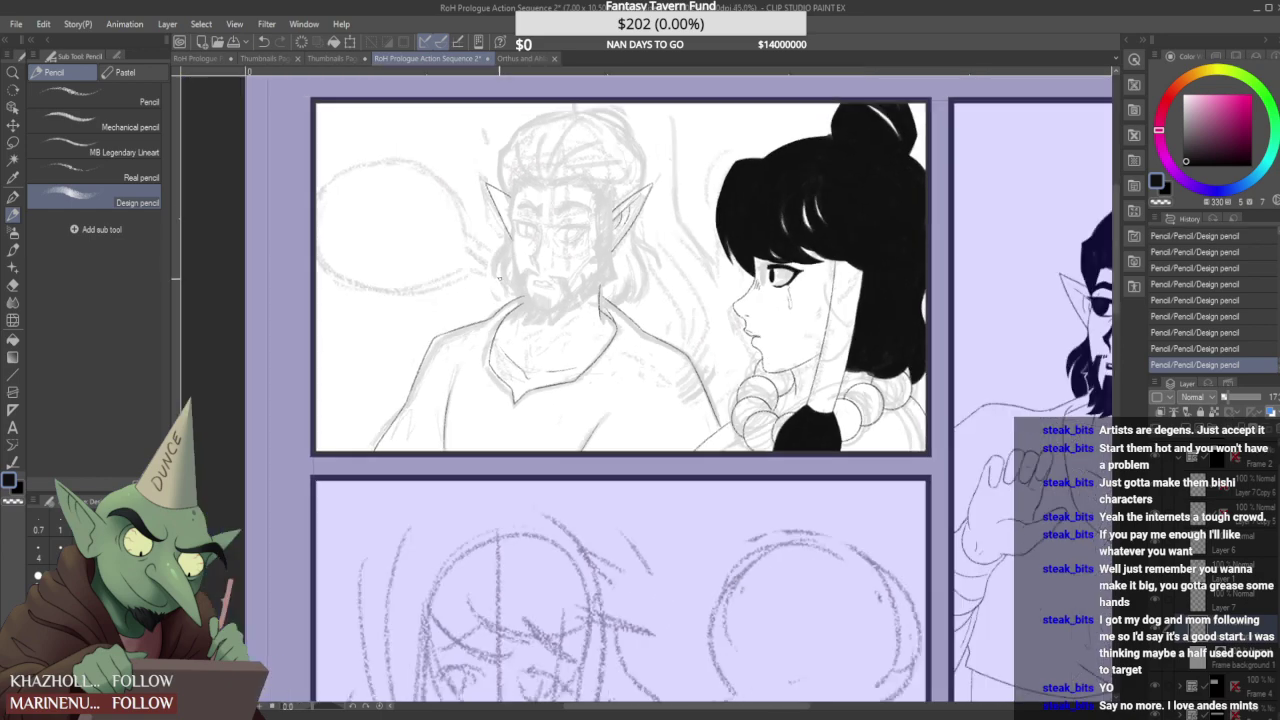
{"action": "scroll", "coordinate": [621, 241], "scroll_direction": "up", "scroll_amount": 2}
{"action": "mouse_move", "coordinate": [622, 246]}
{"action": "left_mouse_down"}
{"action": "mouse_move", "coordinate": [645, 280]}
{"action": "mouse_move", "coordinate": [621, 240]}
{"action": "left_mouse_up"}
{"action": "scroll", "coordinate": [622, 246], "scroll_direction": "down", "scroll_amount": 4}
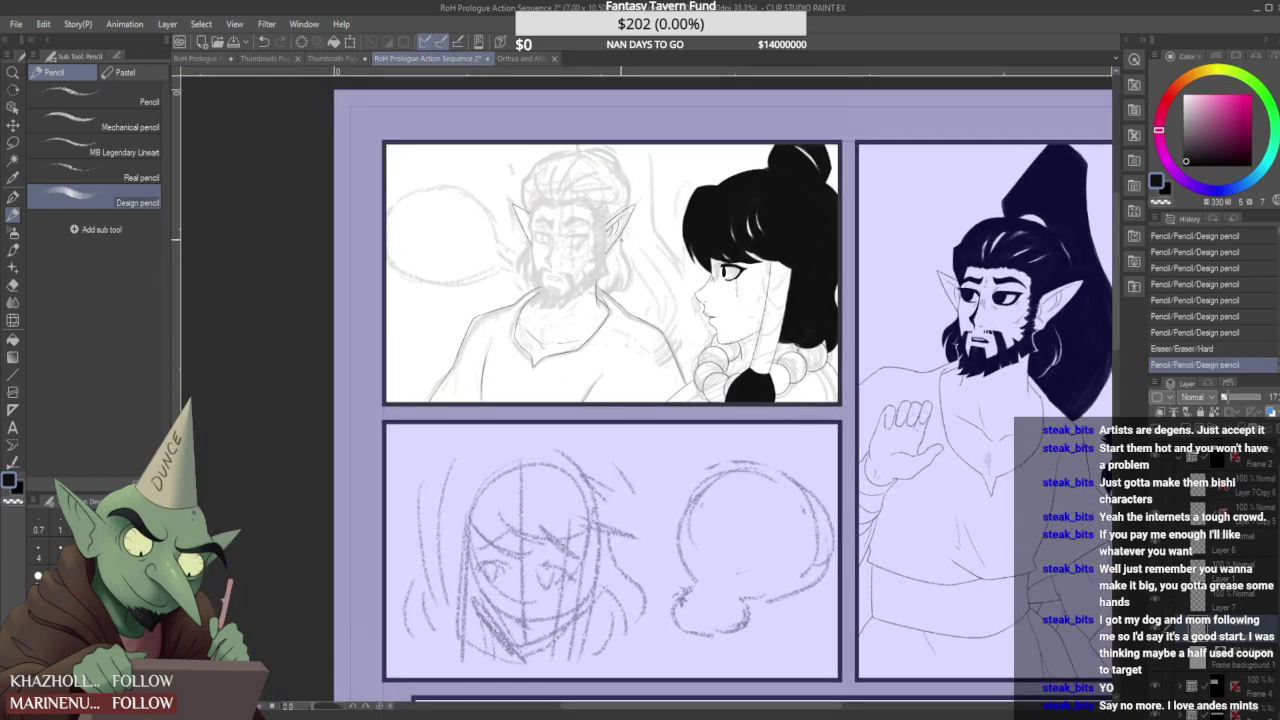
- Touch up the sketch with small Design pencil marks below the elf's ear and around his eyes
{"action": "left_click", "coordinate": [625, 255]}
{"action": "left_click", "coordinate": [625, 255]}
{"action": "left_click", "coordinate": [625, 255]}
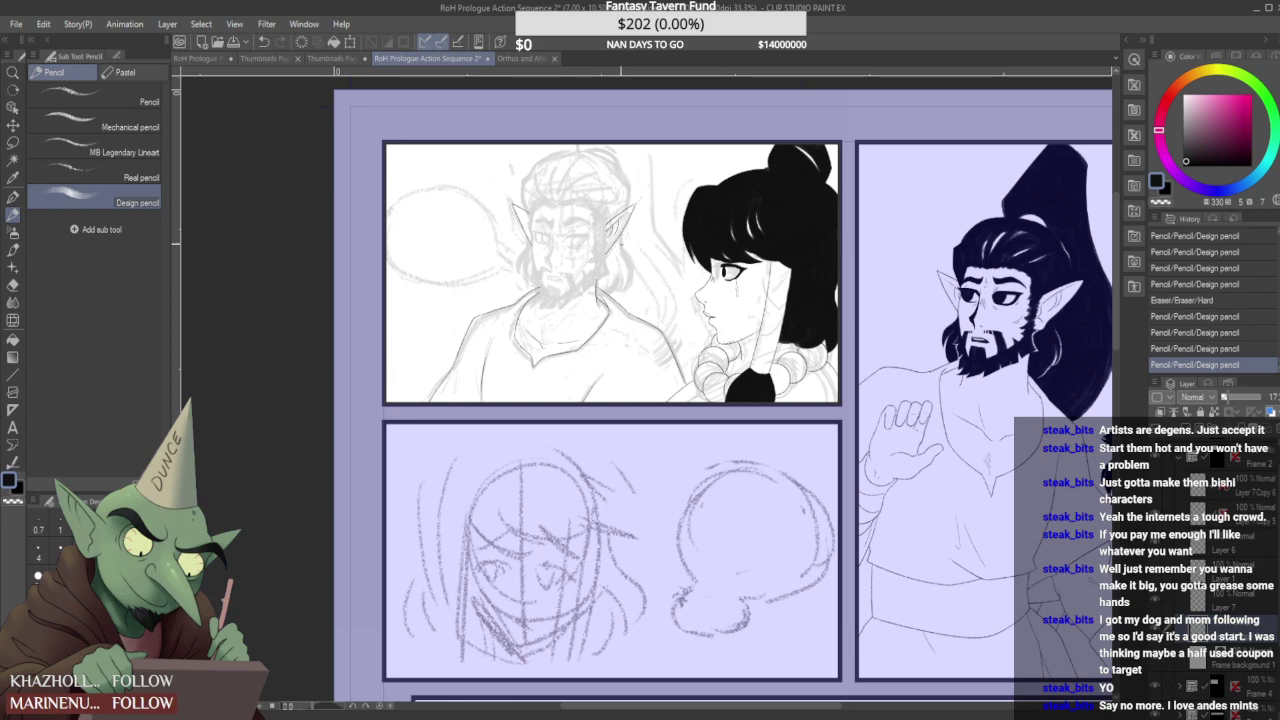
{"action": "scroll", "coordinate": [574, 236], "scroll_direction": "up", "scroll_amount": 3}
{"action": "scroll", "coordinate": [576, 236], "scroll_direction": "up", "scroll_amount": 1}
{"action": "left_click", "coordinate": [584, 240]}
{"action": "left_click", "coordinate": [588, 238]}
{"action": "left_click", "coordinate": [588, 232]}
{"action": "left_click_drag", "start_coordinate": [477, 242], "coordinate": [483, 238]}
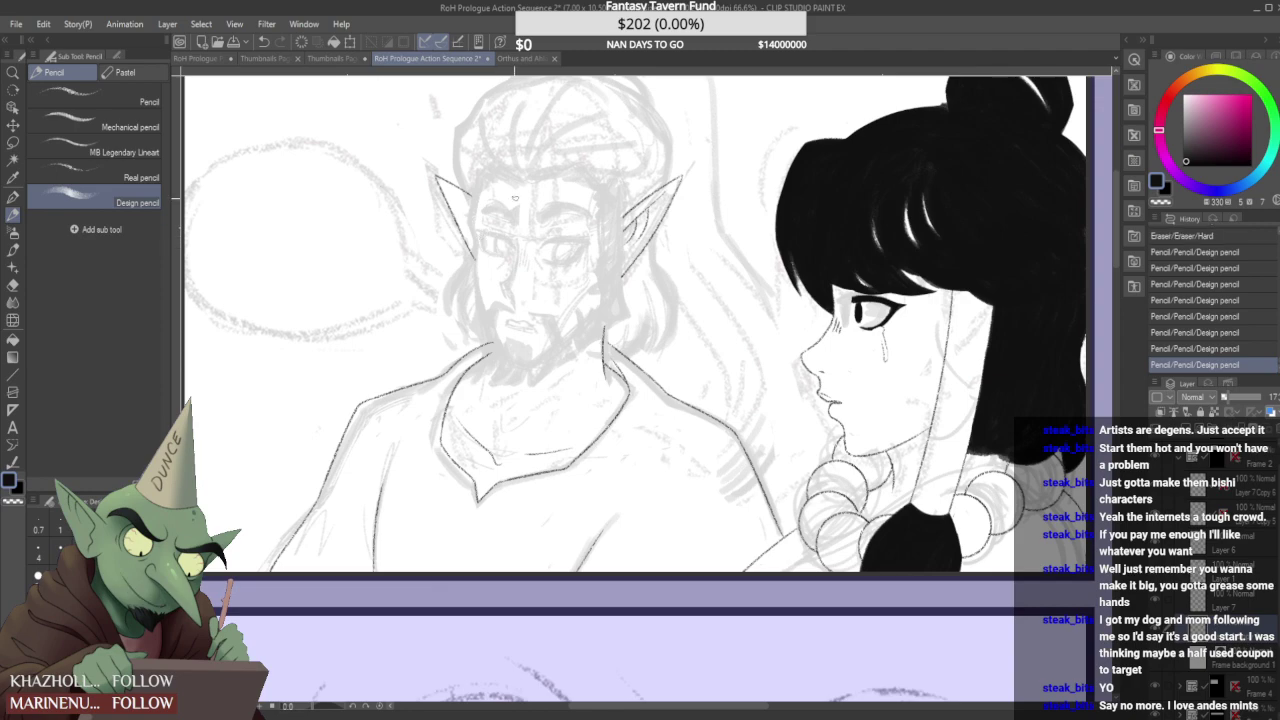
{"action": "scroll", "coordinate": [518, 204], "scroll_direction": "down", "scroll_amount": 7}
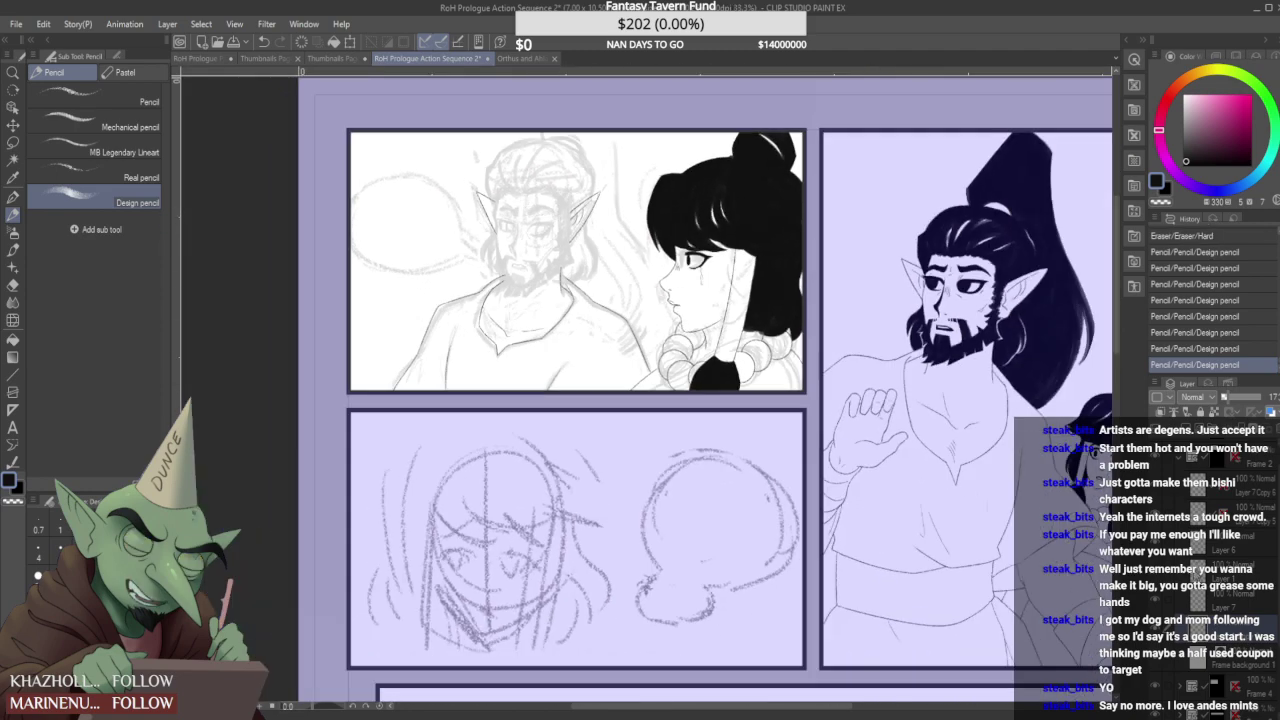
- Add a new raster layer above the rough sketch for the elf's head line art
{"action": "left_click", "coordinate": [1234, 608]}
{"action": "left_click", "coordinate": [1155, 603]}
{"action": "left_click", "coordinate": [1155, 604]}
{"action": "left_click", "coordinate": [1182, 430]}
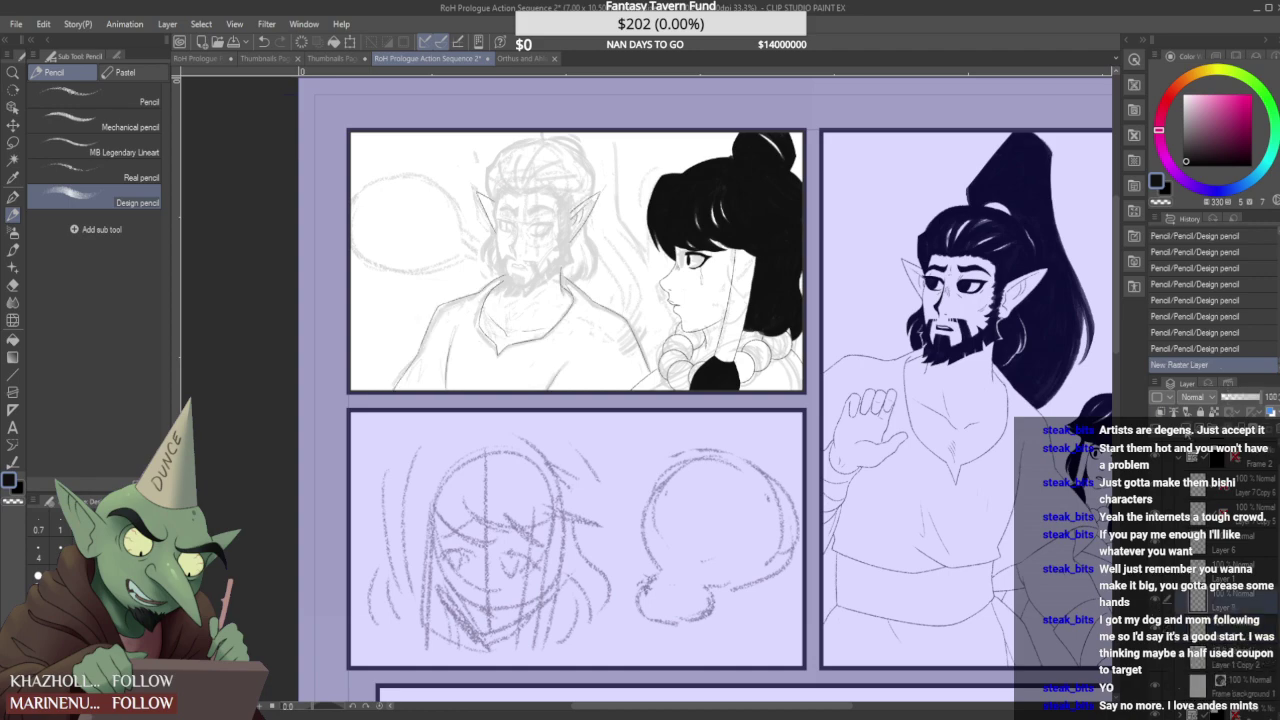
- Block in the elf's black hair at the temple above the ear farther from the woman, using the Design pencil
{"action": "scroll", "coordinate": [484, 180], "scroll_direction": "up", "scroll_amount": 7}
{"action": "scroll", "coordinate": [510, 237], "scroll_direction": "up", "scroll_amount": 1}
{"action": "left_click_drag", "start_coordinate": [492, 188], "coordinate": [520, 250]}
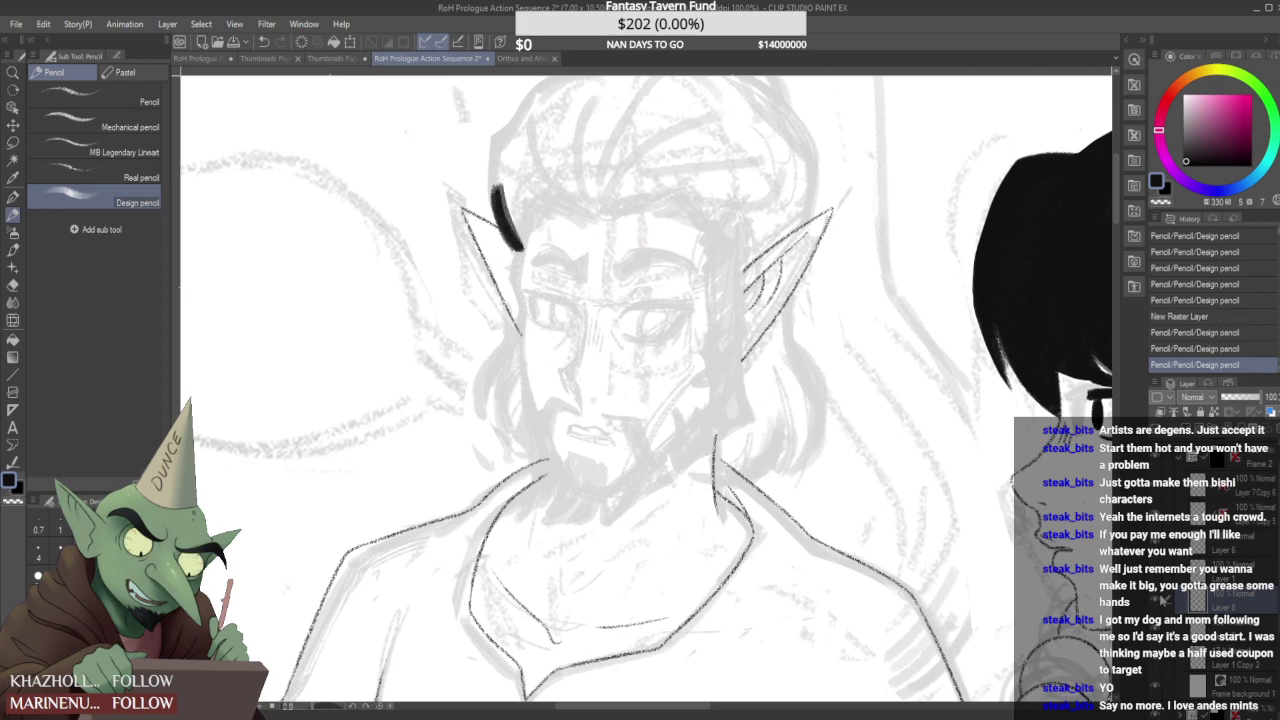
{"action": "scroll", "coordinate": [512, 240], "scroll_direction": "up", "scroll_amount": 1}
{"action": "mouse_move", "coordinate": [515, 237]}
{"action": "left_mouse_down"}
{"action": "mouse_move", "coordinate": [508, 252]}
{"action": "mouse_move", "coordinate": [516, 182]}
{"action": "left_mouse_up"}
{"action": "left_click_drag", "start_coordinate": [472, 228], "coordinate": [493, 263]}
{"action": "left_click_drag", "start_coordinate": [483, 205], "coordinate": [476, 123]}
{"action": "mouse_move", "coordinate": [478, 178]}
{"action": "left_mouse_down"}
{"action": "mouse_move", "coordinate": [472, 114]}
{"action": "mouse_move", "coordinate": [496, 228]}
{"action": "left_mouse_up"}
{"action": "left_click_drag", "start_coordinate": [514, 162], "coordinate": [493, 221]}
{"action": "left_click_drag", "start_coordinate": [476, 121], "coordinate": [496, 212]}
{"action": "left_click_drag", "start_coordinate": [498, 142], "coordinate": [493, 220]}
{"action": "scroll", "coordinate": [491, 220], "scroll_direction": "down", "scroll_amount": 3}
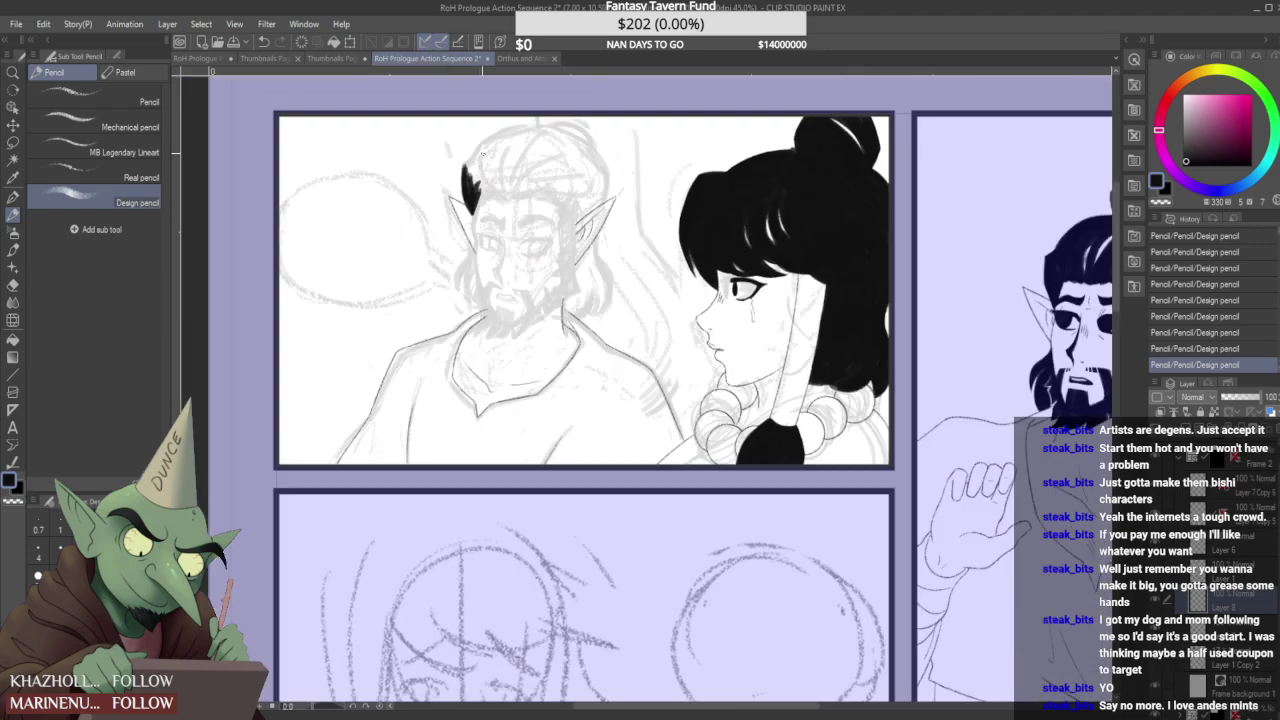
- Extend the elf's thick black hair outline from the temple up to the crown and clean its edges with the hard eraser
{"action": "scroll", "coordinate": [469, 155], "scroll_direction": "up", "scroll_amount": 5}
{"action": "mouse_move", "coordinate": [459, 181]}
{"action": "left_mouse_down"}
{"action": "mouse_move", "coordinate": [496, 151]}
{"action": "mouse_move", "coordinate": [459, 178]}
{"action": "mouse_move", "coordinate": [462, 196]}
{"action": "left_mouse_up"}
{"action": "mouse_move", "coordinate": [498, 134]}
{"action": "left_mouse_down"}
{"action": "mouse_move", "coordinate": [481, 162]}
{"action": "mouse_move", "coordinate": [513, 117]}
{"action": "mouse_move", "coordinate": [490, 147]}
{"action": "mouse_move", "coordinate": [593, 94]}
{"action": "mouse_move", "coordinate": [489, 167]}
{"action": "mouse_move", "coordinate": [604, 91]}
{"action": "mouse_move", "coordinate": [489, 127]}
{"action": "left_mouse_up"}
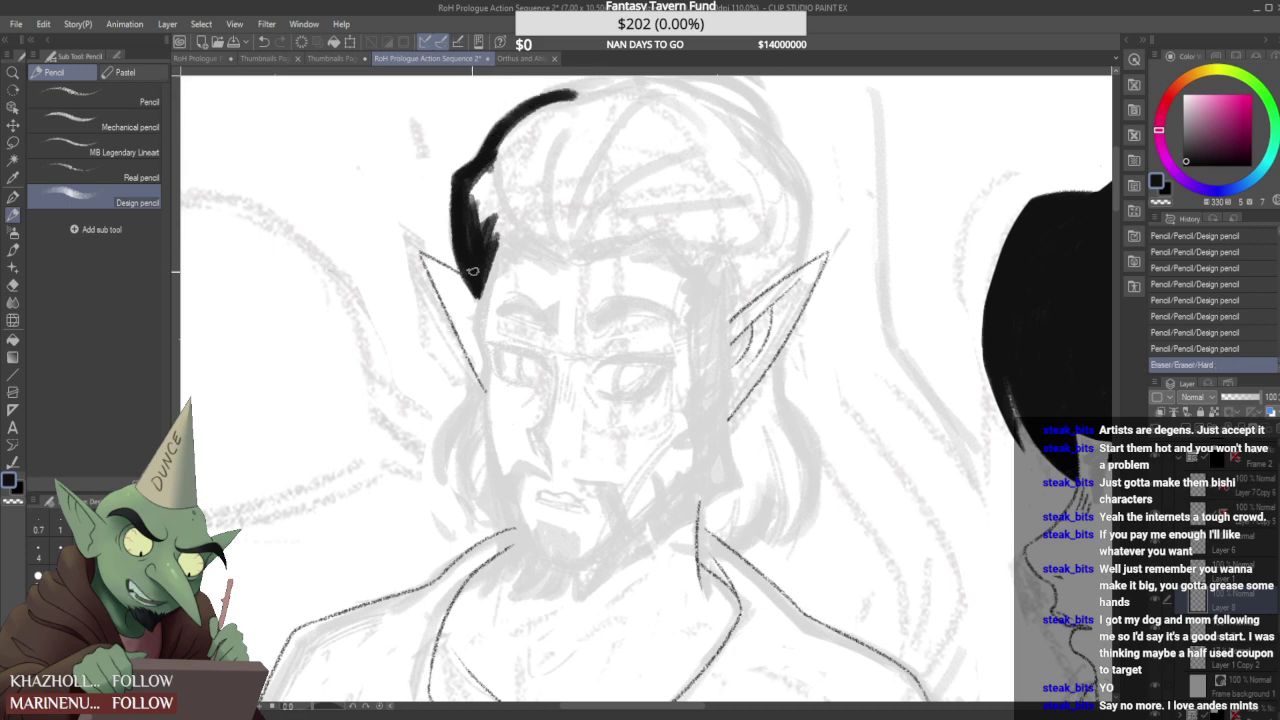
{"action": "scroll", "coordinate": [478, 298], "scroll_direction": "up", "scroll_amount": 2}
{"action": "mouse_move", "coordinate": [478, 320]}
{"action": "left_mouse_down"}
{"action": "mouse_move", "coordinate": [496, 238]}
{"action": "mouse_move", "coordinate": [482, 335]}
{"action": "mouse_move", "coordinate": [486, 282]}
{"action": "left_mouse_up"}
{"action": "mouse_move", "coordinate": [460, 328]}
{"action": "left_mouse_down"}
{"action": "mouse_move", "coordinate": [500, 288]}
{"action": "mouse_move", "coordinate": [486, 306]}
{"action": "mouse_move", "coordinate": [487, 358]}
{"action": "left_mouse_up"}
- With the Real pencil, draw the elf's face contour from the temple hair past the ear down to the jaw
{"action": "left_click", "coordinate": [126, 178]}
{"action": "scroll", "coordinate": [482, 311], "scroll_direction": "up", "scroll_amount": 1}
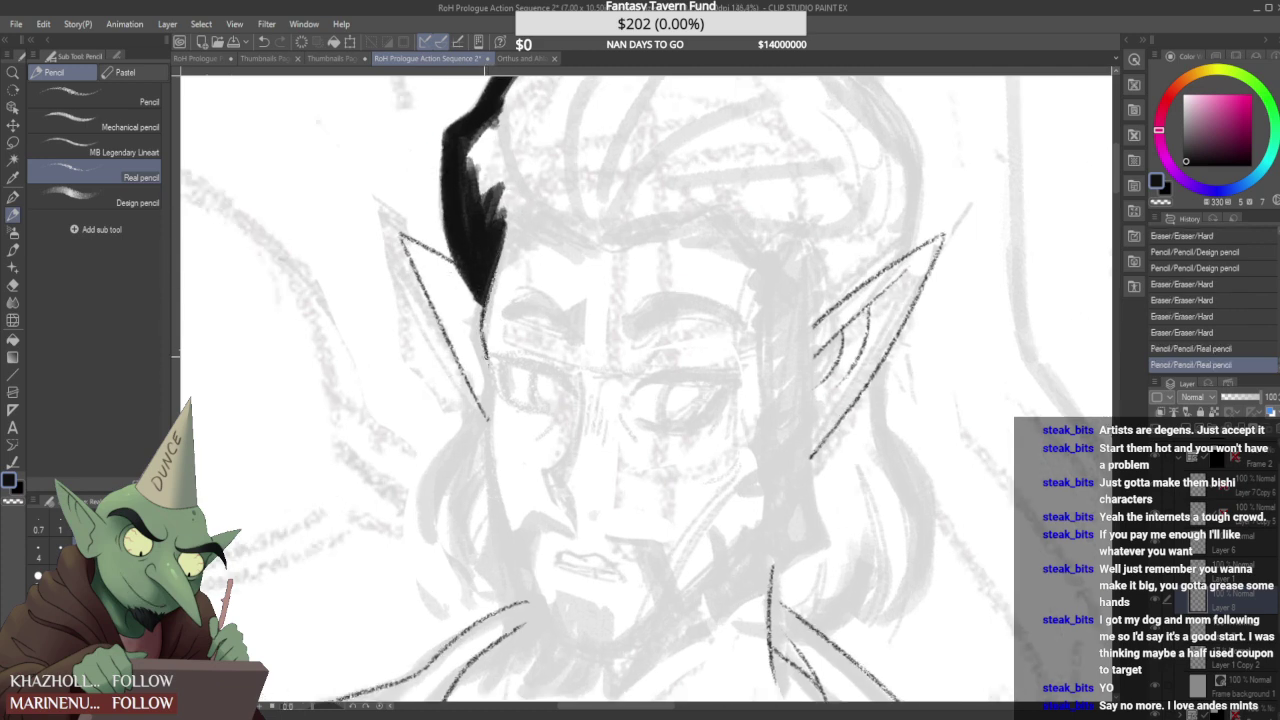
{"action": "scroll", "coordinate": [487, 355], "scroll_direction": "up", "scroll_amount": 4}
{"action": "mouse_move", "coordinate": [490, 366]}
{"action": "left_mouse_down"}
{"action": "mouse_move", "coordinate": [478, 318]}
{"action": "mouse_move", "coordinate": [492, 393]}
{"action": "mouse_move", "coordinate": [498, 371]}
{"action": "mouse_move", "coordinate": [488, 433]}
{"action": "mouse_move", "coordinate": [508, 542]}
{"action": "left_mouse_up"}
{"action": "scroll", "coordinate": [491, 390], "scroll_direction": "down", "scroll_amount": 2}
{"action": "scroll", "coordinate": [511, 459], "scroll_direction": "down", "scroll_amount": 1}
{"action": "scroll", "coordinate": [510, 457], "scroll_direction": "down", "scroll_amount": 5}
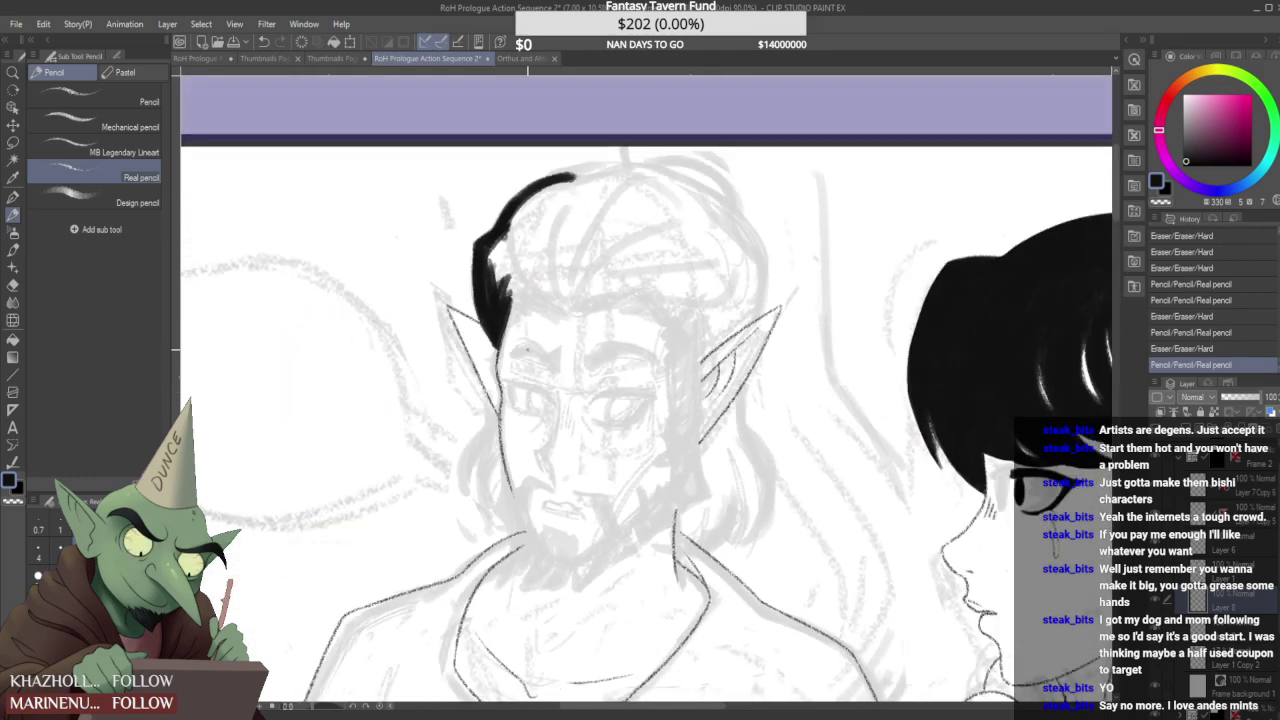
- Trim the elf's cheek contour and draw his black hairline across the forehead to the temple nearer the woman with the Design pencil
{"action": "scroll", "coordinate": [505, 425], "scroll_direction": "up", "scroll_amount": 4}
{"action": "mouse_move", "coordinate": [522, 414]}
{"action": "left_mouse_down"}
{"action": "mouse_move", "coordinate": [533, 456]}
{"action": "mouse_move", "coordinate": [515, 424]}
{"action": "left_mouse_up"}
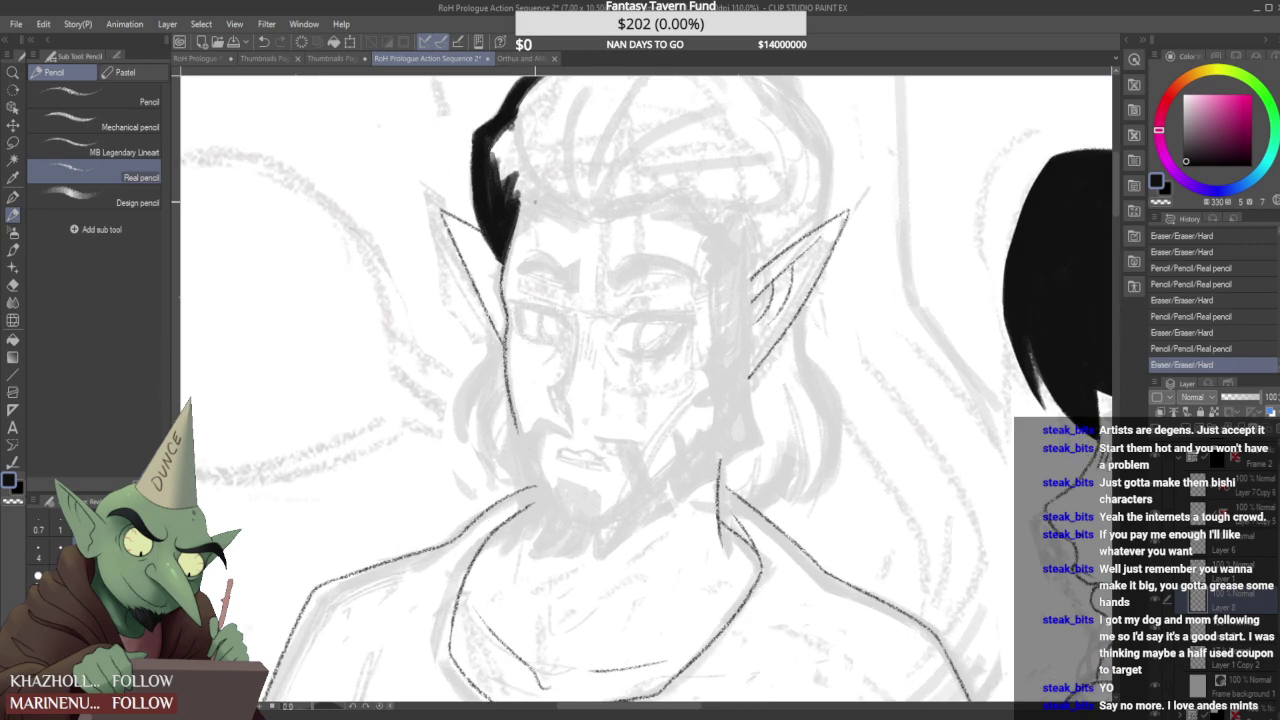
{"action": "left_click", "coordinate": [132, 197]}
{"action": "mouse_move", "coordinate": [512, 224]}
{"action": "left_mouse_down"}
{"action": "mouse_move", "coordinate": [514, 206]}
{"action": "mouse_move", "coordinate": [556, 218]}
{"action": "left_mouse_up"}
{"action": "mouse_move", "coordinate": [556, 216]}
{"action": "left_mouse_down"}
{"action": "mouse_move", "coordinate": [614, 204]}
{"action": "mouse_move", "coordinate": [673, 203]}
{"action": "mouse_move", "coordinate": [665, 217]}
{"action": "mouse_move", "coordinate": [696, 214]}
{"action": "mouse_move", "coordinate": [719, 228]}
{"action": "mouse_move", "coordinate": [704, 260]}
{"action": "left_mouse_up"}
{"action": "left_click_drag", "start_coordinate": [730, 256], "coordinate": [708, 277]}
{"action": "left_click_drag", "start_coordinate": [698, 229], "coordinate": [726, 233]}
{"action": "scroll", "coordinate": [687, 235], "scroll_direction": "down", "scroll_amount": 2}
{"action": "scroll", "coordinate": [677, 234], "scroll_direction": "down", "scroll_amount": 5}
{"action": "scroll", "coordinate": [697, 241], "scroll_direction": "up", "scroll_amount": 5}
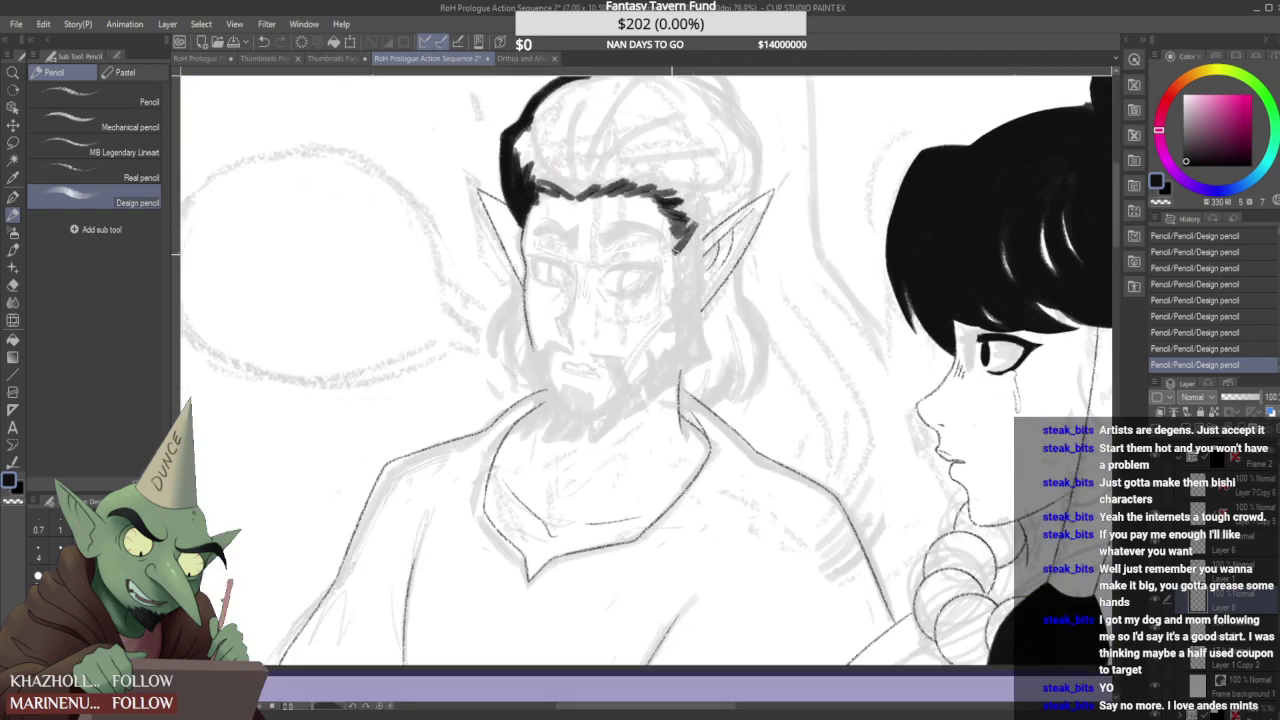
- Draw a jagged black sideburn in front of the elf's ear nearer the woman, tapering to a point below it
{"action": "left_click_drag", "start_coordinate": [676, 280], "coordinate": [702, 238]}
{"action": "left_click_drag", "start_coordinate": [674, 288], "coordinate": [700, 256]}
{"action": "left_click_drag", "start_coordinate": [672, 312], "coordinate": [700, 286]}
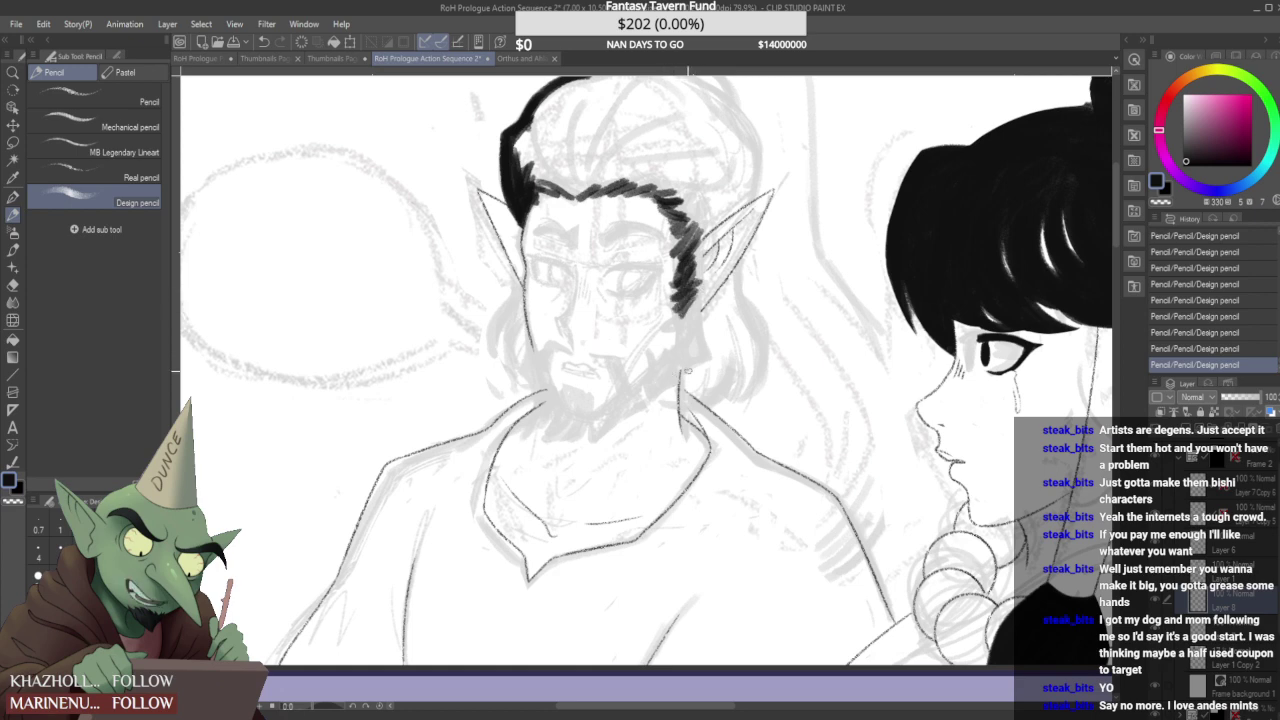
{"action": "left_click_drag", "start_coordinate": [678, 326], "coordinate": [698, 288]}
{"action": "left_click_drag", "start_coordinate": [704, 356], "coordinate": [693, 306]}
{"action": "left_click_drag", "start_coordinate": [710, 358], "coordinate": [696, 300]}
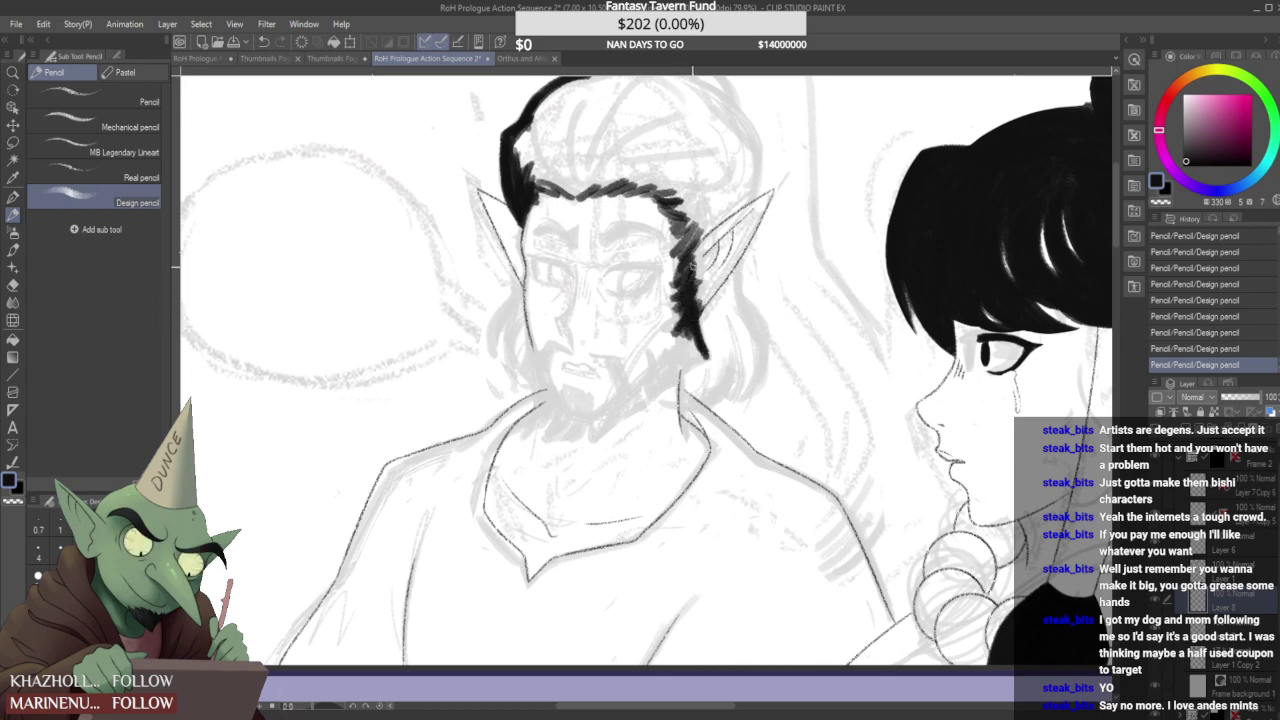
- Thicken the hair at the temple and sideburn beside the nearer ear, and trim the sideburn's lower edge with the hard eraser
{"action": "left_click_drag", "start_coordinate": [676, 284], "coordinate": [699, 247]}
{"action": "mouse_move", "coordinate": [690, 260]}
{"action": "left_mouse_down"}
{"action": "mouse_move", "coordinate": [653, 264]}
{"action": "mouse_move", "coordinate": [672, 216]}
{"action": "mouse_move", "coordinate": [675, 240]}
{"action": "mouse_move", "coordinate": [716, 208]}
{"action": "mouse_move", "coordinate": [690, 233]}
{"action": "mouse_move", "coordinate": [701, 241]}
{"action": "mouse_move", "coordinate": [720, 208]}
{"action": "left_mouse_up"}
{"action": "scroll", "coordinate": [690, 236], "scroll_direction": "up", "scroll_amount": 2}
{"action": "left_click_drag", "start_coordinate": [692, 258], "coordinate": [738, 206]}
{"action": "left_click_drag", "start_coordinate": [685, 362], "coordinate": [706, 304]}
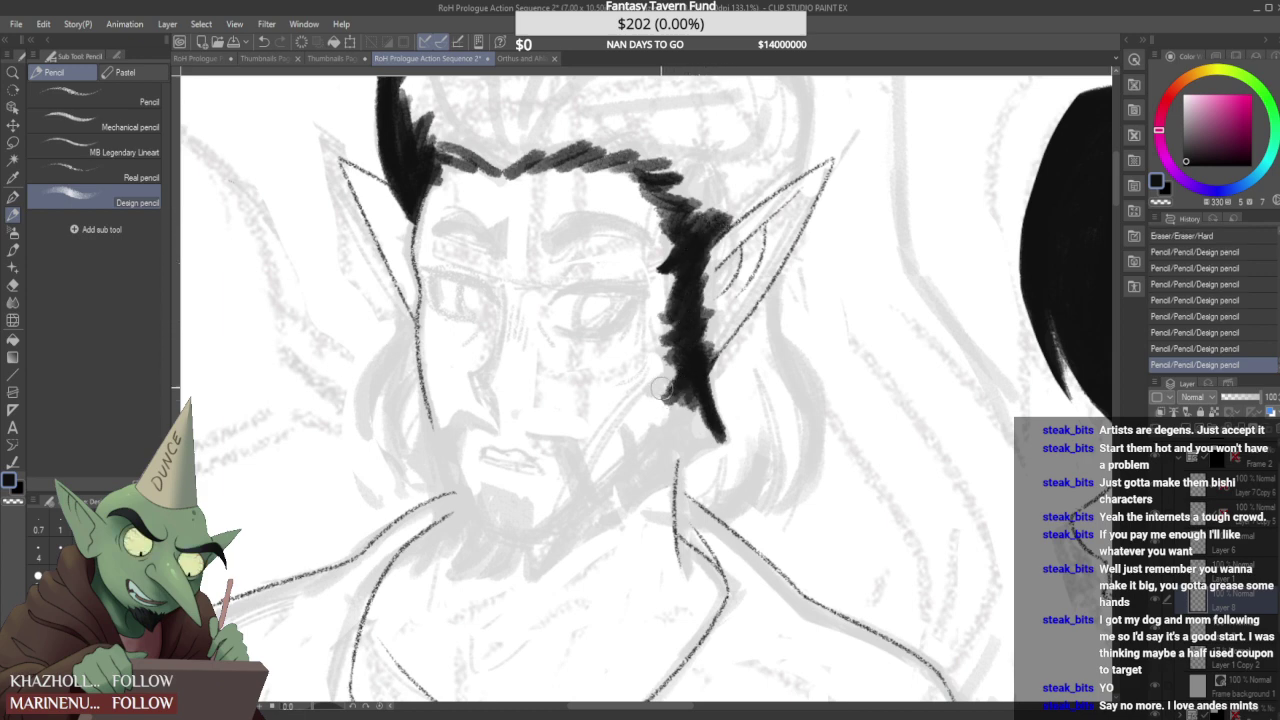
{"action": "mouse_move", "coordinate": [662, 378]}
{"action": "left_mouse_down"}
{"action": "mouse_move", "coordinate": [653, 431]}
{"action": "mouse_move", "coordinate": [670, 401]}
{"action": "left_mouse_up"}
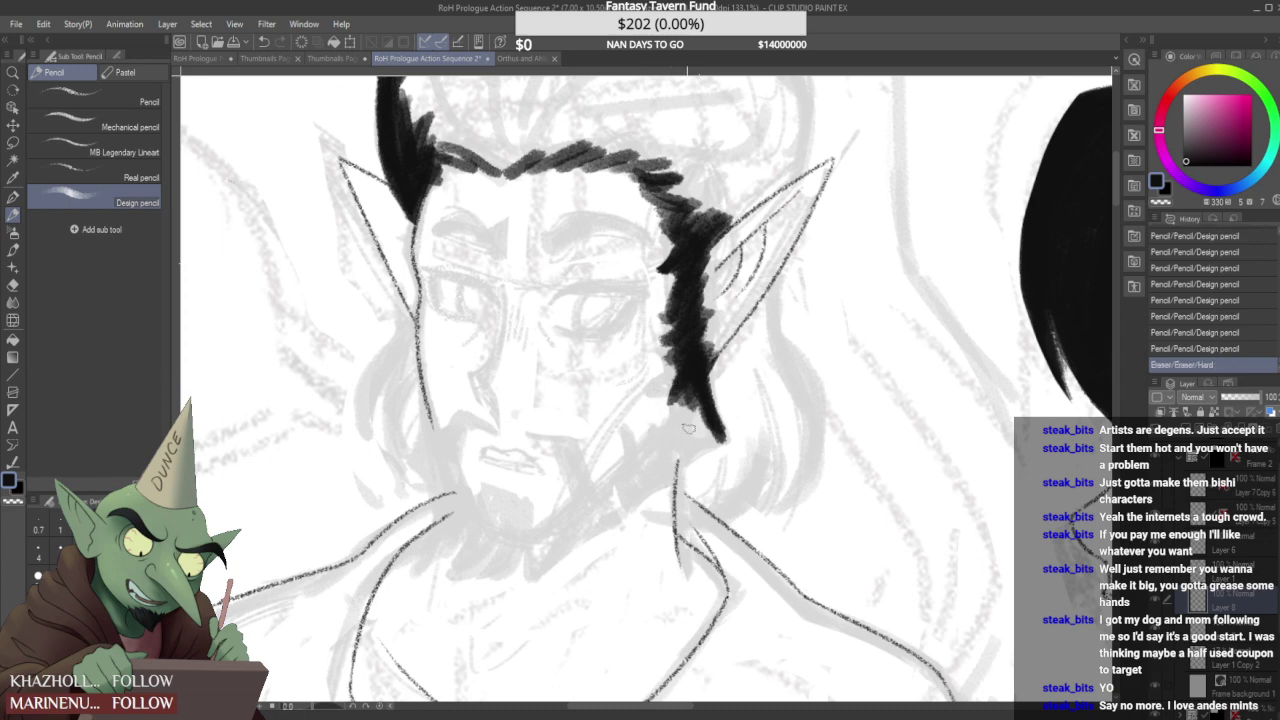
- Block in the black beard along the elf's far jaw with the Design pencil and trim its outer edge with the hard eraser
{"action": "mouse_move", "coordinate": [428, 388]}
{"action": "left_mouse_down"}
{"action": "mouse_move", "coordinate": [426, 437]}
{"action": "mouse_move", "coordinate": [420, 384]}
{"action": "mouse_move", "coordinate": [418, 457]}
{"action": "mouse_move", "coordinate": [458, 502]}
{"action": "mouse_move", "coordinate": [436, 447]}
{"action": "mouse_move", "coordinate": [452, 500]}
{"action": "mouse_move", "coordinate": [427, 467]}
{"action": "mouse_move", "coordinate": [428, 513]}
{"action": "mouse_move", "coordinate": [416, 486]}
{"action": "mouse_move", "coordinate": [432, 517]}
{"action": "mouse_move", "coordinate": [446, 462]}
{"action": "mouse_move", "coordinate": [436, 449]}
{"action": "mouse_move", "coordinate": [454, 487]}
{"action": "mouse_move", "coordinate": [431, 449]}
{"action": "mouse_move", "coordinate": [428, 477]}
{"action": "mouse_move", "coordinate": [433, 465]}
{"action": "mouse_move", "coordinate": [445, 499]}
{"action": "mouse_move", "coordinate": [422, 461]}
{"action": "mouse_move", "coordinate": [413, 473]}
{"action": "mouse_move", "coordinate": [429, 499]}
{"action": "mouse_move", "coordinate": [409, 482]}
{"action": "mouse_move", "coordinate": [443, 530]}
{"action": "left_mouse_up"}
{"action": "key", "text": "p"}
{"action": "key", "text": "e"}
{"action": "key", "text": "e"}
{"action": "mouse_move", "coordinate": [454, 442]}
{"action": "left_mouse_down"}
{"action": "mouse_move", "coordinate": [479, 494]}
{"action": "mouse_move", "coordinate": [440, 440]}
{"action": "mouse_move", "coordinate": [465, 510]}
{"action": "left_mouse_up"}
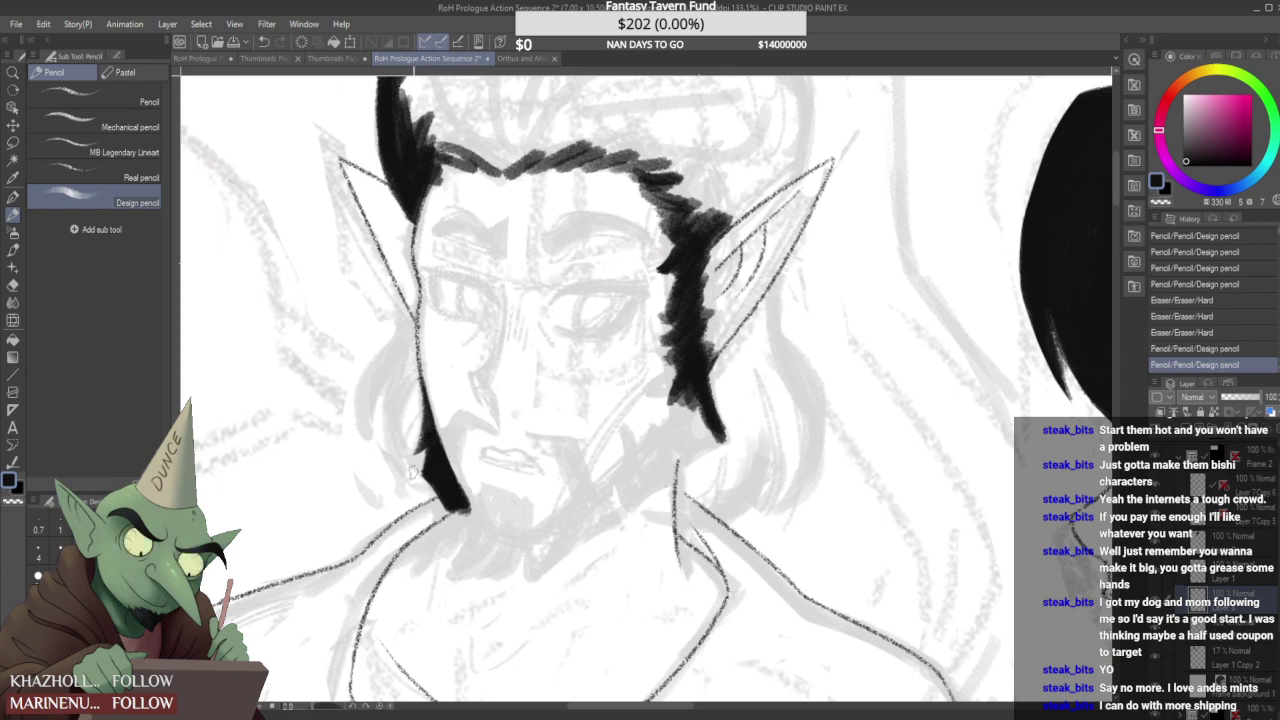
{"action": "scroll", "coordinate": [415, 475], "scroll_direction": "up", "scroll_amount": 1}
{"action": "left_click_drag", "start_coordinate": [428, 460], "coordinate": [416, 491]}
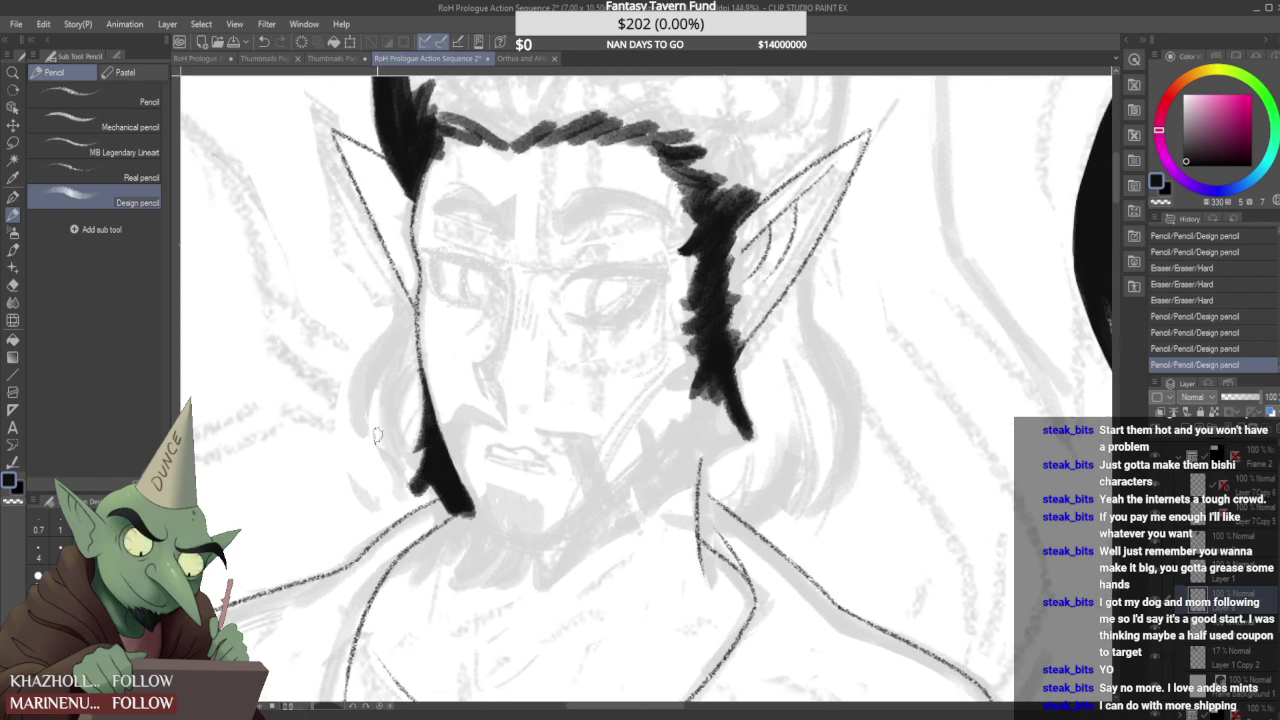
{"action": "key", "text": "e"}
{"action": "mouse_move", "coordinate": [408, 474]}
{"action": "left_mouse_down"}
{"action": "mouse_move", "coordinate": [412, 505]}
{"action": "mouse_move", "coordinate": [452, 505]}
{"action": "left_mouse_up"}
{"action": "key", "text": "p"}
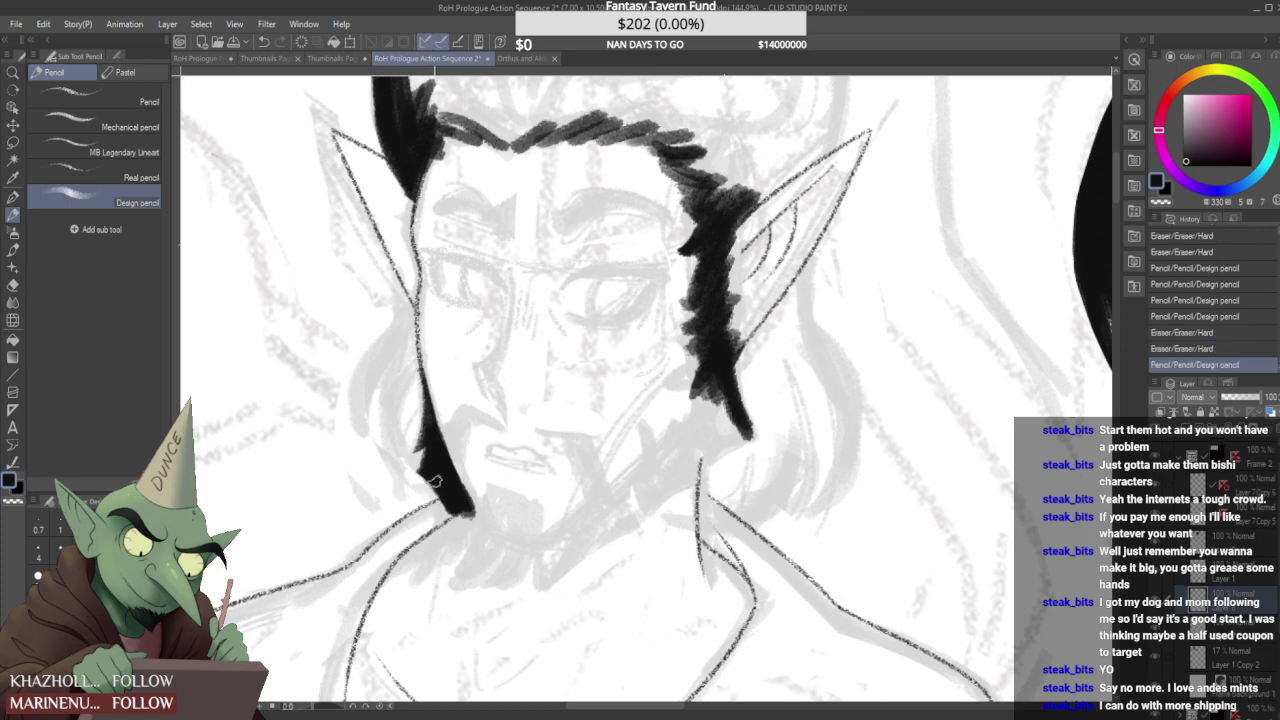
- Extend the far-side beard down past the jaw corner in pointed tufts and clean its edges with the hard eraser
{"action": "key", "text": "ctrl+minus"}
{"action": "key", "text": "ctrl+plus"}
{"action": "mouse_move", "coordinate": [425, 472]}
{"action": "left_mouse_down"}
{"action": "mouse_move", "coordinate": [424, 459]}
{"action": "mouse_move", "coordinate": [444, 521]}
{"action": "left_mouse_up"}
{"action": "left_click_drag", "start_coordinate": [450, 506], "coordinate": [446, 530]}
{"action": "left_click_drag", "start_coordinate": [459, 508], "coordinate": [457, 543]}
{"action": "mouse_move", "coordinate": [470, 513]}
{"action": "left_mouse_down"}
{"action": "mouse_move", "coordinate": [456, 545]}
{"action": "mouse_move", "coordinate": [436, 534]}
{"action": "left_mouse_up"}
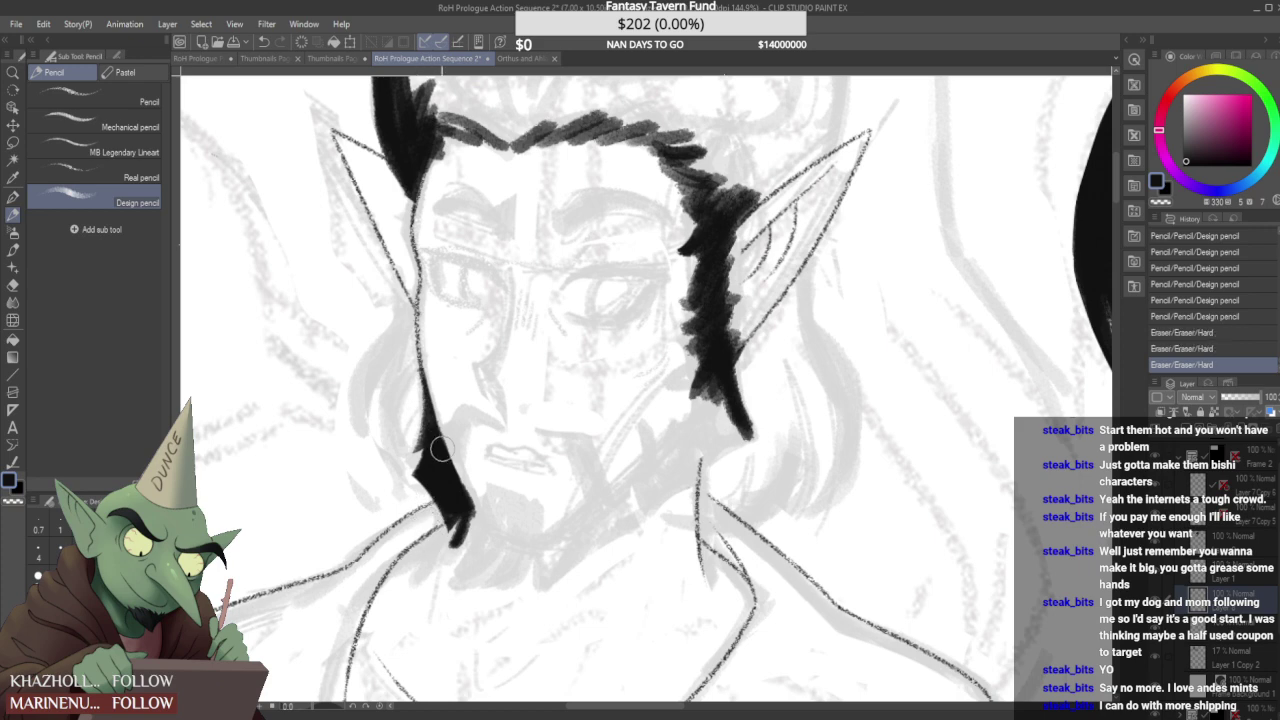
{"action": "mouse_move", "coordinate": [442, 483]}
{"action": "left_mouse_down"}
{"action": "mouse_move", "coordinate": [438, 504]}
{"action": "mouse_move", "coordinate": [441, 482]}
{"action": "left_mouse_up"}
{"action": "mouse_move", "coordinate": [433, 494]}
{"action": "left_mouse_down"}
{"action": "mouse_move", "coordinate": [443, 482]}
{"action": "mouse_move", "coordinate": [432, 520]}
{"action": "left_mouse_up"}
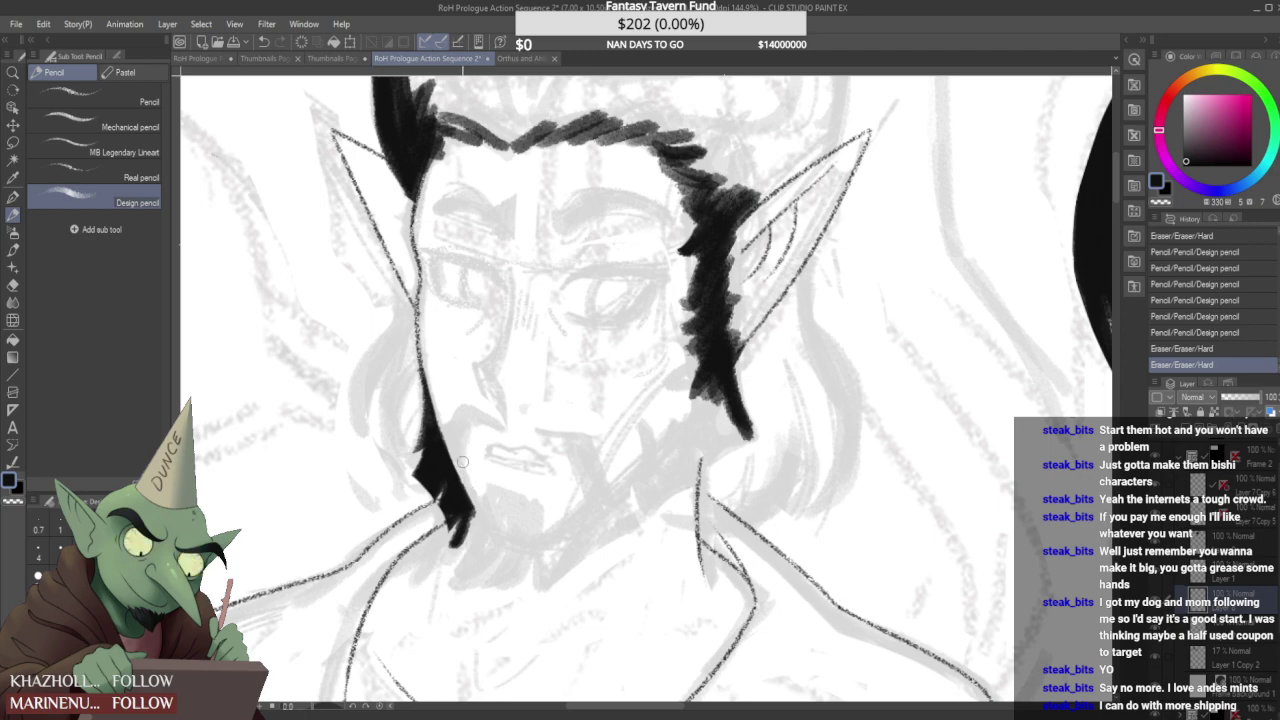
- Clean the beard's upper edge and blend the cheek contour into it with the Real pencil
{"action": "left_click", "coordinate": [463, 462]}
{"action": "scroll", "coordinate": [463, 462], "scroll_direction": "down", "scroll_amount": 4}
{"action": "scroll", "coordinate": [460, 430], "scroll_direction": "up", "scroll_amount": 4}
{"action": "mouse_move", "coordinate": [462, 410]}
{"action": "left_mouse_down"}
{"action": "mouse_move", "coordinate": [435, 432]}
{"action": "mouse_move", "coordinate": [465, 415]}
{"action": "mouse_move", "coordinate": [428, 435]}
{"action": "mouse_move", "coordinate": [446, 445]}
{"action": "mouse_move", "coordinate": [463, 426]}
{"action": "mouse_move", "coordinate": [443, 434]}
{"action": "mouse_move", "coordinate": [467, 410]}
{"action": "mouse_move", "coordinate": [444, 423]}
{"action": "mouse_move", "coordinate": [460, 372]}
{"action": "left_mouse_up"}
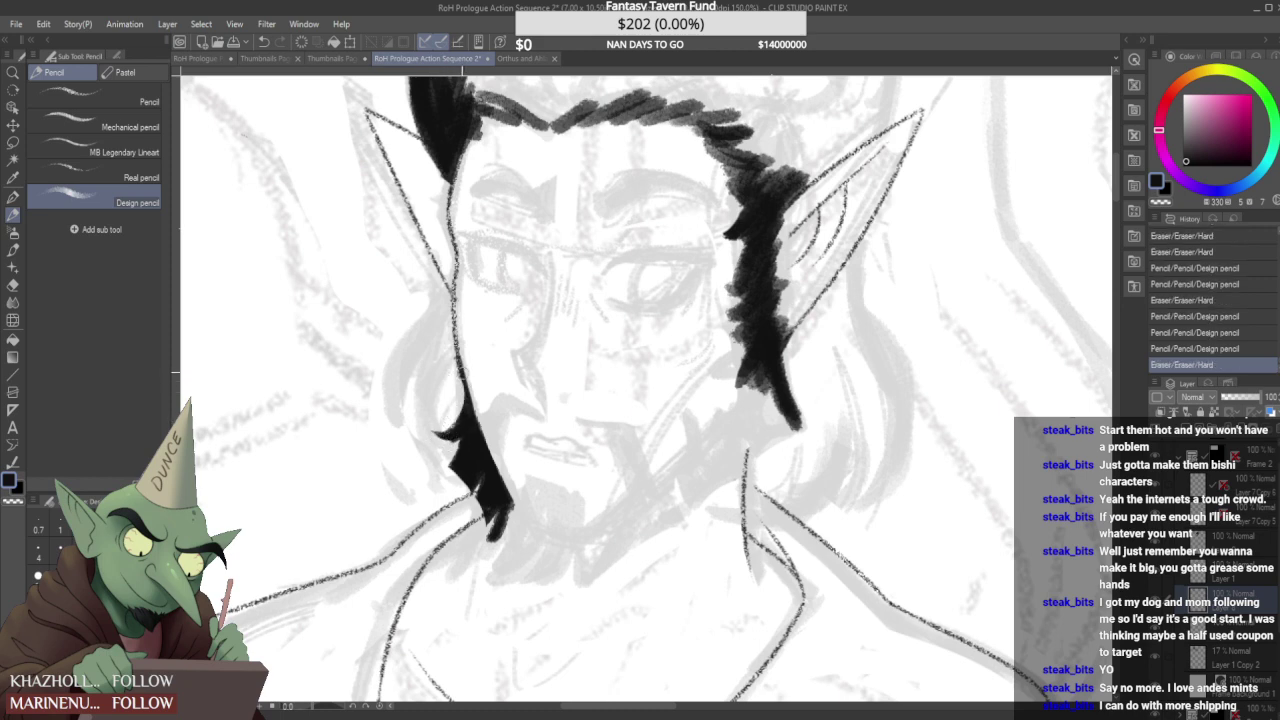
{"action": "left_click", "coordinate": [140, 177]}
{"action": "scroll", "coordinate": [460, 358], "scroll_direction": "up", "scroll_amount": 2}
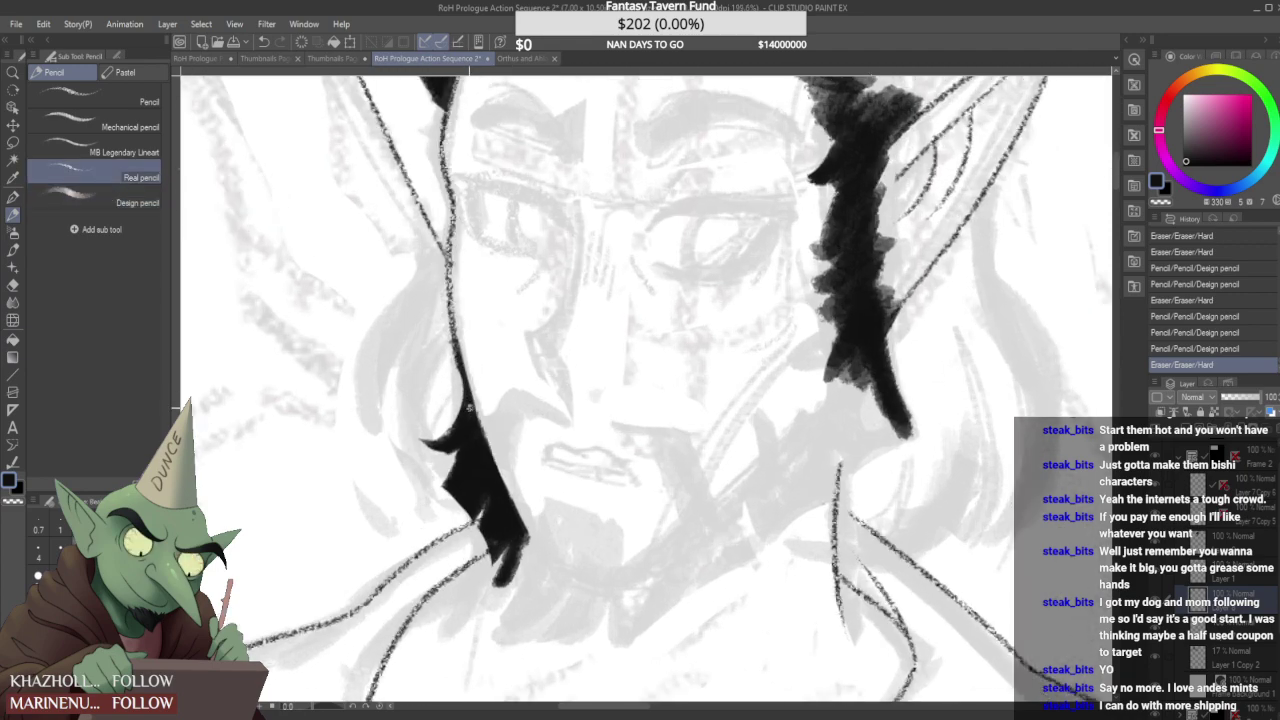
{"action": "left_click_drag", "start_coordinate": [459, 364], "coordinate": [462, 384]}
{"action": "scroll", "coordinate": [475, 341], "scroll_direction": "down", "scroll_amount": 4}
{"action": "scroll", "coordinate": [478, 341], "scroll_direction": "up", "scroll_amount": 2}
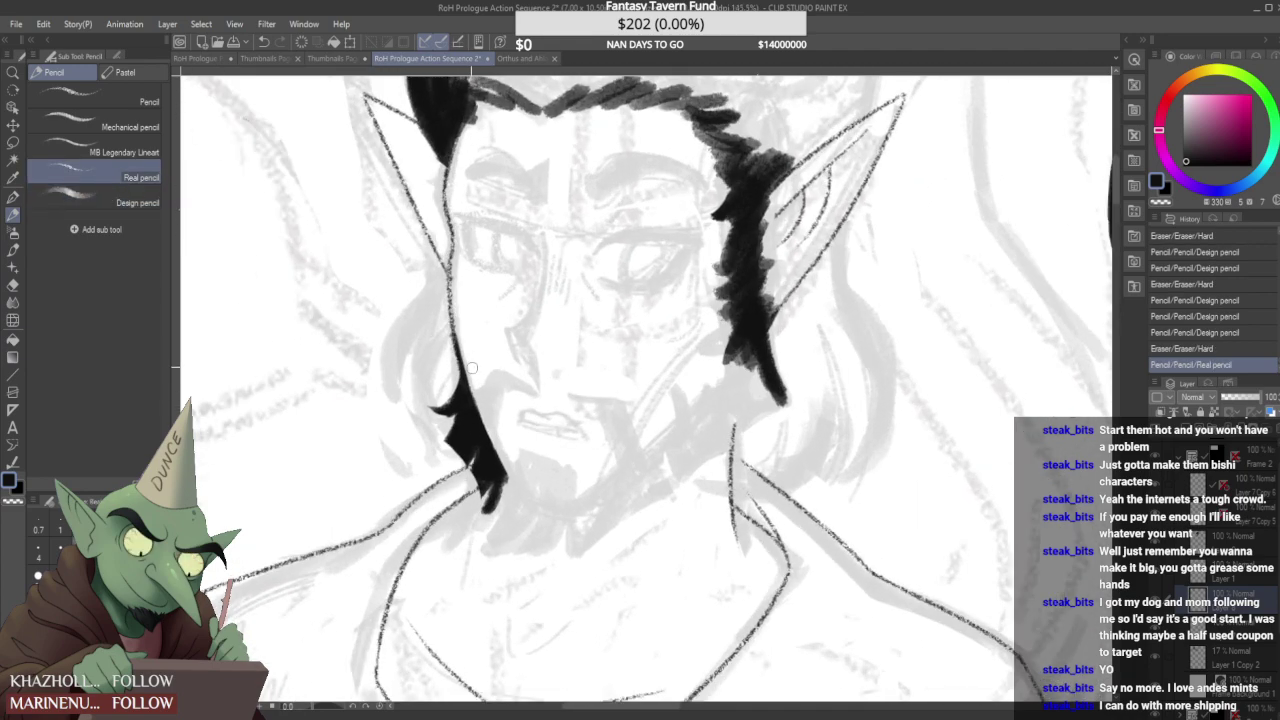
- Draw the elf's chin and jawline from the far-side beard up toward the nearer sideburn with the Real pencil
{"action": "scroll", "coordinate": [478, 341], "scroll_direction": "down", "scroll_amount": 5}
{"action": "scroll", "coordinate": [461, 390], "scroll_direction": "up", "scroll_amount": 2}
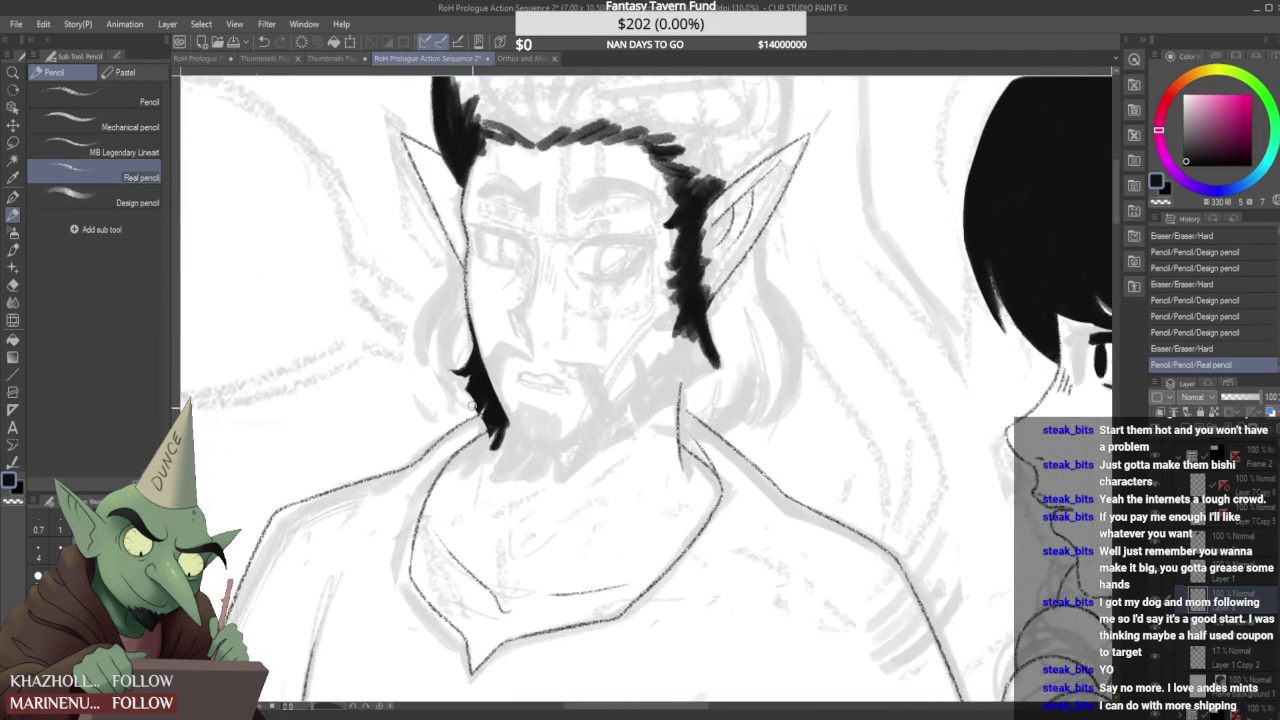
{"action": "scroll", "coordinate": [494, 326], "scroll_direction": "down", "scroll_amount": 3}
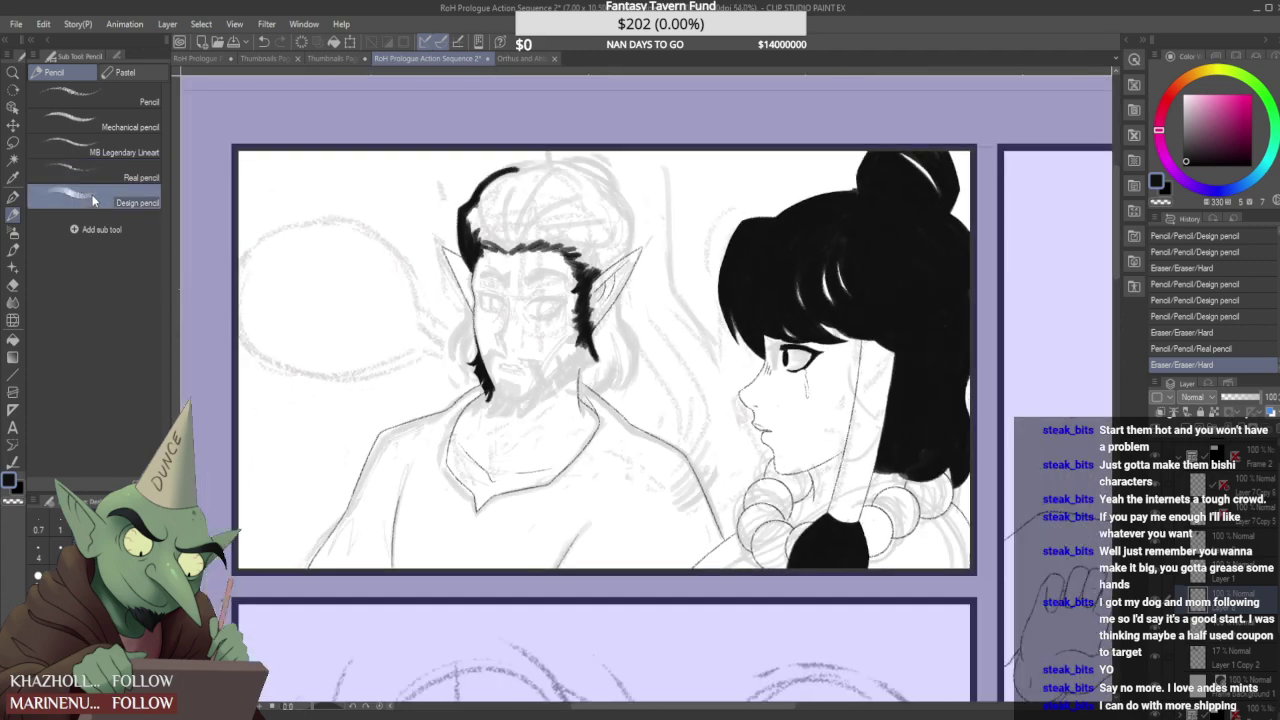
{"action": "scroll", "coordinate": [490, 395], "scroll_direction": "up", "scroll_amount": 2}
{"action": "left_click_drag", "start_coordinate": [513, 408], "coordinate": [619, 346]}
{"action": "scroll", "coordinate": [622, 313], "scroll_direction": "down", "scroll_amount": 2}
{"action": "scroll", "coordinate": [520, 358], "scroll_direction": "up", "scroll_amount": 3}
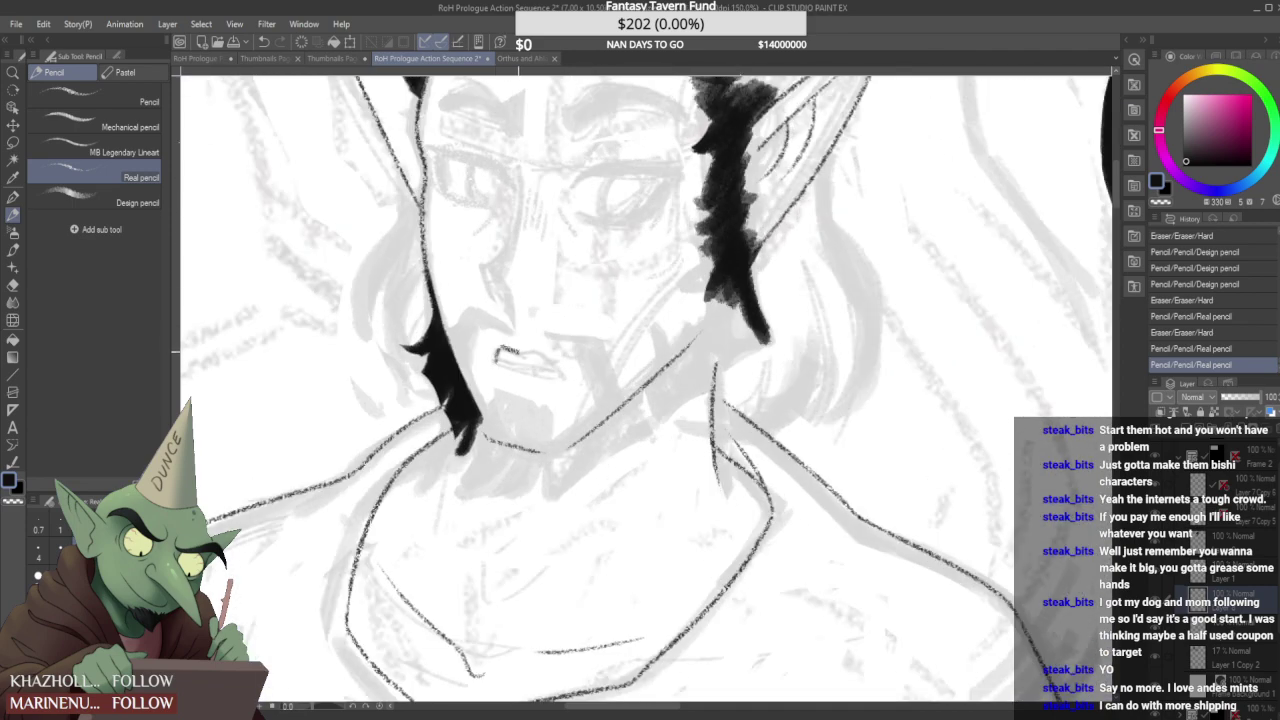
{"action": "mouse_move", "coordinate": [536, 350]}
{"action": "left_mouse_down"}
{"action": "mouse_move", "coordinate": [564, 382]}
{"action": "mouse_move", "coordinate": [508, 367]}
{"action": "left_mouse_up"}
{"action": "scroll", "coordinate": [519, 330], "scroll_direction": "up", "scroll_amount": 1}
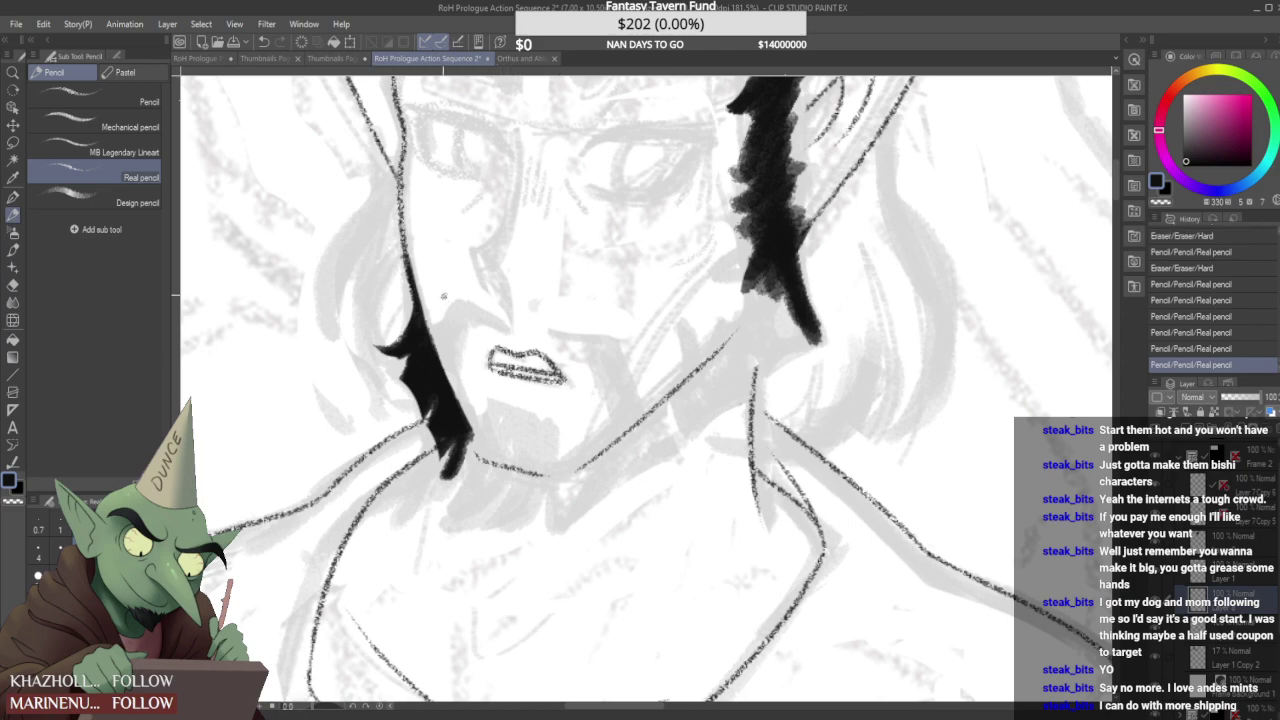
{"action": "scroll", "coordinate": [538, 320], "scroll_direction": "down", "scroll_amount": 4}
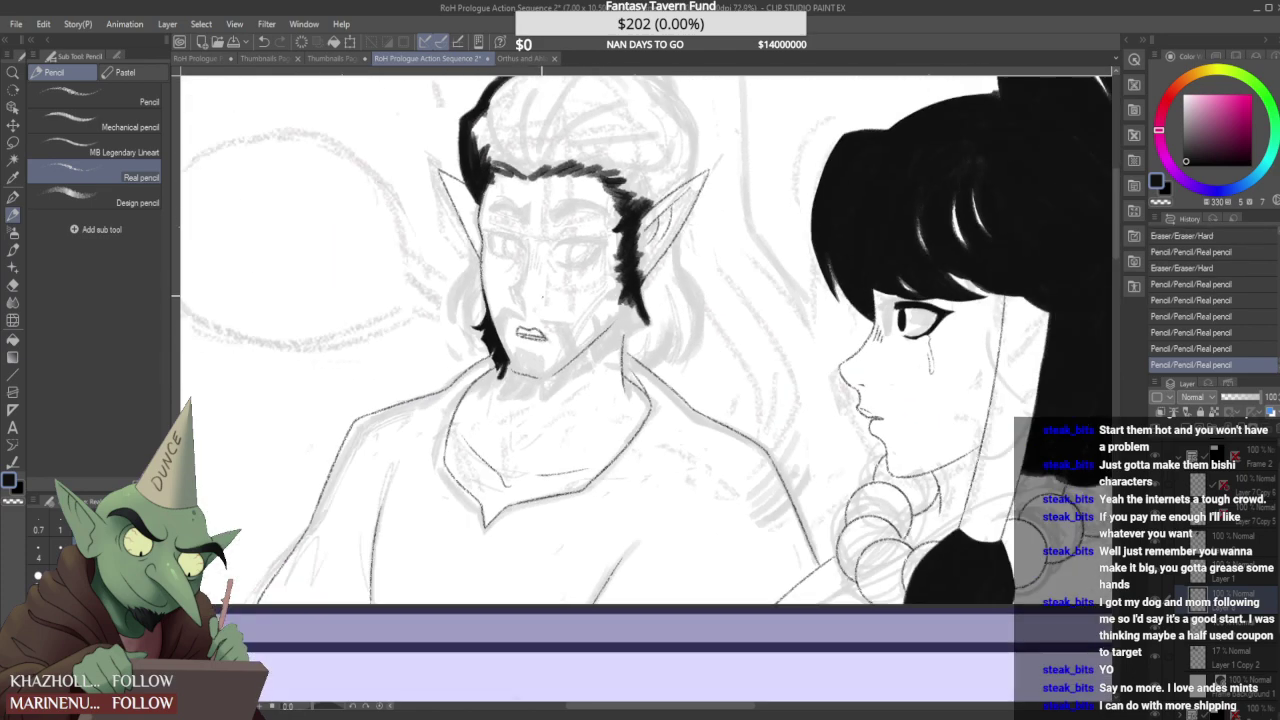
{"action": "key", "text": "ctrl+z"}
{"action": "key", "text": "ctrl+z"}
{"action": "key", "text": "ctrl+z"}
{"action": "key", "text": "ctrl+z"}
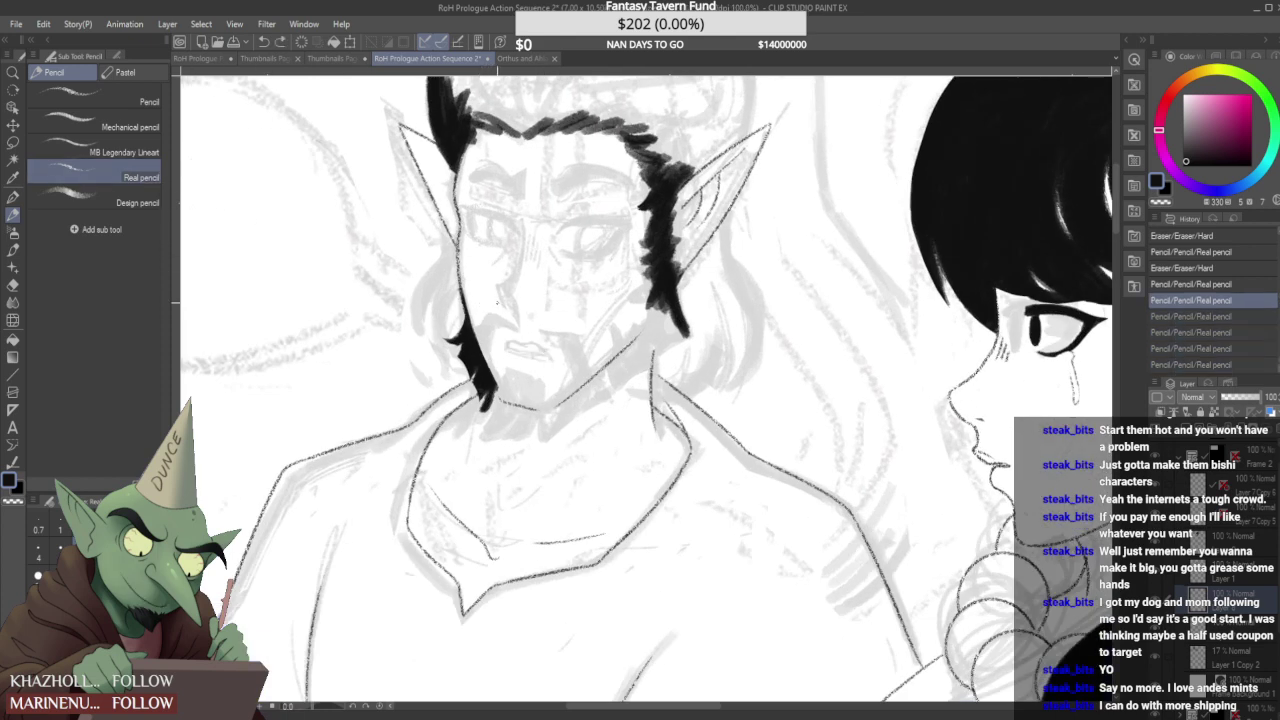
- Extend the black beard under the far side of the chin in jagged tufts using the Design pencil
{"action": "left_click", "coordinate": [128, 204]}
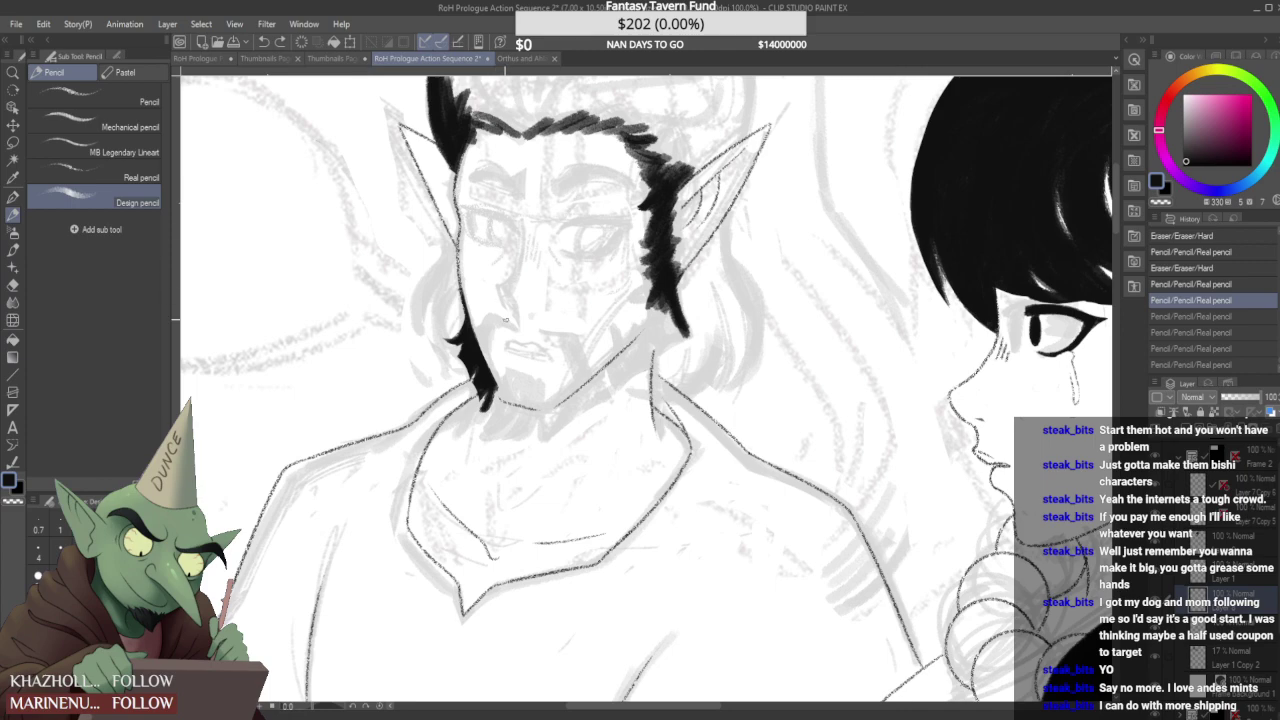
{"action": "scroll", "coordinate": [503, 354], "scroll_direction": "down", "scroll_amount": 10}
{"action": "scroll", "coordinate": [498, 362], "scroll_direction": "up", "scroll_amount": 13}
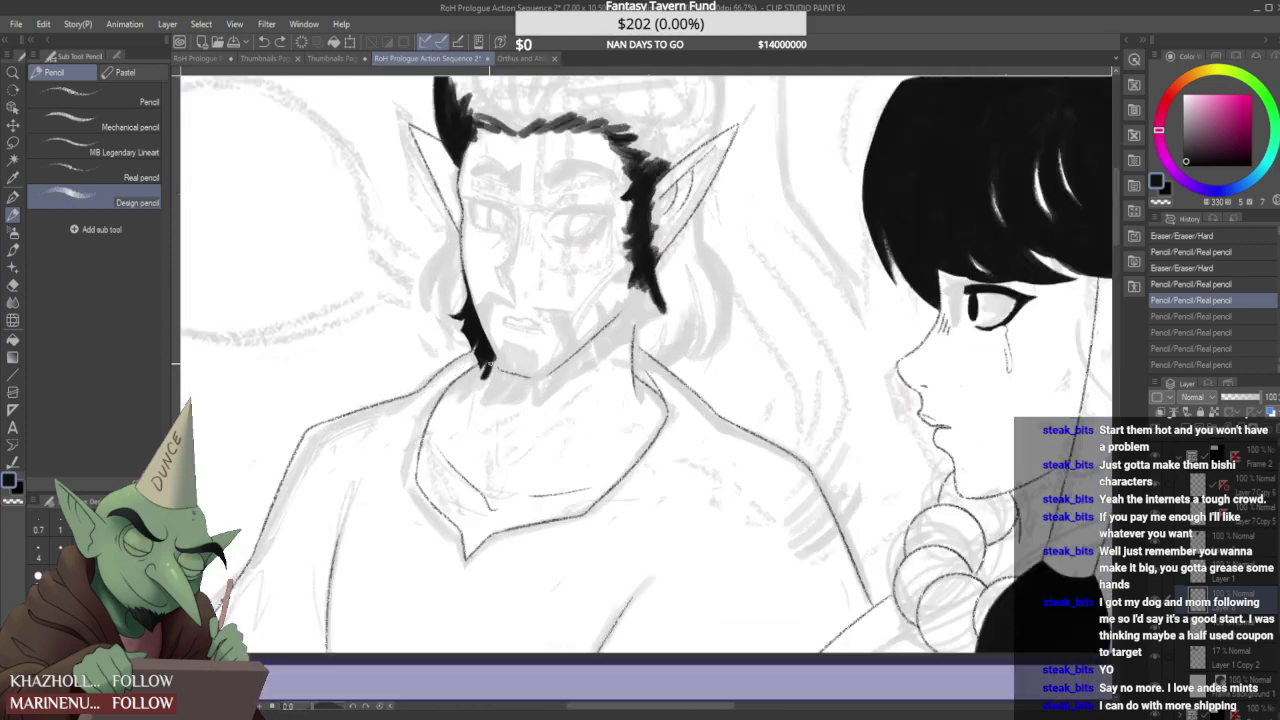
{"action": "left_click_drag", "start_coordinate": [492, 352], "coordinate": [472, 394]}
{"action": "left_click_drag", "start_coordinate": [487, 358], "coordinate": [484, 410]}
{"action": "left_click_drag", "start_coordinate": [490, 366], "coordinate": [482, 414]}
{"action": "mouse_move", "coordinate": [530, 380]}
{"action": "left_mouse_down"}
{"action": "mouse_move", "coordinate": [500, 418]}
{"action": "mouse_move", "coordinate": [472, 426]}
{"action": "left_mouse_up"}
{"action": "mouse_move", "coordinate": [514, 400]}
{"action": "left_mouse_down"}
{"action": "mouse_move", "coordinate": [489, 415]}
{"action": "mouse_move", "coordinate": [485, 438]}
{"action": "mouse_move", "coordinate": [520, 419]}
{"action": "mouse_move", "coordinate": [502, 404]}
{"action": "mouse_move", "coordinate": [522, 414]}
{"action": "left_mouse_up"}
{"action": "scroll", "coordinate": [475, 426], "scroll_direction": "up", "scroll_amount": 1}
{"action": "left_click_drag", "start_coordinate": [505, 368], "coordinate": [514, 392]}
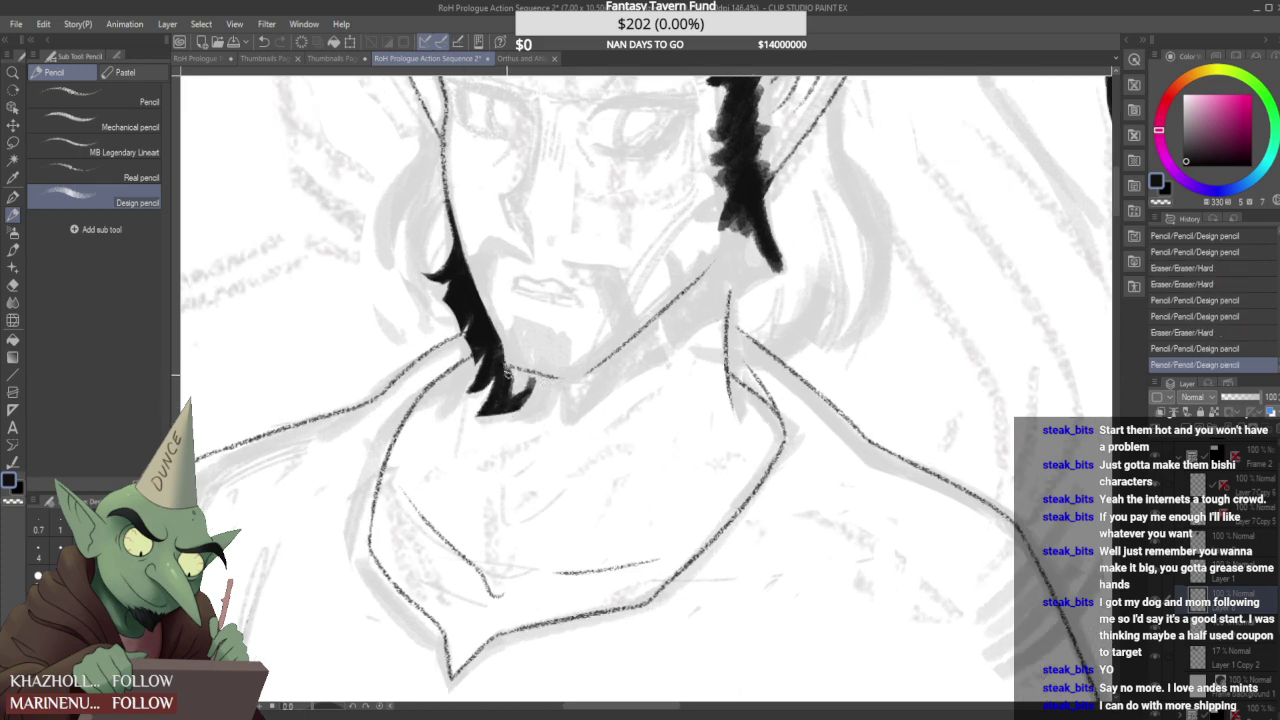
- Thicken the beard's inner edge beside the mouth and draw the far half of the moustache curving toward the upper lip
{"action": "left_click_drag", "start_coordinate": [491, 340], "coordinate": [514, 377]}
{"action": "left_click_drag", "start_coordinate": [488, 262], "coordinate": [480, 298]}
{"action": "left_click_drag", "start_coordinate": [490, 246], "coordinate": [475, 290]}
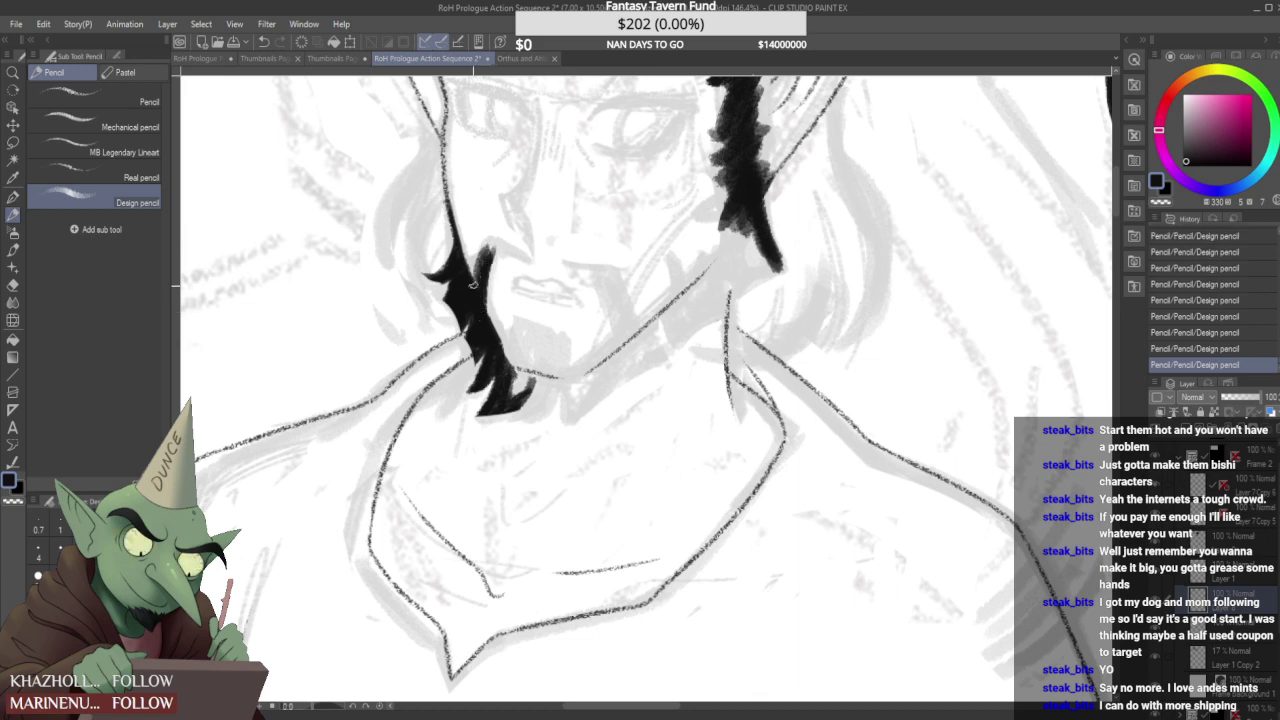
{"action": "mouse_move", "coordinate": [491, 240]}
{"action": "left_mouse_down"}
{"action": "mouse_move", "coordinate": [478, 284]}
{"action": "mouse_move", "coordinate": [524, 260]}
{"action": "left_mouse_up"}
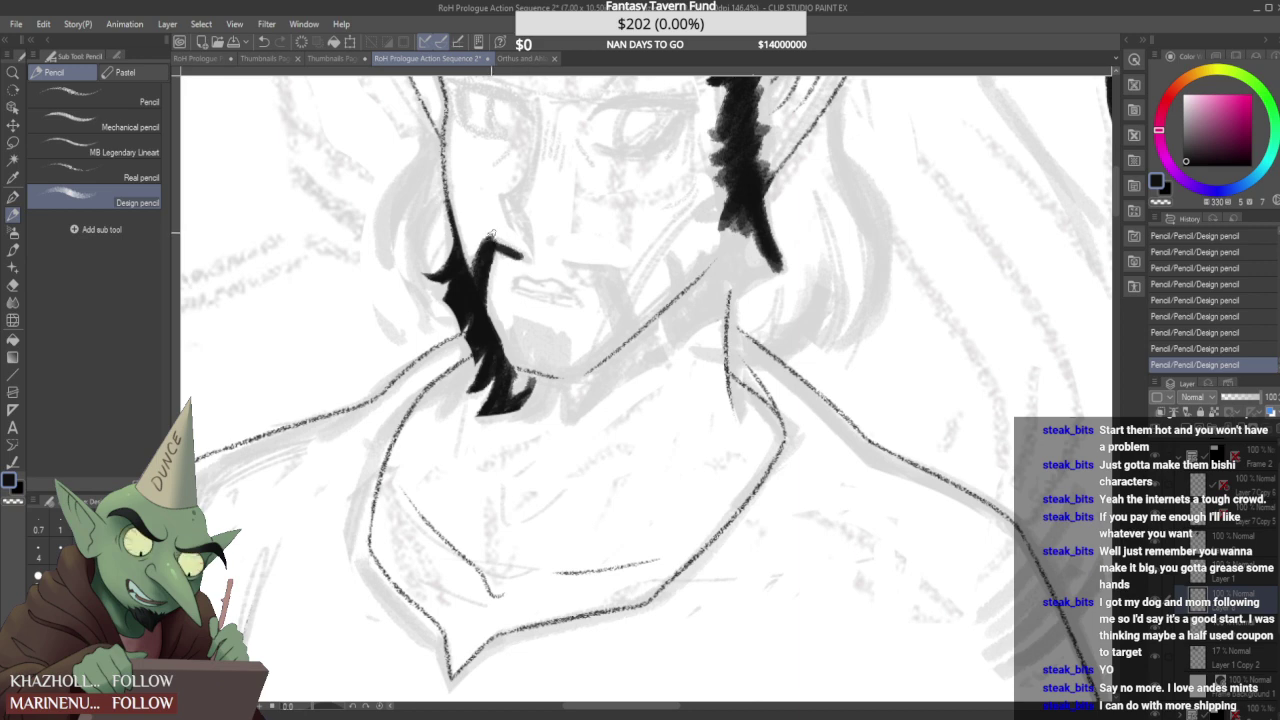
{"action": "mouse_move", "coordinate": [482, 234]}
{"action": "left_mouse_down"}
{"action": "mouse_move", "coordinate": [526, 256]}
{"action": "mouse_move", "coordinate": [518, 272]}
{"action": "mouse_move", "coordinate": [489, 245]}
{"action": "mouse_move", "coordinate": [482, 272]}
{"action": "mouse_move", "coordinate": [481, 322]}
{"action": "mouse_move", "coordinate": [528, 384]}
{"action": "mouse_move", "coordinate": [514, 380]}
{"action": "left_mouse_up"}
{"action": "mouse_move", "coordinate": [512, 390]}
{"action": "left_mouse_down"}
{"action": "mouse_move", "coordinate": [492, 408]}
{"action": "mouse_move", "coordinate": [530, 378]}
{"action": "mouse_move", "coordinate": [530, 418]}
{"action": "mouse_move", "coordinate": [556, 388]}
{"action": "mouse_move", "coordinate": [522, 420]}
{"action": "mouse_move", "coordinate": [546, 408]}
{"action": "mouse_move", "coordinate": [554, 370]}
{"action": "mouse_move", "coordinate": [520, 364]}
{"action": "mouse_move", "coordinate": [554, 402]}
{"action": "mouse_move", "coordinate": [568, 396]}
{"action": "mouse_move", "coordinate": [540, 412]}
{"action": "mouse_move", "coordinate": [551, 383]}
{"action": "mouse_move", "coordinate": [514, 366]}
{"action": "mouse_move", "coordinate": [517, 330]}
{"action": "mouse_move", "coordinate": [505, 357]}
{"action": "left_mouse_up"}
- Carry the black beard along under the chin, building a solid pointed tuft at its centre
{"action": "mouse_move", "coordinate": [477, 295]}
{"action": "left_mouse_down"}
{"action": "mouse_move", "coordinate": [512, 370]}
{"action": "mouse_move", "coordinate": [562, 383]}
{"action": "left_mouse_up"}
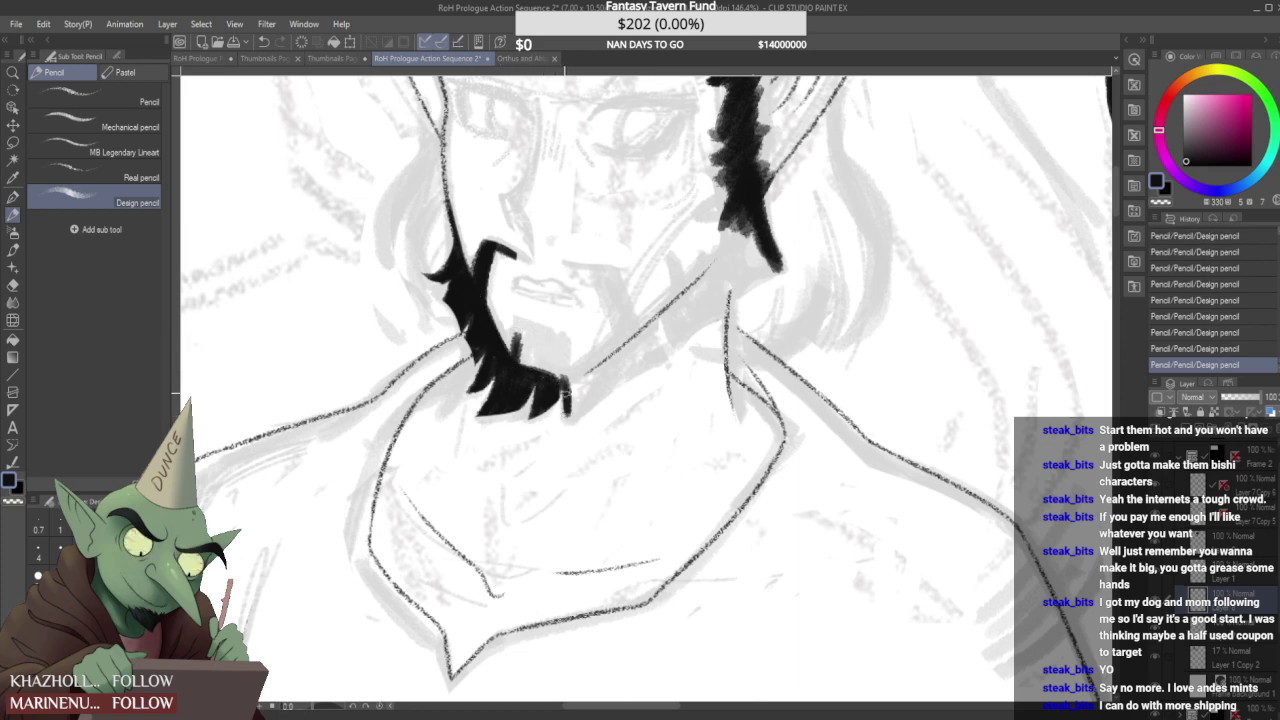
{"action": "left_click_drag", "start_coordinate": [566, 414], "coordinate": [600, 384]}
{"action": "mouse_move", "coordinate": [558, 432]}
{"action": "left_mouse_down"}
{"action": "mouse_move", "coordinate": [616, 385]}
{"action": "mouse_move", "coordinate": [597, 366]}
{"action": "mouse_move", "coordinate": [585, 375]}
{"action": "left_mouse_up"}
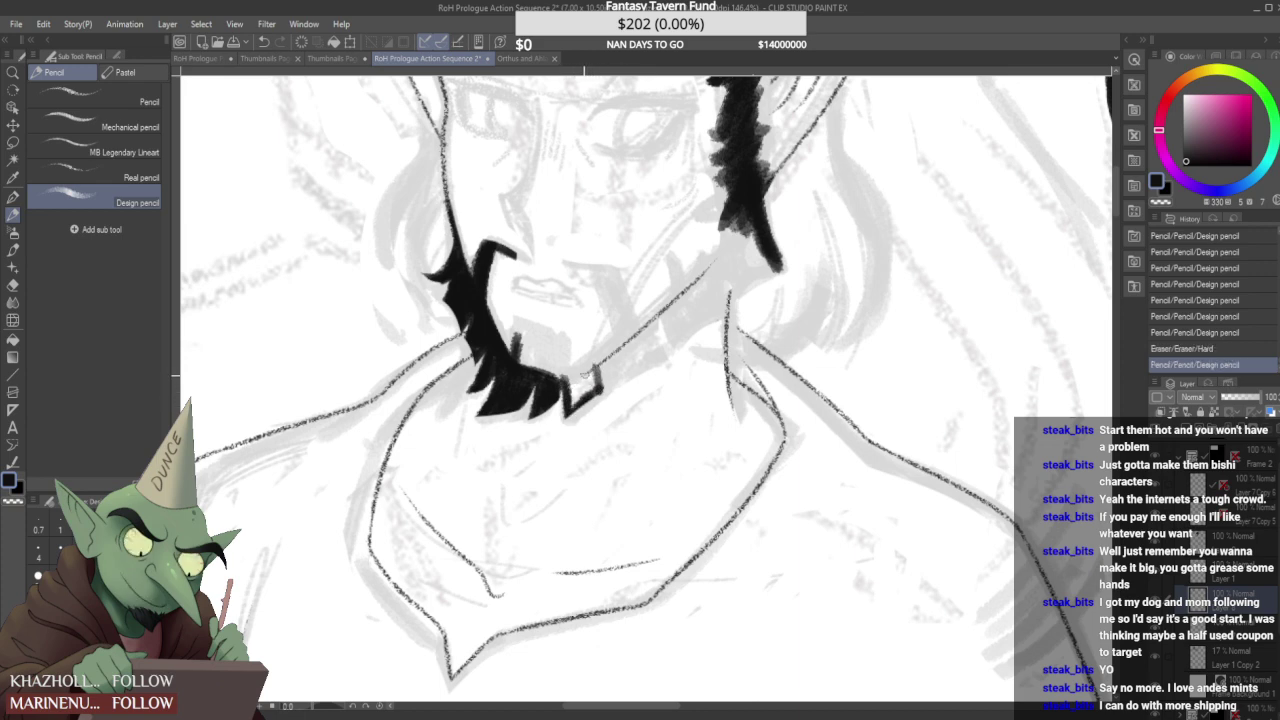
{"action": "left_click_drag", "start_coordinate": [571, 379], "coordinate": [573, 415]}
{"action": "mouse_move", "coordinate": [572, 413]}
{"action": "left_mouse_down"}
{"action": "mouse_move", "coordinate": [599, 391]}
{"action": "mouse_move", "coordinate": [568, 420]}
{"action": "mouse_move", "coordinate": [590, 379]}
{"action": "mouse_move", "coordinate": [577, 396]}
{"action": "left_mouse_up"}
{"action": "left_click_drag", "start_coordinate": [592, 373], "coordinate": [571, 416]}
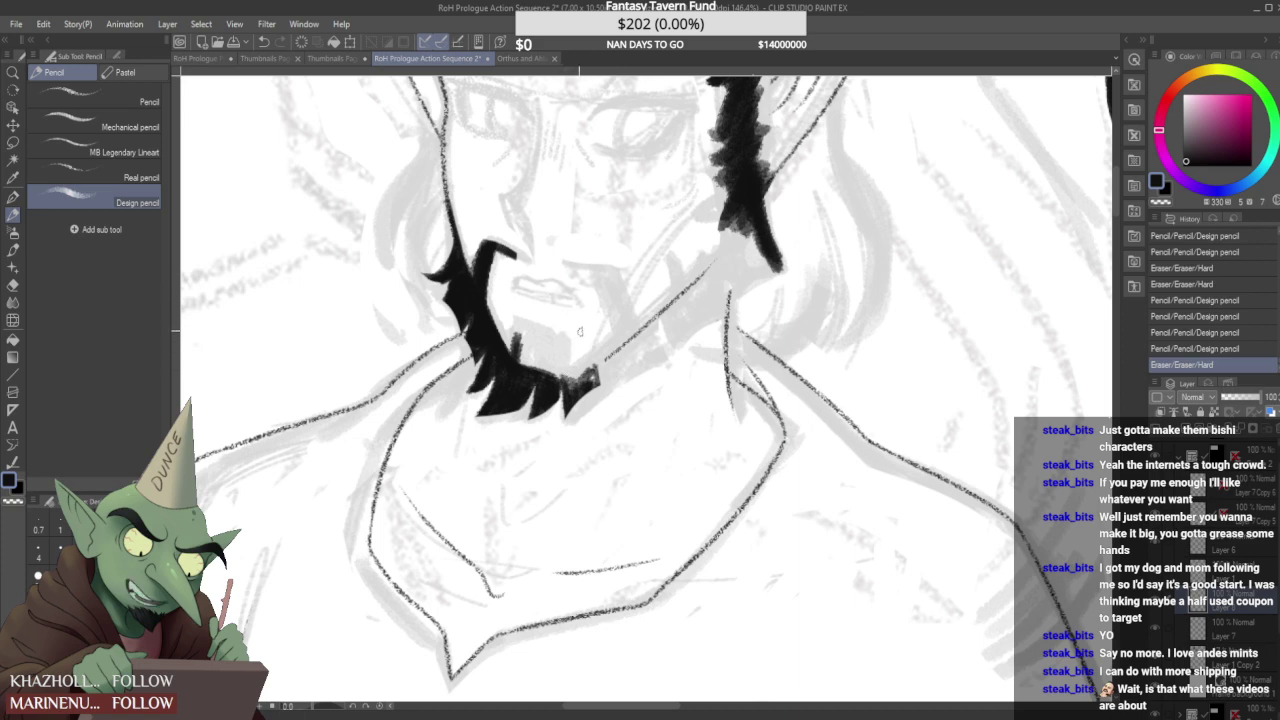
{"action": "left_click_drag", "start_coordinate": [595, 373], "coordinate": [590, 385]}
{"action": "mouse_move", "coordinate": [596, 364]}
{"action": "left_mouse_down"}
{"action": "mouse_move", "coordinate": [597, 383]}
{"action": "mouse_move", "coordinate": [562, 380]}
{"action": "mouse_move", "coordinate": [552, 396]}
{"action": "mouse_move", "coordinate": [566, 396]}
{"action": "left_mouse_up"}
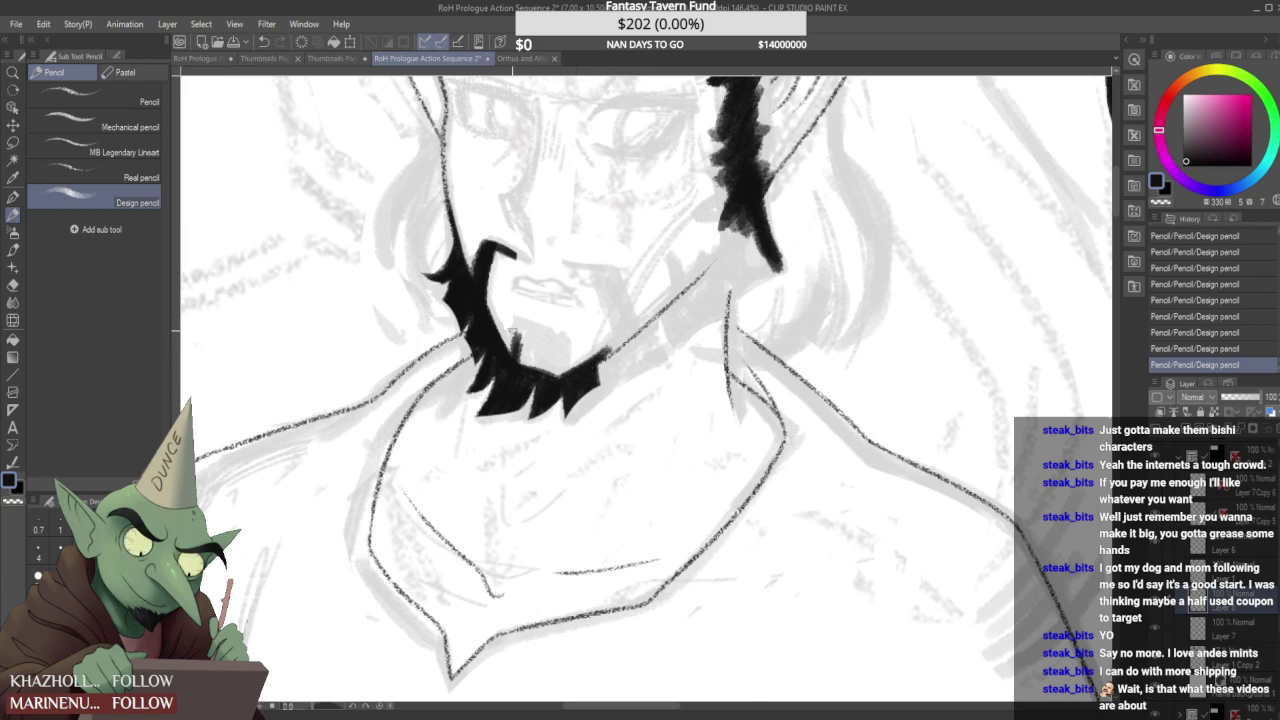
- Fill in a solid black patch of beard below the lower lip down to the chin and clean its top edge
{"action": "mouse_move", "coordinate": [517, 332]}
{"action": "left_mouse_down"}
{"action": "mouse_move", "coordinate": [517, 369]}
{"action": "mouse_move", "coordinate": [519, 336]}
{"action": "mouse_move", "coordinate": [559, 384]}
{"action": "mouse_move", "coordinate": [554, 363]}
{"action": "mouse_move", "coordinate": [549, 374]}
{"action": "mouse_move", "coordinate": [533, 357]}
{"action": "mouse_move", "coordinate": [560, 335]}
{"action": "mouse_move", "coordinate": [559, 378]}
{"action": "left_mouse_up"}
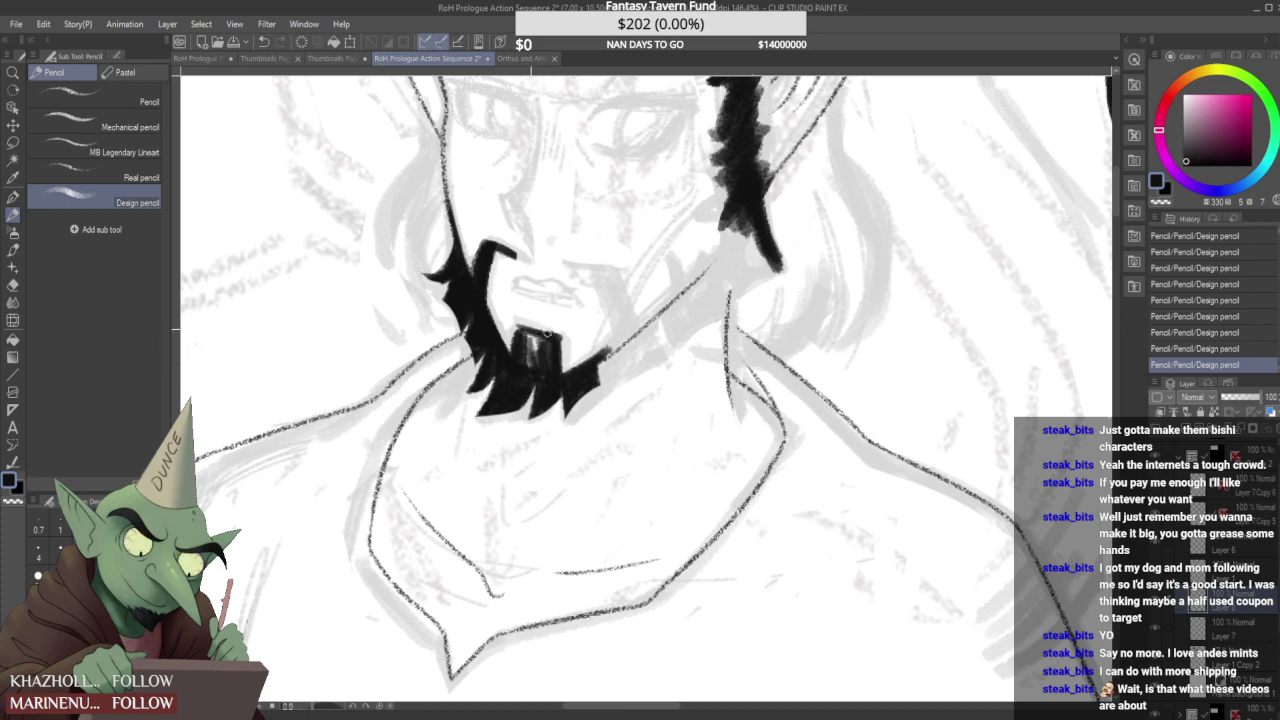
{"action": "mouse_move", "coordinate": [522, 332]}
{"action": "left_mouse_down"}
{"action": "mouse_move", "coordinate": [530, 374]}
{"action": "mouse_move", "coordinate": [545, 367]}
{"action": "mouse_move", "coordinate": [523, 349]}
{"action": "mouse_move", "coordinate": [520, 318]}
{"action": "mouse_move", "coordinate": [572, 331]}
{"action": "left_mouse_up"}
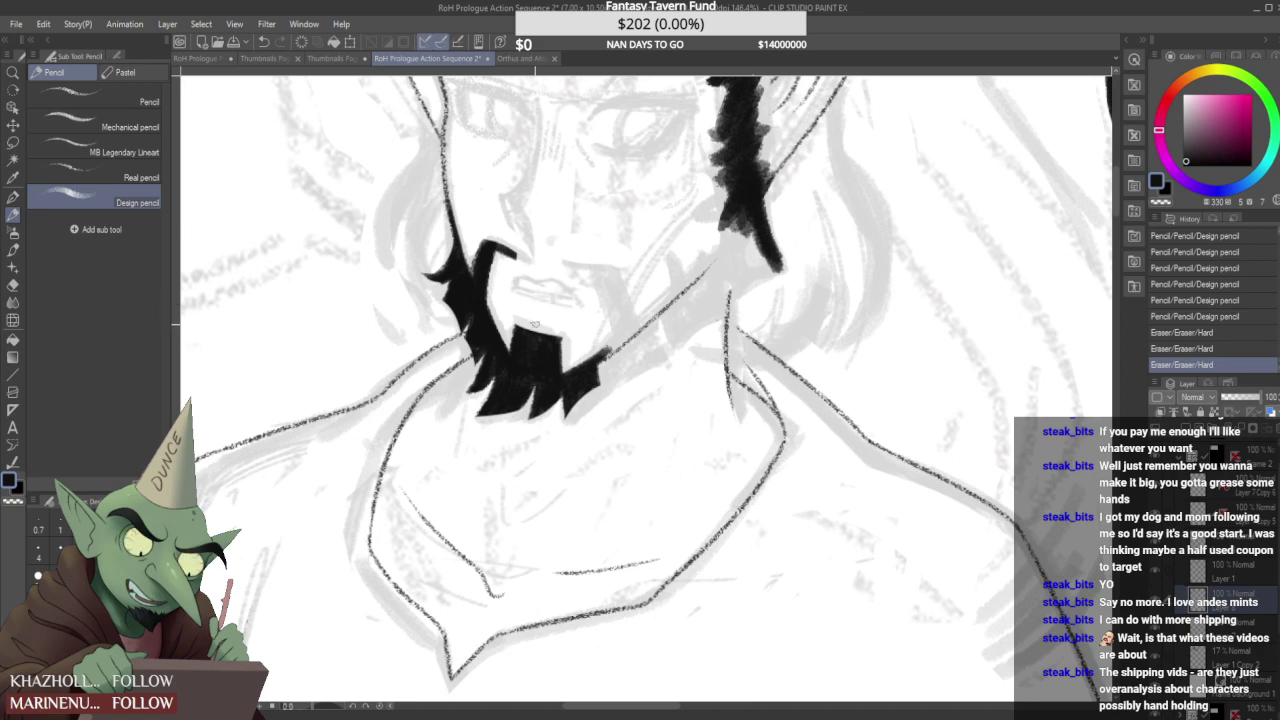
{"action": "mouse_move", "coordinate": [530, 337]}
{"action": "left_mouse_down"}
{"action": "mouse_move", "coordinate": [516, 392]}
{"action": "mouse_move", "coordinate": [531, 360]}
{"action": "mouse_move", "coordinate": [500, 388]}
{"action": "mouse_move", "coordinate": [496, 358]}
{"action": "mouse_move", "coordinate": [492, 396]}
{"action": "mouse_move", "coordinate": [496, 374]}
{"action": "mouse_move", "coordinate": [540, 369]}
{"action": "mouse_move", "coordinate": [523, 395]}
{"action": "mouse_move", "coordinate": [554, 378]}
{"action": "left_mouse_up"}
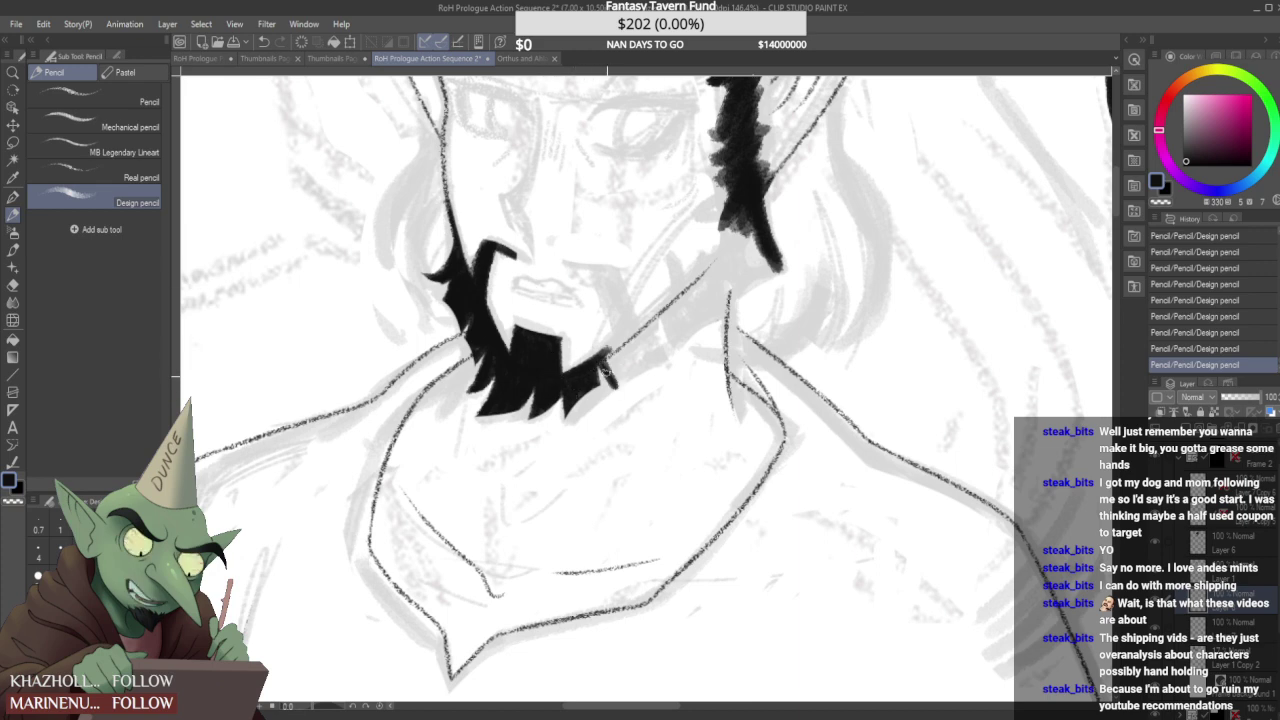
- Extend the black beard in pointed tufts along the jawline from the chin toward the sideburn nearer the woman
{"action": "mouse_move", "coordinate": [597, 390]}
{"action": "left_mouse_down"}
{"action": "mouse_move", "coordinate": [559, 420]}
{"action": "mouse_move", "coordinate": [575, 422]}
{"action": "mouse_move", "coordinate": [595, 373]}
{"action": "mouse_move", "coordinate": [617, 393]}
{"action": "left_mouse_up"}
{"action": "left_click_drag", "start_coordinate": [614, 391], "coordinate": [654, 354]}
{"action": "mouse_move", "coordinate": [619, 396]}
{"action": "left_mouse_down"}
{"action": "mouse_move", "coordinate": [669, 364]}
{"action": "mouse_move", "coordinate": [640, 338]}
{"action": "mouse_move", "coordinate": [646, 324]}
{"action": "left_mouse_up"}
{"action": "mouse_move", "coordinate": [610, 366]}
{"action": "left_mouse_down"}
{"action": "mouse_move", "coordinate": [644, 331]}
{"action": "mouse_move", "coordinate": [611, 377]}
{"action": "mouse_move", "coordinate": [619, 355]}
{"action": "mouse_move", "coordinate": [657, 364]}
{"action": "left_mouse_up"}
{"action": "mouse_move", "coordinate": [648, 348]}
{"action": "left_mouse_down"}
{"action": "mouse_move", "coordinate": [658, 365]}
{"action": "mouse_move", "coordinate": [691, 321]}
{"action": "left_mouse_up"}
{"action": "mouse_move", "coordinate": [658, 371]}
{"action": "left_mouse_down"}
{"action": "mouse_move", "coordinate": [700, 323]}
{"action": "mouse_move", "coordinate": [656, 340]}
{"action": "mouse_move", "coordinate": [682, 322]}
{"action": "left_mouse_up"}
{"action": "left_click_drag", "start_coordinate": [662, 340], "coordinate": [686, 310]}
{"action": "left_click_drag", "start_coordinate": [664, 328], "coordinate": [688, 297]}
{"action": "left_click_drag", "start_coordinate": [648, 318], "coordinate": [688, 298]}
{"action": "scroll", "coordinate": [651, 327], "scroll_direction": "down", "scroll_amount": 5}
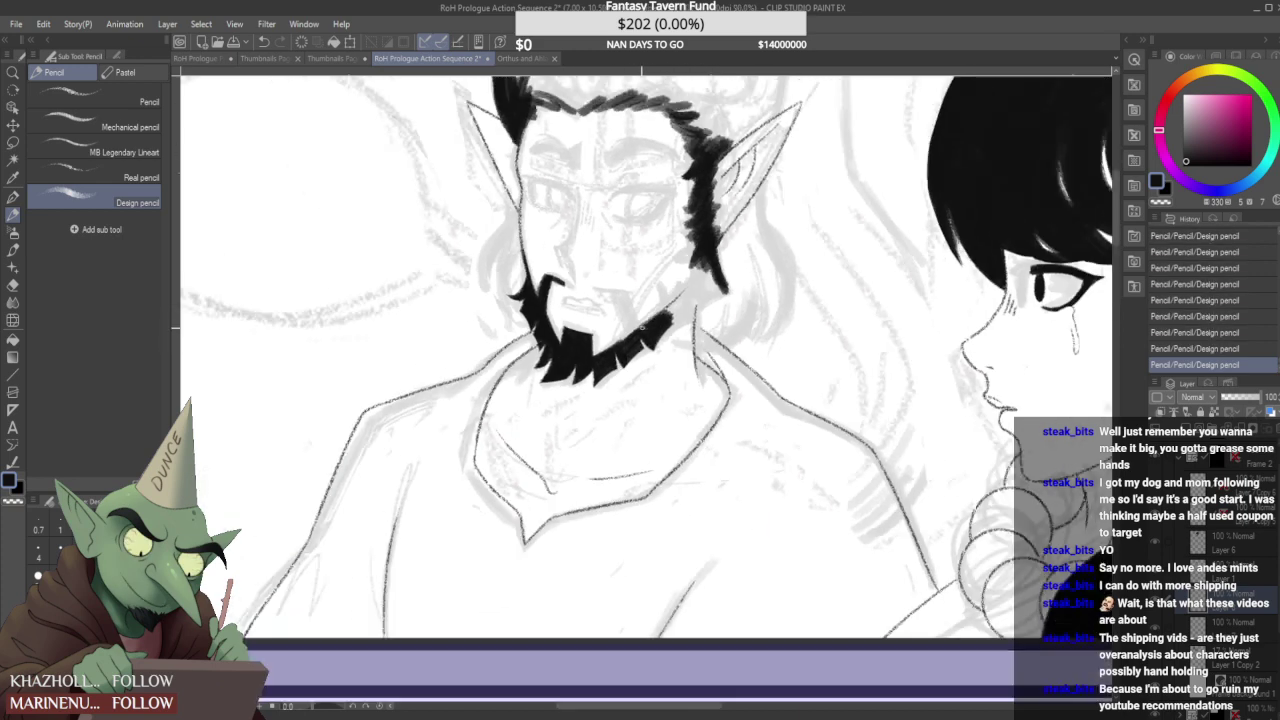
{"action": "scroll", "coordinate": [628, 342], "scroll_direction": "up", "scroll_amount": 2}
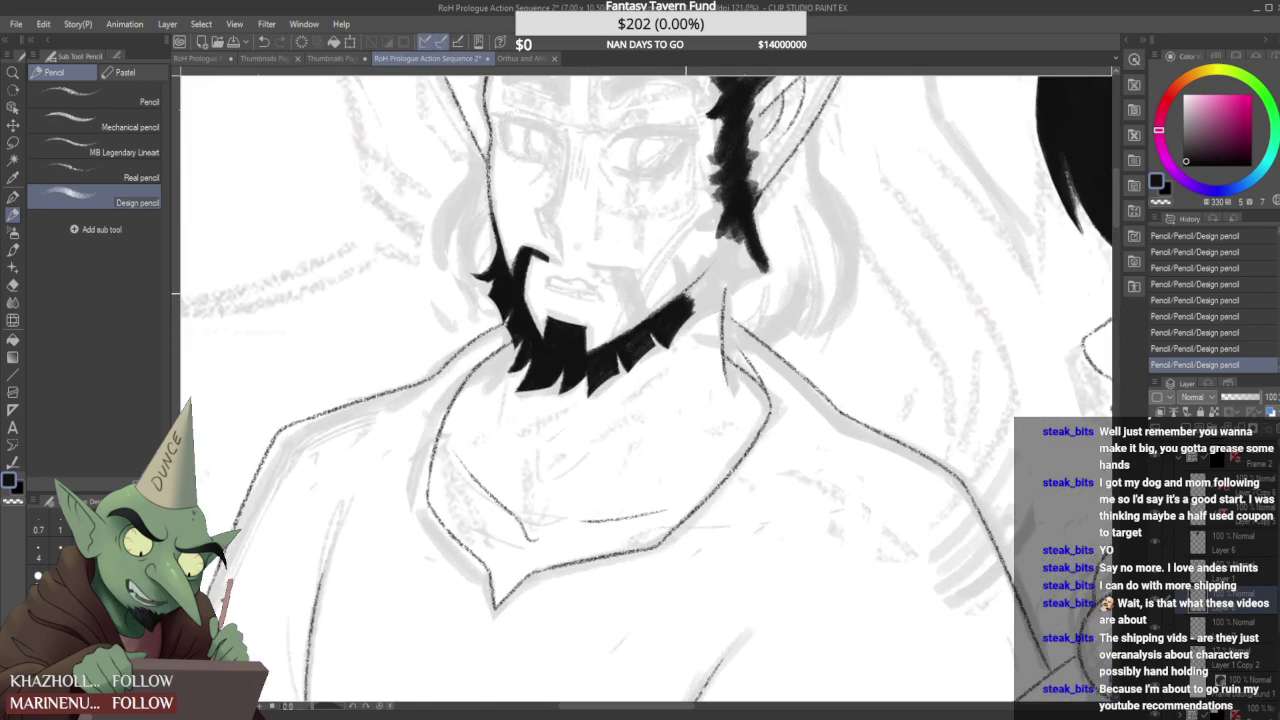
{"action": "scroll", "coordinate": [620, 350], "scroll_direction": "up", "scroll_amount": 1}
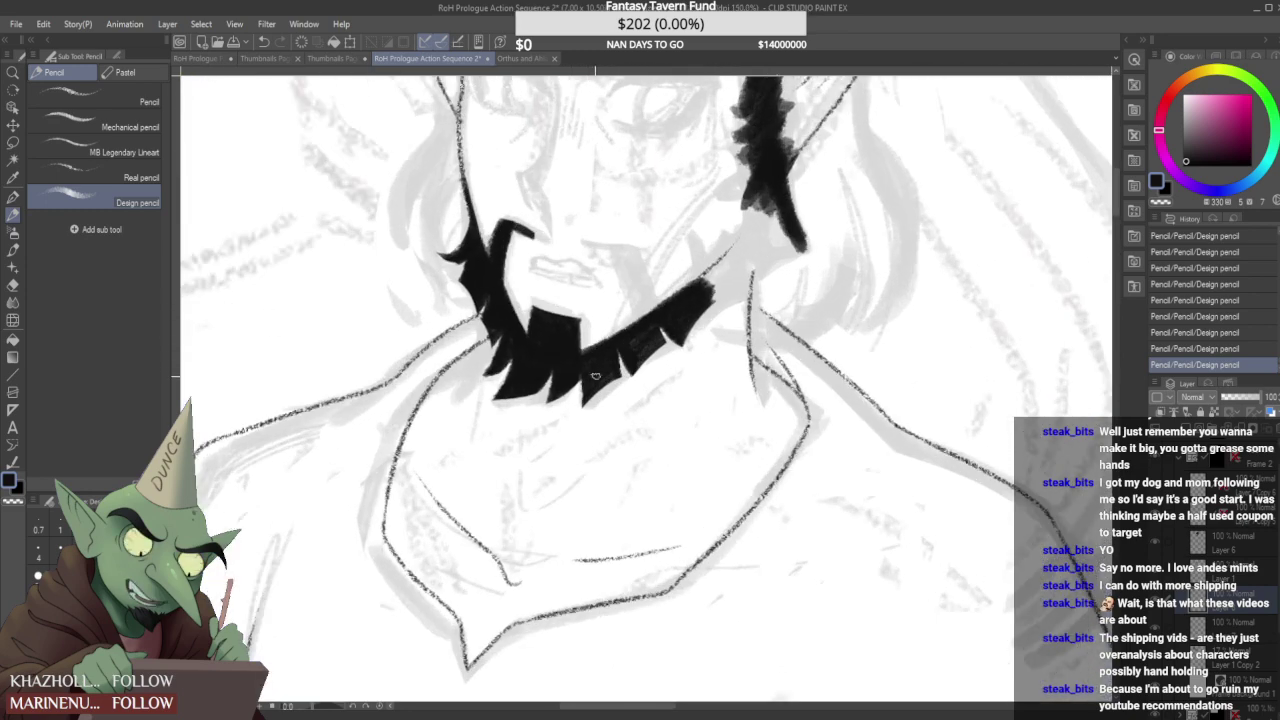
- Draw the moustache half nearer the woman, running from above the upper lip down the mouth's side into the beard
{"action": "scroll", "coordinate": [633, 358], "scroll_direction": "down", "scroll_amount": 4}
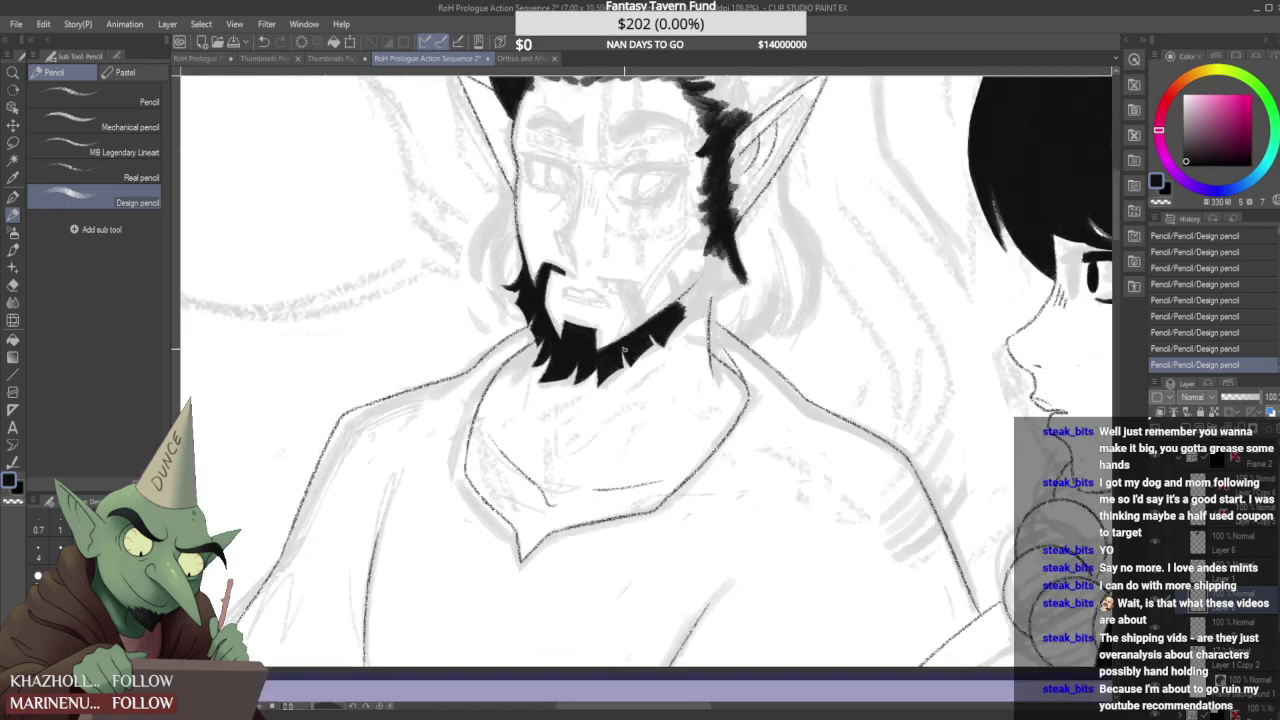
{"action": "scroll", "coordinate": [604, 318], "scroll_direction": "up", "scroll_amount": 3}
{"action": "mouse_move", "coordinate": [578, 320]}
{"action": "left_mouse_down"}
{"action": "mouse_move", "coordinate": [623, 323]}
{"action": "mouse_move", "coordinate": [622, 370]}
{"action": "left_mouse_up"}
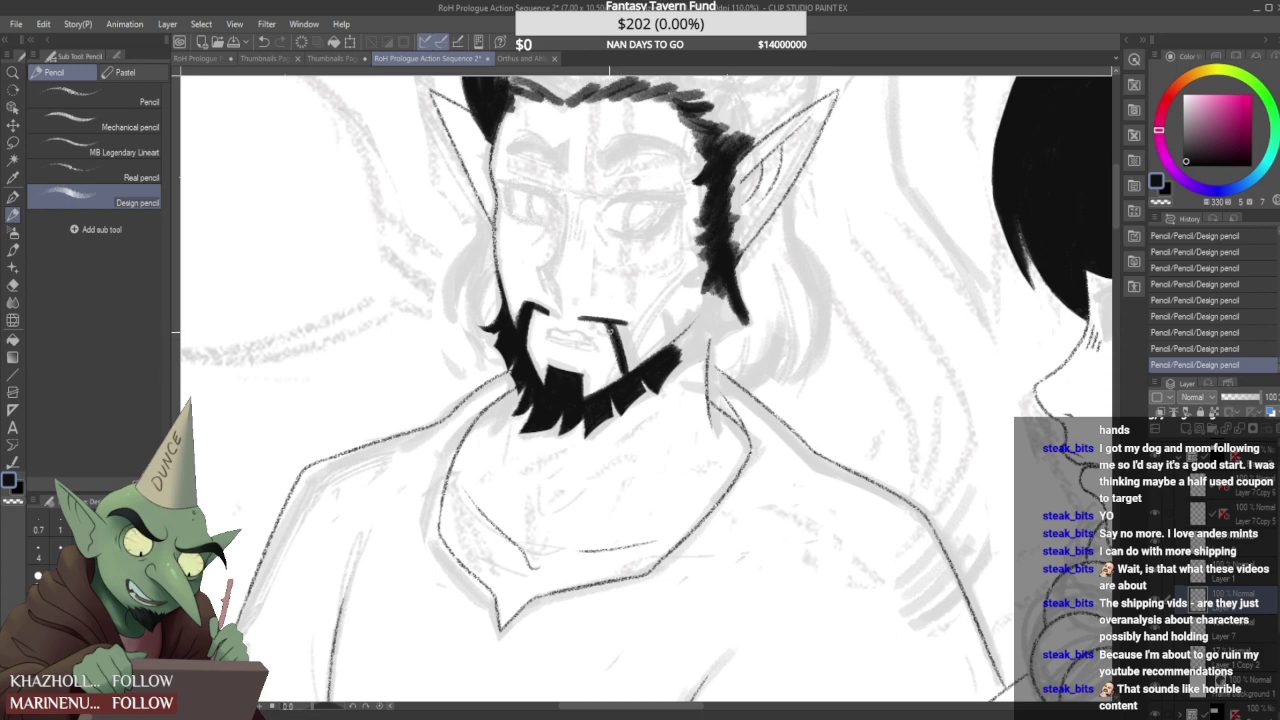
{"action": "left_click_drag", "start_coordinate": [619, 323], "coordinate": [632, 368]}
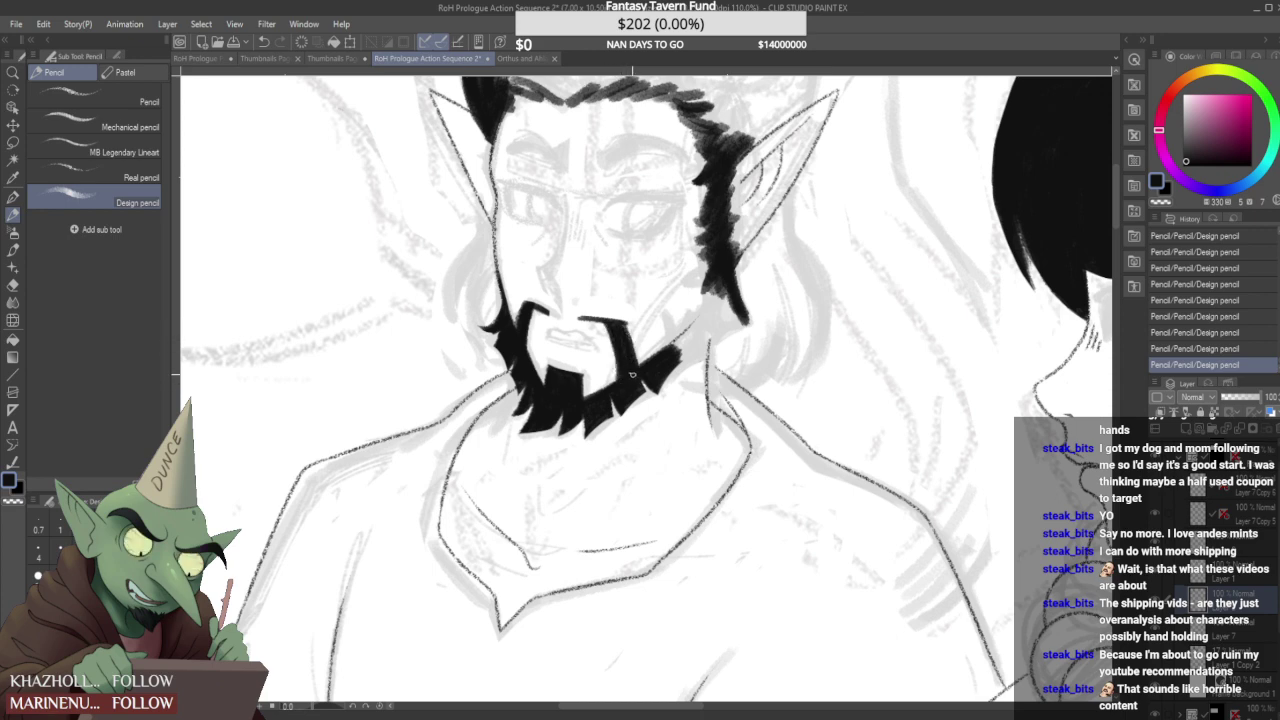
{"action": "mouse_move", "coordinate": [624, 312]}
{"action": "left_mouse_down"}
{"action": "mouse_move", "coordinate": [639, 353]}
{"action": "mouse_move", "coordinate": [621, 299]}
{"action": "mouse_move", "coordinate": [629, 356]}
{"action": "mouse_move", "coordinate": [618, 324]}
{"action": "mouse_move", "coordinate": [622, 354]}
{"action": "mouse_move", "coordinate": [589, 310]}
{"action": "mouse_move", "coordinate": [572, 317]}
{"action": "mouse_move", "coordinate": [628, 329]}
{"action": "mouse_move", "coordinate": [571, 326]}
{"action": "left_mouse_up"}
{"action": "scroll", "coordinate": [578, 318], "scroll_direction": "up", "scroll_amount": 3}
{"action": "scroll", "coordinate": [560, 284], "scroll_direction": "down", "scroll_amount": 2}
{"action": "scroll", "coordinate": [552, 288], "scroll_direction": "up", "scroll_amount": 1}
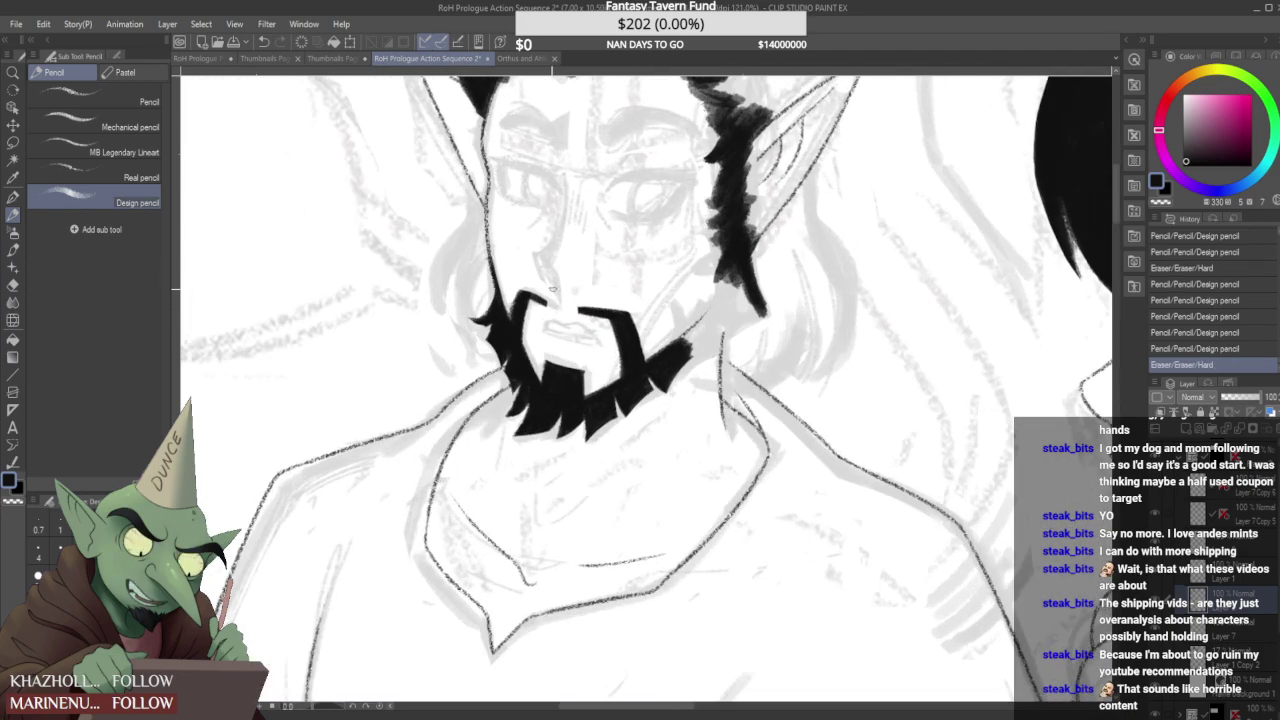
{"action": "scroll", "coordinate": [551, 290], "scroll_direction": "up", "scroll_amount": 1}
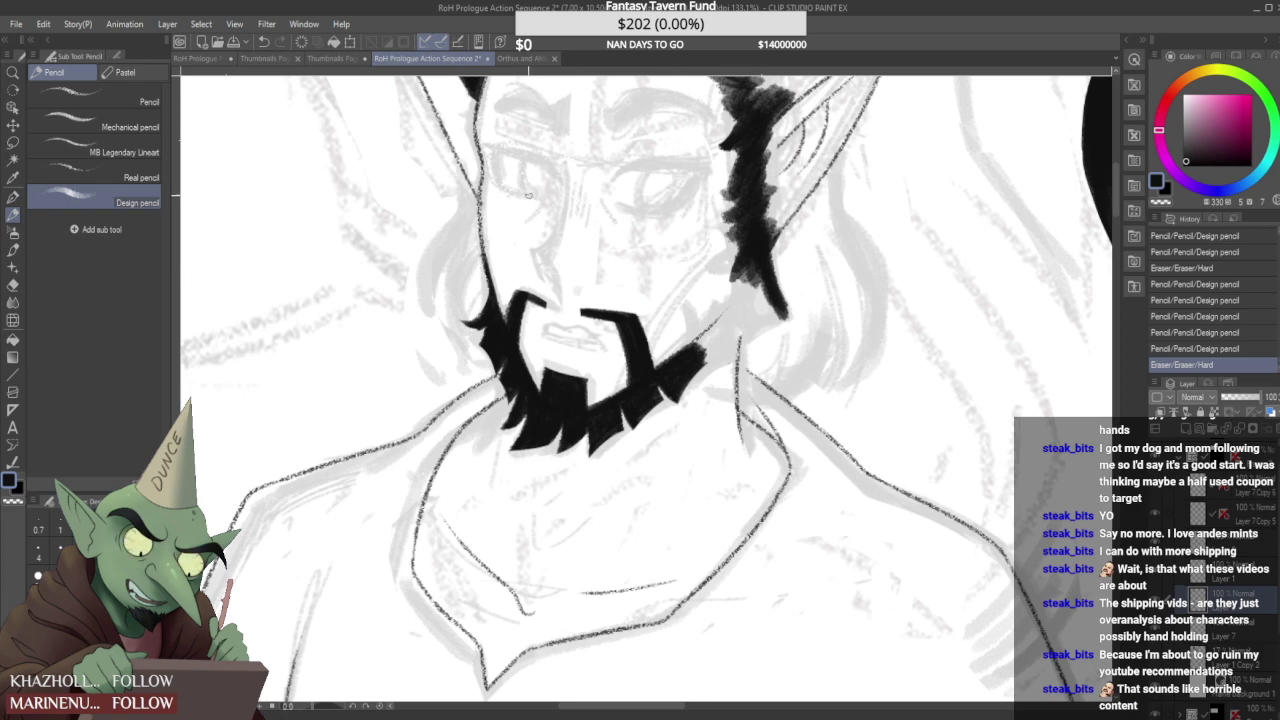
- Thicken the downward moustache strand and taper the jaw beard's end further up toward the sideburn
{"action": "scroll", "coordinate": [624, 316], "scroll_direction": "up", "scroll_amount": 1}
{"action": "left_click_drag", "start_coordinate": [620, 322], "coordinate": [630, 364]}
{"action": "mouse_move", "coordinate": [620, 318]}
{"action": "left_mouse_down"}
{"action": "mouse_move", "coordinate": [626, 360]}
{"action": "mouse_move", "coordinate": [644, 362]}
{"action": "left_mouse_up"}
{"action": "mouse_move", "coordinate": [571, 427]}
{"action": "left_mouse_down"}
{"action": "mouse_move", "coordinate": [702, 349]}
{"action": "mouse_move", "coordinate": [656, 378]}
{"action": "left_mouse_up"}
{"action": "left_click_drag", "start_coordinate": [734, 310], "coordinate": [660, 370]}
- Lengthen the sideburn nearer the woman and outline the gap down to the jaw beard with a pointed lower corner
{"action": "mouse_move", "coordinate": [766, 253]}
{"action": "left_mouse_down"}
{"action": "mouse_move", "coordinate": [774, 336]}
{"action": "mouse_move", "coordinate": [790, 332]}
{"action": "left_mouse_up"}
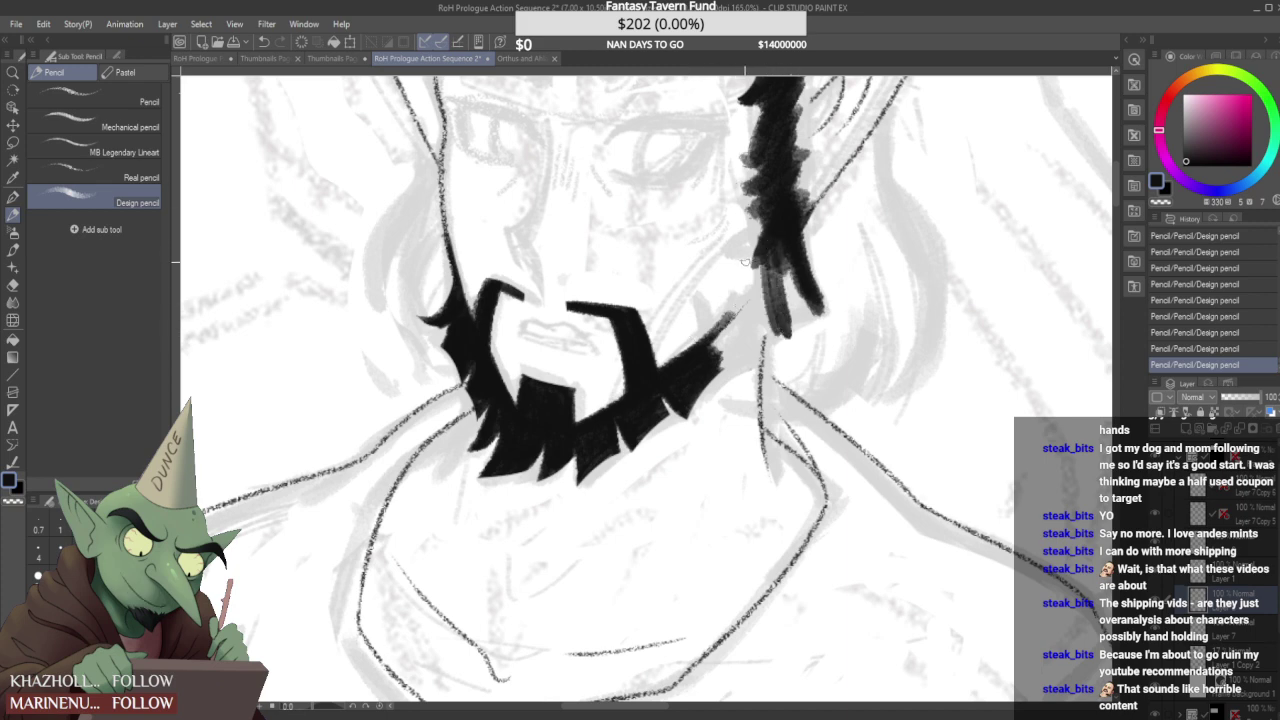
{"action": "mouse_move", "coordinate": [712, 362]}
{"action": "left_mouse_down"}
{"action": "mouse_move", "coordinate": [687, 412]}
{"action": "mouse_move", "coordinate": [739, 360]}
{"action": "mouse_move", "coordinate": [698, 398]}
{"action": "mouse_move", "coordinate": [727, 372]}
{"action": "mouse_move", "coordinate": [701, 395]}
{"action": "mouse_move", "coordinate": [694, 437]}
{"action": "mouse_move", "coordinate": [746, 361]}
{"action": "left_mouse_up"}
{"action": "left_click_drag", "start_coordinate": [684, 433], "coordinate": [694, 425]}
{"action": "mouse_move", "coordinate": [723, 333]}
{"action": "left_mouse_down"}
{"action": "mouse_move", "coordinate": [760, 350]}
{"action": "mouse_move", "coordinate": [804, 314]}
{"action": "left_mouse_up"}
{"action": "left_click_drag", "start_coordinate": [757, 361], "coordinate": [820, 310]}
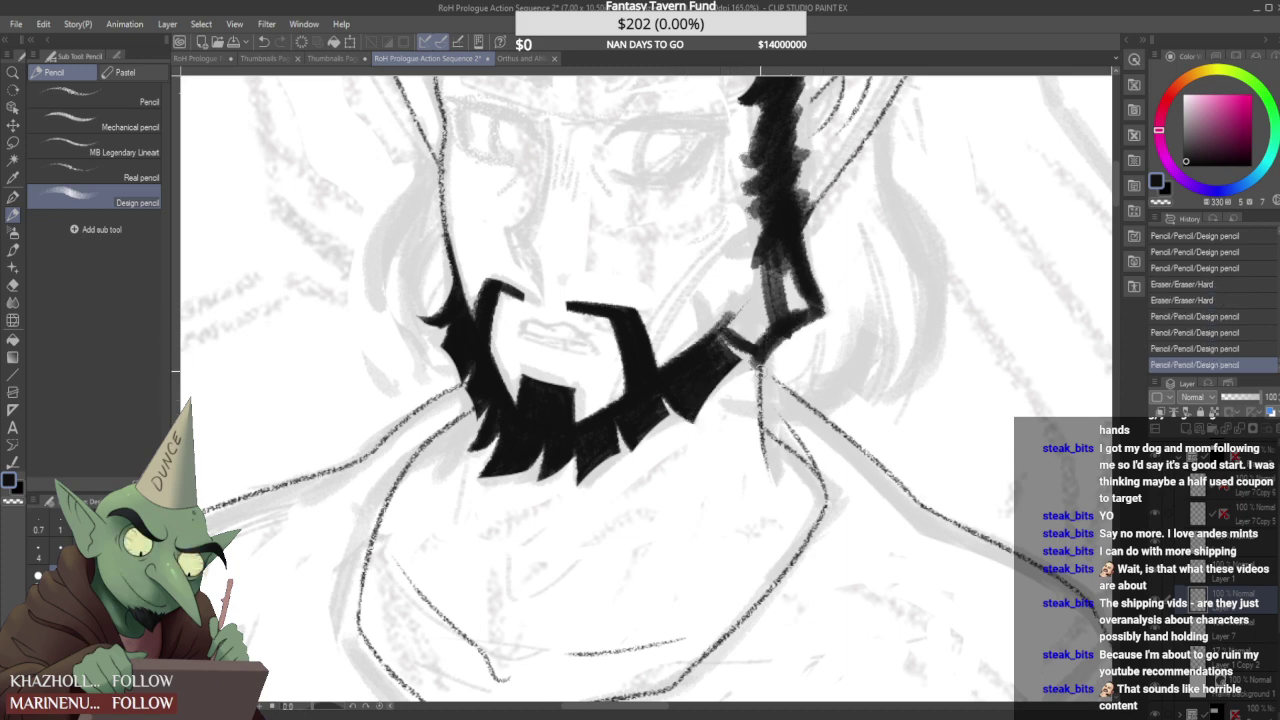
{"action": "left_click_drag", "start_coordinate": [761, 366], "coordinate": [828, 317]}
{"action": "mouse_move", "coordinate": [736, 328]}
{"action": "left_mouse_down"}
{"action": "mouse_move", "coordinate": [768, 351]}
{"action": "mouse_move", "coordinate": [756, 378]}
{"action": "mouse_move", "coordinate": [740, 347]}
{"action": "mouse_move", "coordinate": [774, 378]}
{"action": "left_mouse_up"}
{"action": "left_click", "coordinate": [94, 172]}
{"action": "key", "text": "comma"}
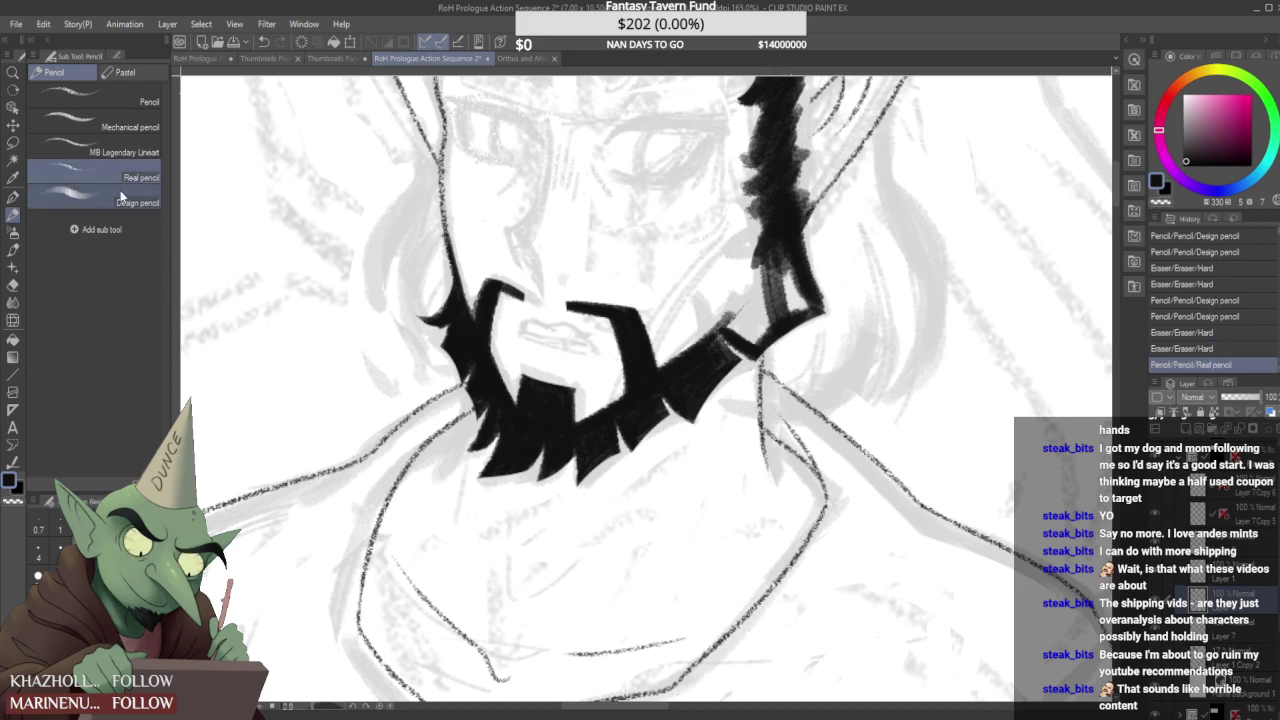
- Fill the outlined gap between the sideburn and the jaw beard solid black with the Design pencil
{"action": "left_click_drag", "start_coordinate": [727, 326], "coordinate": [767, 274]}
{"action": "mouse_move", "coordinate": [722, 332]}
{"action": "left_mouse_down"}
{"action": "mouse_move", "coordinate": [766, 285]}
{"action": "mouse_move", "coordinate": [758, 324]}
{"action": "mouse_move", "coordinate": [775, 310]}
{"action": "left_mouse_up"}
{"action": "mouse_move", "coordinate": [756, 338]}
{"action": "left_mouse_down"}
{"action": "mouse_move", "coordinate": [801, 302]}
{"action": "mouse_move", "coordinate": [784, 268]}
{"action": "left_mouse_up"}
{"action": "left_click_drag", "start_coordinate": [806, 312], "coordinate": [790, 253]}
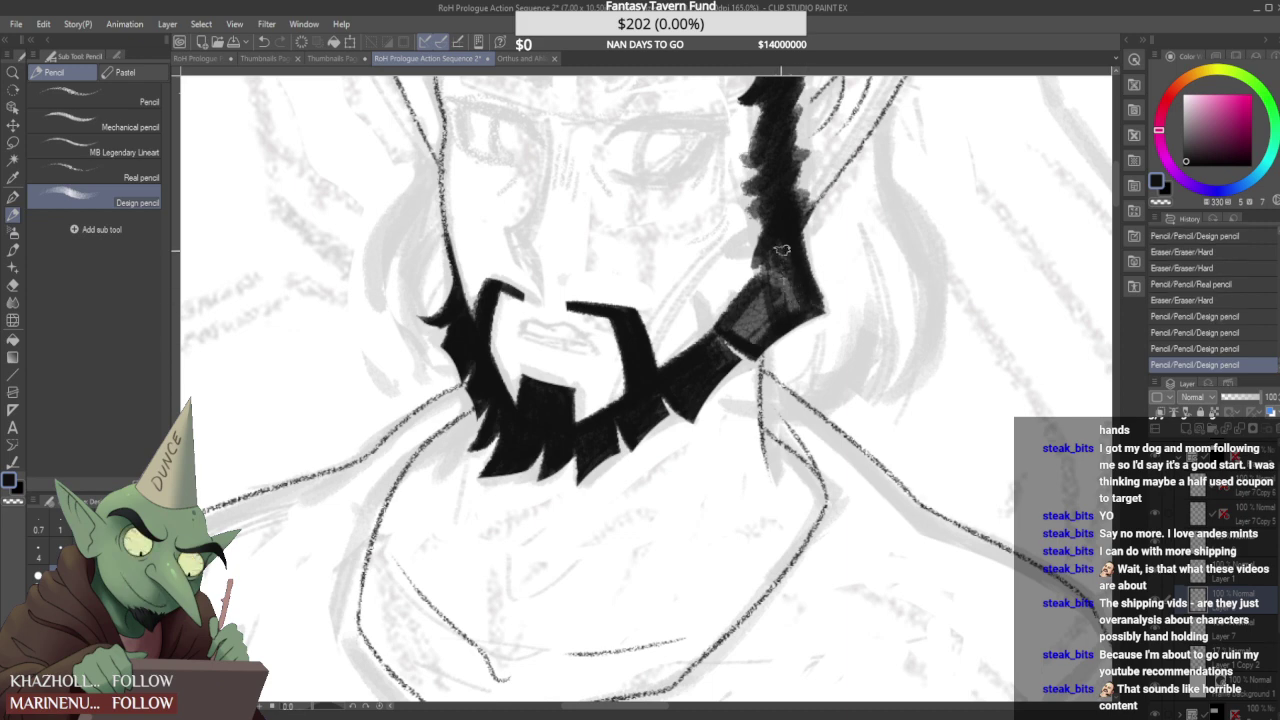
{"action": "left_click_drag", "start_coordinate": [823, 295], "coordinate": [830, 314]}
{"action": "mouse_move", "coordinate": [810, 244]}
{"action": "left_mouse_down"}
{"action": "mouse_move", "coordinate": [836, 319]}
{"action": "mouse_move", "coordinate": [742, 328]}
{"action": "left_mouse_up"}
{"action": "mouse_move", "coordinate": [772, 284]}
{"action": "left_mouse_down"}
{"action": "mouse_move", "coordinate": [745, 332]}
{"action": "mouse_move", "coordinate": [784, 303]}
{"action": "mouse_move", "coordinate": [792, 288]}
{"action": "mouse_move", "coordinate": [720, 337]}
{"action": "mouse_move", "coordinate": [717, 357]}
{"action": "left_mouse_up"}
- Shape a small pointed tuft on the jaw beard's lower edge beside the neck line and trim the underside clean
{"action": "left_click_drag", "start_coordinate": [722, 341], "coordinate": [730, 362]}
{"action": "left_click_drag", "start_coordinate": [734, 352], "coordinate": [712, 365]}
{"action": "left_click_drag", "start_coordinate": [727, 343], "coordinate": [737, 386]}
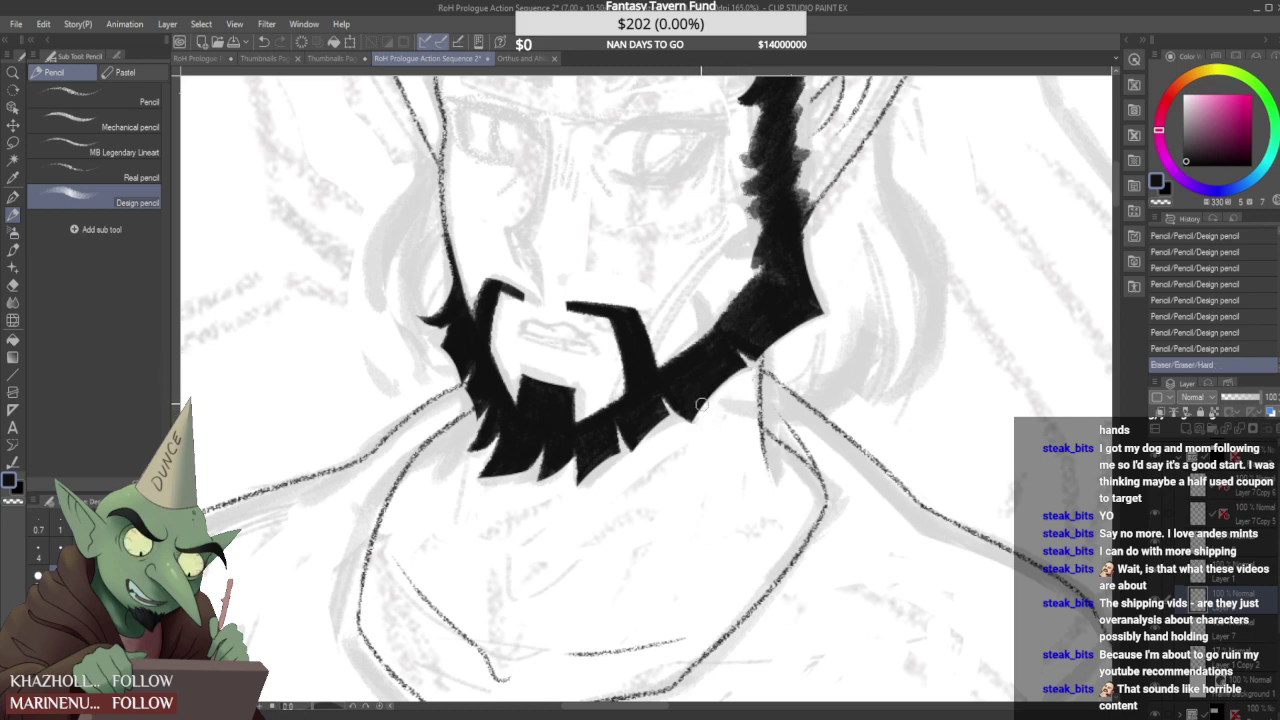
{"action": "mouse_move", "coordinate": [666, 424]}
{"action": "left_mouse_down"}
{"action": "mouse_move", "coordinate": [654, 395]}
{"action": "mouse_move", "coordinate": [662, 432]}
{"action": "mouse_move", "coordinate": [751, 375]}
{"action": "left_mouse_up"}
{"action": "scroll", "coordinate": [720, 400], "scroll_direction": "down", "scroll_amount": 5}
{"action": "scroll", "coordinate": [717, 363], "scroll_direction": "up", "scroll_amount": 4}
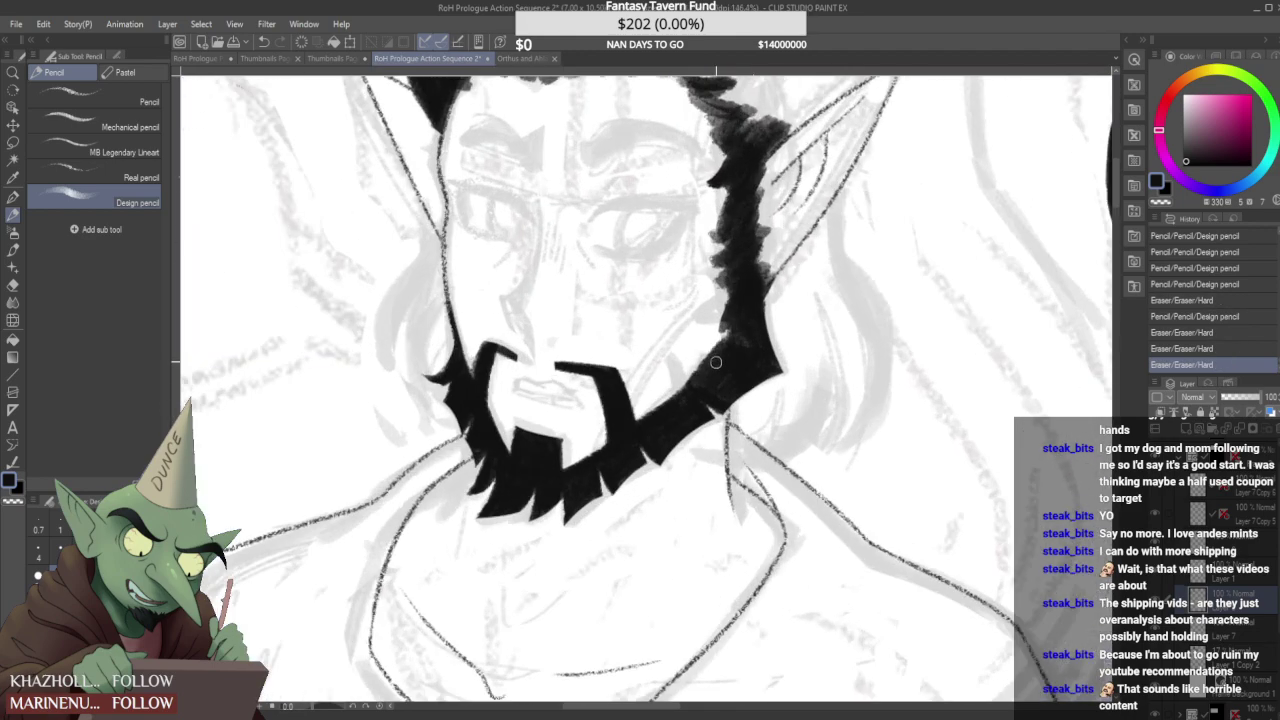
{"action": "scroll", "coordinate": [526, 424], "scroll_direction": "up", "scroll_amount": 1}
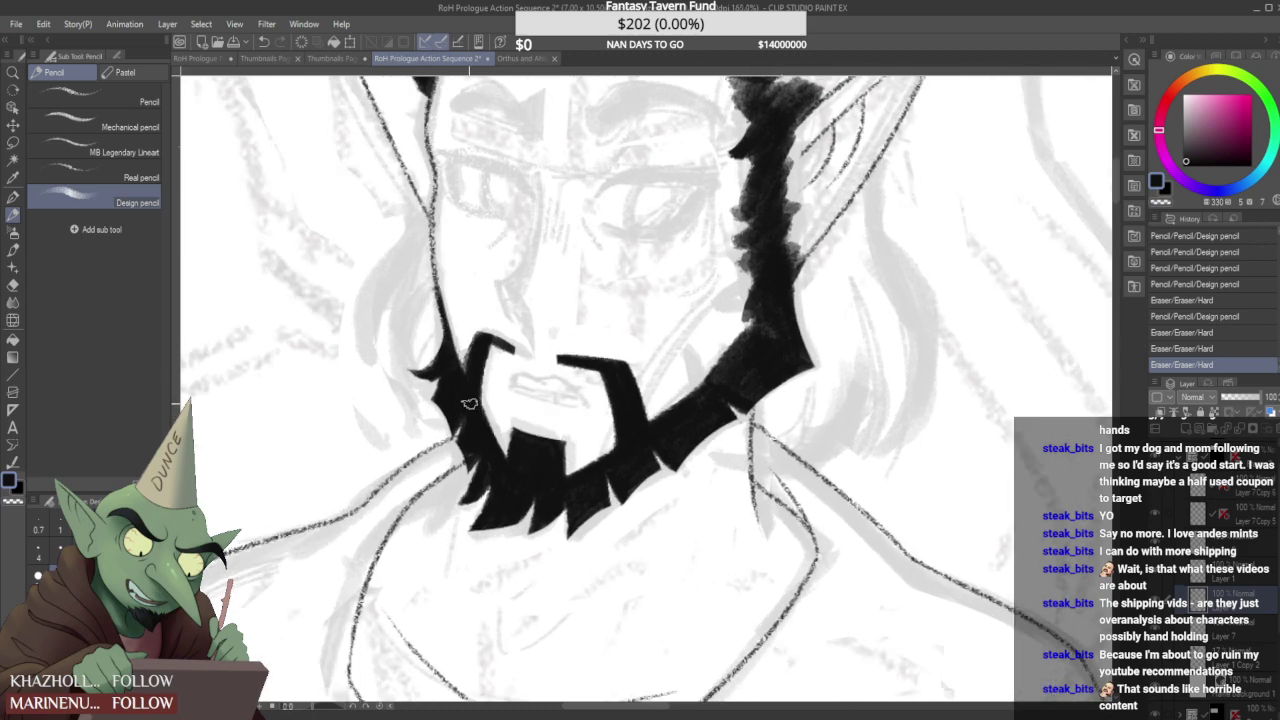
- Try filling the beard in more heavily around the mouth opening, between the chin patch and the moustache strands
{"action": "left_click_drag", "start_coordinate": [514, 474], "coordinate": [486, 379]}
{"action": "mouse_move", "coordinate": [521, 446]}
{"action": "left_mouse_down"}
{"action": "mouse_move", "coordinate": [526, 409]}
{"action": "mouse_move", "coordinate": [560, 432]}
{"action": "mouse_move", "coordinate": [520, 400]}
{"action": "mouse_move", "coordinate": [536, 430]}
{"action": "mouse_move", "coordinate": [528, 410]}
{"action": "mouse_move", "coordinate": [556, 418]}
{"action": "mouse_move", "coordinate": [568, 484]}
{"action": "left_mouse_up"}
{"action": "left_click_drag", "start_coordinate": [566, 412], "coordinate": [575, 480]}
{"action": "mouse_move", "coordinate": [612, 438]}
{"action": "left_mouse_down"}
{"action": "mouse_move", "coordinate": [572, 470]}
{"action": "mouse_move", "coordinate": [571, 457]}
{"action": "mouse_move", "coordinate": [624, 433]}
{"action": "left_mouse_up"}
{"action": "left_click_drag", "start_coordinate": [488, 414], "coordinate": [516, 474]}
{"action": "scroll", "coordinate": [519, 359], "scroll_direction": "down", "scroll_amount": 4}
{"action": "scroll", "coordinate": [534, 311], "scroll_direction": "down", "scroll_amount": 3}
{"action": "scroll", "coordinate": [518, 236], "scroll_direction": "up", "scroll_amount": 2}
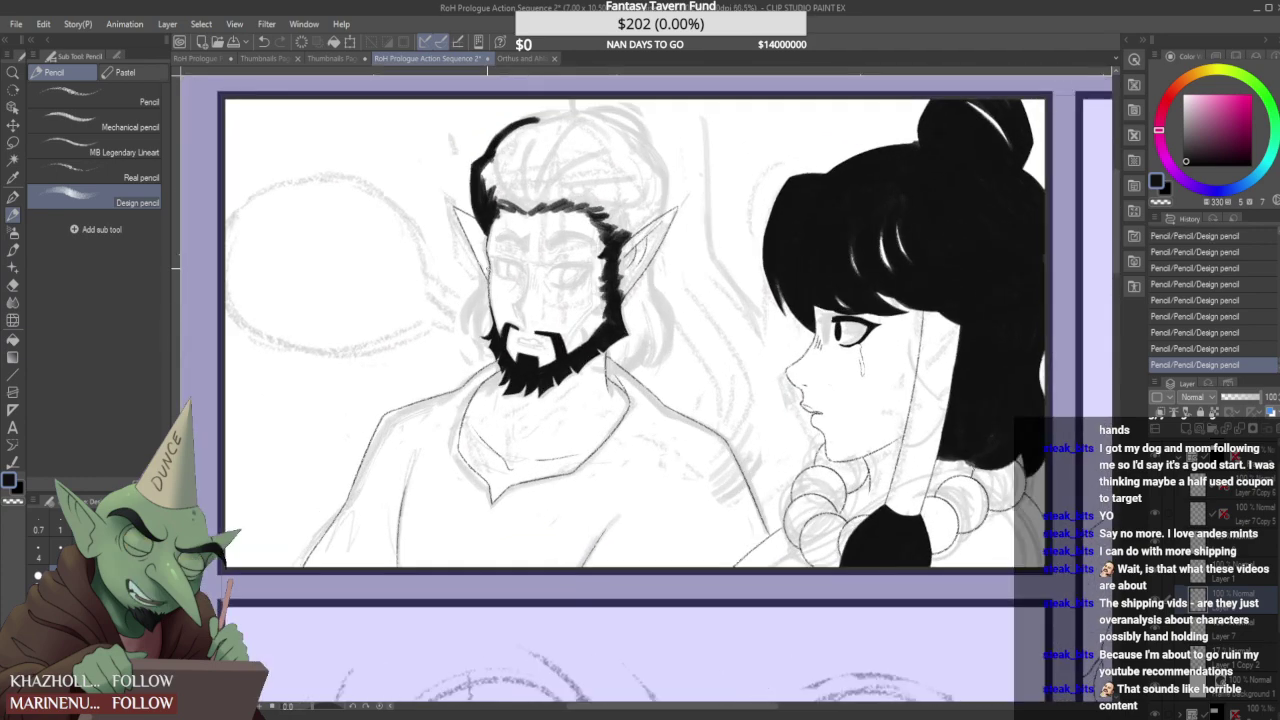
- Undo the last strokes filled in around the chin patch and mouth opening
{"action": "key", "text": "ctrl+z"}
{"action": "key", "text": "ctrl+z"}
{"action": "key", "text": "ctrl+z"}
{"action": "key", "text": "ctrl+z"}
{"action": "key", "text": "ctrl+z"}
{"action": "key", "text": "ctrl+z"}
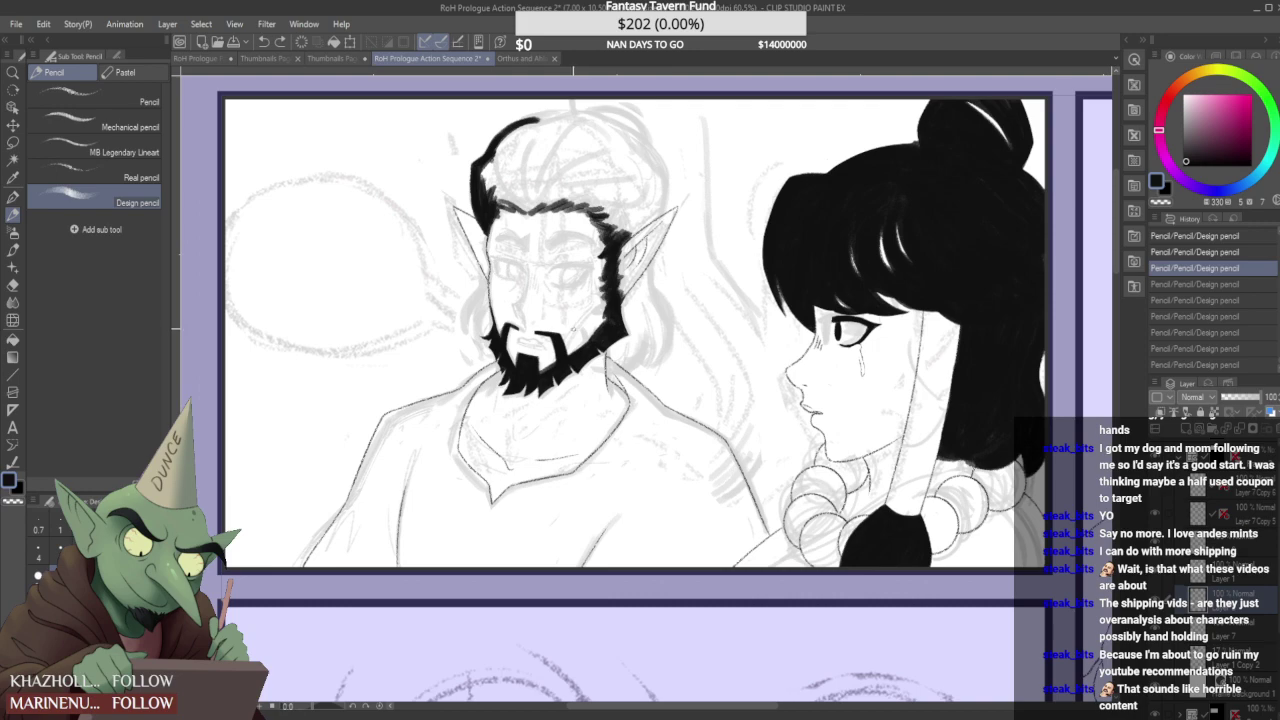
{"action": "key", "text": "ctrl+z"}
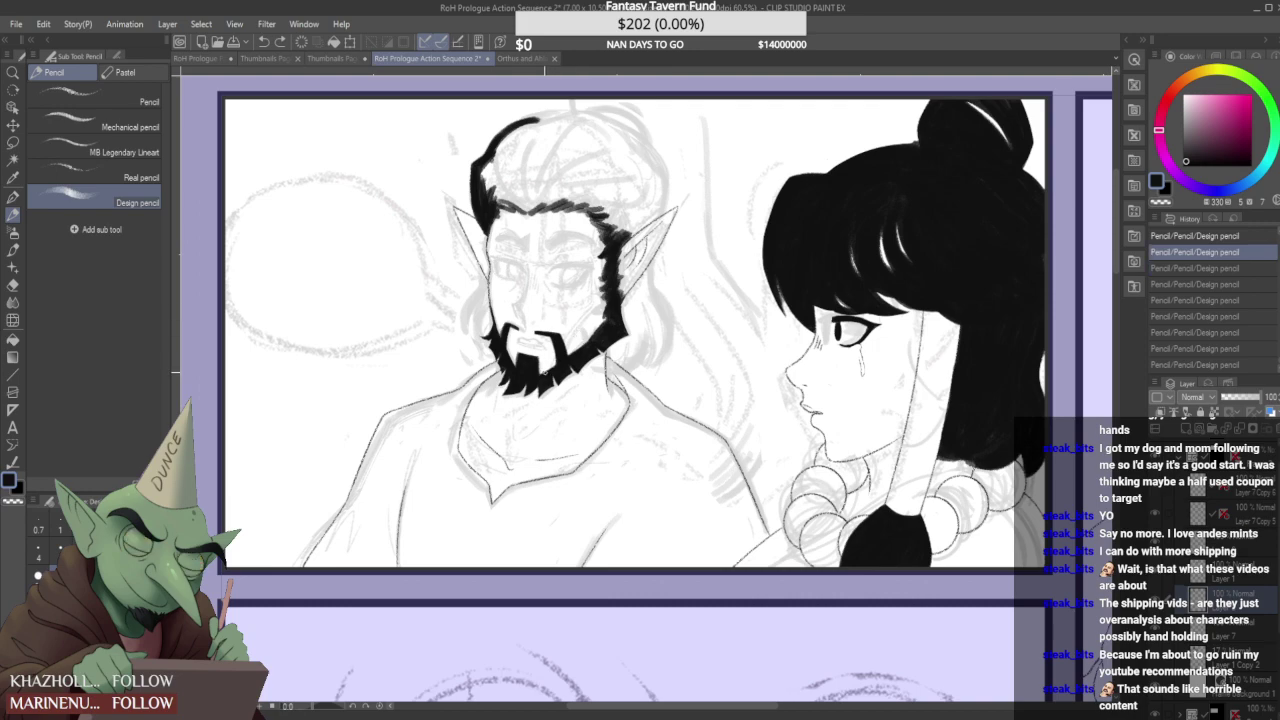
- Clean the jaw beard's upper edge from beside the mouth up toward the sideburn
{"action": "scroll", "coordinate": [545, 371], "scroll_direction": "up", "scroll_amount": 3}
{"action": "mouse_move", "coordinate": [530, 374]}
{"action": "left_mouse_down"}
{"action": "mouse_move", "coordinate": [577, 355]}
{"action": "mouse_move", "coordinate": [668, 282]}
{"action": "mouse_move", "coordinate": [675, 254]}
{"action": "mouse_move", "coordinate": [641, 289]}
{"action": "left_mouse_up"}
{"action": "scroll", "coordinate": [619, 323], "scroll_direction": "down", "scroll_amount": 4}
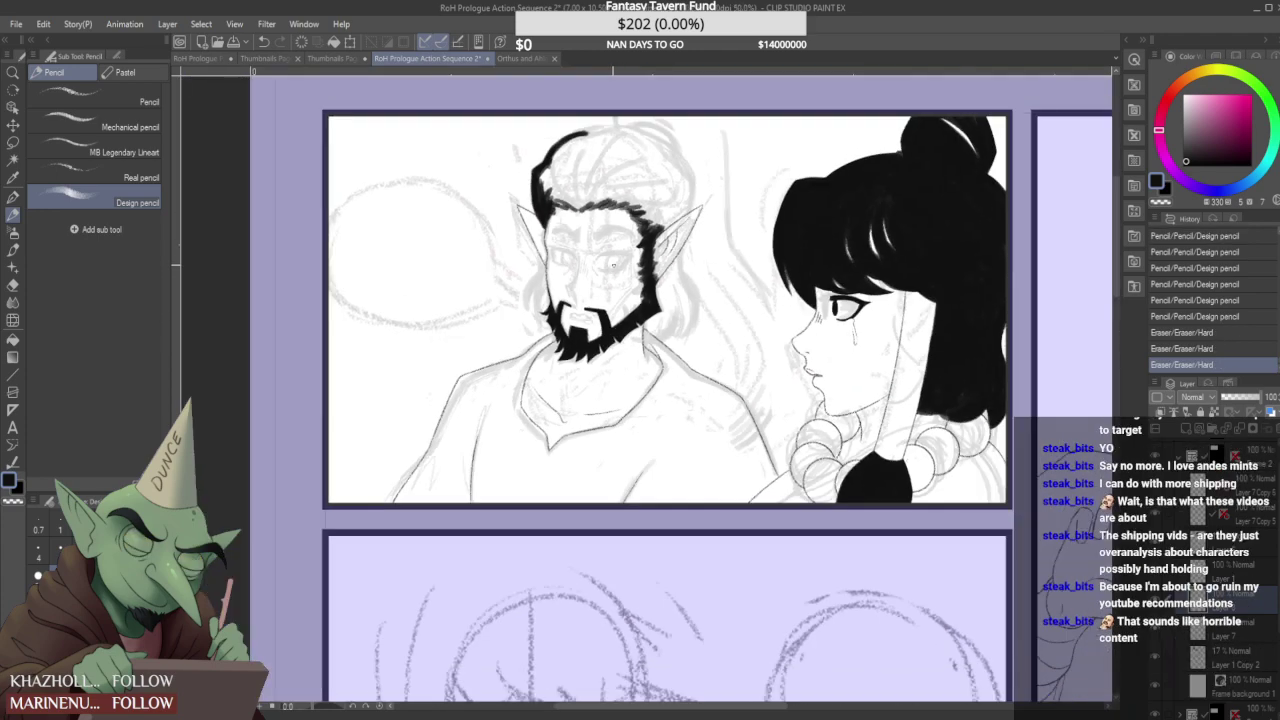
{"action": "scroll", "coordinate": [615, 262], "scroll_direction": "down", "scroll_amount": 2}
{"action": "scroll", "coordinate": [615, 262], "scroll_direction": "up", "scroll_amount": 1}
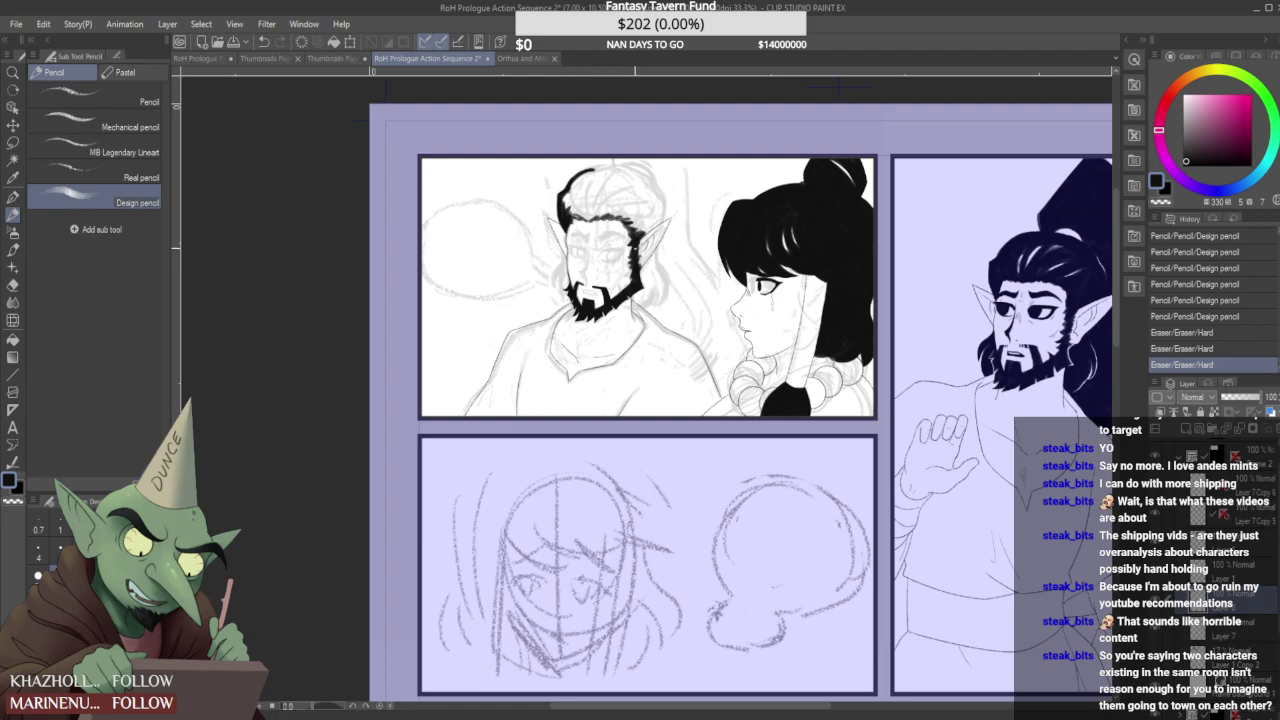
- Shape pointed tufts on both edges of the beard where the sideburn meets the jaw
{"action": "scroll", "coordinate": [640, 272], "scroll_direction": "up", "scroll_amount": 8}
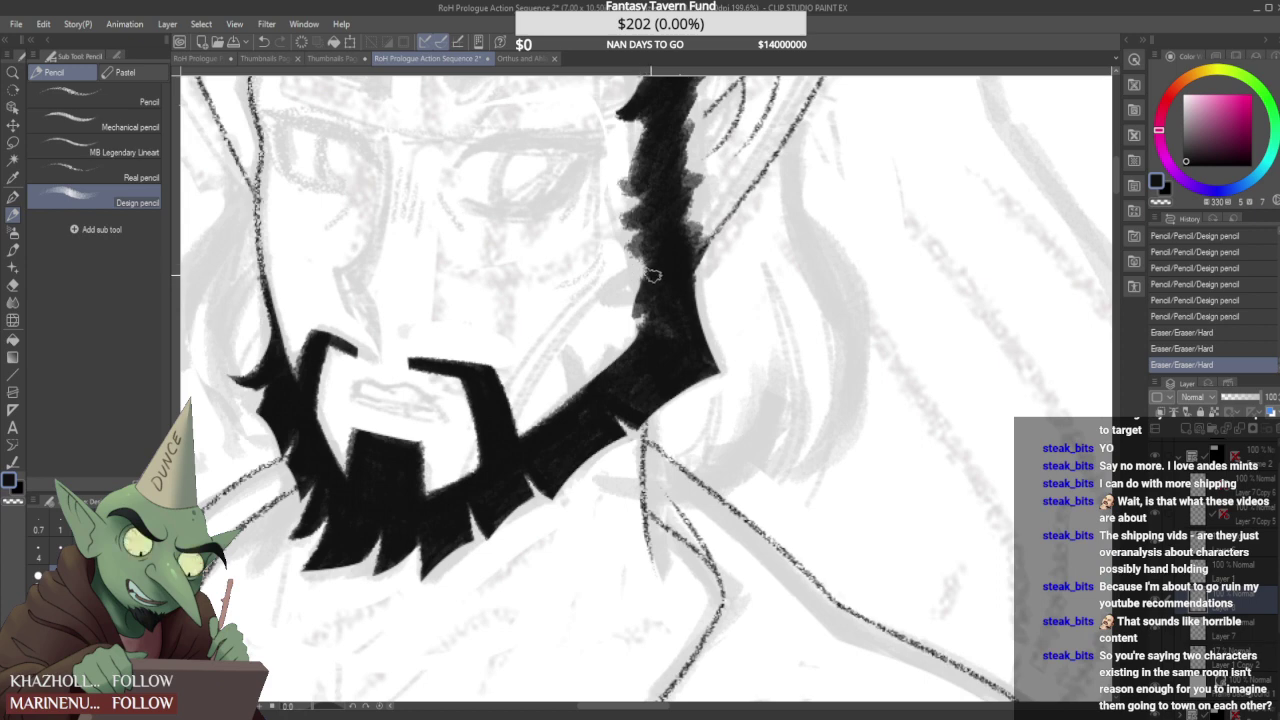
{"action": "left_click_drag", "start_coordinate": [647, 274], "coordinate": [633, 317]}
{"action": "mouse_move", "coordinate": [641, 298]}
{"action": "left_mouse_down"}
{"action": "mouse_move", "coordinate": [634, 319]}
{"action": "mouse_move", "coordinate": [636, 266]}
{"action": "mouse_move", "coordinate": [633, 298]}
{"action": "mouse_move", "coordinate": [664, 338]}
{"action": "left_mouse_up"}
{"action": "left_click_drag", "start_coordinate": [691, 273], "coordinate": [681, 302]}
{"action": "left_click_drag", "start_coordinate": [692, 278], "coordinate": [682, 308]}
- Carve the inner edge of the sideburn nearer the woman into ragged hair tufts beside the cheek
{"action": "scroll", "coordinate": [663, 318], "scroll_direction": "down", "scroll_amount": 2}
{"action": "mouse_move", "coordinate": [658, 218]}
{"action": "left_mouse_down"}
{"action": "mouse_move", "coordinate": [622, 246]}
{"action": "mouse_move", "coordinate": [616, 237]}
{"action": "mouse_move", "coordinate": [634, 258]}
{"action": "left_mouse_up"}
{"action": "left_click_drag", "start_coordinate": [654, 252], "coordinate": [618, 280]}
{"action": "mouse_move", "coordinate": [646, 264]}
{"action": "left_mouse_down"}
{"action": "mouse_move", "coordinate": [611, 280]}
{"action": "mouse_move", "coordinate": [619, 266]}
{"action": "mouse_move", "coordinate": [620, 279]}
{"action": "left_mouse_up"}
{"action": "mouse_move", "coordinate": [650, 267]}
{"action": "left_mouse_down"}
{"action": "mouse_move", "coordinate": [615, 279]}
{"action": "mouse_move", "coordinate": [622, 262]}
{"action": "left_mouse_up"}
{"action": "scroll", "coordinate": [646, 237], "scroll_direction": "down", "scroll_amount": 3}
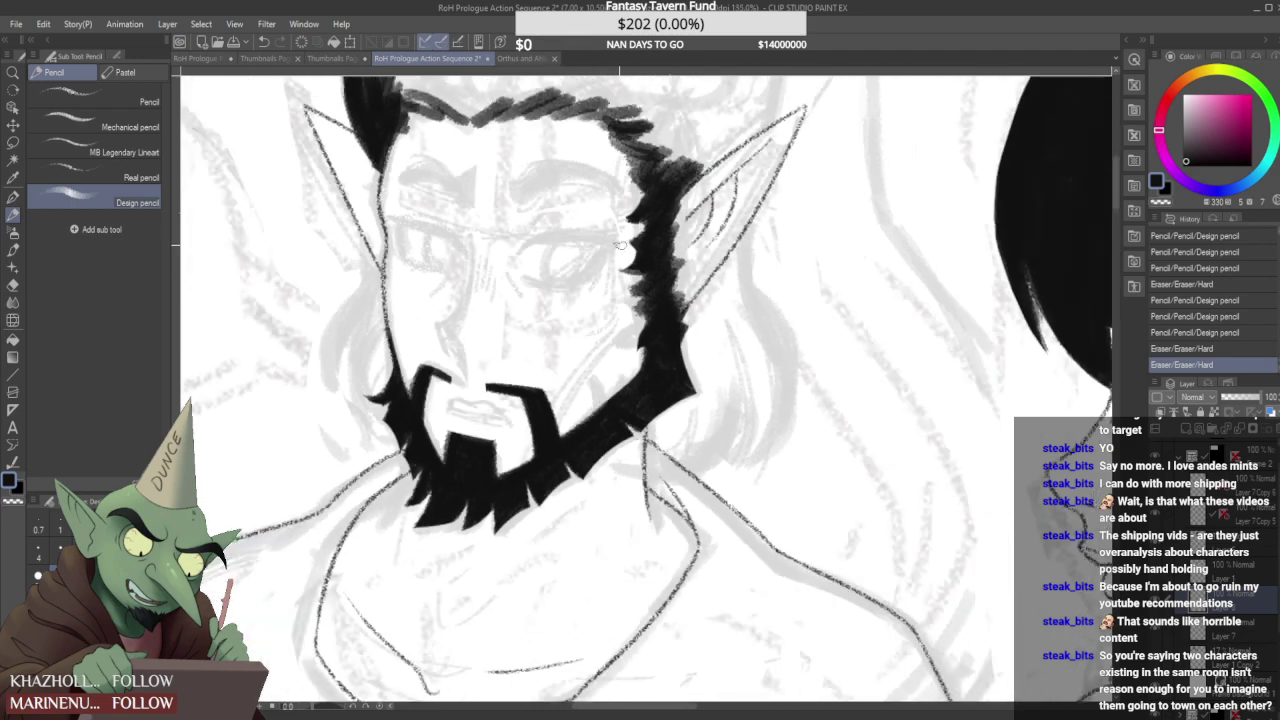
- Sharpen the pointed tufts higher on the sideburn's inner edge, level with the eye
{"action": "scroll", "coordinate": [648, 198], "scroll_direction": "up", "scroll_amount": 2}
{"action": "mouse_move", "coordinate": [640, 190]}
{"action": "left_mouse_down"}
{"action": "mouse_move", "coordinate": [606, 208]}
{"action": "mouse_move", "coordinate": [617, 233]}
{"action": "left_mouse_up"}
{"action": "scroll", "coordinate": [622, 204], "scroll_direction": "up", "scroll_amount": 1}
{"action": "scroll", "coordinate": [612, 200], "scroll_direction": "down", "scroll_amount": 2}
{"action": "scroll", "coordinate": [630, 221], "scroll_direction": "up", "scroll_amount": 1}
{"action": "left_click_drag", "start_coordinate": [640, 205], "coordinate": [622, 222]}
{"action": "scroll", "coordinate": [630, 218], "scroll_direction": "down", "scroll_amount": 4}
{"action": "scroll", "coordinate": [632, 222], "scroll_direction": "up", "scroll_amount": 1}
{"action": "scroll", "coordinate": [632, 222], "scroll_direction": "down", "scroll_amount": 1}
{"action": "scroll", "coordinate": [632, 224], "scroll_direction": "up", "scroll_amount": 1}
{"action": "scroll", "coordinate": [455, 328], "scroll_direction": "up", "scroll_amount": 1}
- Refine the beard tuft on the far cheek, add a smaller pointed tuft above it and erase the excess along the contour
{"action": "scroll", "coordinate": [452, 327], "scroll_direction": "up", "scroll_amount": 3}
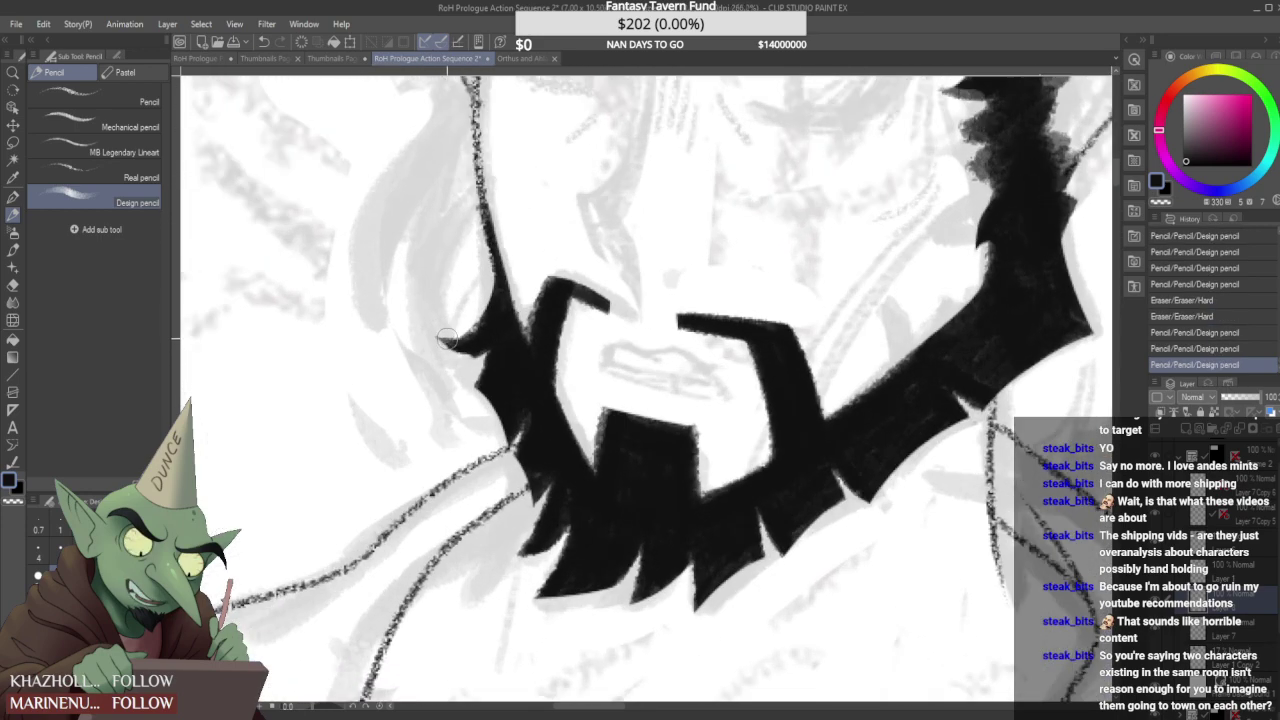
{"action": "left_click_drag", "start_coordinate": [473, 364], "coordinate": [490, 363]}
{"action": "scroll", "coordinate": [480, 330], "scroll_direction": "down", "scroll_amount": 4}
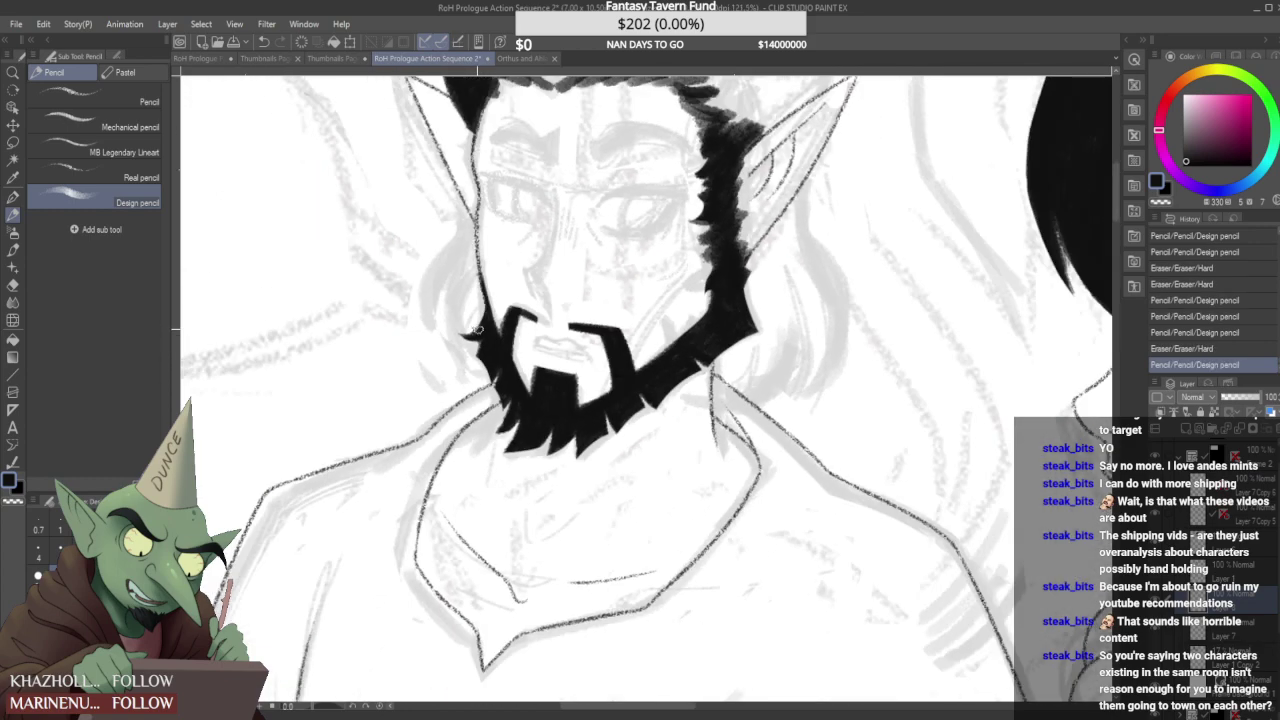
{"action": "scroll", "coordinate": [492, 282], "scroll_direction": "up", "scroll_amount": 1}
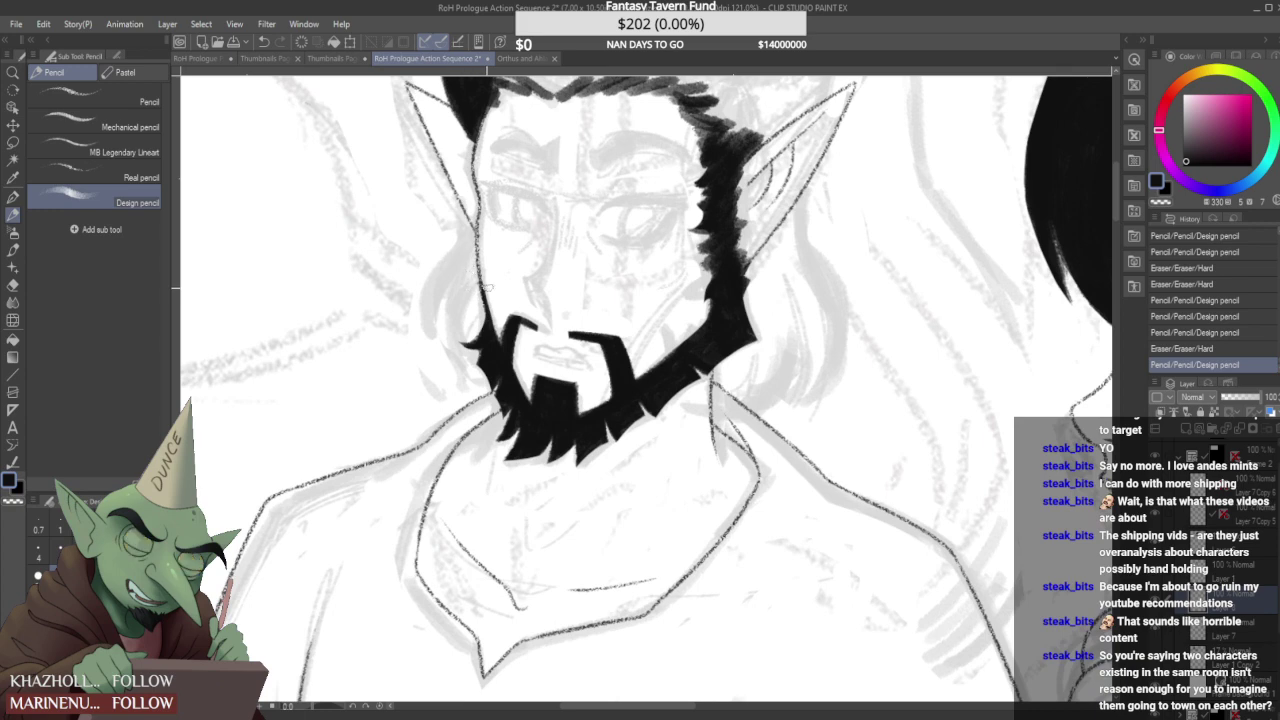
{"action": "scroll", "coordinate": [455, 260], "scroll_direction": "up", "scroll_amount": 2}
{"action": "mouse_move", "coordinate": [478, 332]}
{"action": "left_mouse_down"}
{"action": "mouse_move", "coordinate": [447, 315]}
{"action": "mouse_move", "coordinate": [441, 326]}
{"action": "mouse_move", "coordinate": [468, 308]}
{"action": "mouse_move", "coordinate": [441, 336]}
{"action": "mouse_move", "coordinate": [467, 319]}
{"action": "mouse_move", "coordinate": [467, 288]}
{"action": "left_mouse_up"}
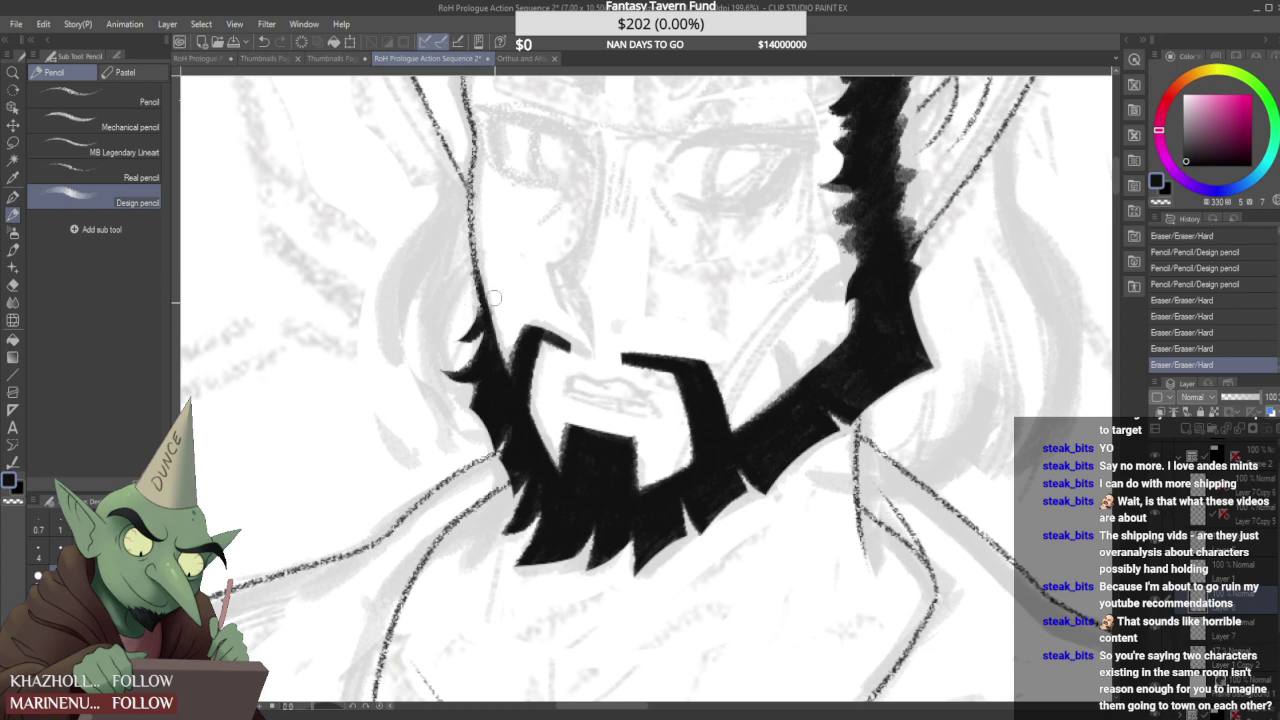
{"action": "left_click", "coordinate": [482, 275]}
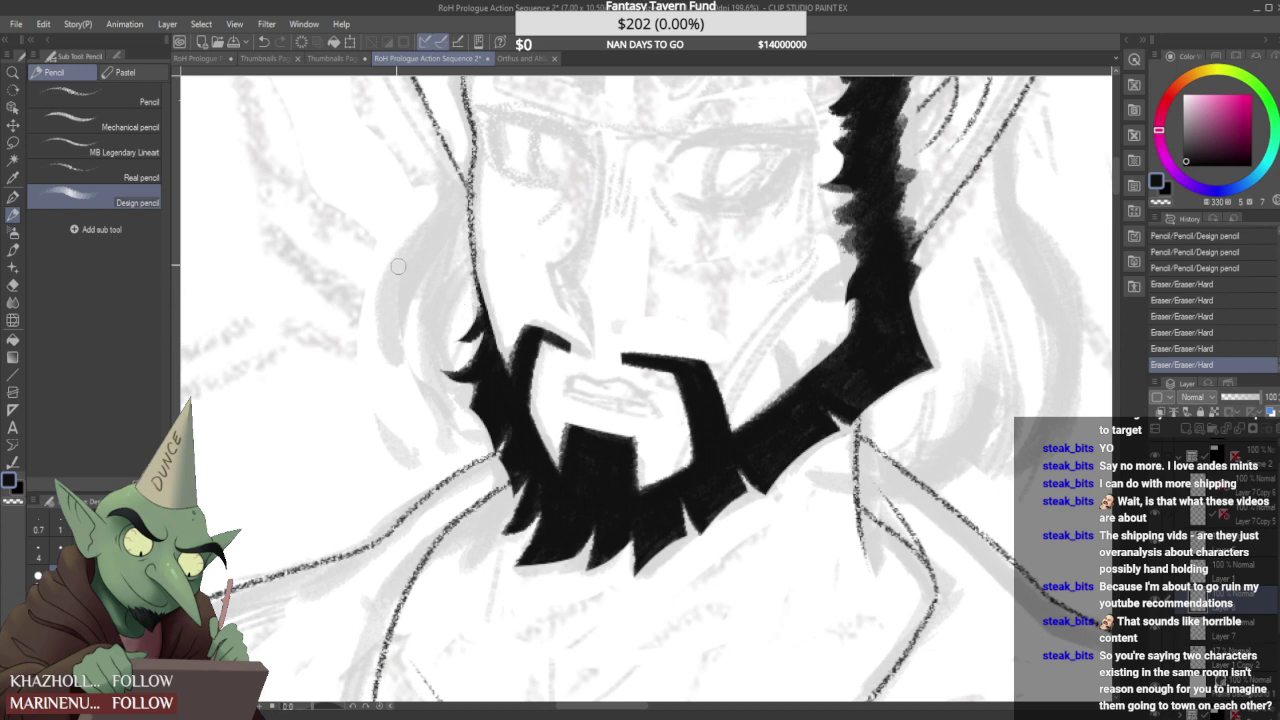
- Redraw the far cheek's contour line down into the beard with the Real pencil
{"action": "left_click", "coordinate": [130, 177]}
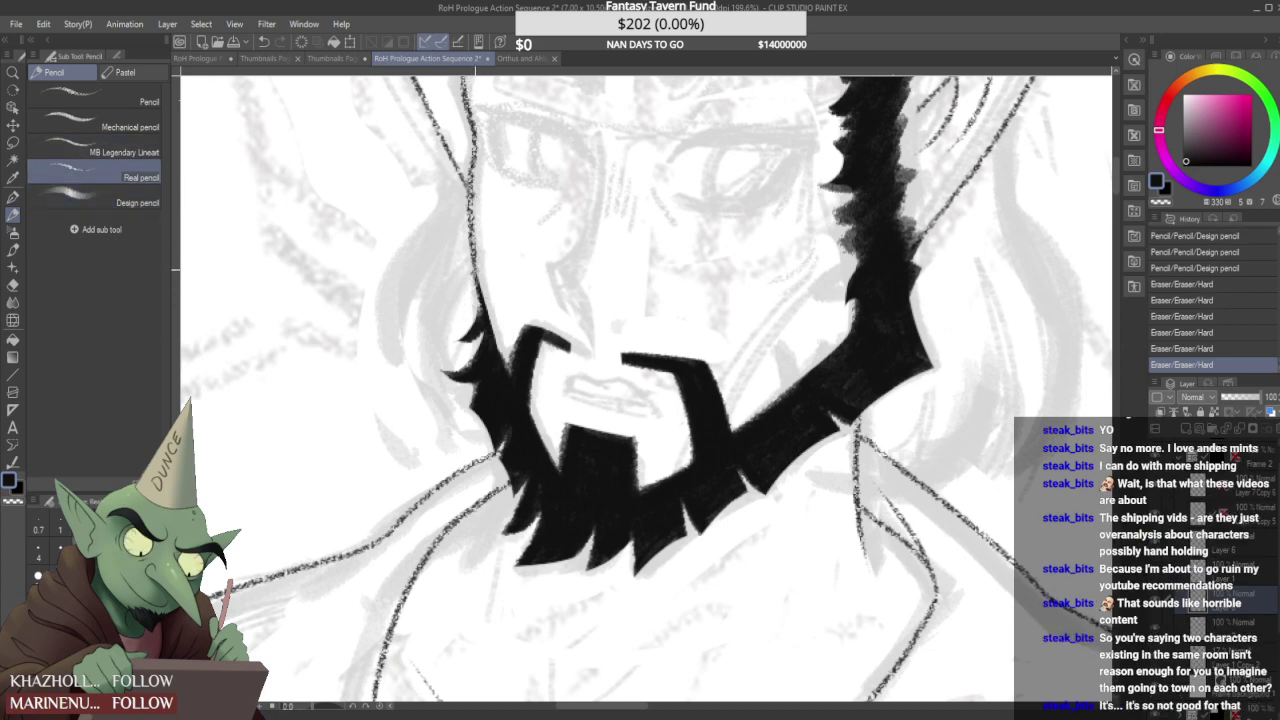
{"action": "left_click_drag", "start_coordinate": [483, 288], "coordinate": [473, 257]}
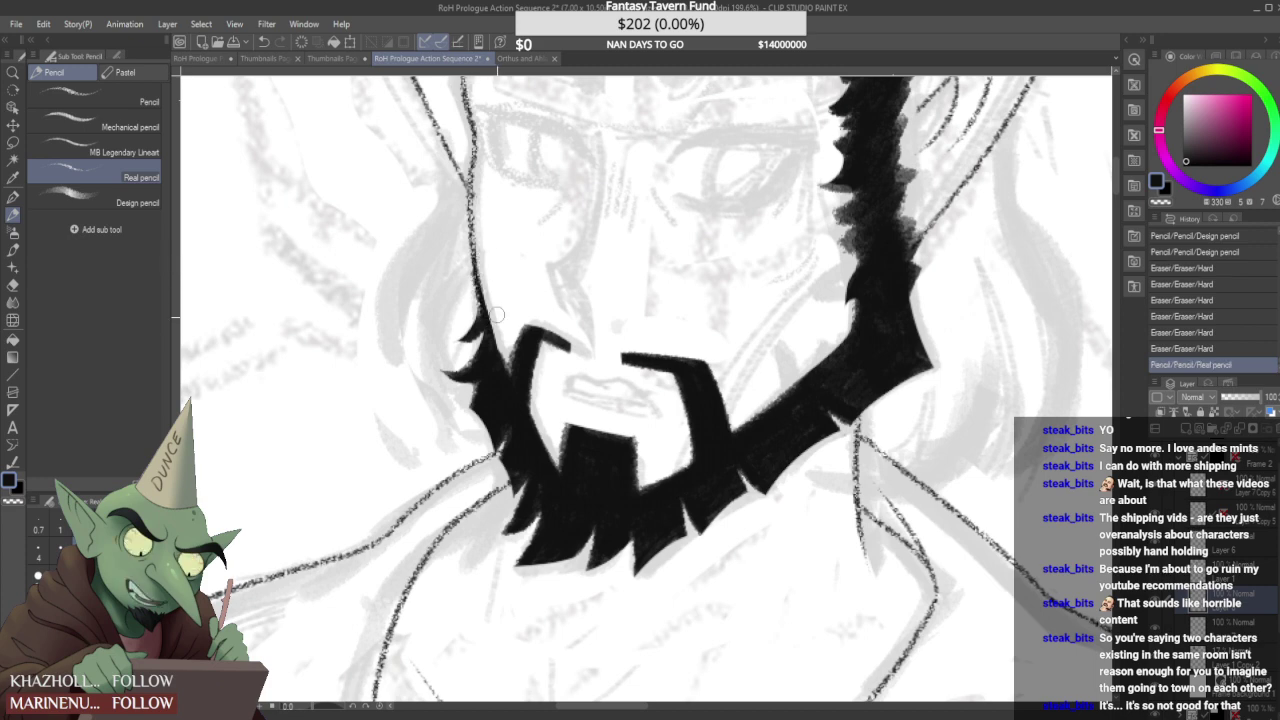
{"action": "mouse_move", "coordinate": [494, 315]}
{"action": "left_mouse_down"}
{"action": "mouse_move", "coordinate": [487, 275]}
{"action": "mouse_move", "coordinate": [489, 324]}
{"action": "left_mouse_up"}
{"action": "scroll", "coordinate": [492, 302], "scroll_direction": "down", "scroll_amount": 7}
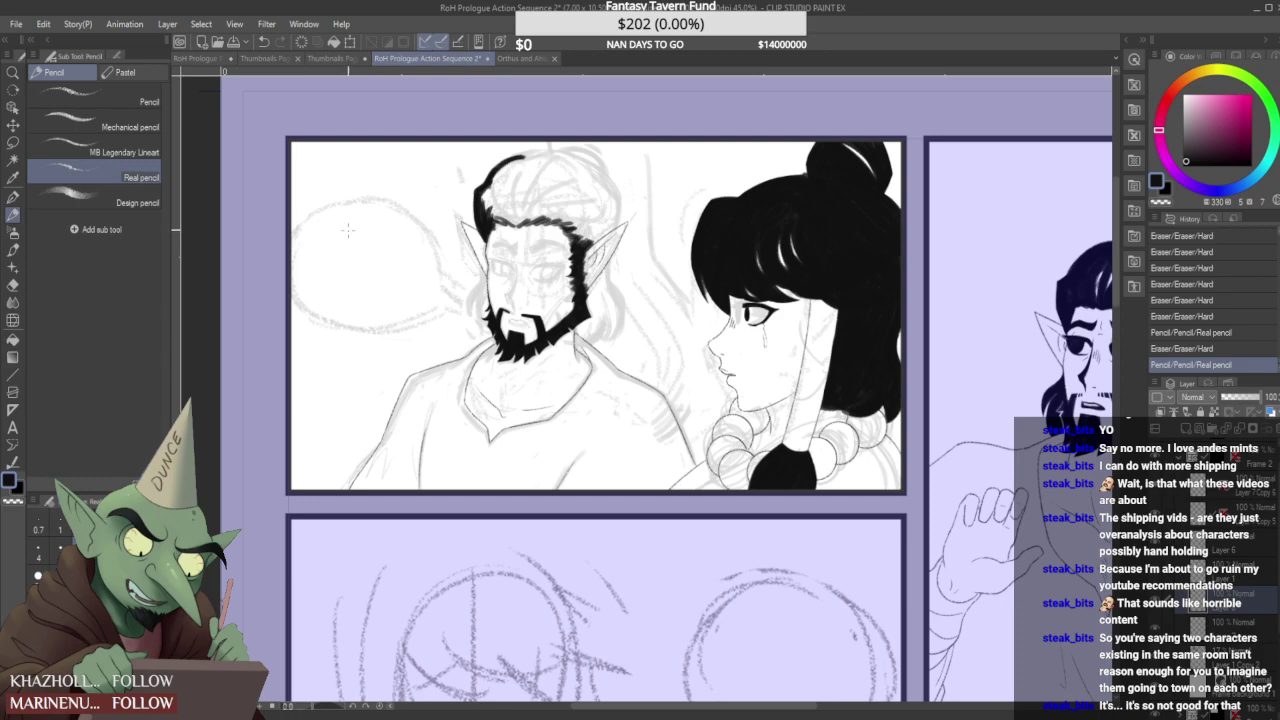
- Touch up the far-side beard with the Design pencil, refining its cheek tufts and its edges toward the chin patch
{"action": "left_click", "coordinate": [130, 202]}
{"action": "scroll", "coordinate": [497, 312], "scroll_direction": "up", "scroll_amount": 7}
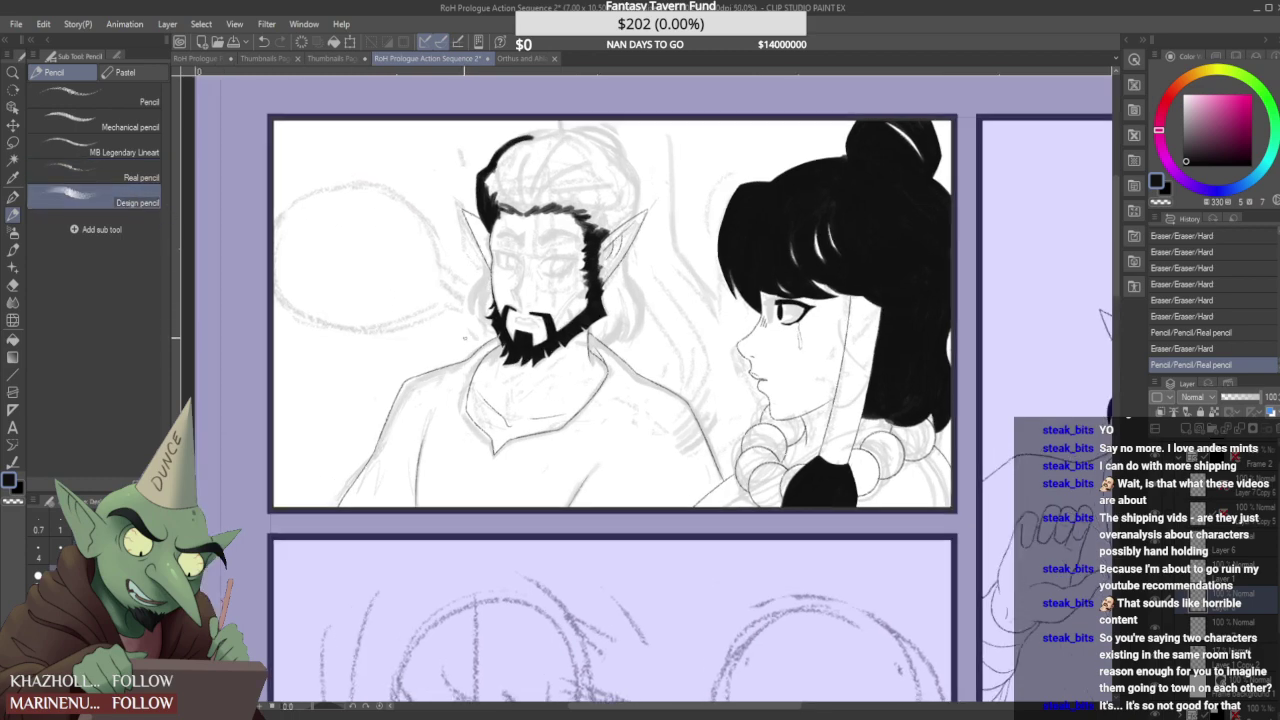
{"action": "mouse_move", "coordinate": [498, 313]}
{"action": "left_mouse_down"}
{"action": "mouse_move", "coordinate": [524, 280]}
{"action": "mouse_move", "coordinate": [512, 308]}
{"action": "mouse_move", "coordinate": [498, 306]}
{"action": "mouse_move", "coordinate": [508, 340]}
{"action": "left_mouse_up"}
{"action": "scroll", "coordinate": [500, 314], "scroll_direction": "up", "scroll_amount": 2}
{"action": "left_click_drag", "start_coordinate": [522, 284], "coordinate": [508, 305]}
{"action": "left_click_drag", "start_coordinate": [506, 318], "coordinate": [514, 306]}
{"action": "mouse_move", "coordinate": [540, 410]}
{"action": "left_mouse_down"}
{"action": "mouse_move", "coordinate": [537, 377]}
{"action": "mouse_move", "coordinate": [558, 394]}
{"action": "mouse_move", "coordinate": [546, 432]}
{"action": "left_mouse_up"}
{"action": "mouse_move", "coordinate": [545, 432]}
{"action": "left_mouse_down"}
{"action": "mouse_move", "coordinate": [560, 368]}
{"action": "mouse_move", "coordinate": [540, 396]}
{"action": "mouse_move", "coordinate": [519, 380]}
{"action": "mouse_move", "coordinate": [530, 435]}
{"action": "mouse_move", "coordinate": [545, 440]}
{"action": "mouse_move", "coordinate": [554, 396]}
{"action": "left_mouse_up"}
{"action": "scroll", "coordinate": [530, 400], "scroll_direction": "up", "scroll_amount": 1}
{"action": "scroll", "coordinate": [550, 430], "scroll_direction": "down", "scroll_amount": 2}
{"action": "mouse_move", "coordinate": [562, 410]}
{"action": "left_mouse_down"}
{"action": "mouse_move", "coordinate": [550, 398]}
{"action": "mouse_move", "coordinate": [560, 423]}
{"action": "mouse_move", "coordinate": [614, 414]}
{"action": "mouse_move", "coordinate": [586, 402]}
{"action": "mouse_move", "coordinate": [605, 342]}
{"action": "mouse_move", "coordinate": [598, 318]}
{"action": "mouse_move", "coordinate": [630, 332]}
{"action": "mouse_move", "coordinate": [587, 320]}
{"action": "left_mouse_up"}
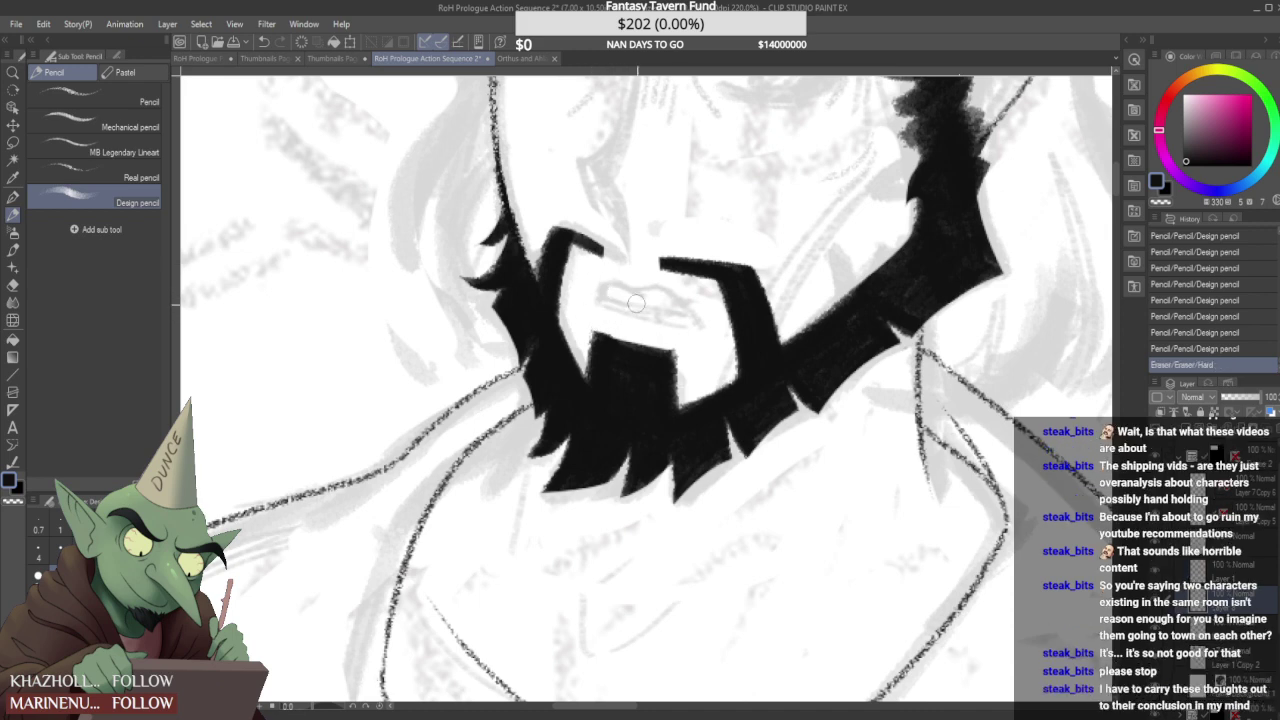
- Straighten the chin patch's side edge and the beard's edge along the bottom of the mouth opening
{"action": "left_click_drag", "start_coordinate": [678, 385], "coordinate": [679, 327]}
{"action": "left_click_drag", "start_coordinate": [686, 418], "coordinate": [738, 394]}
{"action": "scroll", "coordinate": [608, 434], "scroll_direction": "down", "scroll_amount": 4}
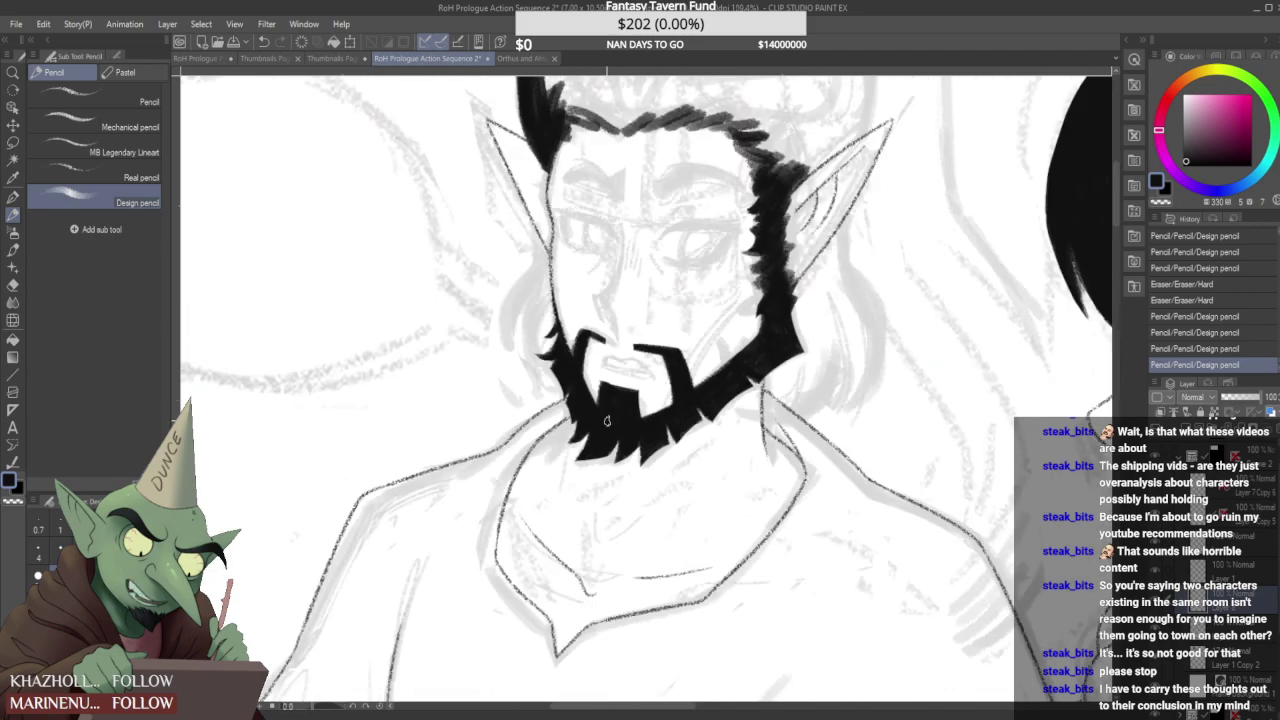
{"action": "scroll", "coordinate": [607, 421], "scroll_direction": "down", "scroll_amount": 3}
{"action": "scroll", "coordinate": [634, 348], "scroll_direction": "up", "scroll_amount": 3}
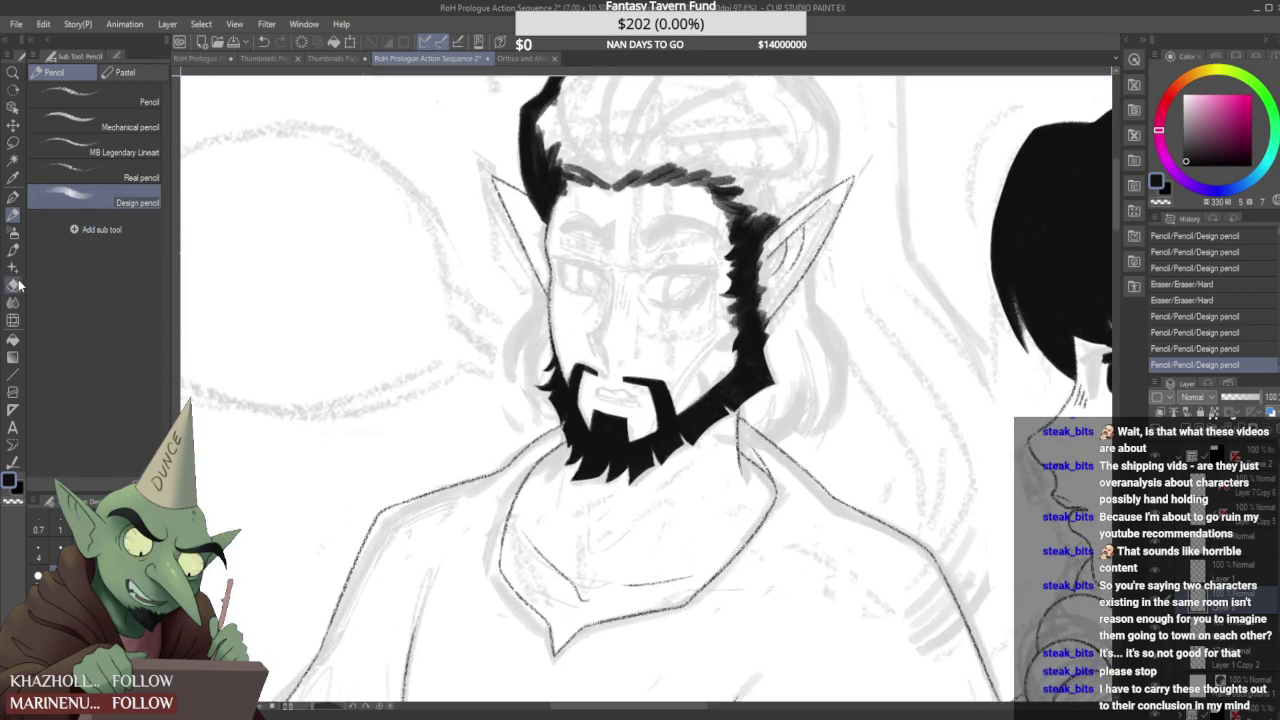
- Cut thin slits through both moustache halves above the lip with the Hard eraser, then return to the Design pencil
{"action": "left_click", "coordinate": [13, 284]}
{"action": "scroll", "coordinate": [643, 360], "scroll_direction": "up", "scroll_amount": 4}
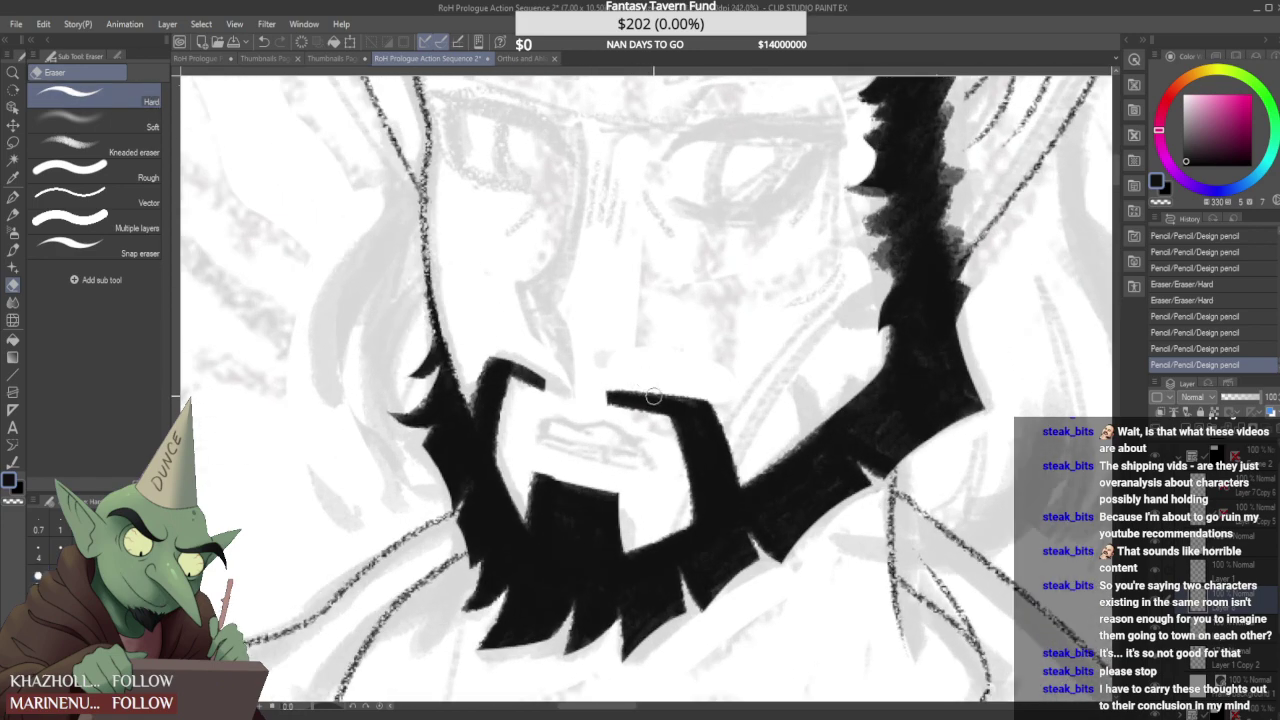
{"action": "left_click_drag", "start_coordinate": [656, 384], "coordinate": [622, 400]}
{"action": "left_click_drag", "start_coordinate": [517, 352], "coordinate": [534, 374]}
{"action": "key", "text": "bracketleft"}
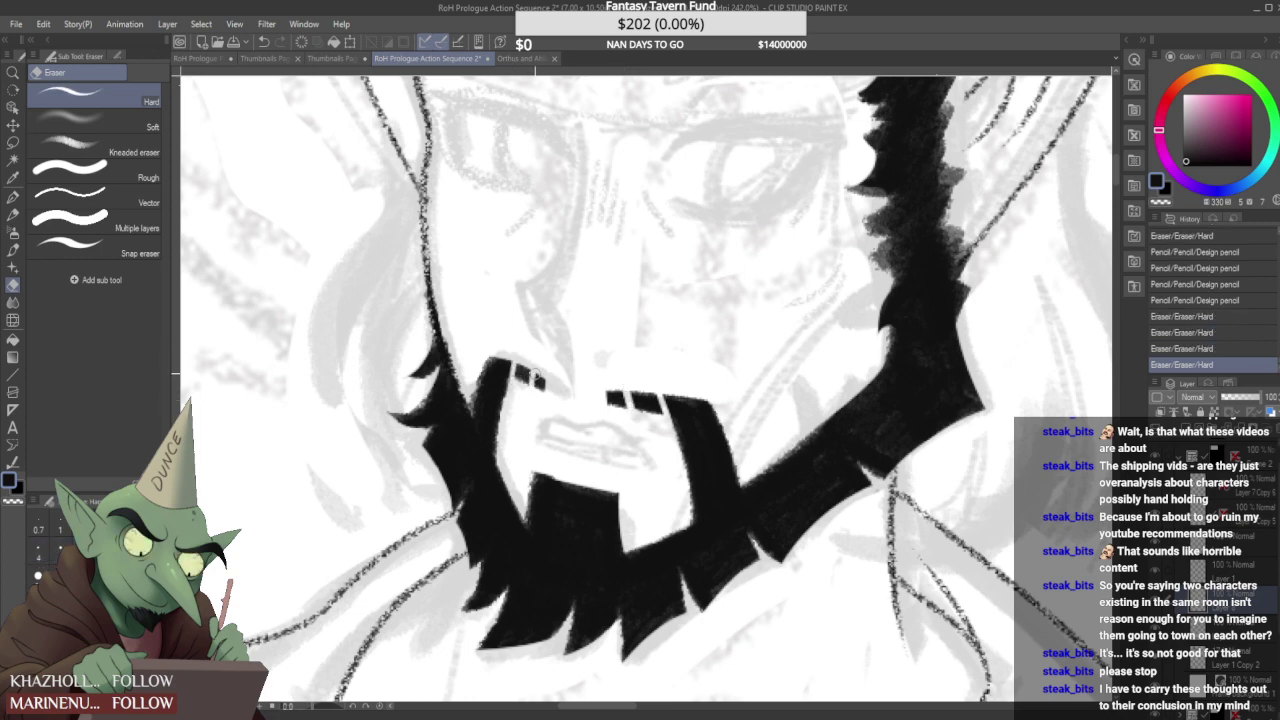
{"action": "left_click", "coordinate": [13, 214]}
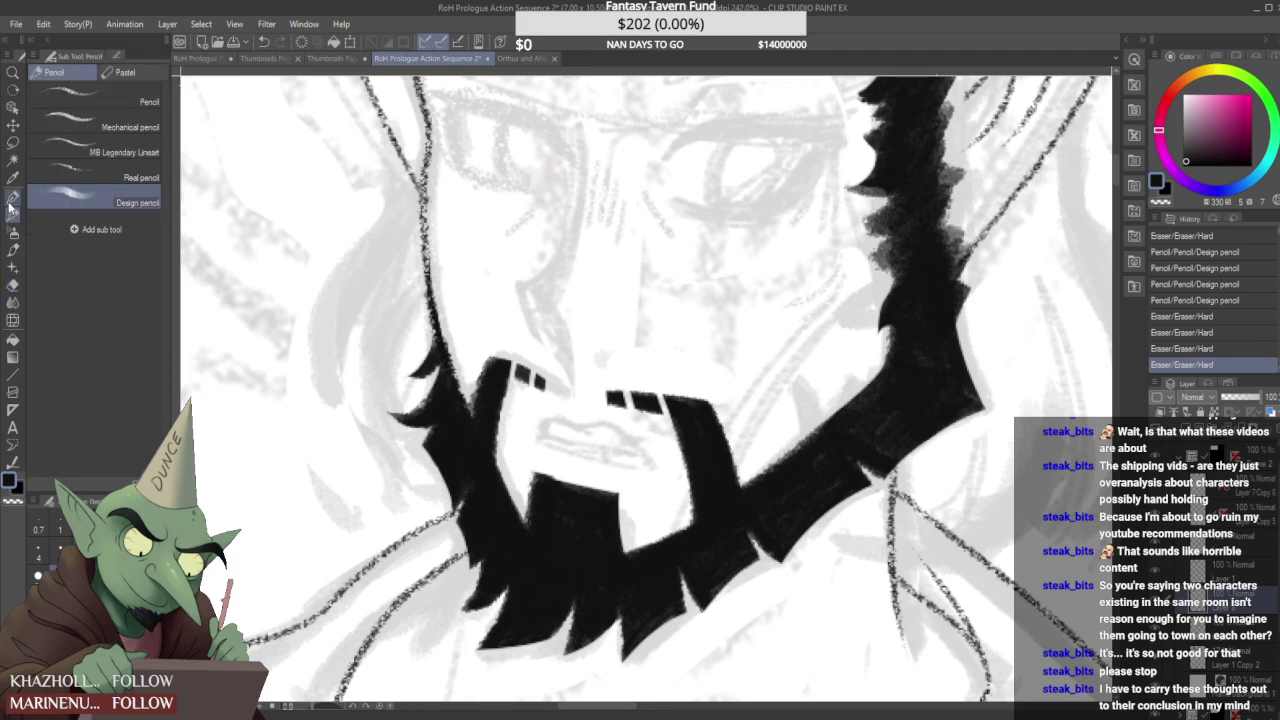
{"action": "scroll", "coordinate": [412, 348], "scroll_direction": "down", "scroll_amount": 4}
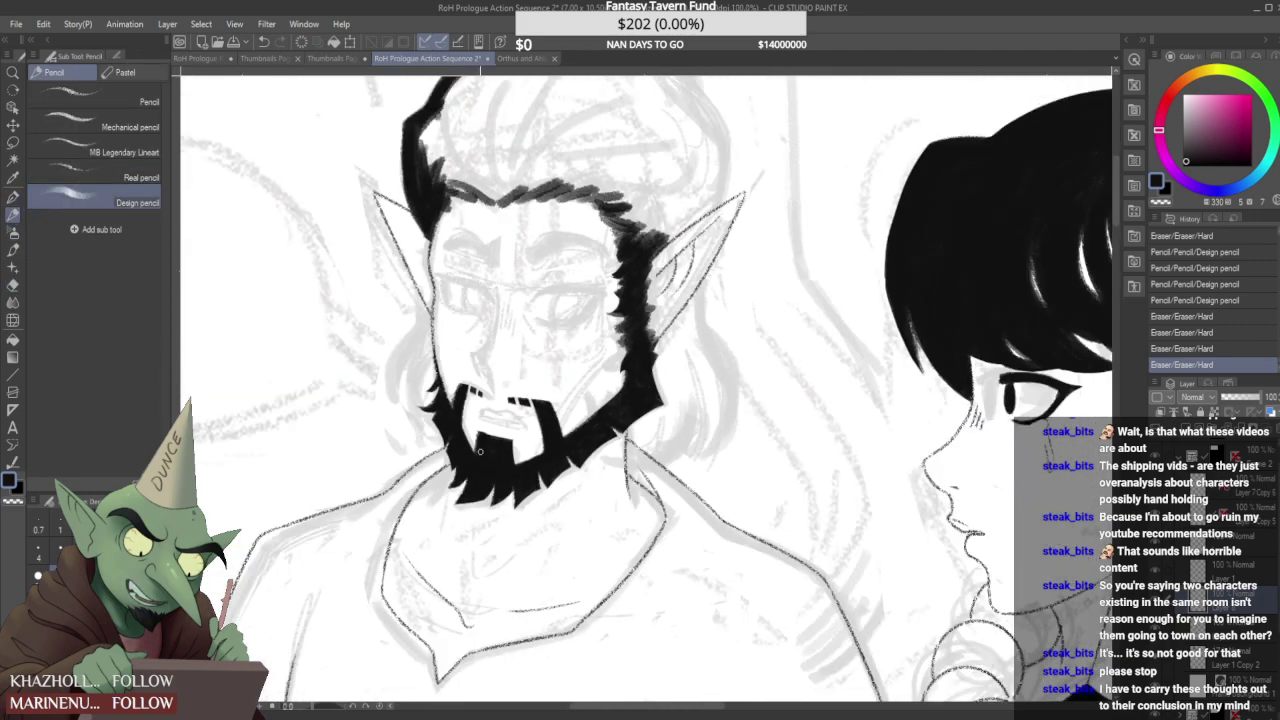
- Shape pointed tufts along the beard's lower edge beneath the chin patch with the Design pencil
{"action": "scroll", "coordinate": [412, 348], "scroll_direction": "up", "scroll_amount": 2}
{"action": "mouse_move", "coordinate": [464, 486]}
{"action": "left_mouse_down"}
{"action": "mouse_move", "coordinate": [443, 527]}
{"action": "mouse_move", "coordinate": [484, 516]}
{"action": "left_mouse_up"}
{"action": "mouse_move", "coordinate": [484, 500]}
{"action": "left_mouse_down"}
{"action": "mouse_move", "coordinate": [478, 516]}
{"action": "mouse_move", "coordinate": [494, 528]}
{"action": "left_mouse_up"}
{"action": "left_click_drag", "start_coordinate": [506, 500], "coordinate": [492, 538]}
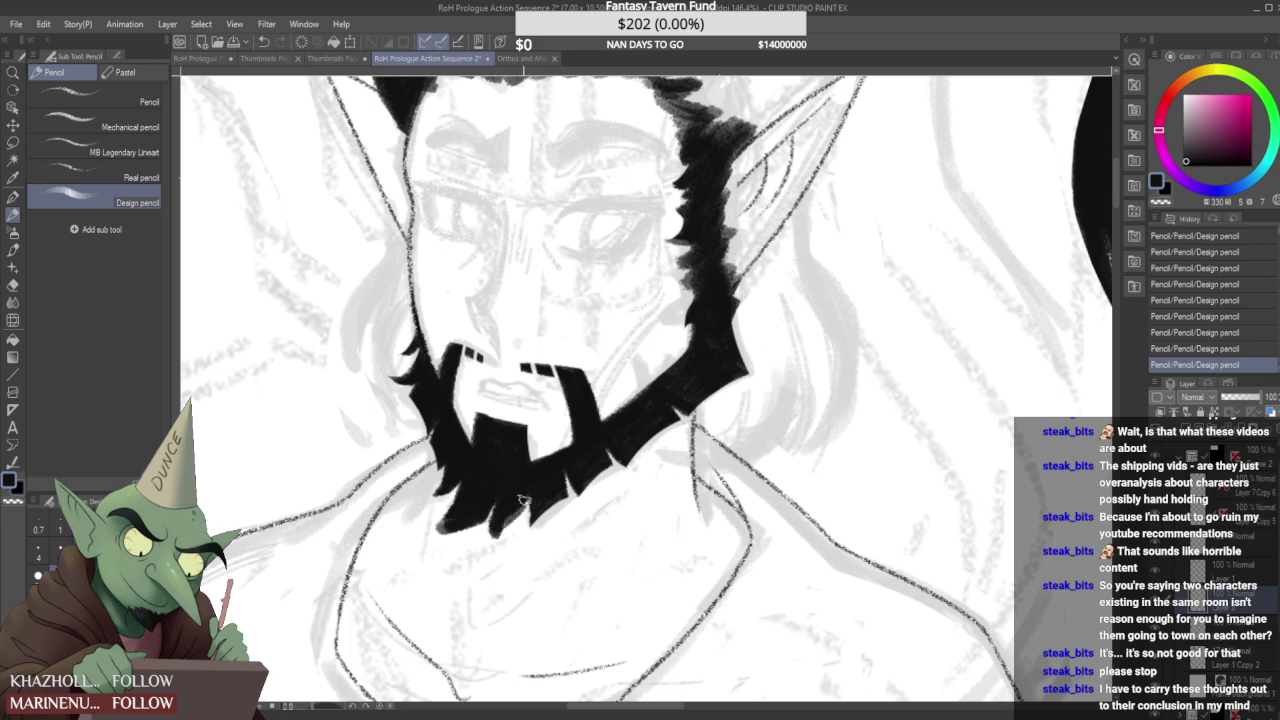
{"action": "mouse_move", "coordinate": [522, 494]}
{"action": "left_mouse_down"}
{"action": "mouse_move", "coordinate": [476, 550]}
{"action": "mouse_move", "coordinate": [527, 522]}
{"action": "mouse_move", "coordinate": [488, 549]}
{"action": "mouse_move", "coordinate": [515, 538]}
{"action": "mouse_move", "coordinate": [476, 562]}
{"action": "mouse_move", "coordinate": [514, 524]}
{"action": "left_mouse_up"}
{"action": "scroll", "coordinate": [526, 532], "scroll_direction": "up", "scroll_amount": 1}
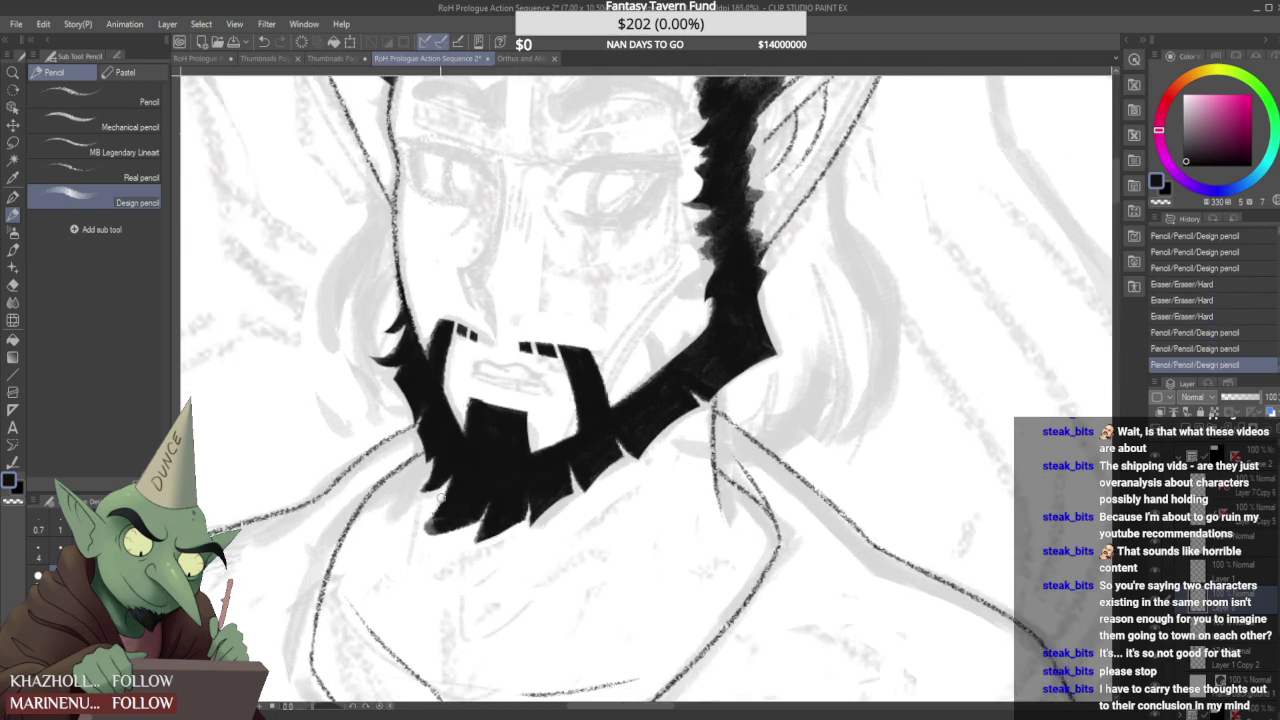
{"action": "left_click_drag", "start_coordinate": [422, 532], "coordinate": [463, 503]}
- Add a pointed tuft on the near cheek and rework the sideburn's inner edge down to the beard
{"action": "scroll", "coordinate": [470, 495], "scroll_direction": "down", "scroll_amount": 4}
{"action": "scroll", "coordinate": [552, 437], "scroll_direction": "up", "scroll_amount": 2}
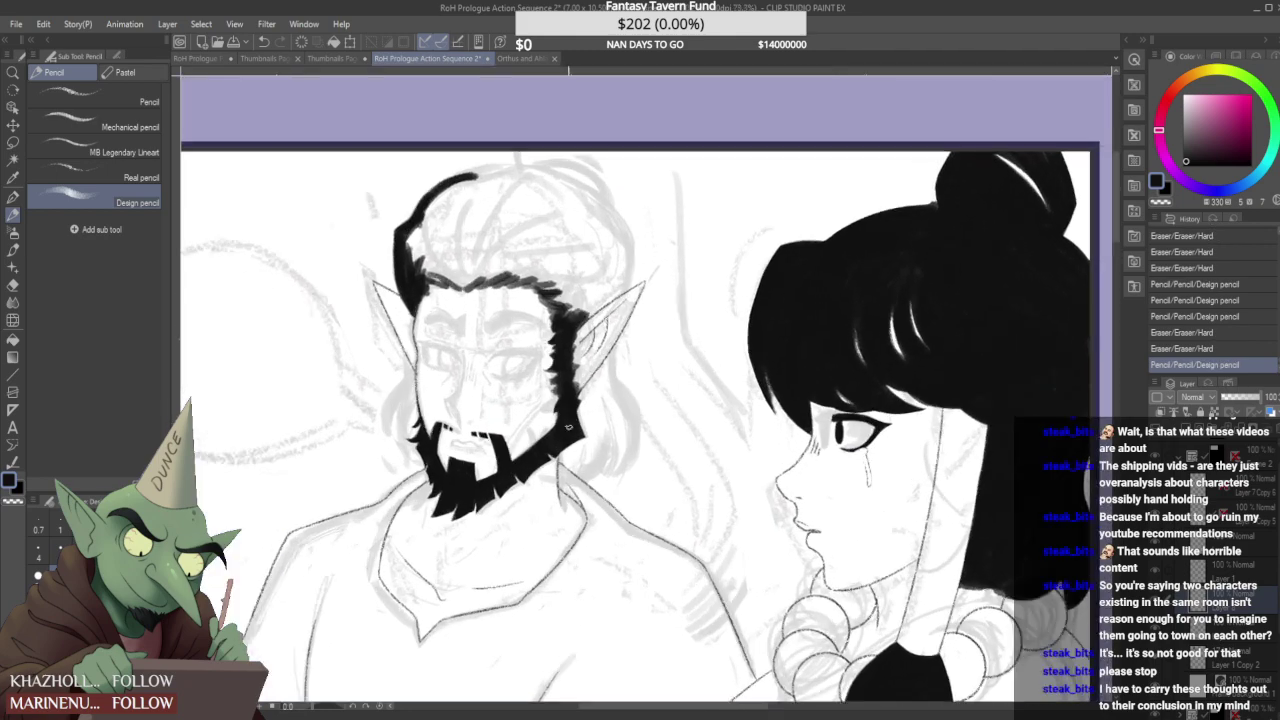
{"action": "left_click_drag", "start_coordinate": [554, 424], "coordinate": [555, 370]}
{"action": "left_click_drag", "start_coordinate": [588, 431], "coordinate": [518, 432]}
{"action": "left_click_drag", "start_coordinate": [525, 453], "coordinate": [521, 432]}
{"action": "scroll", "coordinate": [507, 400], "scroll_direction": "up", "scroll_amount": 1}
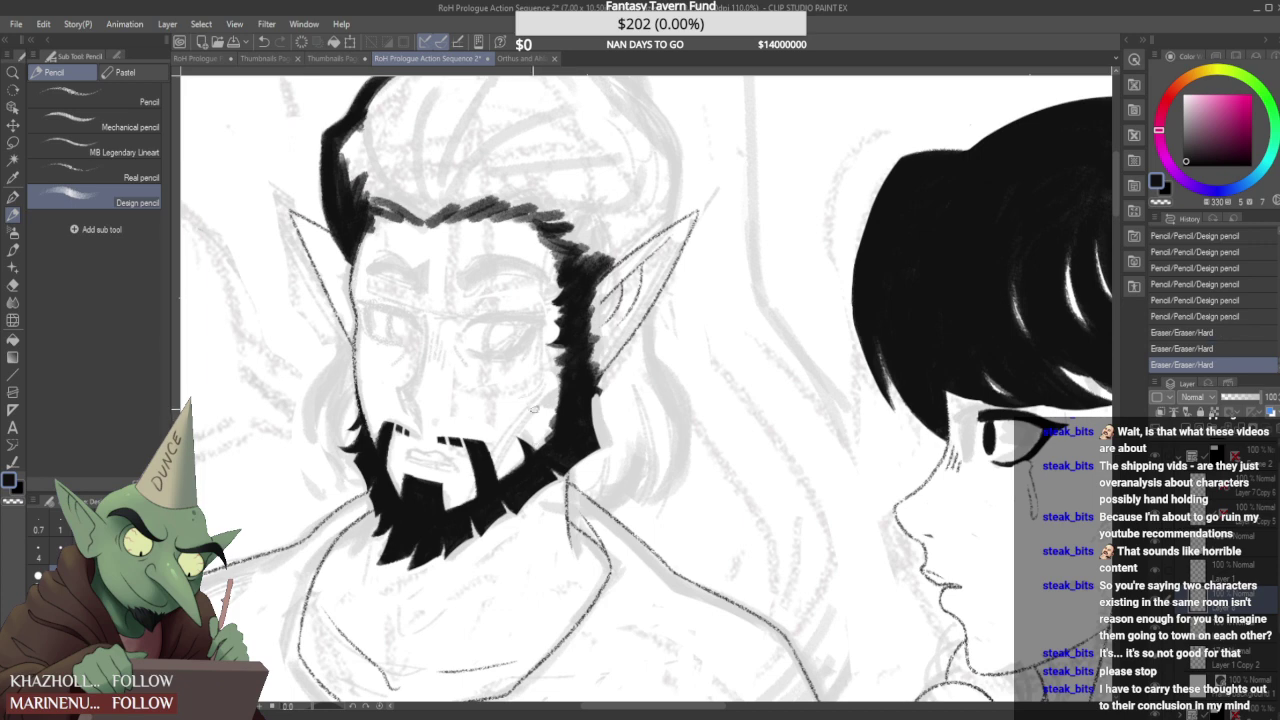
{"action": "left_click_drag", "start_coordinate": [570, 382], "coordinate": [545, 396]}
{"action": "mouse_move", "coordinate": [560, 409]}
{"action": "left_mouse_down"}
{"action": "mouse_move", "coordinate": [541, 399]}
{"action": "mouse_move", "coordinate": [556, 375]}
{"action": "left_mouse_up"}
- Smooth the beard's outer edge from the bottom of the near ear down to the jaw corner
{"action": "scroll", "coordinate": [556, 376], "scroll_direction": "up", "scroll_amount": 2}
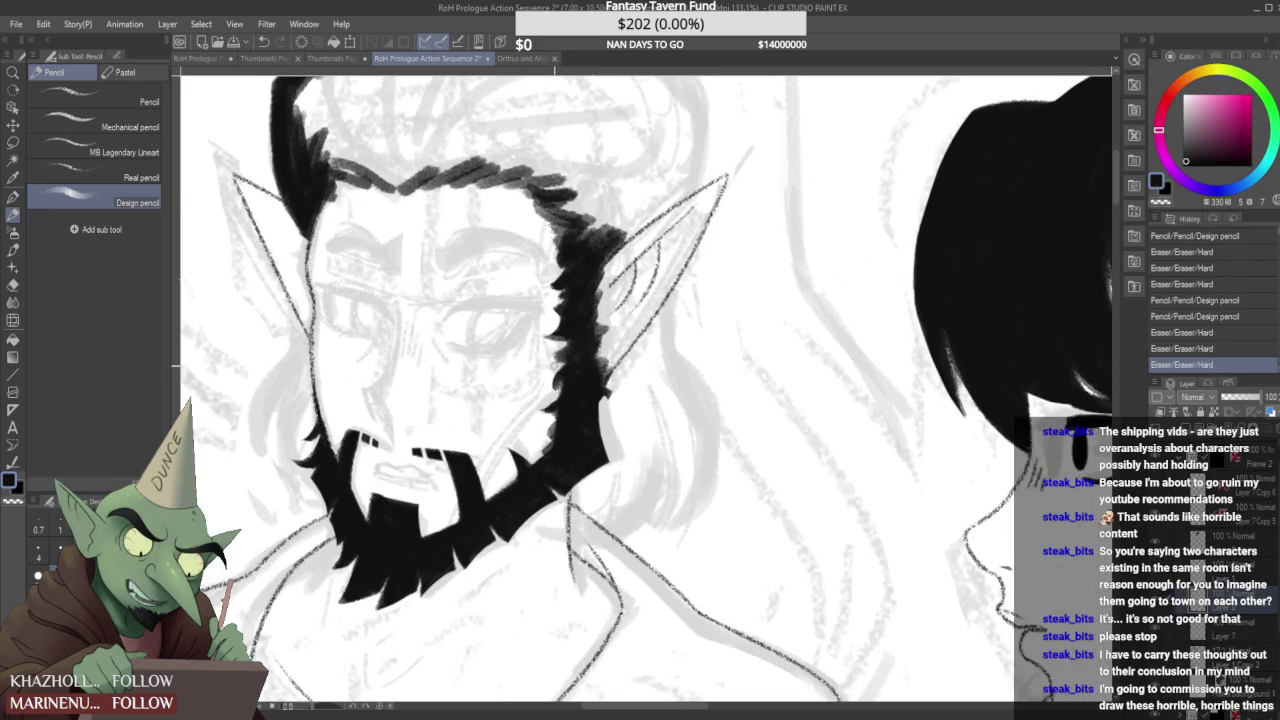
{"action": "scroll", "coordinate": [535, 336], "scroll_direction": "up", "scroll_amount": 2}
{"action": "mouse_move", "coordinate": [550, 406]}
{"action": "left_mouse_down"}
{"action": "mouse_move", "coordinate": [559, 393]}
{"action": "mouse_move", "coordinate": [637, 404]}
{"action": "left_mouse_up"}
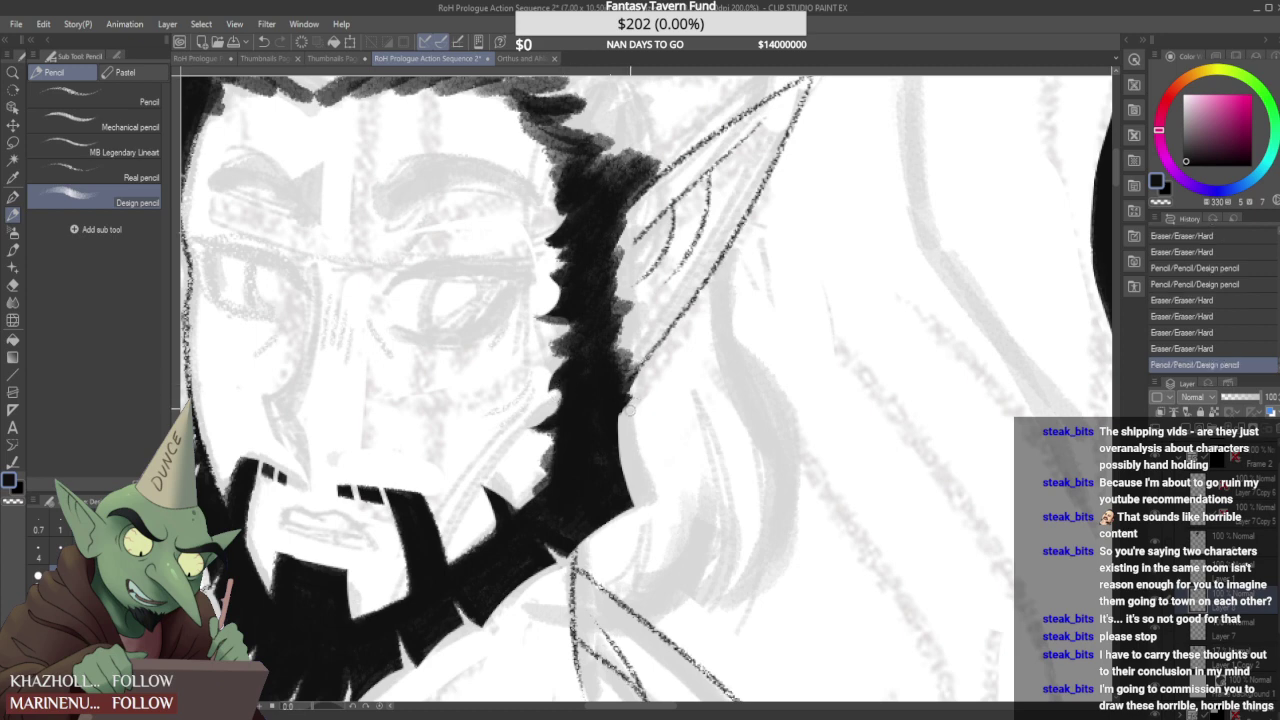
{"action": "left_click_drag", "start_coordinate": [629, 393], "coordinate": [628, 477]}
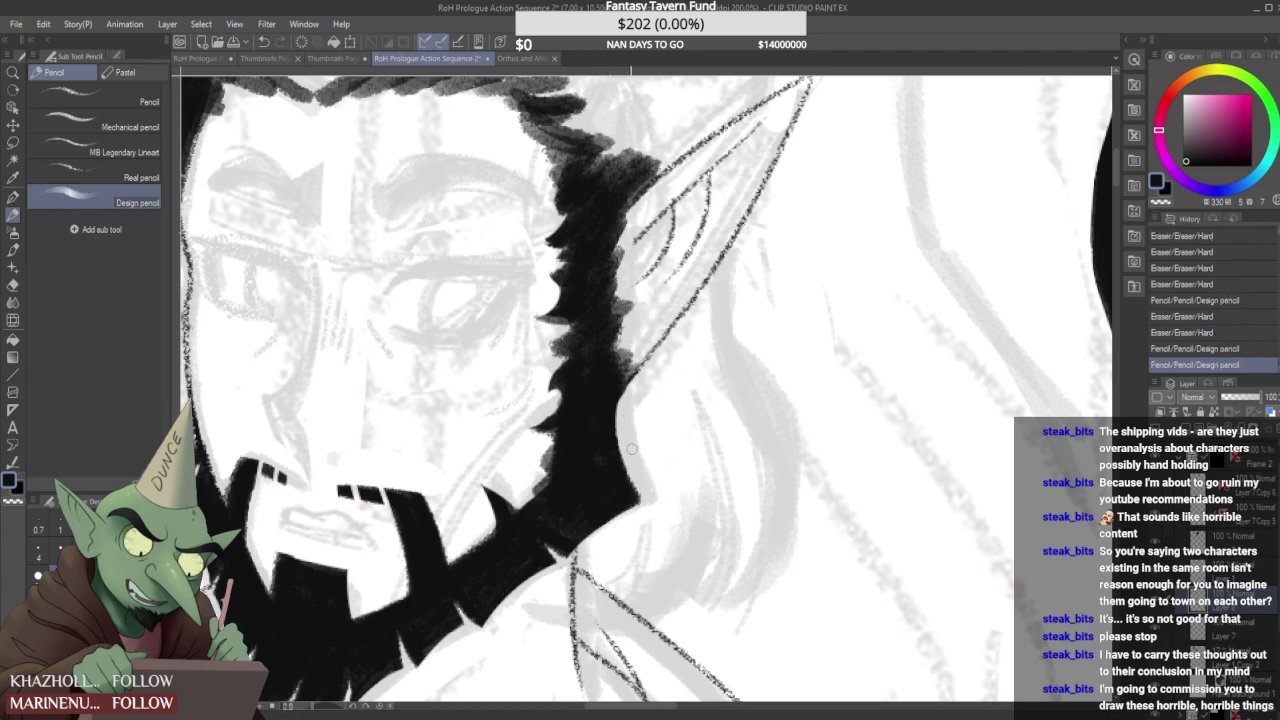
{"action": "scroll", "coordinate": [622, 428], "scroll_direction": "down", "scroll_amount": 5}
{"action": "scroll", "coordinate": [620, 422], "scroll_direction": "up", "scroll_amount": 4}
{"action": "left_click_drag", "start_coordinate": [617, 418], "coordinate": [628, 426]}
{"action": "mouse_move", "coordinate": [618, 410]}
{"action": "left_mouse_down"}
{"action": "mouse_move", "coordinate": [630, 421]}
{"action": "mouse_move", "coordinate": [616, 433]}
{"action": "mouse_move", "coordinate": [624, 477]}
{"action": "left_mouse_up"}
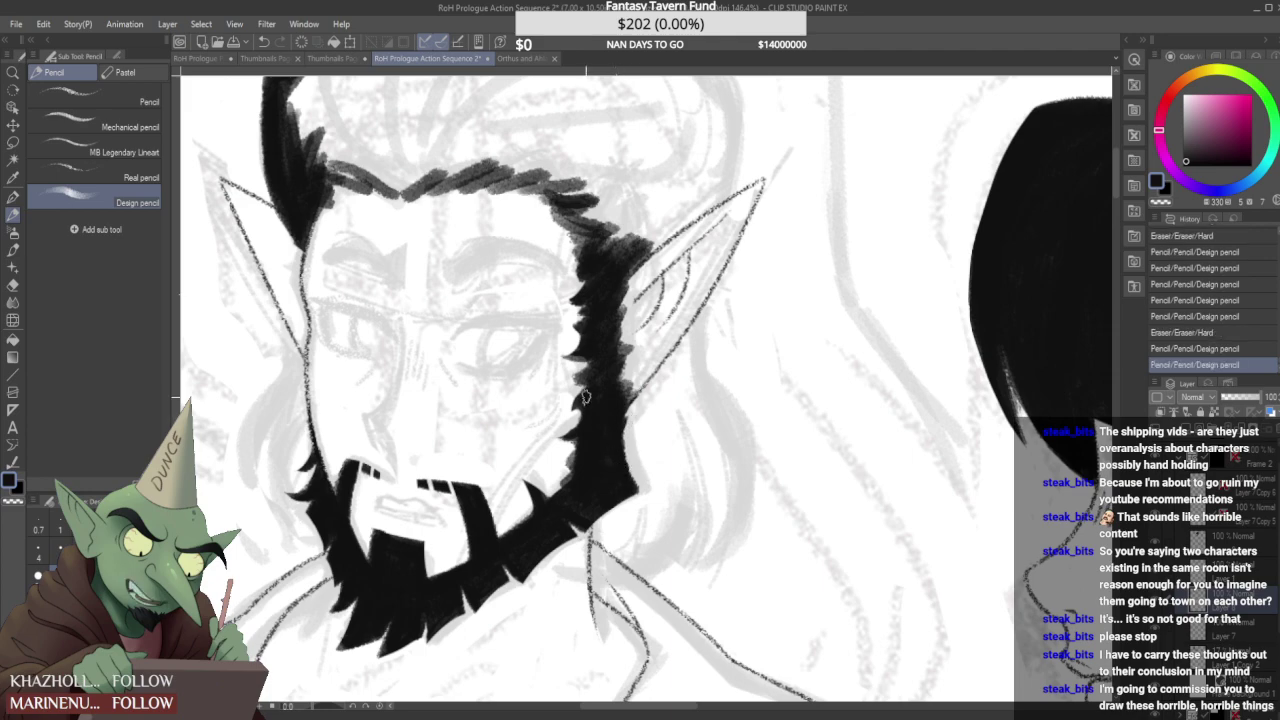
{"action": "scroll", "coordinate": [586, 398], "scroll_direction": "down", "scroll_amount": 4}
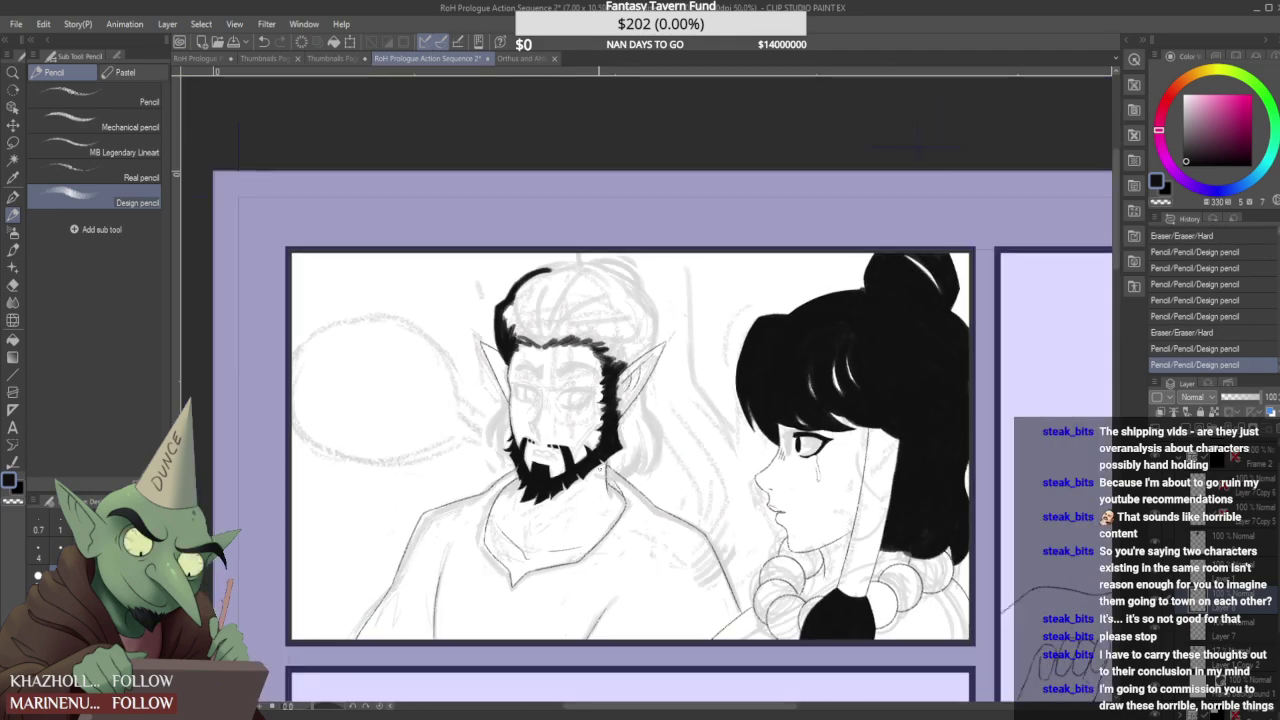
- Reshape the spiky tufts and the notches between them along the beard's lower edge toward the near jaw
{"action": "scroll", "coordinate": [539, 477], "scroll_direction": "up", "scroll_amount": 4}
{"action": "left_click_drag", "start_coordinate": [532, 468], "coordinate": [554, 490]}
{"action": "mouse_move", "coordinate": [548, 466]}
{"action": "left_mouse_down"}
{"action": "mouse_move", "coordinate": [565, 495]}
{"action": "mouse_move", "coordinate": [590, 486]}
{"action": "mouse_move", "coordinate": [540, 500]}
{"action": "left_mouse_up"}
{"action": "scroll", "coordinate": [522, 473], "scroll_direction": "up", "scroll_amount": 2}
{"action": "mouse_move", "coordinate": [528, 460]}
{"action": "left_mouse_down"}
{"action": "mouse_move", "coordinate": [556, 496]}
{"action": "mouse_move", "coordinate": [494, 532]}
{"action": "left_mouse_up"}
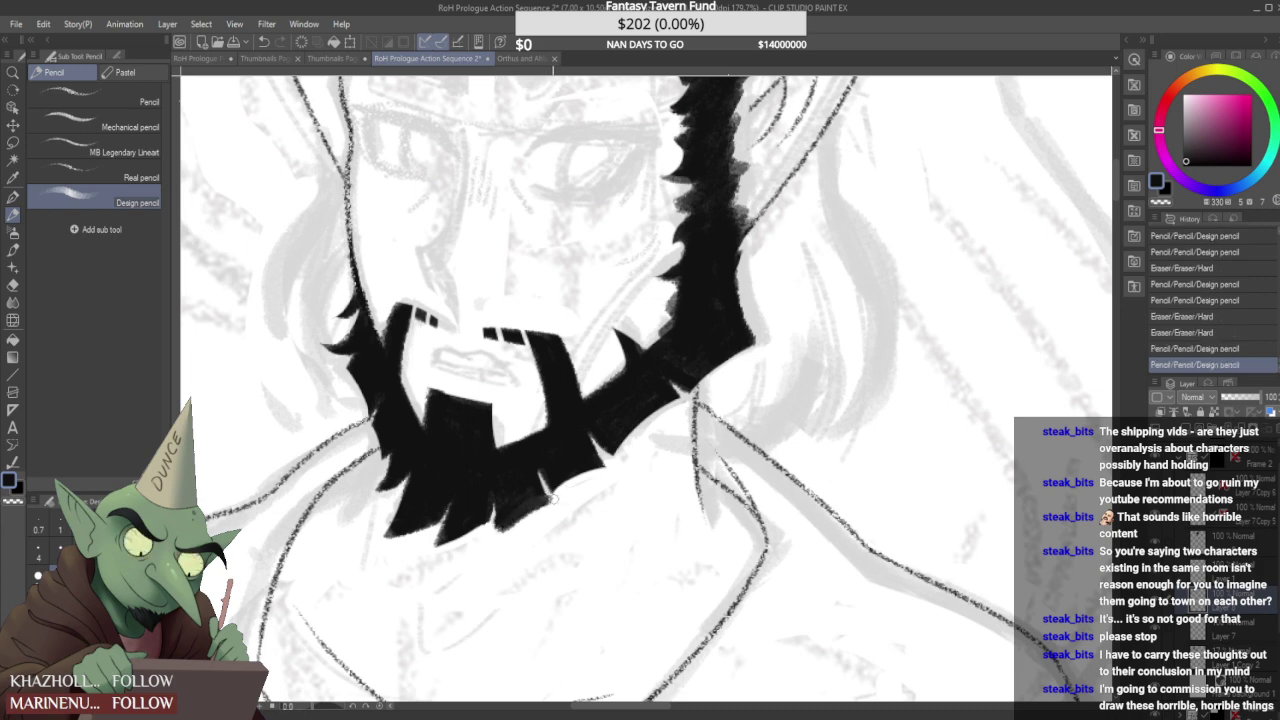
{"action": "mouse_move", "coordinate": [548, 490]}
{"action": "left_mouse_down"}
{"action": "mouse_move", "coordinate": [553, 502]}
{"action": "mouse_move", "coordinate": [478, 540]}
{"action": "mouse_move", "coordinate": [507, 541]}
{"action": "mouse_move", "coordinate": [562, 509]}
{"action": "mouse_move", "coordinate": [495, 544]}
{"action": "mouse_move", "coordinate": [519, 546]}
{"action": "left_mouse_up"}
- Sharpen the lower beard tuft tips and tidy the black fill between the chin patch and the near moustache strand
{"action": "scroll", "coordinate": [522, 441], "scroll_direction": "up", "scroll_amount": 1}
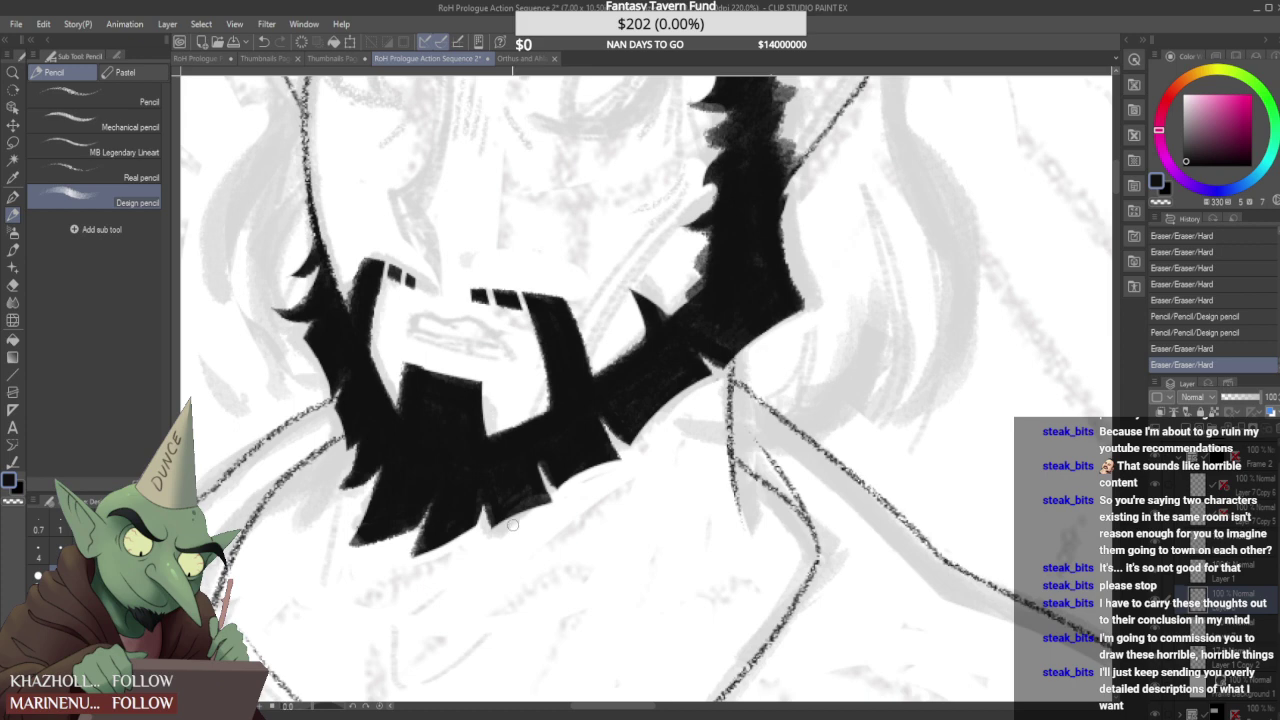
{"action": "scroll", "coordinate": [509, 494], "scroll_direction": "up", "scroll_amount": 1}
{"action": "mouse_move", "coordinate": [486, 536]}
{"action": "left_mouse_down"}
{"action": "mouse_move", "coordinate": [572, 522]}
{"action": "mouse_move", "coordinate": [600, 501]}
{"action": "left_mouse_up"}
{"action": "left_click_drag", "start_coordinate": [463, 508], "coordinate": [461, 518]}
{"action": "mouse_move", "coordinate": [483, 460]}
{"action": "left_mouse_down"}
{"action": "mouse_move", "coordinate": [491, 517]}
{"action": "mouse_move", "coordinate": [540, 496]}
{"action": "mouse_move", "coordinate": [535, 458]}
{"action": "left_mouse_up"}
{"action": "scroll", "coordinate": [519, 456], "scroll_direction": "down", "scroll_amount": 3}
{"action": "scroll", "coordinate": [585, 425], "scroll_direction": "up", "scroll_amount": 2}
{"action": "left_click_drag", "start_coordinate": [585, 425], "coordinate": [593, 421]}
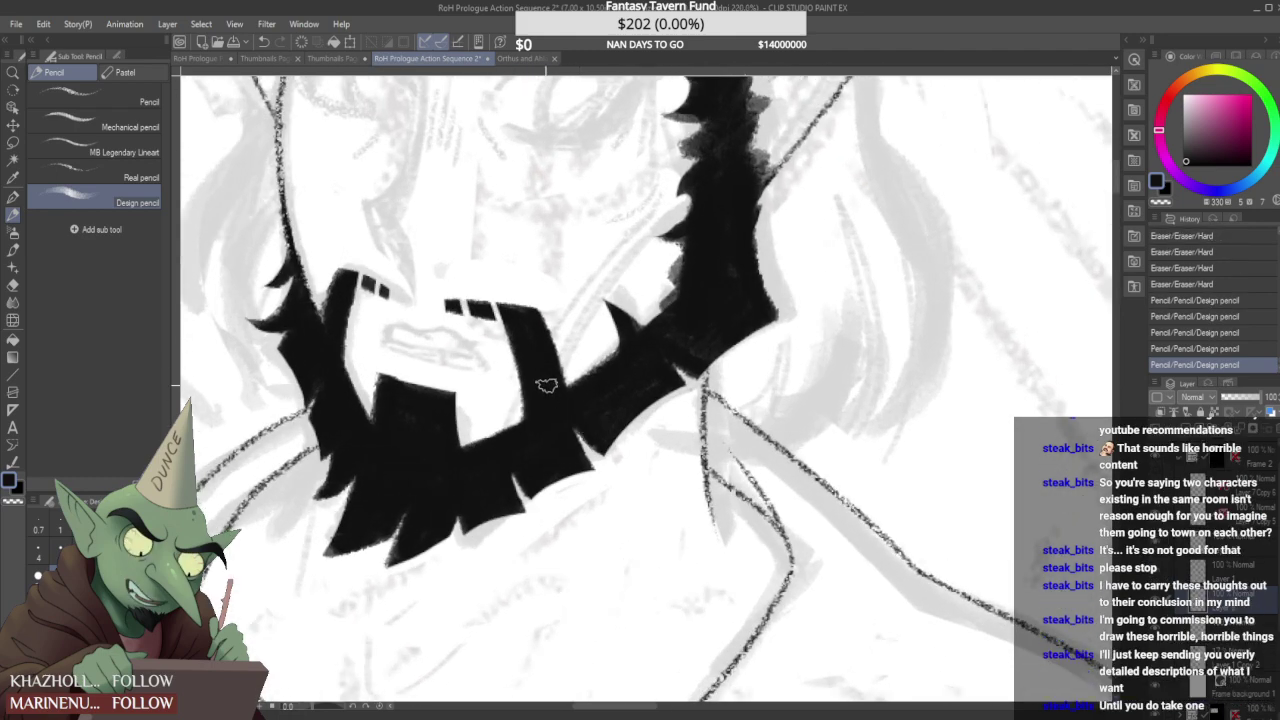
- Doodle a small domed figure in the blank area between the characters with the Real pencil and letter it "BOB"
{"action": "left_click", "coordinate": [83, 175]}
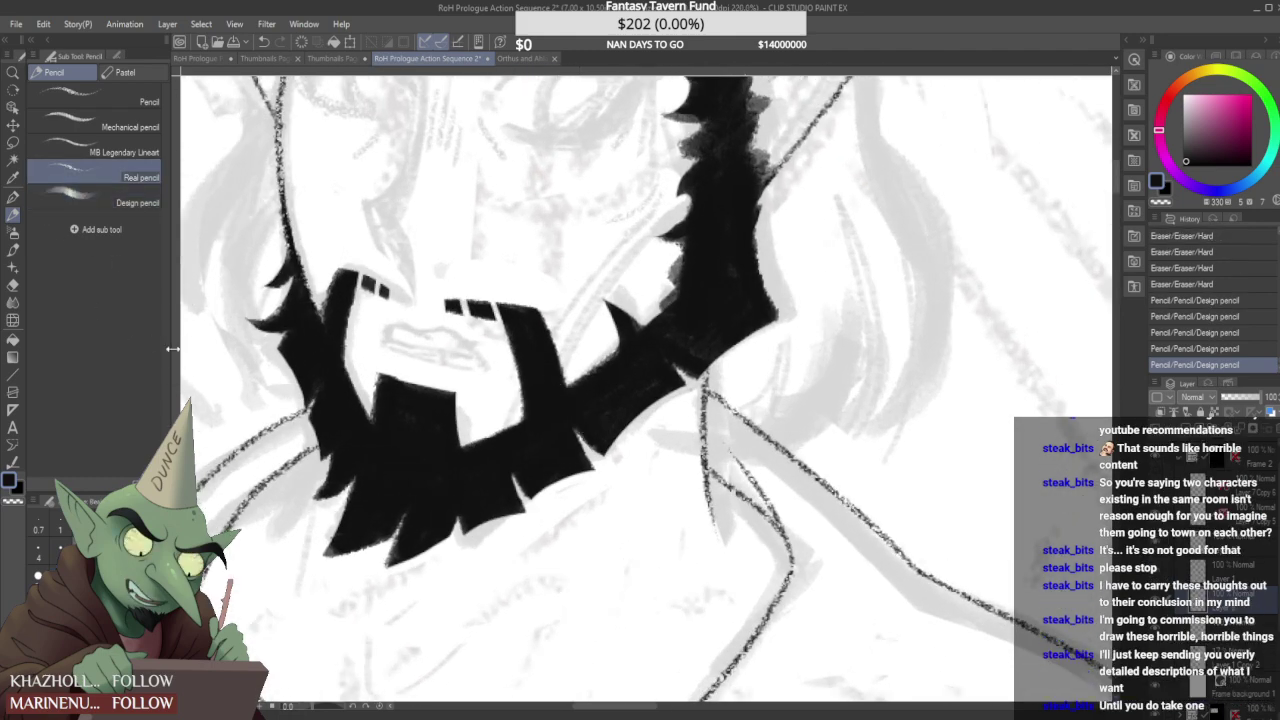
{"action": "scroll", "coordinate": [322, 368], "scroll_direction": "down", "scroll_amount": 2}
{"action": "scroll", "coordinate": [322, 368], "scroll_direction": "down", "scroll_amount": 2}
{"action": "scroll", "coordinate": [617, 322], "scroll_direction": "up", "scroll_amount": 3}
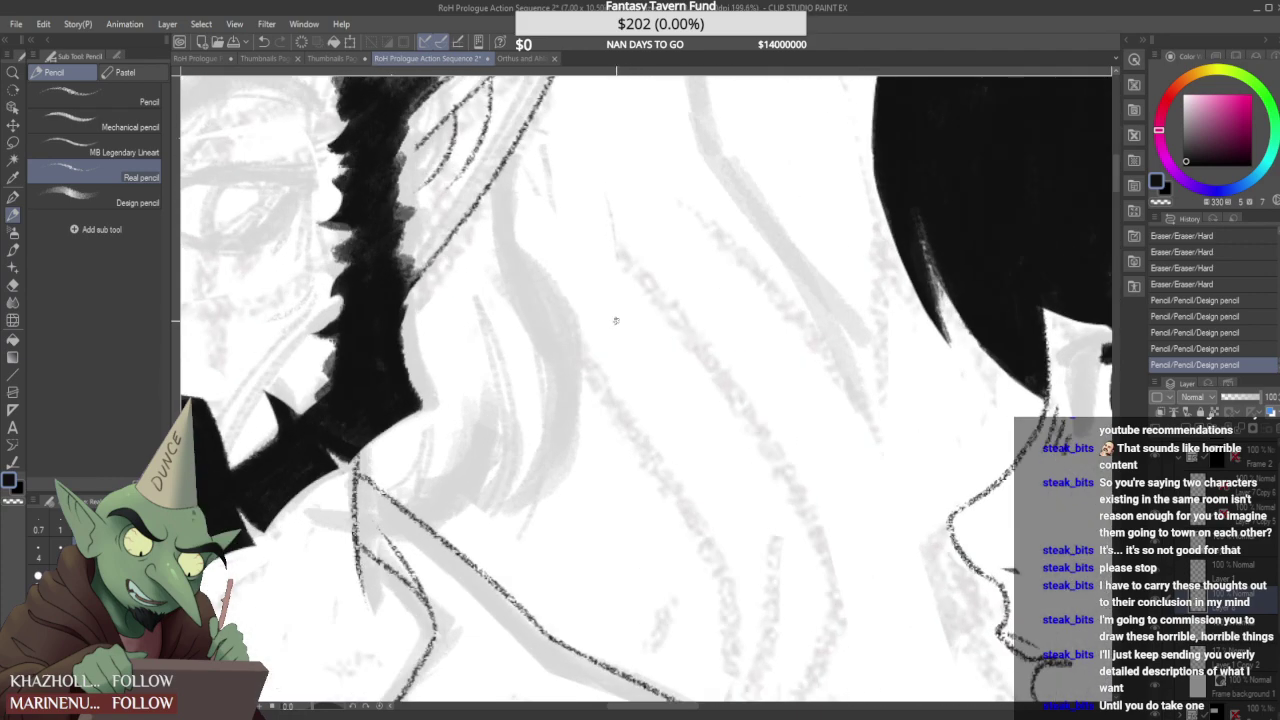
{"action": "mouse_move", "coordinate": [575, 320]}
{"action": "left_mouse_down"}
{"action": "mouse_move", "coordinate": [635, 237]}
{"action": "mouse_move", "coordinate": [687, 318]}
{"action": "mouse_move", "coordinate": [673, 356]}
{"action": "left_mouse_up"}
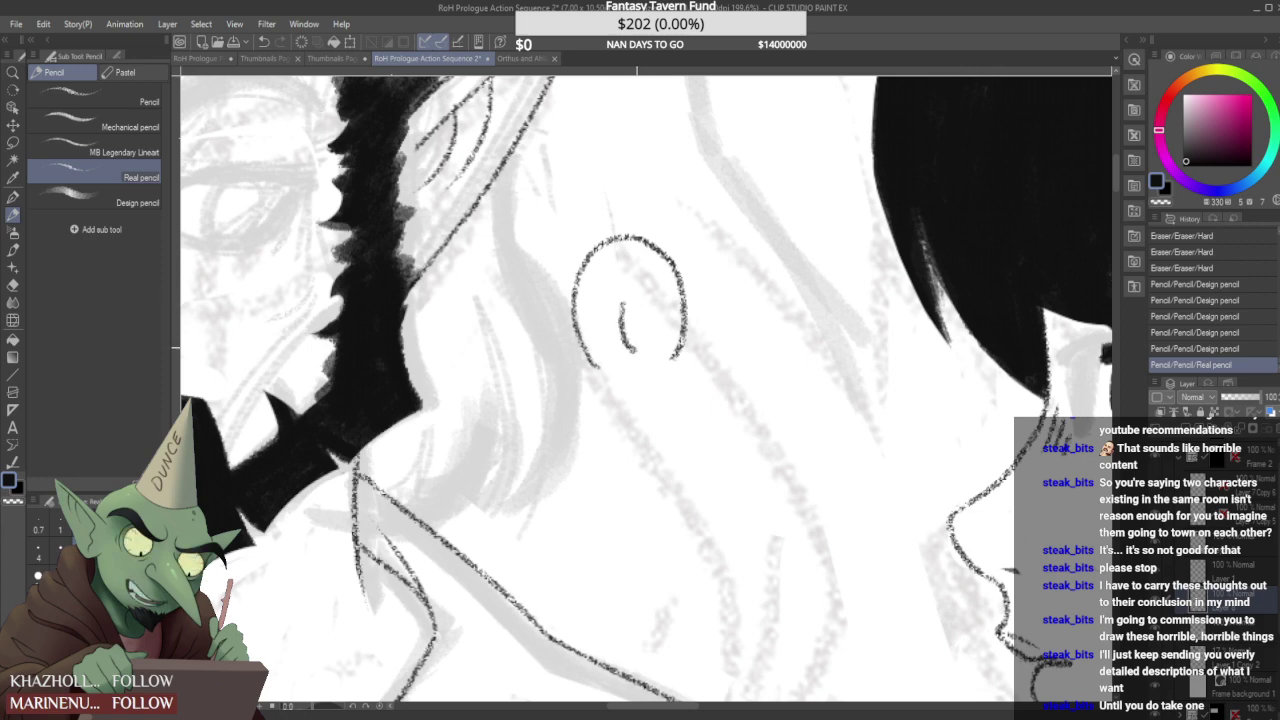
{"action": "left_click_drag", "start_coordinate": [622, 306], "coordinate": [643, 318]}
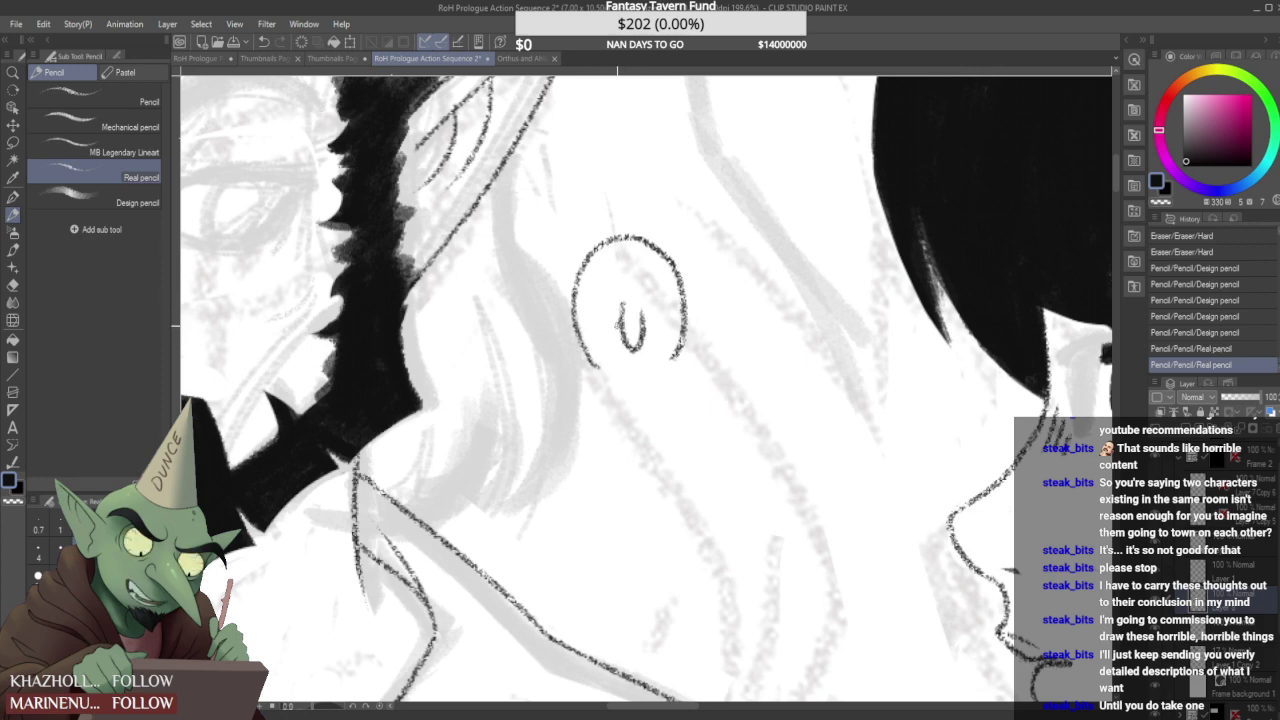
{"action": "mouse_move", "coordinate": [604, 356]}
{"action": "left_mouse_down"}
{"action": "mouse_move", "coordinate": [624, 368]}
{"action": "mouse_move", "coordinate": [670, 348]}
{"action": "mouse_move", "coordinate": [630, 364]}
{"action": "left_mouse_up"}
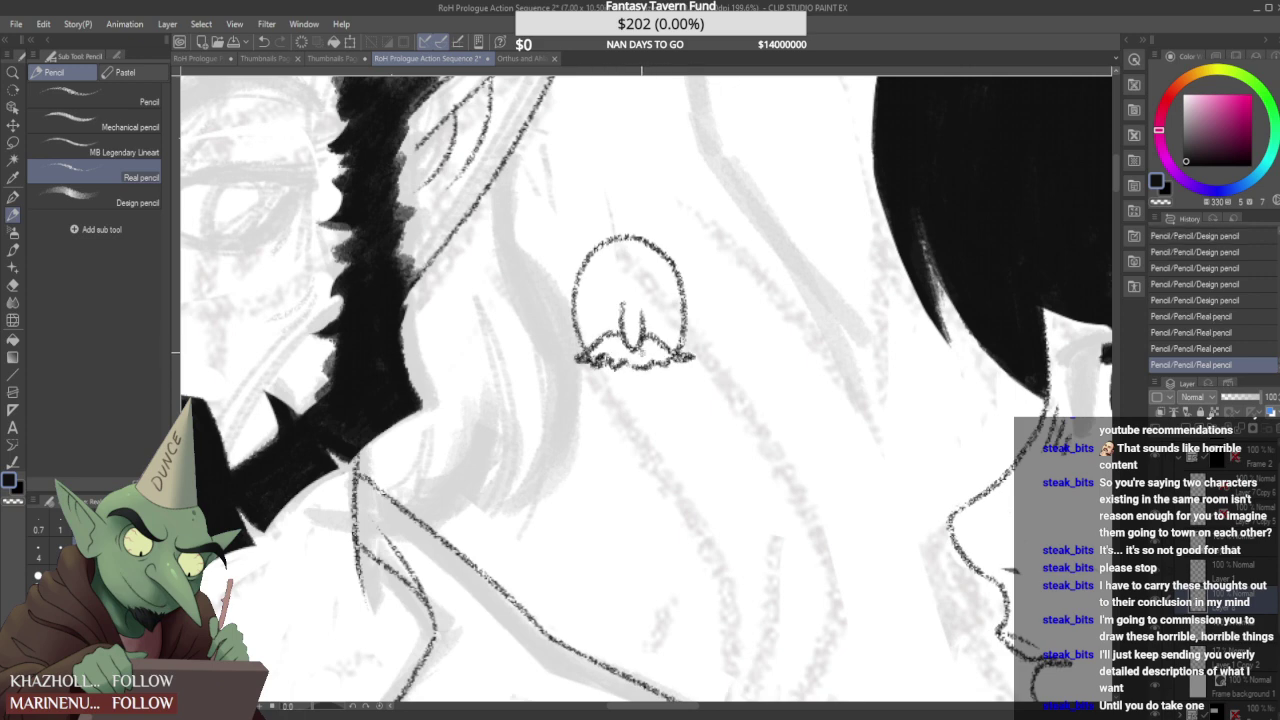
{"action": "mouse_move", "coordinate": [703, 254]}
{"action": "left_mouse_down"}
{"action": "mouse_move", "coordinate": [707, 230]}
{"action": "mouse_move", "coordinate": [758, 214]}
{"action": "left_mouse_up"}
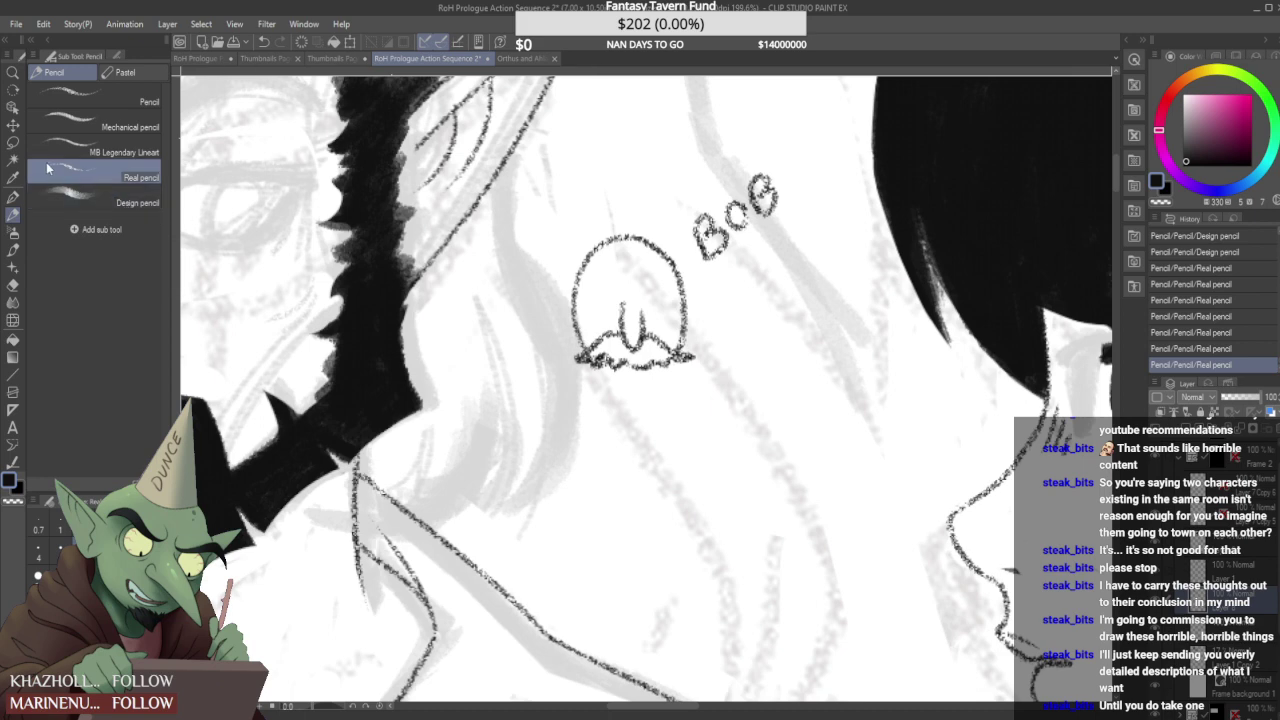
- Lasso the "BOB" doodle, delete it and clear the selection
{"action": "left_click", "coordinate": [13, 142]}
{"action": "mouse_move", "coordinate": [536, 366]}
{"action": "left_mouse_down"}
{"action": "mouse_move", "coordinate": [811, 223]}
{"action": "mouse_move", "coordinate": [647, 452]}
{"action": "left_mouse_up"}
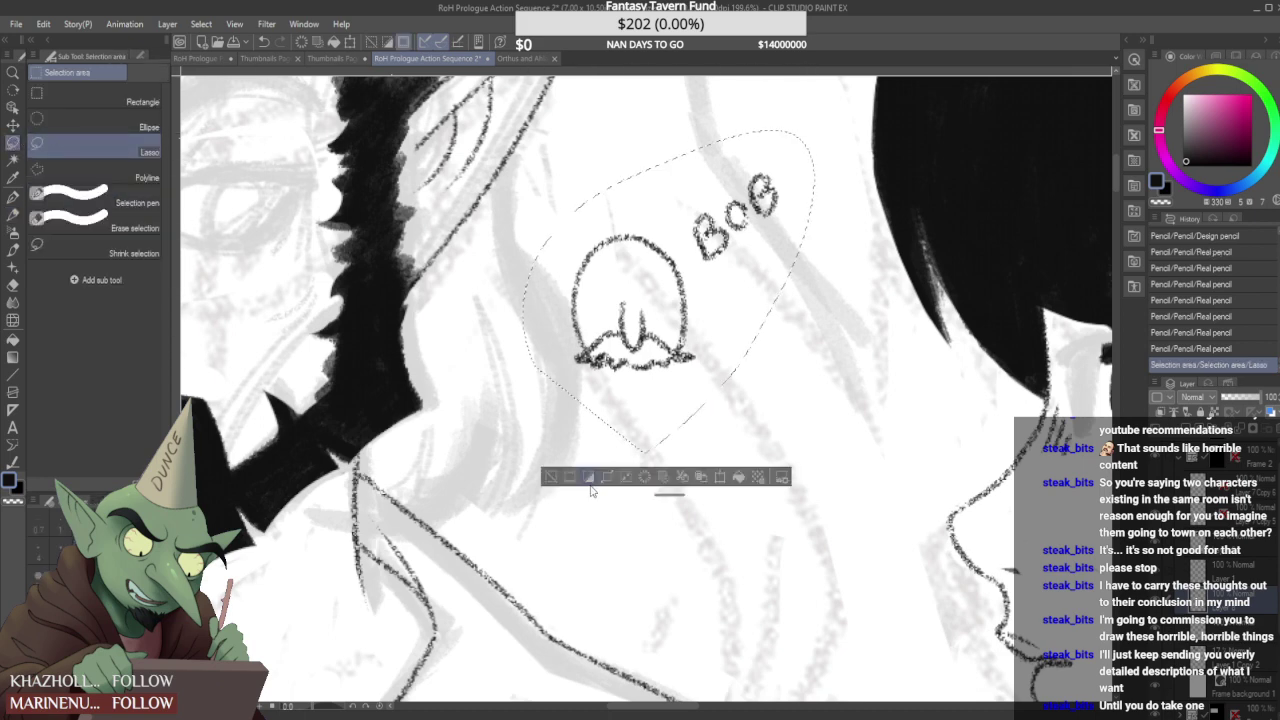
{"action": "left_click", "coordinate": [589, 477]}
{"action": "key", "text": "ctrl+d"}
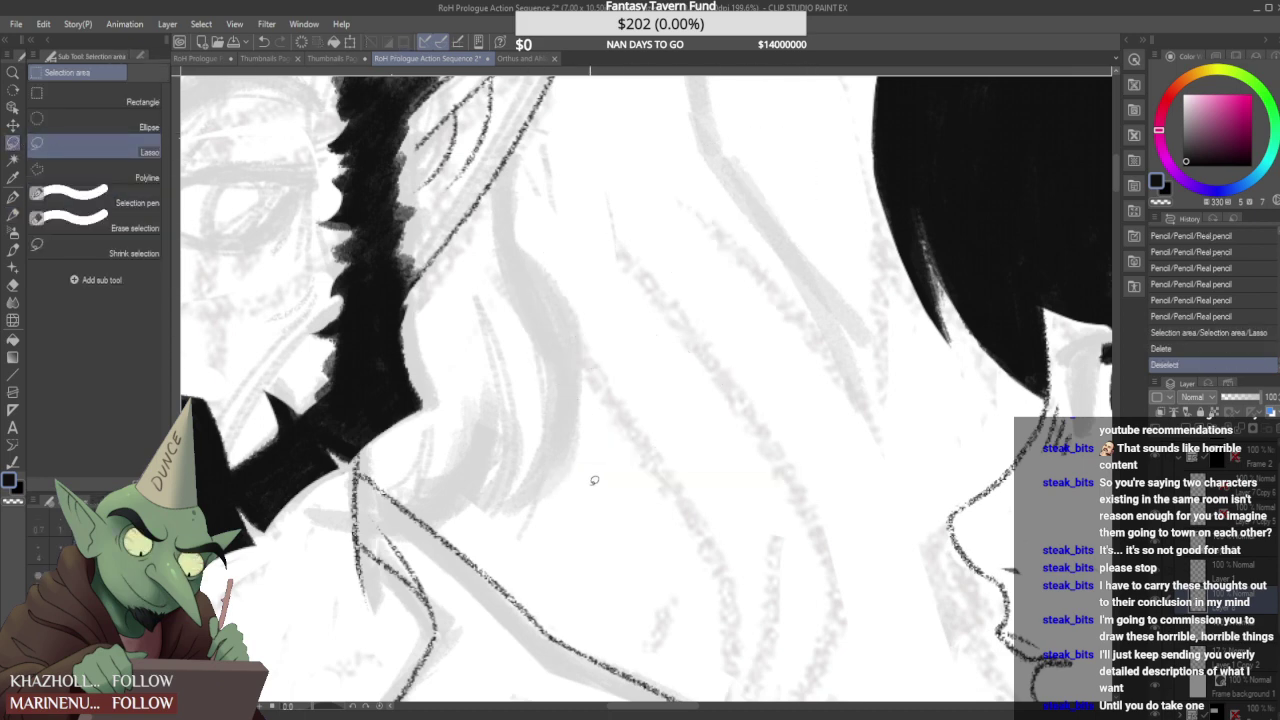
- Return to the Design pencil and touch up the outer jaw edge below the near ear, trimming it with the Hard eraser
{"action": "left_click", "coordinate": [13, 214]}
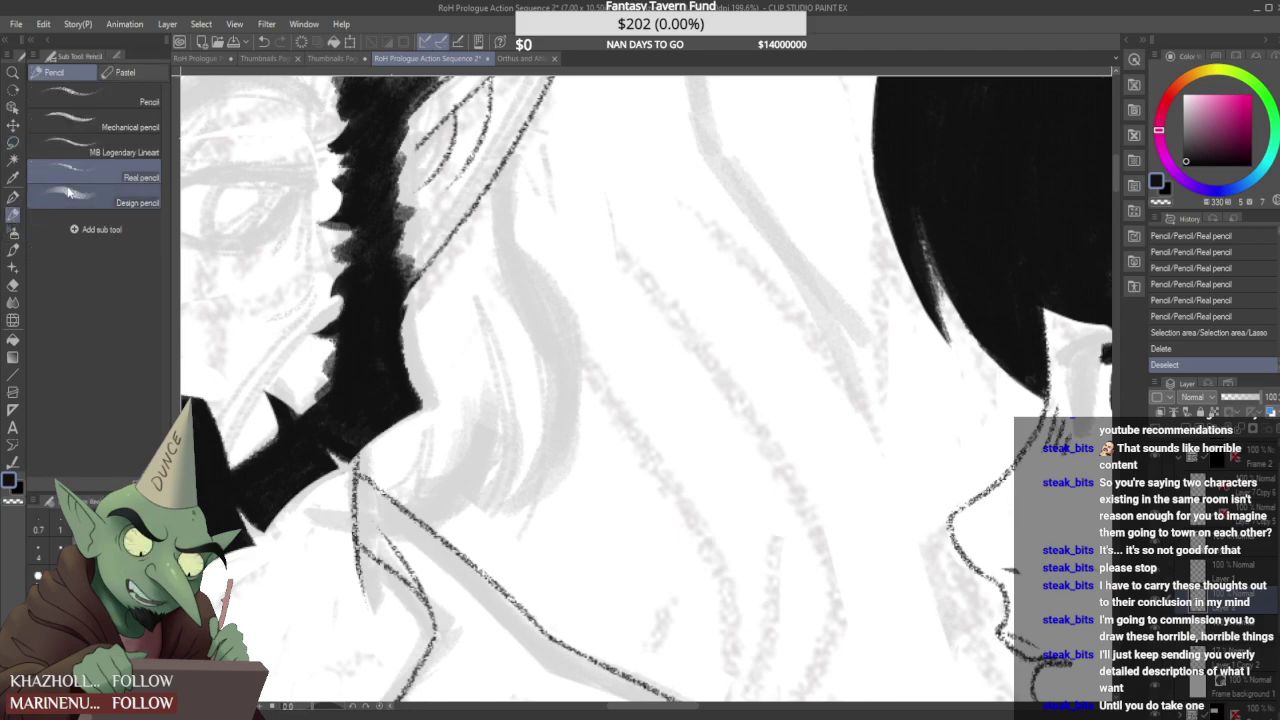
{"action": "left_click", "coordinate": [42, 204]}
{"action": "scroll", "coordinate": [450, 354], "scroll_direction": "down", "scroll_amount": 8}
{"action": "scroll", "coordinate": [438, 362], "scroll_direction": "up", "scroll_amount": 4}
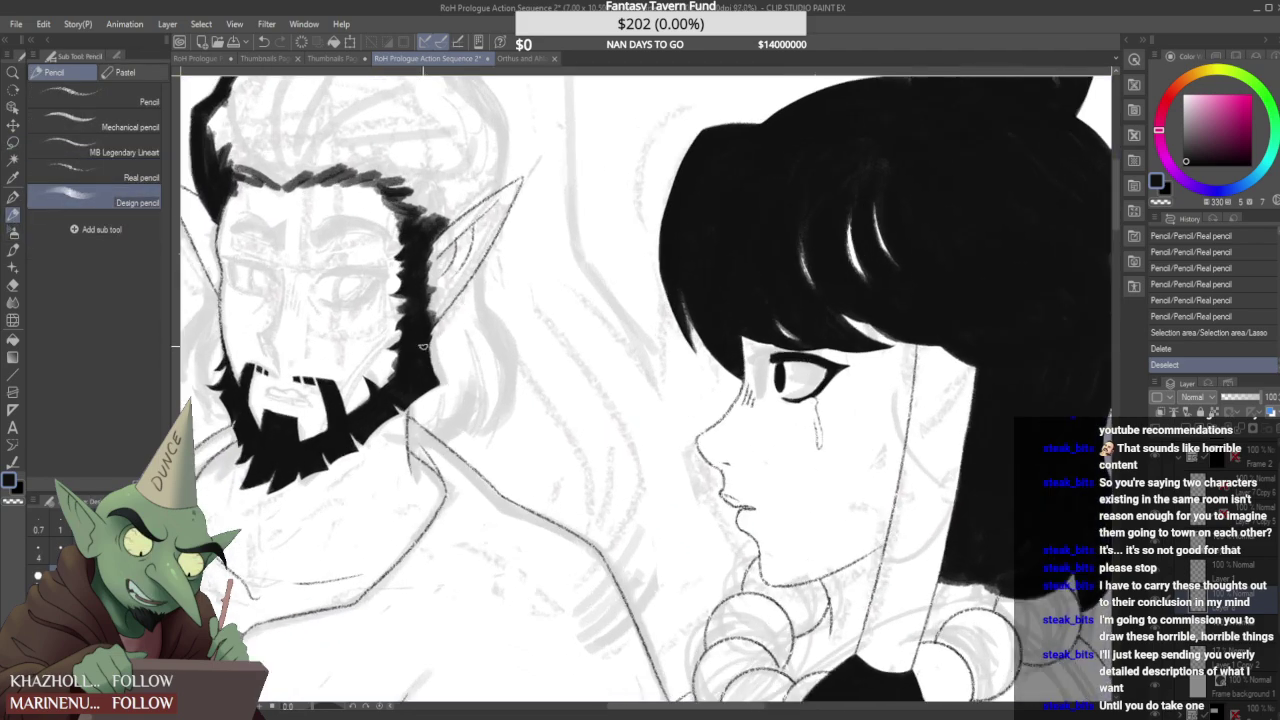
{"action": "scroll", "coordinate": [423, 362], "scroll_direction": "up", "scroll_amount": 2}
{"action": "left_click_drag", "start_coordinate": [420, 371], "coordinate": [414, 326]}
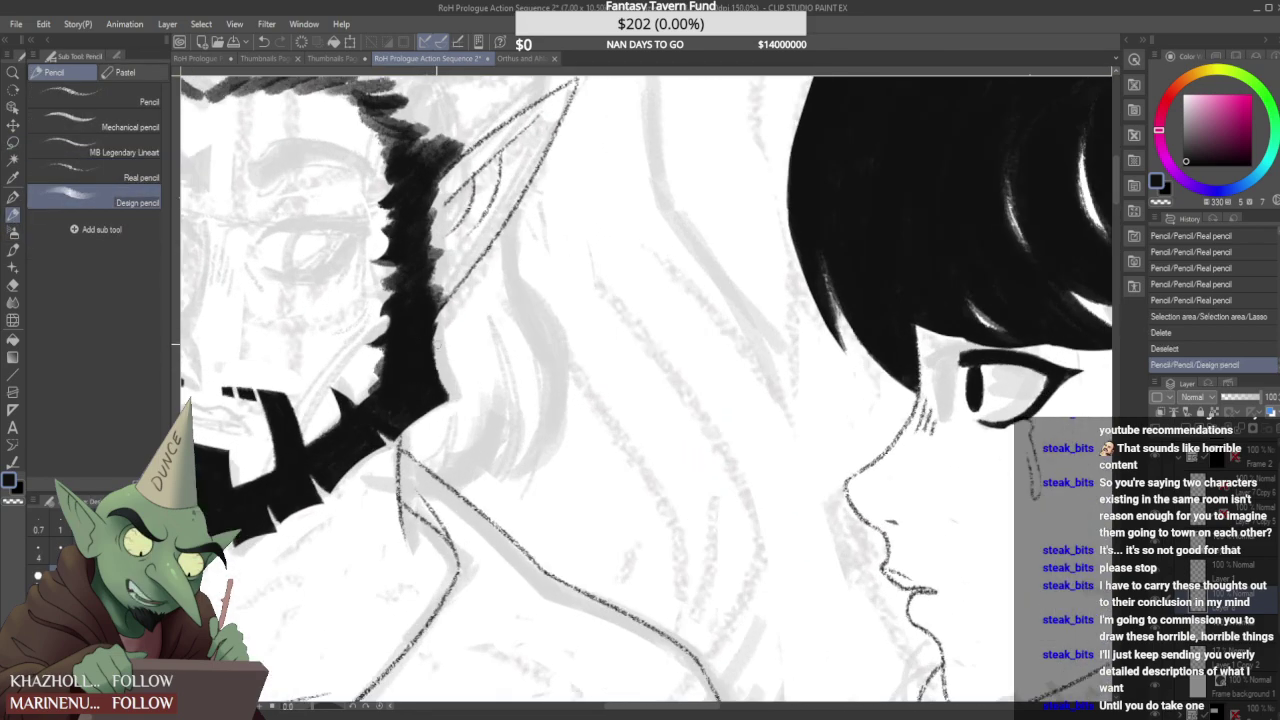
{"action": "left_click_drag", "start_coordinate": [450, 396], "coordinate": [440, 378]}
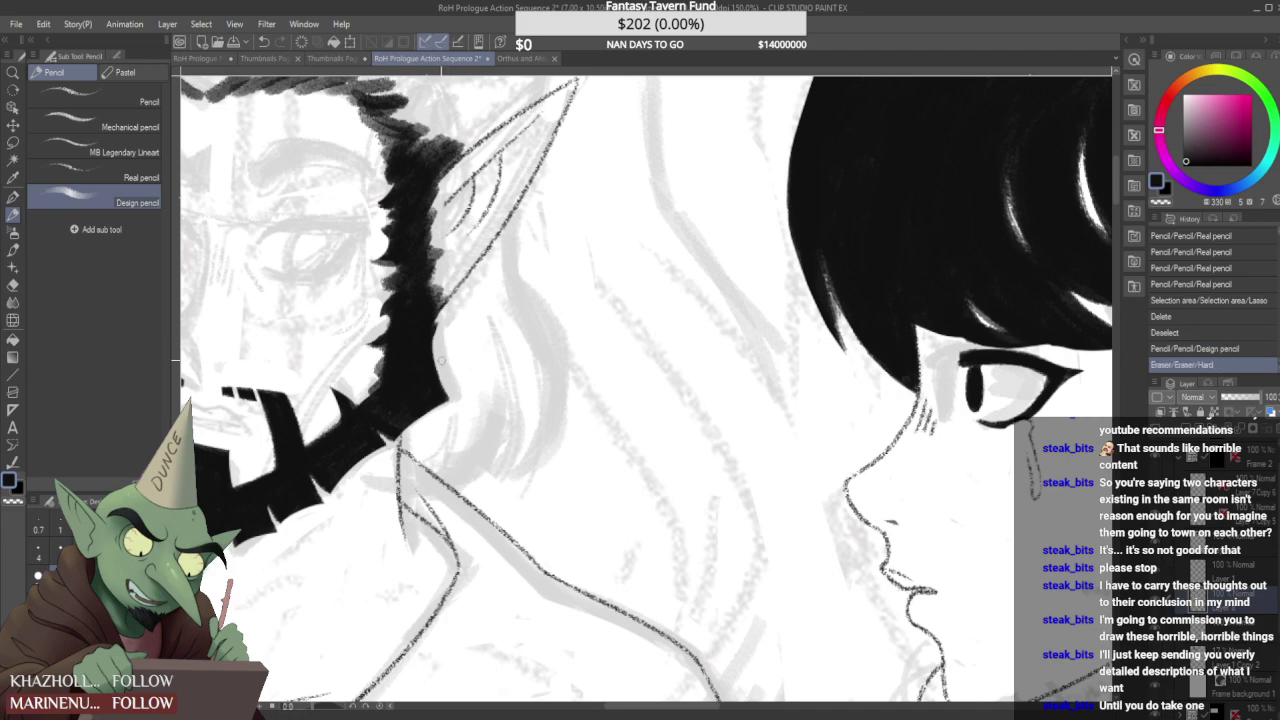
{"action": "scroll", "coordinate": [276, 291], "scroll_direction": "down", "scroll_amount": 5}
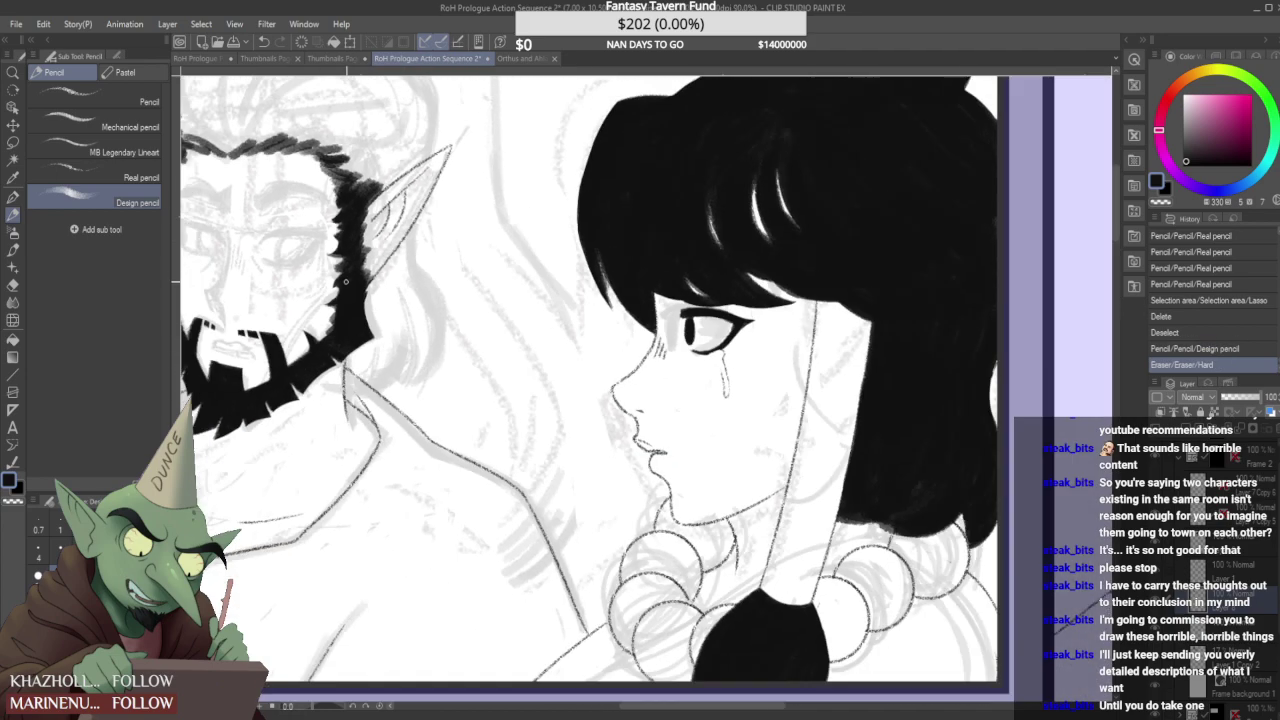
{"action": "scroll", "coordinate": [228, 164], "scroll_direction": "up", "scroll_amount": 5}
{"action": "scroll", "coordinate": [228, 163], "scroll_direction": "down", "scroll_amount": 3}
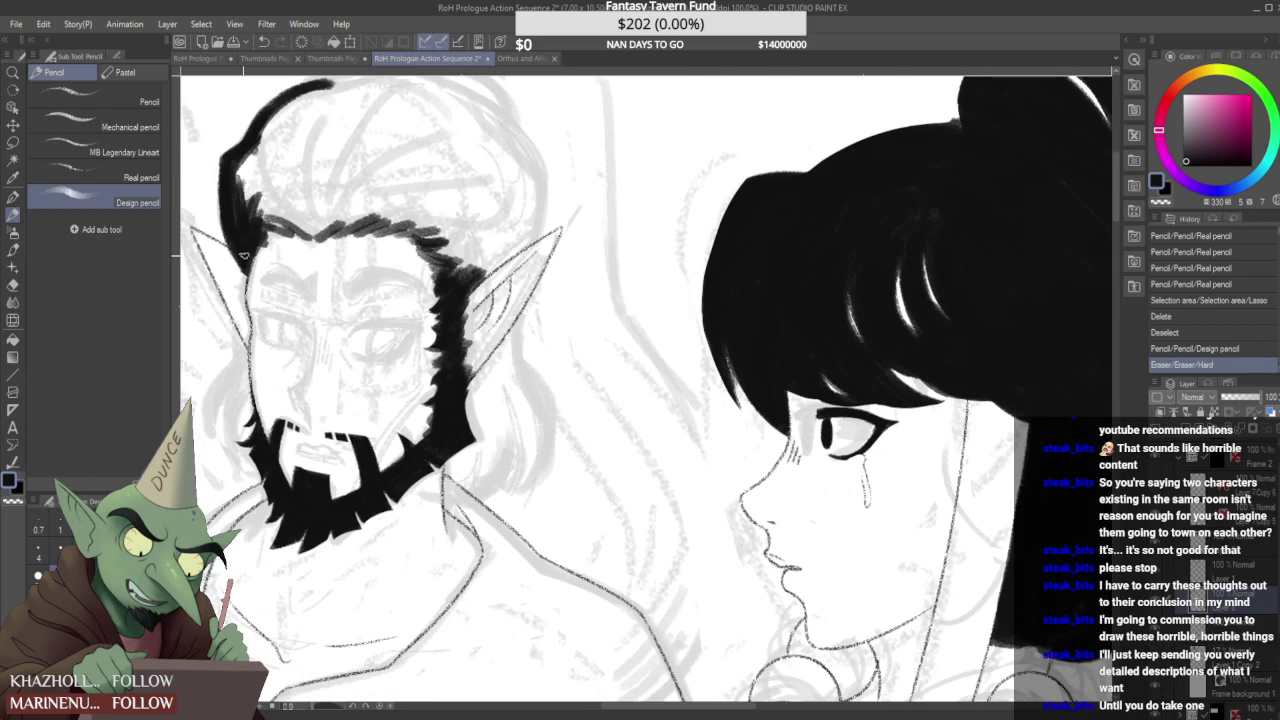
- Trim the outer edge of the far-side hair from the temple up toward the crown
{"action": "scroll", "coordinate": [216, 180], "scroll_direction": "up", "scroll_amount": 3}
{"action": "scroll", "coordinate": [216, 180], "scroll_direction": "up", "scroll_amount": 1}
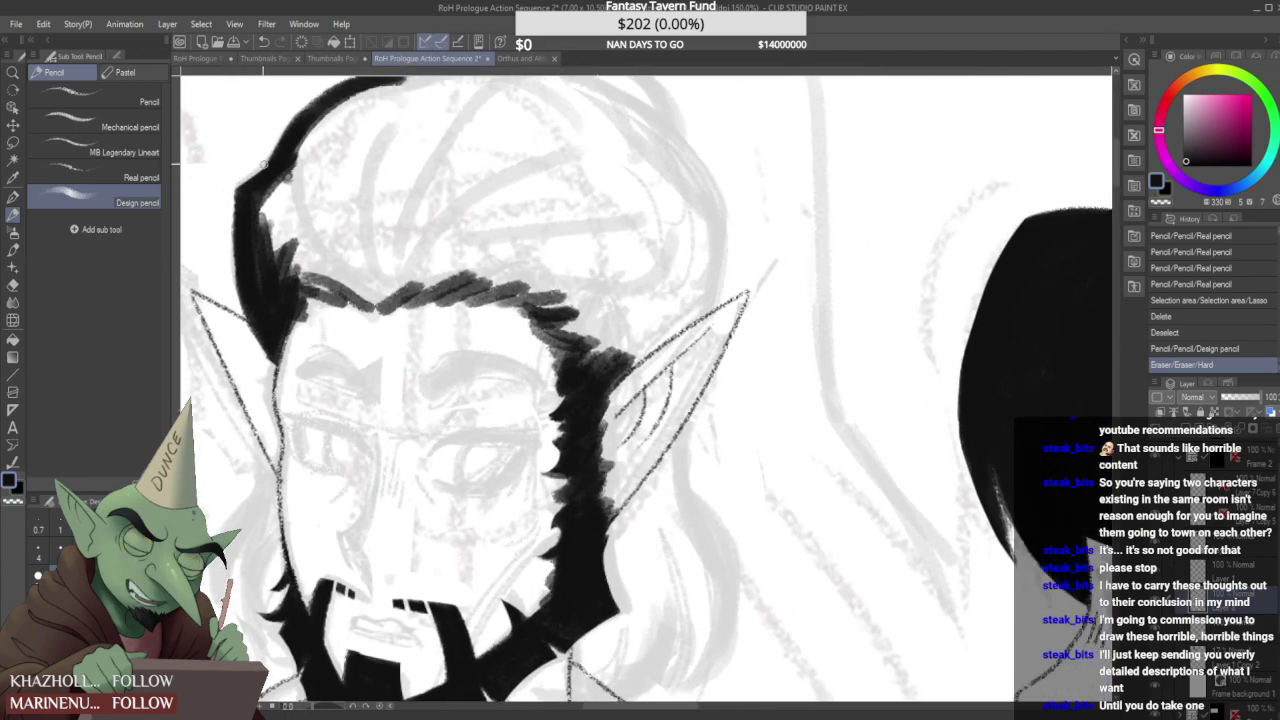
{"action": "left_click_drag", "start_coordinate": [229, 205], "coordinate": [236, 280]}
{"action": "left_click_drag", "start_coordinate": [262, 346], "coordinate": [271, 369]}
{"action": "mouse_move", "coordinate": [209, 259]}
{"action": "left_mouse_down"}
{"action": "mouse_move", "coordinate": [232, 277]}
{"action": "mouse_move", "coordinate": [190, 258]}
{"action": "left_mouse_up"}
{"action": "left_click_drag", "start_coordinate": [259, 188], "coordinate": [326, 194]}
{"action": "left_click_drag", "start_coordinate": [215, 270], "coordinate": [388, 142]}
{"action": "mouse_move", "coordinate": [250, 260]}
{"action": "left_mouse_down"}
{"action": "mouse_move", "coordinate": [293, 208]}
{"action": "mouse_move", "coordinate": [300, 166]}
{"action": "left_mouse_up"}
- Refine the far-side hair's corner, its curve toward the crown and its side edge above the ear
{"action": "scroll", "coordinate": [255, 233], "scroll_direction": "up", "scroll_amount": 2}
{"action": "left_click_drag", "start_coordinate": [228, 262], "coordinate": [255, 233]}
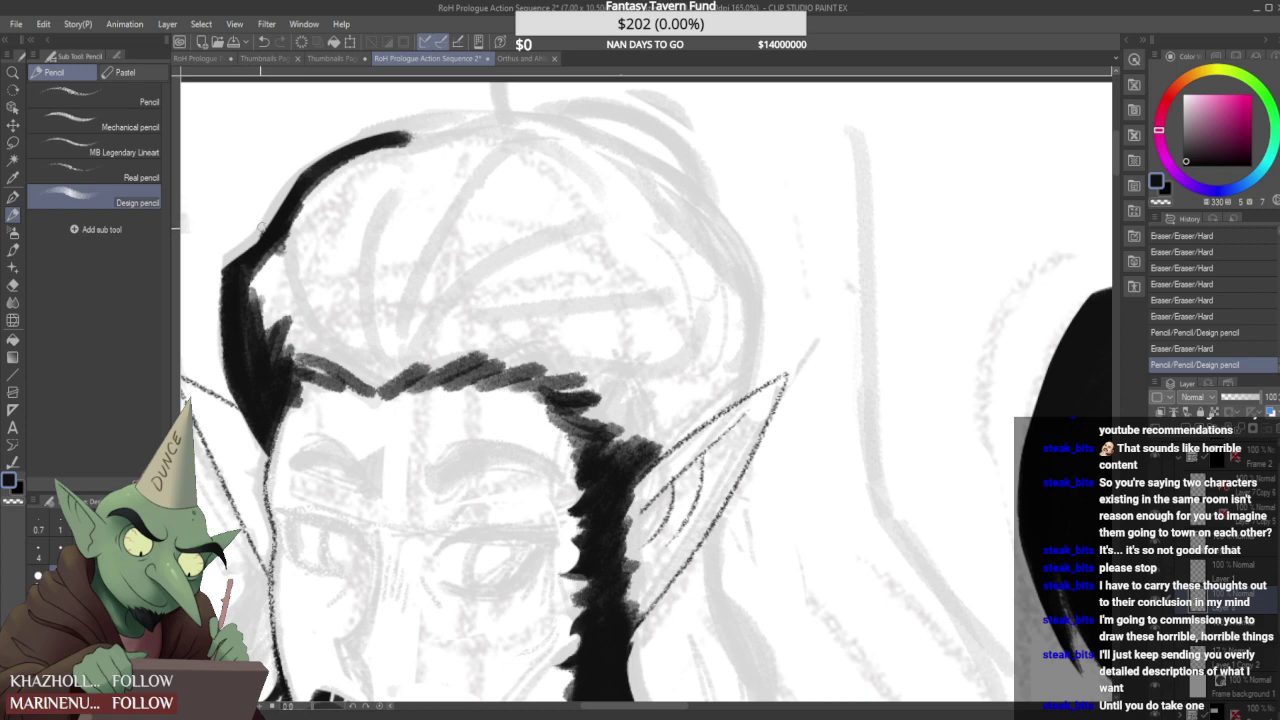
{"action": "left_click_drag", "start_coordinate": [281, 192], "coordinate": [288, 182]}
{"action": "left_click_drag", "start_coordinate": [267, 222], "coordinate": [330, 152]}
{"action": "mouse_move", "coordinate": [224, 257]}
{"action": "left_mouse_down"}
{"action": "mouse_move", "coordinate": [229, 352]}
{"action": "mouse_move", "coordinate": [227, 278]}
{"action": "left_mouse_up"}
{"action": "mouse_move", "coordinate": [230, 346]}
{"action": "left_mouse_down"}
{"action": "mouse_move", "coordinate": [227, 272]}
{"action": "mouse_move", "coordinate": [221, 386]}
{"action": "left_mouse_up"}
{"action": "left_click_drag", "start_coordinate": [222, 278], "coordinate": [222, 380]}
{"action": "scroll", "coordinate": [225, 340], "scroll_direction": "down", "scroll_amount": 5}
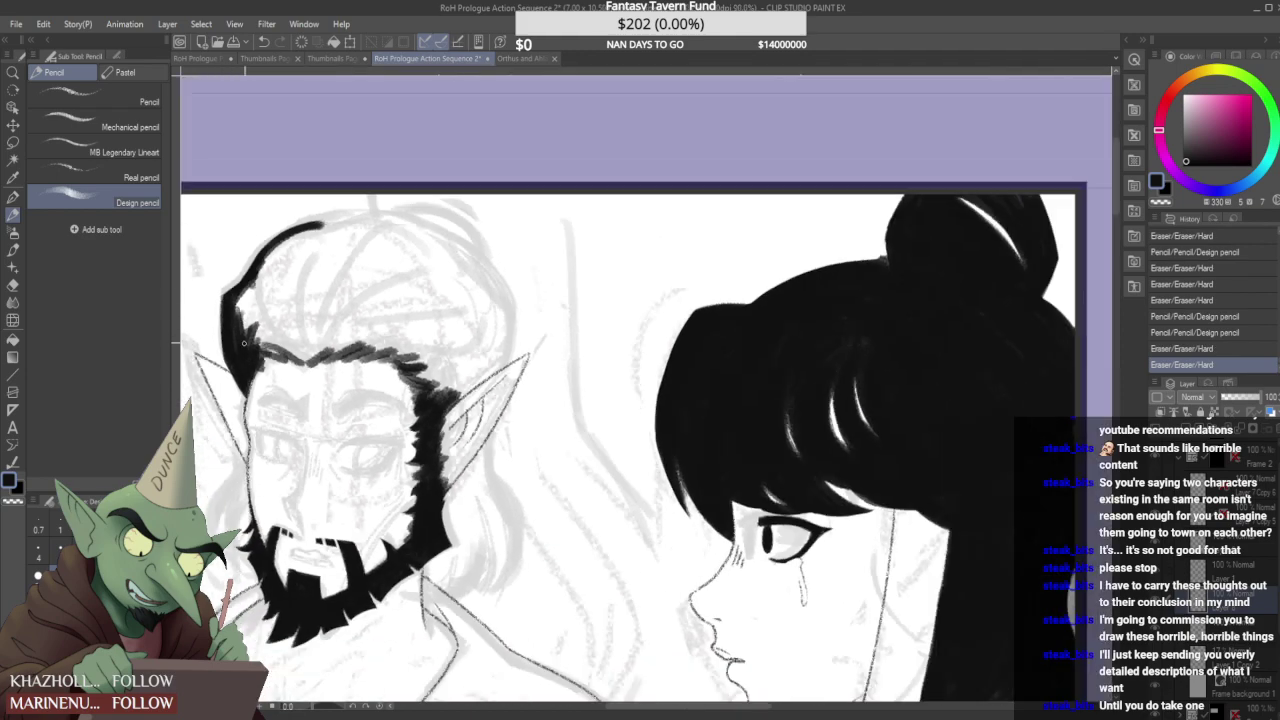
- Thicken the forehead hairline with short black strokes from the far temple across to the near temple
{"action": "scroll", "coordinate": [176, 336], "scroll_direction": "down", "scroll_amount": 3}
{"action": "scroll", "coordinate": [176, 336], "scroll_direction": "up", "scroll_amount": 5}
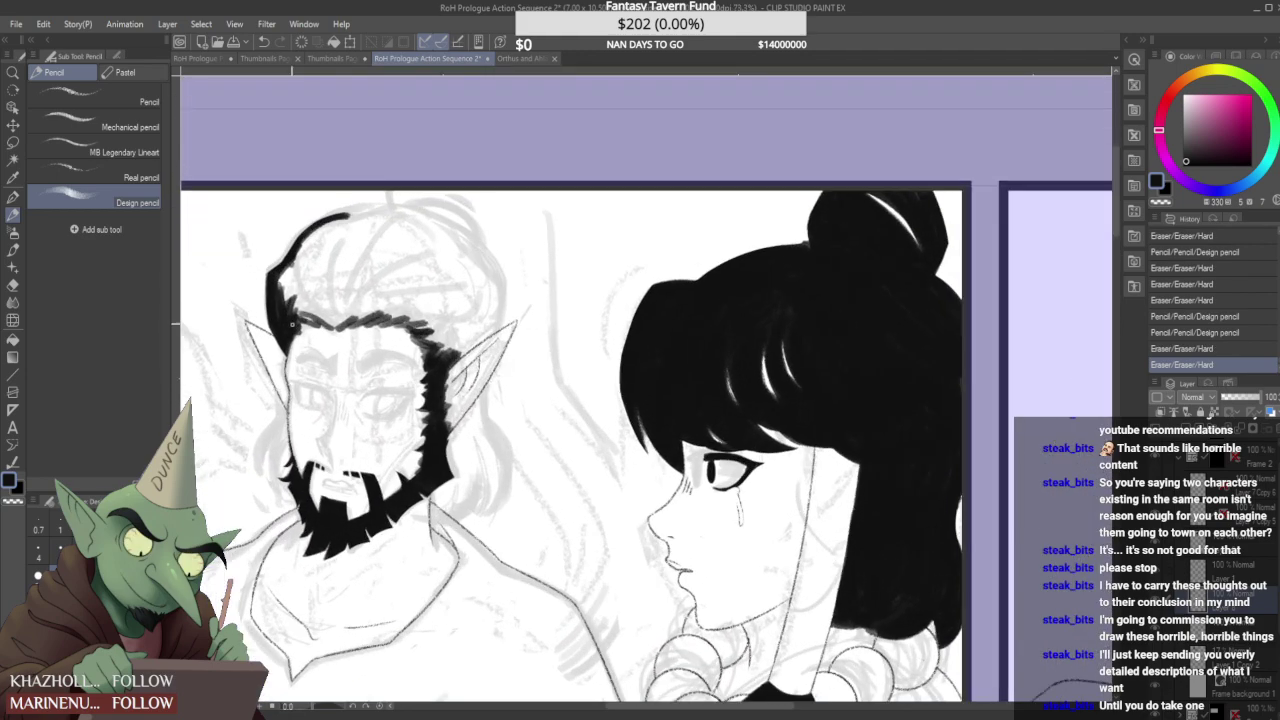
{"action": "left_click_drag", "start_coordinate": [301, 319], "coordinate": [327, 340]}
{"action": "scroll", "coordinate": [276, 371], "scroll_direction": "up", "scroll_amount": 3}
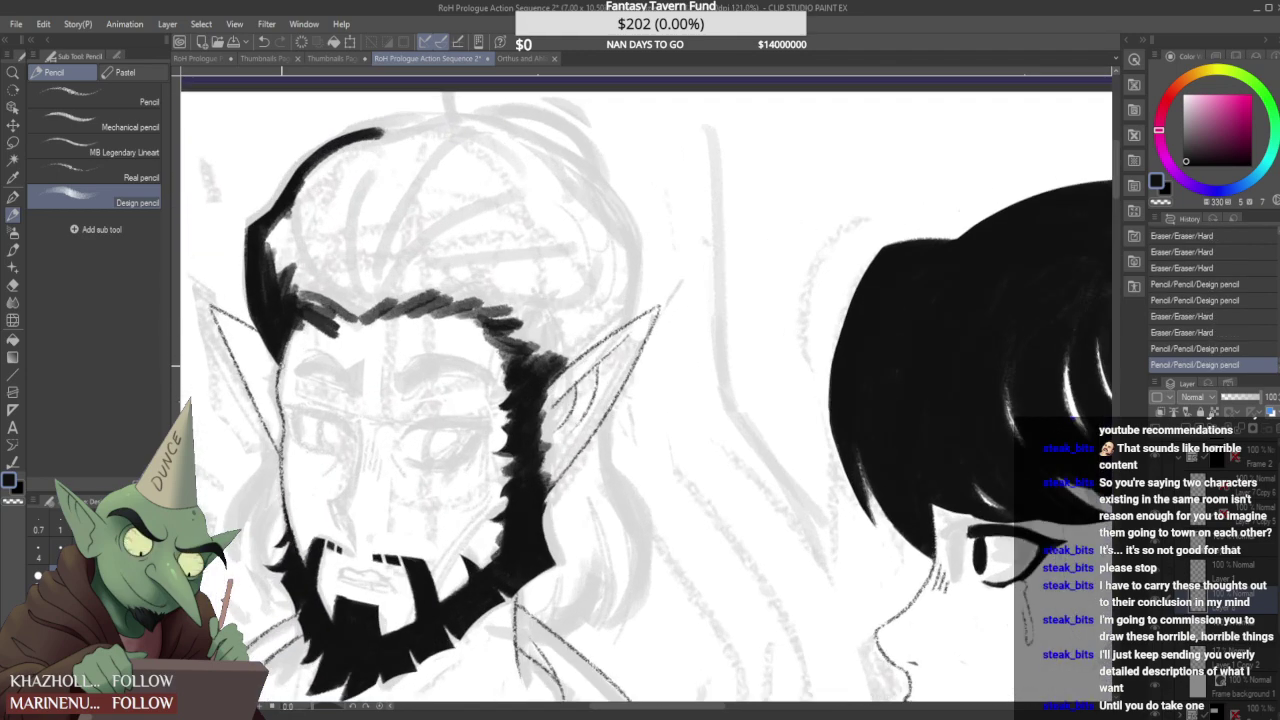
{"action": "scroll", "coordinate": [176, 336], "scroll_direction": "down", "scroll_amount": 4}
{"action": "scroll", "coordinate": [176, 336], "scroll_direction": "up", "scroll_amount": 2}
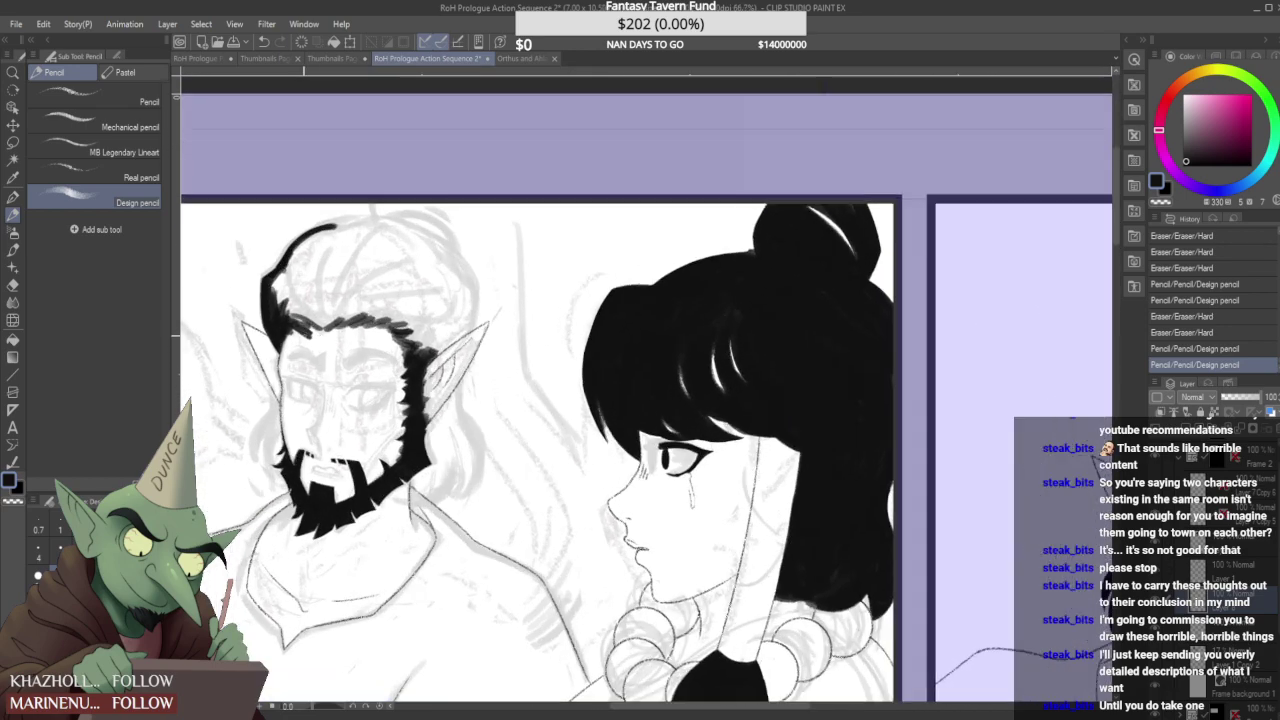
{"action": "left_click_drag", "start_coordinate": [310, 334], "coordinate": [316, 334]}
{"action": "left_click_drag", "start_coordinate": [302, 323], "coordinate": [327, 332]}
{"action": "left_click_drag", "start_coordinate": [325, 332], "coordinate": [397, 324]}
{"action": "scroll", "coordinate": [372, 328], "scroll_direction": "up", "scroll_amount": 2}
{"action": "left_click_drag", "start_coordinate": [394, 324], "coordinate": [388, 332]}
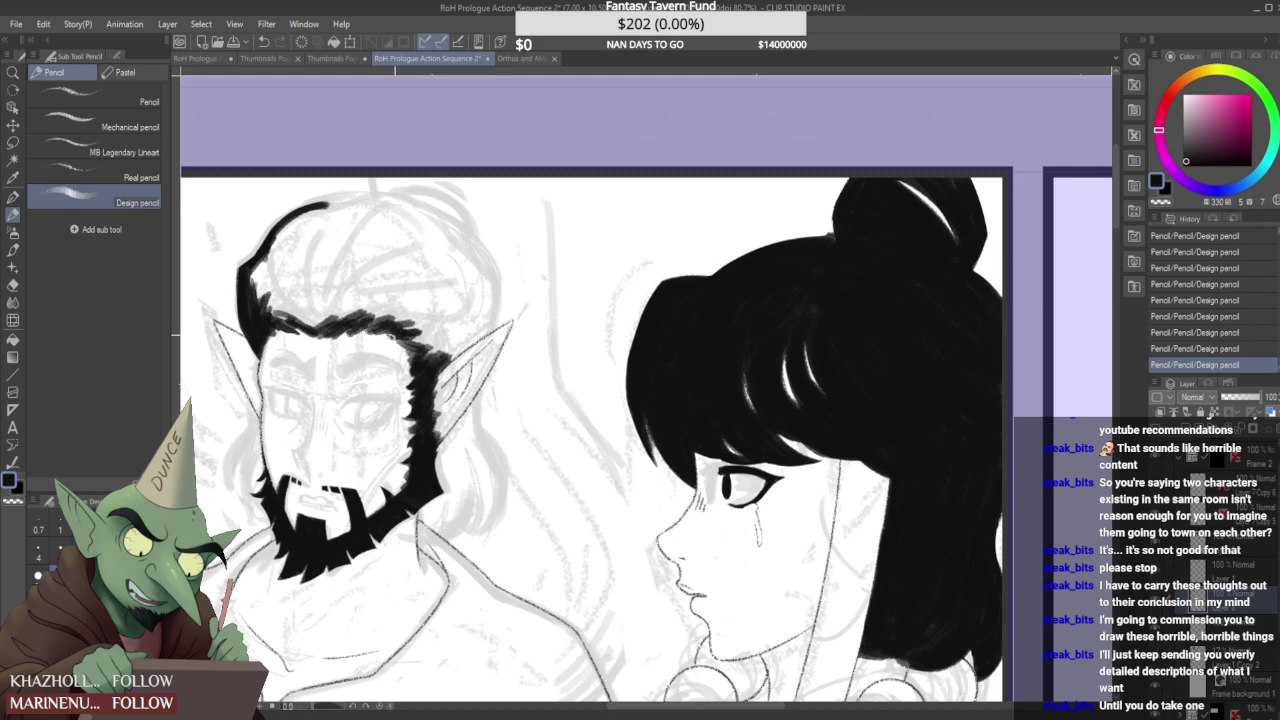
- Draw the black hair at the back of the head, sweeping down to the near ear and temple
{"action": "left_click_drag", "start_coordinate": [464, 280], "coordinate": [486, 332]}
{"action": "mouse_move", "coordinate": [468, 258]}
{"action": "left_mouse_down"}
{"action": "mouse_move", "coordinate": [492, 334]}
{"action": "mouse_move", "coordinate": [440, 355]}
{"action": "mouse_move", "coordinate": [395, 398]}
{"action": "left_mouse_up"}
{"action": "scroll", "coordinate": [478, 326], "scroll_direction": "up", "scroll_amount": 4}
{"action": "scroll", "coordinate": [431, 379], "scroll_direction": "down", "scroll_amount": 4}
- Draw the lock of hair hanging behind the near ear, curving down toward the shoulder
{"action": "mouse_move", "coordinate": [460, 338]}
{"action": "left_mouse_down"}
{"action": "mouse_move", "coordinate": [392, 396]}
{"action": "mouse_move", "coordinate": [446, 413]}
{"action": "mouse_move", "coordinate": [445, 454]}
{"action": "mouse_move", "coordinate": [464, 468]}
{"action": "left_mouse_up"}
{"action": "scroll", "coordinate": [430, 376], "scroll_direction": "down", "scroll_amount": 3}
{"action": "scroll", "coordinate": [432, 447], "scroll_direction": "up", "scroll_amount": 4}
{"action": "scroll", "coordinate": [438, 402], "scroll_direction": "up", "scroll_amount": 2}
{"action": "left_click_drag", "start_coordinate": [446, 424], "coordinate": [482, 500]}
{"action": "mouse_move", "coordinate": [463, 456]}
{"action": "left_mouse_down"}
{"action": "mouse_move", "coordinate": [480, 527]}
{"action": "mouse_move", "coordinate": [485, 474]}
{"action": "mouse_move", "coordinate": [499, 512]}
{"action": "mouse_move", "coordinate": [486, 476]}
{"action": "left_mouse_up"}
{"action": "scroll", "coordinate": [472, 476], "scroll_direction": "down", "scroll_amount": 5}
- Thicken the lock behind the near ear into a tapered black curve and clean its edges with the Hard eraser
{"action": "scroll", "coordinate": [460, 490], "scroll_direction": "up", "scroll_amount": 6}
{"action": "mouse_move", "coordinate": [452, 366]}
{"action": "left_mouse_down"}
{"action": "mouse_move", "coordinate": [478, 411]}
{"action": "mouse_move", "coordinate": [457, 376]}
{"action": "mouse_move", "coordinate": [478, 456]}
{"action": "left_mouse_up"}
{"action": "mouse_move", "coordinate": [463, 388]}
{"action": "left_mouse_down"}
{"action": "mouse_move", "coordinate": [484, 430]}
{"action": "mouse_move", "coordinate": [464, 416]}
{"action": "mouse_move", "coordinate": [472, 480]}
{"action": "left_mouse_up"}
{"action": "mouse_move", "coordinate": [481, 420]}
{"action": "left_mouse_down"}
{"action": "mouse_move", "coordinate": [483, 456]}
{"action": "mouse_move", "coordinate": [450, 508]}
{"action": "left_mouse_up"}
{"action": "left_click_drag", "start_coordinate": [470, 450], "coordinate": [443, 522]}
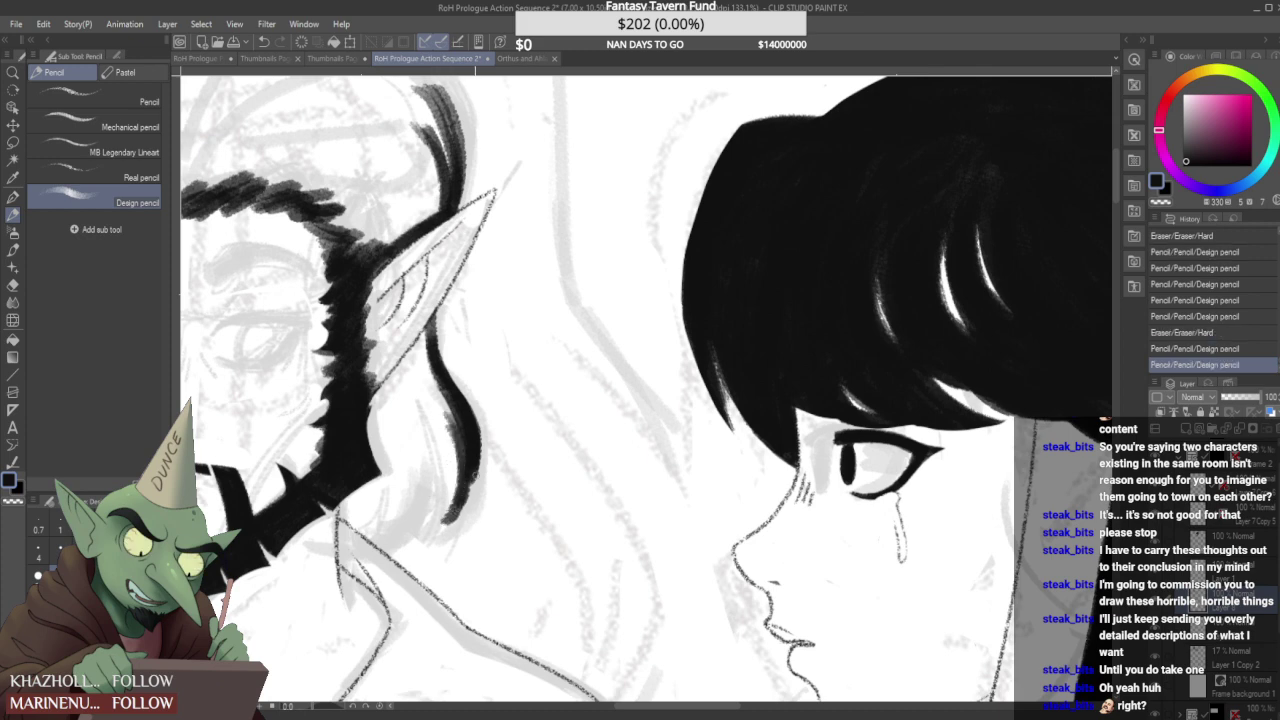
{"action": "left_click_drag", "start_coordinate": [475, 482], "coordinate": [480, 430]}
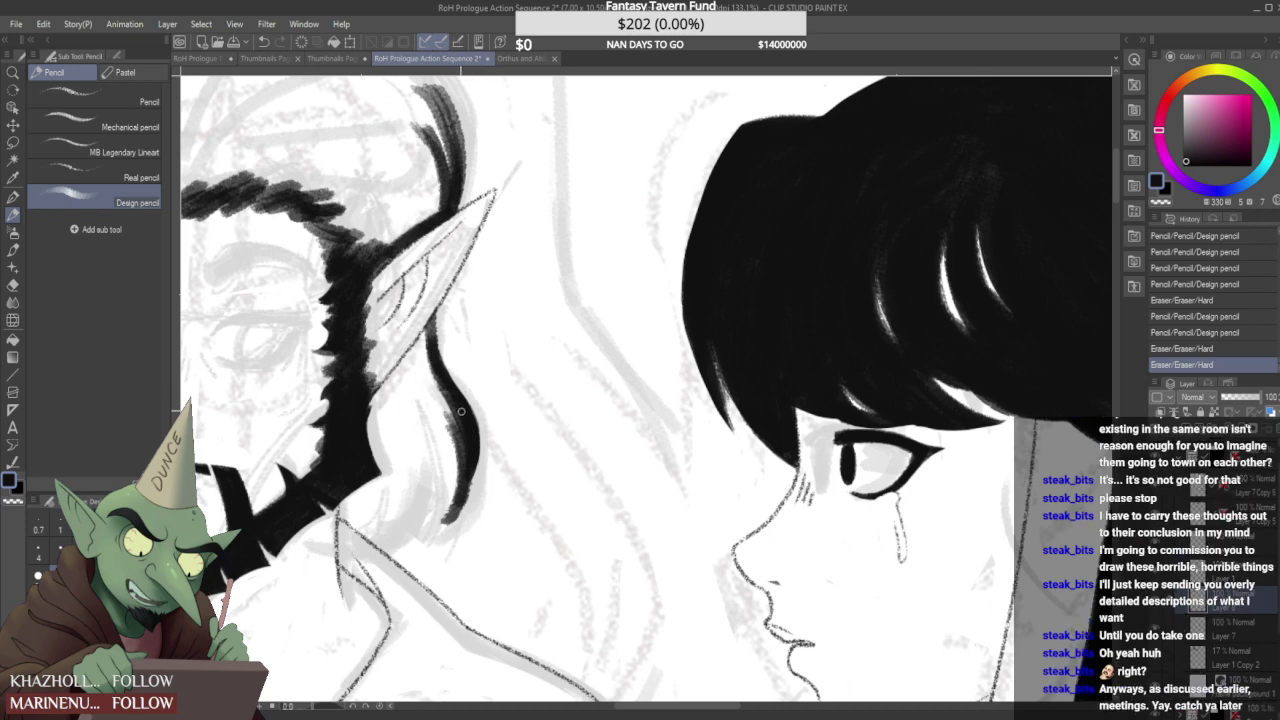
- Refine the black lock behind the near ear with the Design pencil and trim its edges with the Hard eraser
{"action": "scroll", "coordinate": [474, 416], "scroll_direction": "up", "scroll_amount": 2}
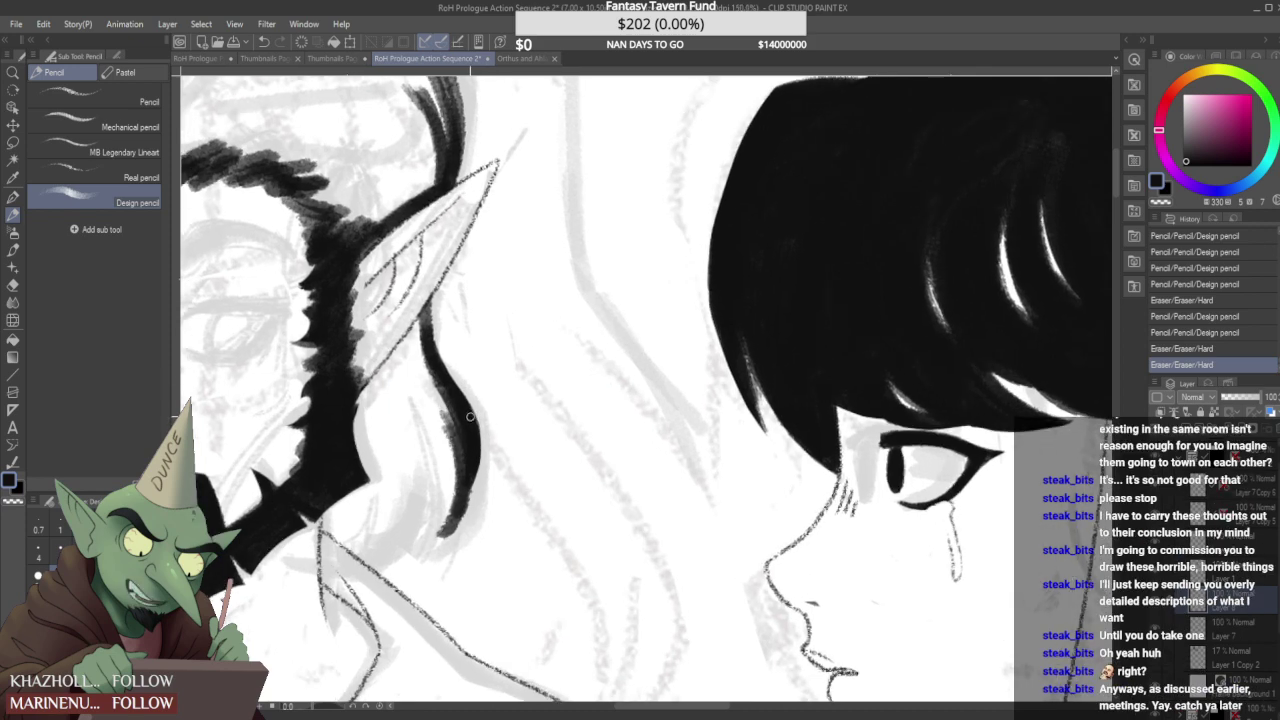
{"action": "scroll", "coordinate": [470, 416], "scroll_direction": "up", "scroll_amount": 1}
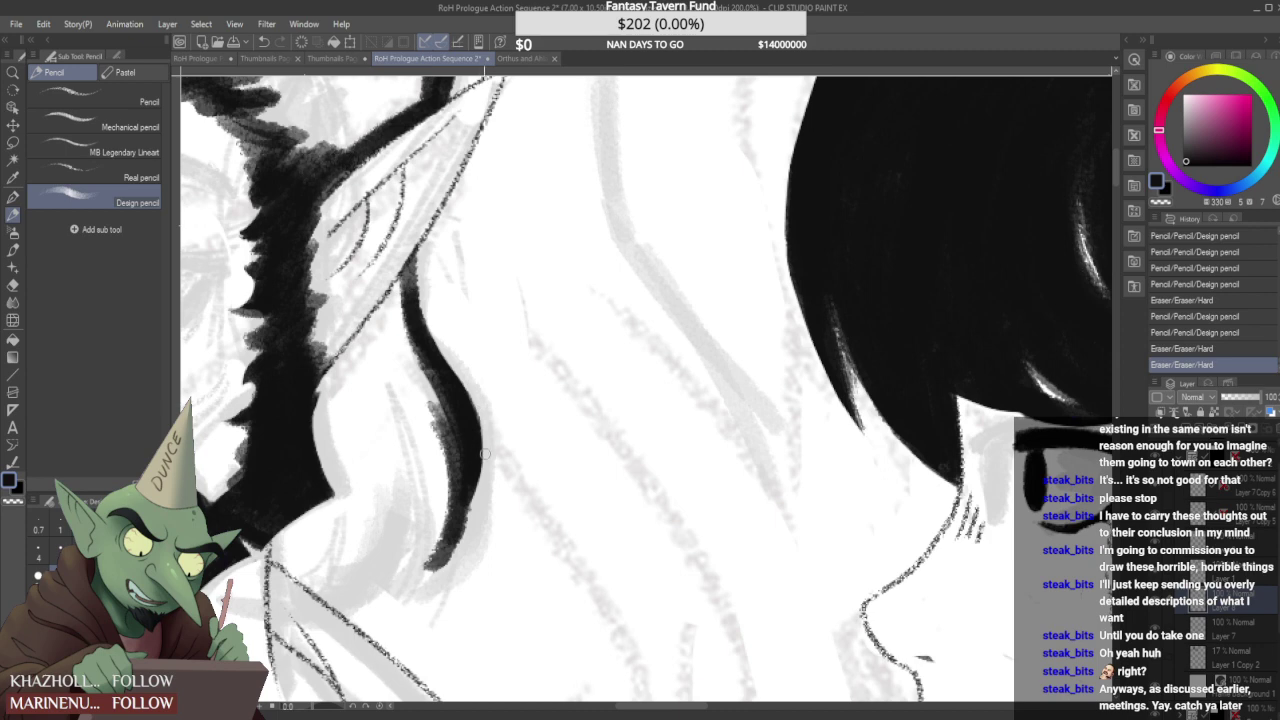
{"action": "mouse_move", "coordinate": [475, 500]}
{"action": "left_mouse_down"}
{"action": "mouse_move", "coordinate": [485, 438]}
{"action": "mouse_move", "coordinate": [483, 483]}
{"action": "left_mouse_up"}
{"action": "scroll", "coordinate": [419, 490], "scroll_direction": "down", "scroll_amount": 1}
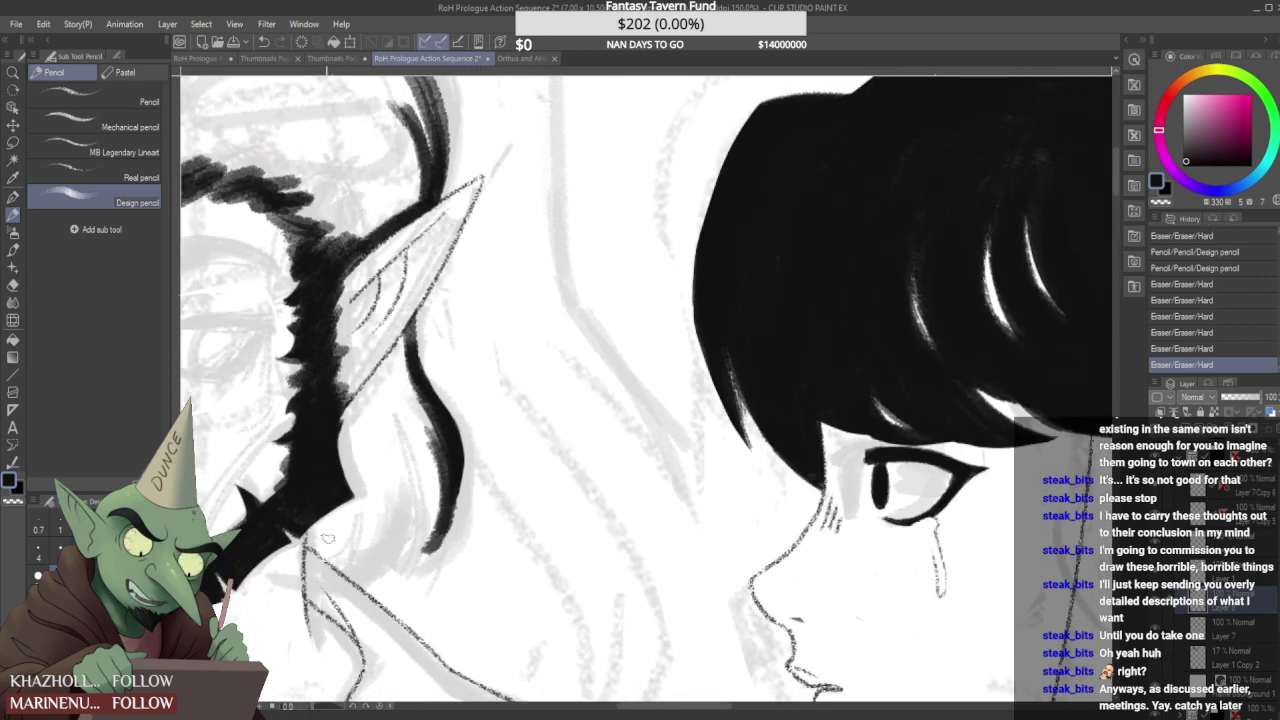
- Draw the lower curl of black hair from the neck below the beard up into the lock behind the near ear
{"action": "left_click_drag", "start_coordinate": [308, 539], "coordinate": [365, 578]}
{"action": "mouse_move", "coordinate": [305, 538]}
{"action": "left_mouse_down"}
{"action": "mouse_move", "coordinate": [374, 569]}
{"action": "mouse_move", "coordinate": [366, 576]}
{"action": "mouse_move", "coordinate": [408, 486]}
{"action": "left_mouse_up"}
{"action": "mouse_move", "coordinate": [378, 588]}
{"action": "left_mouse_down"}
{"action": "mouse_move", "coordinate": [414, 556]}
{"action": "mouse_move", "coordinate": [409, 491]}
{"action": "mouse_move", "coordinate": [417, 556]}
{"action": "mouse_move", "coordinate": [401, 503]}
{"action": "mouse_move", "coordinate": [422, 541]}
{"action": "mouse_move", "coordinate": [430, 470]}
{"action": "left_mouse_up"}
{"action": "scroll", "coordinate": [396, 480], "scroll_direction": "down", "scroll_amount": 1}
{"action": "scroll", "coordinate": [395, 467], "scroll_direction": "down", "scroll_amount": 2}
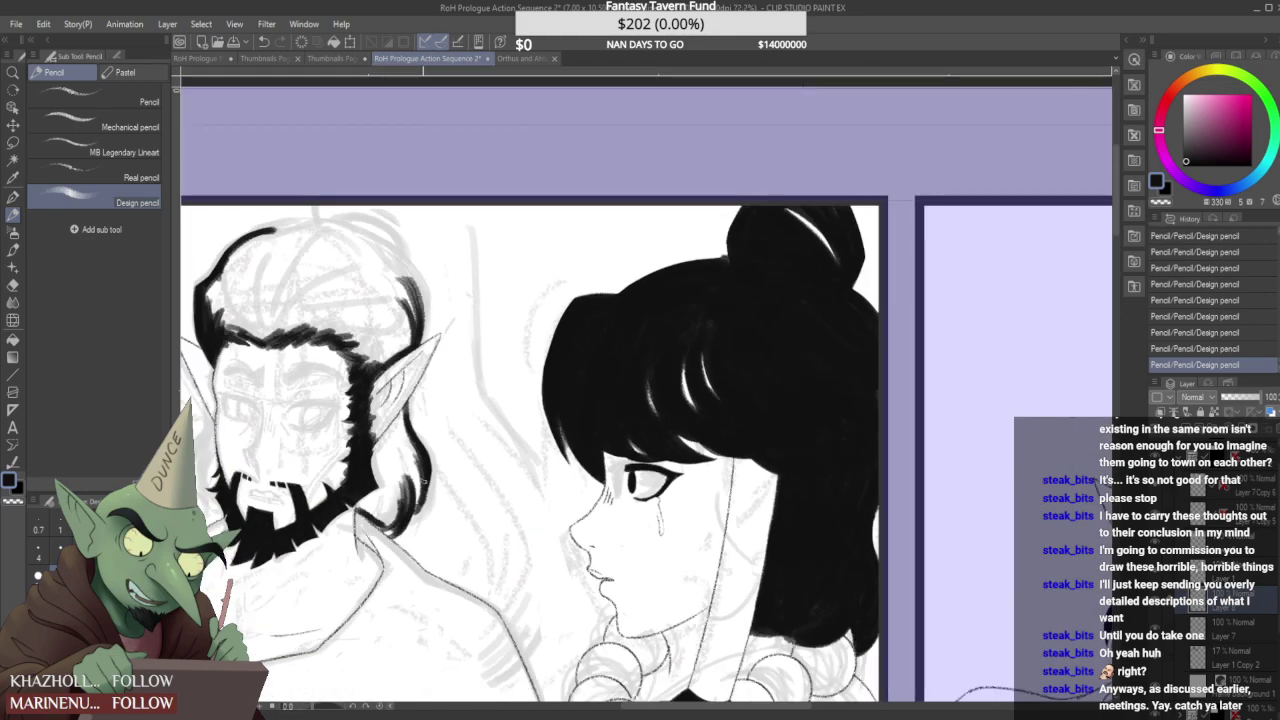
- Thicken the curled hair ends beside the elf's neck with pencil strokes and tidy them with the Hard eraser
{"action": "scroll", "coordinate": [424, 537], "scroll_direction": "up", "scroll_amount": 5}
{"action": "mouse_move", "coordinate": [424, 537]}
{"action": "left_mouse_down"}
{"action": "mouse_move", "coordinate": [450, 488]}
{"action": "mouse_move", "coordinate": [408, 538]}
{"action": "left_mouse_up"}
{"action": "left_click_drag", "start_coordinate": [435, 488], "coordinate": [402, 548]}
{"action": "left_click_drag", "start_coordinate": [460, 464], "coordinate": [454, 470]}
{"action": "scroll", "coordinate": [454, 468], "scroll_direction": "down", "scroll_amount": 3}
{"action": "scroll", "coordinate": [476, 444], "scroll_direction": "down", "scroll_amount": 2}
- Draw short curved black locks of hair below the far ear beside the cheek and trim them with the Hard eraser
{"action": "scroll", "coordinate": [355, 467], "scroll_direction": "up", "scroll_amount": 5}
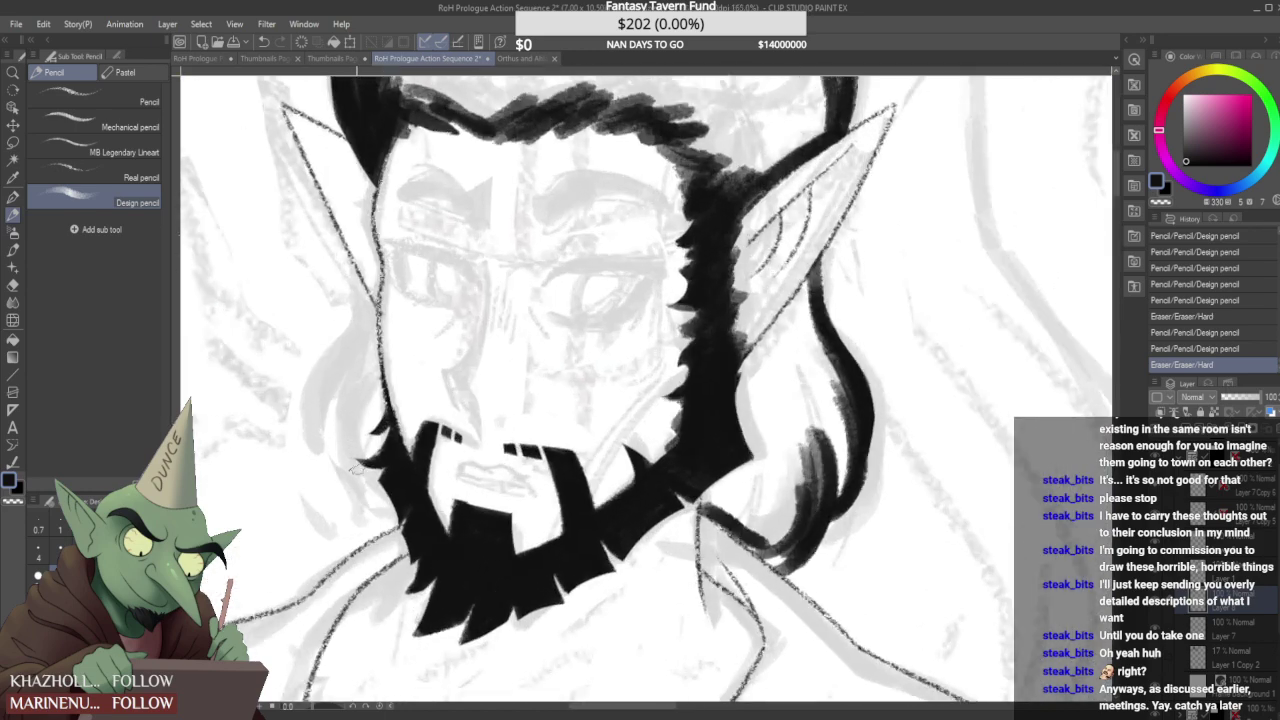
{"action": "mouse_move", "coordinate": [352, 476]}
{"action": "left_mouse_down"}
{"action": "mouse_move", "coordinate": [366, 360]}
{"action": "mouse_move", "coordinate": [310, 450]}
{"action": "mouse_move", "coordinate": [345, 346]}
{"action": "left_mouse_up"}
{"action": "scroll", "coordinate": [373, 381], "scroll_direction": "down", "scroll_amount": 3}
{"action": "scroll", "coordinate": [375, 385], "scroll_direction": "up", "scroll_amount": 3}
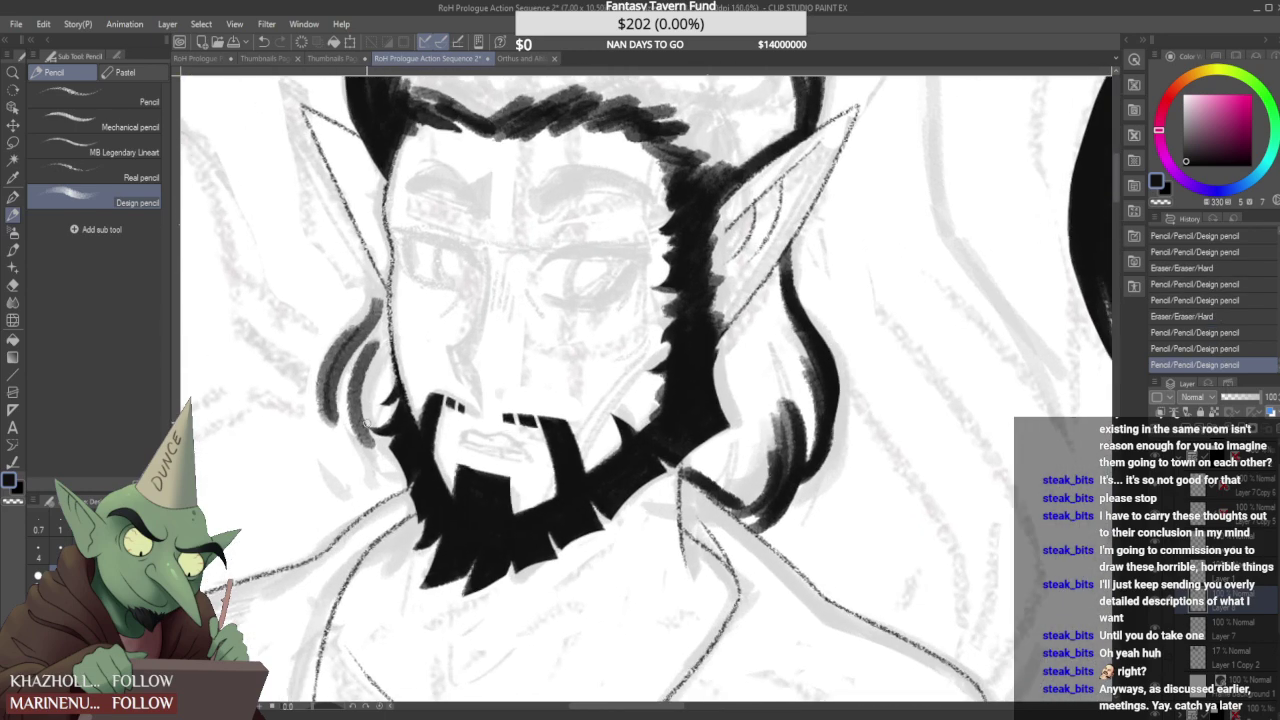
{"action": "left_click_drag", "start_coordinate": [370, 417], "coordinate": [367, 431]}
{"action": "scroll", "coordinate": [389, 367], "scroll_direction": "down", "scroll_amount": 4}
{"action": "scroll", "coordinate": [424, 340], "scroll_direction": "down", "scroll_amount": 4}
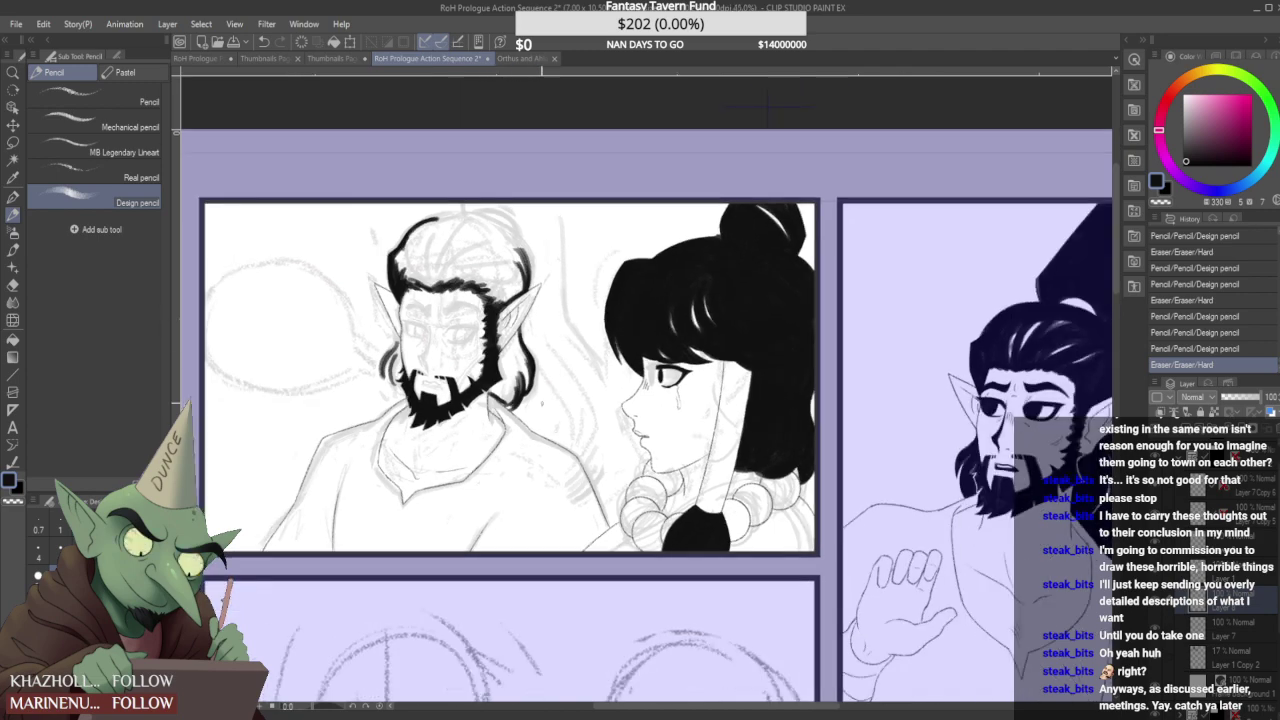
{"action": "scroll", "coordinate": [543, 408], "scroll_direction": "down", "scroll_amount": 2}
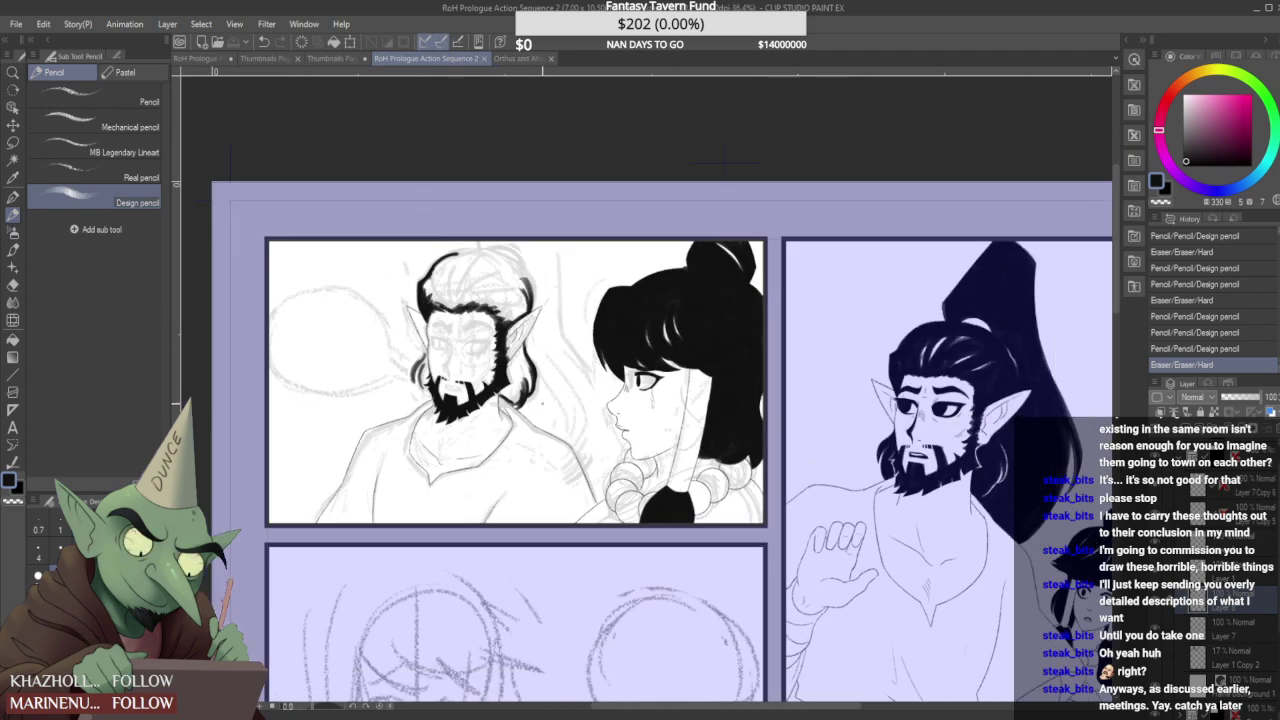
{"action": "scroll", "coordinate": [621, 400], "scroll_direction": "up", "scroll_amount": 1}
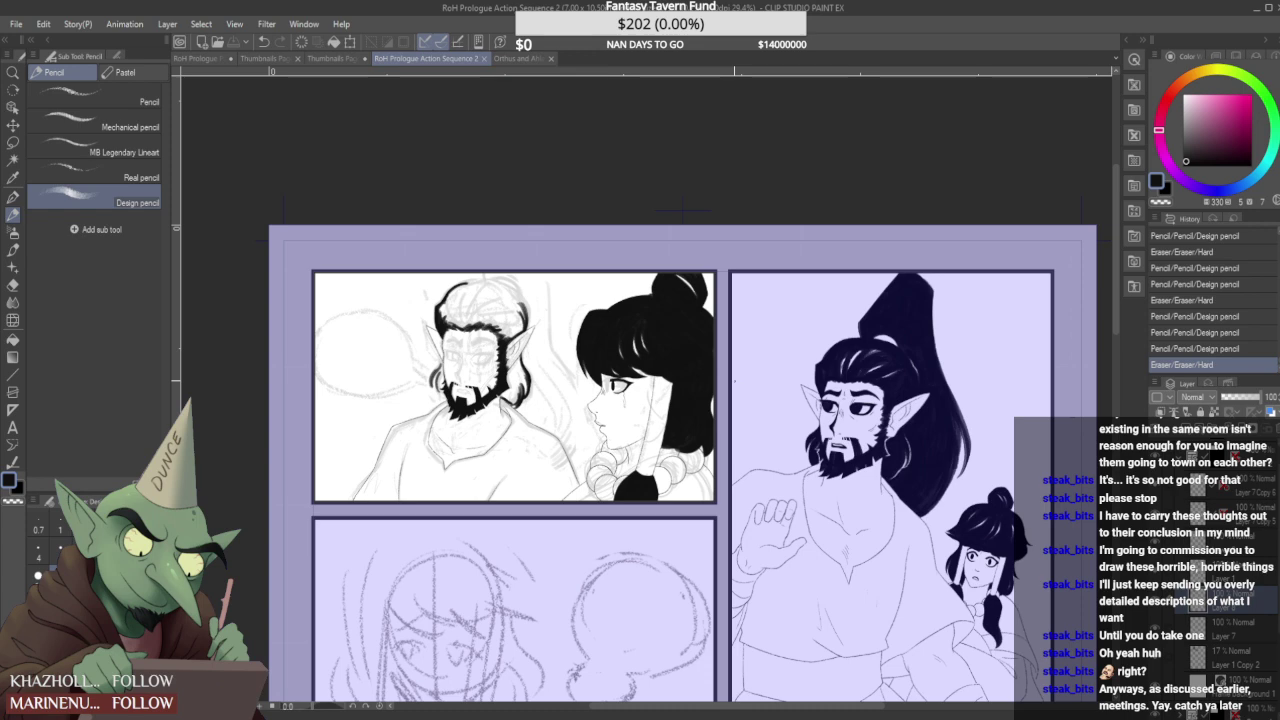